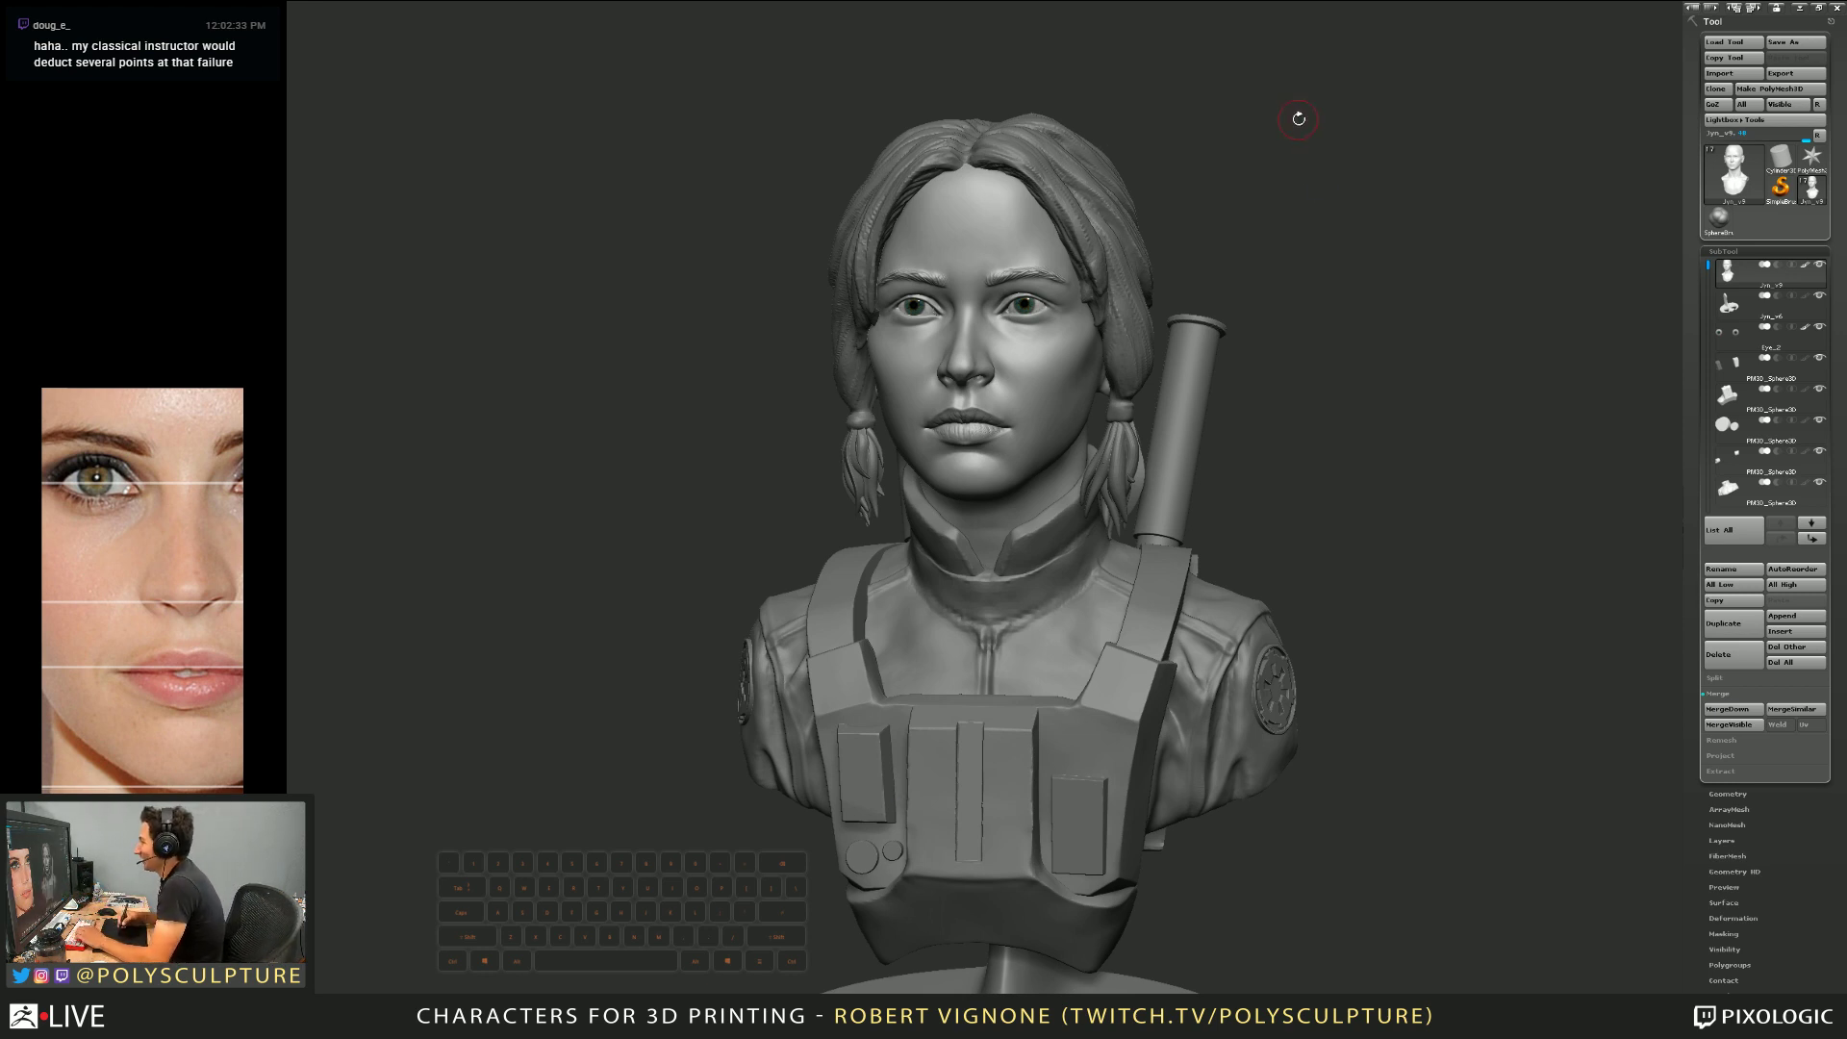
Examine the bust's face, cheek and neck up close and from a wider view
{"action": "key", "text": "s"}
{"action": "mouse_move", "coordinate": [1068, 430]}
{"action": "left_mouse_down"}
{"action": "mouse_move", "coordinate": [1104, 430]}
{"action": "mouse_move", "coordinate": [1040, 456]}
{"action": "left_mouse_up"}
{"action": "key", "text": "s"}
{"action": "right_click_drag", "start_coordinate": [1044, 452], "coordinate": [1074, 506], "text": "ctrl"}
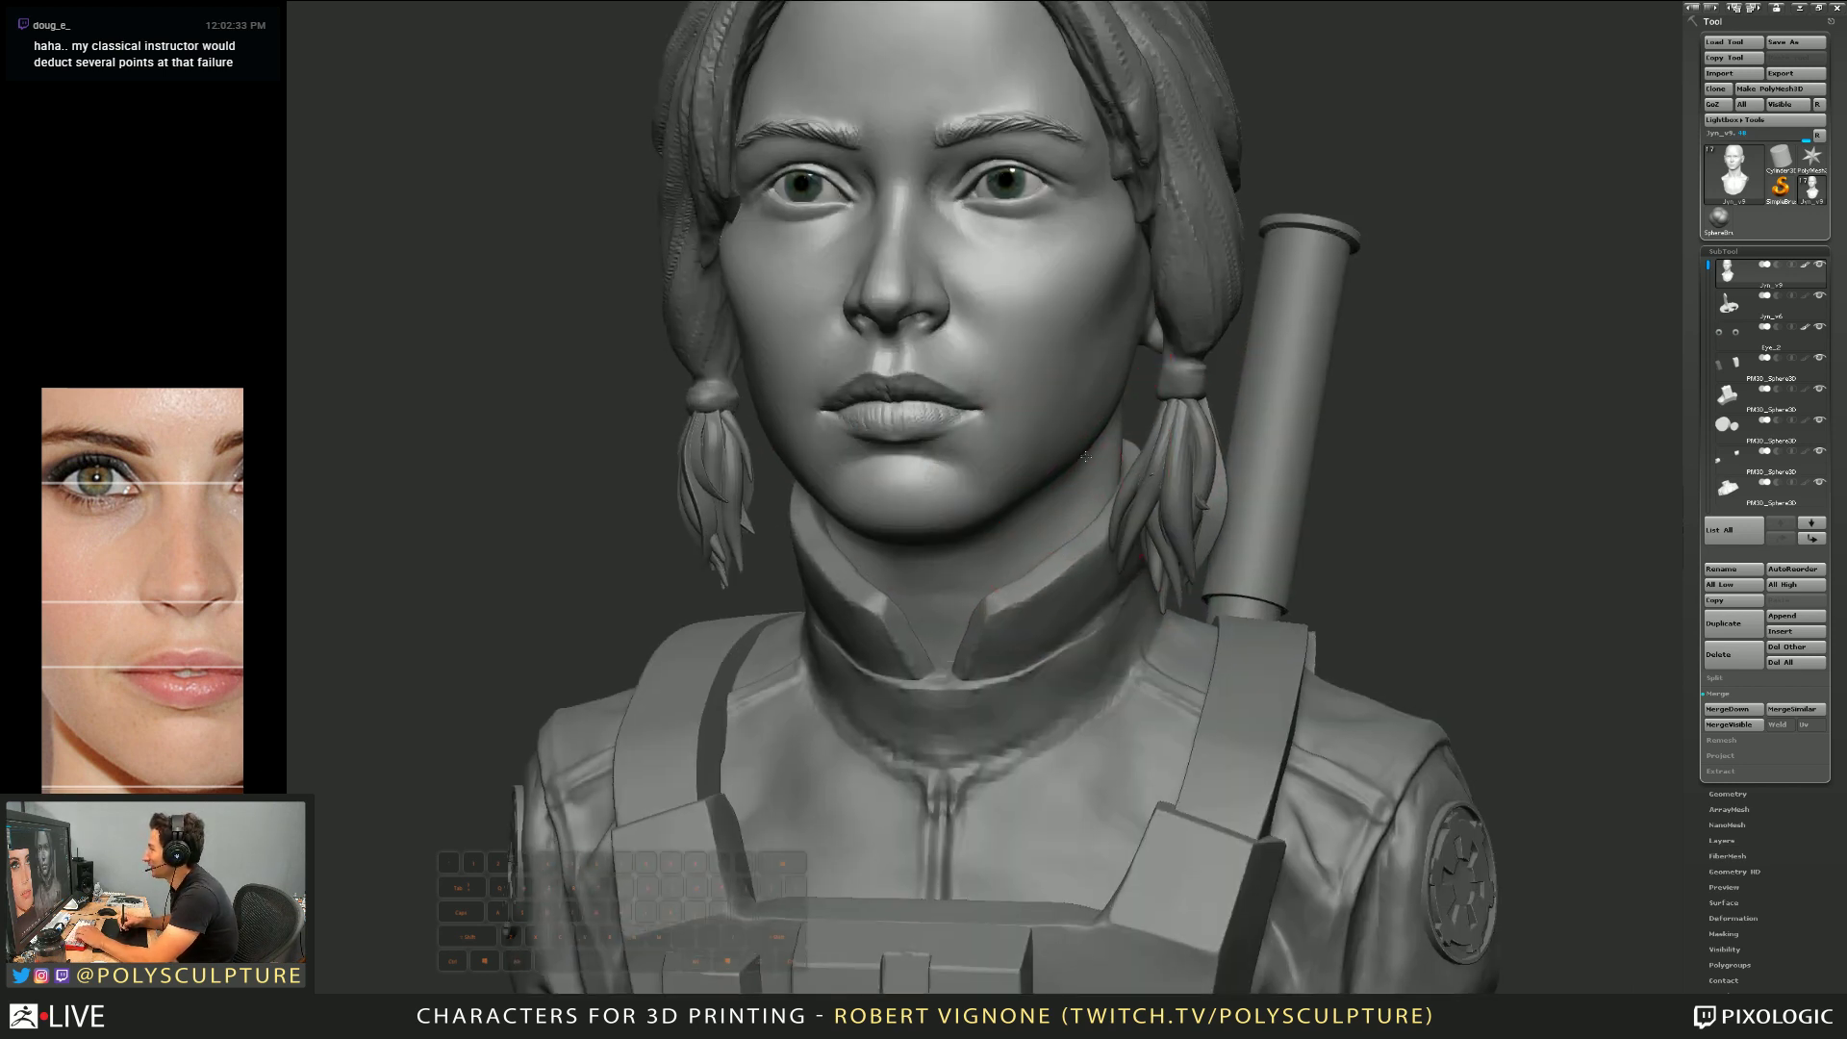
{"action": "key", "text": "s"}
{"action": "left_click_drag", "start_coordinate": [1077, 402], "coordinate": [1085, 399]}
{"action": "key", "text": "s"}
{"action": "right_click_drag", "start_coordinate": [1094, 470], "coordinate": [1081, 404], "text": "alt"}
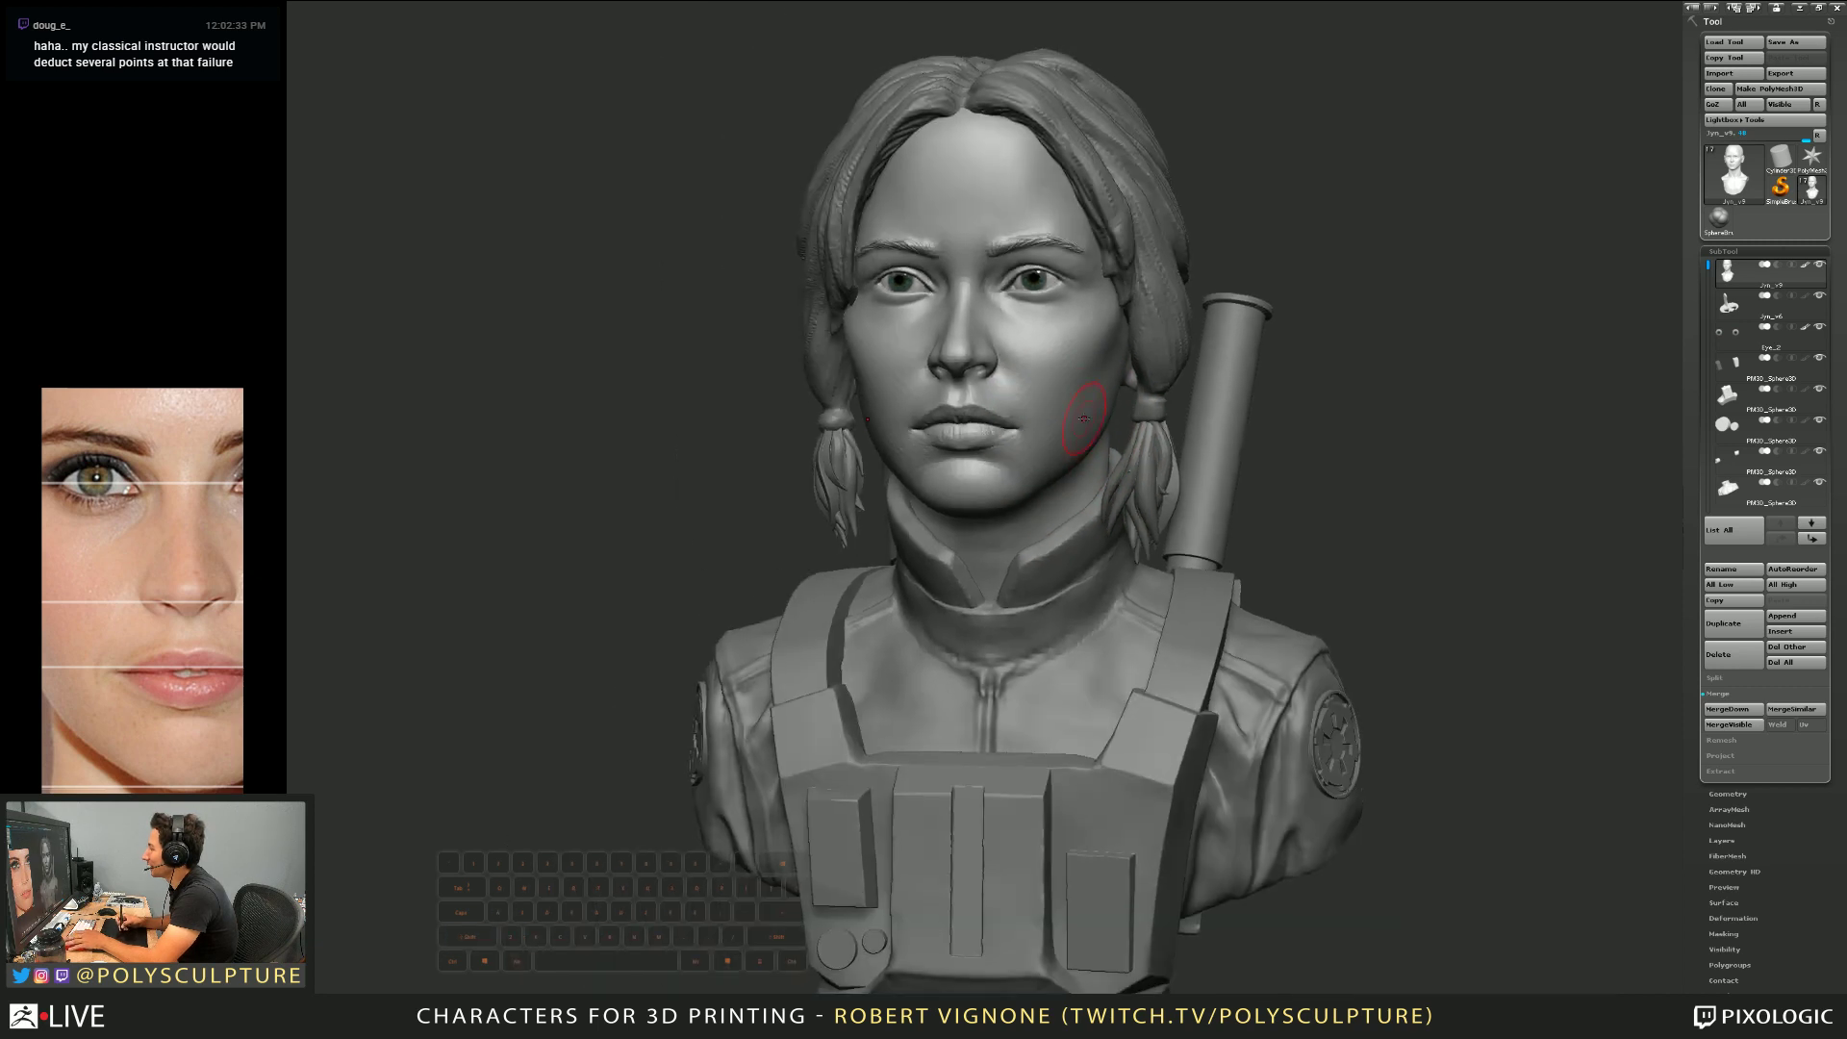
Select the detailed hair-tip SubTool at the ends of the braids and delete it, keeping the simpler strands
{"action": "left_click", "coordinate": [1152, 492], "text": "alt"}
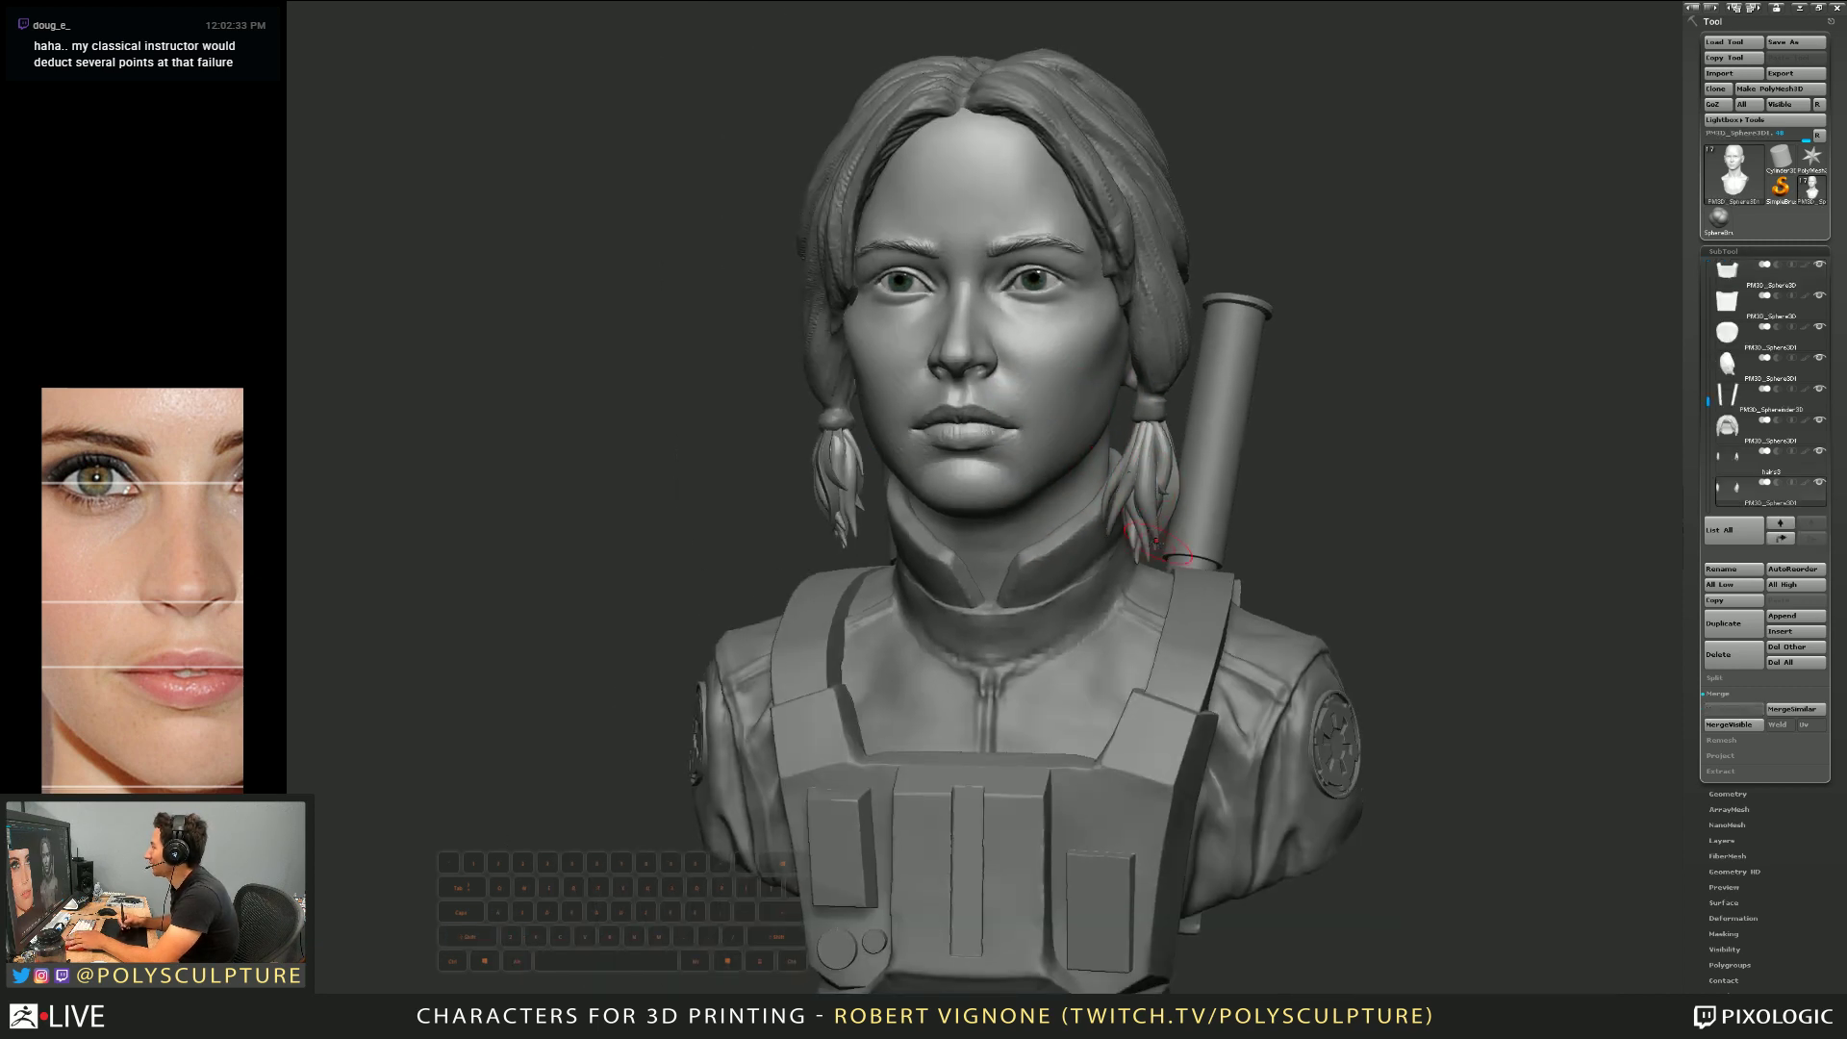
{"action": "left_click", "coordinate": [1741, 632]}
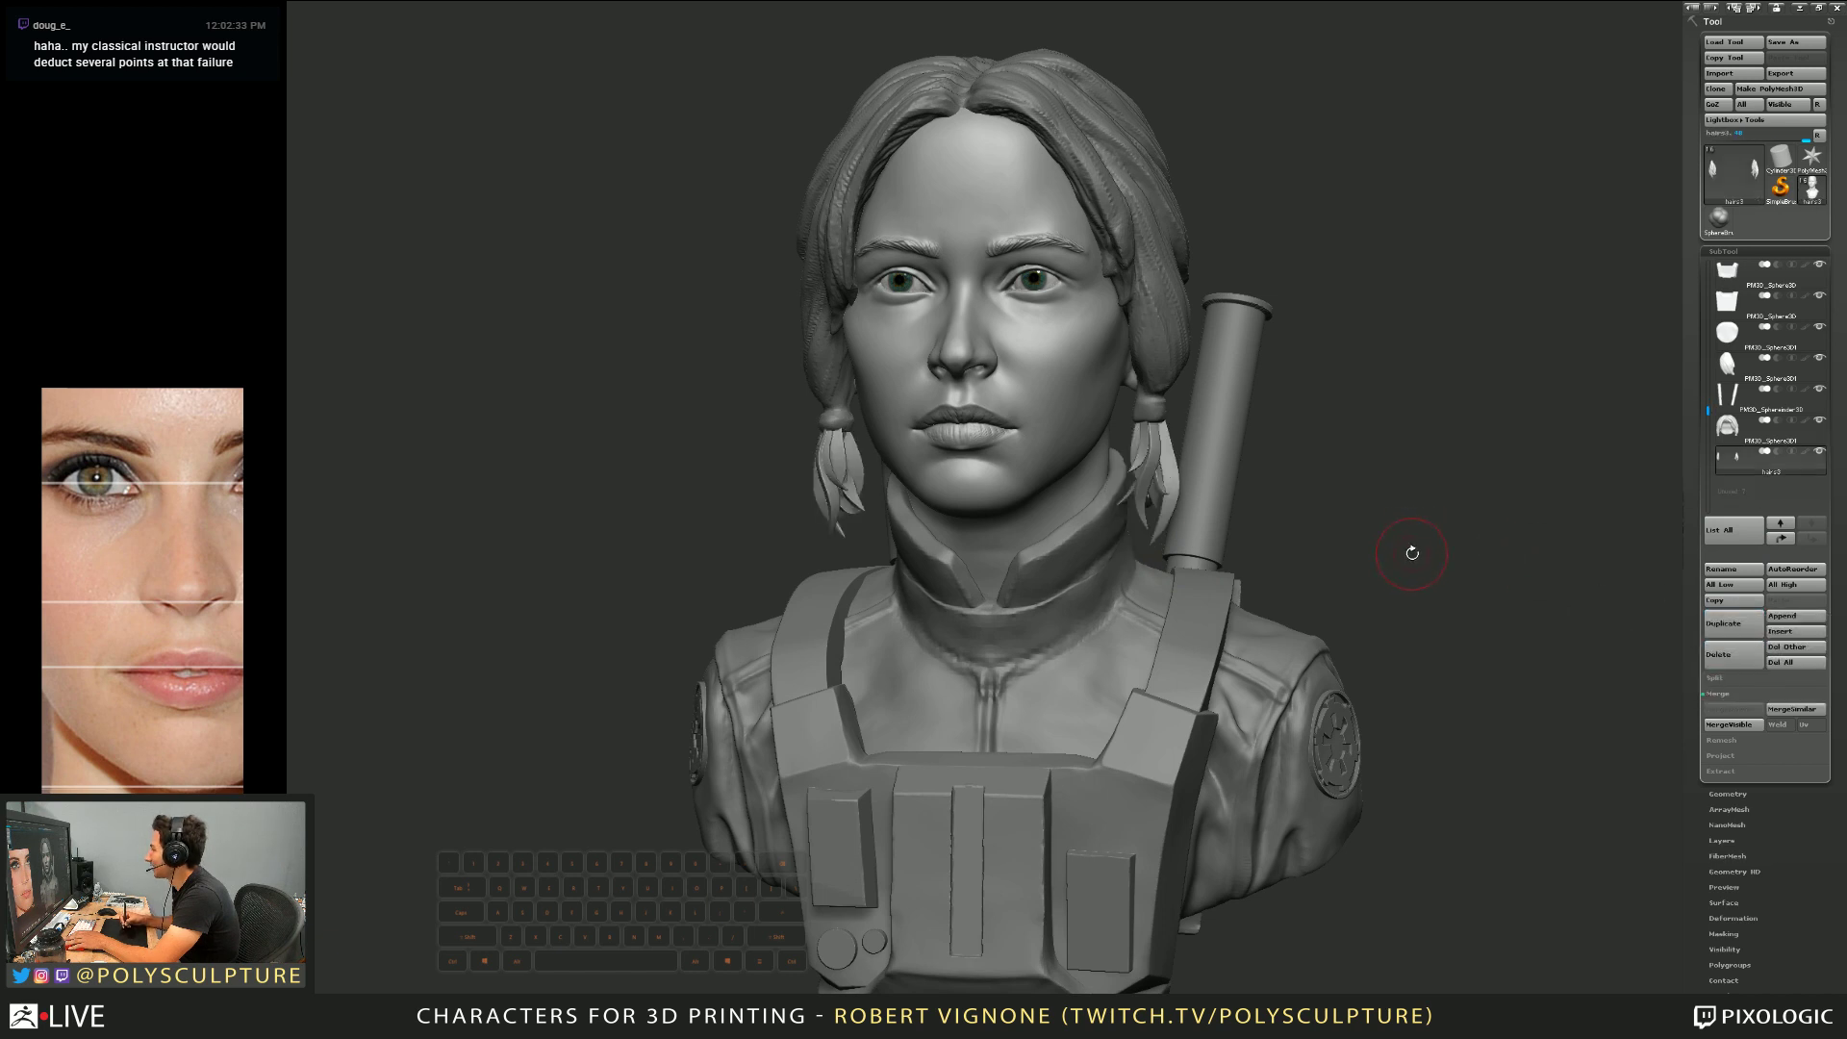
{"action": "left_click_drag", "start_coordinate": [1410, 552], "coordinate": [1359, 464]}
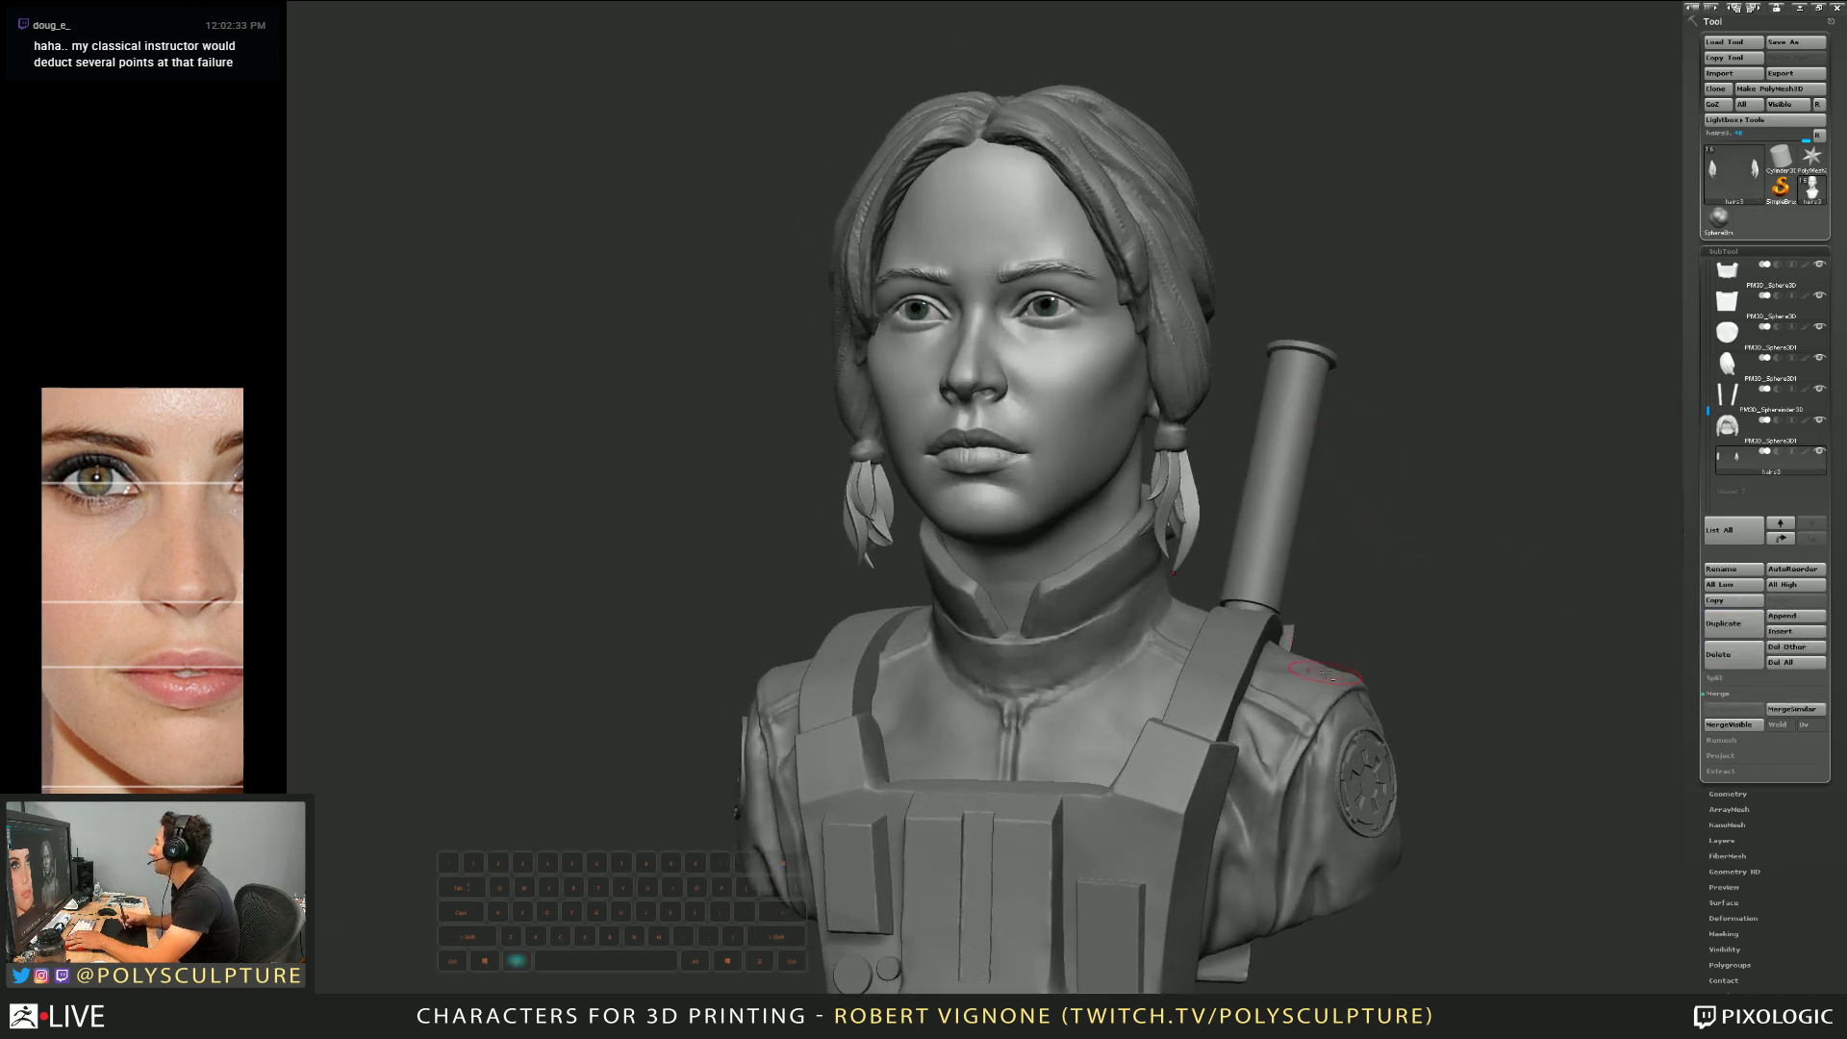
{"action": "left_click_drag", "start_coordinate": [1322, 661], "coordinate": [1080, 601], "text": "alt"}
{"action": "right_click", "coordinate": [1324, 648]}
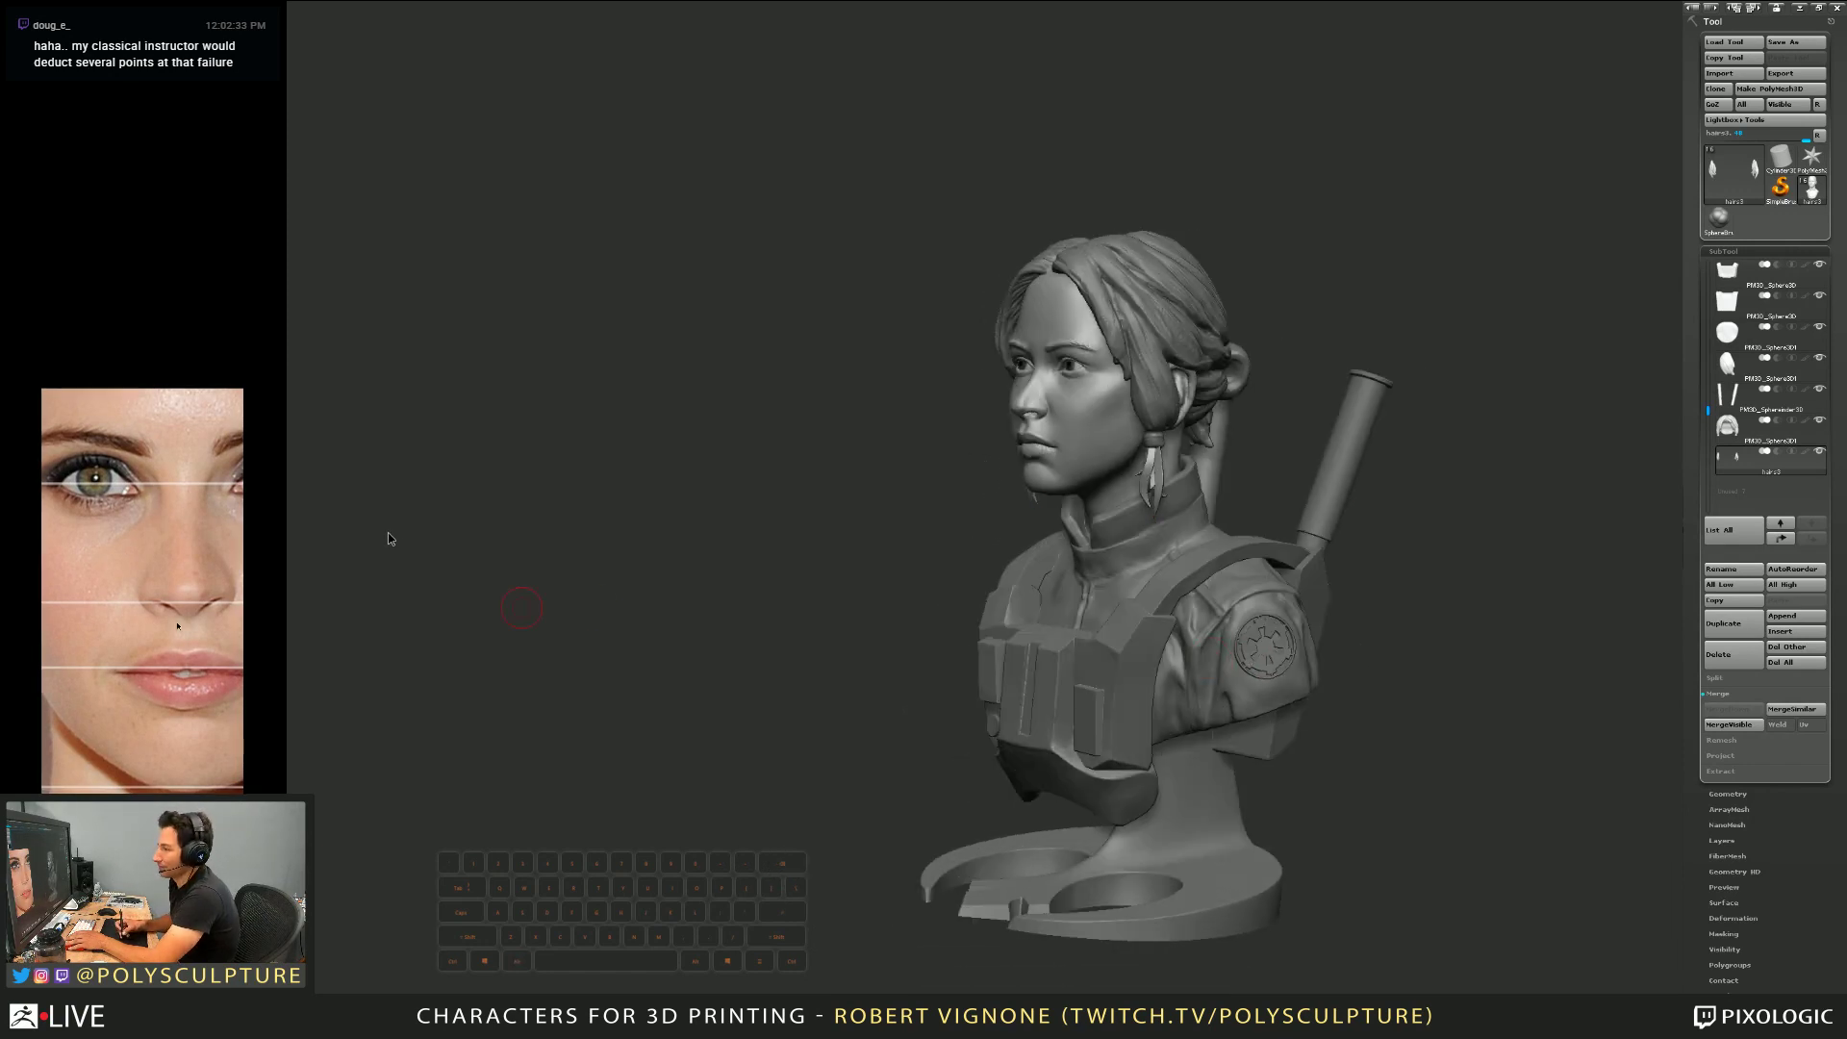
Bring up the photos of the small 3D-printed test head from the desktop
{"action": "key", "text": "super"}
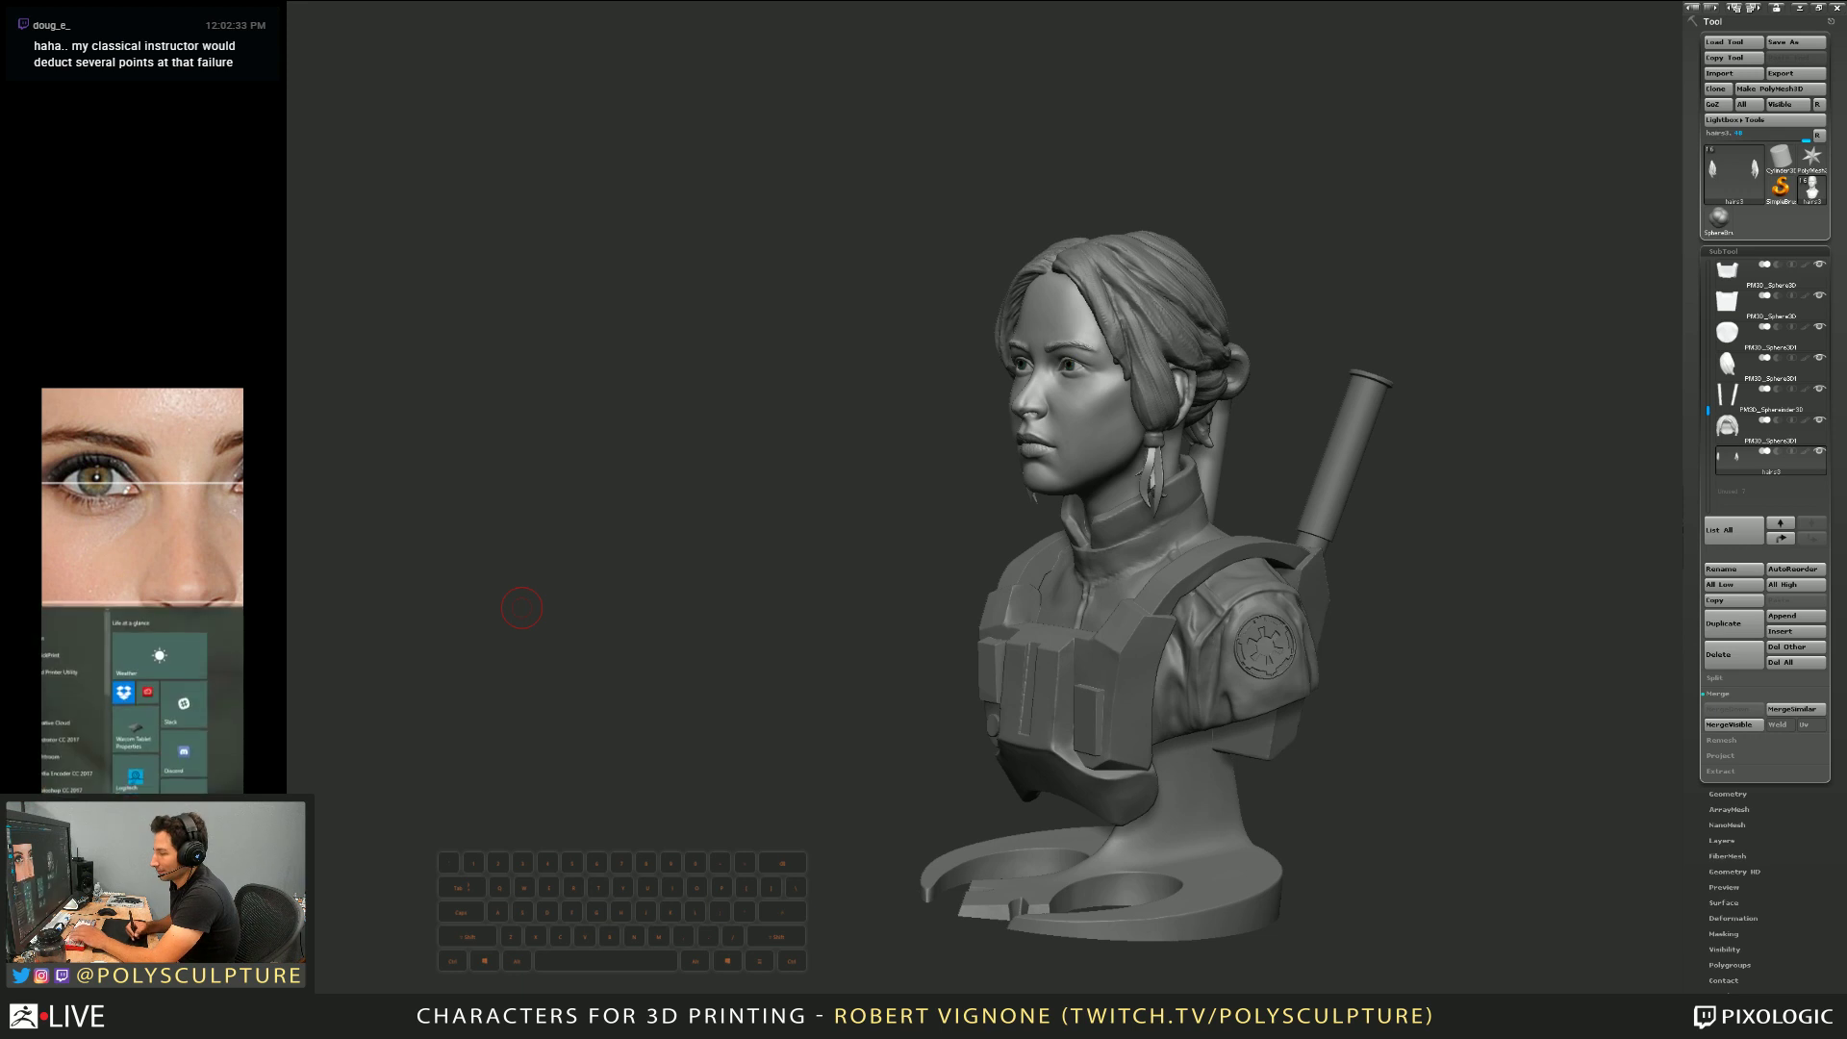
{"action": "key", "text": "super+d"}
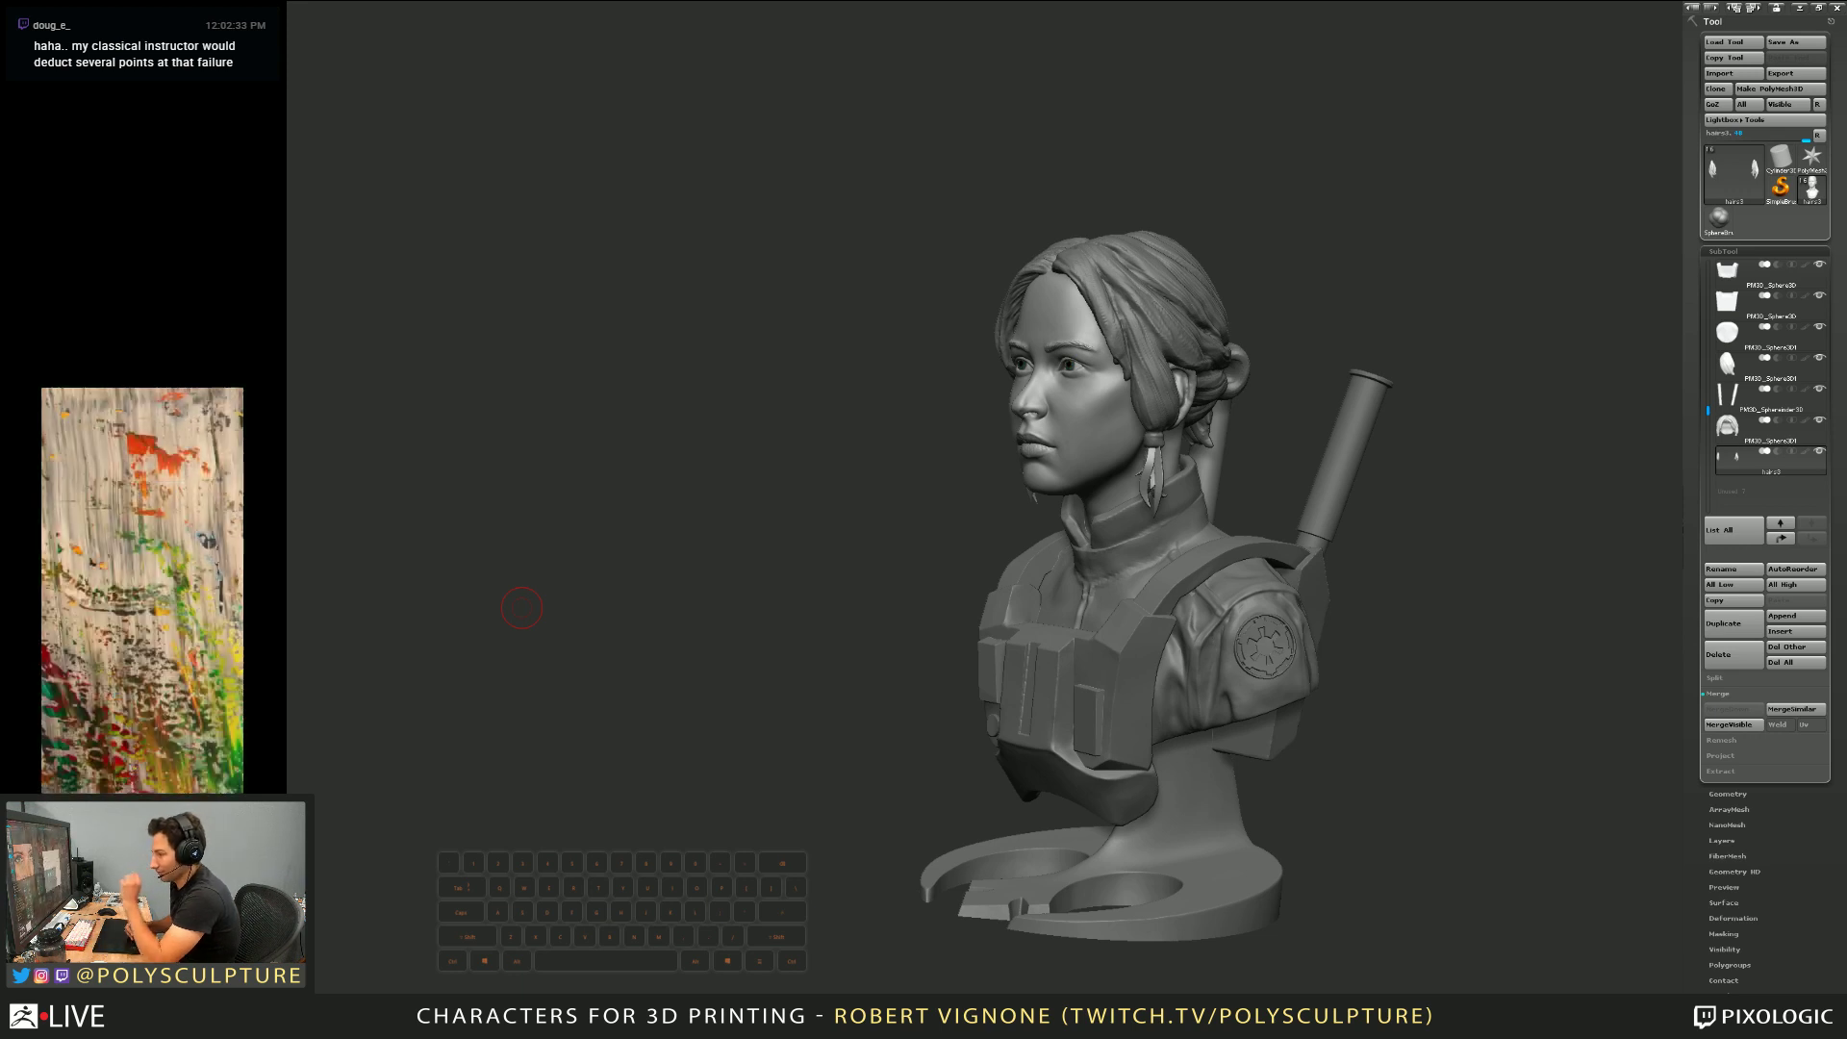
{"action": "key", "text": "super+d"}
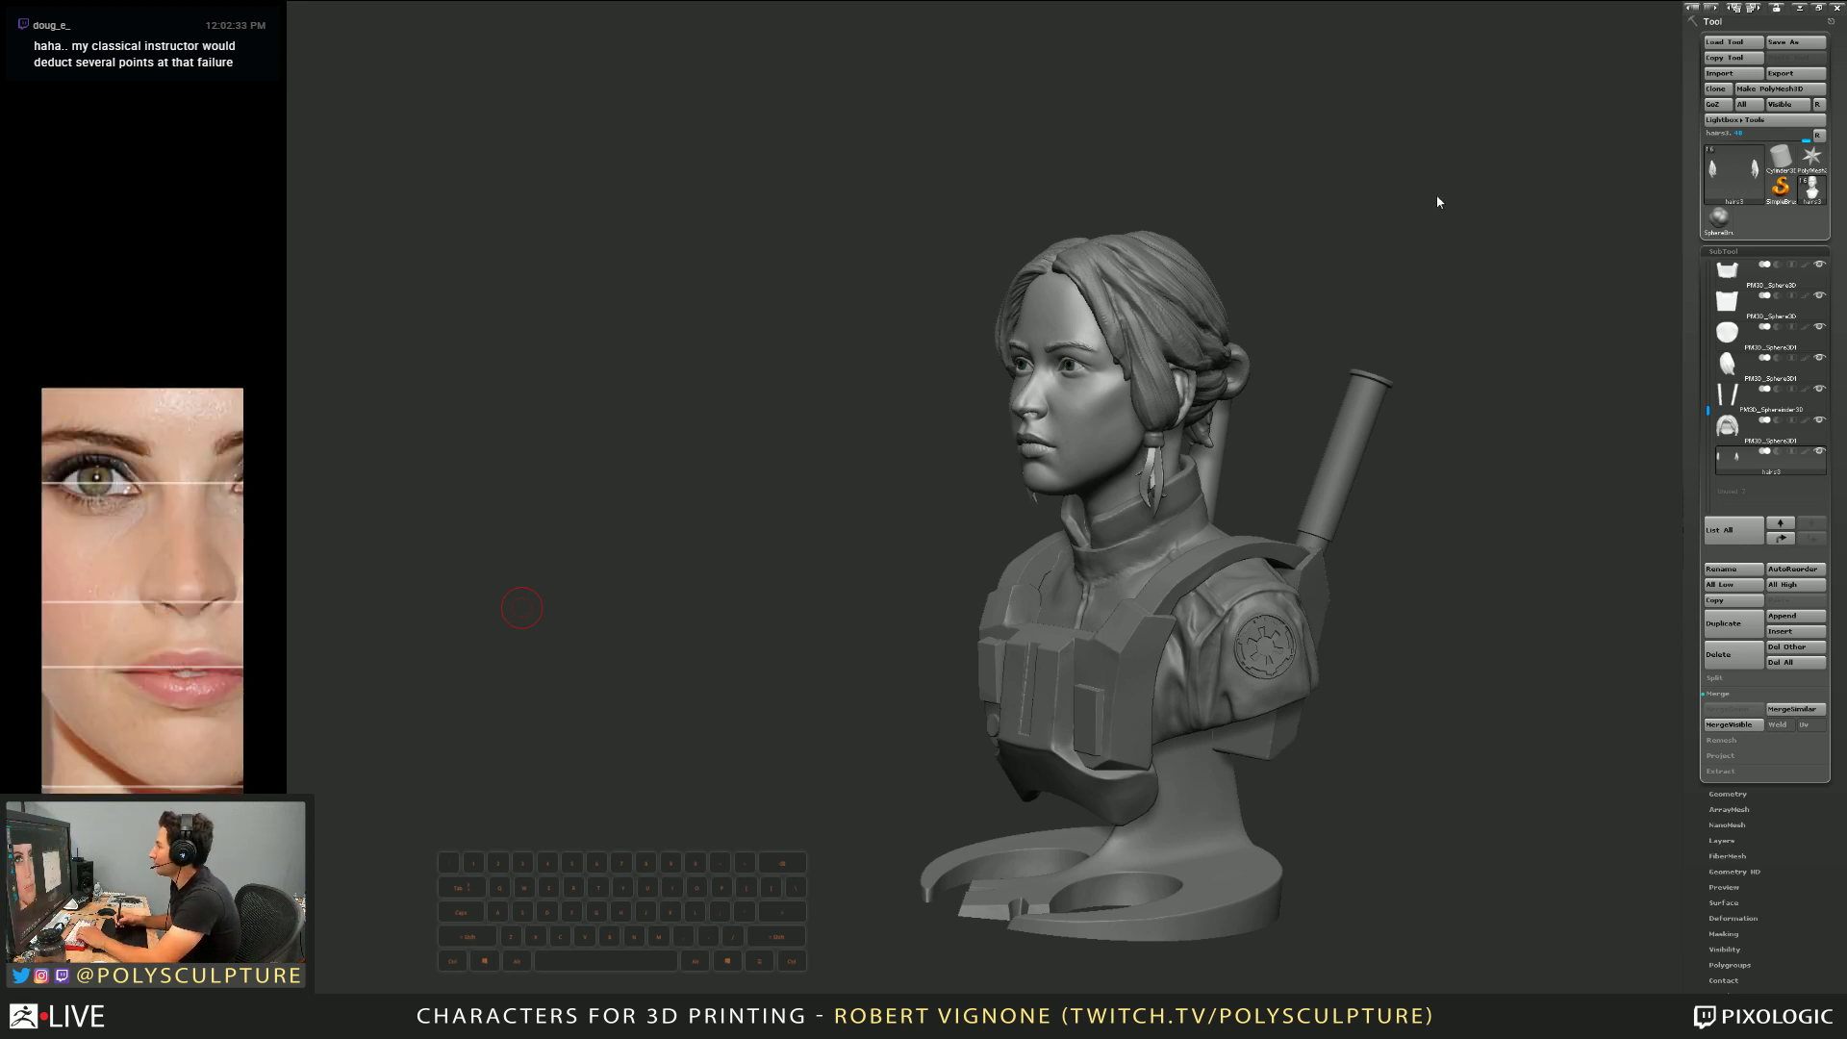
{"action": "key", "text": "super"}
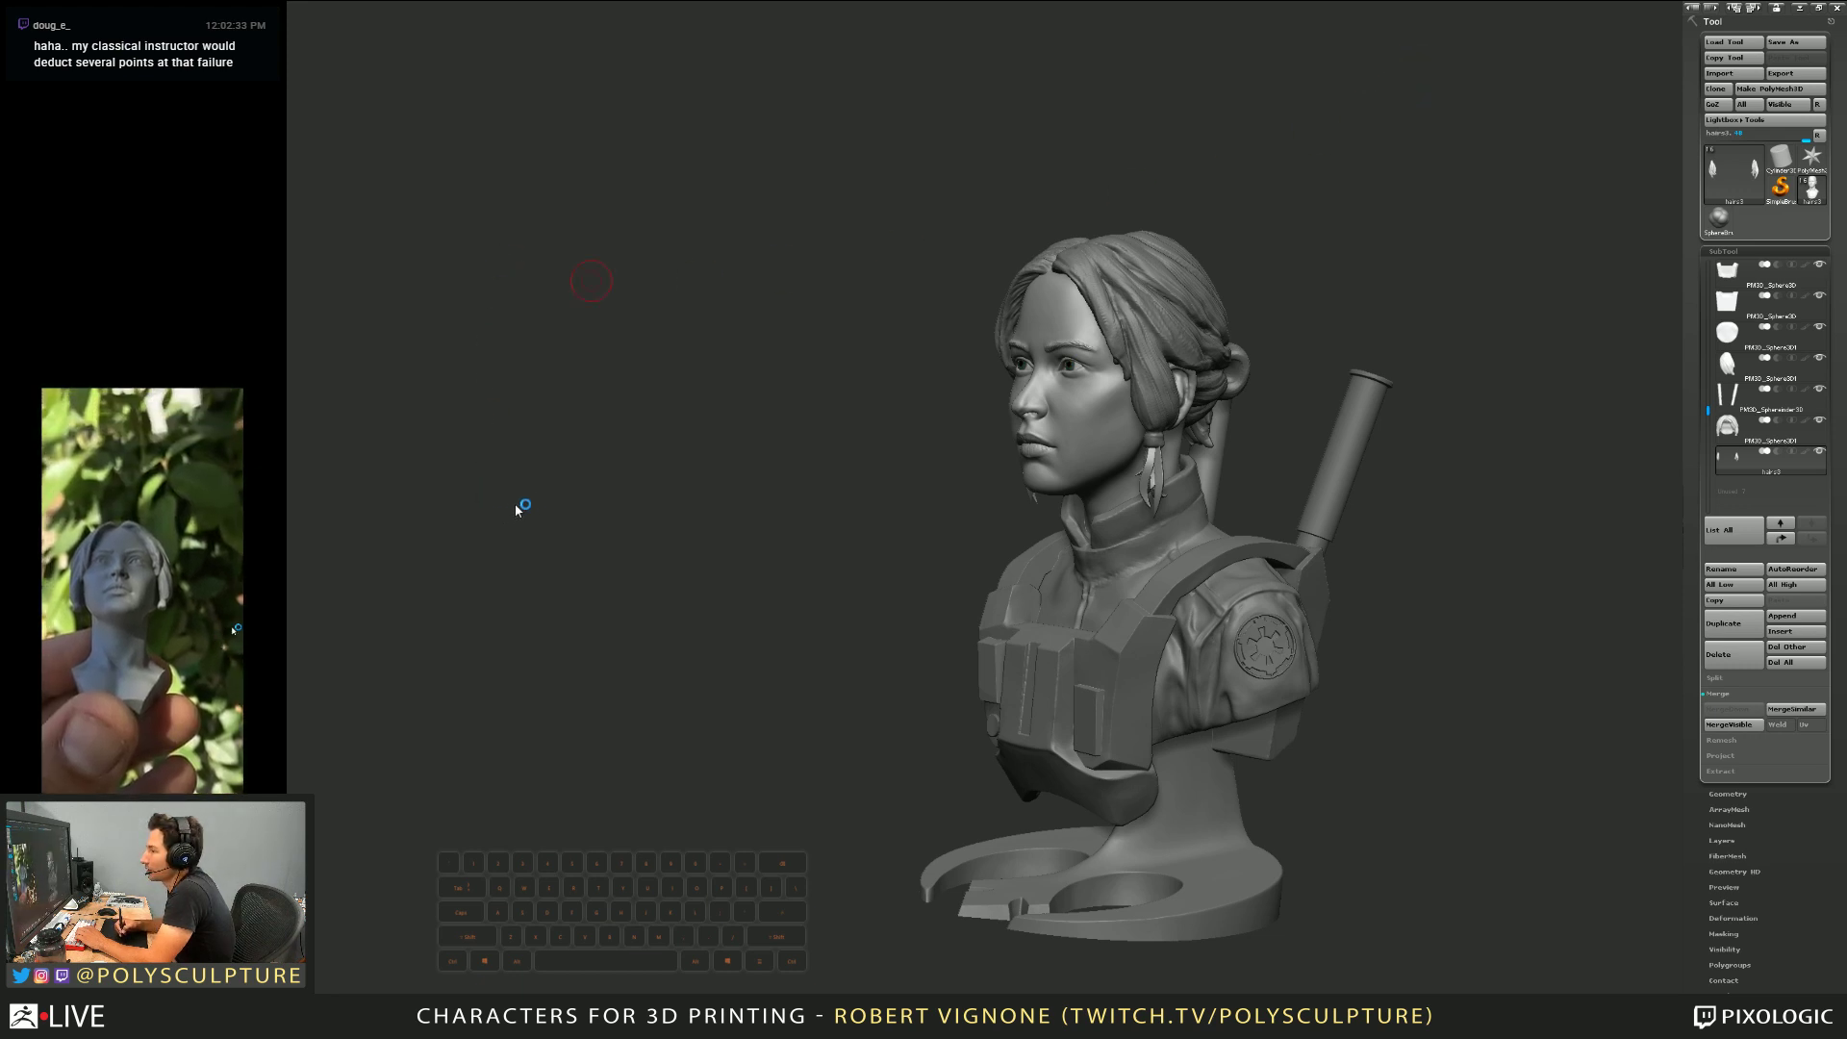
Compare the test-print photos on the reference board with the front of the digital bust and its base
{"action": "left_click_drag", "start_coordinate": [584, 489], "coordinate": [590, 491]}
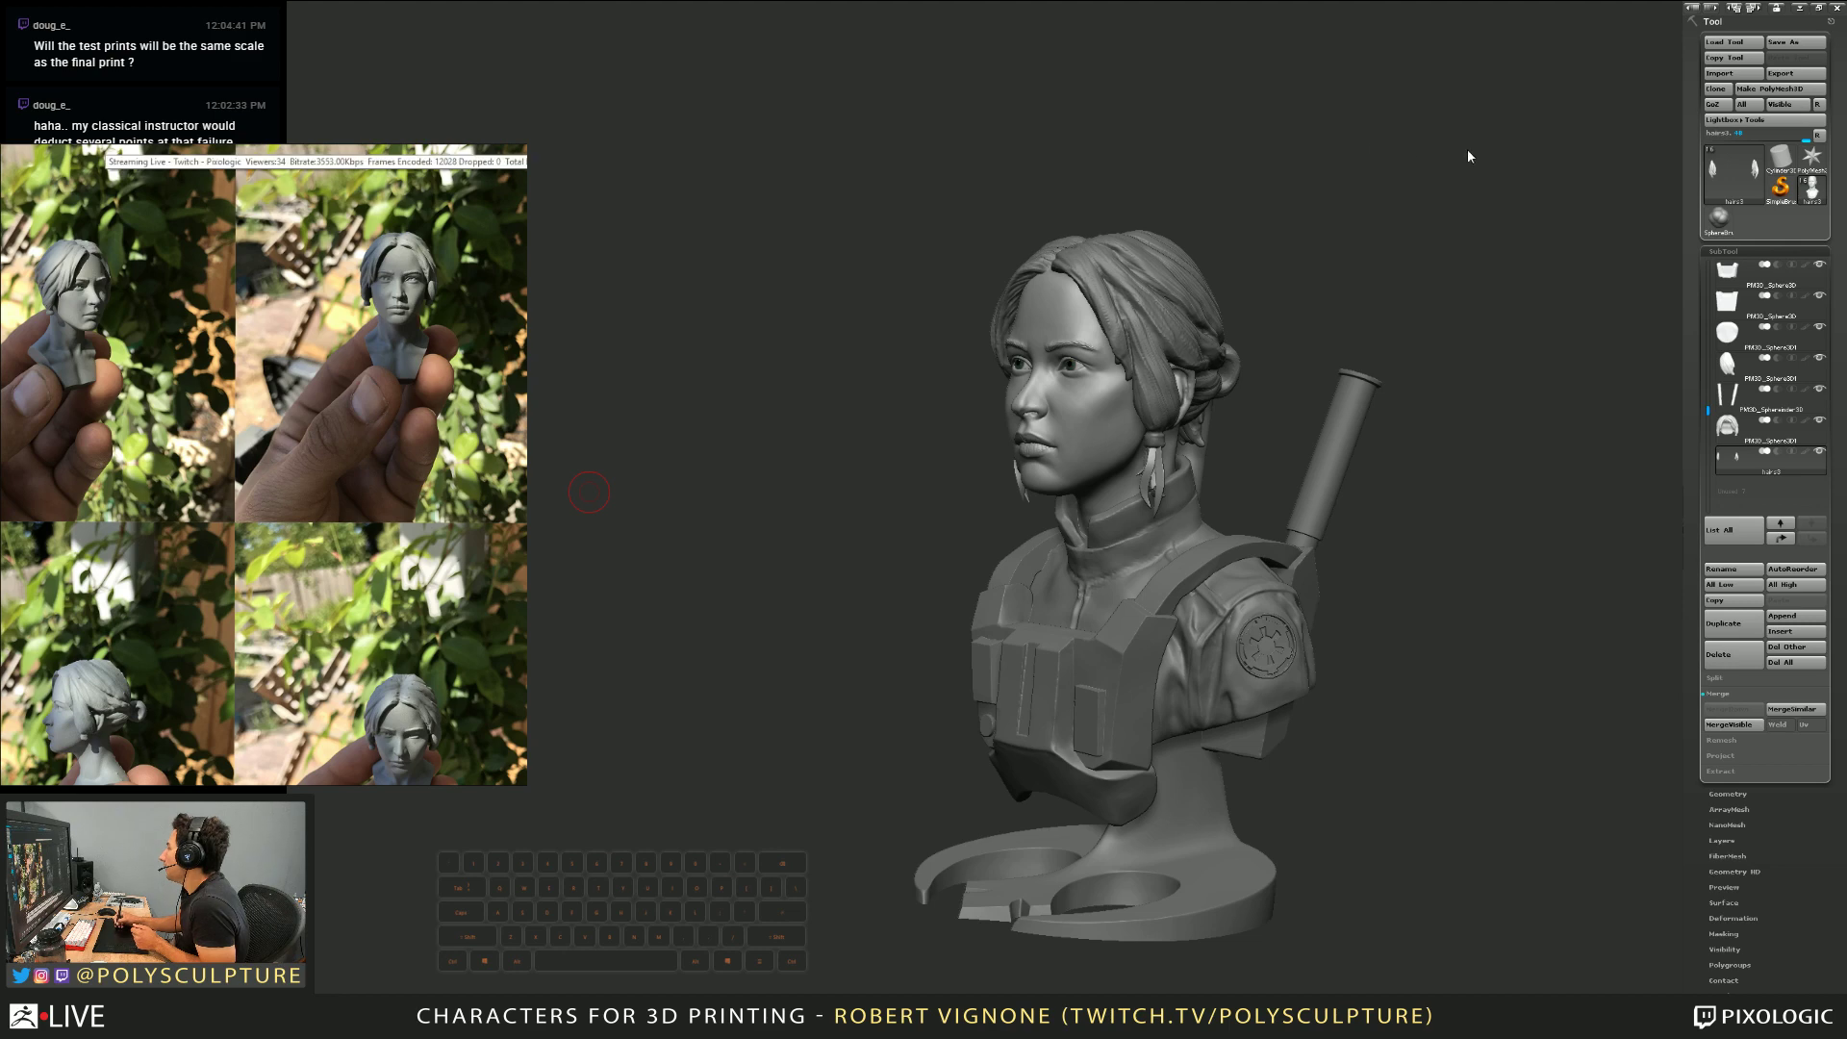
{"action": "left_click_drag", "start_coordinate": [688, 429], "coordinate": [583, 447]}
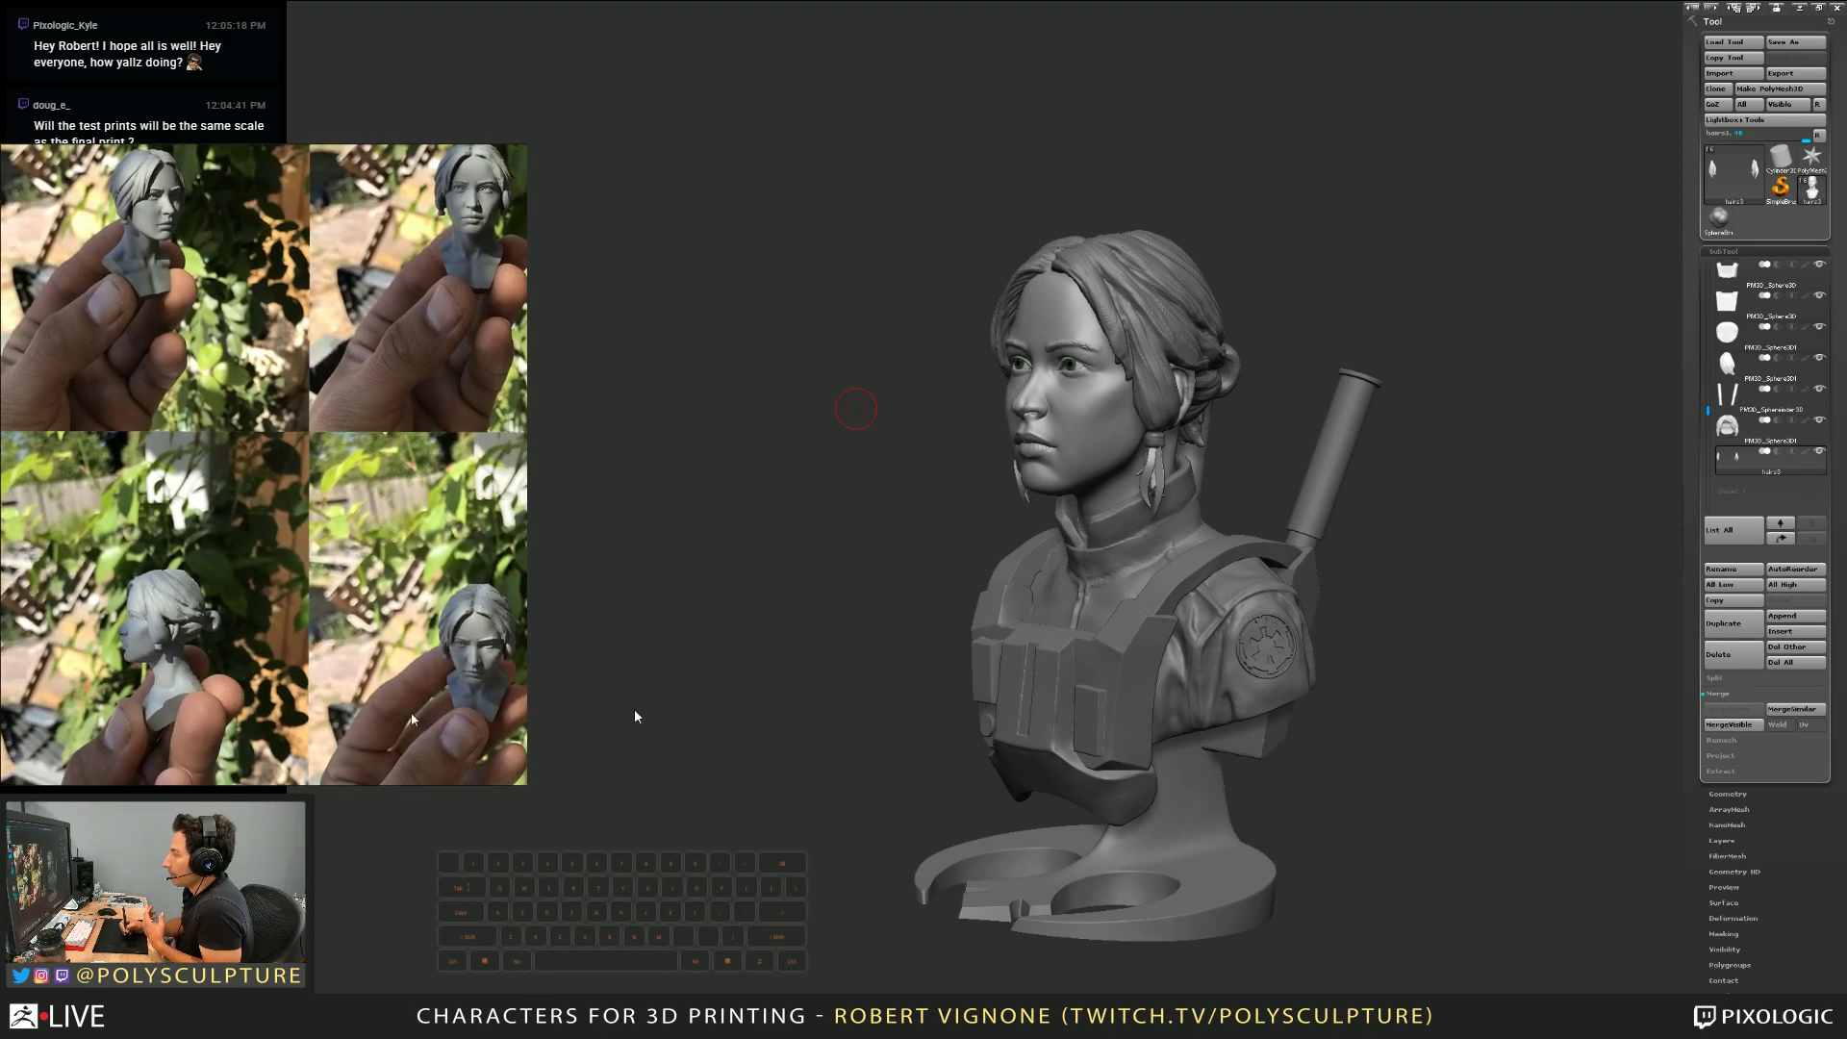
{"action": "middle_click_drag", "start_coordinate": [637, 713], "coordinate": [639, 536]}
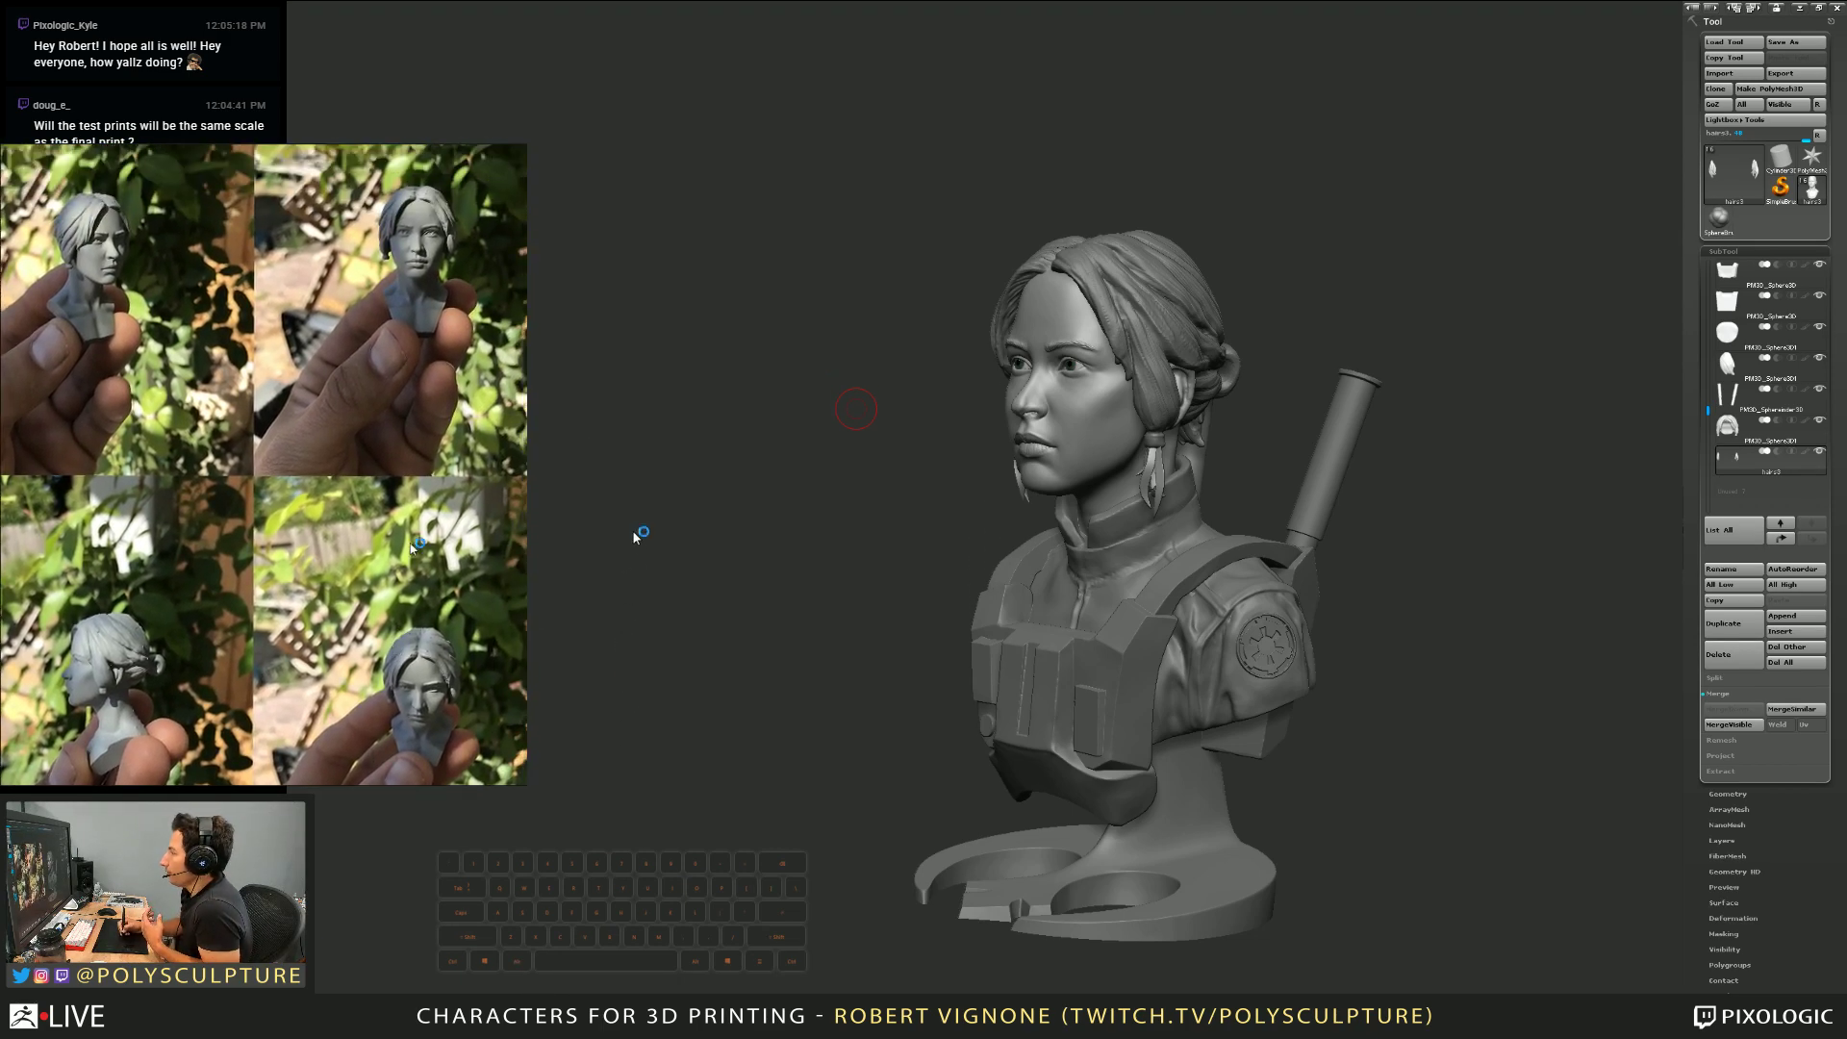
{"action": "left_click_drag", "start_coordinate": [1000, 535], "coordinate": [1027, 527]}
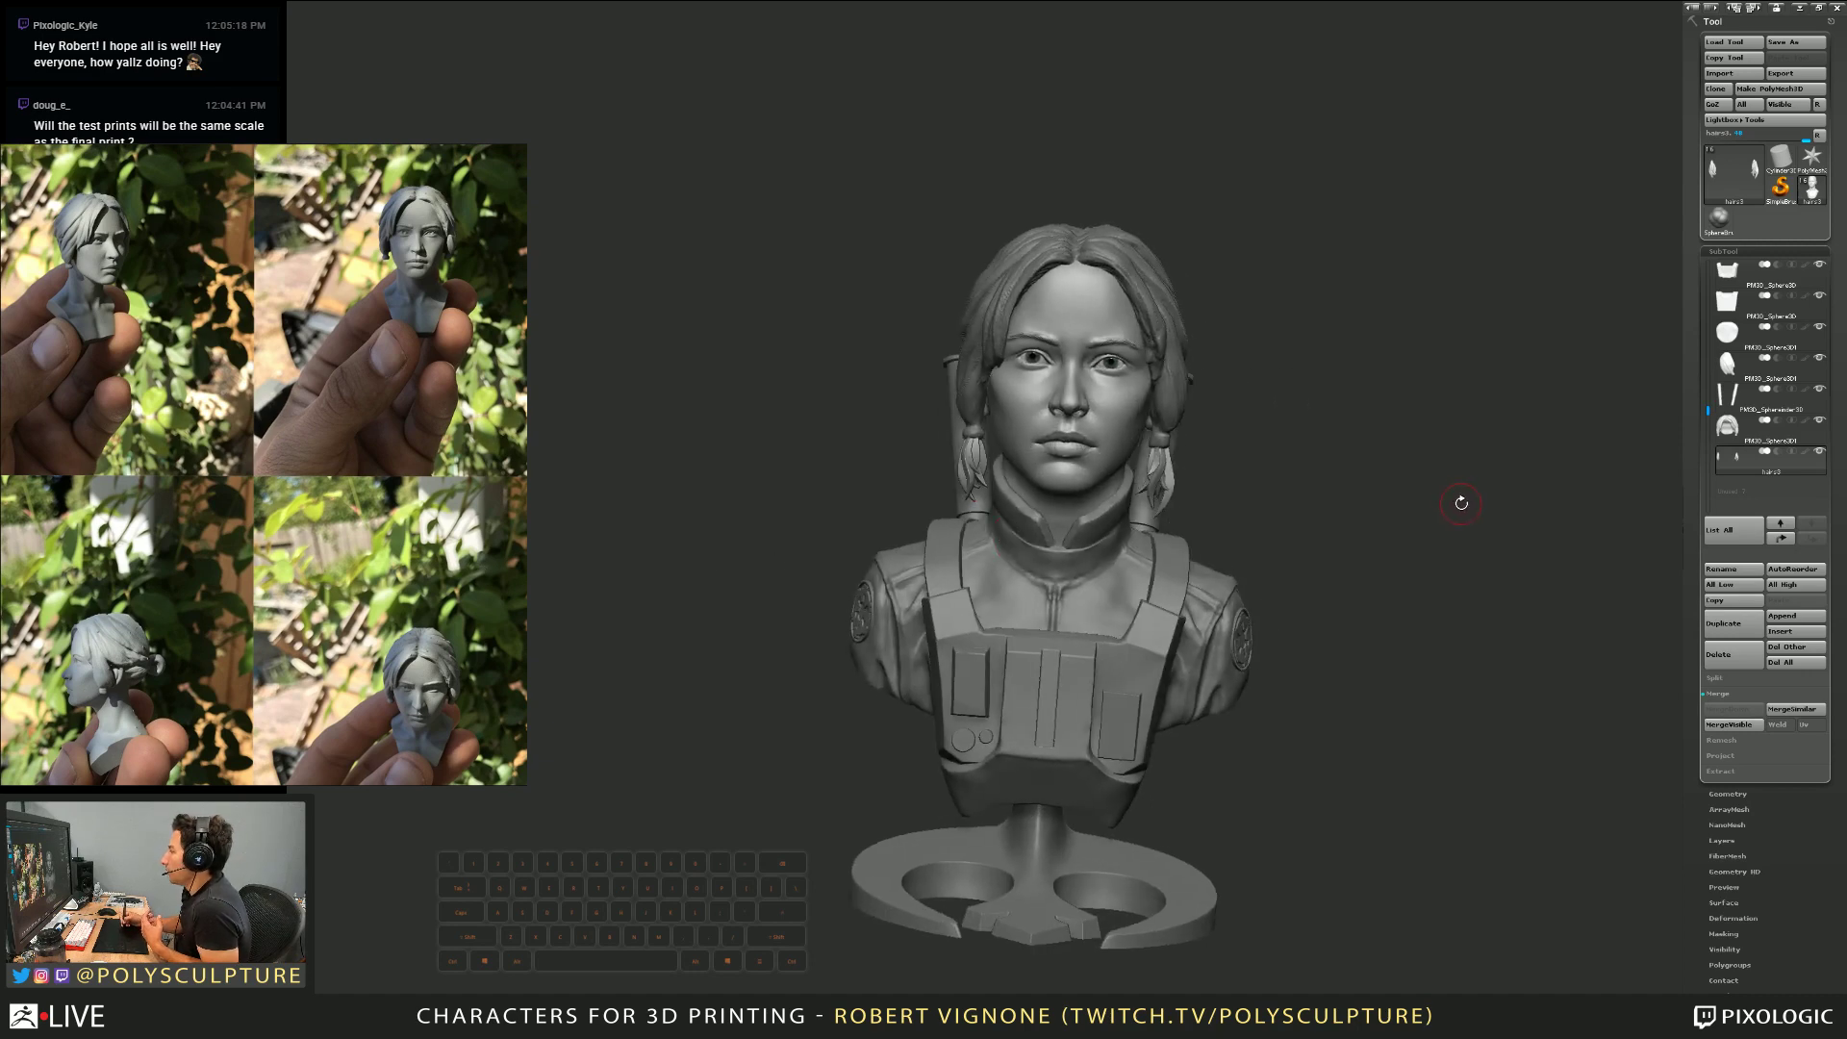
{"action": "left_click_drag", "start_coordinate": [1460, 504], "coordinate": [1347, 527]}
{"action": "left_click_drag", "start_coordinate": [1455, 577], "coordinate": [1467, 635]}
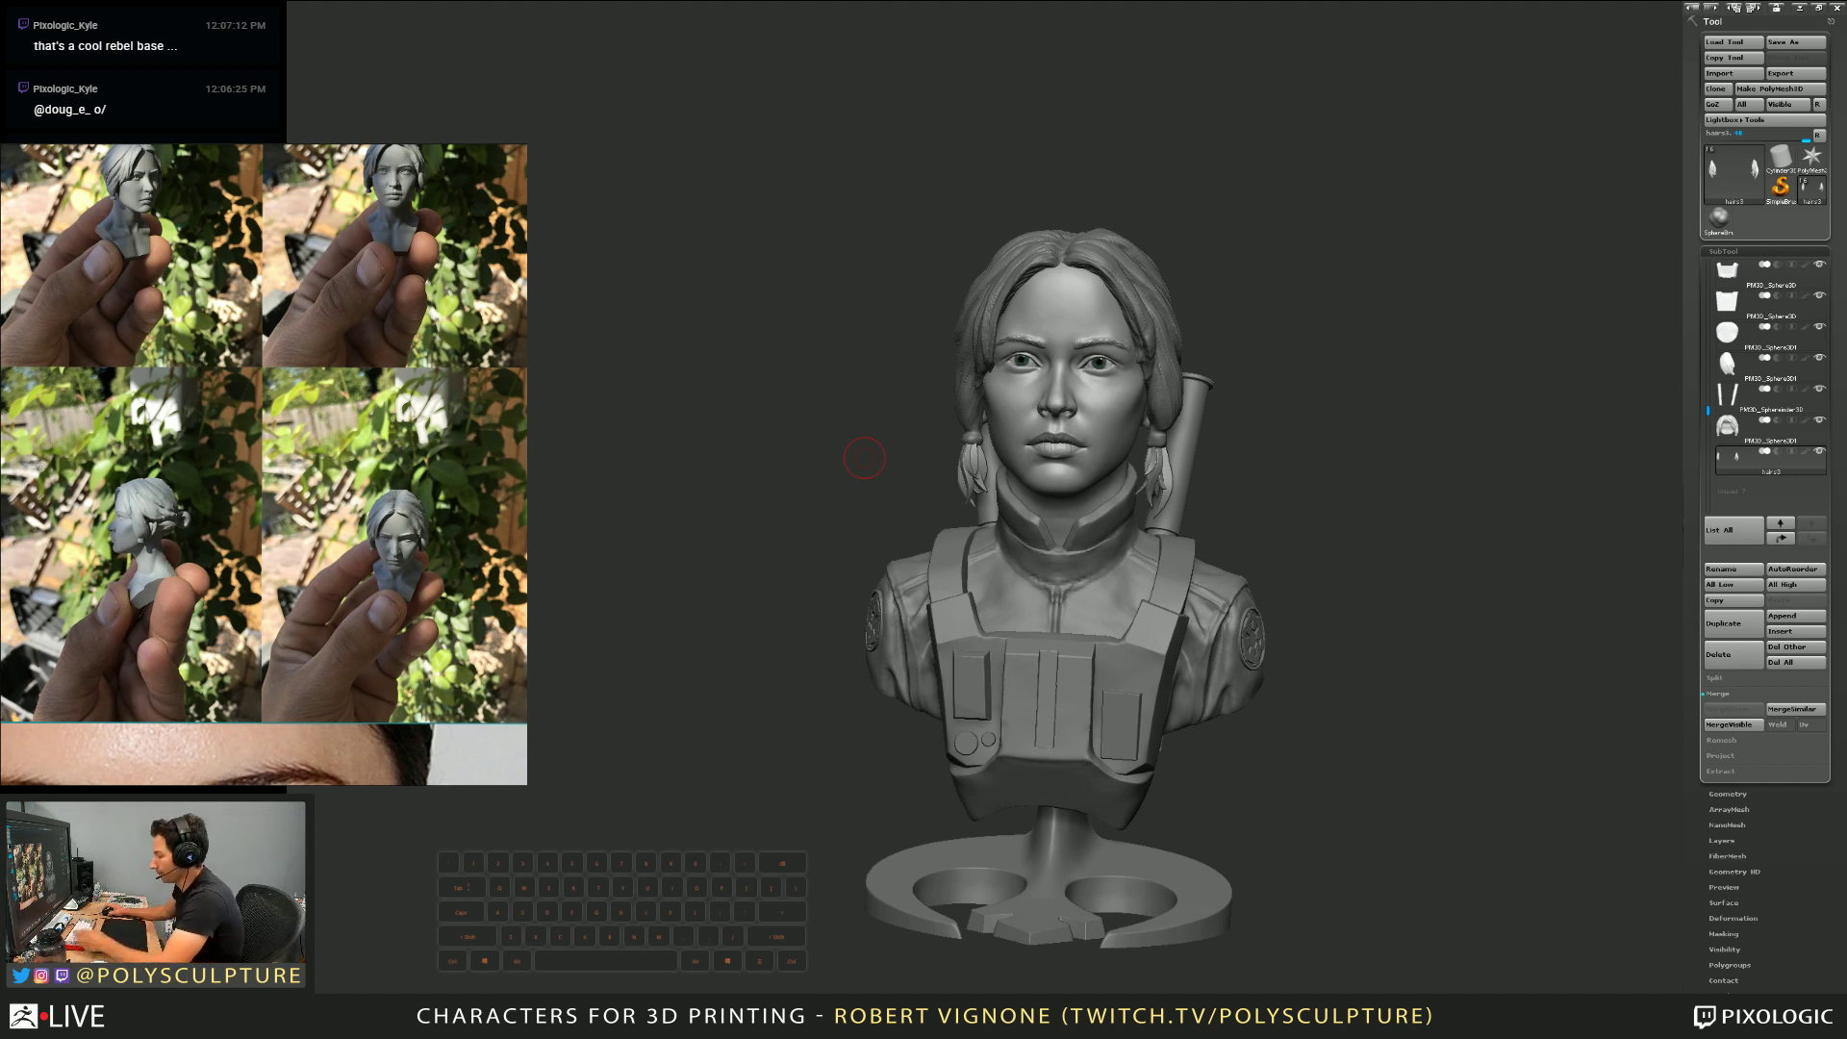
{"action": "key", "text": "alt+Tab"}
{"action": "key", "text": "alt+Tab"}
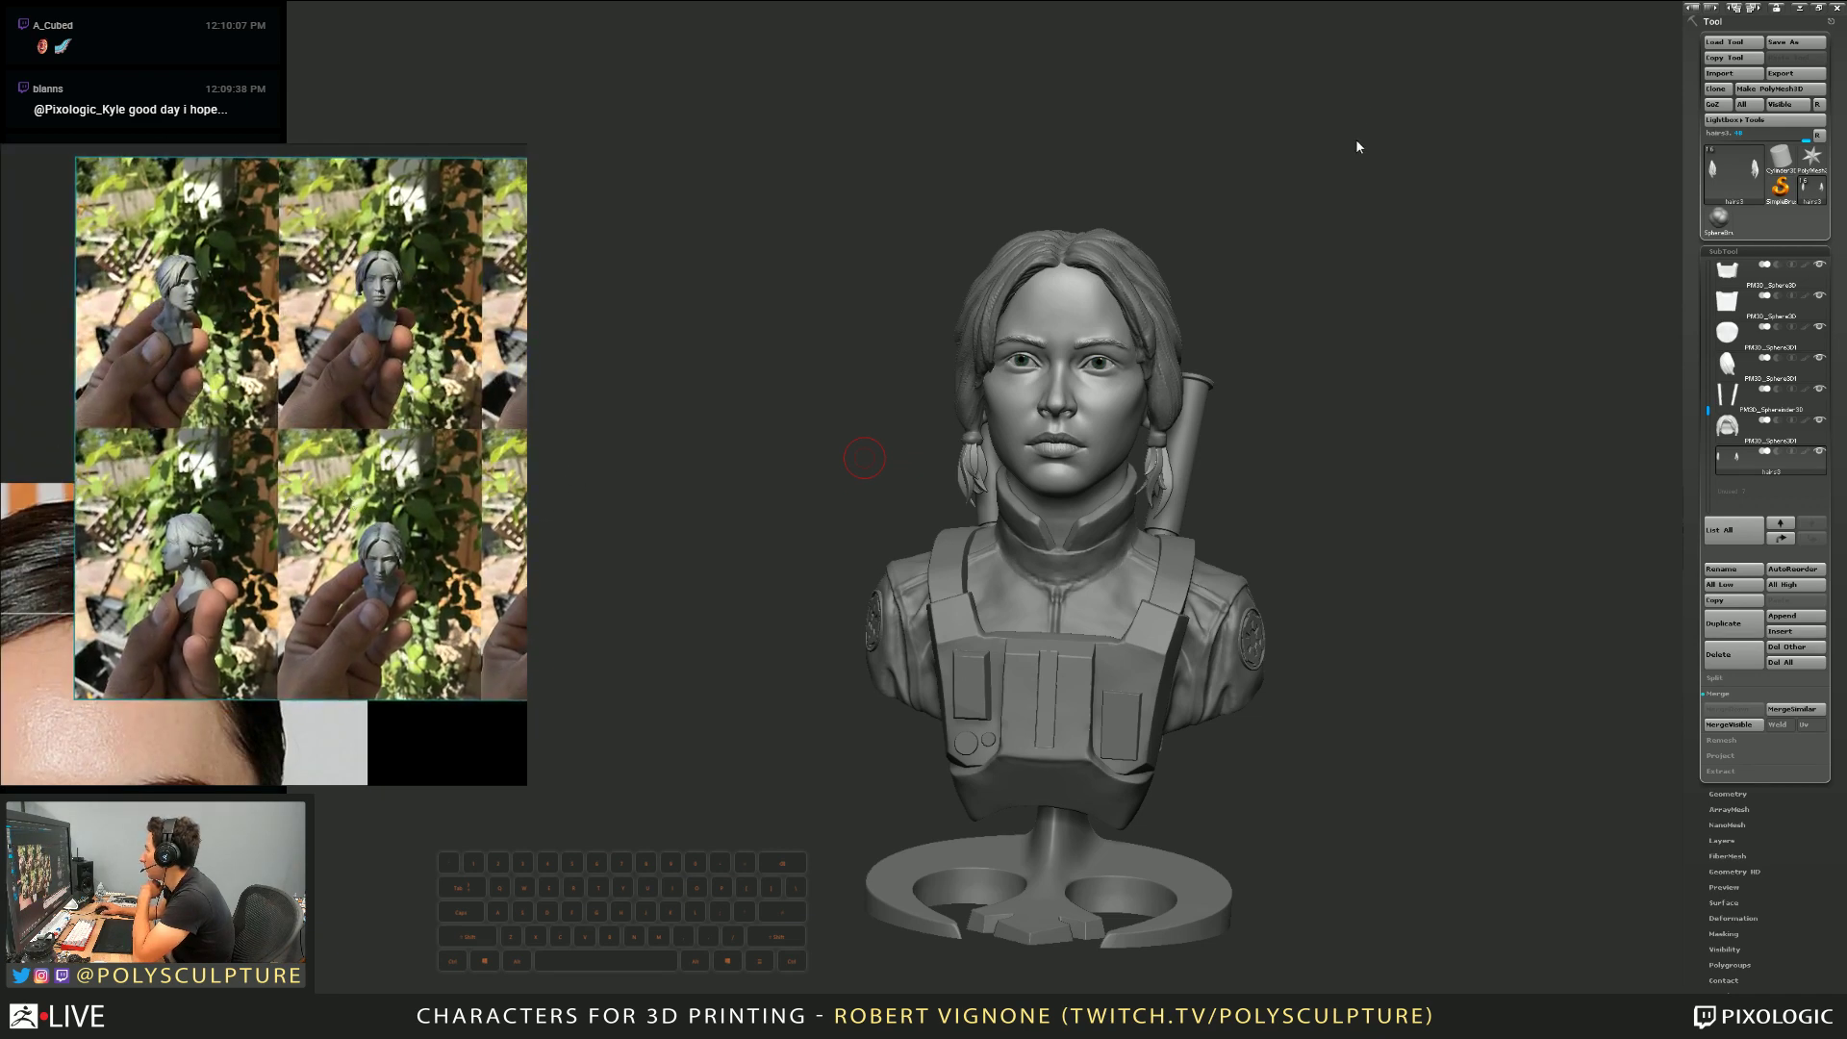
Inspect the bust all the way around, including the backpack, the open underside of the torso and the stand
{"action": "mouse_move", "coordinate": [1397, 202]}
{"action": "left_mouse_down"}
{"action": "mouse_move", "coordinate": [1430, 605]}
{"action": "mouse_move", "coordinate": [1321, 289]}
{"action": "mouse_move", "coordinate": [1323, 95]}
{"action": "left_mouse_up"}
{"action": "left_click_drag", "start_coordinate": [1212, 604], "coordinate": [1325, 513]}
{"action": "left_click_drag", "start_coordinate": [865, 500], "coordinate": [1192, 500]}
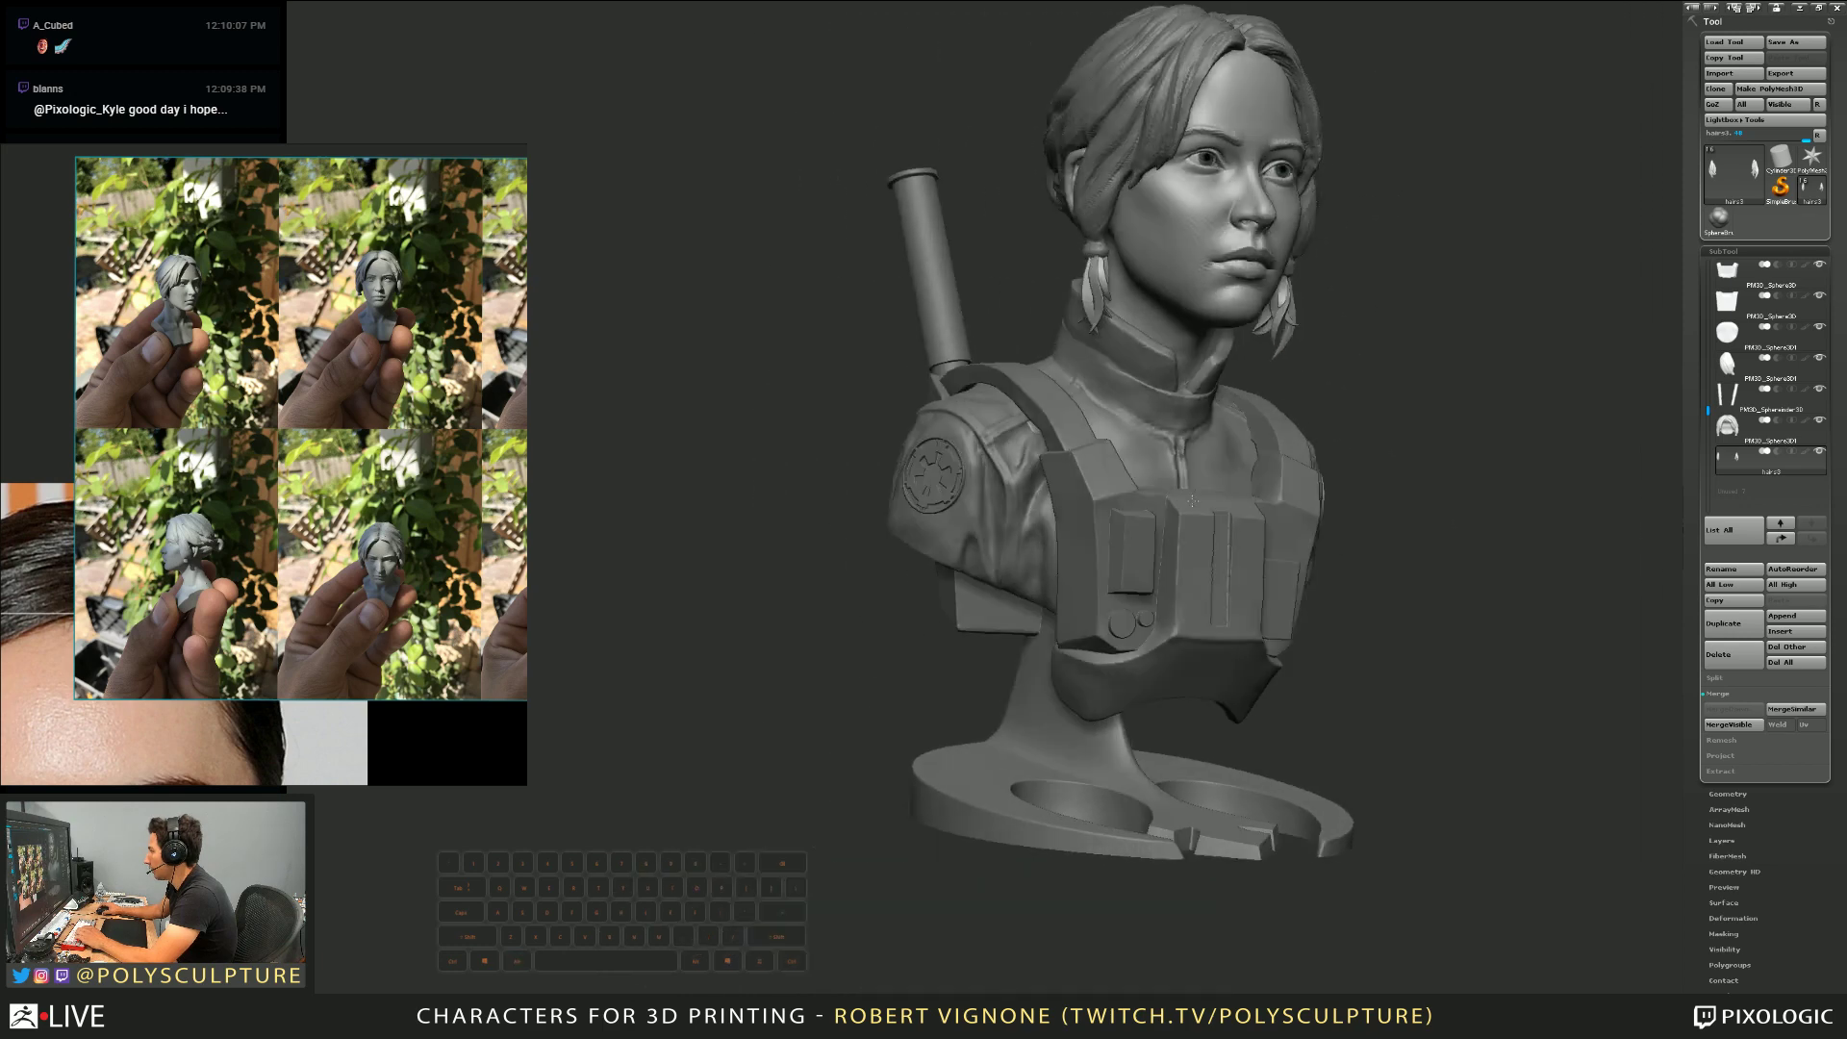
{"action": "right_click_drag", "start_coordinate": [1192, 500], "coordinate": [1345, 509]}
{"action": "right_click_drag", "start_coordinate": [1280, 630], "coordinate": [1331, 447], "text": "alt"}
{"action": "right_click_drag", "start_coordinate": [1067, 471], "coordinate": [1284, 465]}
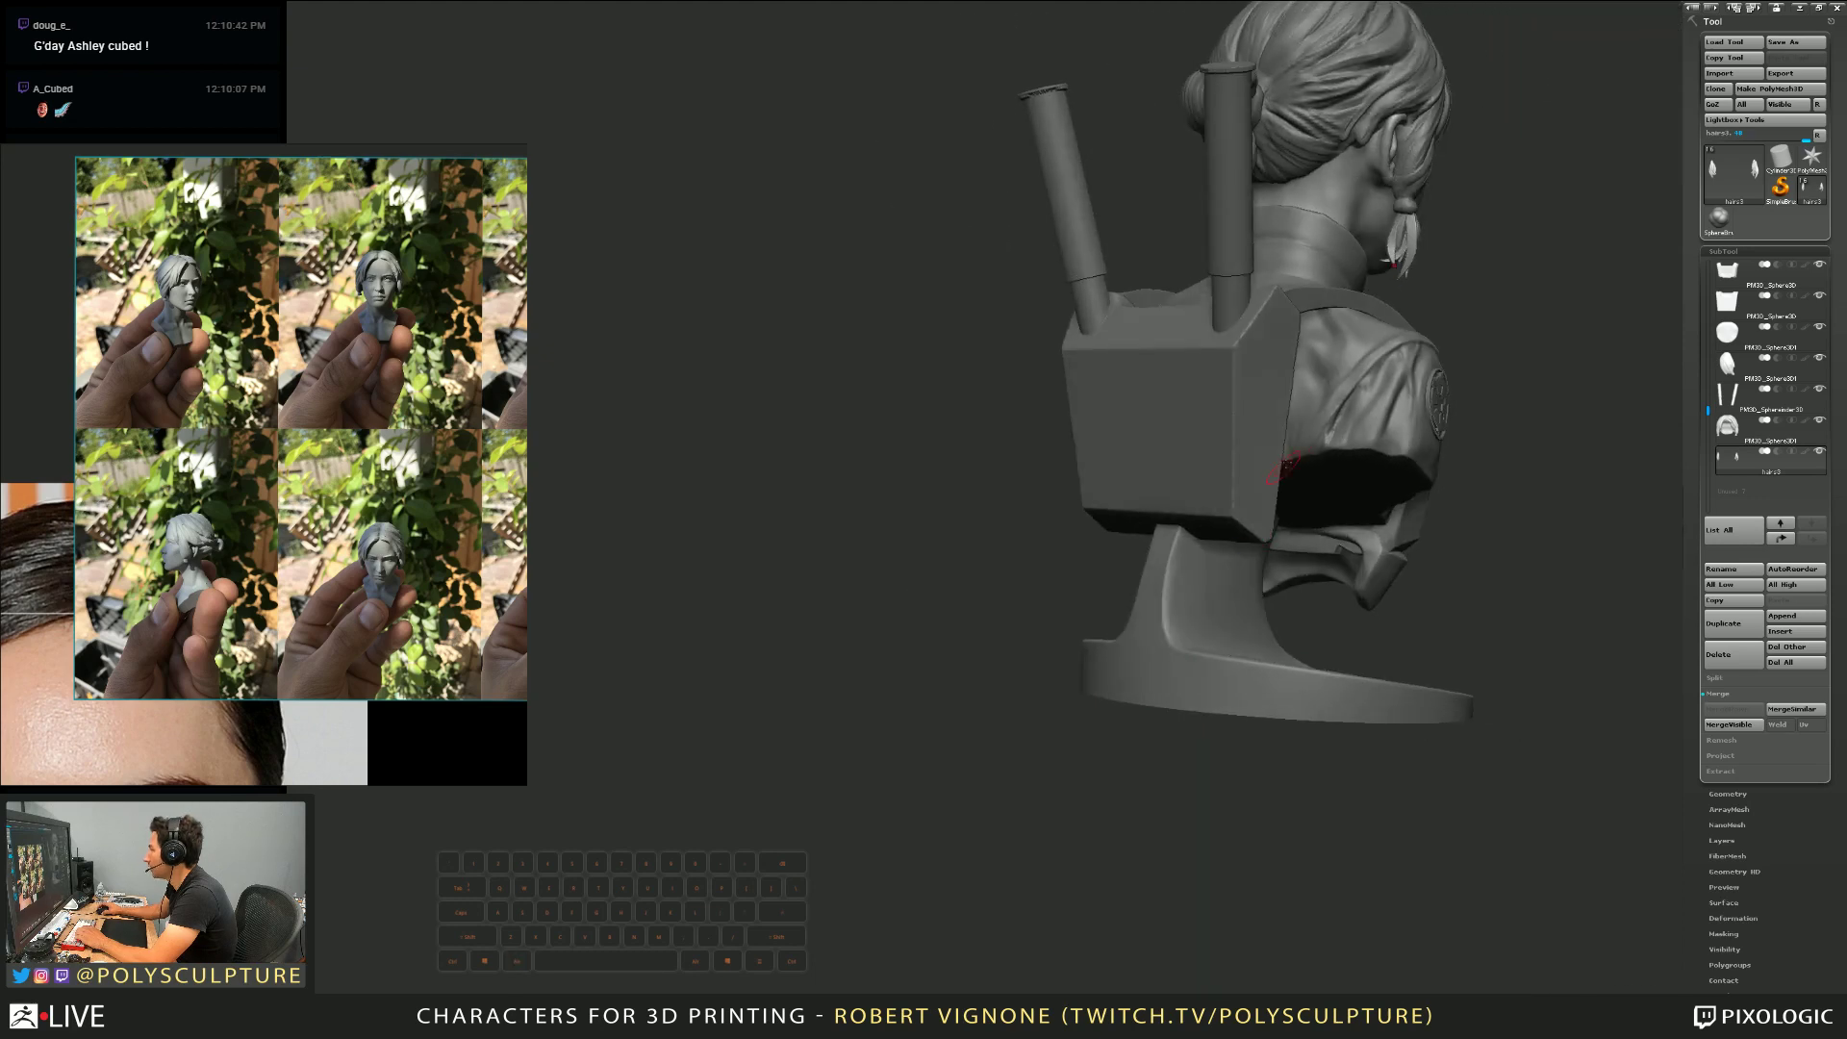
{"action": "left_click_drag", "start_coordinate": [1284, 467], "coordinate": [1380, 404]}
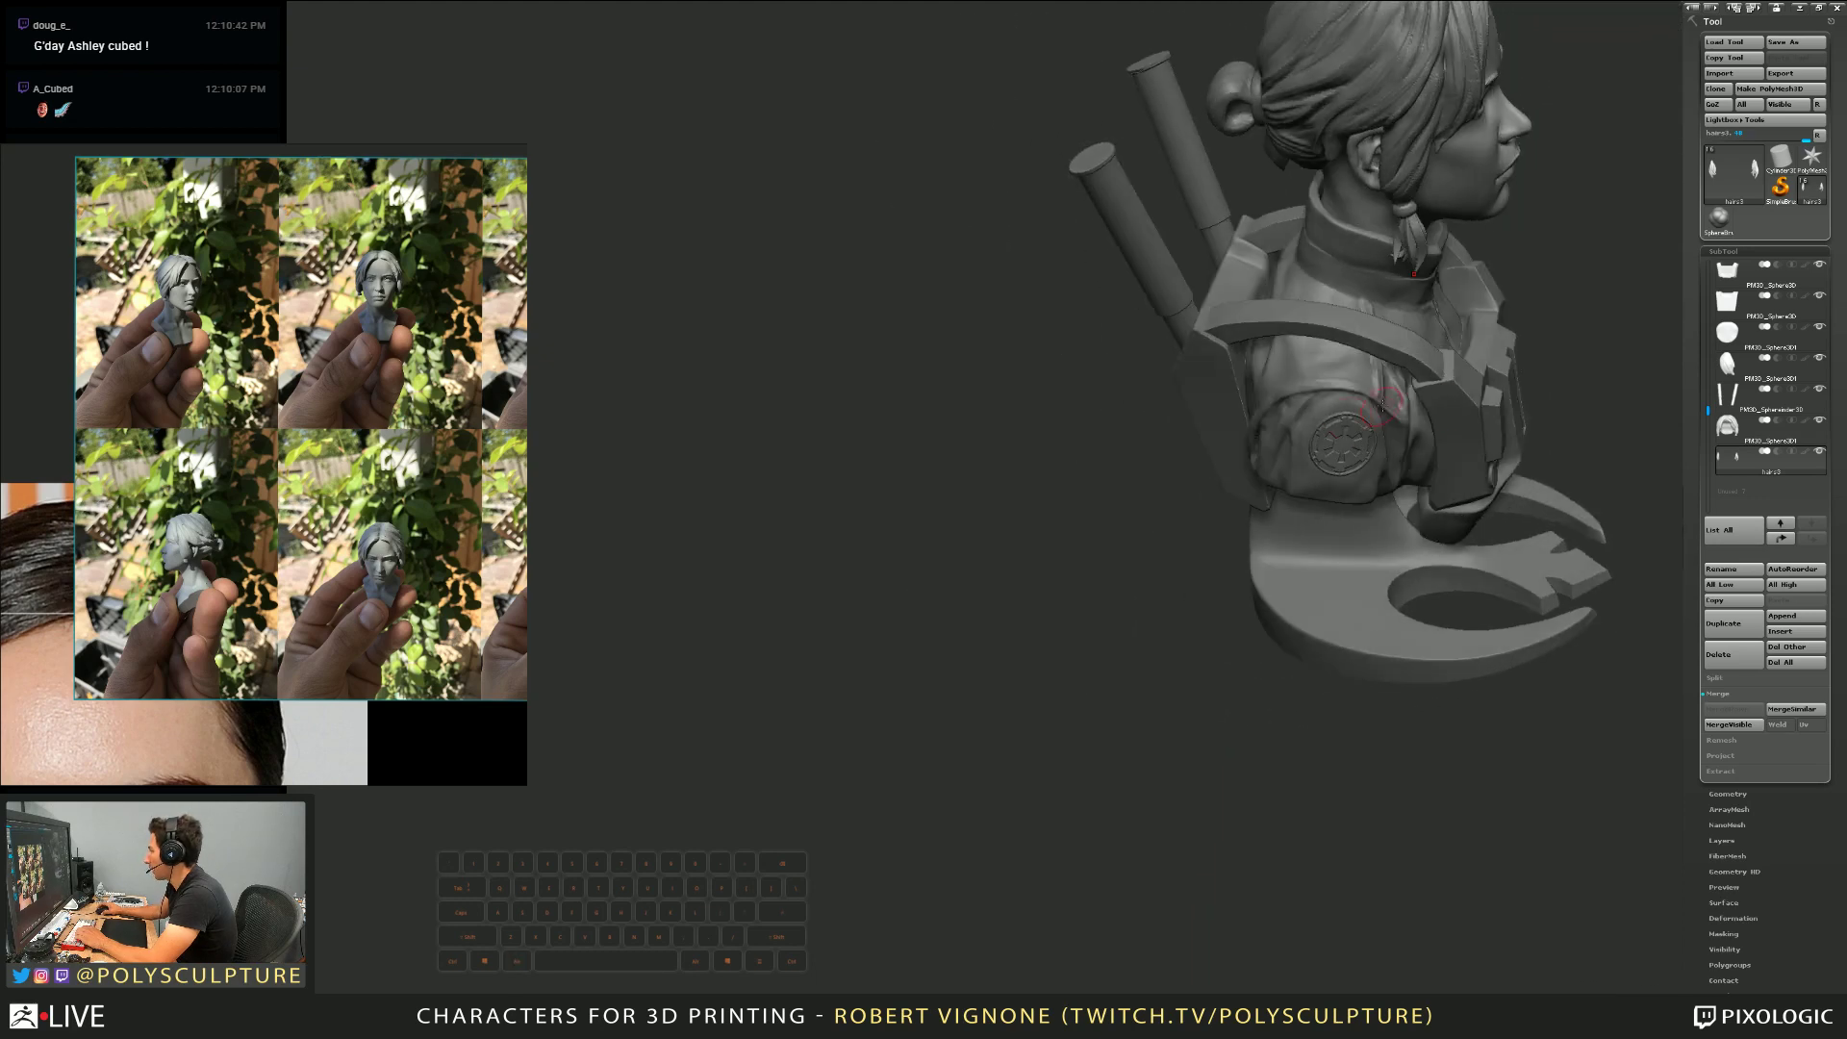
Select the vest, shoulder strap, backpack and tube SubTools in turn and inspect how these parts fit together
{"action": "left_click", "coordinate": [1448, 412], "text": "alt"}
{"action": "right_click_drag", "start_coordinate": [1381, 540], "coordinate": [1197, 537], "text": "alt"}
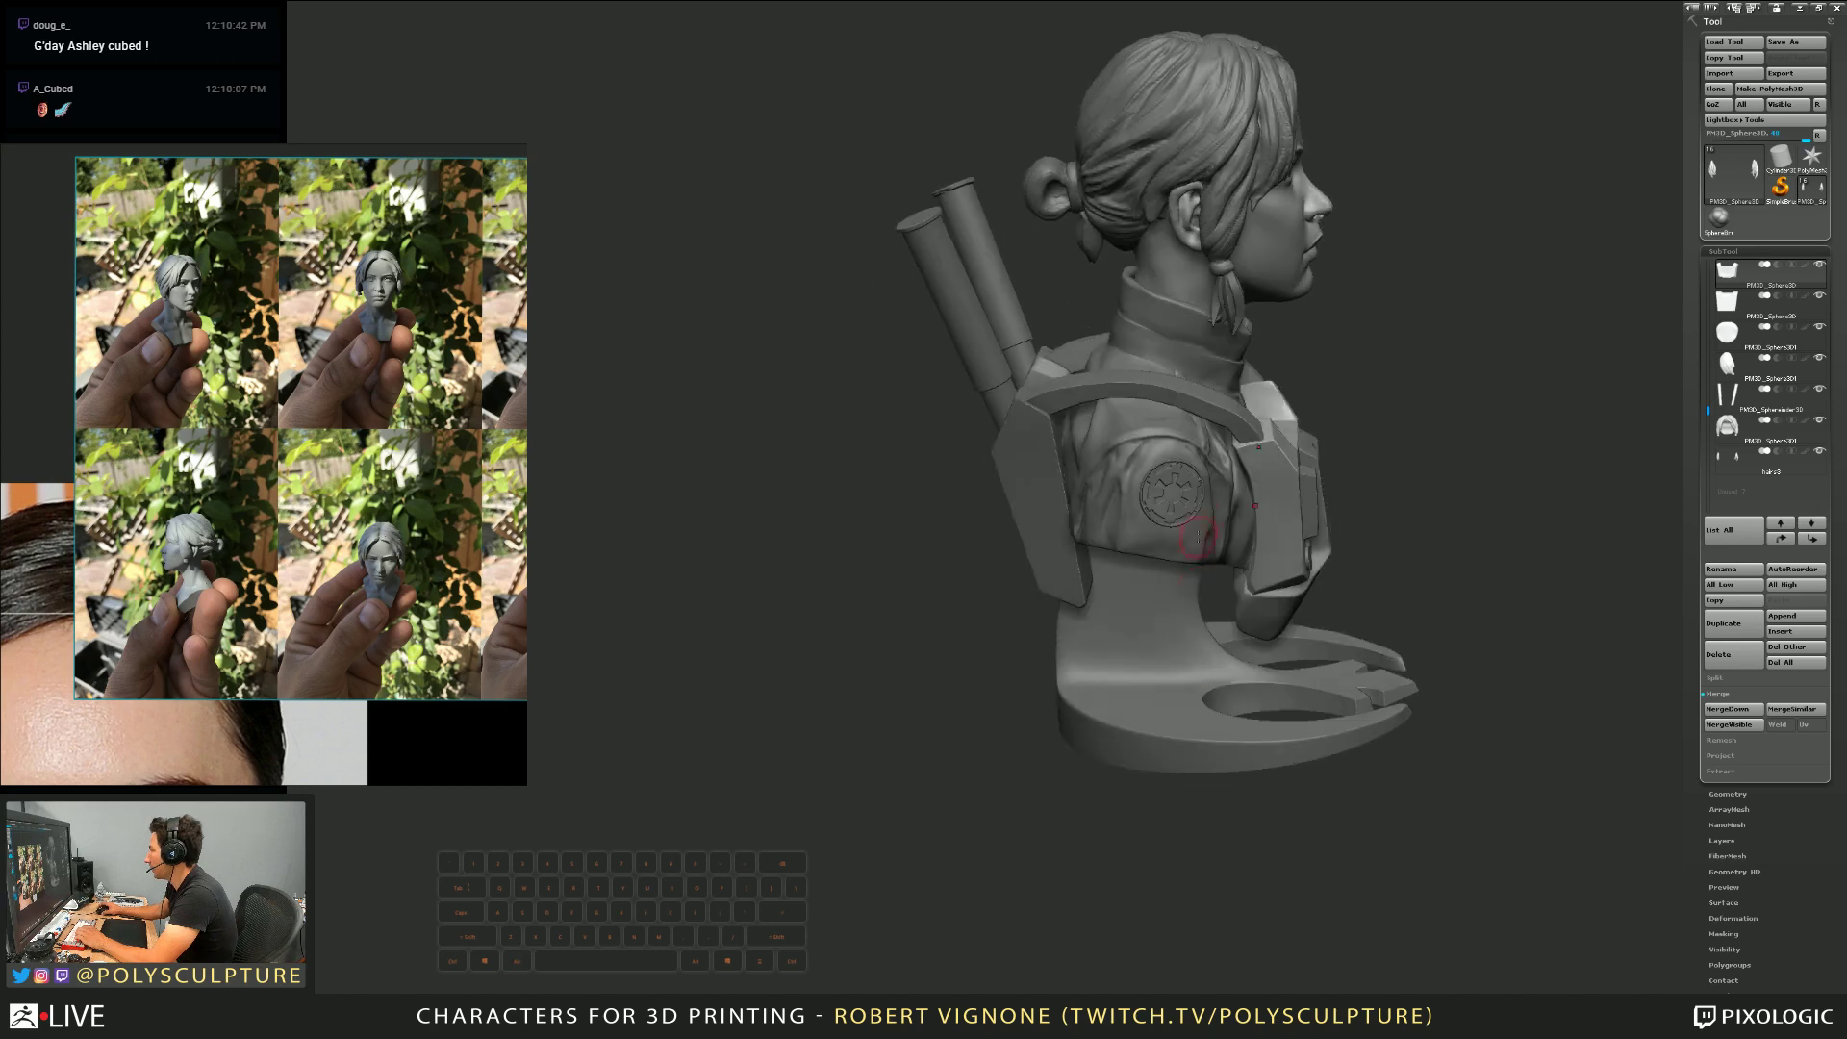
{"action": "left_click", "coordinate": [1091, 390], "text": "alt"}
{"action": "left_click", "coordinate": [1034, 495], "text": "alt"}
{"action": "left_click_drag", "start_coordinate": [962, 586], "coordinate": [1679, 602]}
{"action": "left_click", "coordinate": [1007, 332], "text": "alt"}
{"action": "left_click_drag", "start_coordinate": [1241, 568], "coordinate": [1381, 565]}
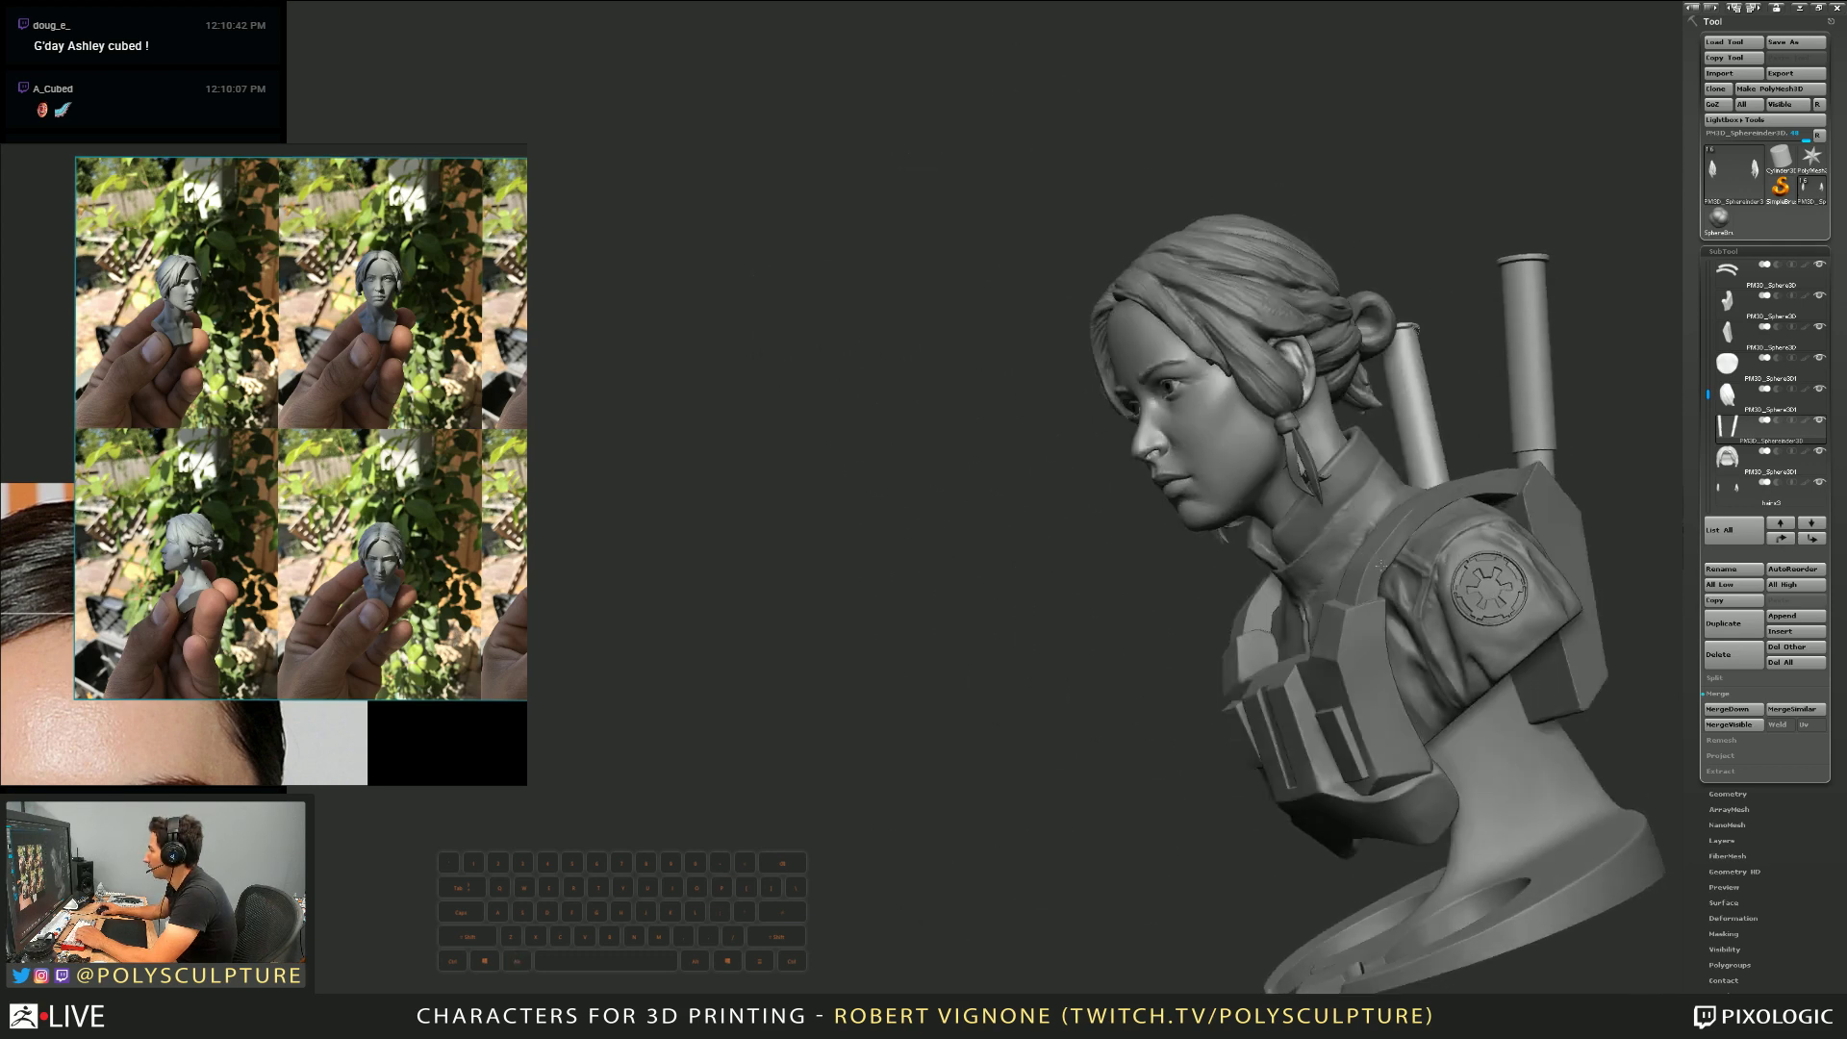
{"action": "right_click_drag", "start_coordinate": [1381, 566], "coordinate": [1247, 591], "text": "shift"}
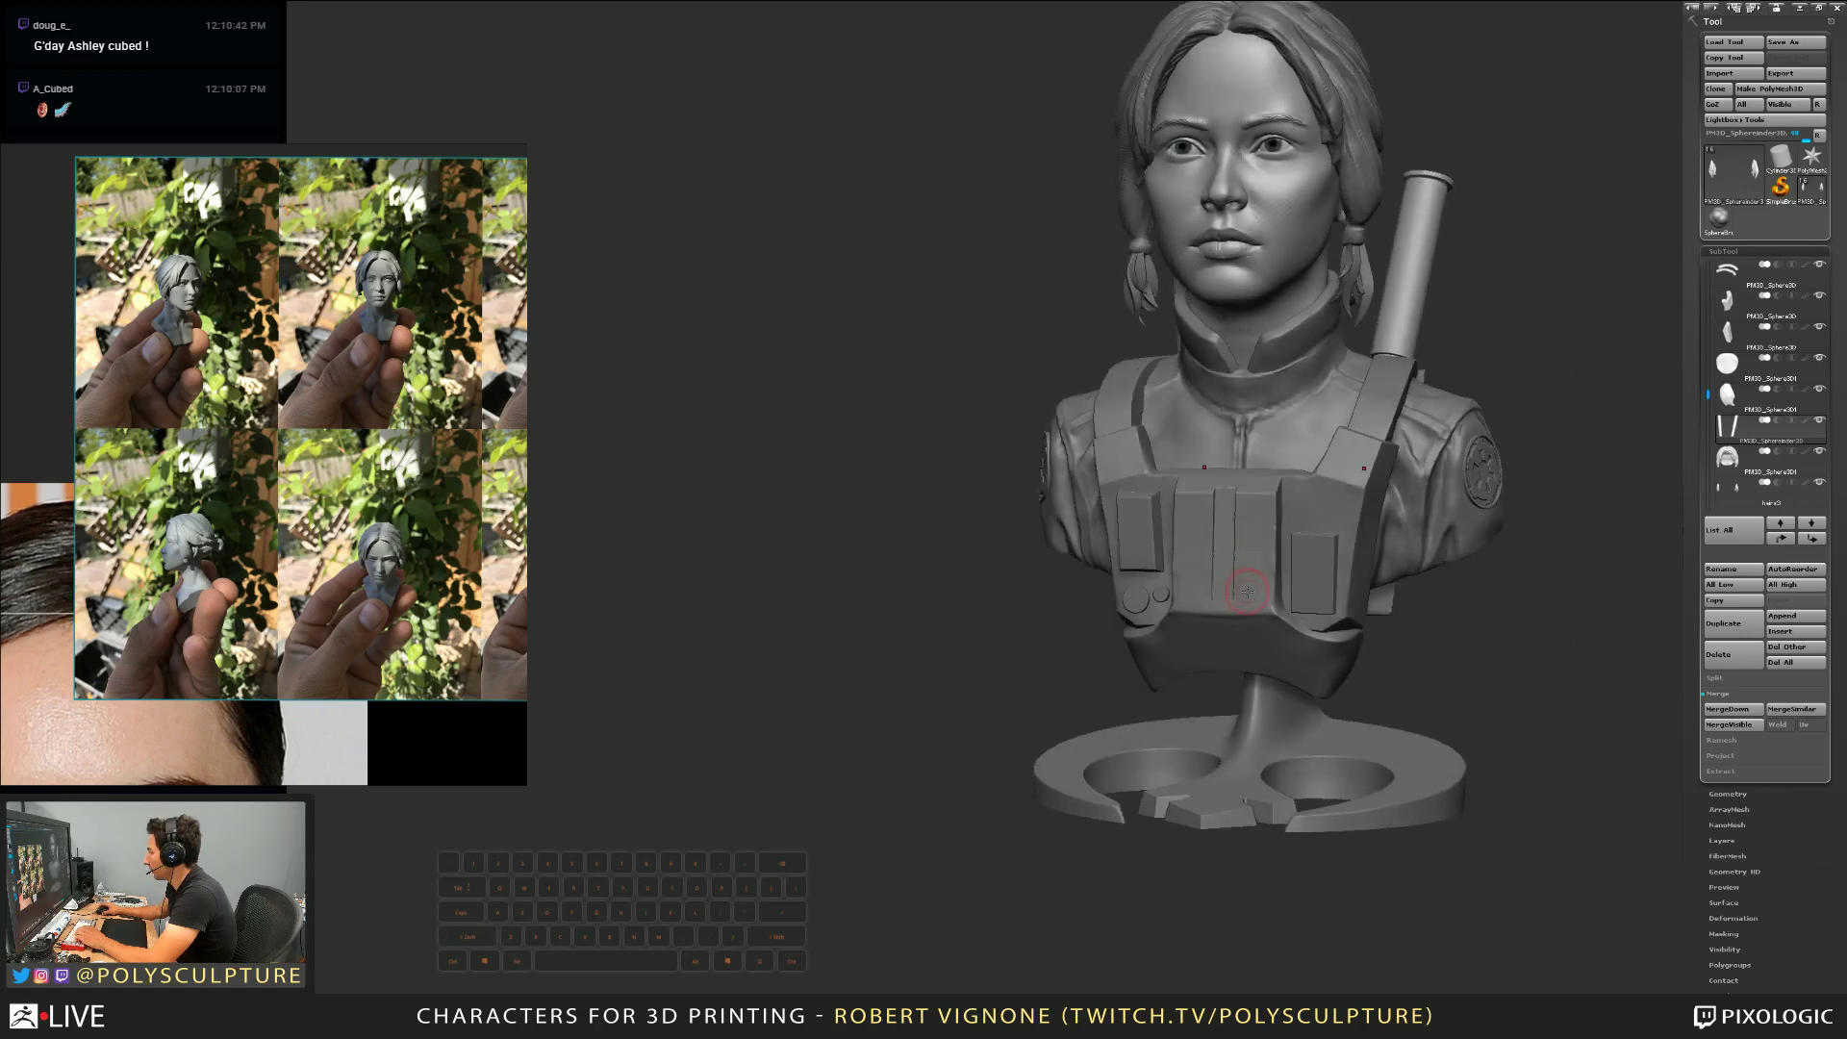
Select the chest vest SubTool and inspect its centre panel, pouches and lower edge from several angles
{"action": "left_click", "coordinate": [1247, 590], "text": "alt"}
{"action": "left_click_drag", "start_coordinate": [1433, 612], "coordinate": [1336, 618]}
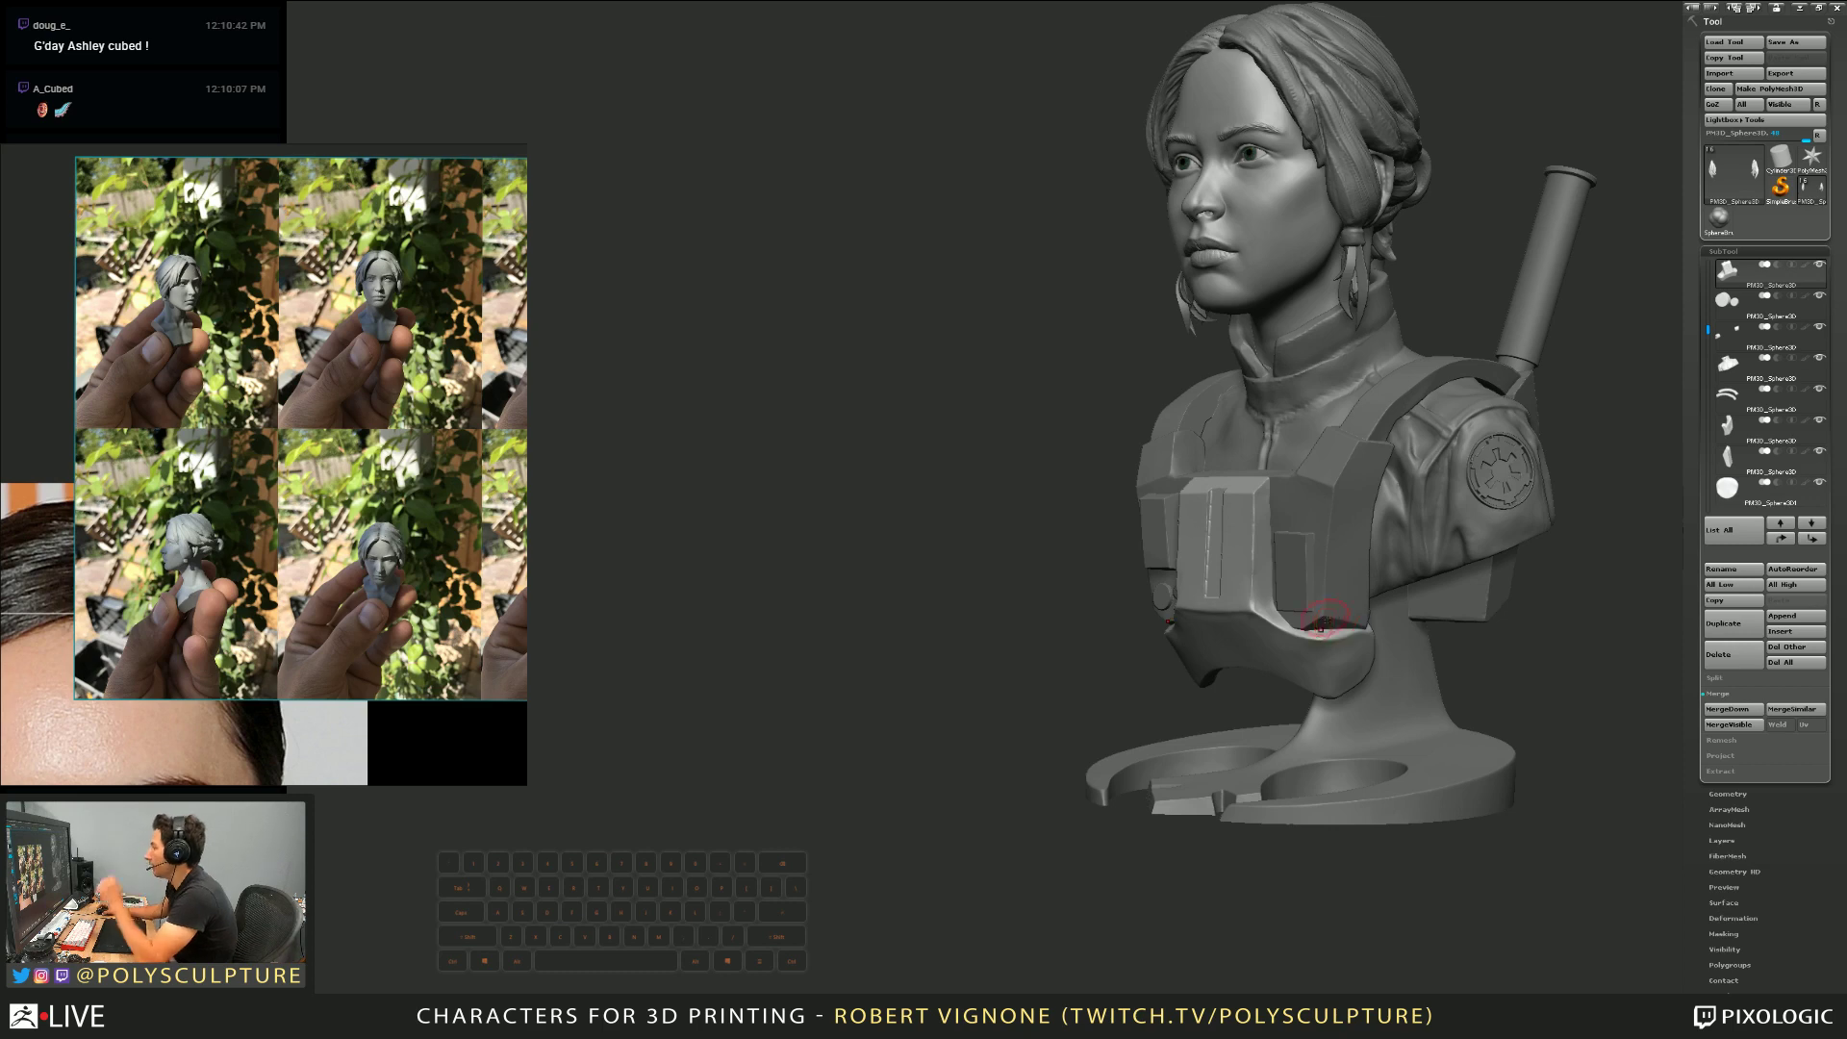
{"action": "mouse_move", "coordinate": [1076, 666]}
{"action": "left_mouse_down"}
{"action": "mouse_move", "coordinate": [1039, 674]}
{"action": "mouse_move", "coordinate": [1162, 703]}
{"action": "left_mouse_up"}
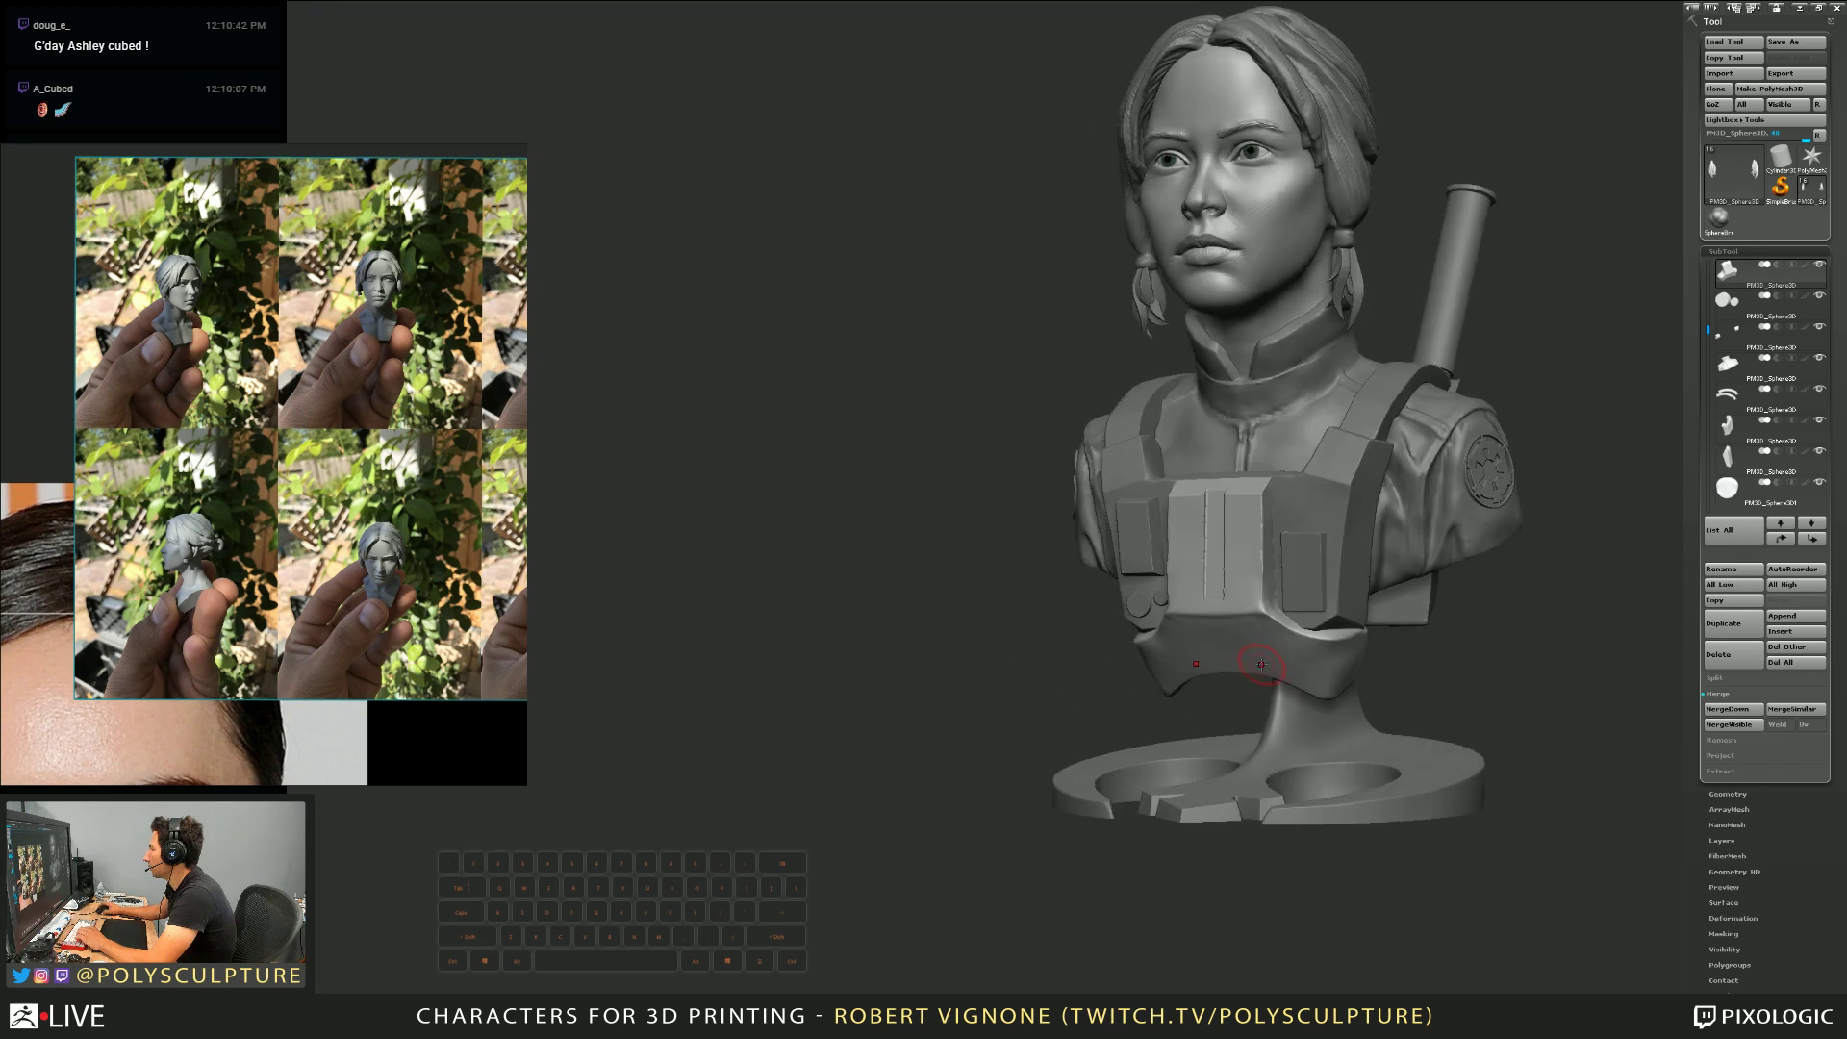
{"action": "mouse_move", "coordinate": [1176, 646]}
{"action": "right_mouse_down"}
{"action": "mouse_move", "coordinate": [1225, 625]}
{"action": "mouse_move", "coordinate": [1212, 661]}
{"action": "mouse_move", "coordinate": [1267, 613]}
{"action": "right_mouse_up"}
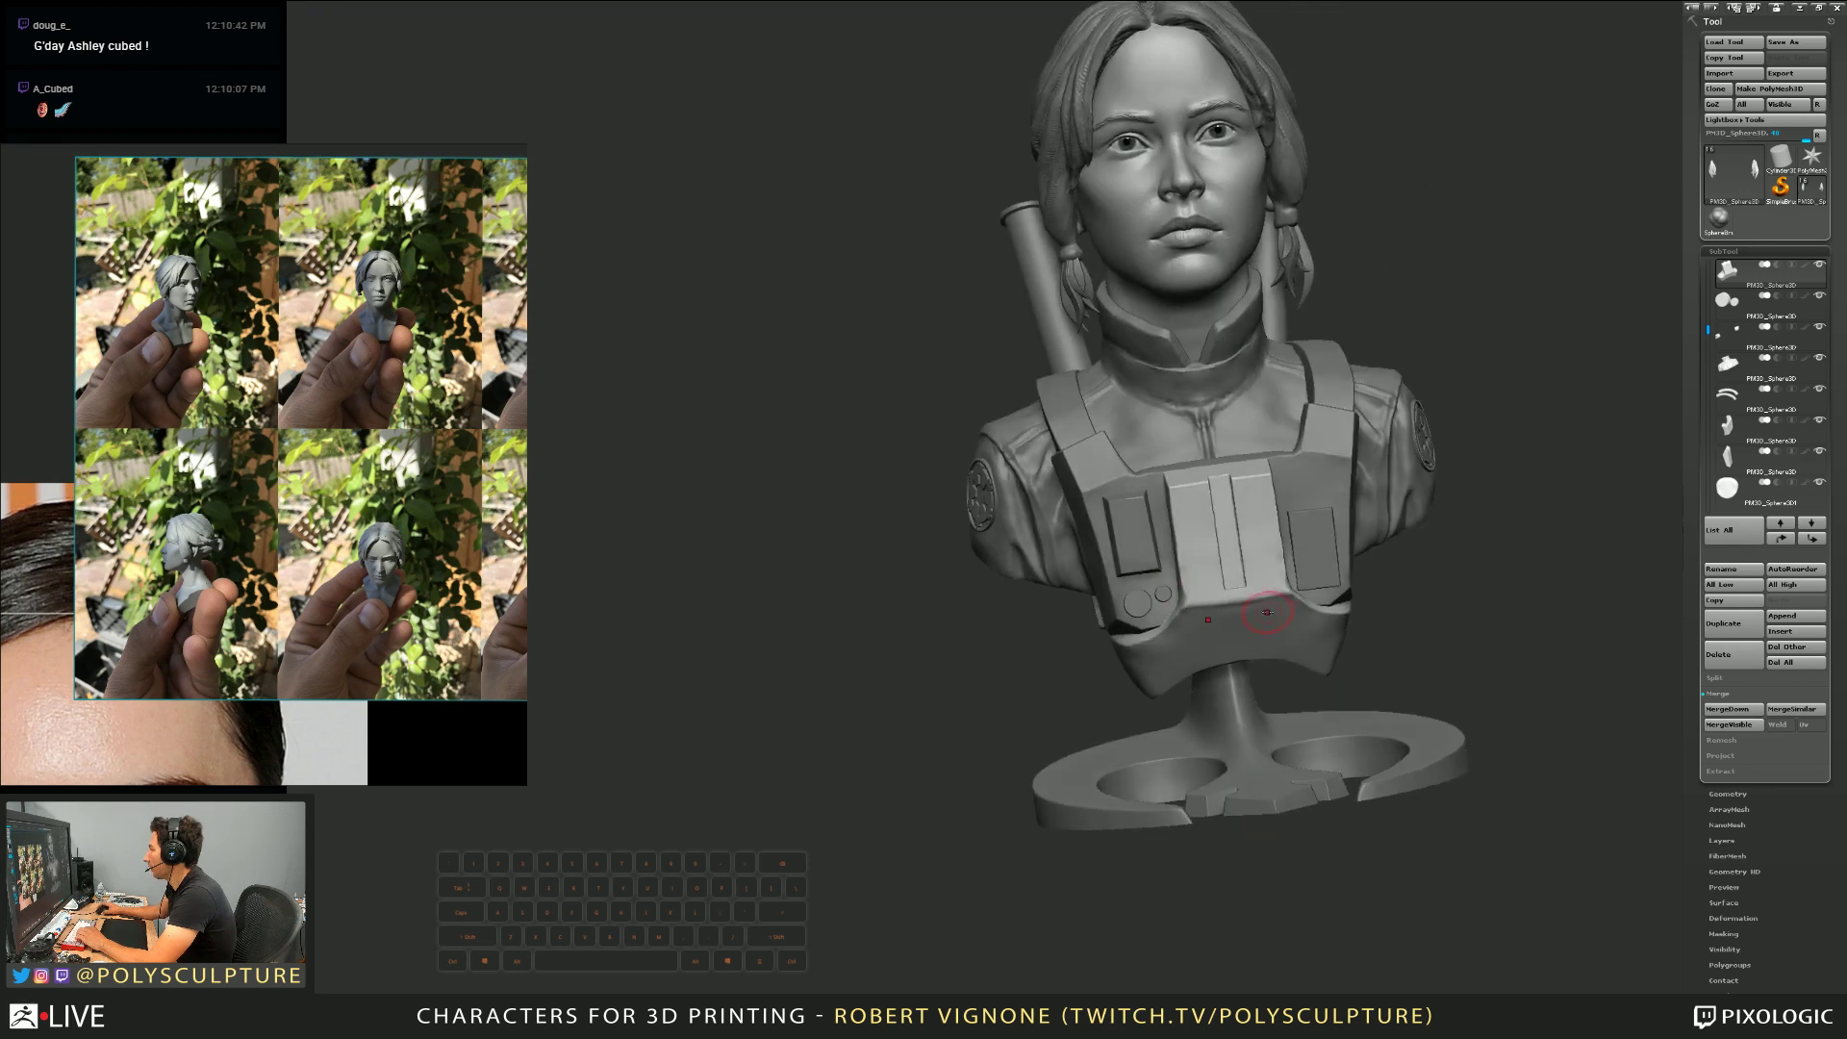
{"action": "left_click_drag", "start_coordinate": [1377, 672], "coordinate": [998, 586]}
Browse the portrait photos on the reference board and compare them with the bust's three-quarter view
{"action": "scroll", "coordinate": [515, 548], "scroll_direction": "down", "scroll_amount": 2}
{"action": "scroll", "coordinate": [410, 712], "scroll_direction": "down", "scroll_amount": 4}
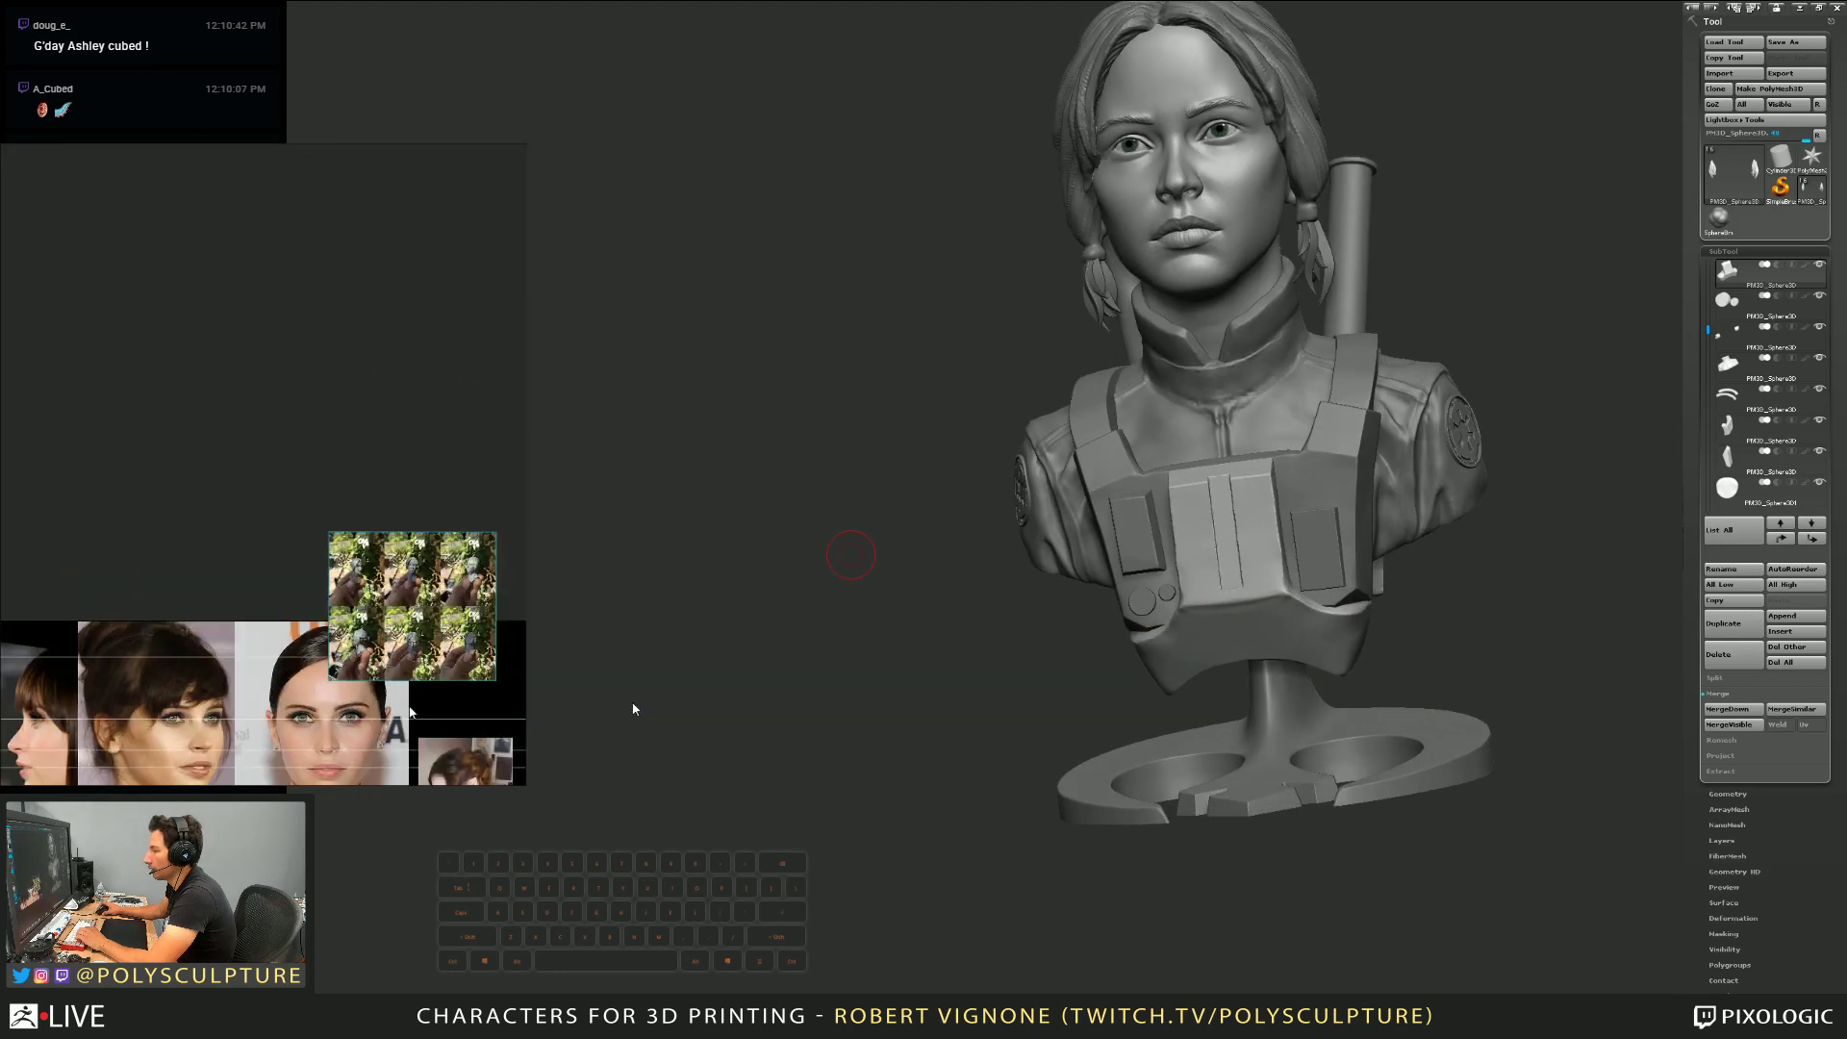
{"action": "left_click_drag", "start_coordinate": [481, 723], "coordinate": [477, 404]}
{"action": "scroll", "coordinate": [482, 520], "scroll_direction": "up", "scroll_amount": 4}
{"action": "left_click_drag", "start_coordinate": [408, 656], "coordinate": [439, 536]}
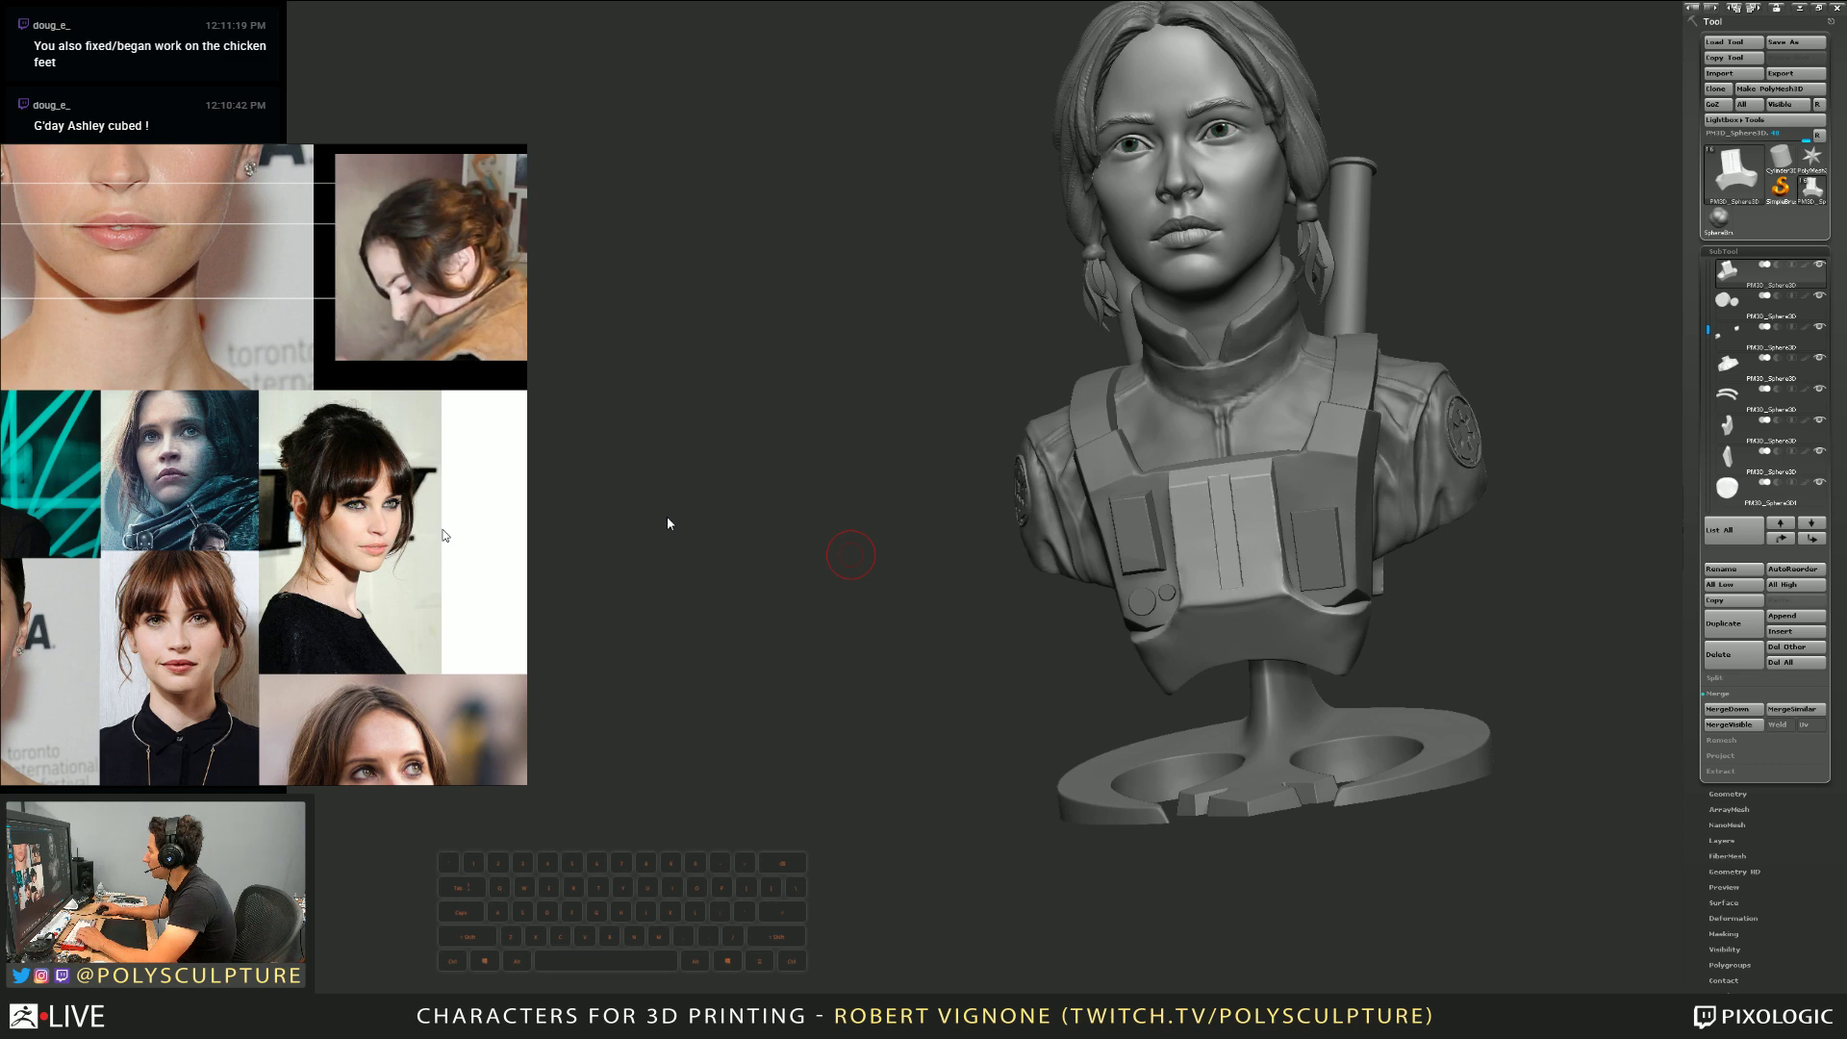
{"action": "left_click_drag", "start_coordinate": [1407, 285], "coordinate": [1294, 283]}
{"action": "scroll", "coordinate": [456, 525], "scroll_direction": "down", "scroll_amount": 1}
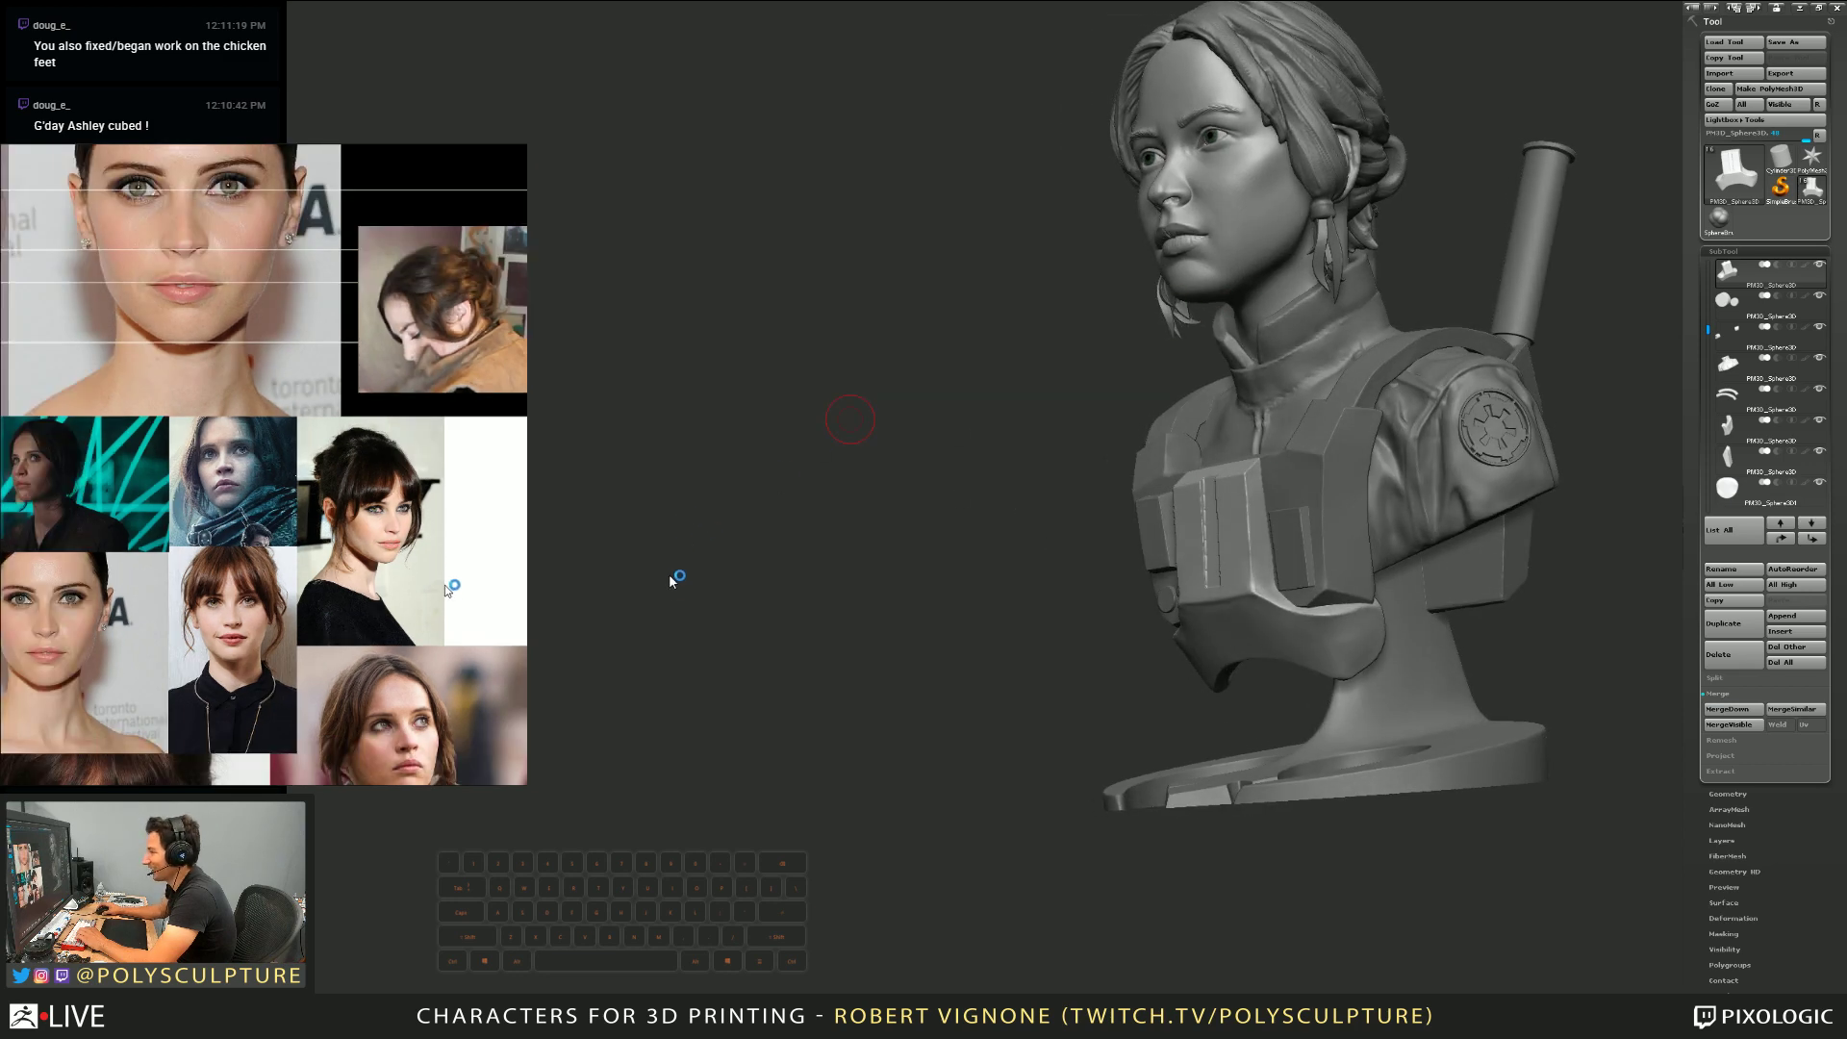
{"action": "scroll", "coordinate": [445, 592], "scroll_direction": "up", "scroll_amount": 1}
{"action": "middle_click_drag", "start_coordinate": [443, 665], "coordinate": [446, 417]}
{"action": "middle_click_drag", "start_coordinate": [346, 518], "coordinate": [417, 486]}
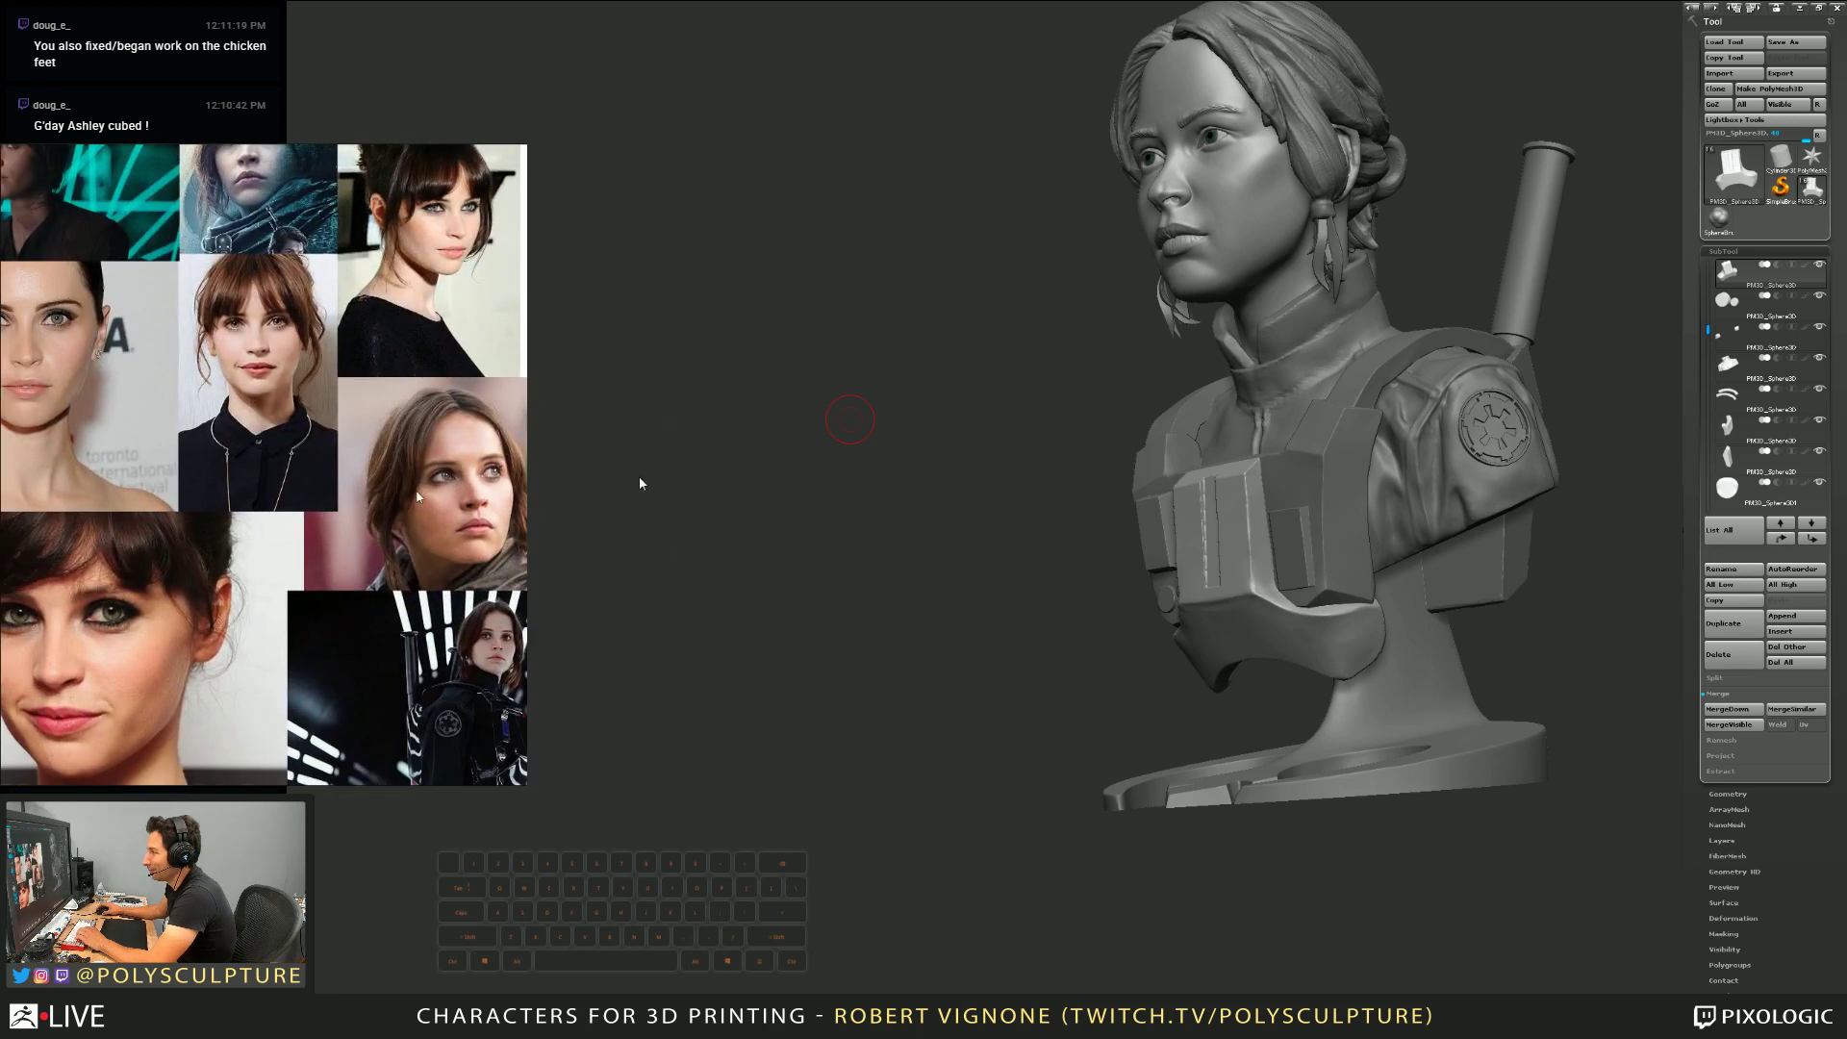
Examine the film stills of the character in the black uniform, comparing face, hair and backpack with the bust
{"action": "scroll", "coordinate": [384, 481], "scroll_direction": "up", "scroll_amount": 3}
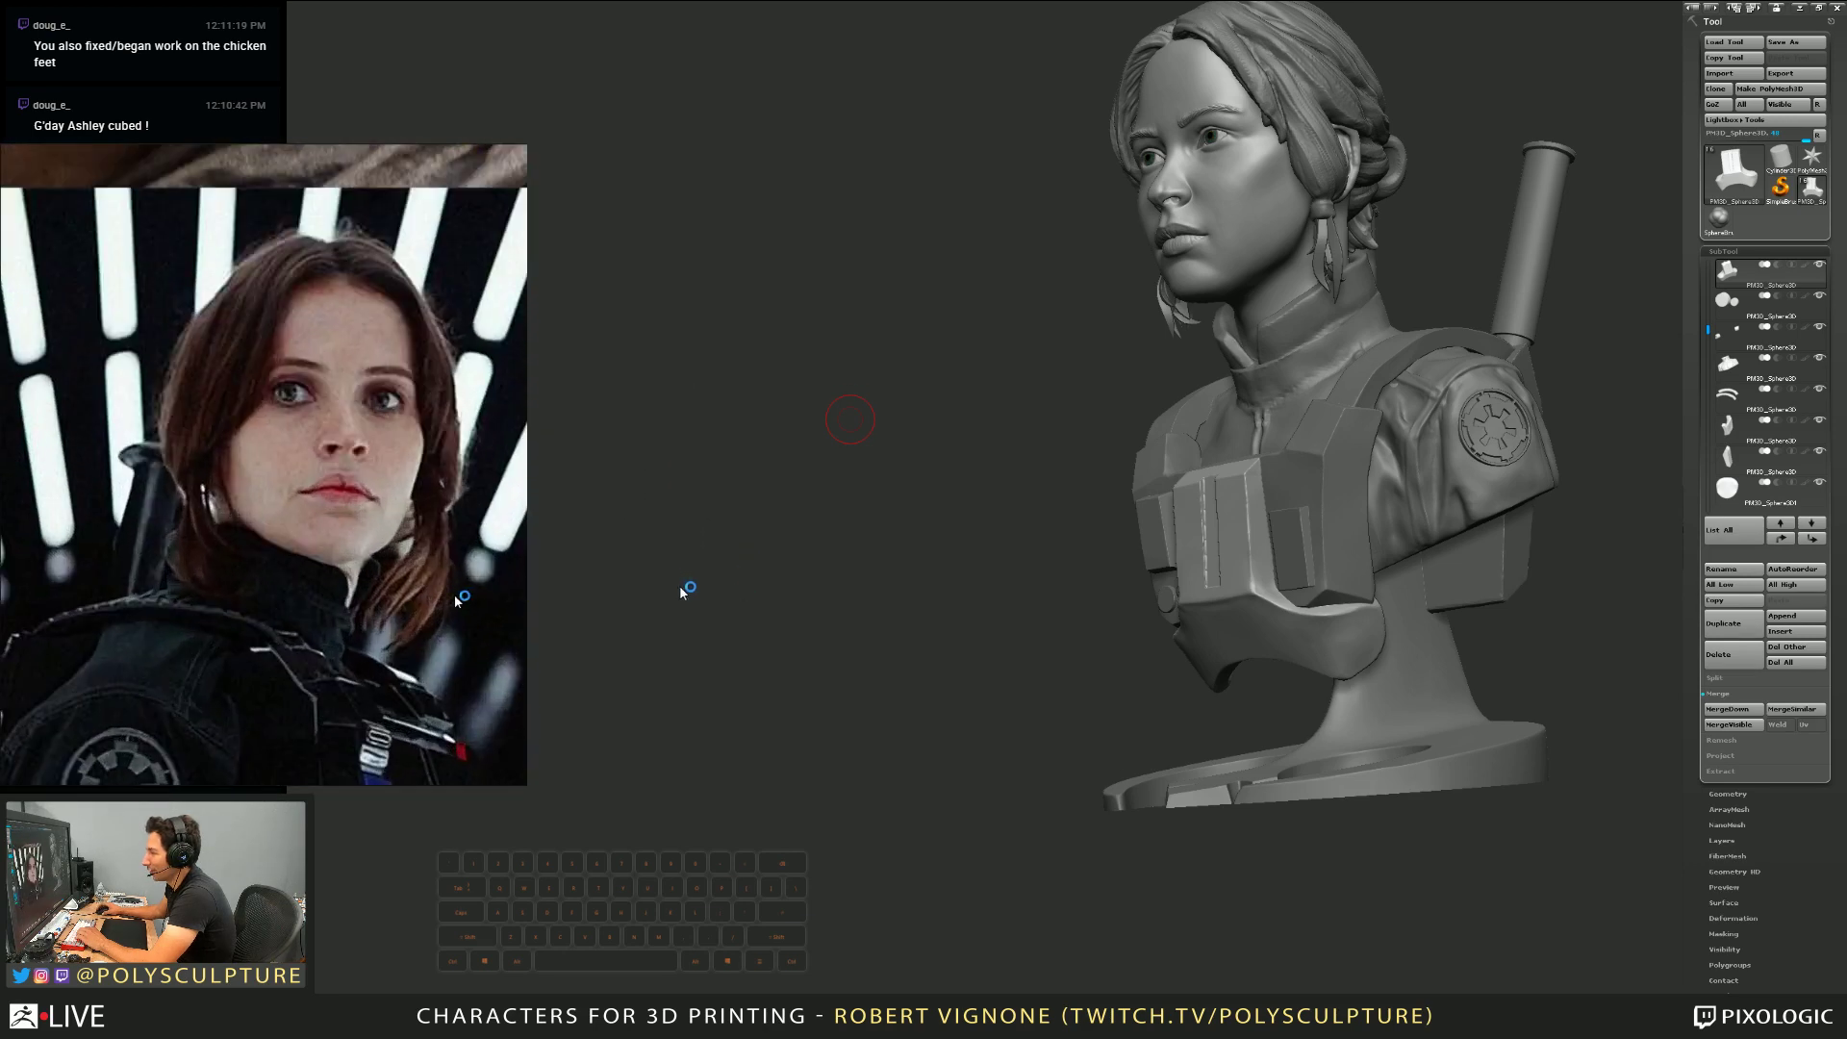
{"action": "scroll", "coordinate": [407, 574], "scroll_direction": "up", "scroll_amount": 2}
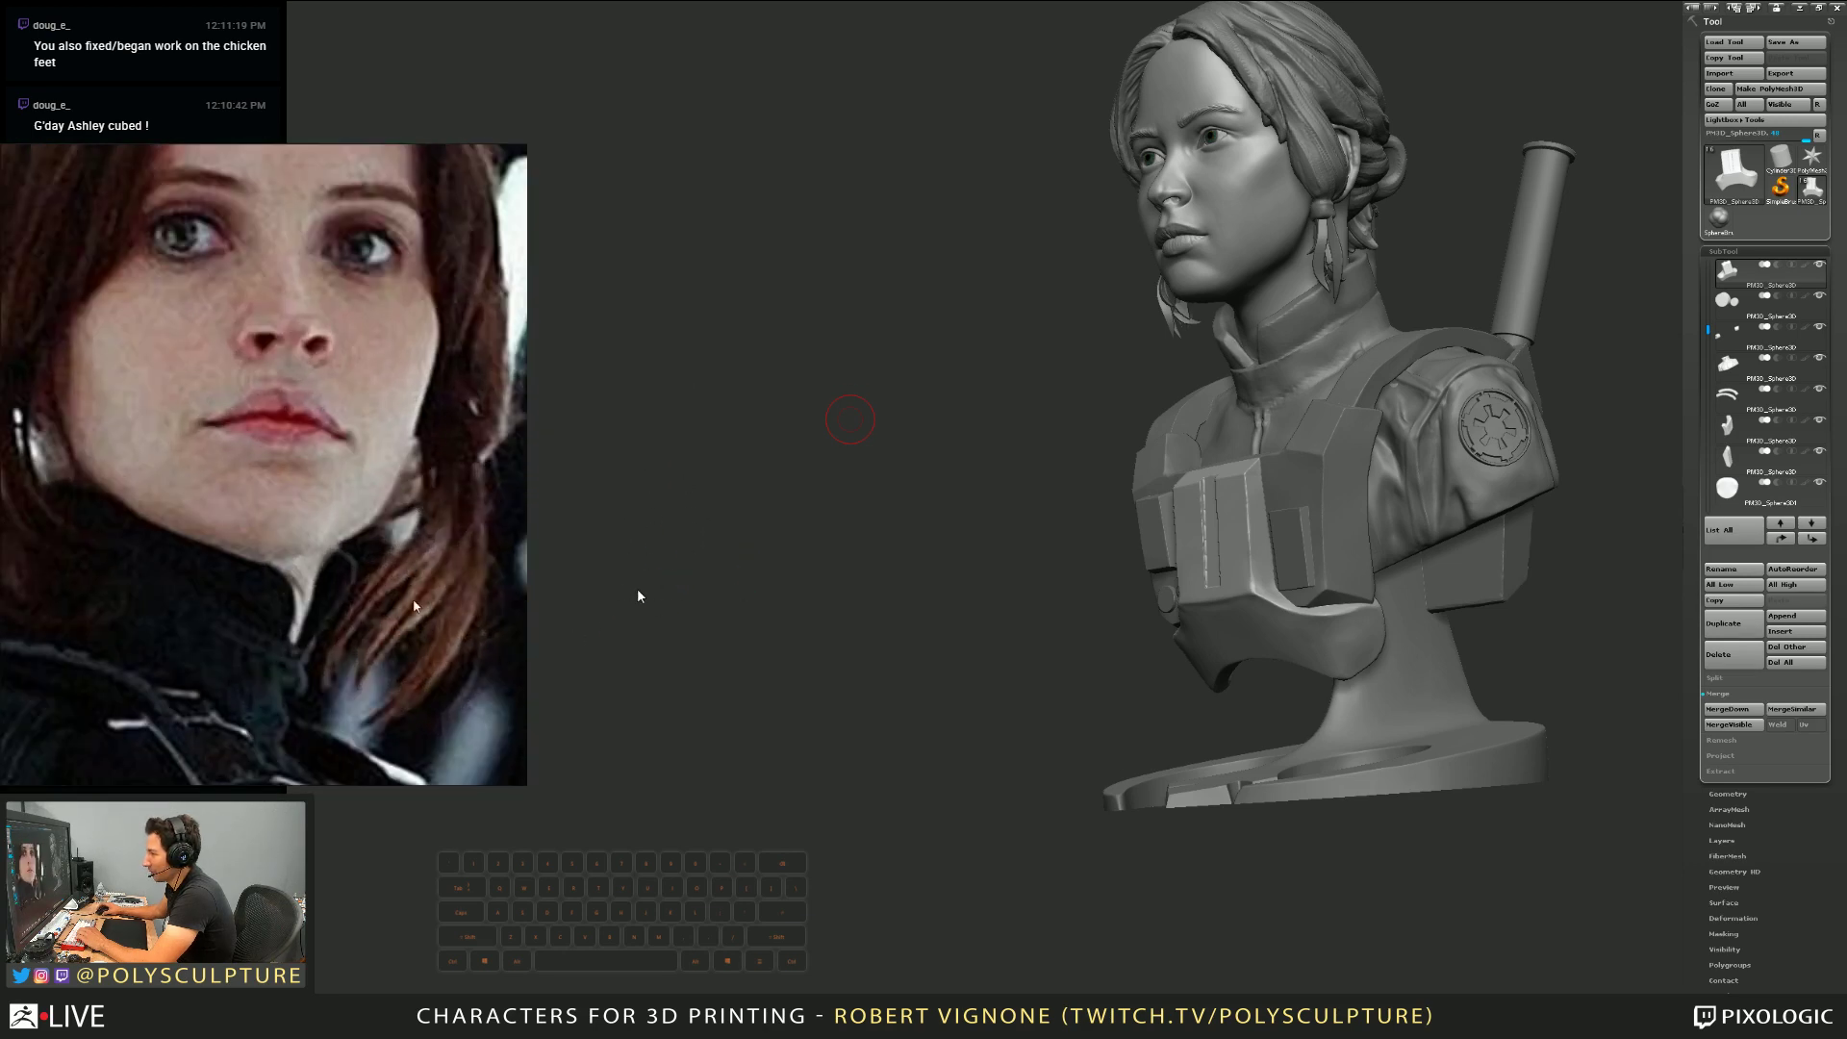
{"action": "scroll", "coordinate": [414, 606], "scroll_direction": "down", "scroll_amount": 2}
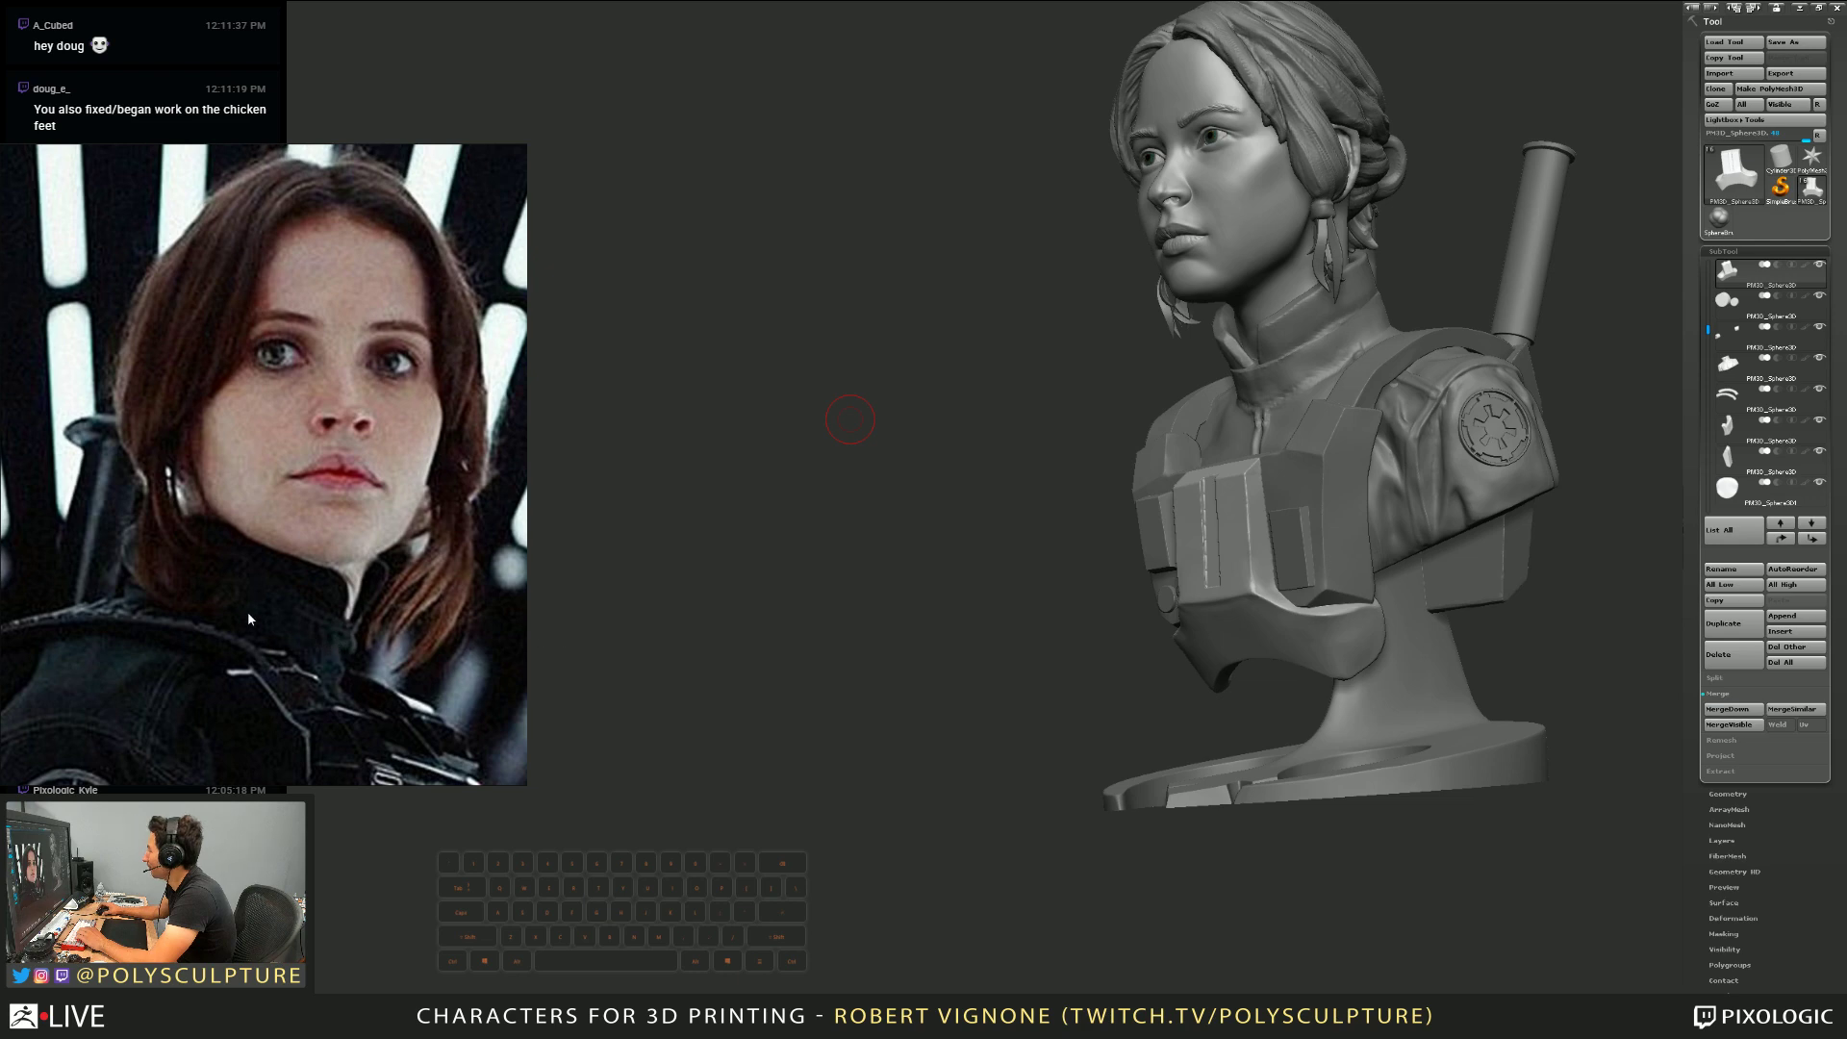
{"action": "scroll", "coordinate": [248, 620], "scroll_direction": "down", "scroll_amount": 5}
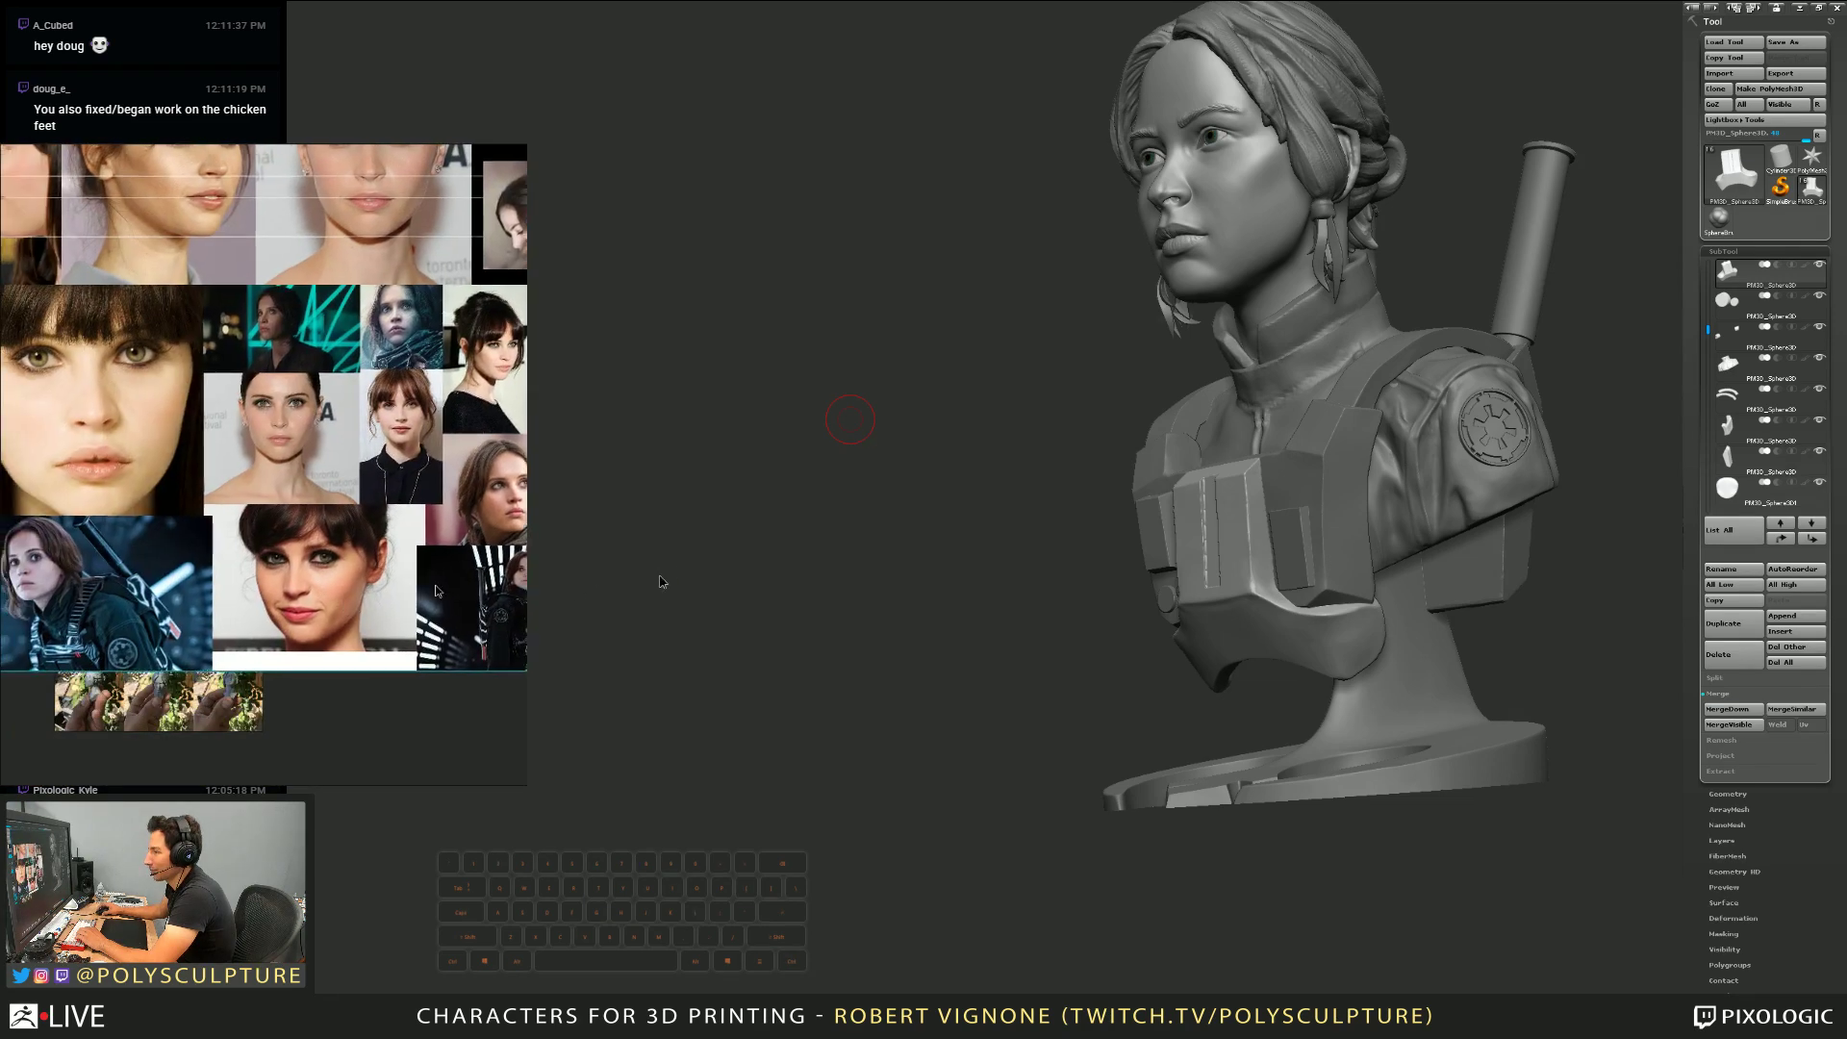
{"action": "scroll", "coordinate": [557, 611], "scroll_direction": "up", "scroll_amount": 5}
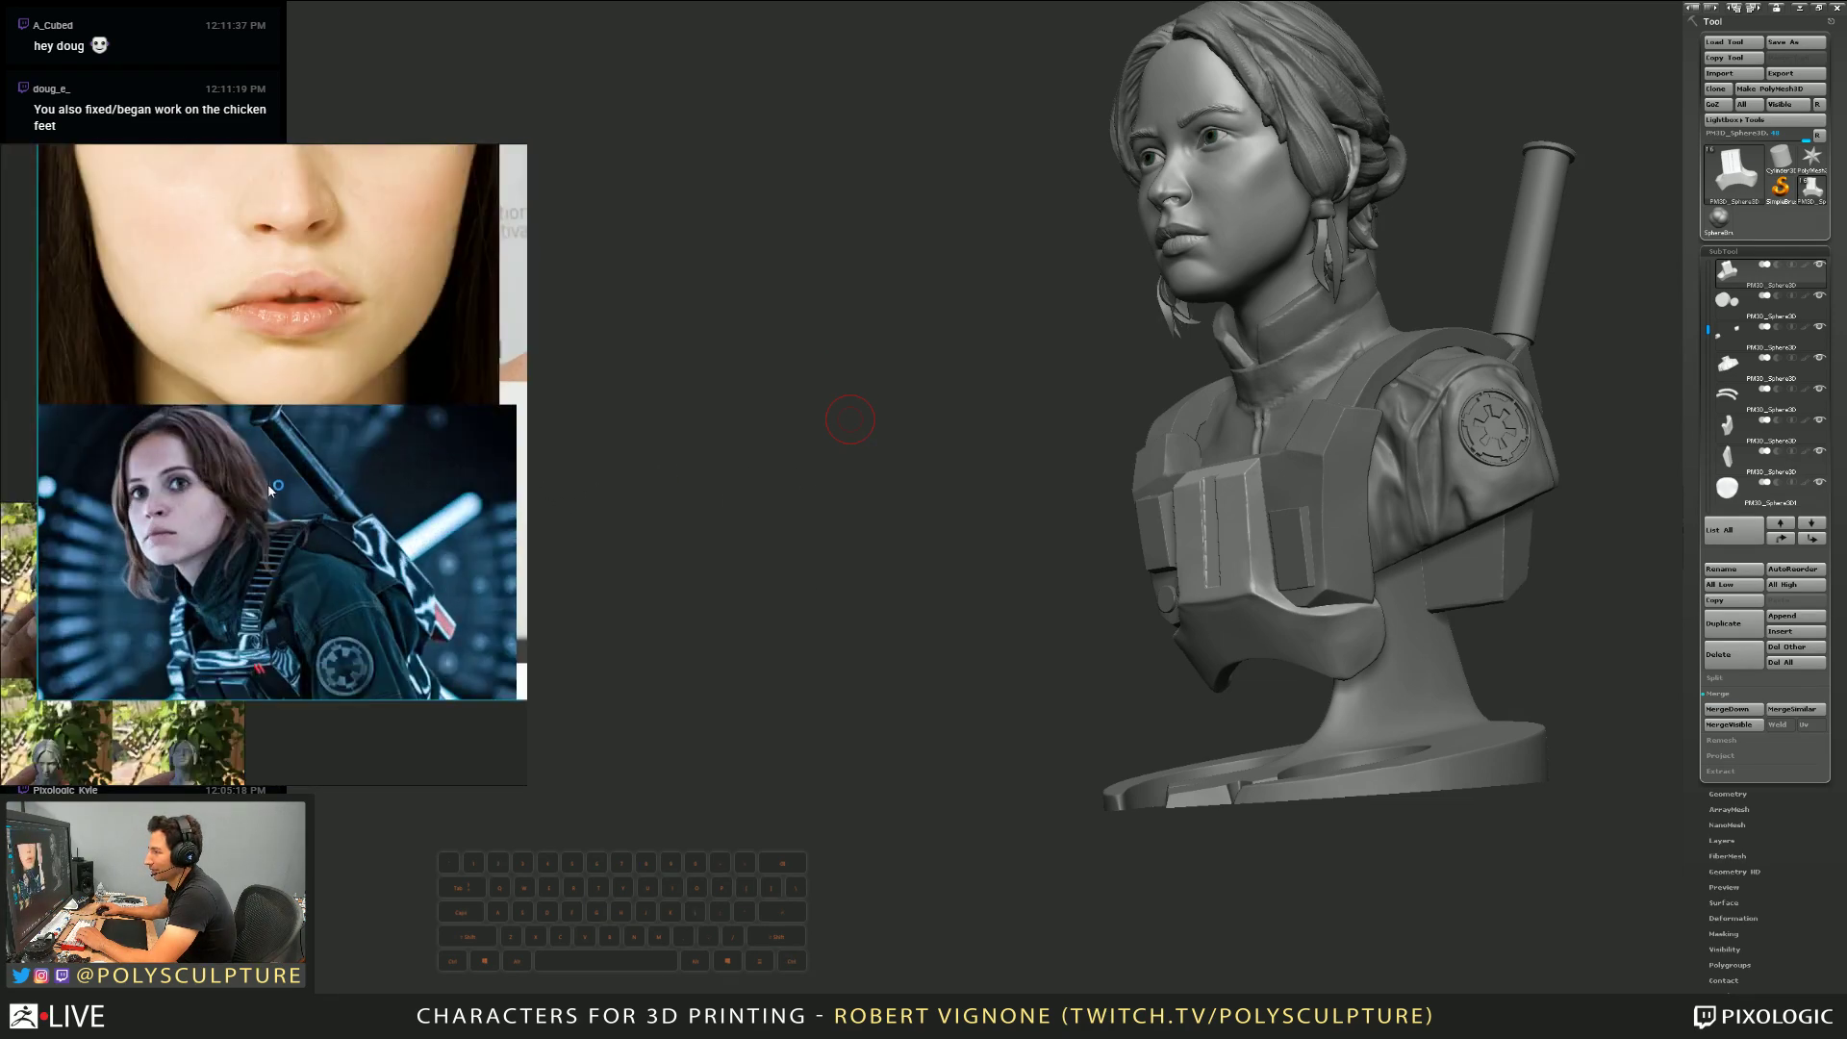
{"action": "scroll", "coordinate": [270, 488], "scroll_direction": "down", "scroll_amount": 2}
{"action": "left_click_drag", "start_coordinate": [1096, 383], "coordinate": [1027, 369]}
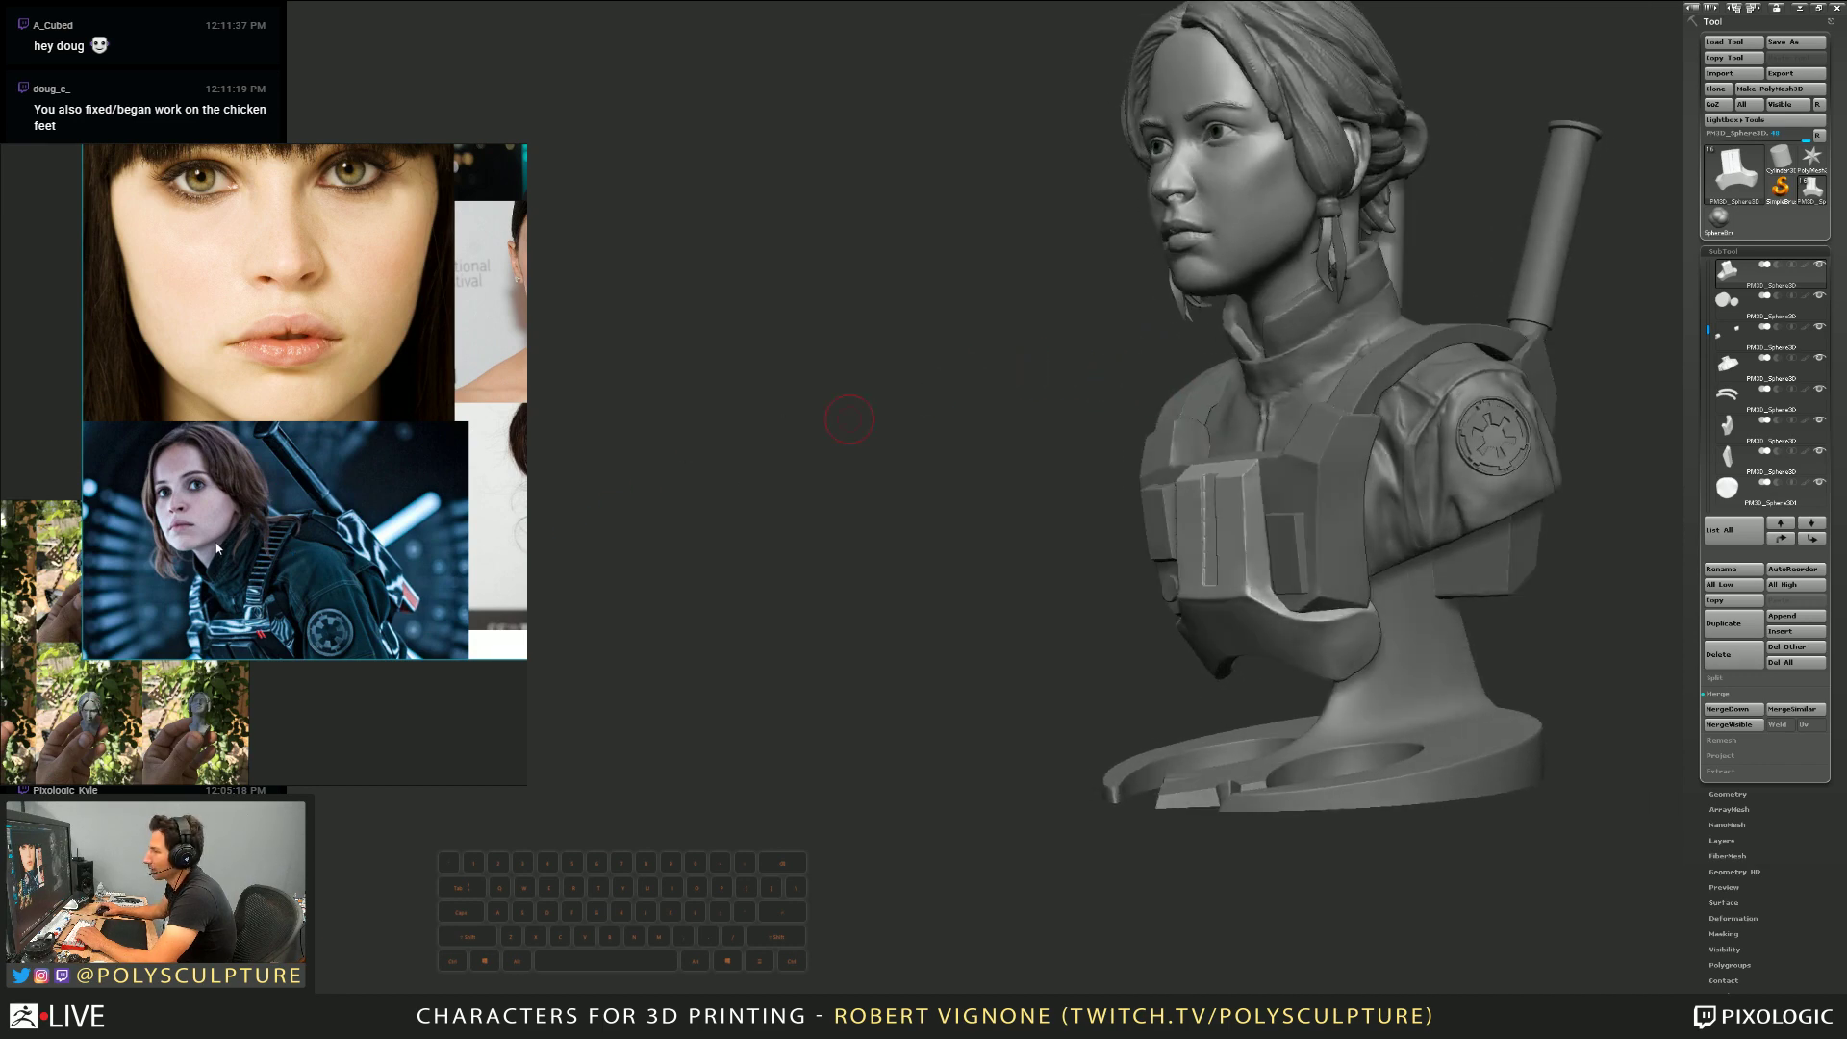
Browse the reference board for the film still of the character in front of teal lights and enlarge it
{"action": "scroll", "coordinate": [449, 421], "scroll_direction": "down", "scroll_amount": 1}
{"action": "scroll", "coordinate": [449, 415], "scroll_direction": "down", "scroll_amount": 1}
{"action": "middle_click_drag", "start_coordinate": [448, 377], "coordinate": [434, 468]}
{"action": "scroll", "coordinate": [442, 421], "scroll_direction": "up", "scroll_amount": 5}
{"action": "scroll", "coordinate": [434, 470], "scroll_direction": "up", "scroll_amount": 3}
{"action": "middle_click_drag", "start_coordinate": [387, 318], "coordinate": [376, 474]}
{"action": "scroll", "coordinate": [381, 468], "scroll_direction": "down", "scroll_amount": 2}
{"action": "middle_click_drag", "start_coordinate": [360, 594], "coordinate": [381, 481]}
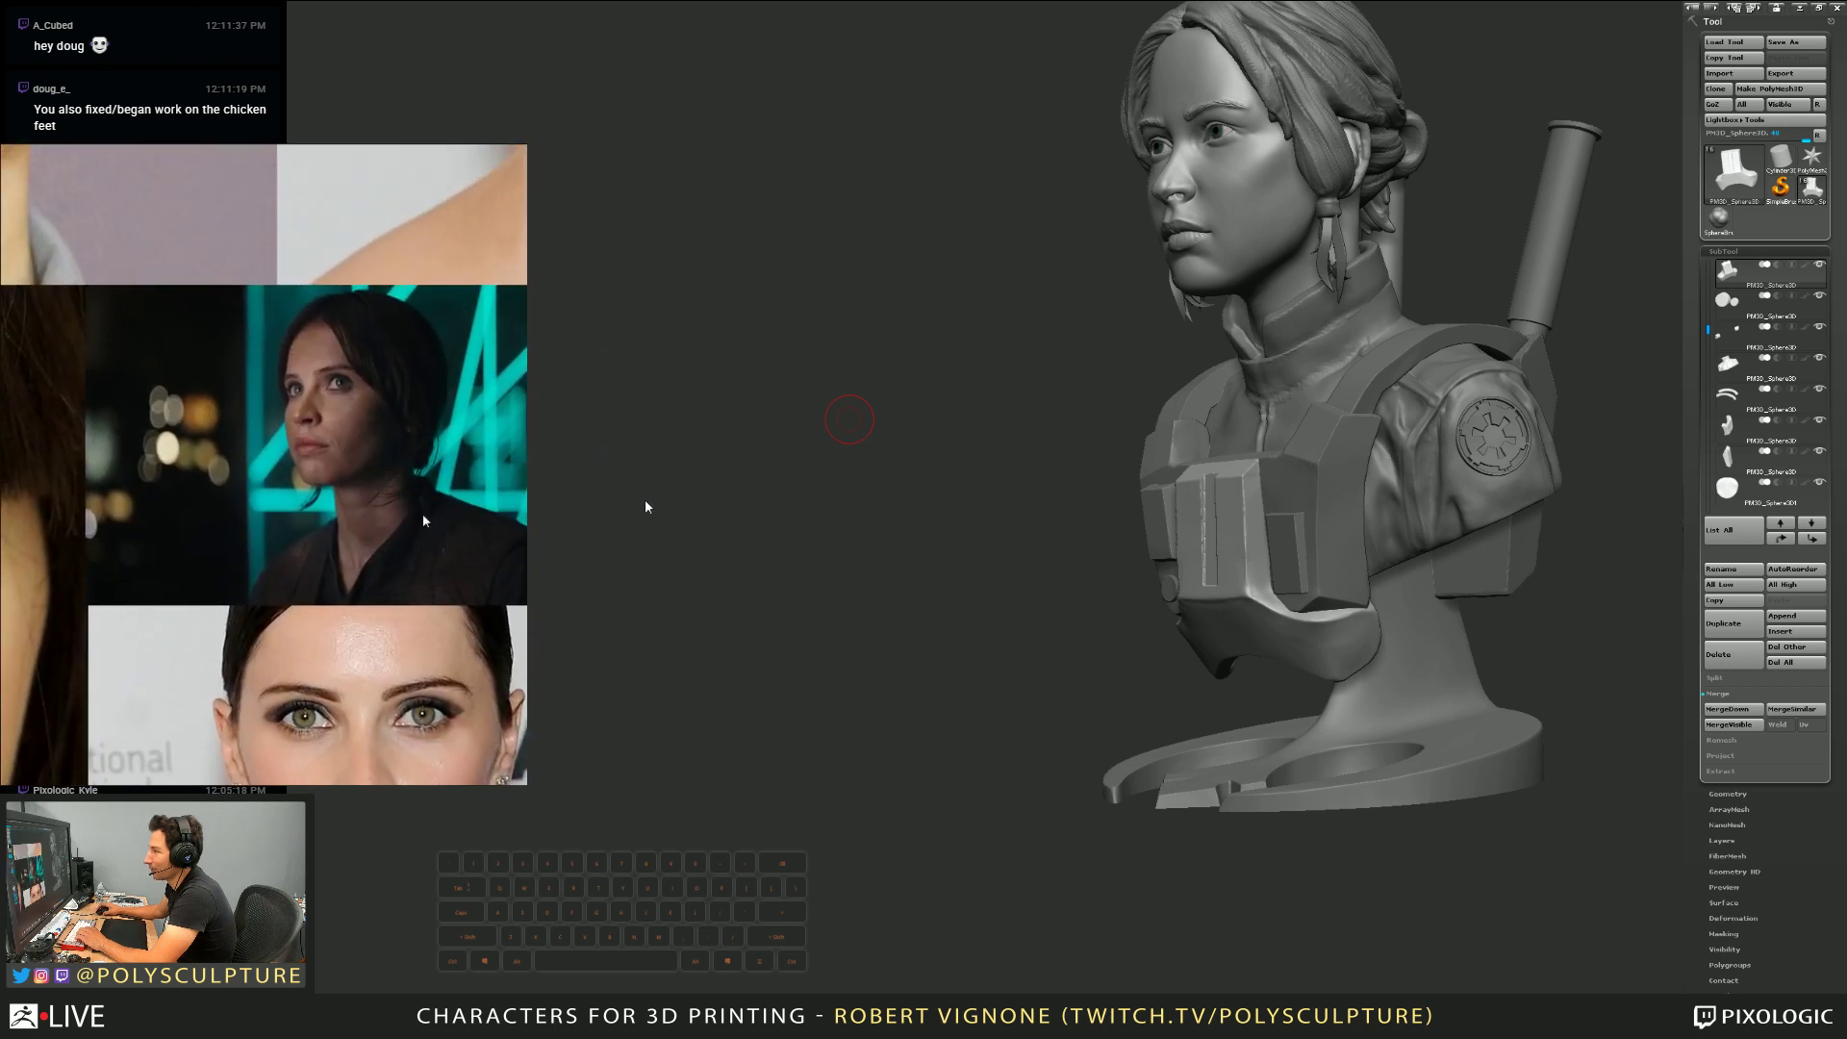
{"action": "scroll", "coordinate": [362, 451], "scroll_direction": "up", "scroll_amount": 2}
{"action": "scroll", "coordinate": [366, 452], "scroll_direction": "up", "scroll_amount": 3}
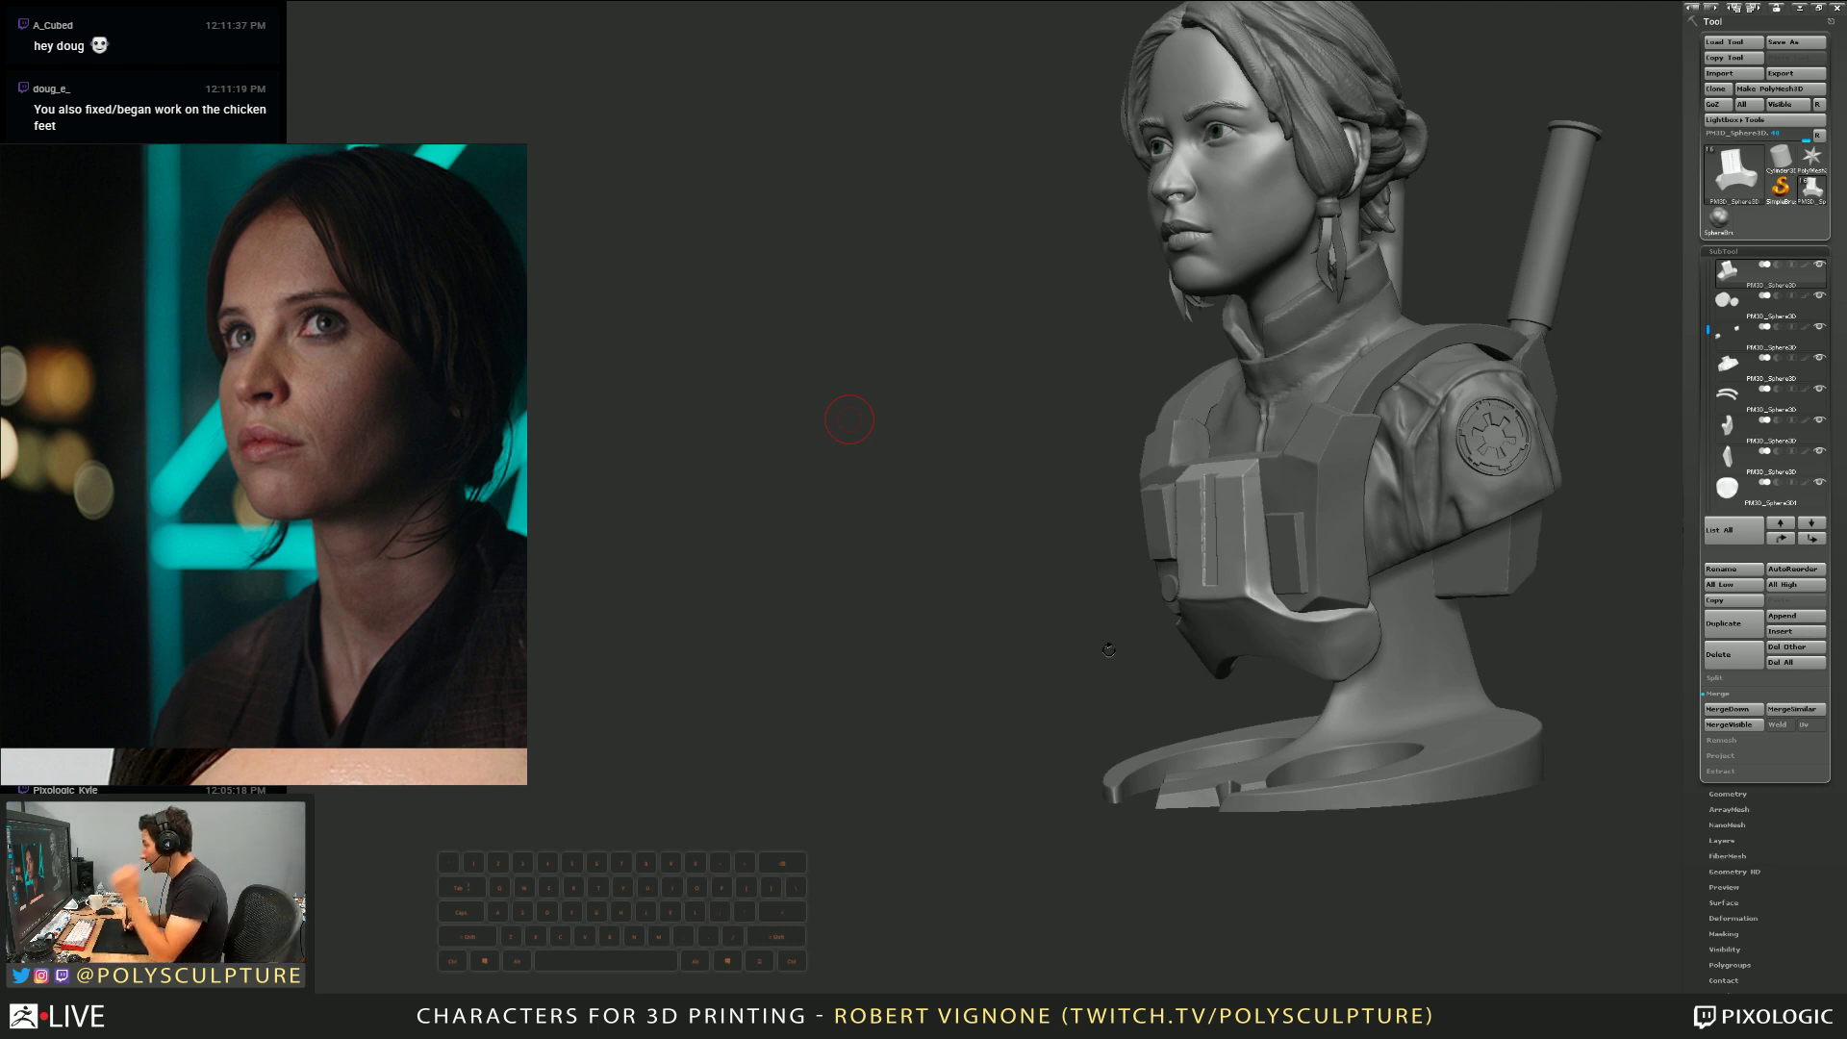
Inspect the bust from the front and three-quarter side, selecting the jacket SubTool, and compare it with the film still
{"action": "left_click_drag", "start_coordinate": [1114, 651], "coordinate": [1129, 626]}
{"action": "right_click_drag", "start_coordinate": [1160, 318], "coordinate": [1216, 496]}
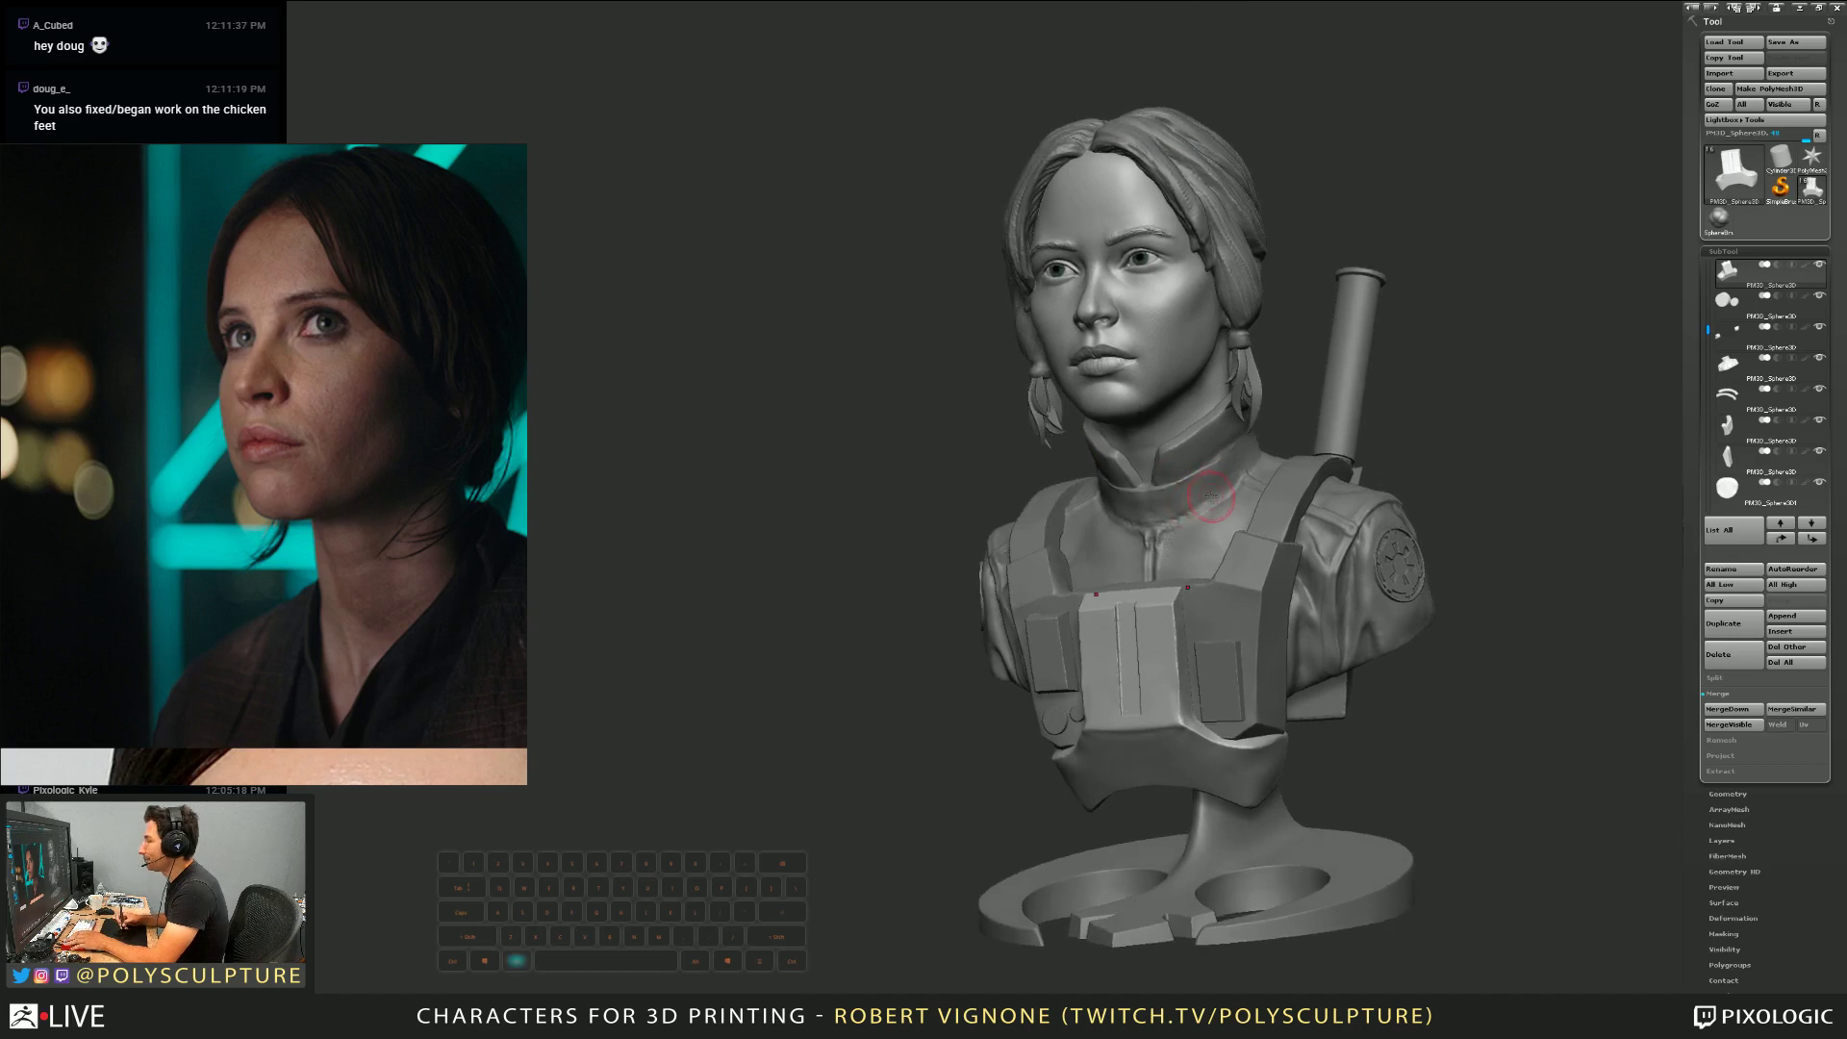
{"action": "right_click_drag", "start_coordinate": [1203, 575], "coordinate": [1196, 455]}
{"action": "left_click", "coordinate": [1198, 529], "text": "alt"}
{"action": "left_click_drag", "start_coordinate": [1196, 456], "coordinate": [1256, 500]}
{"action": "right_click_drag", "start_coordinate": [1255, 500], "coordinate": [1202, 527]}
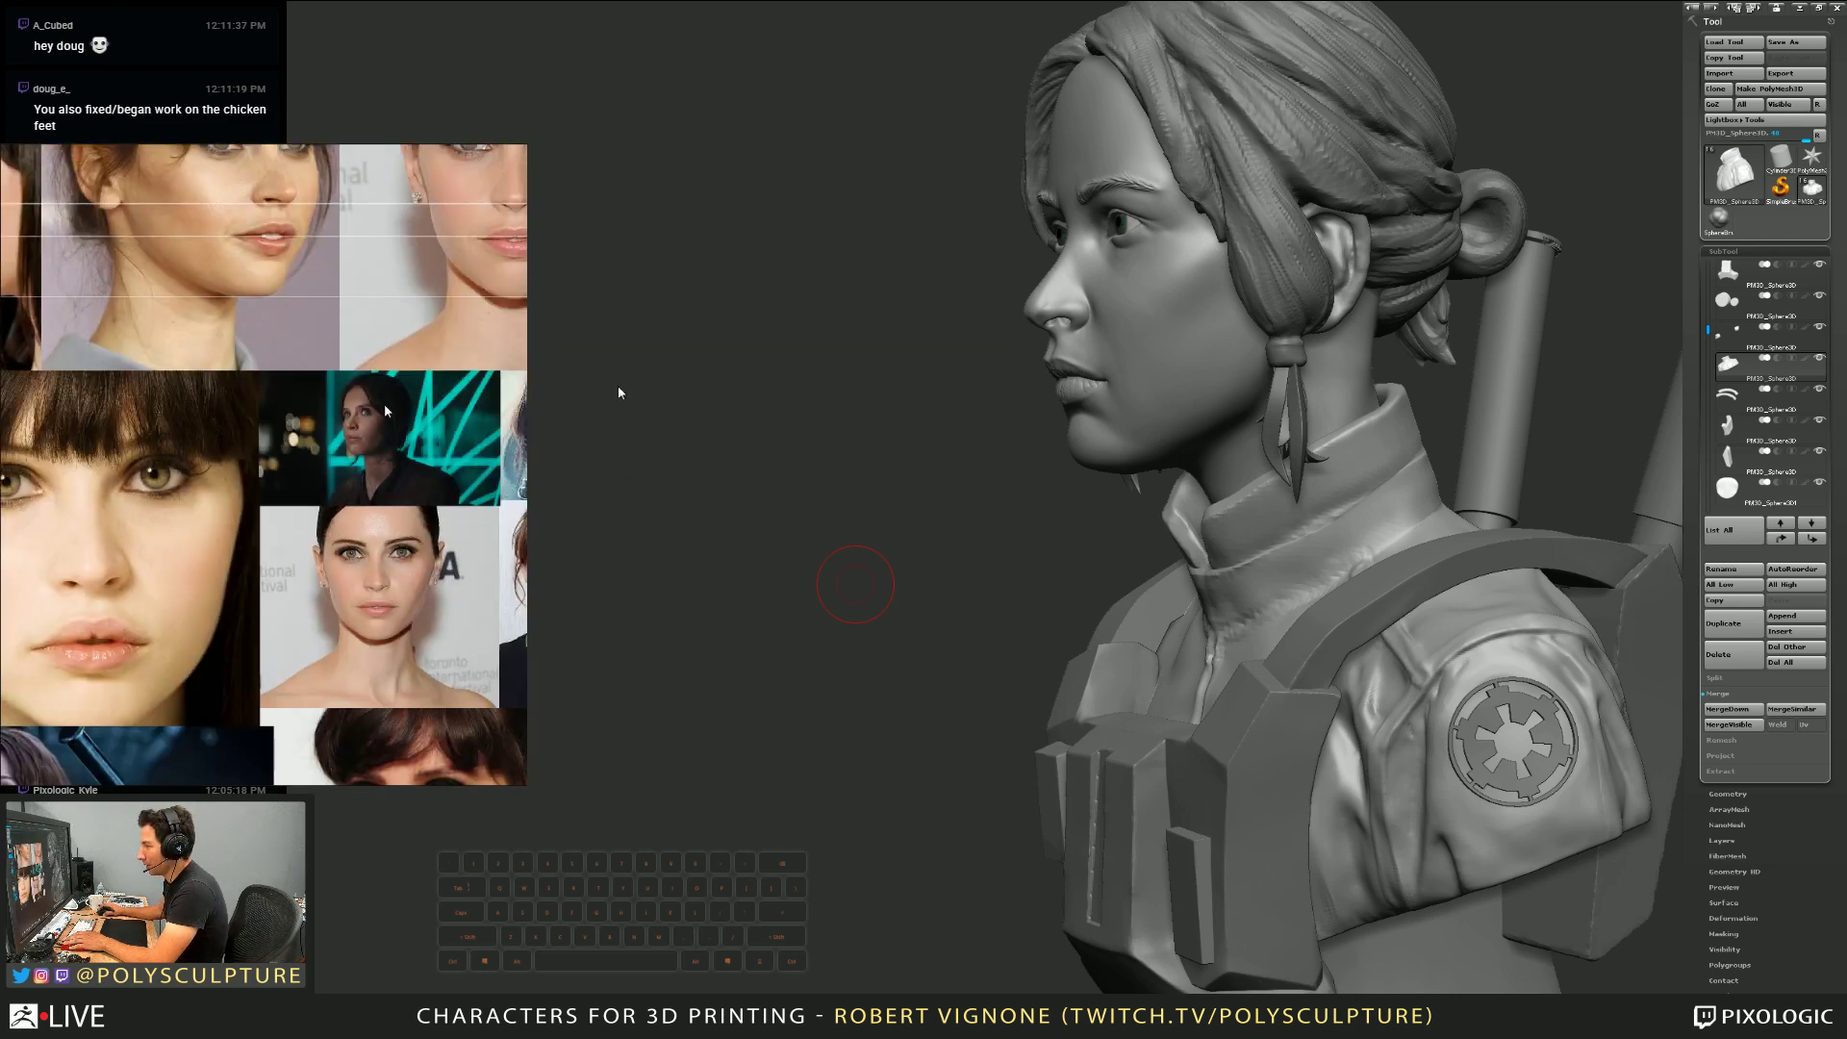
Examine the face in the teal-lit film still up close and match the bust's three-quarter angle to it
{"action": "scroll", "coordinate": [319, 585], "scroll_direction": "up", "scroll_amount": 5}
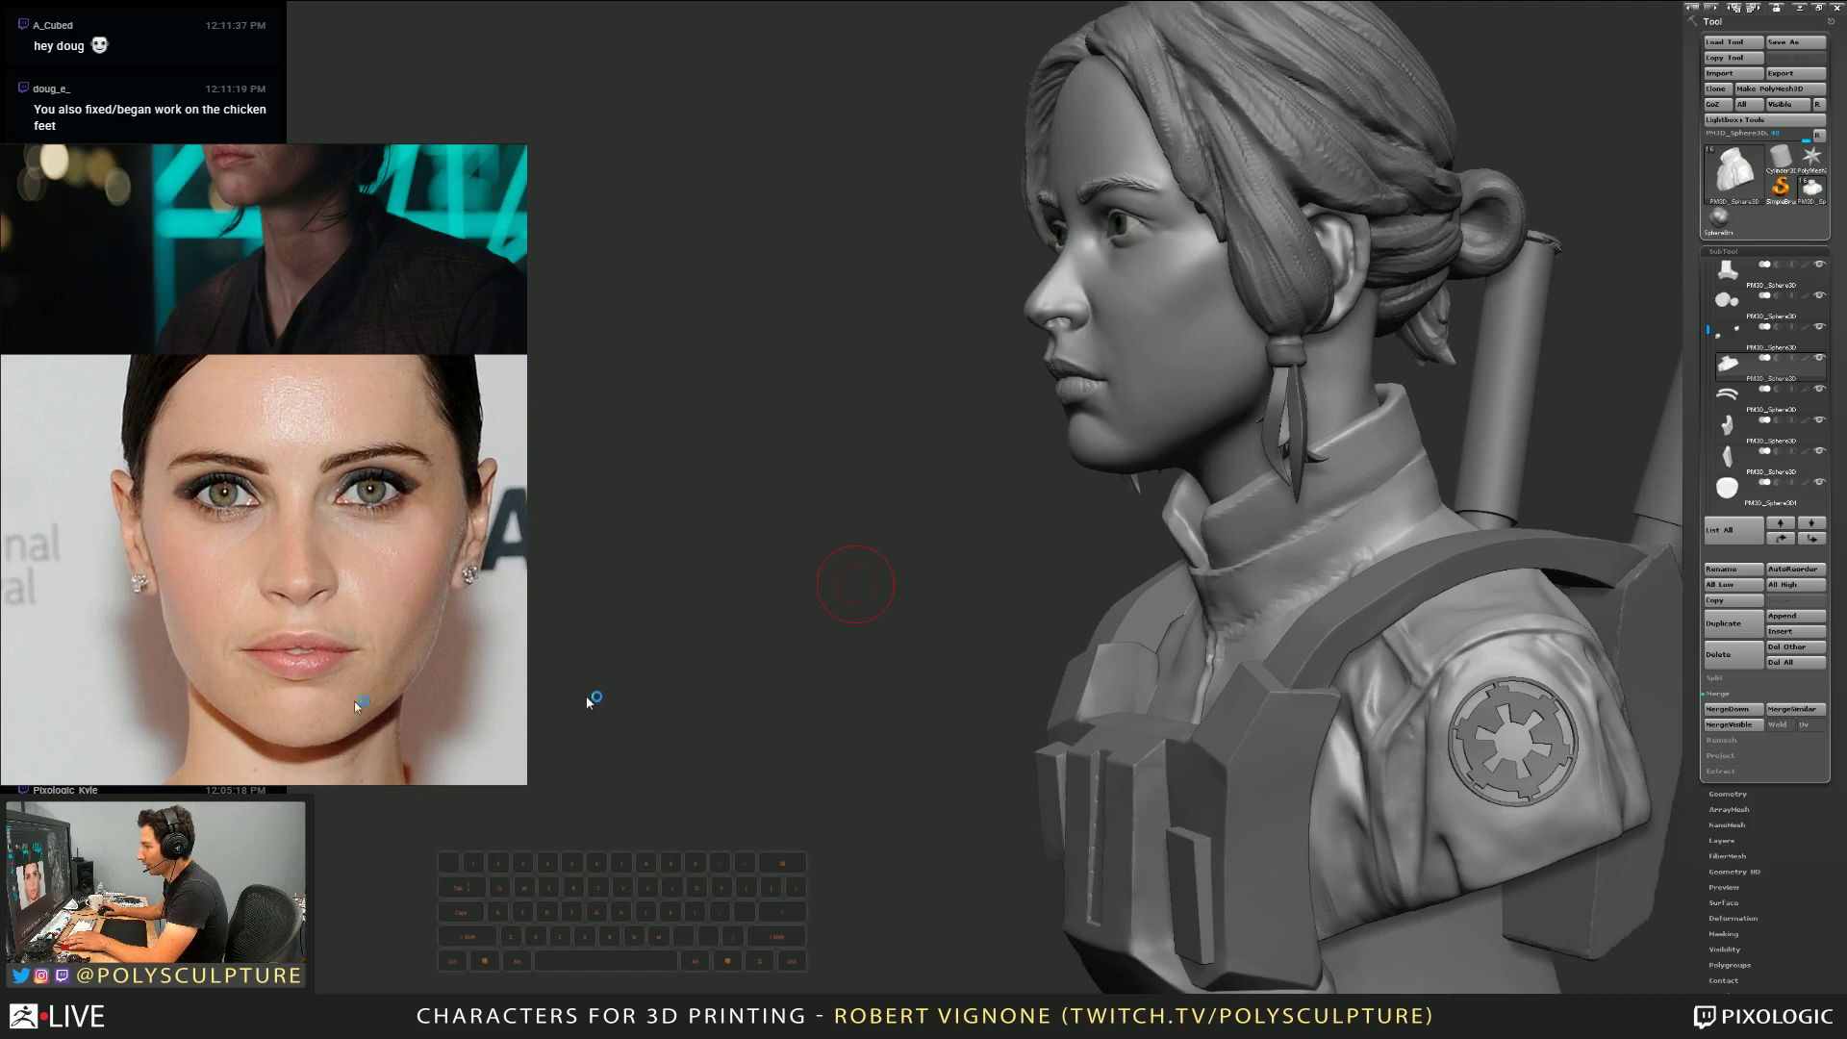
{"action": "scroll", "coordinate": [342, 279], "scroll_direction": "down", "scroll_amount": 1}
{"action": "middle_click_drag", "start_coordinate": [341, 276], "coordinate": [371, 555]}
{"action": "scroll", "coordinate": [371, 555], "scroll_direction": "up", "scroll_amount": 2}
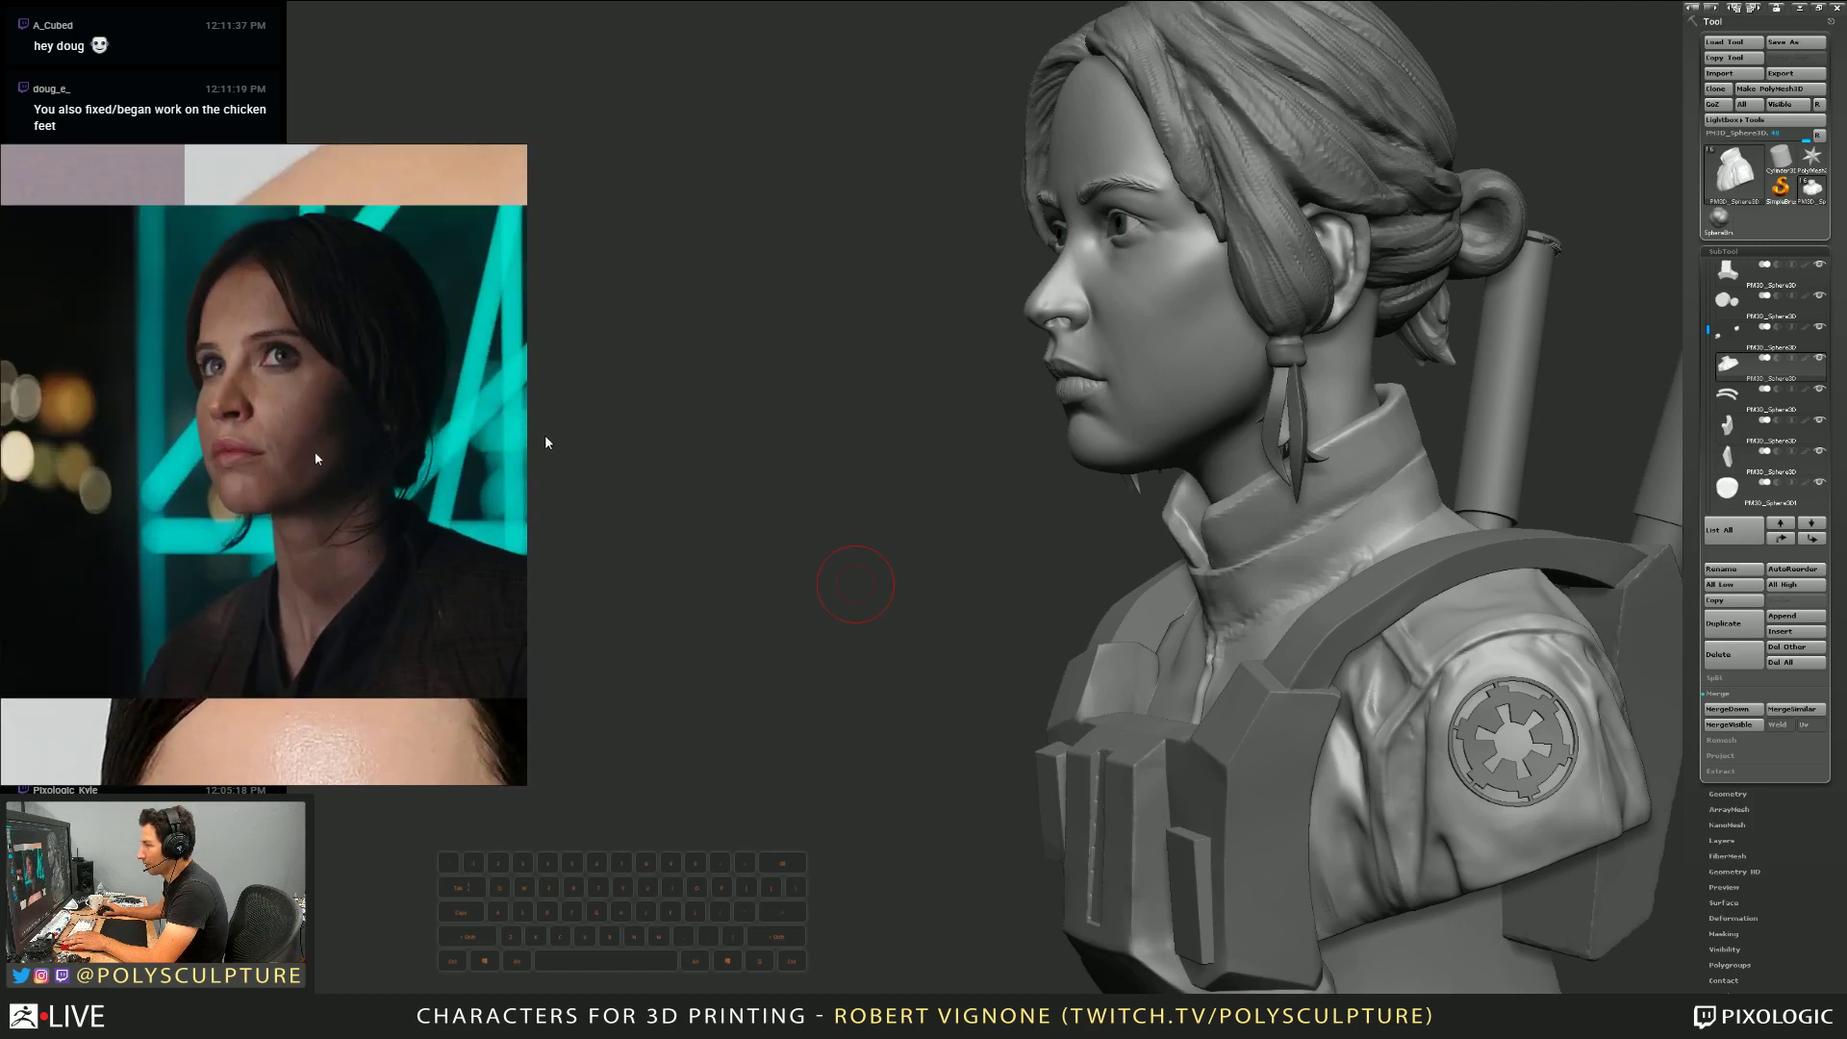
{"action": "middle_click_drag", "start_coordinate": [316, 455], "coordinate": [327, 550]}
{"action": "scroll", "coordinate": [333, 535], "scroll_direction": "up", "scroll_amount": 2}
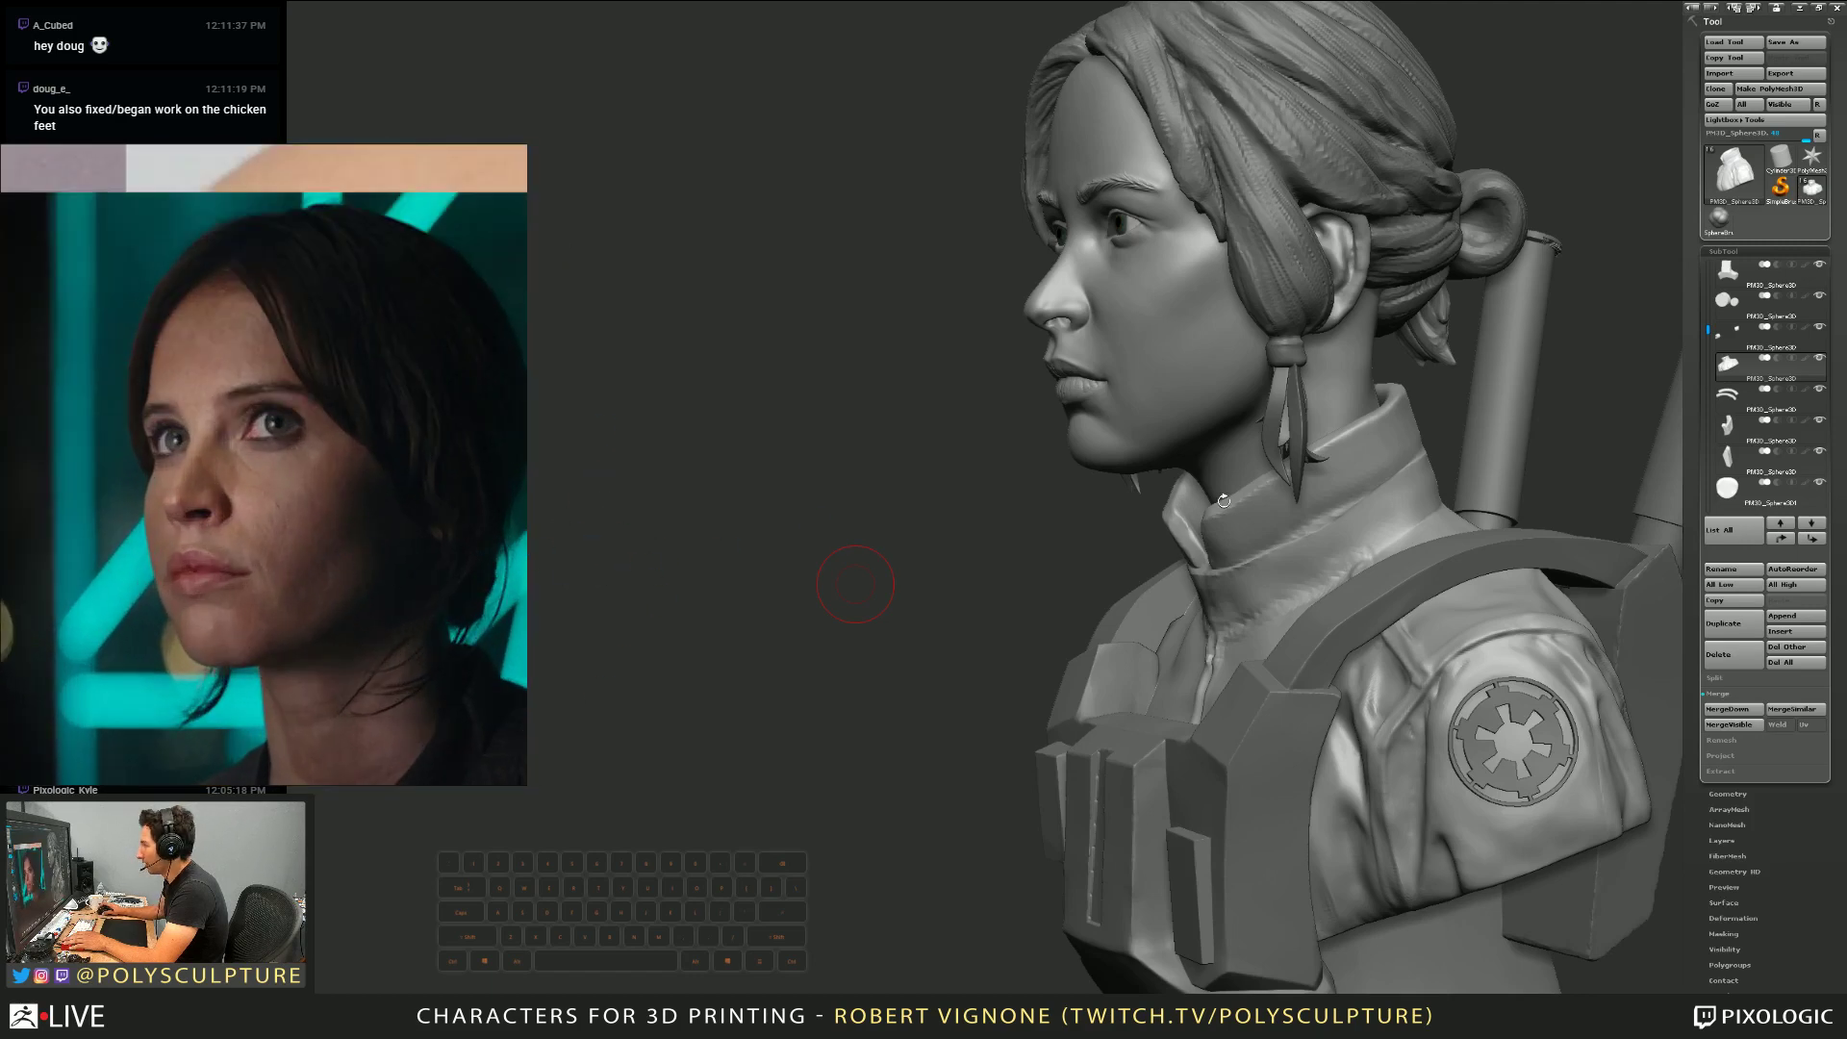
{"action": "left_click_drag", "start_coordinate": [1019, 572], "coordinate": [1034, 567]}
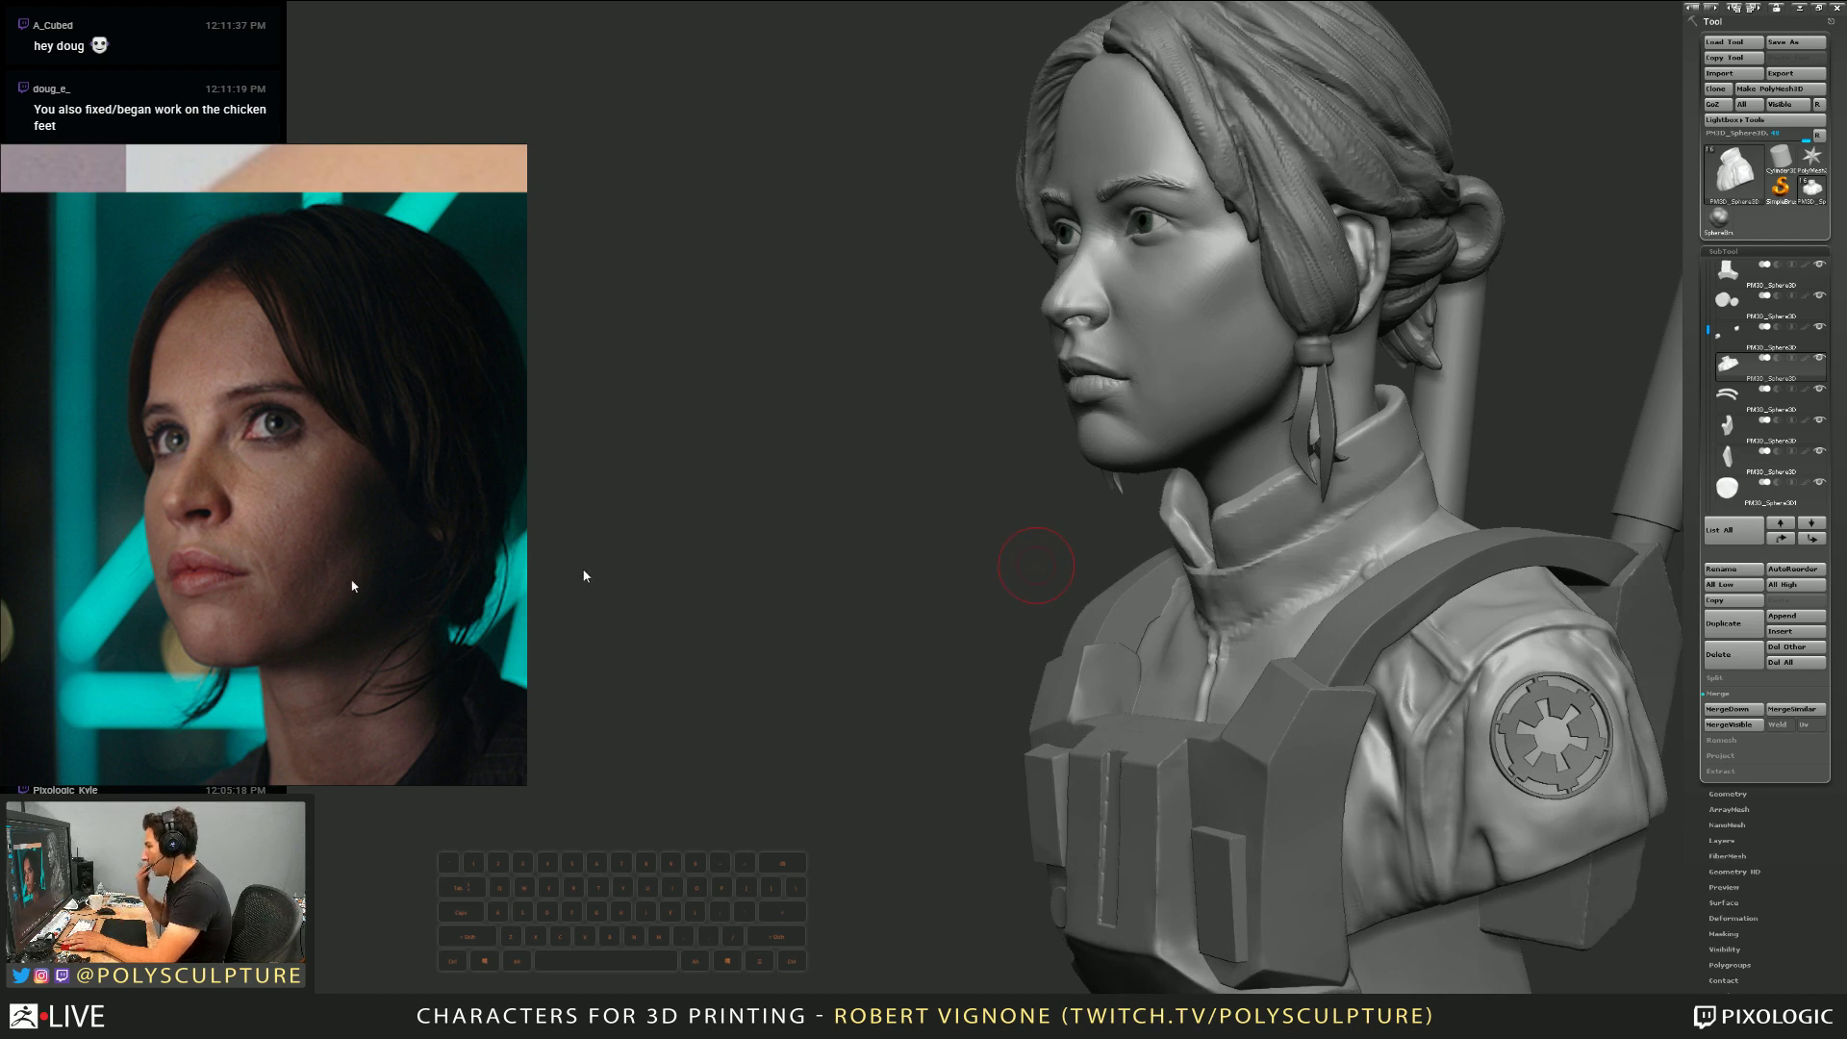
Select the head SubTool and adjust the brush size for sculpting the cheek
{"action": "left_click", "coordinate": [1221, 348], "text": "alt"}
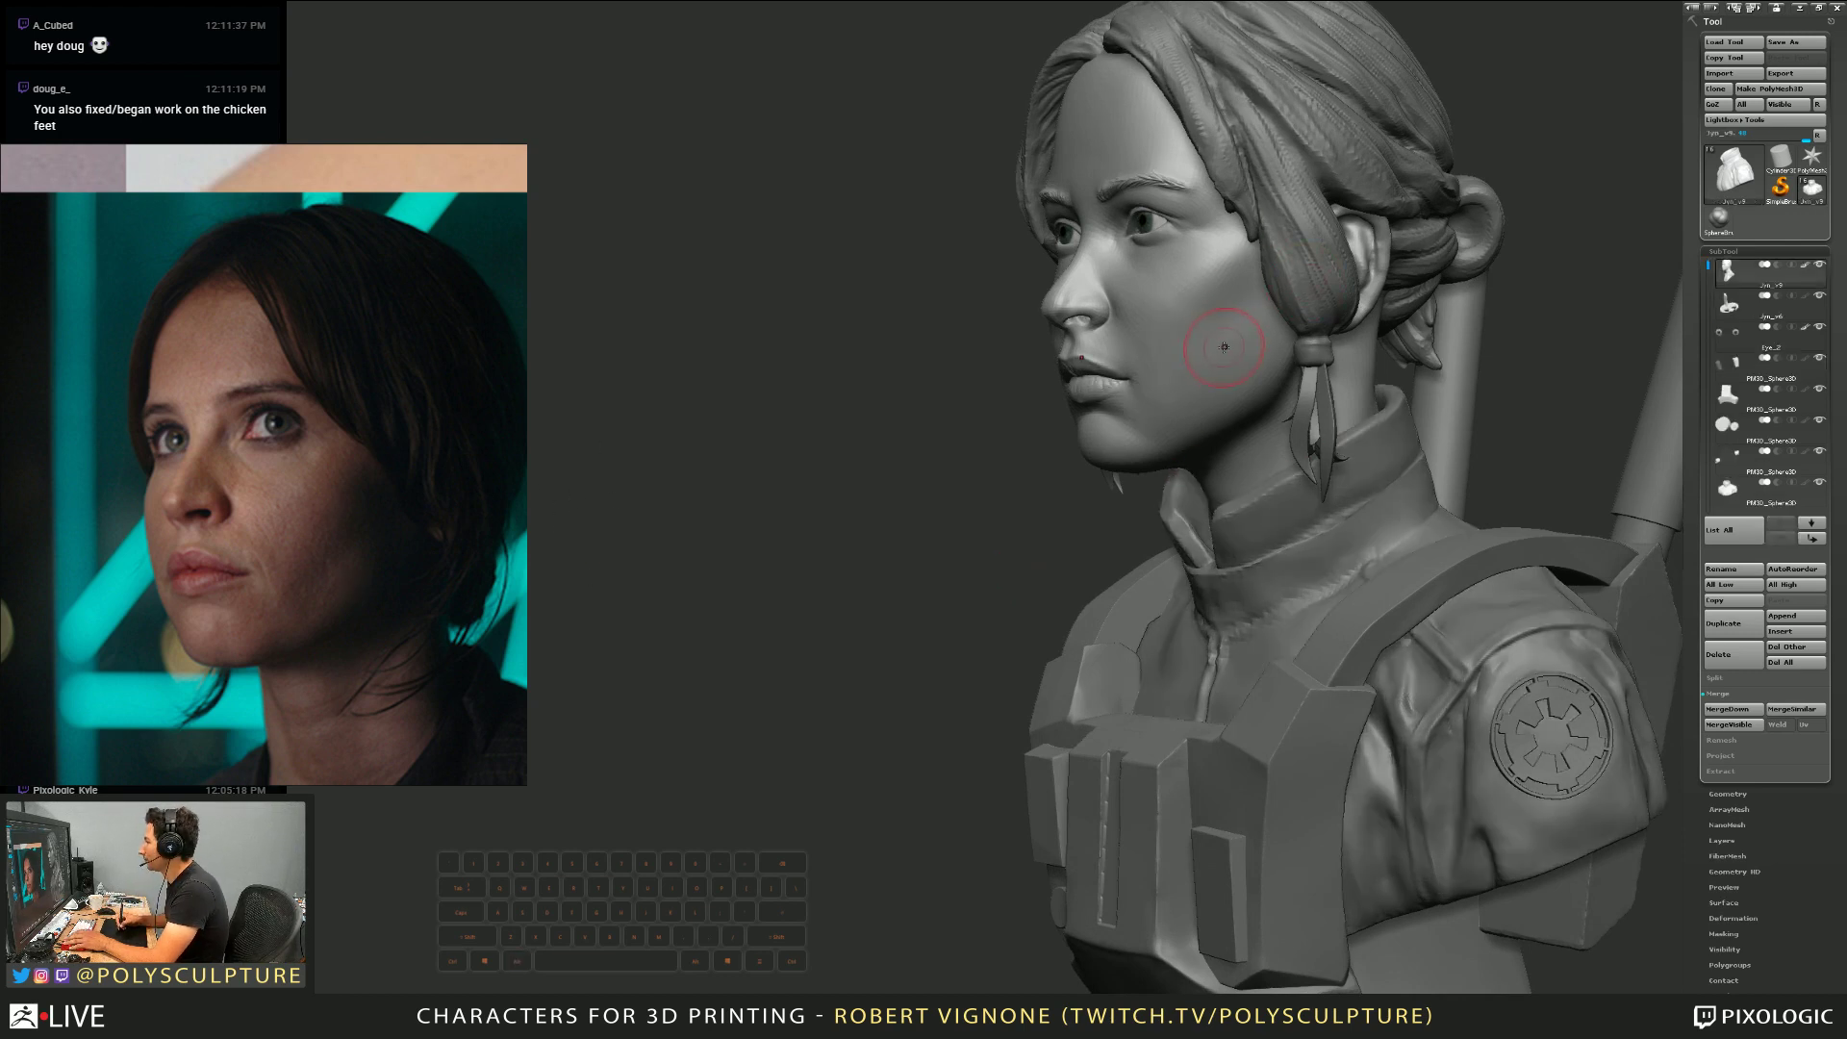
{"action": "key", "text": "s"}
{"action": "left_click", "coordinate": [1231, 342]}
{"action": "mouse_move", "coordinate": [1233, 340]}
{"action": "right_mouse_down", "text": "alt"}
{"action": "mouse_move", "coordinate": [1251, 438]}
{"action": "mouse_move", "coordinate": [1266, 406]}
{"action": "right_mouse_up", "text": "alt"}
{"action": "key", "text": "s"}
{"action": "left_click_drag", "start_coordinate": [1246, 405], "coordinate": [1220, 406]}
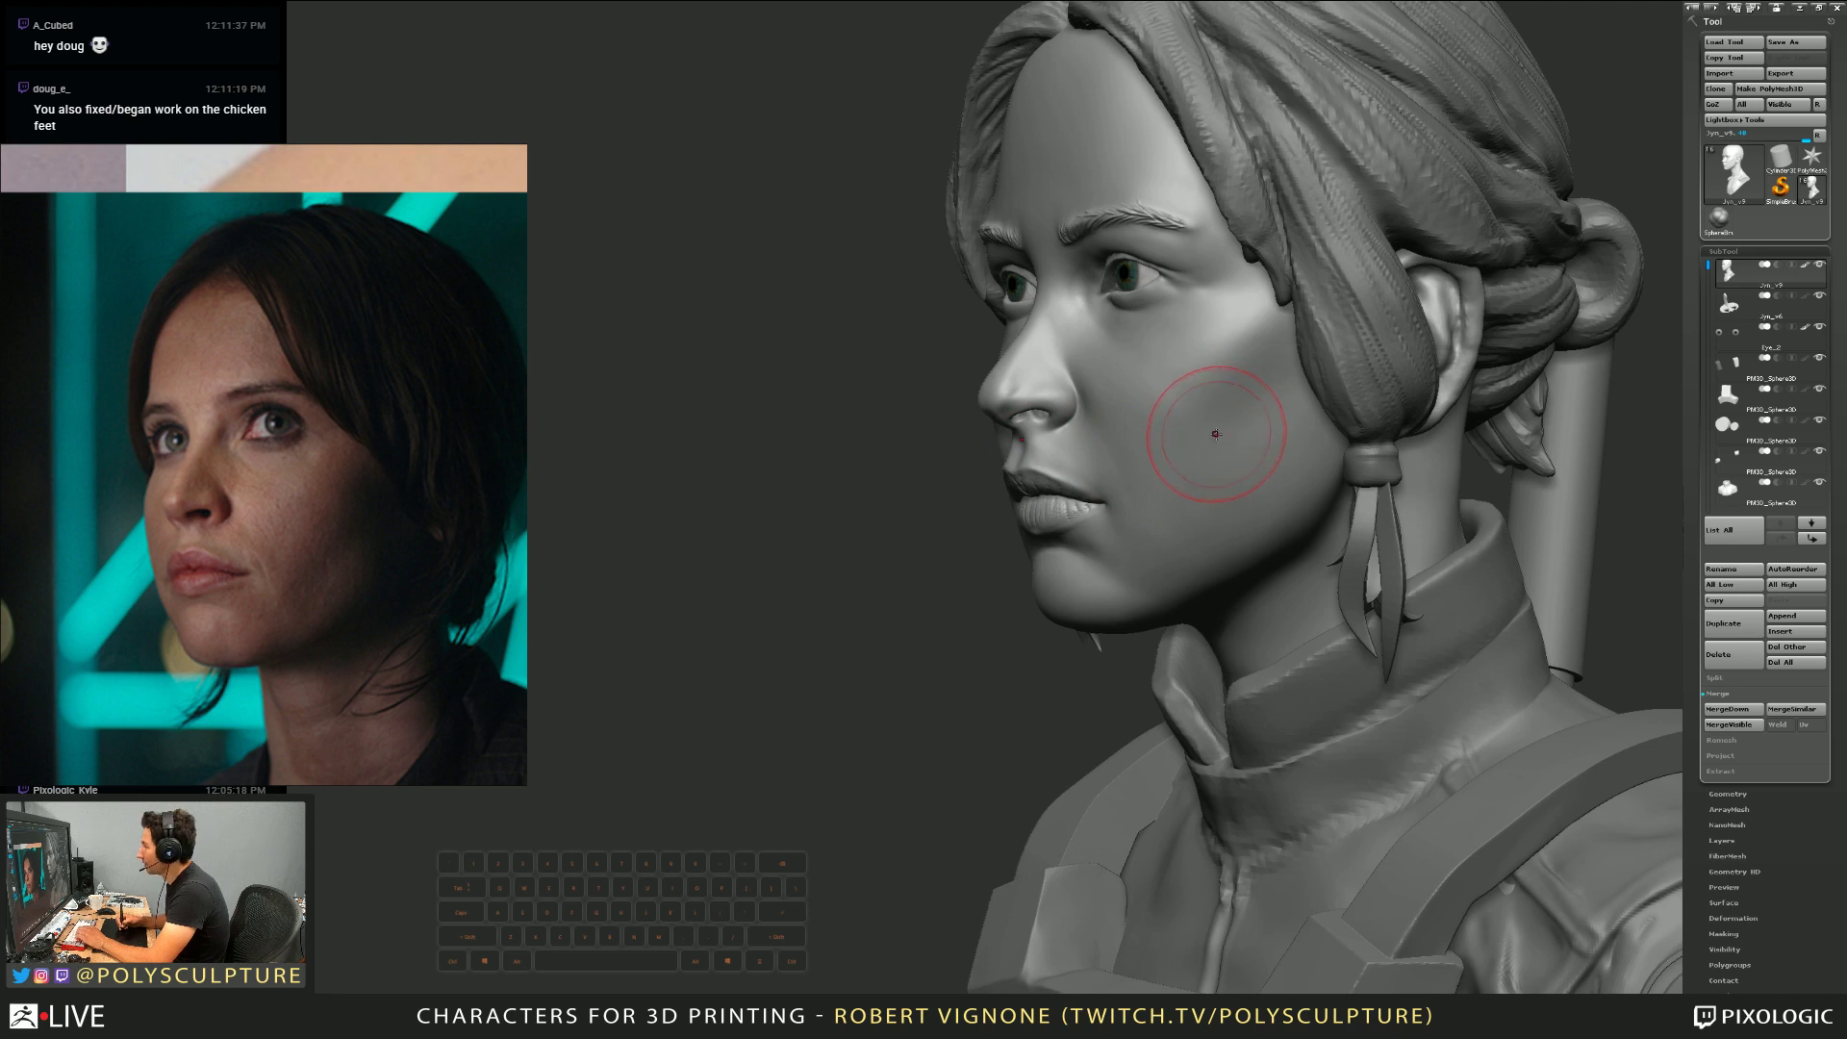
{"action": "key", "text": "s"}
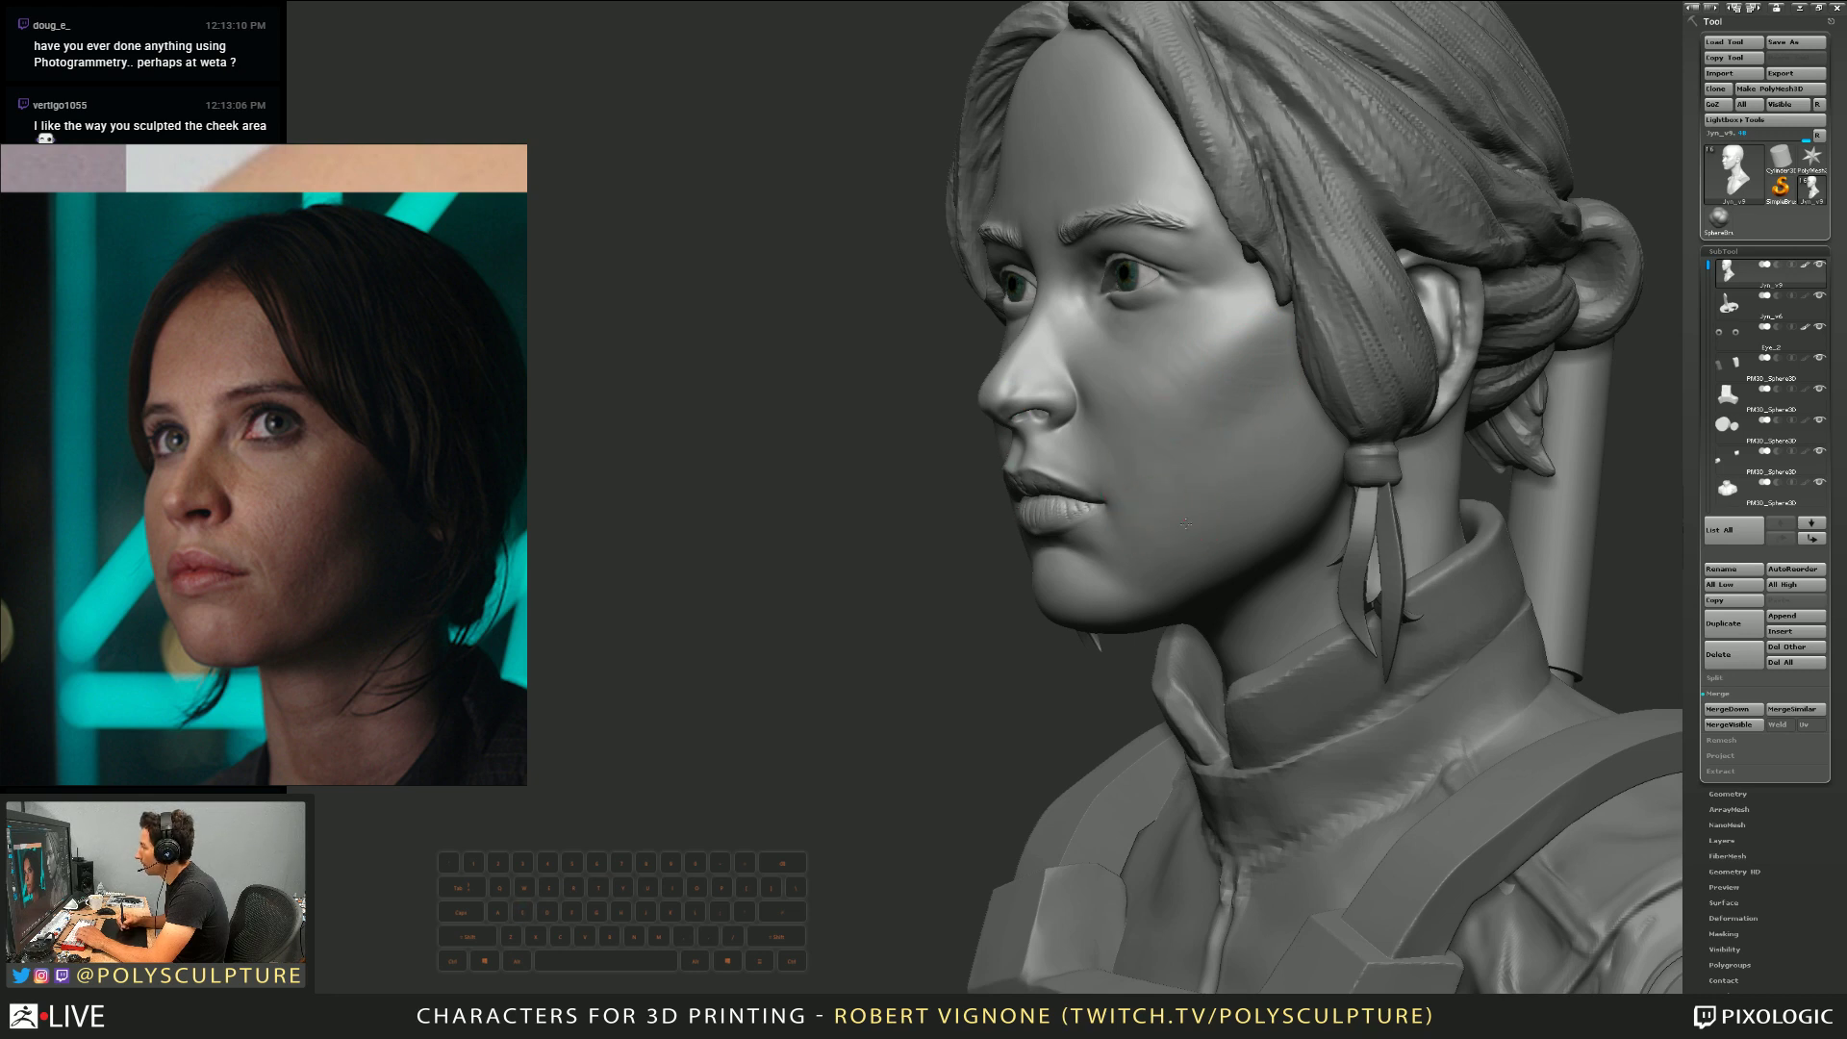
Smooth and reshape the cheek from below the cheekbone down toward the jaw
{"action": "key", "text": "shift"}
{"action": "key", "text": "shift"}
{"action": "left_click_drag", "start_coordinate": [1198, 395], "coordinate": [1152, 411], "text": "shift"}
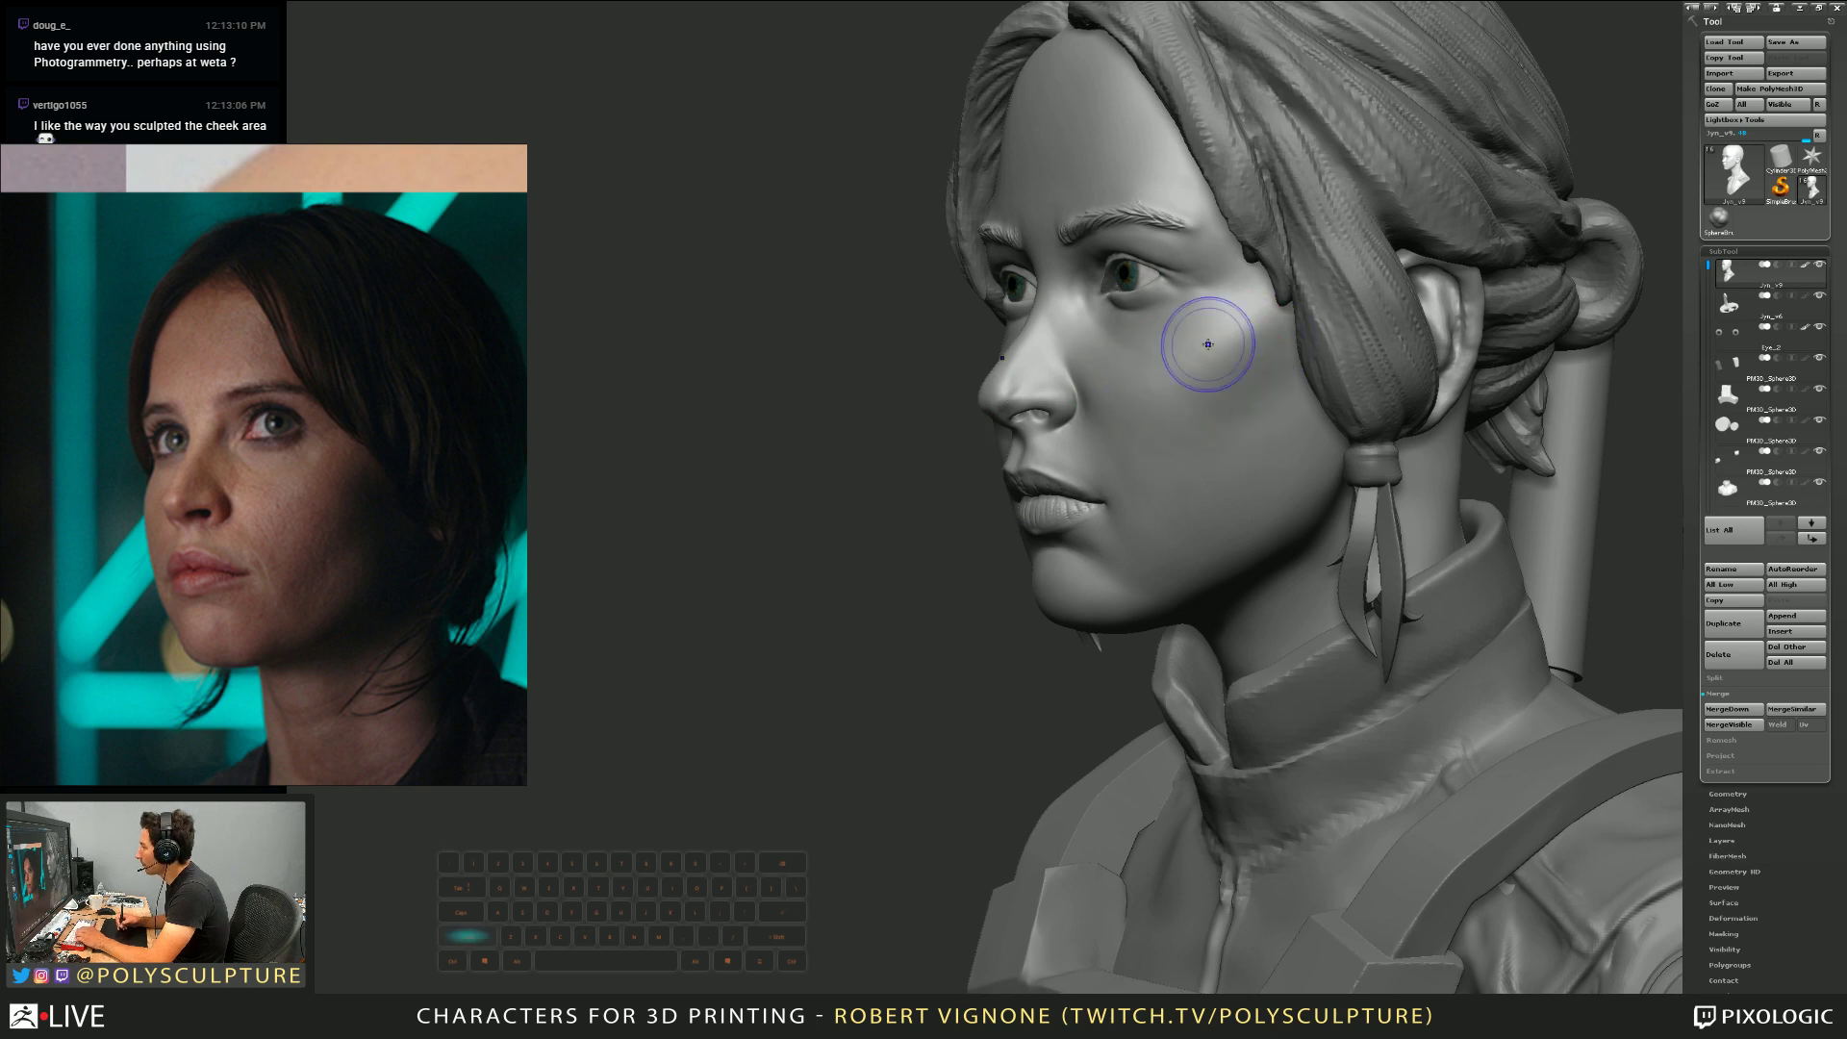
{"action": "left_click_drag", "start_coordinate": [1208, 343], "coordinate": [1207, 454], "text": "shift"}
{"action": "mouse_move", "coordinate": [1195, 456]}
{"action": "right_mouse_down"}
{"action": "mouse_move", "coordinate": [1237, 439]}
{"action": "mouse_move", "coordinate": [1185, 481]}
{"action": "mouse_move", "coordinate": [1216, 438]}
{"action": "right_mouse_up"}
{"action": "key", "text": "s"}
{"action": "left_click_drag", "start_coordinate": [1215, 433], "coordinate": [1231, 436]}
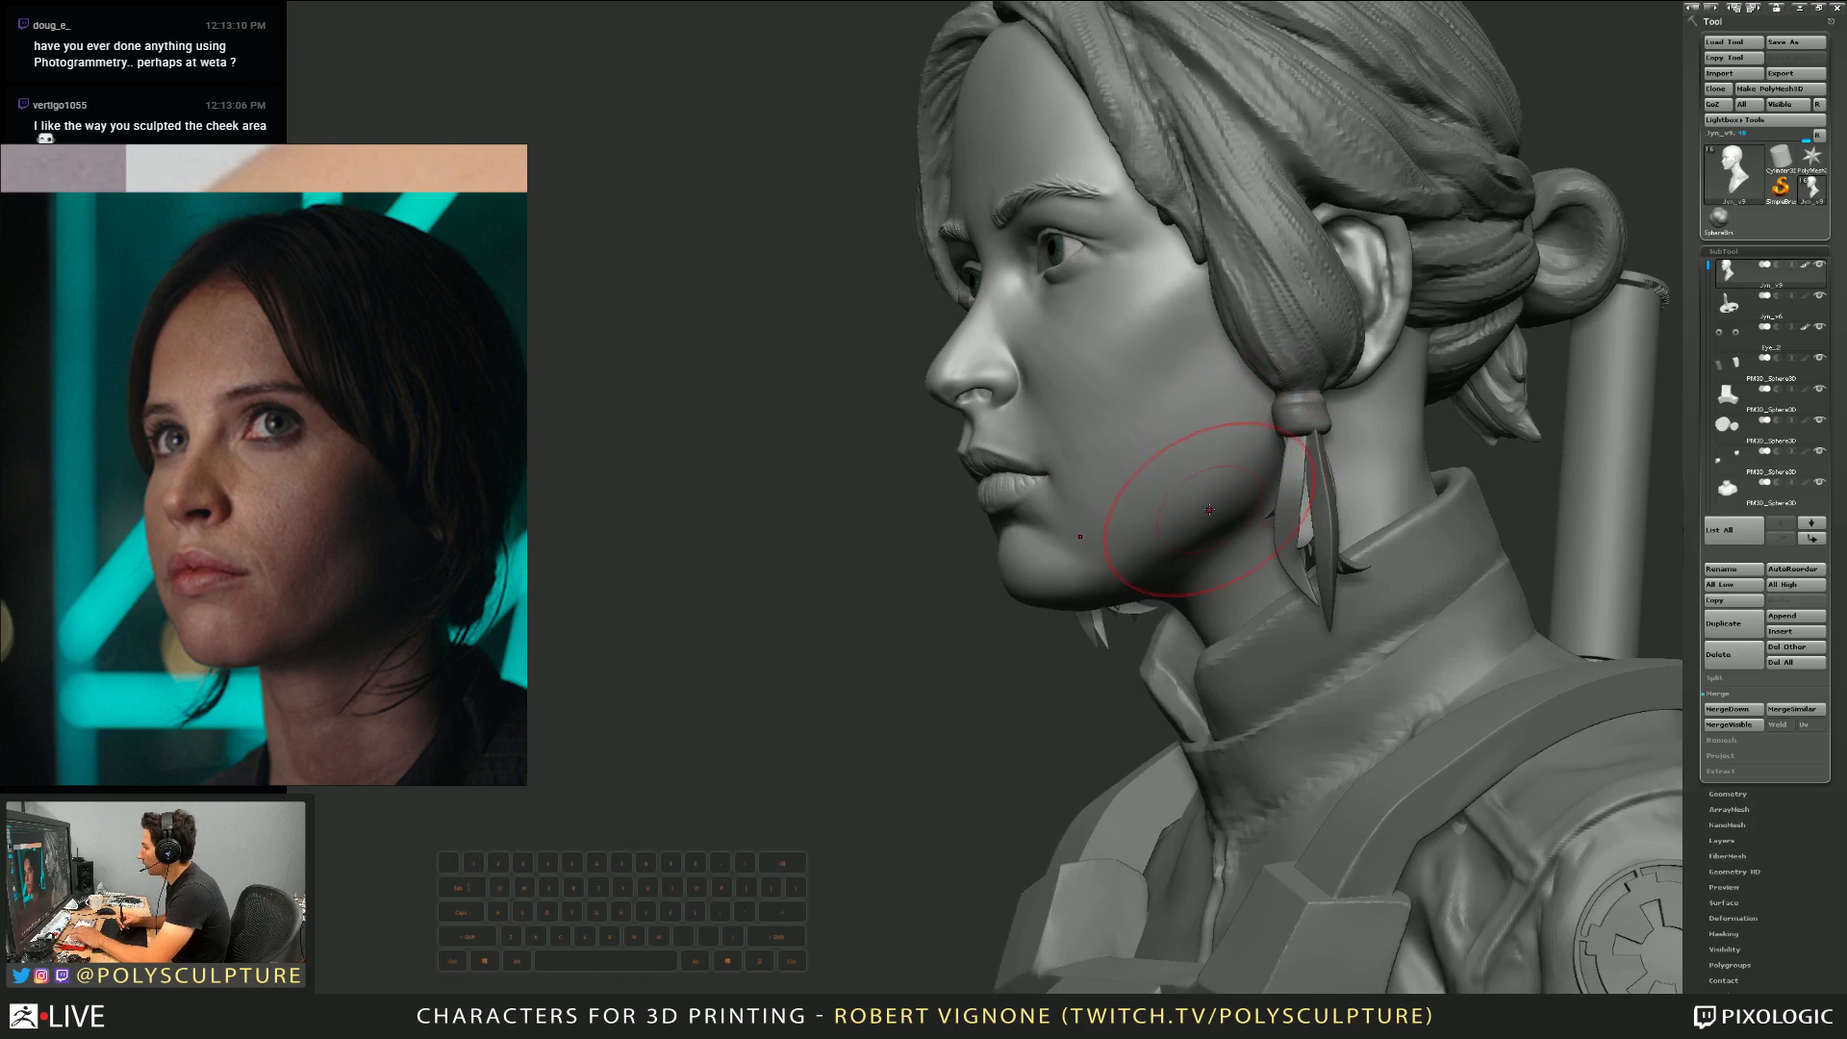
Refine the jawline below the cheek with a resized brush and check it from the other side
{"action": "key", "text": "s"}
{"action": "key", "text": "s"}
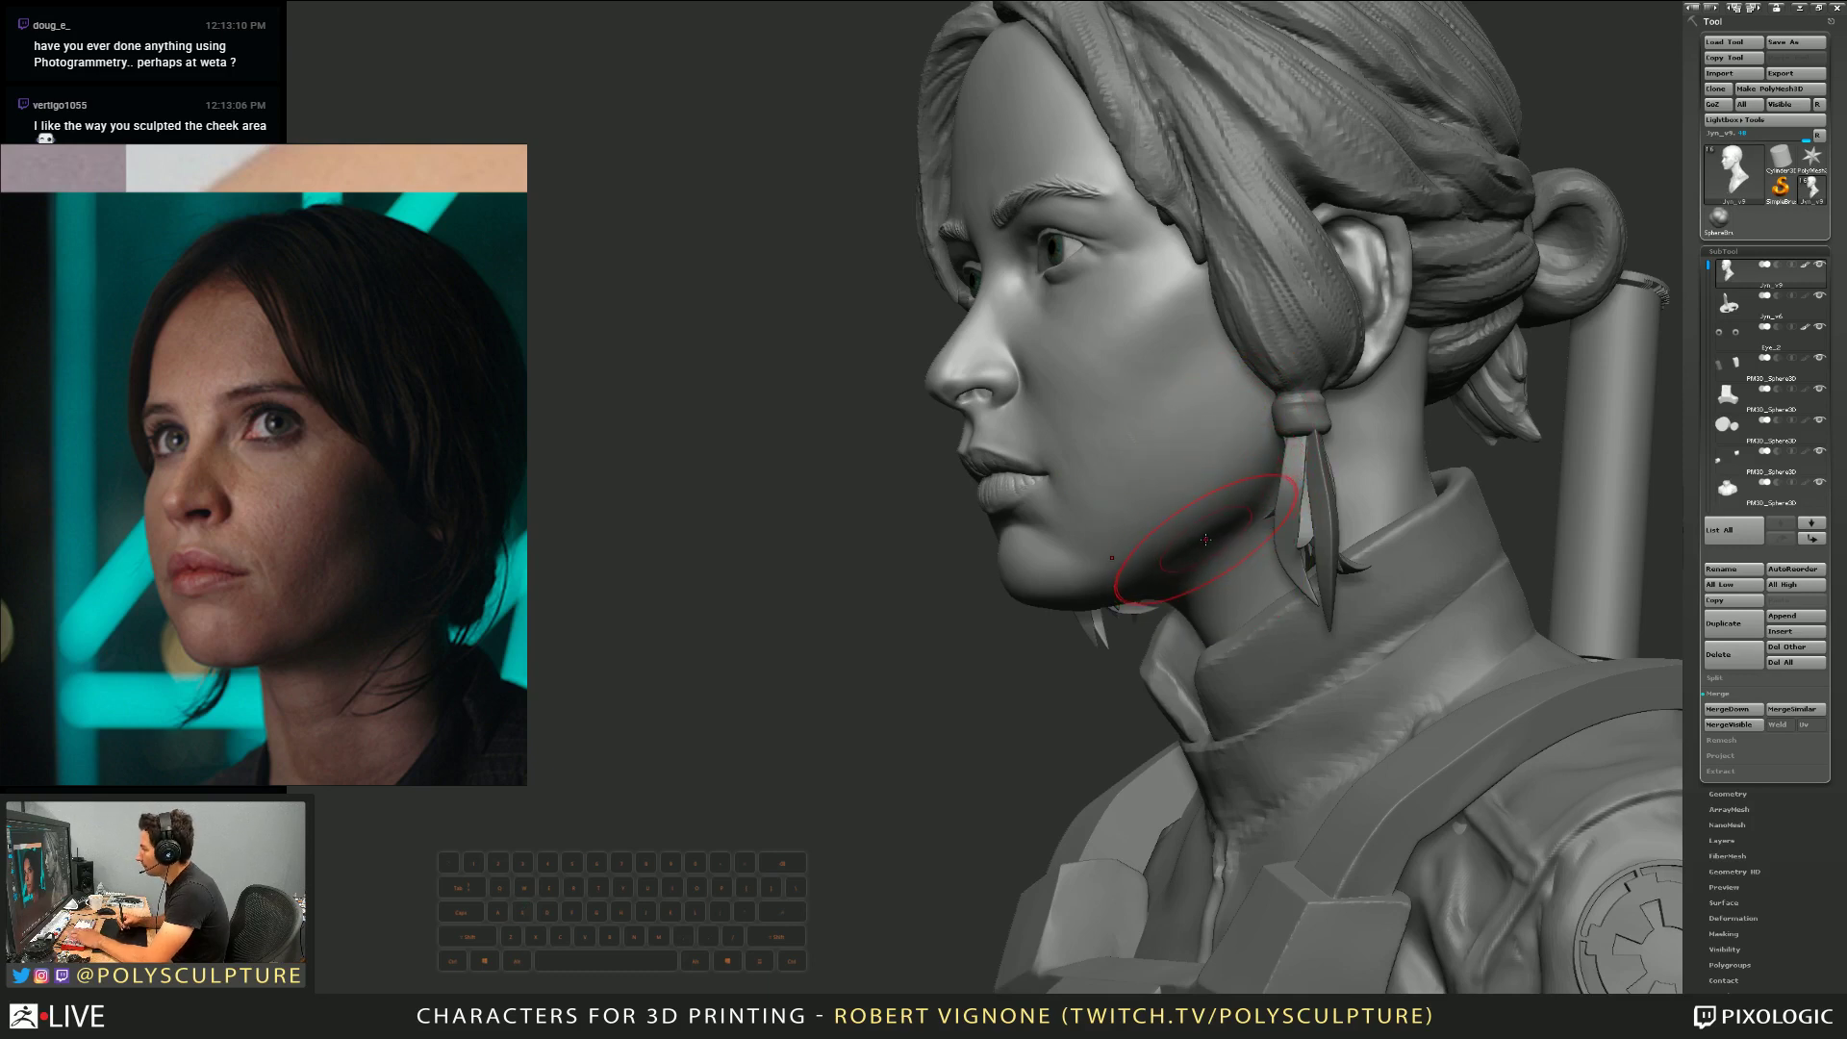
{"action": "mouse_move", "coordinate": [1208, 537]}
{"action": "left_mouse_down"}
{"action": "mouse_move", "coordinate": [1248, 517]}
{"action": "mouse_move", "coordinate": [1174, 566]}
{"action": "left_mouse_up"}
{"action": "key", "text": "s"}
{"action": "mouse_move", "coordinate": [1175, 565]}
{"action": "right_mouse_down"}
{"action": "mouse_move", "coordinate": [1294, 548]}
{"action": "mouse_move", "coordinate": [1236, 466]}
{"action": "mouse_move", "coordinate": [1407, 473]}
{"action": "right_mouse_up"}
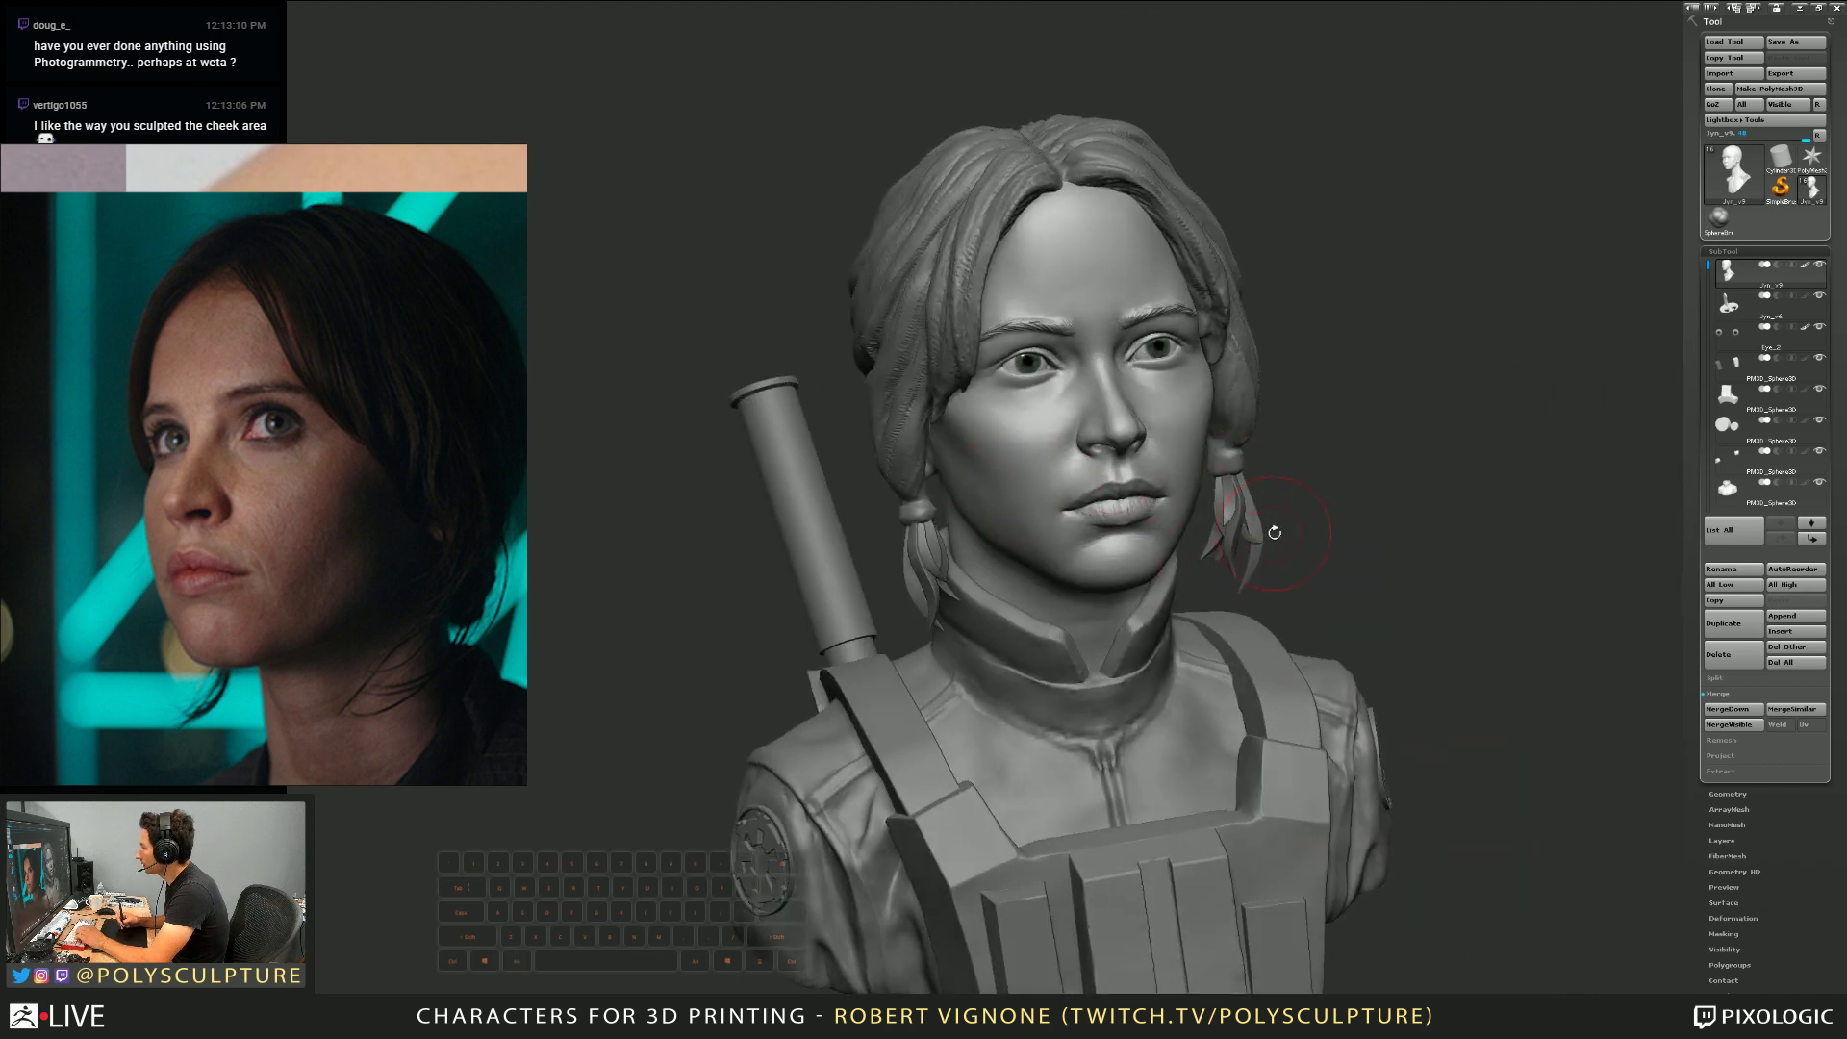
Compare the opposite three-quarter view with the film still and adjust the brush for work on the lower cheek
{"action": "middle_click_drag", "start_coordinate": [321, 631], "coordinate": [356, 575]}
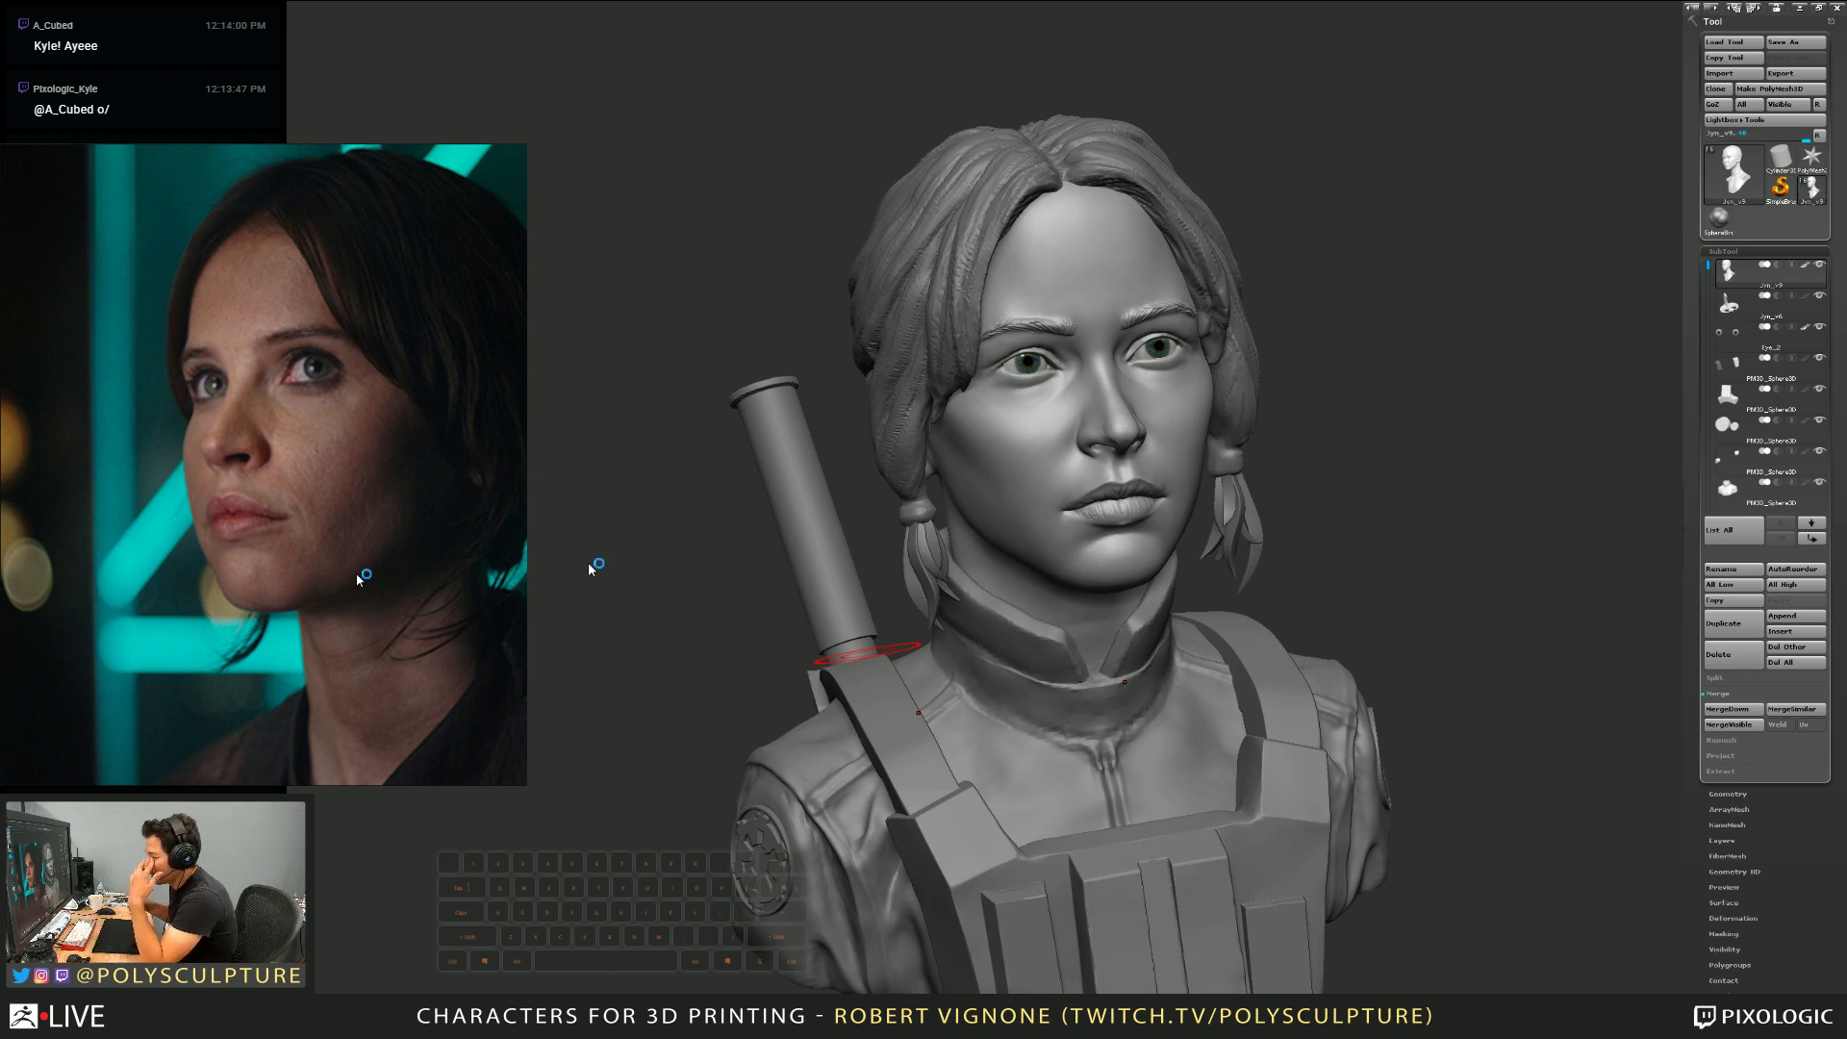
{"action": "left_click_drag", "start_coordinate": [1434, 507], "coordinate": [1433, 525]}
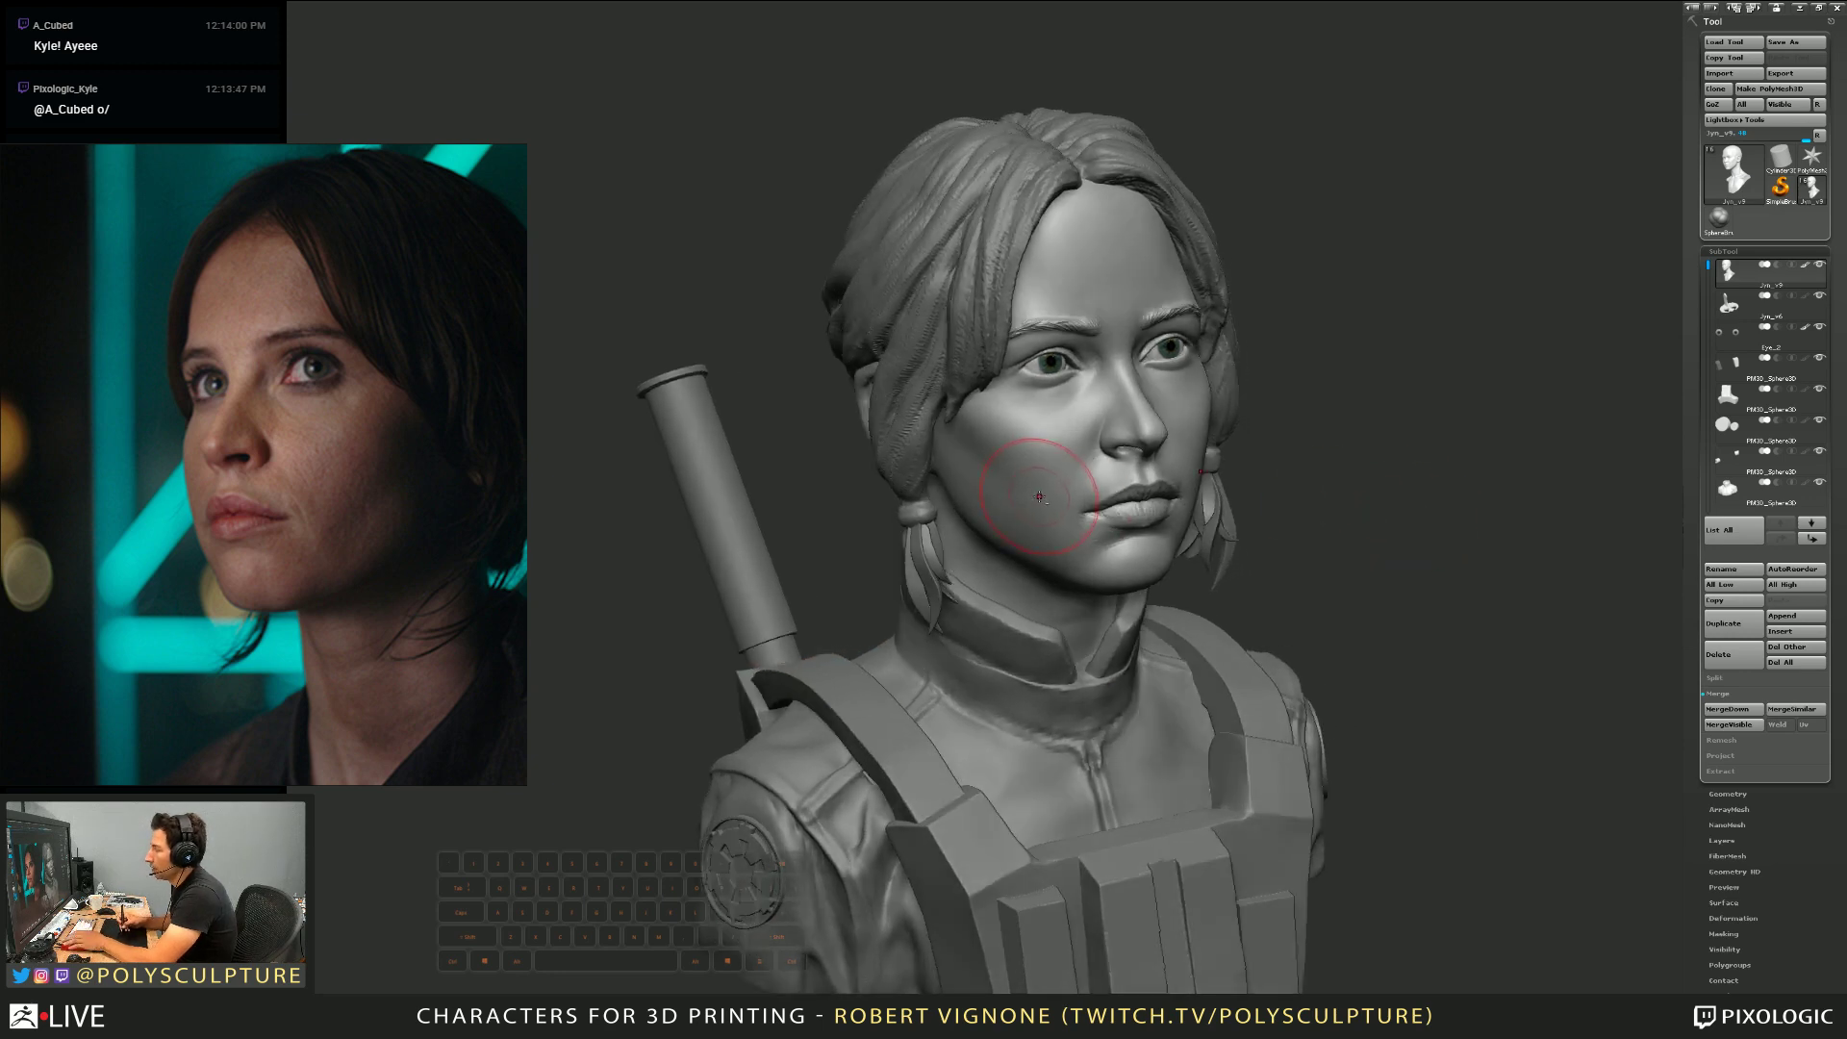
{"action": "right_click_drag", "start_coordinate": [1040, 447], "coordinate": [1075, 588], "text": "ctrl"}
{"action": "key", "text": "s"}
{"action": "left_click_drag", "start_coordinate": [1075, 587], "coordinate": [1056, 543], "text": "alt"}
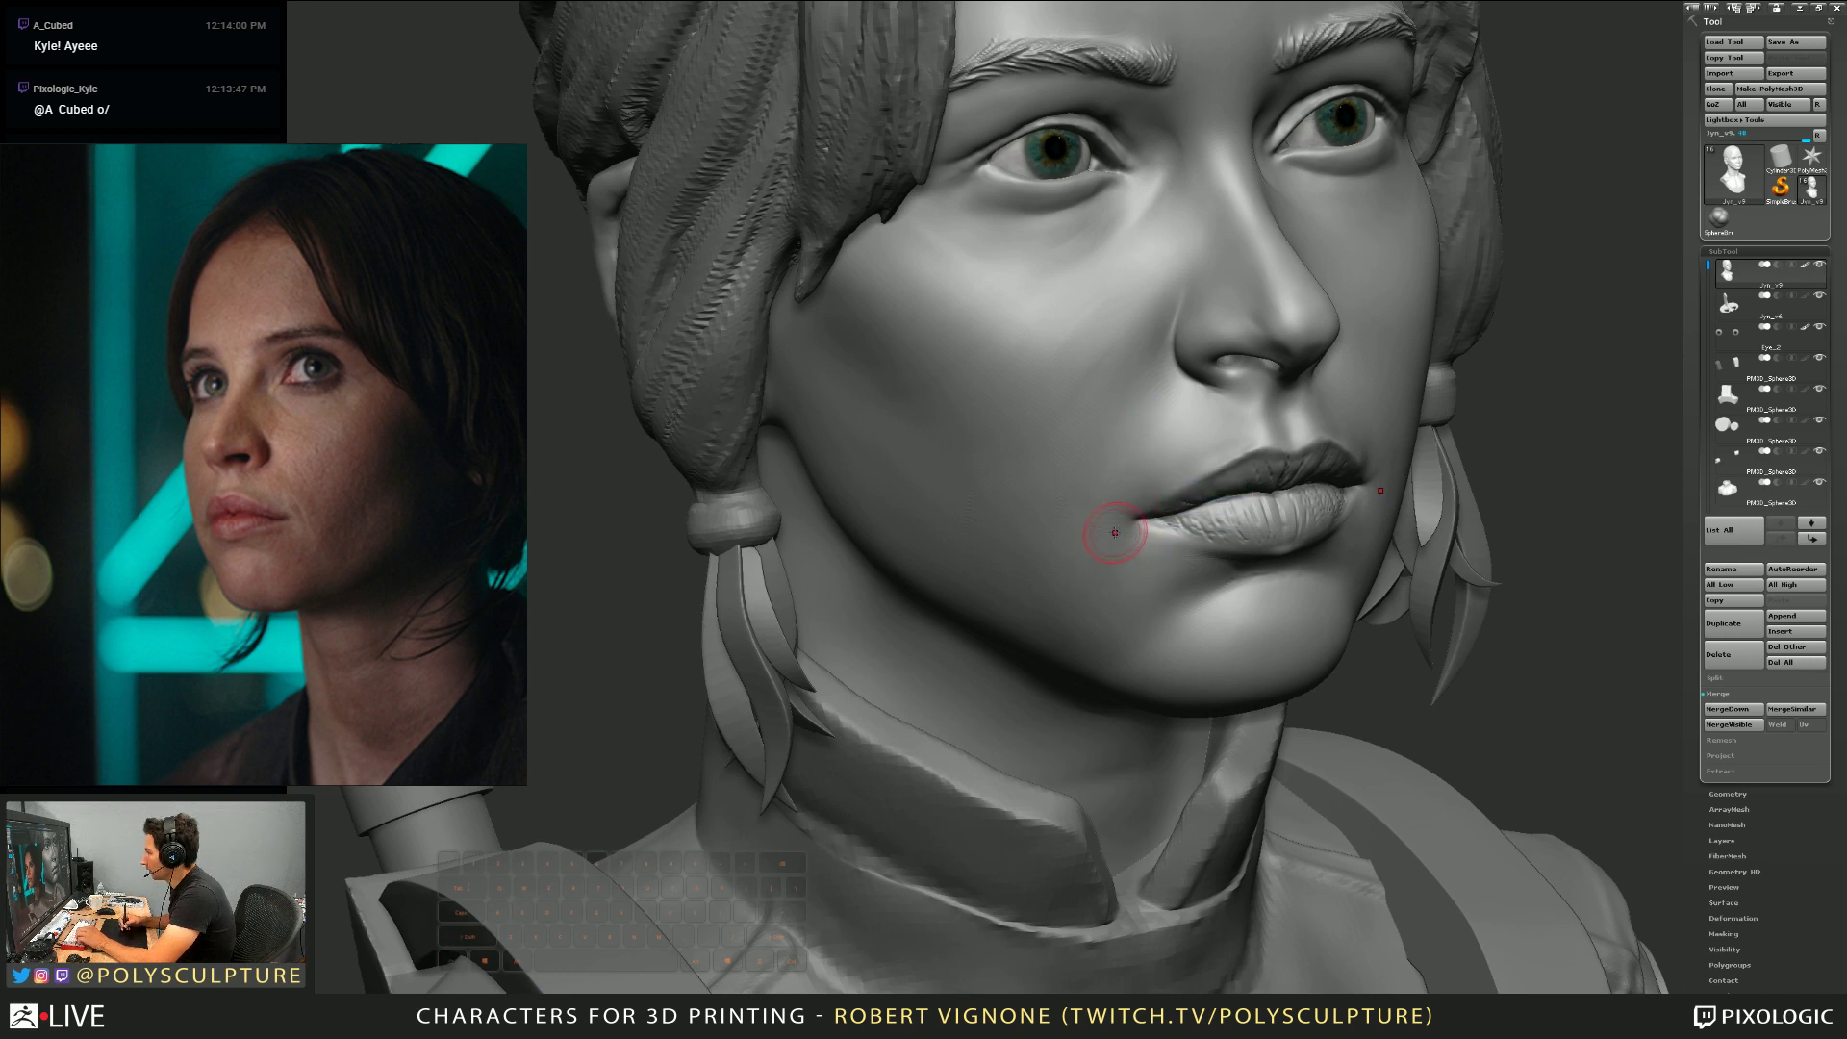
Sculpt the fleshy area beside the corner of the mouth with a smaller brush
{"action": "left_click_drag", "start_coordinate": [1086, 569], "coordinate": [1146, 439], "text": "shift"}
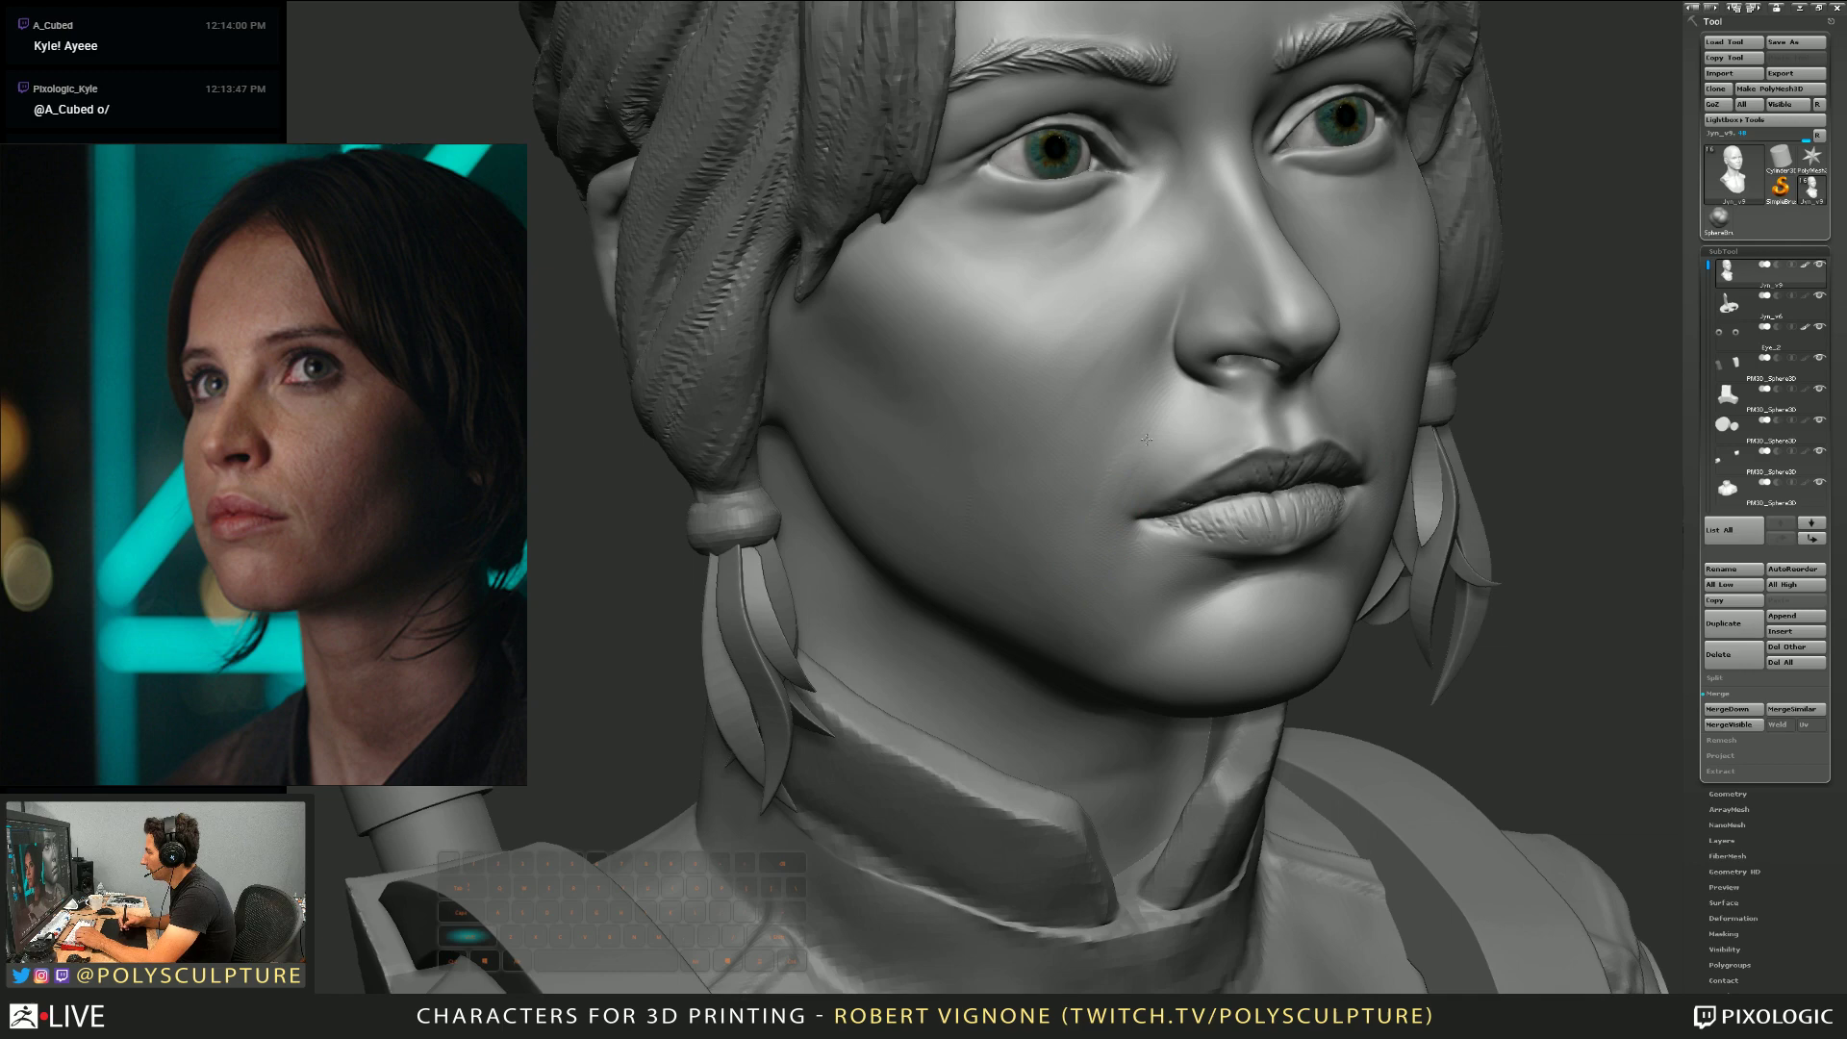
{"action": "key", "text": "s"}
{"action": "mouse_move", "coordinate": [1098, 542]}
{"action": "left_mouse_down", "text": "shift"}
{"action": "mouse_move", "coordinate": [1130, 475]}
{"action": "mouse_move", "coordinate": [1113, 511]}
{"action": "left_mouse_up", "text": "shift"}
{"action": "left_click", "coordinate": [1101, 535]}
{"action": "right_click_drag", "start_coordinate": [1145, 481], "coordinate": [1137, 484]}
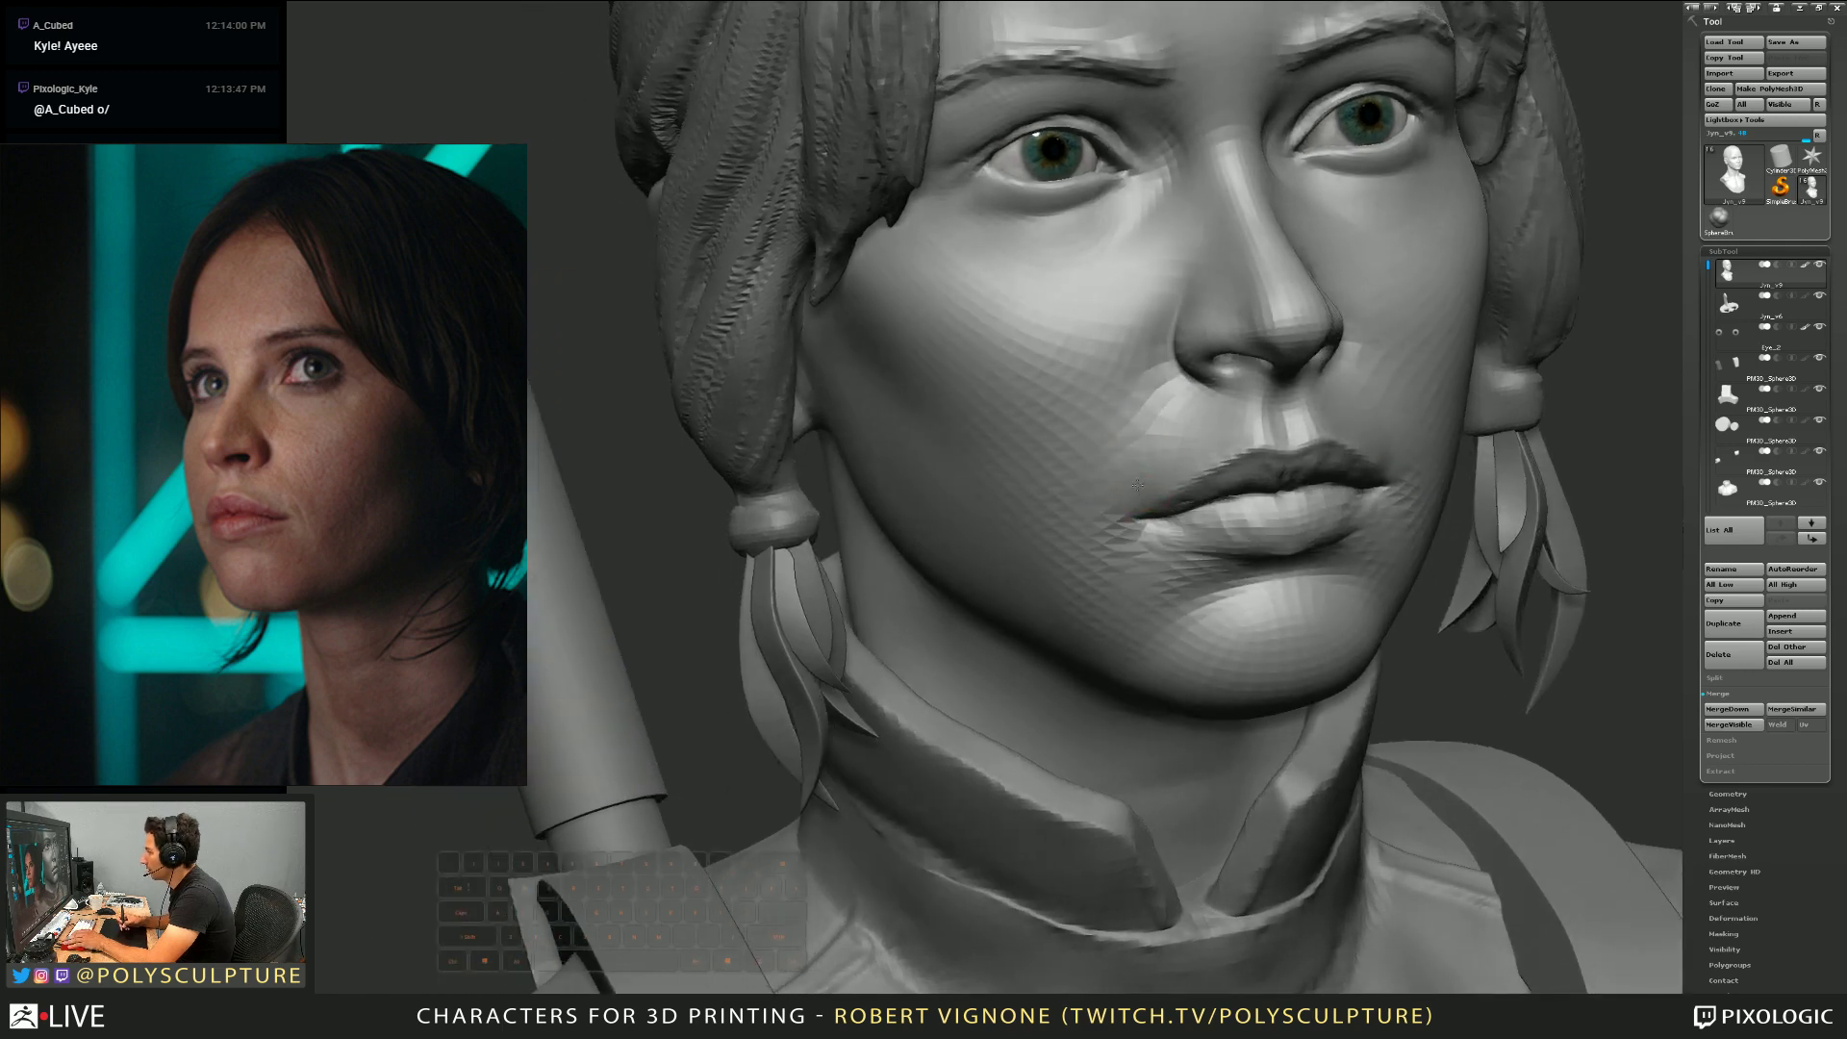
Switch sculpting brushes and soften the transition between the mouth corner and the cheek on both sides
{"action": "mouse_move", "coordinate": [1152, 556]}
{"action": "right_mouse_down"}
{"action": "mouse_move", "coordinate": [1108, 532]}
{"action": "mouse_move", "coordinate": [1101, 468]}
{"action": "right_mouse_up"}
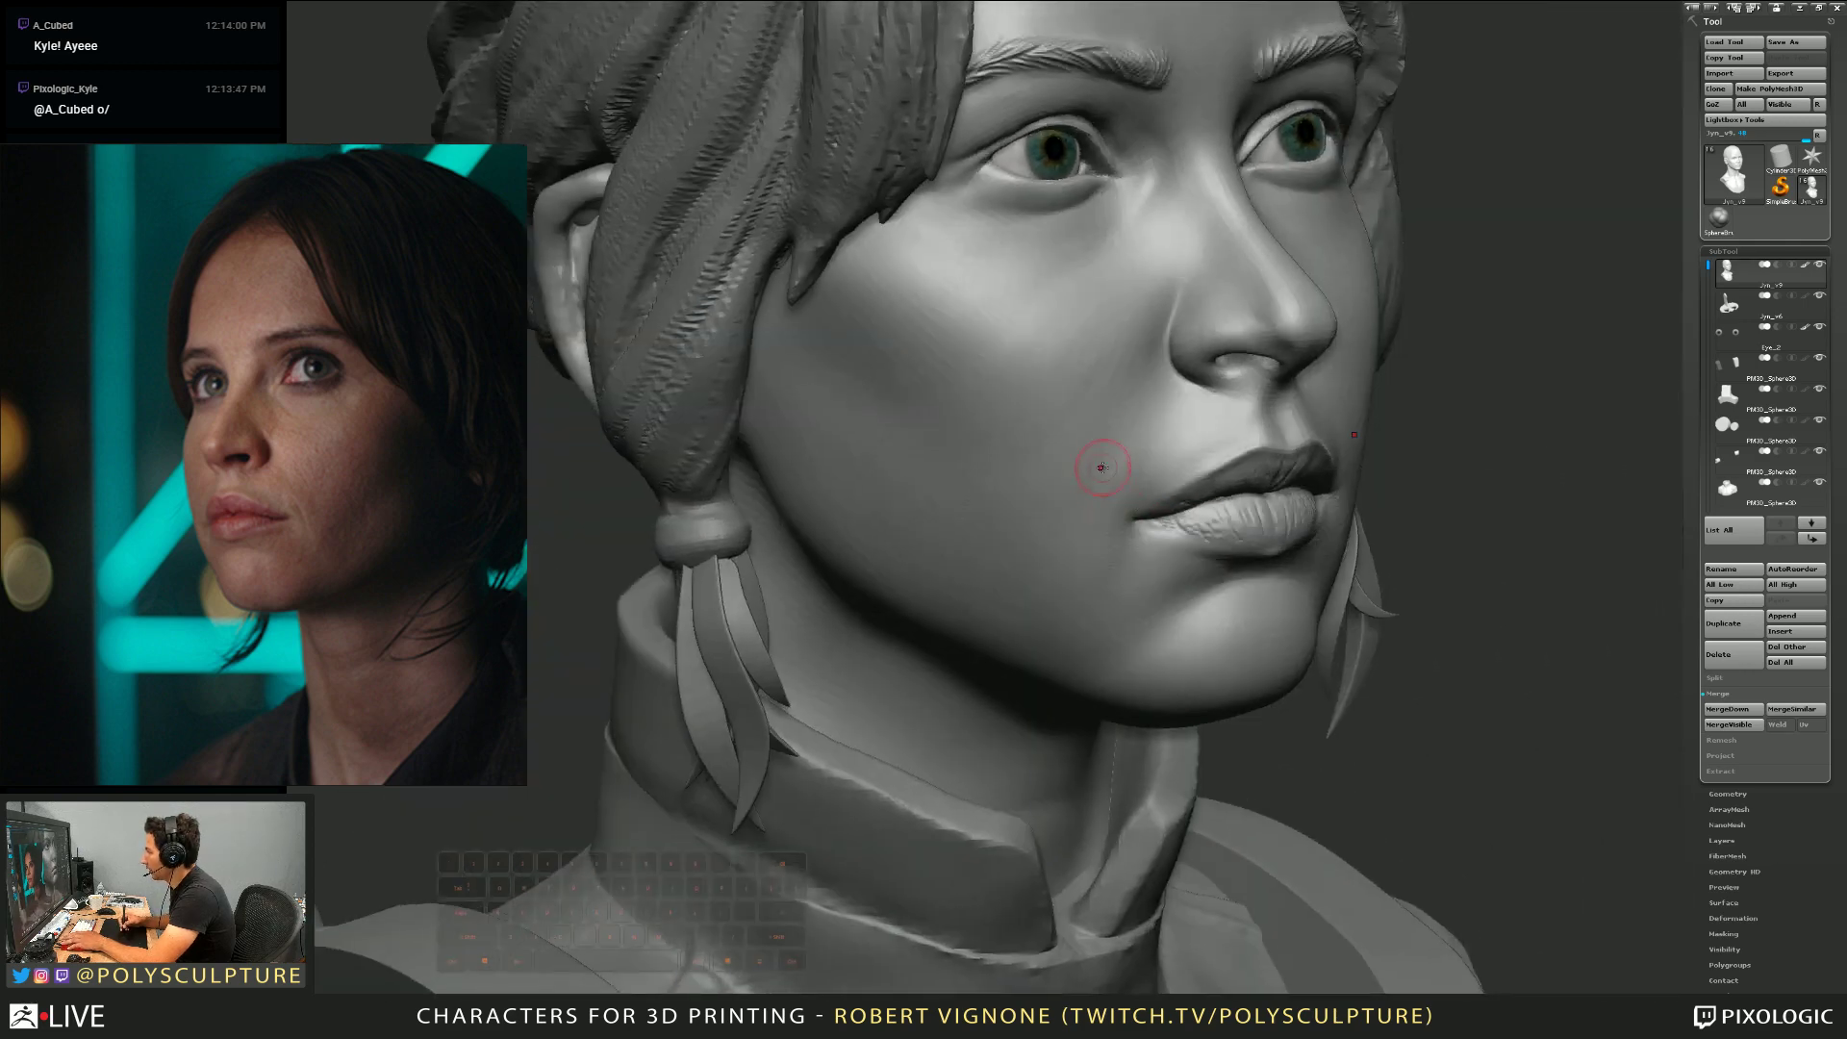
{"action": "key", "text": "2"}
{"action": "key", "text": "3"}
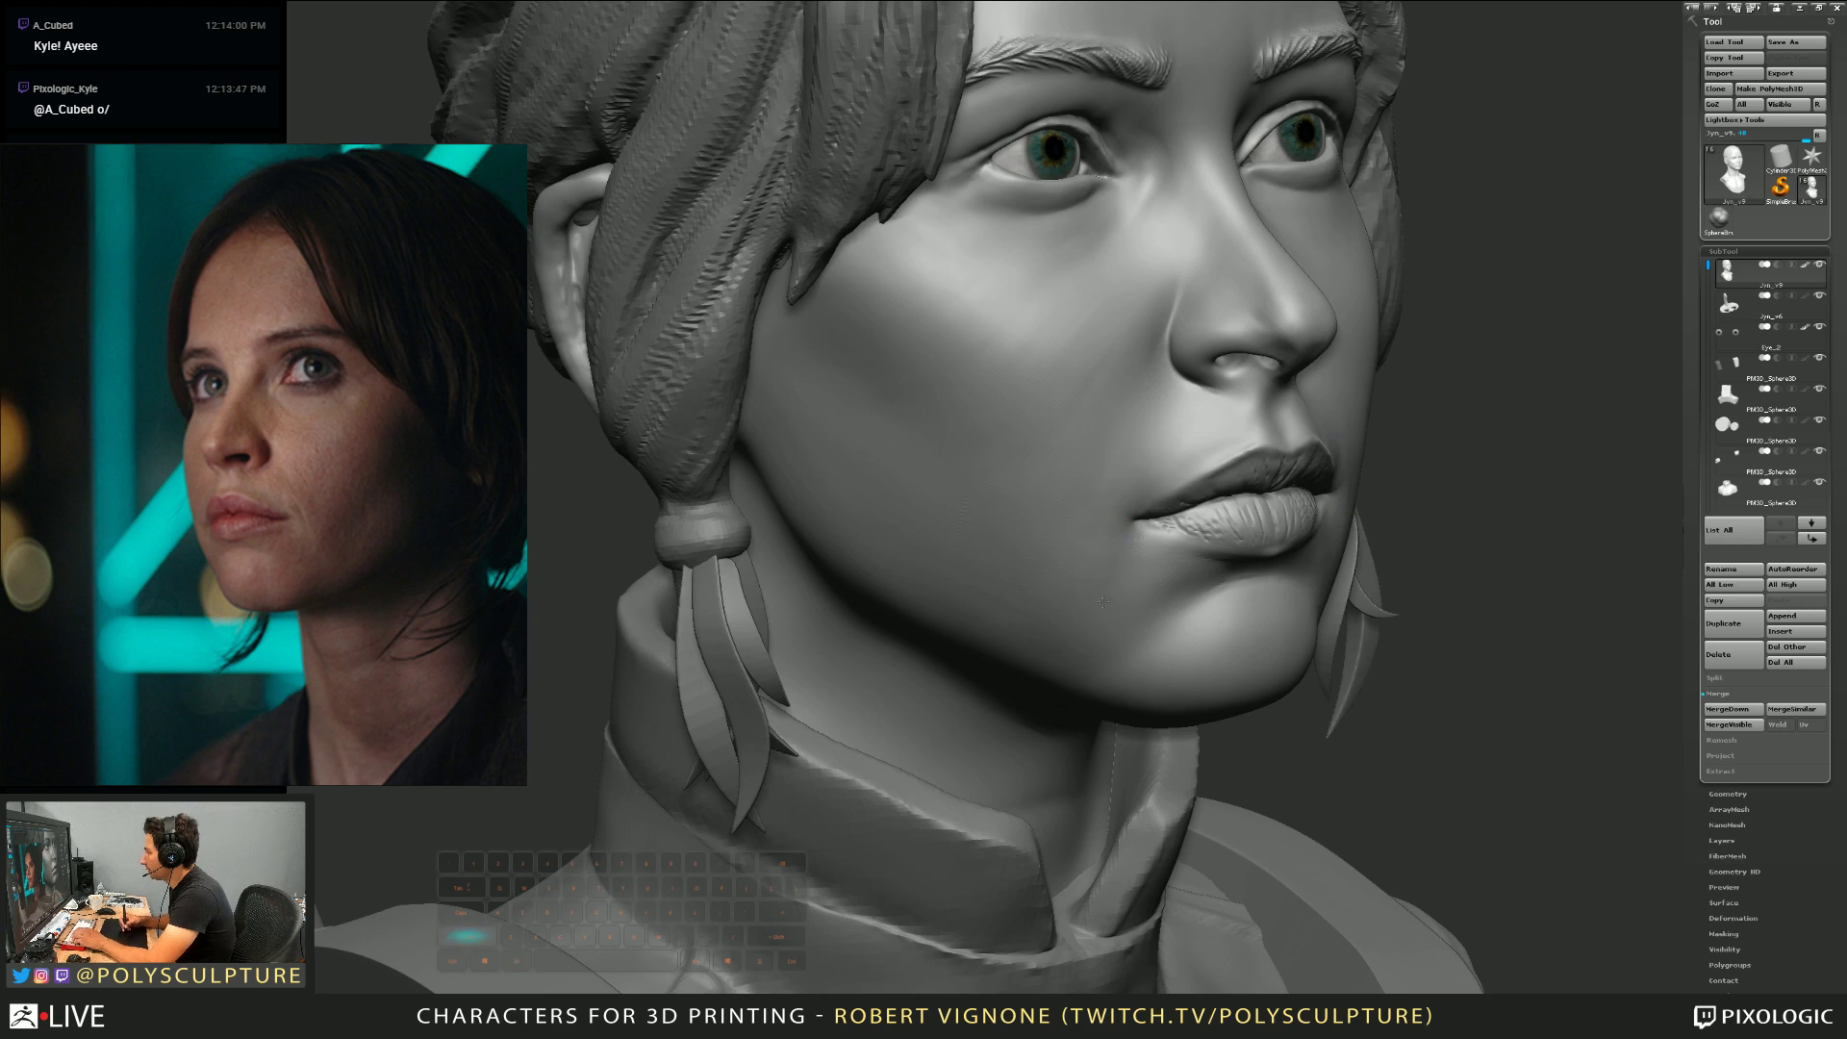
{"action": "right_click_drag", "start_coordinate": [1103, 601], "coordinate": [808, 577]}
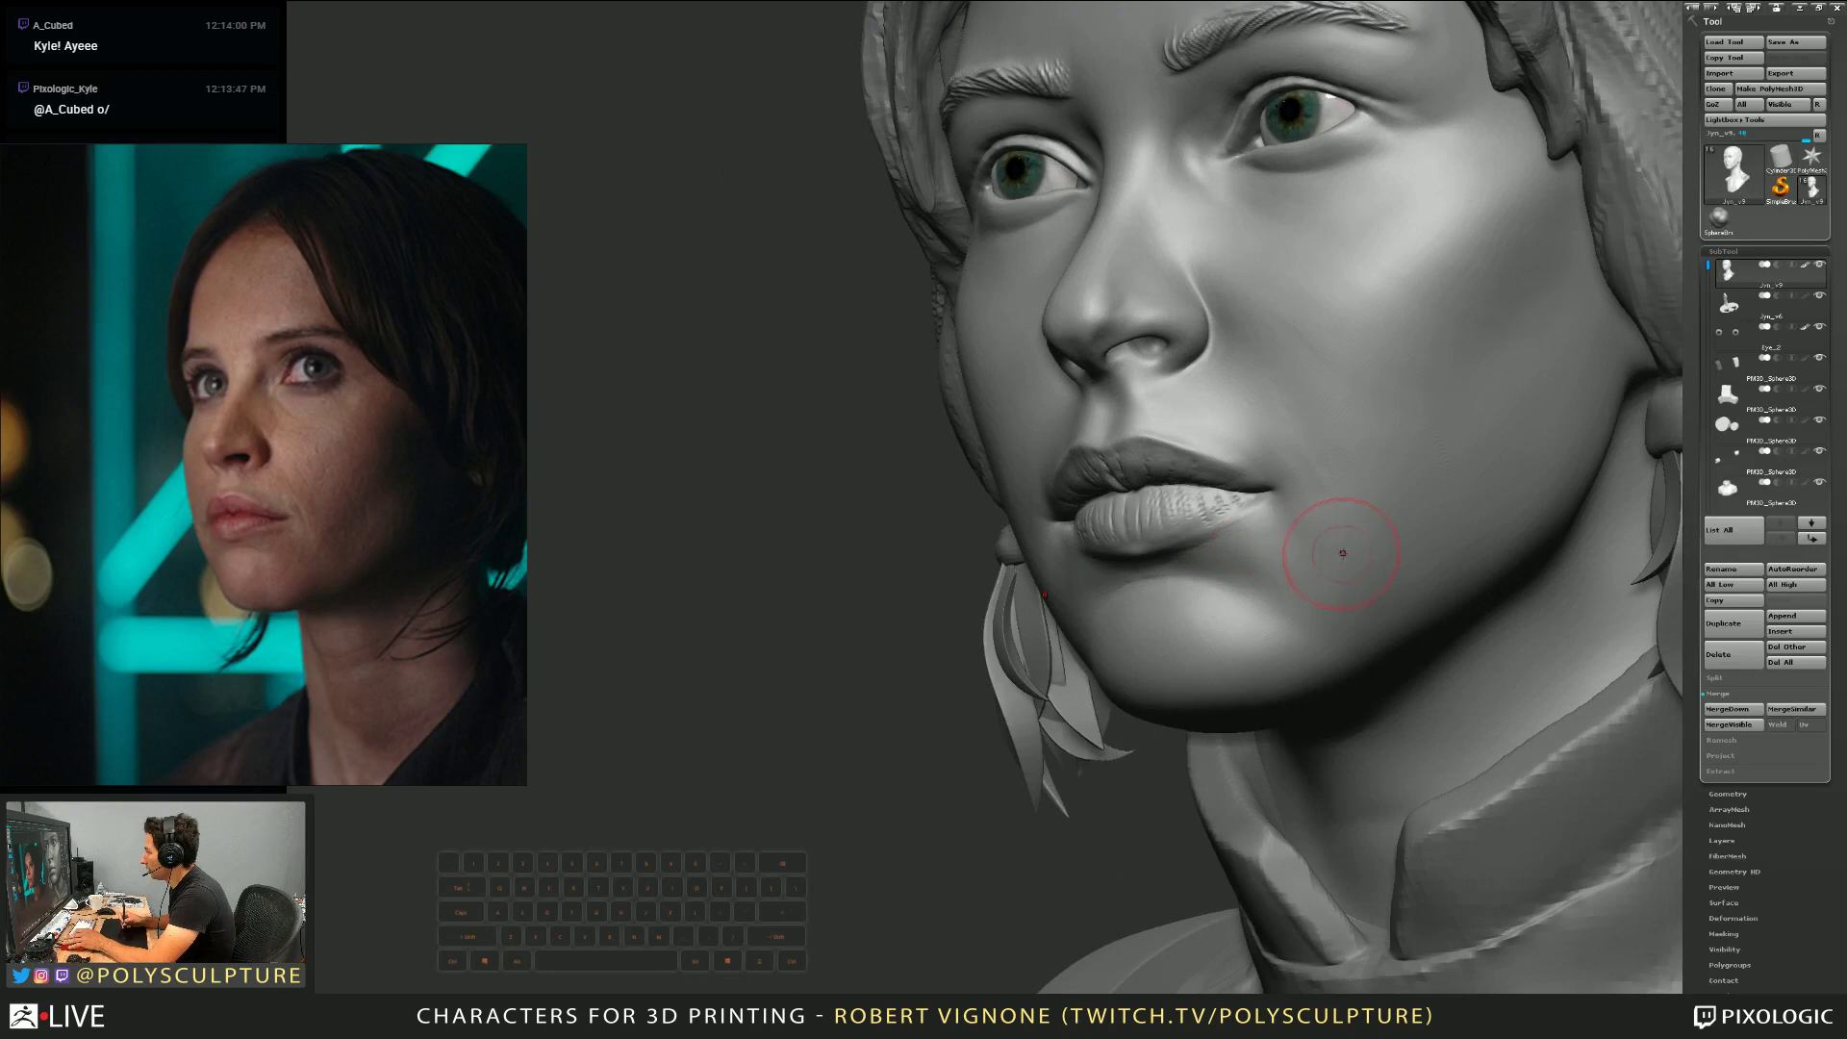
{"action": "mouse_move", "coordinate": [1343, 553]}
{"action": "right_mouse_down"}
{"action": "mouse_move", "coordinate": [1279, 569]}
{"action": "mouse_move", "coordinate": [1277, 487]}
{"action": "right_mouse_up"}
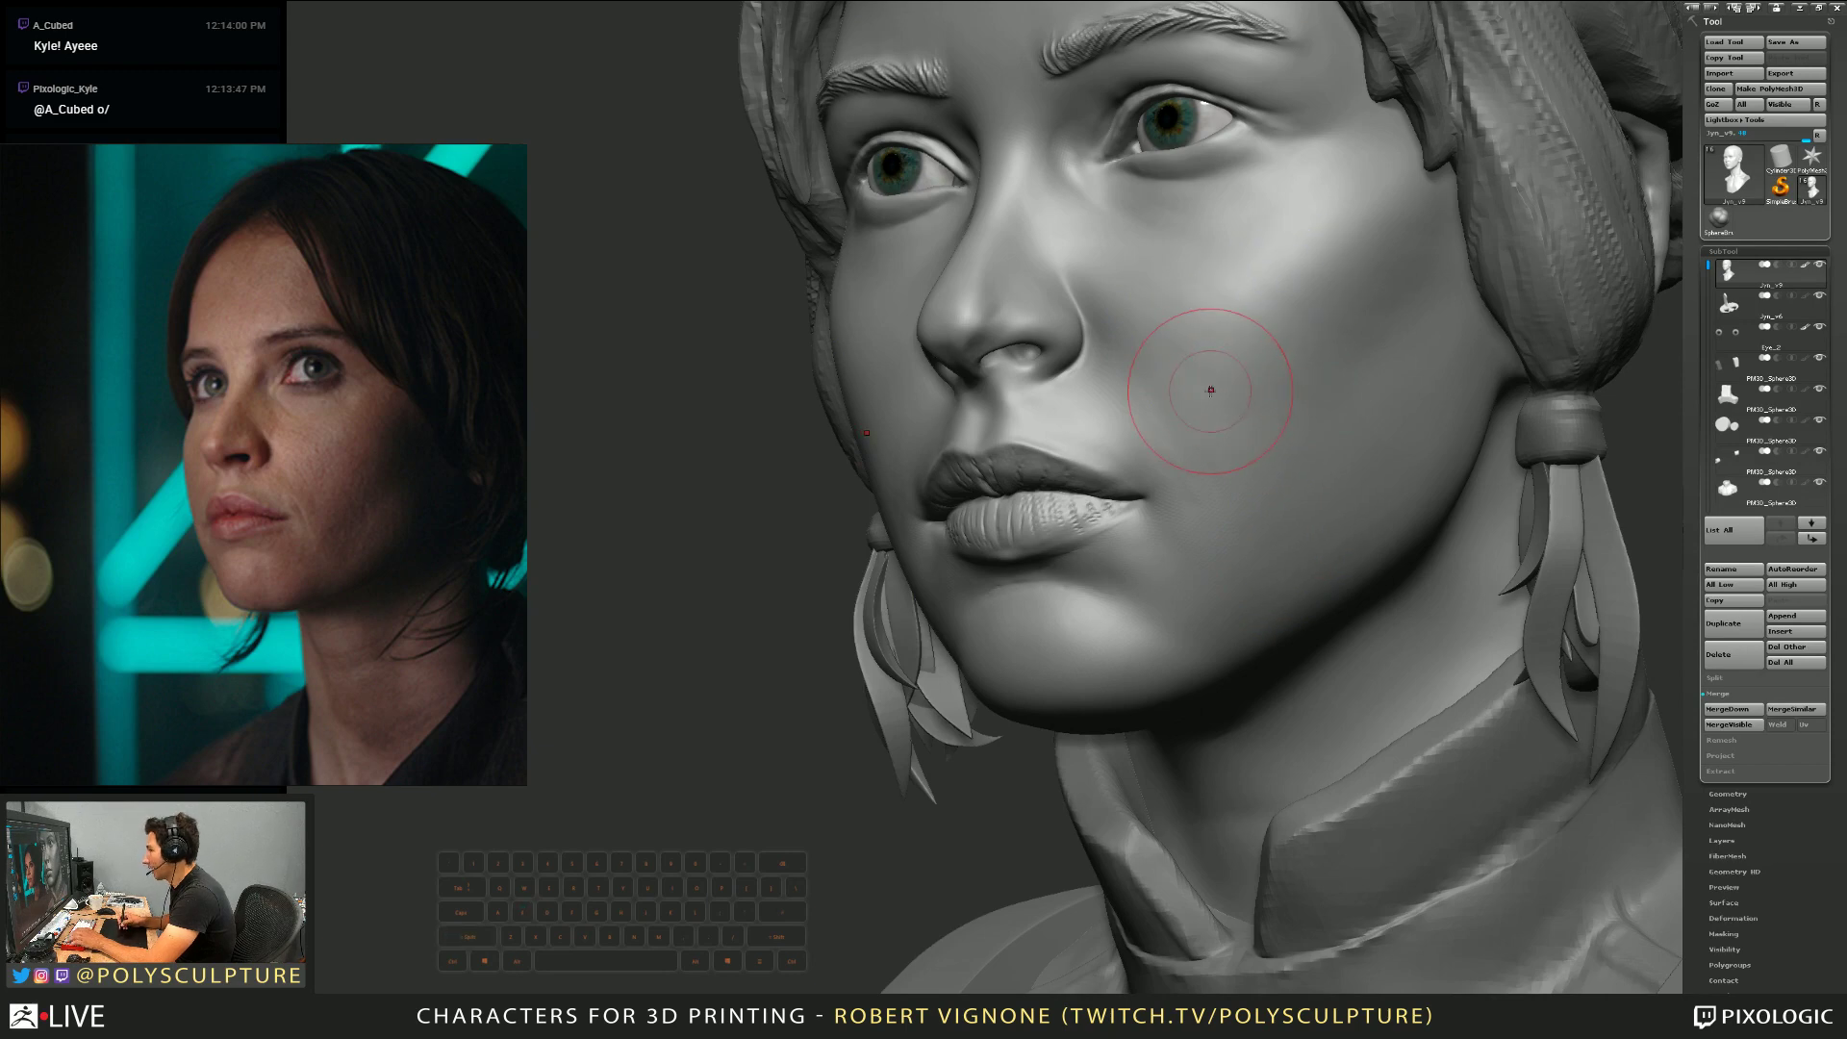
{"action": "mouse_move", "coordinate": [1212, 390]}
{"action": "right_mouse_down"}
{"action": "mouse_move", "coordinate": [1196, 379]}
{"action": "mouse_move", "coordinate": [1215, 360]}
{"action": "right_mouse_up"}
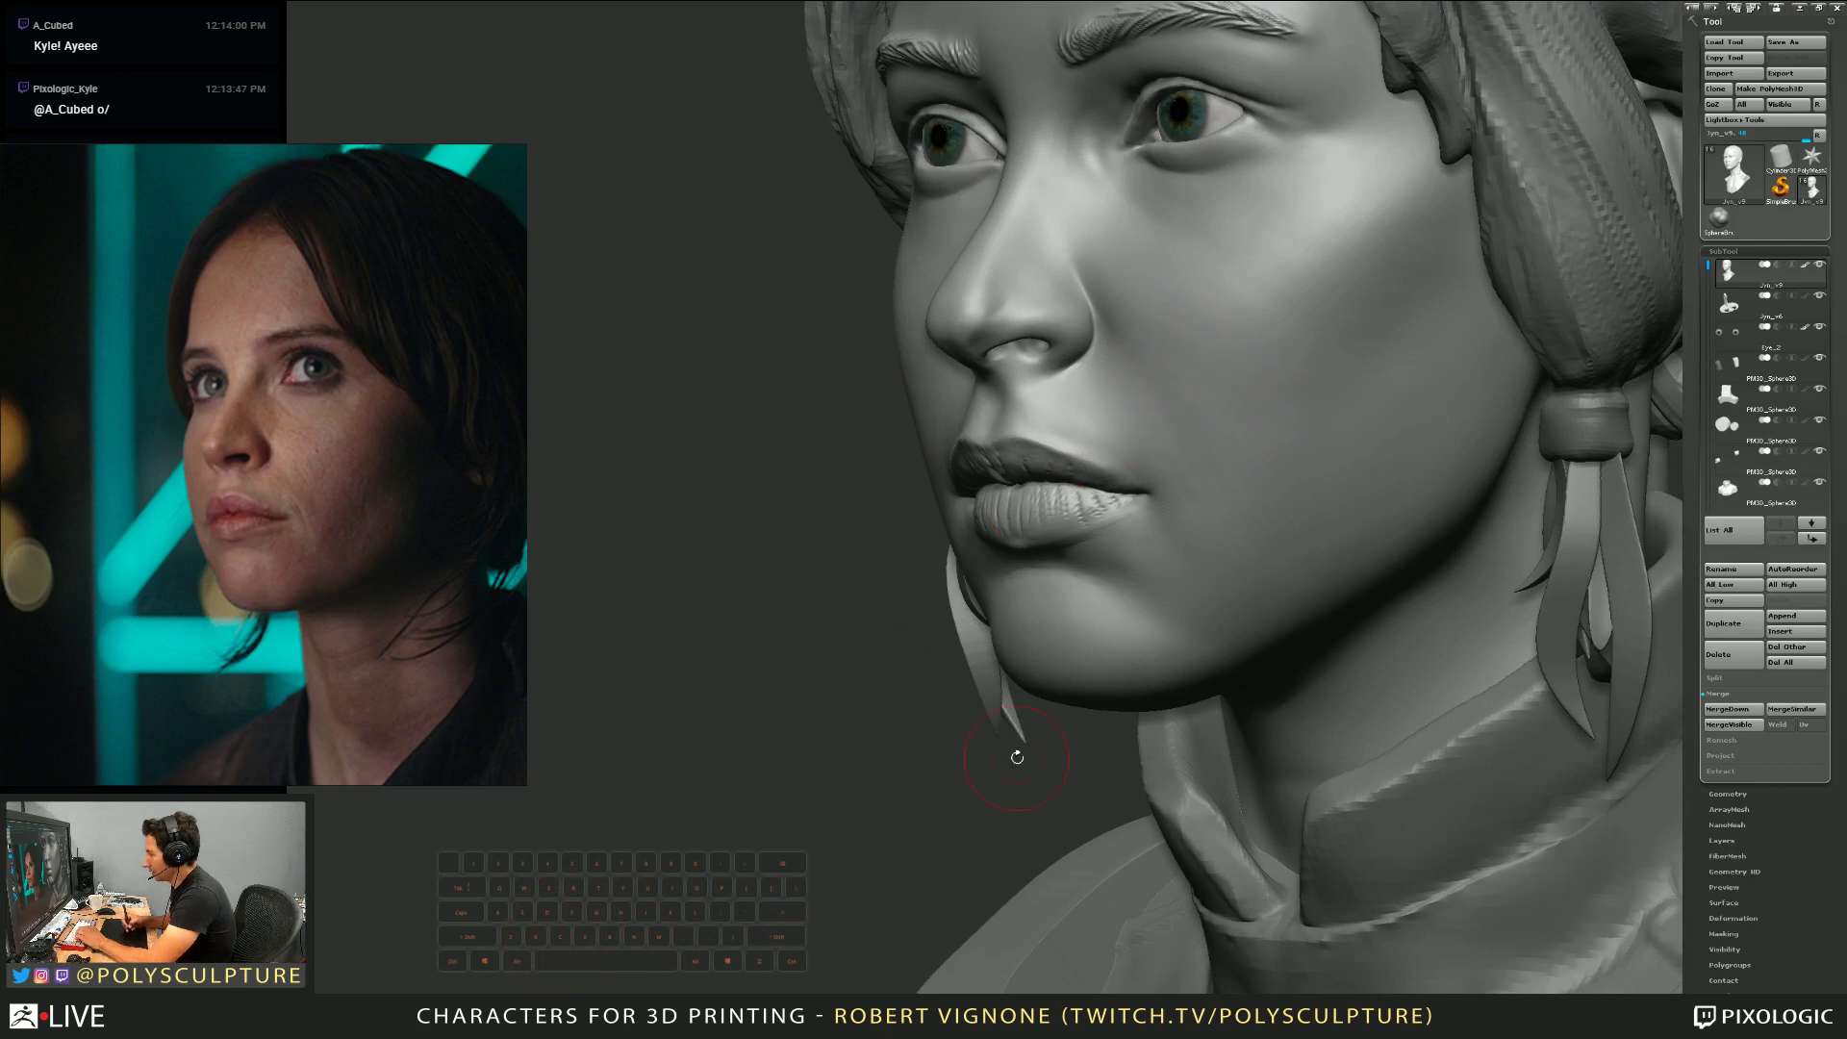
Drop the head to a lower subdivision level and reshape the cheek beside the nose
{"action": "right_click_drag", "start_coordinate": [1016, 757], "coordinate": [1241, 519]}
{"action": "key", "text": "space"}
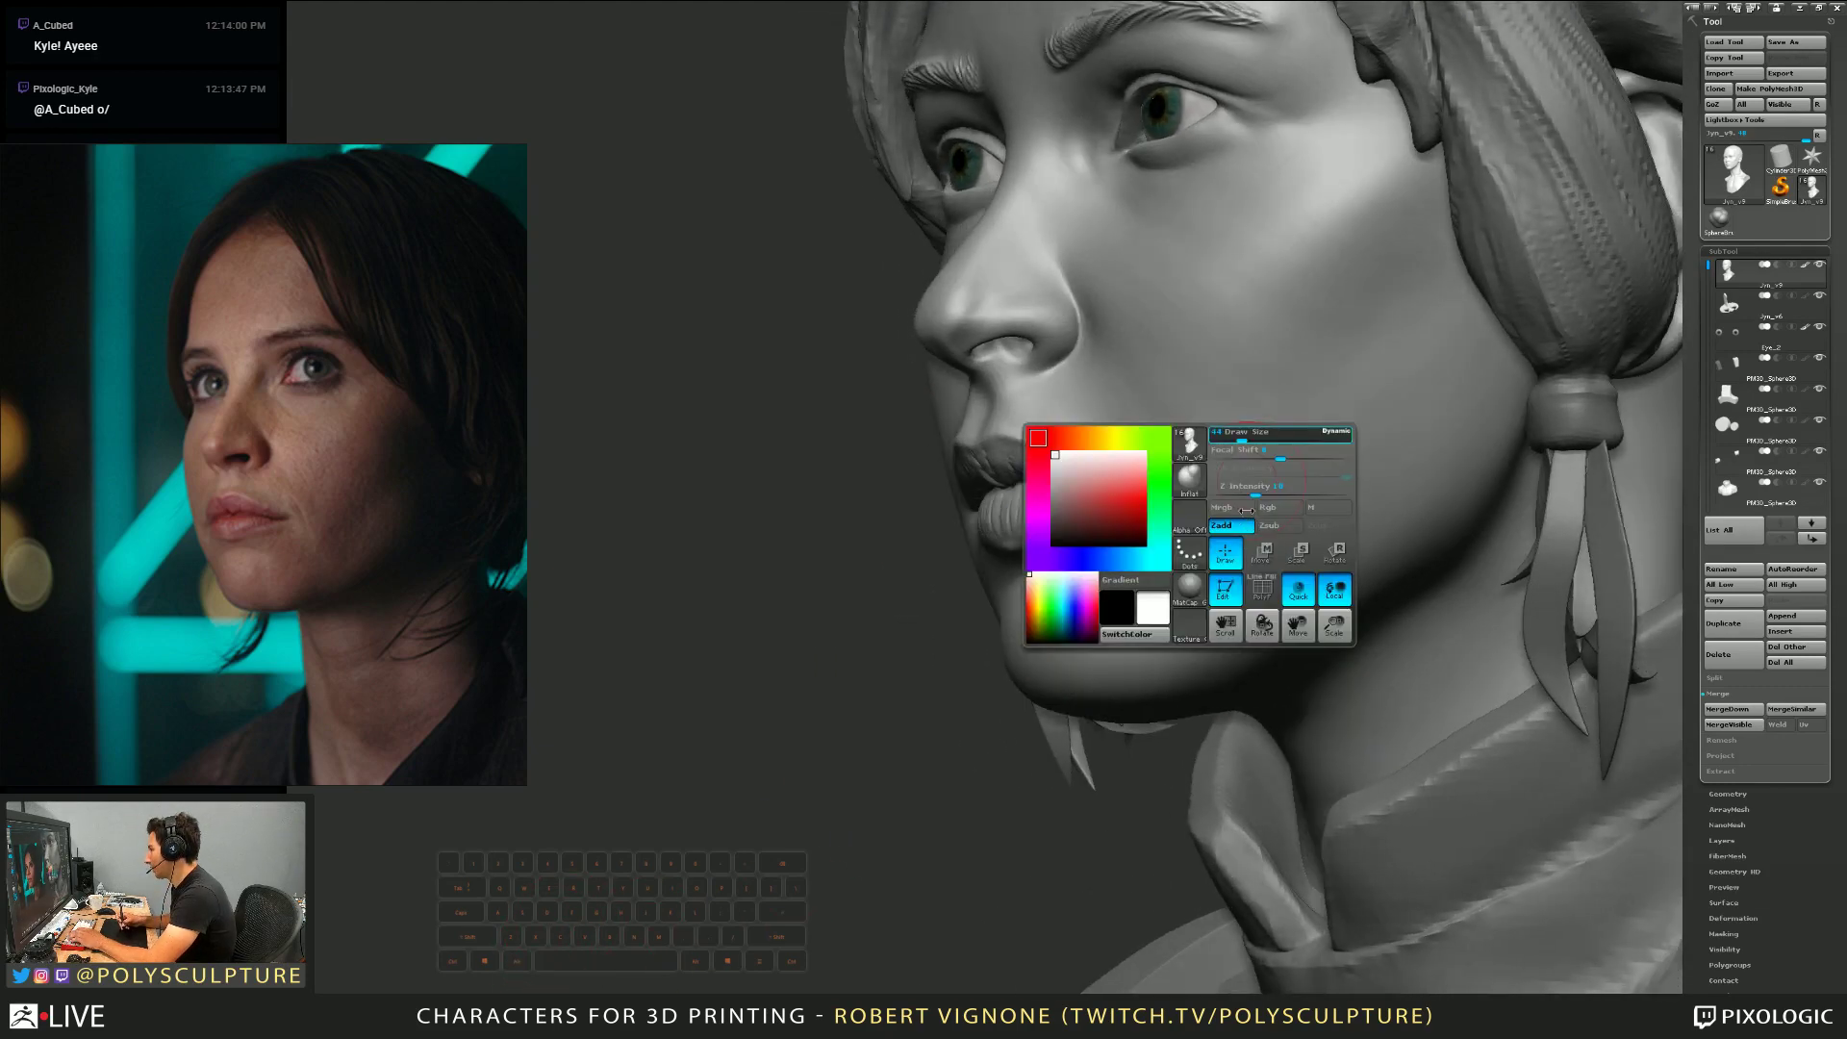
{"action": "key", "text": "shift+d"}
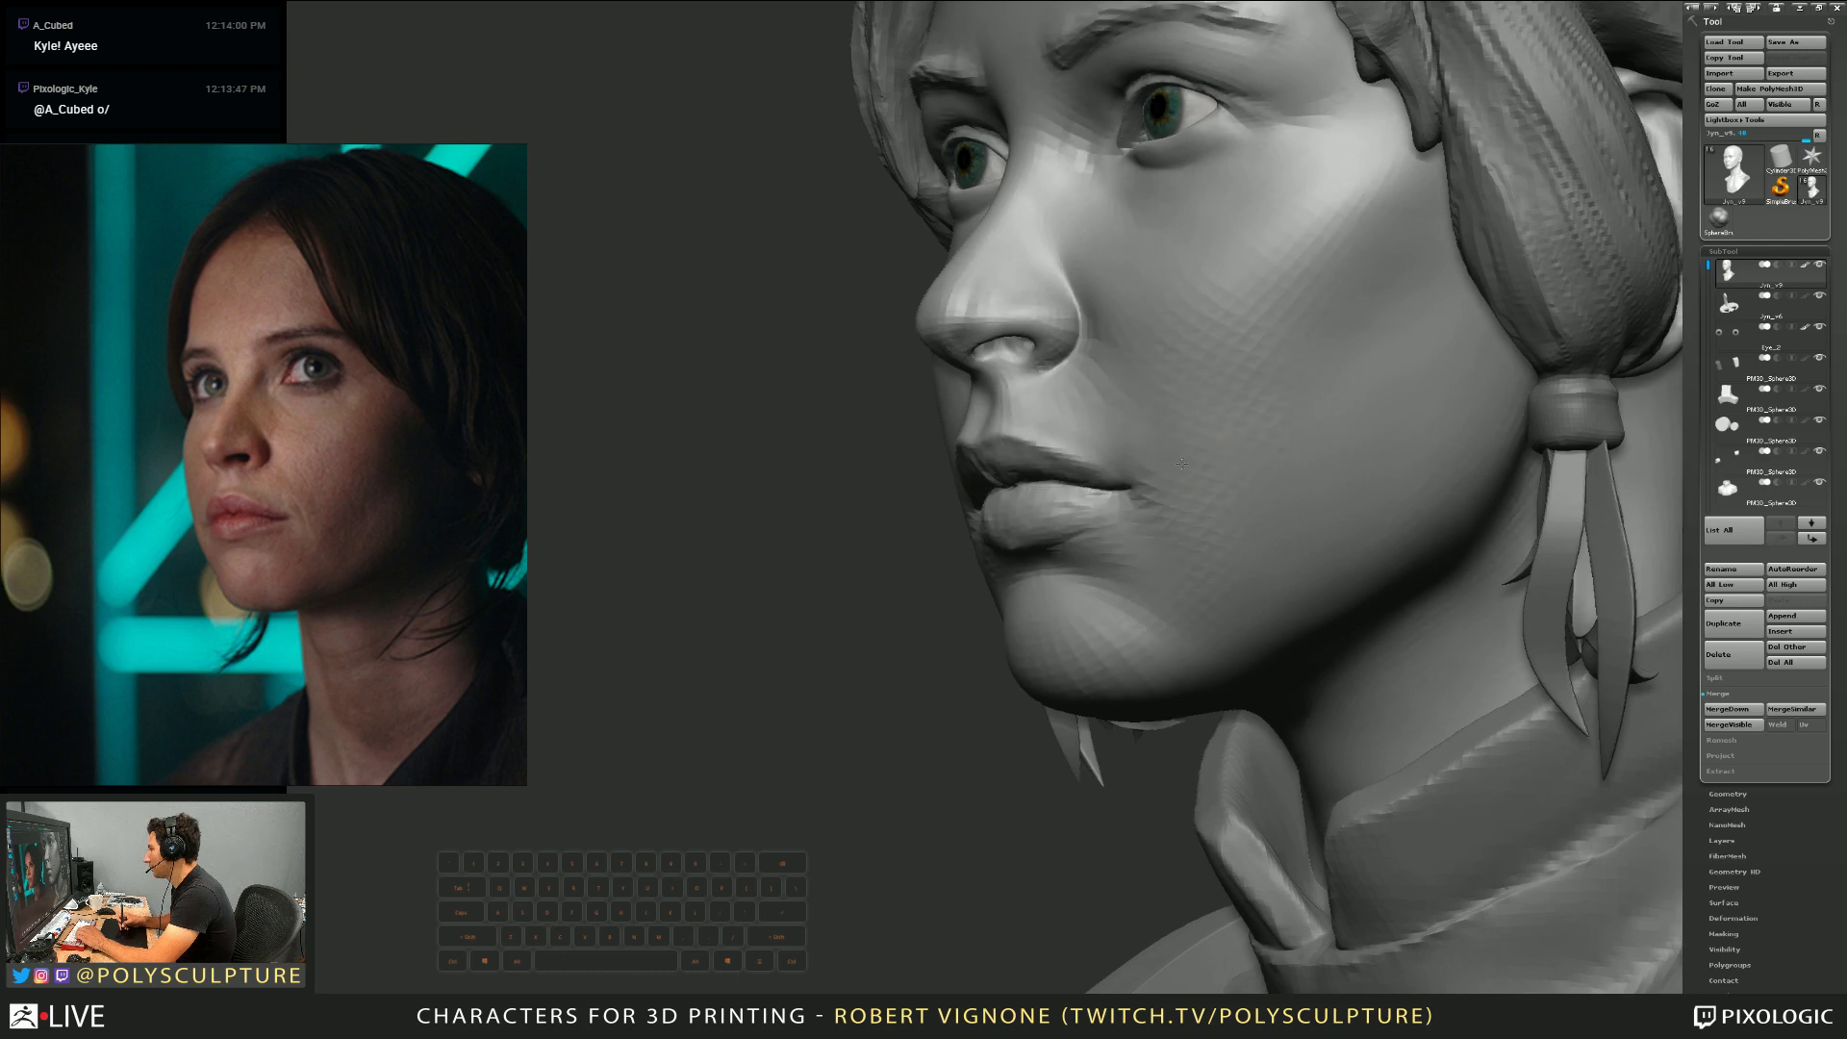
{"action": "mouse_move", "coordinate": [1181, 463]}
{"action": "right_mouse_down"}
{"action": "mouse_move", "coordinate": [1196, 437]}
{"action": "mouse_move", "coordinate": [1278, 510]}
{"action": "mouse_move", "coordinate": [1193, 524]}
{"action": "mouse_move", "coordinate": [1319, 543]}
{"action": "mouse_move", "coordinate": [1267, 503]}
{"action": "right_mouse_up"}
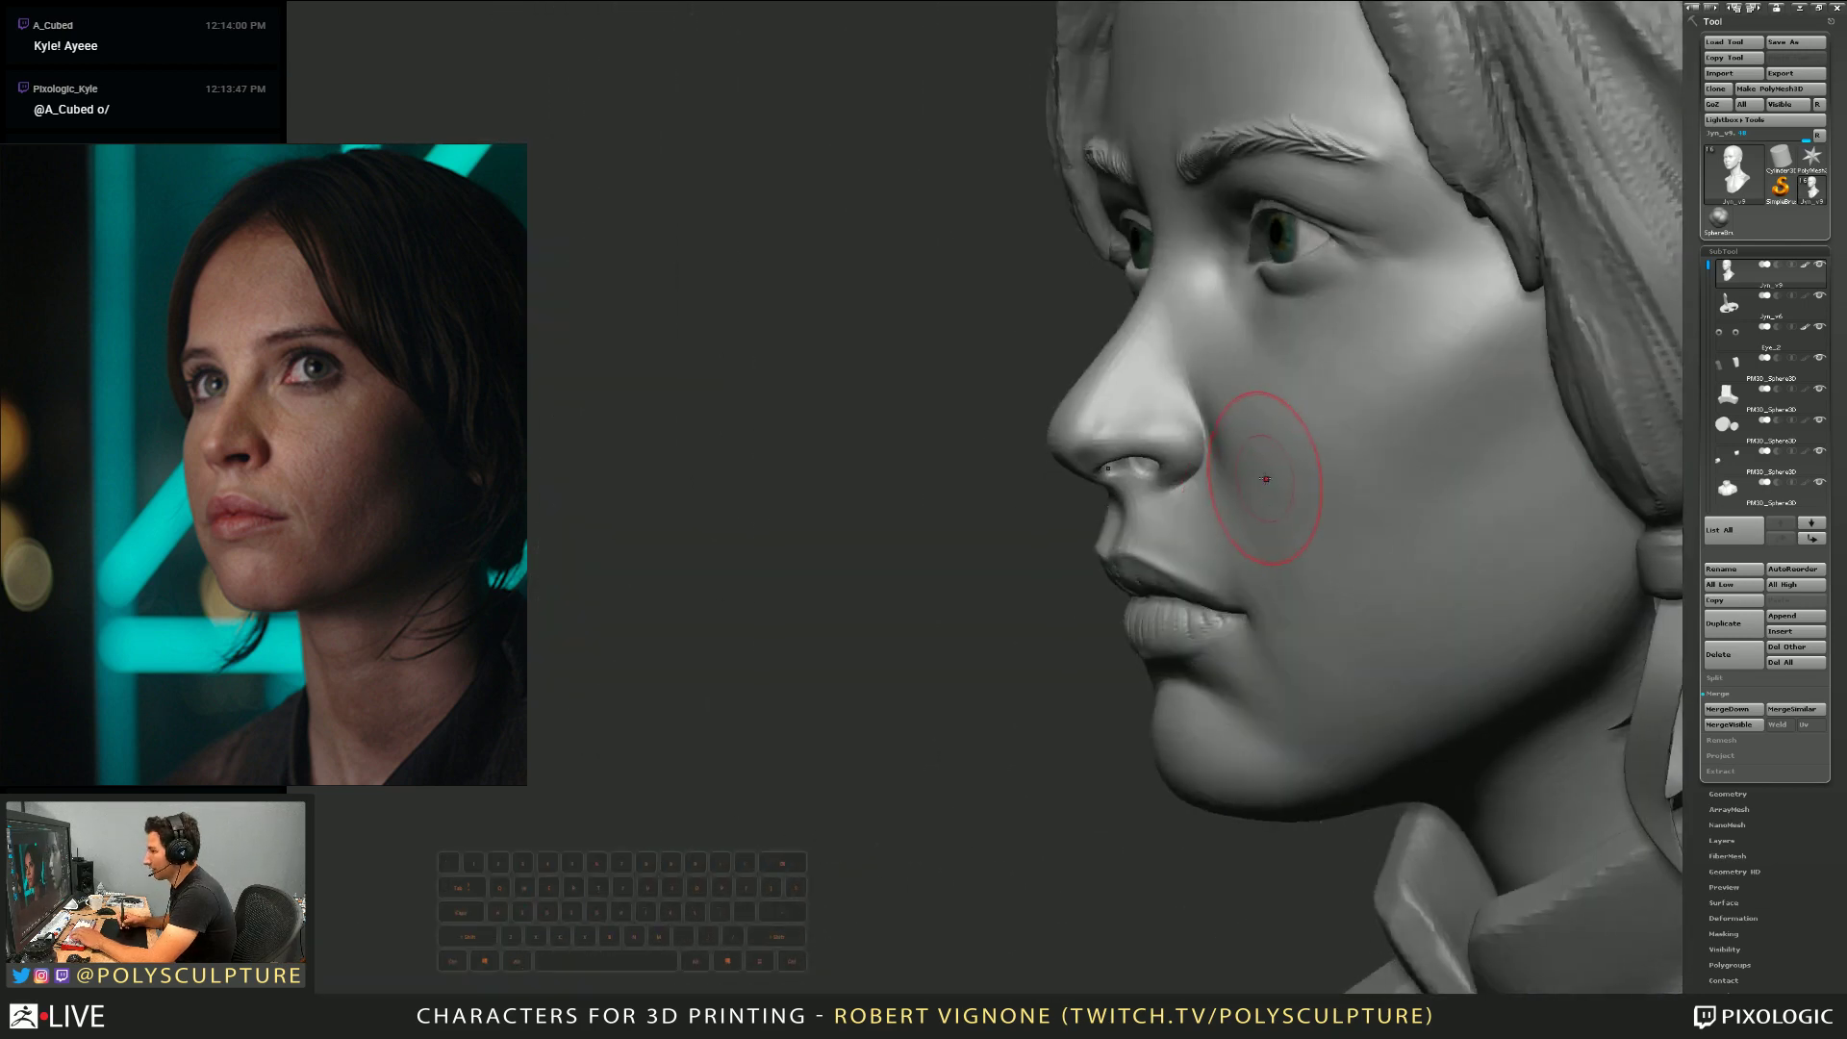
{"action": "key", "text": "shift+d"}
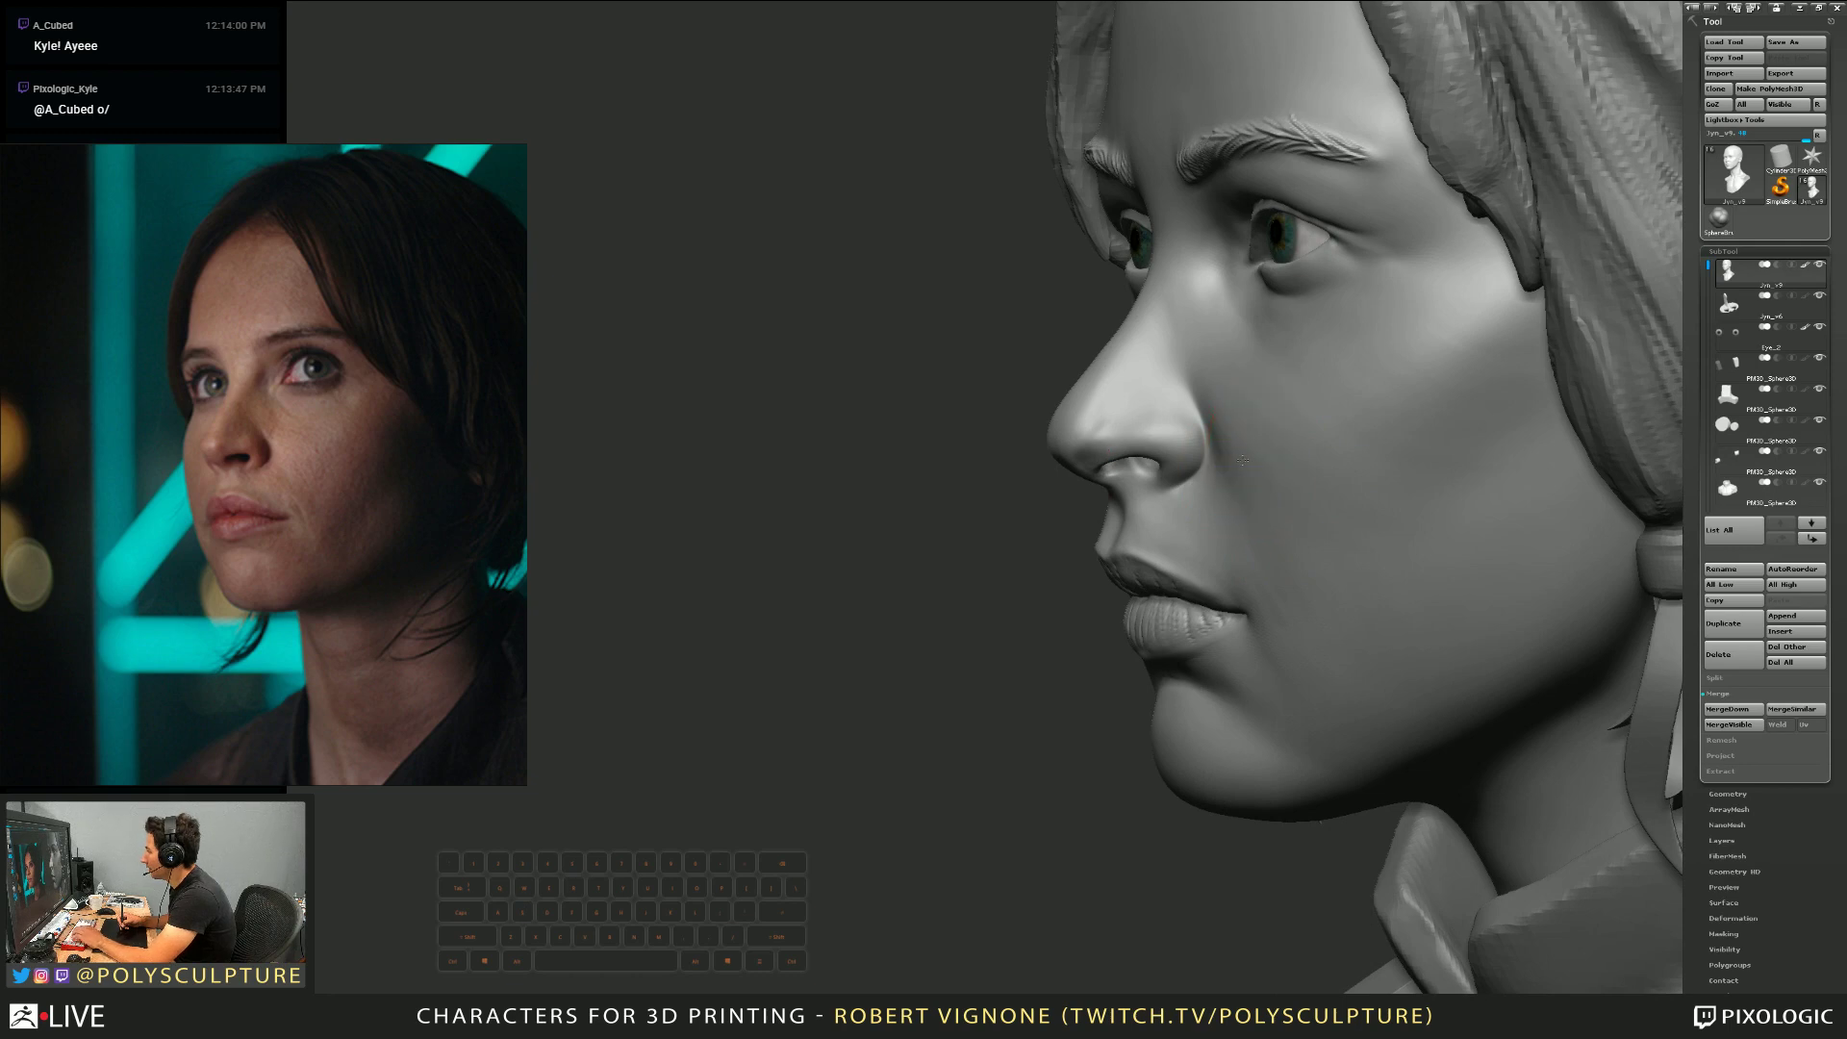
Refine the fullness of the lower cheek with a resized brush, checking the face from the front
{"action": "right_click_drag", "start_coordinate": [1286, 442], "coordinate": [1300, 449]}
{"action": "key", "text": "s"}
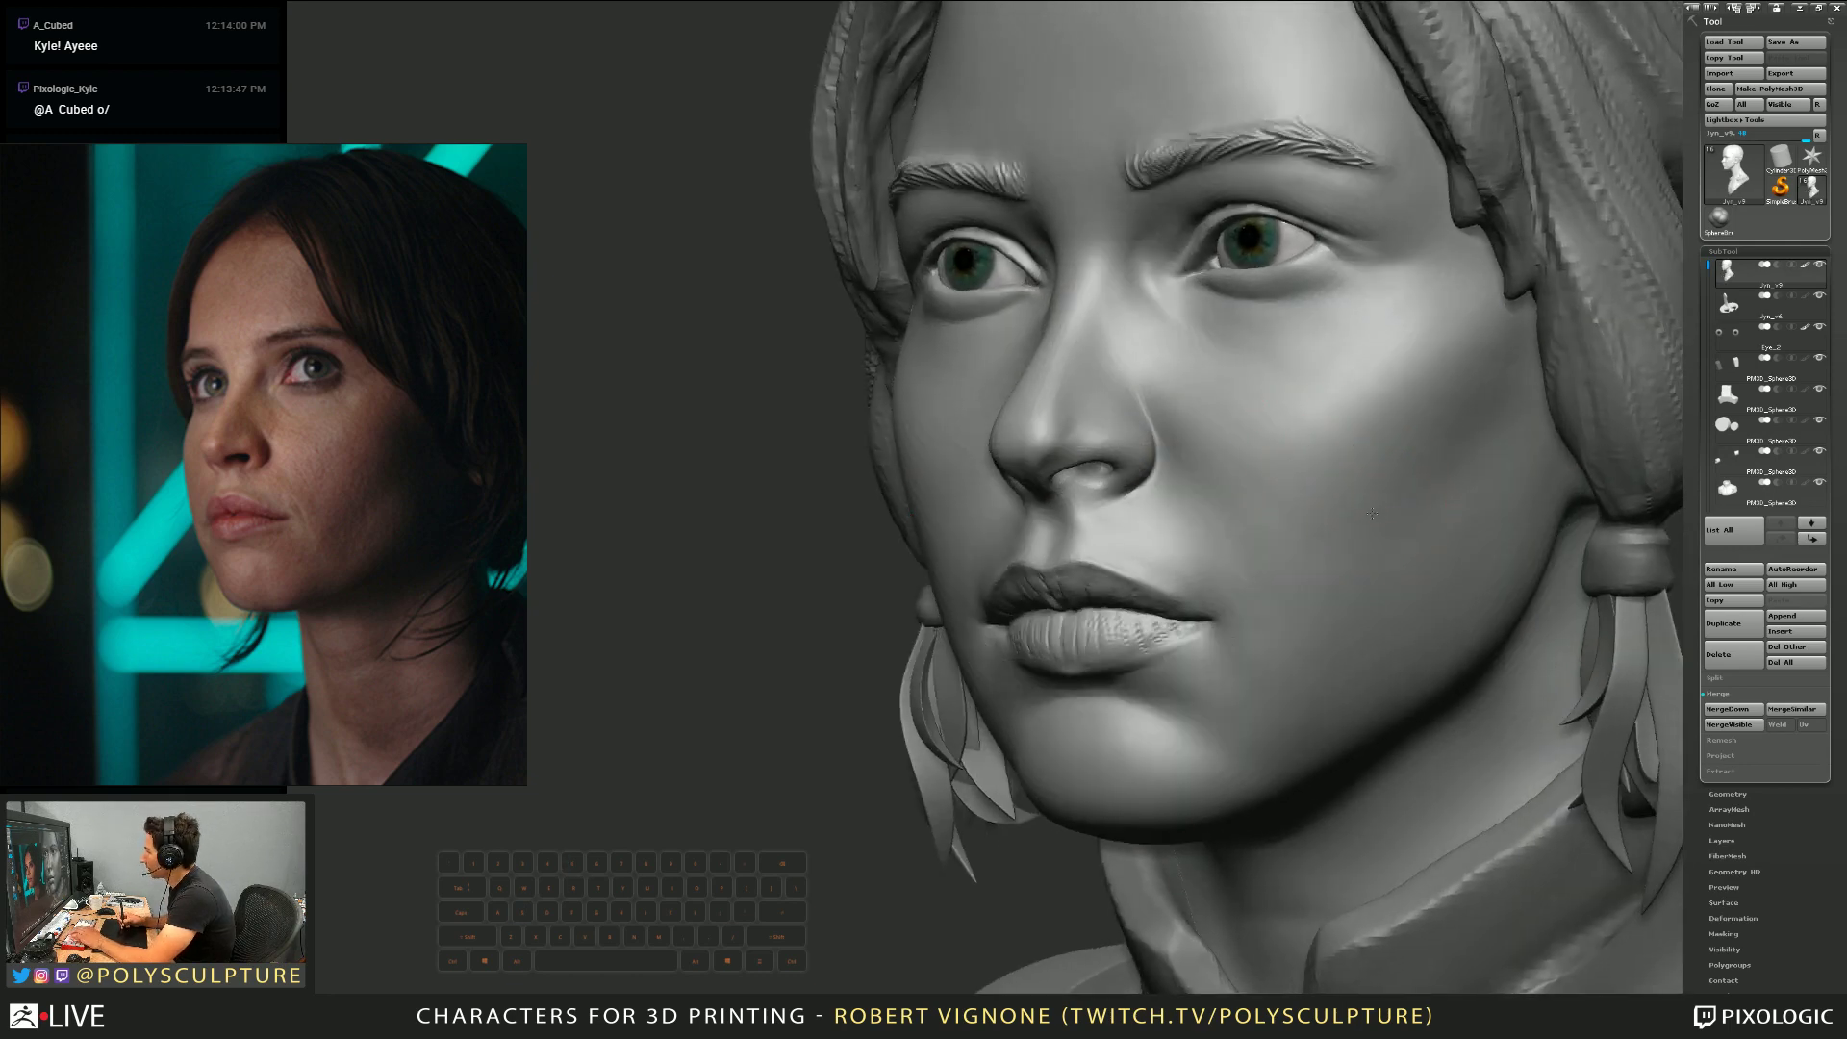
{"action": "key", "text": "s"}
{"action": "left_click_drag", "start_coordinate": [1337, 522], "coordinate": [1329, 522]}
{"action": "mouse_move", "coordinate": [1329, 539]}
{"action": "right_mouse_down"}
{"action": "mouse_move", "coordinate": [1270, 568]}
{"action": "mouse_move", "coordinate": [1294, 577]}
{"action": "mouse_move", "coordinate": [1237, 536]}
{"action": "mouse_move", "coordinate": [1316, 563]}
{"action": "mouse_move", "coordinate": [1349, 545]}
{"action": "mouse_move", "coordinate": [1339, 505]}
{"action": "mouse_move", "coordinate": [1305, 517]}
{"action": "right_mouse_up"}
{"action": "key", "text": "s"}
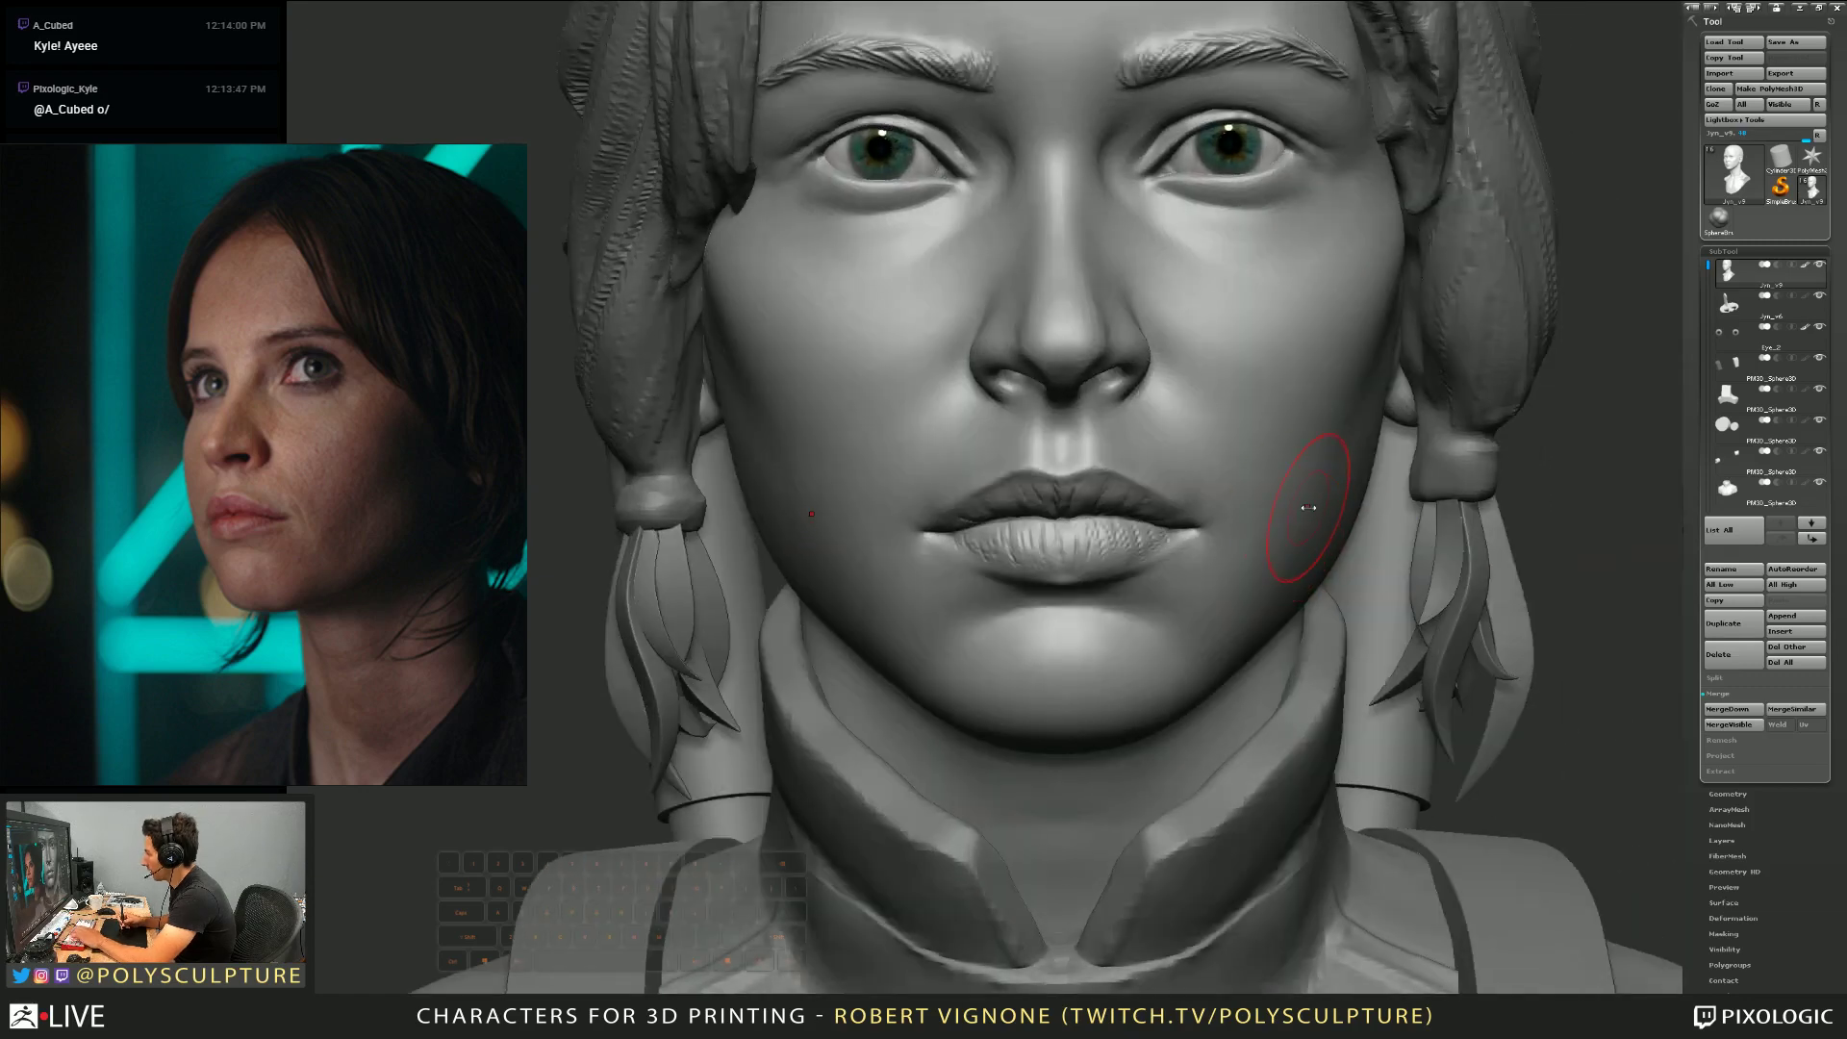
{"action": "right_click_drag", "start_coordinate": [1306, 527], "coordinate": [1228, 448]}
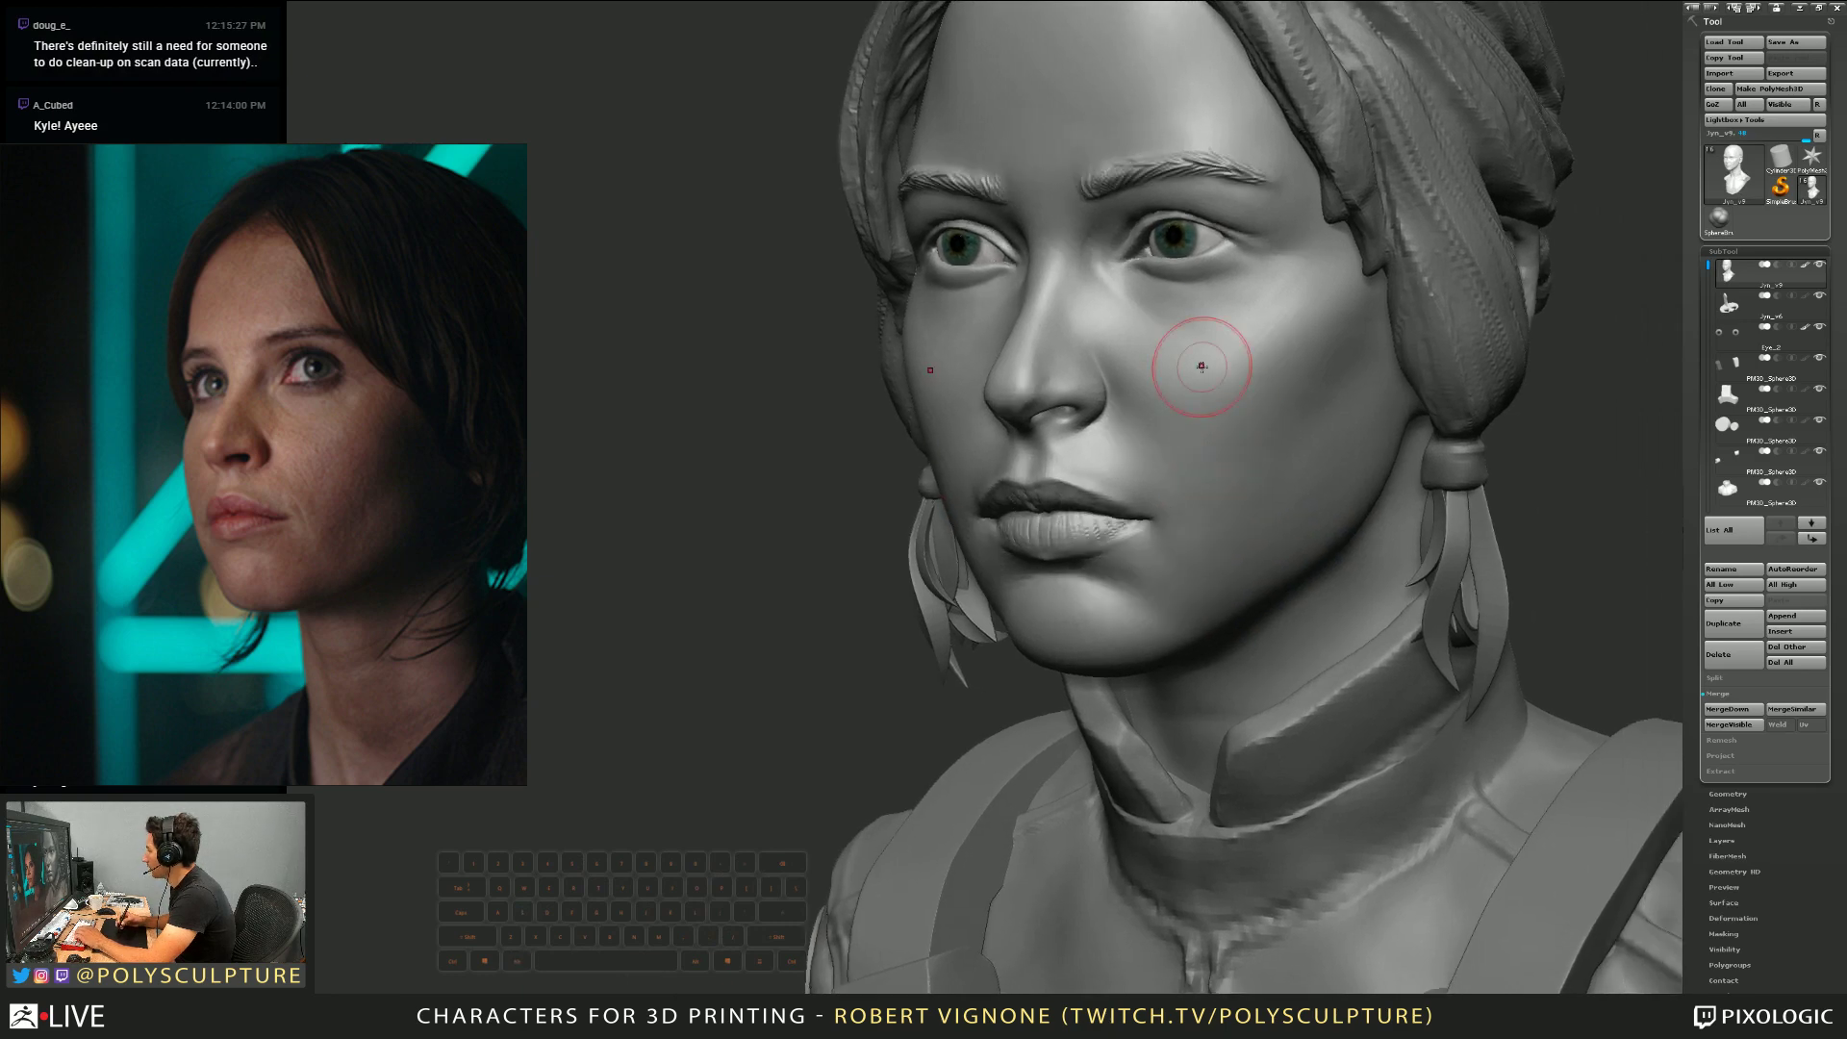
Sculpt and smooth the surface beside the mouth corner toward the chin, checking it in profile and three-quarter view
{"action": "mouse_move", "coordinate": [1209, 383]}
{"action": "right_mouse_down"}
{"action": "mouse_move", "coordinate": [1265, 548]}
{"action": "mouse_move", "coordinate": [1217, 566]}
{"action": "mouse_move", "coordinate": [1232, 577]}
{"action": "mouse_move", "coordinate": [1159, 556]}
{"action": "mouse_move", "coordinate": [1202, 535]}
{"action": "mouse_move", "coordinate": [1242, 616]}
{"action": "mouse_move", "coordinate": [1229, 453]}
{"action": "mouse_move", "coordinate": [1252, 441]}
{"action": "mouse_move", "coordinate": [1276, 534]}
{"action": "mouse_move", "coordinate": [1214, 647]}
{"action": "mouse_move", "coordinate": [1216, 499]}
{"action": "right_mouse_up"}
{"action": "key", "text": "s"}
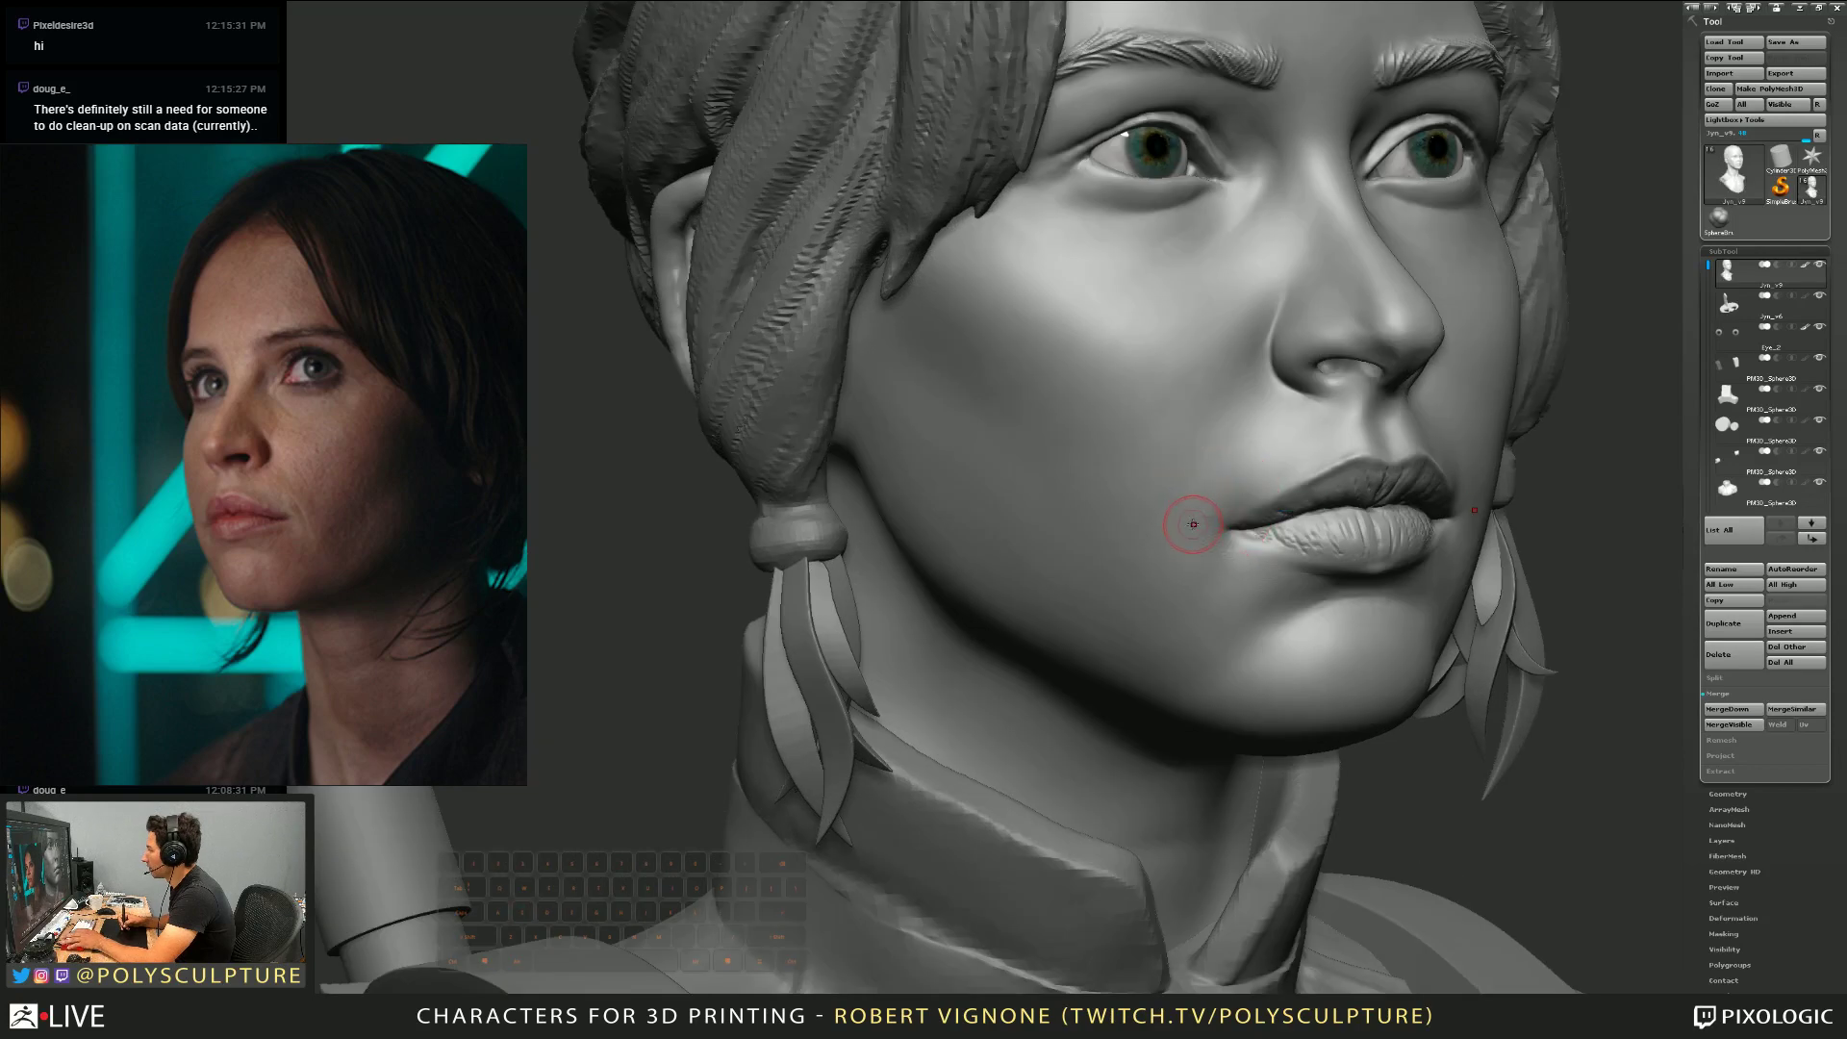
{"action": "key", "text": "3"}
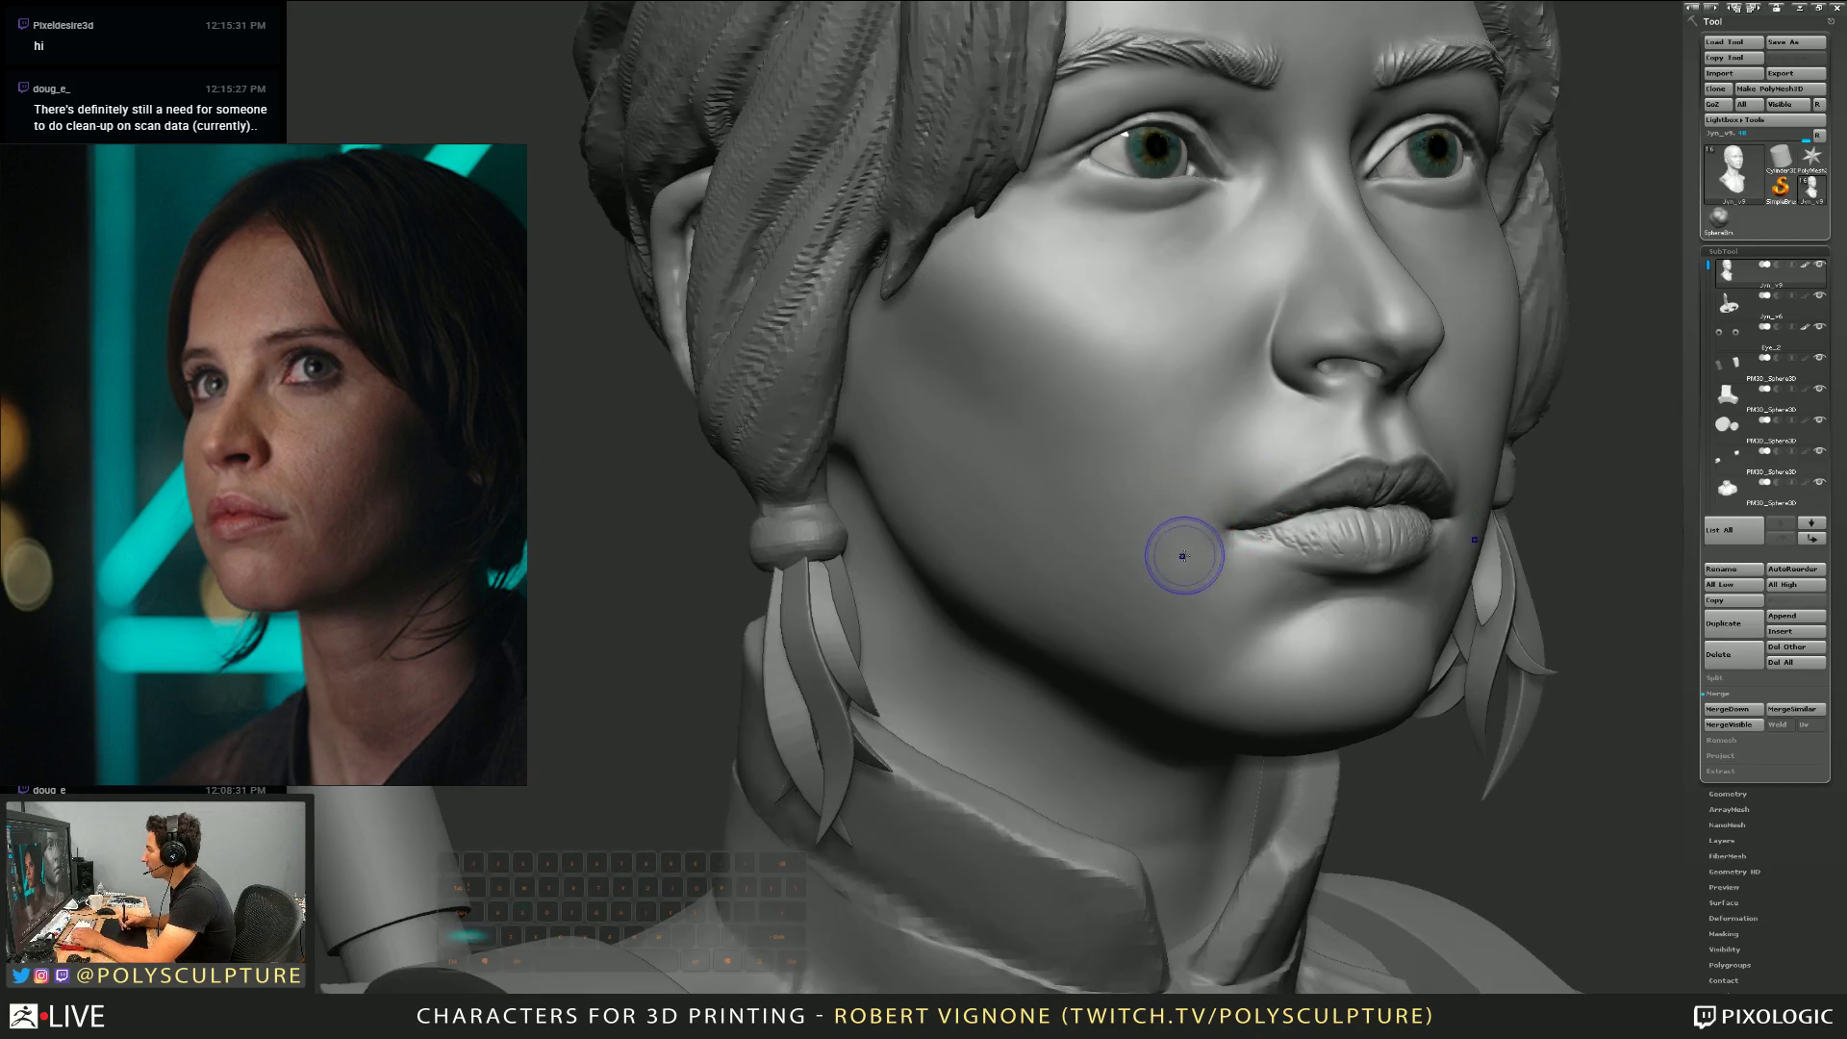
{"action": "right_click_drag", "start_coordinate": [1224, 465], "coordinate": [1220, 515], "text": "shift"}
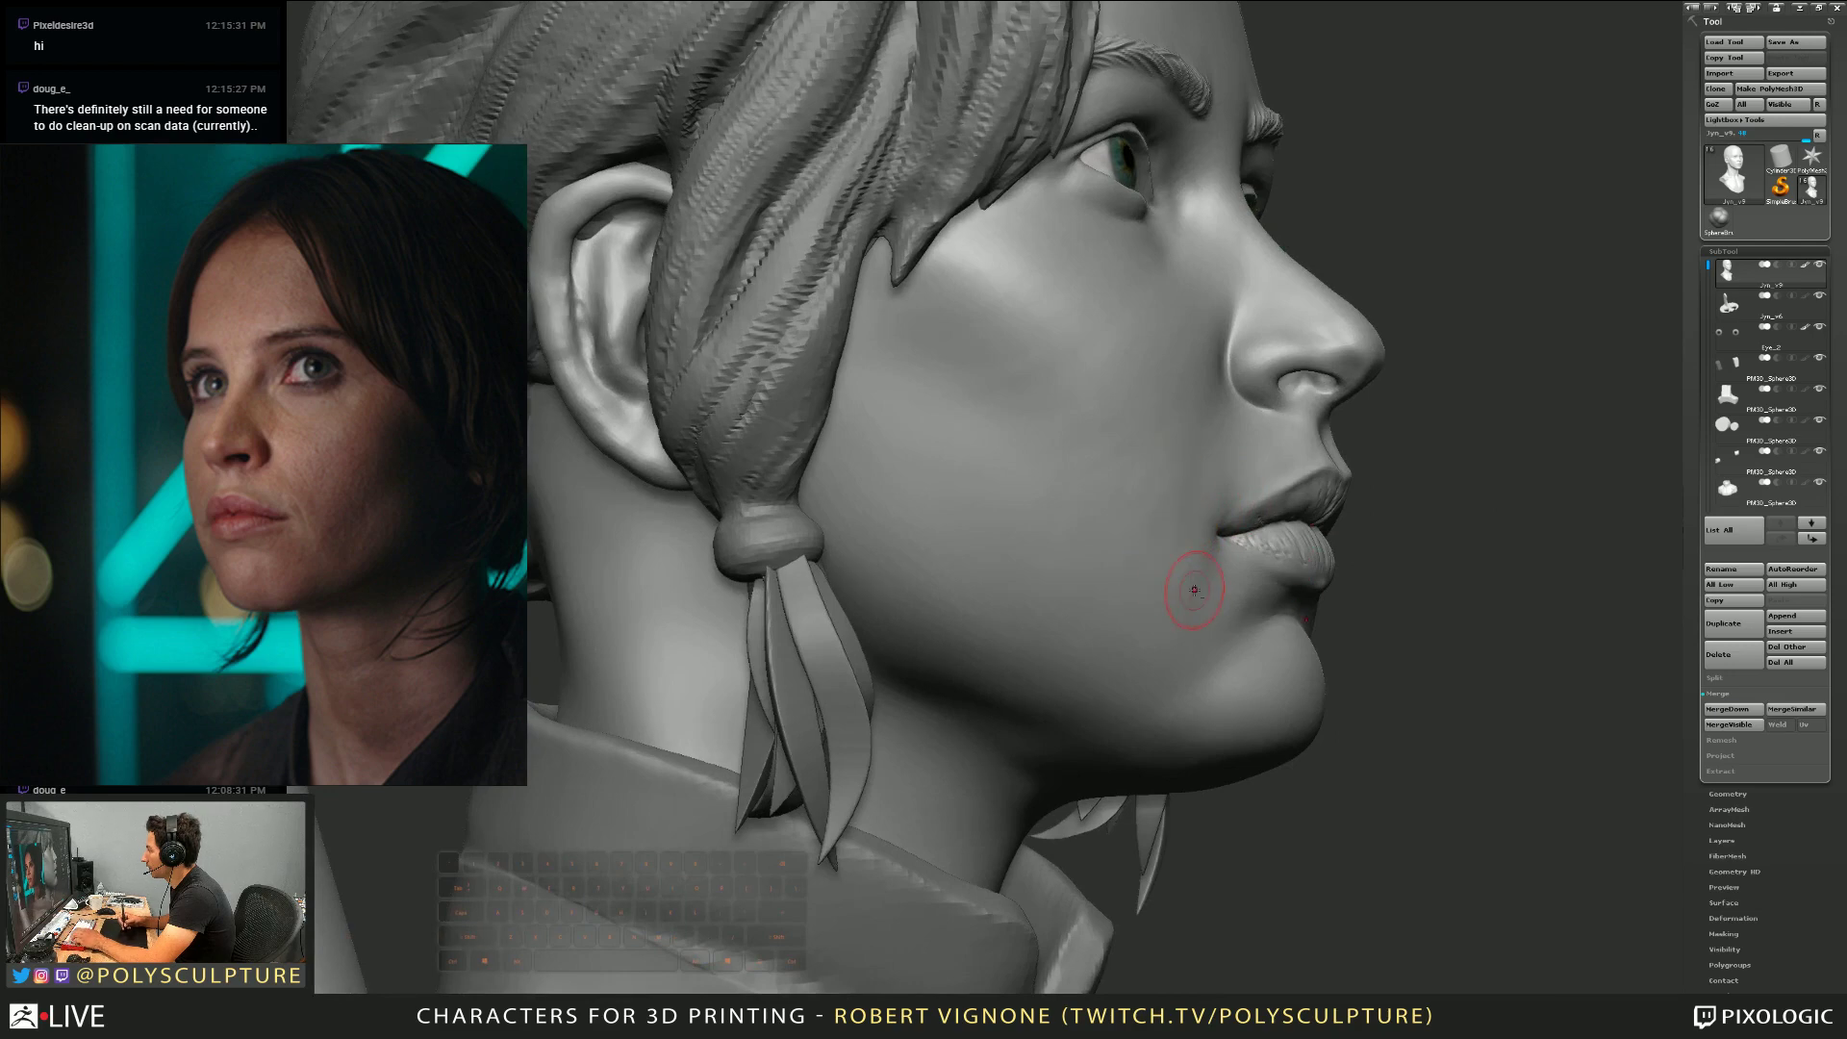
{"action": "mouse_move", "coordinate": [1196, 578]}
{"action": "right_mouse_down"}
{"action": "mouse_move", "coordinate": [1260, 662]}
{"action": "mouse_move", "coordinate": [1143, 610]}
{"action": "right_mouse_up"}
{"action": "mouse_move", "coordinate": [1317, 601]}
{"action": "right_mouse_down"}
{"action": "mouse_move", "coordinate": [1237, 573]}
{"action": "mouse_move", "coordinate": [1247, 586]}
{"action": "right_mouse_up"}
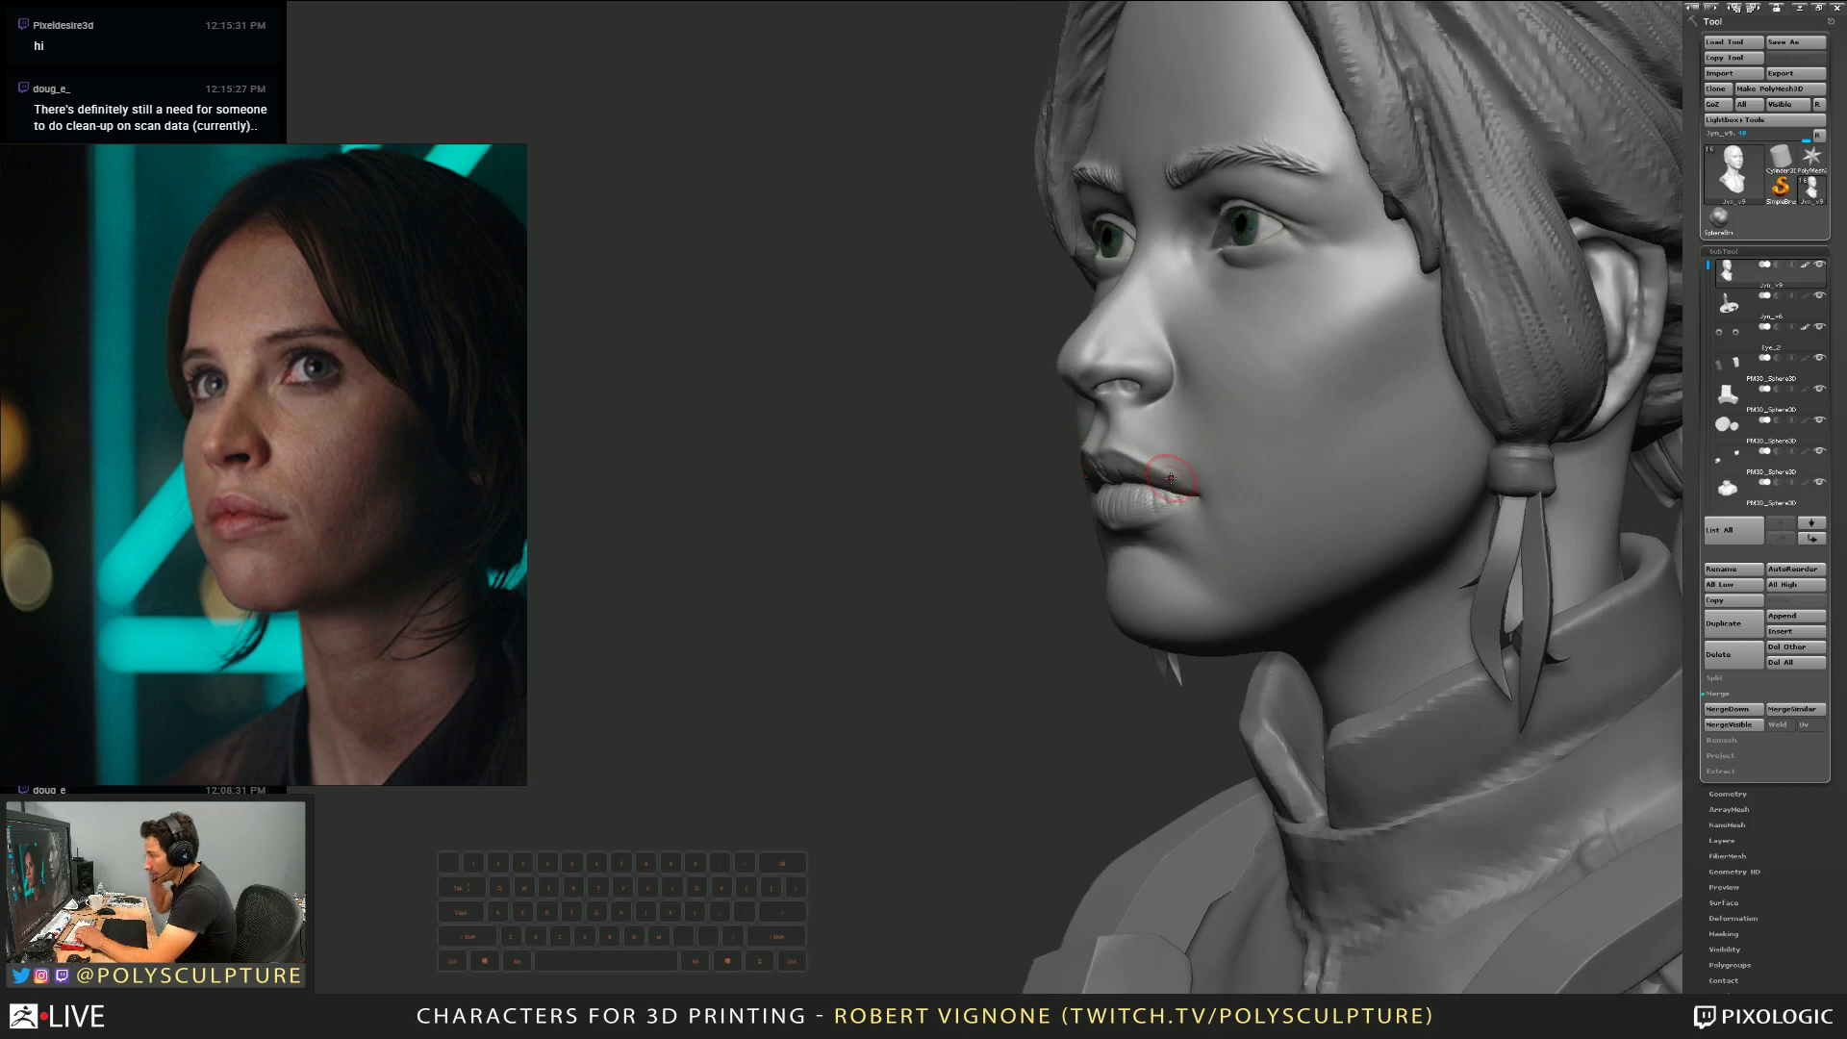
Resize the brush and sculpt the lower lip's outer edge near the mouth corner
{"action": "mouse_move", "coordinate": [1299, 604]}
{"action": "right_mouse_down"}
{"action": "mouse_move", "coordinate": [1395, 567]}
{"action": "mouse_move", "coordinate": [1360, 445]}
{"action": "right_mouse_up"}
{"action": "key", "text": "s"}
{"action": "left_click_drag", "start_coordinate": [1359, 448], "coordinate": [1330, 450]}
{"action": "right_click_drag", "start_coordinate": [1329, 450], "coordinate": [1376, 481]}
{"action": "key", "text": "s"}
{"action": "key", "text": "s"}
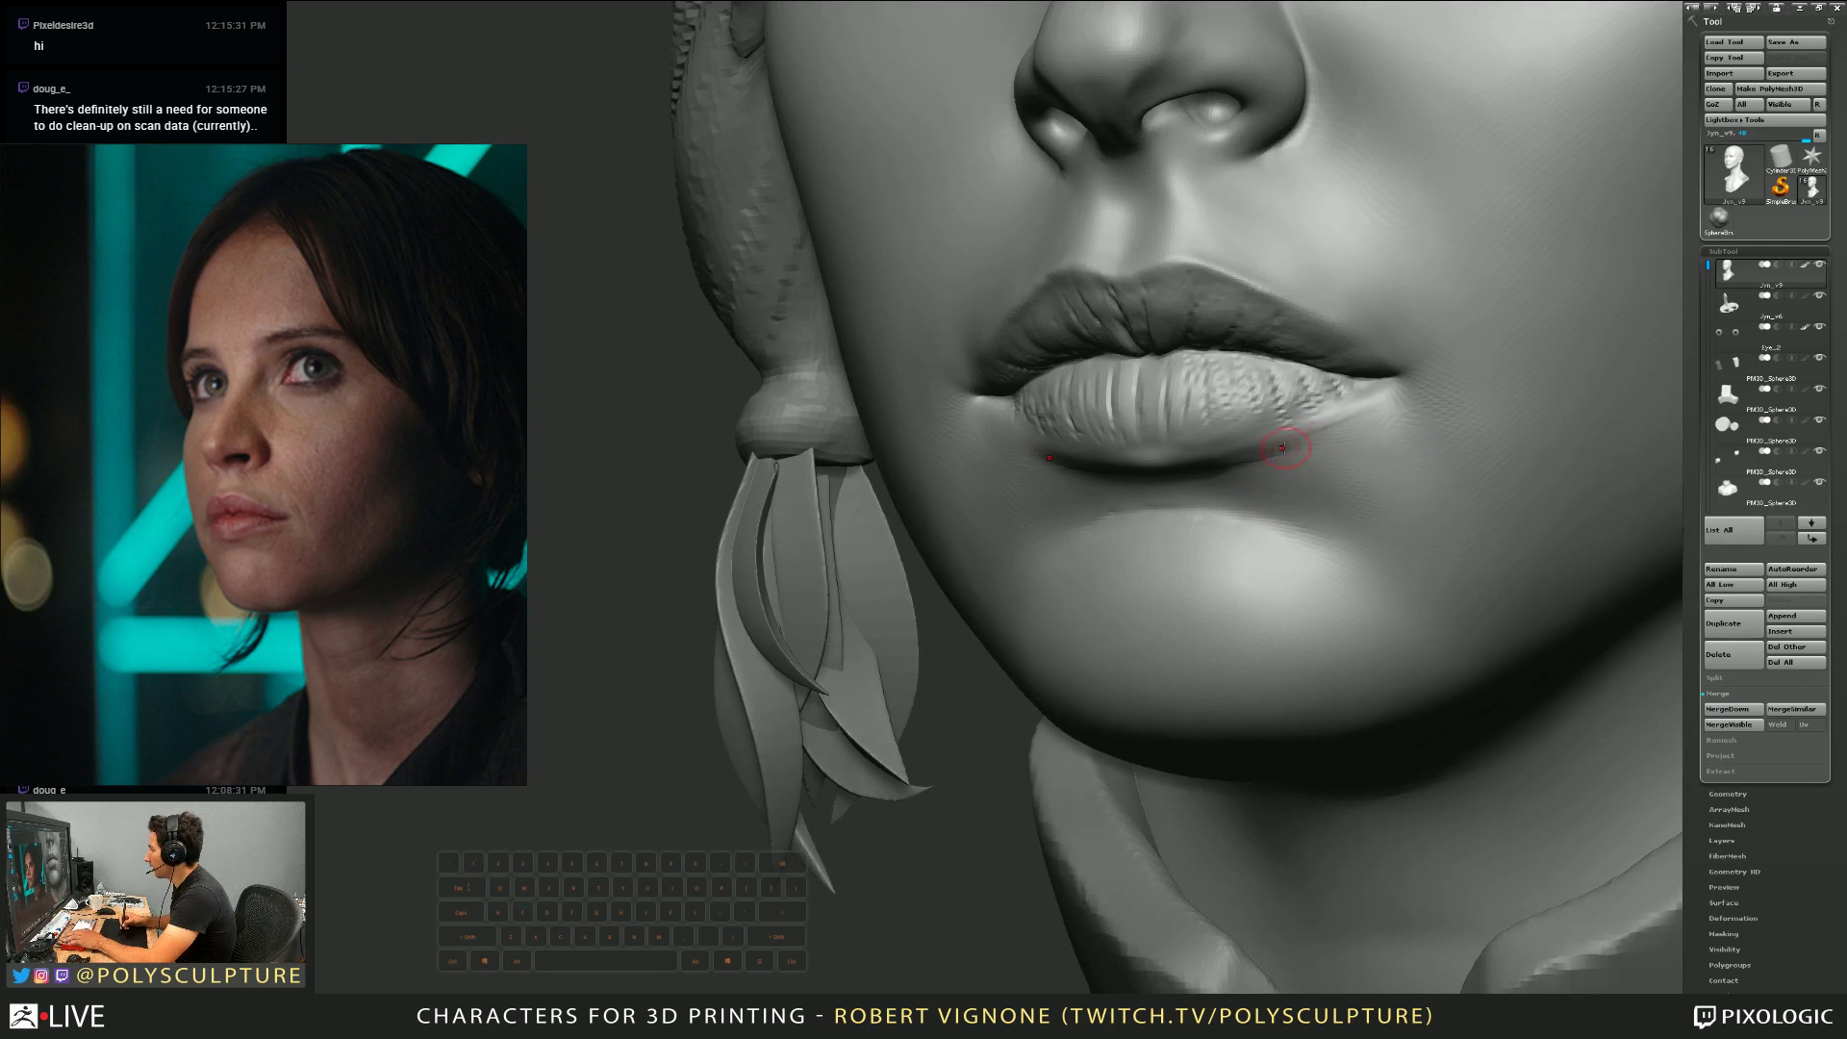
{"action": "mouse_move", "coordinate": [1371, 408]}
{"action": "left_mouse_down", "text": "shift"}
{"action": "mouse_move", "coordinate": [1275, 452]}
{"action": "mouse_move", "coordinate": [1323, 414]}
{"action": "mouse_move", "coordinate": [1340, 427]}
{"action": "mouse_move", "coordinate": [1392, 403]}
{"action": "mouse_move", "coordinate": [1317, 431]}
{"action": "mouse_move", "coordinate": [1333, 425]}
{"action": "left_mouse_up", "text": "shift"}
{"action": "key", "text": "2"}
{"action": "key", "text": "2"}
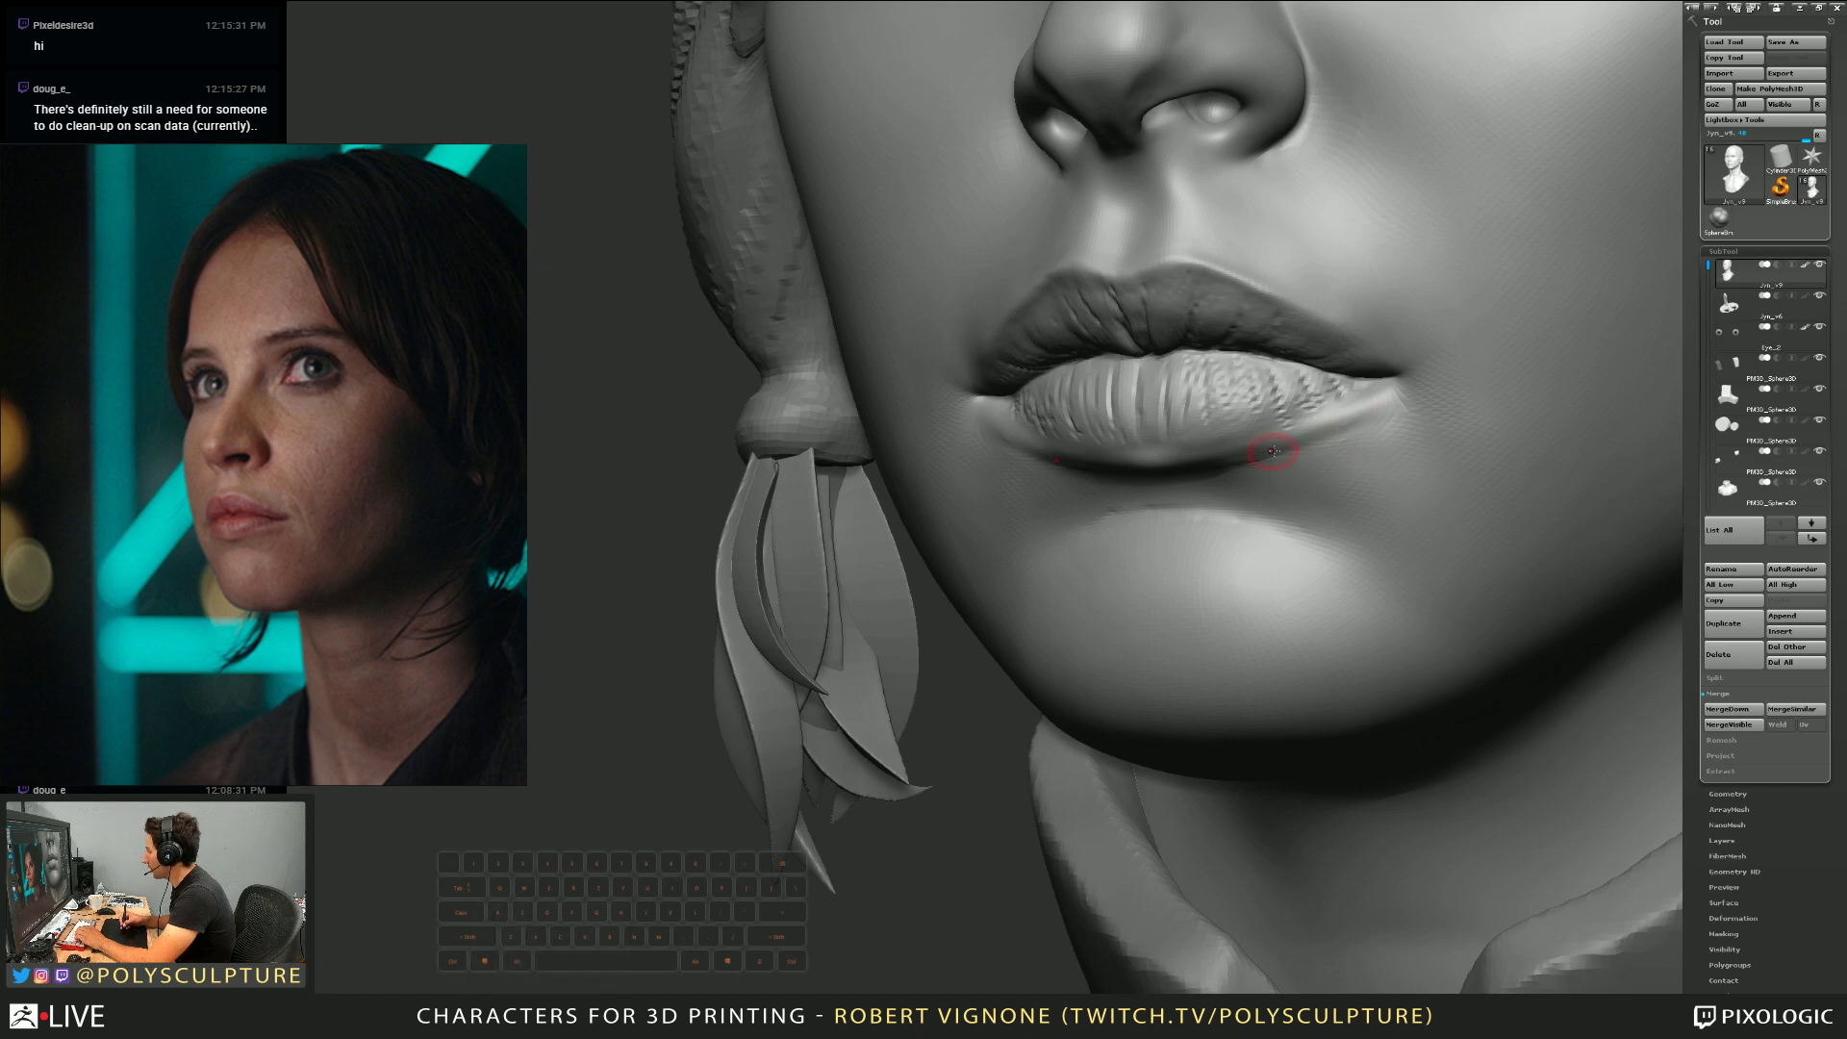
Soften the transition from the mouth corner to the skin below the lower lip, checking front and three-quarter views
{"action": "right_click_drag", "start_coordinate": [1381, 404], "coordinate": [1221, 411]}
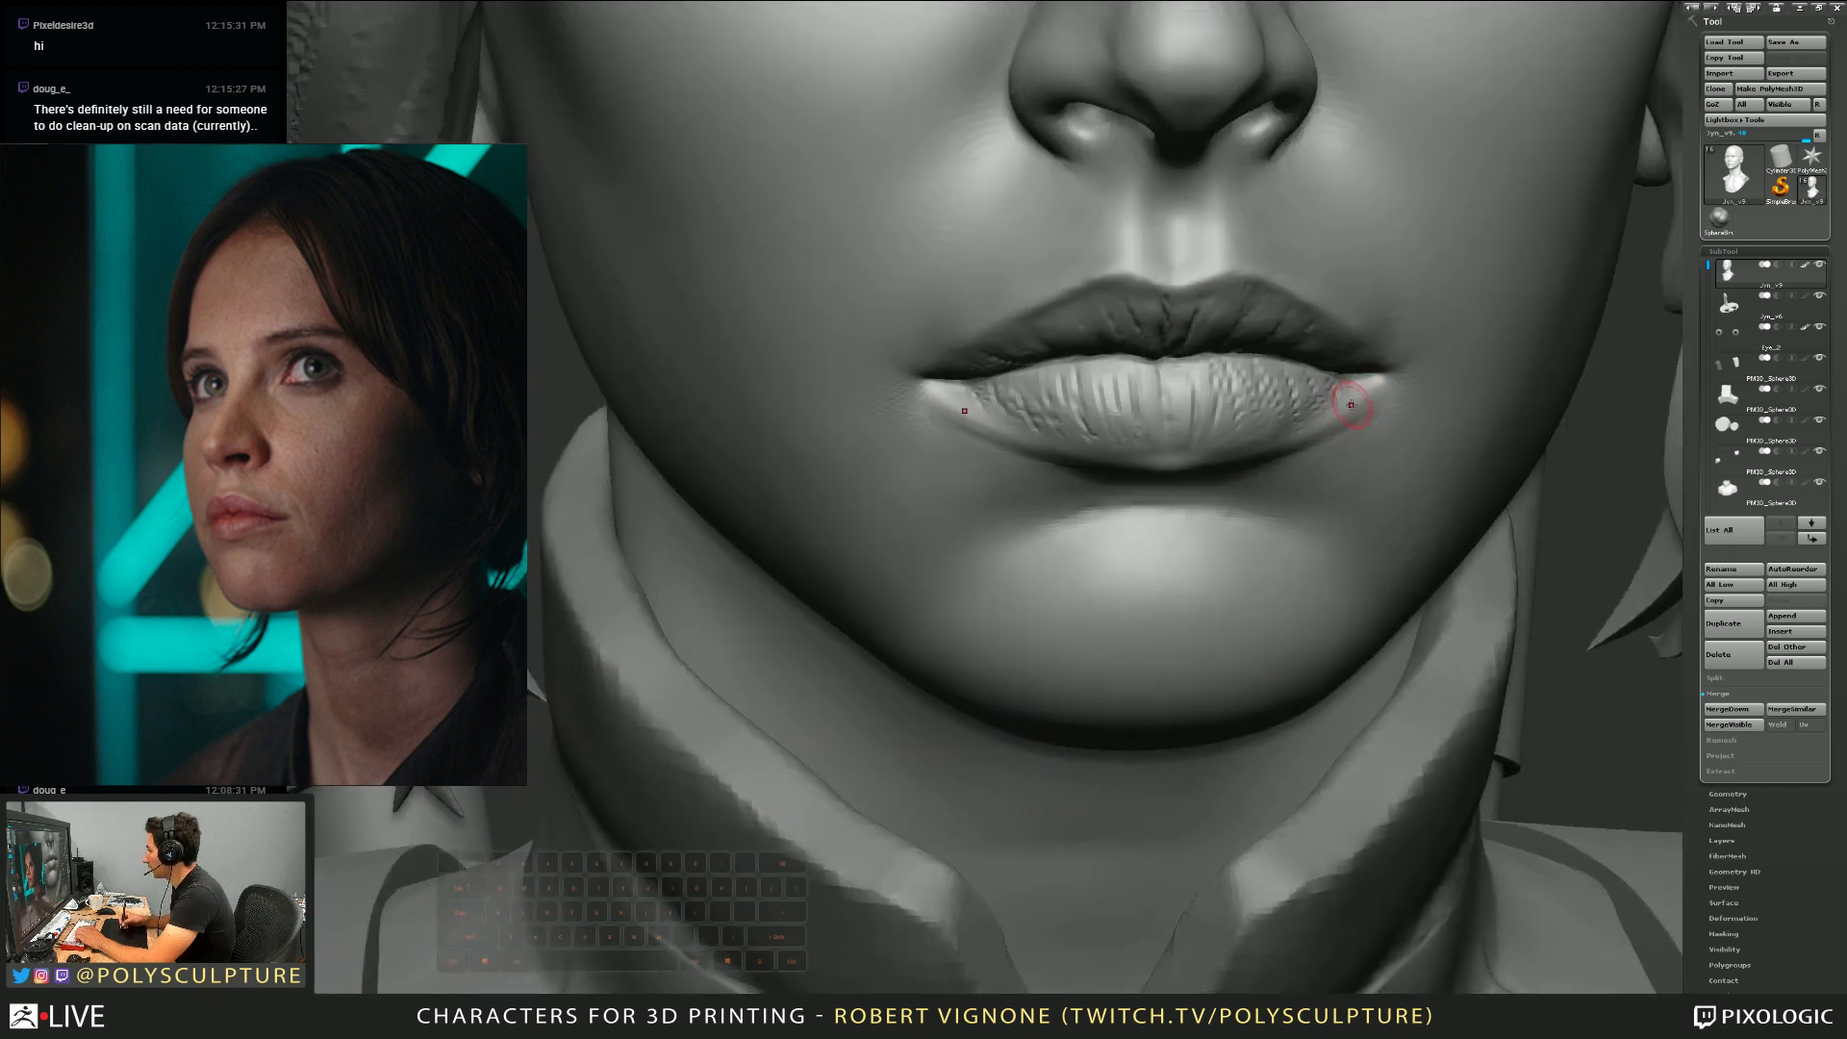
{"action": "right_click_drag", "start_coordinate": [1351, 405], "coordinate": [1272, 450]}
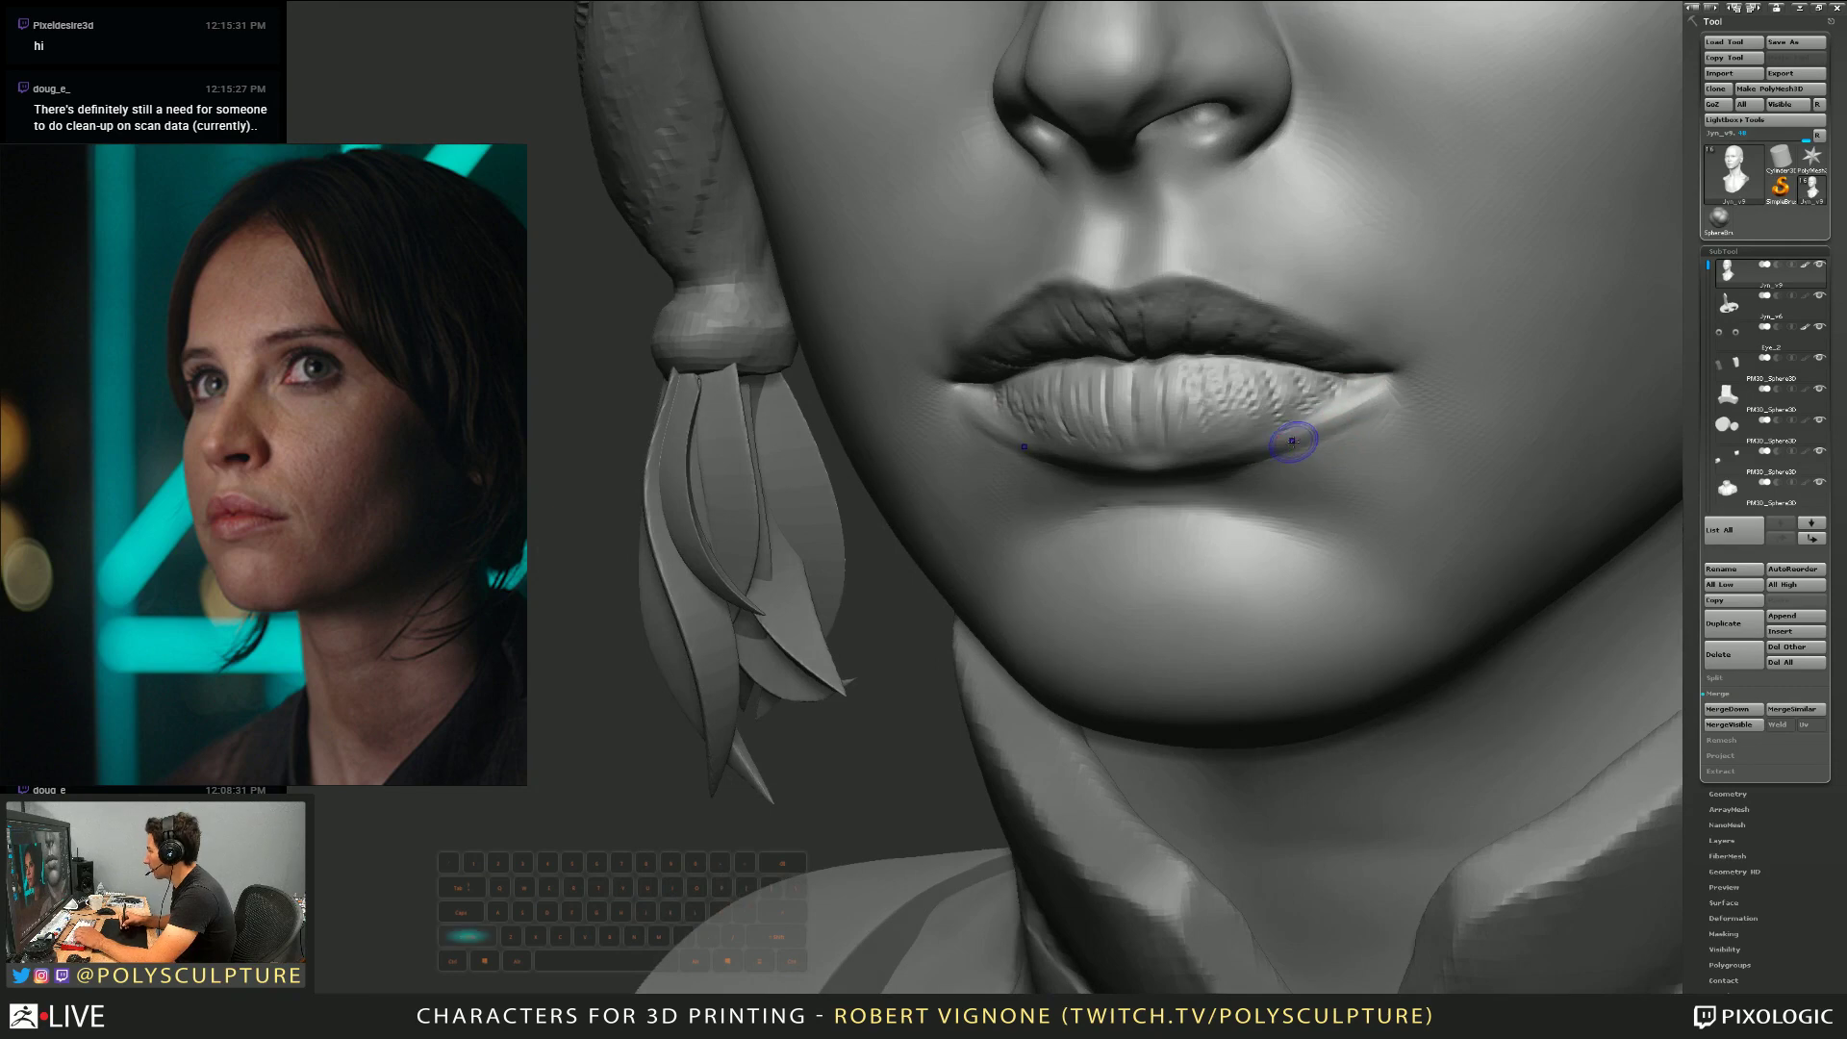
{"action": "right_click_drag", "start_coordinate": [1366, 407], "coordinate": [1255, 489]}
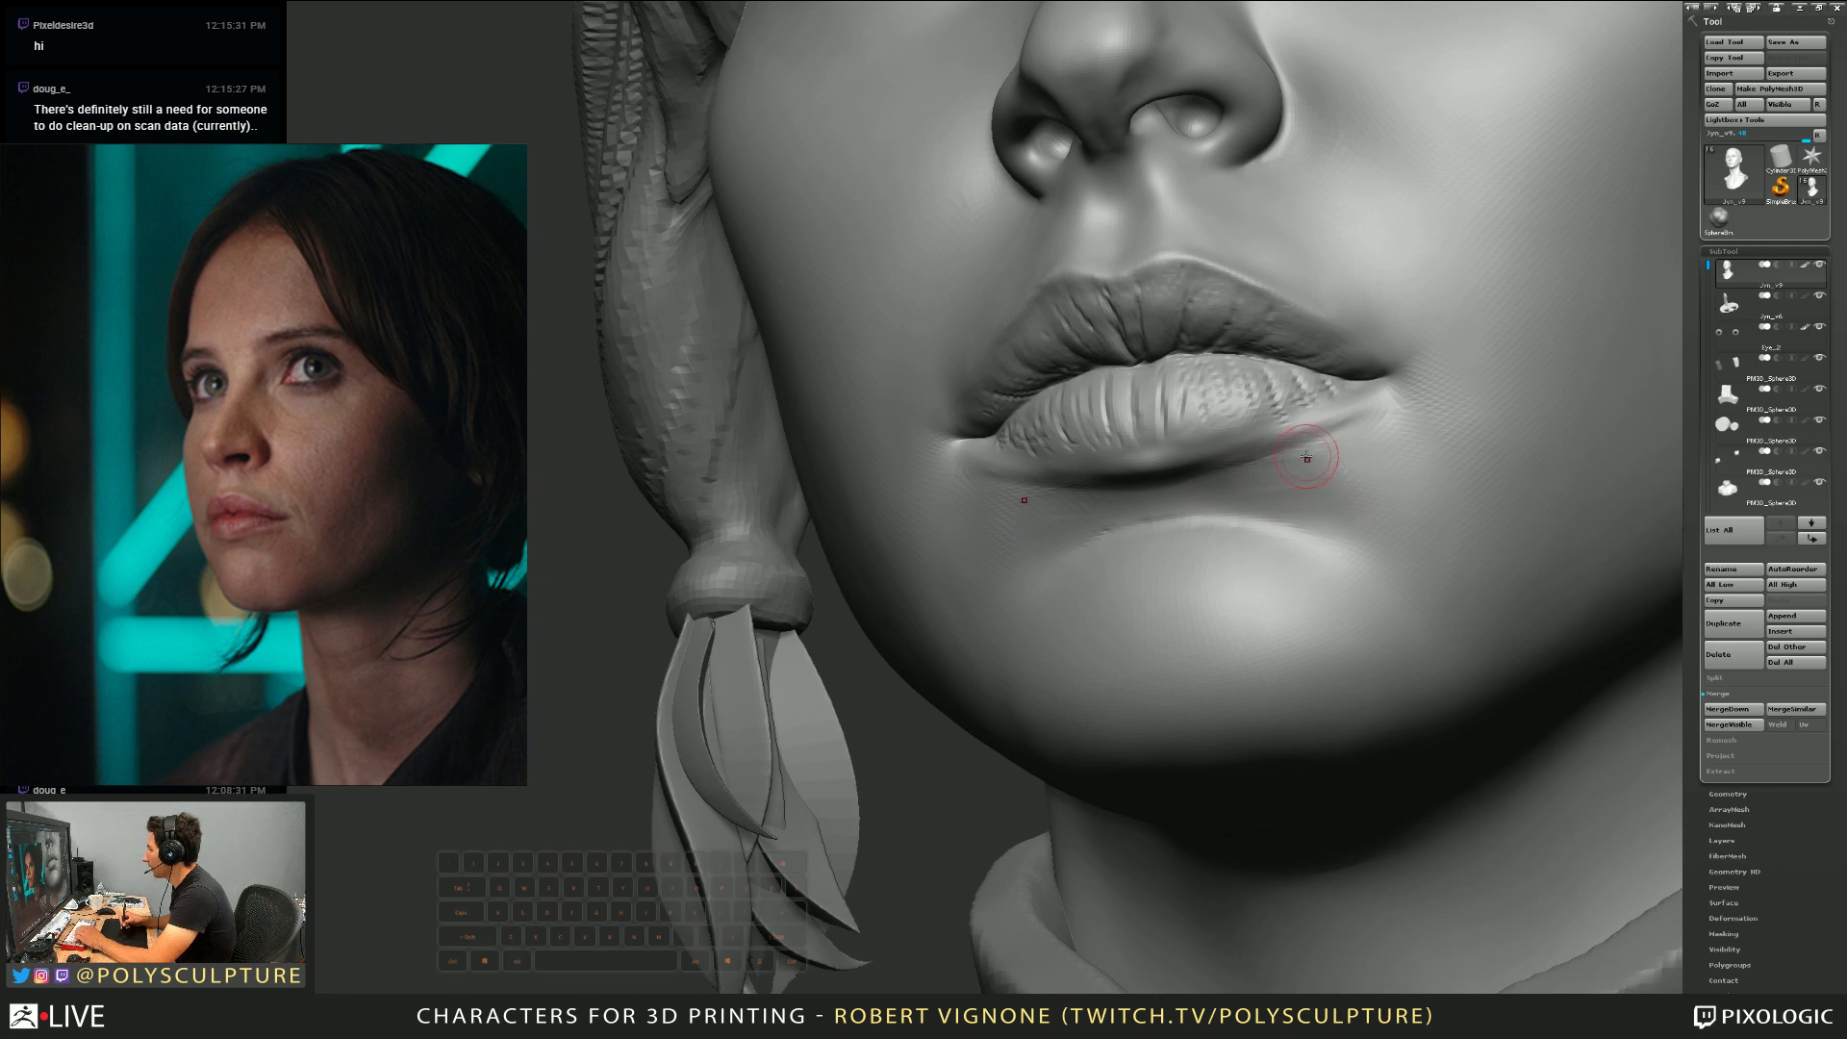
{"action": "left_click_drag", "start_coordinate": [1277, 484], "coordinate": [1277, 494], "text": "shift"}
{"action": "right_click_drag", "start_coordinate": [1279, 531], "coordinate": [1306, 545]}
Reshape the chin and the hollow beneath the lower lip, varying the brush size
{"action": "key", "text": "s"}
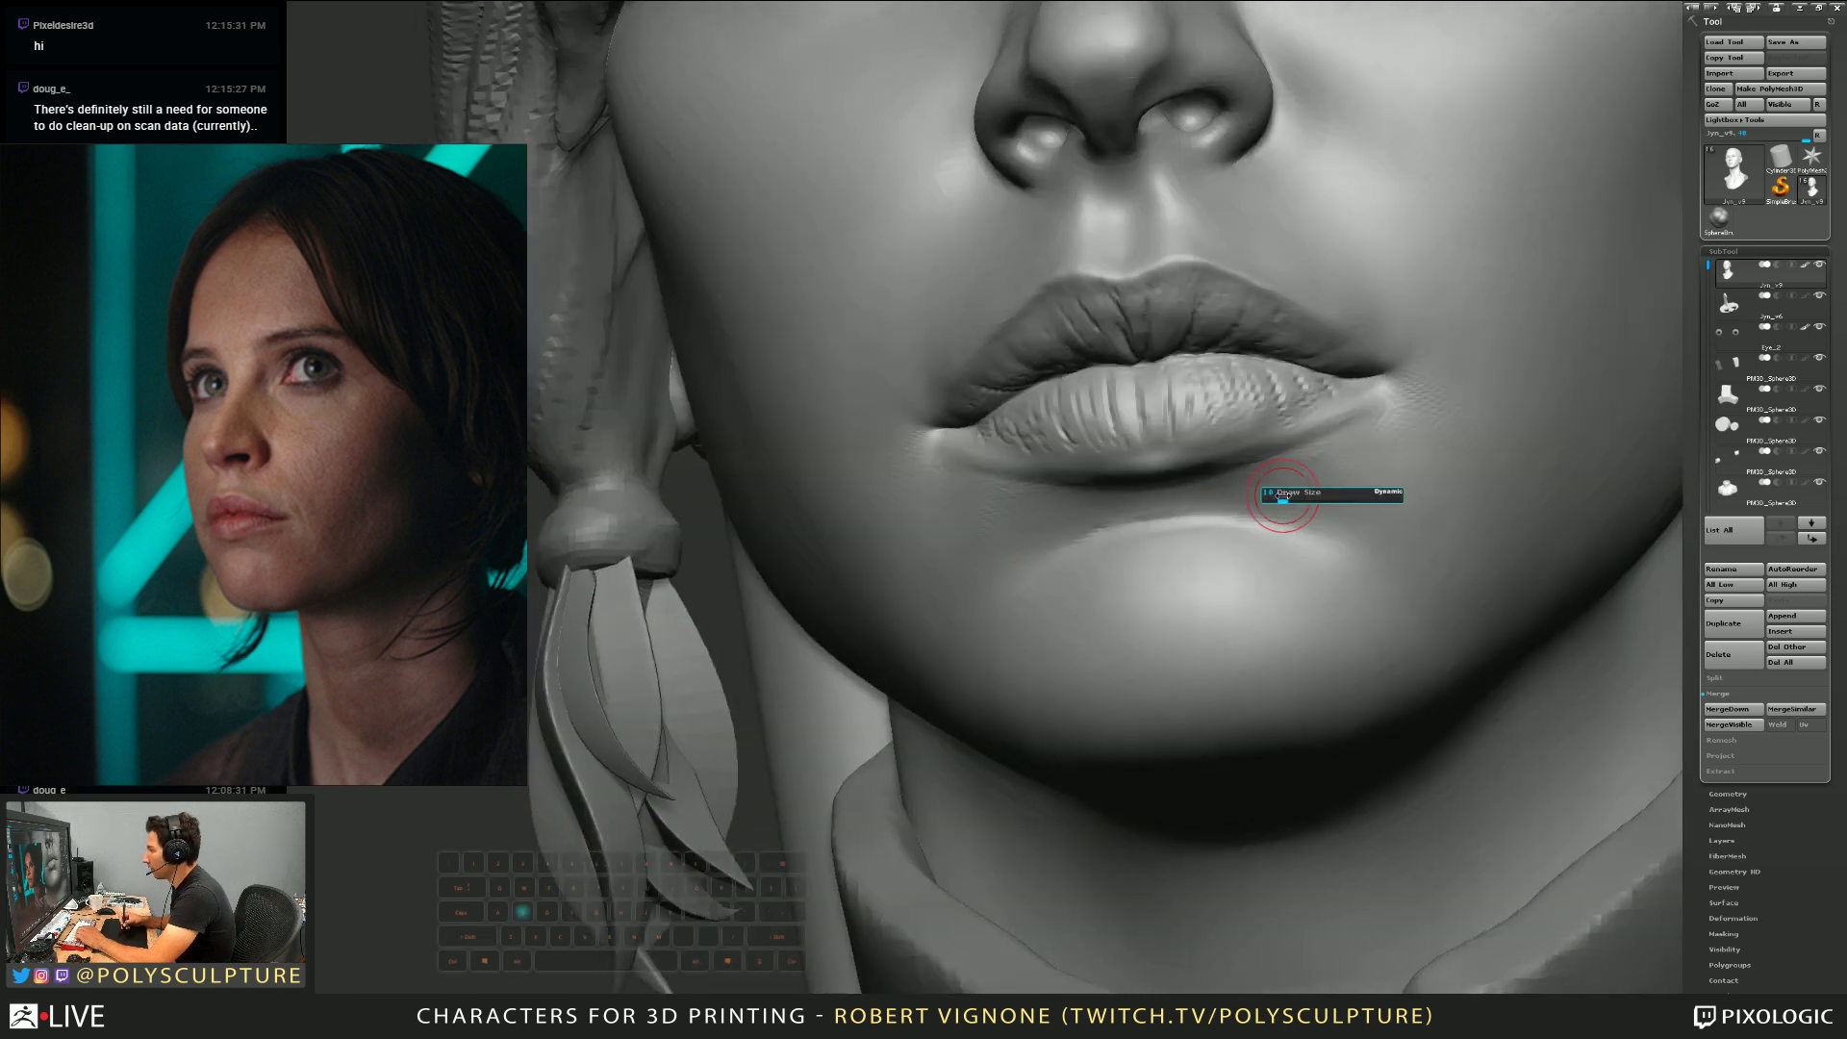
{"action": "left_click", "coordinate": [1284, 498]}
{"action": "key", "text": "5"}
{"action": "key", "text": "s"}
{"action": "left_click", "coordinate": [1195, 537]}
{"action": "key", "text": "s"}
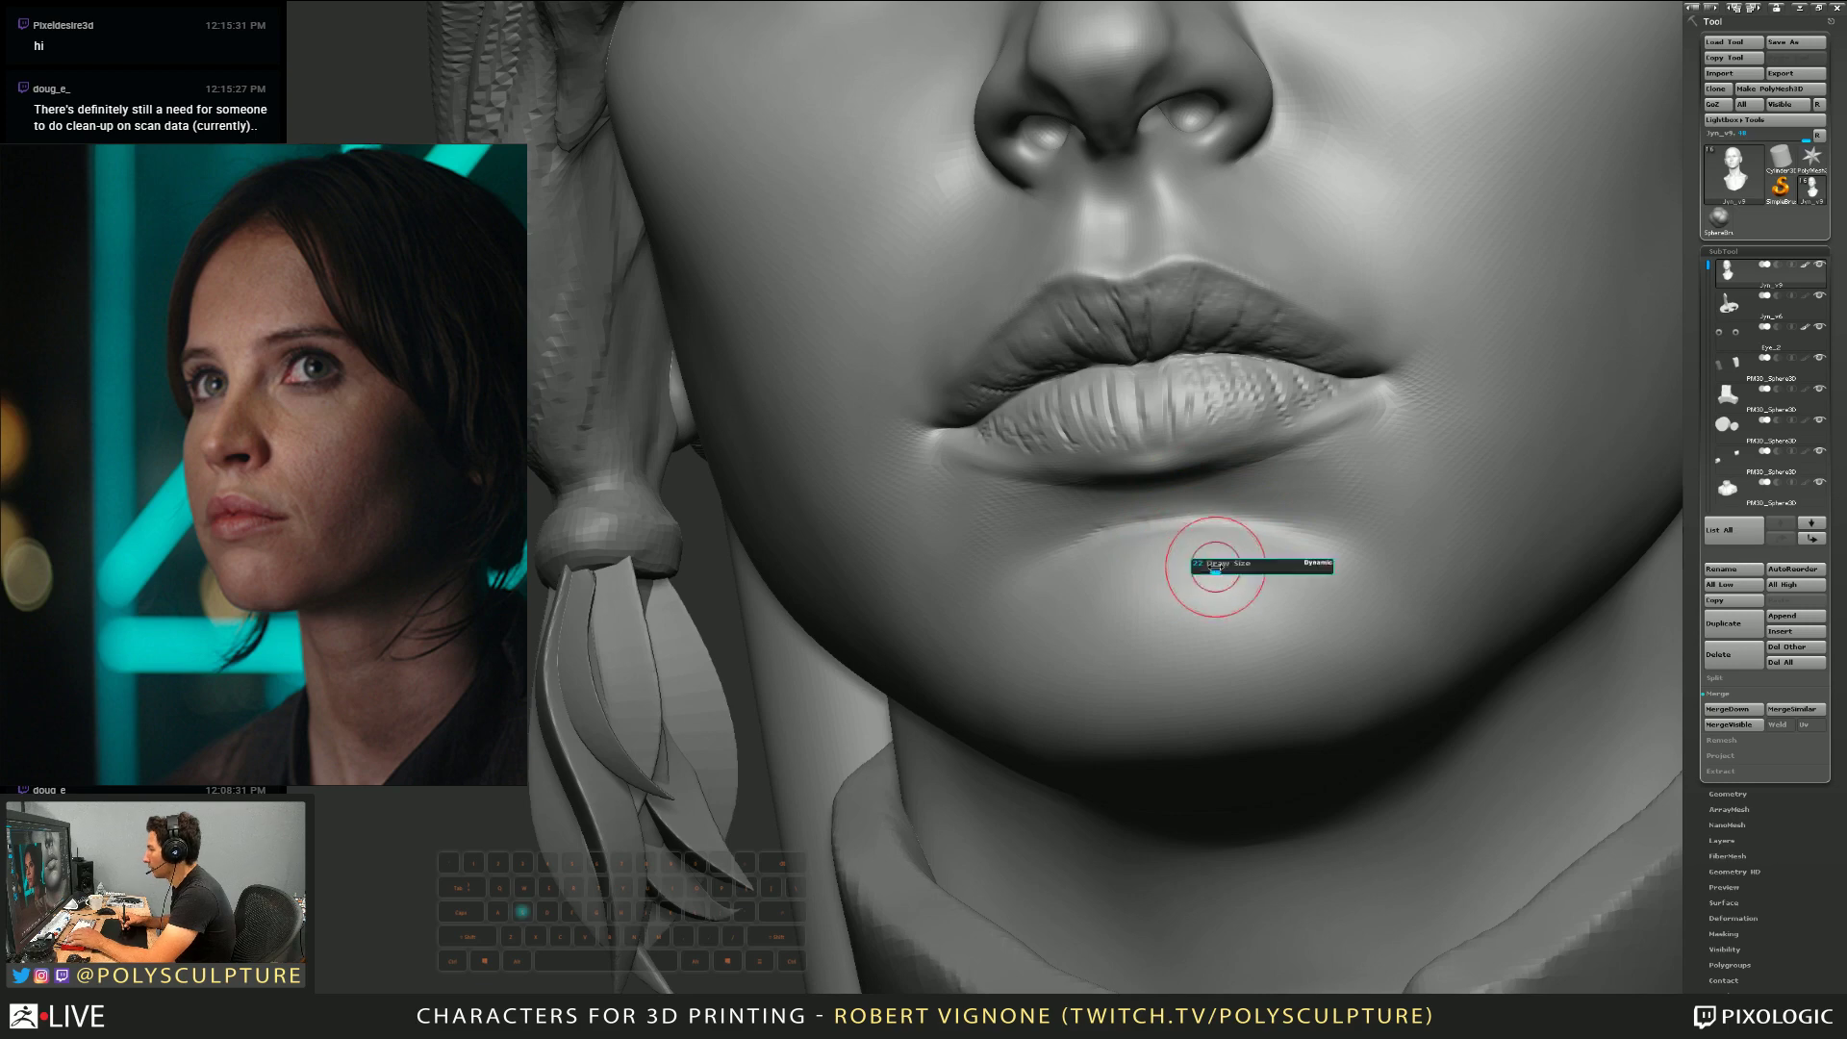
{"action": "left_click", "coordinate": [1213, 573]}
{"action": "right_click_drag", "start_coordinate": [1315, 631], "coordinate": [1270, 620]}
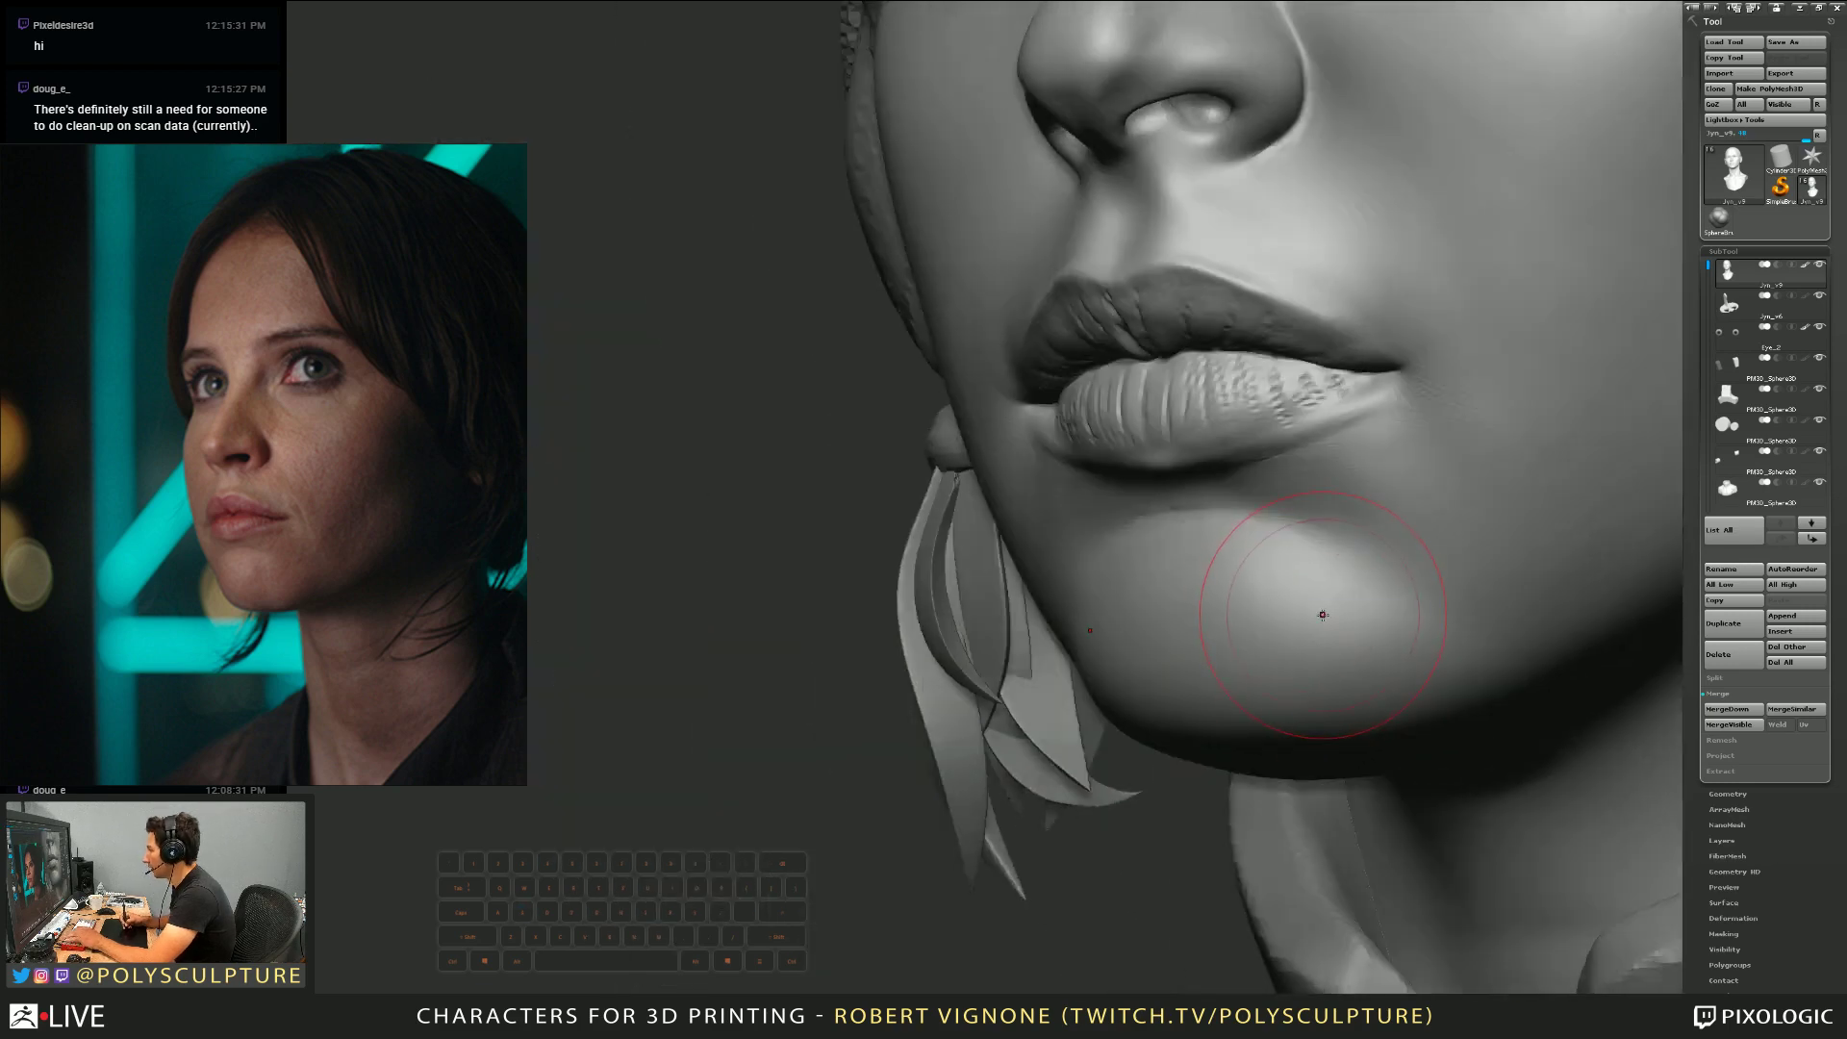
{"action": "mouse_move", "coordinate": [1310, 612]}
{"action": "left_mouse_down"}
{"action": "mouse_move", "coordinate": [1284, 580]}
{"action": "mouse_move", "coordinate": [1356, 642]}
{"action": "left_mouse_up"}
{"action": "mouse_move", "coordinate": [1367, 661]}
{"action": "right_mouse_down", "text": "alt"}
{"action": "mouse_move", "coordinate": [1353, 598]}
{"action": "mouse_move", "coordinate": [1257, 577]}
{"action": "mouse_move", "coordinate": [1346, 578]}
{"action": "right_mouse_up", "text": "alt"}
{"action": "key", "text": "s"}
{"action": "left_click", "coordinate": [1244, 571]}
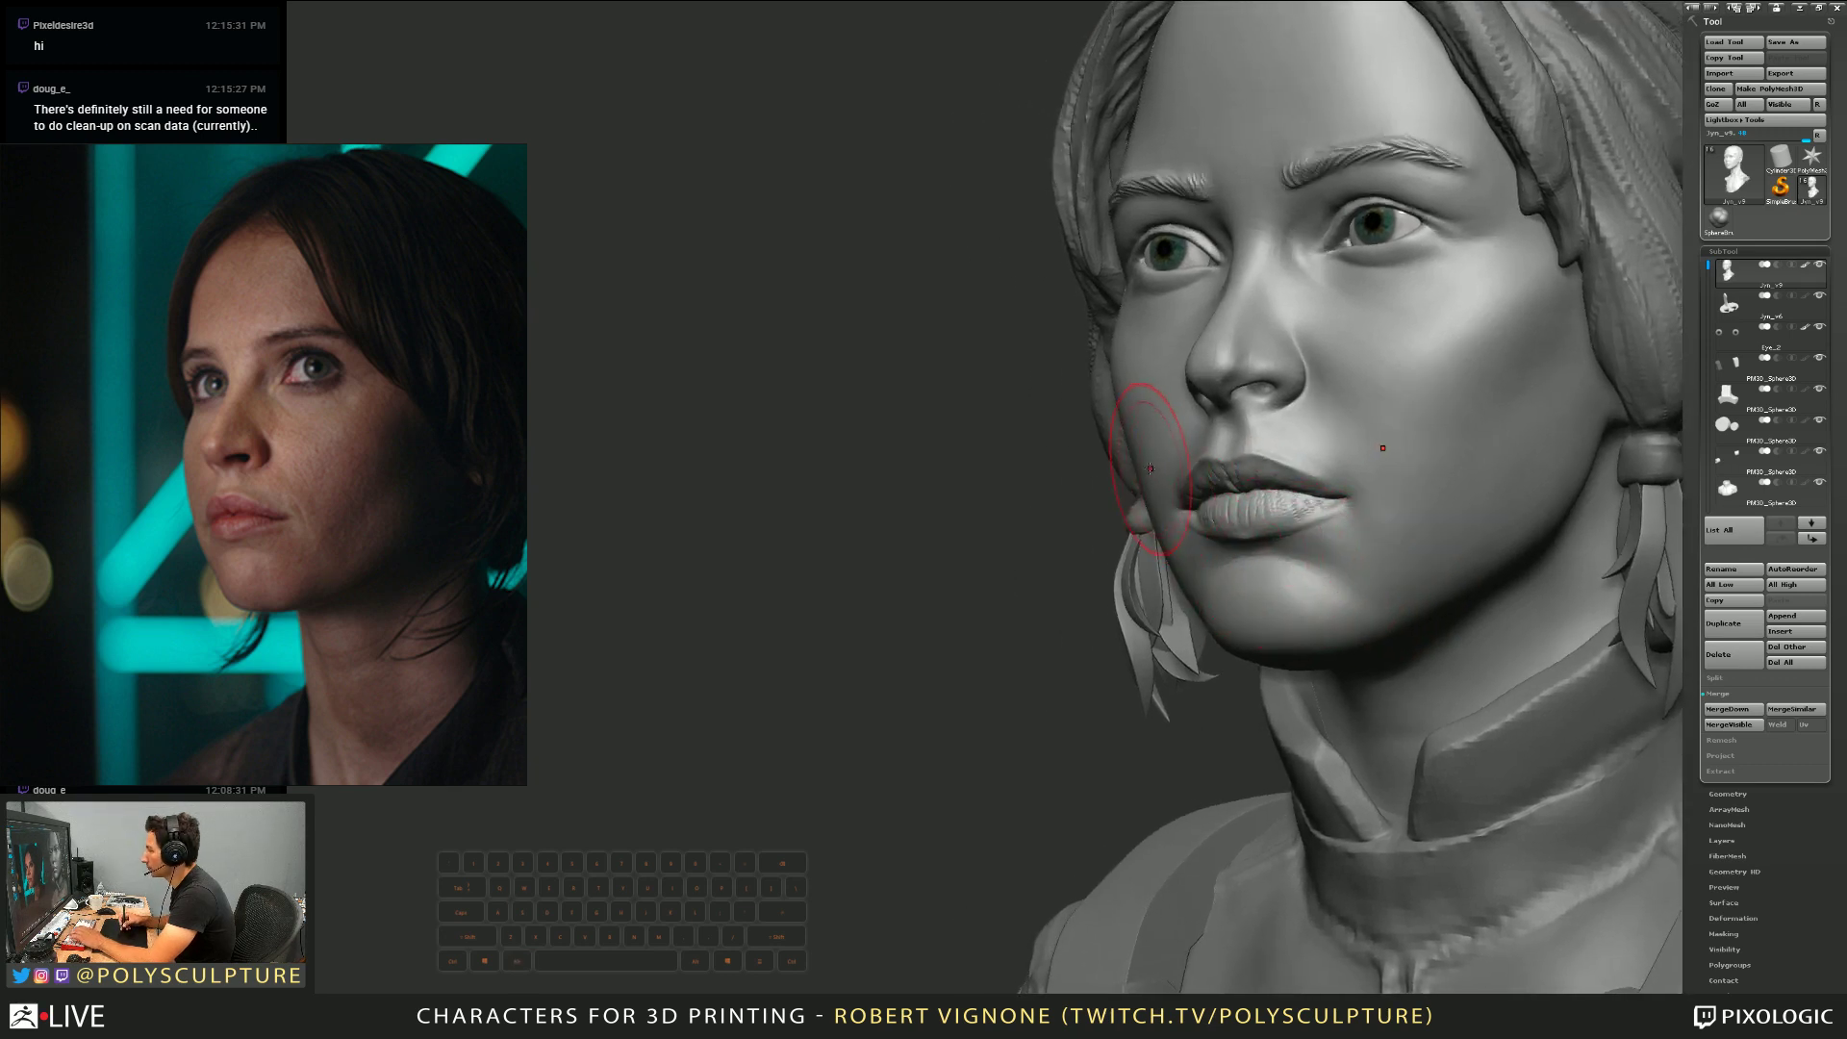
Adjust the lower cheek and jaw contour on the far side of the face in three-quarter view
{"action": "right_click_drag", "start_coordinate": [1150, 468], "coordinate": [1135, 515], "text": "alt"}
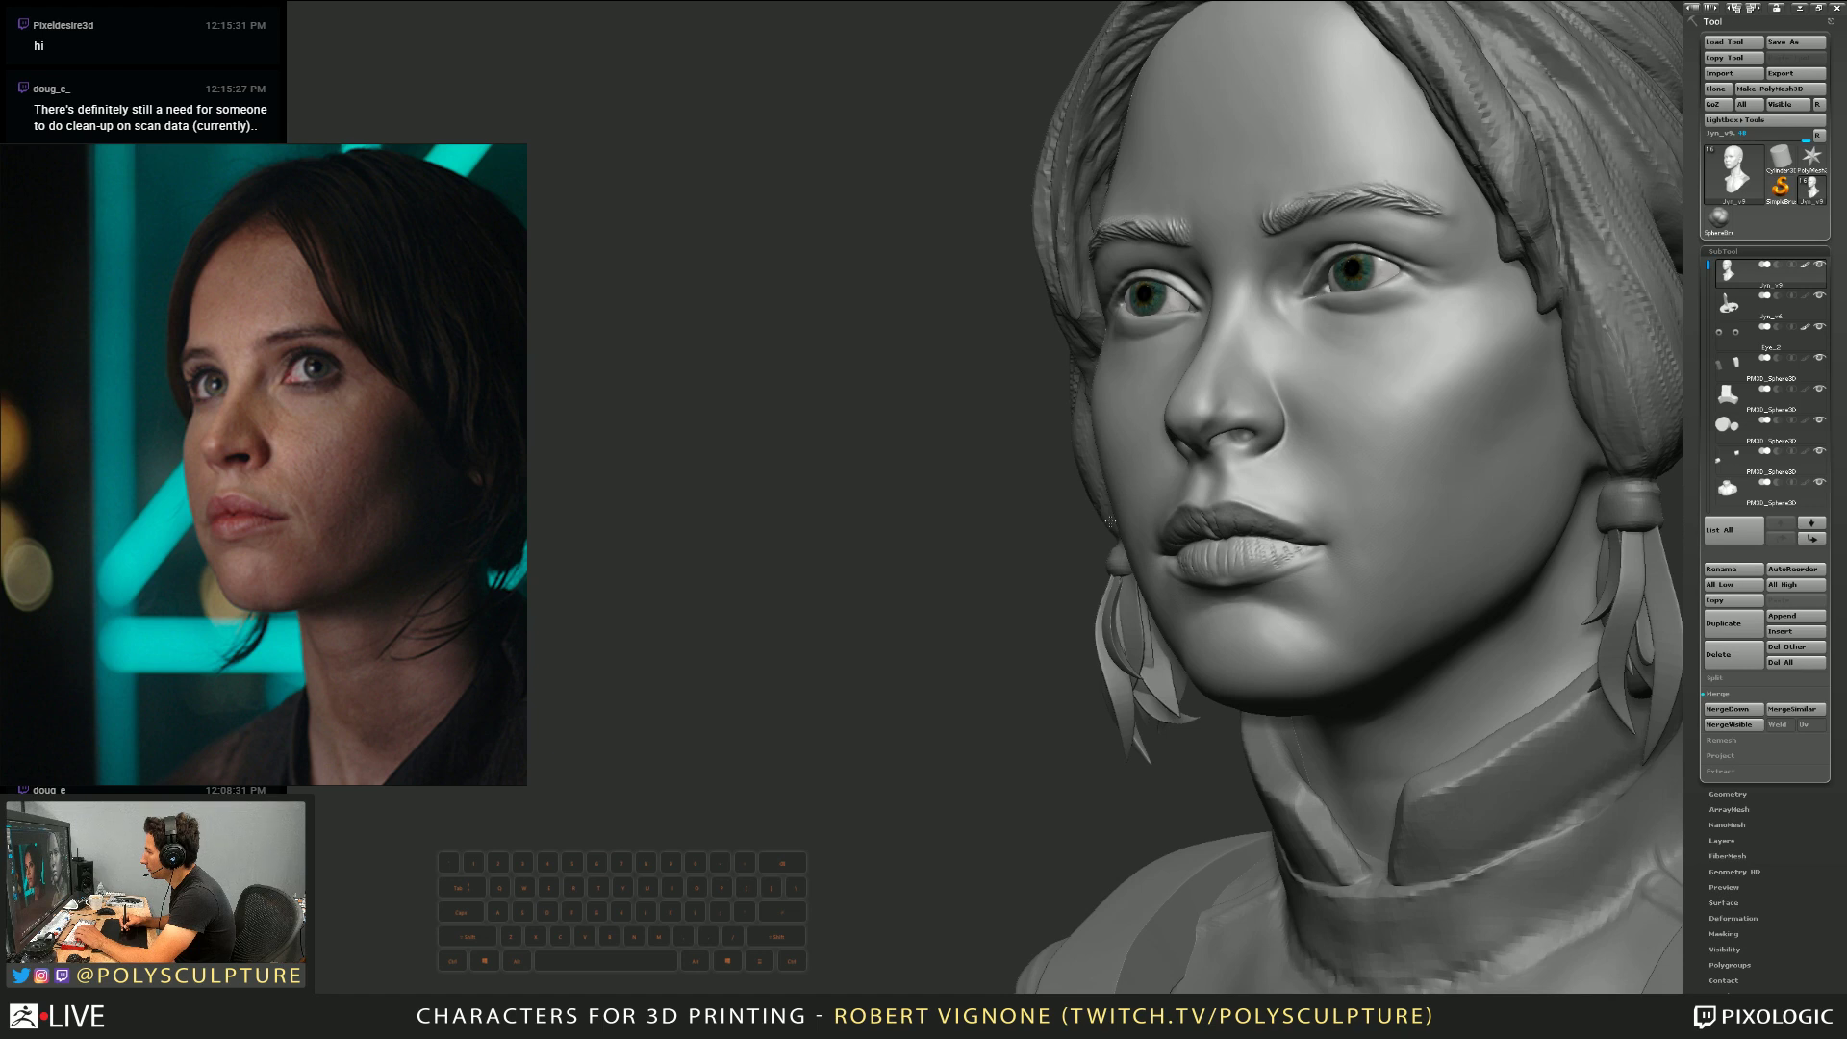
{"action": "key", "text": "s"}
{"action": "key", "text": "s"}
{"action": "right_click_drag", "start_coordinate": [1164, 551], "coordinate": [1176, 615], "text": "alt"}
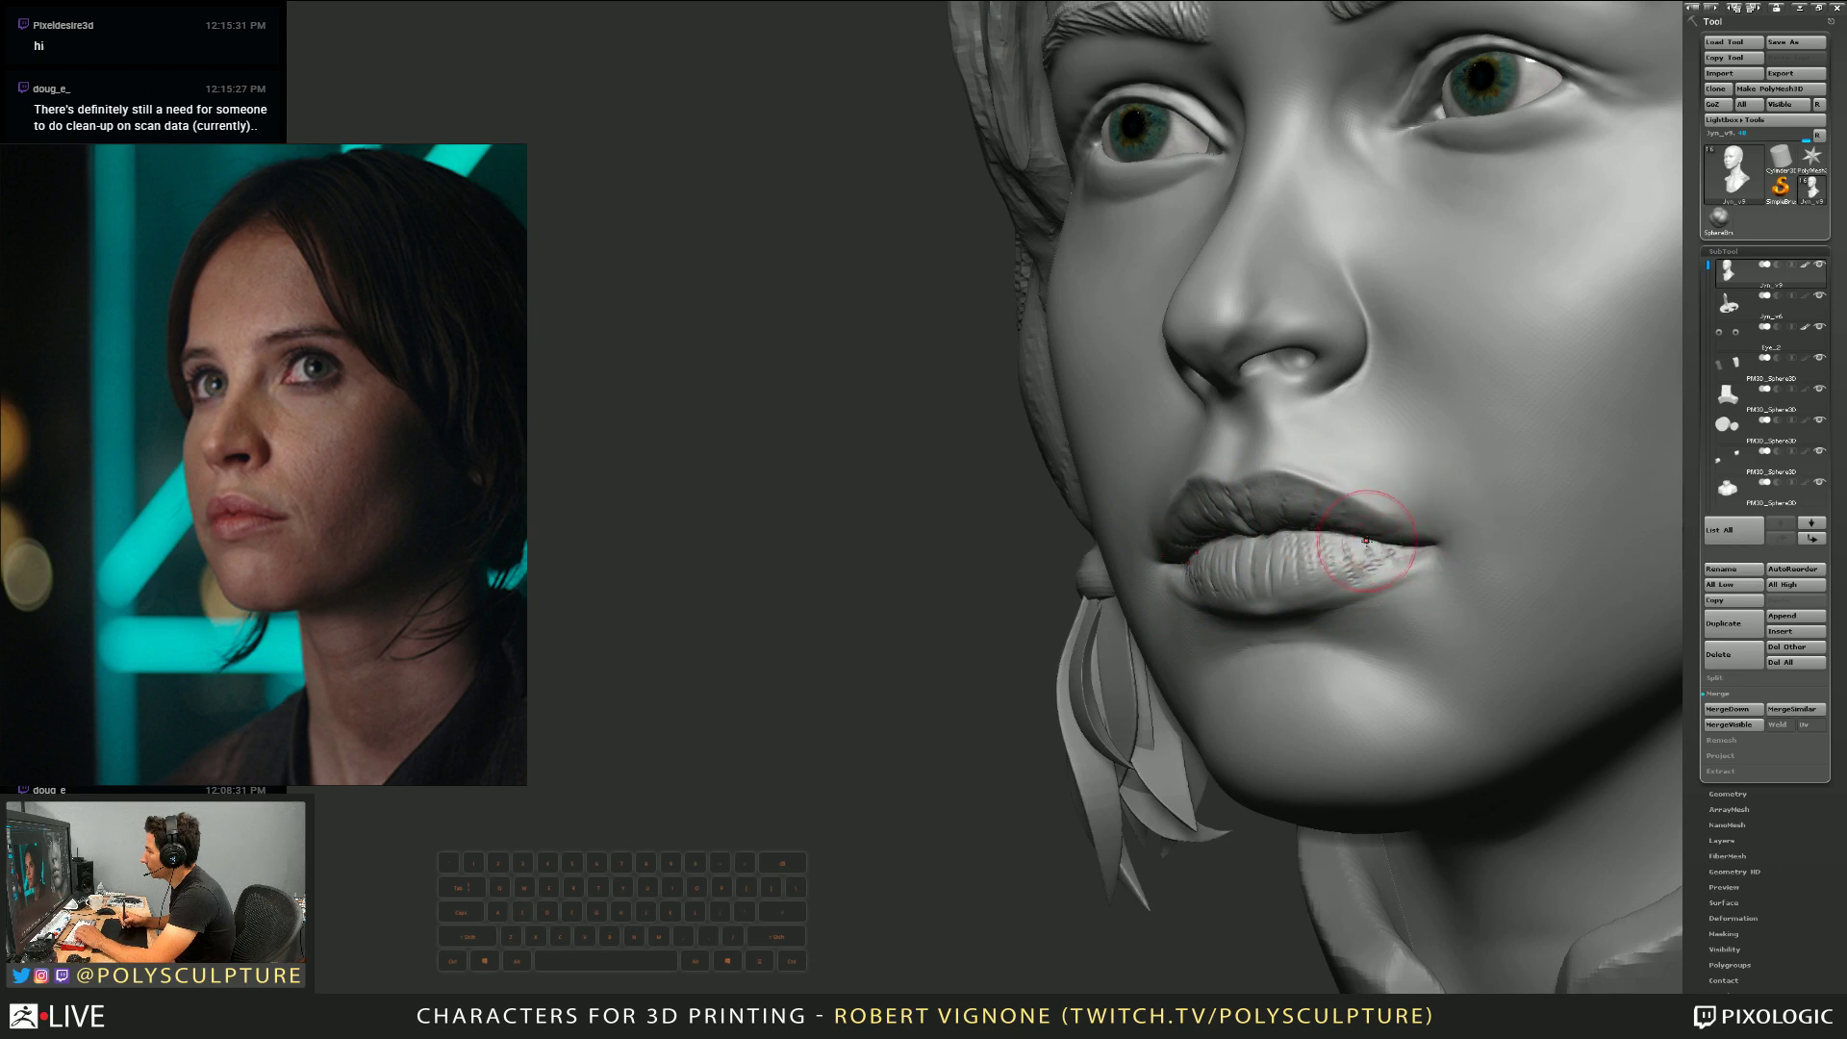
Refine the lip line and the far mouth corner with a resized brush
{"action": "key", "text": "s"}
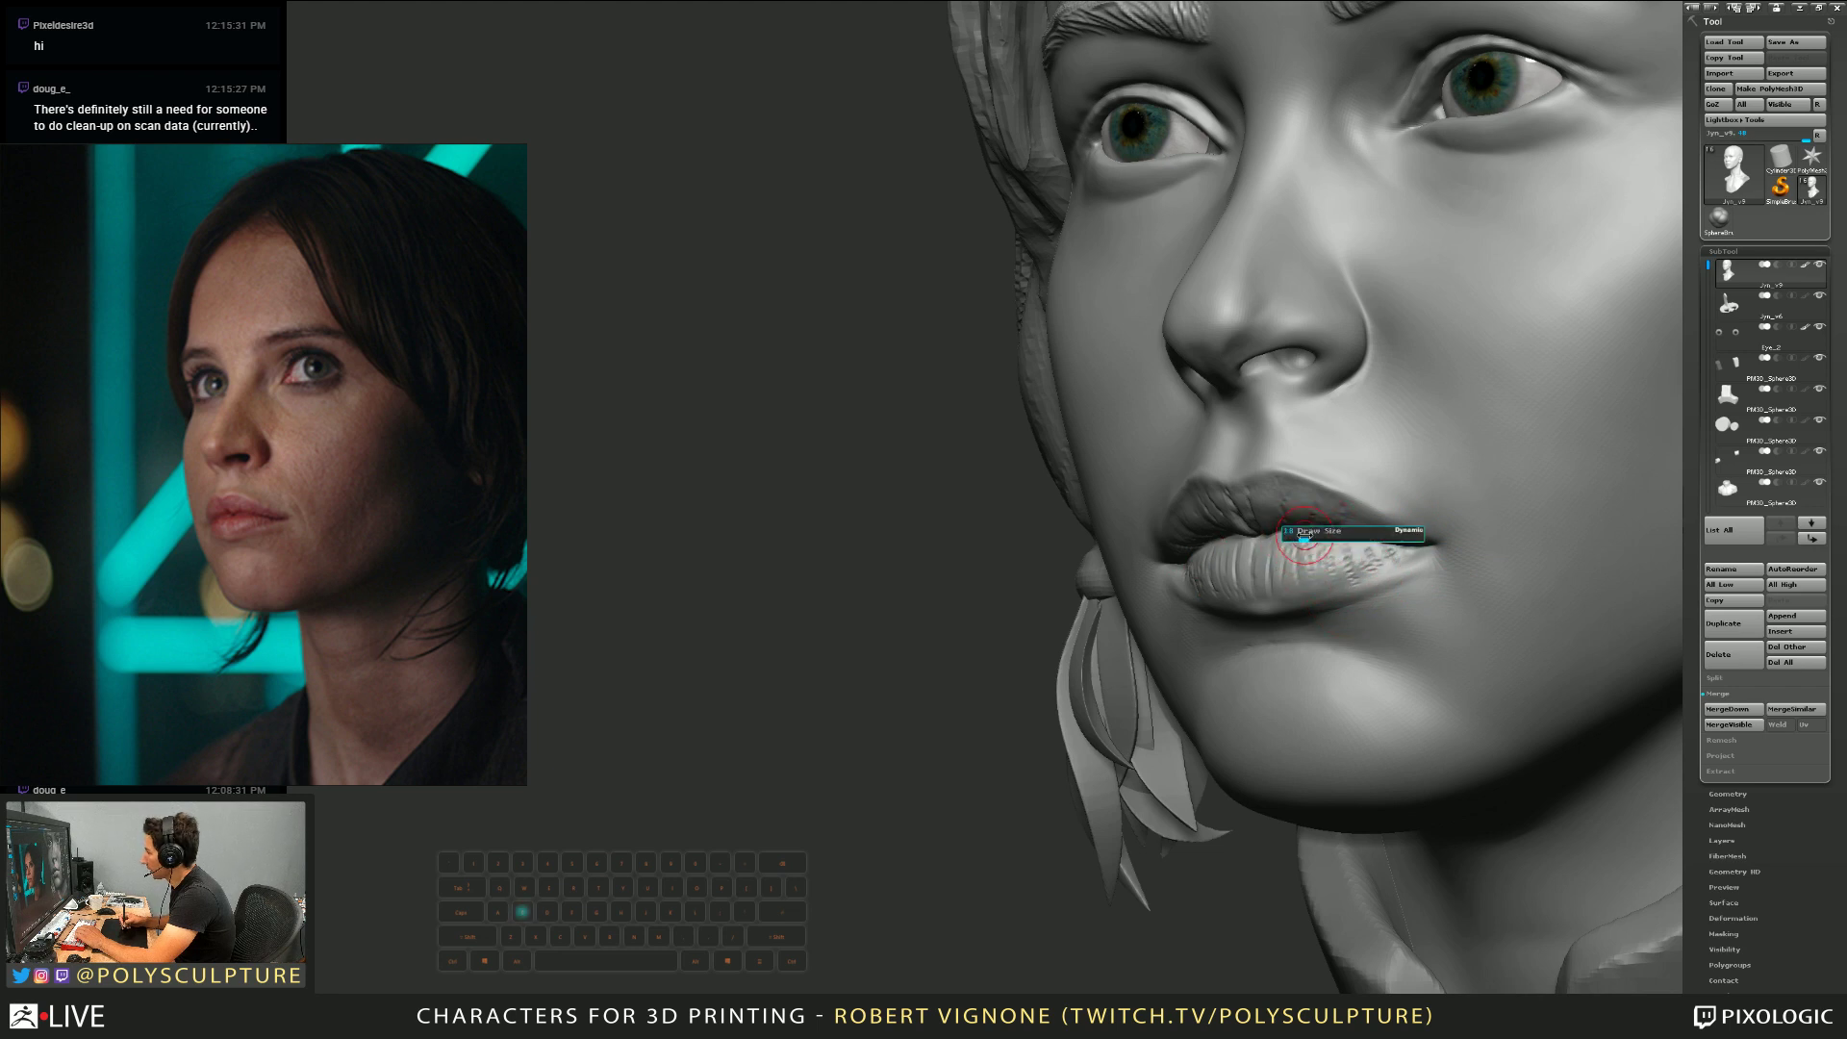
{"action": "left_click", "coordinate": [1304, 535]}
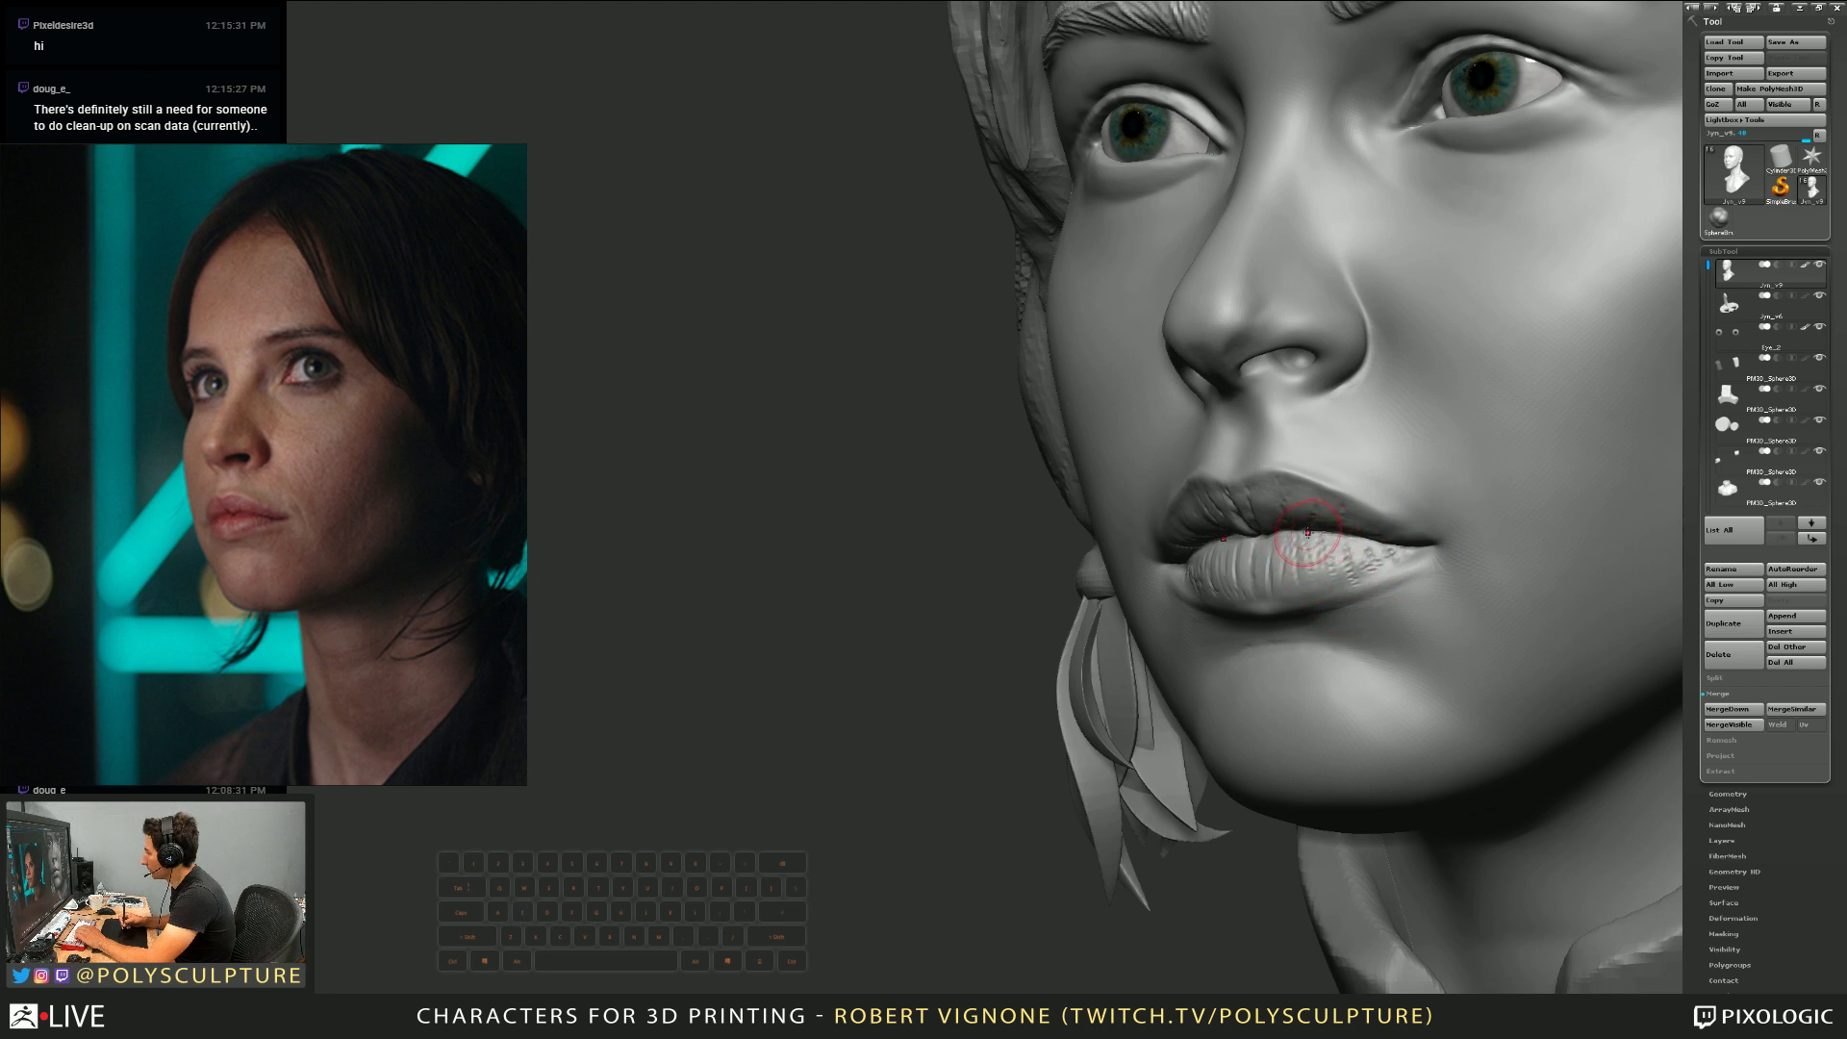
{"action": "key", "text": "s"}
{"action": "left_click", "coordinate": [1314, 533]}
{"action": "key", "text": "s"}
{"action": "right_click_drag", "start_coordinate": [1184, 520], "coordinate": [1167, 536]}
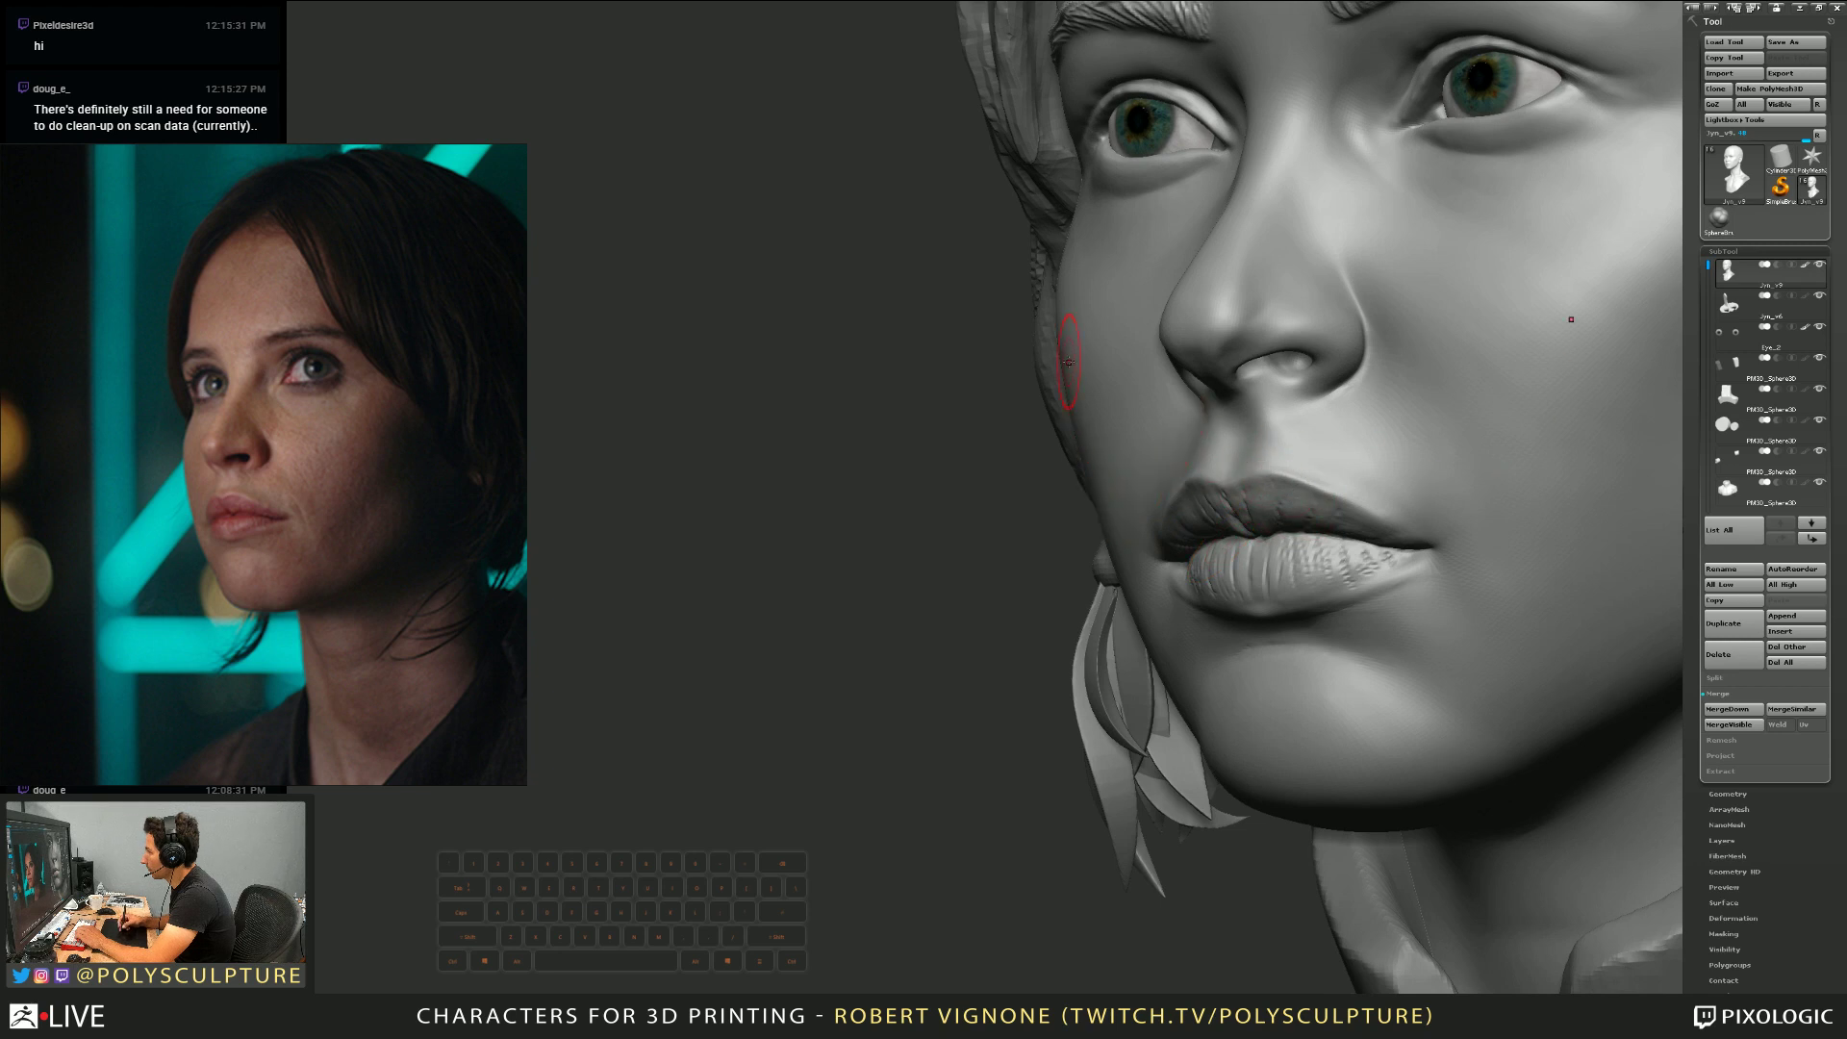
Adjust the cheekbone contour below the outer corner of the far eye with a resized brush
{"action": "key", "text": "s"}
{"action": "left_click", "coordinate": [1103, 215]}
{"action": "key", "text": "s"}
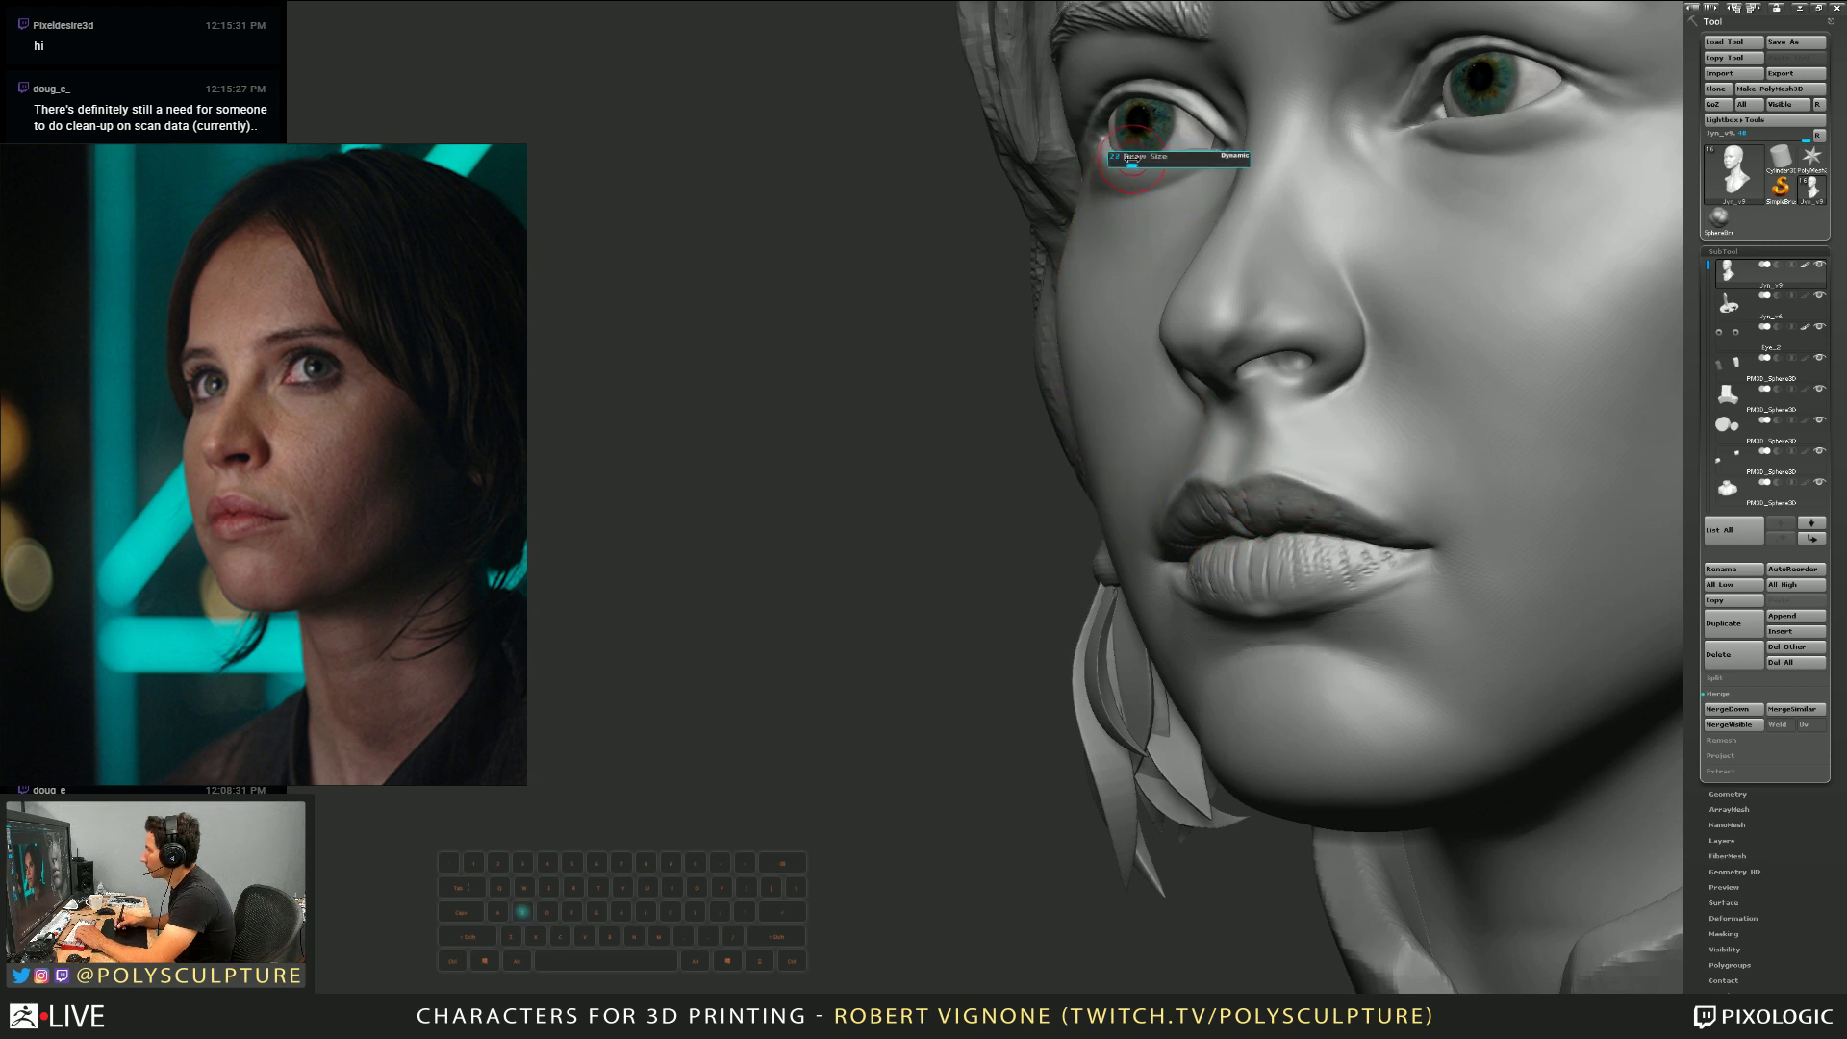
{"action": "left_click", "coordinate": [1133, 154]}
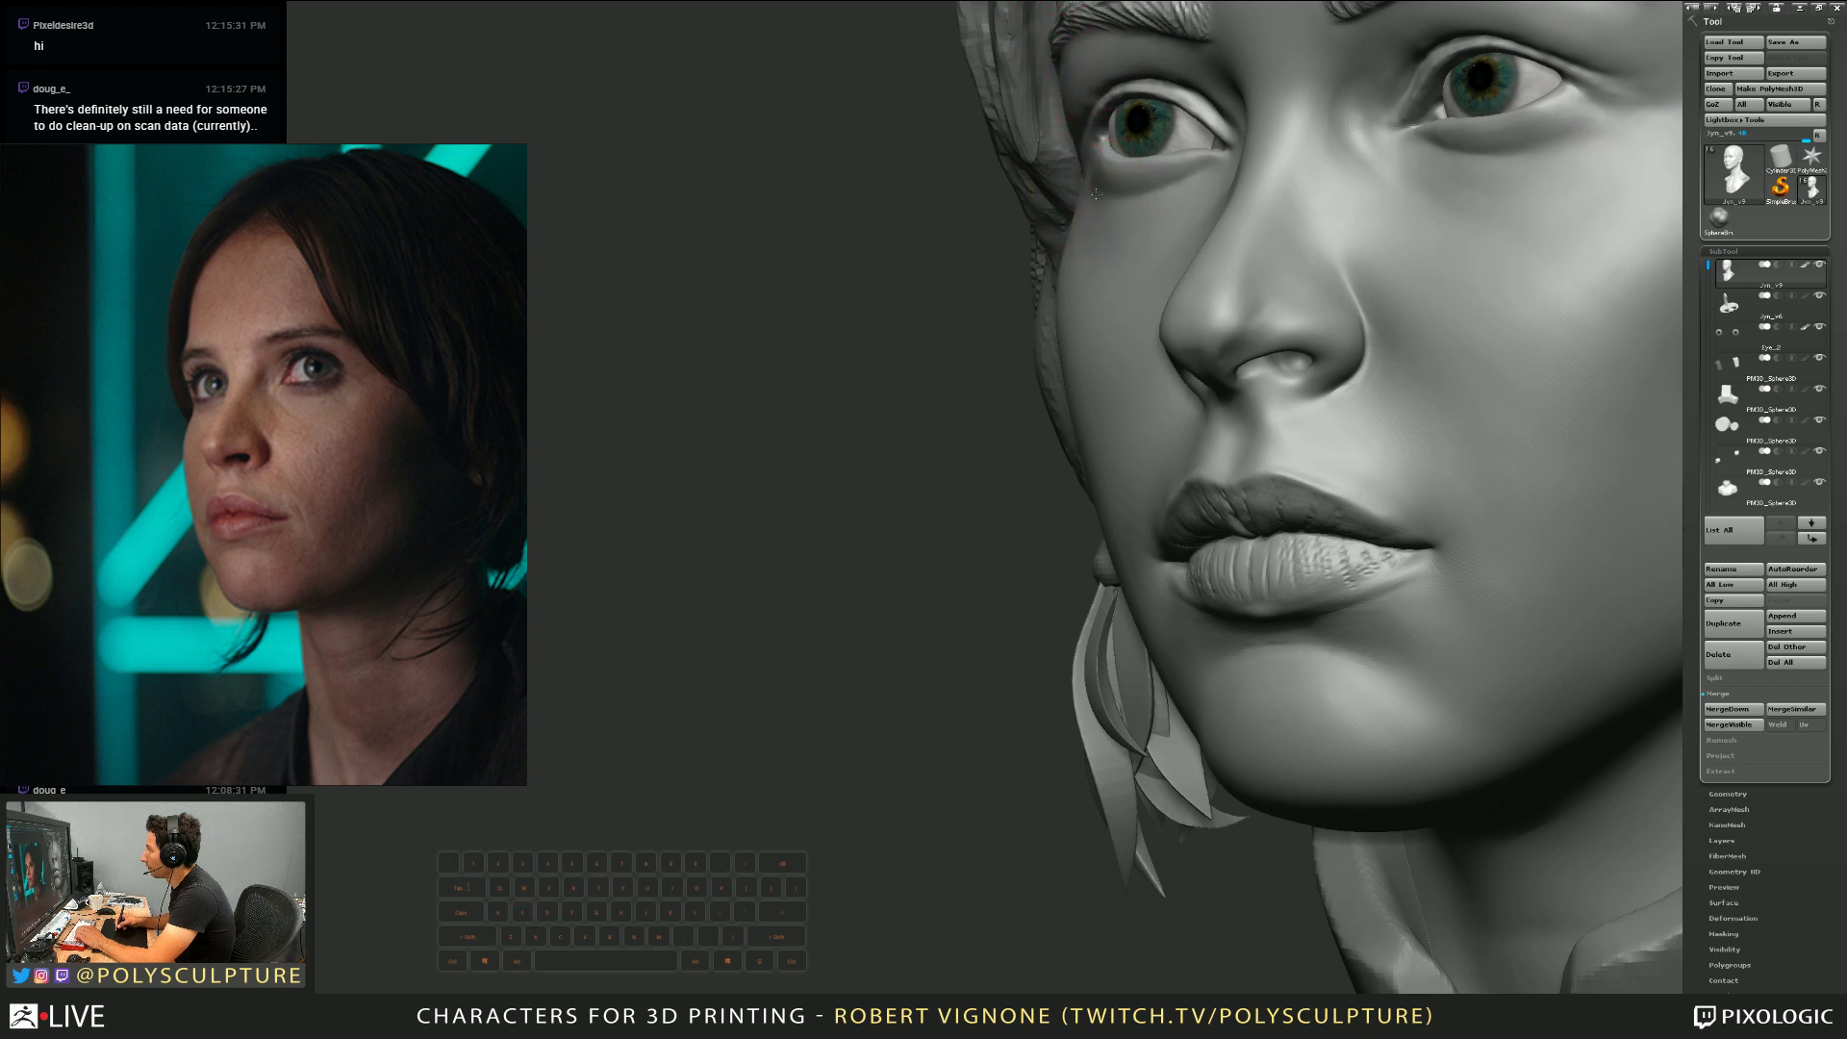
{"action": "key", "text": "s"}
Shape the near nostril wing and the side of the nose with small brush strokes
{"action": "key", "text": "s"}
{"action": "key", "text": "s"}
{"action": "mouse_move", "coordinate": [1340, 425]}
{"action": "left_mouse_down"}
{"action": "mouse_move", "coordinate": [1324, 400]}
{"action": "mouse_move", "coordinate": [1335, 413]}
{"action": "left_mouse_up"}
{"action": "key", "text": "s"}
{"action": "mouse_move", "coordinate": [1351, 302]}
{"action": "left_mouse_down"}
{"action": "mouse_move", "coordinate": [1340, 257]}
{"action": "mouse_move", "coordinate": [1329, 295]}
{"action": "left_mouse_up"}
{"action": "key", "text": "s"}
{"action": "key", "text": "s"}
{"action": "left_click_drag", "start_coordinate": [1310, 375], "coordinate": [1327, 381]}
{"action": "mouse_move", "coordinate": [1296, 320]}
{"action": "left_mouse_down"}
{"action": "mouse_move", "coordinate": [1340, 441]}
{"action": "mouse_move", "coordinate": [1344, 231]}
{"action": "mouse_move", "coordinate": [1331, 367]}
{"action": "mouse_move", "coordinate": [1251, 353]}
{"action": "mouse_move", "coordinate": [1247, 383]}
{"action": "left_mouse_up"}
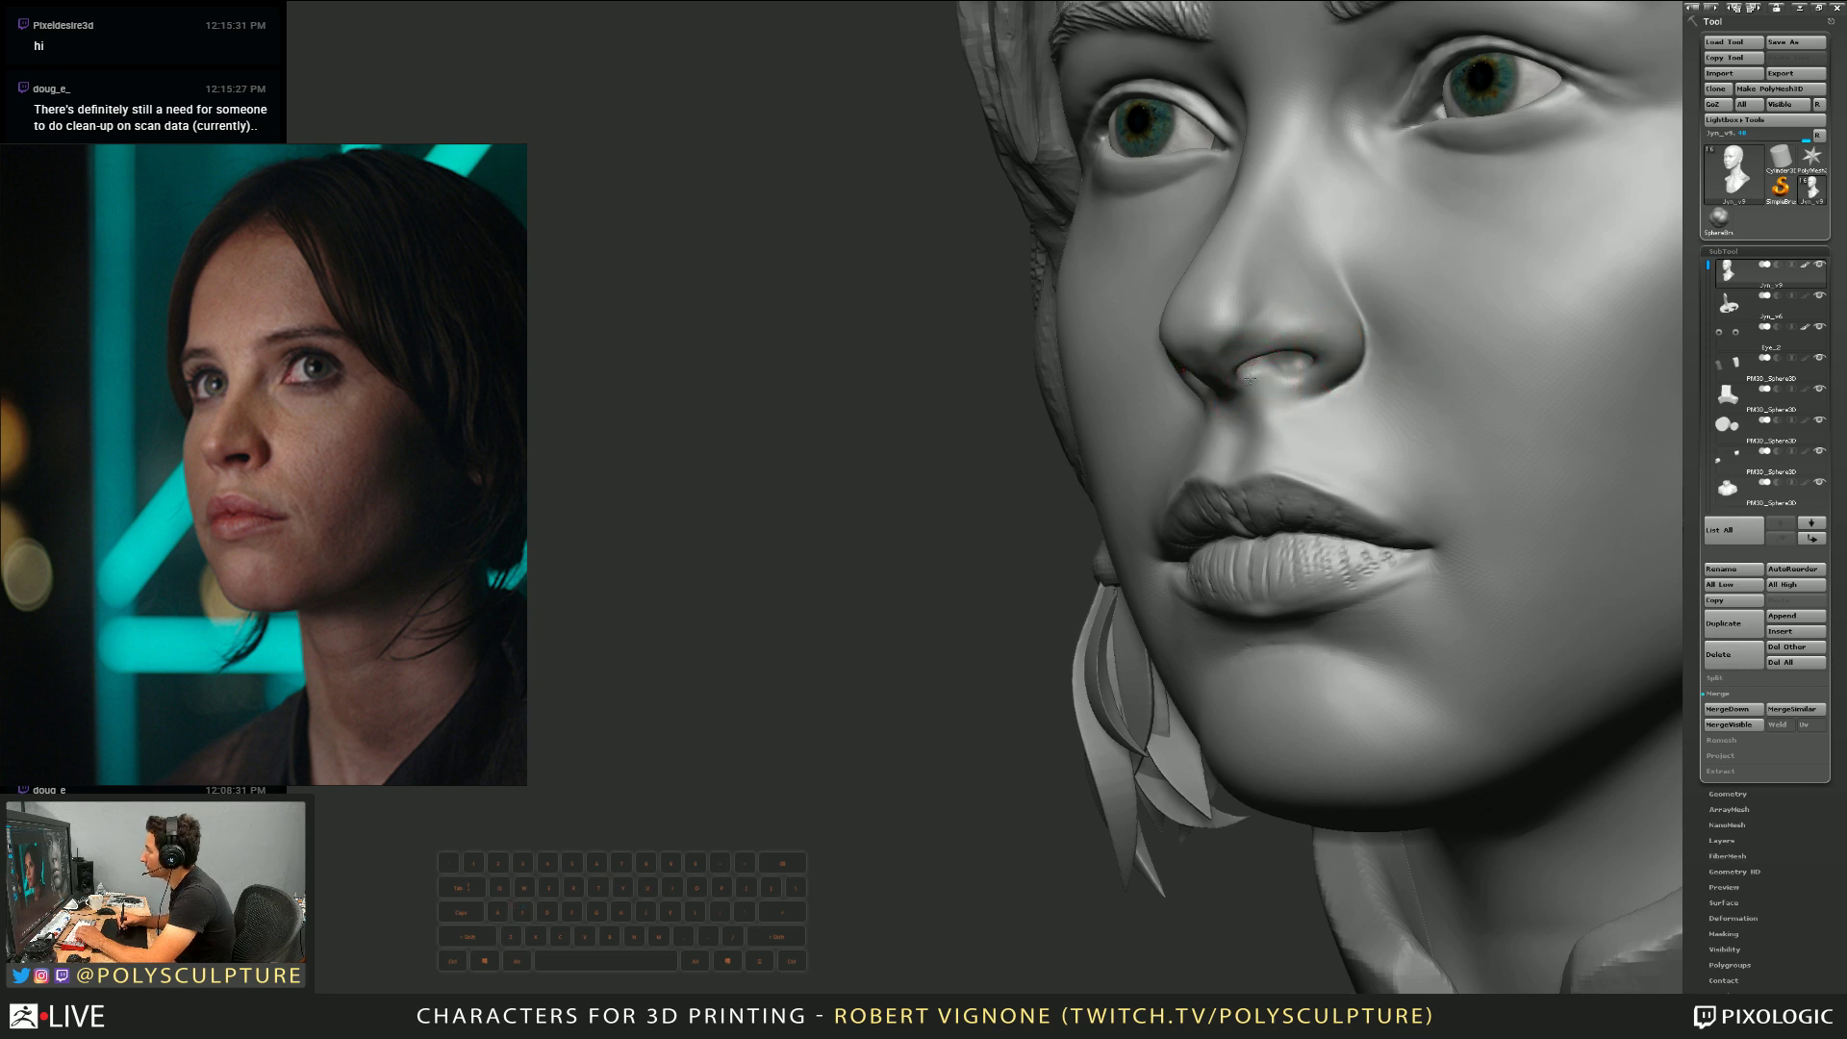
Refine the far contour of the nose tip and lower bridge, varying the brush size
{"action": "key", "text": "s"}
{"action": "key", "text": "s"}
{"action": "left_click_drag", "start_coordinate": [1182, 311], "coordinate": [1186, 301]}
{"action": "key", "text": "s"}
{"action": "left_click_drag", "start_coordinate": [1173, 333], "coordinate": [1166, 333]}
{"action": "key", "text": "s"}
{"action": "key", "text": "s"}
Adjust the nose tip and lower bridge, comparing the form in profile and three-quarter views
{"action": "mouse_move", "coordinate": [1201, 258]}
{"action": "left_mouse_down"}
{"action": "mouse_move", "coordinate": [1220, 298]}
{"action": "mouse_move", "coordinate": [1232, 264]}
{"action": "left_mouse_up"}
{"action": "right_click_drag", "start_coordinate": [1232, 263], "coordinate": [1125, 269]}
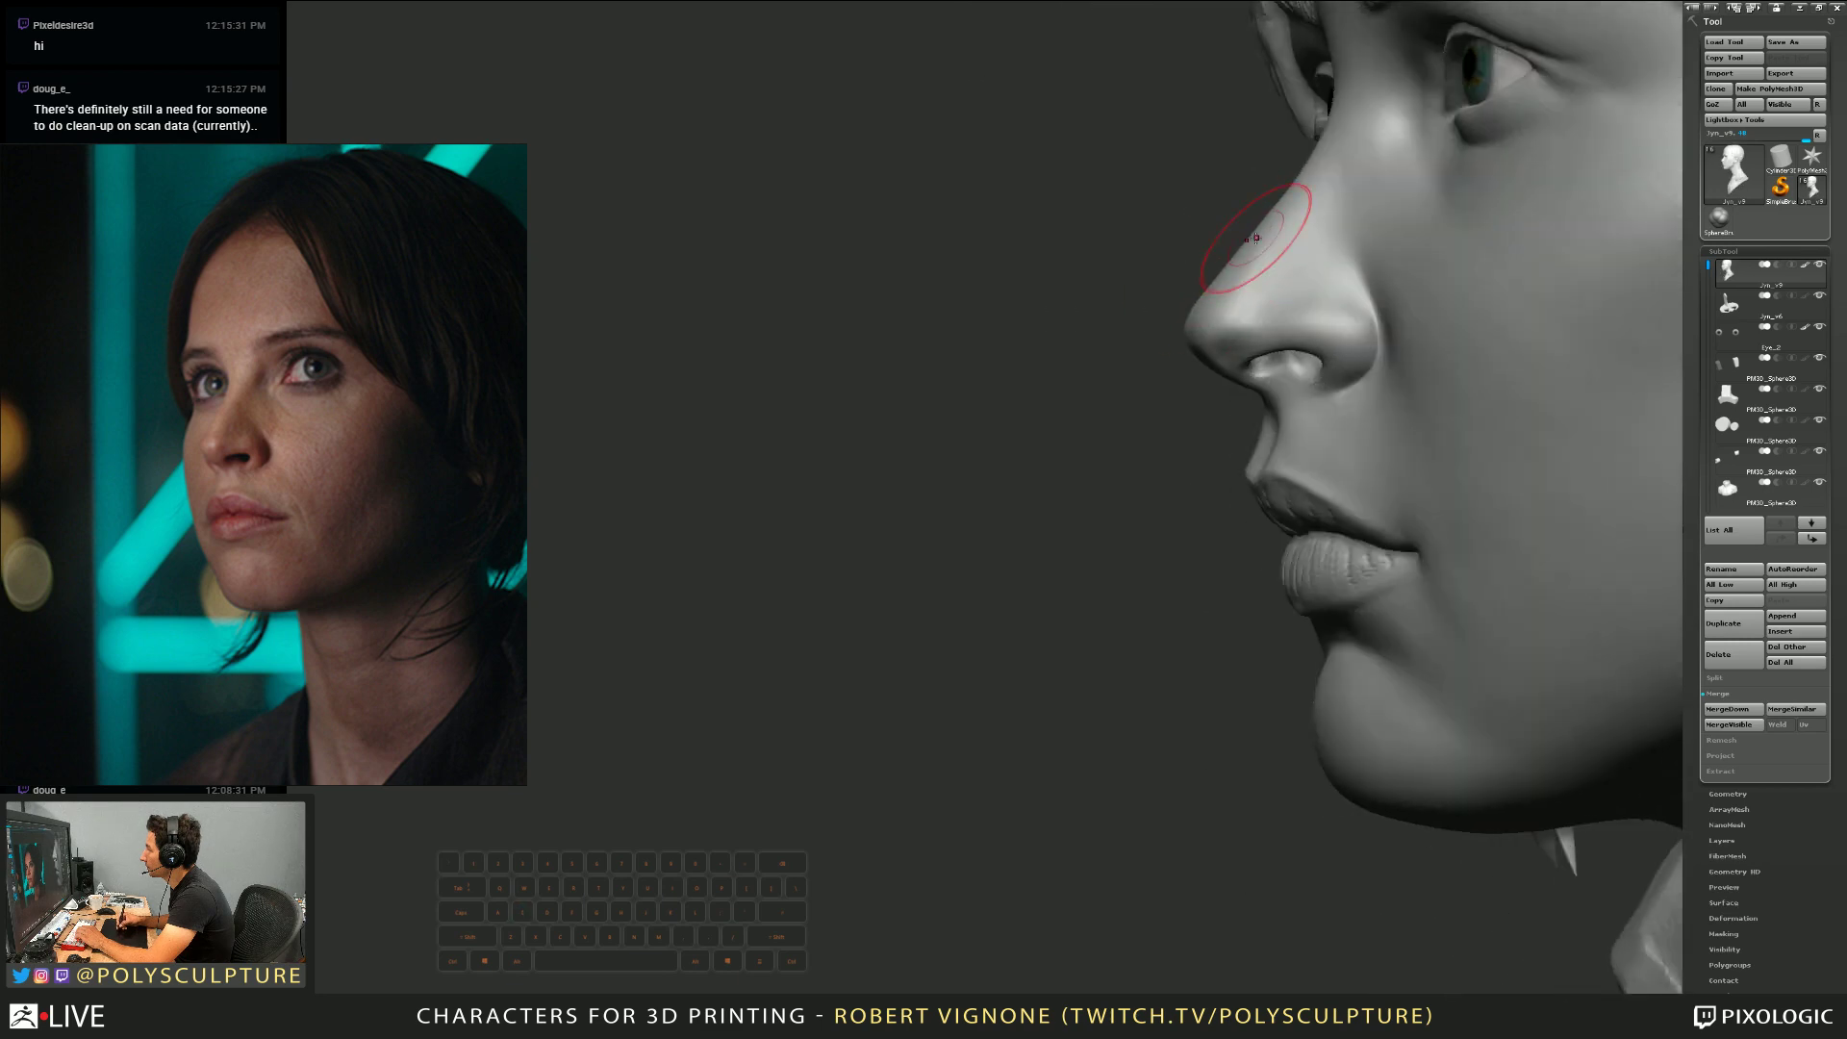
{"action": "mouse_move", "coordinate": [1231, 288]}
{"action": "right_mouse_down"}
{"action": "mouse_move", "coordinate": [1235, 305]}
{"action": "mouse_move", "coordinate": [1195, 308]}
{"action": "right_mouse_up"}
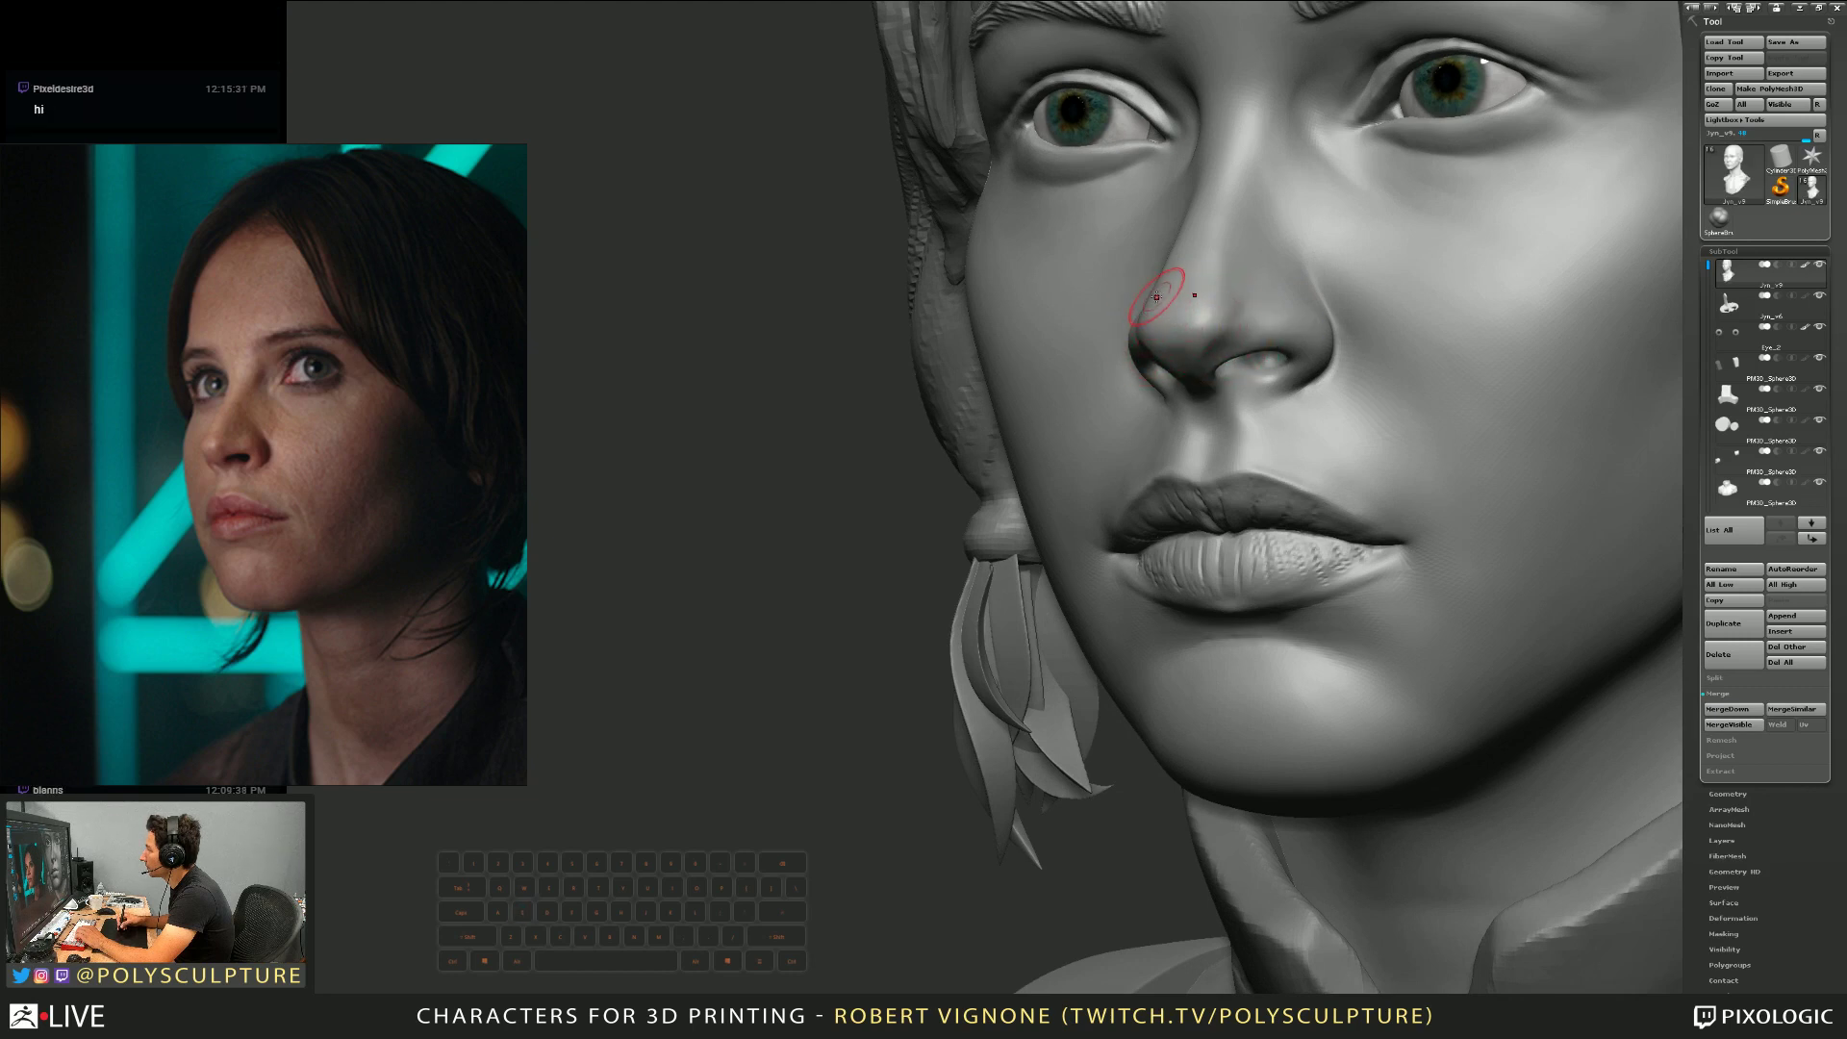
{"action": "right_click_drag", "start_coordinate": [1223, 312], "coordinate": [1178, 342]}
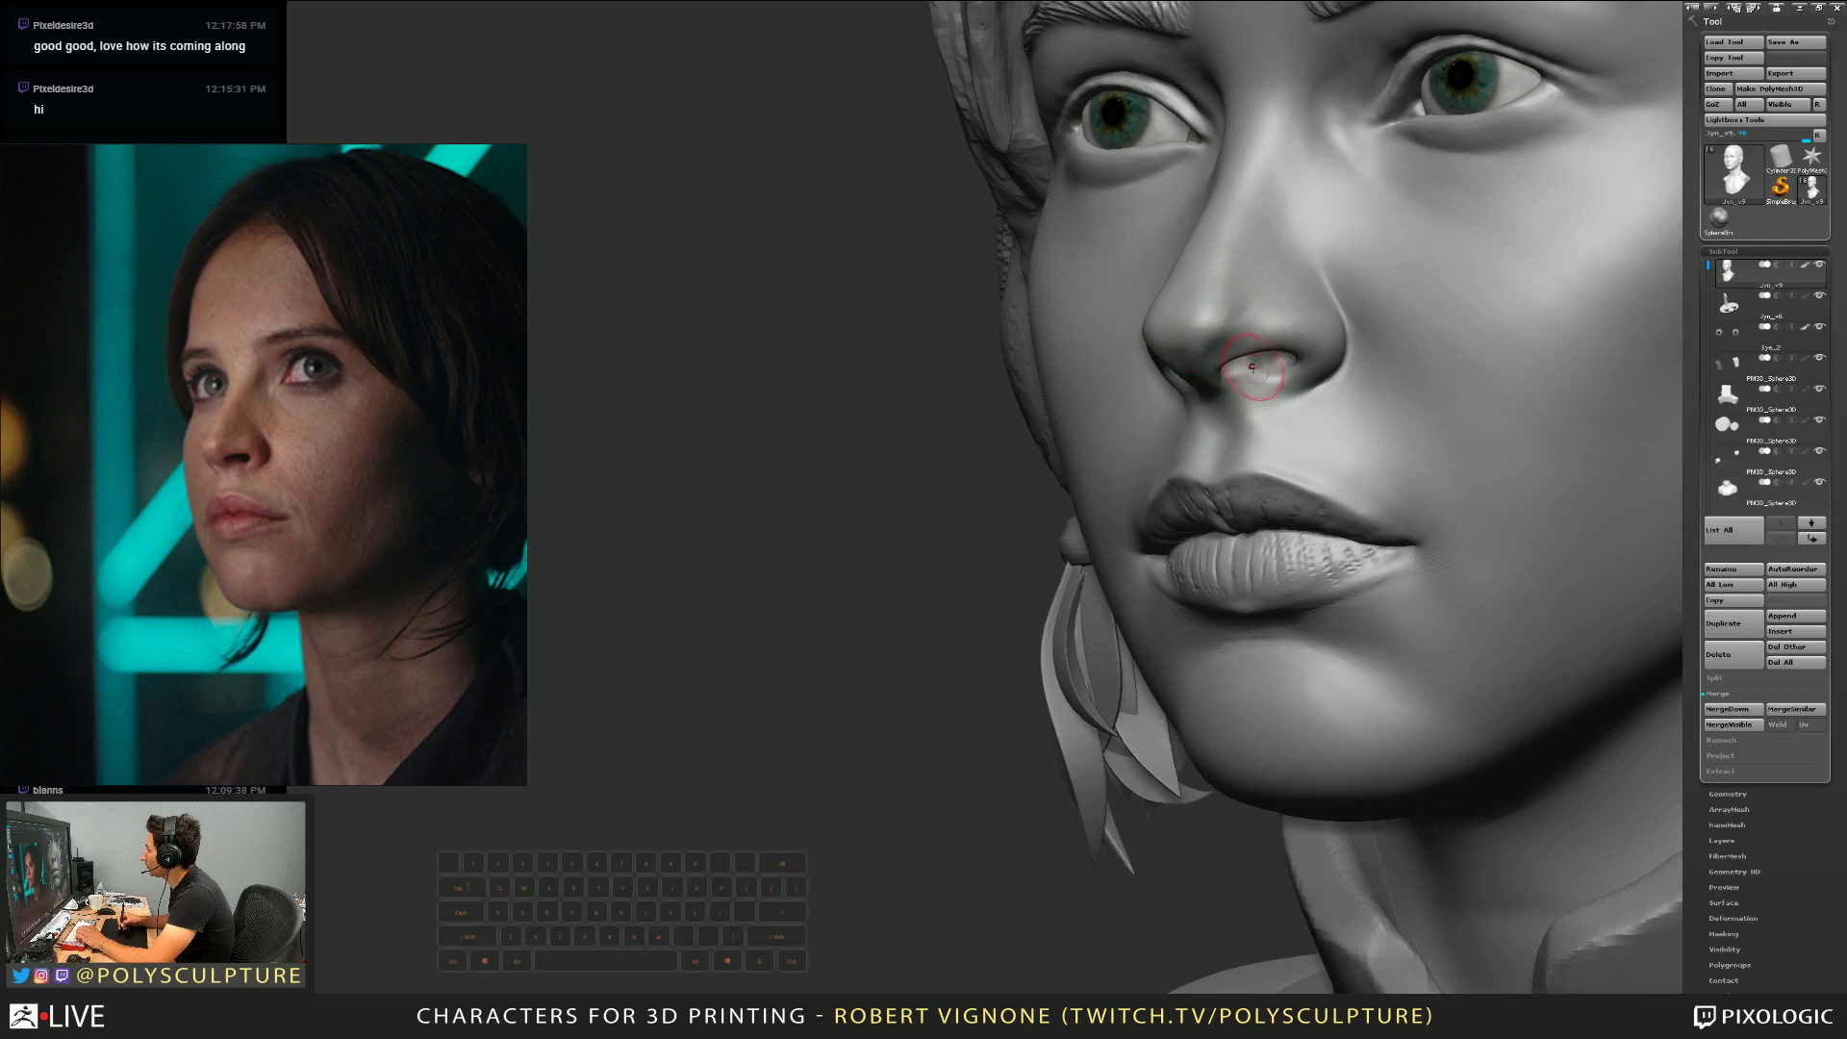
{"action": "right_click_drag", "start_coordinate": [1270, 404], "coordinate": [1236, 332]}
Resize the brush and refine the nose tip above the nostrils, smoothing toward the lips
{"action": "key", "text": "s"}
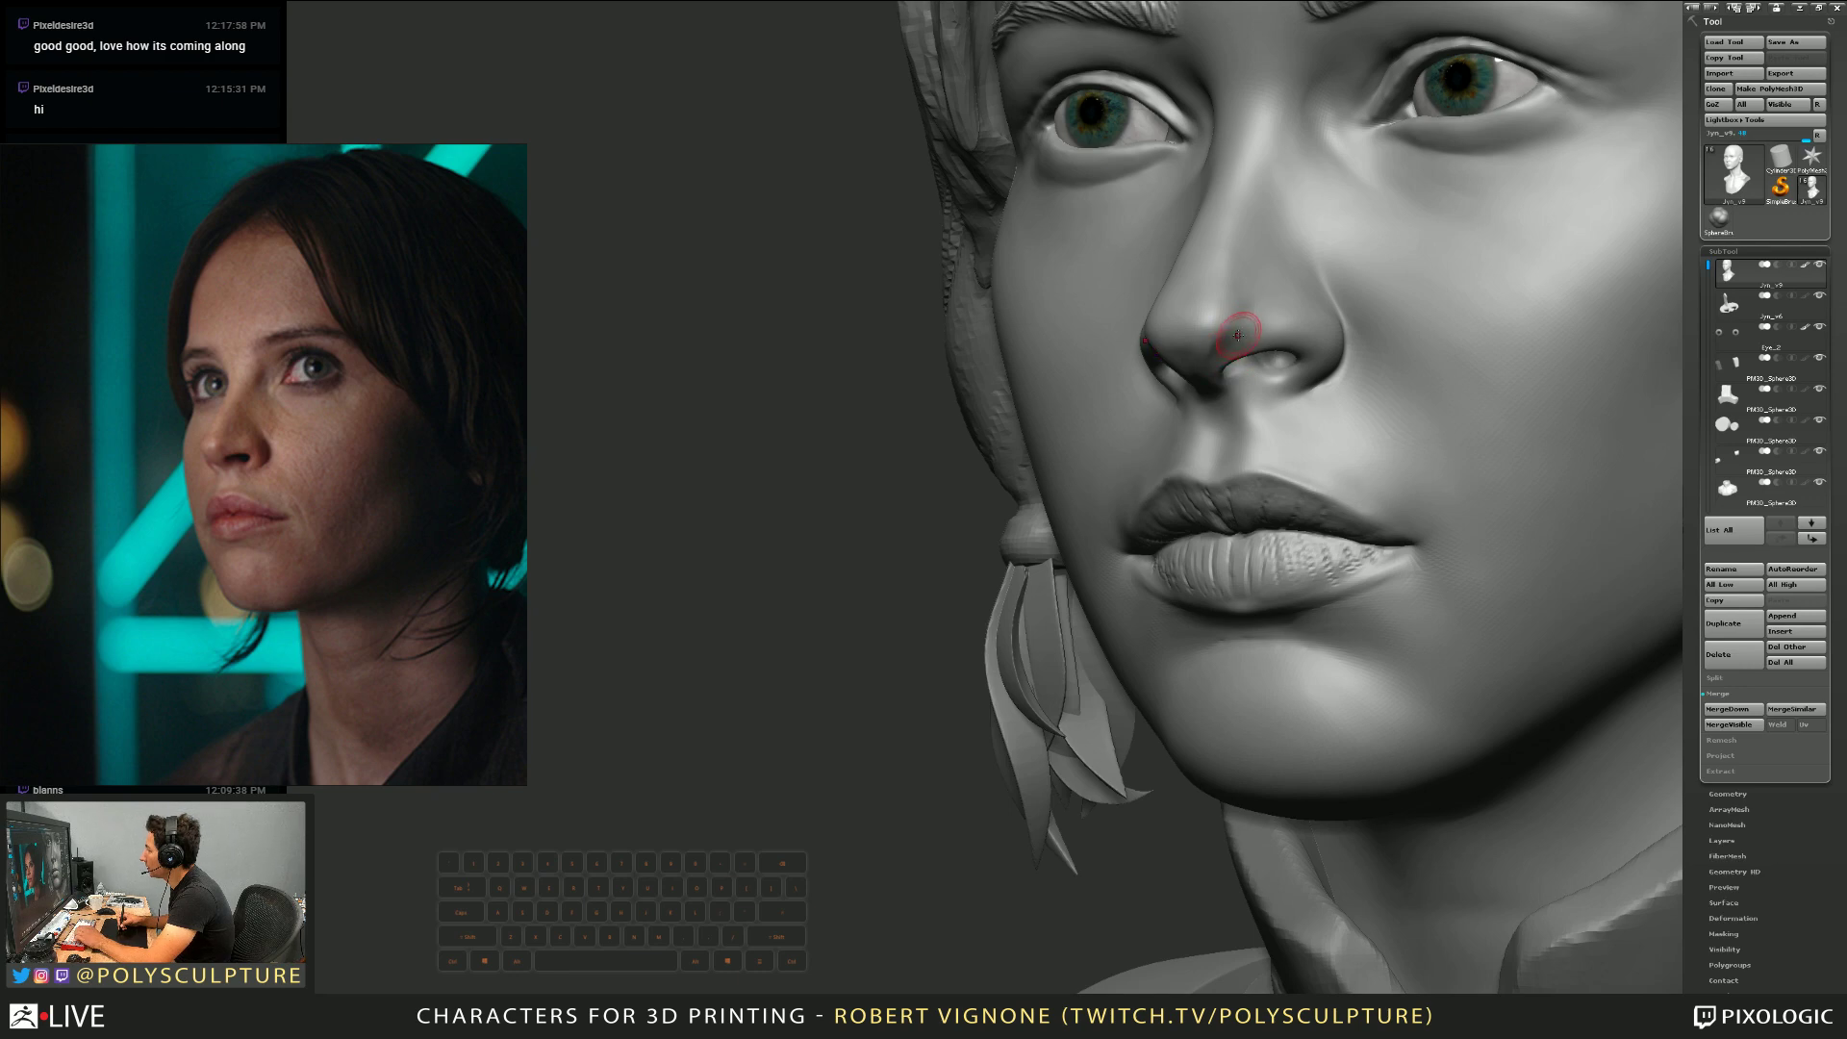
{"action": "key", "text": "s"}
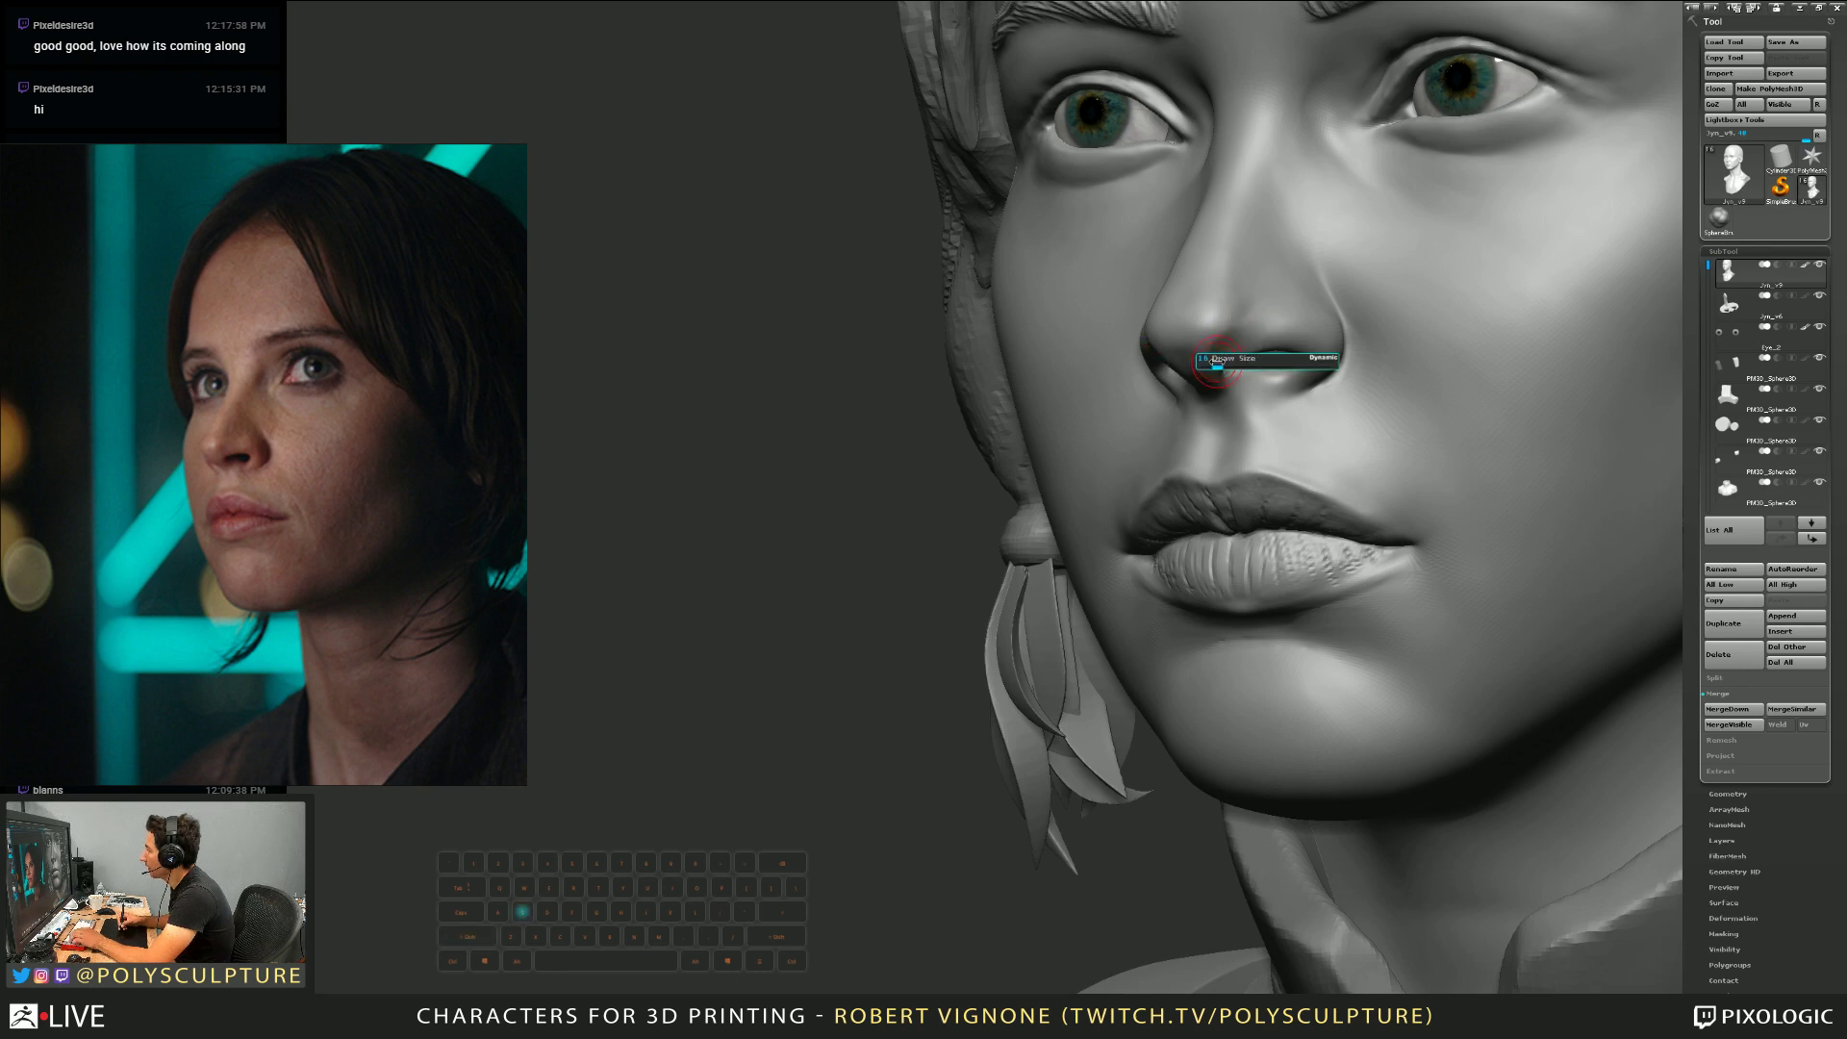
{"action": "mouse_move", "coordinate": [1217, 361]}
{"action": "right_mouse_down"}
{"action": "mouse_move", "coordinate": [1215, 333]}
{"action": "mouse_move", "coordinate": [1260, 312]}
{"action": "mouse_move", "coordinate": [1209, 292]}
{"action": "right_mouse_up"}
{"action": "key", "text": "shift"}
{"action": "right_click_drag", "start_coordinate": [1234, 482], "coordinate": [1240, 470], "text": "alt"}
{"action": "left_click_drag", "start_coordinate": [1262, 466], "coordinate": [1252, 484], "text": "alt"}
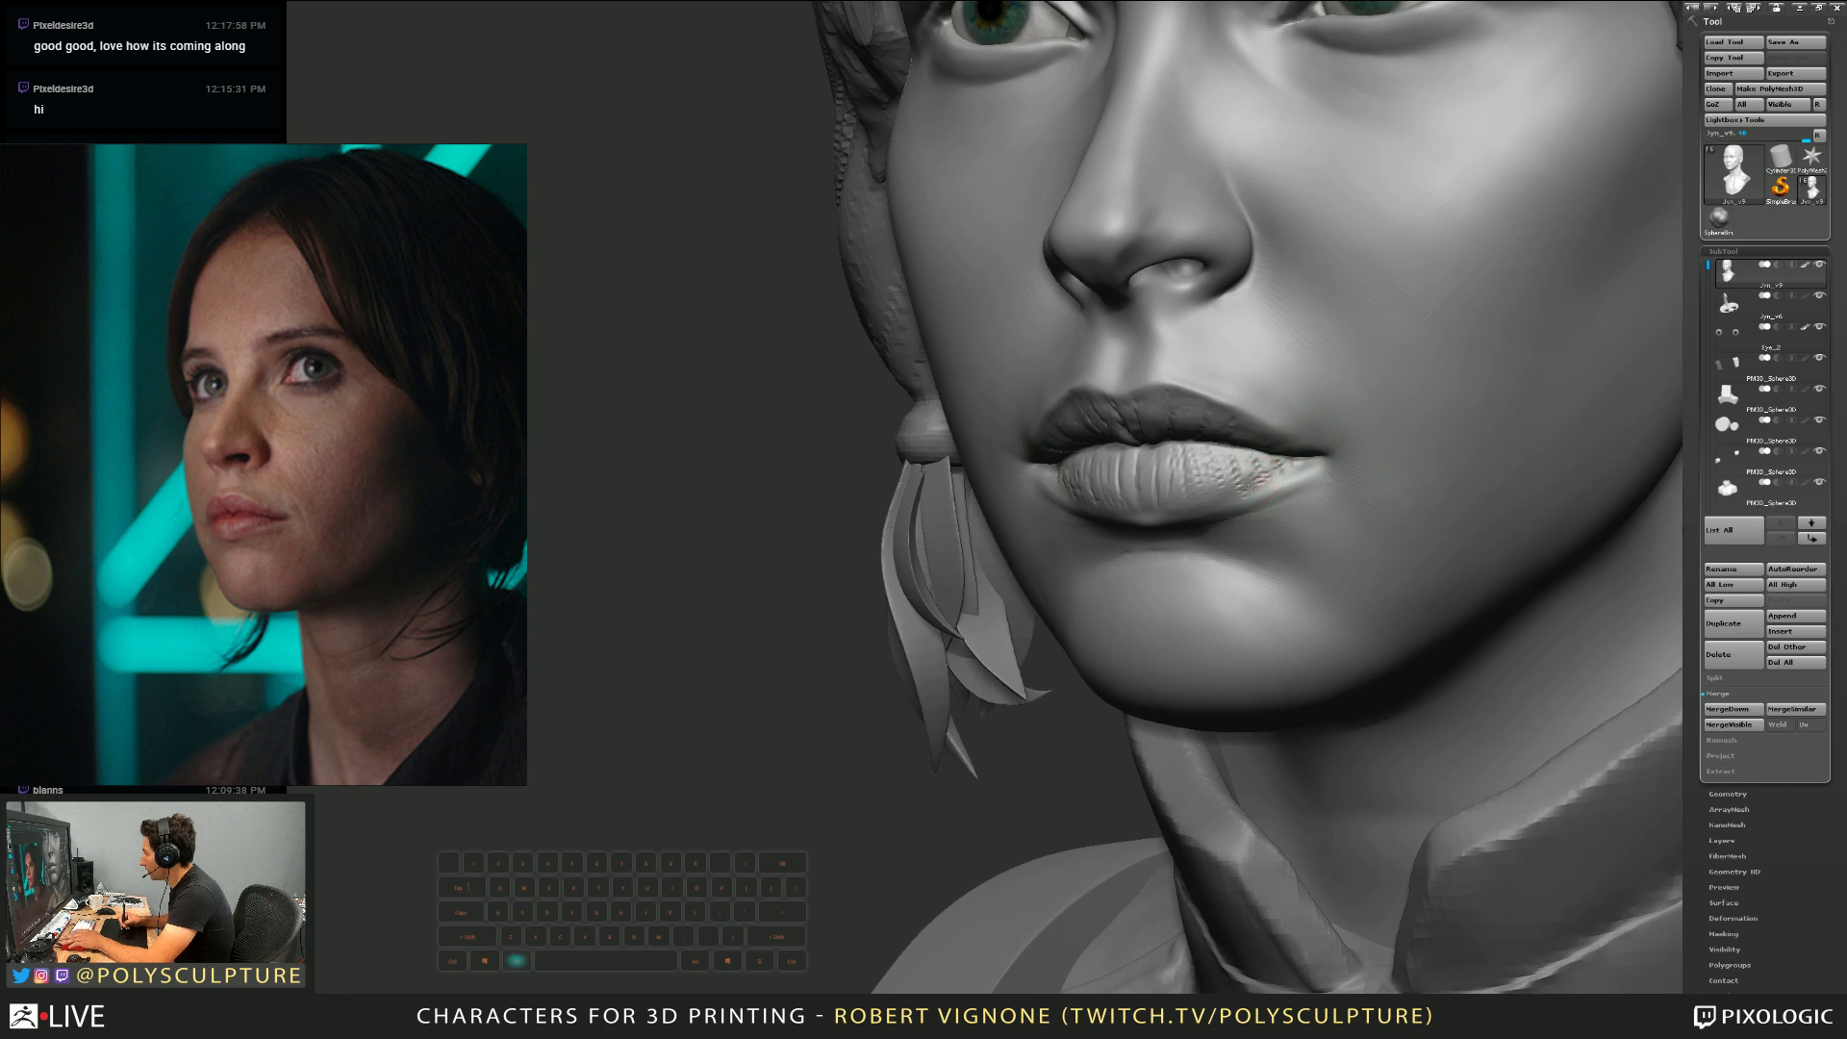
Sculpt the outer end of the lower lip where it meets the mouth corner
{"action": "right_click_drag", "start_coordinate": [1276, 472], "coordinate": [1241, 444], "text": "alt"}
{"action": "left_click_drag", "start_coordinate": [1289, 466], "coordinate": [1277, 471]}
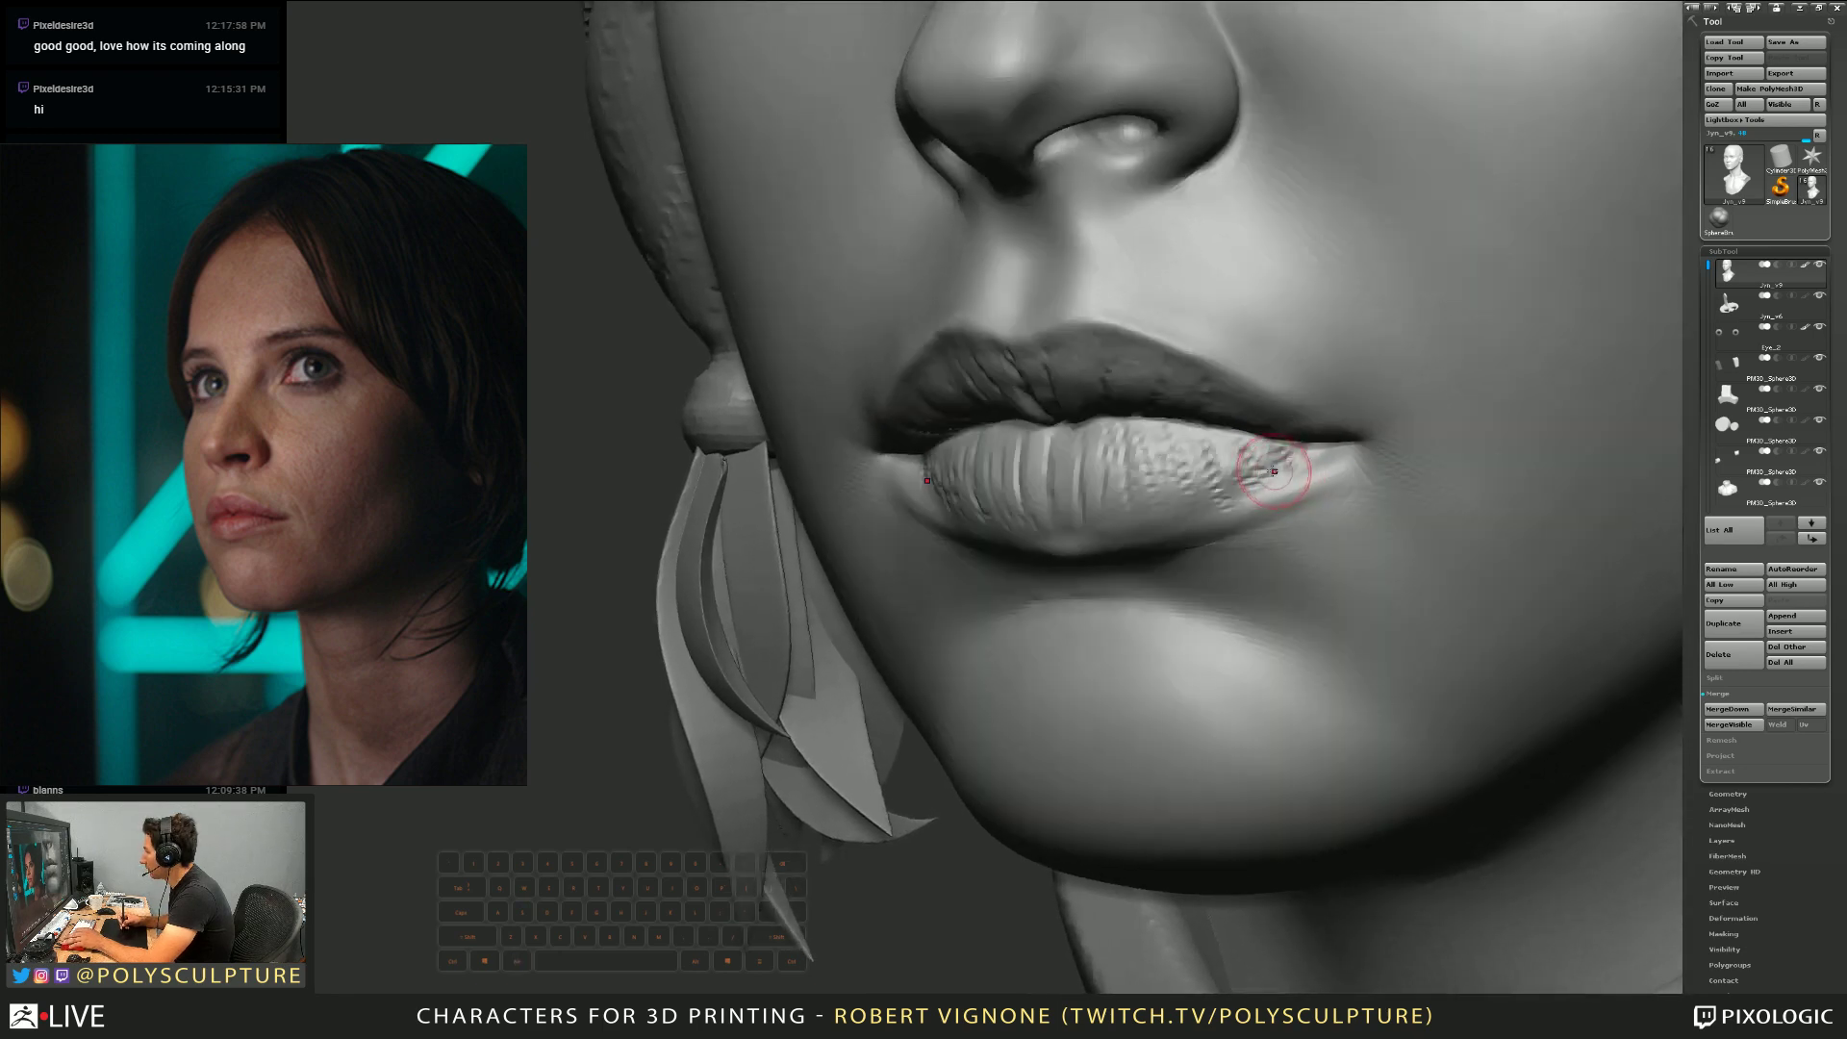
{"action": "right_click_drag", "start_coordinate": [1278, 472], "coordinate": [1309, 475]}
{"action": "mouse_move", "coordinate": [1252, 491]}
{"action": "left_mouse_down", "text": "shift"}
{"action": "mouse_move", "coordinate": [1290, 466]}
{"action": "mouse_move", "coordinate": [1274, 478]}
{"action": "left_mouse_up", "text": "shift"}
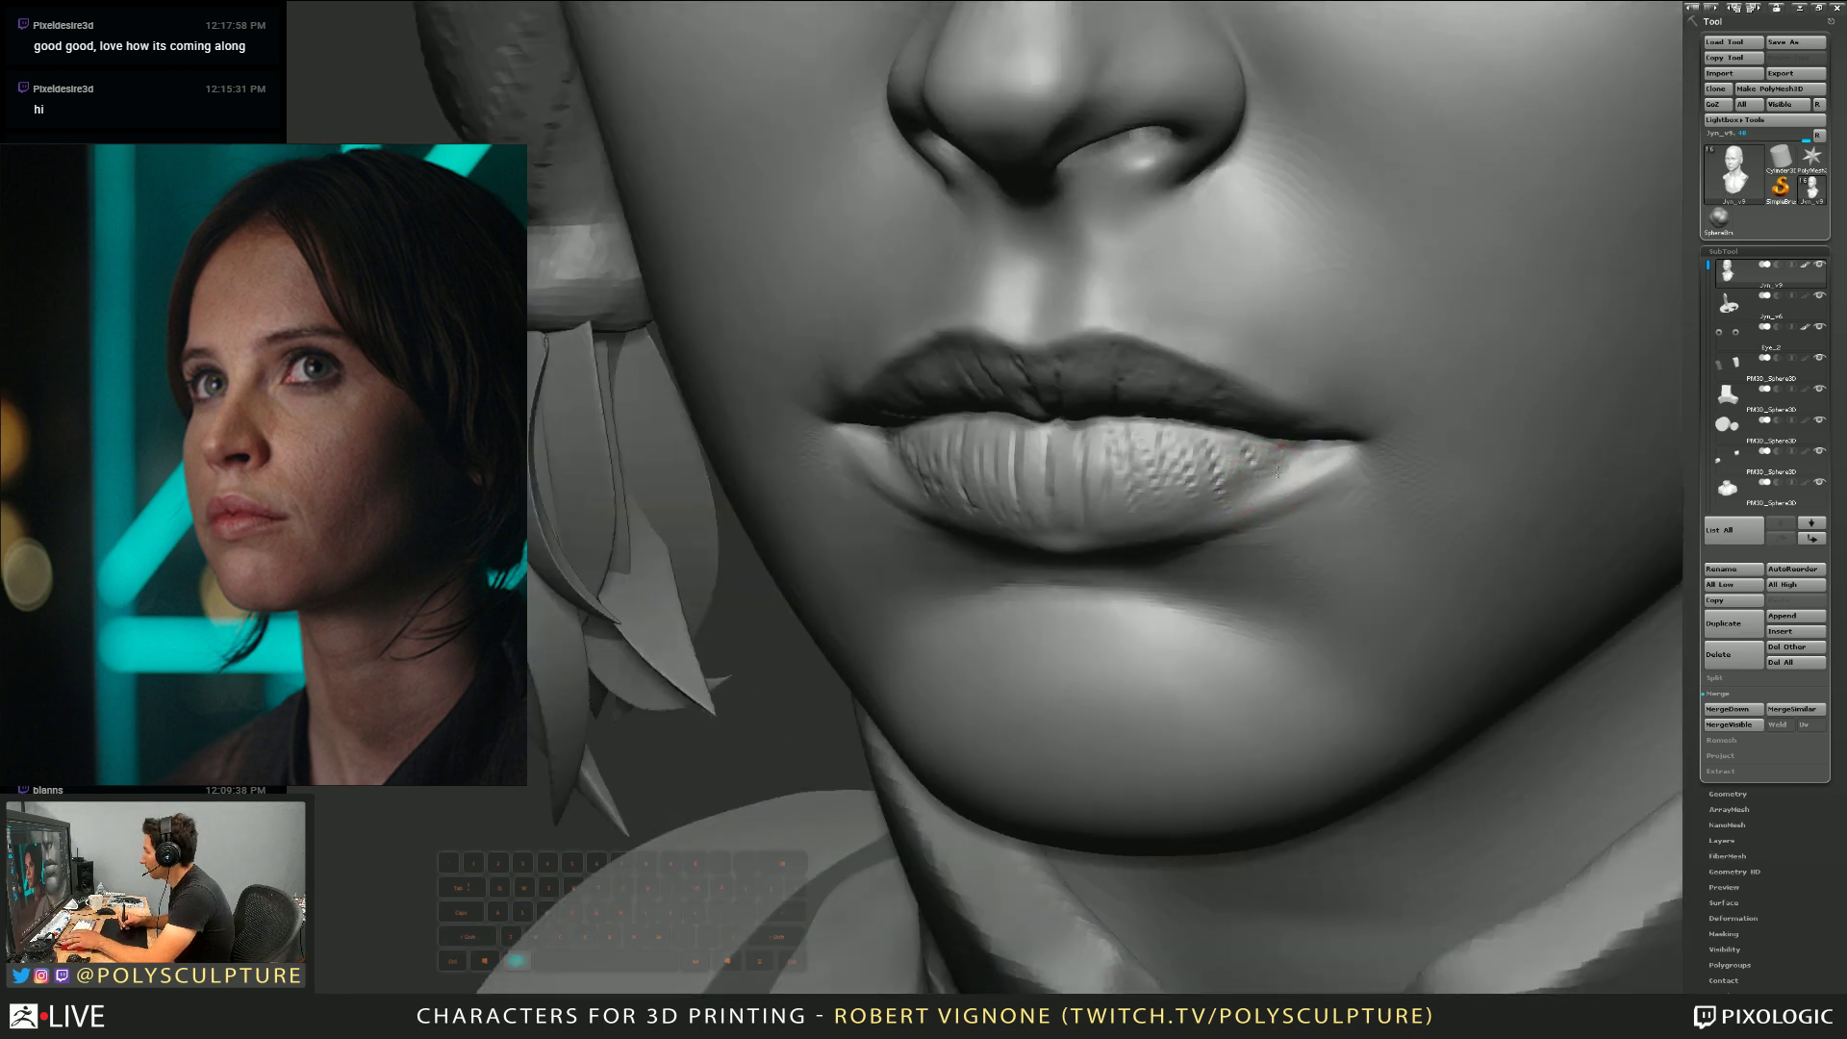
{"action": "mouse_move", "coordinate": [1283, 468]}
{"action": "right_mouse_down"}
{"action": "mouse_move", "coordinate": [1193, 477]}
{"action": "mouse_move", "coordinate": [1265, 490]}
{"action": "mouse_move", "coordinate": [1183, 510]}
{"action": "mouse_move", "coordinate": [1245, 500]}
{"action": "right_mouse_up"}
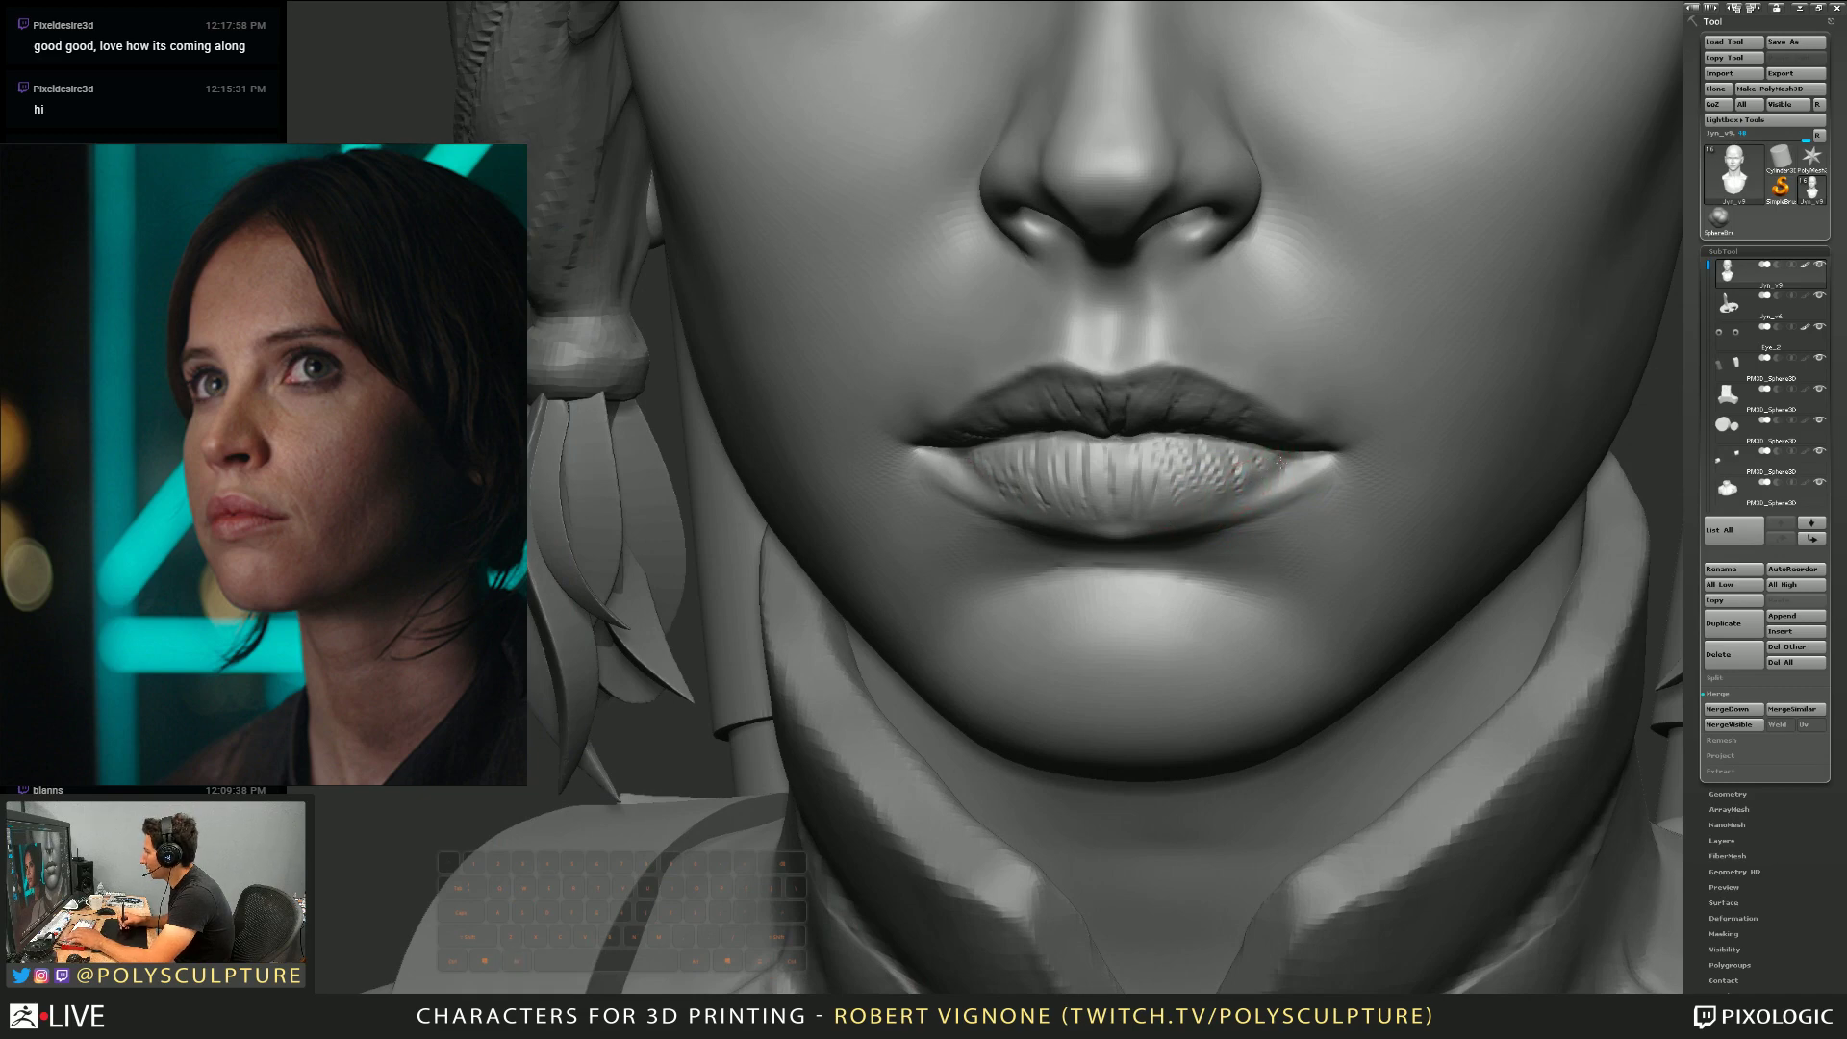
Adjust the far end of the lower lip in a close three-quarter view
{"action": "mouse_move", "coordinate": [1282, 464]}
{"action": "right_mouse_down"}
{"action": "mouse_move", "coordinate": [1241, 479]}
{"action": "mouse_move", "coordinate": [1203, 460]}
{"action": "mouse_move", "coordinate": [1237, 467]}
{"action": "mouse_move", "coordinate": [1216, 490]}
{"action": "mouse_move", "coordinate": [1191, 472]}
{"action": "right_mouse_up"}
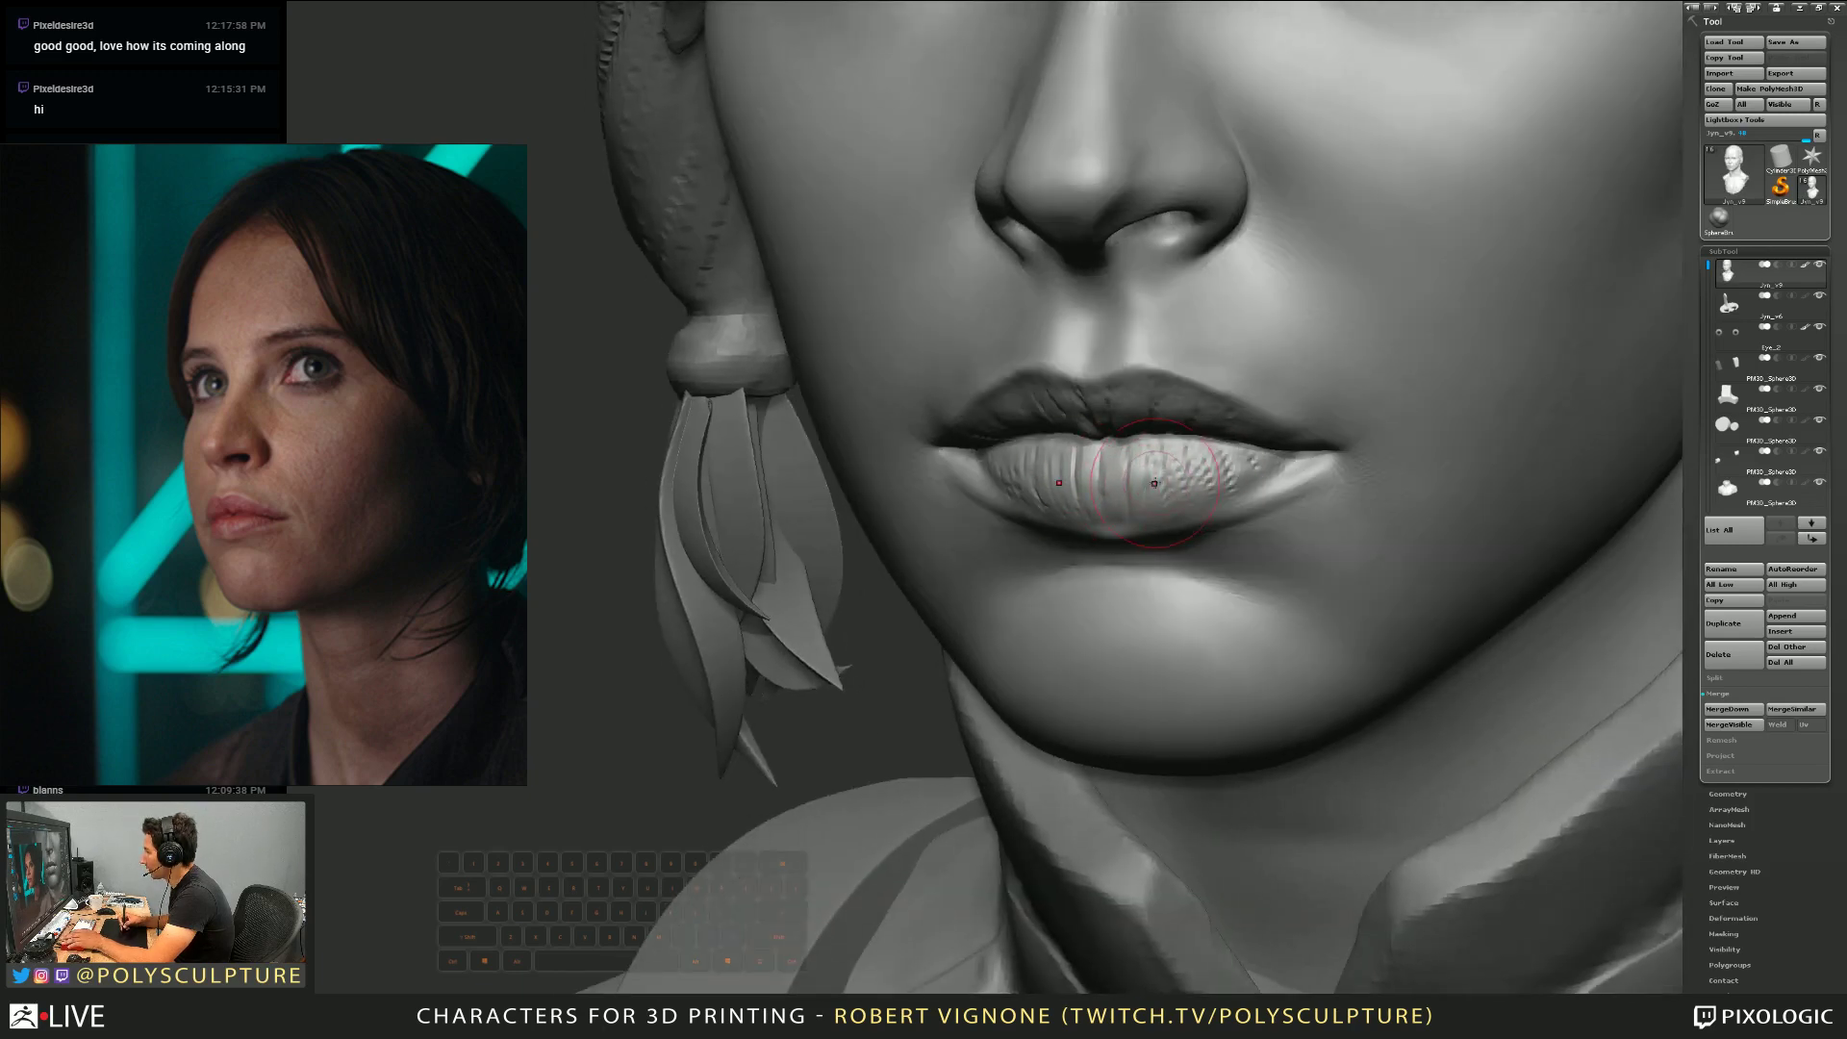
{"action": "mouse_move", "coordinate": [1203, 471]}
{"action": "right_mouse_down"}
{"action": "mouse_move", "coordinate": [1236, 461]}
{"action": "mouse_move", "coordinate": [1057, 471]}
{"action": "right_mouse_up"}
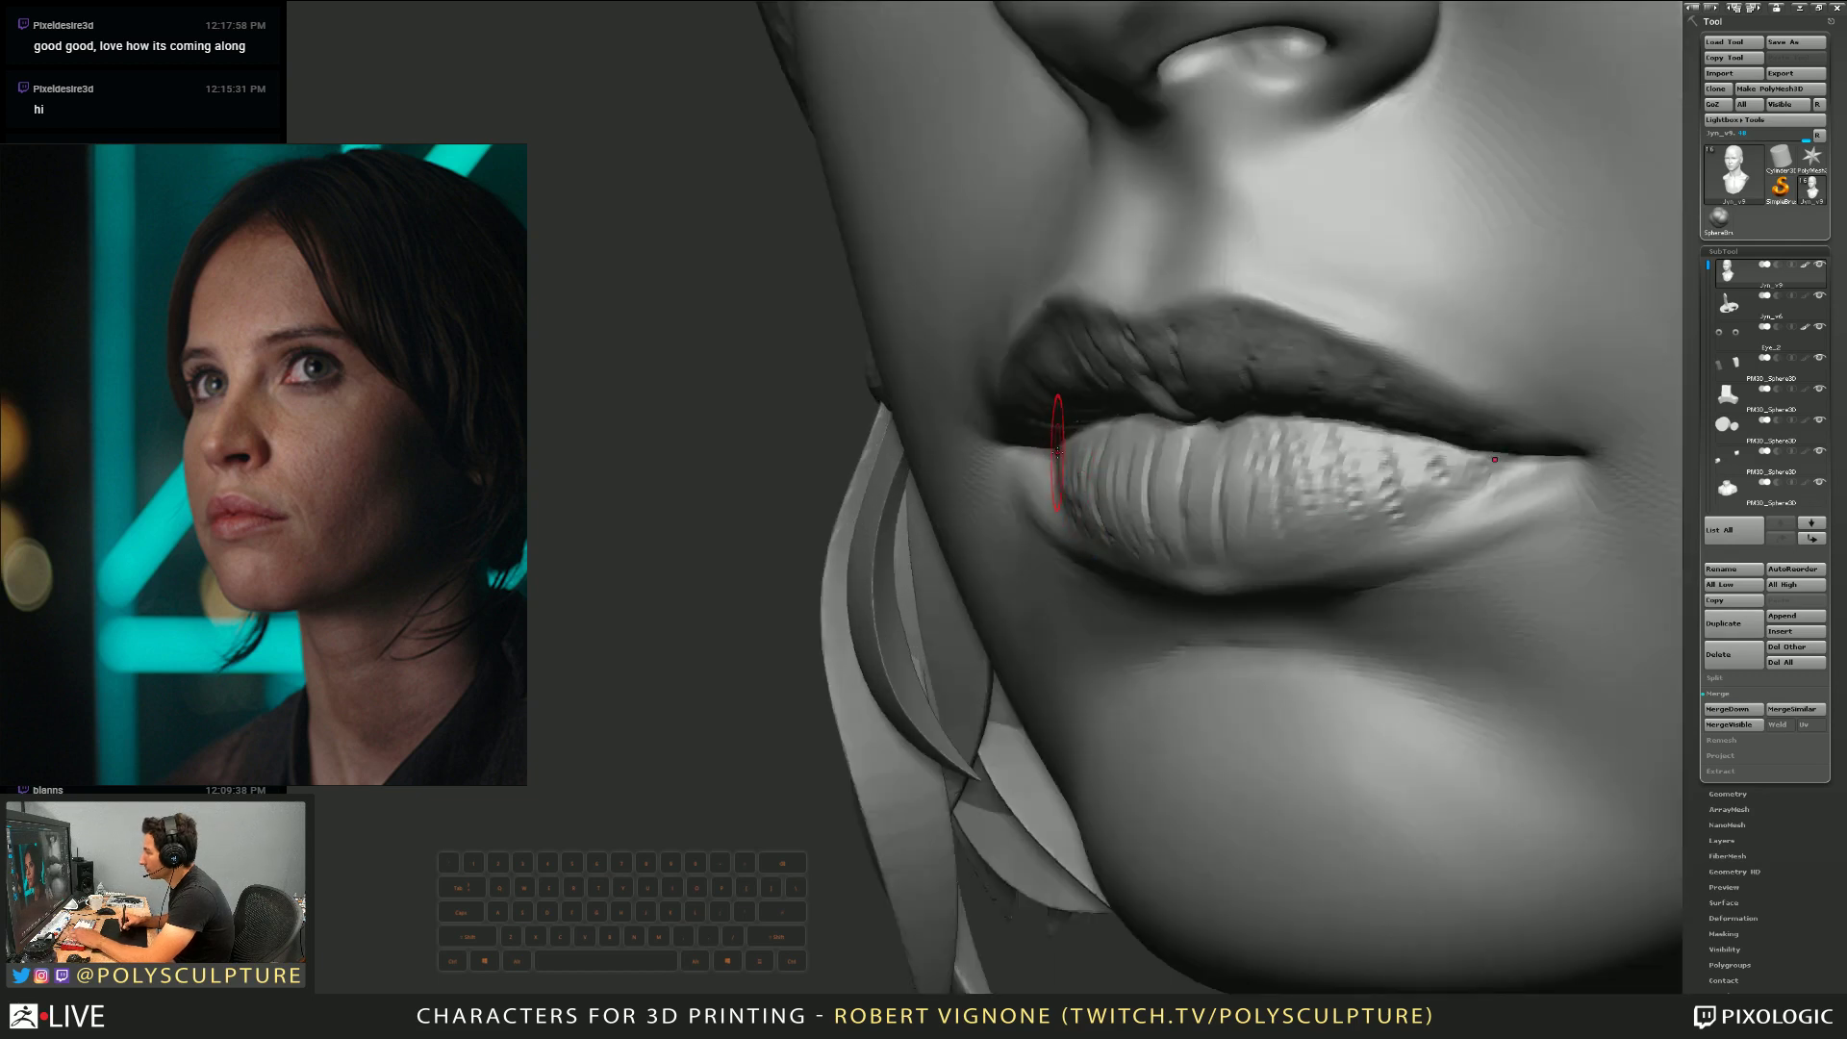
{"action": "key", "text": "s"}
{"action": "left_click_drag", "start_coordinate": [1052, 446], "coordinate": [1037, 446]}
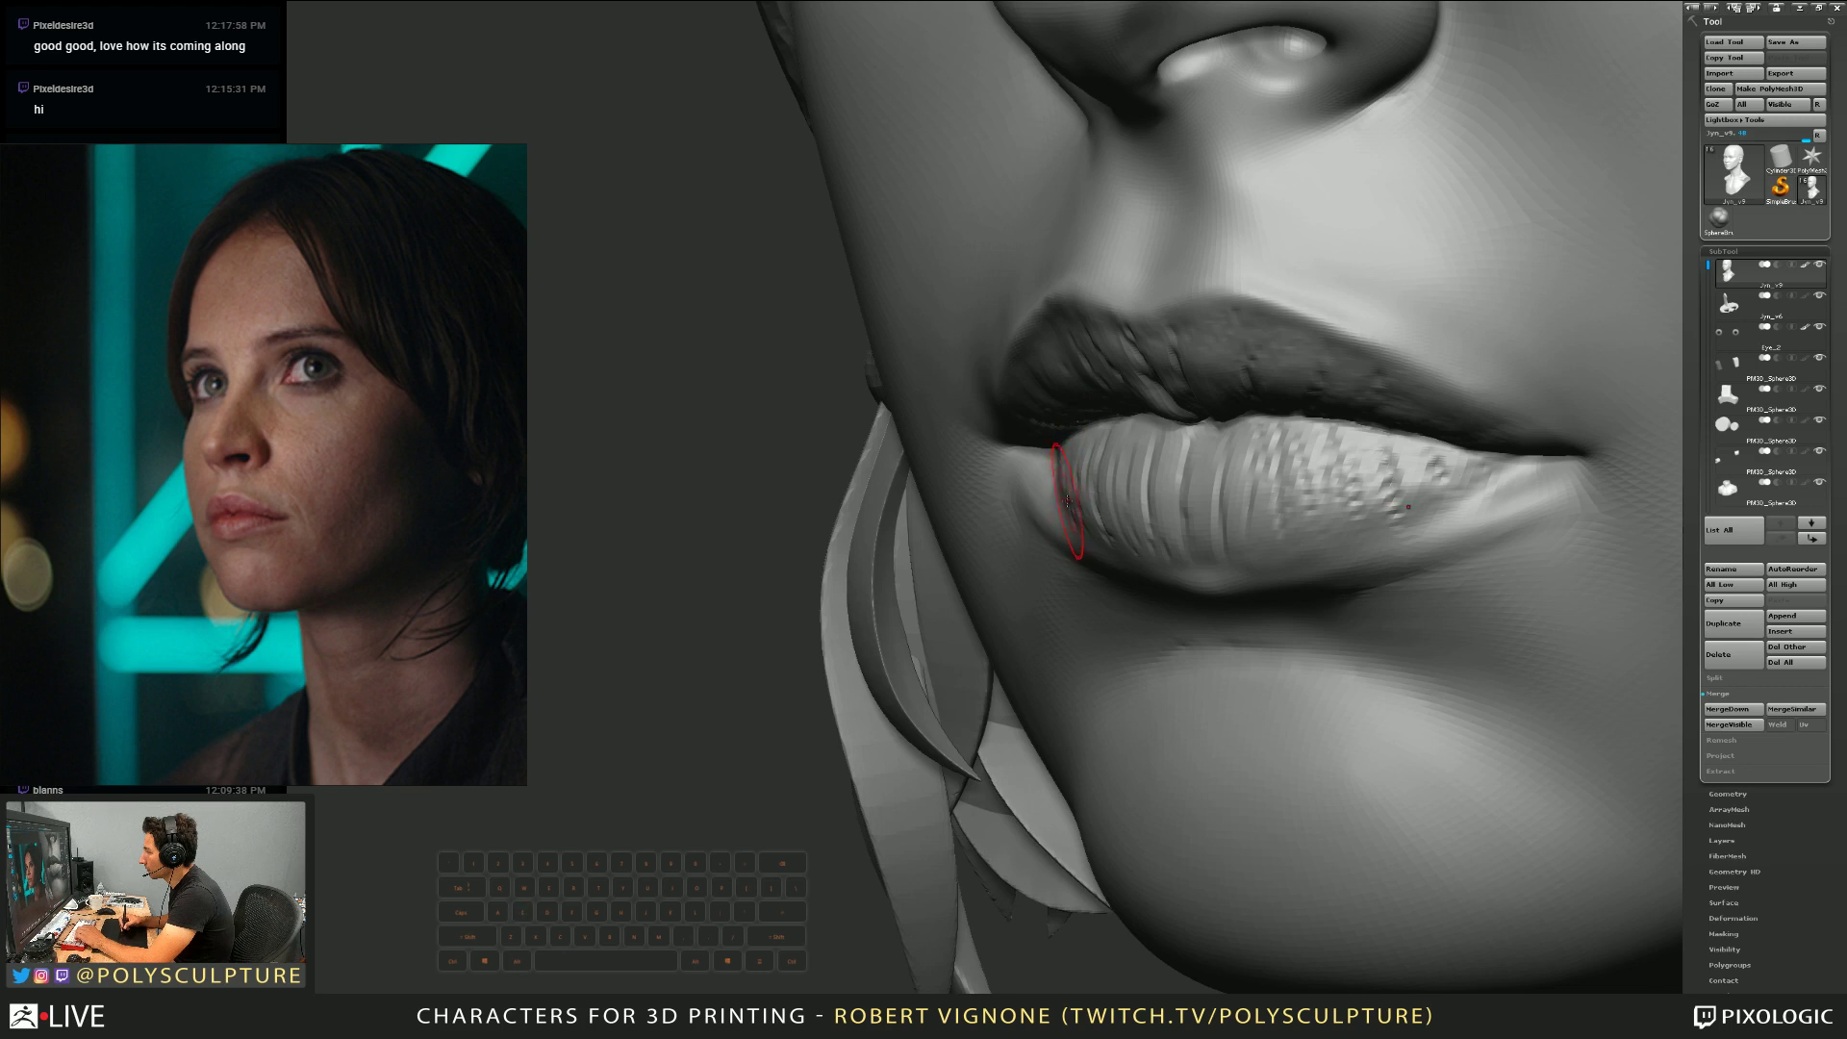
Resize the brush and refine the lower lip's bottom edge
{"action": "key", "text": "s"}
{"action": "key", "text": "s"}
{"action": "key", "text": "s"}
{"action": "key", "text": "s"}
{"action": "key", "text": "s"}
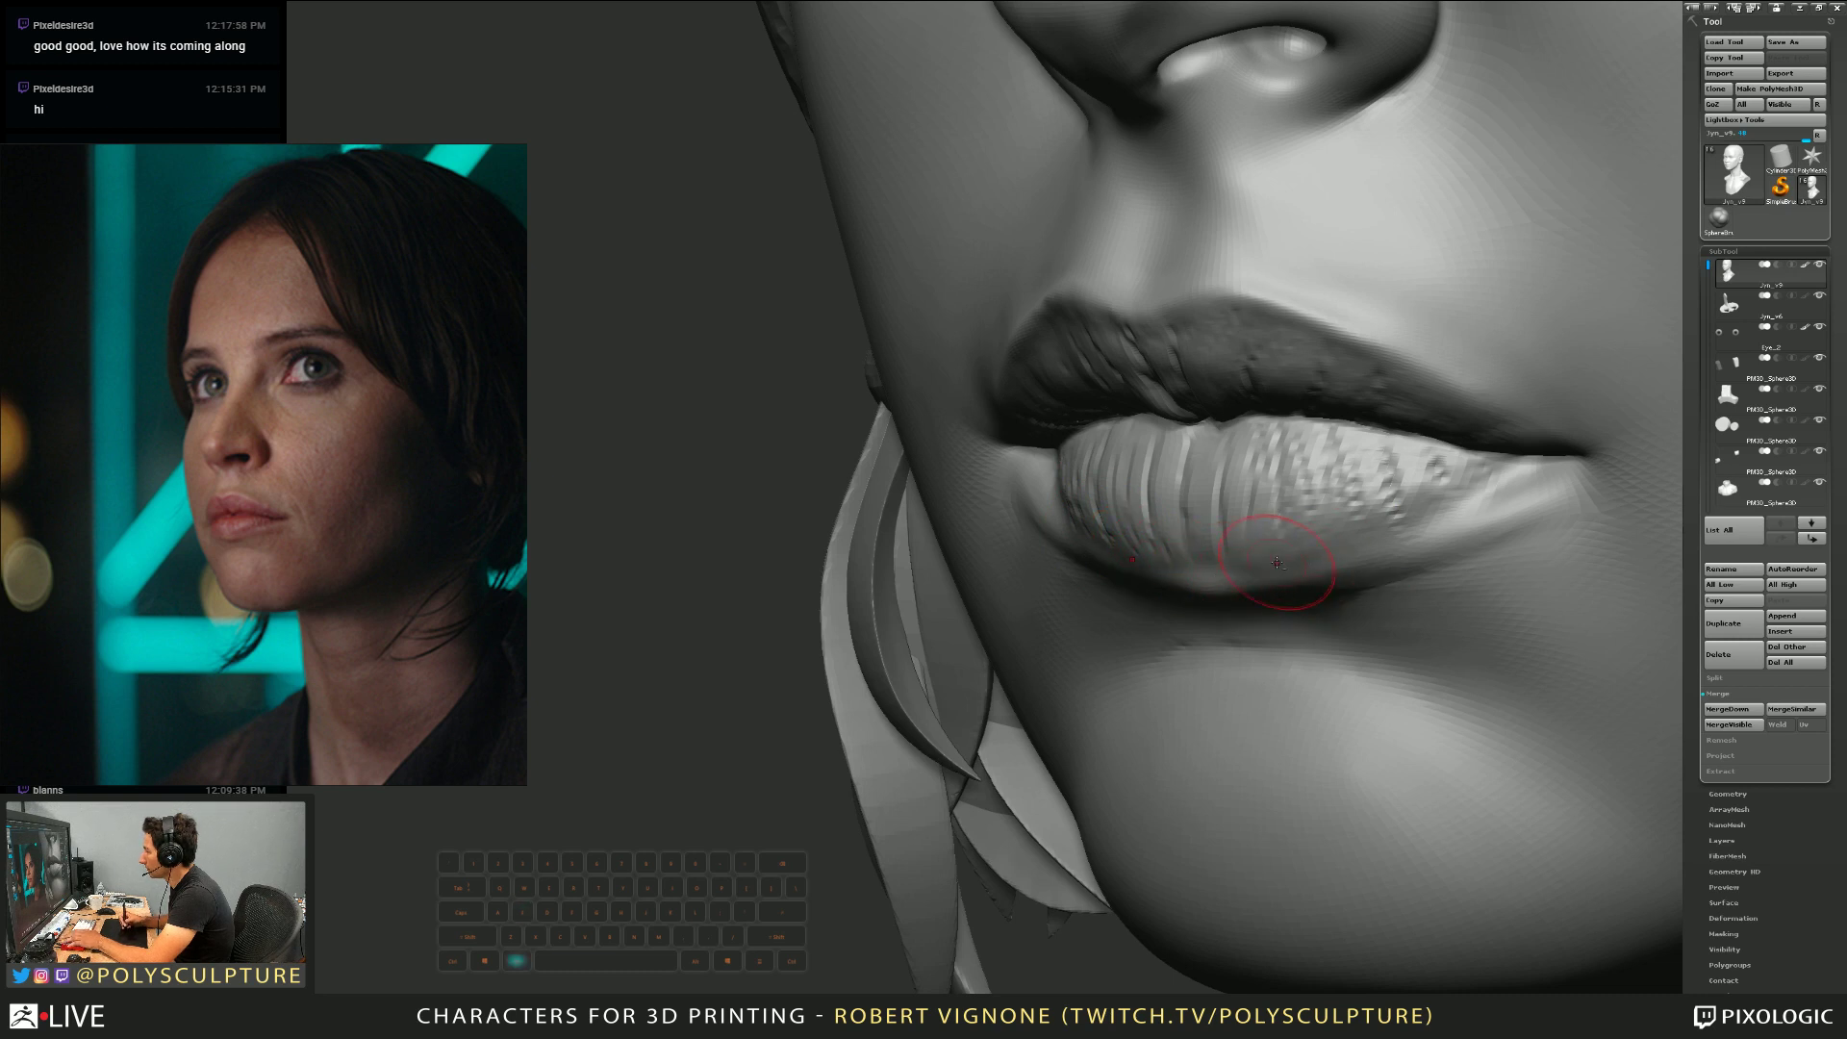
{"action": "key", "text": "s"}
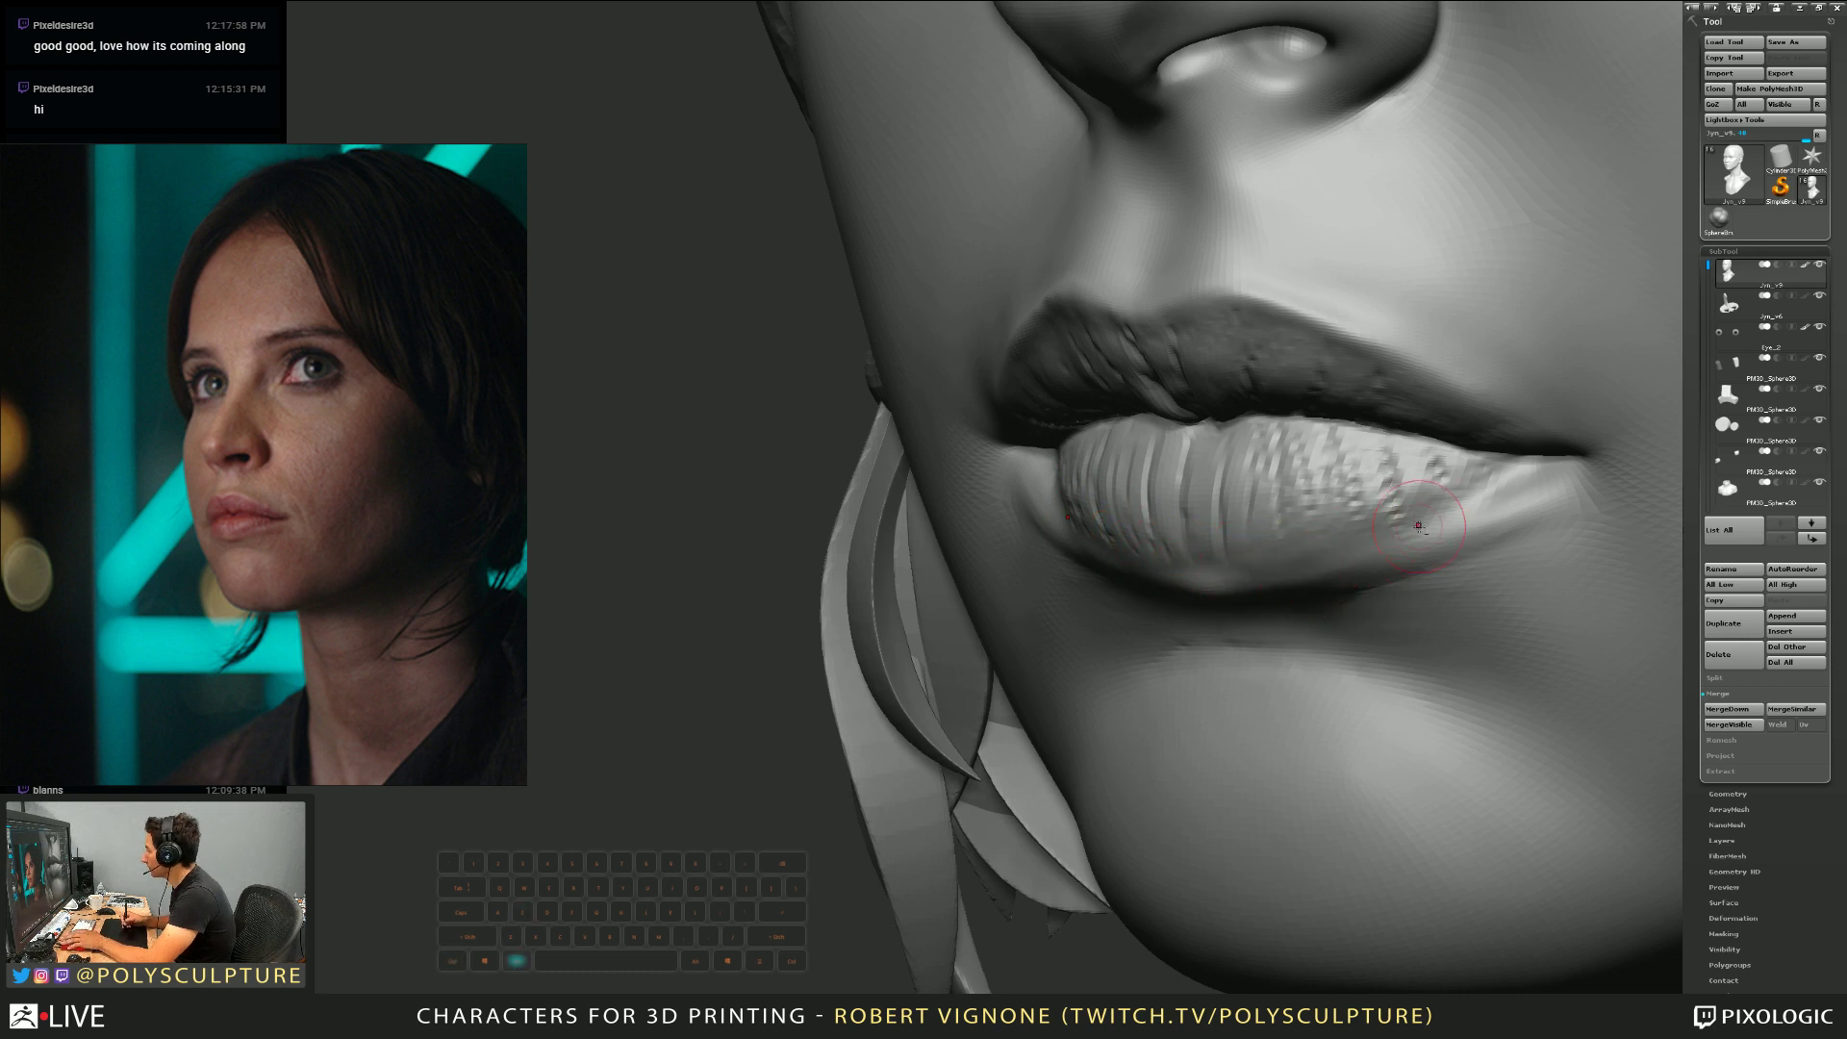
Frame the bust and soften the area beside the mouth corner, comparing the face in three-quarter view
{"action": "right_click_drag", "start_coordinate": [1423, 552], "coordinate": [1418, 622]}
{"action": "key", "text": "f"}
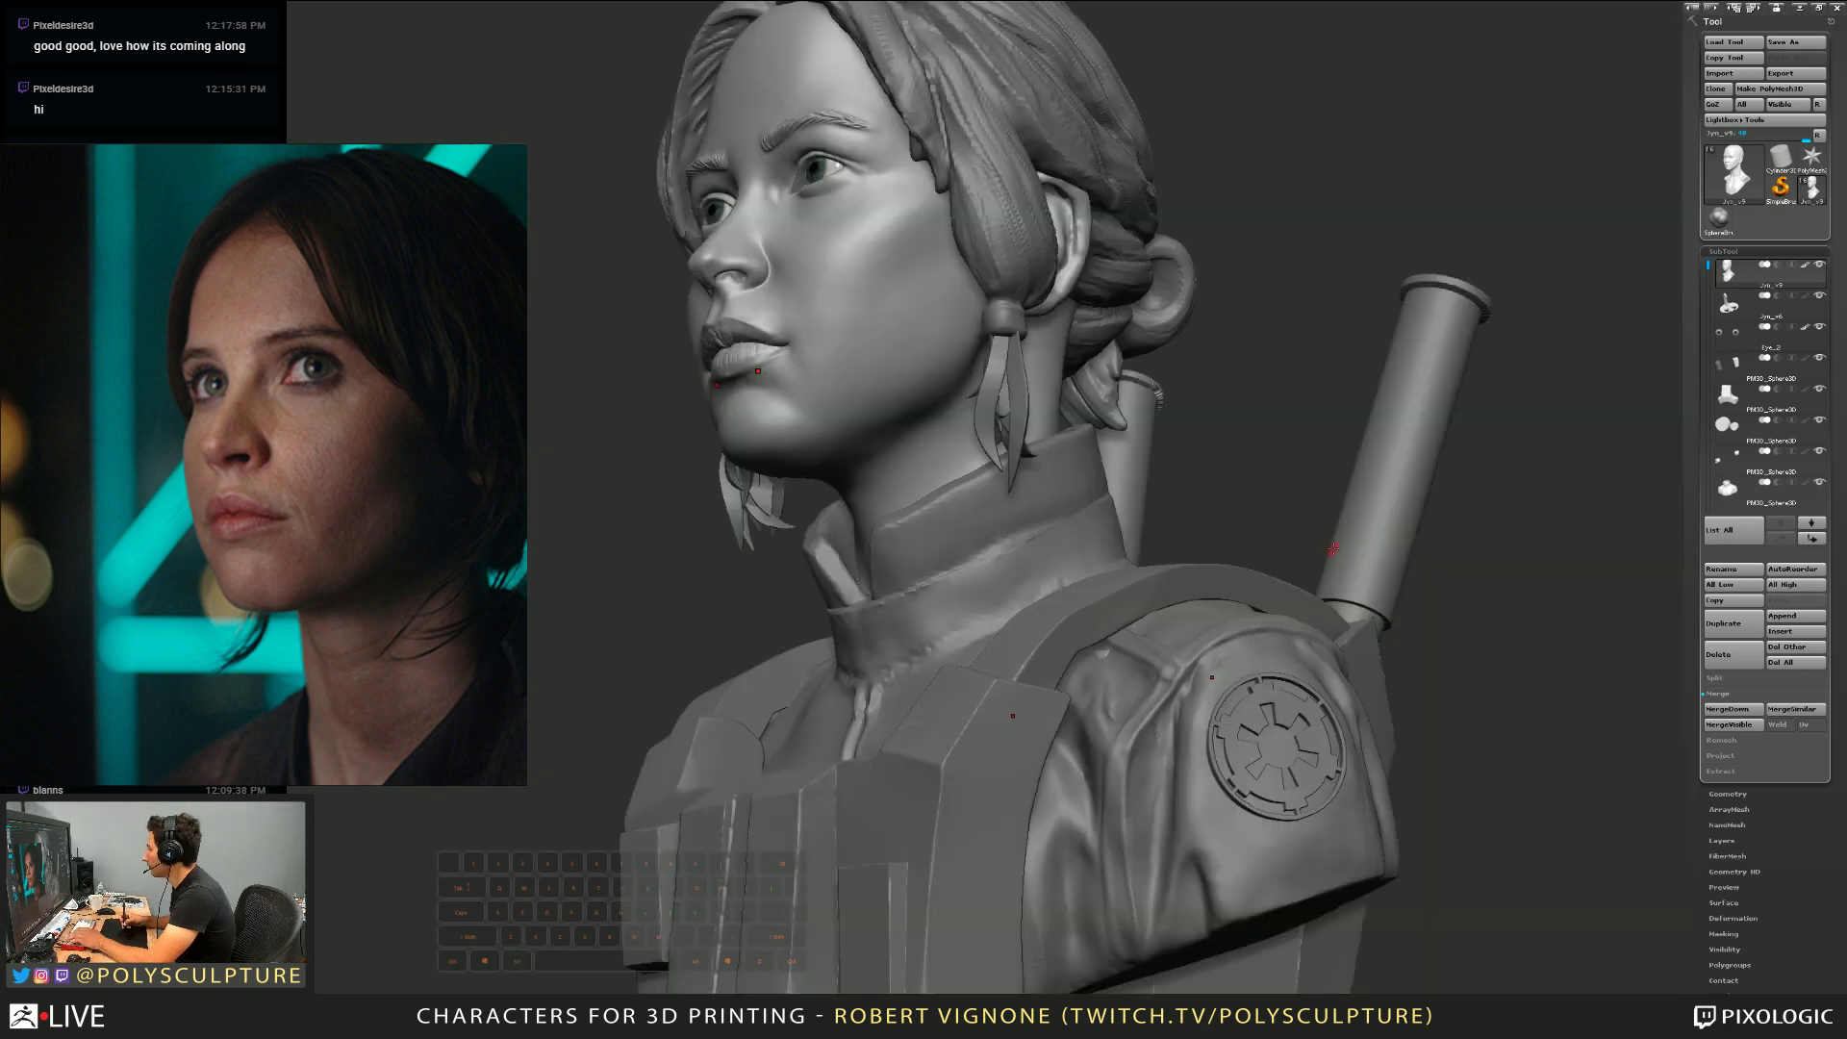
{"action": "right_click_drag", "start_coordinate": [1347, 541], "coordinate": [1635, 662], "text": "alt"}
{"action": "right_click_drag", "start_coordinate": [1010, 524], "coordinate": [1237, 523]}
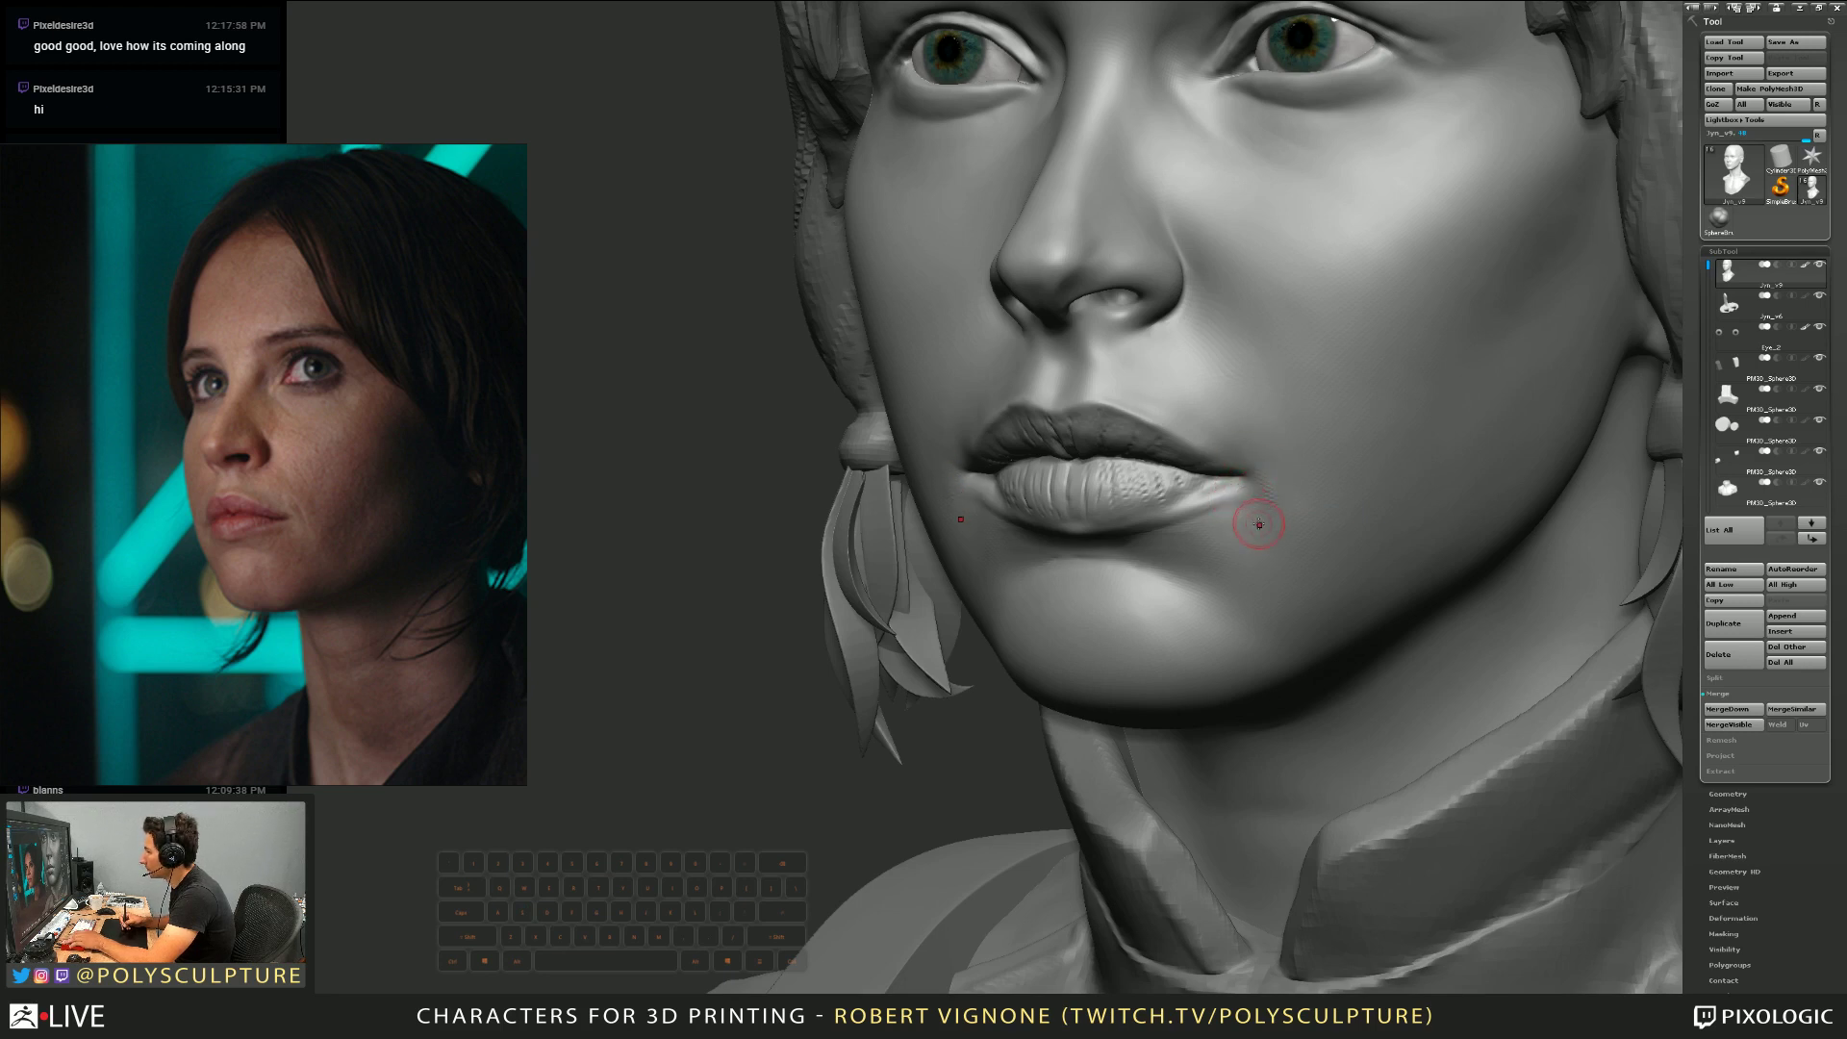
{"action": "mouse_move", "coordinate": [1268, 482]}
{"action": "left_mouse_down", "text": "shift"}
{"action": "mouse_move", "coordinate": [1265, 466]}
{"action": "mouse_move", "coordinate": [1271, 490]}
{"action": "left_mouse_up", "text": "shift"}
{"action": "right_click_drag", "start_coordinate": [1271, 491], "coordinate": [1291, 520], "text": "alt"}
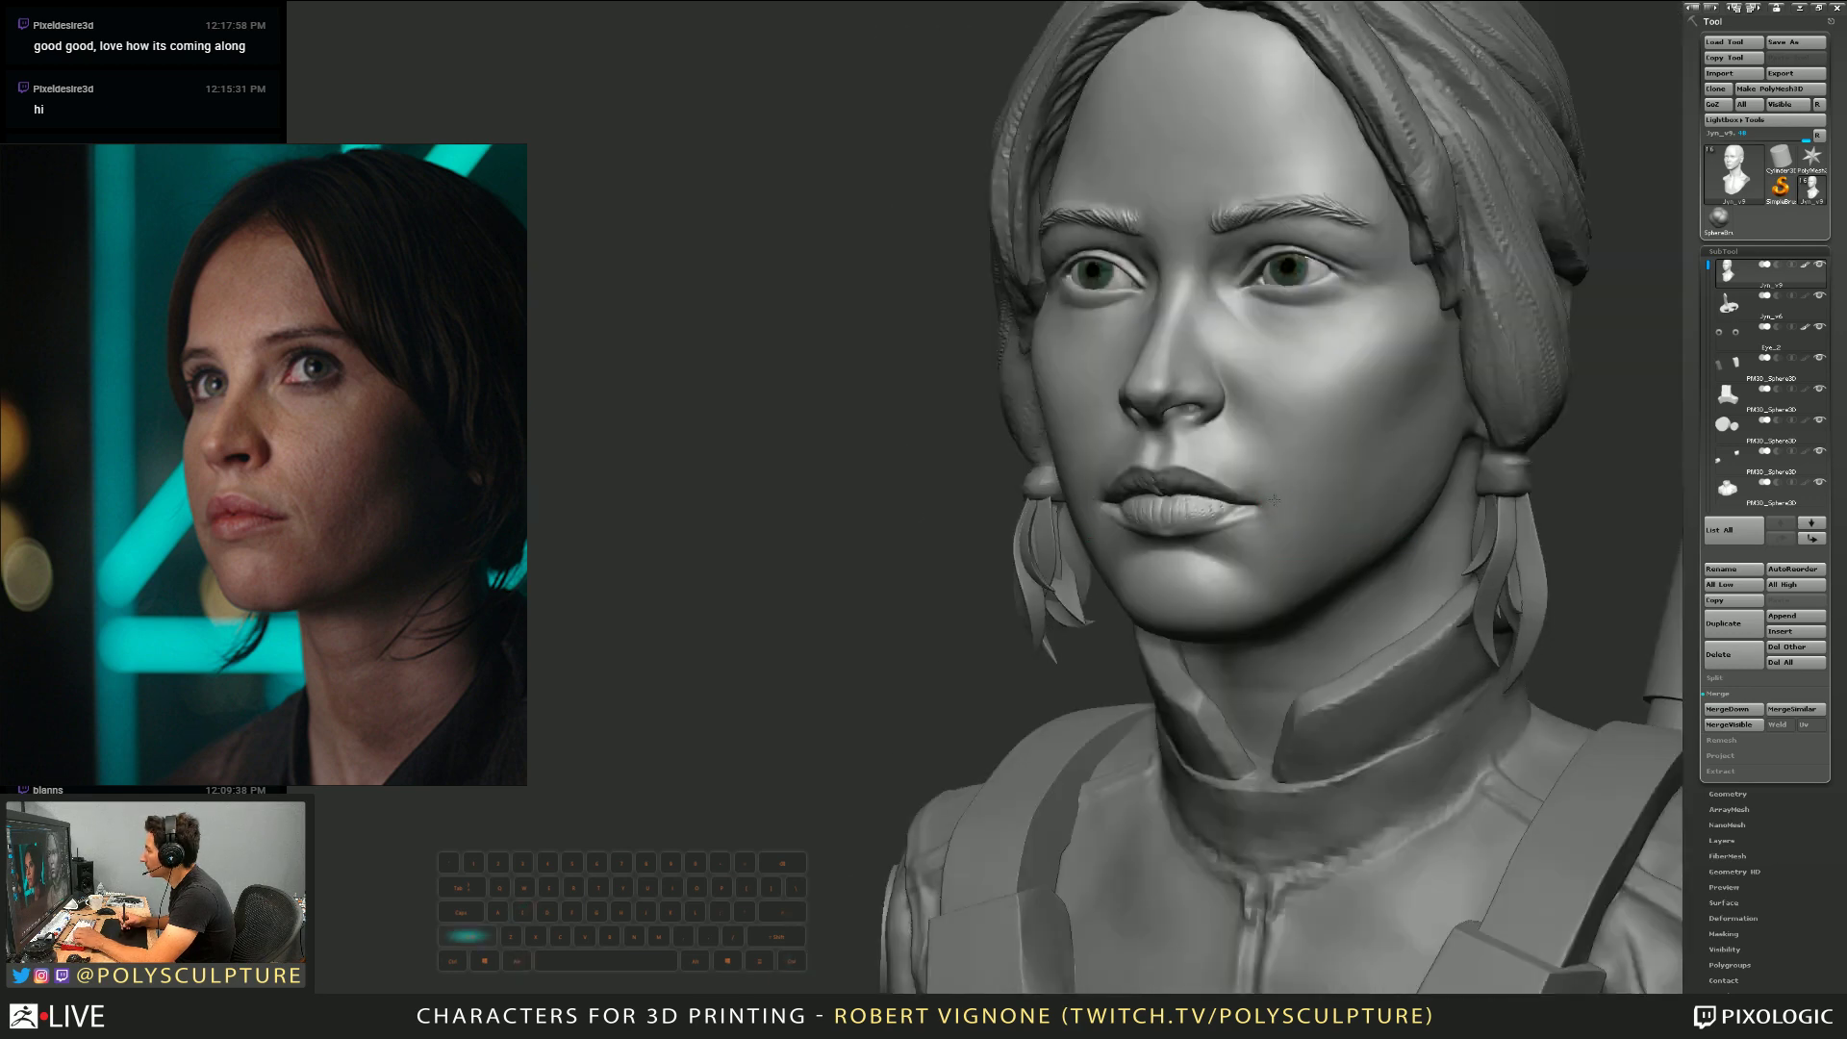
{"action": "right_click_drag", "start_coordinate": [1307, 451], "coordinate": [1278, 496], "text": "alt"}
{"action": "key", "text": "s"}
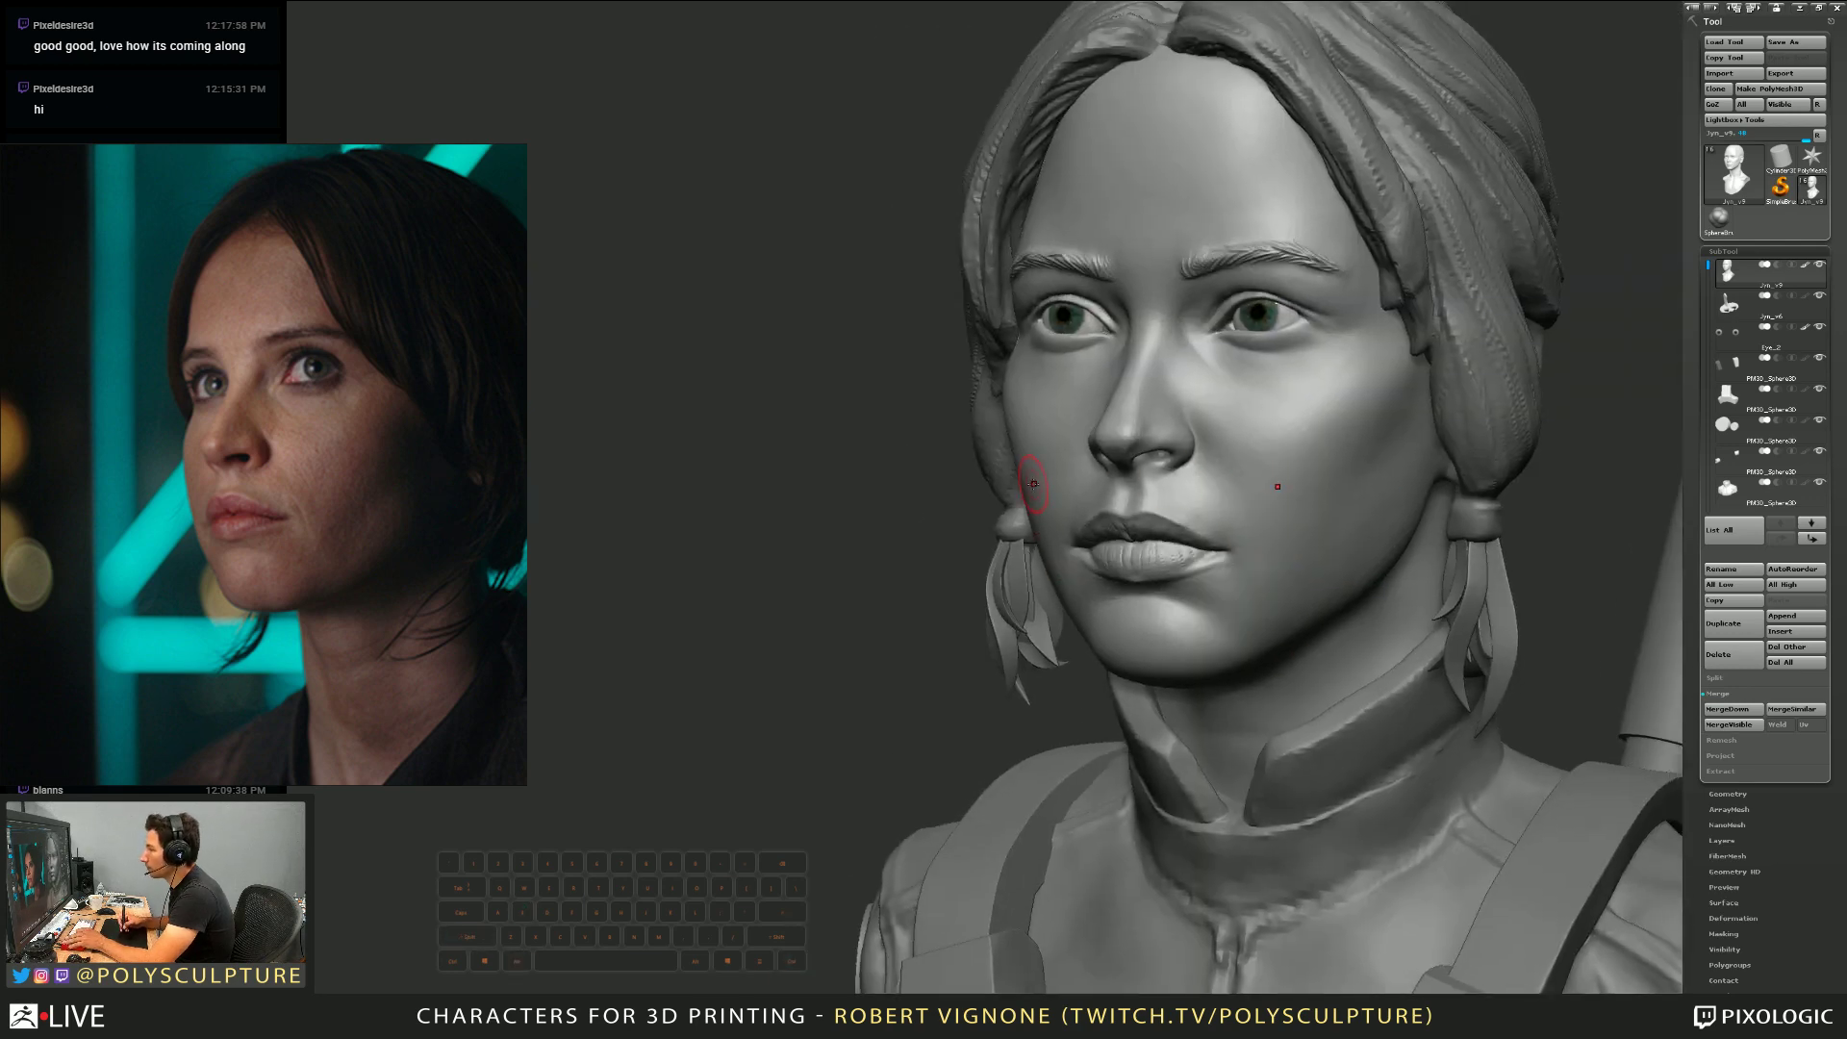
Resize the brush and adjust the far cheek's contour beside the hanging hair tassel
{"action": "key", "text": "s"}
{"action": "left_click_drag", "start_coordinate": [1032, 484], "coordinate": [1048, 484]}
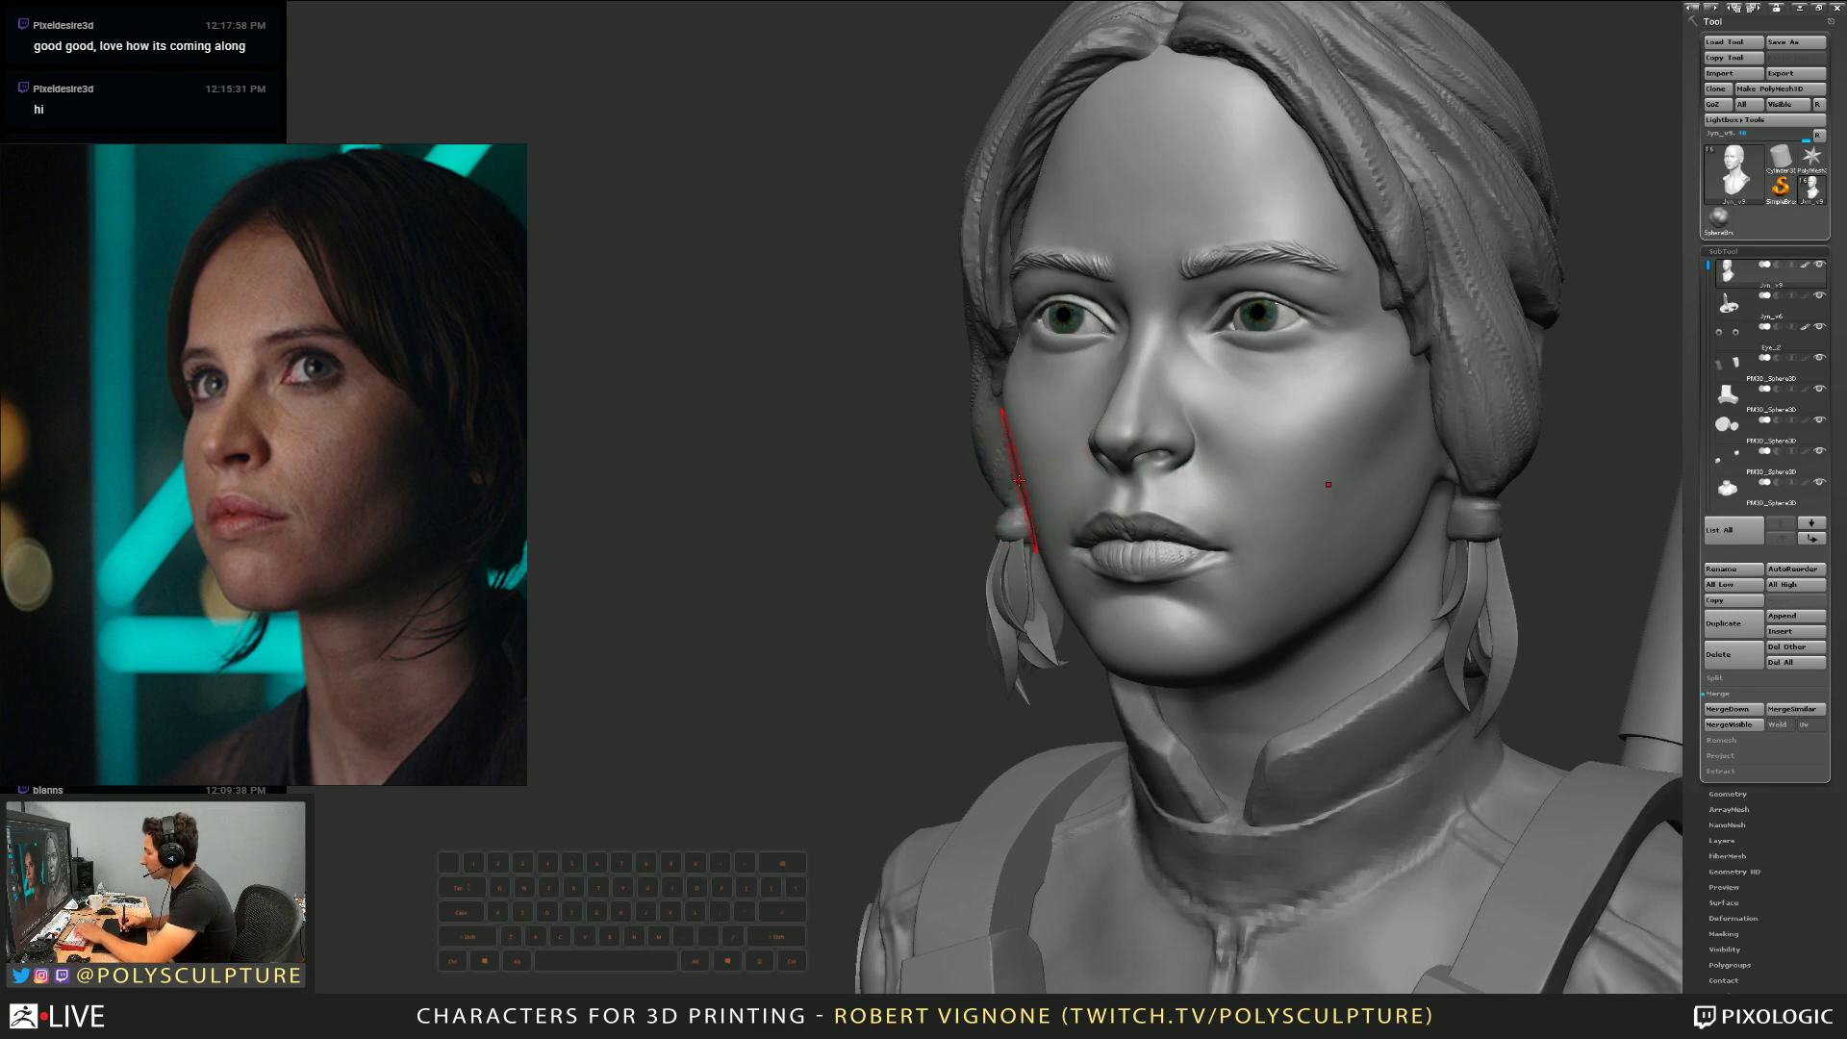
{"action": "right_click_drag", "start_coordinate": [1023, 496], "coordinate": [1041, 488]}
{"action": "right_click", "coordinate": [1032, 487]}
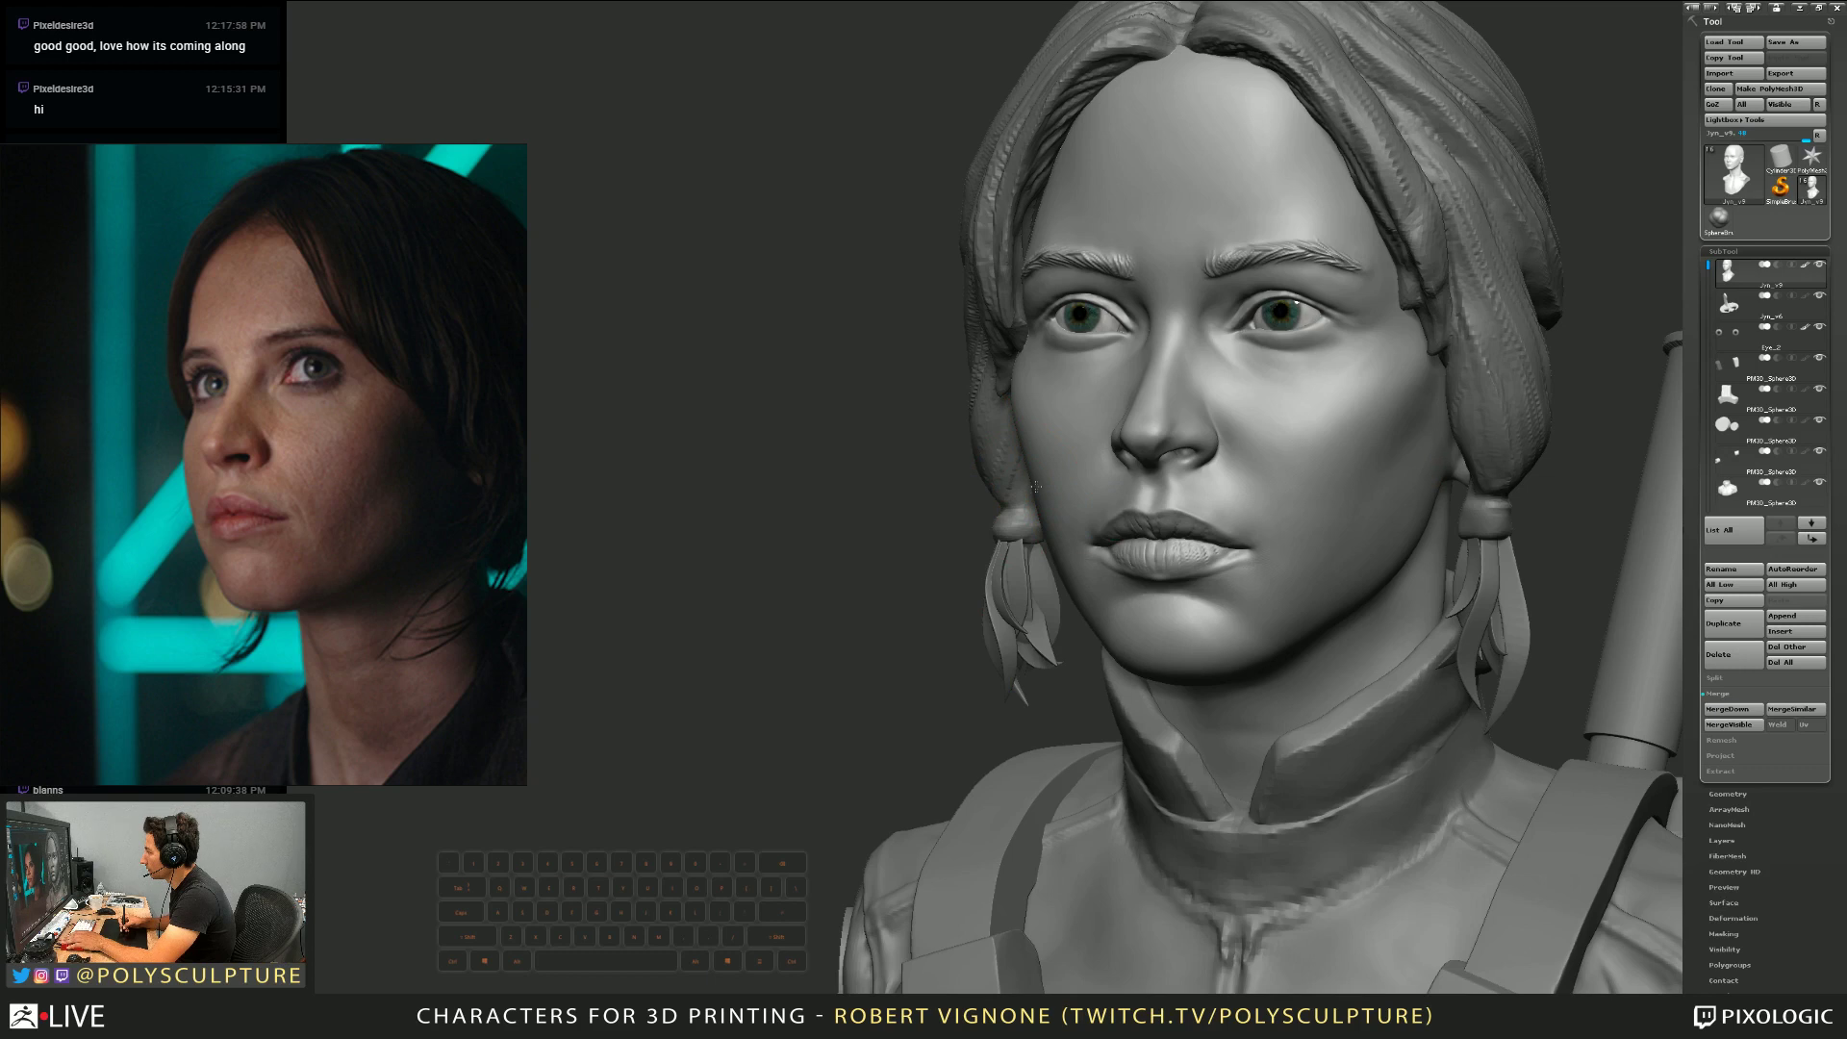
Sculpt and smooth the near cheek between the mouth corner and the gathered hair
{"action": "key", "text": "5"}
{"action": "key", "text": "s"}
{"action": "left_click_drag", "start_coordinate": [1439, 473], "coordinate": [1390, 475]}
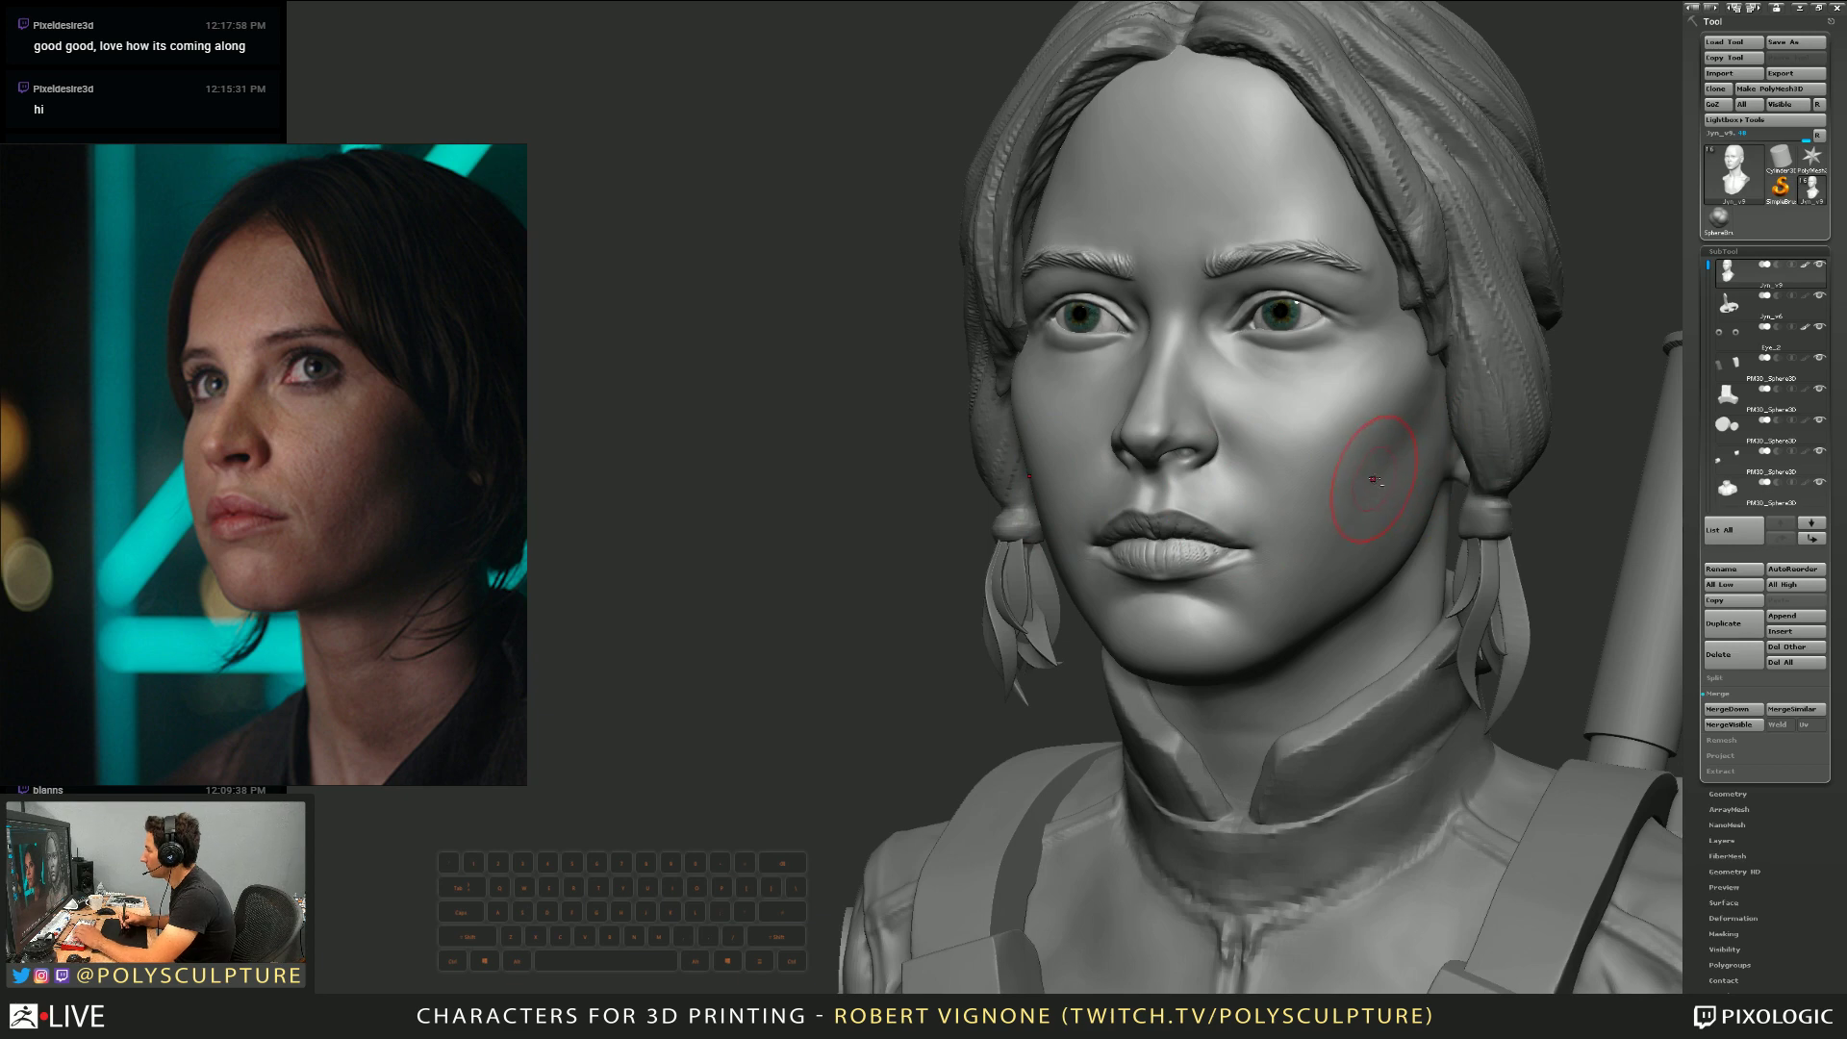
{"action": "key", "text": "alt"}
{"action": "key", "text": "shift"}
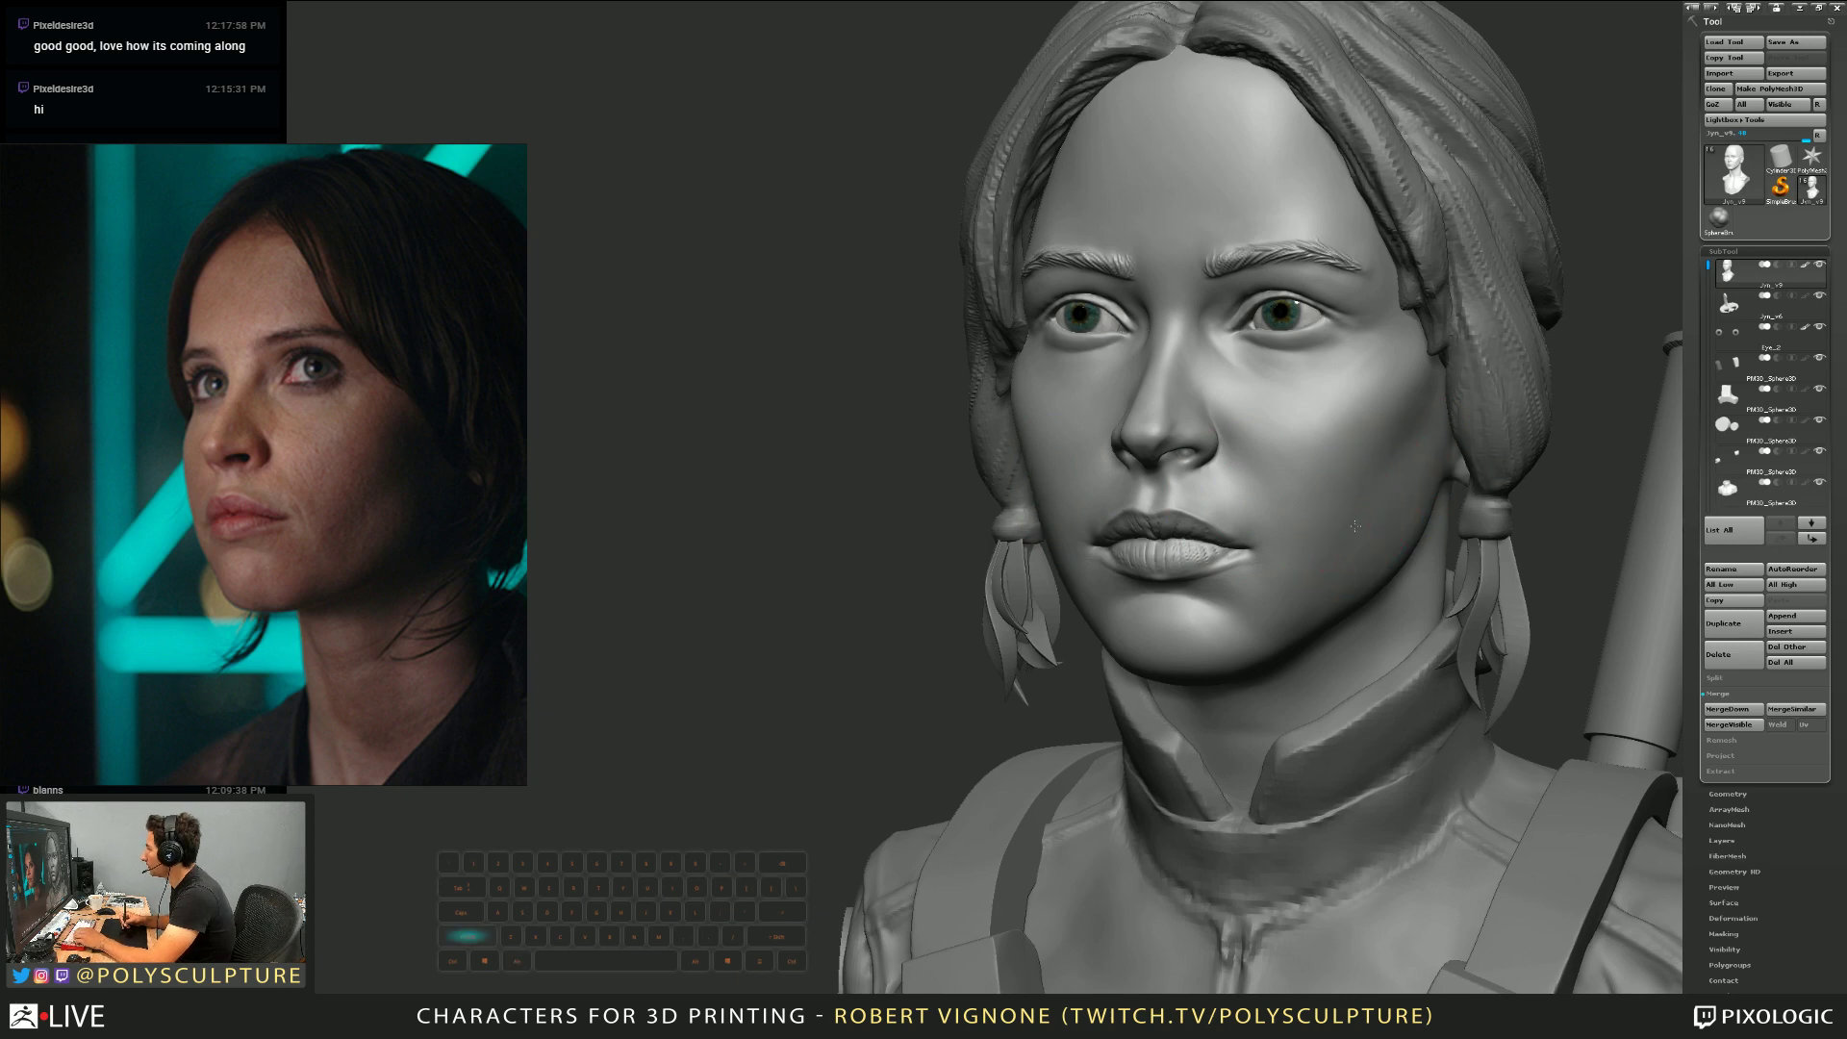
{"action": "right_click_drag", "start_coordinate": [1402, 545], "coordinate": [1331, 449], "text": "alt"}
{"action": "right_click_drag", "start_coordinate": [1394, 586], "coordinate": [1298, 497]}
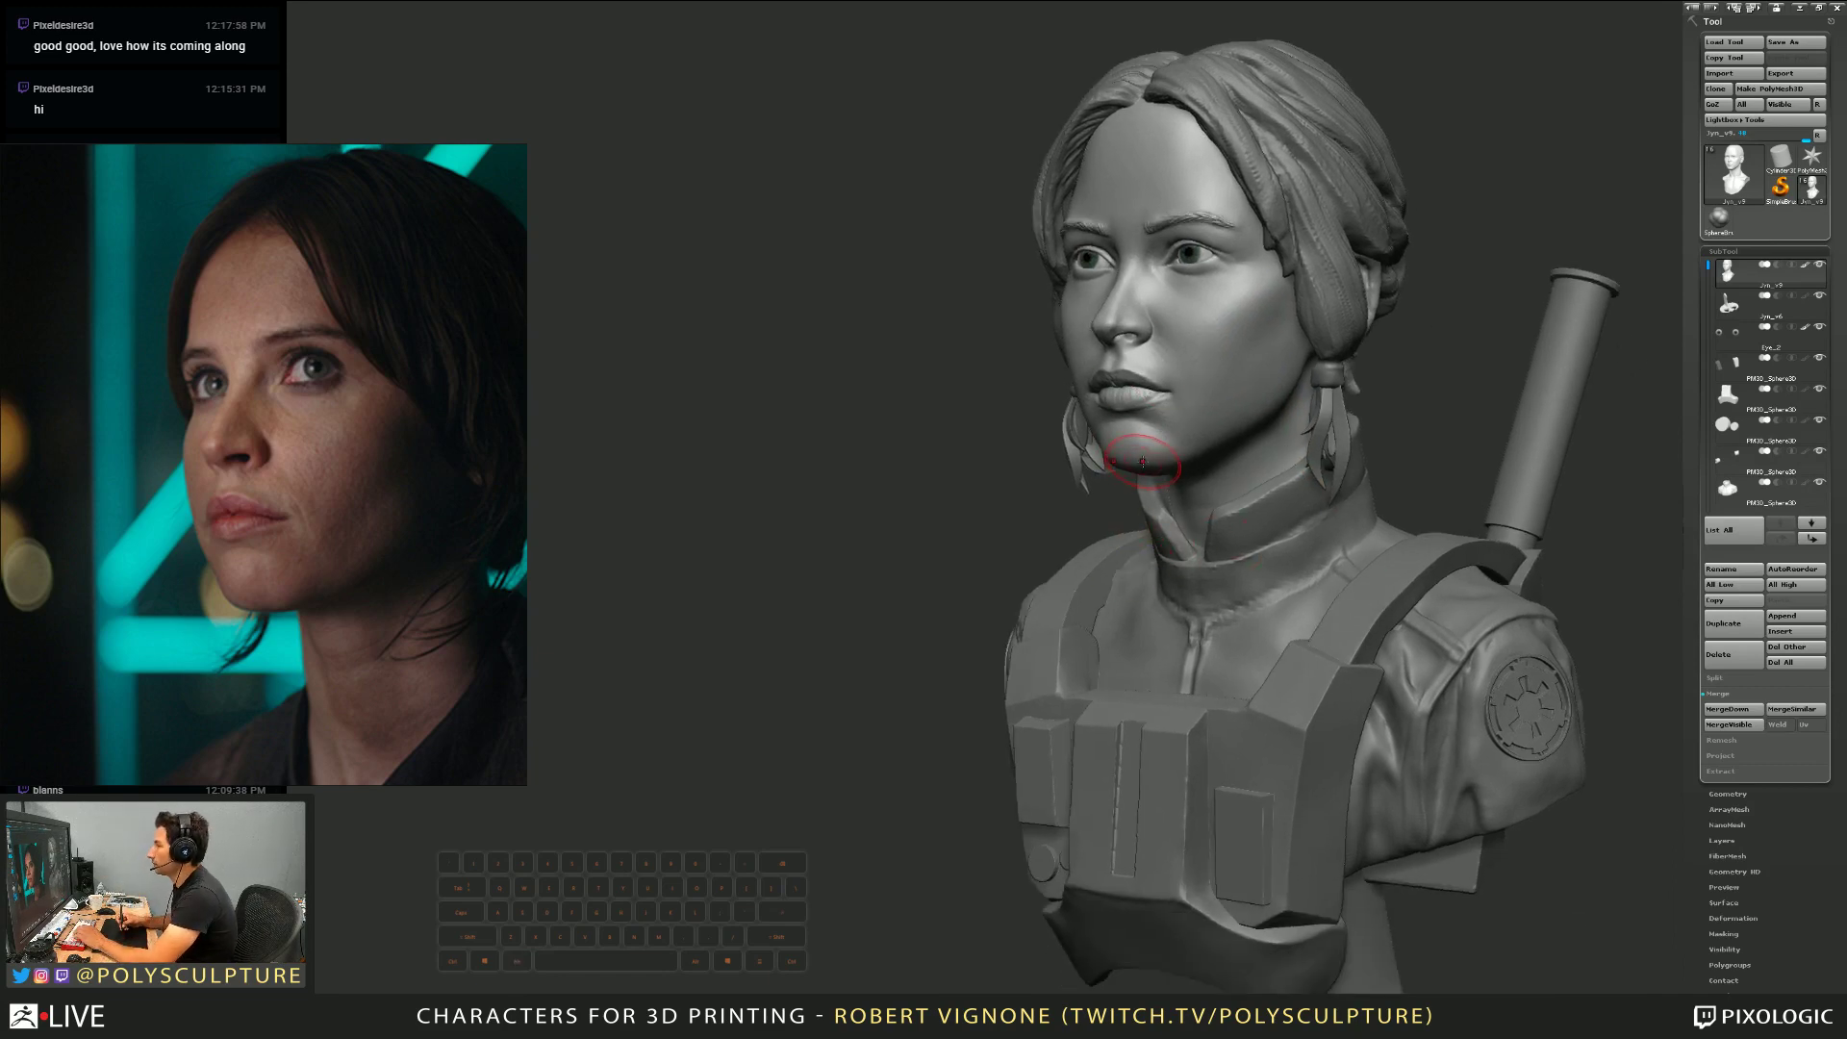
Resize the brush and refine the chin's lower edge in a close three-quarter view
{"action": "mouse_move", "coordinate": [1132, 488]}
{"action": "right_mouse_down", "text": "alt"}
{"action": "mouse_move", "coordinate": [1145, 553]}
{"action": "mouse_move", "coordinate": [1198, 518]}
{"action": "mouse_move", "coordinate": [1395, 647]}
{"action": "mouse_move", "coordinate": [1096, 489]}
{"action": "right_mouse_up", "text": "alt"}
{"action": "key", "text": "s"}
{"action": "left_click_drag", "start_coordinate": [1106, 484], "coordinate": [1049, 481]}
{"action": "key", "text": "5"}
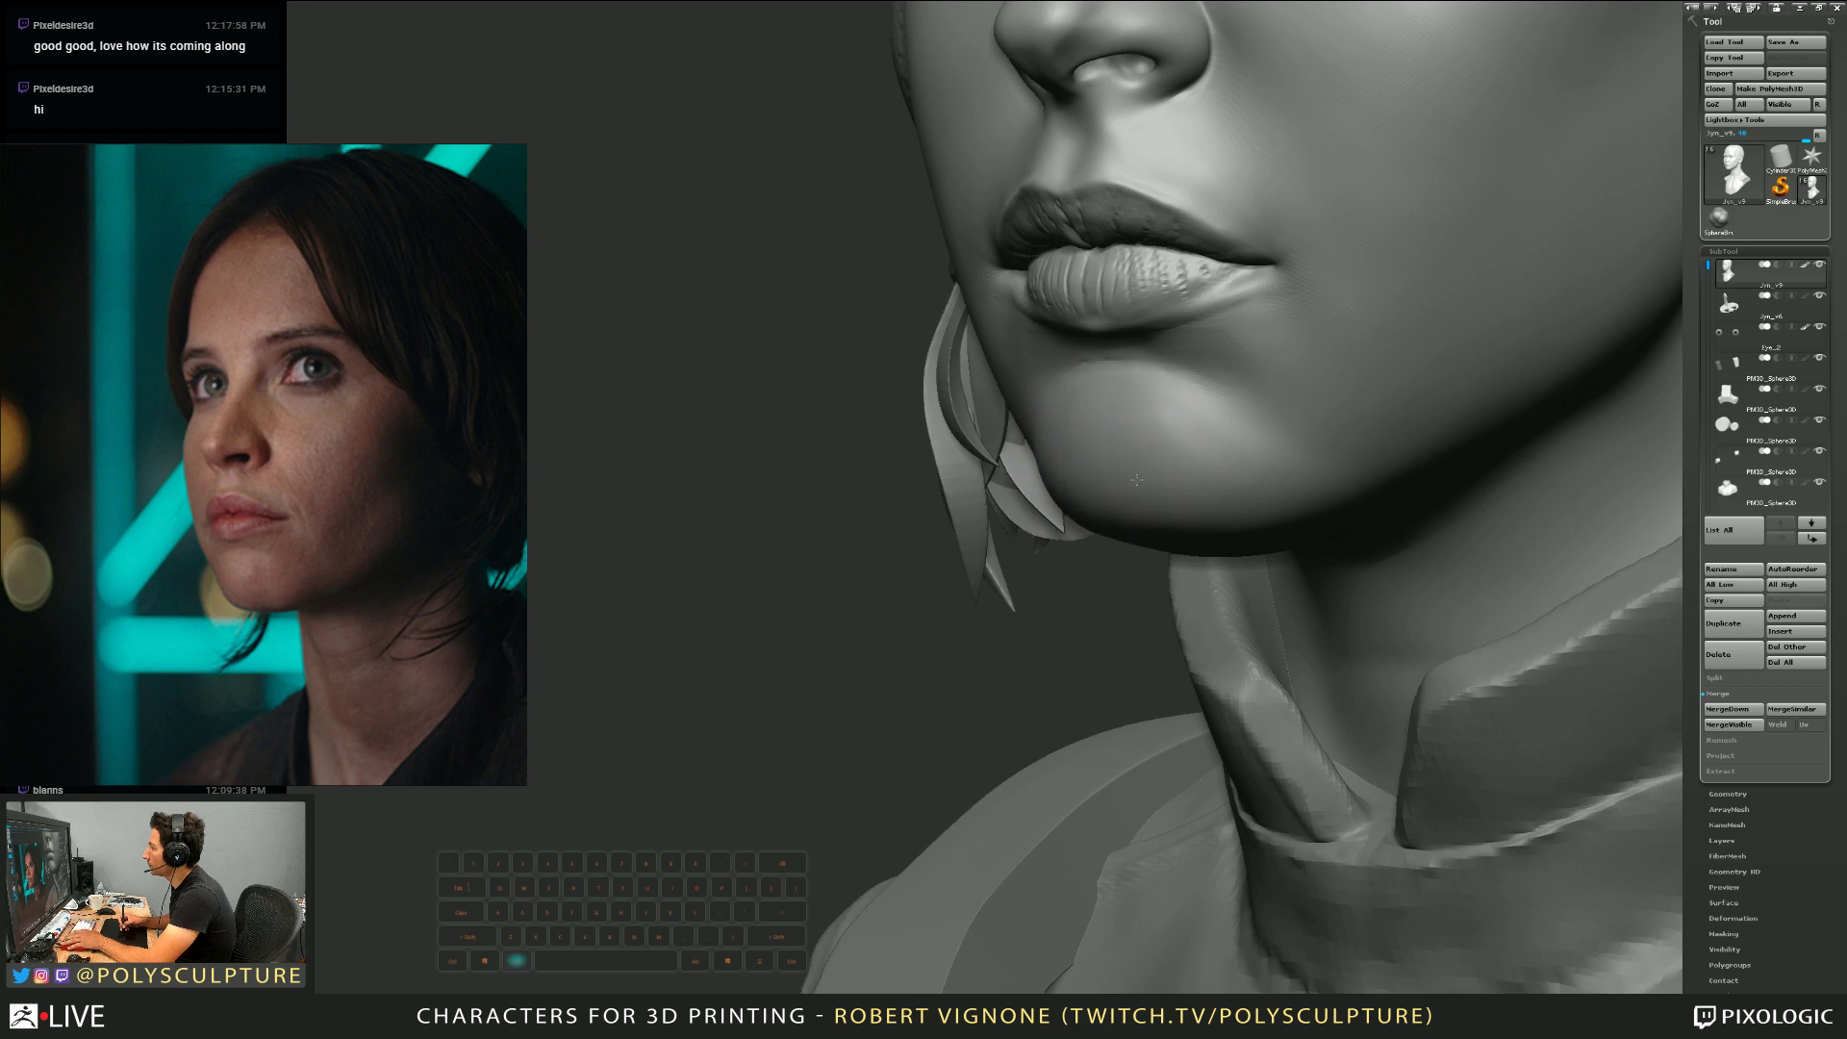
{"action": "mouse_move", "coordinate": [1195, 524]}
{"action": "right_mouse_down"}
{"action": "mouse_move", "coordinate": [1189, 499]}
{"action": "mouse_move", "coordinate": [1245, 561]}
{"action": "mouse_move", "coordinate": [1193, 577]}
{"action": "right_mouse_up"}
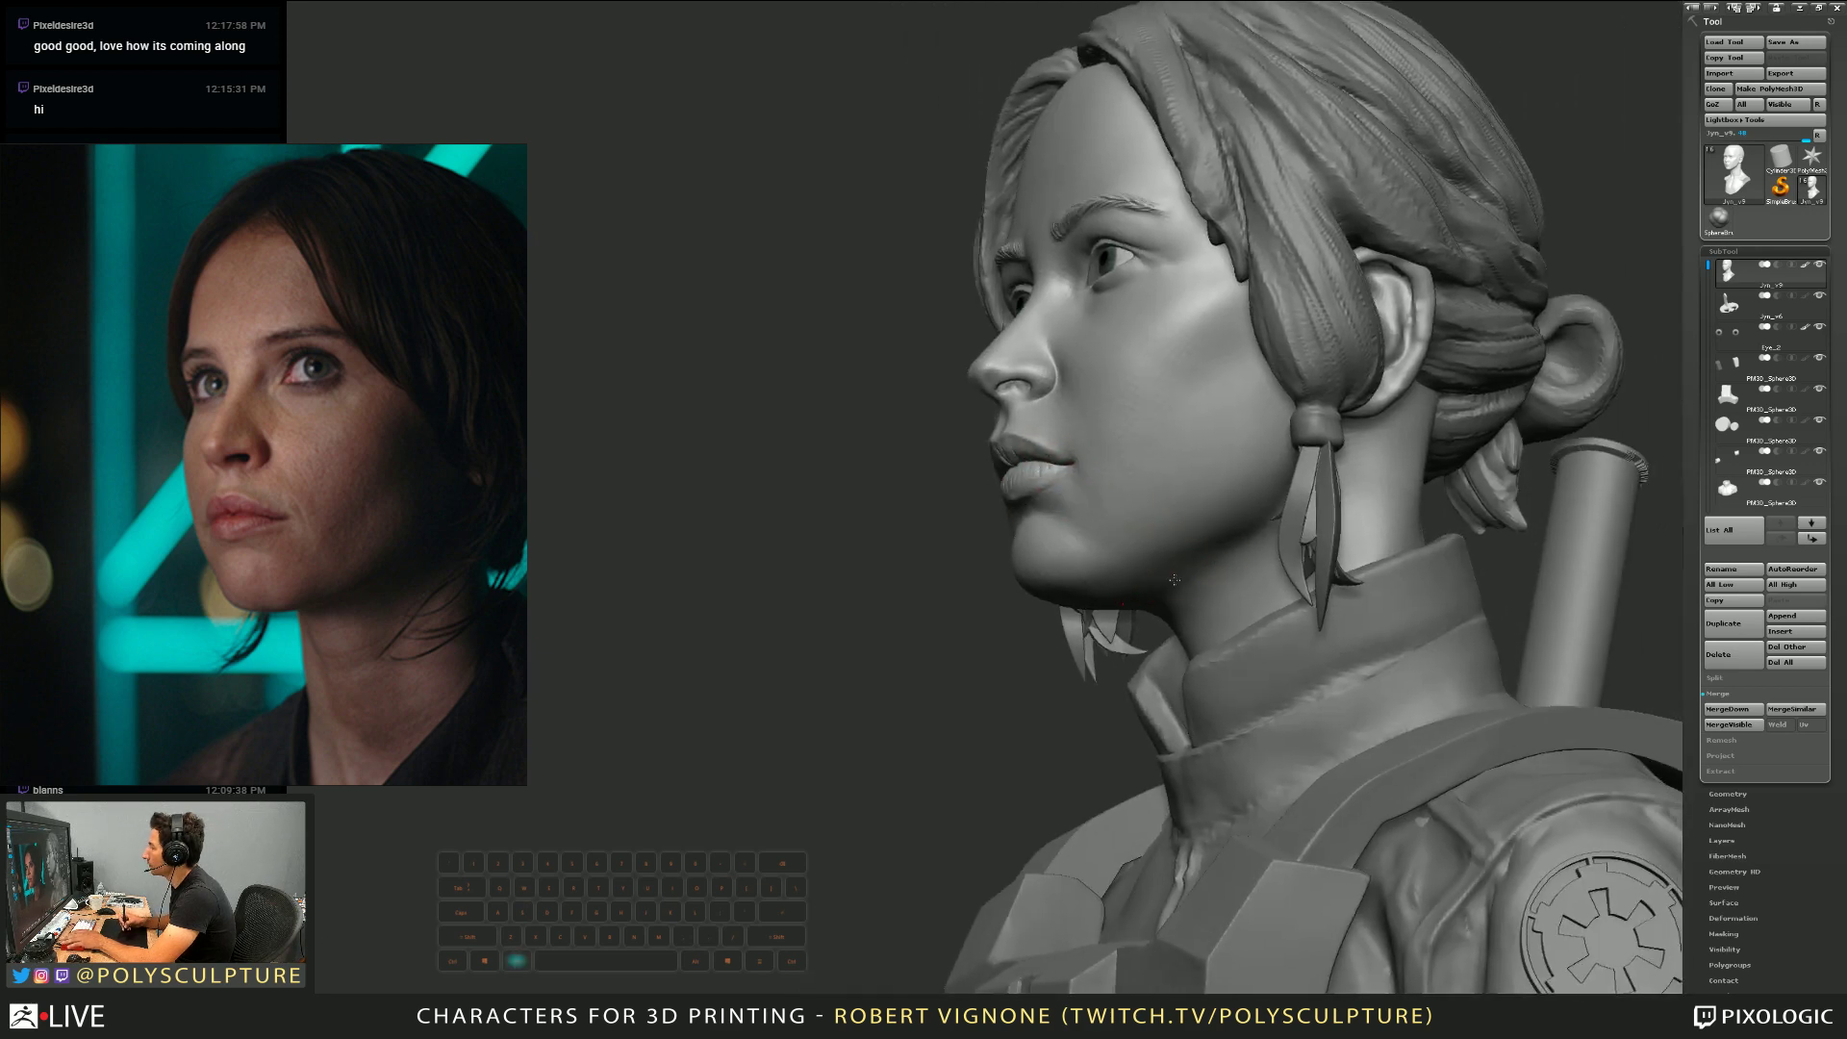
Shape the near jawline below the ear, checking it from a low side view
{"action": "left_click_drag", "start_coordinate": [1225, 570], "coordinate": [1201, 566], "text": "shift"}
{"action": "right_click_drag", "start_coordinate": [1211, 558], "coordinate": [1225, 524]}
{"action": "key", "text": "s"}
{"action": "key", "text": "2"}
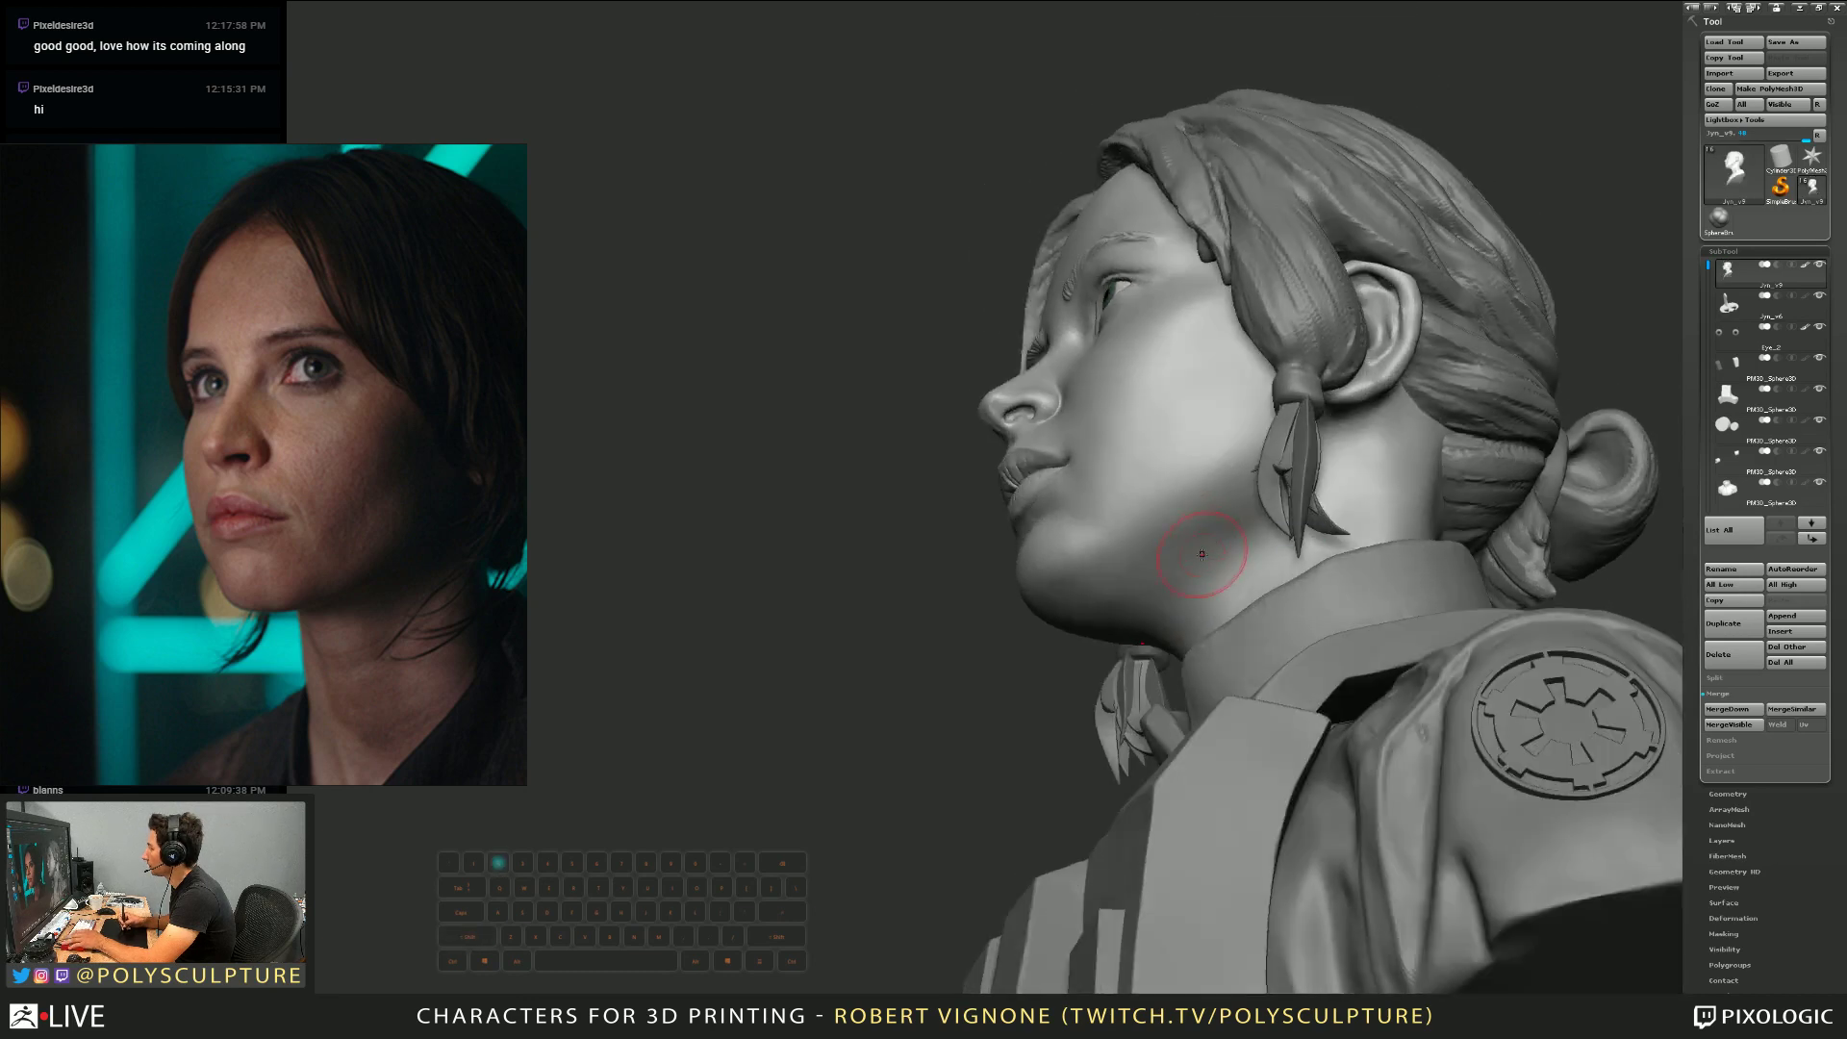
{"action": "left_click_drag", "start_coordinate": [1277, 529], "coordinate": [1214, 577], "text": "alt"}
{"action": "right_click_drag", "start_coordinate": [1214, 567], "coordinate": [1248, 577]}
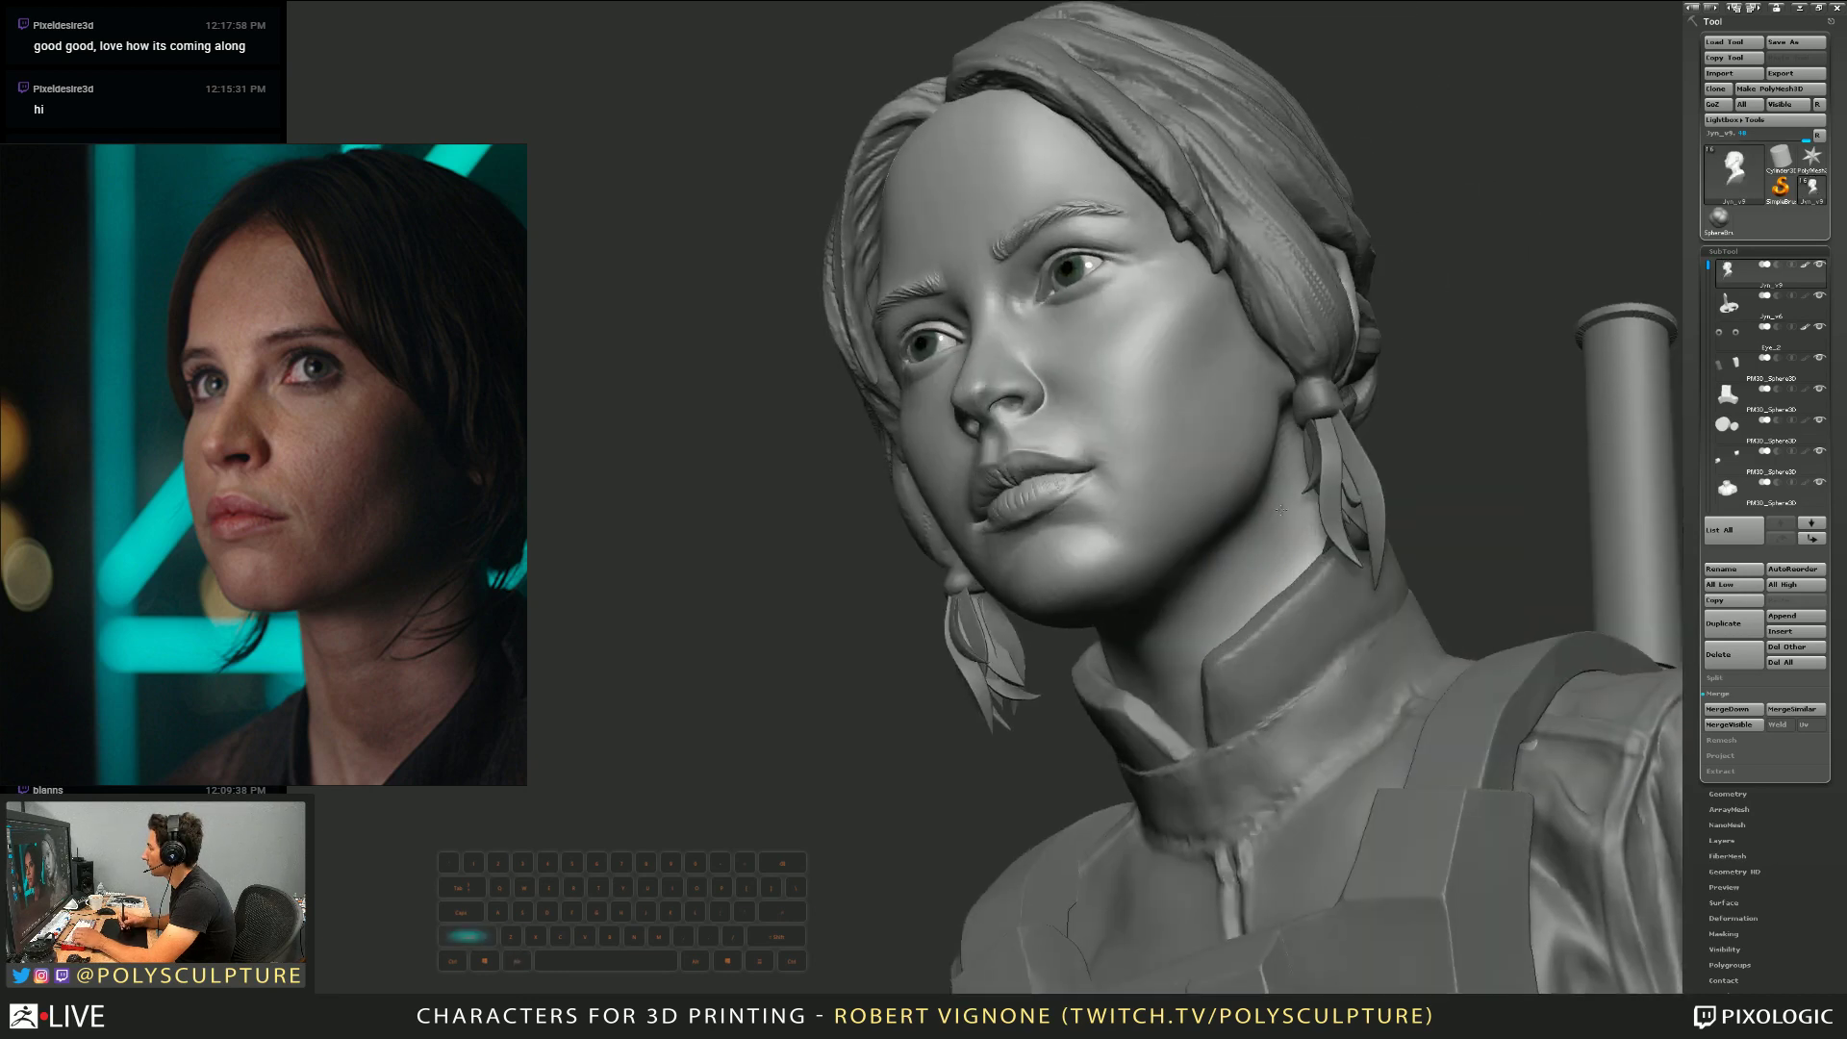
Resize the brush and soften the near cheek below the cheekbone, comparing front and three-quarter views
{"action": "mouse_move", "coordinate": [1280, 510]}
{"action": "right_mouse_down", "text": "alt"}
{"action": "mouse_move", "coordinate": [1272, 553]}
{"action": "mouse_move", "coordinate": [1217, 543]}
{"action": "mouse_move", "coordinate": [1222, 562]}
{"action": "mouse_move", "coordinate": [1215, 497]}
{"action": "right_mouse_up", "text": "alt"}
{"action": "key", "text": "s"}
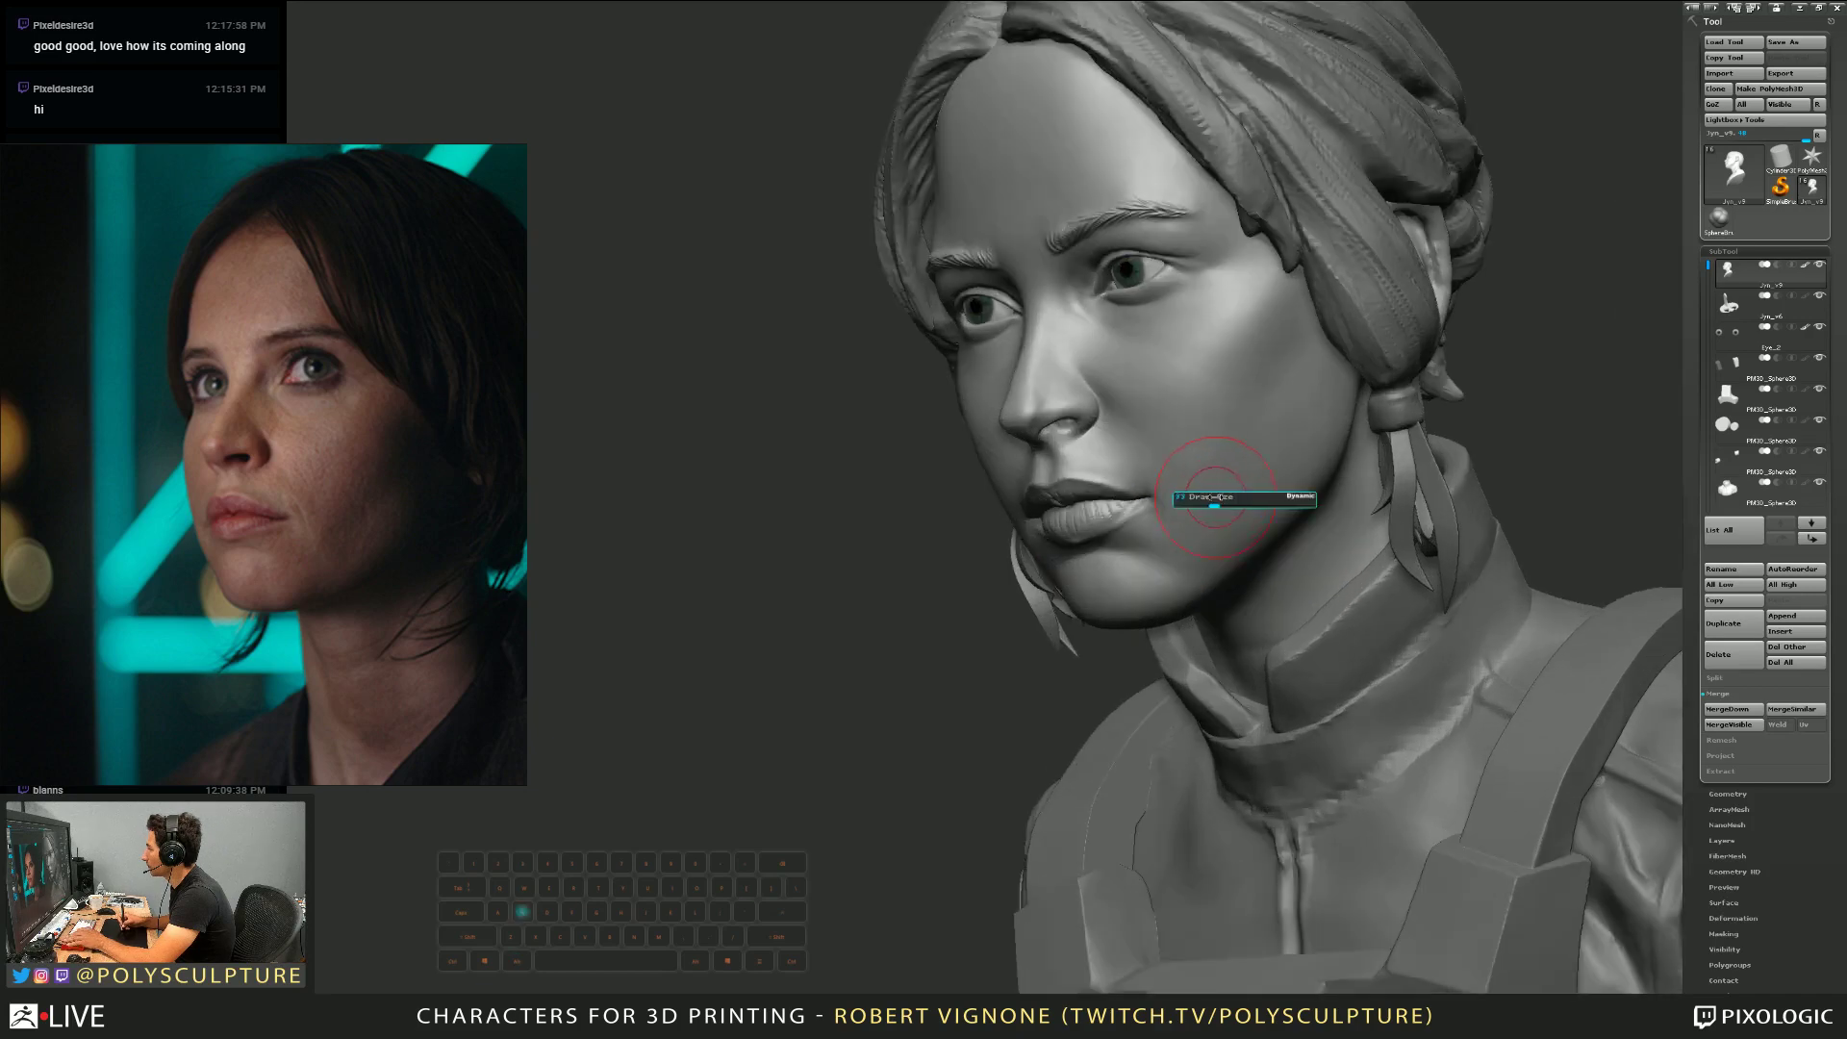
{"action": "right_click_drag", "start_coordinate": [1239, 365], "coordinate": [1283, 399]}
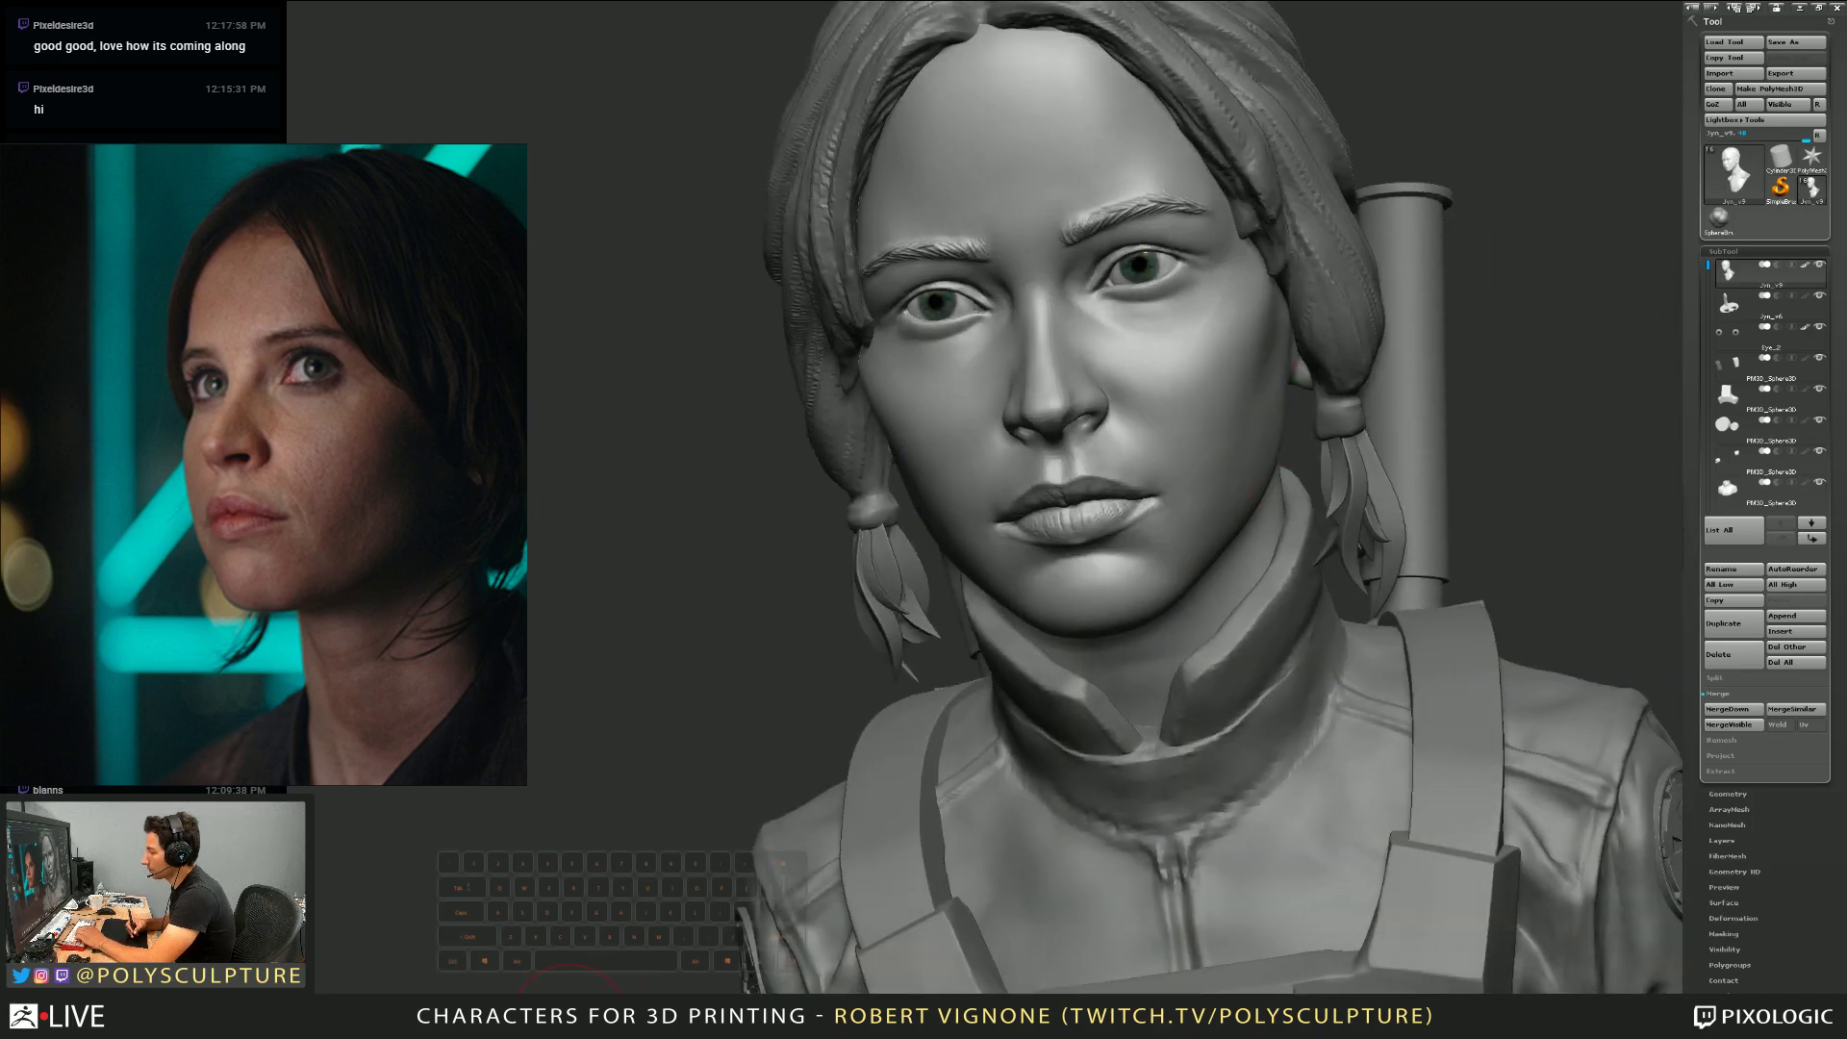
{"action": "right_click_drag", "start_coordinate": [1287, 393], "coordinate": [1256, 408]}
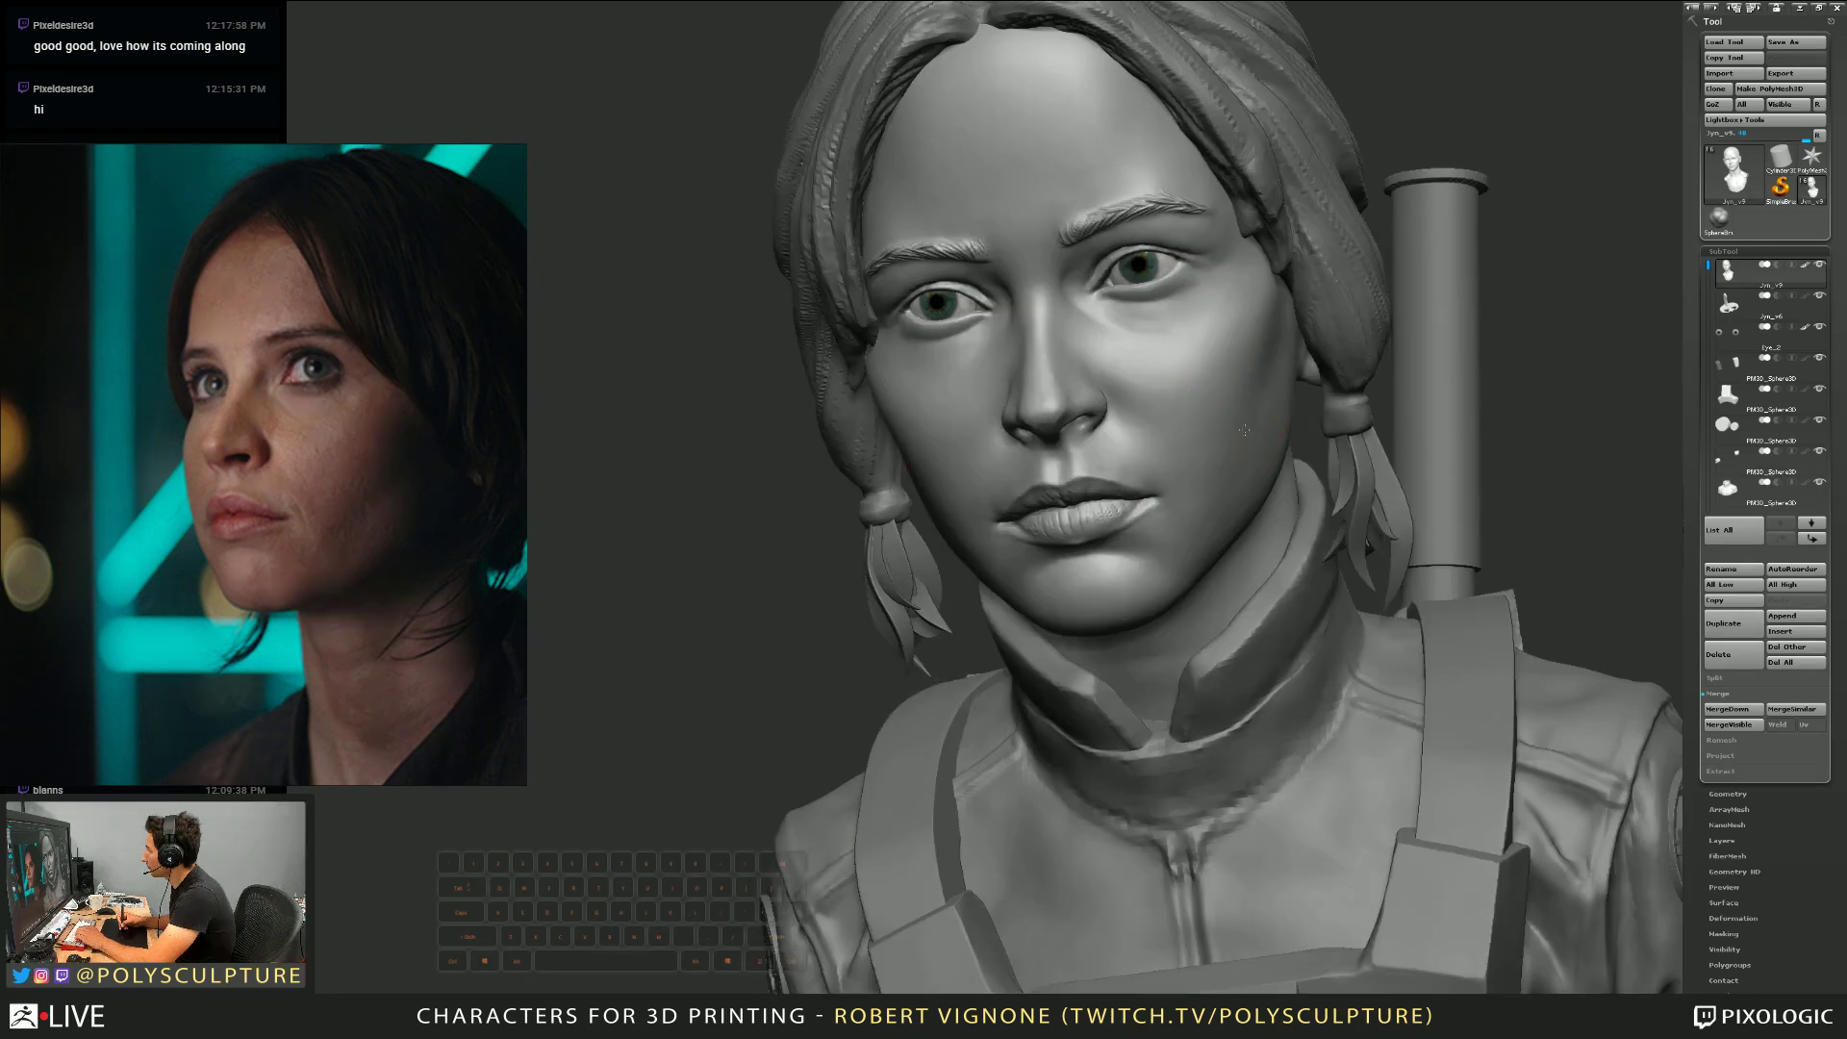
{"action": "right_click_drag", "start_coordinate": [1246, 472], "coordinate": [1237, 411]}
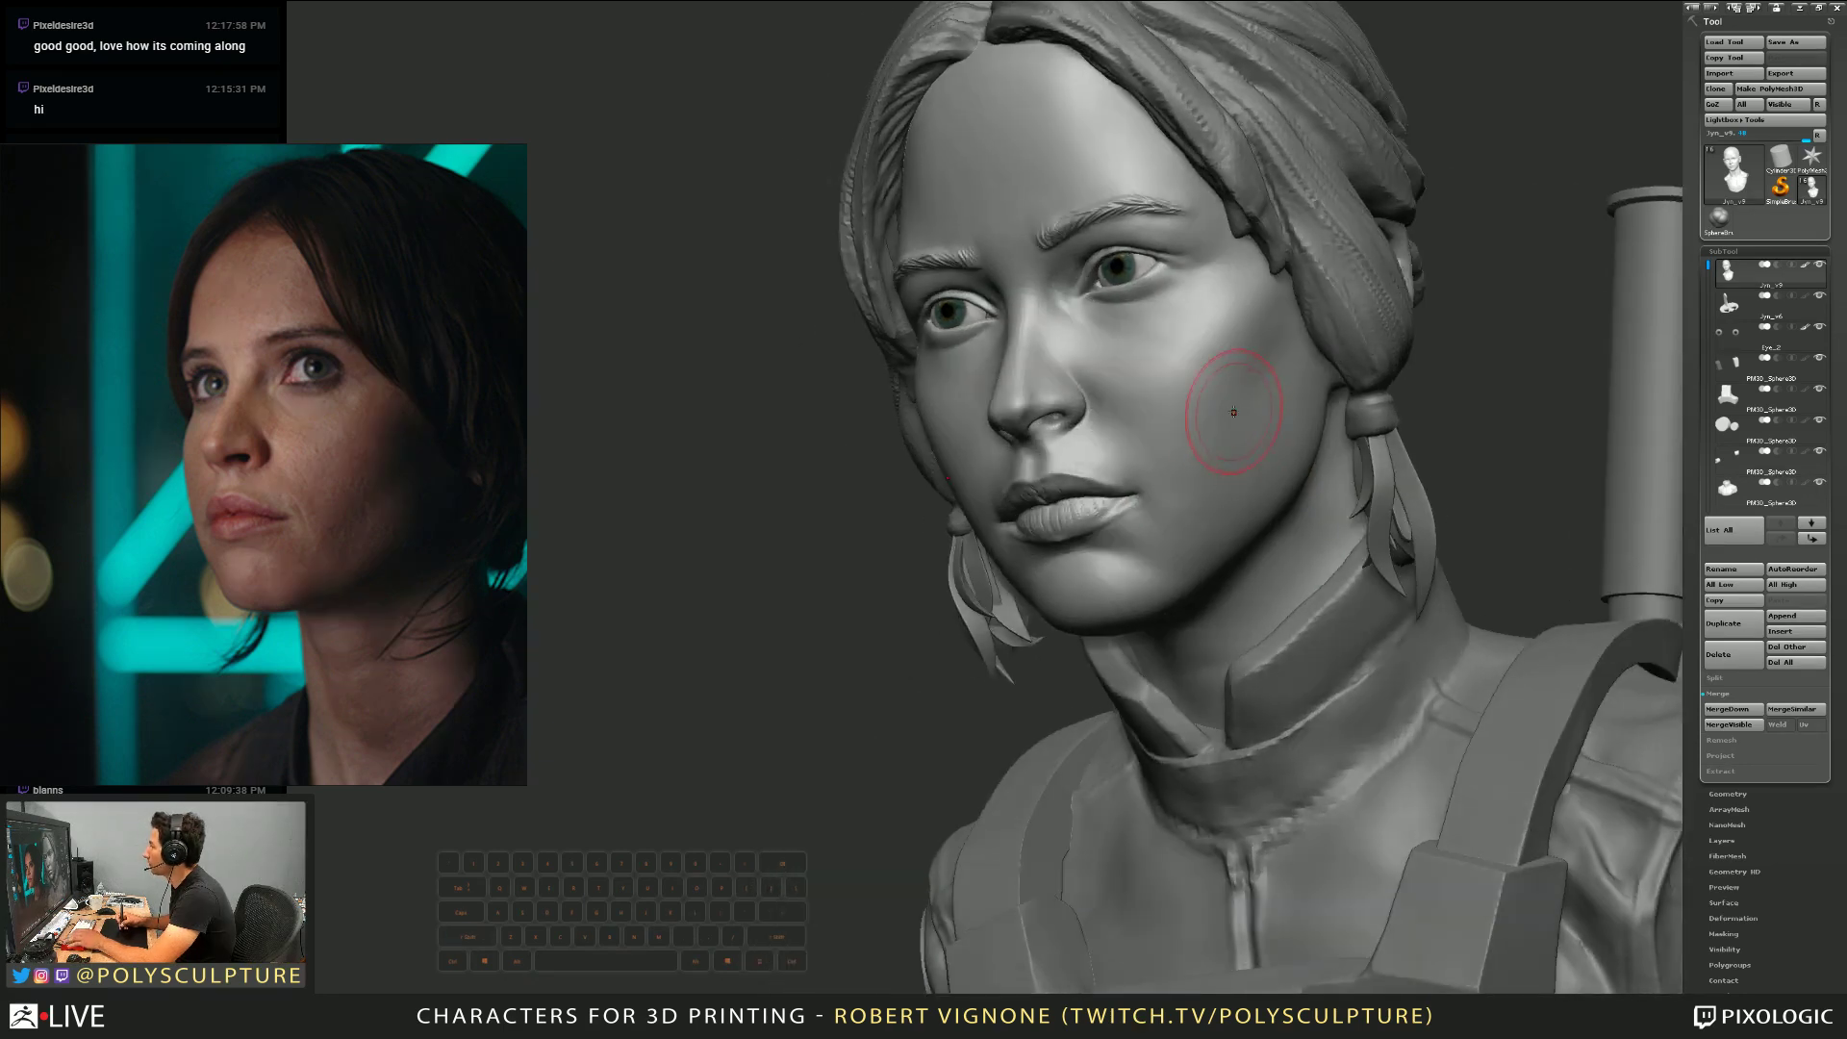
Refine the temple area beyond the near eye's outer corner with a resized brush
{"action": "mouse_move", "coordinate": [1196, 318]}
{"action": "right_mouse_down"}
{"action": "mouse_move", "coordinate": [1230, 248]}
{"action": "mouse_move", "coordinate": [1242, 452]}
{"action": "mouse_move", "coordinate": [1257, 387]}
{"action": "right_mouse_up"}
{"action": "key", "text": "s"}
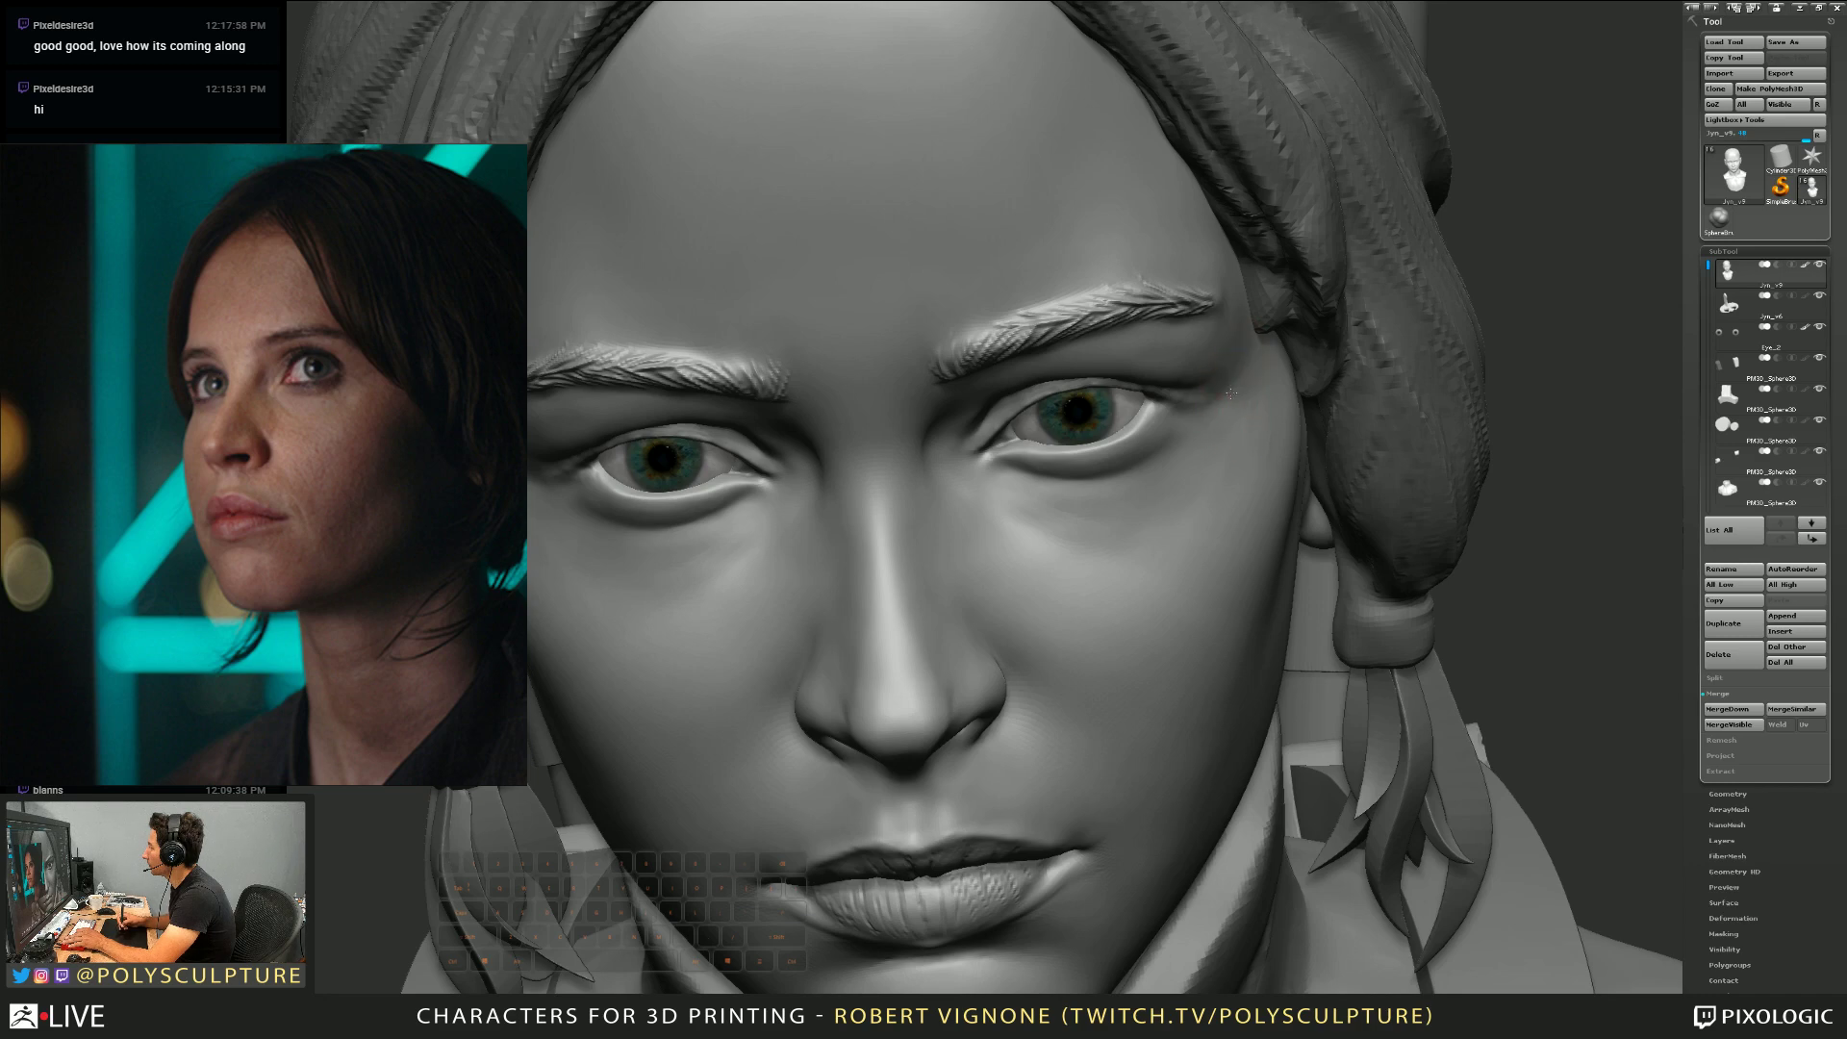
{"action": "right_click_drag", "start_coordinate": [1224, 363], "coordinate": [1218, 365]}
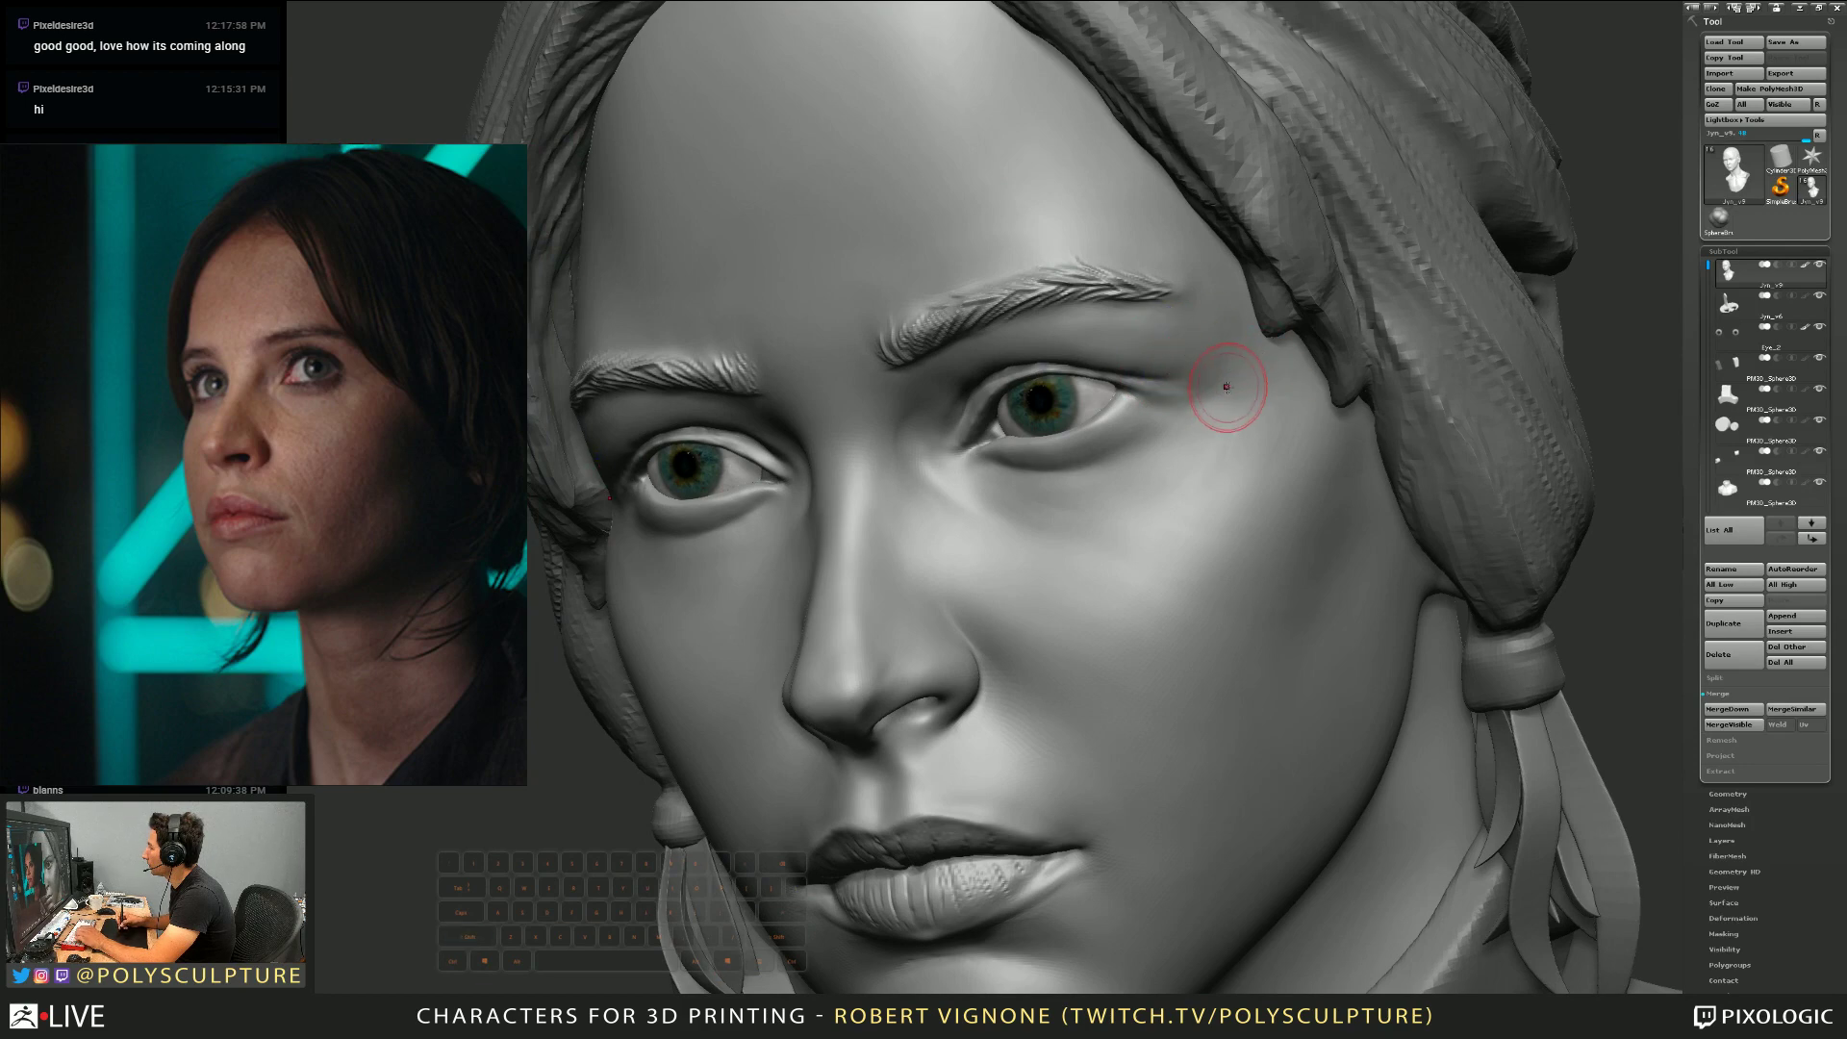
{"action": "mouse_move", "coordinate": [1232, 390]}
{"action": "right_mouse_down"}
{"action": "mouse_move", "coordinate": [1249, 407]}
{"action": "mouse_move", "coordinate": [1231, 351]}
{"action": "mouse_move", "coordinate": [1268, 329]}
{"action": "mouse_move", "coordinate": [1215, 434]}
{"action": "mouse_move", "coordinate": [1241, 390]}
{"action": "right_mouse_up"}
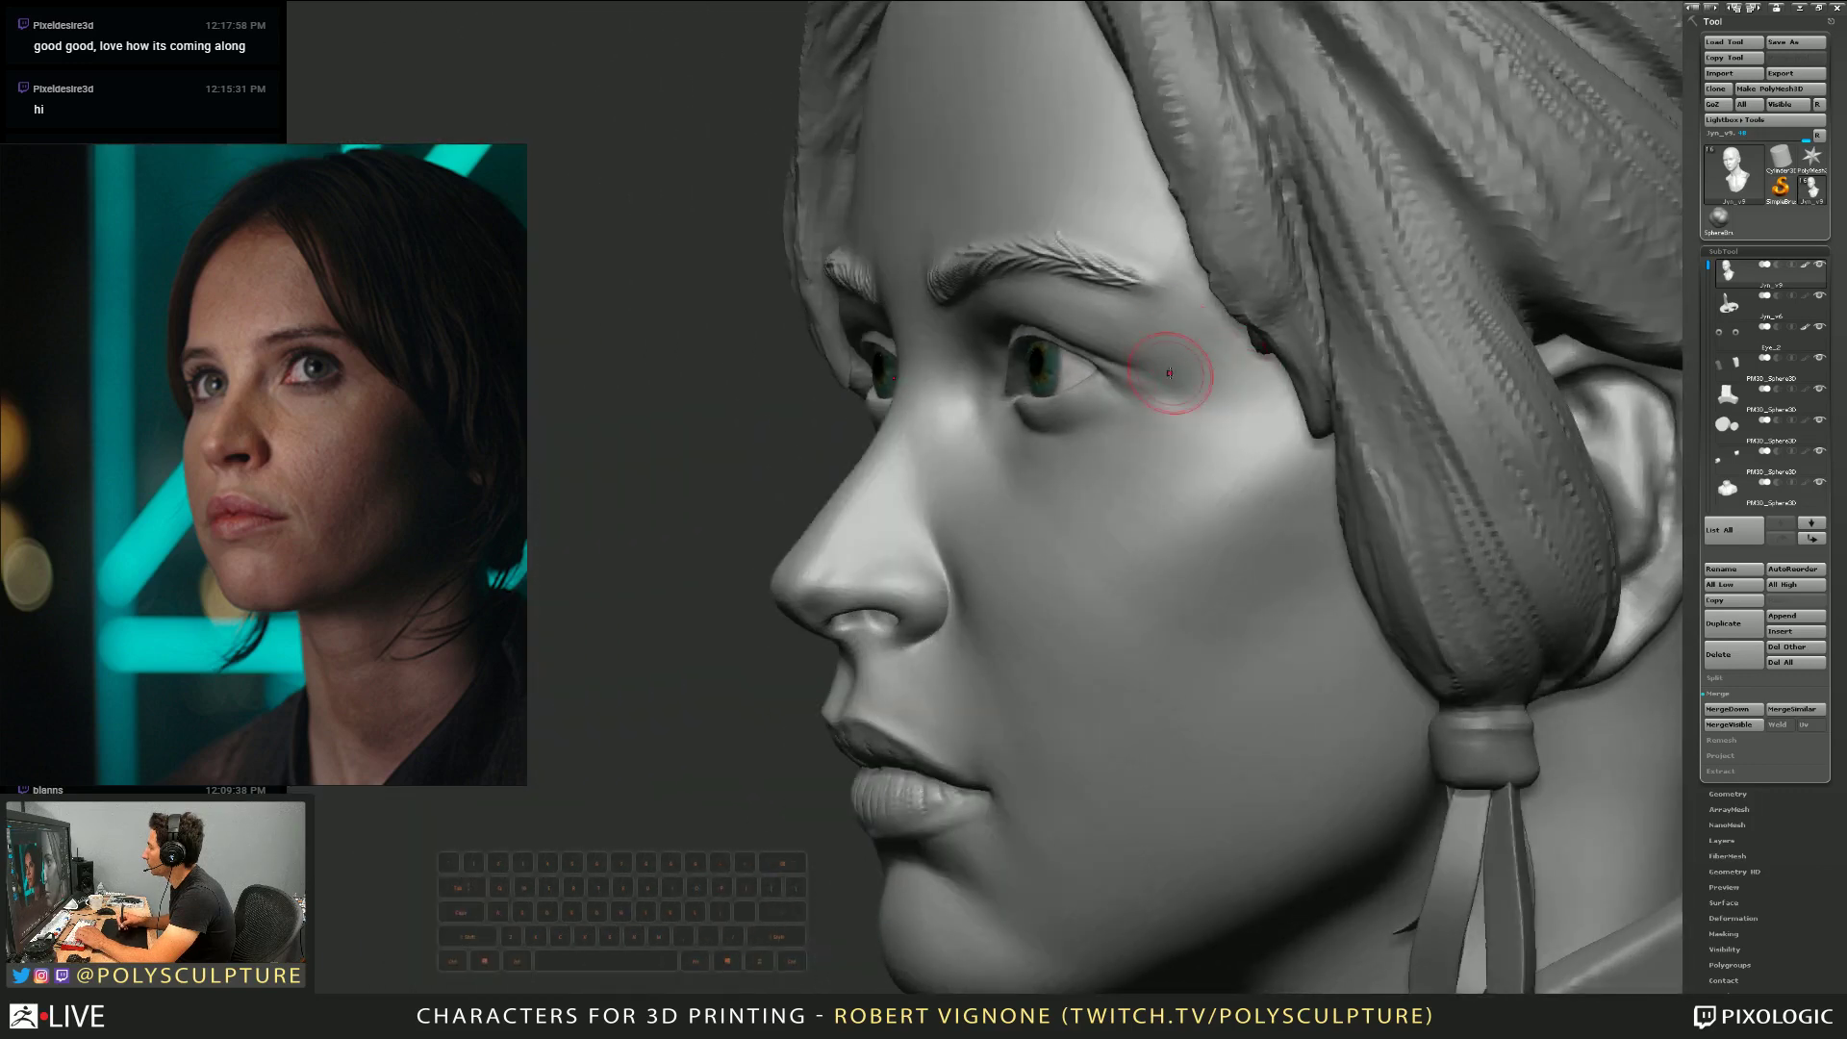
{"action": "right_click_drag", "start_coordinate": [1093, 424], "coordinate": [1064, 400]}
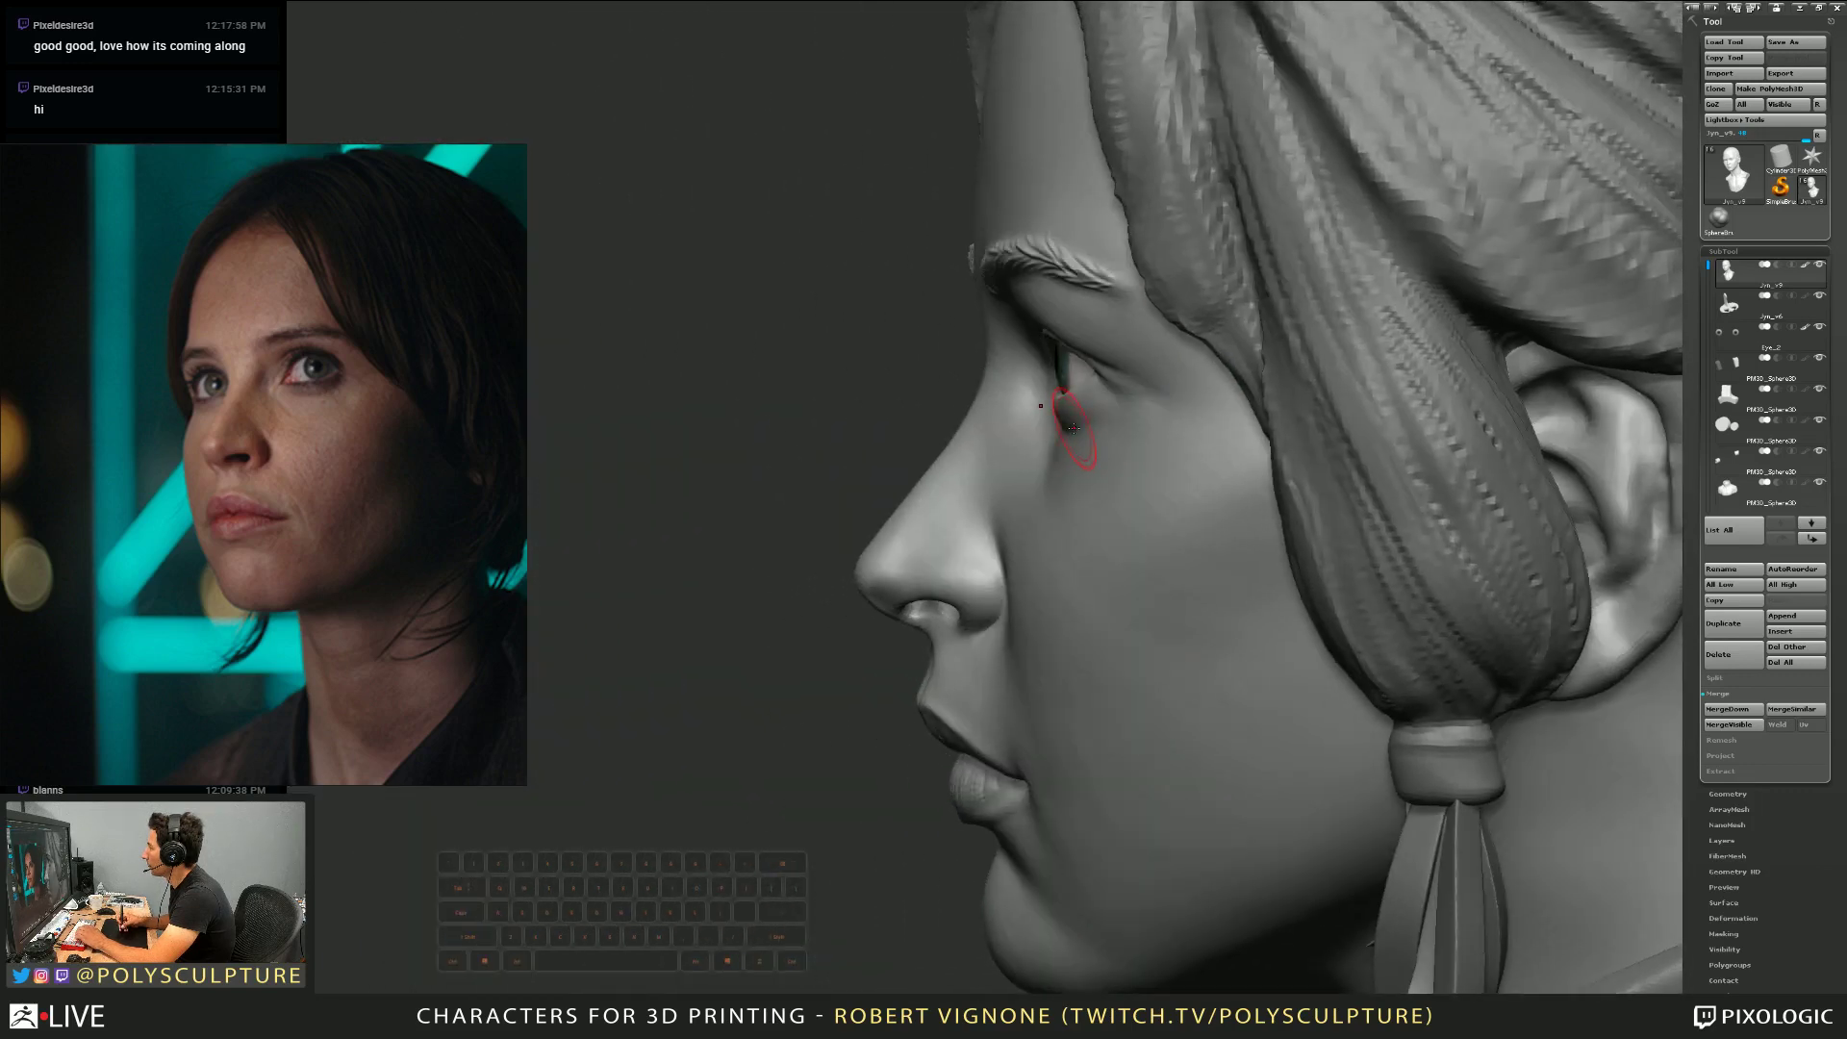
Adjust the near eye's upper eyelid and outer corner in profile view
{"action": "key", "text": "s"}
{"action": "left_click_drag", "start_coordinate": [1082, 347], "coordinate": [1074, 346]}
{"action": "key", "text": "5"}
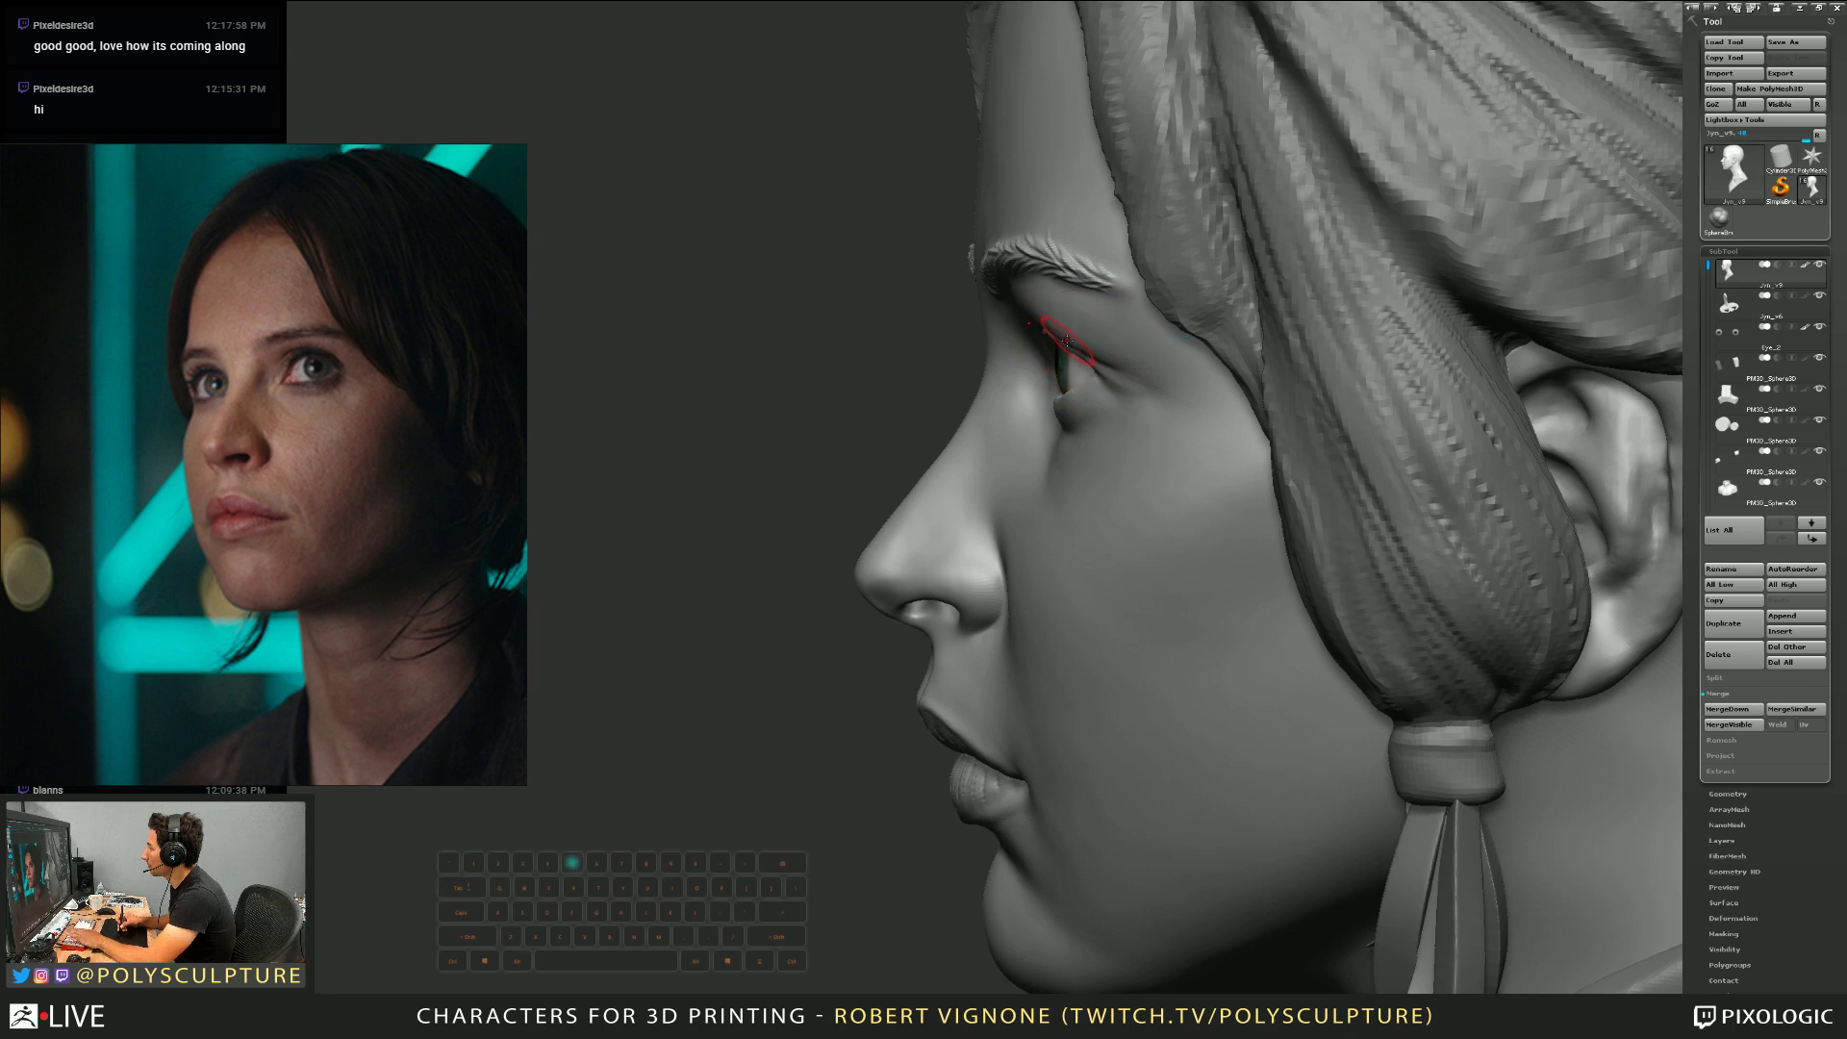
{"action": "key", "text": "s"}
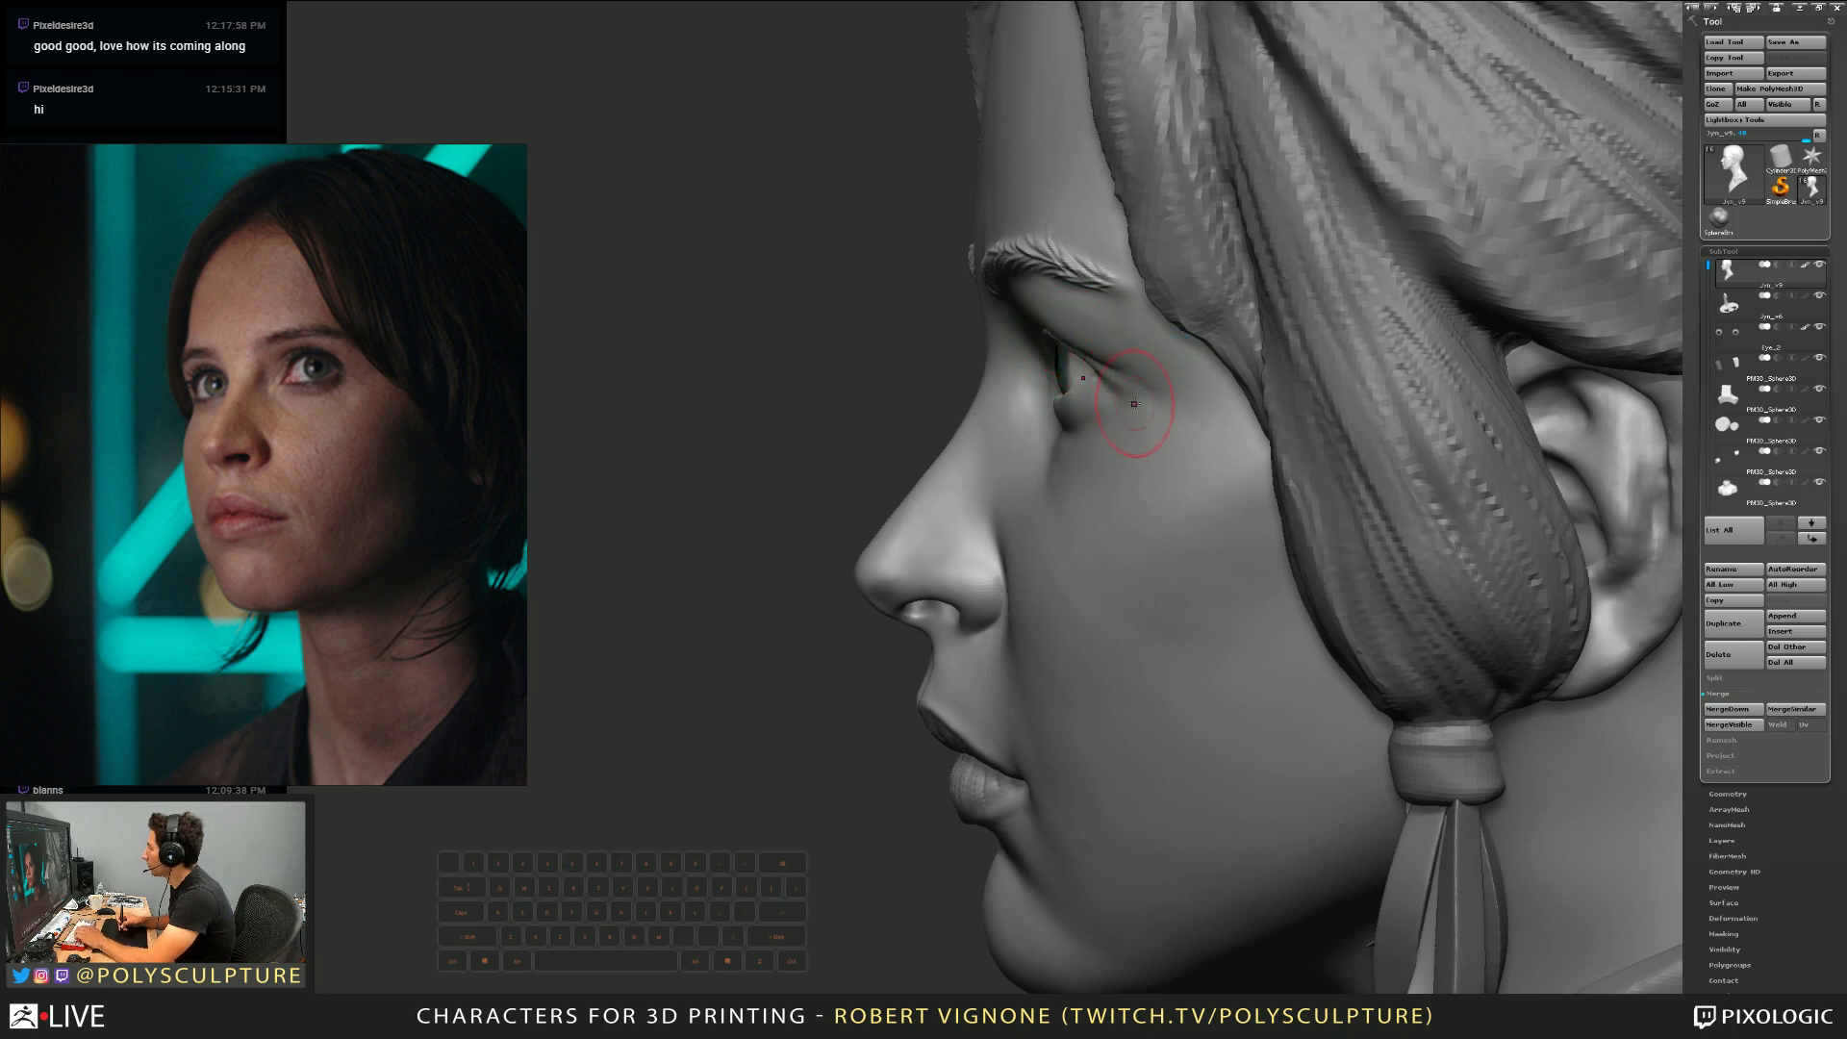
{"action": "mouse_move", "coordinate": [1135, 383]}
{"action": "right_mouse_down"}
{"action": "mouse_move", "coordinate": [1194, 471]}
{"action": "mouse_move", "coordinate": [1269, 481]}
{"action": "mouse_move", "coordinate": [1251, 789]}
{"action": "mouse_move", "coordinate": [1225, 701]}
{"action": "mouse_move", "coordinate": [1232, 585]}
{"action": "right_mouse_up"}
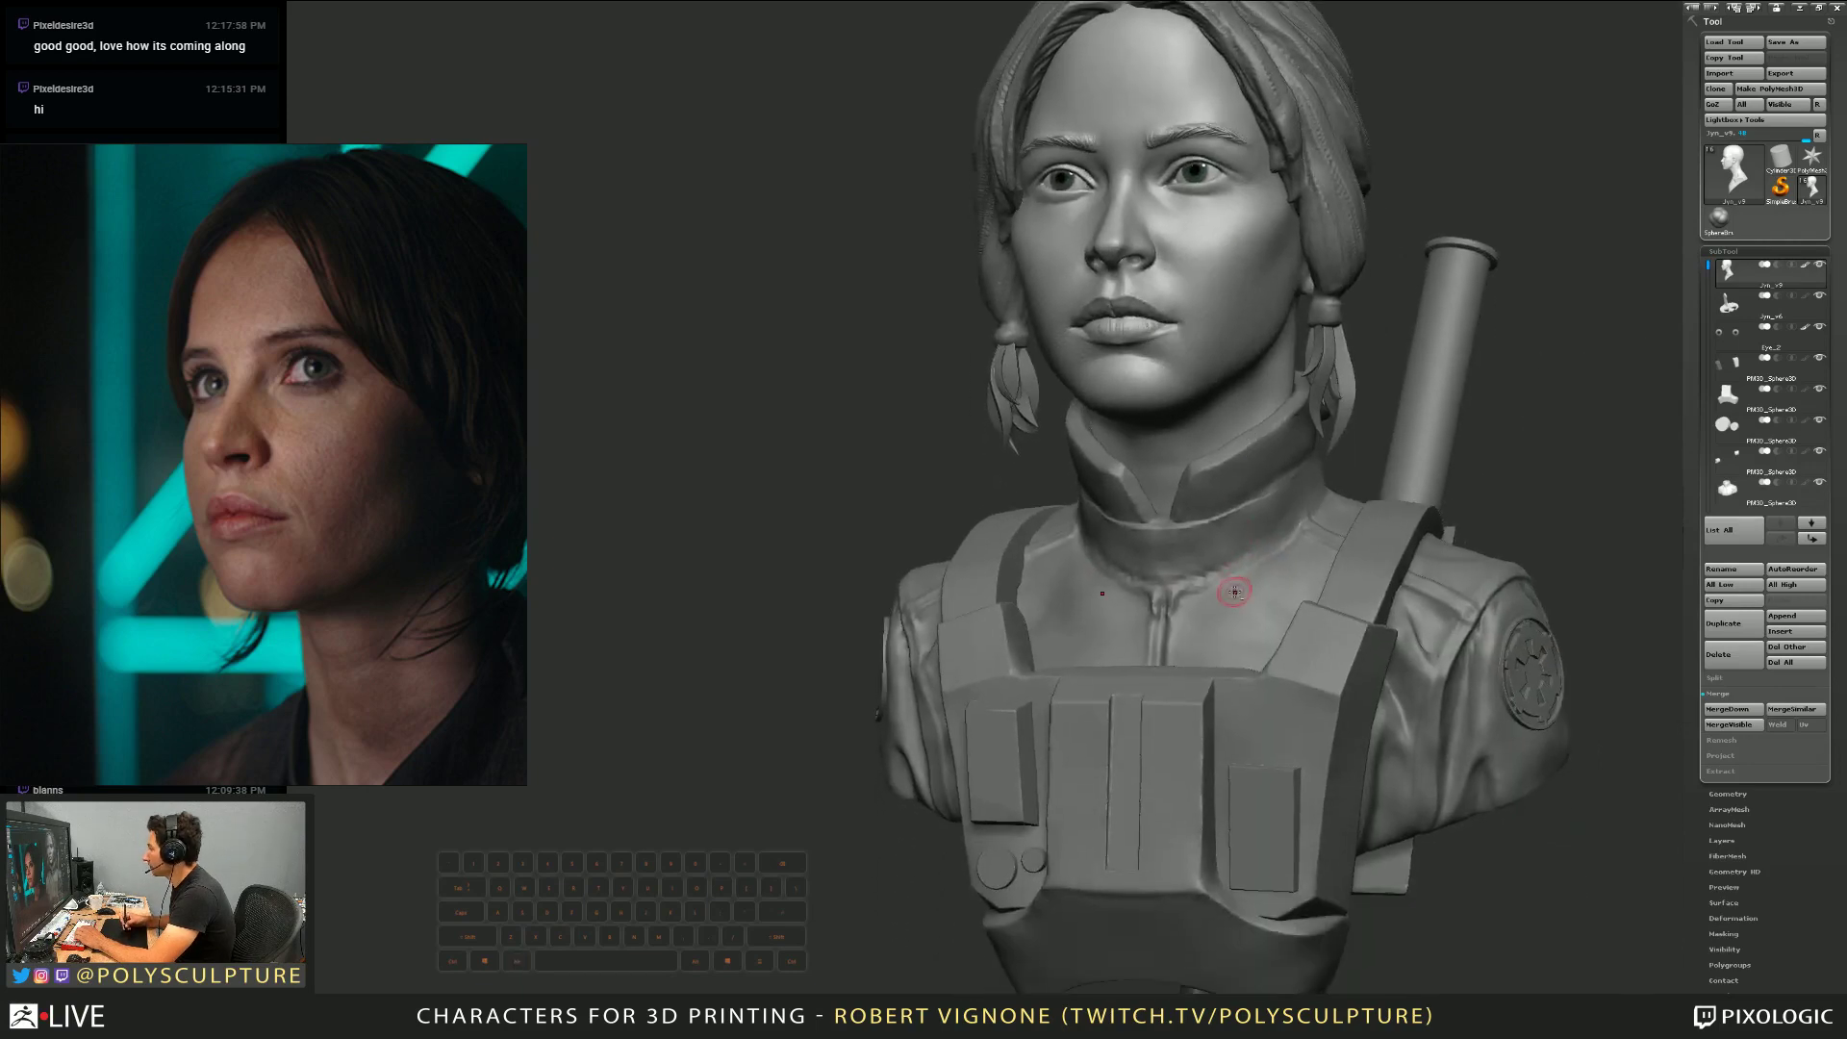
Make the jacket the active subtool
{"action": "left_click", "coordinate": [1245, 655], "text": "alt"}
{"action": "right_click_drag", "start_coordinate": [1245, 655], "coordinate": [1230, 460]}
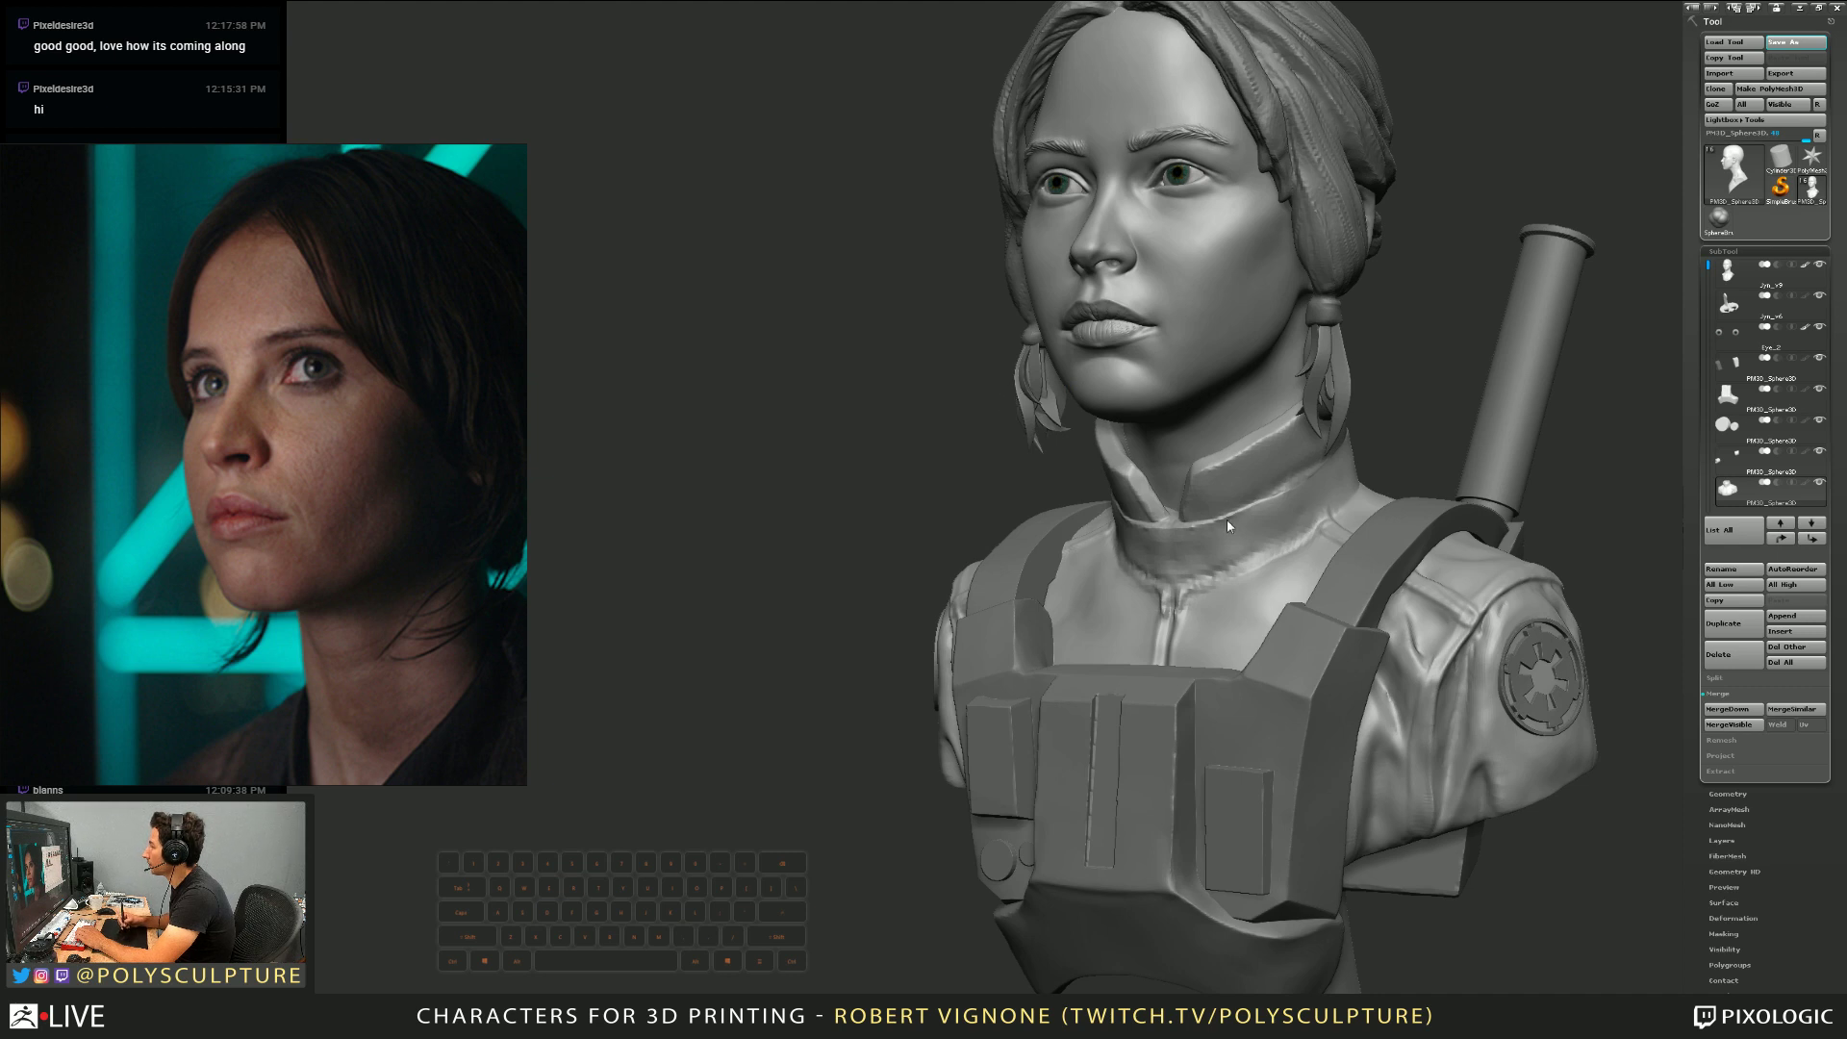
{"action": "key", "text": "super"}
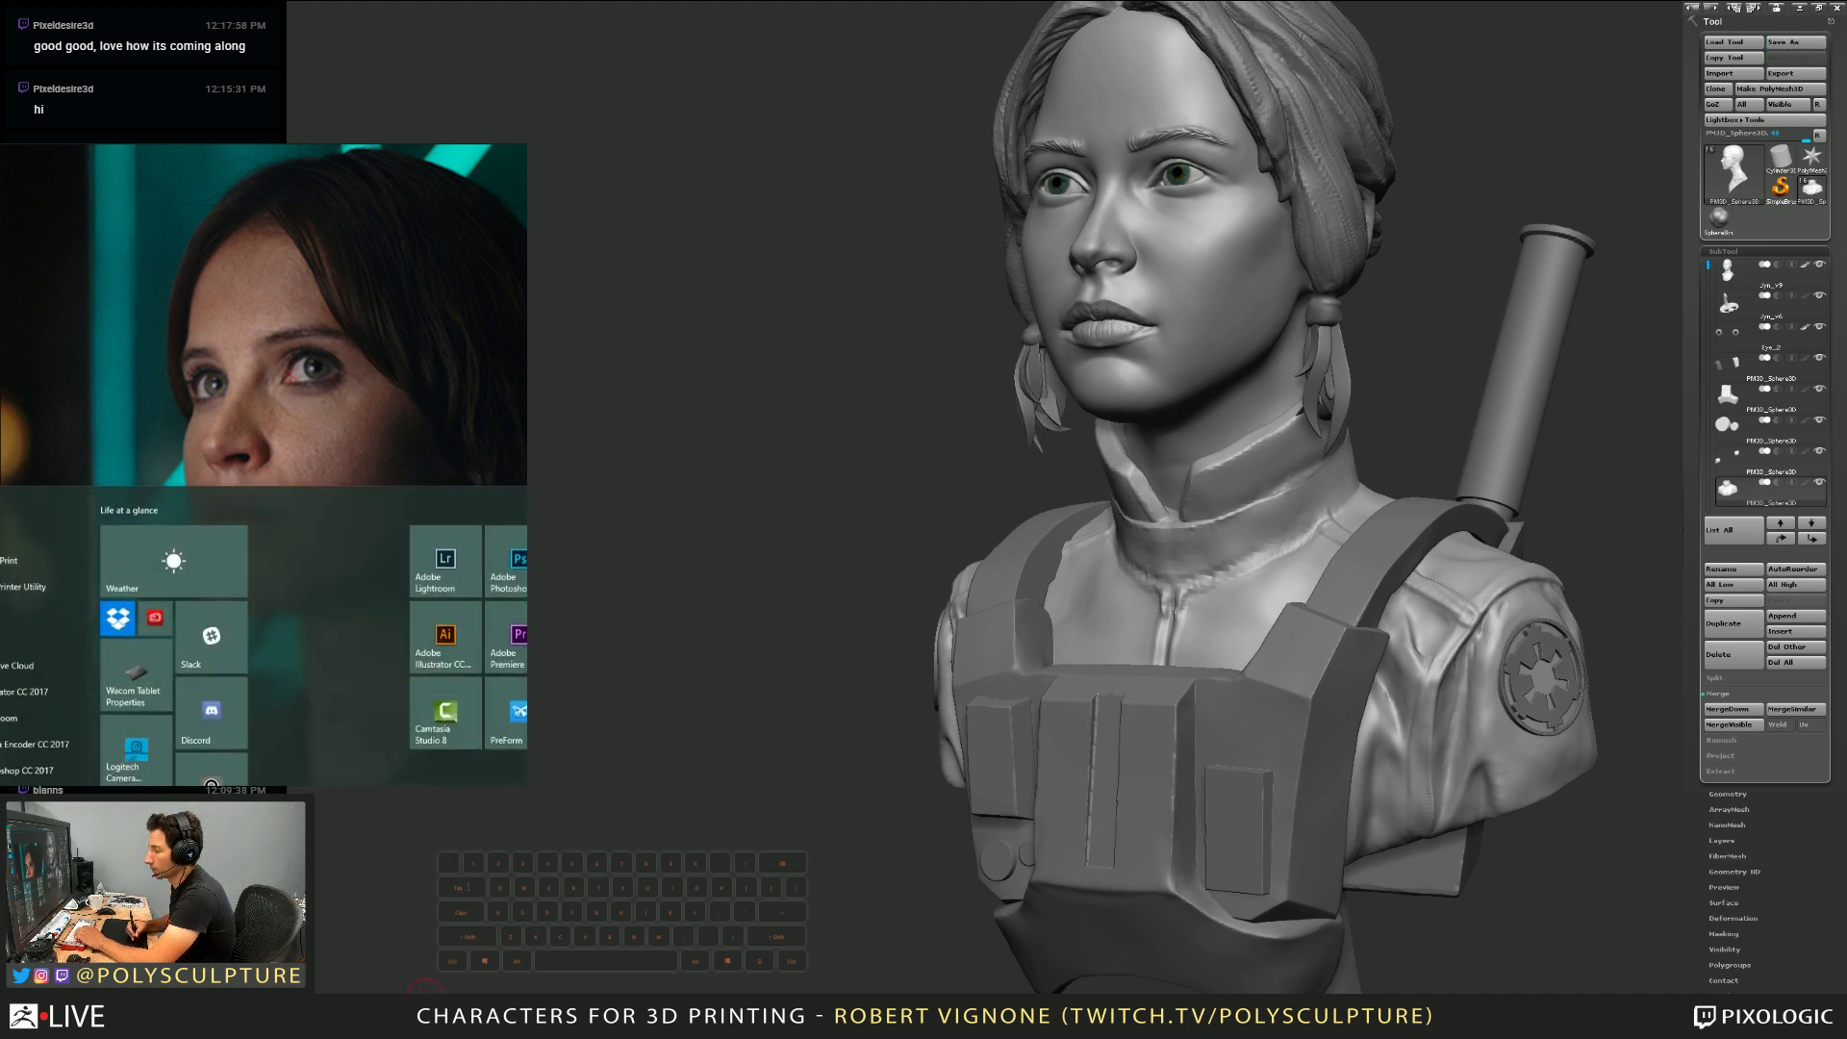
{"action": "key", "text": "super"}
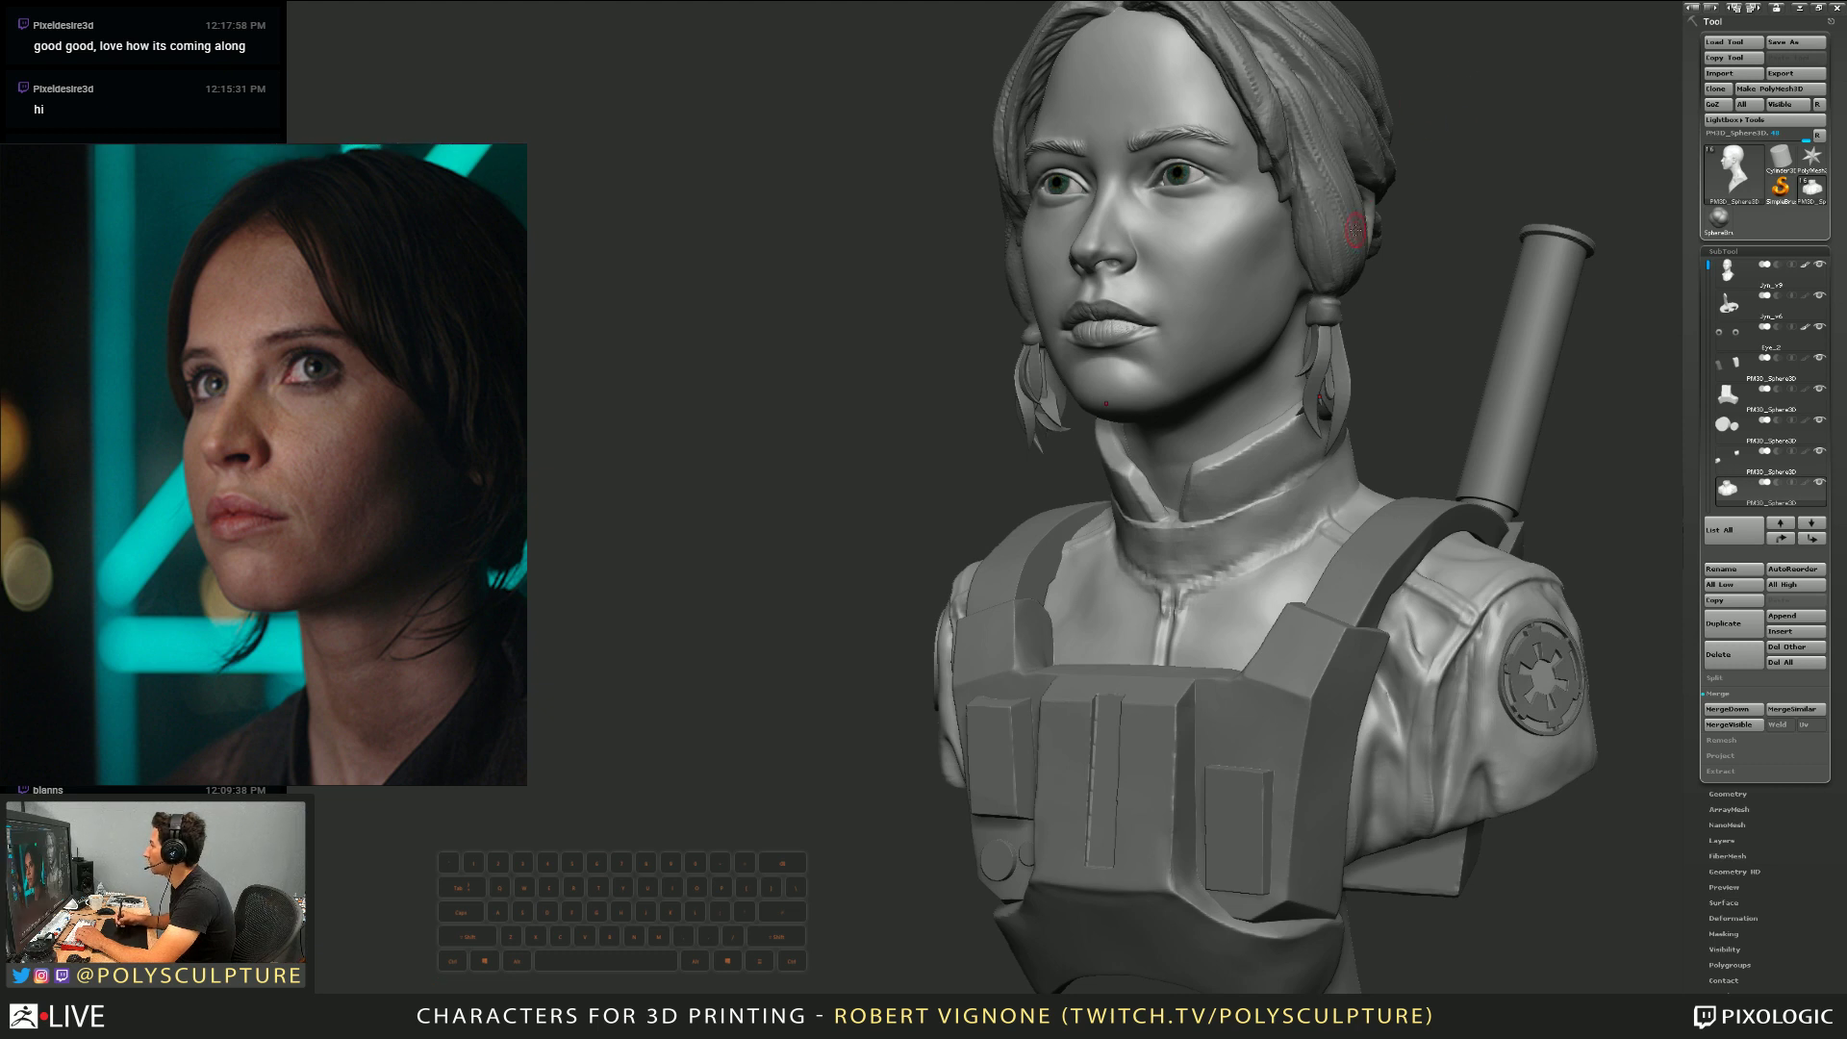
Examine the bust's face, collar and uniform proportions from several three-quarter angles
{"action": "mouse_move", "coordinate": [1246, 342]}
{"action": "right_mouse_down"}
{"action": "mouse_move", "coordinate": [1289, 396]}
{"action": "mouse_move", "coordinate": [1256, 442]}
{"action": "mouse_move", "coordinate": [1222, 407]}
{"action": "right_mouse_up"}
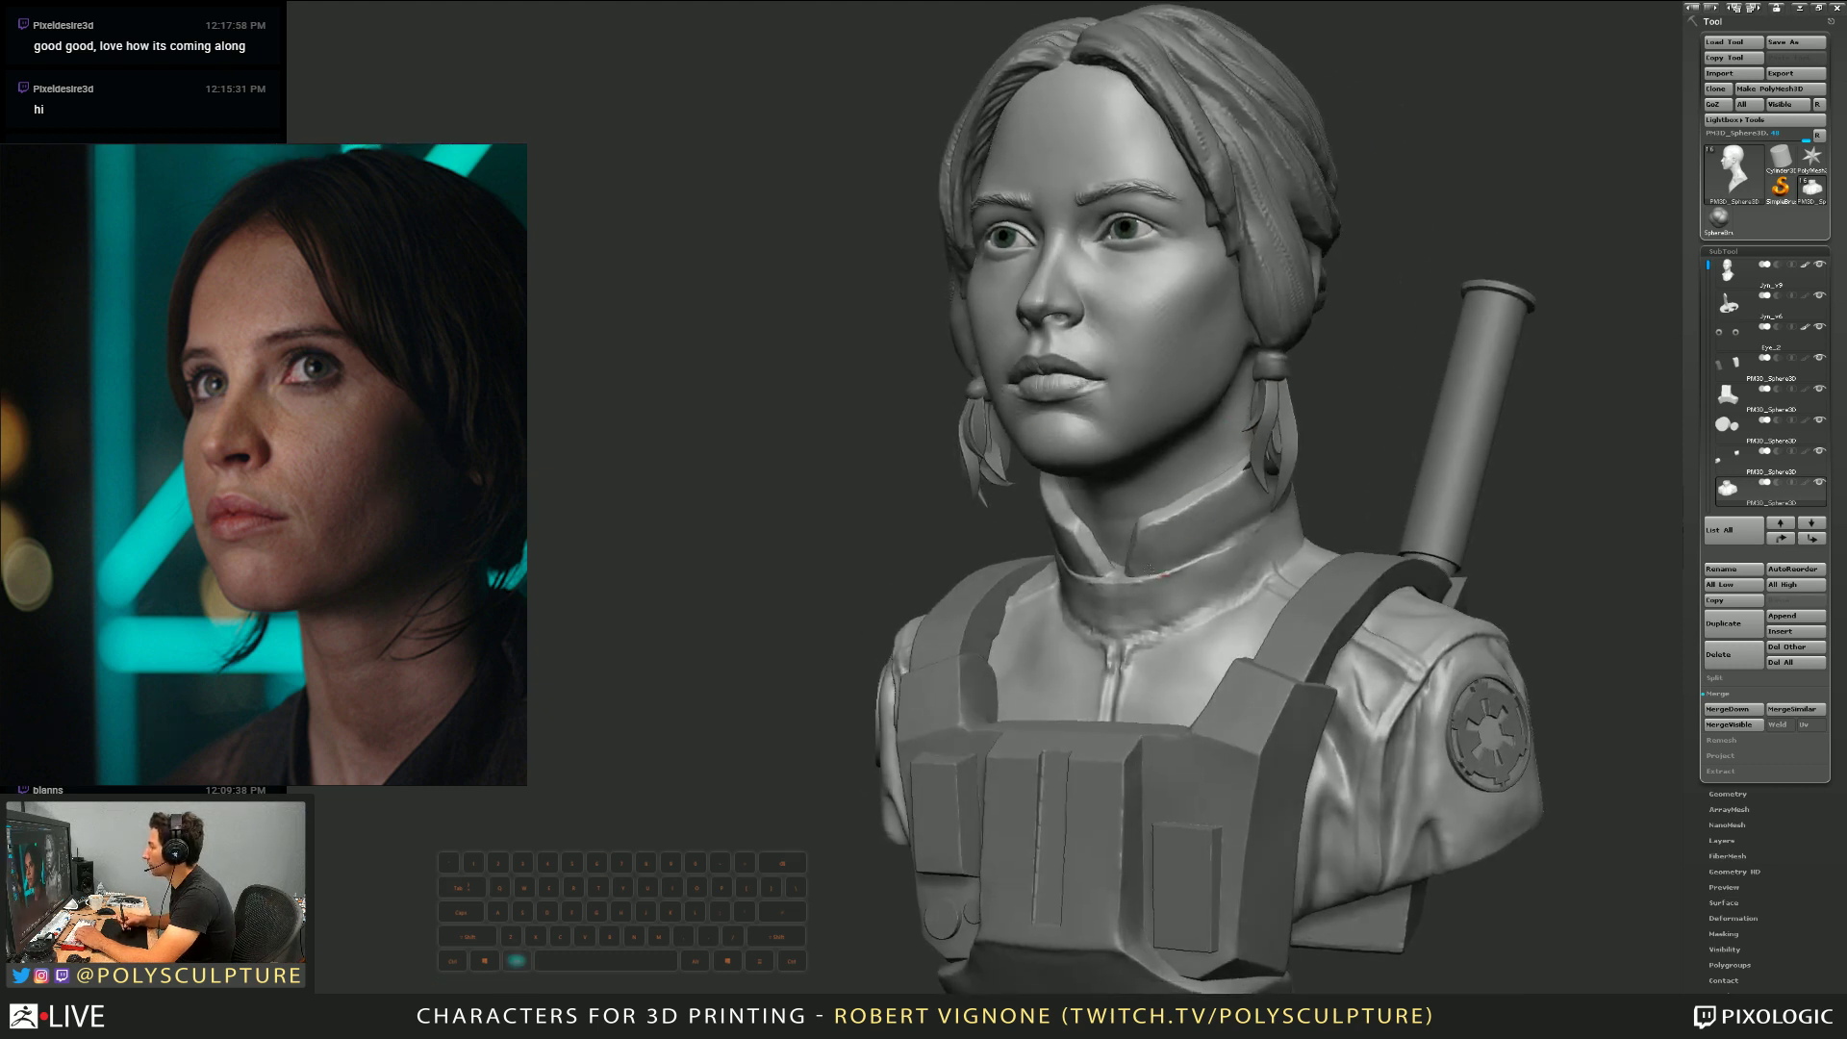
{"action": "right_click_drag", "start_coordinate": [1237, 603], "coordinate": [1178, 512], "text": "alt"}
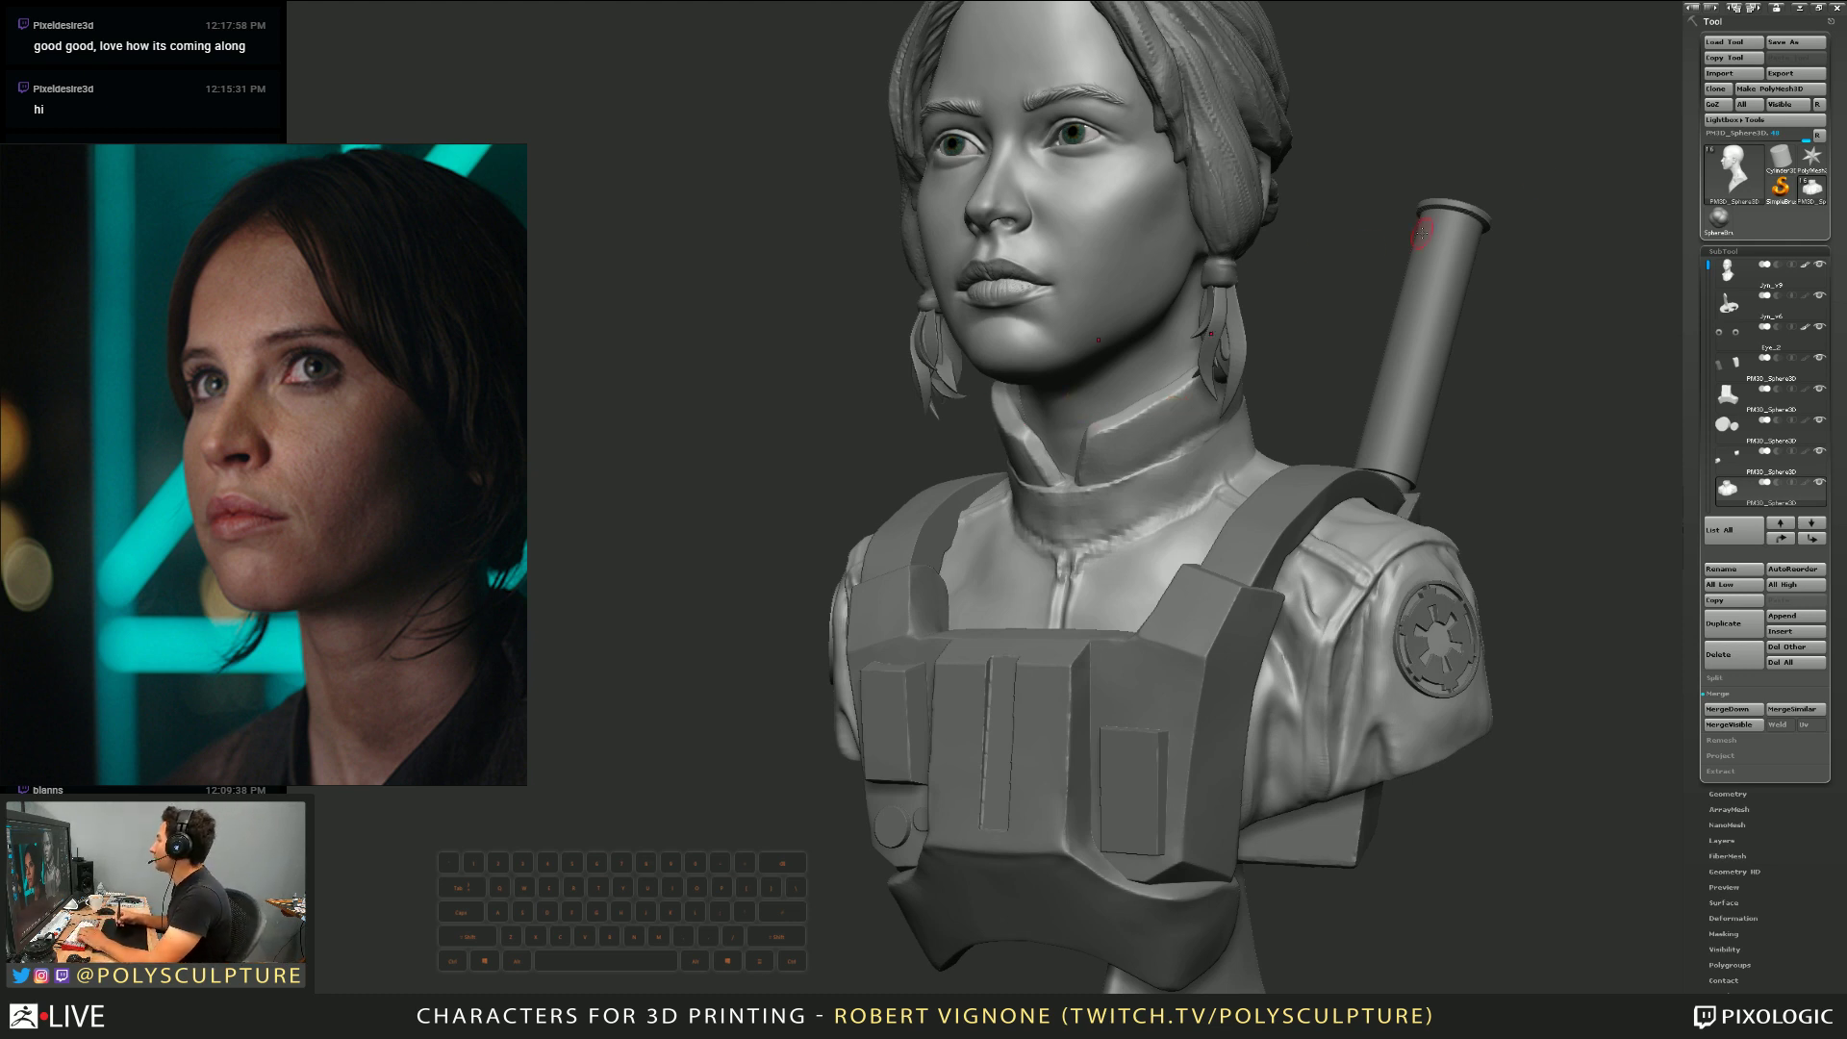
{"action": "mouse_move", "coordinate": [1422, 233]}
{"action": "left_mouse_down"}
{"action": "mouse_move", "coordinate": [1266, 309]}
{"action": "mouse_move", "coordinate": [1298, 317]}
{"action": "mouse_move", "coordinate": [1271, 394]}
{"action": "mouse_move", "coordinate": [1220, 392]}
{"action": "left_mouse_up"}
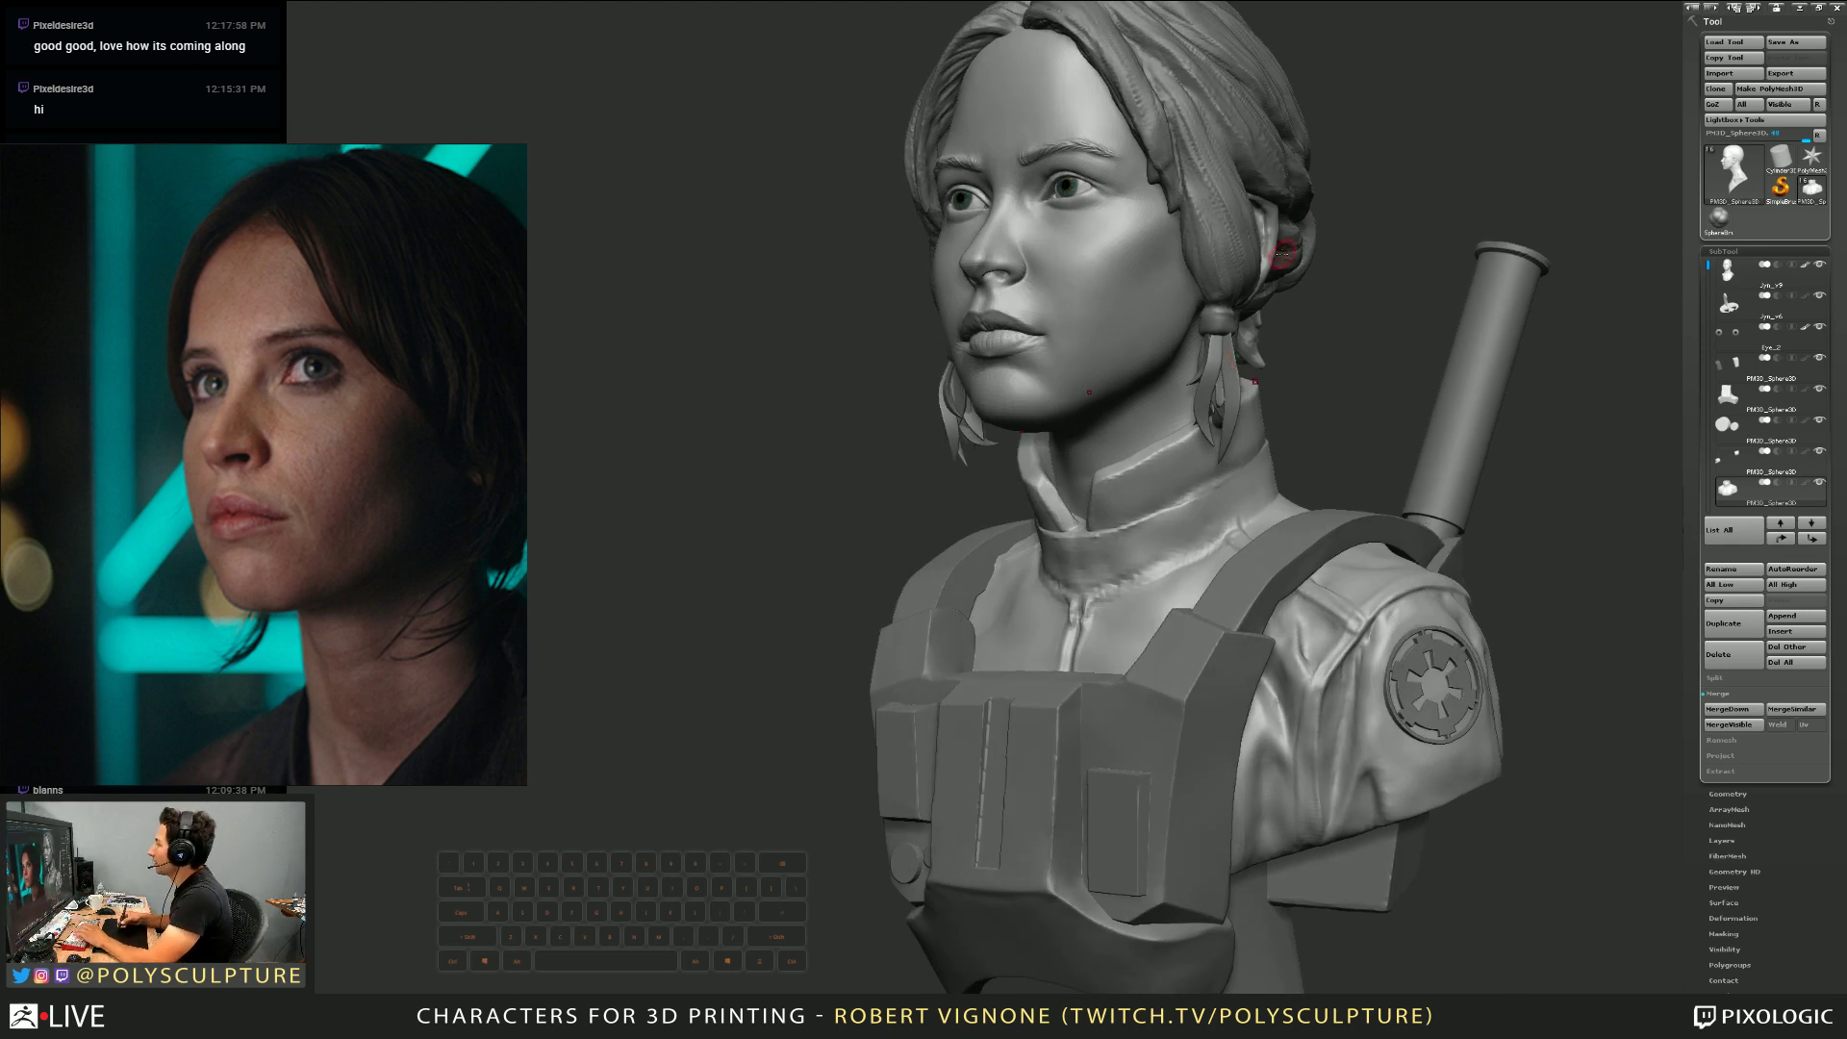
{"action": "left_click_drag", "start_coordinate": [1323, 361], "coordinate": [1320, 372]}
{"action": "right_click_drag", "start_coordinate": [1171, 426], "coordinate": [1212, 492], "text": "alt"}
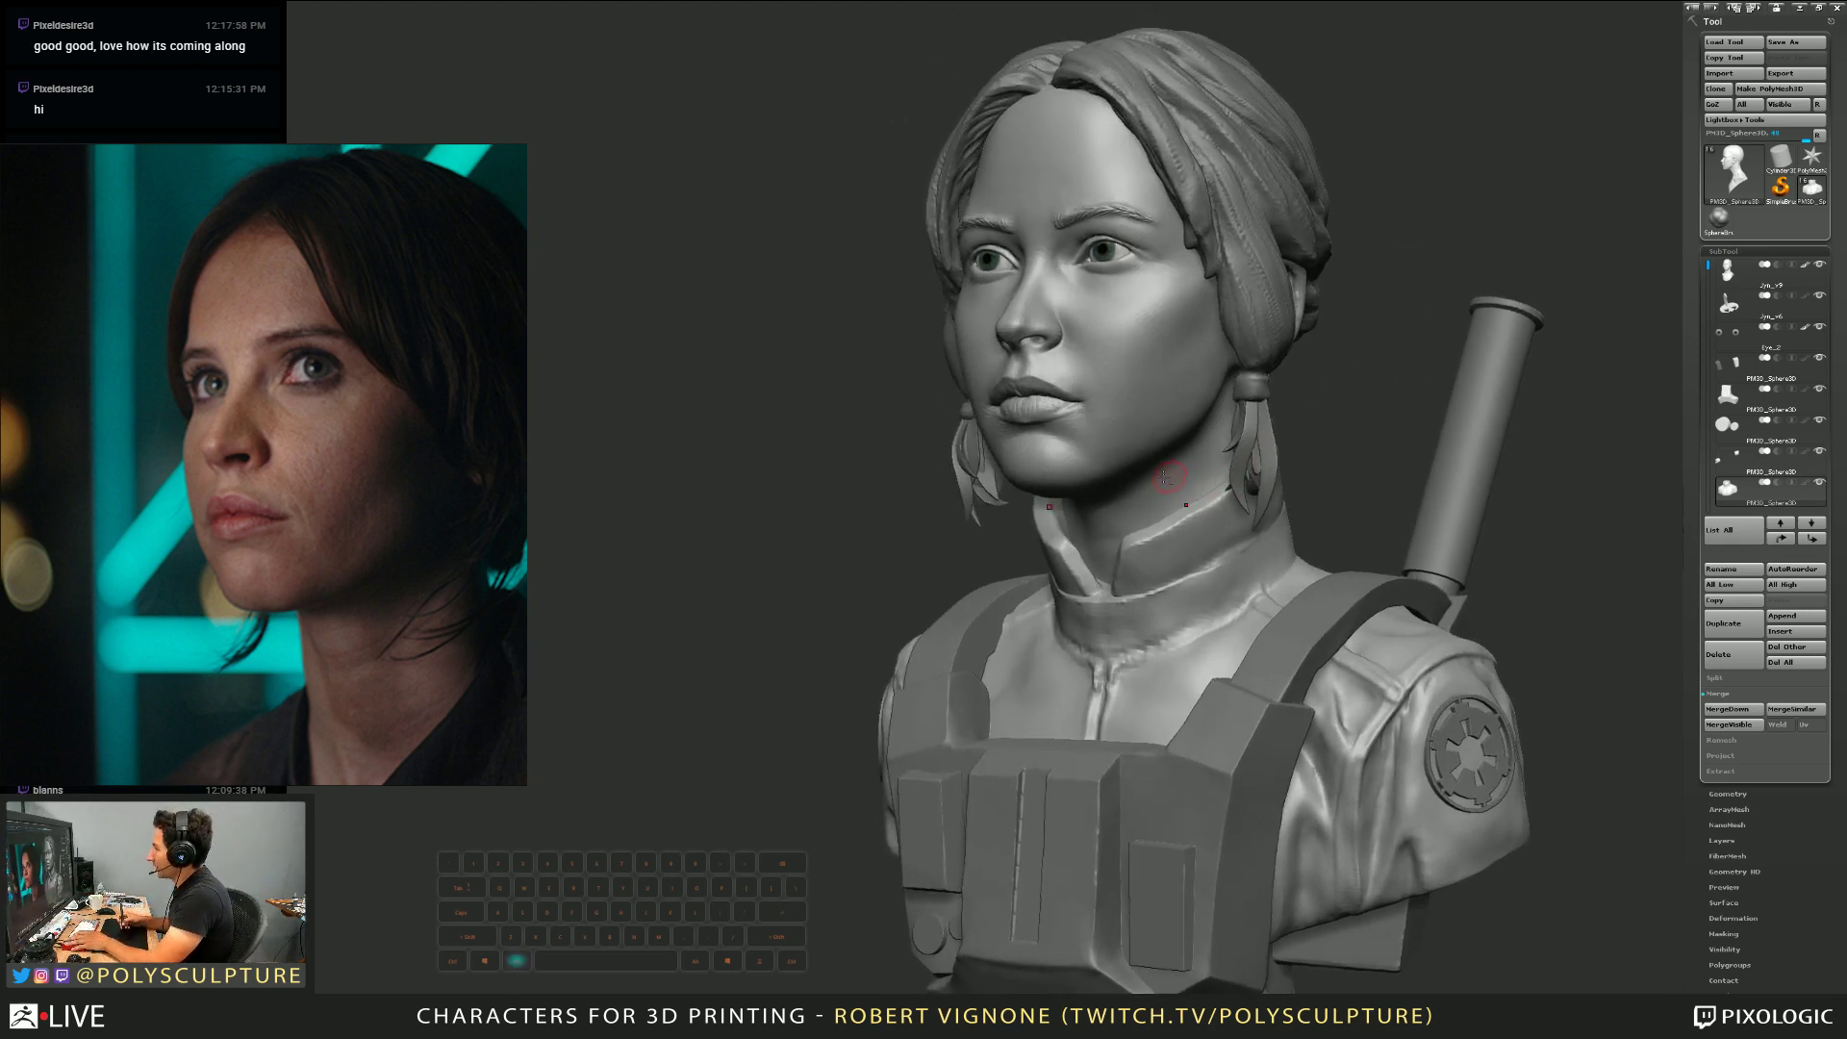
{"action": "right_click_drag", "start_coordinate": [1094, 470], "coordinate": [1139, 481], "text": "alt"}
{"action": "key", "text": "s"}
{"action": "left_click_drag", "start_coordinate": [1139, 480], "coordinate": [1150, 482]}
{"action": "key", "text": "5"}
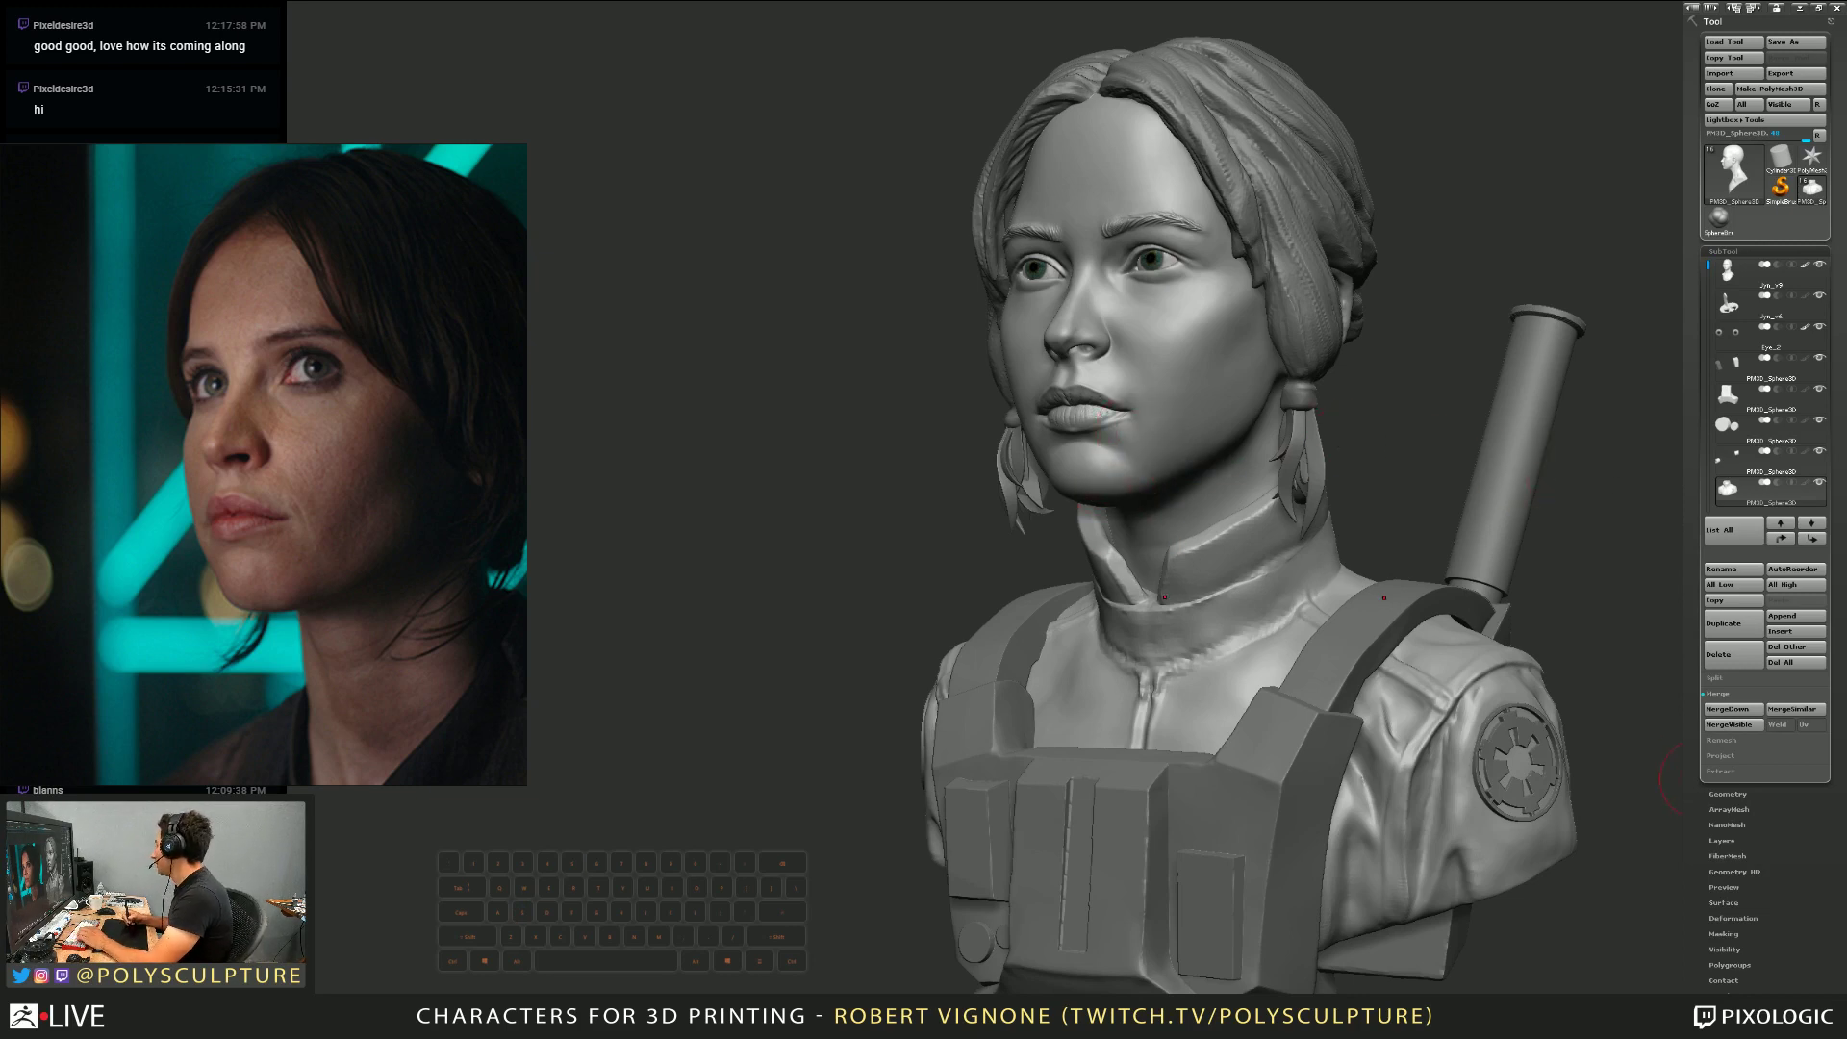
Browse the reference board for the Imperial-uniform film still and compare its collar and shoulder strap with the bust
{"action": "right_click_drag", "start_coordinate": [1392, 708], "coordinate": [1414, 643], "text": "alt"}
{"action": "middle_click_drag", "start_coordinate": [371, 517], "coordinate": [58, 433]}
{"action": "middle_click_drag", "start_coordinate": [356, 623], "coordinate": [318, 468]}
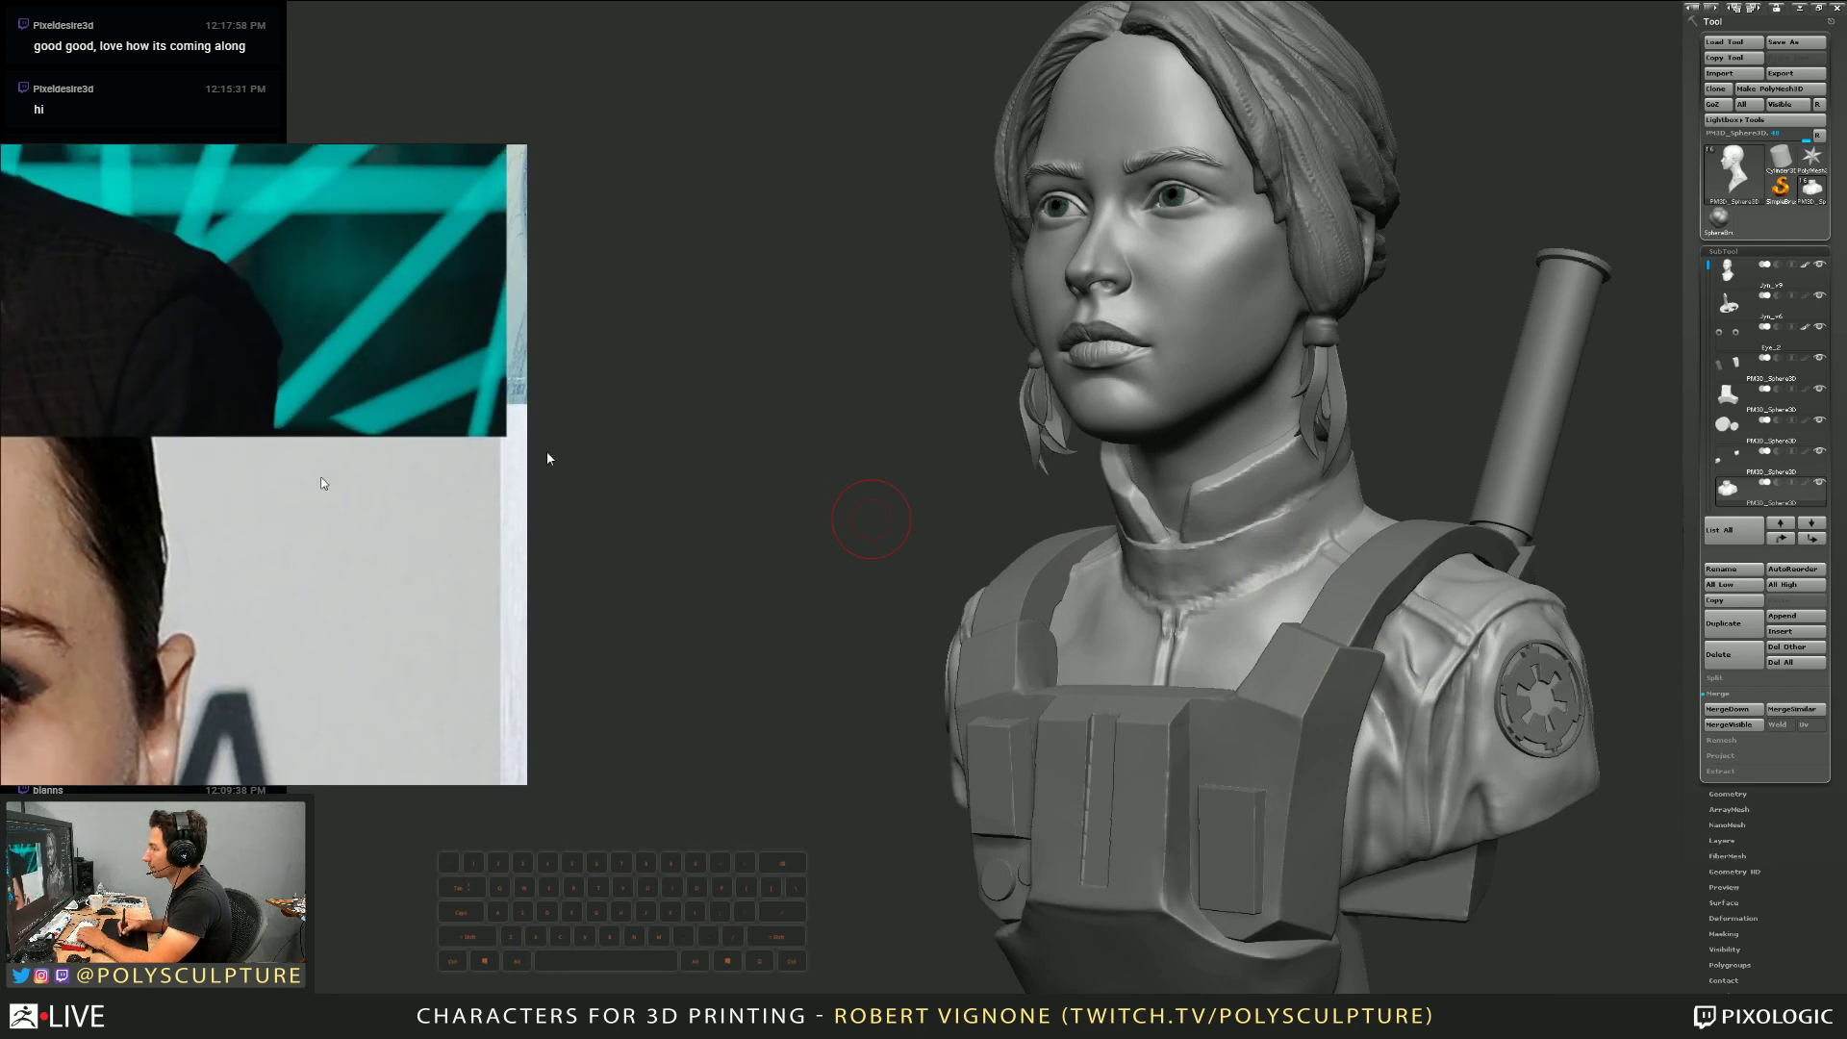
{"action": "scroll", "coordinate": [319, 477], "scroll_direction": "down", "scroll_amount": 6}
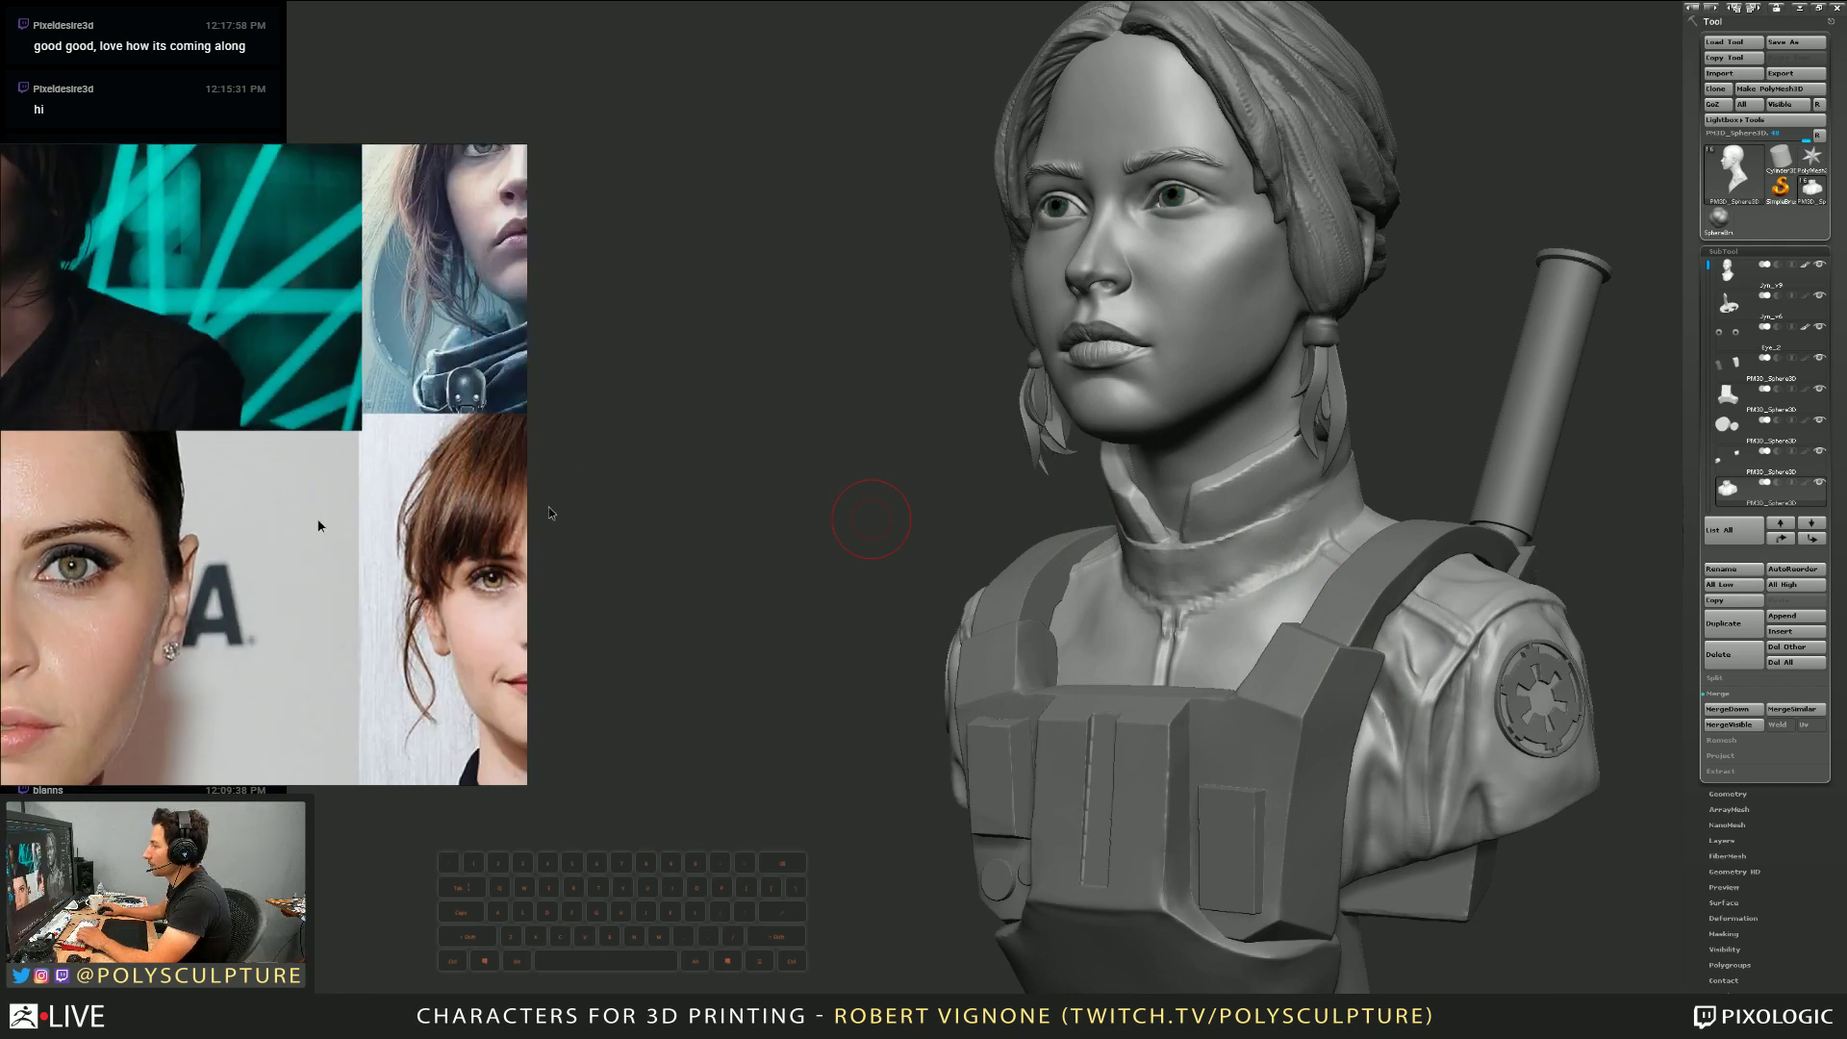
{"action": "middle_click_drag", "start_coordinate": [422, 644], "coordinate": [366, 562]}
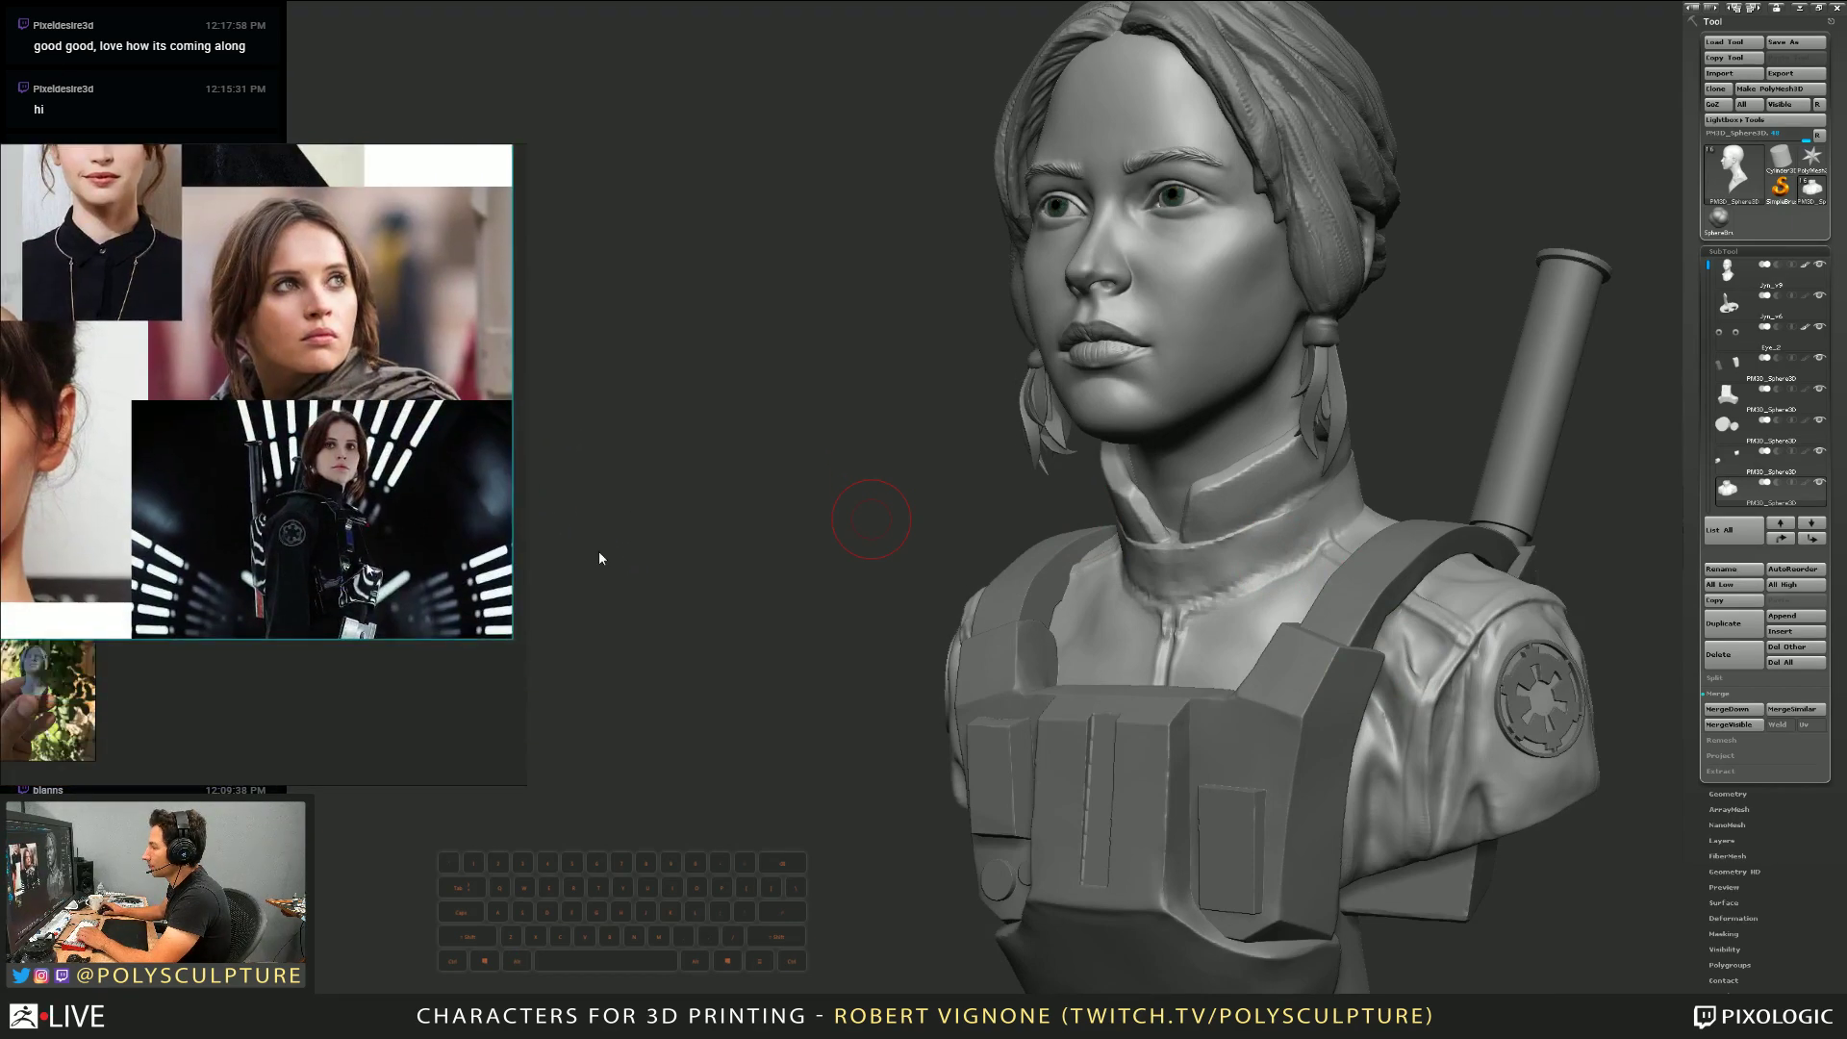
{"action": "scroll", "coordinate": [365, 562], "scroll_direction": "up", "scroll_amount": 5}
{"action": "scroll", "coordinate": [329, 462], "scroll_direction": "down", "scroll_amount": 5}
{"action": "middle_click_drag", "start_coordinate": [338, 287], "coordinate": [350, 544]}
{"action": "middle_click_drag", "start_coordinate": [317, 330], "coordinate": [454, 553]}
{"action": "middle_click_drag", "start_coordinate": [192, 505], "coordinate": [318, 533]}
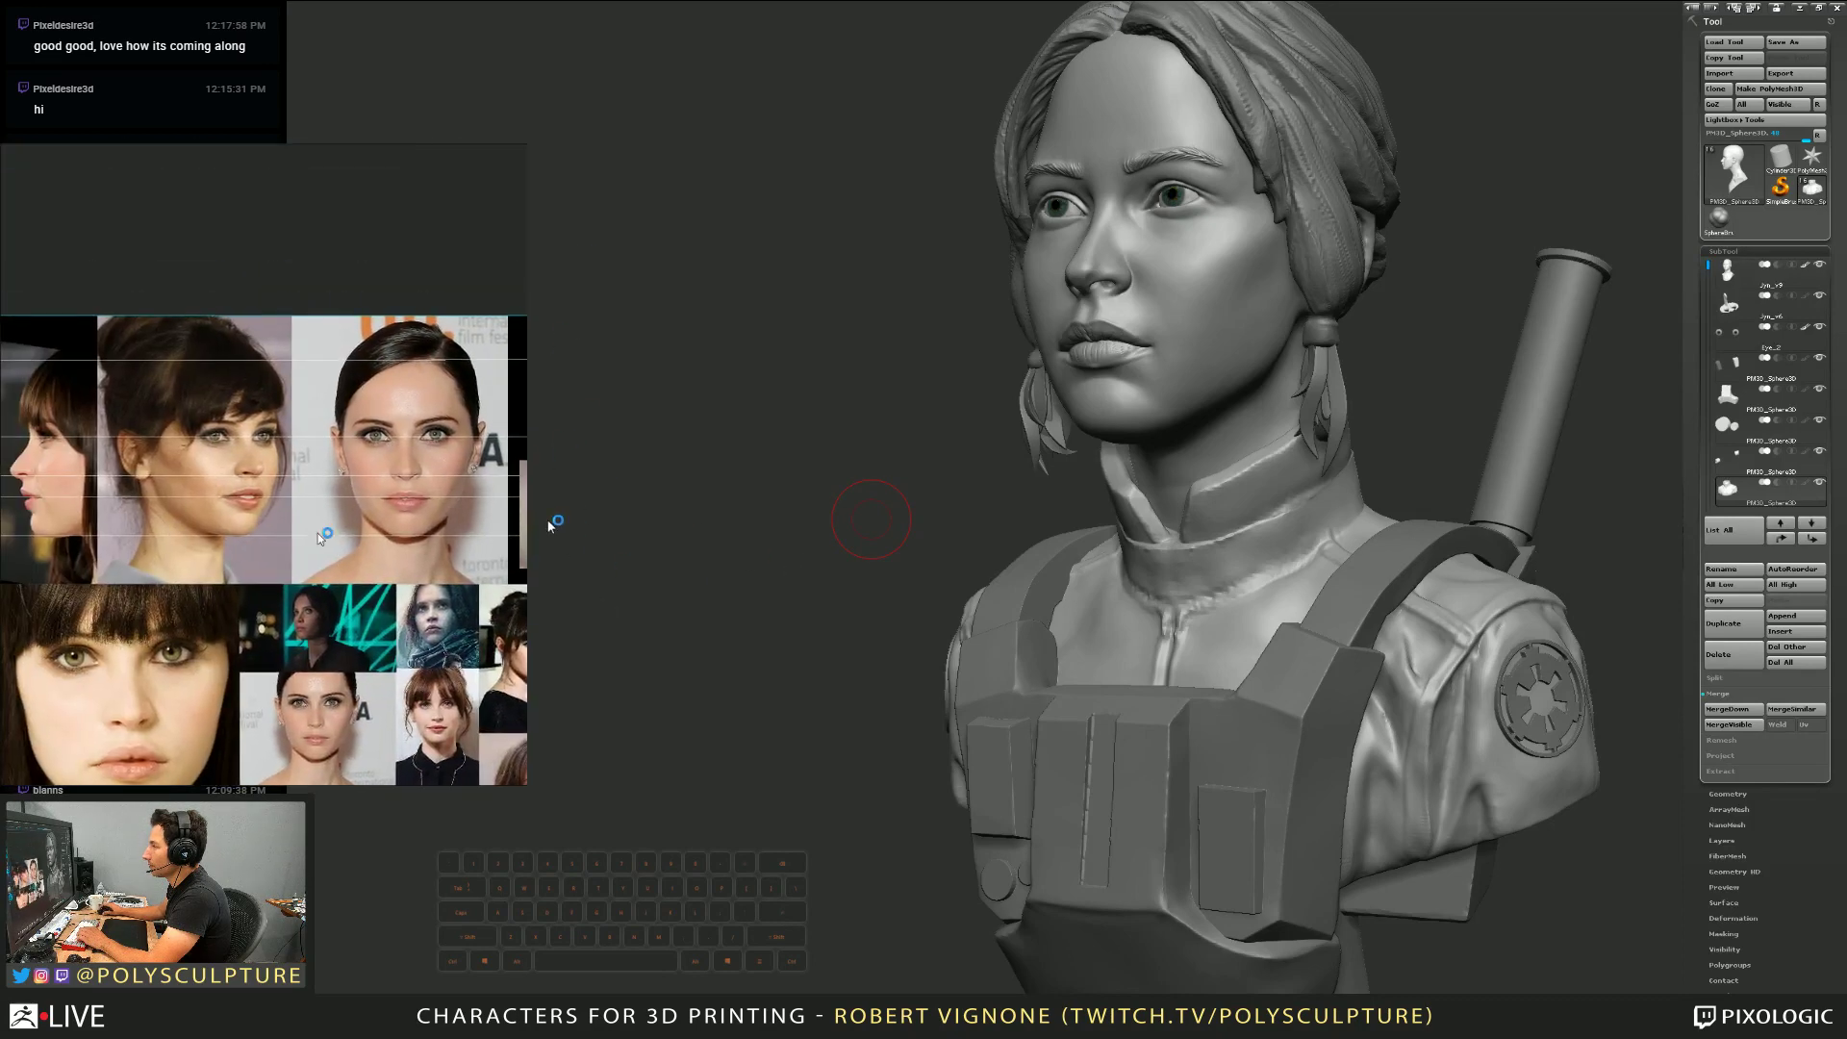
{"action": "middle_click_drag", "start_coordinate": [48, 622], "coordinate": [326, 526]}
{"action": "scroll", "coordinate": [558, 513], "scroll_direction": "down", "scroll_amount": 4}
{"action": "scroll", "coordinate": [251, 475], "scroll_direction": "up", "scroll_amount": 6}
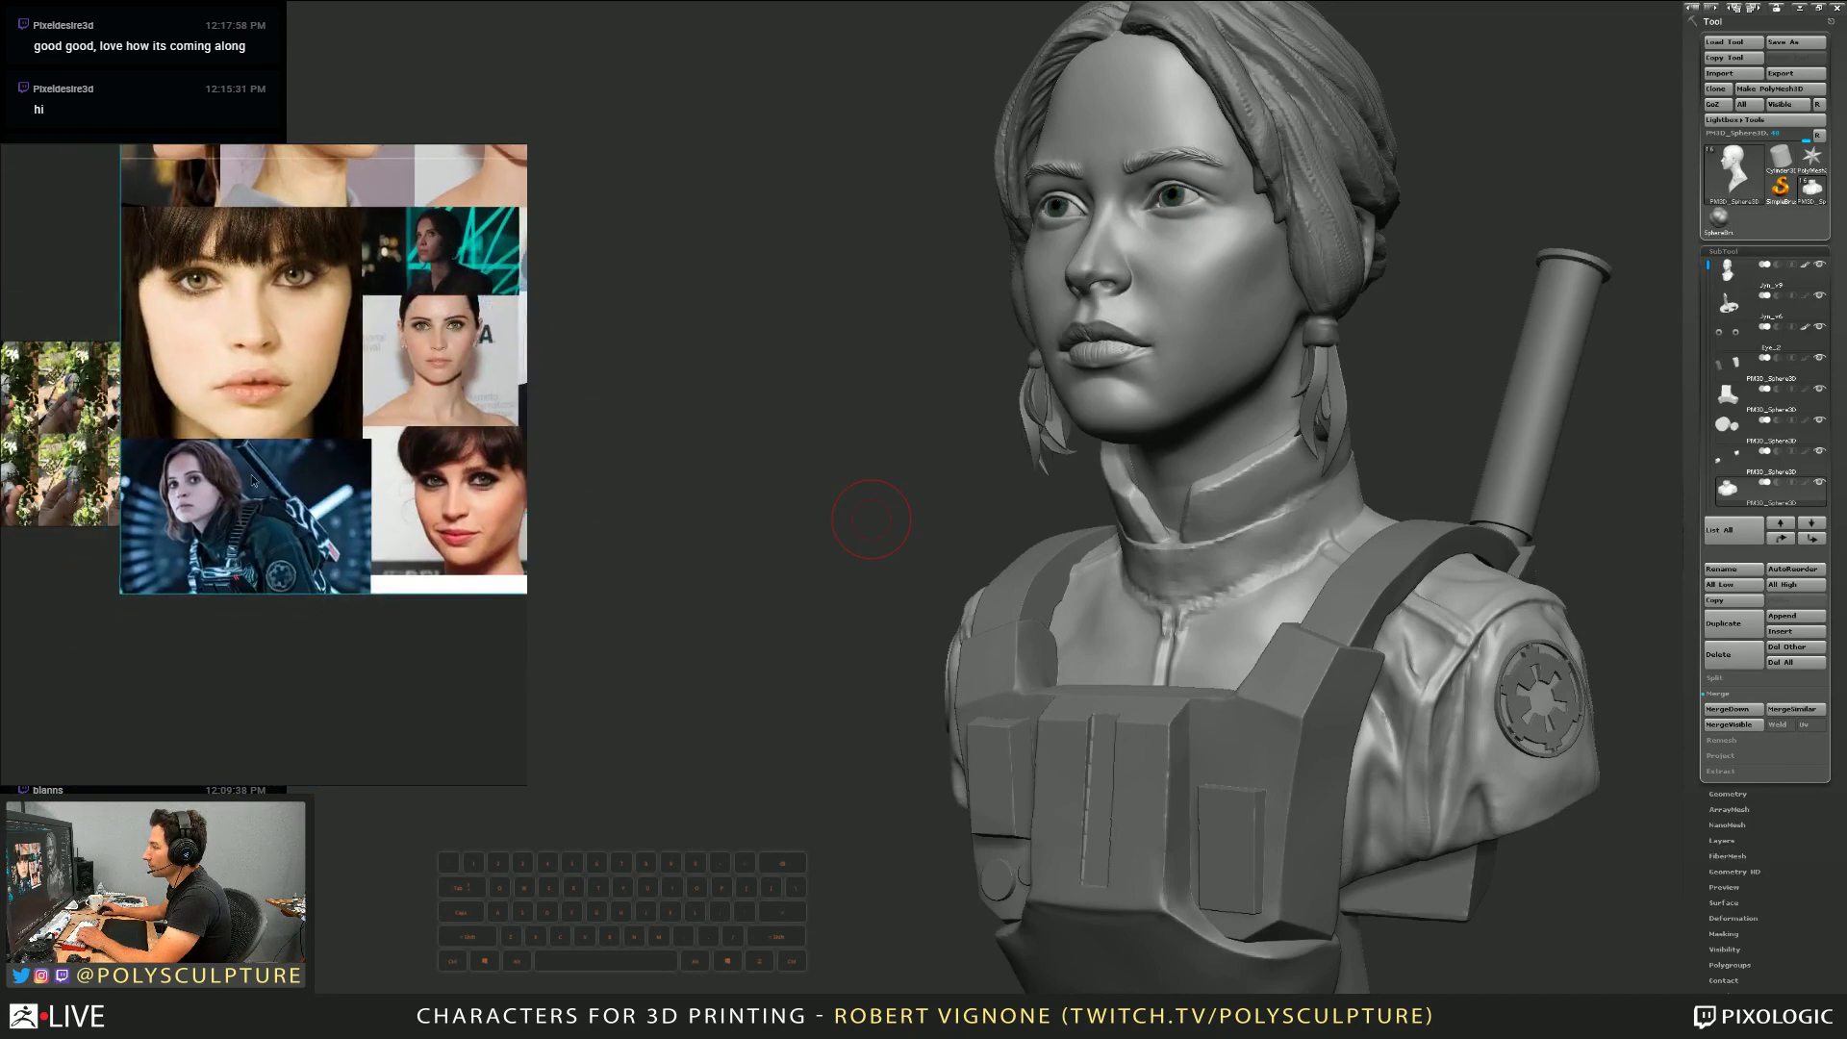
{"action": "scroll", "coordinate": [219, 541], "scroll_direction": "up", "scroll_amount": 4}
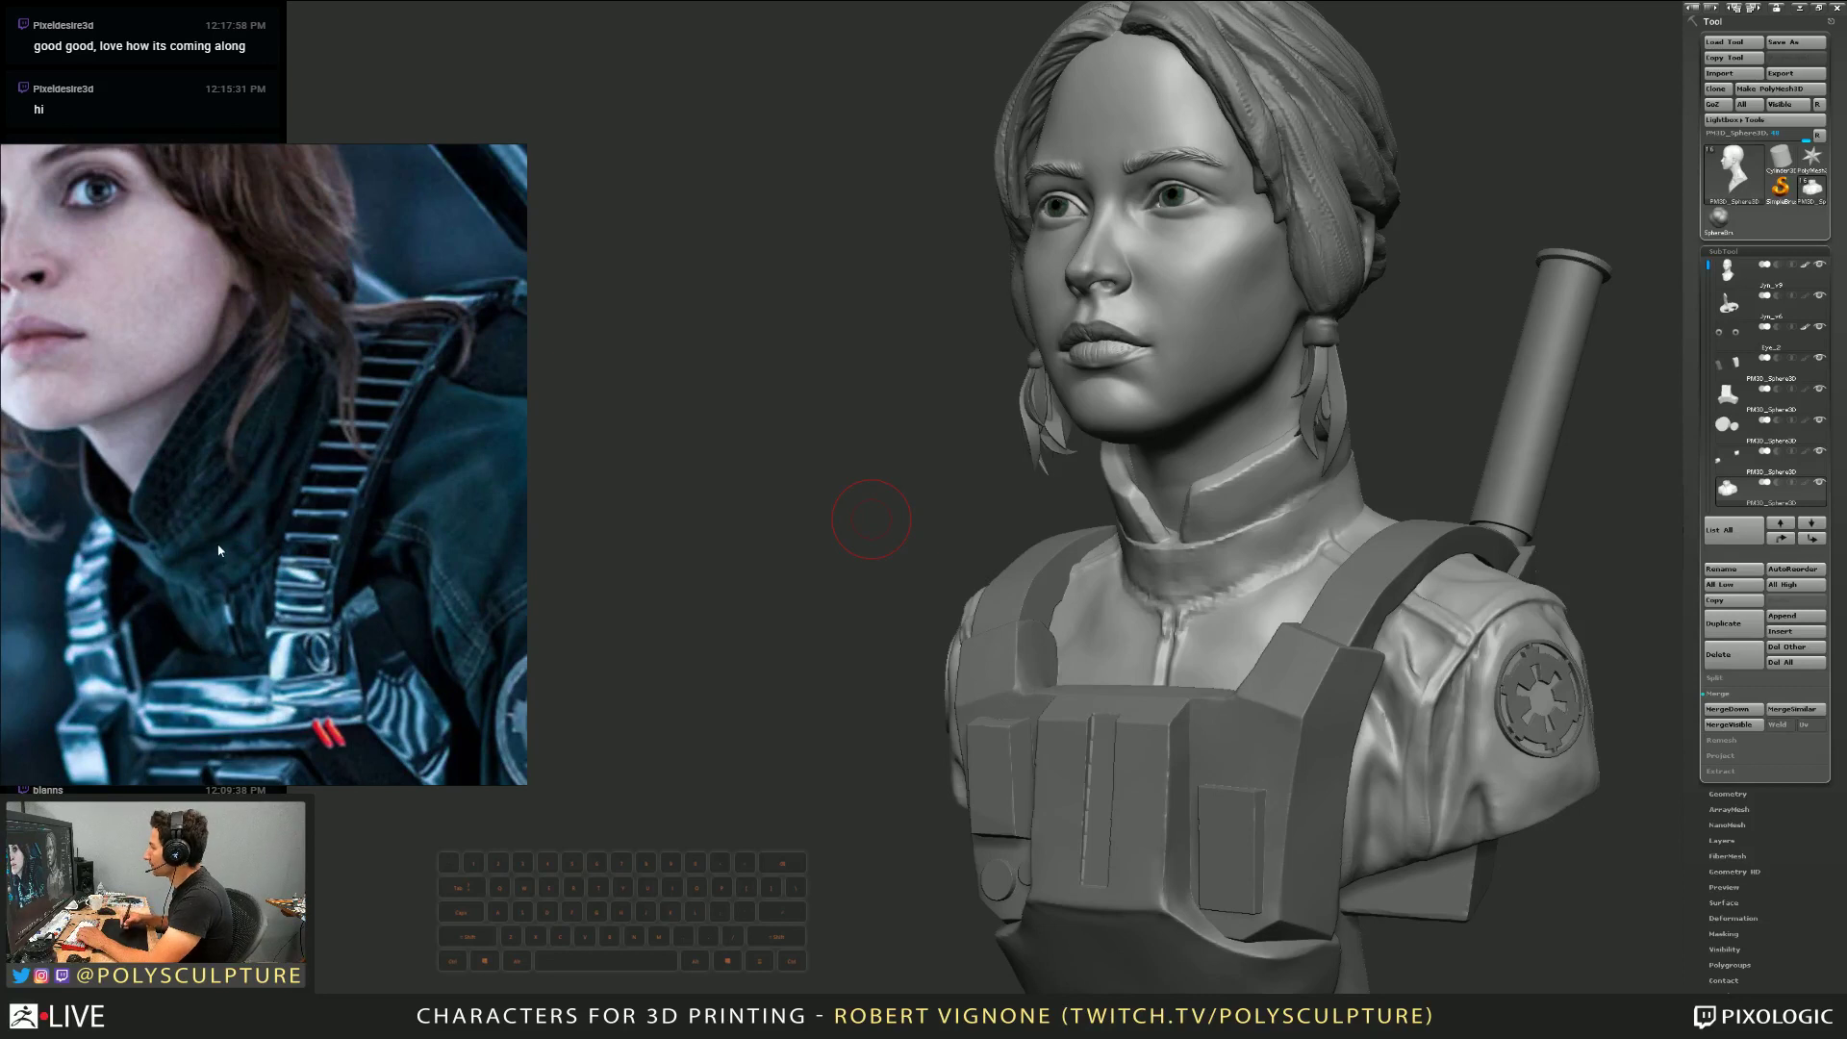
{"action": "mouse_move", "coordinate": [1191, 473]}
{"action": "right_mouse_down"}
{"action": "mouse_move", "coordinate": [1141, 533]}
{"action": "mouse_move", "coordinate": [1151, 508]}
{"action": "mouse_move", "coordinate": [1105, 534]}
{"action": "right_mouse_up"}
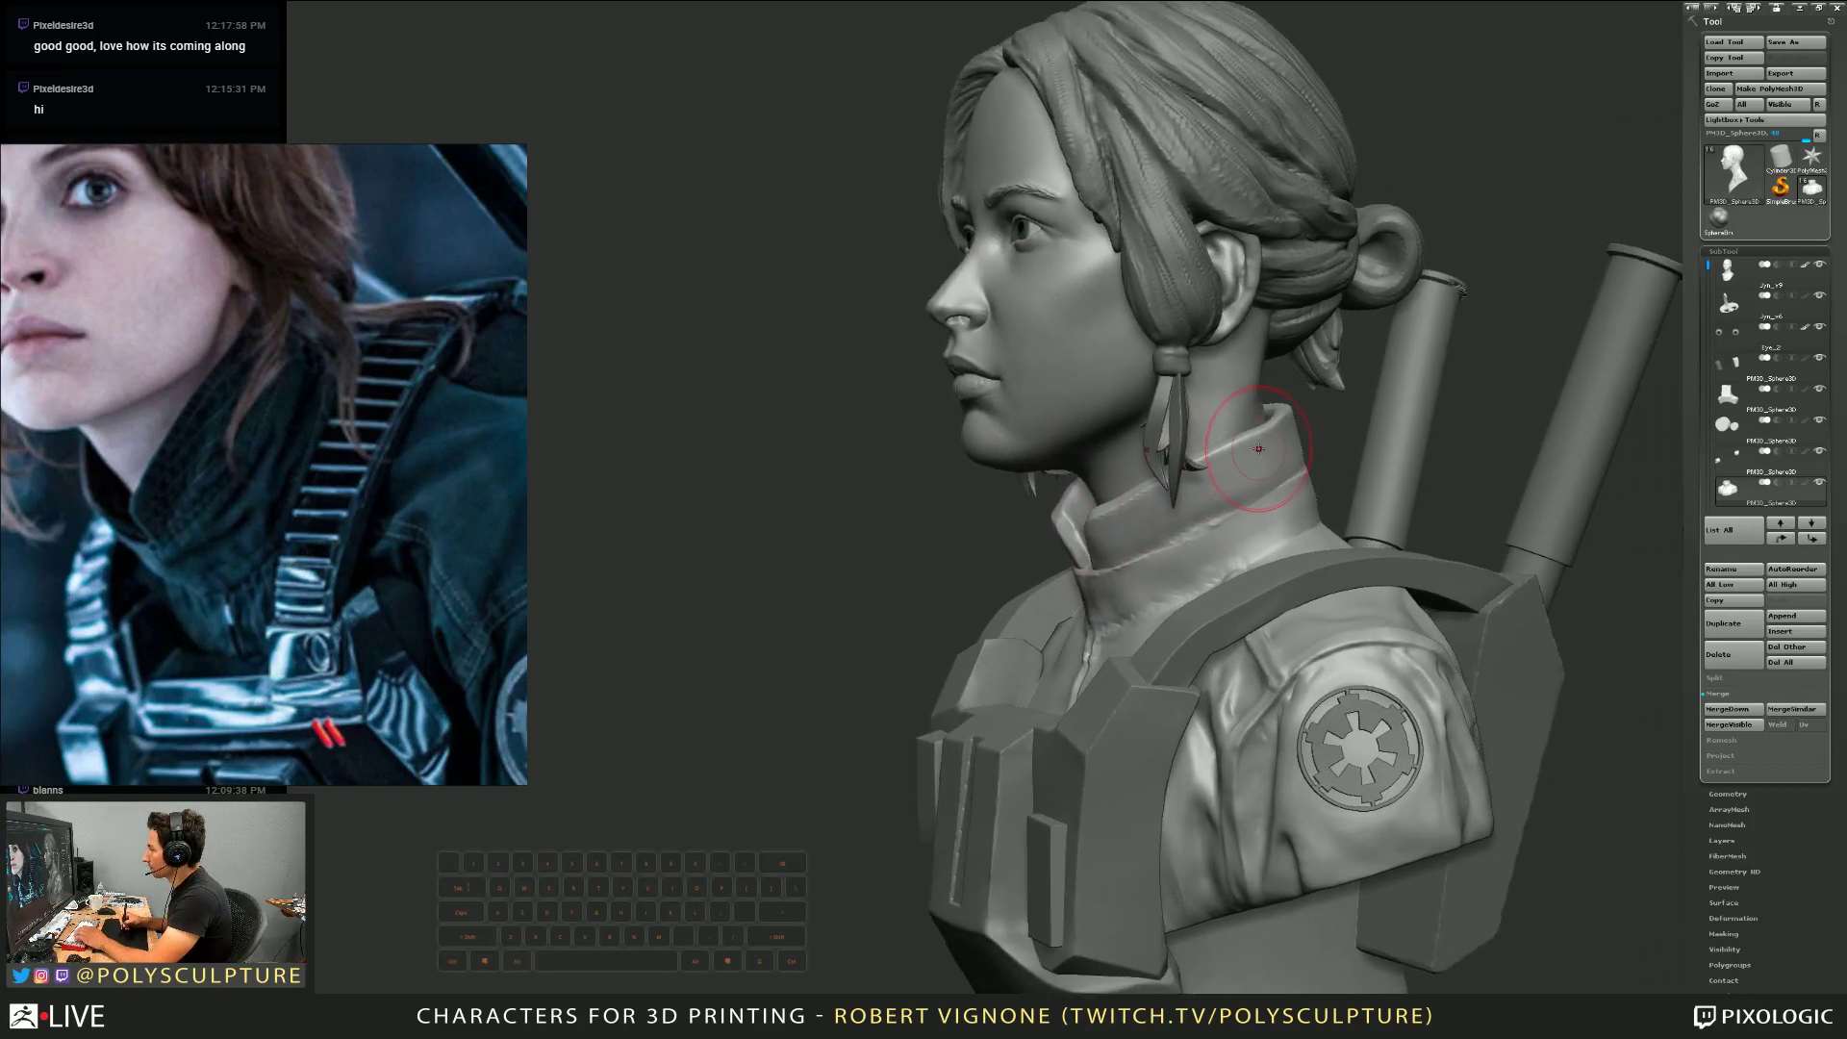
Refine the jacket collar's lower band below the throat in side view
{"action": "key", "text": "s"}
{"action": "key", "text": "5"}
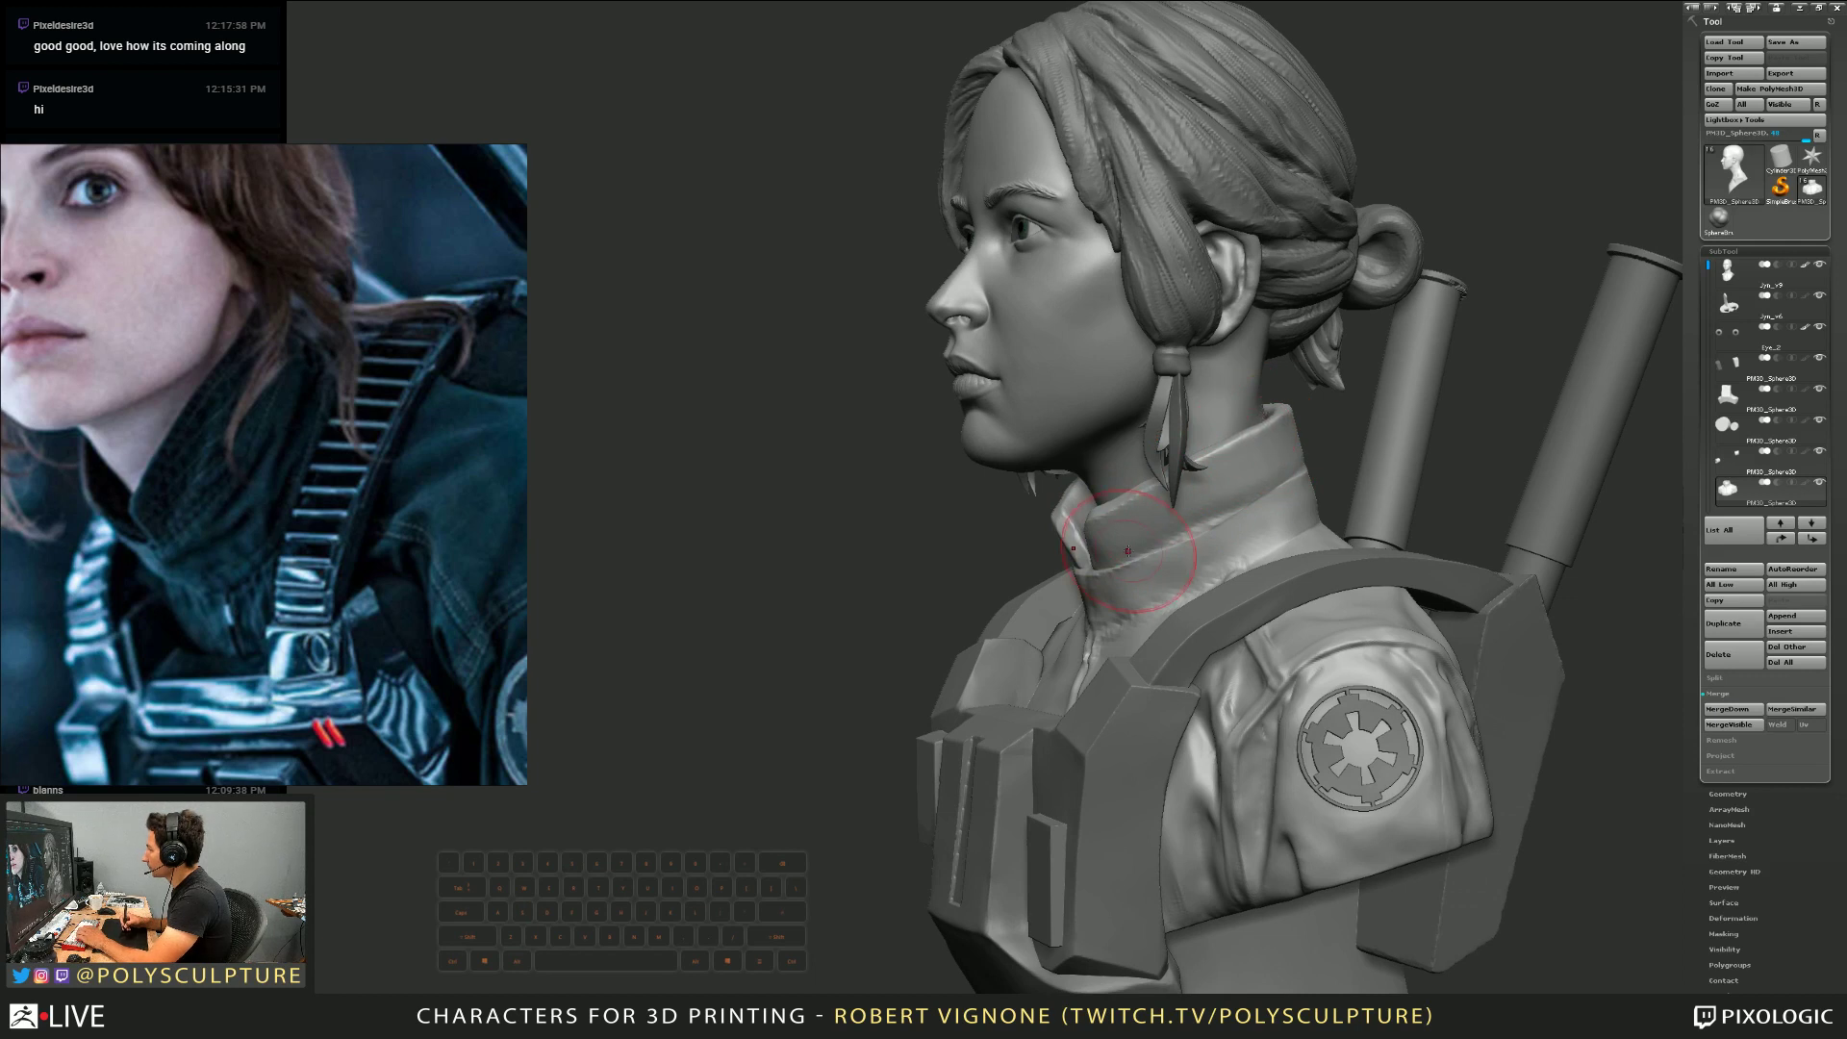
{"action": "left_click_drag", "start_coordinate": [1126, 556], "coordinate": [1113, 560]}
{"action": "right_click_drag", "start_coordinate": [1135, 556], "coordinate": [1110, 558]}
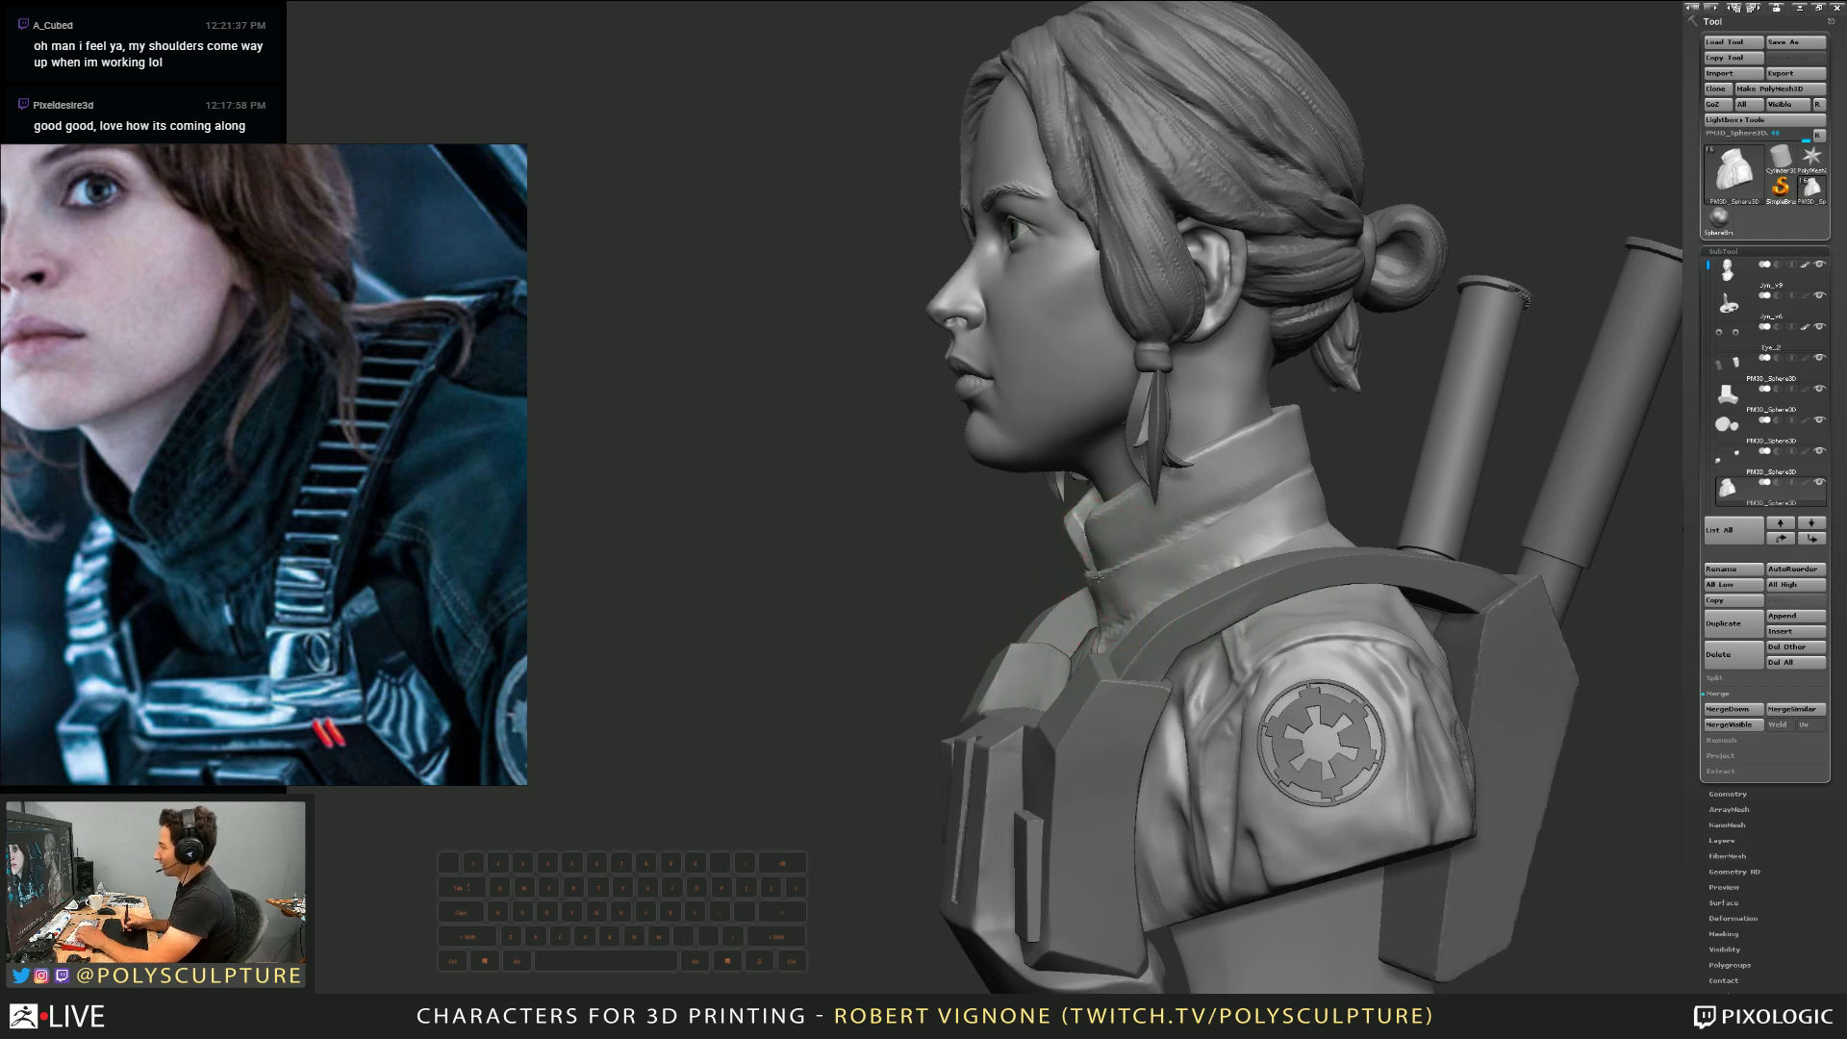
{"action": "mouse_move", "coordinate": [1104, 551]}
{"action": "right_mouse_down"}
{"action": "mouse_move", "coordinate": [1093, 568]}
{"action": "mouse_move", "coordinate": [1121, 574]}
{"action": "mouse_move", "coordinate": [1145, 510]}
{"action": "mouse_move", "coordinate": [978, 516]}
{"action": "right_mouse_up"}
Shape the base of the jacket collar beside the zipper, resizing the brush to suit the front and three-quarter views
{"action": "key", "text": "s"}
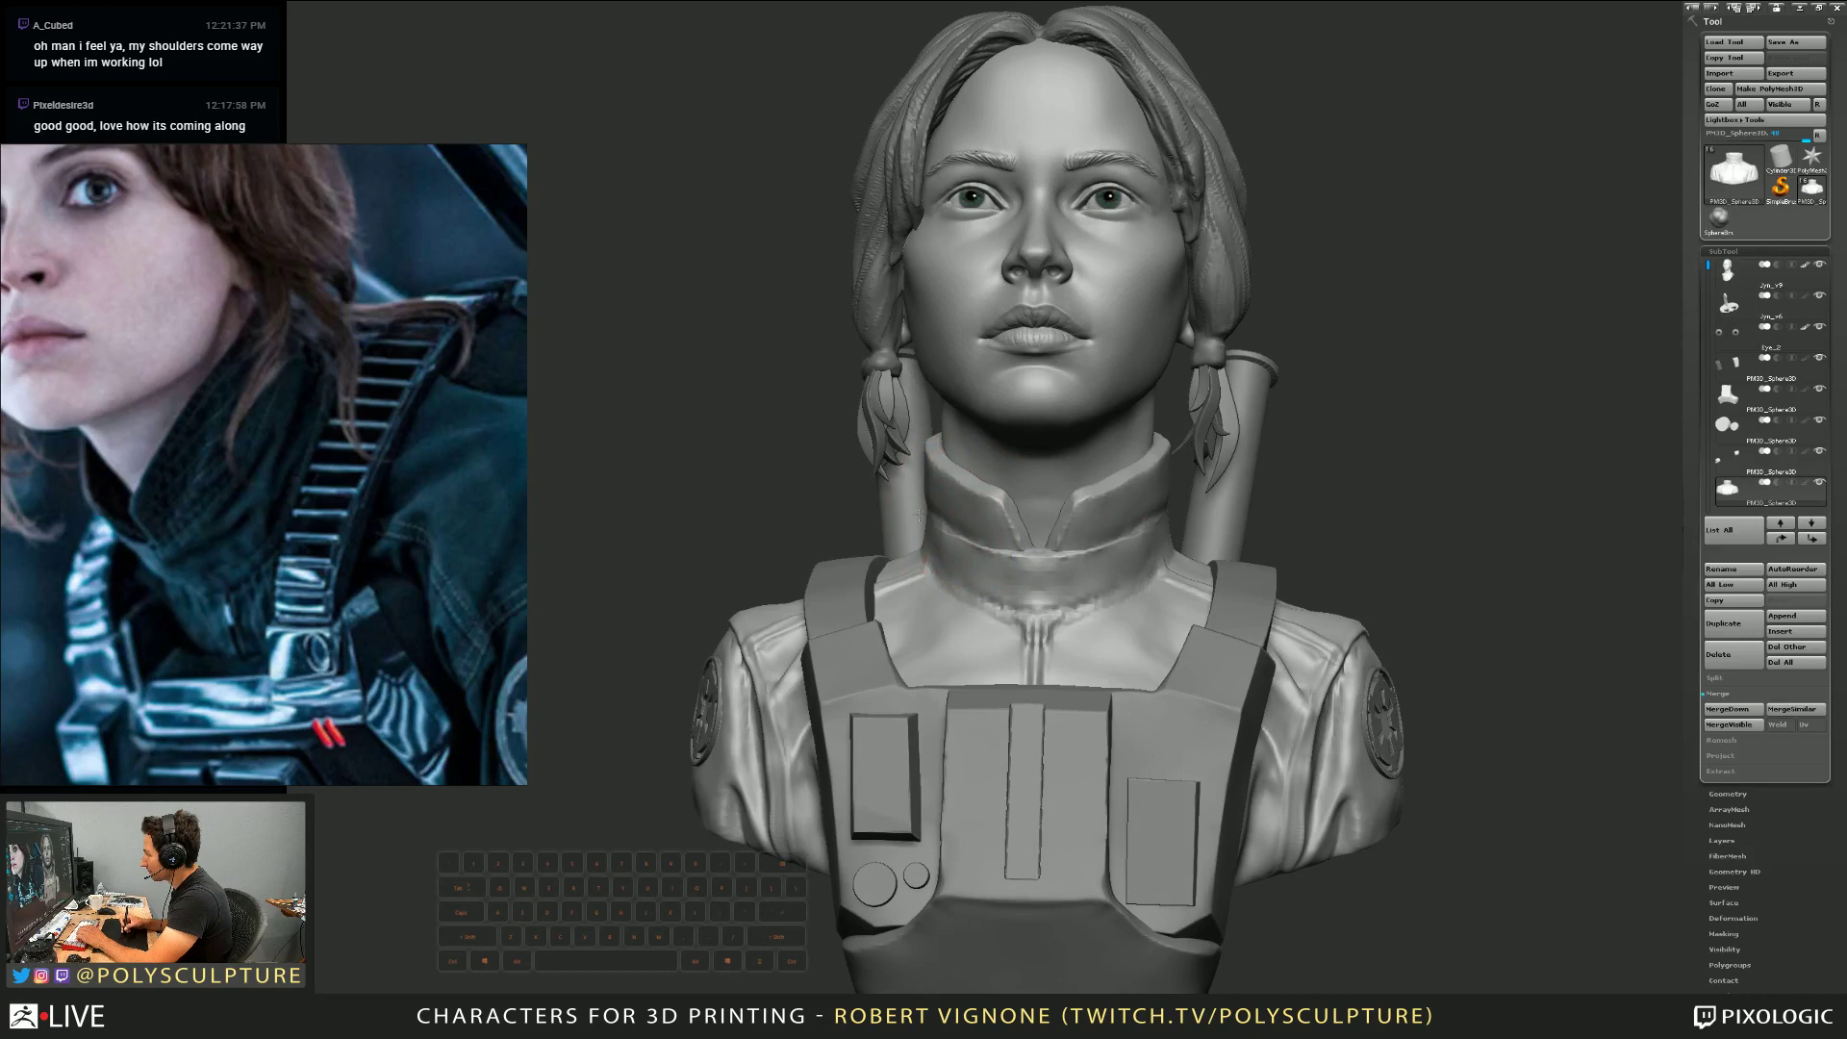
{"action": "key", "text": "s"}
{"action": "key", "text": "s"}
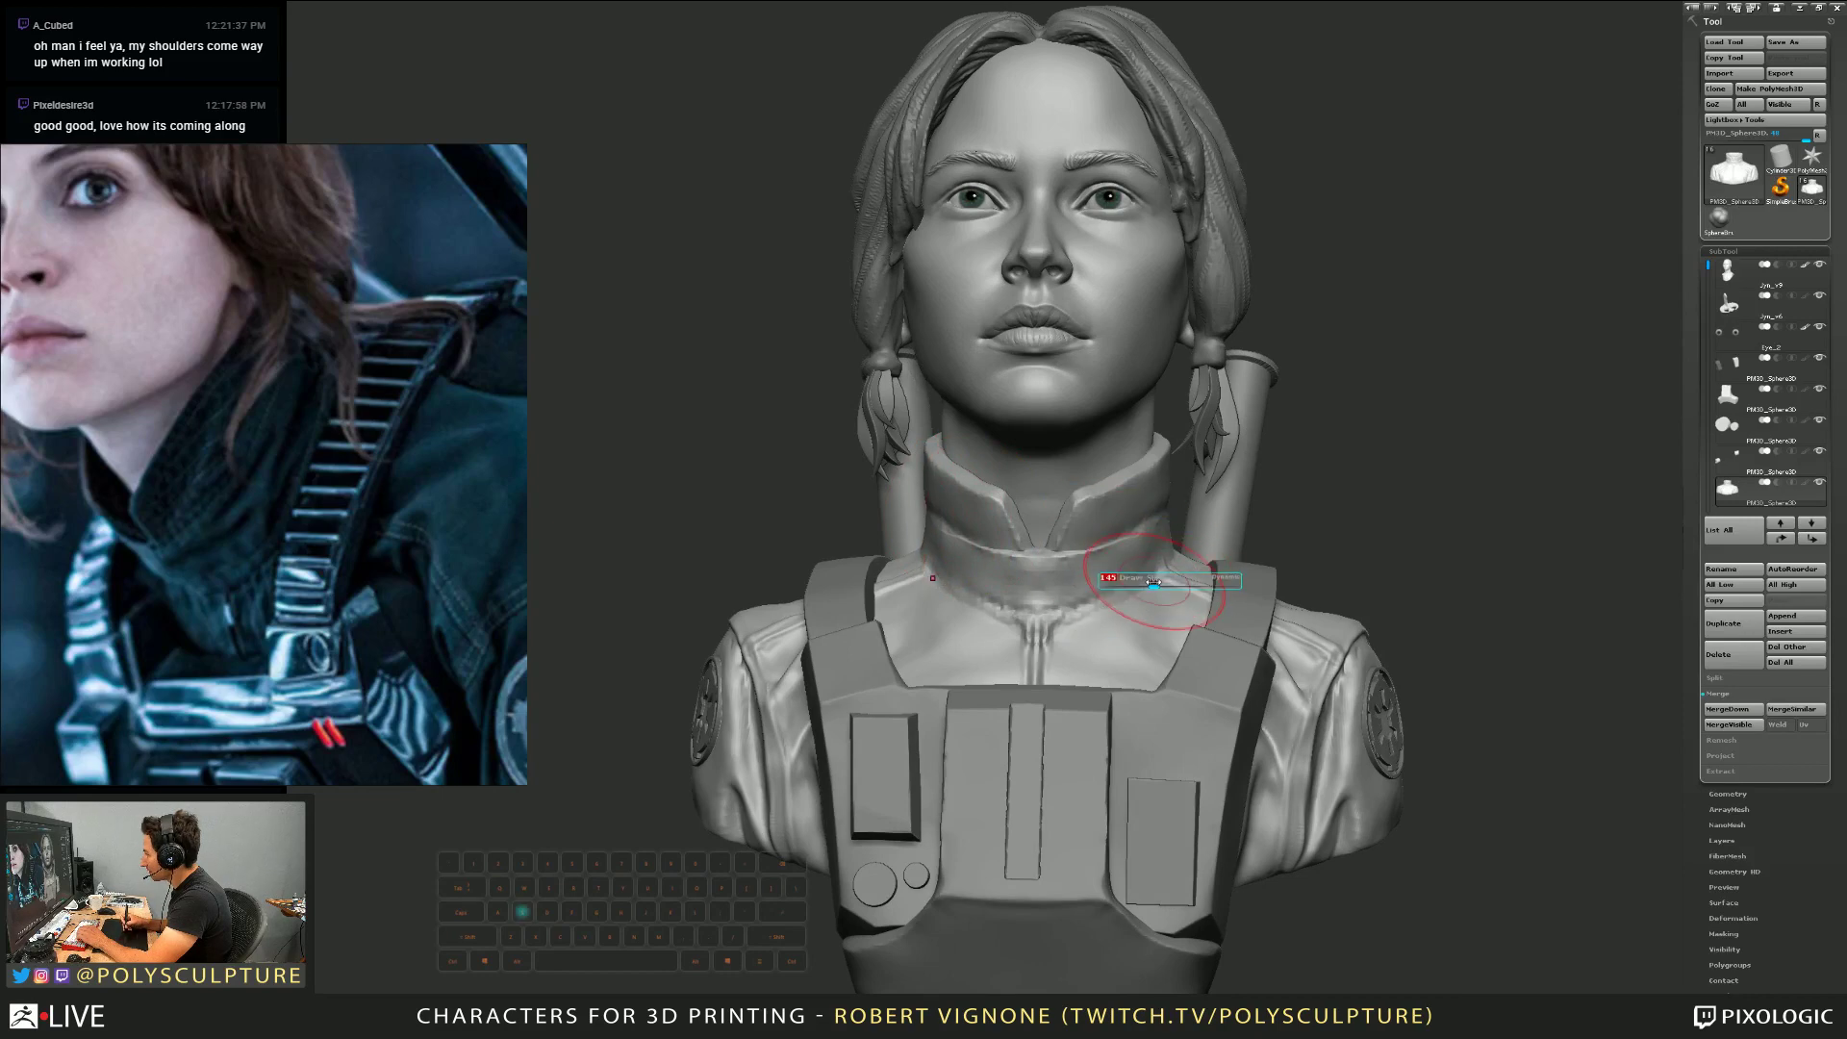
{"action": "right_click_drag", "start_coordinate": [1122, 589], "coordinate": [1119, 585]}
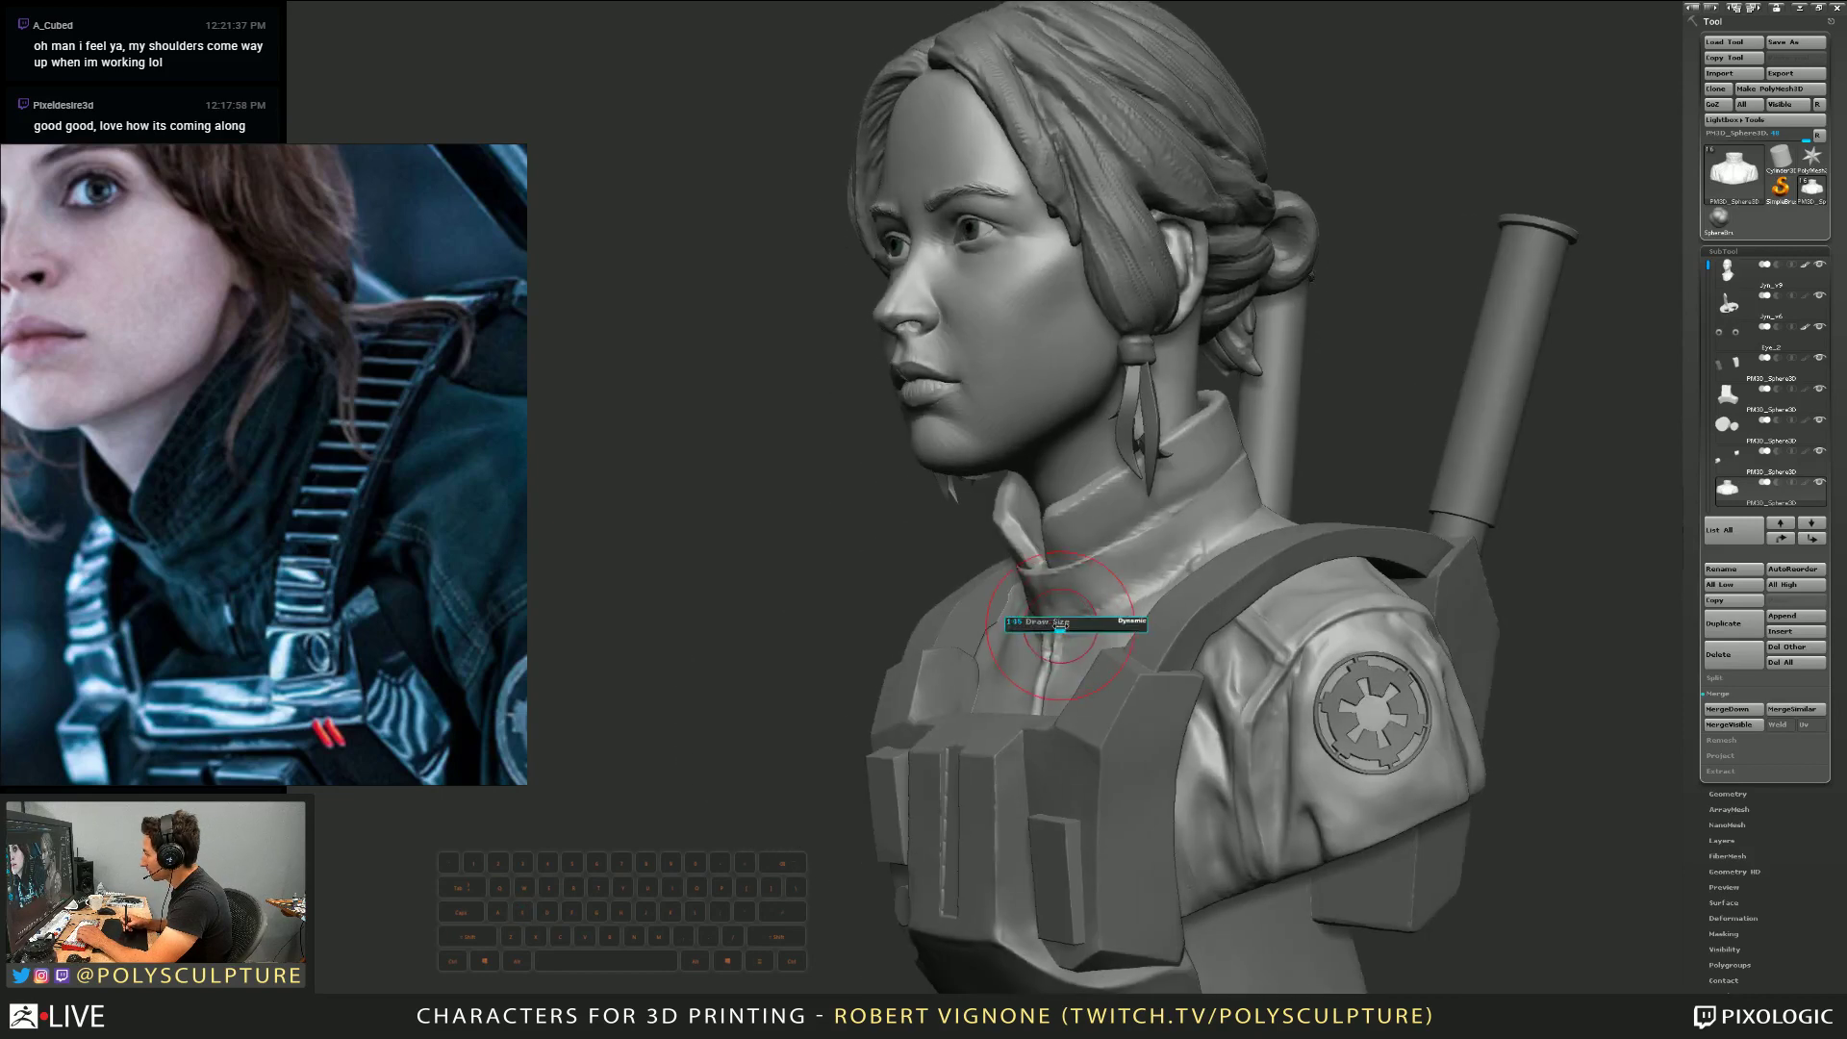
{"action": "key", "text": "s"}
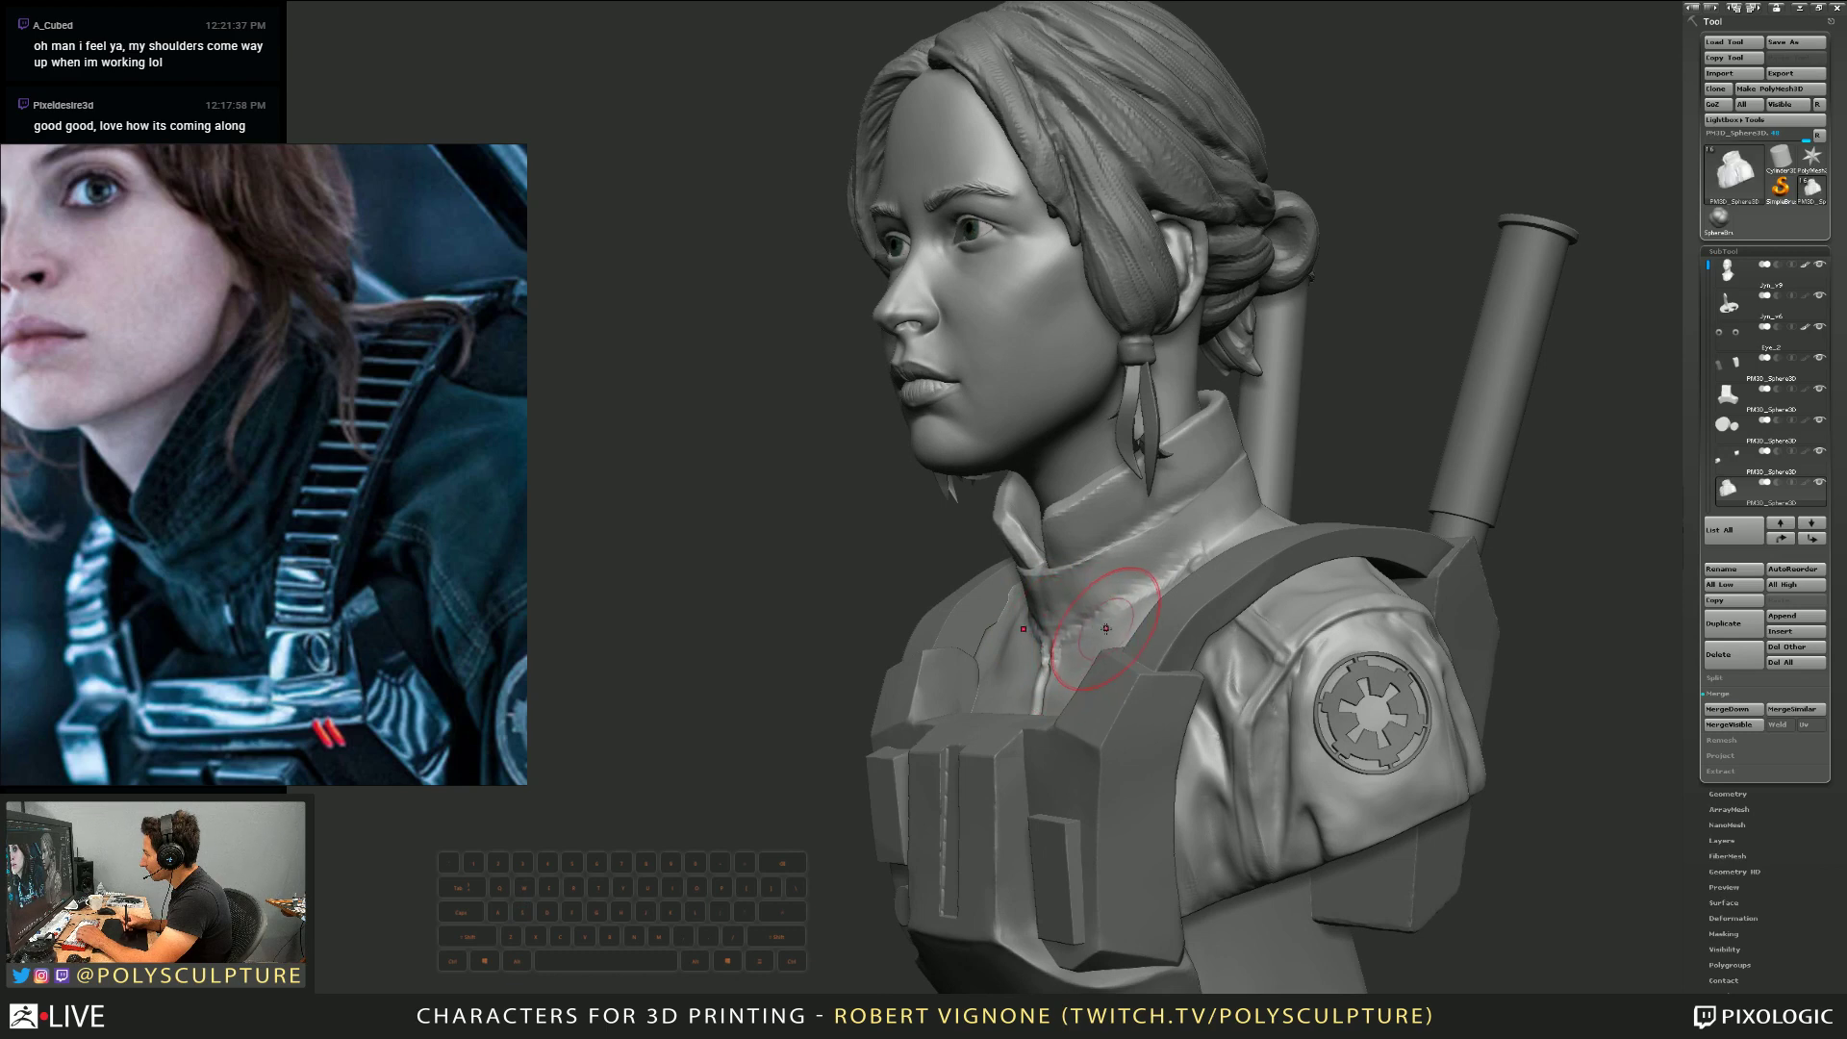
{"action": "right_click_drag", "start_coordinate": [1076, 623], "coordinate": [1137, 625]}
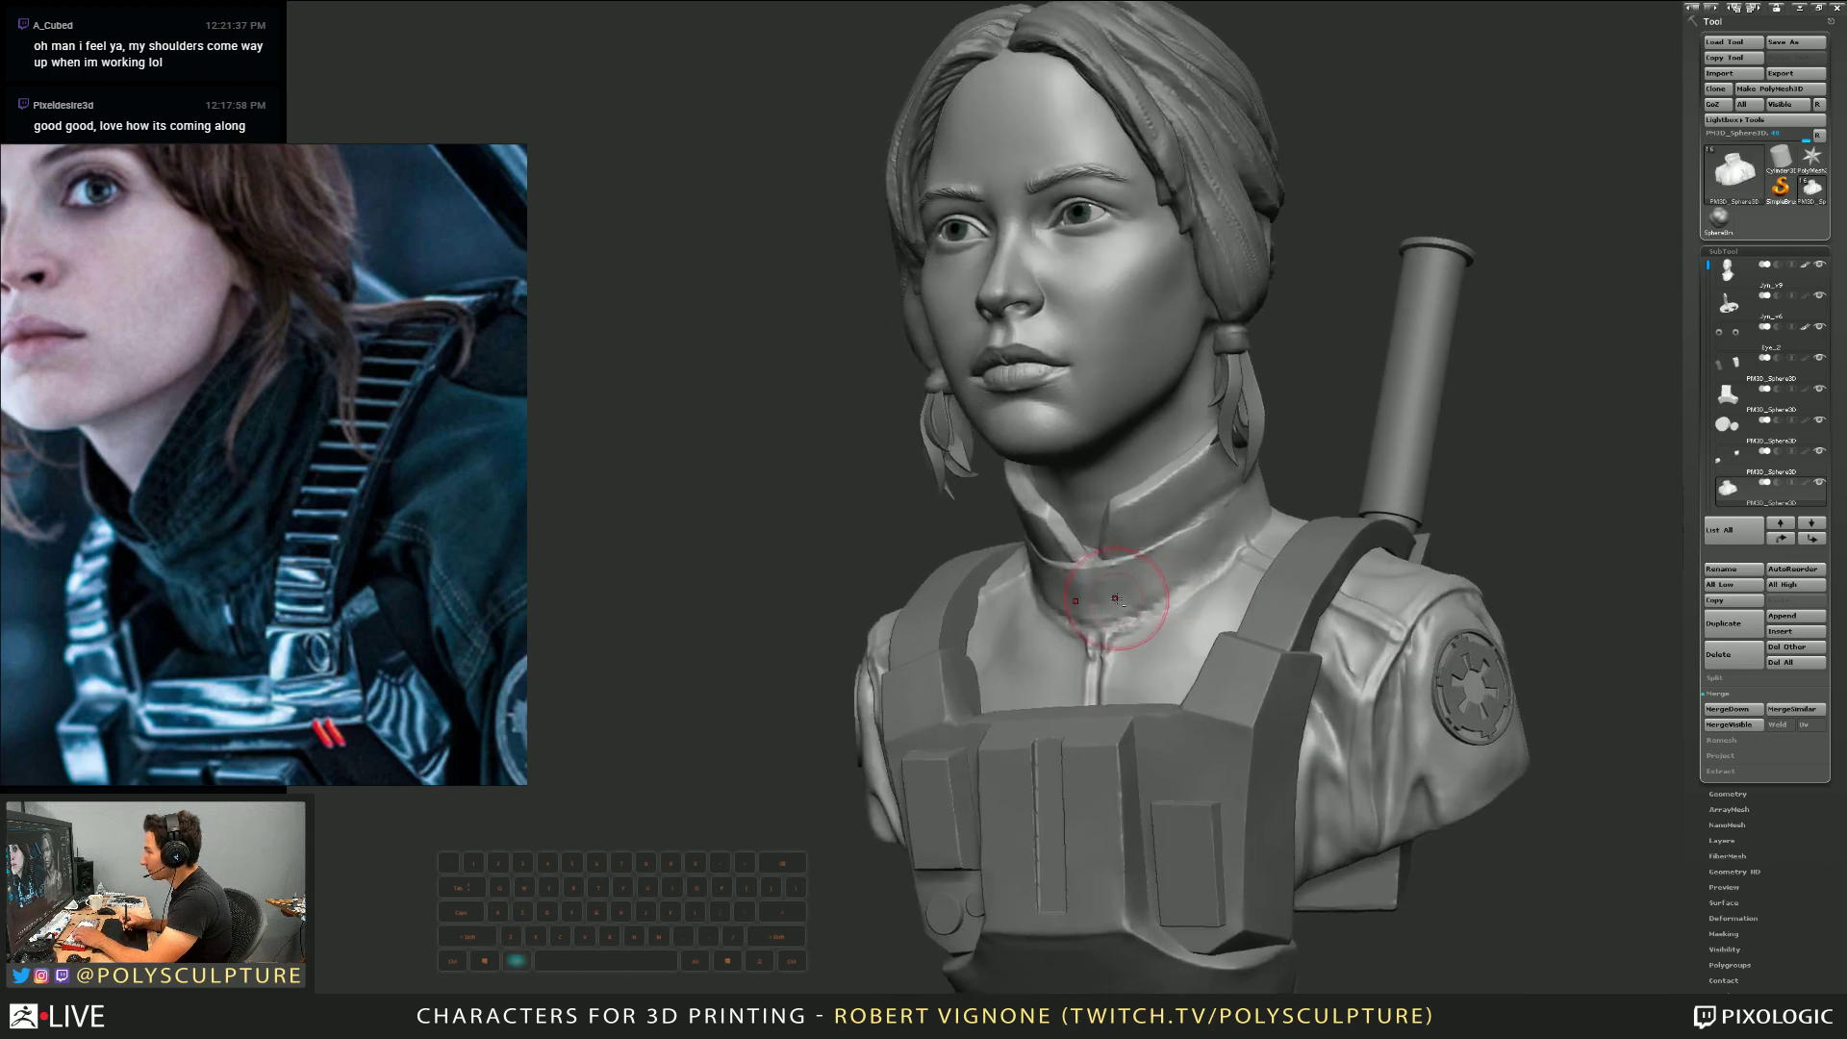
{"action": "right_click_drag", "start_coordinate": [1135, 557], "coordinate": [1097, 556]}
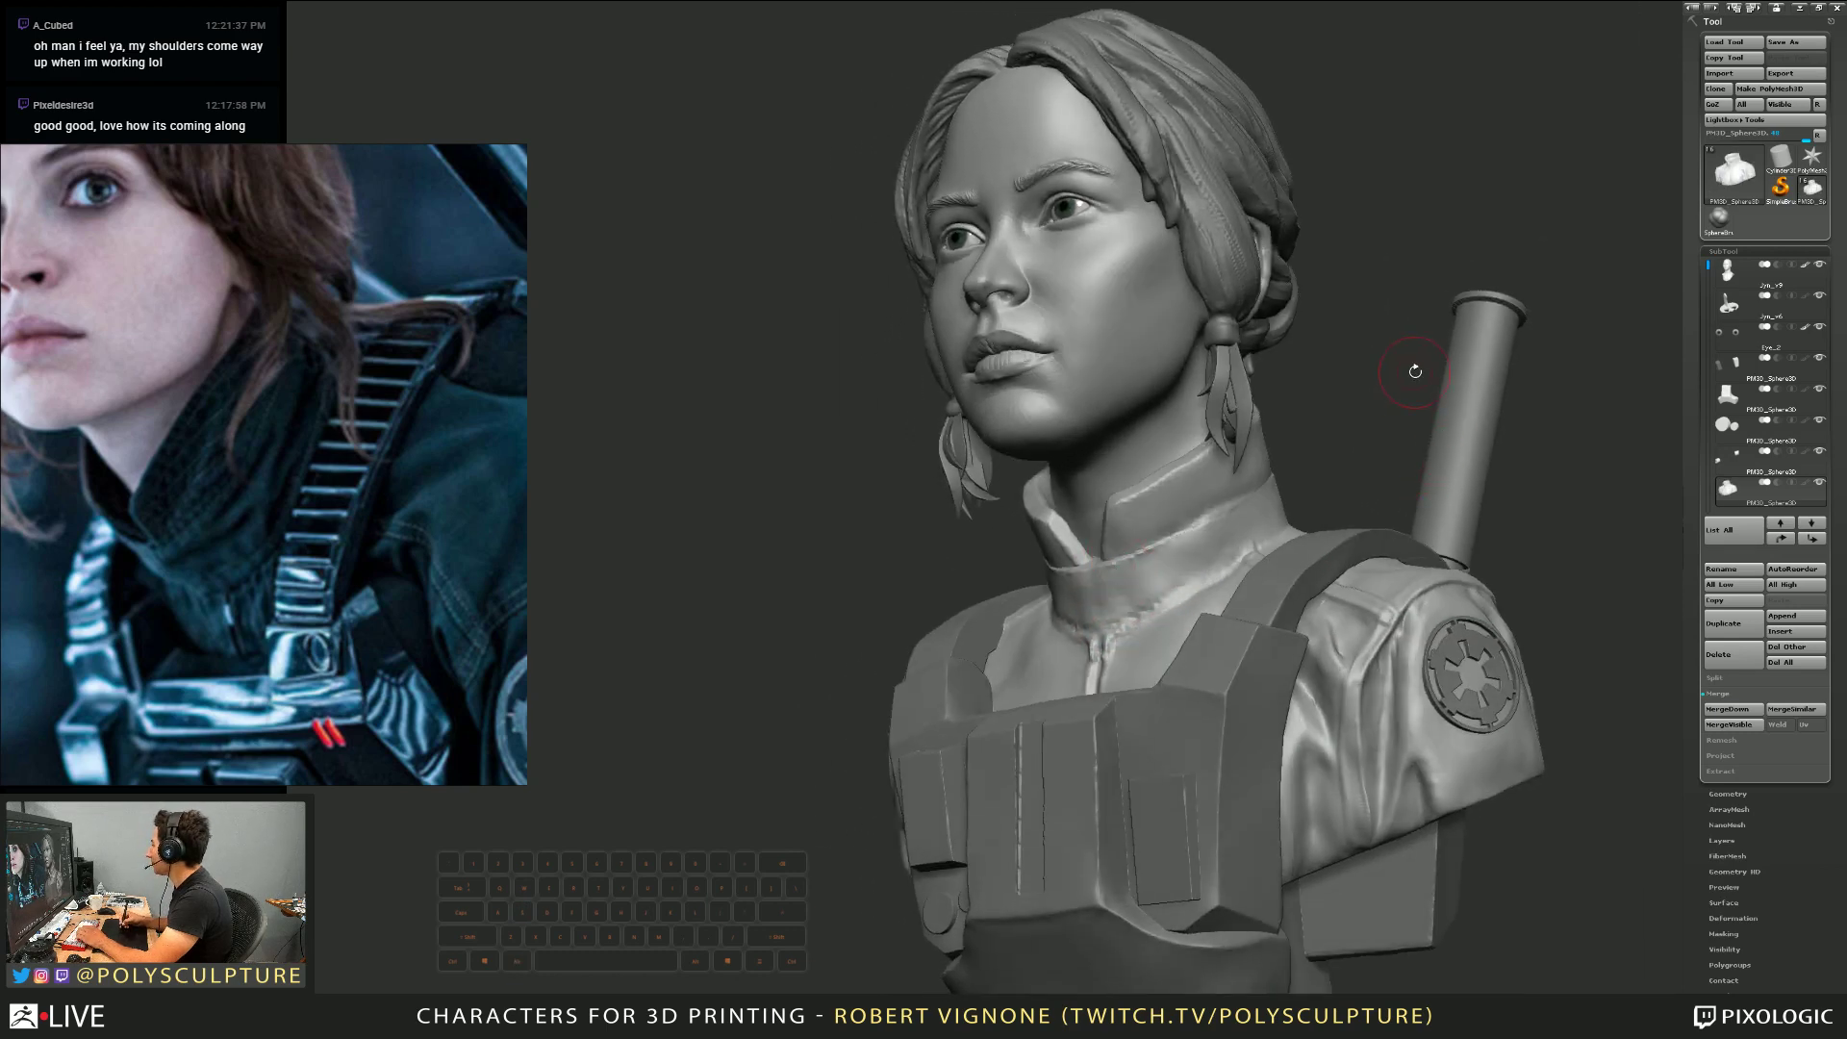
Define the seam where the collar band meets the jacket front above the chest armour
{"action": "right_click_drag", "start_coordinate": [1415, 371], "coordinate": [1390, 381]}
{"action": "mouse_move", "coordinate": [1176, 543]}
{"action": "right_mouse_down"}
{"action": "mouse_move", "coordinate": [1282, 500]}
{"action": "mouse_move", "coordinate": [1175, 556]}
{"action": "mouse_move", "coordinate": [1256, 484]}
{"action": "mouse_move", "coordinate": [1319, 481]}
{"action": "mouse_move", "coordinate": [1176, 486]}
{"action": "mouse_move", "coordinate": [1195, 466]}
{"action": "right_mouse_up"}
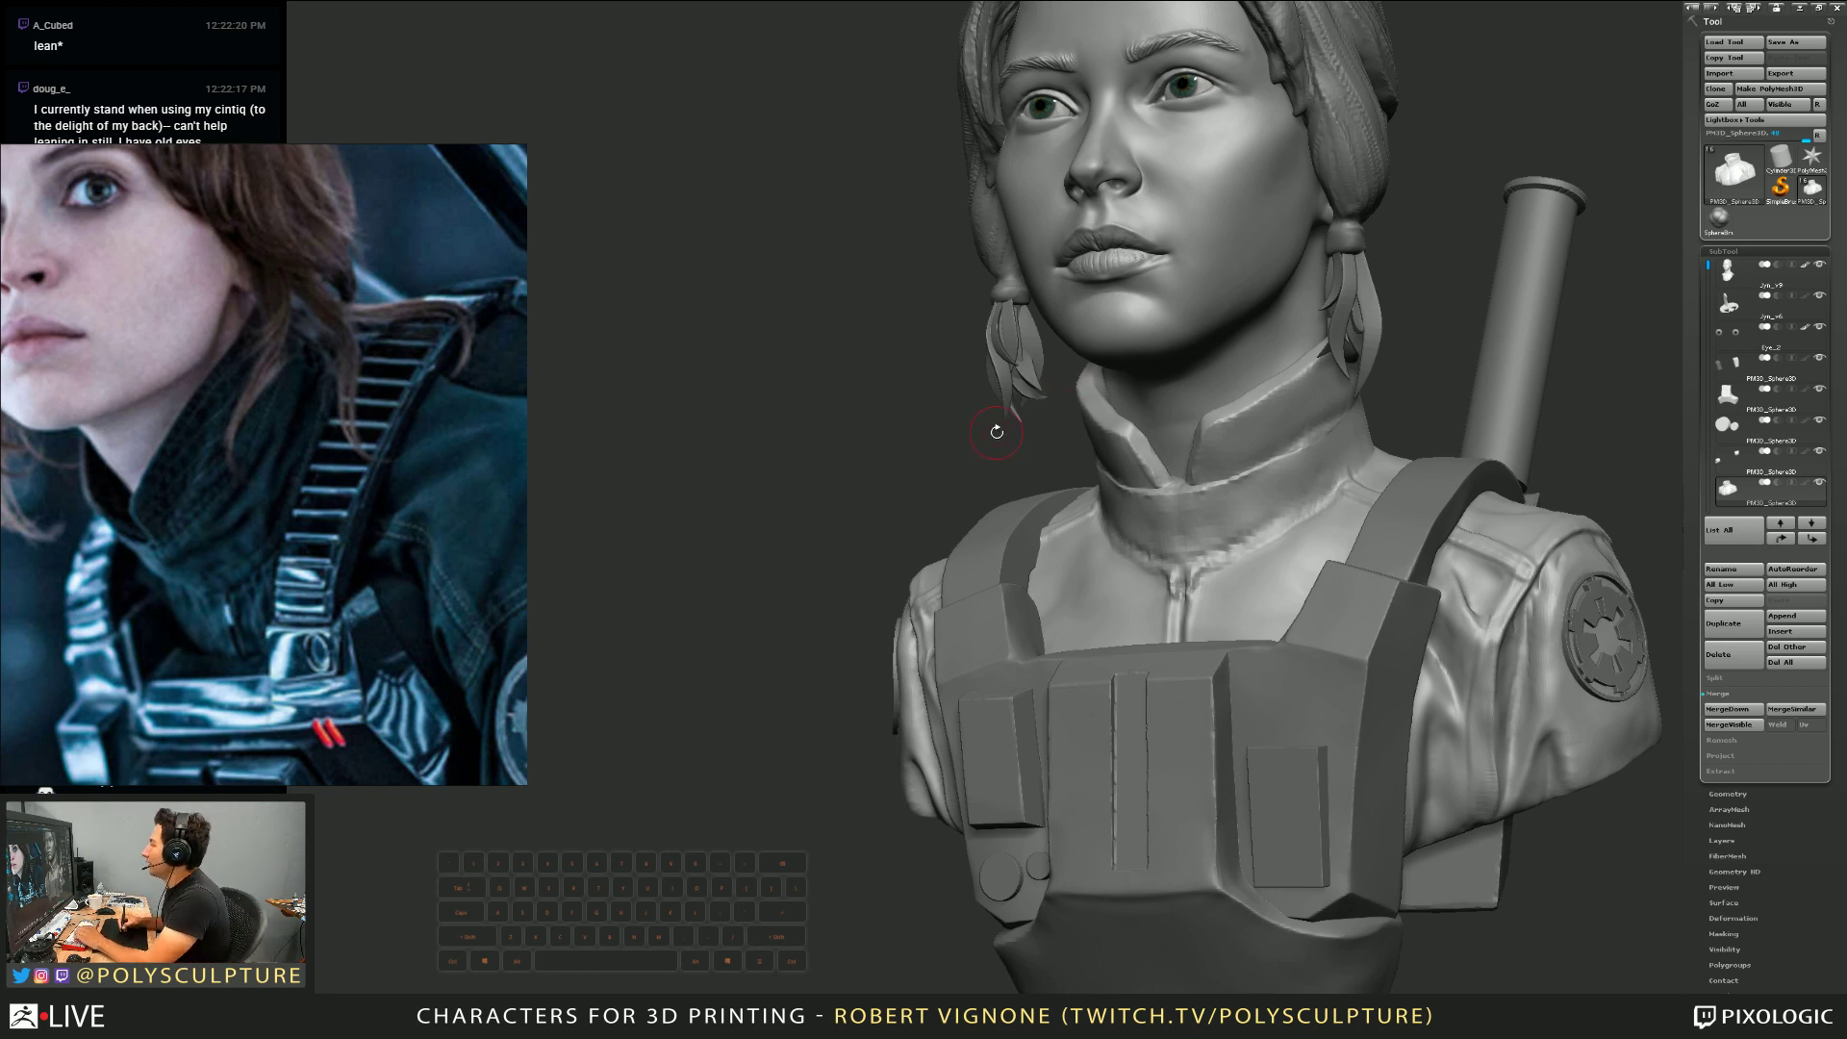
{"action": "left_click_drag", "start_coordinate": [996, 432], "coordinate": [1130, 481]}
{"action": "mouse_move", "coordinate": [1166, 562]}
{"action": "right_mouse_down"}
{"action": "mouse_move", "coordinate": [1245, 566]}
{"action": "mouse_move", "coordinate": [1181, 569]}
{"action": "mouse_move", "coordinate": [1181, 630]}
{"action": "mouse_move", "coordinate": [1183, 580]}
{"action": "right_mouse_up"}
{"action": "key", "text": "s"}
{"action": "left_click_drag", "start_coordinate": [1203, 551], "coordinate": [1194, 550]}
Isolate the jacket subtool and reshape the collar's rim along its sides and back from above
{"action": "right_click_drag", "start_coordinate": [1183, 503], "coordinate": [1106, 510]}
{"action": "mouse_move", "coordinate": [1140, 443]}
{"action": "right_mouse_down", "text": "ctrl"}
{"action": "mouse_move", "coordinate": [1154, 597]}
{"action": "mouse_move", "coordinate": [1203, 481]}
{"action": "right_mouse_up", "text": "ctrl"}
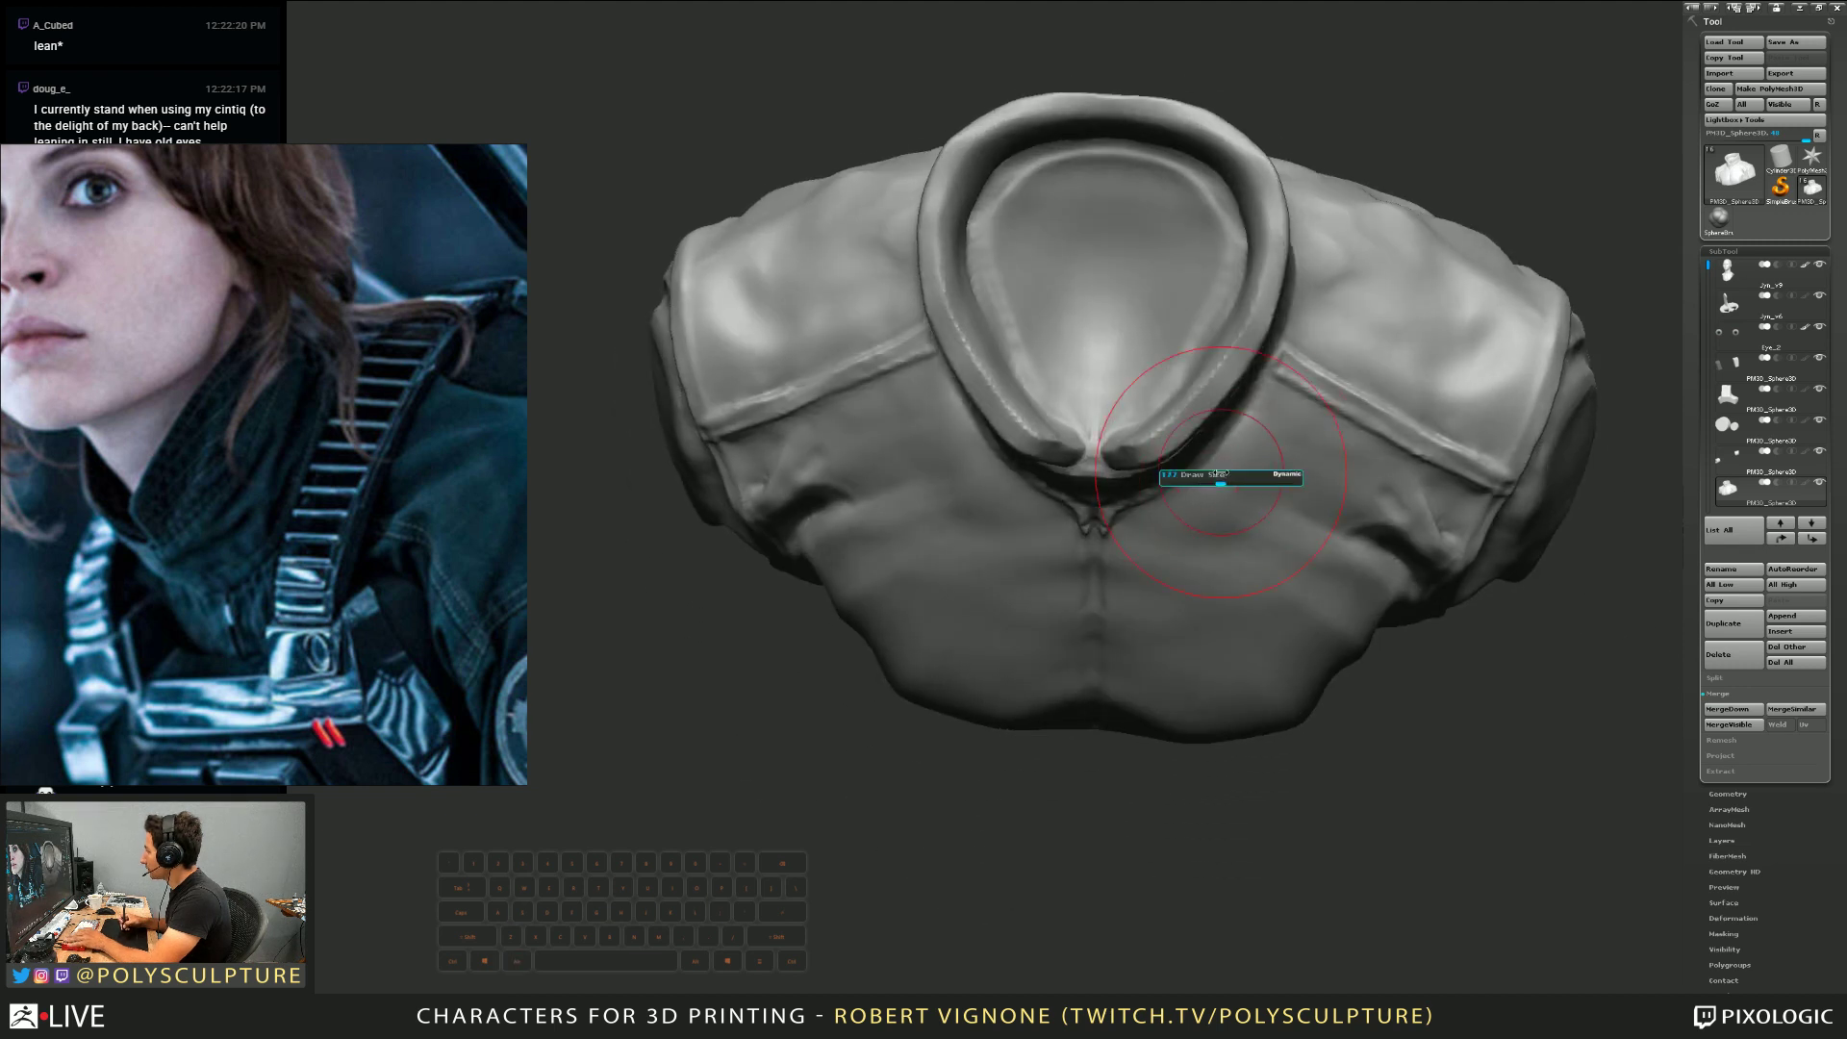
{"action": "left_click_drag", "start_coordinate": [1218, 420], "coordinate": [1229, 374]}
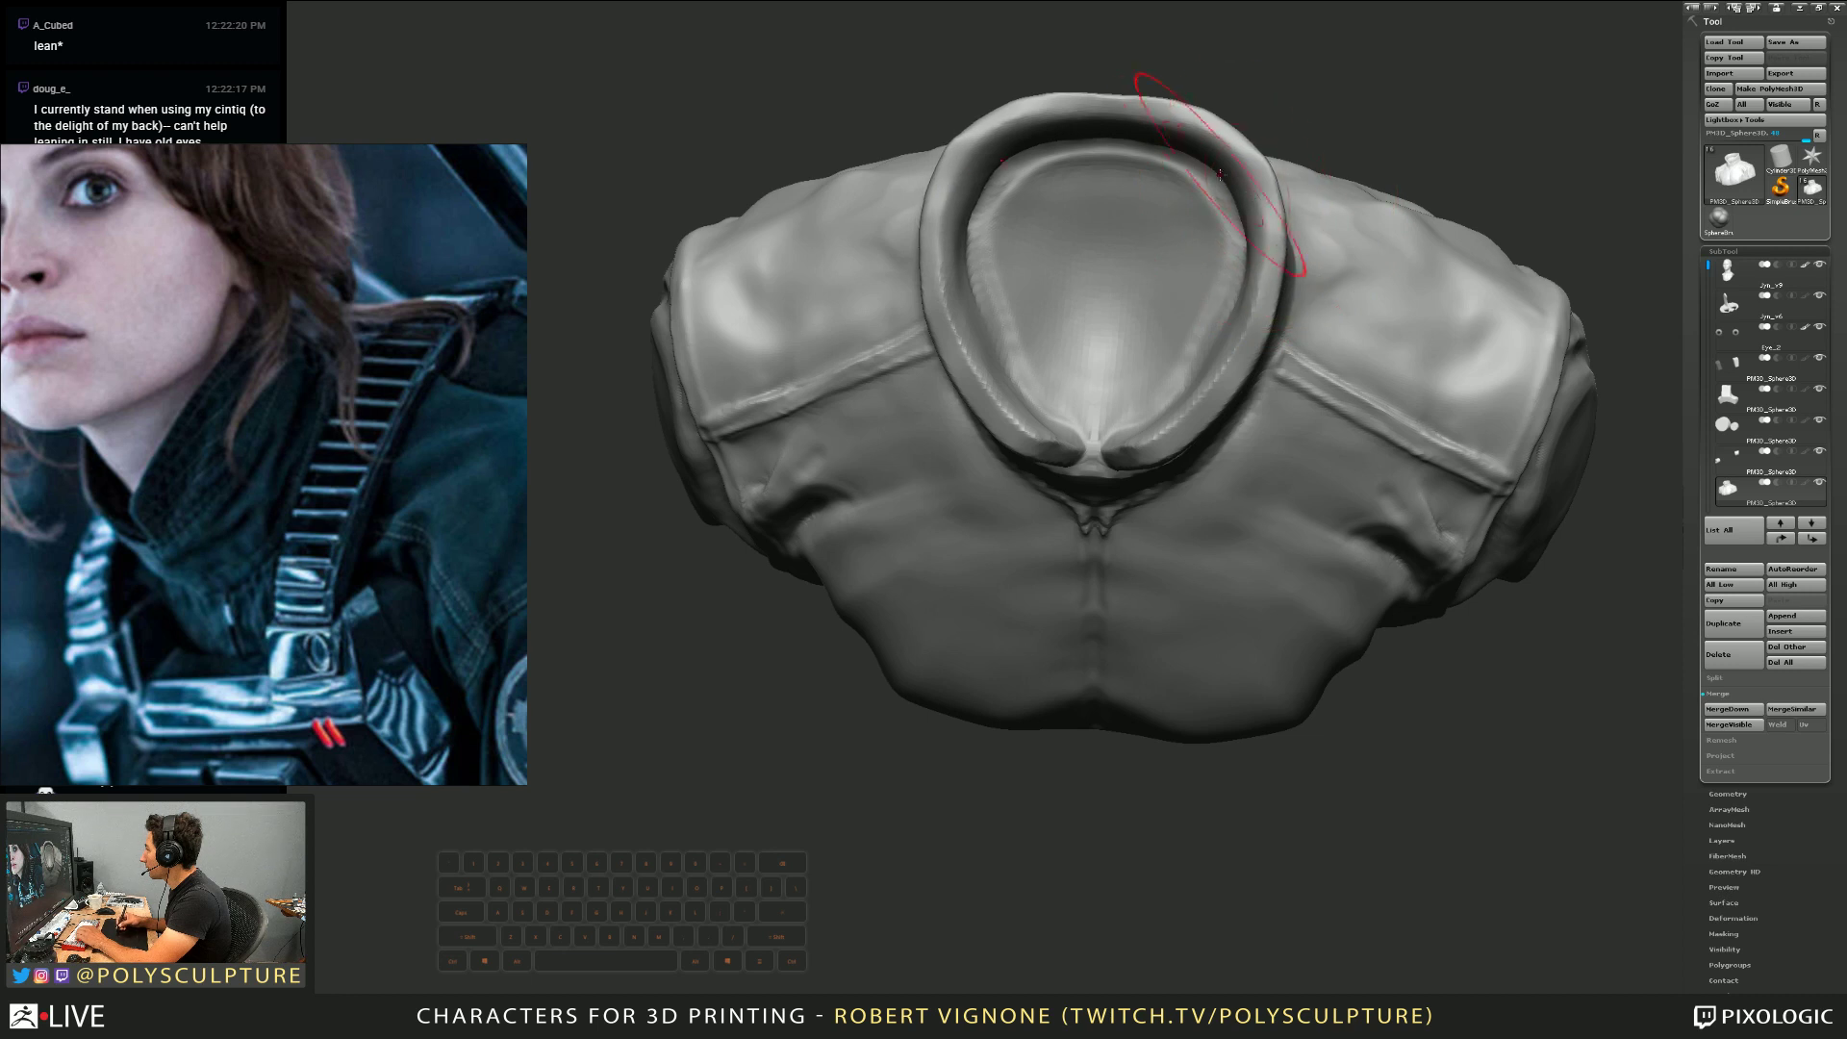
{"action": "right_click_drag", "start_coordinate": [1236, 202], "coordinate": [1145, 278]}
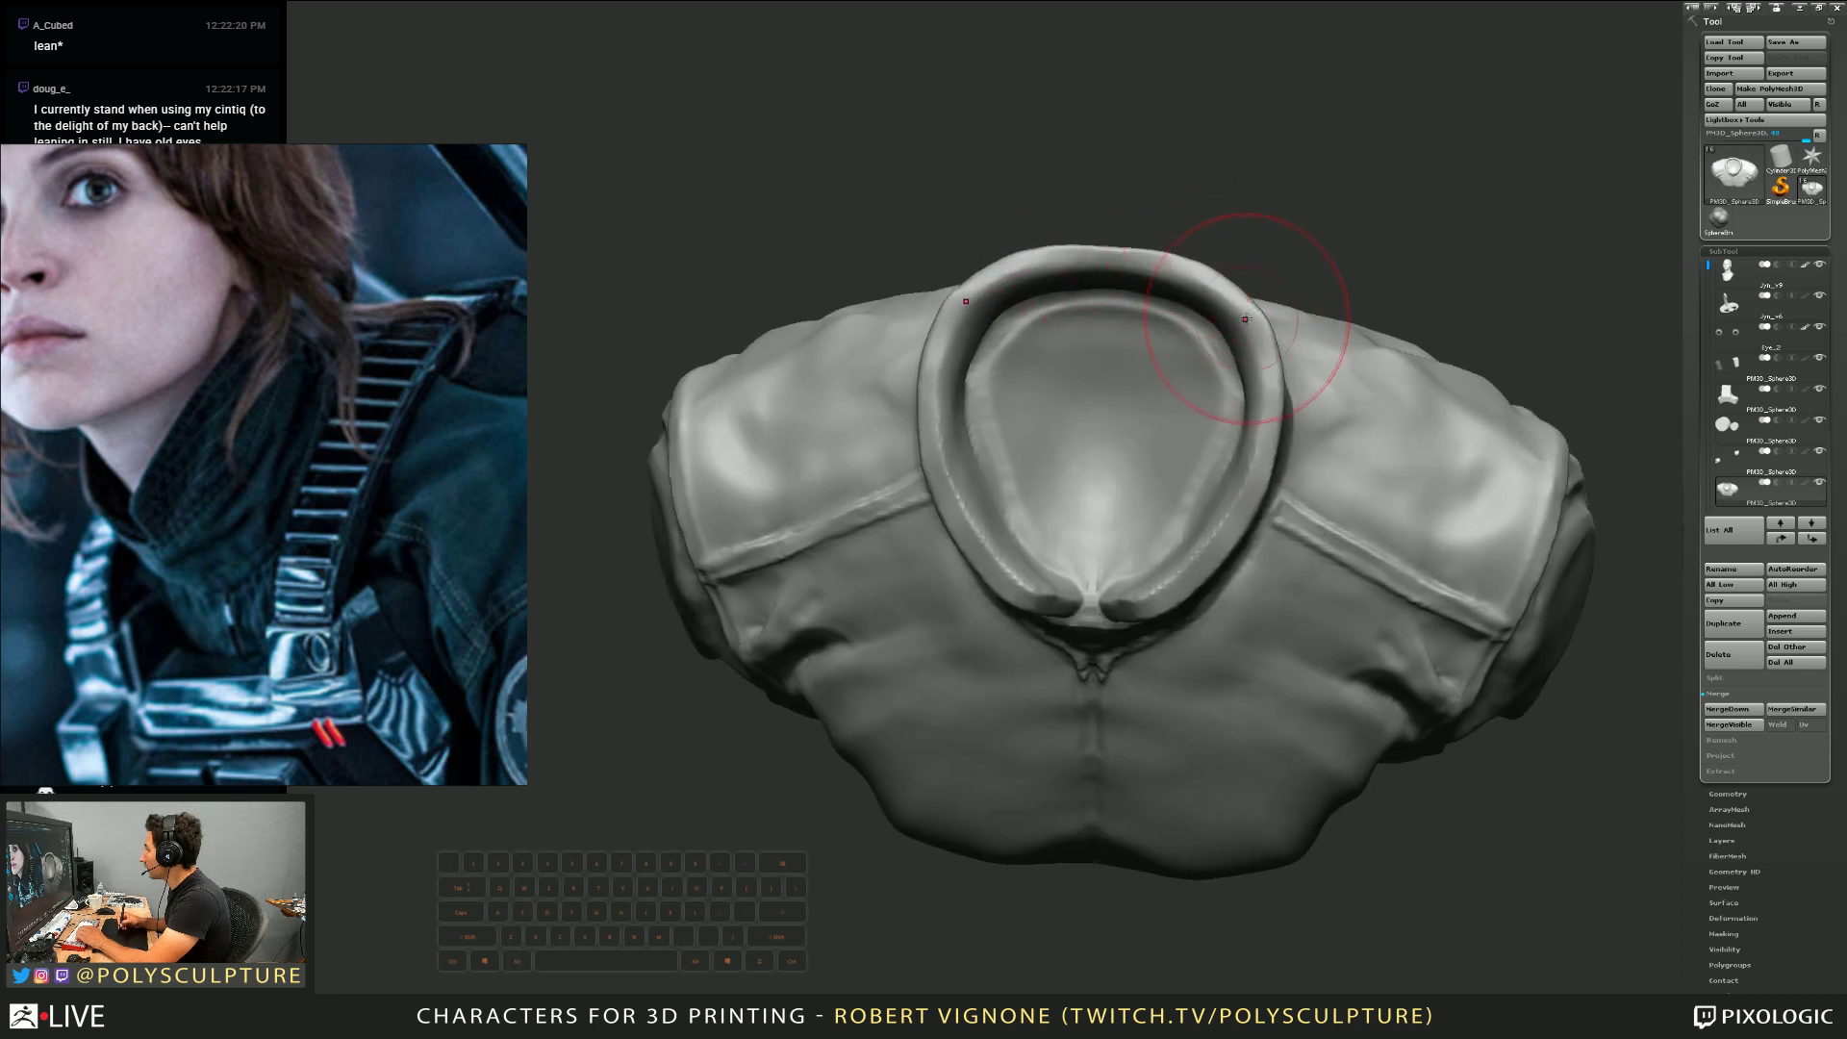
{"action": "right_click_drag", "start_coordinate": [1244, 327], "coordinate": [1250, 240]}
{"action": "key", "text": "4"}
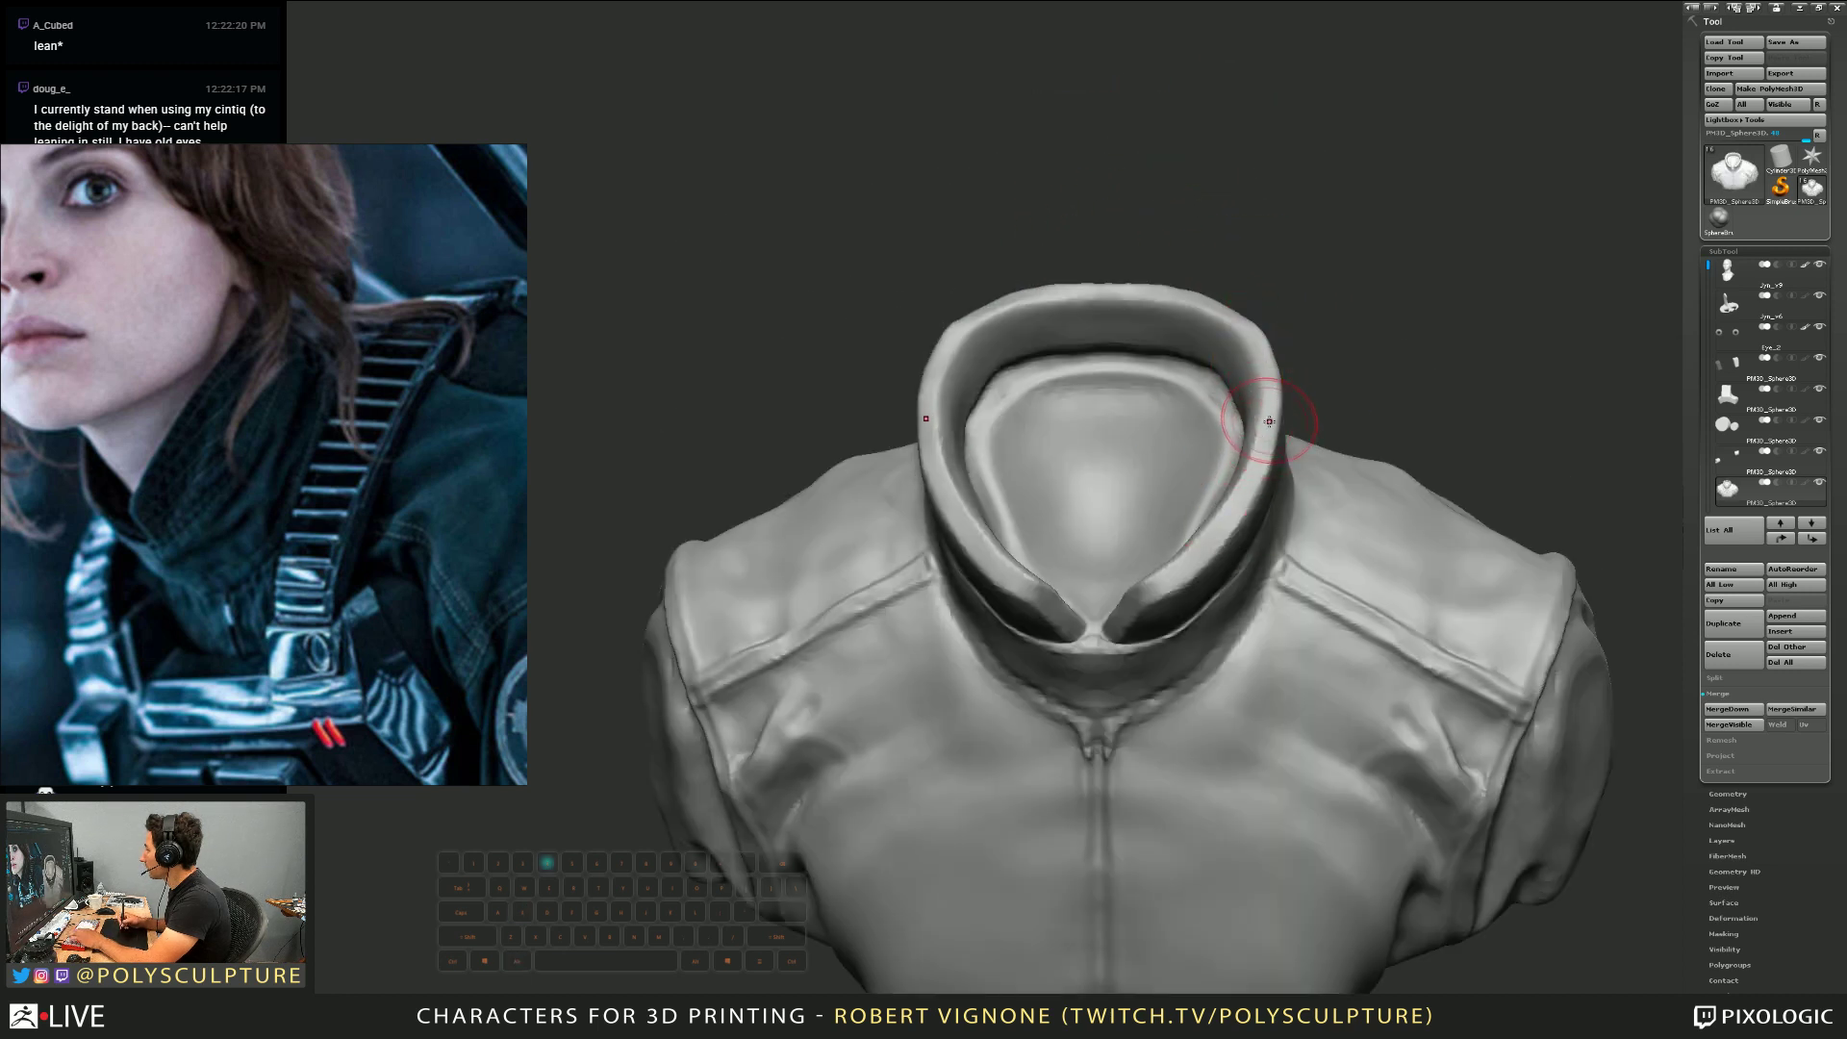
{"action": "right_click_drag", "start_coordinate": [1257, 337], "coordinate": [1254, 340]}
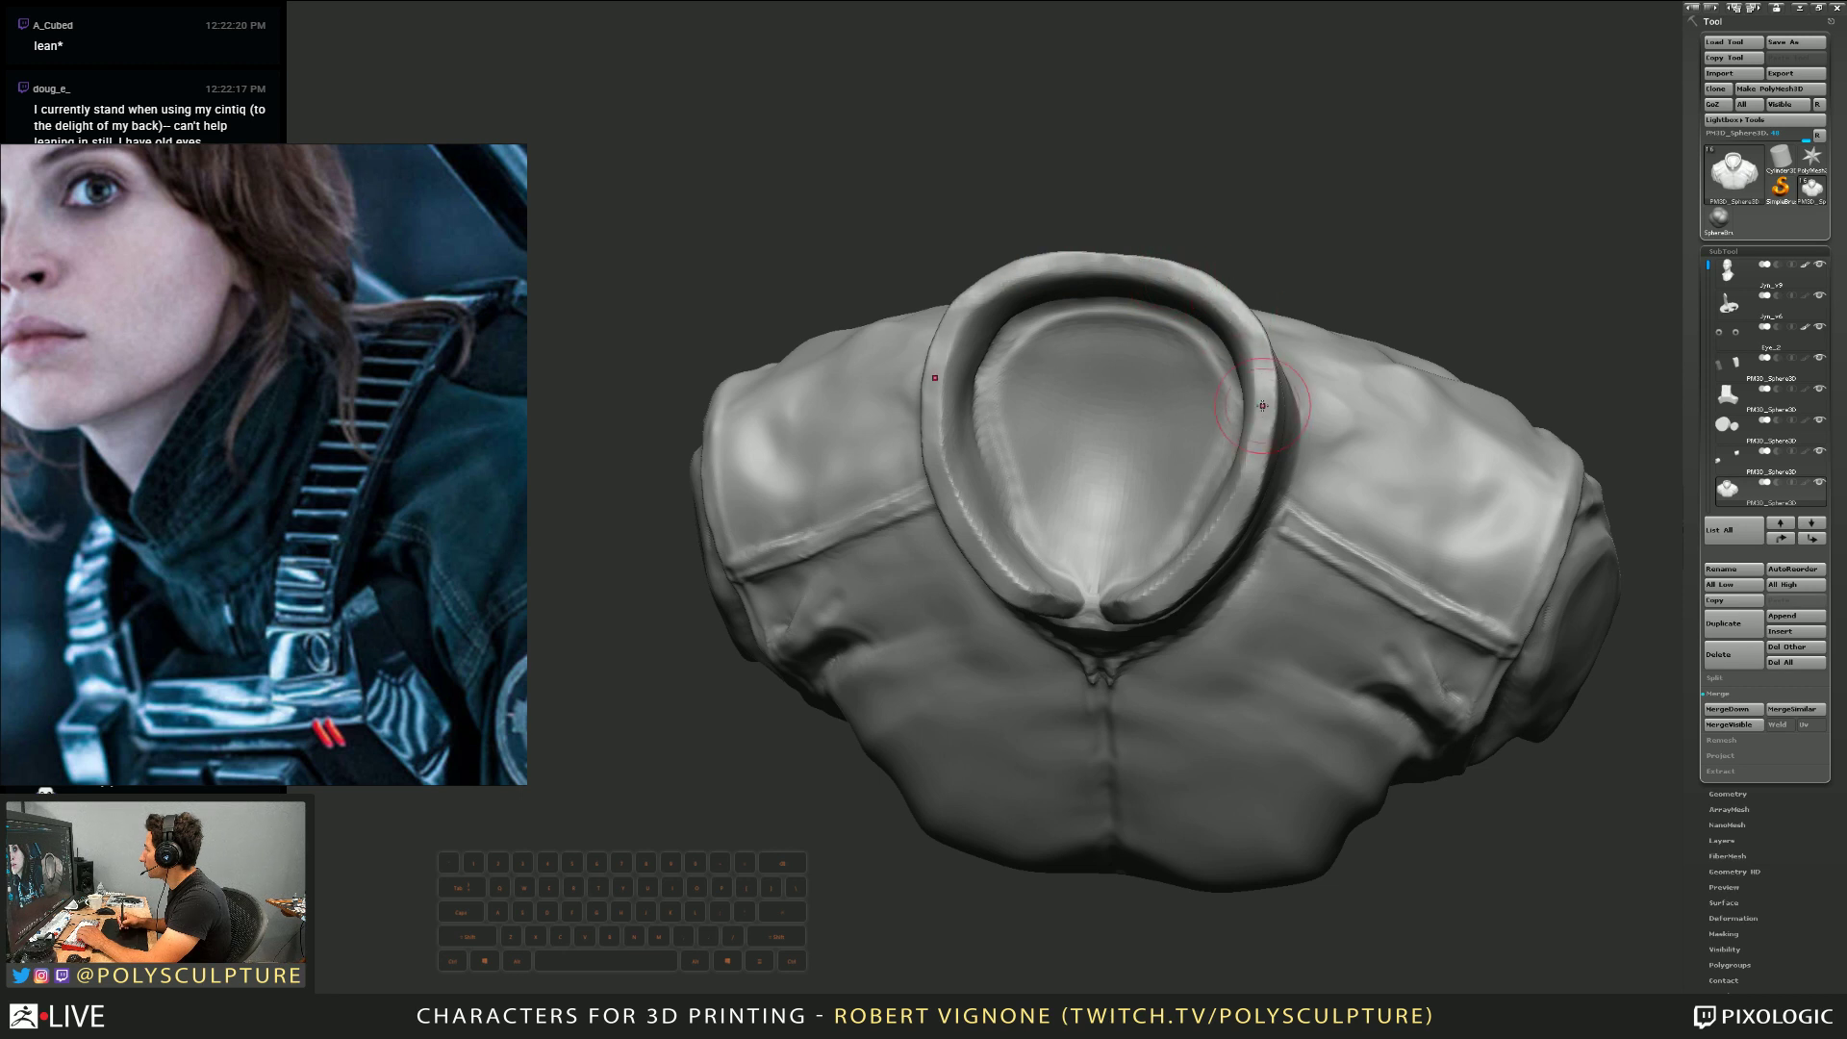
Even out the collar's rim and inner wall down to the front opening
{"action": "mouse_move", "coordinate": [1227, 527]}
{"action": "right_mouse_down"}
{"action": "mouse_move", "coordinate": [1208, 508]}
{"action": "mouse_move", "coordinate": [1202, 400]}
{"action": "right_mouse_up"}
{"action": "mouse_move", "coordinate": [1176, 450]}
{"action": "left_mouse_down", "text": "shift"}
{"action": "mouse_move", "coordinate": [1193, 394]}
{"action": "mouse_move", "coordinate": [1097, 317]}
{"action": "left_mouse_up", "text": "shift"}
{"action": "right_click_drag", "start_coordinate": [1116, 354], "coordinate": [1108, 394]}
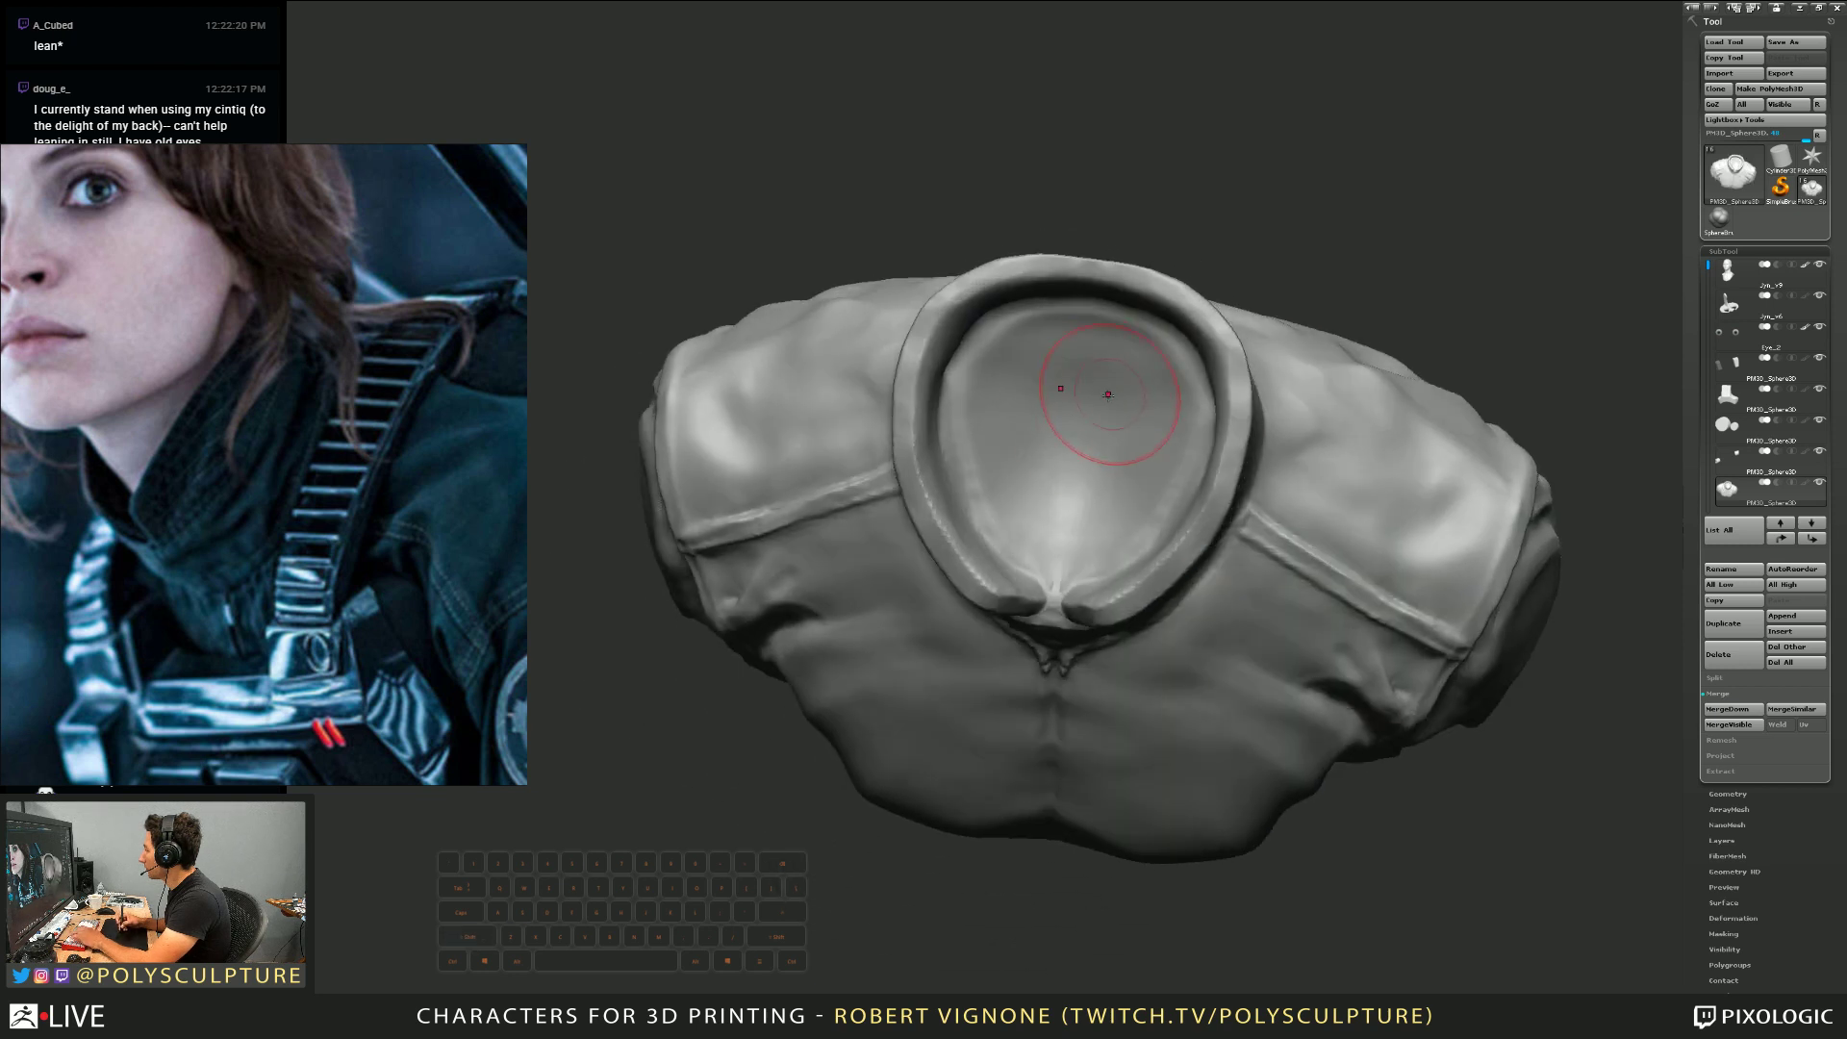
{"action": "mouse_move", "coordinate": [1068, 452]}
{"action": "left_mouse_down"}
{"action": "mouse_move", "coordinate": [989, 474]}
{"action": "mouse_move", "coordinate": [947, 390]}
{"action": "mouse_move", "coordinate": [960, 342]}
{"action": "mouse_move", "coordinate": [1018, 334]}
{"action": "left_mouse_up"}
{"action": "right_click_drag", "start_coordinate": [1108, 550], "coordinate": [1131, 423]}
{"action": "right_click", "coordinate": [1132, 423]}
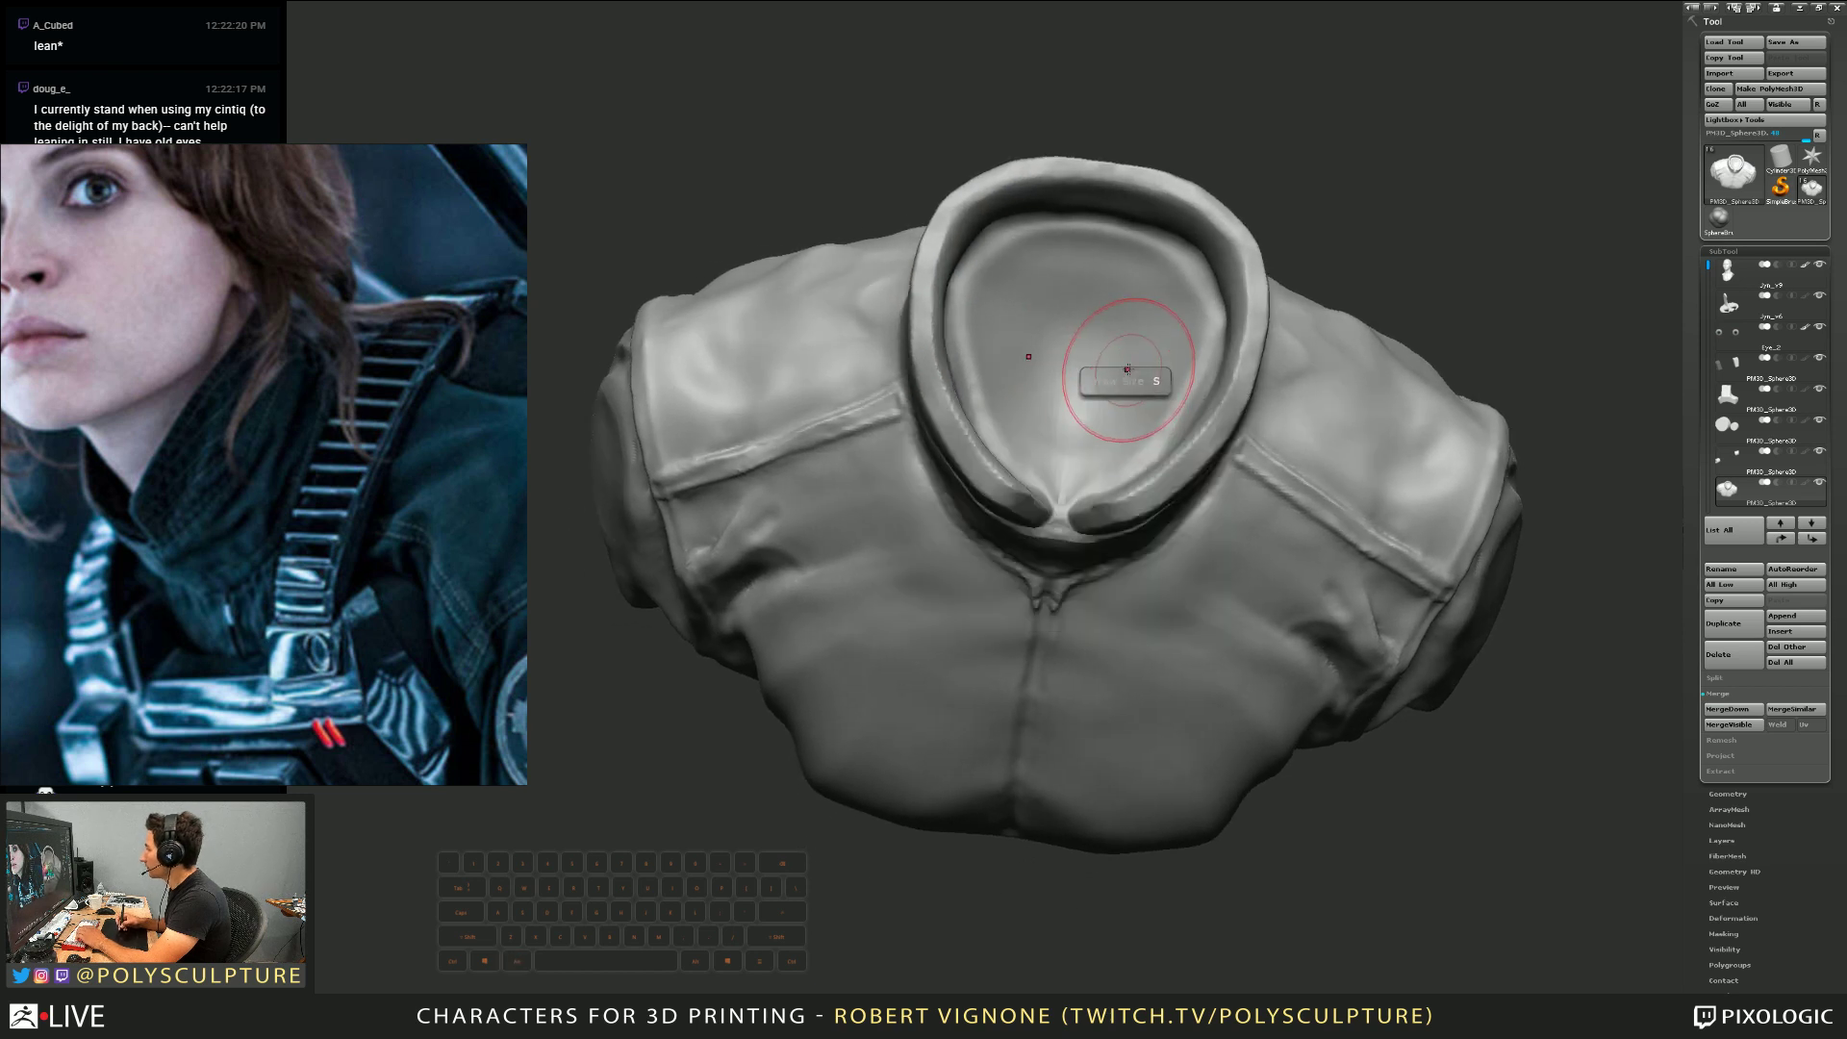
{"action": "mouse_move", "coordinate": [1122, 442]}
{"action": "left_mouse_down"}
{"action": "mouse_move", "coordinate": [1133, 471]}
{"action": "mouse_move", "coordinate": [1107, 470]}
{"action": "left_mouse_up"}
{"action": "right_click_drag", "start_coordinate": [1125, 541], "coordinate": [1134, 498]}
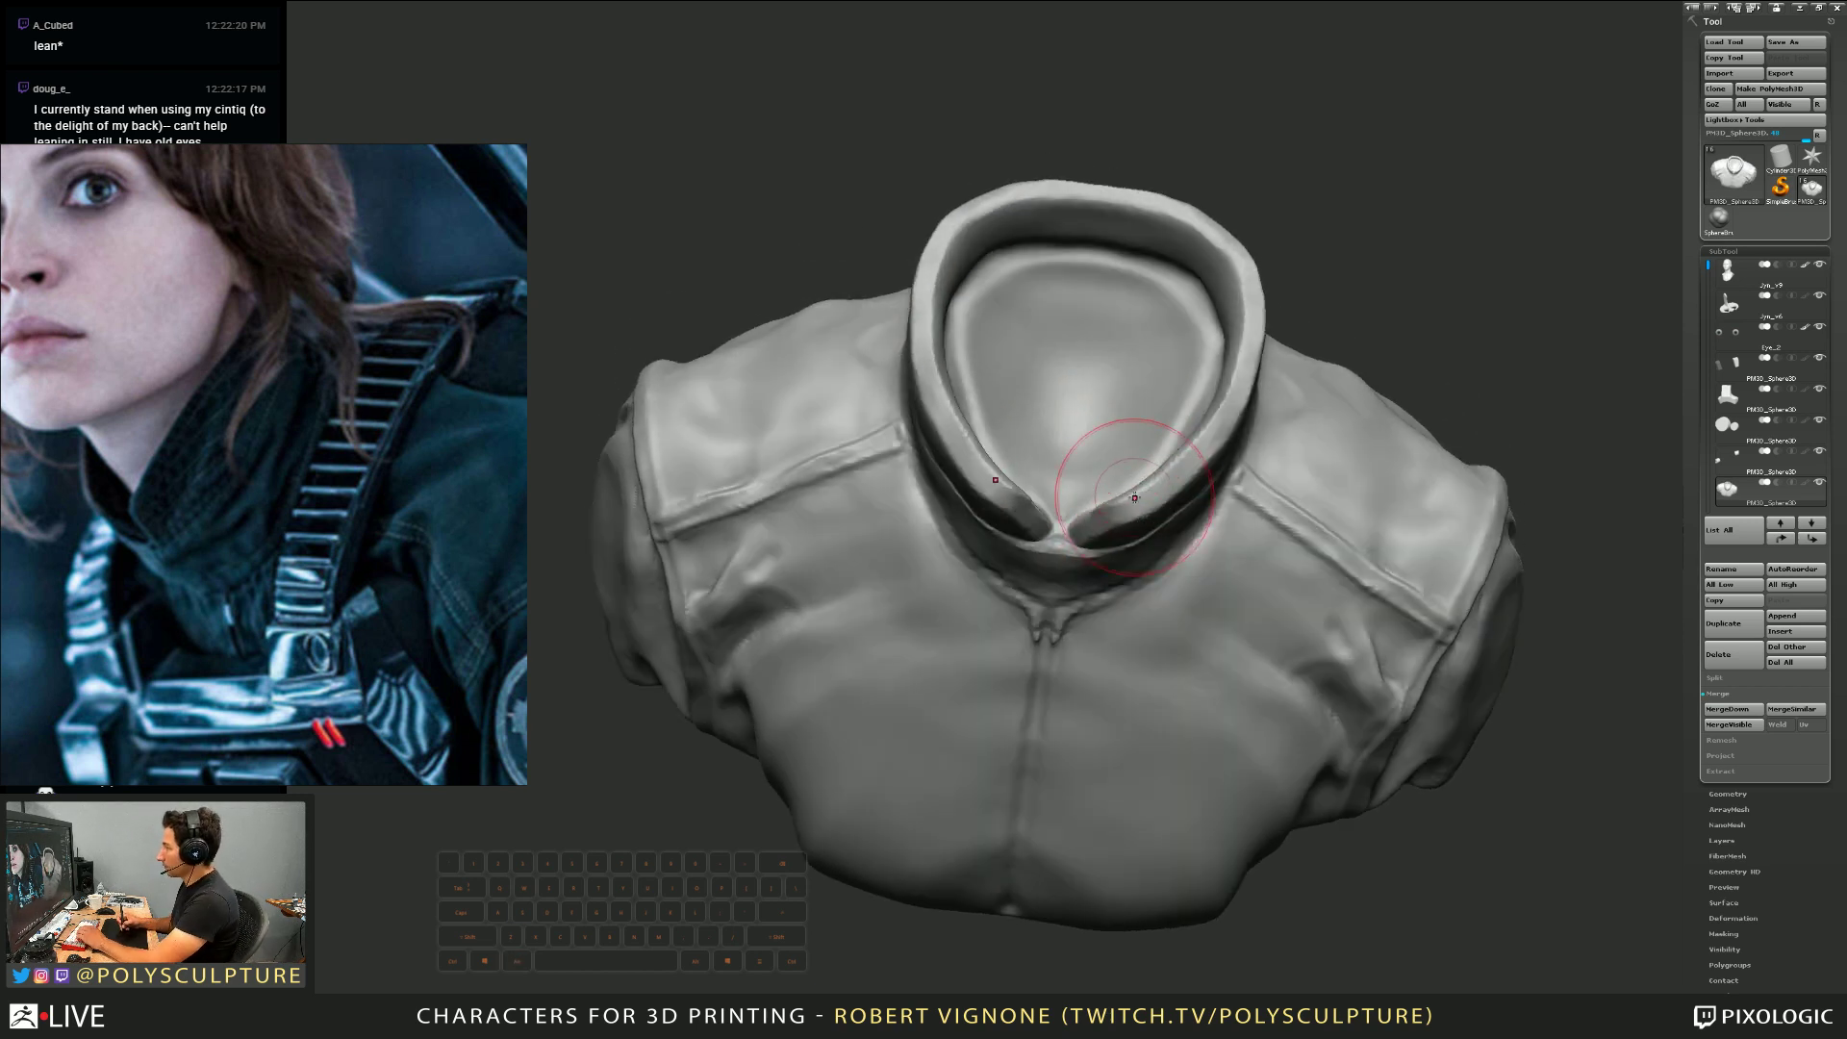
Paint a mask along the collar's rim from the front tip around to the back
{"action": "key", "text": "s"}
{"action": "left_click_drag", "start_coordinate": [1134, 497], "coordinate": [1118, 494]}
{"action": "right_click_drag", "start_coordinate": [1119, 485], "coordinate": [1141, 520]}
{"action": "key", "text": "s"}
{"action": "mouse_move", "coordinate": [1143, 527]}
{"action": "left_mouse_down"}
{"action": "mouse_move", "coordinate": [1085, 505]}
{"action": "mouse_move", "coordinate": [1135, 482]}
{"action": "mouse_move", "coordinate": [1218, 387]}
{"action": "mouse_move", "coordinate": [1229, 277]}
{"action": "mouse_move", "coordinate": [1208, 231]}
{"action": "mouse_move", "coordinate": [1107, 182]}
{"action": "mouse_move", "coordinate": [1106, 162]}
{"action": "mouse_move", "coordinate": [1073, 167]}
{"action": "left_mouse_up"}
{"action": "mouse_move", "coordinate": [962, 197]}
{"action": "right_mouse_down"}
{"action": "mouse_move", "coordinate": [1034, 214]}
{"action": "mouse_move", "coordinate": [1058, 404]}
{"action": "right_mouse_up"}
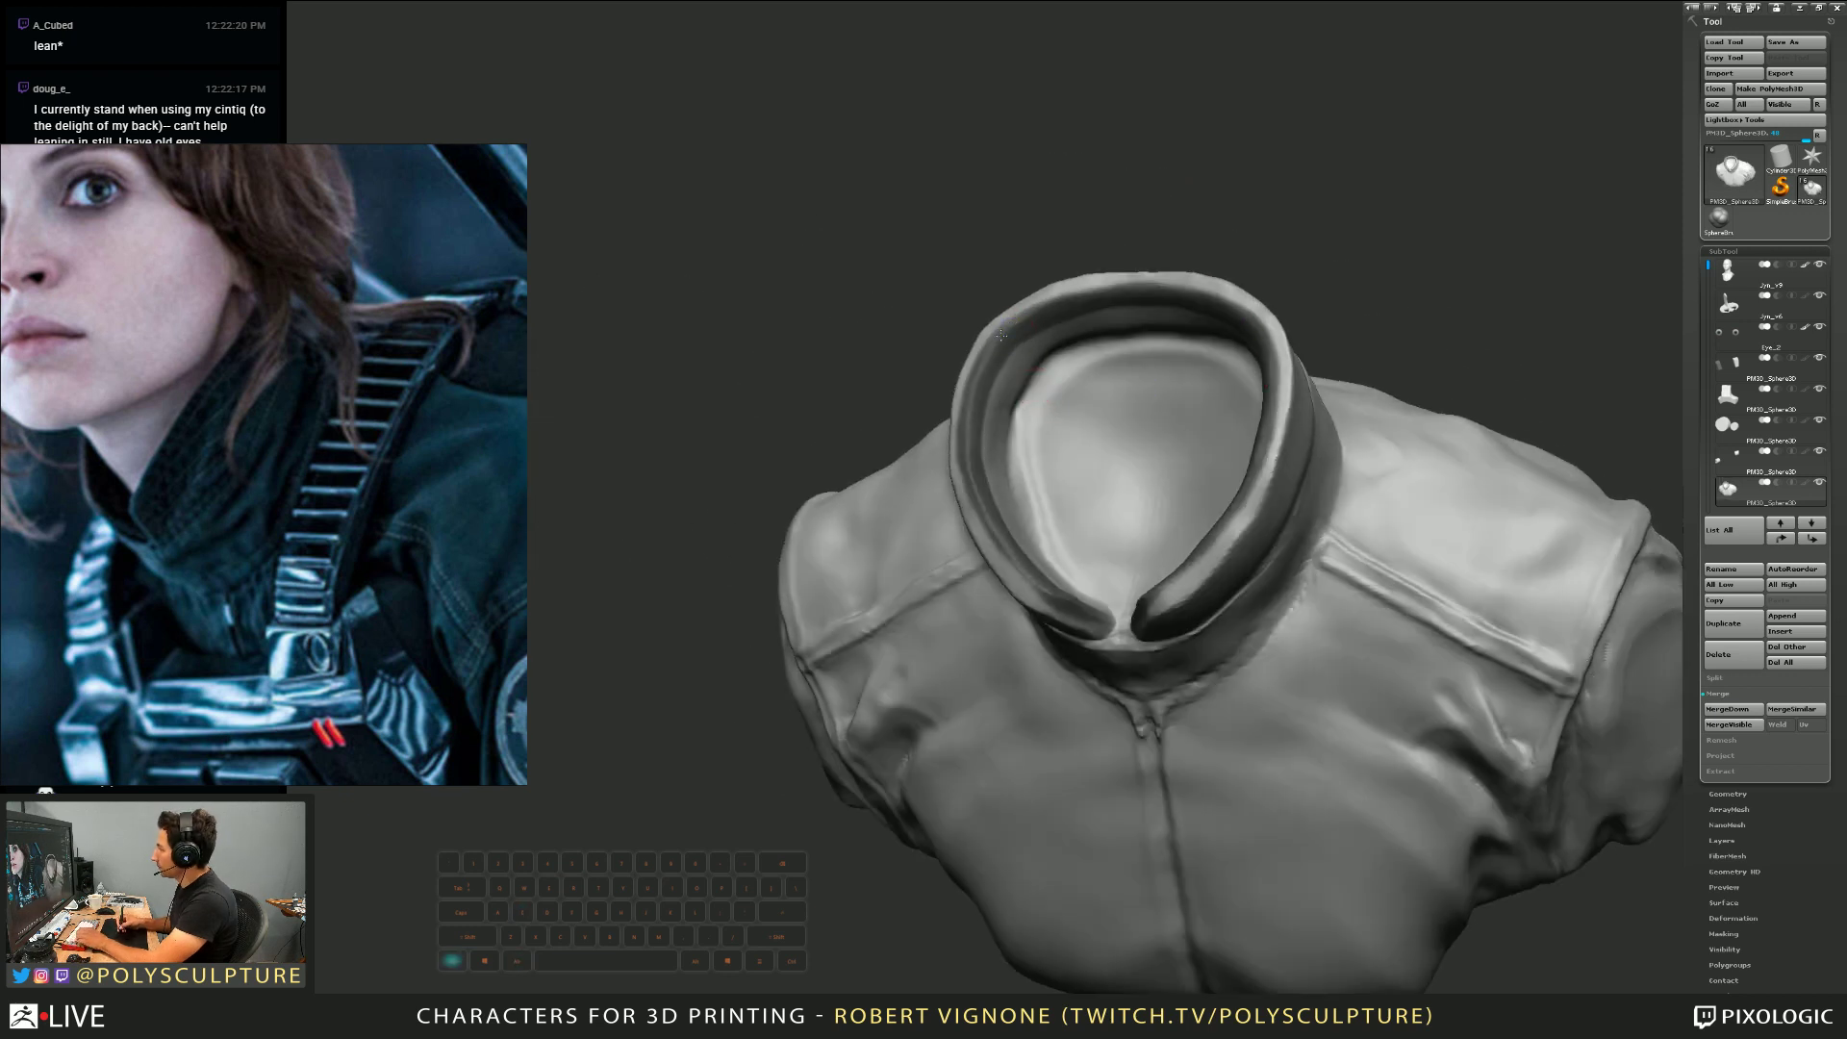
{"action": "right_click_drag", "start_coordinate": [1159, 286], "coordinate": [1018, 300]}
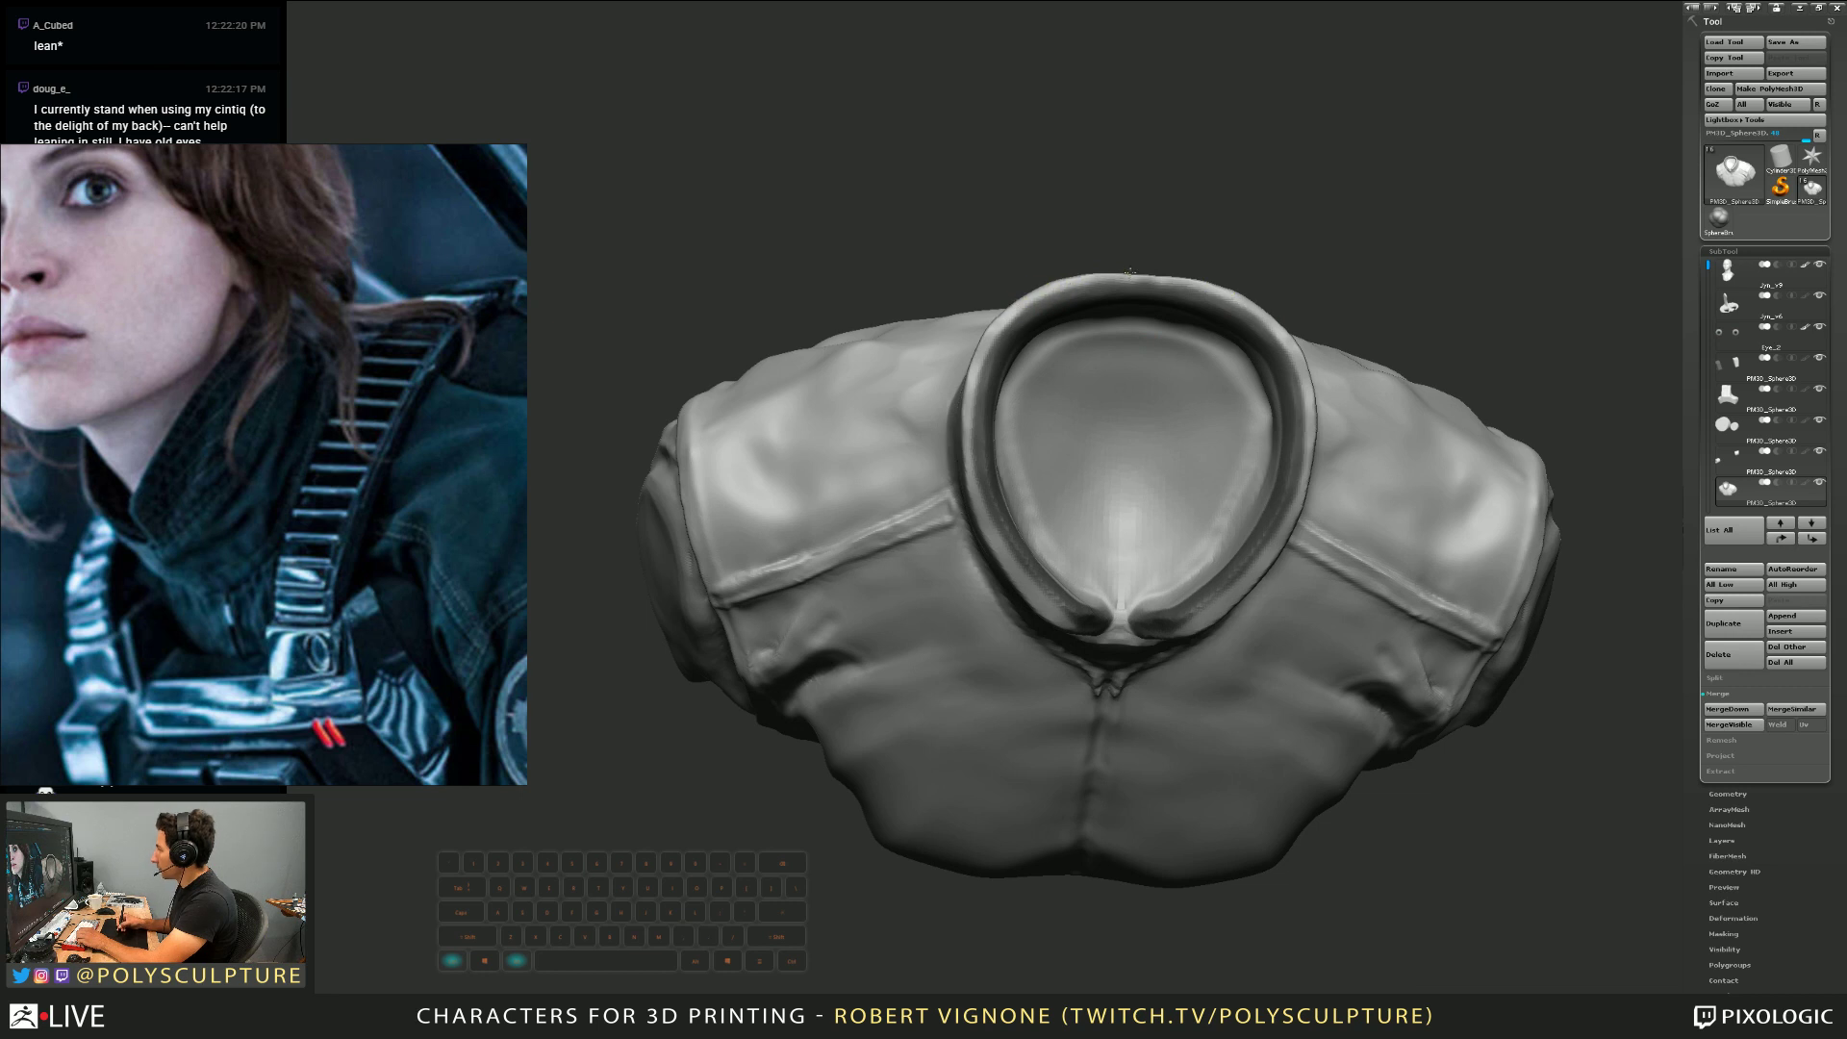
Extend the rim mask along the collar's side and front edges with a smaller brush
{"action": "right_click_drag", "start_coordinate": [1130, 272], "coordinate": [1022, 375]}
{"action": "mouse_move", "coordinate": [1183, 615]}
{"action": "right_mouse_down"}
{"action": "mouse_move", "coordinate": [1176, 525]}
{"action": "mouse_move", "coordinate": [1109, 491]}
{"action": "right_mouse_up"}
{"action": "key", "text": "s"}
{"action": "left_click_drag", "start_coordinate": [1113, 499], "coordinate": [1133, 502]}
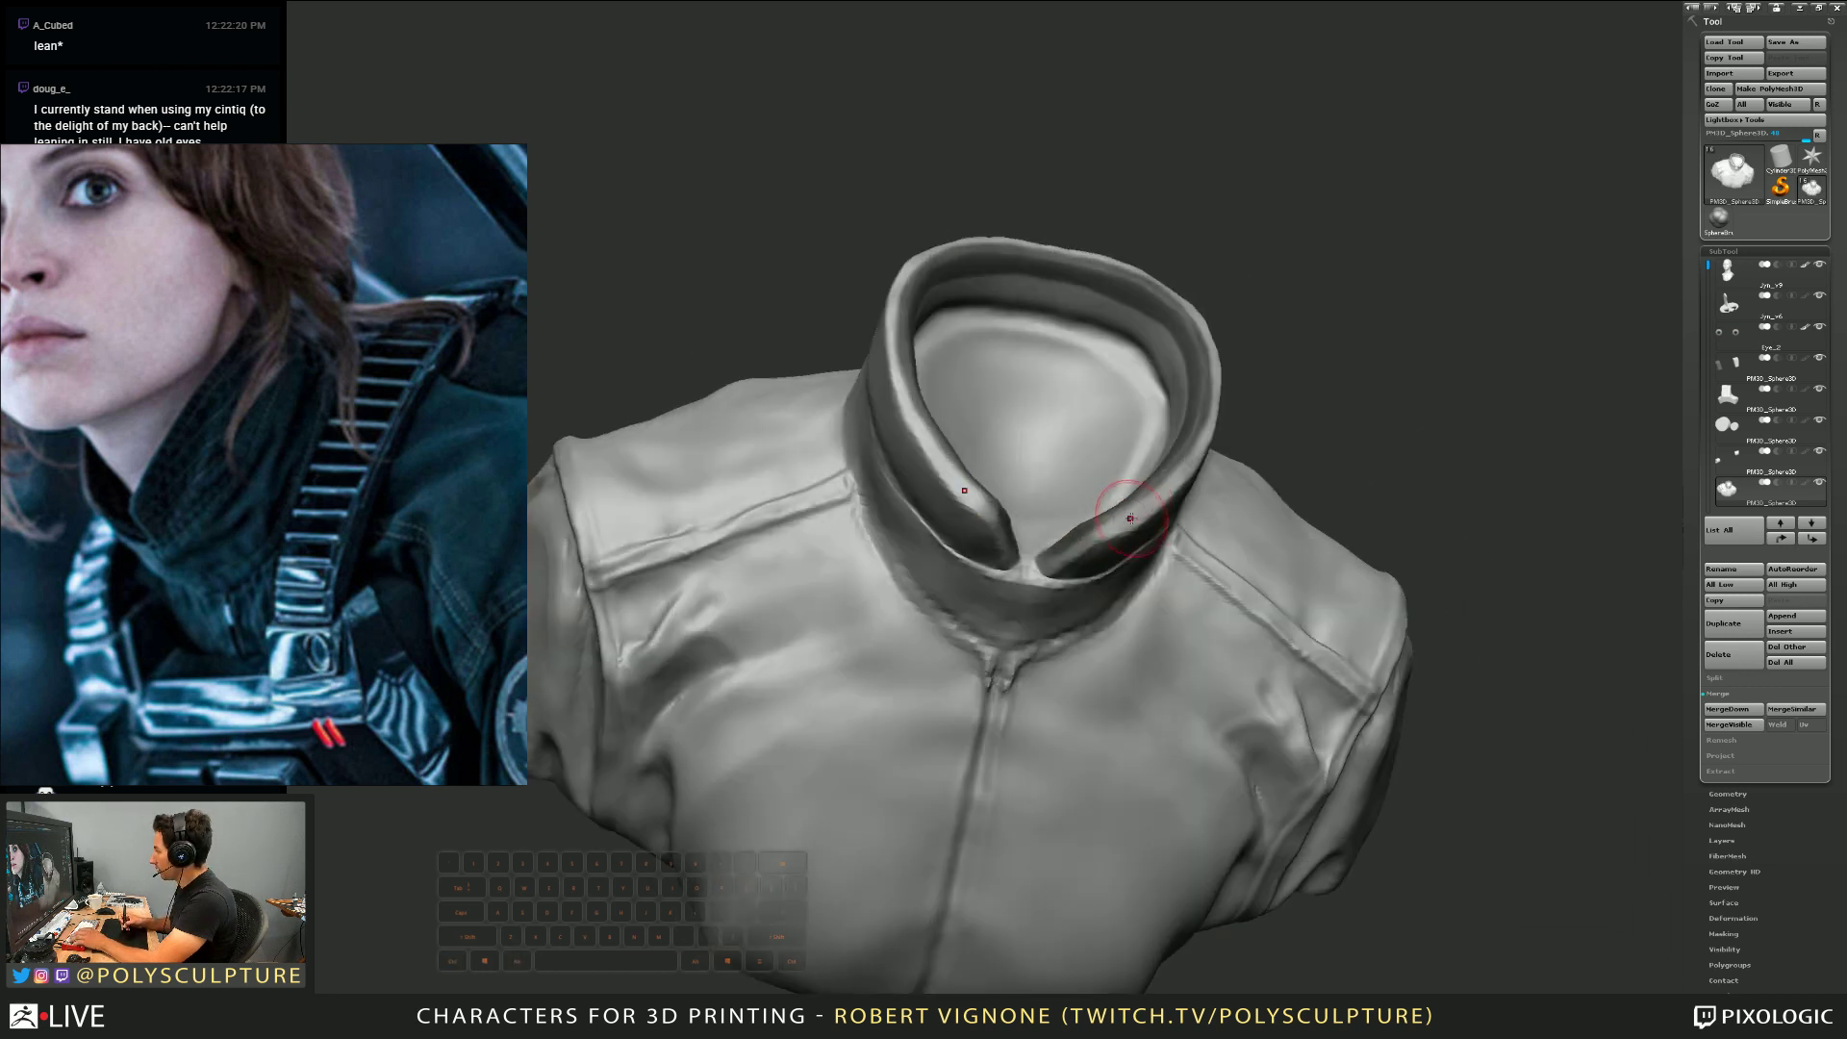
{"action": "right_click_drag", "start_coordinate": [1135, 508], "coordinate": [1124, 531]}
{"action": "key", "text": "s"}
{"action": "left_click_drag", "start_coordinate": [1126, 531], "coordinate": [1072, 517]}
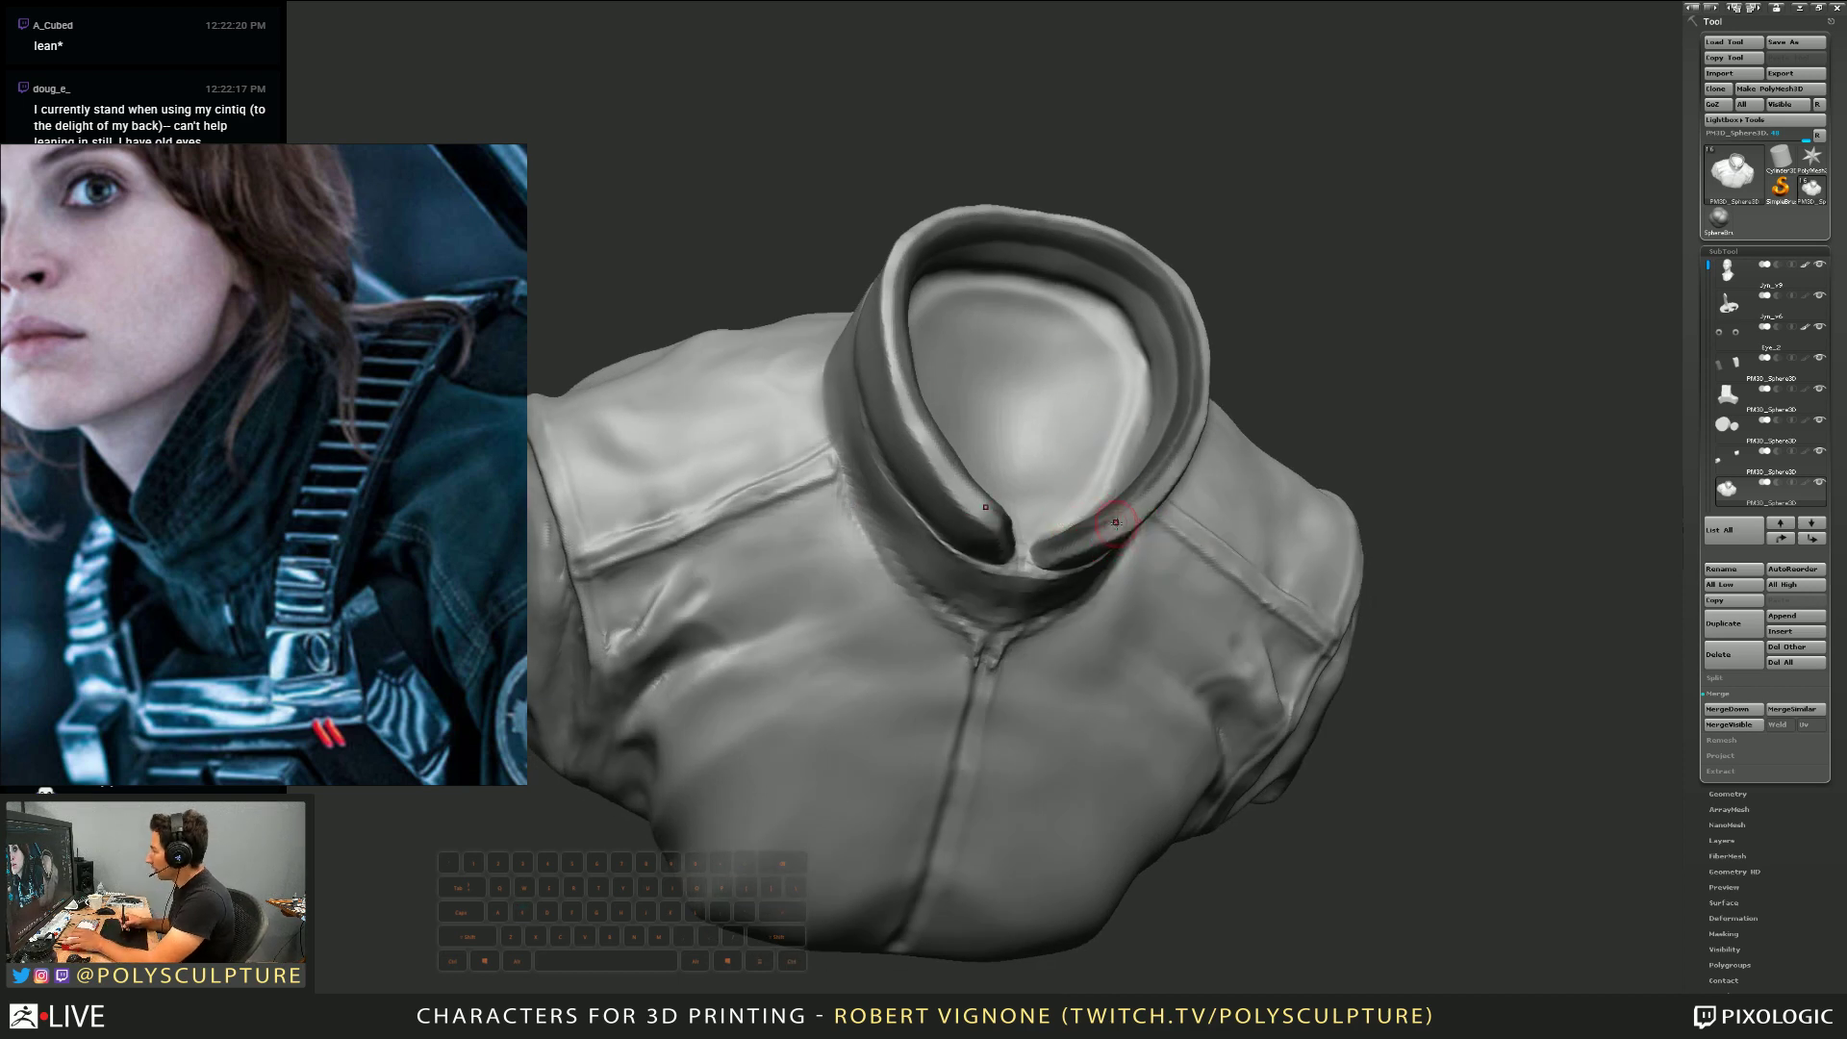
{"action": "mouse_move", "coordinate": [1114, 486]}
{"action": "right_mouse_down"}
{"action": "mouse_move", "coordinate": [1130, 512]}
{"action": "mouse_move", "coordinate": [1064, 543]}
{"action": "right_mouse_up"}
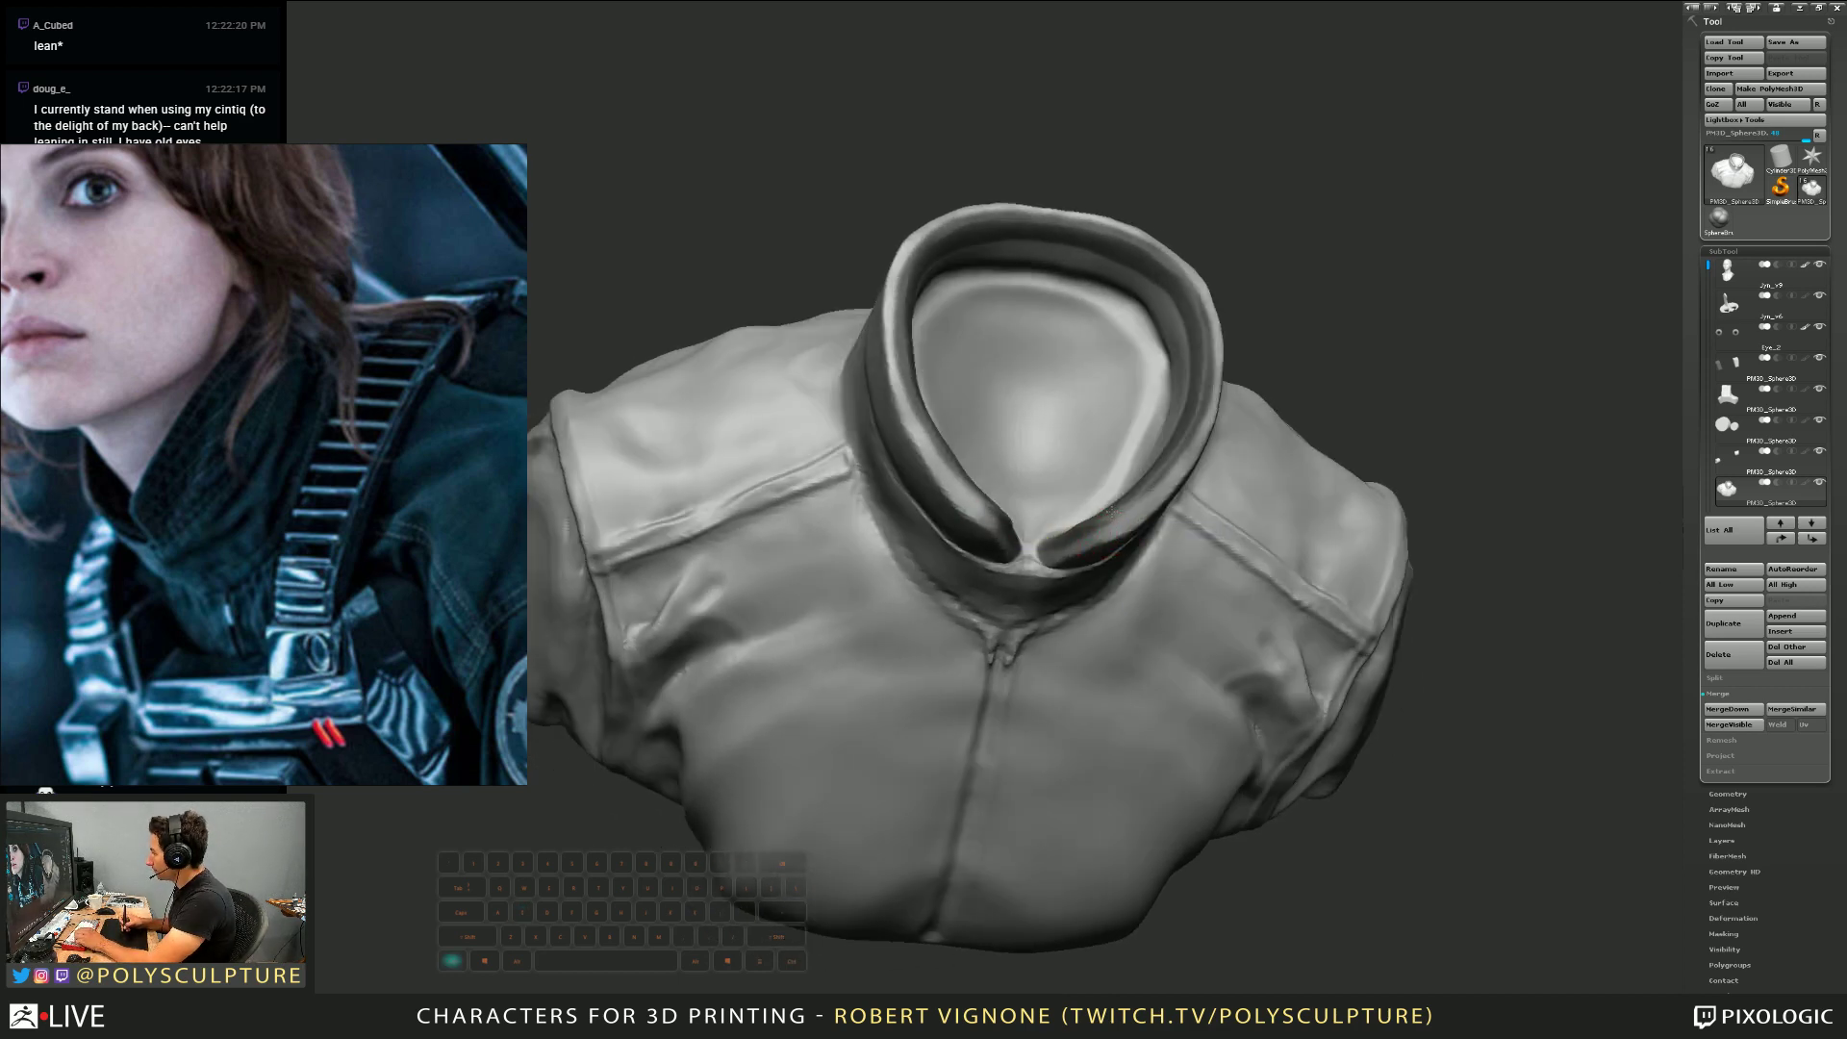
Invert the mask and reshape the exposed collar rim from the front tips to the back
{"action": "right_click_drag", "start_coordinate": [1171, 482], "coordinate": [1116, 598]}
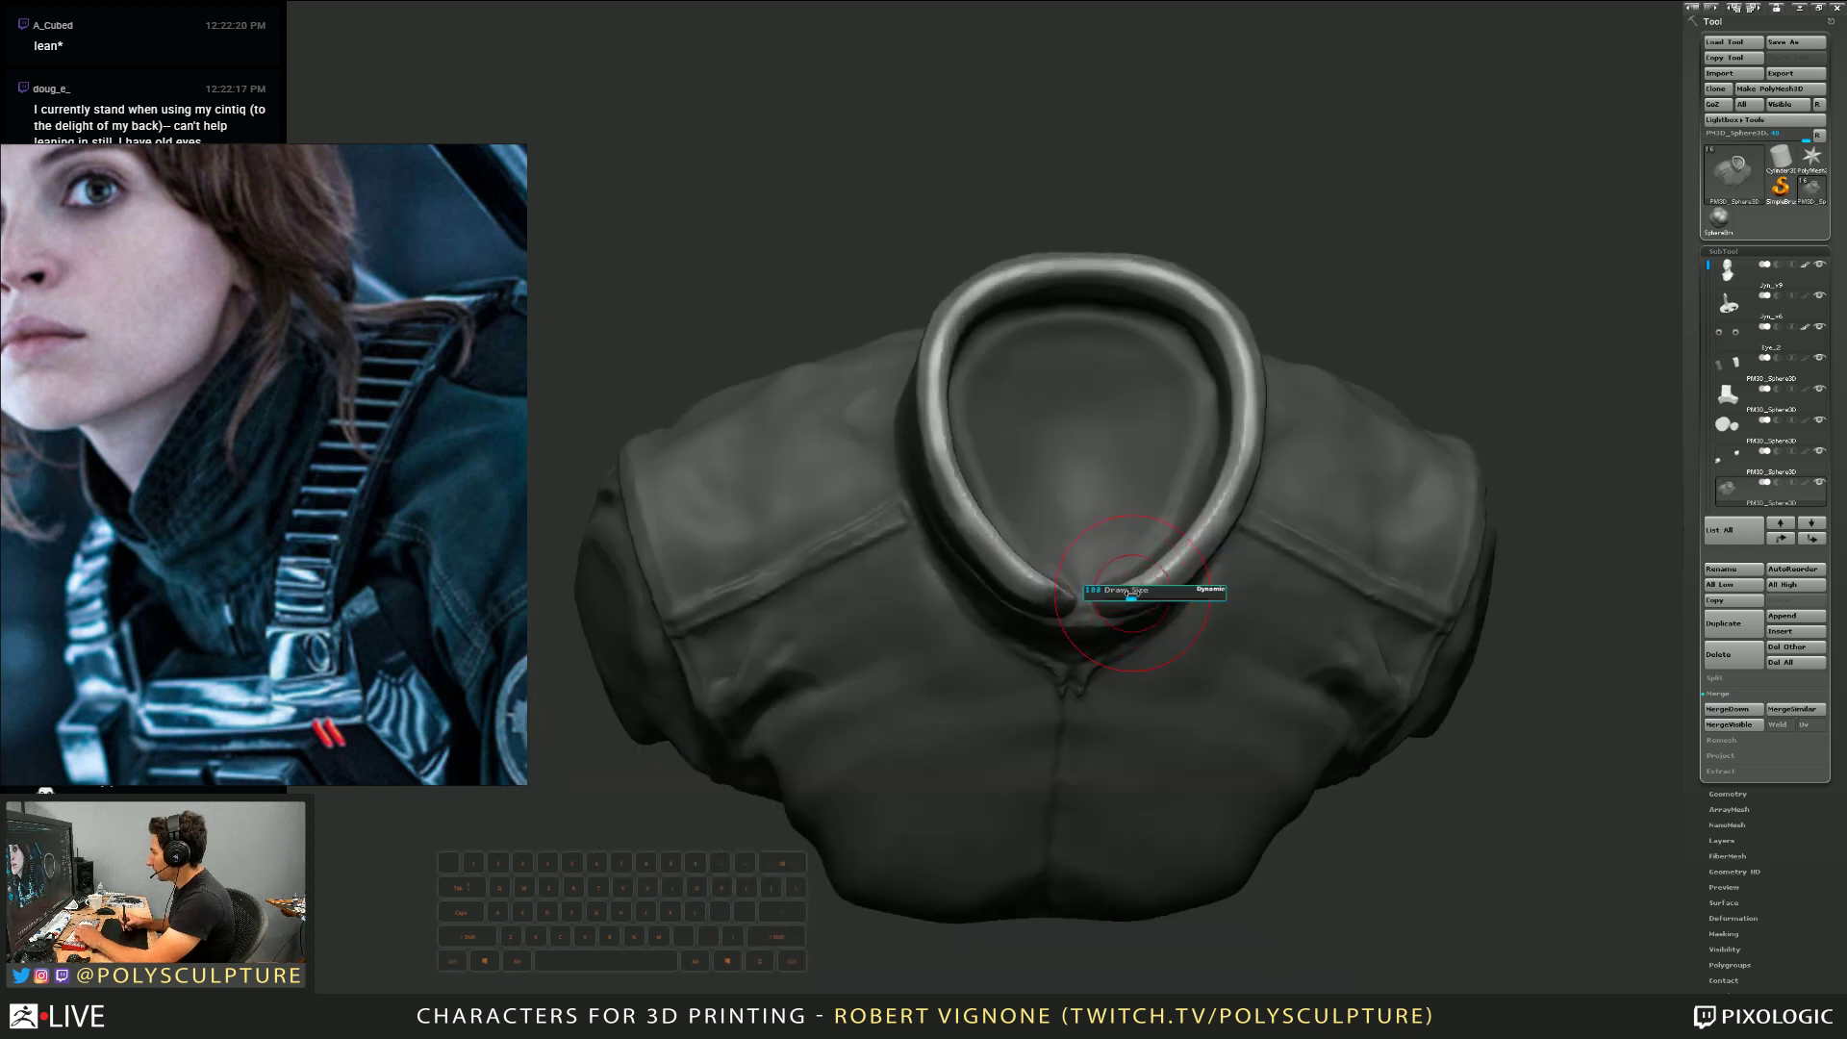
{"action": "mouse_move", "coordinate": [1132, 591]}
{"action": "left_mouse_down"}
{"action": "mouse_move", "coordinate": [1226, 490]}
{"action": "mouse_move", "coordinate": [1242, 423]}
{"action": "mouse_move", "coordinate": [1237, 337]}
{"action": "mouse_move", "coordinate": [1150, 278]}
{"action": "left_mouse_up"}
{"action": "key", "text": "4"}
{"action": "key", "text": "5"}
{"action": "right_click_drag", "start_coordinate": [1151, 277], "coordinate": [1007, 317]}
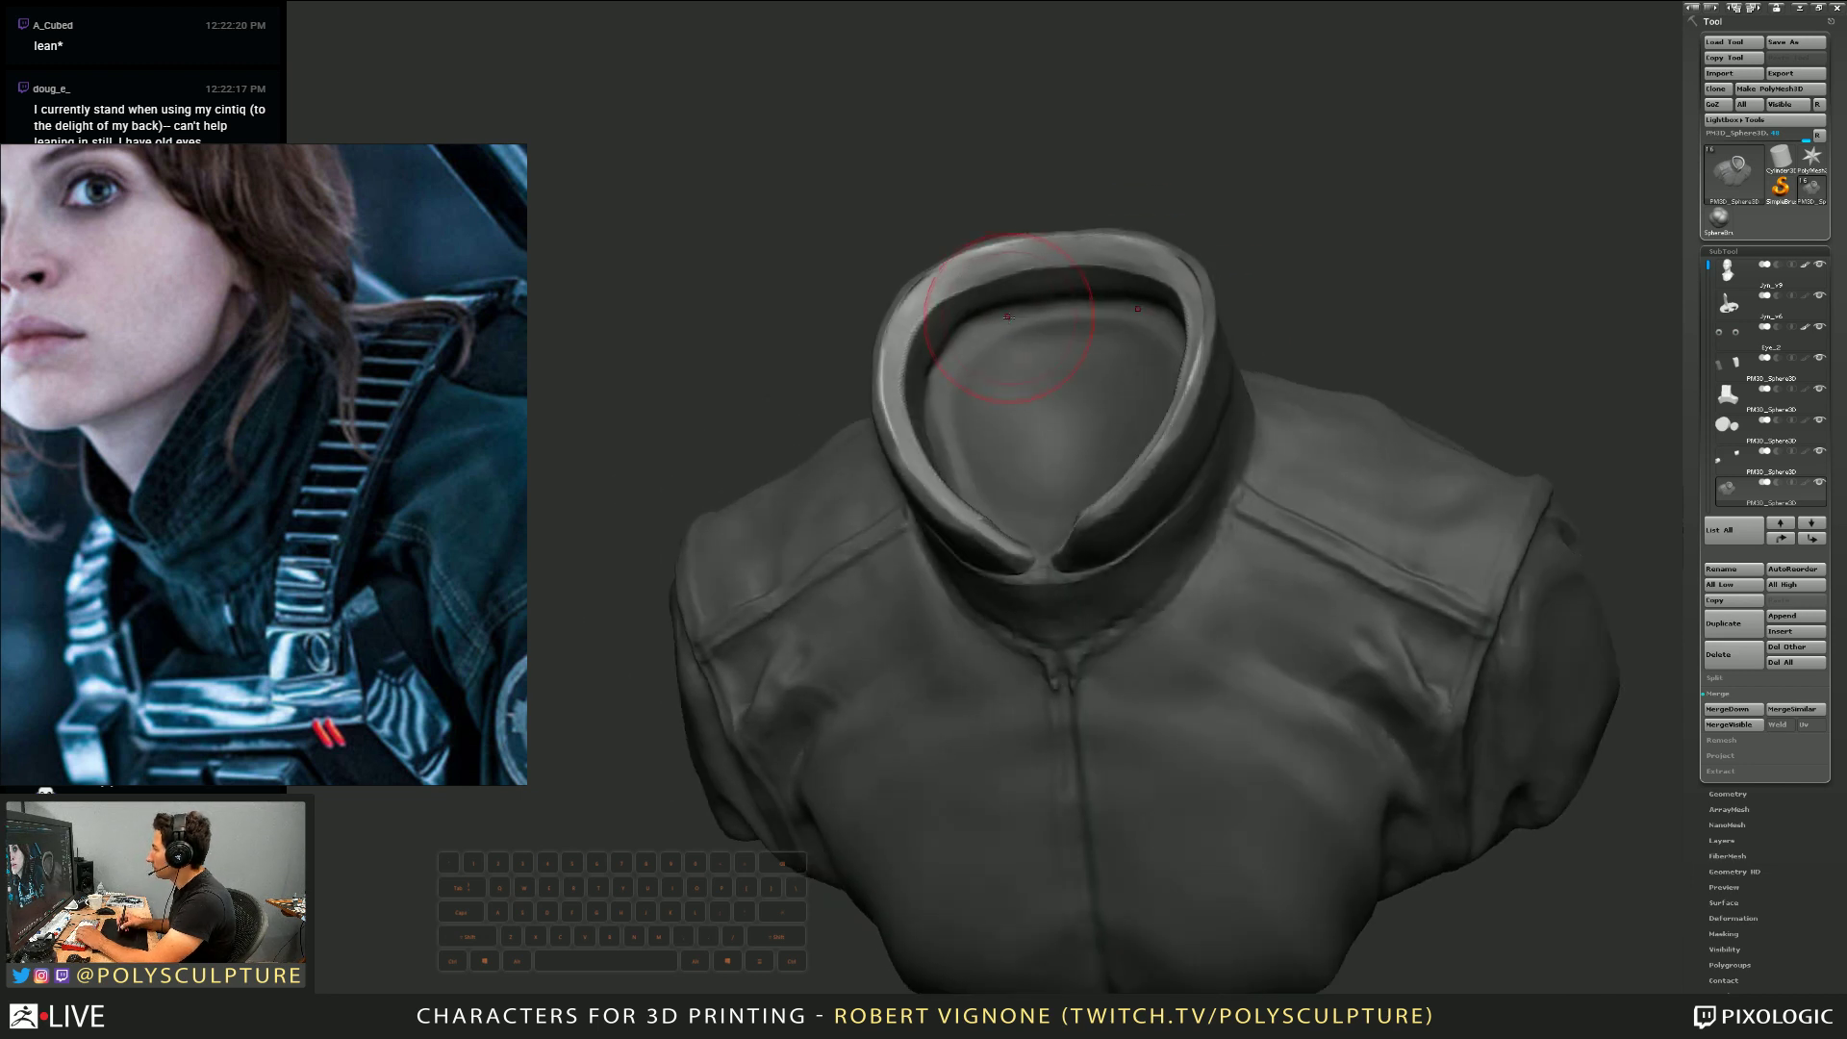
Undo the last rim stroke, smooth the side of the exposed collar rim and clear the mask
{"action": "key", "text": "ctrl+z"}
{"action": "left_click_drag", "start_coordinate": [914, 358], "coordinate": [911, 329], "text": "shift"}
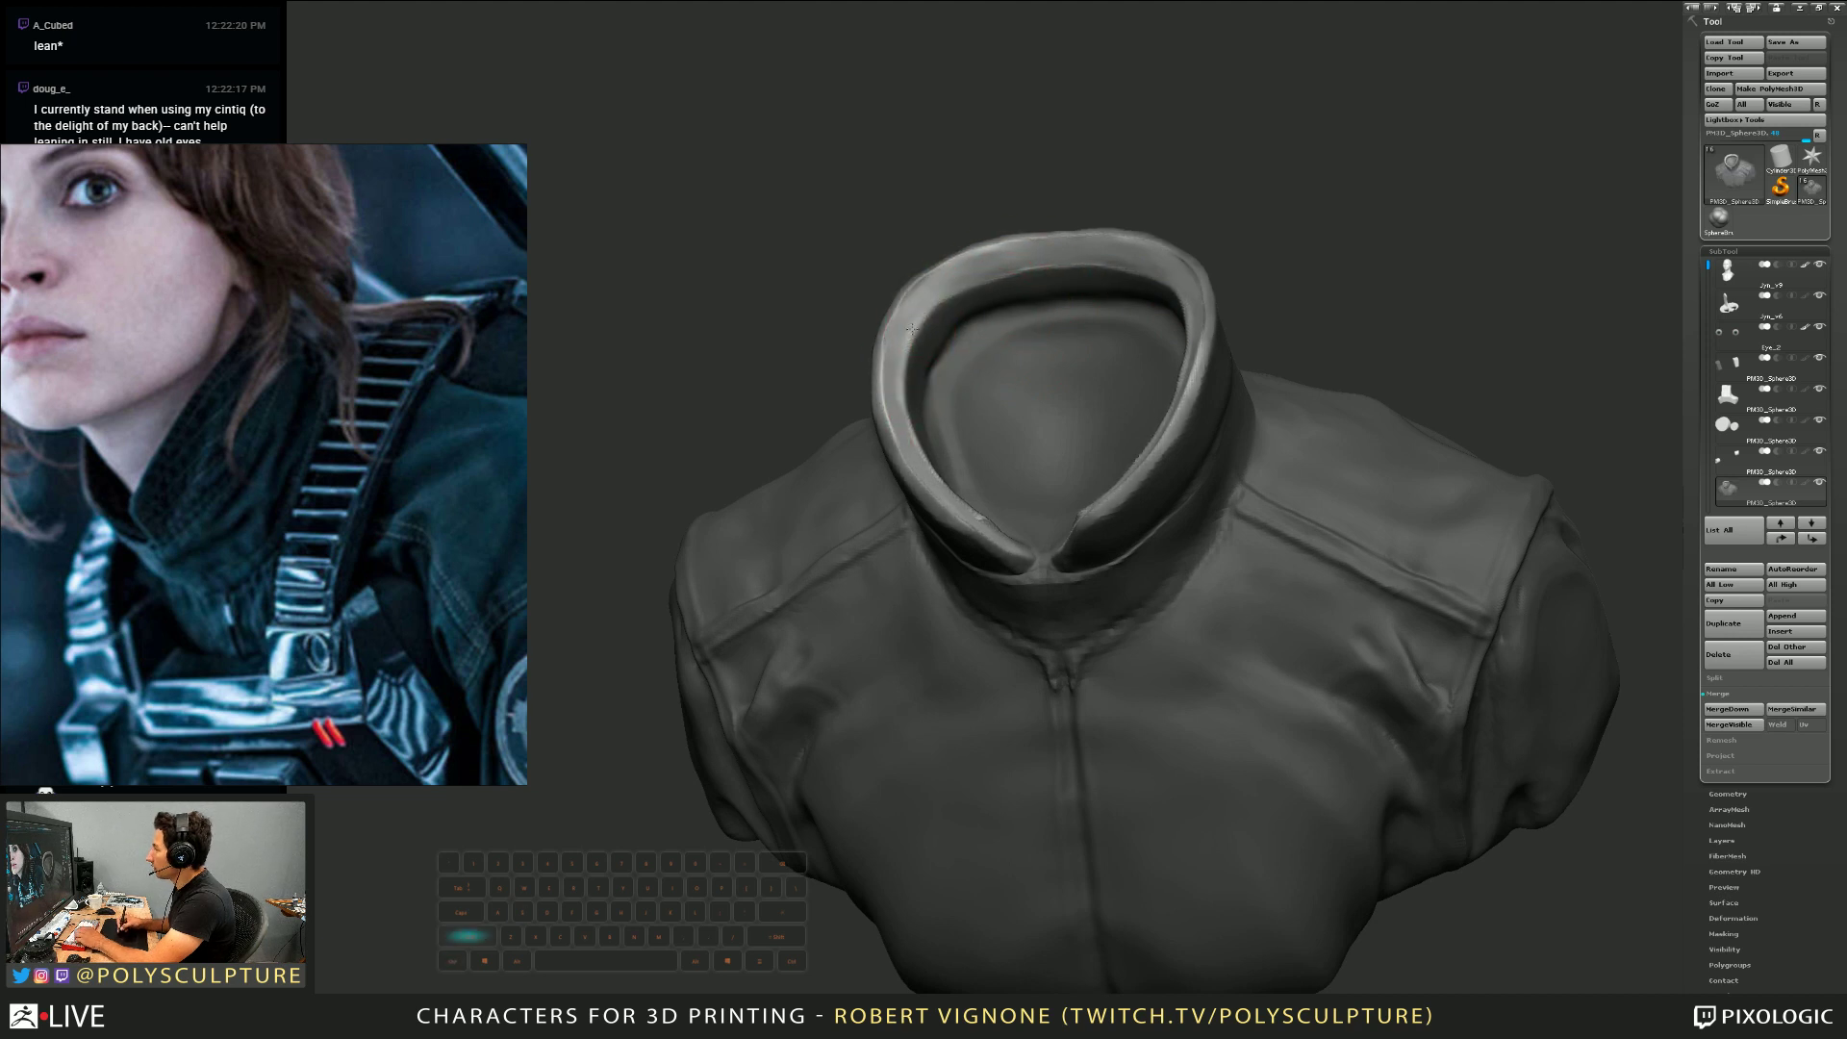
{"action": "right_click_drag", "start_coordinate": [958, 474], "coordinate": [1048, 500]}
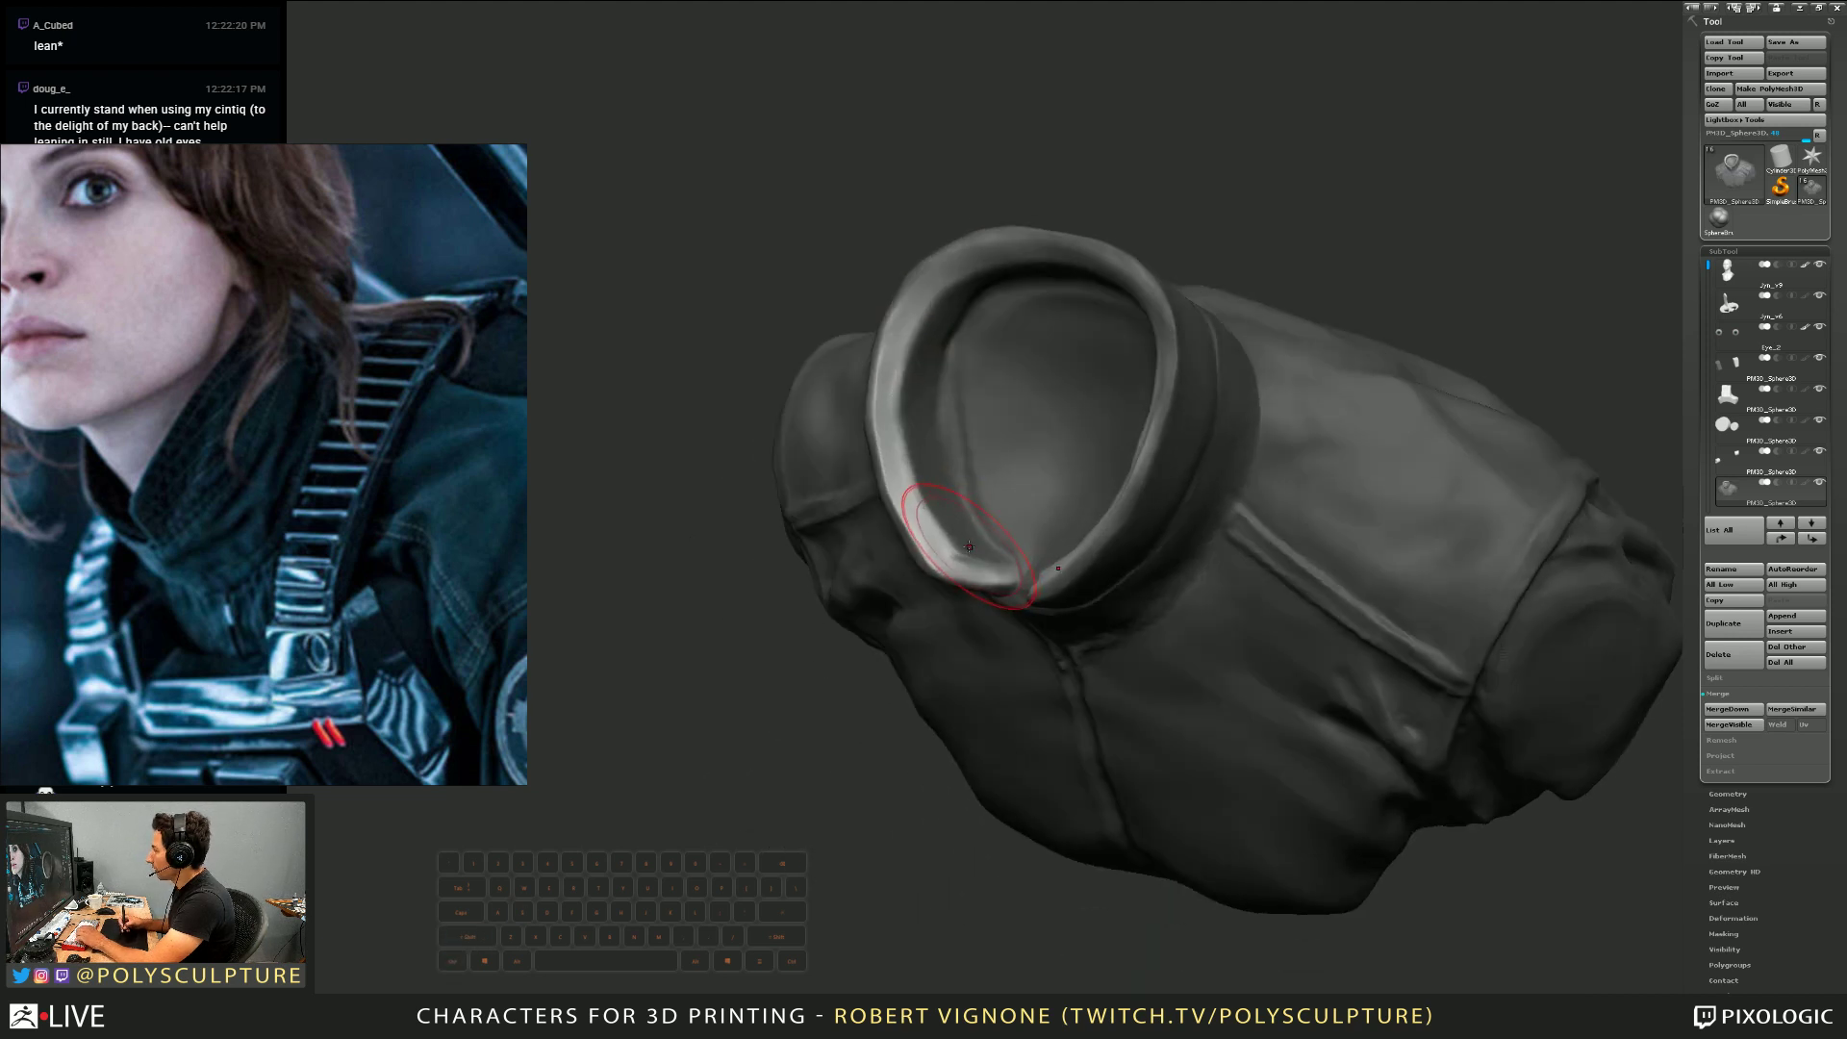
{"action": "left_click_drag", "start_coordinate": [955, 811], "coordinate": [938, 866], "text": "ctrl"}
Refine the unmasked collar's upper edge and inner wall along the side and back with a resized brush
{"action": "key", "text": "s"}
{"action": "mouse_move", "coordinate": [938, 500]}
{"action": "left_mouse_down"}
{"action": "mouse_move", "coordinate": [972, 554]}
{"action": "mouse_move", "coordinate": [906, 436]}
{"action": "mouse_move", "coordinate": [920, 329]}
{"action": "left_mouse_up"}
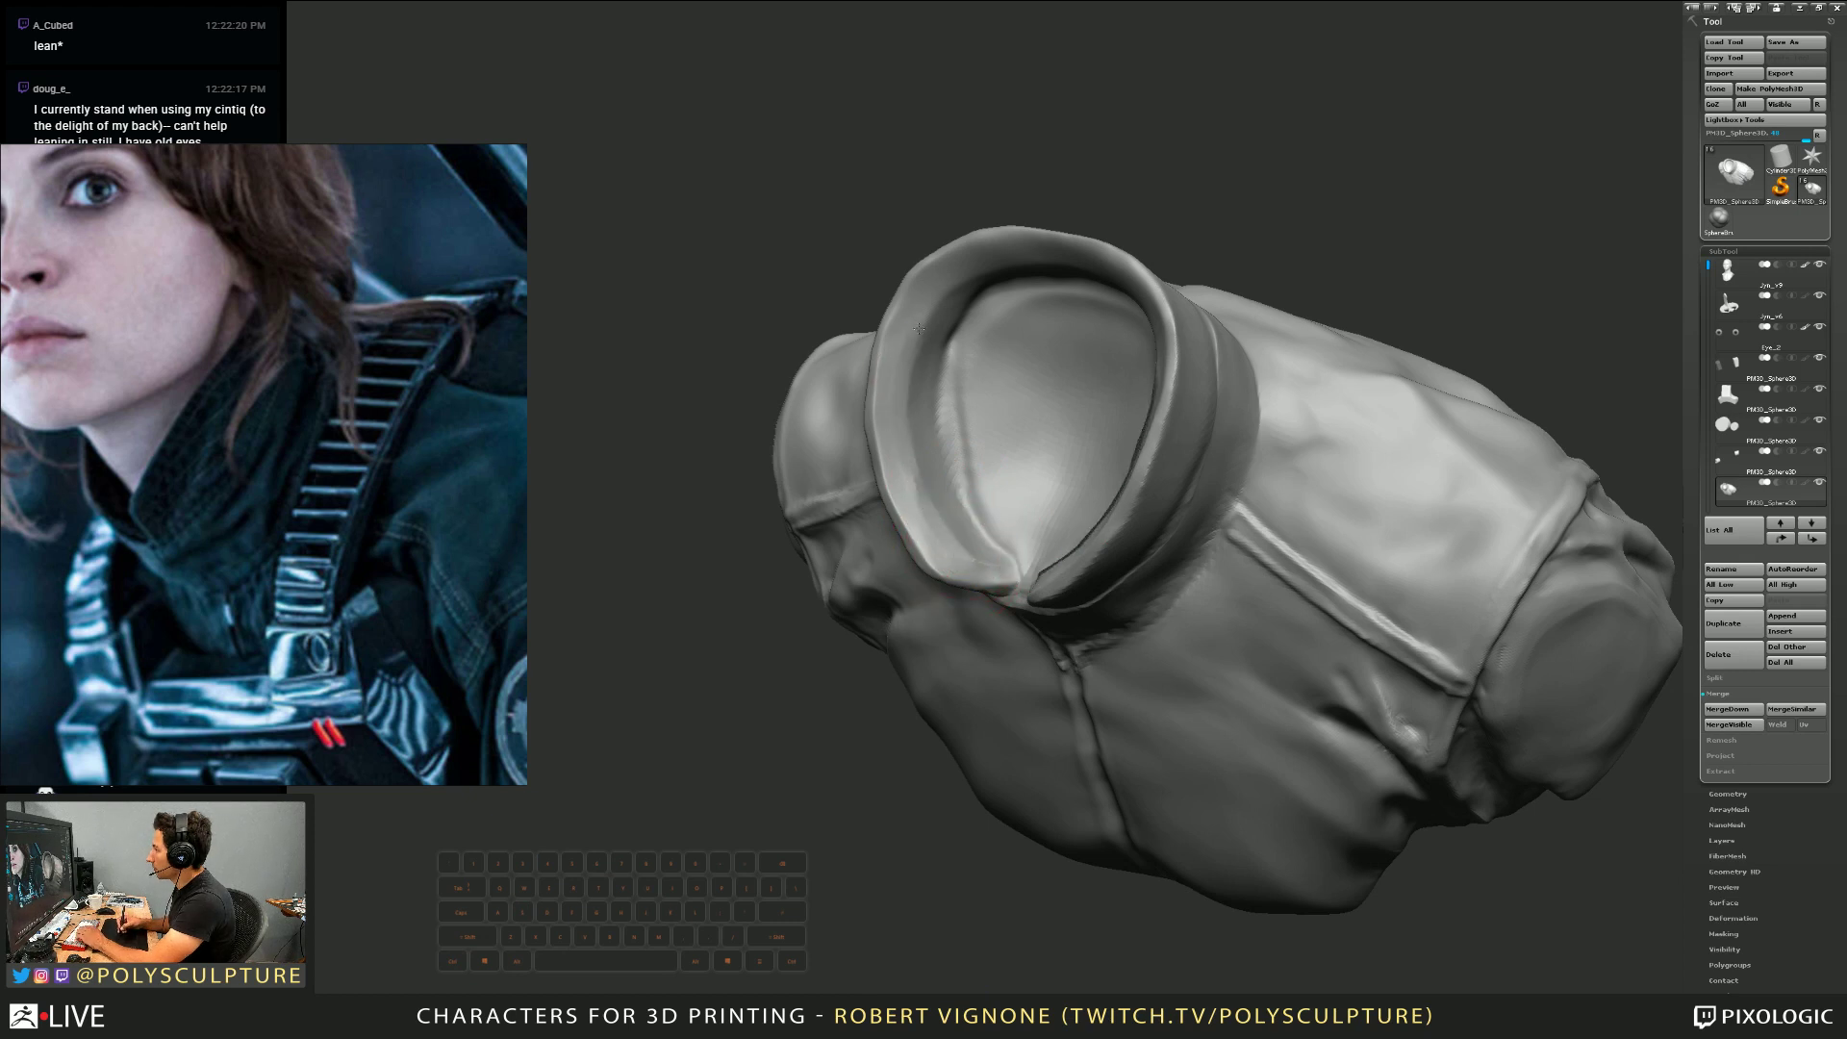
{"action": "right_click_drag", "start_coordinate": [949, 346], "coordinate": [943, 289], "text": "shift"}
{"action": "right_click_drag", "start_coordinate": [1088, 235], "coordinate": [1056, 214]}
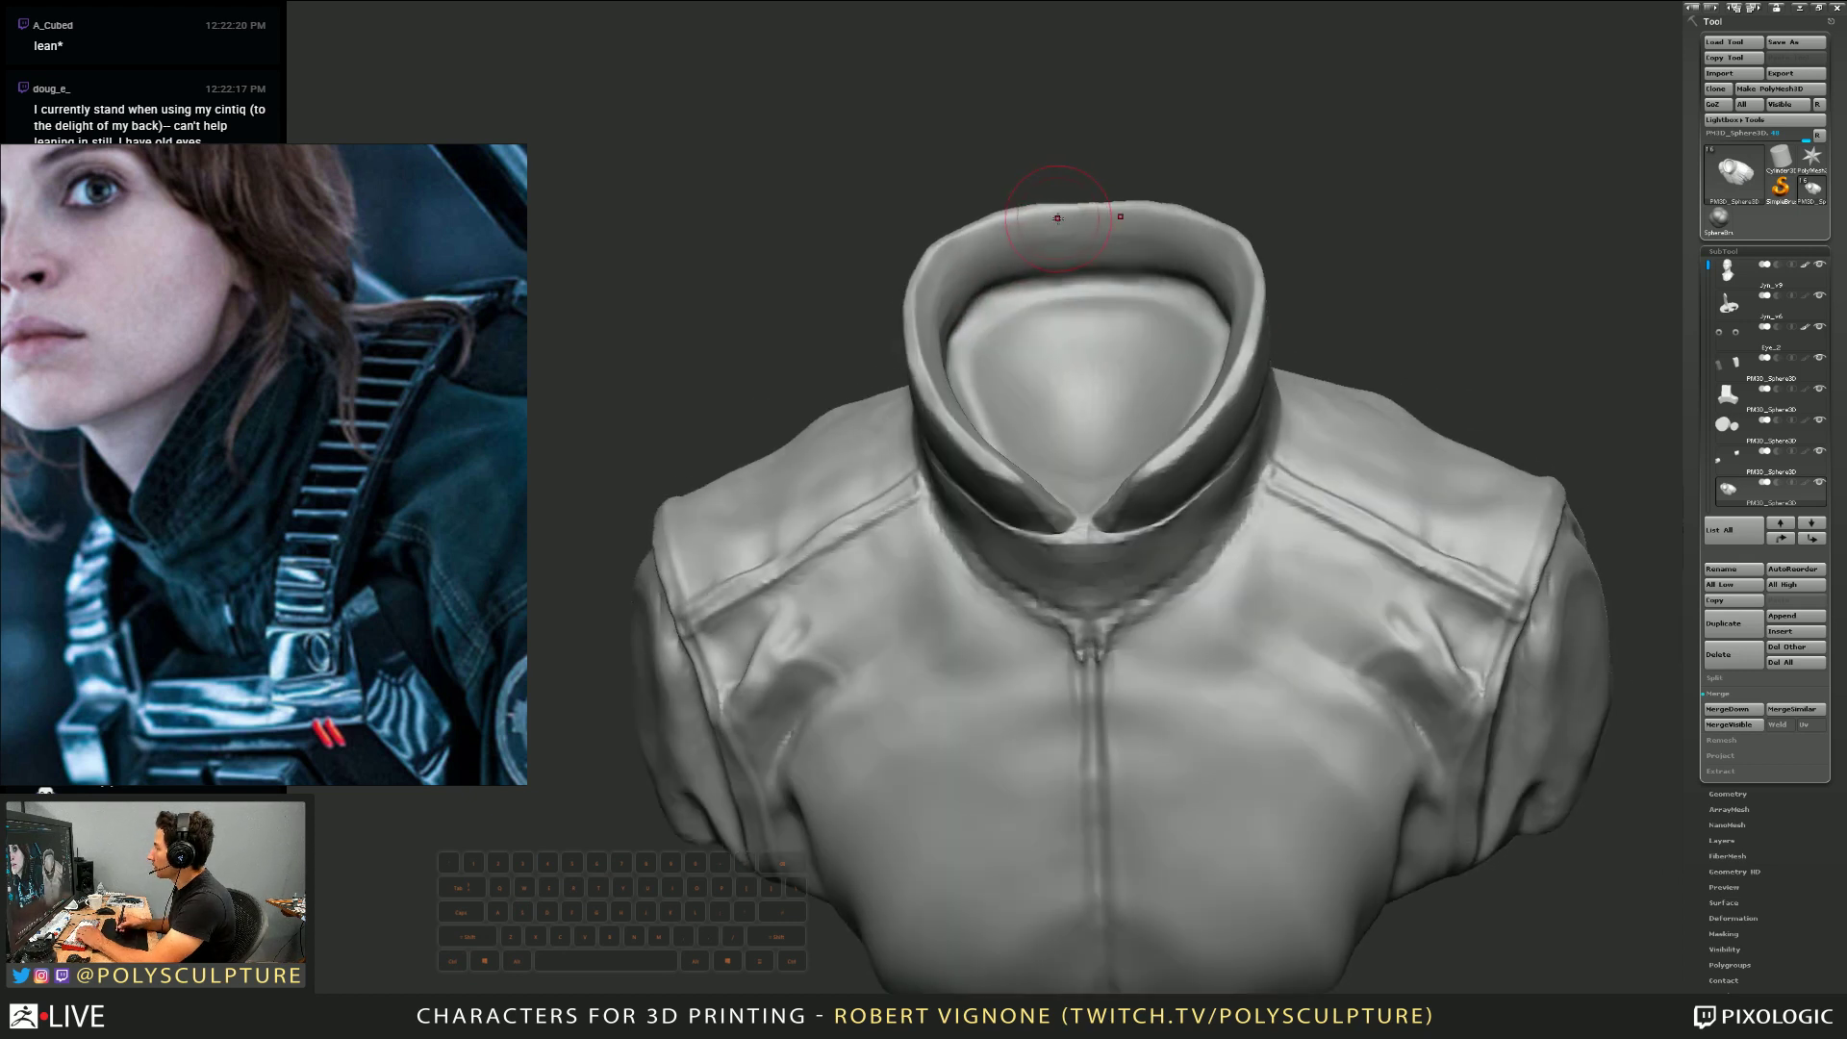
{"action": "left_click_drag", "start_coordinate": [1055, 214], "coordinate": [983, 223], "text": "shift"}
{"action": "right_click_drag", "start_coordinate": [983, 240], "coordinate": [987, 231]}
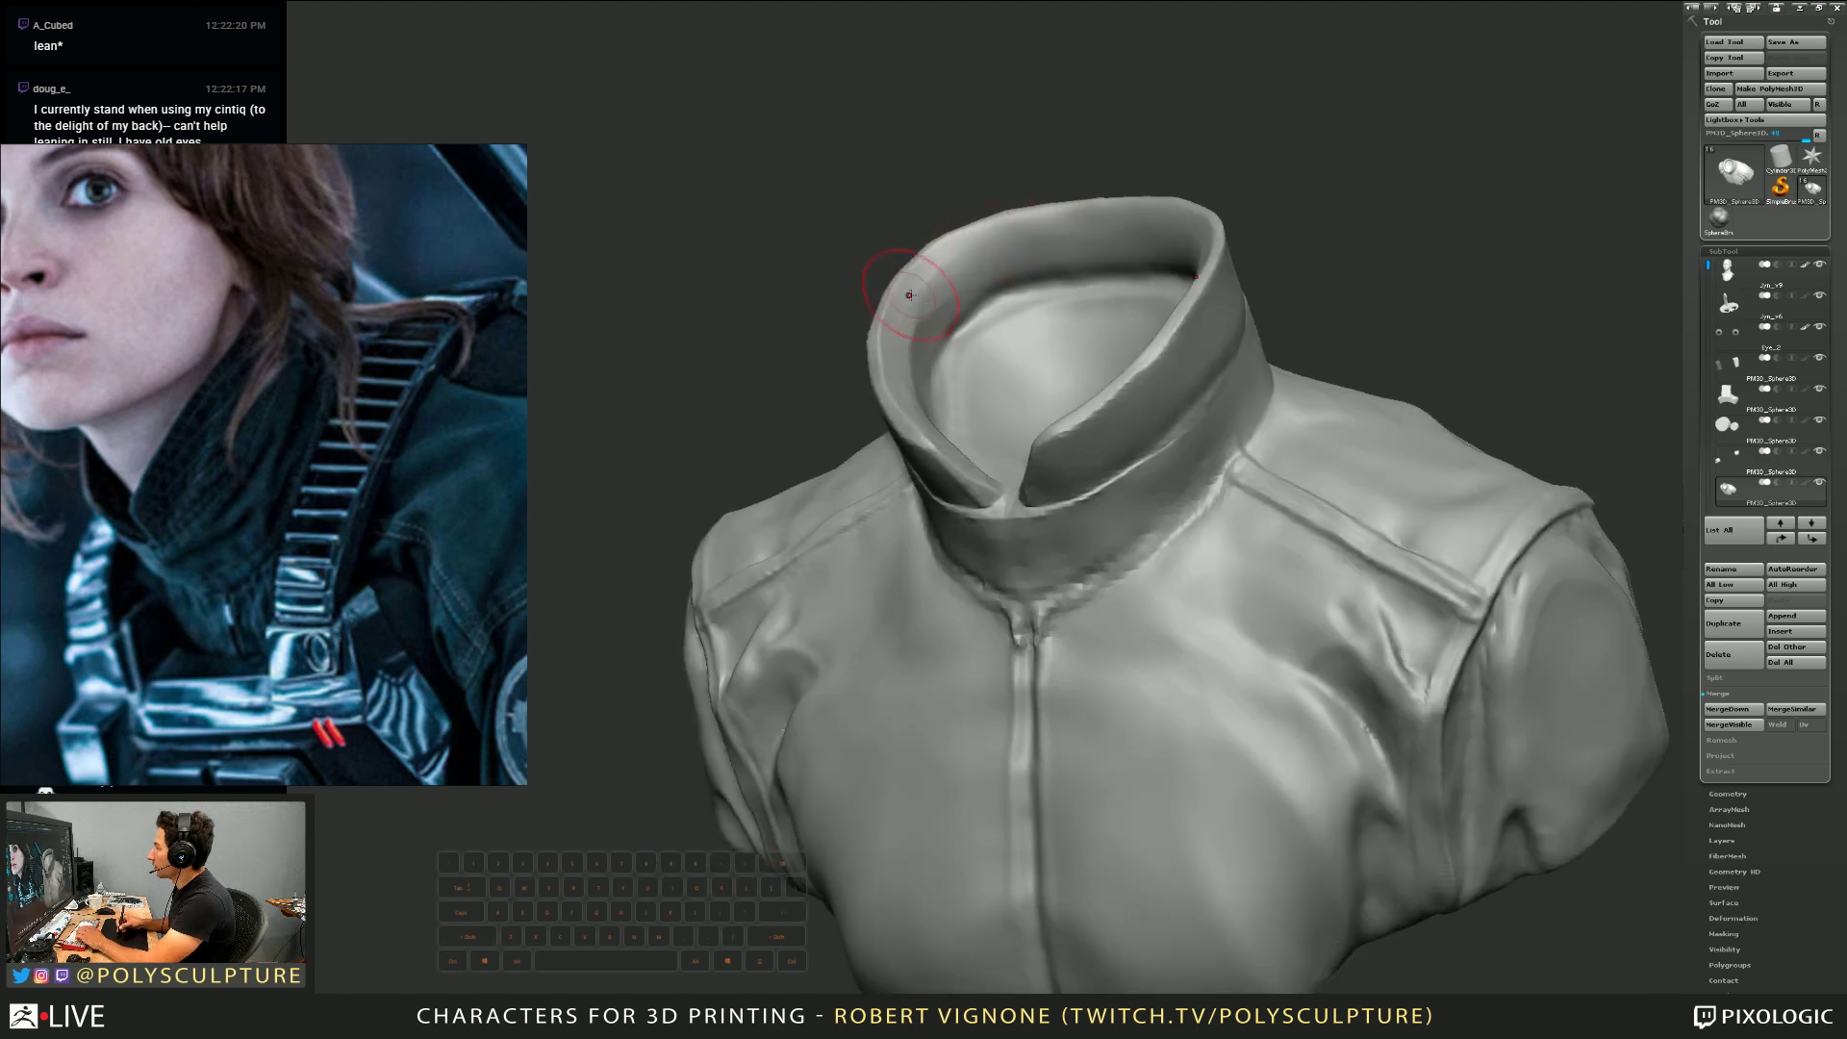
{"action": "right_click_drag", "start_coordinate": [909, 295], "coordinate": [1048, 390]}
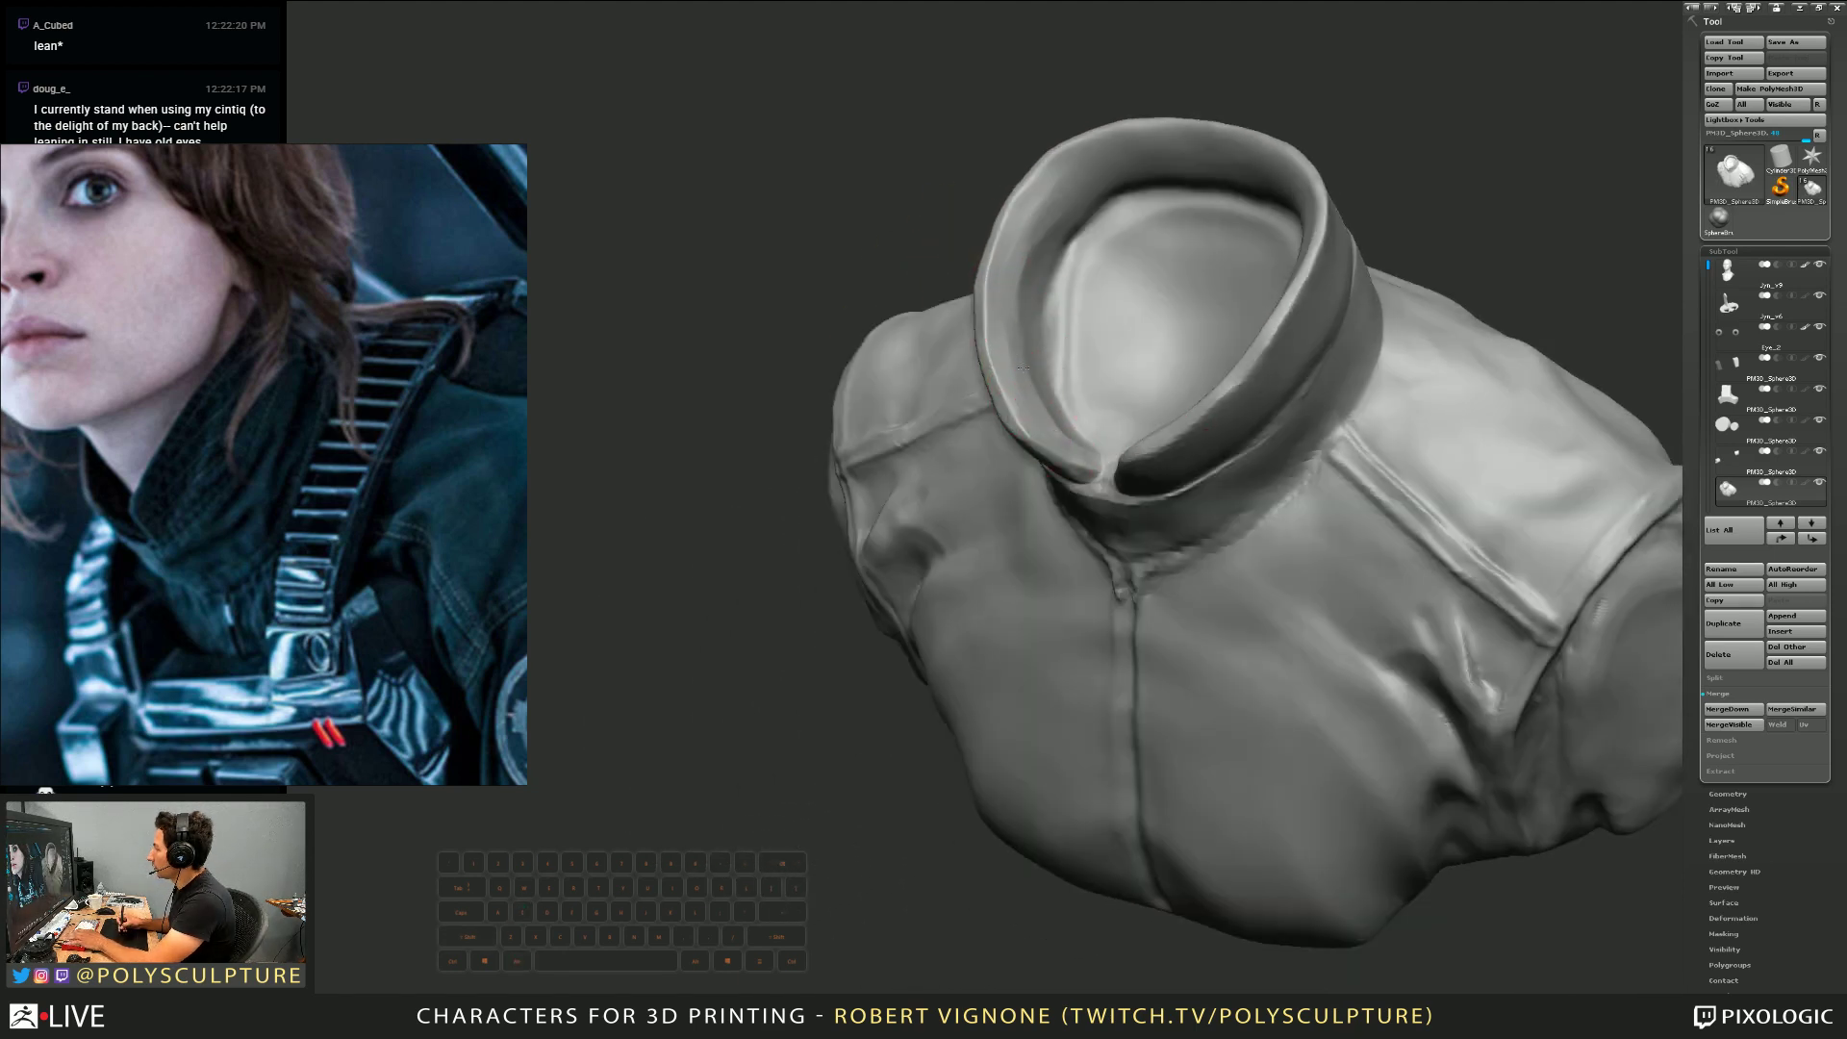
{"action": "right_click_drag", "start_coordinate": [1026, 277], "coordinate": [1067, 288]}
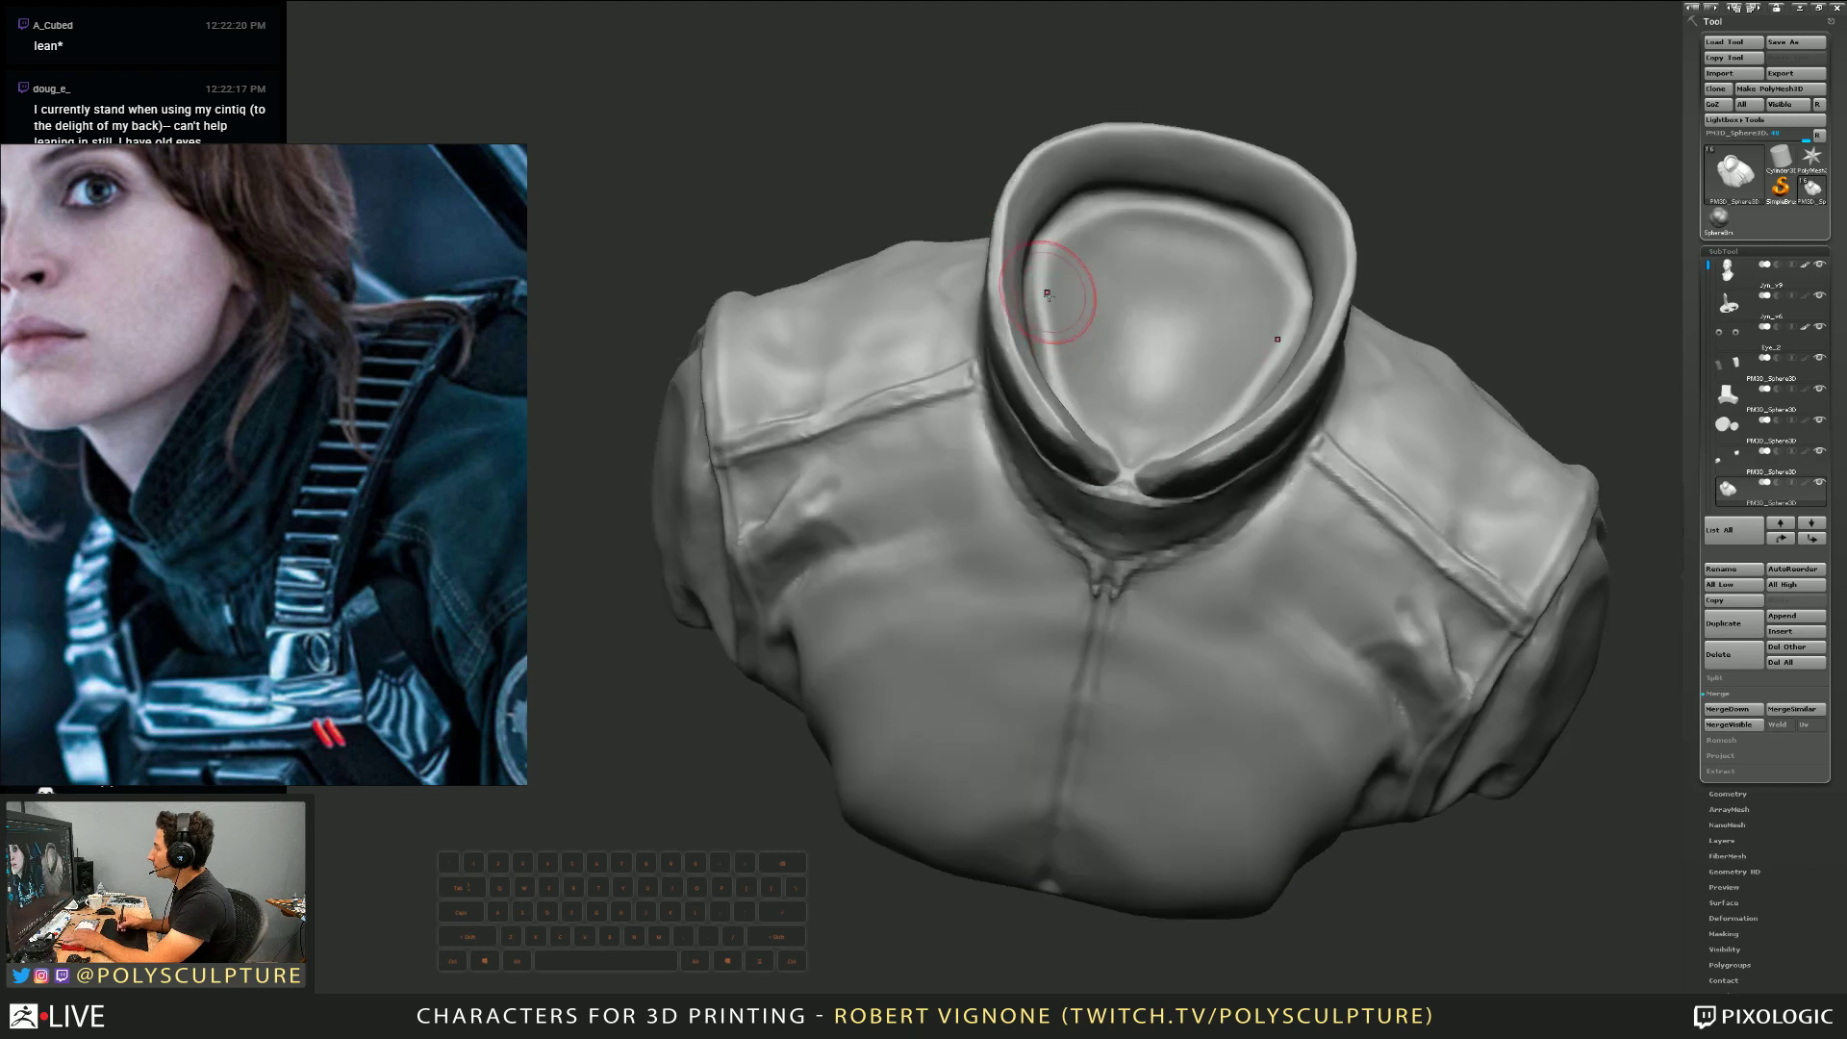
Refine the collar's front tip and the folded edge running back along its outer side
{"action": "right_click_drag", "start_coordinate": [1092, 350], "coordinate": [1017, 466]}
{"action": "key", "text": "3"}
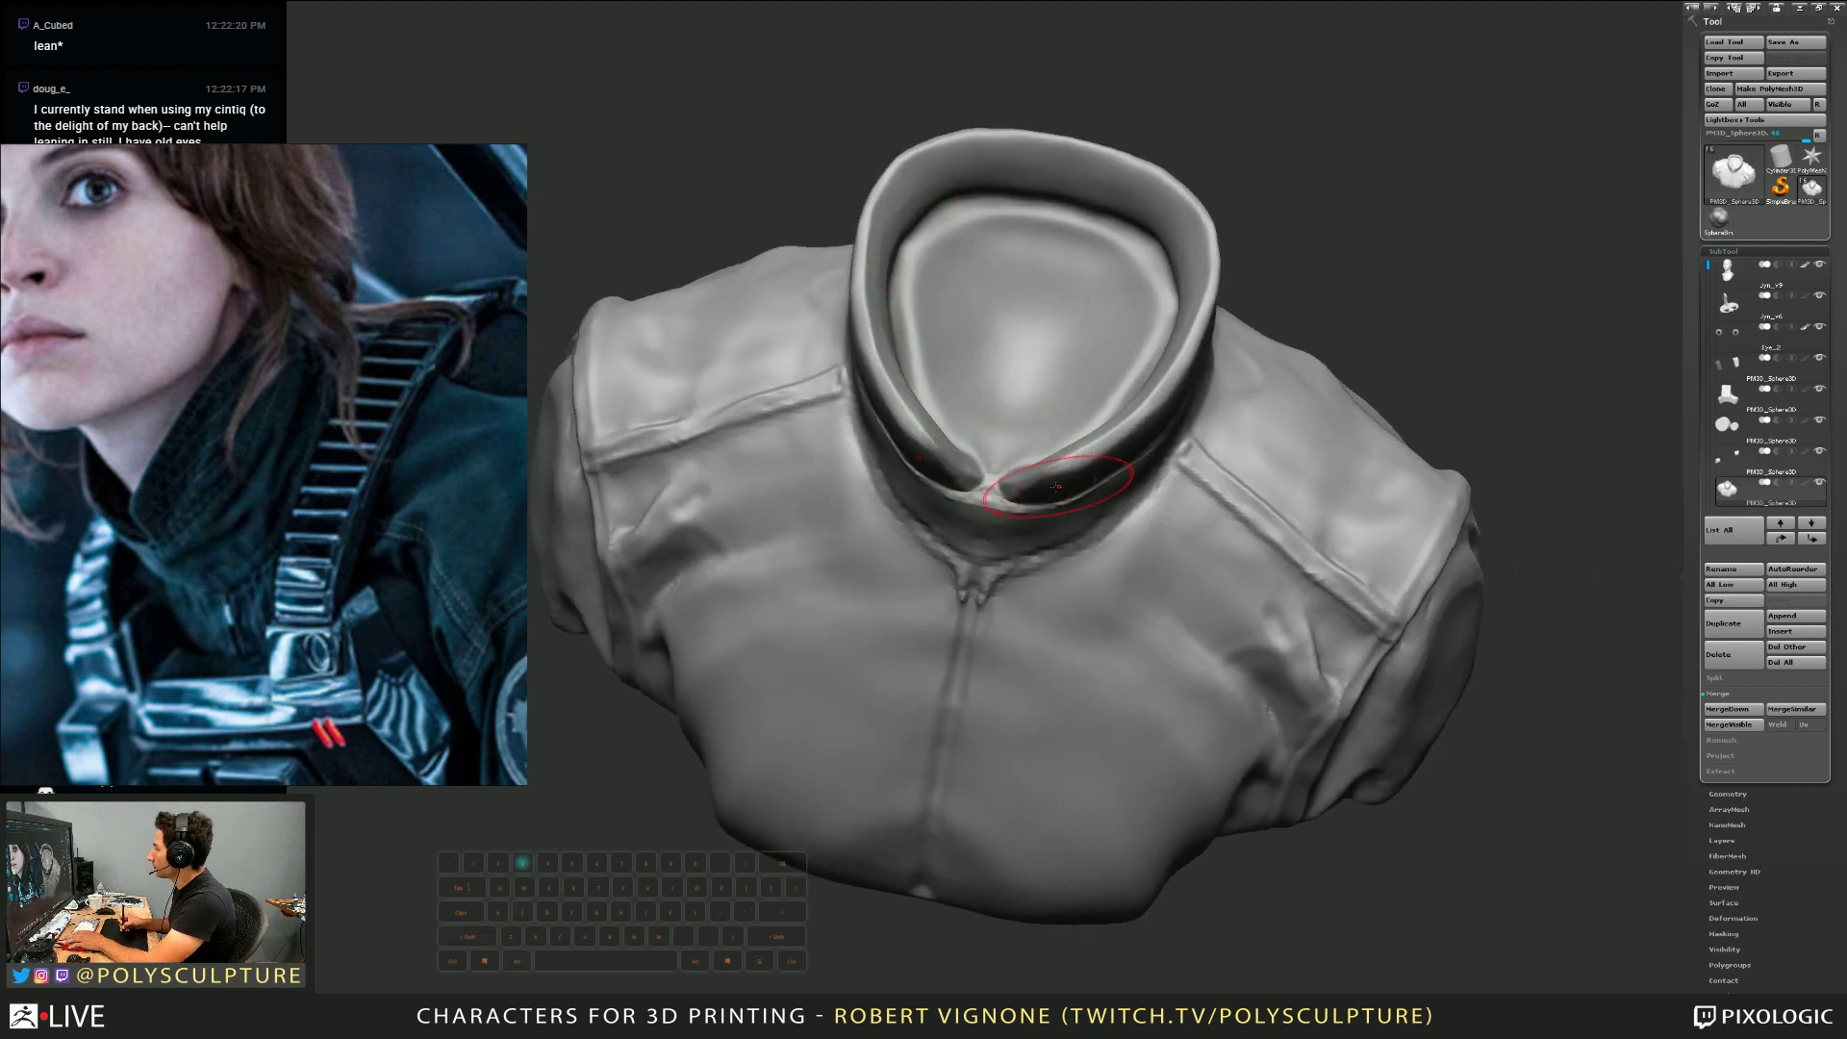
{"action": "mouse_move", "coordinate": [1082, 469]}
{"action": "left_mouse_down"}
{"action": "mouse_move", "coordinate": [1036, 449]}
{"action": "mouse_move", "coordinate": [1105, 434]}
{"action": "left_mouse_up"}
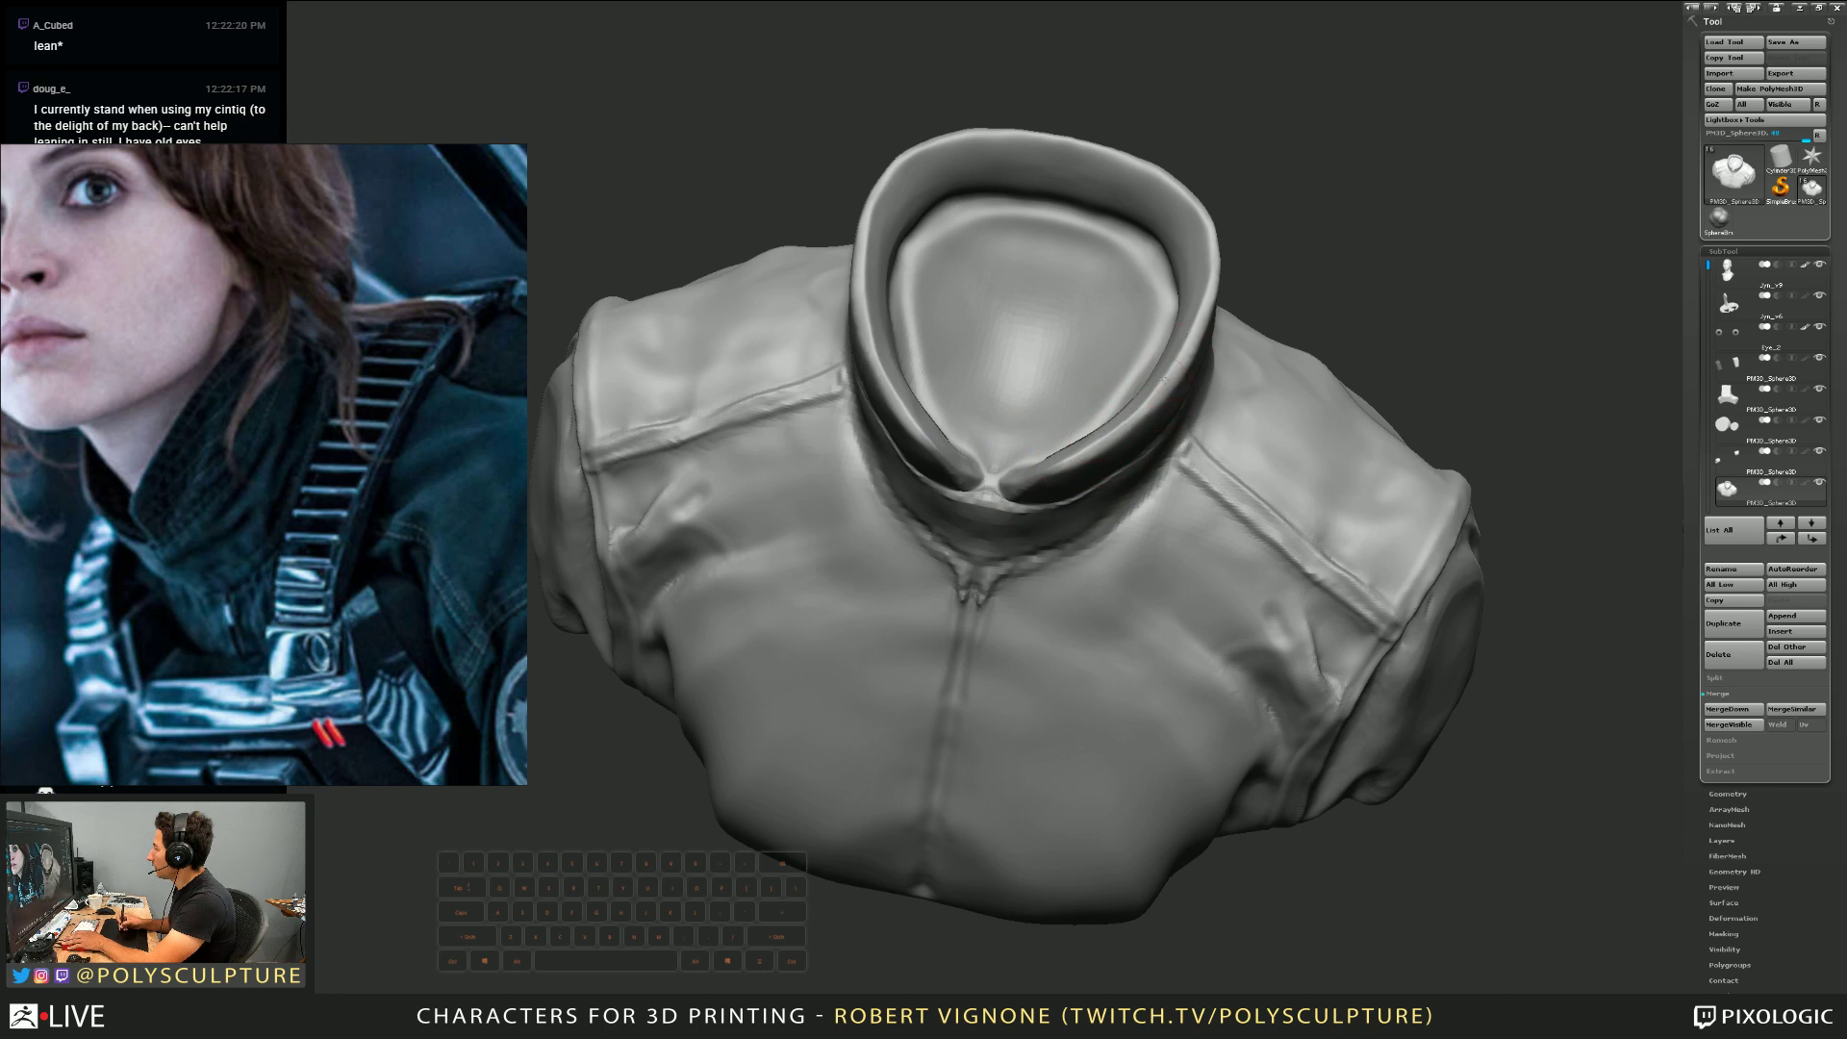
{"action": "mouse_move", "coordinate": [1198, 317]}
{"action": "right_mouse_down"}
{"action": "mouse_move", "coordinate": [1183, 241]}
{"action": "mouse_move", "coordinate": [1221, 158]}
{"action": "mouse_move", "coordinate": [1105, 248]}
{"action": "mouse_move", "coordinate": [1192, 361]}
{"action": "right_mouse_up"}
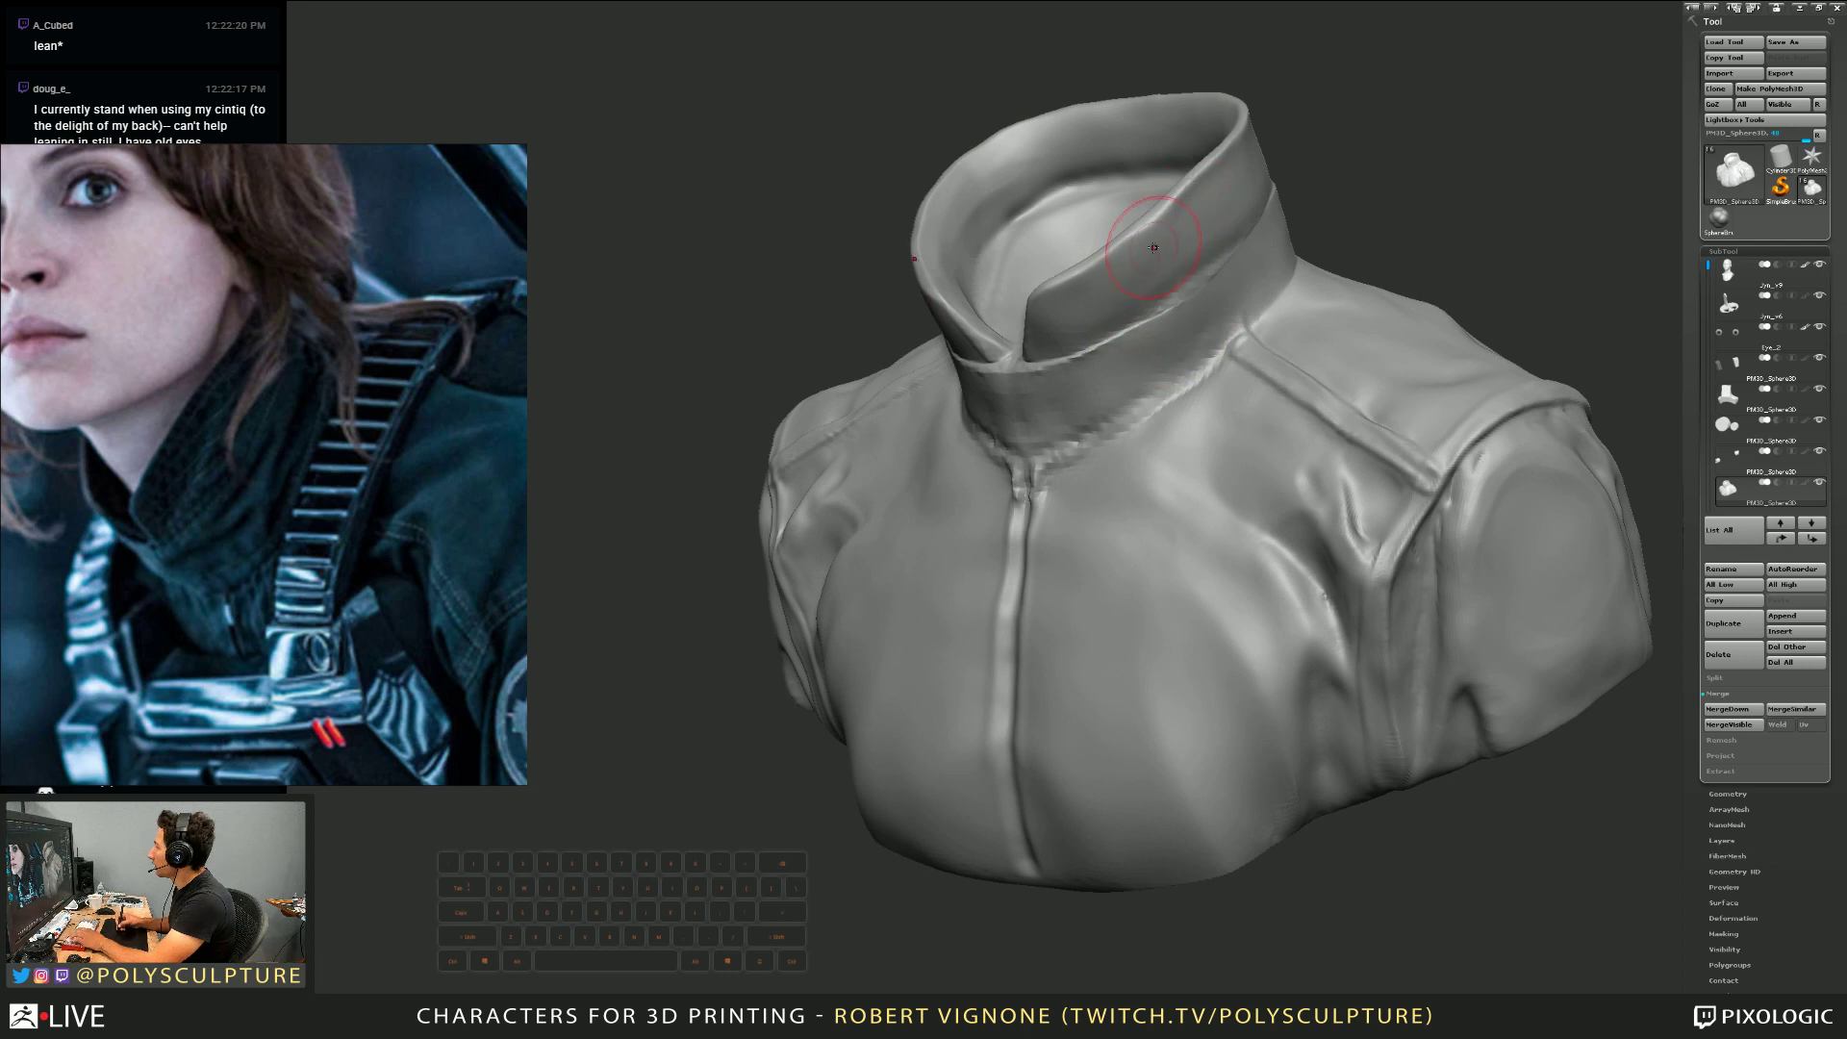
{"action": "right_click_drag", "start_coordinate": [1189, 213], "coordinate": [1095, 273]}
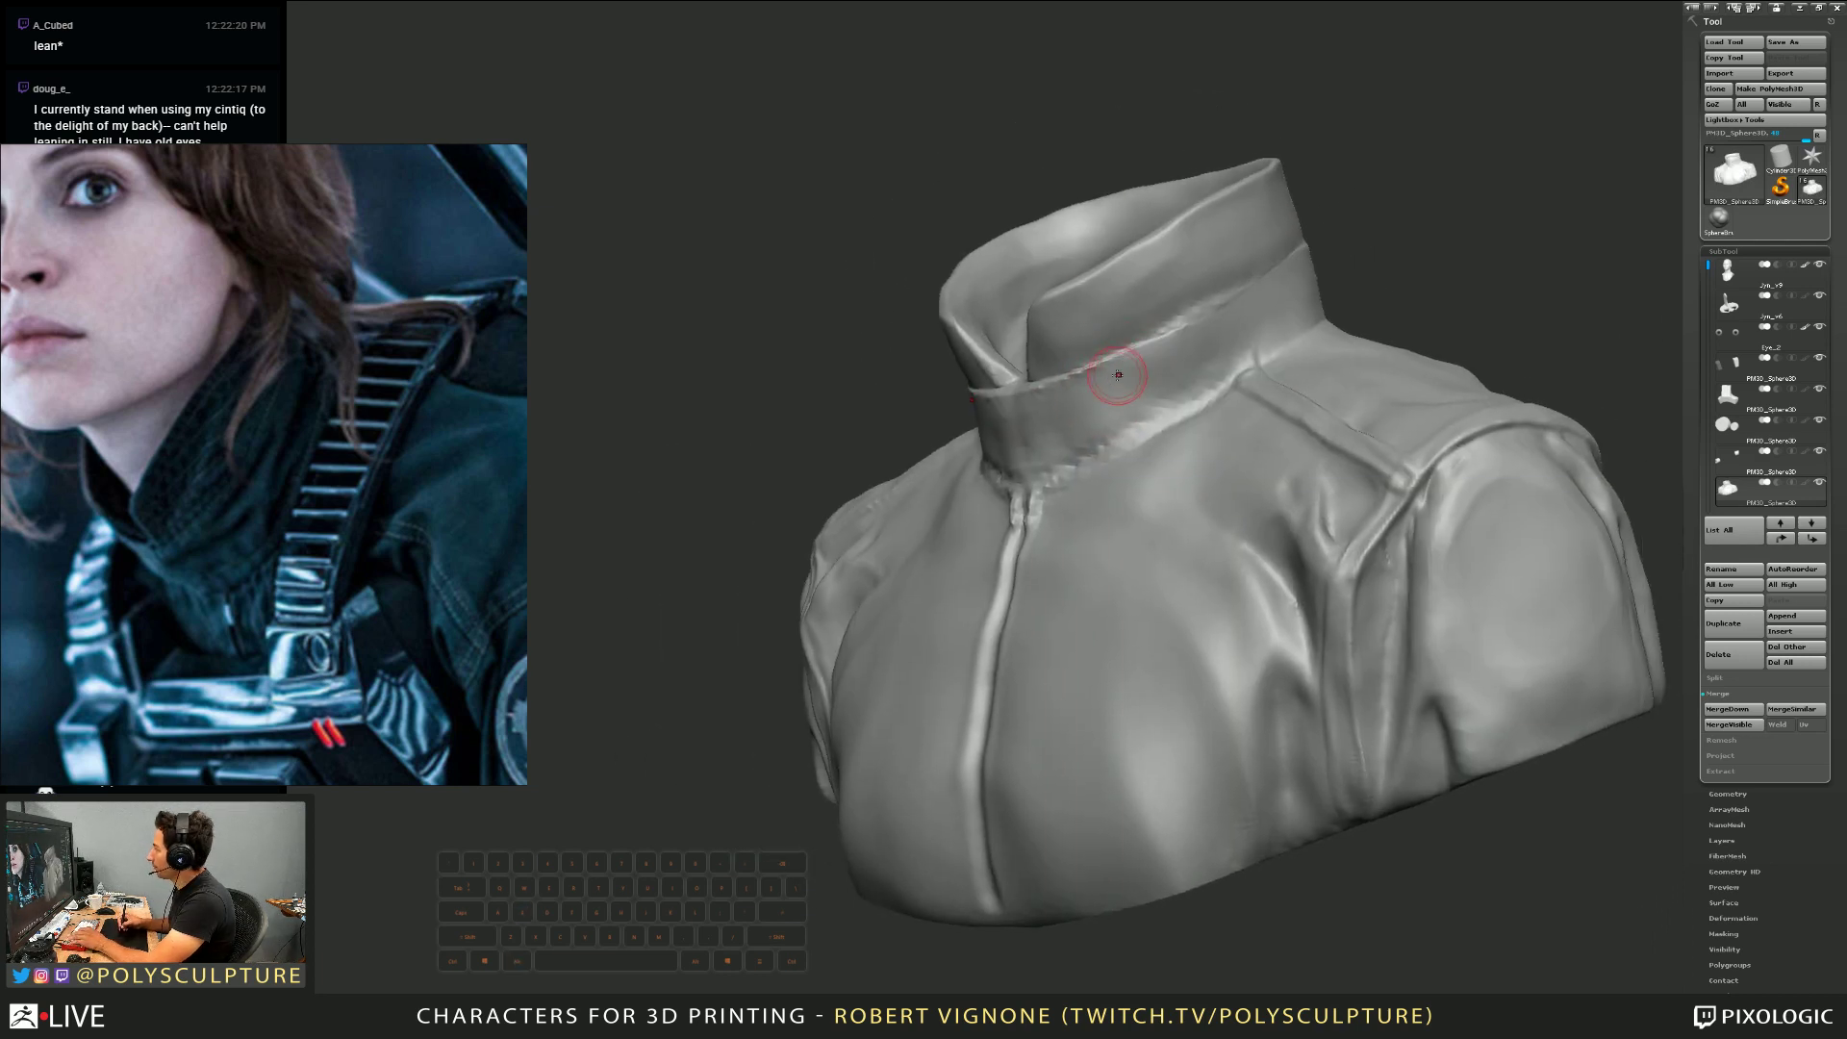
Assign the whole jacket a single polygroup, displaying the polyframe to verify it and hiding it again
{"action": "mouse_move", "coordinate": [1394, 221]}
{"action": "left_mouse_down"}
{"action": "mouse_move", "coordinate": [1261, 348]}
{"action": "mouse_move", "coordinate": [1344, 309]}
{"action": "left_mouse_up"}
{"action": "key", "text": "shift+f"}
{"action": "key", "text": "ctrl+w"}
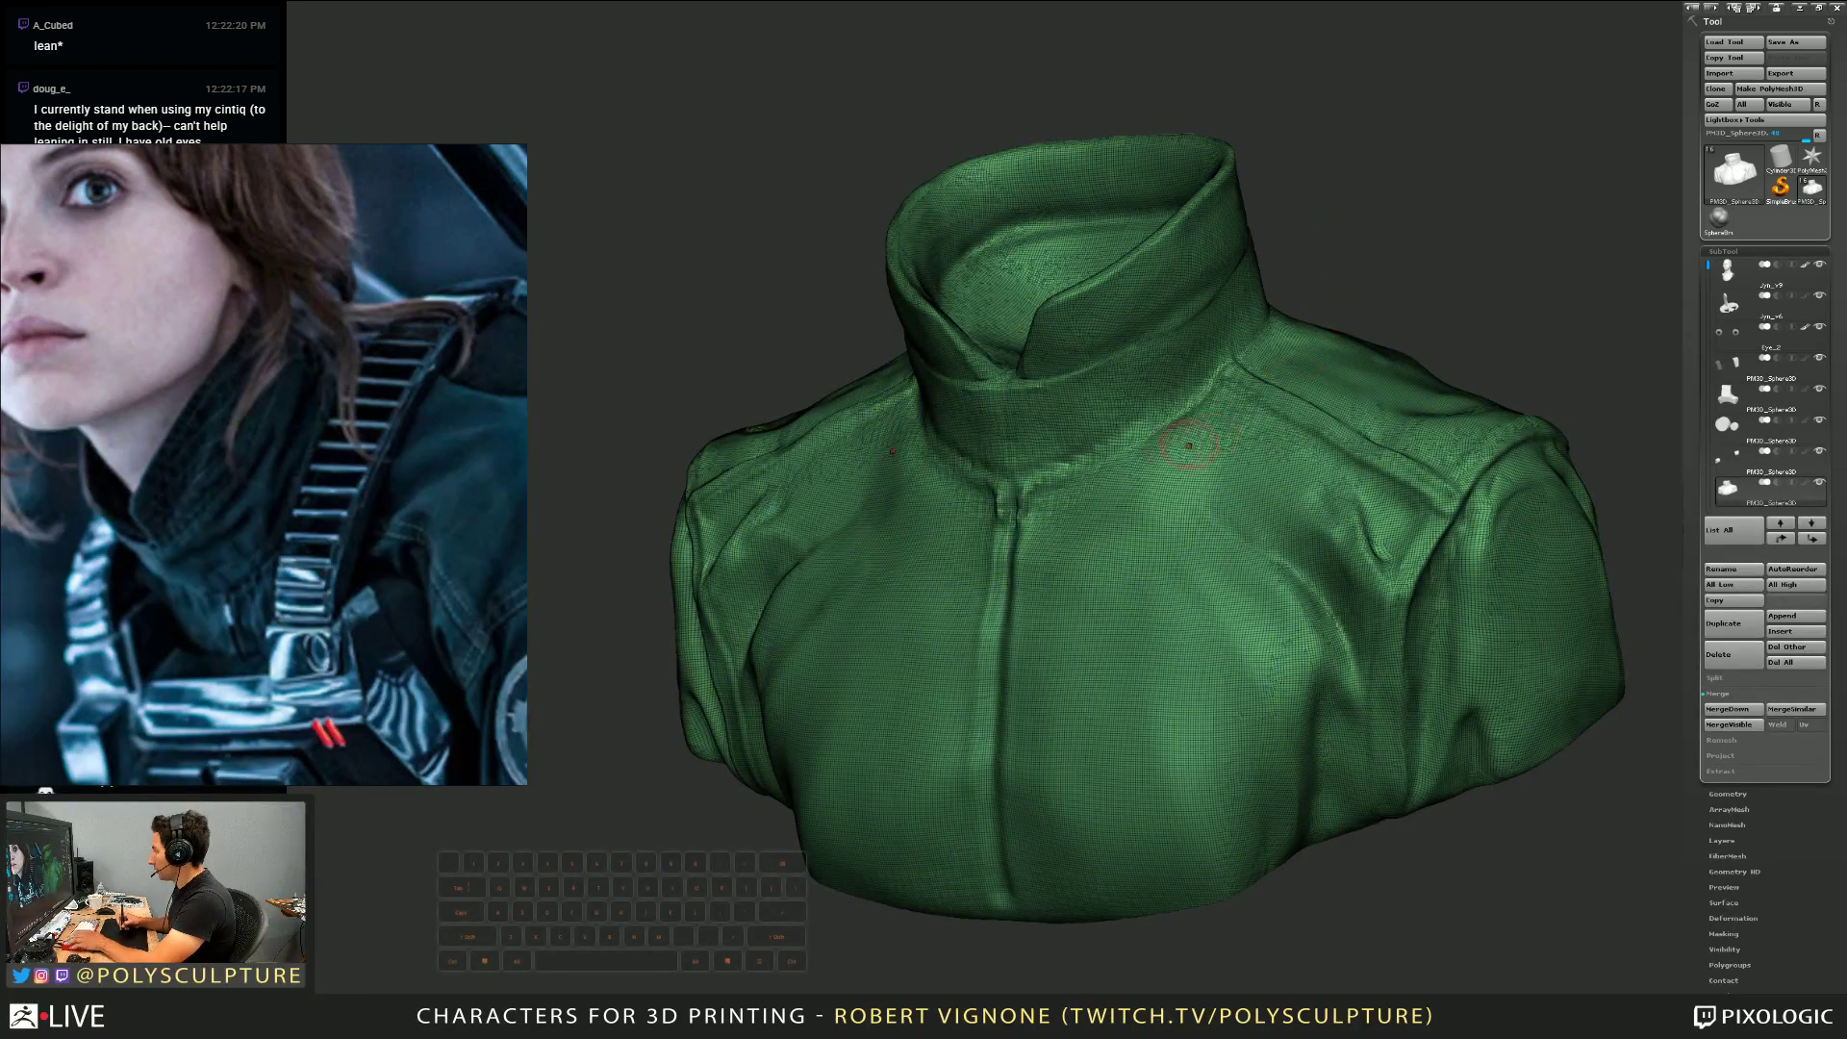
{"action": "mouse_move", "coordinate": [1195, 437]}
{"action": "right_mouse_down"}
{"action": "mouse_move", "coordinate": [1112, 411]}
{"action": "mouse_move", "coordinate": [1150, 396]}
{"action": "right_mouse_up"}
{"action": "key", "text": "shift+f"}
Refine the collar's front opening and its front edge with a resized brush
{"action": "right_click", "coordinate": [1065, 491]}
{"action": "key", "text": "s"}
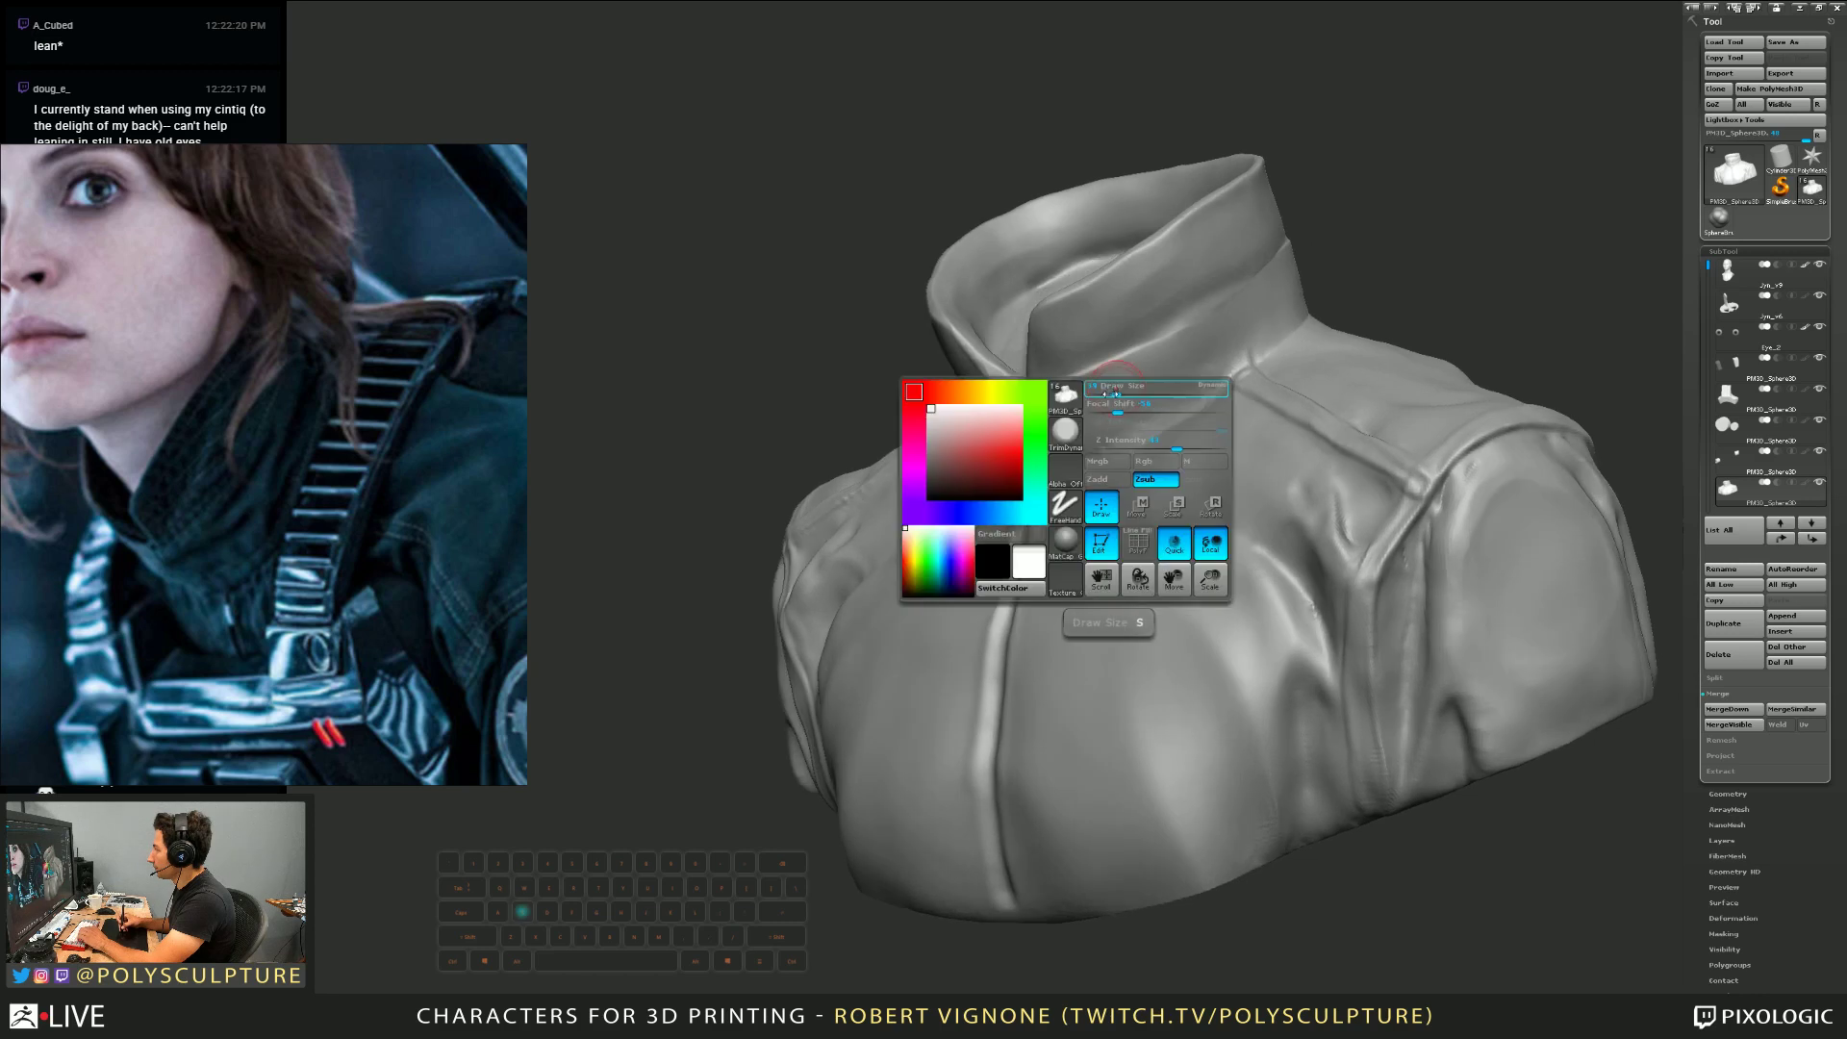
{"action": "key", "text": "5"}
{"action": "key", "text": "s"}
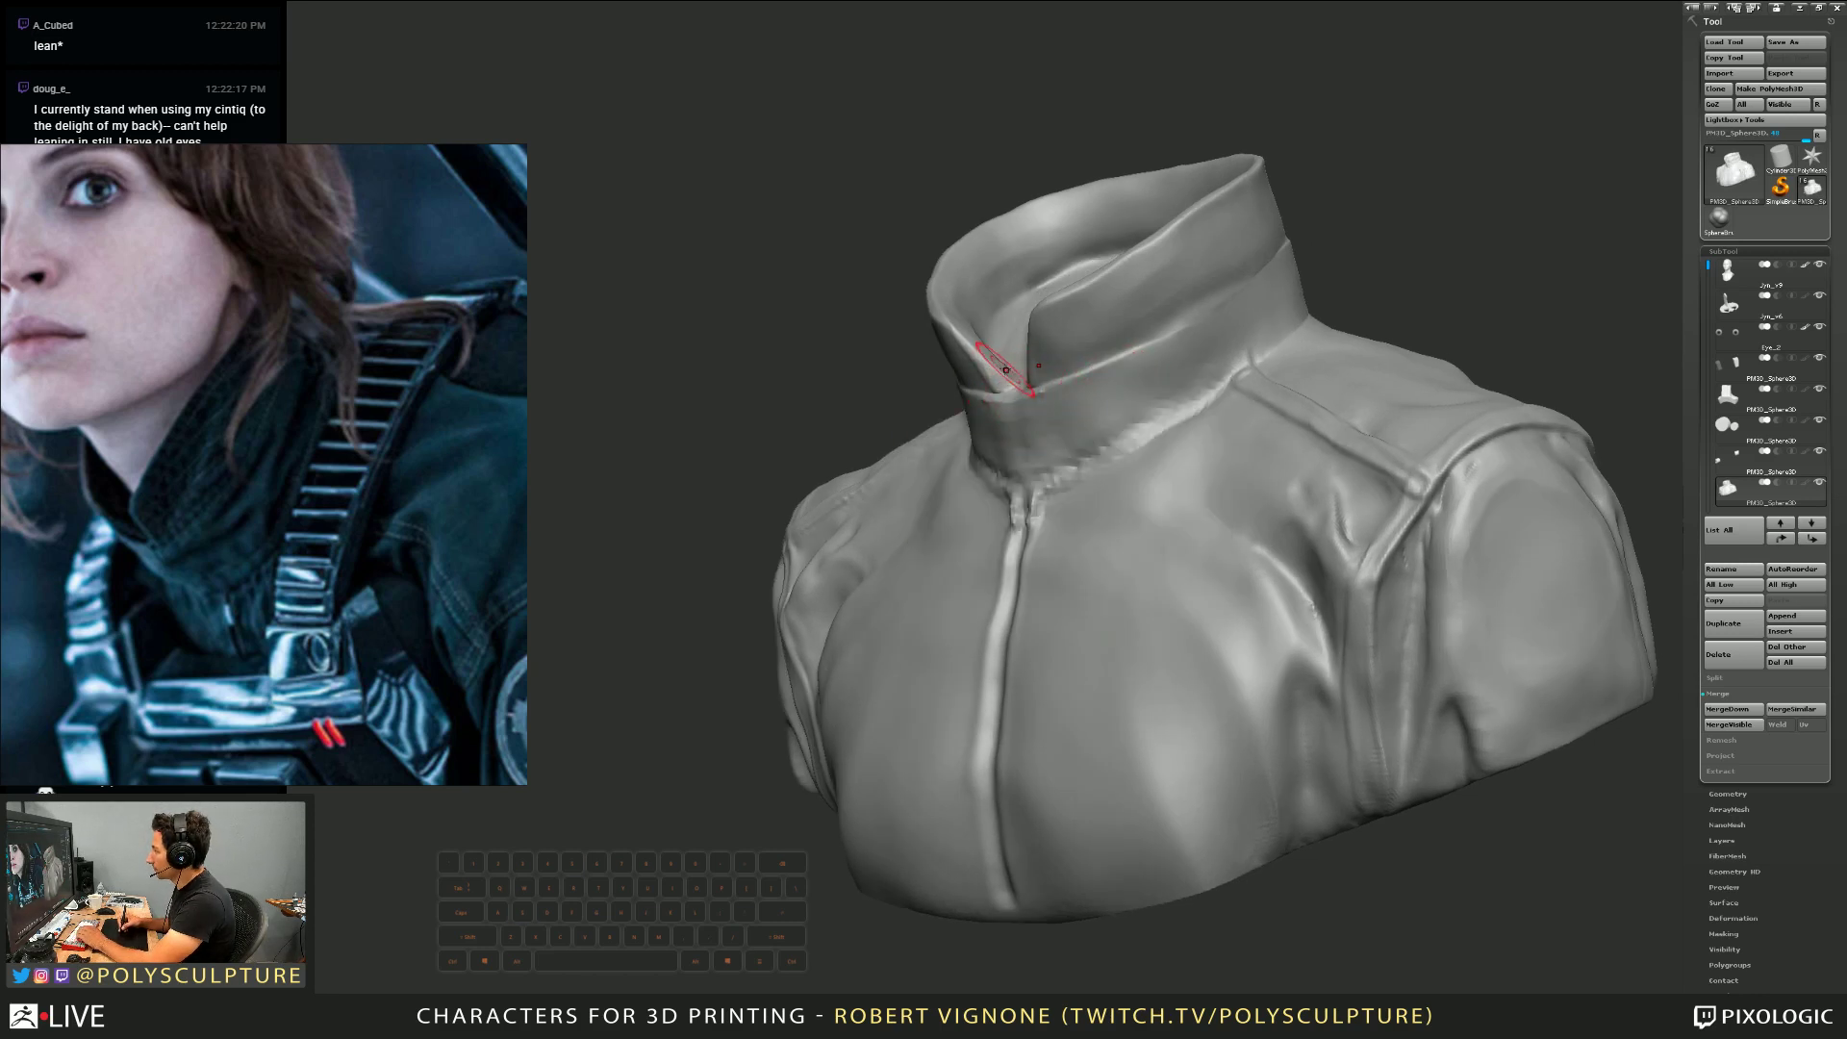
{"action": "mouse_move", "coordinate": [1002, 375]}
{"action": "right_mouse_down"}
{"action": "mouse_move", "coordinate": [1014, 333]}
{"action": "mouse_move", "coordinate": [1042, 333]}
{"action": "mouse_move", "coordinate": [1022, 302]}
{"action": "right_mouse_up"}
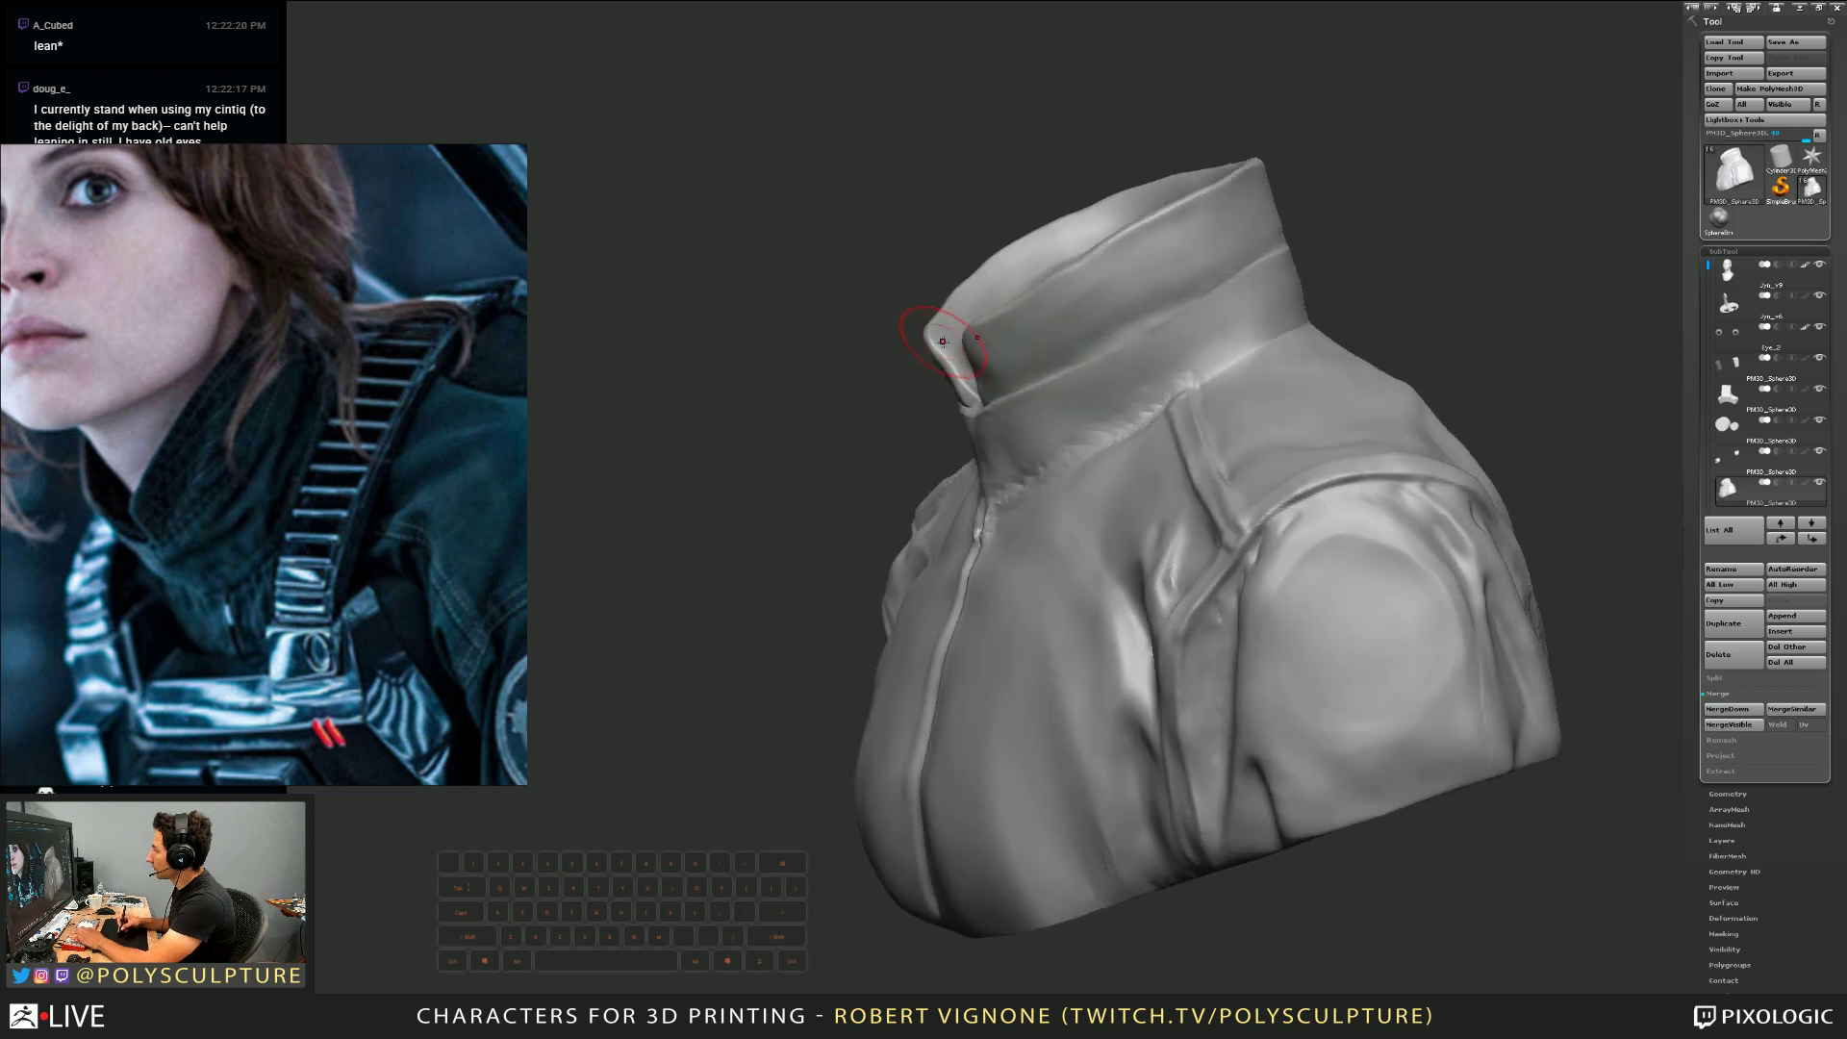
{"action": "right_click_drag", "start_coordinate": [952, 366], "coordinate": [1120, 408]}
Rework the collar's lower front fold and the top of the zipper placket, adjusting the brush size between strokes
{"action": "right_click_drag", "start_coordinate": [1074, 468], "coordinate": [1064, 486]}
{"action": "key", "text": "s"}
{"action": "left_click_drag", "start_coordinate": [1064, 486], "coordinate": [1087, 485]}
{"action": "mouse_move", "coordinate": [1087, 486]}
{"action": "right_mouse_down"}
{"action": "mouse_move", "coordinate": [1077, 413]}
{"action": "mouse_move", "coordinate": [1066, 531]}
{"action": "mouse_move", "coordinate": [1122, 461]}
{"action": "right_mouse_up"}
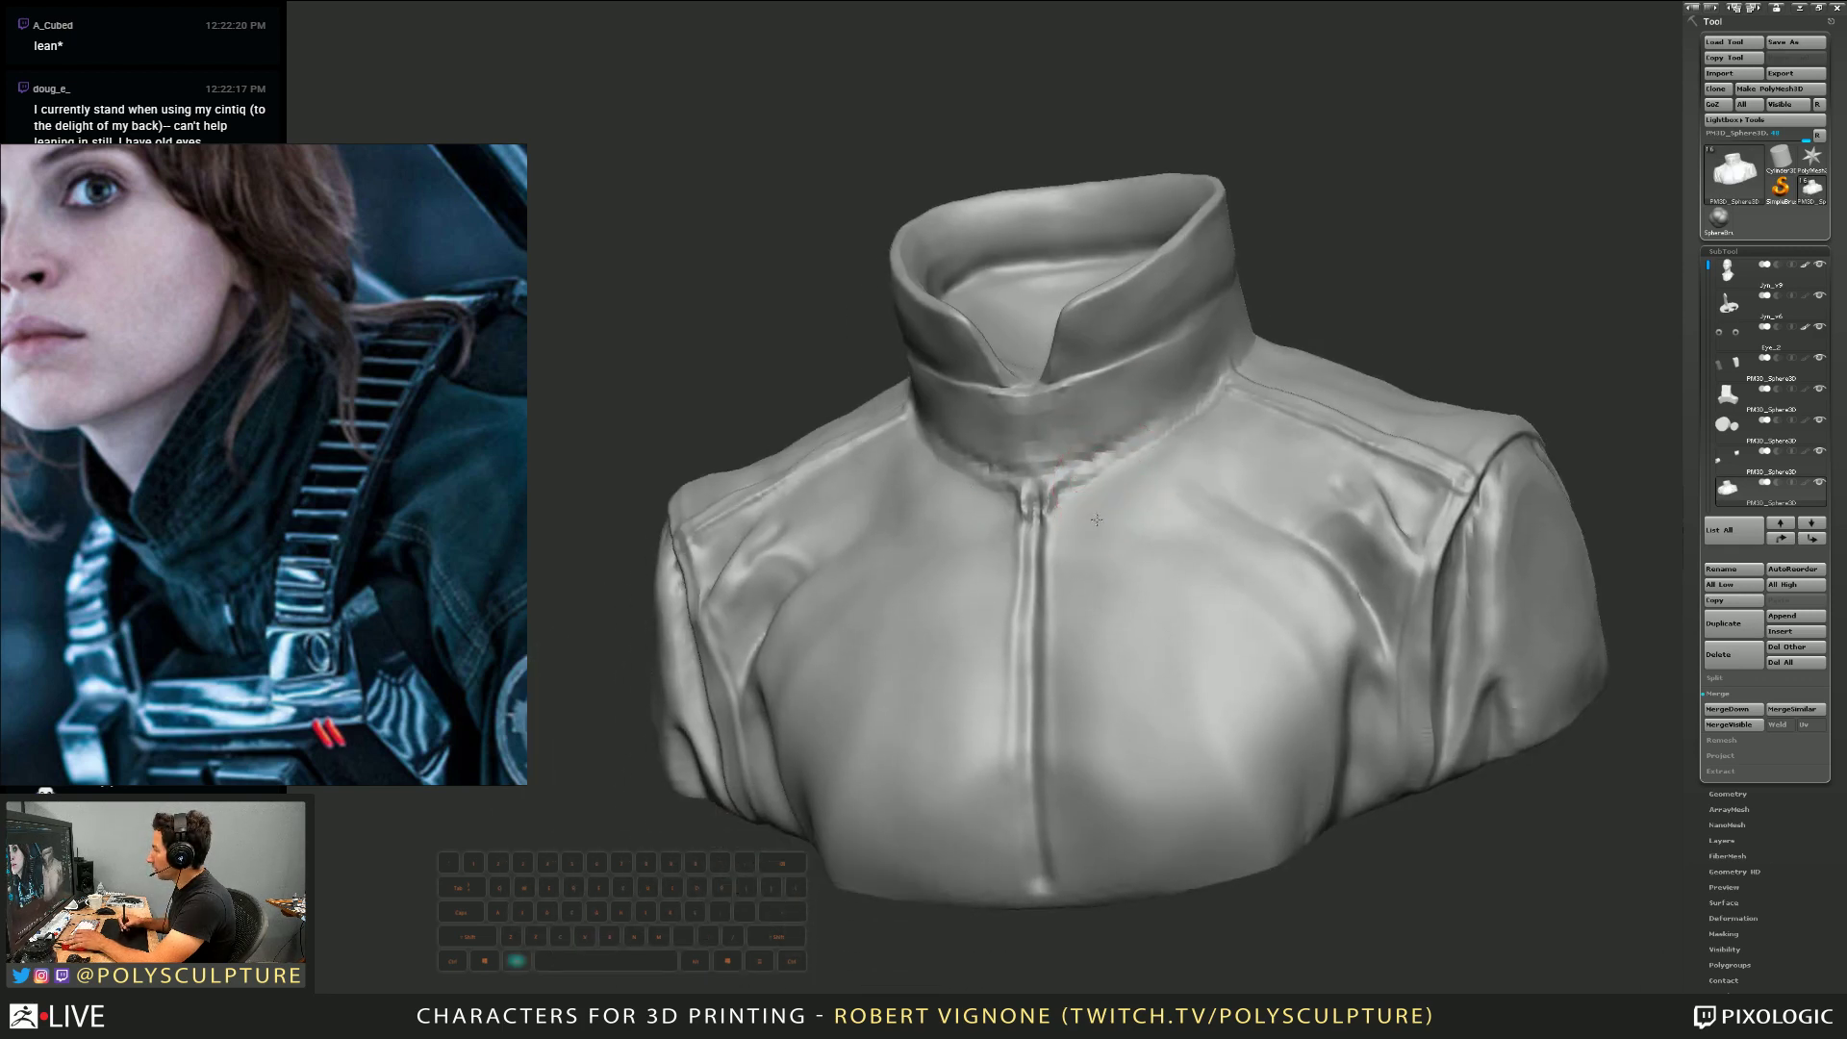
{"action": "key", "text": "s"}
{"action": "left_click_drag", "start_coordinate": [1065, 524], "coordinate": [1054, 524]}
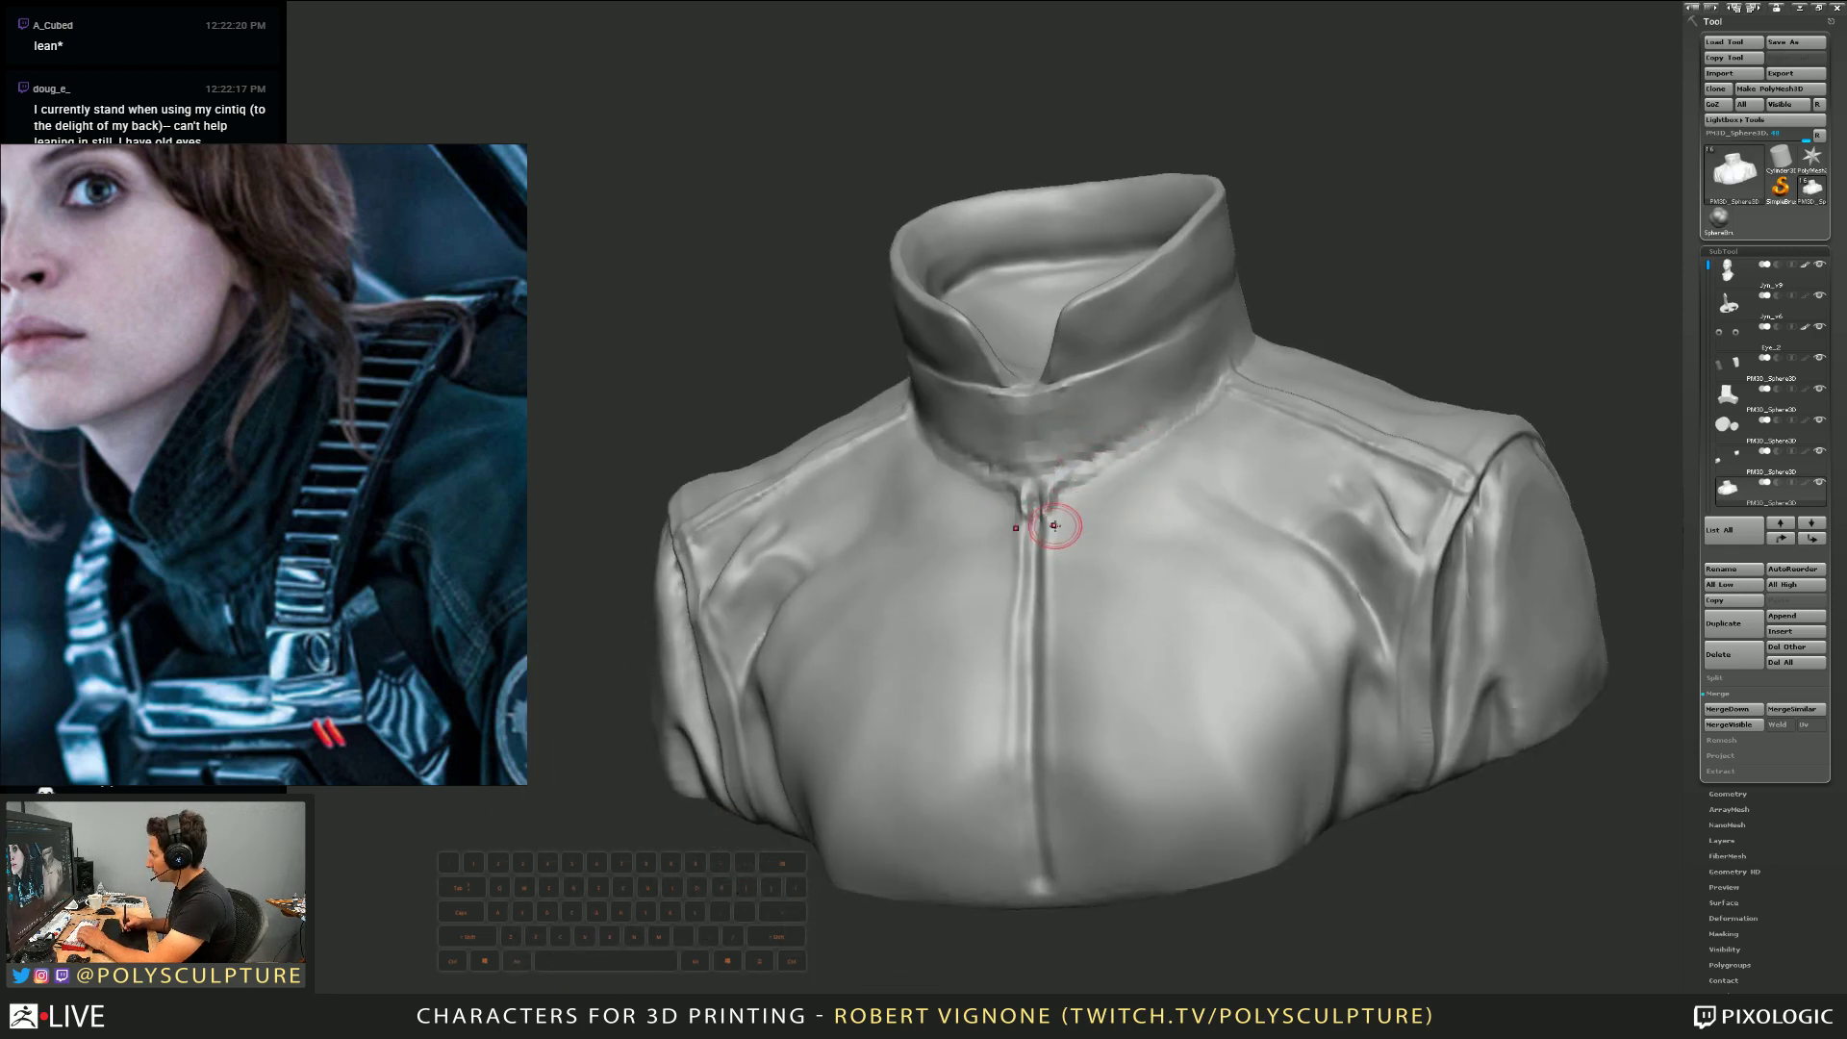
{"action": "right_click_drag", "start_coordinate": [1059, 524], "coordinate": [1080, 540]}
{"action": "right_click_drag", "start_coordinate": [1078, 626], "coordinate": [1076, 692], "text": "alt"}
{"action": "key", "text": "s"}
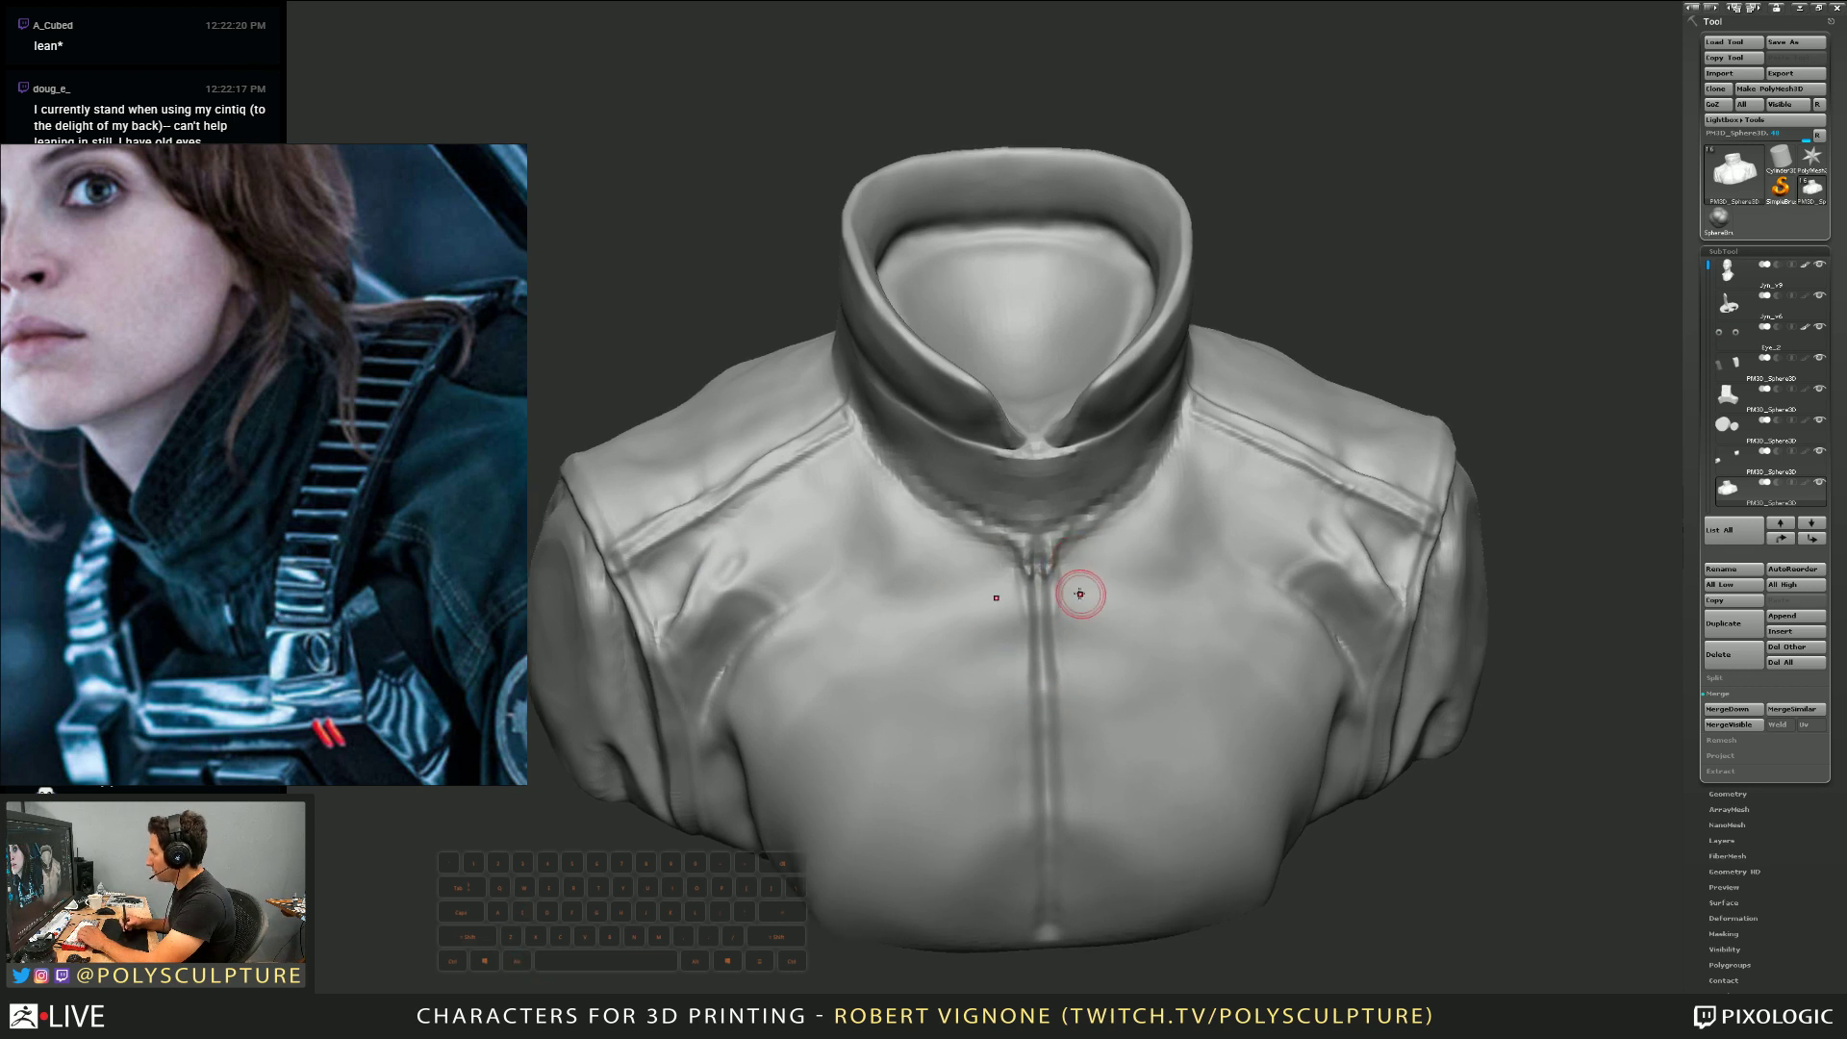
{"action": "right_click_drag", "start_coordinate": [1063, 590], "coordinate": [1014, 486]}
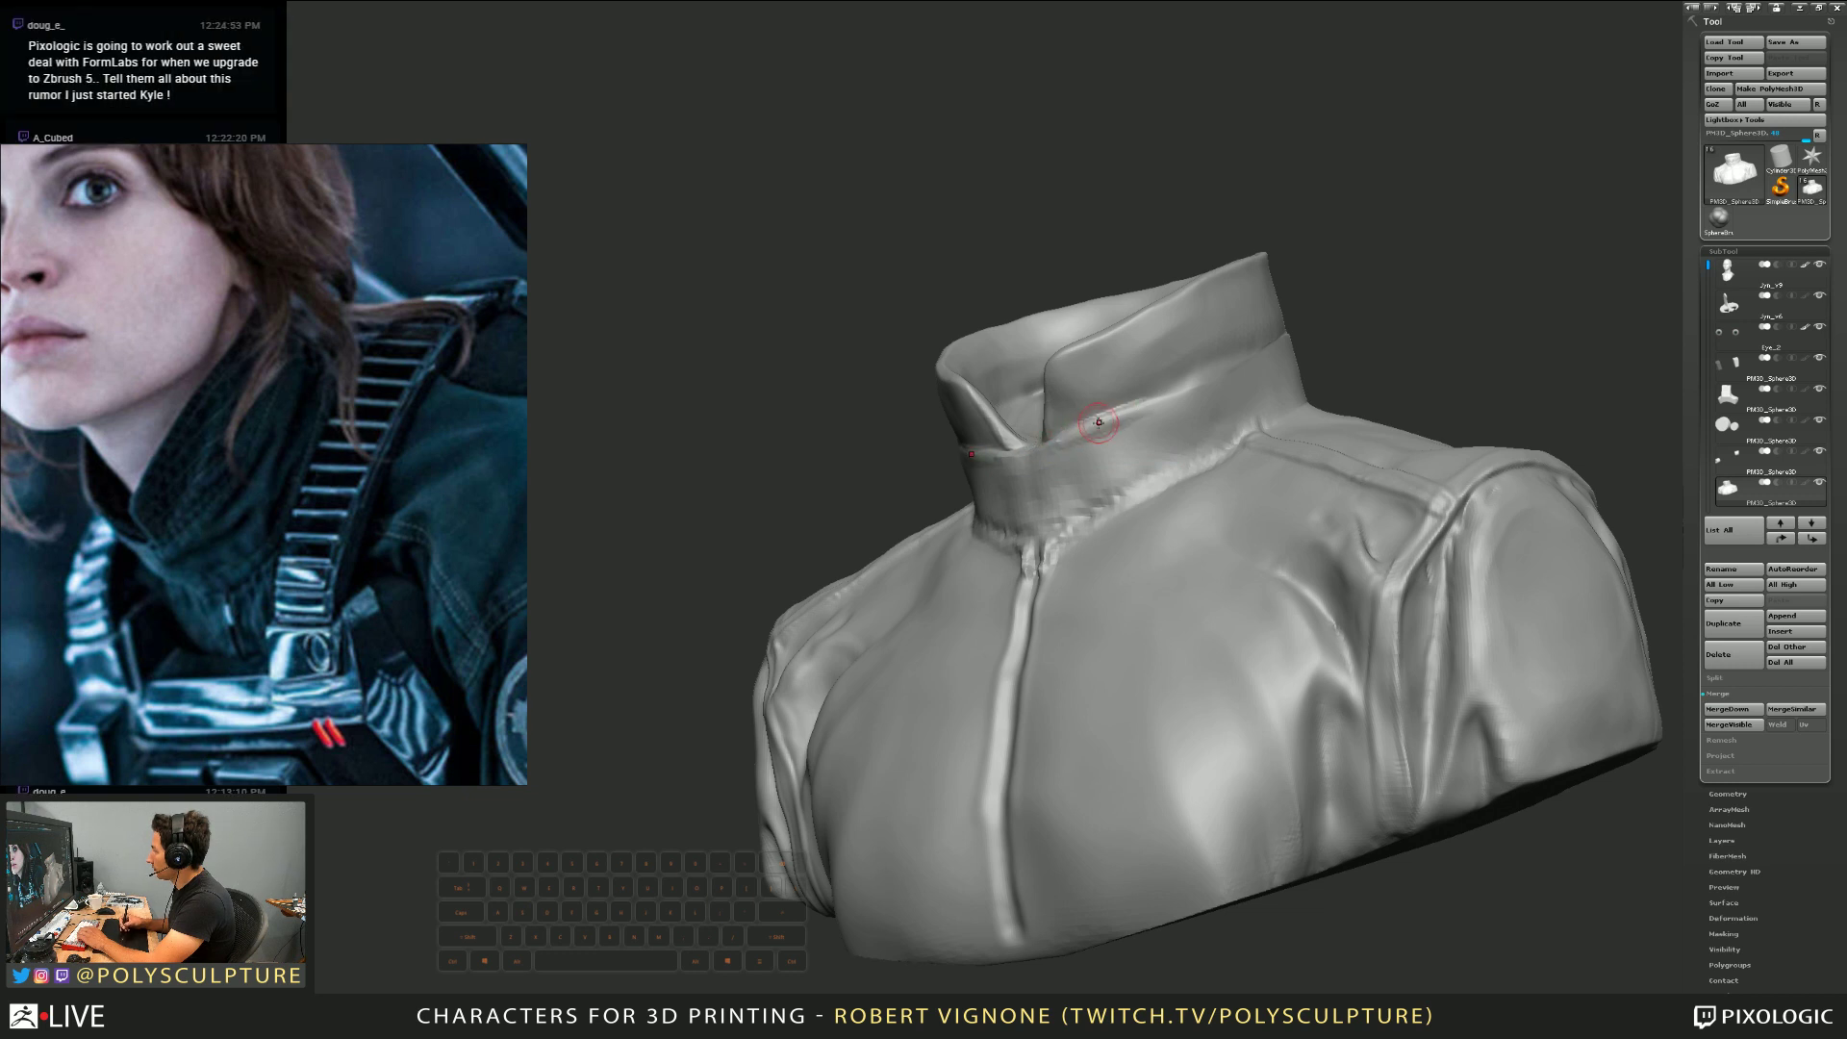
Smooth the collar's folded edge along the side and back, undoing the last stroke at the back
{"action": "right_click_drag", "start_coordinate": [1255, 366], "coordinate": [1196, 400]}
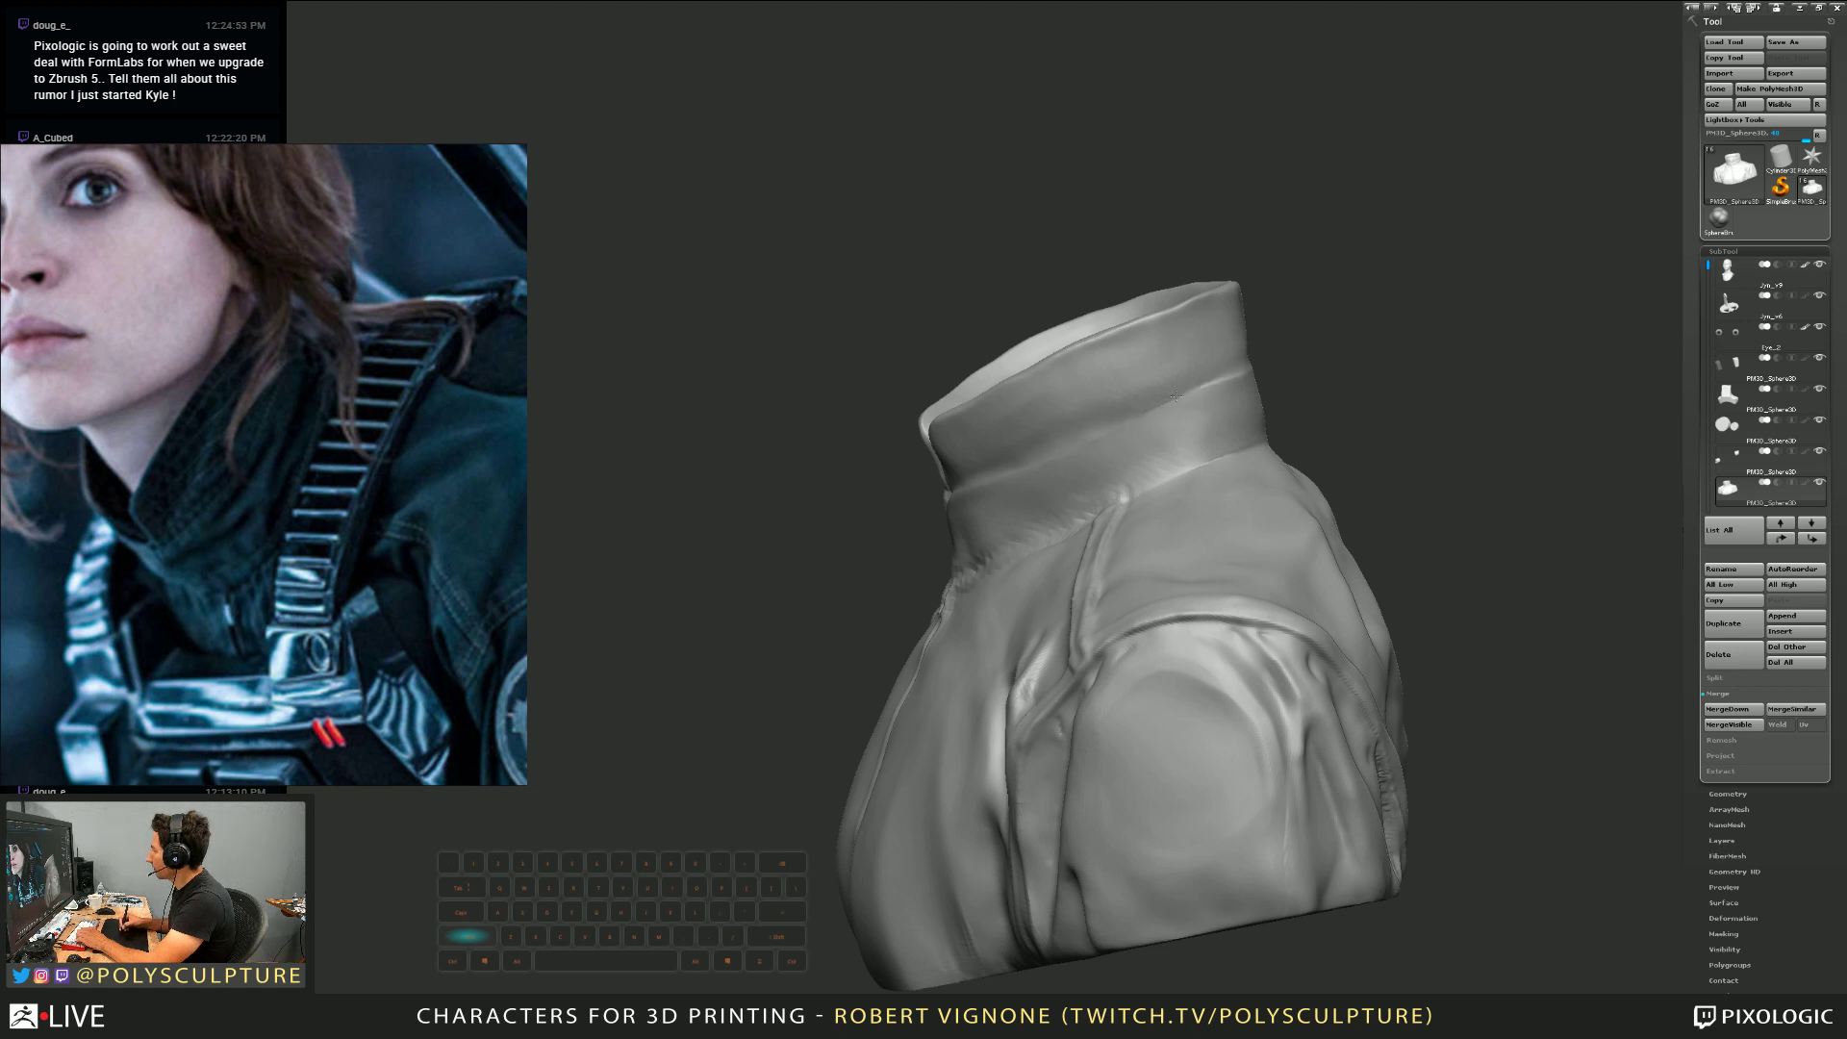
{"action": "right_click_drag", "start_coordinate": [1175, 396], "coordinate": [1294, 366]}
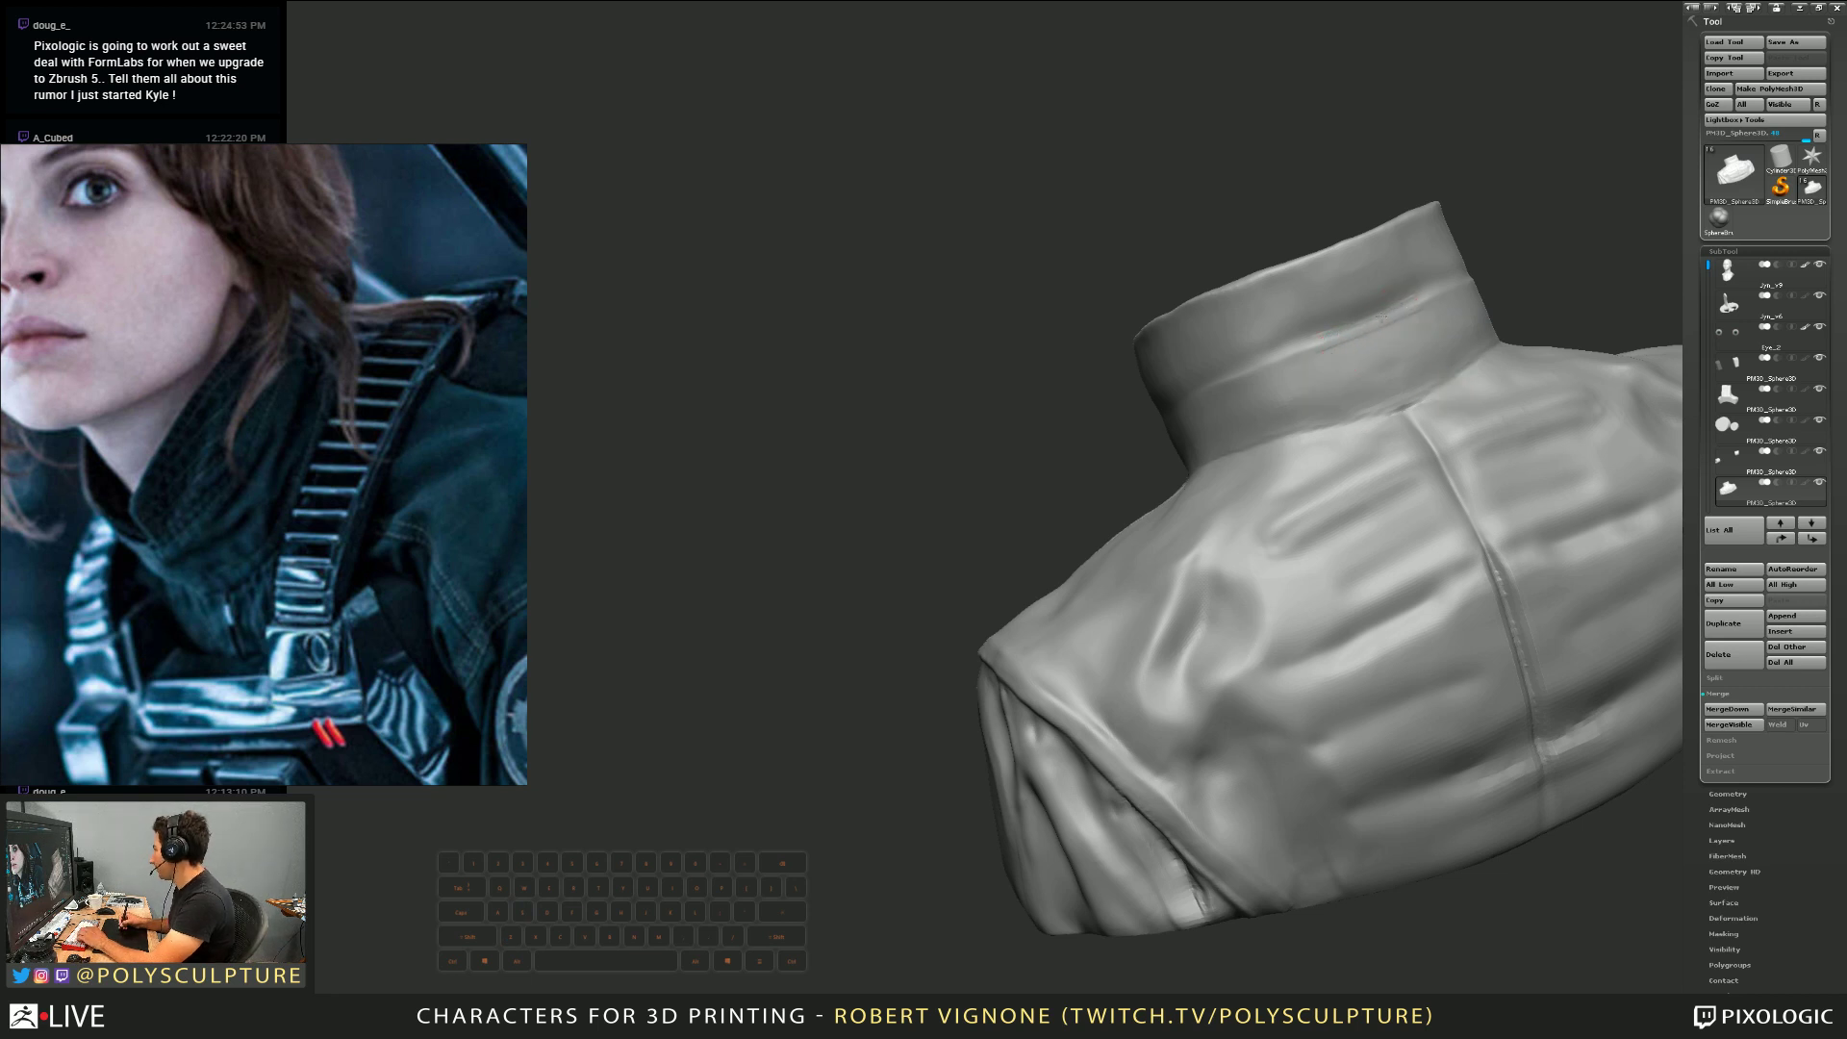
{"action": "key", "text": "ctrl+z"}
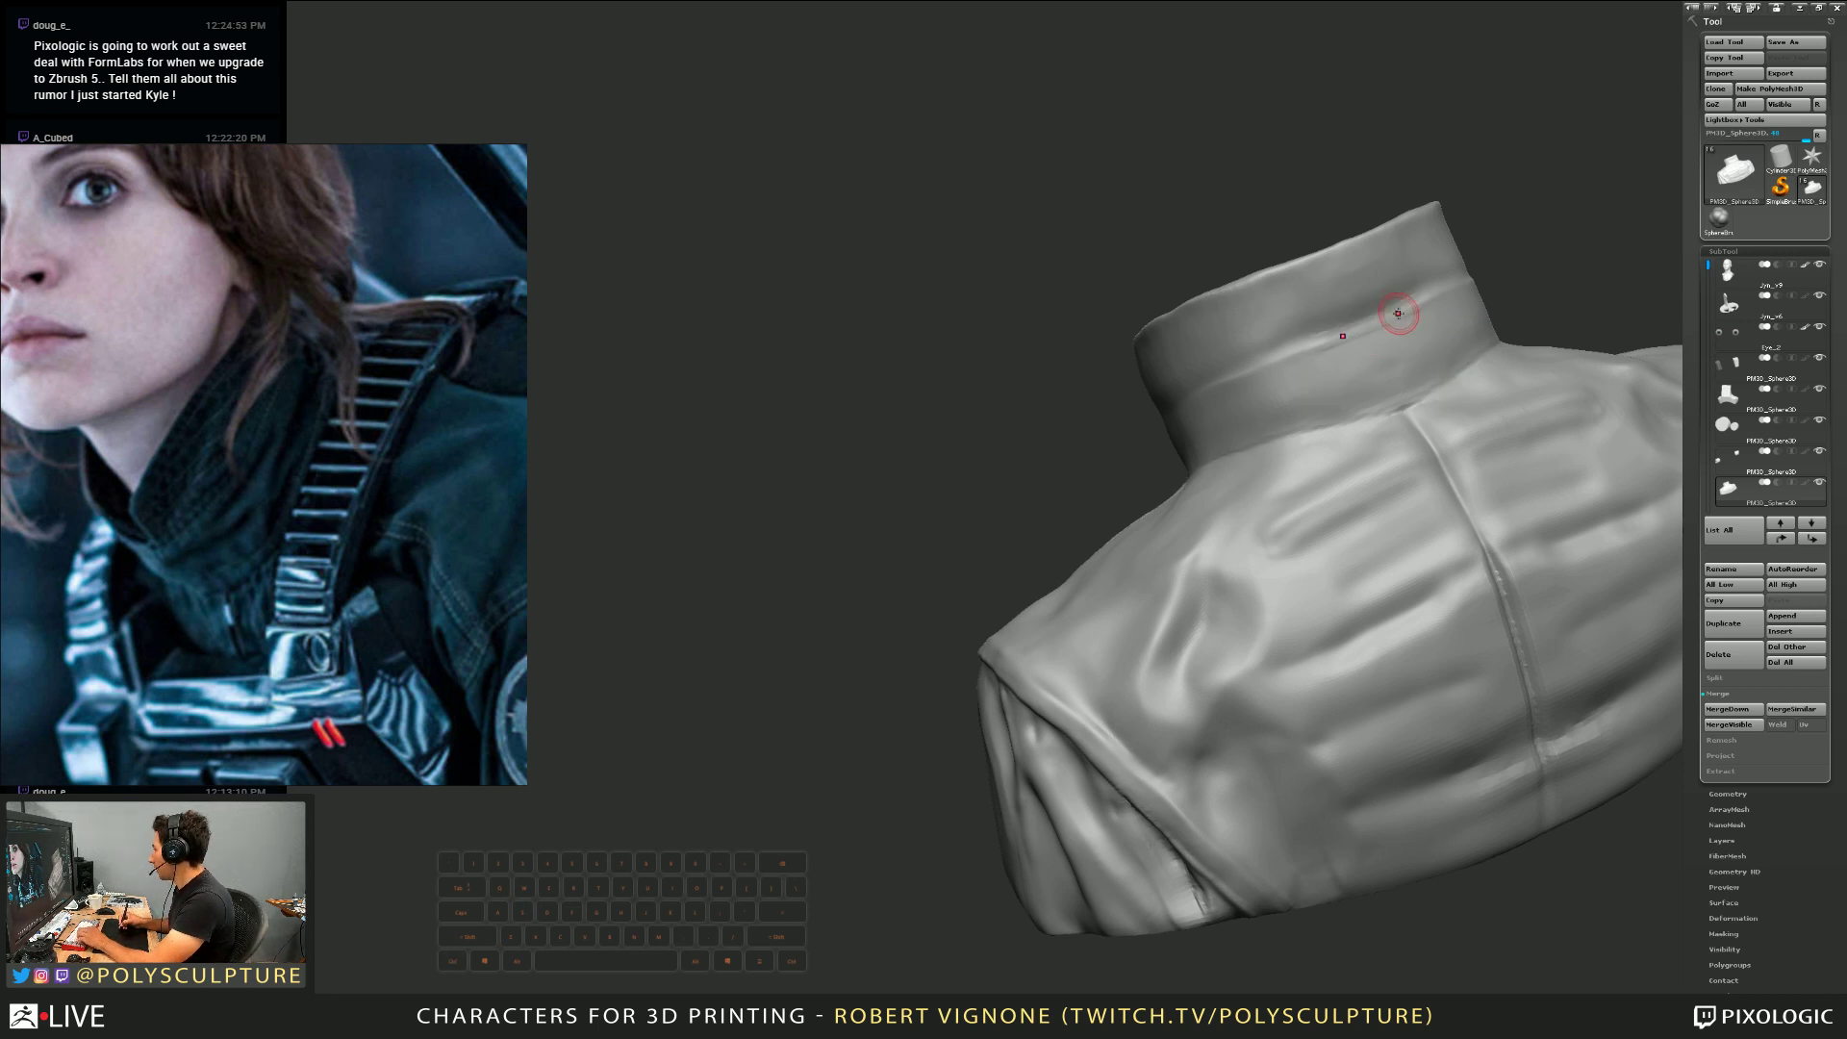
{"action": "mouse_move", "coordinate": [1298, 350]}
{"action": "right_mouse_down"}
{"action": "mouse_move", "coordinate": [1325, 368]}
{"action": "mouse_move", "coordinate": [1240, 375]}
{"action": "mouse_move", "coordinate": [1175, 414]}
{"action": "right_mouse_up"}
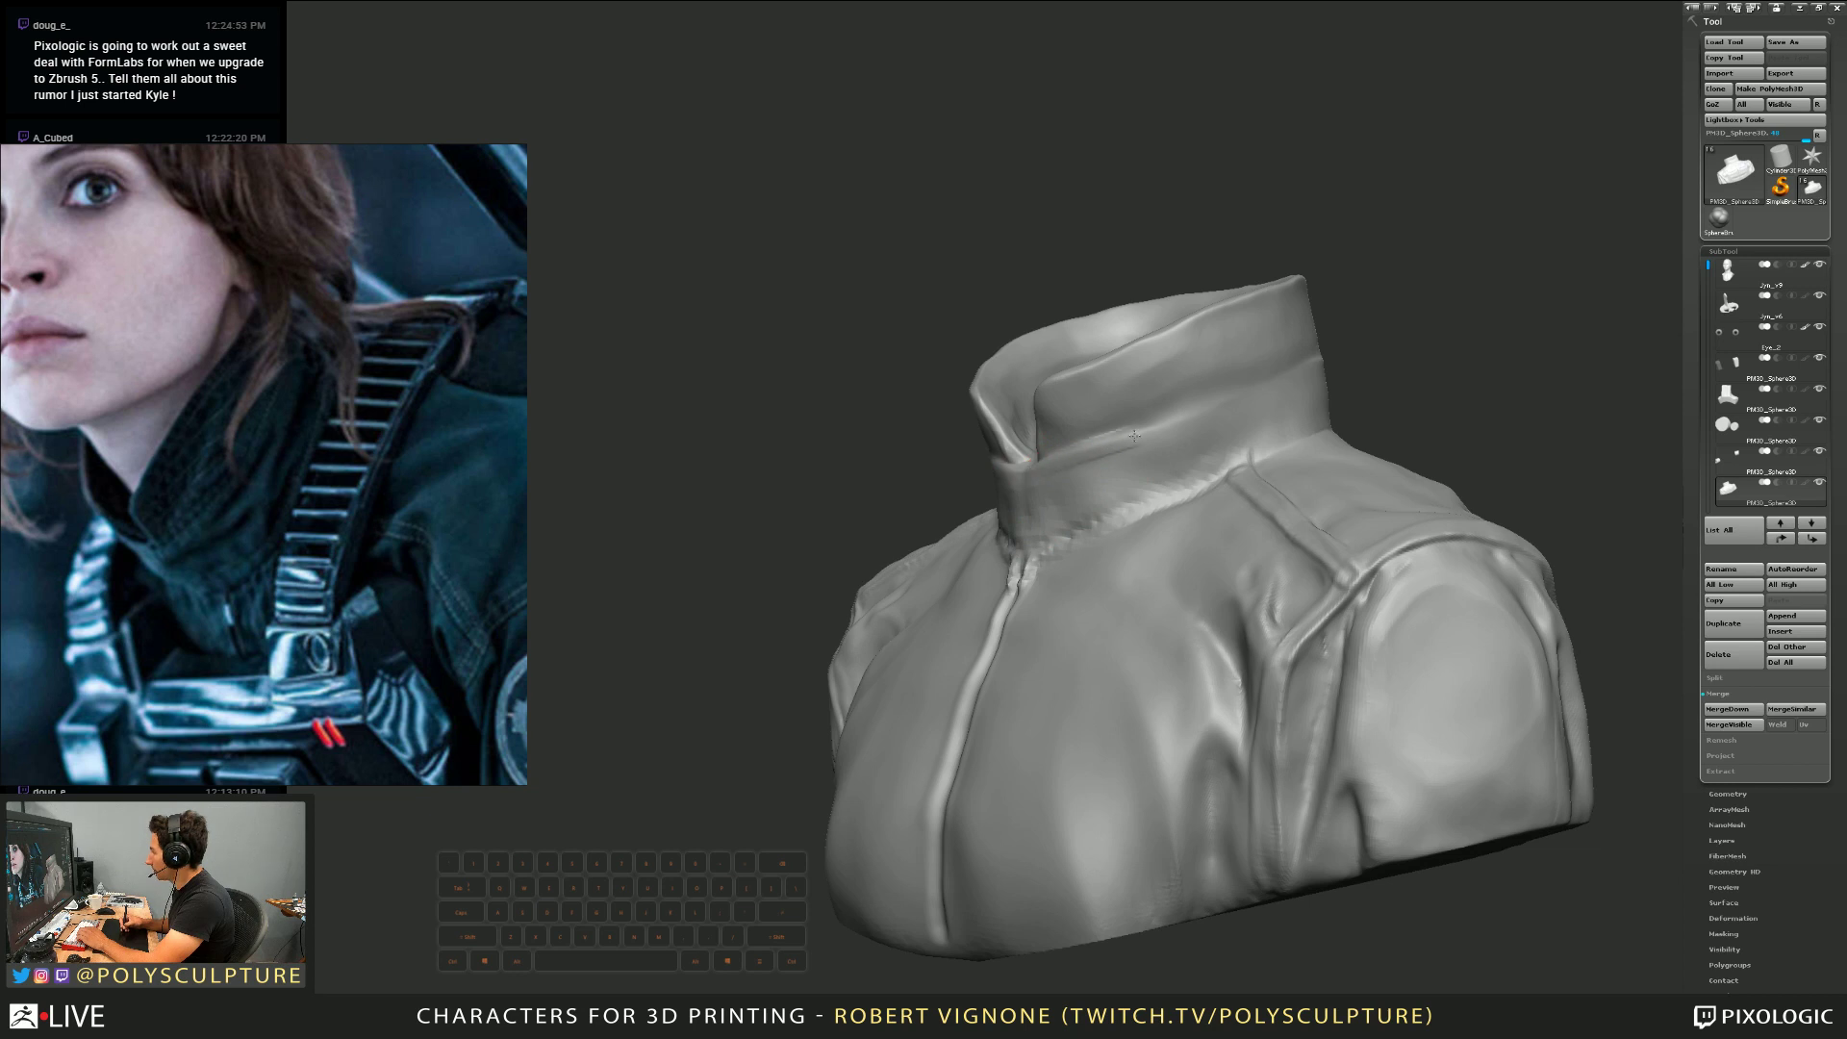
Build up a narrow raised band beneath the collar's folded edge, running from the side to the back
{"action": "right_click_drag", "start_coordinate": [1283, 372], "coordinate": [1280, 376]}
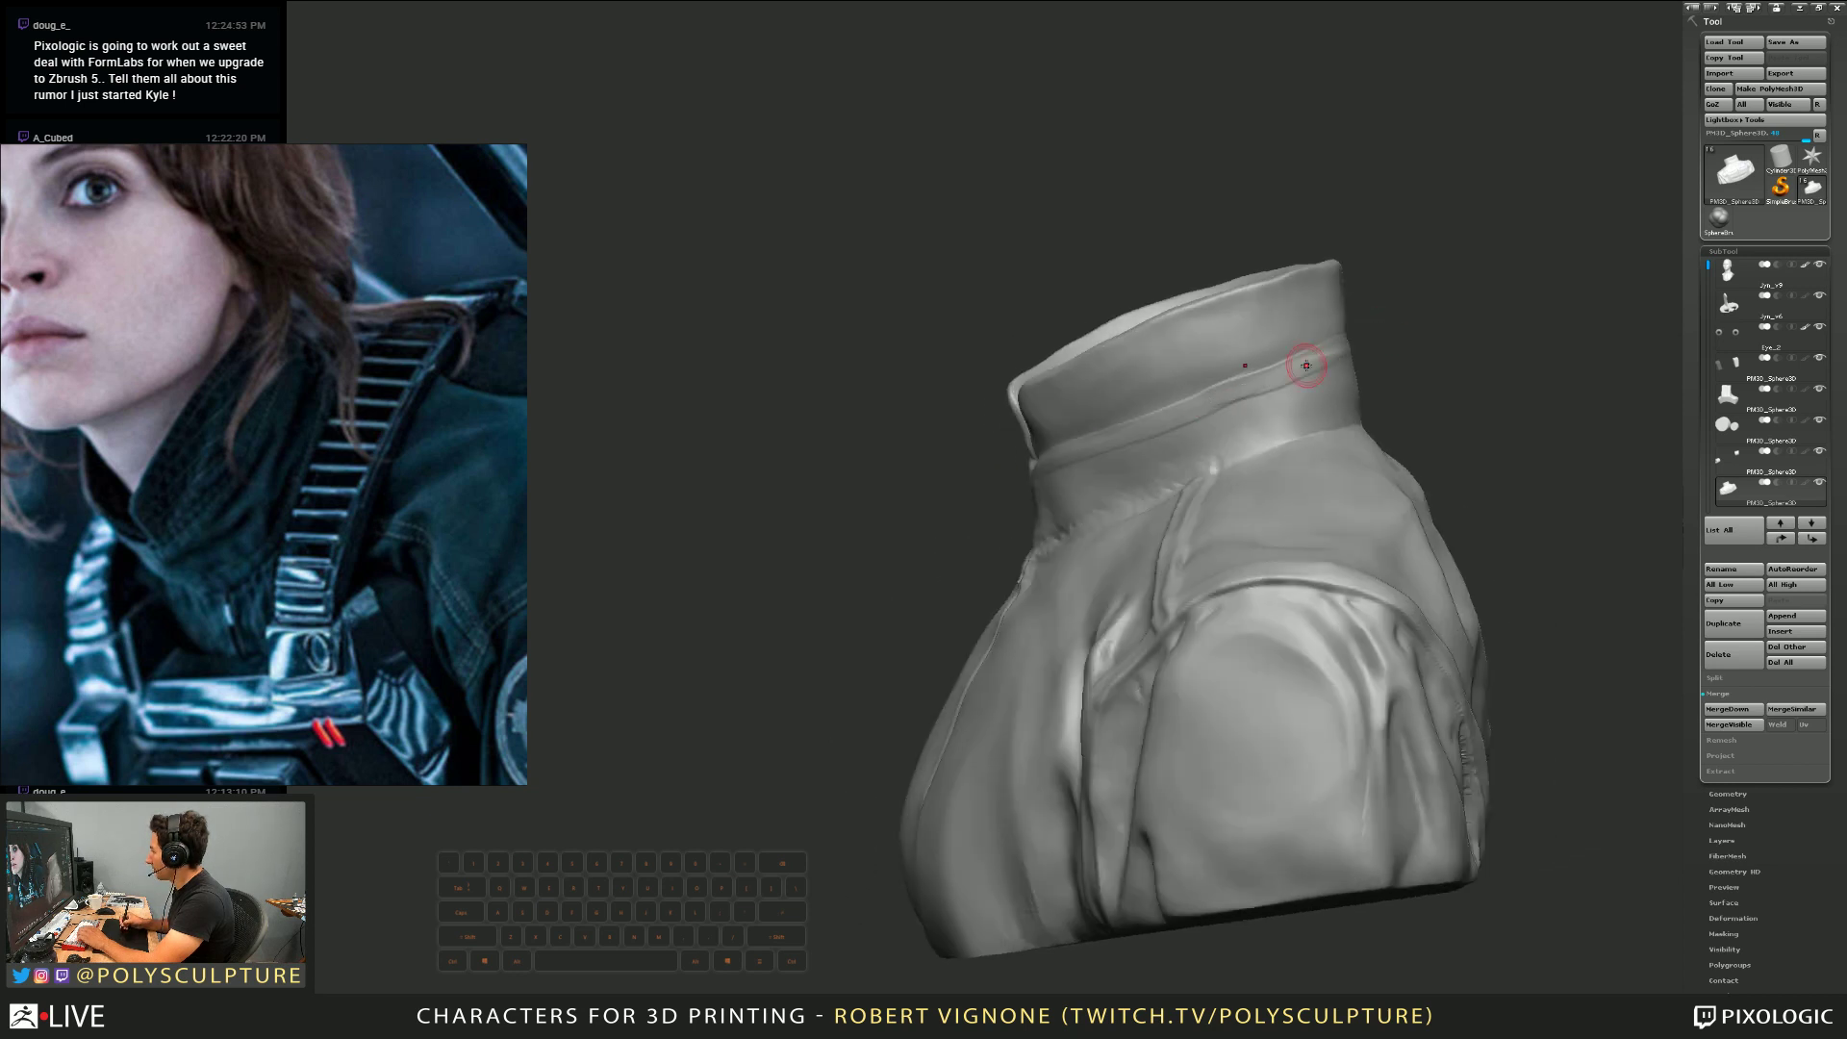
{"action": "left_click_drag", "start_coordinate": [1305, 365], "coordinate": [1227, 395]}
{"action": "right_click_drag", "start_coordinate": [1392, 315], "coordinate": [1328, 346]}
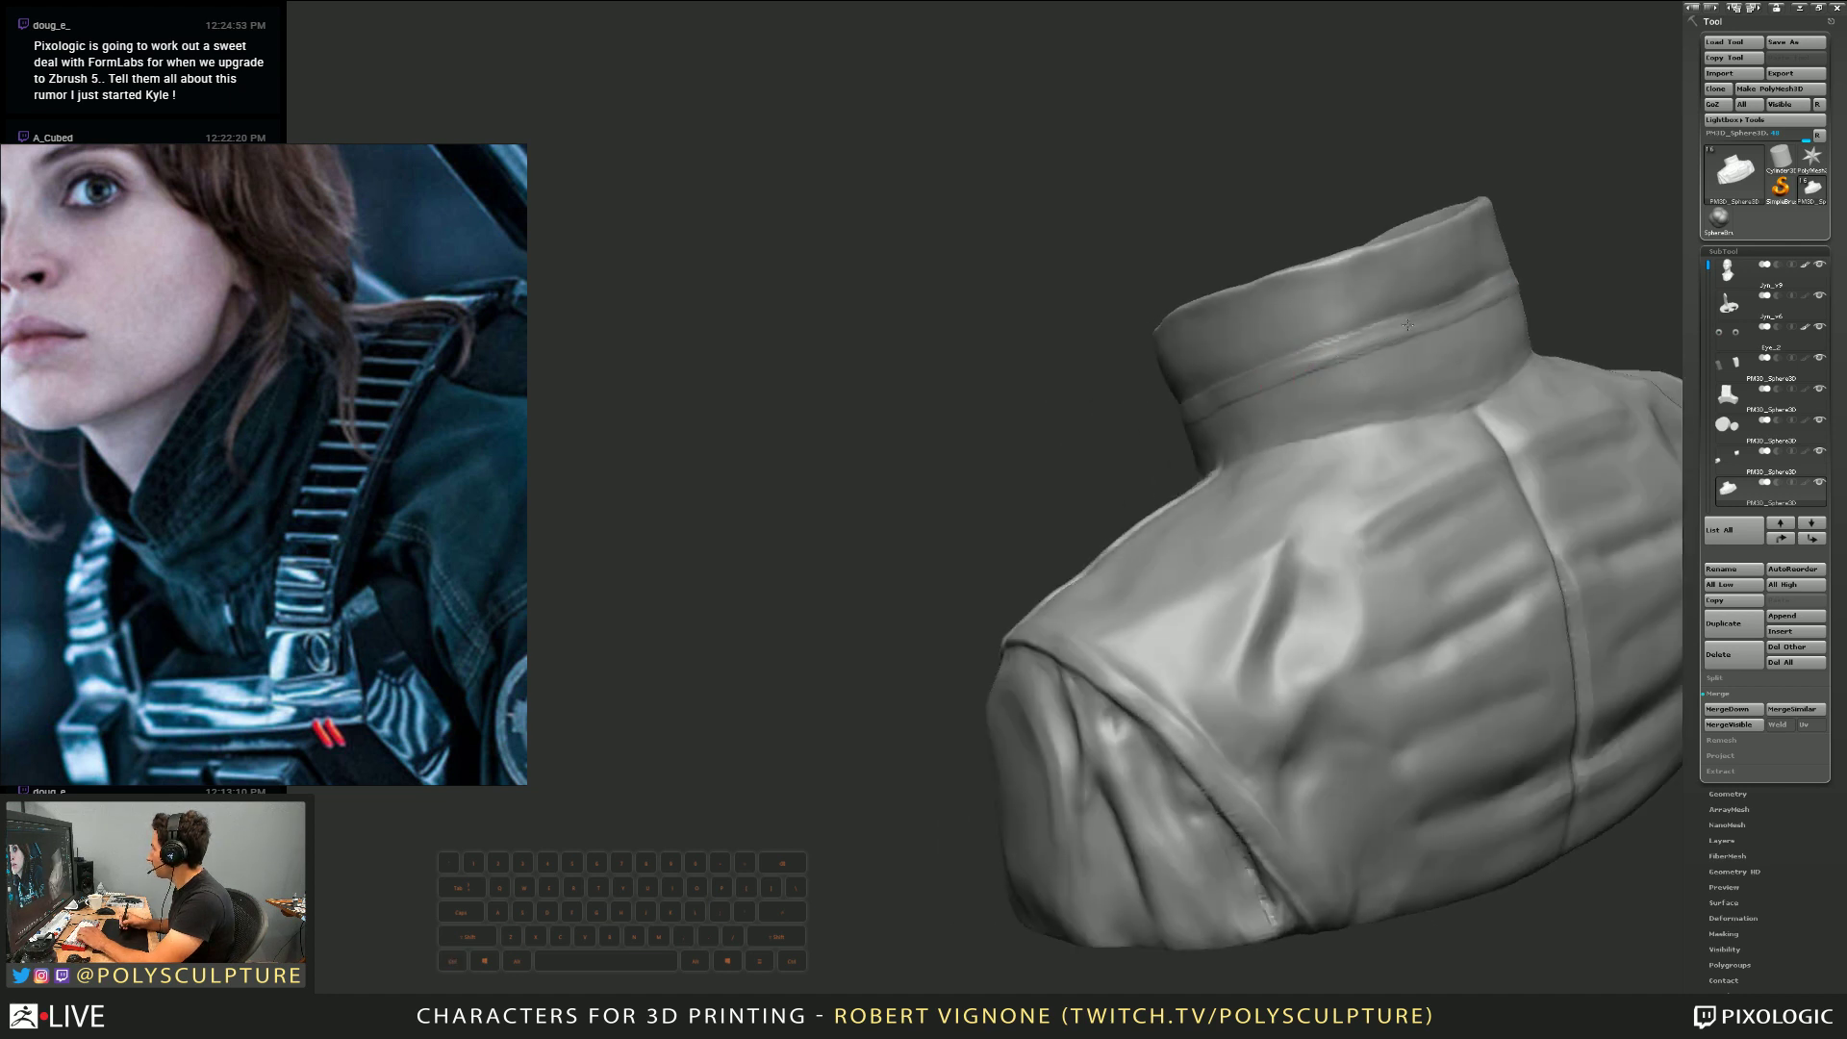
{"action": "right_click_drag", "start_coordinate": [1458, 310], "coordinate": [1196, 372]}
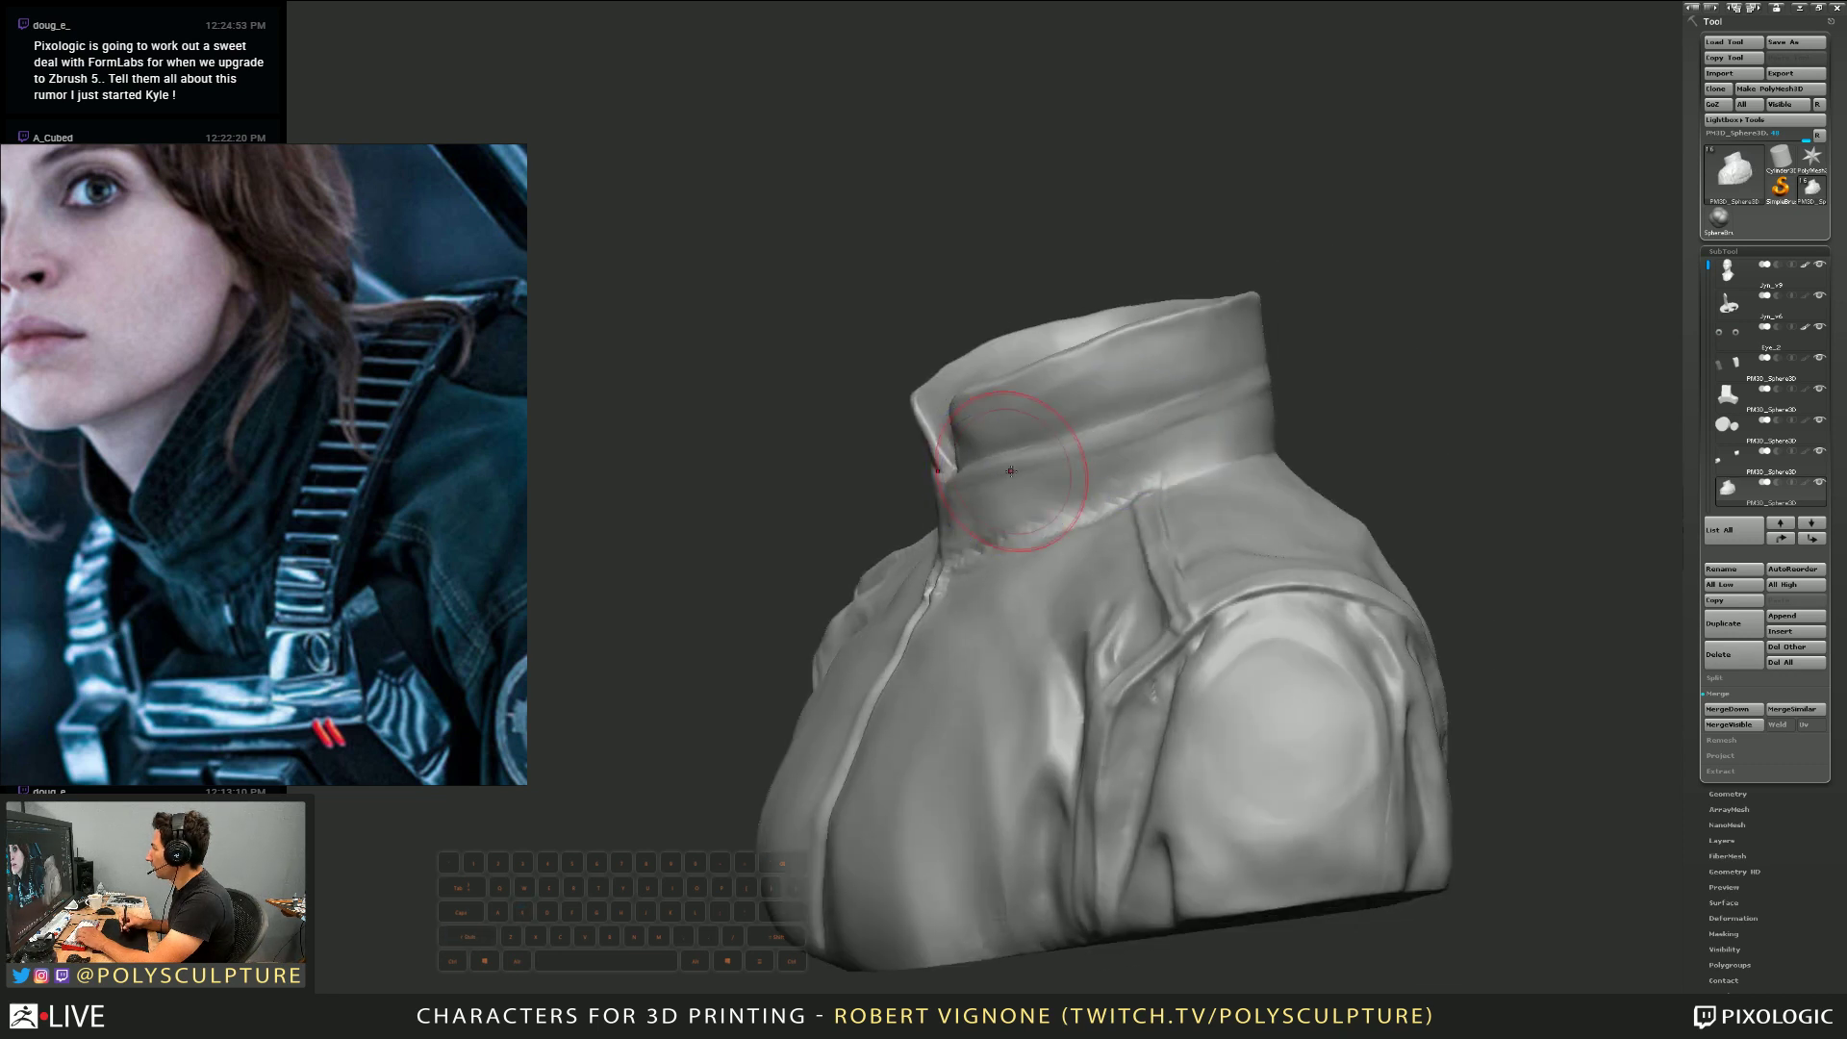
Carry the narrow raised band forward to the collar's front overlap with a resized brush
{"action": "key", "text": "s"}
{"action": "left_click_drag", "start_coordinate": [1005, 473], "coordinate": [995, 473]}
{"action": "right_click_drag", "start_coordinate": [969, 482], "coordinate": [1137, 449]}
{"action": "key", "text": "s"}
{"action": "left_click", "coordinate": [1081, 471]}
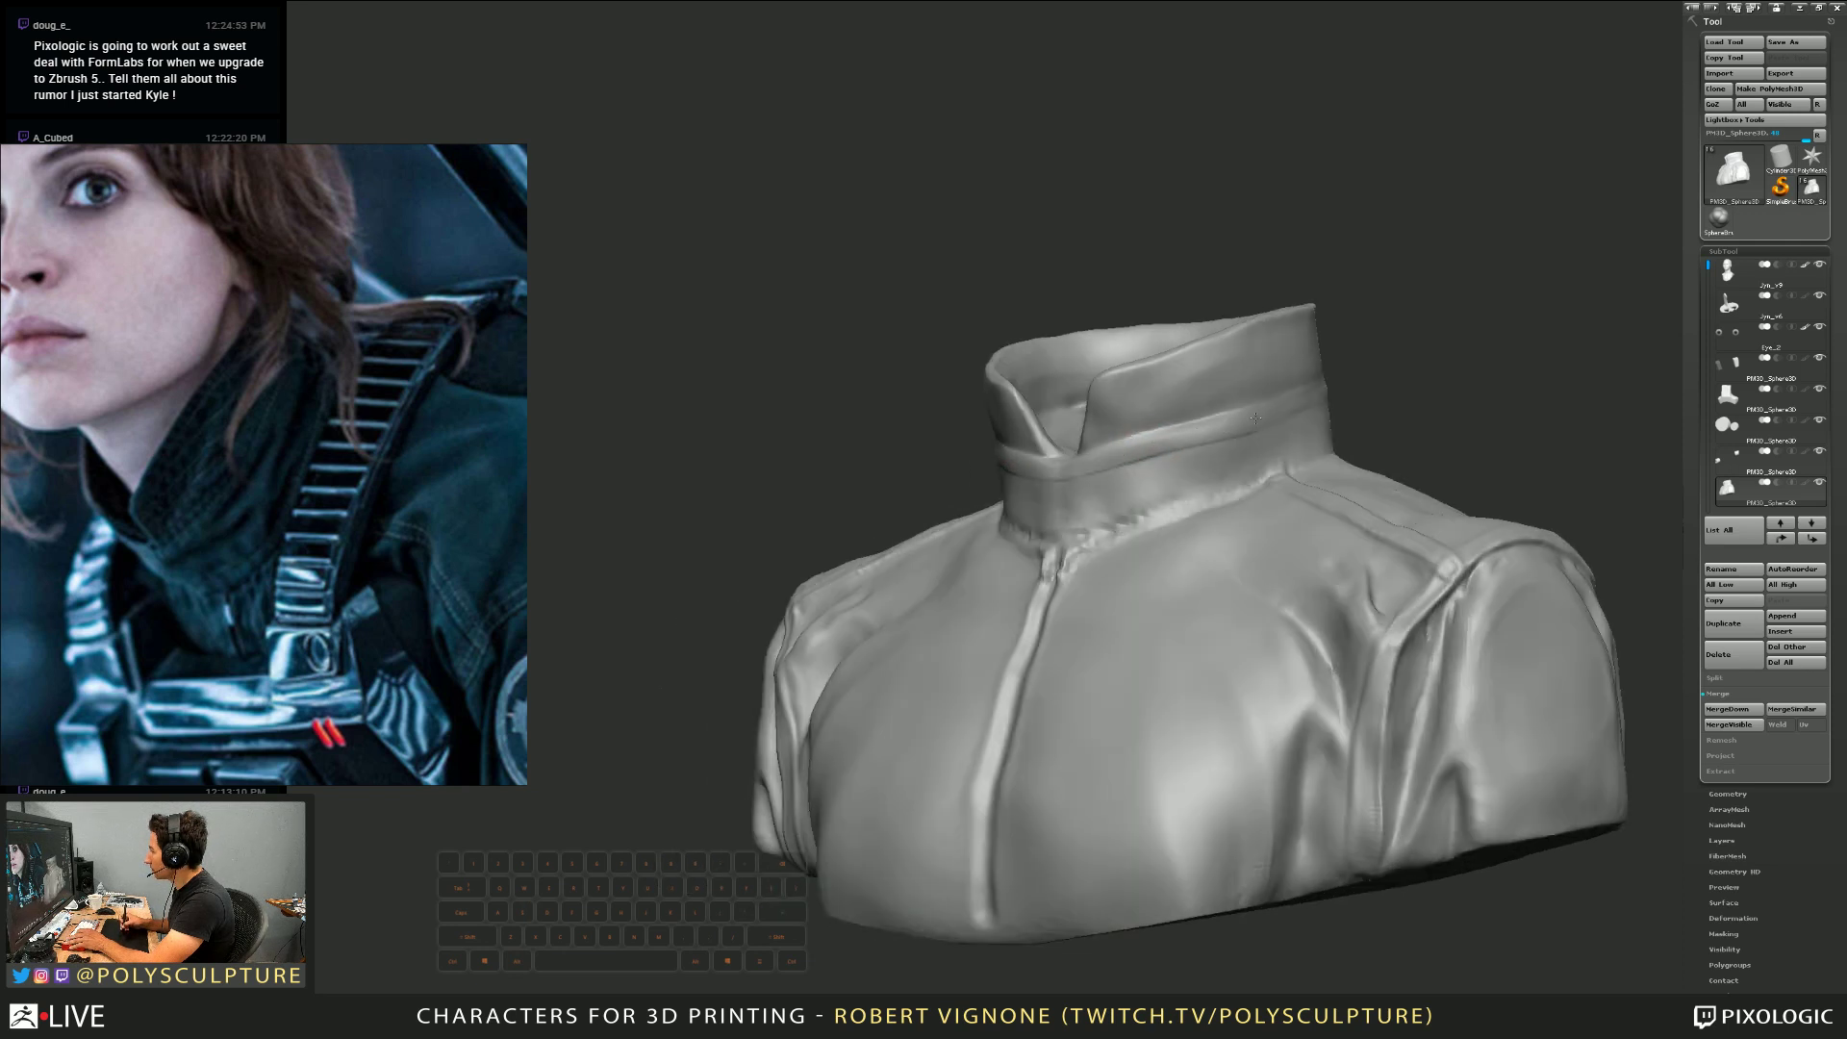
Sharpen the edges of the raised collar band along the side and around the back
{"action": "right_click_drag", "start_coordinate": [1256, 418], "coordinate": [1183, 420]}
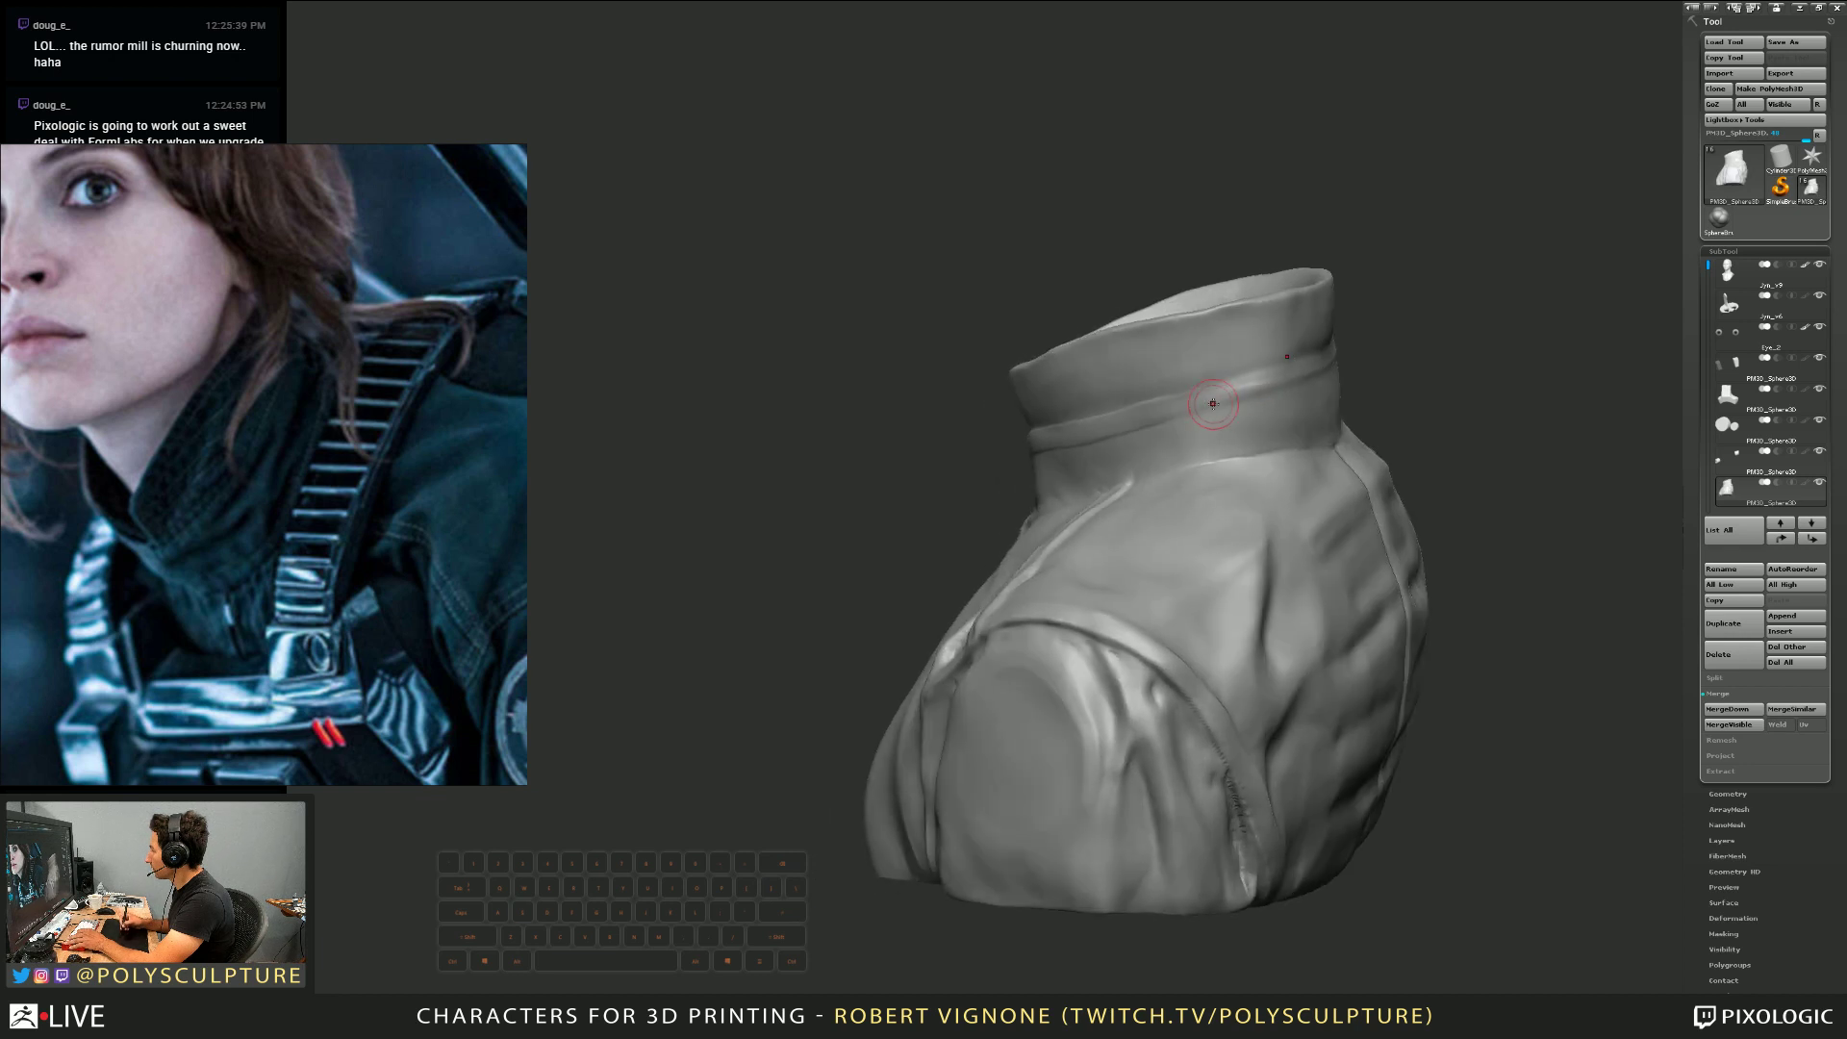
{"action": "right_click_drag", "start_coordinate": [1273, 383], "coordinate": [1272, 381]}
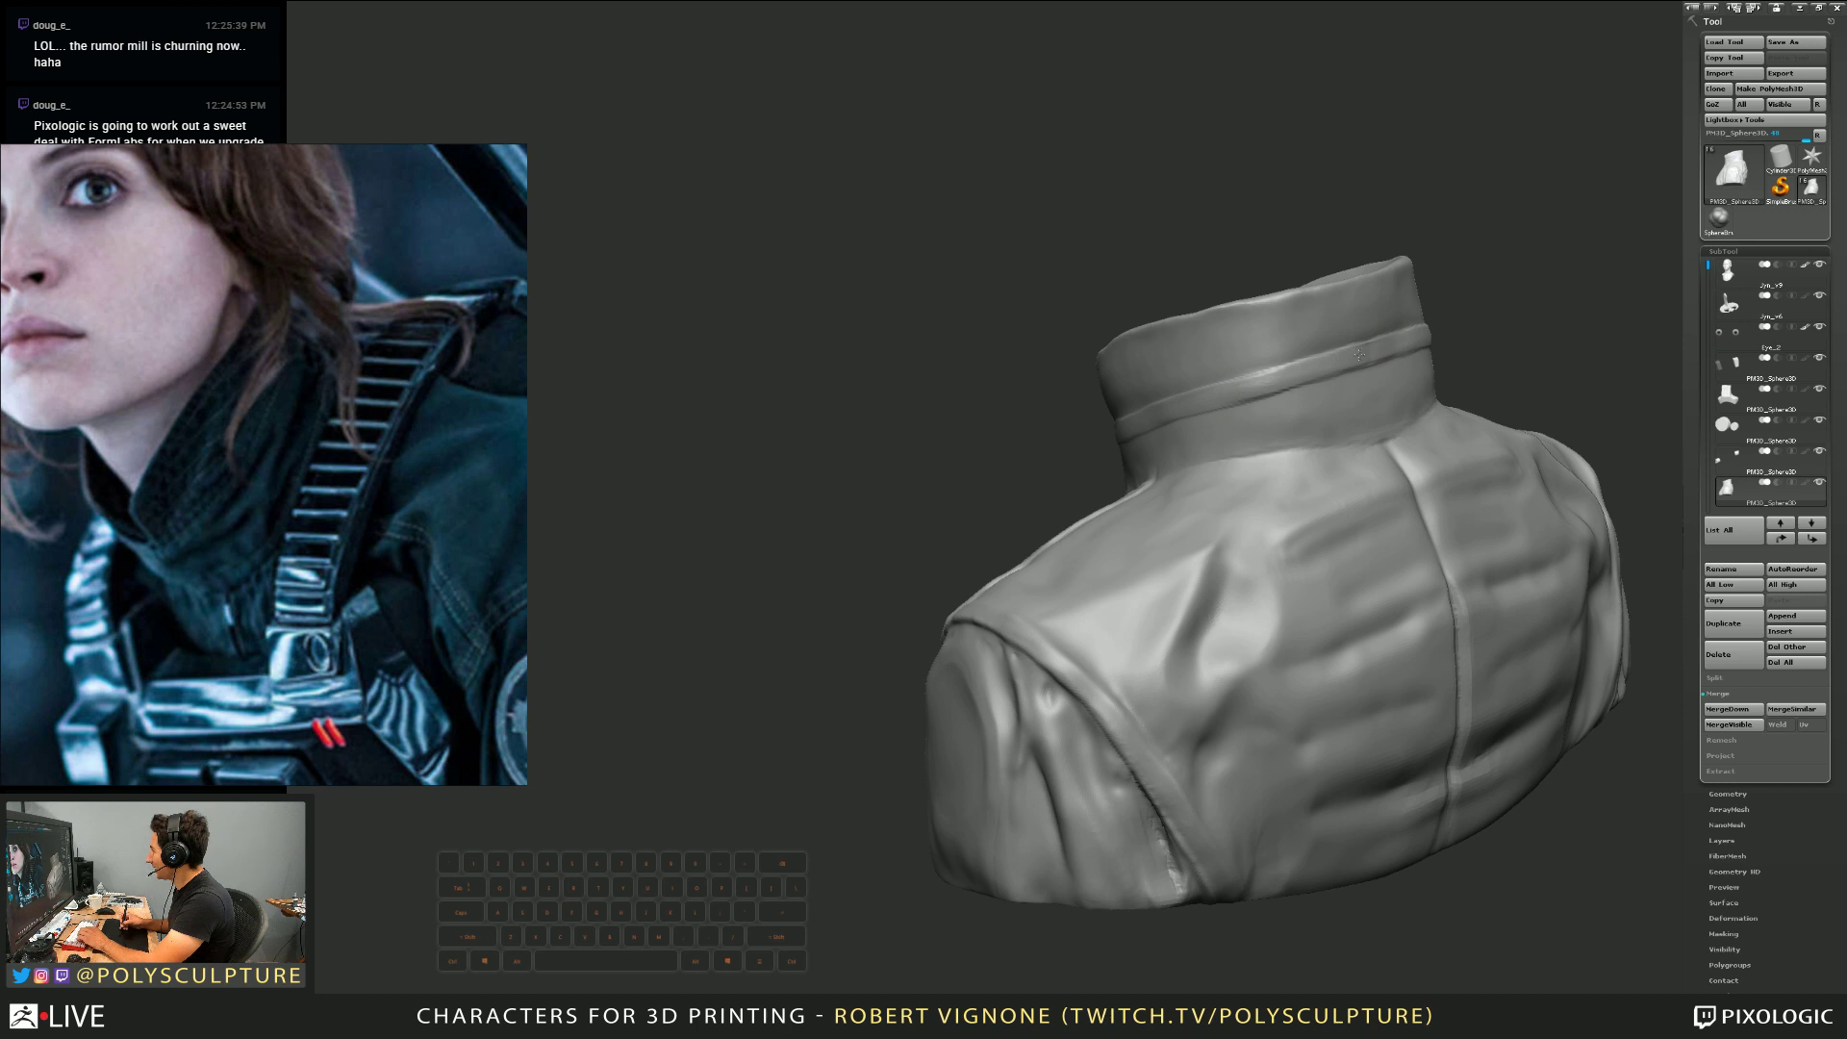
{"action": "right_click_drag", "start_coordinate": [1359, 354], "coordinate": [1352, 349]}
{"action": "right_click_drag", "start_coordinate": [1197, 396], "coordinate": [1273, 396]}
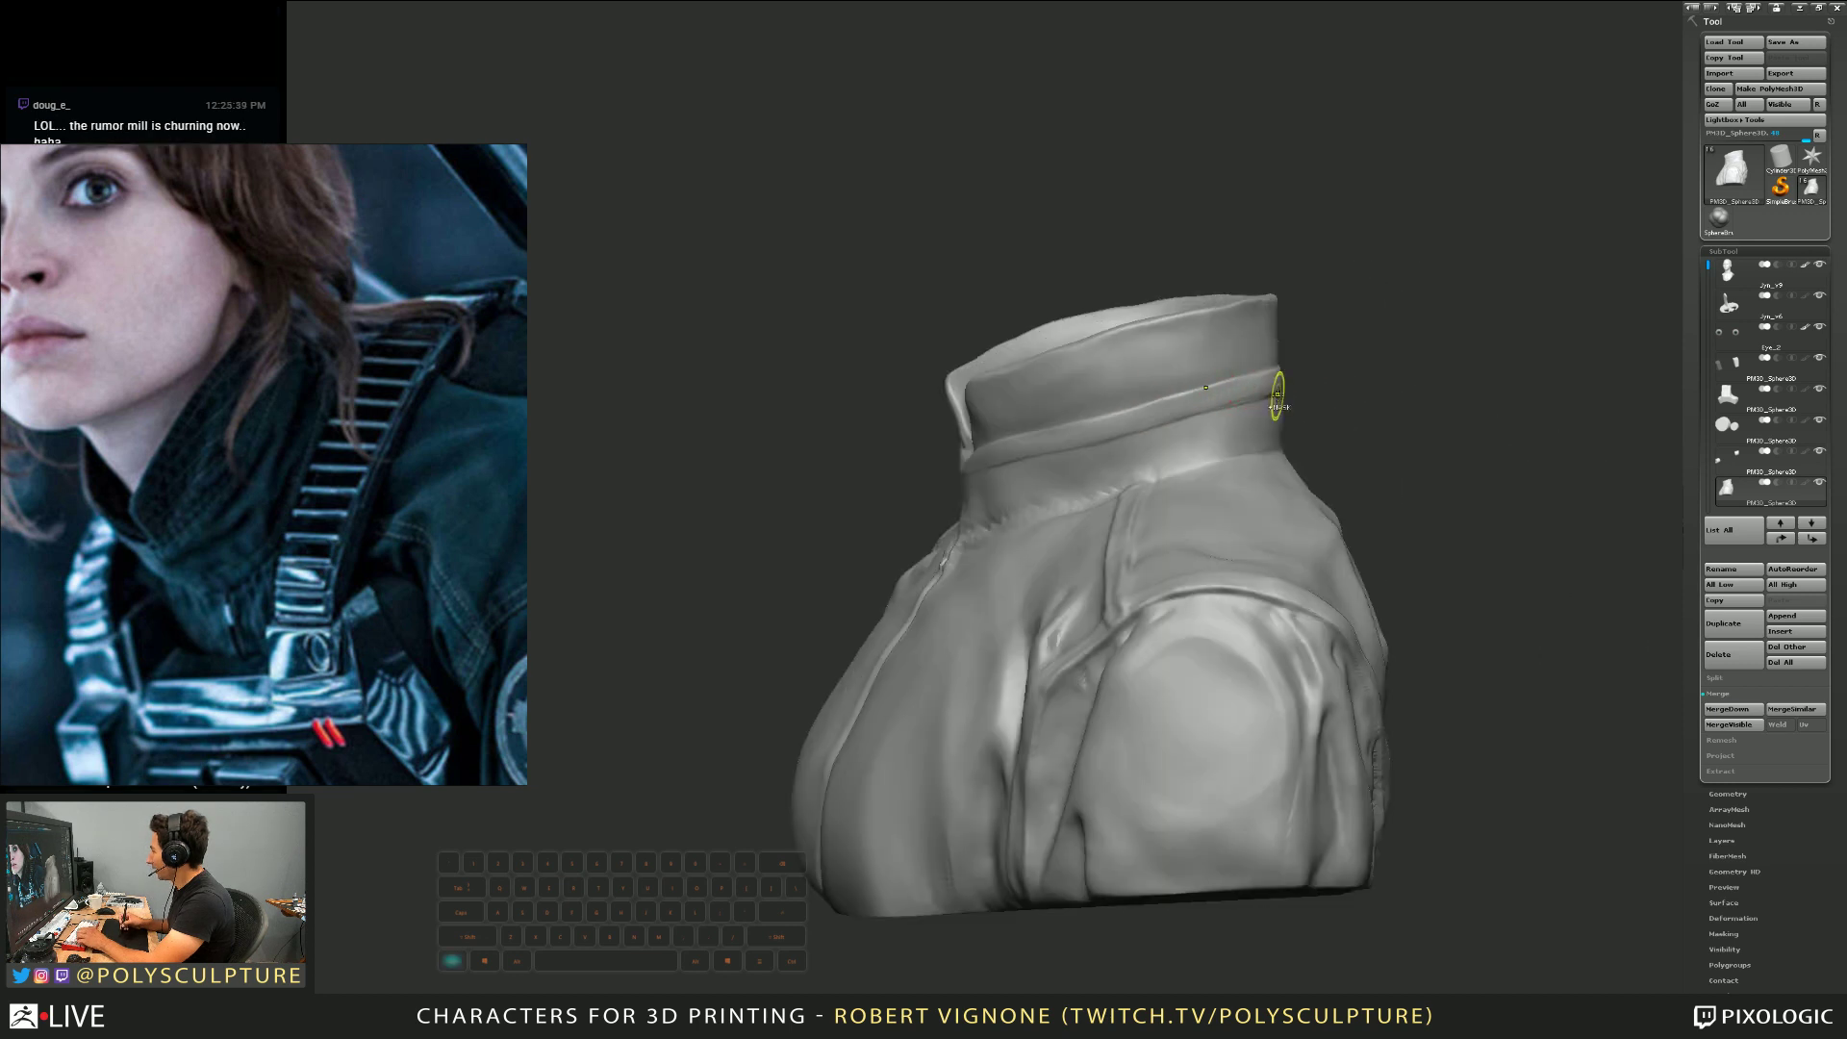
{"action": "right_click_drag", "start_coordinate": [1178, 433], "coordinate": [1246, 408]}
Even out the raised collar band from the side to the front, defining its lower edge
{"action": "right_click_drag", "start_coordinate": [1258, 344], "coordinate": [1241, 435]}
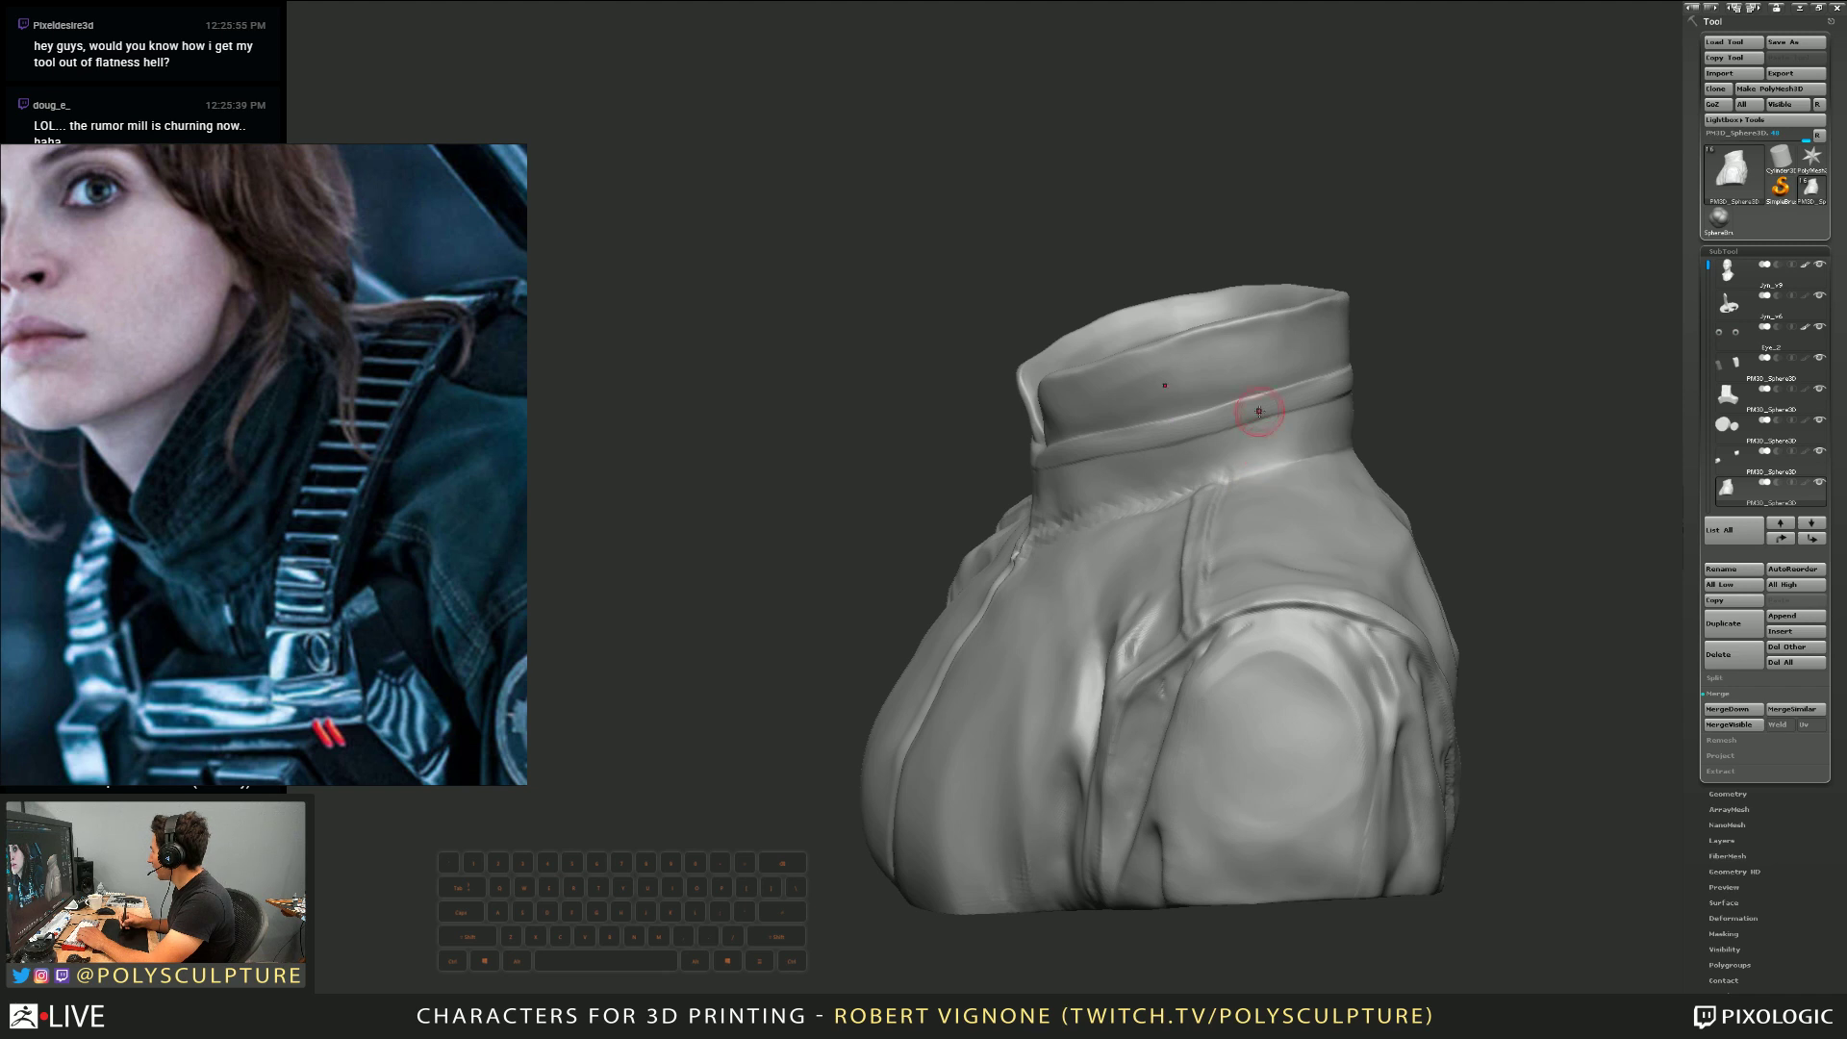
{"action": "mouse_move", "coordinate": [1254, 413]}
{"action": "right_mouse_down"}
{"action": "mouse_move", "coordinate": [1231, 402]}
{"action": "mouse_move", "coordinate": [1318, 396]}
{"action": "mouse_move", "coordinate": [1257, 403]}
{"action": "right_mouse_up"}
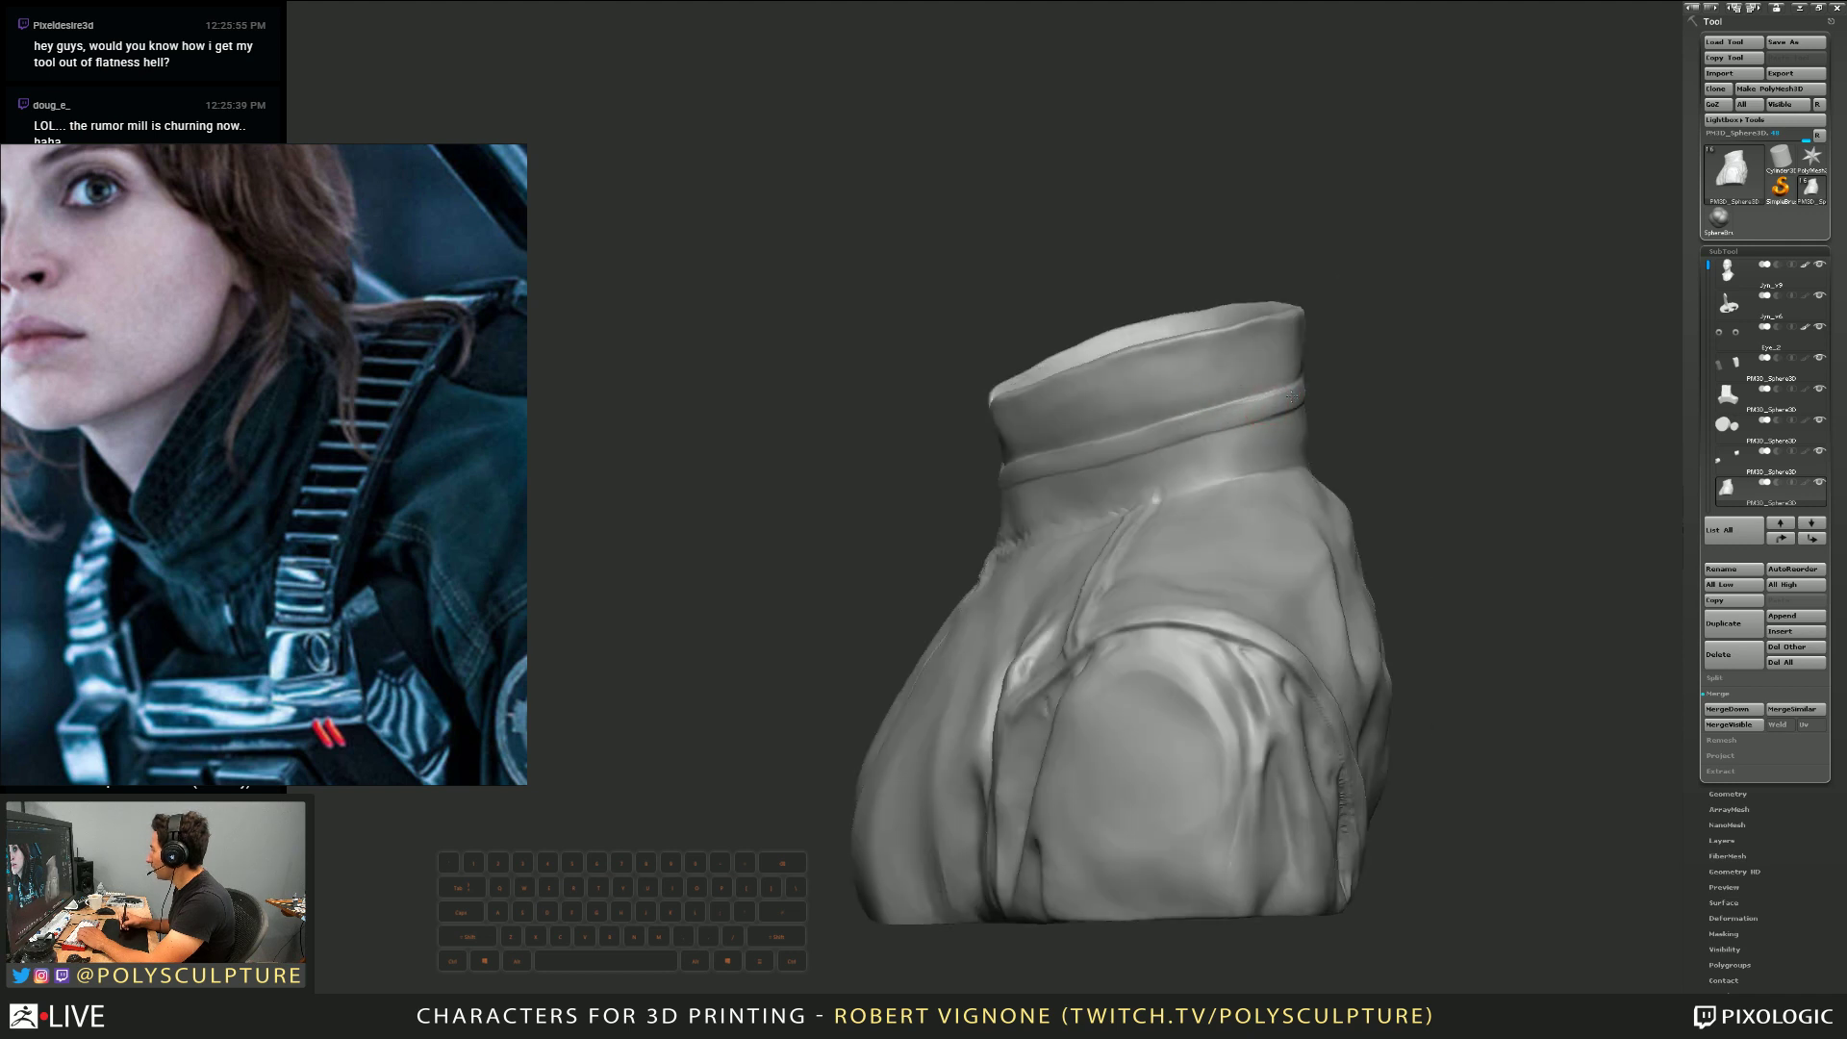
{"action": "right_click_drag", "start_coordinate": [1161, 445], "coordinate": [1301, 400]}
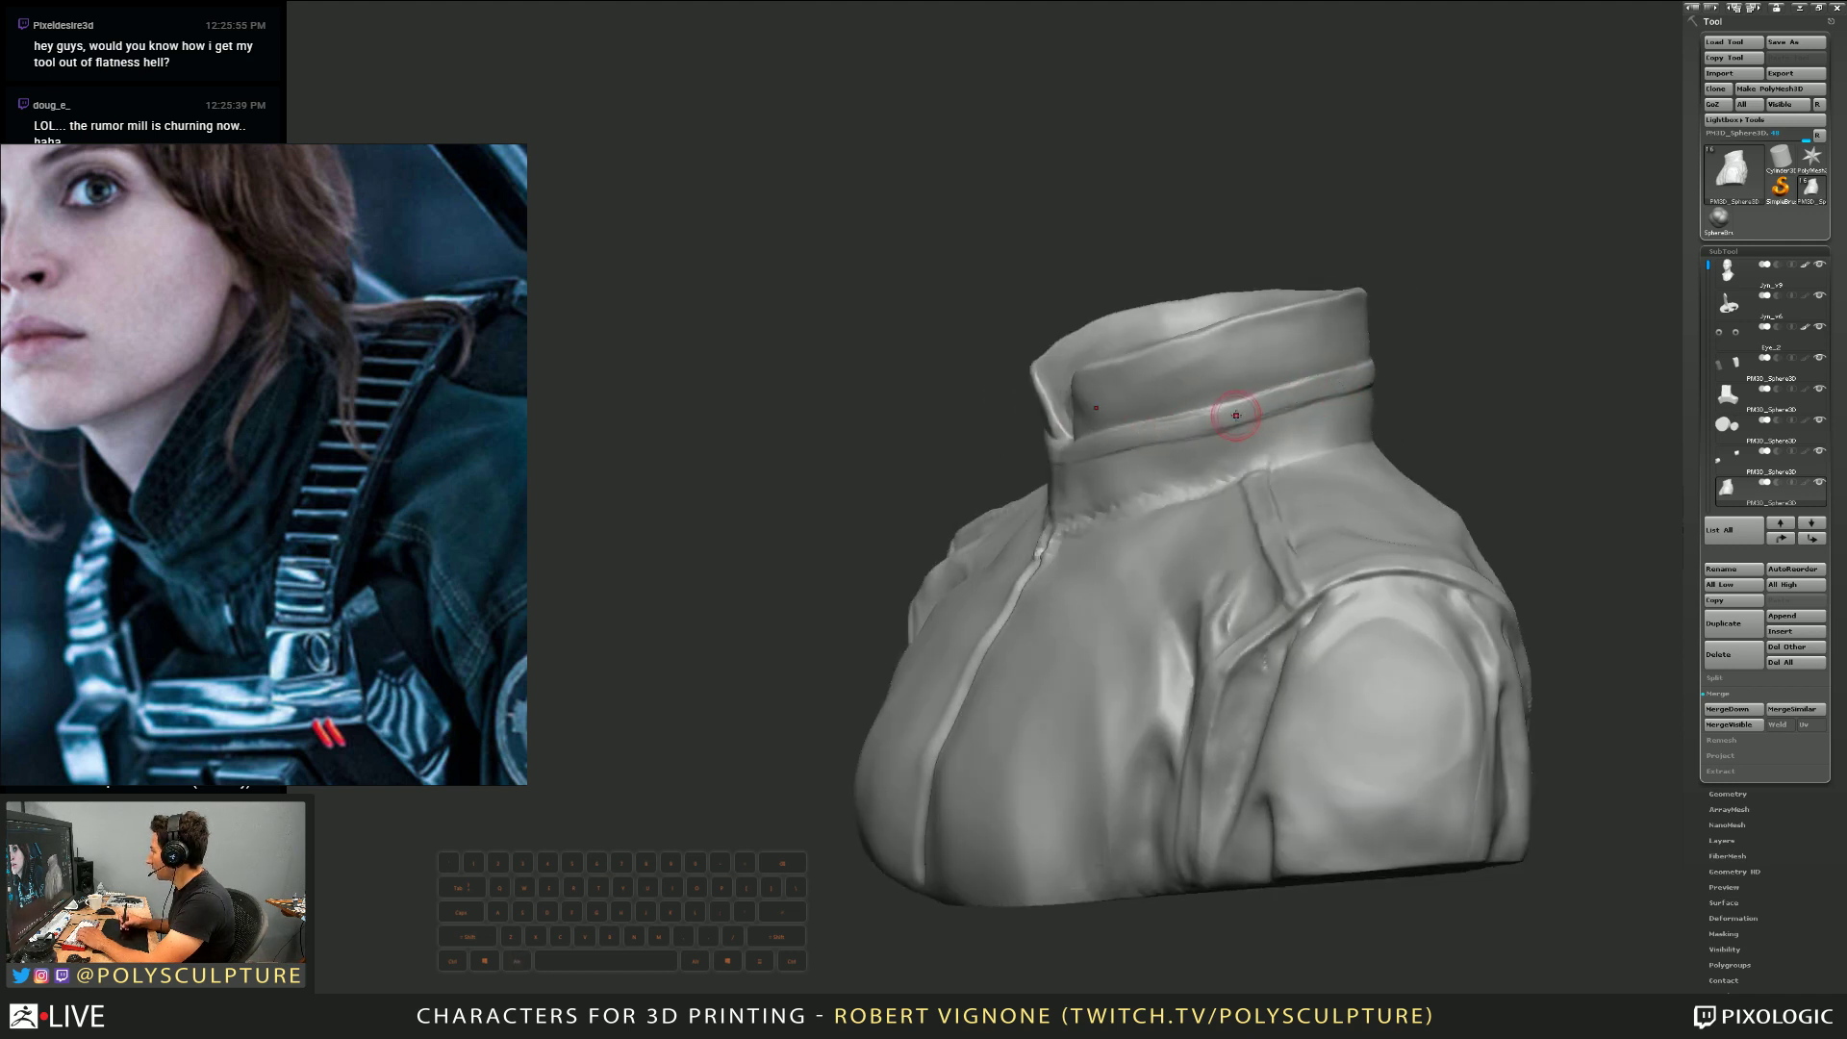
{"action": "right_click_drag", "start_coordinate": [1236, 415], "coordinate": [1235, 414]}
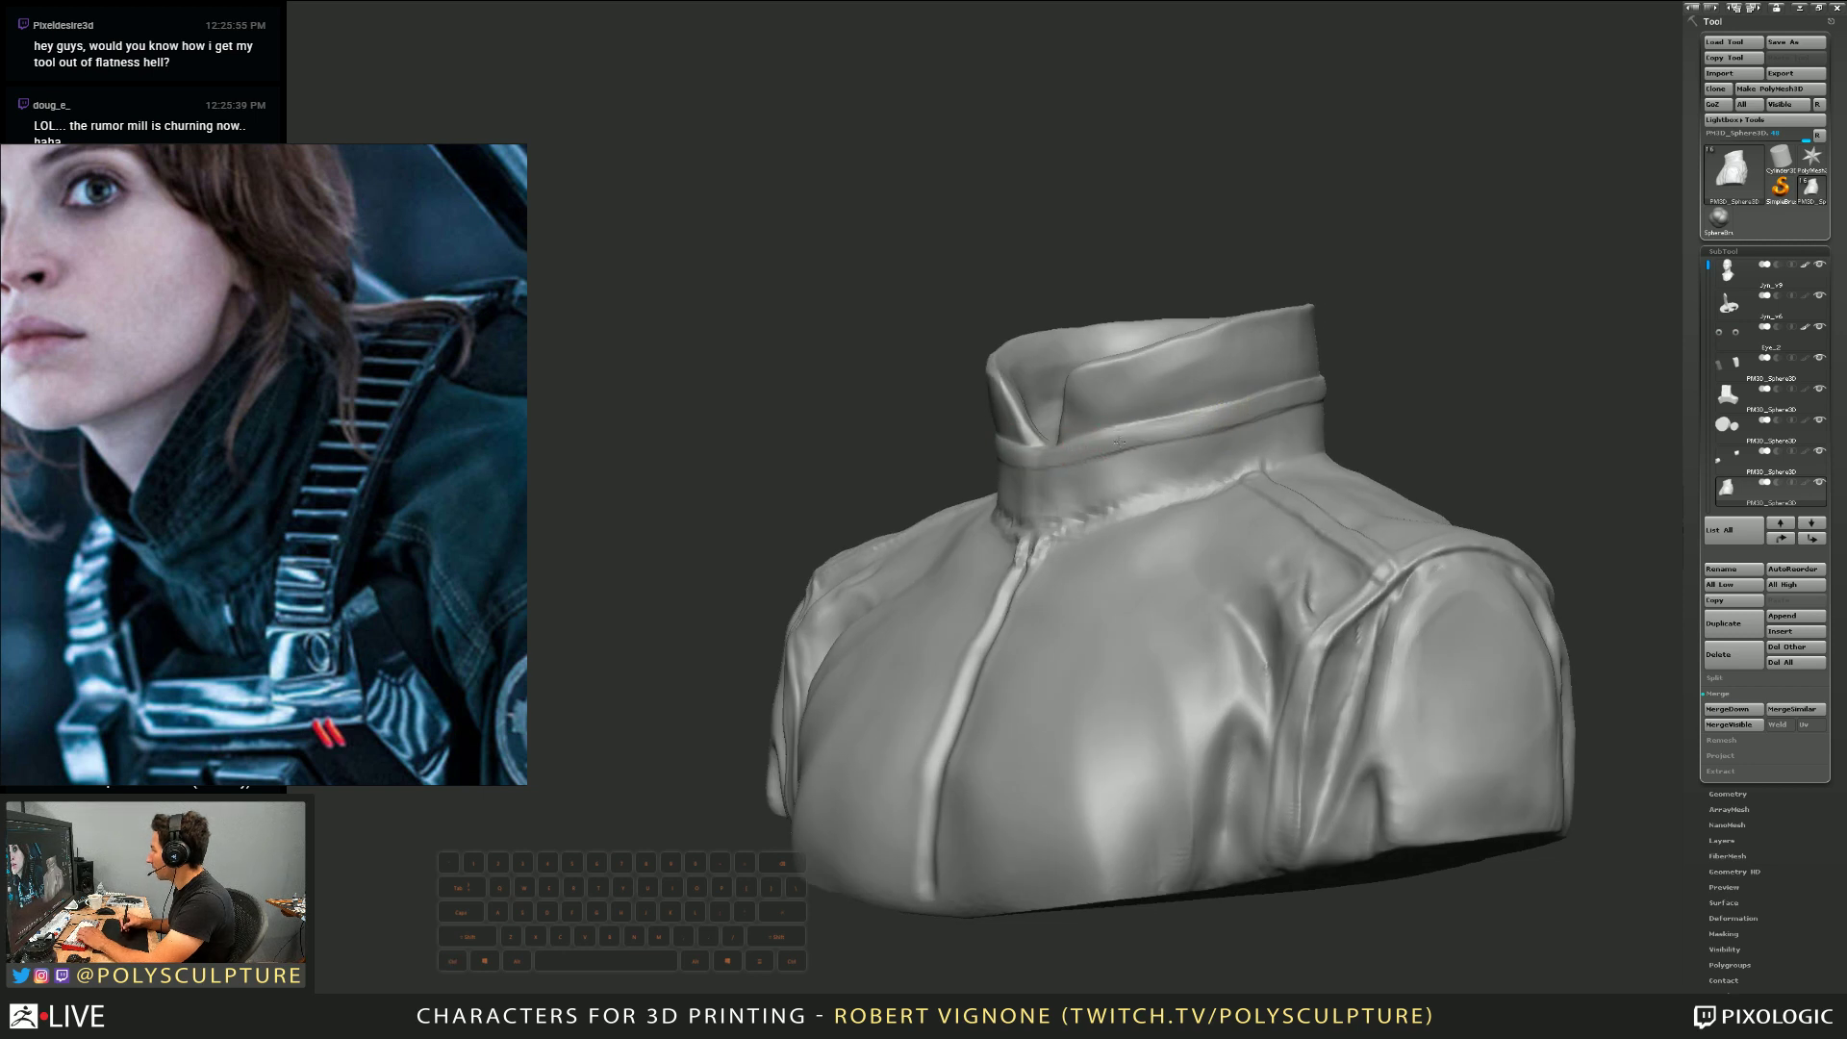
{"action": "mouse_move", "coordinate": [1114, 466]}
{"action": "right_mouse_down"}
{"action": "mouse_move", "coordinate": [1203, 459]}
{"action": "mouse_move", "coordinate": [1105, 437]}
{"action": "mouse_move", "coordinate": [1125, 412]}
{"action": "right_mouse_up"}
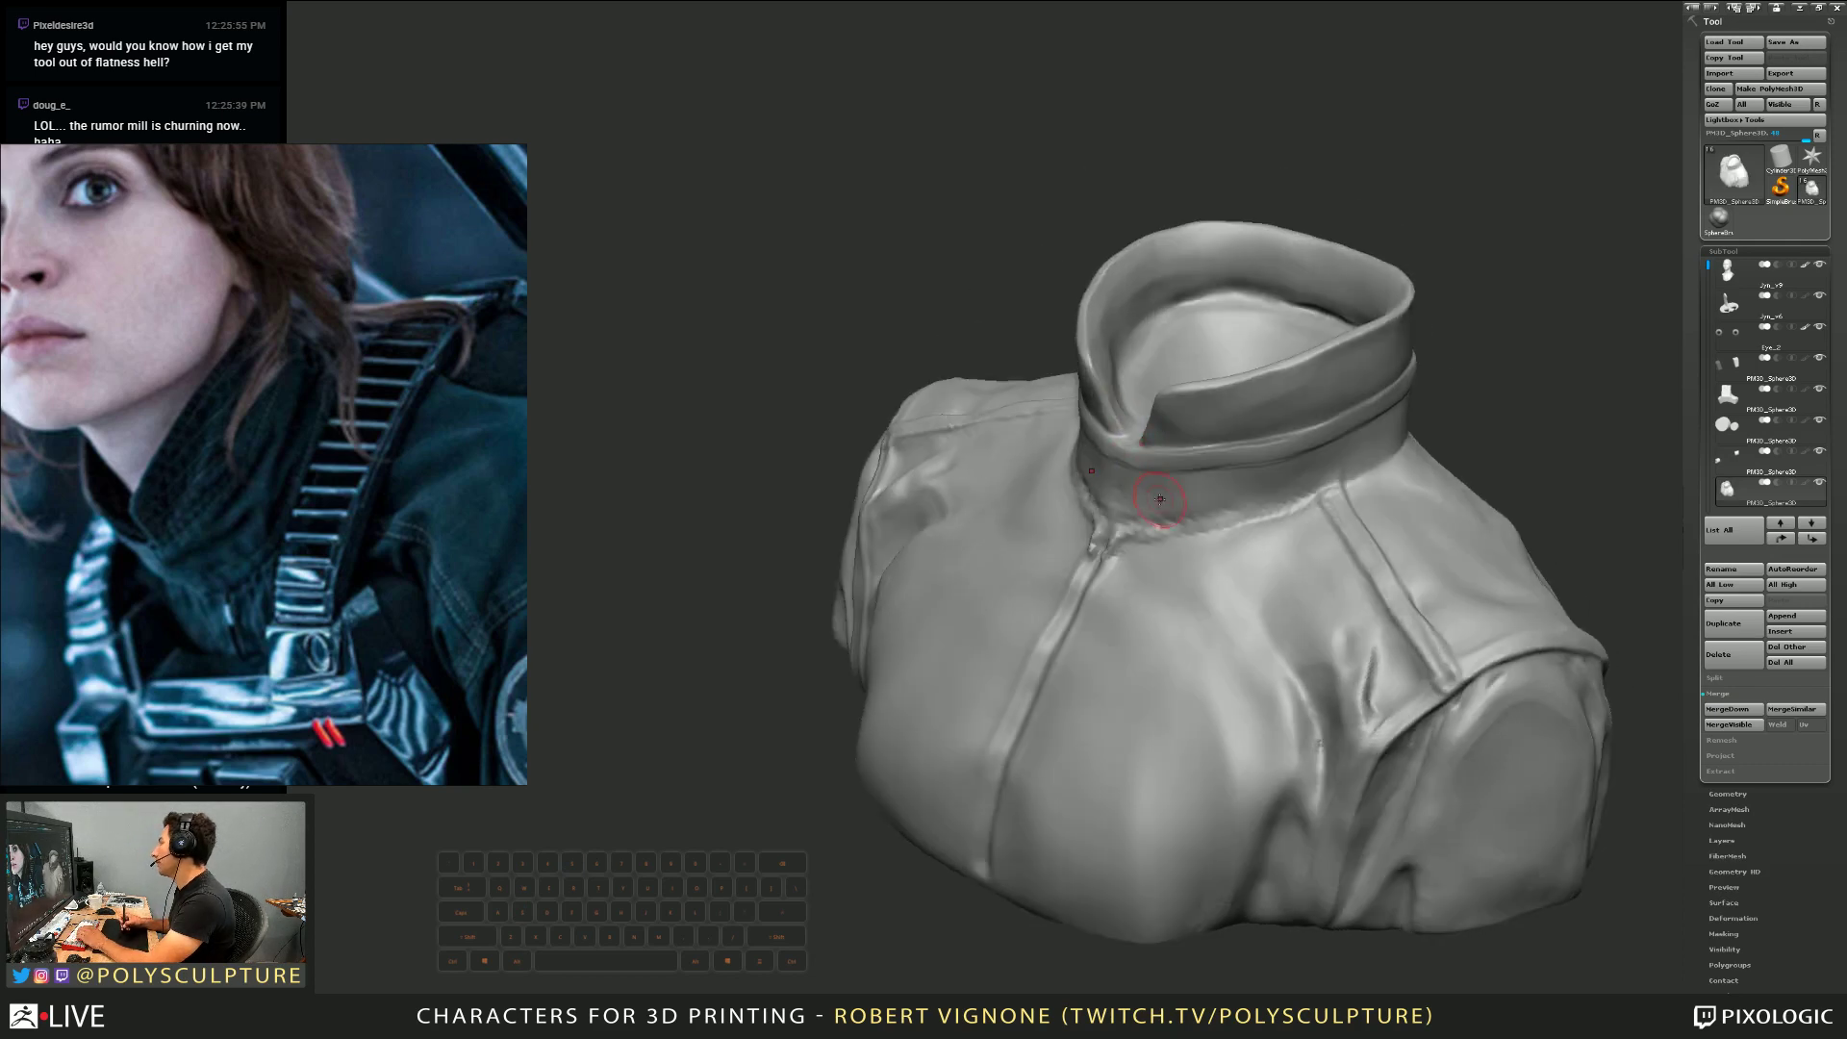
Adjust the collar's overall shape around the side and upper rim with a large brush
{"action": "mouse_move", "coordinate": [1160, 498]}
{"action": "right_mouse_down"}
{"action": "mouse_move", "coordinate": [1241, 443]}
{"action": "mouse_move", "coordinate": [1239, 414]}
{"action": "mouse_move", "coordinate": [1209, 443]}
{"action": "mouse_move", "coordinate": [1196, 428]}
{"action": "mouse_move", "coordinate": [1197, 343]}
{"action": "right_mouse_up"}
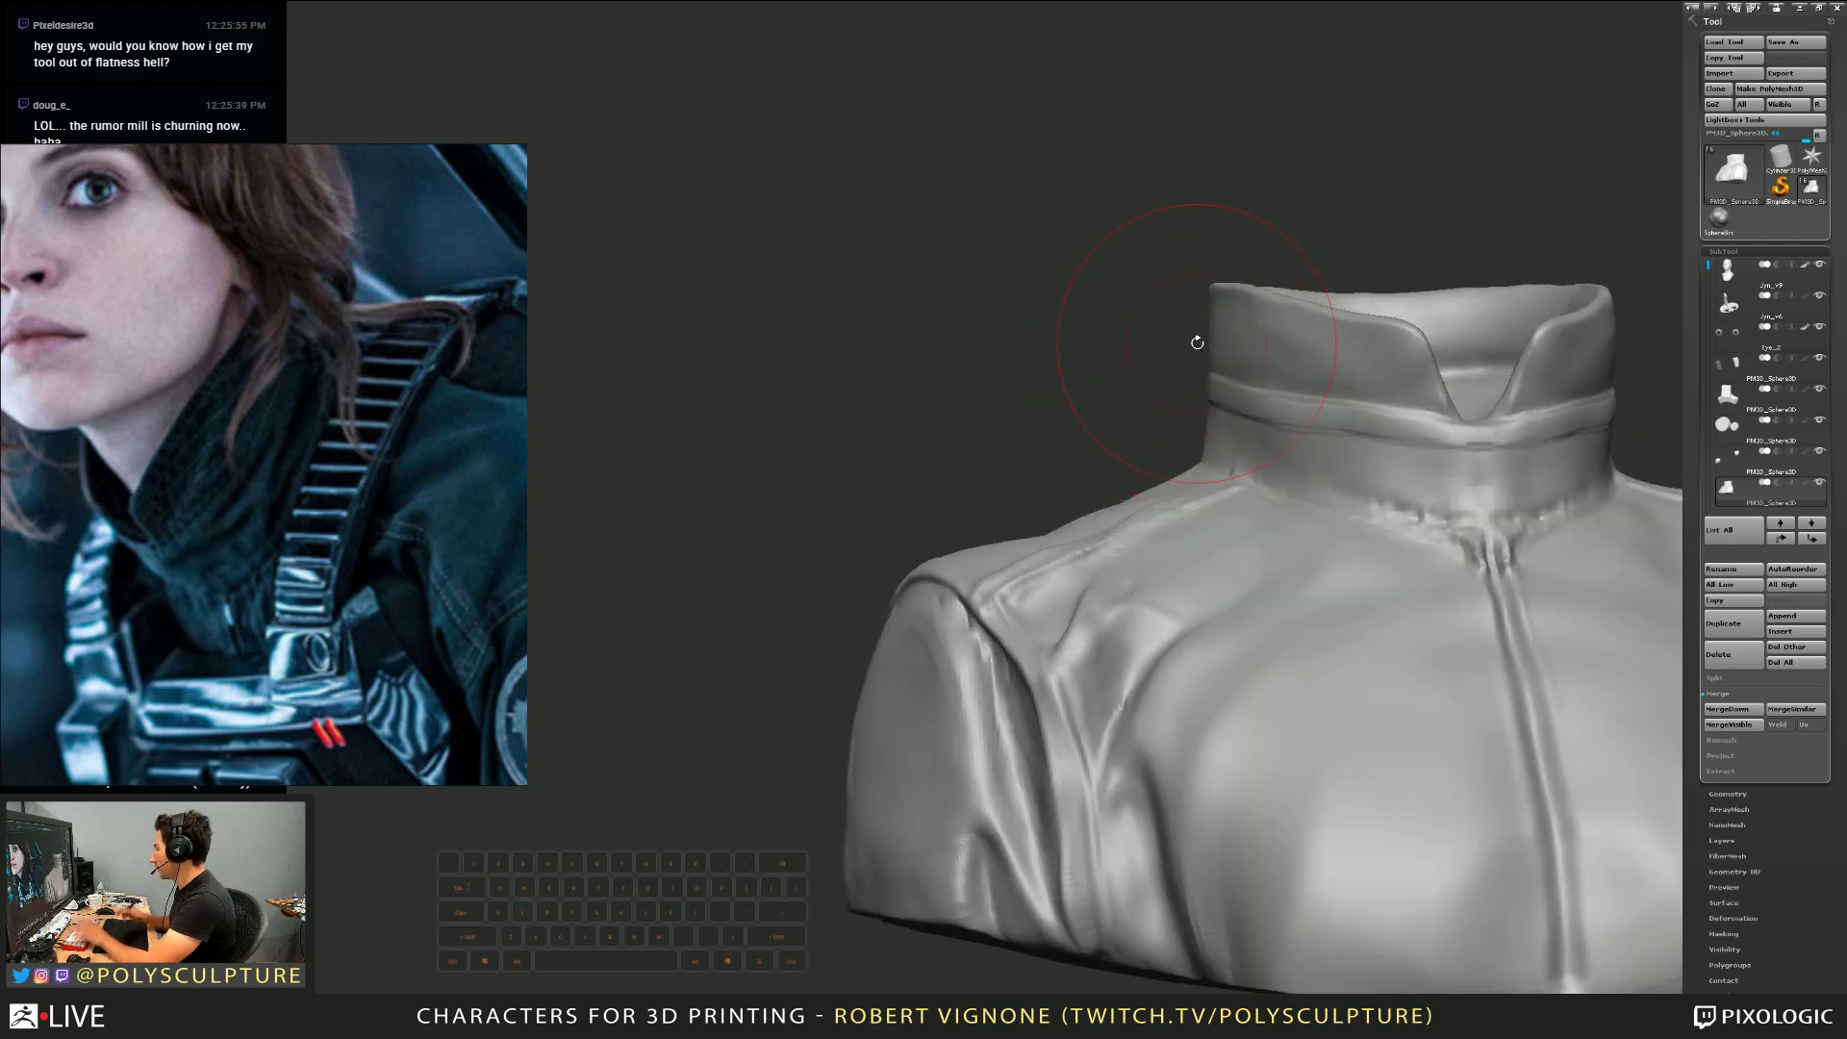
{"action": "right_click_drag", "start_coordinate": [1065, 415], "coordinate": [1144, 462]}
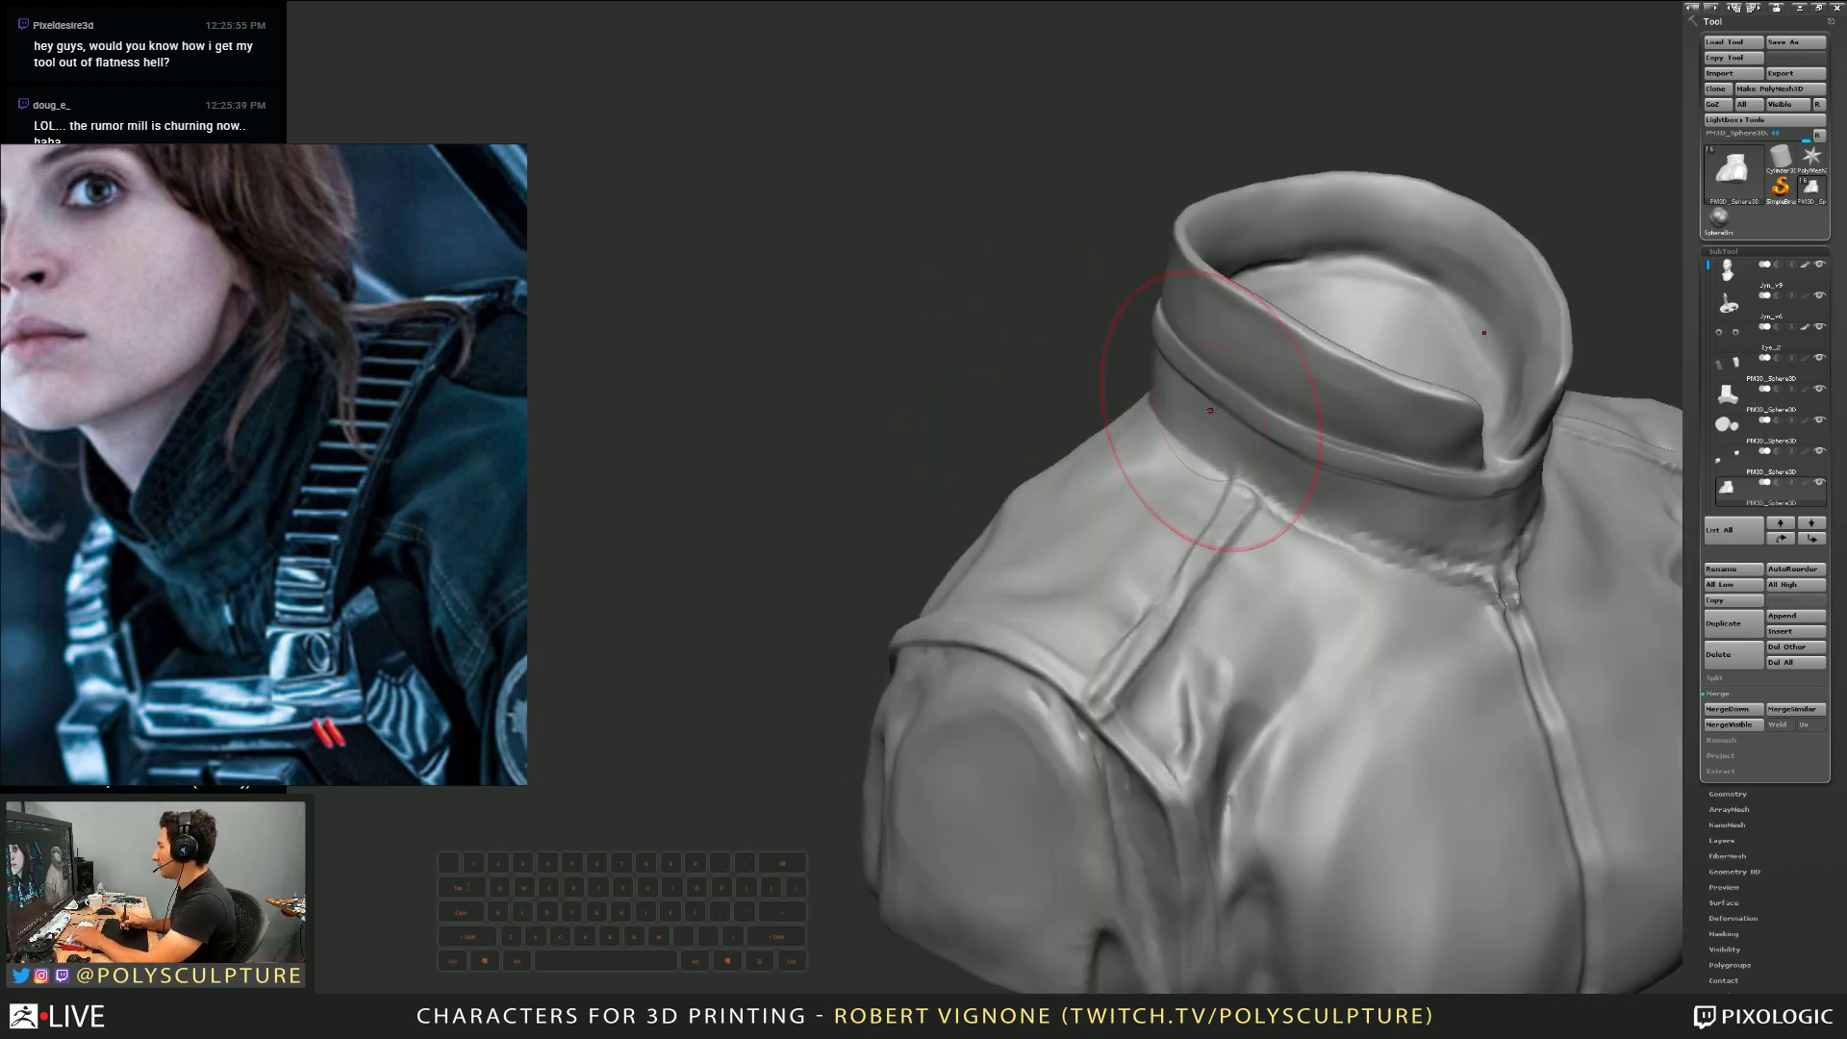
{"action": "right_click_drag", "start_coordinate": [1214, 412], "coordinate": [1094, 414], "text": "alt"}
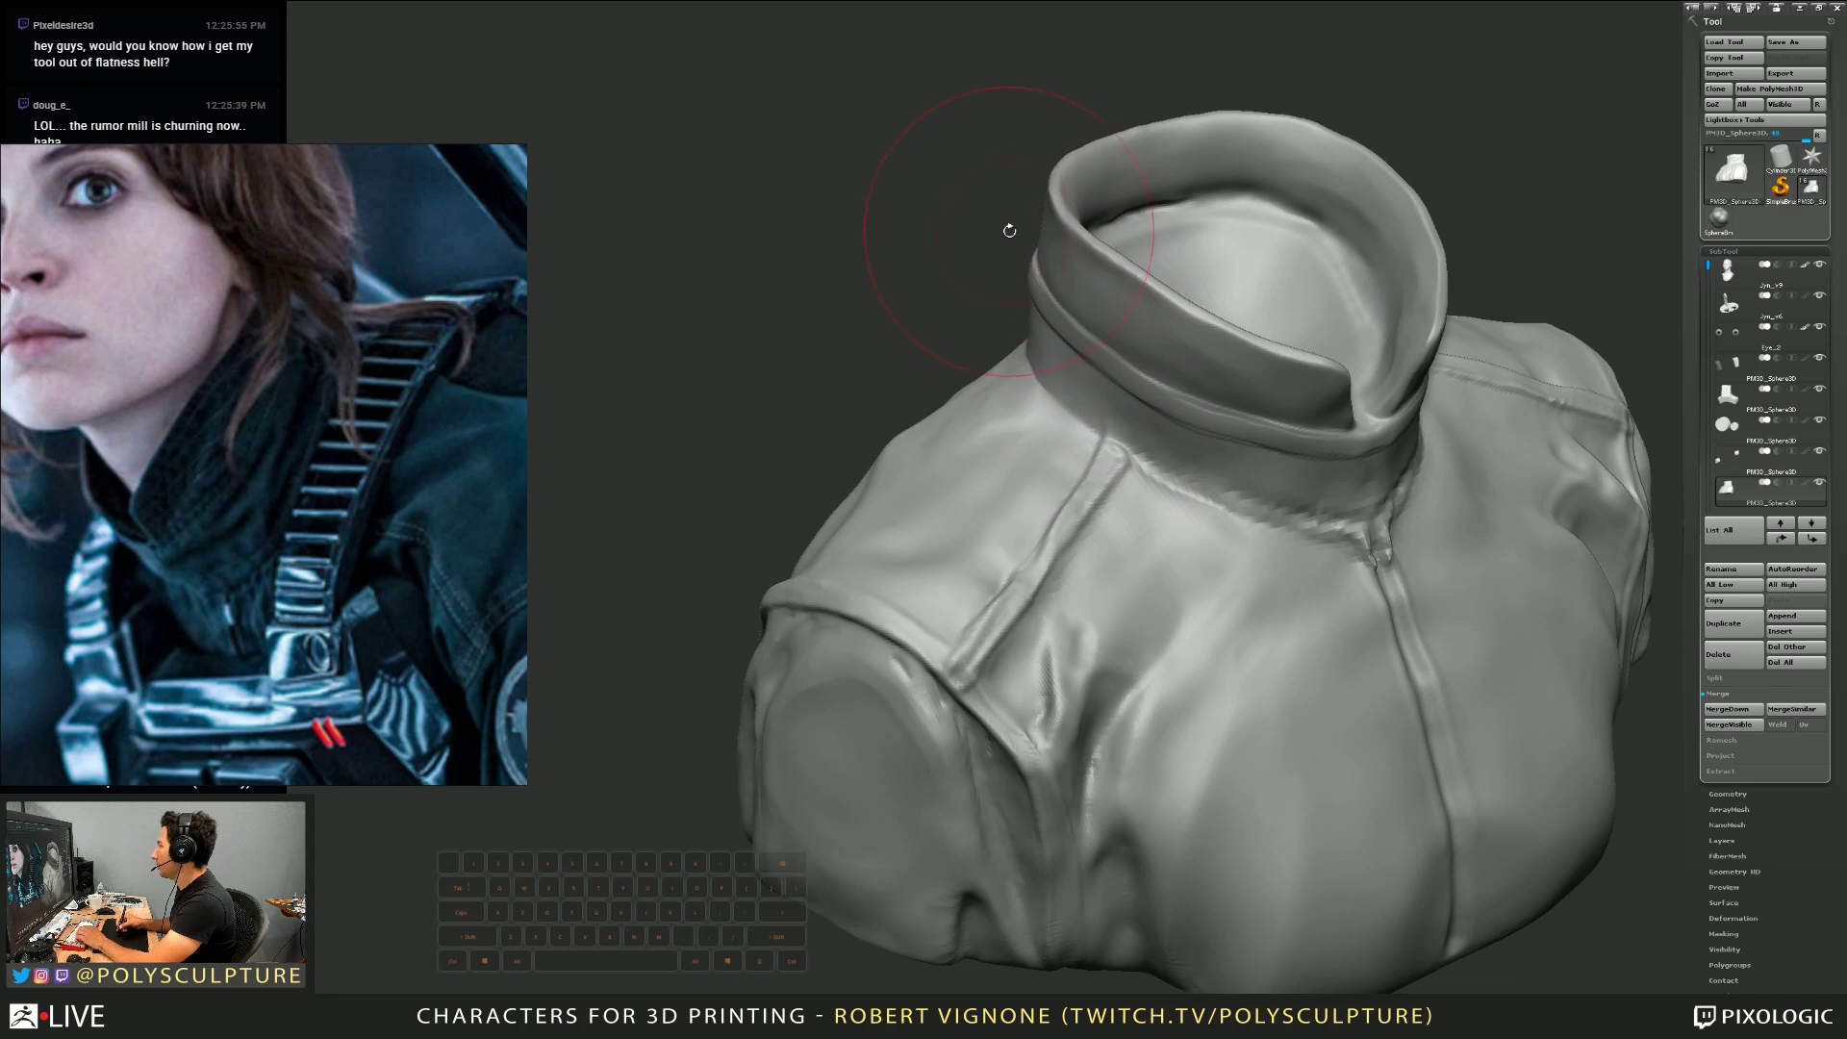
{"action": "right_click_drag", "start_coordinate": [1009, 231], "coordinate": [1020, 293]}
{"action": "left_click_drag", "start_coordinate": [1053, 192], "coordinate": [1074, 186]}
Clean up the rough seam where the collar base meets the chest beside the zipper with a smaller brush
{"action": "mouse_move", "coordinate": [1072, 187]}
{"action": "right_mouse_down"}
{"action": "mouse_move", "coordinate": [1082, 615]}
{"action": "mouse_move", "coordinate": [1081, 544]}
{"action": "right_mouse_up"}
{"action": "mouse_move", "coordinate": [1081, 543]}
{"action": "right_mouse_down"}
{"action": "mouse_move", "coordinate": [1076, 481]}
{"action": "mouse_move", "coordinate": [1077, 544]}
{"action": "mouse_move", "coordinate": [1128, 428]}
{"action": "mouse_move", "coordinate": [1167, 401]}
{"action": "mouse_move", "coordinate": [1183, 413]}
{"action": "right_mouse_up"}
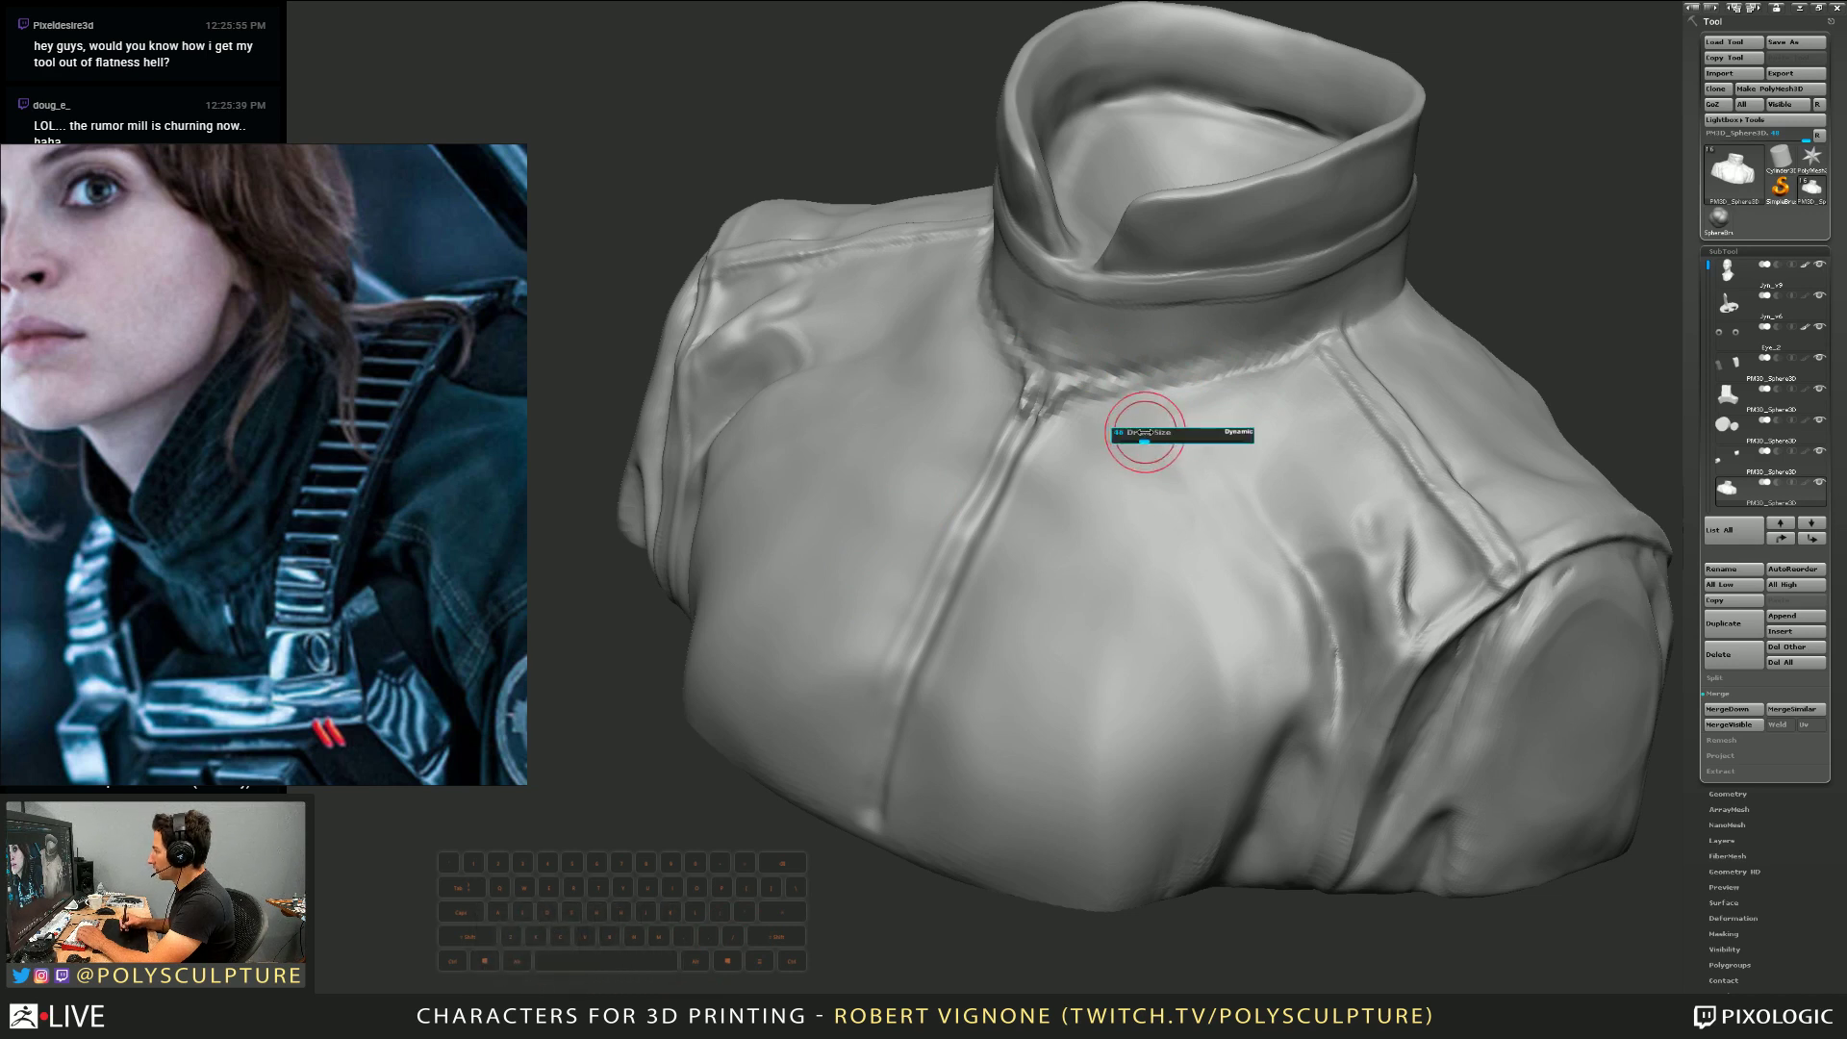
{"action": "mouse_move", "coordinate": [1154, 412]}
{"action": "right_mouse_down", "text": "alt"}
{"action": "mouse_move", "coordinate": [968, 488]}
{"action": "mouse_move", "coordinate": [992, 453]}
{"action": "right_mouse_up", "text": "alt"}
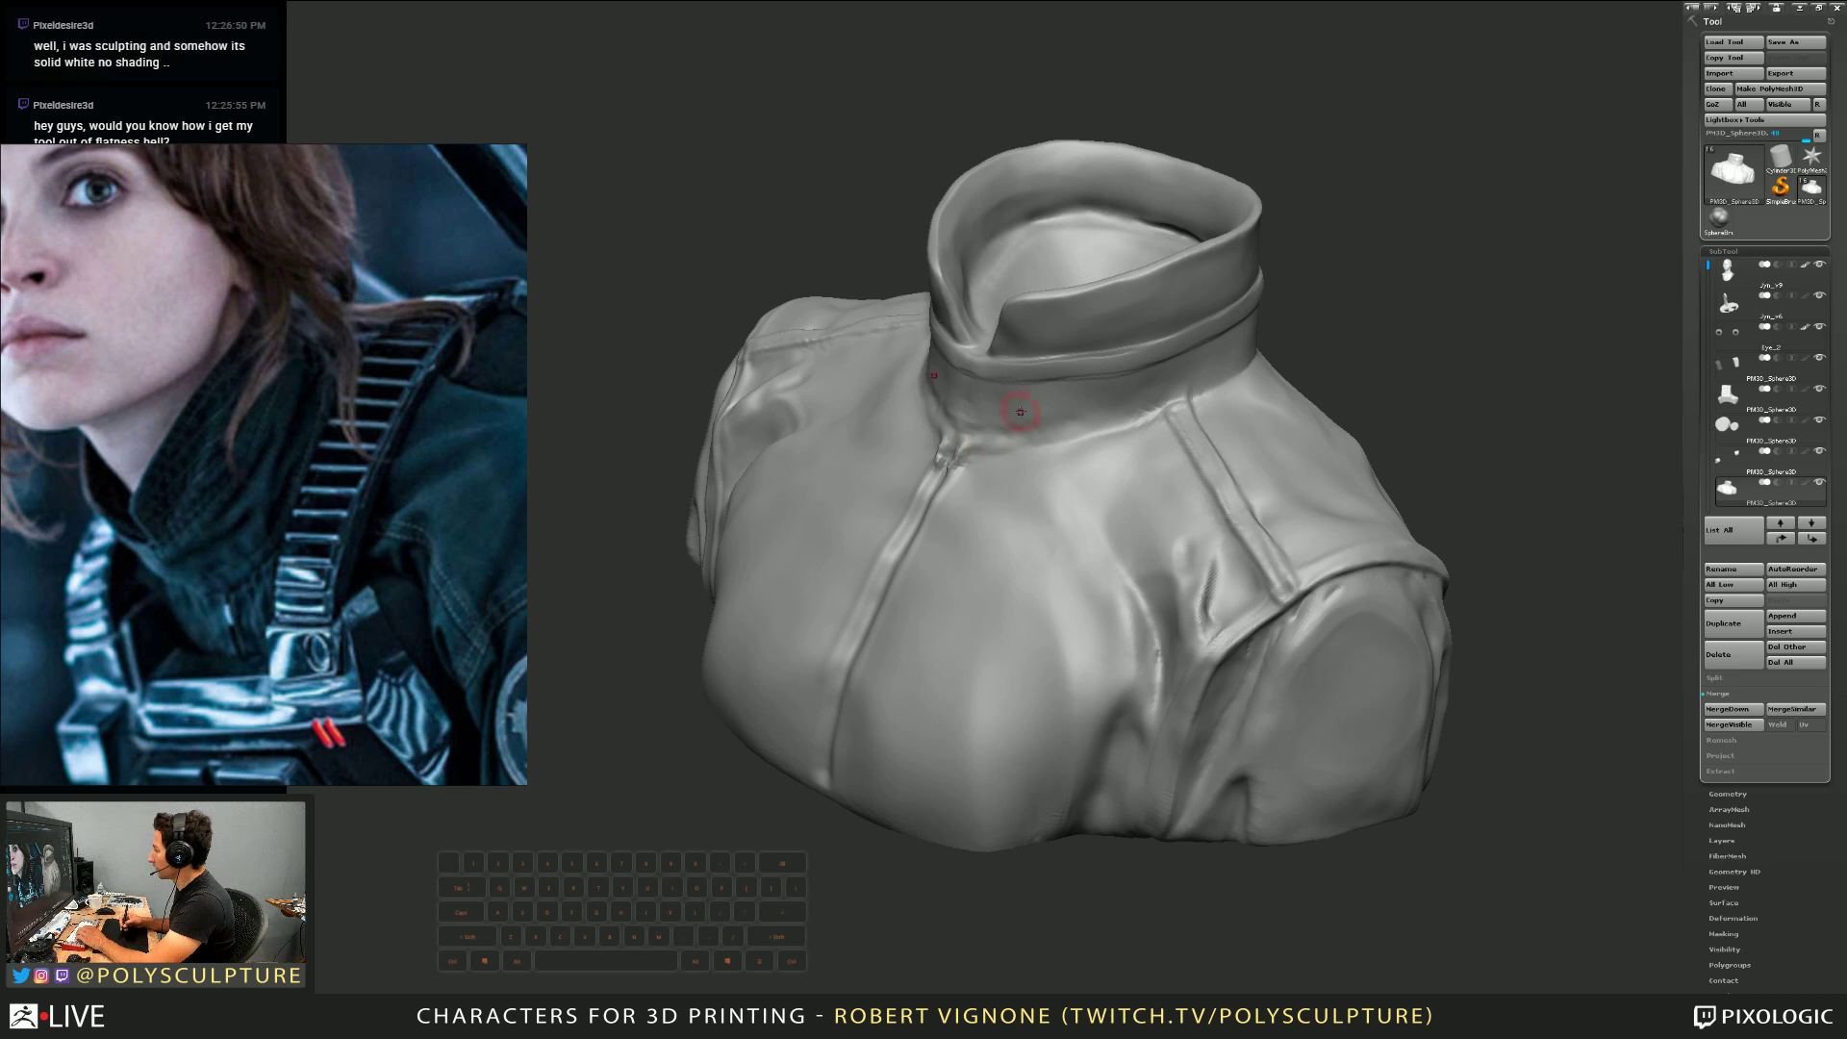
{"action": "mouse_move", "coordinate": [1027, 444]}
{"action": "right_mouse_down"}
{"action": "mouse_move", "coordinate": [1174, 410]}
{"action": "mouse_move", "coordinate": [1081, 430]}
{"action": "right_mouse_up"}
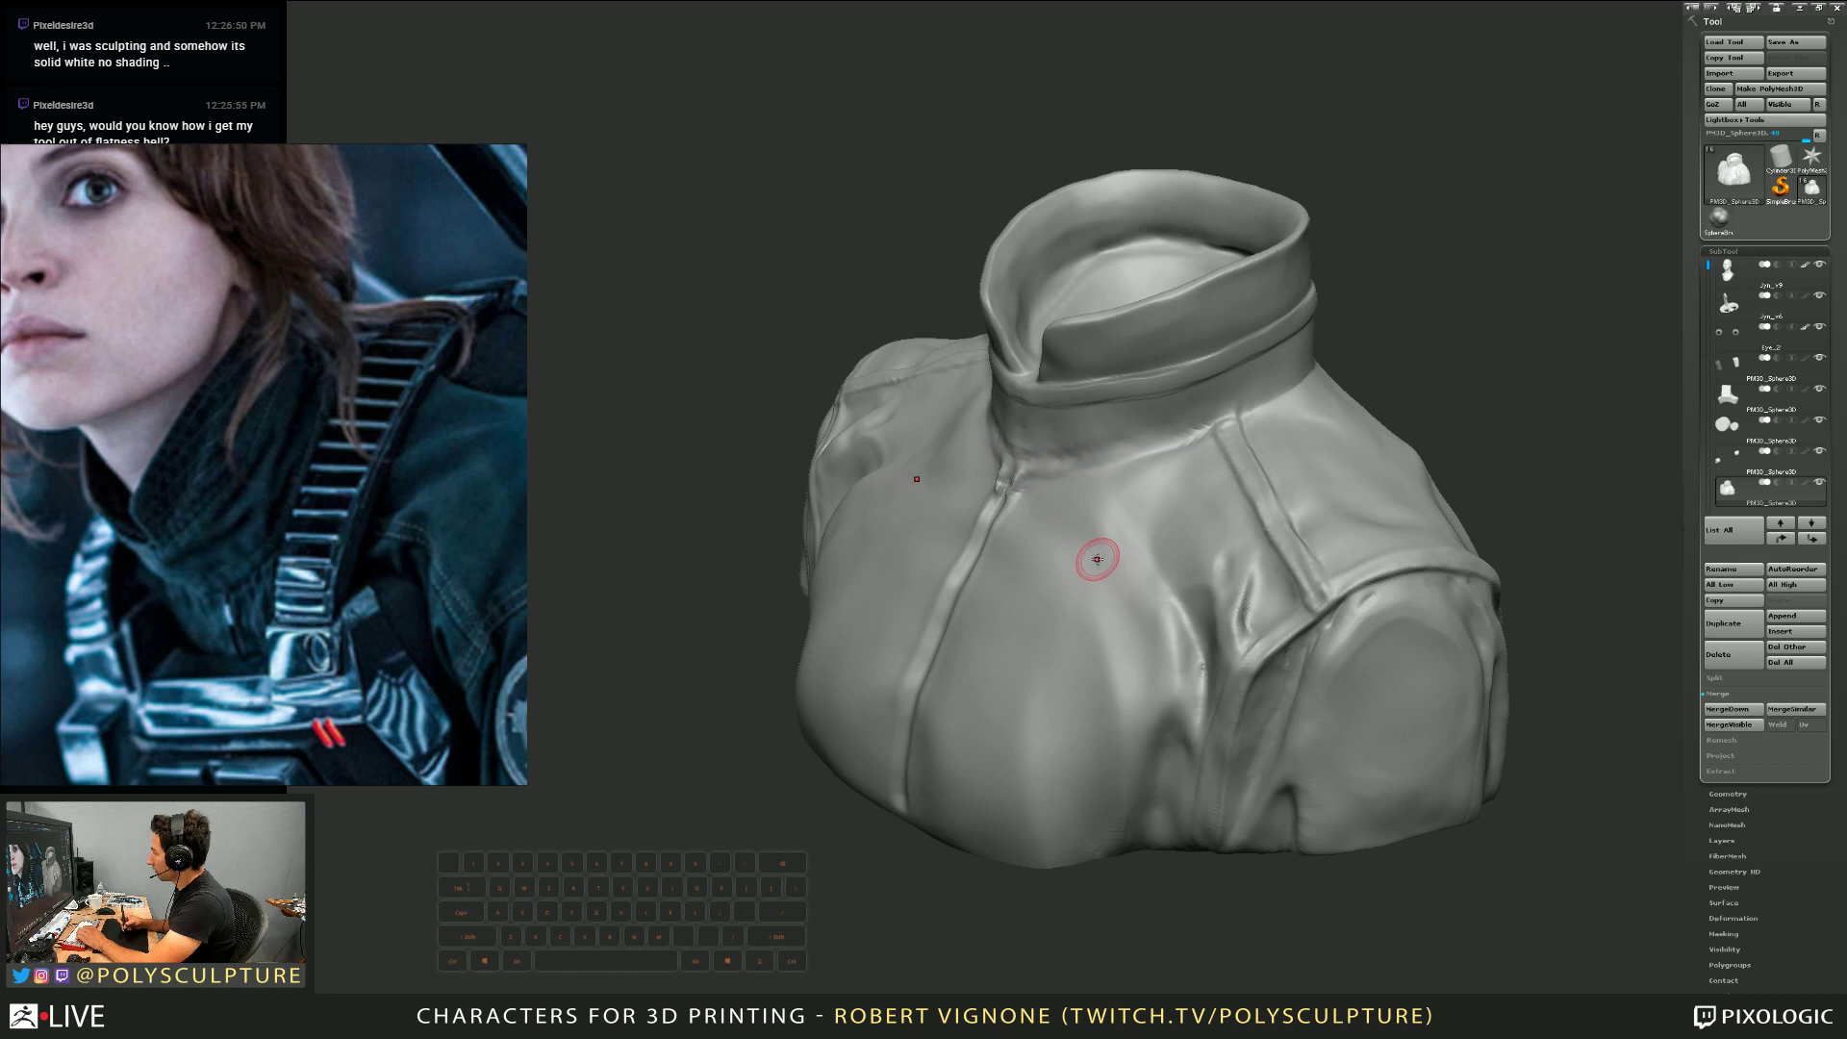
{"action": "right_click_drag", "start_coordinate": [1097, 561], "coordinate": [1105, 466]}
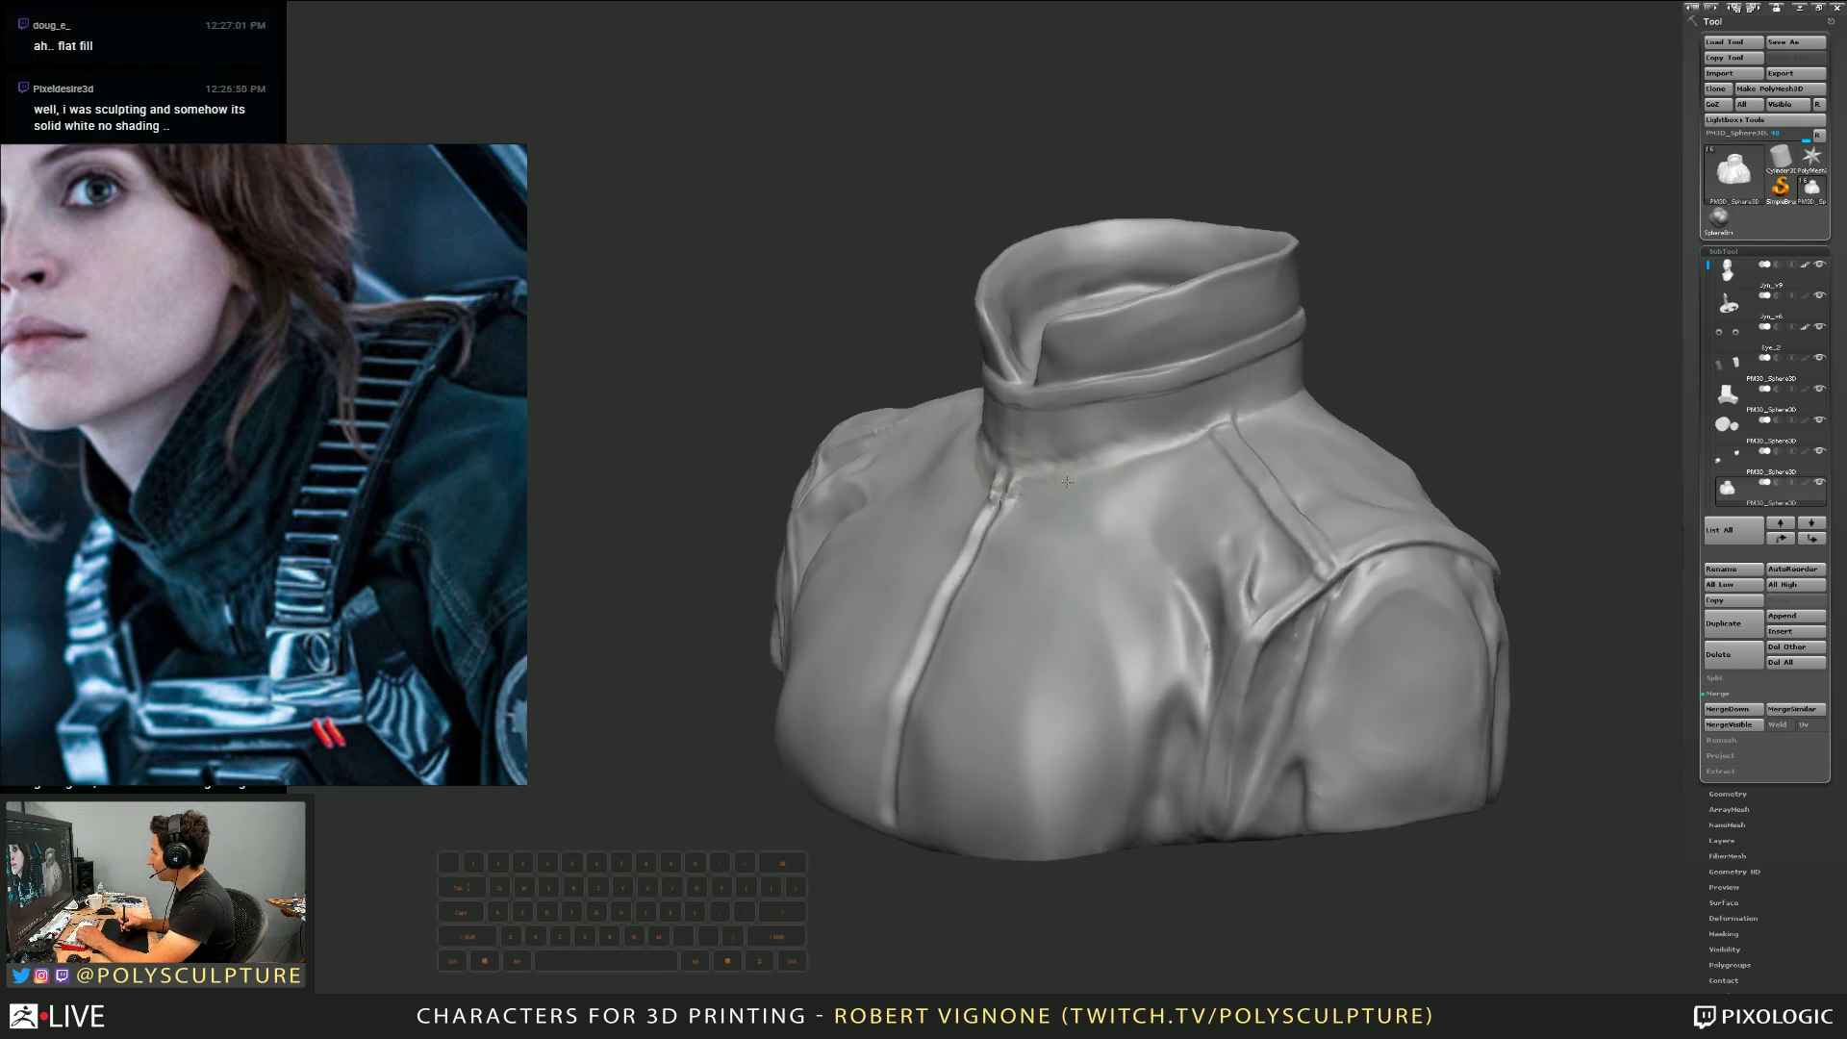
Open the material library to view the available MatCap and standard materials
{"action": "key", "text": "space"}
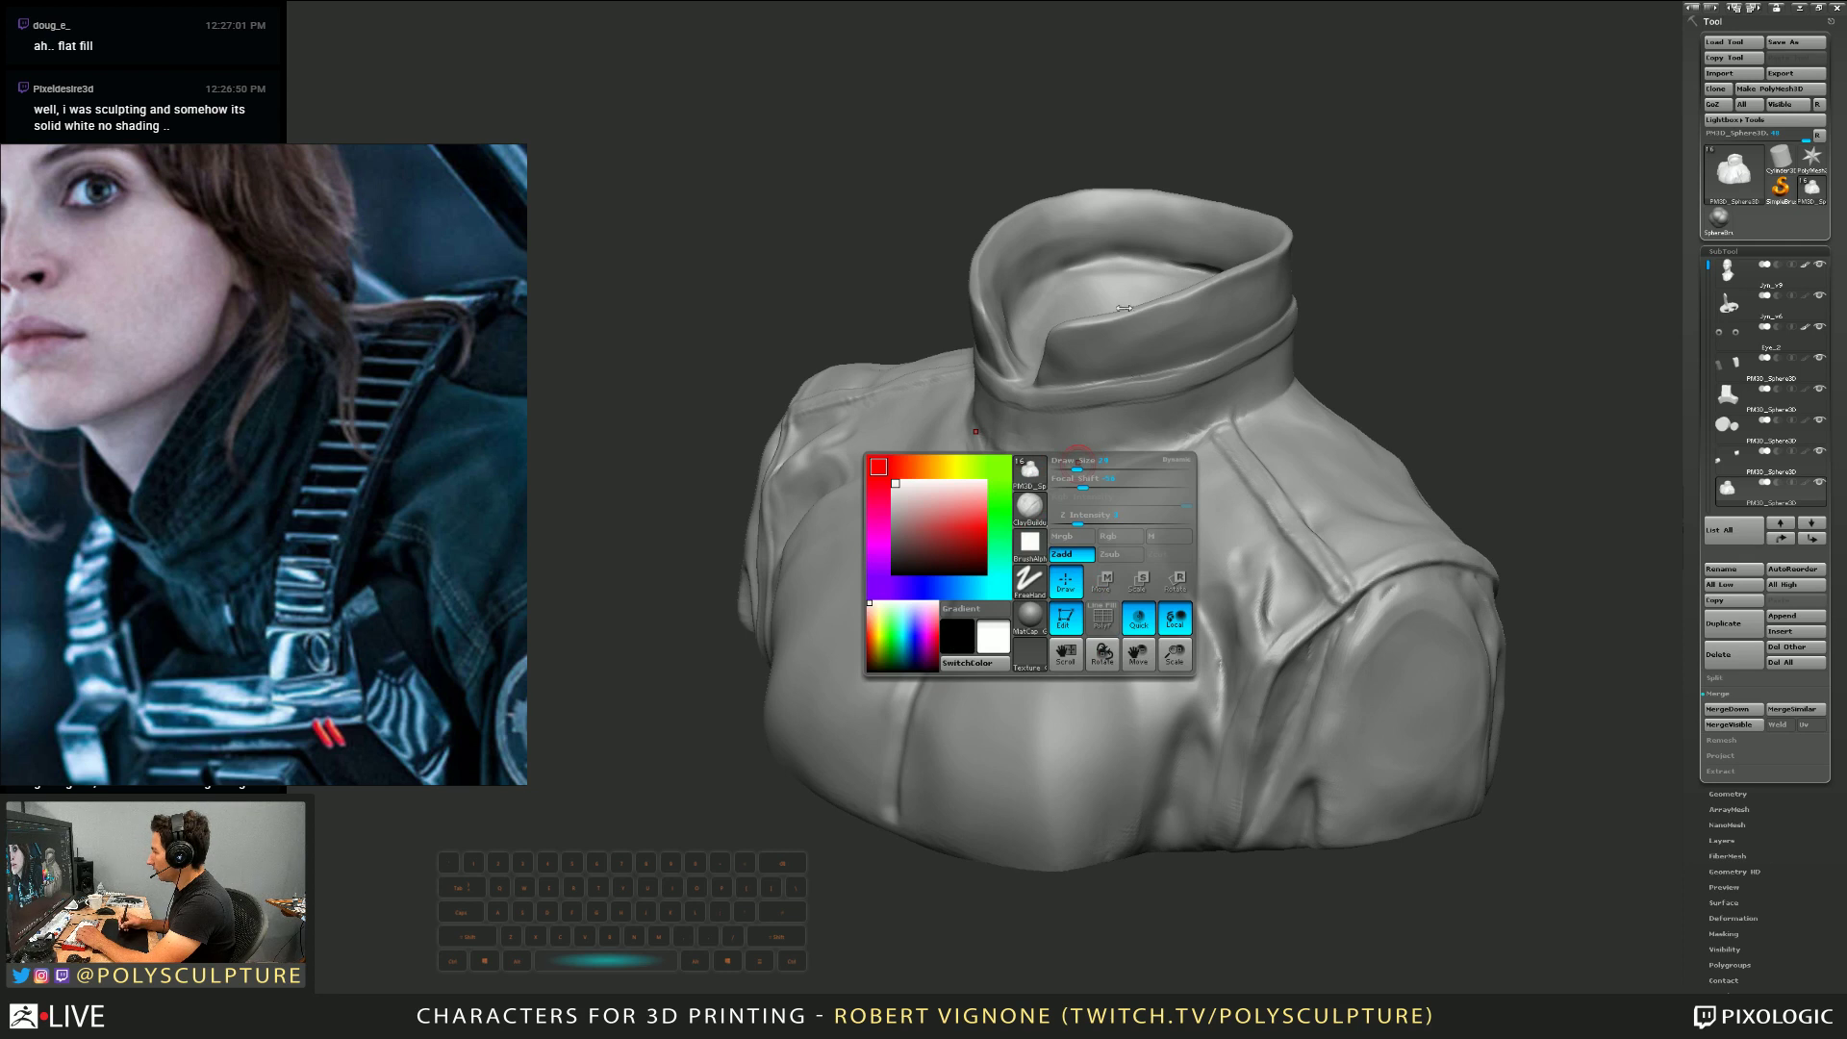
{"action": "key", "text": "space"}
{"action": "key", "text": "space"}
{"action": "key", "text": "space"}
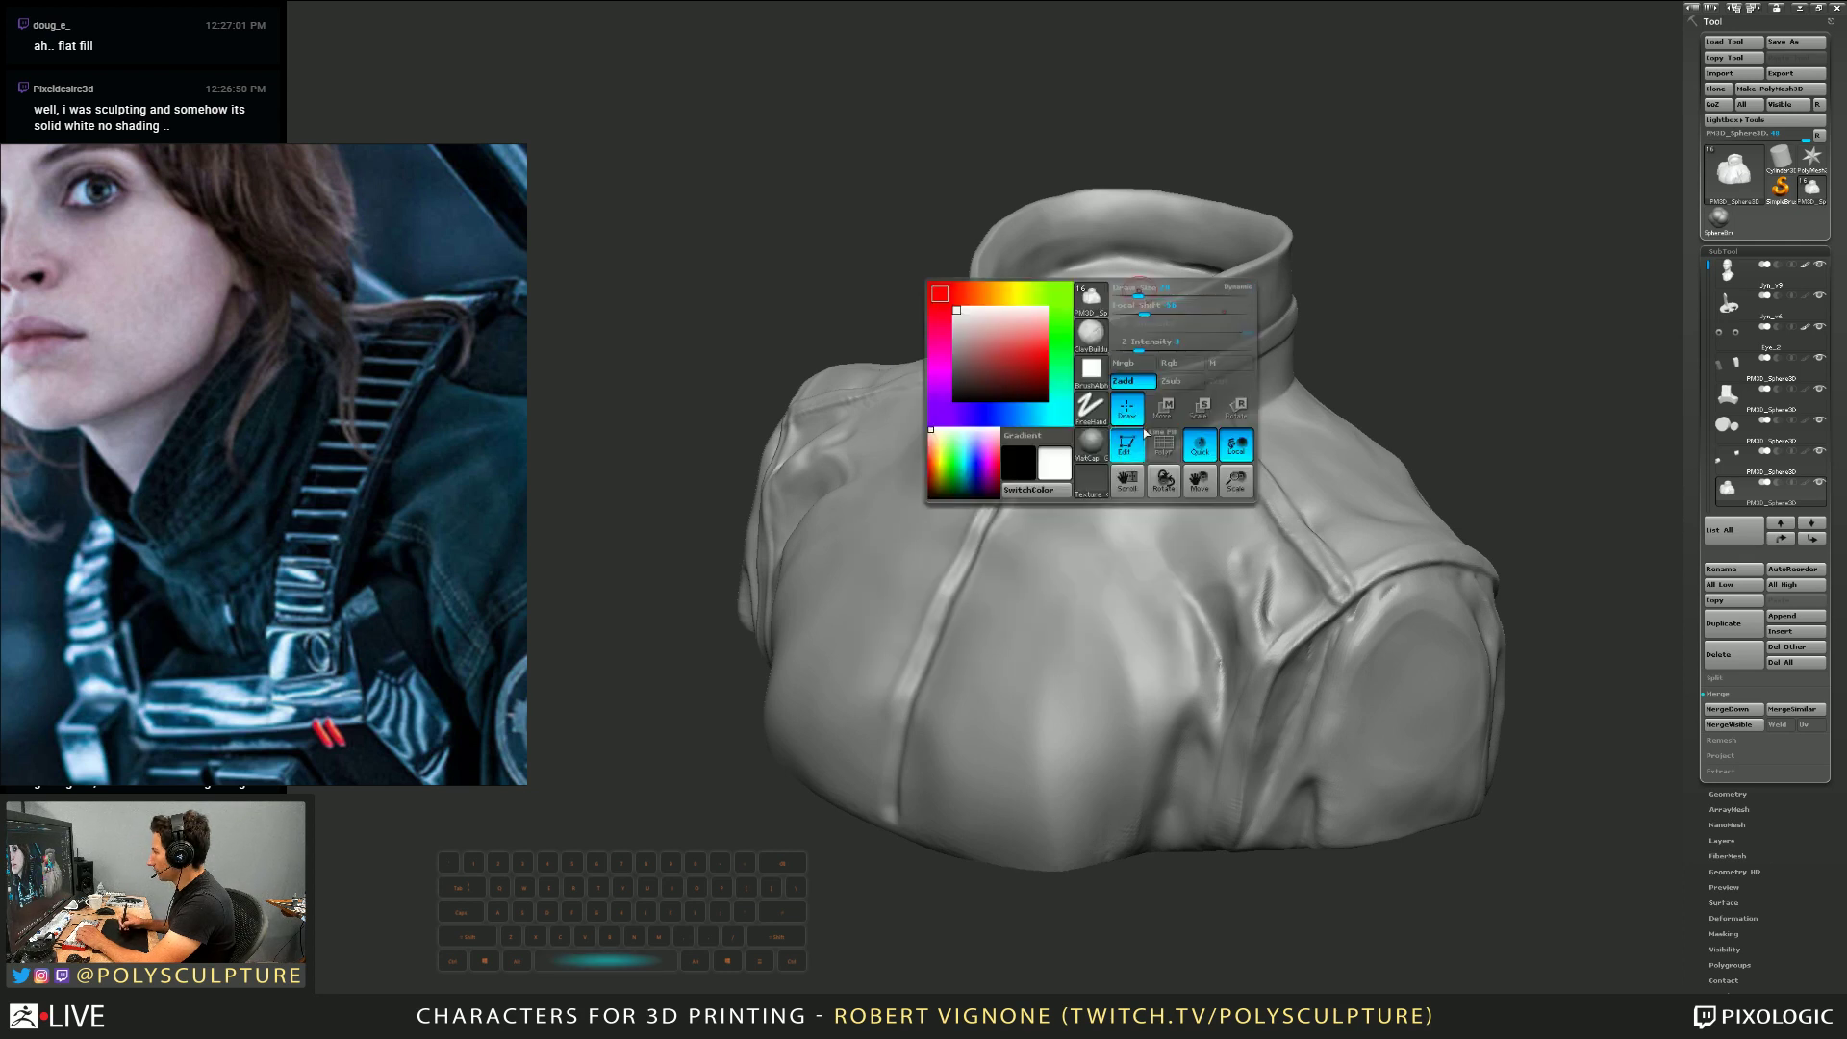
{"action": "key", "text": "space"}
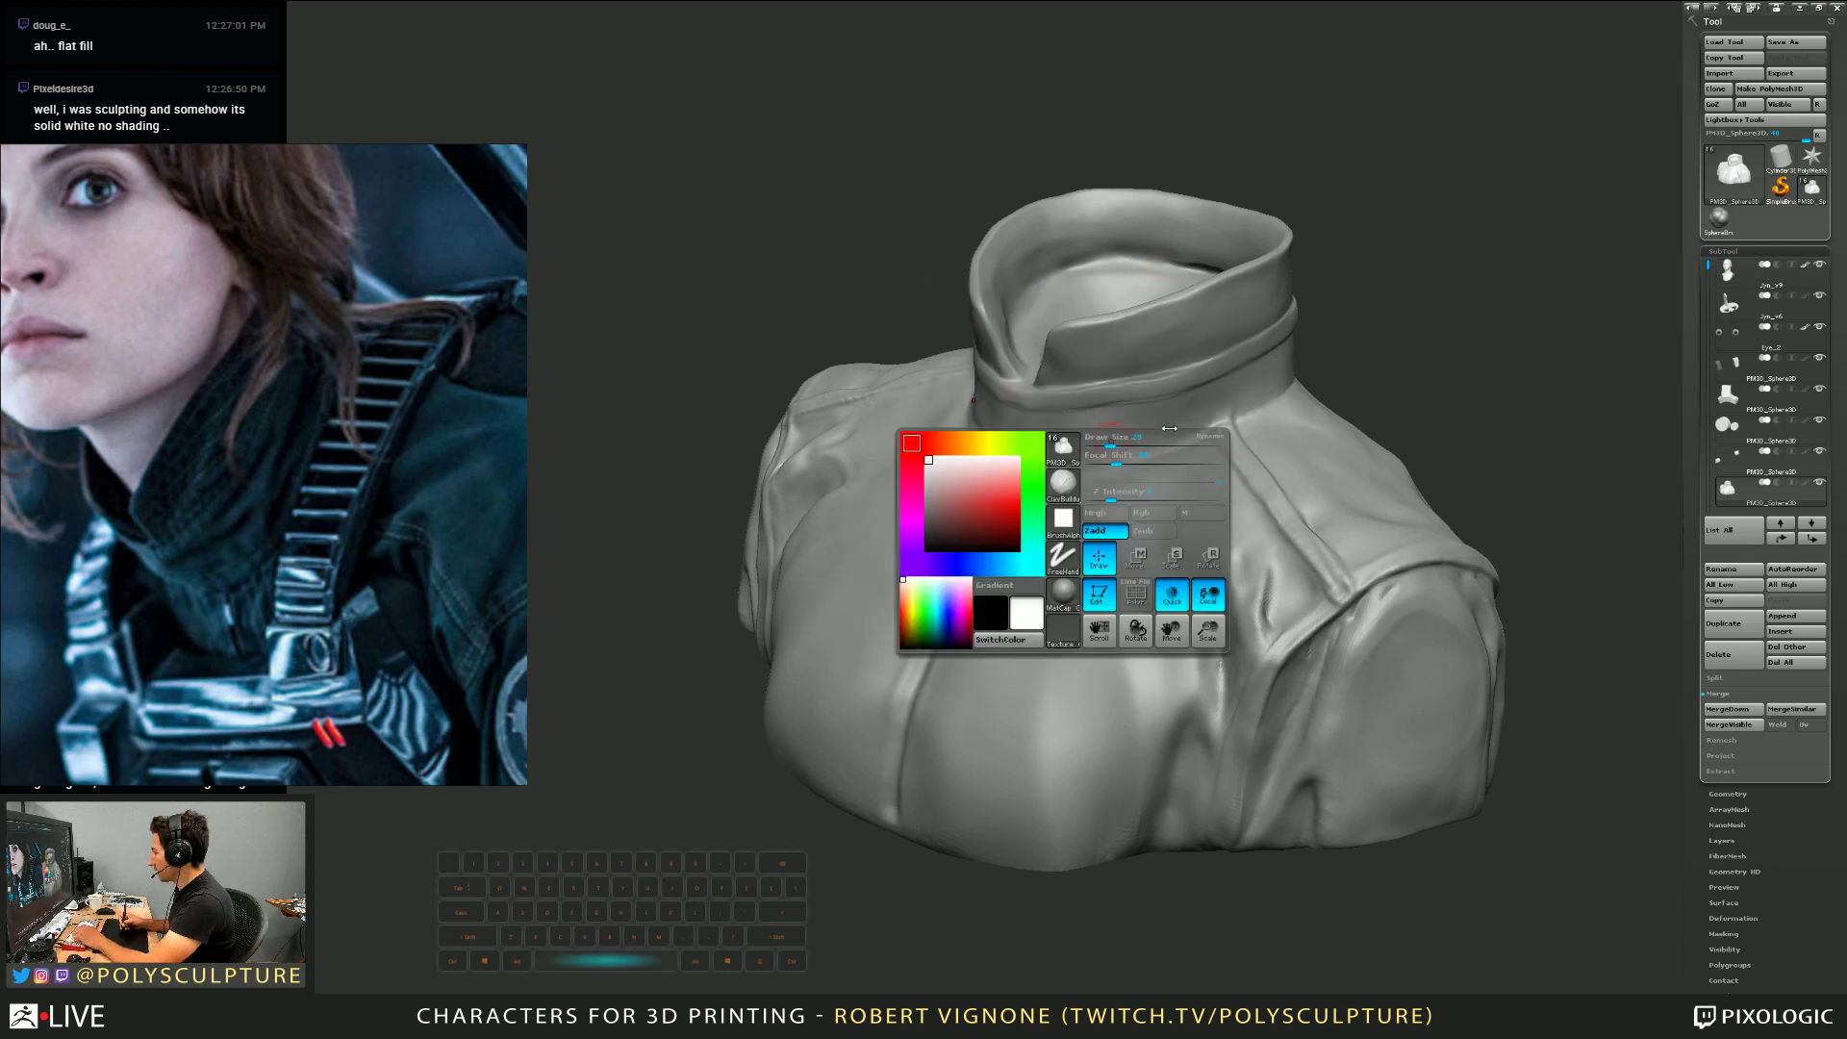
{"action": "left_click", "coordinate": [1077, 594]}
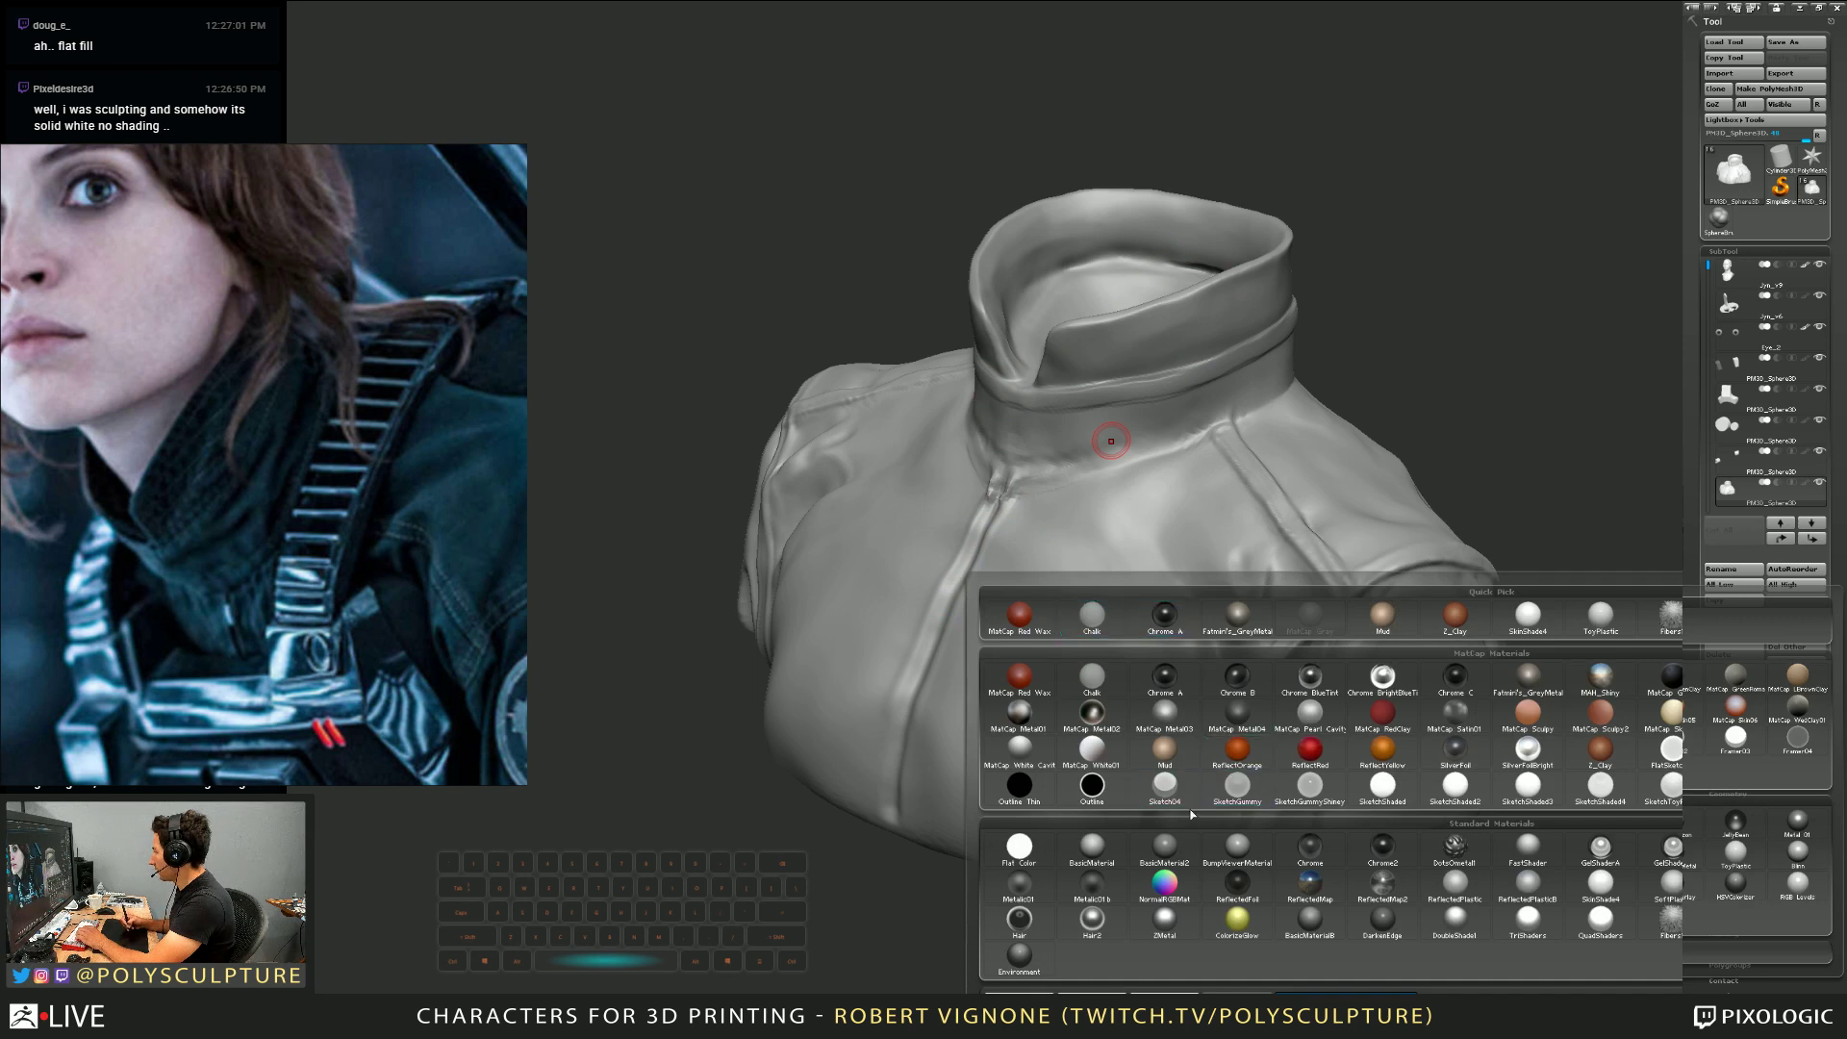
Clean up and define the seam where the collar base meets the chest and shoulder, working from the zipper around the side
{"action": "right_click_drag", "start_coordinate": [1057, 468], "coordinate": [1117, 447]}
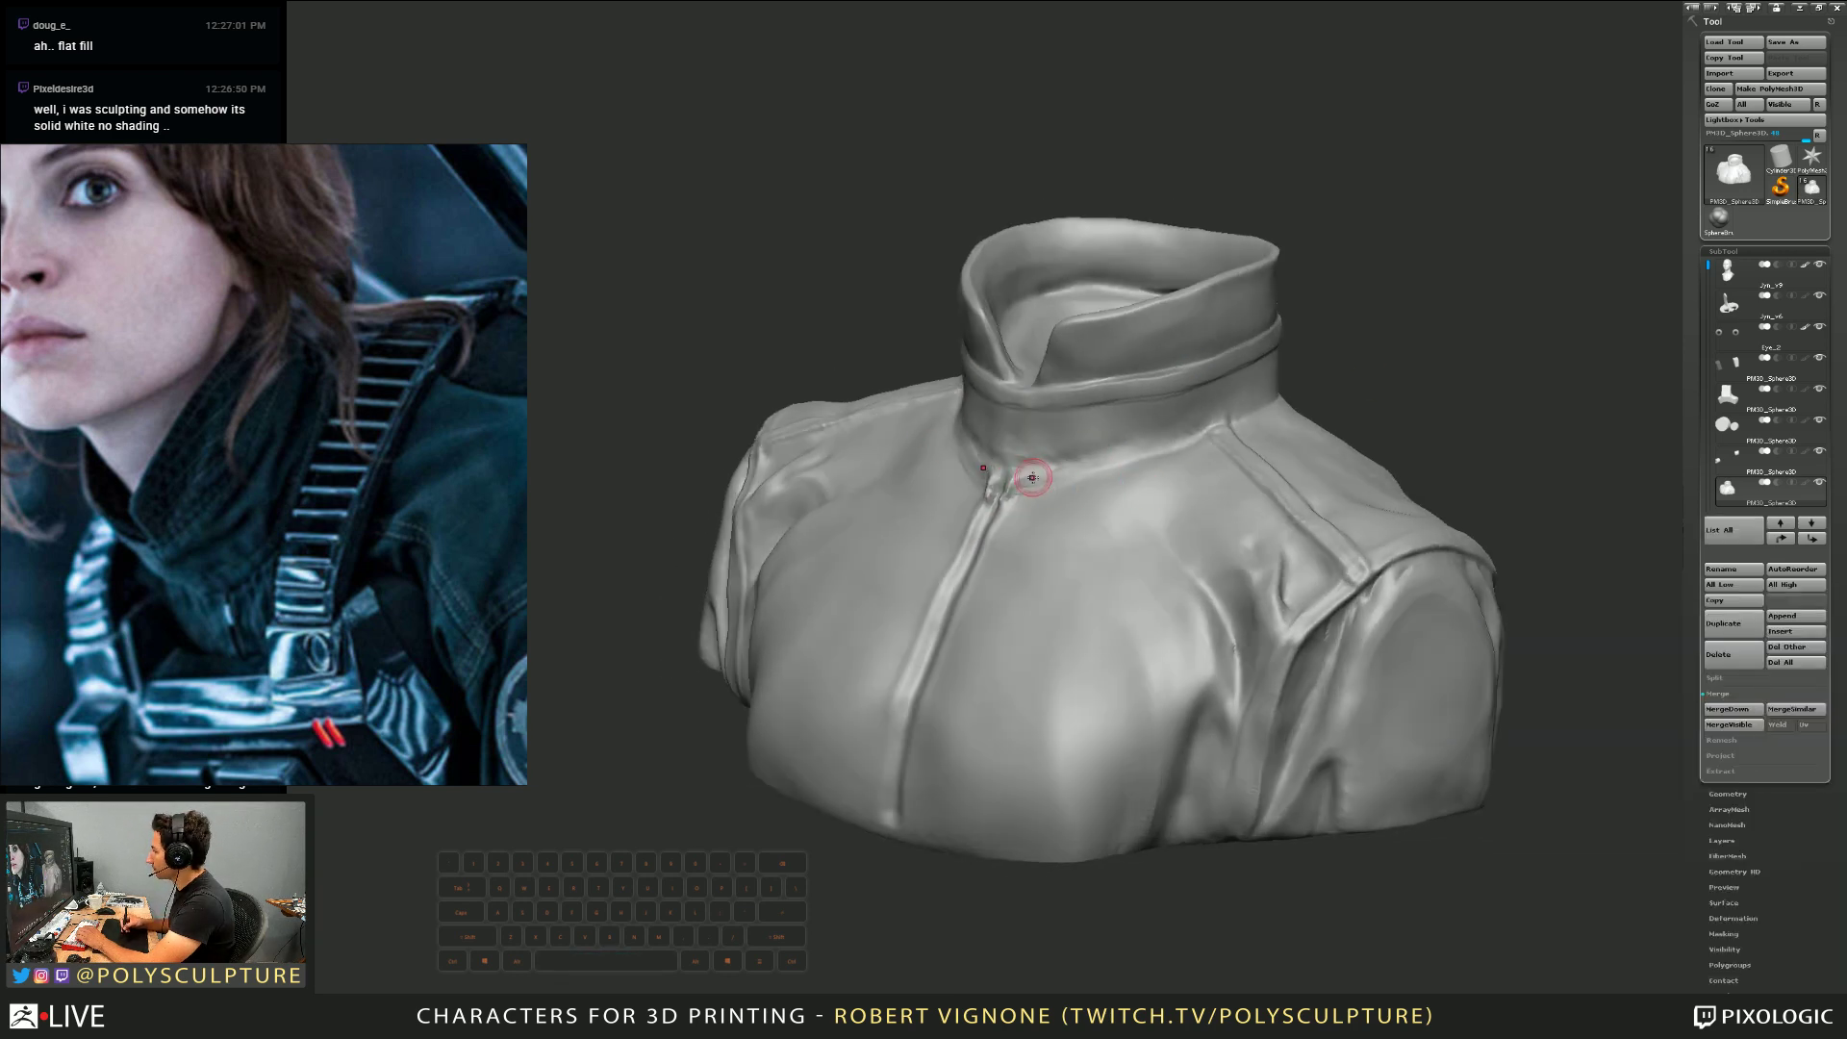
{"action": "left_click_drag", "start_coordinate": [1046, 478], "coordinate": [1036, 479]}
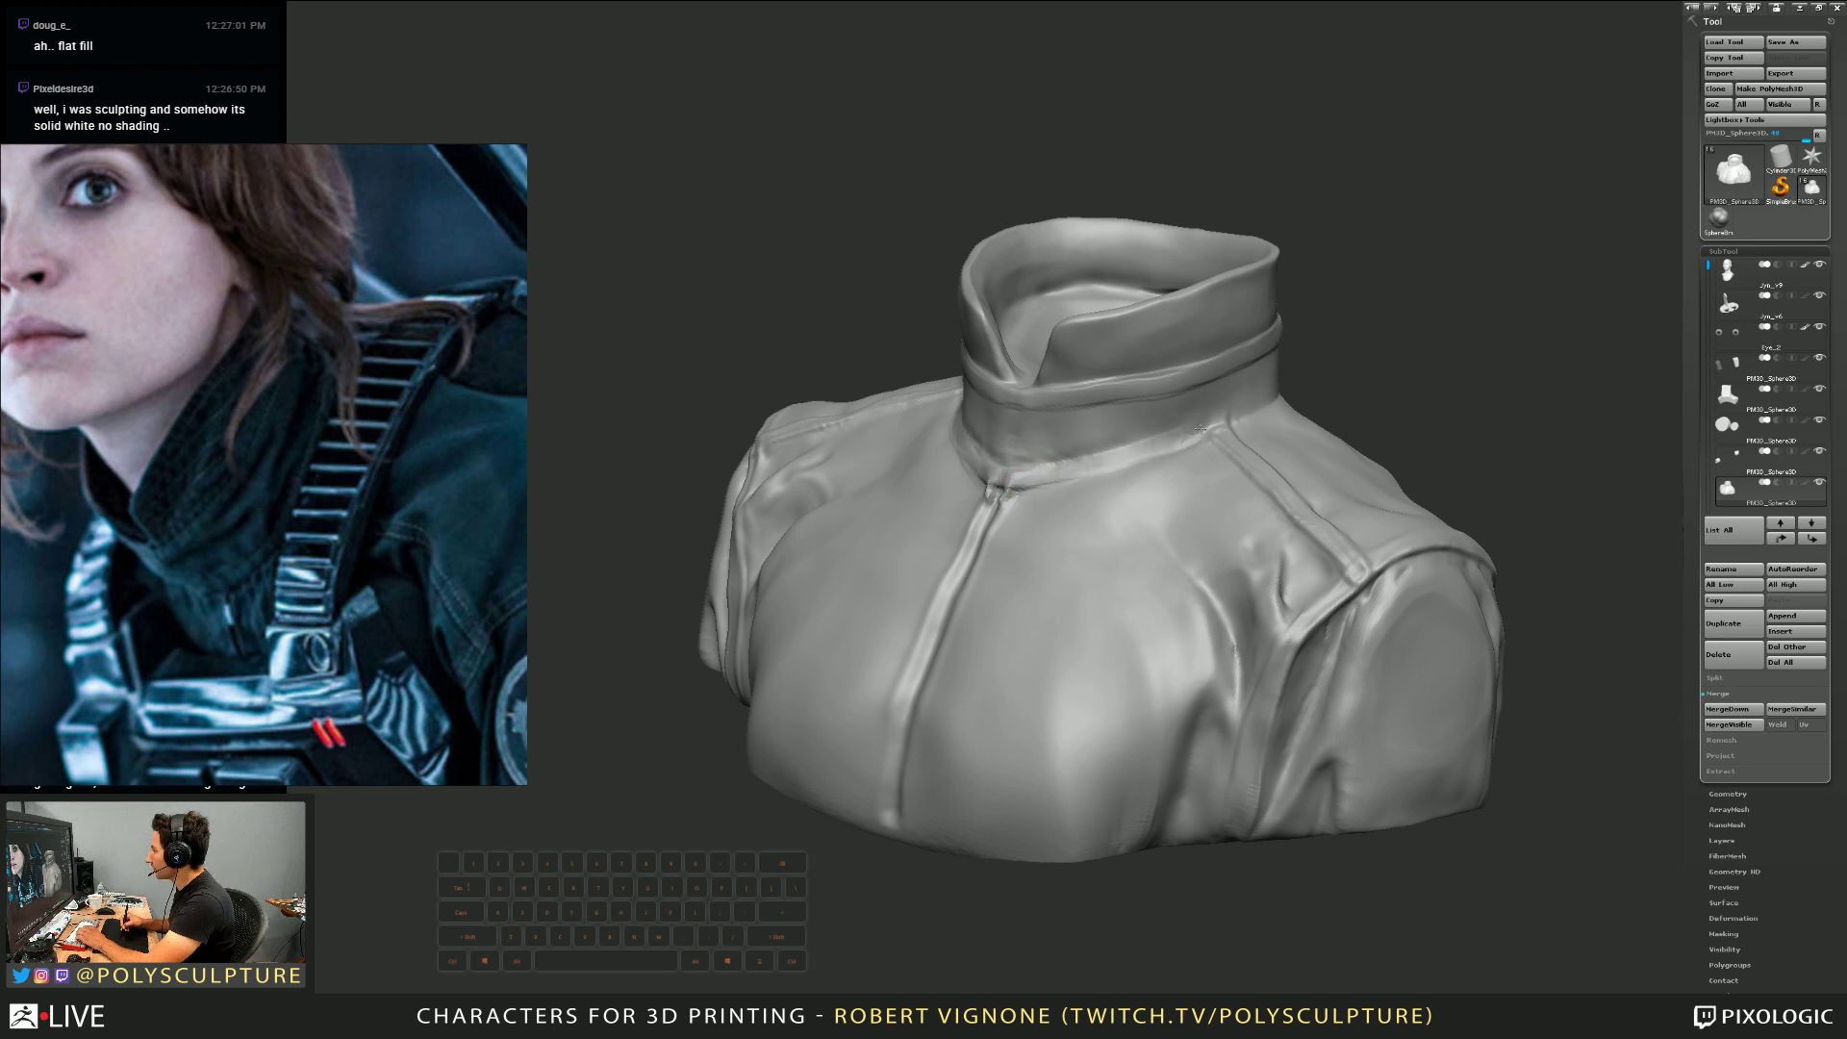
{"action": "mouse_move", "coordinate": [1172, 443]}
{"action": "right_mouse_down"}
{"action": "mouse_move", "coordinate": [1063, 456]}
{"action": "mouse_move", "coordinate": [1193, 416]}
{"action": "right_mouse_up"}
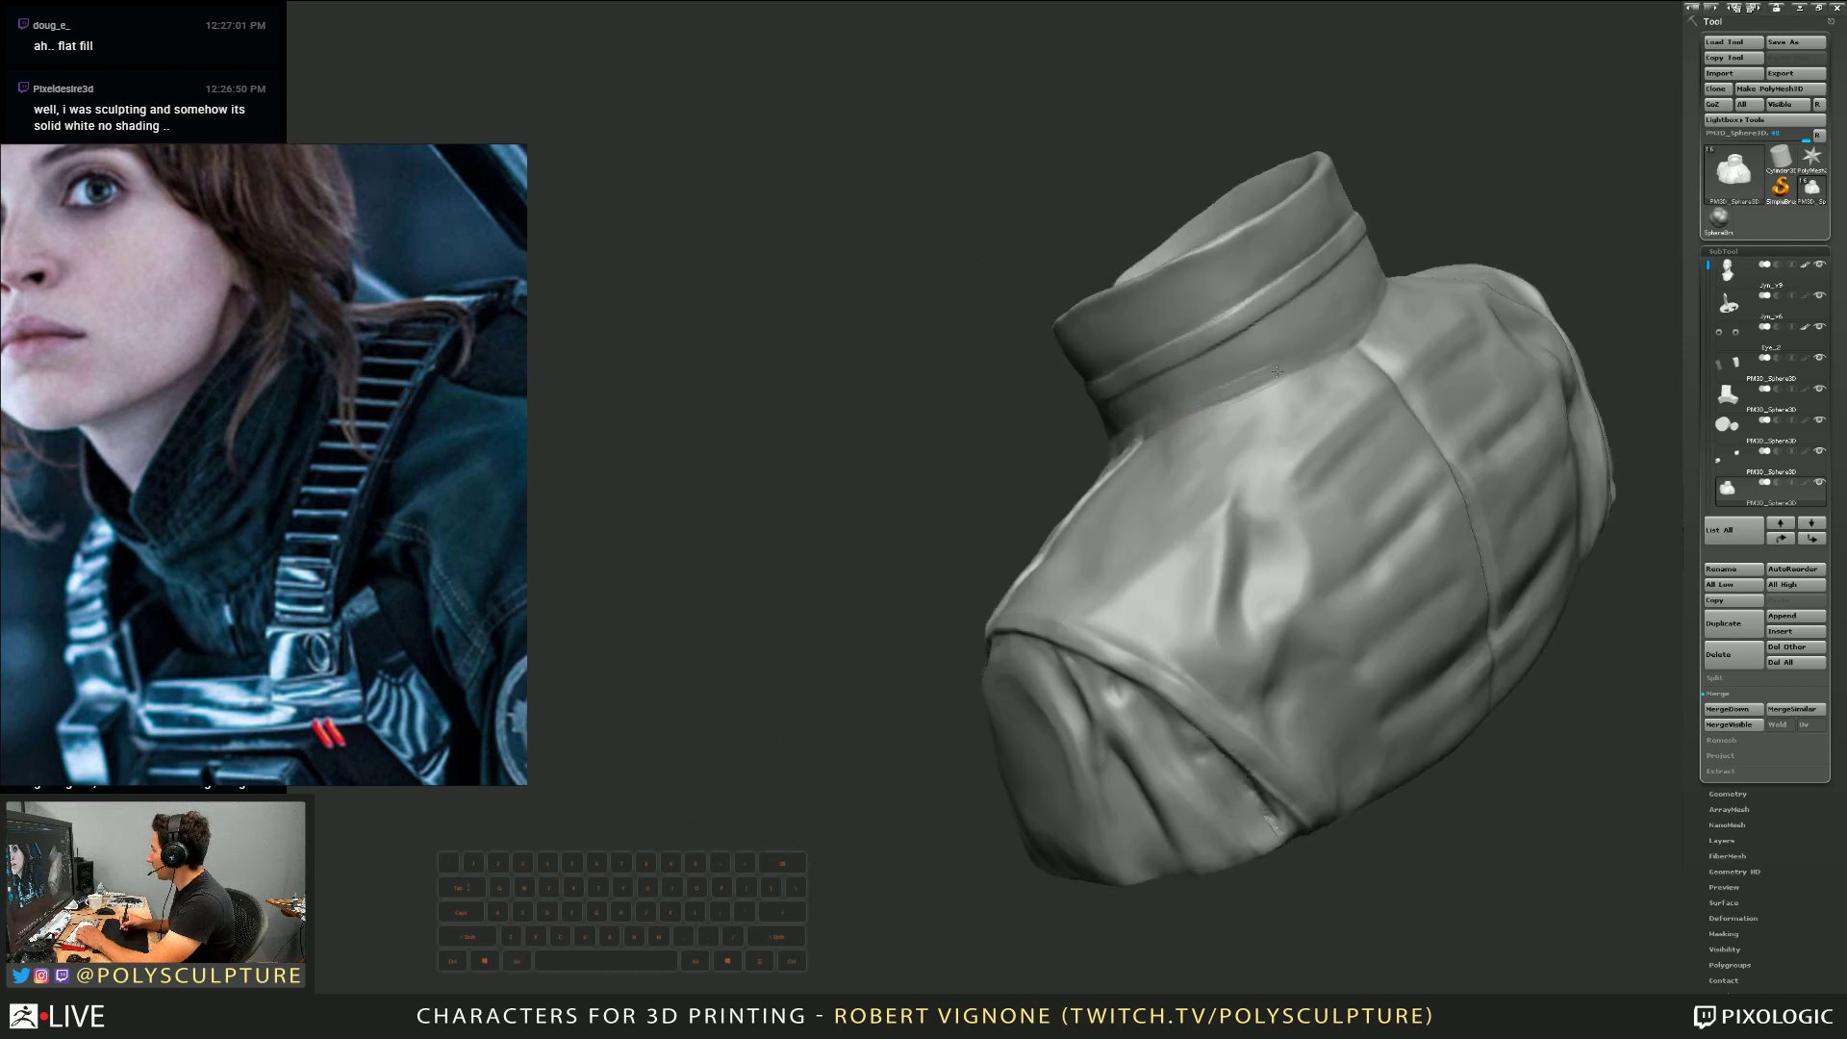
{"action": "right_click_drag", "start_coordinate": [1288, 363], "coordinate": [1275, 372]}
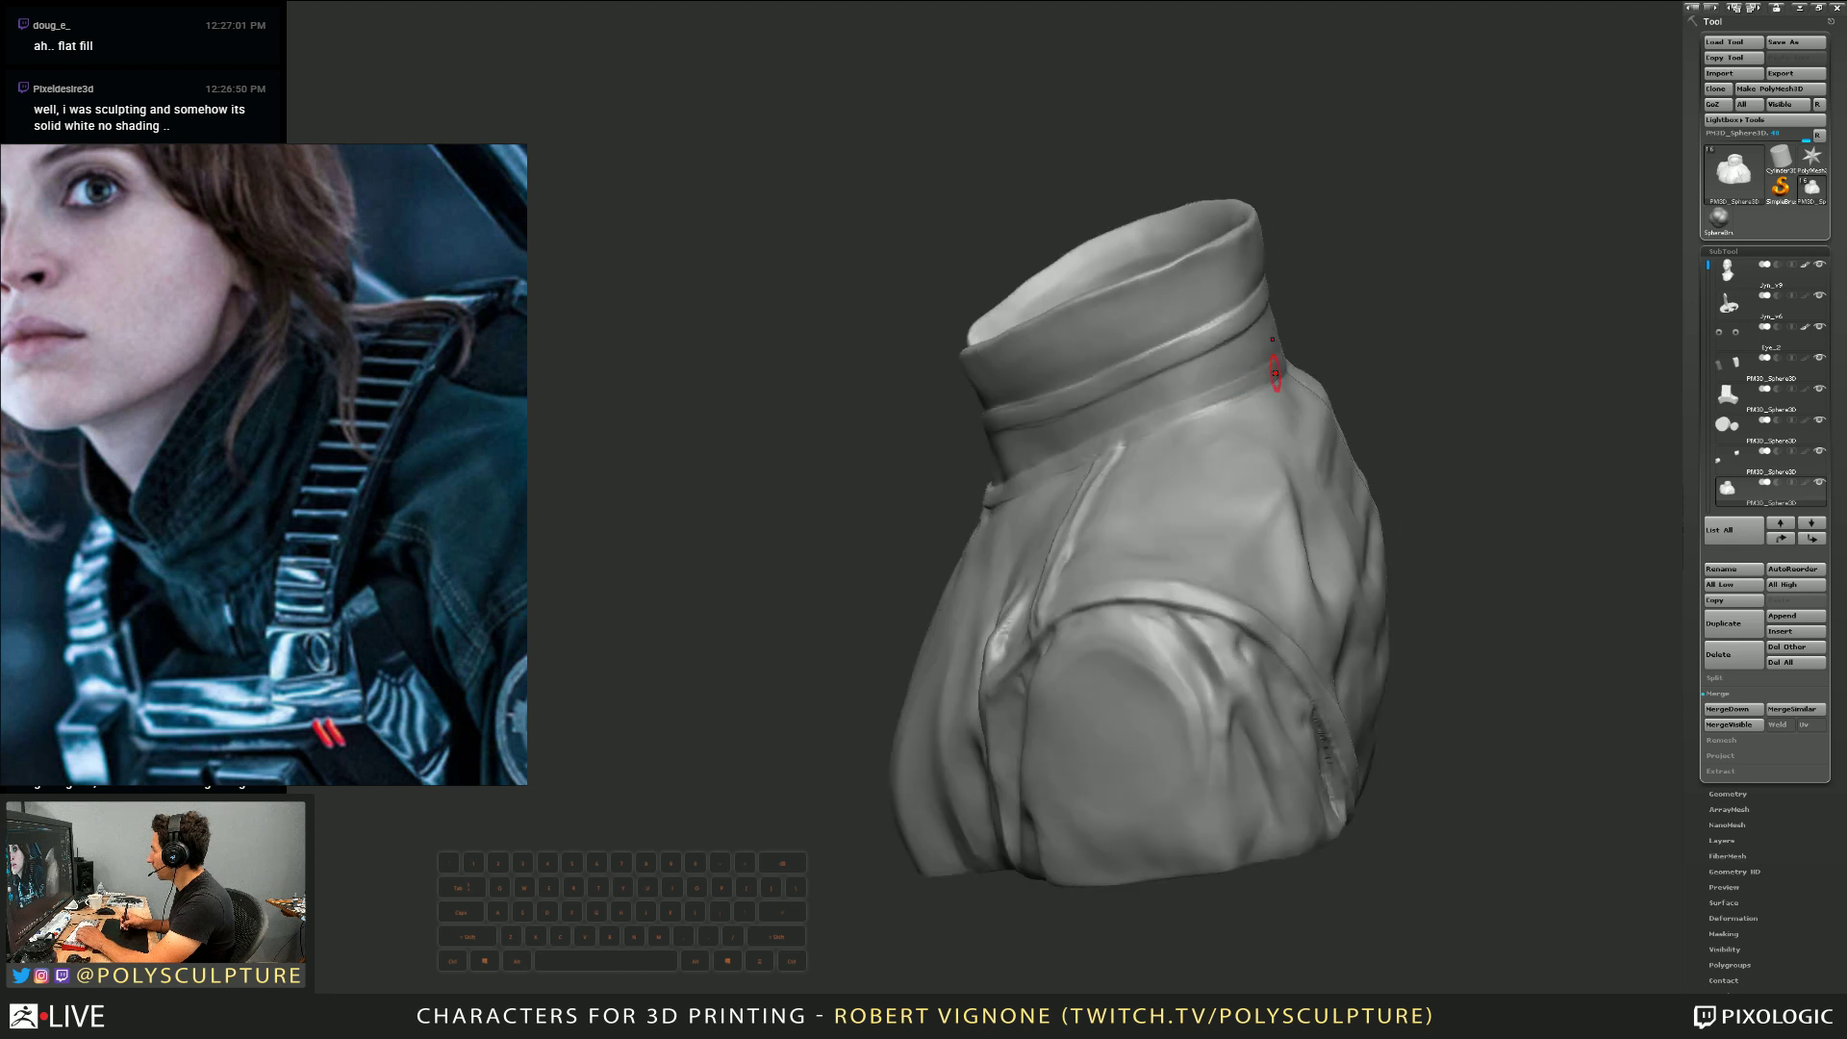
{"action": "mouse_move", "coordinate": [1125, 430]}
{"action": "right_mouse_down"}
{"action": "mouse_move", "coordinate": [1105, 429]}
{"action": "mouse_move", "coordinate": [1241, 417]}
{"action": "mouse_move", "coordinate": [1243, 389]}
{"action": "right_mouse_up"}
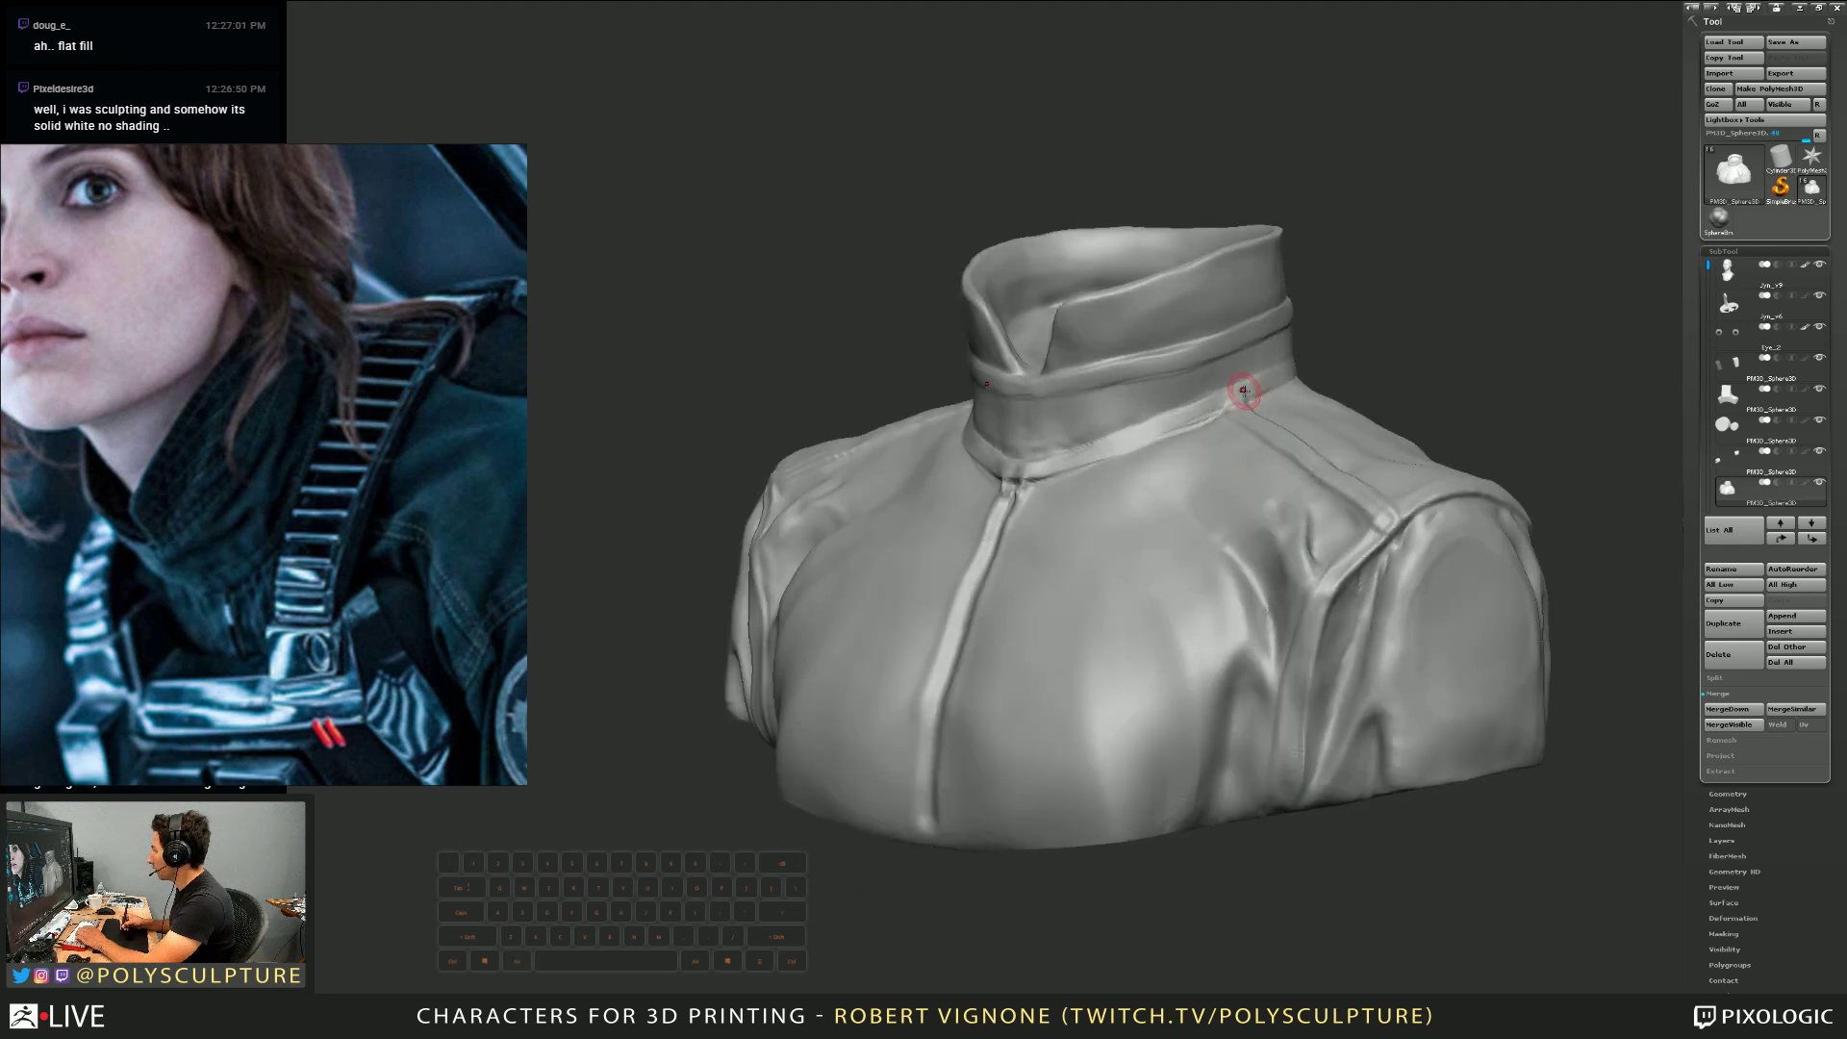
{"action": "left_click_drag", "start_coordinate": [1023, 465], "coordinate": [1125, 451]}
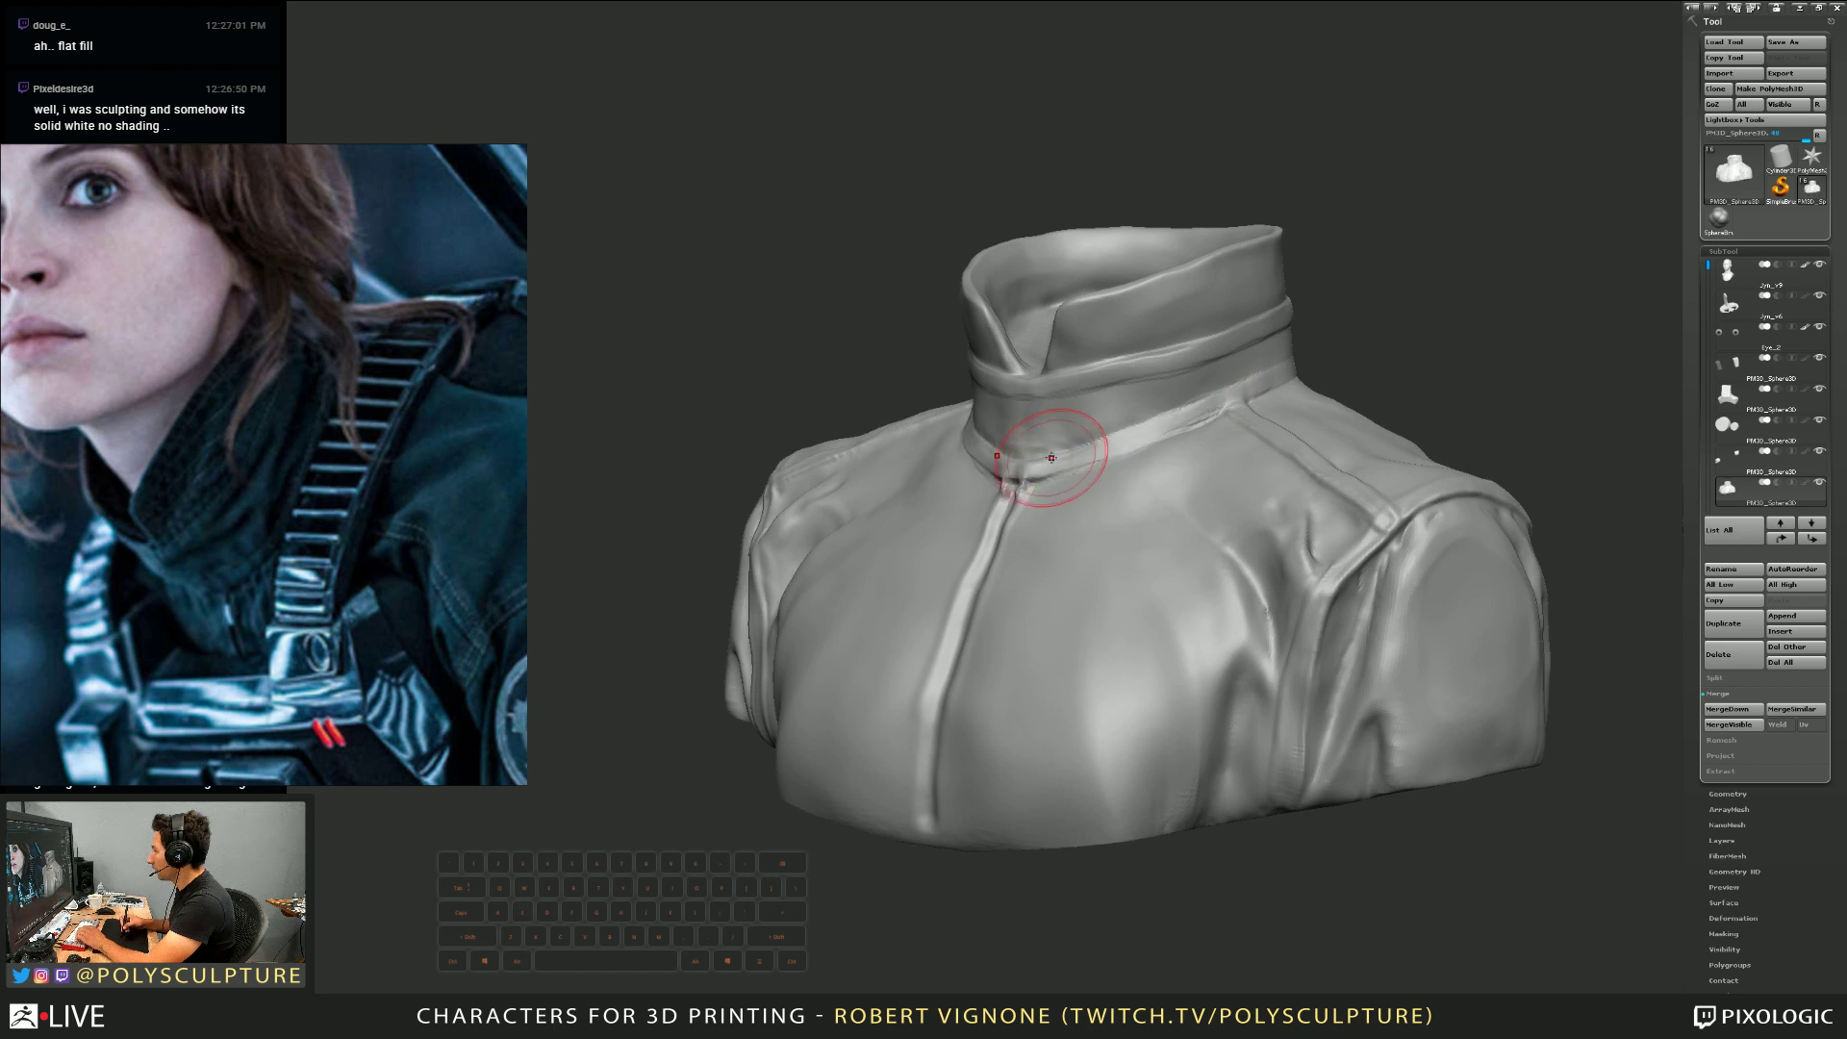
Adjust the collar's front and side profile with a larger brush
{"action": "mouse_move", "coordinate": [983, 448]}
{"action": "left_mouse_down", "text": "shift"}
{"action": "mouse_move", "coordinate": [1241, 408]}
{"action": "mouse_move", "coordinate": [1014, 416]}
{"action": "mouse_move", "coordinate": [1213, 349]}
{"action": "left_mouse_up", "text": "shift"}
{"action": "mouse_move", "coordinate": [1189, 378]}
{"action": "right_mouse_down", "text": "alt"}
{"action": "mouse_move", "coordinate": [1119, 406]}
{"action": "mouse_move", "coordinate": [1165, 413]}
{"action": "right_mouse_up", "text": "alt"}
{"action": "key", "text": "s"}
{"action": "left_click_drag", "start_coordinate": [1165, 414], "coordinate": [1196, 384]}
{"action": "mouse_move", "coordinate": [1196, 384]}
{"action": "right_mouse_down"}
{"action": "mouse_move", "coordinate": [1165, 383]}
{"action": "mouse_move", "coordinate": [1183, 383]}
{"action": "right_mouse_up"}
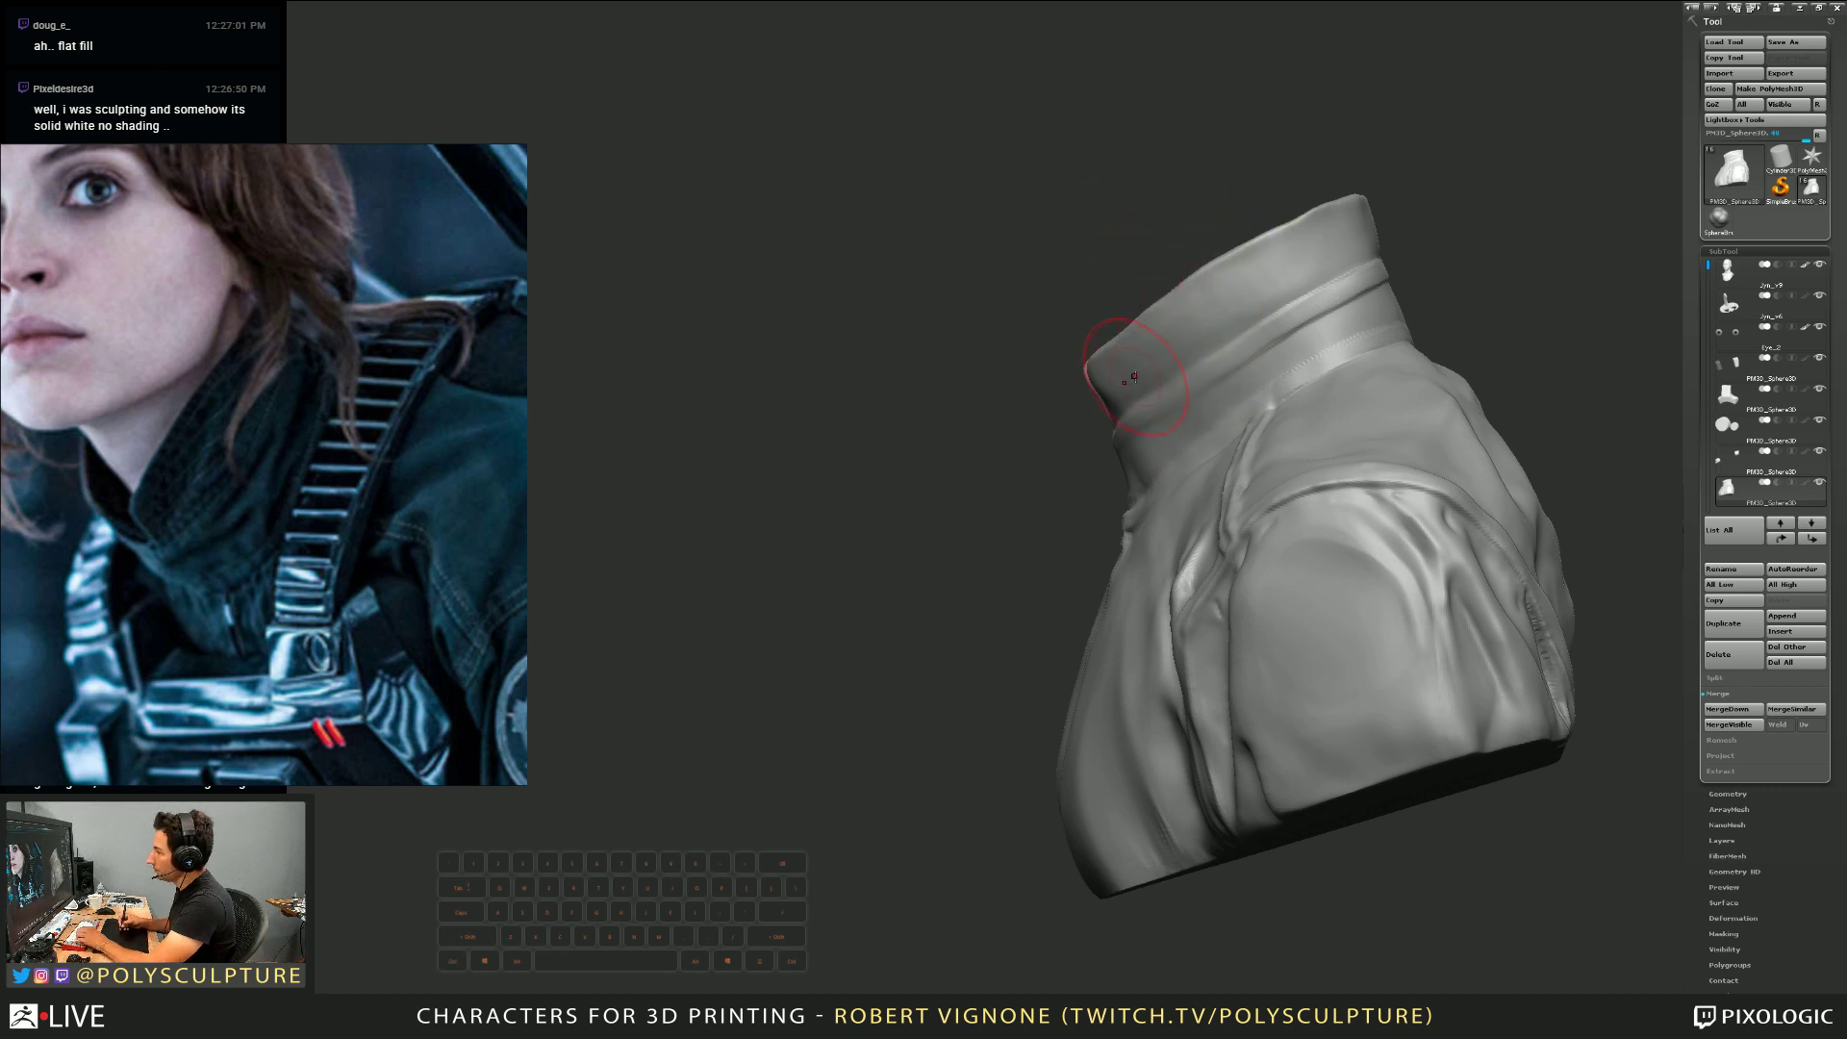
{"action": "mouse_move", "coordinate": [1133, 376]}
{"action": "right_mouse_down"}
{"action": "mouse_move", "coordinate": [1237, 433]}
{"action": "mouse_move", "coordinate": [1311, 406]}
{"action": "mouse_move", "coordinate": [1117, 321]}
{"action": "mouse_move", "coordinate": [1039, 334]}
{"action": "right_mouse_up"}
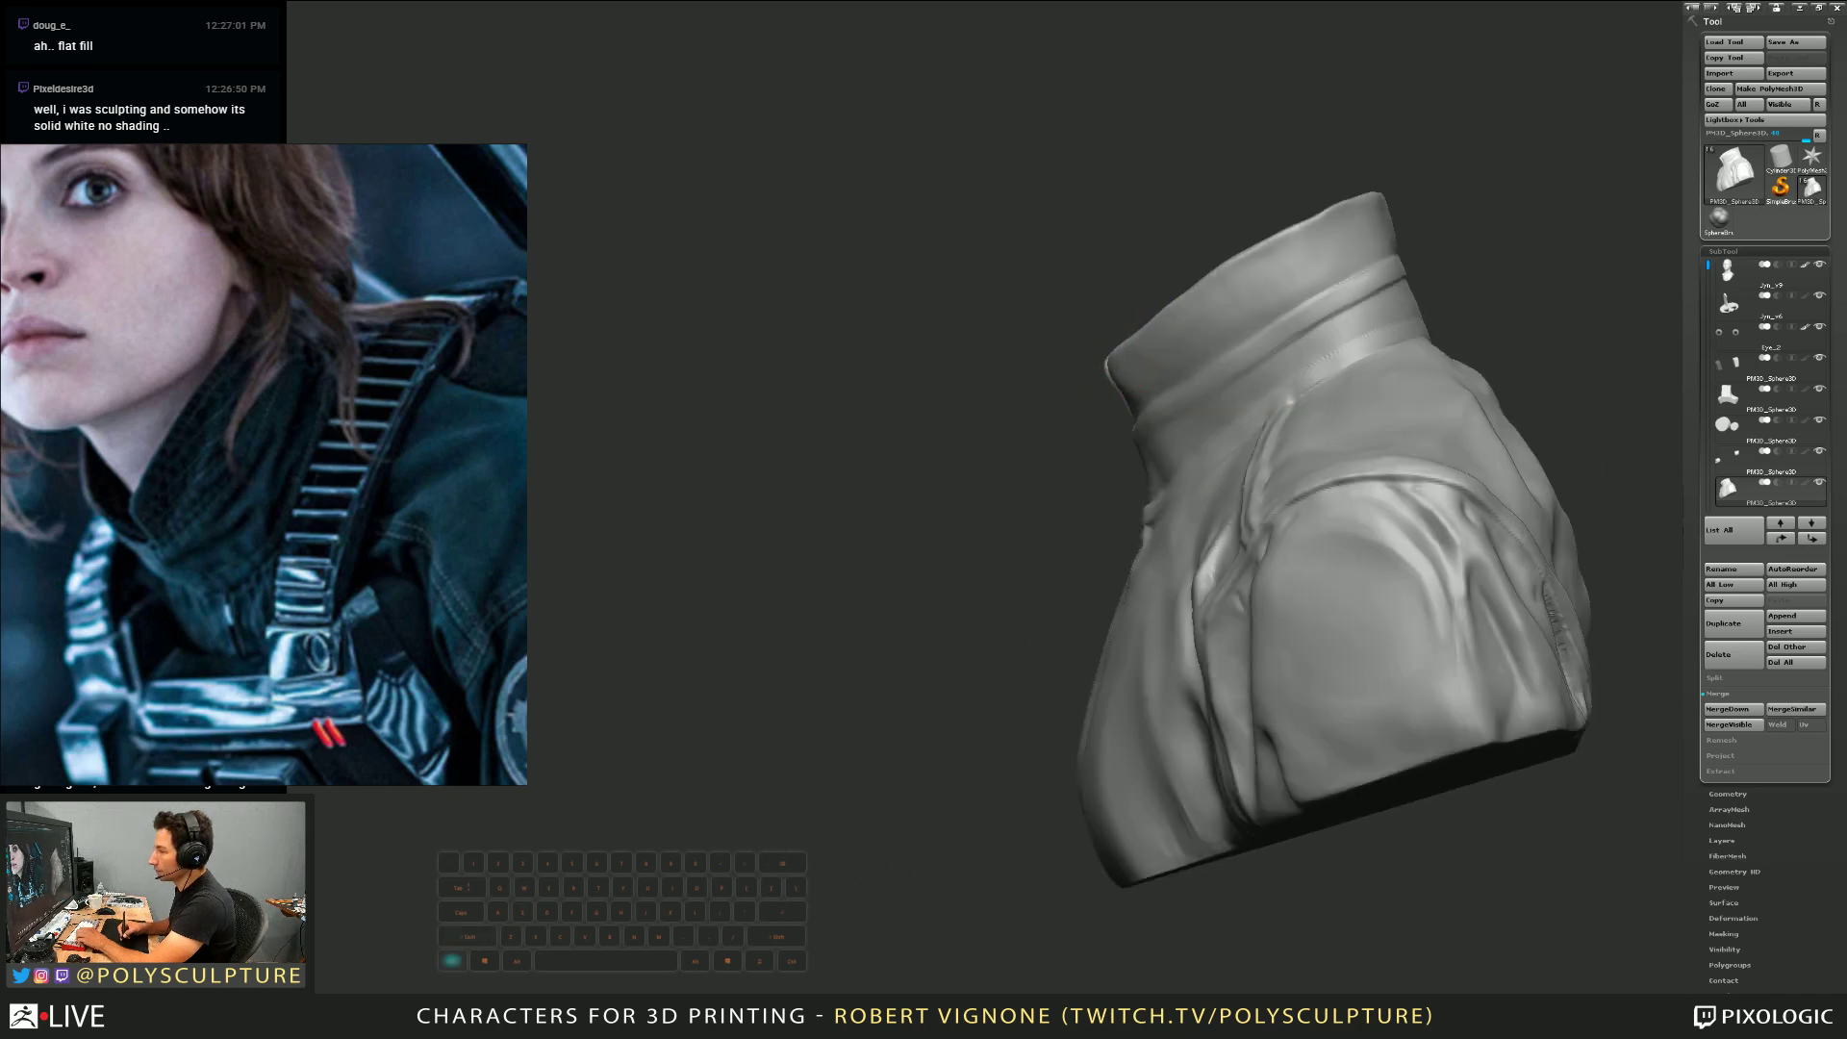
Mask the whole collar and invert the mask so the rest of the jacket is protected
{"action": "left_click_drag", "start_coordinate": [207, 640], "coordinate": [207, 306]}
{"action": "key", "text": "b"}
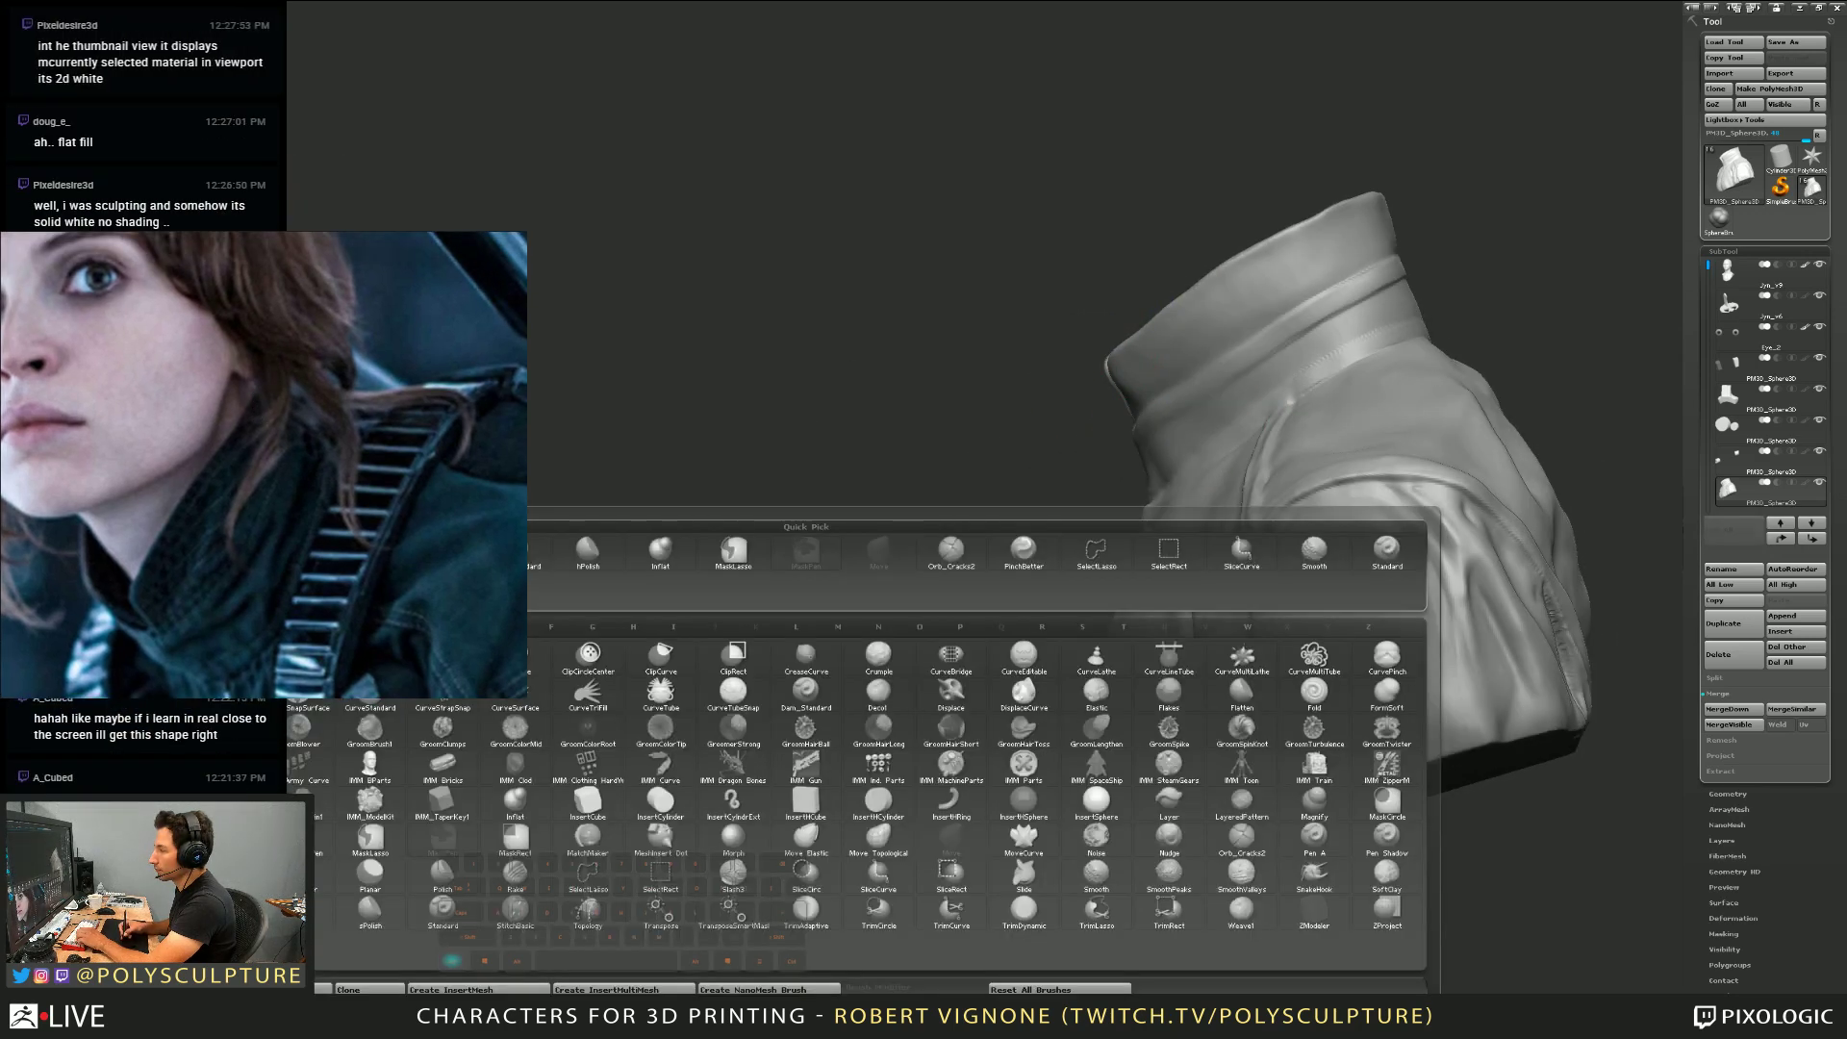
{"action": "left_click", "coordinate": [399, 810]}
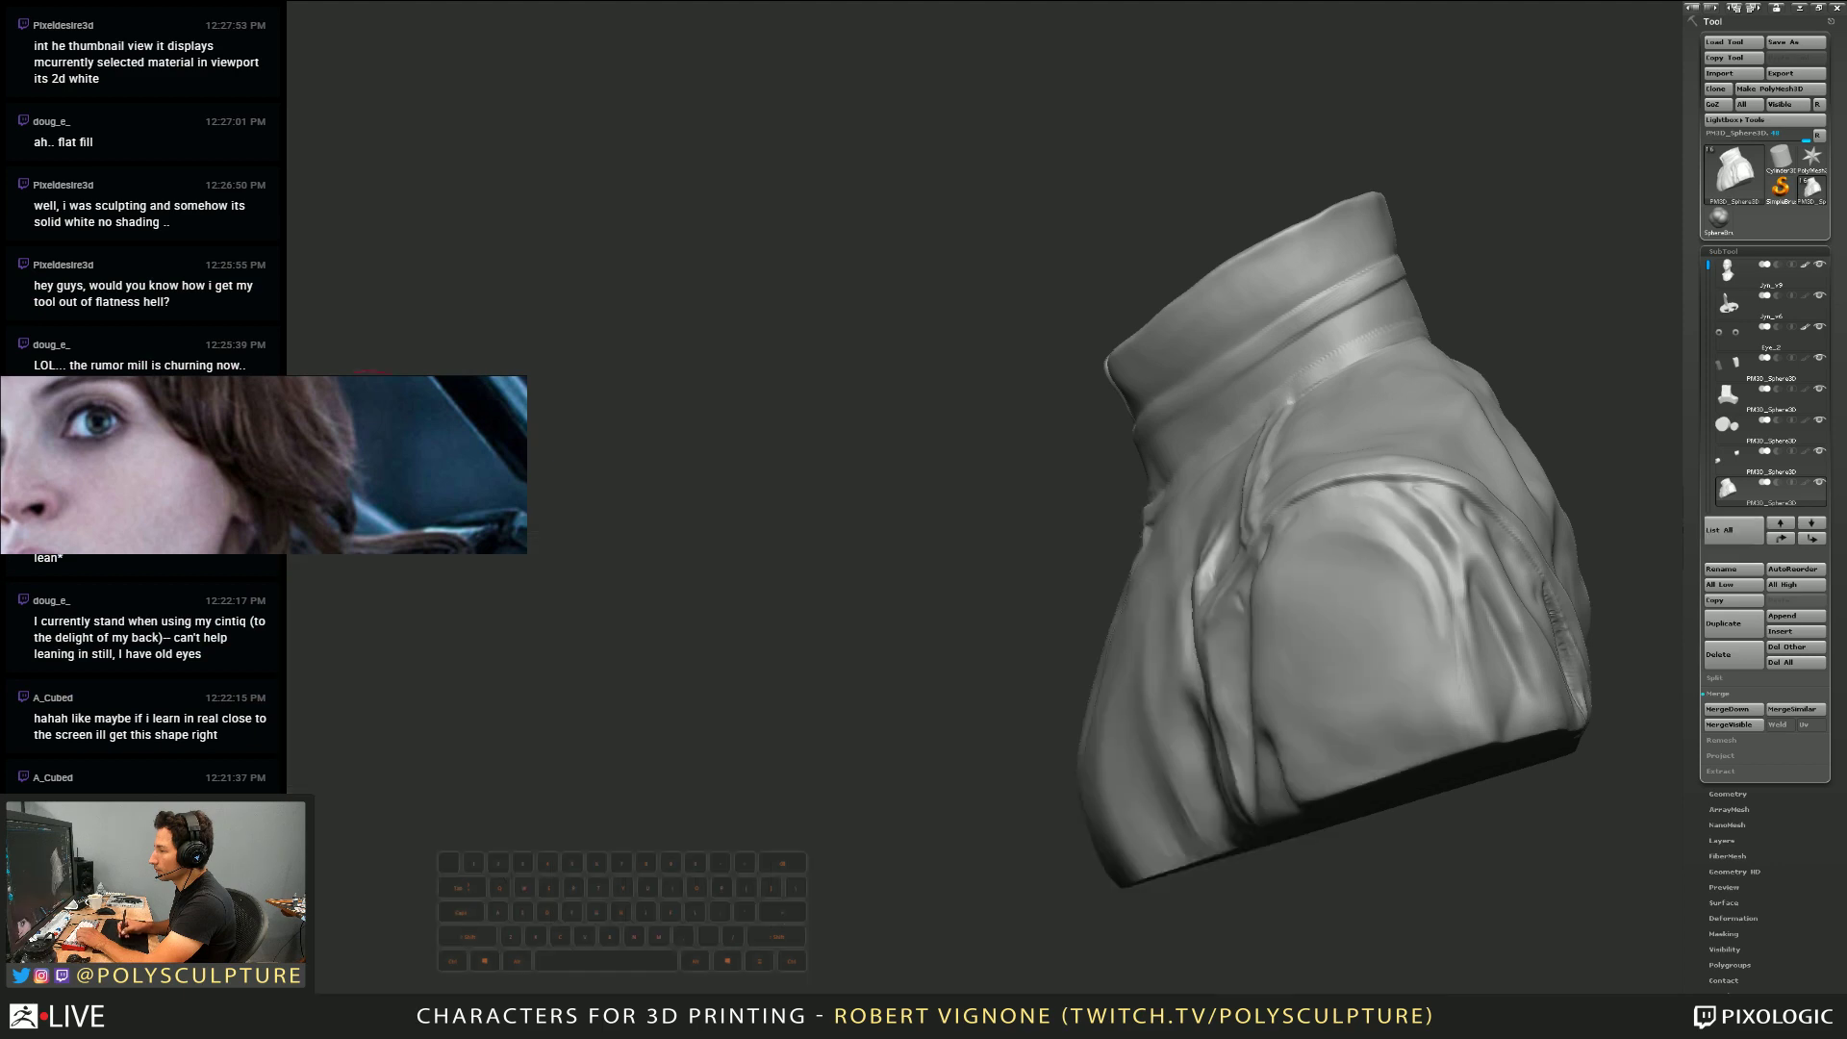
{"action": "key", "text": "b"}
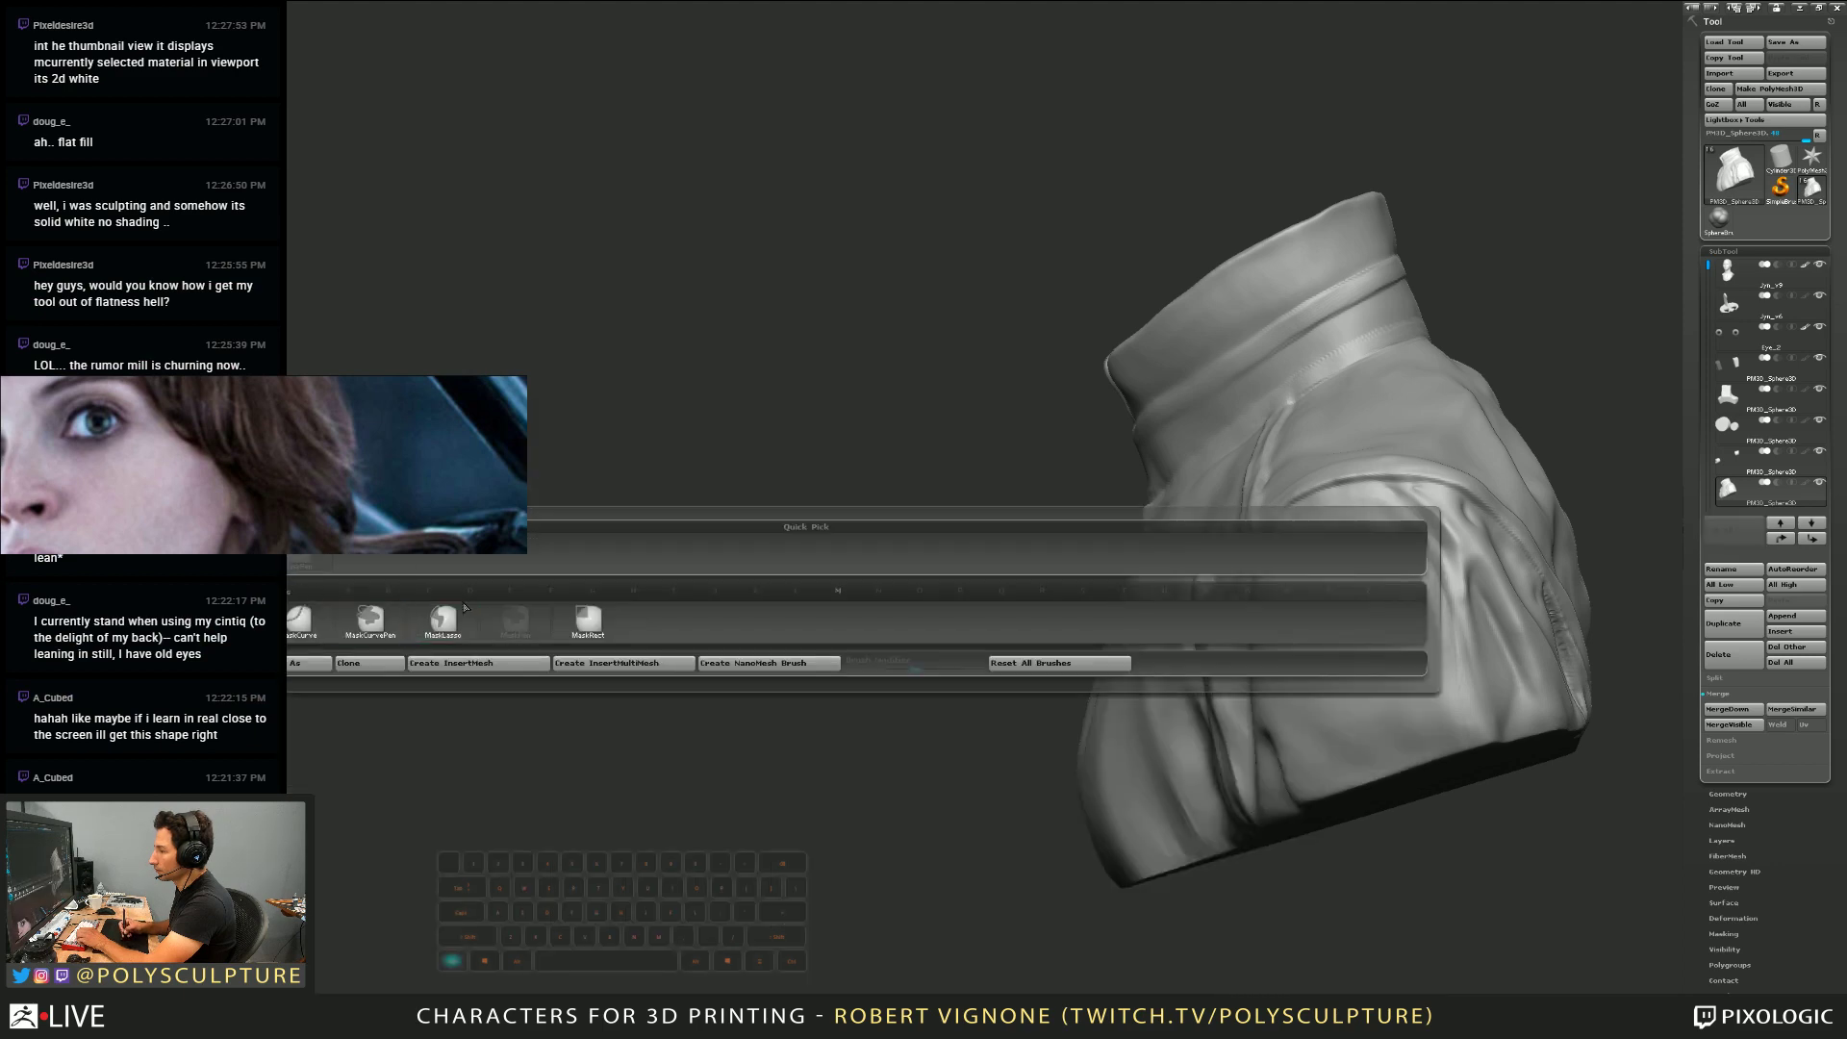
{"action": "left_click", "coordinate": [516, 621]}
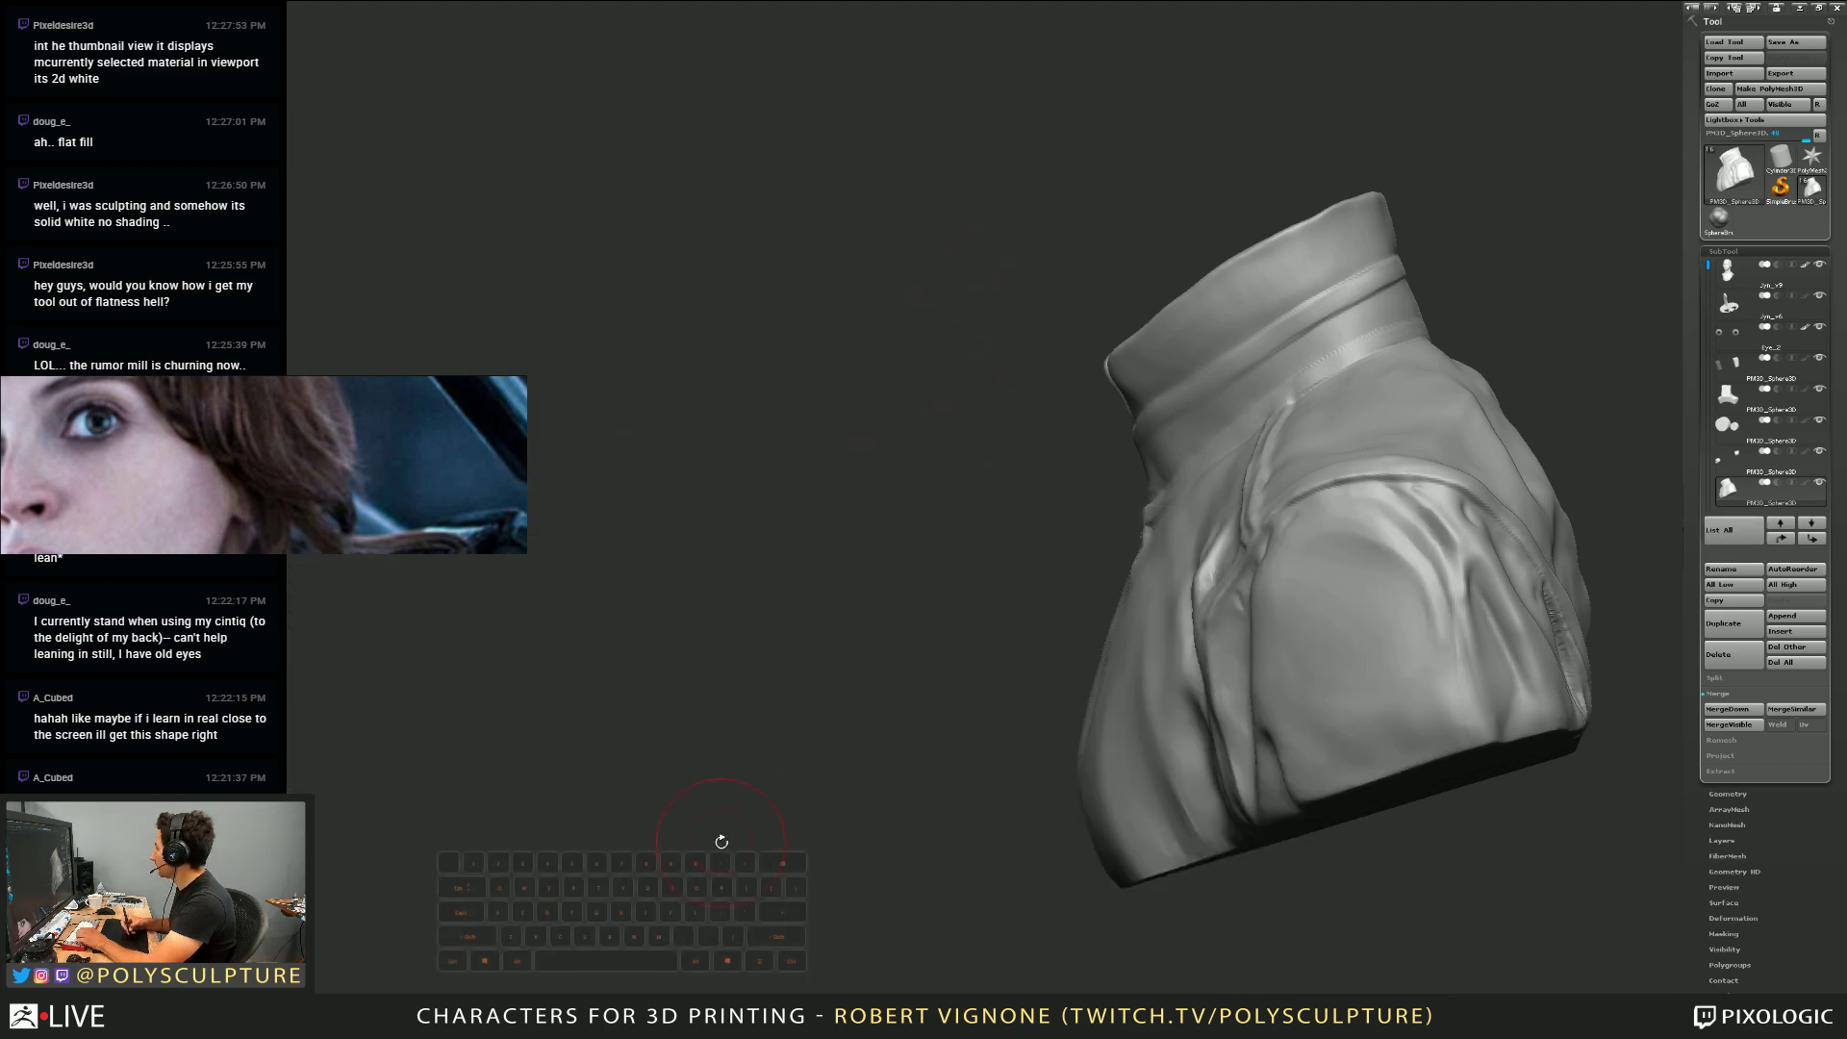
{"action": "left_click_drag", "start_coordinate": [703, 885], "coordinate": [776, 502]}
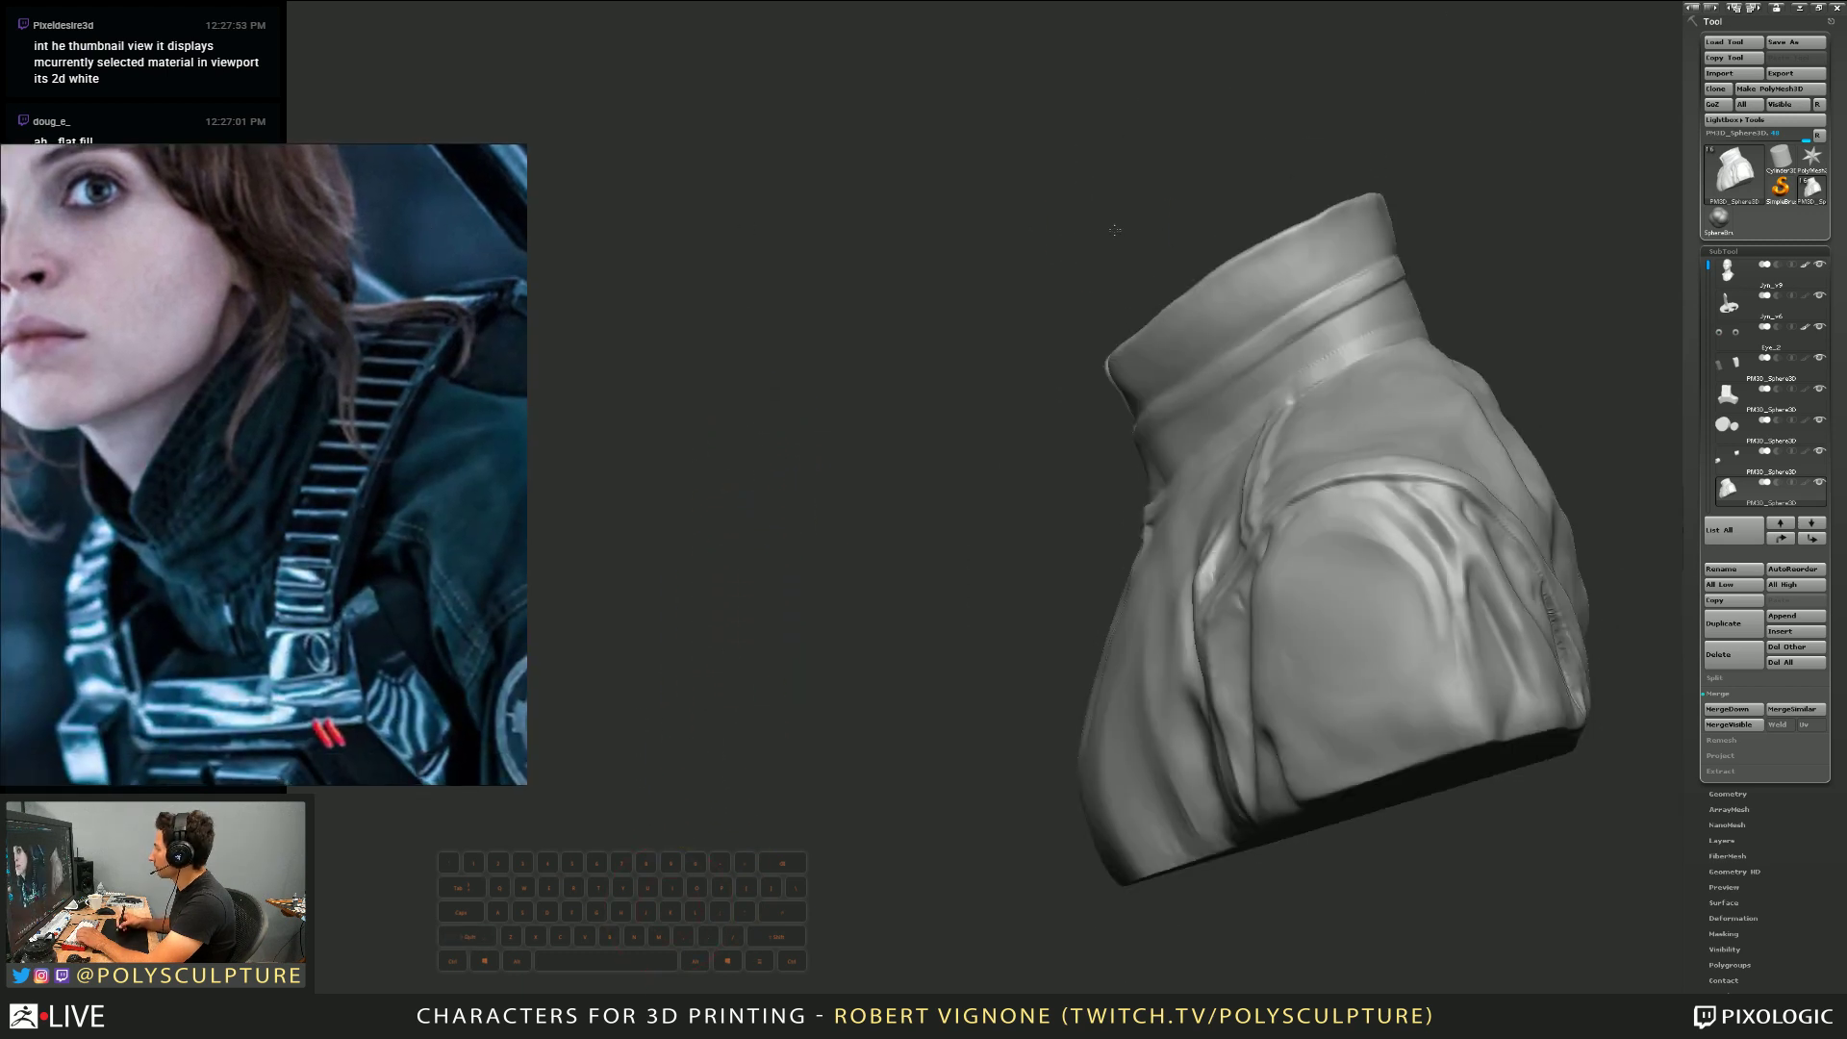
{"action": "mouse_move", "coordinate": [1064, 254]}
{"action": "left_mouse_down", "text": "ctrl"}
{"action": "mouse_move", "coordinate": [1085, 482]}
{"action": "mouse_move", "coordinate": [1237, 375]}
{"action": "mouse_move", "coordinate": [1406, 317]}
{"action": "left_mouse_up", "text": "ctrl"}
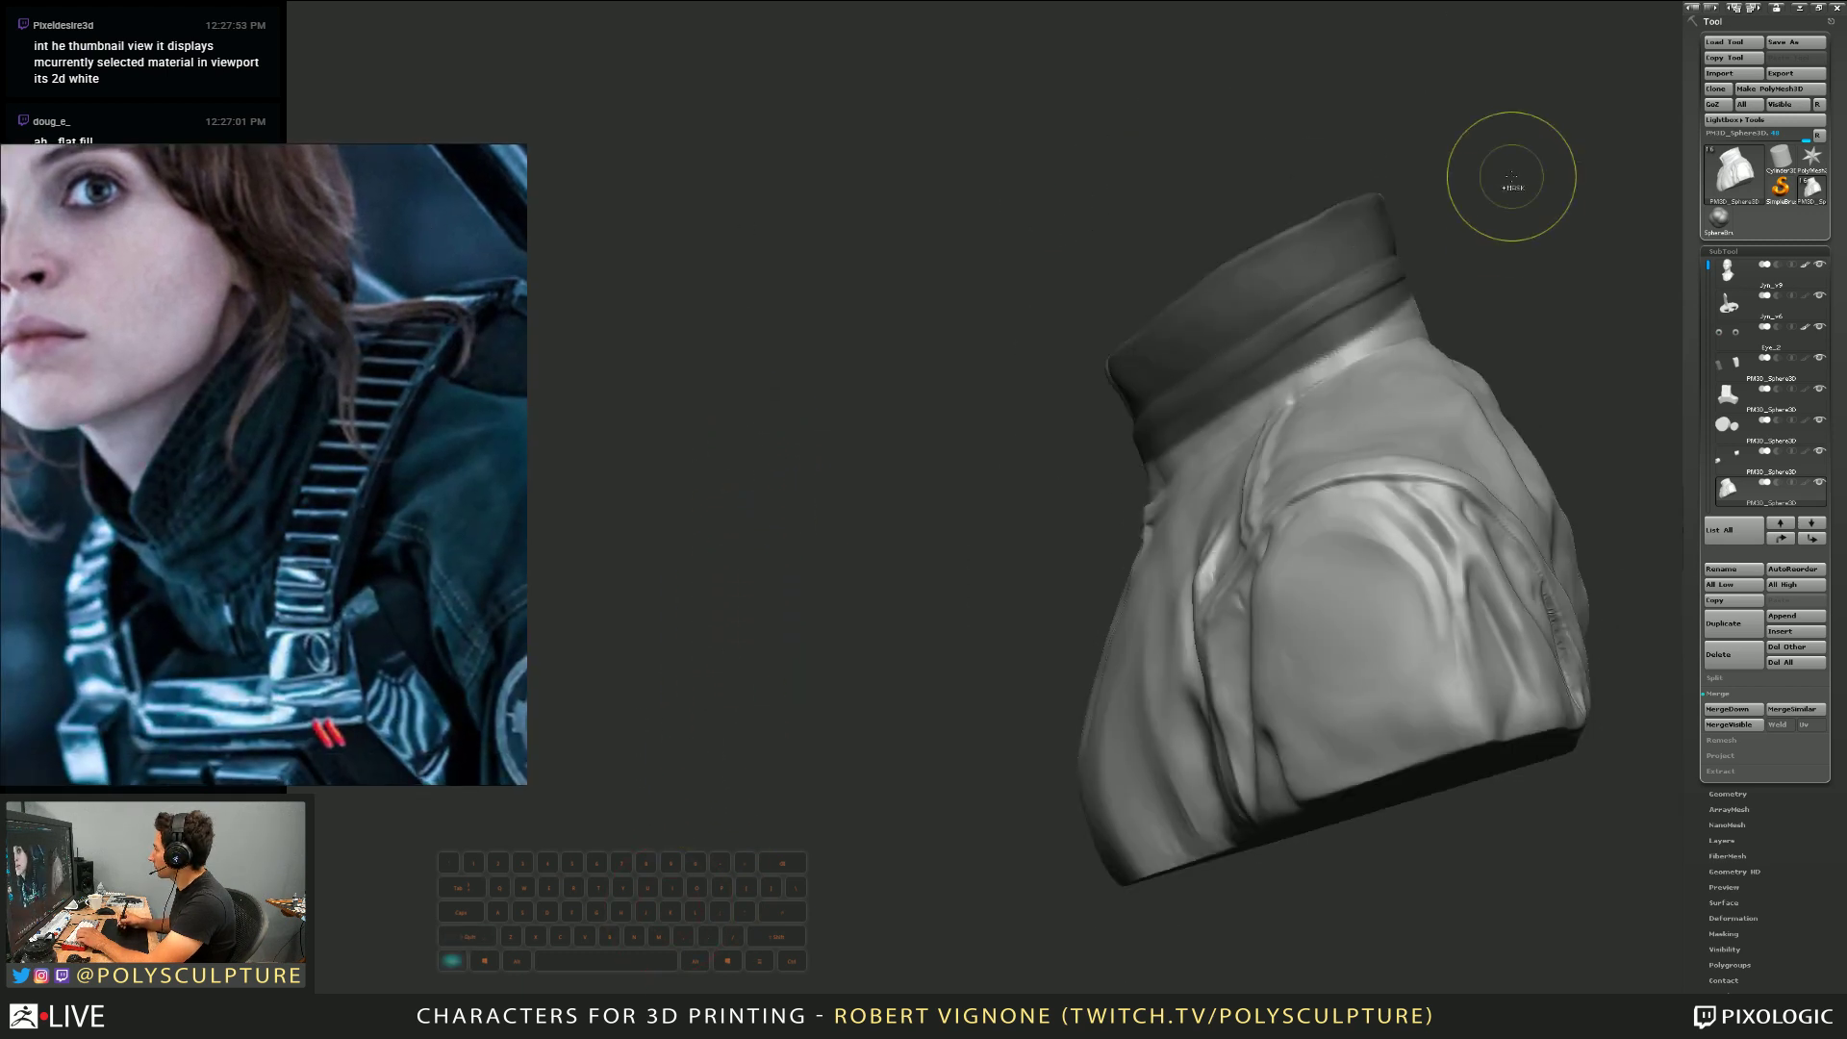
{"action": "left_click", "coordinate": [1514, 173], "text": "ctrl"}
Reshape the unmasked collar along its side and front with a large brush and clear the mask
{"action": "key", "text": "s"}
{"action": "left_click_drag", "start_coordinate": [1278, 338], "coordinate": [1287, 339]}
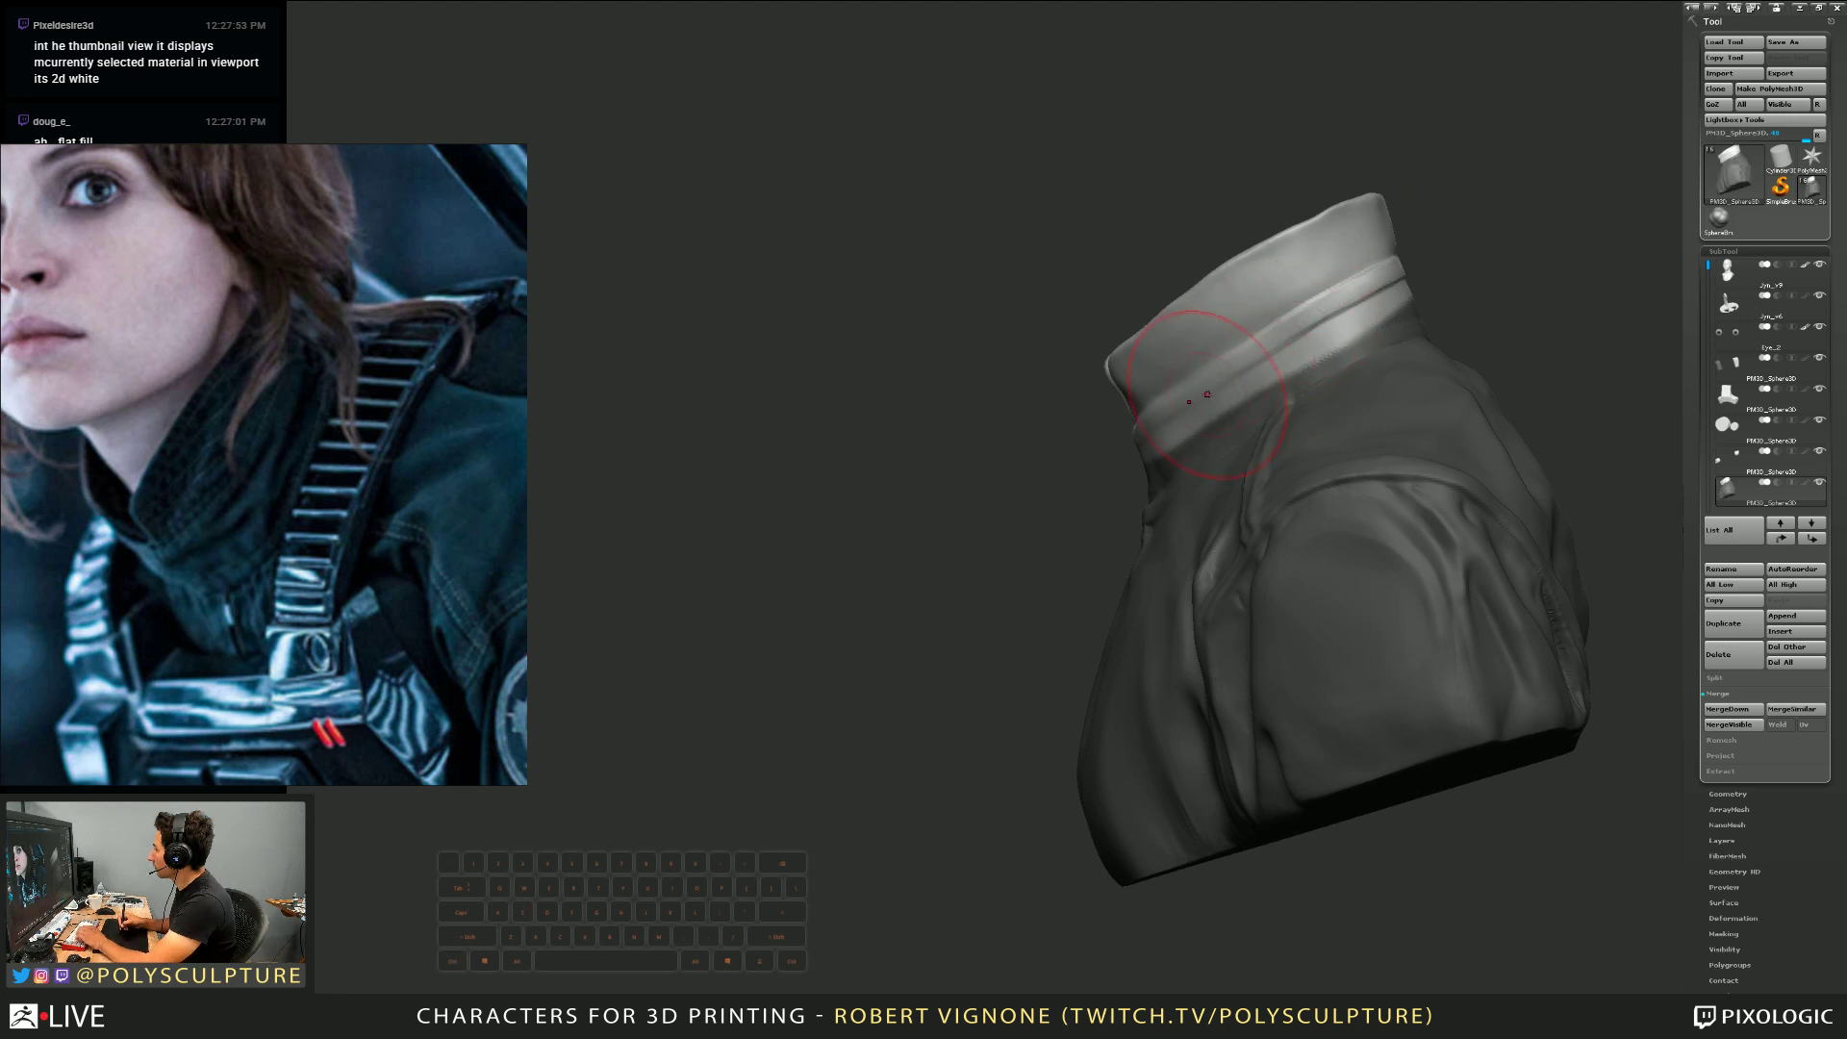
{"action": "key", "text": "s"}
{"action": "left_click_drag", "start_coordinate": [1208, 395], "coordinate": [1382, 293]}
{"action": "right_click_drag", "start_coordinate": [1145, 323], "coordinate": [1257, 358]}
{"action": "mouse_move", "coordinate": [1160, 409]}
{"action": "right_mouse_down"}
{"action": "mouse_move", "coordinate": [1237, 395]}
{"action": "mouse_move", "coordinate": [1311, 330]}
{"action": "mouse_move", "coordinate": [1216, 401]}
{"action": "right_mouse_up"}
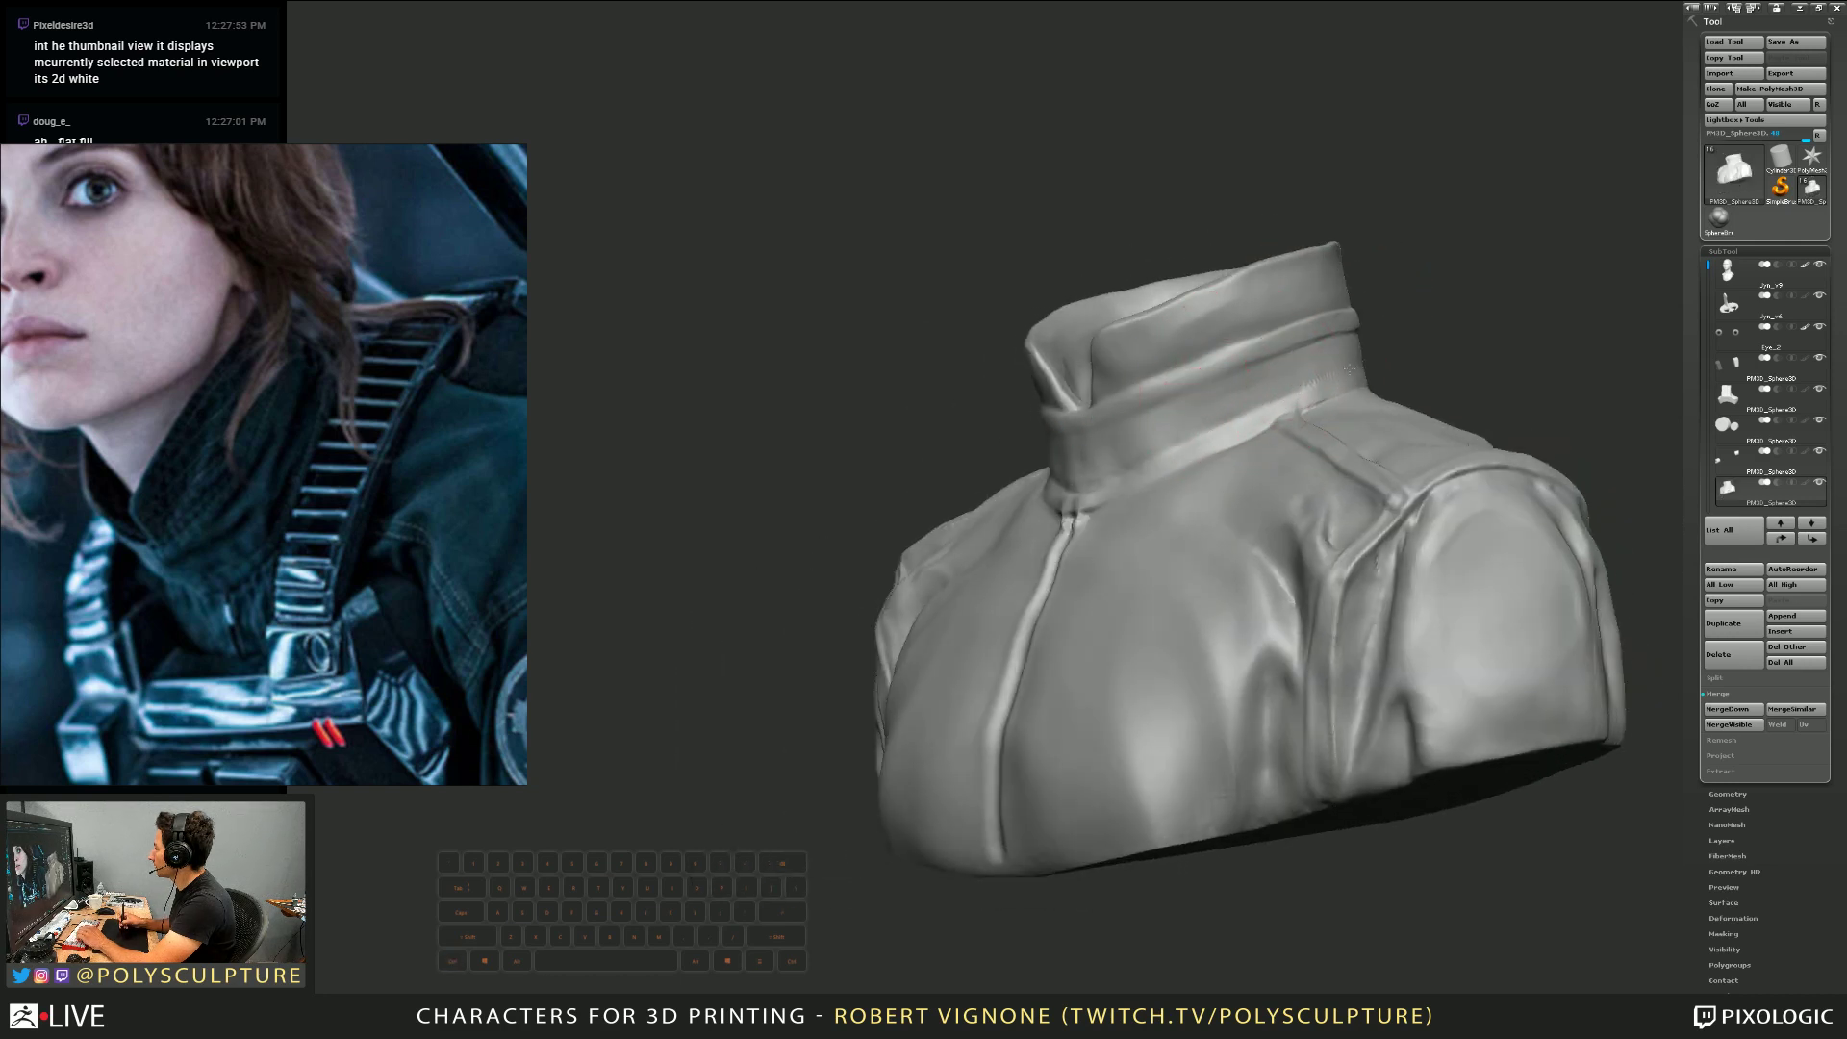
Refine the collar's base seam from the zipper to the shoulder with a smaller brush
{"action": "right_click_drag", "start_coordinate": [1349, 368], "coordinate": [1340, 392]}
{"action": "key", "text": "s"}
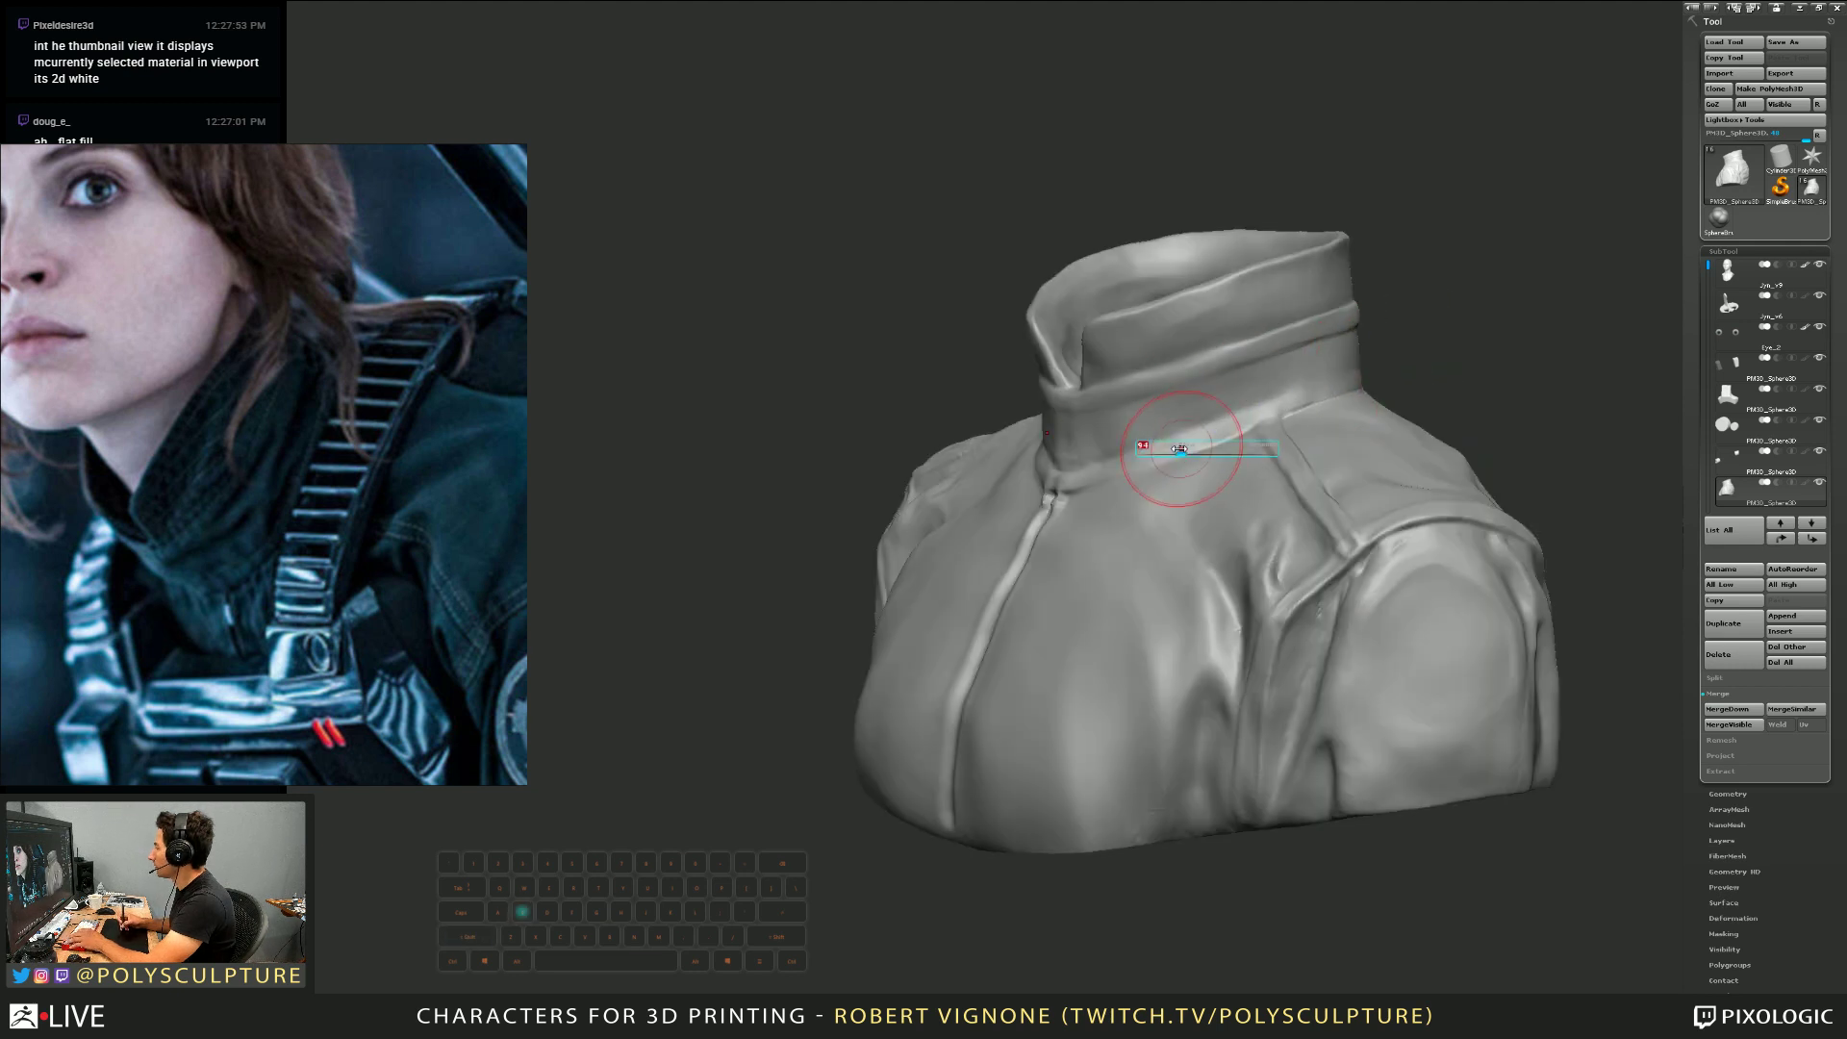
{"action": "left_click_drag", "start_coordinate": [1179, 449], "coordinate": [1074, 481]}
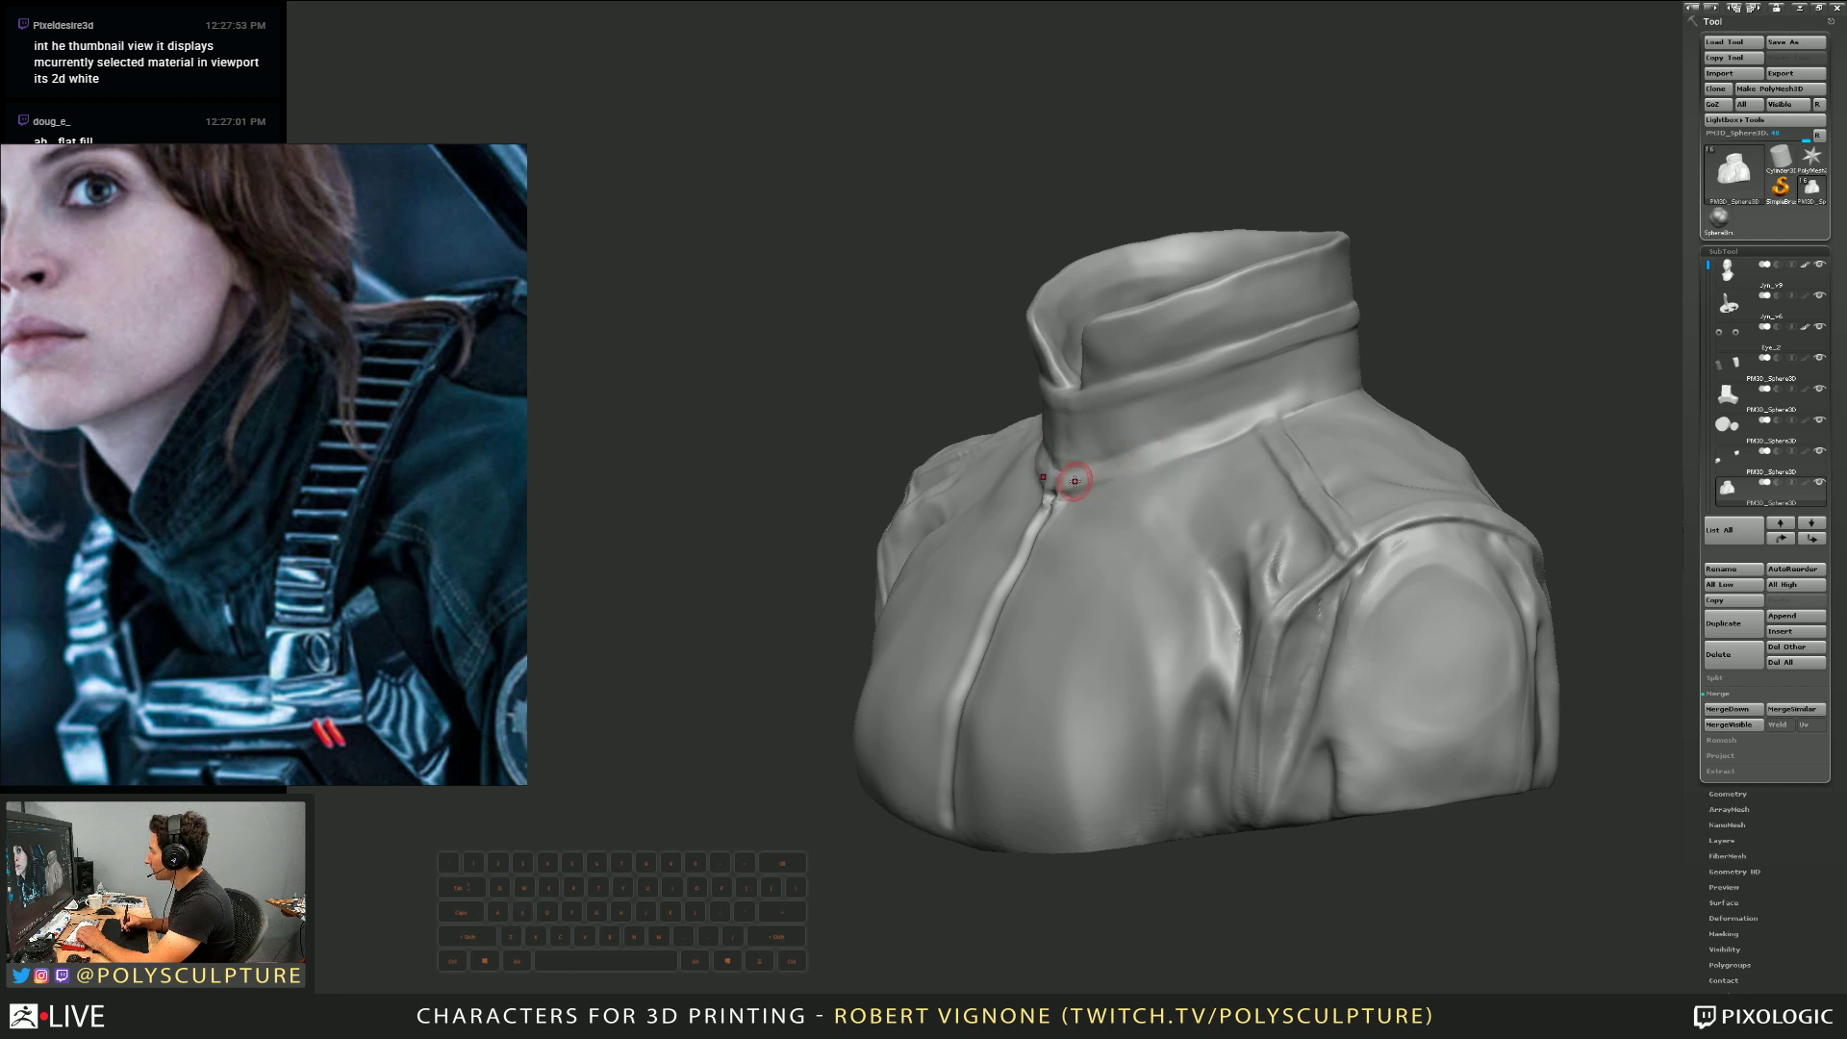
{"action": "left_click_drag", "start_coordinate": [1295, 404], "coordinate": [1144, 455]}
{"action": "right_click_drag", "start_coordinate": [1059, 474], "coordinate": [1142, 421], "text": "alt"}
{"action": "mouse_move", "coordinate": [1274, 426]}
{"action": "right_mouse_down"}
{"action": "mouse_move", "coordinate": [1158, 453]}
{"action": "mouse_move", "coordinate": [1158, 434]}
{"action": "mouse_move", "coordinate": [1178, 495]}
{"action": "right_mouse_up"}
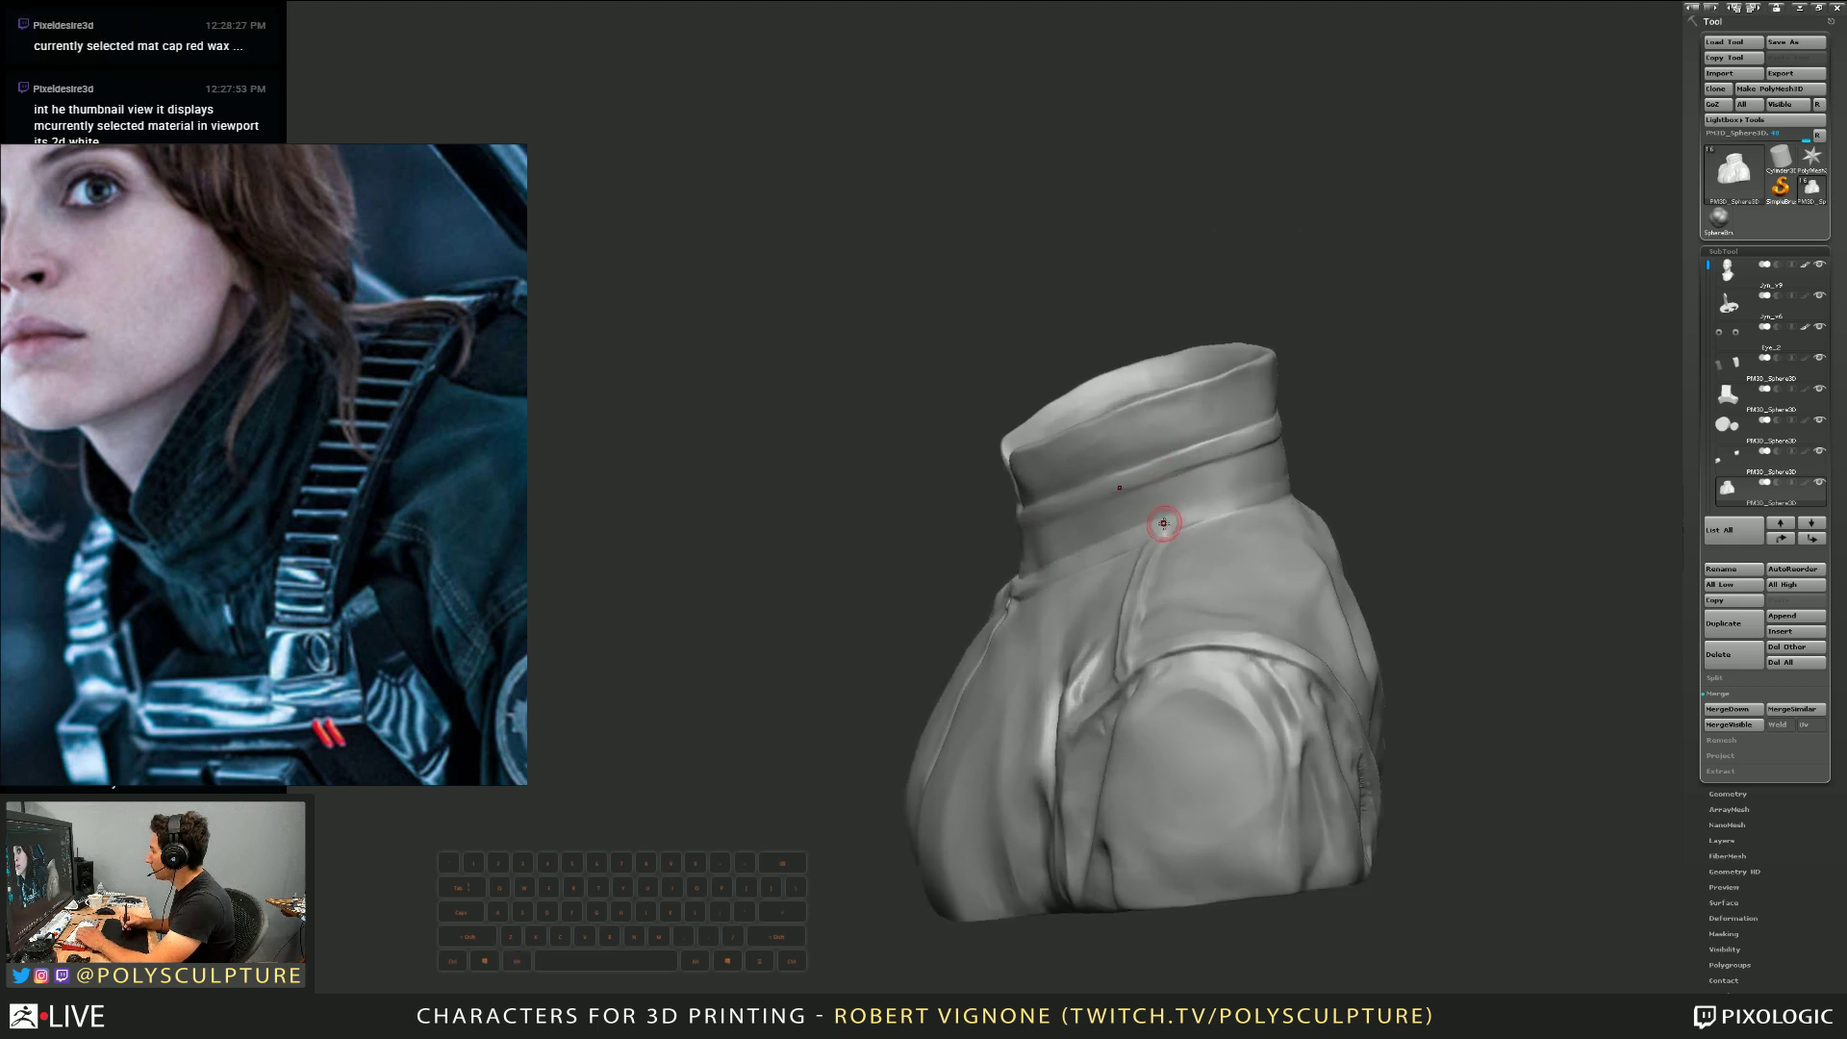
Switch the brush's draw channel to Mrgb and back to M
{"action": "right_click_drag", "start_coordinate": [1169, 335], "coordinate": [1167, 288]}
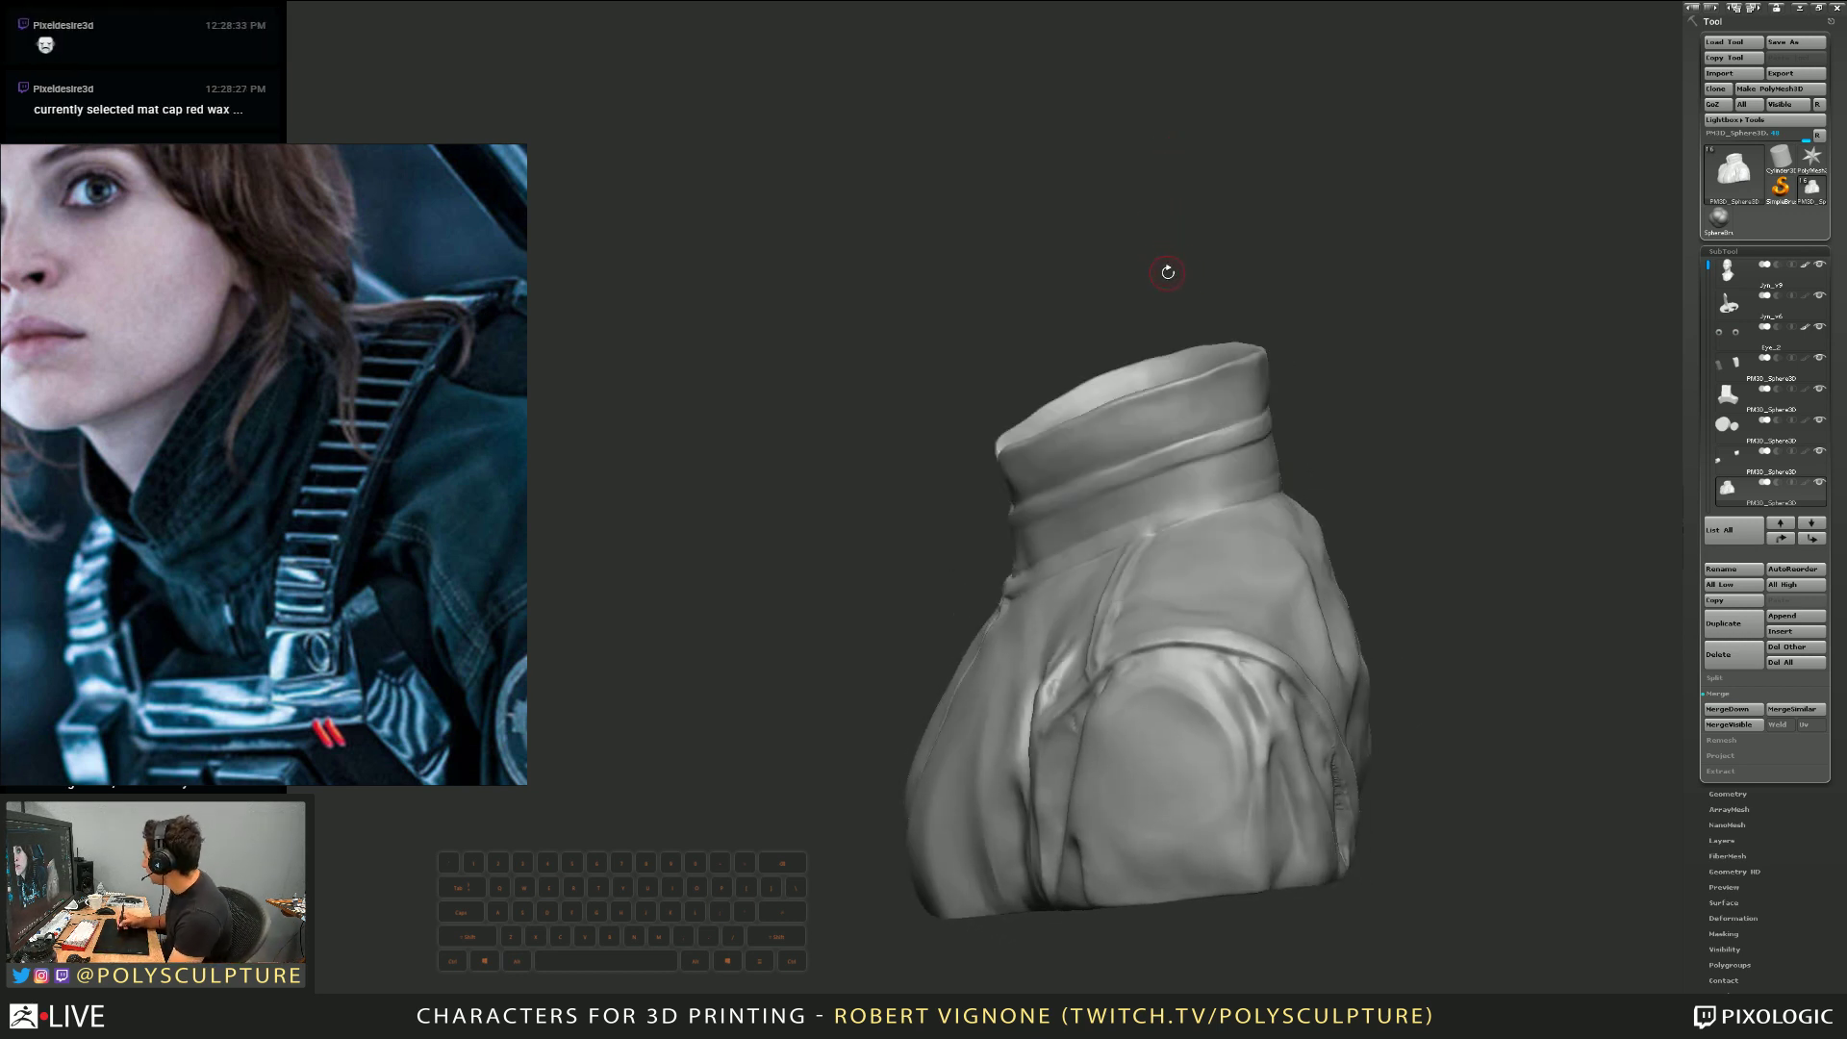
{"action": "right_click_drag", "start_coordinate": [1233, 272], "coordinate": [1211, 310]}
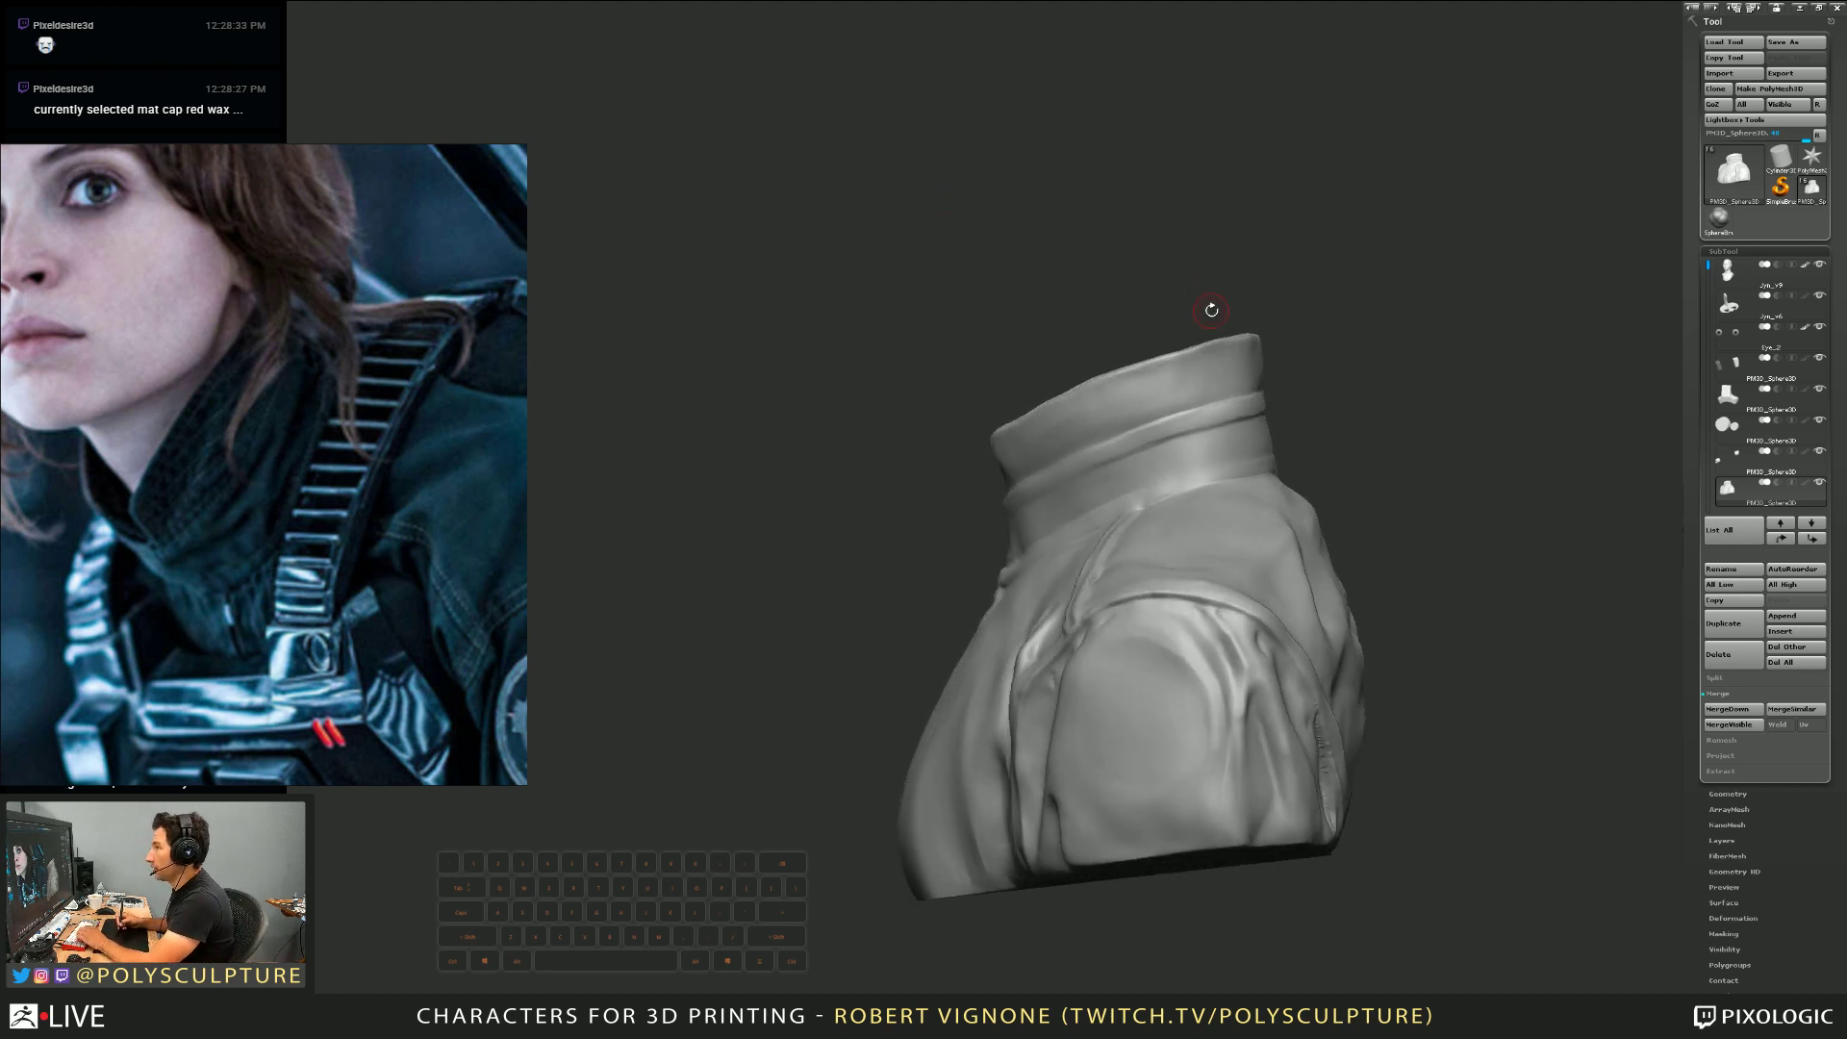
{"action": "key", "text": "space"}
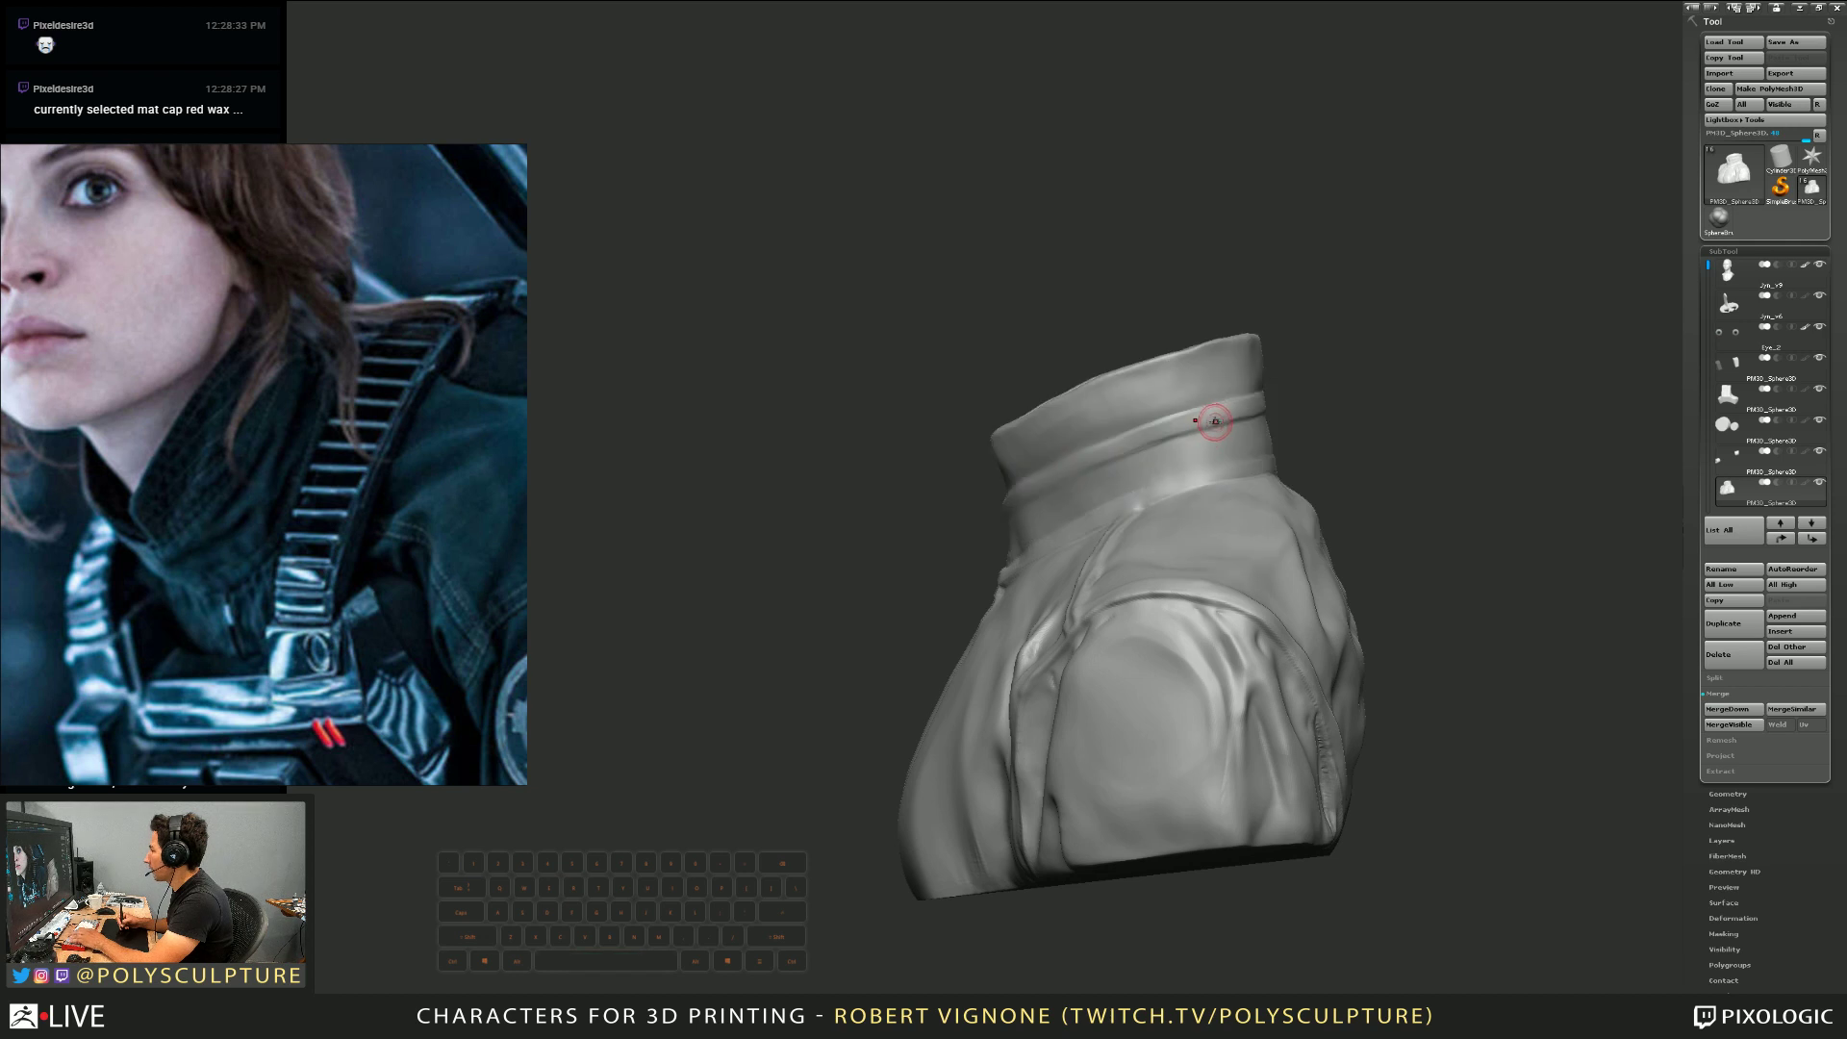
{"action": "key", "text": "space"}
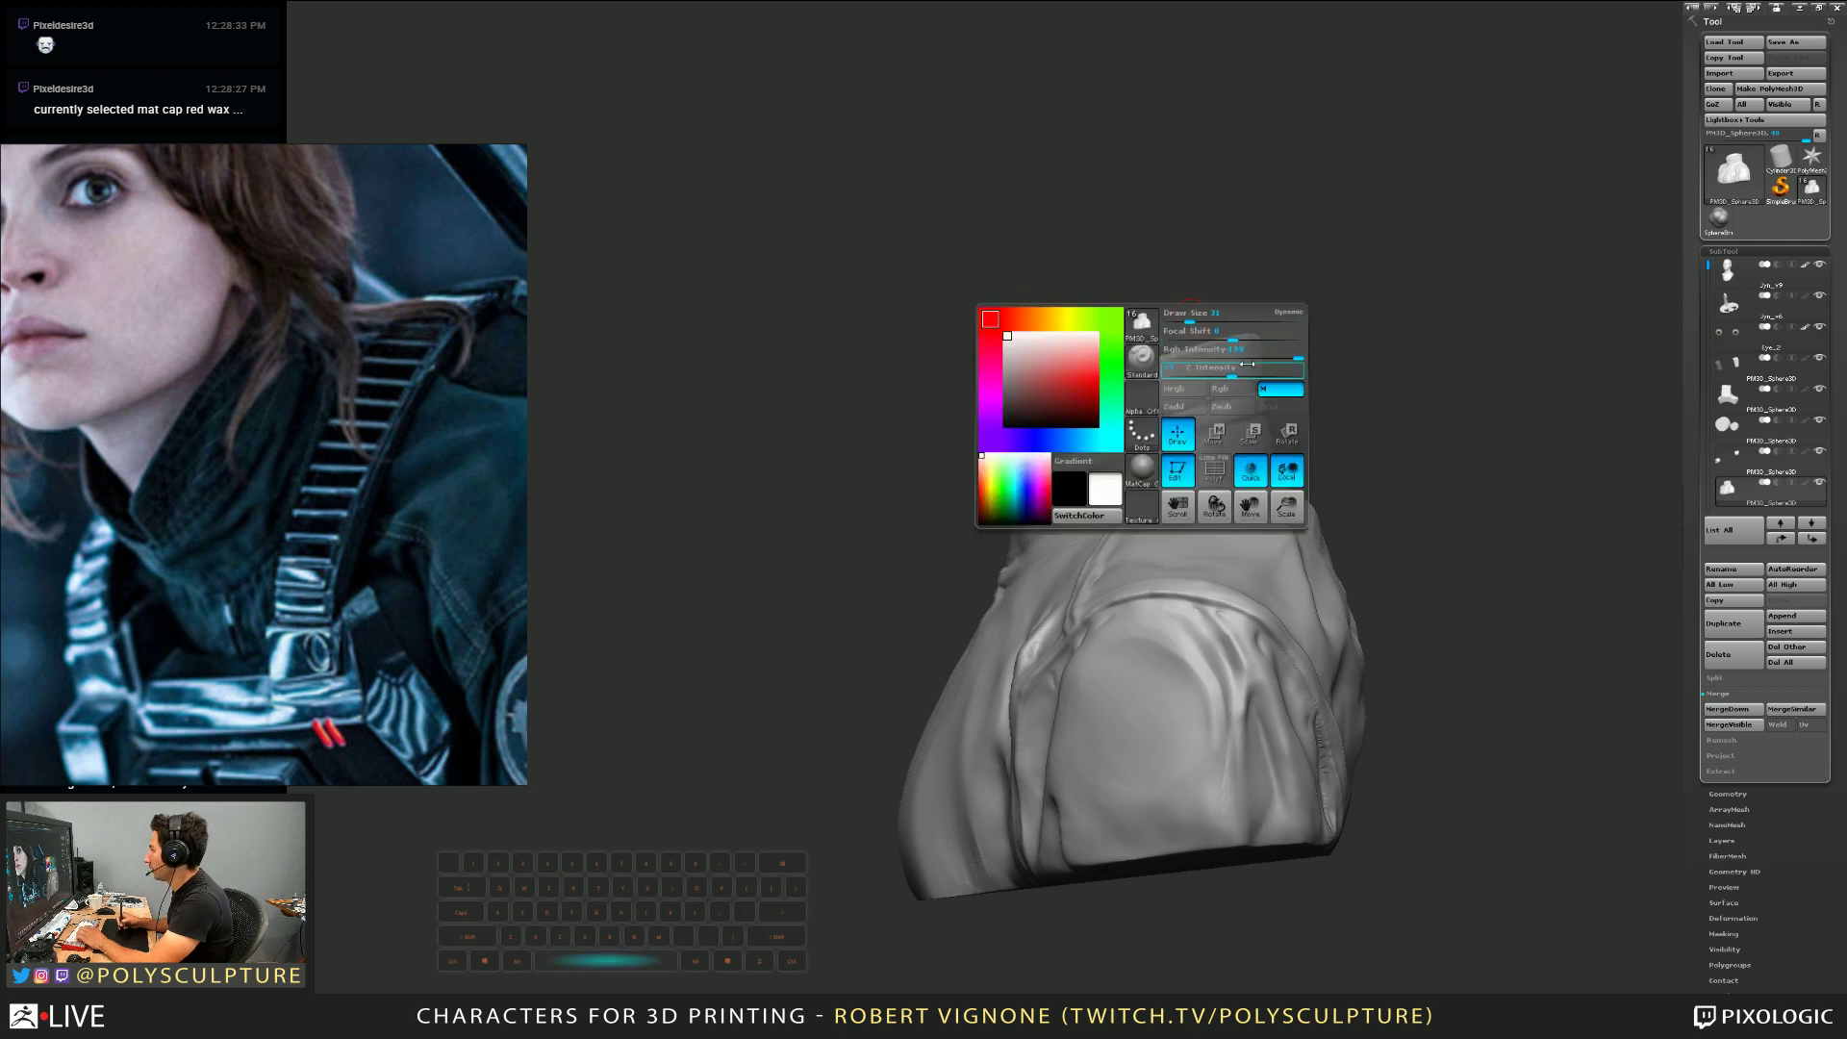
{"action": "left_click", "coordinate": [1191, 391]}
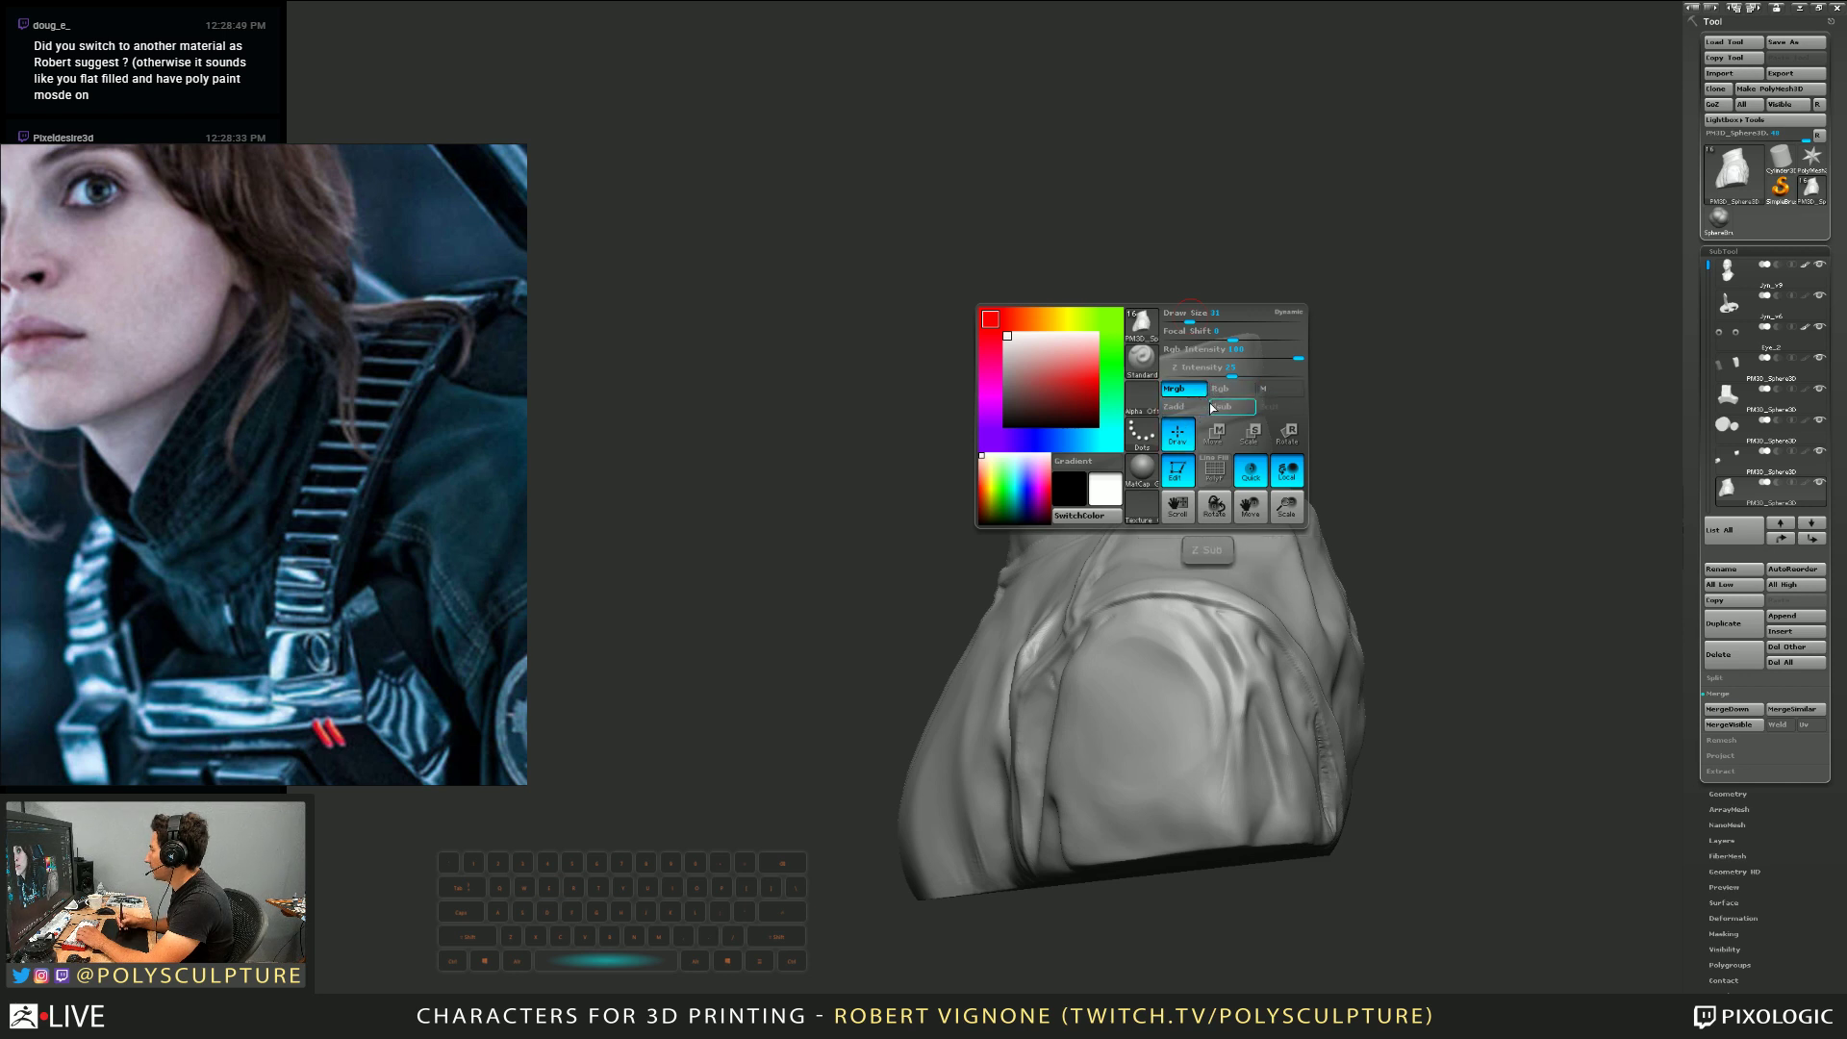
{"action": "left_click", "coordinate": [1278, 390]}
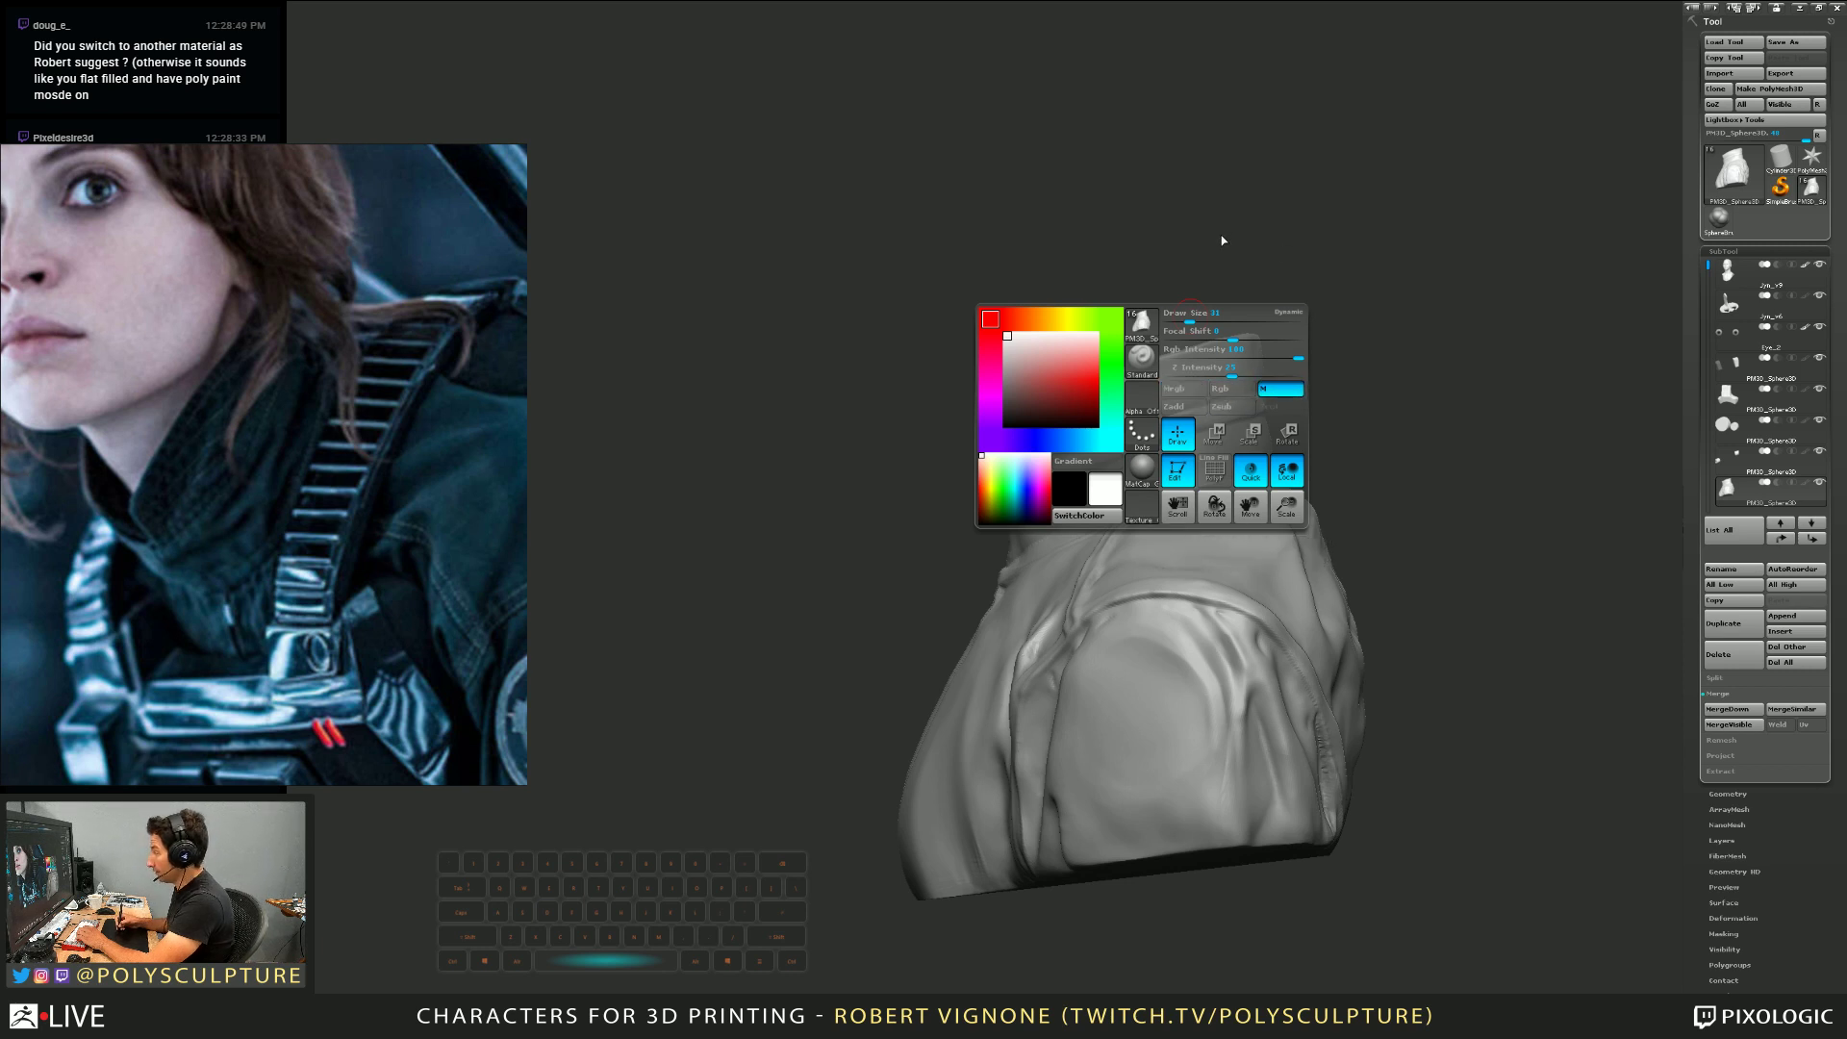
{"action": "left_click_drag", "start_coordinate": [1221, 235], "coordinate": [1232, 243]}
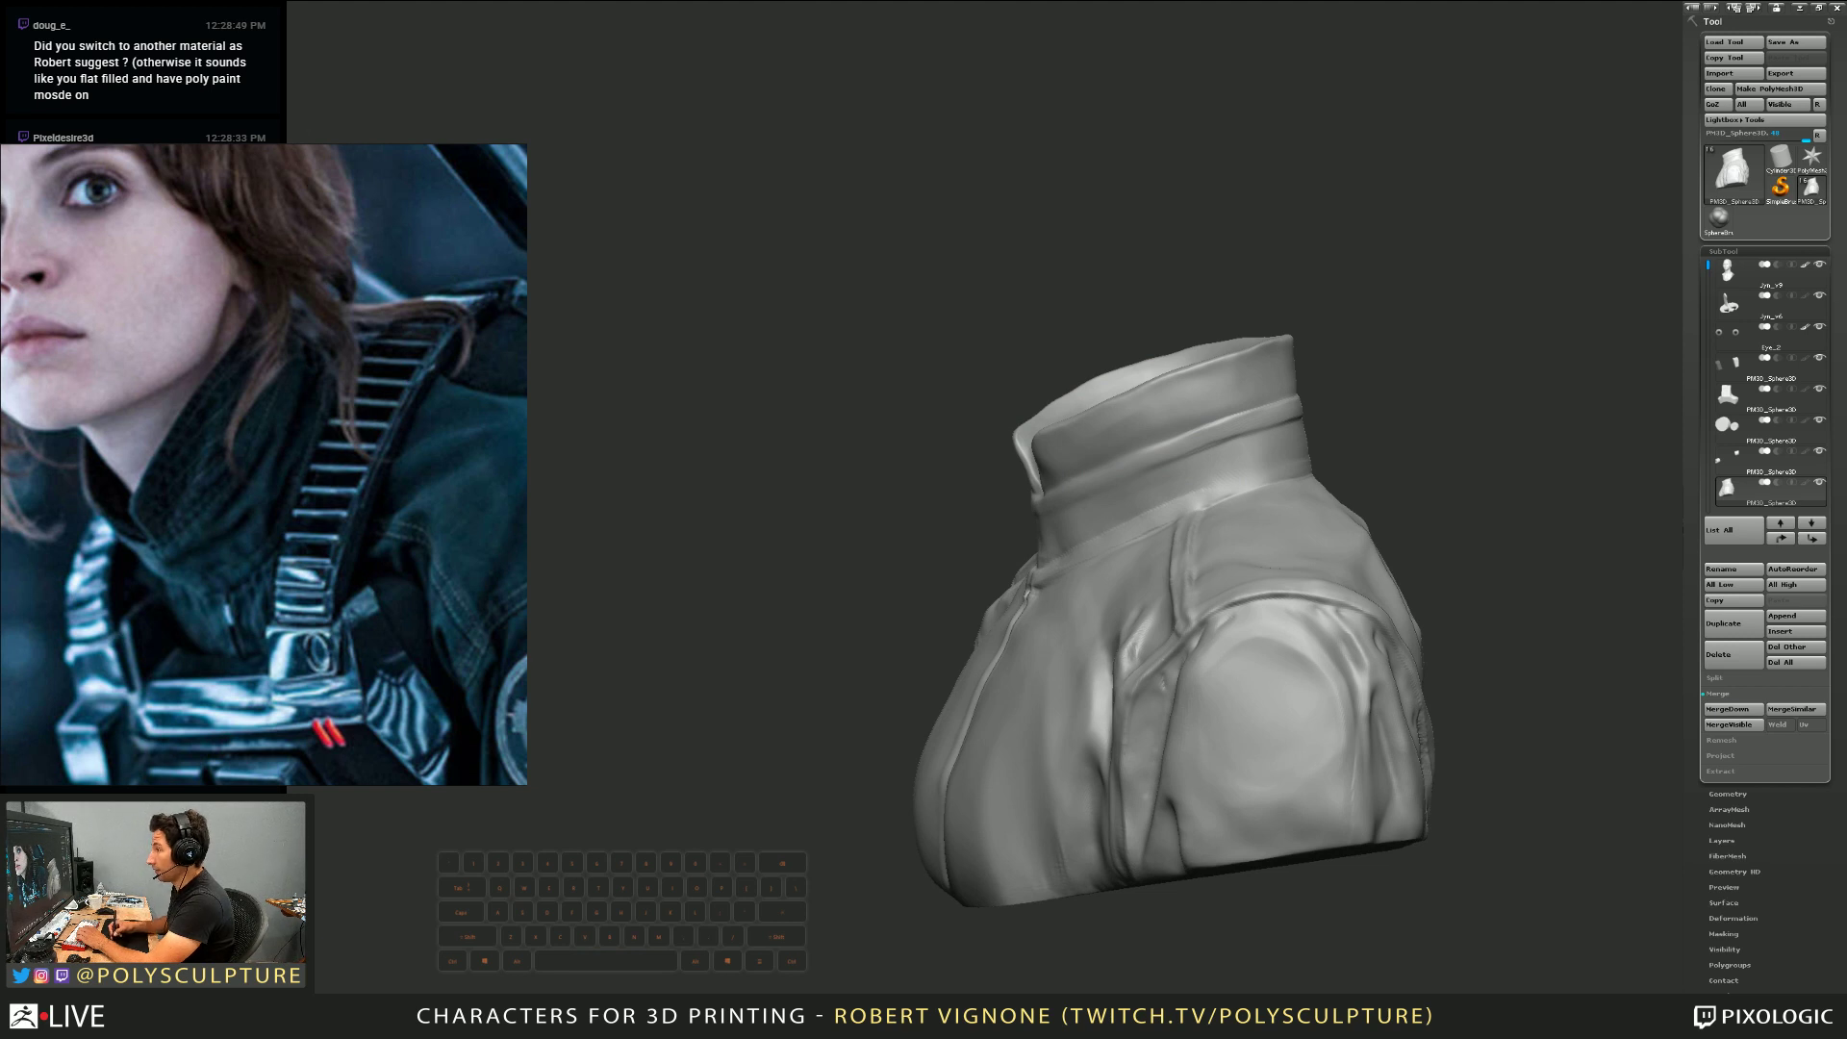
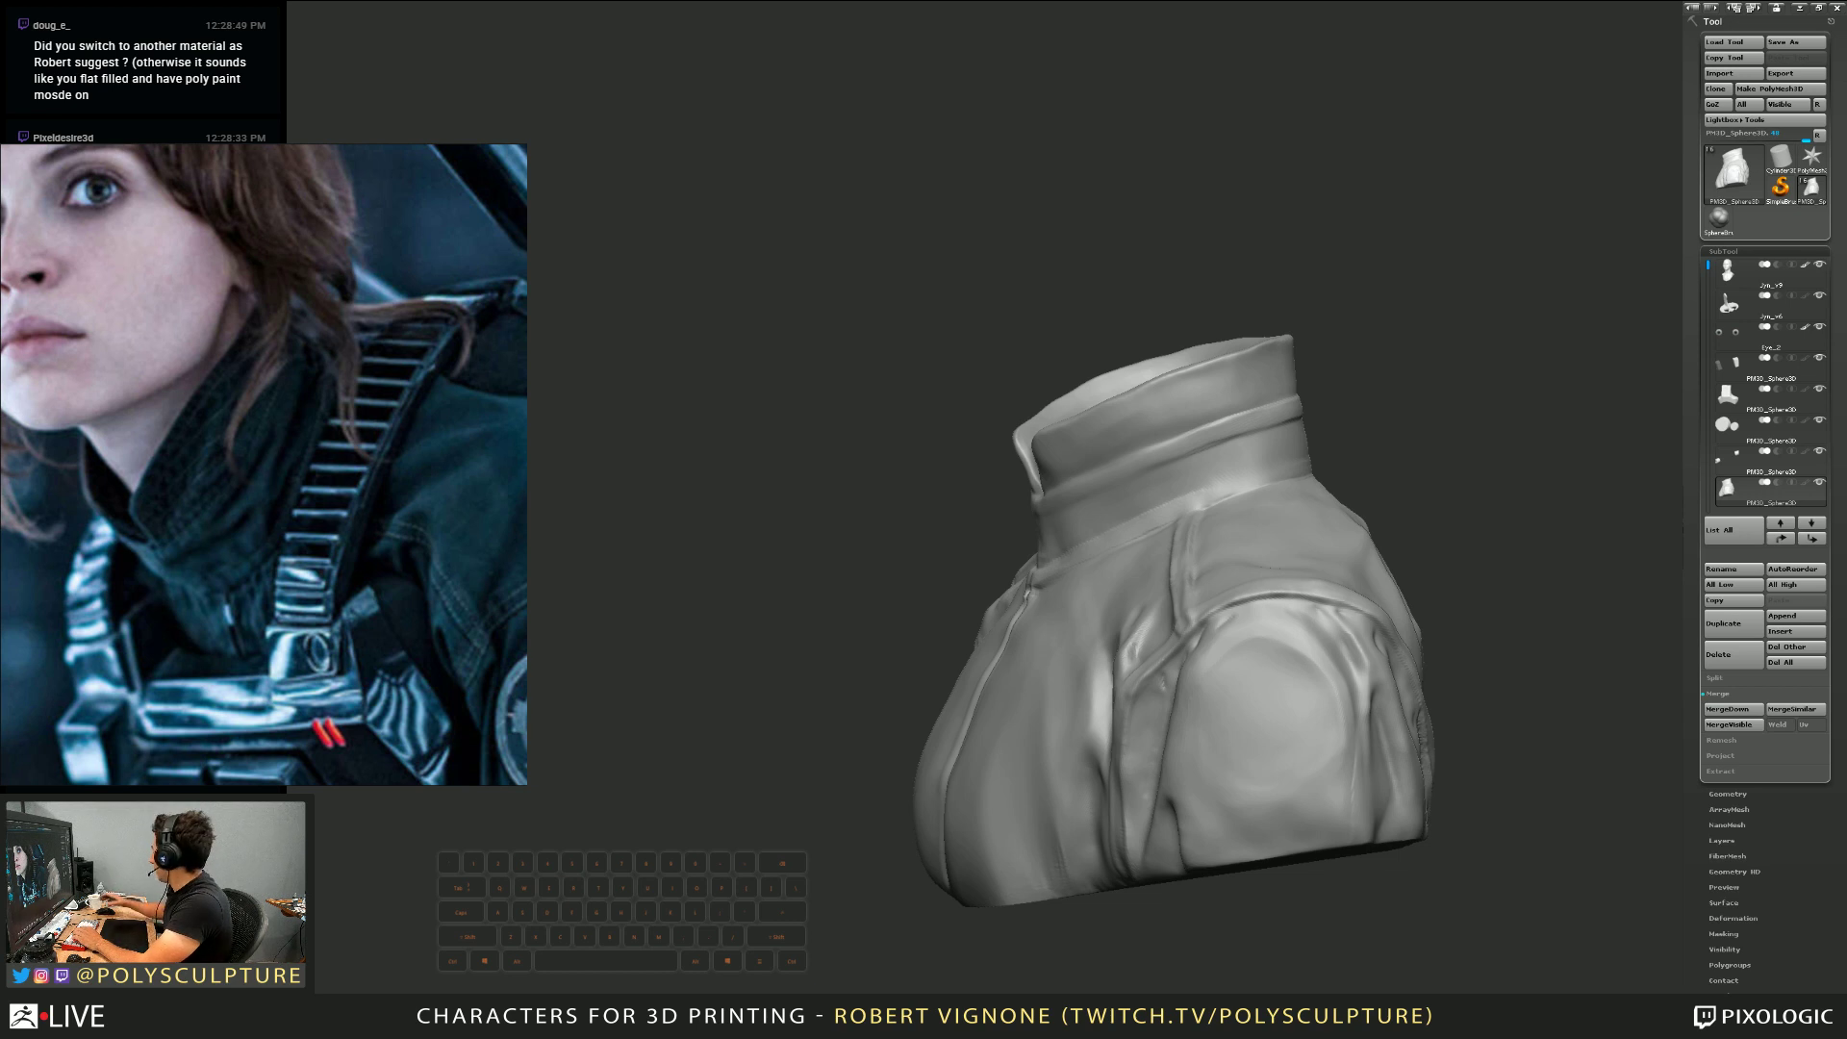
Shift the film-still reference to show the face and collar beside the jacket's front three-quarter view
{"action": "left_click_drag", "start_coordinate": [1558, 616], "coordinate": [1472, 617]}
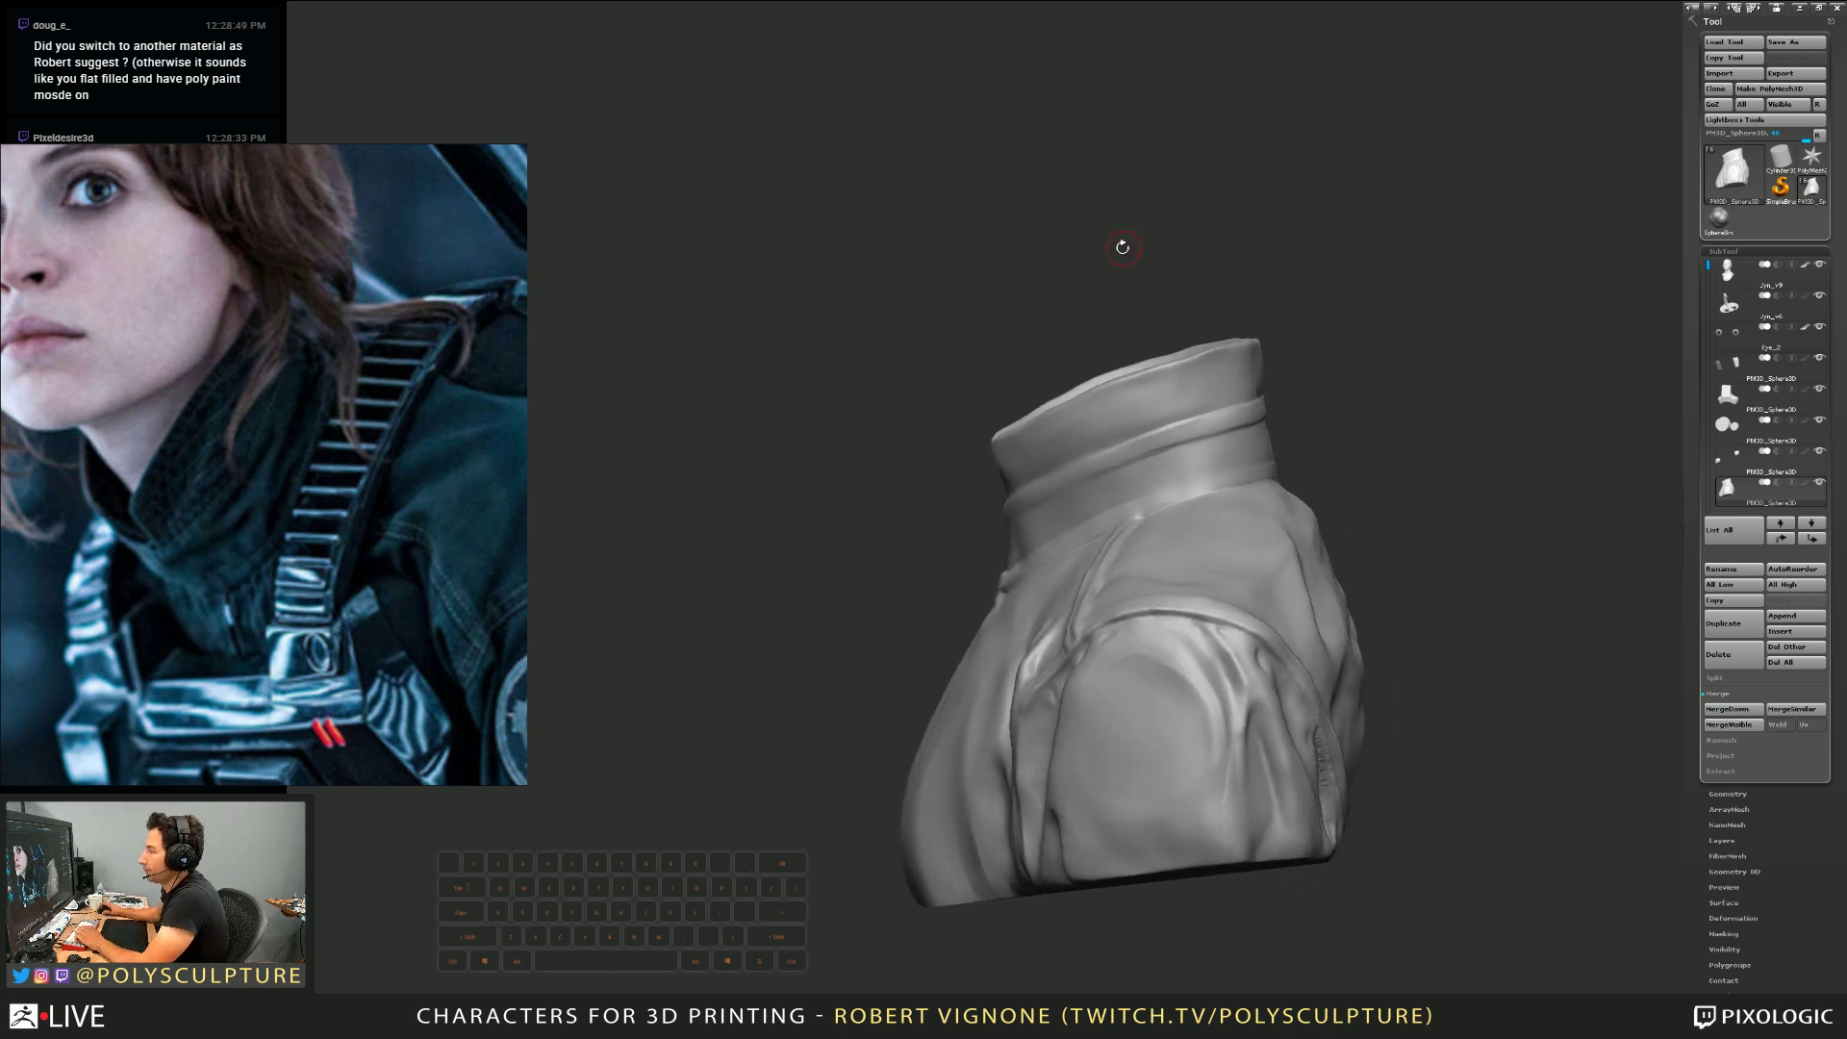
{"action": "left_click_drag", "start_coordinate": [1123, 247], "coordinate": [1096, 241]}
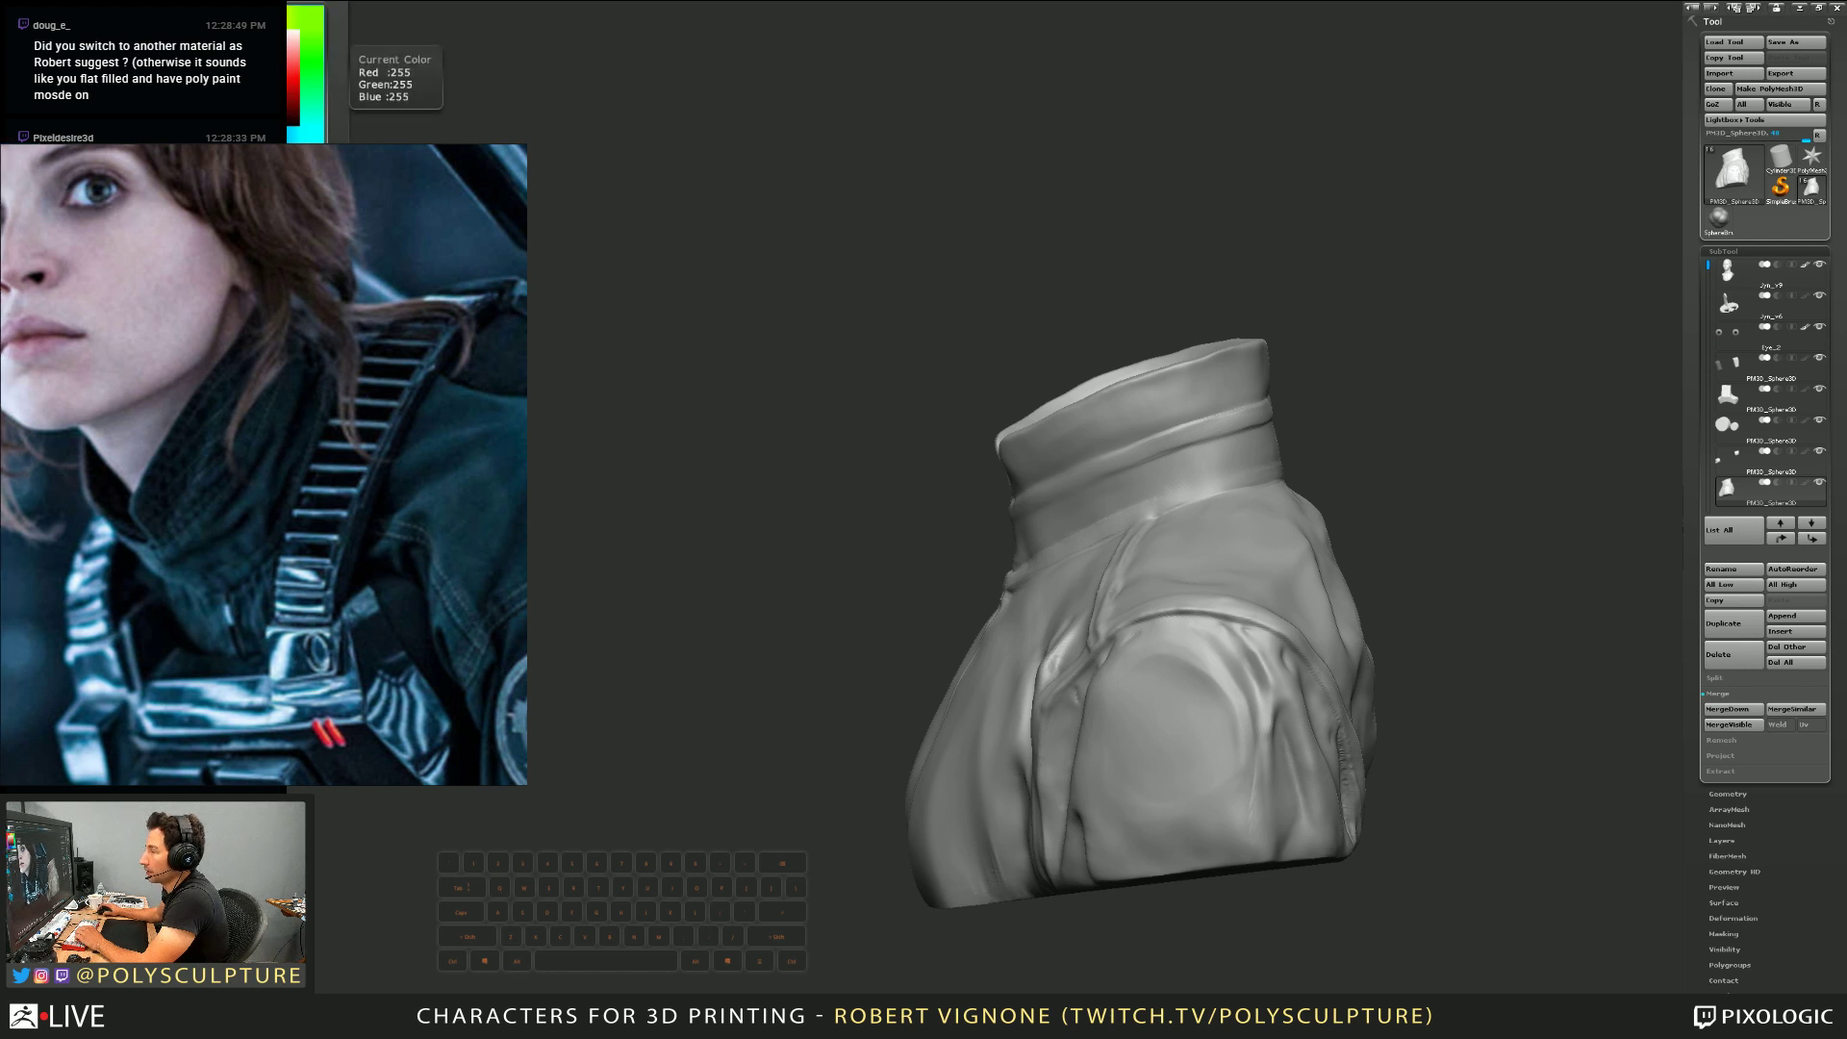
{"action": "left_click_drag", "start_coordinate": [1318, 223], "coordinate": [1316, 204]}
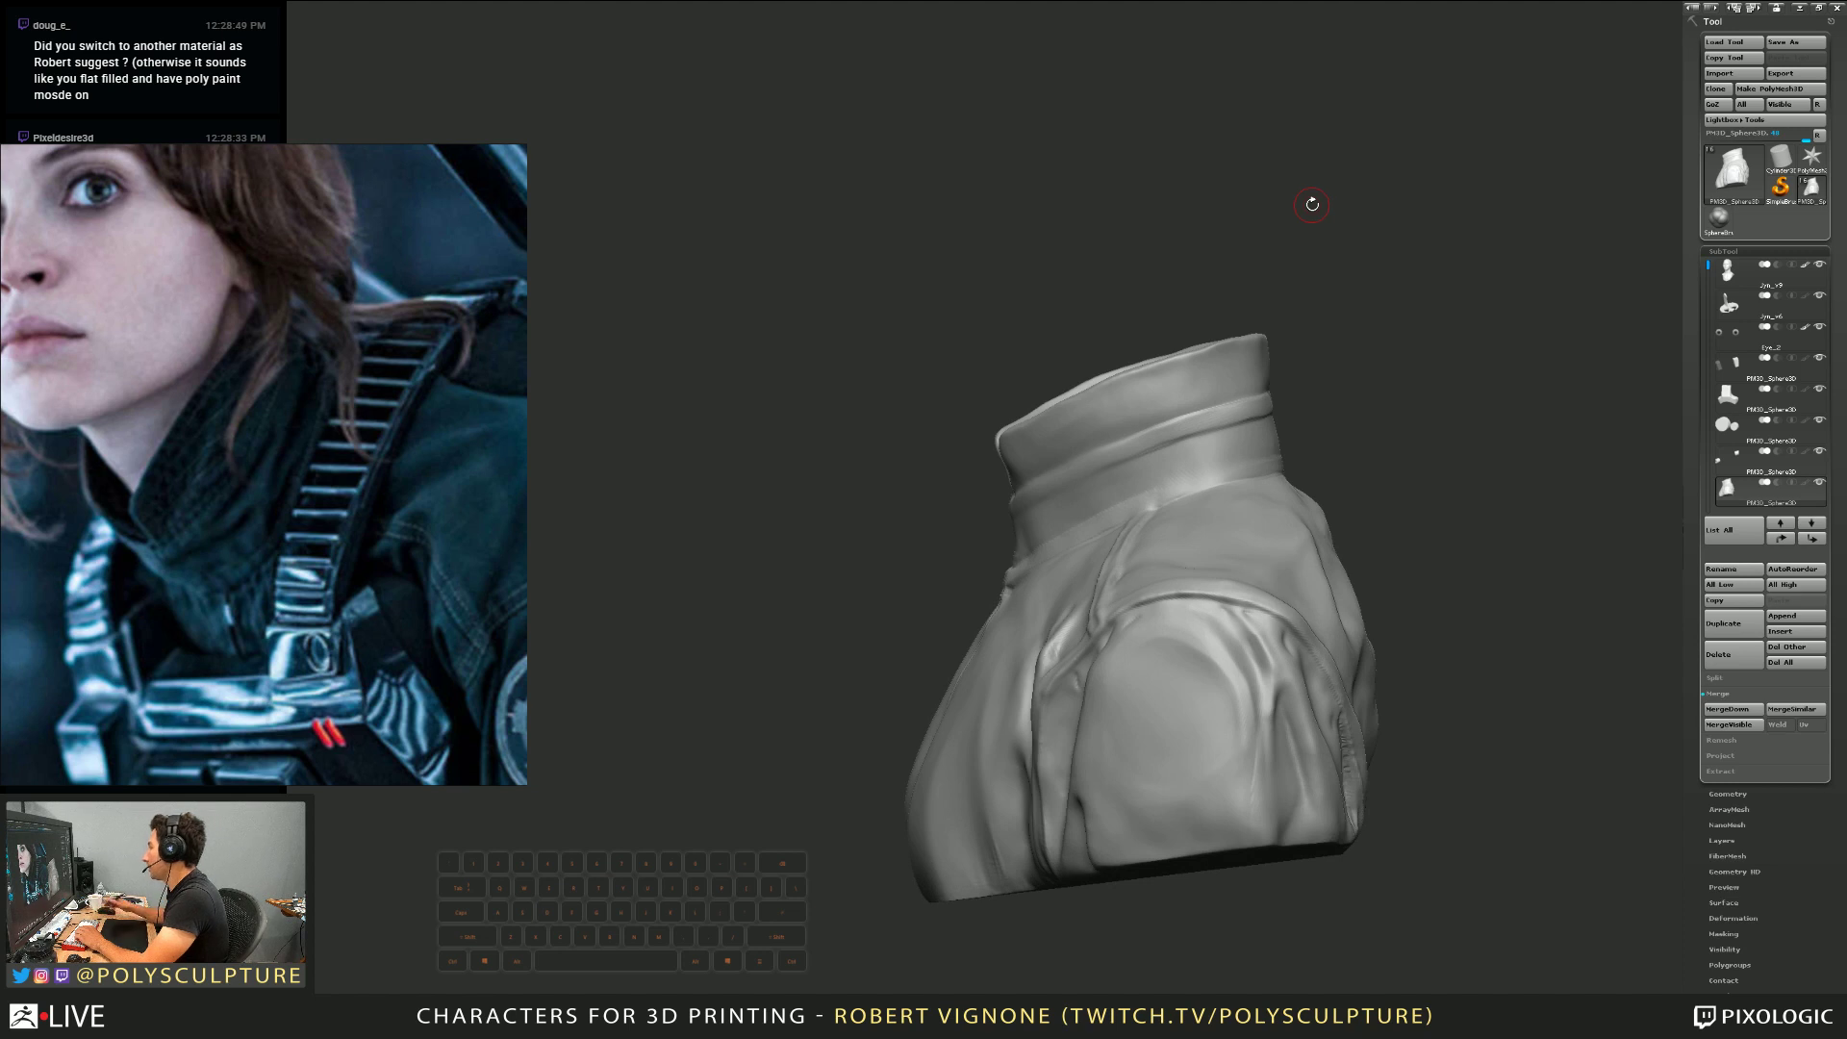
{"action": "left_click_drag", "start_coordinate": [1202, 174], "coordinate": [1153, 449]}
{"action": "right_click_drag", "start_coordinate": [1153, 449], "coordinate": [1220, 444], "text": "alt"}
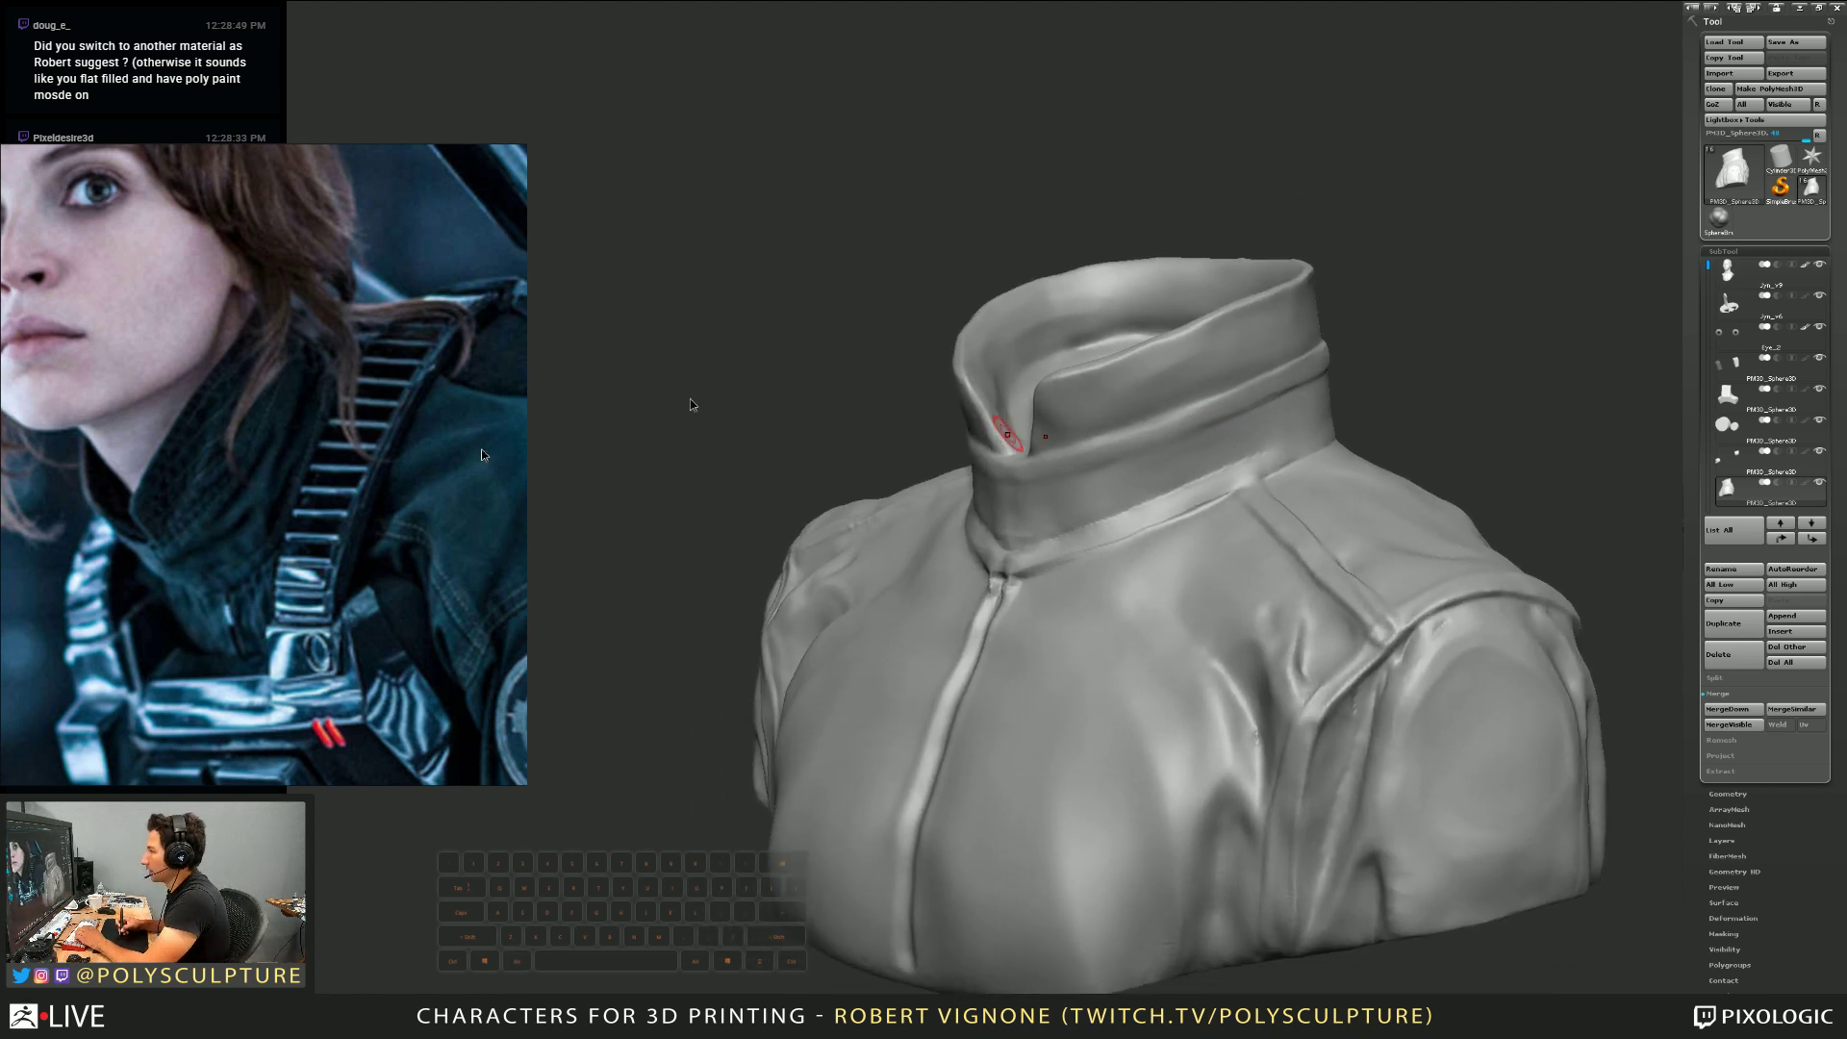
{"action": "left_click_drag", "start_coordinate": [817, 739], "coordinate": [647, 721]}
Sharpen the collar's base seam beside the zipper with a small brush on the front side
{"action": "mouse_move", "coordinate": [1214, 433]}
{"action": "right_mouse_down"}
{"action": "mouse_move", "coordinate": [1188, 394]}
{"action": "mouse_move", "coordinate": [1001, 400]}
{"action": "right_mouse_up"}
{"action": "right_click", "coordinate": [1173, 408]}
{"action": "key", "text": "s"}
{"action": "left_click_drag", "start_coordinate": [1035, 456], "coordinate": [1043, 461]}
{"action": "key", "text": "s"}
{"action": "mouse_move", "coordinate": [1111, 505]}
{"action": "right_mouse_down"}
{"action": "mouse_move", "coordinate": [1044, 490]}
{"action": "mouse_move", "coordinate": [1052, 517]}
{"action": "right_mouse_up"}
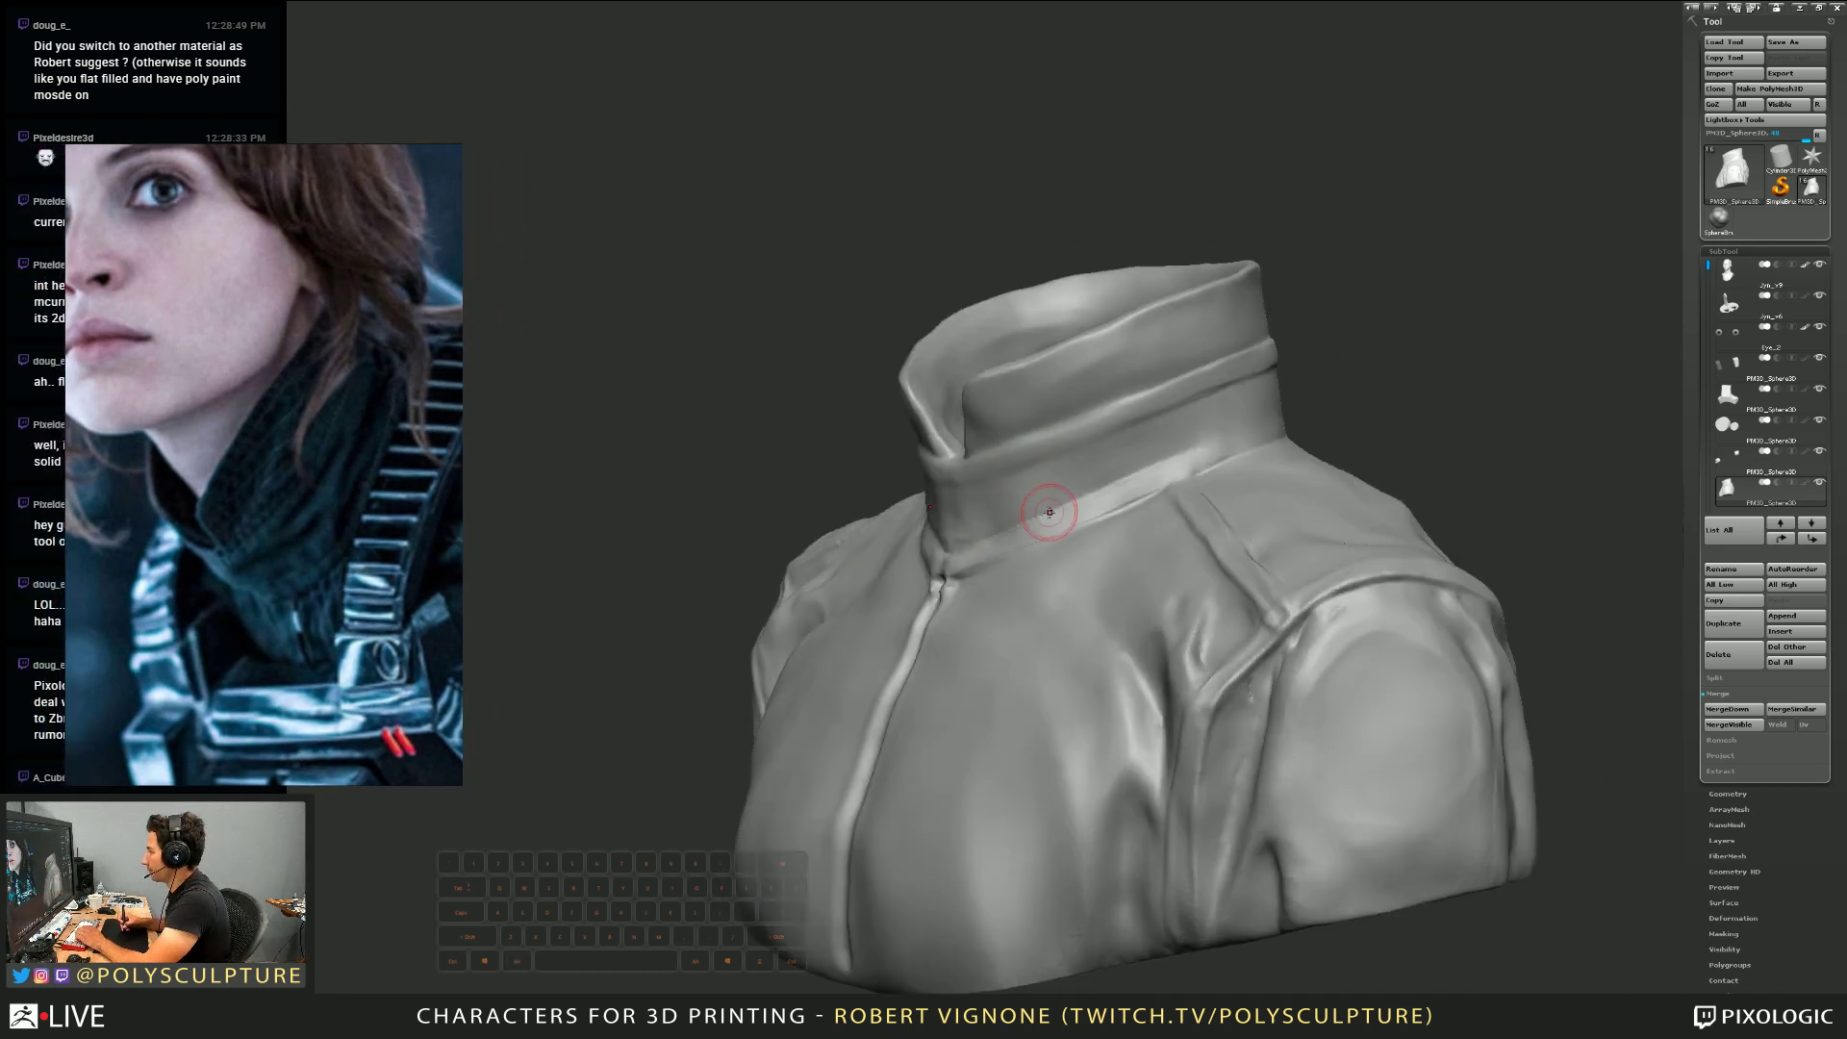
{"action": "key", "text": "s"}
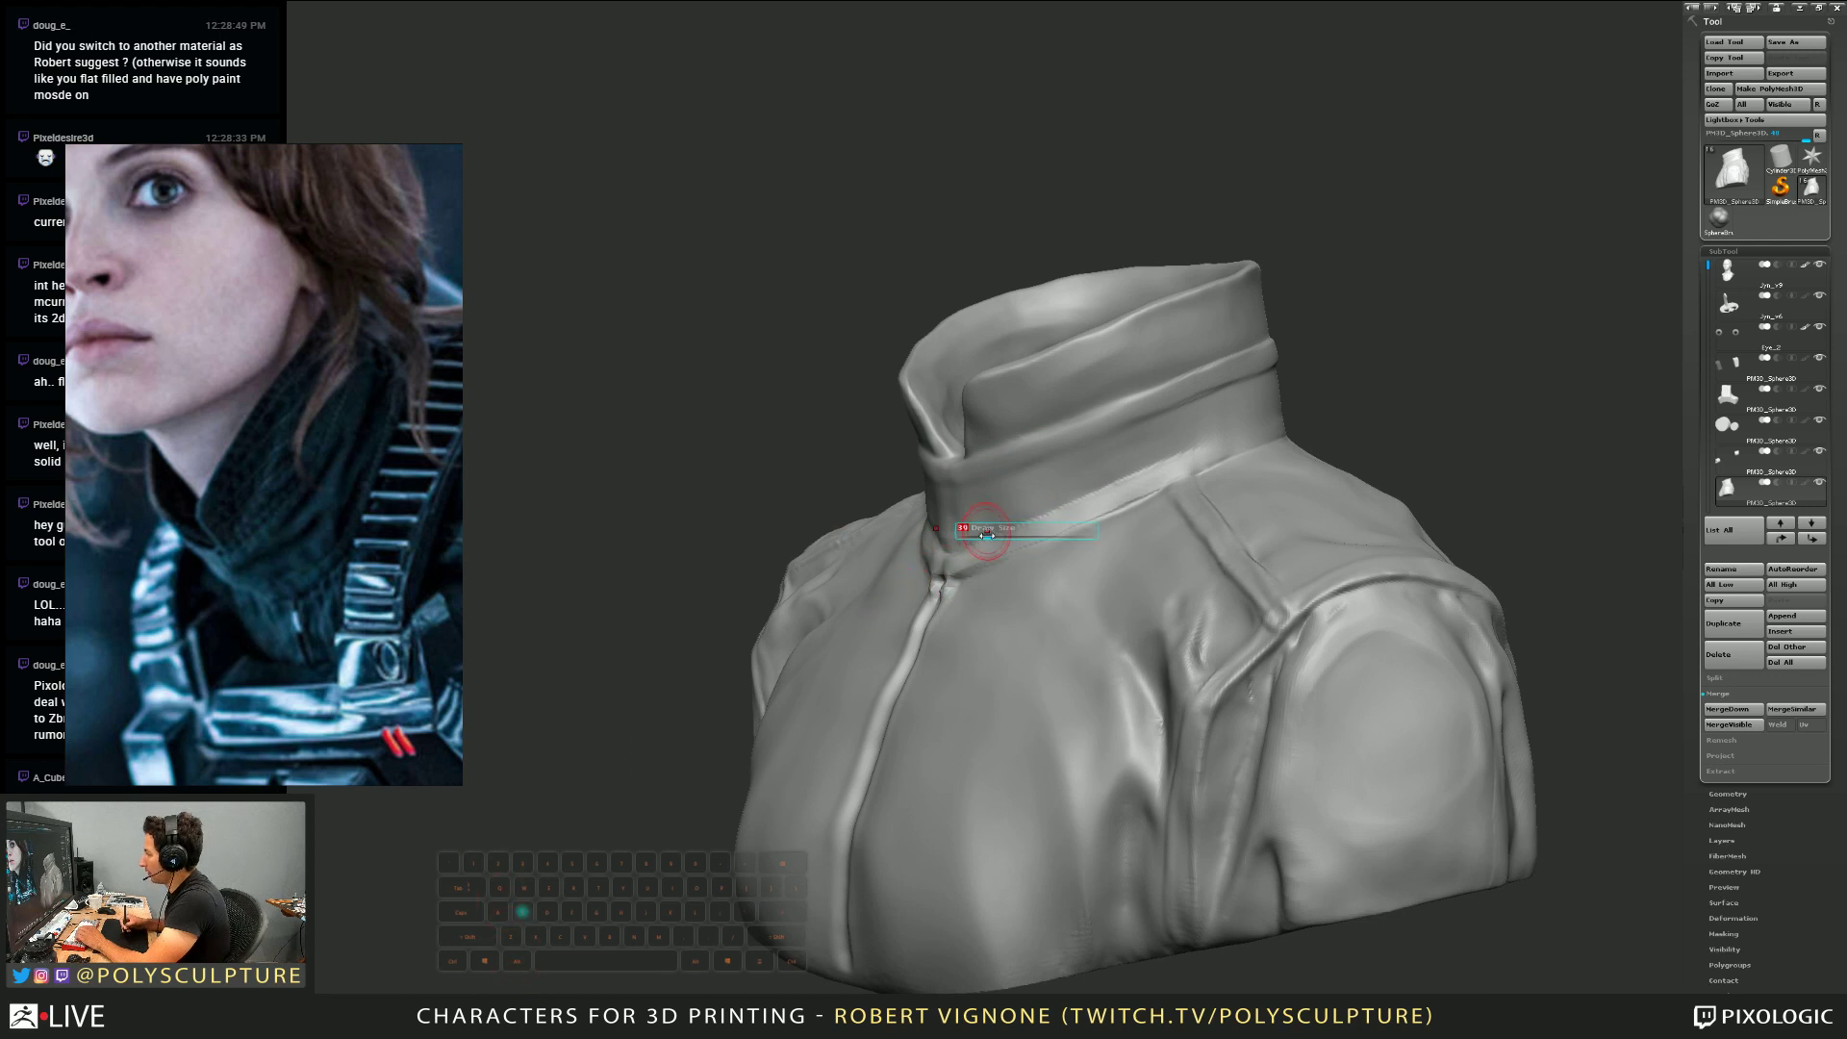
{"action": "left_click_drag", "start_coordinate": [1000, 550], "coordinate": [953, 565]}
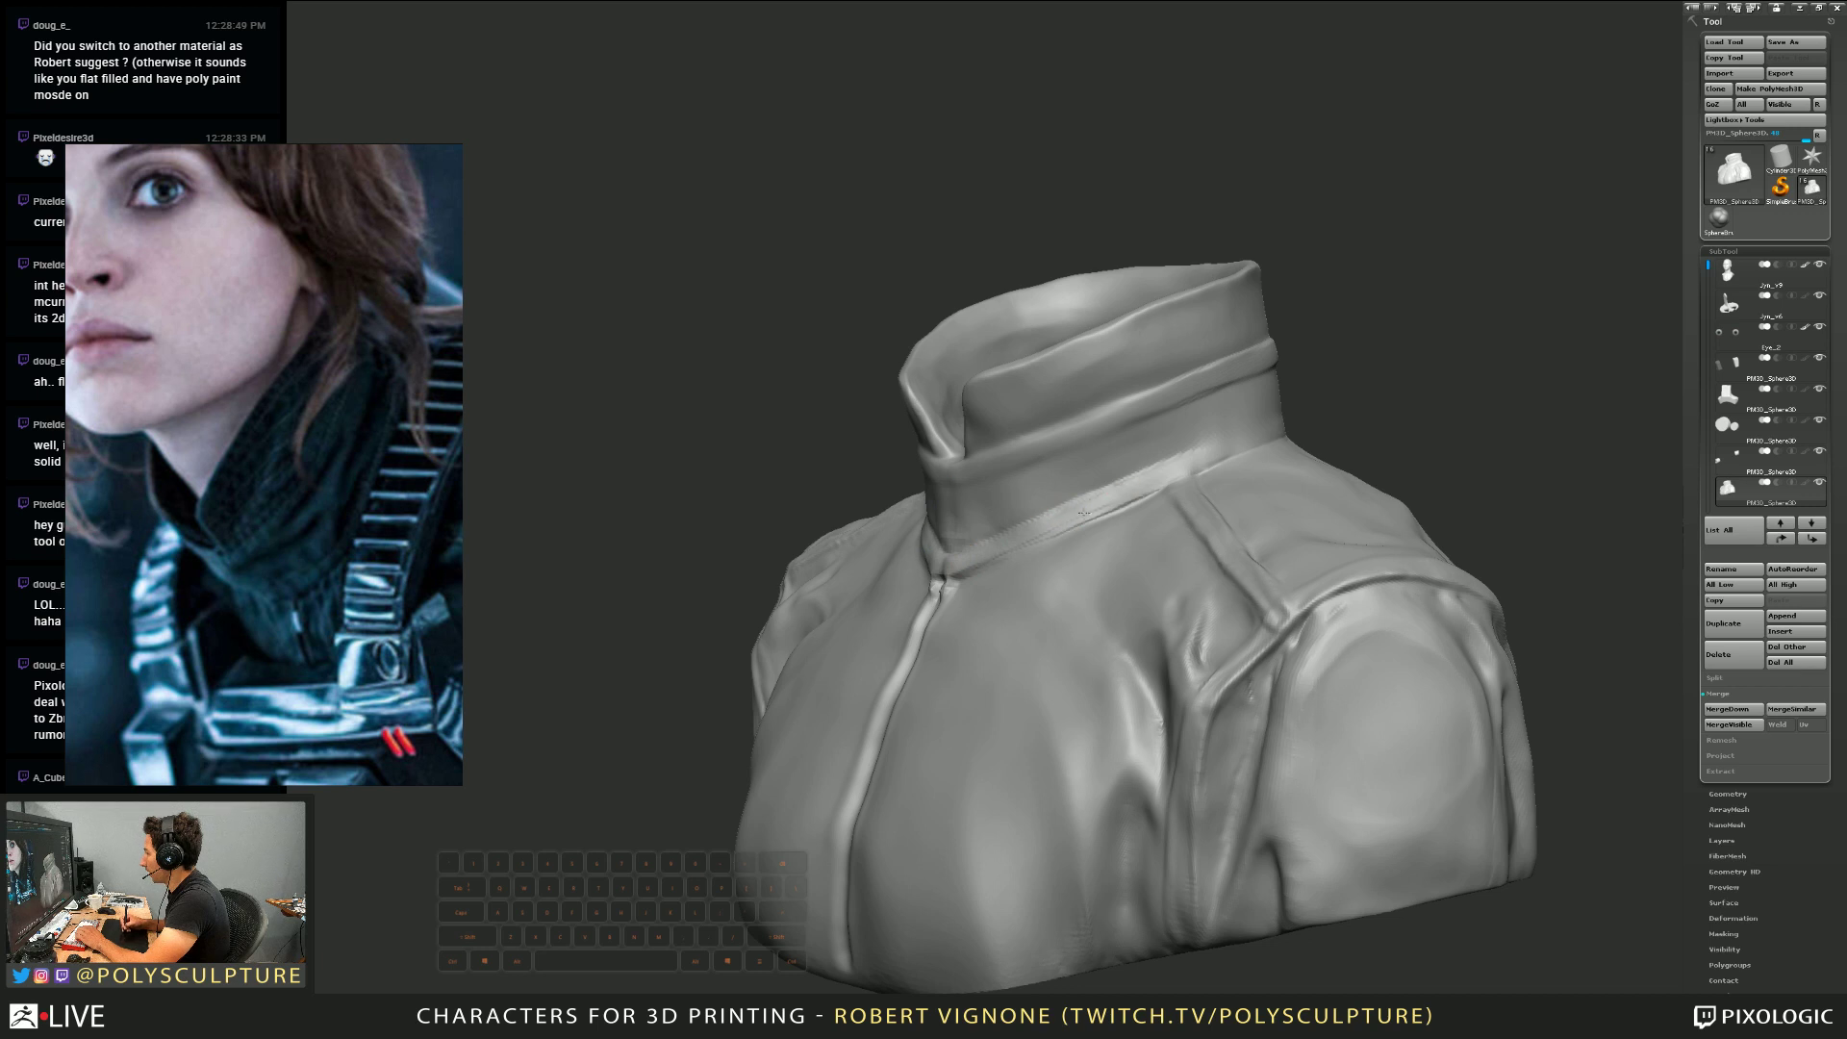
Continue defining the collar's base seam from the front across the shoulder toward the back
{"action": "left_click_drag", "start_coordinate": [1084, 512], "coordinate": [1196, 454]}
{"action": "right_click_drag", "start_coordinate": [1196, 454], "coordinate": [1014, 458], "text": "alt"}
{"action": "mouse_move", "coordinate": [1195, 413]}
{"action": "right_mouse_down", "text": "alt"}
{"action": "mouse_move", "coordinate": [1192, 513]}
{"action": "mouse_move", "coordinate": [1221, 433]}
{"action": "mouse_move", "coordinate": [1188, 450]}
{"action": "right_mouse_up", "text": "alt"}
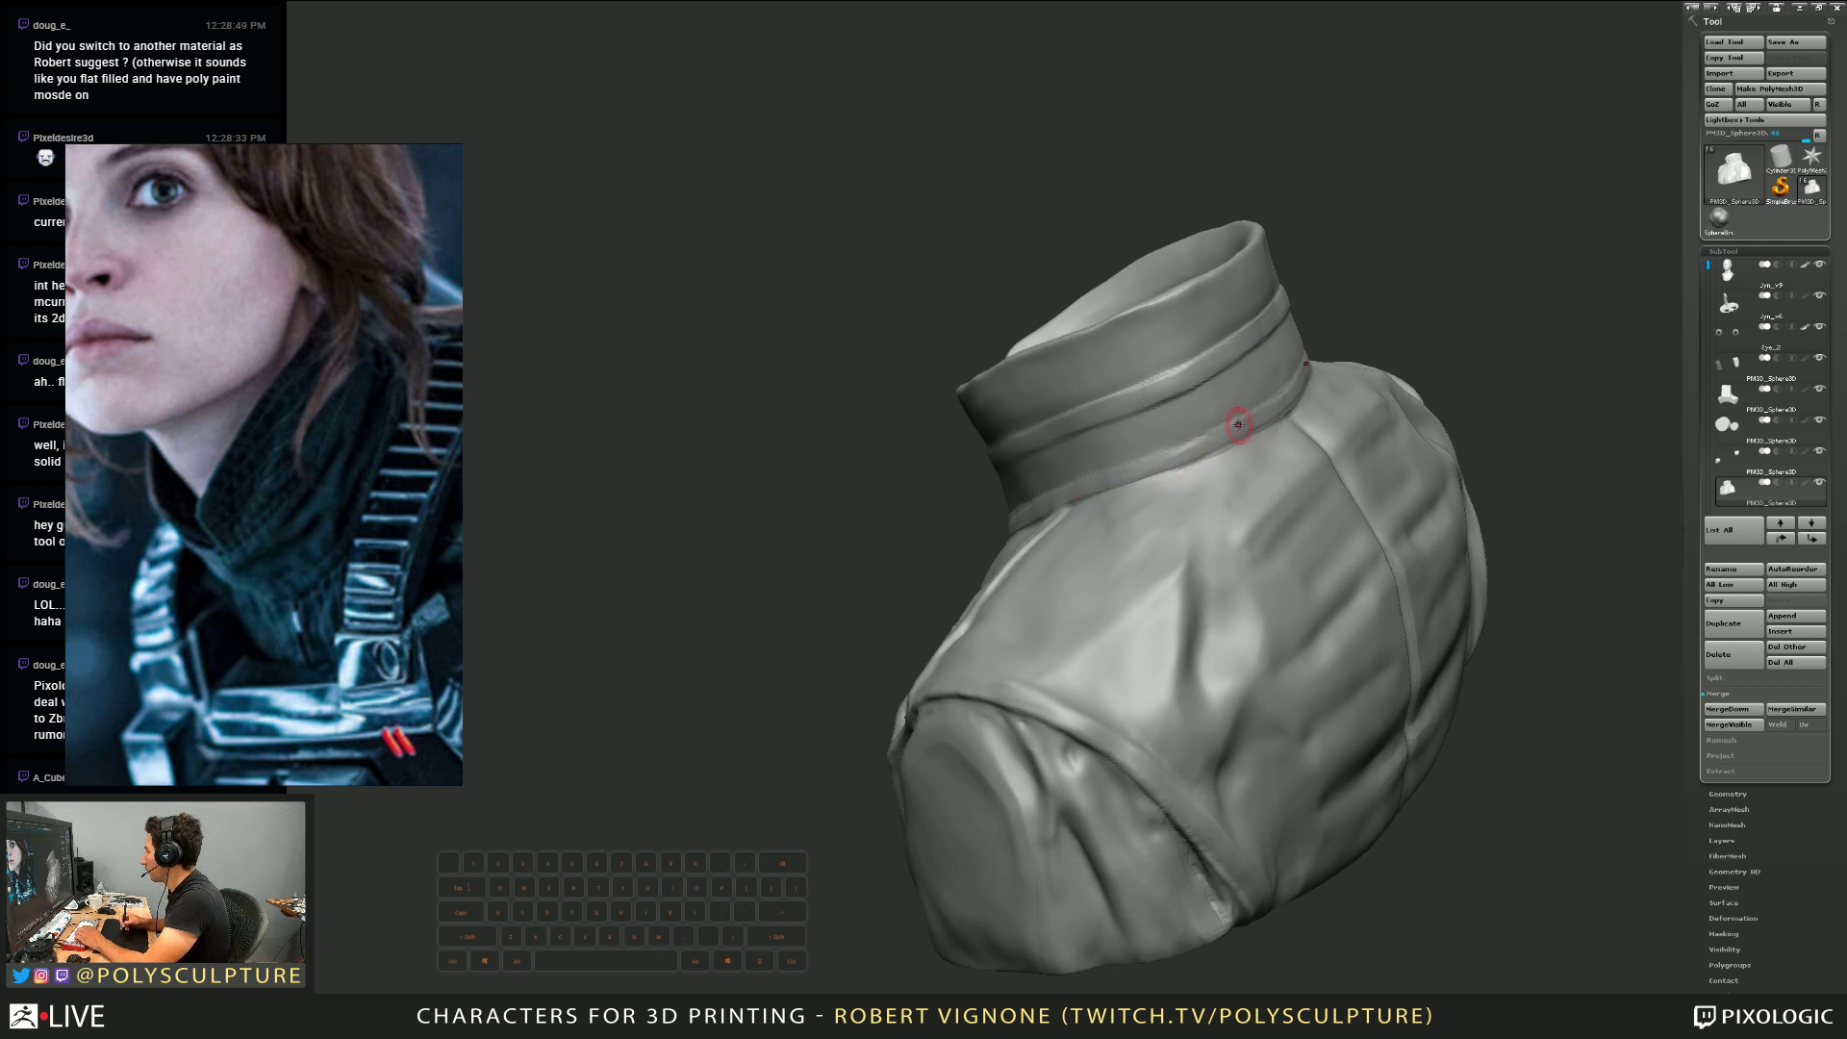
{"action": "right_click_drag", "start_coordinate": [1114, 475], "coordinate": [990, 516]}
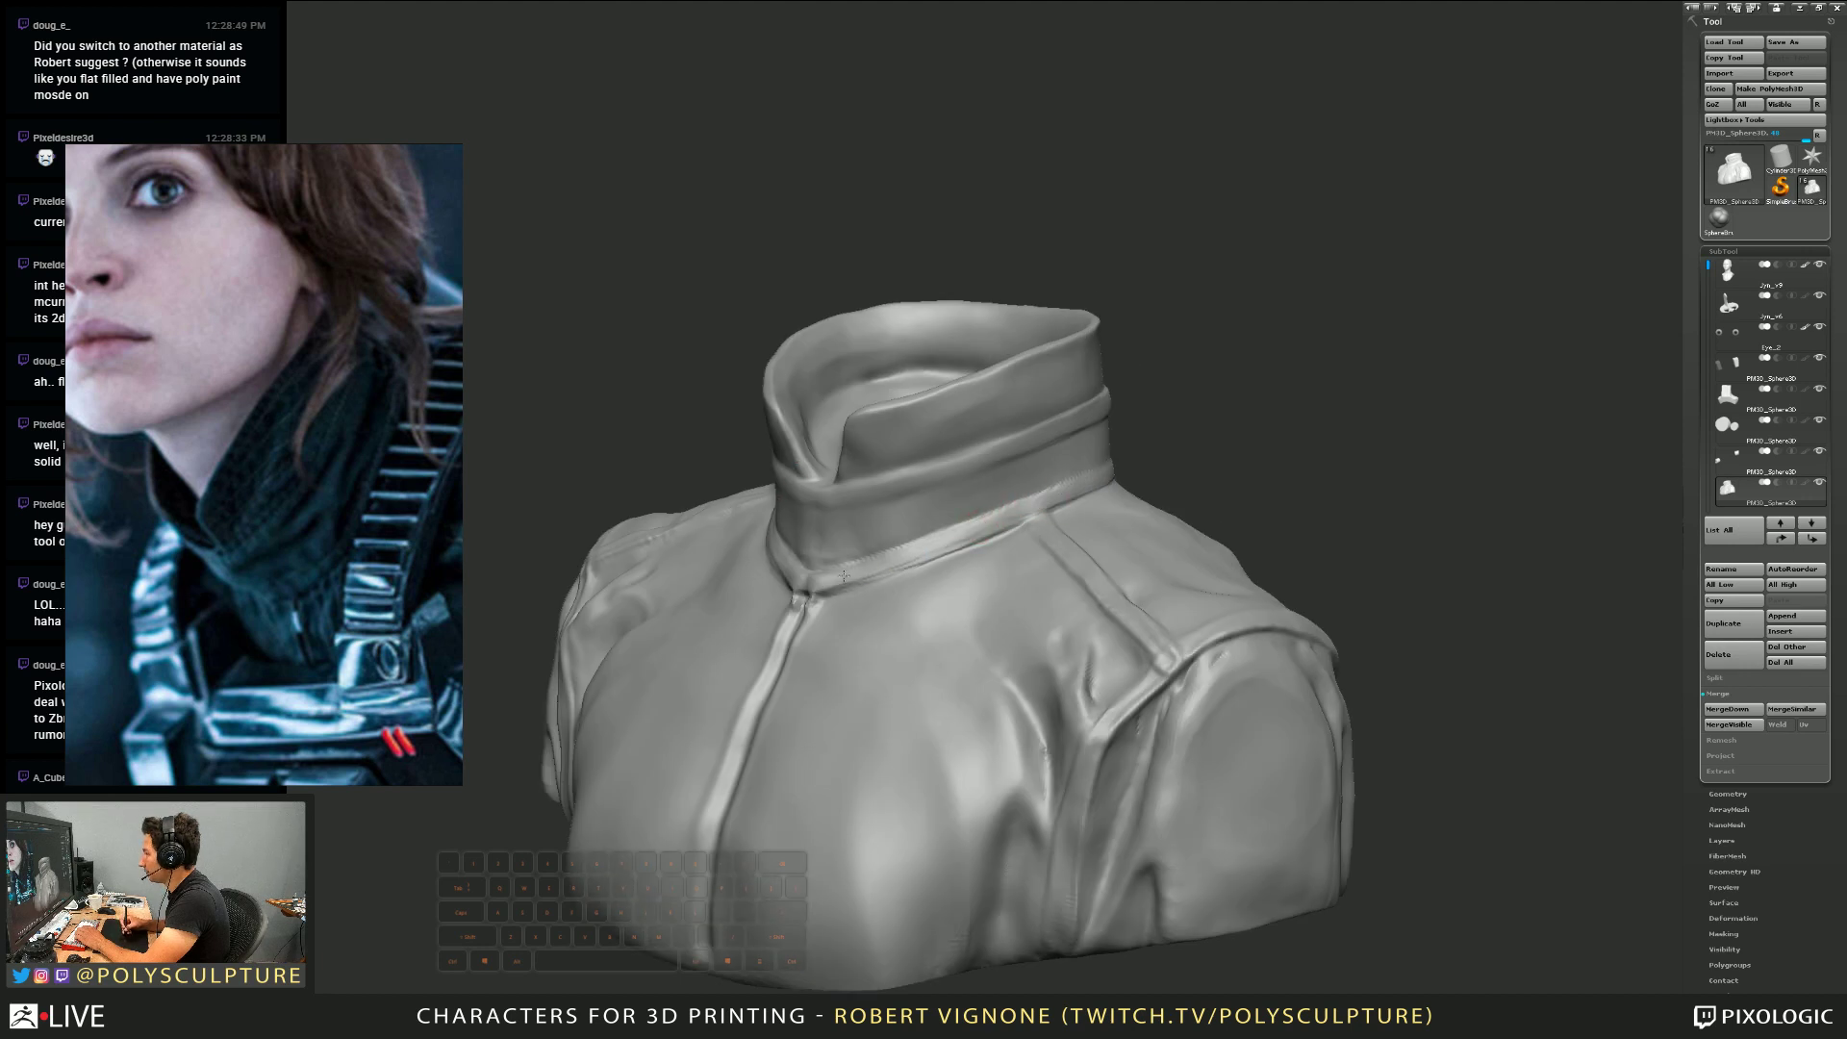
Clean up the seam where the collar meets the top of the zipper, adjusting the brush size
{"action": "right_click_drag", "start_coordinate": [855, 561], "coordinate": [831, 575]}
{"action": "key", "text": "s"}
{"action": "left_click_drag", "start_coordinate": [833, 575], "coordinate": [861, 574]}
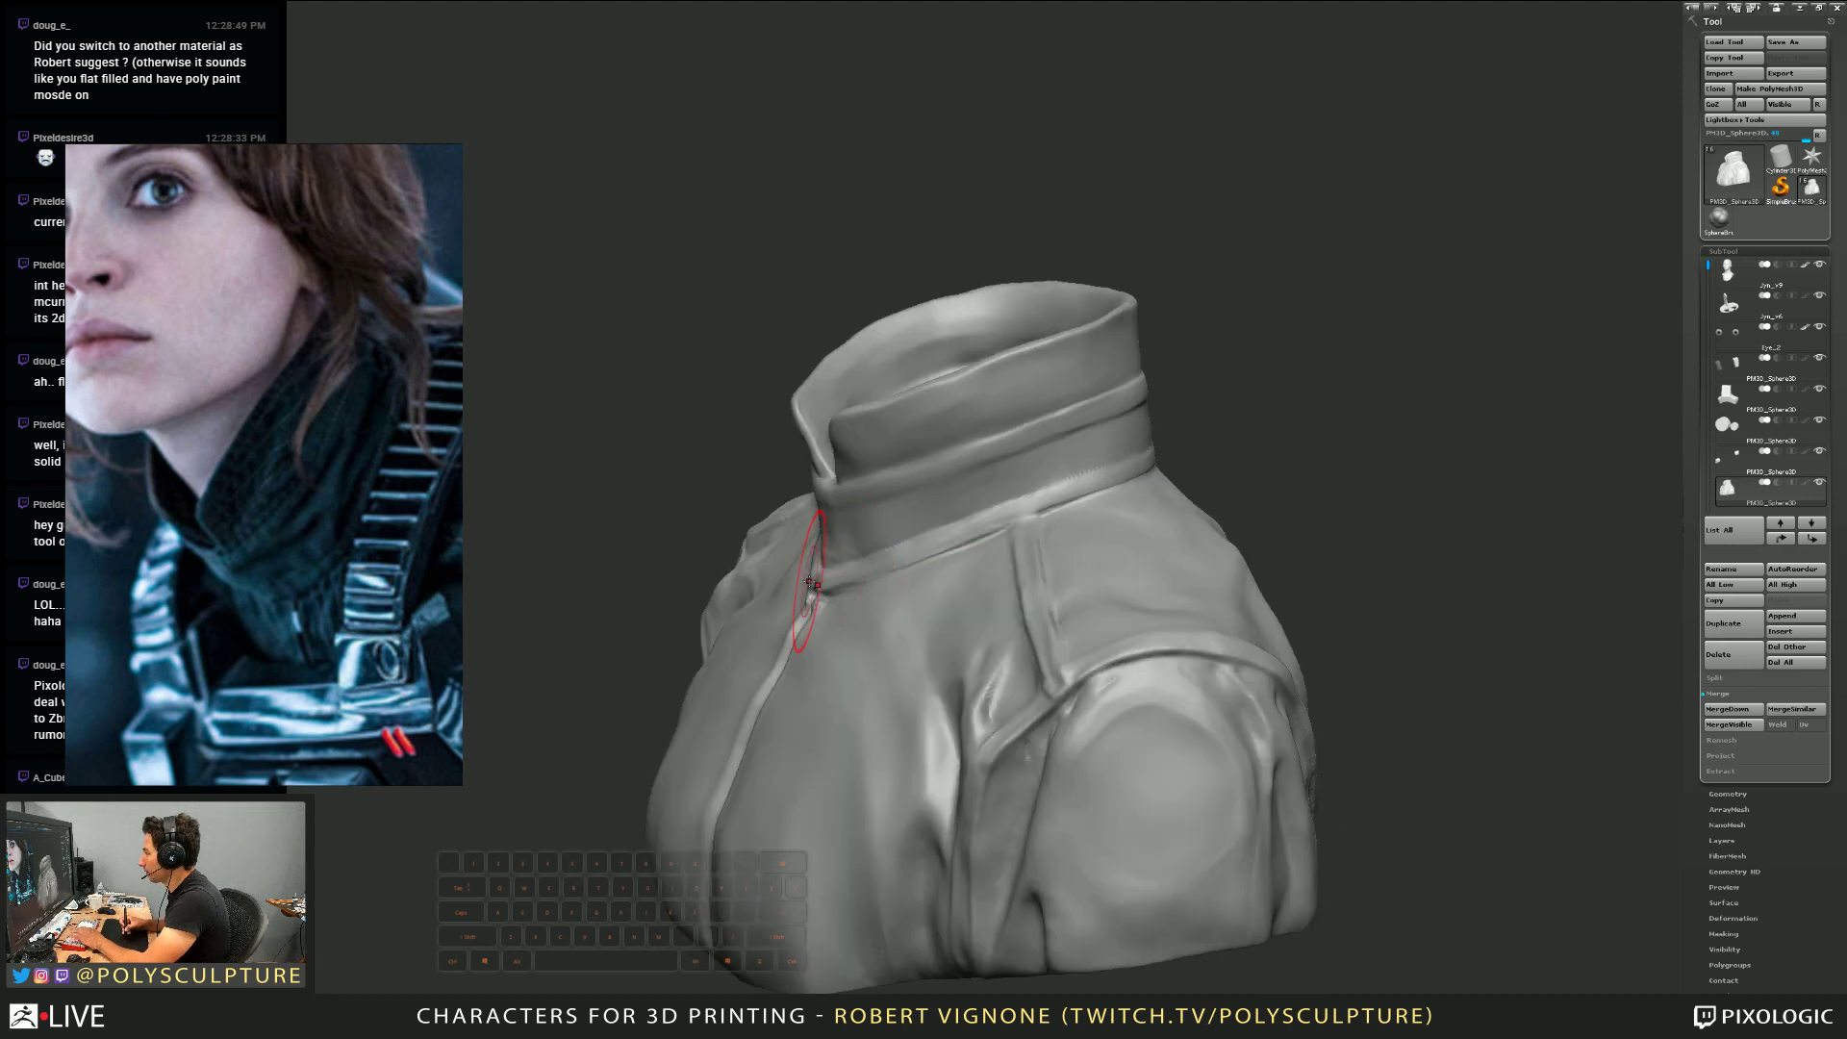
{"action": "mouse_move", "coordinate": [827, 581]}
{"action": "right_mouse_down"}
{"action": "mouse_move", "coordinate": [770, 562]}
{"action": "mouse_move", "coordinate": [845, 510]}
{"action": "right_mouse_up"}
{"action": "key", "text": "s"}
{"action": "key", "text": "s"}
{"action": "left_click_drag", "start_coordinate": [843, 508], "coordinate": [828, 508]}
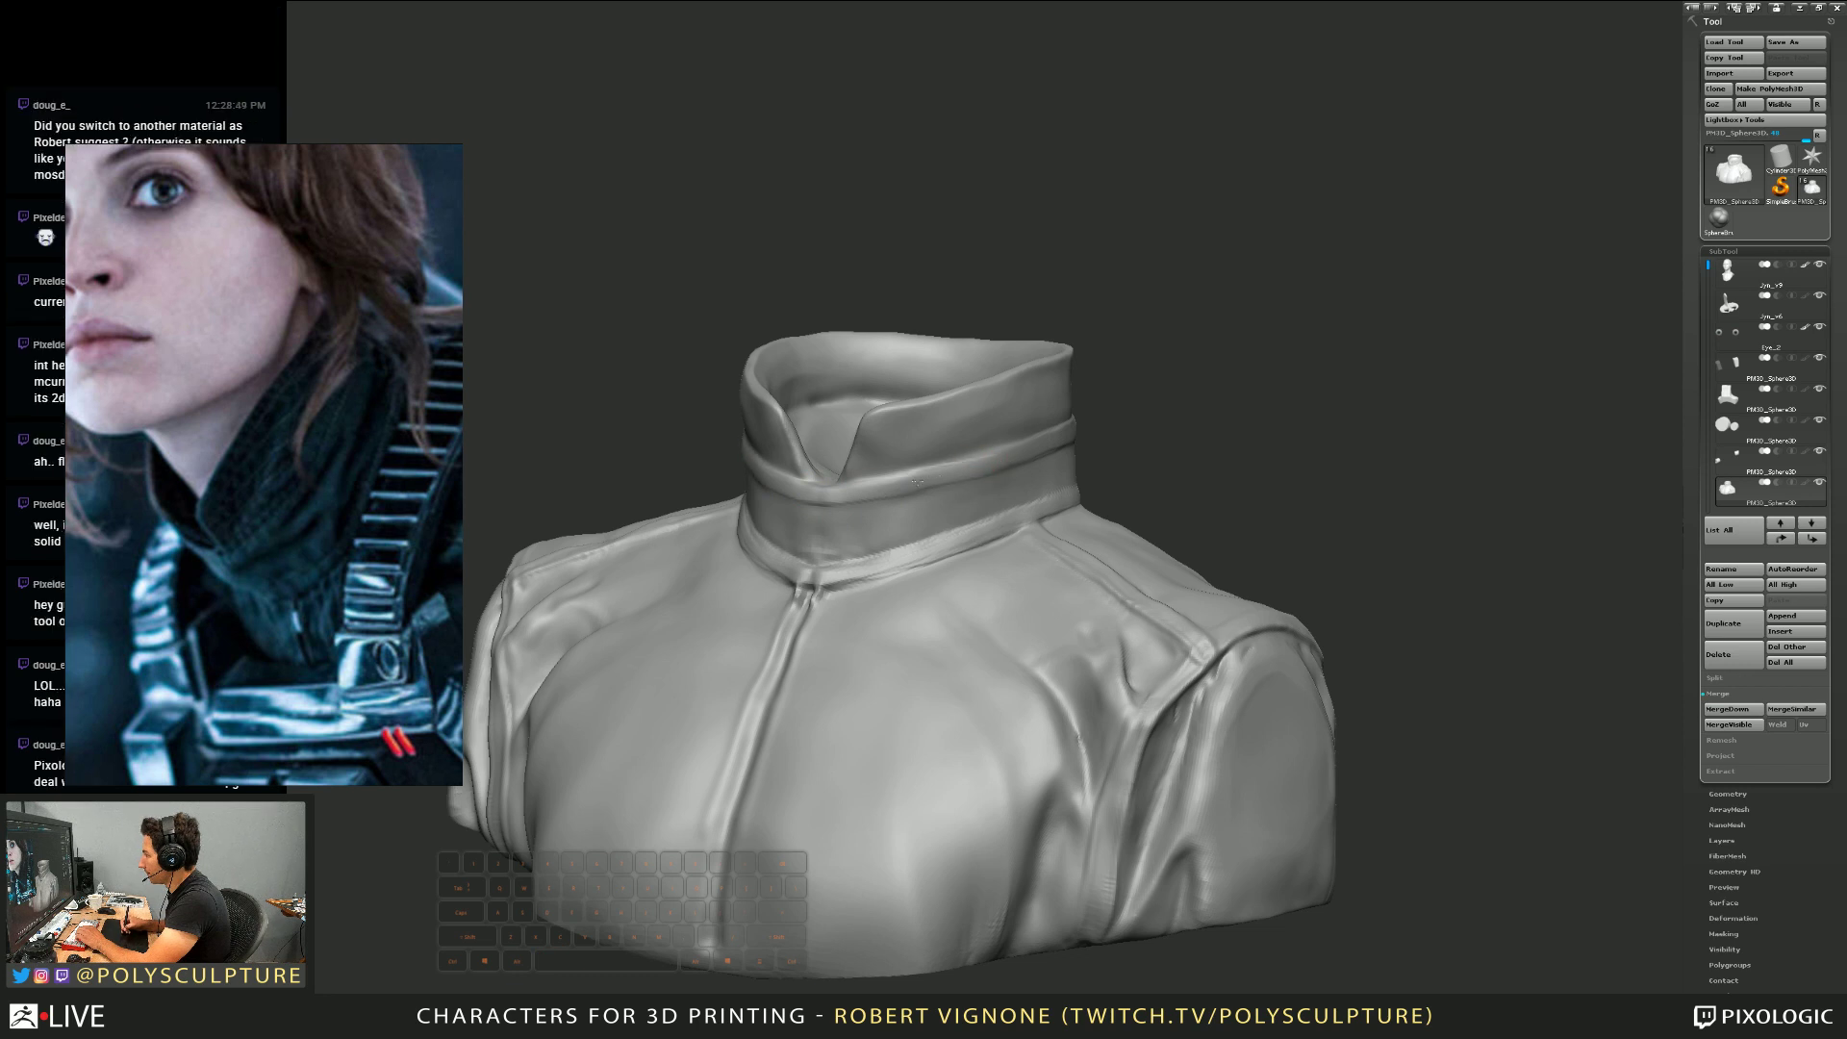
Sharpen the raised fold line around the middle of the collar from the front to the back
{"action": "right_click_drag", "start_coordinate": [972, 462], "coordinate": [985, 506]}
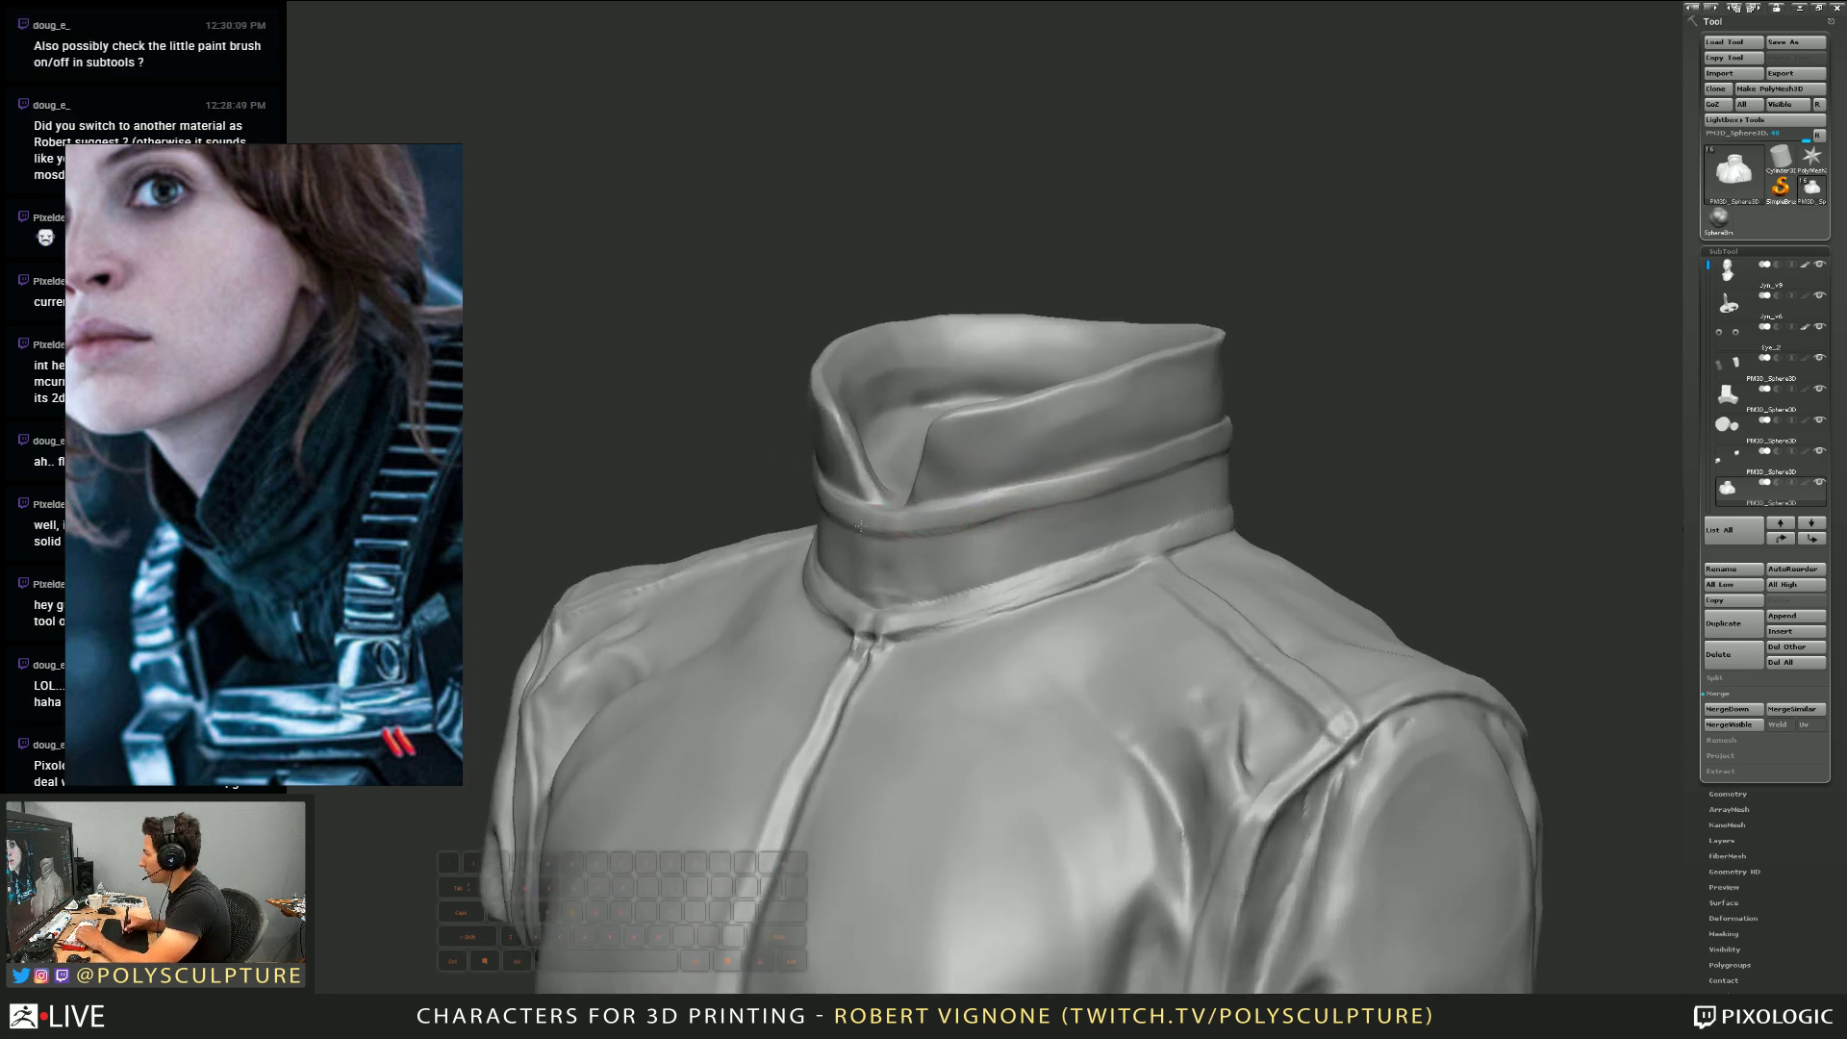
{"action": "mouse_move", "coordinate": [1091, 479]}
{"action": "right_mouse_down"}
{"action": "mouse_move", "coordinate": [937, 514]}
{"action": "mouse_move", "coordinate": [1092, 485]}
{"action": "mouse_move", "coordinate": [1058, 490]}
{"action": "right_mouse_up"}
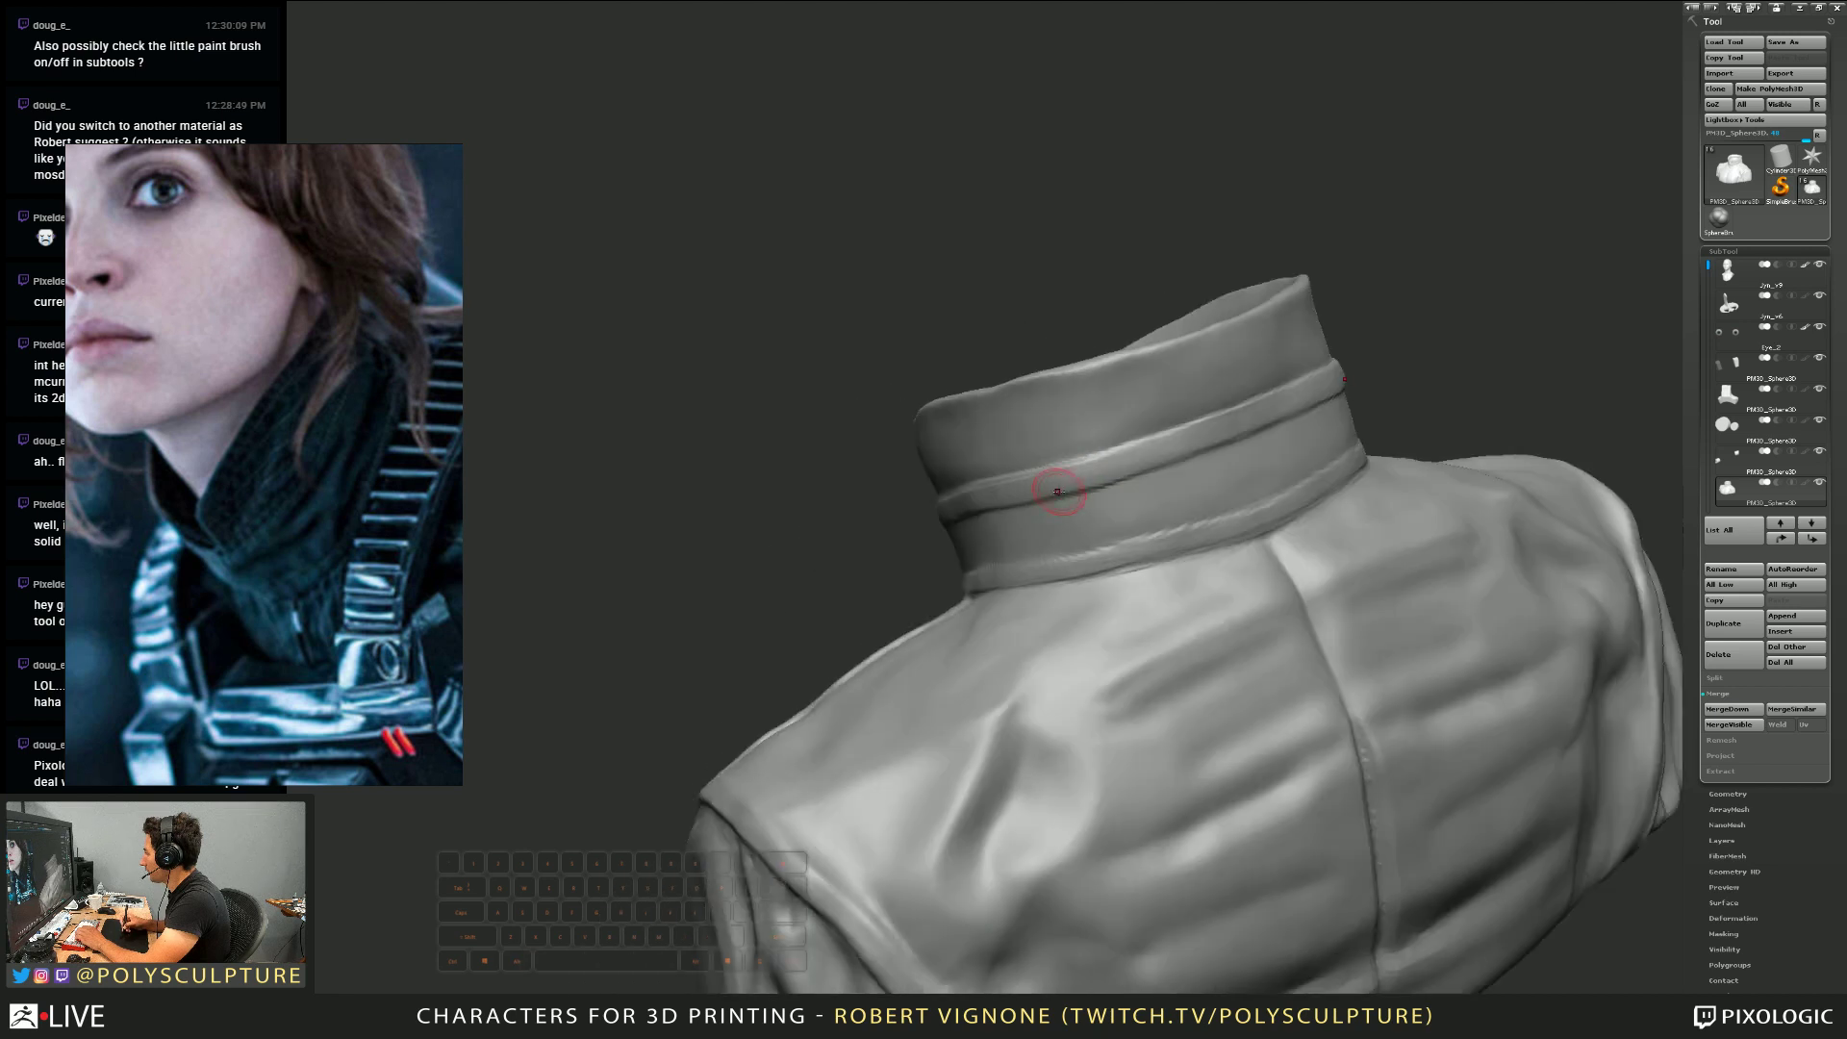
{"action": "right_click_drag", "start_coordinate": [1286, 403], "coordinate": [1183, 412]}
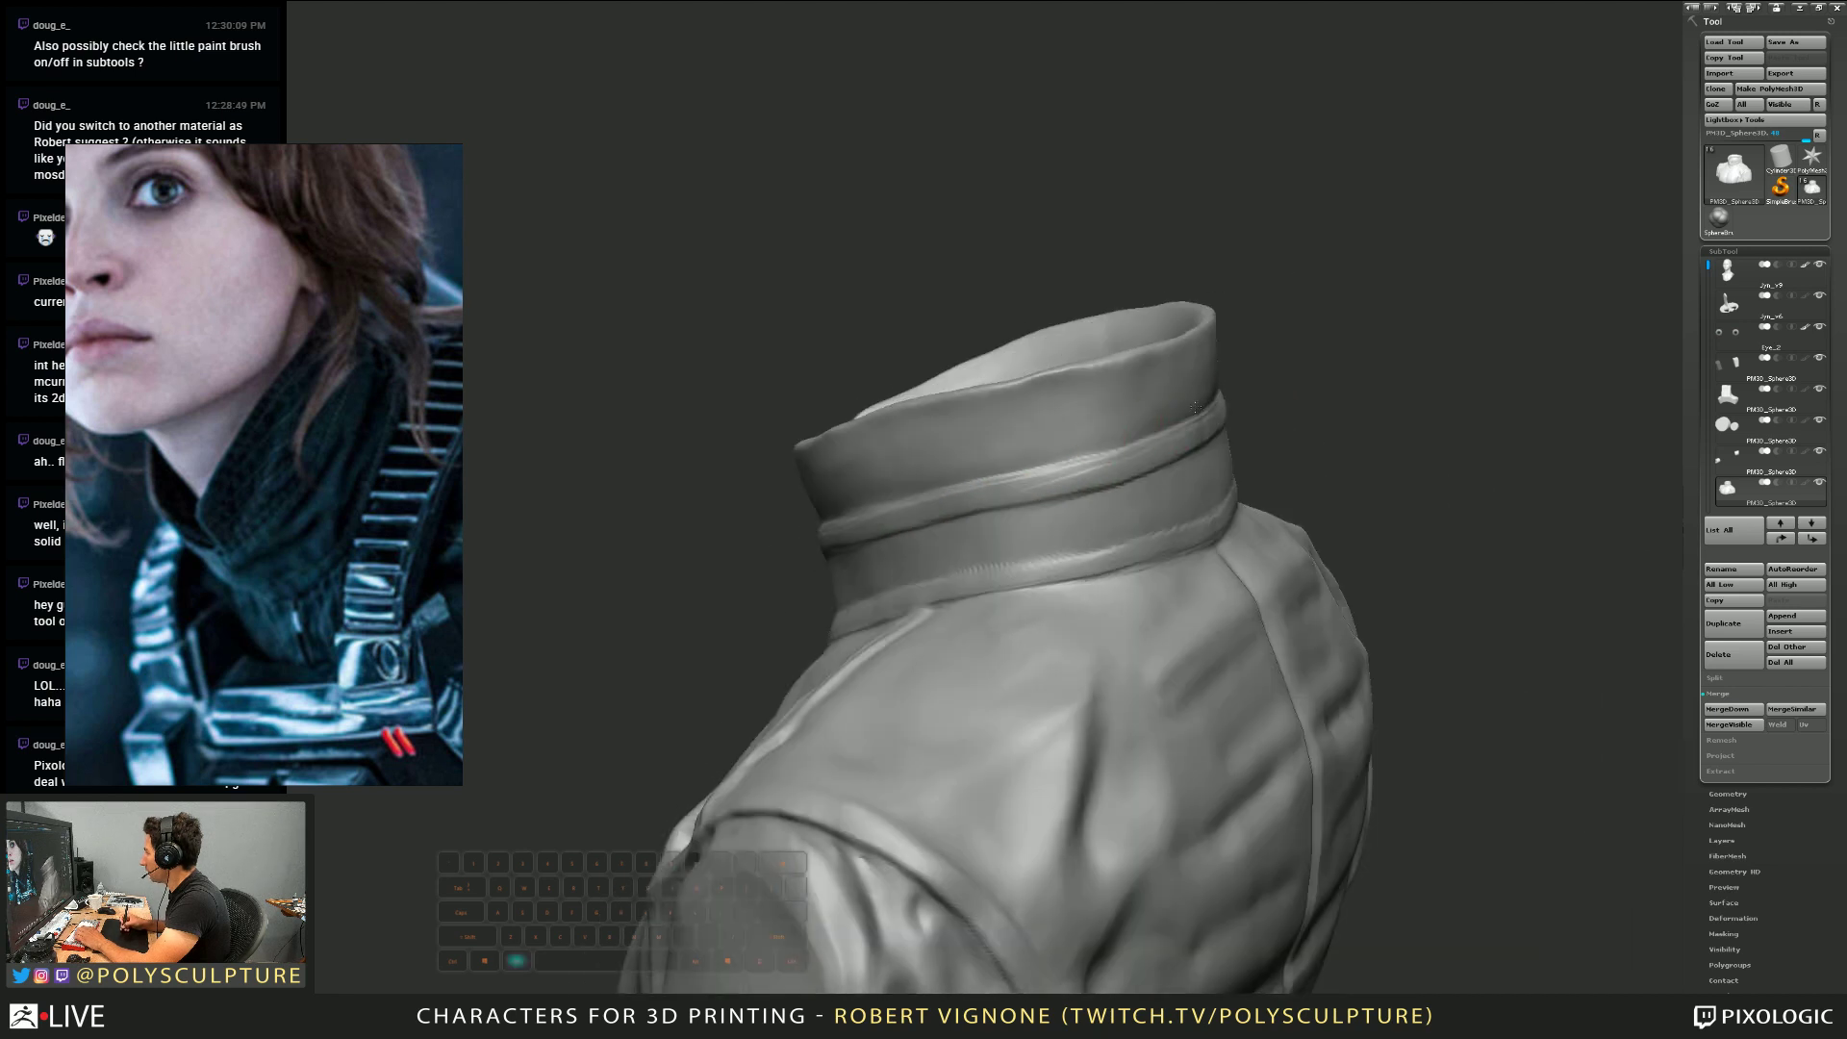
{"action": "right_click_drag", "start_coordinate": [1079, 511], "coordinate": [1096, 504]}
{"action": "key", "text": "s"}
{"action": "left_click_drag", "start_coordinate": [1085, 504], "coordinate": [1113, 503]}
{"action": "left_click_drag", "start_coordinate": [1001, 512], "coordinate": [890, 537], "text": "shift"}
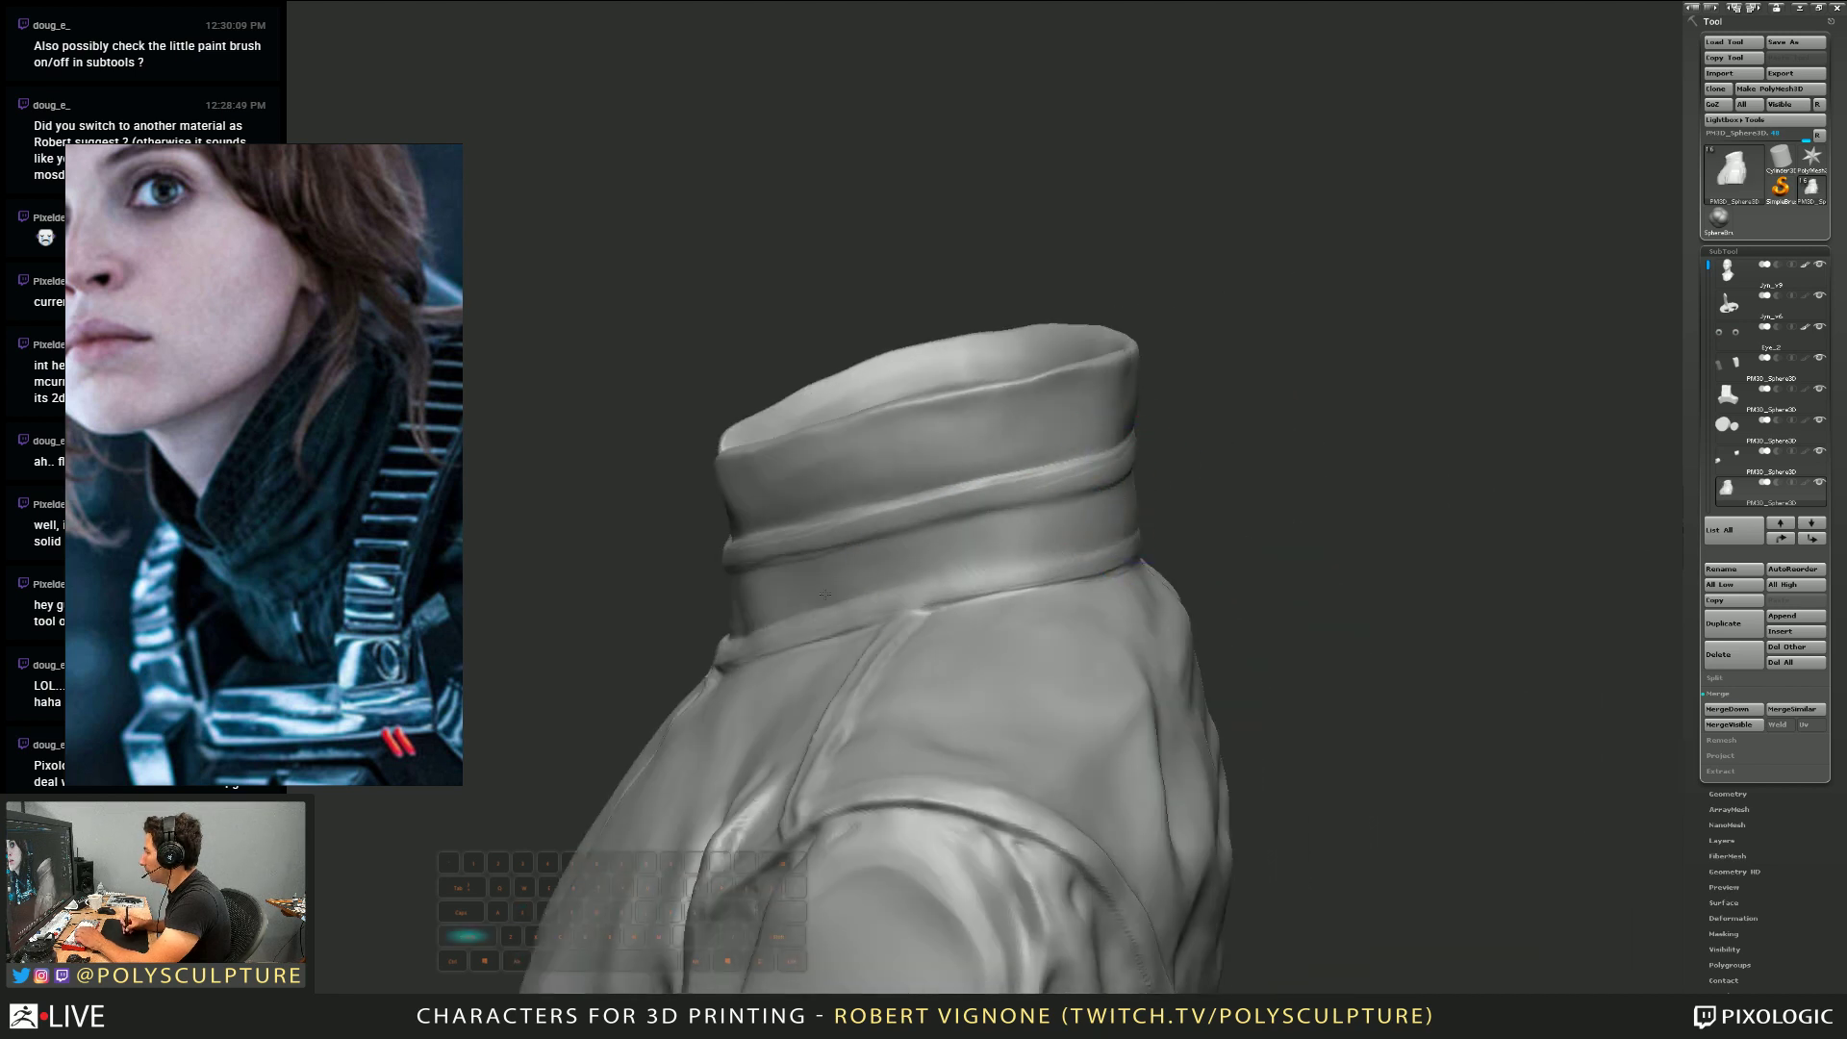
Refine the fold line along the collar's side and the seam corner at the zipper top
{"action": "mouse_move", "coordinate": [890, 548]}
{"action": "right_mouse_down", "text": "alt"}
{"action": "mouse_move", "coordinate": [1068, 500]}
{"action": "mouse_move", "coordinate": [996, 509]}
{"action": "right_mouse_up", "text": "alt"}
{"action": "left_click_drag", "start_coordinate": [924, 554], "coordinate": [851, 548], "text": "shift"}
{"action": "right_click_drag", "start_coordinate": [856, 551], "coordinate": [981, 503], "text": "alt"}
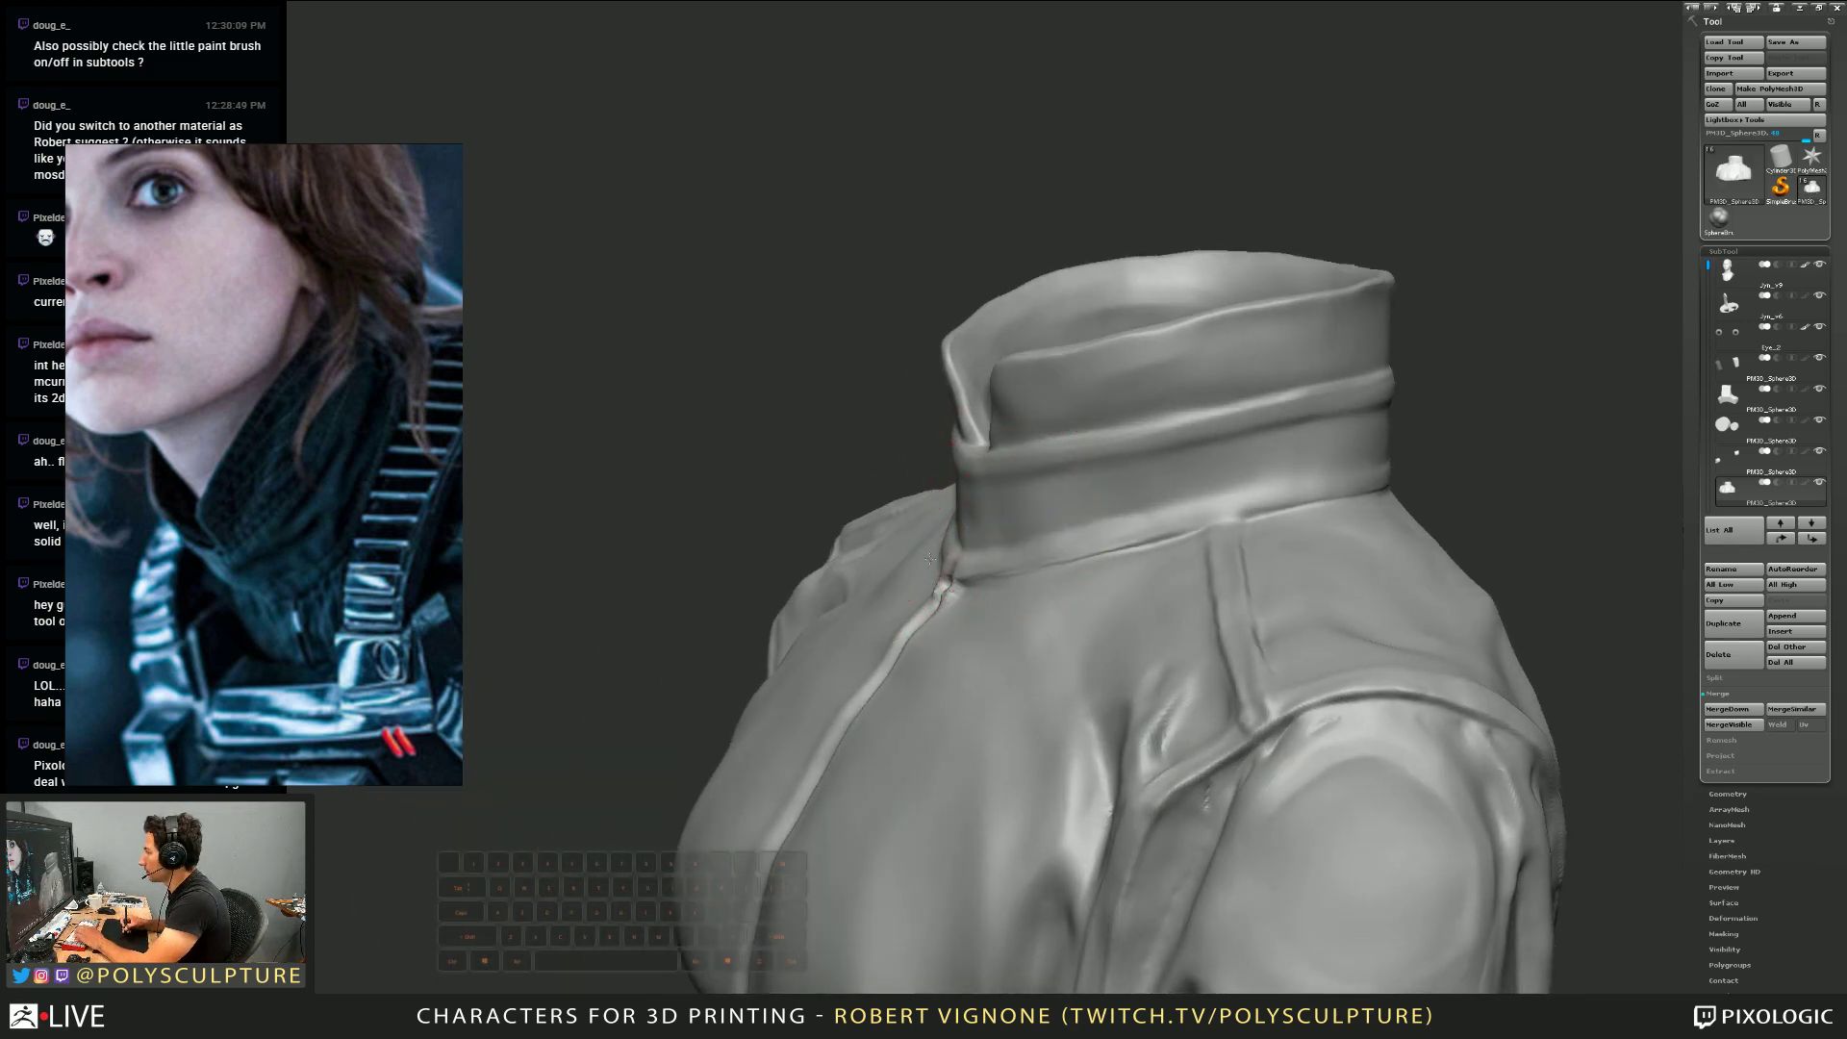
{"action": "right_click_drag", "start_coordinate": [959, 582], "coordinate": [1019, 610]}
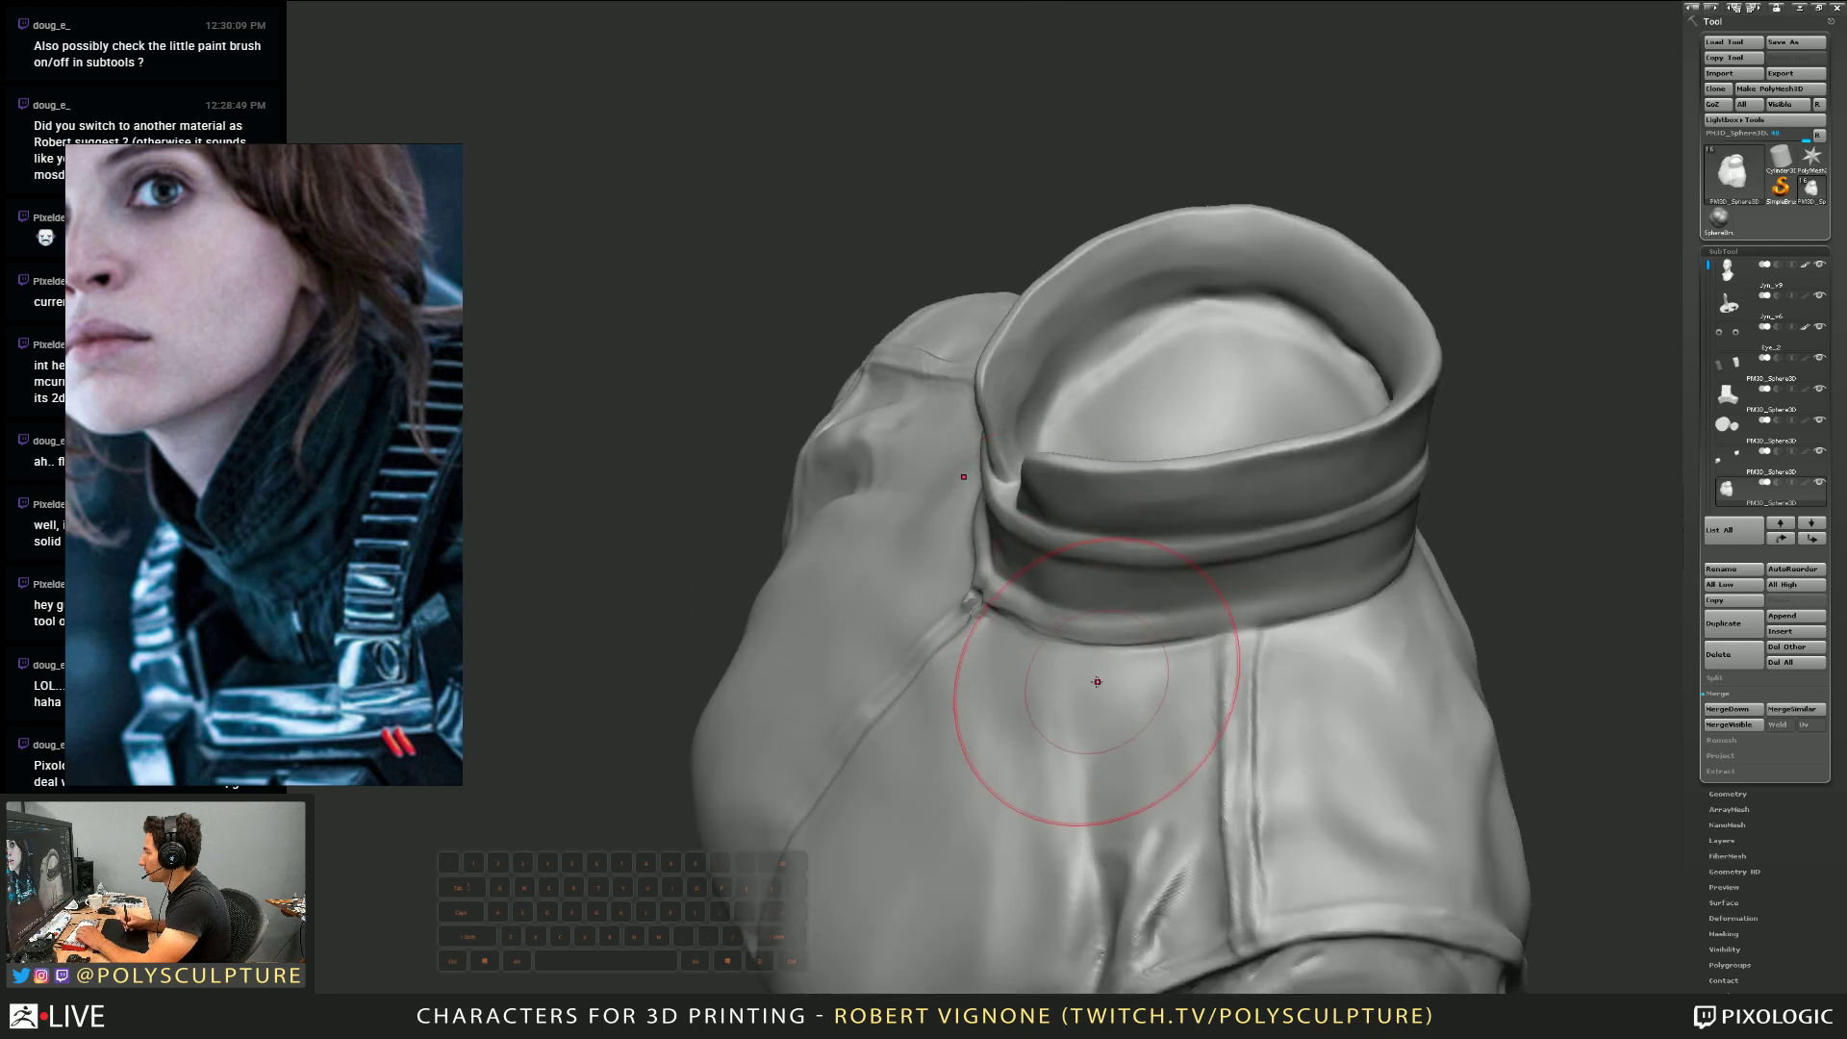
Mask the jacket body with a soft edge, leaving the collar unmasked
{"action": "mouse_move", "coordinate": [1095, 681]}
{"action": "right_mouse_down"}
{"action": "mouse_move", "coordinate": [1161, 666]}
{"action": "mouse_move", "coordinate": [1075, 517]}
{"action": "mouse_move", "coordinate": [1091, 502]}
{"action": "mouse_move", "coordinate": [993, 489]}
{"action": "right_mouse_up"}
{"action": "left_click_drag", "start_coordinate": [1009, 364], "coordinate": [908, 540], "text": "ctrl"}
{"action": "mouse_move", "coordinate": [1047, 539]}
{"action": "left_mouse_down", "text": "ctrl"}
{"action": "mouse_move", "coordinate": [1343, 401]}
{"action": "mouse_move", "coordinate": [1329, 229]}
{"action": "left_mouse_up", "text": "ctrl"}
{"action": "right_click_drag", "start_coordinate": [1070, 280], "coordinate": [1038, 300]}
{"action": "left_click", "coordinate": [1027, 308], "text": "ctrl"}
{"action": "right_click_drag", "start_coordinate": [1050, 380], "coordinate": [1041, 416]}
Reposition the unmasked collar with the transform gizmo, clear the mask and return to drawing mode
{"action": "key", "text": "w"}
{"action": "mouse_move", "coordinate": [1158, 505]}
{"action": "left_mouse_down"}
{"action": "mouse_move", "coordinate": [1113, 421]}
{"action": "mouse_move", "coordinate": [1131, 449]}
{"action": "left_mouse_up"}
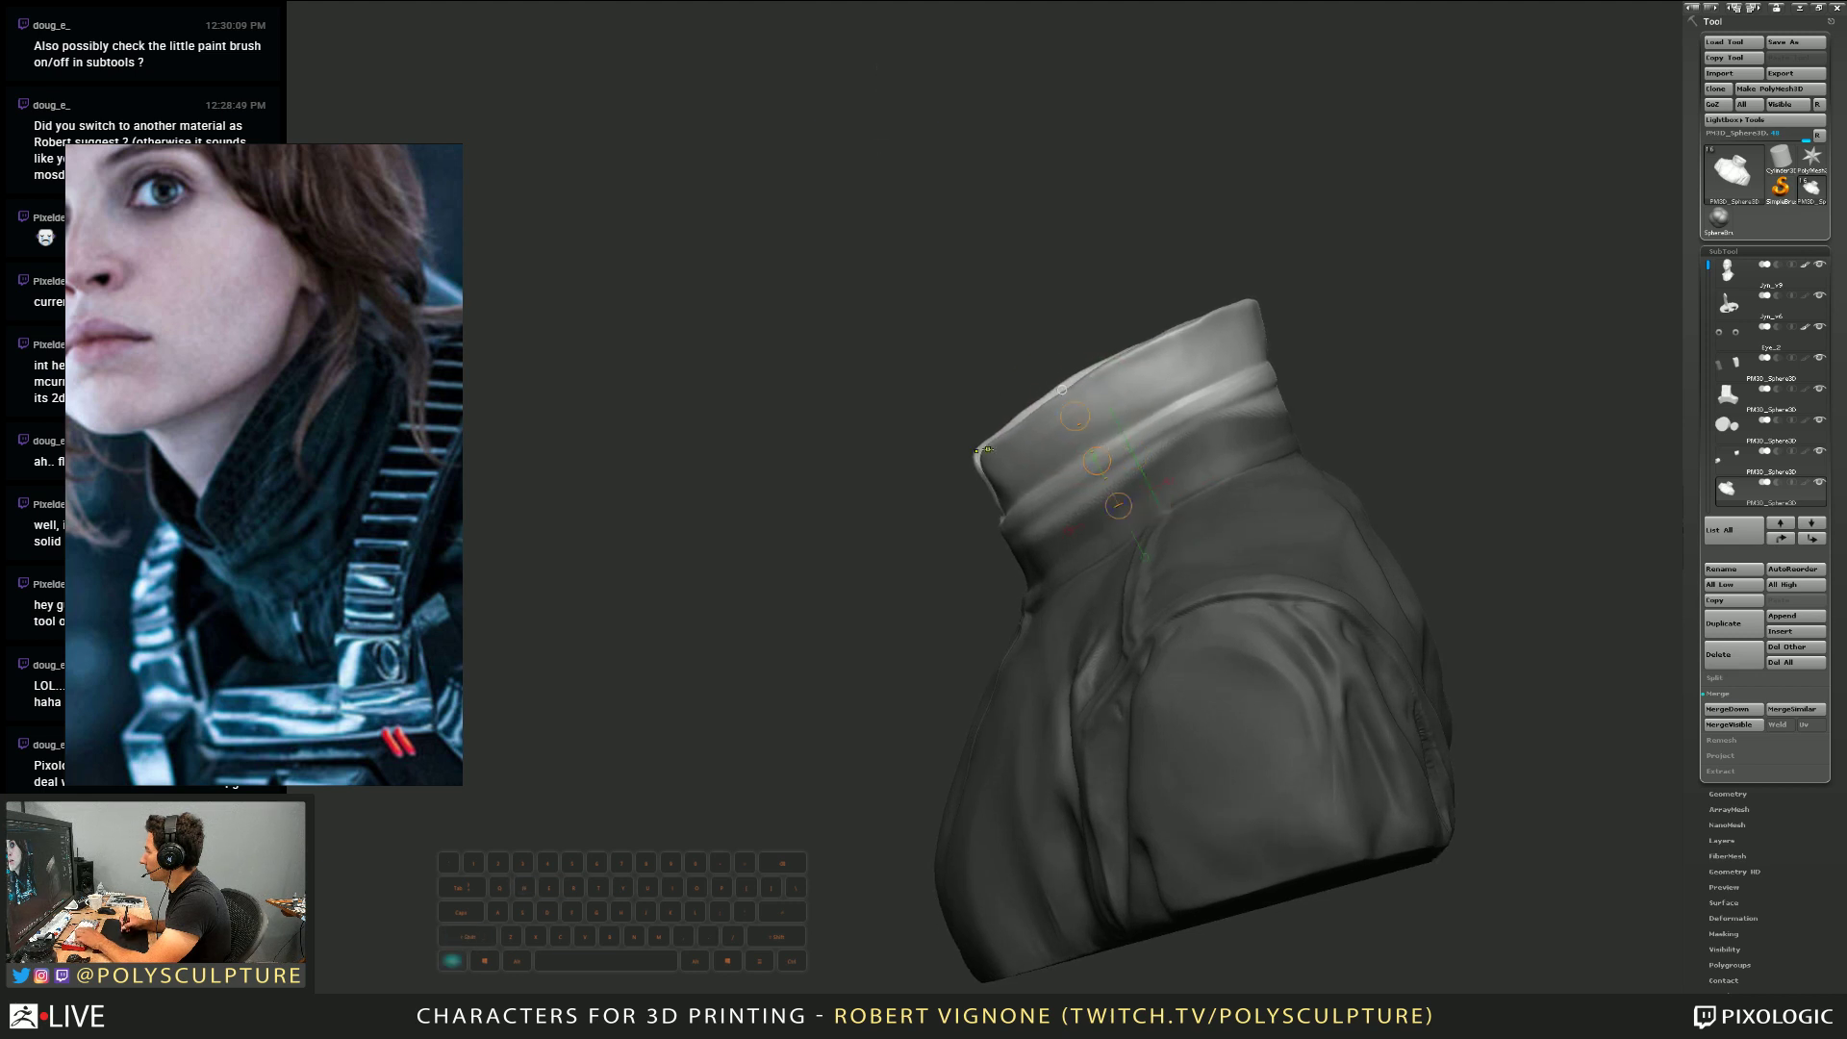
{"action": "key", "text": "ctrl+w"}
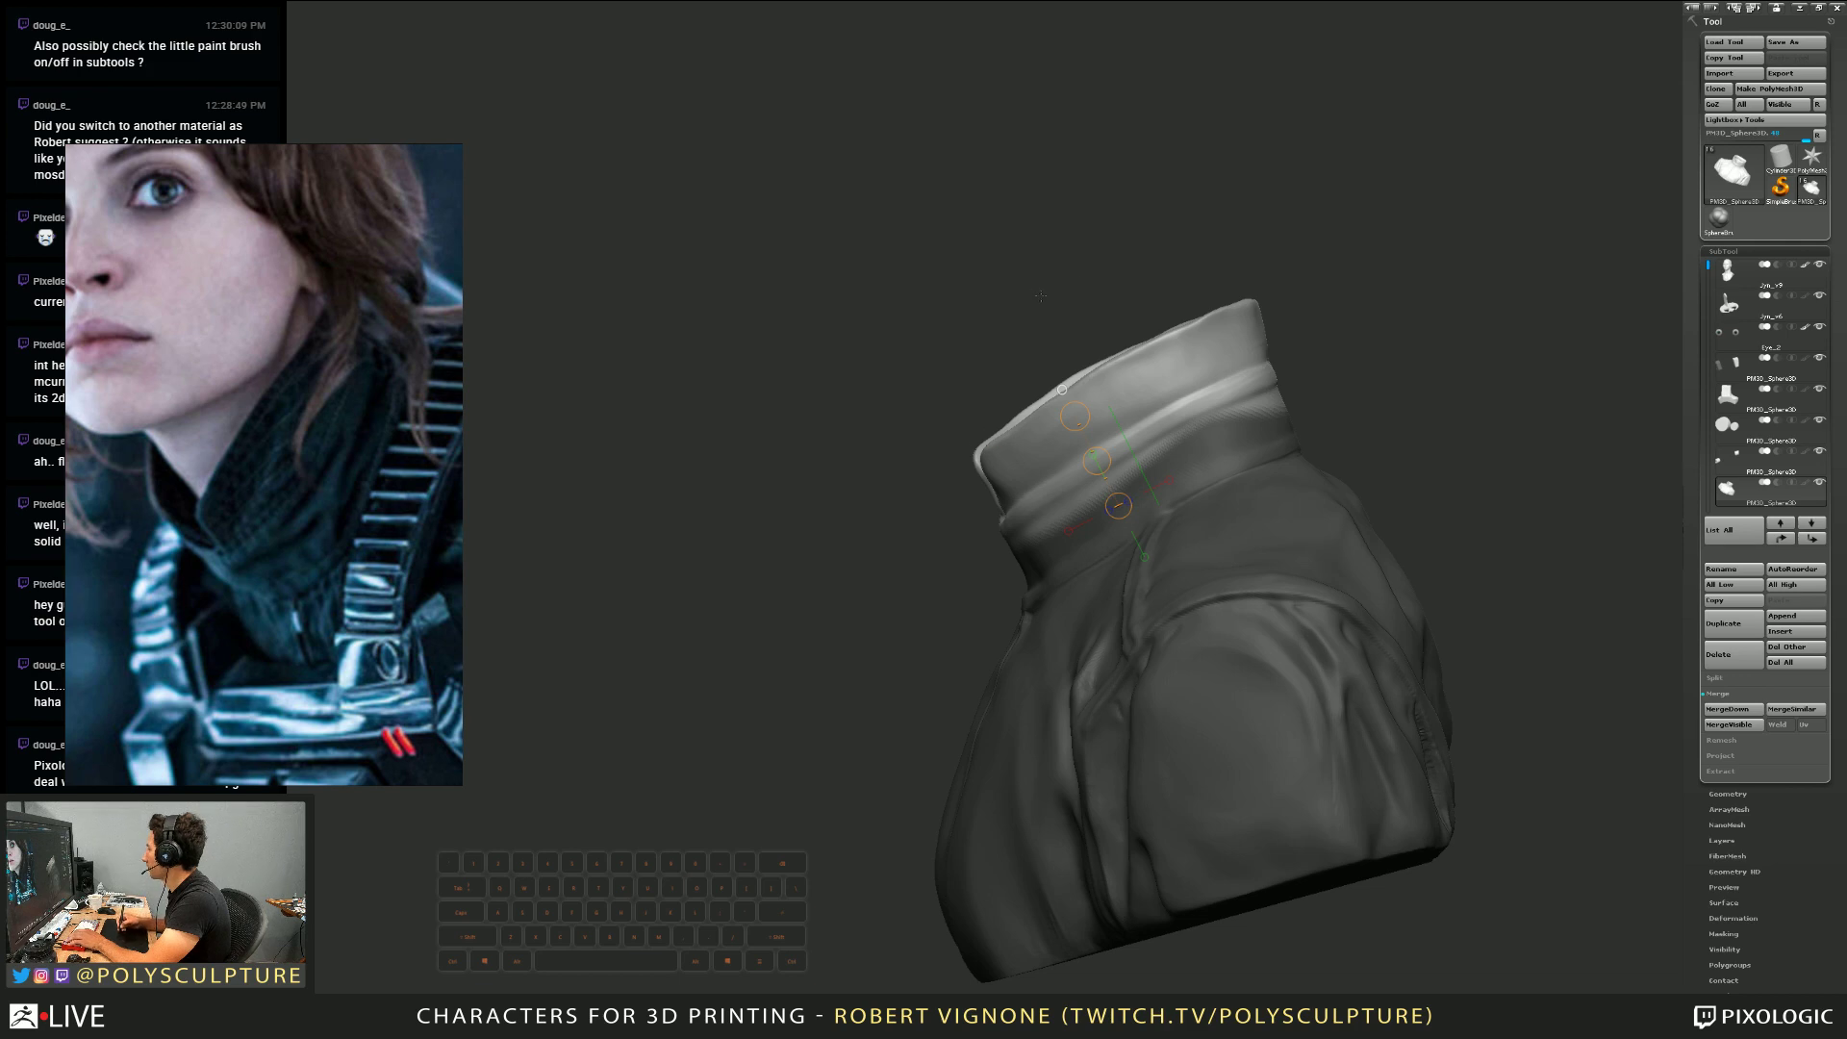
{"action": "right_click_drag", "start_coordinate": [1040, 295], "coordinate": [1062, 288]}
{"action": "left_click_drag", "start_coordinate": [1063, 289], "coordinate": [1091, 318], "text": "ctrl"}
{"action": "key", "text": "q"}
{"action": "mouse_move", "coordinate": [1092, 318]}
{"action": "right_mouse_down"}
{"action": "mouse_move", "coordinate": [1173, 475]}
{"action": "mouse_move", "coordinate": [1115, 442]}
{"action": "mouse_move", "coordinate": [1208, 410]}
{"action": "mouse_move", "coordinate": [1154, 427]}
{"action": "right_mouse_up"}
{"action": "key", "text": "1"}
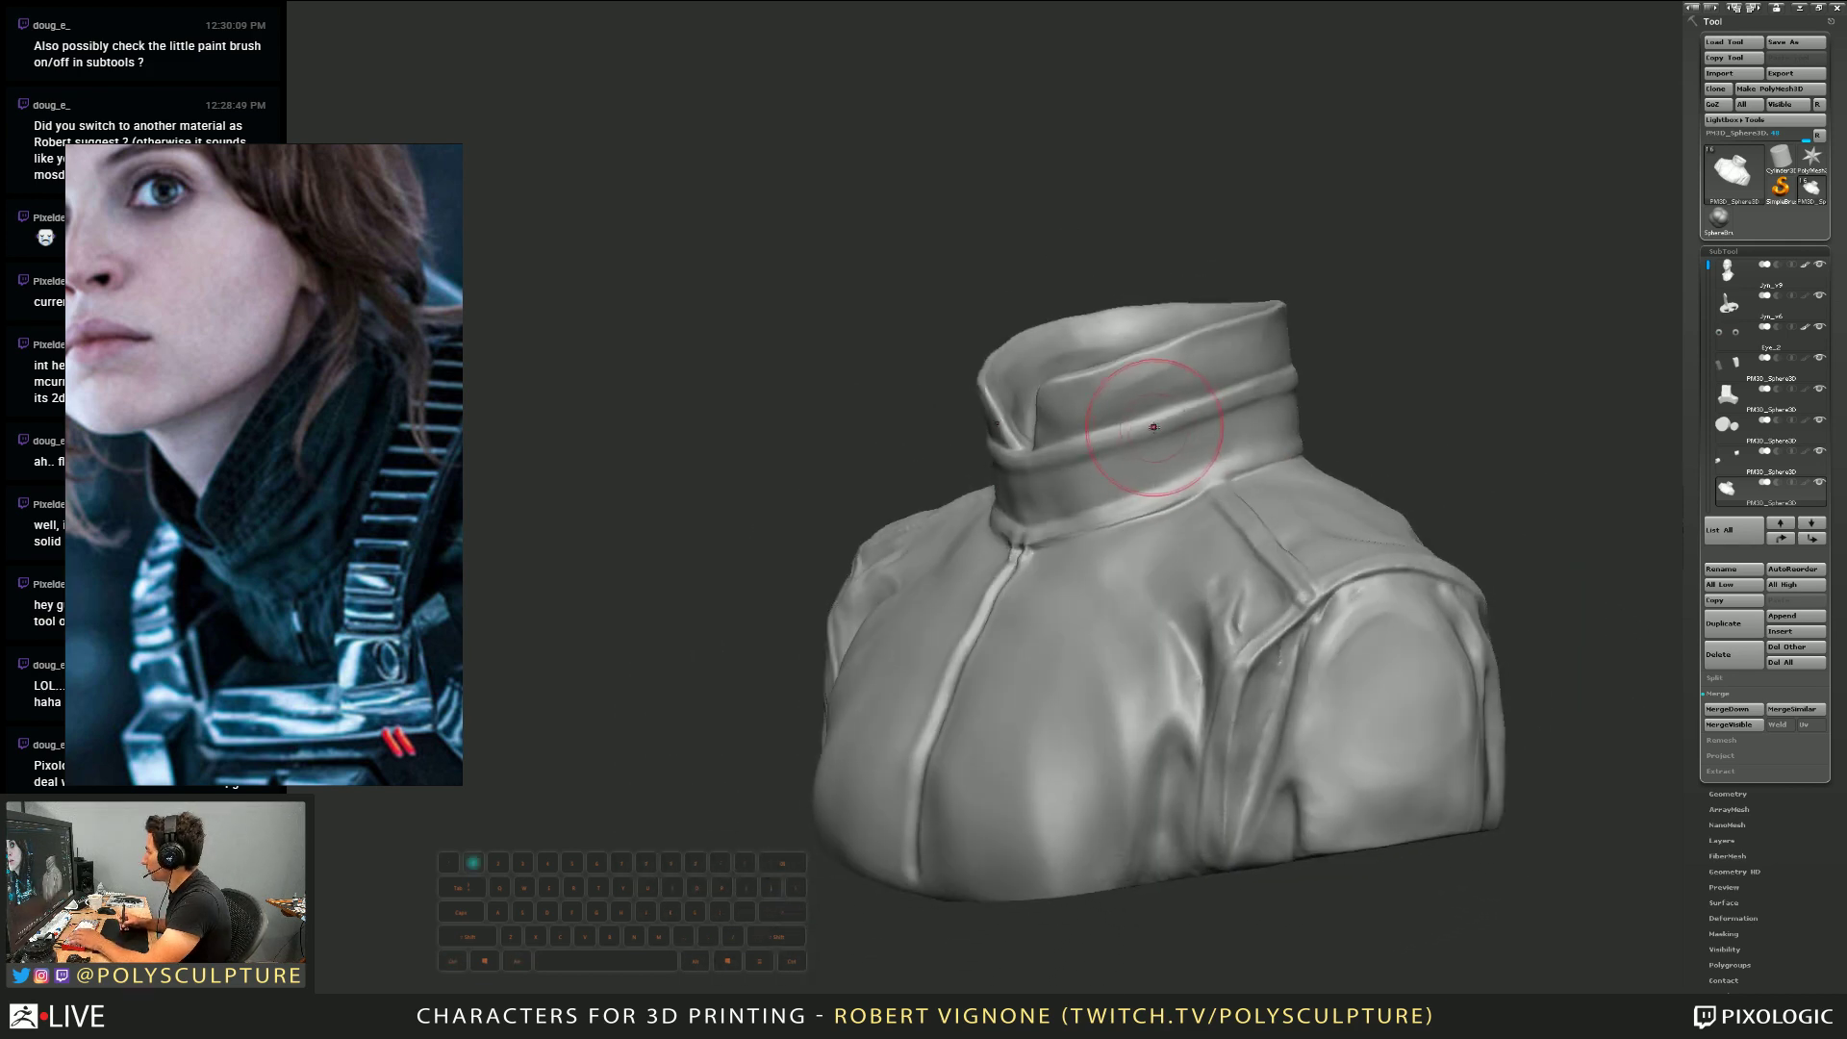
Try a short crease stroke across the collar's lower band near the zipper
{"action": "key", "text": "s"}
{"action": "left_click_drag", "start_coordinate": [1162, 445], "coordinate": [1113, 445]}
{"action": "mouse_move", "coordinate": [1113, 445]}
{"action": "right_mouse_down", "text": "alt"}
{"action": "mouse_move", "coordinate": [1063, 481]}
{"action": "mouse_move", "coordinate": [1124, 425]}
{"action": "right_mouse_up", "text": "alt"}
{"action": "middle_click_drag", "start_coordinate": [322, 516], "coordinate": [329, 512]}
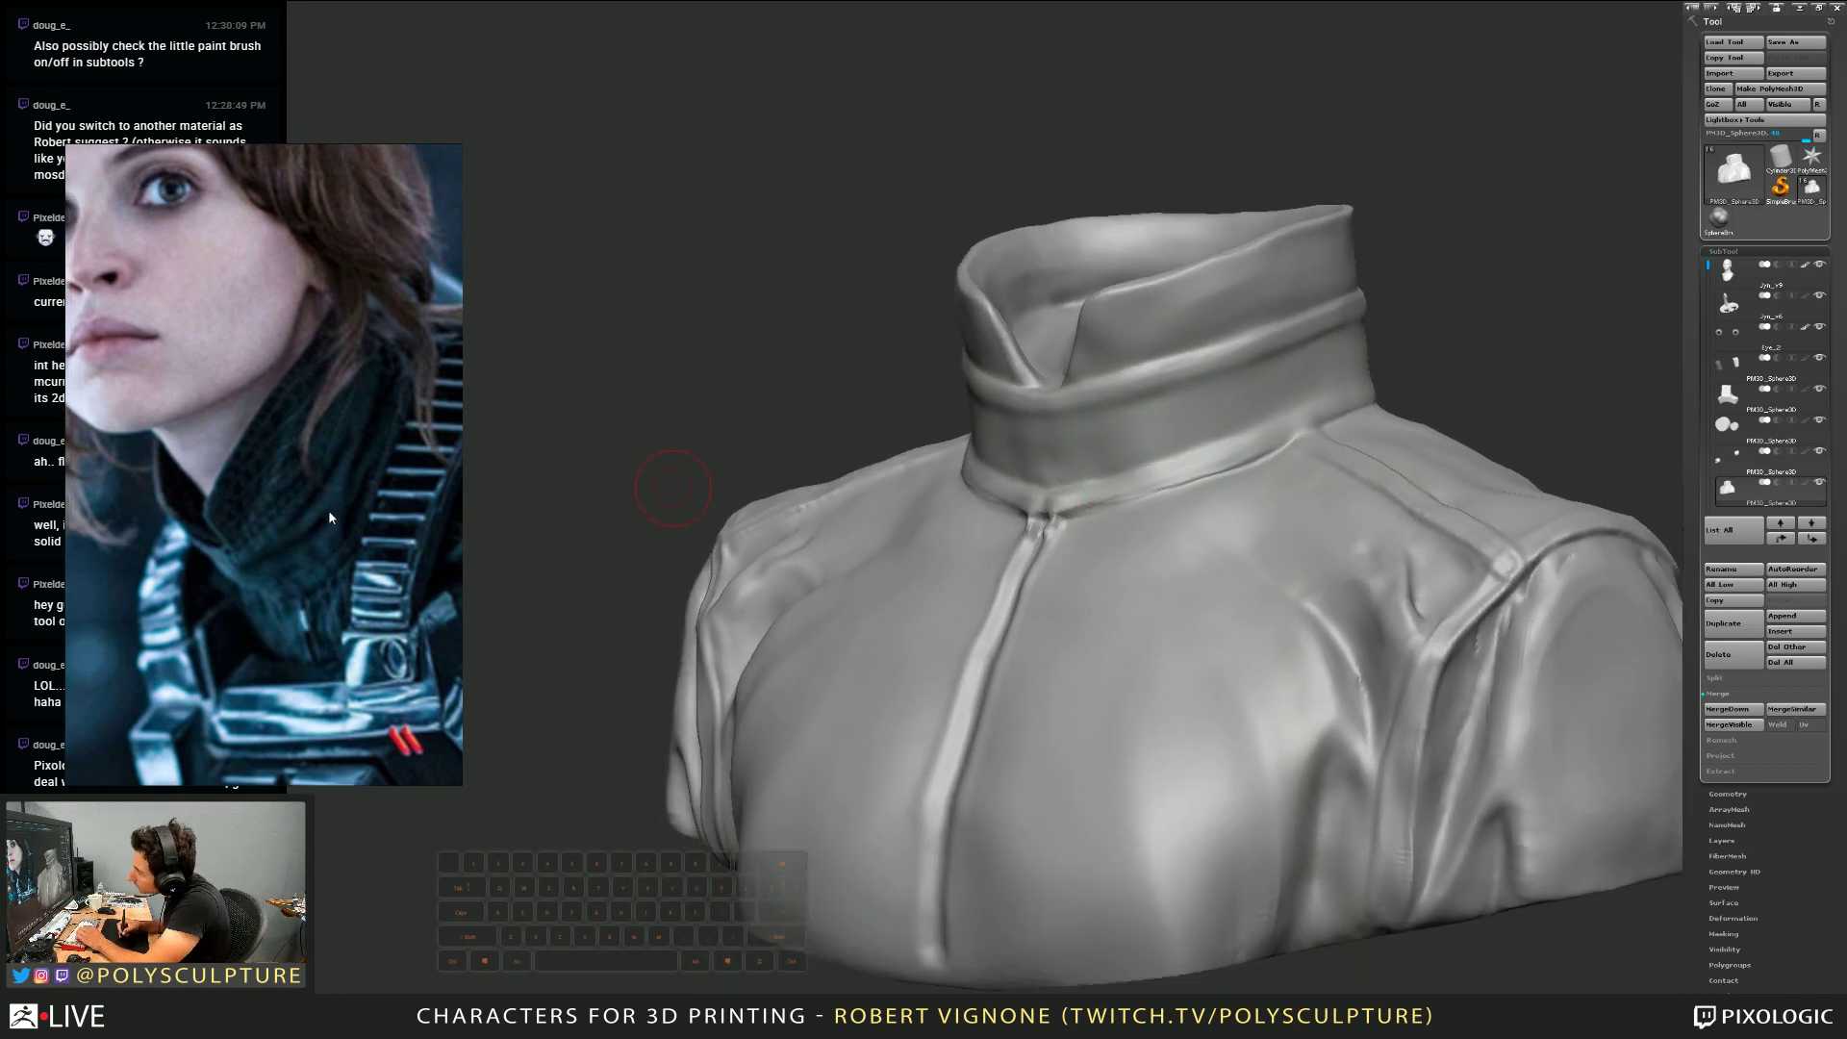
{"action": "right_click_drag", "start_coordinate": [1116, 458], "coordinate": [1078, 471], "text": "alt"}
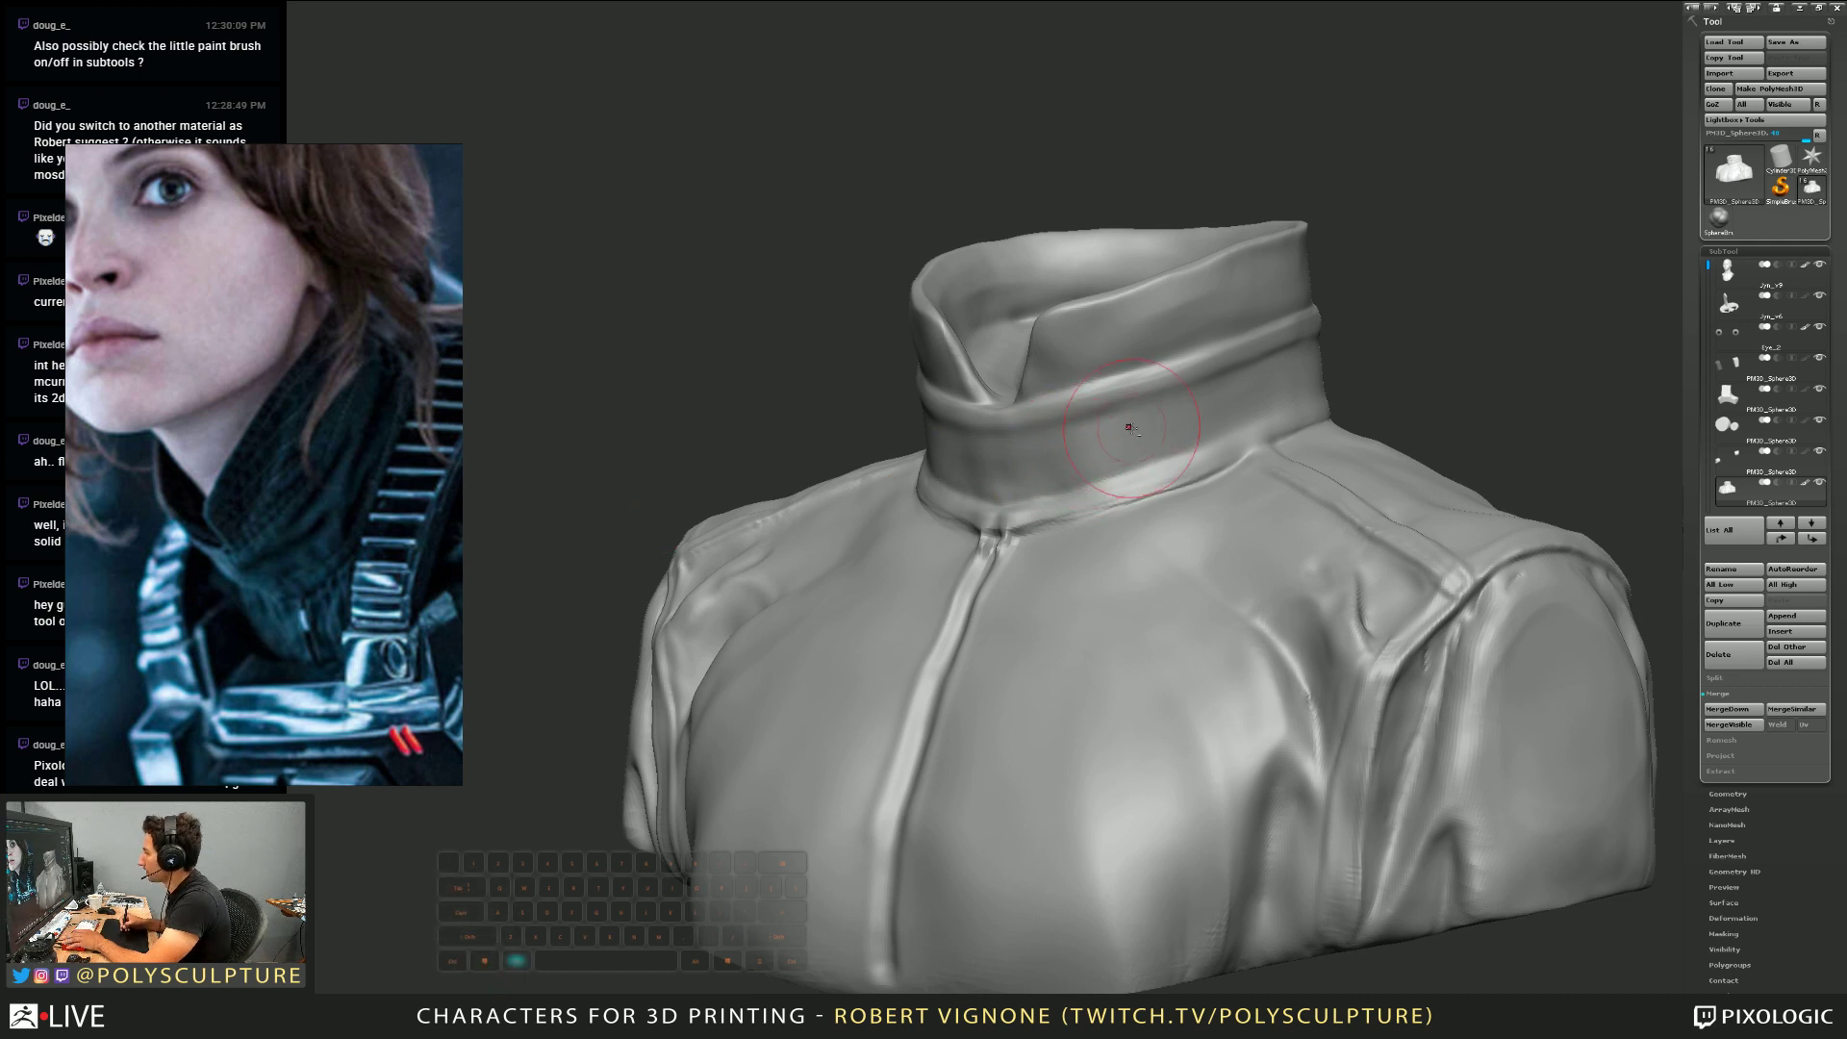
{"action": "key", "text": "alt"}
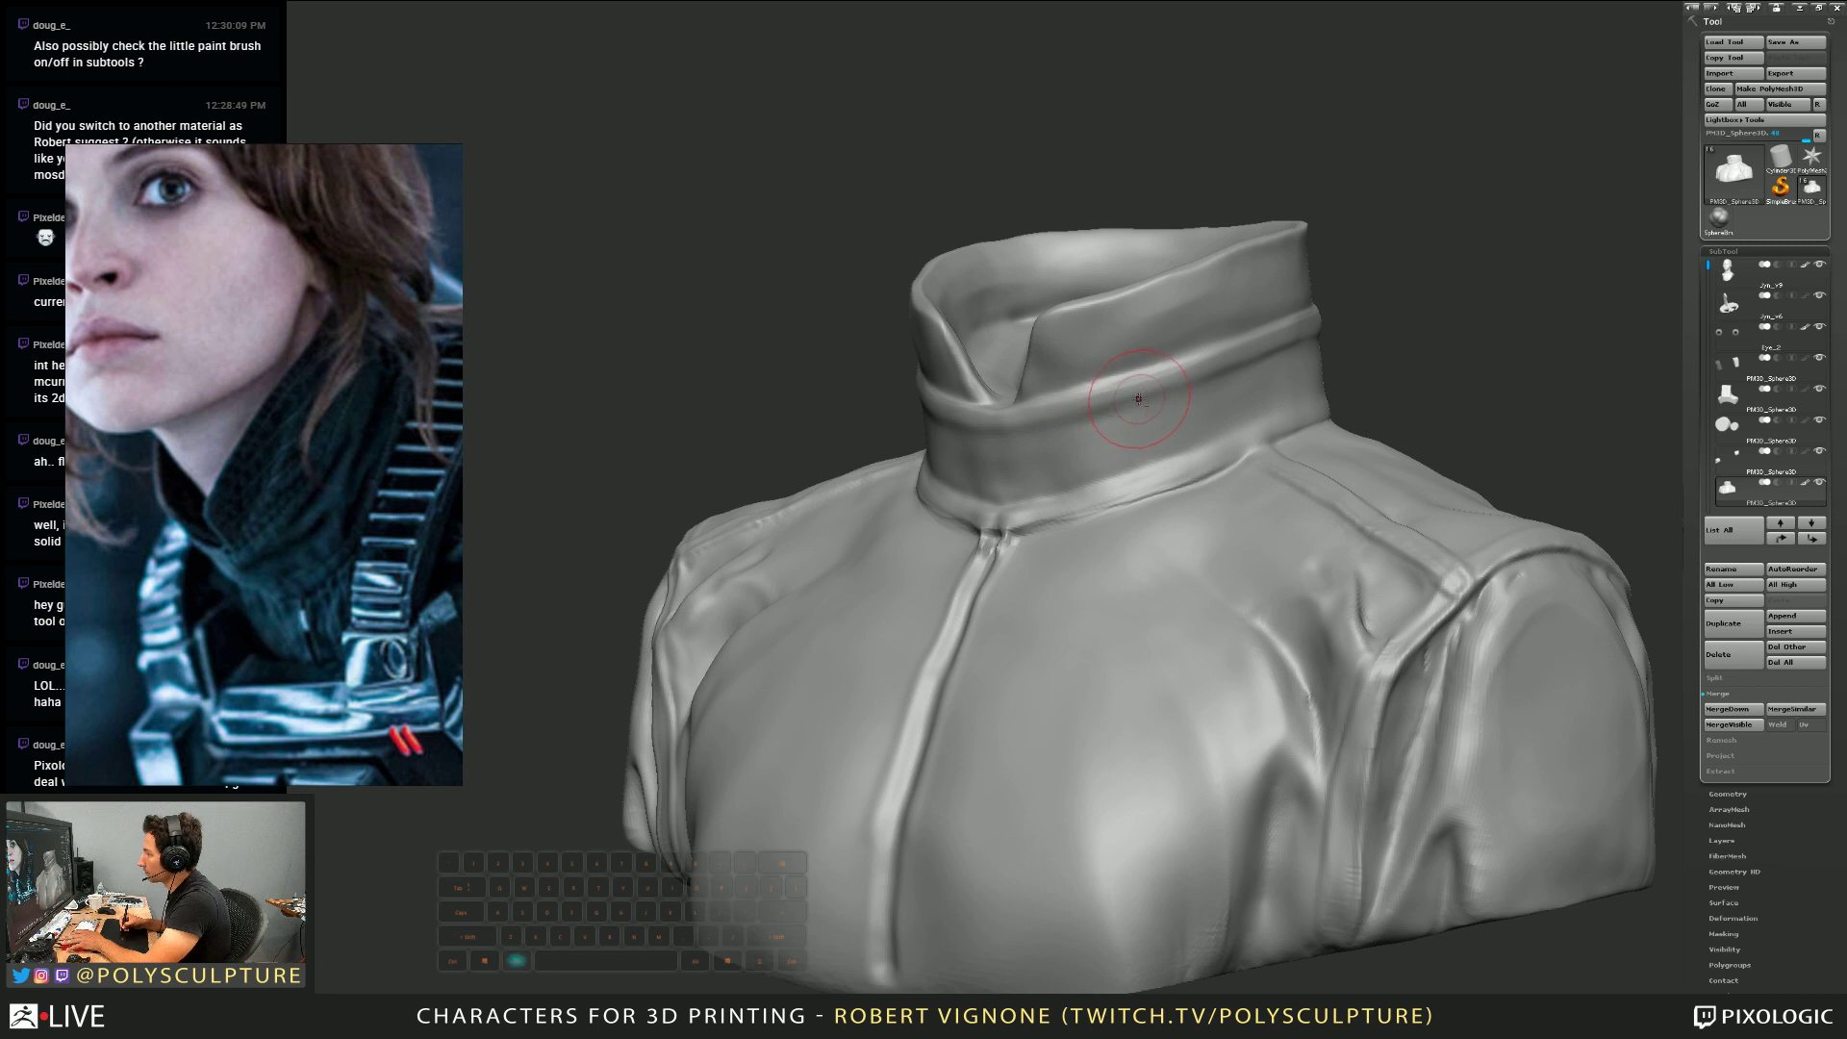
{"action": "left_click_drag", "start_coordinate": [995, 448], "coordinate": [1097, 428], "text": "alt"}
{"action": "key", "text": "ctrl+z"}
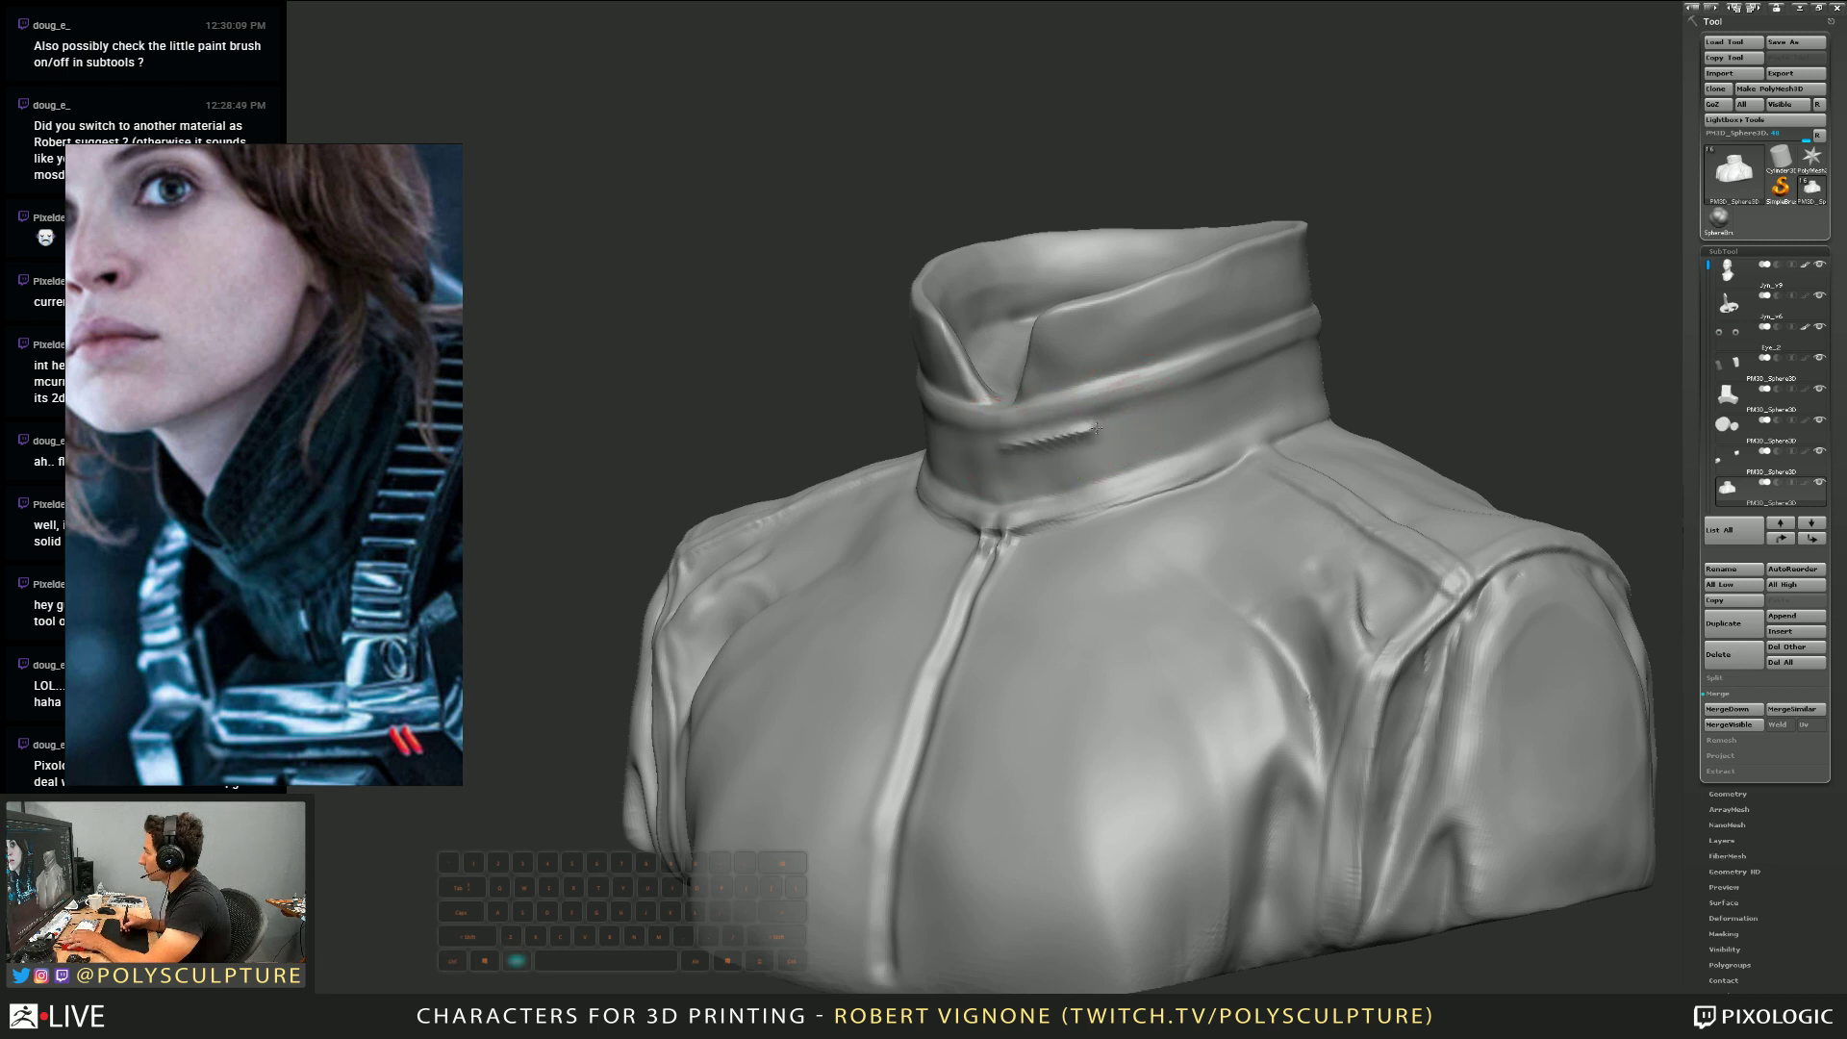
{"action": "key", "text": "ctrl+z"}
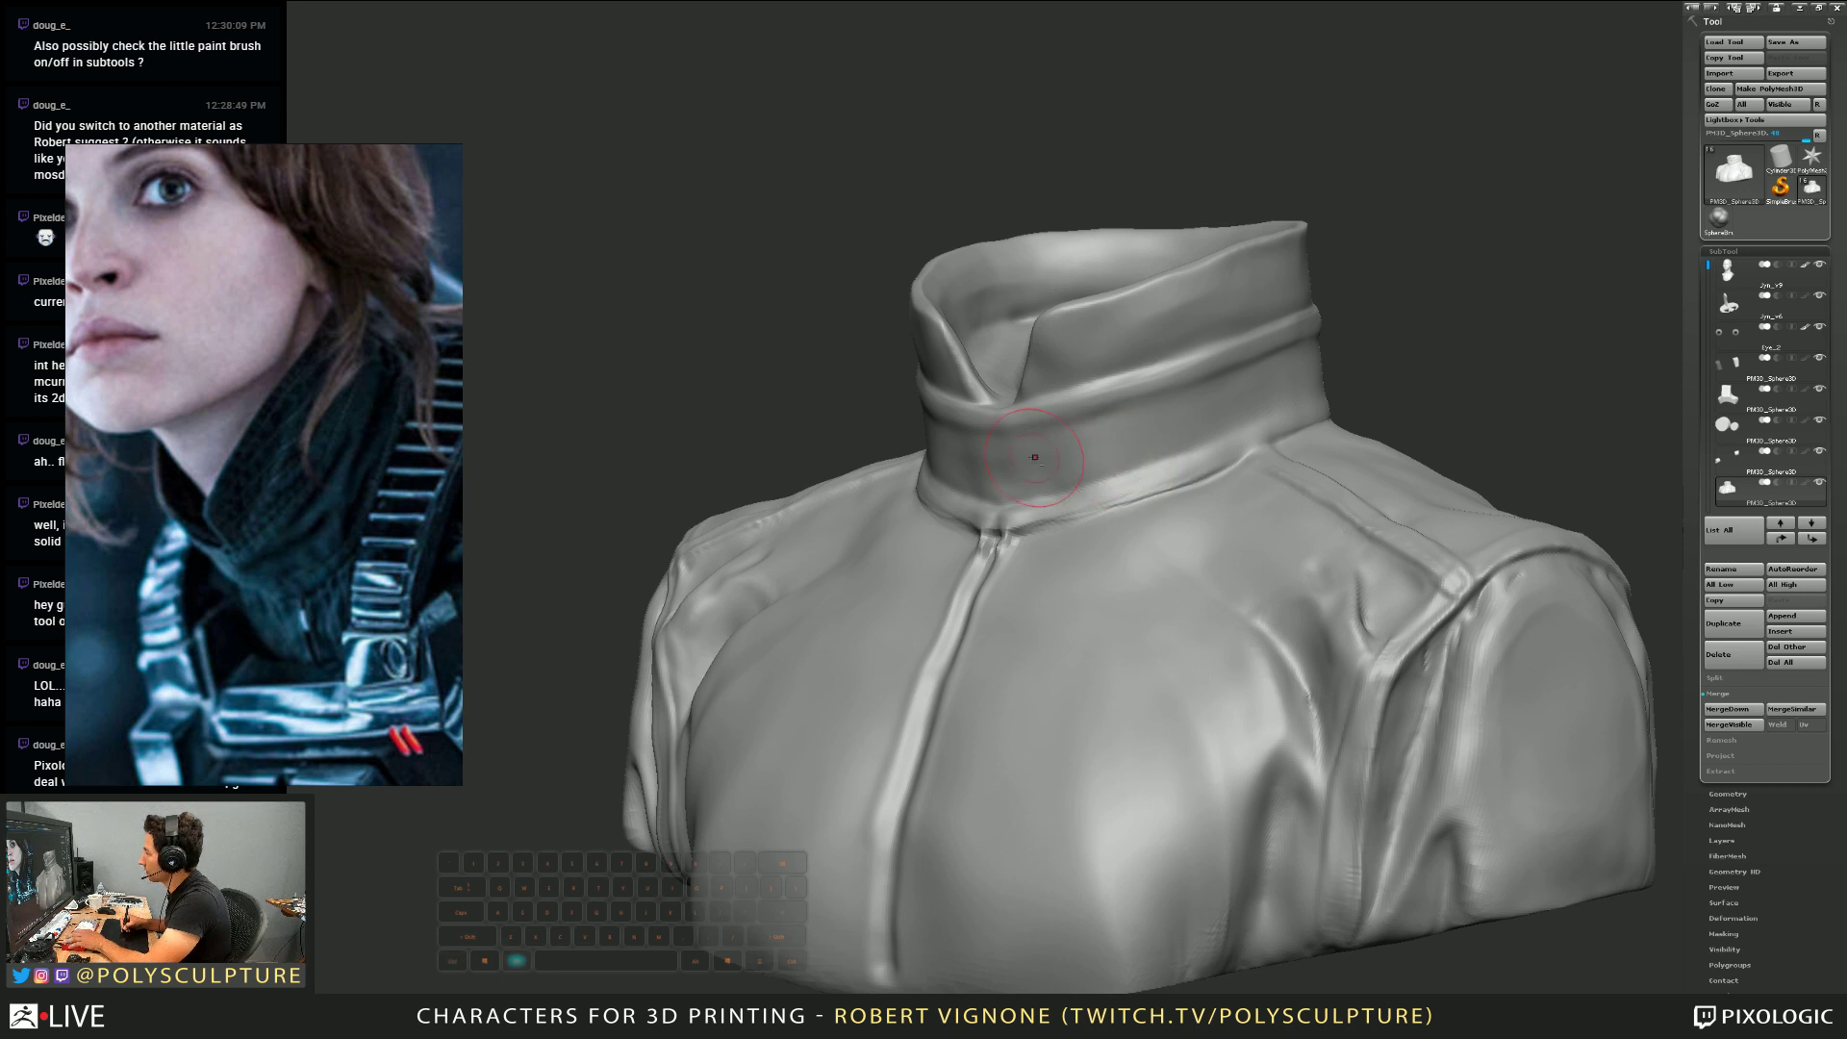
Sculpt a short fabric fold with a recessed crease into the collar's lower band beside the zipper
{"action": "left_click_drag", "start_coordinate": [999, 445], "coordinate": [1116, 424]}
{"action": "mouse_move", "coordinate": [1063, 485]}
{"action": "left_mouse_down", "text": "alt"}
{"action": "mouse_move", "coordinate": [1026, 464]}
{"action": "mouse_move", "coordinate": [1077, 443]}
{"action": "mouse_move", "coordinate": [1000, 456]}
{"action": "mouse_move", "coordinate": [1092, 440]}
{"action": "mouse_move", "coordinate": [1035, 471]}
{"action": "left_mouse_up", "text": "alt"}
{"action": "right_click_drag", "start_coordinate": [1135, 454], "coordinate": [1070, 458], "text": "alt"}
{"action": "key", "text": "1"}
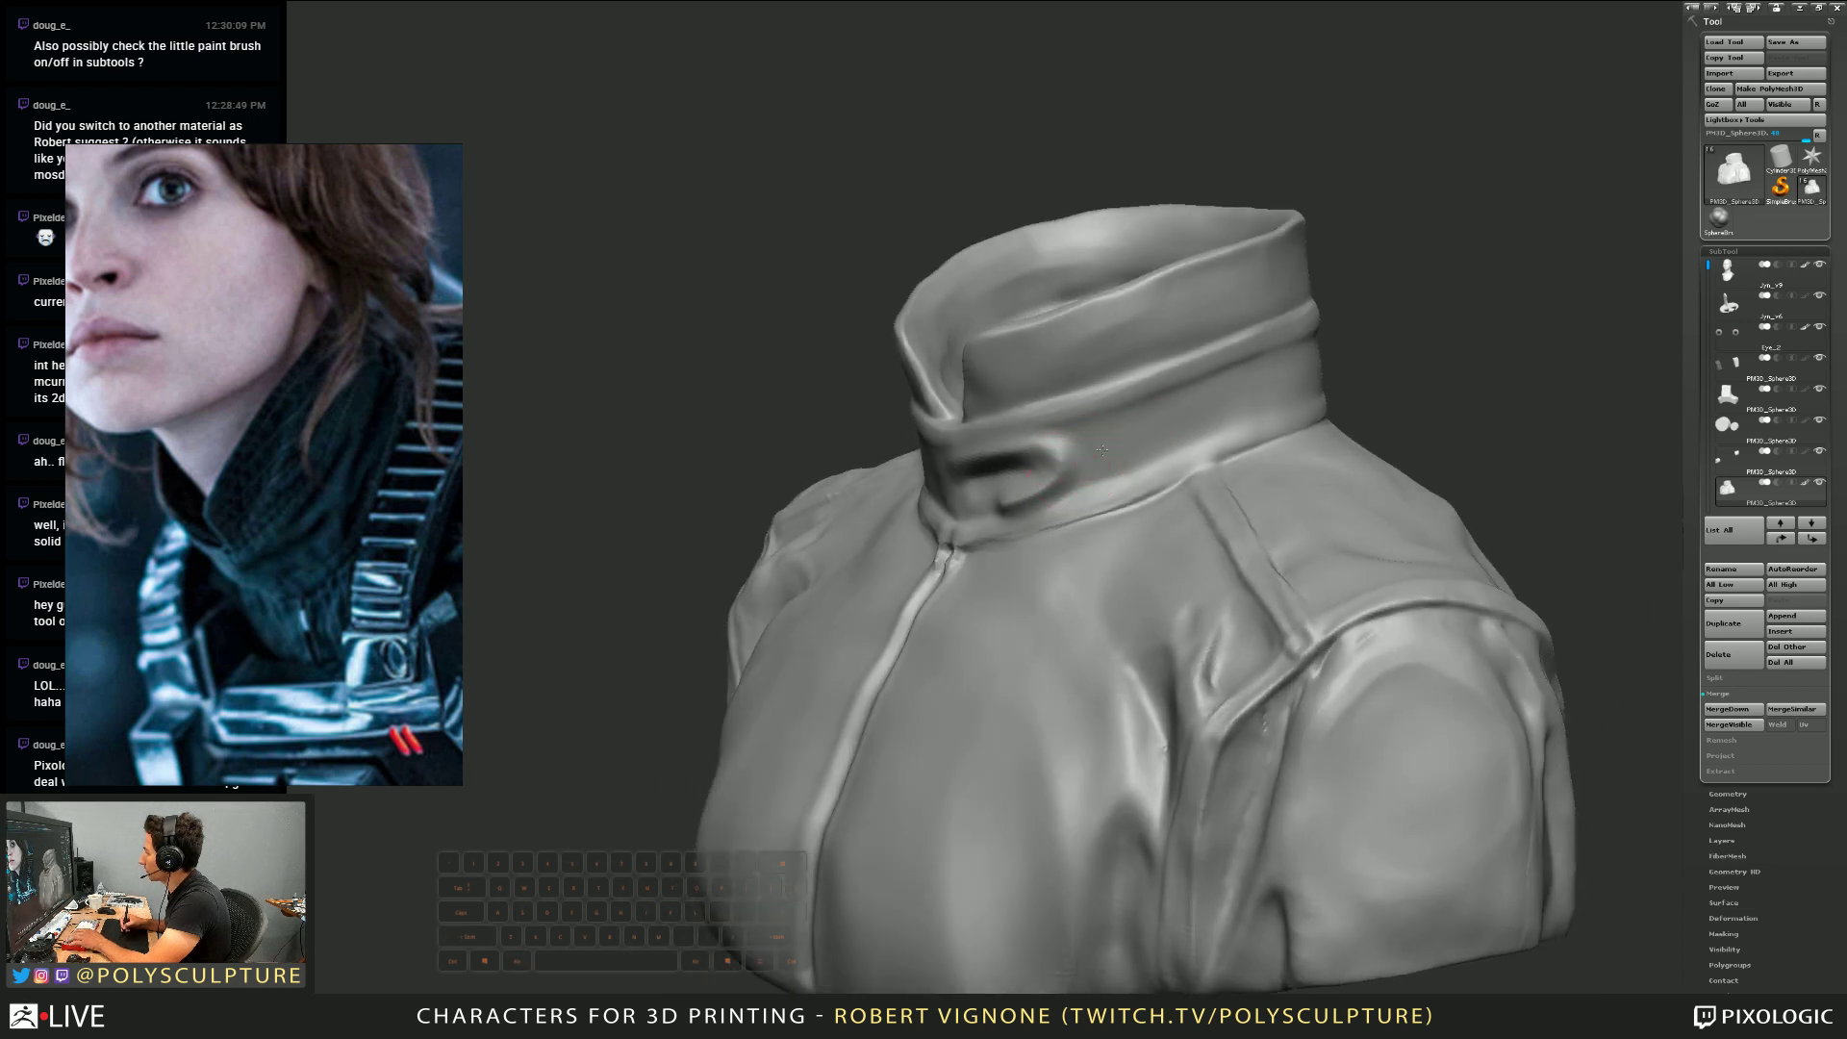
{"action": "key", "text": "space"}
{"action": "key", "text": "space"}
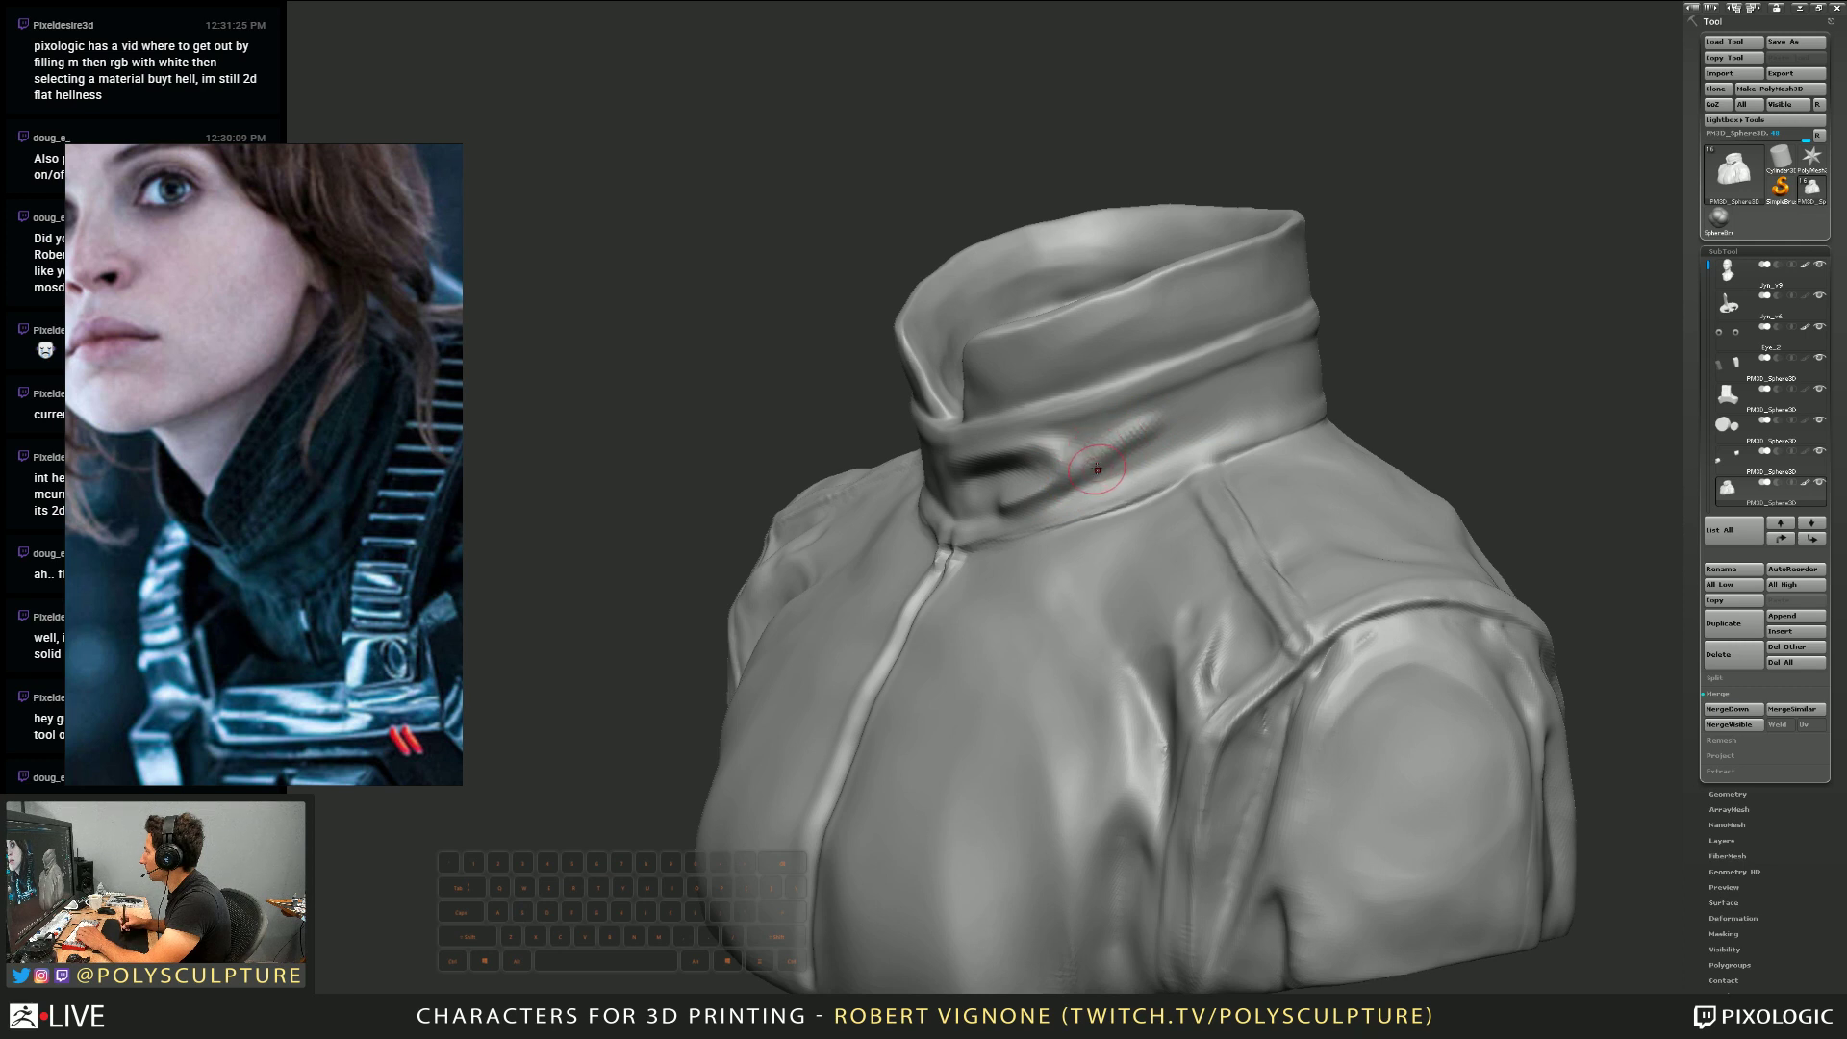
{"action": "mouse_move", "coordinate": [1097, 469]}
{"action": "right_mouse_down"}
{"action": "mouse_move", "coordinate": [1166, 453]}
{"action": "mouse_move", "coordinate": [1099, 434]}
{"action": "right_mouse_up"}
{"action": "key", "text": "1"}
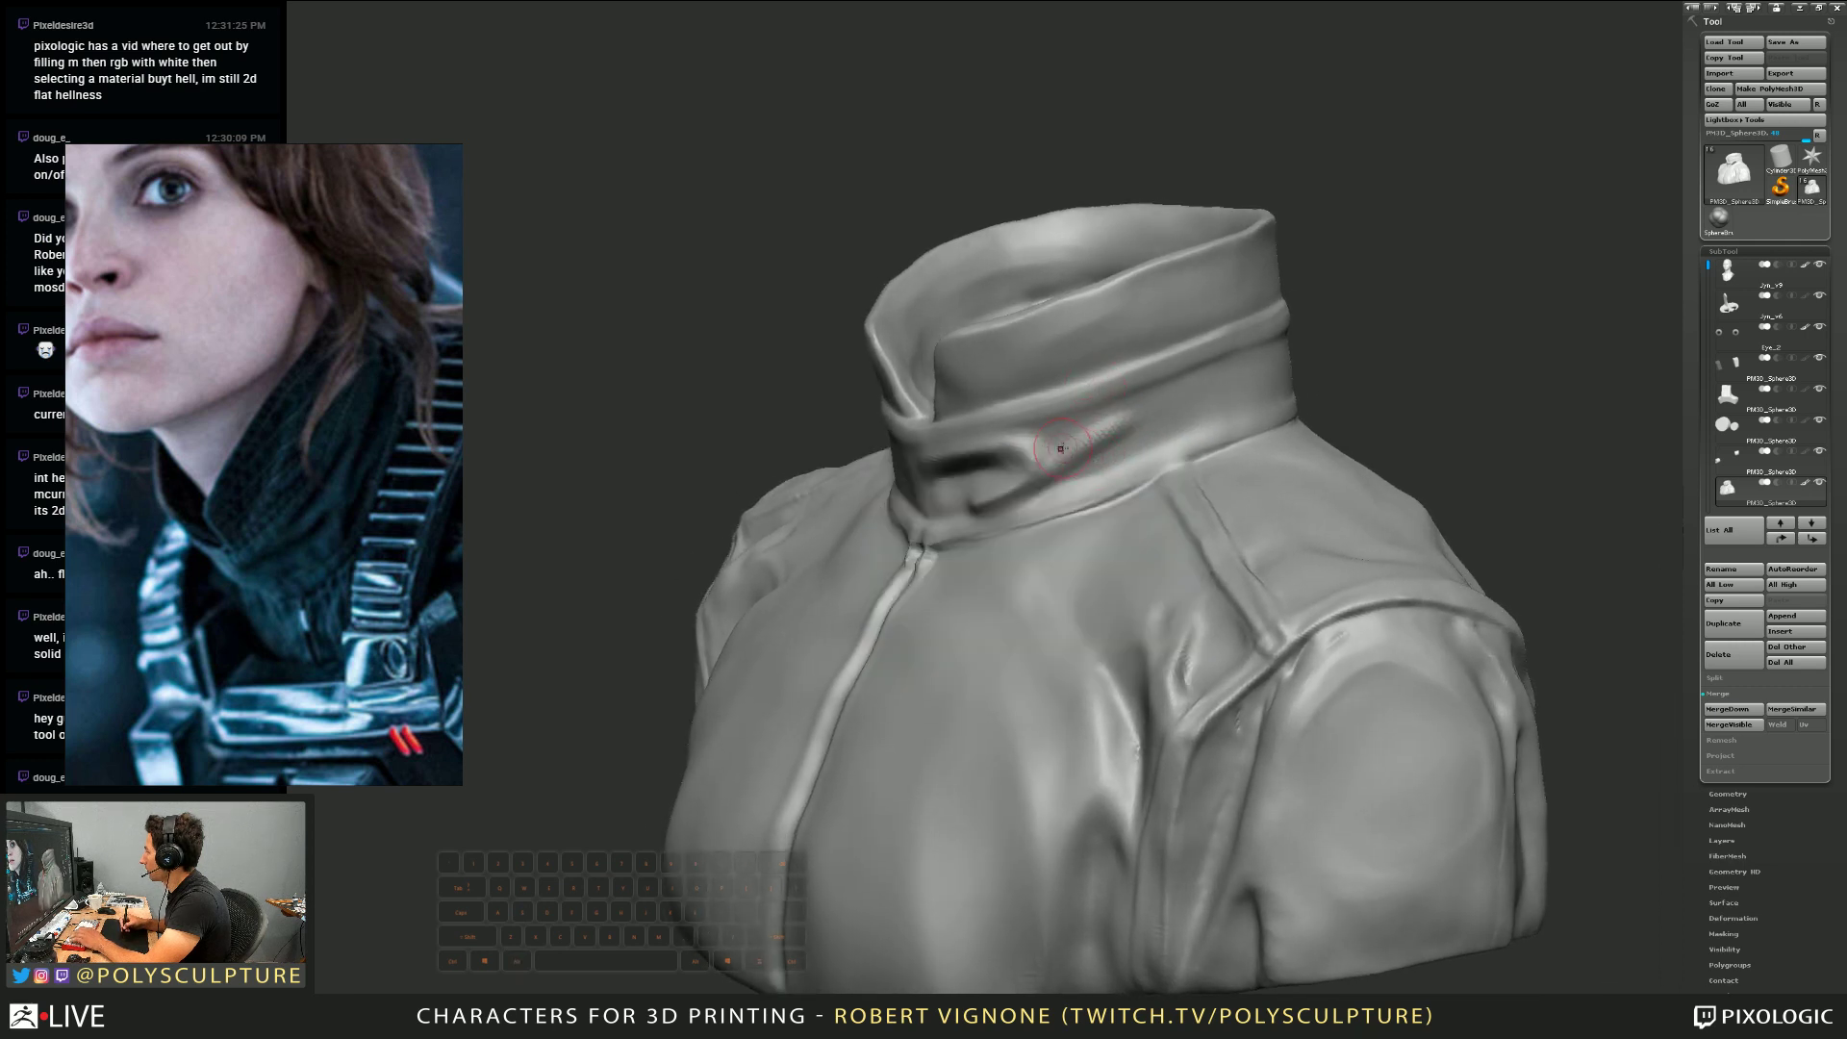
Carve a diagonal wrinkle from the front fold up toward the collar's middle fold line
{"action": "mouse_move", "coordinate": [1059, 445]}
{"action": "left_mouse_down"}
{"action": "mouse_move", "coordinate": [1058, 461]}
{"action": "mouse_move", "coordinate": [1050, 442]}
{"action": "mouse_move", "coordinate": [1091, 428]}
{"action": "mouse_move", "coordinate": [1051, 452]}
{"action": "left_mouse_up"}
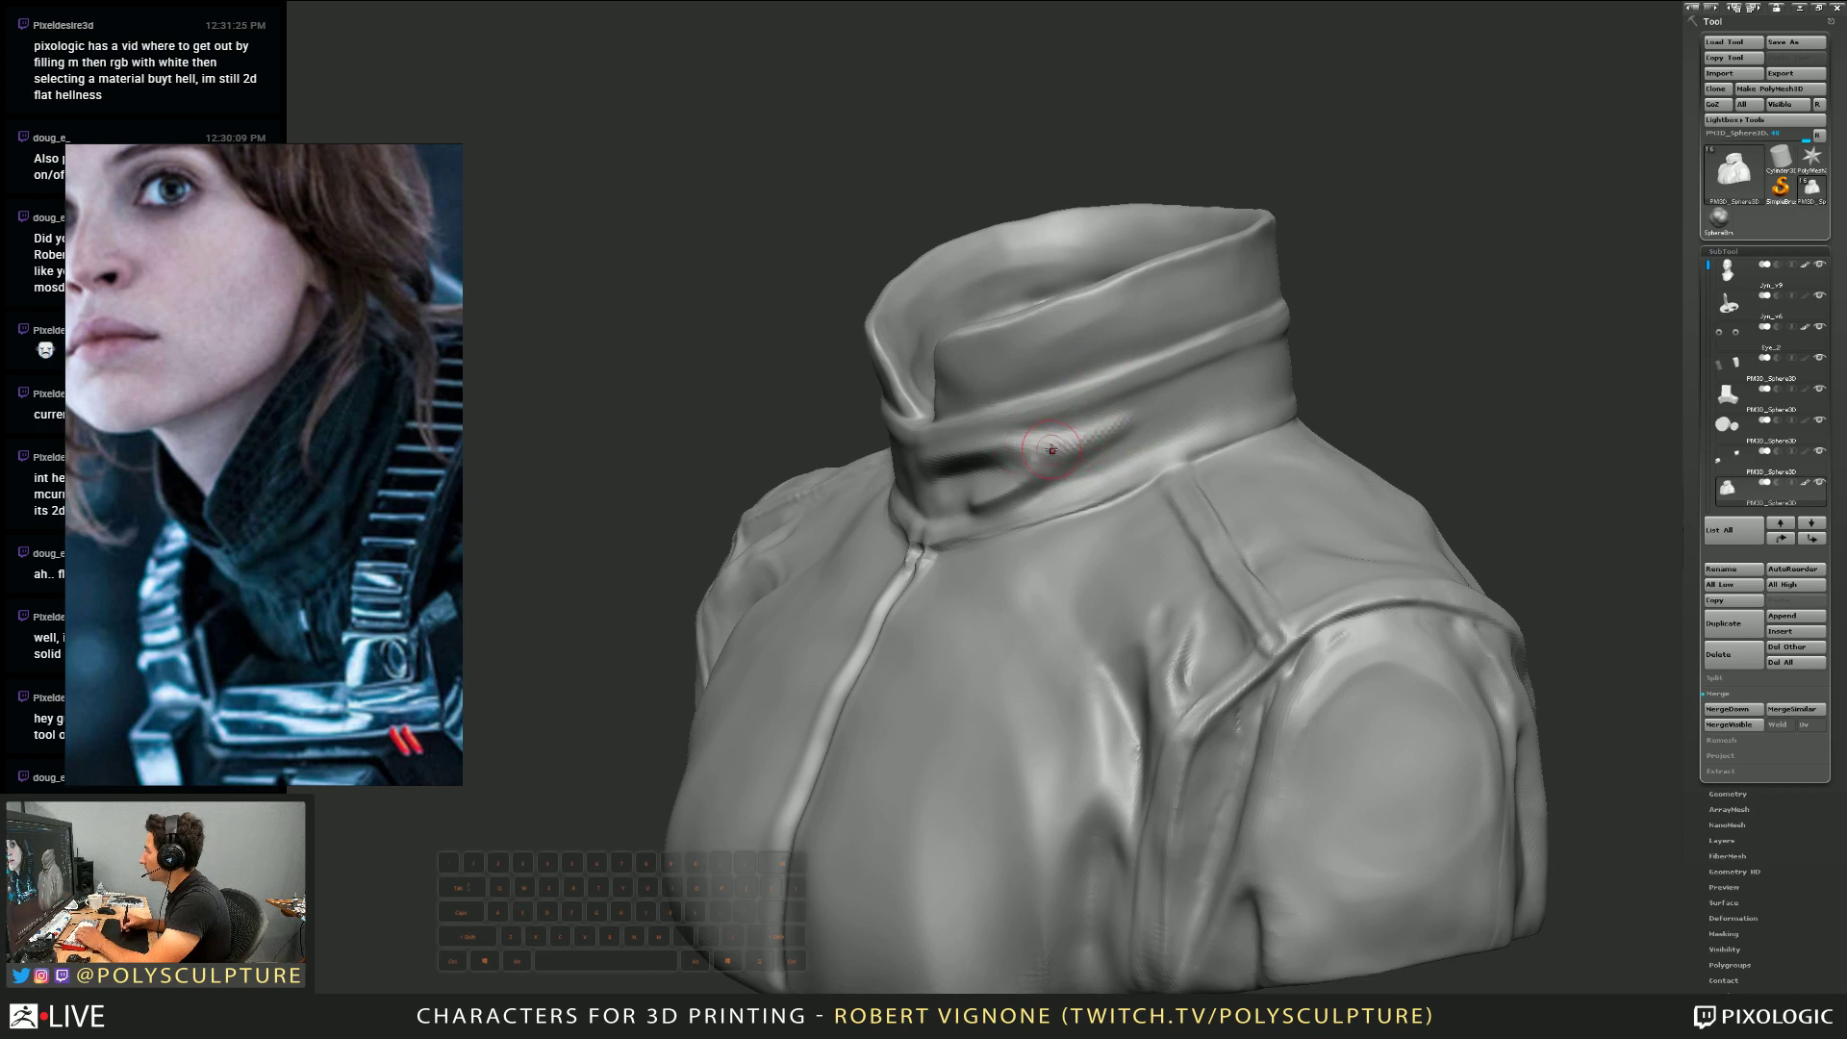
{"action": "right_click_drag", "start_coordinate": [1037, 499], "coordinate": [1033, 458]}
{"action": "left_click_drag", "start_coordinate": [1033, 495], "coordinate": [1133, 422]}
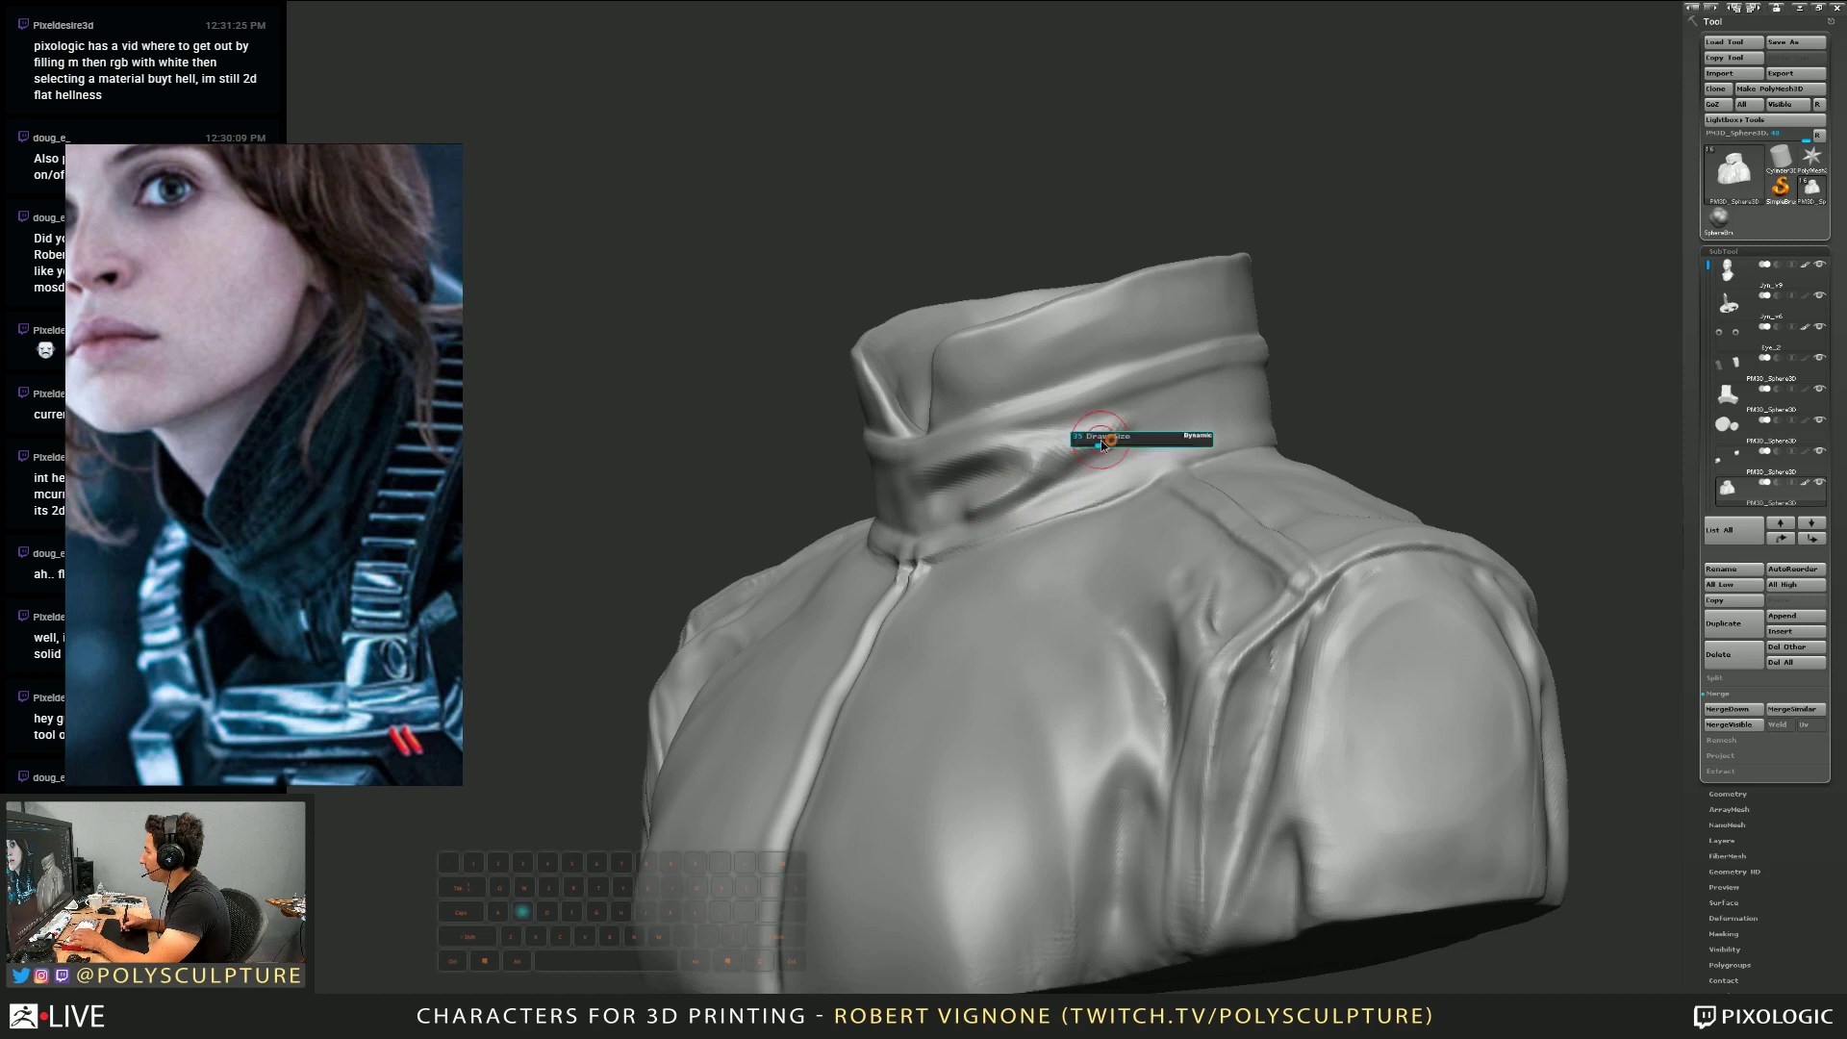
{"action": "right_click_drag", "start_coordinate": [1097, 443], "coordinate": [1012, 471]}
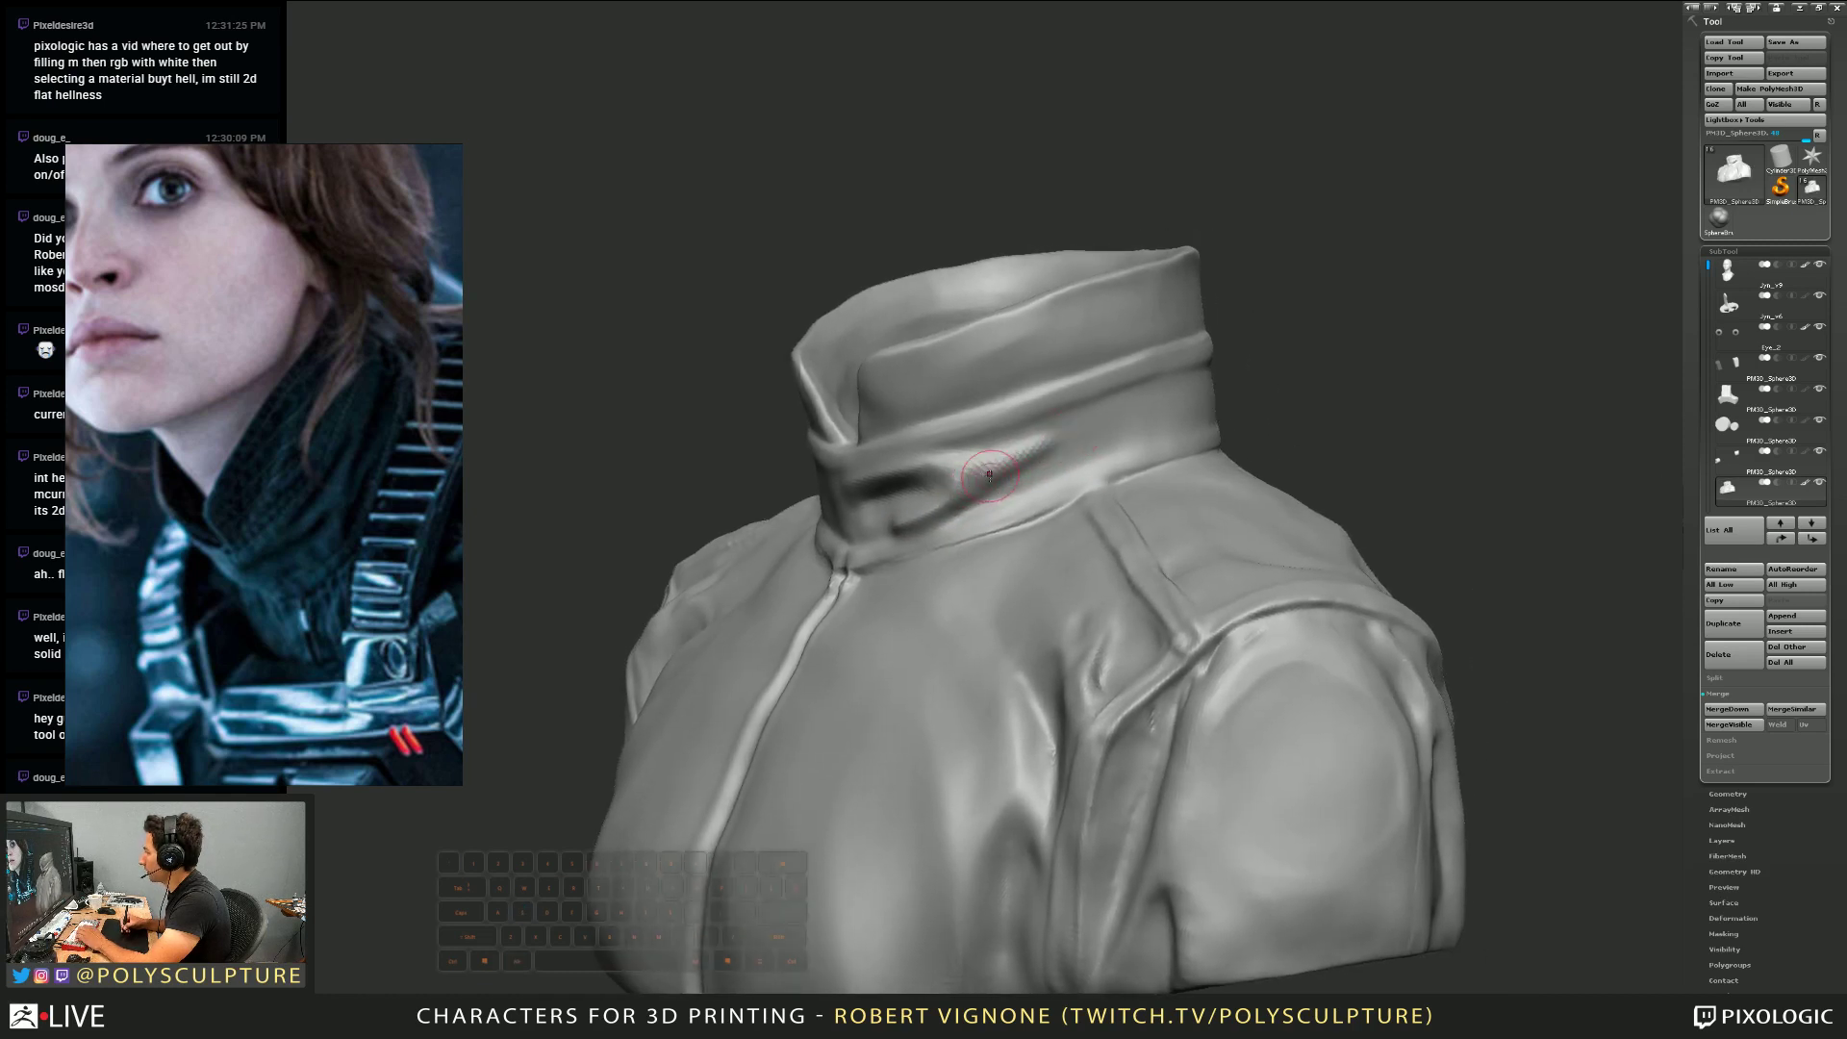
{"action": "left_click_drag", "start_coordinate": [961, 497], "coordinate": [1095, 420]}
{"action": "right_click_drag", "start_coordinate": [1066, 466], "coordinate": [1042, 469]}
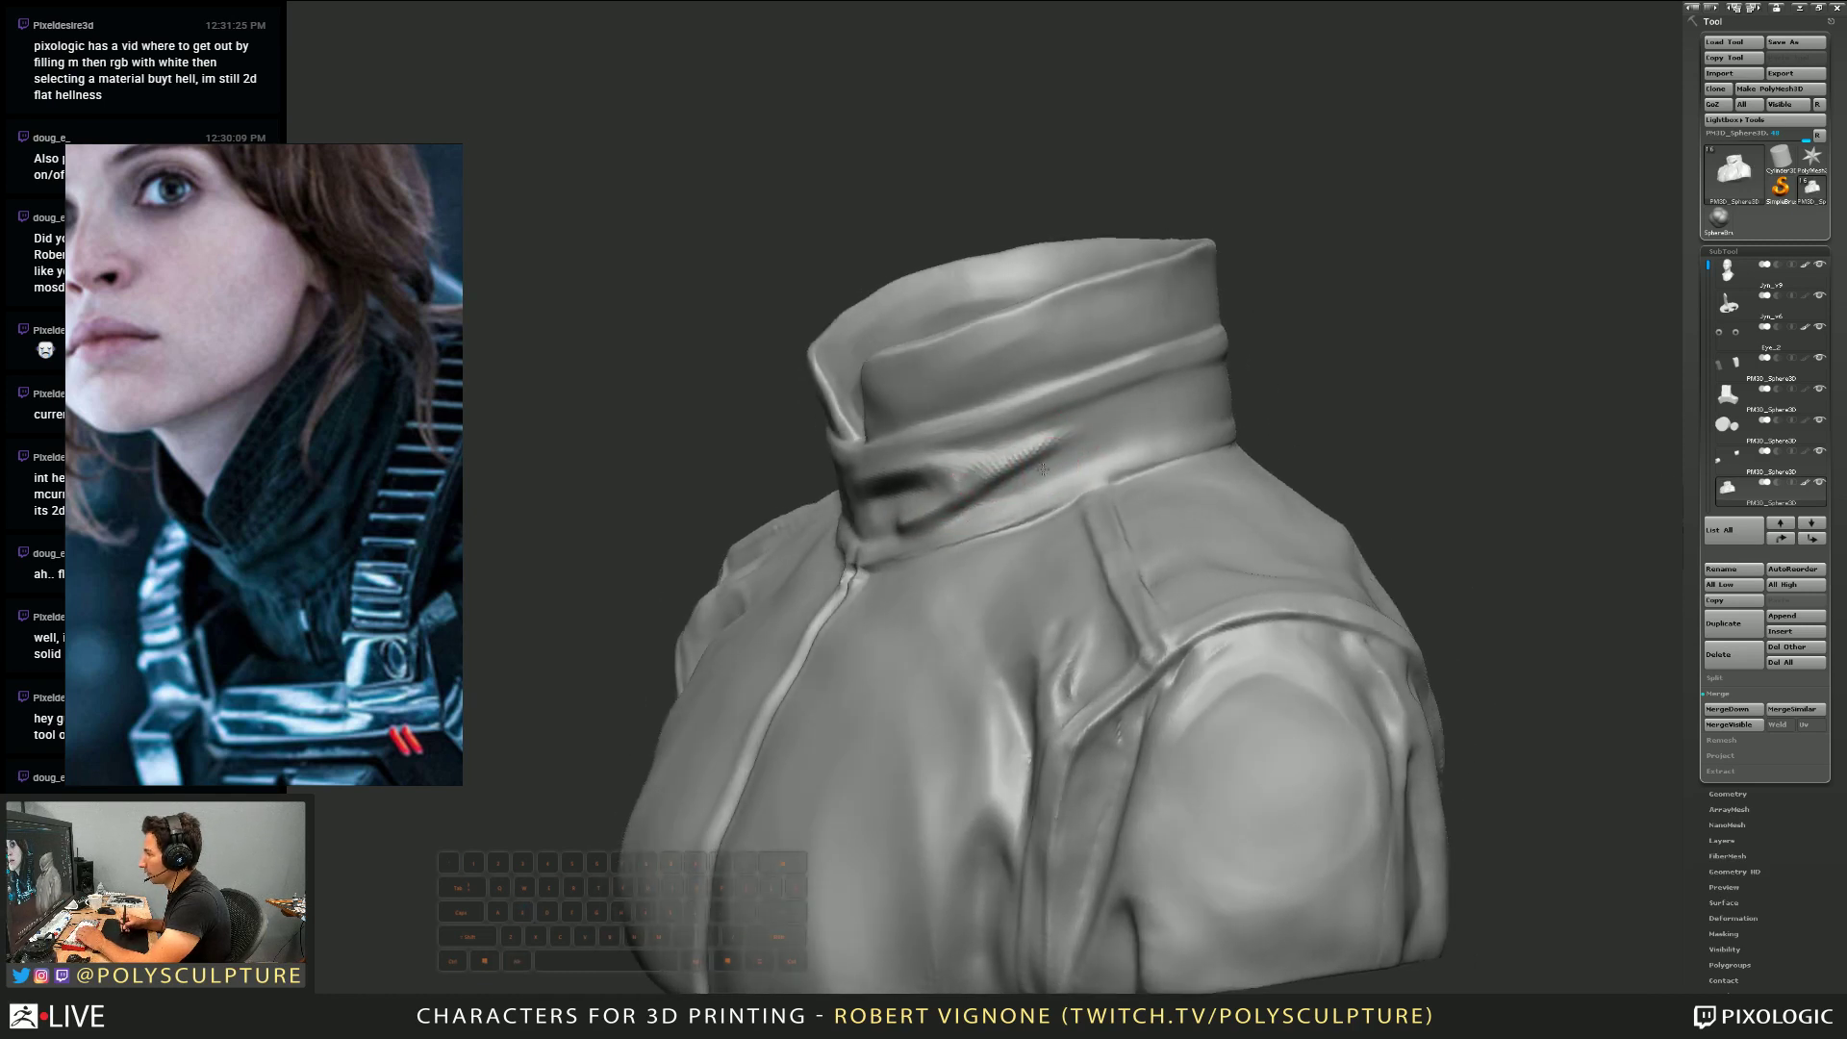
Add a second crease under the collar's middle fold and deepen the diagonal wrinkles with repeated strokes
{"action": "key", "text": "s"}
{"action": "mouse_move", "coordinate": [1023, 444]}
{"action": "left_mouse_down", "text": "alt"}
{"action": "mouse_move", "coordinate": [974, 459]}
{"action": "mouse_move", "coordinate": [1138, 396]}
{"action": "left_mouse_up", "text": "alt"}
{"action": "key", "text": "1"}
{"action": "mouse_move", "coordinate": [948, 460]}
{"action": "right_mouse_down"}
{"action": "mouse_move", "coordinate": [1013, 459]}
{"action": "mouse_move", "coordinate": [991, 481]}
{"action": "right_mouse_up"}
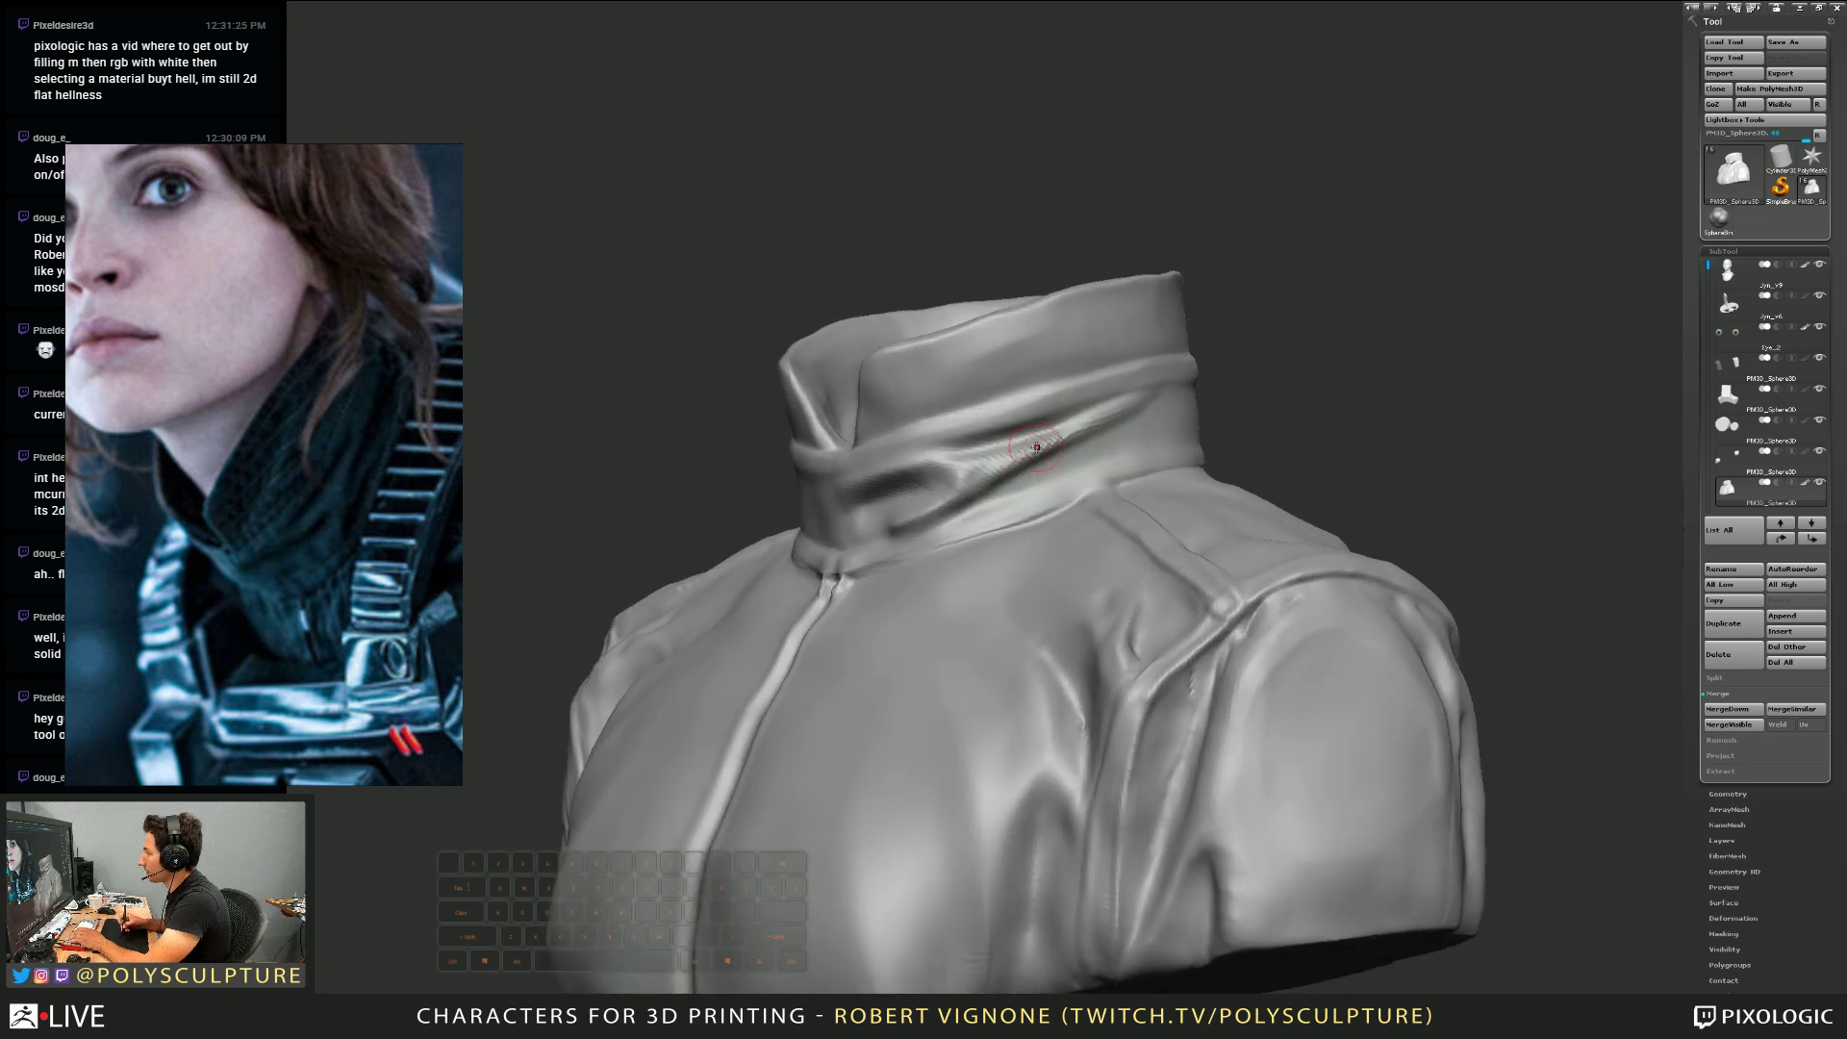
{"action": "key", "text": "5"}
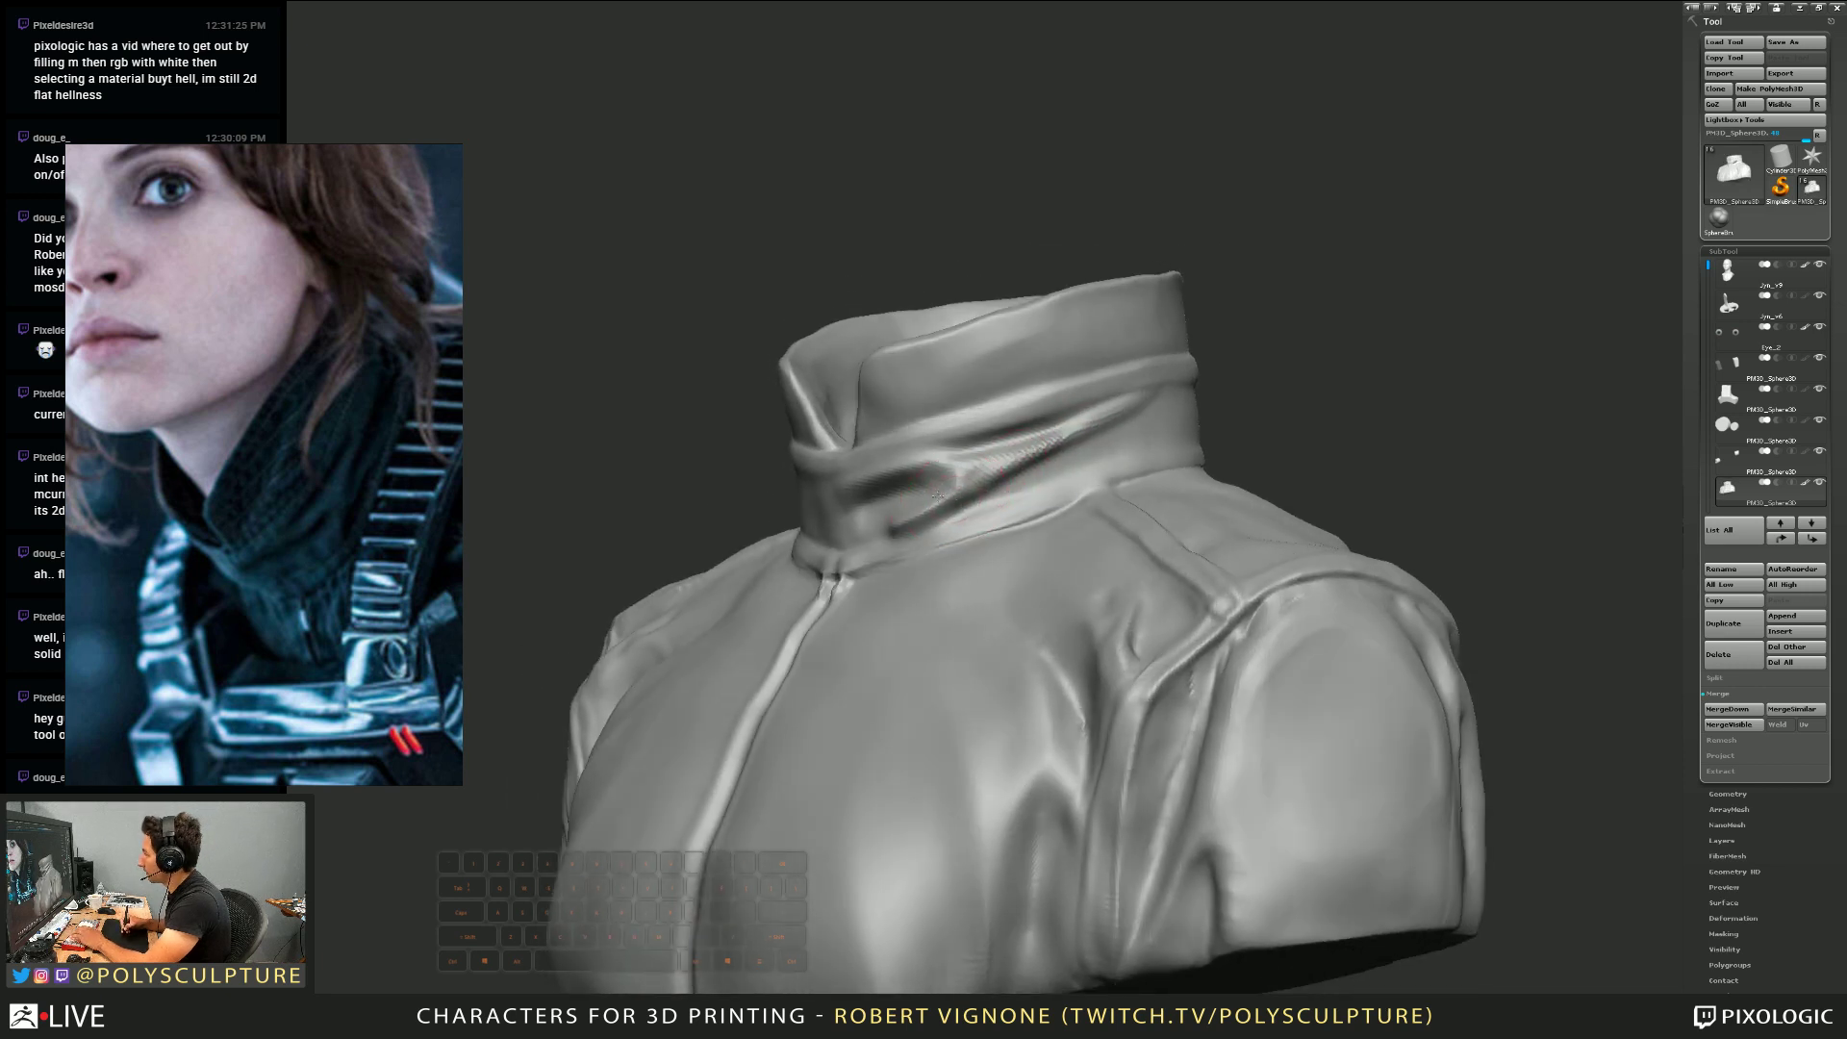
{"action": "mouse_move", "coordinate": [961, 492]}
{"action": "left_mouse_down"}
{"action": "mouse_move", "coordinate": [1014, 503]}
{"action": "mouse_move", "coordinate": [1078, 423]}
{"action": "left_mouse_up"}
{"action": "mouse_move", "coordinate": [928, 488]}
{"action": "right_mouse_down"}
{"action": "mouse_move", "coordinate": [901, 508]}
{"action": "mouse_move", "coordinate": [977, 441]}
{"action": "right_mouse_up"}
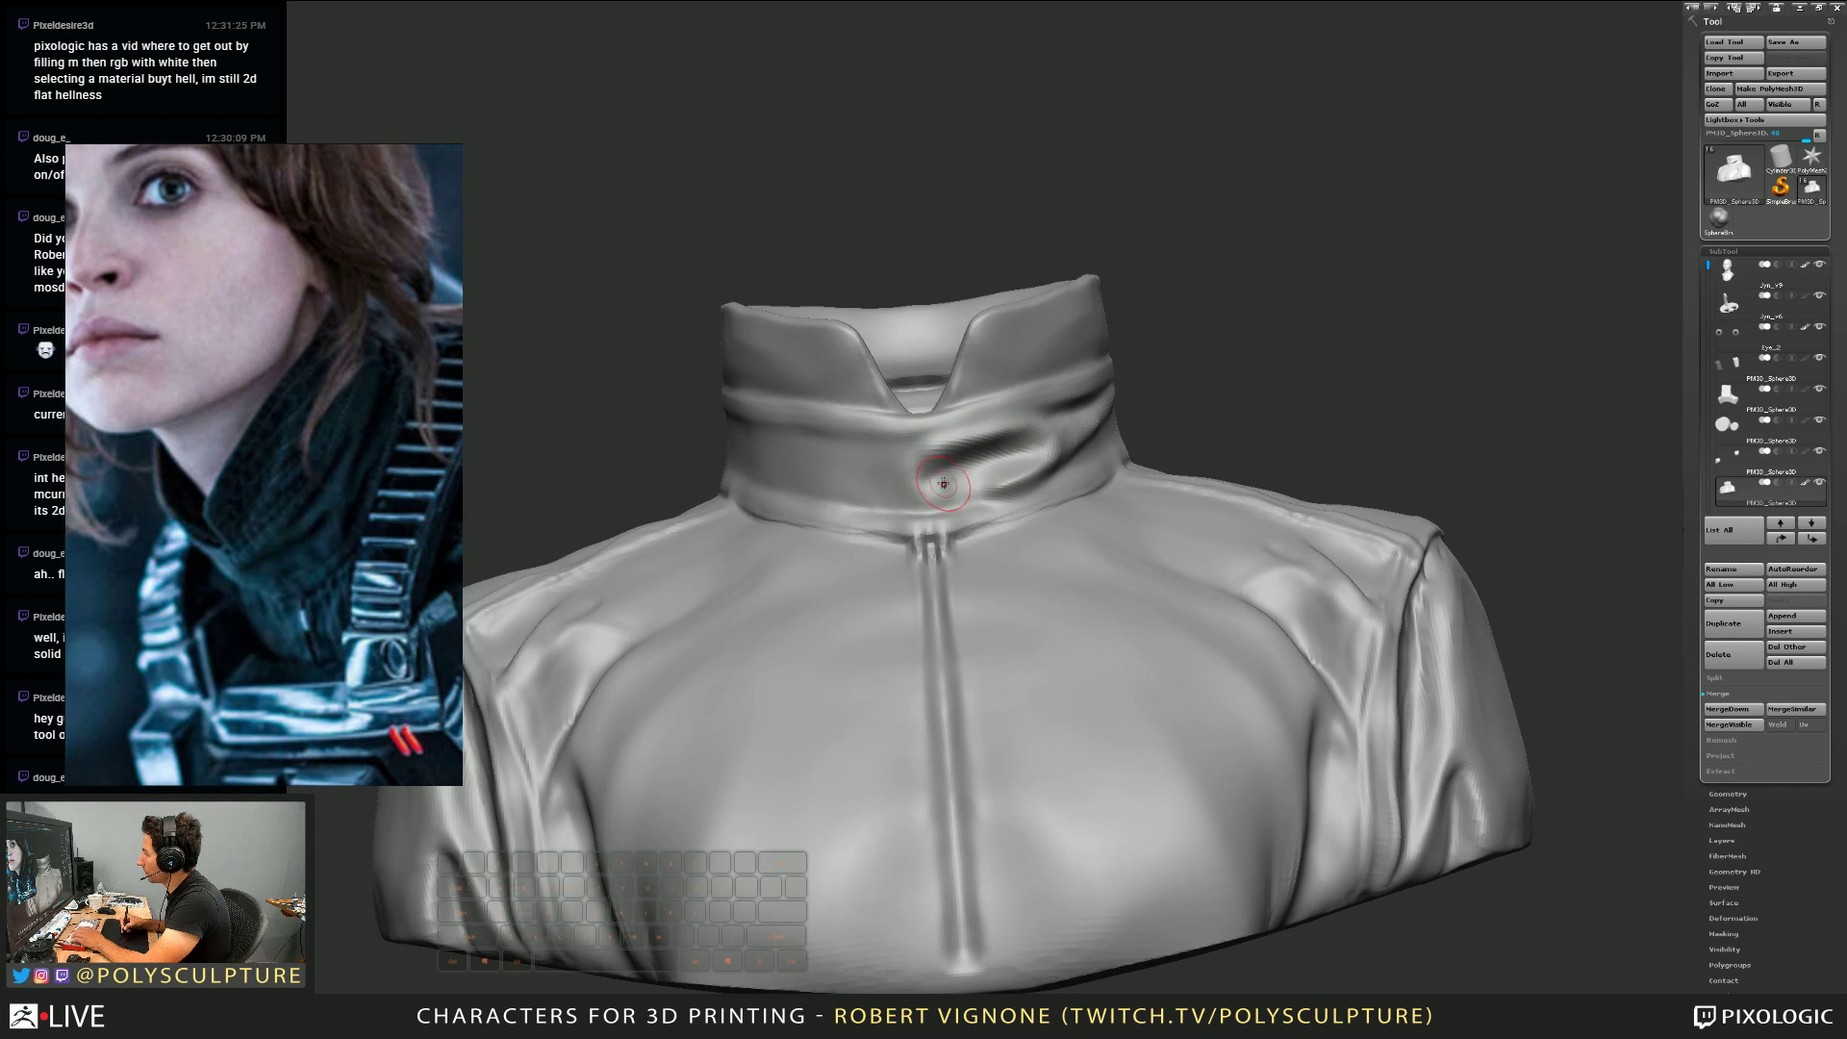
Deepen the recessed front fold beside the zipper and refine the diagonal crease running back from it with a smaller brush
{"action": "right_click_drag", "start_coordinate": [942, 484], "coordinate": [936, 475]}
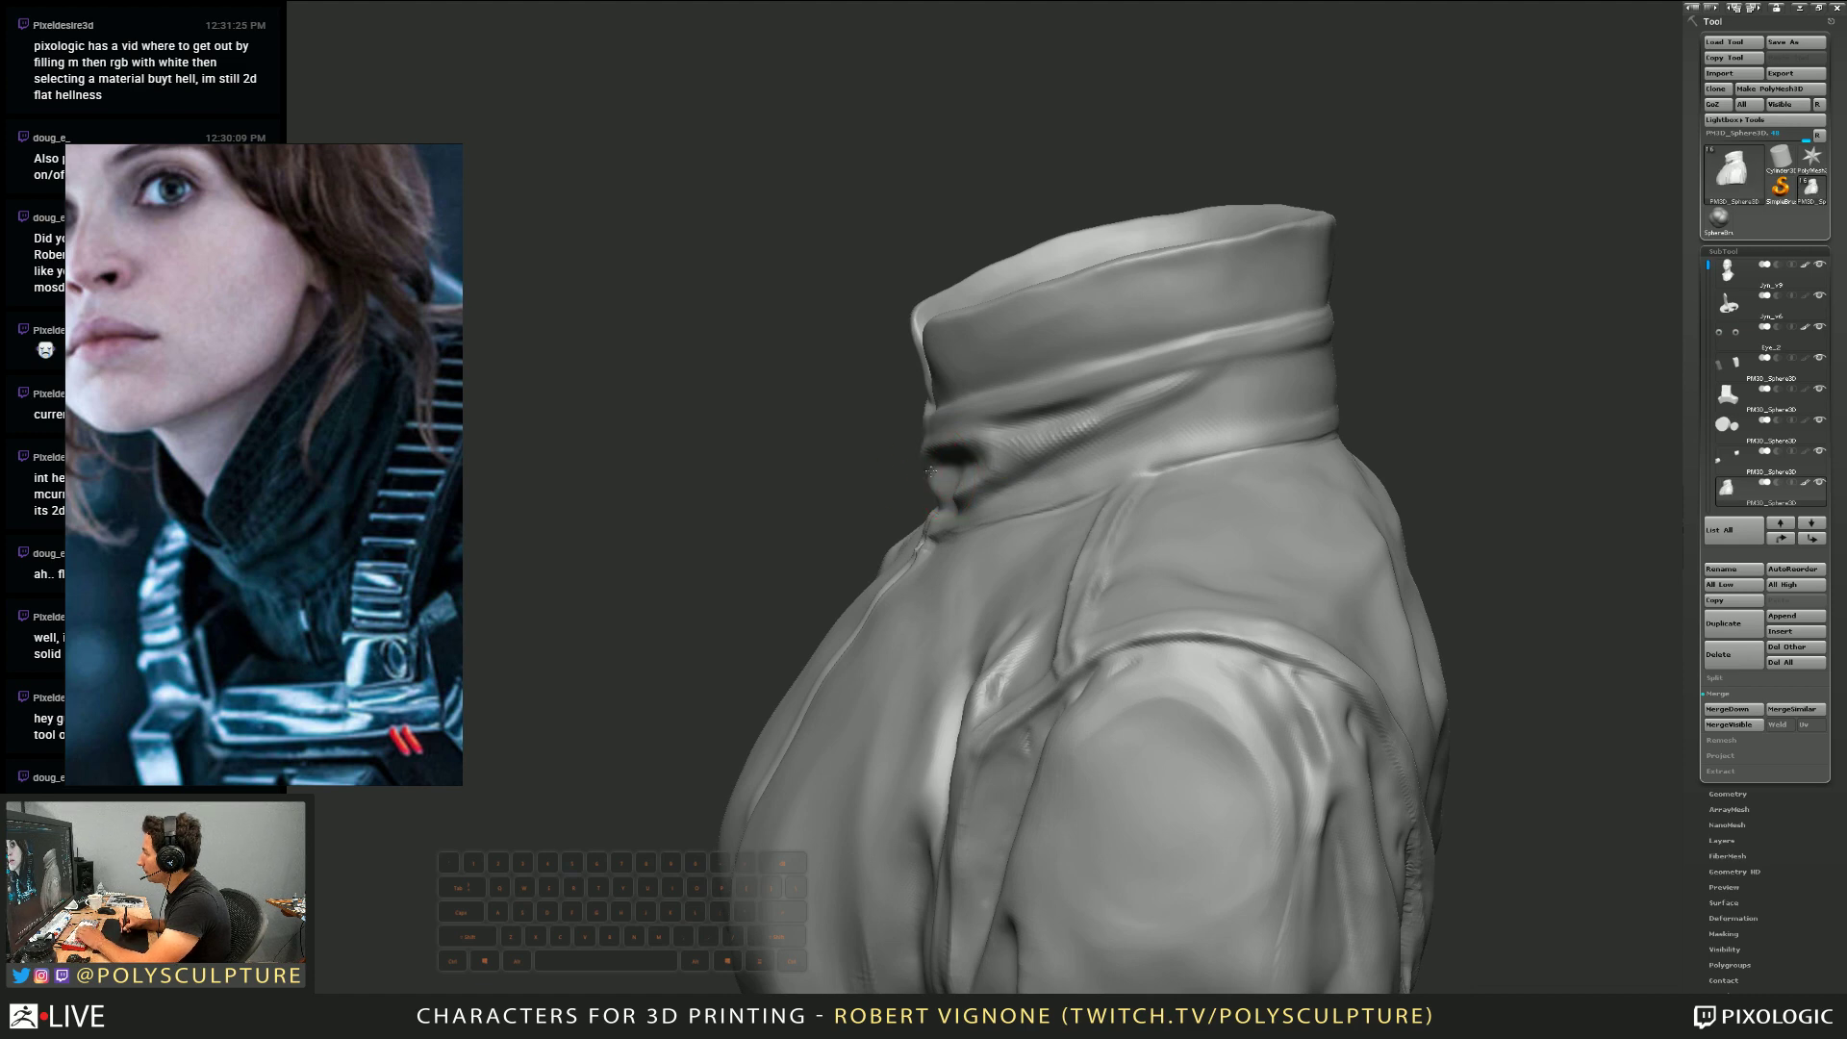
{"action": "mouse_move", "coordinate": [931, 471]}
{"action": "right_mouse_down"}
{"action": "mouse_move", "coordinate": [994, 479]}
{"action": "mouse_move", "coordinate": [1049, 450]}
{"action": "mouse_move", "coordinate": [966, 498]}
{"action": "mouse_move", "coordinate": [1004, 475]}
{"action": "mouse_move", "coordinate": [949, 484]}
{"action": "right_mouse_up"}
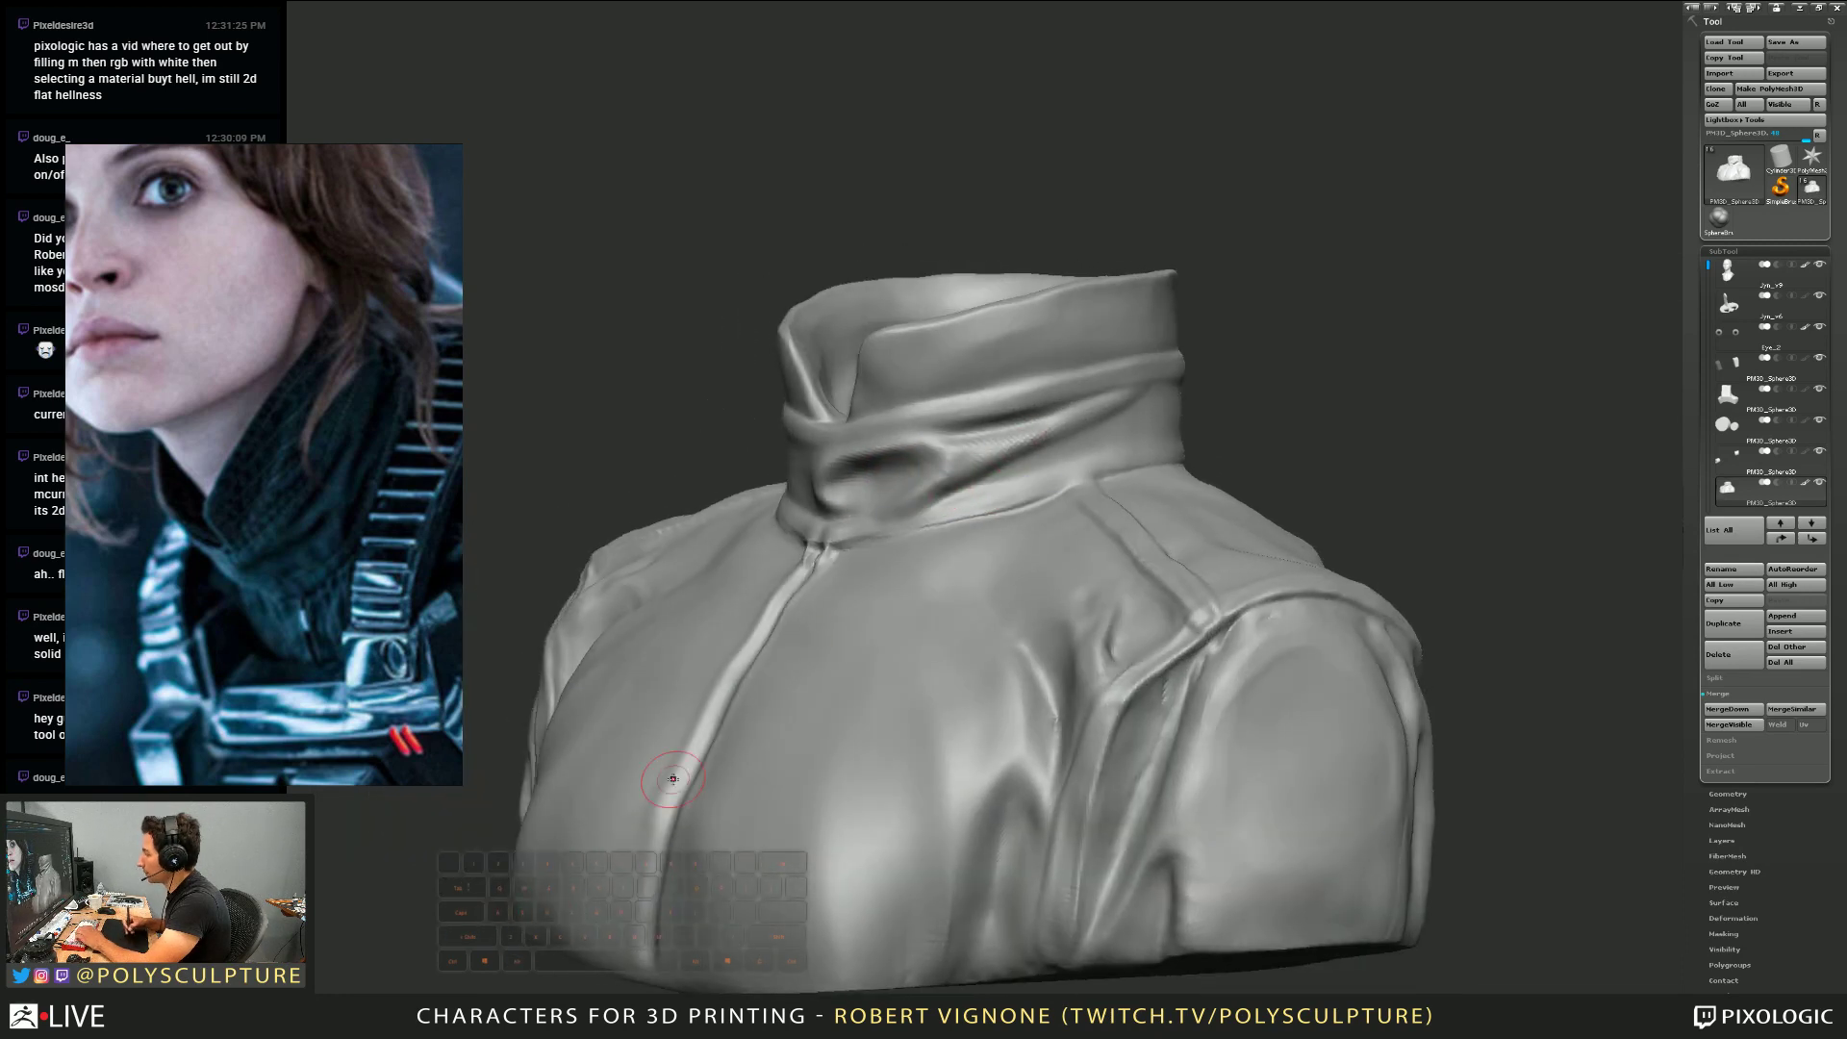
{"action": "key", "text": "["}
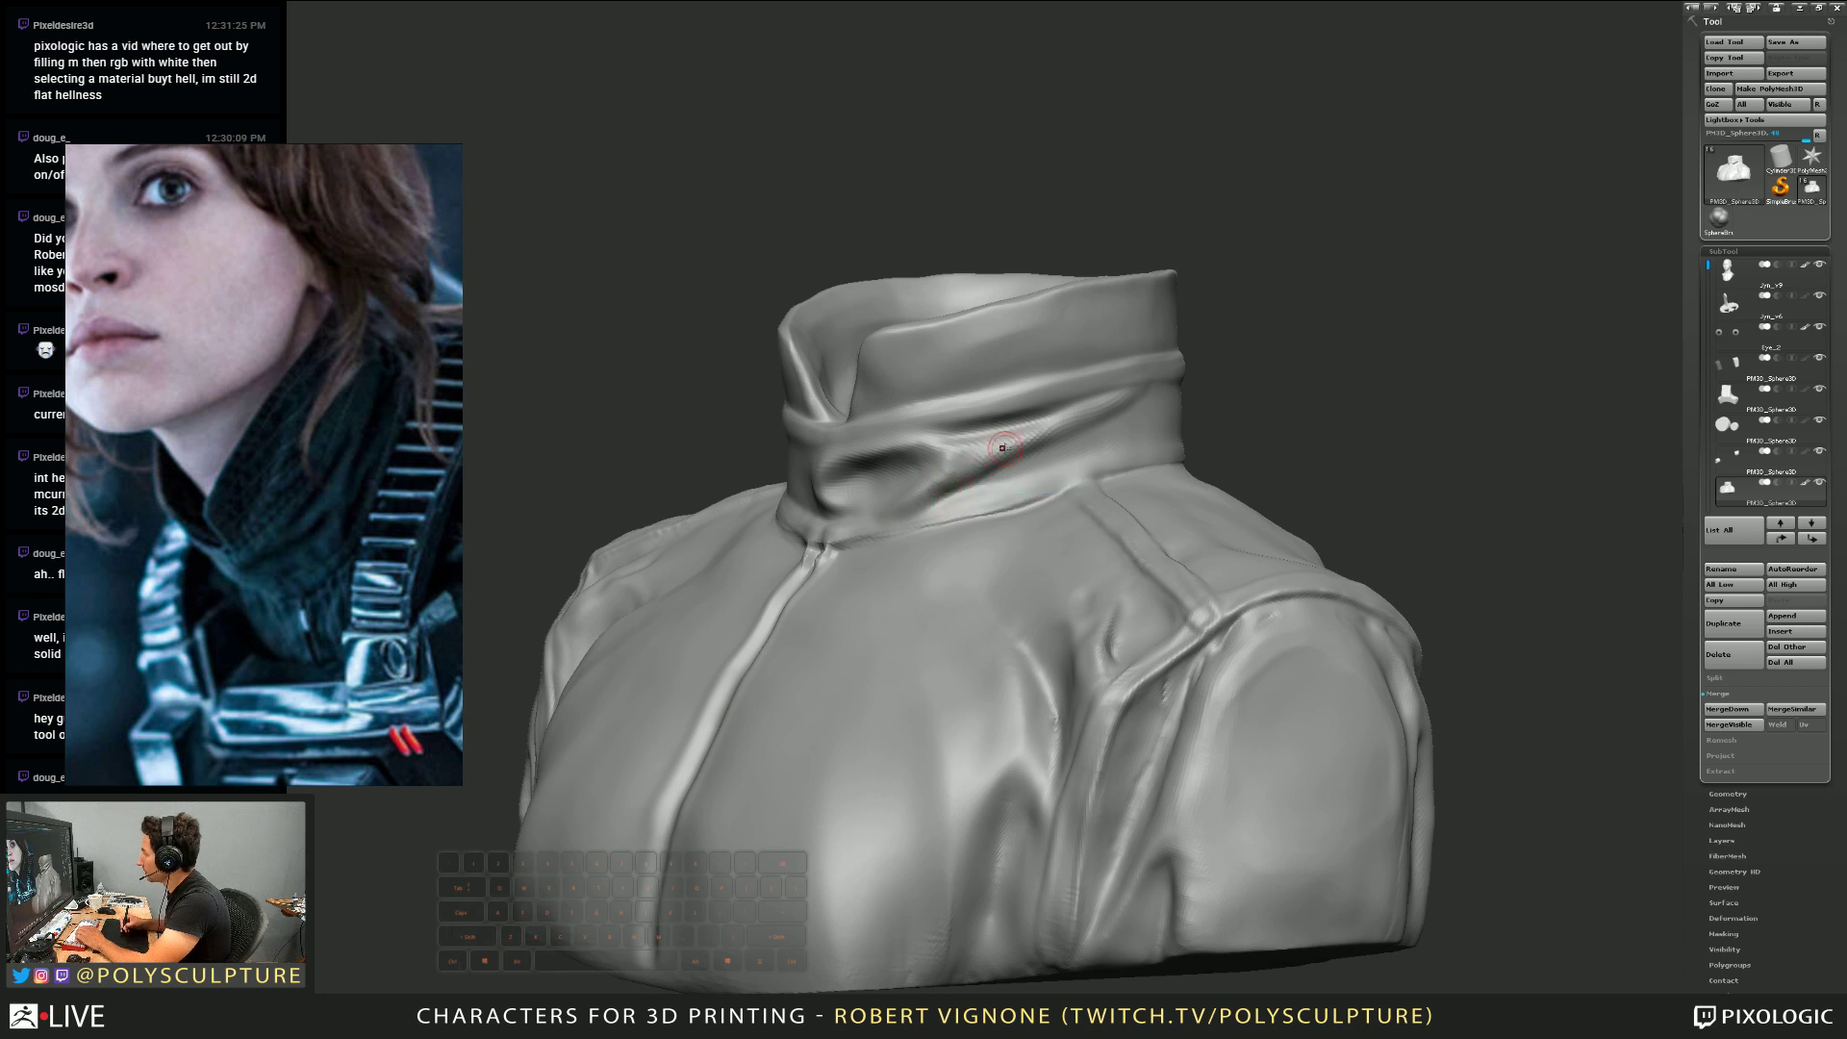
{"action": "key", "text": "s"}
{"action": "left_click", "coordinate": [977, 453]}
{"action": "right_click_drag", "start_coordinate": [1064, 440], "coordinate": [984, 470]}
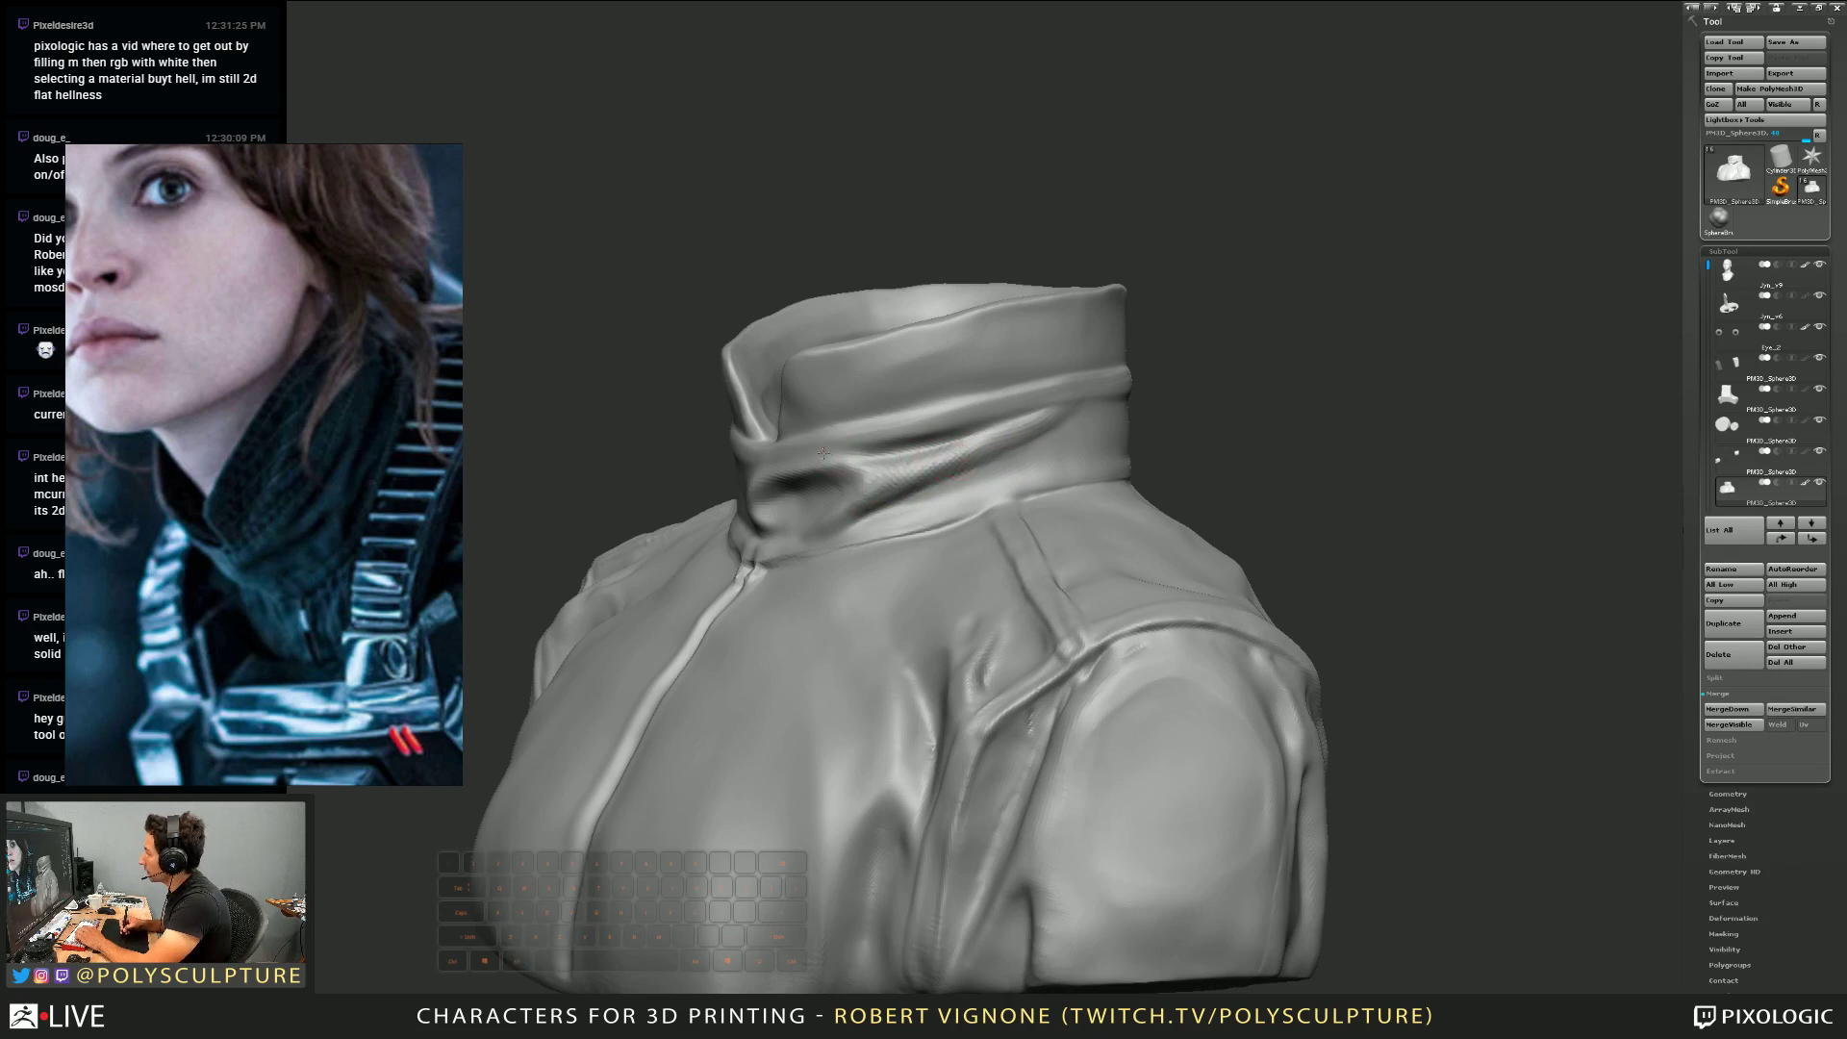
{"action": "right_click_drag", "start_coordinate": [820, 467], "coordinate": [956, 422]}
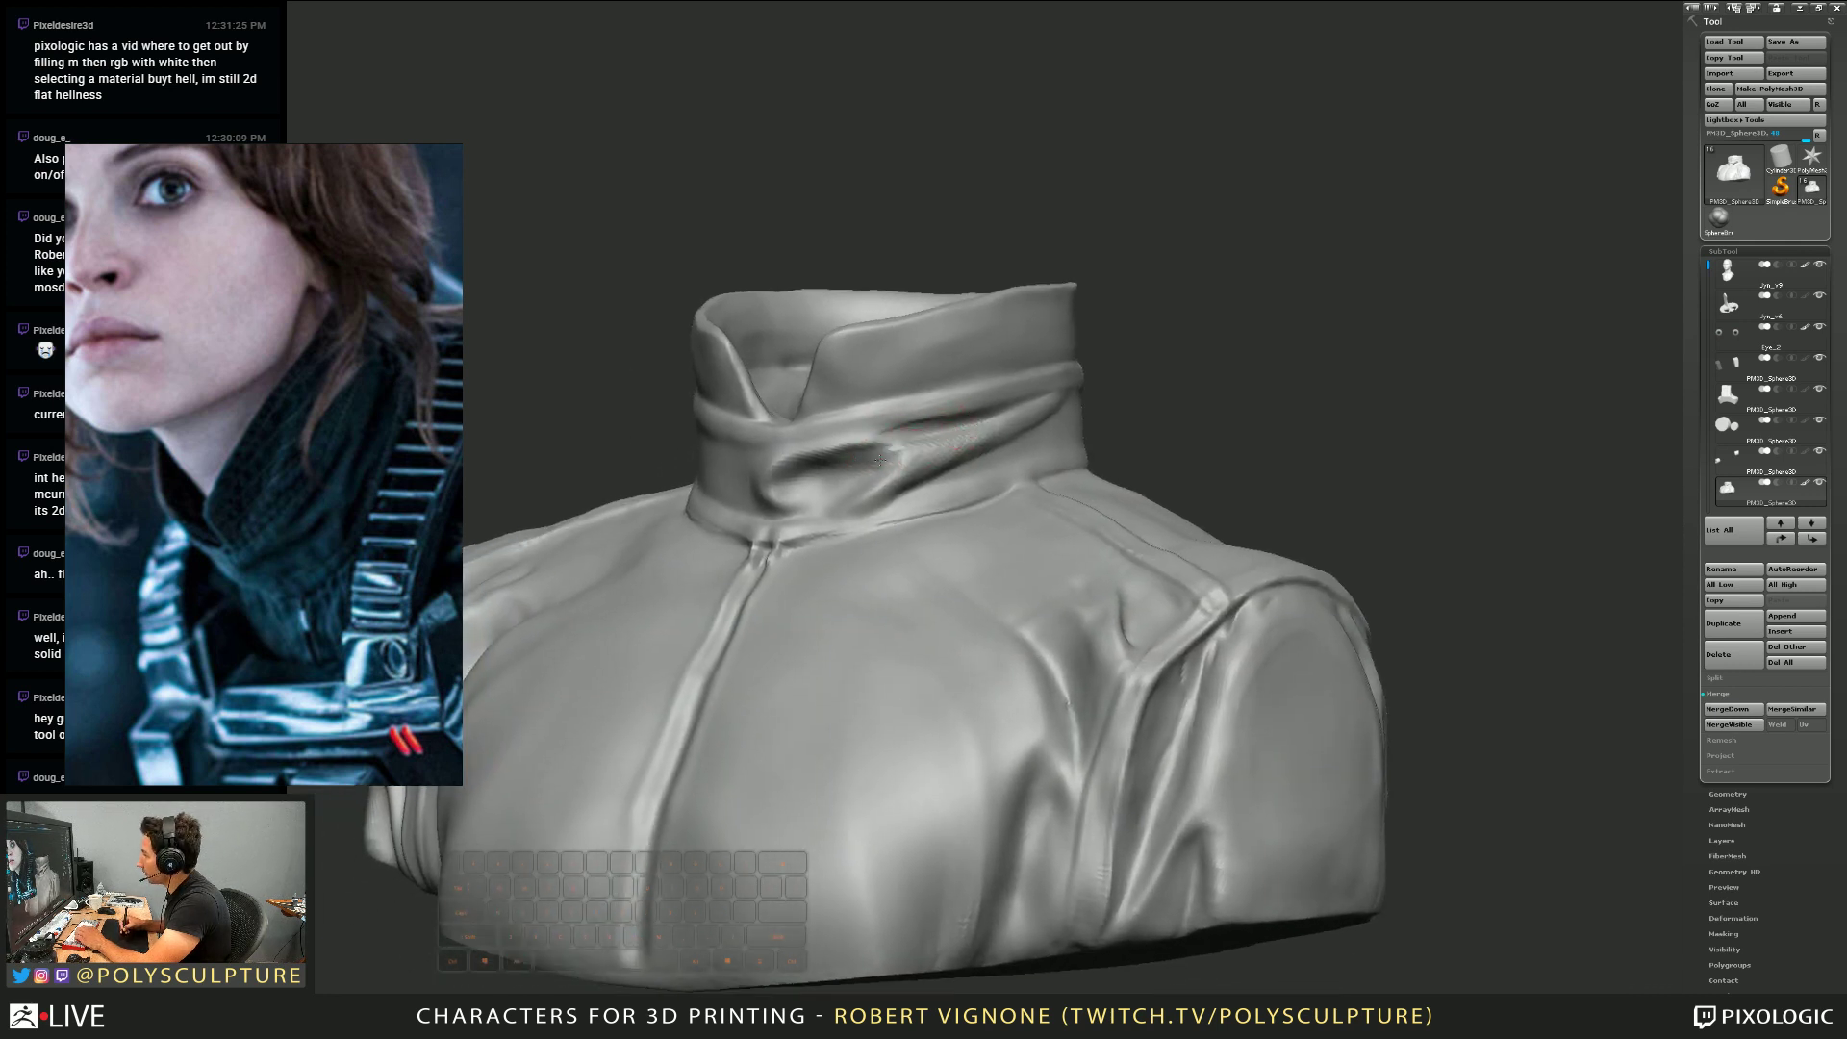
Sharpen the crease beneath the collar's middle fold line and rework the pocket where it meets the diagonal wrinkle
{"action": "mouse_move", "coordinate": [879, 459]}
{"action": "left_mouse_down"}
{"action": "mouse_move", "coordinate": [998, 458]}
{"action": "mouse_move", "coordinate": [879, 460]}
{"action": "left_mouse_up"}
{"action": "key", "text": "s"}
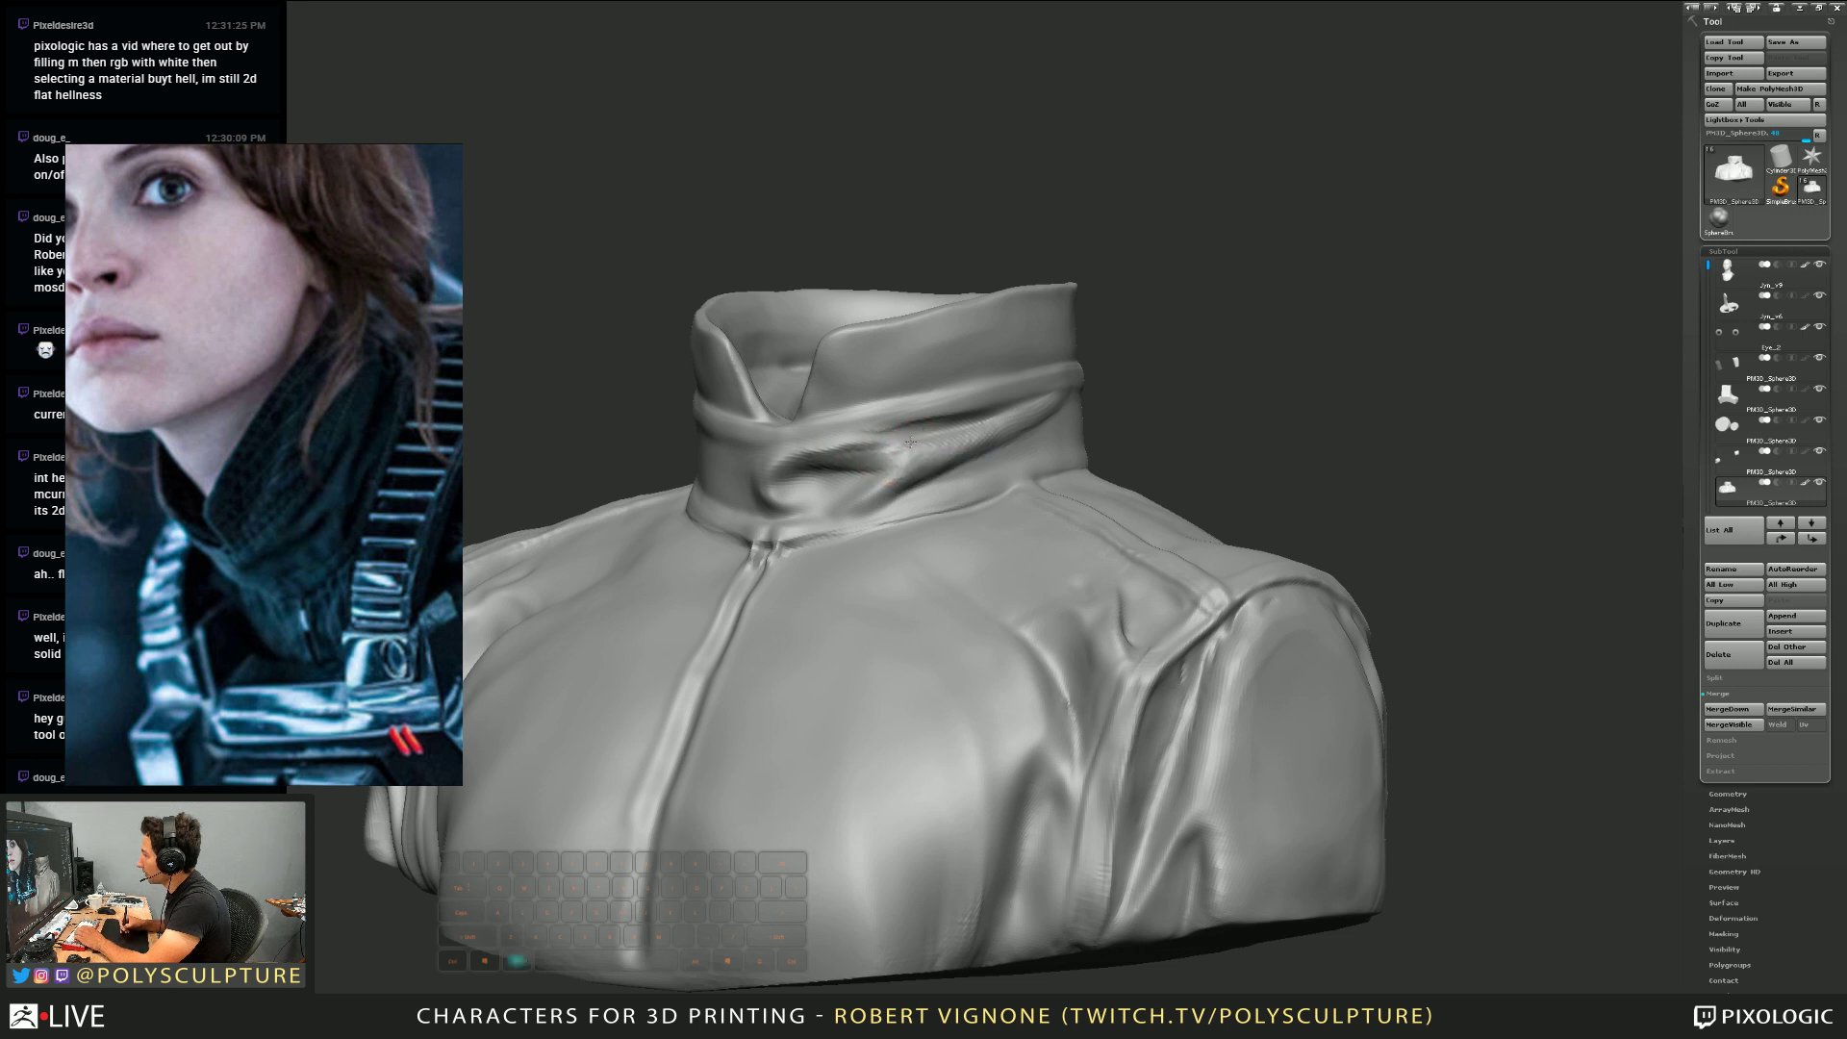
{"action": "left_click_drag", "start_coordinate": [910, 443], "coordinate": [859, 442], "text": "alt"}
{"action": "right_click_drag", "start_coordinate": [859, 441], "coordinate": [912, 403]}
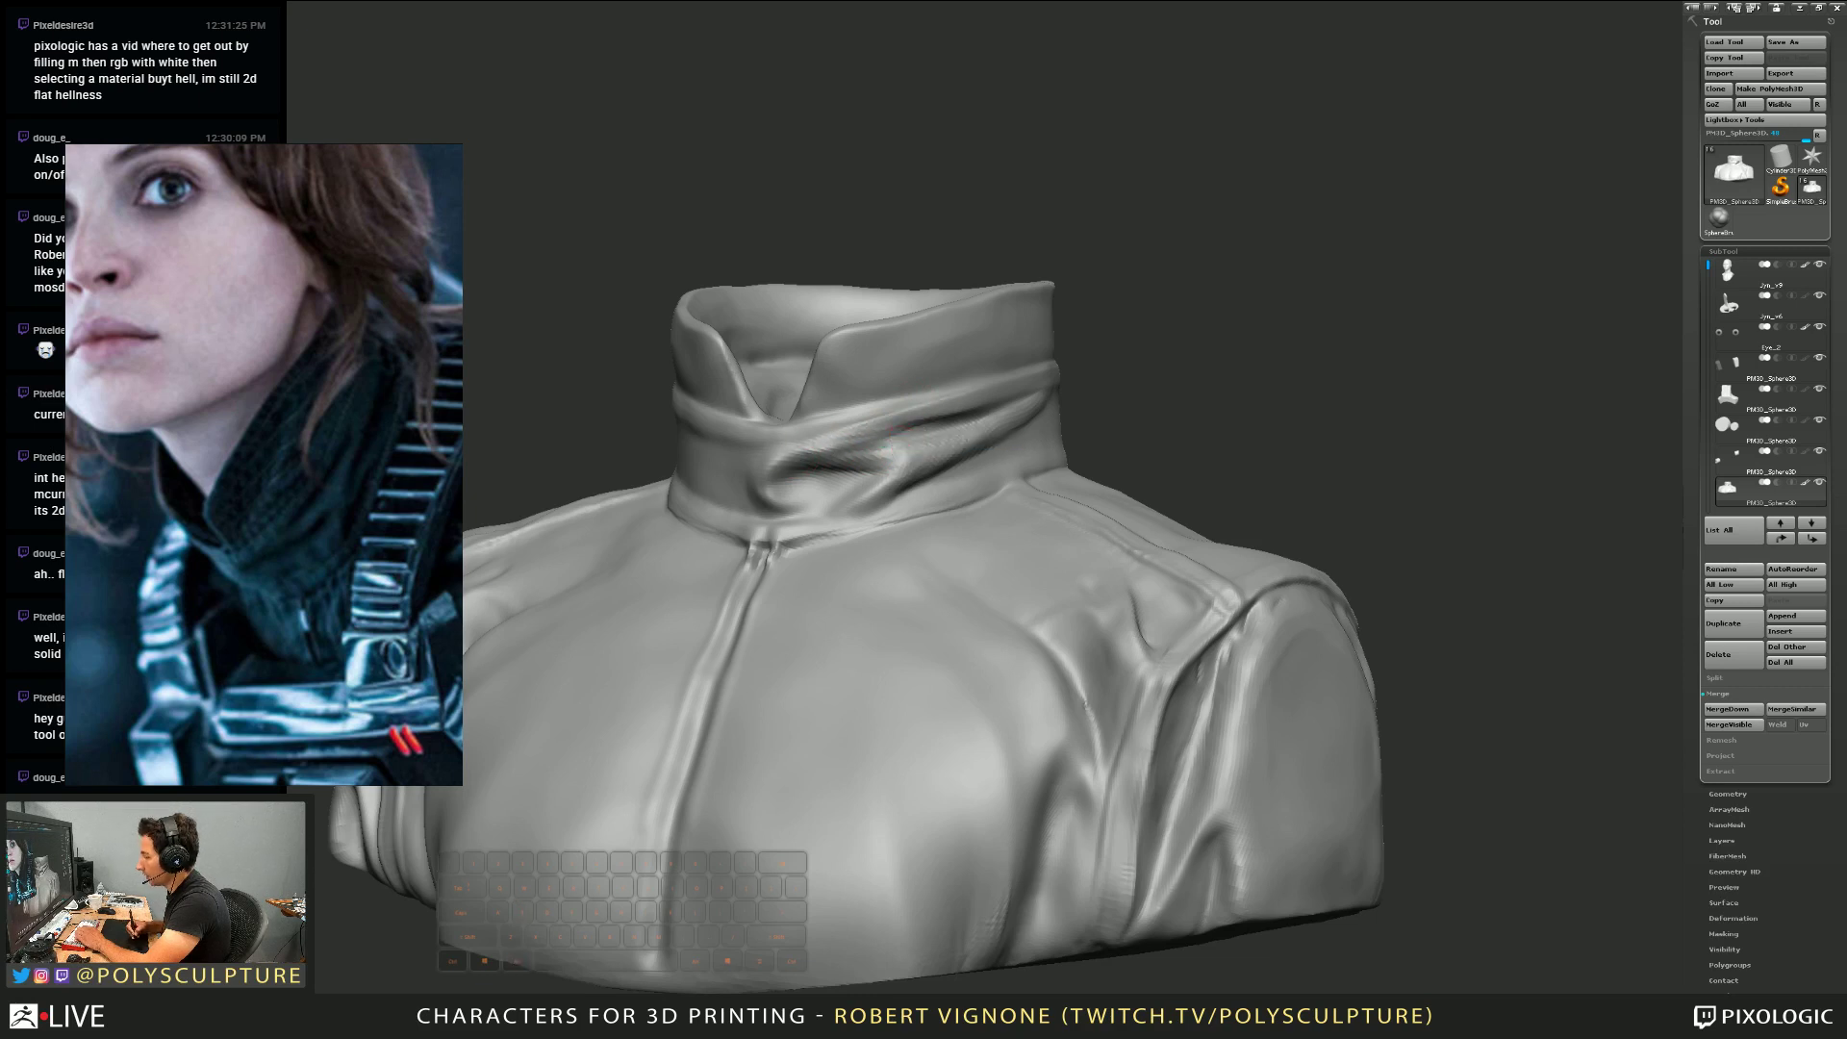
{"action": "left_click_drag", "start_coordinate": [870, 447], "coordinate": [965, 417]}
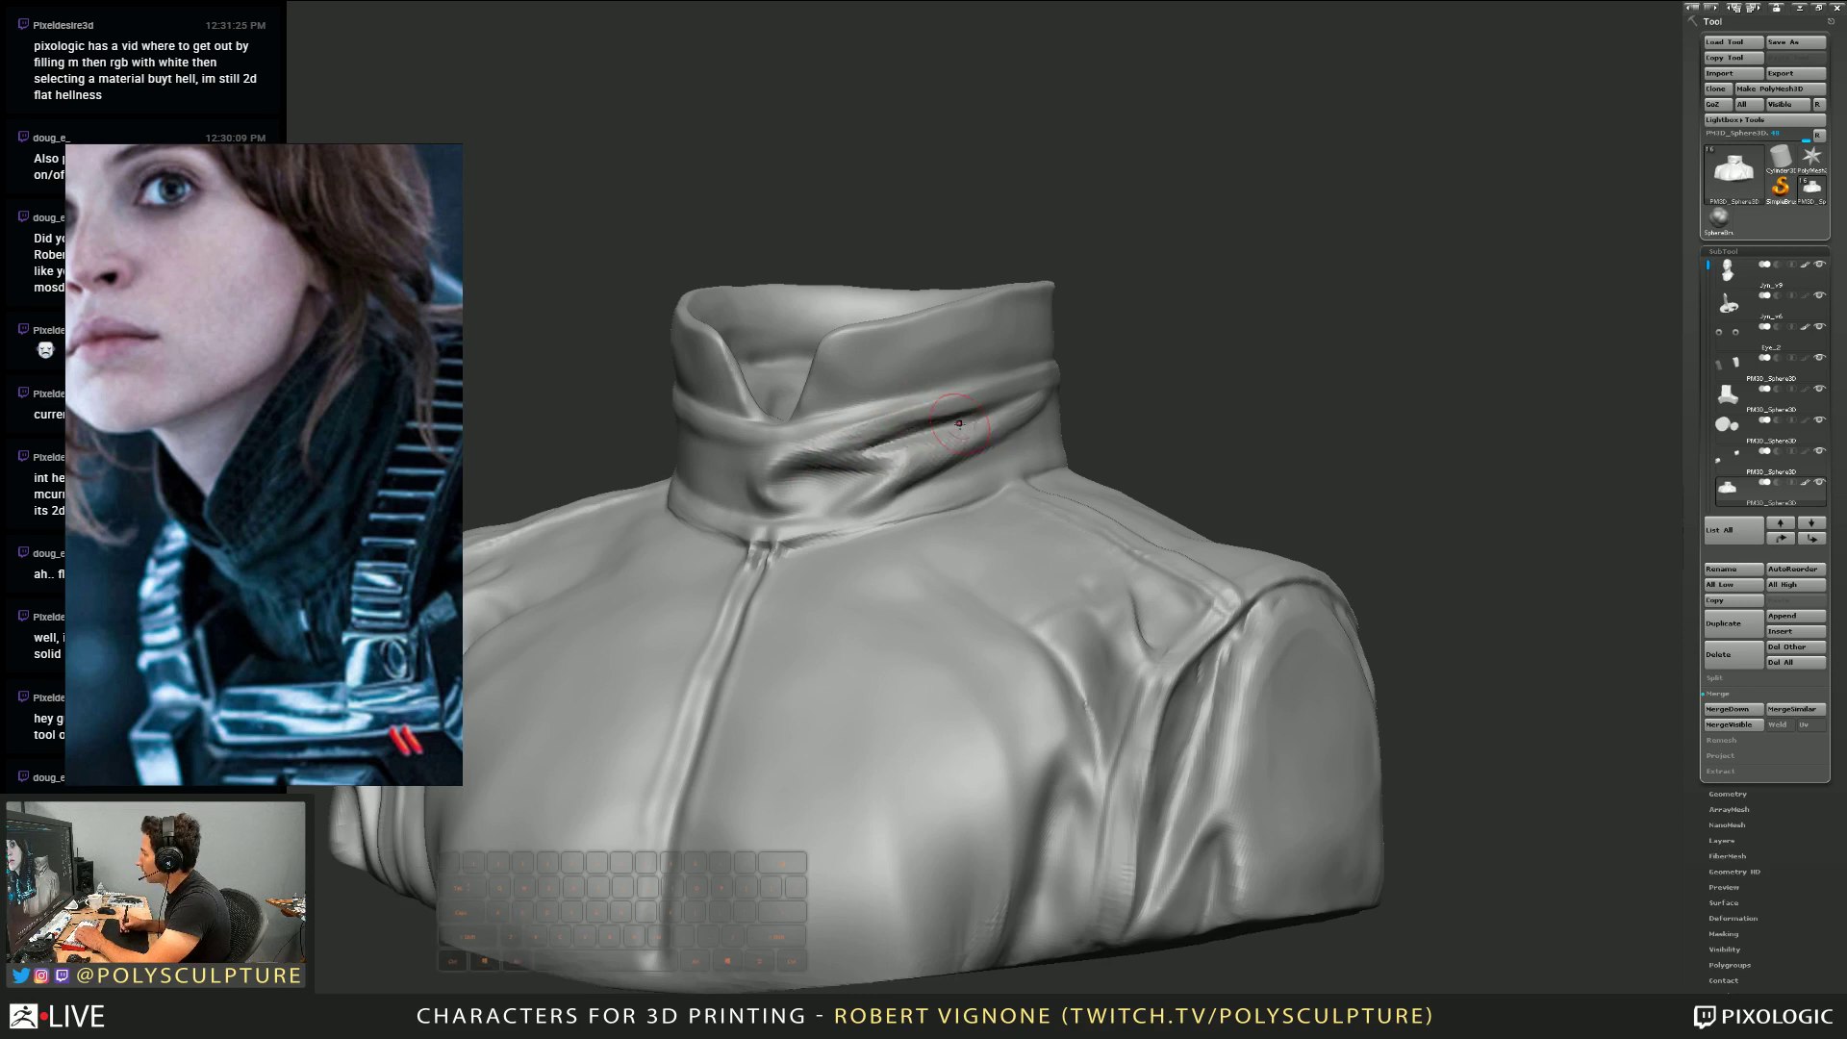
{"action": "right_click_drag", "start_coordinate": [866, 544], "coordinate": [852, 546]}
{"action": "right_click_drag", "start_coordinate": [950, 411], "coordinate": [906, 470]}
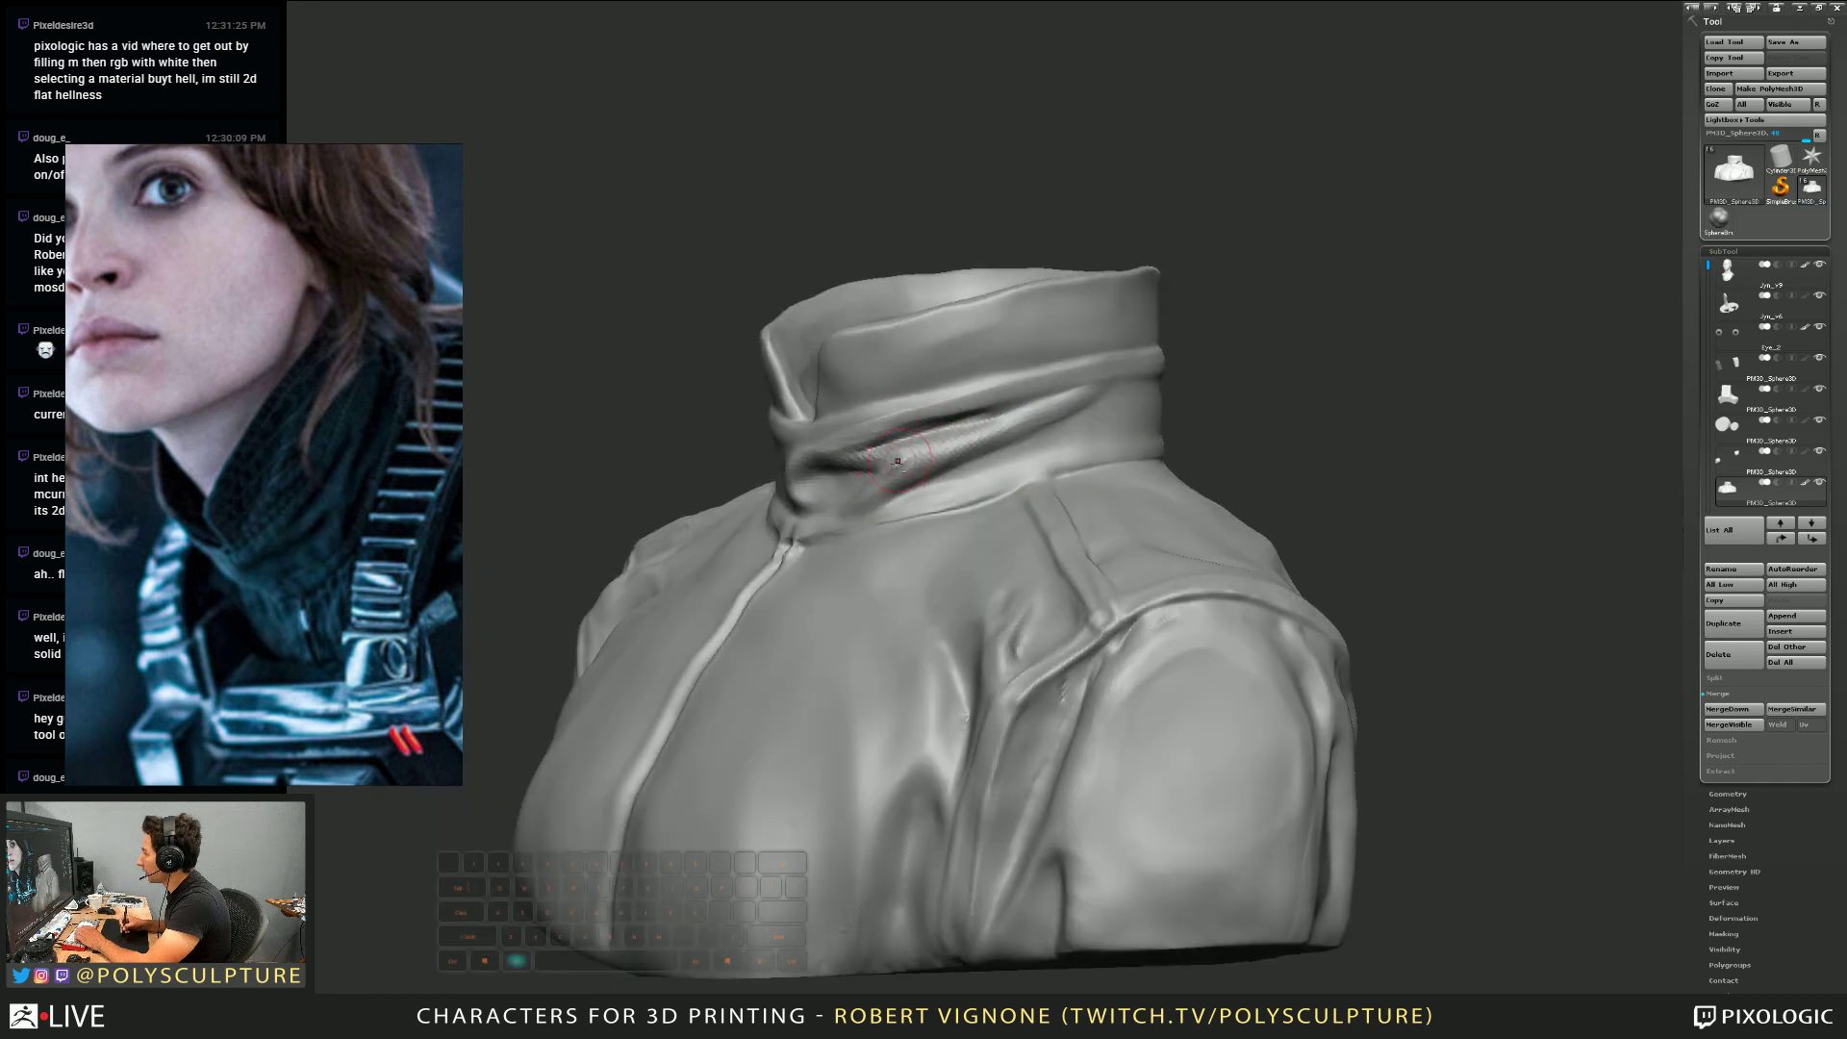
{"action": "right_click_drag", "start_coordinate": [852, 537], "coordinate": [862, 456]}
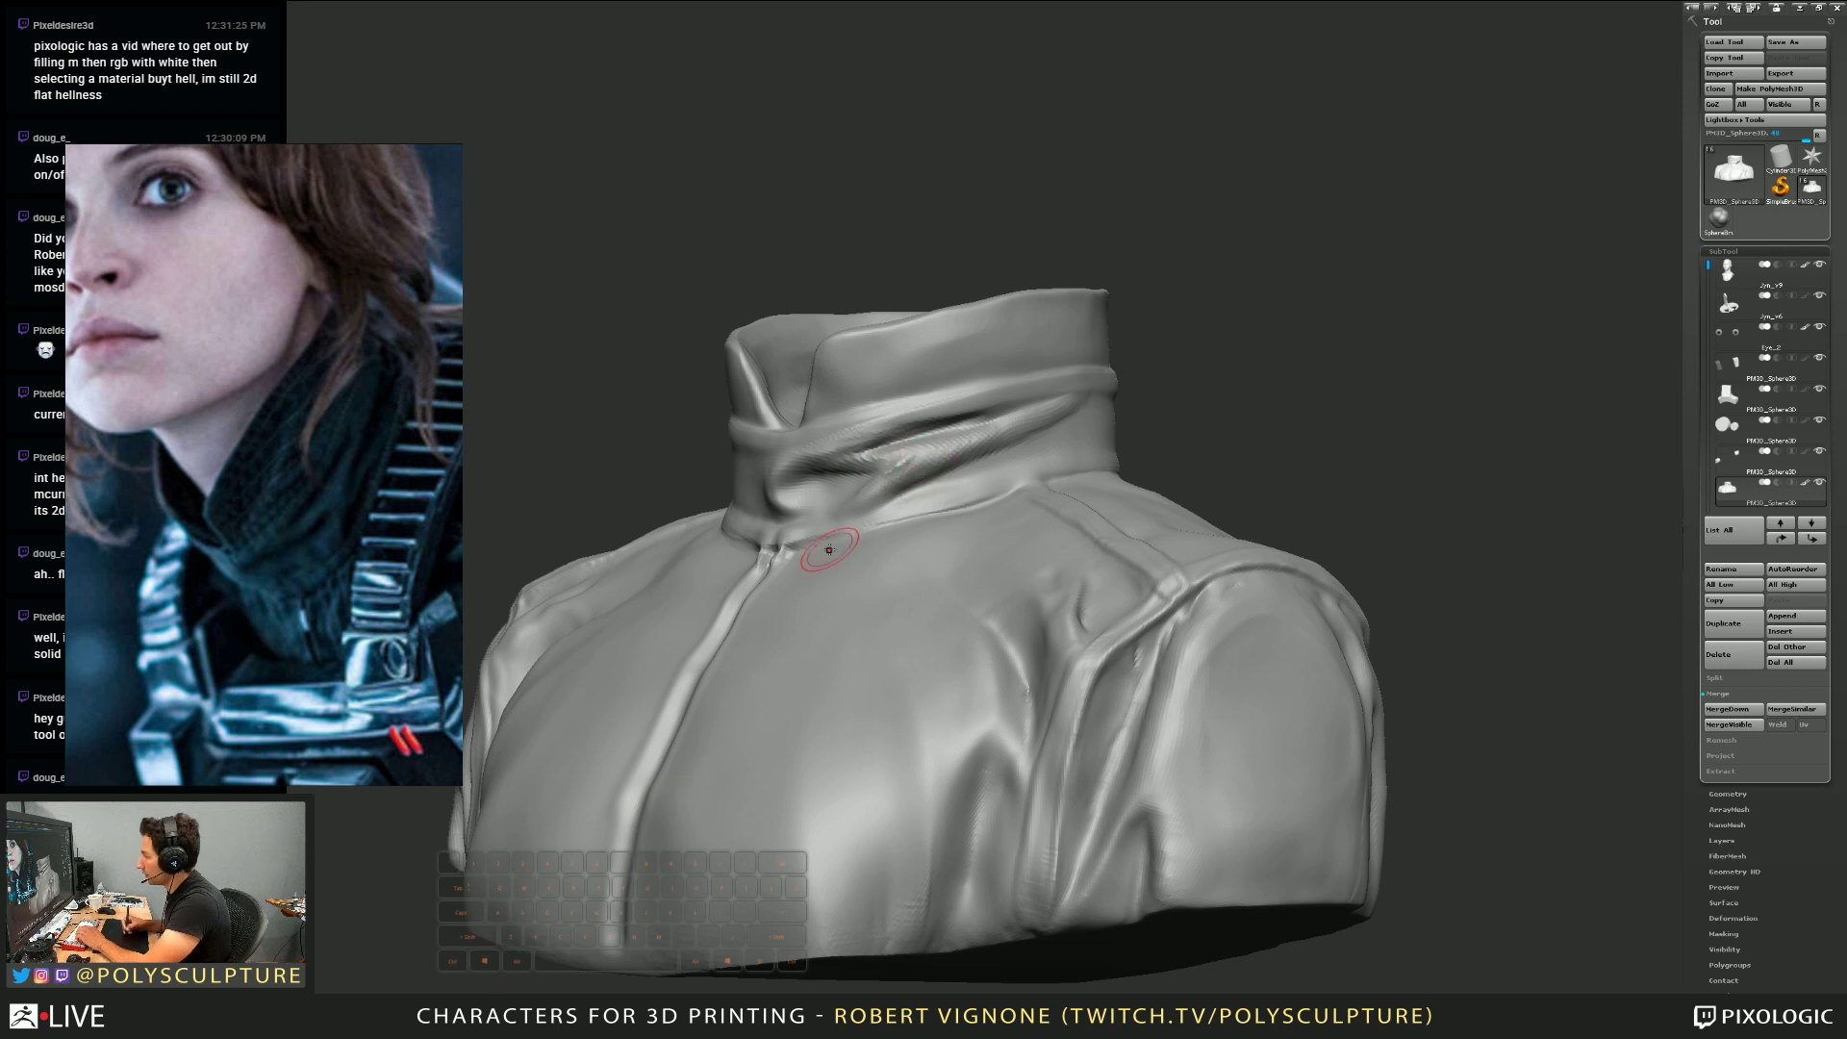
Resize the brush and build up the cloth ridge between the diagonal creases on the collar's lower band
{"action": "left_click_drag", "start_coordinate": [977, 479], "coordinate": [888, 503]}
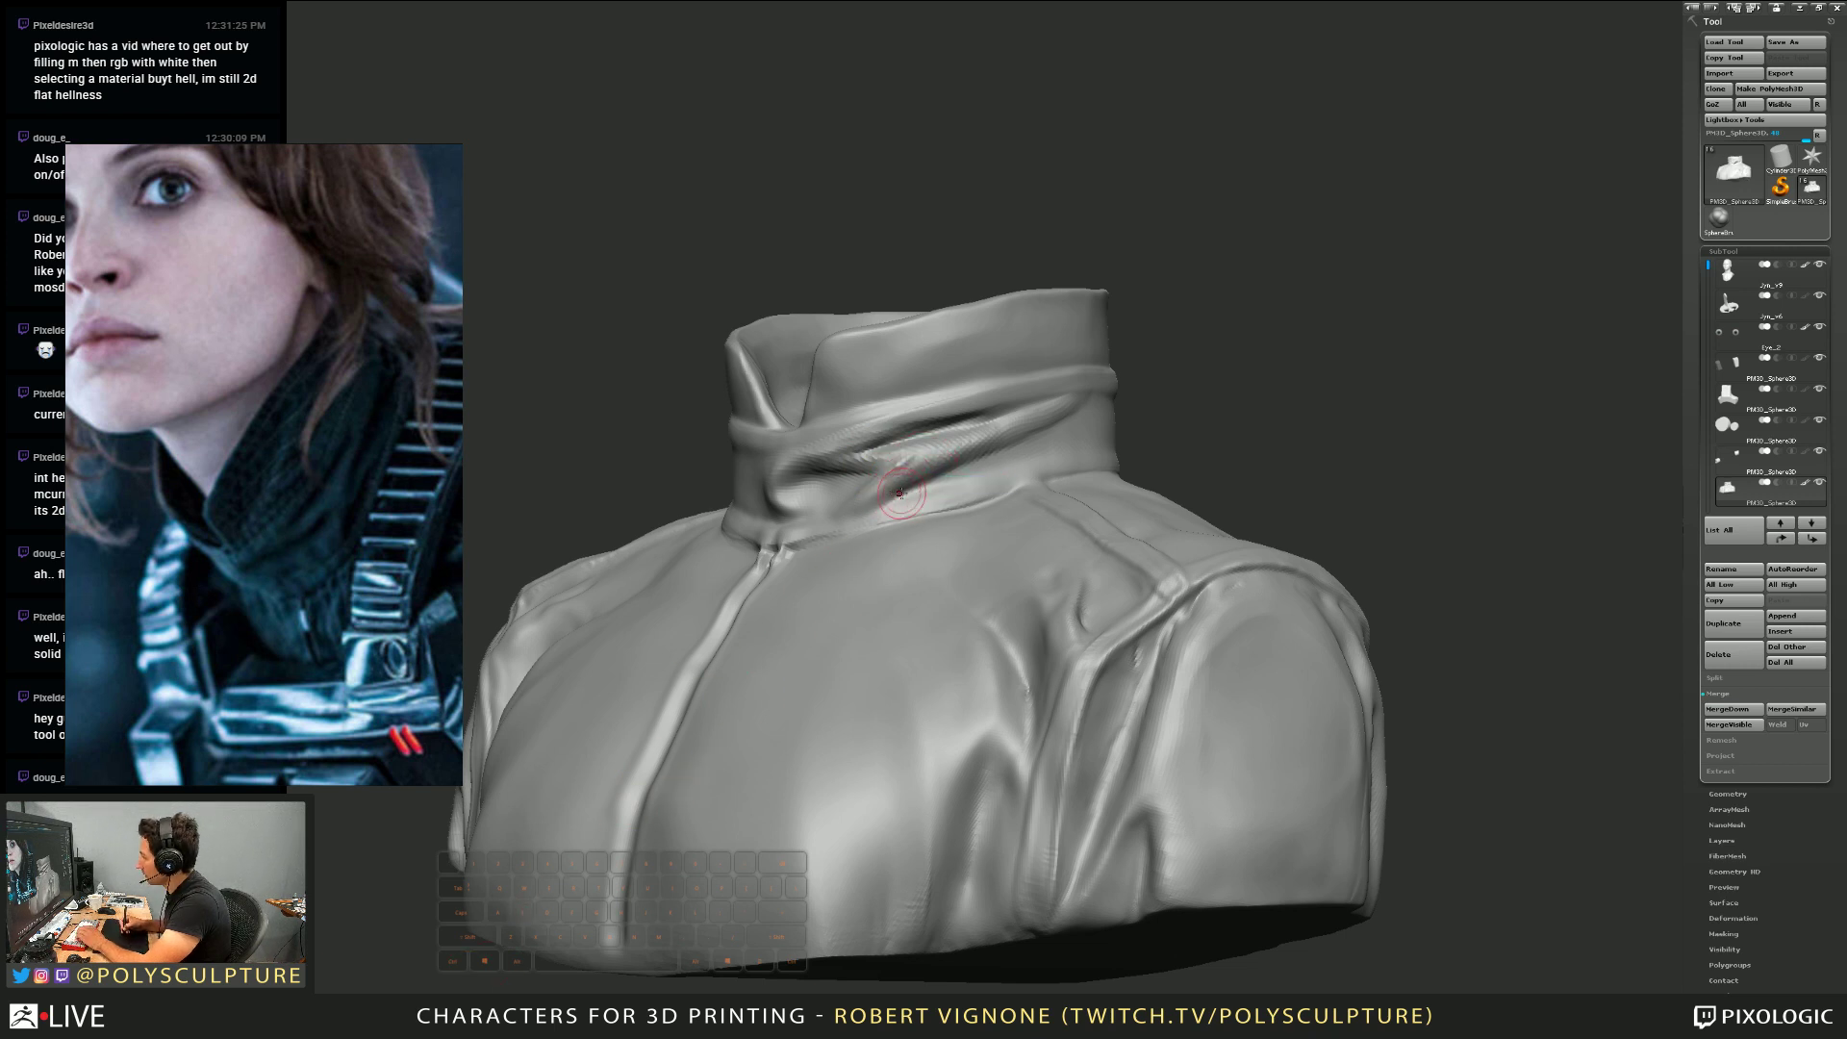
{"action": "key", "text": "s"}
{"action": "mouse_move", "coordinate": [884, 490]}
{"action": "left_mouse_down", "text": "shift"}
{"action": "mouse_move", "coordinate": [935, 447]}
{"action": "mouse_move", "coordinate": [919, 488]}
{"action": "mouse_move", "coordinate": [968, 441]}
{"action": "left_mouse_up", "text": "shift"}
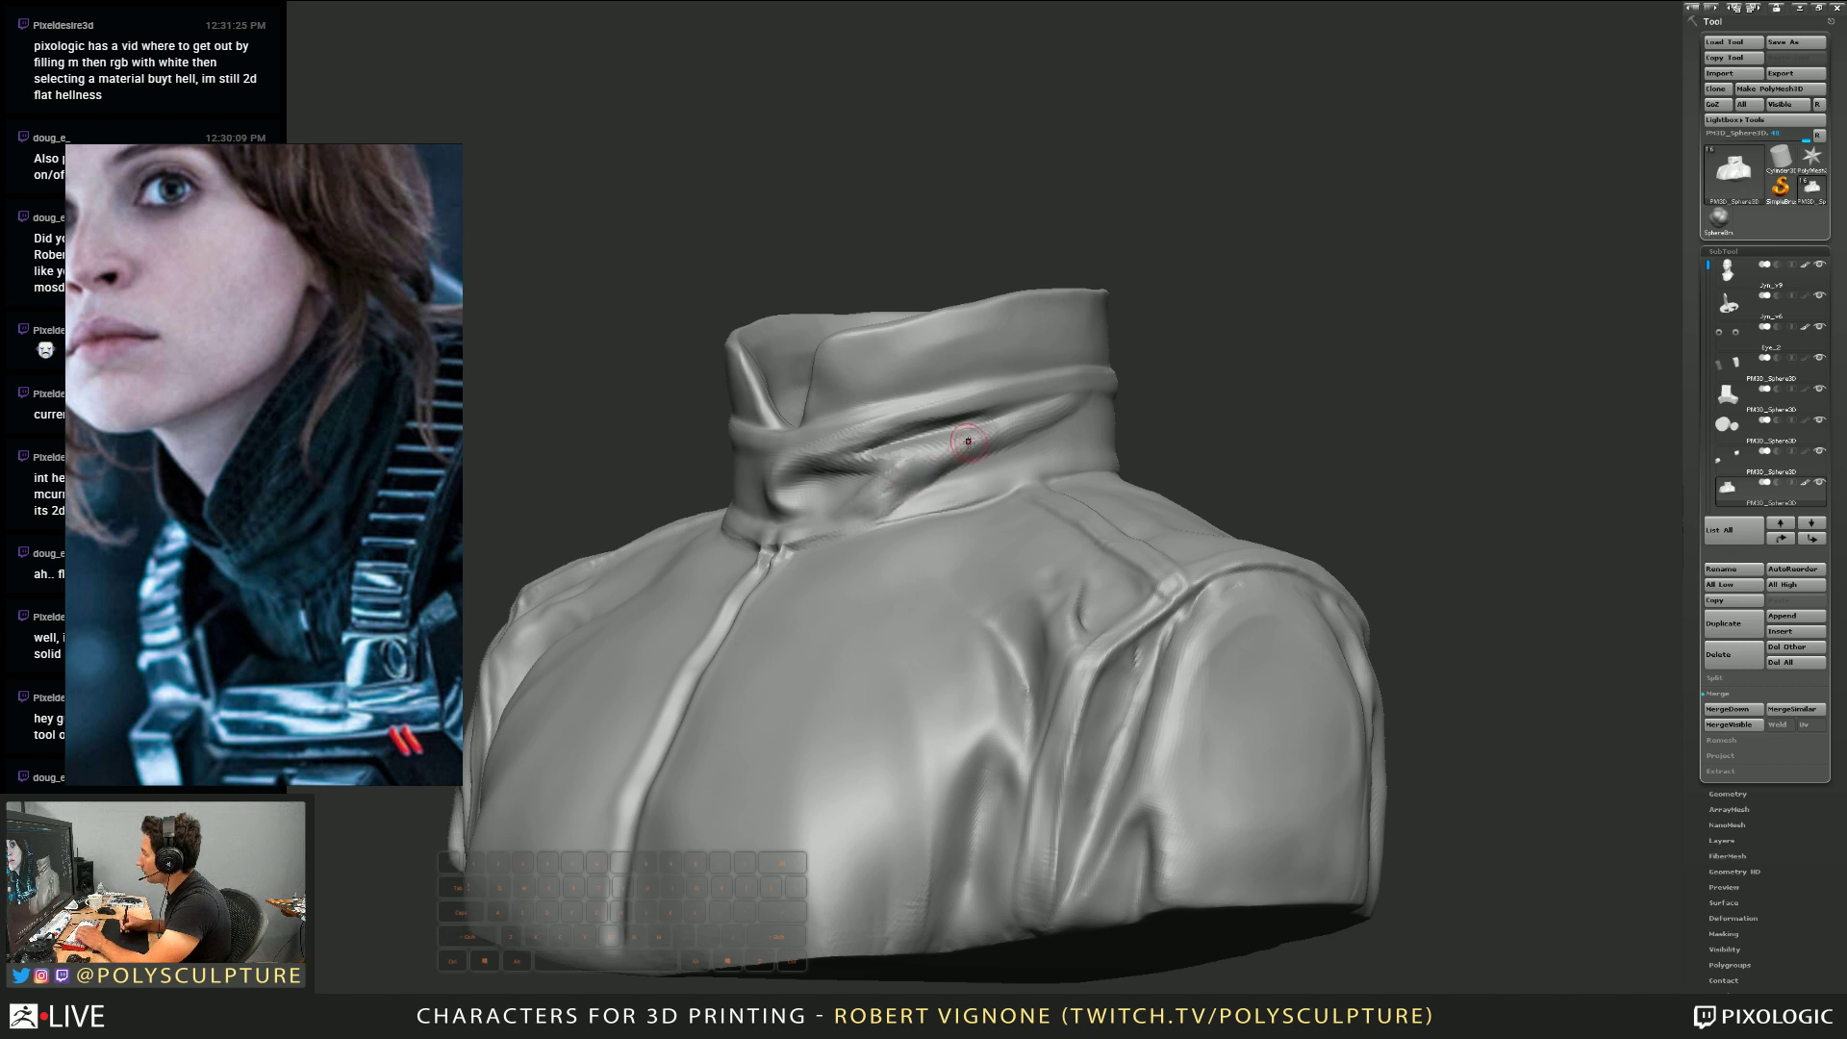
{"action": "mouse_move", "coordinate": [967, 442]}
{"action": "right_mouse_down"}
{"action": "mouse_move", "coordinate": [914, 460]}
{"action": "mouse_move", "coordinate": [928, 455]}
{"action": "right_mouse_up"}
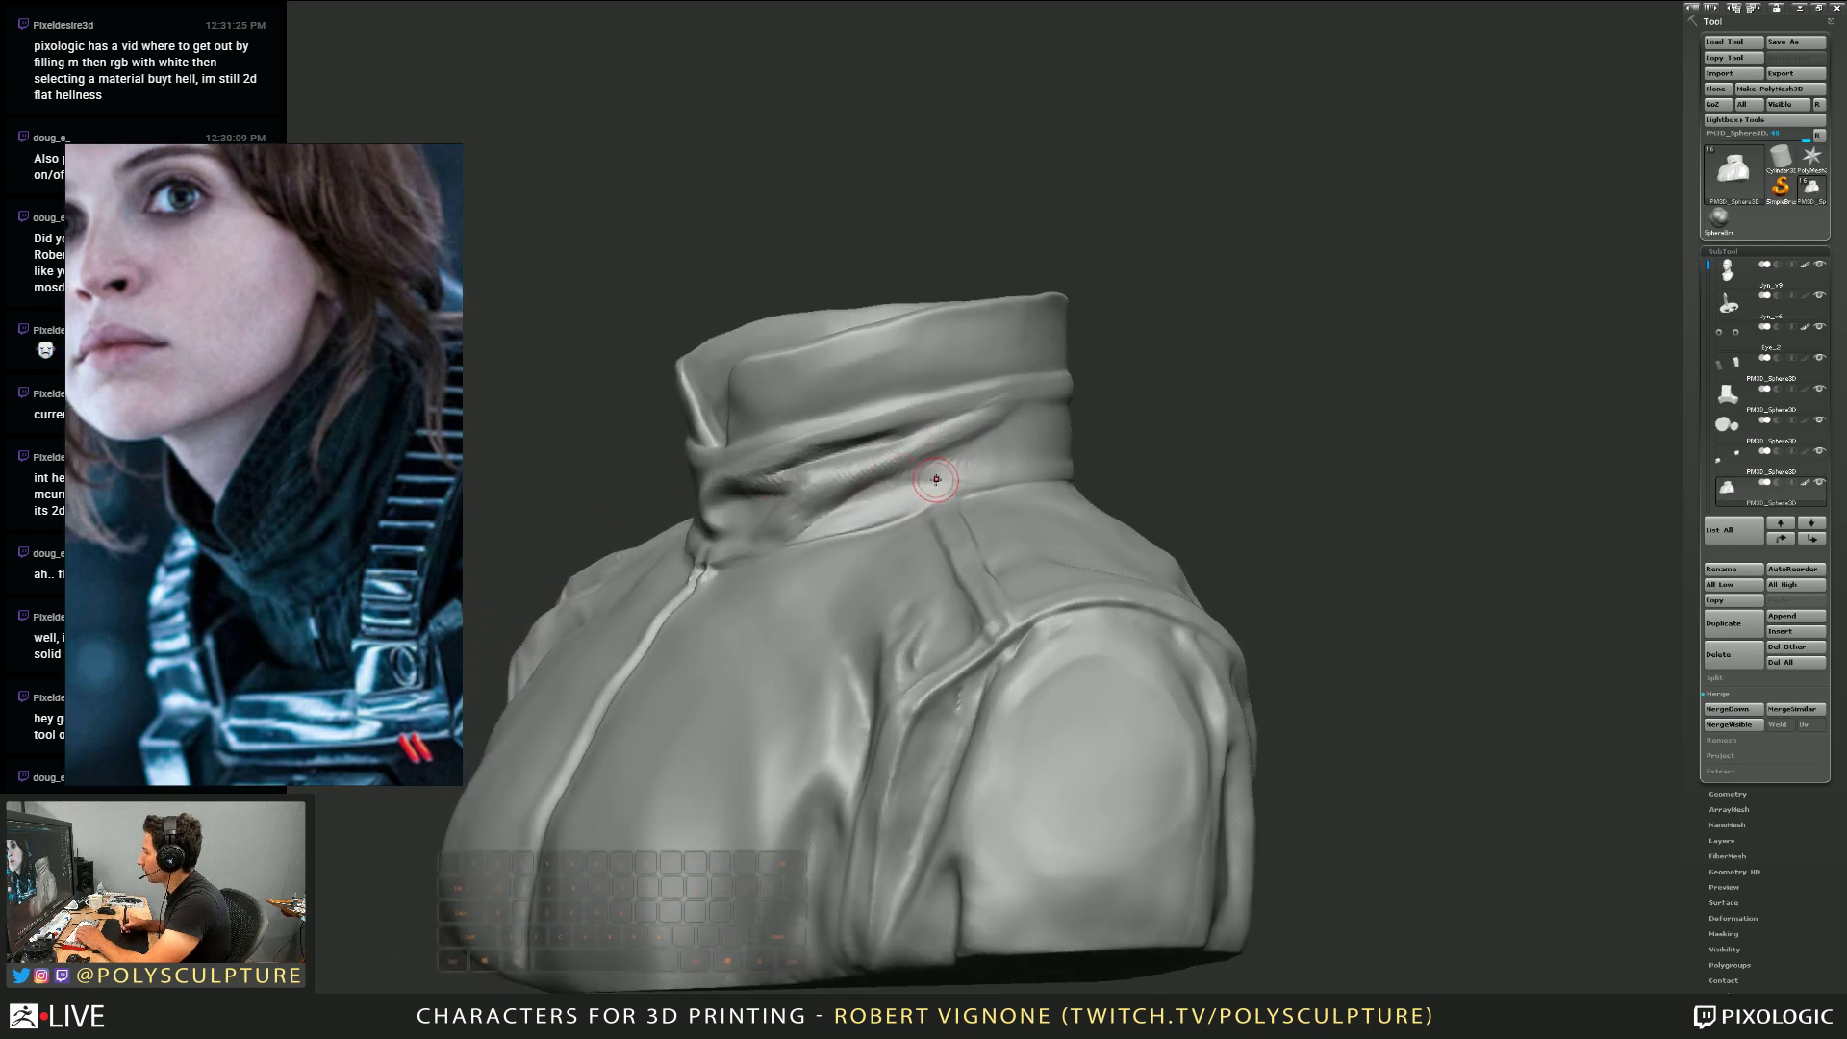
Extend the diagonal wrinkle around the side of the collar and branch a second fold from it above the shoulder seam
{"action": "key", "text": "space"}
{"action": "mouse_move", "coordinate": [918, 472]}
{"action": "left_mouse_down"}
{"action": "mouse_move", "coordinate": [1016, 467]}
{"action": "mouse_move", "coordinate": [987, 459]}
{"action": "left_mouse_up"}
{"action": "left_click_drag", "start_coordinate": [846, 476], "coordinate": [1013, 468]}
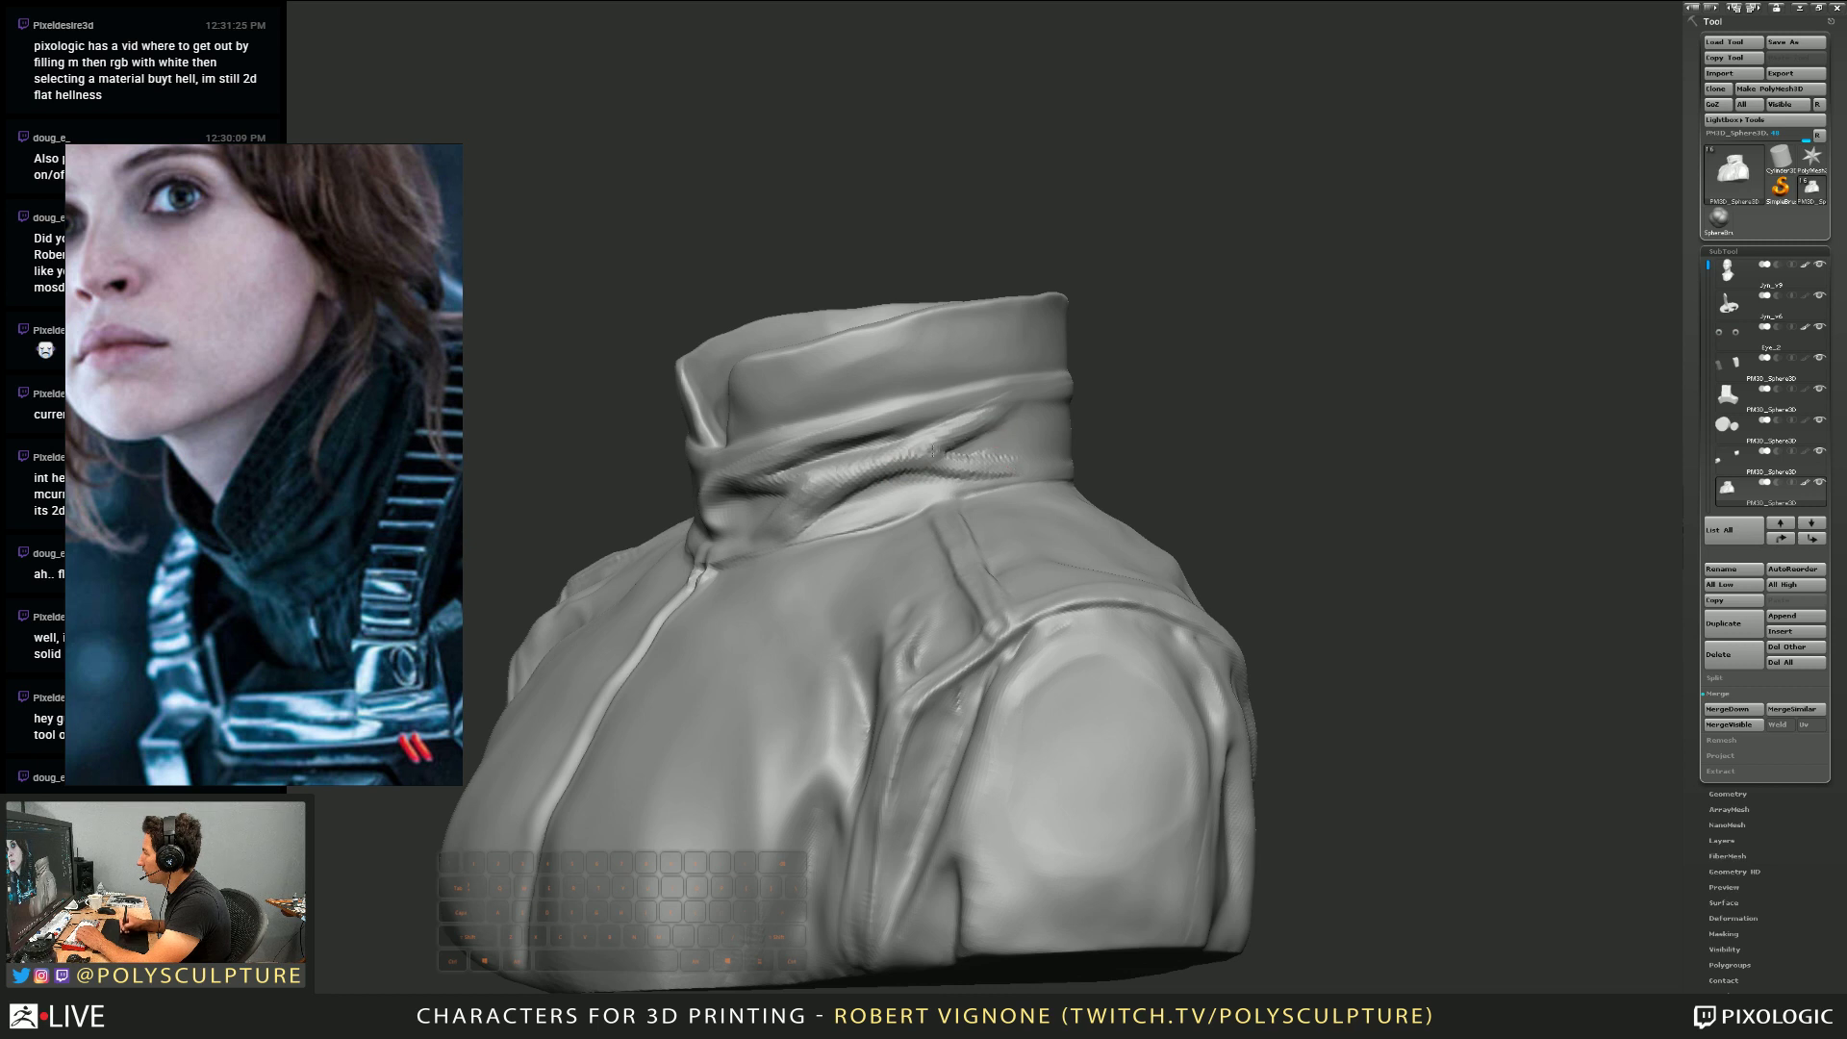
{"action": "right_click_drag", "start_coordinate": [1021, 450], "coordinate": [977, 453]}
{"action": "mouse_move", "coordinate": [971, 456]}
{"action": "left_mouse_down"}
{"action": "mouse_move", "coordinate": [1063, 417]}
{"action": "mouse_move", "coordinate": [1044, 426]}
{"action": "left_mouse_up"}
{"action": "right_click_drag", "start_coordinate": [1044, 431], "coordinate": [1000, 439]}
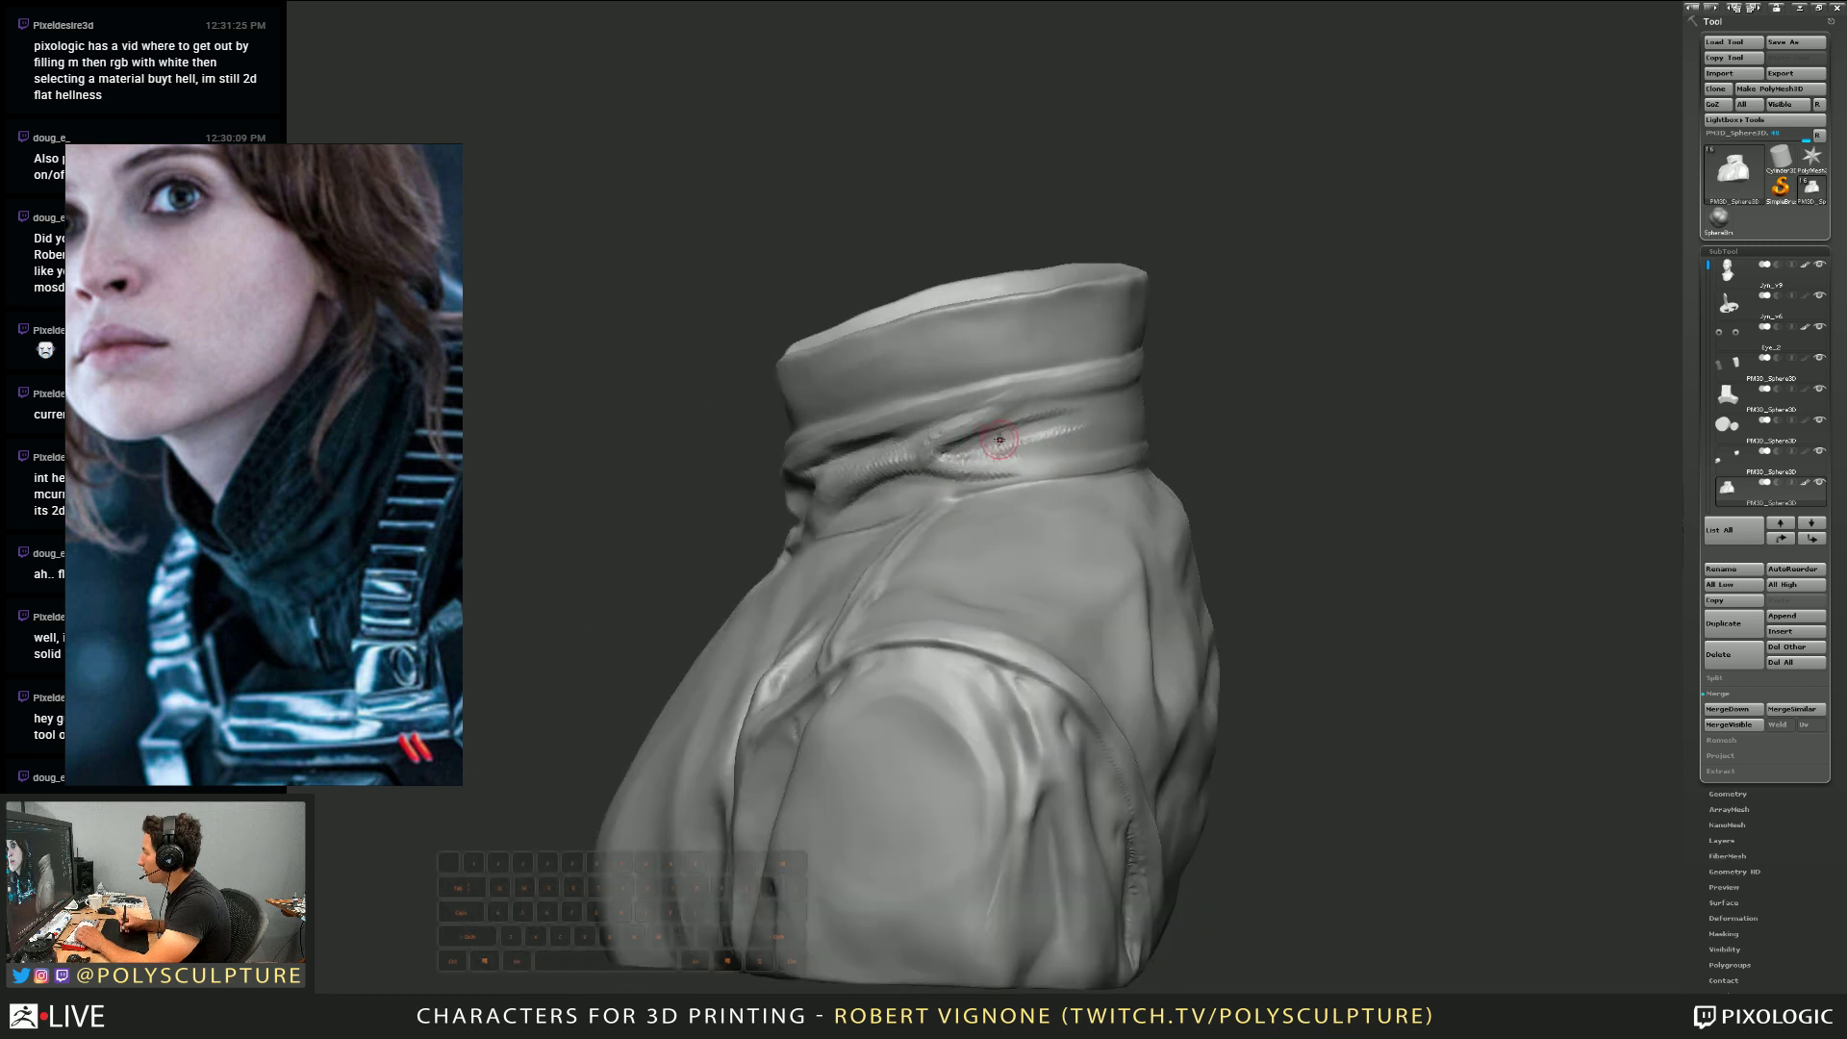
Reinforce the branching fold on the collar's side, carving the hollow between its two ridges
{"action": "left_click_drag", "start_coordinate": [933, 460], "coordinate": [1016, 472]}
{"action": "right_click_drag", "start_coordinate": [1016, 471], "coordinate": [904, 471], "text": "alt"}
{"action": "mouse_move", "coordinate": [904, 471]}
{"action": "right_mouse_down"}
{"action": "mouse_move", "coordinate": [948, 472]}
{"action": "mouse_move", "coordinate": [795, 478]}
{"action": "right_mouse_up"}
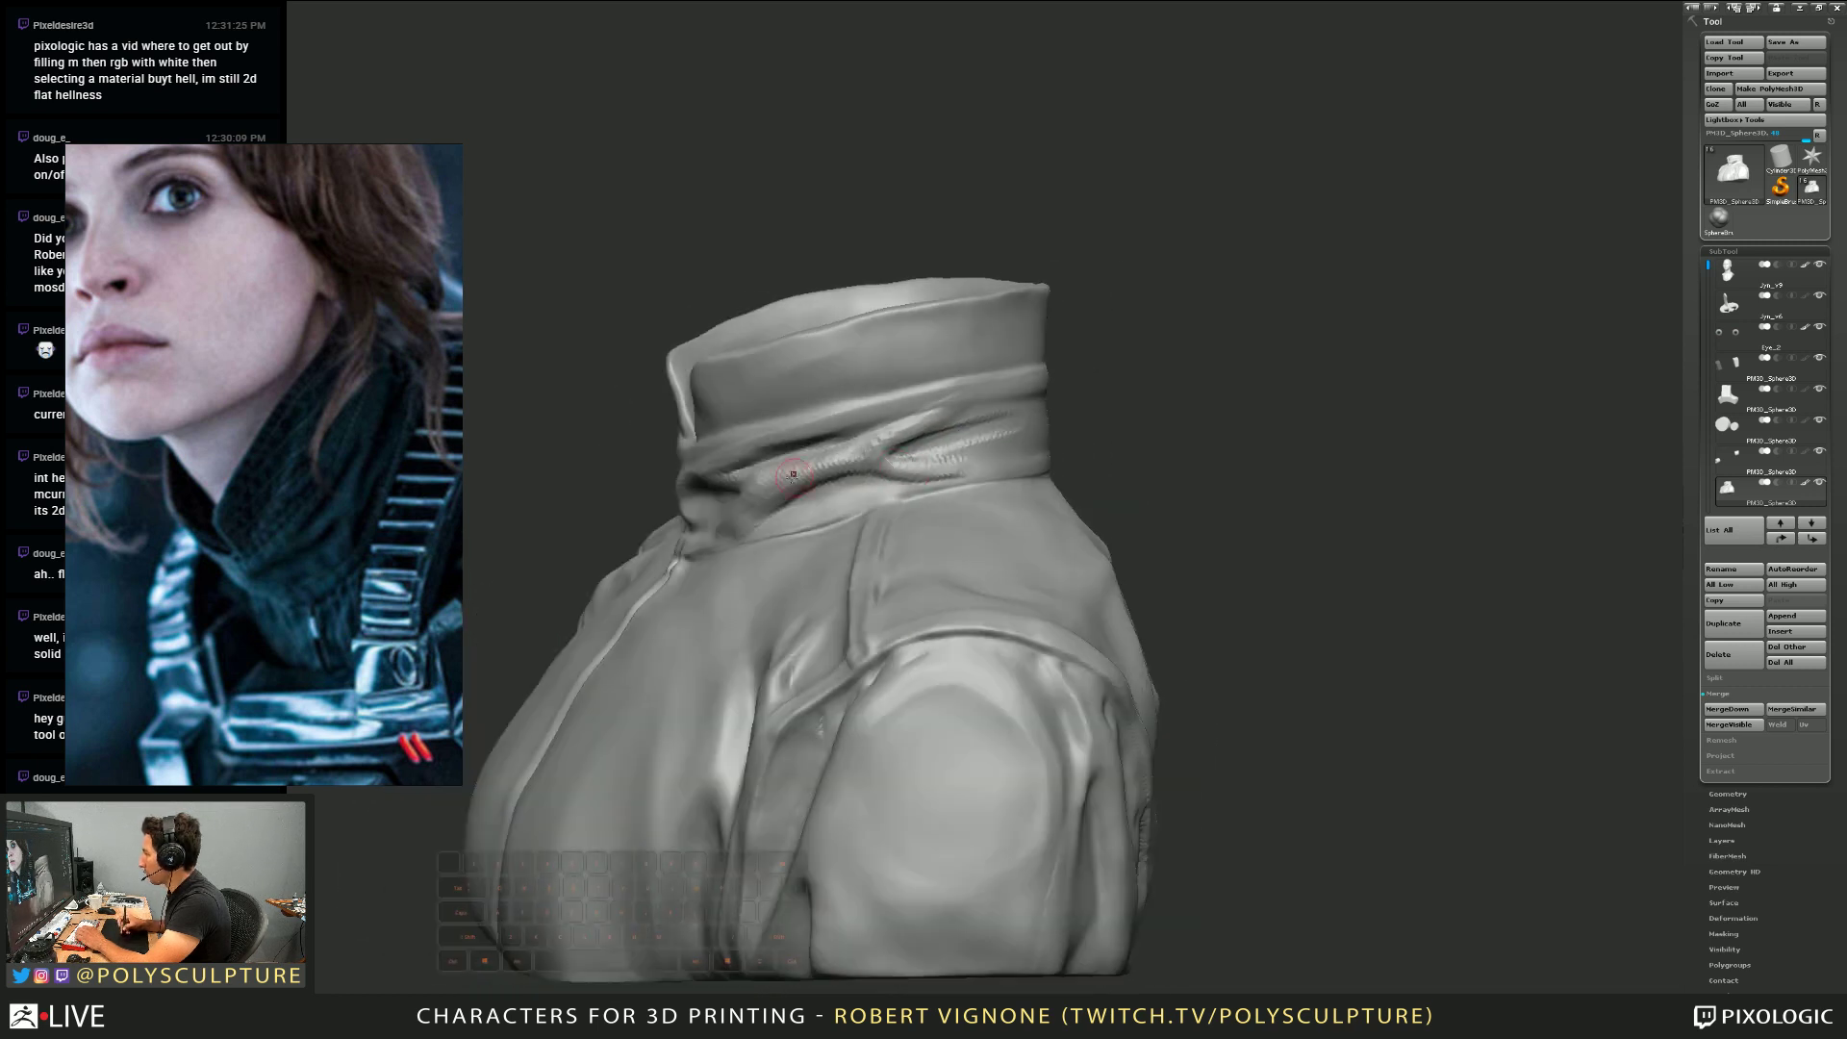
{"action": "right_click_drag", "start_coordinate": [973, 466], "coordinate": [879, 440], "text": "alt"}
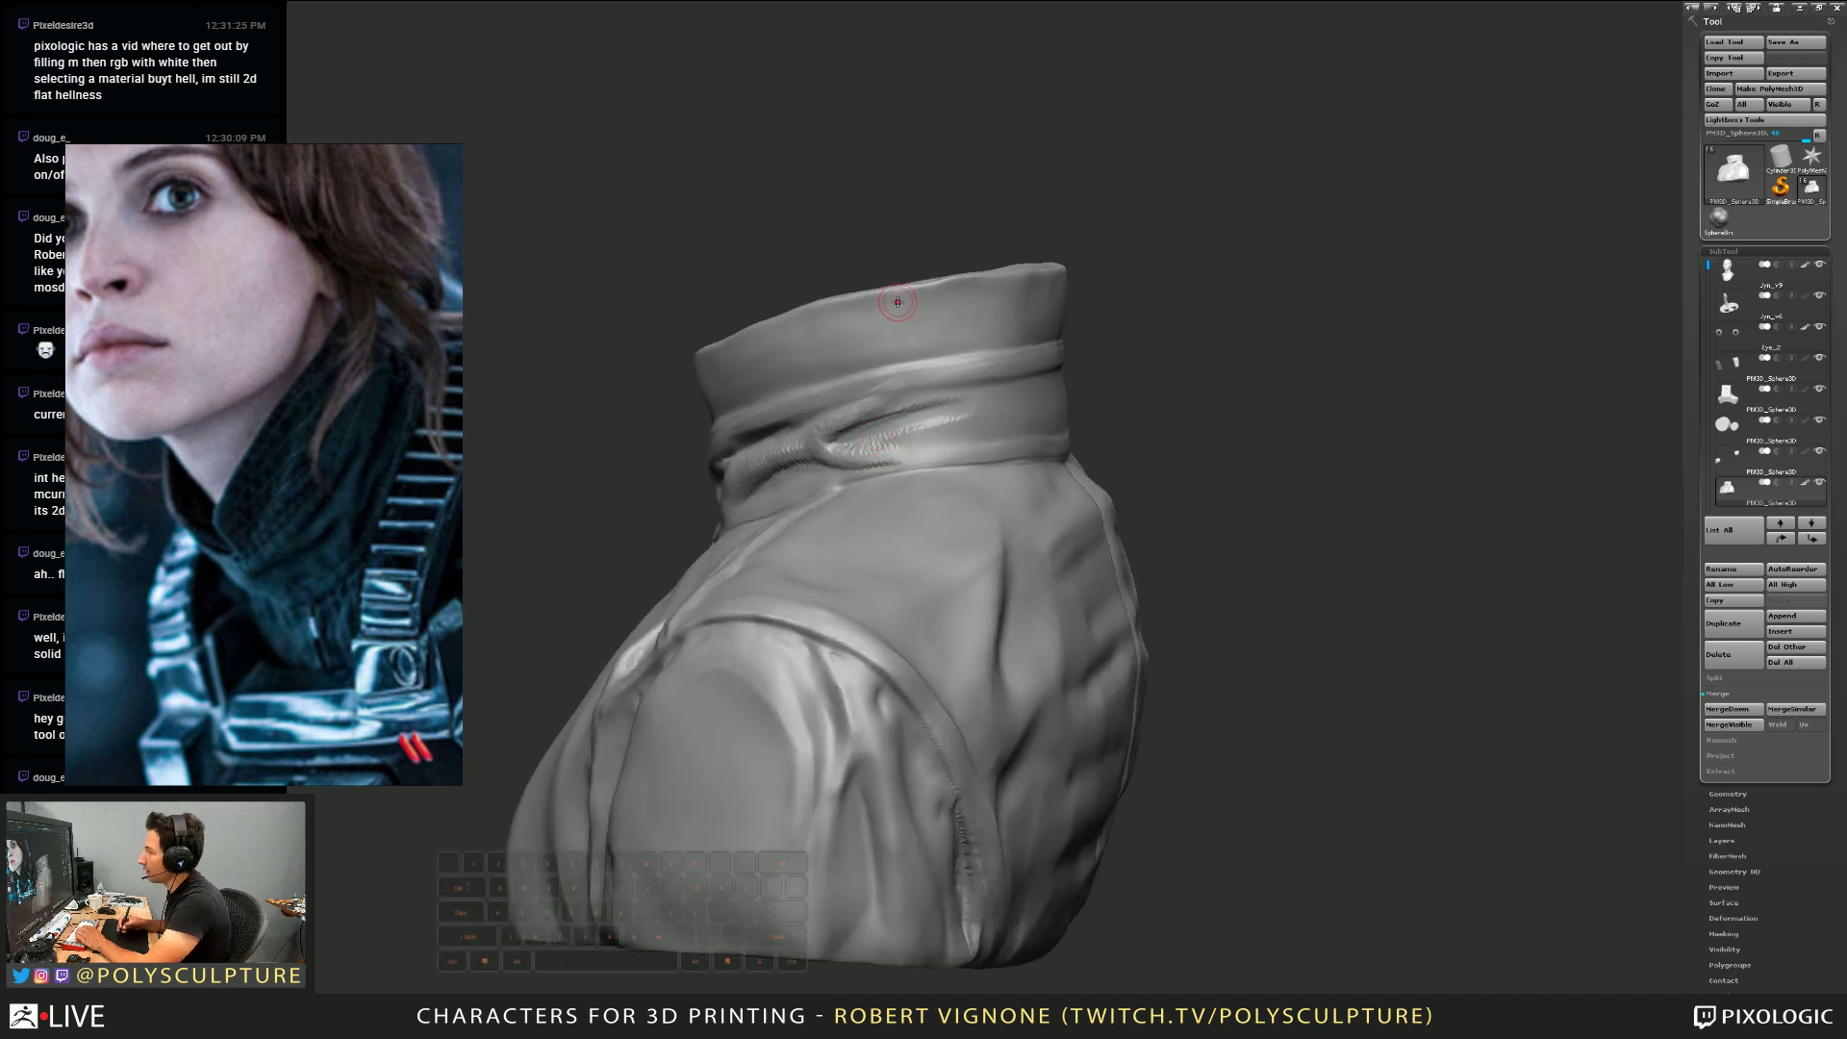
{"action": "mouse_move", "coordinate": [897, 302]}
{"action": "right_mouse_down"}
{"action": "mouse_move", "coordinate": [910, 422]}
{"action": "mouse_move", "coordinate": [872, 434]}
{"action": "mouse_move", "coordinate": [899, 406]}
{"action": "right_mouse_up"}
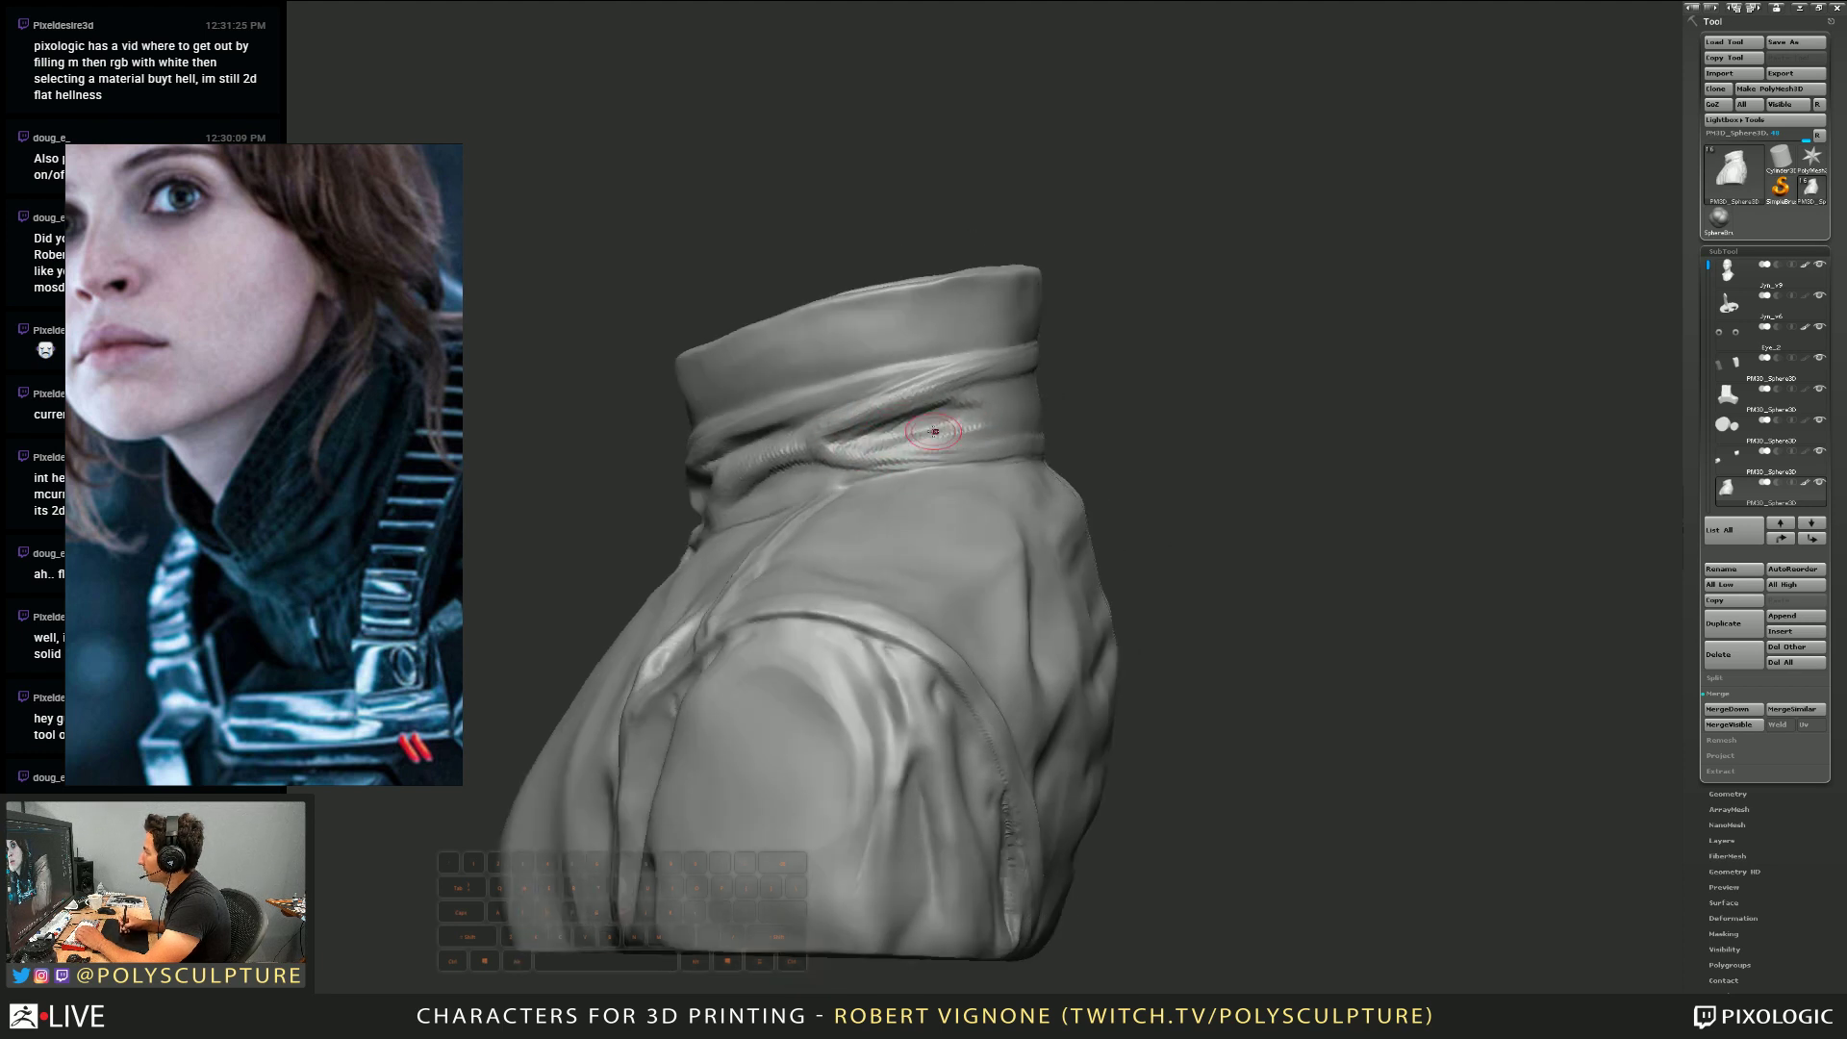
Continue the side fold toward the back of the collar, raising its ridge up to the middle fold line
{"action": "mouse_move", "coordinate": [970, 427]}
{"action": "right_mouse_down"}
{"action": "mouse_move", "coordinate": [962, 471]}
{"action": "mouse_move", "coordinate": [894, 553]}
{"action": "right_mouse_up"}
{"action": "right_click", "coordinate": [893, 556]}
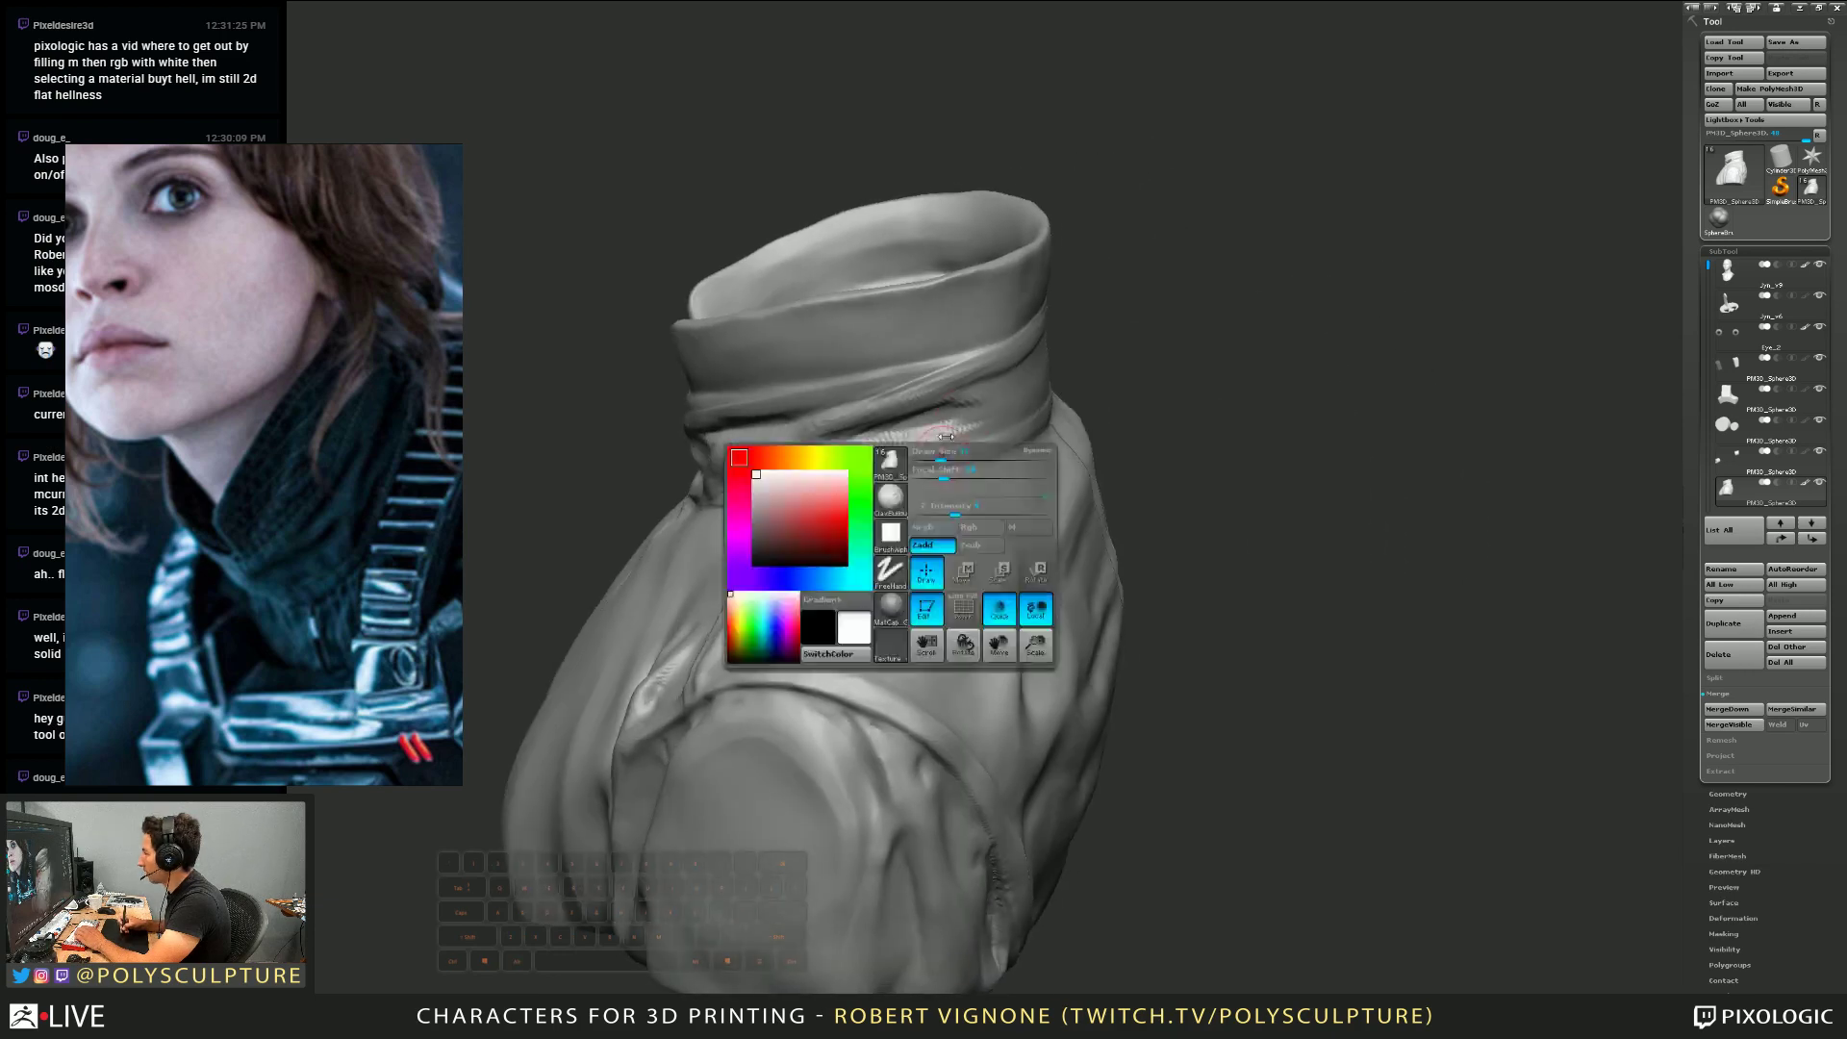
{"action": "left_click_drag", "start_coordinate": [938, 400], "coordinate": [997, 390], "text": "alt"}
{"action": "right_click_drag", "start_coordinate": [894, 437], "coordinate": [940, 416]}
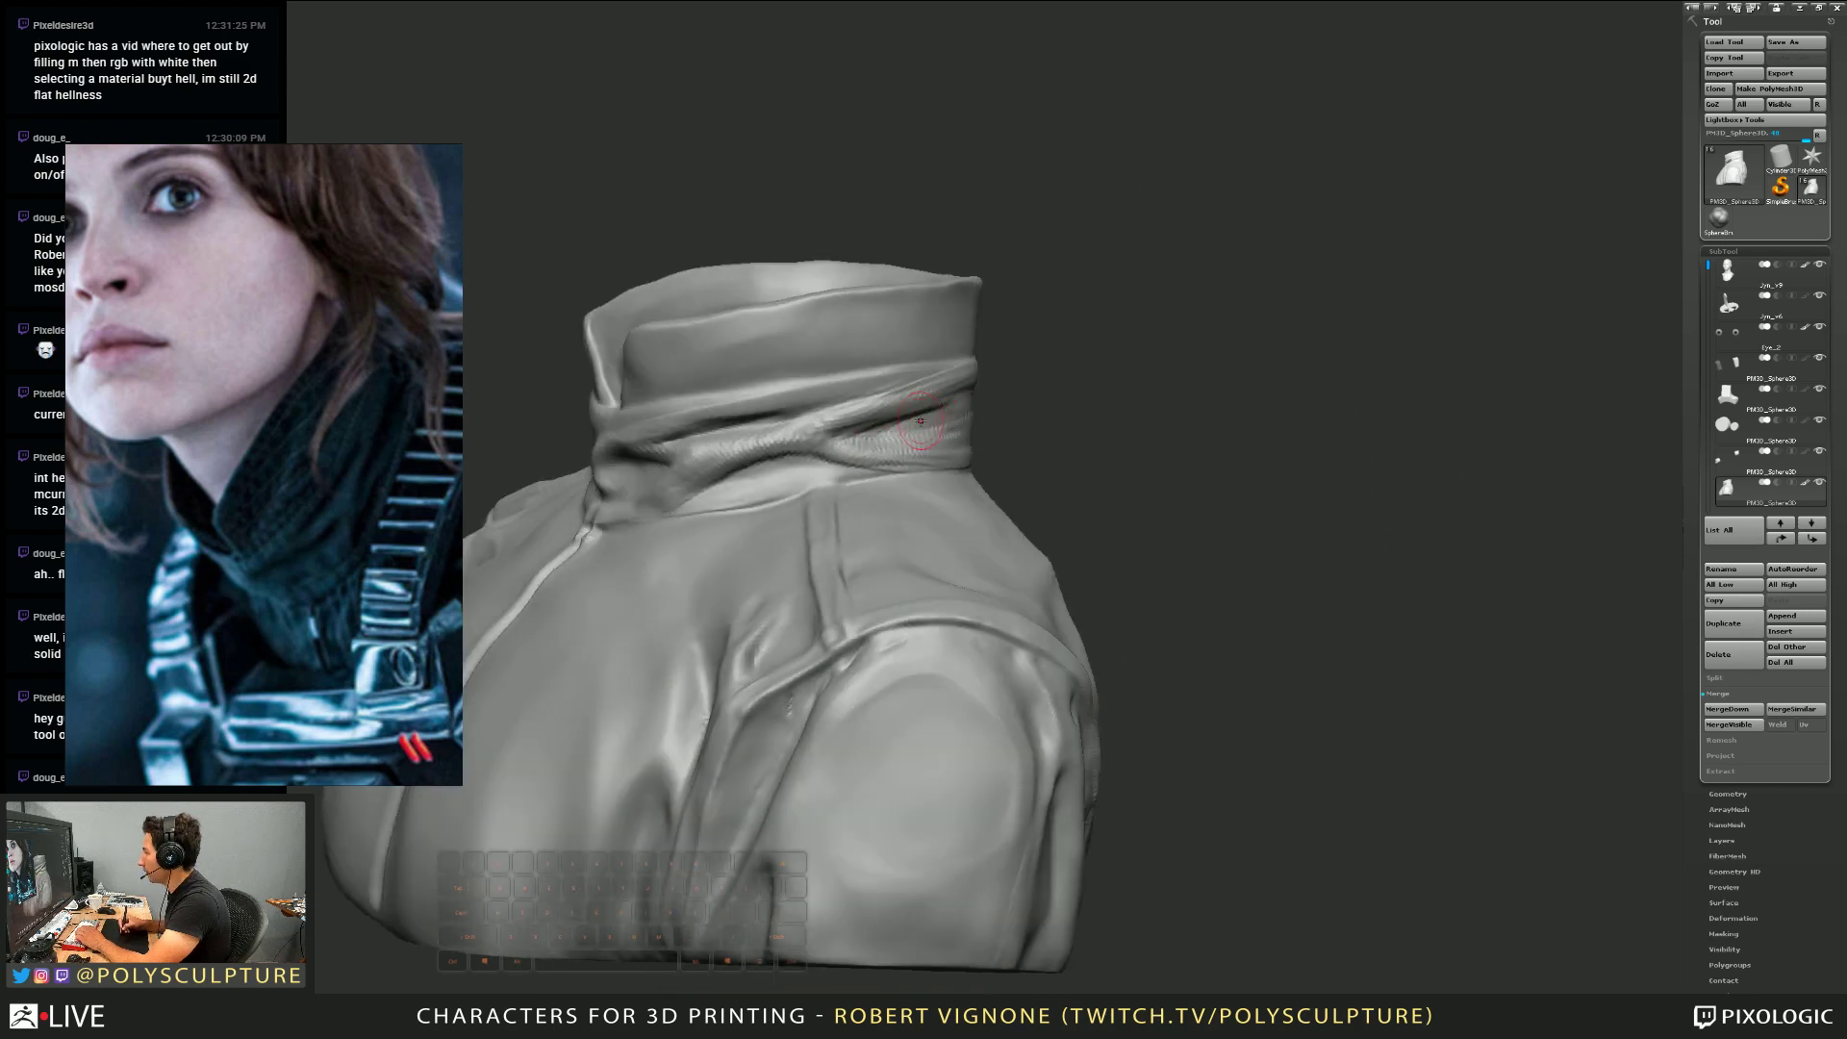
Merge the collar's middle fold line into the diagonal side wrinkles with repeated back-and-forth strokes
{"action": "left_click_drag", "start_coordinate": [939, 417], "coordinate": [947, 397], "text": "shift"}
{"action": "right_click_drag", "start_coordinate": [948, 396], "coordinate": [866, 404]}
{"action": "left_click_drag", "start_coordinate": [866, 404], "coordinate": [955, 379], "text": "shift"}
{"action": "right_click_drag", "start_coordinate": [847, 404], "coordinate": [981, 379]}
{"action": "left_click_drag", "start_coordinate": [982, 379], "coordinate": [952, 392]}
{"action": "right_click_drag", "start_coordinate": [995, 393], "coordinate": [960, 402]}
{"action": "left_click_drag", "start_coordinate": [1005, 391], "coordinate": [924, 409]}
Enlarge the brush and soften the middle fold line into the collar's upper band beside the front opening
{"action": "key", "text": "s"}
{"action": "key", "text": "s"}
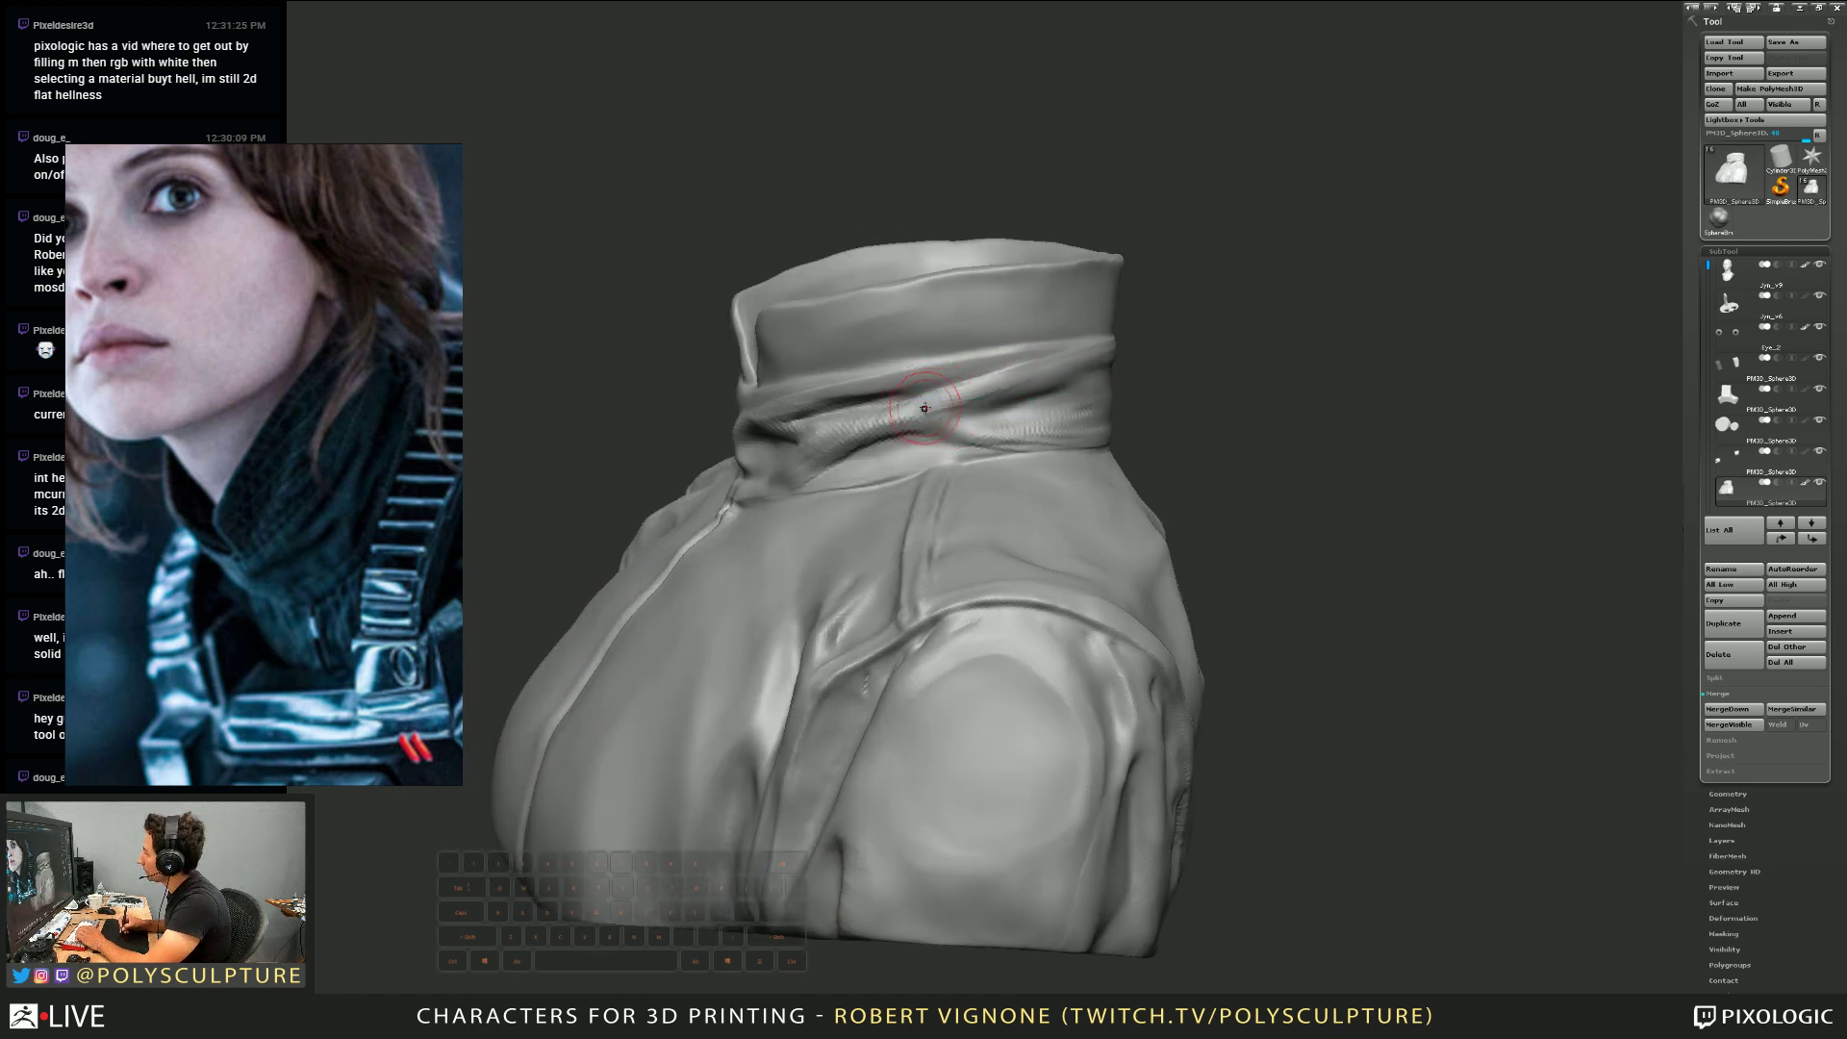
{"action": "key", "text": "s"}
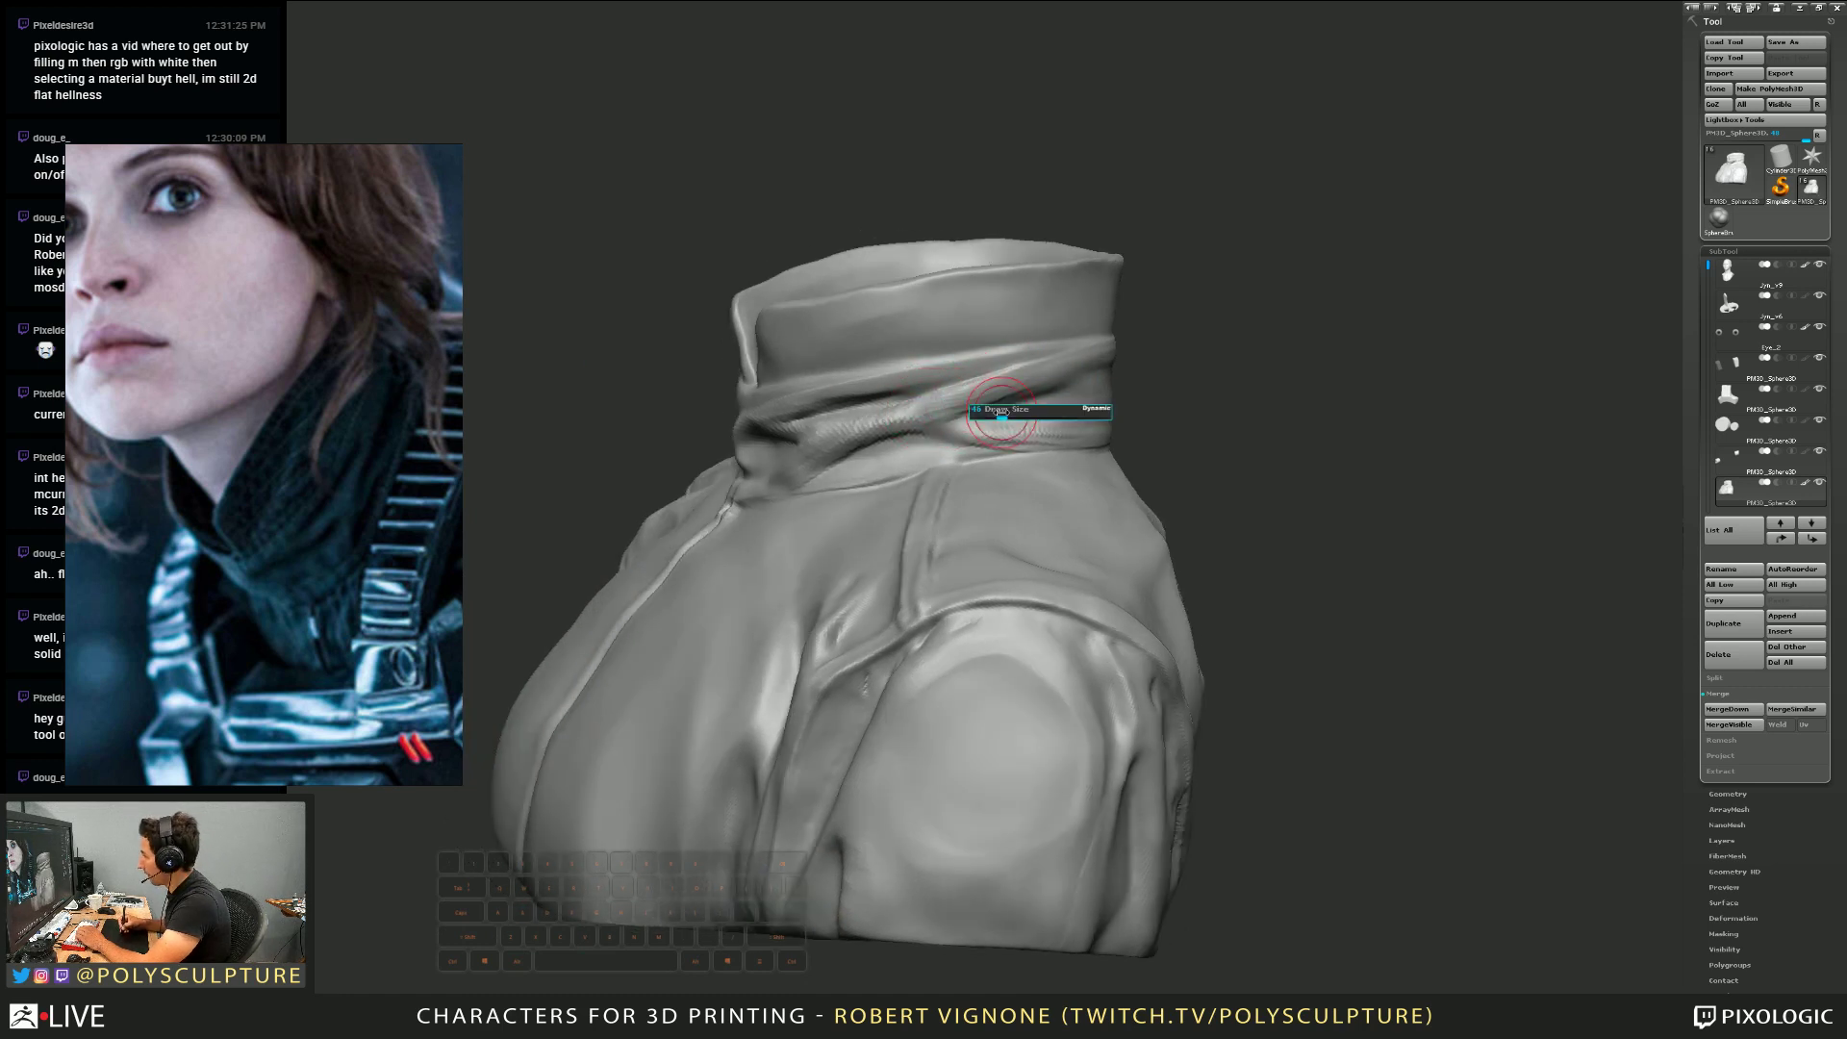
{"action": "mouse_move", "coordinate": [1004, 412]}
{"action": "right_mouse_down"}
{"action": "mouse_move", "coordinate": [1044, 397]}
{"action": "mouse_move", "coordinate": [1040, 415]}
{"action": "mouse_move", "coordinate": [903, 432]}
{"action": "right_mouse_up"}
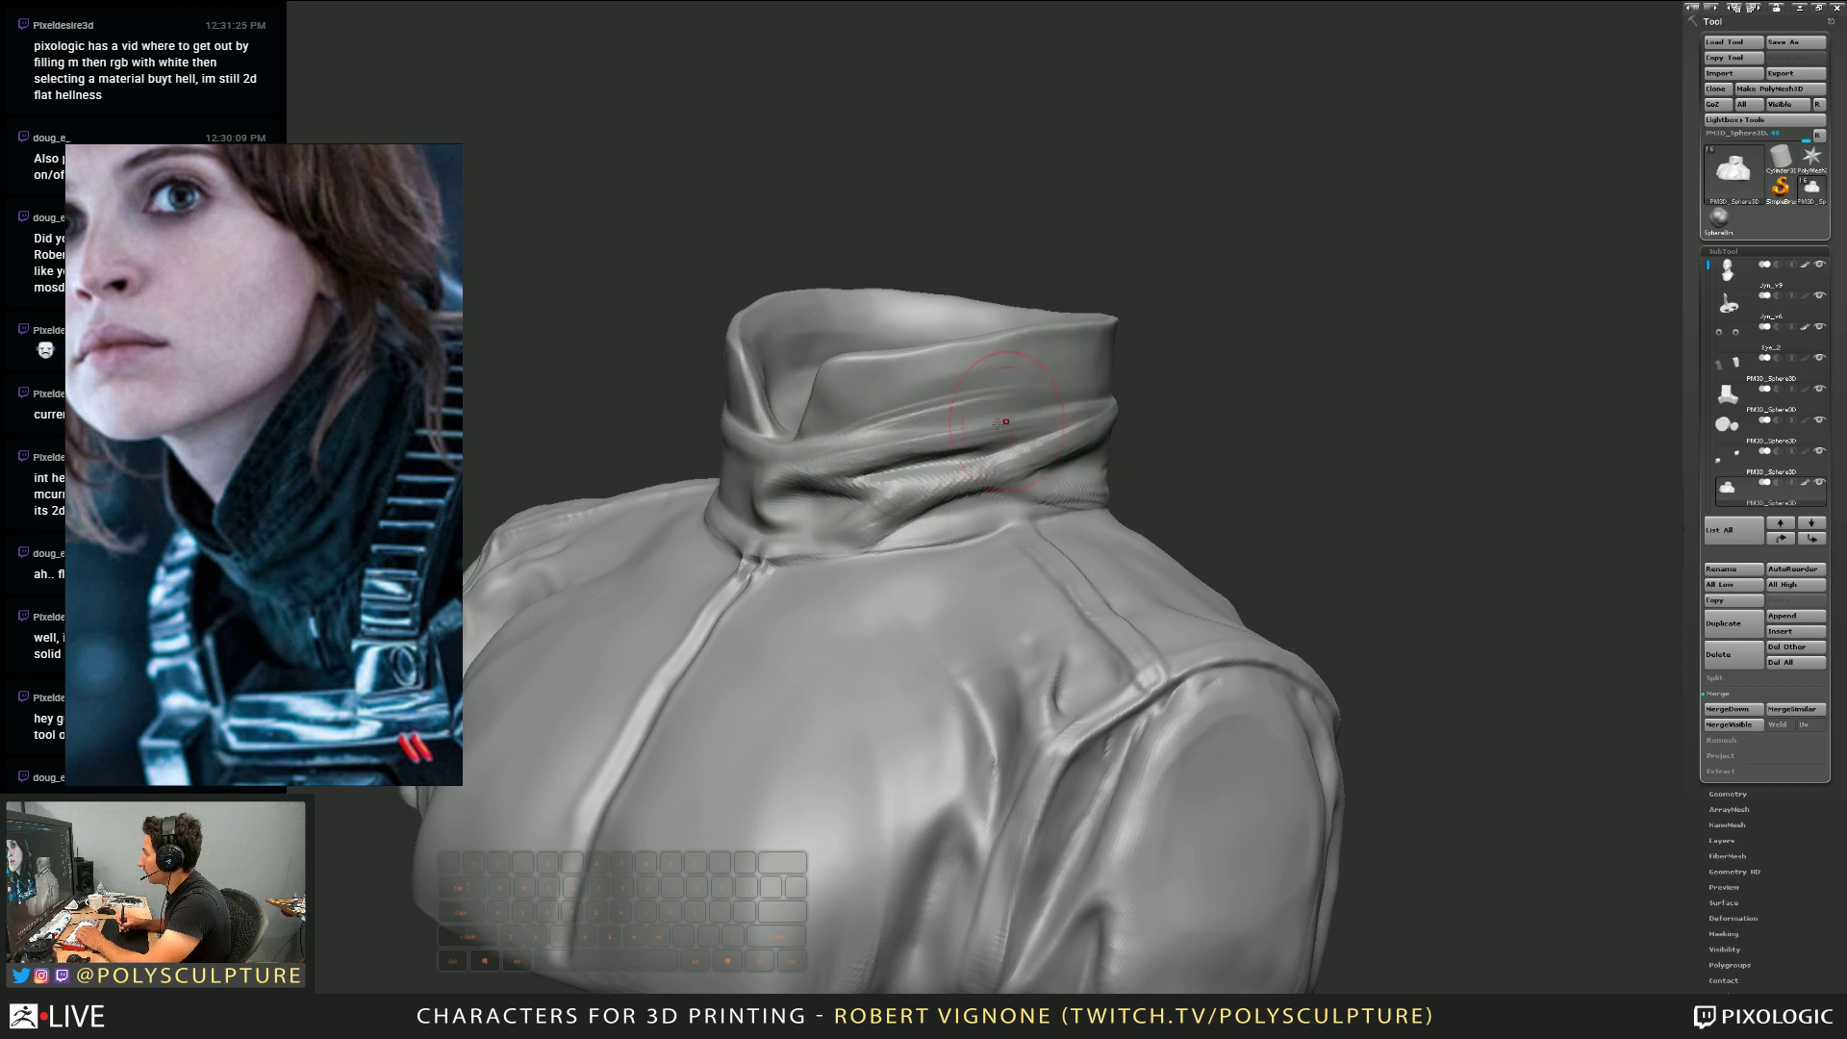
{"action": "key", "text": "s"}
{"action": "left_click_drag", "start_coordinate": [936, 404], "coordinate": [924, 404]}
{"action": "right_click_drag", "start_coordinate": [925, 404], "coordinate": [948, 393]}
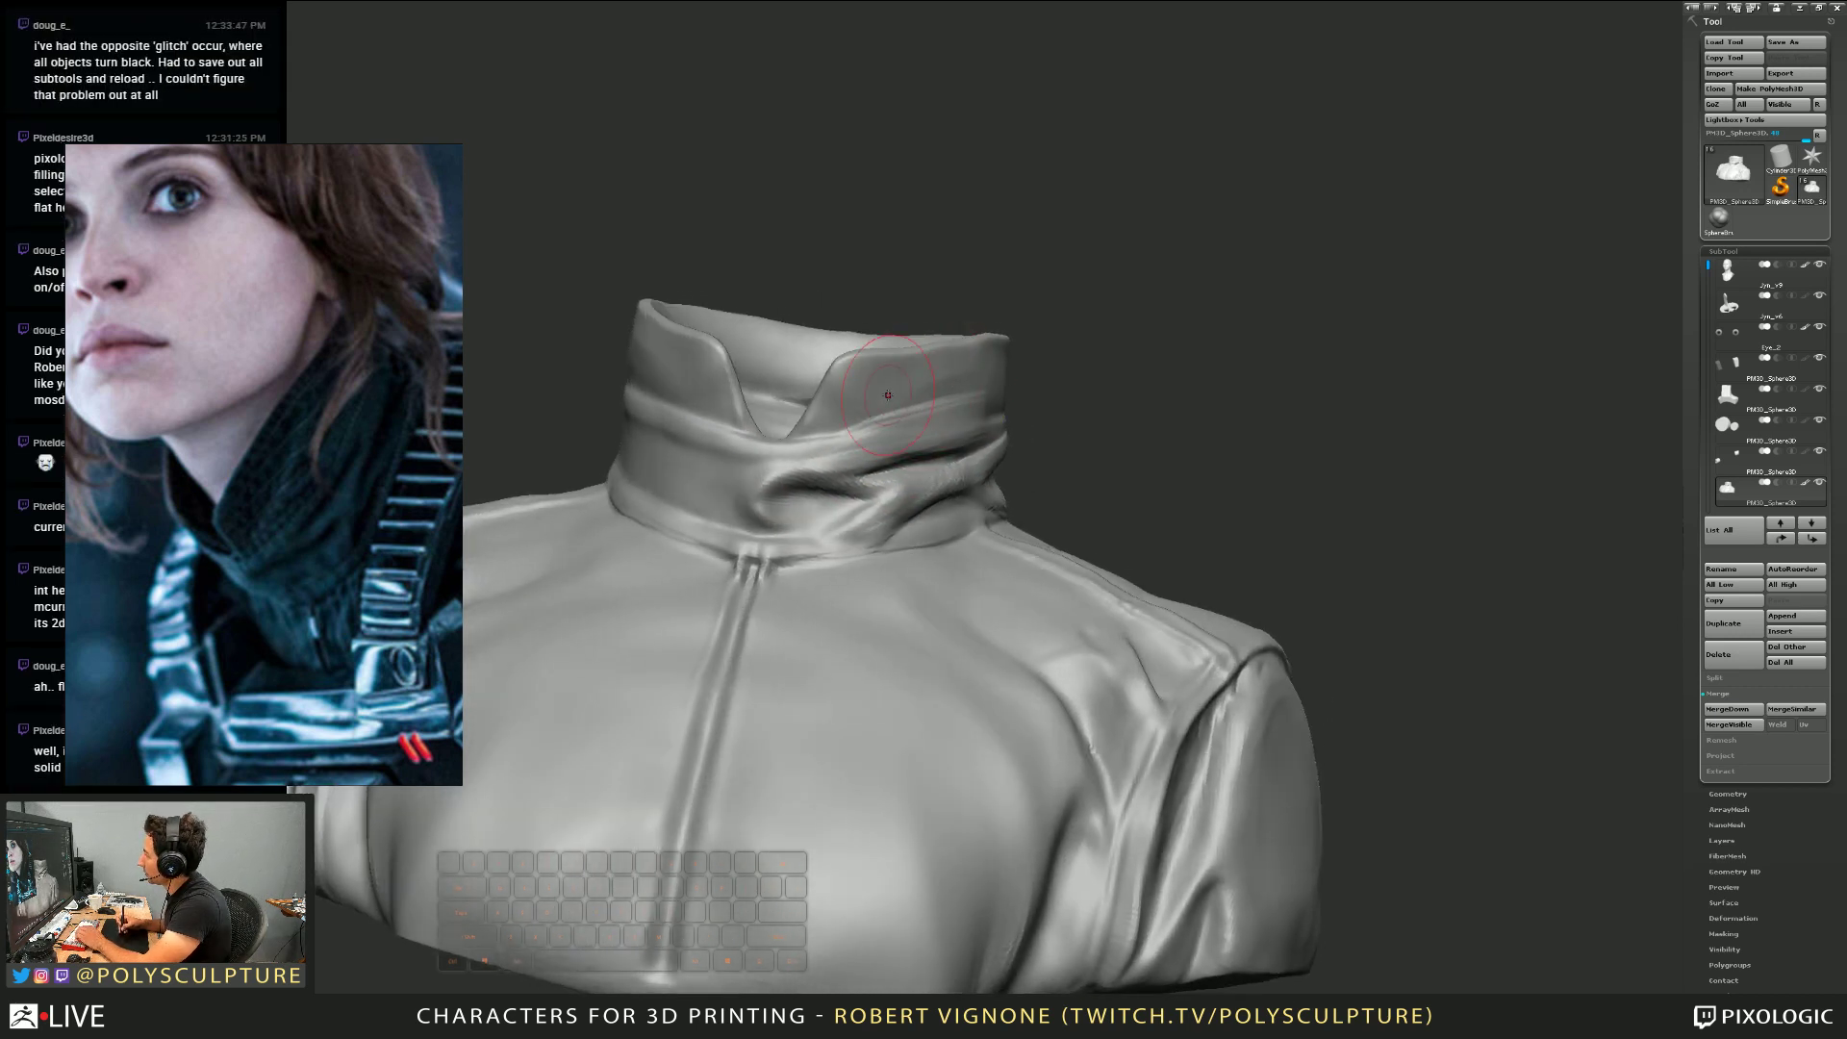
Adjust the brush size and reshape the collar's upper band into a broad fold sweeping up toward the back
{"action": "mouse_move", "coordinate": [937, 393]}
{"action": "right_mouse_down"}
{"action": "mouse_move", "coordinate": [944, 428]}
{"action": "mouse_move", "coordinate": [935, 400]}
{"action": "mouse_move", "coordinate": [965, 410]}
{"action": "mouse_move", "coordinate": [938, 460]}
{"action": "mouse_move", "coordinate": [884, 400]}
{"action": "right_mouse_up"}
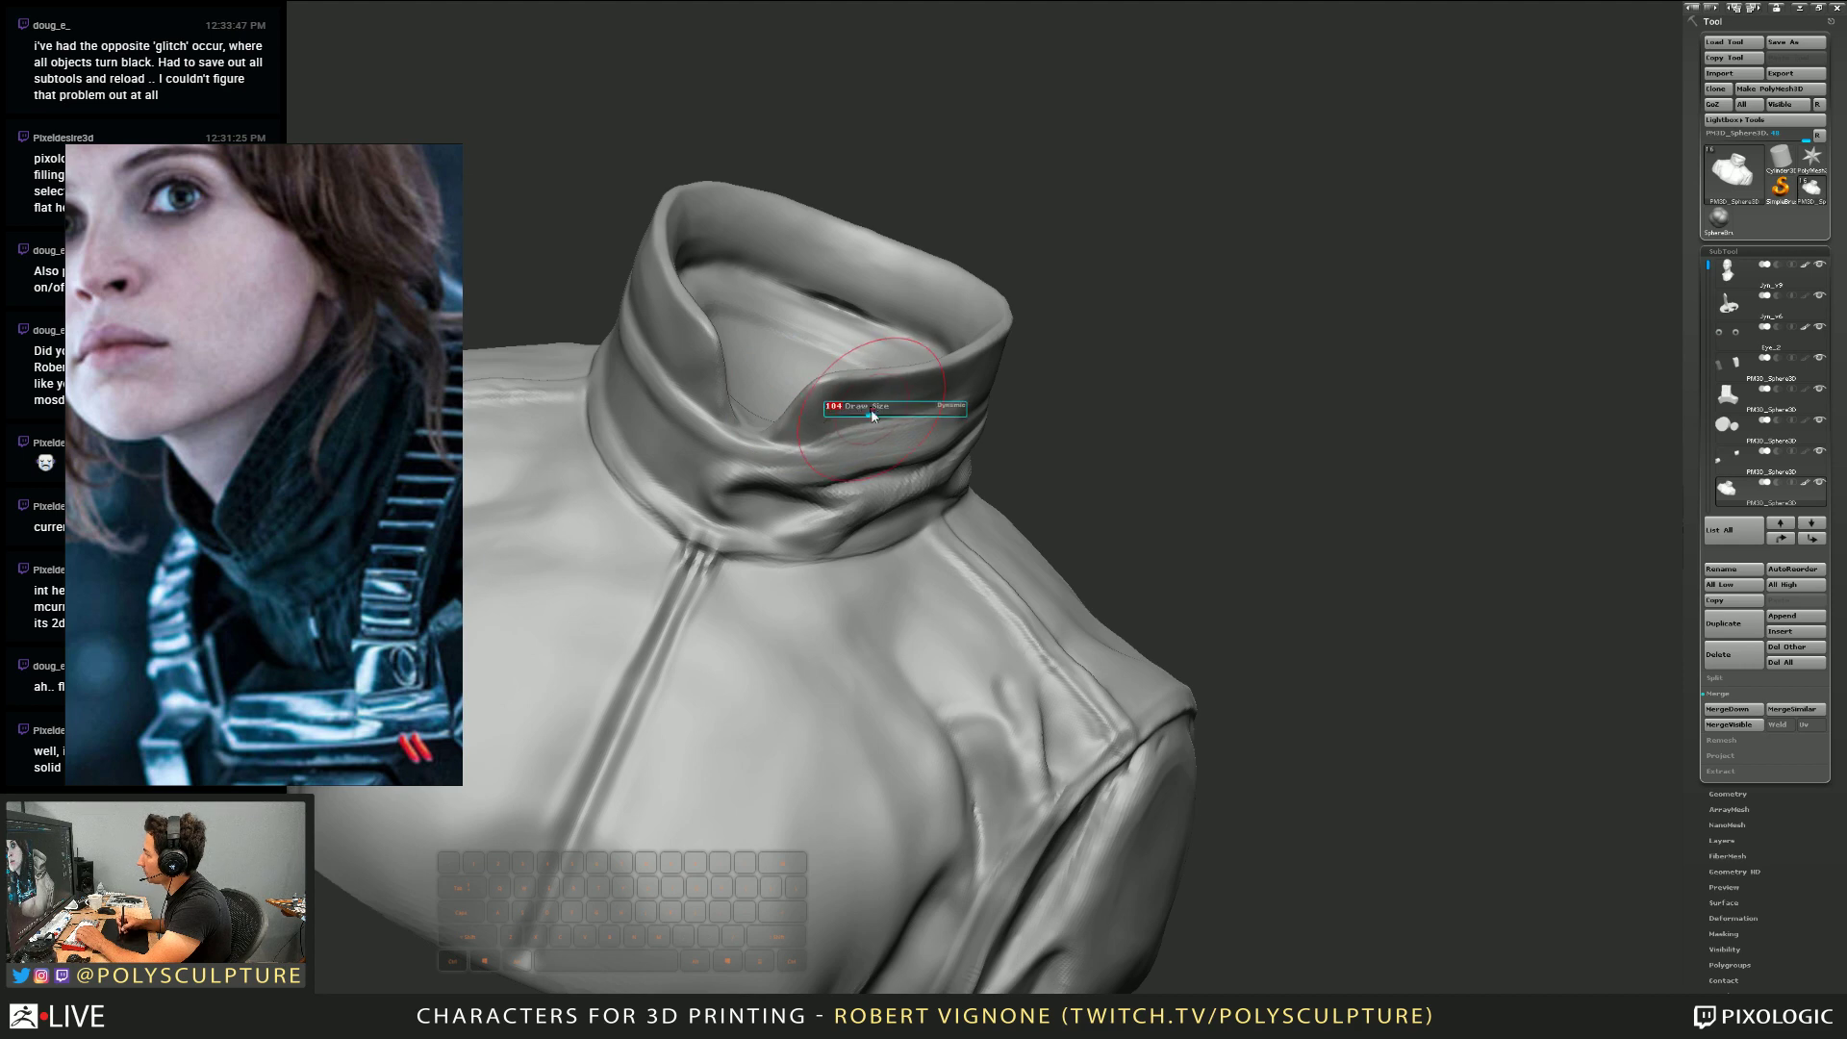
{"action": "right_click_drag", "start_coordinate": [873, 415], "coordinate": [903, 396]}
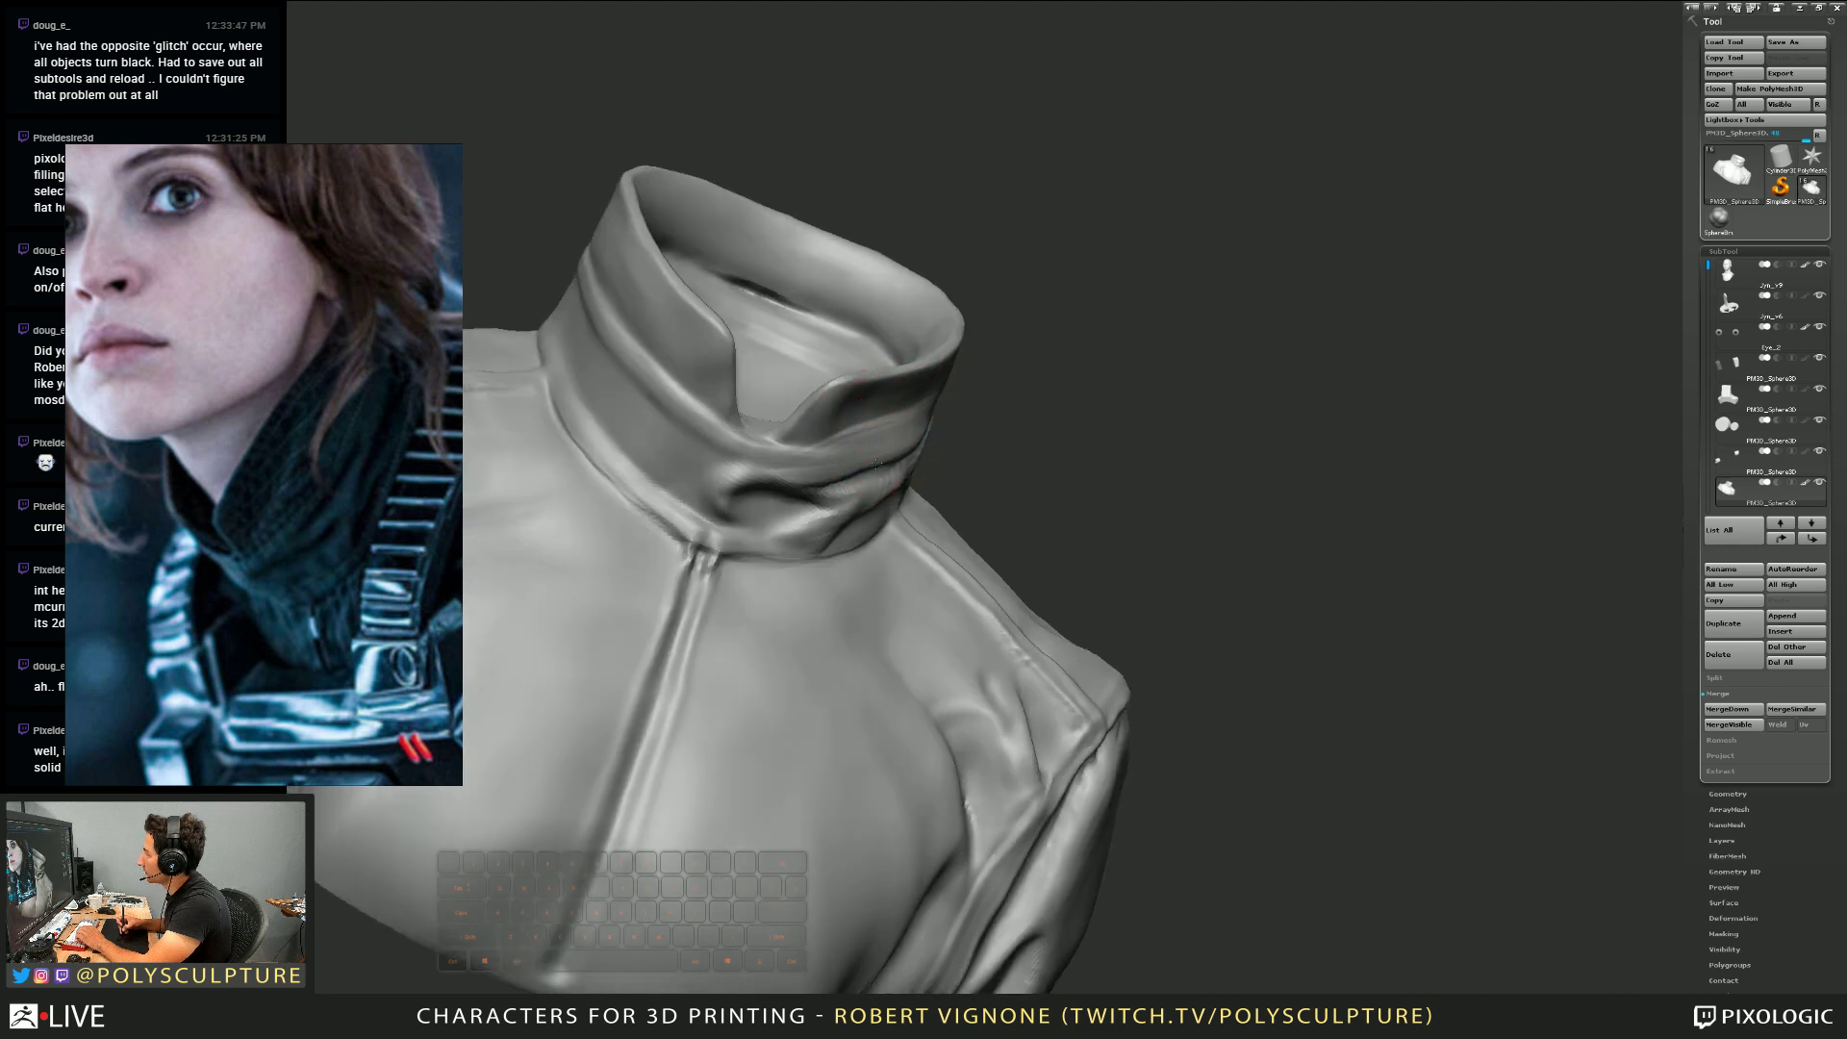
{"action": "mouse_move", "coordinate": [894, 466]}
{"action": "right_mouse_down"}
{"action": "mouse_move", "coordinate": [803, 400]}
{"action": "mouse_move", "coordinate": [856, 408]}
{"action": "mouse_move", "coordinate": [851, 372]}
{"action": "mouse_move", "coordinate": [883, 383]}
{"action": "mouse_move", "coordinate": [884, 421]}
{"action": "right_mouse_up"}
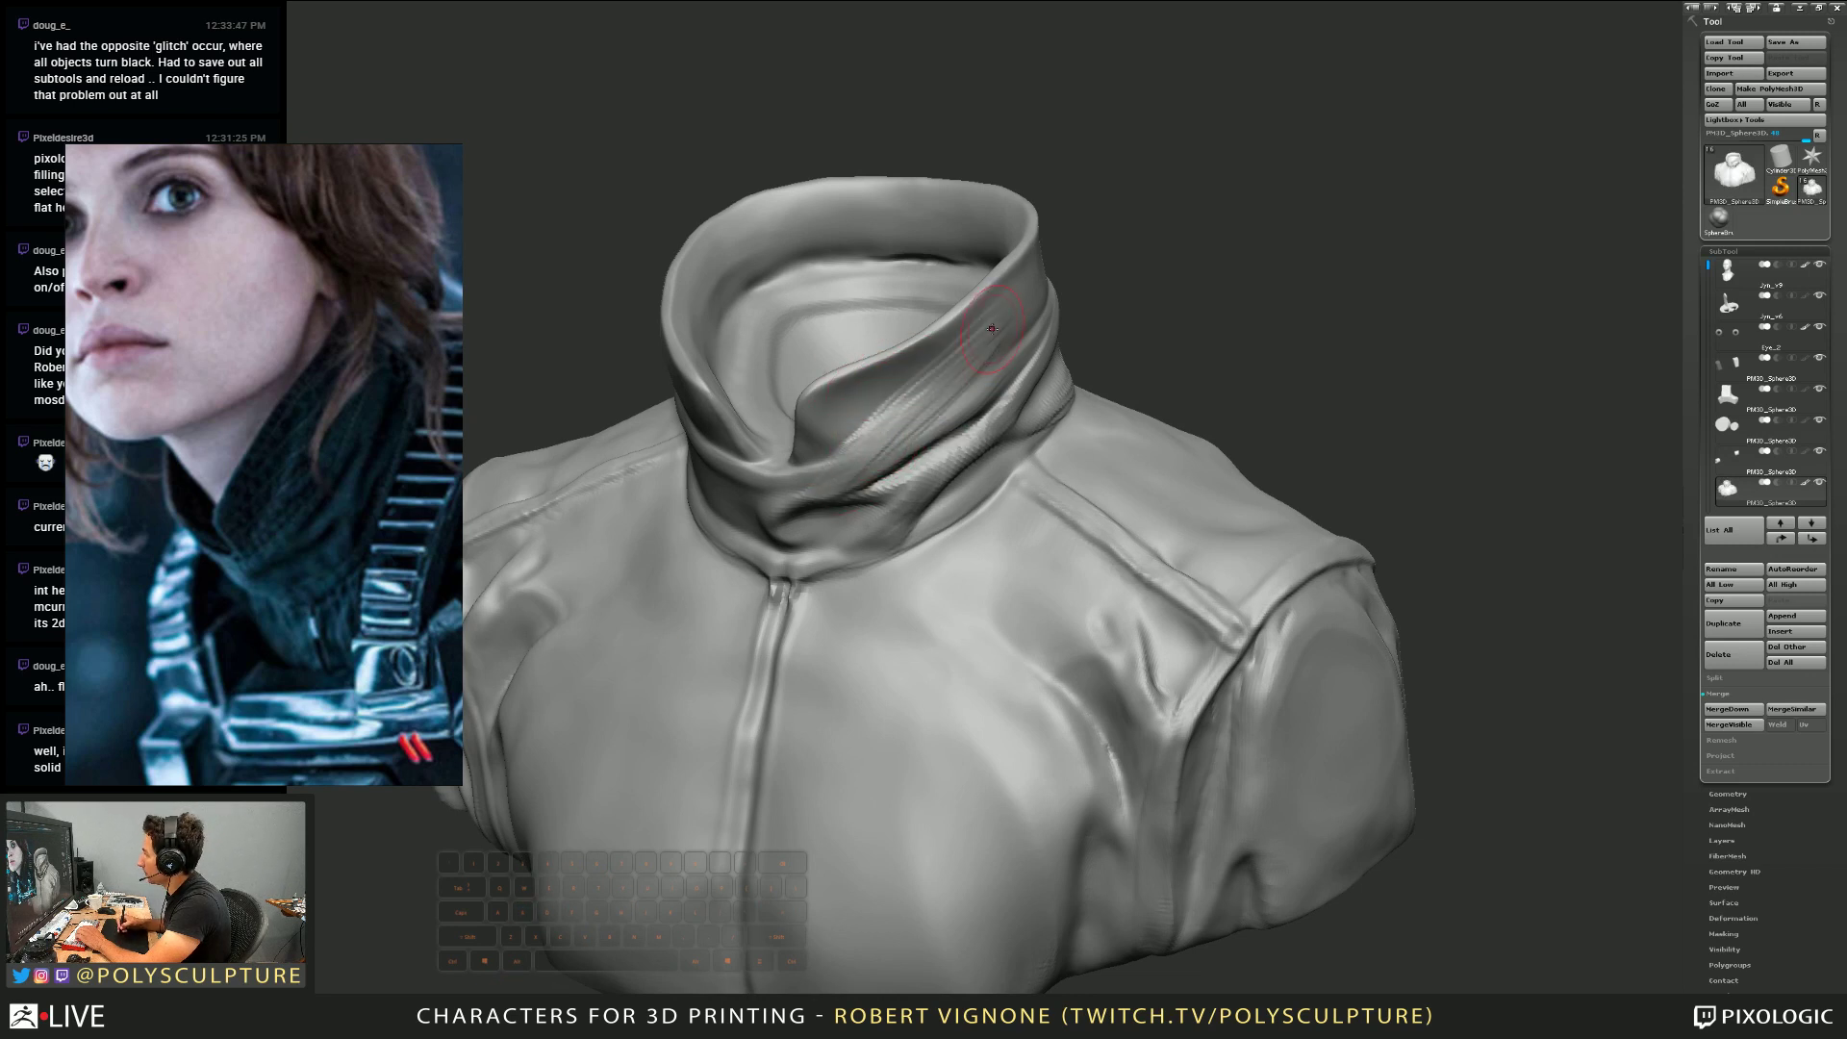
{"action": "mouse_move", "coordinate": [975, 358]}
{"action": "right_mouse_down"}
{"action": "mouse_move", "coordinate": [940, 404]}
{"action": "mouse_move", "coordinate": [1007, 360]}
{"action": "mouse_move", "coordinate": [962, 371]}
{"action": "mouse_move", "coordinate": [929, 443]}
{"action": "right_mouse_up"}
Reduce the brush size and deepen the diagonal creases along the collar's side, adding a hollow above the main fold
{"action": "key", "text": "s"}
{"action": "key", "text": "s"}
{"action": "left_click_drag", "start_coordinate": [933, 454], "coordinate": [894, 487]}
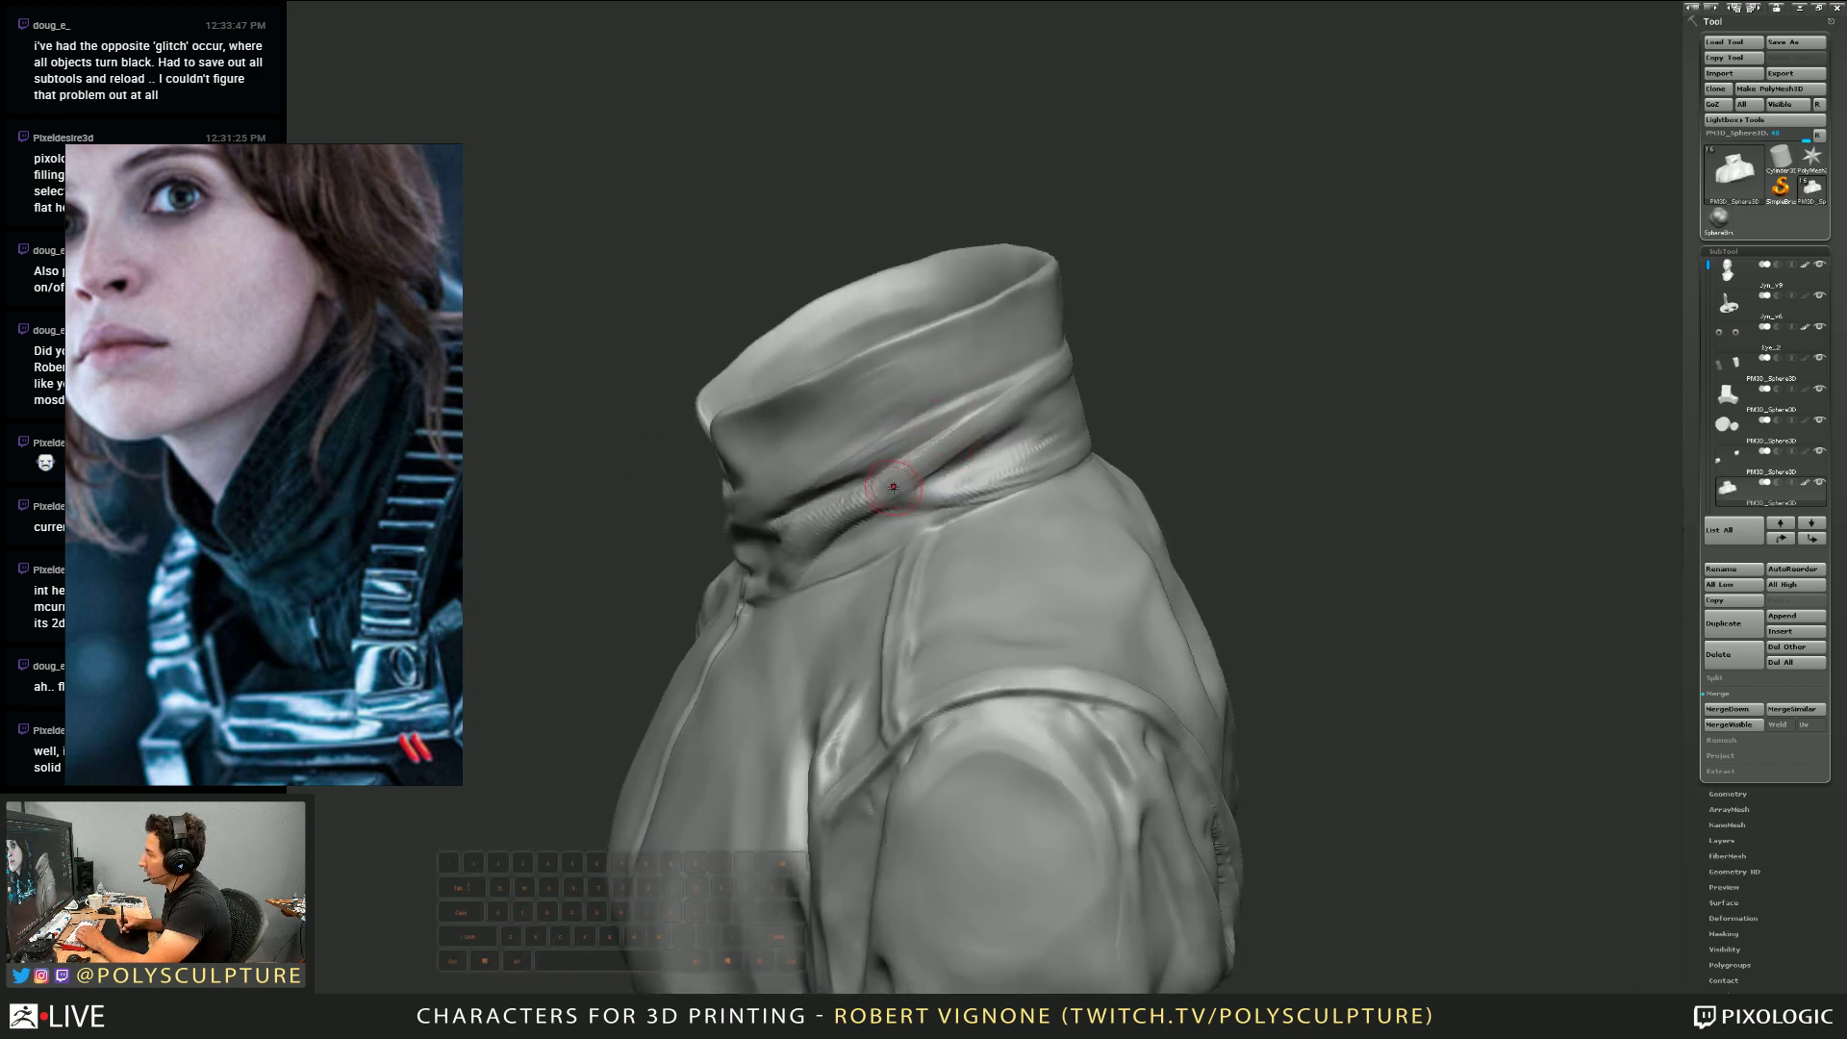
{"action": "mouse_move", "coordinate": [867, 494]}
{"action": "right_mouse_down", "text": "alt"}
{"action": "mouse_move", "coordinate": [953, 452]}
{"action": "mouse_move", "coordinate": [842, 489]}
{"action": "mouse_move", "coordinate": [991, 450]}
{"action": "mouse_move", "coordinate": [947, 430]}
{"action": "right_mouse_up", "text": "alt"}
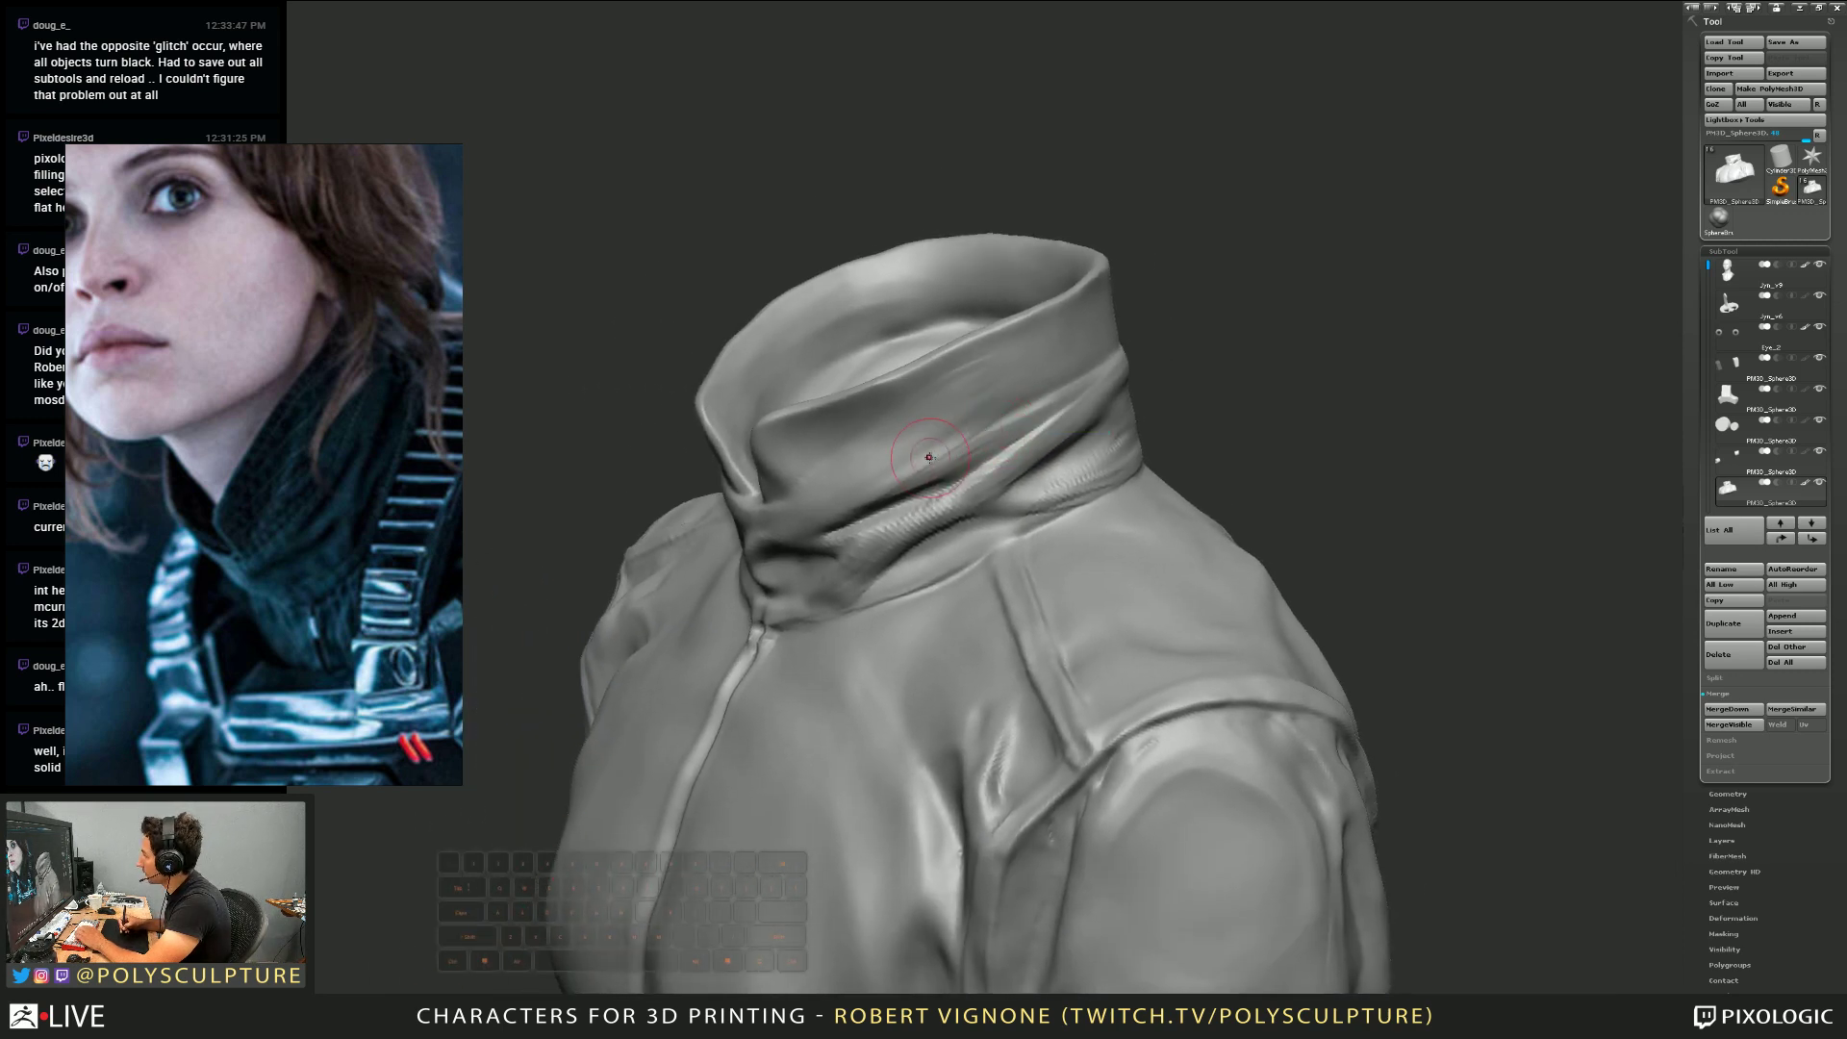
{"action": "mouse_move", "coordinate": [929, 457]}
{"action": "left_mouse_down", "text": "alt"}
{"action": "mouse_move", "coordinate": [1046, 383]}
{"action": "mouse_move", "coordinate": [1000, 415]}
{"action": "left_mouse_up", "text": "alt"}
{"action": "right_click_drag", "start_coordinate": [893, 535], "coordinate": [872, 502]}
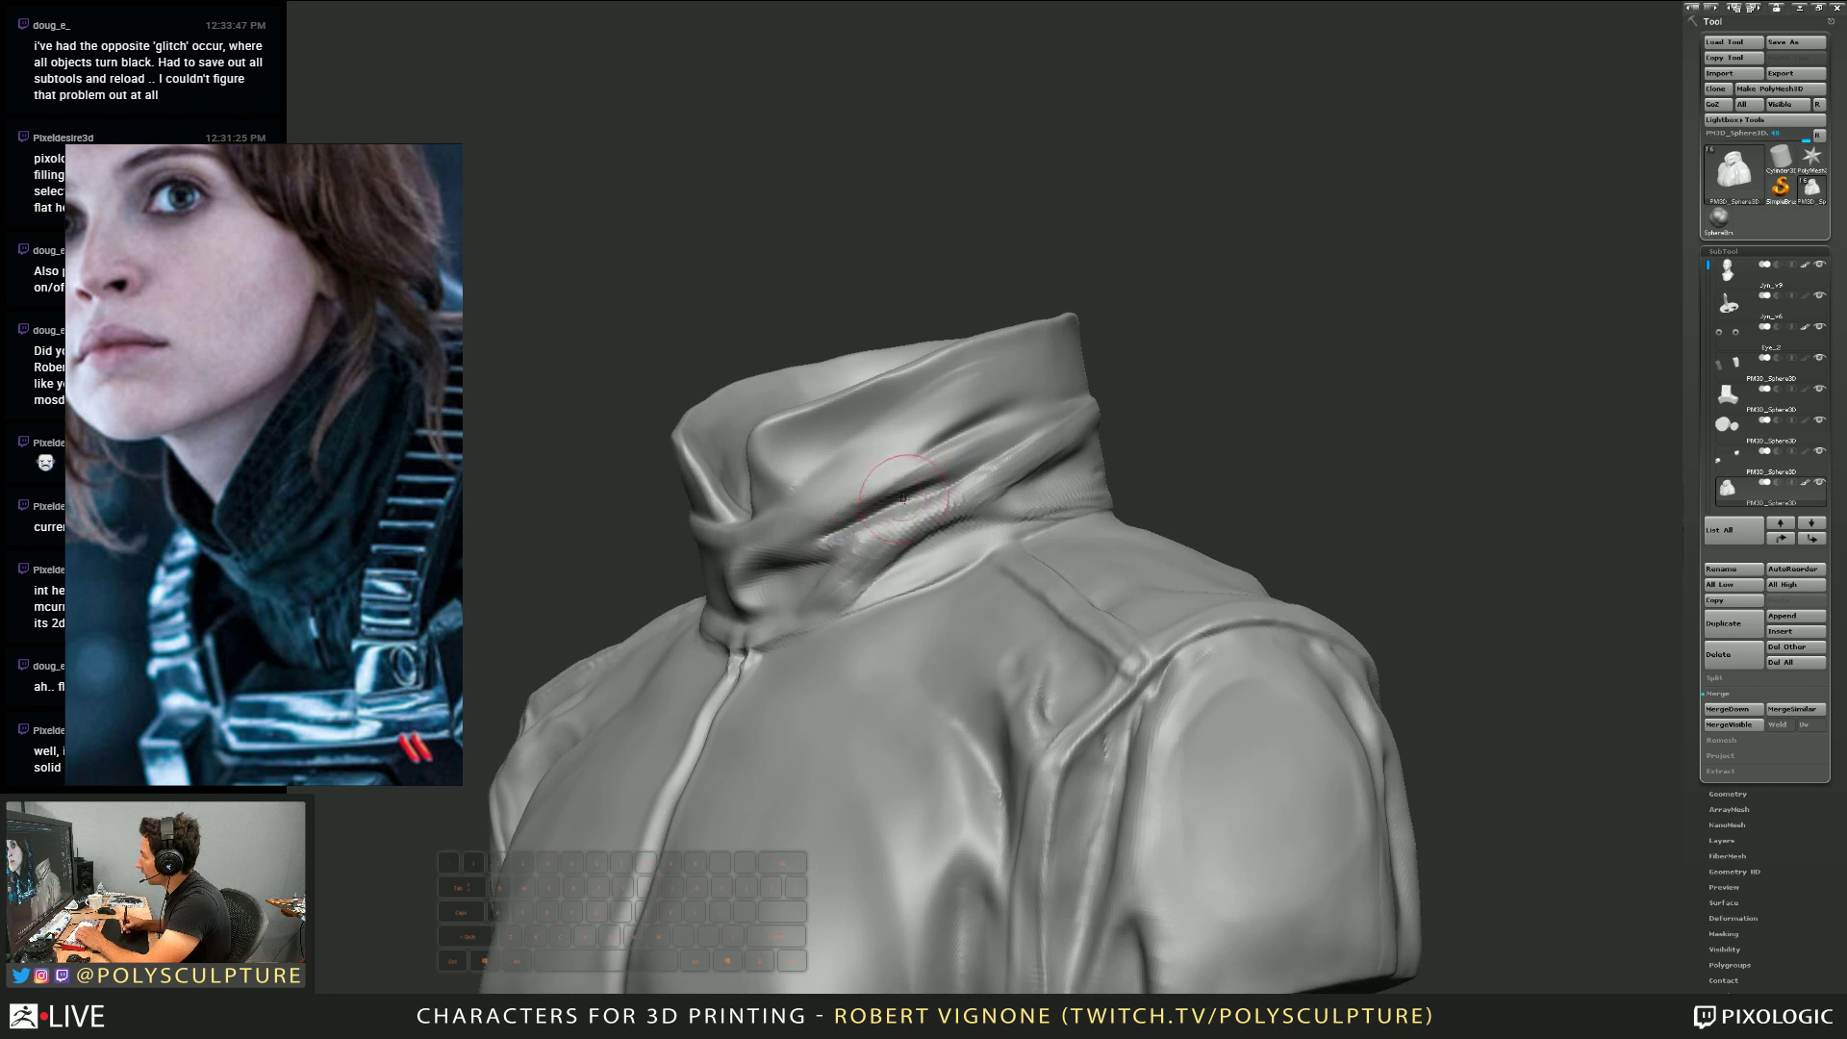
Try extending the diagonal fold down toward the collar's base seam, and undo the last two strokes
{"action": "mouse_move", "coordinate": [904, 498]}
{"action": "left_mouse_down"}
{"action": "mouse_move", "coordinate": [848, 534]}
{"action": "mouse_move", "coordinate": [861, 563]}
{"action": "mouse_move", "coordinate": [947, 534]}
{"action": "mouse_move", "coordinate": [885, 577]}
{"action": "mouse_move", "coordinate": [981, 529]}
{"action": "mouse_move", "coordinate": [816, 610]}
{"action": "mouse_move", "coordinate": [846, 583]}
{"action": "left_mouse_up"}
{"action": "right_click_drag", "start_coordinate": [846, 583], "coordinate": [918, 587]}
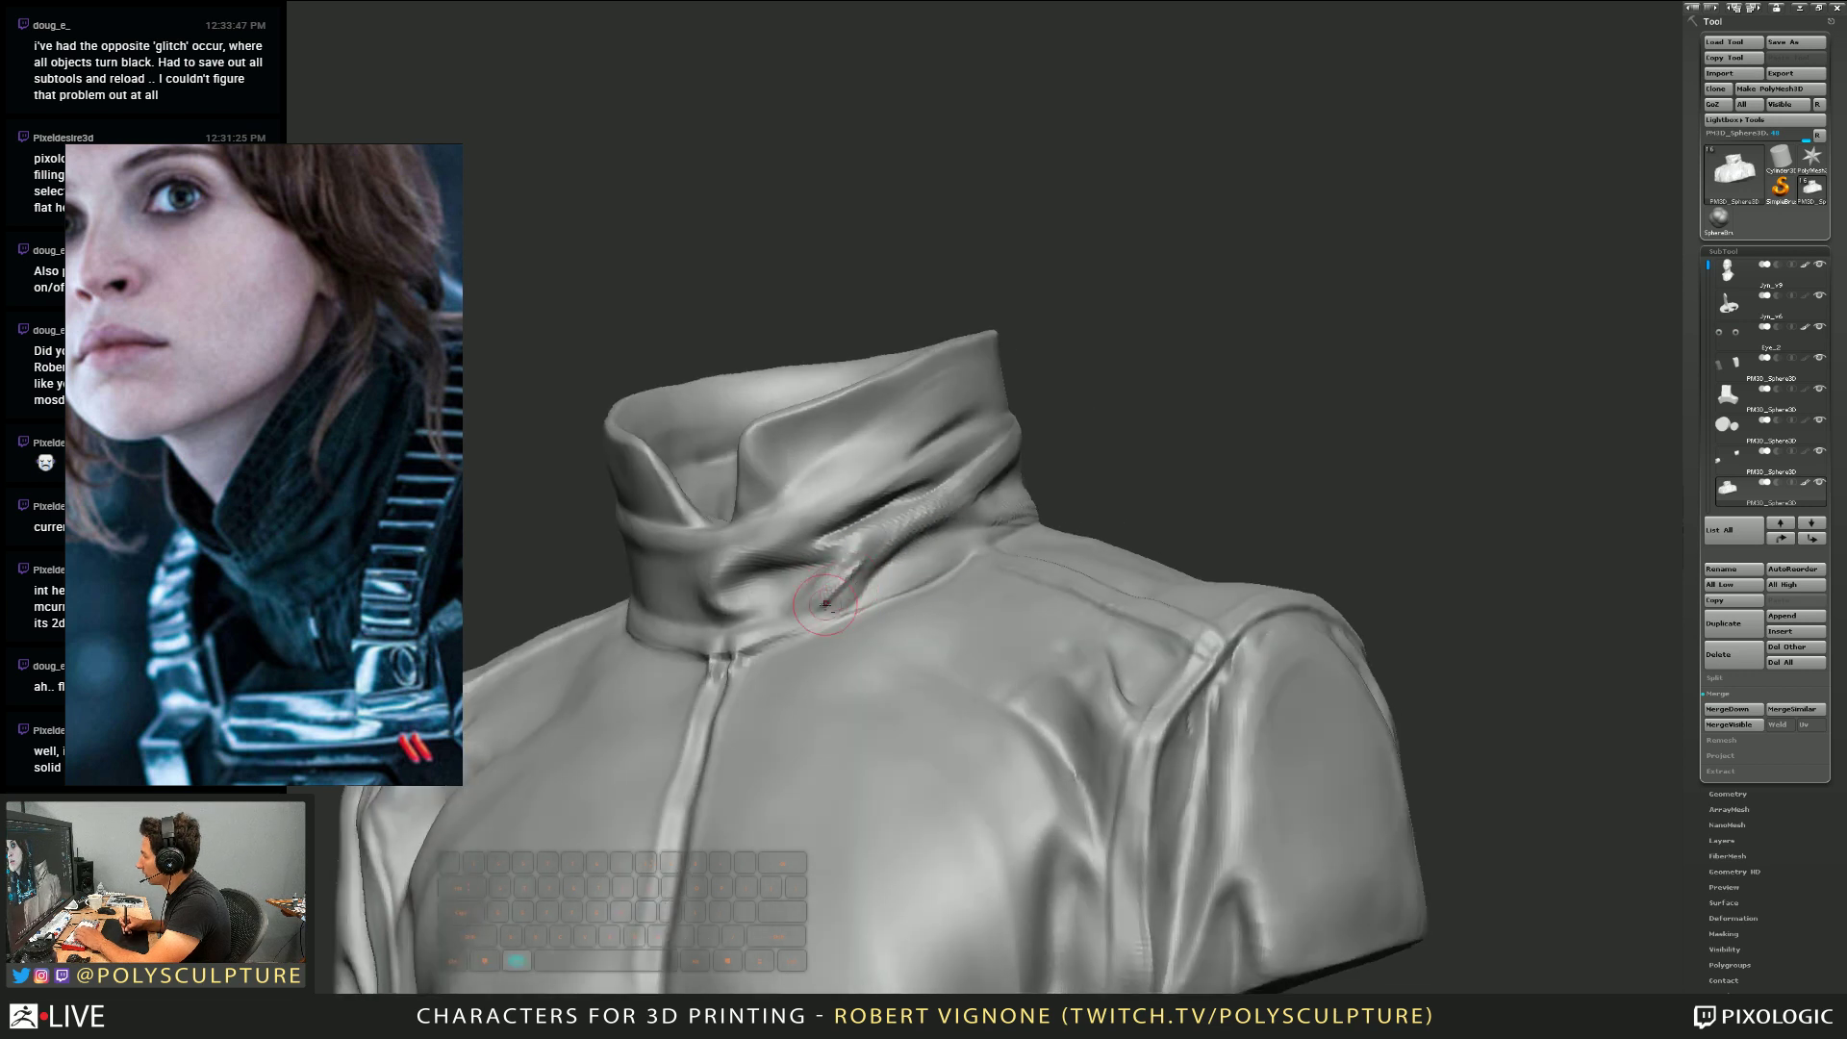
{"action": "mouse_move", "coordinate": [825, 604]}
{"action": "left_mouse_down", "text": "alt"}
{"action": "mouse_move", "coordinate": [844, 568]}
{"action": "mouse_move", "coordinate": [808, 612]}
{"action": "left_mouse_up", "text": "alt"}
{"action": "key", "text": "ctrl+z"}
{"action": "key", "text": "ctrl+z"}
Recut the crease under the sweeping front fold, and carve and soften a short diagonal wrinkle in the collar's upper band
{"action": "mouse_move", "coordinate": [856, 551]}
{"action": "left_mouse_down", "text": "alt"}
{"action": "mouse_move", "coordinate": [775, 564]}
{"action": "mouse_move", "coordinate": [856, 556]}
{"action": "mouse_move", "coordinate": [808, 548]}
{"action": "left_mouse_up", "text": "alt"}
{"action": "right_click_drag", "start_coordinate": [904, 532], "coordinate": [848, 527]}
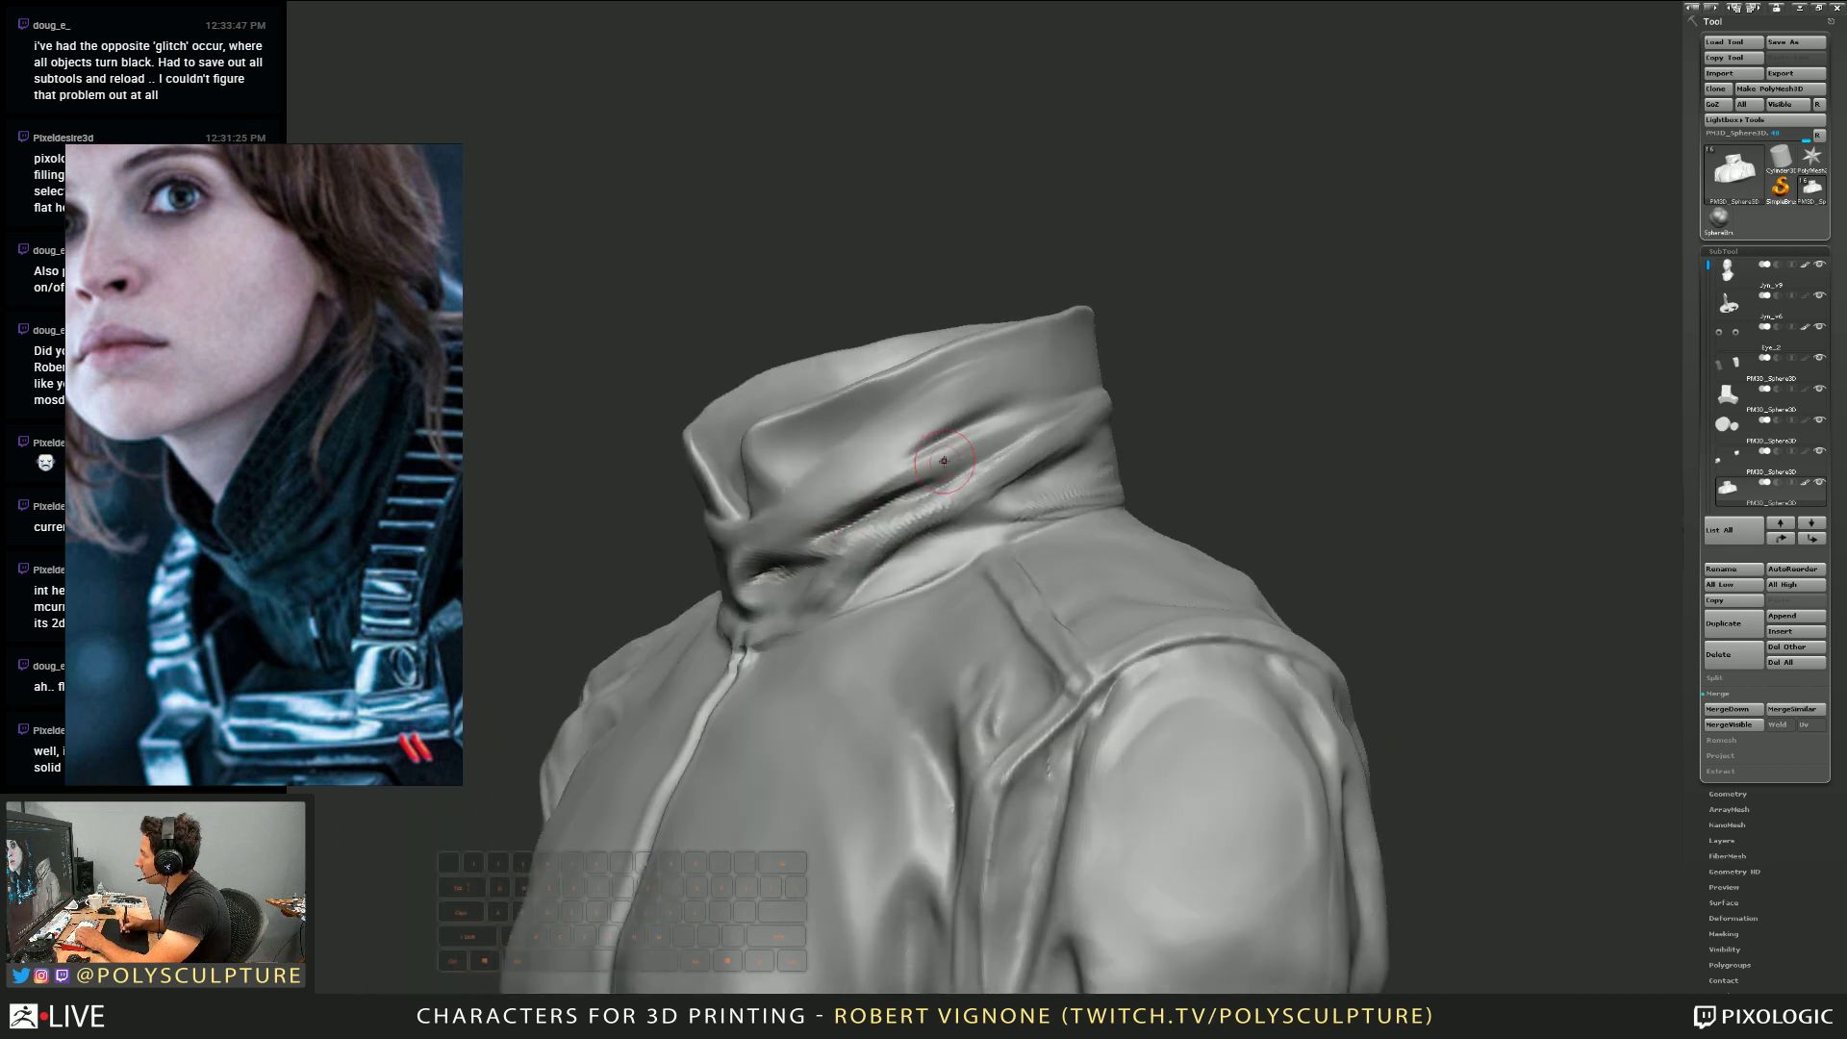
{"action": "mouse_move", "coordinate": [940, 436]}
{"action": "left_mouse_down"}
{"action": "mouse_move", "coordinate": [1024, 384]}
{"action": "mouse_move", "coordinate": [970, 416]}
{"action": "left_mouse_up"}
{"action": "mouse_move", "coordinate": [1000, 423]}
{"action": "right_mouse_down", "text": "alt"}
{"action": "mouse_move", "coordinate": [896, 450]}
{"action": "mouse_move", "coordinate": [830, 506]}
{"action": "mouse_move", "coordinate": [881, 493]}
{"action": "right_mouse_up", "text": "alt"}
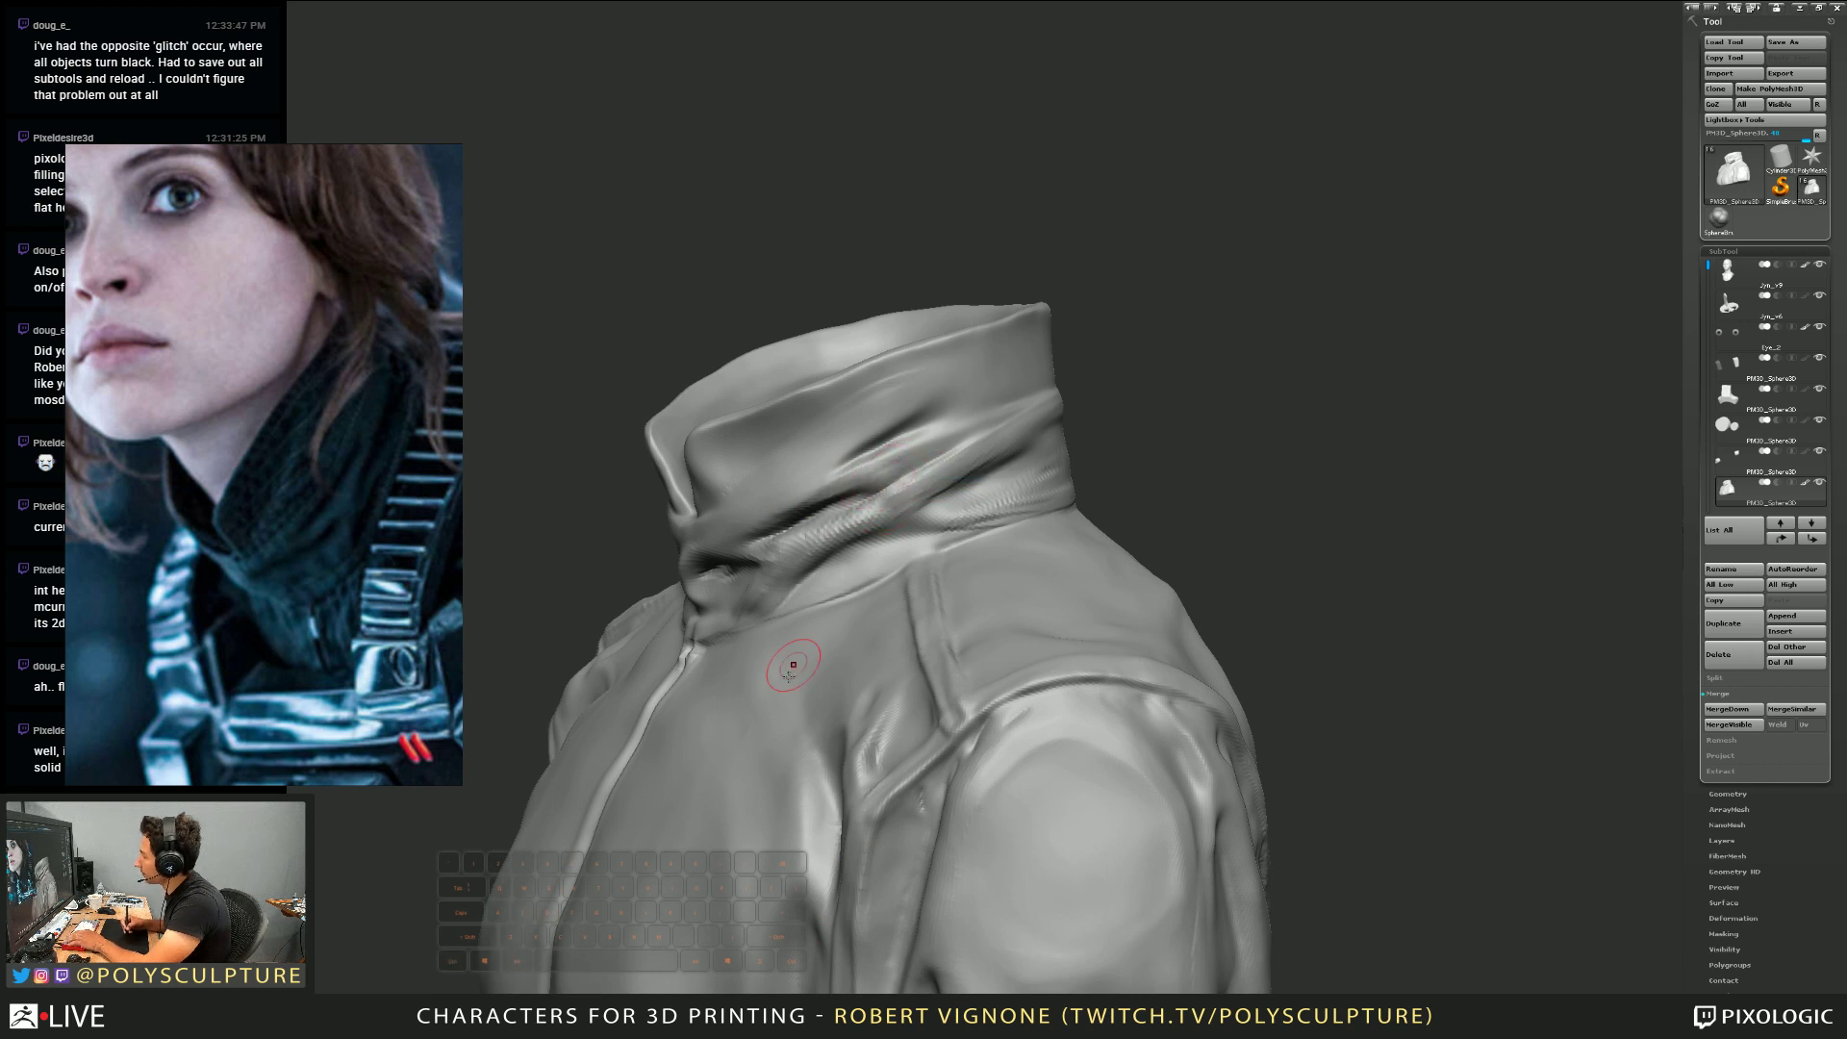
{"action": "left_click_drag", "start_coordinate": [894, 474], "coordinate": [947, 447]}
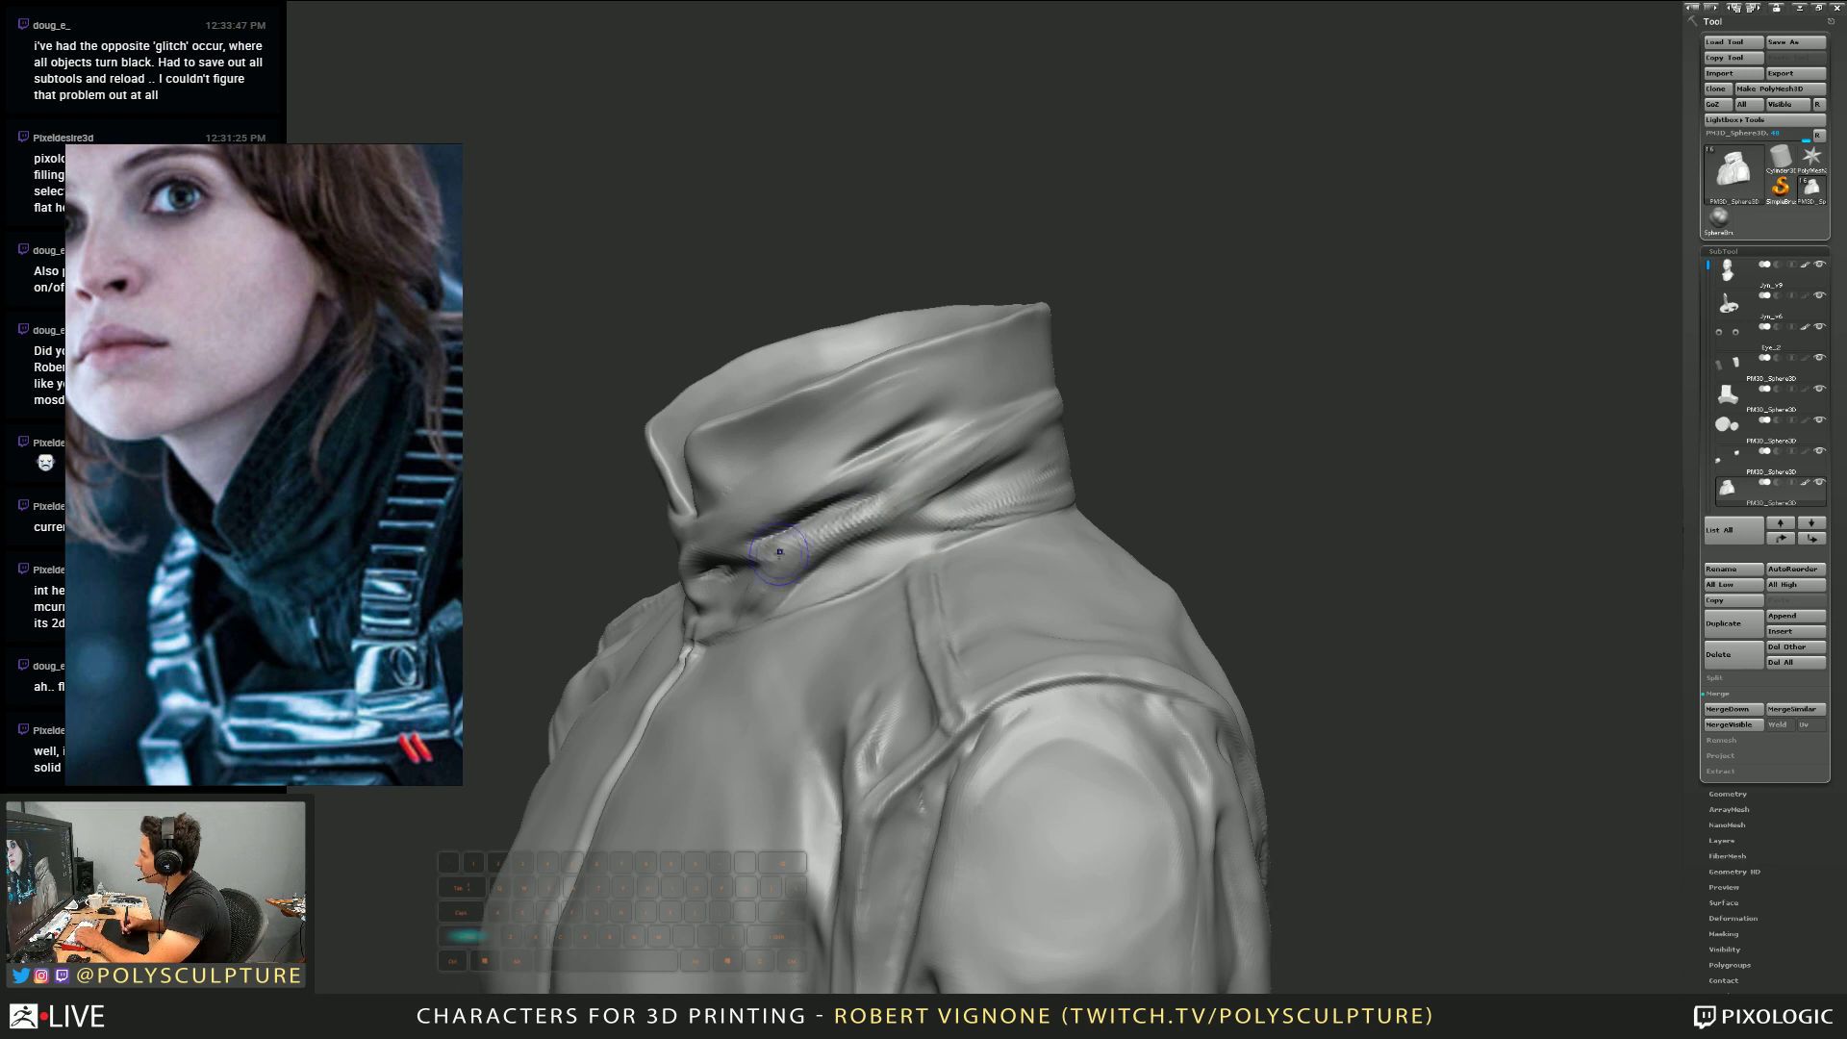
{"action": "right_click_drag", "start_coordinate": [927, 487], "coordinate": [1030, 482]}
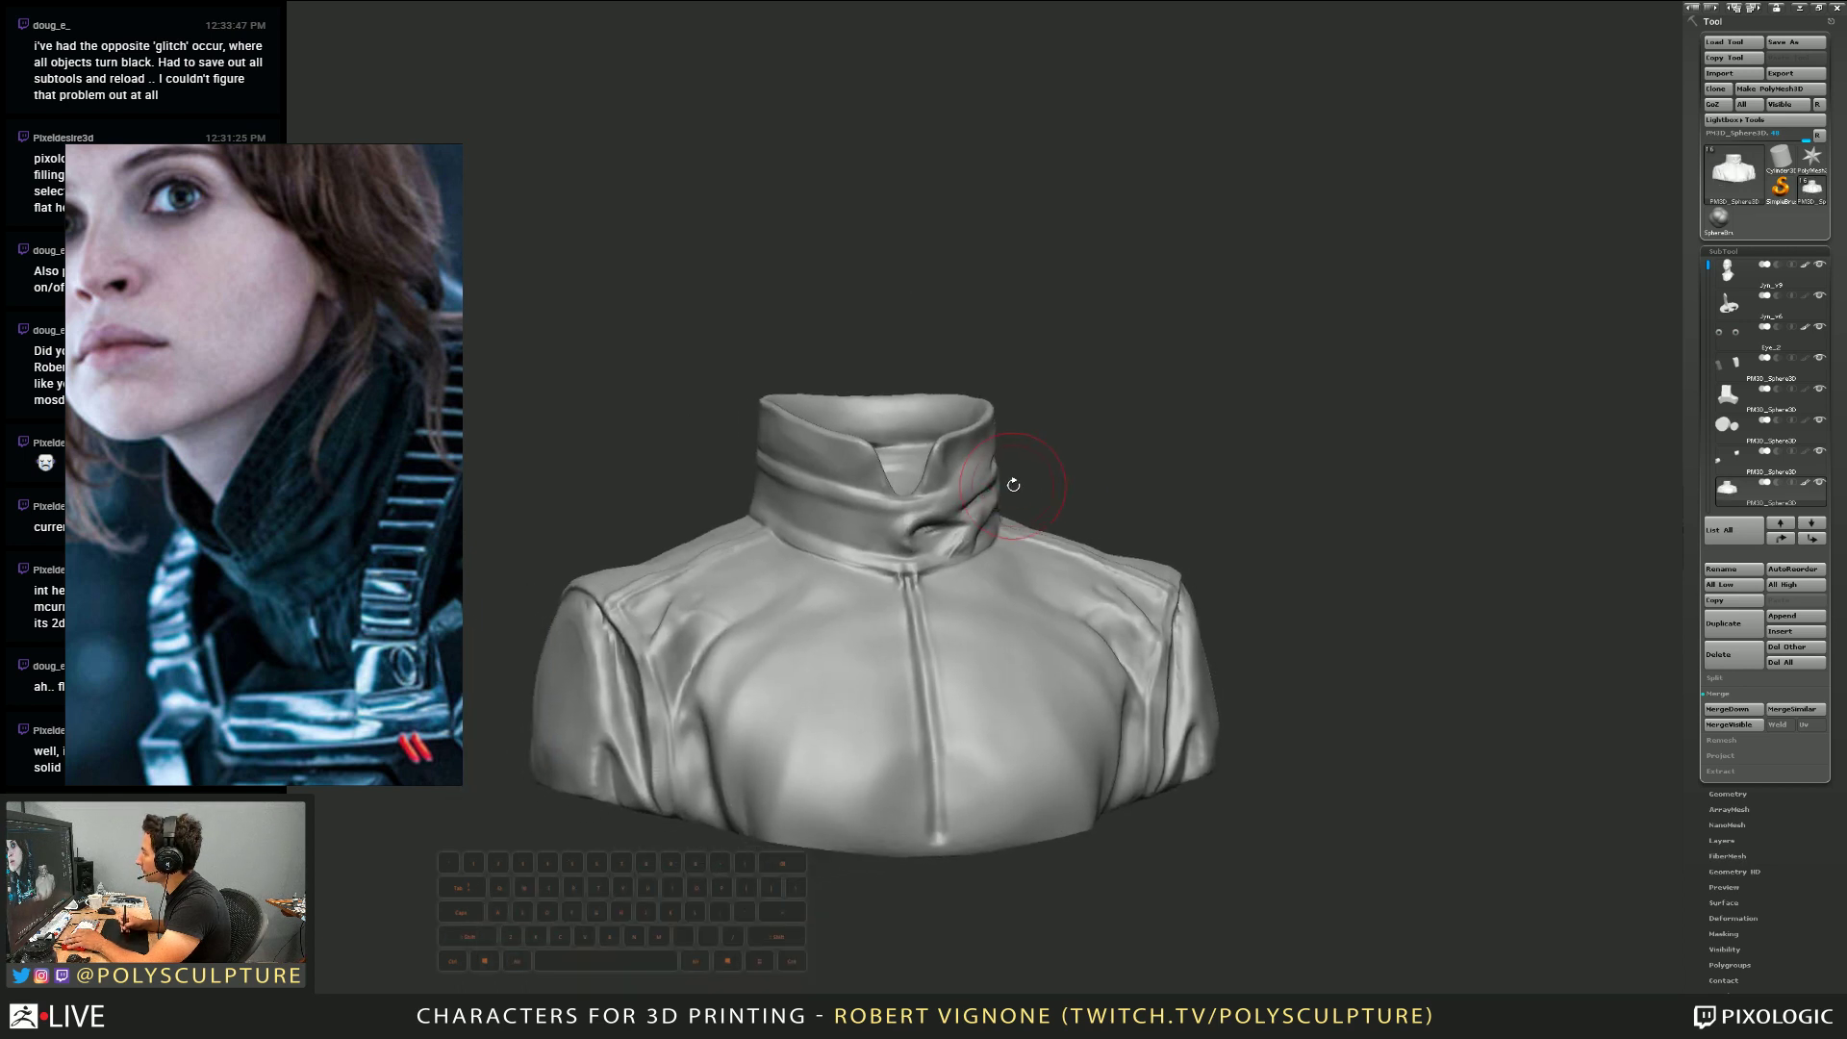
Deepen the diagonal creases along the collar's side and extend the hollow beneath the main fold toward the back, resizing the brush
{"action": "left_click_drag", "start_coordinate": [1013, 485], "coordinate": [1010, 568], "text": "alt"}
{"action": "left_click_drag", "start_coordinate": [1019, 481], "coordinate": [971, 534]}
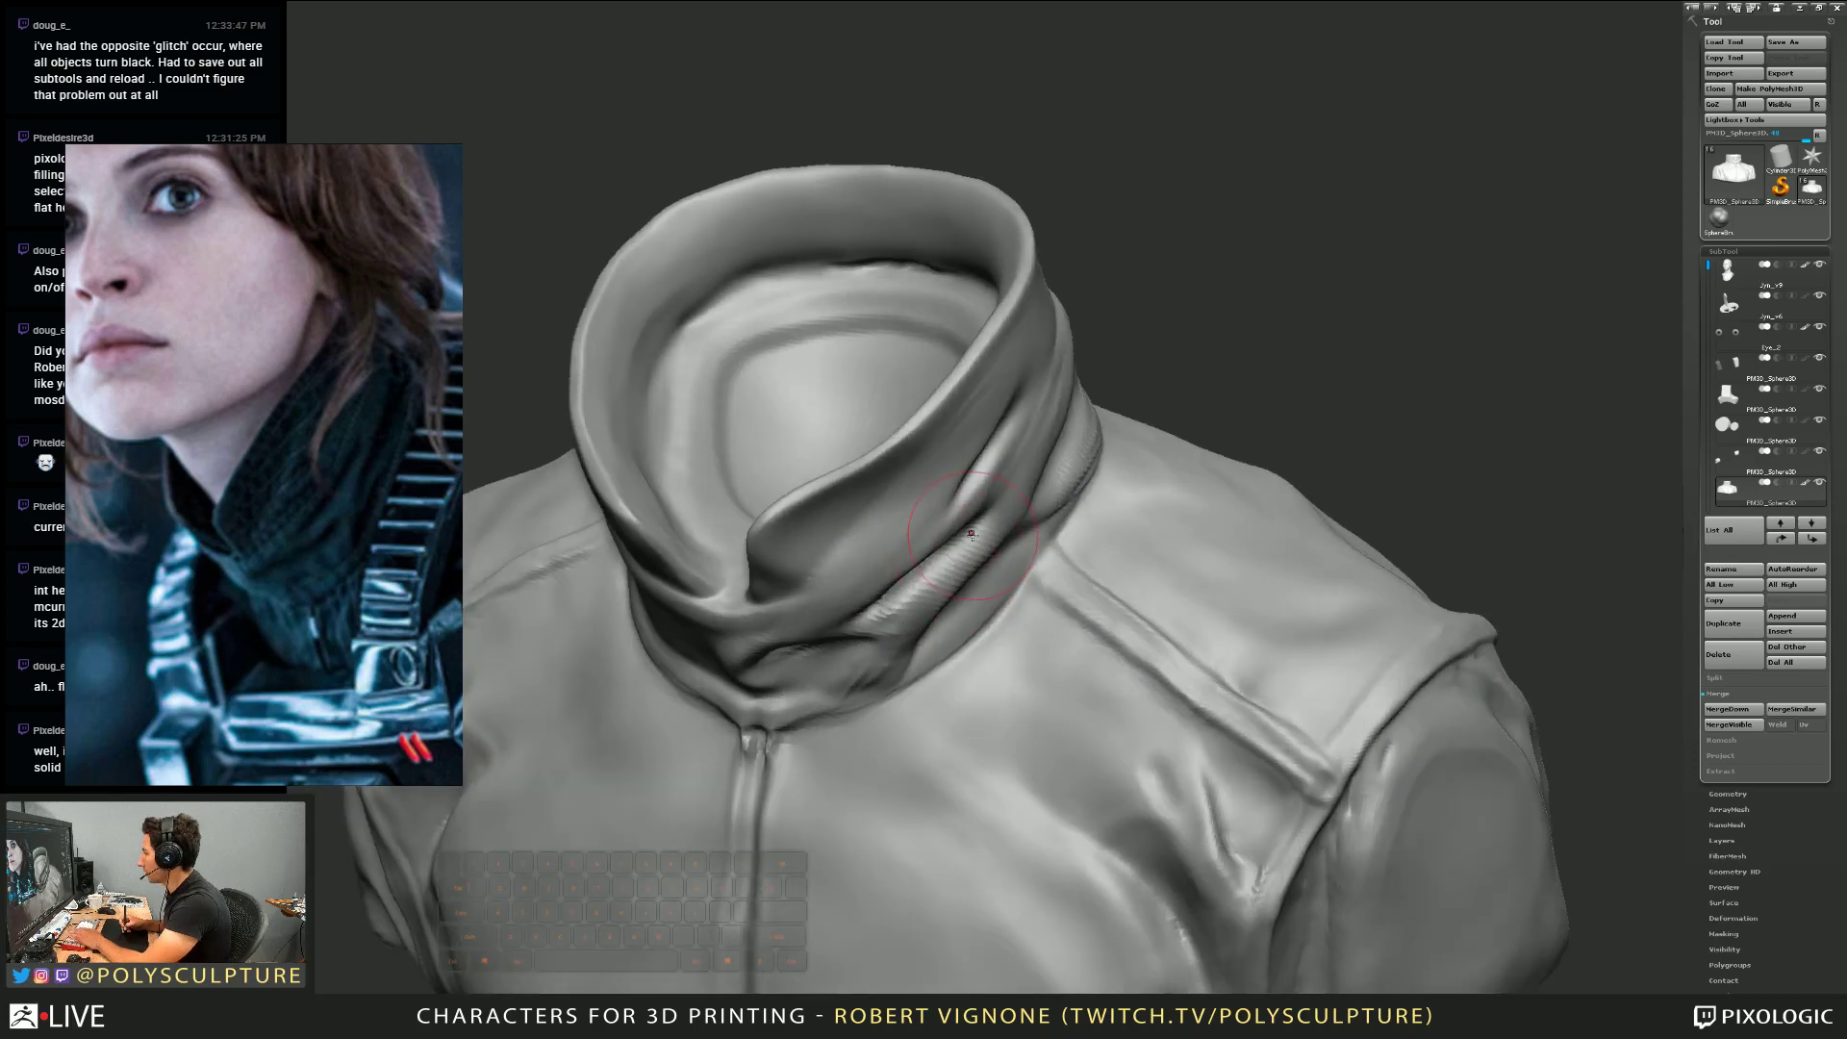
{"action": "key", "text": "5"}
{"action": "right_click_drag", "start_coordinate": [965, 545], "coordinate": [975, 489]}
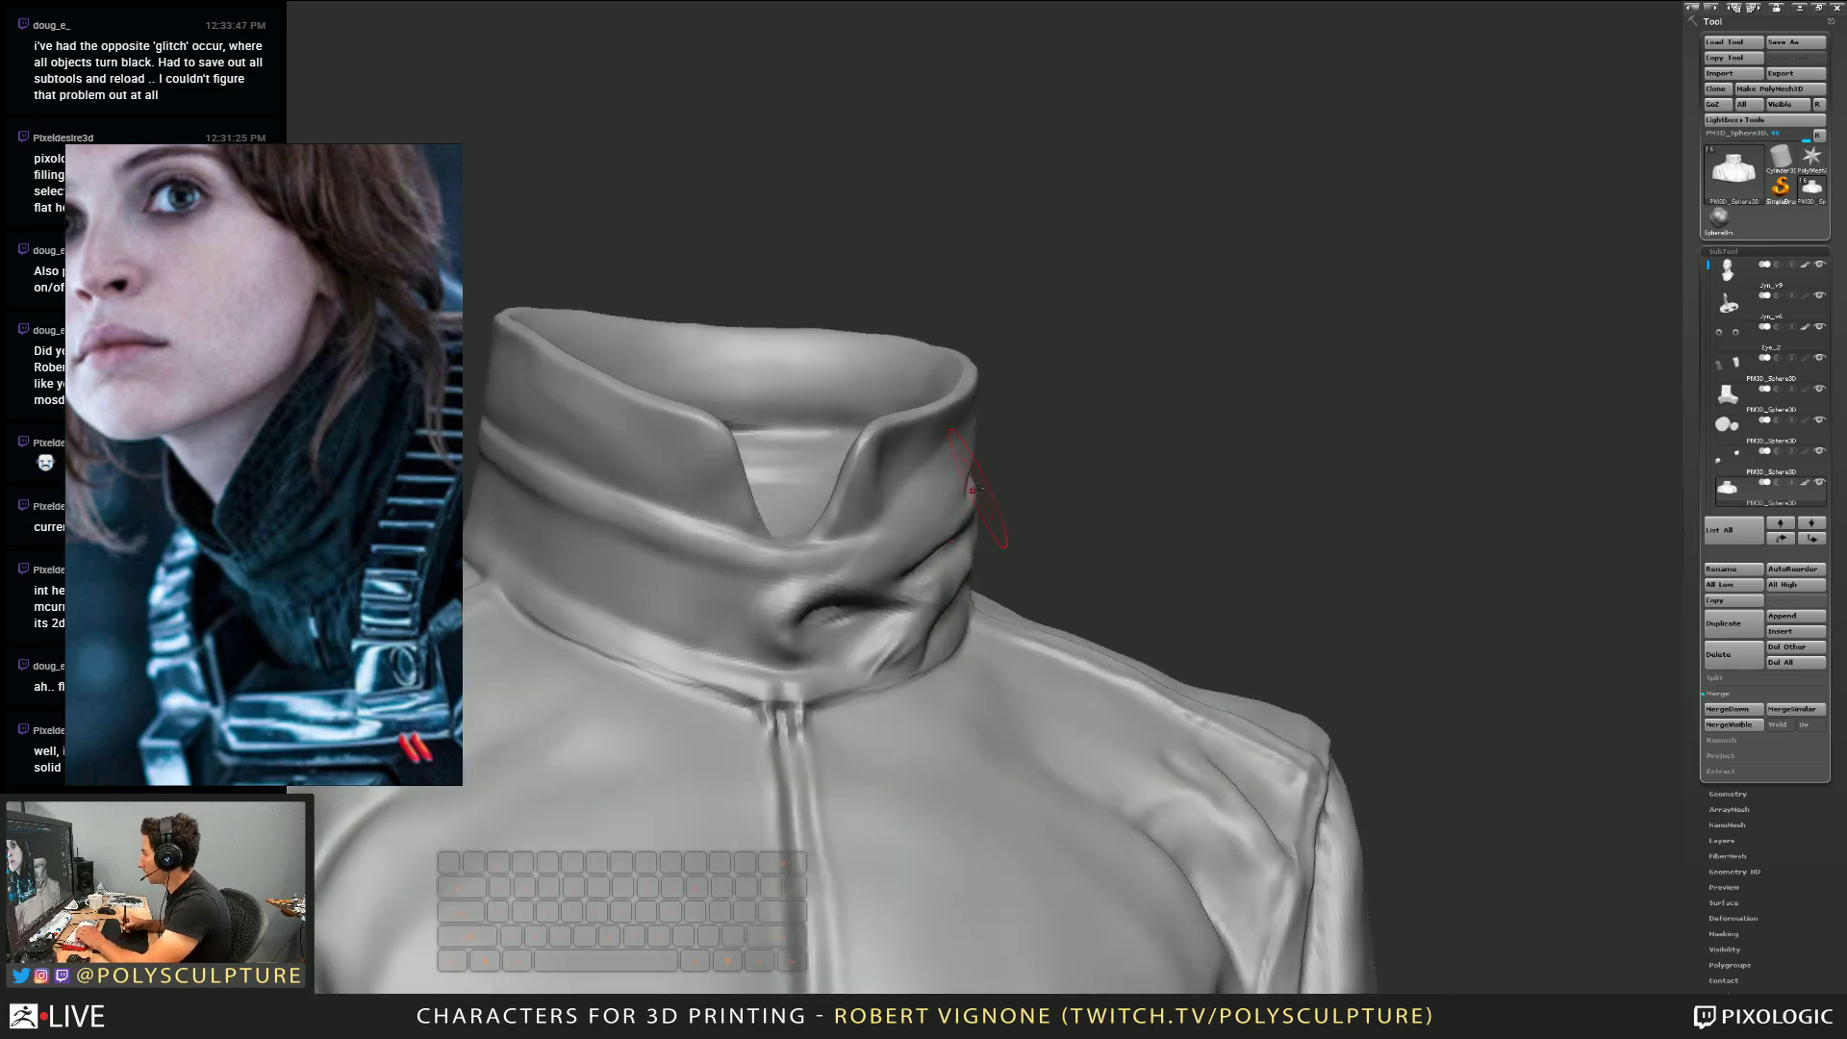
{"action": "key", "text": "5"}
{"action": "mouse_move", "coordinate": [962, 575]}
{"action": "right_mouse_down"}
{"action": "mouse_move", "coordinate": [973, 527]}
{"action": "mouse_move", "coordinate": [971, 567]}
{"action": "mouse_move", "coordinate": [992, 530]}
{"action": "mouse_move", "coordinate": [948, 544]}
{"action": "mouse_move", "coordinate": [966, 555]}
{"action": "right_mouse_up"}
{"action": "key", "text": "s"}
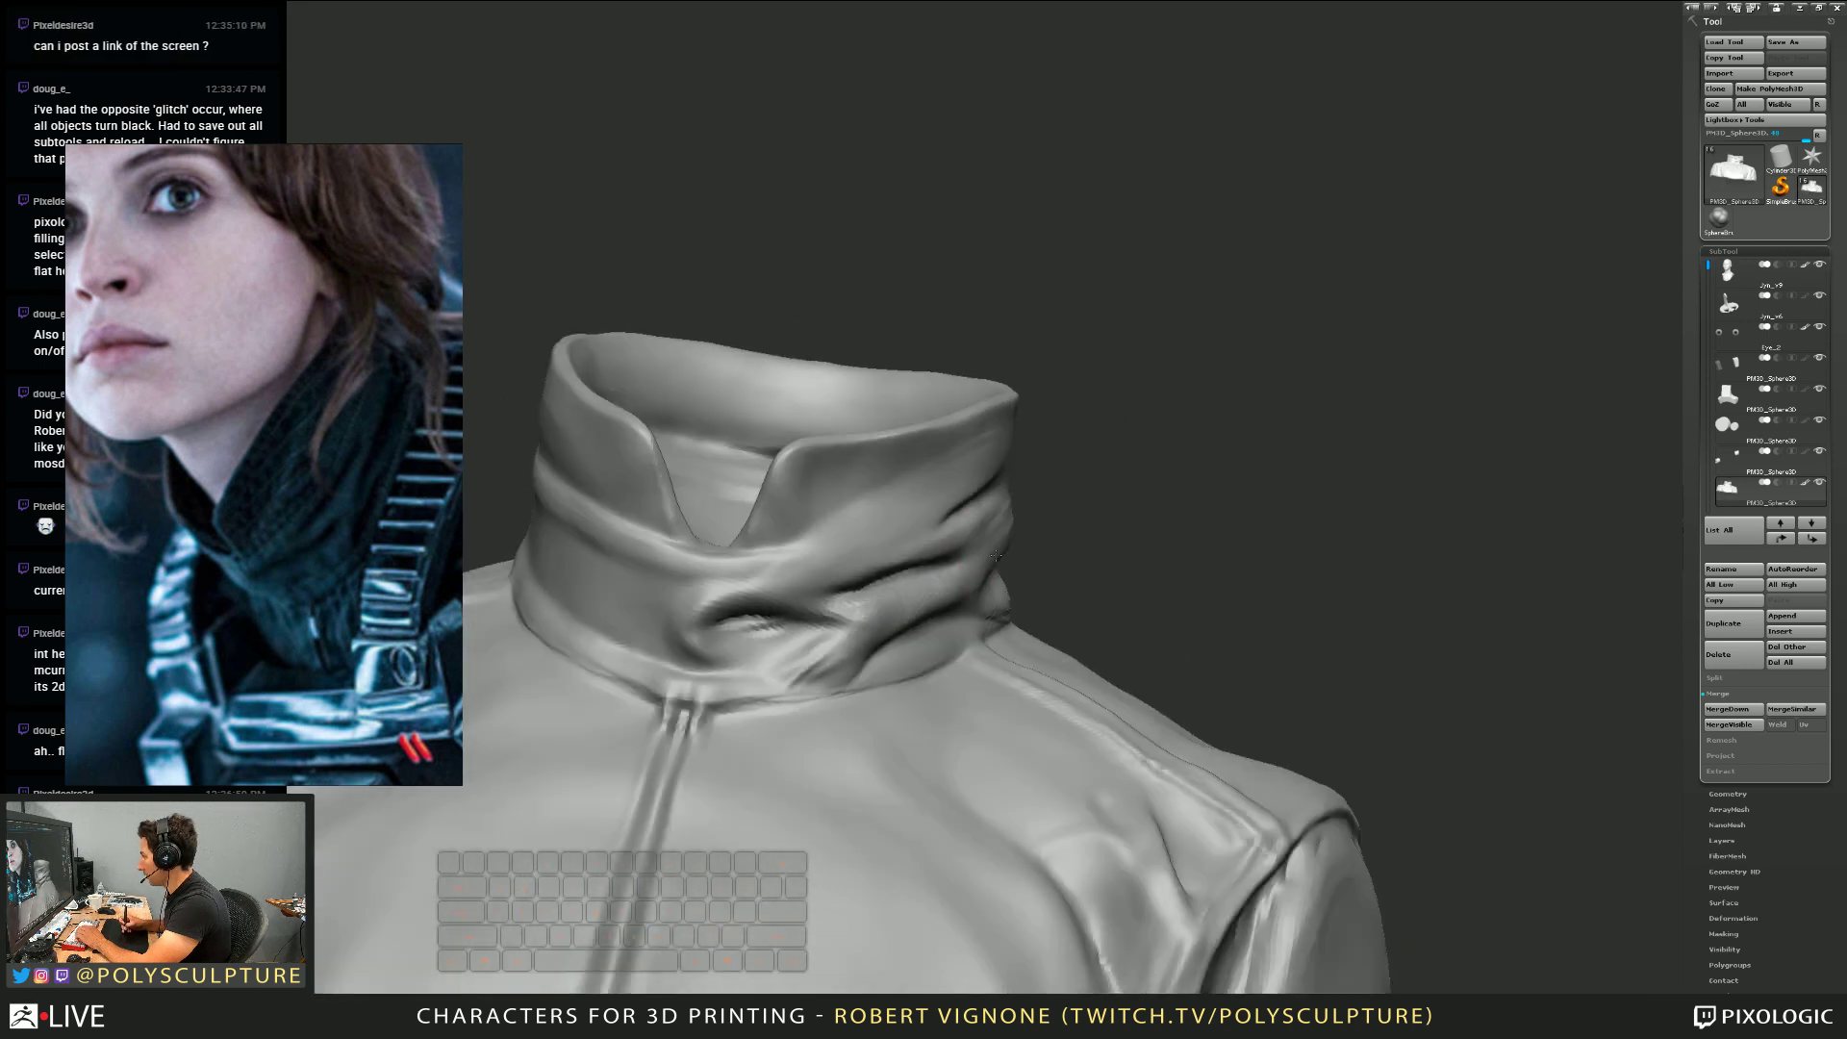
{"action": "key", "text": "s"}
{"action": "key", "text": "5"}
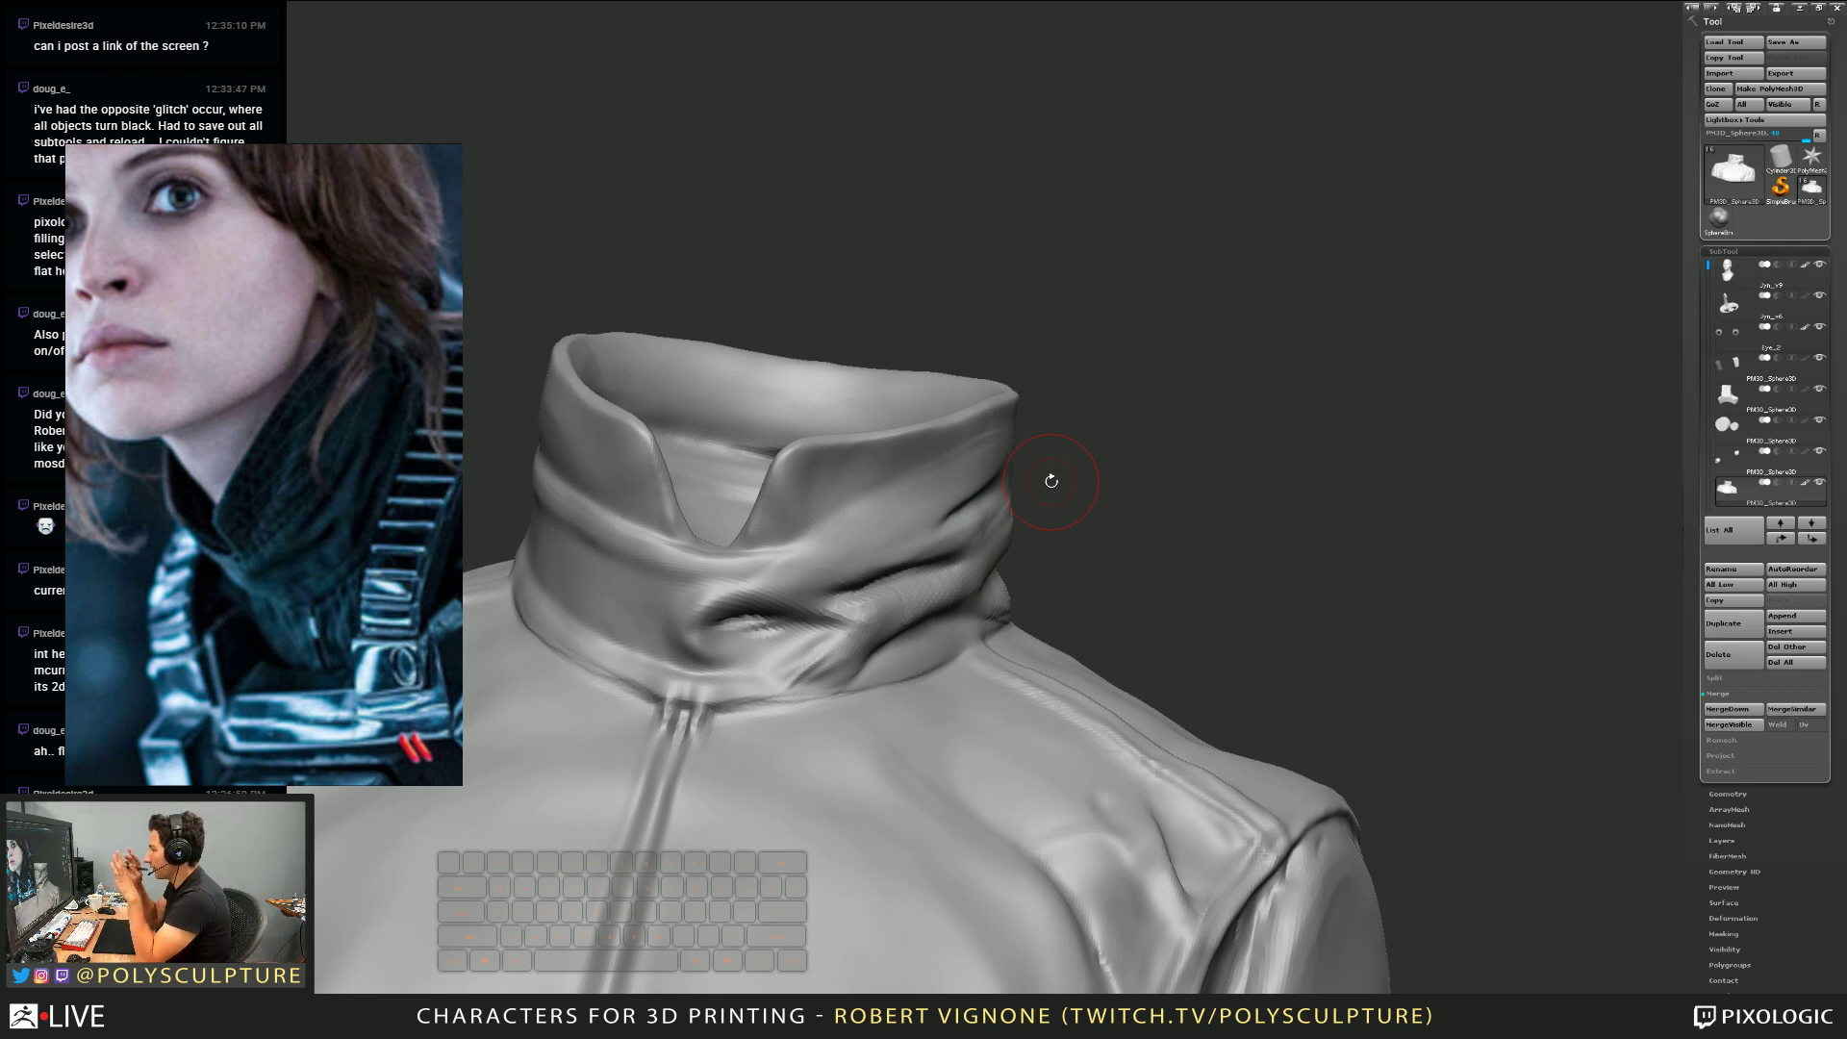
Shape and smooth the surface beneath the pinched front fold, continuing along the collar's lower side band
{"action": "mouse_move", "coordinate": [1051, 480]}
{"action": "left_mouse_down"}
{"action": "mouse_move", "coordinate": [971, 519]}
{"action": "mouse_move", "coordinate": [981, 586]}
{"action": "mouse_move", "coordinate": [976, 496]}
{"action": "mouse_move", "coordinate": [1017, 542]}
{"action": "mouse_move", "coordinate": [966, 539]}
{"action": "mouse_move", "coordinate": [998, 547]}
{"action": "mouse_move", "coordinate": [971, 594]}
{"action": "left_mouse_up"}
{"action": "mouse_move", "coordinate": [984, 587]}
{"action": "right_mouse_down"}
{"action": "mouse_move", "coordinate": [874, 556]}
{"action": "mouse_move", "coordinate": [964, 546]}
{"action": "right_mouse_up"}
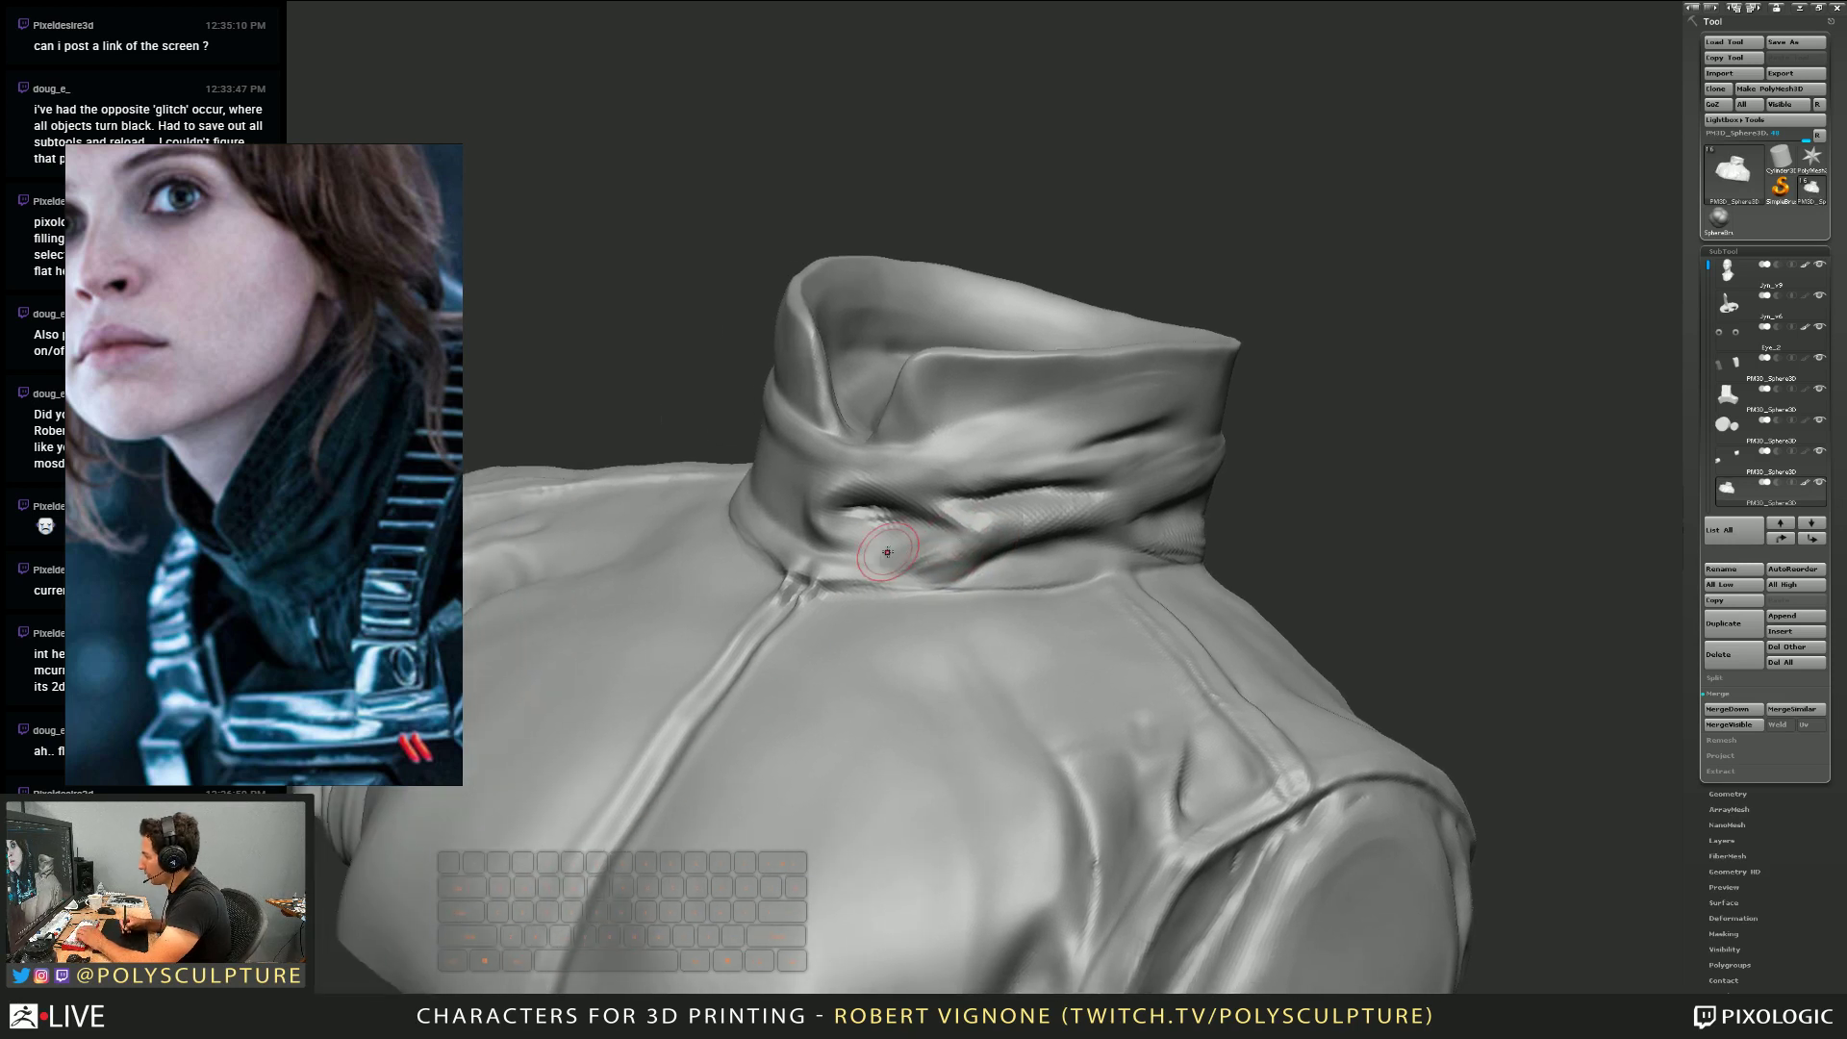
{"action": "left_click_drag", "start_coordinate": [957, 534], "coordinate": [930, 535], "text": "shift"}
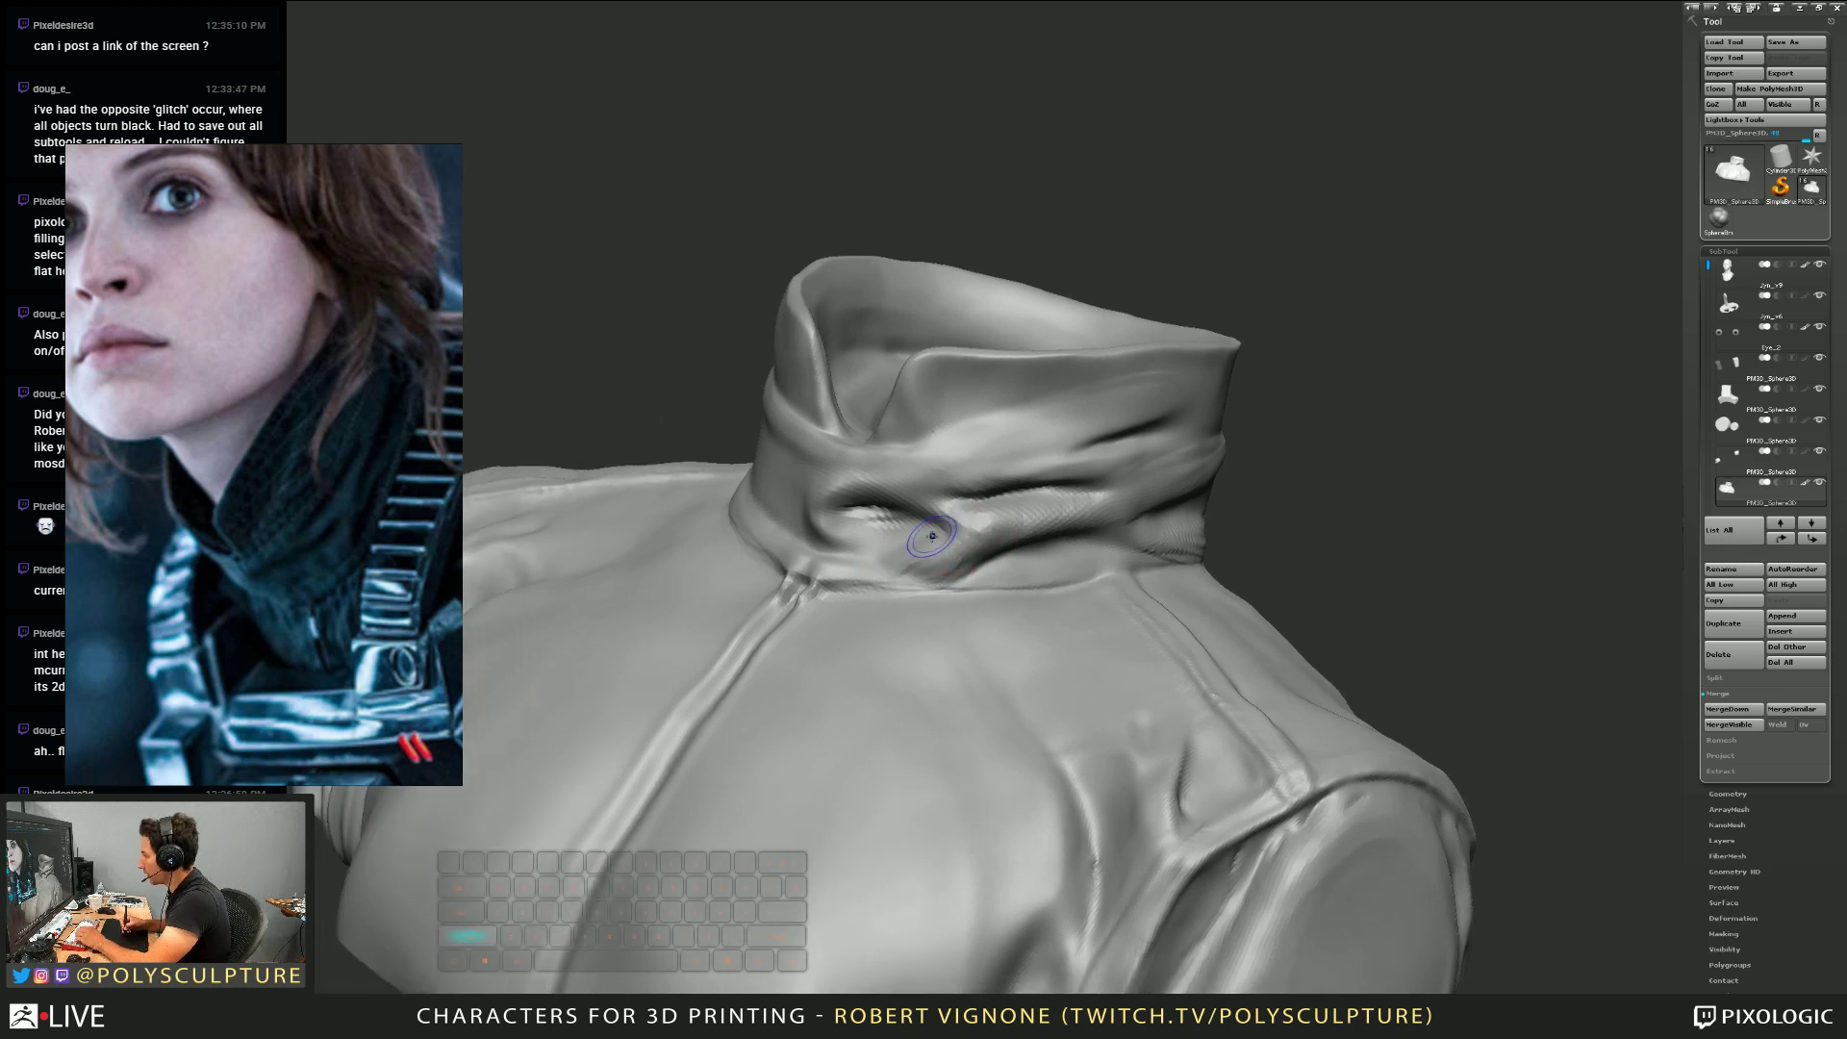
{"action": "mouse_move", "coordinate": [900, 526]}
{"action": "right_mouse_down"}
{"action": "mouse_move", "coordinate": [969, 541]}
{"action": "mouse_move", "coordinate": [927, 525]}
{"action": "right_mouse_up"}
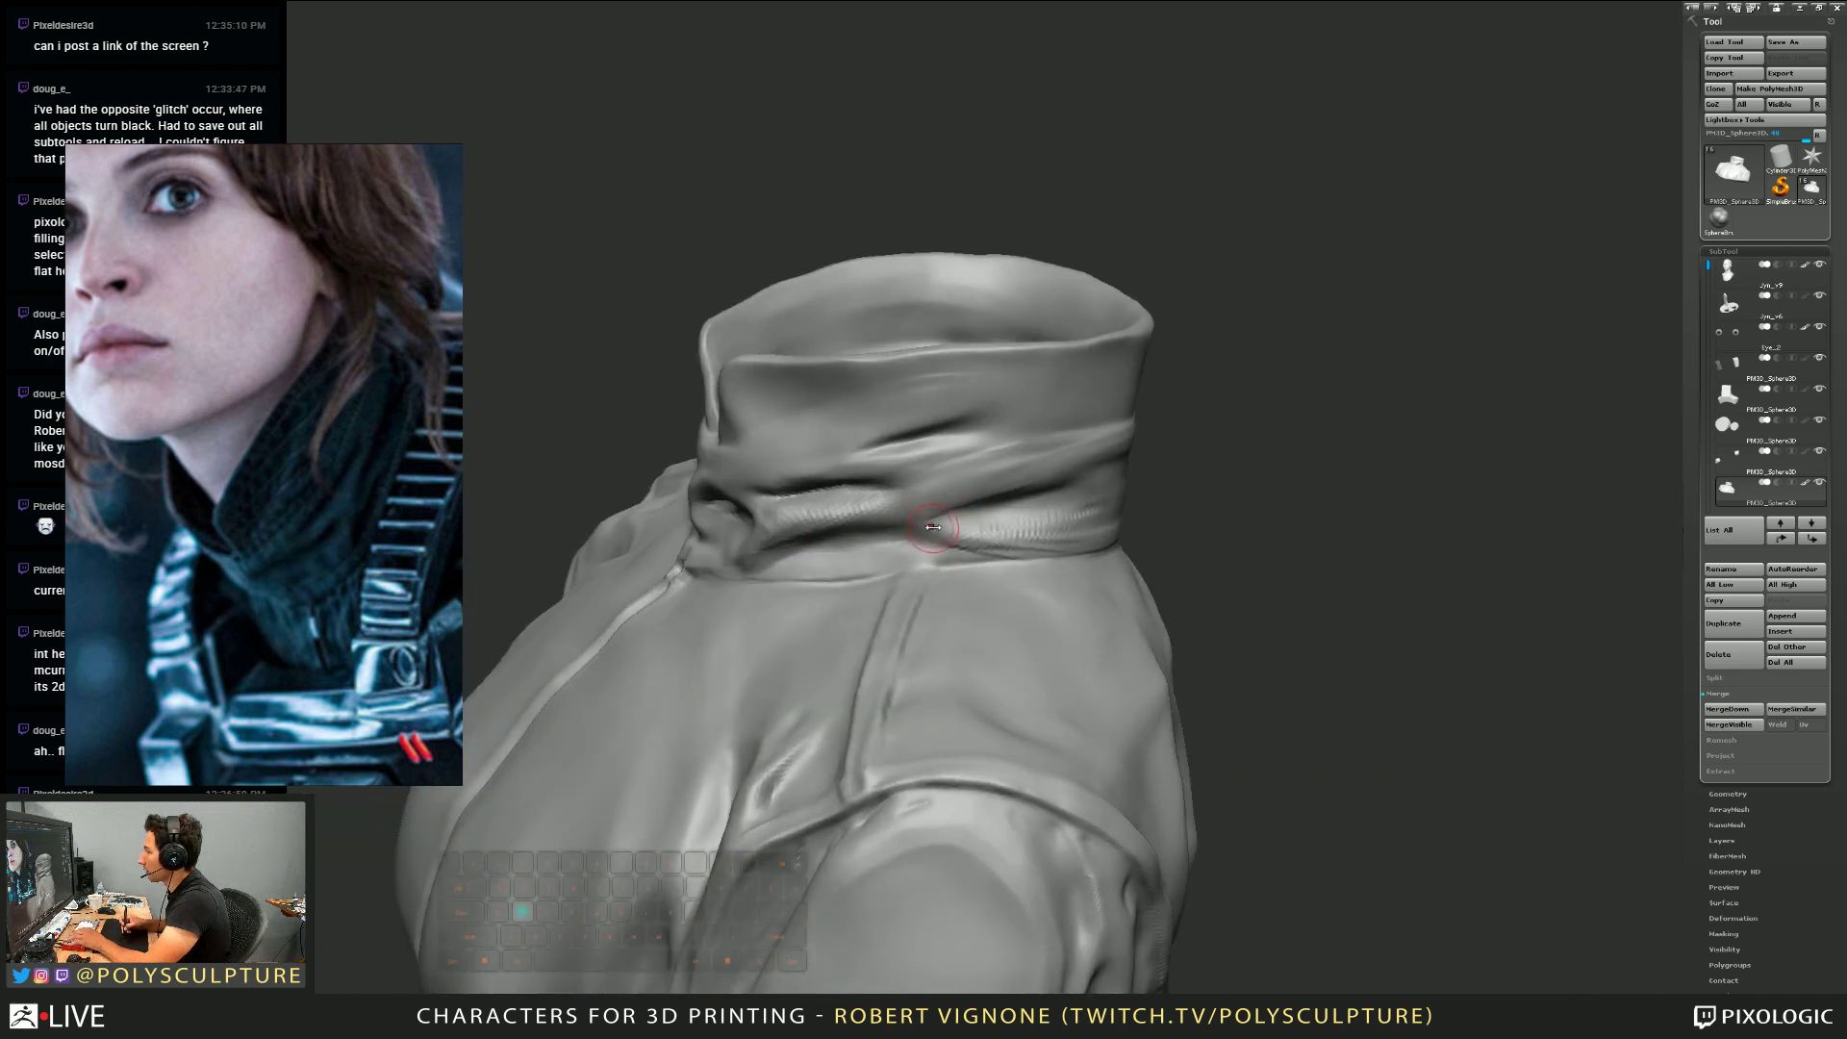
{"action": "mouse_move", "coordinate": [1022, 527]}
{"action": "left_mouse_down", "text": "shift"}
{"action": "mouse_move", "coordinate": [981, 536]}
{"action": "mouse_move", "coordinate": [1034, 534]}
{"action": "left_mouse_up", "text": "shift"}
{"action": "right_click_drag", "start_coordinate": [1039, 544], "coordinate": [1122, 490], "text": "alt"}
{"action": "mouse_move", "coordinate": [923, 535]}
{"action": "right_mouse_down"}
{"action": "mouse_move", "coordinate": [1049, 501]}
{"action": "mouse_move", "coordinate": [1002, 487]}
{"action": "mouse_move", "coordinate": [978, 520]}
{"action": "right_mouse_up"}
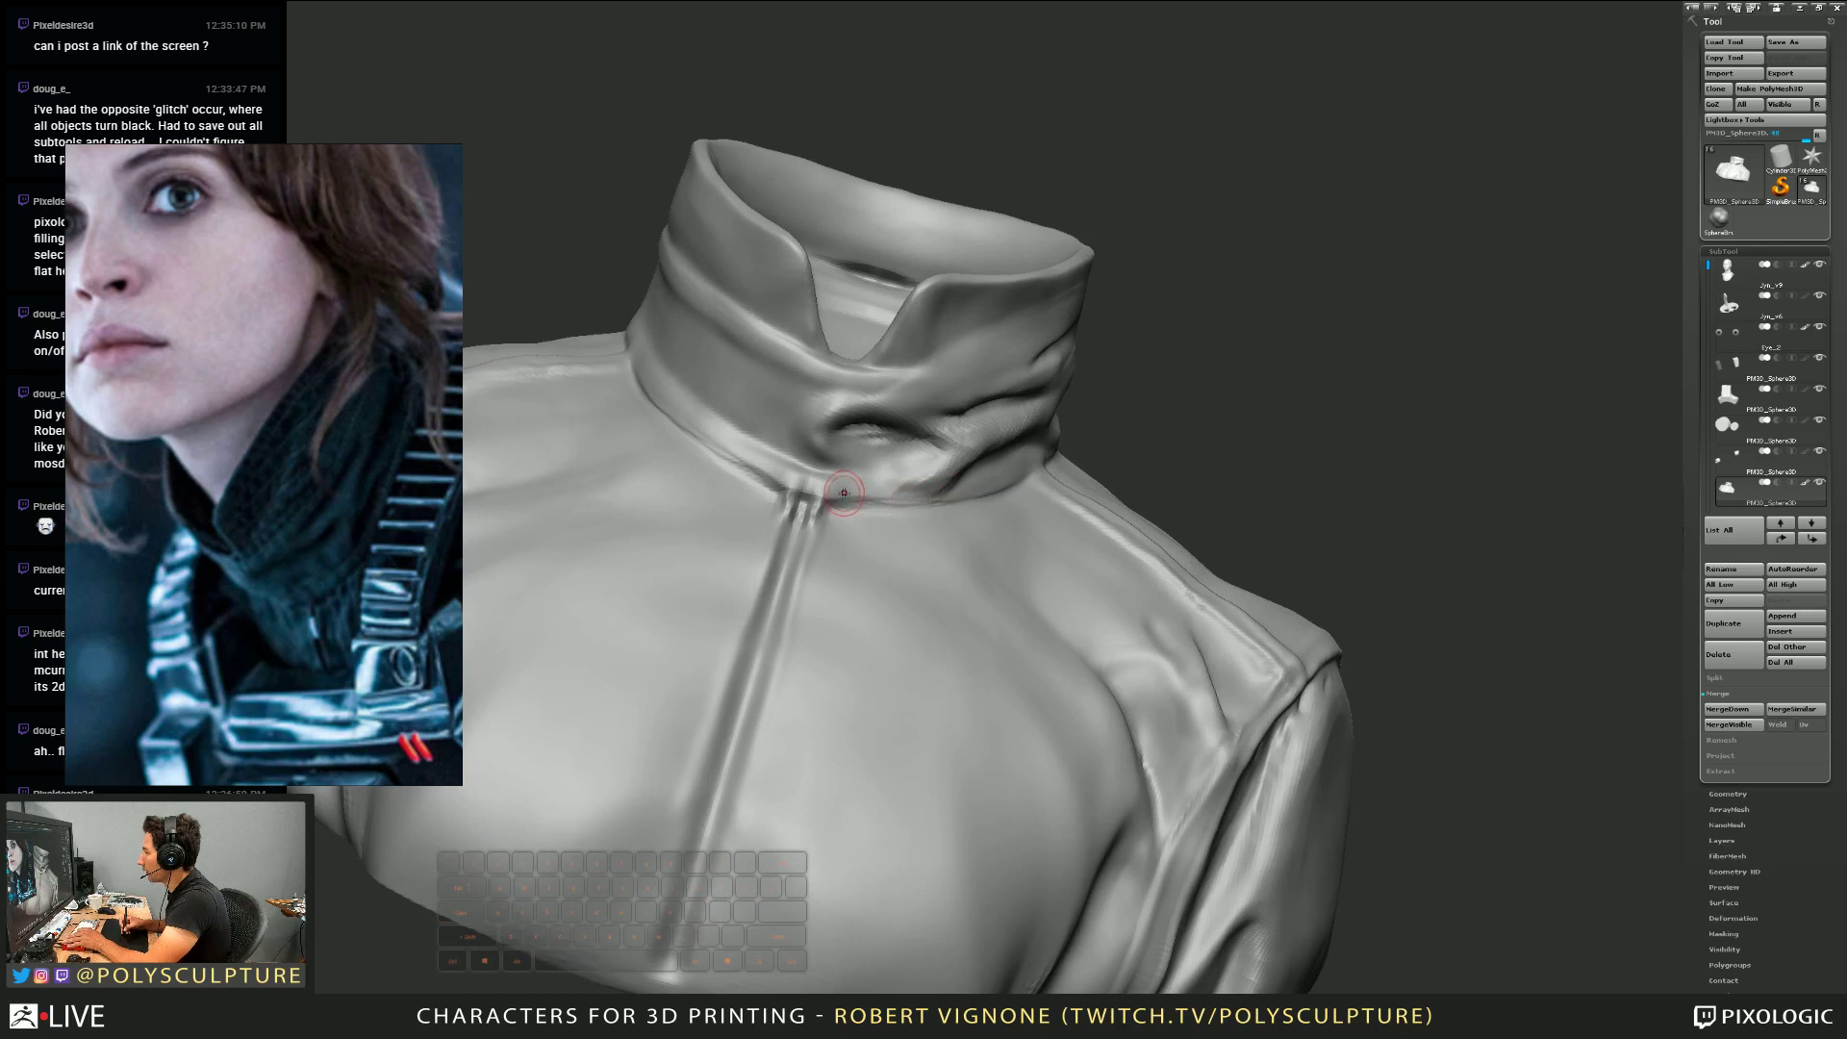
Define the collar's base seam from beside the zipper around toward the shoulder, adjusting the brush size for the side stretch
{"action": "left_click_drag", "start_coordinate": [872, 494], "coordinate": [844, 491]}
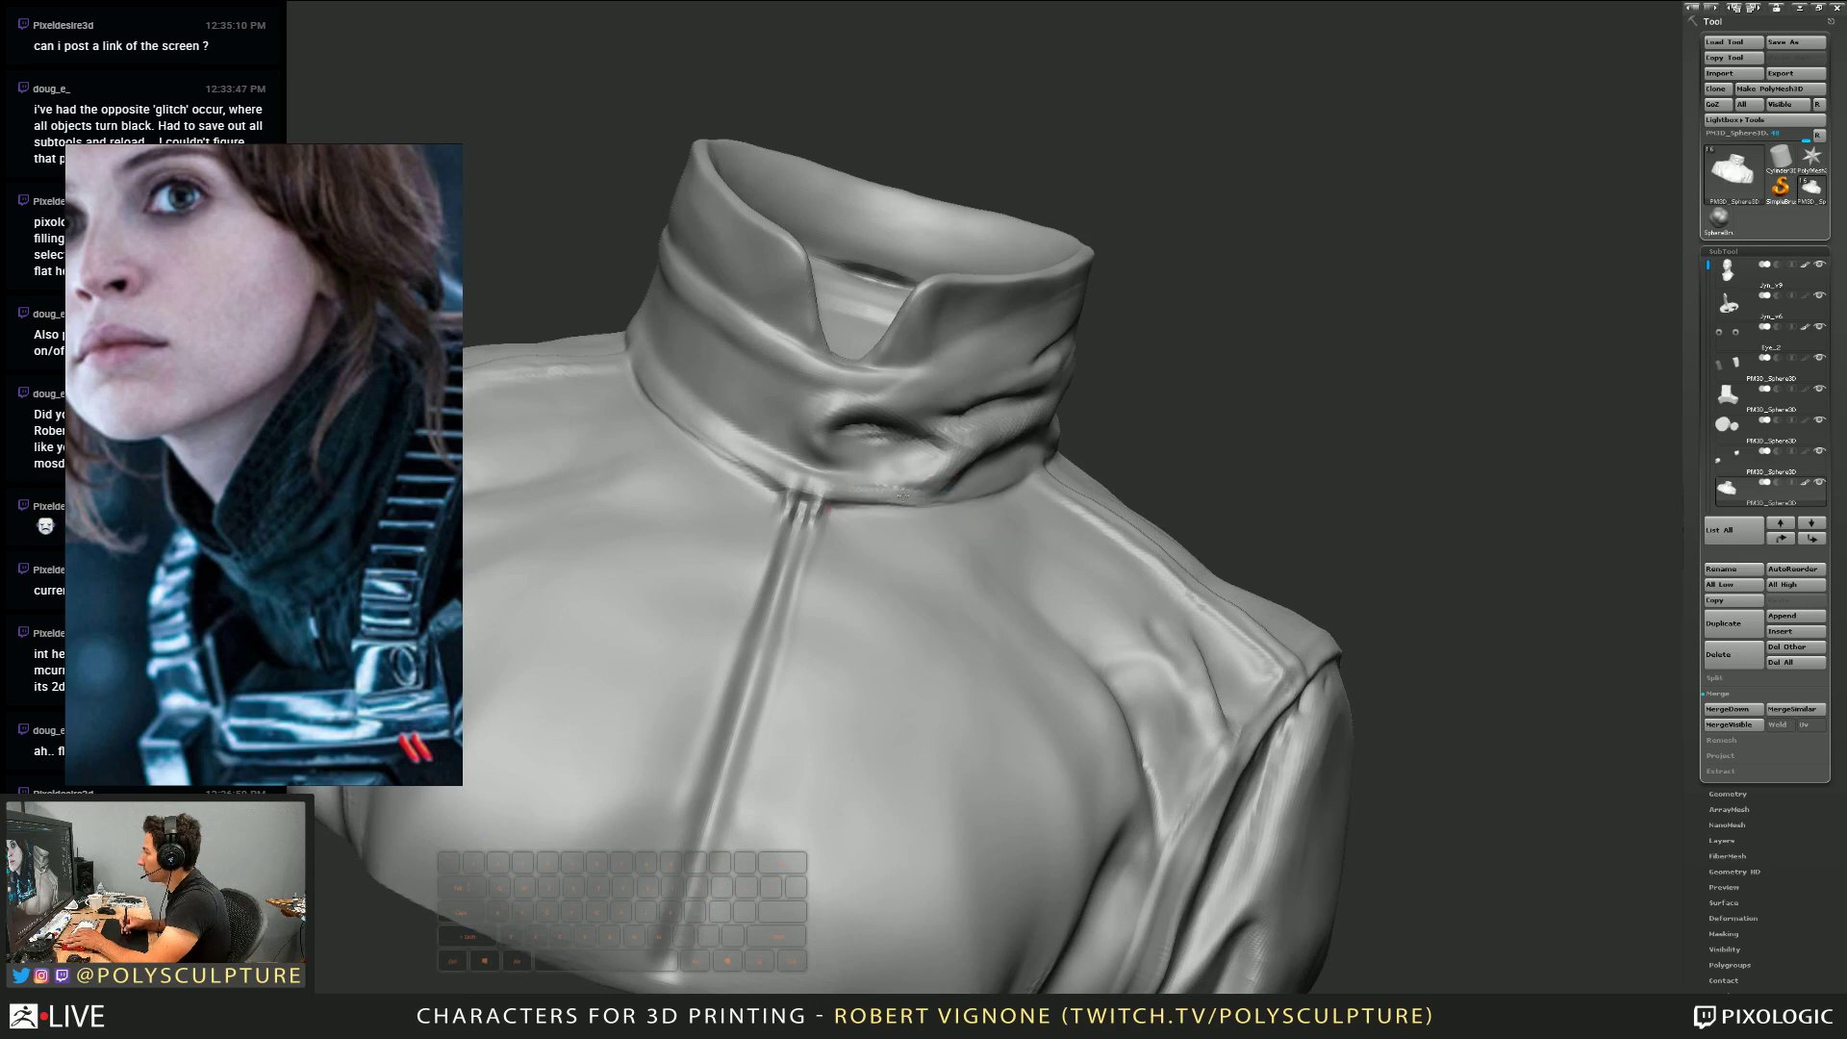
{"action": "right_click_drag", "start_coordinate": [986, 481], "coordinate": [944, 493]}
{"action": "left_click_drag", "start_coordinate": [944, 484], "coordinate": [1142, 445]}
{"action": "key", "text": "s"}
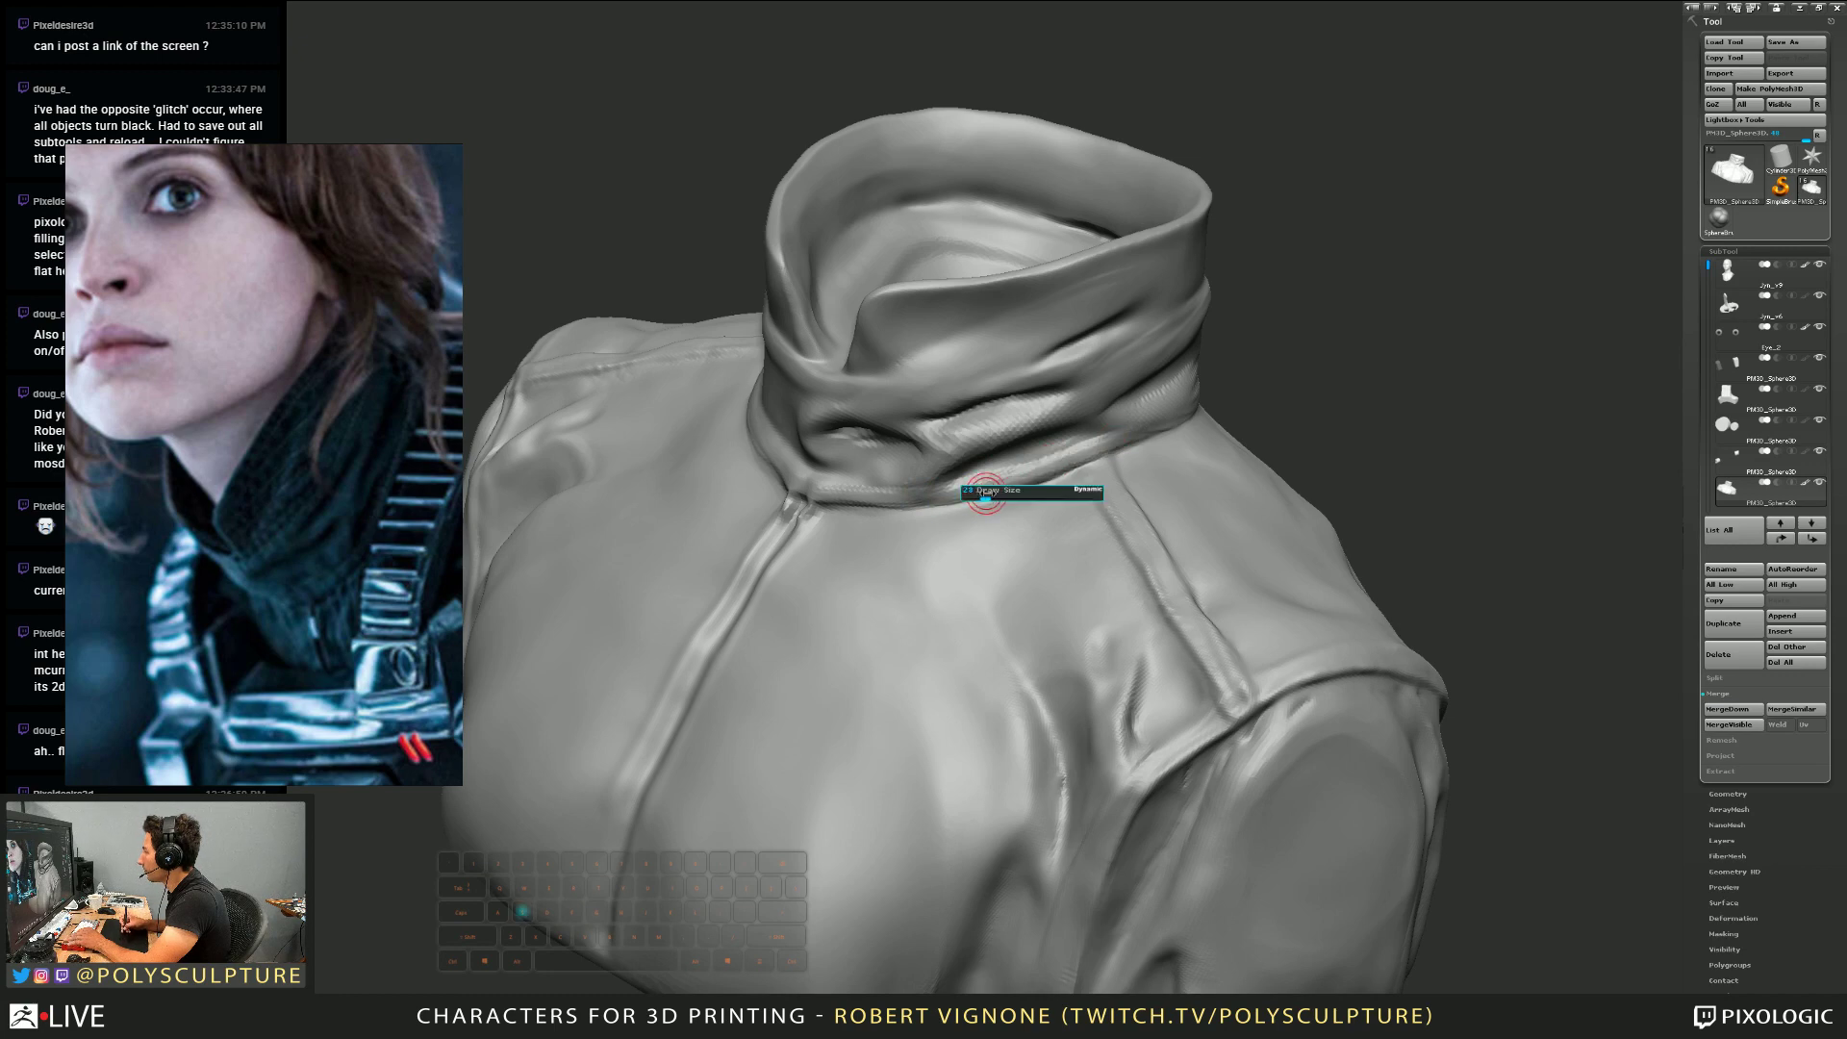
{"action": "left_click", "coordinate": [980, 492]}
{"action": "left_click_drag", "start_coordinate": [975, 484], "coordinate": [1124, 450], "text": "shift"}
Rework the faint wrinkle in the collar's upper front flap and smooth it into the surrounding cloth
{"action": "mouse_move", "coordinate": [1028, 492]}
{"action": "right_mouse_down"}
{"action": "mouse_move", "coordinate": [996, 462]}
{"action": "mouse_move", "coordinate": [991, 395]}
{"action": "mouse_move", "coordinate": [1020, 394]}
{"action": "right_mouse_up"}
{"action": "mouse_move", "coordinate": [1019, 395]}
{"action": "right_mouse_down", "text": "alt"}
{"action": "mouse_move", "coordinate": [977, 485]}
{"action": "mouse_move", "coordinate": [1032, 516]}
{"action": "right_mouse_up", "text": "alt"}
{"action": "mouse_move", "coordinate": [1032, 515]}
{"action": "right_mouse_down", "text": "ctrl"}
{"action": "mouse_move", "coordinate": [1029, 558]}
{"action": "mouse_move", "coordinate": [1068, 495]}
{"action": "right_mouse_up", "text": "ctrl"}
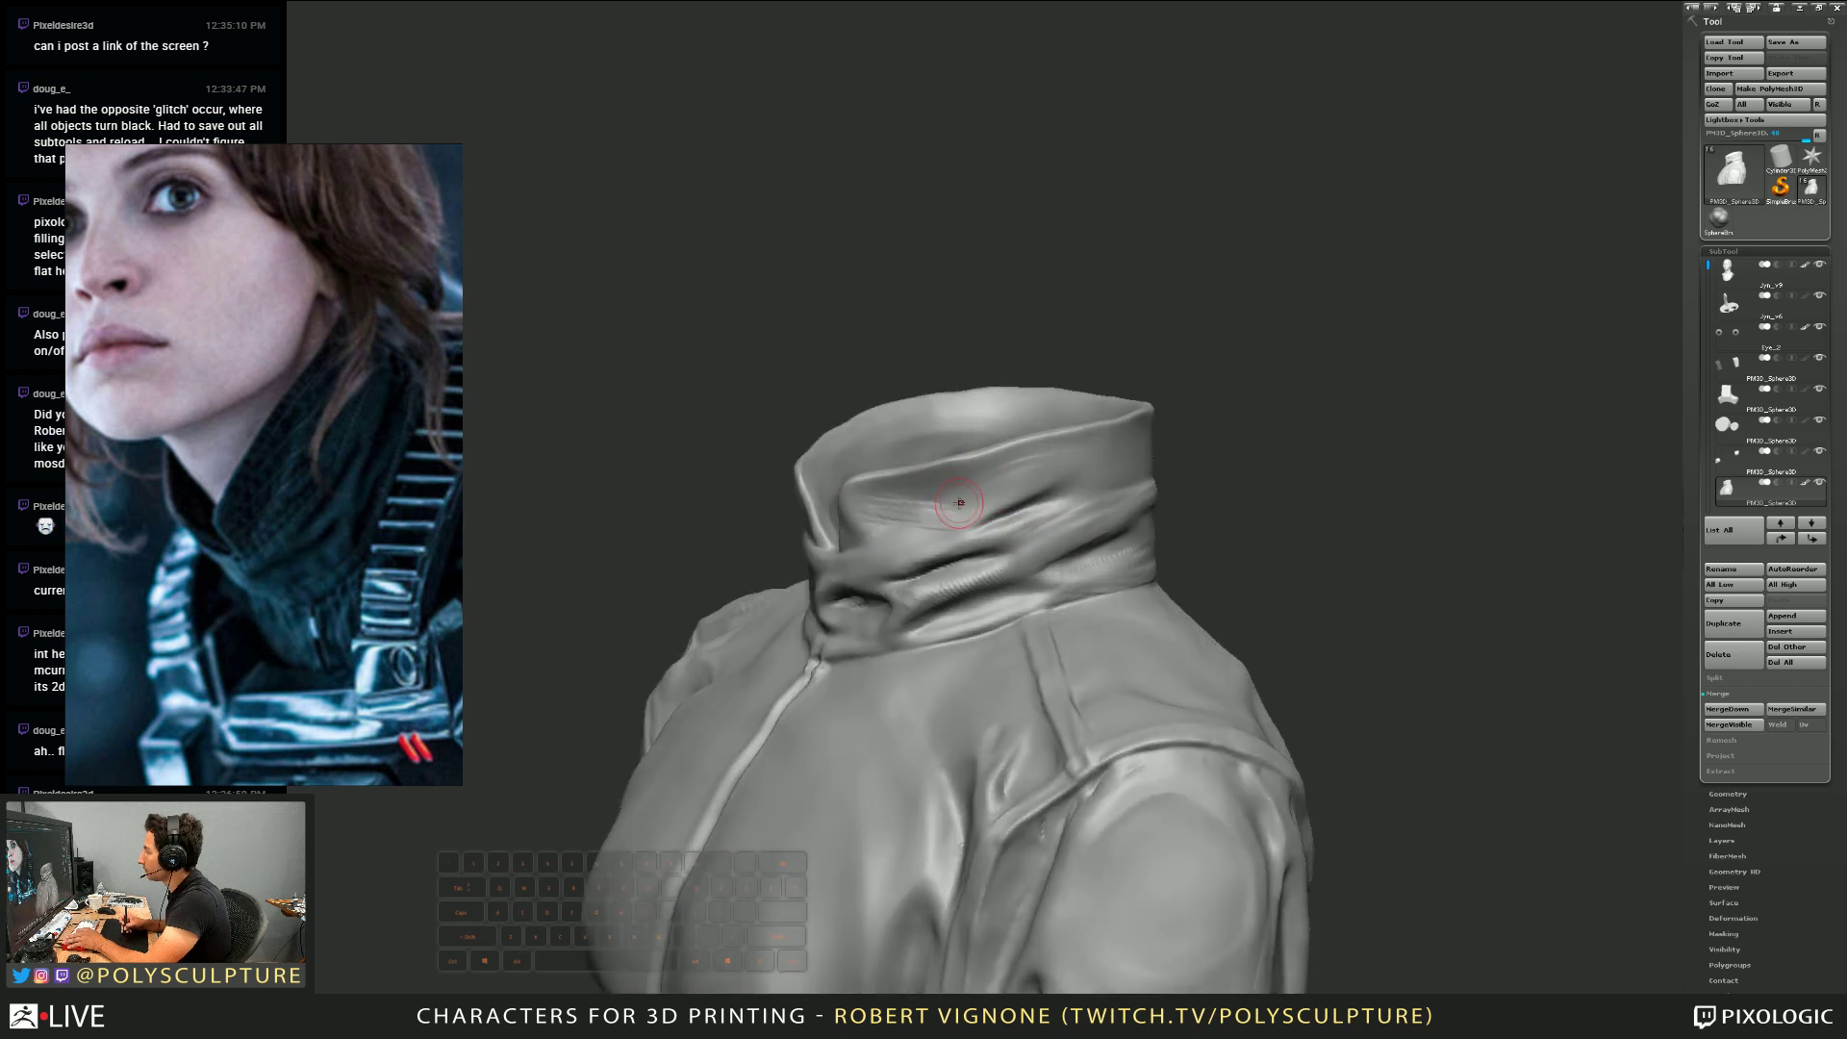
{"action": "left_click_drag", "start_coordinate": [904, 491], "coordinate": [911, 507], "text": "shift"}
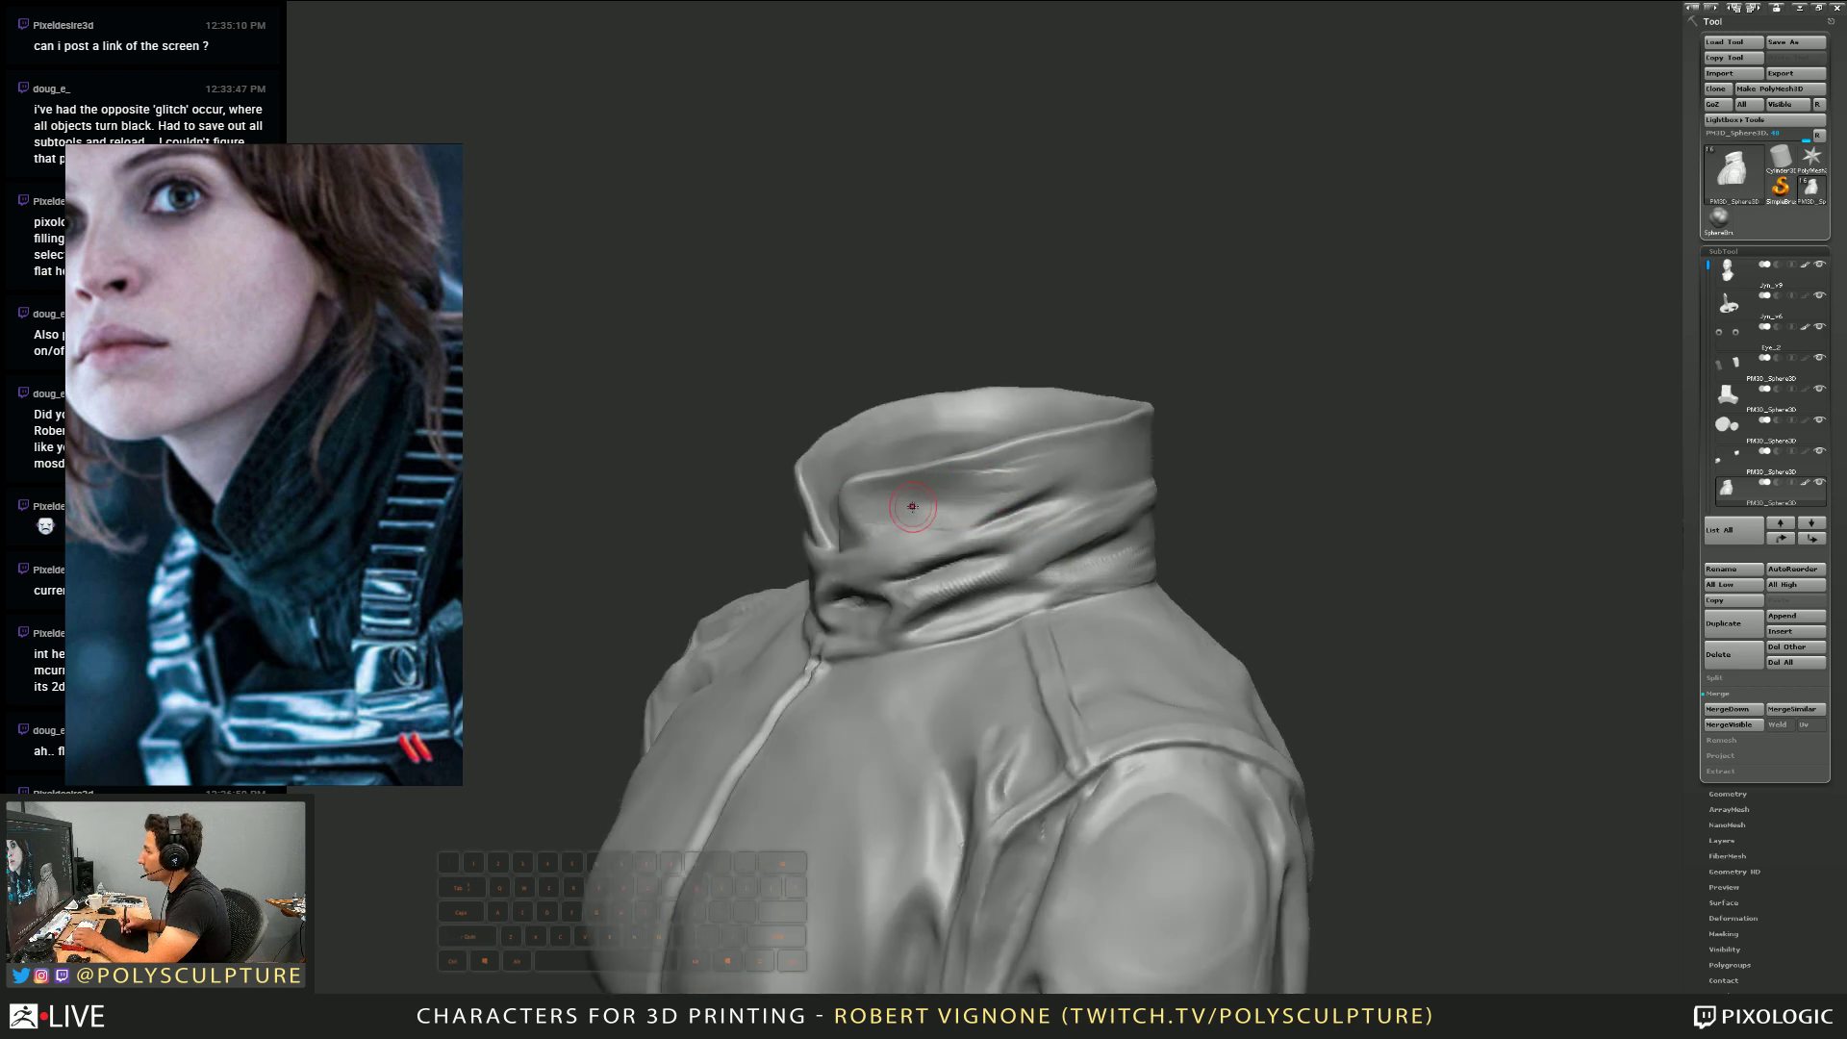
{"action": "right_click_drag", "start_coordinate": [910, 507], "coordinate": [973, 504]}
{"action": "right_click_drag", "start_coordinate": [973, 504], "coordinate": [890, 481], "text": "alt"}
{"action": "key", "text": "s"}
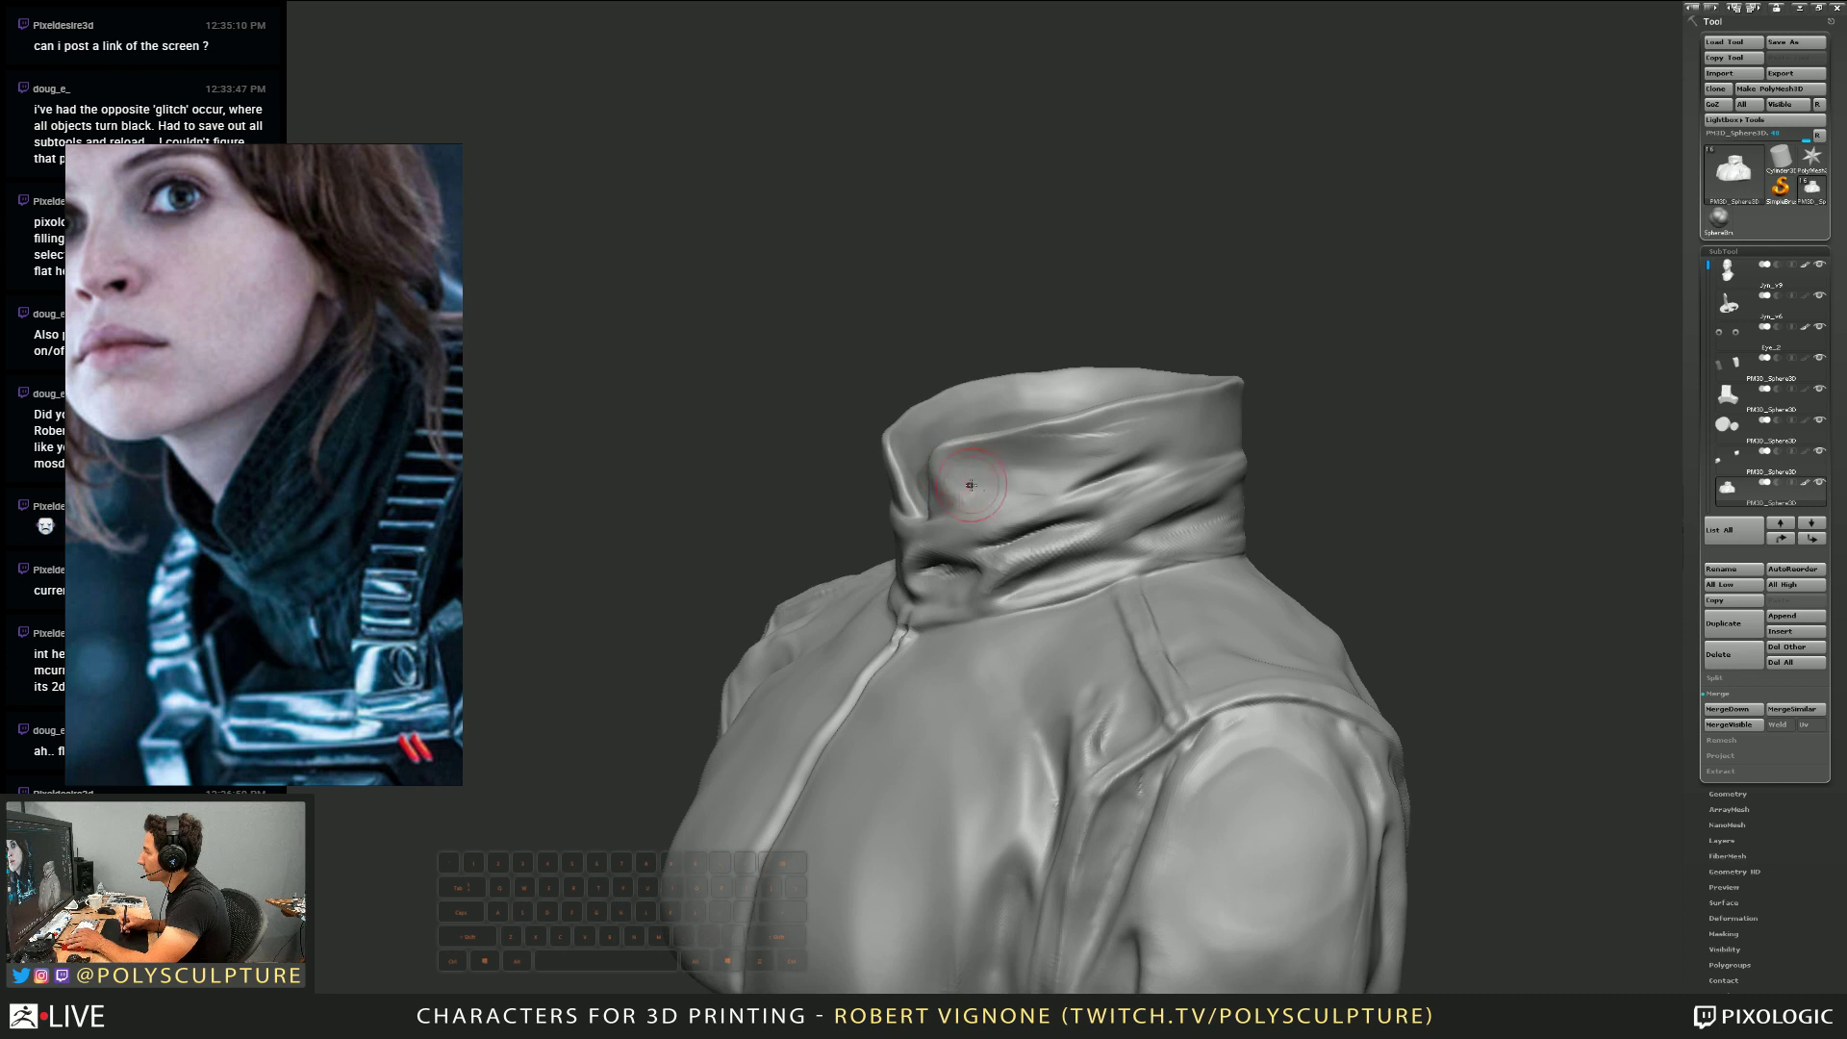
Resize the brush and sharpen the diagonal crease midway along the collar's side, cleaning up its front end
{"action": "mouse_move", "coordinate": [1058, 526]}
{"action": "right_mouse_down", "text": "alt"}
{"action": "mouse_move", "coordinate": [973, 519]}
{"action": "mouse_move", "coordinate": [936, 539]}
{"action": "mouse_move", "coordinate": [995, 534]}
{"action": "right_mouse_up", "text": "alt"}
{"action": "key", "text": "s"}
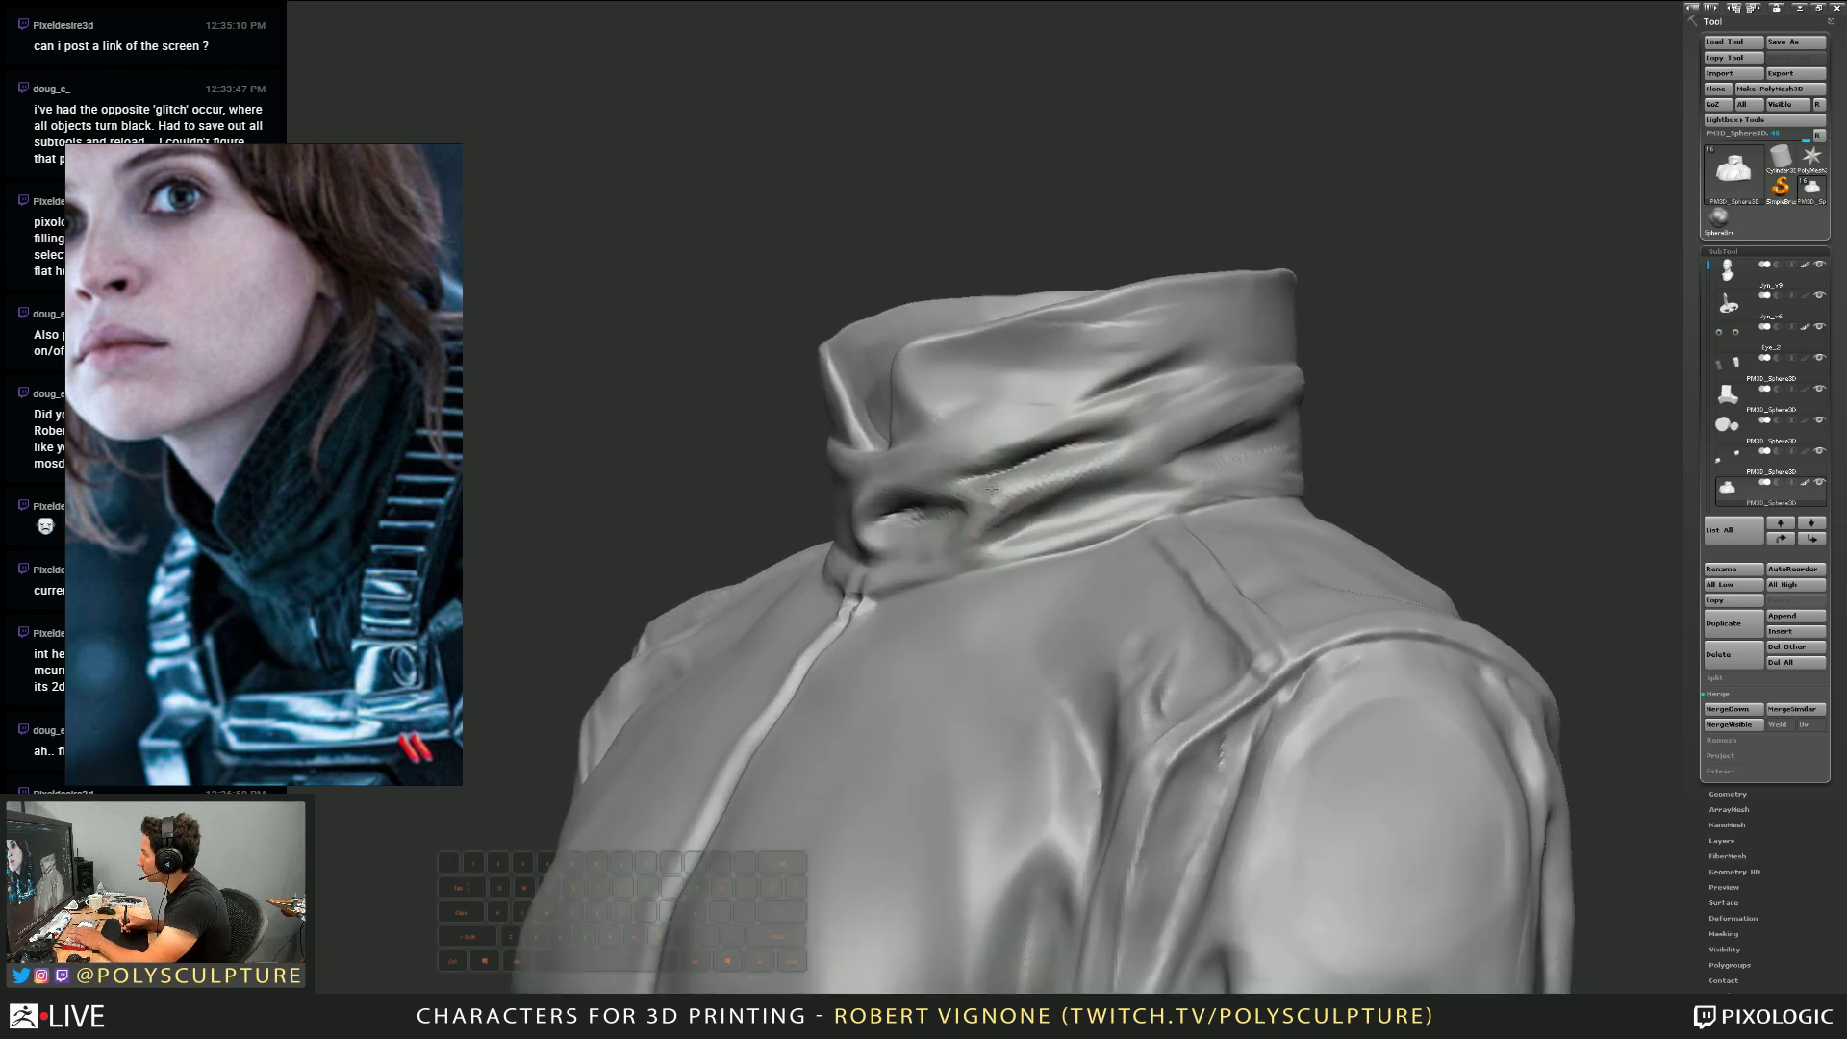
{"action": "key", "text": "s"}
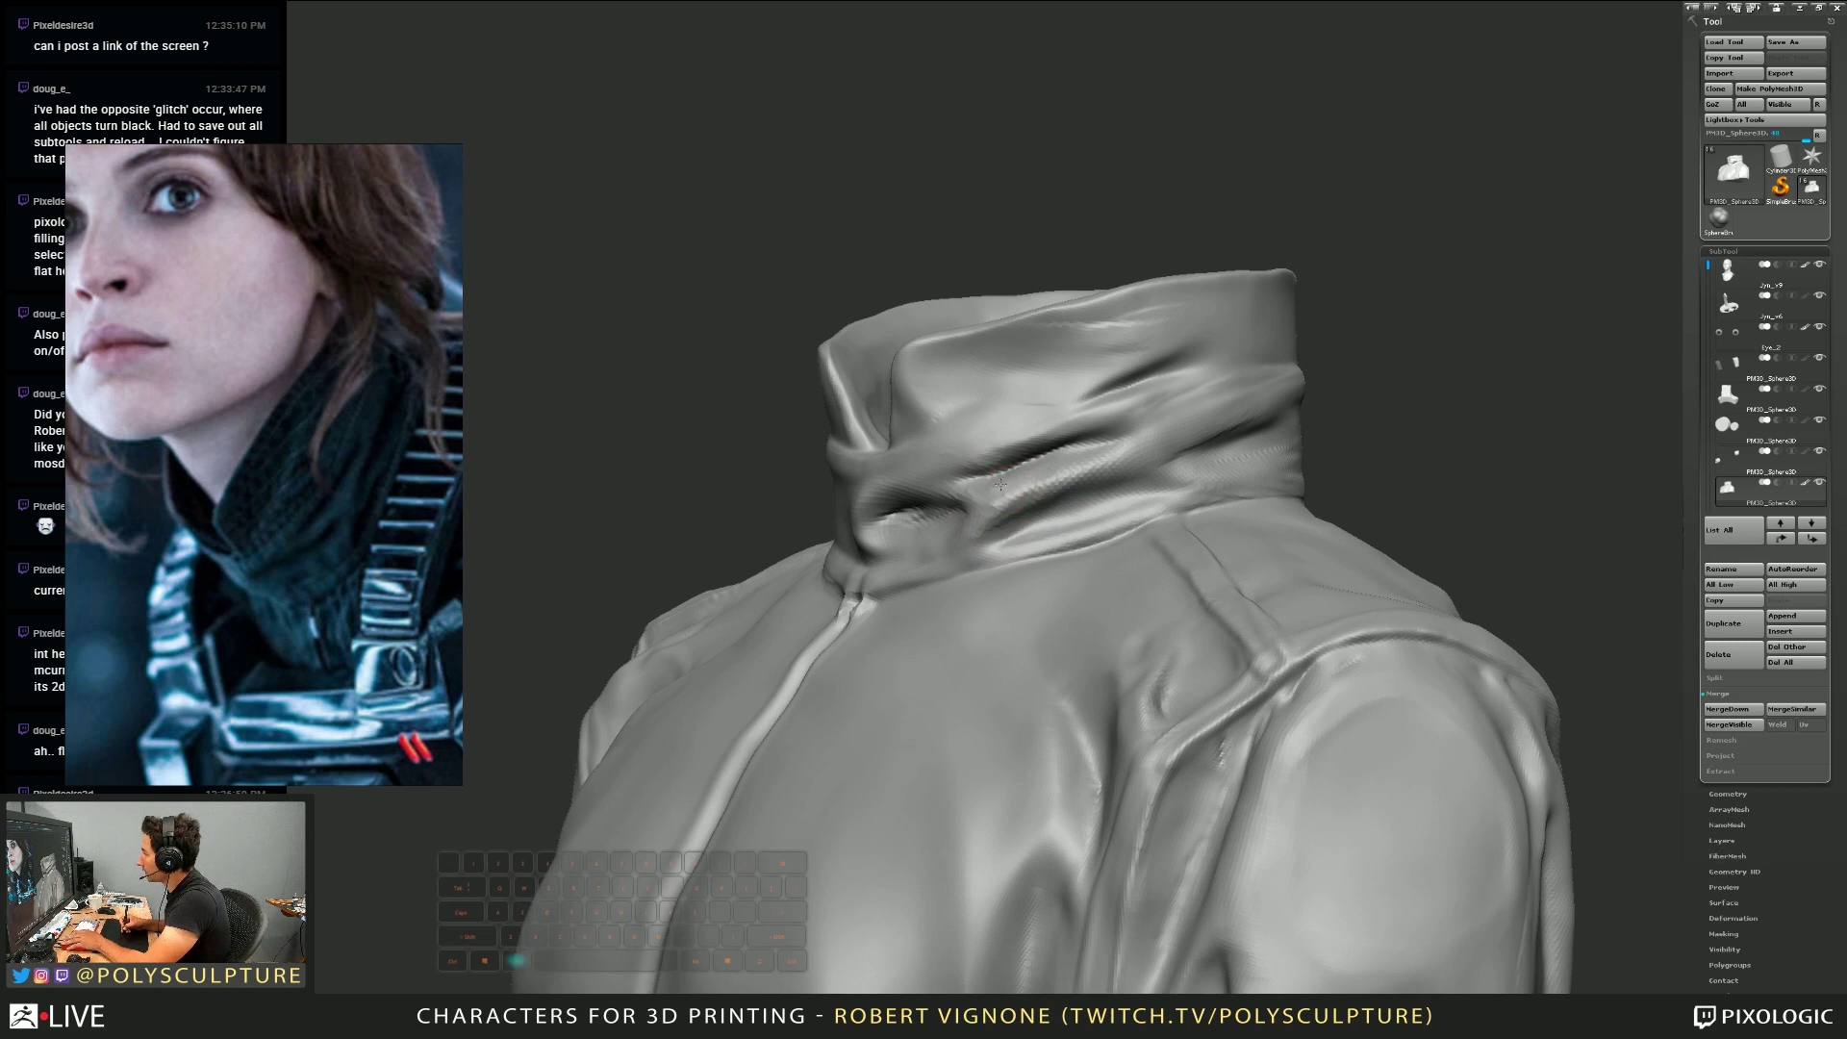
{"action": "left_click_drag", "start_coordinate": [1005, 481], "coordinate": [1063, 453], "text": "alt"}
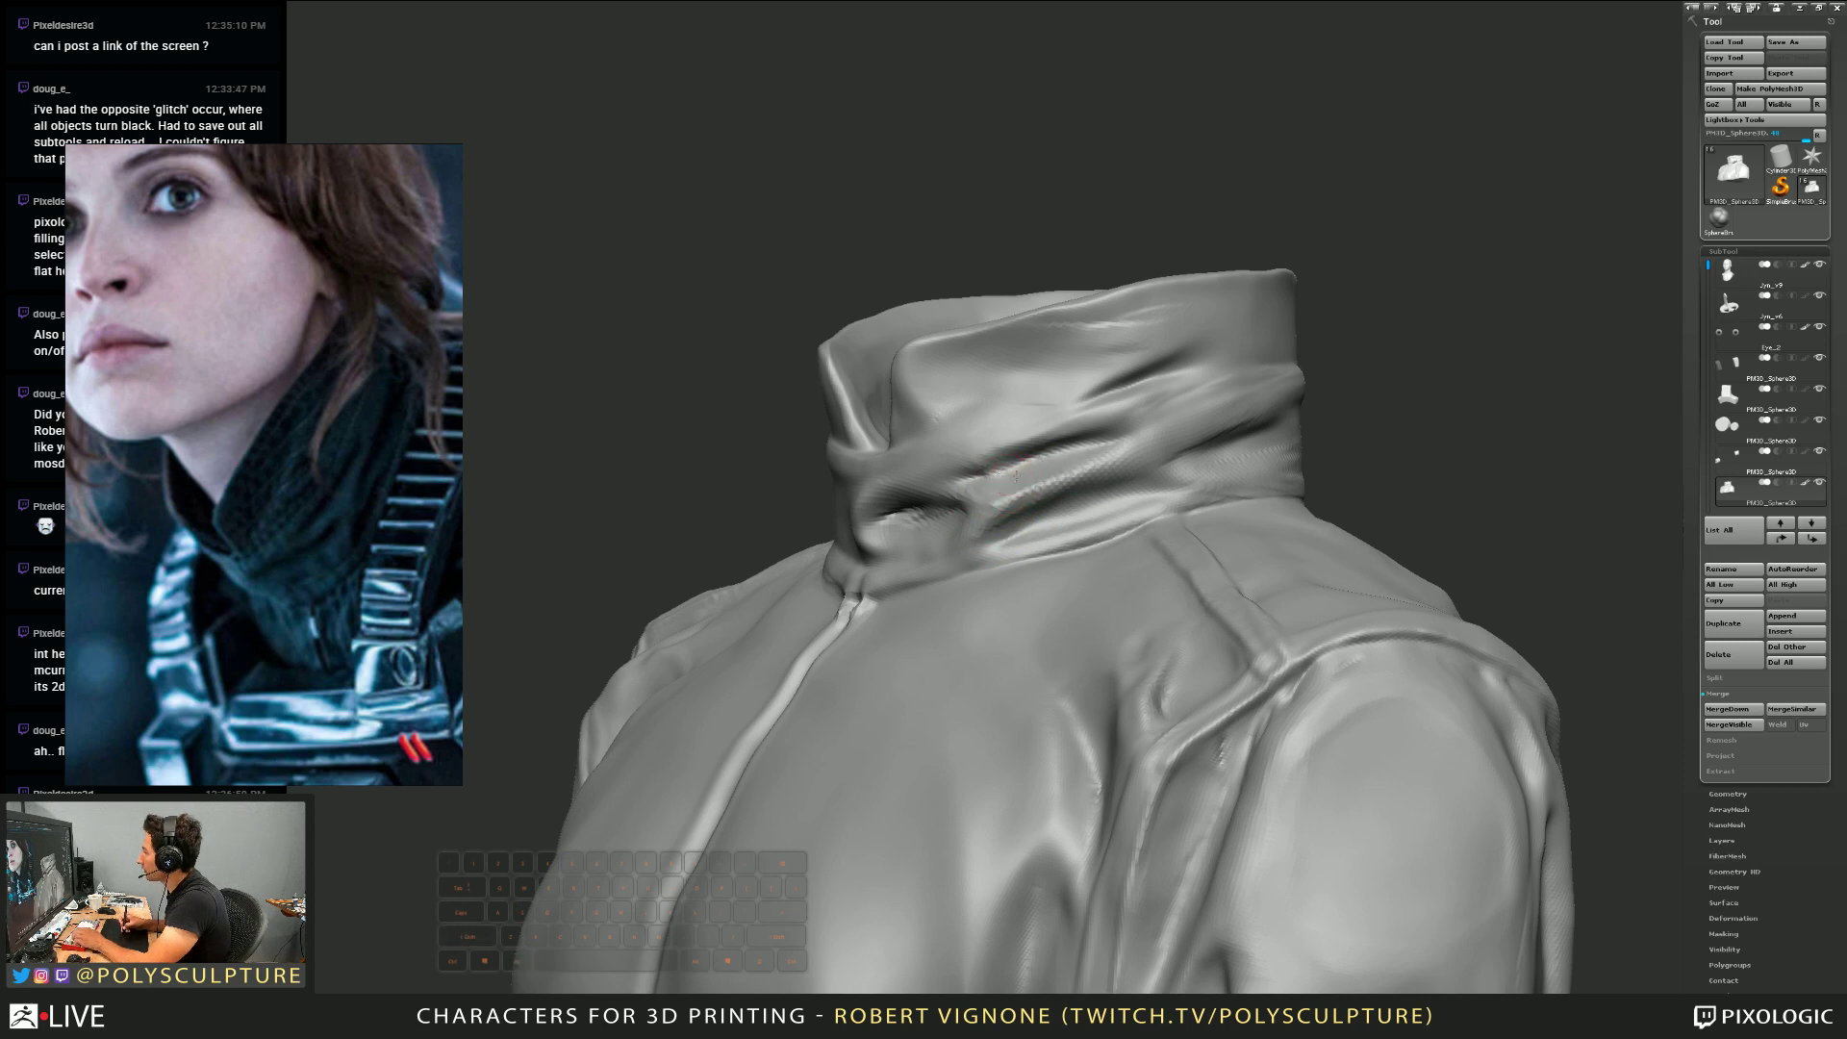
{"action": "right_click_drag", "start_coordinate": [1010, 475], "coordinate": [1068, 477]}
{"action": "left_click_drag", "start_coordinate": [988, 481], "coordinate": [1073, 447], "text": "alt"}
{"action": "right_click_drag", "start_coordinate": [1024, 471], "coordinate": [975, 473]}
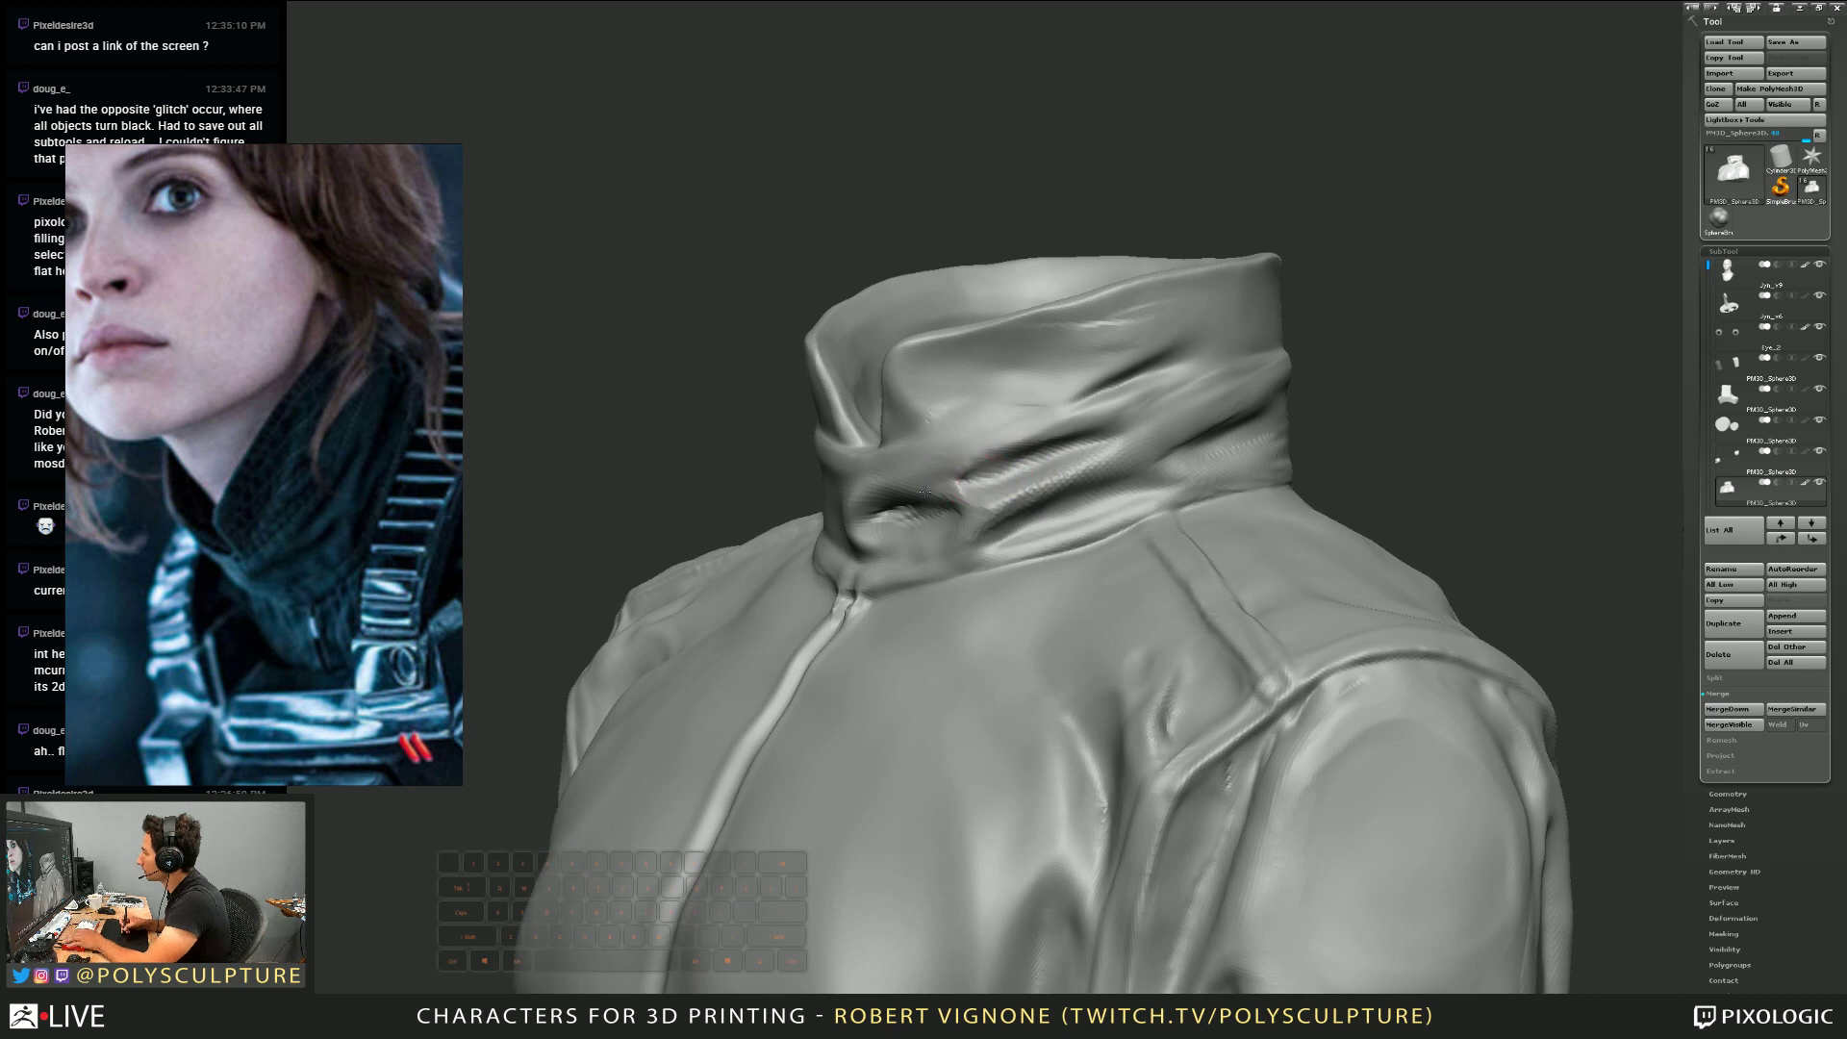
{"action": "mouse_move", "coordinate": [1005, 478]}
{"action": "right_mouse_down"}
{"action": "mouse_move", "coordinate": [996, 495]}
{"action": "mouse_move", "coordinate": [1018, 459]}
{"action": "mouse_move", "coordinate": [957, 423]}
{"action": "mouse_move", "coordinate": [933, 524]}
{"action": "mouse_move", "coordinate": [859, 577]}
{"action": "mouse_move", "coordinate": [907, 532]}
{"action": "mouse_move", "coordinate": [851, 555]}
{"action": "mouse_move", "coordinate": [890, 524]}
{"action": "mouse_move", "coordinate": [982, 493]}
{"action": "right_mouse_up"}
Adjust the brush size and reshape the pinched fold at the collar's front above the zipper
{"action": "key", "text": "s"}
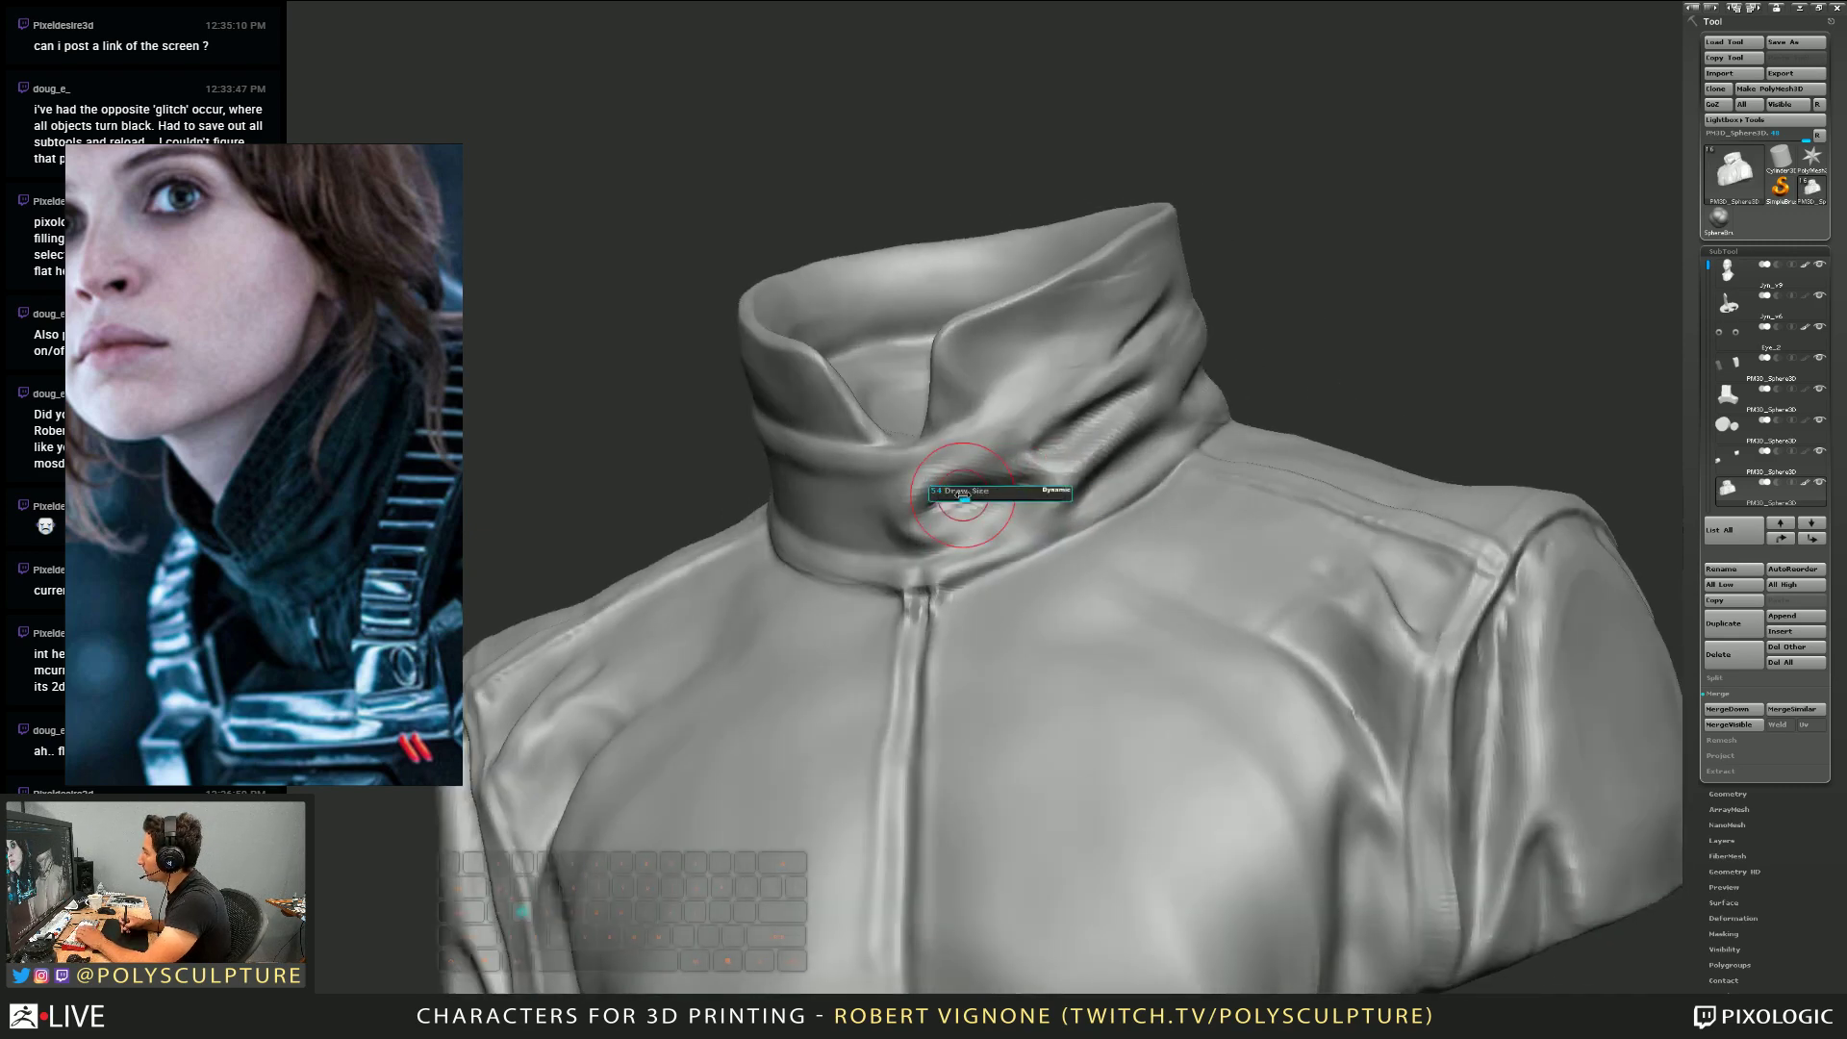
{"action": "mouse_move", "coordinate": [963, 495]}
{"action": "left_mouse_down"}
{"action": "mouse_move", "coordinate": [938, 490]}
{"action": "mouse_move", "coordinate": [983, 507]}
{"action": "left_mouse_up"}
{"action": "mouse_move", "coordinate": [983, 507]}
{"action": "right_mouse_down", "text": "alt"}
{"action": "mouse_move", "coordinate": [960, 519]}
{"action": "mouse_move", "coordinate": [986, 539]}
{"action": "right_mouse_up", "text": "alt"}
{"action": "mouse_move", "coordinate": [1001, 539]}
{"action": "right_mouse_down"}
{"action": "mouse_move", "coordinate": [969, 586]}
{"action": "mouse_move", "coordinate": [939, 588]}
{"action": "right_mouse_up"}
{"action": "left_click_drag", "start_coordinate": [939, 587], "coordinate": [937, 585]}
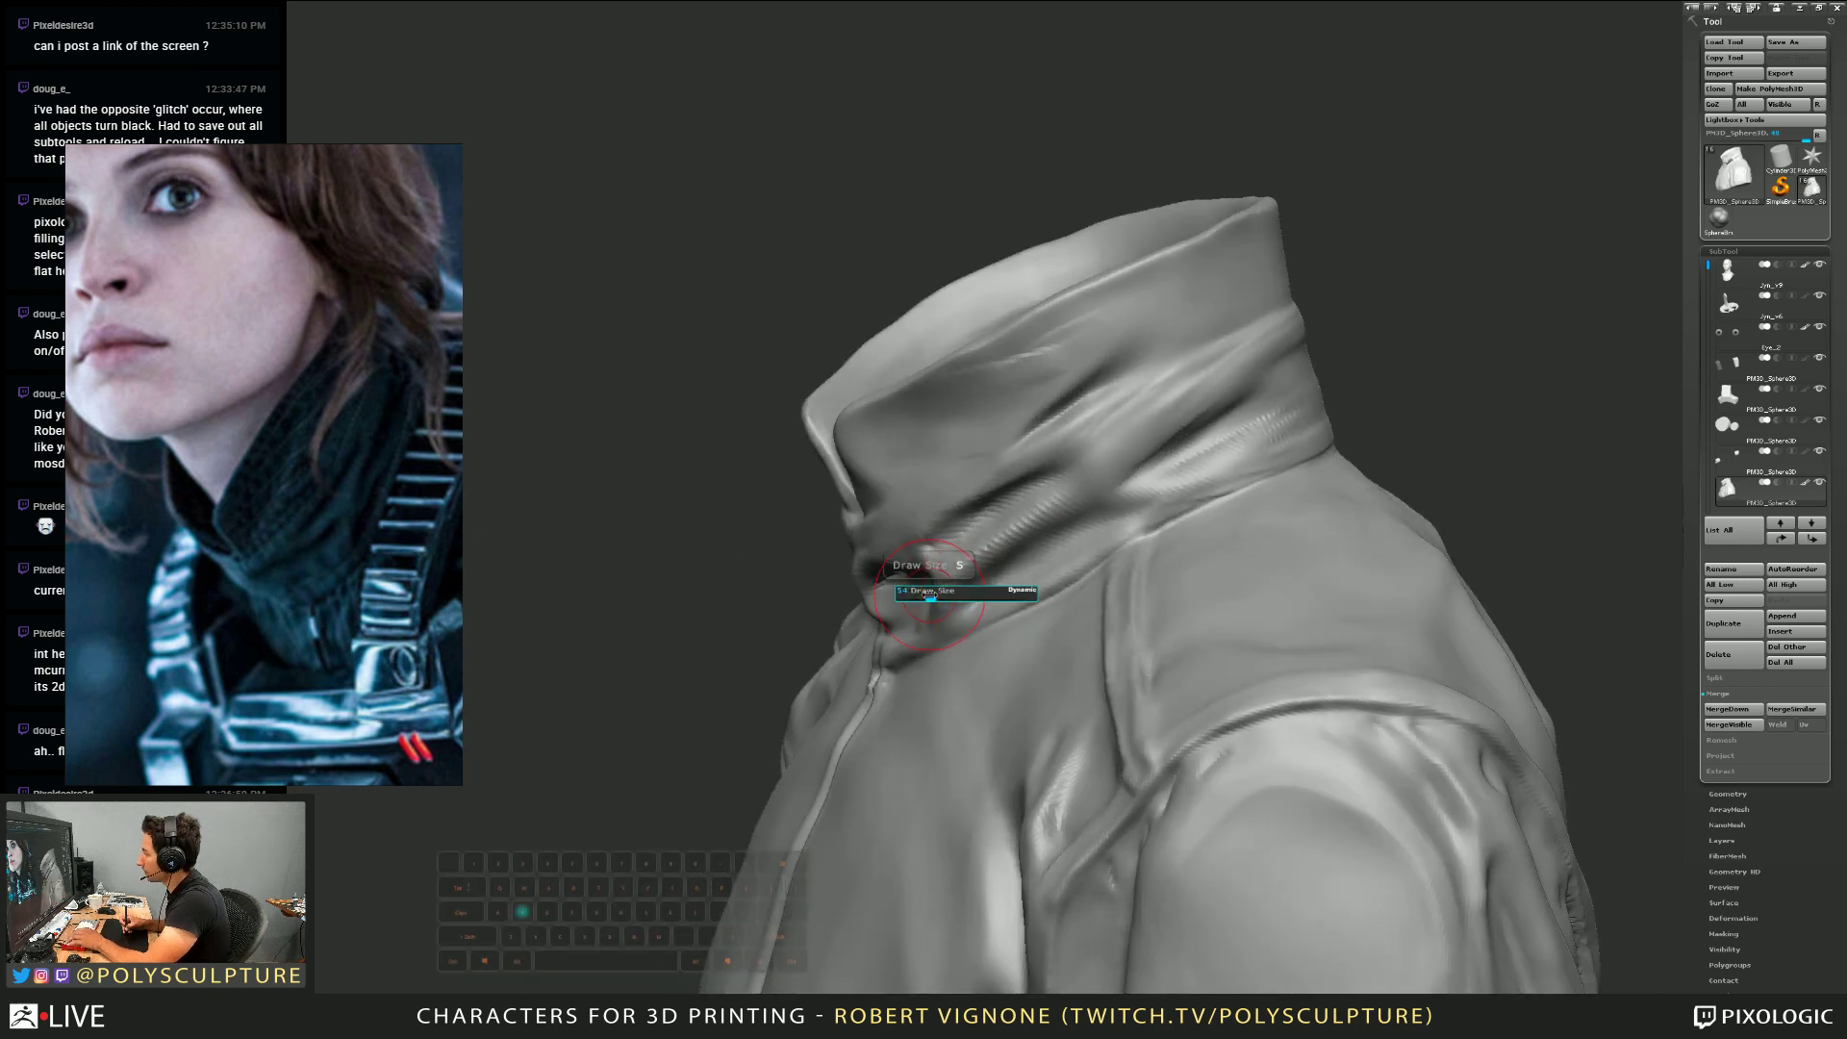
{"action": "mouse_move", "coordinate": [937, 585]}
{"action": "right_mouse_down"}
{"action": "mouse_move", "coordinate": [1023, 491]}
{"action": "mouse_move", "coordinate": [1051, 503]}
{"action": "mouse_move", "coordinate": [979, 545]}
{"action": "mouse_move", "coordinate": [829, 559]}
{"action": "right_mouse_up"}
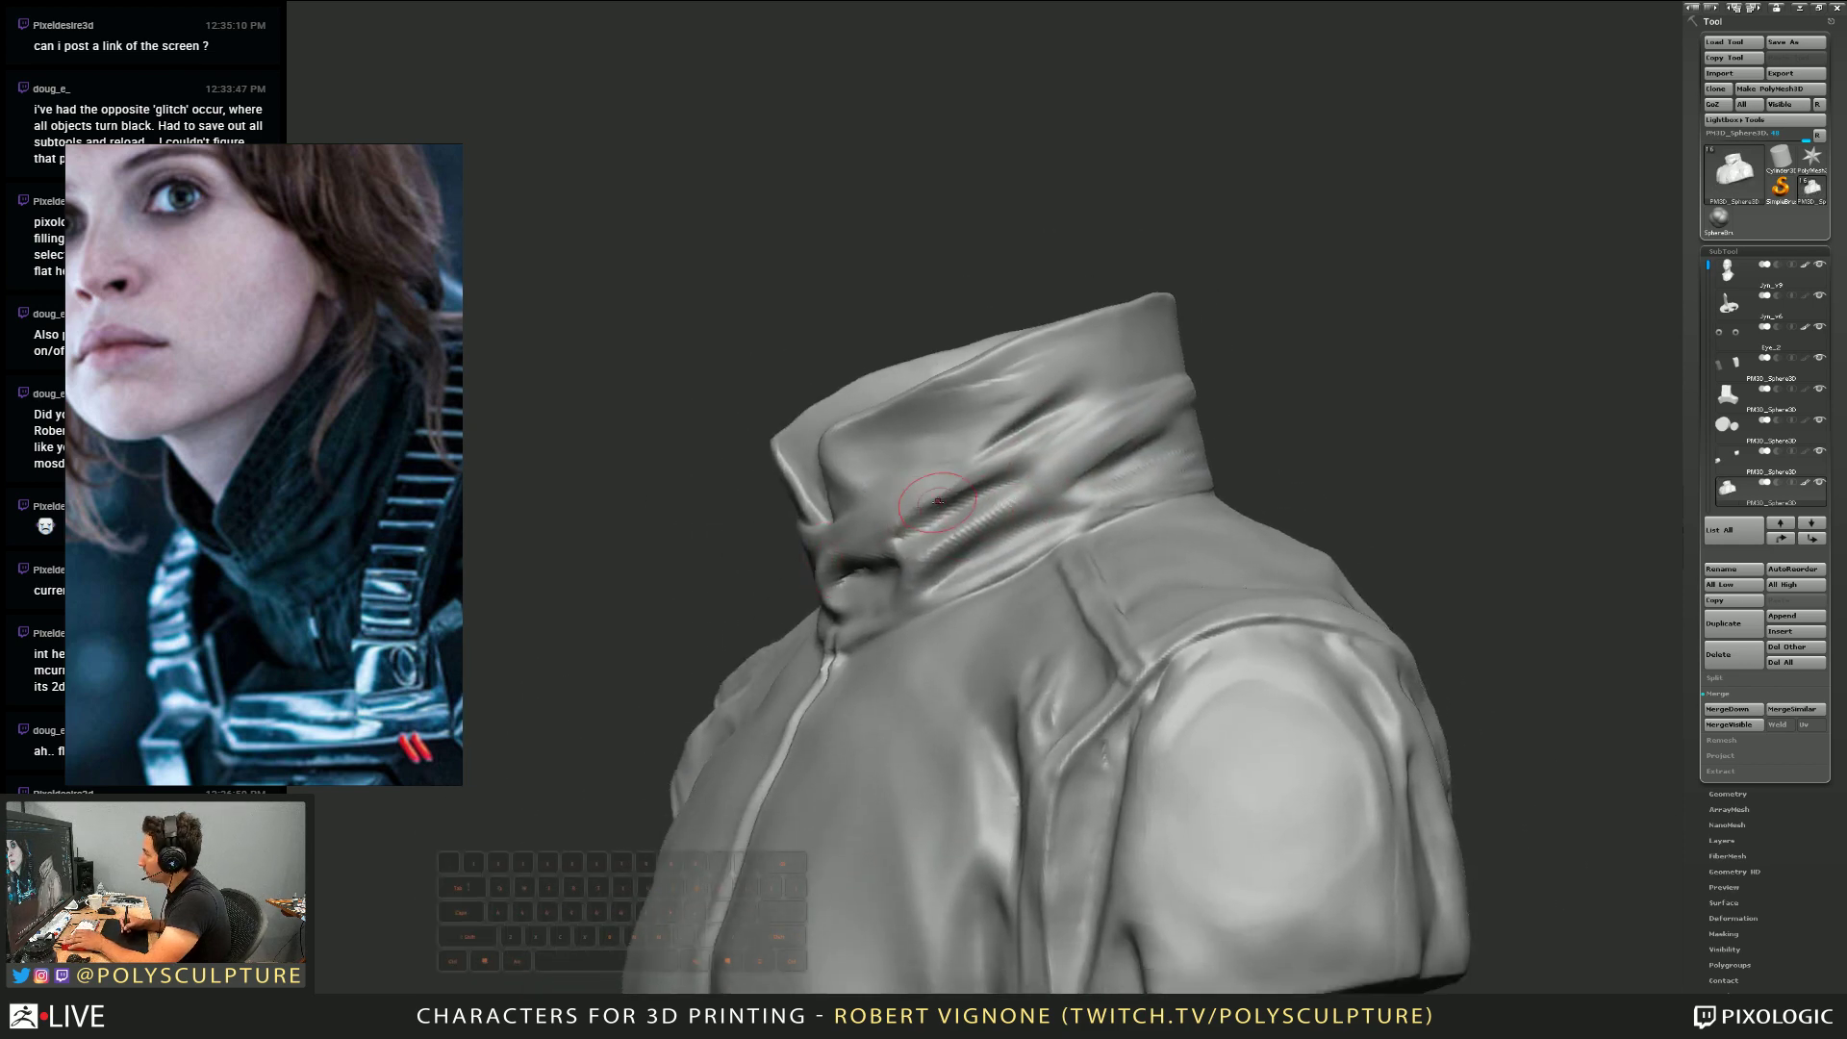
Refine the parallel diagonal folds running from the front pinch up along the collar's side
{"action": "right_click_drag", "start_coordinate": [937, 501], "coordinate": [996, 502]}
{"action": "right_click", "coordinate": [936, 543]}
{"action": "right_click_drag", "start_coordinate": [908, 546], "coordinate": [969, 515]}
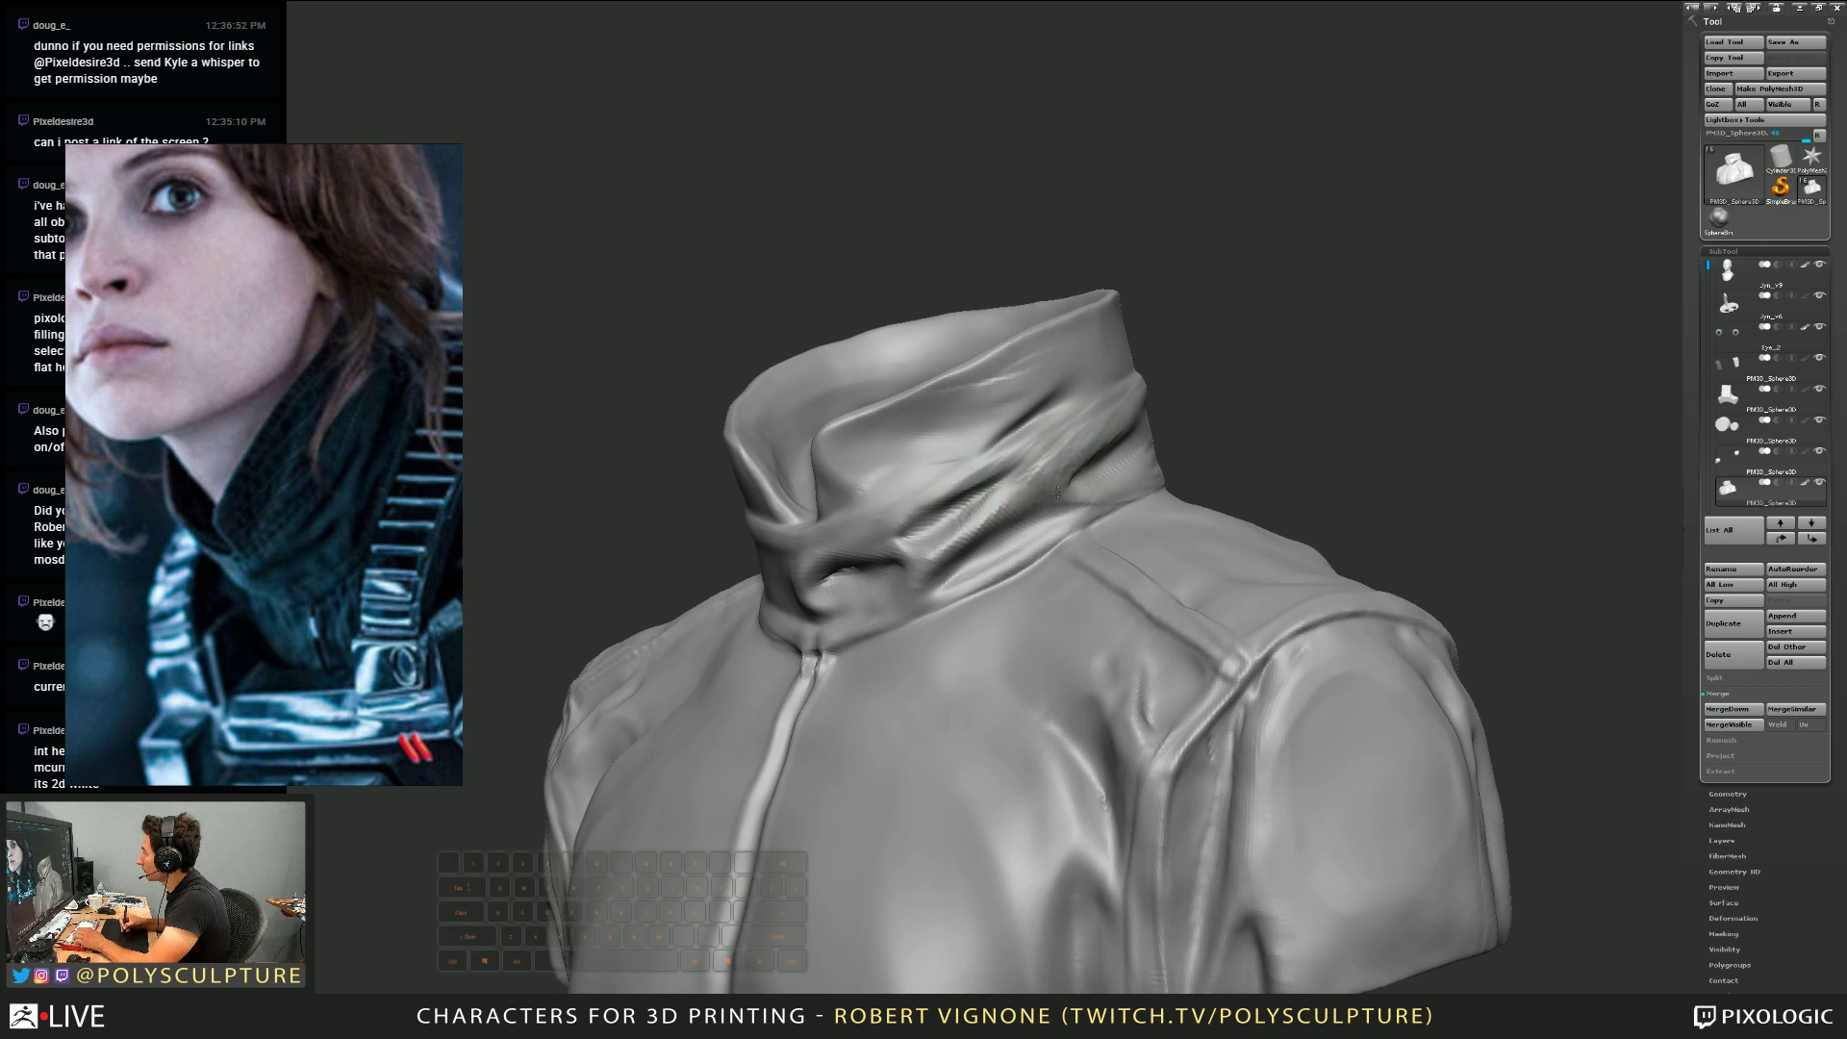
{"action": "left_click_drag", "start_coordinate": [1056, 492], "coordinate": [1035, 482], "text": "shift"}
{"action": "mouse_move", "coordinate": [1058, 472]}
{"action": "right_mouse_down", "text": "alt"}
{"action": "mouse_move", "coordinate": [1001, 481]}
{"action": "mouse_move", "coordinate": [1051, 465]}
{"action": "mouse_move", "coordinate": [1085, 524]}
{"action": "mouse_move", "coordinate": [1039, 431]}
{"action": "right_mouse_up", "text": "alt"}
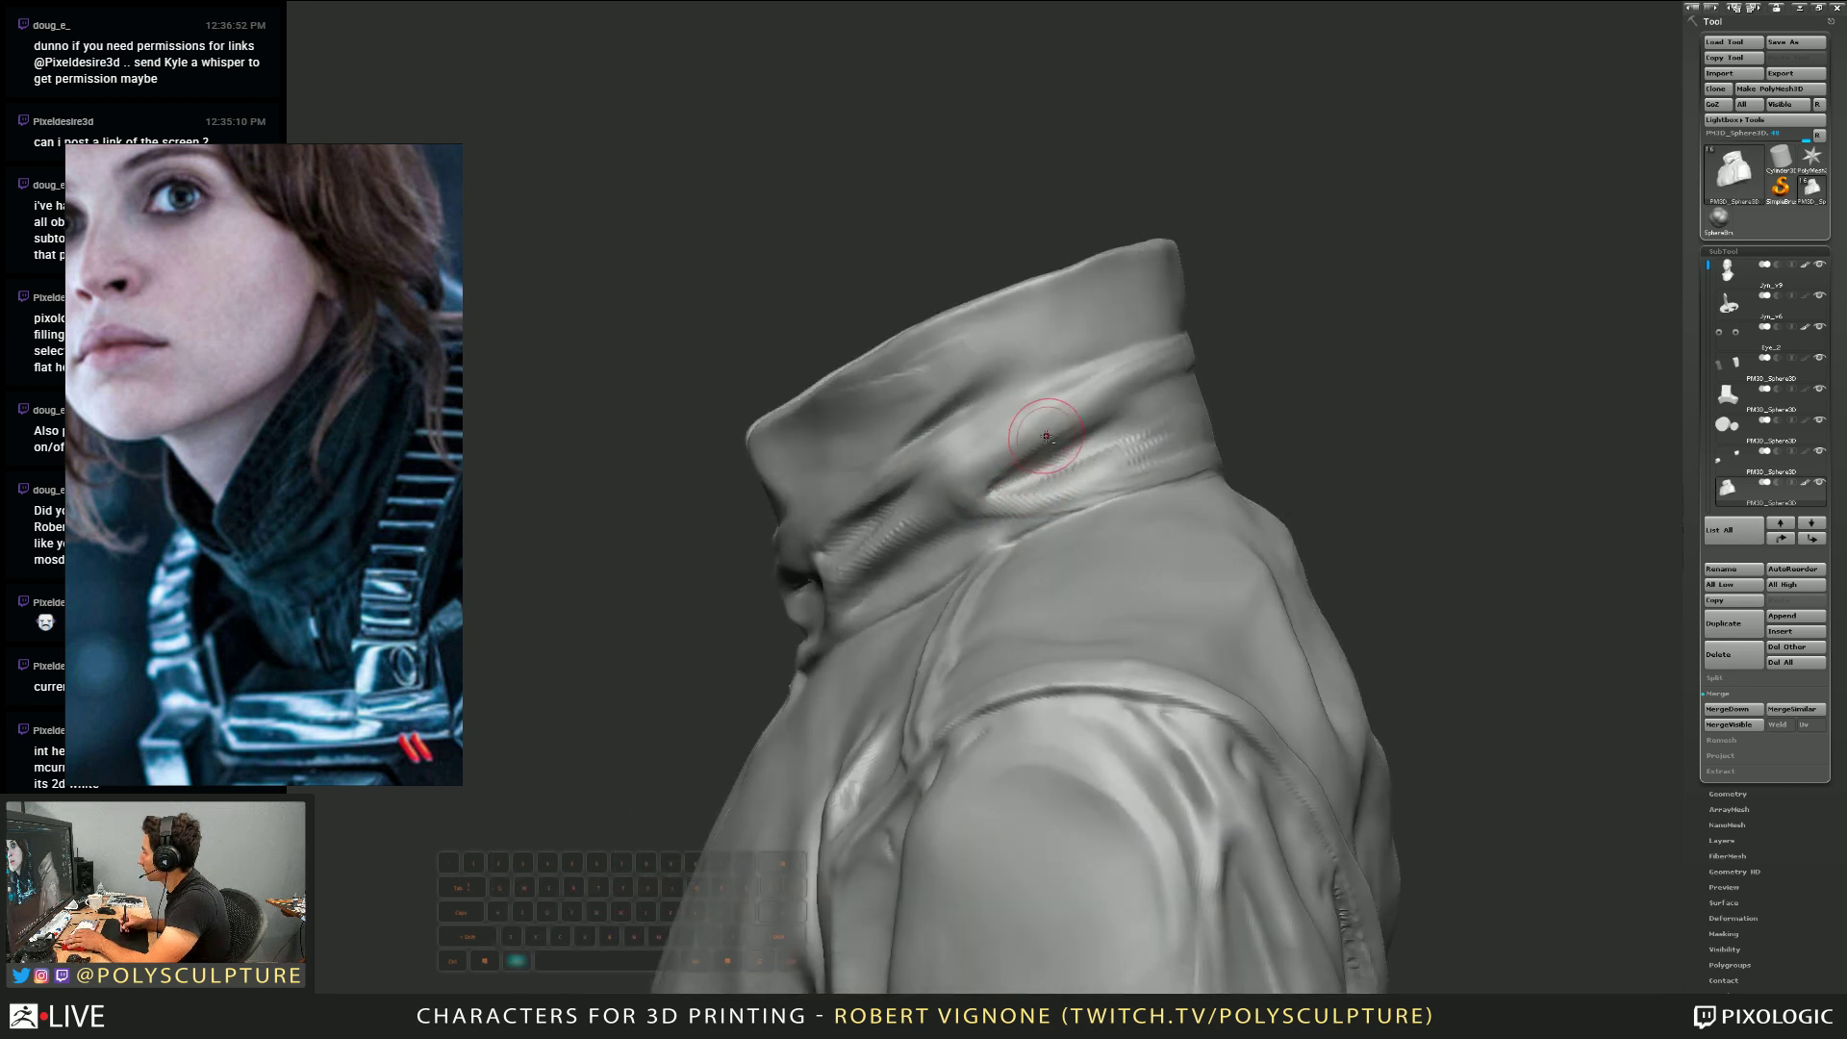
Resize the brush and carve a deeper diagonal crease in the collar's lower band above the shoulder
{"action": "key", "text": "s"}
{"action": "key", "text": "s"}
{"action": "mouse_move", "coordinate": [1047, 445]}
{"action": "left_mouse_down"}
{"action": "mouse_move", "coordinate": [1032, 446]}
{"action": "mouse_move", "coordinate": [1121, 425]}
{"action": "mouse_move", "coordinate": [1068, 451]}
{"action": "left_mouse_up"}
{"action": "right_click_drag", "start_coordinate": [1067, 450], "coordinate": [1027, 506]}
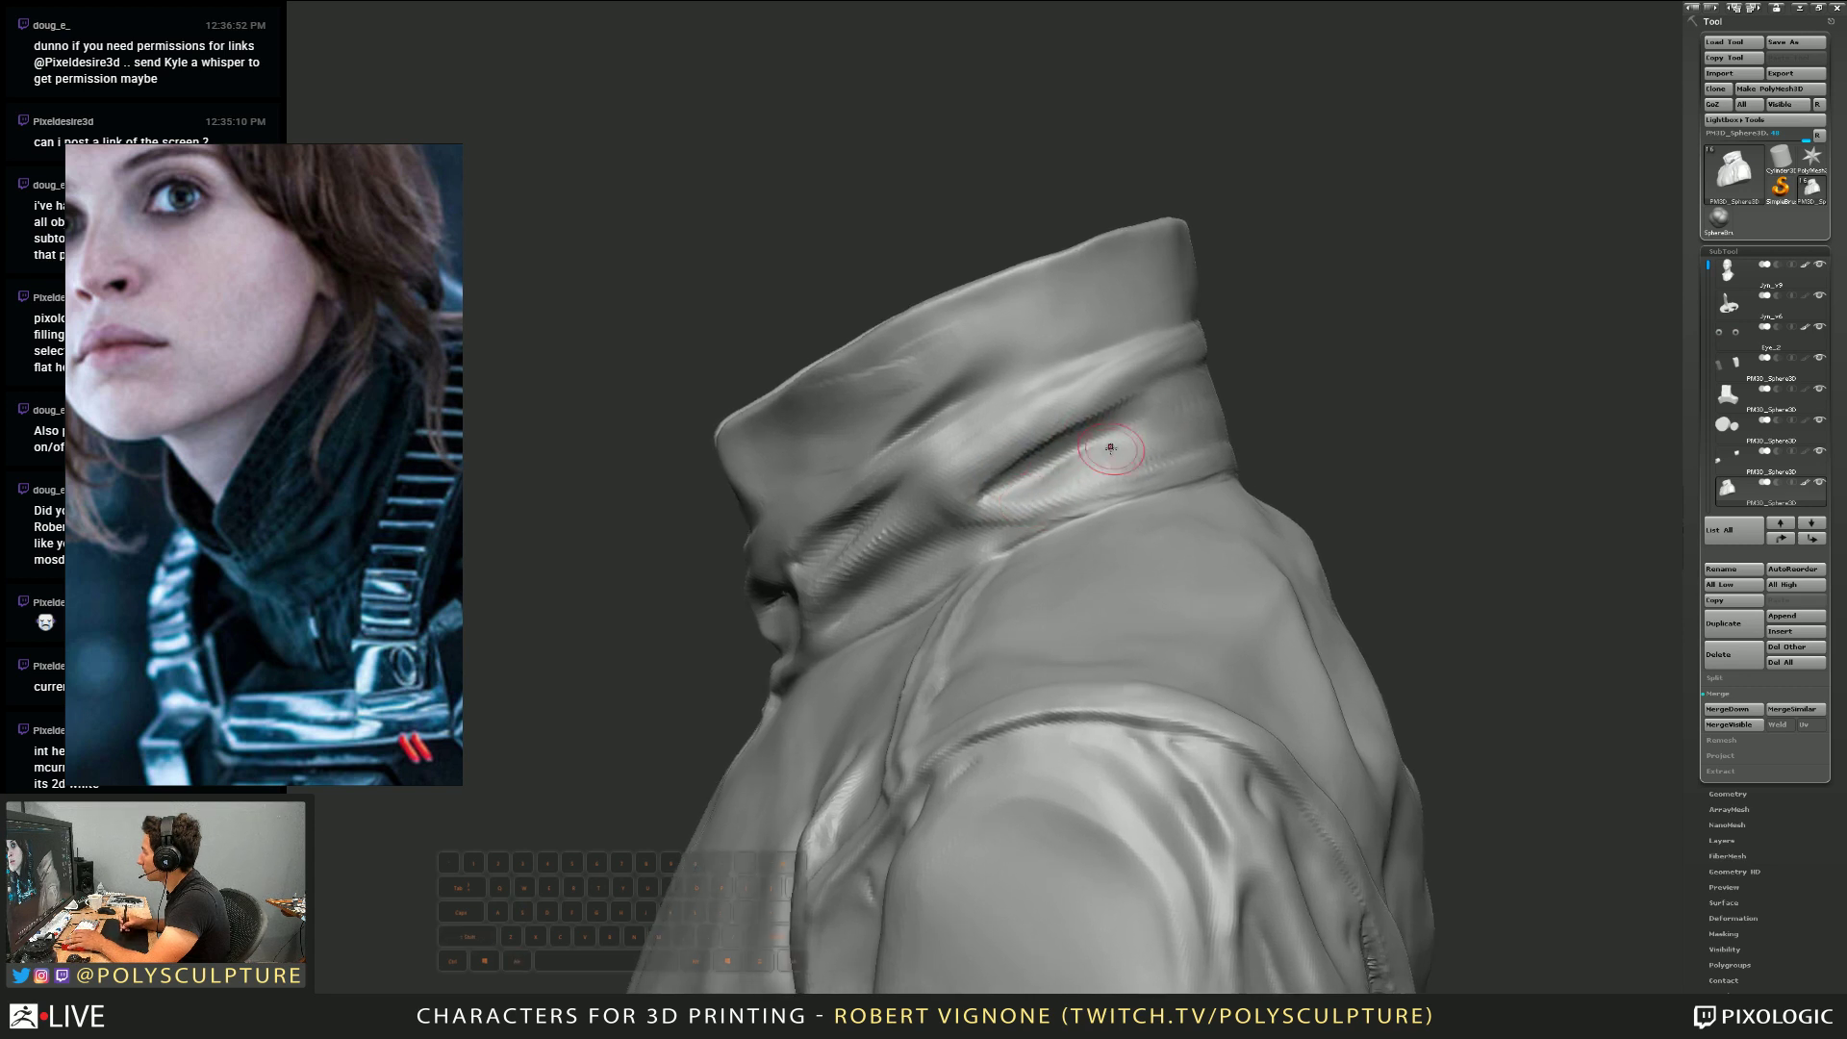
{"action": "left_click_drag", "start_coordinate": [1145, 472], "coordinate": [1039, 509], "text": "shift"}
{"action": "right_click_drag", "start_coordinate": [1039, 510], "coordinate": [1087, 433]}
{"action": "right_click_drag", "start_coordinate": [1087, 433], "coordinate": [1024, 476], "text": "alt"}
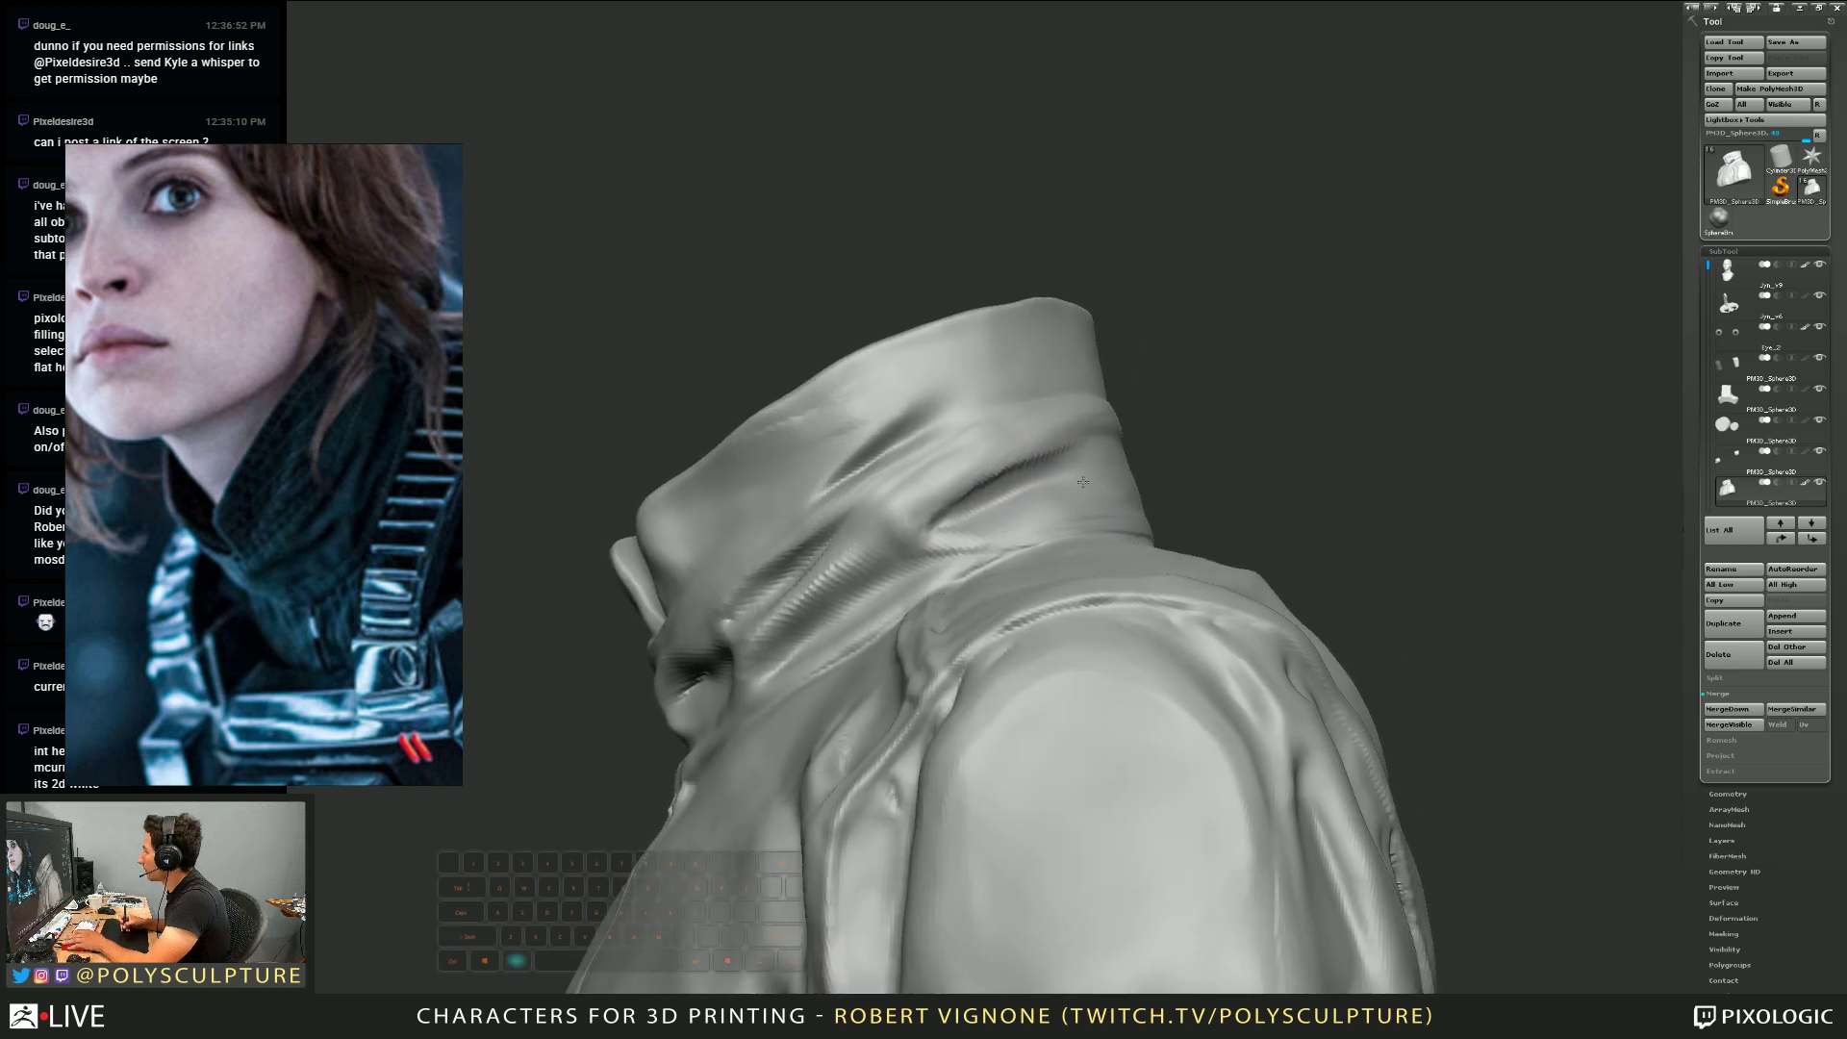
Lengthen and soften the crease above the shoulder so it tapers toward the collar's back
{"action": "left_click_drag", "start_coordinate": [1034, 457], "coordinate": [1001, 471], "text": "shift"}
{"action": "right_click_drag", "start_coordinate": [1001, 471], "coordinate": [940, 510]}
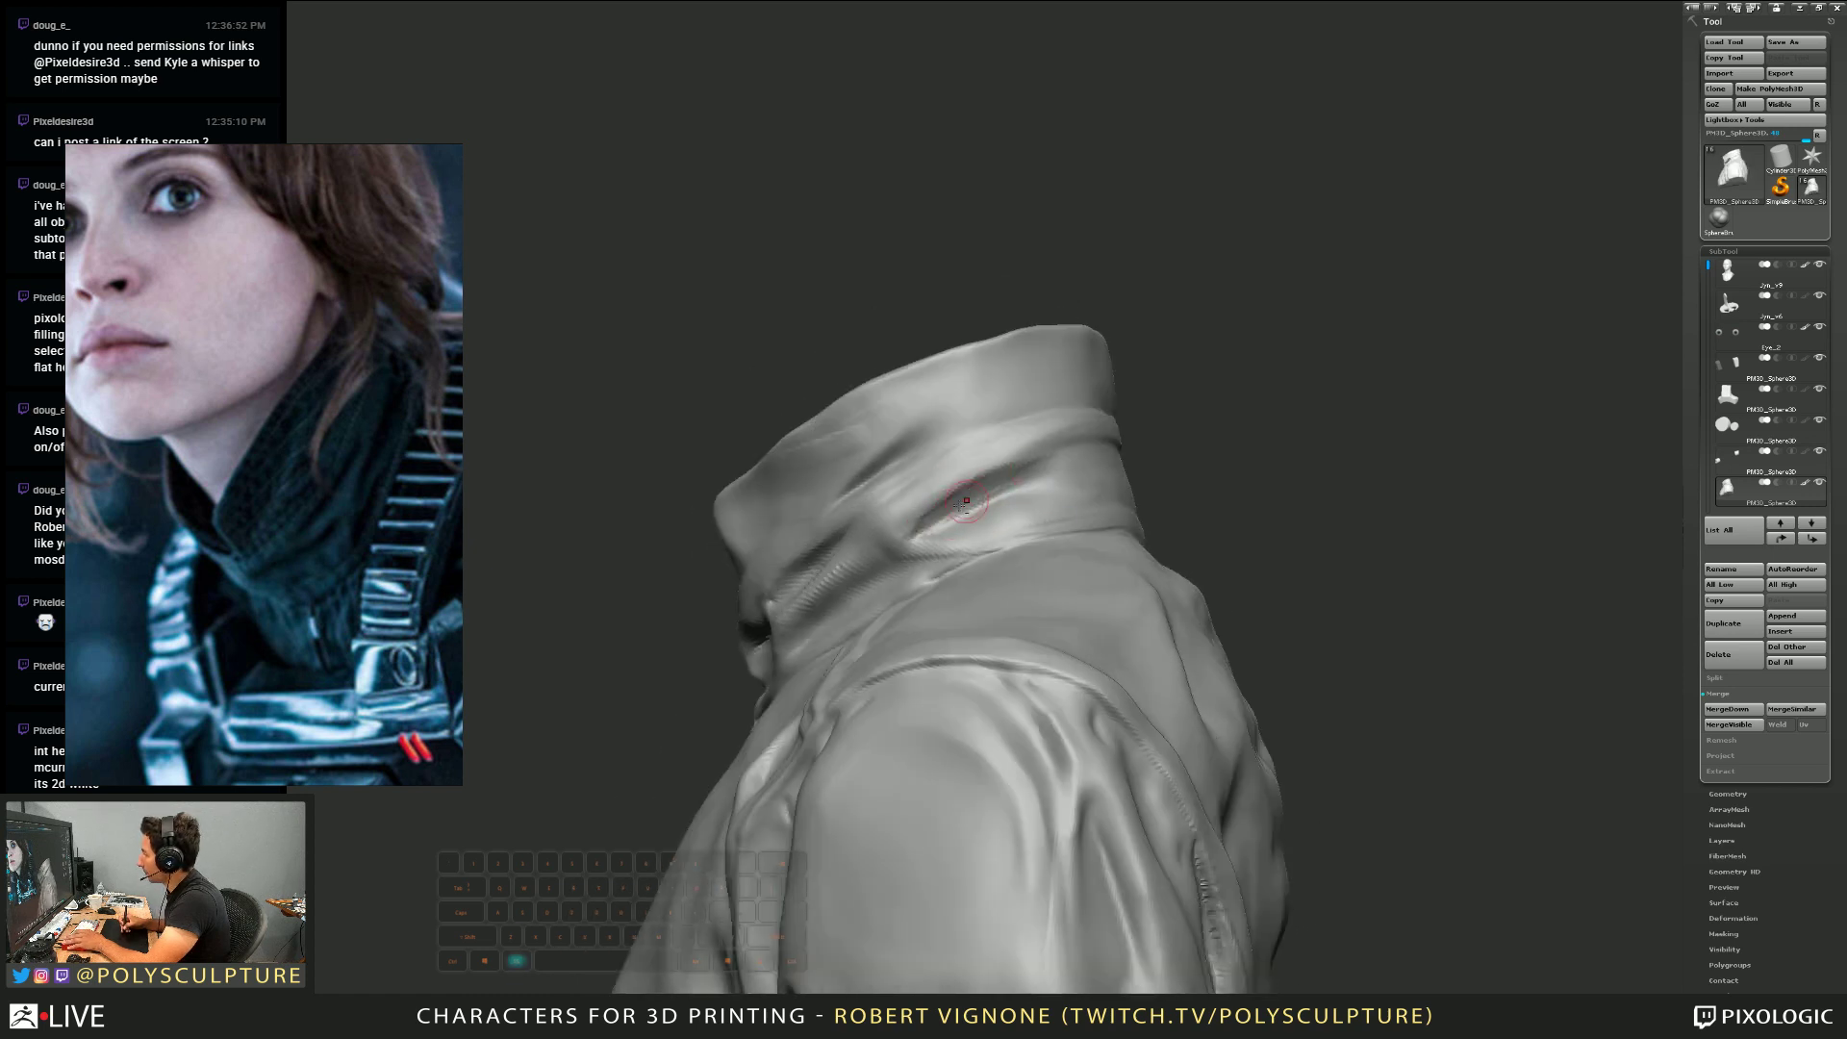
{"action": "left_click_drag", "start_coordinate": [951, 512], "coordinate": [1043, 469], "text": "shift"}
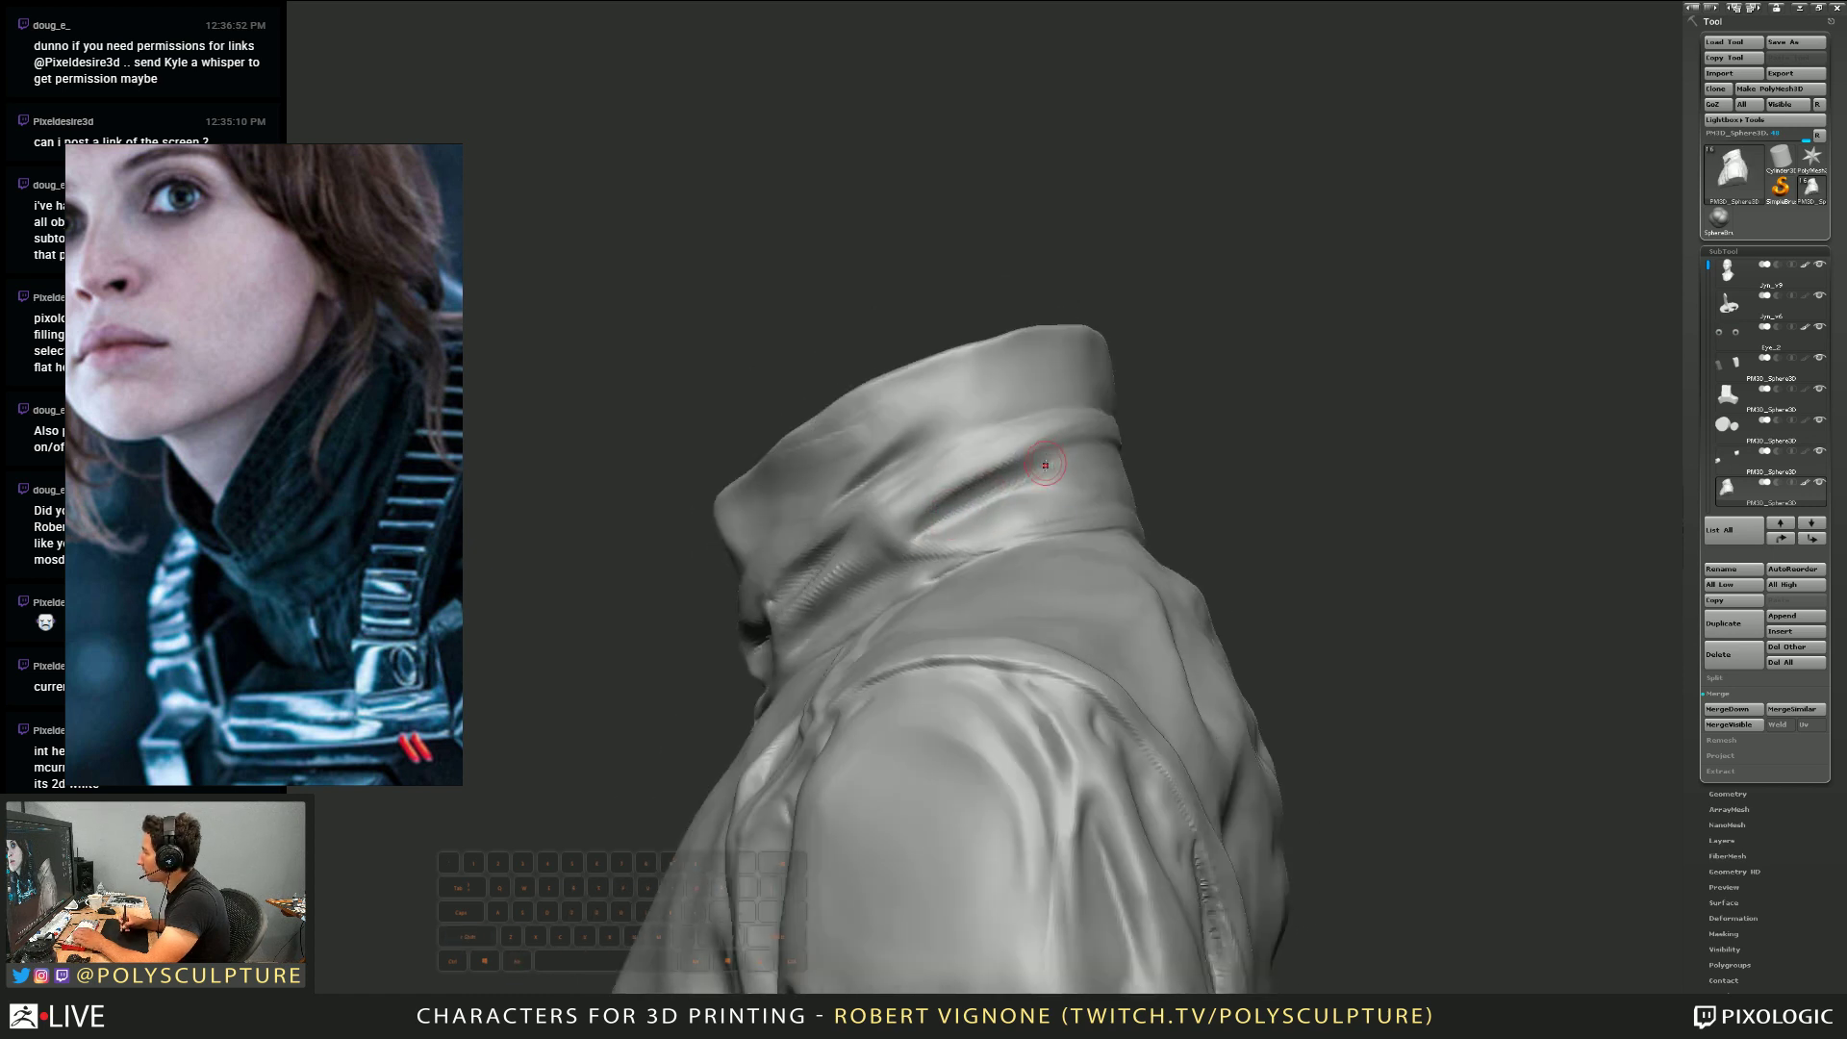
{"action": "mouse_move", "coordinate": [1043, 469]}
{"action": "right_mouse_down"}
{"action": "mouse_move", "coordinate": [1030, 453]}
{"action": "mouse_move", "coordinate": [947, 523]}
{"action": "mouse_move", "coordinate": [959, 511]}
{"action": "right_mouse_up"}
Adjust the brush size and smooth the lower collar band between the shoulder crease and the base seam
{"action": "key", "text": "s"}
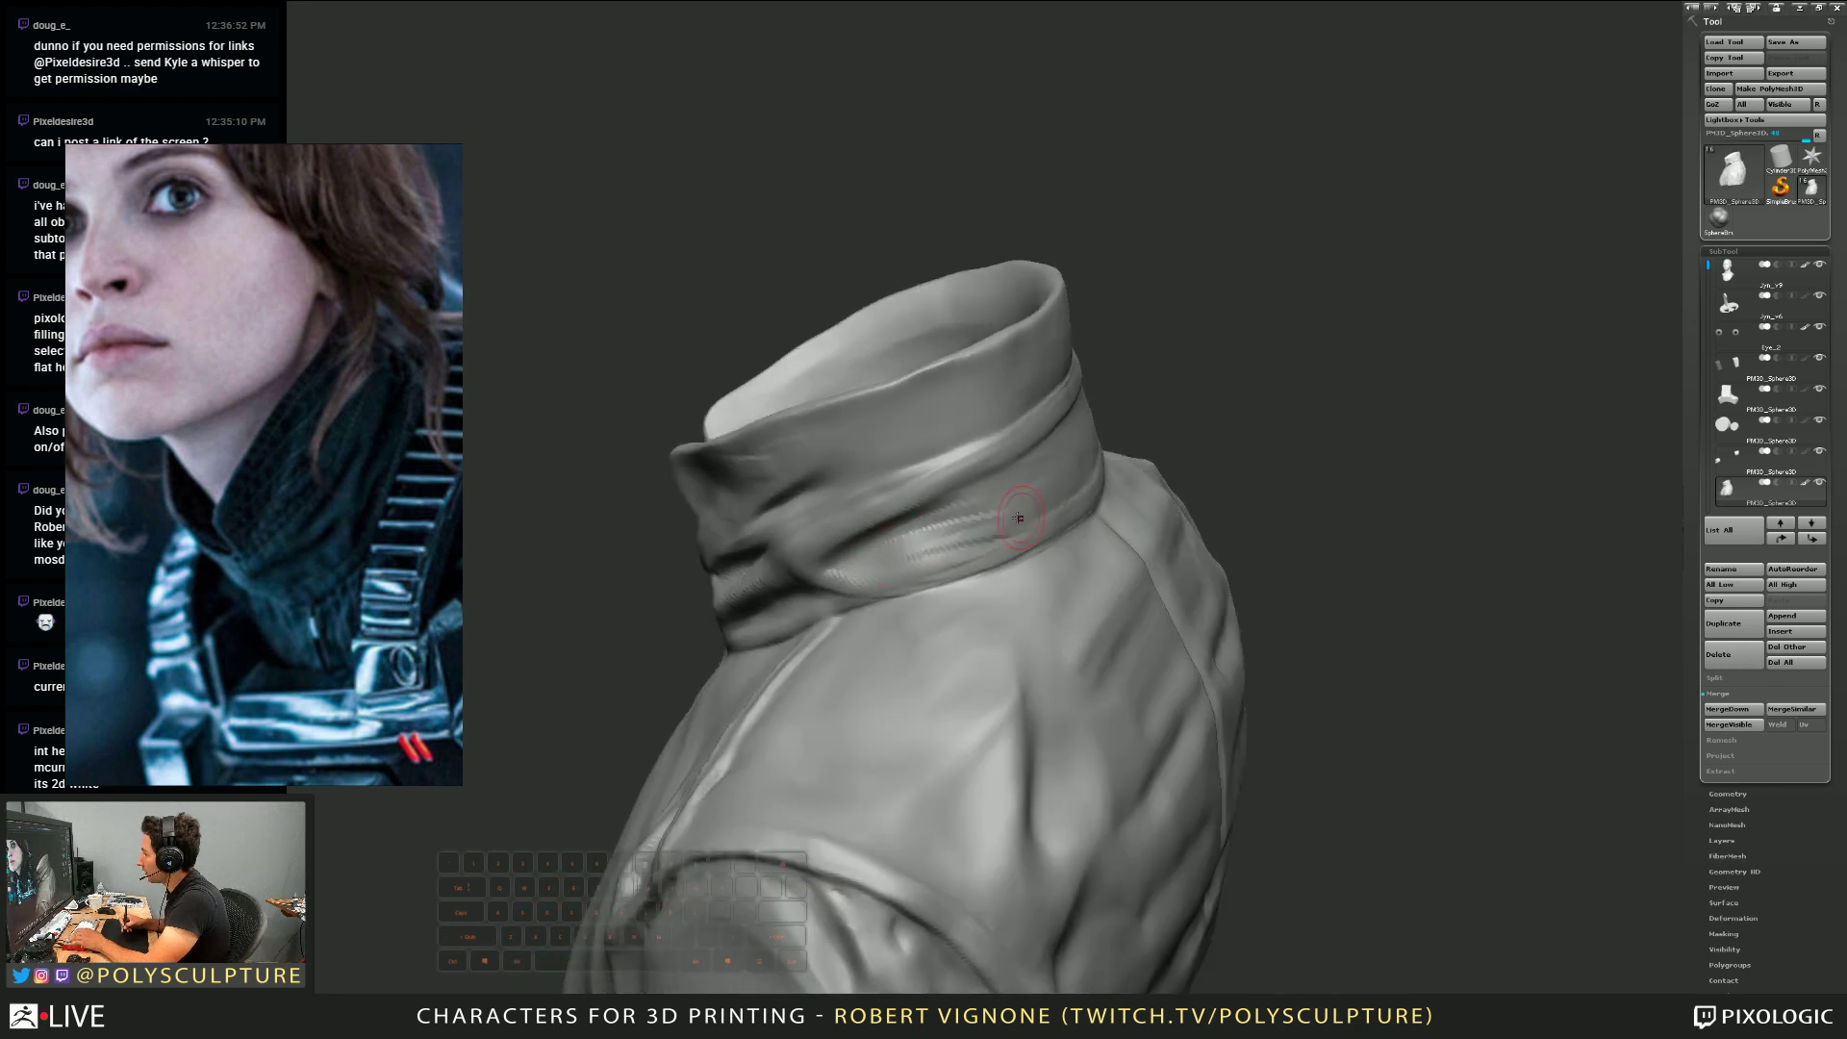
{"action": "left_click_drag", "start_coordinate": [1017, 517], "coordinate": [923, 535], "text": "shift"}
{"action": "right_click_drag", "start_coordinate": [1005, 525], "coordinate": [912, 514]}
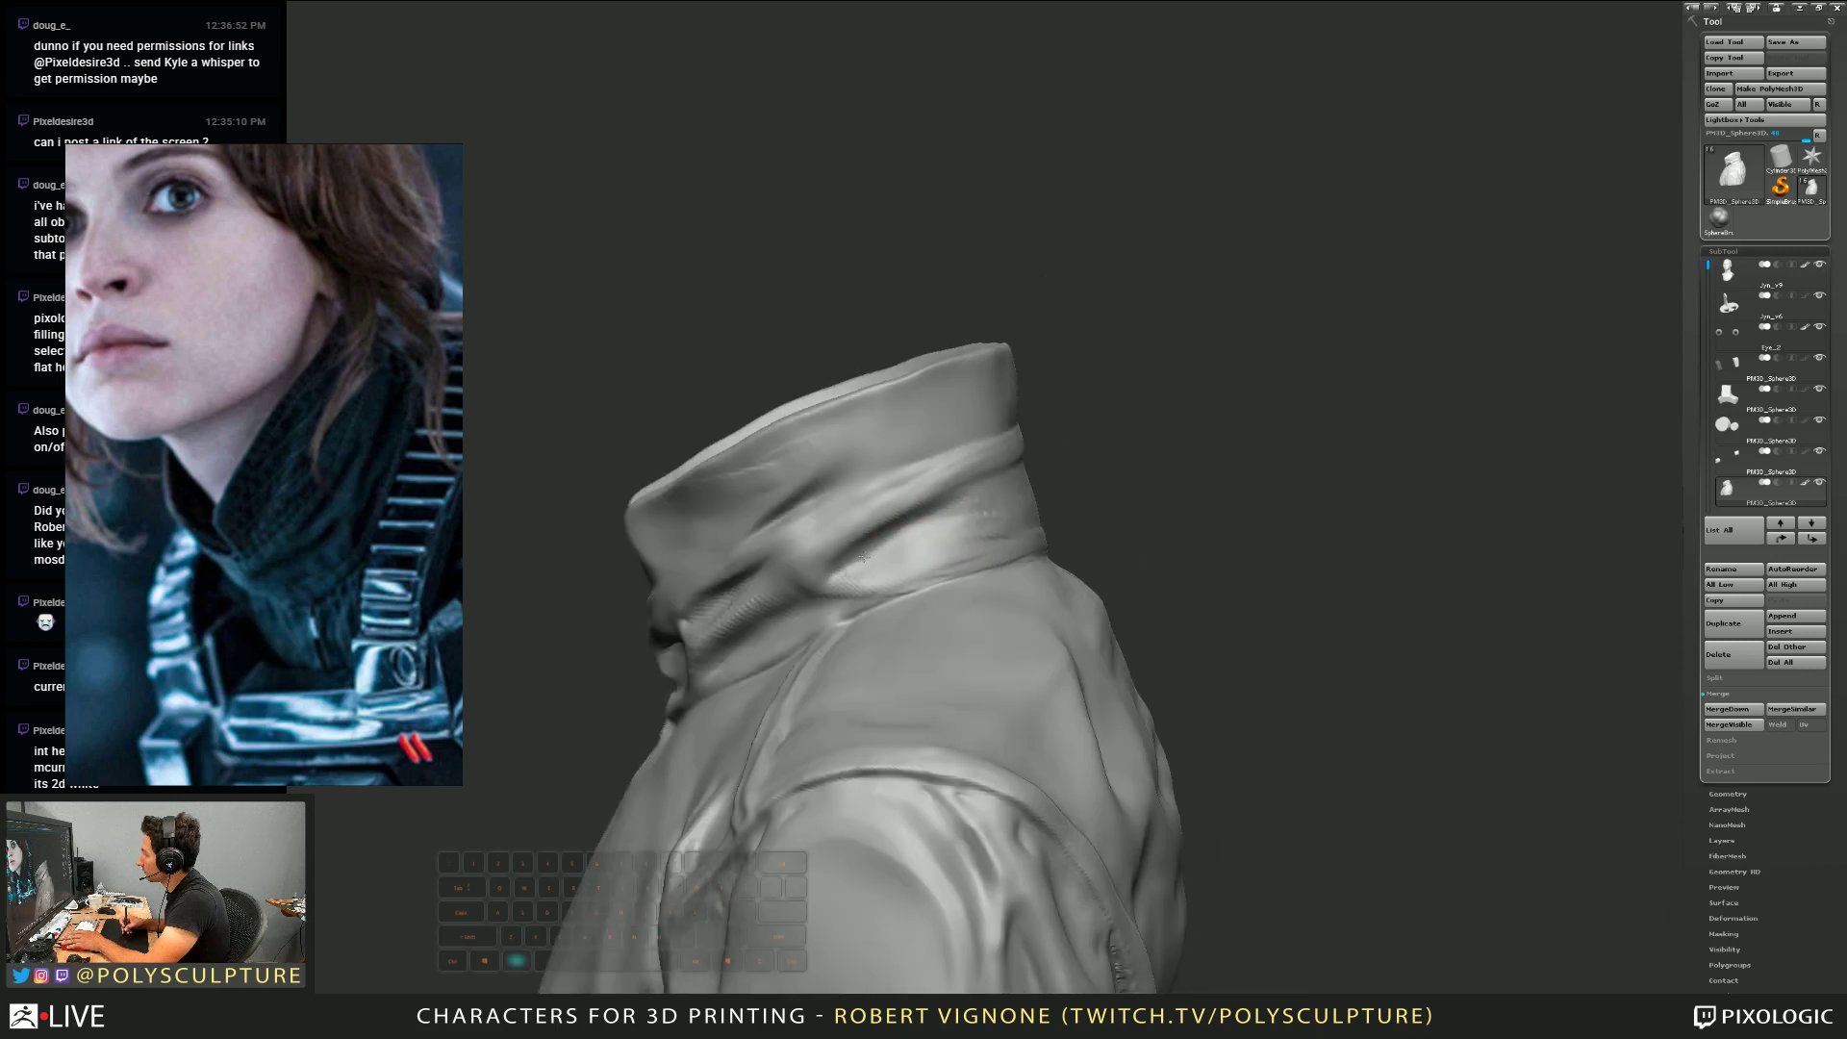
{"action": "right_click_drag", "start_coordinate": [876, 582], "coordinate": [933, 507]}
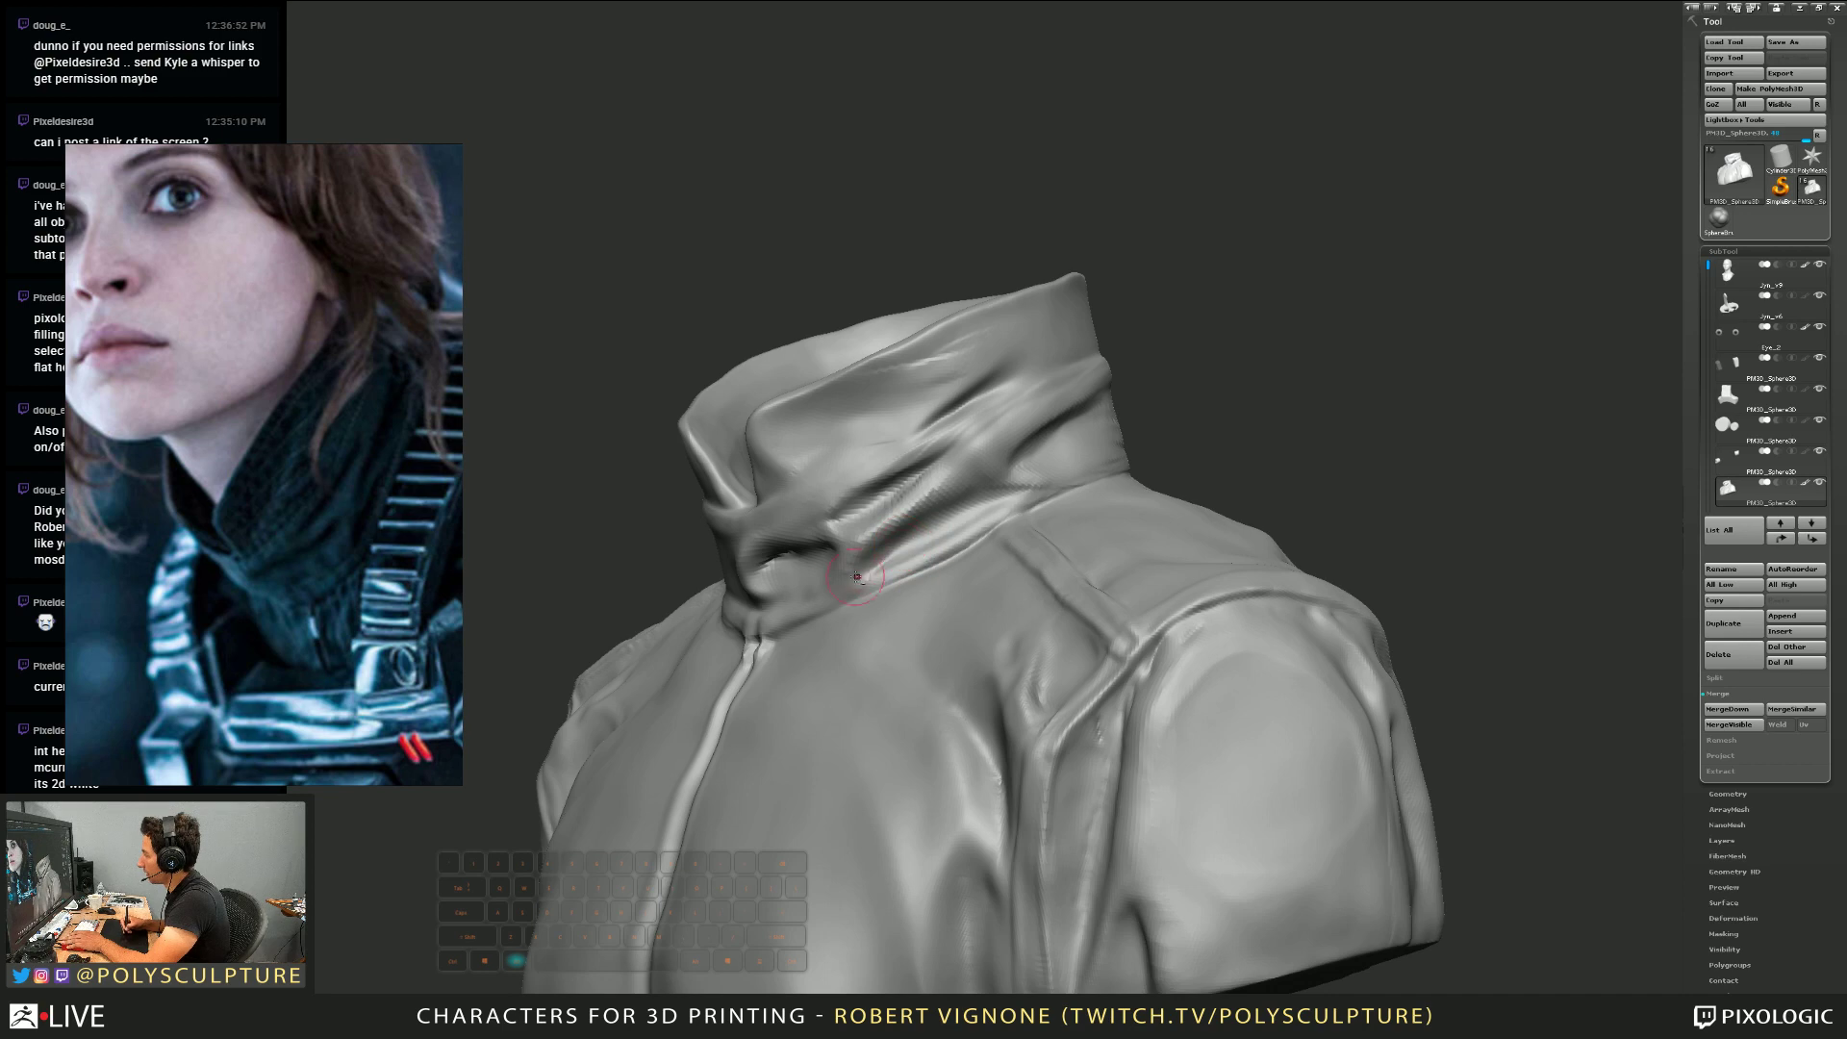
{"action": "right_click_drag", "start_coordinate": [856, 577], "coordinate": [967, 409]}
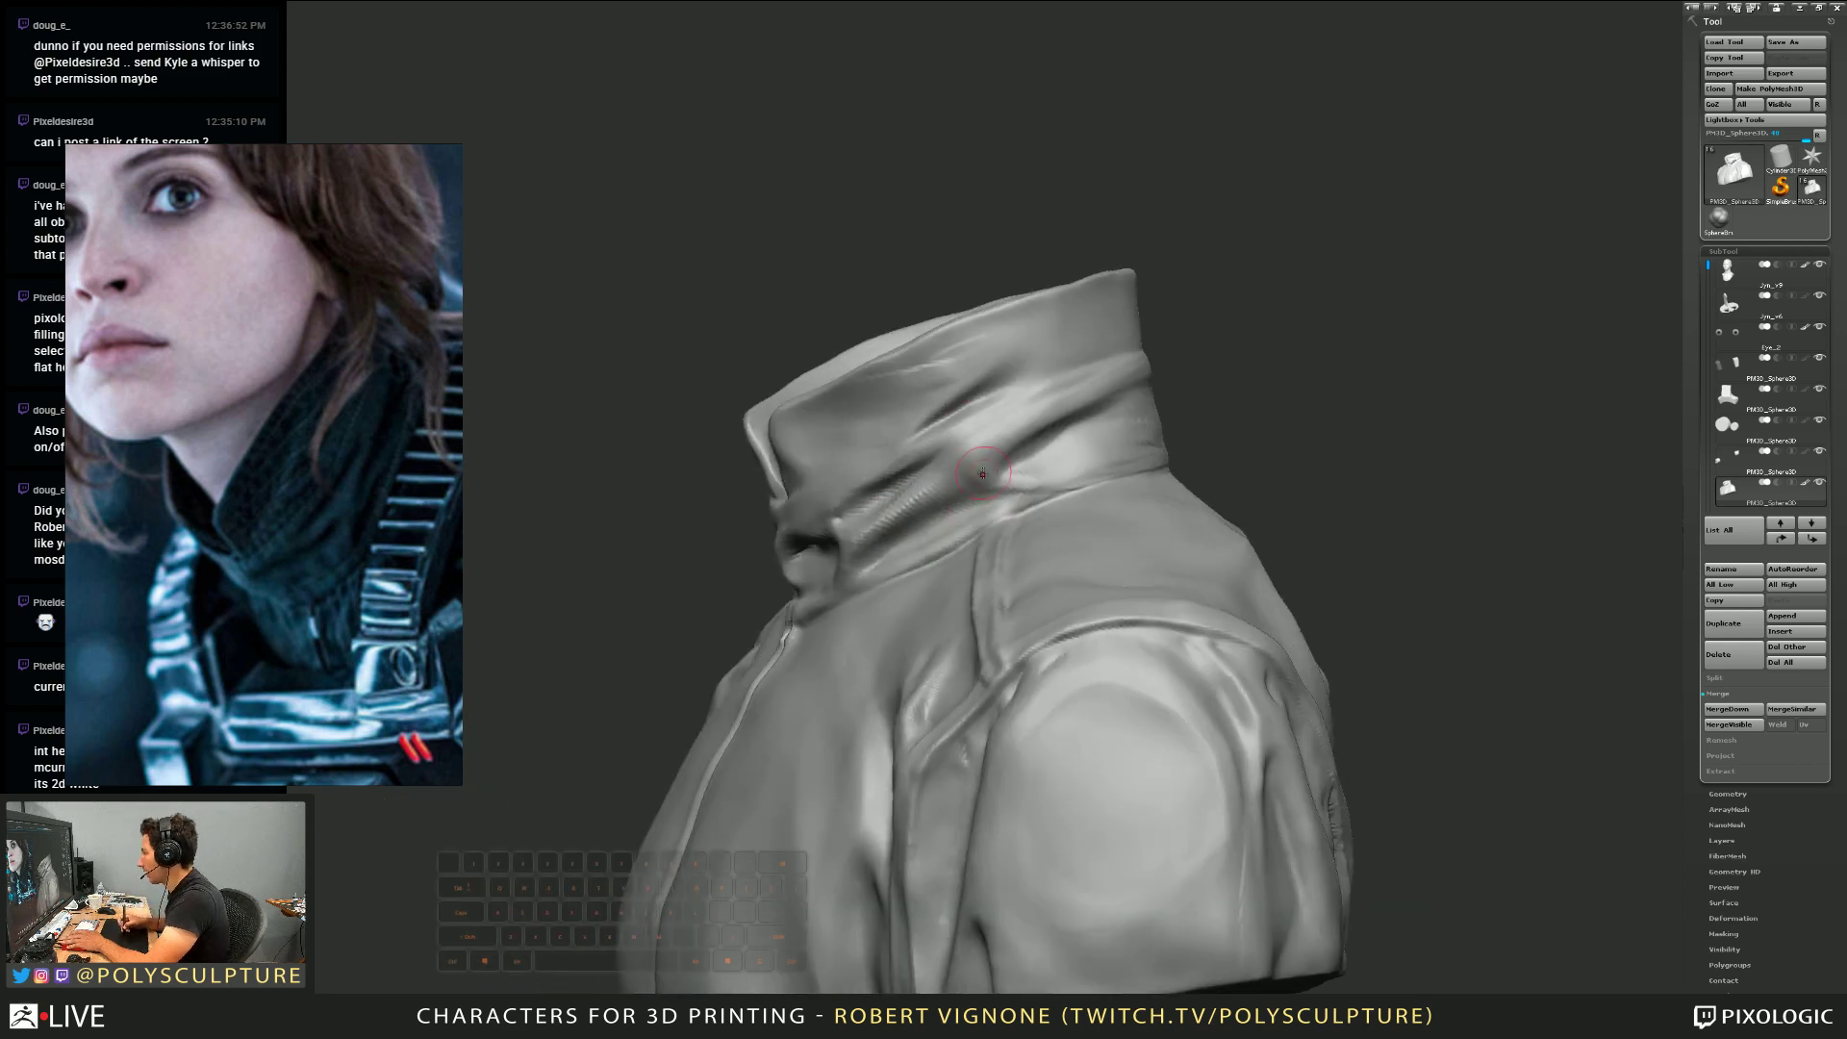
Refine the diagonal side fold, and switch brushes to work its front end into the pinched fold
{"action": "key", "text": "alt"}
{"action": "right_click_drag", "start_coordinate": [1047, 350], "coordinate": [959, 468]}
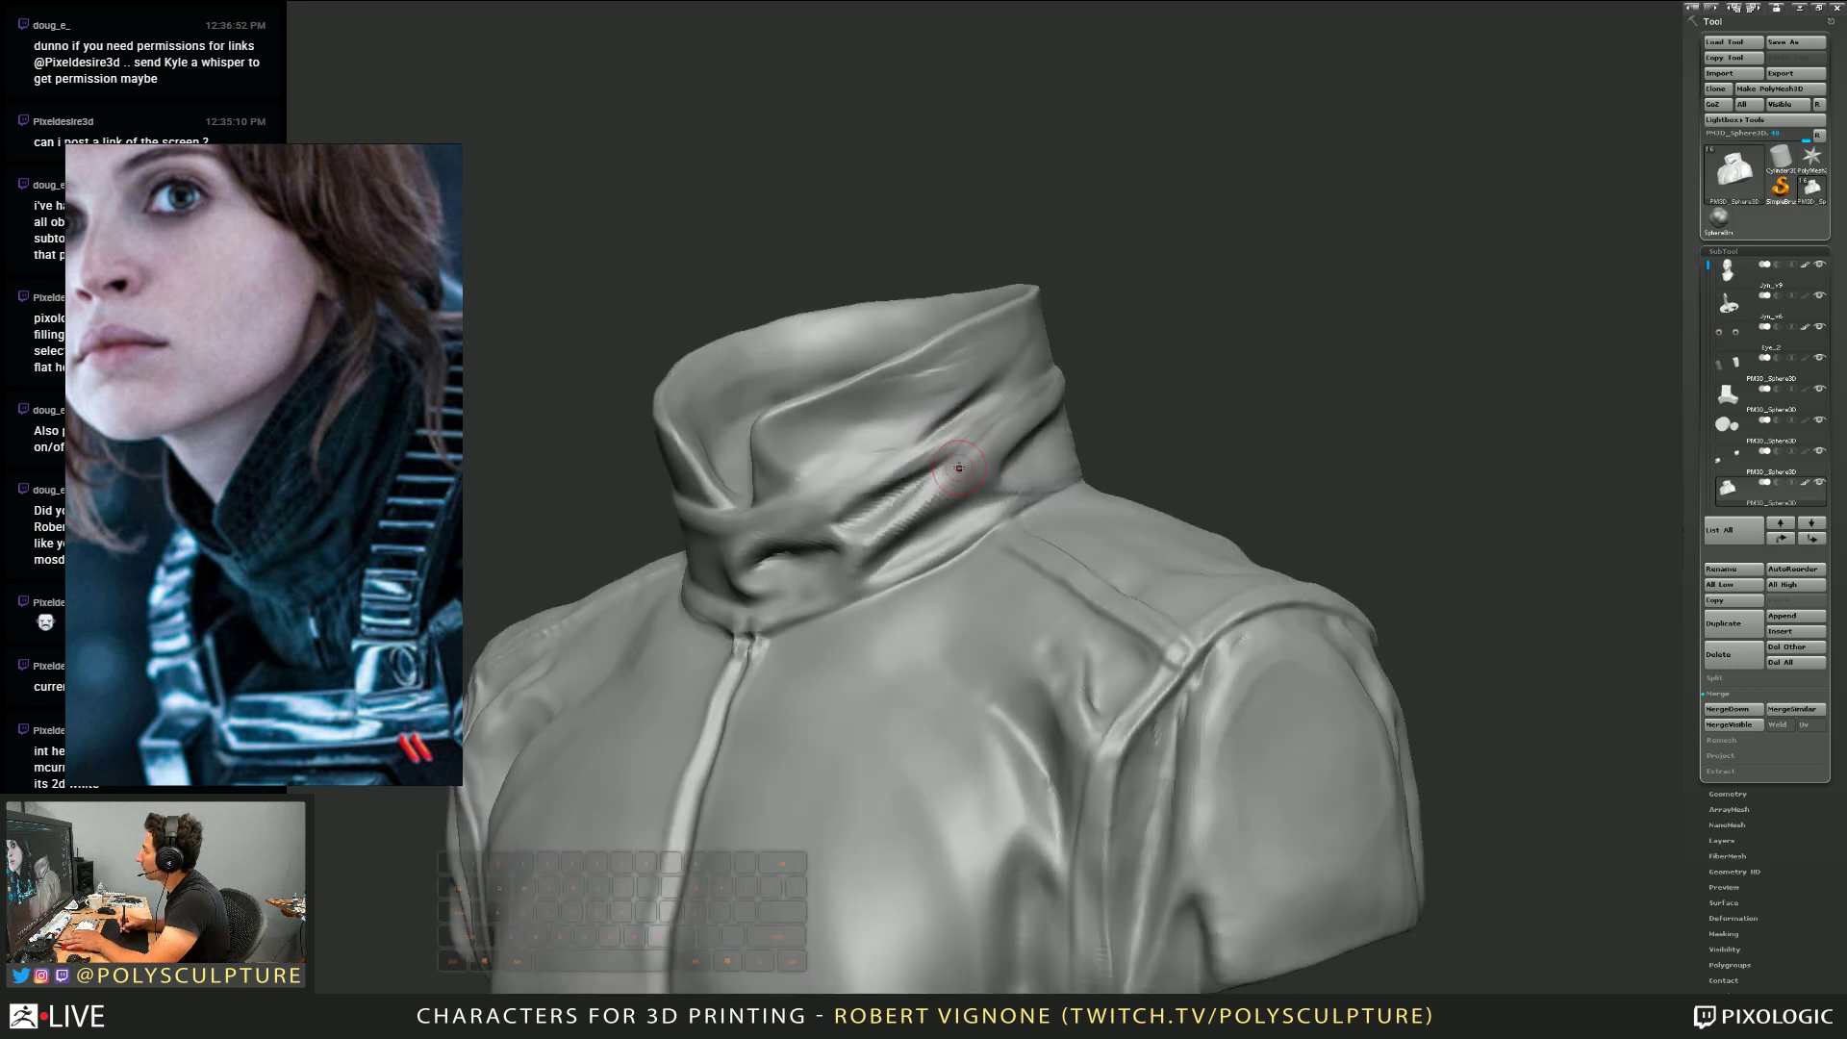
{"action": "key", "text": "space"}
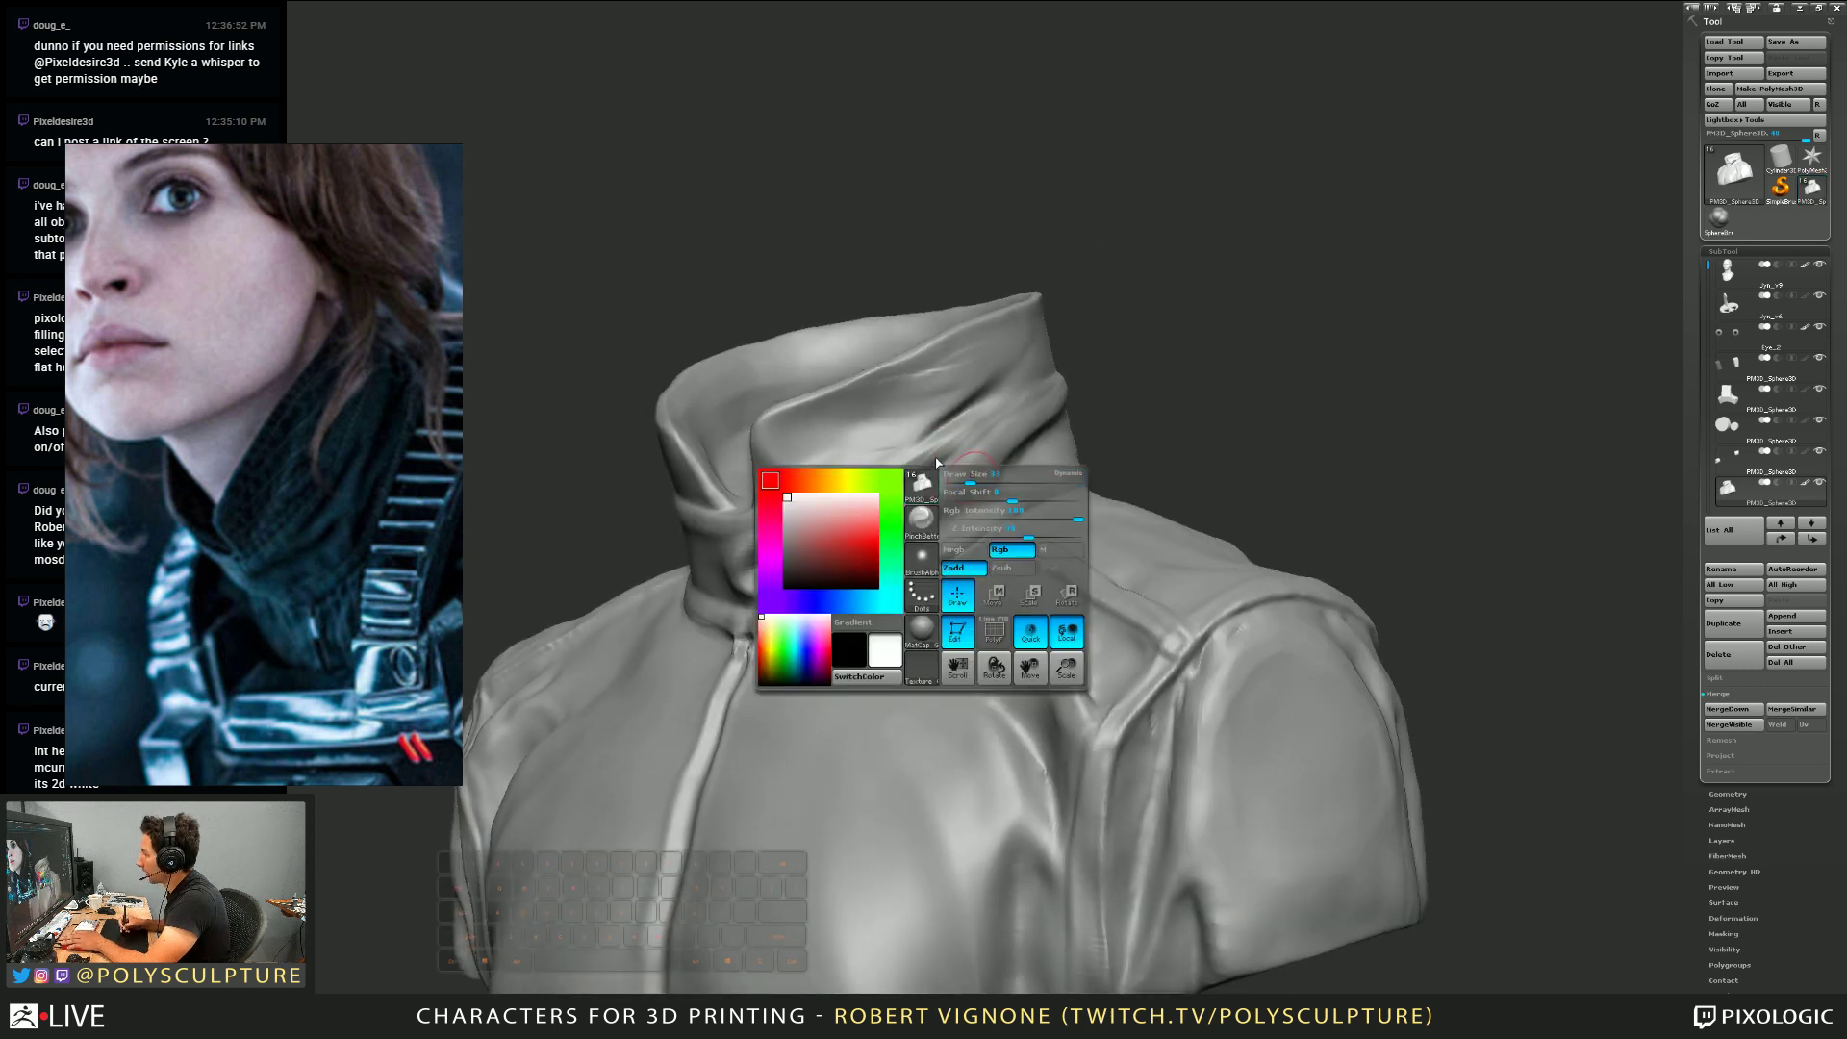
{"action": "key", "text": "2"}
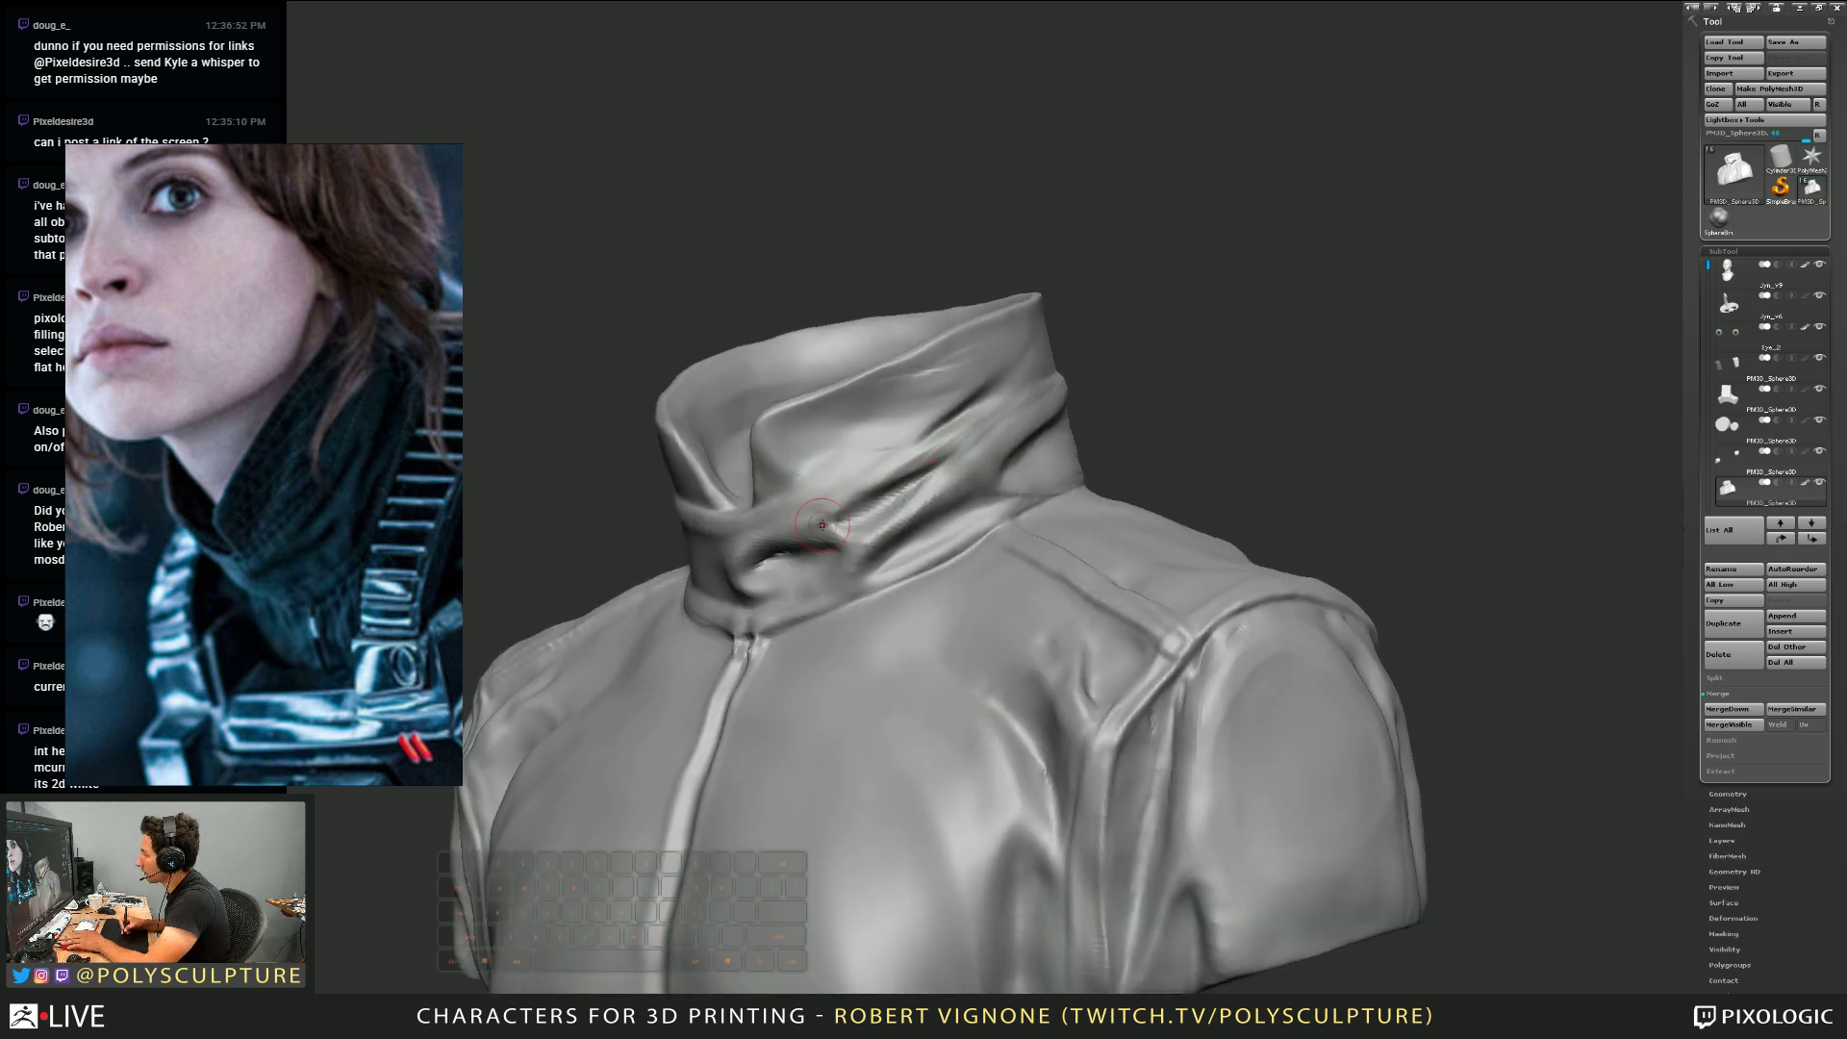
{"action": "mouse_move", "coordinate": [787, 541]}
{"action": "right_mouse_down"}
{"action": "mouse_move", "coordinate": [927, 486]}
{"action": "mouse_move", "coordinate": [922, 471]}
{"action": "mouse_move", "coordinate": [921, 517]}
{"action": "right_mouse_up"}
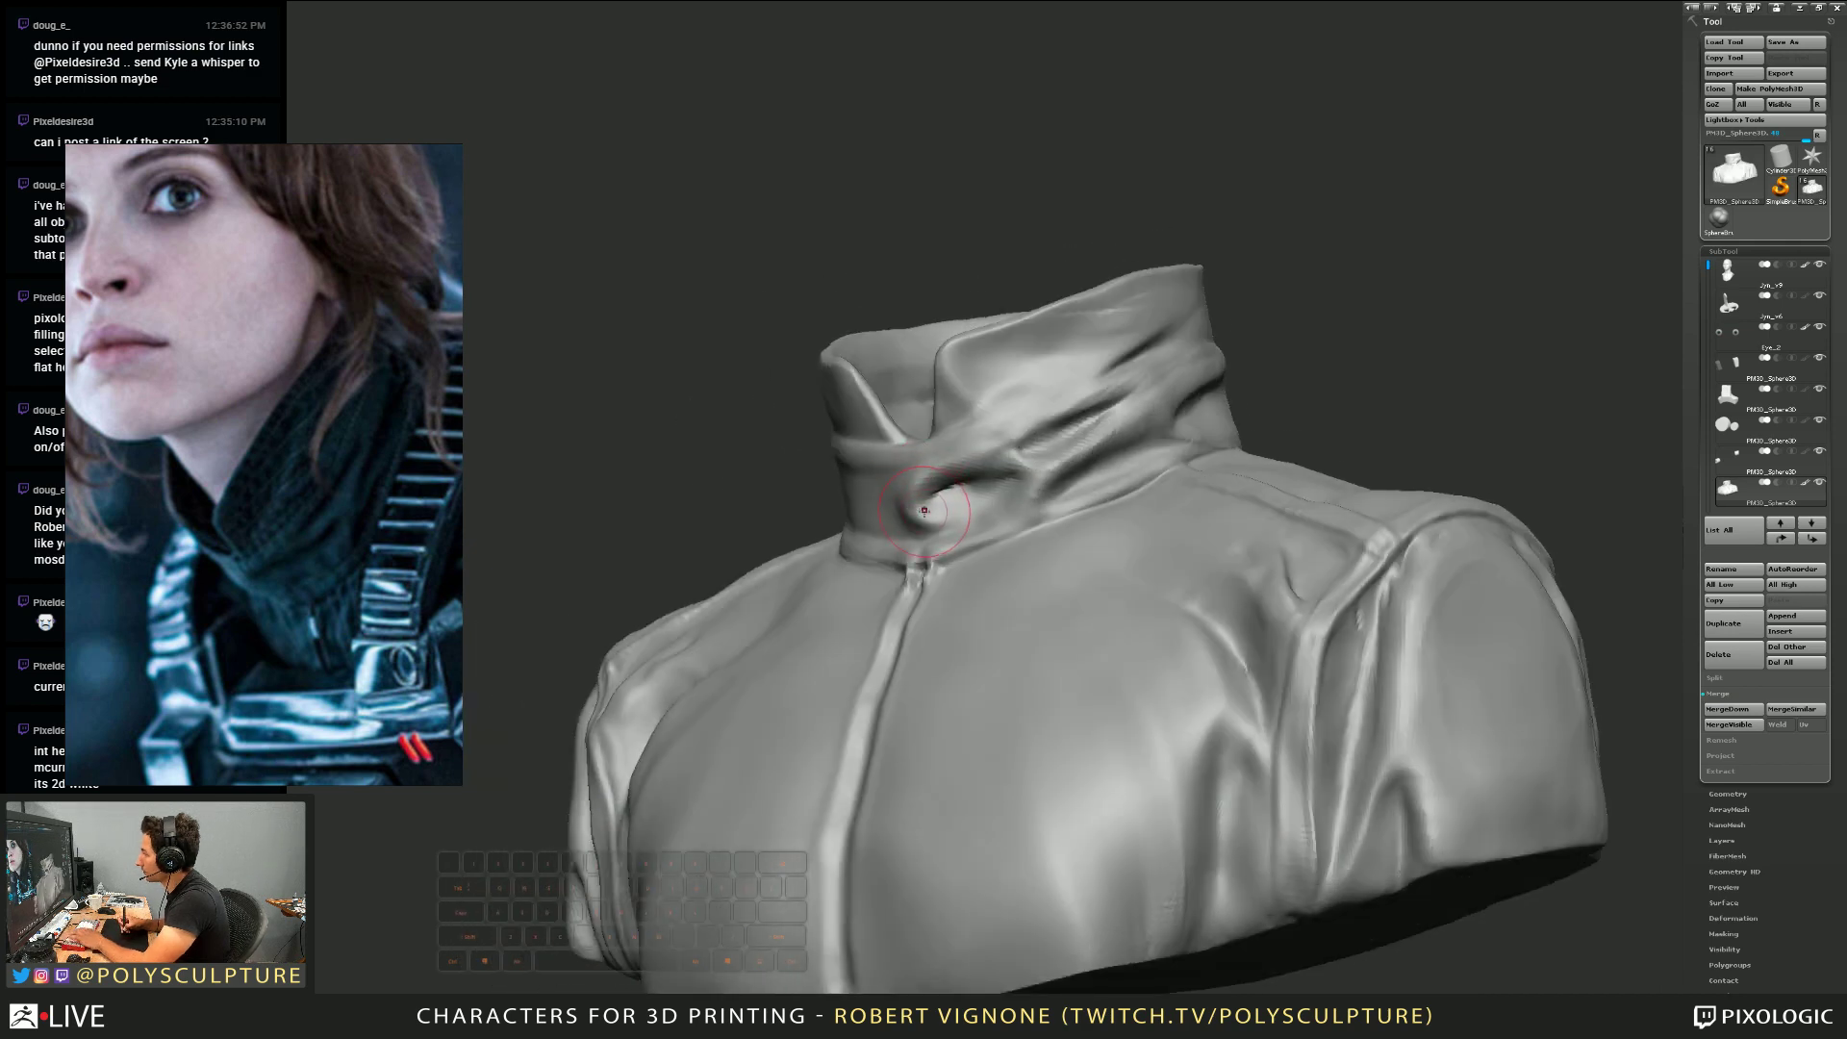
Round out the pinched fold above the zipper with a larger brush, blending it into the collar's side folds
{"action": "left_click_drag", "start_coordinate": [921, 518], "coordinate": [906, 517]}
{"action": "mouse_move", "coordinate": [906, 516]}
{"action": "right_mouse_down"}
{"action": "mouse_move", "coordinate": [1002, 445]}
{"action": "mouse_move", "coordinate": [1062, 429]}
{"action": "mouse_move", "coordinate": [927, 495]}
{"action": "right_mouse_up"}
{"action": "right_click_drag", "start_coordinate": [927, 495], "coordinate": [894, 552]}
{"action": "key", "text": "s"}
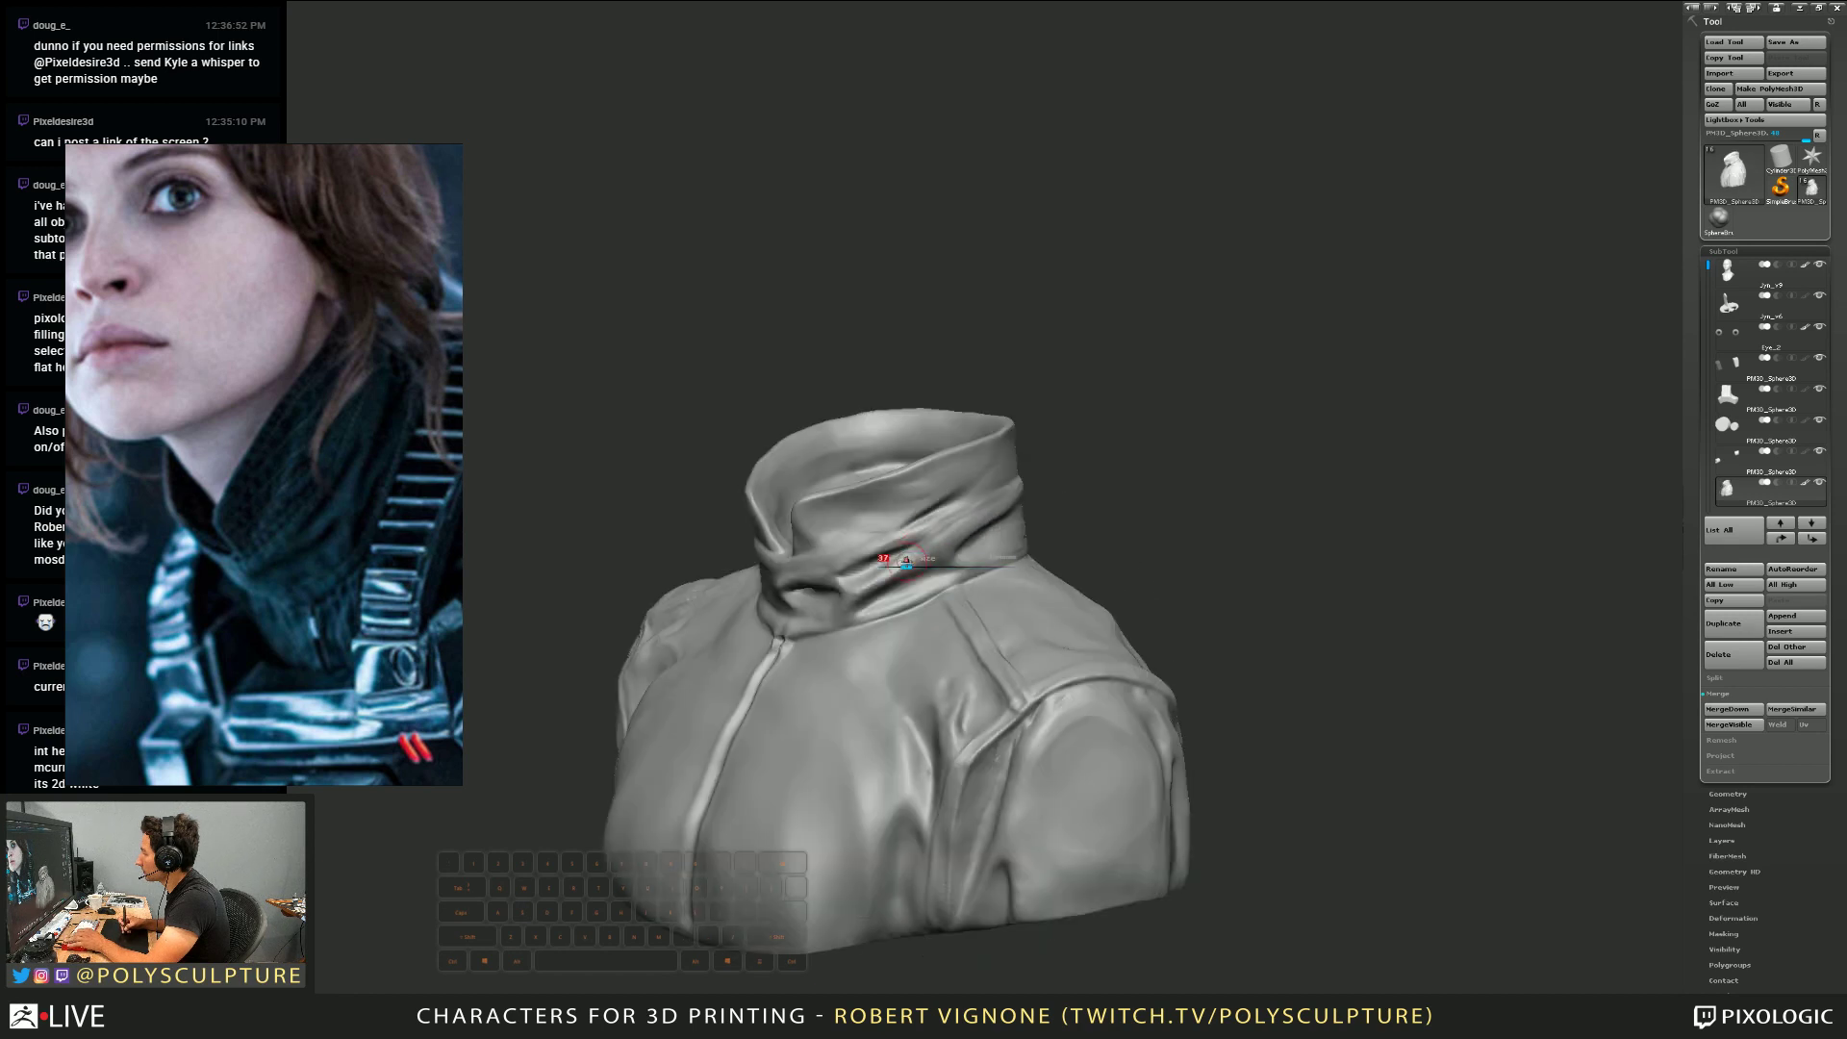
Build up an elongated fold in the lower collar band above the back of the shoulder
{"action": "left_click_drag", "start_coordinate": [882, 562], "coordinate": [933, 529]}
{"action": "right_click_drag", "start_coordinate": [1055, 478], "coordinate": [1174, 256]}
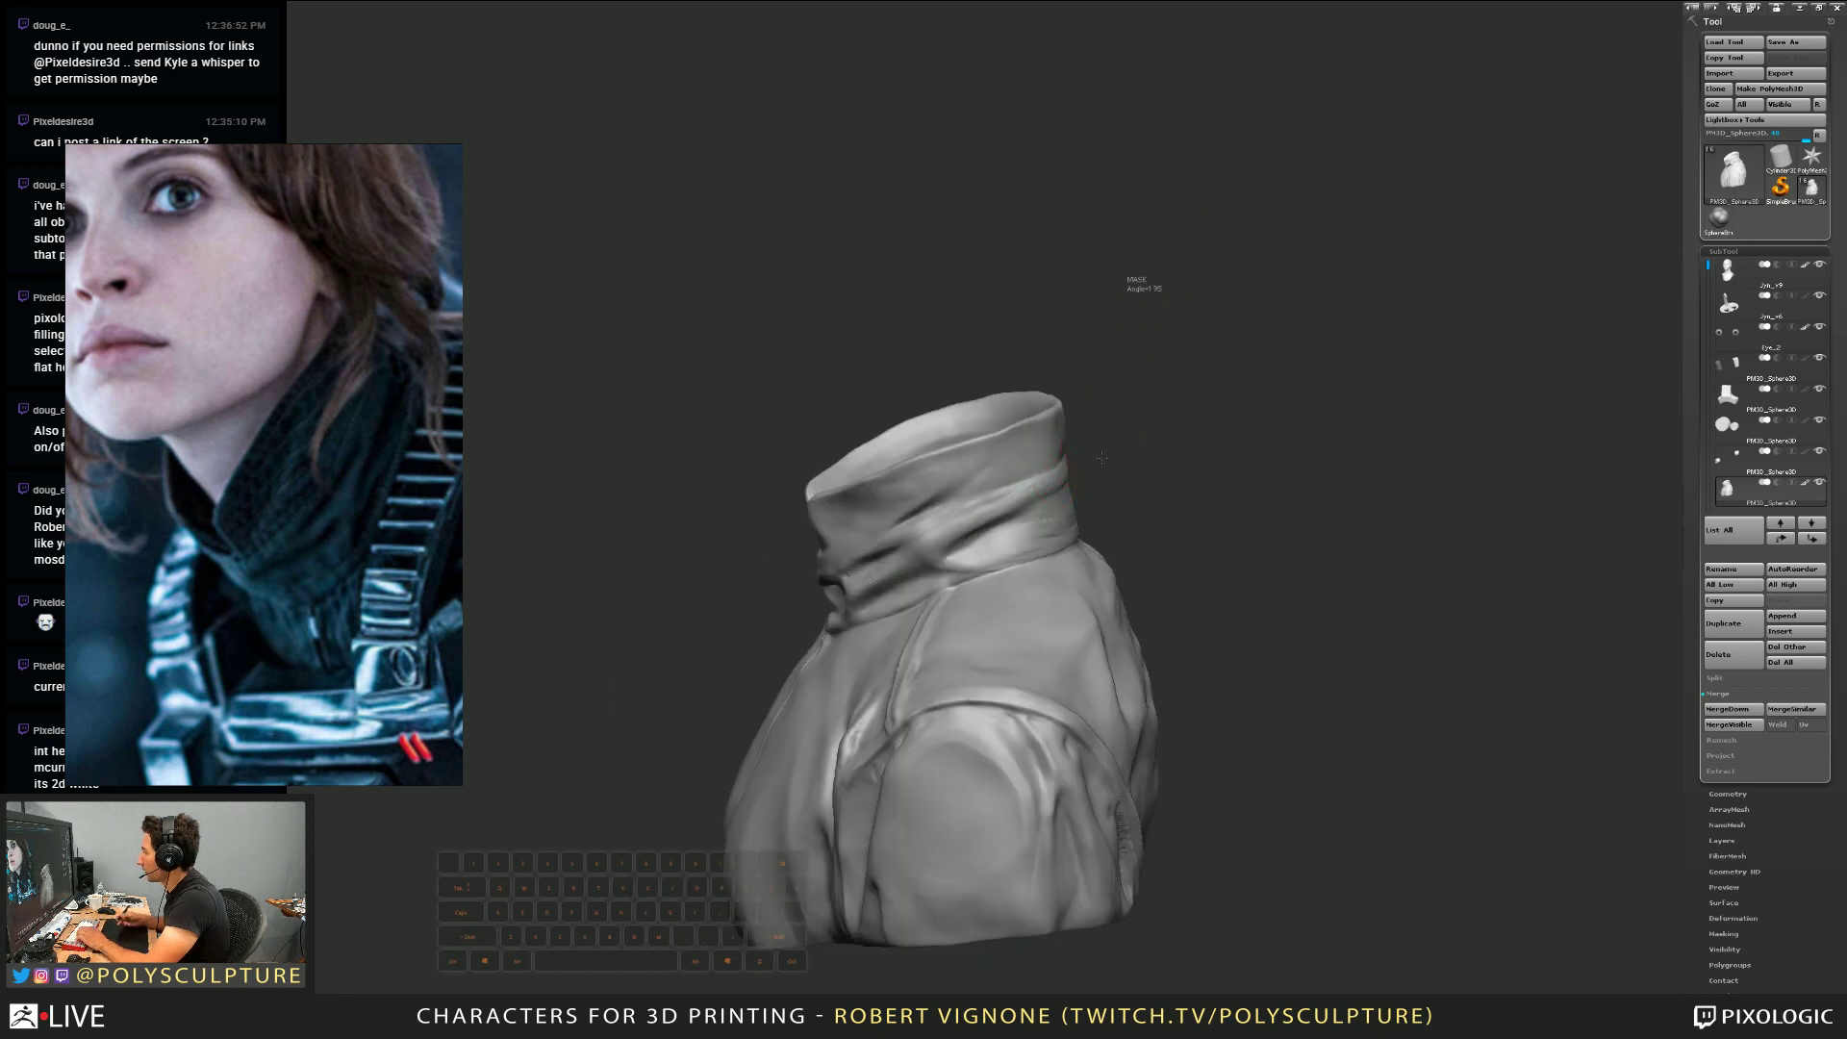
{"action": "mouse_move", "coordinate": [1101, 458]}
{"action": "right_mouse_down"}
{"action": "mouse_move", "coordinate": [935, 536]}
{"action": "mouse_move", "coordinate": [871, 539]}
{"action": "mouse_move", "coordinate": [949, 536]}
{"action": "mouse_move", "coordinate": [926, 546]}
{"action": "right_mouse_up"}
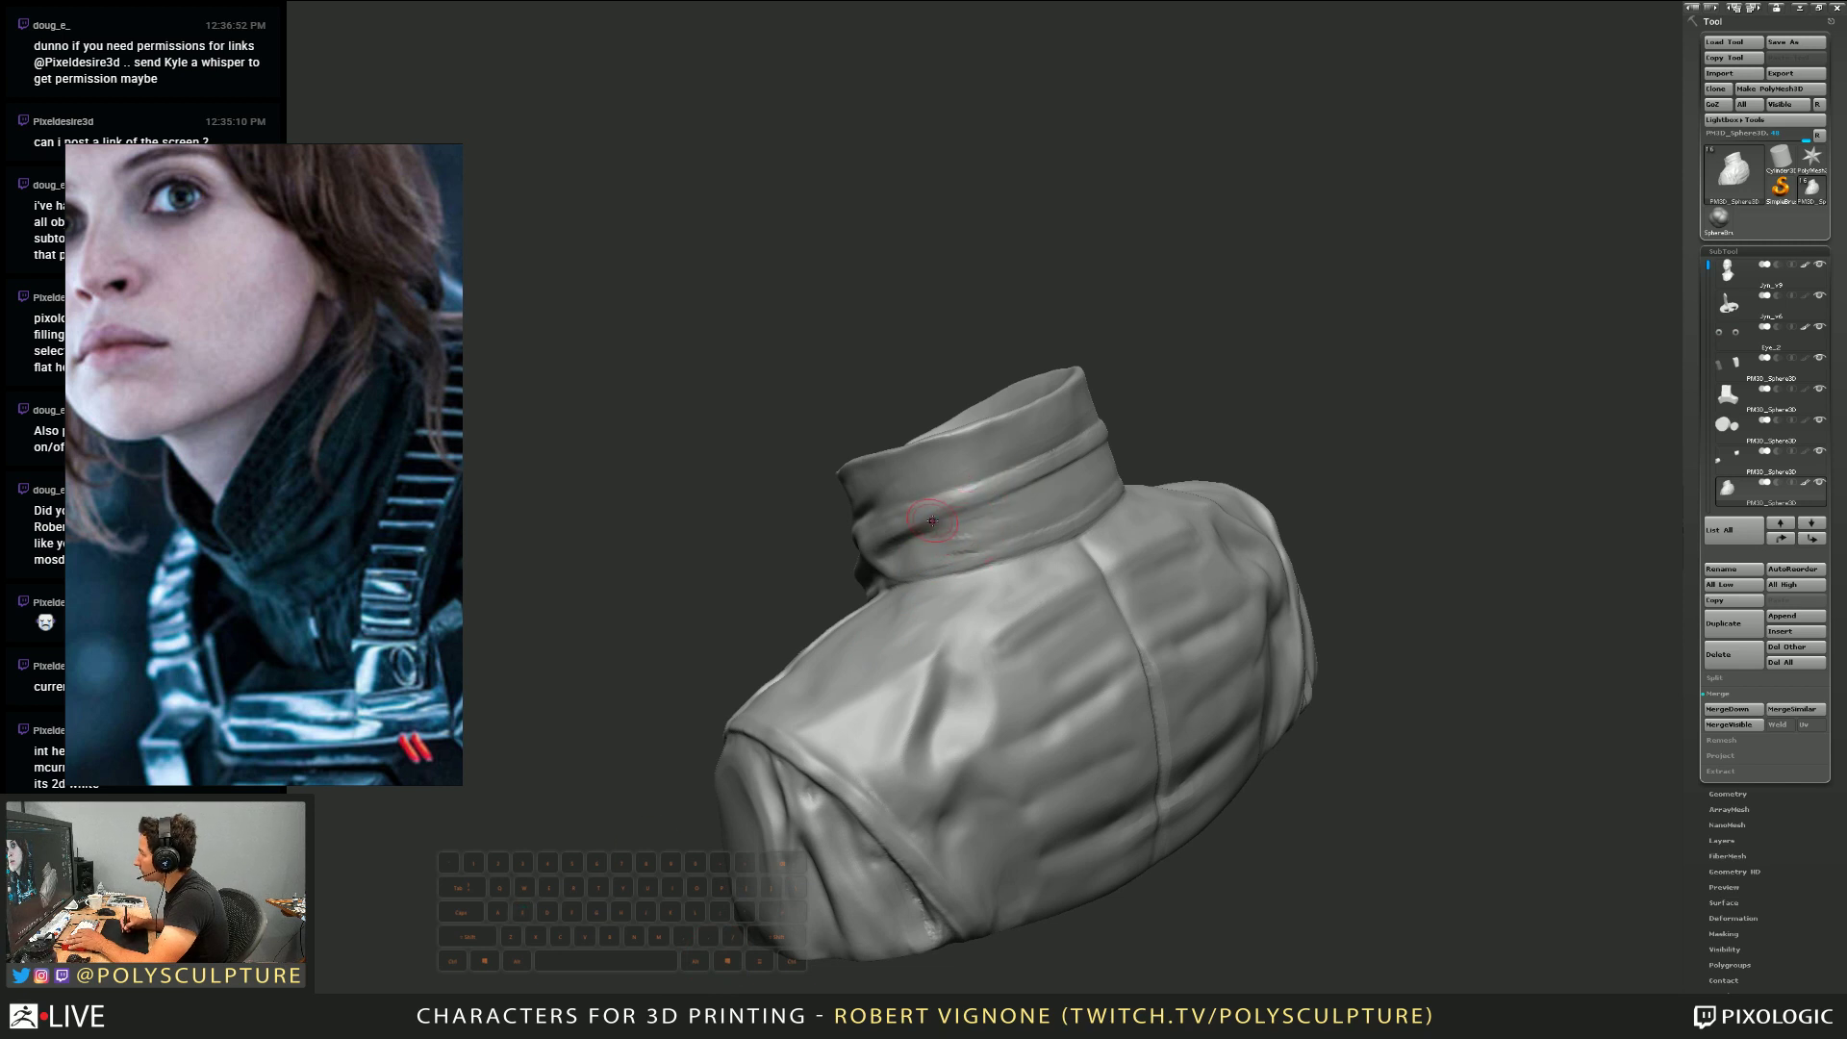
{"action": "mouse_move", "coordinate": [932, 521]}
{"action": "left_mouse_down"}
{"action": "mouse_move", "coordinate": [917, 530]}
{"action": "mouse_move", "coordinate": [1034, 501]}
{"action": "left_mouse_up"}
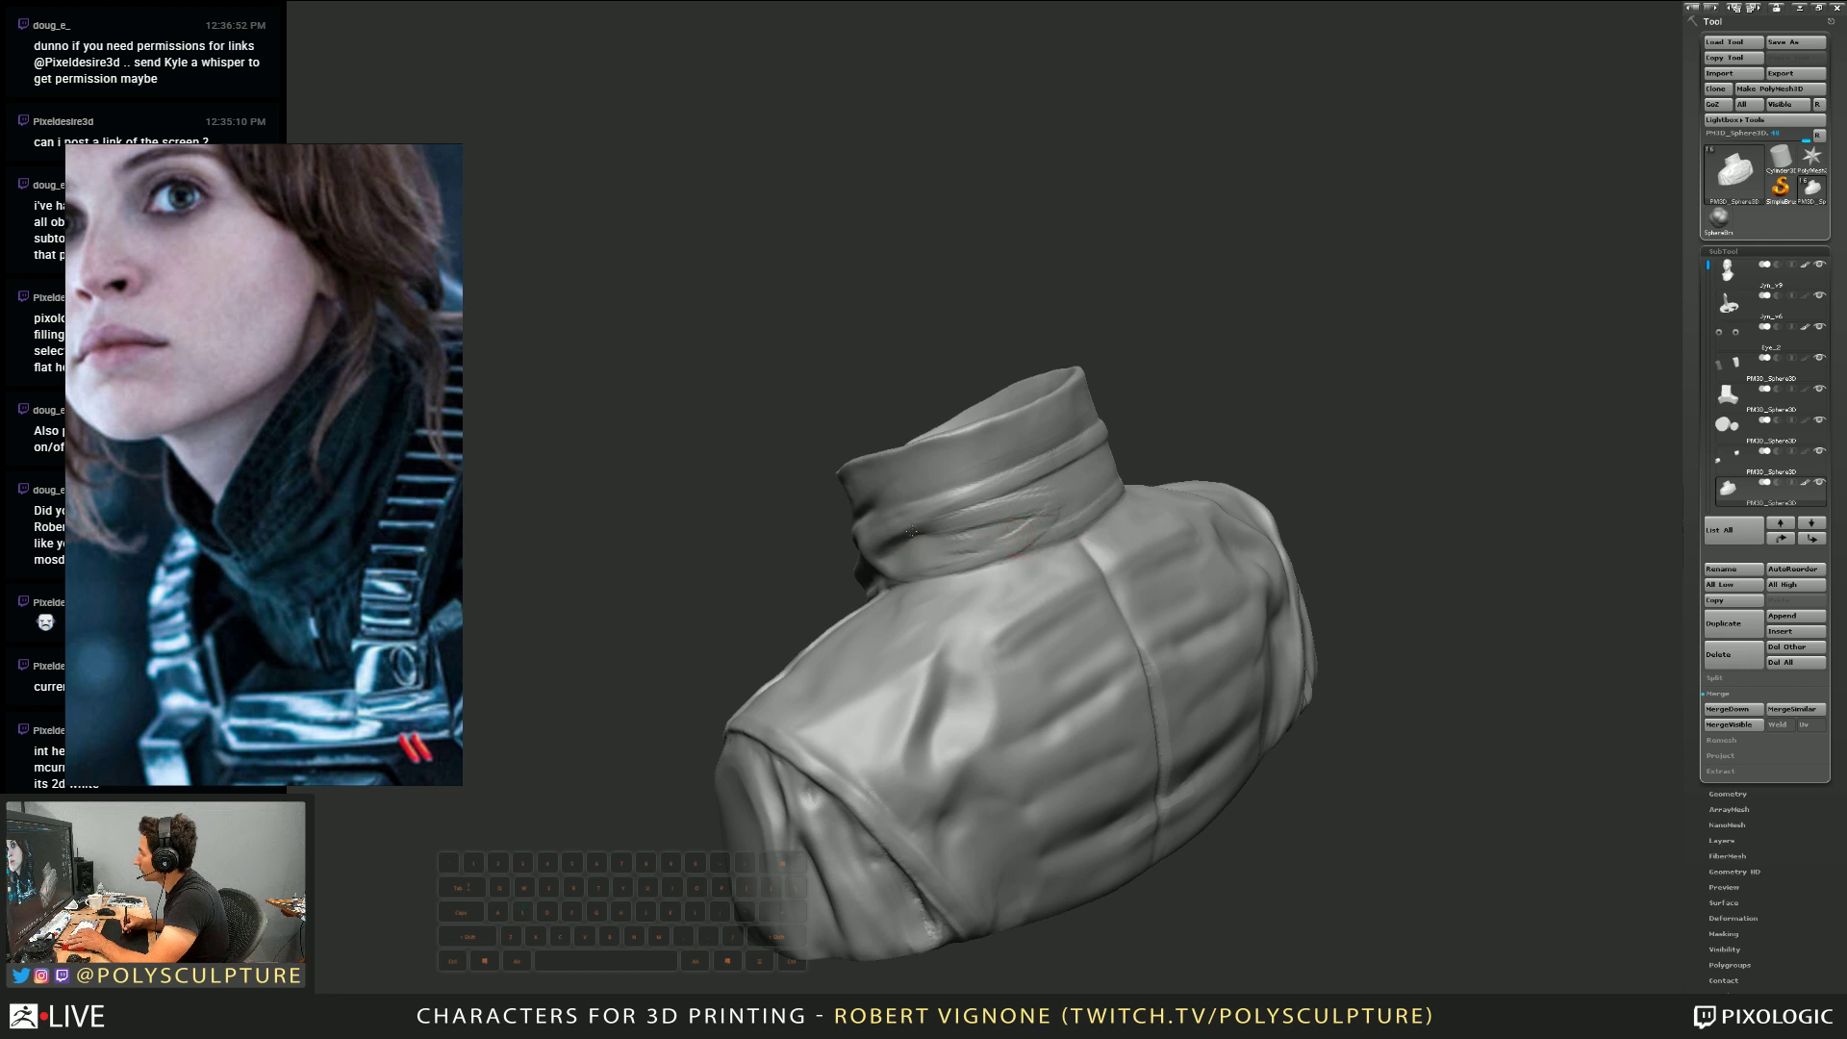
{"action": "left_click_drag", "start_coordinate": [1037, 517], "coordinate": [962, 550]}
{"action": "mouse_move", "coordinate": [961, 539]}
{"action": "right_mouse_down"}
{"action": "mouse_move", "coordinate": [1001, 544]}
{"action": "mouse_move", "coordinate": [935, 563]}
{"action": "right_mouse_up"}
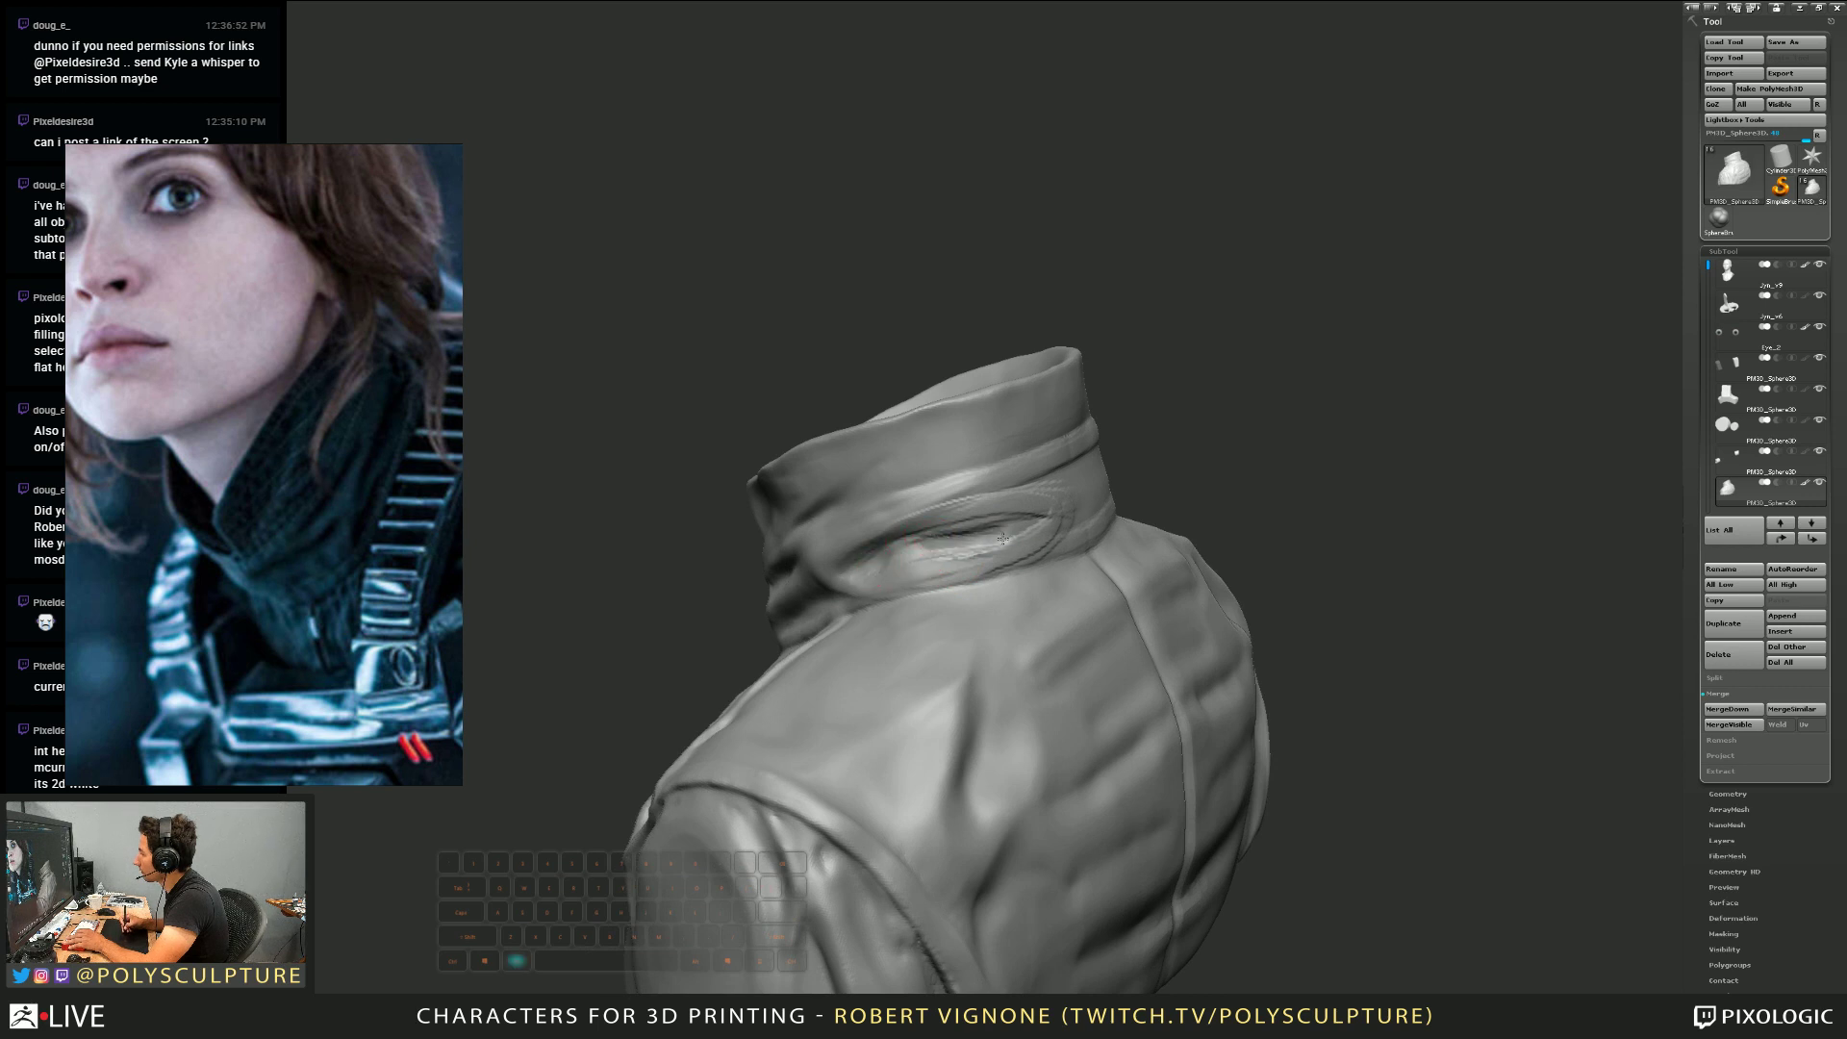
Deepen the hollow beneath the new rear-side fold, adjust the brush size, and smooth its edges into the collar
{"action": "mouse_move", "coordinate": [997, 541]}
{"action": "left_mouse_down"}
{"action": "mouse_move", "coordinate": [937, 534]}
{"action": "mouse_move", "coordinate": [976, 519]}
{"action": "mouse_move", "coordinate": [998, 523]}
{"action": "mouse_move", "coordinate": [873, 557]}
{"action": "left_mouse_up"}
{"action": "key", "text": "s"}
{"action": "left_click", "coordinate": [1034, 528]}
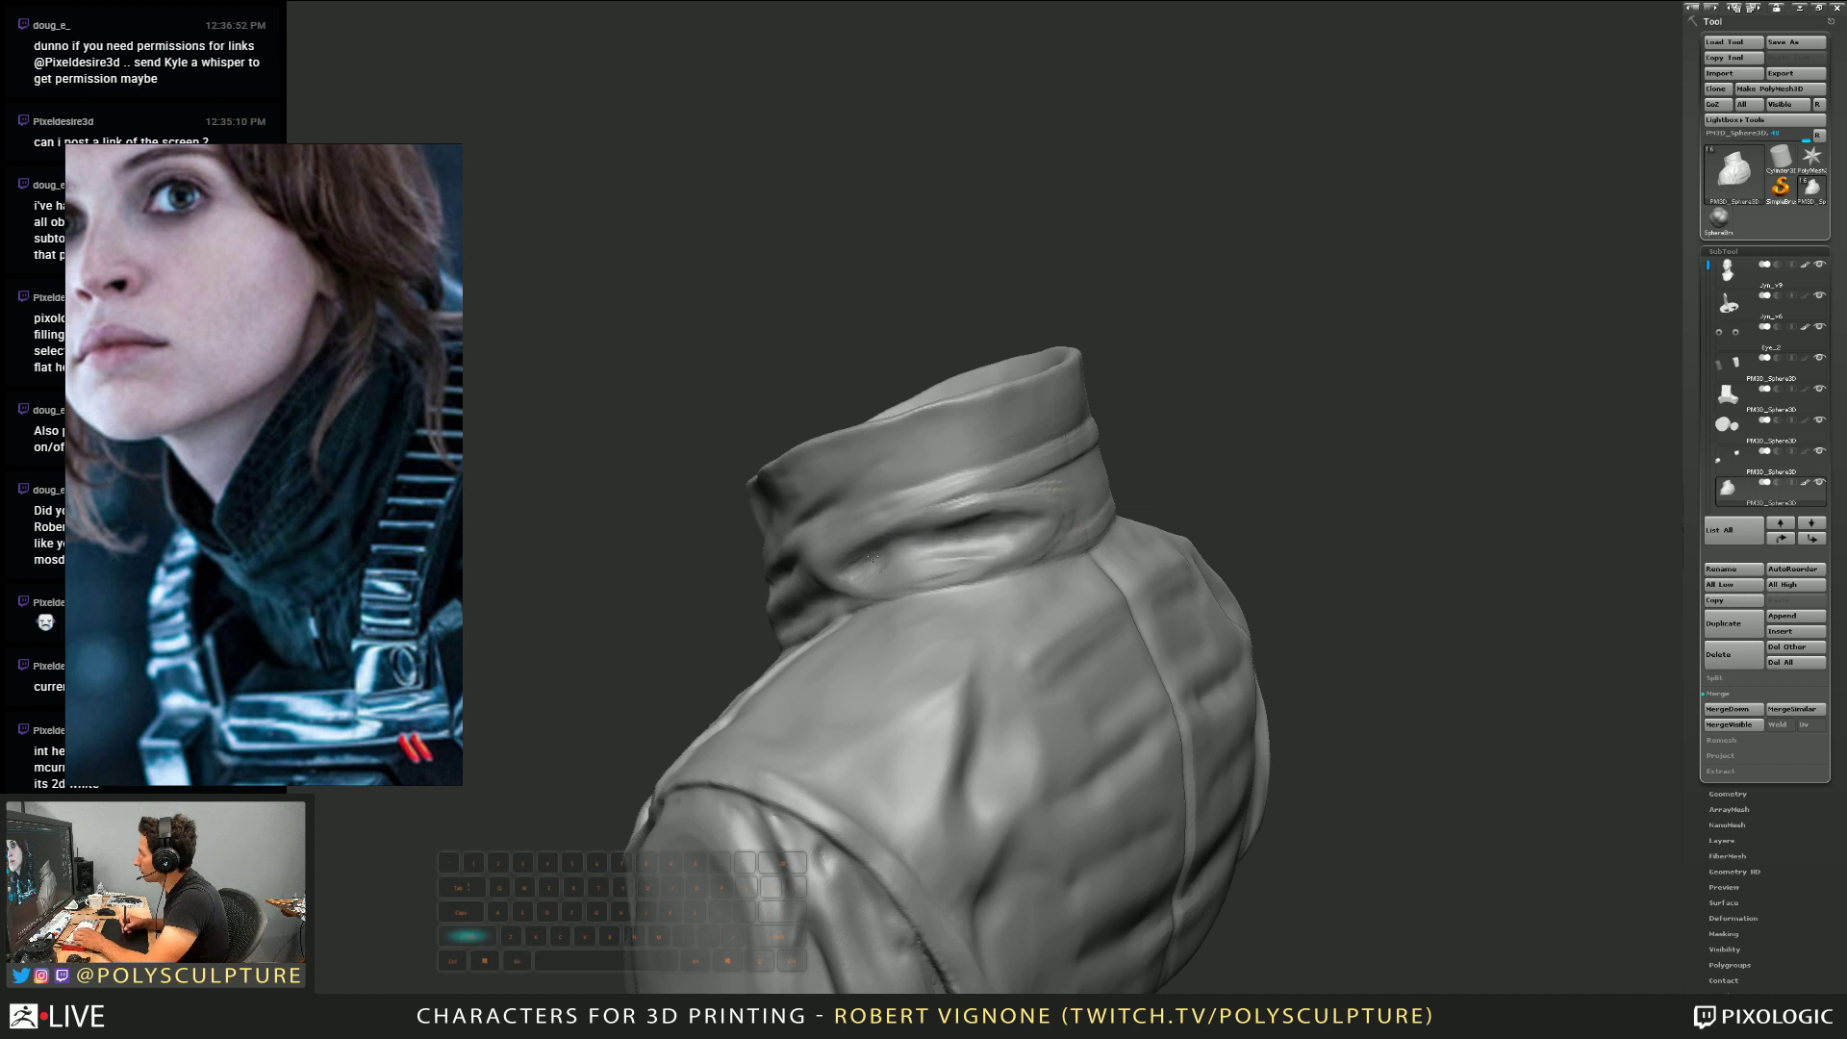
{"action": "right_click_drag", "start_coordinate": [872, 557], "coordinate": [991, 527]}
{"action": "left_click_drag", "start_coordinate": [952, 502], "coordinate": [1097, 468]}
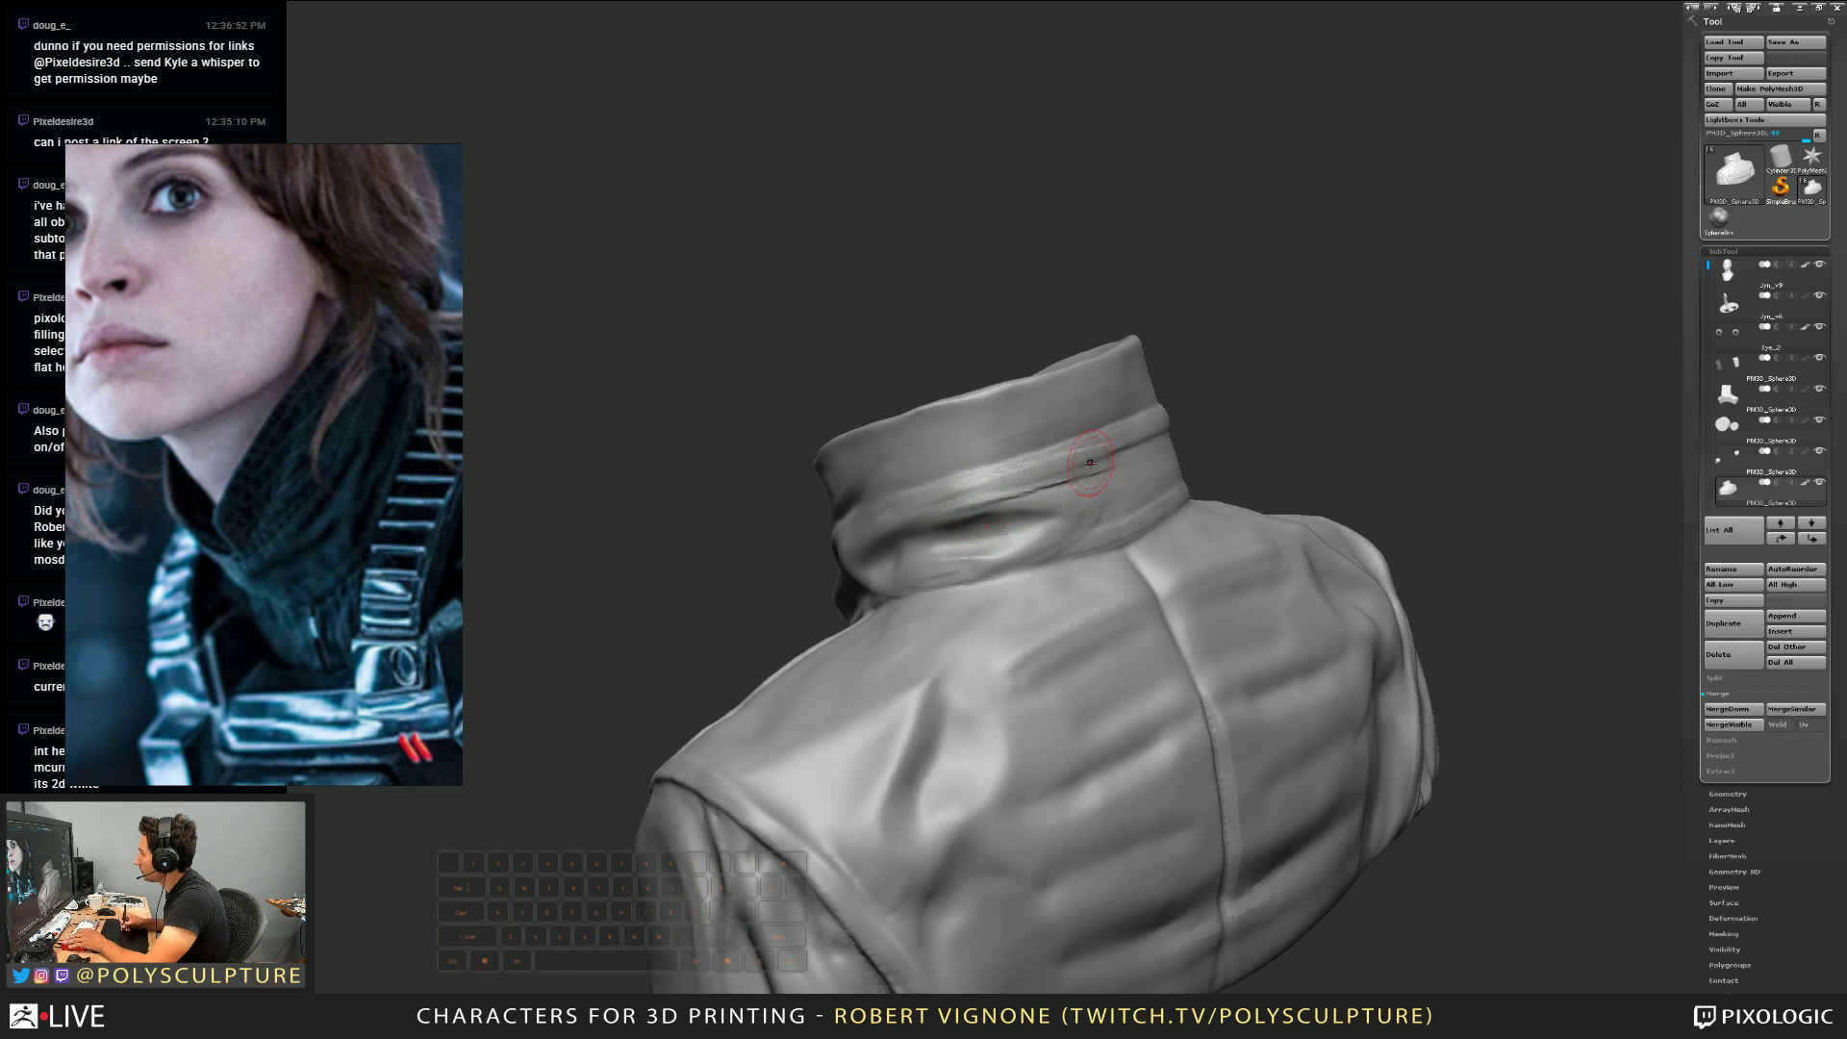
Sculpt a diagonal fold rising across the back seam band toward the collar's top edge, adjusting the brush size
{"action": "right_click_drag", "start_coordinate": [1090, 463], "coordinate": [1106, 487]}
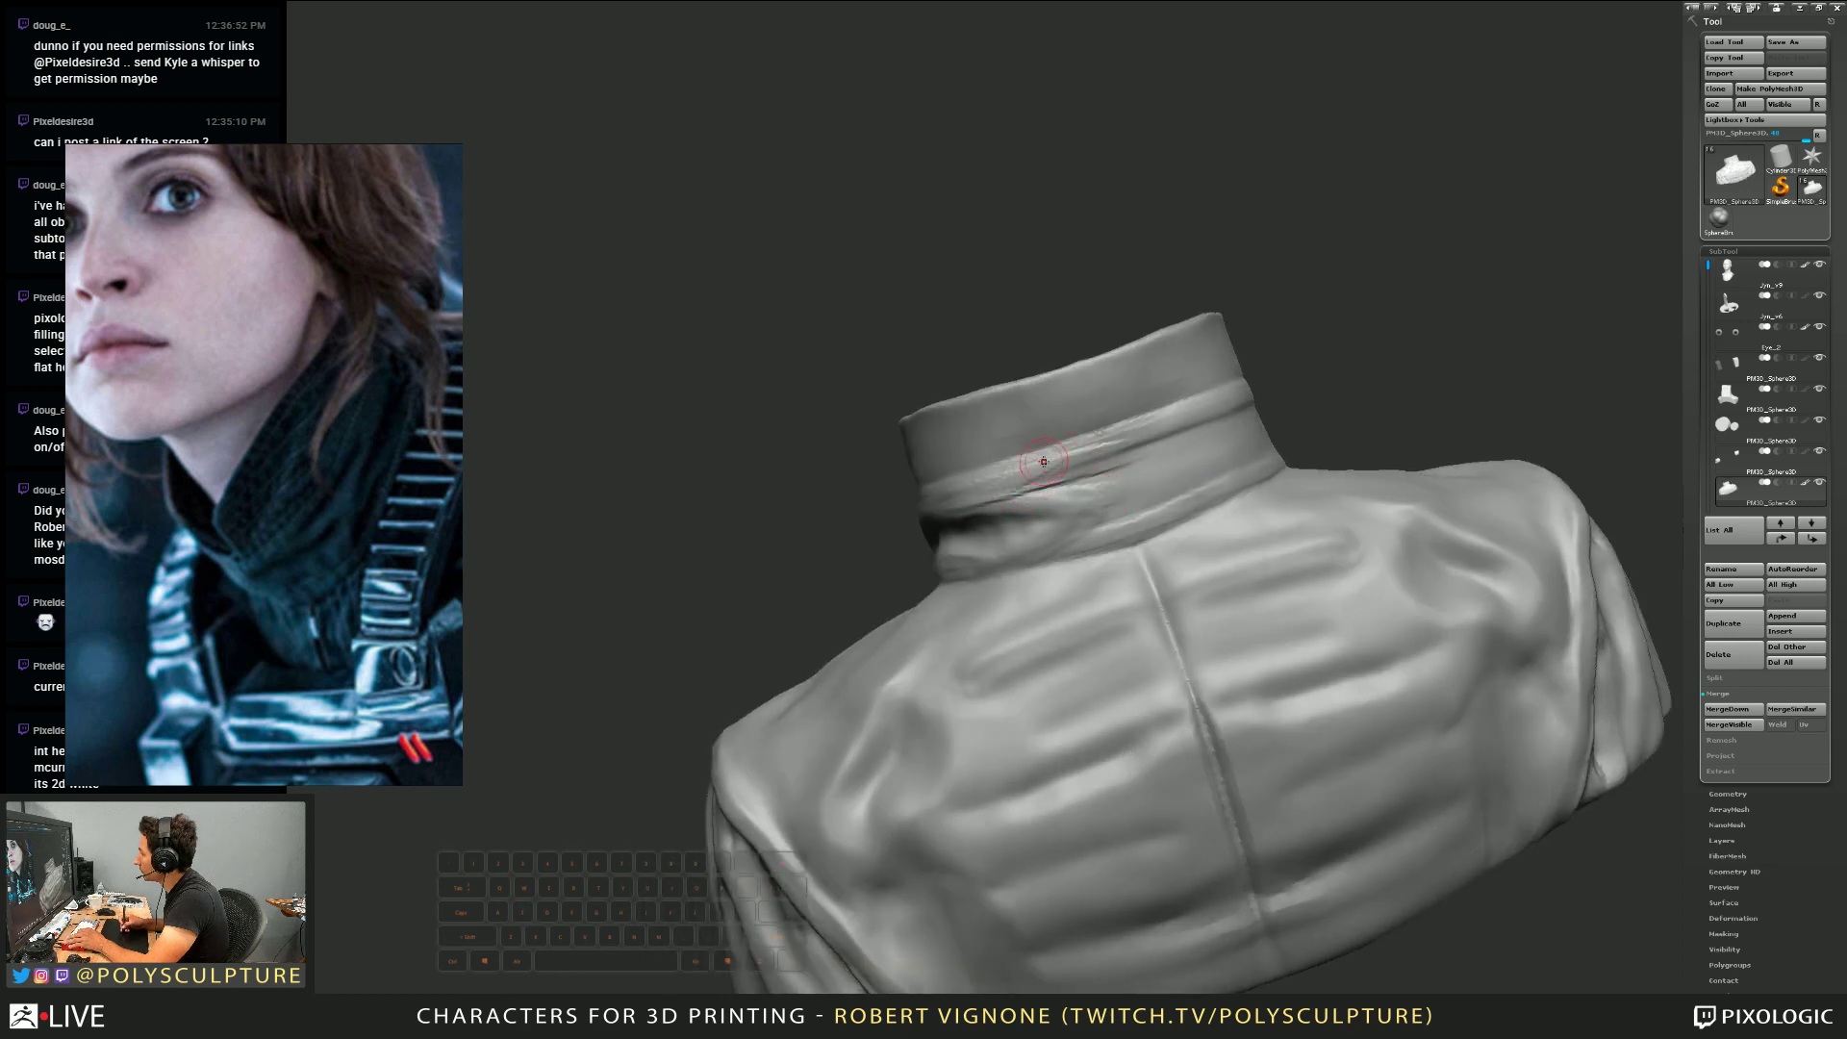
{"action": "key", "text": "s"}
{"action": "left_click_drag", "start_coordinate": [1044, 484], "coordinate": [1114, 407]}
{"action": "right_click_drag", "start_coordinate": [1029, 452], "coordinate": [1109, 450]}
{"action": "key", "text": "s"}
{"action": "key", "text": "s"}
{"action": "key", "text": "5"}
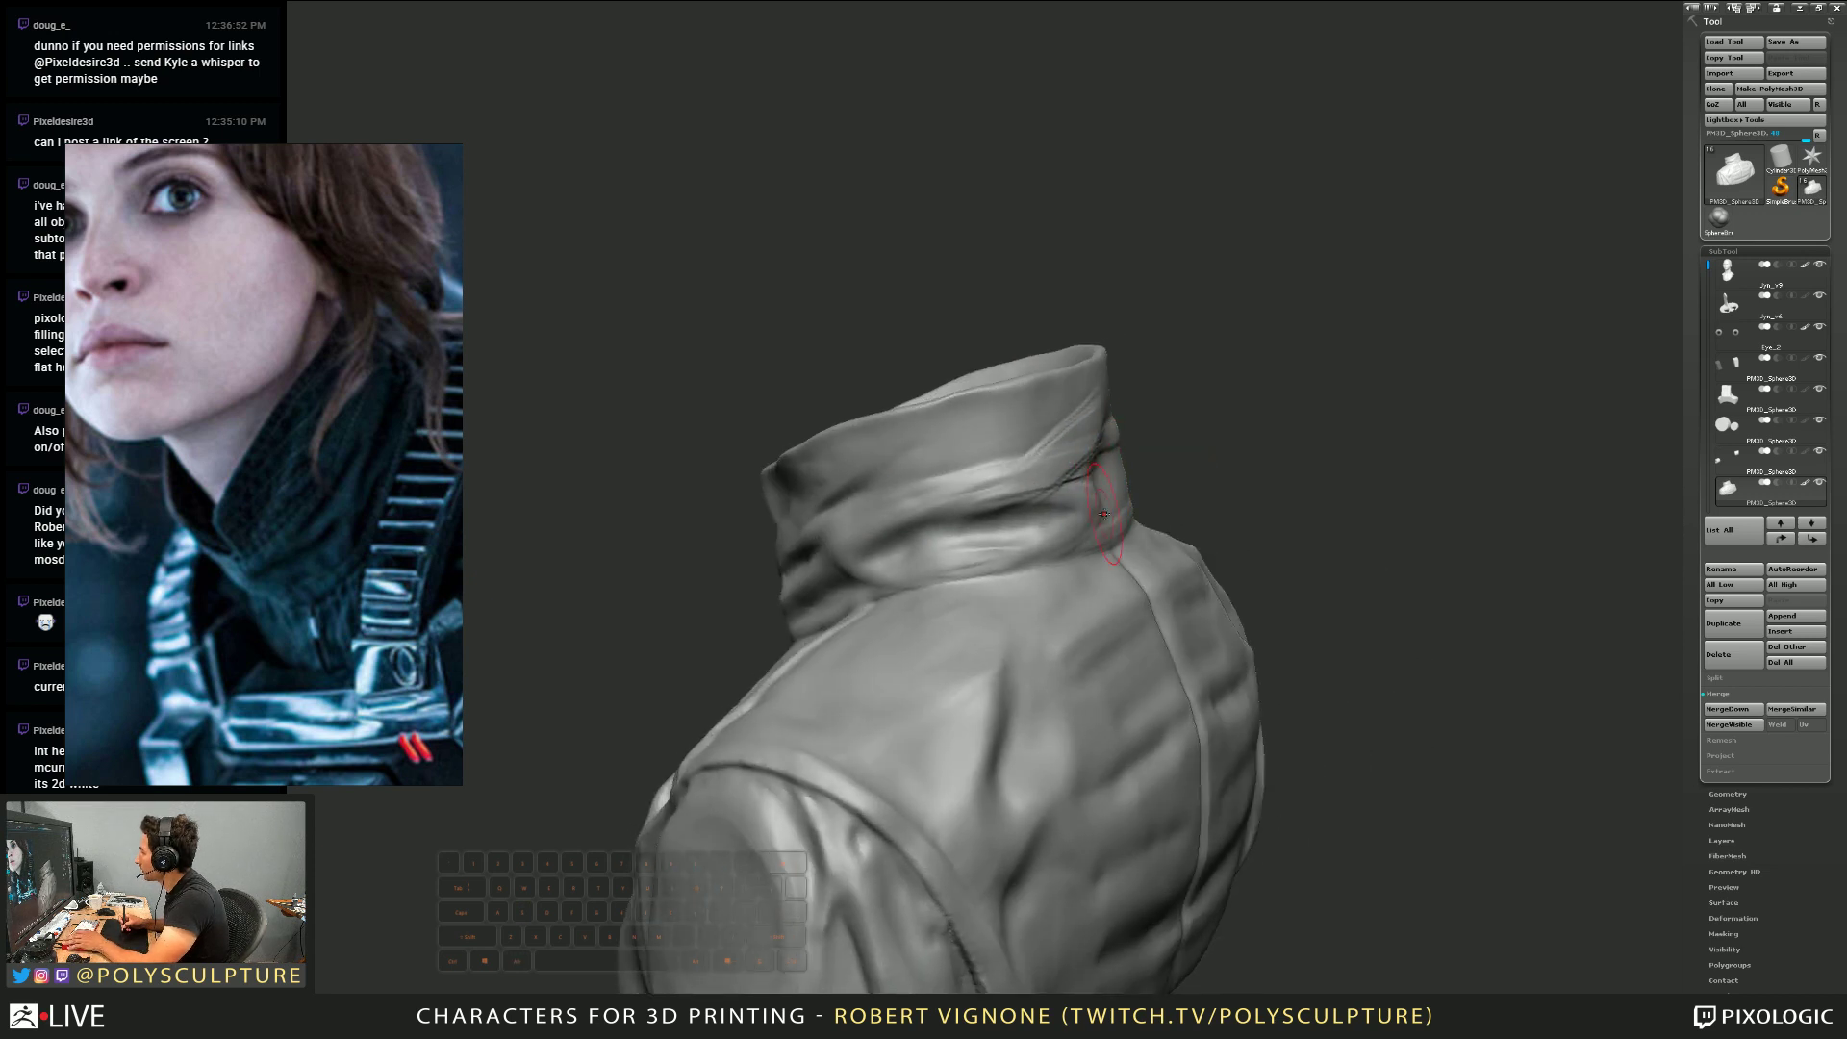
Smooth the rear-side folds together where the diagonal fold meets the lower collar band
{"action": "right_click_drag", "start_coordinate": [1120, 507], "coordinate": [846, 556]}
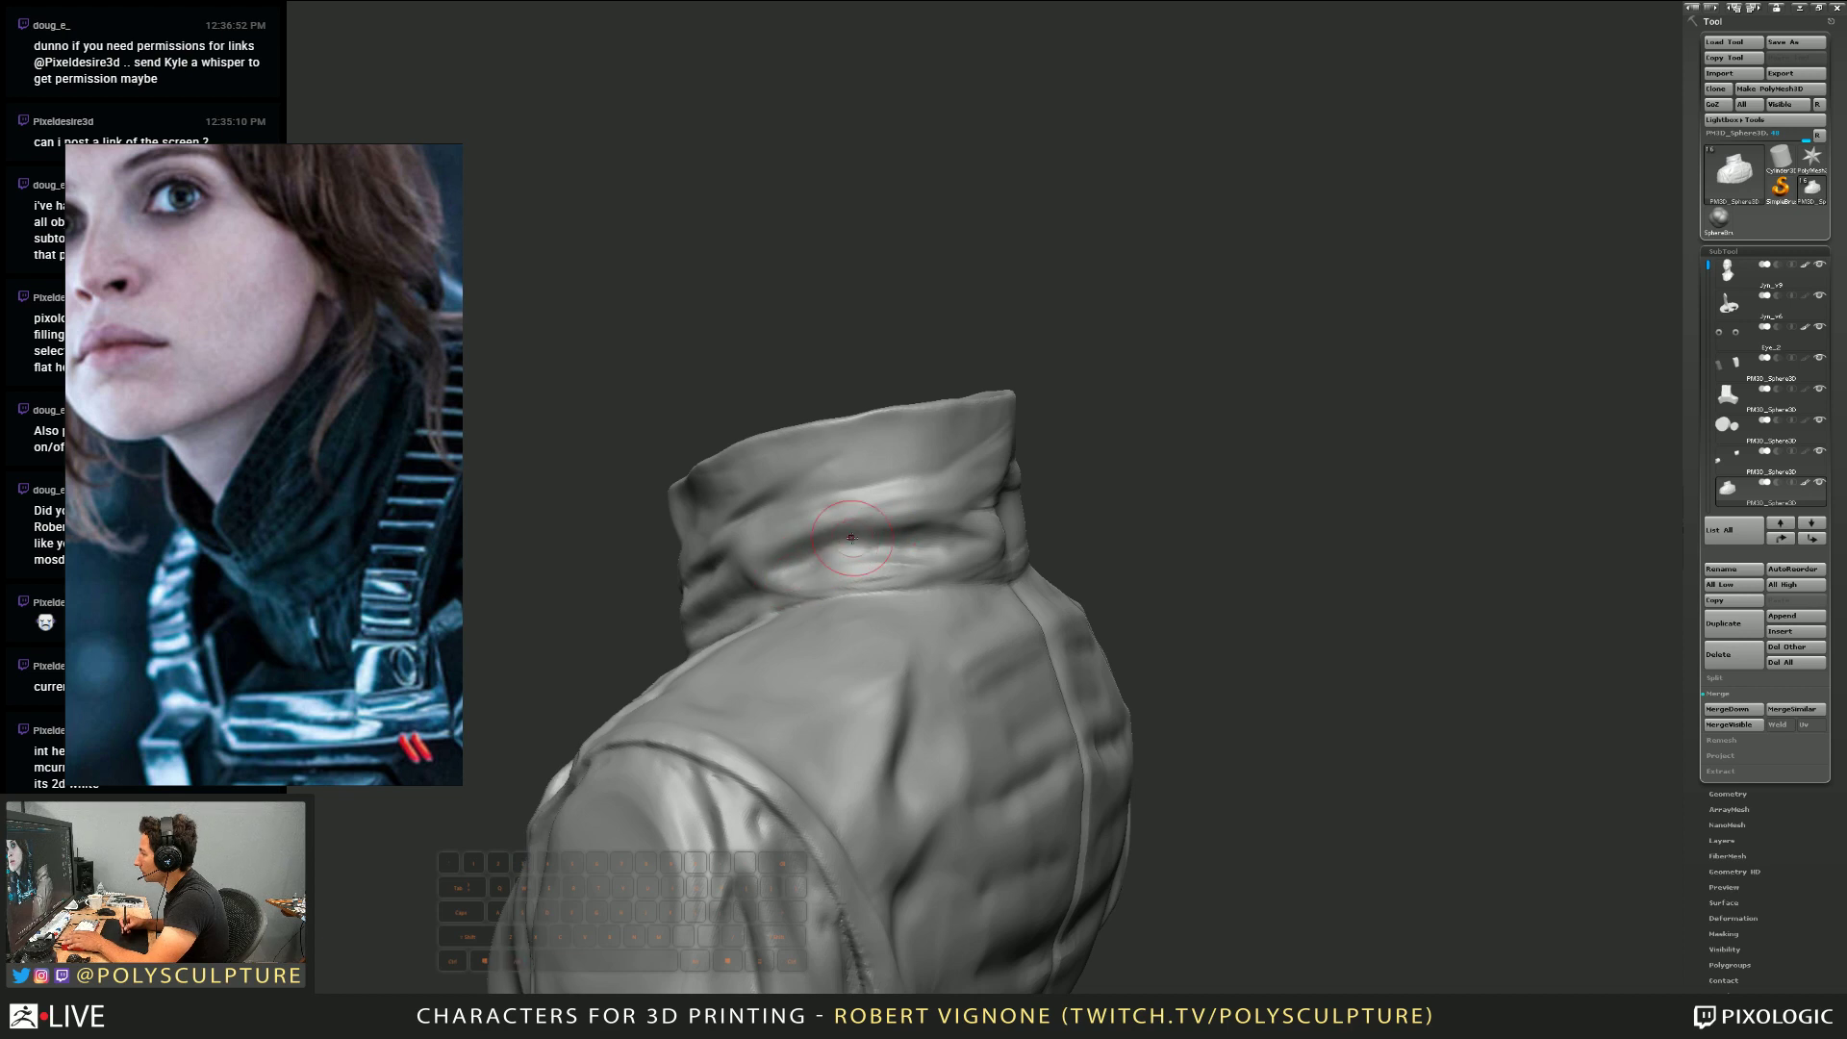
{"action": "right_click_drag", "start_coordinate": [853, 519], "coordinate": [972, 509]}
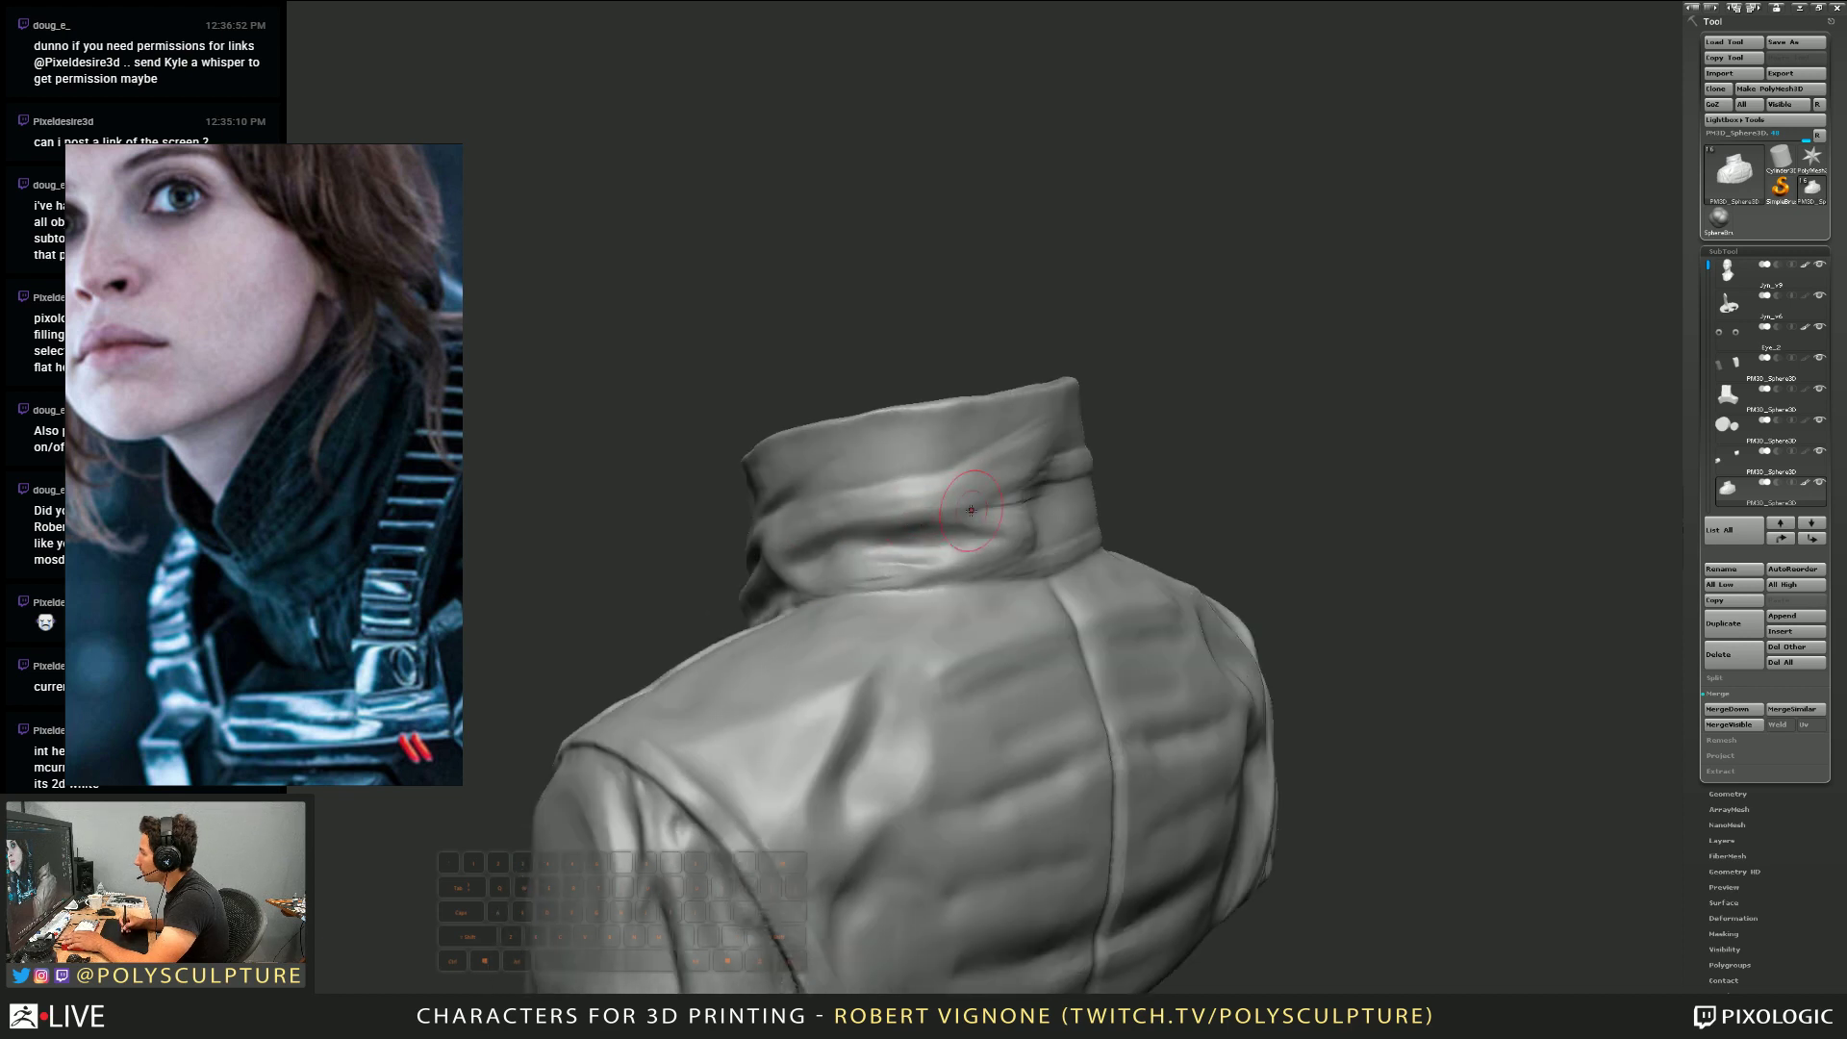
{"action": "right_click_drag", "start_coordinate": [919, 581], "coordinate": [967, 577]}
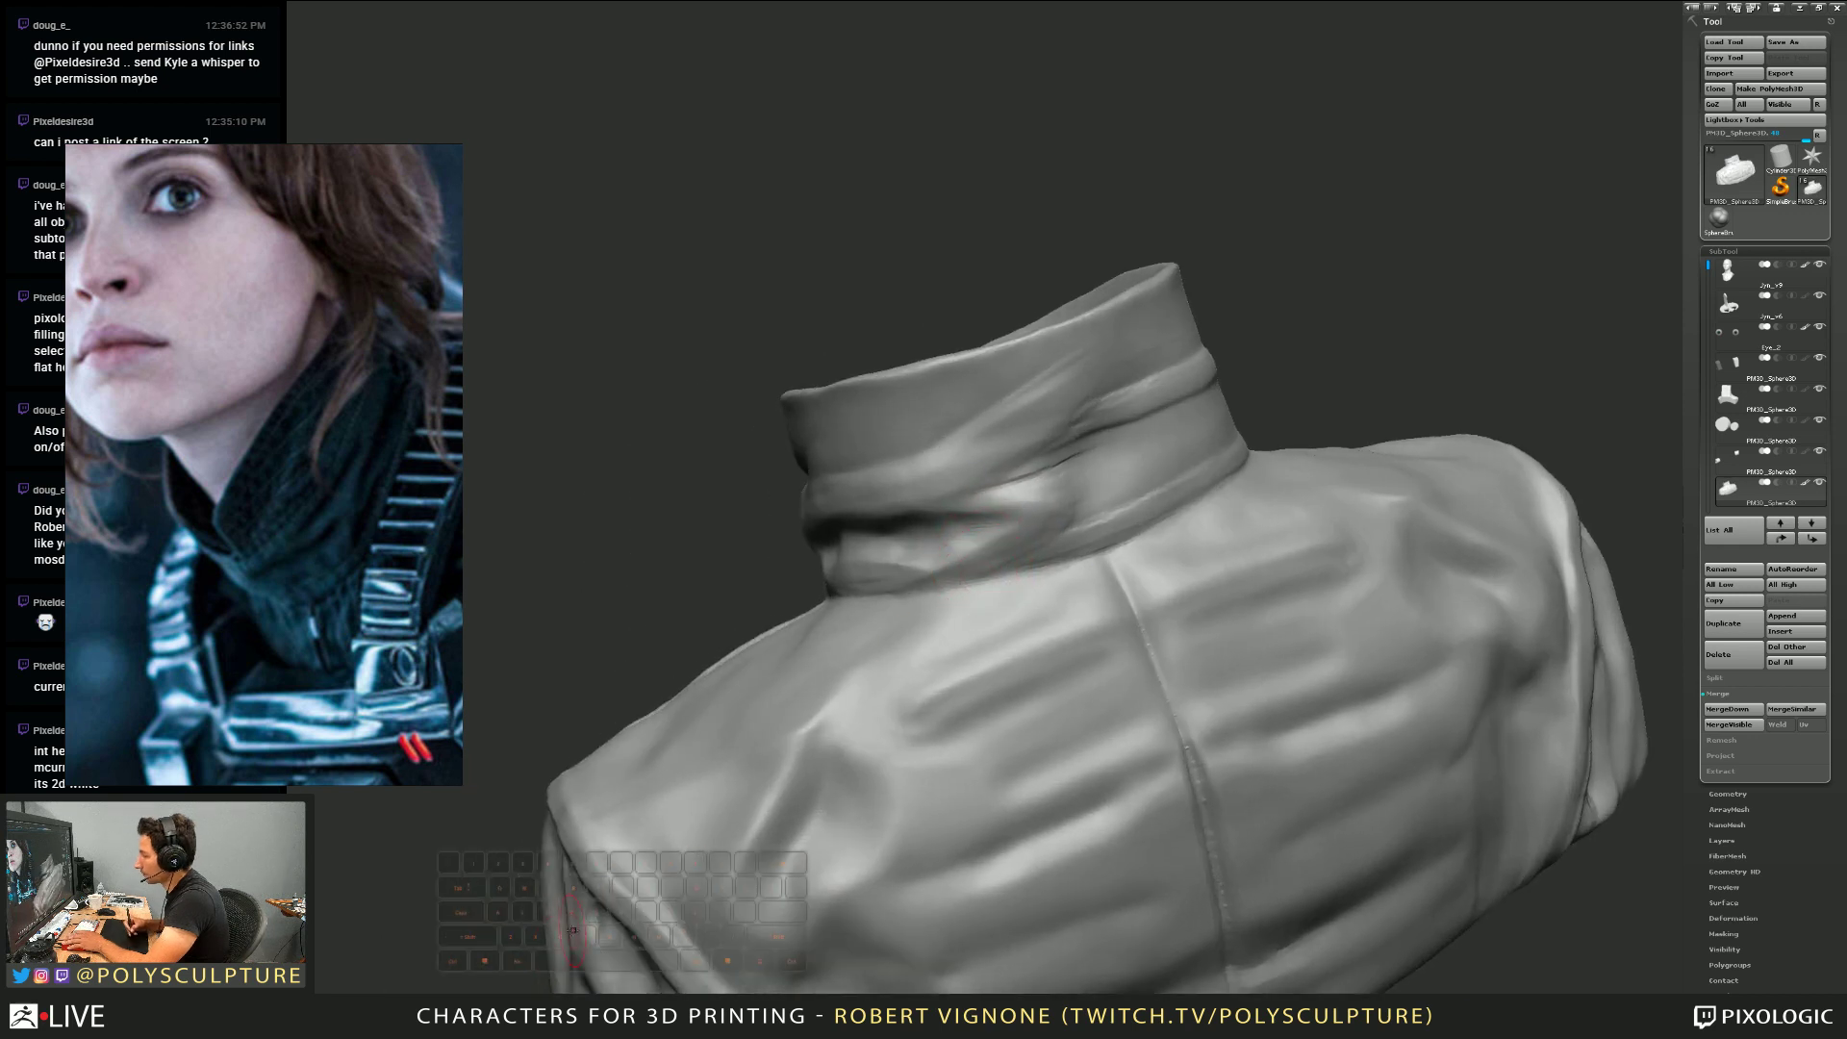
Shape tapered folds across the lower band at the collar's back, deepen the crease between them, and undo the last stroke
{"action": "mouse_move", "coordinate": [1034, 530]}
{"action": "left_mouse_down"}
{"action": "mouse_move", "coordinate": [1162, 482]}
{"action": "mouse_move", "coordinate": [1053, 519]}
{"action": "left_mouse_up"}
{"action": "left_click_drag", "start_coordinate": [1054, 519], "coordinate": [1165, 467]}
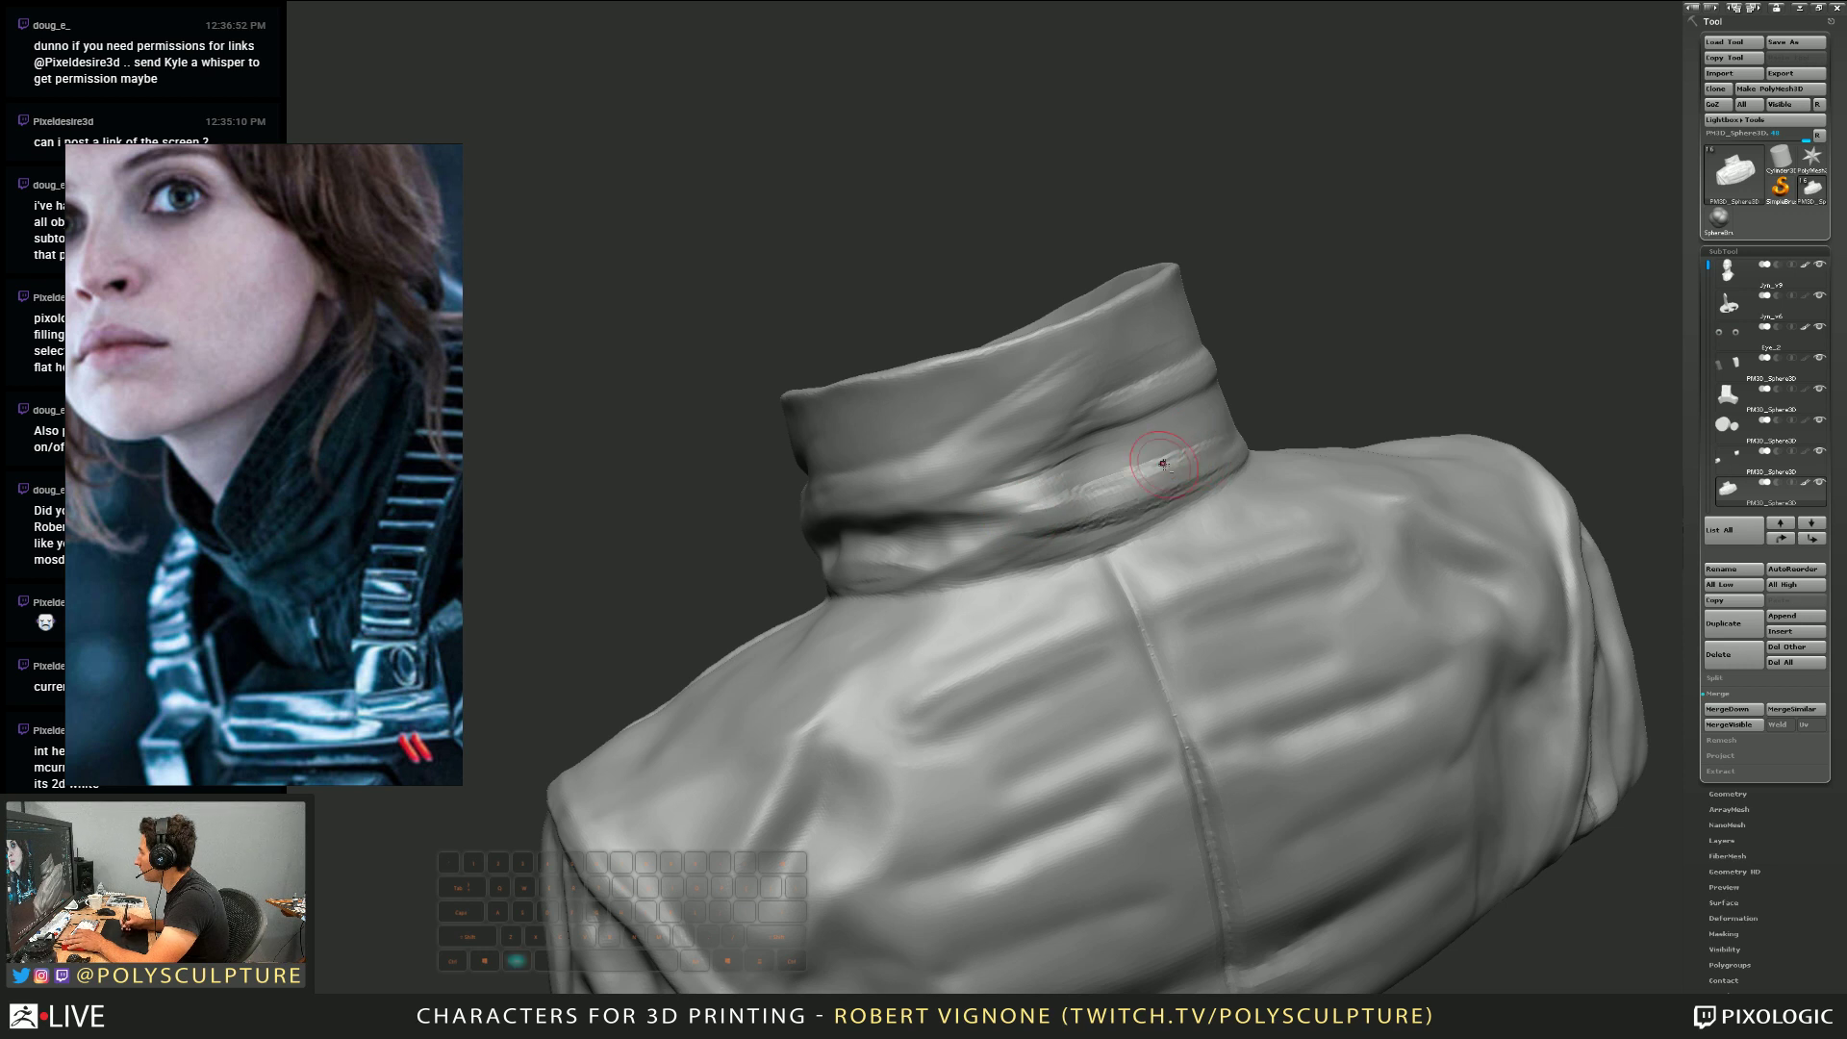
{"action": "right_click_drag", "start_coordinate": [1166, 468], "coordinate": [1044, 510], "text": "alt"}
{"action": "left_click_drag", "start_coordinate": [1039, 499], "coordinate": [1116, 457], "text": "alt"}
{"action": "right_click_drag", "start_coordinate": [1116, 457], "coordinate": [1043, 470]}
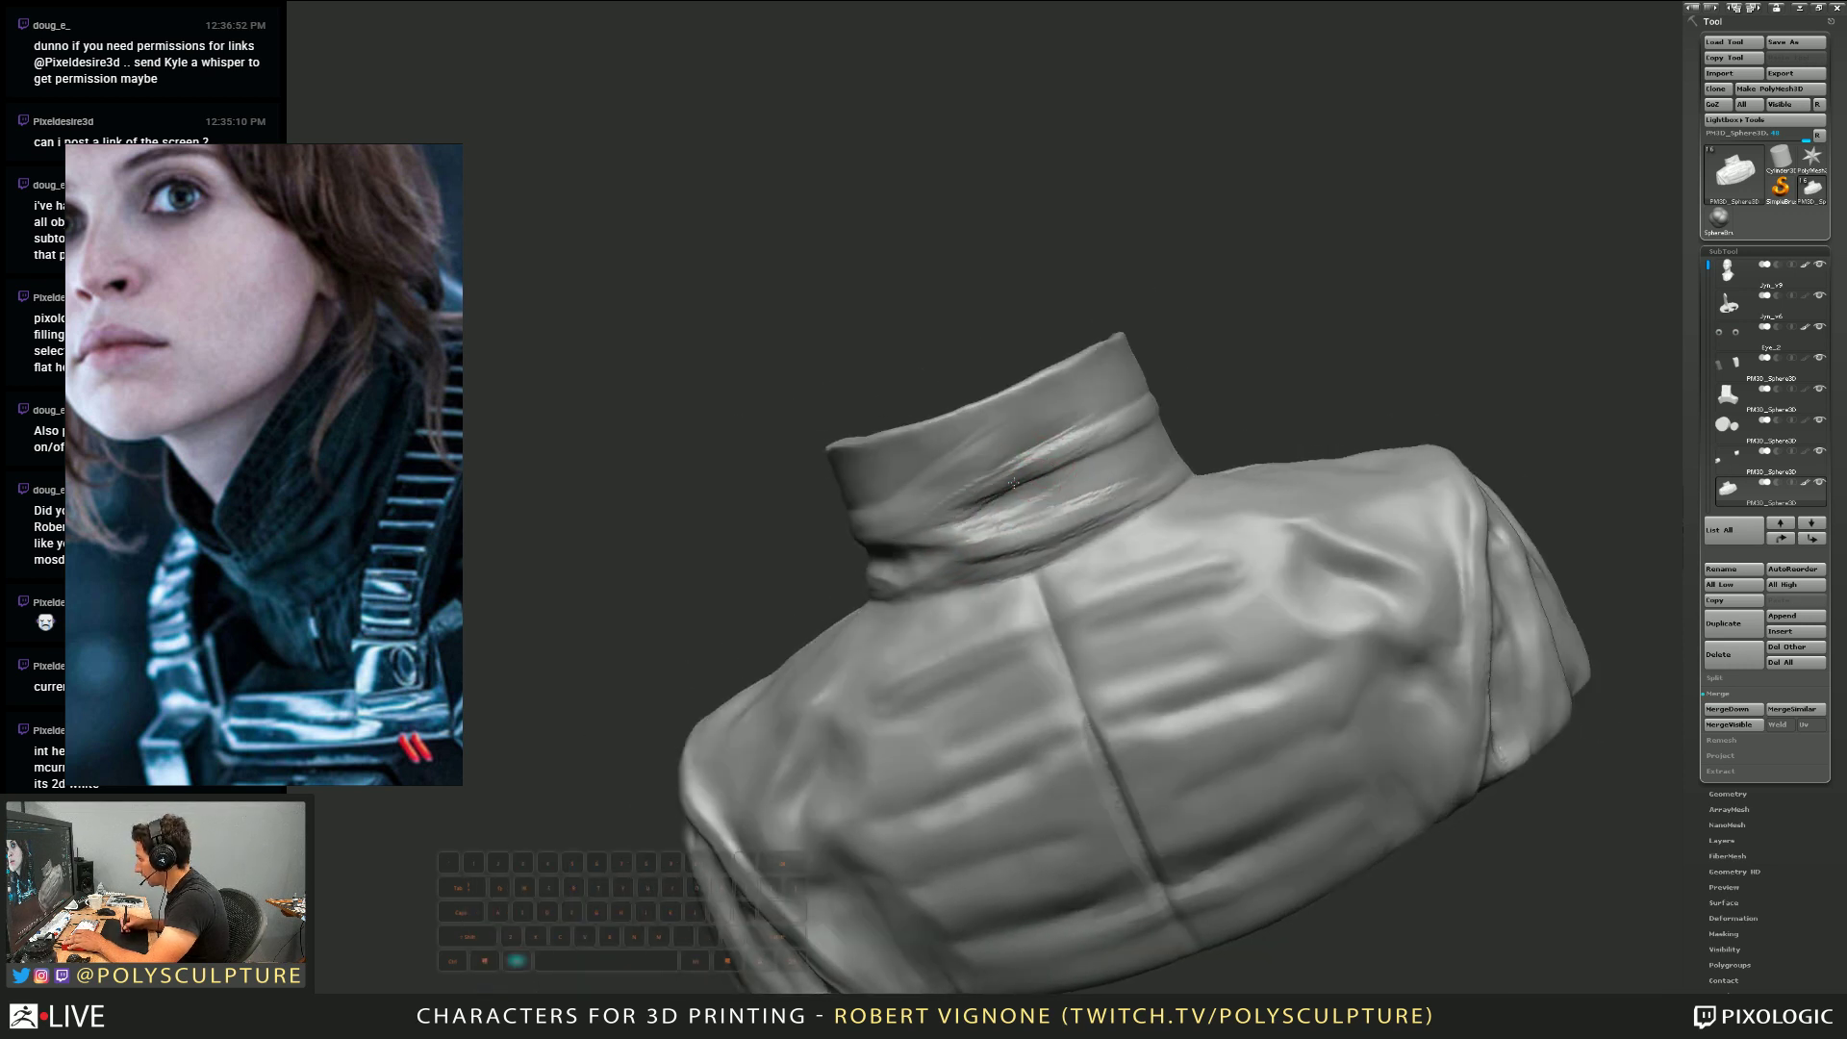
{"action": "left_click_drag", "start_coordinate": [1013, 484], "coordinate": [966, 508], "text": "alt"}
{"action": "key", "text": "ctrl+z"}
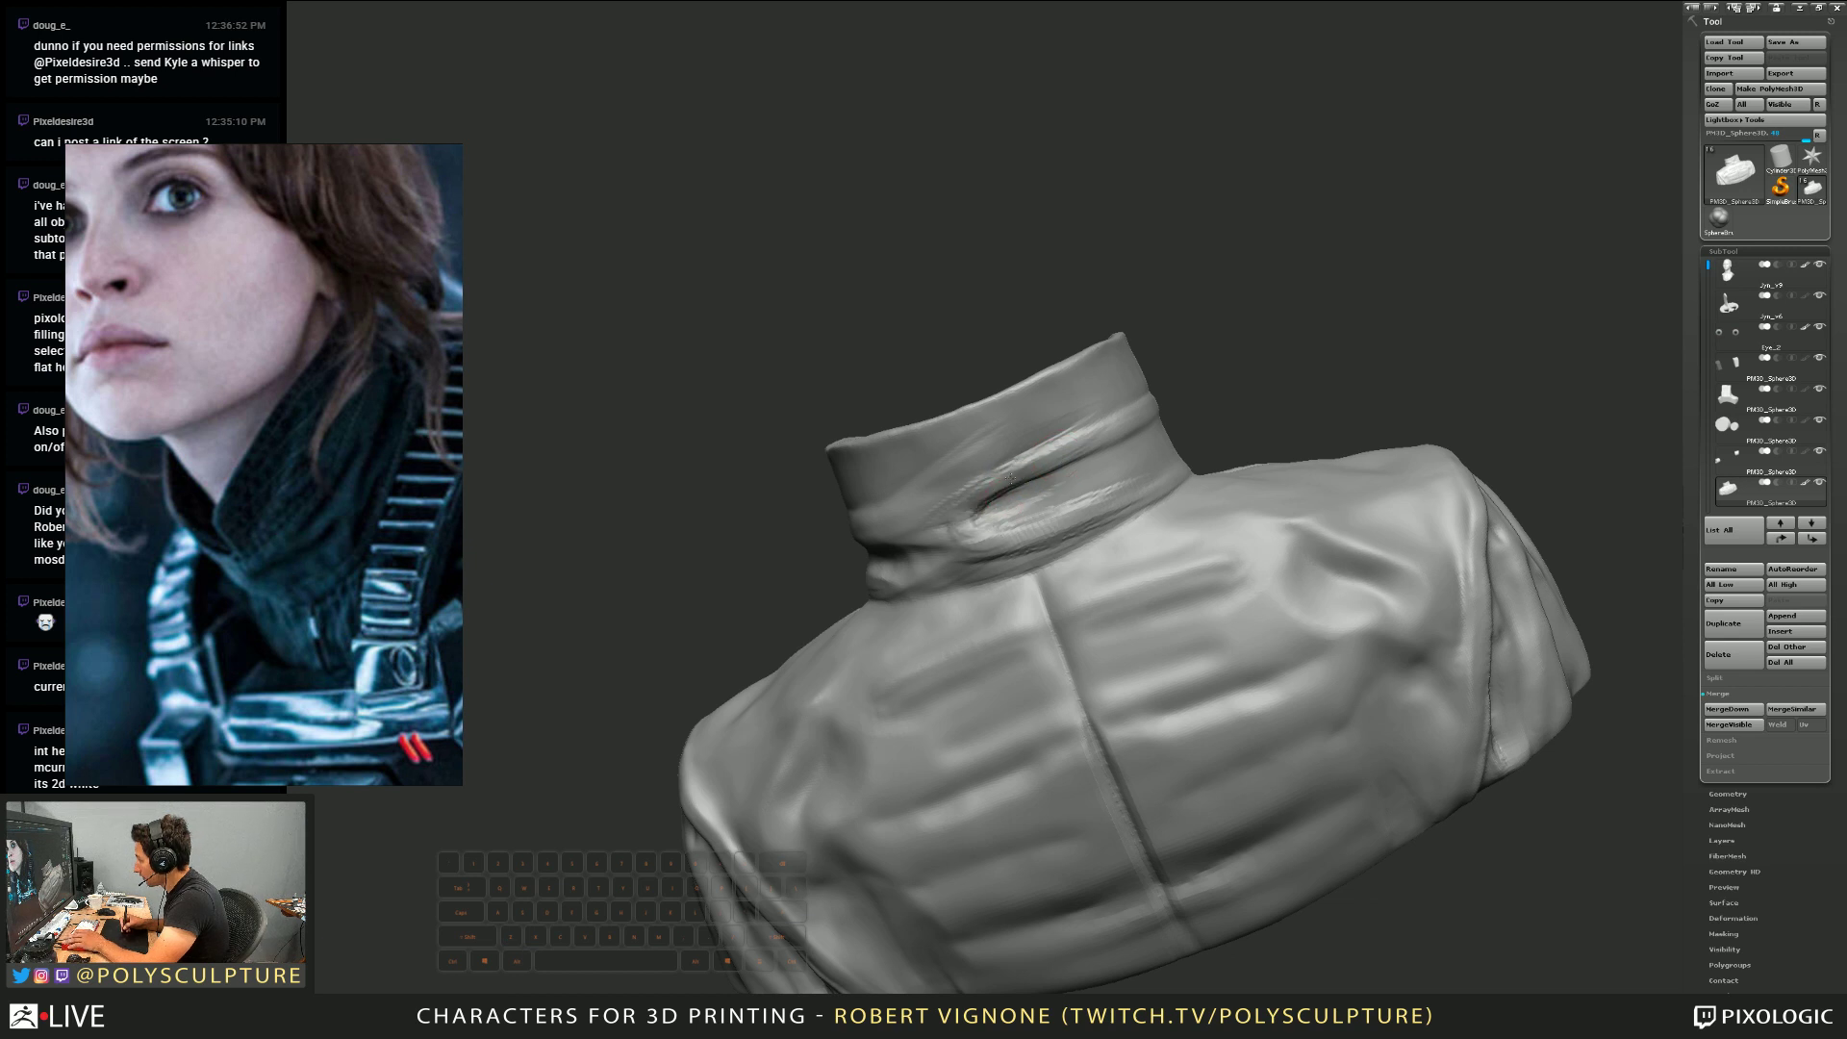
Blend the front end of the back crease into the side folds and rework the lower band behind it
{"action": "right_click_drag", "start_coordinate": [923, 508], "coordinate": [874, 530]}
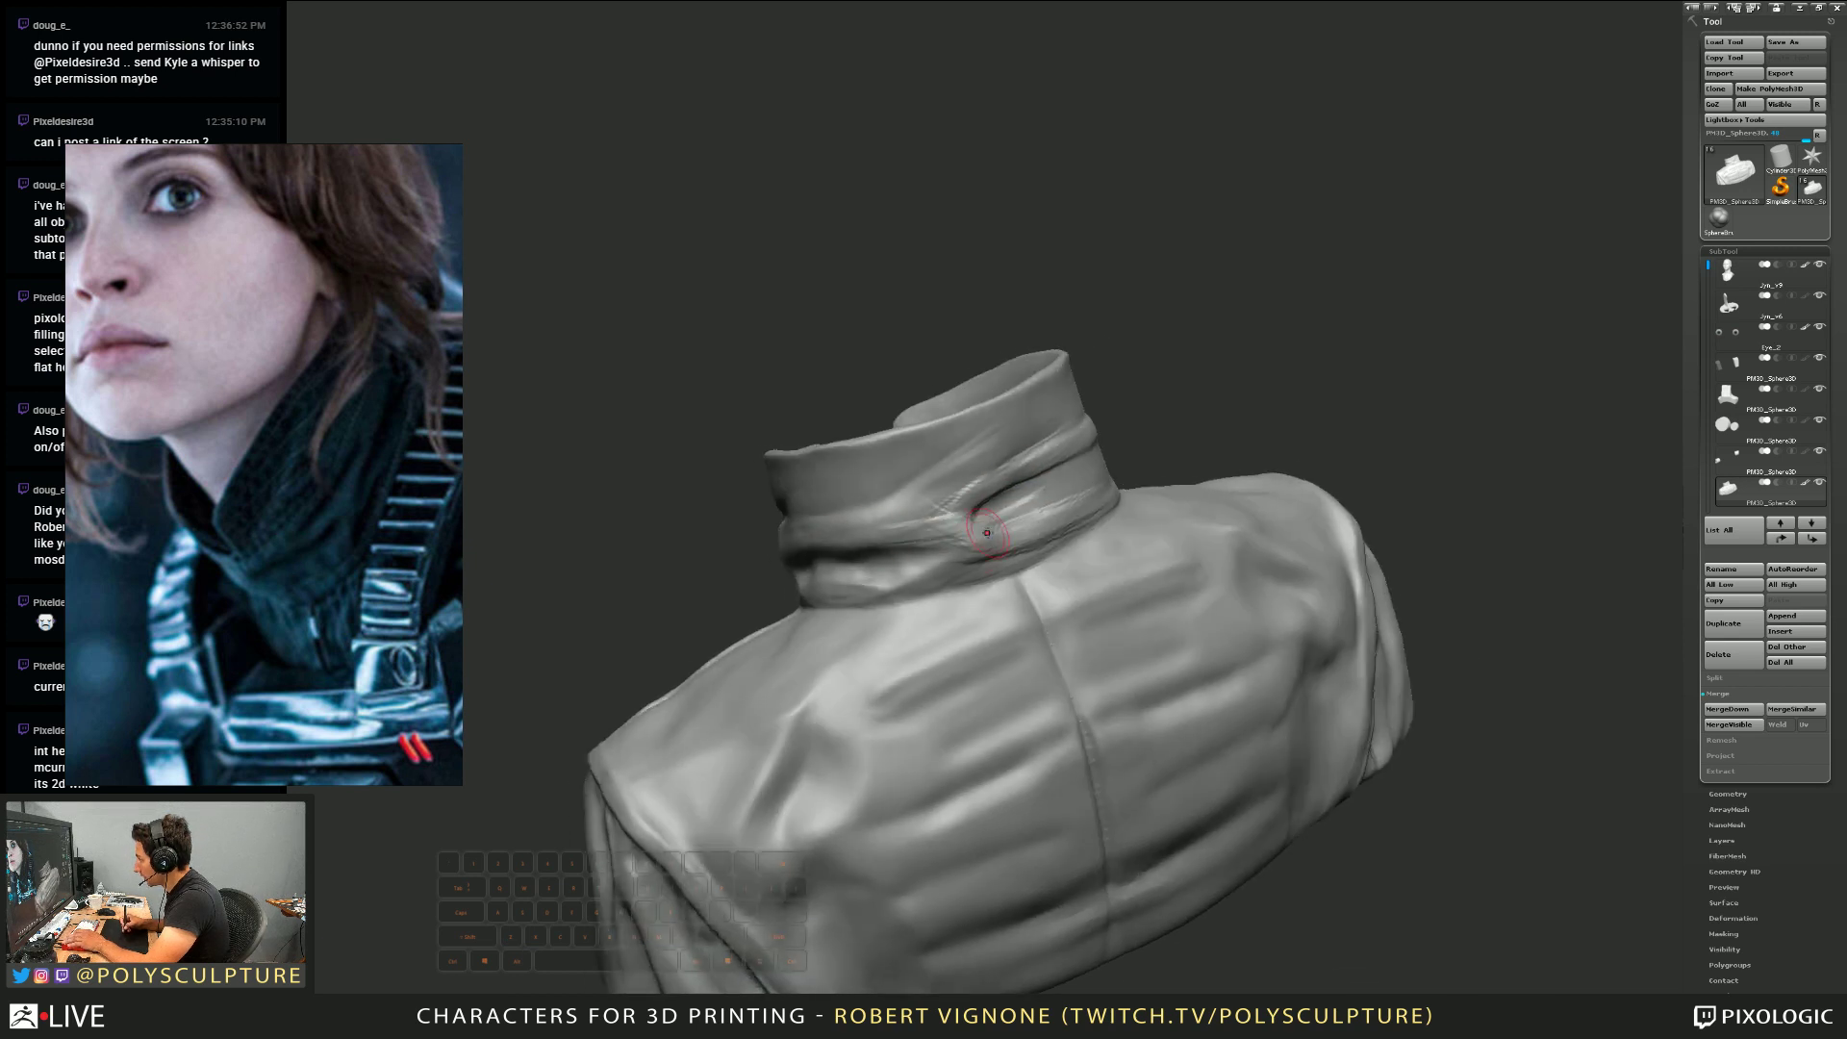
{"action": "left_click_drag", "start_coordinate": [973, 503], "coordinate": [925, 521], "text": "shift"}
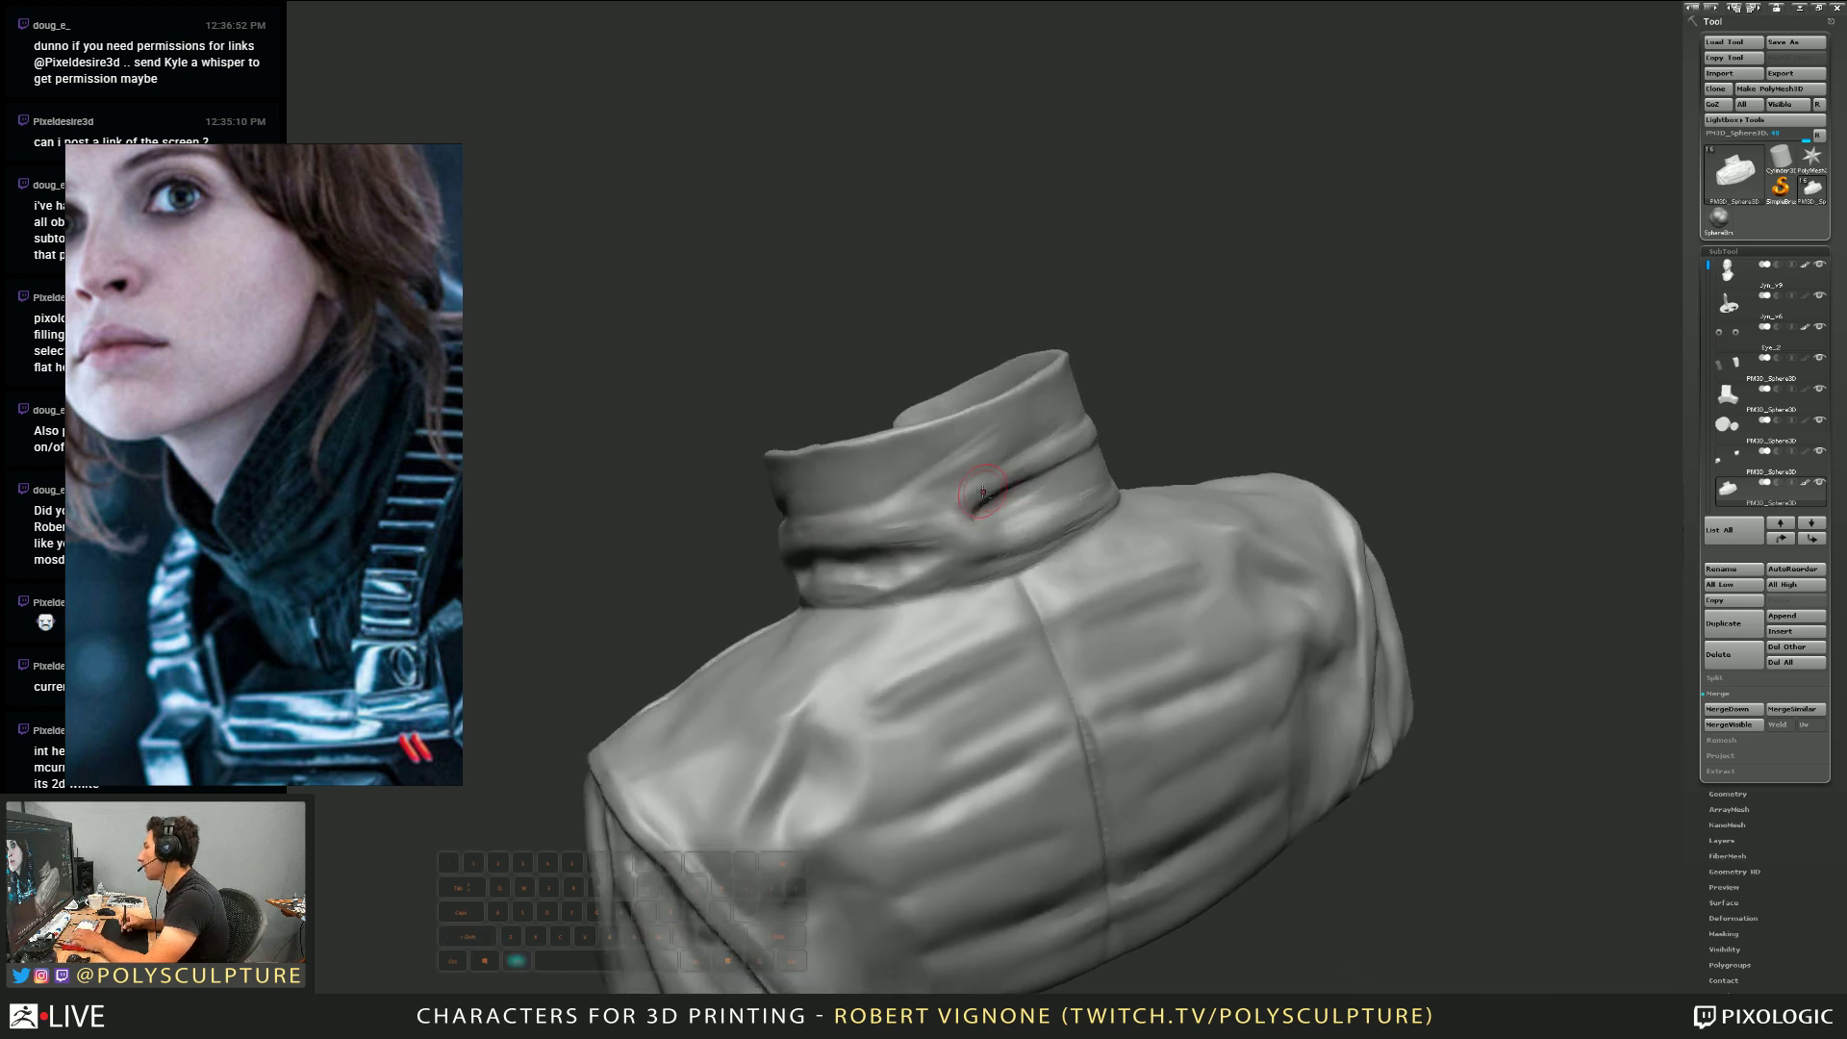
{"action": "right_click_drag", "start_coordinate": [1032, 532], "coordinate": [921, 548]}
{"action": "mouse_move", "coordinate": [885, 544]}
{"action": "left_mouse_down"}
{"action": "mouse_move", "coordinate": [962, 529]}
{"action": "mouse_move", "coordinate": [861, 544]}
{"action": "mouse_move", "coordinate": [1049, 437]}
{"action": "left_mouse_up"}
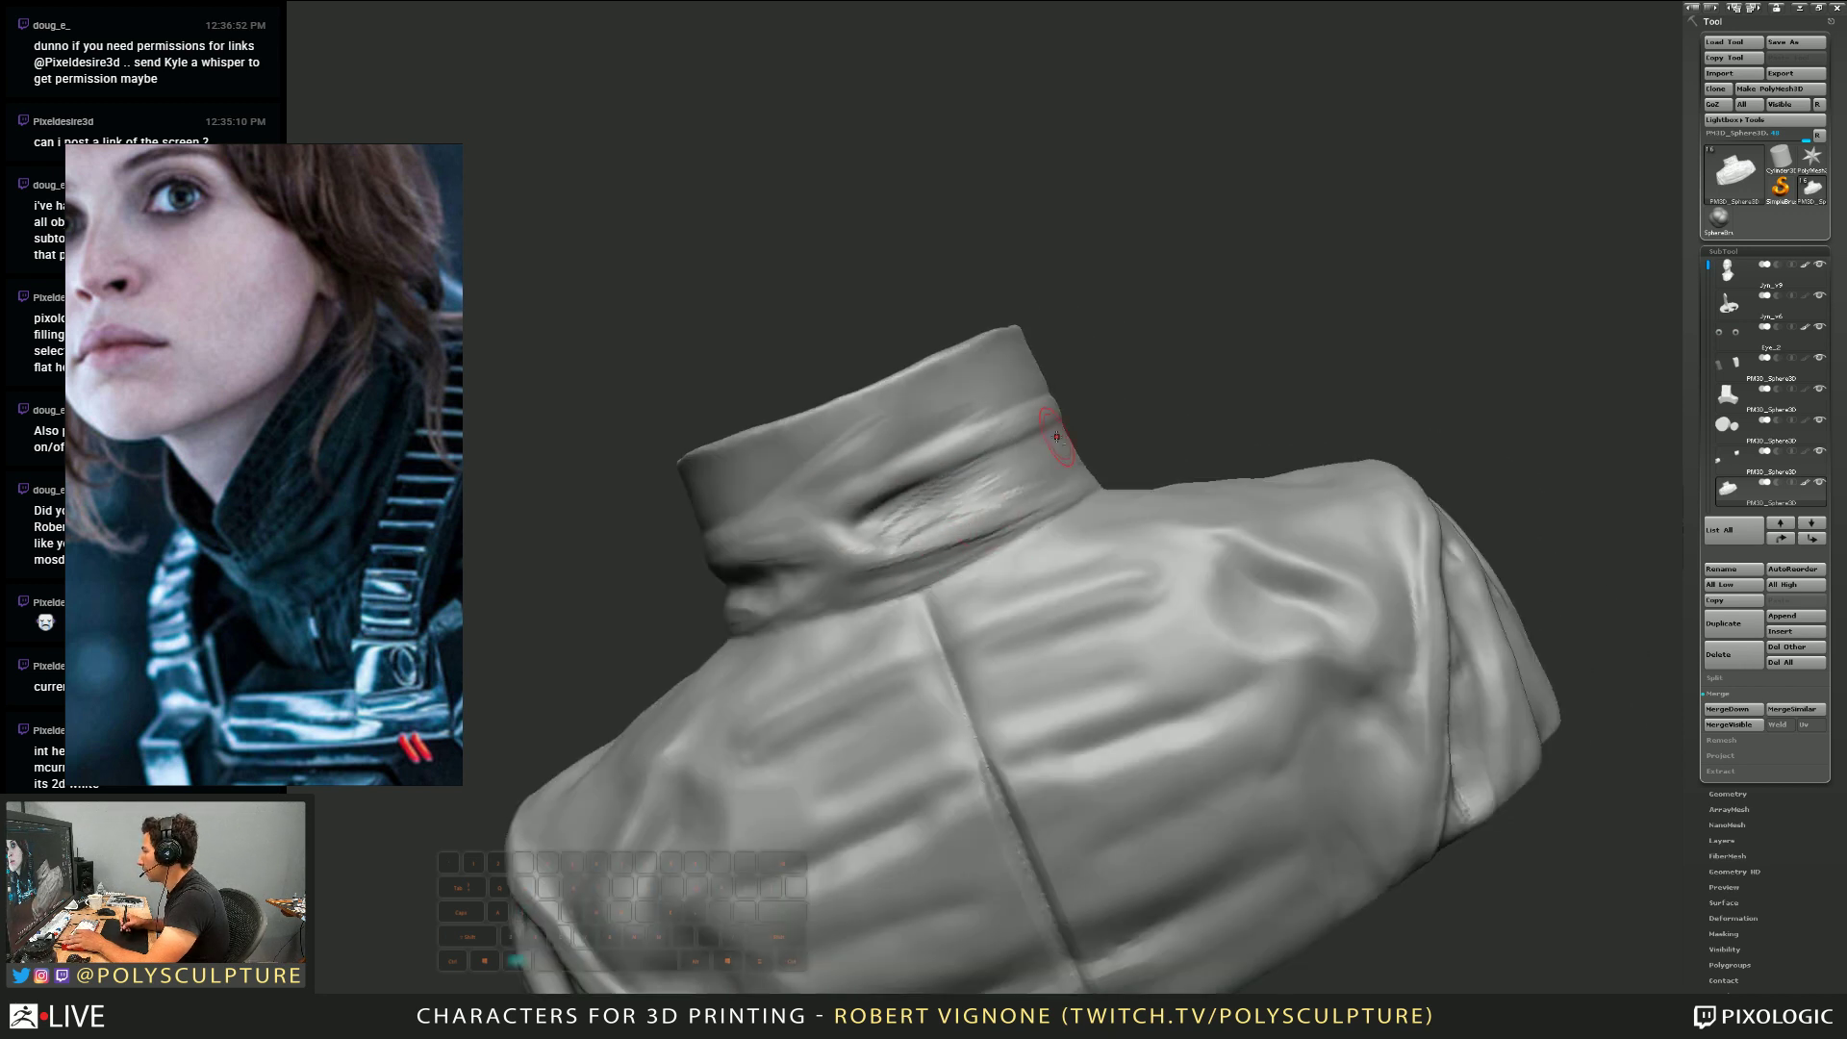
{"action": "mouse_move", "coordinate": [1048, 437]}
{"action": "right_mouse_down"}
{"action": "mouse_move", "coordinate": [1012, 489]}
{"action": "mouse_move", "coordinate": [1044, 452]}
{"action": "right_mouse_up"}
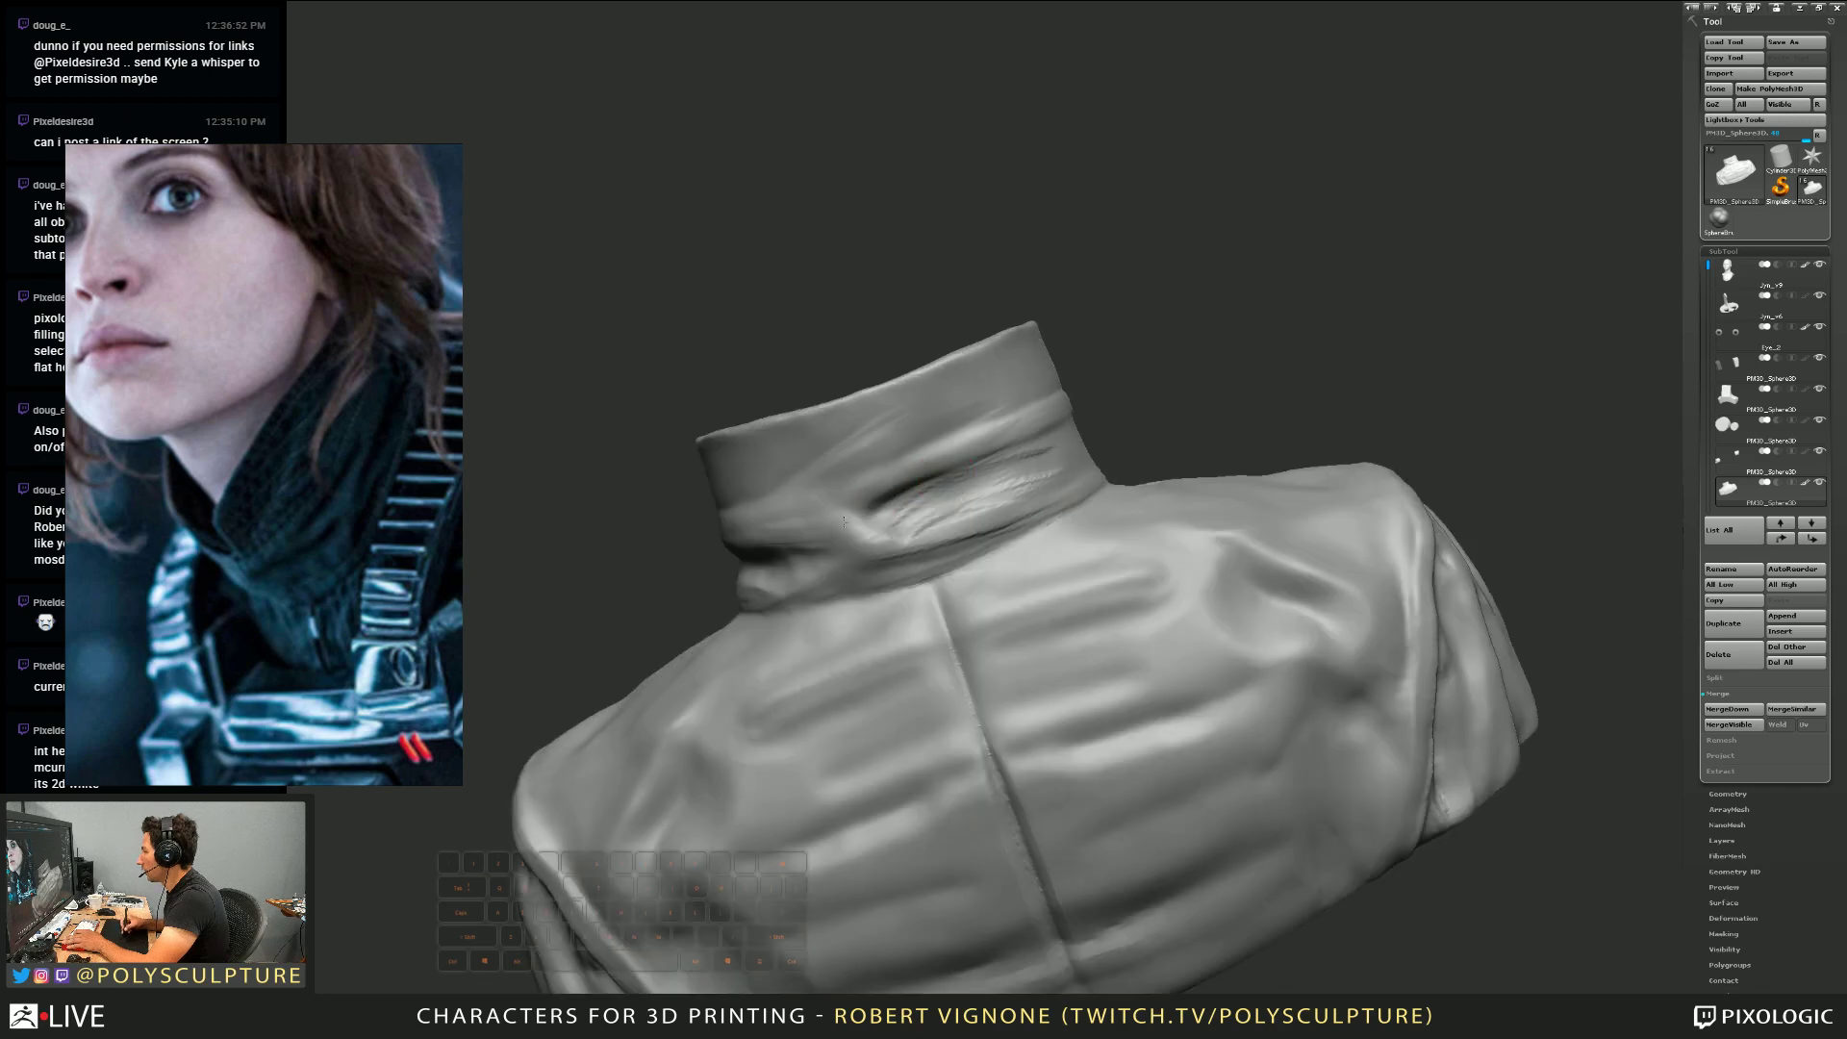
Add diagonal ridges above the back crease with a resized brush, and smooth them into the collar
{"action": "left_click_drag", "start_coordinate": [871, 483], "coordinate": [1000, 415]}
{"action": "key", "text": "s"}
{"action": "mouse_move", "coordinate": [899, 466]}
{"action": "left_mouse_down"}
{"action": "mouse_move", "coordinate": [1015, 393]}
{"action": "mouse_move", "coordinate": [986, 404]}
{"action": "left_mouse_up"}
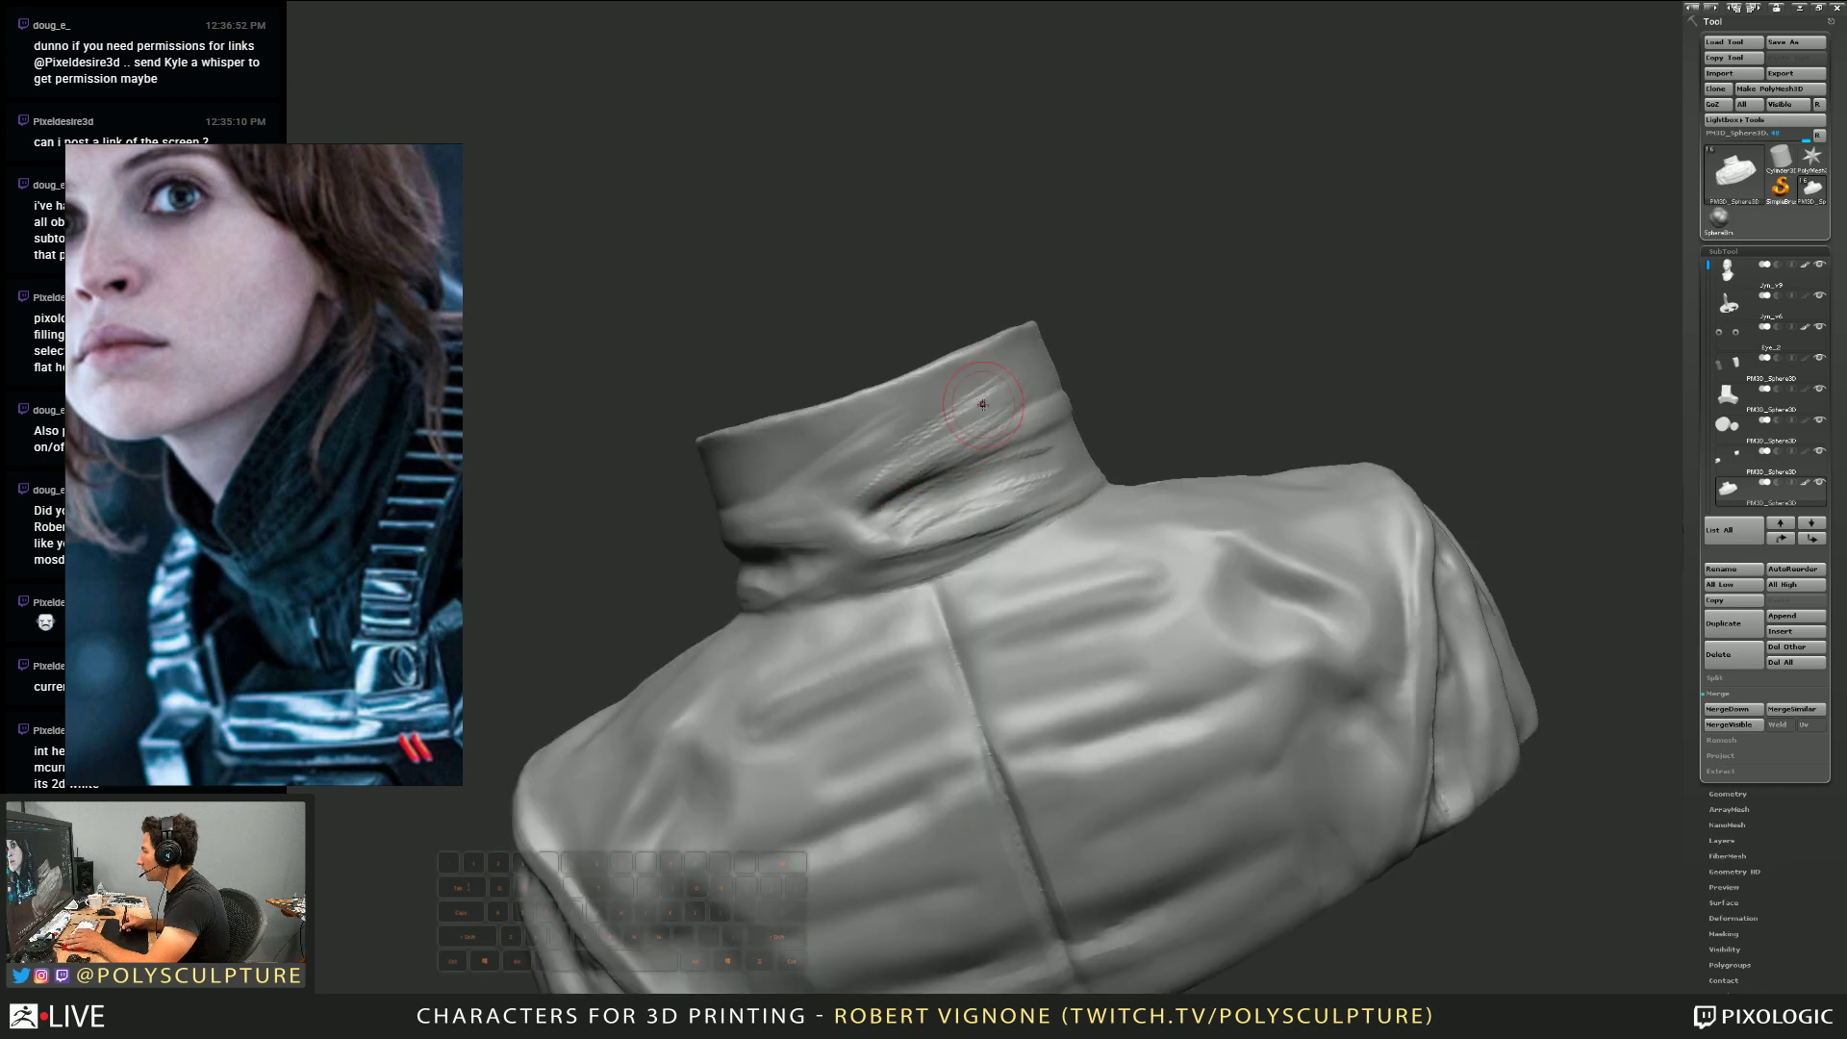
{"action": "right_click_drag", "start_coordinate": [986, 404], "coordinate": [1008, 414]}
{"action": "right_click_drag", "start_coordinate": [846, 528], "coordinate": [954, 486]}
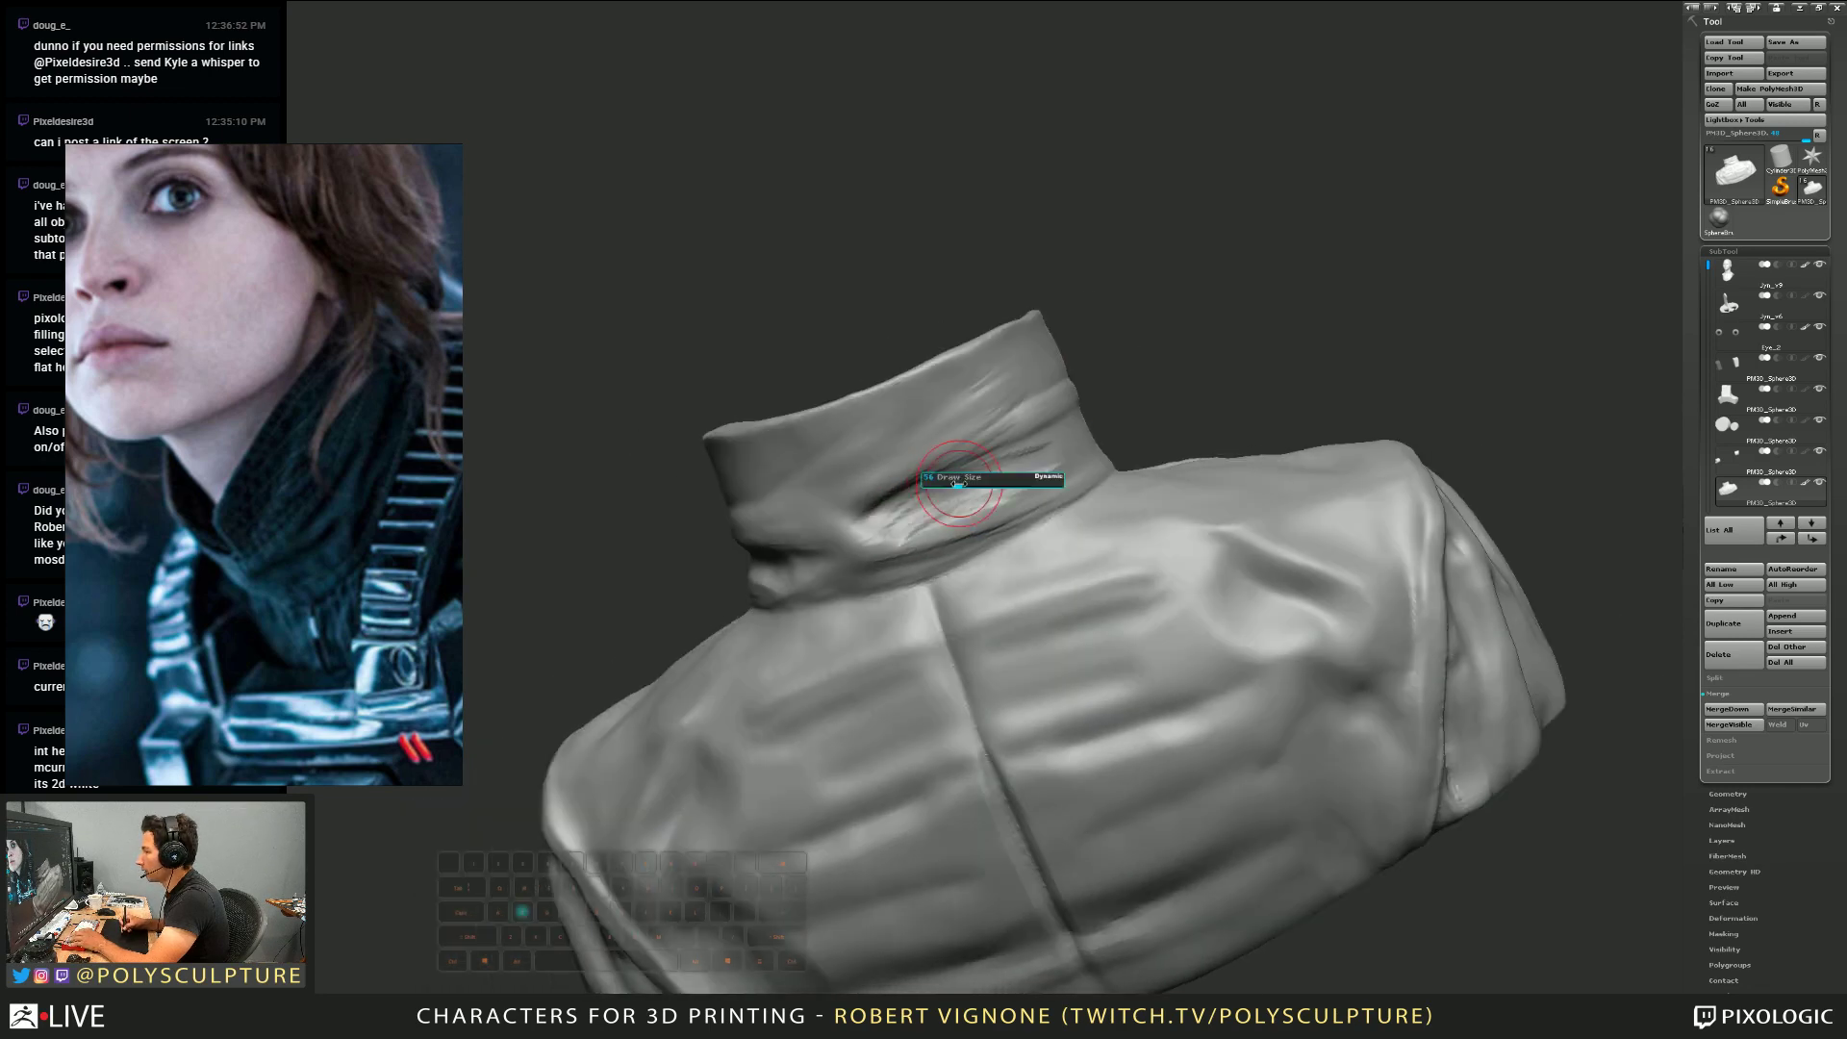
{"action": "mouse_move", "coordinate": [1072, 445]}
{"action": "right_mouse_down"}
{"action": "mouse_move", "coordinate": [986, 472]}
{"action": "mouse_move", "coordinate": [1015, 466]}
{"action": "right_mouse_up"}
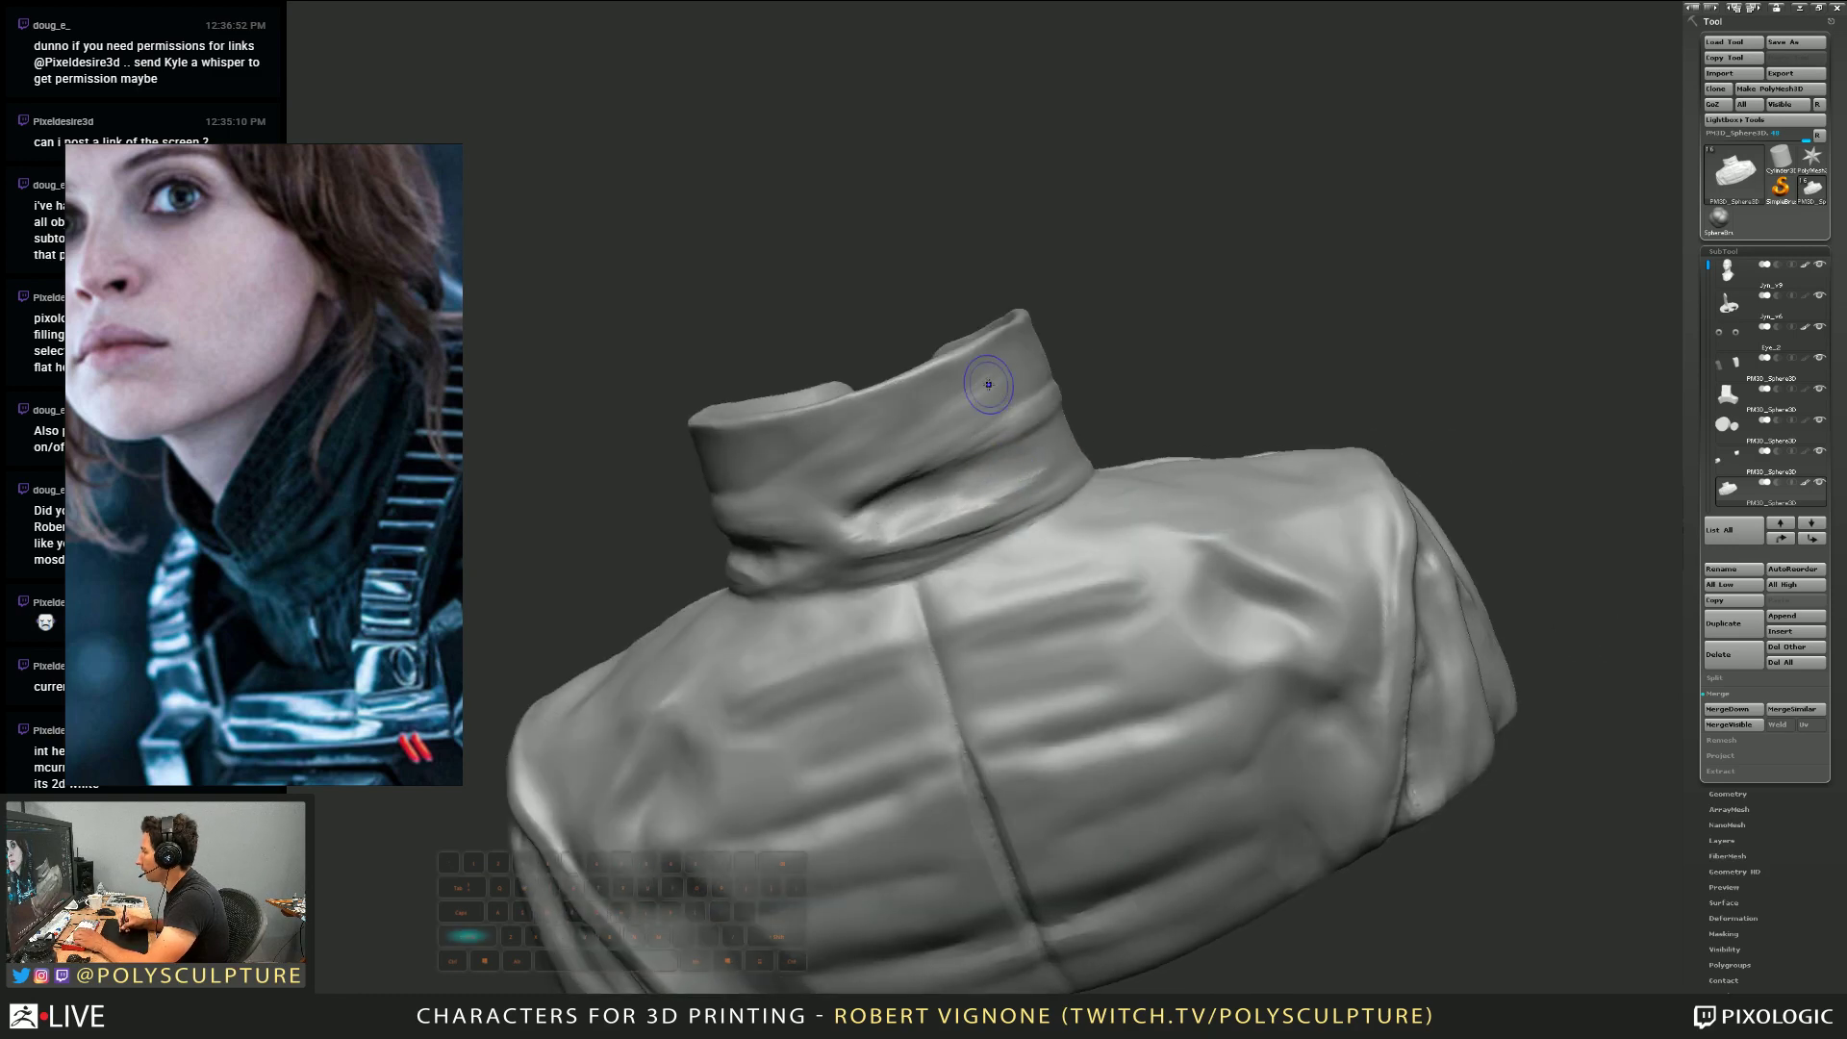
Switch brushes and shape soft creases along the upper side of the collar, blending them into the folds below
{"action": "right_click_drag", "start_coordinate": [988, 385], "coordinate": [936, 412]}
{"action": "right_click_drag", "start_coordinate": [853, 465], "coordinate": [1043, 424]}
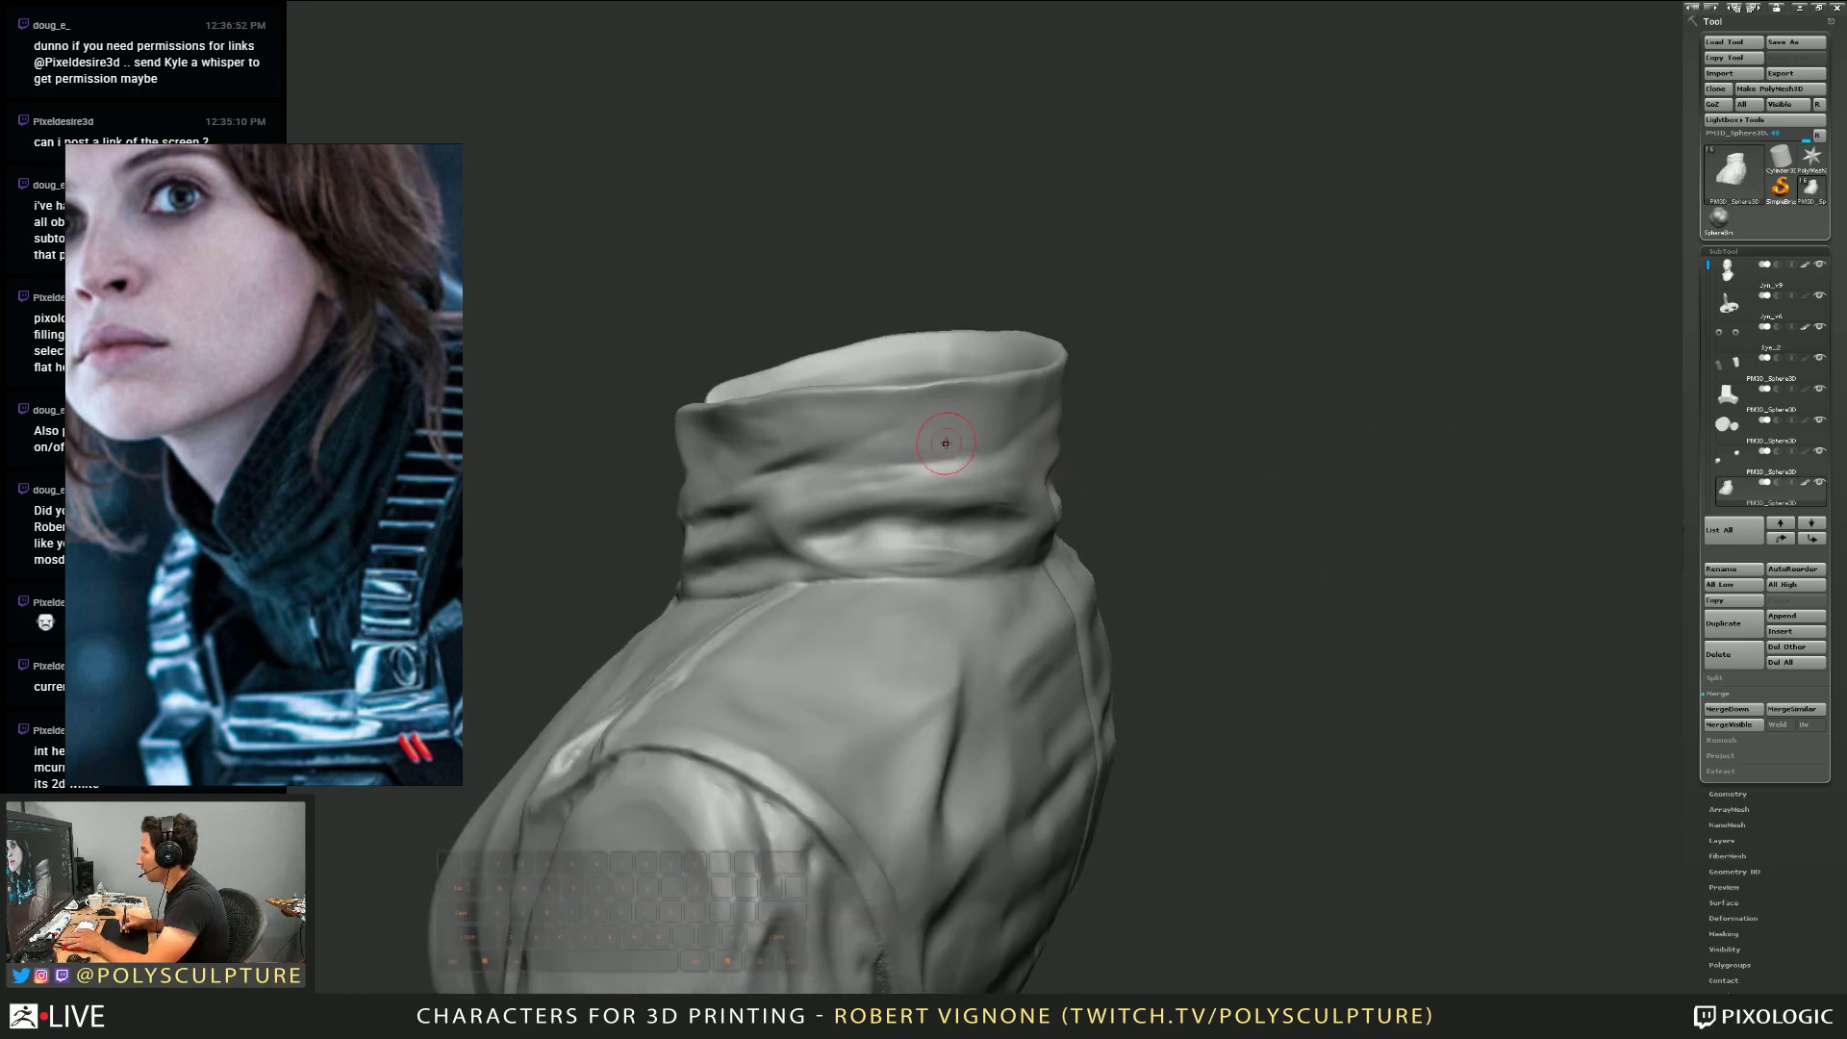
{"action": "key", "text": "s"}
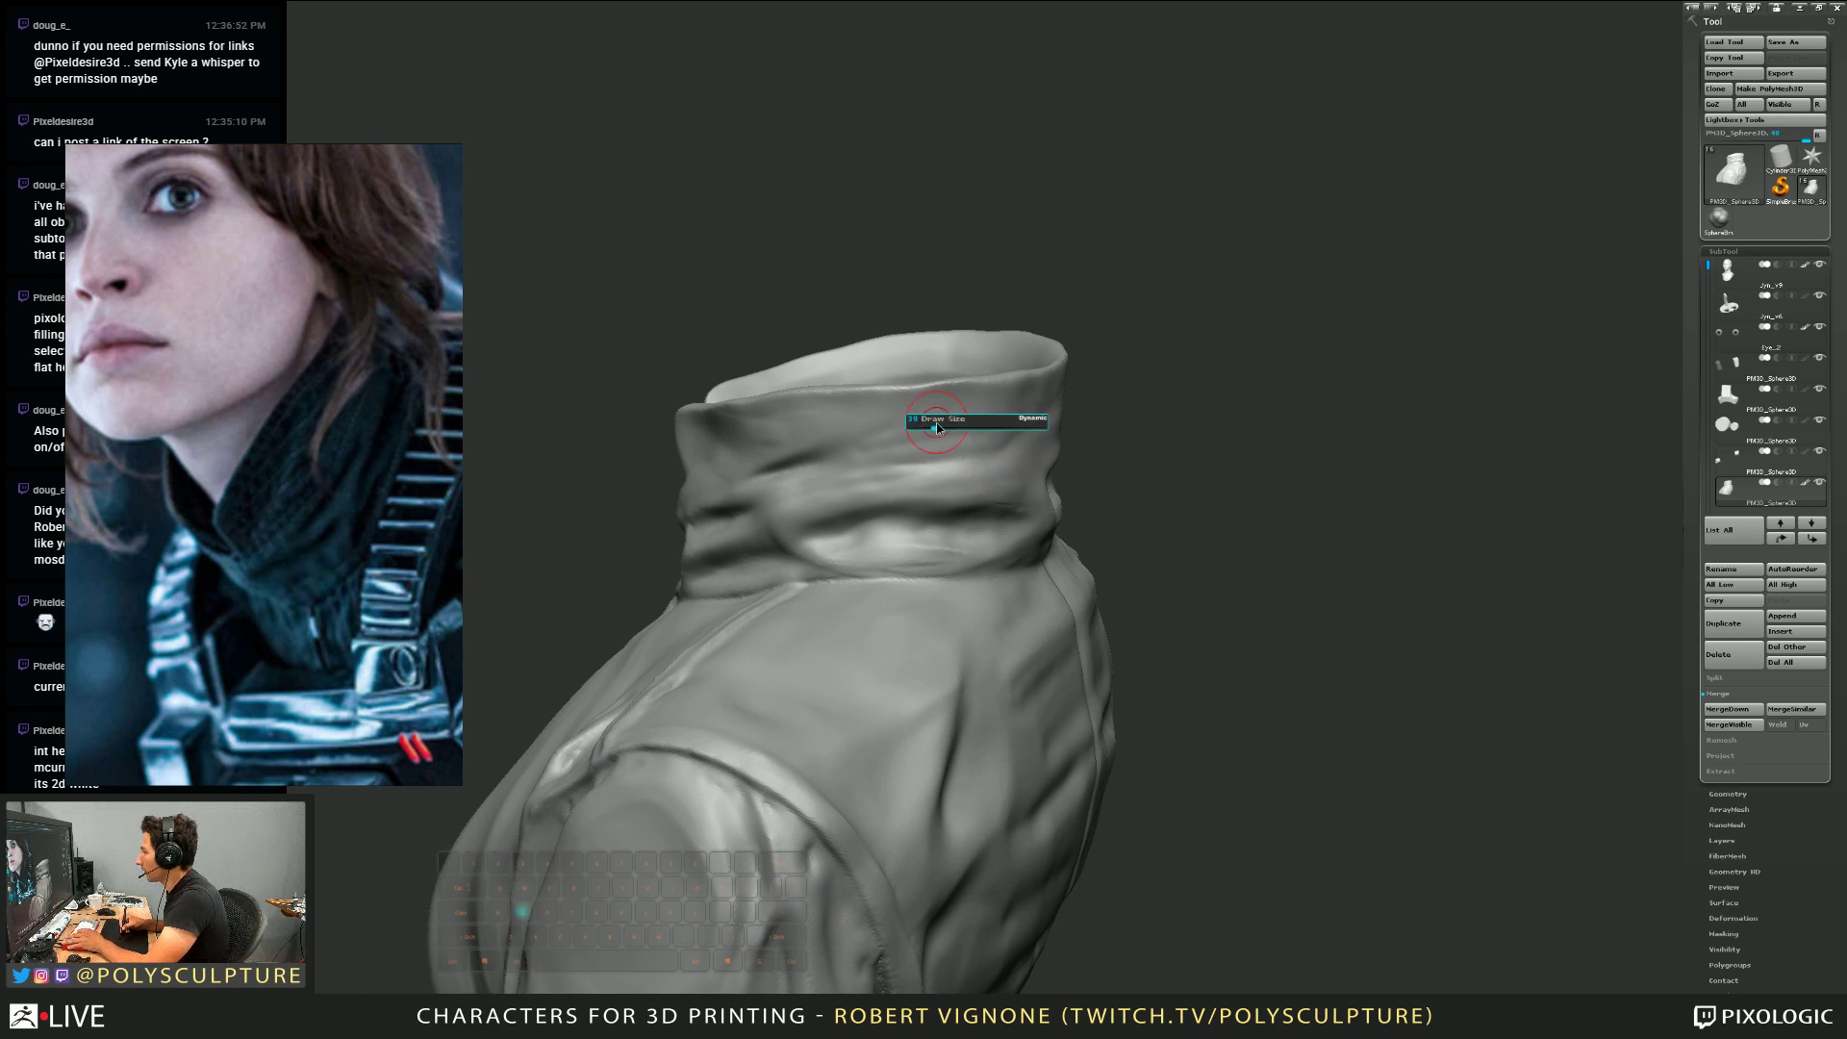
{"action": "key", "text": "3"}
{"action": "right_click_drag", "start_coordinate": [780, 431], "coordinate": [978, 420]}
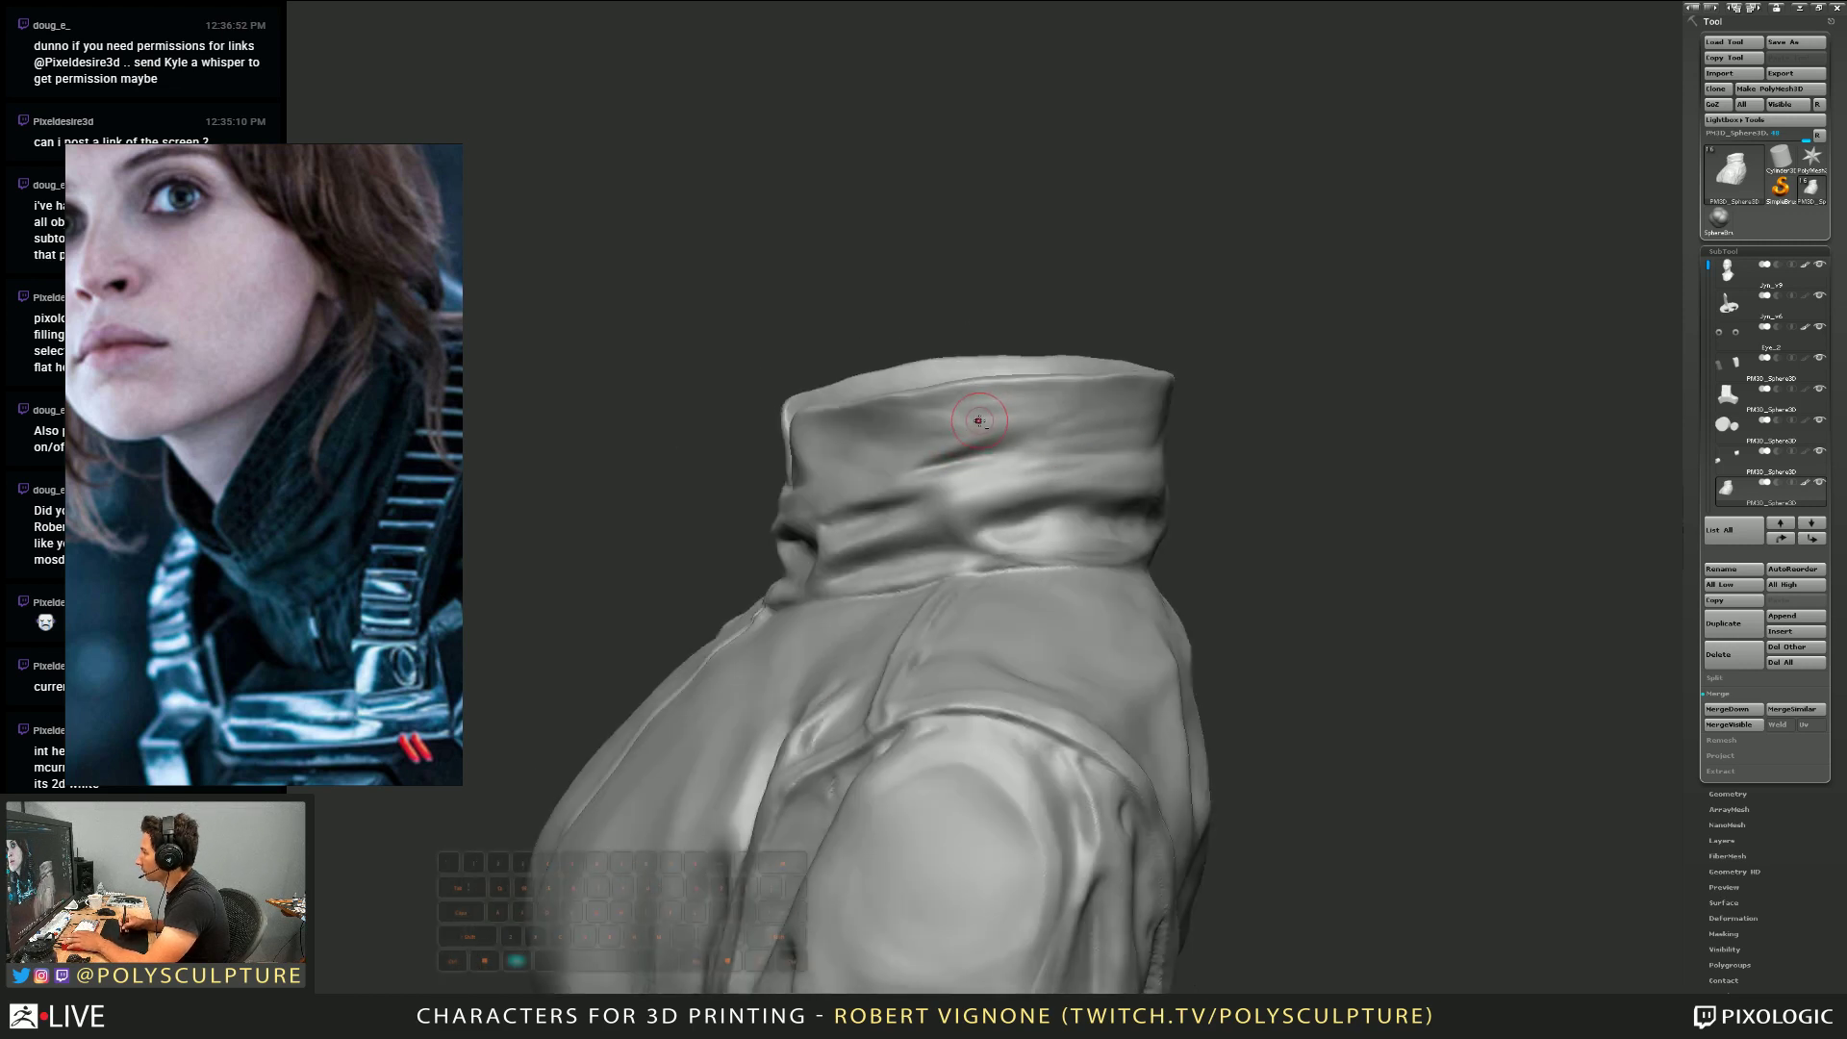
{"action": "right_click_drag", "start_coordinate": [849, 475], "coordinate": [940, 515]}
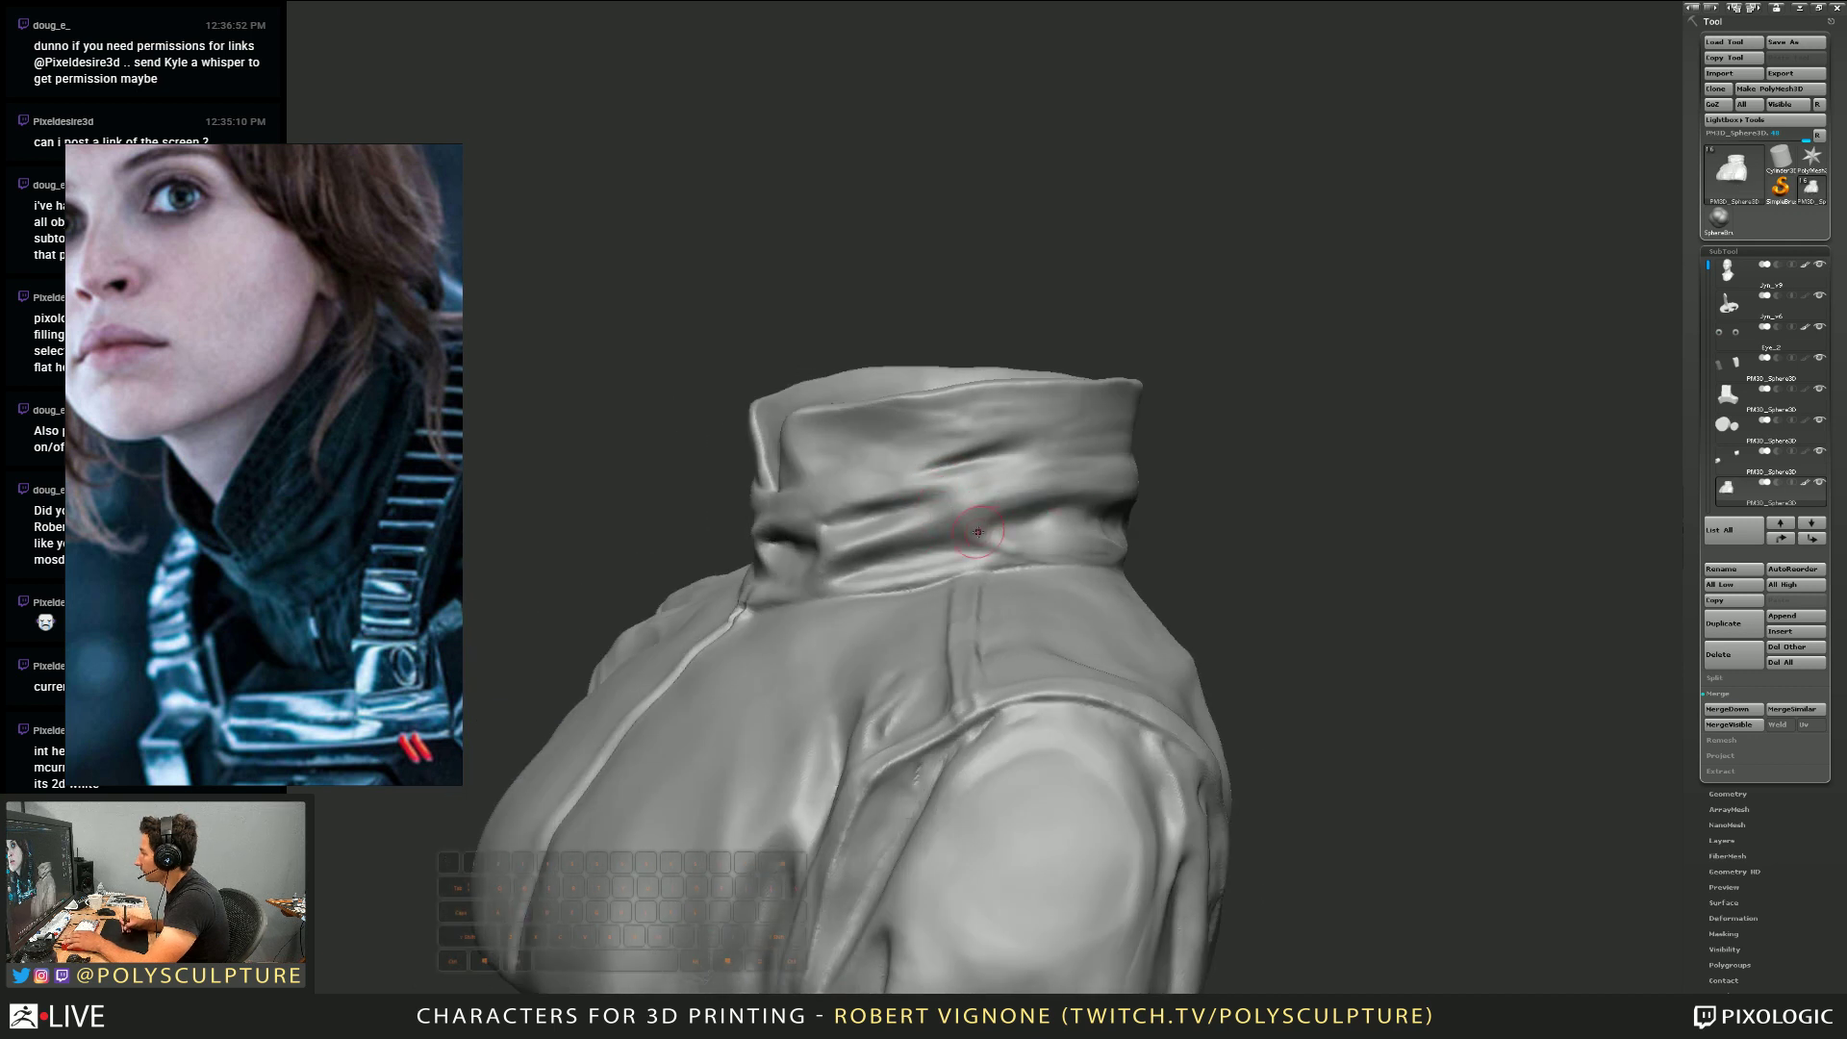
{"action": "mouse_move", "coordinate": [1014, 518]}
{"action": "right_mouse_down"}
{"action": "mouse_move", "coordinate": [921, 538]}
{"action": "mouse_move", "coordinate": [975, 494]}
{"action": "mouse_move", "coordinate": [954, 480]}
{"action": "mouse_move", "coordinate": [993, 522]}
{"action": "right_mouse_up"}
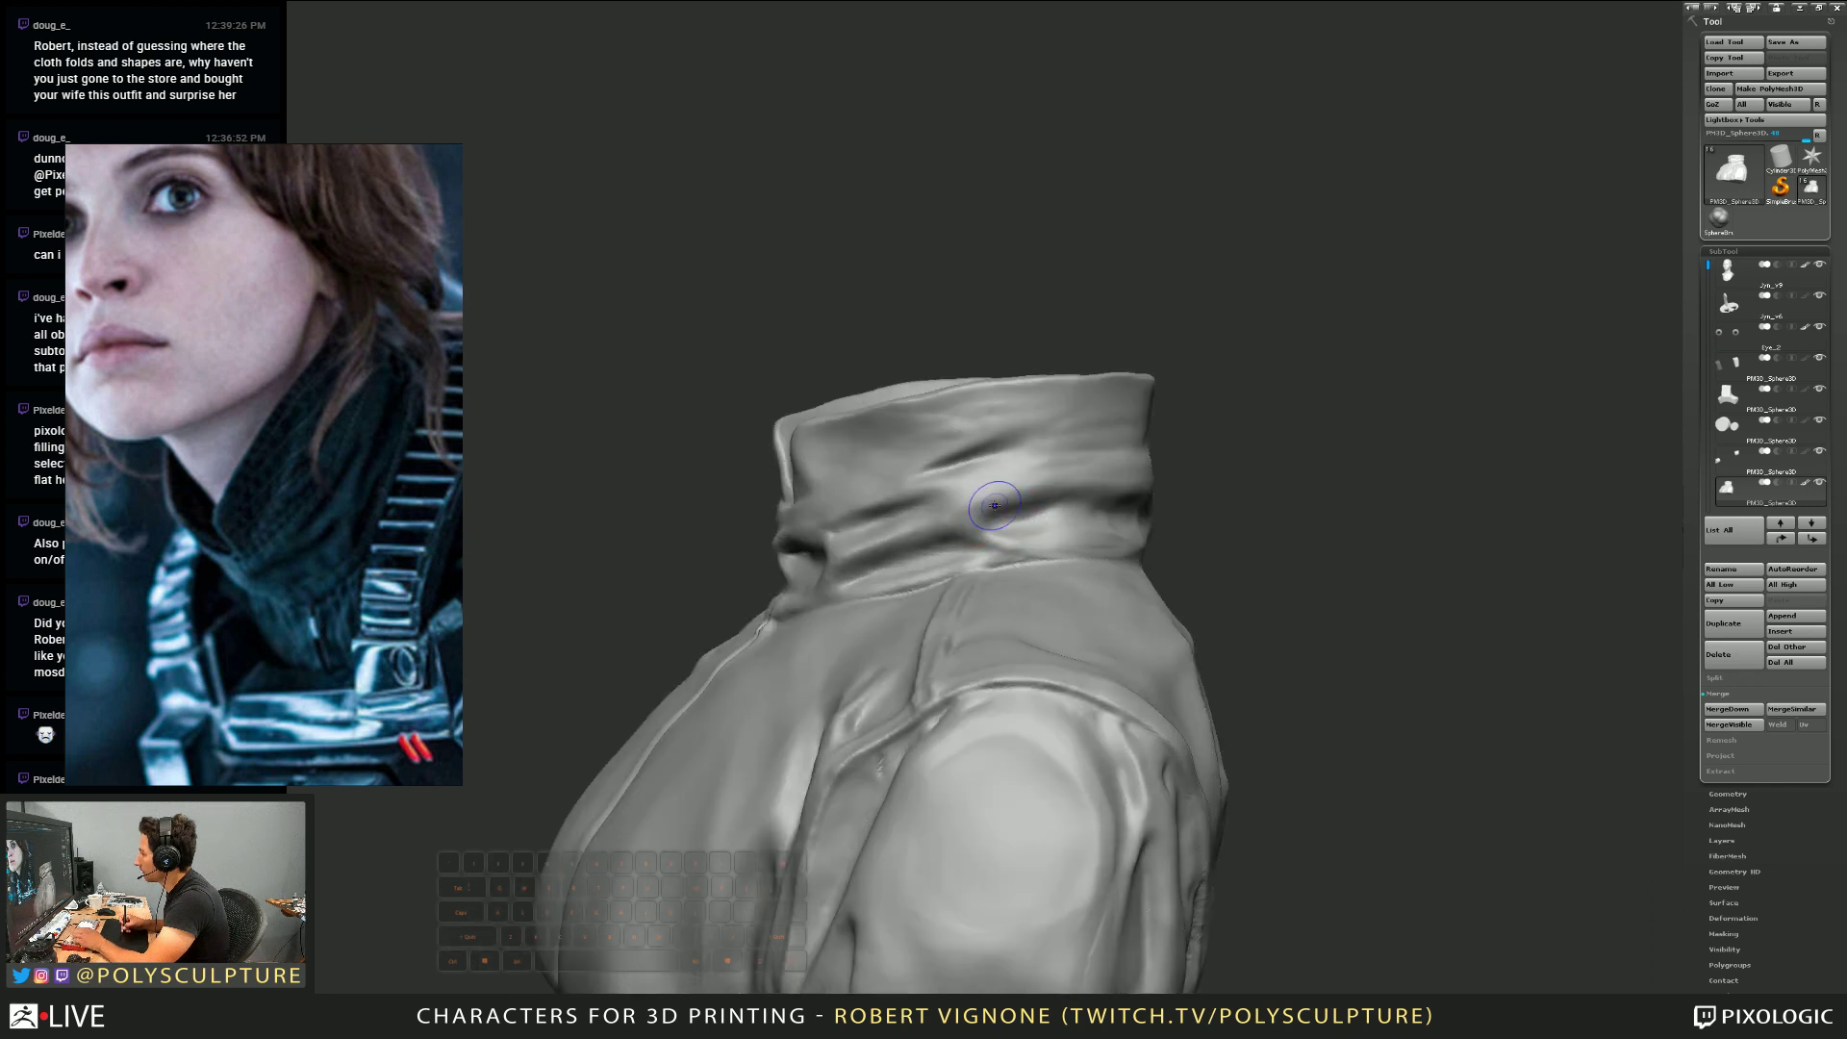
Resize the brush and refine the side fold above the shoulder, softening the hollow beneath it
{"action": "mouse_move", "coordinate": [994, 506]}
{"action": "right_mouse_down", "text": "shift"}
{"action": "mouse_move", "coordinate": [1191, 490]}
{"action": "mouse_move", "coordinate": [1074, 444]}
{"action": "mouse_move", "coordinate": [1047, 458]}
{"action": "mouse_move", "coordinate": [1049, 481]}
{"action": "right_mouse_up", "text": "shift"}
{"action": "key", "text": "s"}
{"action": "key", "text": "s"}
{"action": "right_click", "coordinate": [1046, 460]}
{"action": "right_click", "coordinate": [977, 555]}
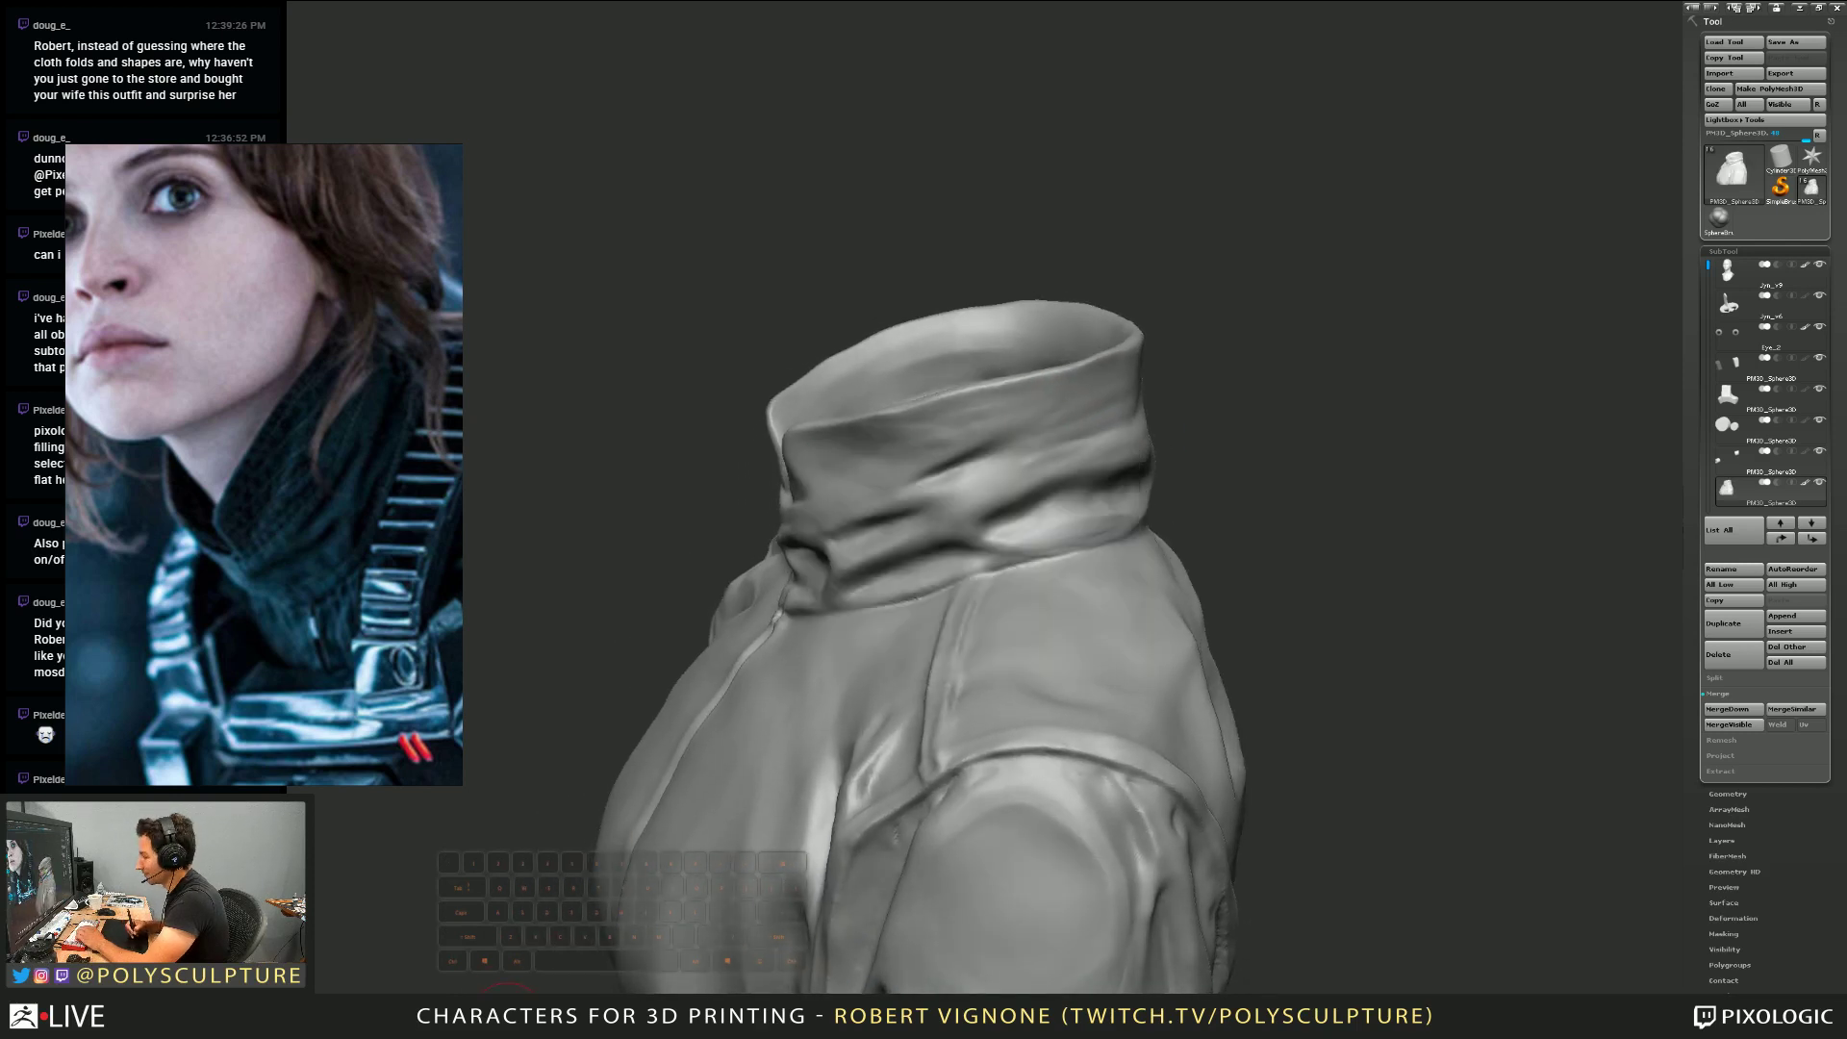
{"action": "key", "text": "s"}
{"action": "left_click_drag", "start_coordinate": [1027, 534], "coordinate": [1012, 538]}
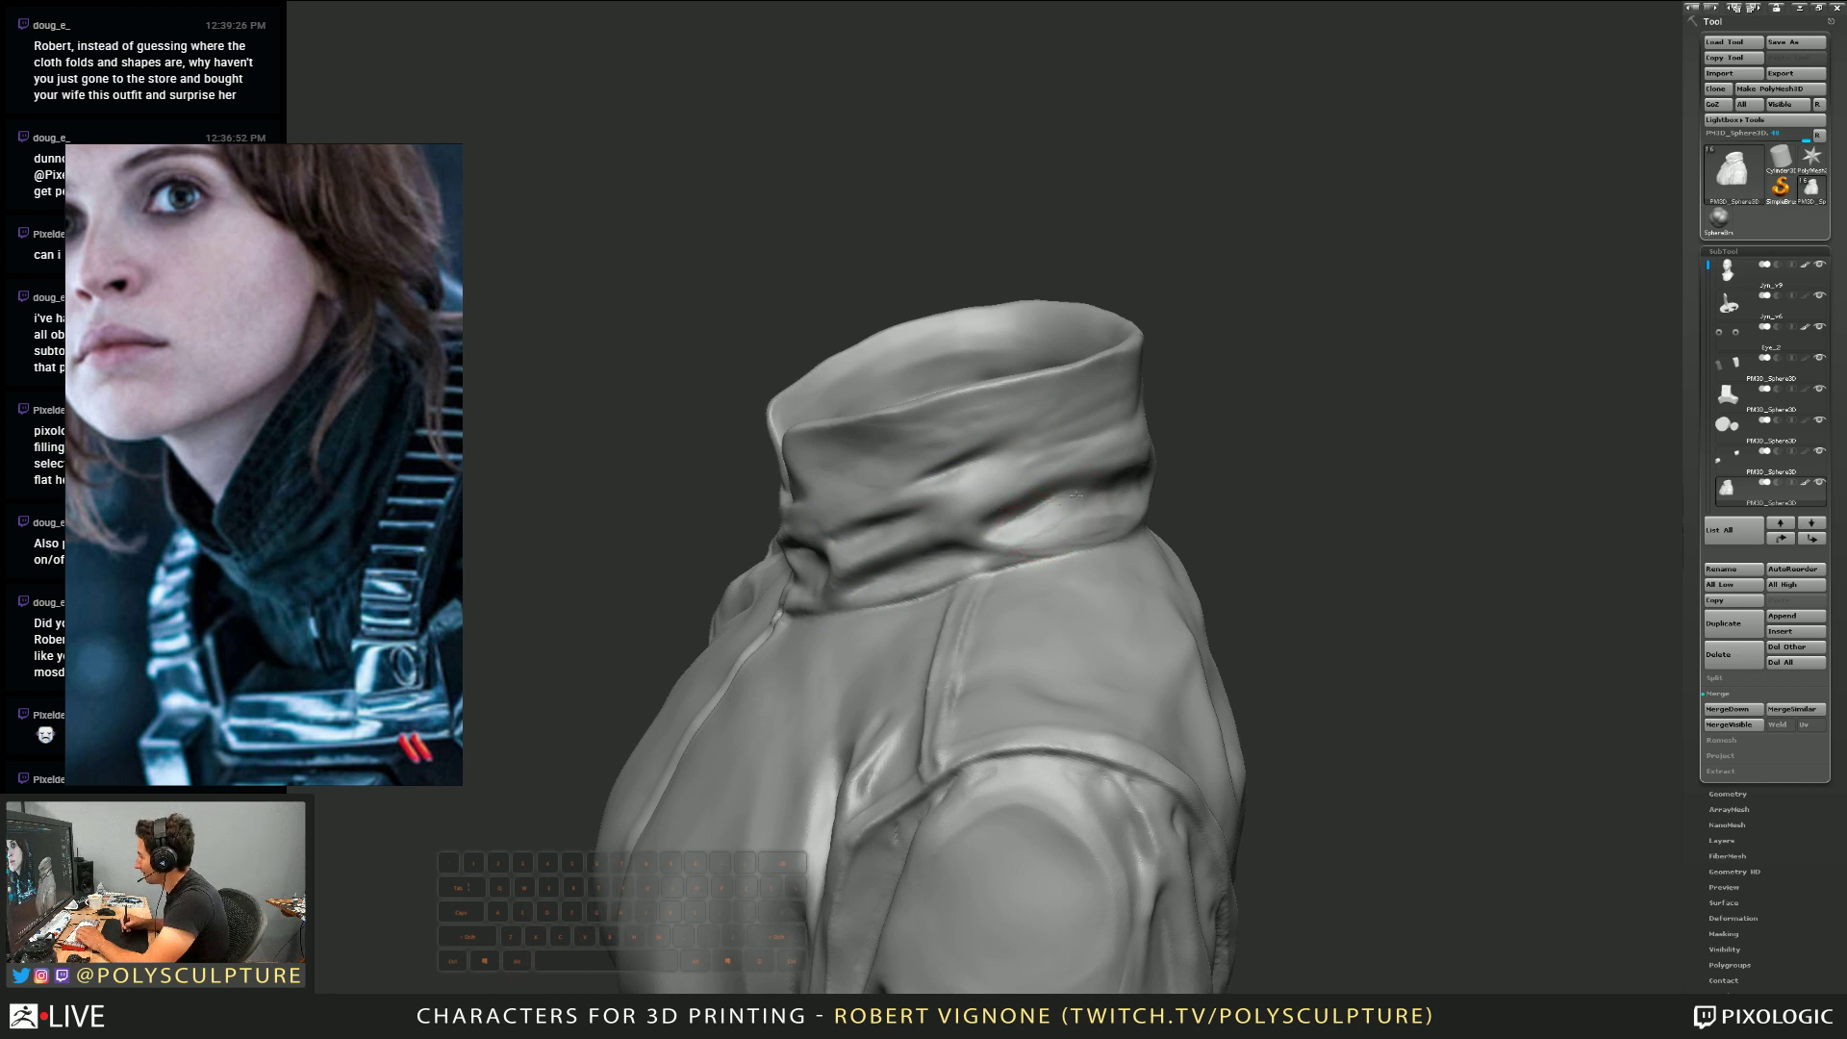
{"action": "mouse_move", "coordinate": [1075, 495]}
{"action": "right_mouse_down"}
{"action": "mouse_move", "coordinate": [1132, 502]}
{"action": "mouse_move", "coordinate": [1083, 511]}
{"action": "right_mouse_up"}
{"action": "key", "text": "shift"}
{"action": "left_click_drag", "start_coordinate": [1047, 511], "coordinate": [1012, 515], "text": "alt"}
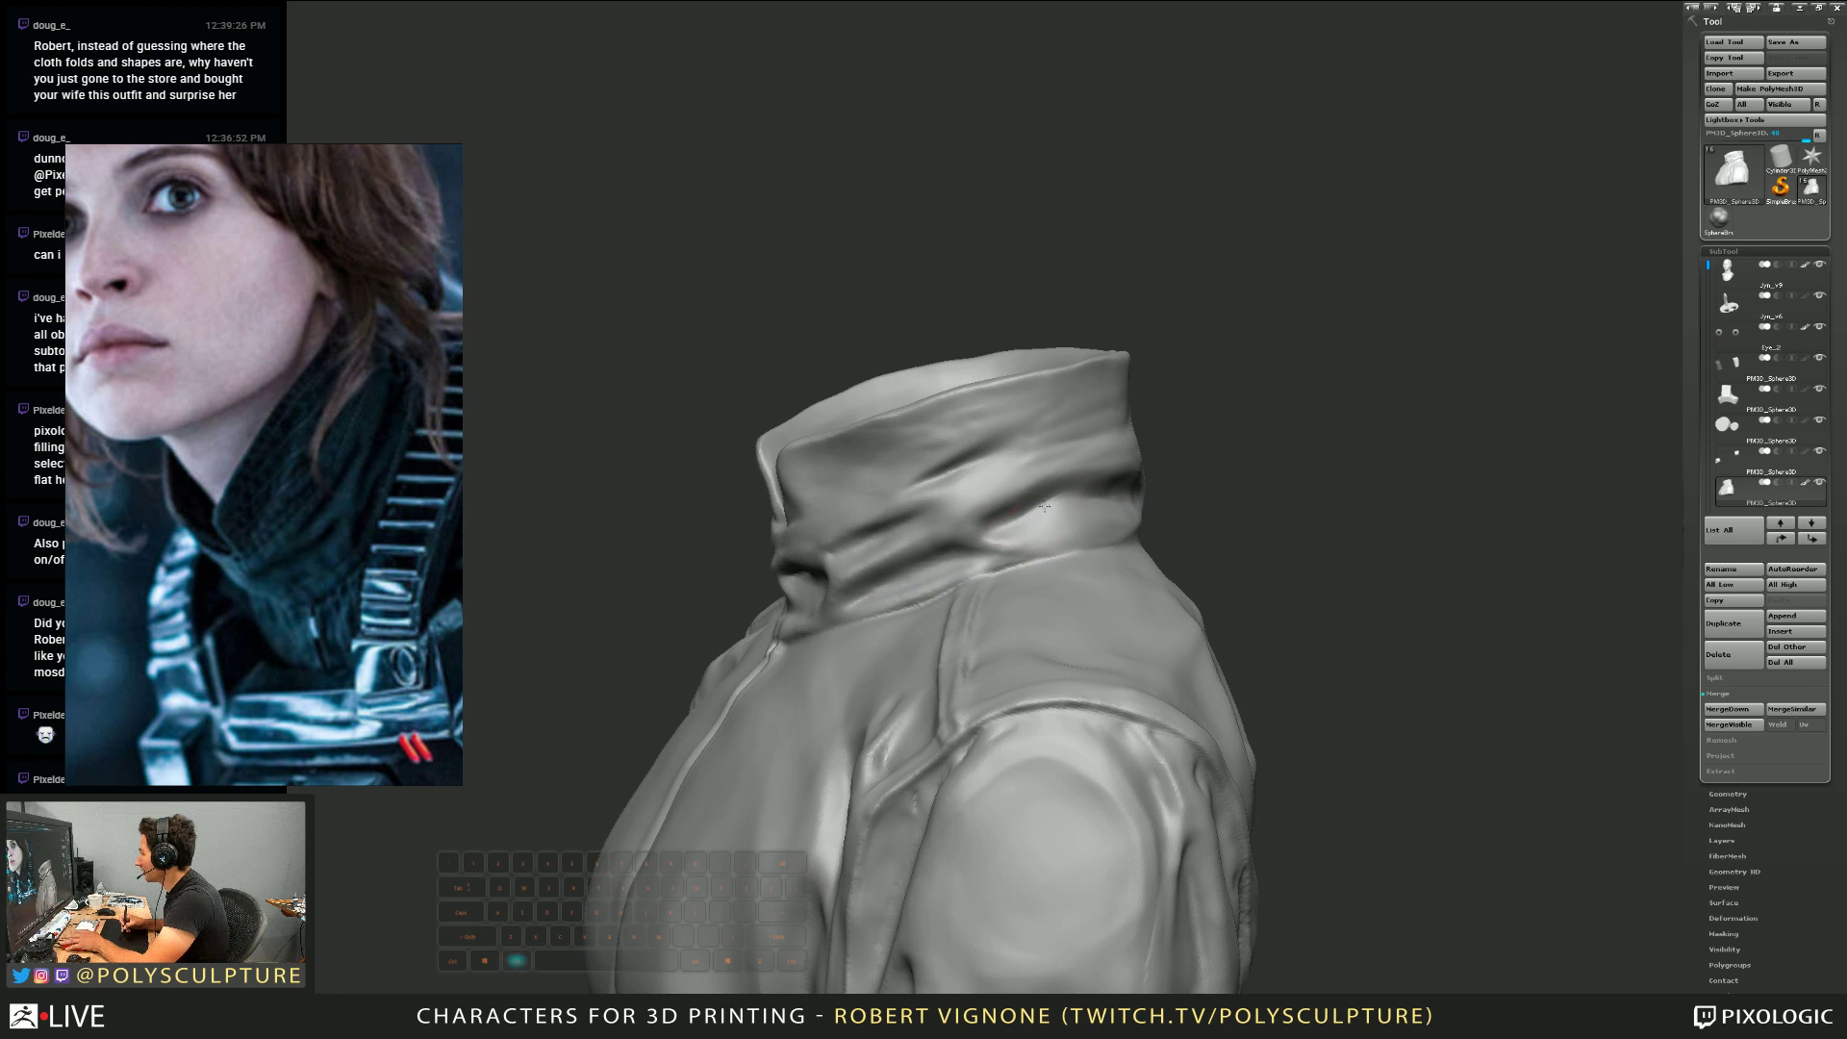
Switch brushes and smooth the creases between the collar's upper side and the diagonal fold
{"action": "key", "text": "3"}
{"action": "mouse_move", "coordinate": [1144, 500]}
{"action": "right_mouse_down"}
{"action": "mouse_move", "coordinate": [1102, 497]}
{"action": "mouse_move", "coordinate": [1021, 432]}
{"action": "right_mouse_up"}
{"action": "key", "text": "shift"}
{"action": "key", "text": "alt"}
{"action": "key", "text": "shift"}
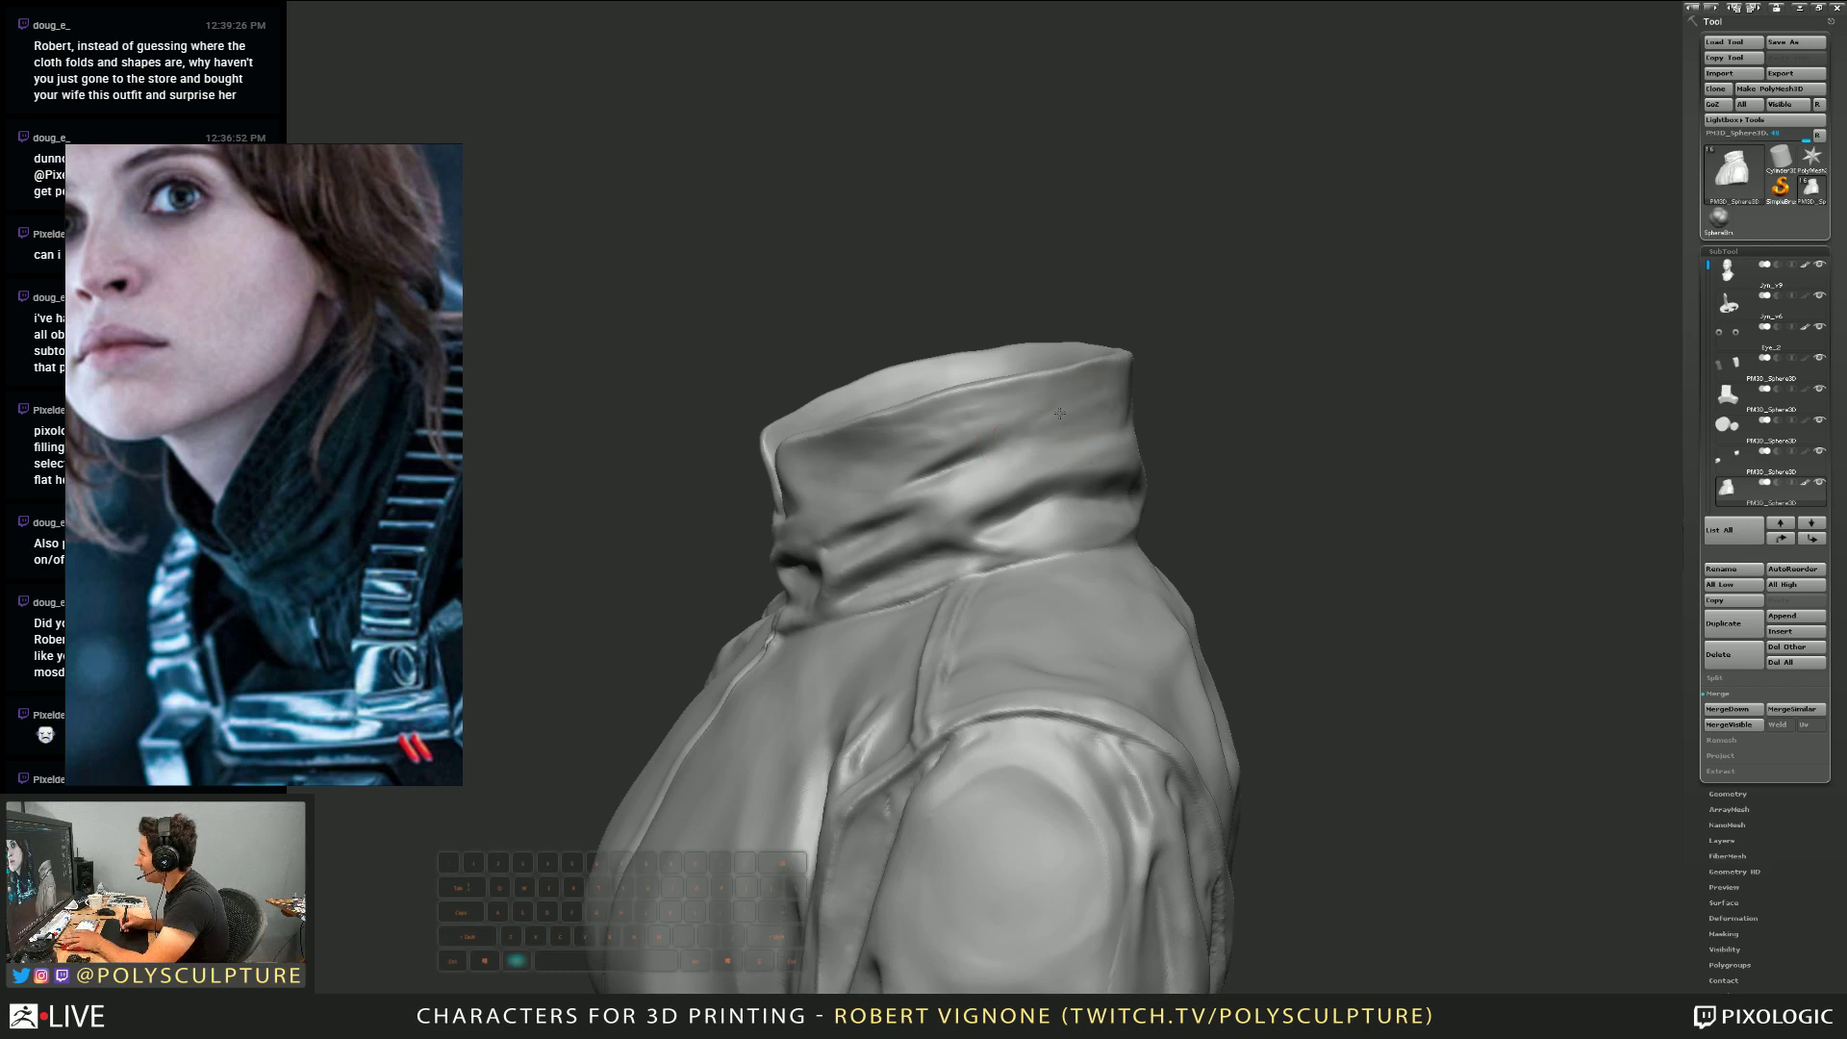
{"action": "key", "text": "shift"}
{"action": "mouse_move", "coordinate": [972, 482]}
{"action": "right_mouse_down"}
{"action": "mouse_move", "coordinate": [1072, 421]}
{"action": "mouse_move", "coordinate": [1054, 487]}
{"action": "mouse_move", "coordinate": [1079, 496]}
{"action": "mouse_move", "coordinate": [1017, 506]}
{"action": "mouse_move", "coordinate": [1052, 453]}
{"action": "mouse_move", "coordinate": [1113, 503]}
{"action": "mouse_move", "coordinate": [1058, 530]}
{"action": "mouse_move", "coordinate": [1043, 487]}
{"action": "right_mouse_up"}
{"action": "key", "text": "shift"}
{"action": "key", "text": "s"}
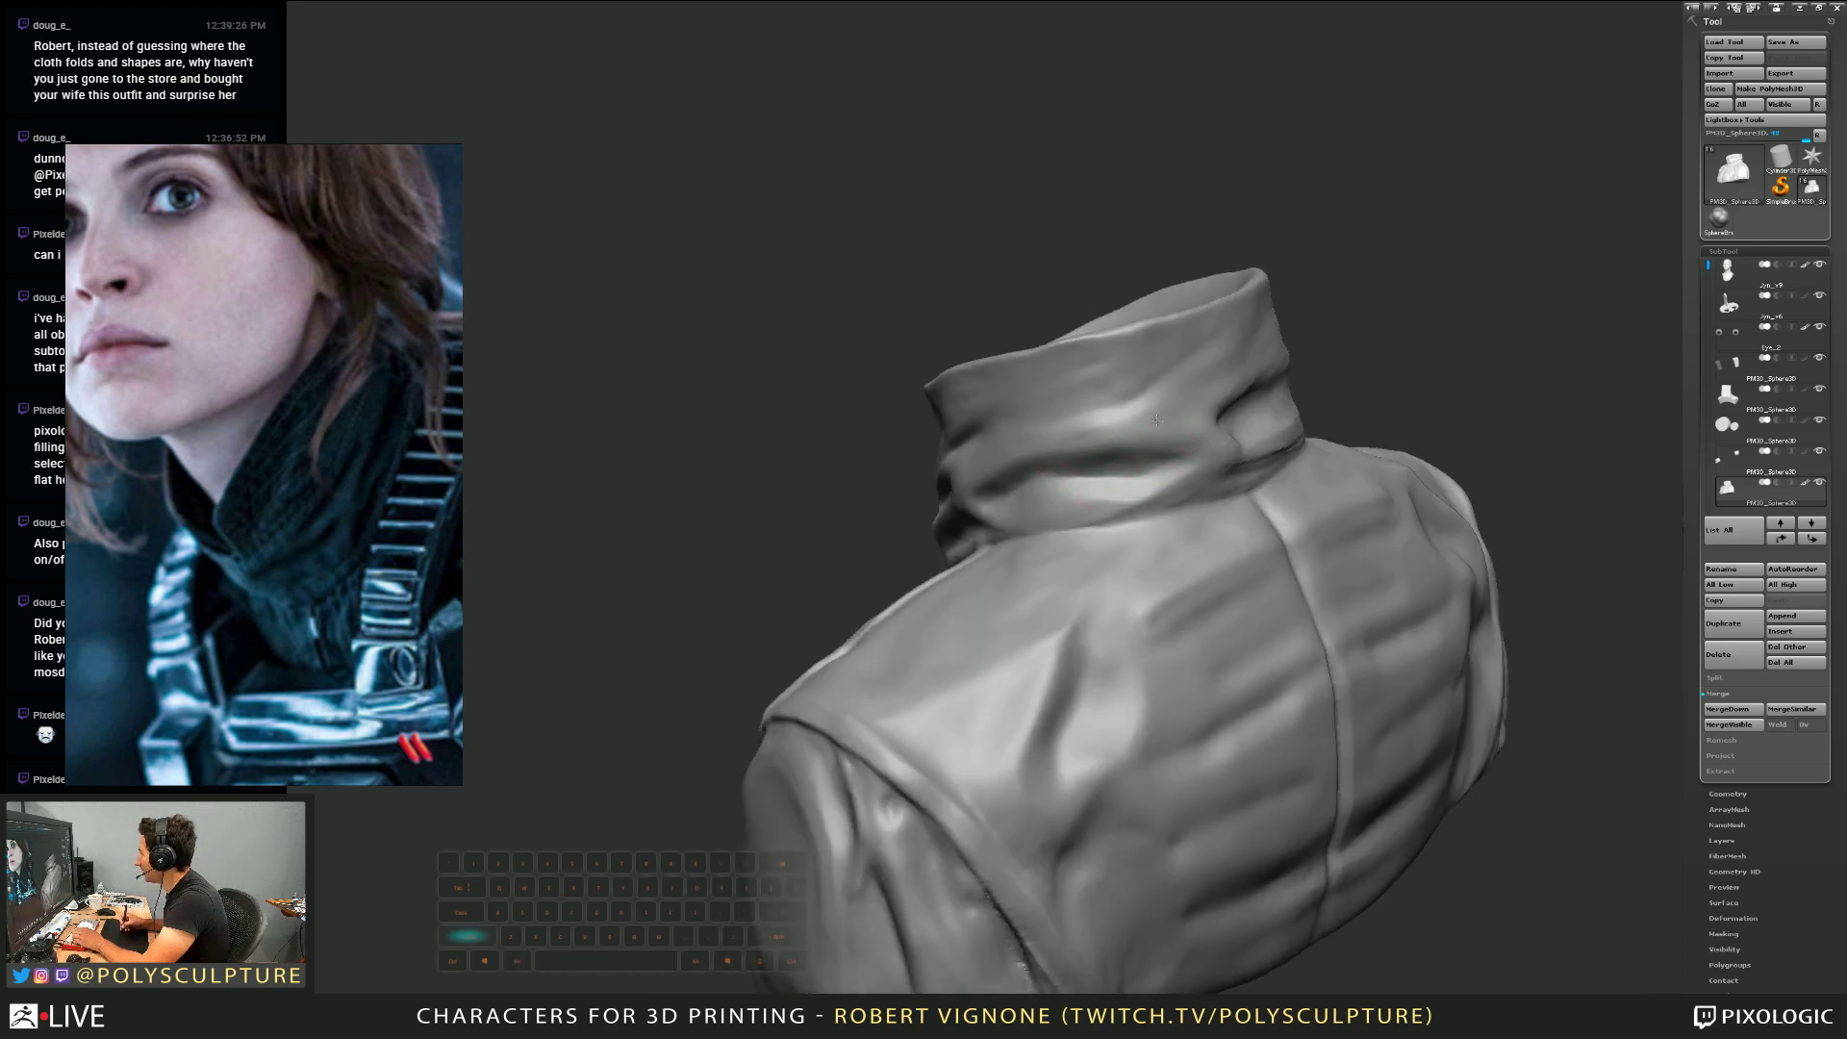
Shape and soften the upper collar surface from the rear side toward the back crease
{"action": "right_click_drag", "start_coordinate": [1191, 414], "coordinate": [1094, 407], "text": "alt"}
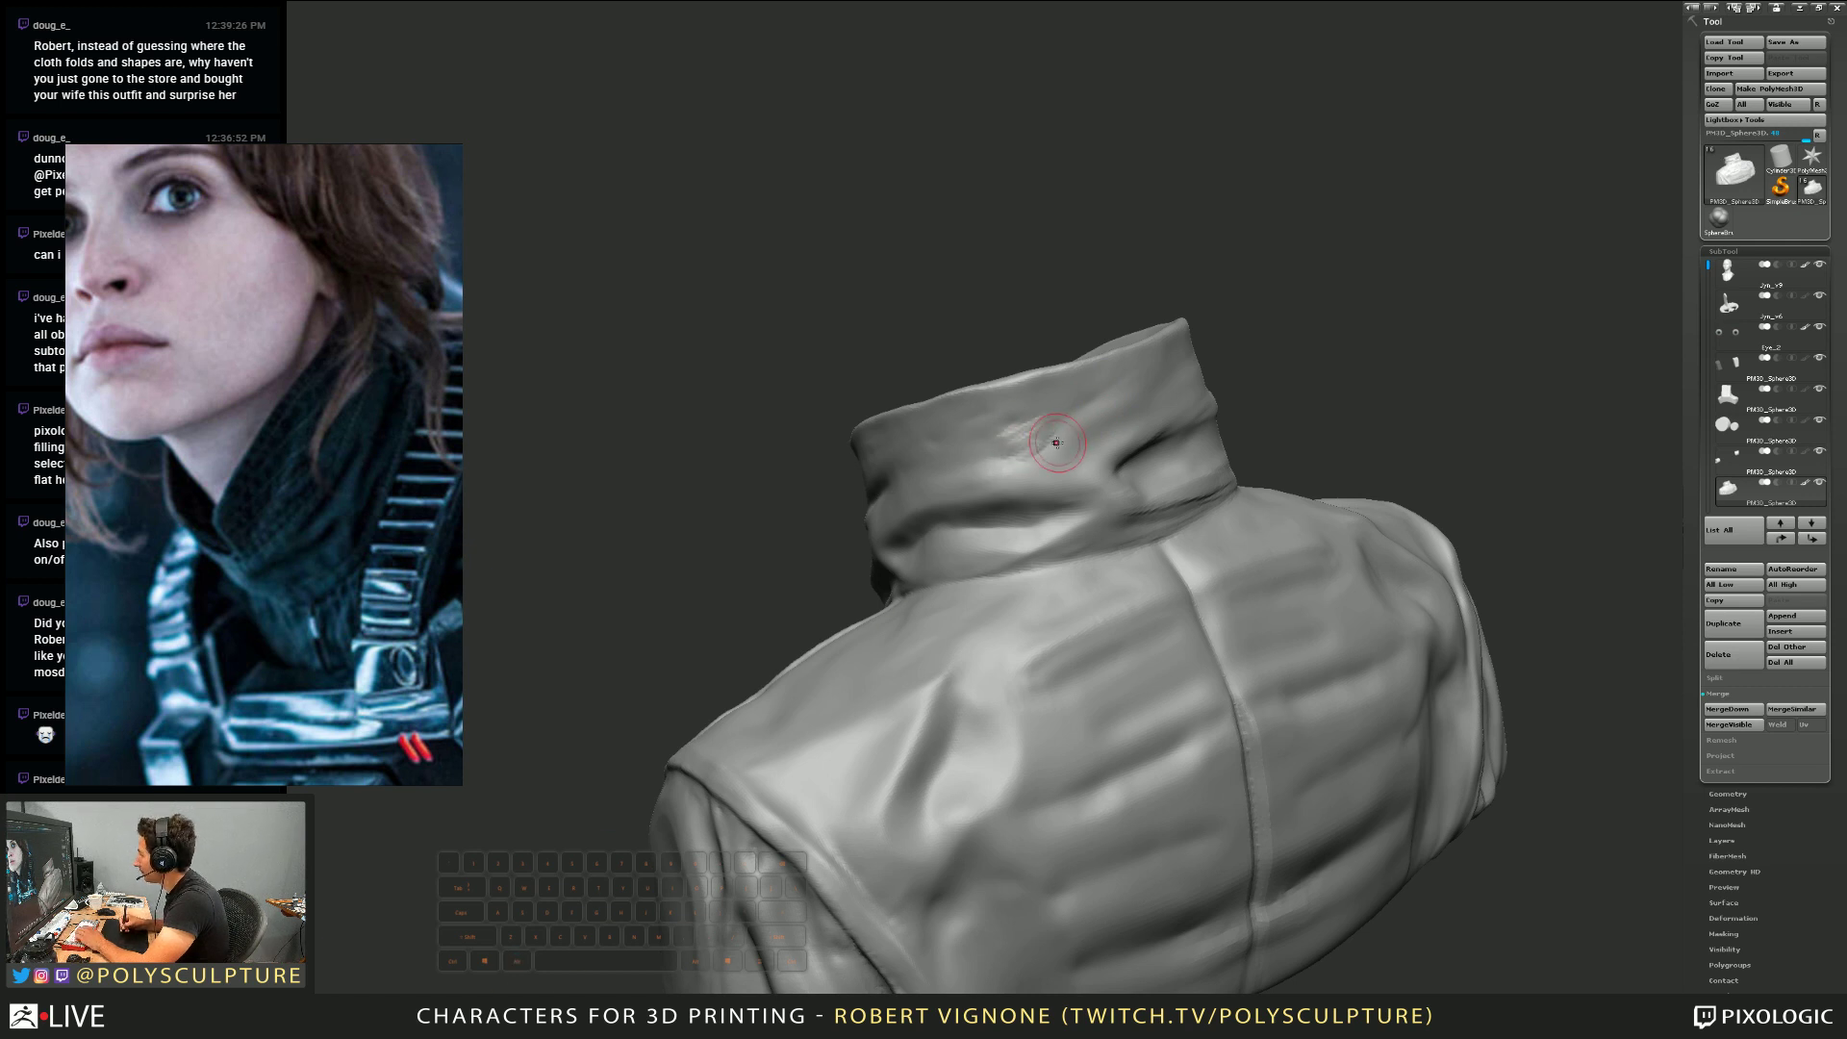
{"action": "left_click_drag", "start_coordinate": [1056, 443], "coordinate": [1012, 452], "text": "shift"}
{"action": "right_click_drag", "start_coordinate": [1054, 442], "coordinate": [837, 441], "text": "alt"}
{"action": "right_click_drag", "start_coordinate": [1138, 416], "coordinate": [1080, 418], "text": "alt"}
{"action": "right_click_drag", "start_coordinate": [1080, 419], "coordinate": [1025, 462]}
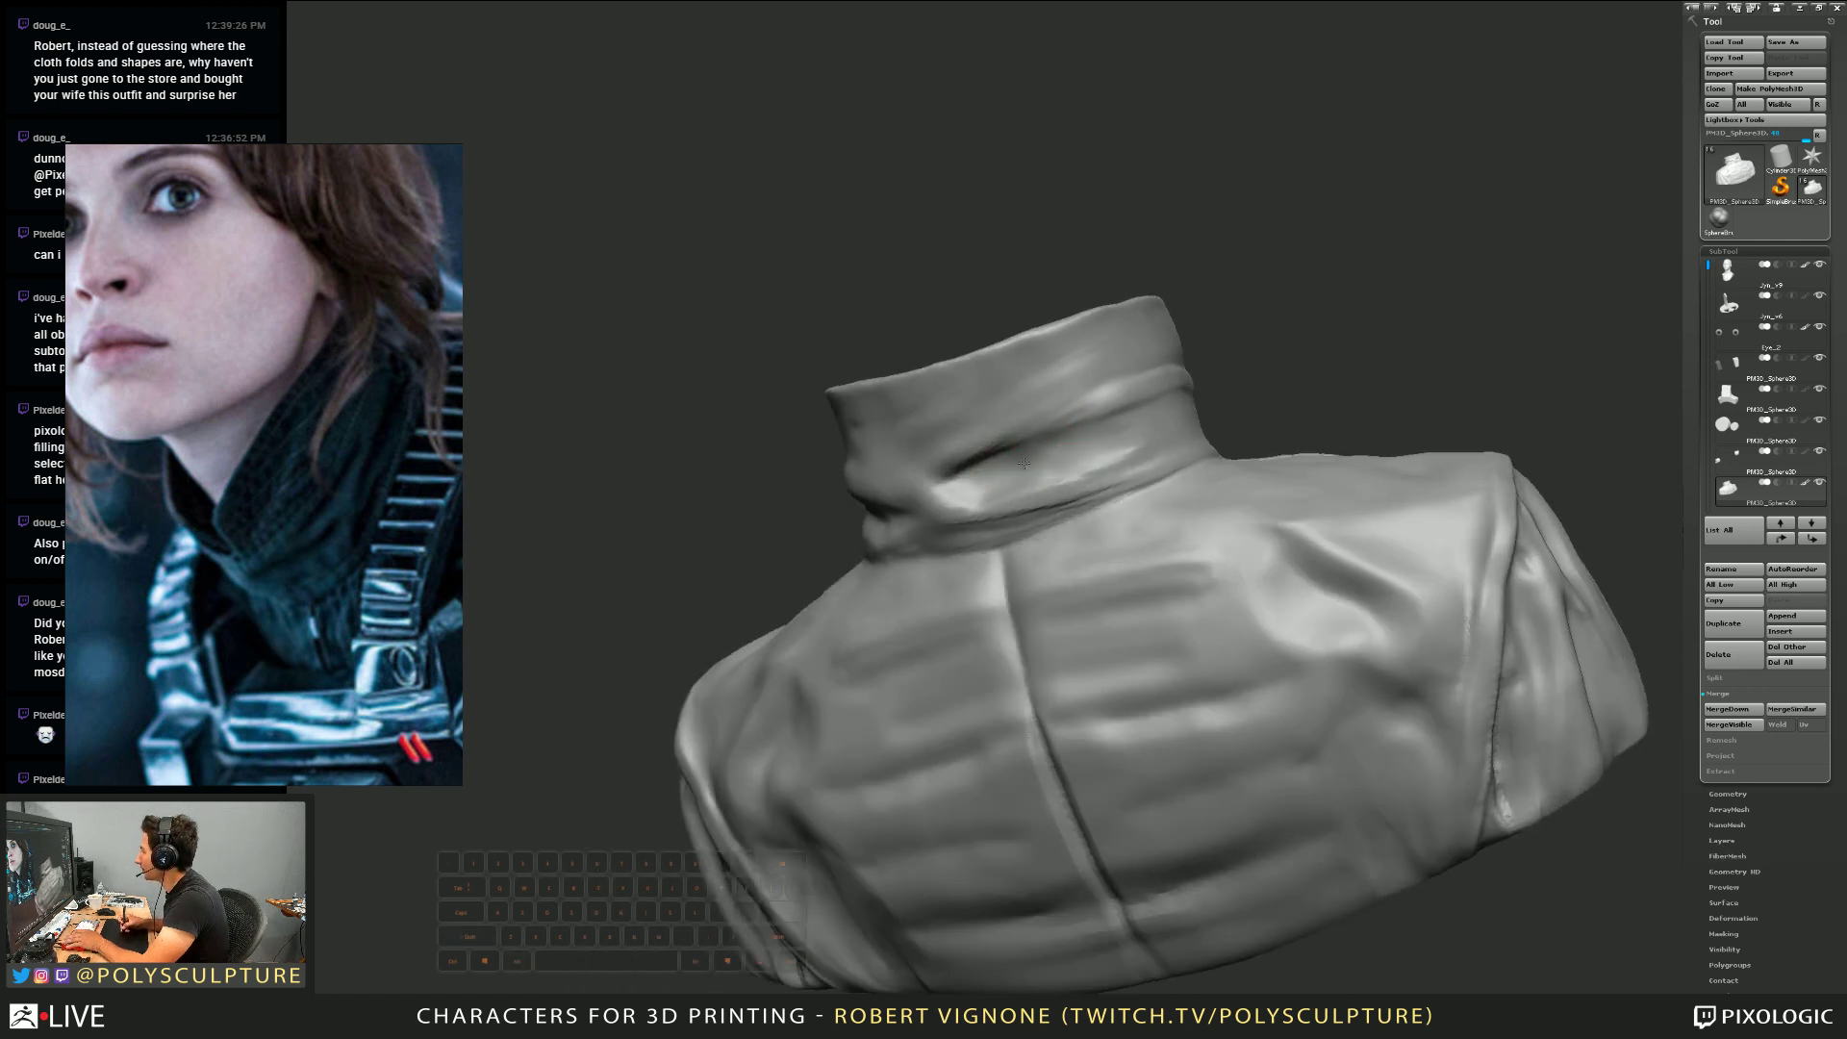
Build up the fold bulge at the collar's back beside the rear seam and smooth it into the collar base
{"action": "mouse_move", "coordinate": [1014, 484]}
{"action": "left_mouse_down"}
{"action": "mouse_move", "coordinate": [991, 497]}
{"action": "mouse_move", "coordinate": [1053, 460]}
{"action": "mouse_move", "coordinate": [1173, 440]}
{"action": "left_mouse_up"}
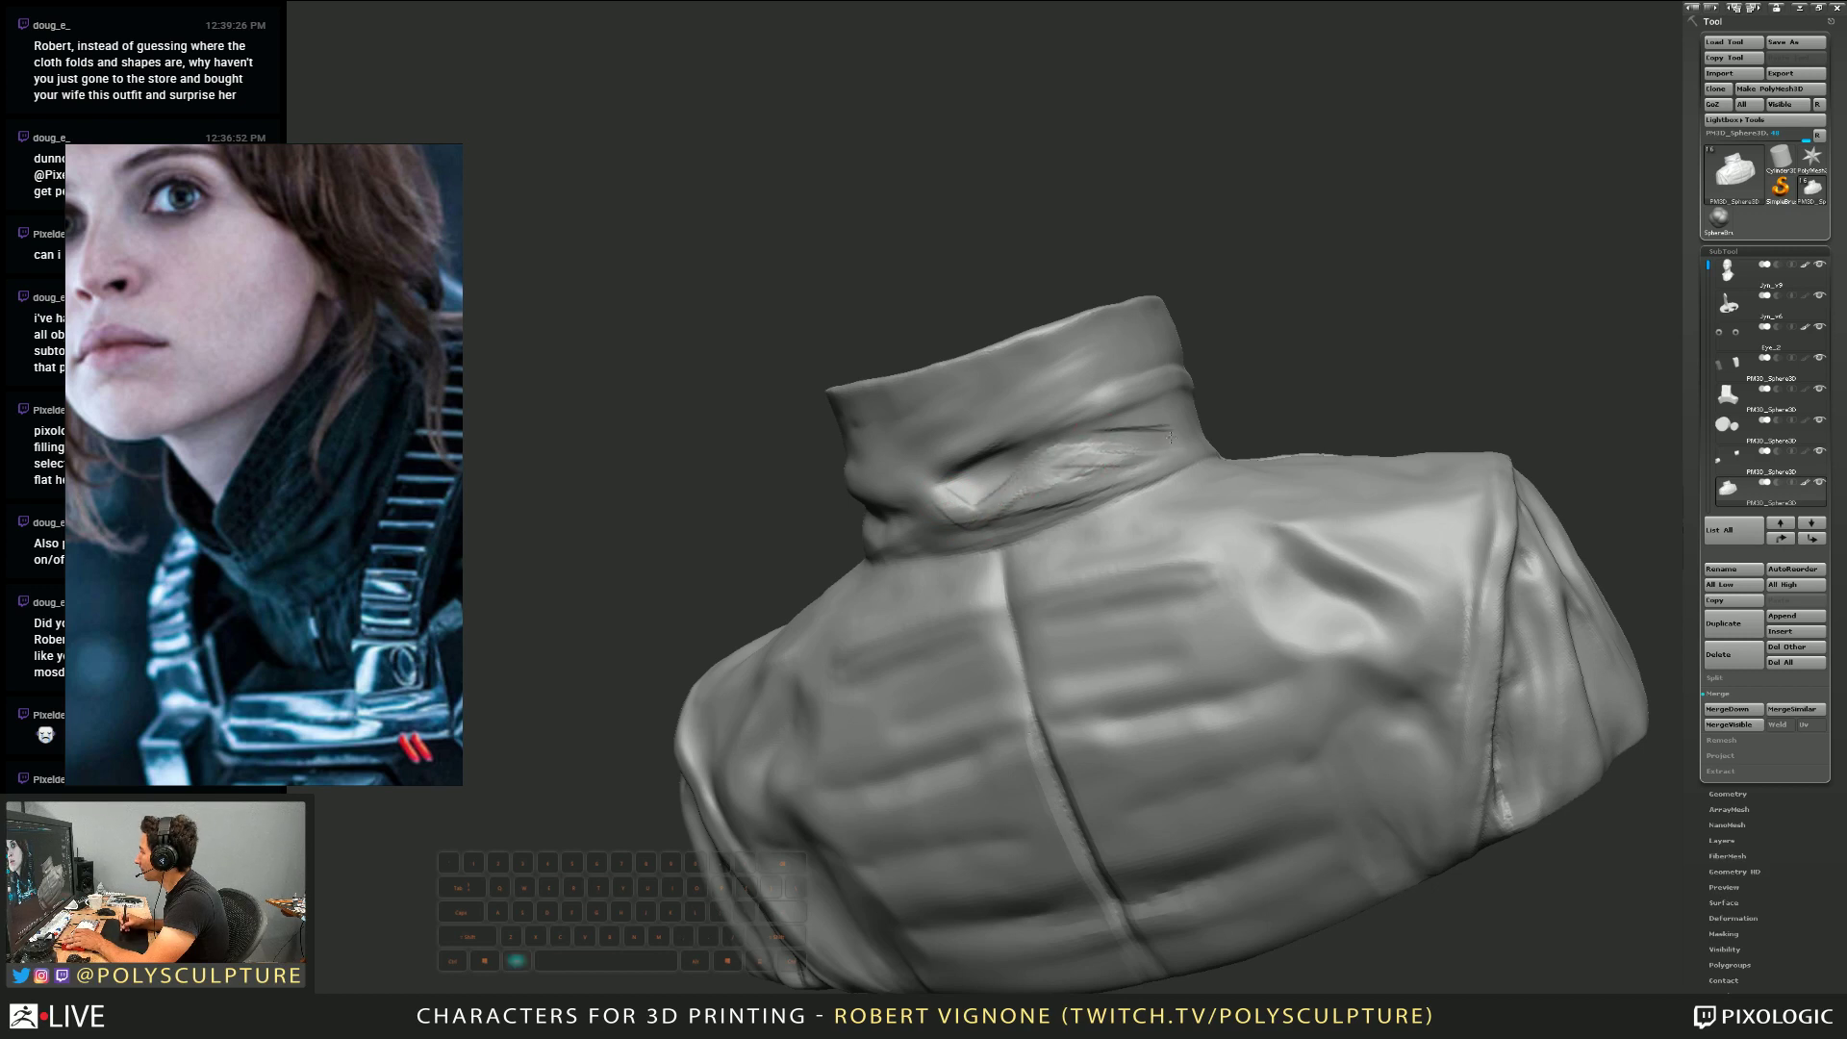
{"action": "right_click_drag", "start_coordinate": [1172, 437], "coordinate": [1058, 440]}
{"action": "left_click_drag", "start_coordinate": [1189, 418], "coordinate": [1112, 449], "text": "alt"}
{"action": "right_click_drag", "start_coordinate": [1000, 462], "coordinate": [1087, 468]}
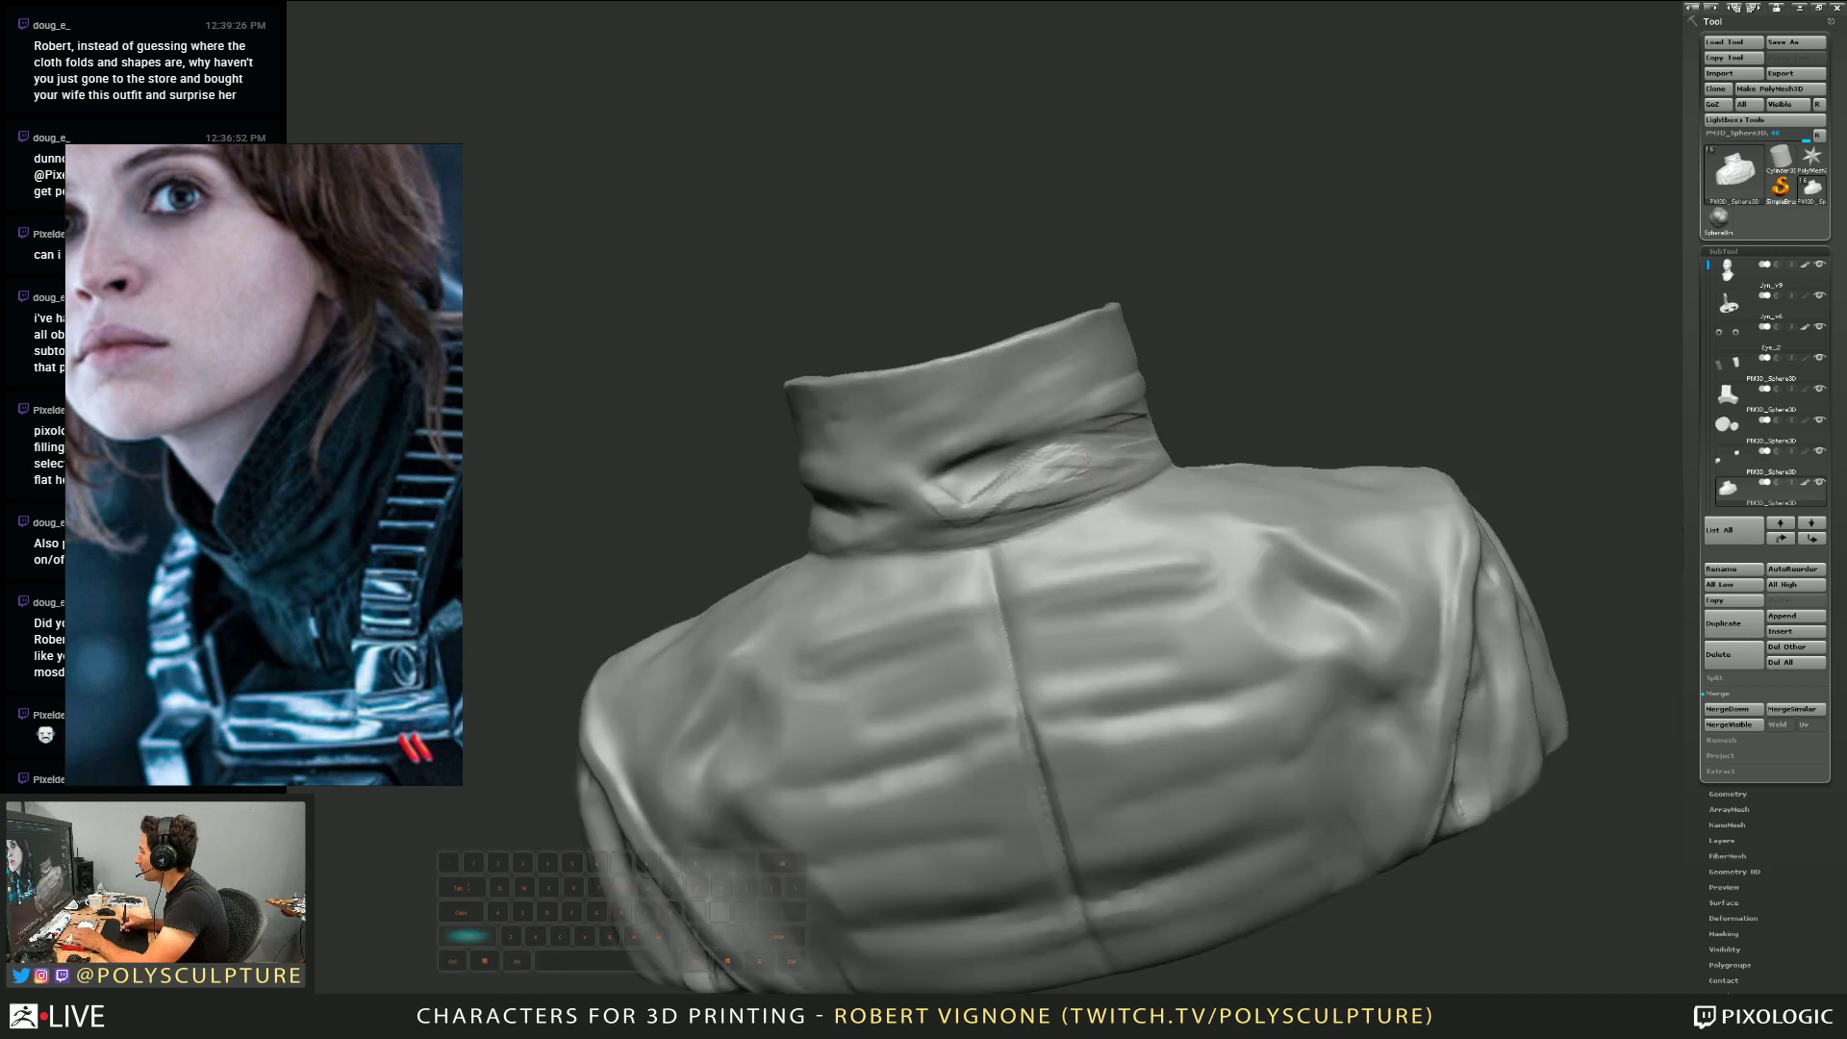
{"action": "right_click_drag", "start_coordinate": [989, 504], "coordinate": [1027, 504]}
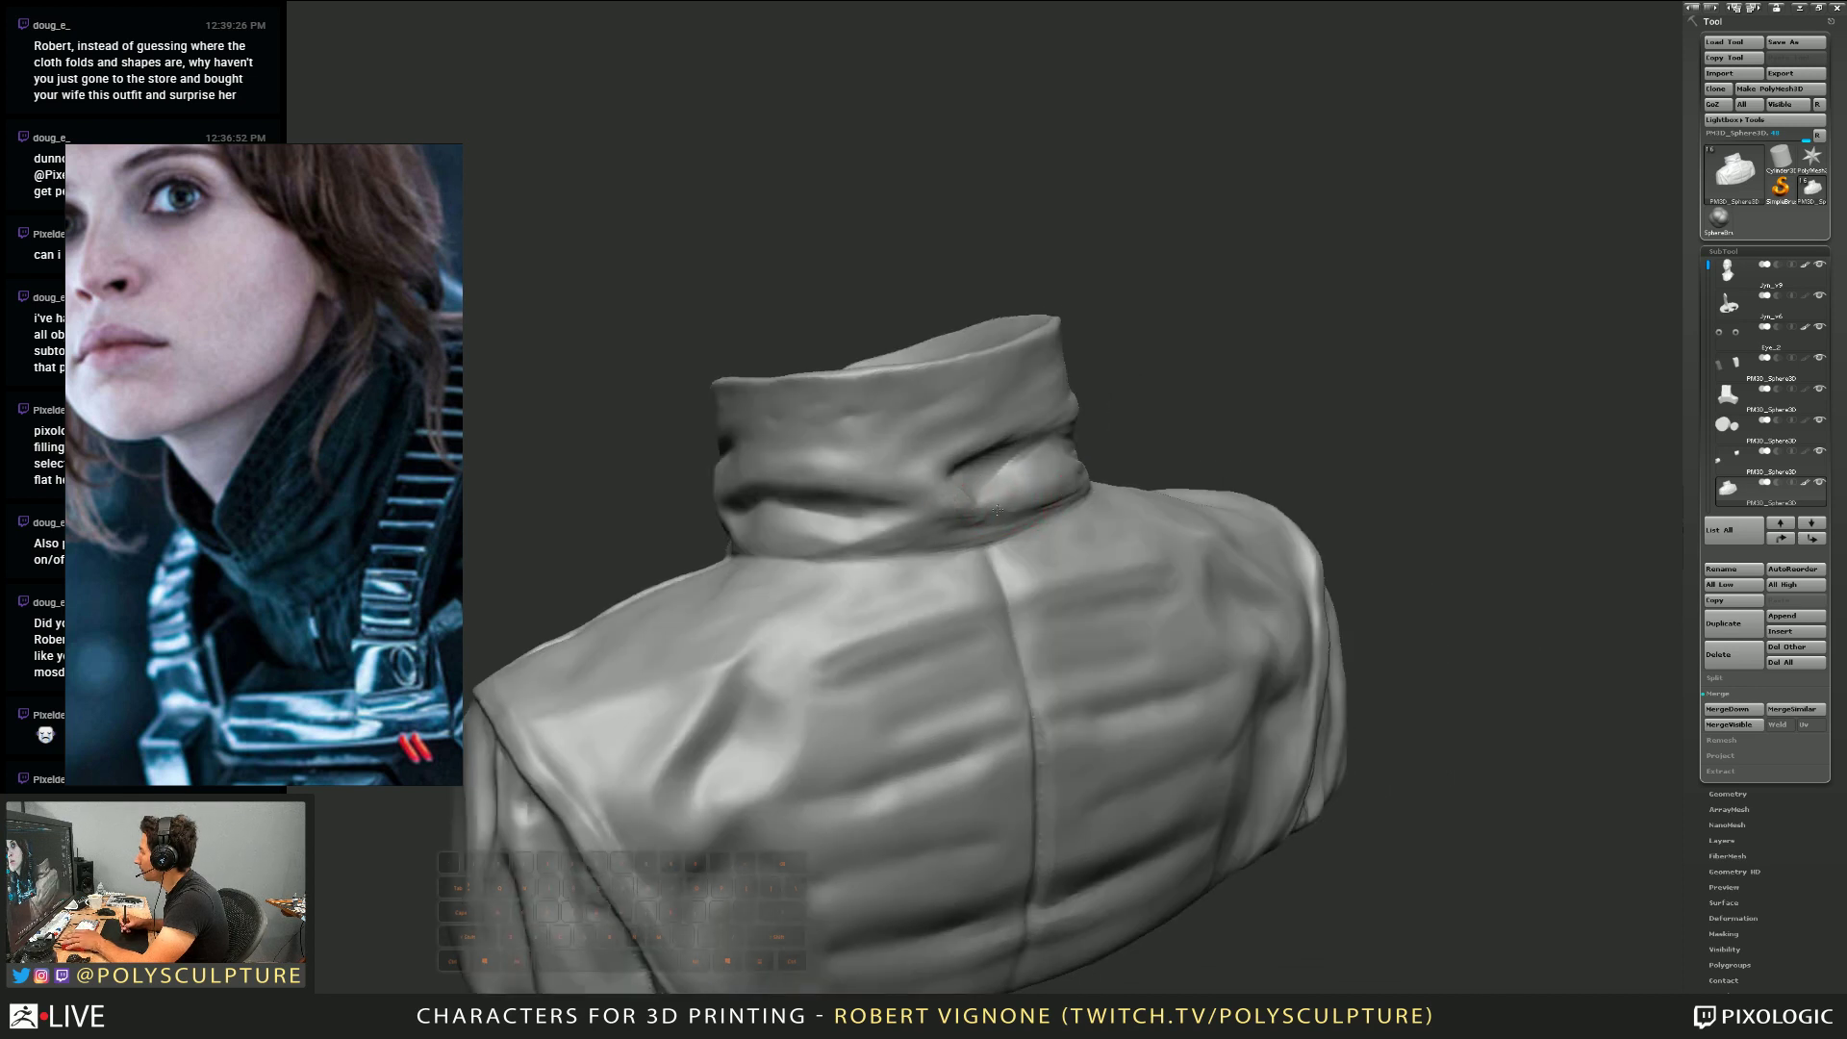
{"action": "mouse_move", "coordinate": [996, 509]}
{"action": "right_mouse_down"}
{"action": "mouse_move", "coordinate": [1022, 512]}
{"action": "mouse_move", "coordinate": [968, 493]}
{"action": "mouse_move", "coordinate": [994, 440]}
{"action": "mouse_move", "coordinate": [1105, 478]}
{"action": "mouse_move", "coordinate": [1088, 482]}
{"action": "right_mouse_up"}
Resize the brush and soften the surface between the two creases at the centre back of the collar
{"action": "key", "text": "s"}
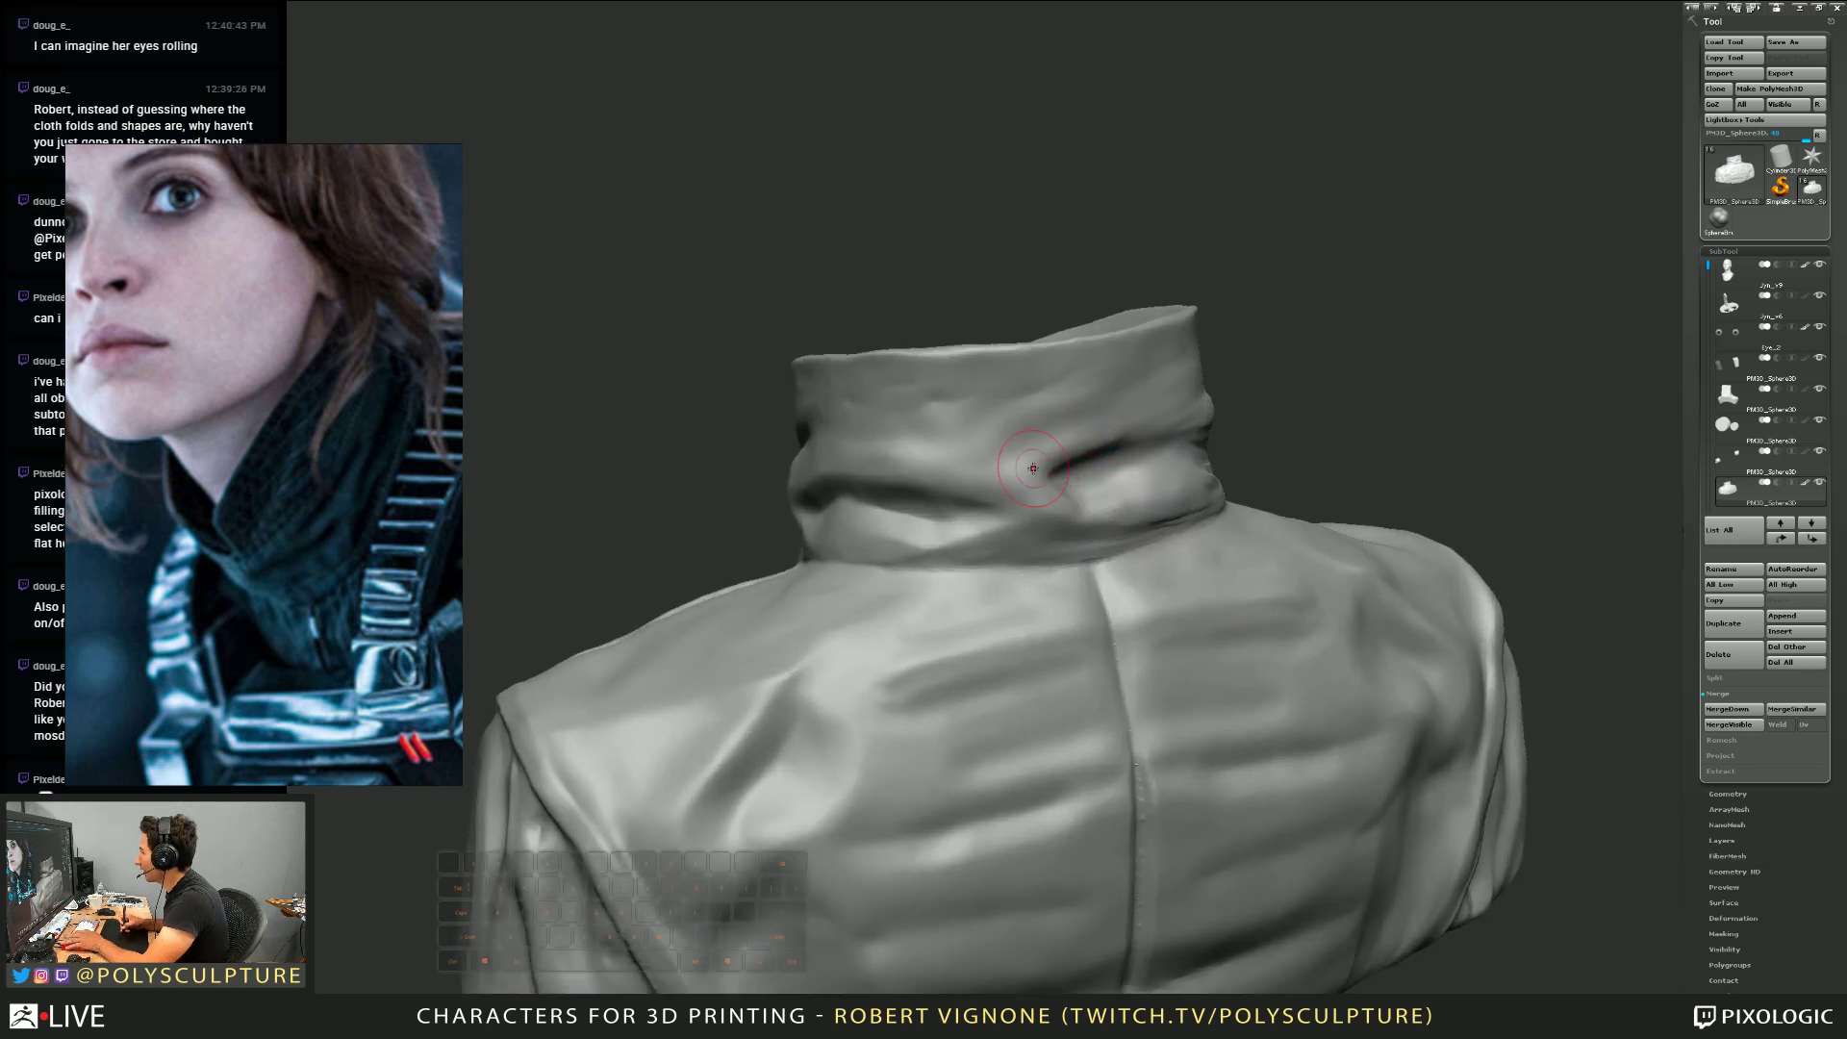
{"action": "mouse_move", "coordinate": [1121, 421]}
{"action": "right_mouse_down"}
{"action": "mouse_move", "coordinate": [1183, 433]}
{"action": "mouse_move", "coordinate": [1068, 416]}
{"action": "mouse_move", "coordinate": [1054, 510]}
{"action": "mouse_move", "coordinate": [979, 510]}
{"action": "mouse_move", "coordinate": [1061, 495]}
{"action": "mouse_move", "coordinate": [1039, 478]}
{"action": "mouse_move", "coordinate": [1079, 458]}
{"action": "right_mouse_up"}
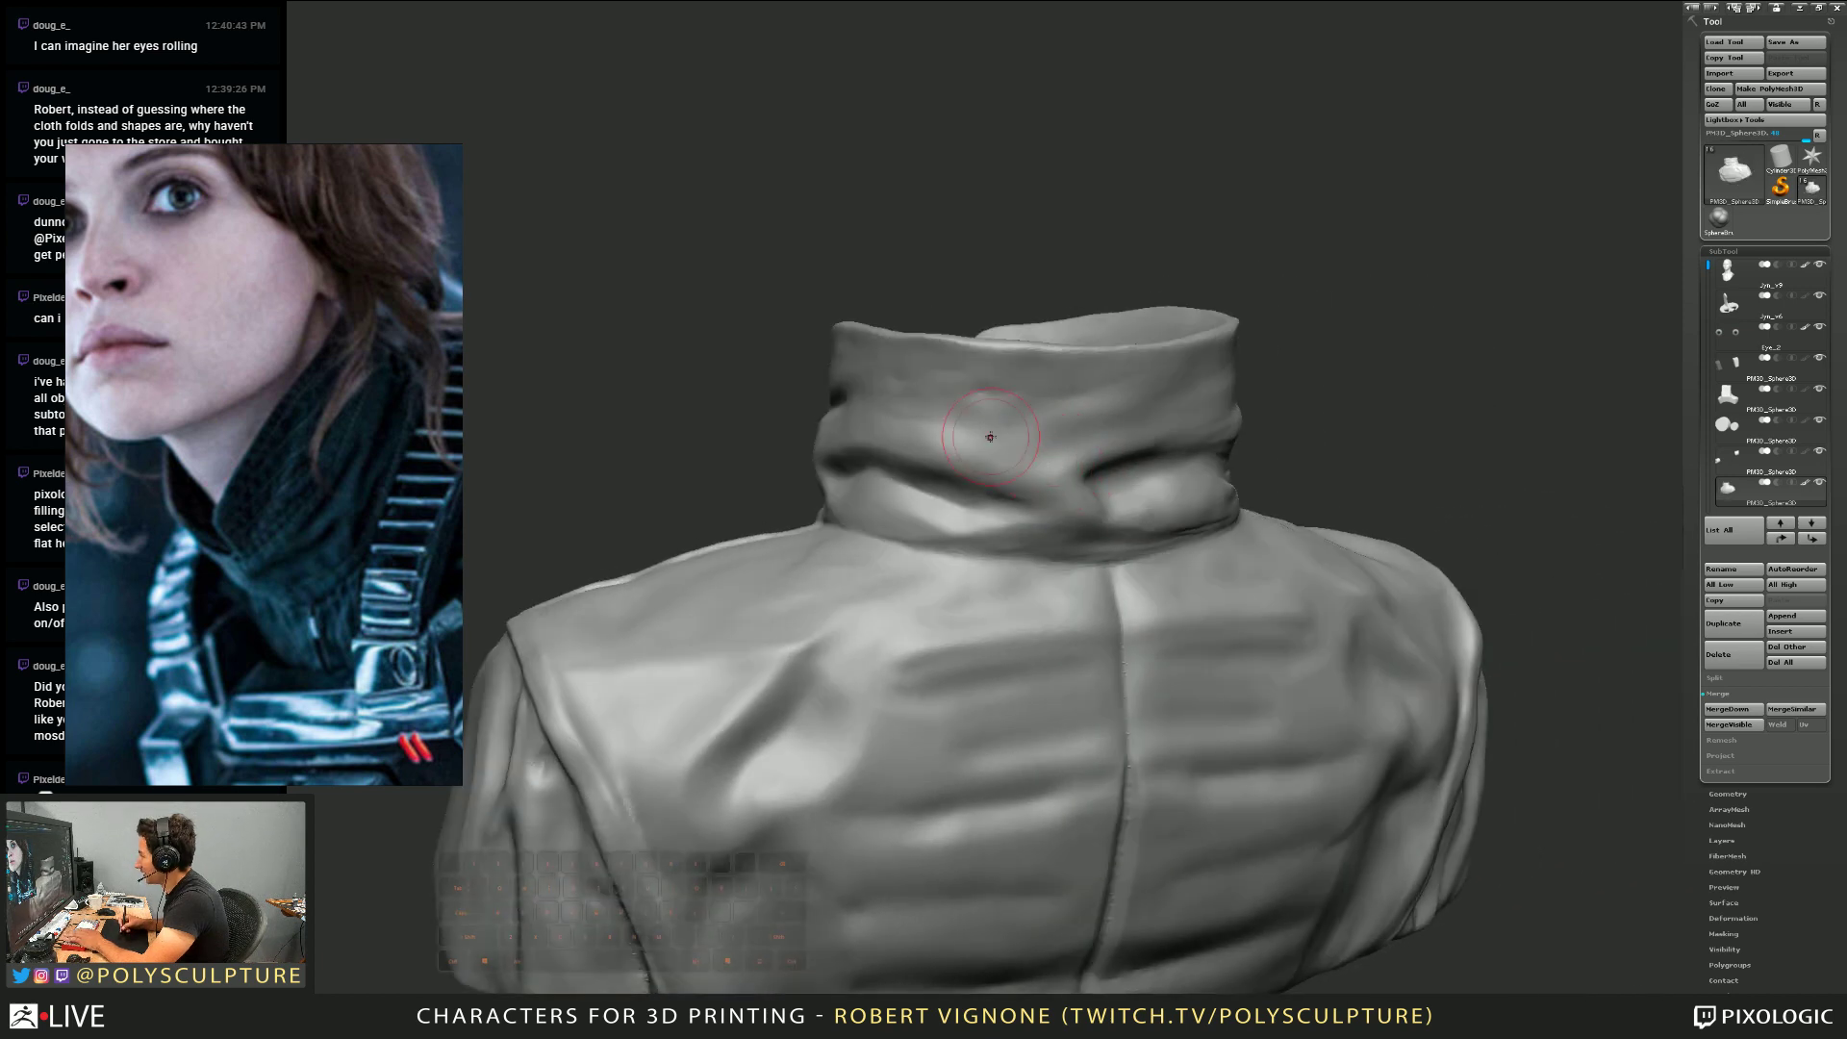
{"action": "mouse_move", "coordinate": [901, 424]}
{"action": "right_mouse_down"}
{"action": "mouse_move", "coordinate": [991, 485]}
{"action": "mouse_move", "coordinate": [1083, 282]}
{"action": "right_mouse_up"}
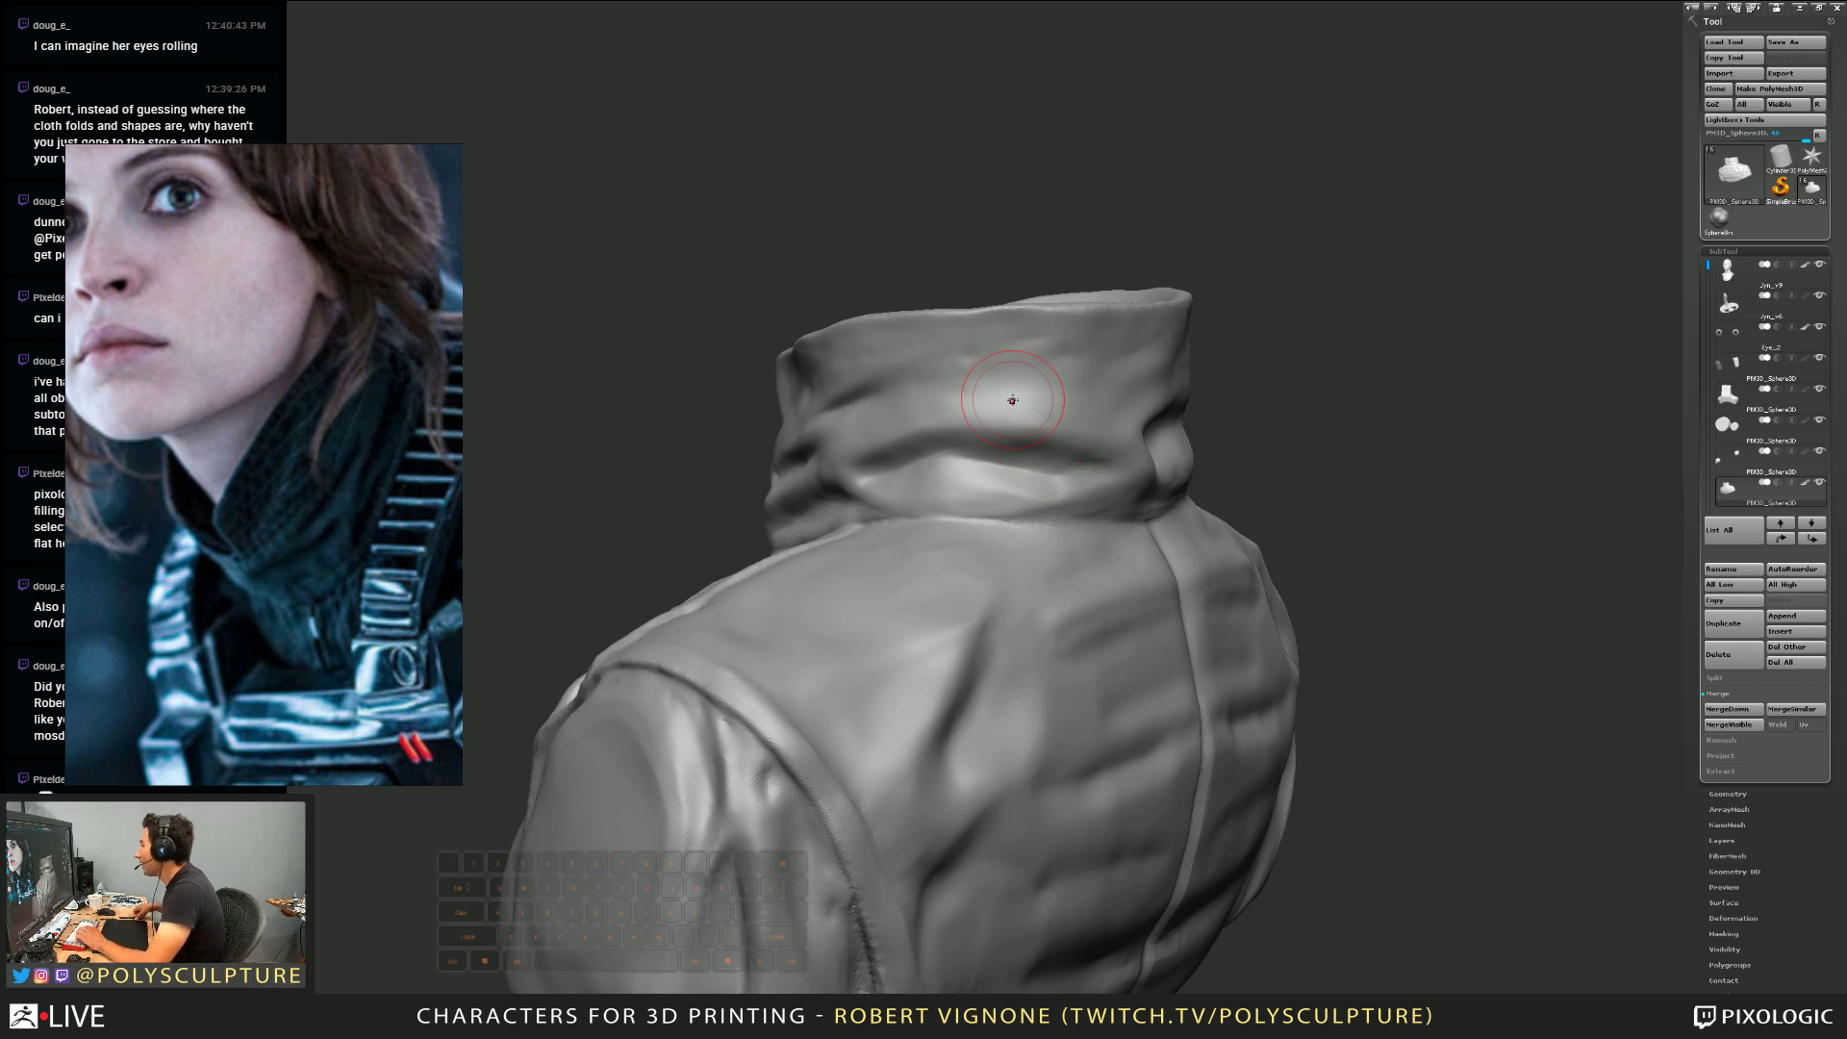
Resize the brush and round out the lower fold on the collar's rear side, refining the crease above it
{"action": "left_click_drag", "start_coordinate": [1328, 439], "coordinate": [1270, 438]}
{"action": "key", "text": "s"}
{"action": "left_click_drag", "start_coordinate": [1075, 465], "coordinate": [1042, 466]}
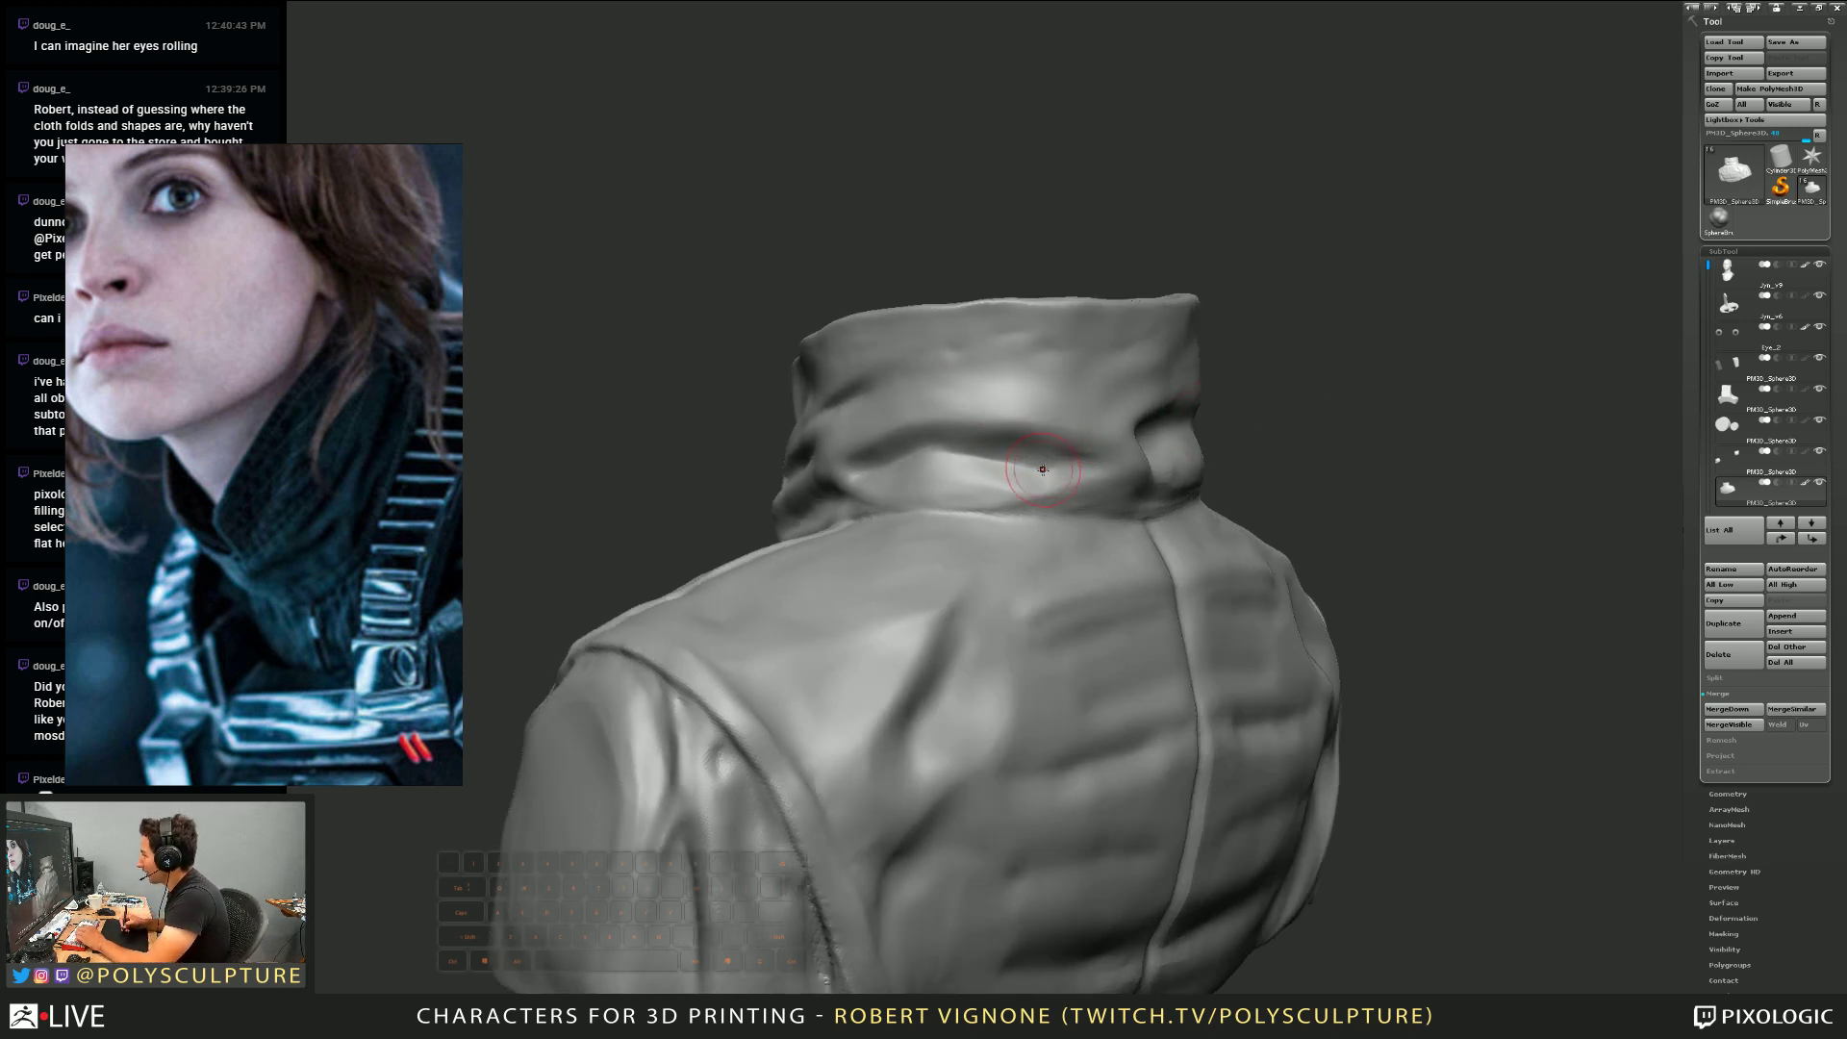
{"action": "right_click_drag", "start_coordinate": [954, 479], "coordinate": [1011, 470]}
{"action": "mouse_move", "coordinate": [900, 427]}
{"action": "right_mouse_down"}
{"action": "mouse_move", "coordinate": [956, 466]}
{"action": "mouse_move", "coordinate": [1000, 464]}
{"action": "mouse_move", "coordinate": [942, 446]}
{"action": "right_mouse_up"}
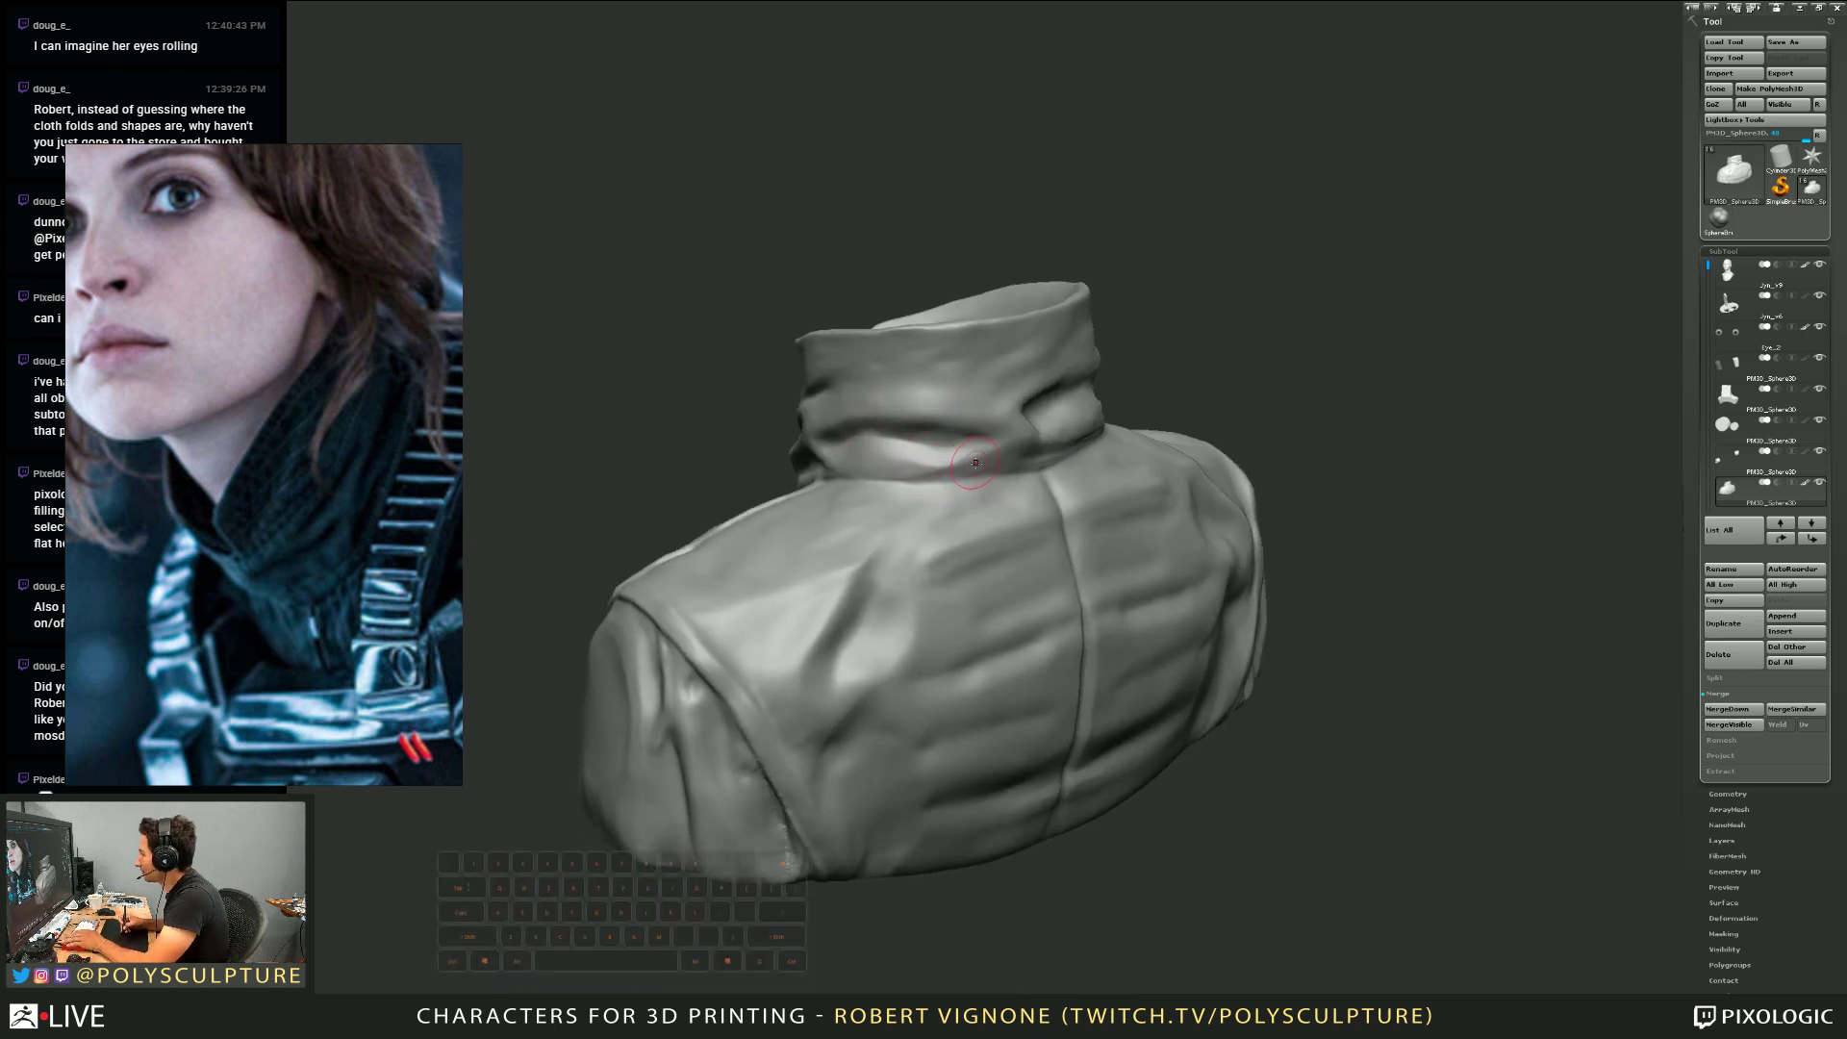
Add fine creases in the lower folds on the collar's side with a resized brush, undoing the last stroke
{"action": "mouse_move", "coordinate": [1033, 435]}
{"action": "right_mouse_down"}
{"action": "mouse_move", "coordinate": [1058, 433]}
{"action": "mouse_move", "coordinate": [929, 524]}
{"action": "right_mouse_up"}
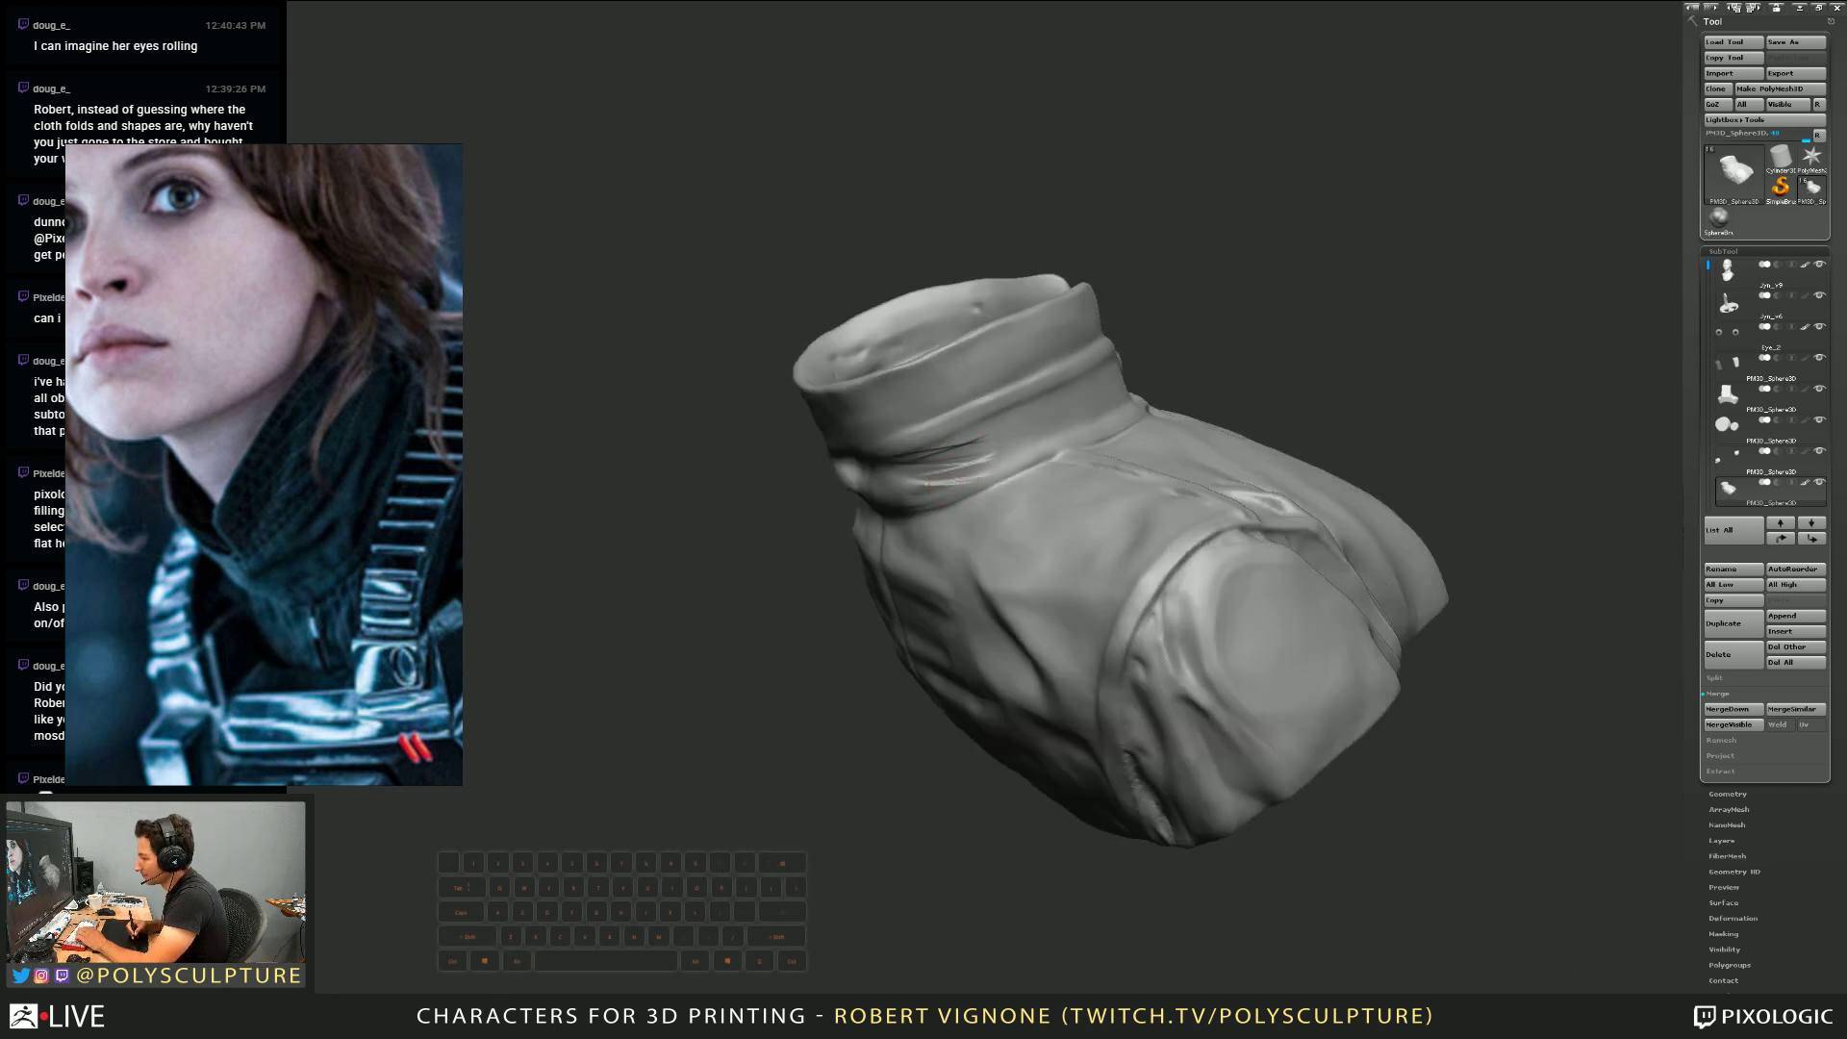
{"action": "key", "text": "space"}
{"action": "left_click_drag", "start_coordinate": [1012, 544], "coordinate": [983, 544]}
{"action": "key", "text": "s"}
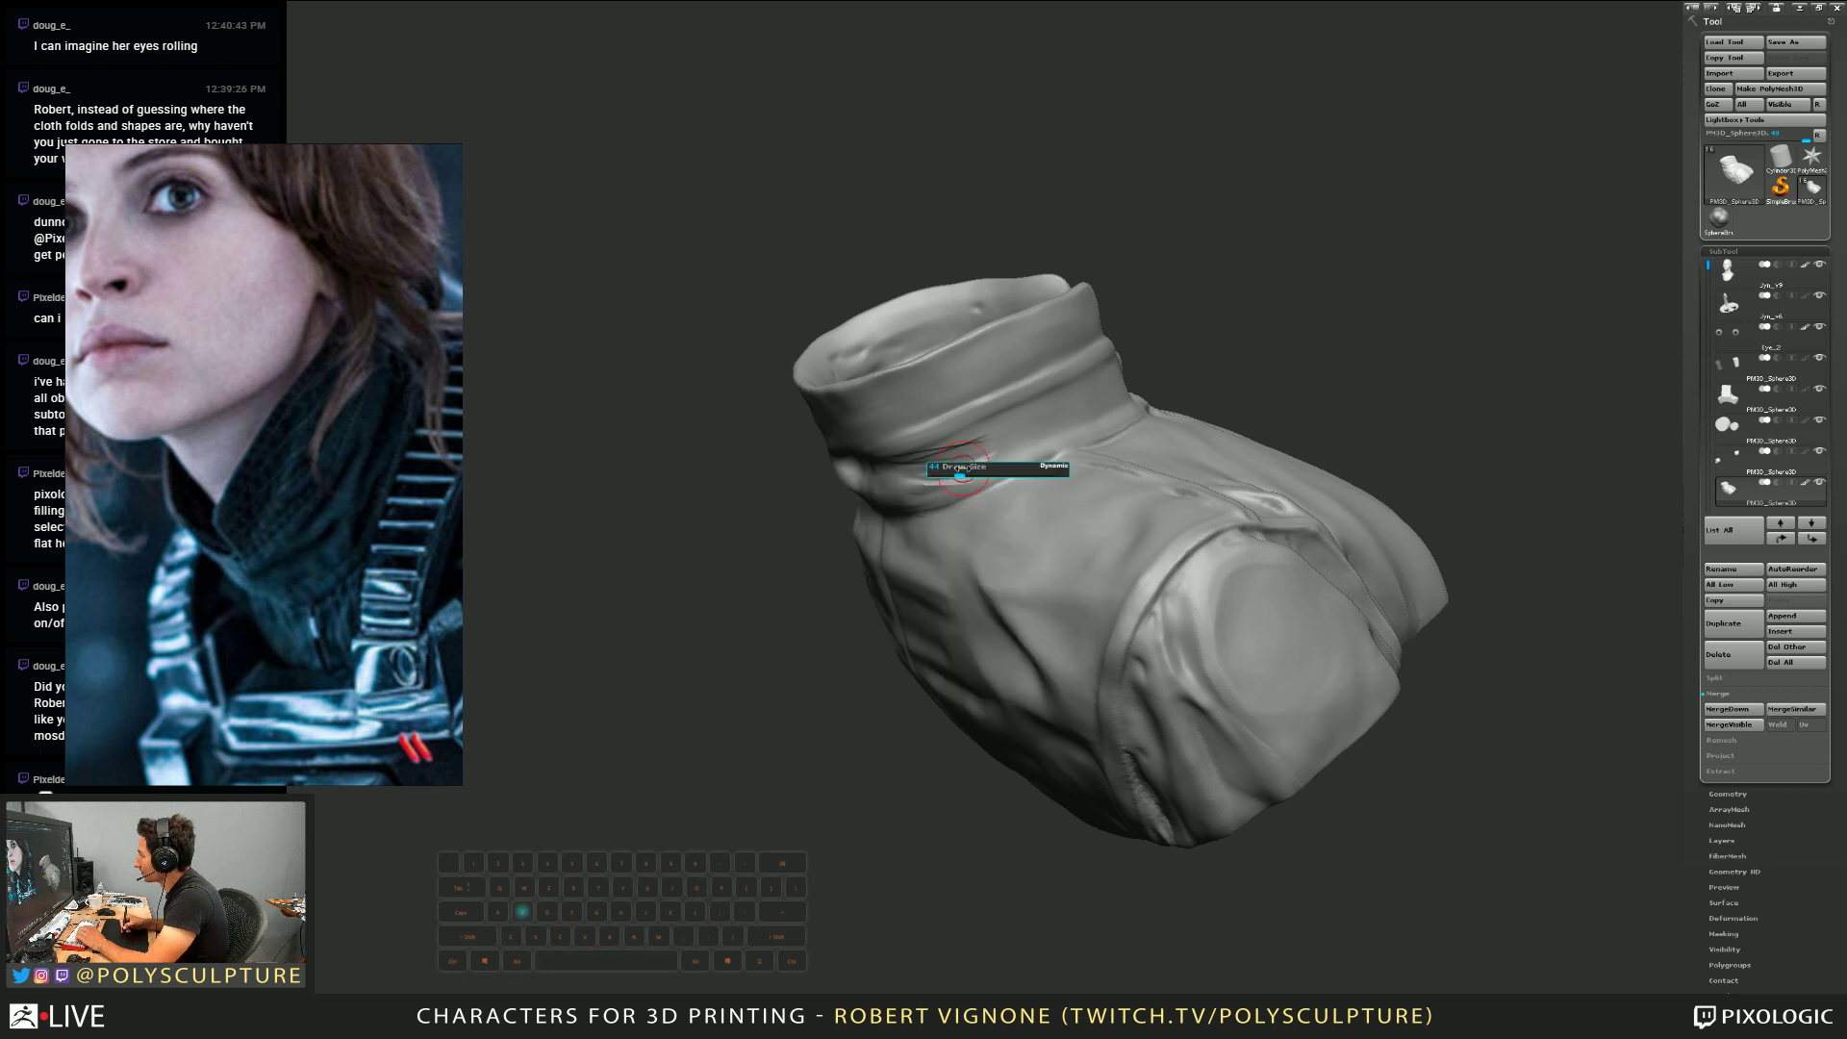
{"action": "mouse_move", "coordinate": [947, 486]}
{"action": "right_mouse_down"}
{"action": "mouse_move", "coordinate": [968, 437]}
{"action": "mouse_move", "coordinate": [929, 434]}
{"action": "mouse_move", "coordinate": [991, 437]}
{"action": "right_mouse_up"}
{"action": "key", "text": "ctrl+z"}
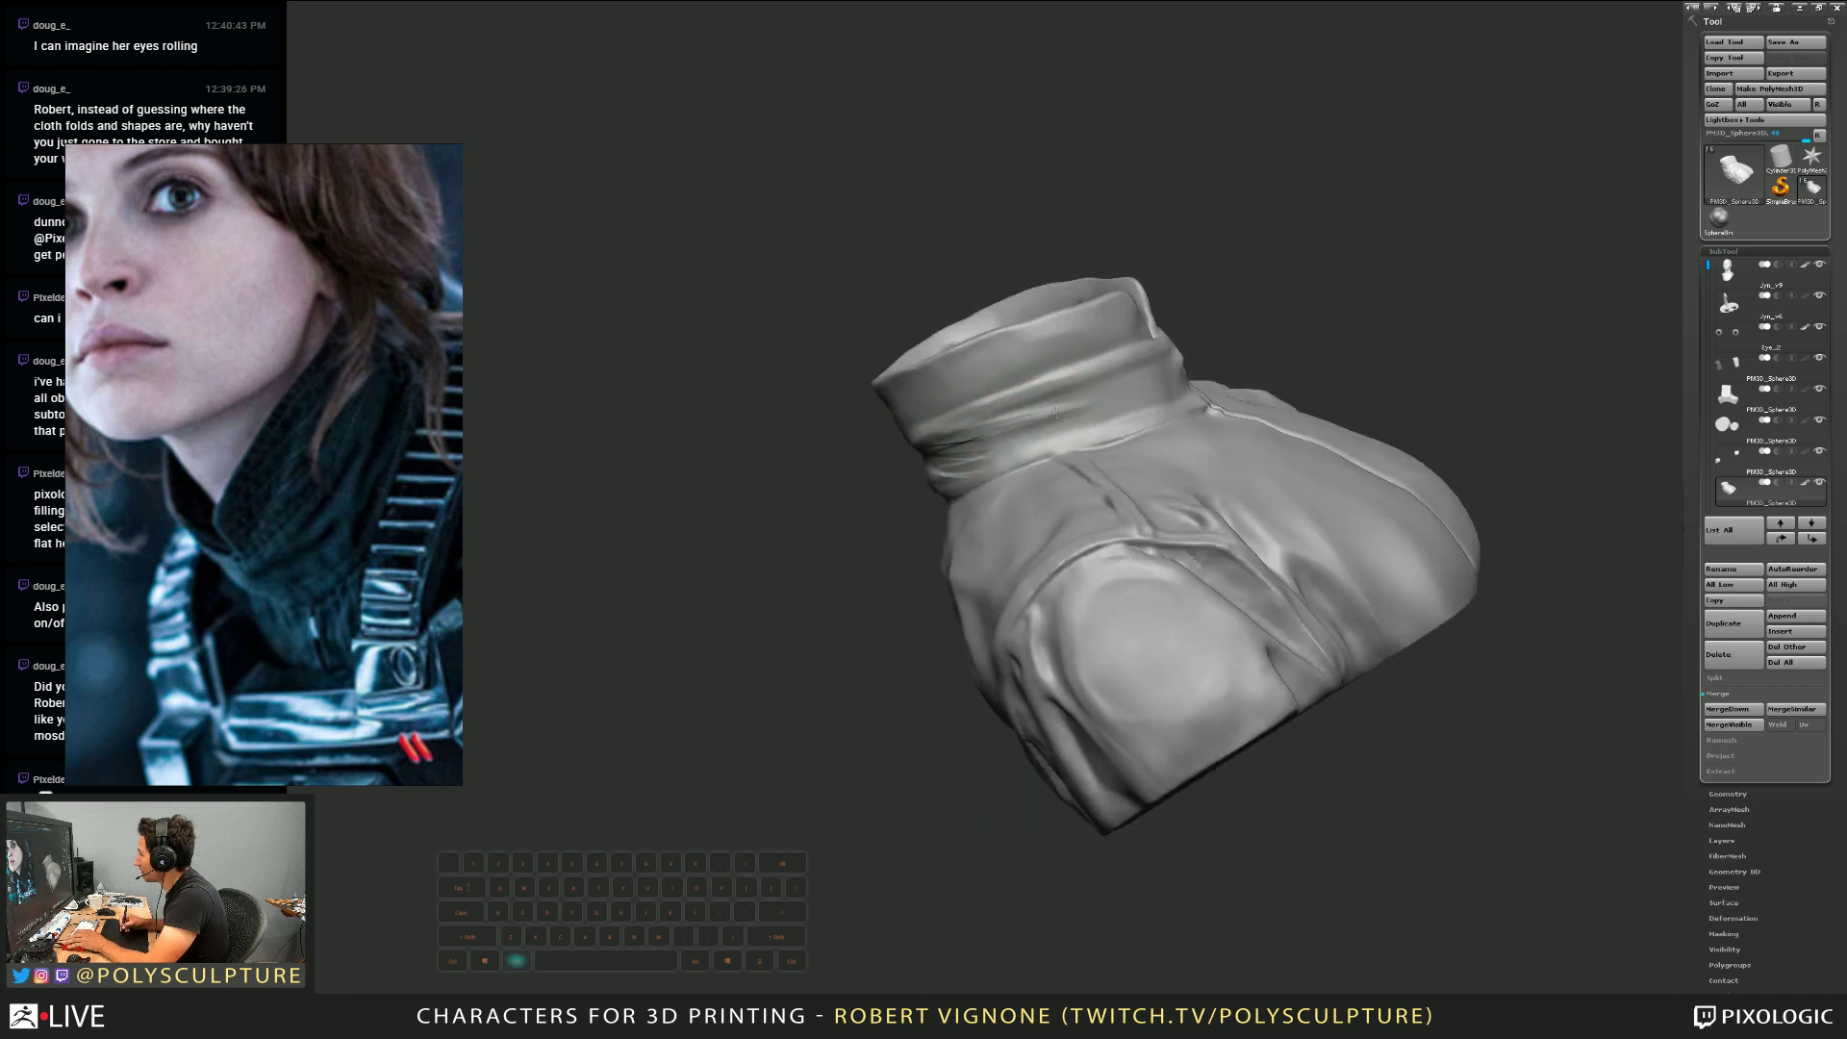
Refine the collar's side folds toward the front closure and sharpen the collar base at the top of the zipper
{"action": "mouse_move", "coordinate": [1109, 387]}
{"action": "left_mouse_down"}
{"action": "mouse_move", "coordinate": [1022, 411]}
{"action": "mouse_move", "coordinate": [1124, 392]}
{"action": "mouse_move", "coordinate": [1066, 412]}
{"action": "left_mouse_up"}
{"action": "mouse_move", "coordinate": [1065, 412]}
{"action": "right_mouse_down"}
{"action": "mouse_move", "coordinate": [1136, 405]}
{"action": "mouse_move", "coordinate": [1085, 417]}
{"action": "right_mouse_up"}
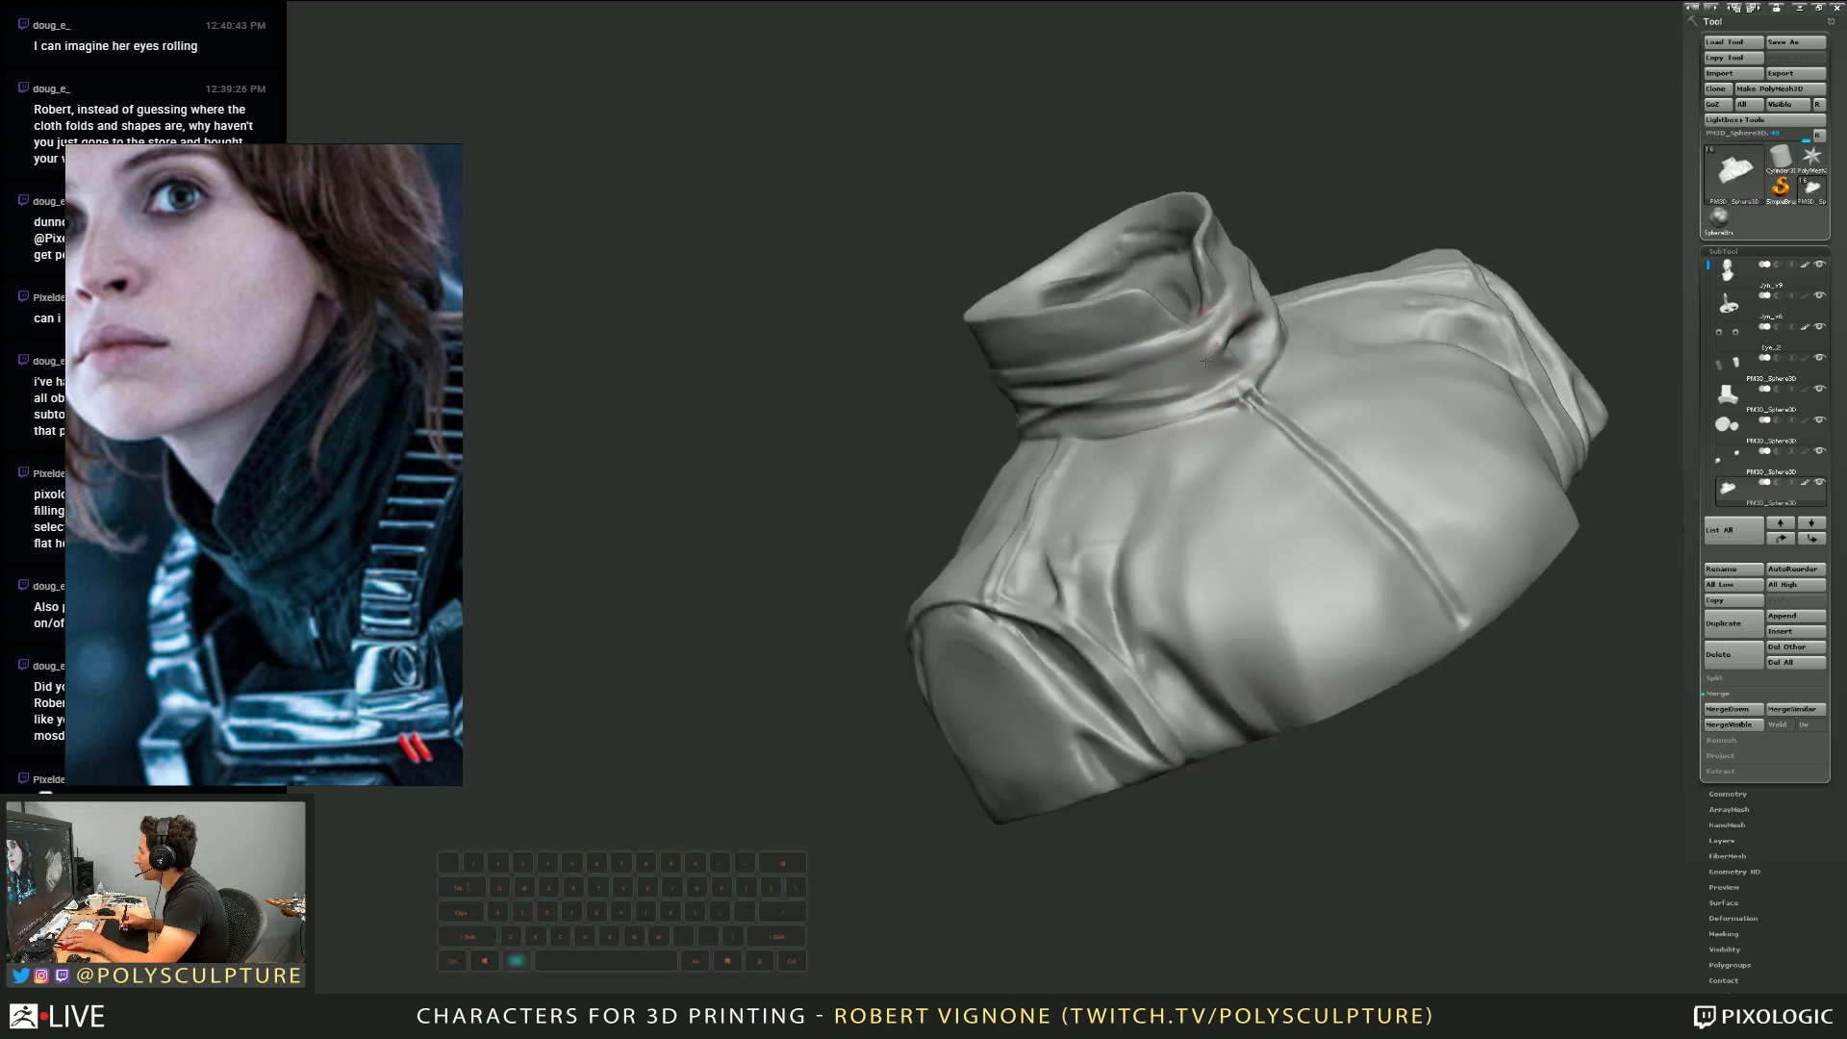
{"action": "left_click_drag", "start_coordinate": [1115, 404], "coordinate": [1193, 363]}
{"action": "right_click_drag", "start_coordinate": [1162, 379], "coordinate": [1113, 510]}
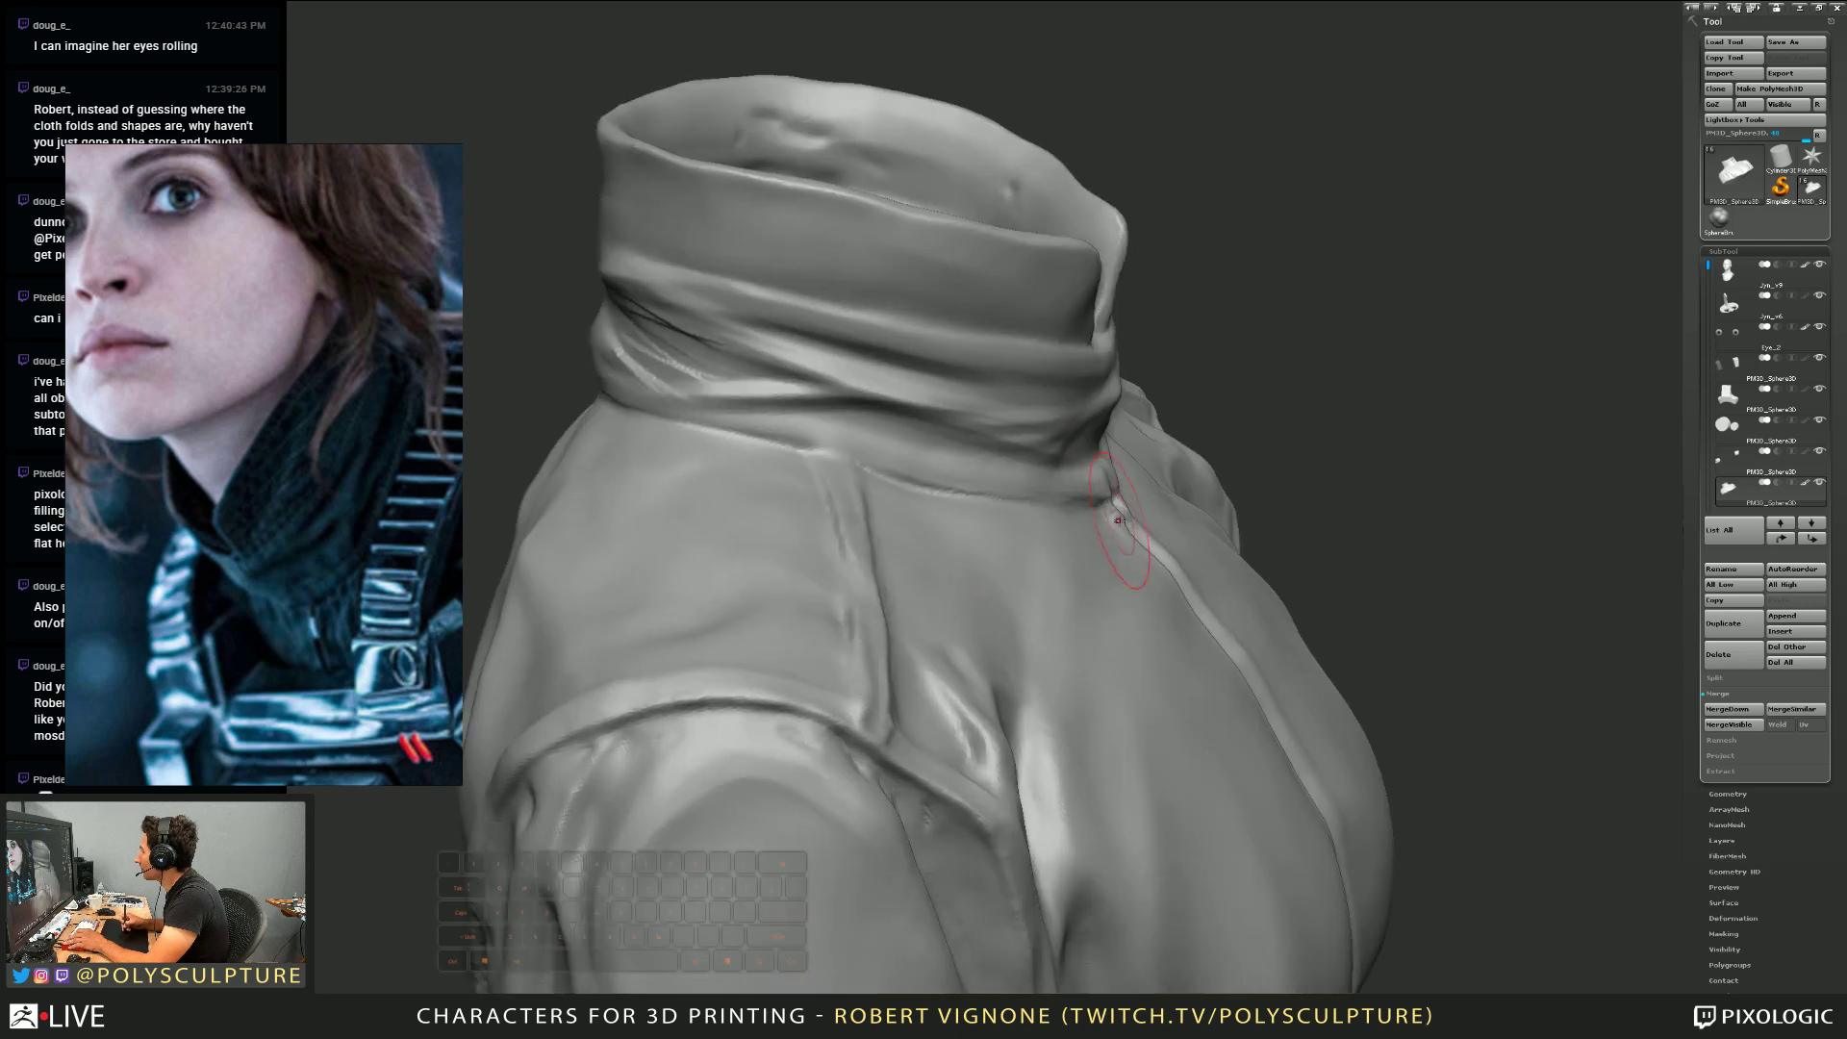
{"action": "key", "text": "s"}
{"action": "key", "text": "5"}
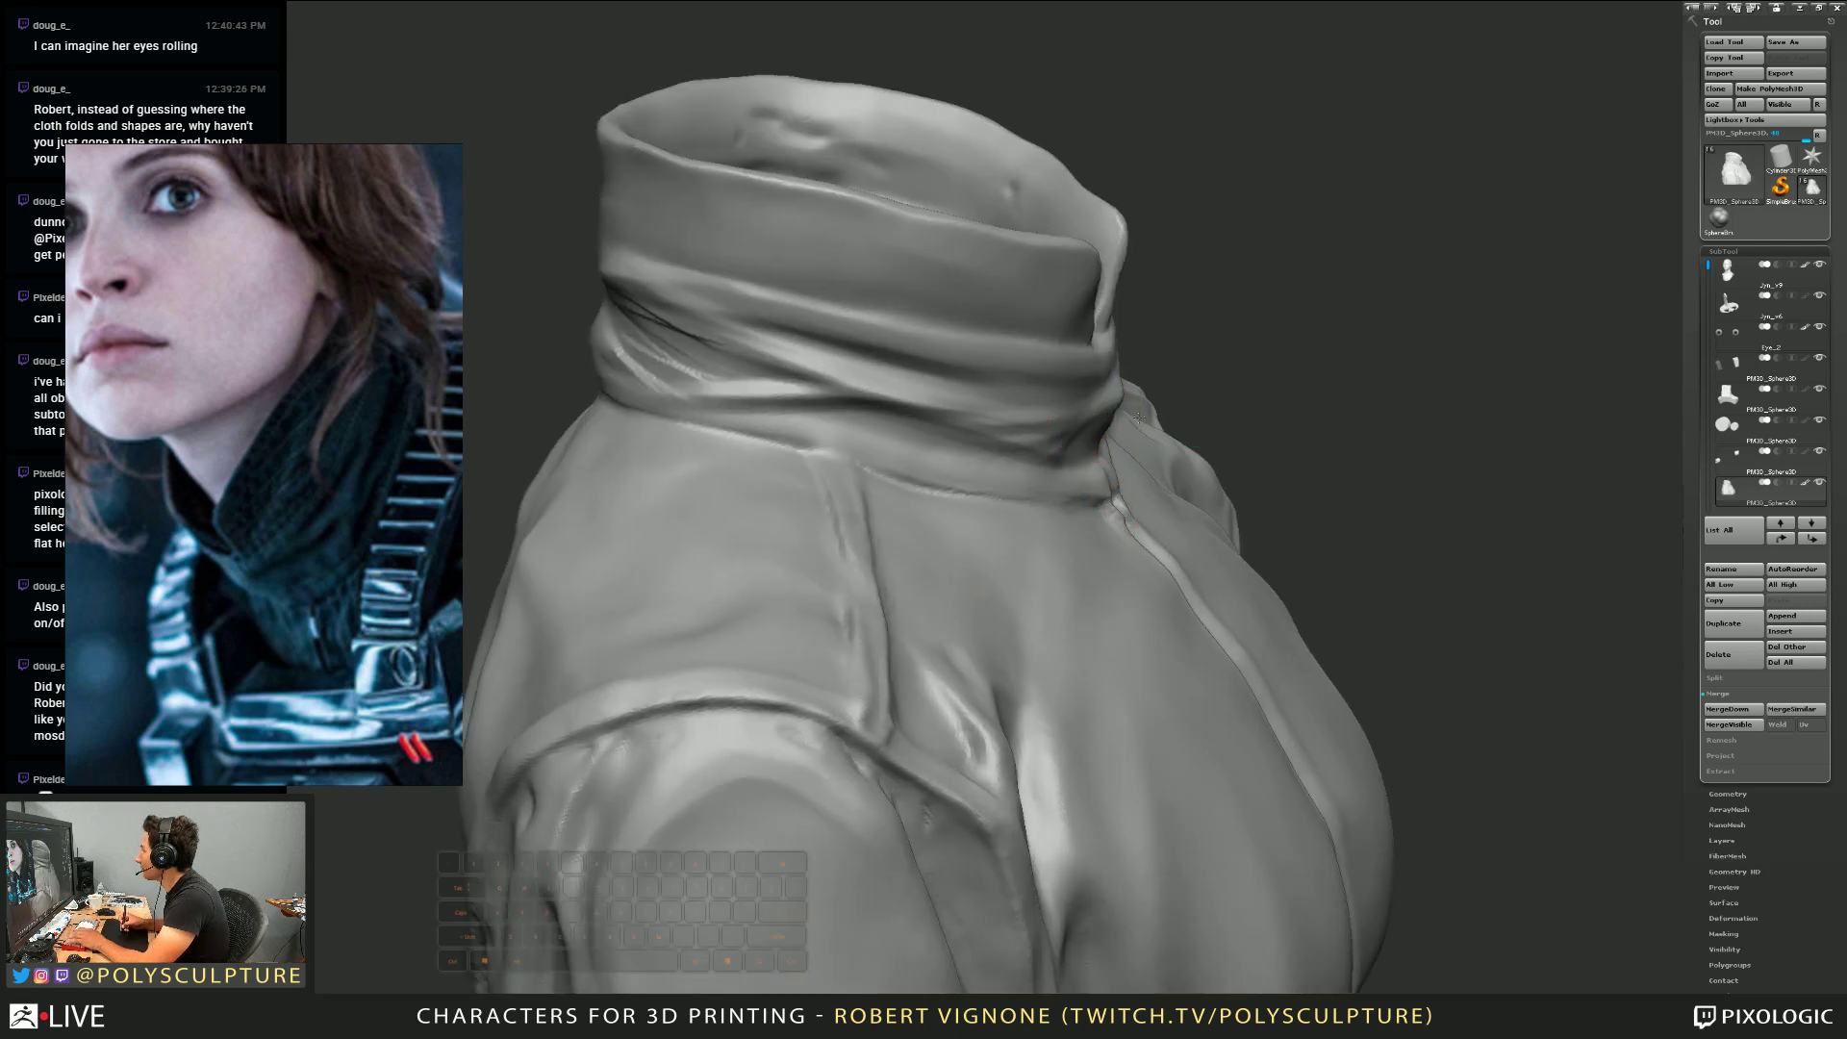
{"action": "mouse_move", "coordinate": [1151, 417]}
{"action": "right_mouse_down"}
{"action": "mouse_move", "coordinate": [1125, 368]}
{"action": "mouse_move", "coordinate": [1166, 374]}
{"action": "mouse_move", "coordinate": [1030, 459]}
{"action": "mouse_move", "coordinate": [1164, 433]}
{"action": "mouse_move", "coordinate": [1141, 421]}
{"action": "mouse_move", "coordinate": [1105, 470]}
{"action": "mouse_move", "coordinate": [1163, 442]}
{"action": "mouse_move", "coordinate": [1135, 452]}
{"action": "right_mouse_up"}
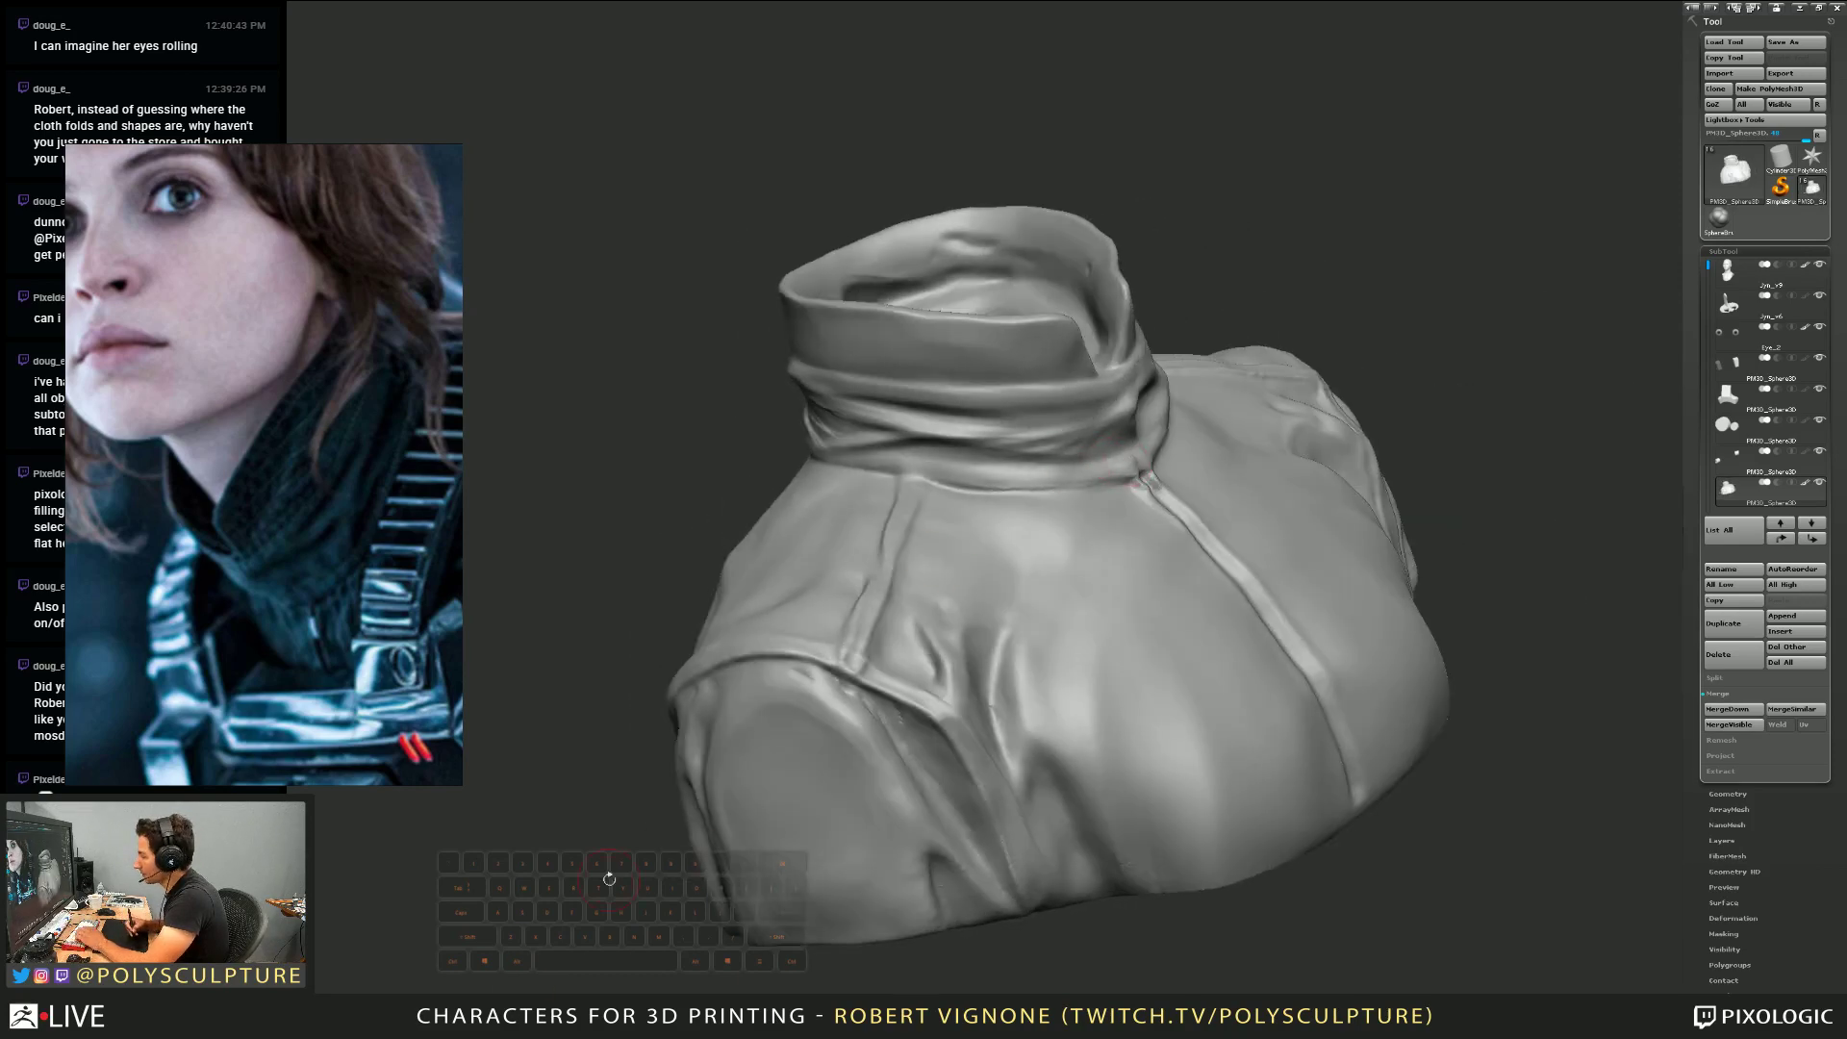
Resize the brush, smooth the front-side folds, and build up a raised fold across the middle of the collar's side
{"action": "key", "text": "s"}
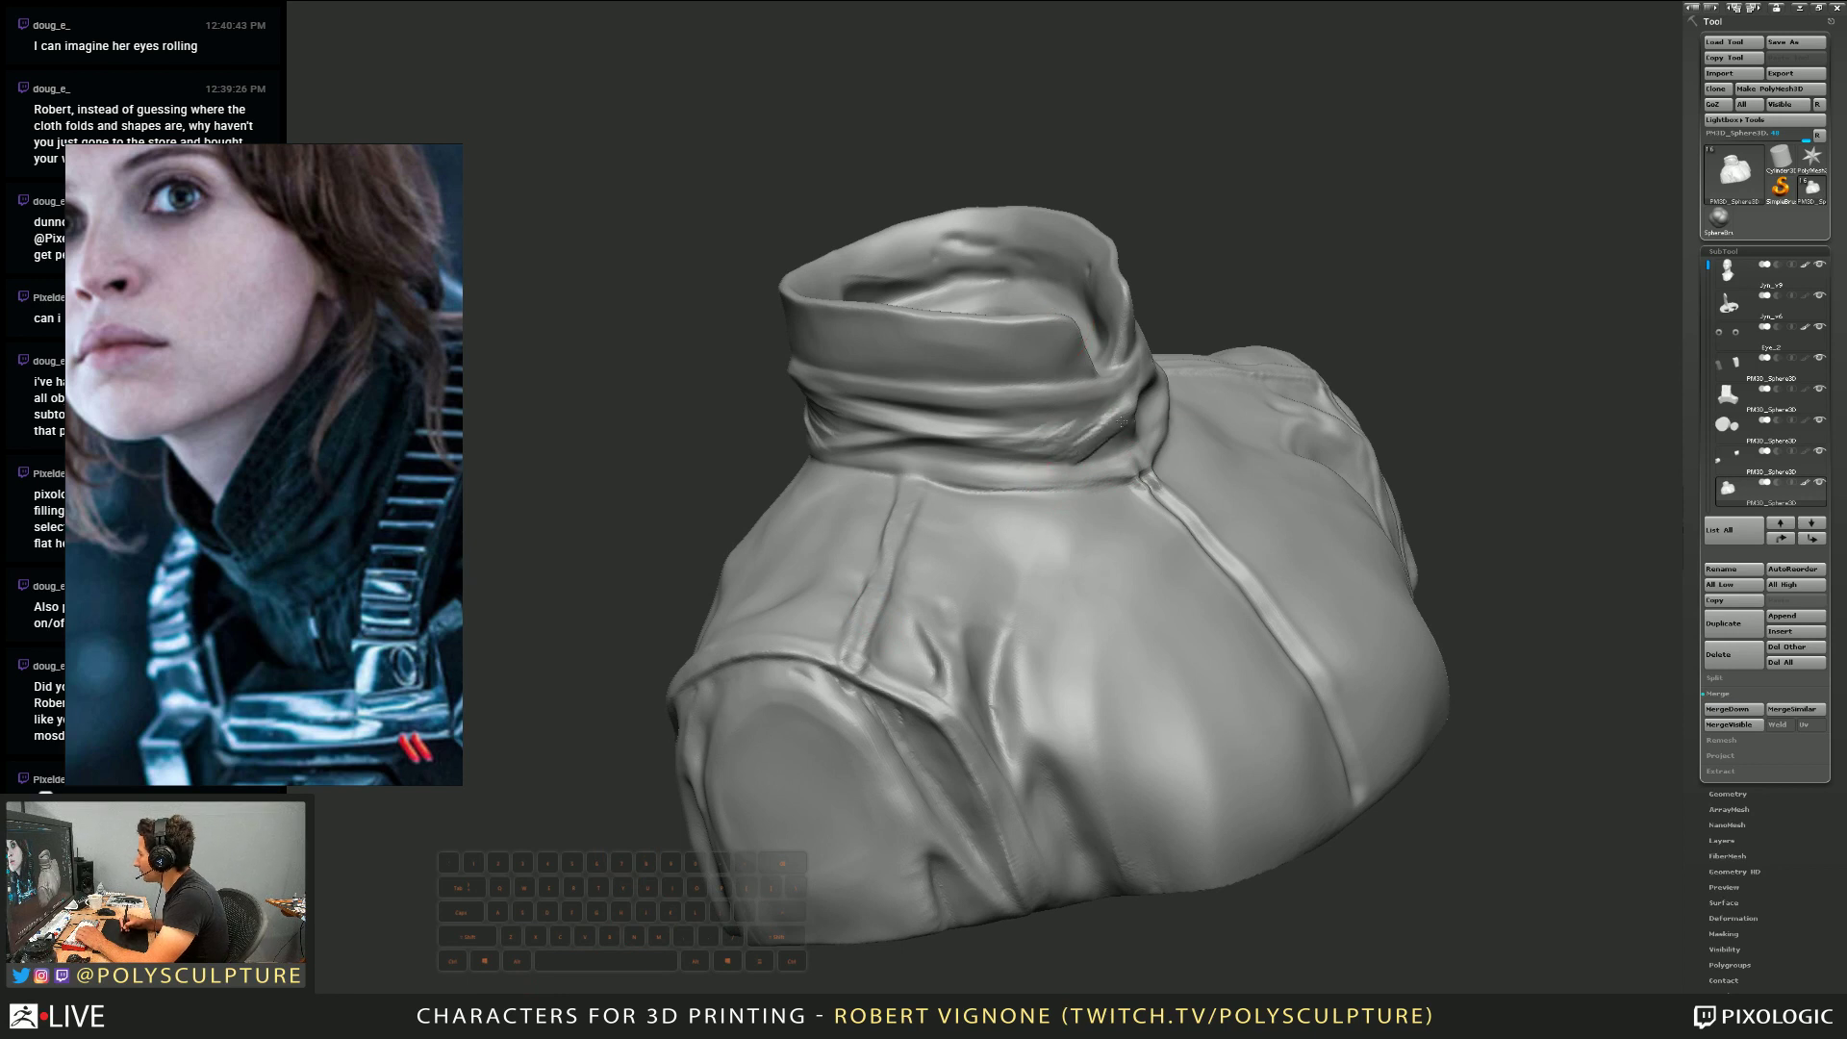
{"action": "key", "text": "shift"}
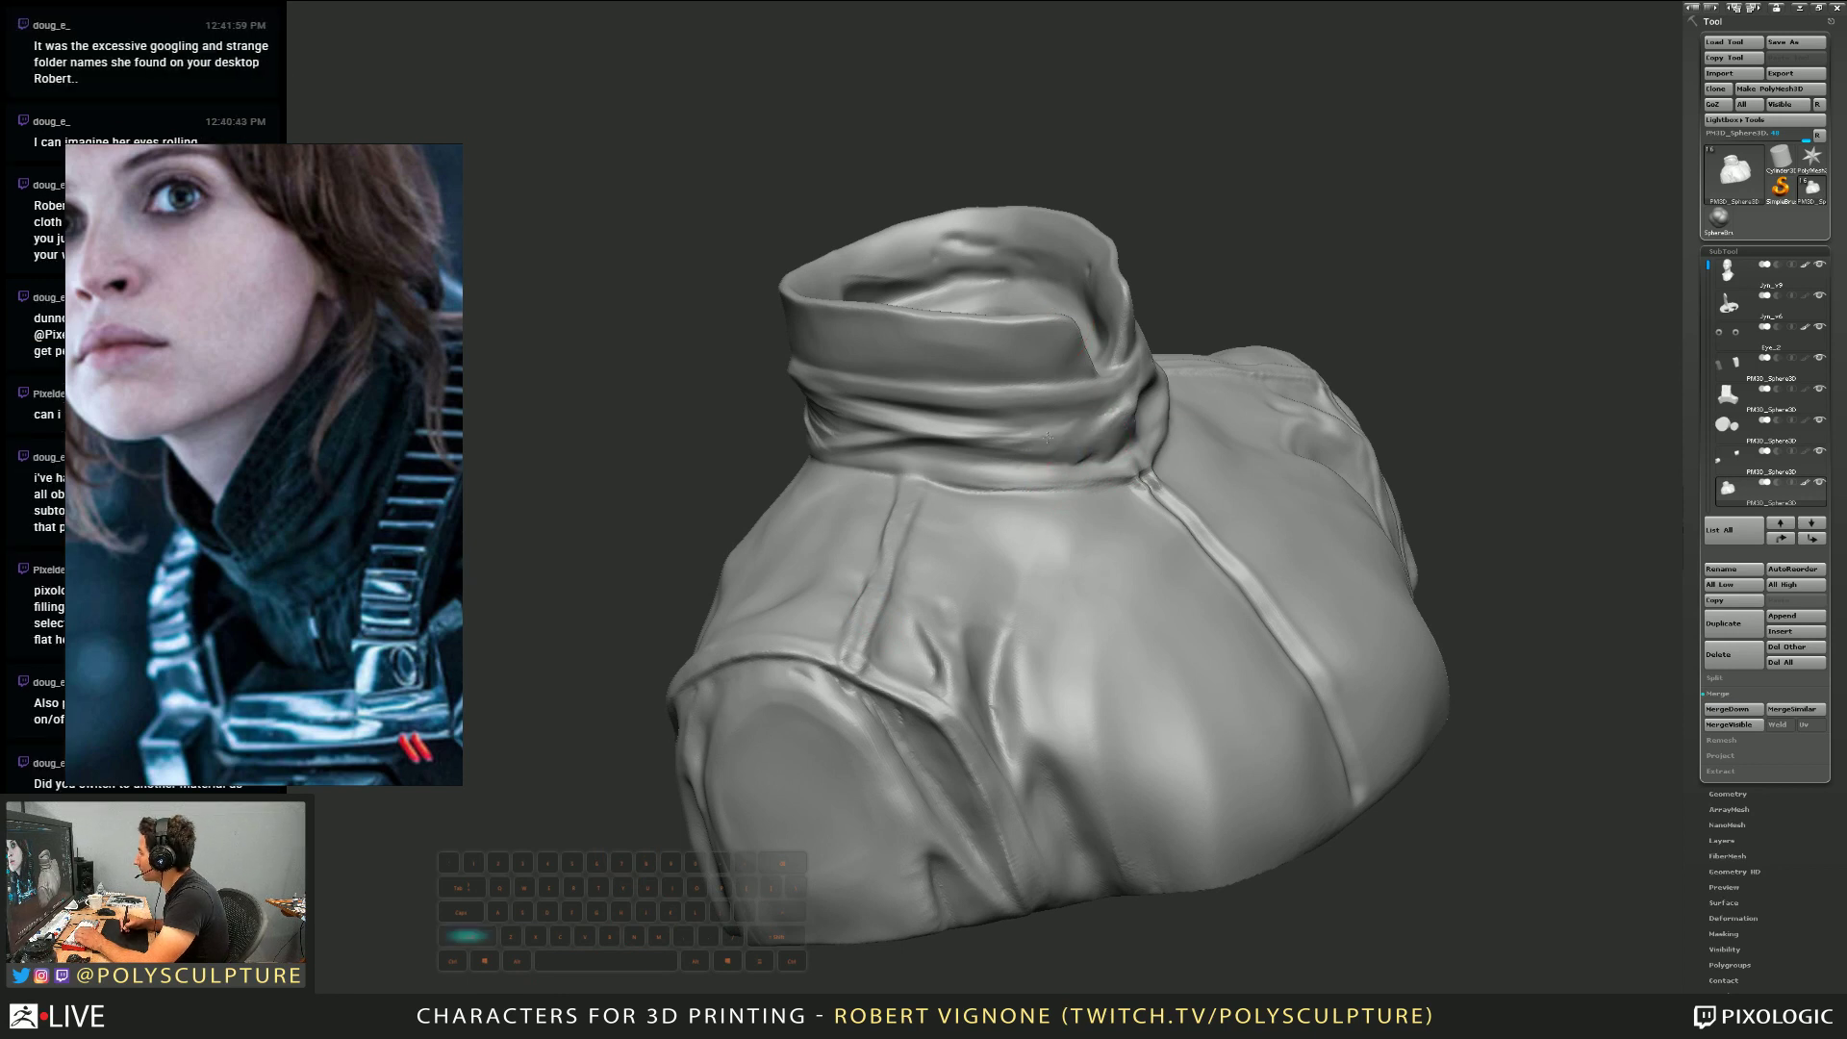
{"action": "mouse_move", "coordinate": [1047, 438]}
{"action": "right_mouse_down"}
{"action": "mouse_move", "coordinate": [1098, 446]}
{"action": "mouse_move", "coordinate": [1097, 415]}
{"action": "right_mouse_up"}
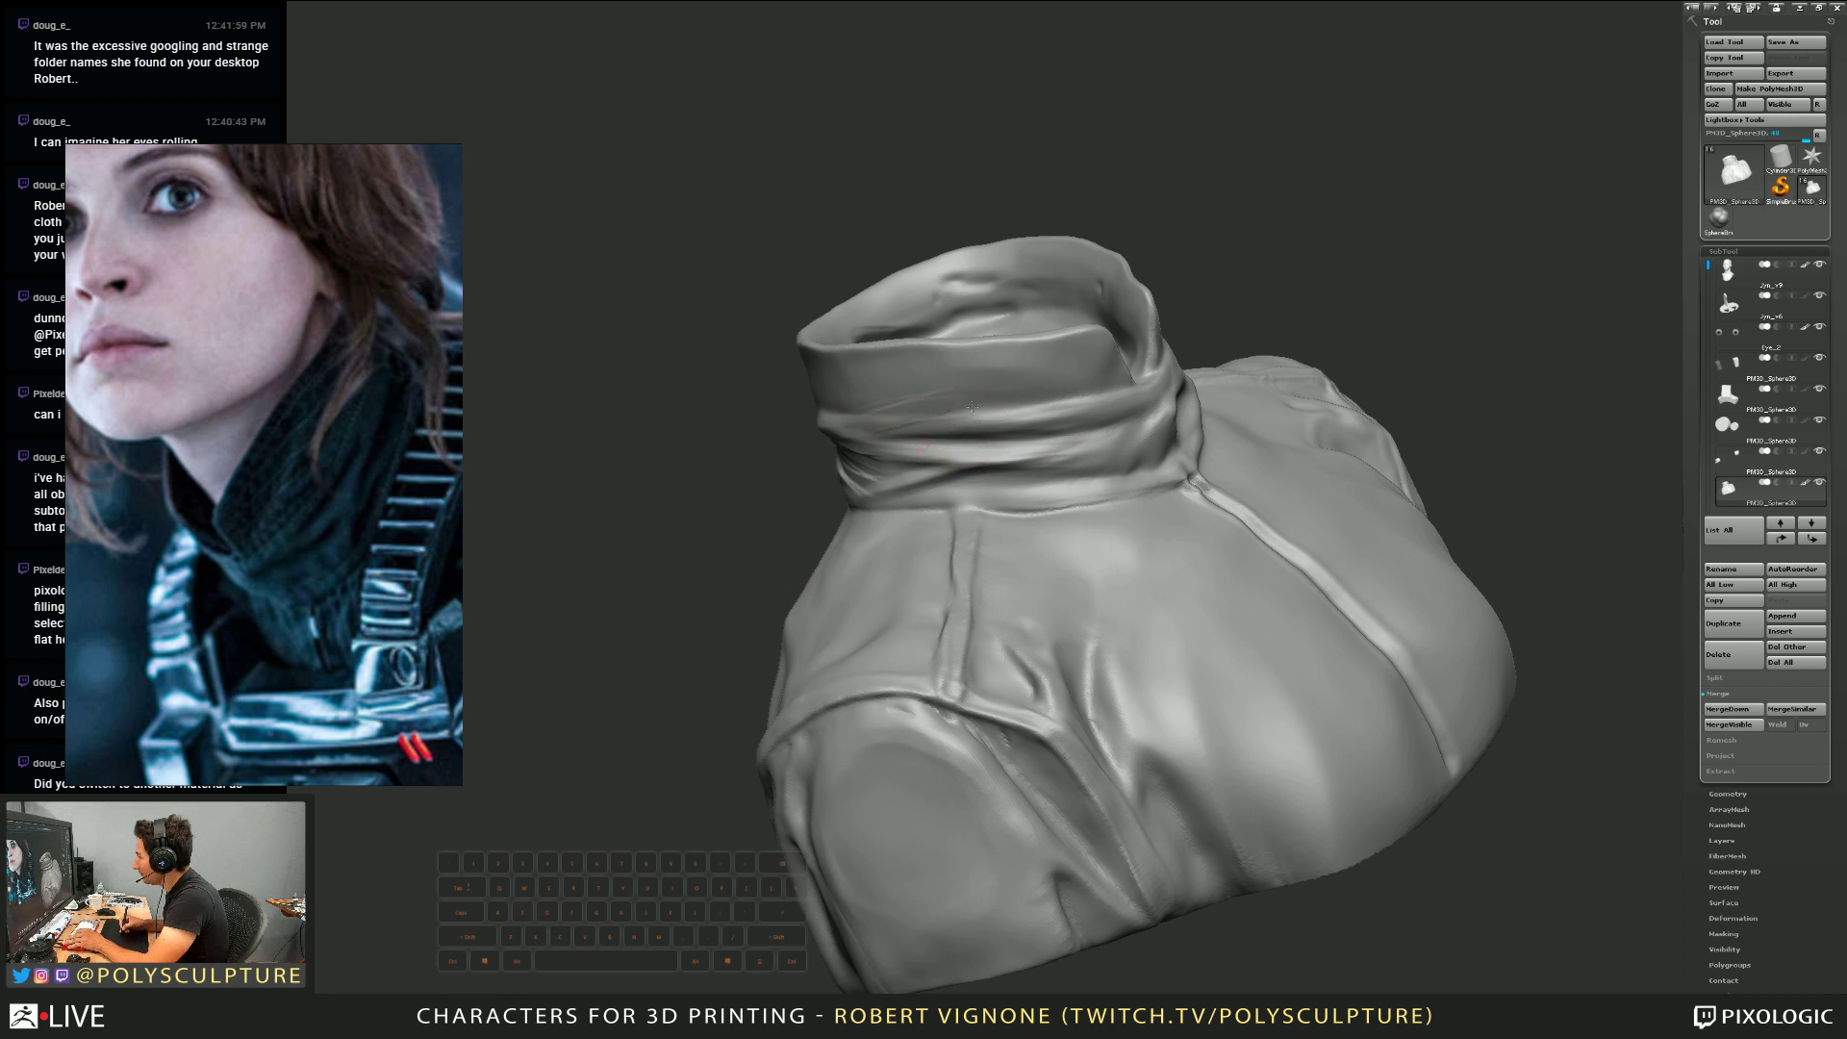
{"action": "left_click_drag", "start_coordinate": [972, 407], "coordinate": [1027, 403]}
{"action": "mouse_move", "coordinate": [902, 404]}
{"action": "left_mouse_down"}
{"action": "mouse_move", "coordinate": [1043, 397]}
{"action": "mouse_move", "coordinate": [987, 395]}
{"action": "left_mouse_up"}
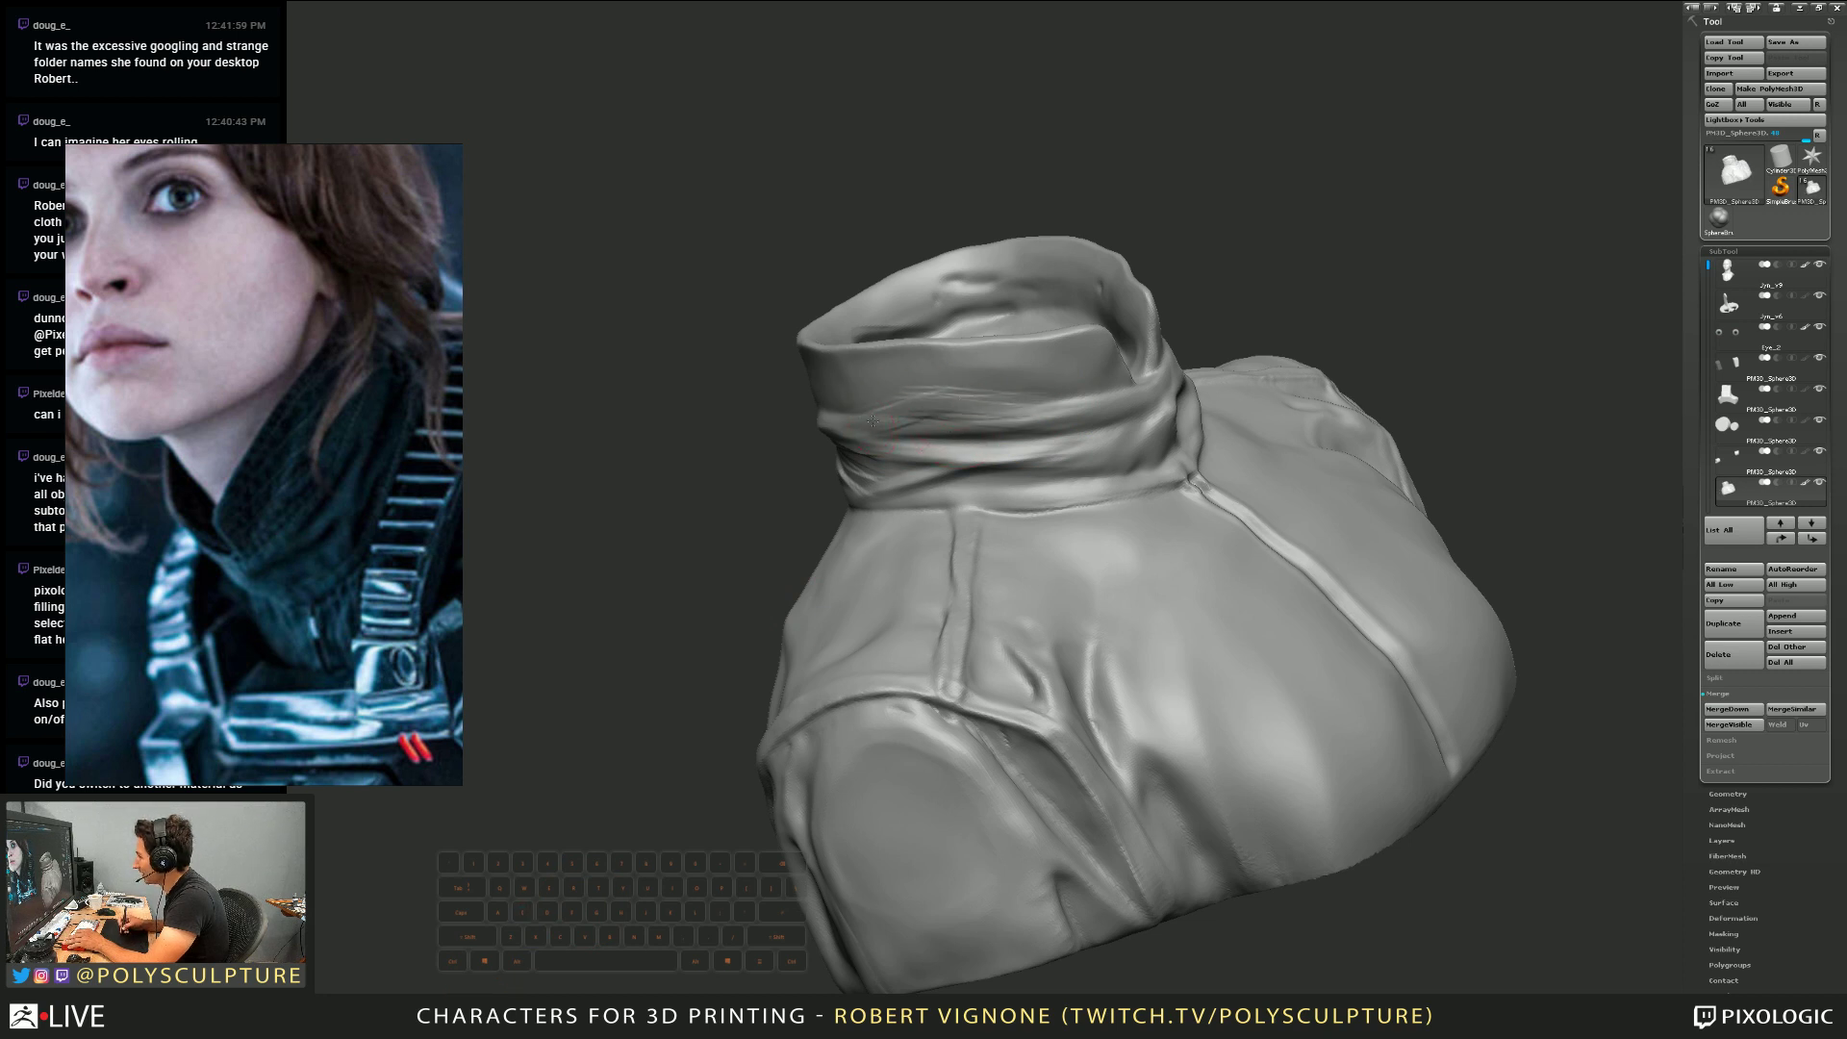
{"action": "right_click_drag", "start_coordinate": [873, 421], "coordinate": [915, 416]}
{"action": "left_click_drag", "start_coordinate": [1029, 399], "coordinate": [883, 416]}
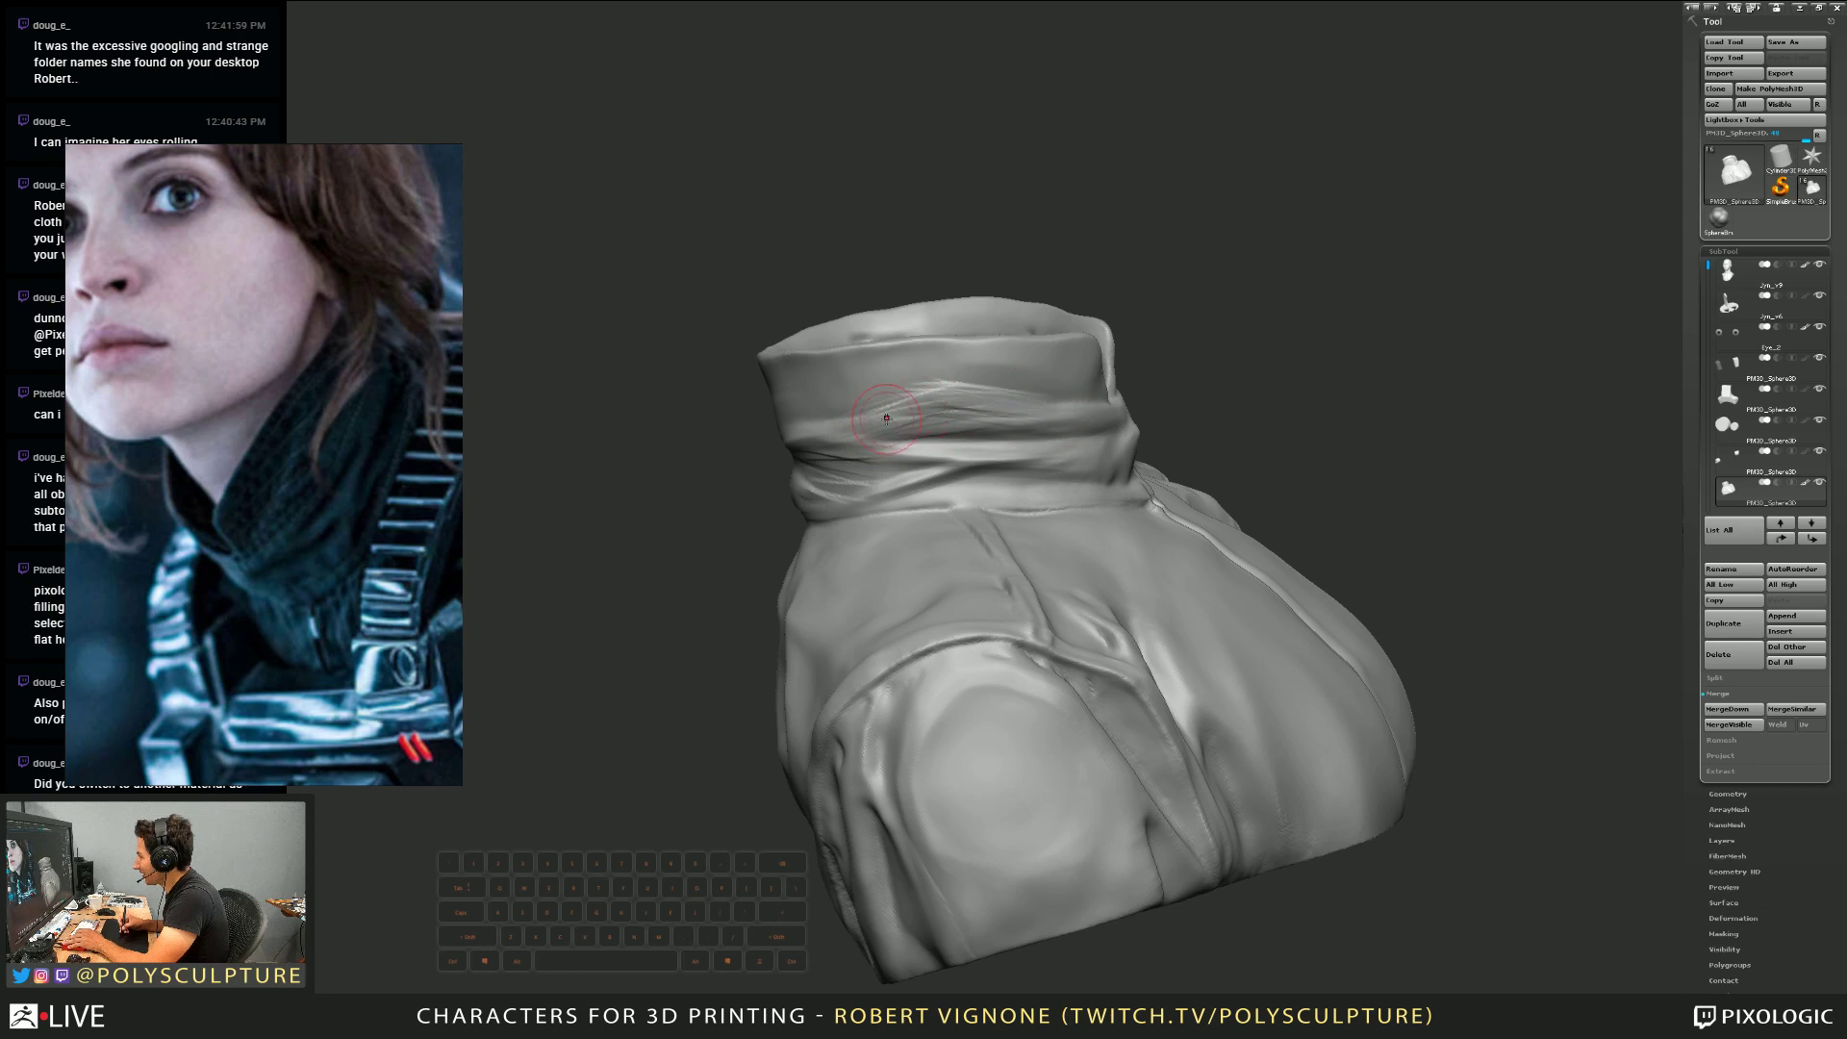
Fill out the upper side of the collar and smooth it into the raised middle fold
{"action": "mouse_move", "coordinate": [883, 416]}
{"action": "right_mouse_down"}
{"action": "mouse_move", "coordinate": [938, 373]}
{"action": "mouse_move", "coordinate": [919, 364]}
{"action": "right_mouse_up"}
{"action": "left_click_drag", "start_coordinate": [919, 363], "coordinate": [1039, 381], "text": "alt"}
{"action": "left_click_drag", "start_coordinate": [928, 369], "coordinate": [1046, 392], "text": "alt"}
{"action": "mouse_move", "coordinate": [1046, 404]}
{"action": "right_mouse_down"}
{"action": "mouse_move", "coordinate": [989, 392]}
{"action": "mouse_move", "coordinate": [953, 411]}
{"action": "mouse_move", "coordinate": [979, 416]}
{"action": "right_mouse_up"}
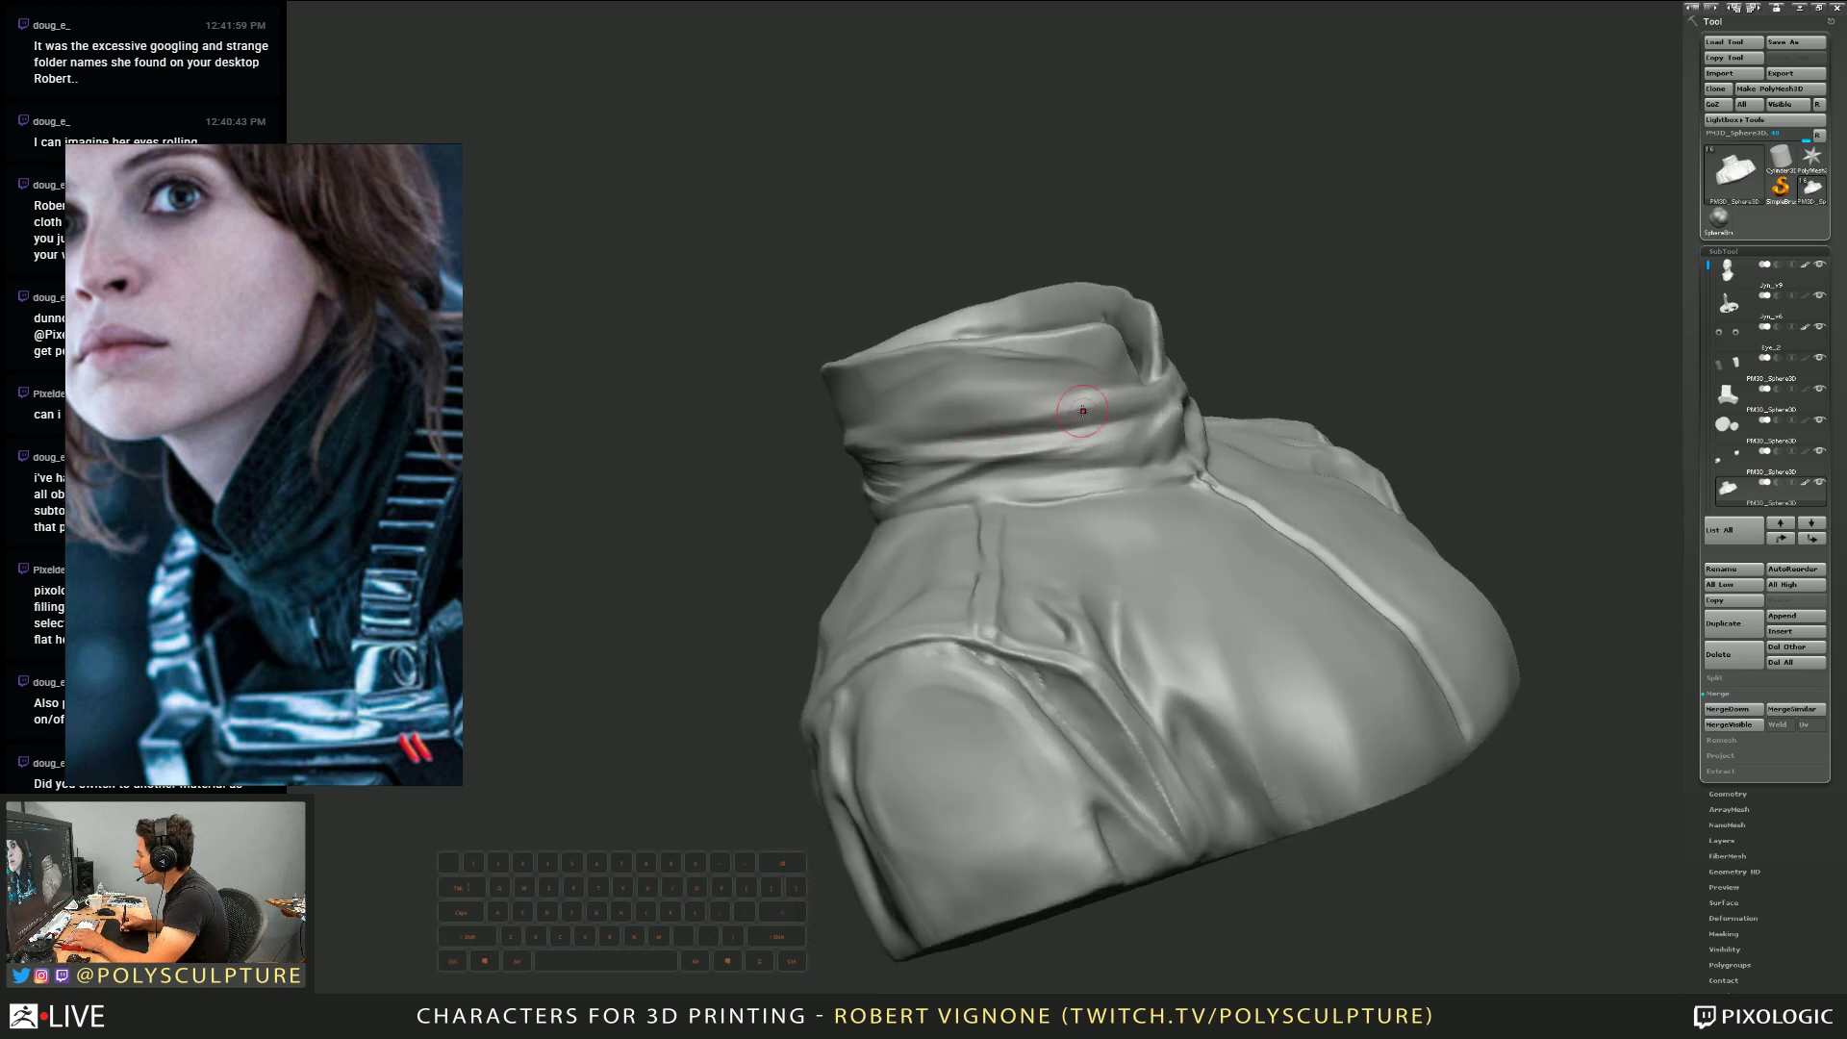
{"action": "left_click_drag", "start_coordinate": [979, 417], "coordinate": [1014, 395]}
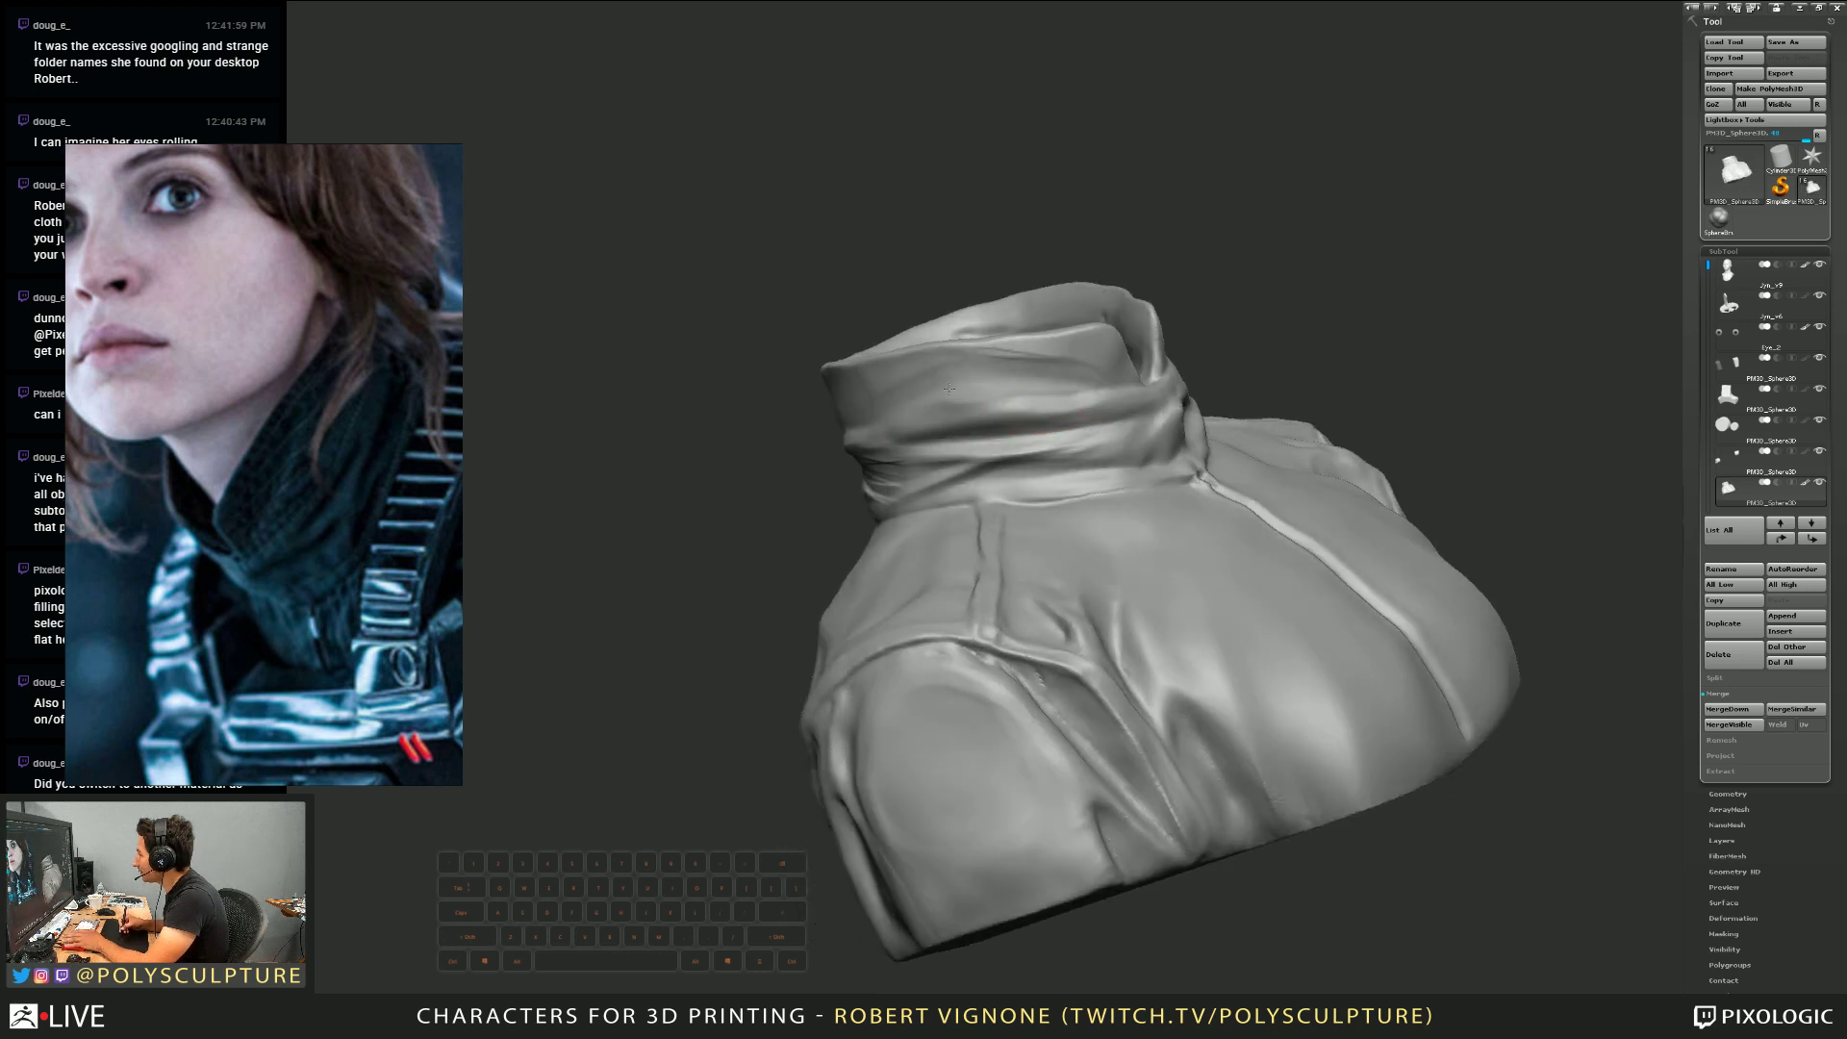
{"action": "mouse_move", "coordinate": [950, 387]}
{"action": "right_mouse_down"}
{"action": "mouse_move", "coordinate": [941, 408]}
{"action": "mouse_move", "coordinate": [1105, 389]}
{"action": "mouse_move", "coordinate": [1106, 425]}
{"action": "right_mouse_up"}
{"action": "key", "text": "shift"}
{"action": "key", "text": "shift"}
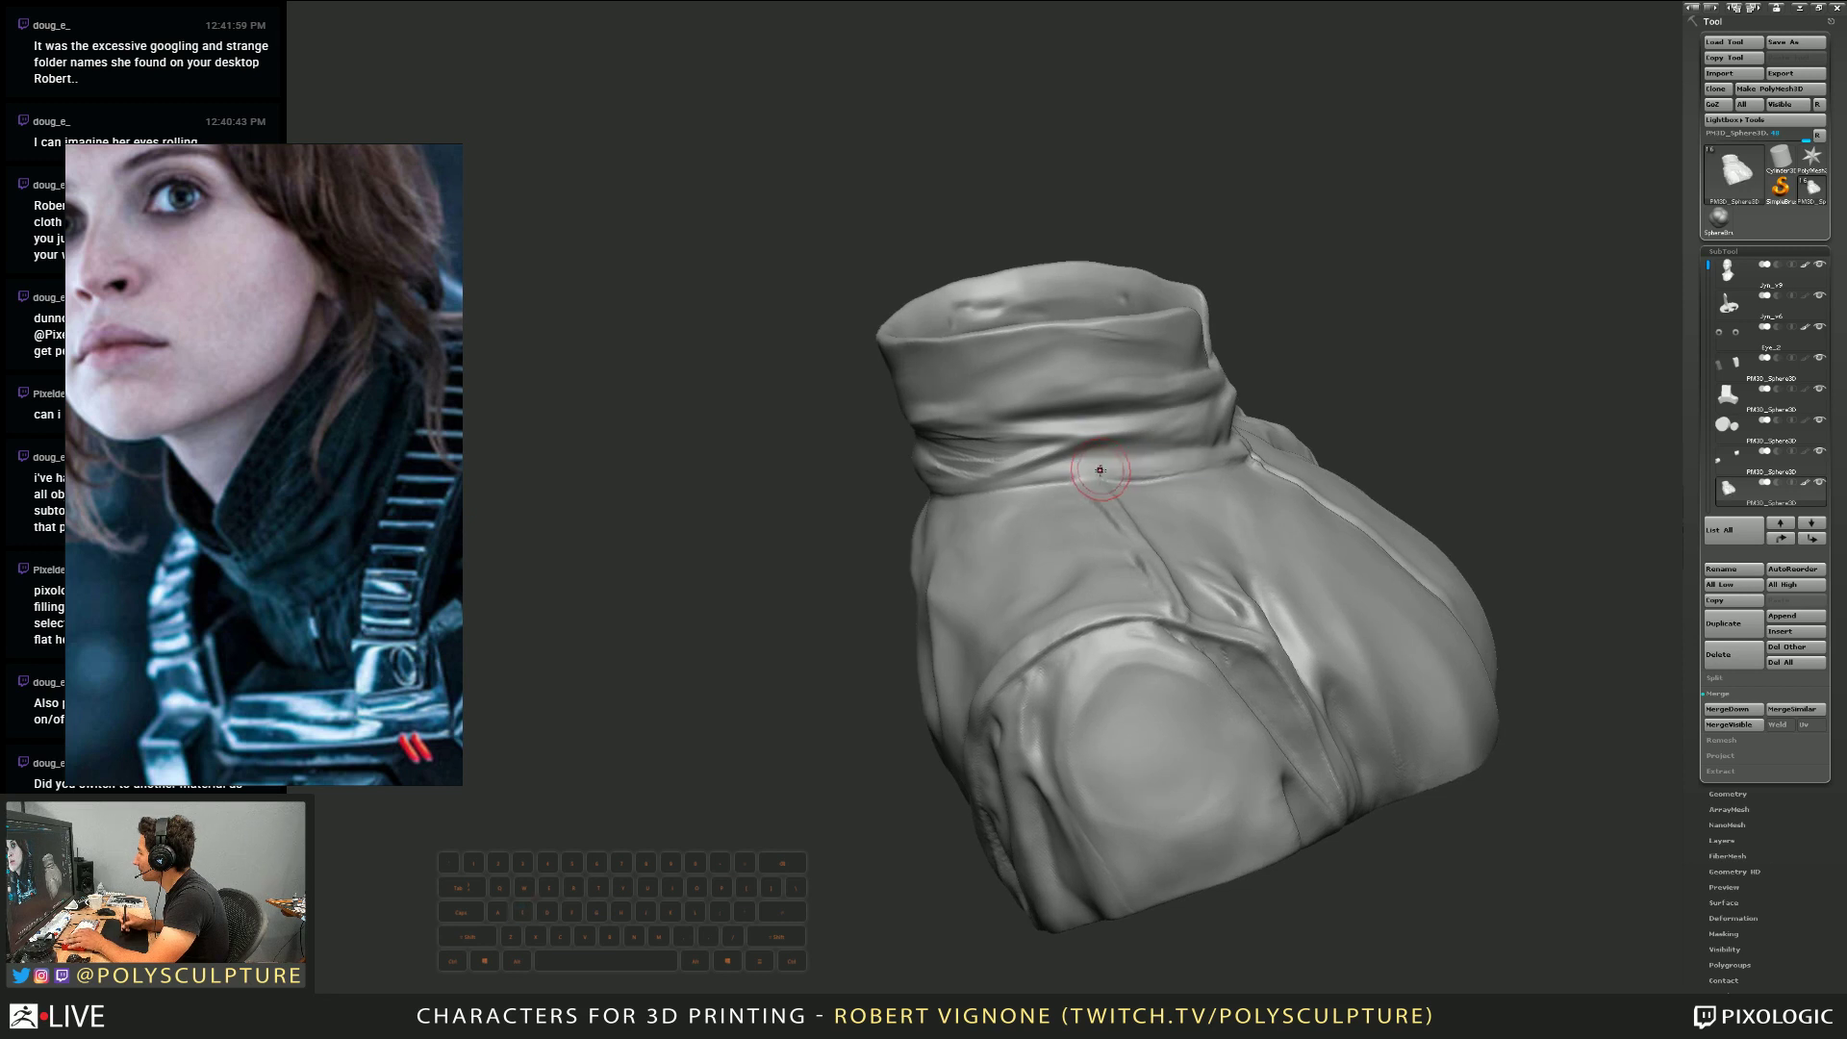
Shape the lower collar folds above the shoulder seam and smooth the sharp creases between them
{"action": "right_click_drag", "start_coordinate": [1100, 478], "coordinate": [1039, 539], "text": "ctrl"}
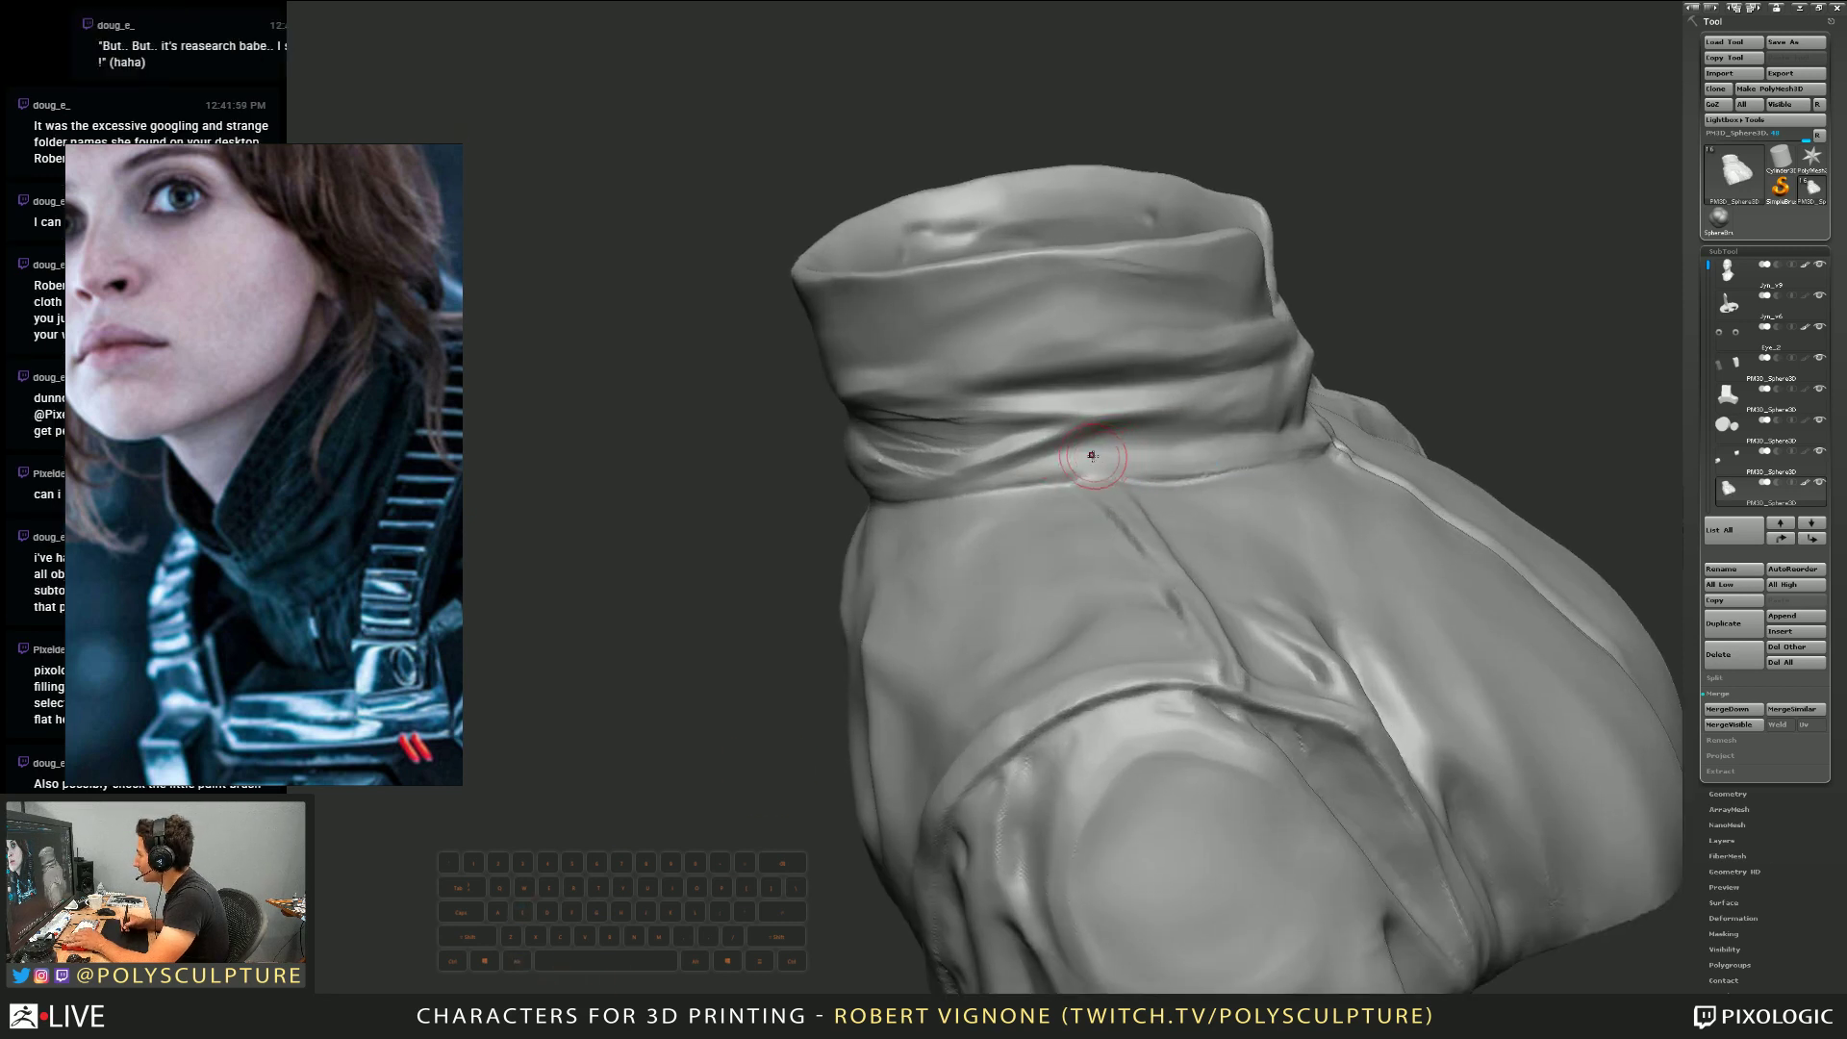
{"action": "left_click_drag", "start_coordinate": [1167, 457], "coordinate": [1092, 471]}
{"action": "mouse_move", "coordinate": [1155, 486]}
{"action": "right_mouse_down", "text": "alt"}
{"action": "mouse_move", "coordinate": [913, 501]}
{"action": "mouse_move", "coordinate": [1124, 566]}
{"action": "right_mouse_up", "text": "alt"}
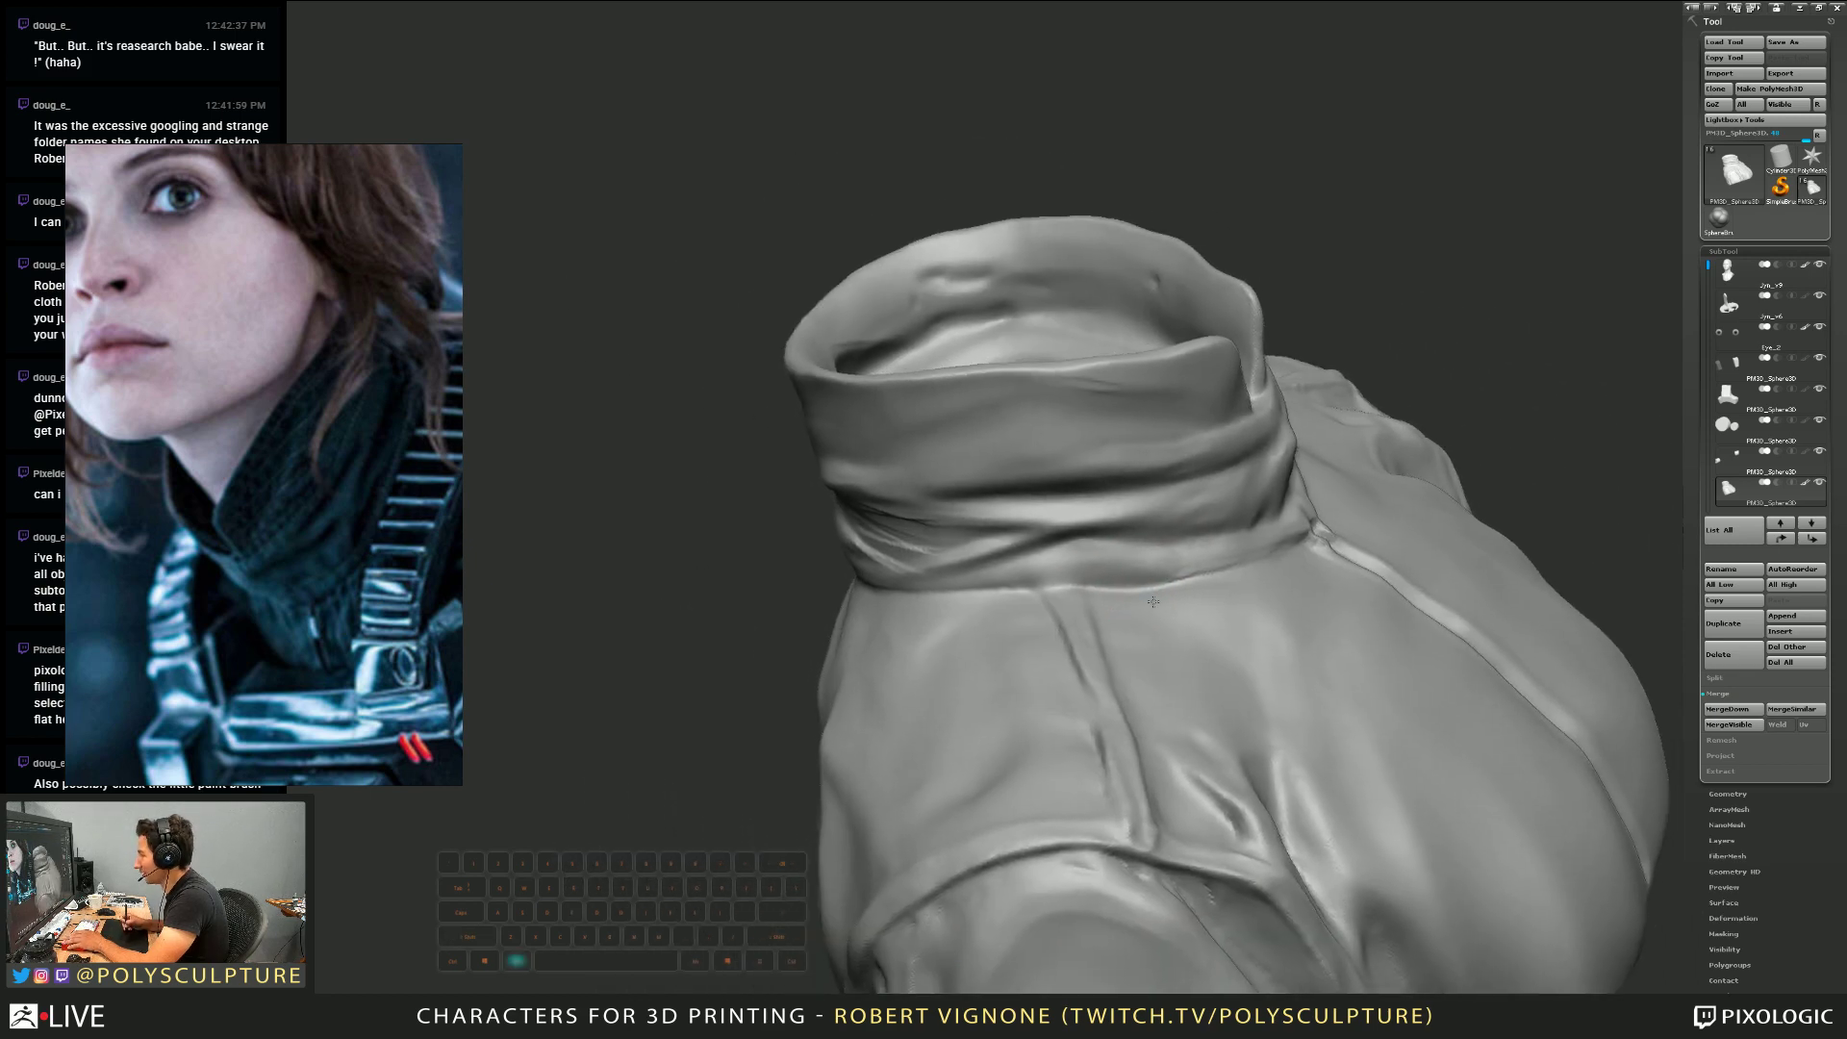
{"action": "right_click_drag", "start_coordinate": [865, 548], "coordinate": [1018, 553]}
{"action": "mouse_move", "coordinate": [974, 553]}
{"action": "left_mouse_down"}
{"action": "mouse_move", "coordinate": [894, 578]}
{"action": "mouse_move", "coordinate": [953, 557]}
{"action": "mouse_move", "coordinate": [838, 544]}
{"action": "mouse_move", "coordinate": [919, 546]}
{"action": "left_mouse_up"}
{"action": "right_click_drag", "start_coordinate": [923, 544], "coordinate": [865, 527]}
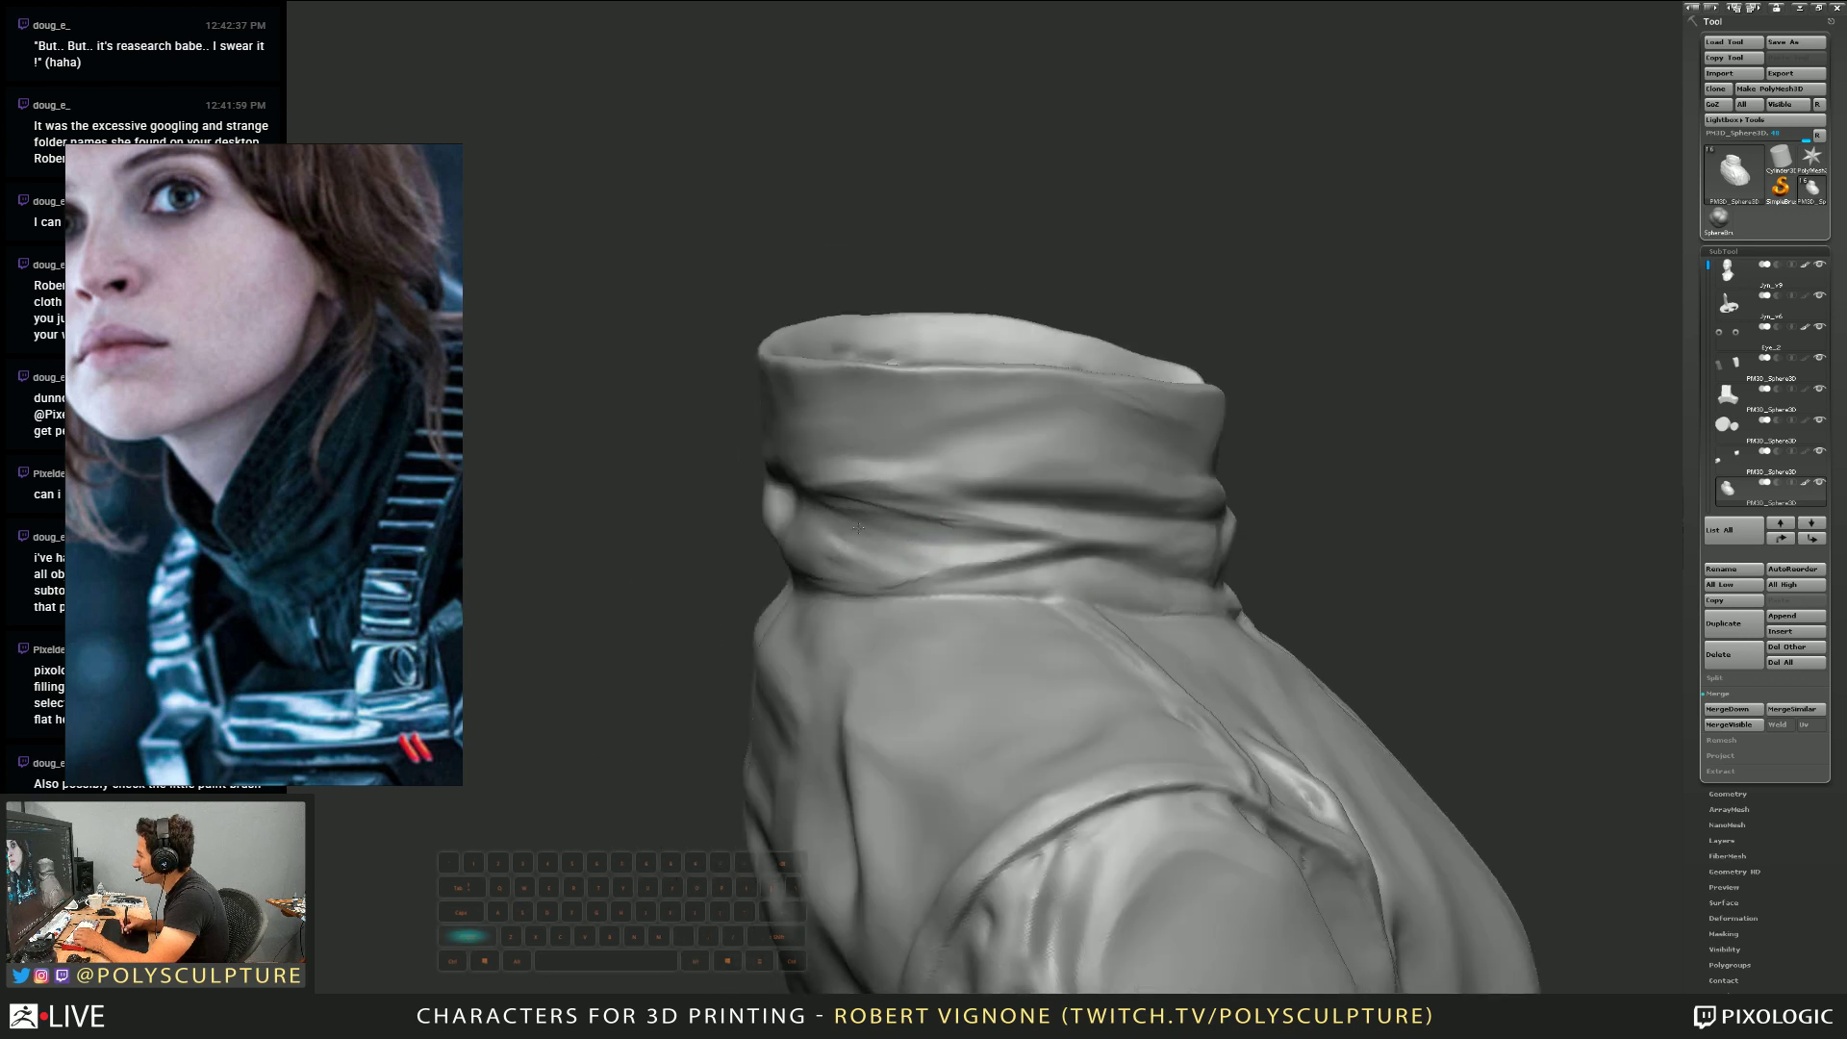
{"action": "mouse_move", "coordinate": [1016, 535]}
{"action": "left_mouse_down"}
{"action": "mouse_move", "coordinate": [947, 525]}
{"action": "mouse_move", "coordinate": [1000, 516]}
{"action": "left_mouse_up"}
{"action": "mouse_move", "coordinate": [956, 548]}
{"action": "right_mouse_down"}
{"action": "mouse_move", "coordinate": [956, 482]}
{"action": "mouse_move", "coordinate": [1053, 426]}
{"action": "mouse_move", "coordinate": [1080, 477]}
{"action": "mouse_move", "coordinate": [954, 519]}
{"action": "right_mouse_up"}
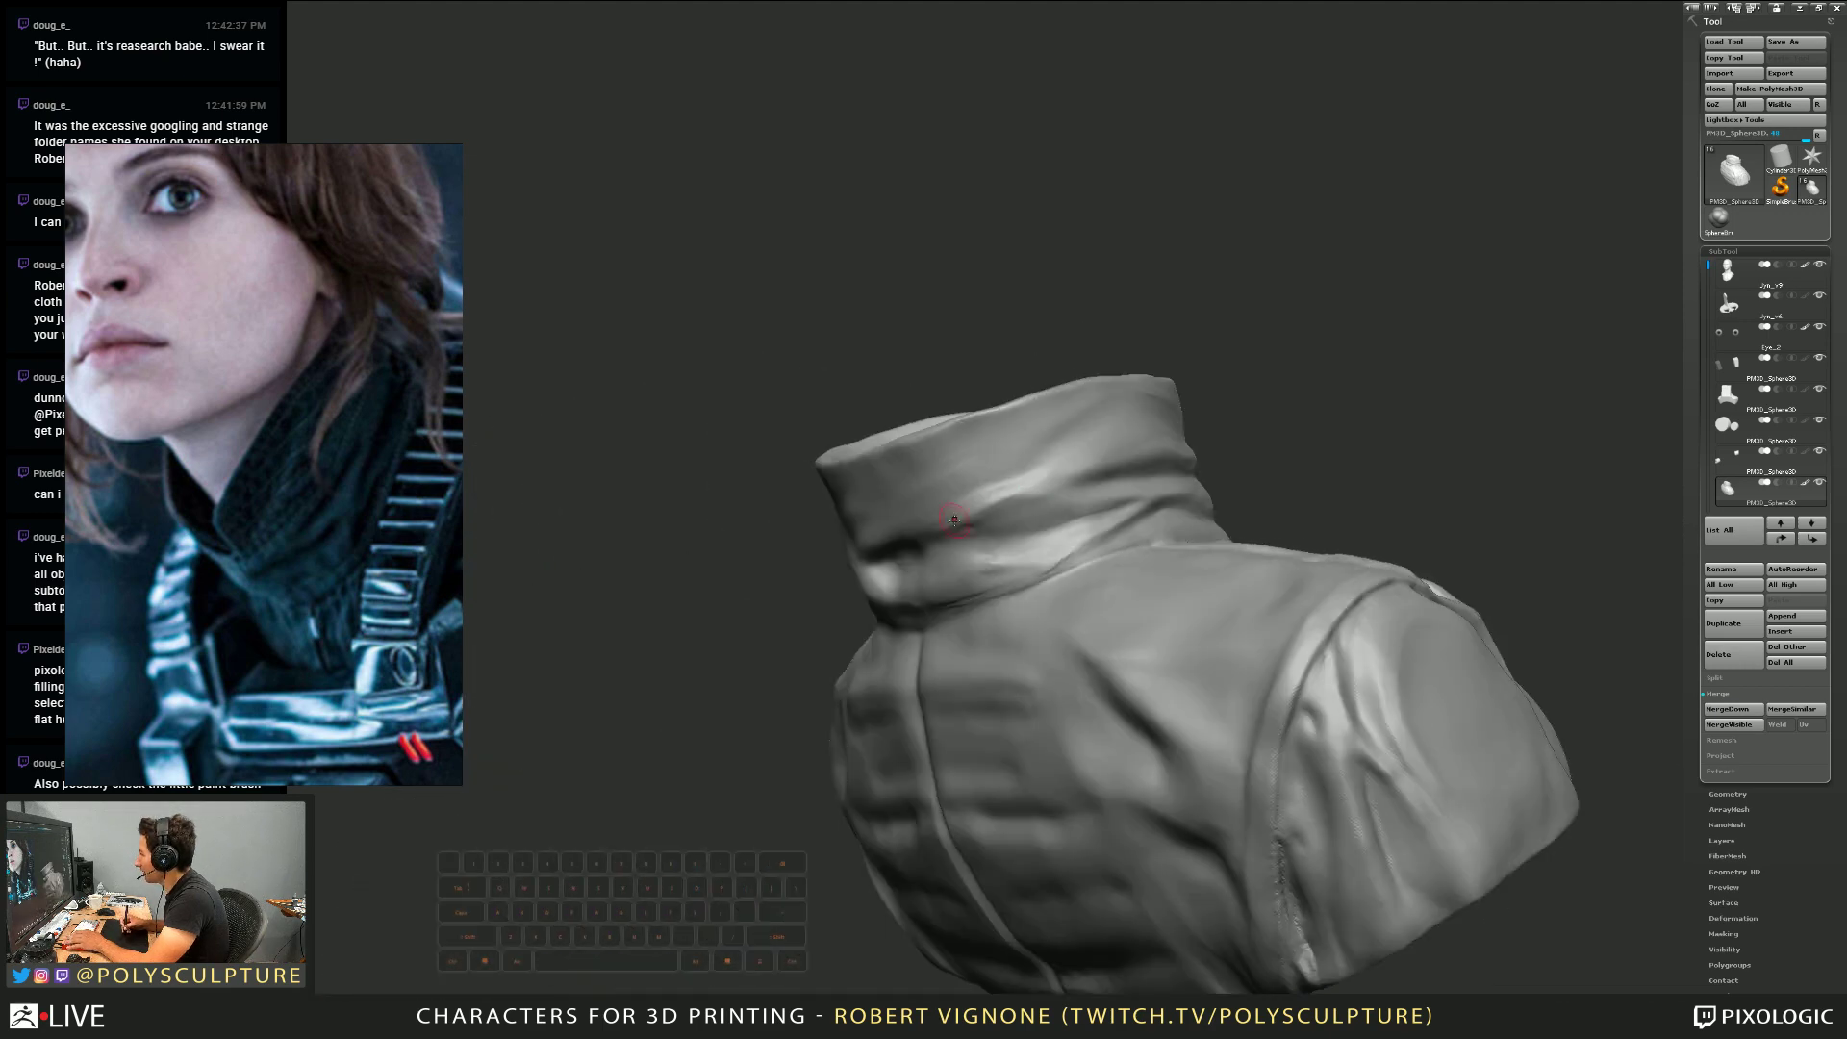
Soften the deep crease at the collar's back and blend its end into the neighbouring fold with a resized brush
{"action": "mouse_move", "coordinate": [991, 522]}
{"action": "left_mouse_down"}
{"action": "mouse_move", "coordinate": [1073, 510]}
{"action": "mouse_move", "coordinate": [1025, 527]}
{"action": "left_mouse_up"}
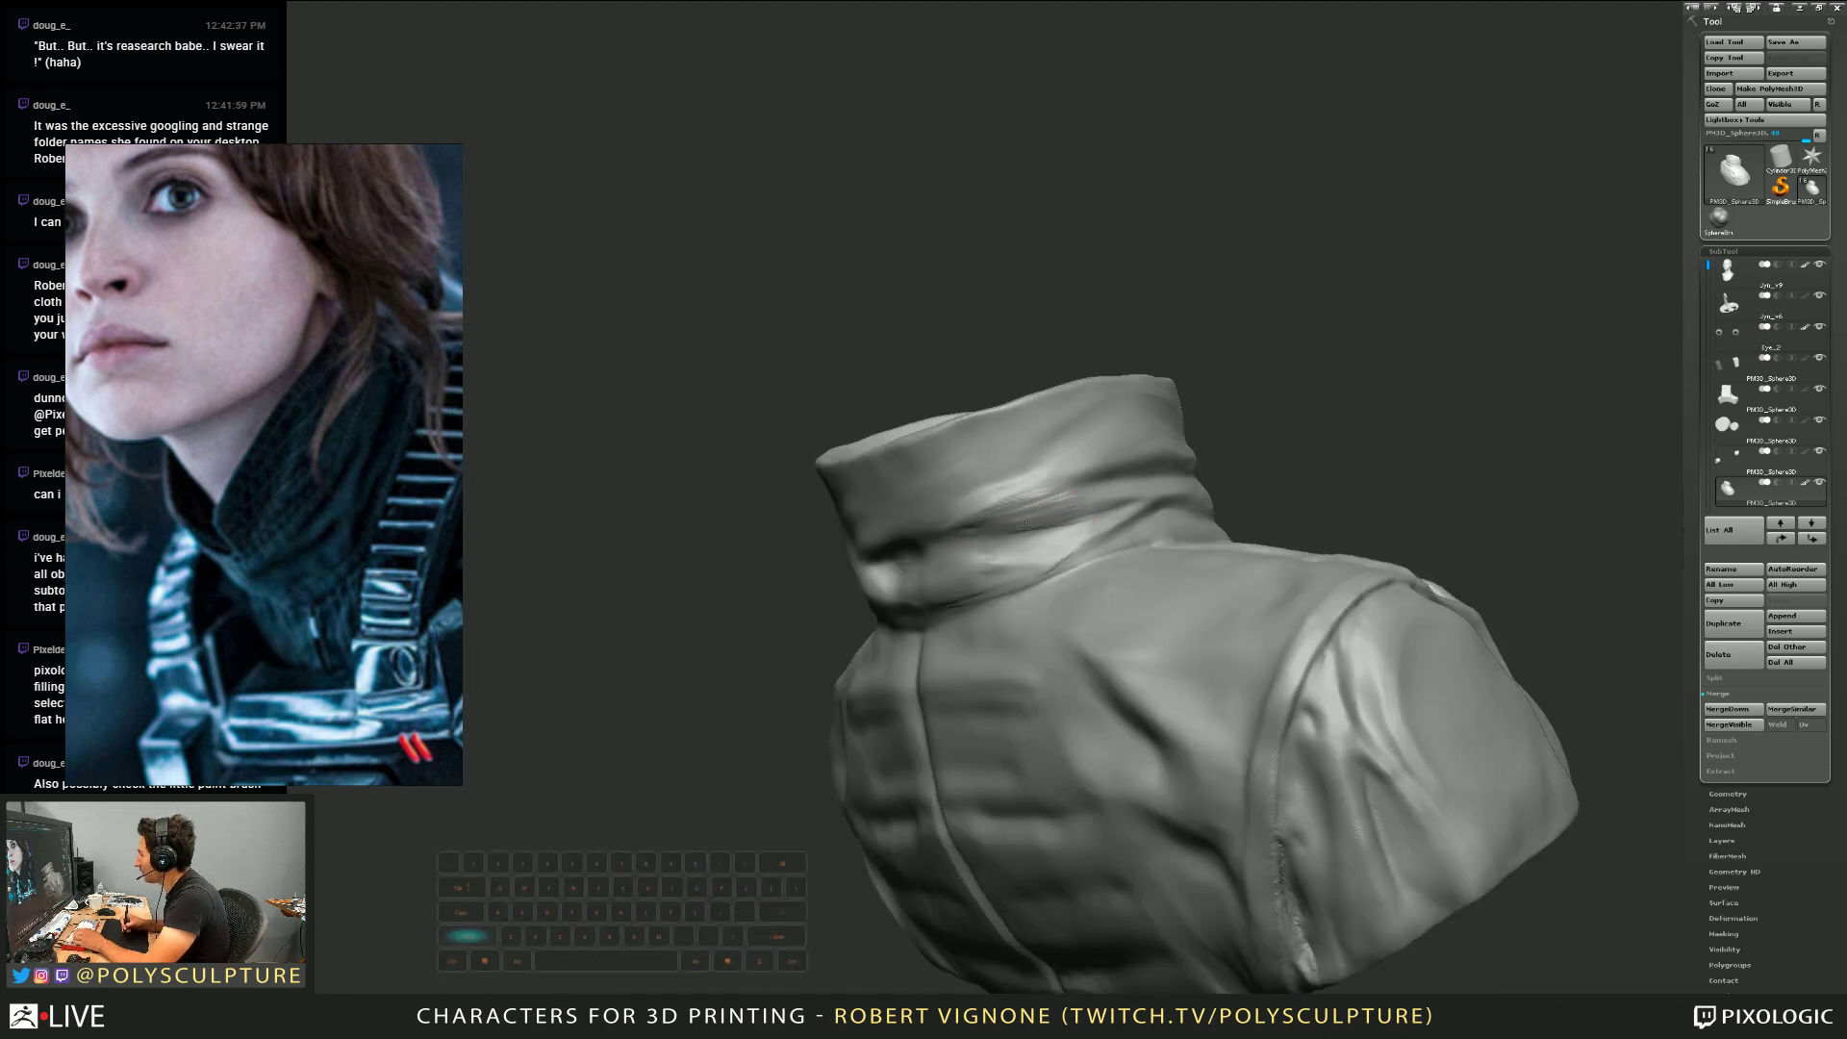
{"action": "mouse_move", "coordinate": [1008, 504]}
{"action": "right_mouse_down"}
{"action": "mouse_move", "coordinate": [940, 486]}
{"action": "mouse_move", "coordinate": [970, 525]}
{"action": "right_mouse_up"}
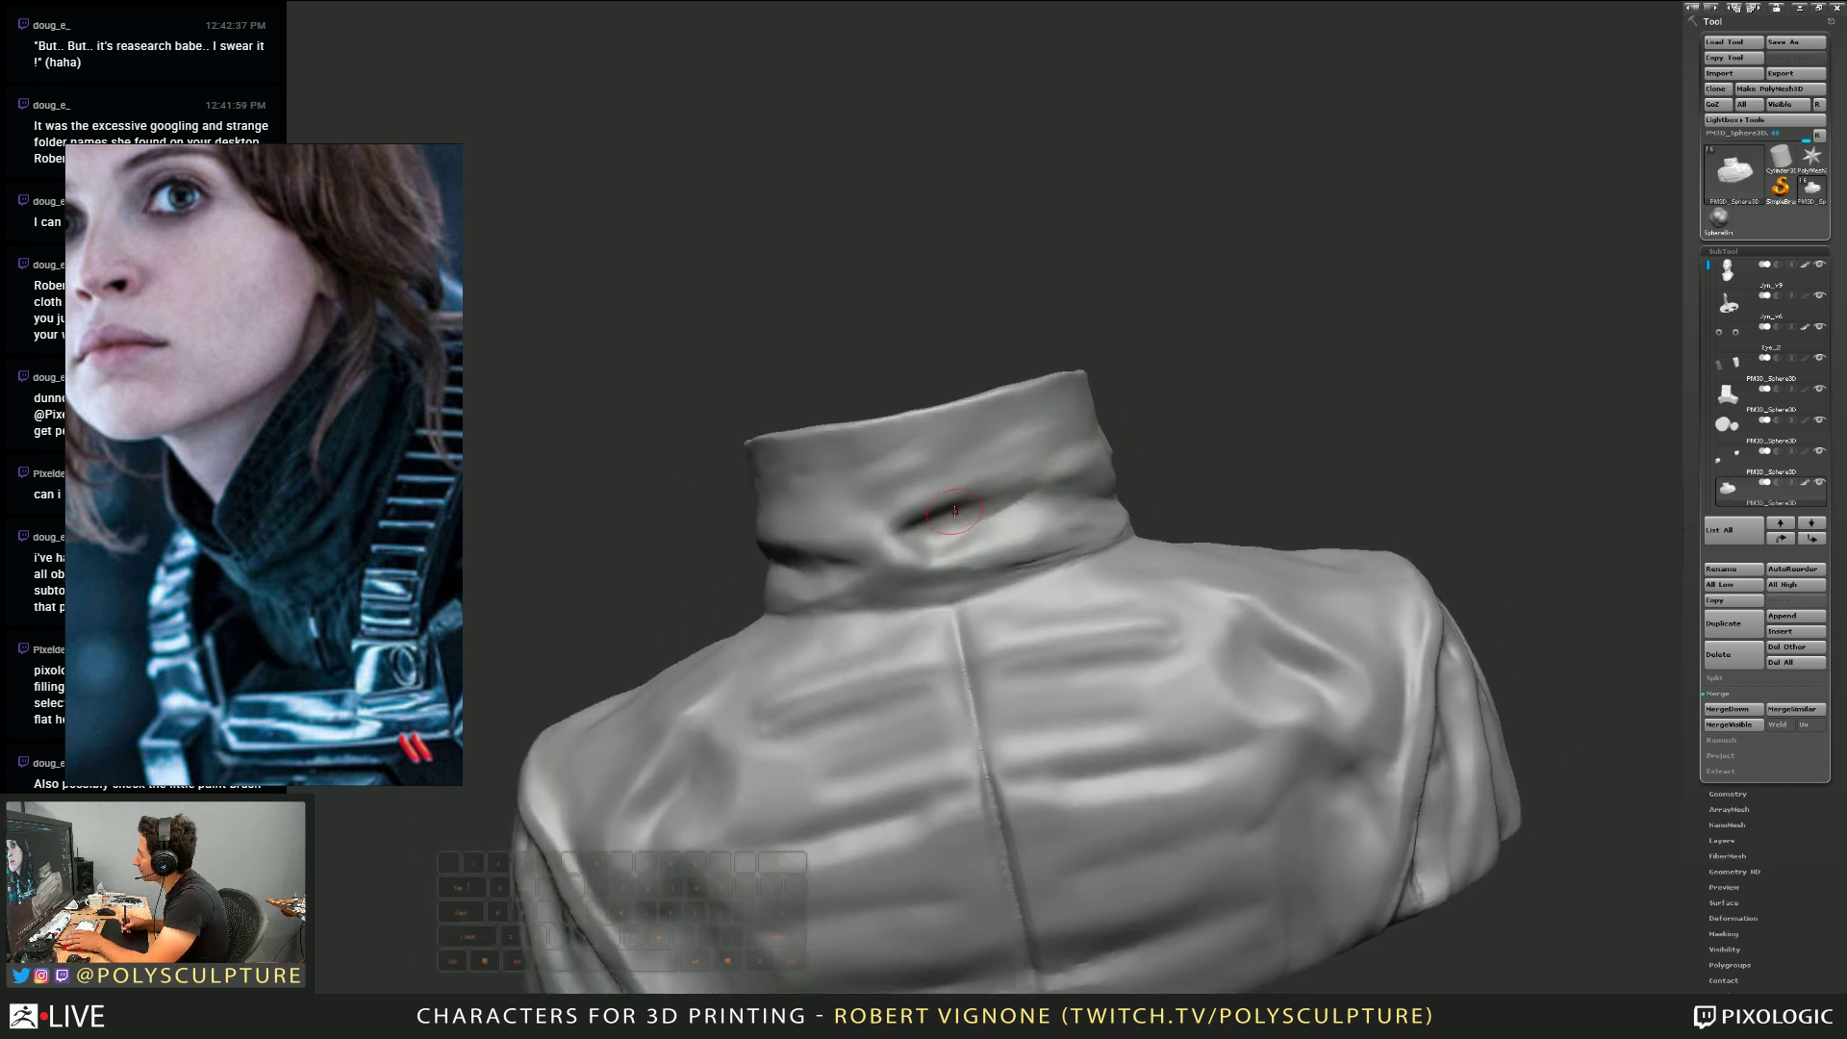
{"action": "key", "text": "s"}
{"action": "left_click_drag", "start_coordinate": [897, 558], "coordinate": [883, 548]}
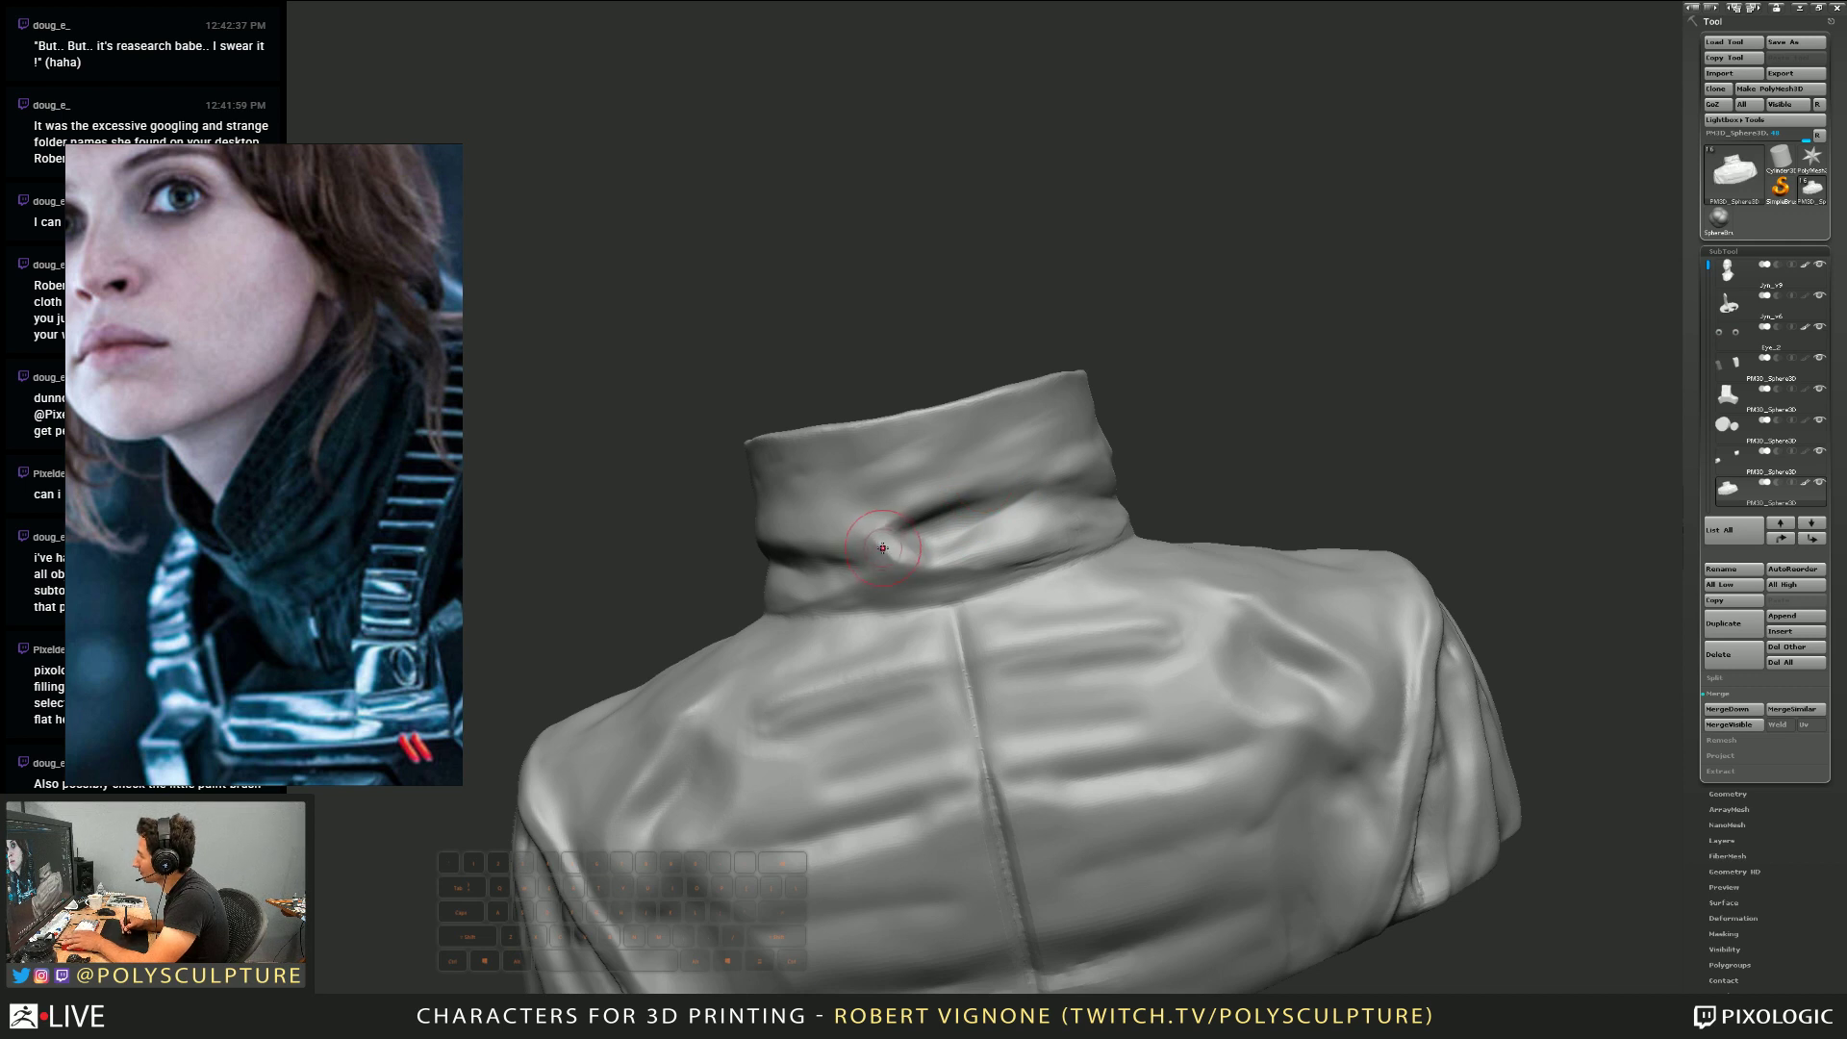
{"action": "mouse_move", "coordinate": [842, 523]}
{"action": "right_mouse_down"}
{"action": "mouse_move", "coordinate": [912, 471]}
{"action": "mouse_move", "coordinate": [956, 505]}
{"action": "right_mouse_up"}
{"action": "mouse_move", "coordinate": [862, 540]}
{"action": "right_mouse_down", "text": "ctrl"}
{"action": "mouse_move", "coordinate": [866, 488]}
{"action": "mouse_move", "coordinate": [998, 491]}
{"action": "mouse_move", "coordinate": [949, 509]}
{"action": "right_mouse_up", "text": "ctrl"}
{"action": "key", "text": "s"}
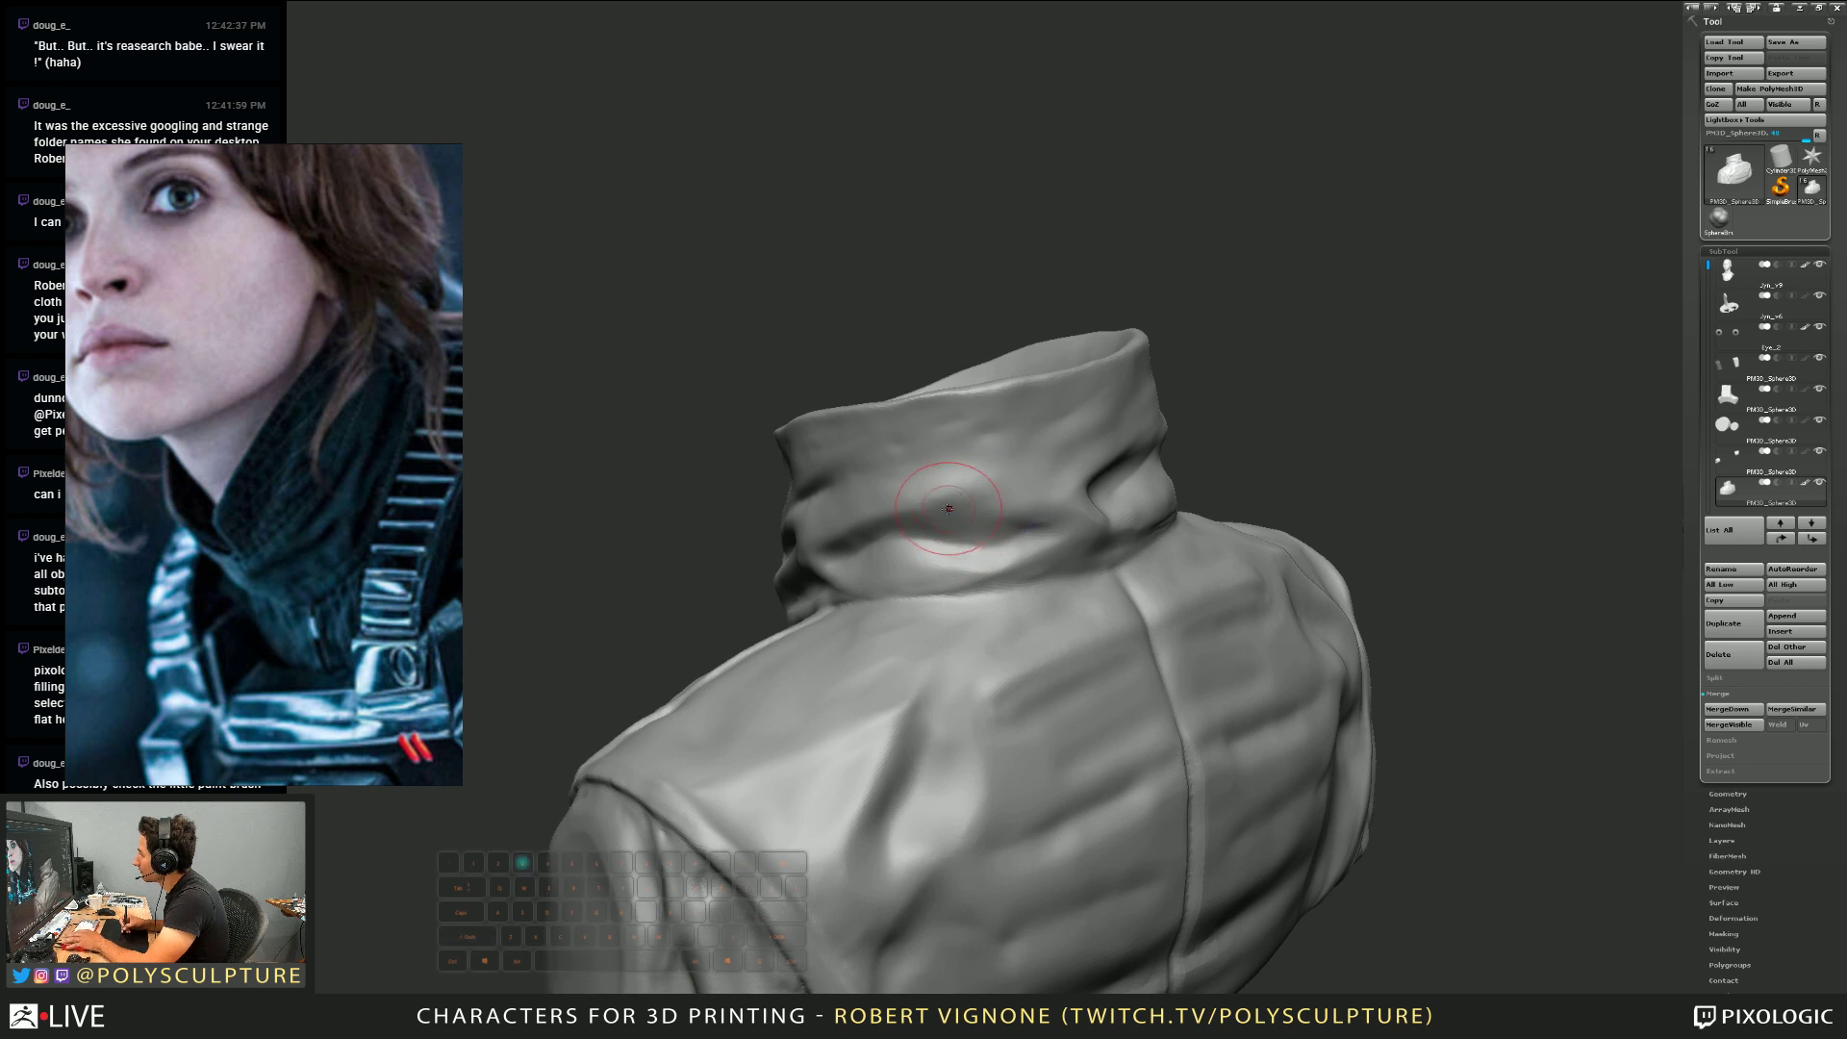
Carve a soft diagonal crease into the upper side of the collar above the existing folds
{"action": "right_click_drag", "start_coordinate": [949, 505], "coordinate": [976, 490]}
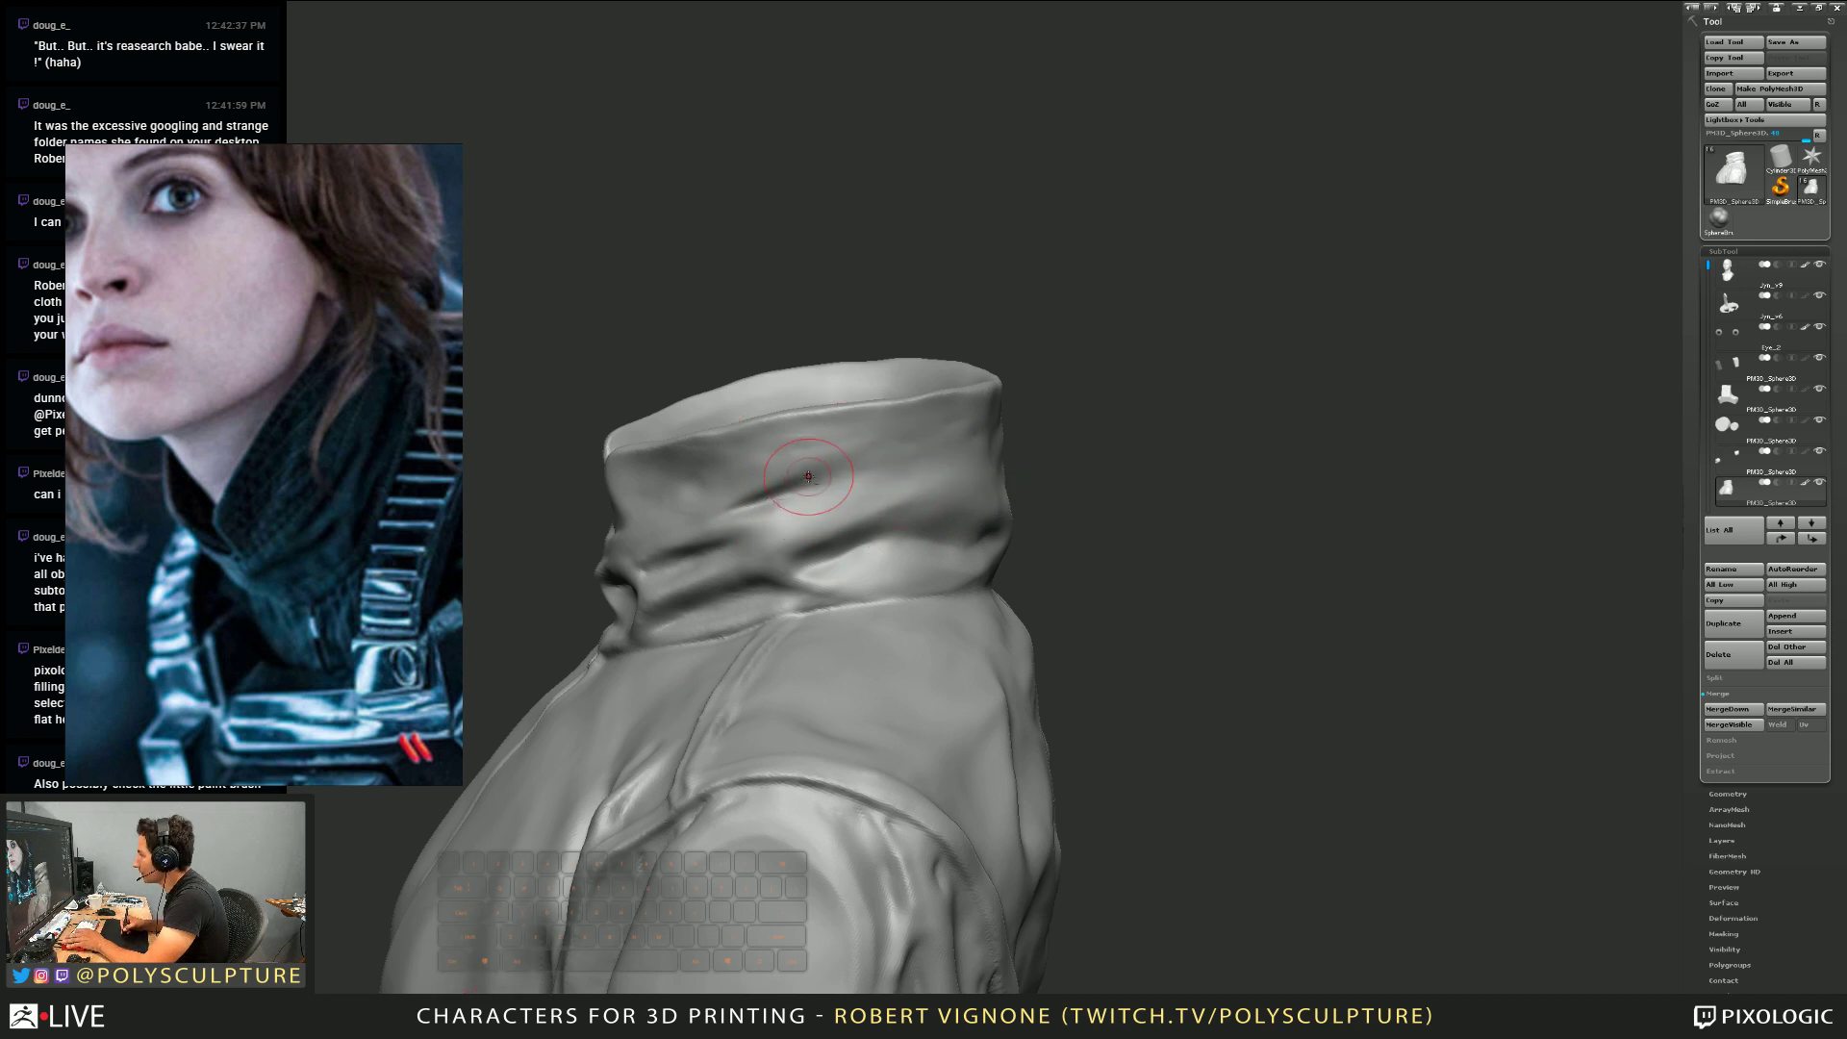
{"action": "left_click_drag", "start_coordinate": [824, 457], "coordinate": [800, 473], "text": "shift"}
{"action": "right_click_drag", "start_coordinate": [869, 446], "coordinate": [817, 445]}
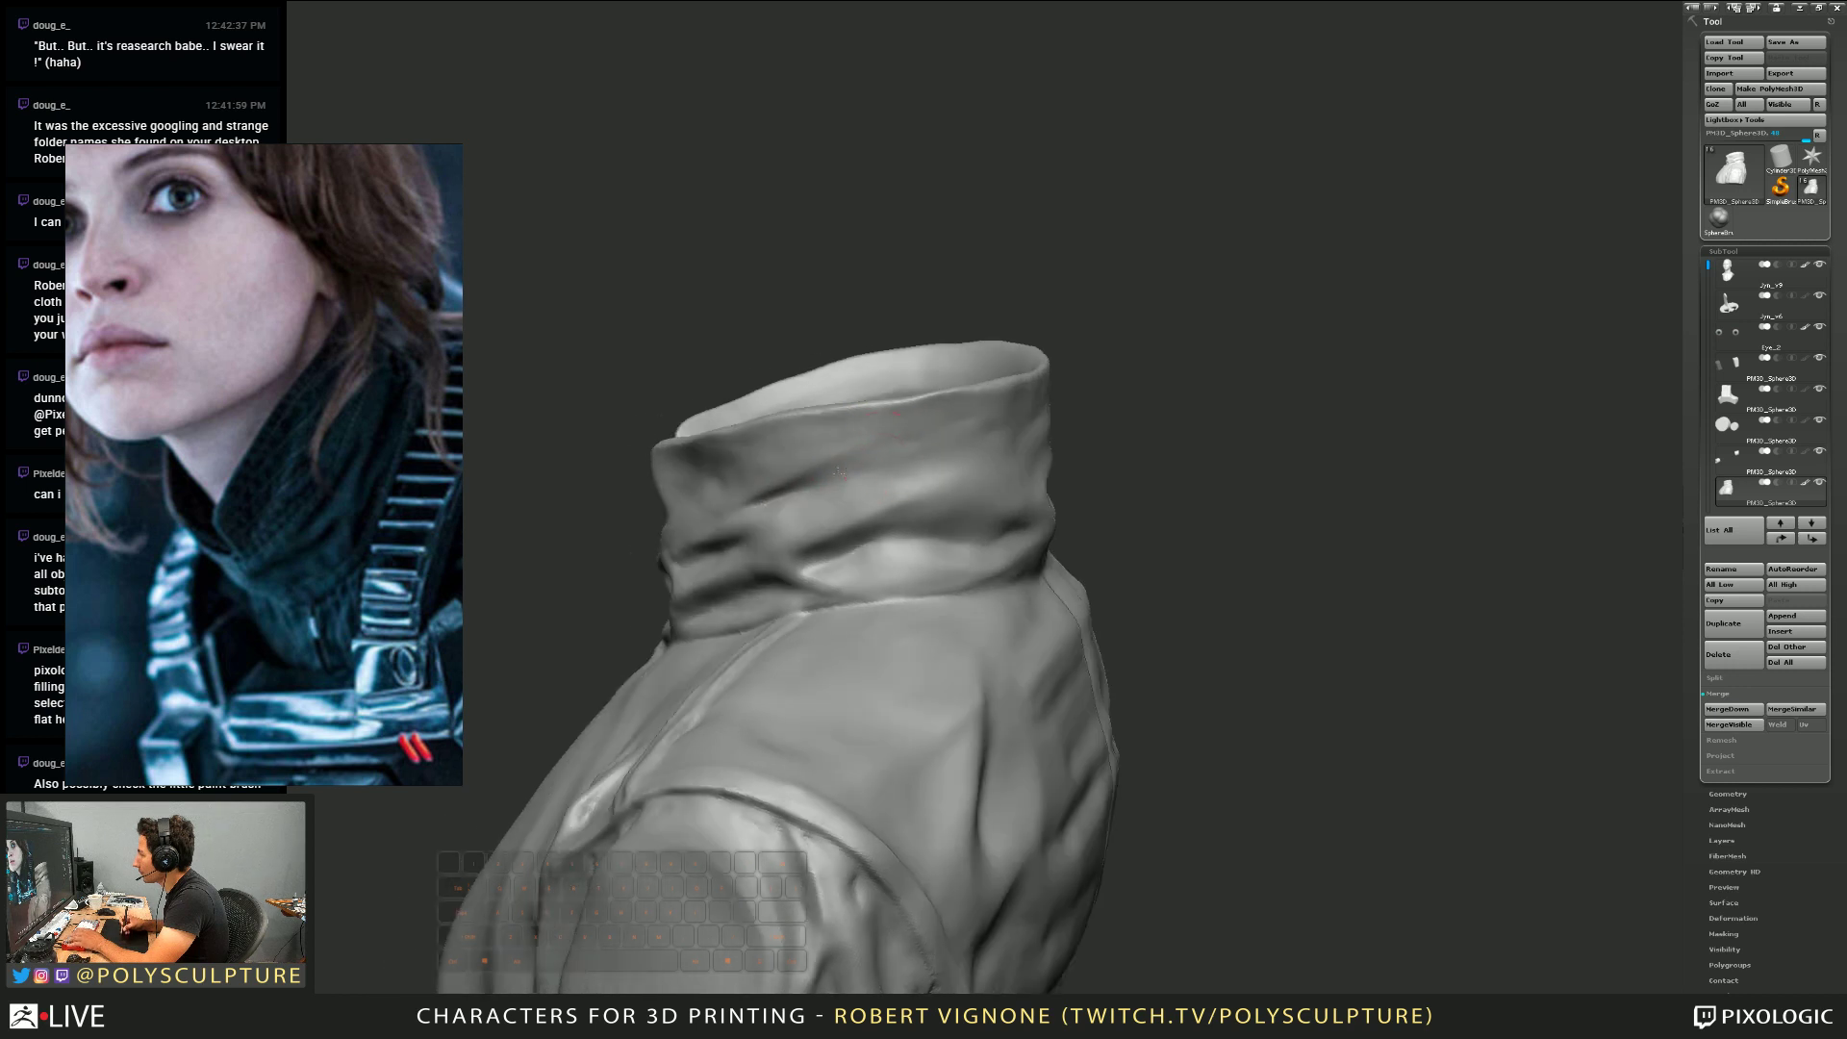
{"action": "left_click_drag", "start_coordinate": [972, 428], "coordinate": [905, 468], "text": "alt"}
{"action": "right_click_drag", "start_coordinate": [904, 468], "coordinate": [953, 478]}
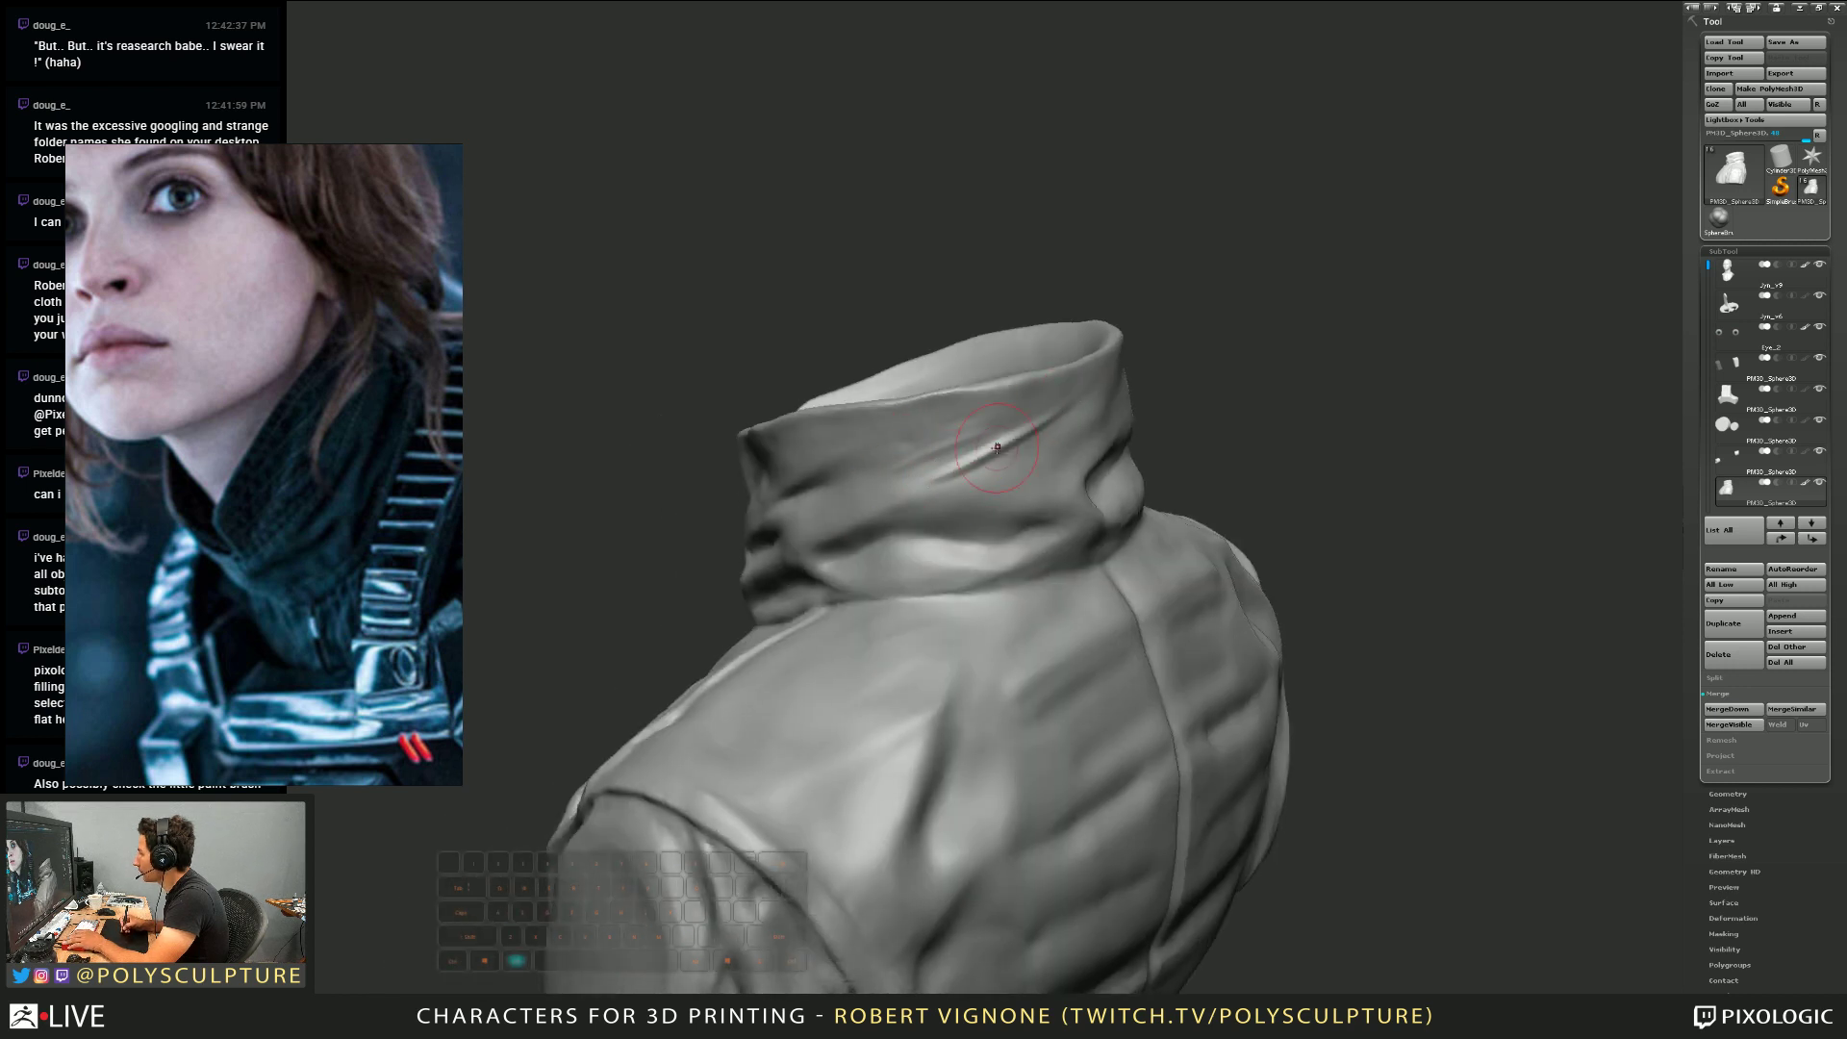
Extend diagonal creases across the upper rear side of the collar toward the back and blend them in
{"action": "left_click_drag", "start_coordinate": [997, 448], "coordinate": [871, 484], "text": "alt"}
{"action": "left_click_drag", "start_coordinate": [1000, 428], "coordinate": [895, 454], "text": "shift"}
{"action": "left_click_drag", "start_coordinate": [1051, 417], "coordinate": [880, 481], "text": "alt"}
{"action": "mouse_move", "coordinate": [1010, 441]}
{"action": "left_mouse_down", "text": "shift"}
{"action": "mouse_move", "coordinate": [905, 465]}
{"action": "mouse_move", "coordinate": [989, 451]}
{"action": "left_mouse_up", "text": "shift"}
{"action": "right_click_drag", "start_coordinate": [1068, 452], "coordinate": [965, 474]}
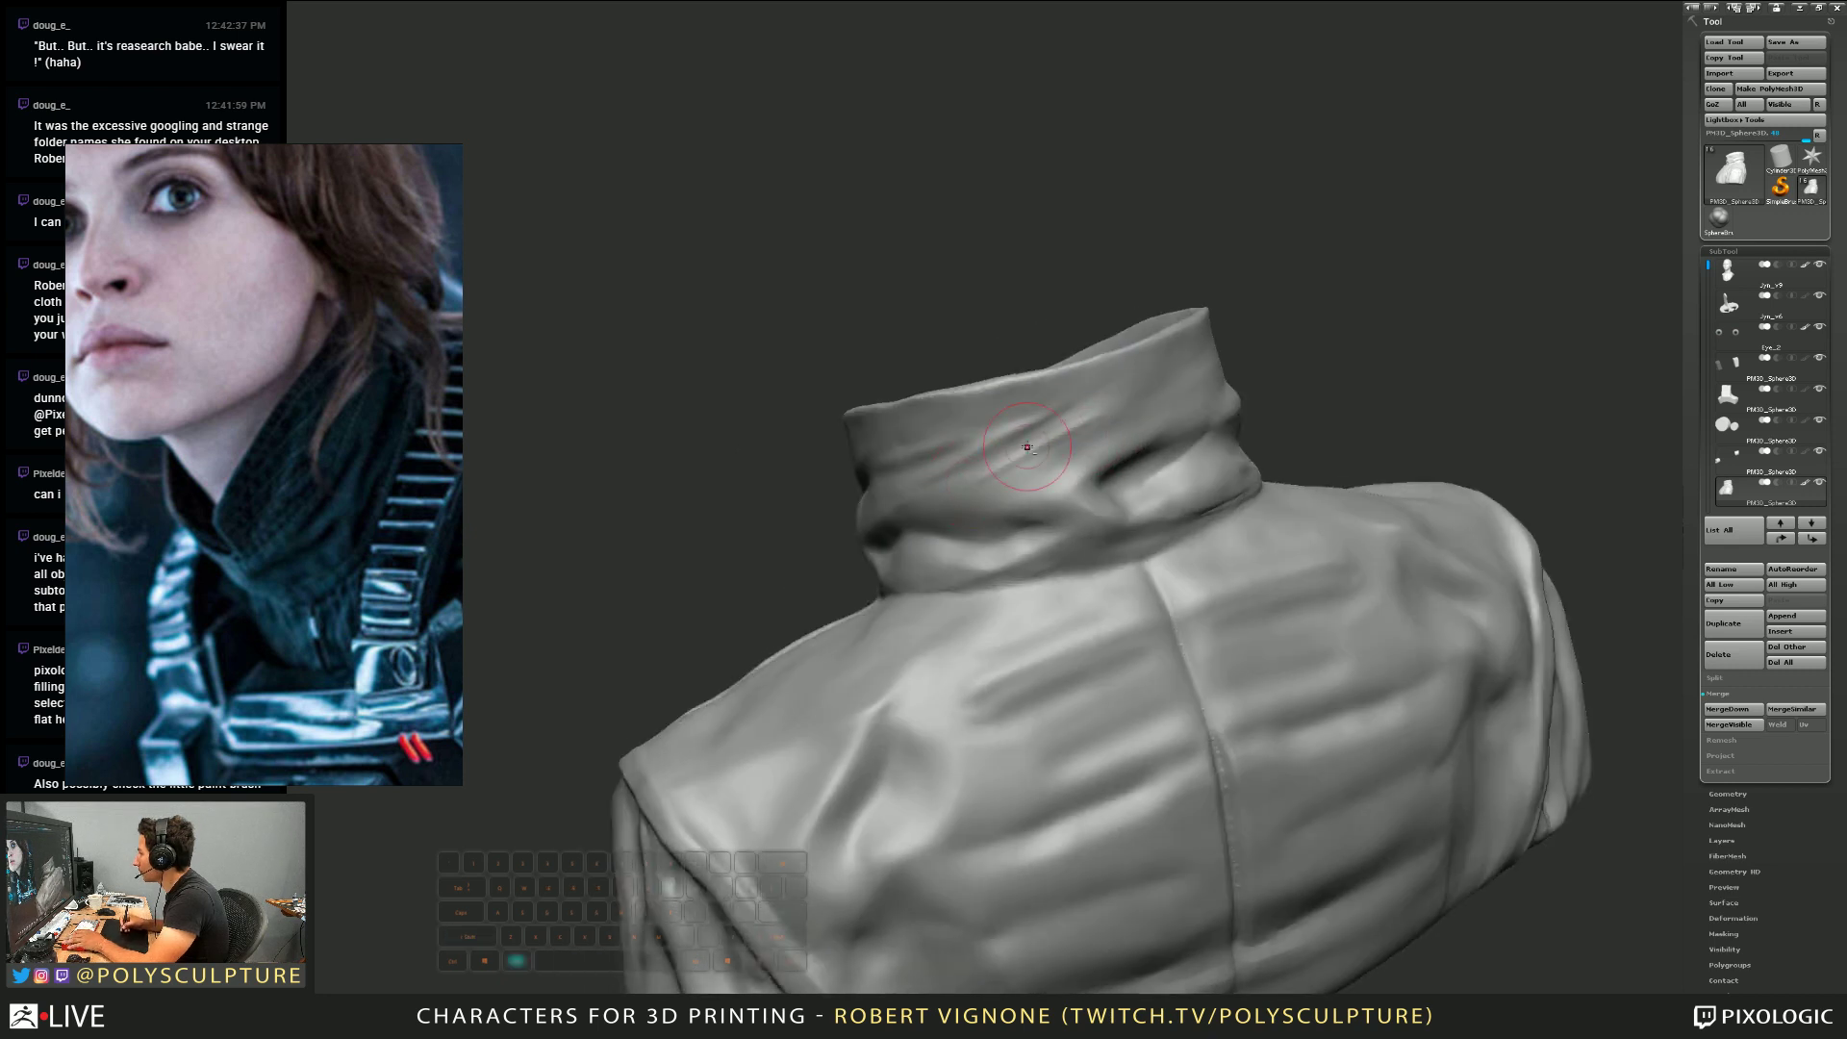
Deepen and blend the diagonal crease across the upper back of the collar, above the deep fold
{"action": "left_click_drag", "start_coordinate": [1016, 460], "coordinate": [1233, 345], "text": "alt"}
{"action": "left_click_drag", "start_coordinate": [1056, 452], "coordinate": [1178, 387]}
{"action": "mouse_move", "coordinate": [1006, 472]}
{"action": "left_mouse_down", "text": "shift"}
{"action": "mouse_move", "coordinate": [1067, 459]}
{"action": "mouse_move", "coordinate": [1039, 423]}
{"action": "left_mouse_up", "text": "shift"}
{"action": "mouse_move", "coordinate": [1038, 433]}
{"action": "right_mouse_down", "text": "alt"}
{"action": "mouse_move", "coordinate": [1068, 438]}
{"action": "mouse_move", "coordinate": [1110, 496]}
{"action": "right_mouse_up", "text": "alt"}
{"action": "key", "text": "s"}
{"action": "key", "text": "s"}
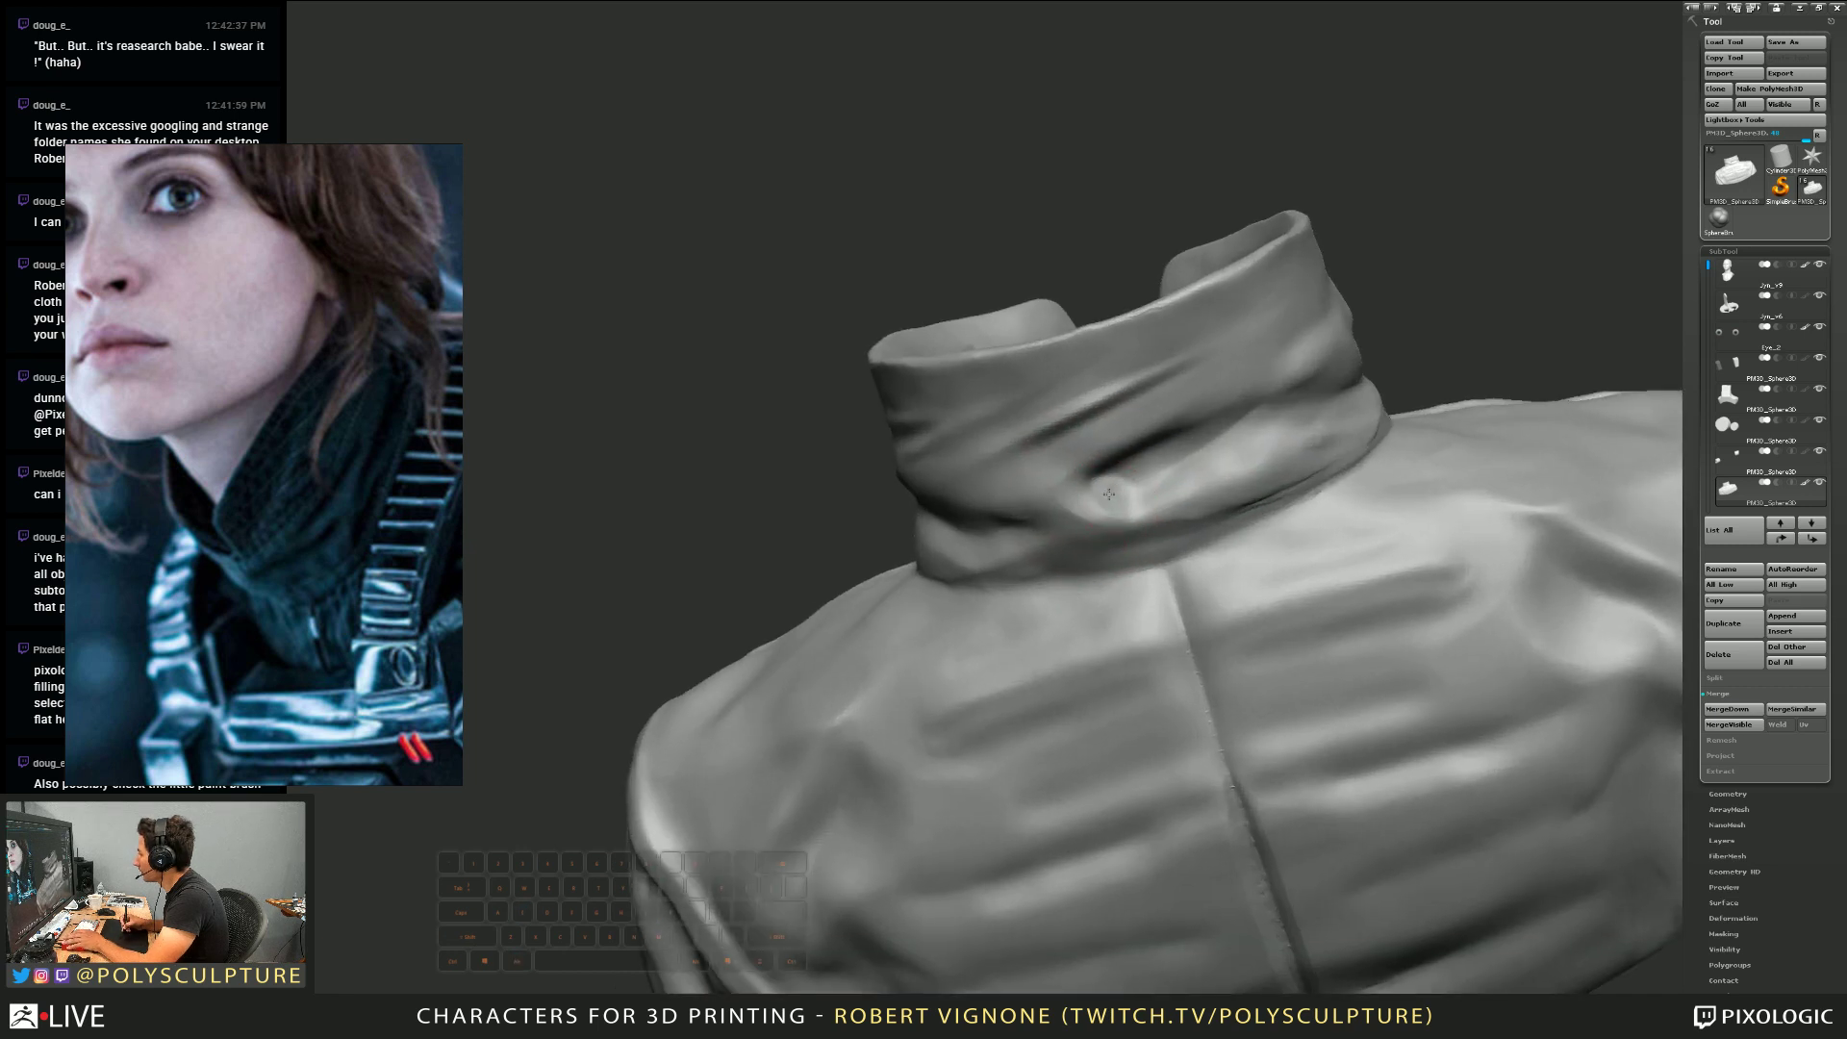
Soften the pinched end of the deep fold at the collar's back with small strokes
{"action": "key", "text": "s"}
{"action": "left_click_drag", "start_coordinate": [1101, 501], "coordinate": [1116, 499], "text": "shift"}
{"action": "right_click_drag", "start_coordinate": [1117, 499], "coordinate": [1117, 488]}
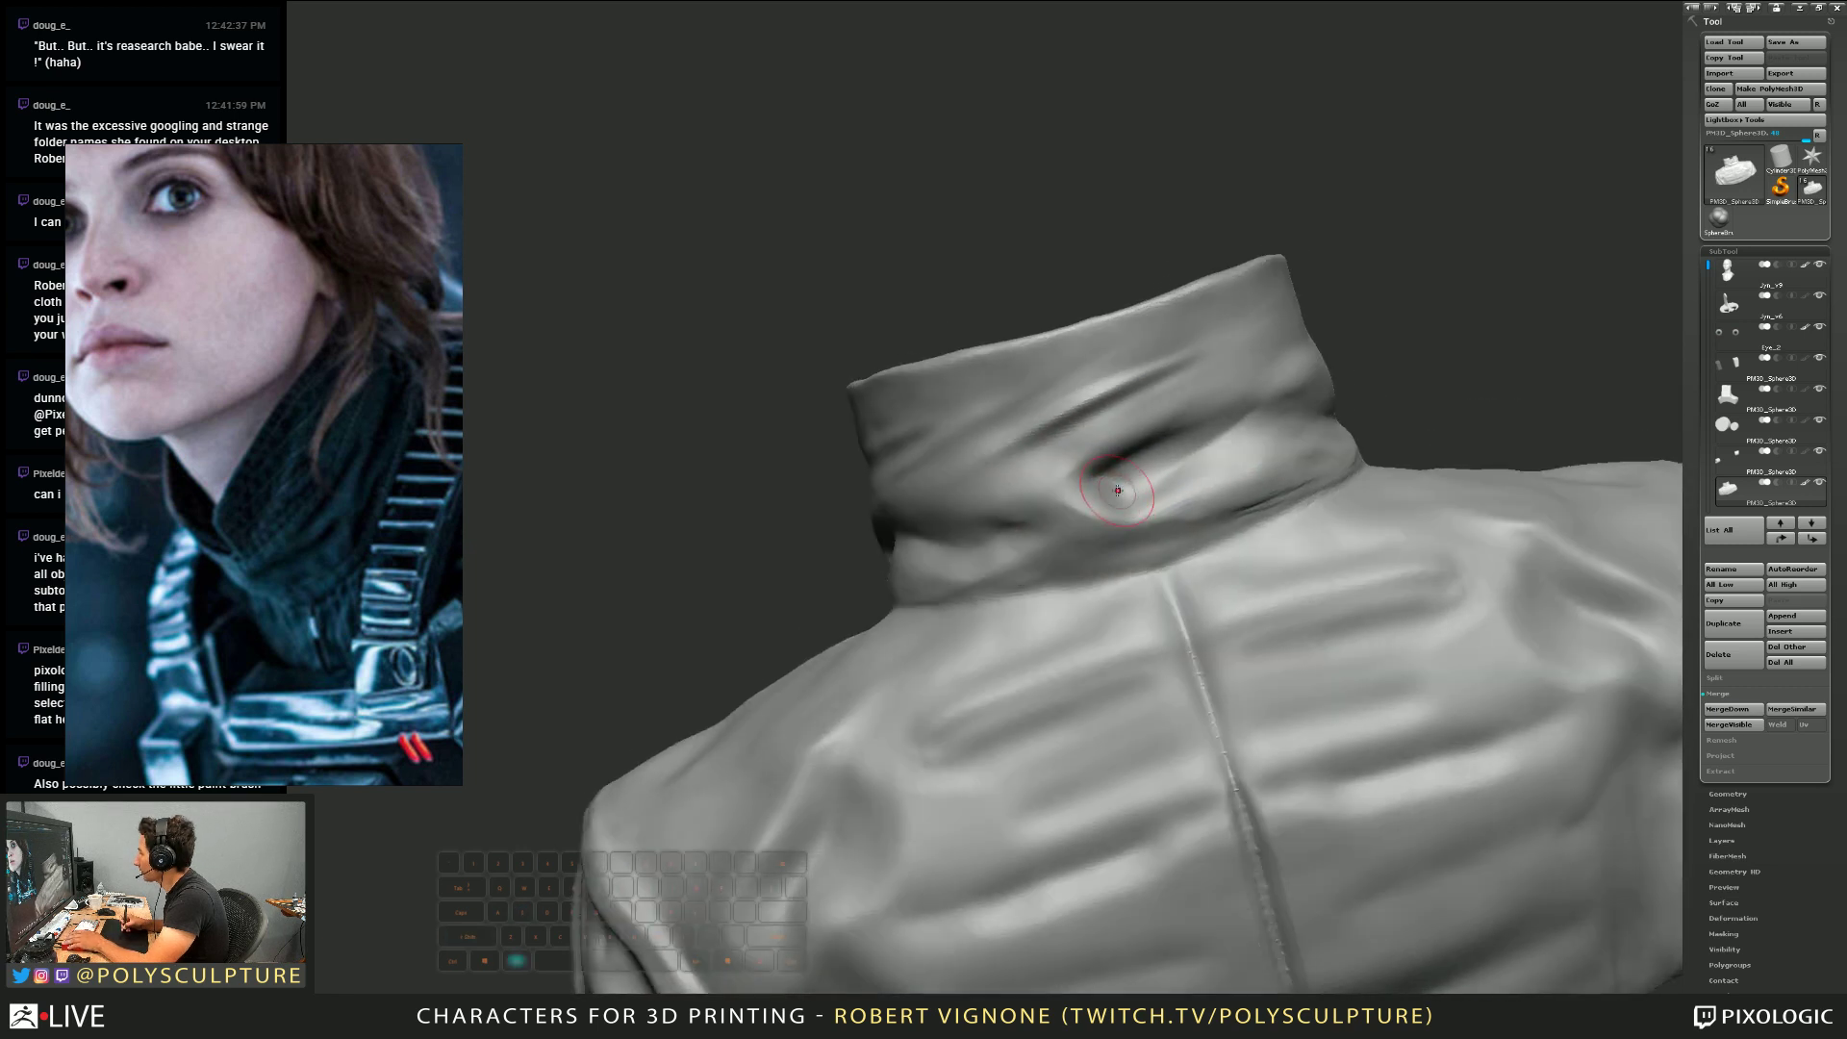
{"action": "mouse_move", "coordinate": [1174, 462]}
{"action": "left_mouse_down", "text": "shift"}
{"action": "mouse_move", "coordinate": [1212, 458]}
{"action": "mouse_move", "coordinate": [1169, 435]}
{"action": "left_mouse_up", "text": "shift"}
{"action": "mouse_move", "coordinate": [1162, 449]}
{"action": "right_mouse_down", "text": "alt"}
{"action": "mouse_move", "coordinate": [1125, 429]}
{"action": "mouse_move", "coordinate": [1152, 470]}
{"action": "mouse_move", "coordinate": [1121, 479]}
{"action": "right_mouse_up", "text": "alt"}
{"action": "key", "text": "s"}
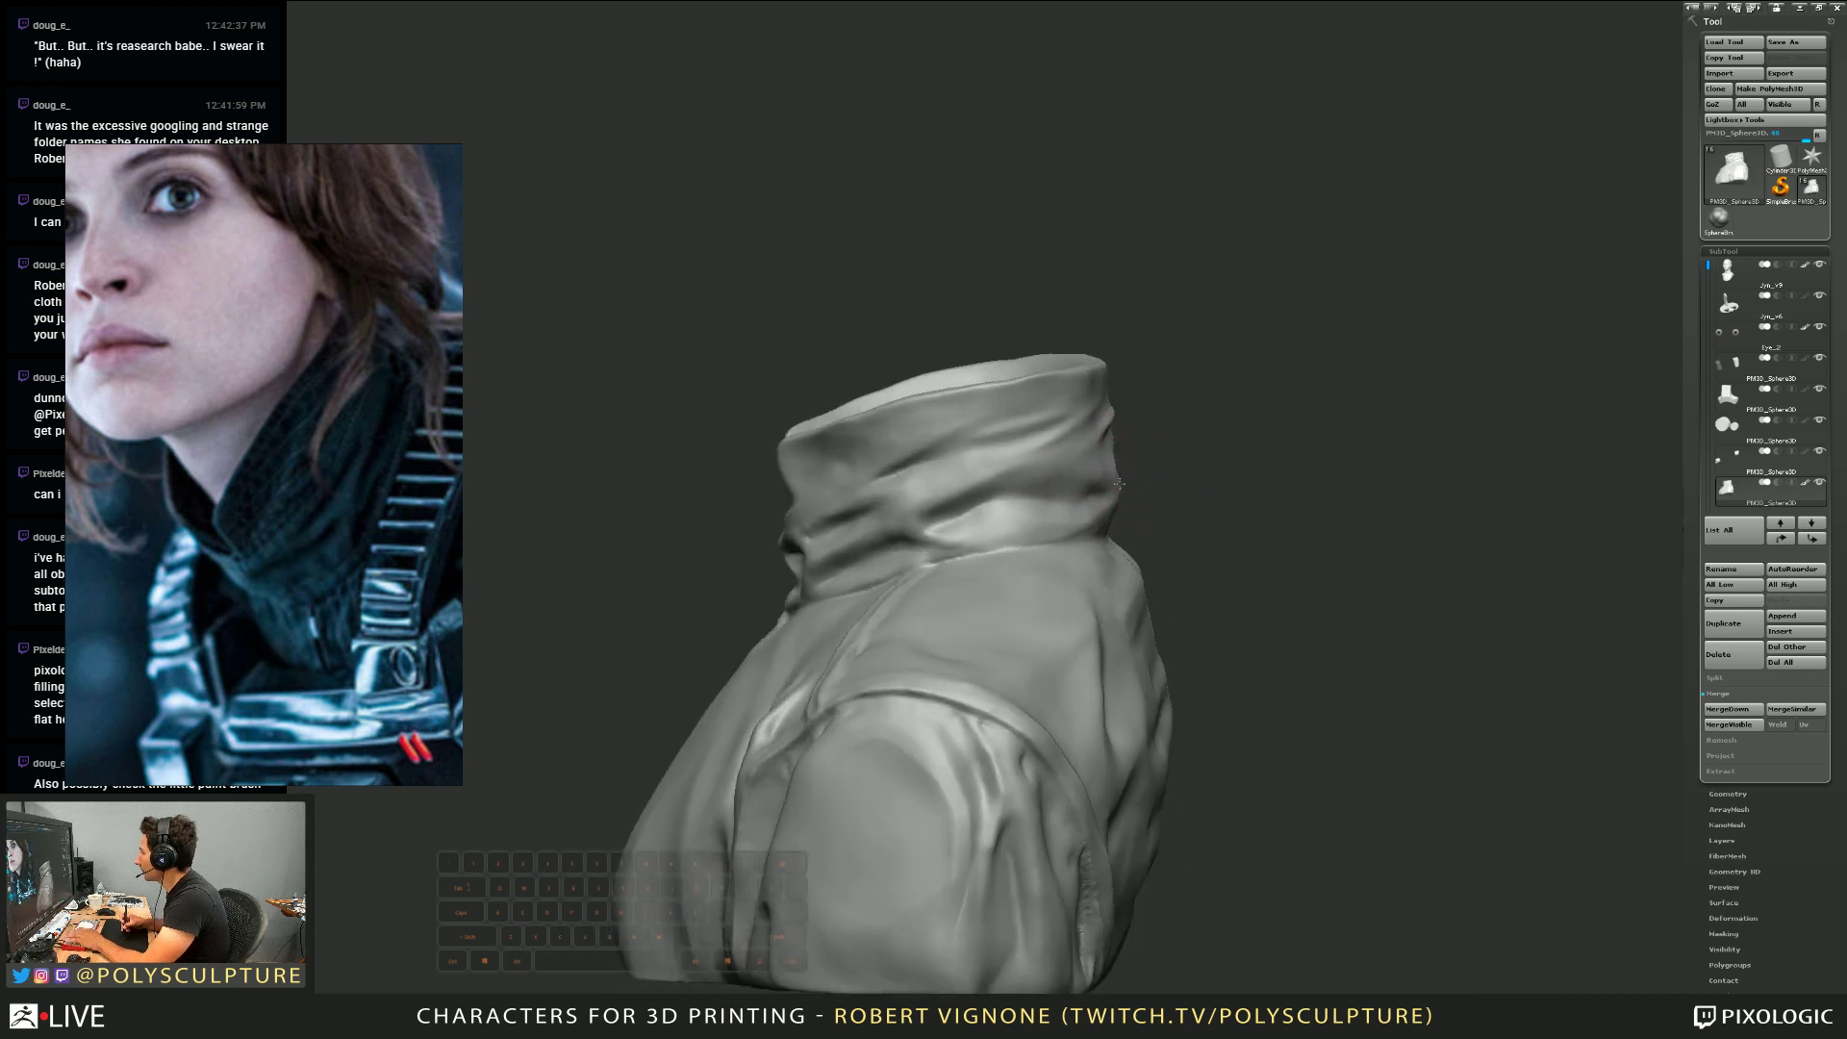
Resize the brush and blend the folds where the collar's side turns toward the back
{"action": "key", "text": "s"}
{"action": "mouse_move", "coordinate": [1109, 450]}
{"action": "left_mouse_down"}
{"action": "mouse_move", "coordinate": [1093, 443]}
{"action": "mouse_move", "coordinate": [1115, 434]}
{"action": "mouse_move", "coordinate": [1082, 452]}
{"action": "mouse_move", "coordinate": [1116, 470]}
{"action": "left_mouse_up"}
{"action": "key", "text": "s"}
{"action": "mouse_move", "coordinate": [1116, 470]}
{"action": "right_mouse_down"}
{"action": "mouse_move", "coordinate": [1133, 468]}
{"action": "mouse_move", "coordinate": [1096, 487]}
{"action": "right_mouse_up"}
{"action": "key", "text": "s"}
Reshape the curve of the collar's upper rim from the front opening around to the side
{"action": "key", "text": "s"}
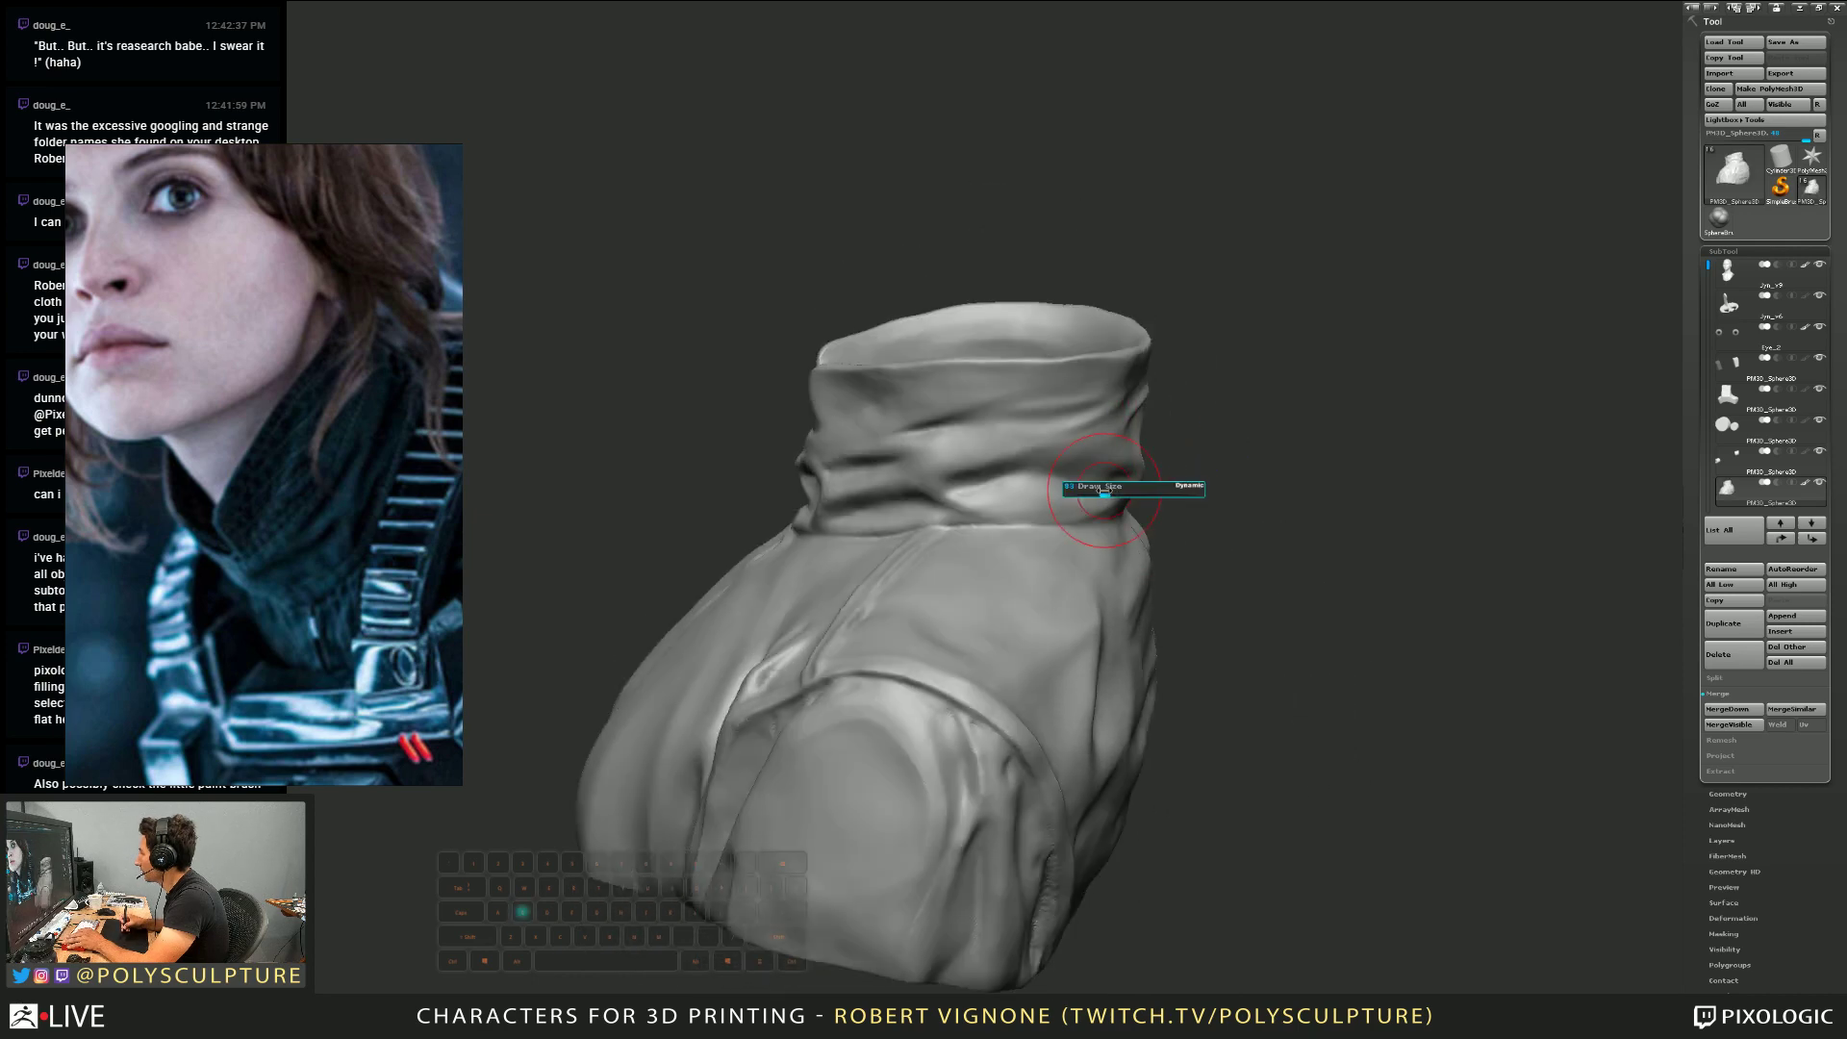
{"action": "mouse_move", "coordinate": [1090, 489]}
{"action": "left_mouse_down"}
{"action": "mouse_move", "coordinate": [1107, 488]}
{"action": "mouse_move", "coordinate": [1080, 510]}
{"action": "mouse_move", "coordinate": [1010, 471]}
{"action": "mouse_move", "coordinate": [960, 503]}
{"action": "mouse_move", "coordinate": [1003, 476]}
{"action": "mouse_move", "coordinate": [965, 346]}
{"action": "mouse_move", "coordinate": [775, 408]}
{"action": "mouse_move", "coordinate": [1057, 495]}
{"action": "left_mouse_up"}
{"action": "right_click_drag", "start_coordinate": [1057, 495], "coordinate": [731, 841], "text": "alt"}
{"action": "key", "text": "s"}
{"action": "mouse_move", "coordinate": [795, 639]}
{"action": "right_mouse_down"}
{"action": "mouse_move", "coordinate": [924, 473]}
{"action": "mouse_move", "coordinate": [905, 461]}
{"action": "right_mouse_up"}
{"action": "key", "text": "5"}
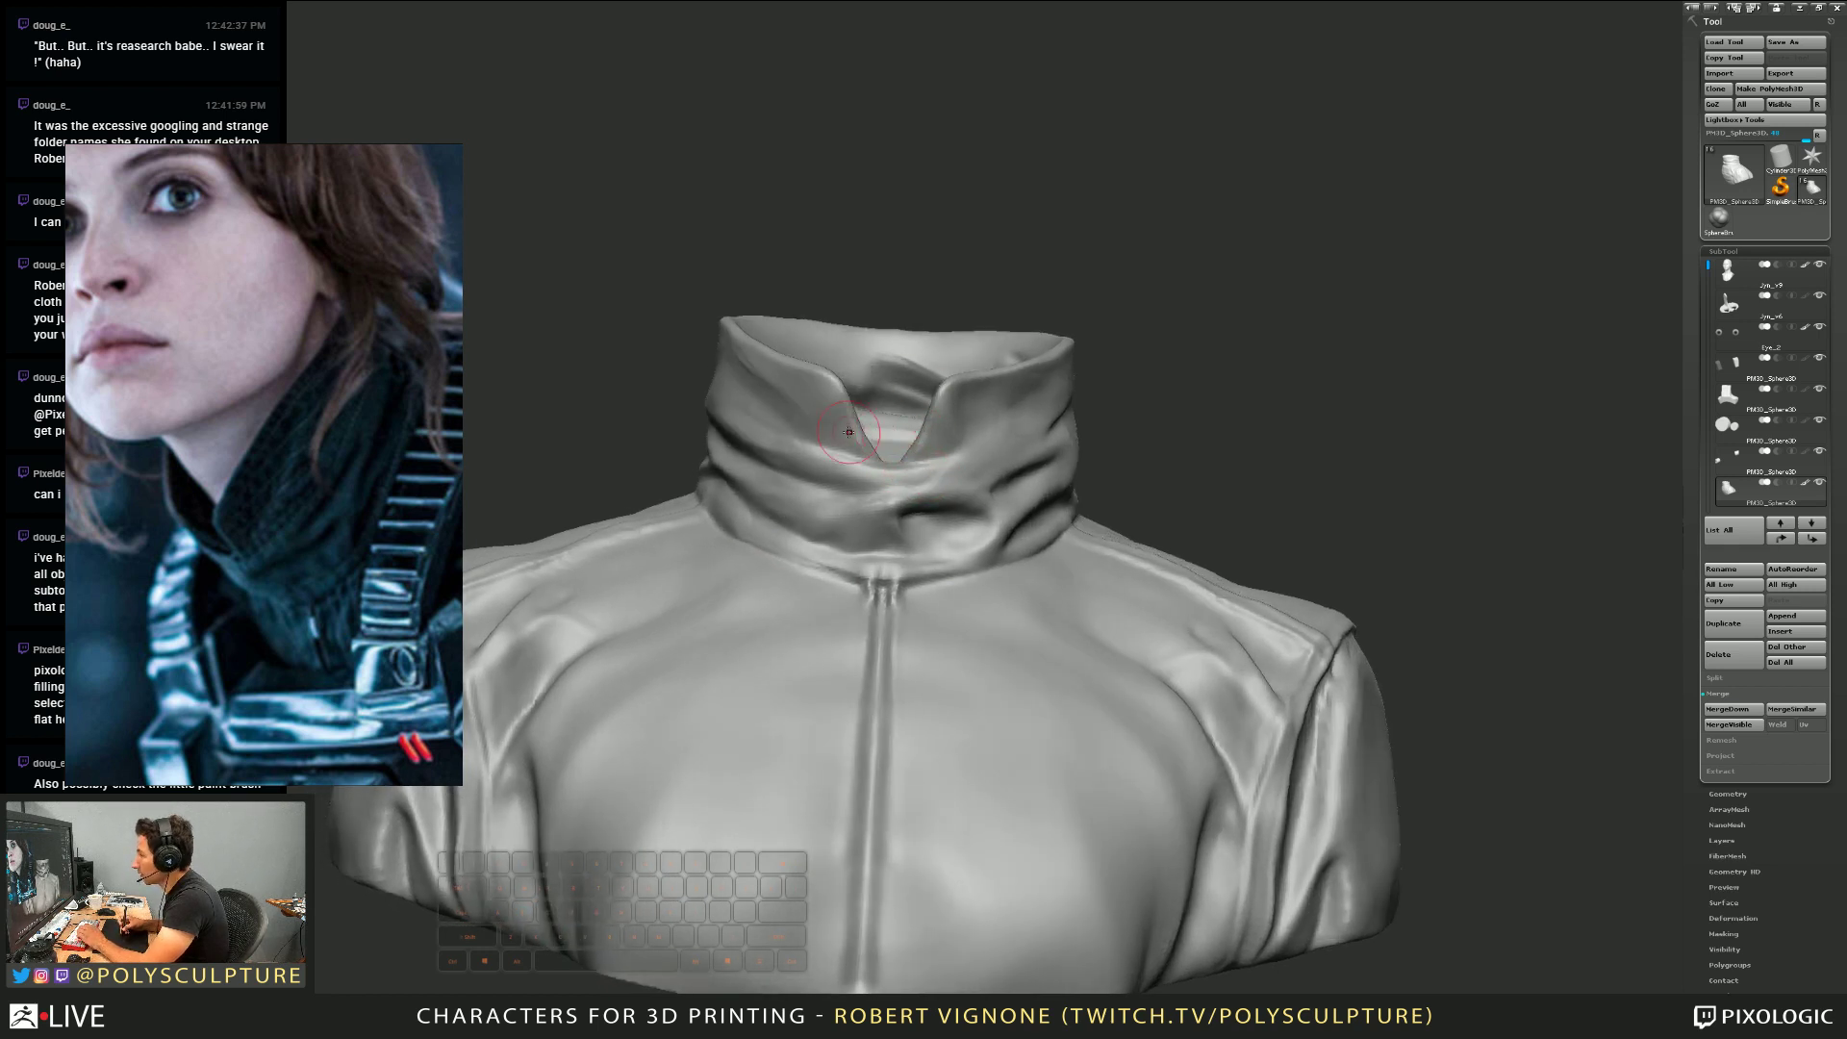
{"action": "right_click_drag", "start_coordinate": [850, 432], "coordinate": [991, 560]}
{"action": "key", "text": "s"}
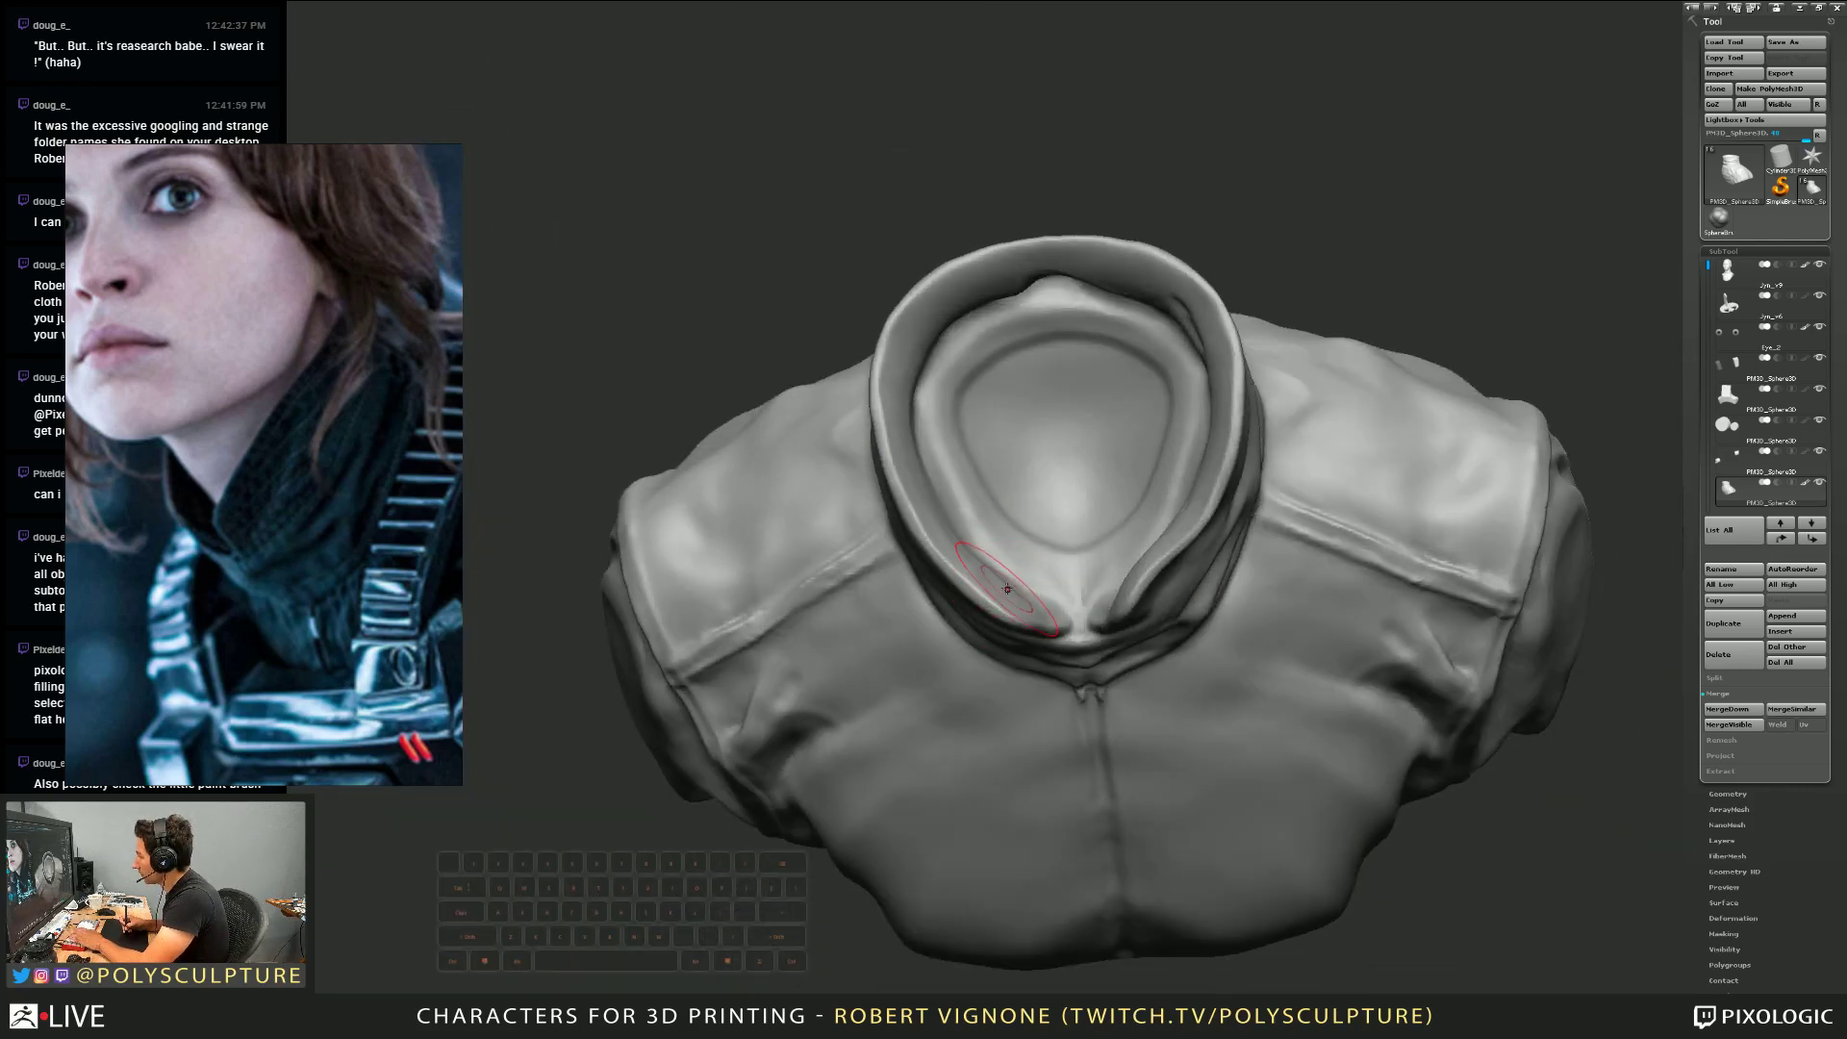
{"action": "right_click_drag", "start_coordinate": [1014, 565], "coordinate": [932, 547]}
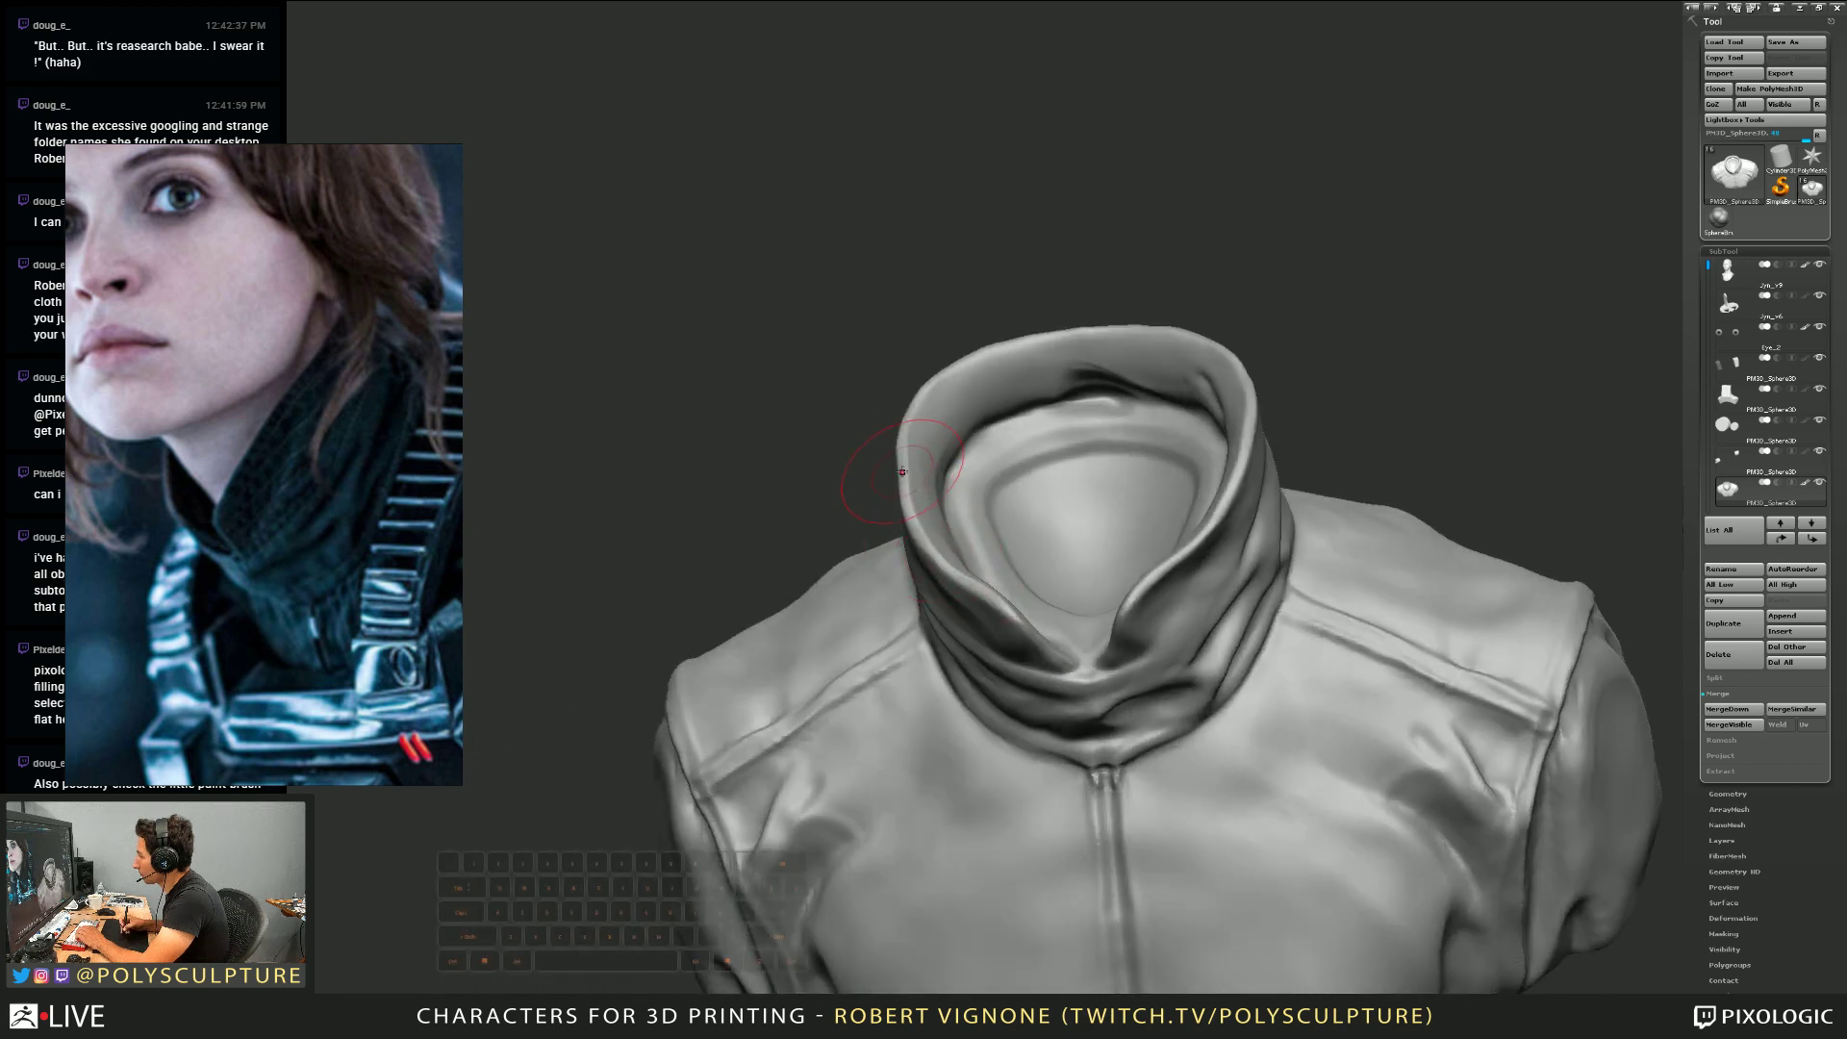
{"action": "right_click_drag", "start_coordinate": [925, 443], "coordinate": [921, 424]}
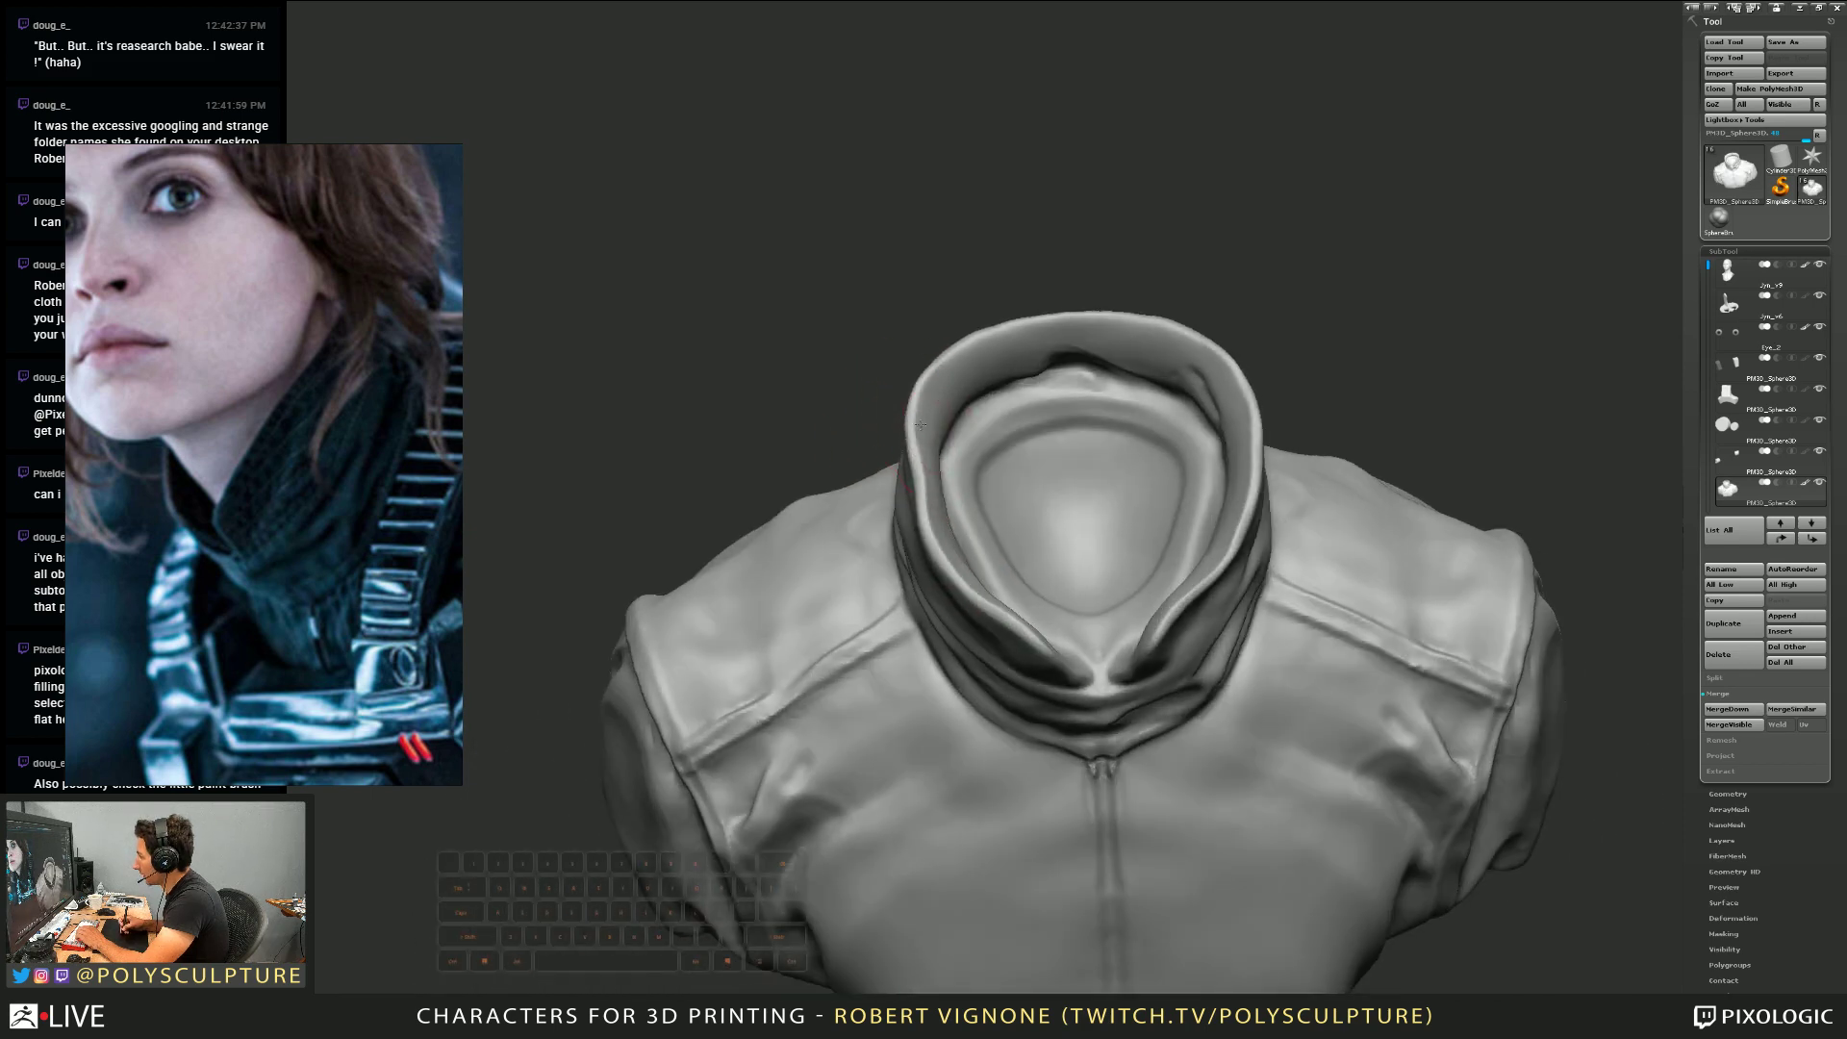
{"action": "right_click_drag", "start_coordinate": [971, 332], "coordinate": [964, 478]}
{"action": "key", "text": "s"}
{"action": "left_click_drag", "start_coordinate": [990, 497], "coordinate": [983, 498]}
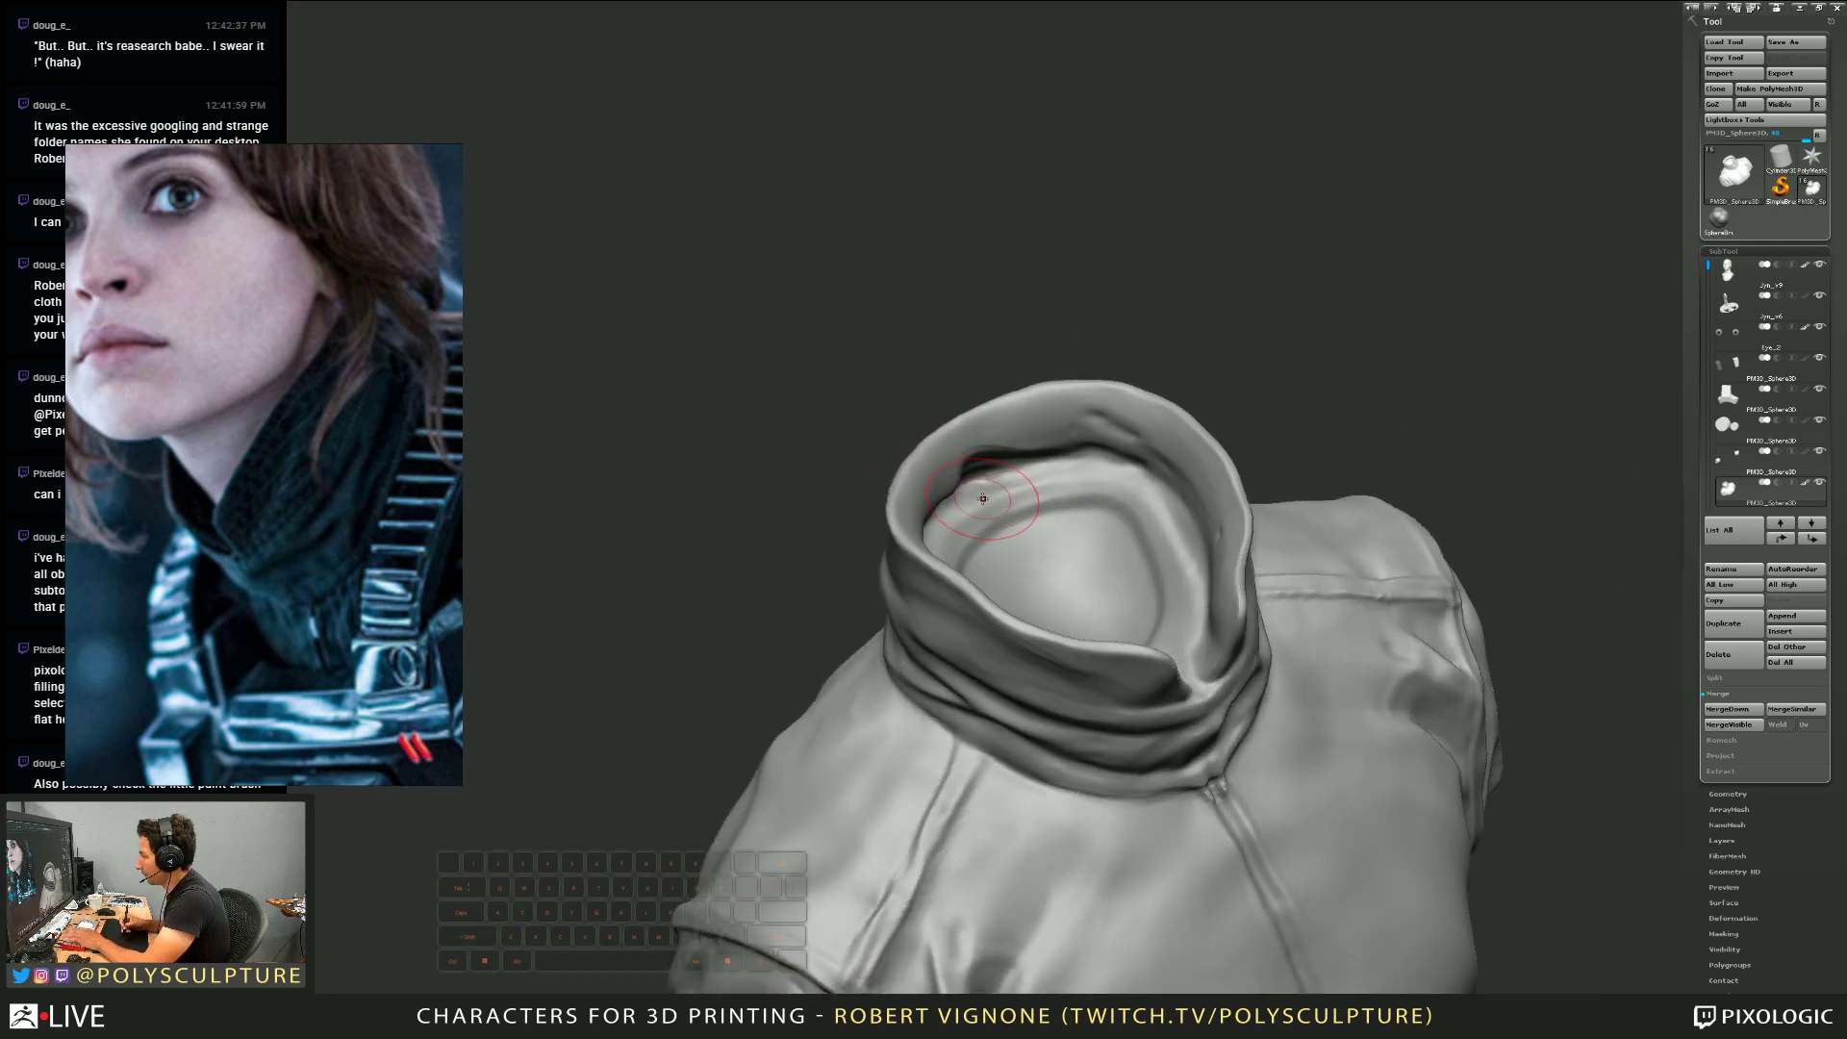
Rework the lumpy transition between the neck surface and the collar's inner back wall
{"action": "right_click_drag", "start_coordinate": [940, 512], "coordinate": [954, 467]}
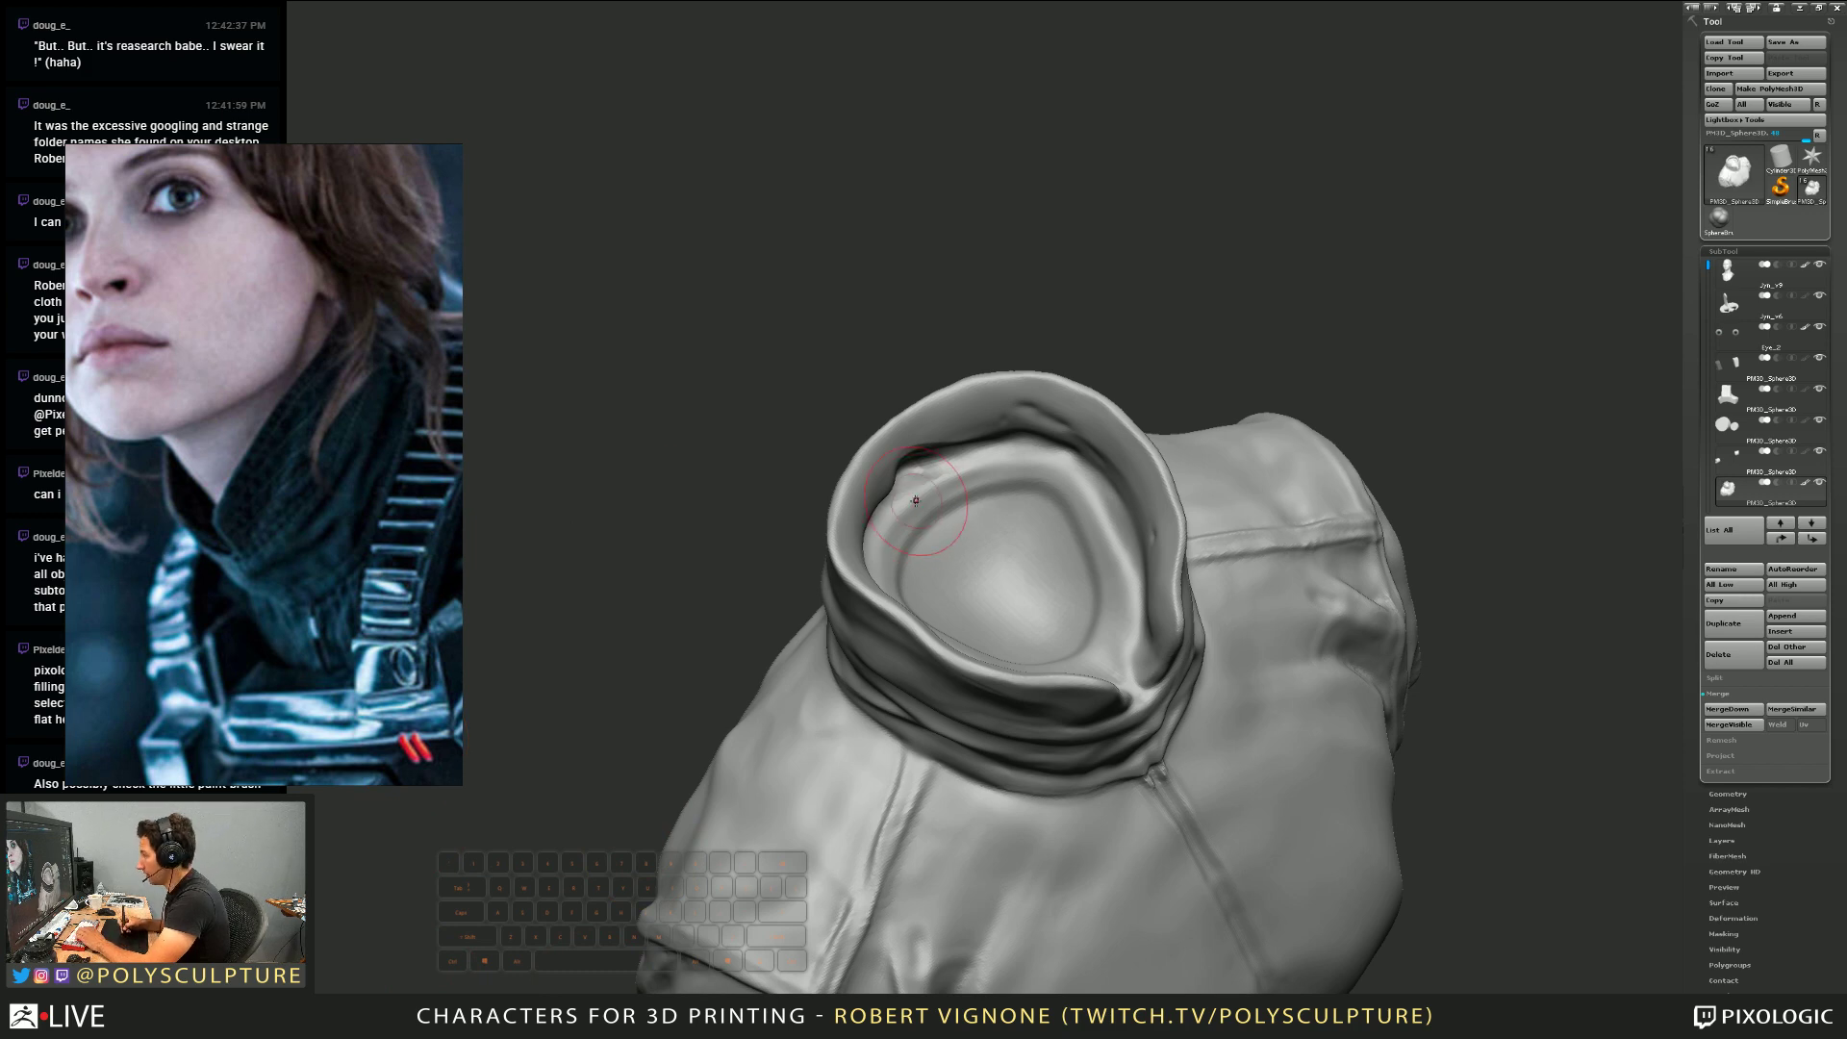
{"action": "right_click_drag", "start_coordinate": [916, 500], "coordinate": [908, 496]}
{"action": "left_click_drag", "start_coordinate": [894, 486], "coordinate": [931, 465]}
{"action": "mouse_move", "coordinate": [913, 485]}
{"action": "right_mouse_down"}
{"action": "mouse_move", "coordinate": [1000, 505]}
{"action": "mouse_move", "coordinate": [912, 499]}
{"action": "right_mouse_up"}
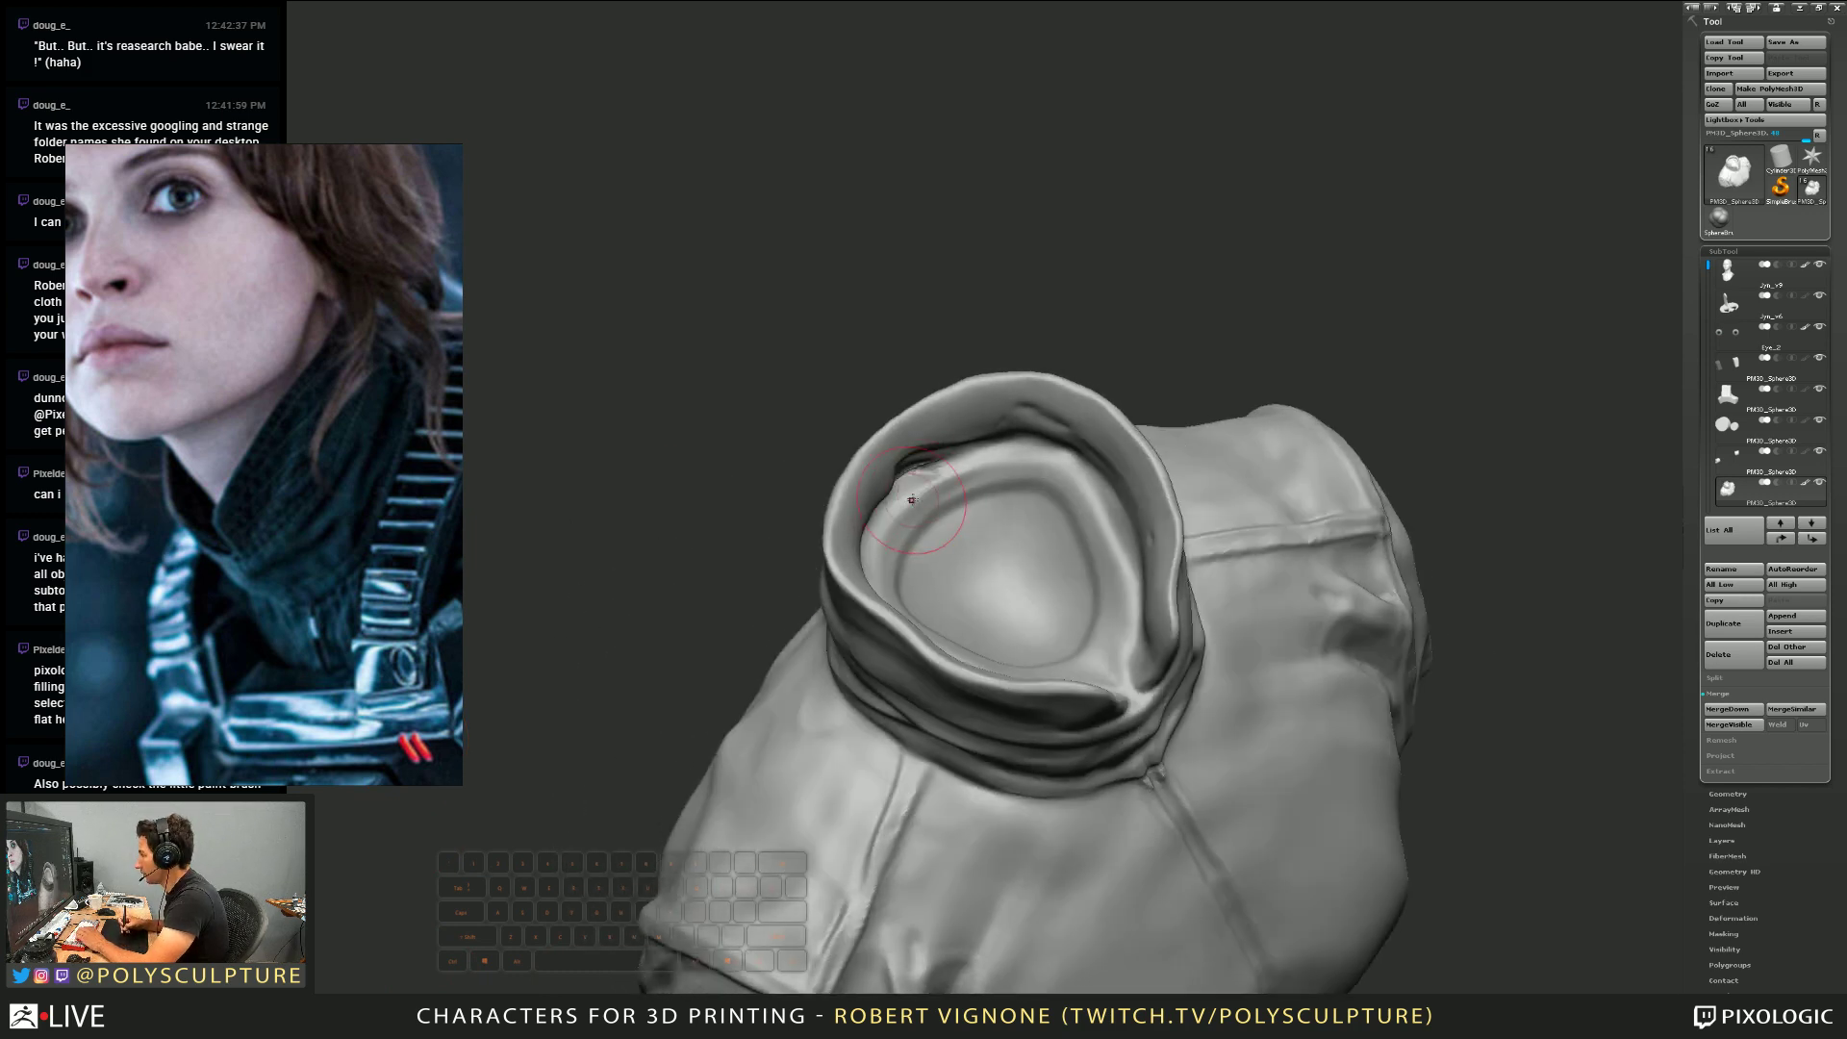
{"action": "left_click_drag", "start_coordinate": [897, 495], "coordinate": [974, 458]}
Fill the gap along the inside rear of the collar with strokes following the neck surface's edge
{"action": "key", "text": "s"}
{"action": "key", "text": "s"}
{"action": "right_click_drag", "start_coordinate": [962, 471], "coordinate": [867, 541]}
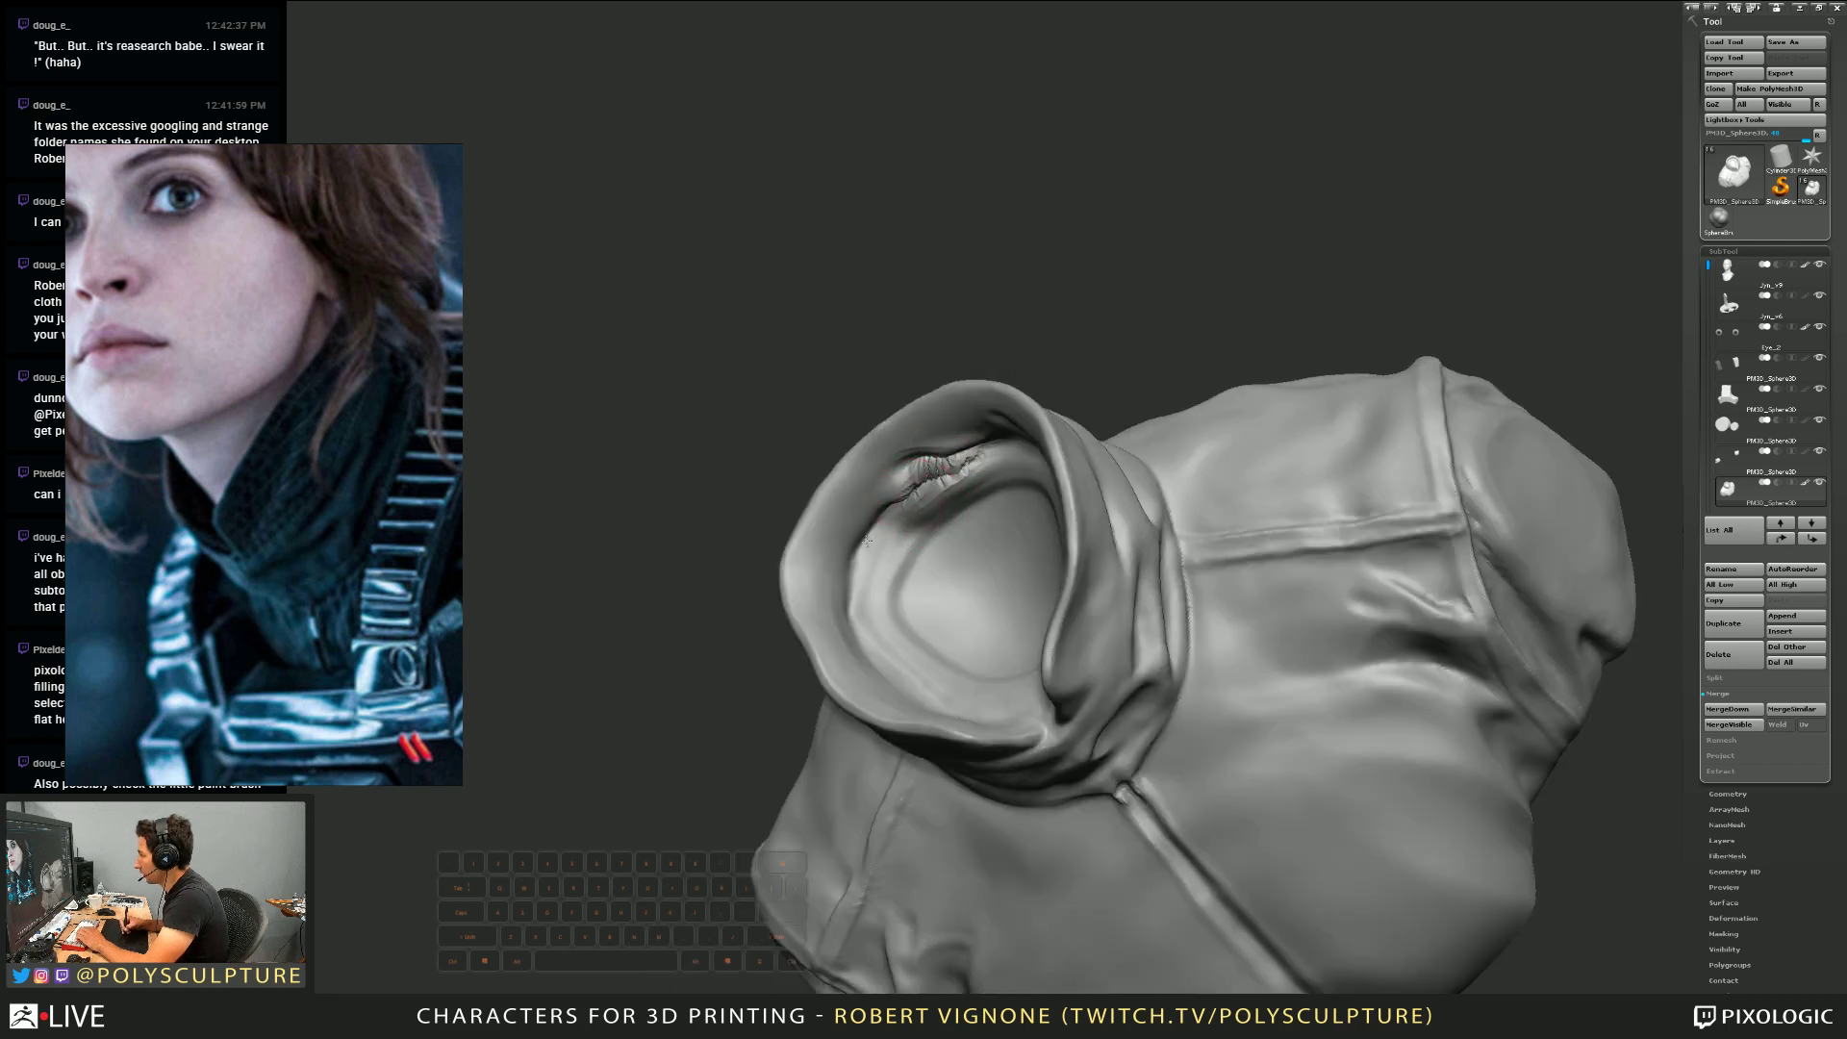
{"action": "mouse_move", "coordinate": [890, 505]}
{"action": "left_mouse_down"}
{"action": "mouse_move", "coordinate": [868, 558]}
{"action": "mouse_move", "coordinate": [880, 524]}
{"action": "left_mouse_up"}
{"action": "right_click_drag", "start_coordinate": [947, 471], "coordinate": [1000, 454]}
{"action": "left_click_drag", "start_coordinate": [977, 454], "coordinate": [1007, 458]}
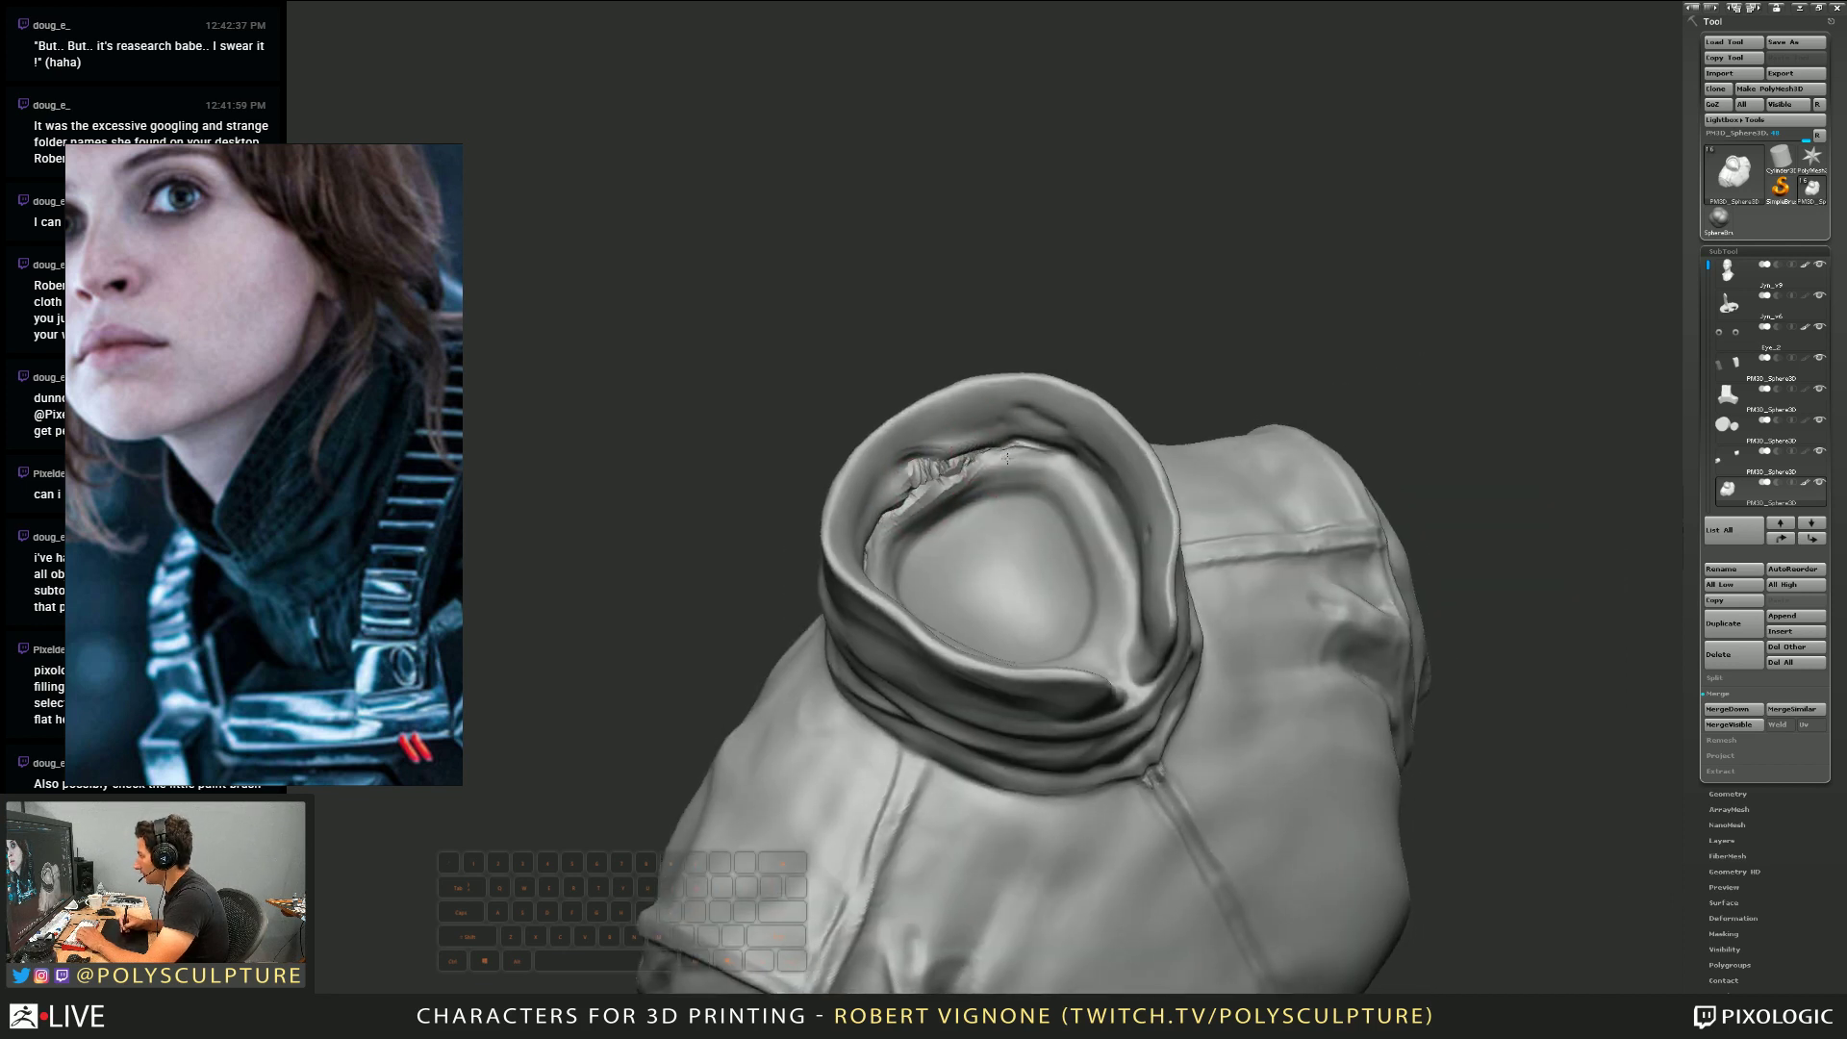
{"action": "right_click_drag", "start_coordinate": [1007, 458], "coordinate": [983, 439]}
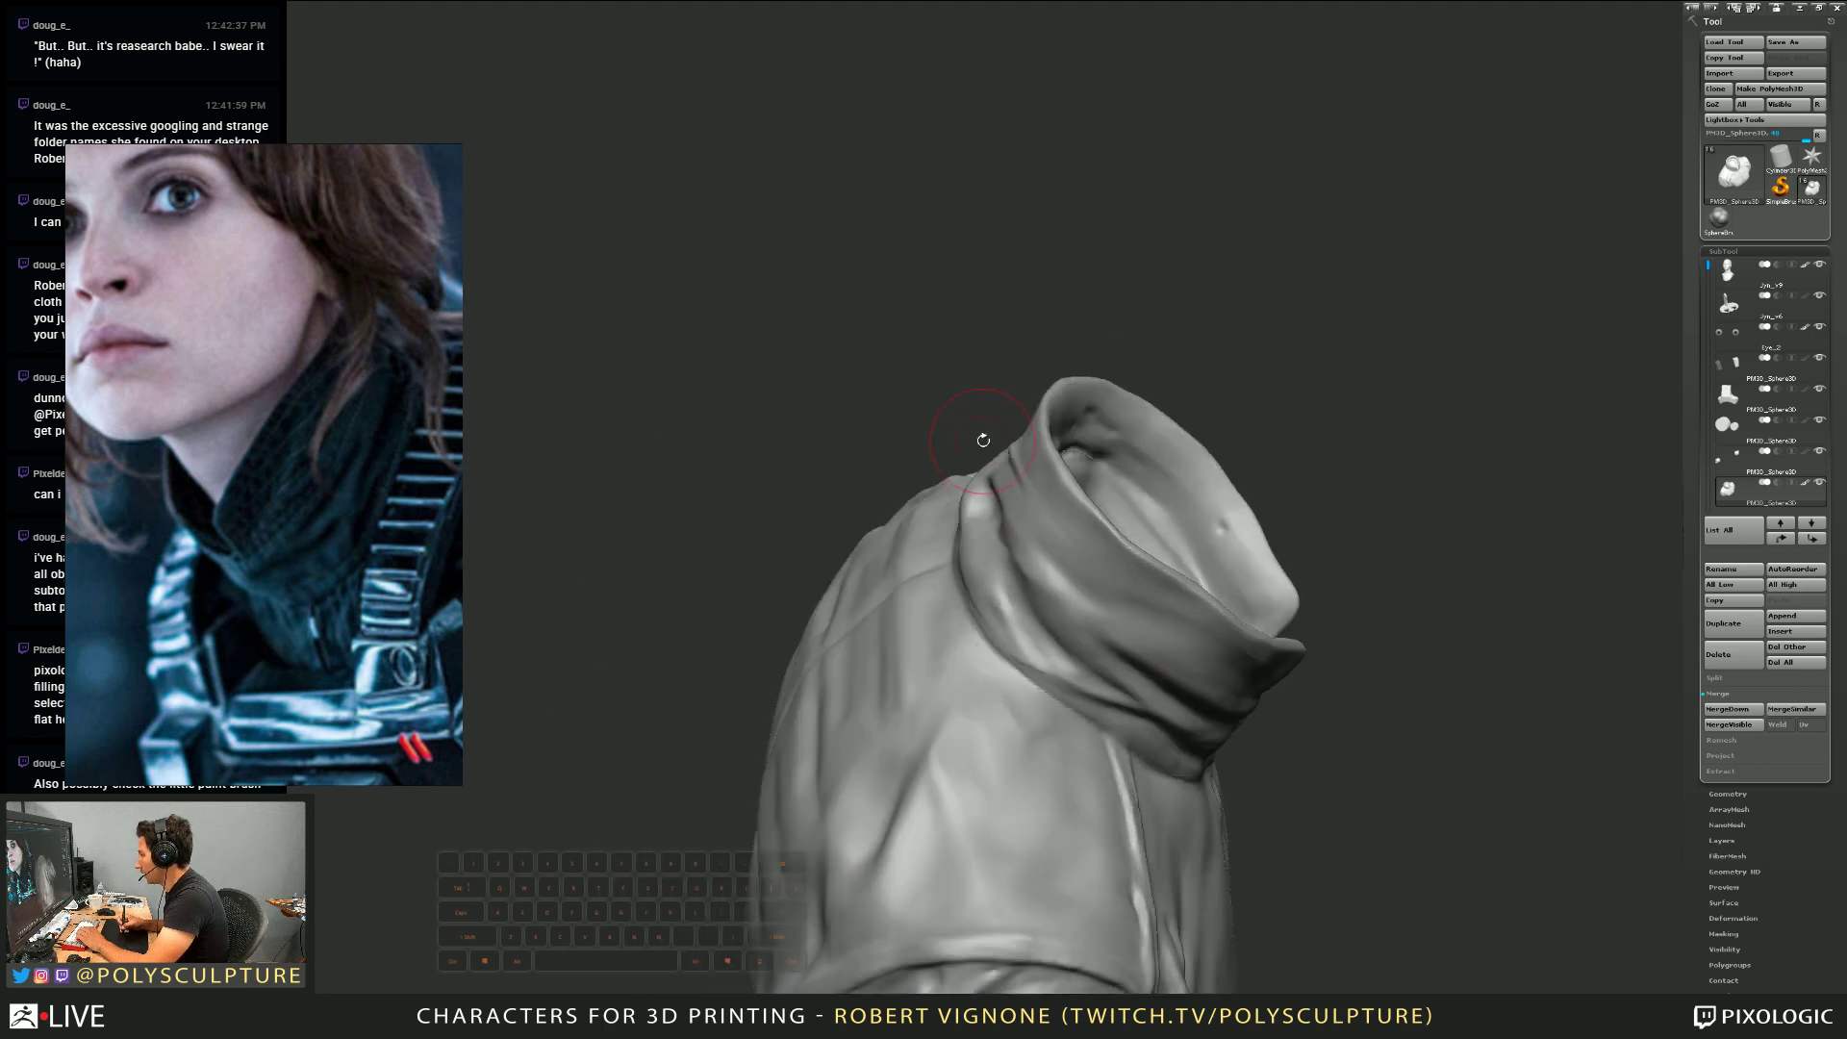
Smooth the rough, torn-looking patch inside the collar along its rear and side inner wall
{"action": "right_click_drag", "start_coordinate": [1219, 352], "coordinate": [1092, 481]}
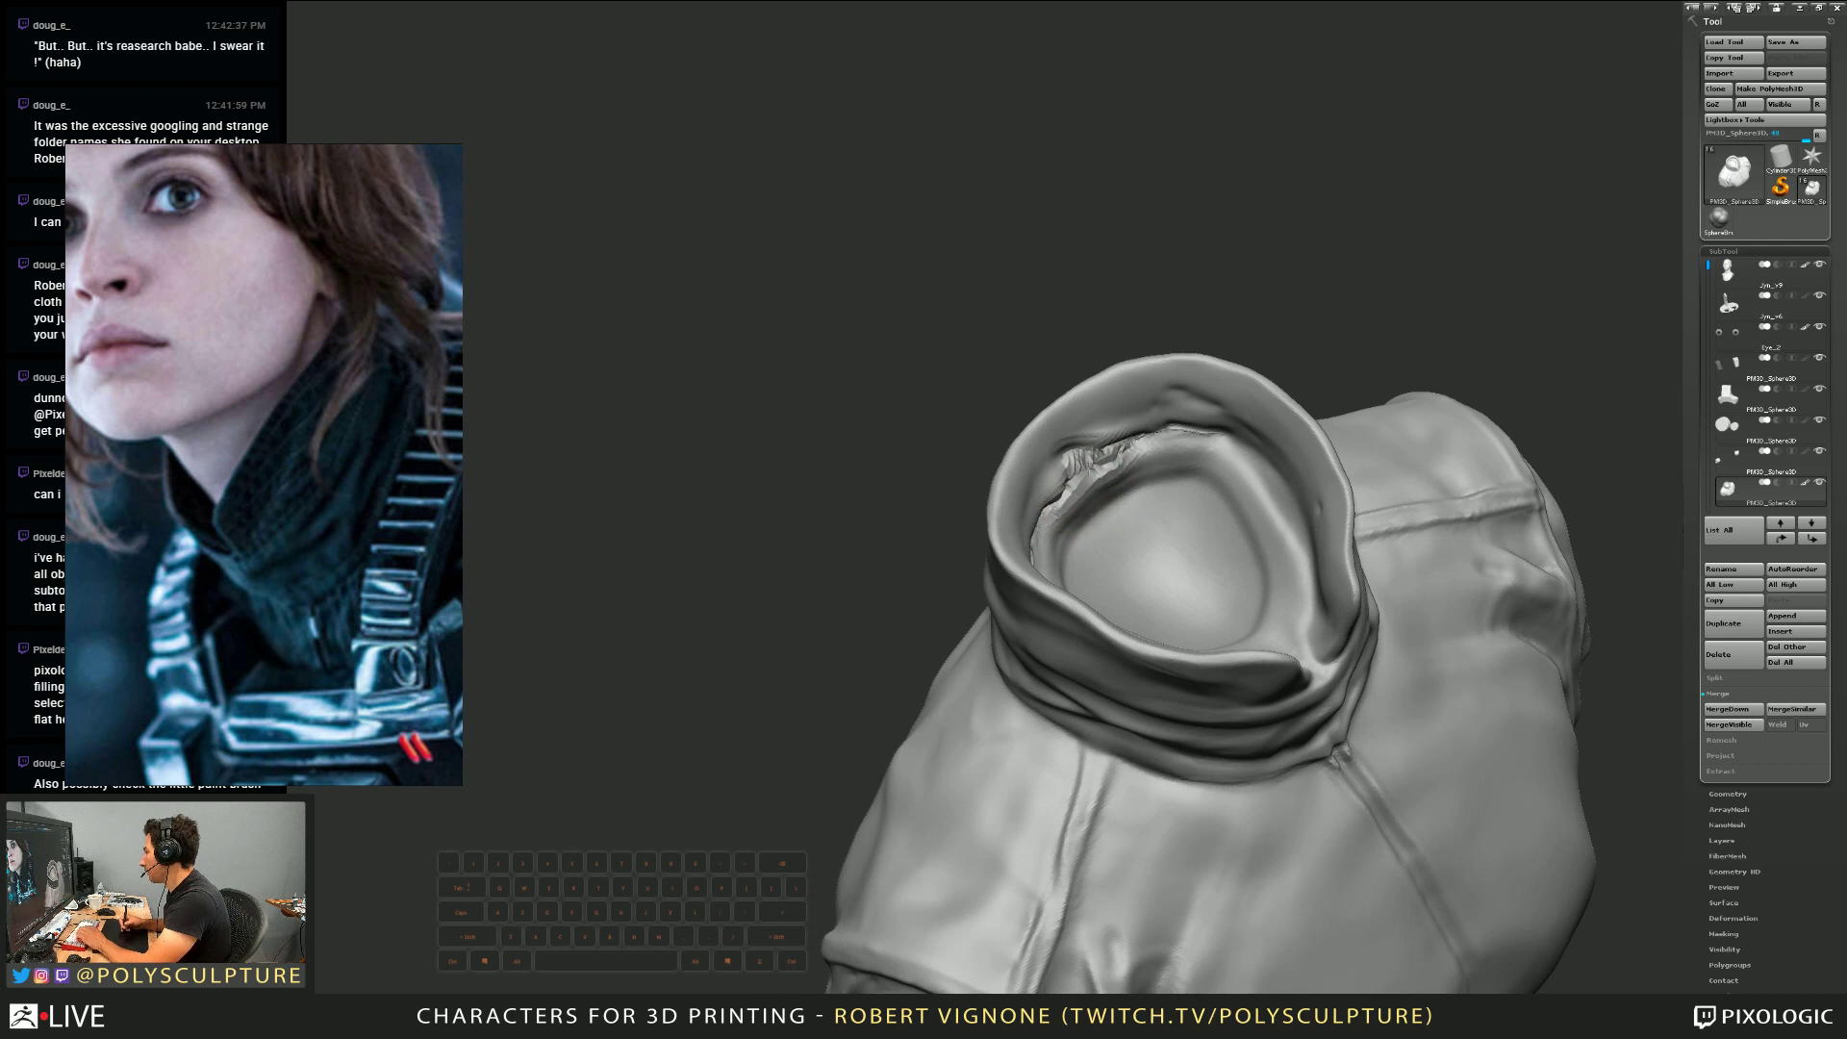
{"action": "left_click_drag", "start_coordinate": [1058, 220], "coordinate": [1031, 273], "text": "ctrl"}
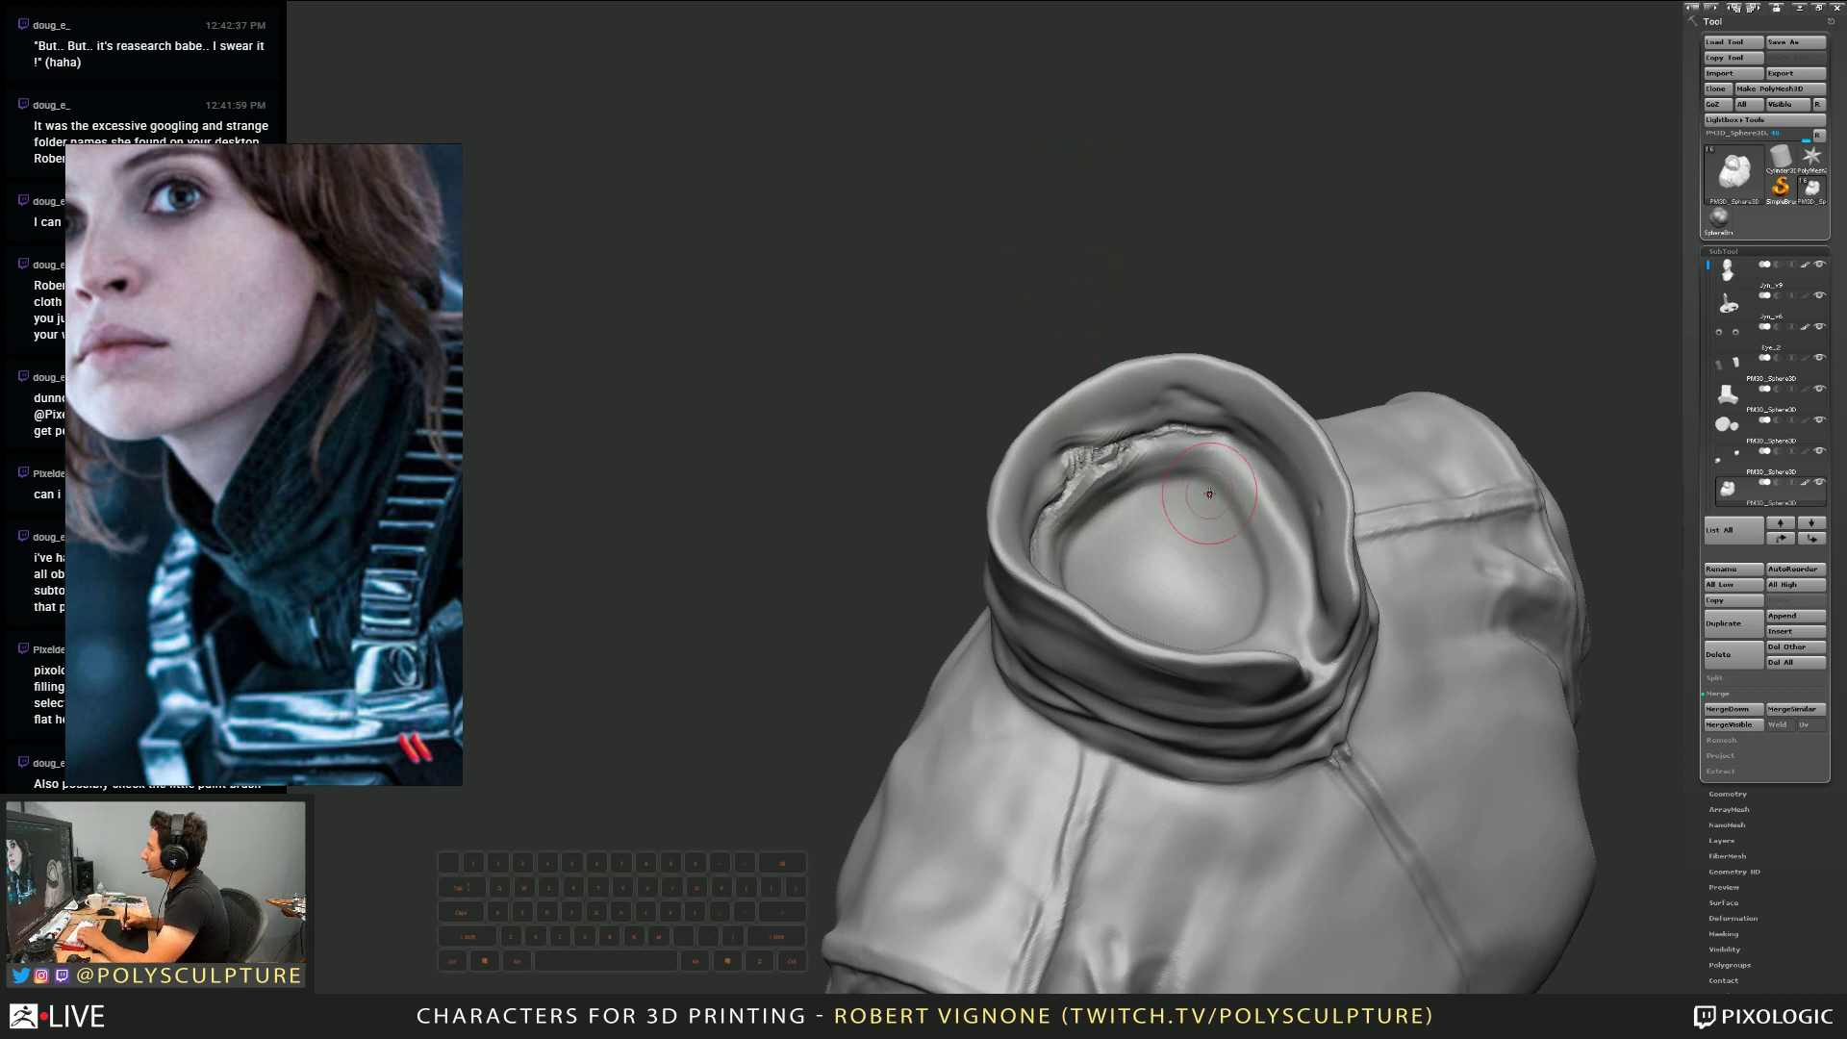
{"action": "right_click_drag", "start_coordinate": [1148, 522], "coordinate": [1077, 567]}
{"action": "mouse_move", "coordinate": [1104, 499]}
{"action": "left_mouse_down", "text": "shift"}
{"action": "mouse_move", "coordinate": [1083, 474]}
{"action": "mouse_move", "coordinate": [1169, 431]}
{"action": "left_mouse_up", "text": "shift"}
{"action": "right_click_drag", "start_coordinate": [1169, 431], "coordinate": [1181, 370]}
{"action": "mouse_move", "coordinate": [1175, 428]}
{"action": "left_mouse_down", "text": "shift"}
{"action": "mouse_move", "coordinate": [1214, 419]}
{"action": "mouse_move", "coordinate": [1184, 418]}
{"action": "left_mouse_up", "text": "shift"}
{"action": "right_click_drag", "start_coordinate": [1183, 418], "coordinate": [1140, 481]}
{"action": "left_click_drag", "start_coordinate": [1106, 466], "coordinate": [1018, 546], "text": "shift"}
{"action": "right_click_drag", "start_coordinate": [1018, 546], "coordinate": [1033, 620]}
{"action": "mouse_move", "coordinate": [1035, 636]}
{"action": "left_mouse_down", "text": "shift"}
{"action": "mouse_move", "coordinate": [1068, 655]}
{"action": "mouse_move", "coordinate": [1052, 684]}
{"action": "mouse_move", "coordinate": [1026, 584]}
{"action": "left_mouse_up", "text": "shift"}
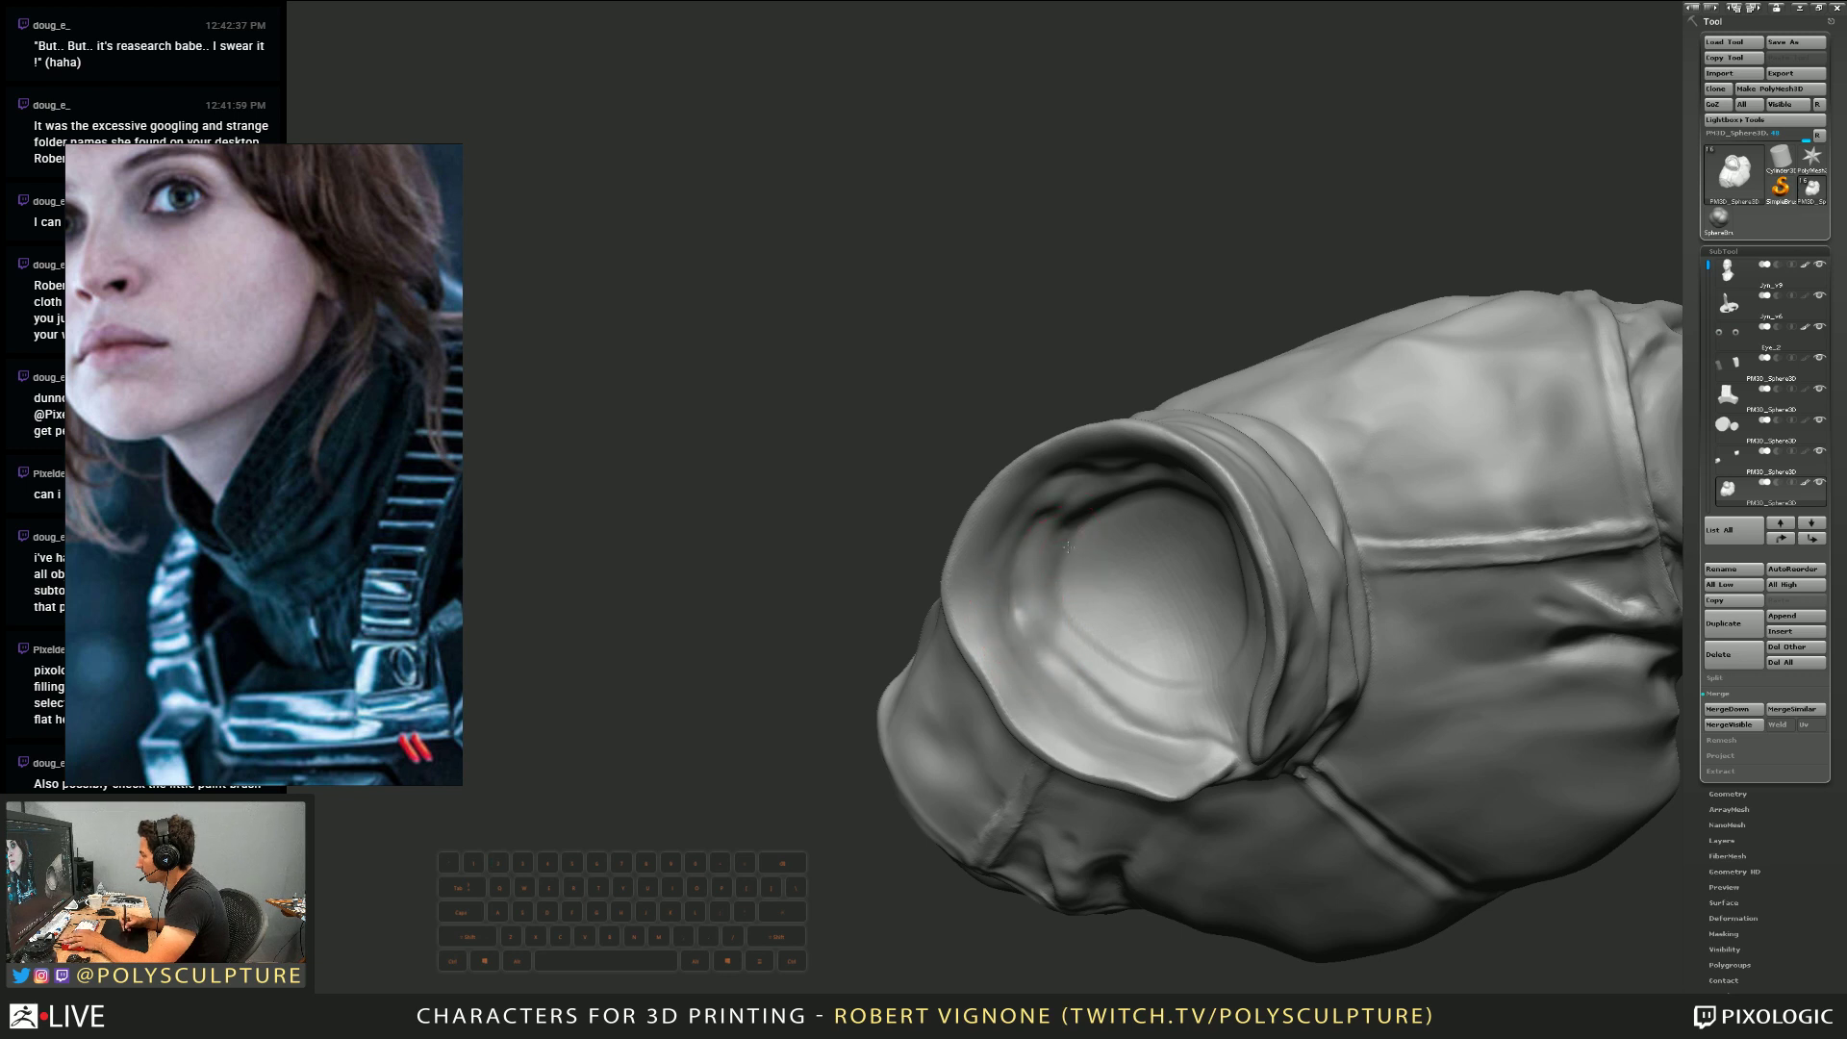
Build up and blend the inner wall of the collar around the edge of the neck surface
{"action": "right_click_drag", "start_coordinate": [1067, 546], "coordinate": [1084, 693]}
{"action": "right_click_drag", "start_coordinate": [1092, 575], "coordinate": [1113, 516]}
{"action": "key", "text": "2"}
{"action": "mouse_move", "coordinate": [1116, 524]}
{"action": "left_mouse_down"}
{"action": "mouse_move", "coordinate": [1140, 481]}
{"action": "mouse_move", "coordinate": [1120, 481]}
{"action": "left_mouse_up"}
{"action": "right_click_drag", "start_coordinate": [1121, 481], "coordinate": [1237, 423]}
{"action": "key", "text": "2"}
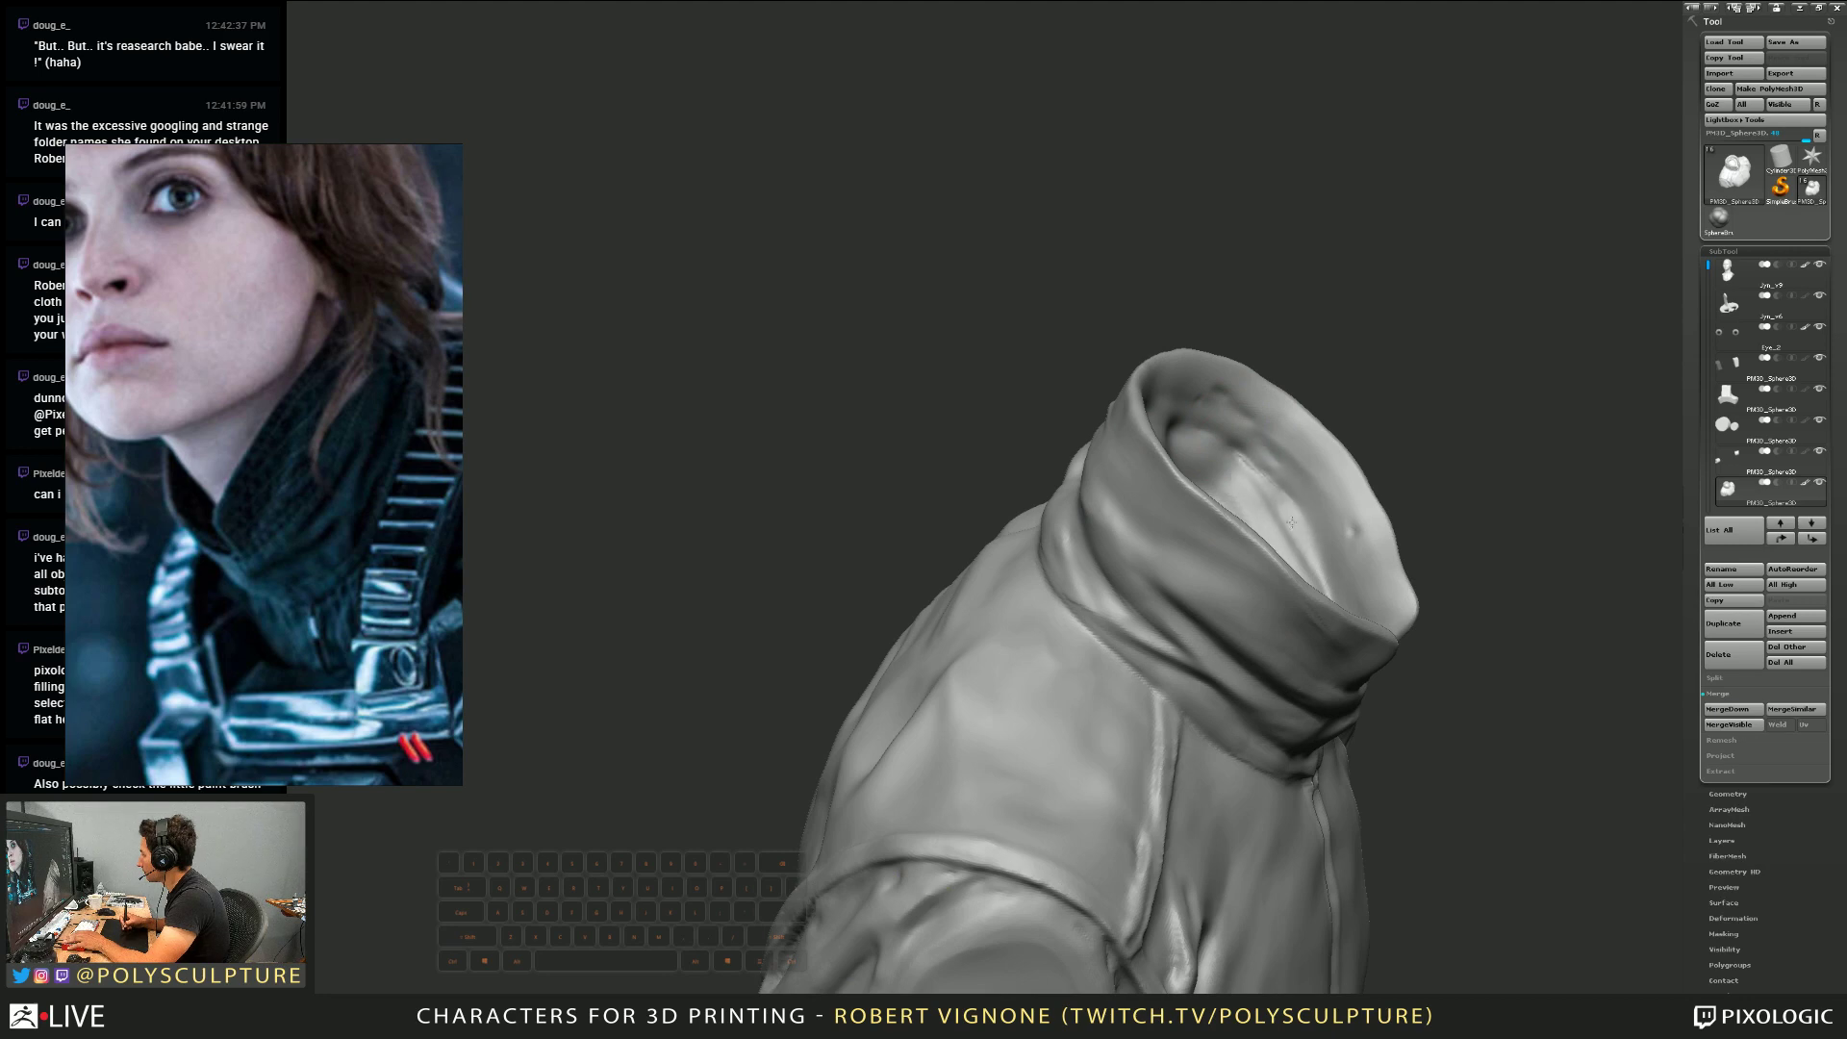
{"action": "mouse_move", "coordinate": [1303, 354]}
{"action": "right_mouse_down"}
{"action": "mouse_move", "coordinate": [1193, 383]}
{"action": "mouse_move", "coordinate": [1226, 288]}
{"action": "mouse_move", "coordinate": [1221, 226]}
{"action": "right_mouse_up"}
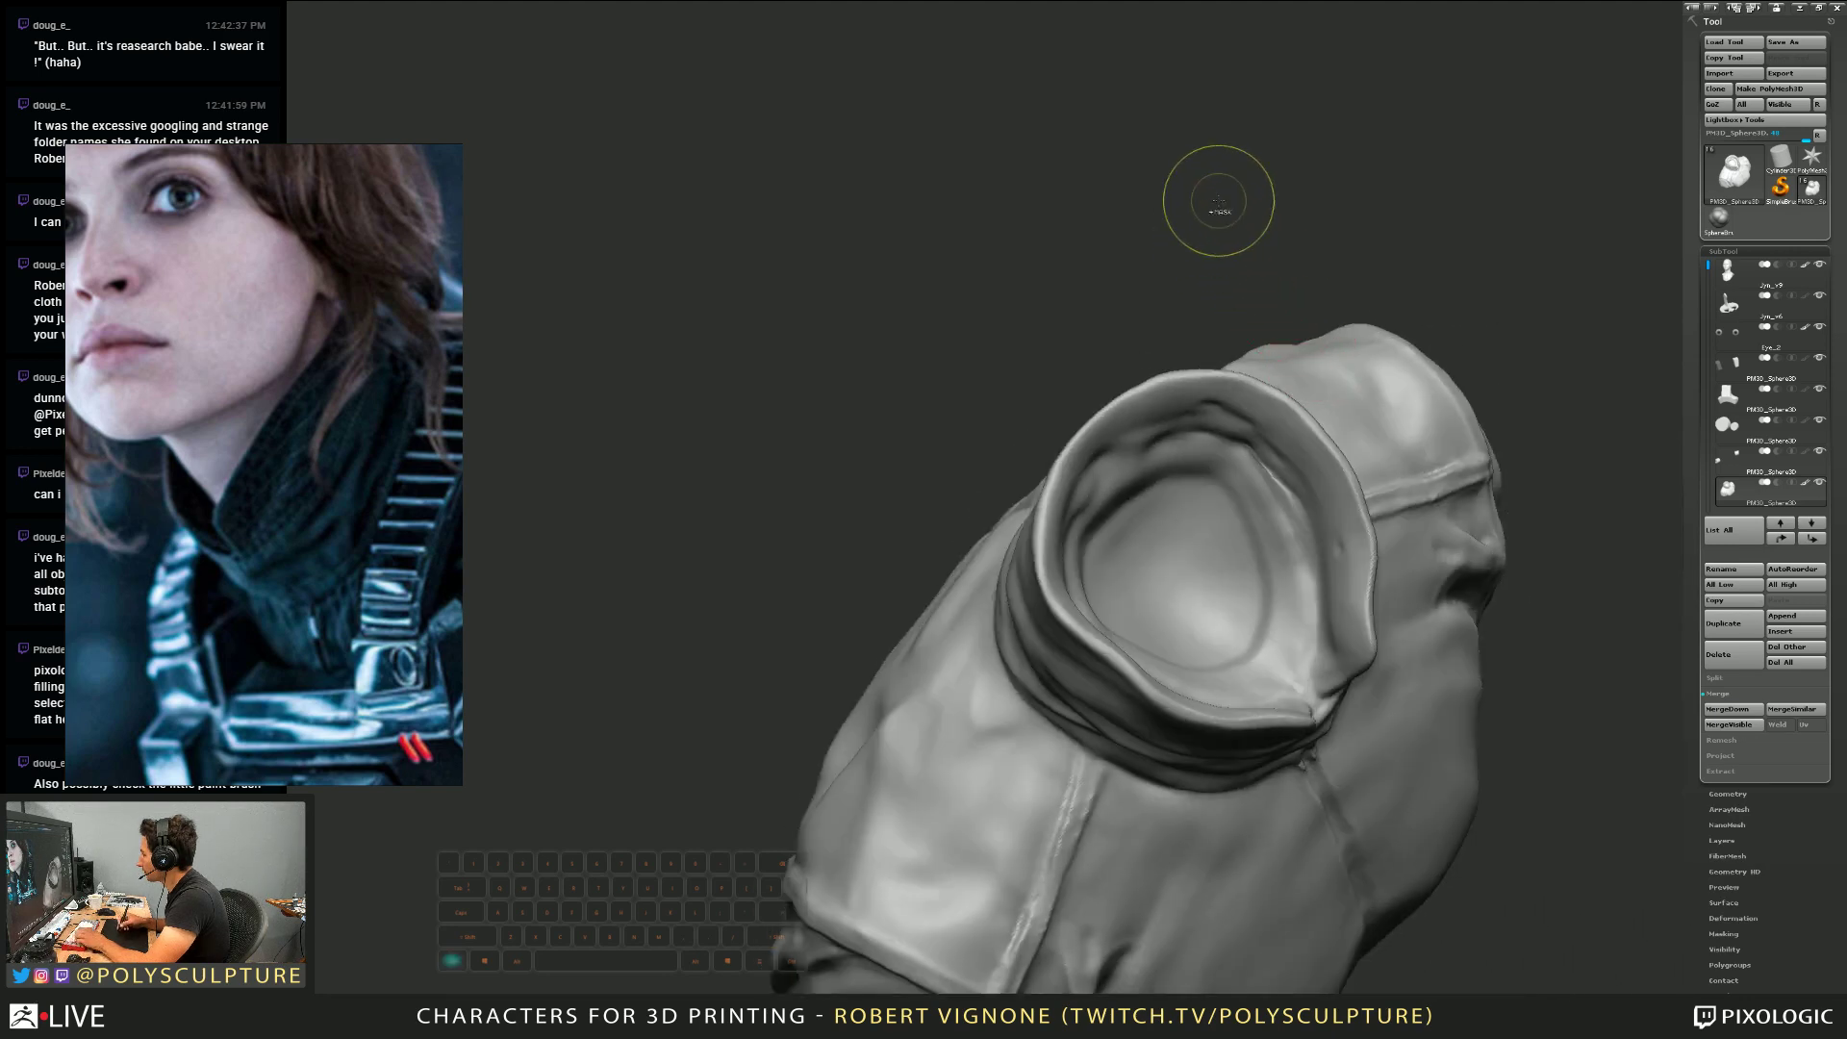
{"action": "left_click_drag", "start_coordinate": [1210, 200], "coordinate": [1165, 328], "text": "ctrl"}
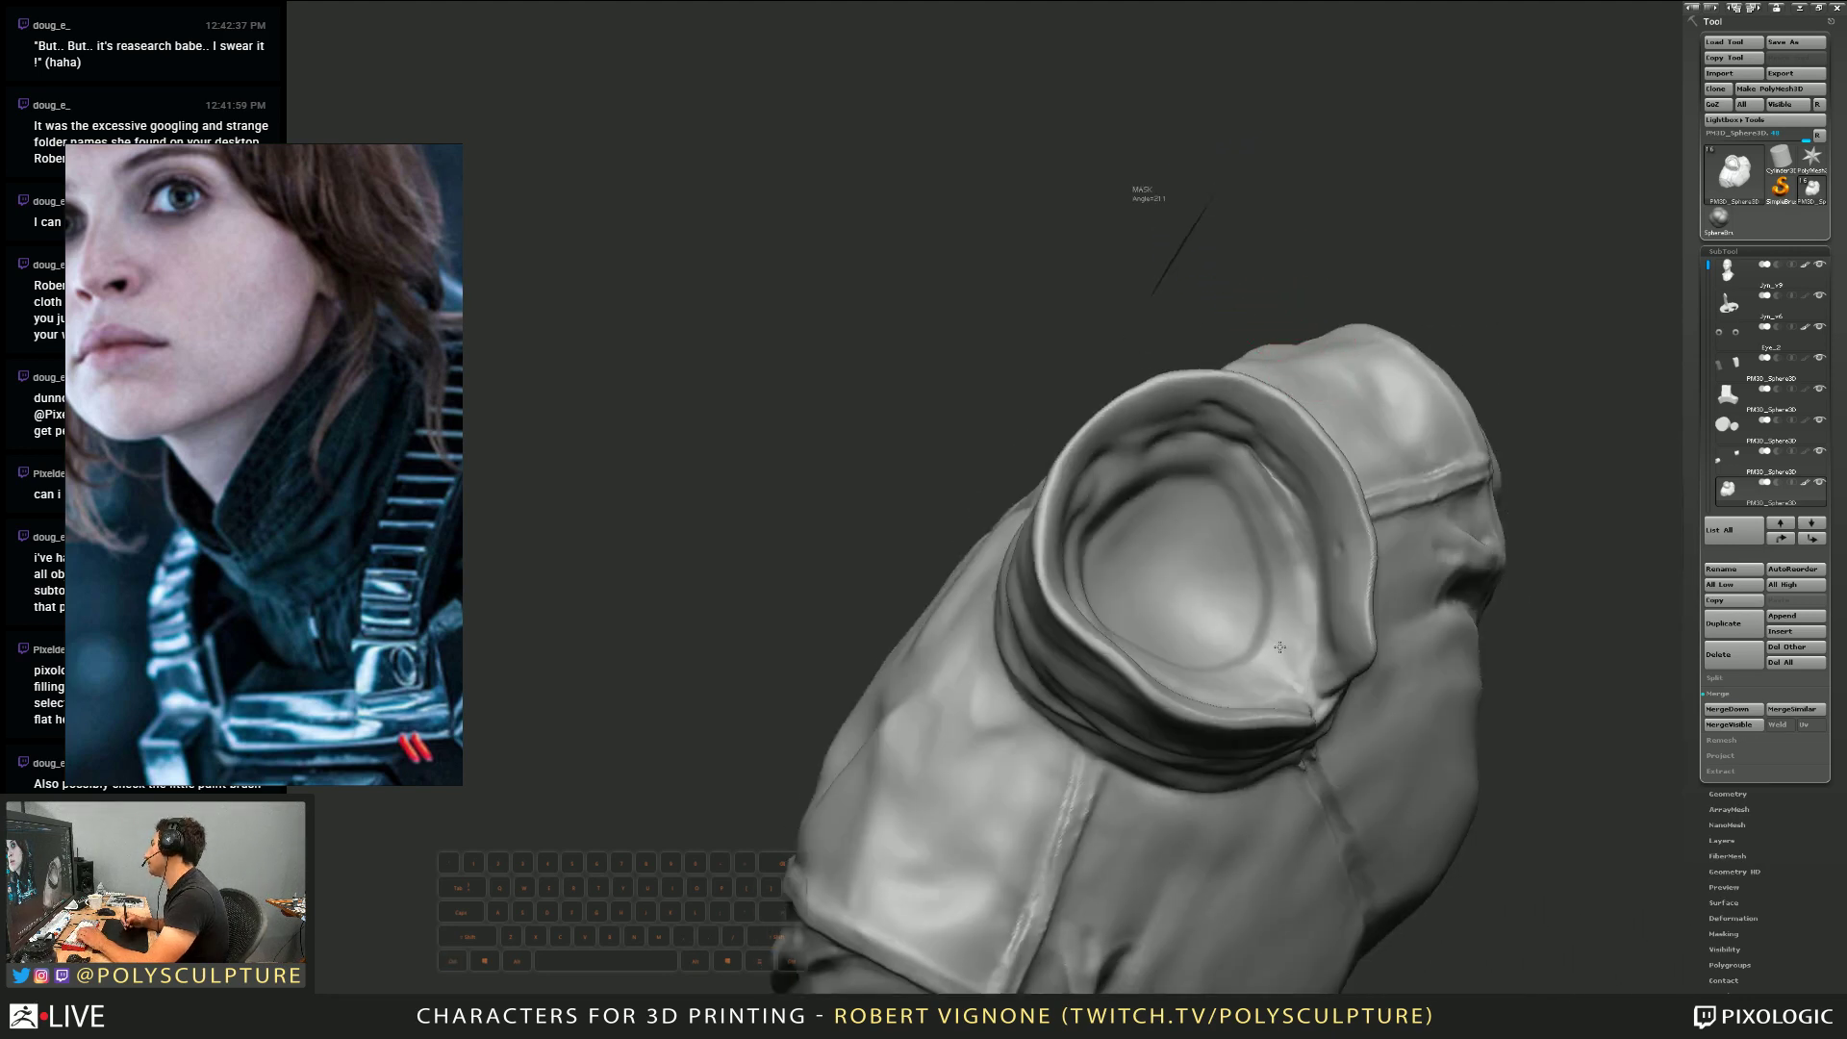
{"action": "left_click_drag", "start_coordinate": [1150, 298], "coordinate": [1134, 325], "text": "ctrl"}
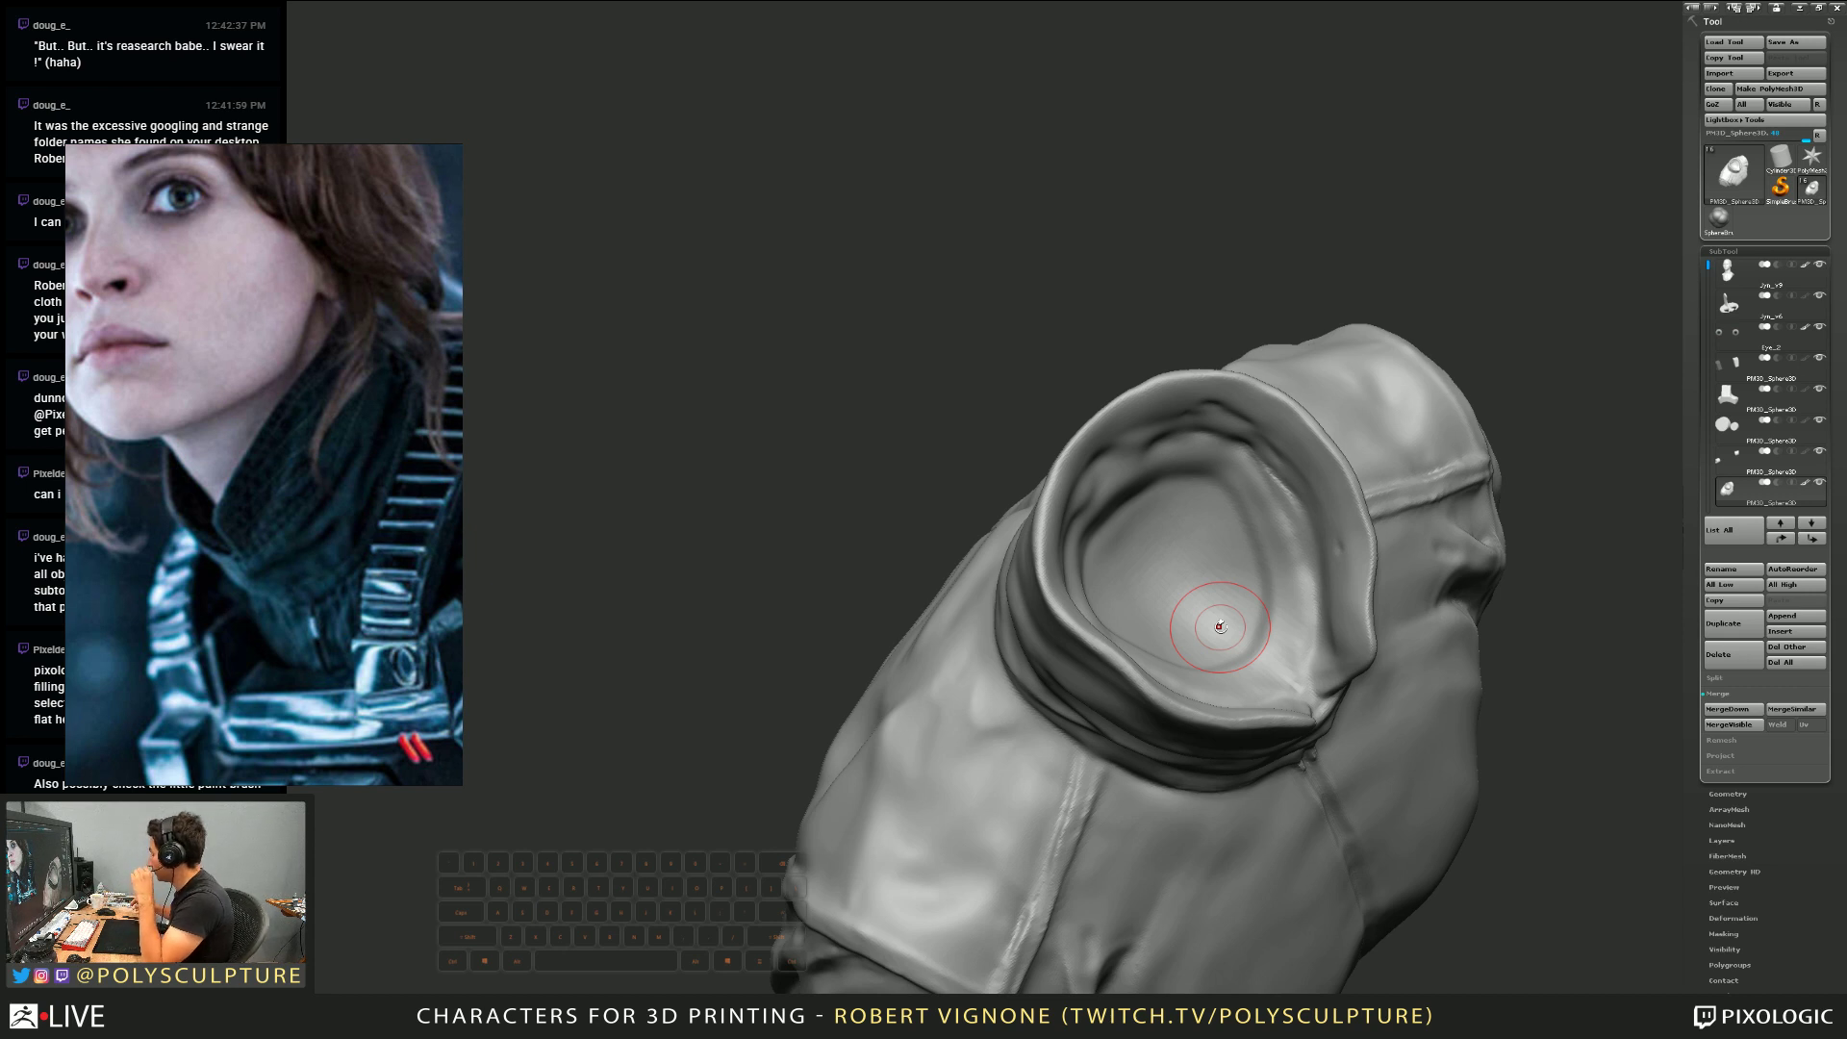
{"action": "left_click_drag", "start_coordinate": [1076, 253], "coordinate": [1091, 258]}
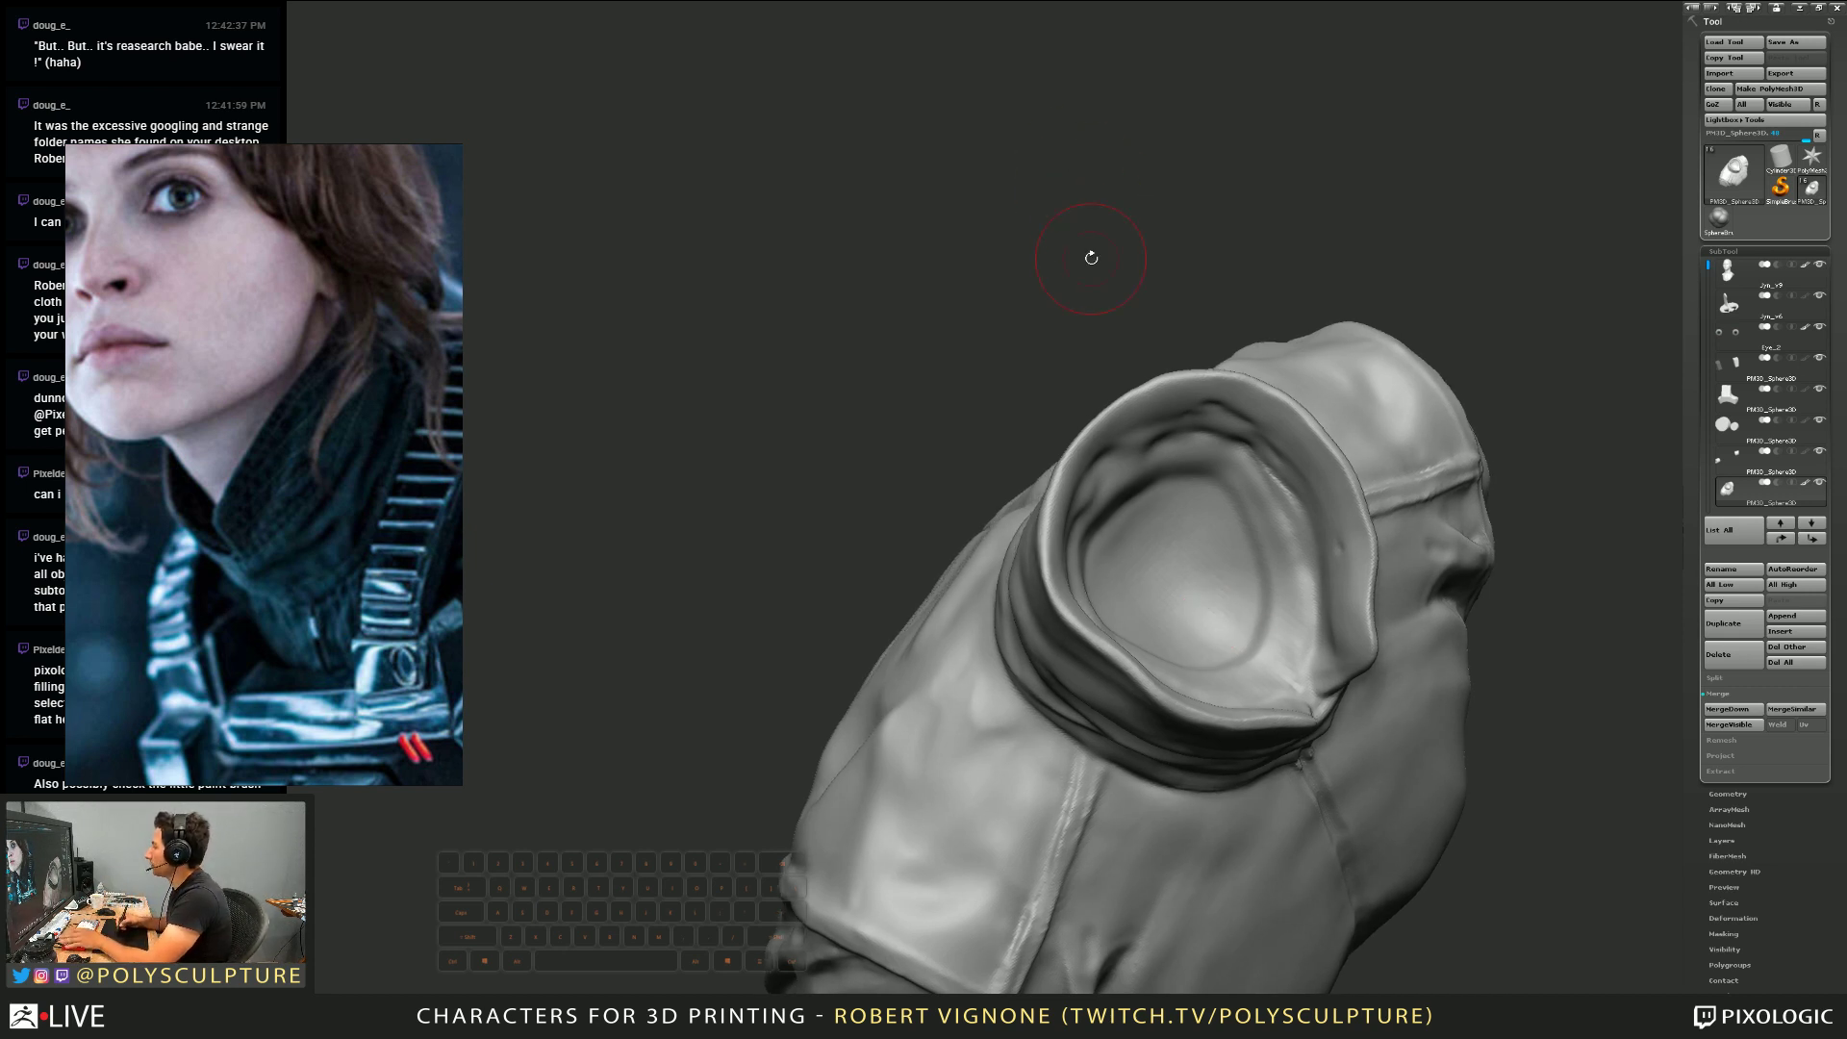
Adjust the outline of the collar's side and rear rim using a resized brush
{"action": "mouse_move", "coordinate": [1085, 496]}
{"action": "right_mouse_down", "text": "alt"}
{"action": "mouse_move", "coordinate": [1067, 429]}
{"action": "mouse_move", "coordinate": [1028, 539]}
{"action": "right_mouse_up", "text": "alt"}
{"action": "key", "text": "s"}
{"action": "left_click_drag", "start_coordinate": [1025, 545], "coordinate": [1053, 563]}
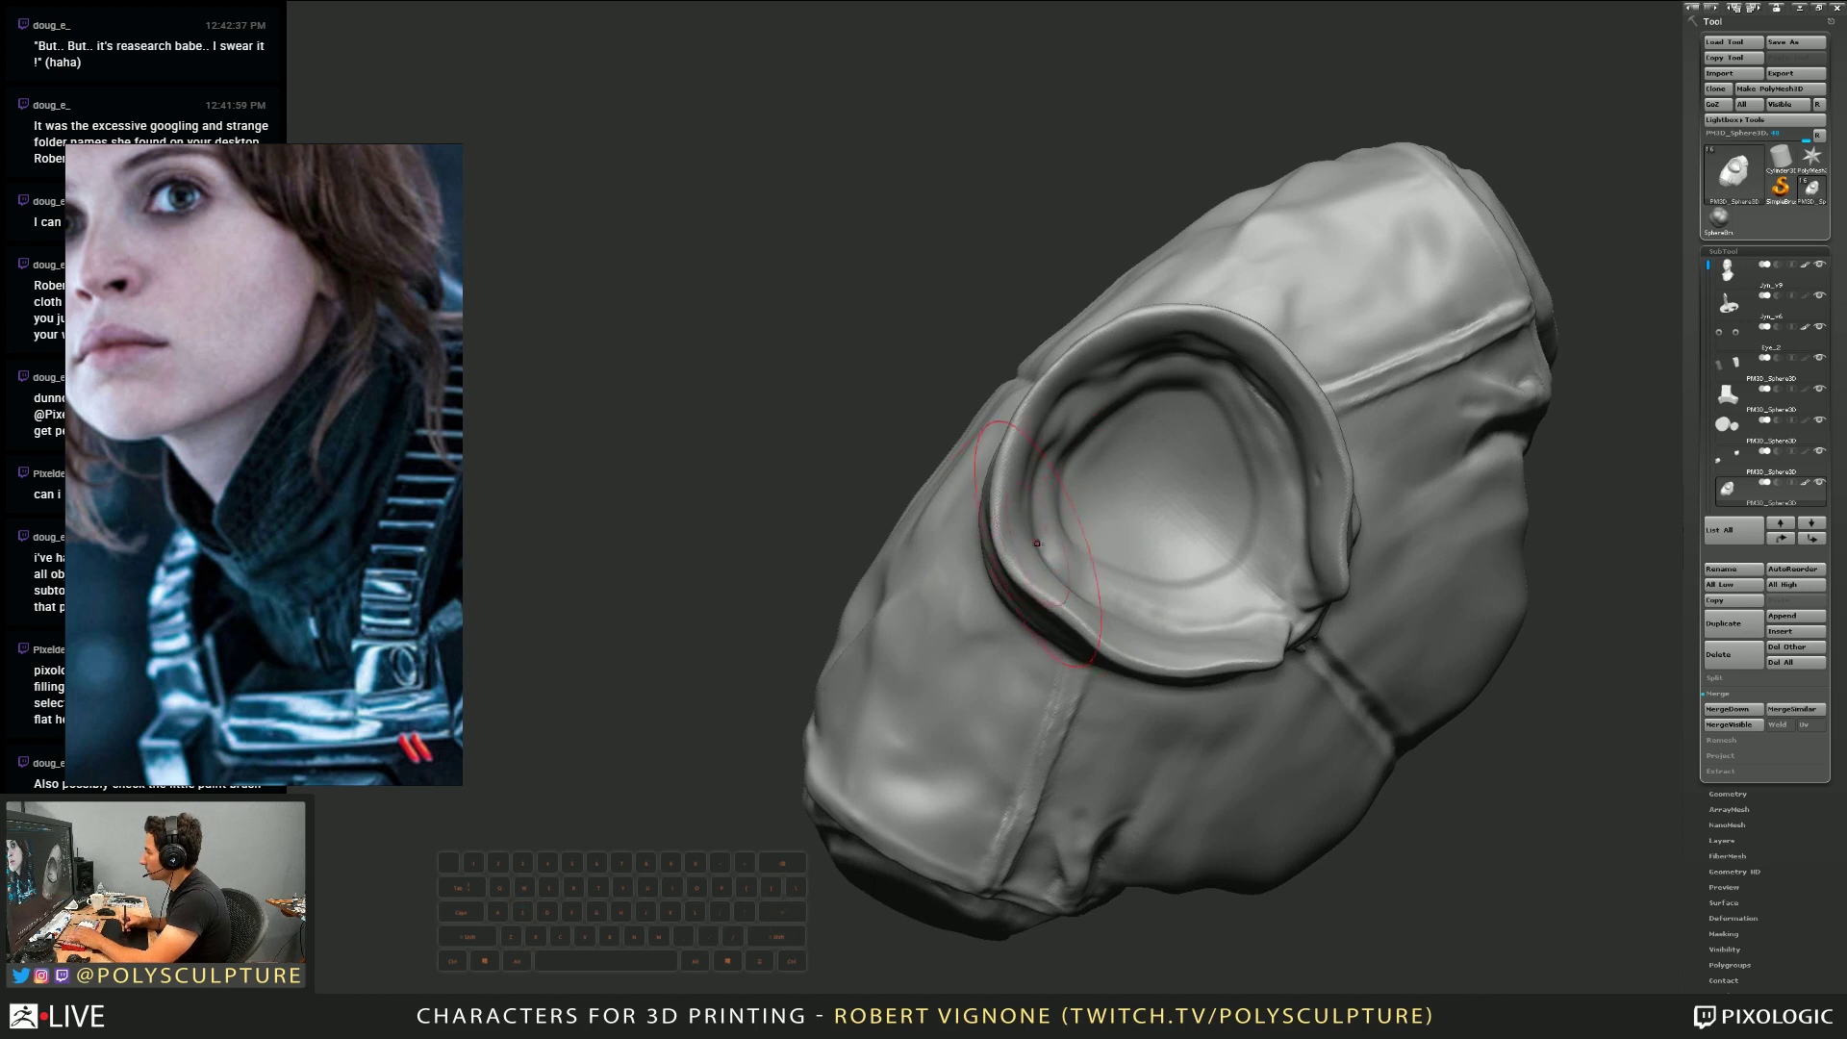
{"action": "key", "text": "s"}
{"action": "mouse_move", "coordinate": [1017, 566]}
{"action": "right_mouse_down"}
{"action": "mouse_move", "coordinate": [914, 524]}
{"action": "mouse_move", "coordinate": [1034, 524]}
{"action": "mouse_move", "coordinate": [971, 496]}
{"action": "mouse_move", "coordinate": [1002, 478]}
{"action": "right_mouse_up"}
{"action": "key", "text": "5"}
{"action": "key", "text": "s"}
{"action": "left_click_drag", "start_coordinate": [1028, 479], "coordinate": [1002, 478]}
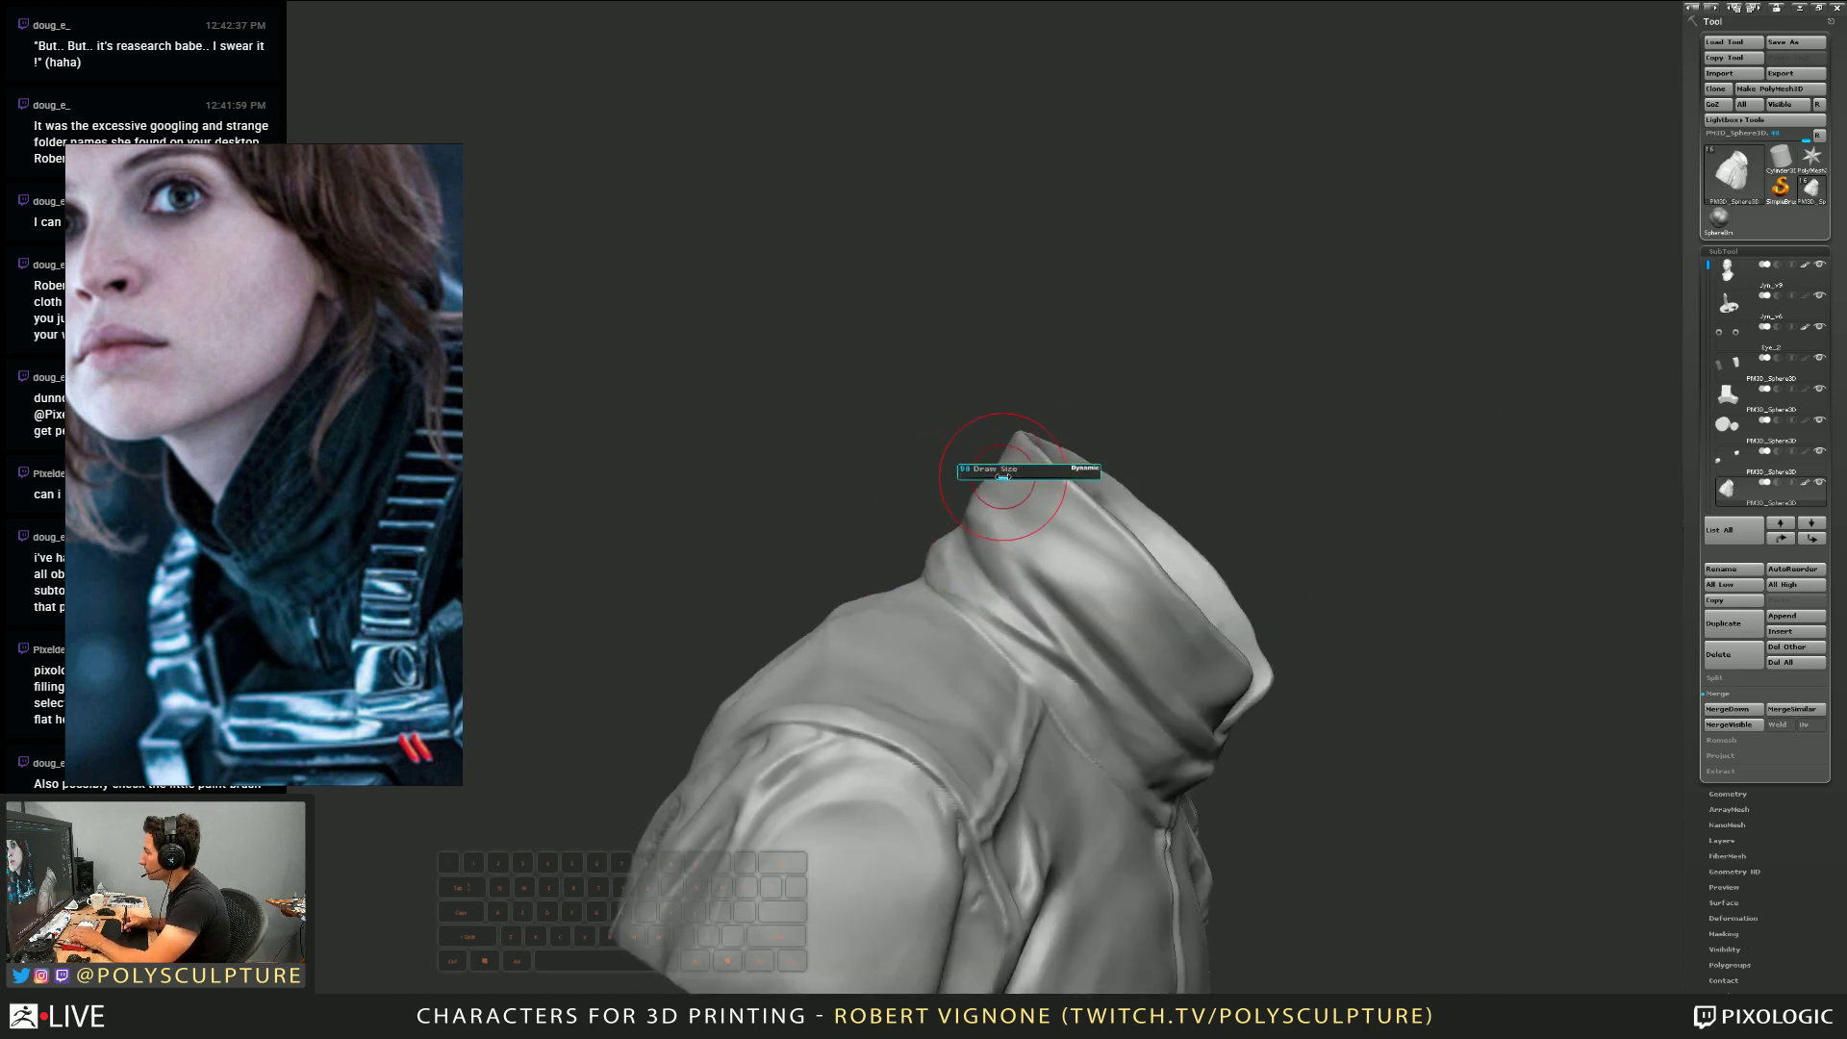
{"action": "right_click_drag", "start_coordinate": [1001, 478], "coordinate": [1001, 470]}
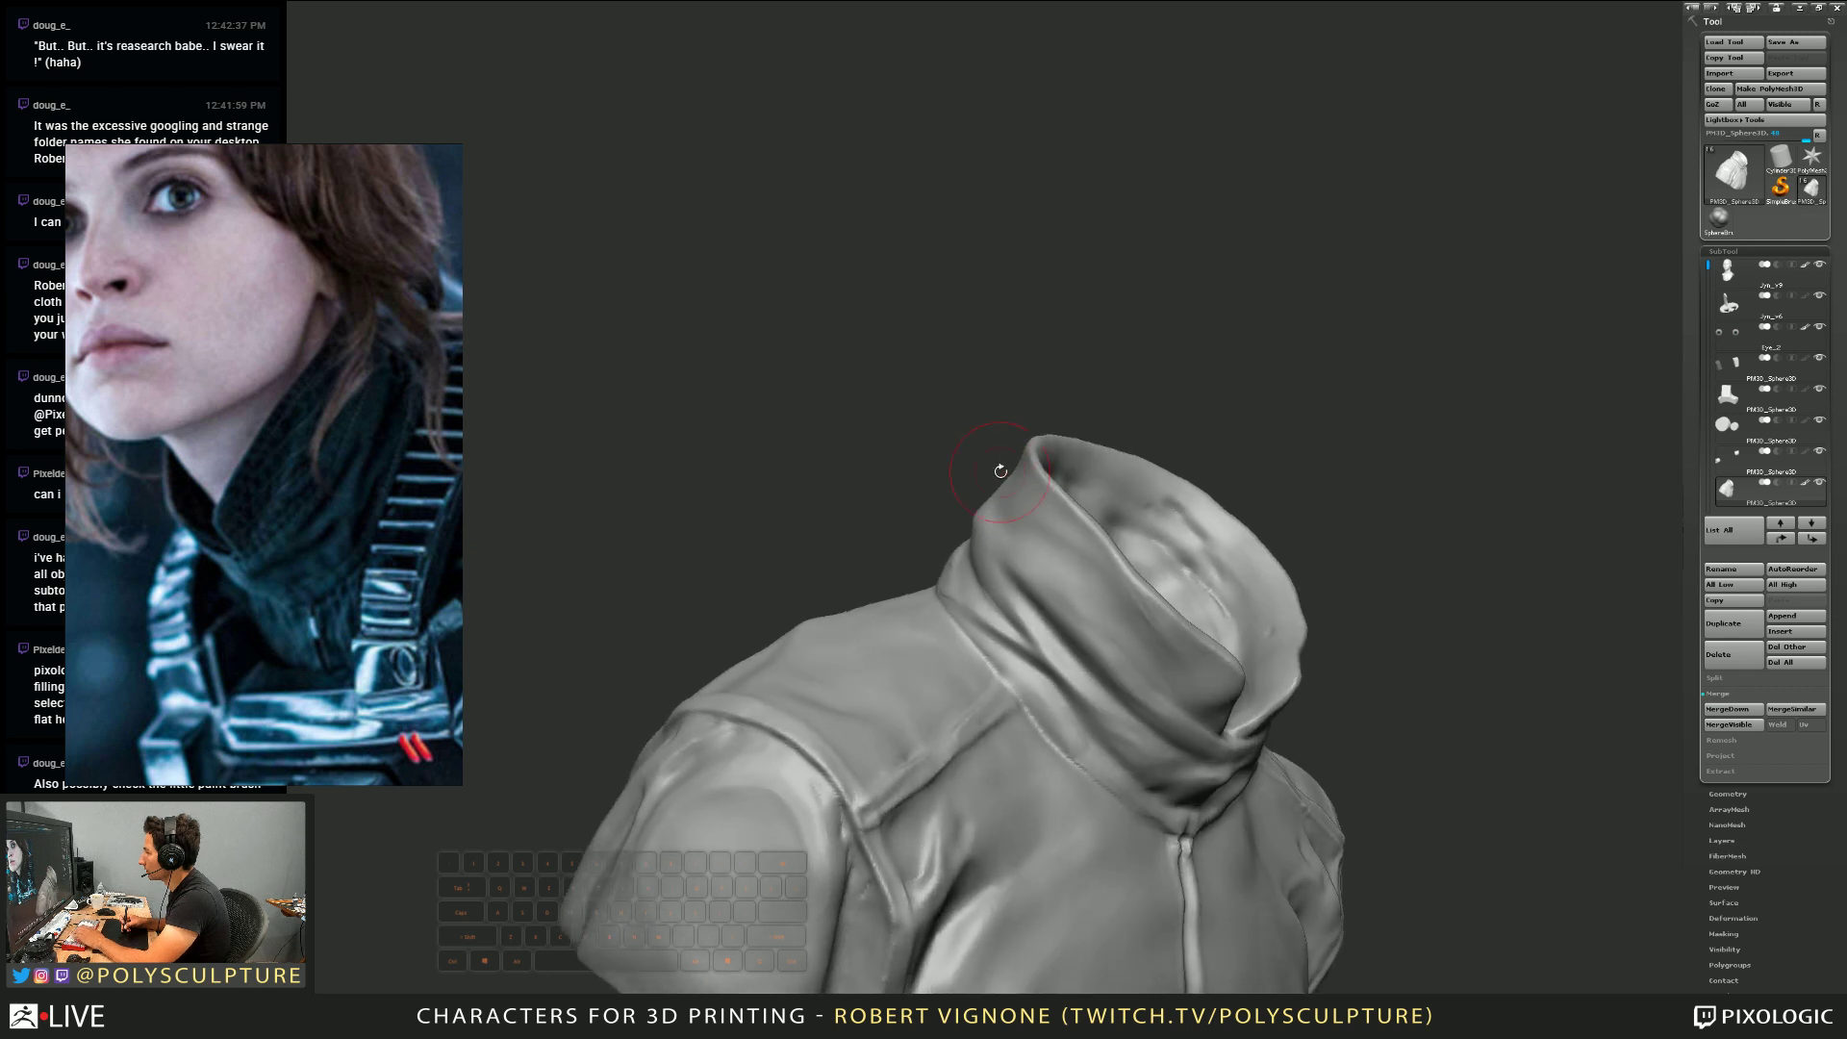
Shape a soft fold on the upper side of the collar, running toward the front opening
{"action": "mouse_move", "coordinate": [1030, 536]}
{"action": "right_mouse_down"}
{"action": "mouse_move", "coordinate": [1028, 475]}
{"action": "mouse_move", "coordinate": [1039, 501]}
{"action": "right_mouse_up"}
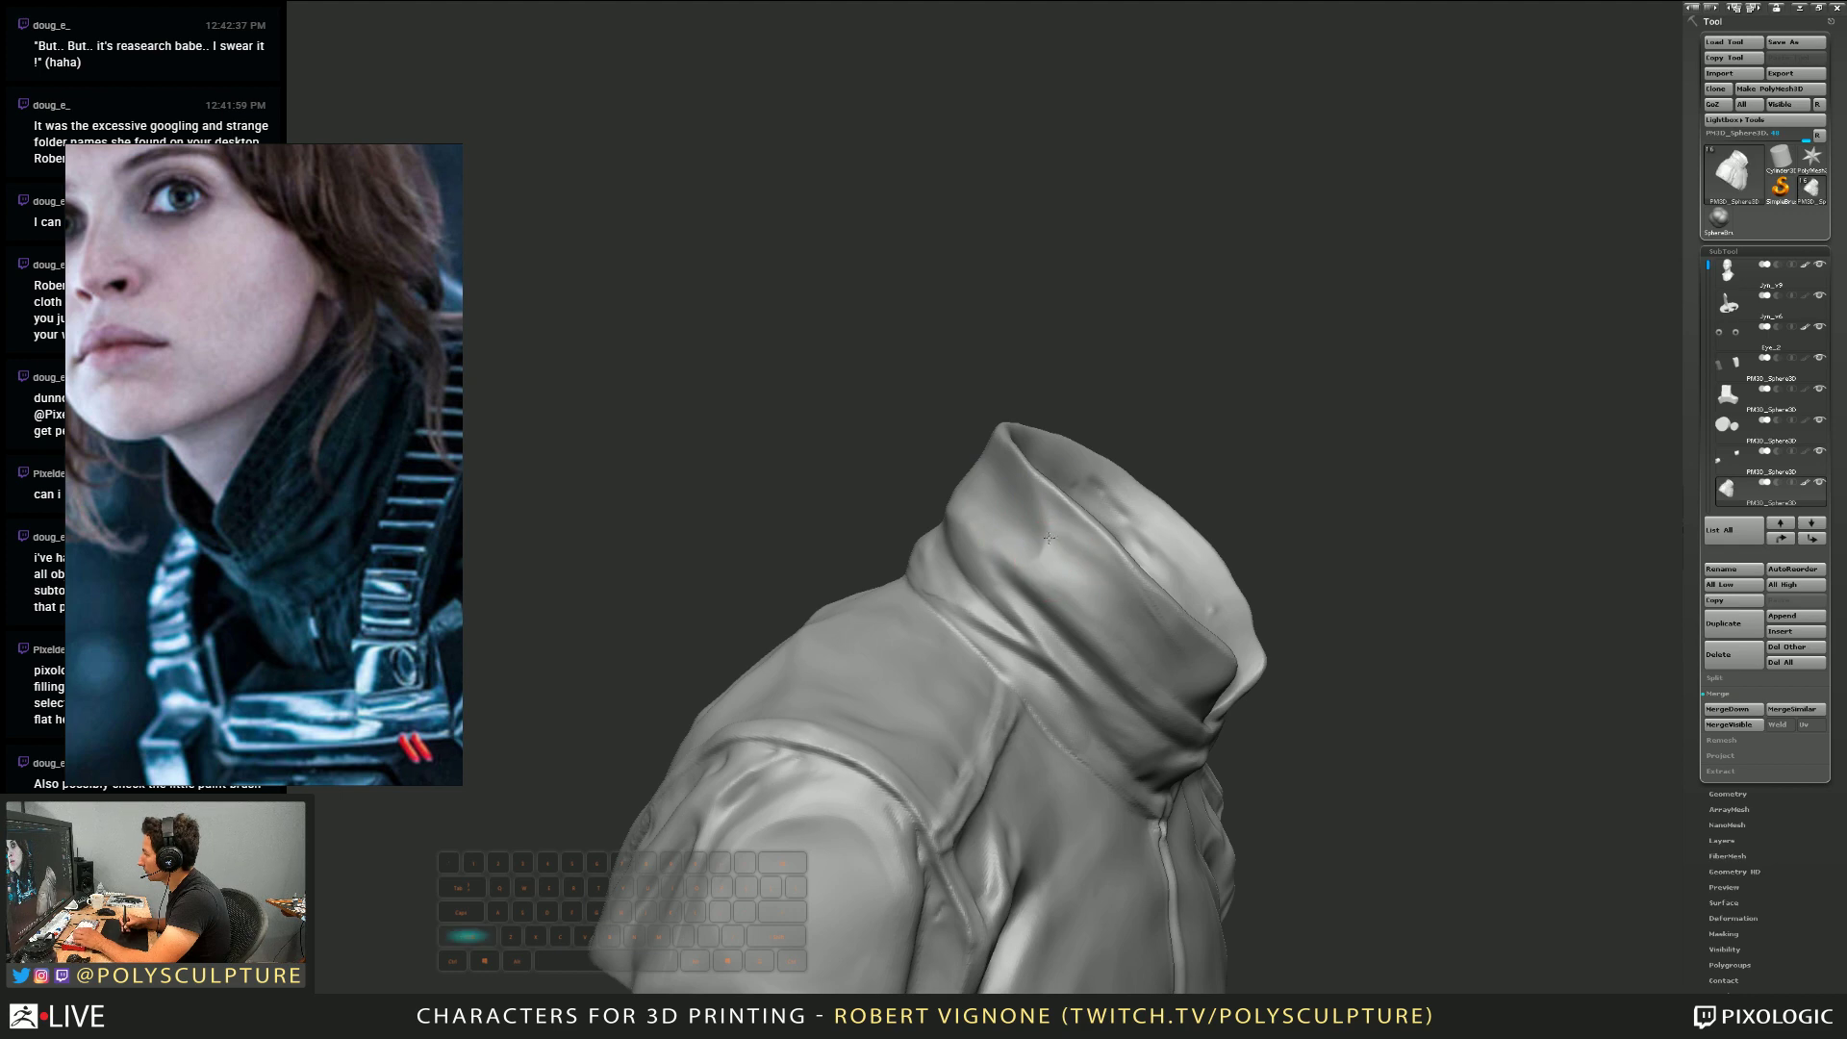
{"action": "mouse_move", "coordinate": [1031, 542]}
{"action": "right_mouse_down"}
{"action": "mouse_move", "coordinate": [1032, 559]}
{"action": "mouse_move", "coordinate": [1089, 546]}
{"action": "mouse_move", "coordinate": [1080, 501]}
{"action": "right_mouse_up"}
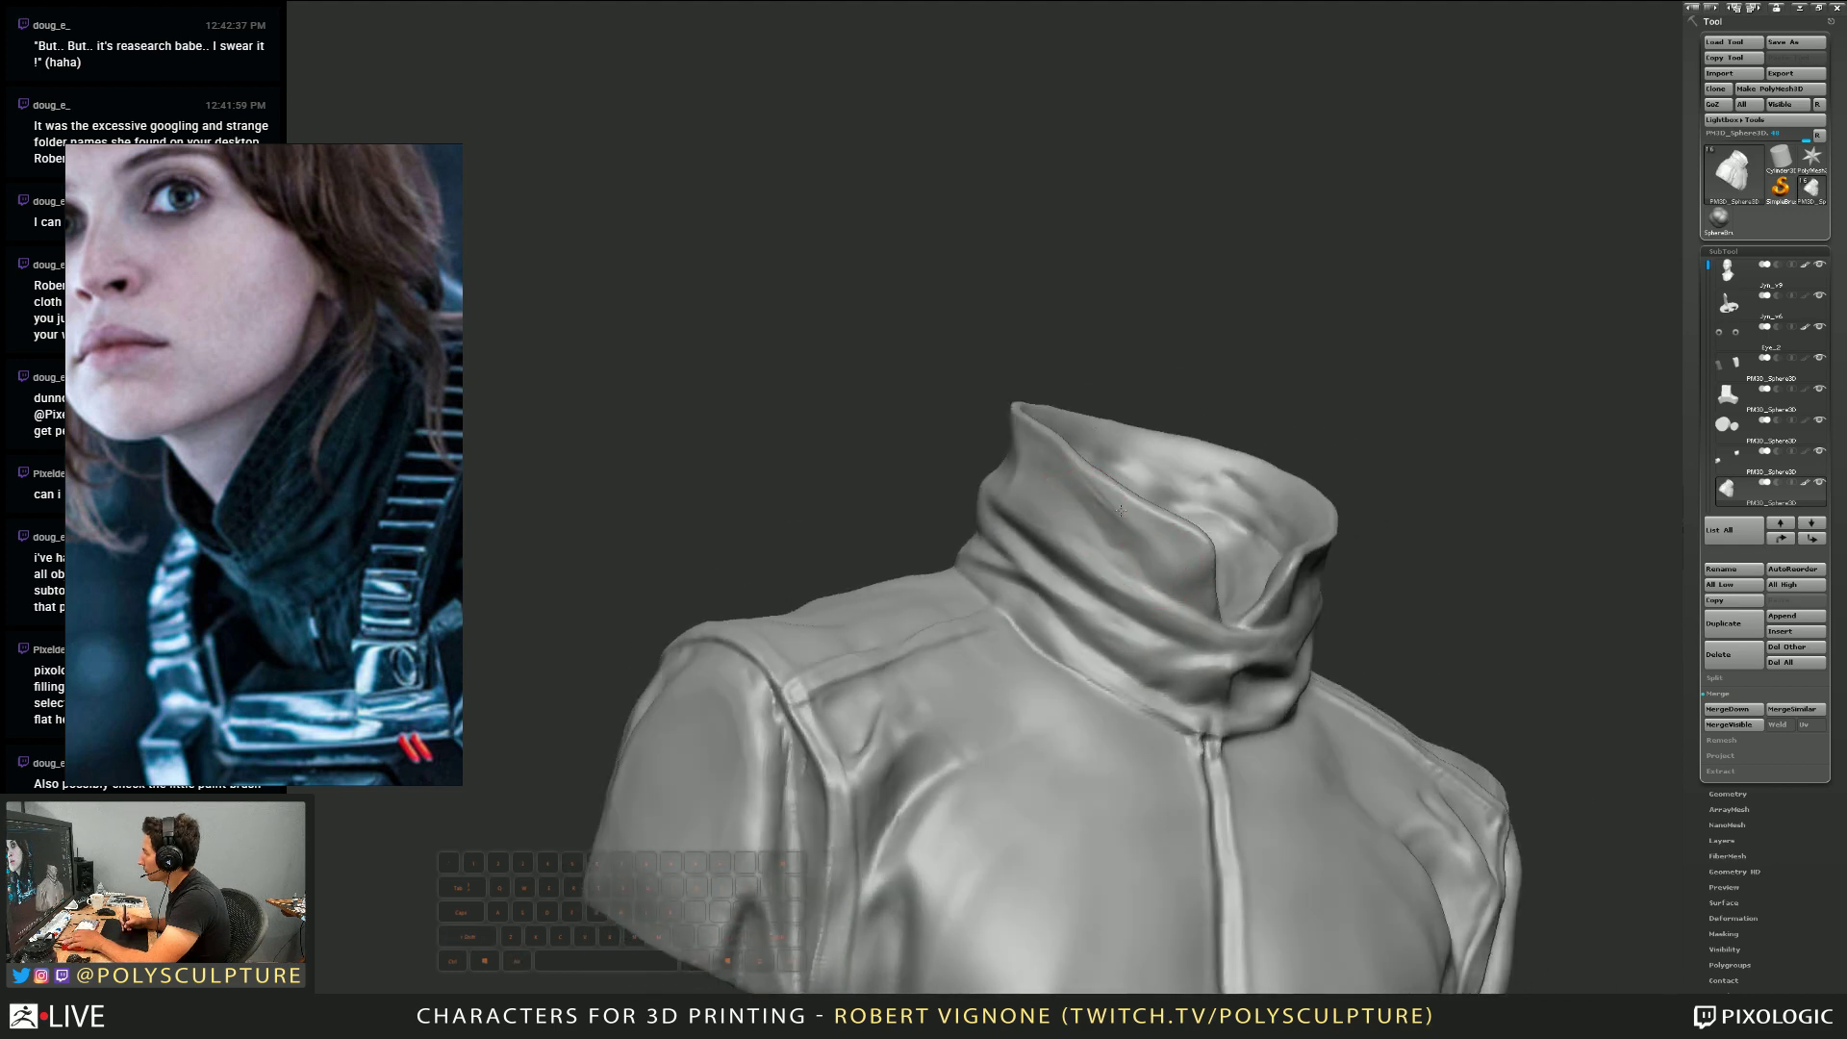
{"action": "mouse_move", "coordinate": [1120, 511]}
{"action": "left_mouse_down"}
{"action": "mouse_move", "coordinate": [1096, 537]}
{"action": "mouse_move", "coordinate": [1168, 558]}
{"action": "left_mouse_up"}
{"action": "key", "text": "4"}
{"action": "right_click_drag", "start_coordinate": [1164, 538], "coordinate": [1187, 536]}
{"action": "right_click_drag", "start_coordinate": [1154, 550], "coordinate": [1177, 545]}
{"action": "key", "text": "2"}
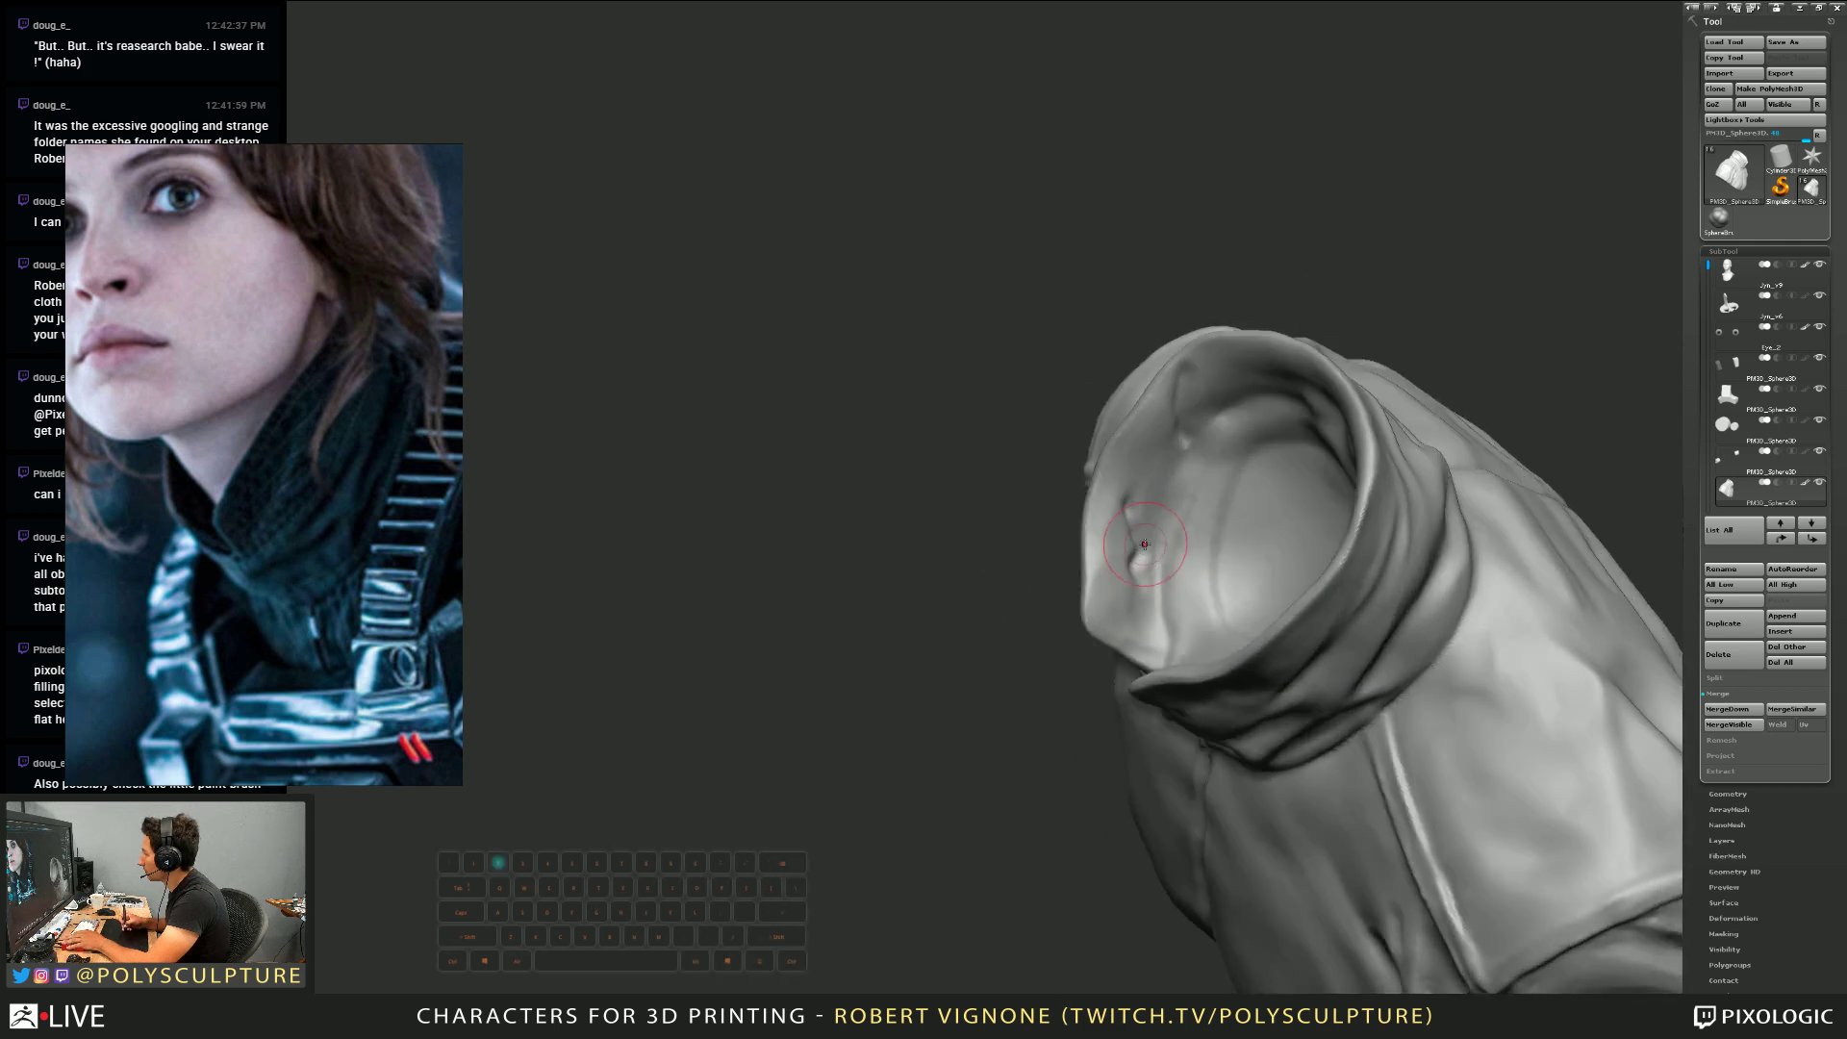
Smooth the bumps on the collar's inner side wall and redo the stroke near its upper rim
{"action": "left_click_drag", "start_coordinate": [1144, 558], "coordinate": [1131, 526], "text": "shift"}
{"action": "right_click_drag", "start_coordinate": [1131, 526], "coordinate": [1116, 486]}
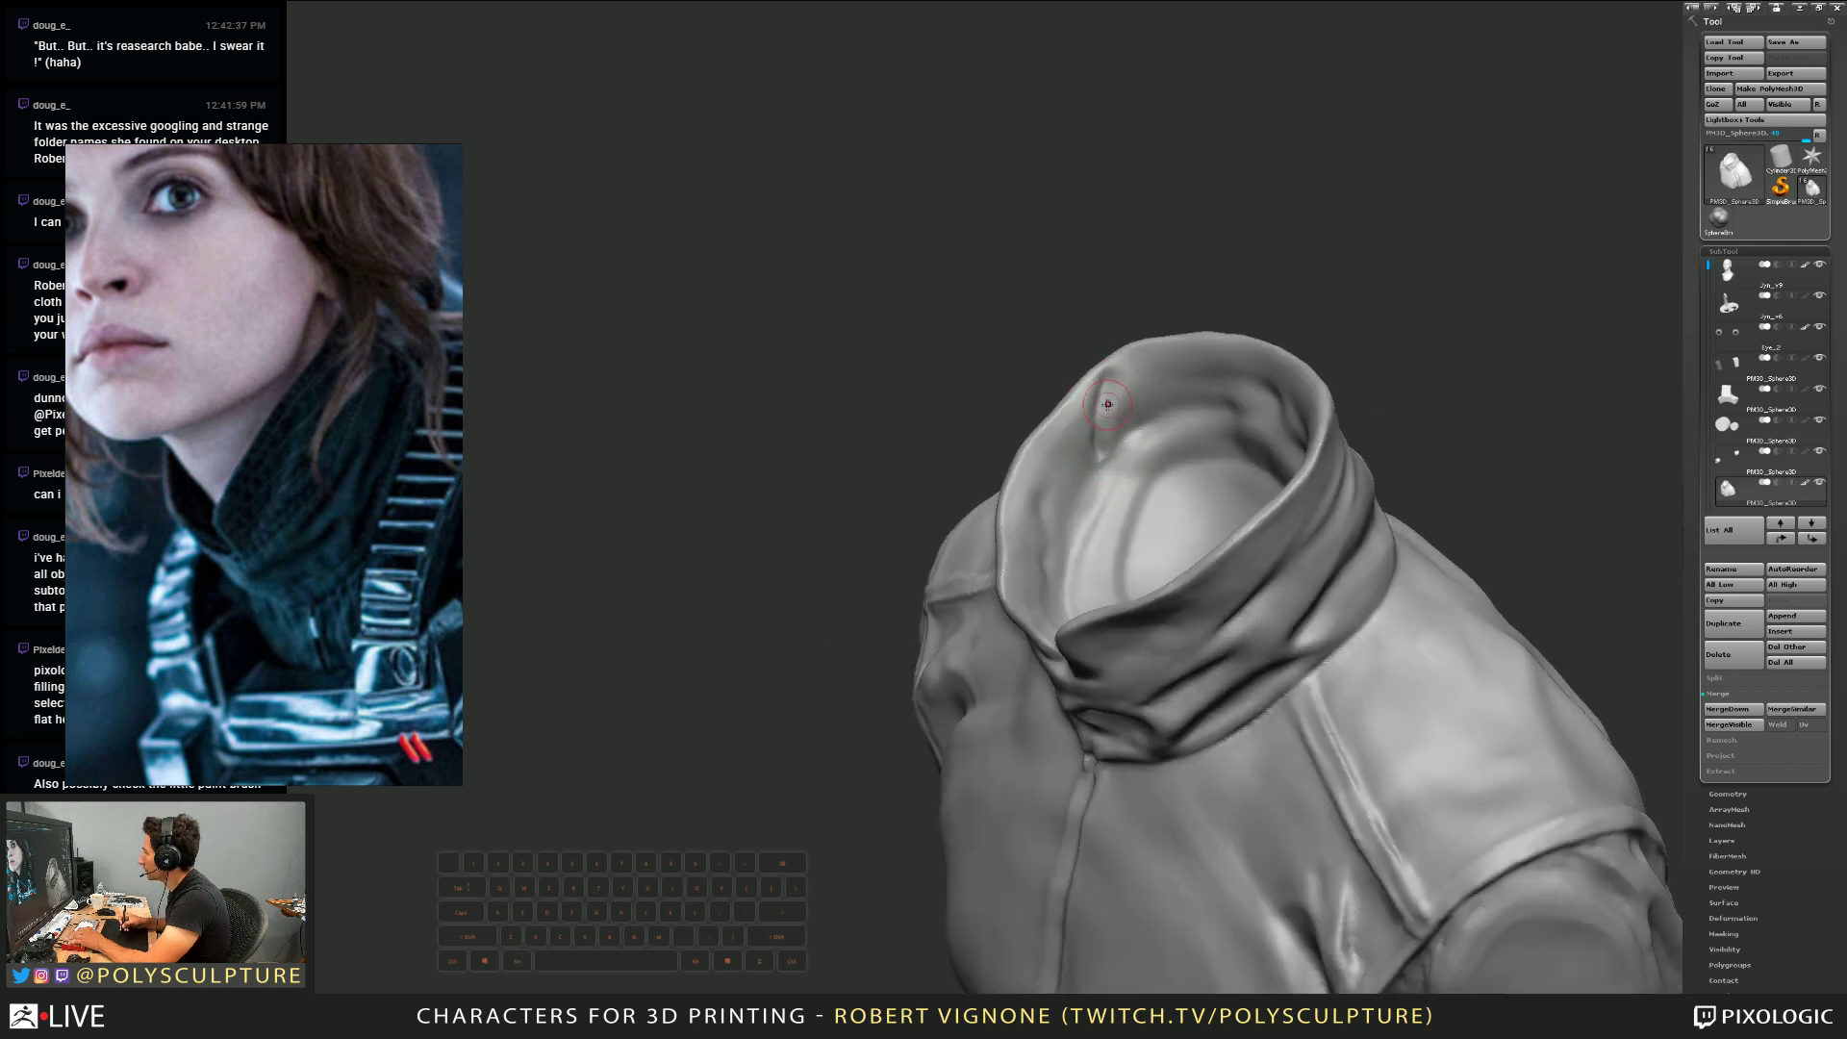
{"action": "left_click_drag", "start_coordinate": [1107, 384], "coordinate": [1102, 444]}
{"action": "key", "text": "ctrl+z"}
{"action": "key", "text": "2"}
{"action": "right_click_drag", "start_coordinate": [1105, 390], "coordinate": [1105, 400]}
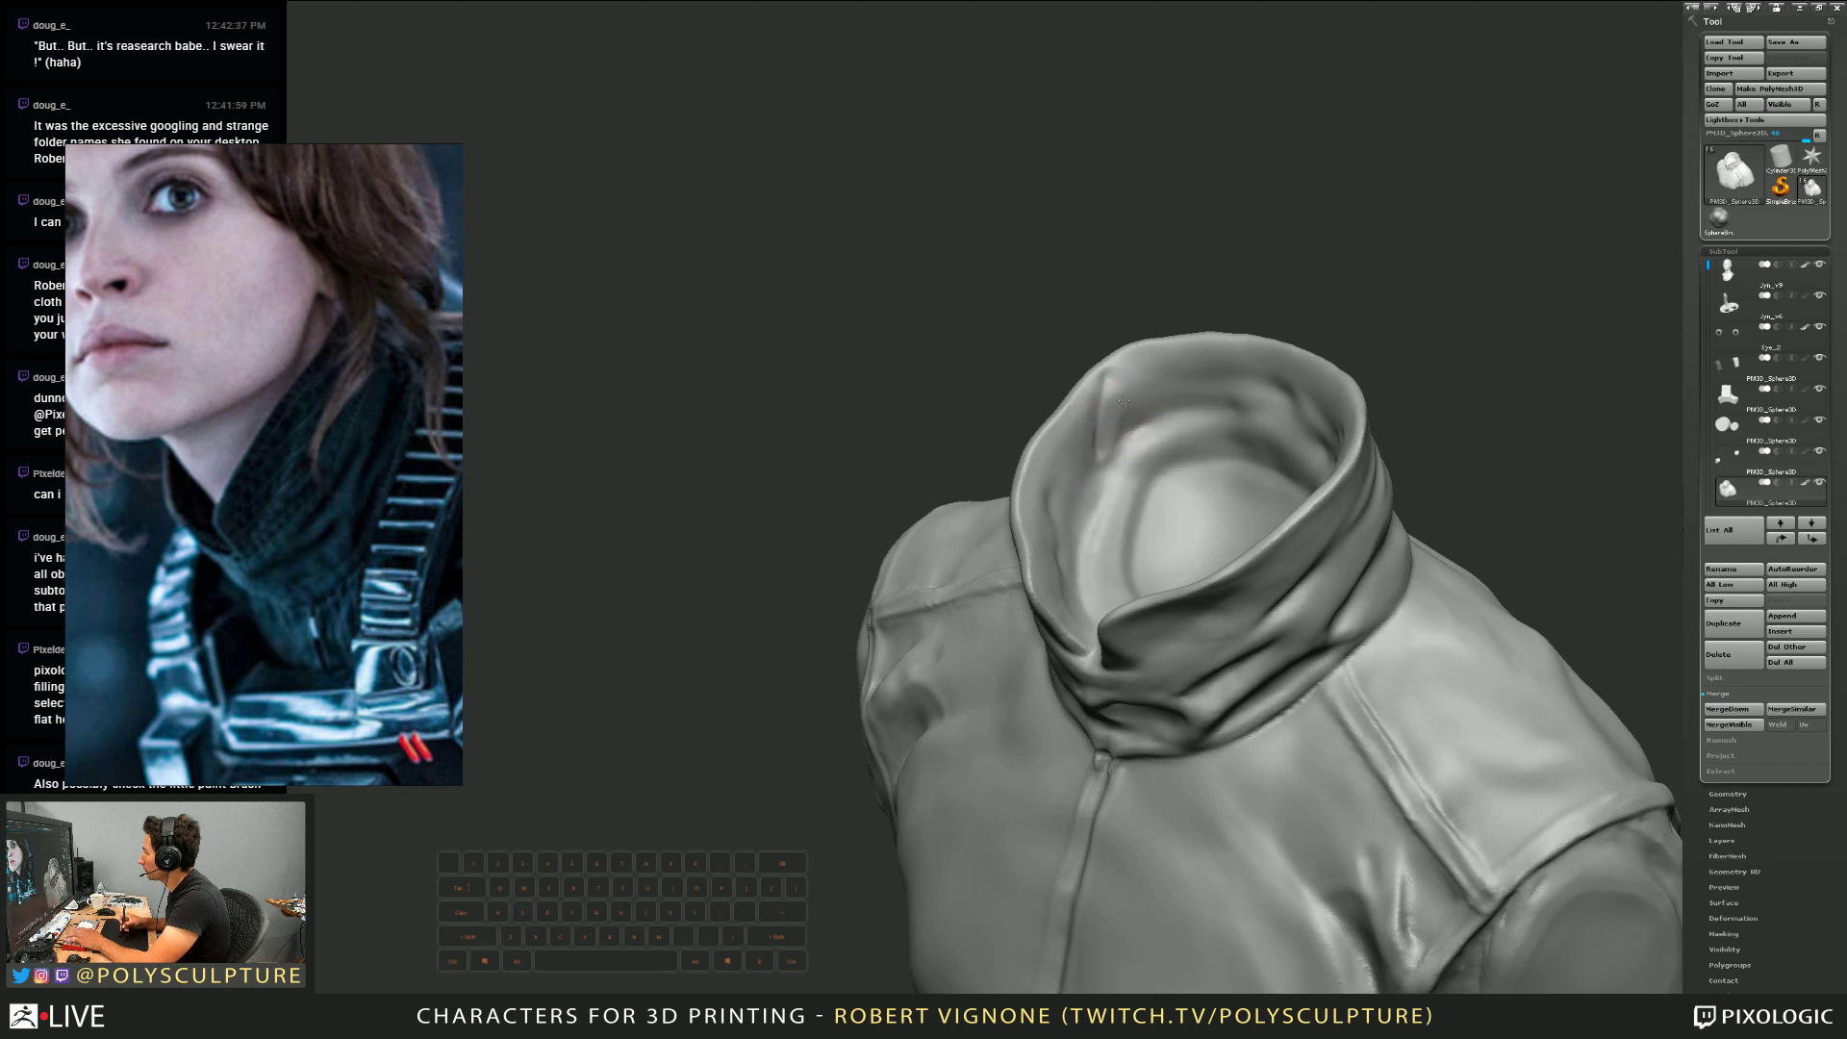
Refine the diagonal folds on the collar's lower side and blend them into the back above the jacket seam
{"action": "right_click_drag", "start_coordinate": [1090, 473], "coordinate": [1058, 536]}
{"action": "key", "text": "s"}
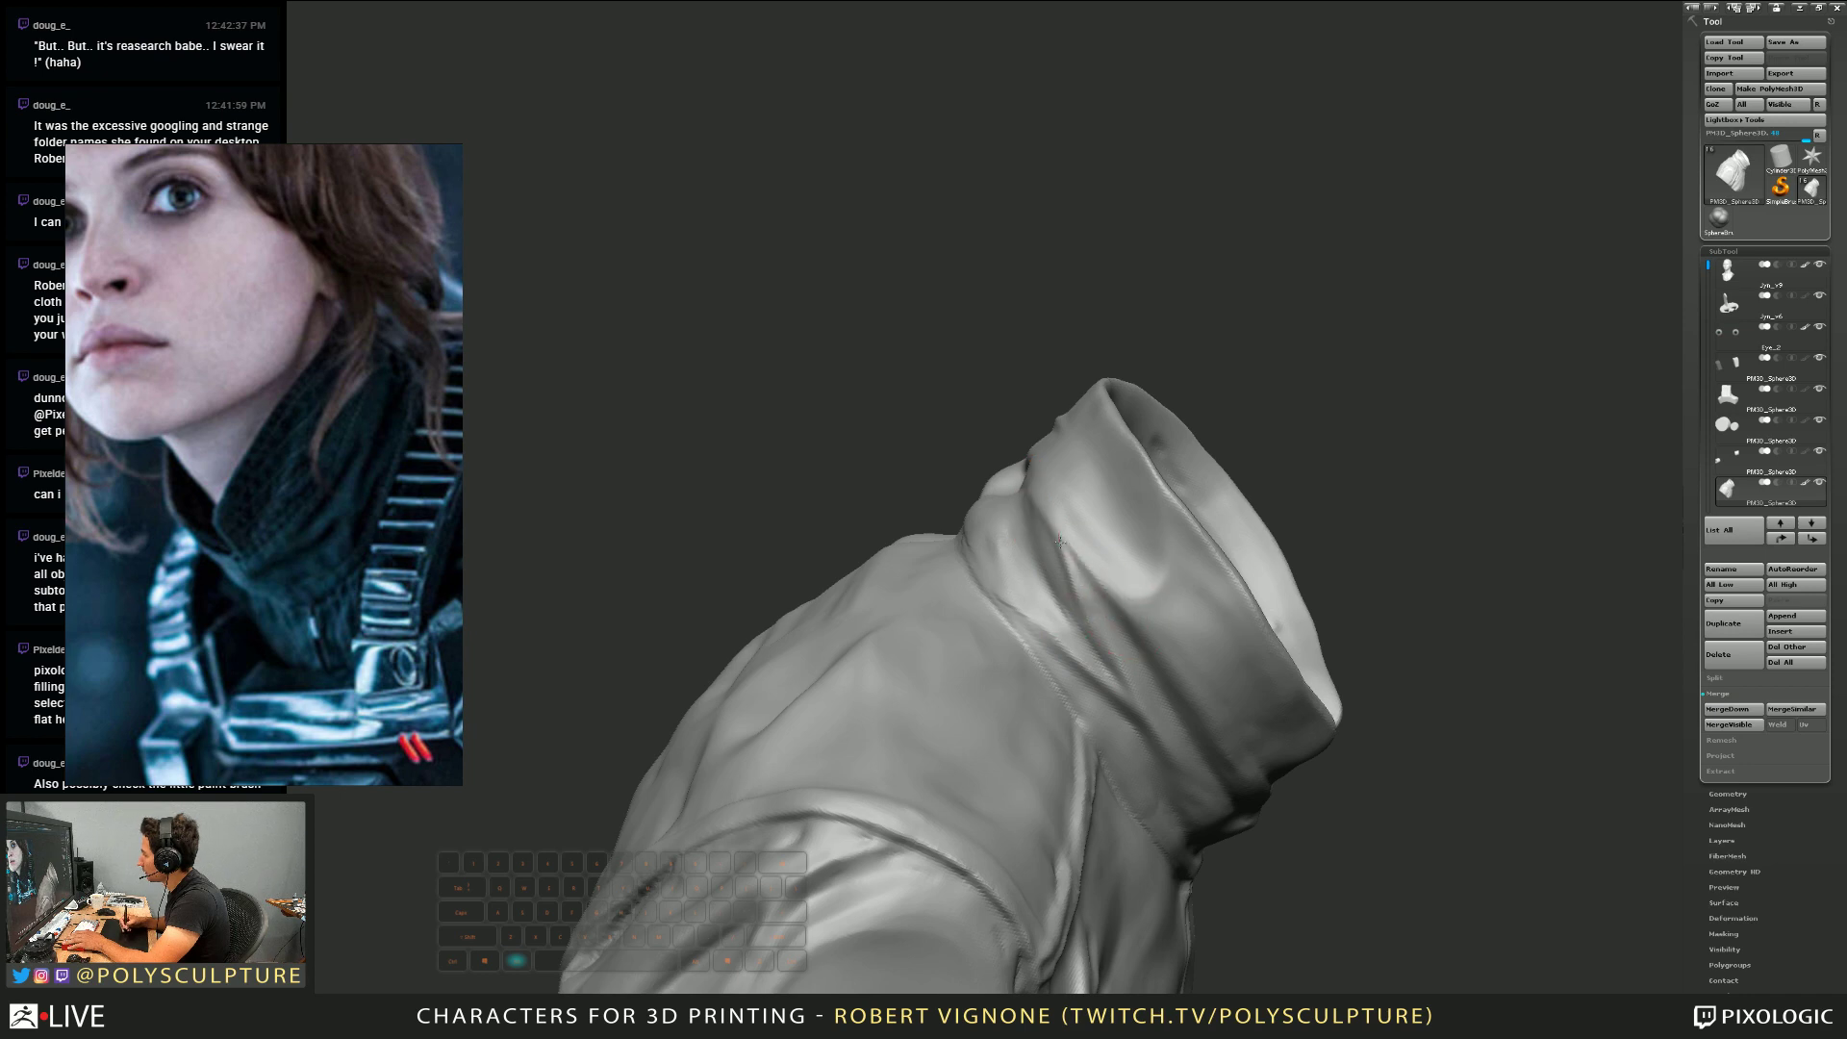
{"action": "right_click_drag", "start_coordinate": [1059, 542], "coordinate": [970, 481]}
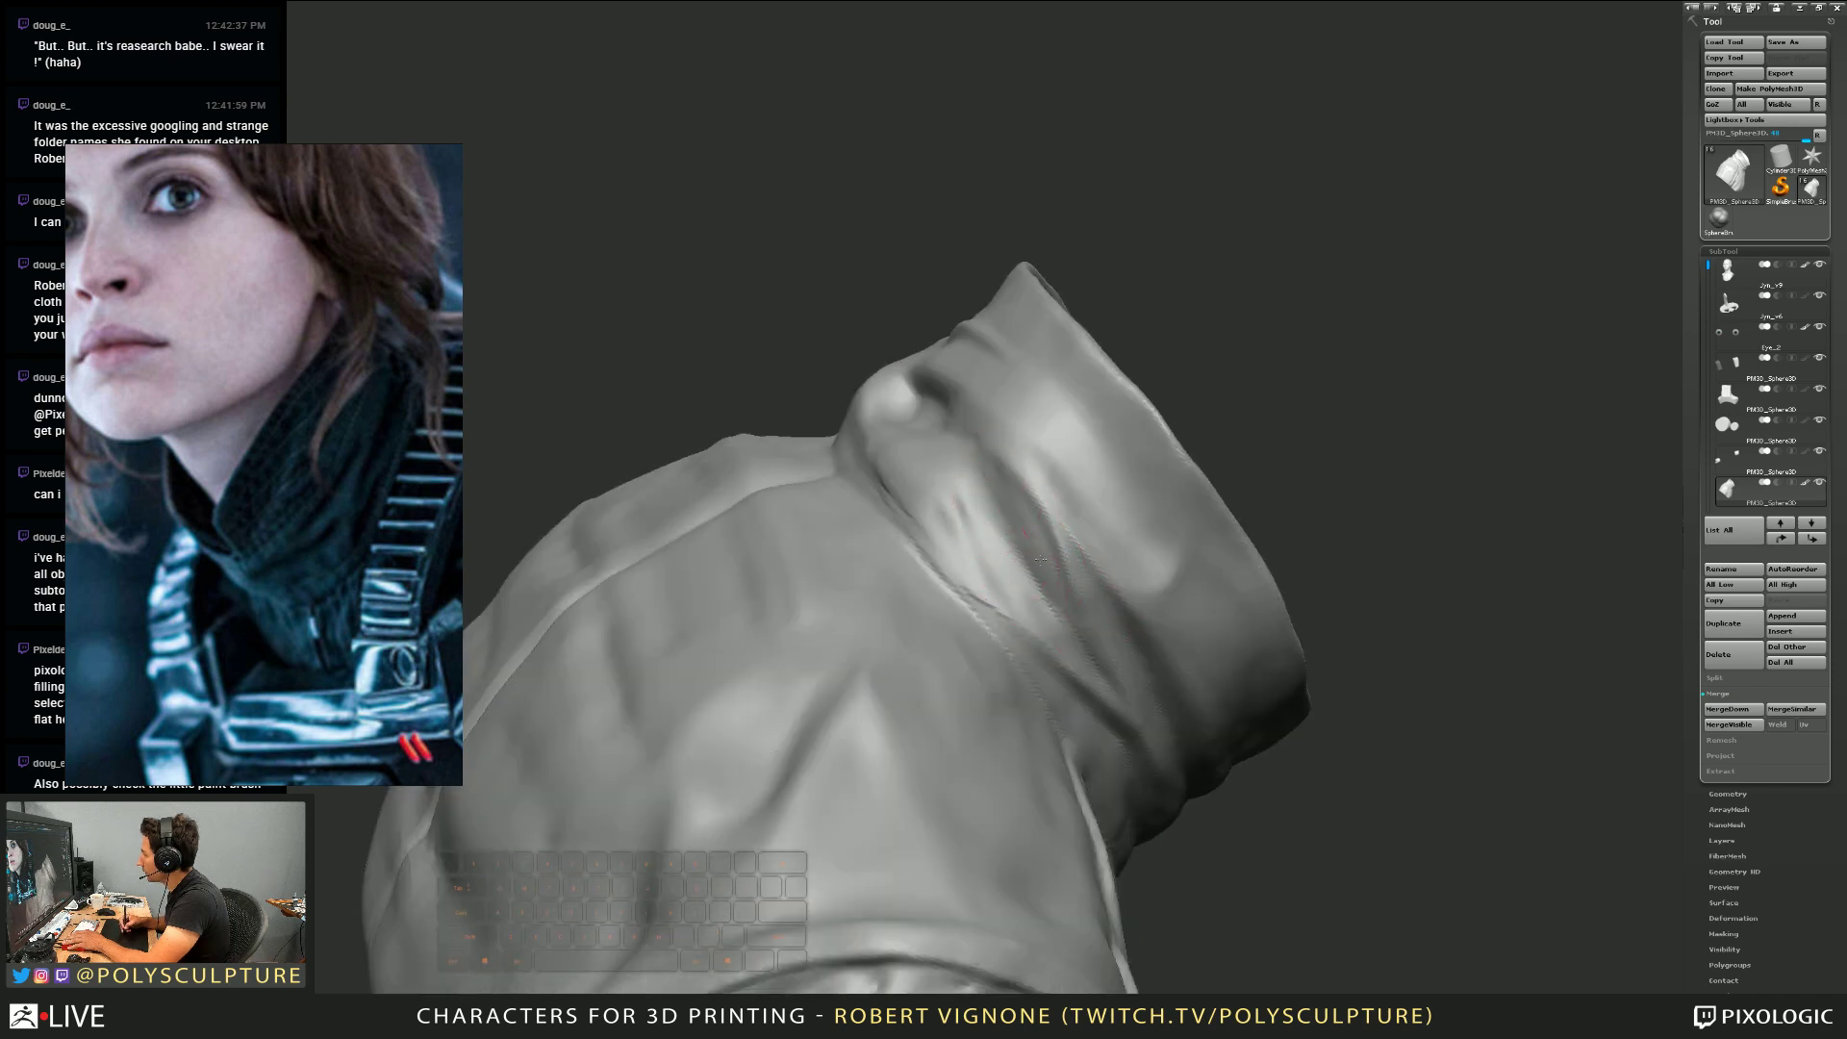
{"action": "right_click_drag", "start_coordinate": [1041, 558], "coordinate": [947, 600]}
{"action": "right_click", "coordinate": [943, 604]}
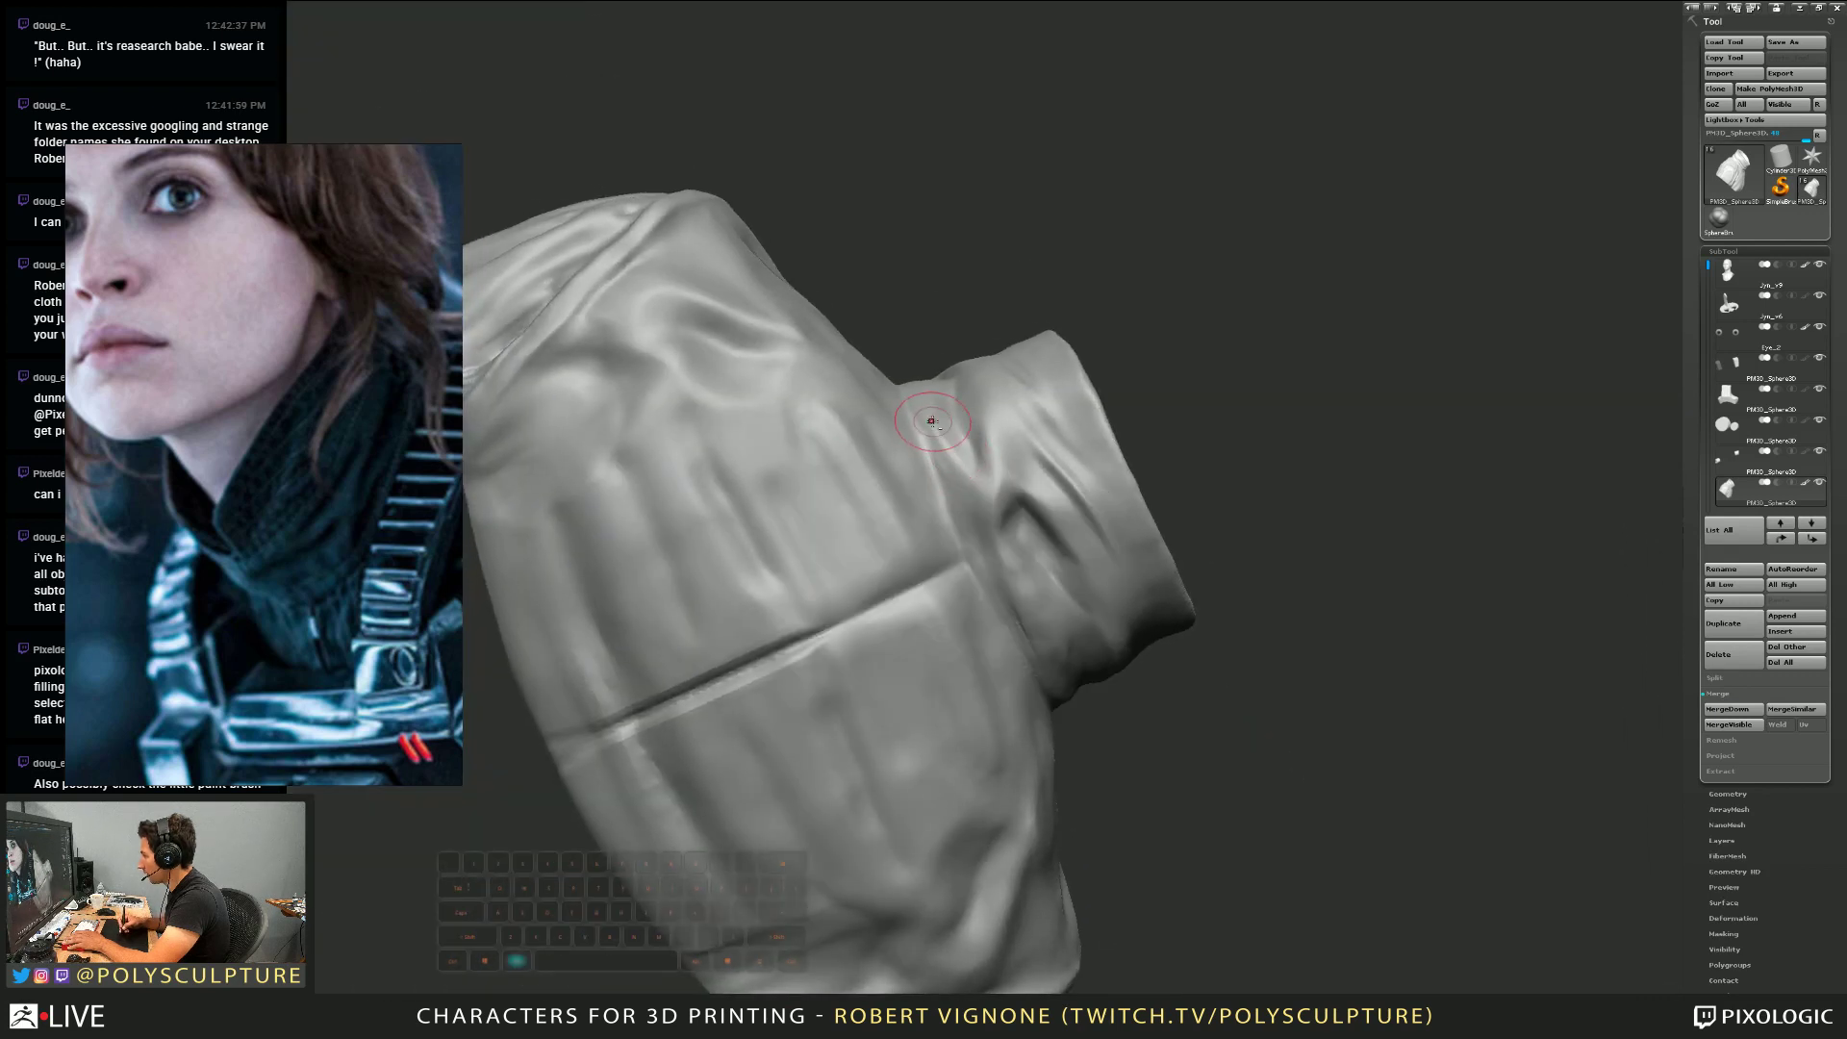
{"action": "right_click_drag", "start_coordinate": [999, 469], "coordinate": [992, 515]}
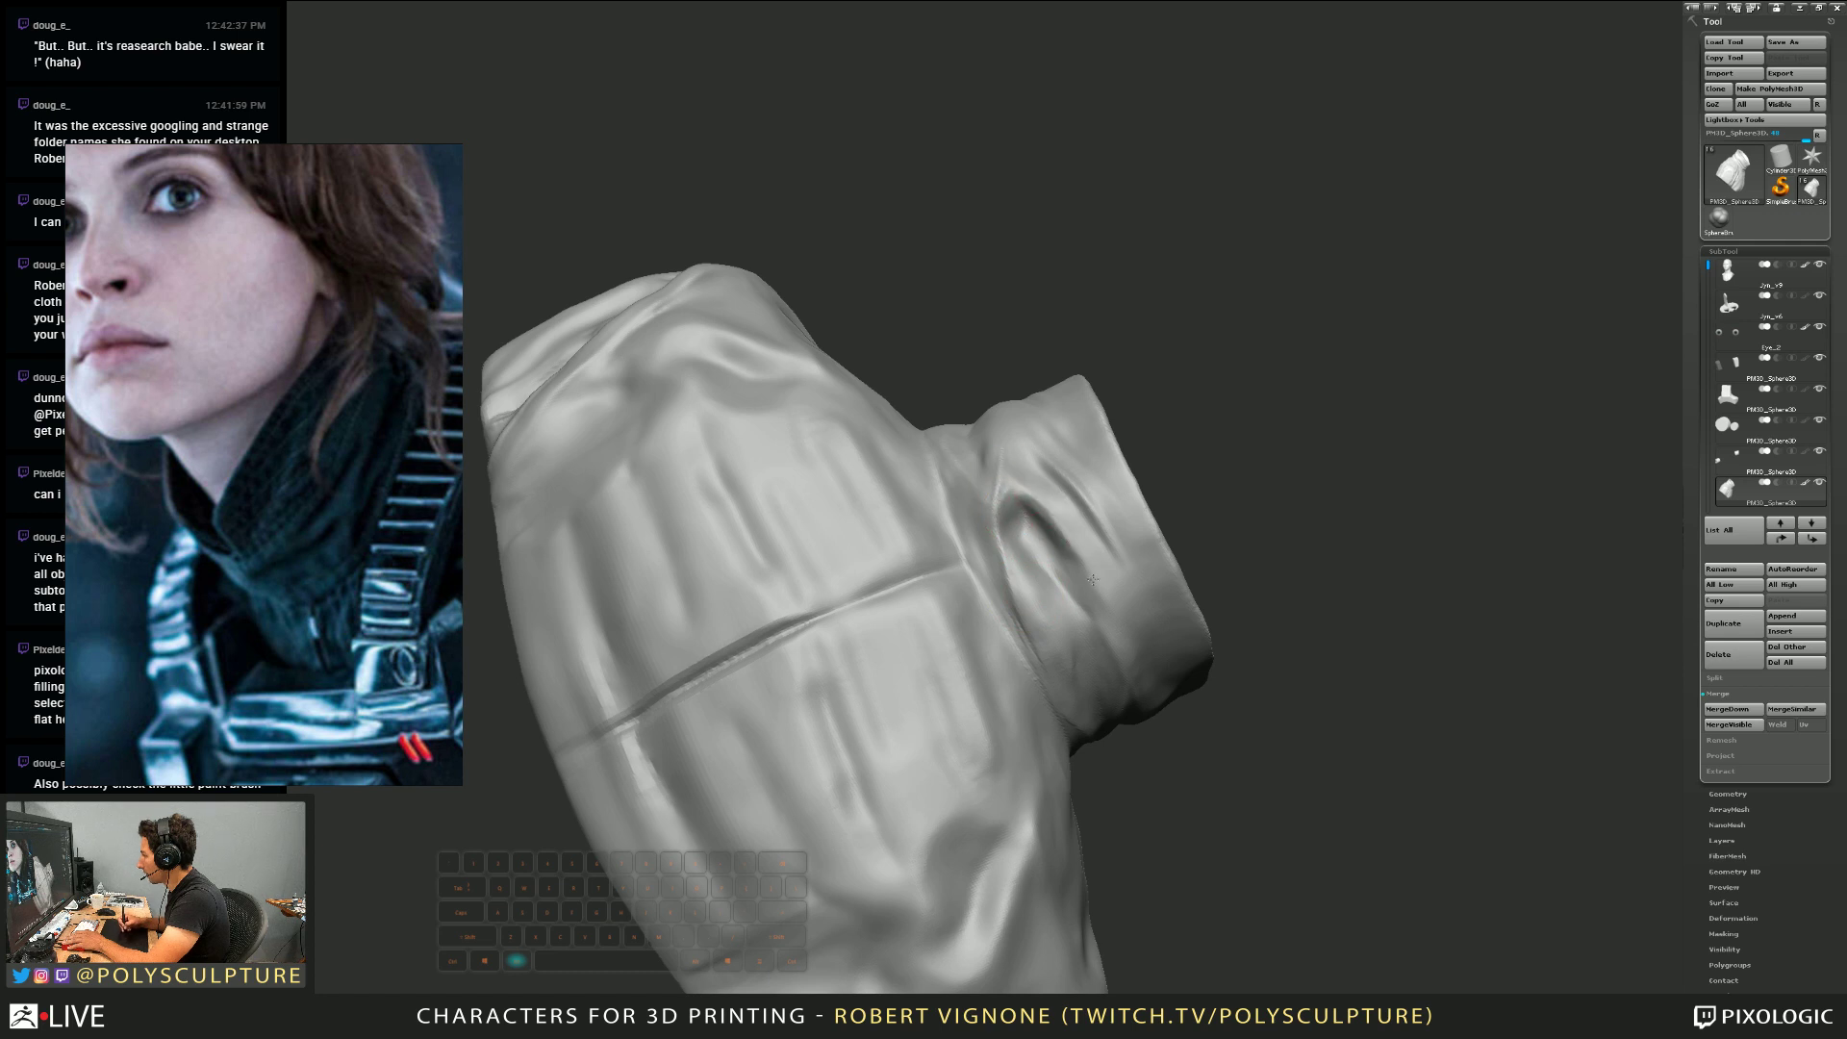
{"action": "right_click_drag", "start_coordinate": [1093, 580], "coordinate": [1010, 462]}
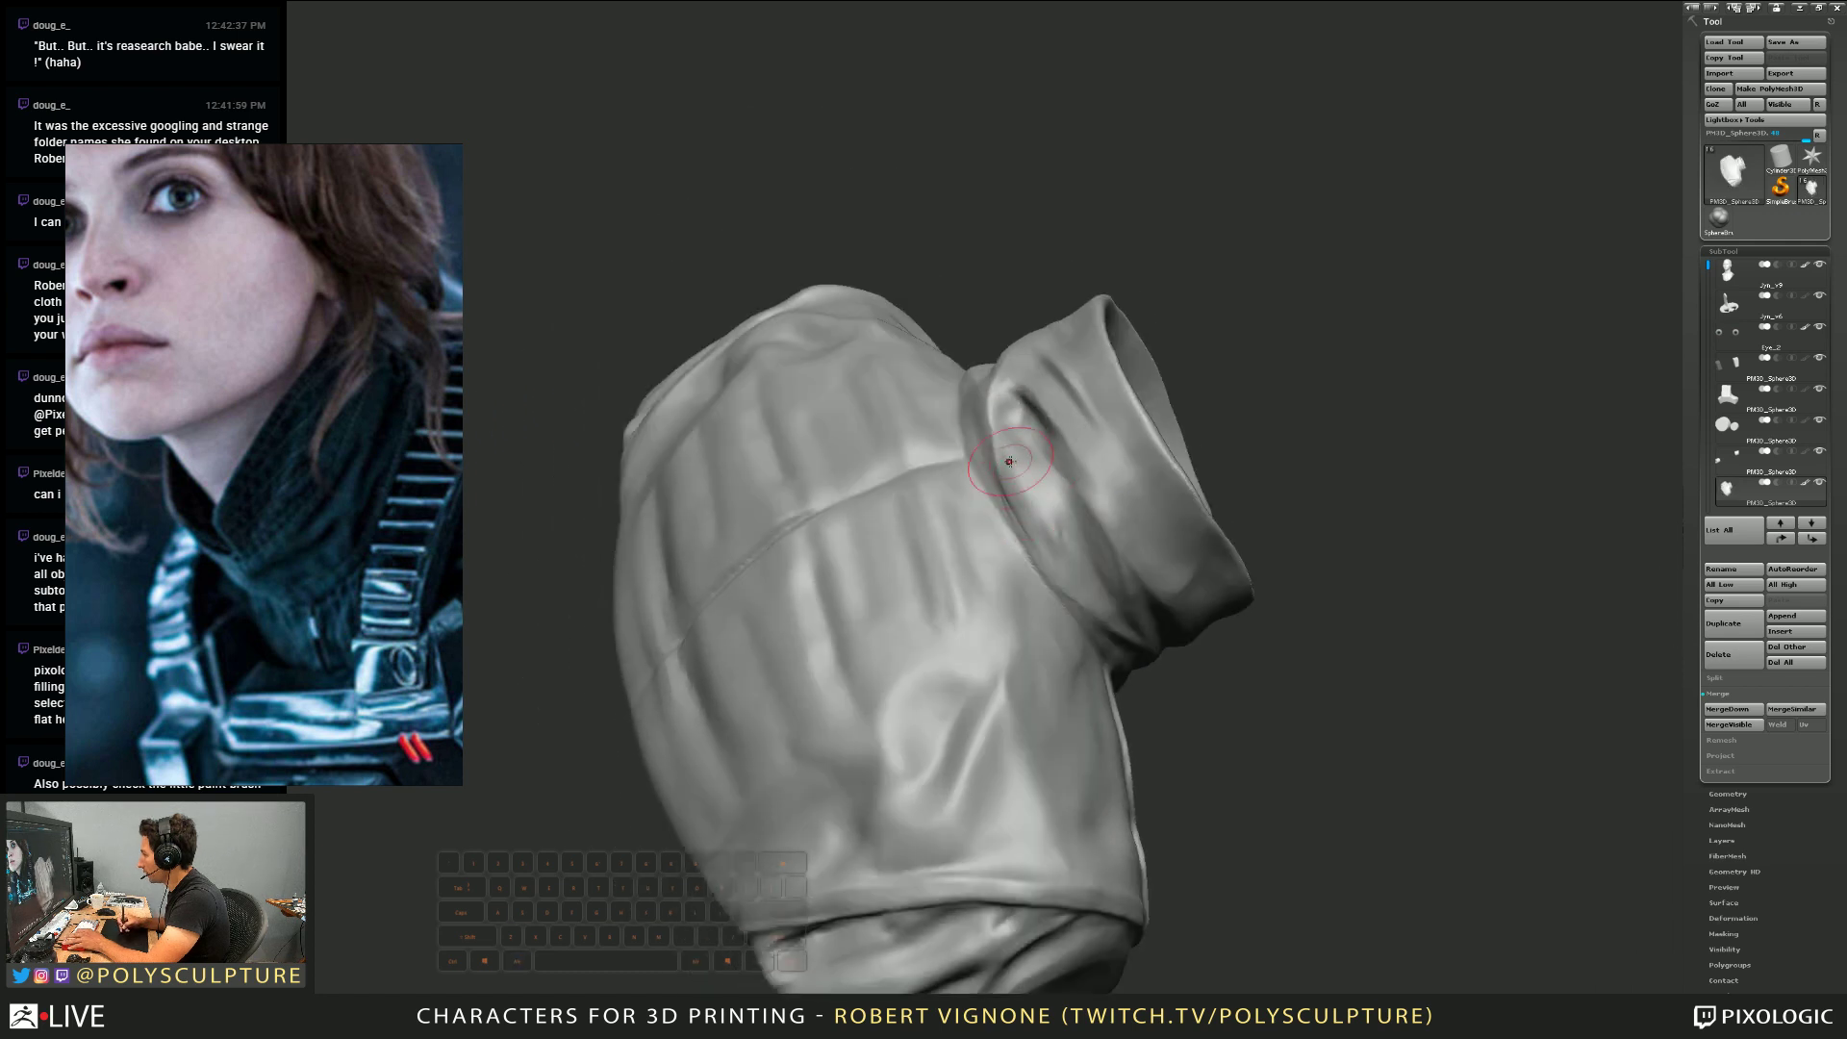
Refine the folds on the rear side of the collar where it meets the jacket back
{"action": "right_click_drag", "start_coordinate": [1040, 540], "coordinate": [1061, 585]}
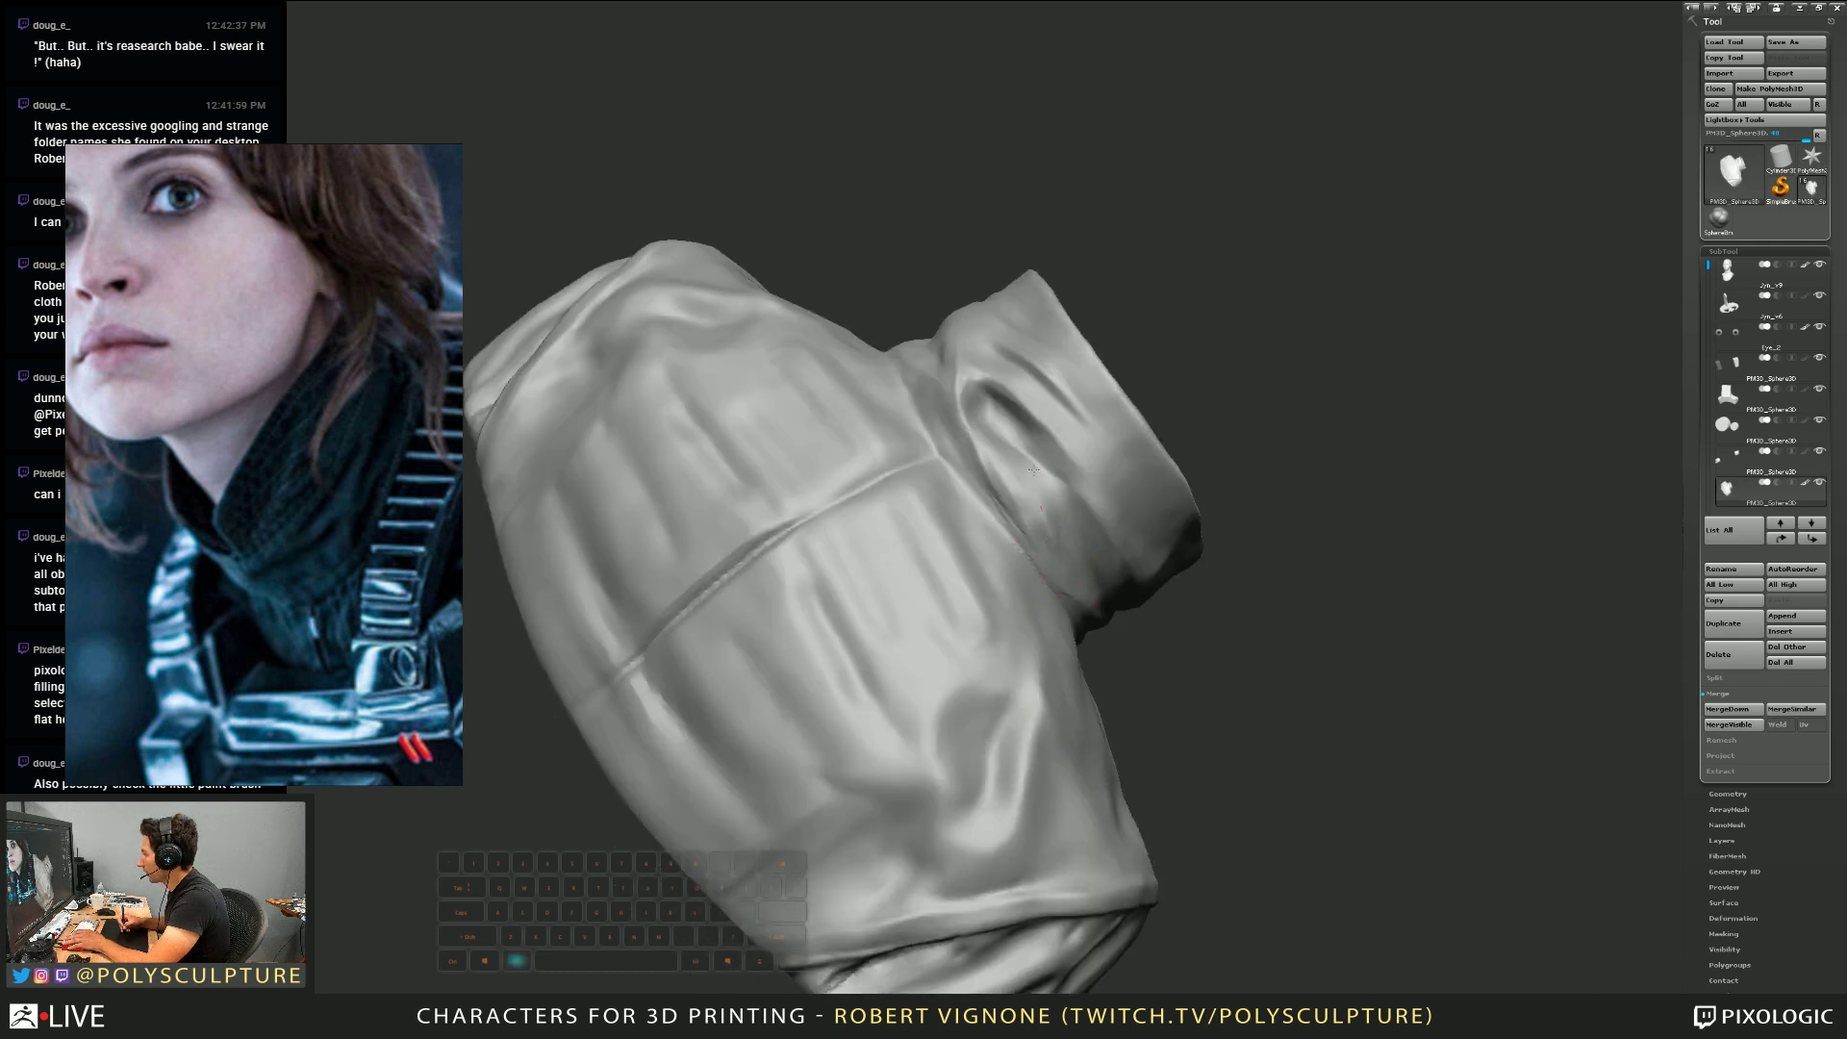
{"action": "right_click_drag", "start_coordinate": [1034, 469], "coordinate": [920, 469]}
{"action": "right_click_drag", "start_coordinate": [902, 403], "coordinate": [895, 456]}
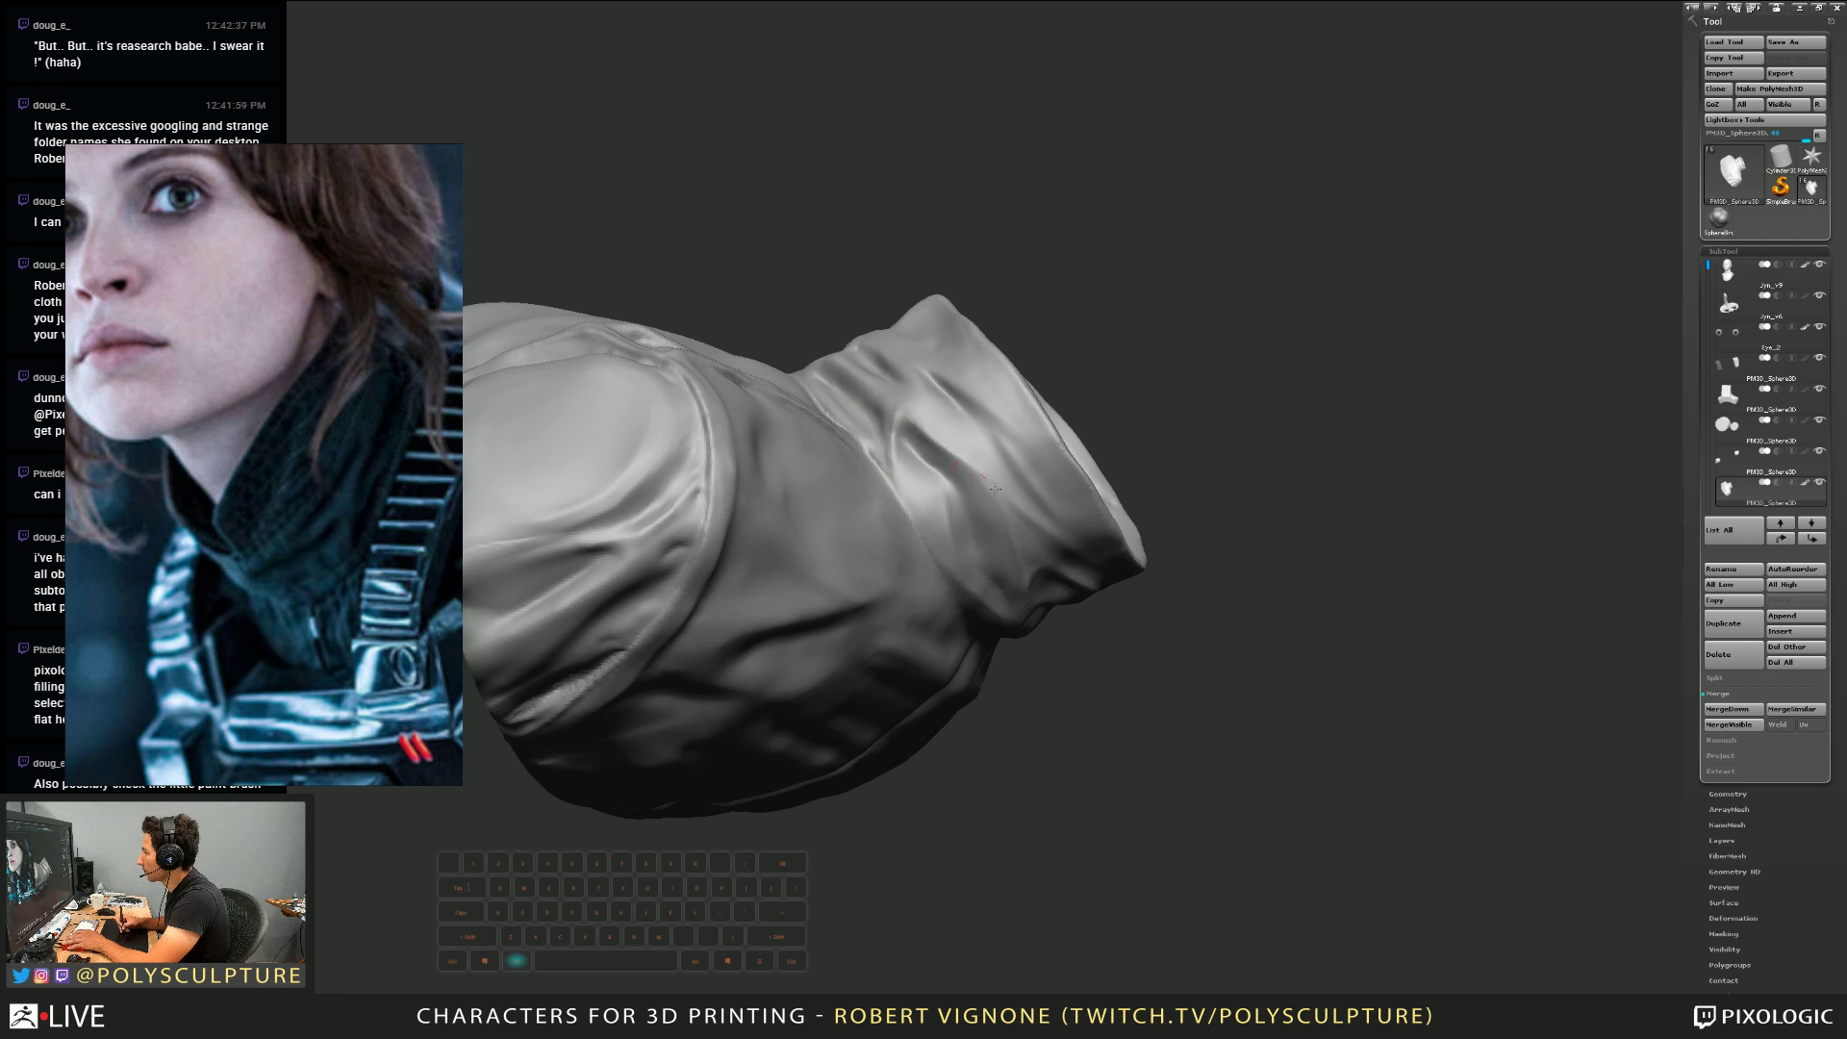
Sculpt the diagonal folds on the collar's side, above the shoulder seam, adjusting the brush size for the finer creases
{"action": "mouse_move", "coordinate": [994, 488]}
{"action": "right_mouse_down"}
{"action": "mouse_move", "coordinate": [980, 435]}
{"action": "mouse_move", "coordinate": [998, 482]}
{"action": "right_mouse_up"}
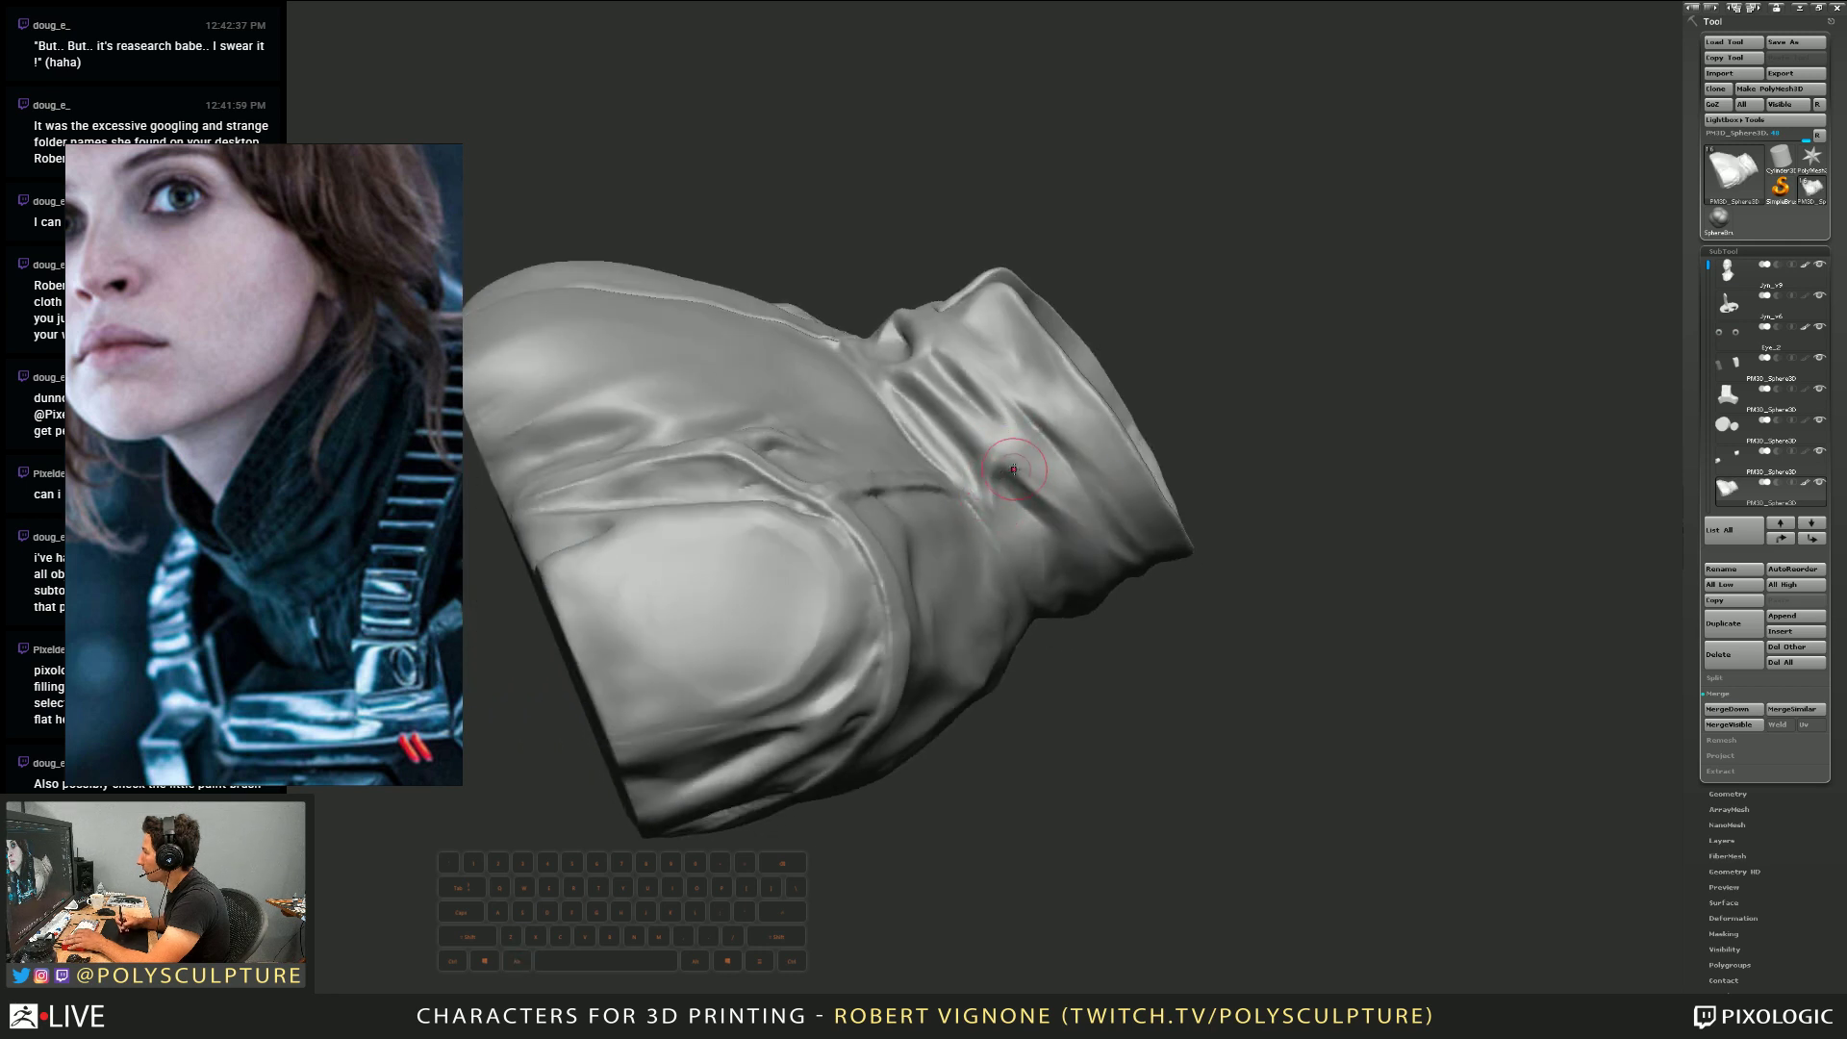
{"action": "left_click_drag", "start_coordinate": [1014, 470], "coordinate": [983, 489]}
{"action": "mouse_move", "coordinate": [983, 456]}
{"action": "right_mouse_down"}
{"action": "mouse_move", "coordinate": [1050, 474]}
{"action": "mouse_move", "coordinate": [1006, 435]}
{"action": "right_mouse_up"}
{"action": "key", "text": "s"}
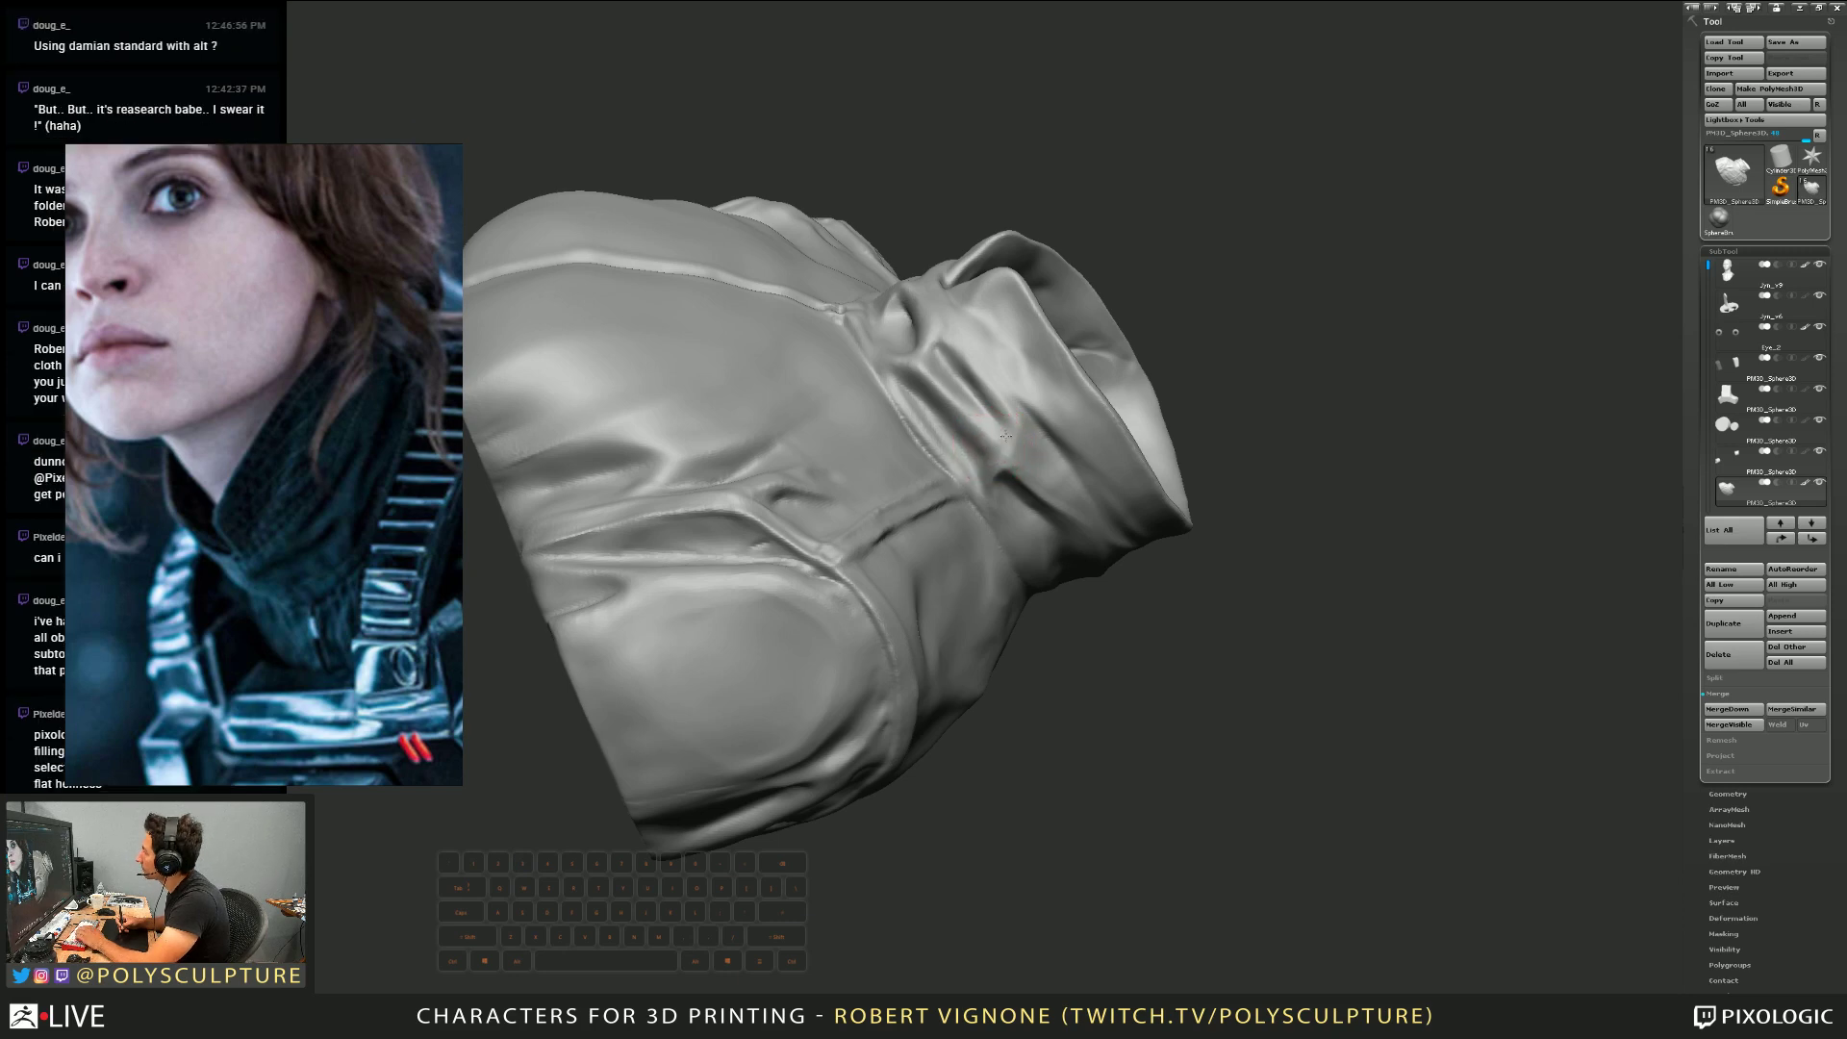
{"action": "right_click_drag", "start_coordinate": [994, 410], "coordinate": [961, 483]}
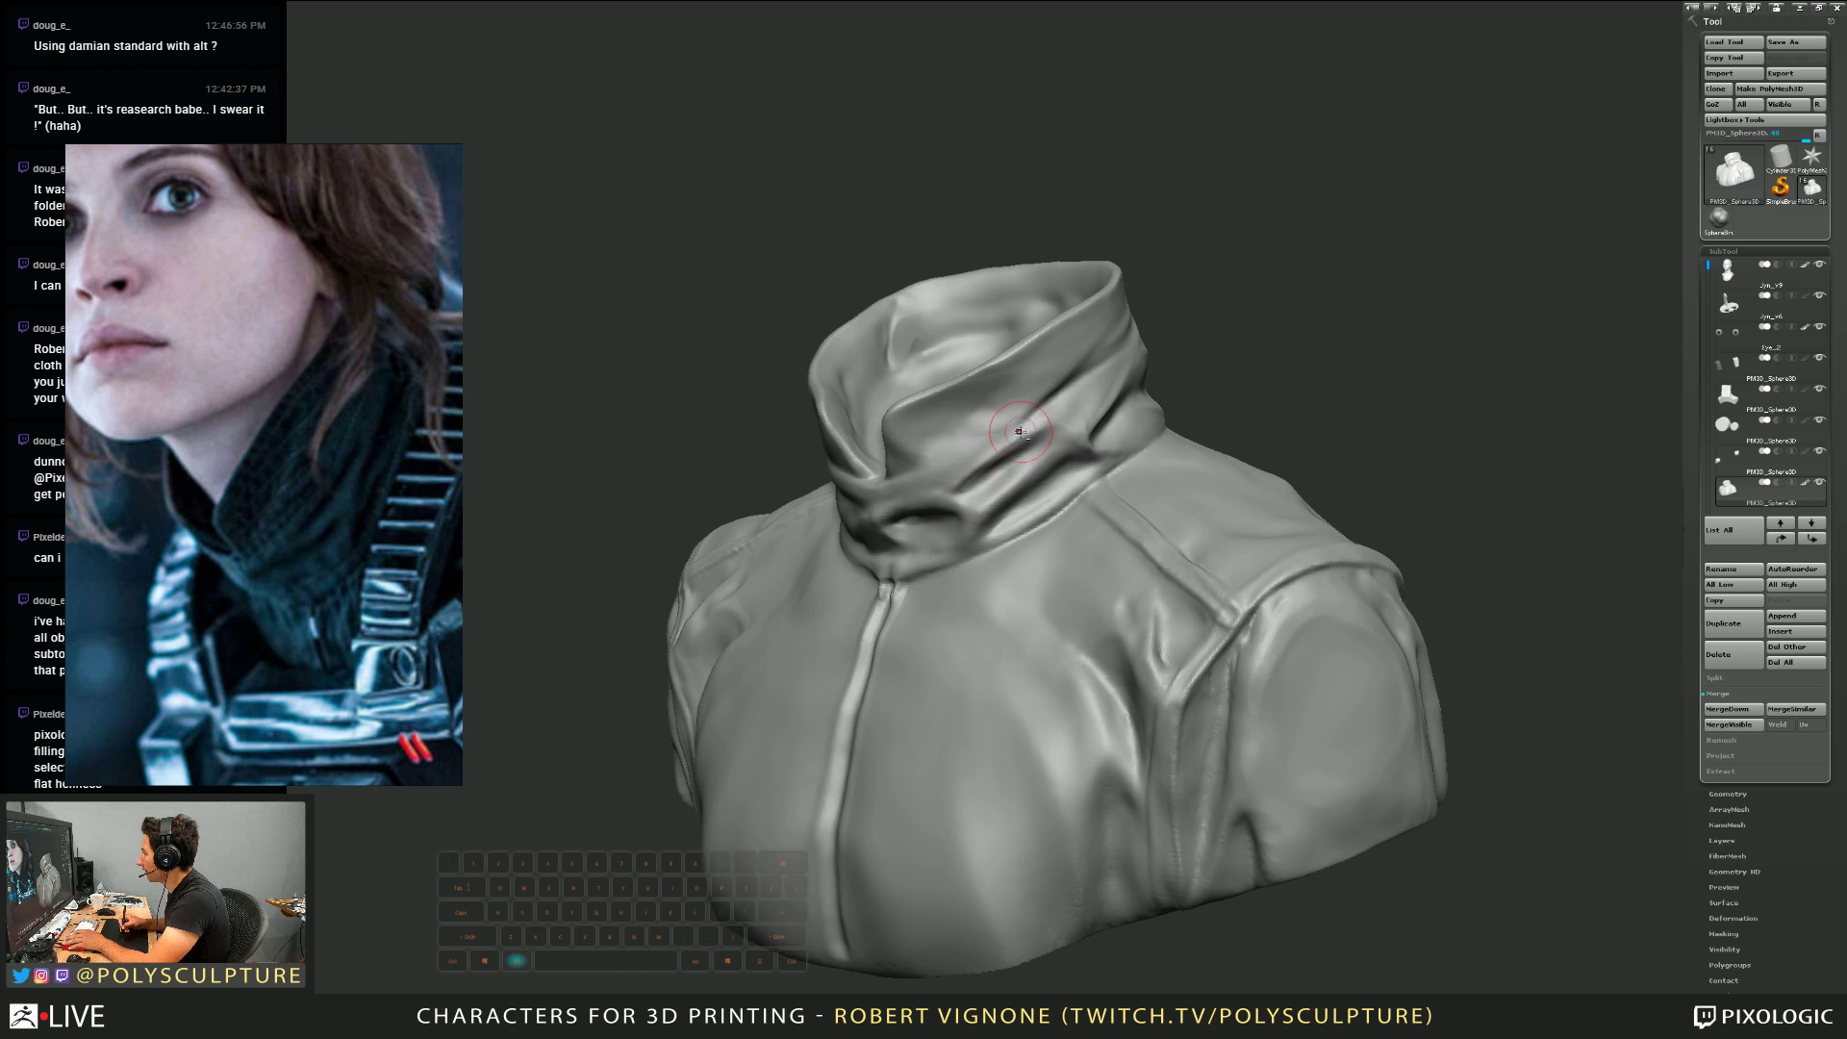
Extend and soften the collar's diagonal side folds toward the front, below the overlapping opening
{"action": "mouse_move", "coordinate": [1063, 445]}
{"action": "right_mouse_down"}
{"action": "mouse_move", "coordinate": [974, 485]}
{"action": "mouse_move", "coordinate": [1010, 465]}
{"action": "right_mouse_up"}
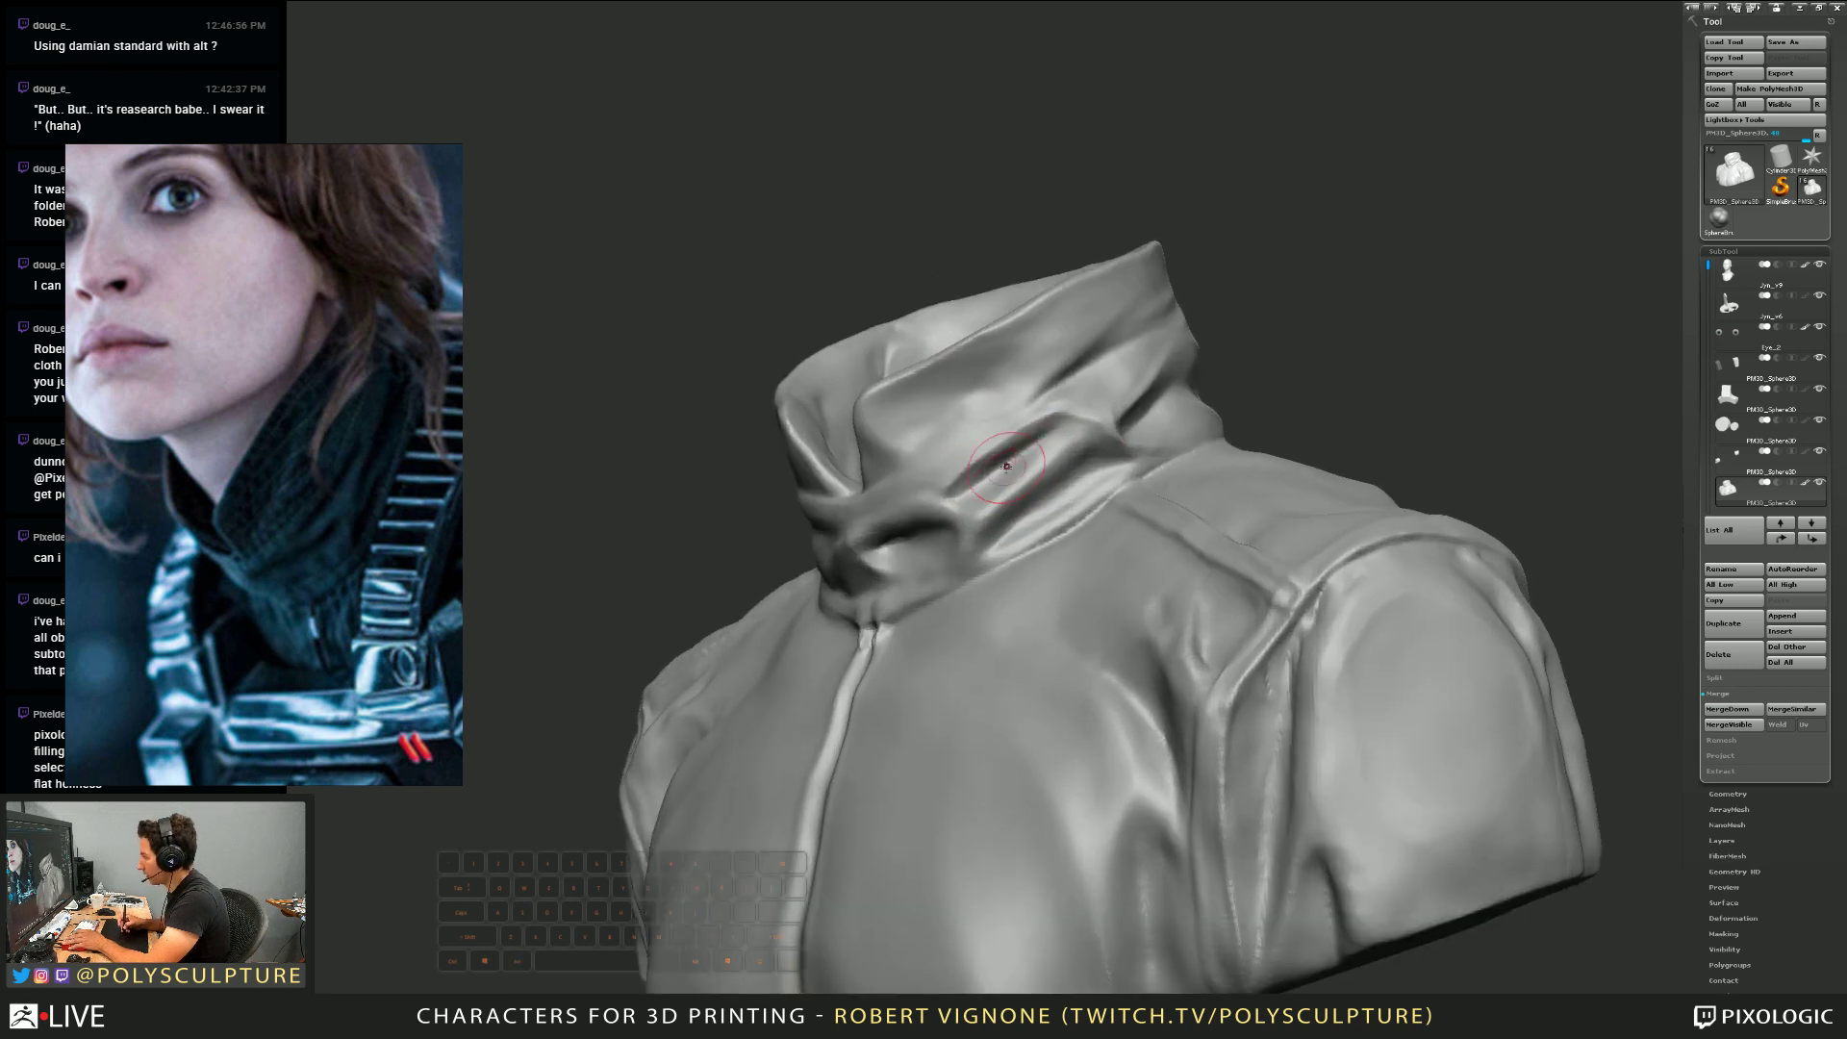
{"action": "left_click_drag", "start_coordinate": [1010, 465], "coordinate": [947, 490]}
{"action": "mouse_move", "coordinate": [885, 526]}
{"action": "right_mouse_down"}
{"action": "mouse_move", "coordinate": [861, 523]}
{"action": "mouse_move", "coordinate": [923, 495]}
{"action": "mouse_move", "coordinate": [904, 504]}
{"action": "right_mouse_up"}
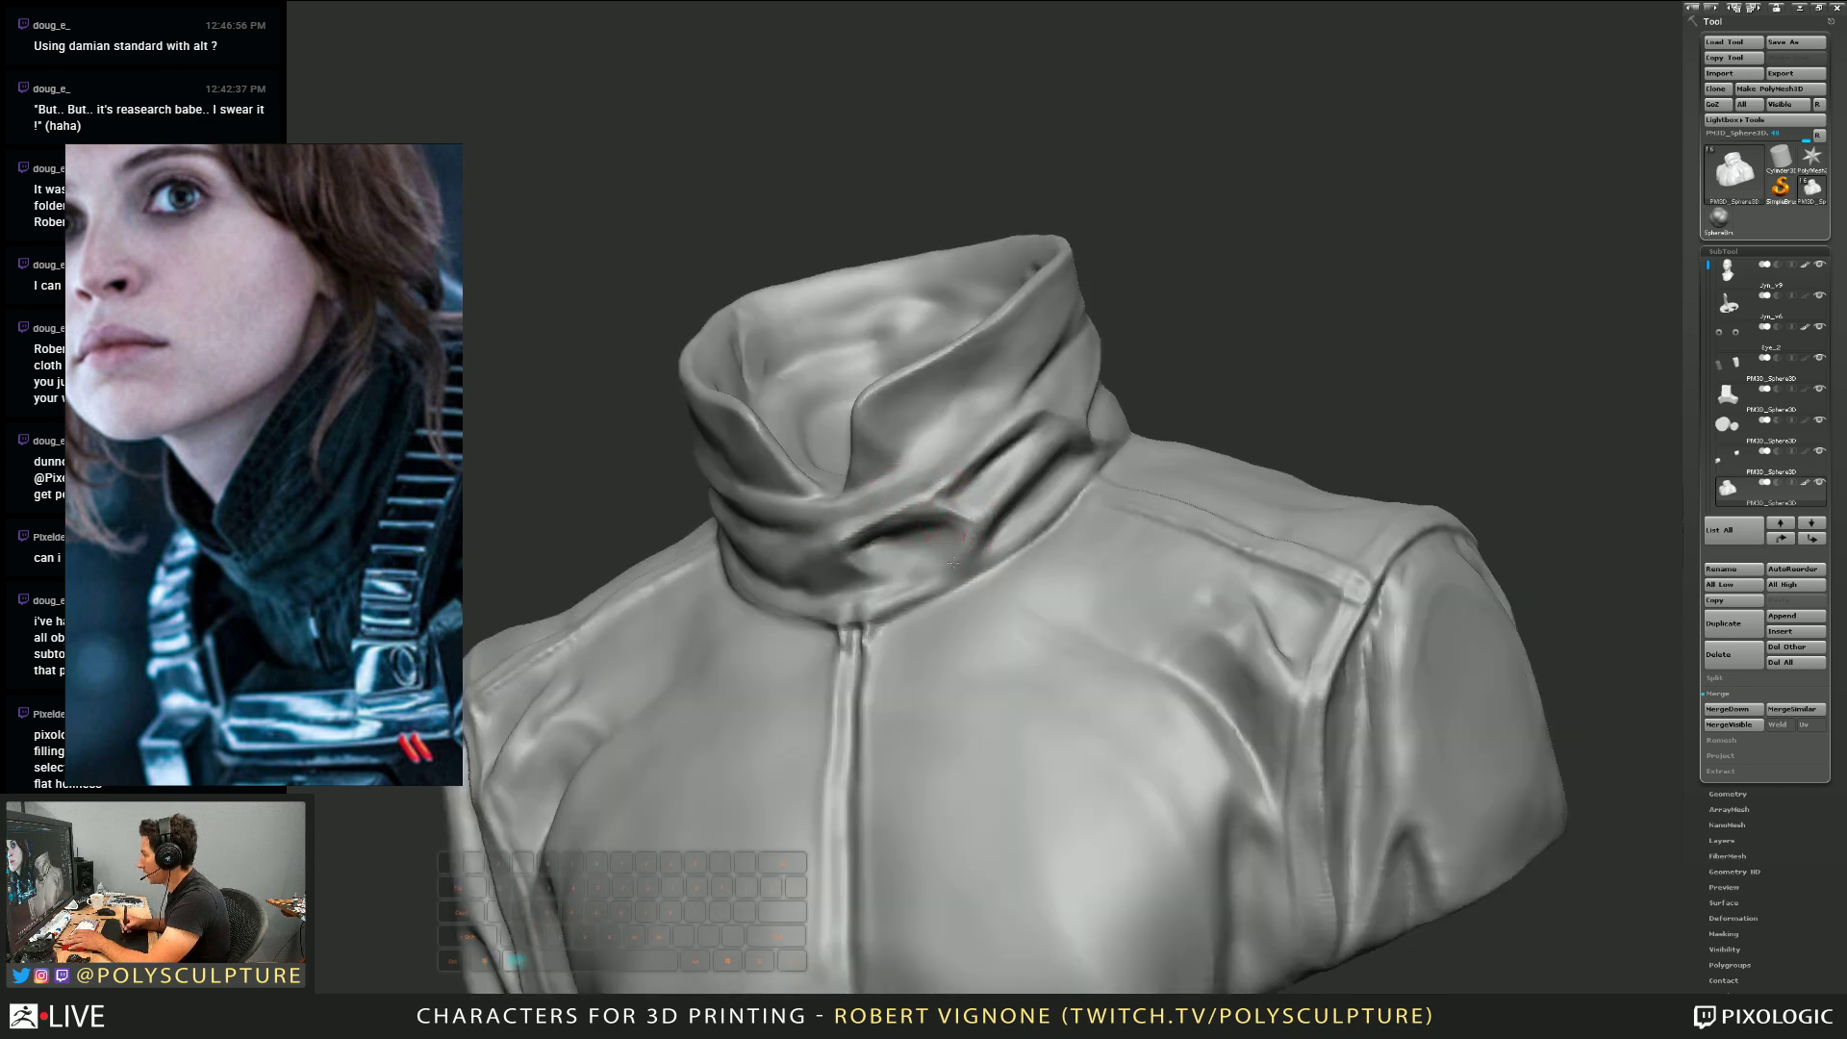
Shape the small fold at the collar's front base, just above the jacket's zipper, with a resized brush
{"action": "mouse_move", "coordinate": [915, 577]}
{"action": "right_mouse_down"}
{"action": "mouse_move", "coordinate": [922, 555]}
{"action": "mouse_move", "coordinate": [871, 573]}
{"action": "right_mouse_up"}
{"action": "key", "text": "s"}
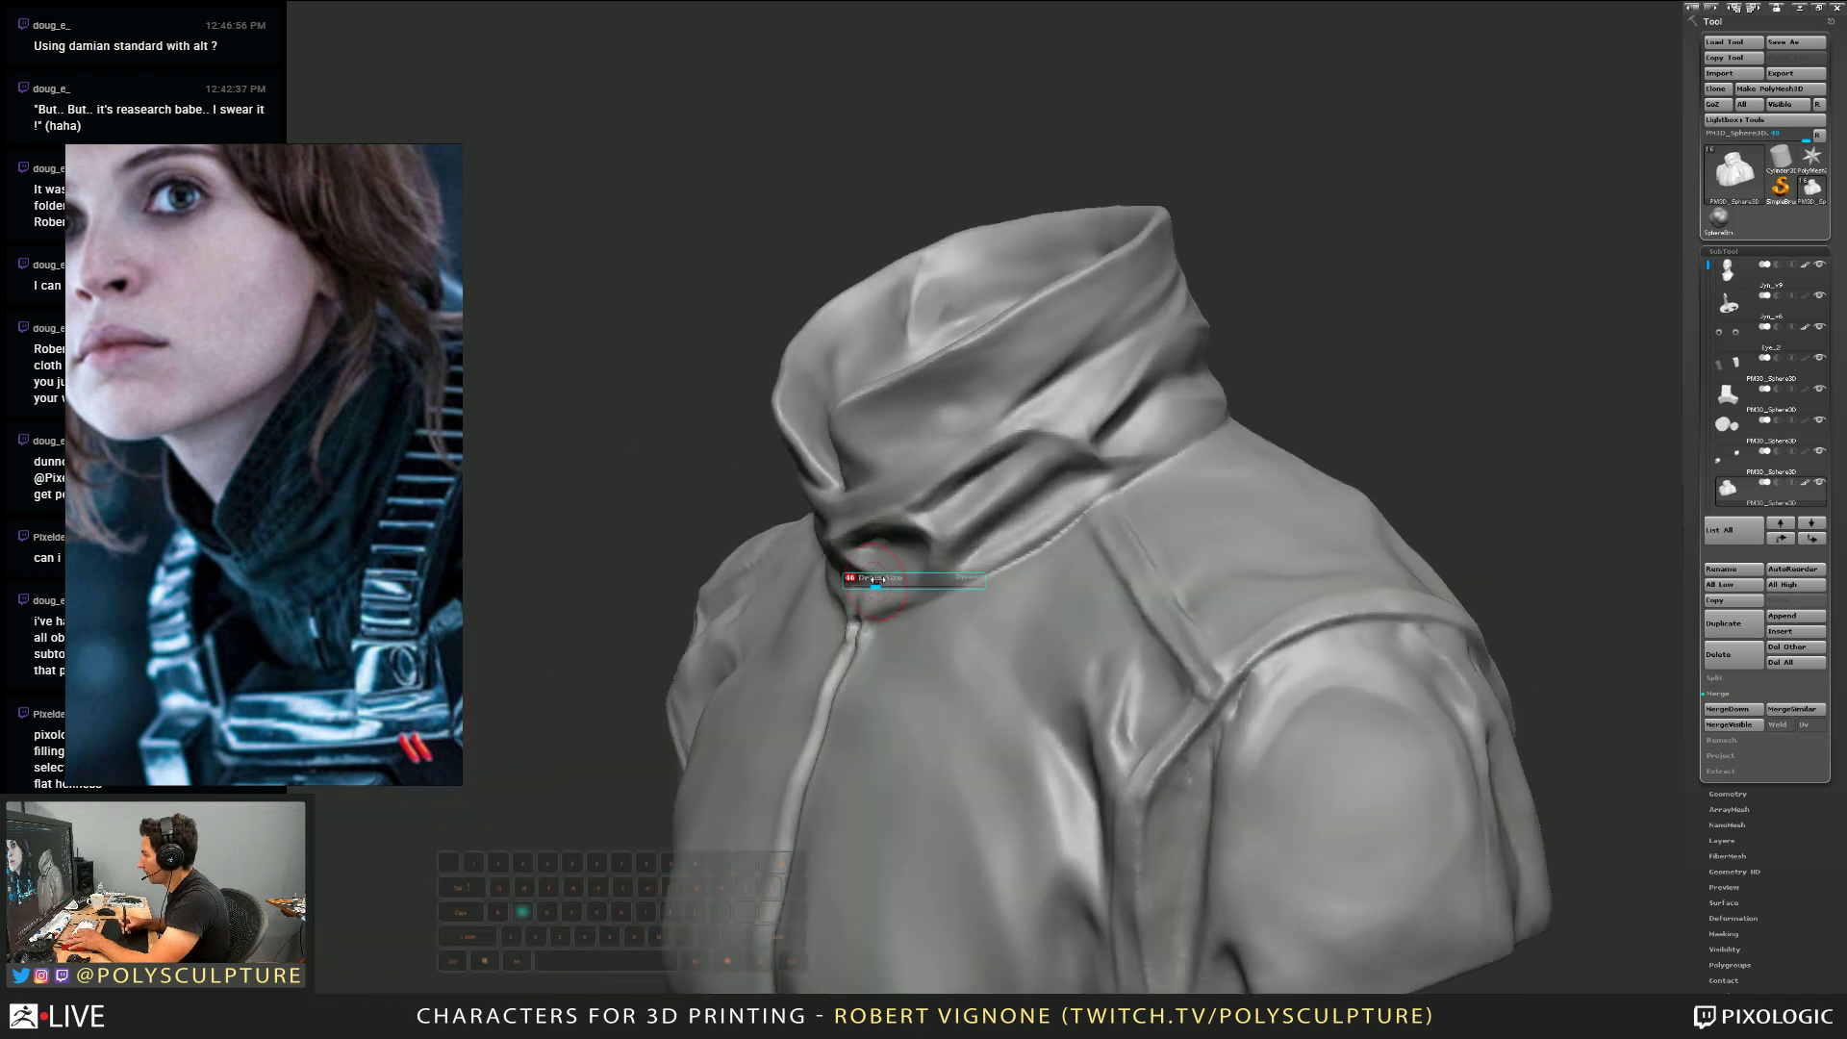
{"action": "left_click_drag", "start_coordinate": [877, 579], "coordinate": [868, 579]}
{"action": "right_click_drag", "start_coordinate": [879, 565], "coordinate": [872, 575]}
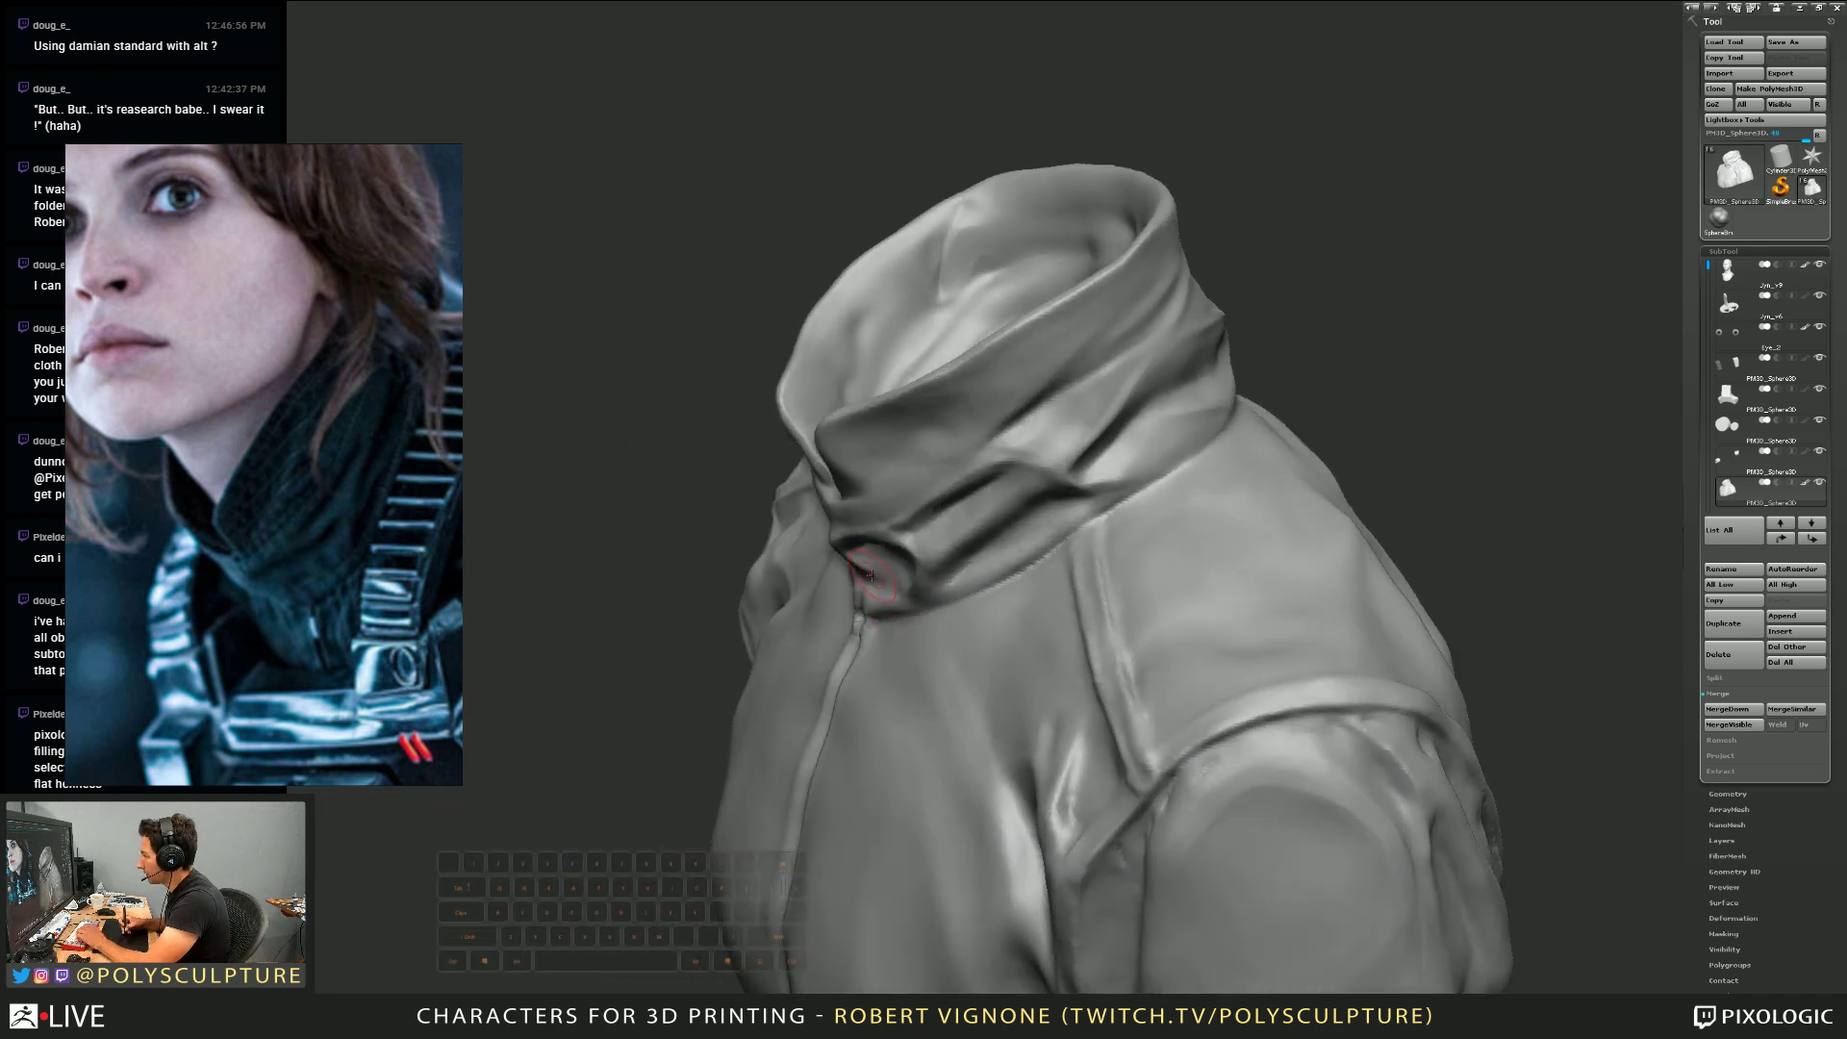
{"action": "left_click_drag", "start_coordinate": [886, 557], "coordinate": [846, 548]}
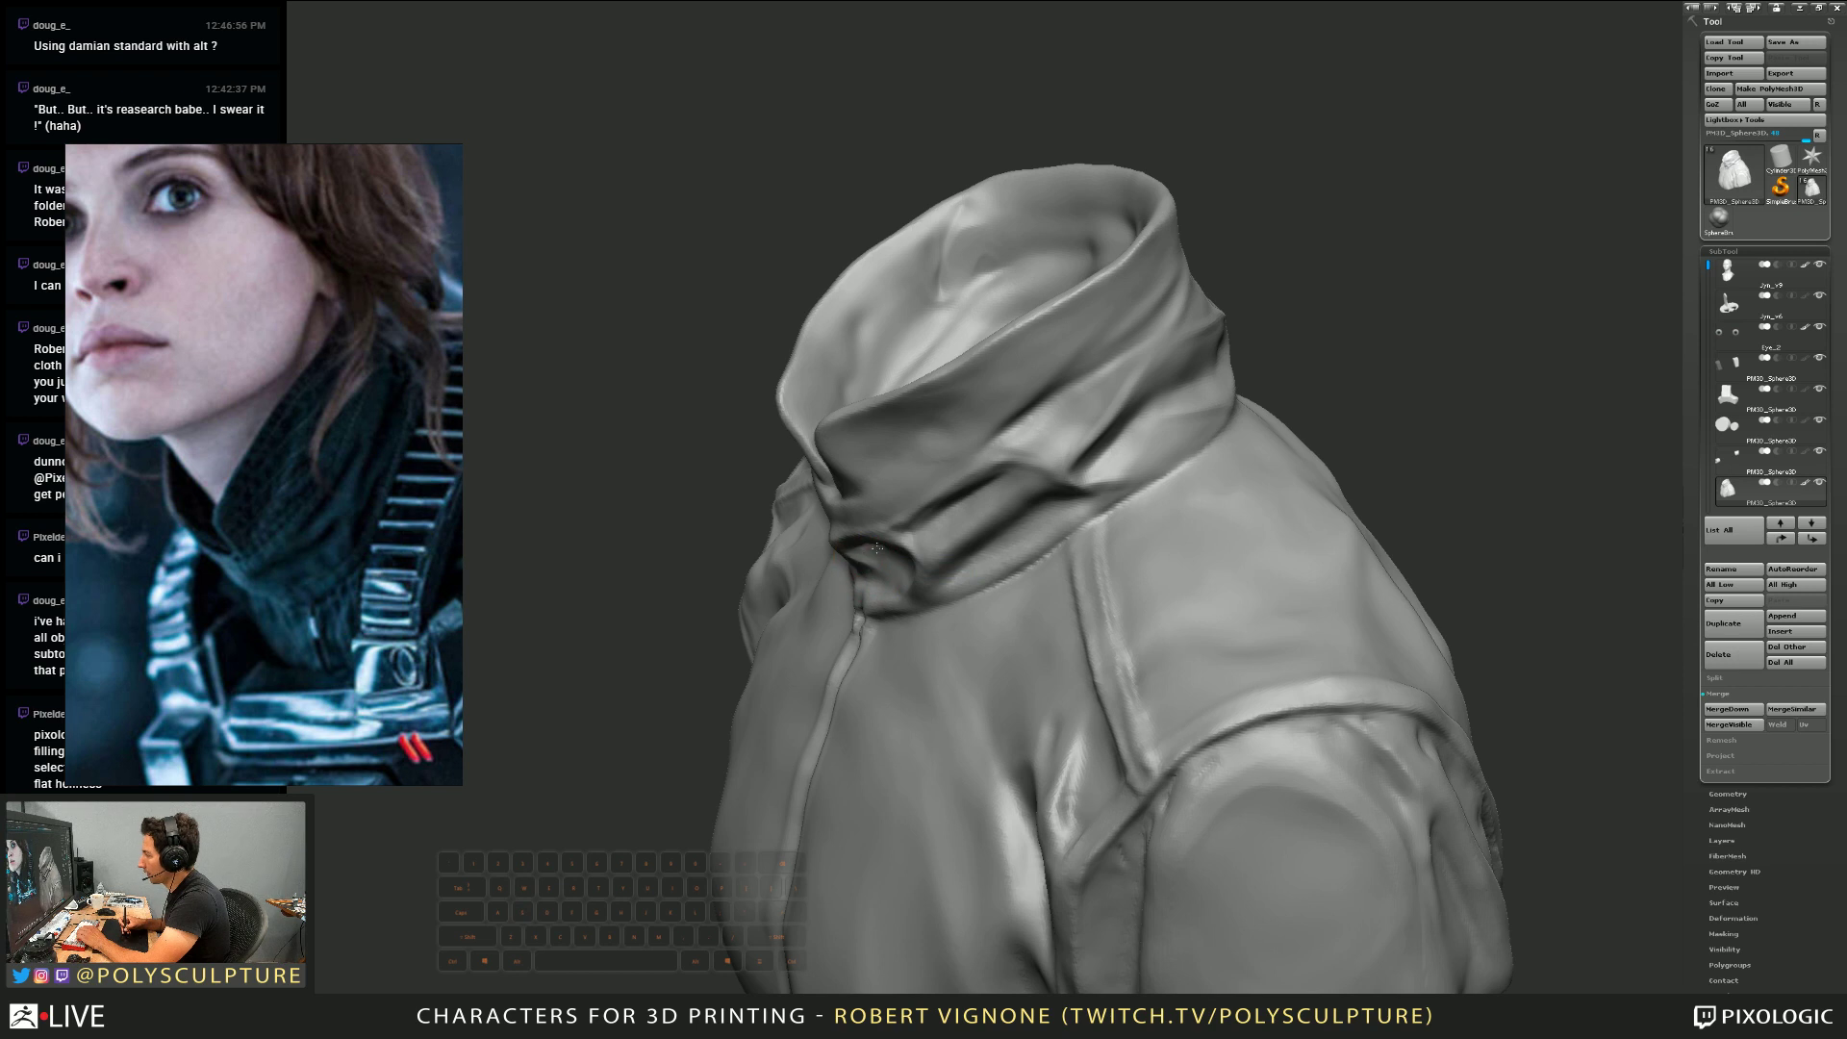
{"action": "left_click_drag", "start_coordinate": [520, 895], "coordinate": [593, 869]}
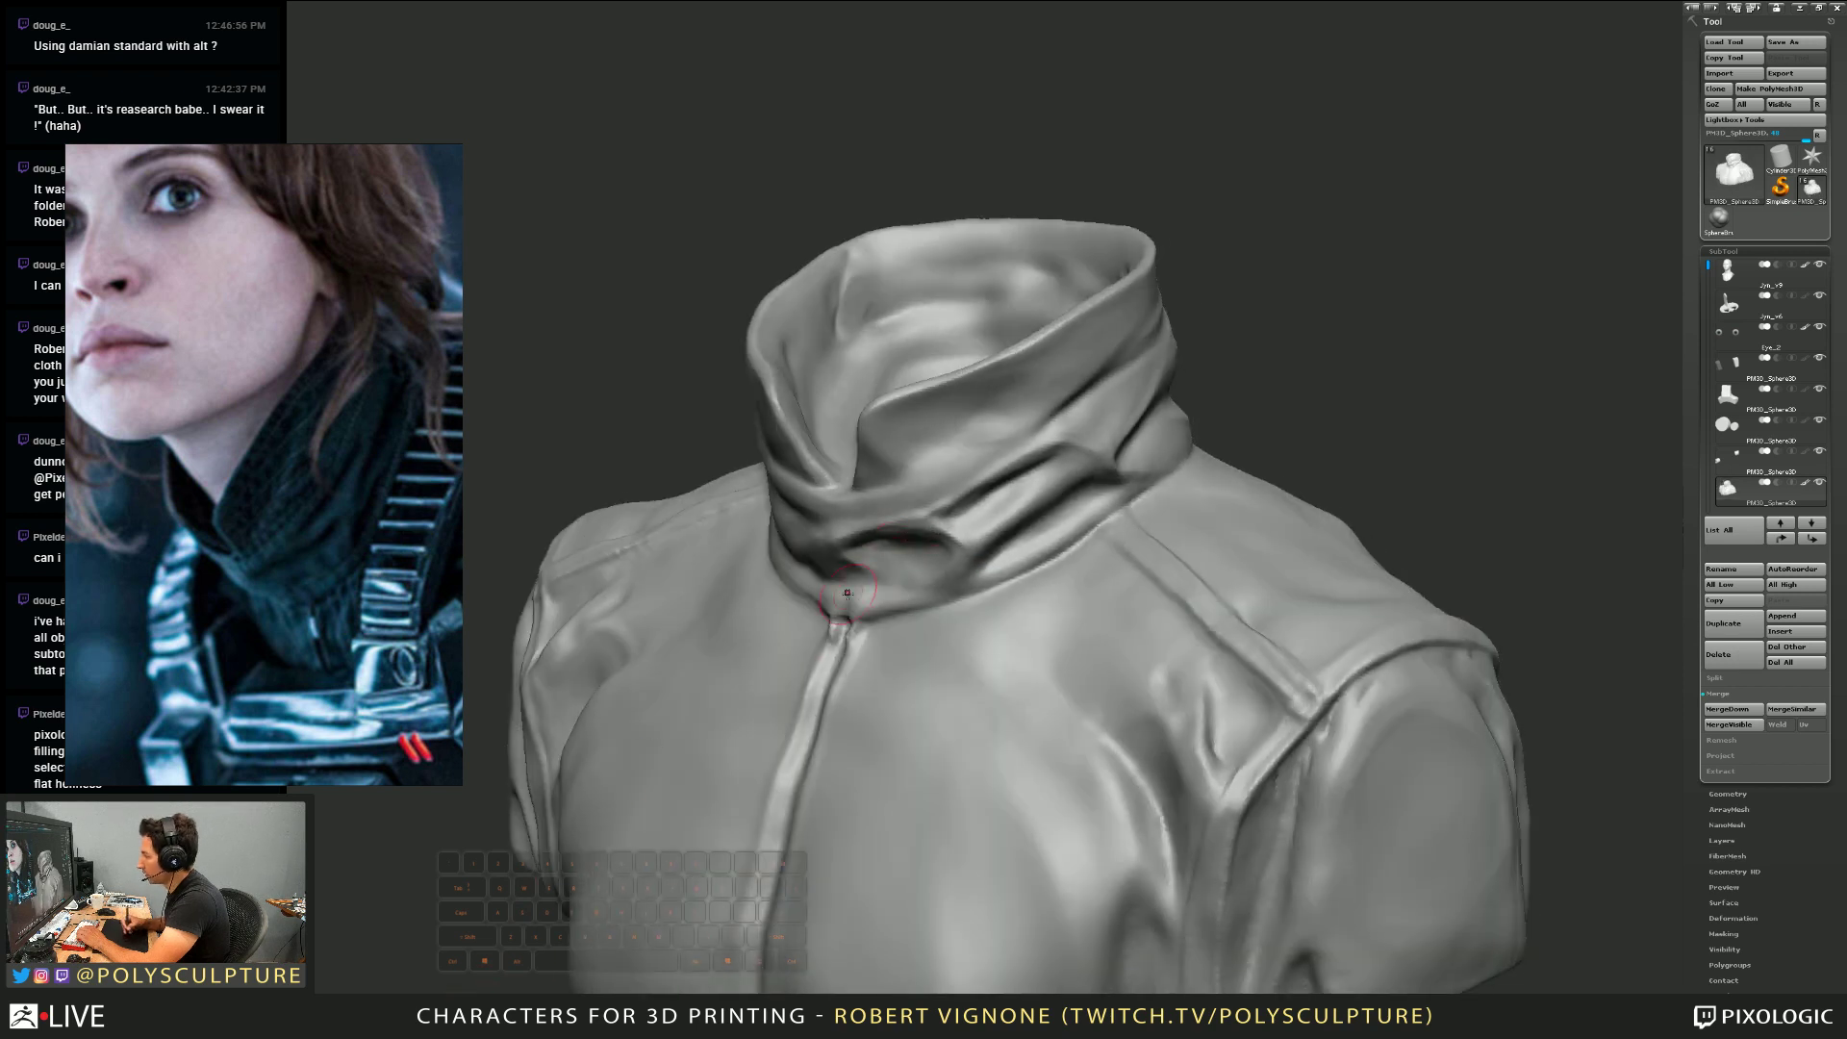
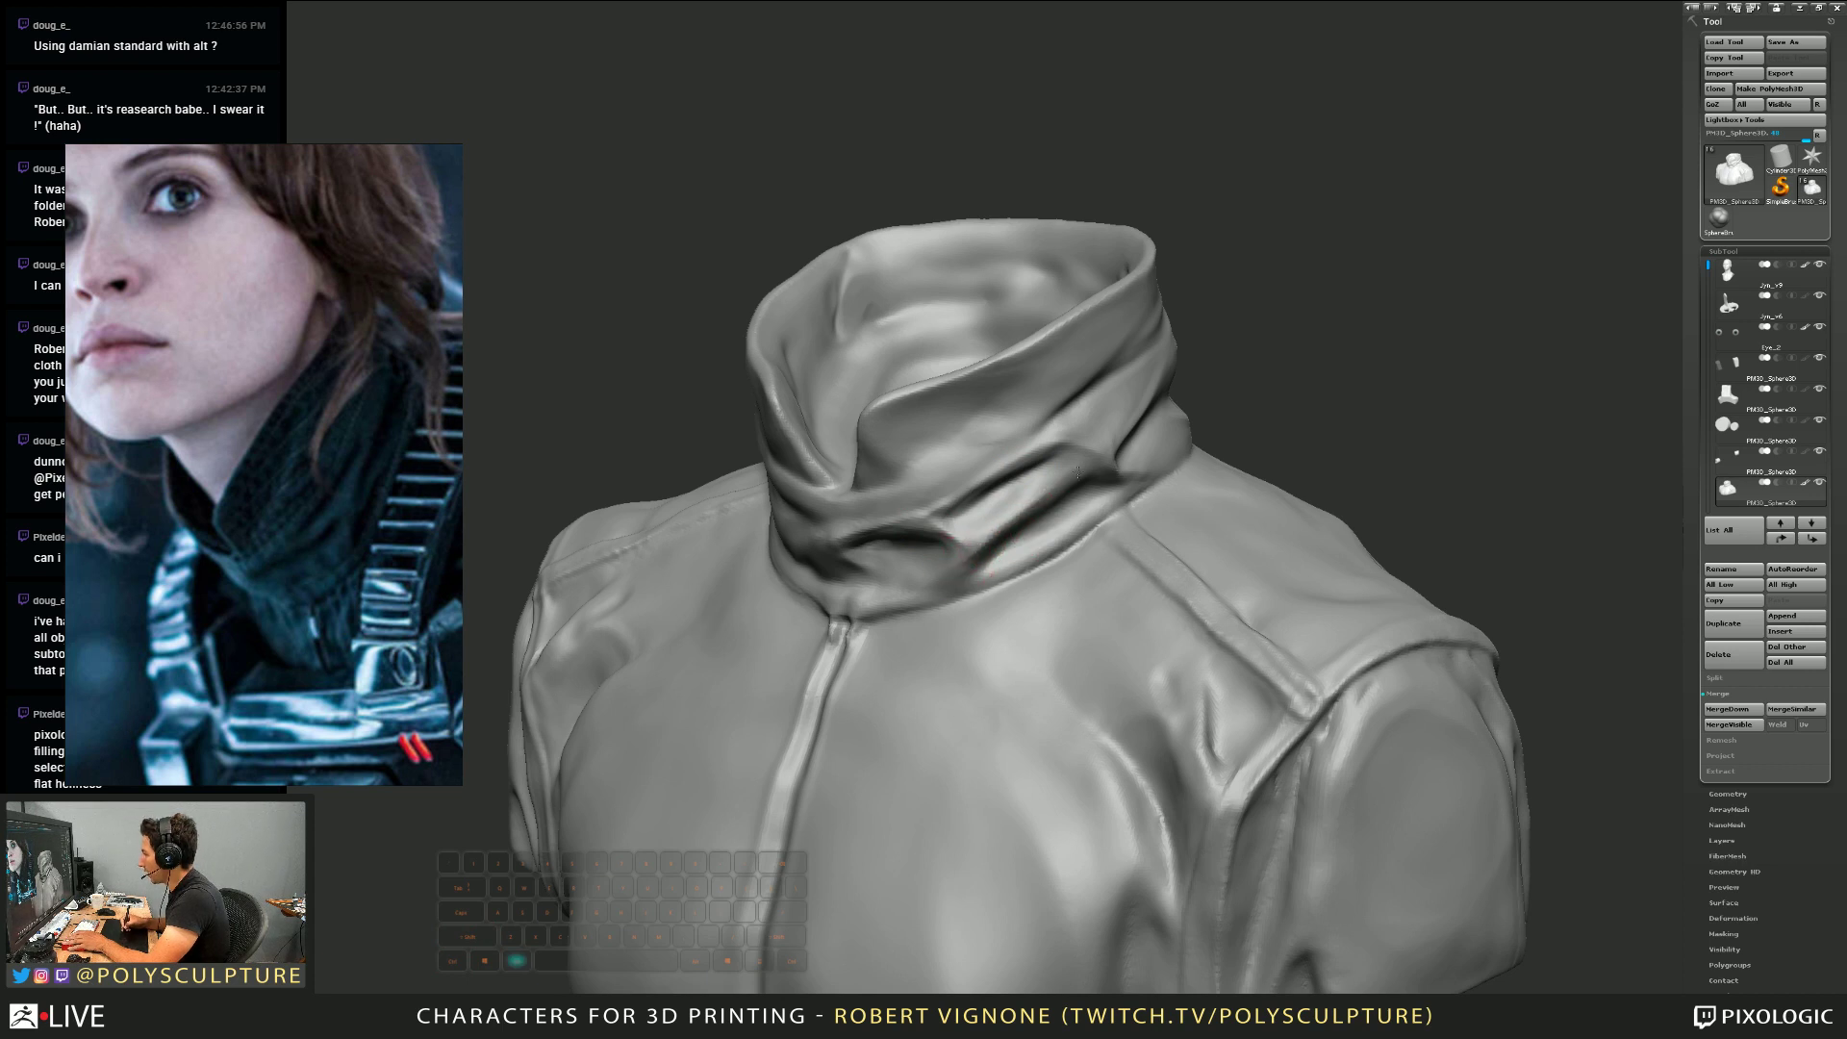
Refine the diagonal folds on the collar's side, below the overlapping opening, readjusting the brush size
{"action": "mouse_move", "coordinate": [1078, 473]}
{"action": "right_mouse_down"}
{"action": "mouse_move", "coordinate": [1050, 476]}
{"action": "mouse_move", "coordinate": [1053, 452]}
{"action": "right_mouse_up"}
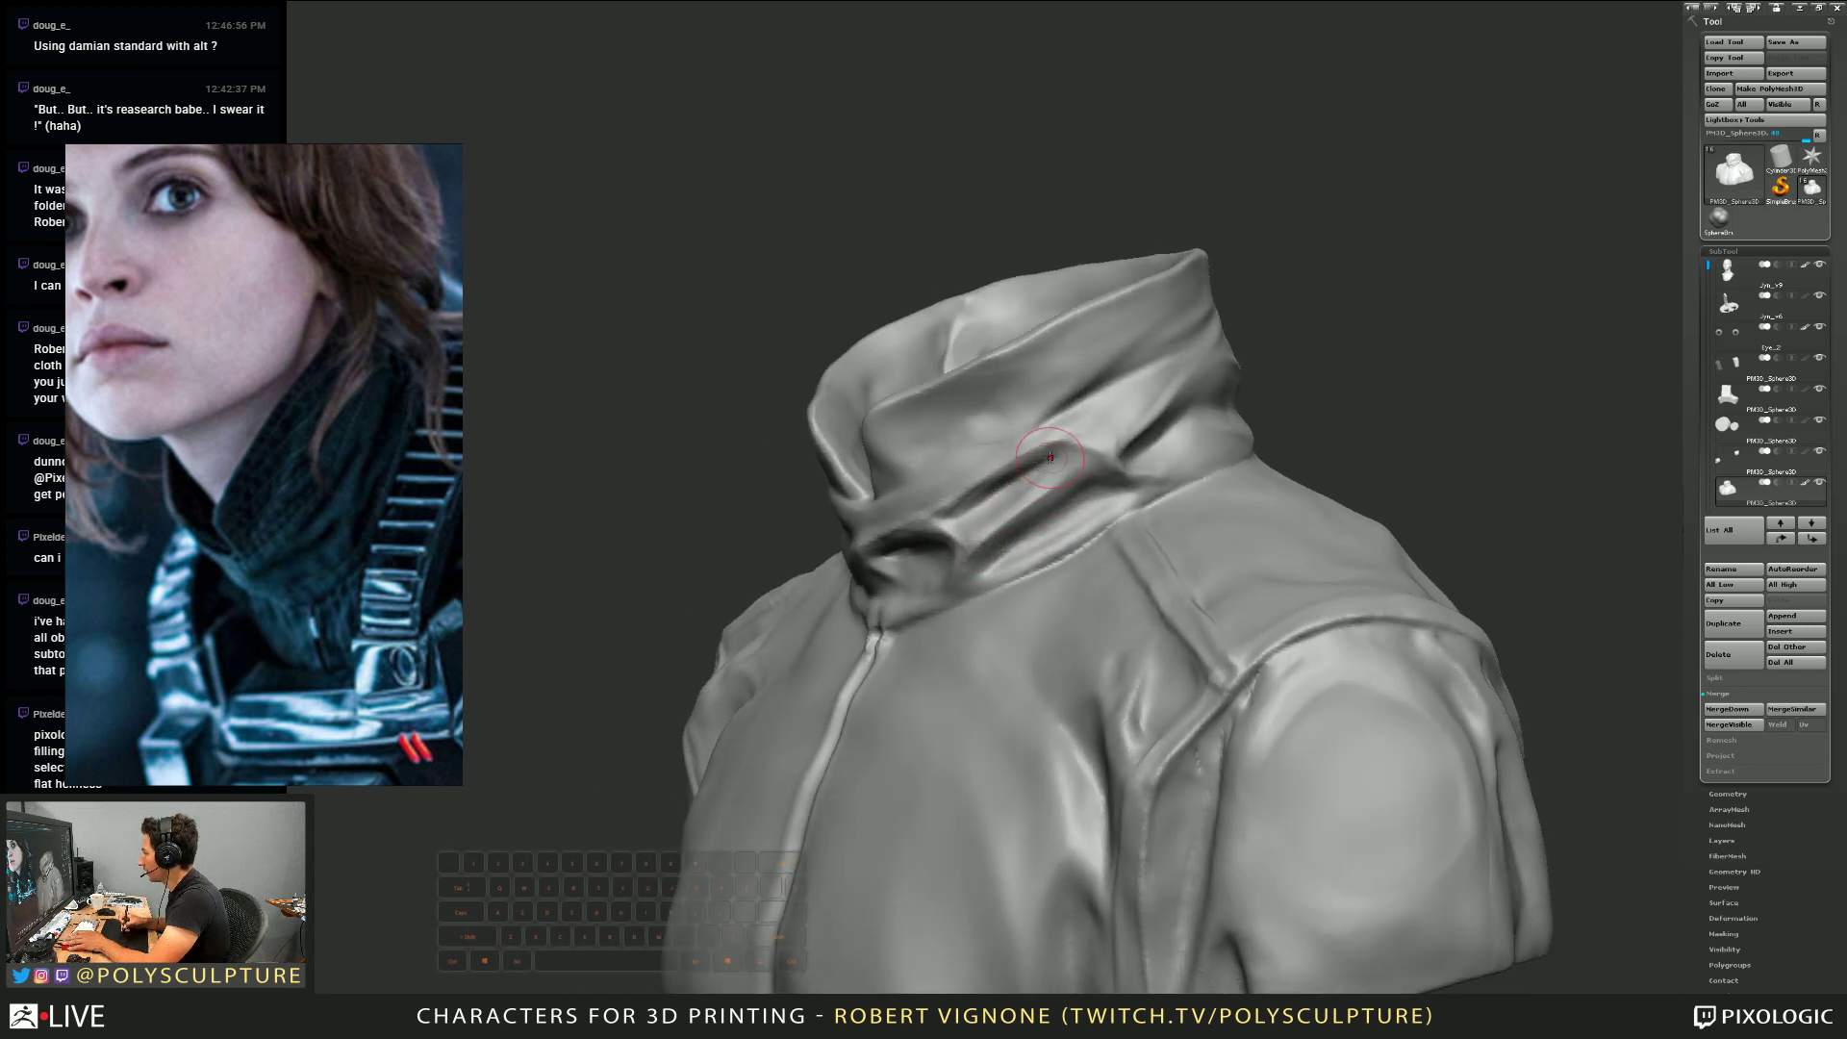
{"action": "mouse_move", "coordinate": [1066, 459]}
{"action": "left_mouse_down", "text": "alt"}
{"action": "mouse_move", "coordinate": [1126, 472]}
{"action": "mouse_move", "coordinate": [1069, 473]}
{"action": "left_mouse_up", "text": "alt"}
{"action": "mouse_move", "coordinate": [1098, 463]}
{"action": "right_mouse_down"}
{"action": "mouse_move", "coordinate": [962, 506]}
{"action": "mouse_move", "coordinate": [923, 599]}
{"action": "mouse_move", "coordinate": [1003, 599]}
{"action": "mouse_move", "coordinate": [969, 574]}
{"action": "mouse_move", "coordinate": [923, 590]}
{"action": "mouse_move", "coordinate": [1031, 533]}
{"action": "mouse_move", "coordinate": [904, 548]}
{"action": "mouse_move", "coordinate": [958, 565]}
{"action": "right_mouse_up"}
{"action": "key", "text": "s"}
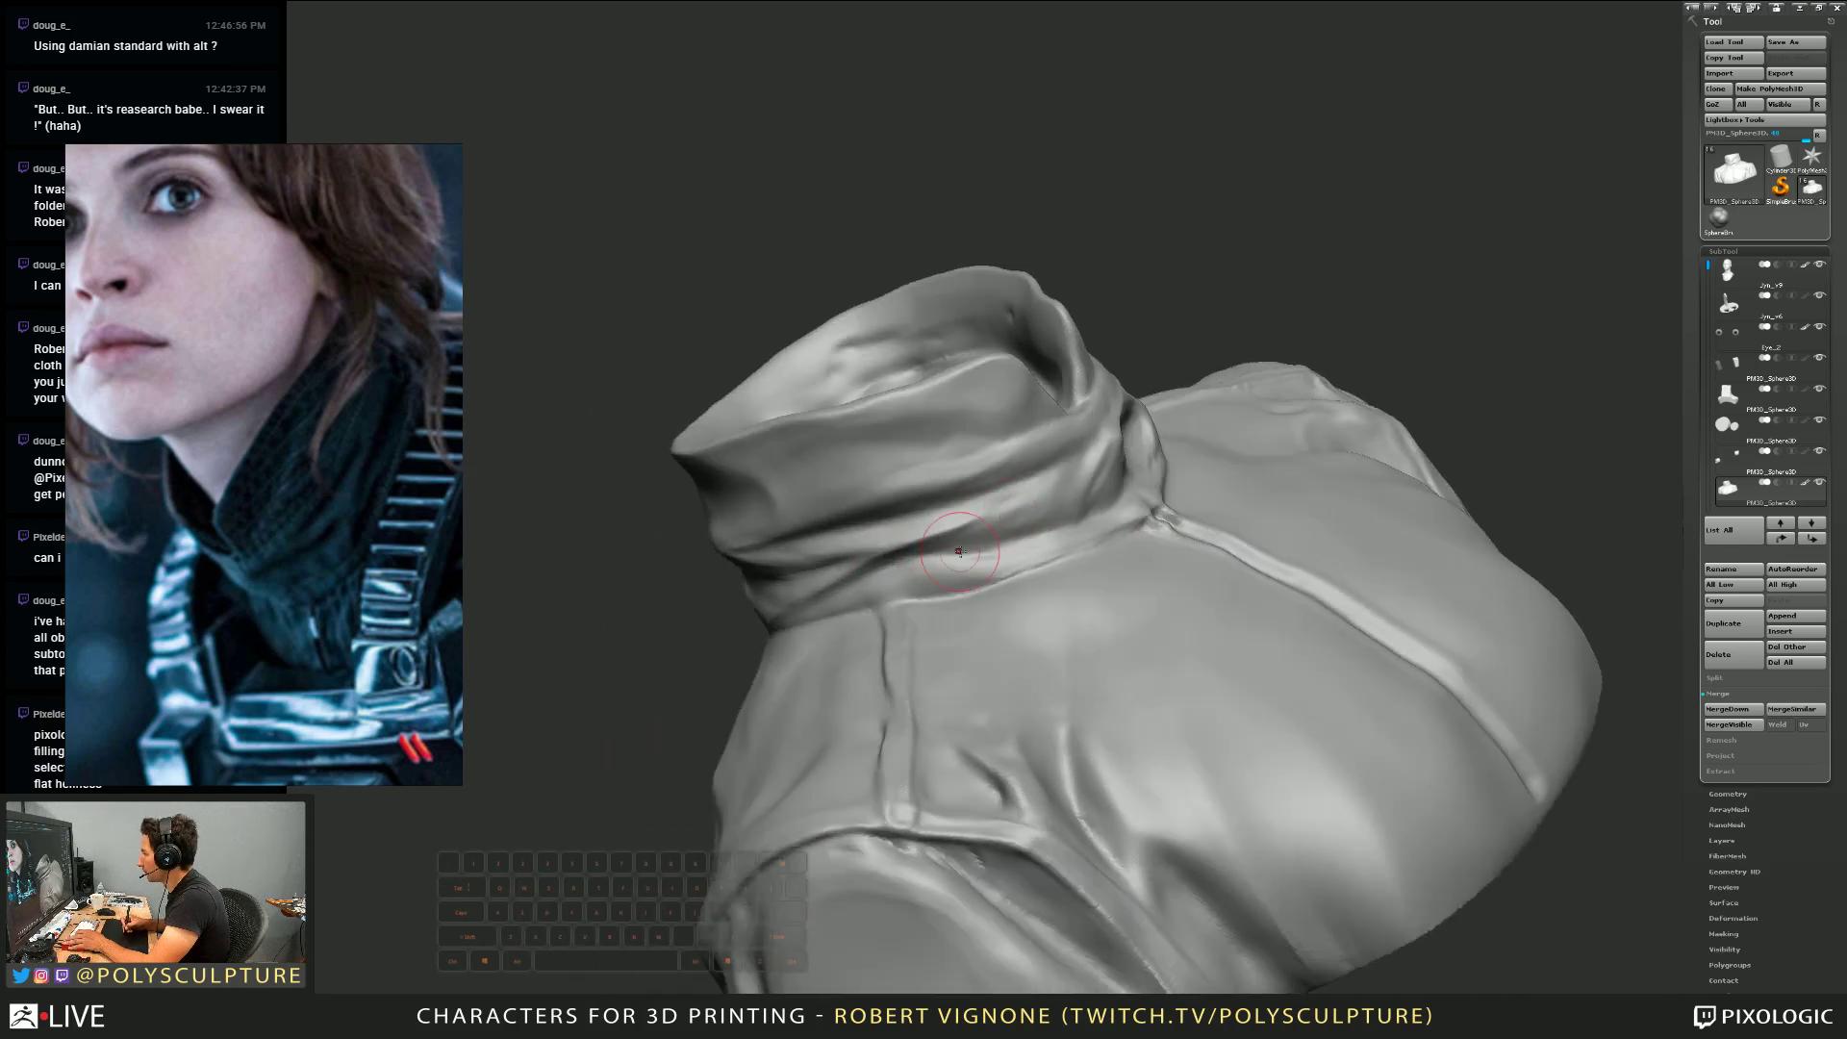
Deepen and extend the long creases running along the collar's side toward its front
{"action": "right_click_drag", "start_coordinate": [1018, 538], "coordinate": [1058, 490]}
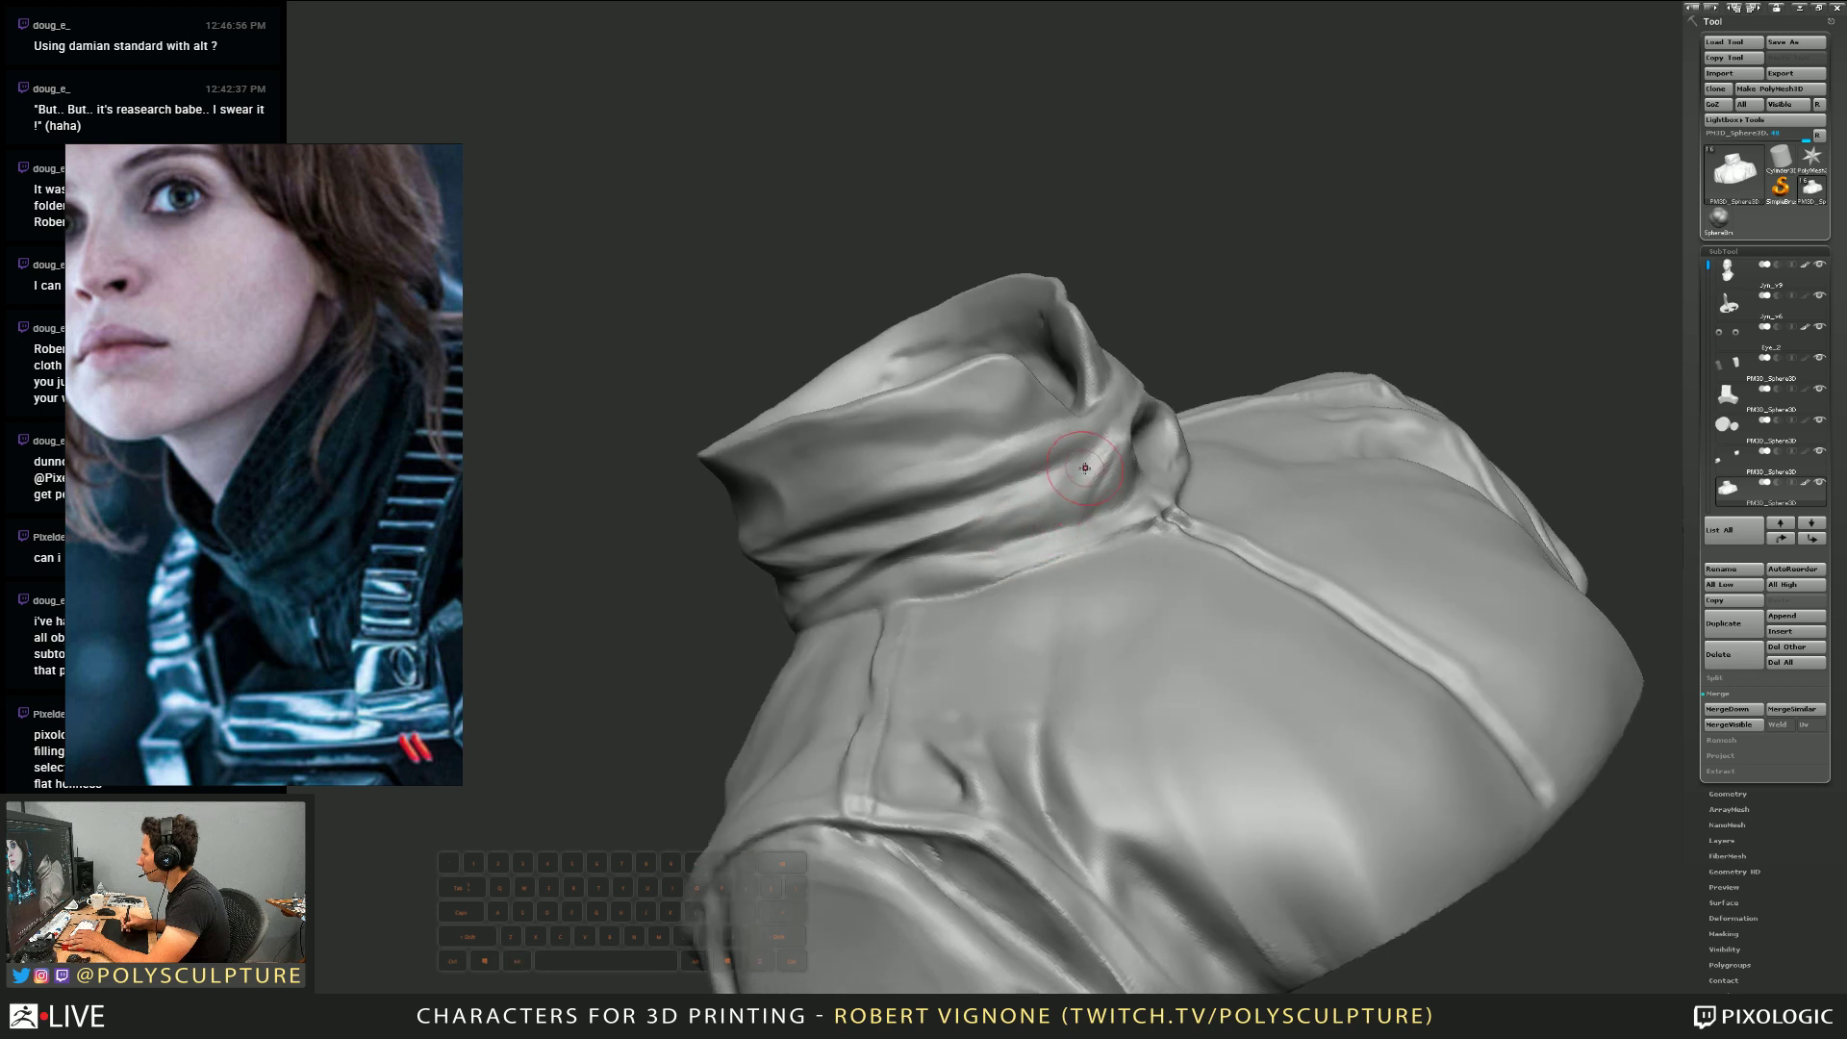
{"action": "left_click_drag", "start_coordinate": [942, 490], "coordinate": [1053, 468], "text": "alt"}
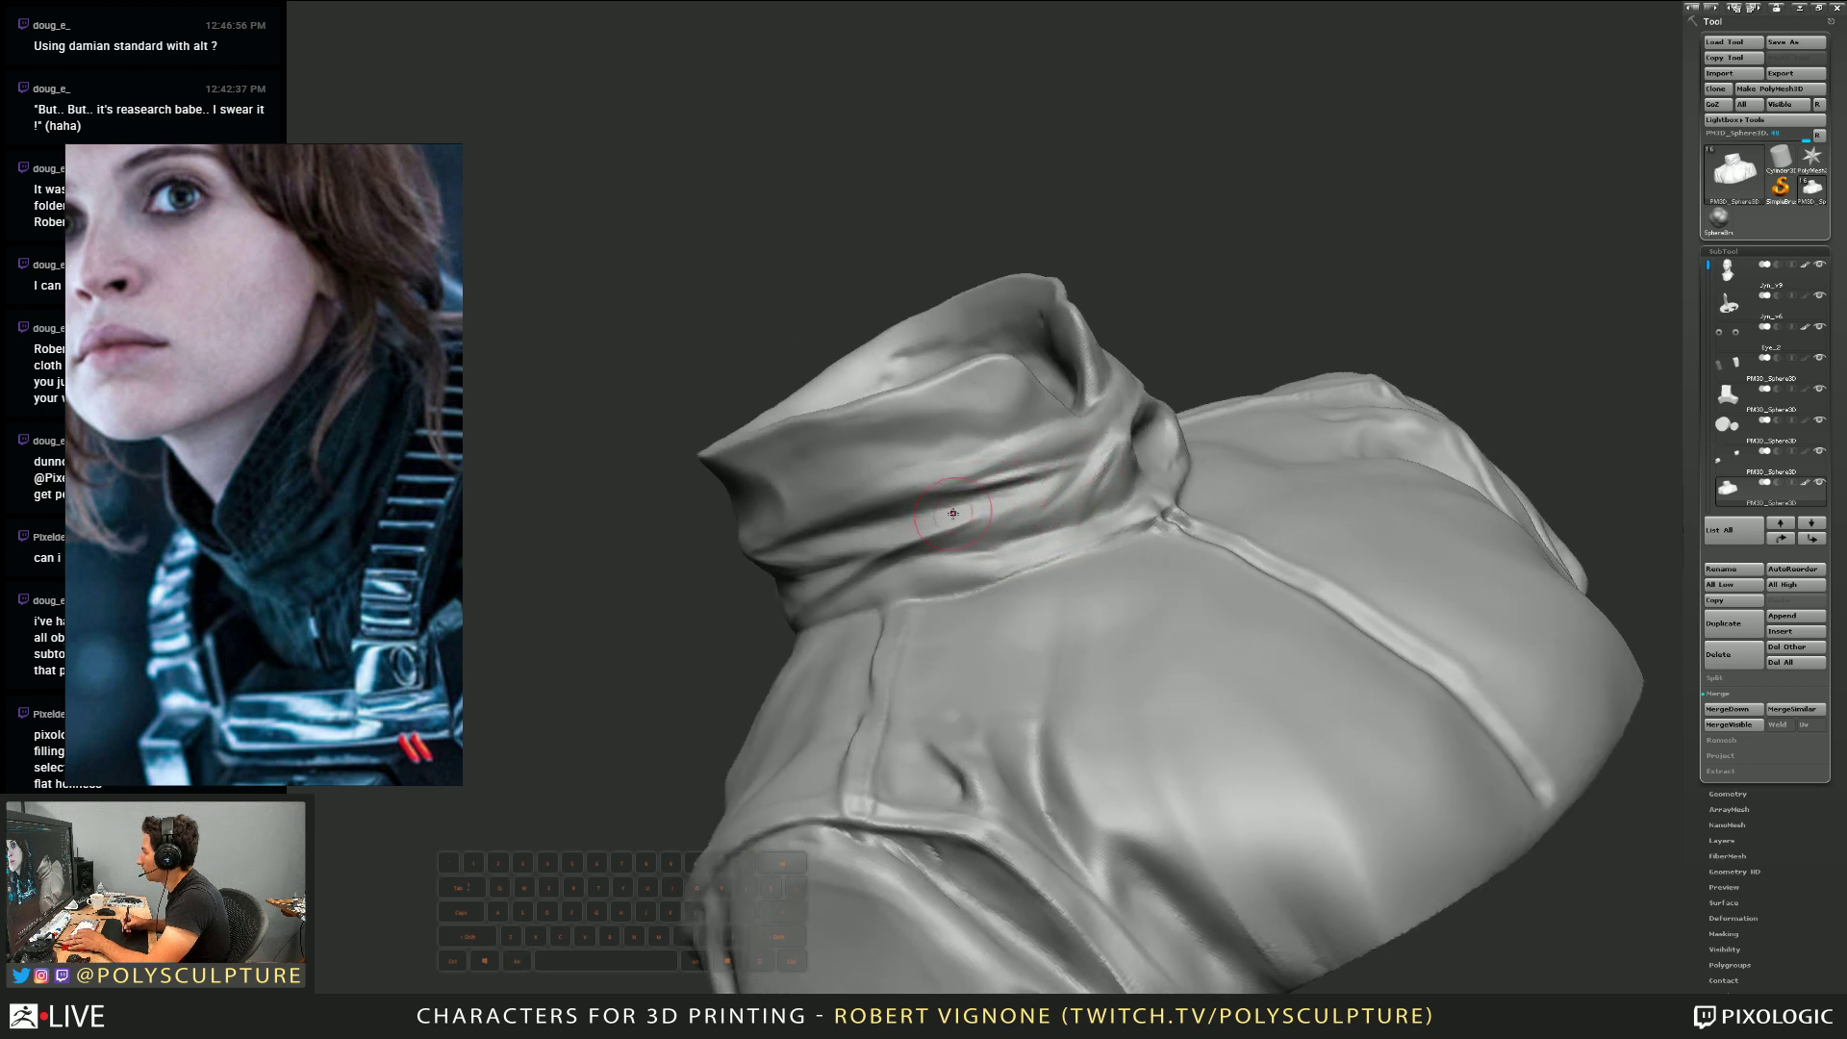
{"action": "right_click_drag", "start_coordinate": [952, 513], "coordinate": [1020, 496]}
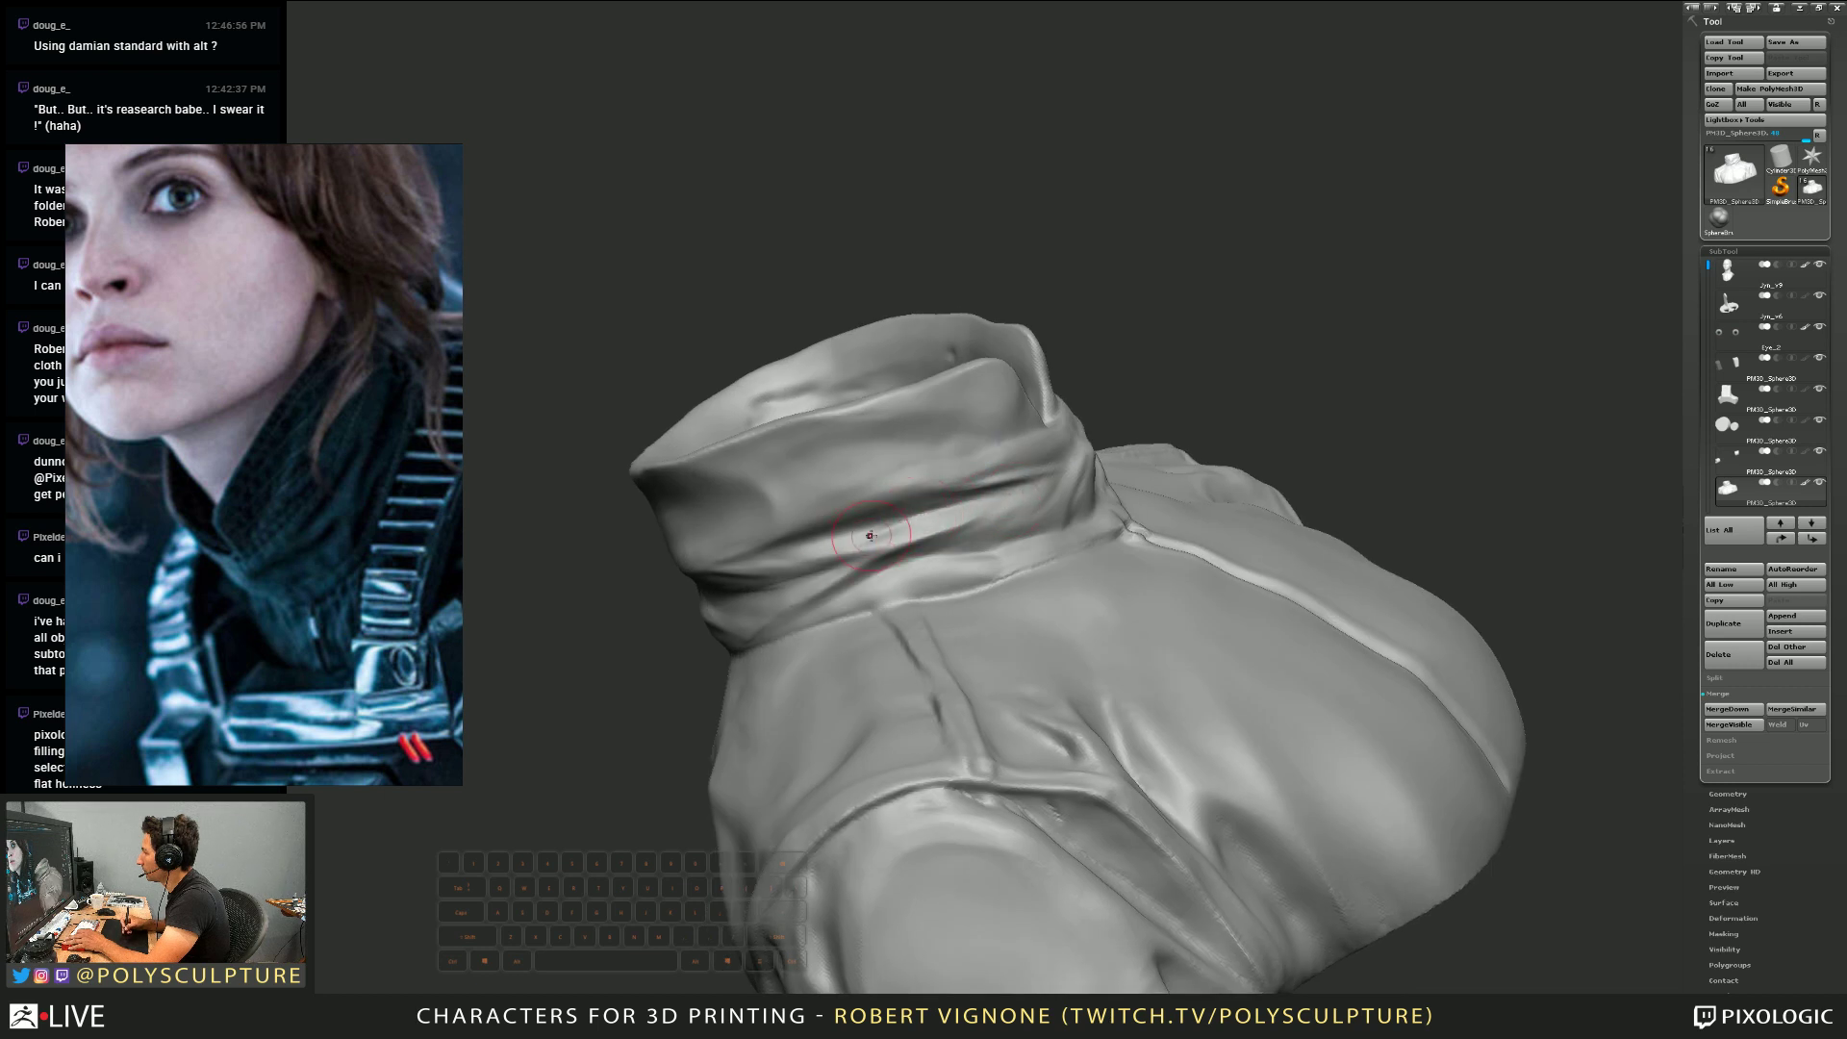
{"action": "left_click_drag", "start_coordinate": [870, 535], "coordinate": [970, 521]}
{"action": "right_click_drag", "start_coordinate": [925, 501], "coordinate": [957, 503]}
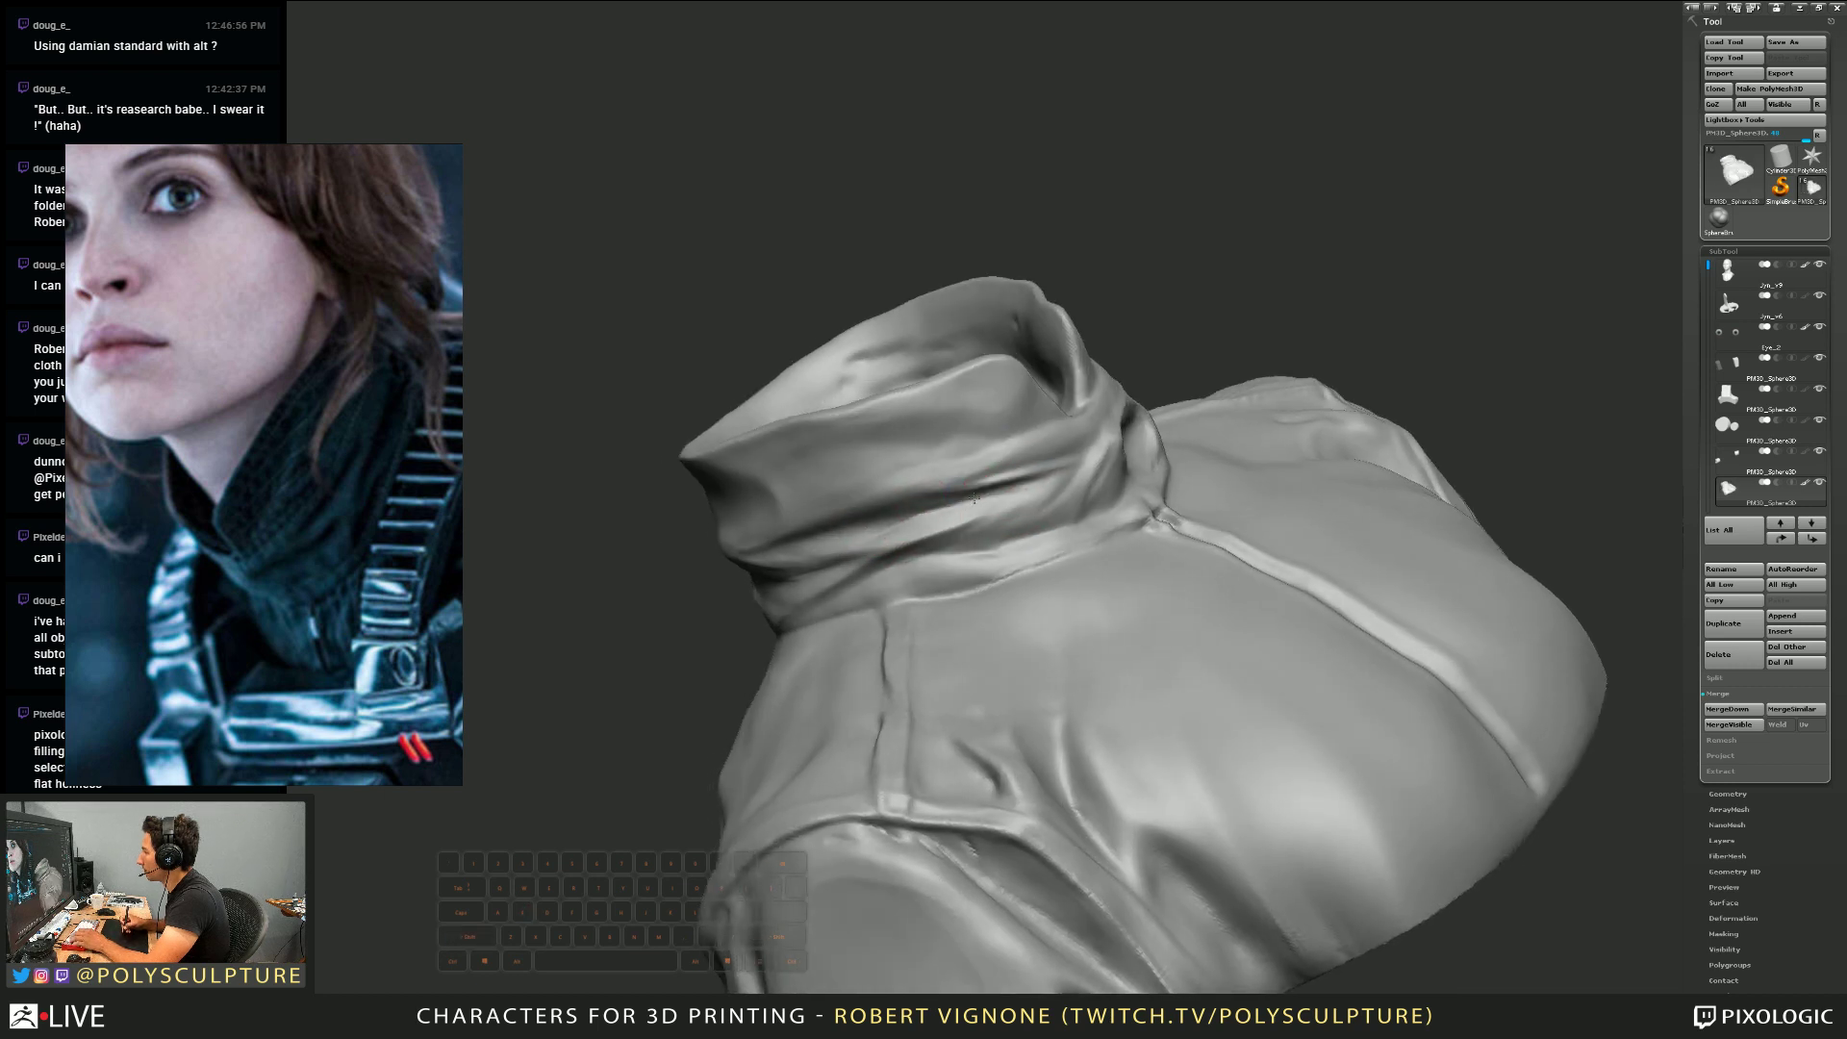
Shape the upper side of the collar above the creases with a resized brush, blending it toward the front overlap
{"action": "key", "text": "s"}
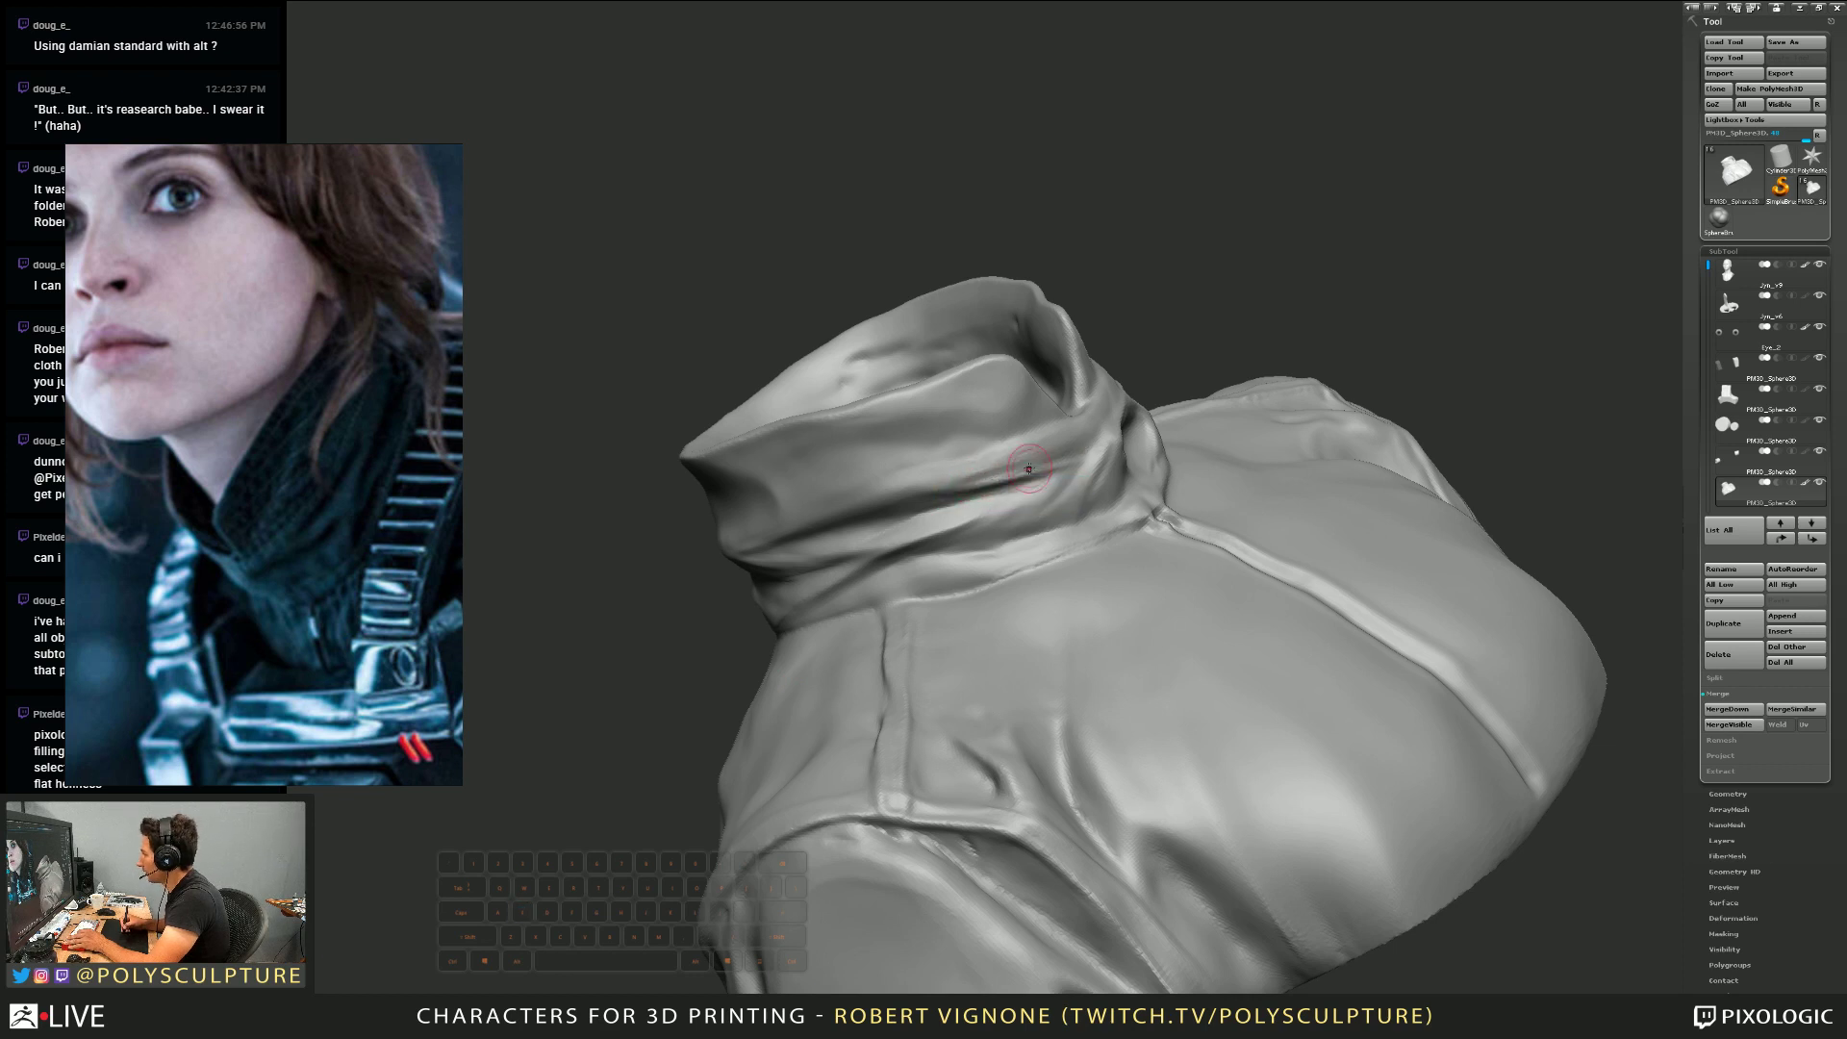
{"action": "right_click_drag", "start_coordinate": [996, 438], "coordinate": [849, 499]}
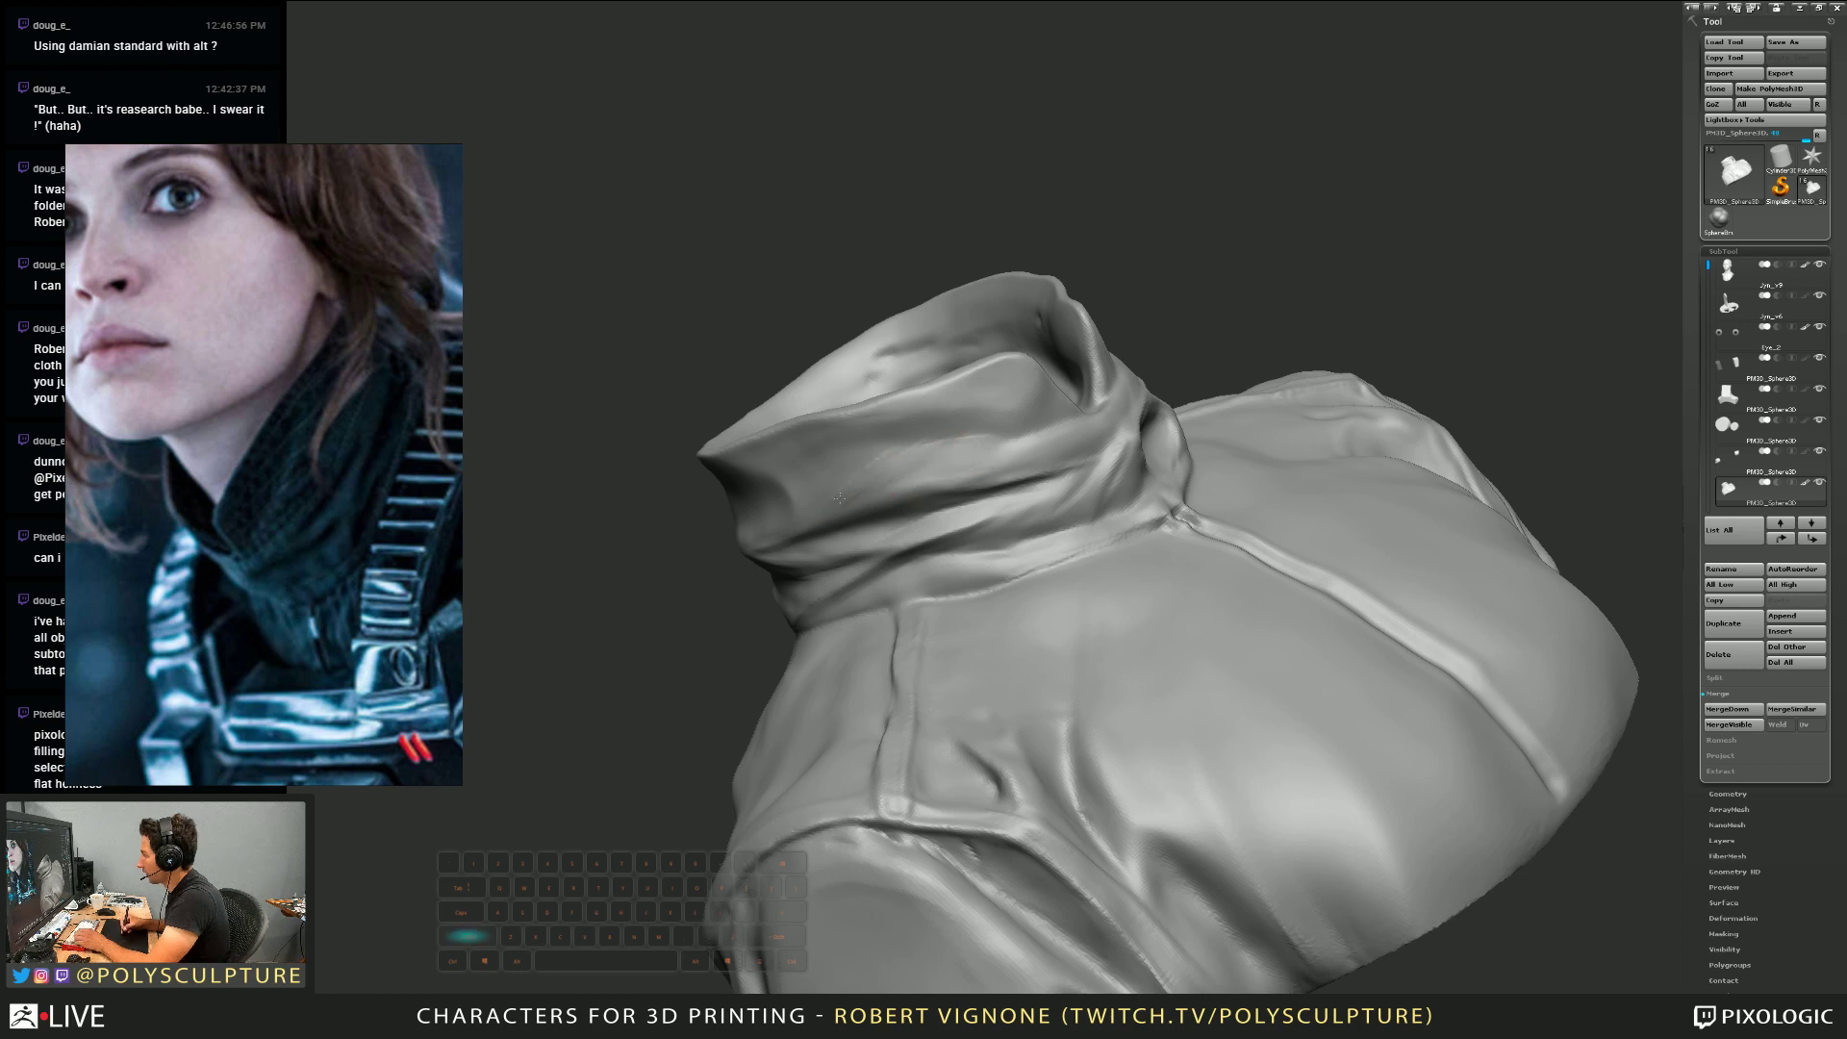
{"action": "mouse_move", "coordinate": [839, 497]}
{"action": "right_mouse_down"}
{"action": "mouse_move", "coordinate": [962, 428]}
{"action": "mouse_move", "coordinate": [1022, 439]}
{"action": "right_mouse_up"}
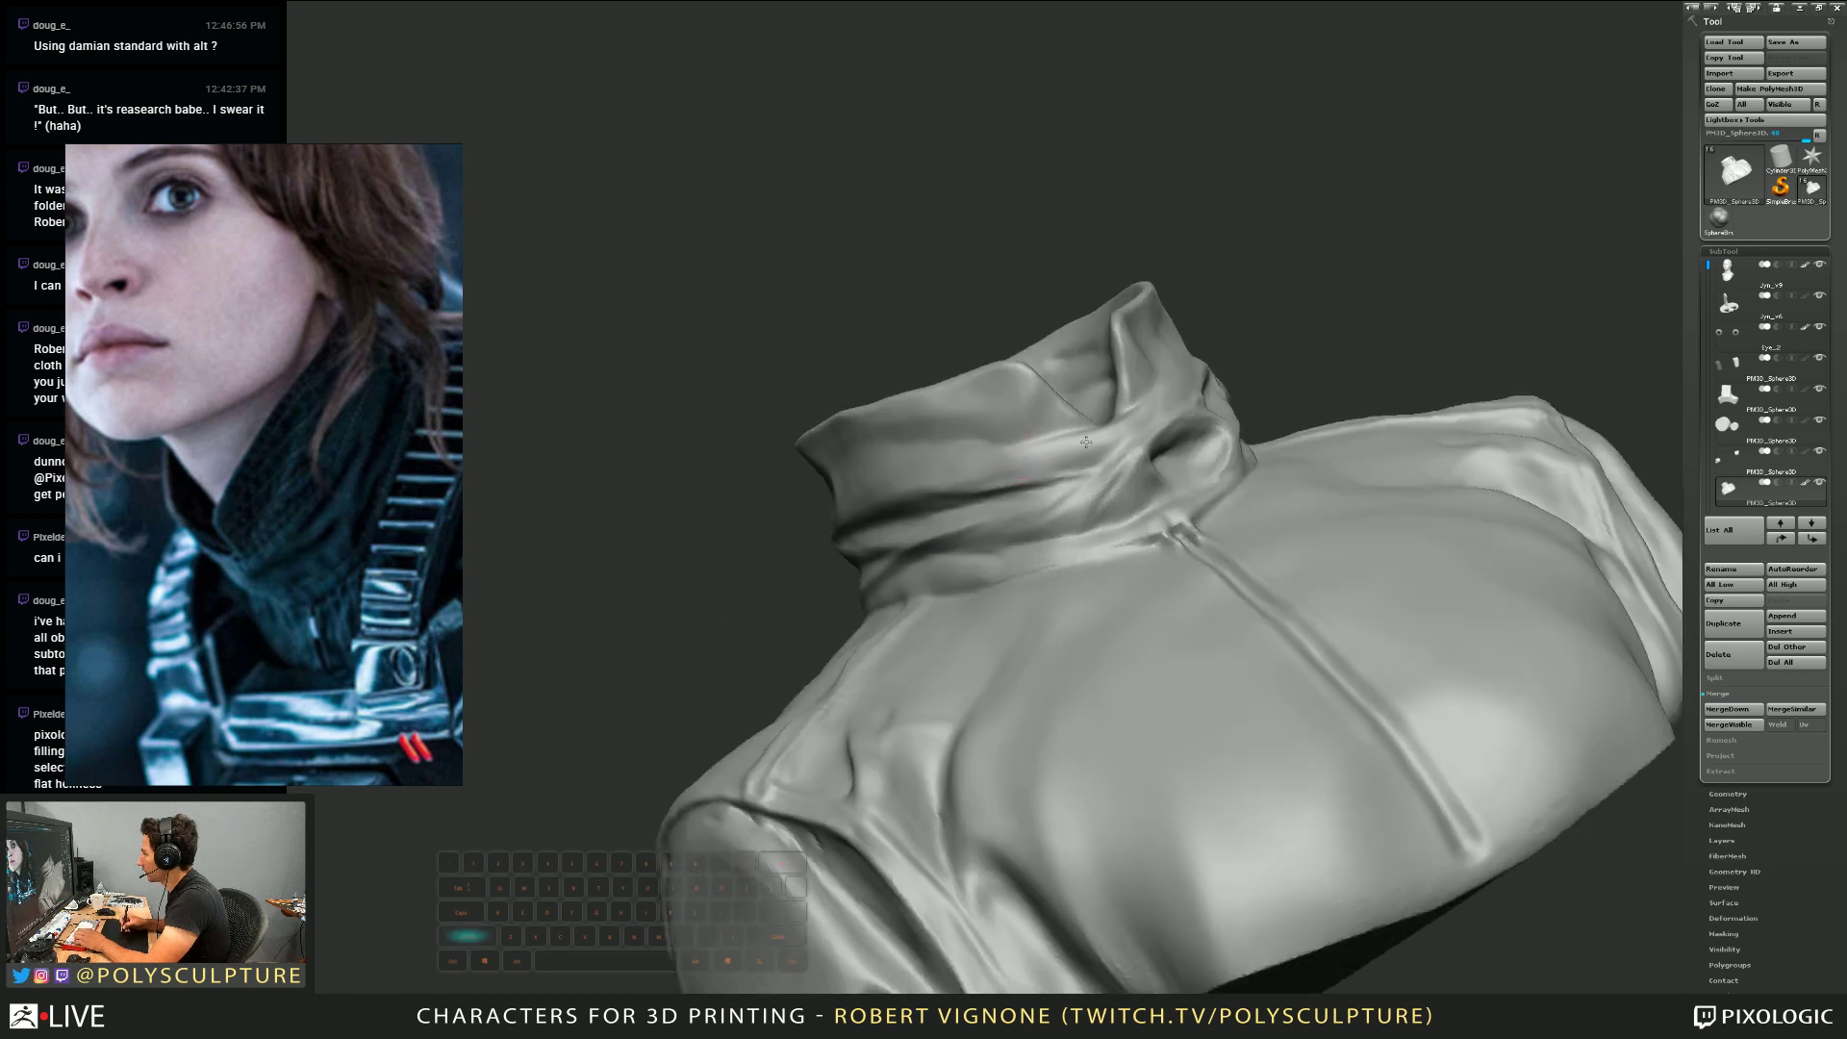
{"action": "left_click_drag", "start_coordinate": [1086, 443], "coordinate": [1084, 454], "text": "shift"}
{"action": "mouse_move", "coordinate": [1101, 438]}
{"action": "right_mouse_down"}
{"action": "mouse_move", "coordinate": [1051, 452]}
{"action": "mouse_move", "coordinate": [1059, 414]}
{"action": "right_mouse_up"}
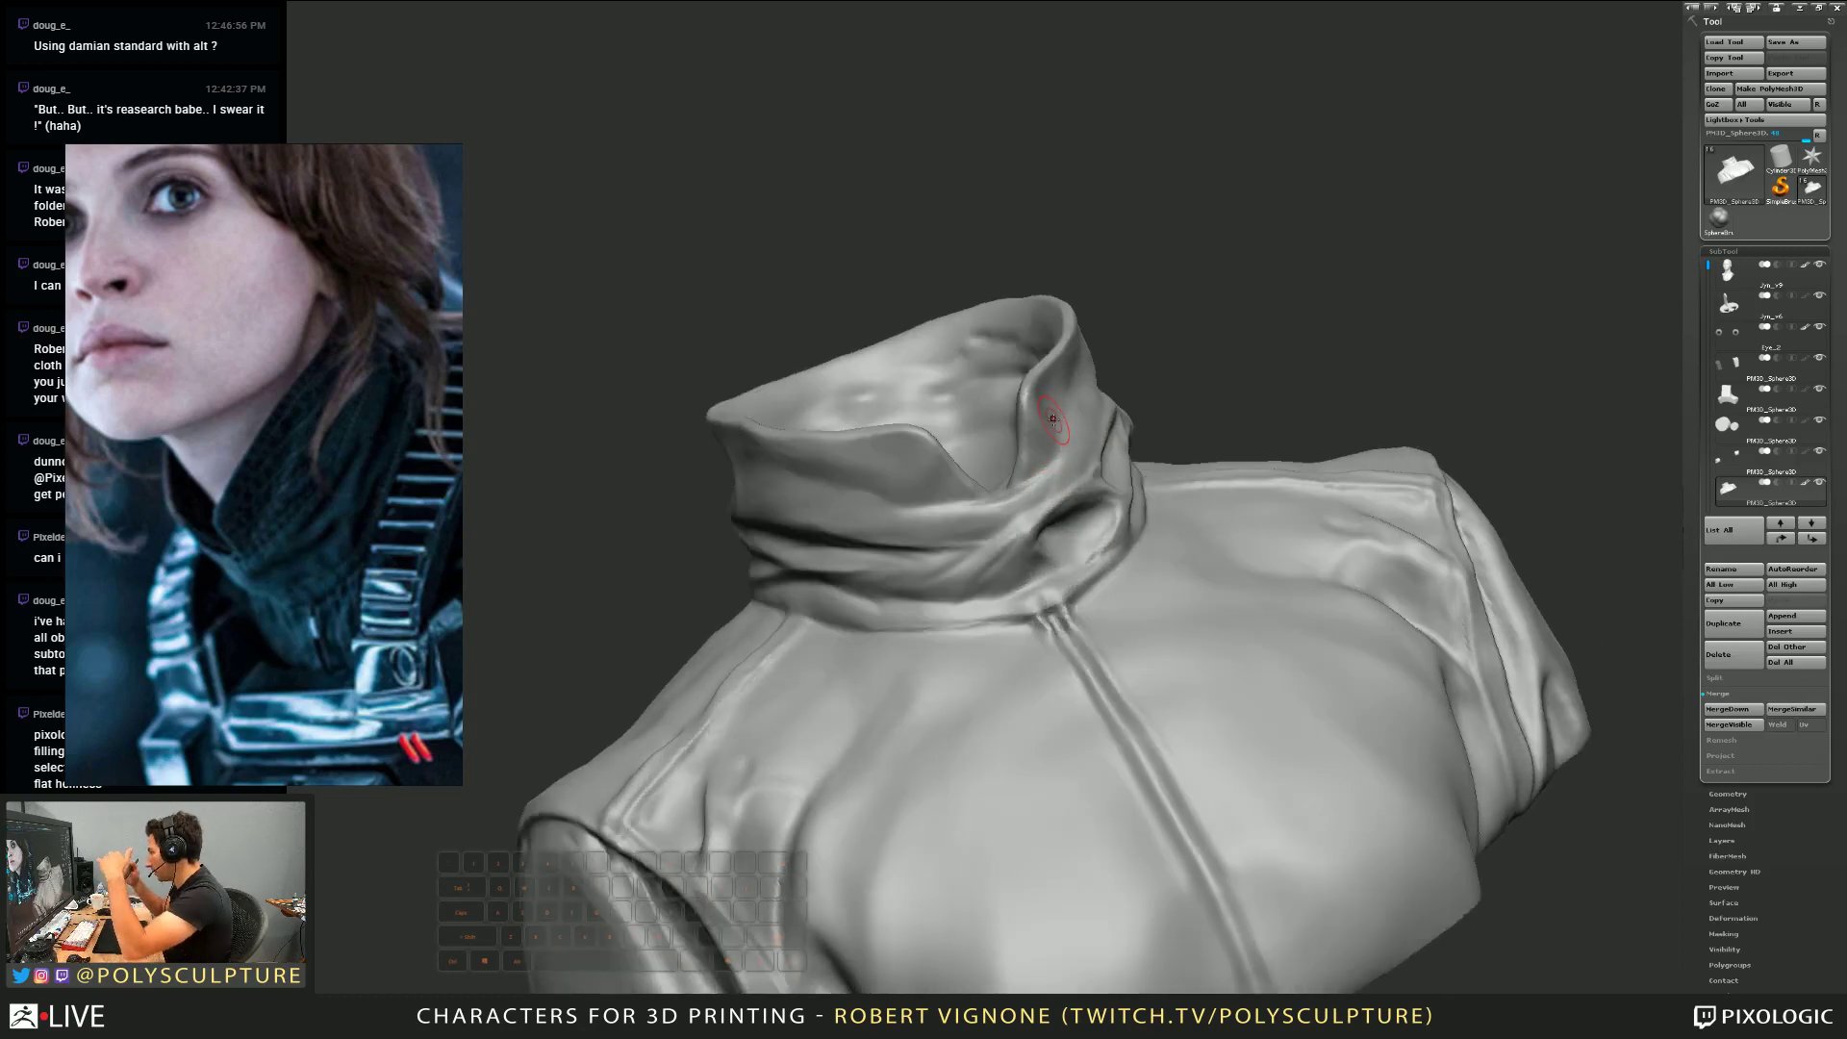
Carve a thin seam line across the collar's front, just below the overlapping opening
{"action": "right_click_drag", "start_coordinate": [938, 301], "coordinate": [1086, 546]}
{"action": "left_click_drag", "start_coordinate": [1072, 545], "coordinate": [1082, 536]}
{"action": "mouse_move", "coordinate": [866, 525]}
{"action": "right_mouse_down"}
{"action": "mouse_move", "coordinate": [1075, 531]}
{"action": "mouse_move", "coordinate": [890, 543]}
{"action": "right_mouse_up"}
{"action": "key", "text": "2"}
{"action": "left_click_drag", "start_coordinate": [1079, 544], "coordinate": [1104, 511], "text": "shift"}
{"action": "mouse_move", "coordinate": [1104, 511]}
{"action": "right_mouse_down"}
{"action": "mouse_move", "coordinate": [1152, 460]}
{"action": "mouse_move", "coordinate": [1015, 548]}
{"action": "mouse_move", "coordinate": [1038, 533]}
{"action": "right_mouse_up"}
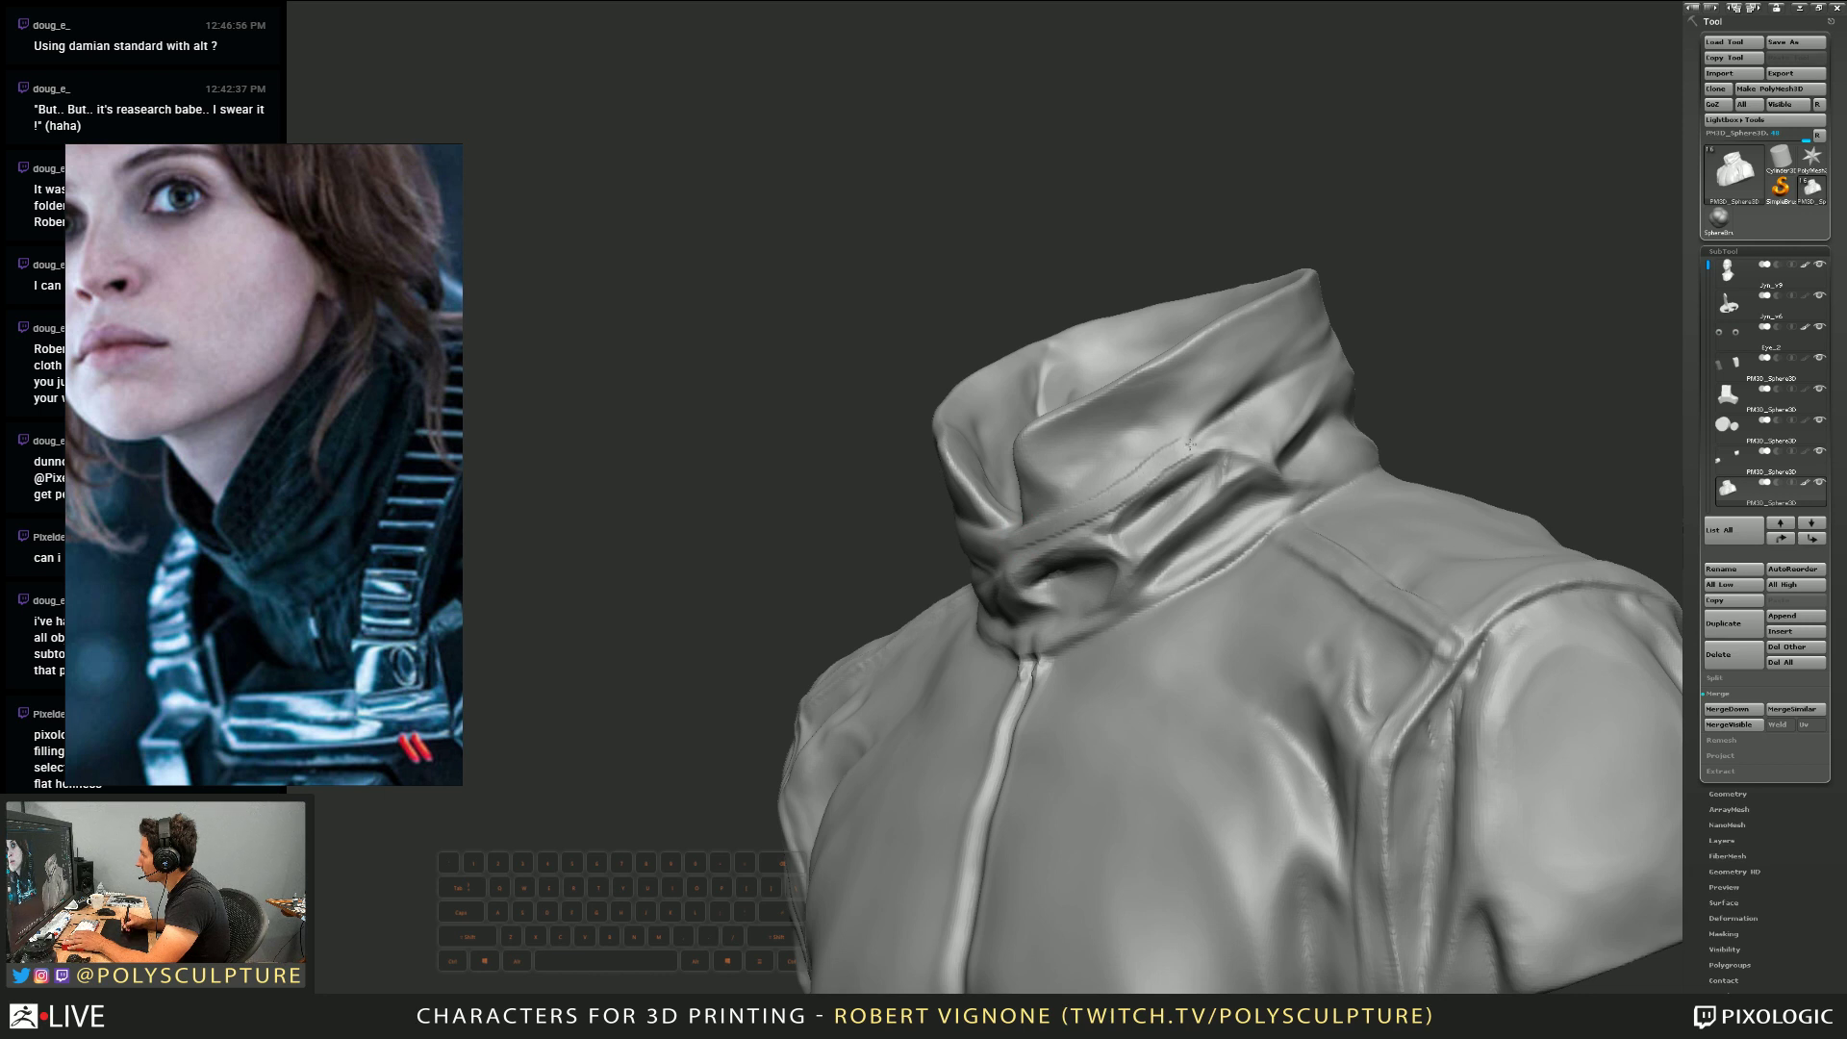
Extend the collar's seam line along the side toward the rear, parallel to the upper rim
{"action": "right_click_drag", "start_coordinate": [1235, 421], "coordinate": [1143, 459]}
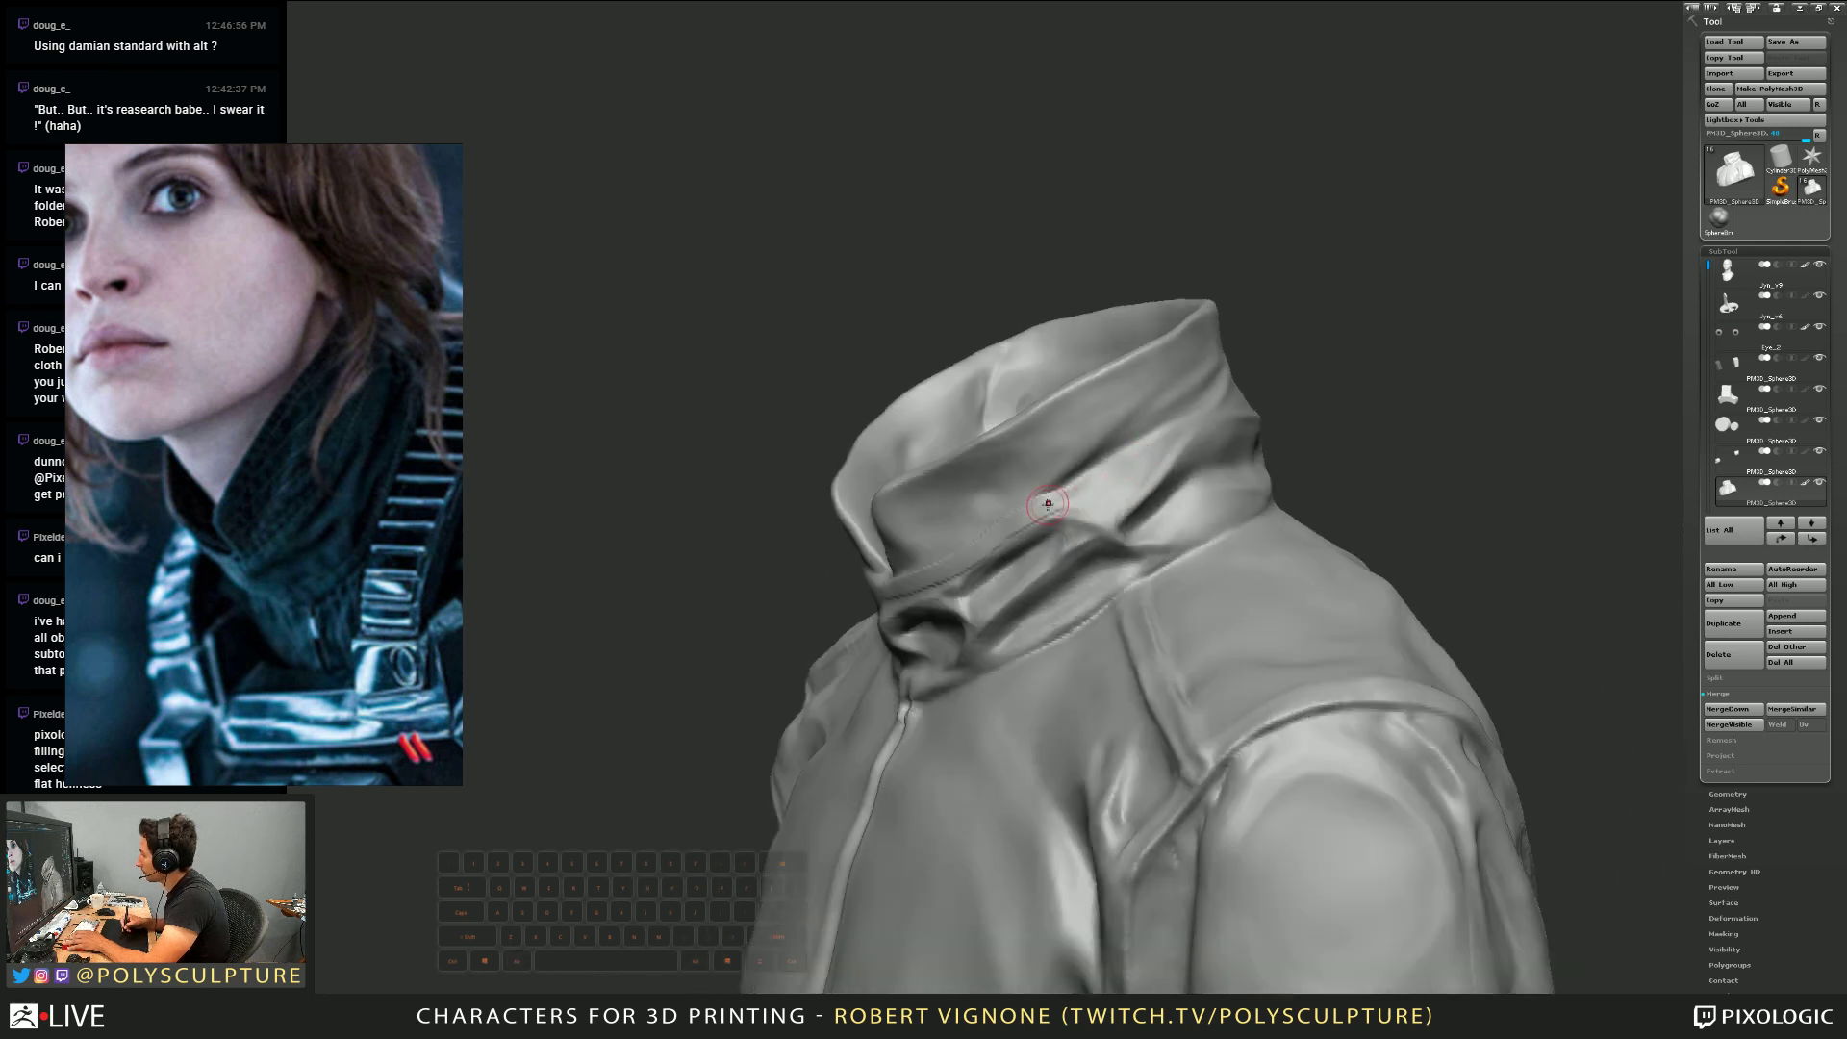
{"action": "left_click_drag", "start_coordinate": [1046, 498], "coordinate": [1130, 462]}
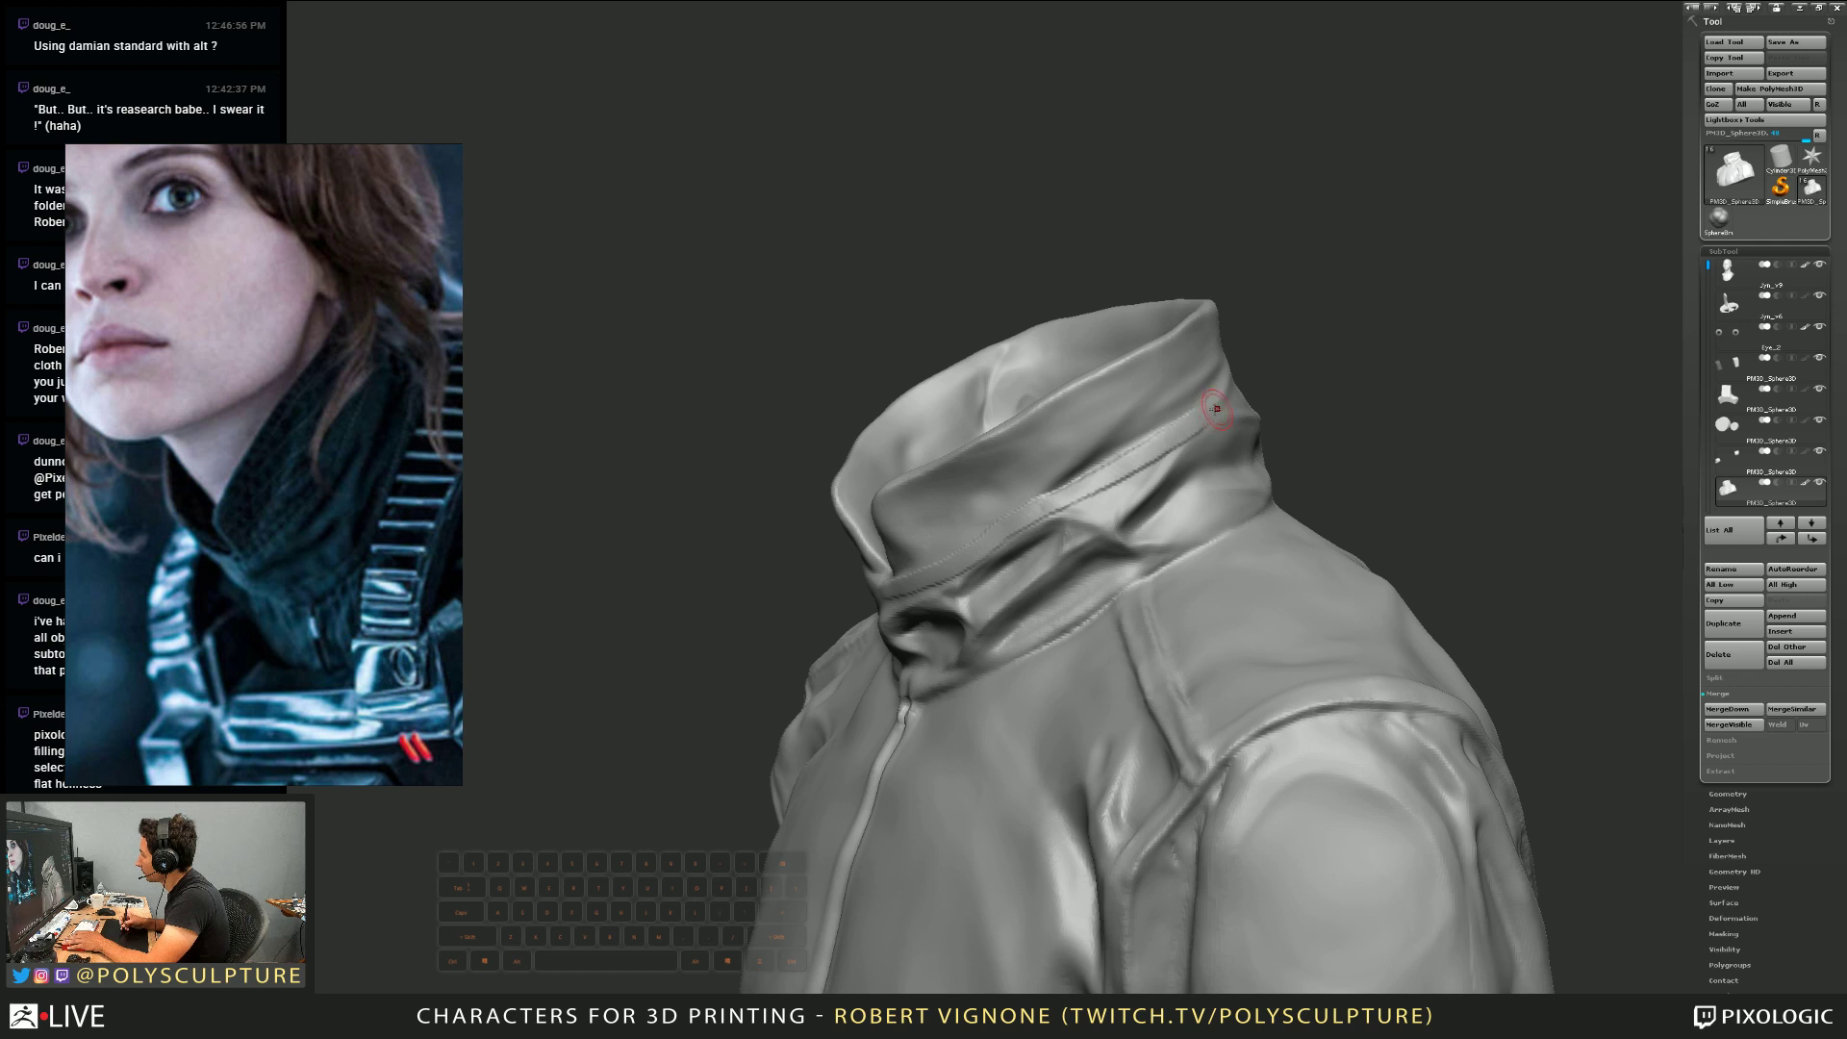
{"action": "right_click_drag", "start_coordinate": [1216, 408], "coordinate": [1123, 461]}
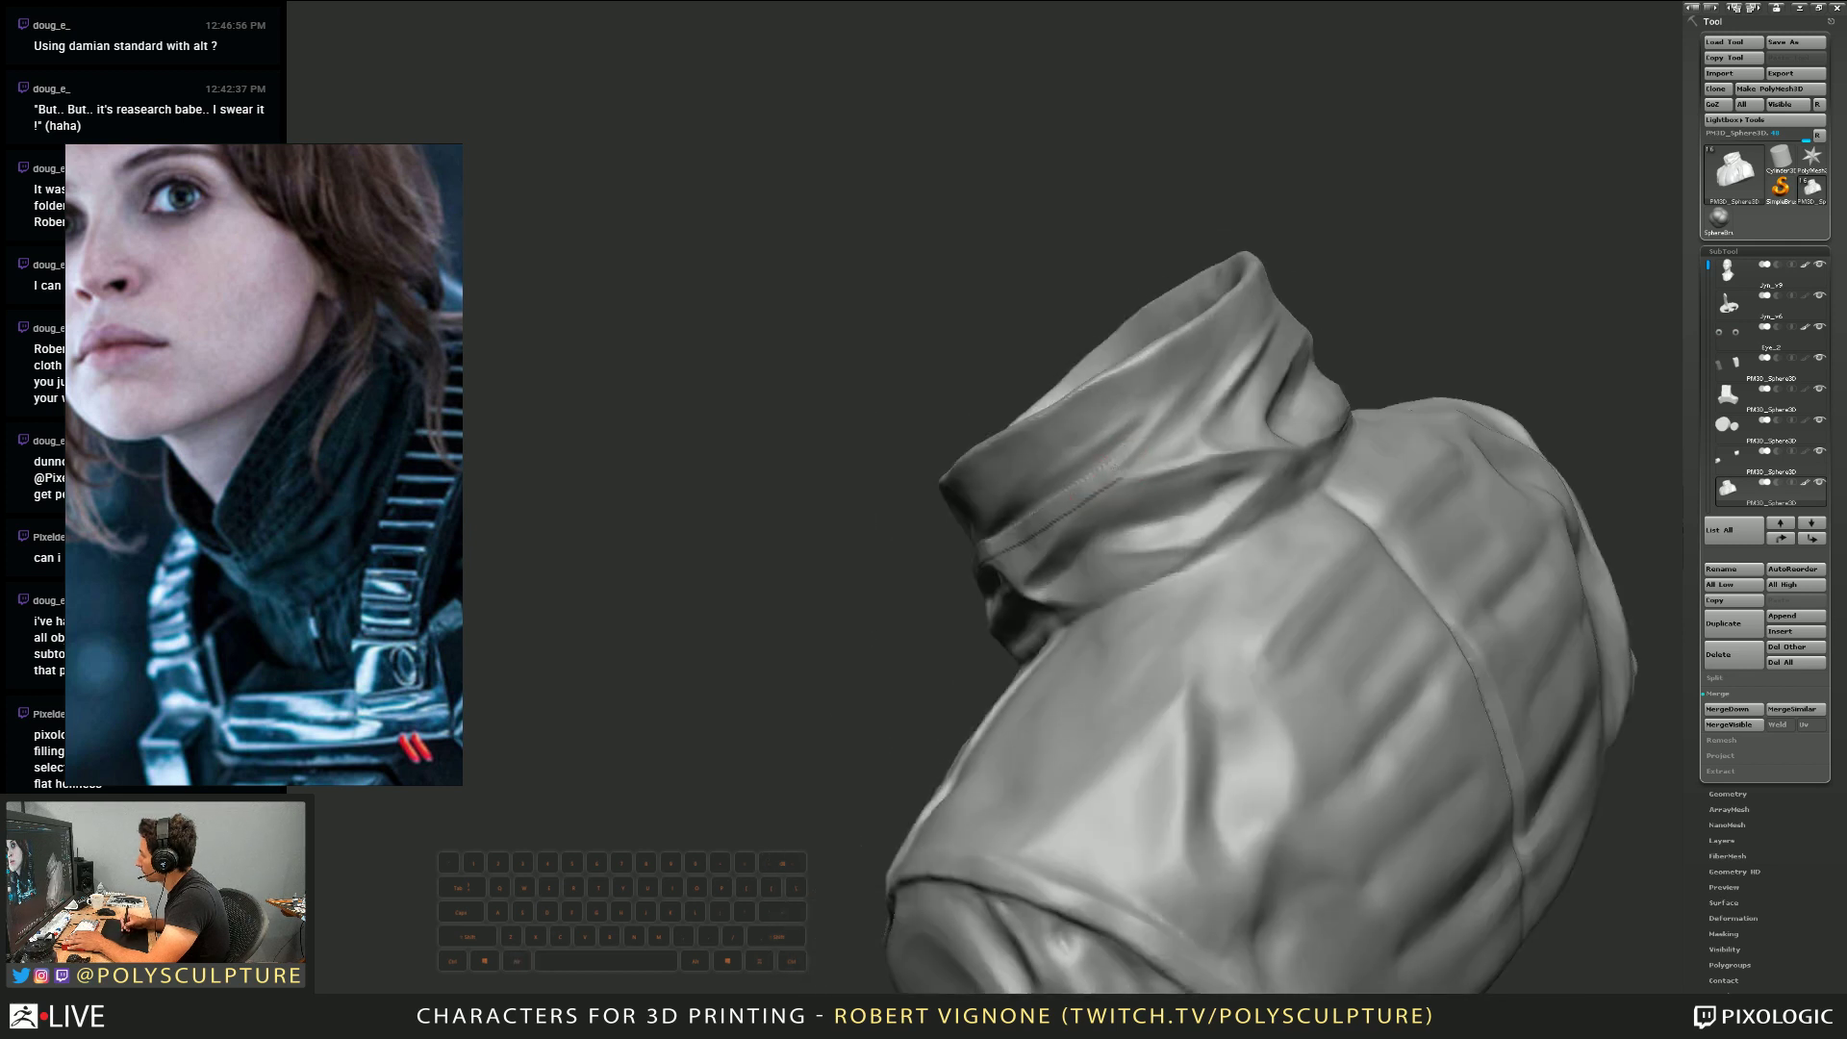
{"action": "left_click_drag", "start_coordinate": [1118, 461], "coordinate": [1239, 370]}
{"action": "right_click_drag", "start_coordinate": [1239, 371], "coordinate": [1152, 441]}
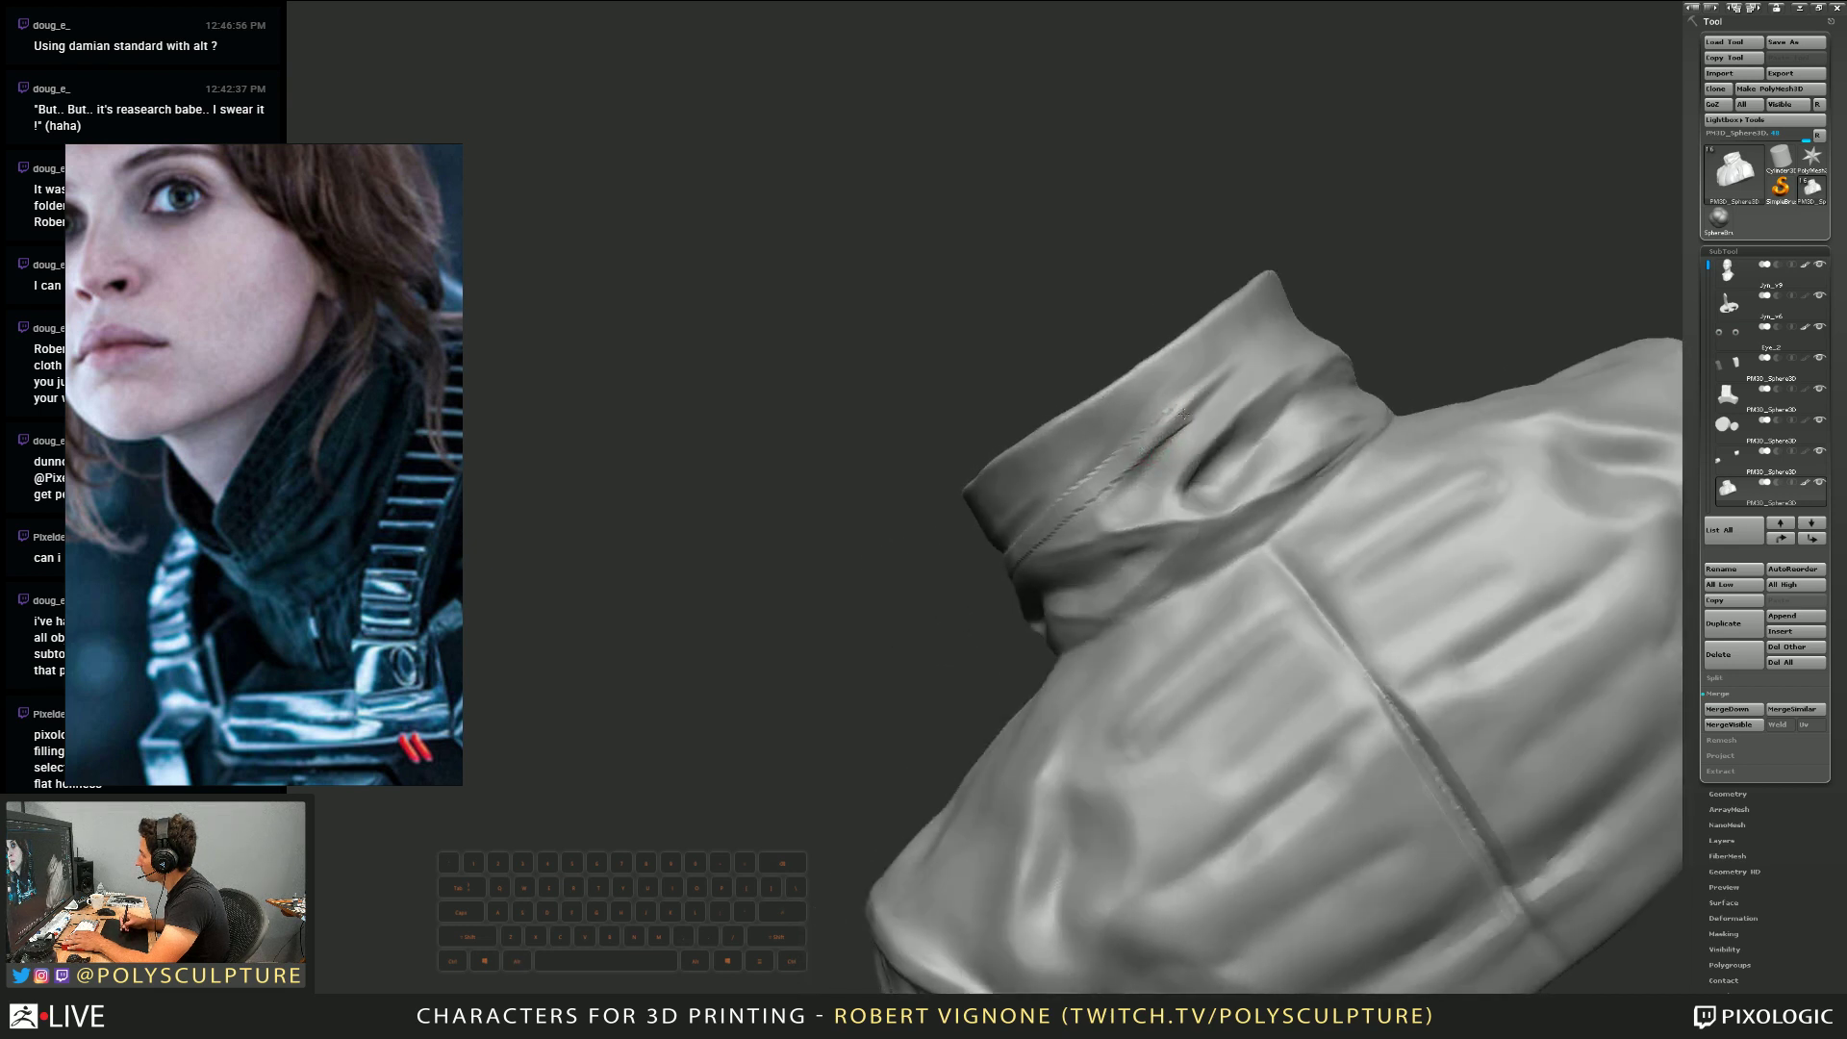
Continue the seam line around the back of the collar, reinforcing the groove with overlapping strokes
{"action": "right_click_drag", "start_coordinate": [1219, 381], "coordinate": [998, 523]}
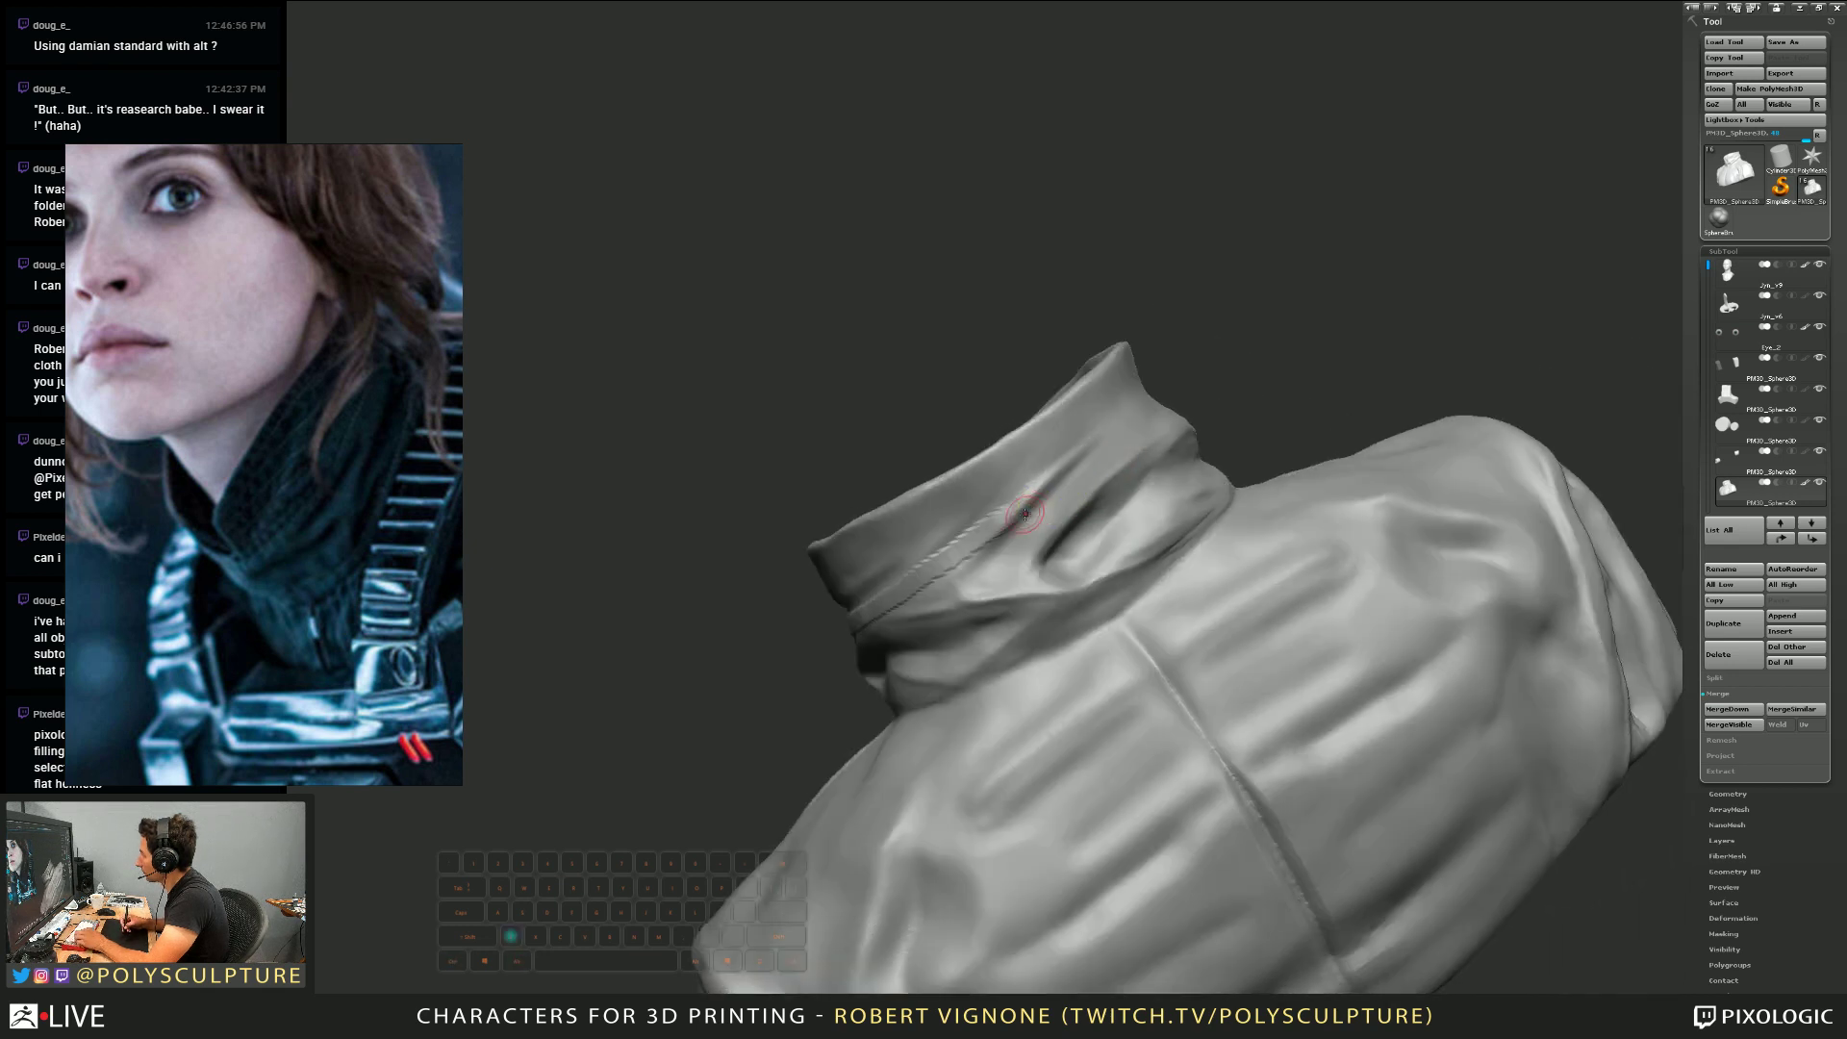
{"action": "left_click_drag", "start_coordinate": [996, 525], "coordinate": [1120, 428]}
{"action": "right_click_drag", "start_coordinate": [1121, 428], "coordinate": [1070, 471]}
{"action": "left_click_drag", "start_coordinate": [1132, 429], "coordinate": [1046, 489]}
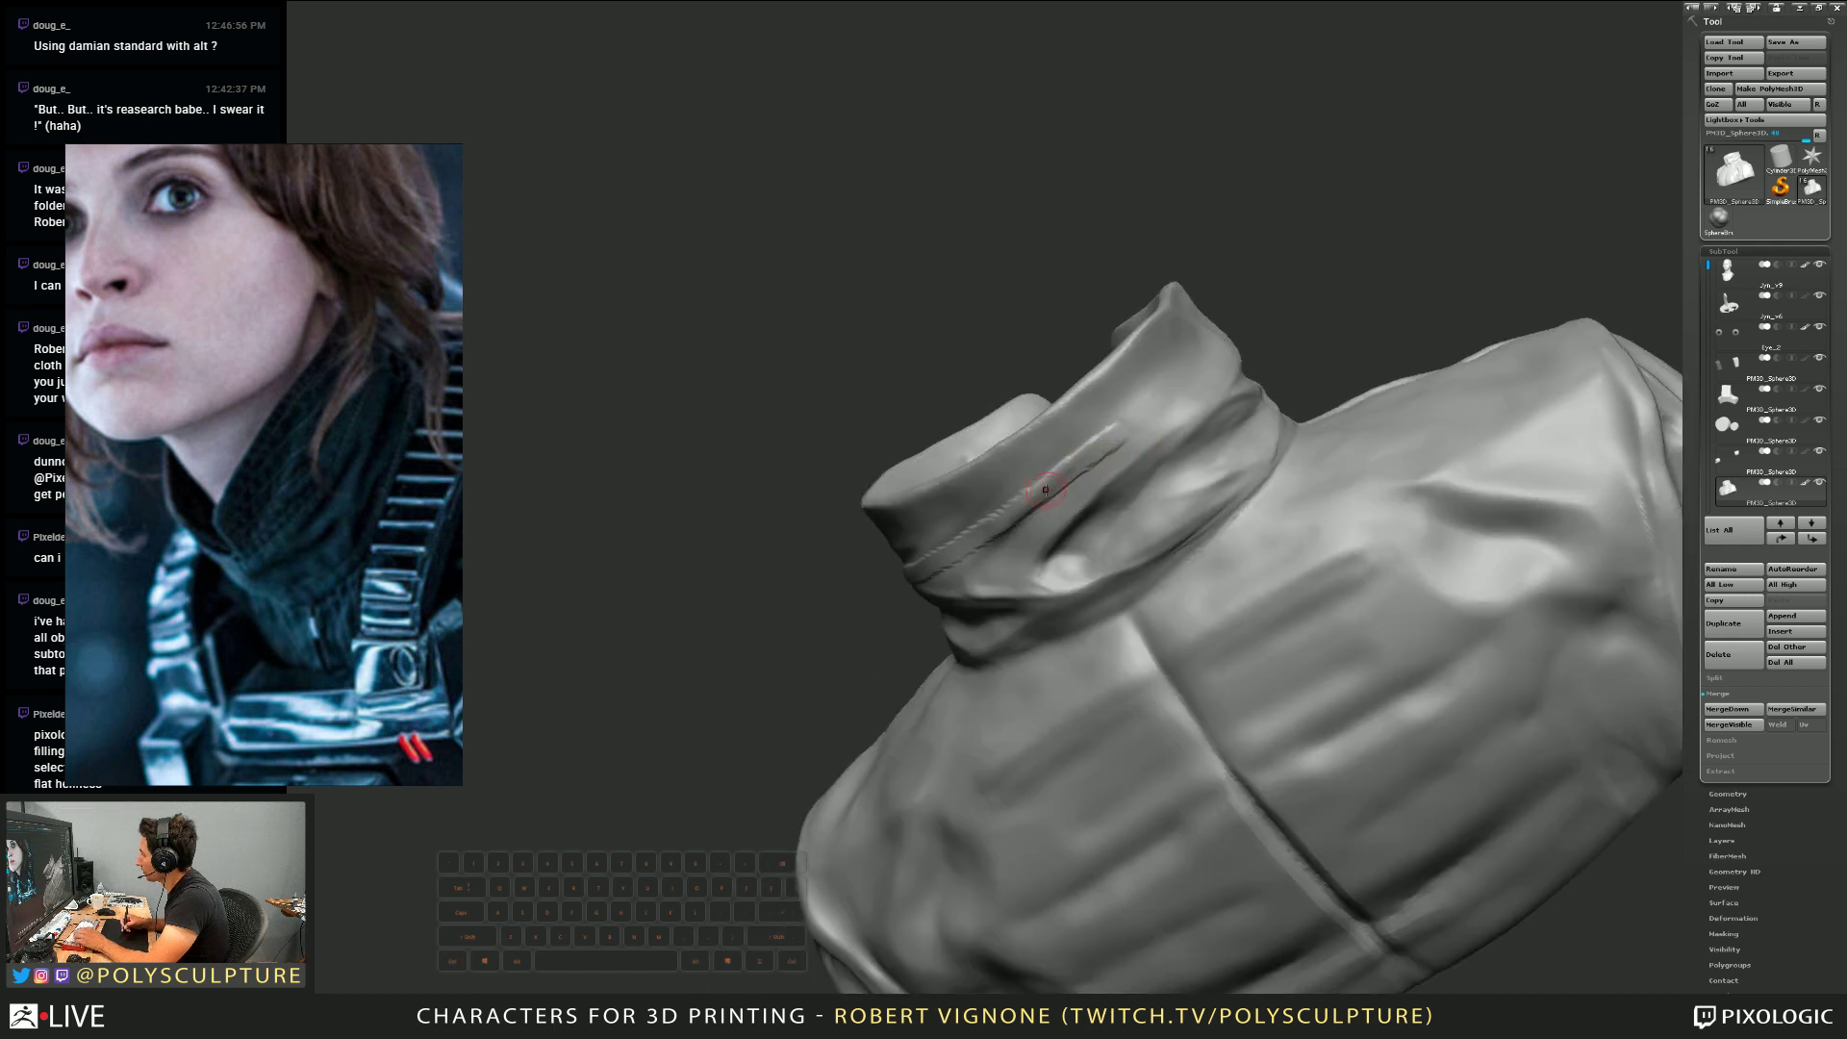
{"action": "left_click_drag", "start_coordinate": [1138, 427], "coordinate": [1187, 388]}
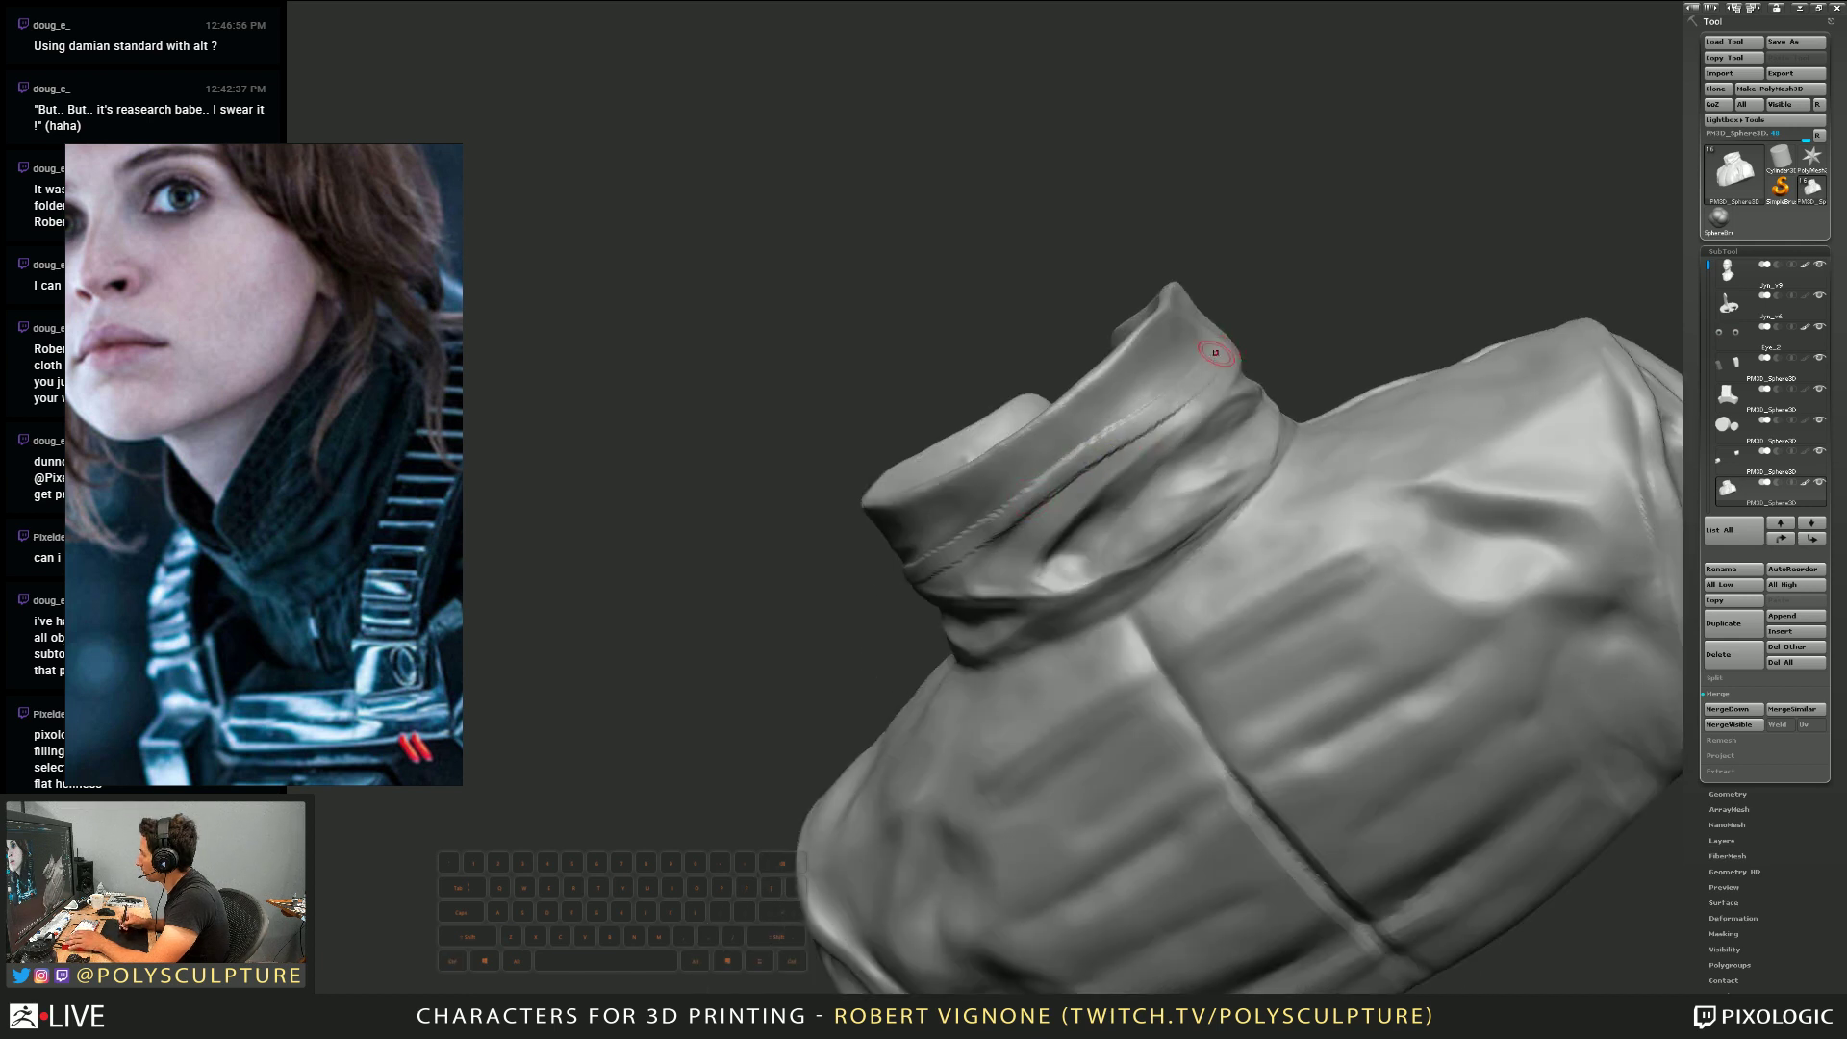
{"action": "right_click_drag", "start_coordinate": [1215, 353], "coordinate": [1120, 413]}
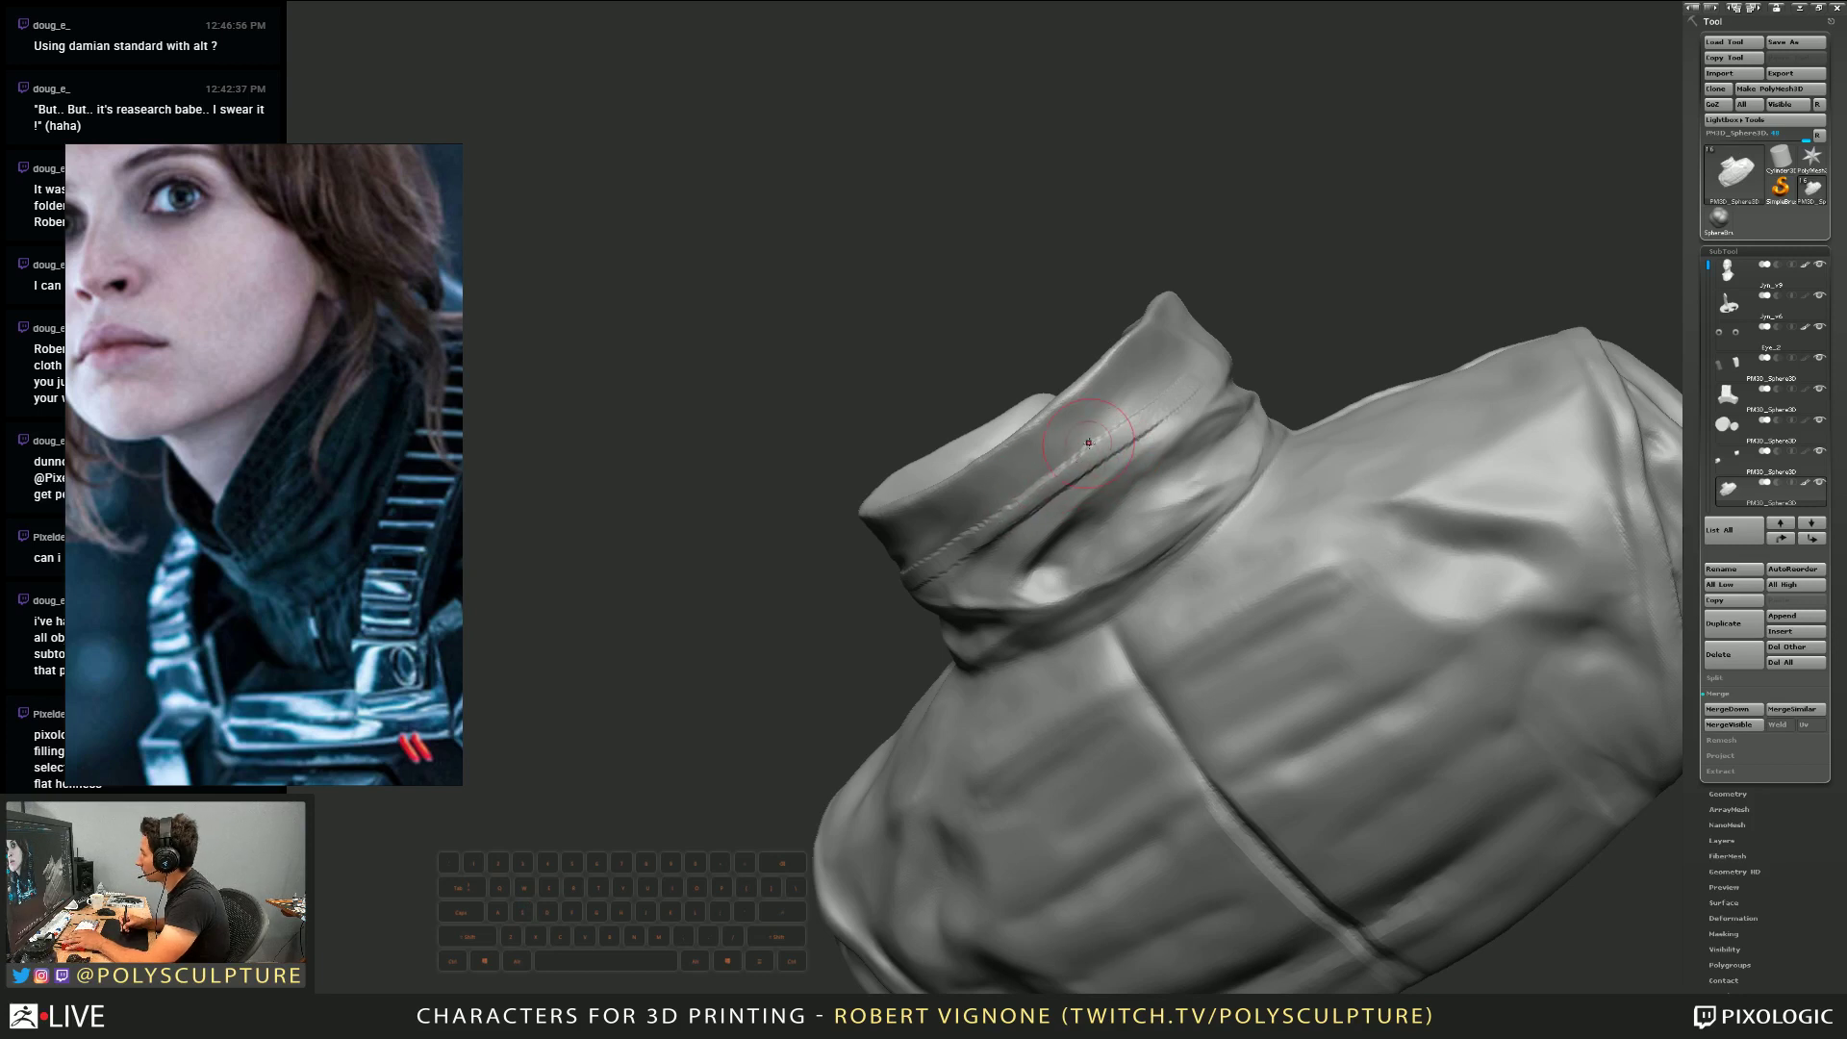
Carry the seam line around the collar's other side with a resized brush to join it to the front
{"action": "right_click_drag", "start_coordinate": [1192, 476], "coordinate": [1017, 467]}
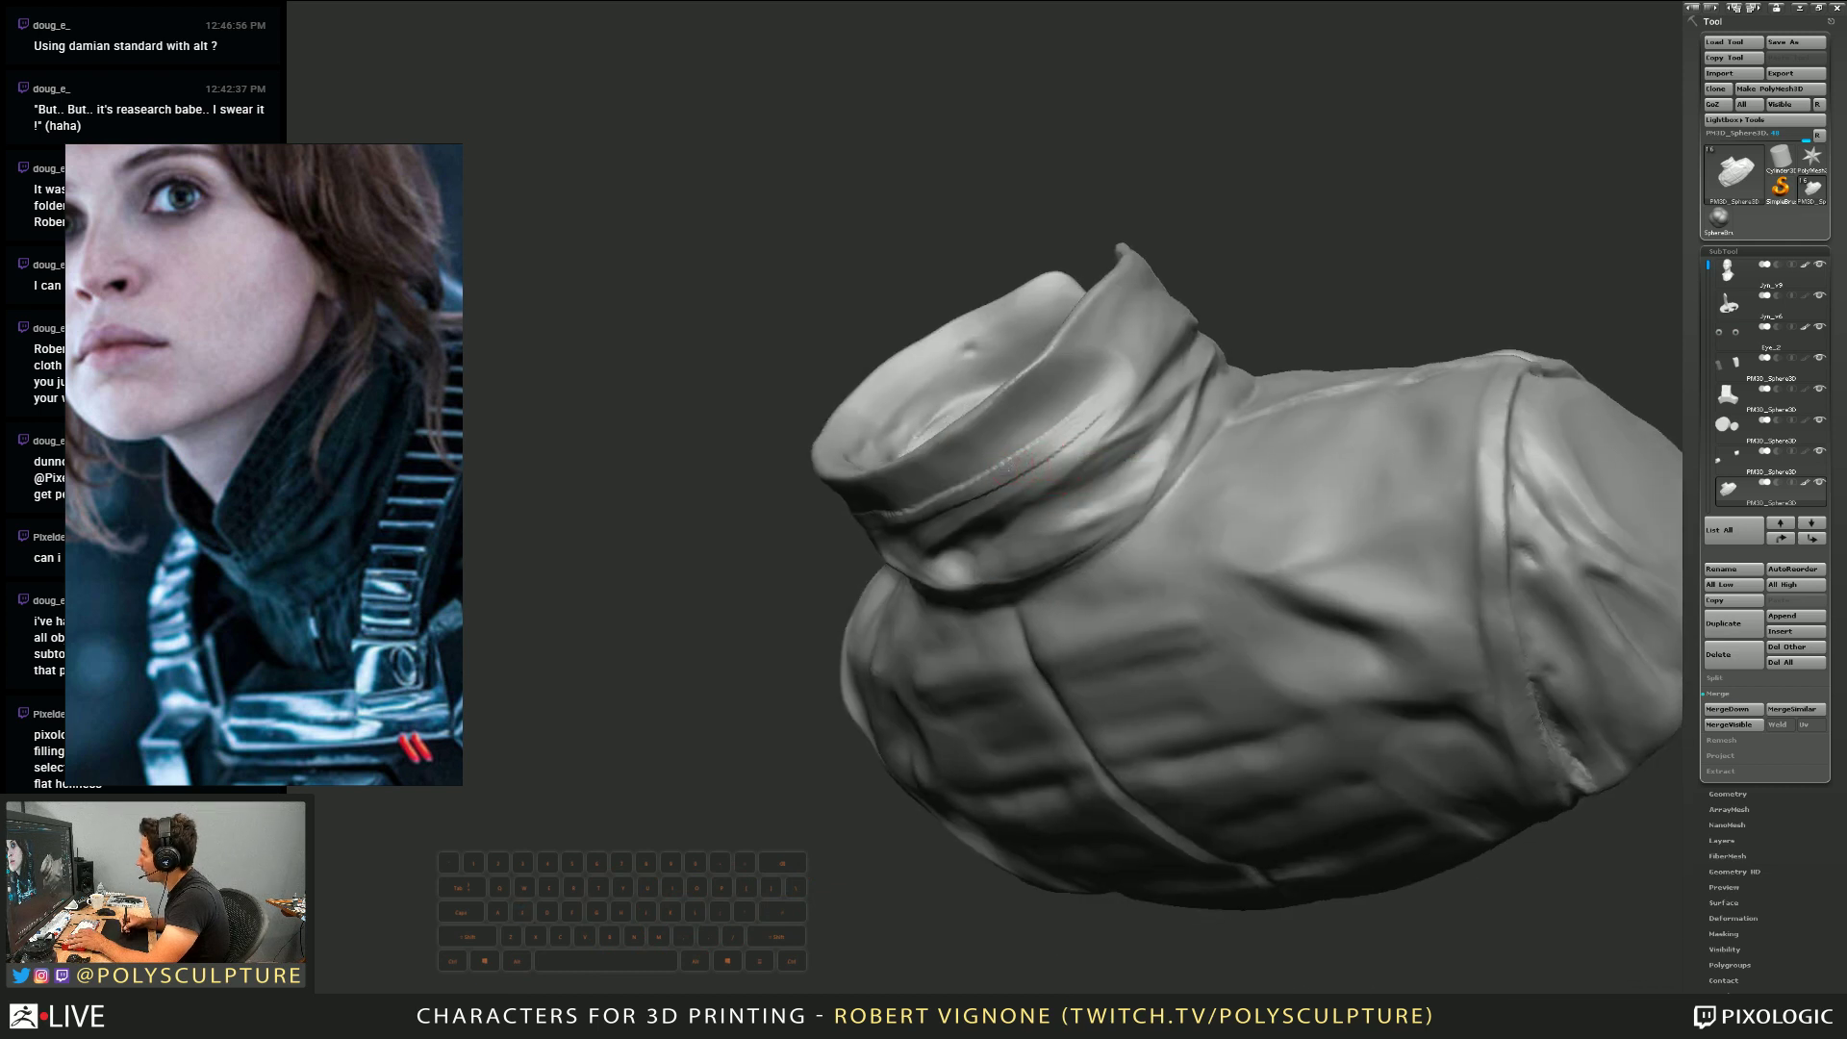
{"action": "key", "text": "s"}
{"action": "left_click_drag", "start_coordinate": [1026, 466], "coordinate": [1041, 465]}
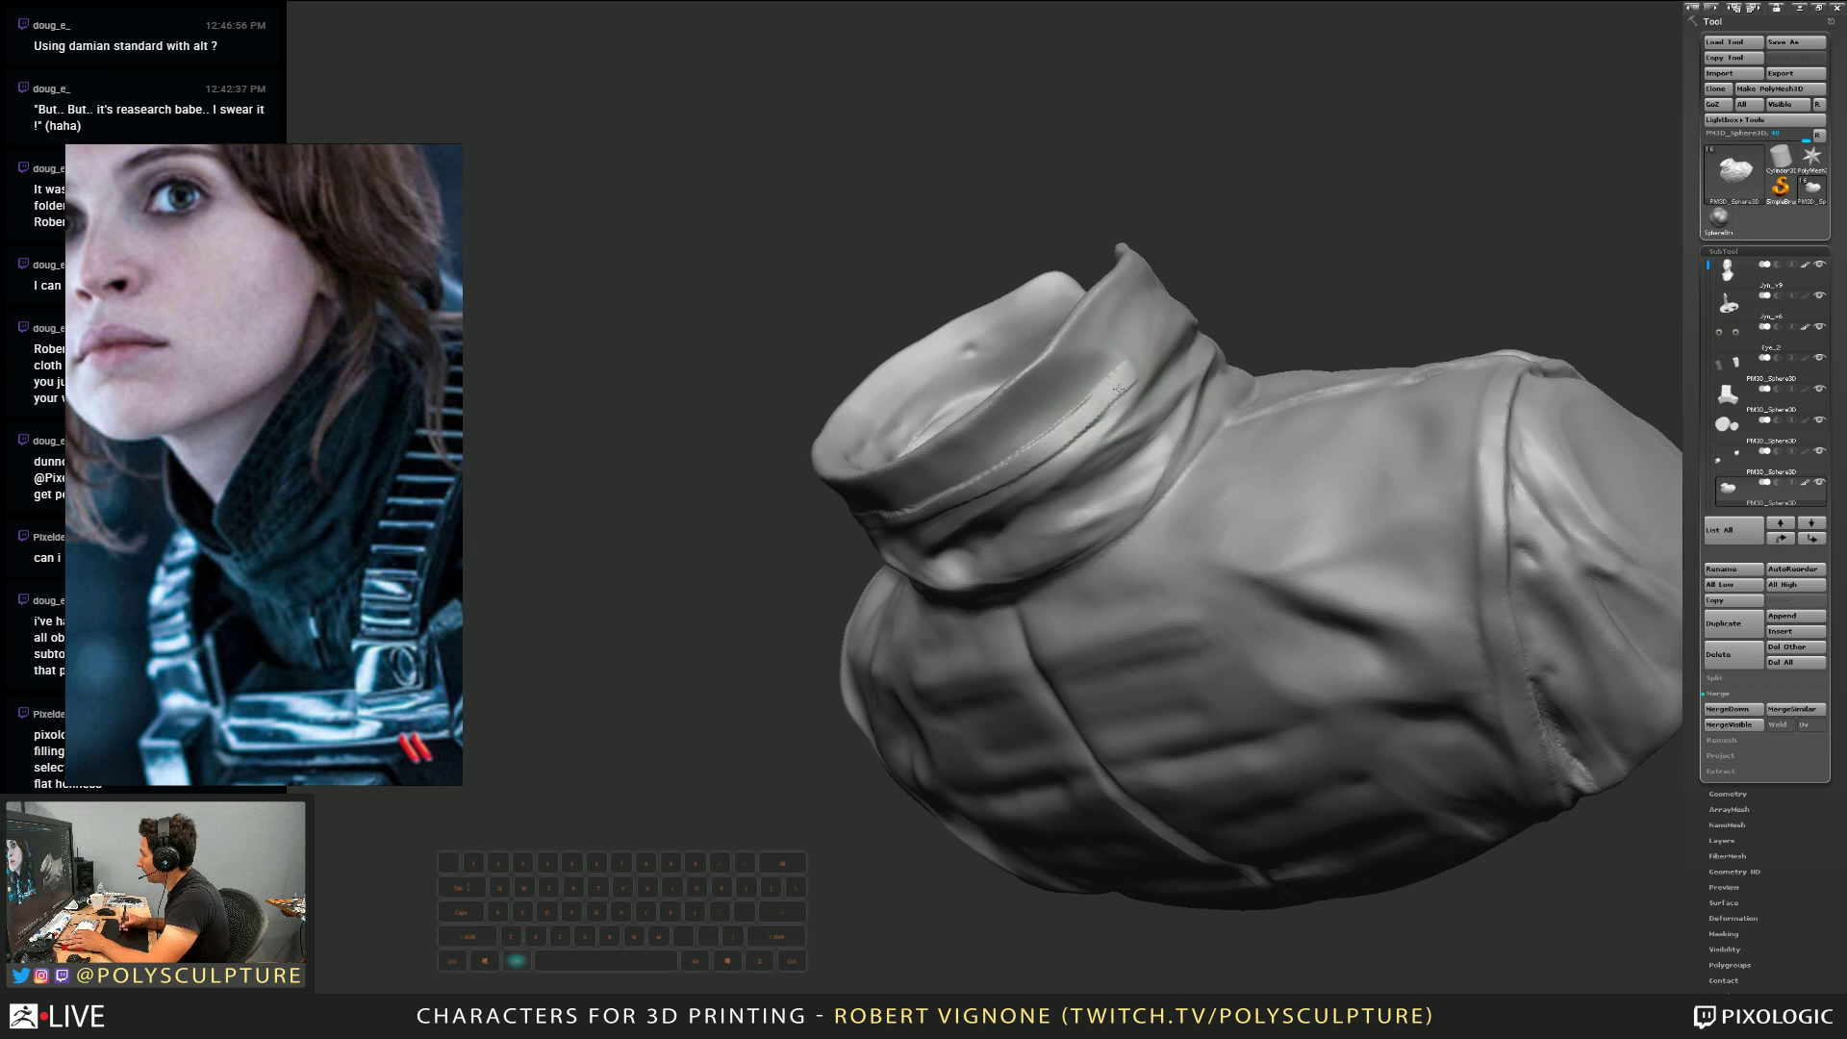
{"action": "left_click_drag", "start_coordinate": [1119, 388], "coordinate": [1072, 473]}
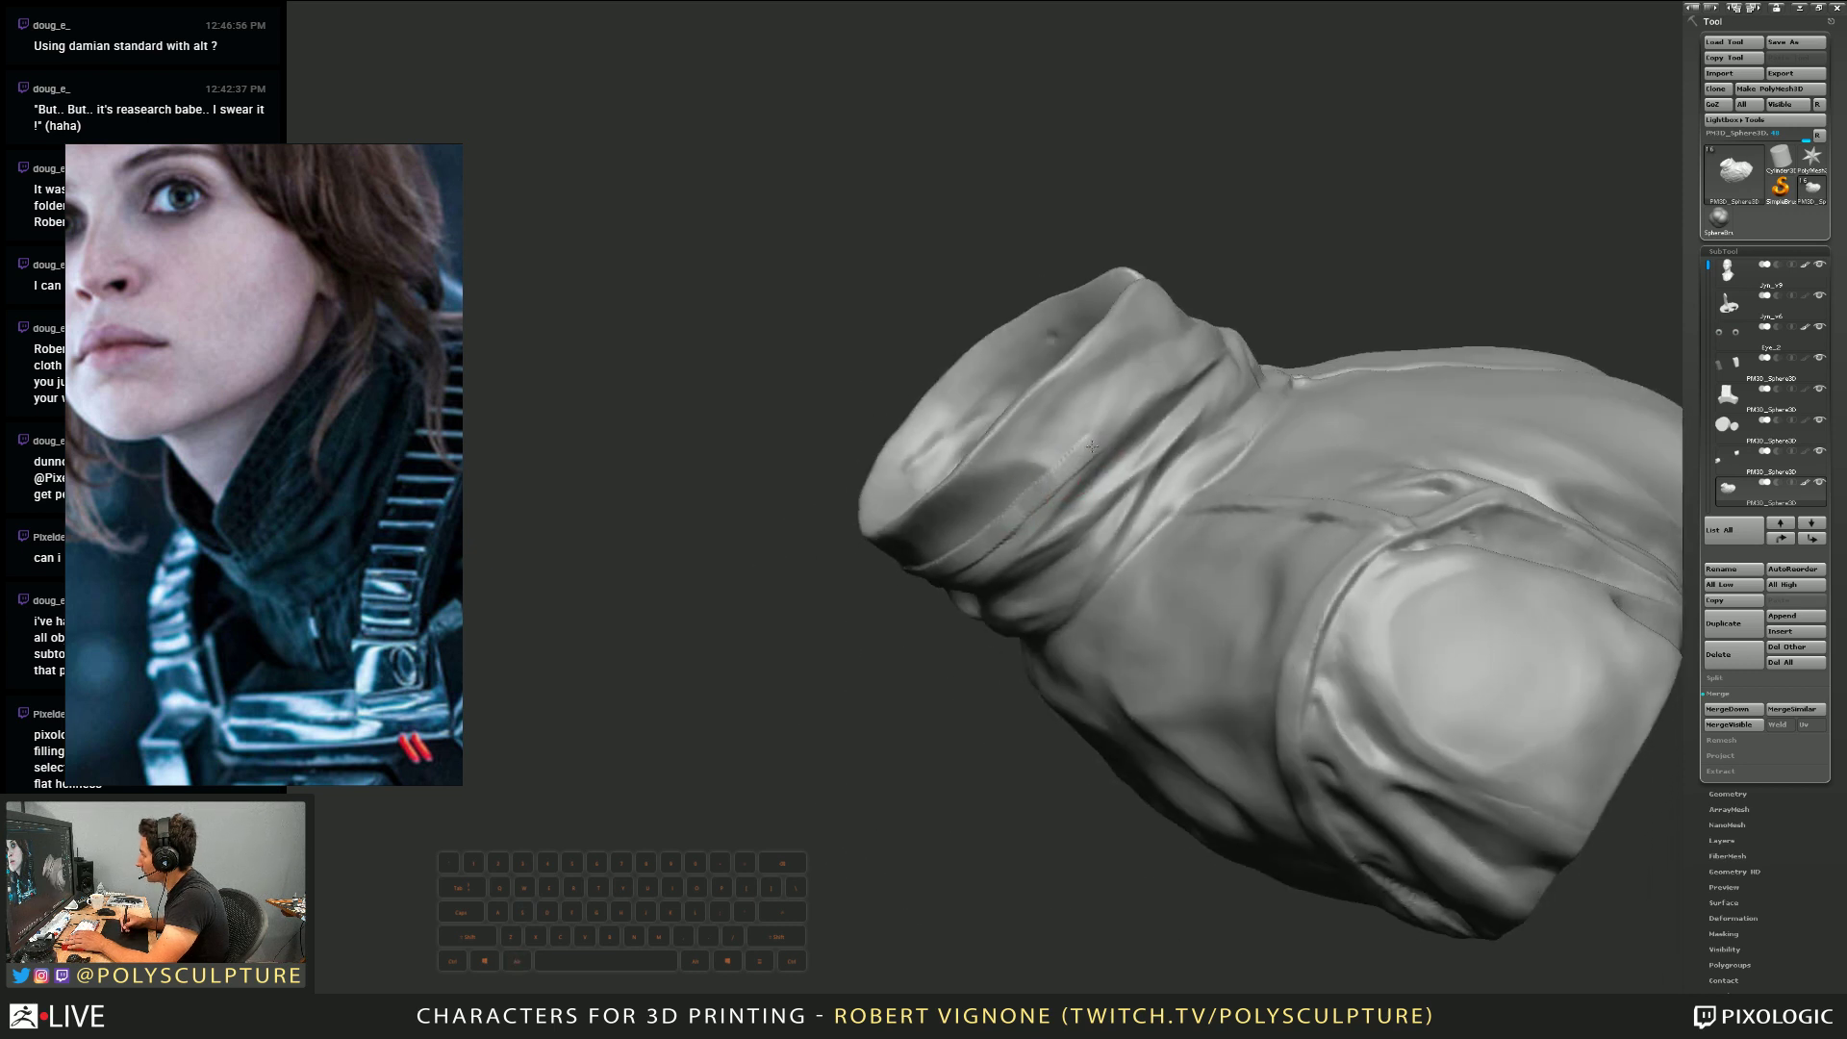
{"action": "left_click_drag", "start_coordinate": [1130, 410], "coordinate": [1146, 421]}
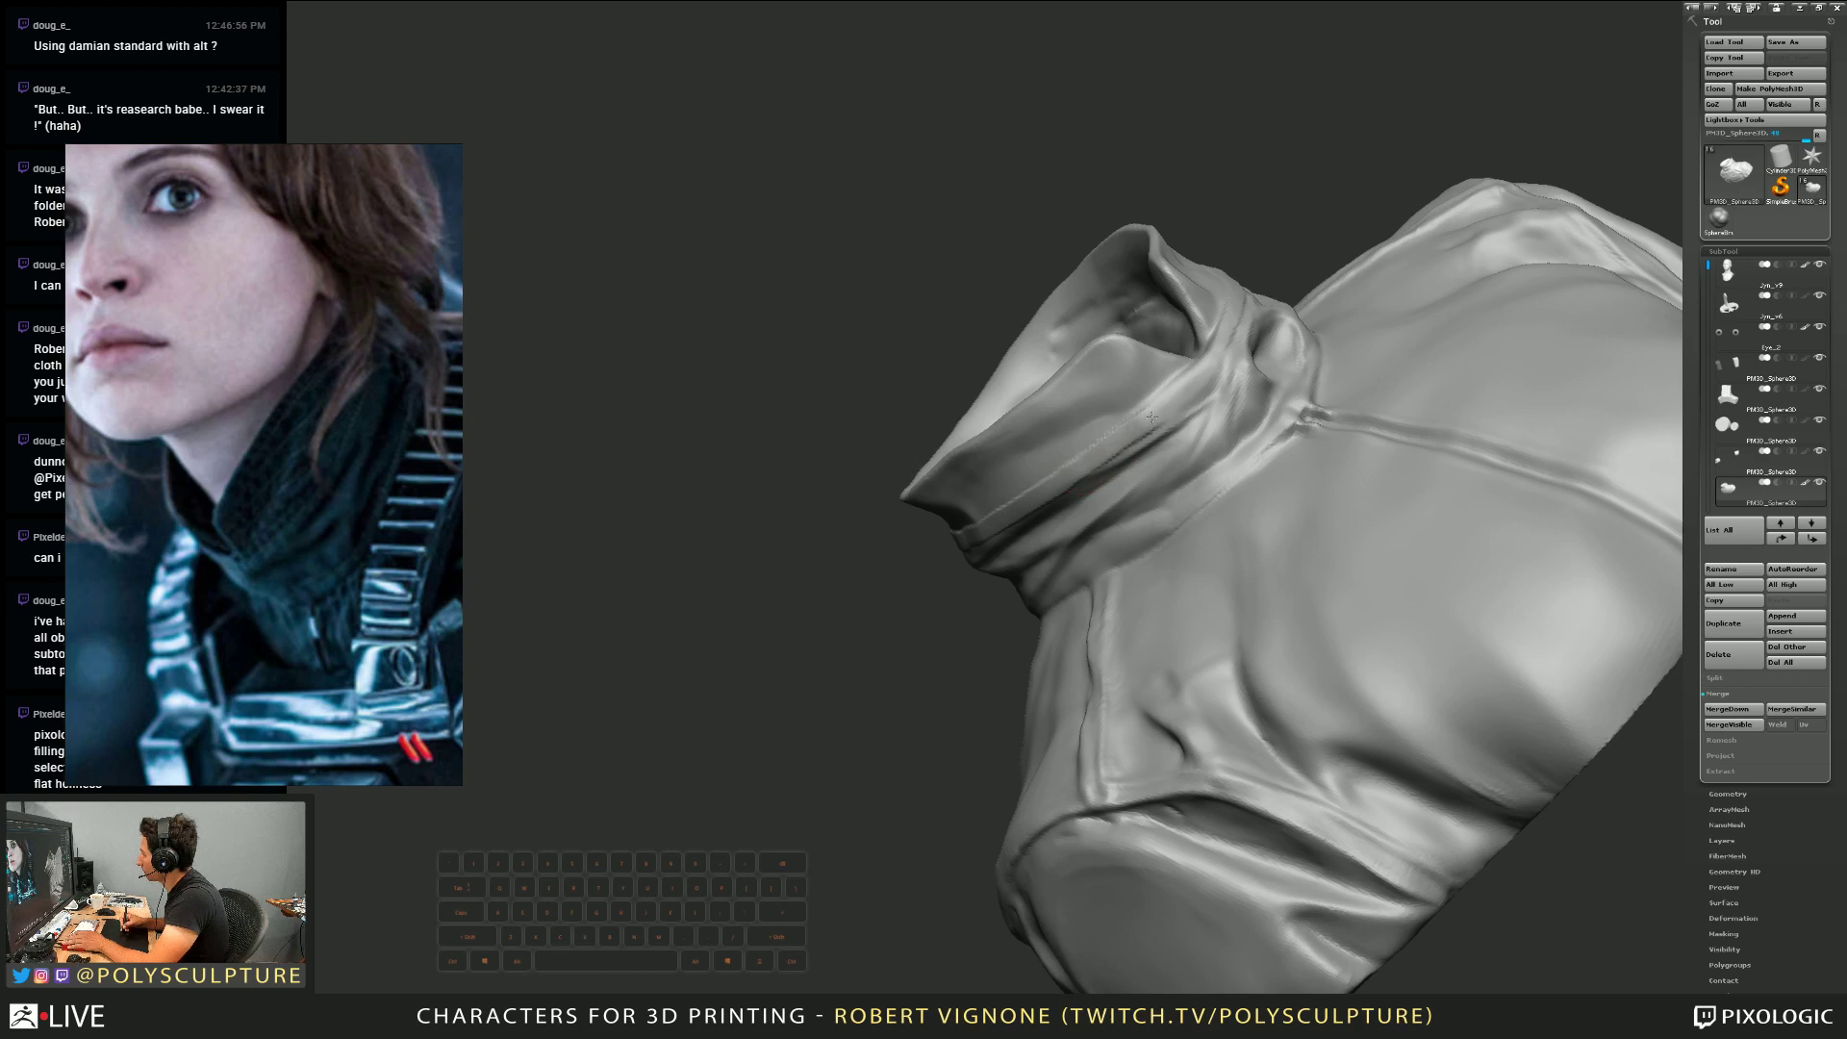
{"action": "mouse_move", "coordinate": [1217, 348]}
{"action": "left_mouse_down"}
{"action": "mouse_move", "coordinate": [1136, 497]}
{"action": "mouse_move", "coordinate": [1059, 537]}
{"action": "mouse_move", "coordinate": [1149, 485]}
{"action": "left_mouse_up"}
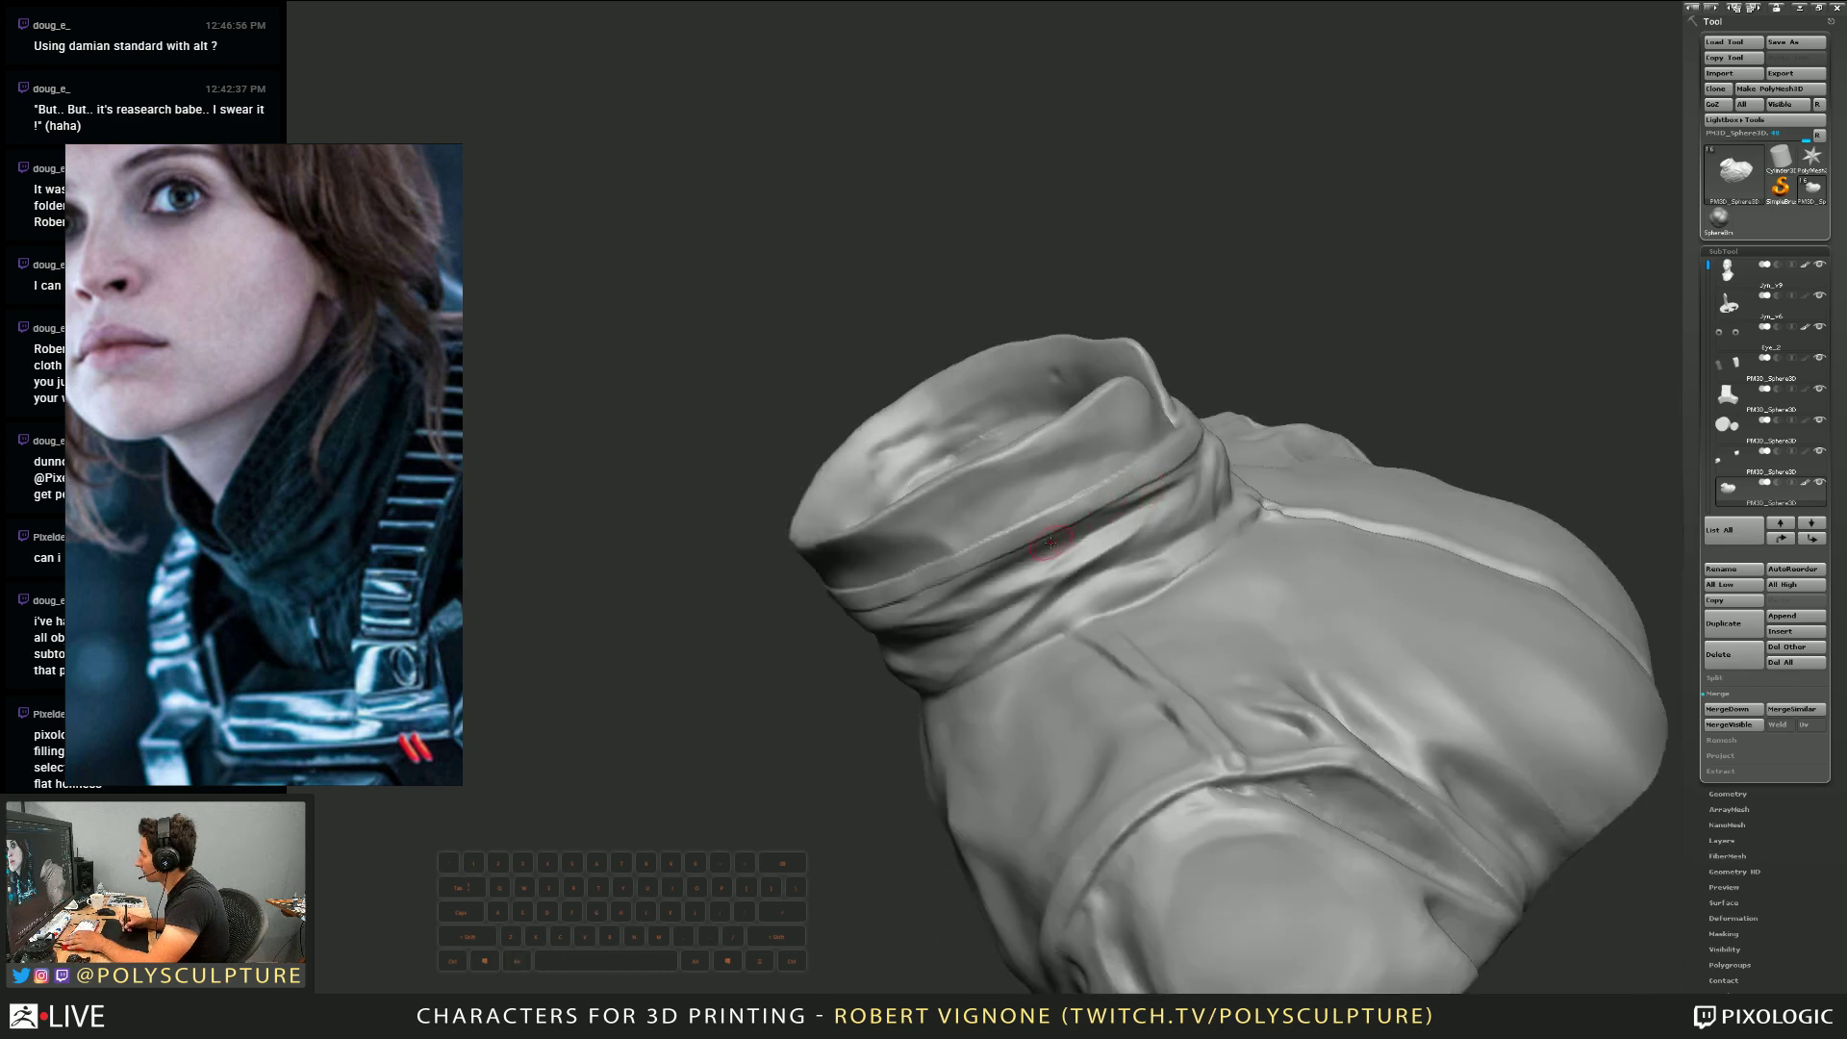
{"action": "mouse_move", "coordinate": [1076, 505]}
{"action": "right_mouse_down", "text": "alt"}
{"action": "mouse_move", "coordinate": [1088, 494]}
{"action": "mouse_move", "coordinate": [1077, 515]}
{"action": "right_mouse_up", "text": "alt"}
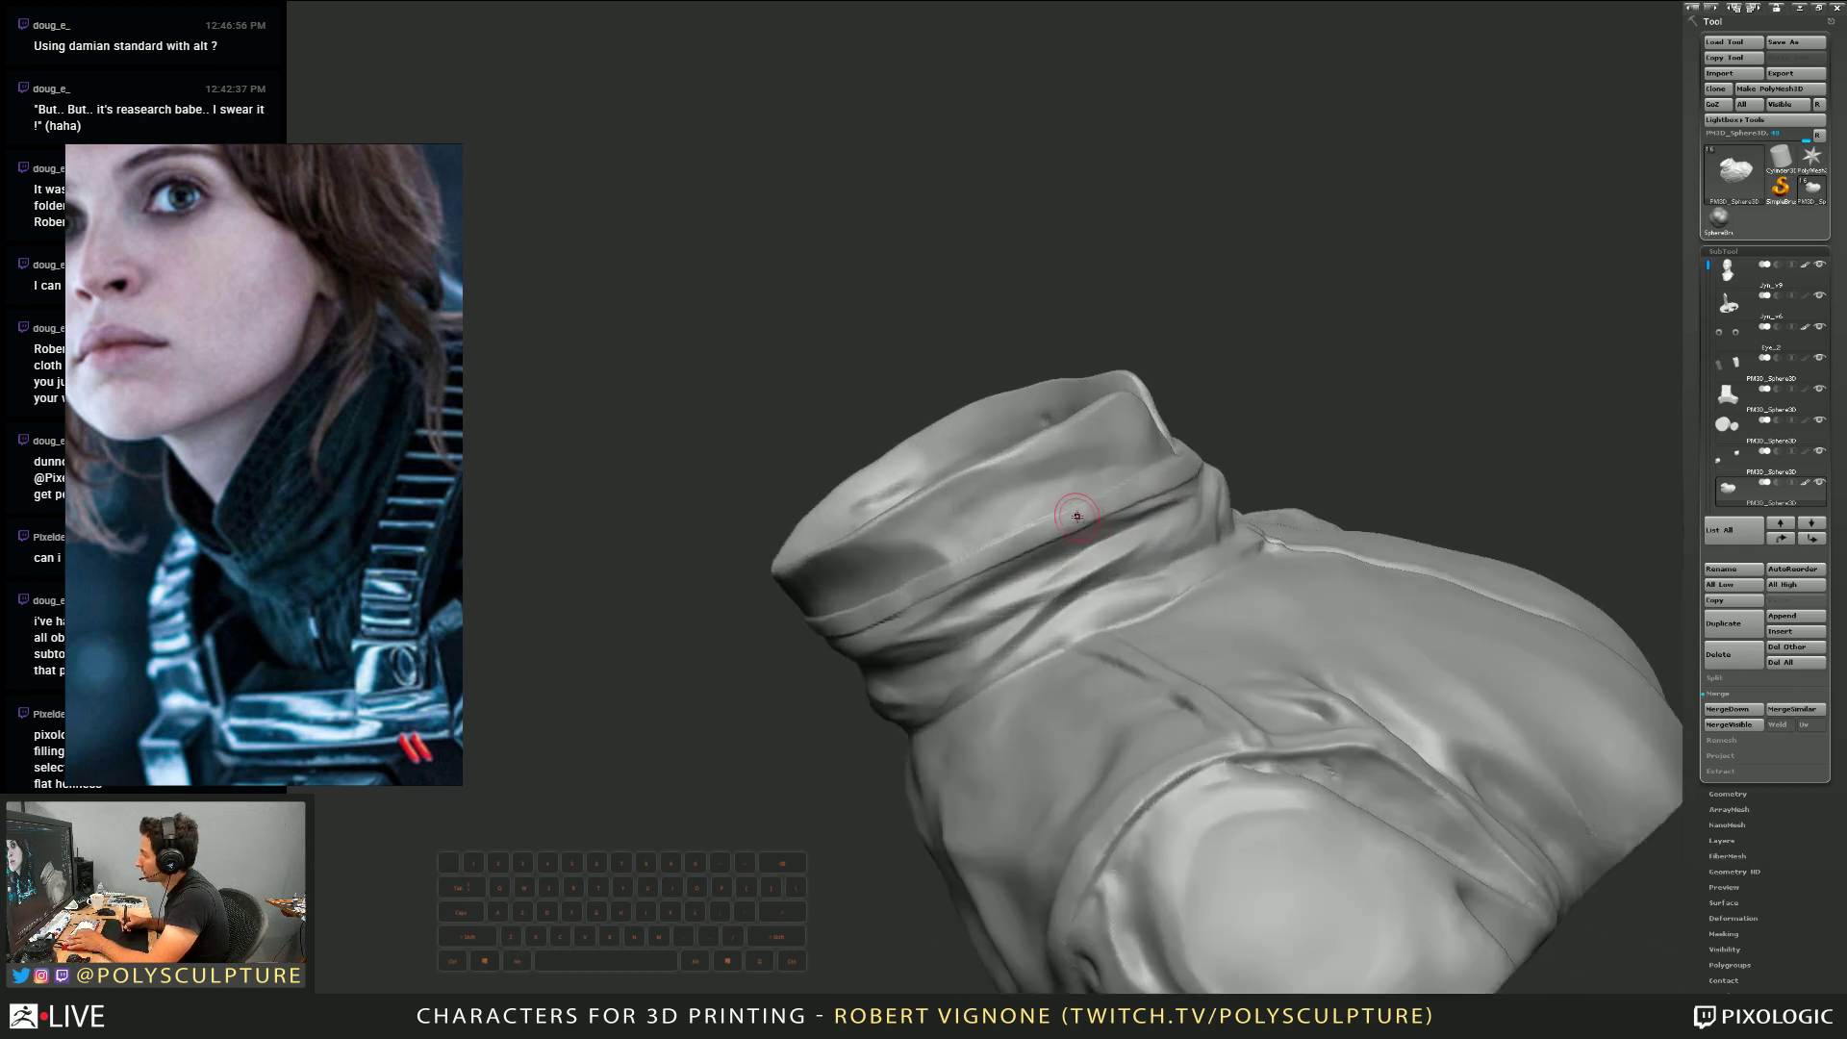
Clean up the seam line beside the collar's front overlap with the resized Dam_Standard brush, undoing one stroke
{"action": "left_click_drag", "start_coordinate": [1079, 526], "coordinate": [1126, 524]}
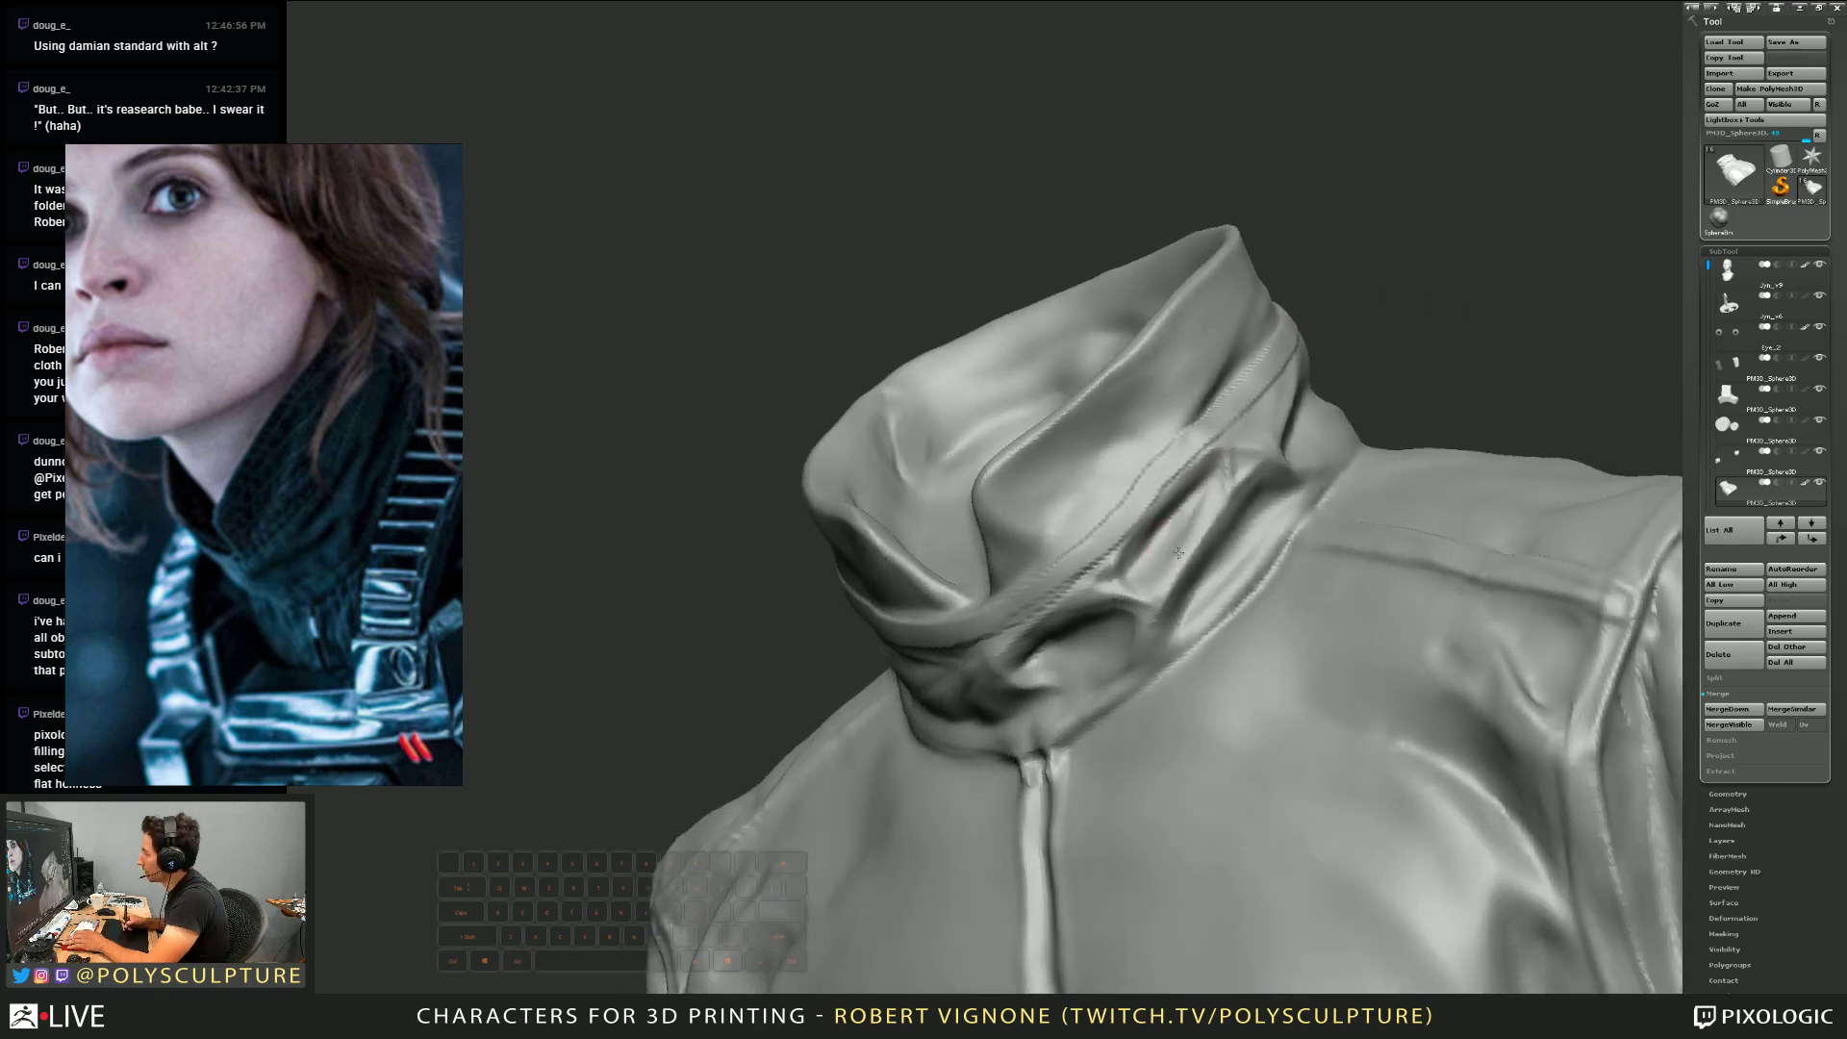
{"action": "key", "text": "s"}
{"action": "left_click_drag", "start_coordinate": [1070, 581], "coordinate": [1119, 505], "text": "shift"}
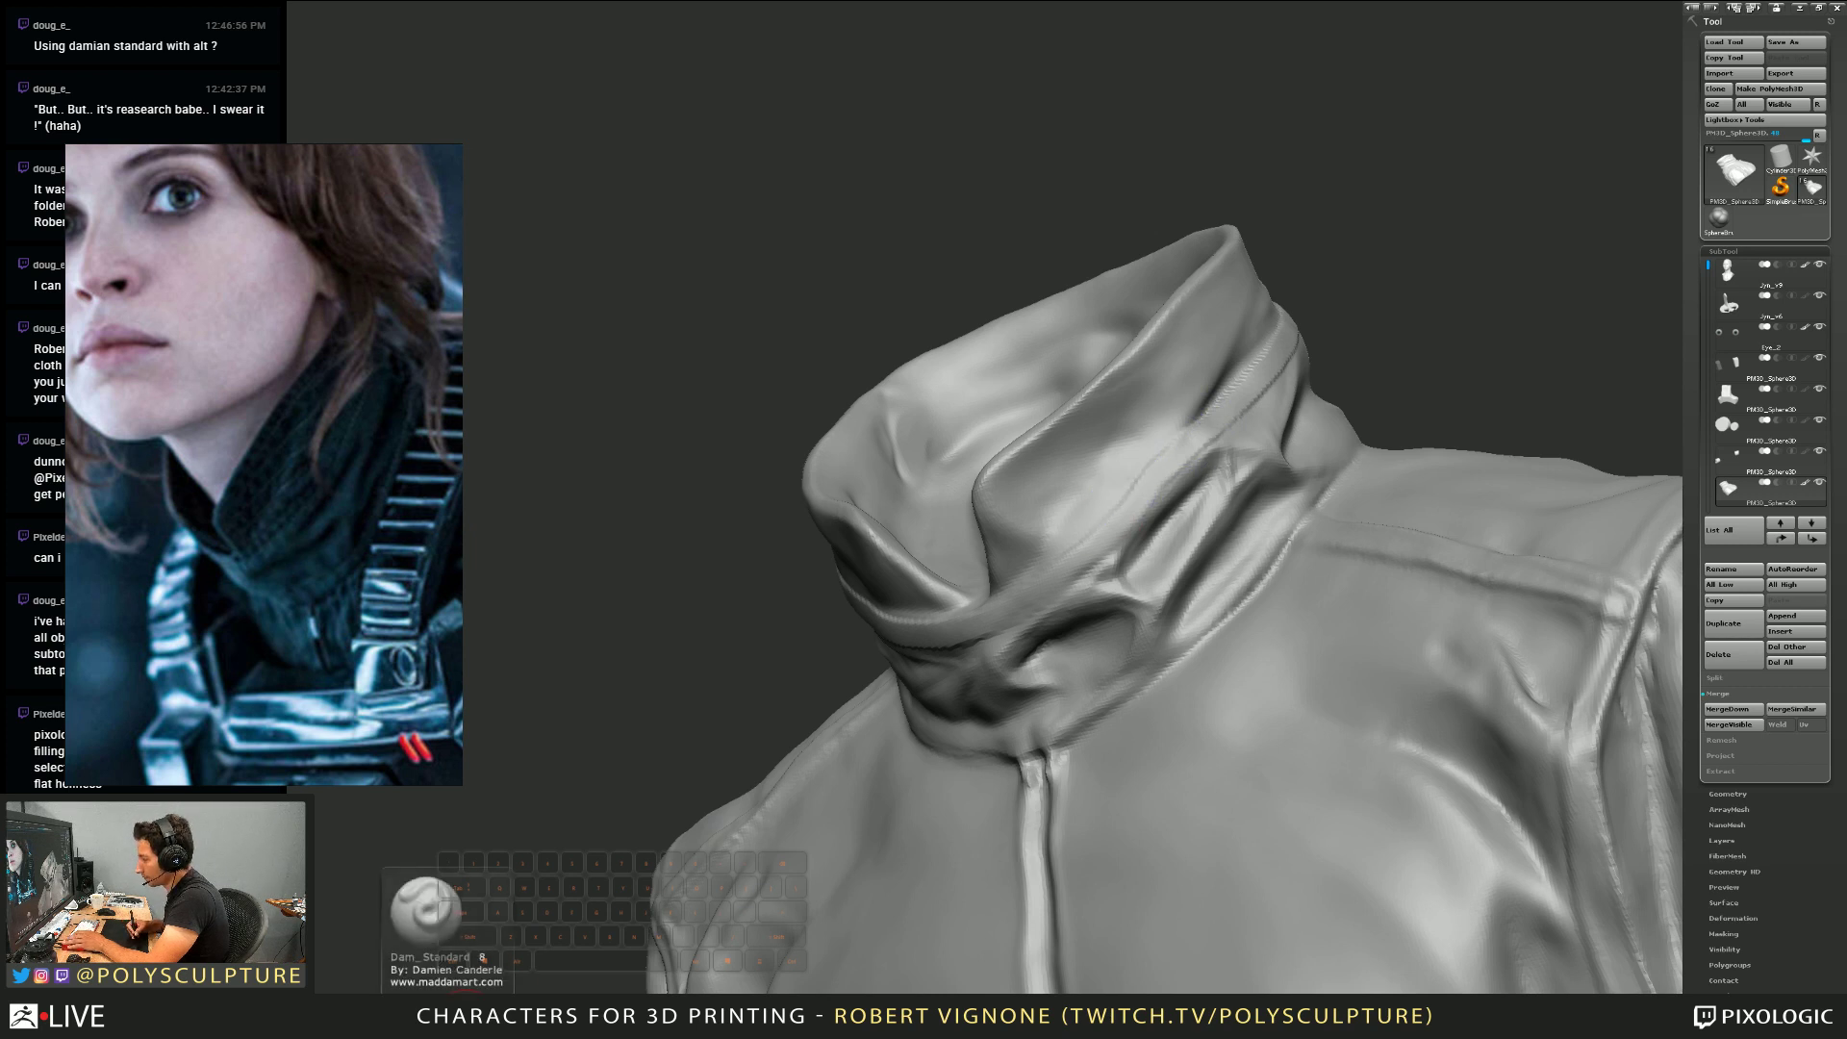
{"action": "left_click", "coordinate": [428, 1006]}
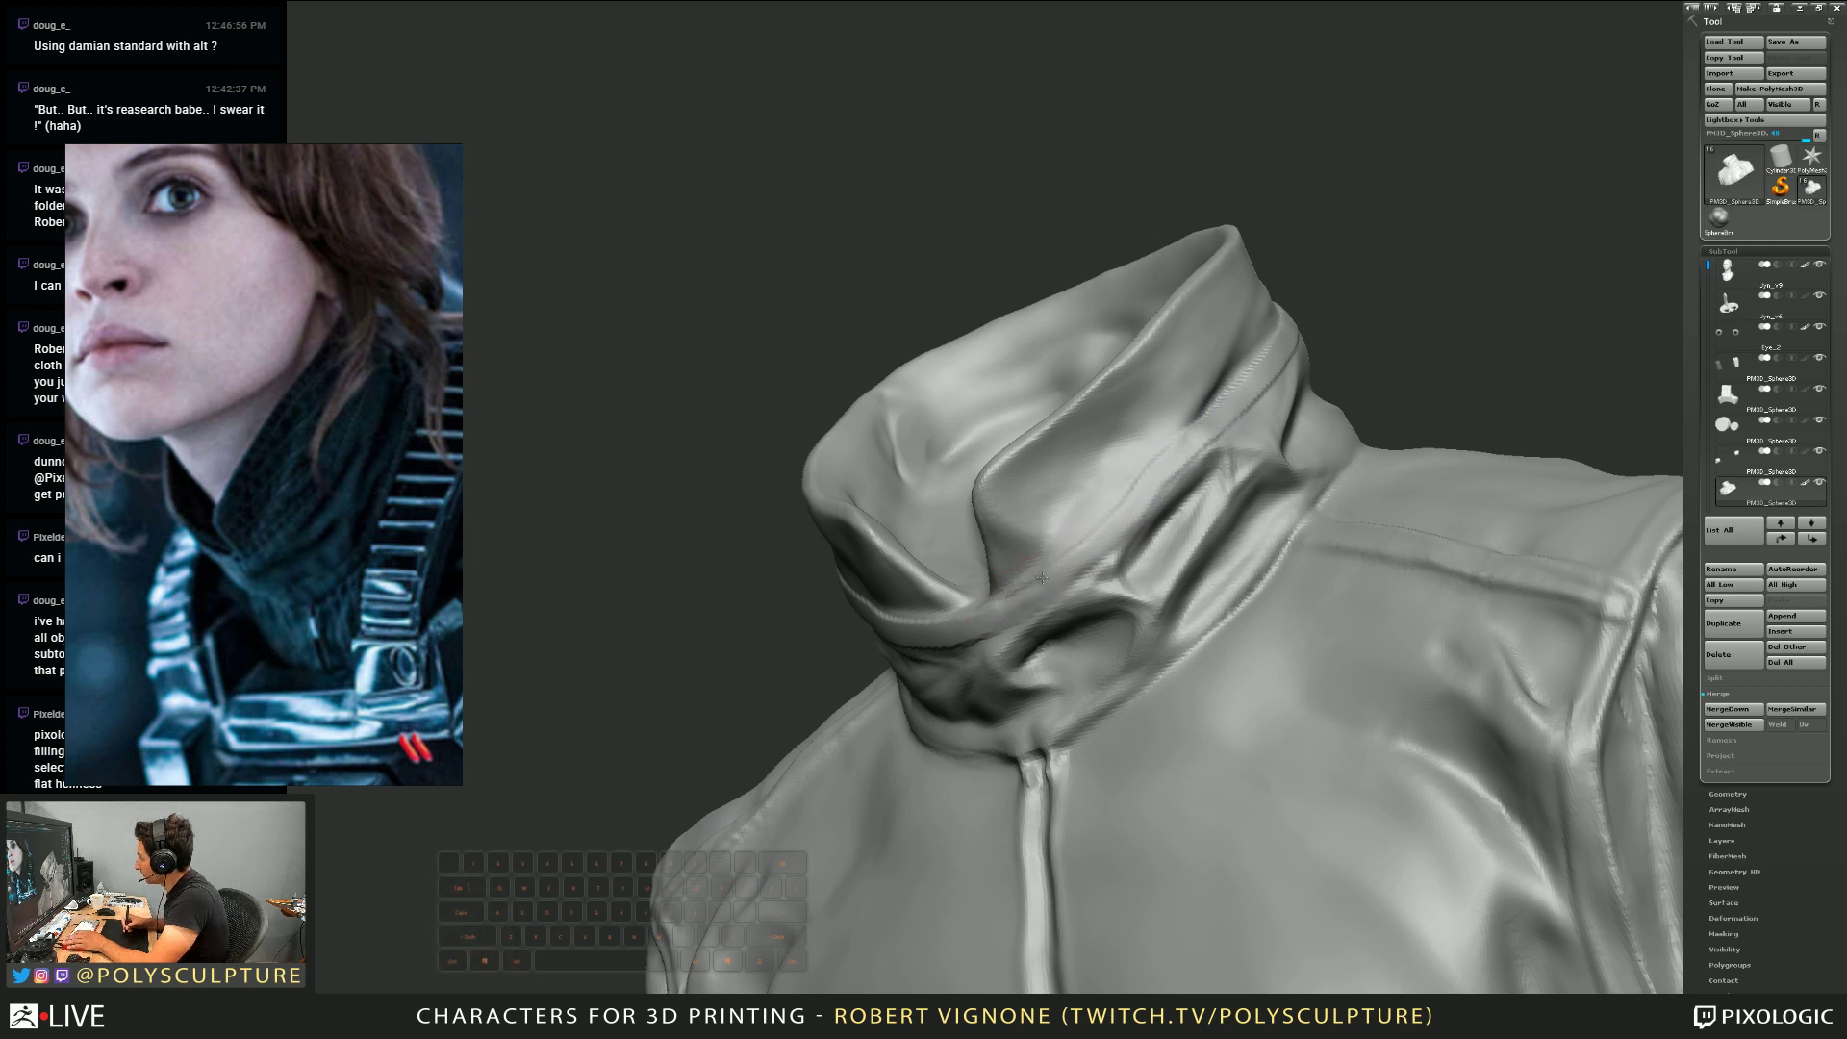
{"action": "key", "text": "ctrl+z"}
{"action": "right_click_drag", "start_coordinate": [1051, 555], "coordinate": [1040, 564], "text": "alt"}
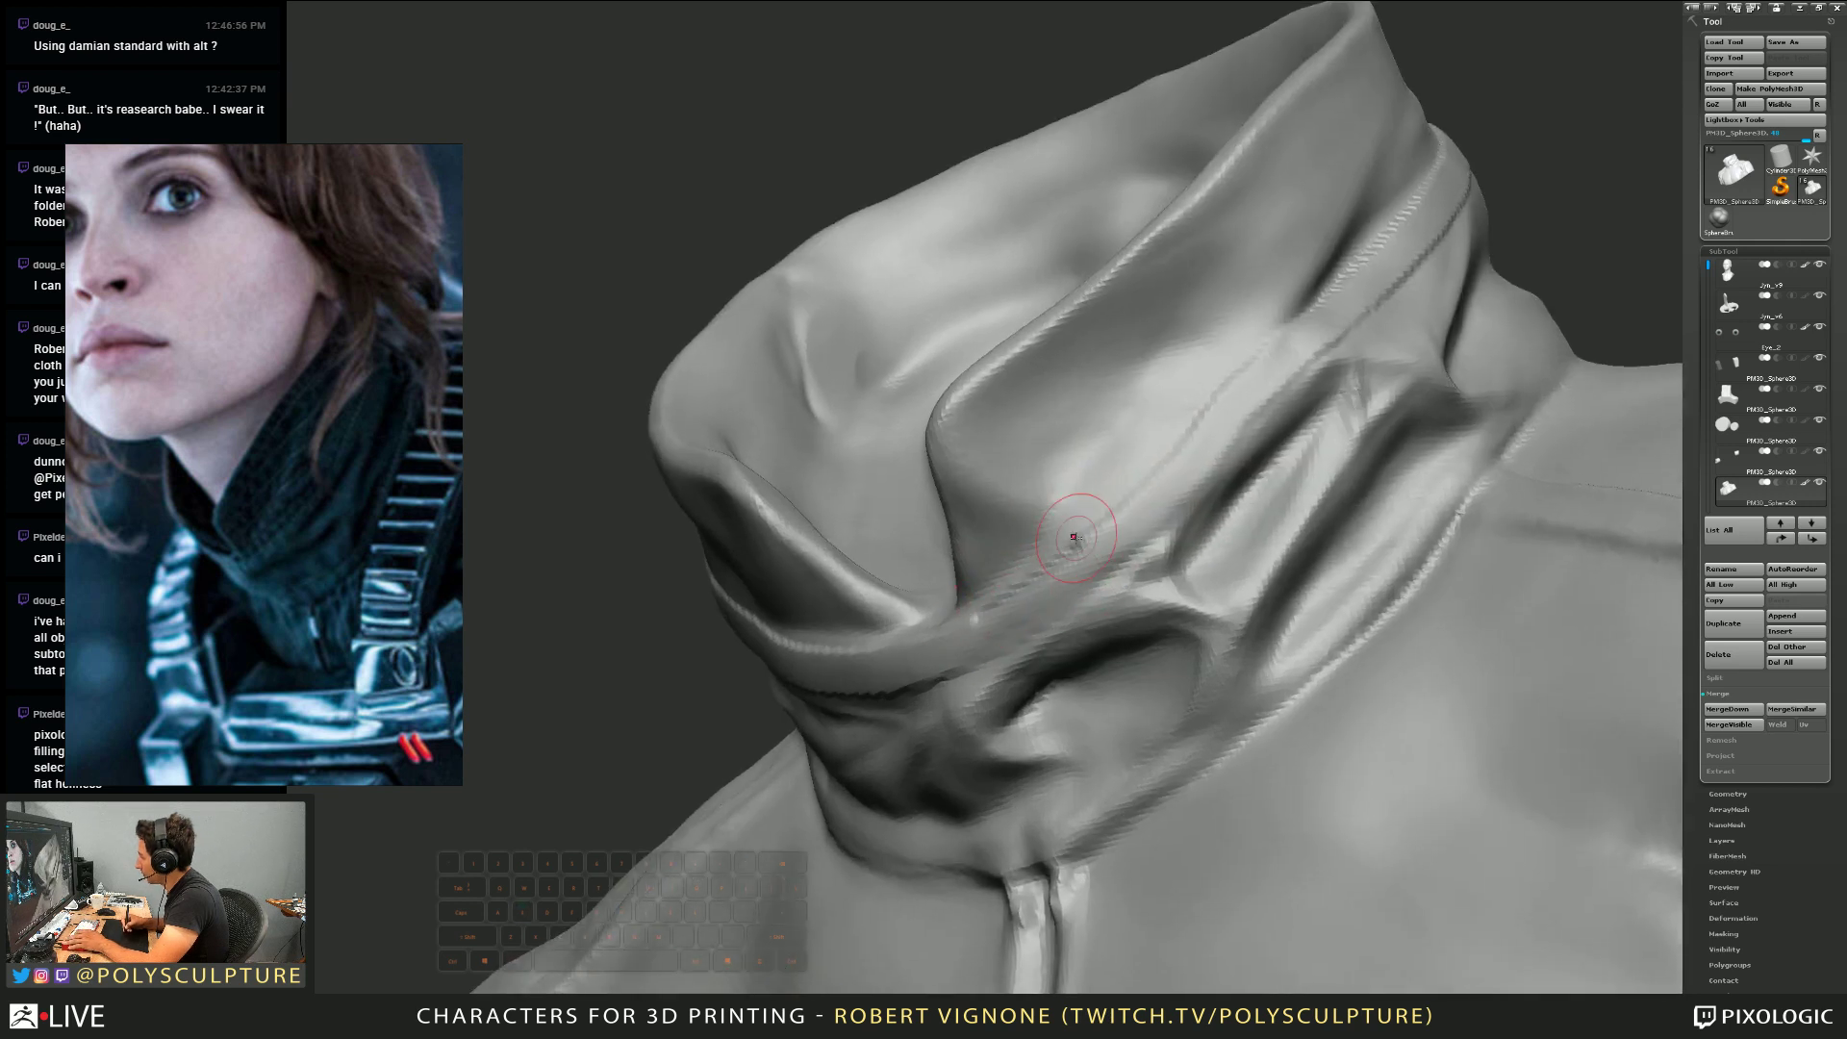
{"action": "right_click_drag", "start_coordinate": [1070, 588], "coordinate": [1094, 561], "text": "ctrl"}
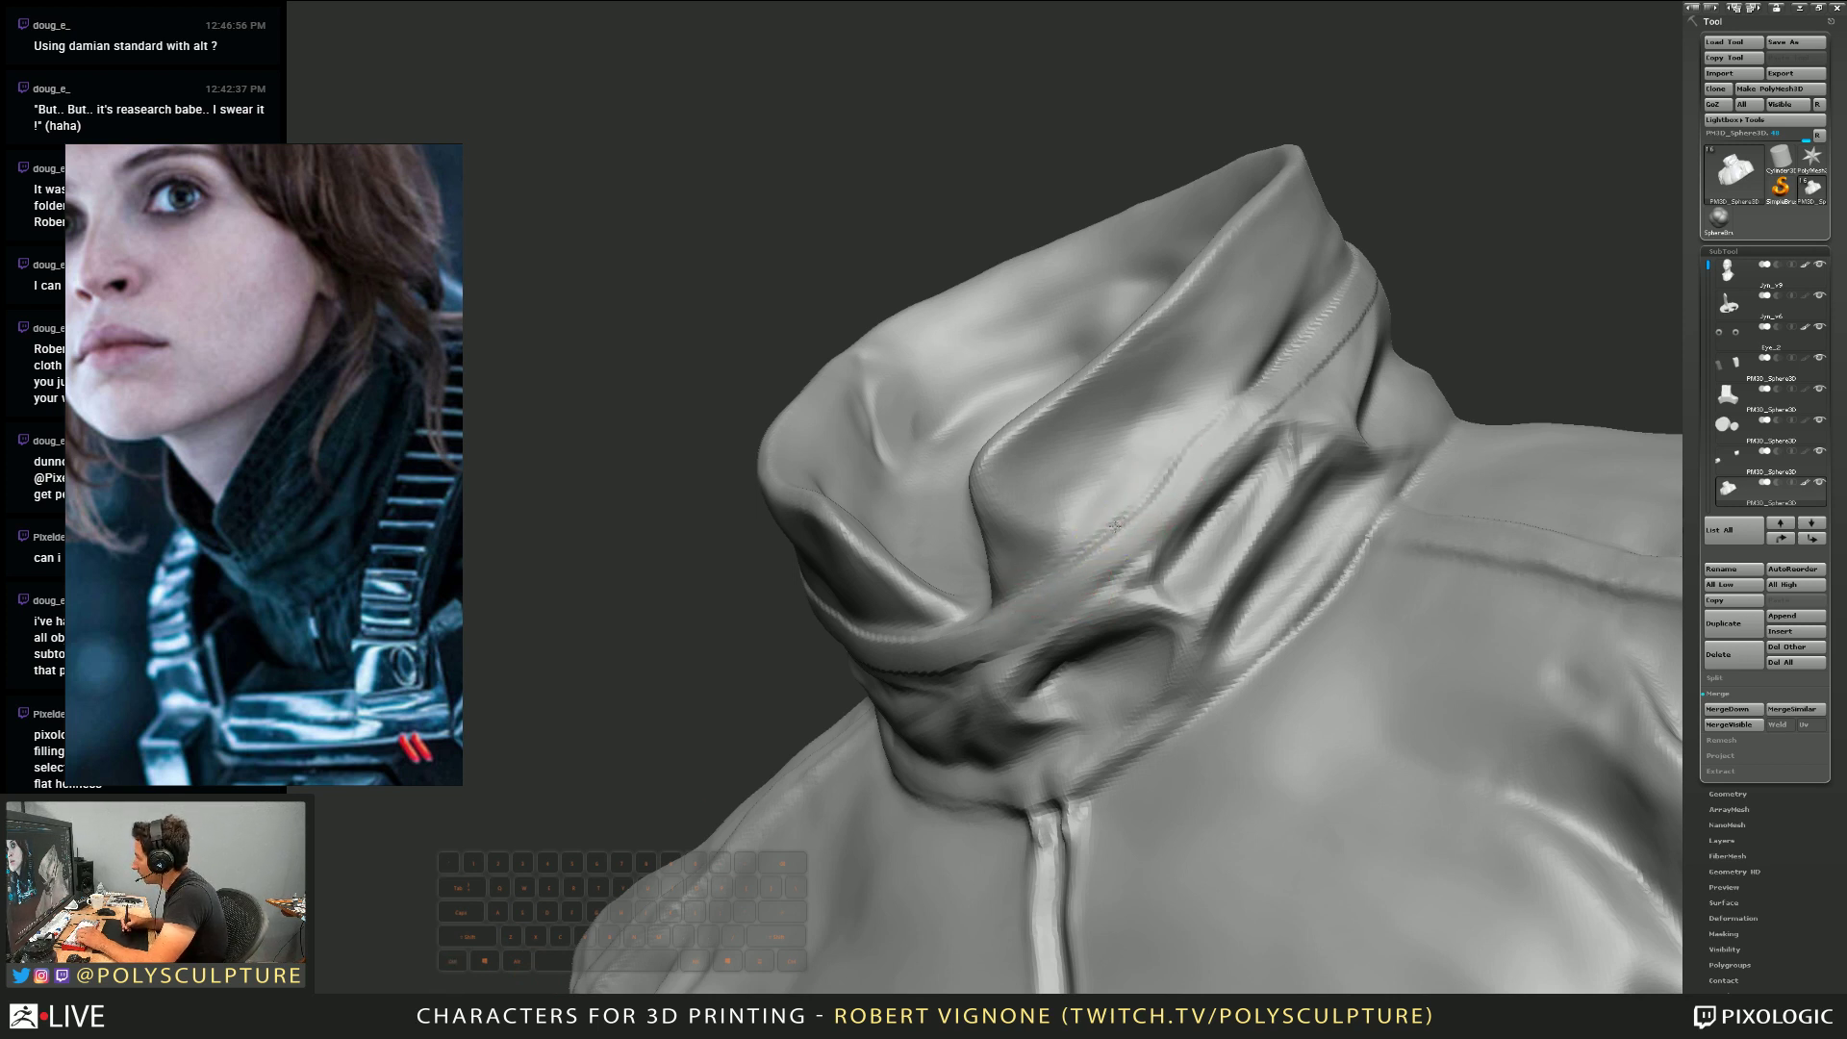
{"action": "right_click_drag", "start_coordinate": [1081, 517], "coordinate": [1003, 587]}
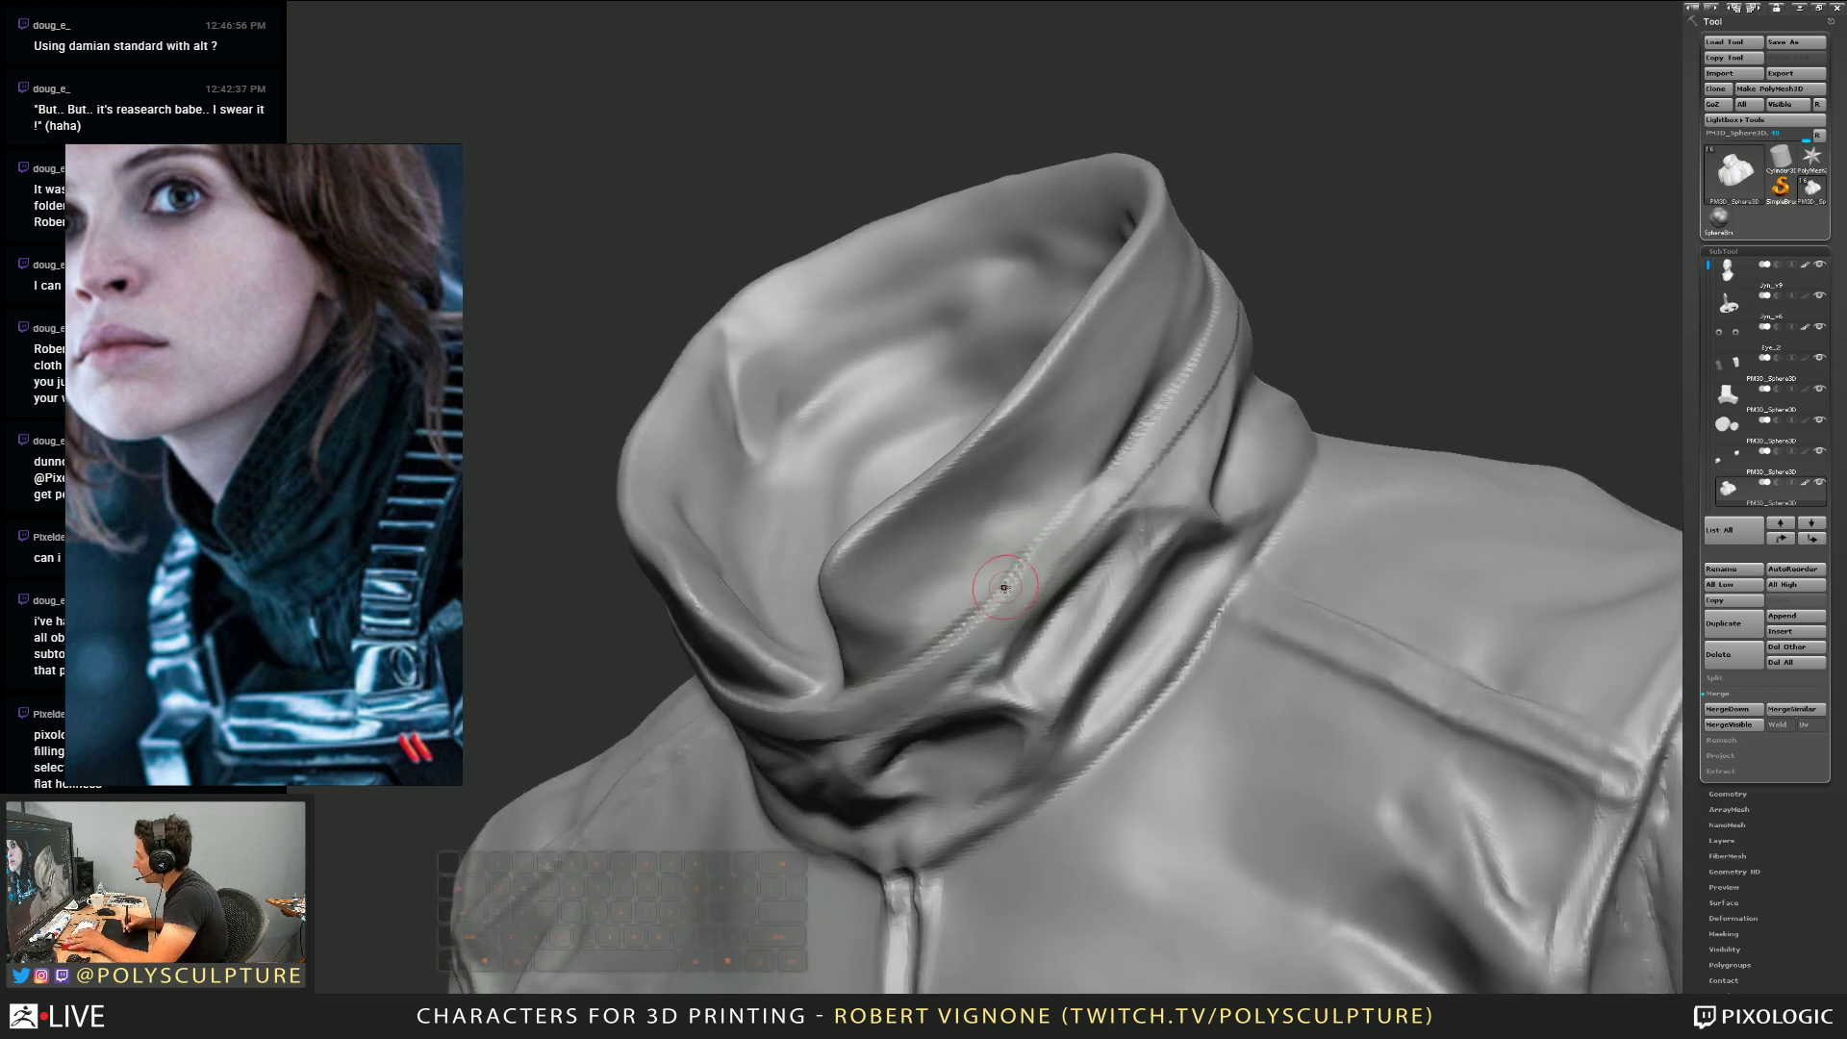
{"action": "mouse_move", "coordinate": [1061, 511]}
{"action": "right_mouse_down"}
{"action": "mouse_move", "coordinate": [1088, 483]}
{"action": "mouse_move", "coordinate": [1031, 531]}
{"action": "right_mouse_up"}
{"action": "right_click_drag", "start_coordinate": [1092, 467], "coordinate": [1529, 317]}
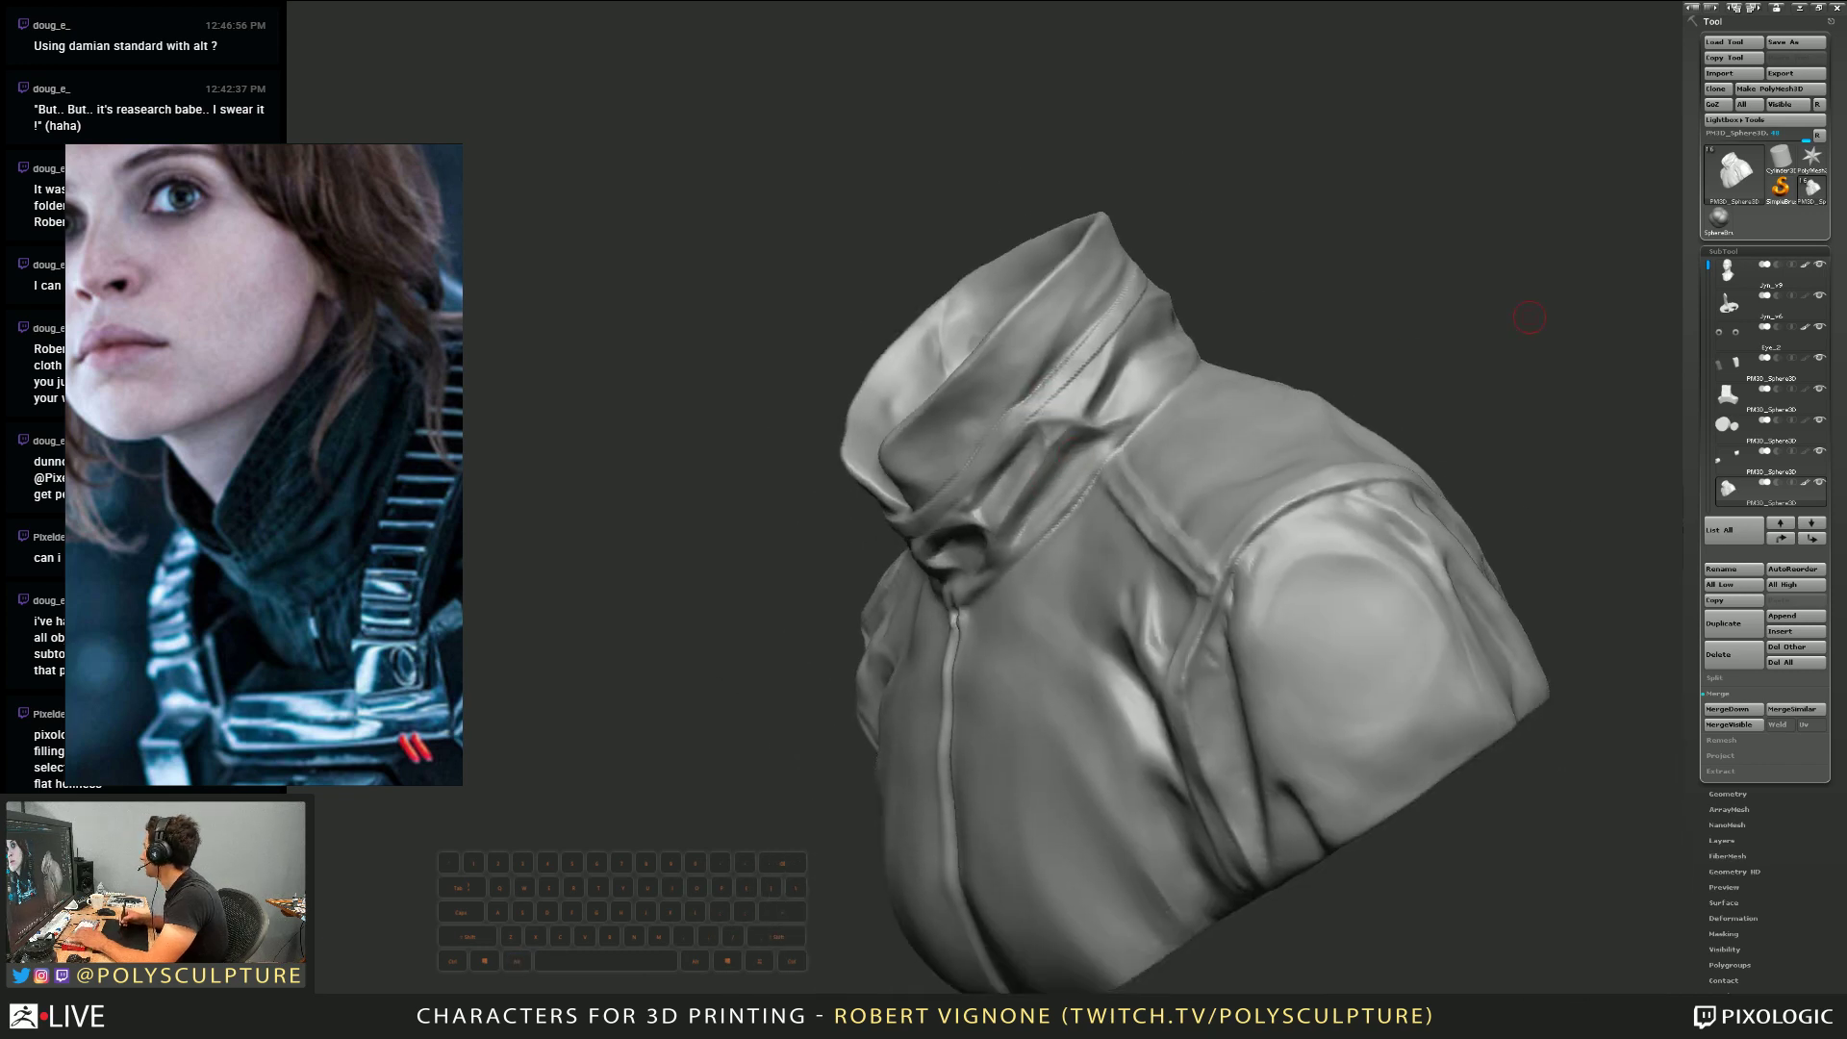
Sculpt long diagonal tension folds across the jacket's upper back, just below the collar
{"action": "left_click_drag", "start_coordinate": [1685, 646], "coordinate": [1686, 363]}
{"action": "mouse_move", "coordinate": [1149, 591]}
{"action": "right_mouse_down"}
{"action": "mouse_move", "coordinate": [1280, 567]}
{"action": "mouse_move", "coordinate": [1196, 544]}
{"action": "mouse_move", "coordinate": [1236, 539]}
{"action": "mouse_move", "coordinate": [1265, 535]}
{"action": "mouse_move", "coordinate": [1315, 574]}
{"action": "mouse_move", "coordinate": [1208, 562]}
{"action": "right_mouse_up"}
{"action": "right_click_drag", "start_coordinate": [1078, 568], "coordinate": [1032, 609]}
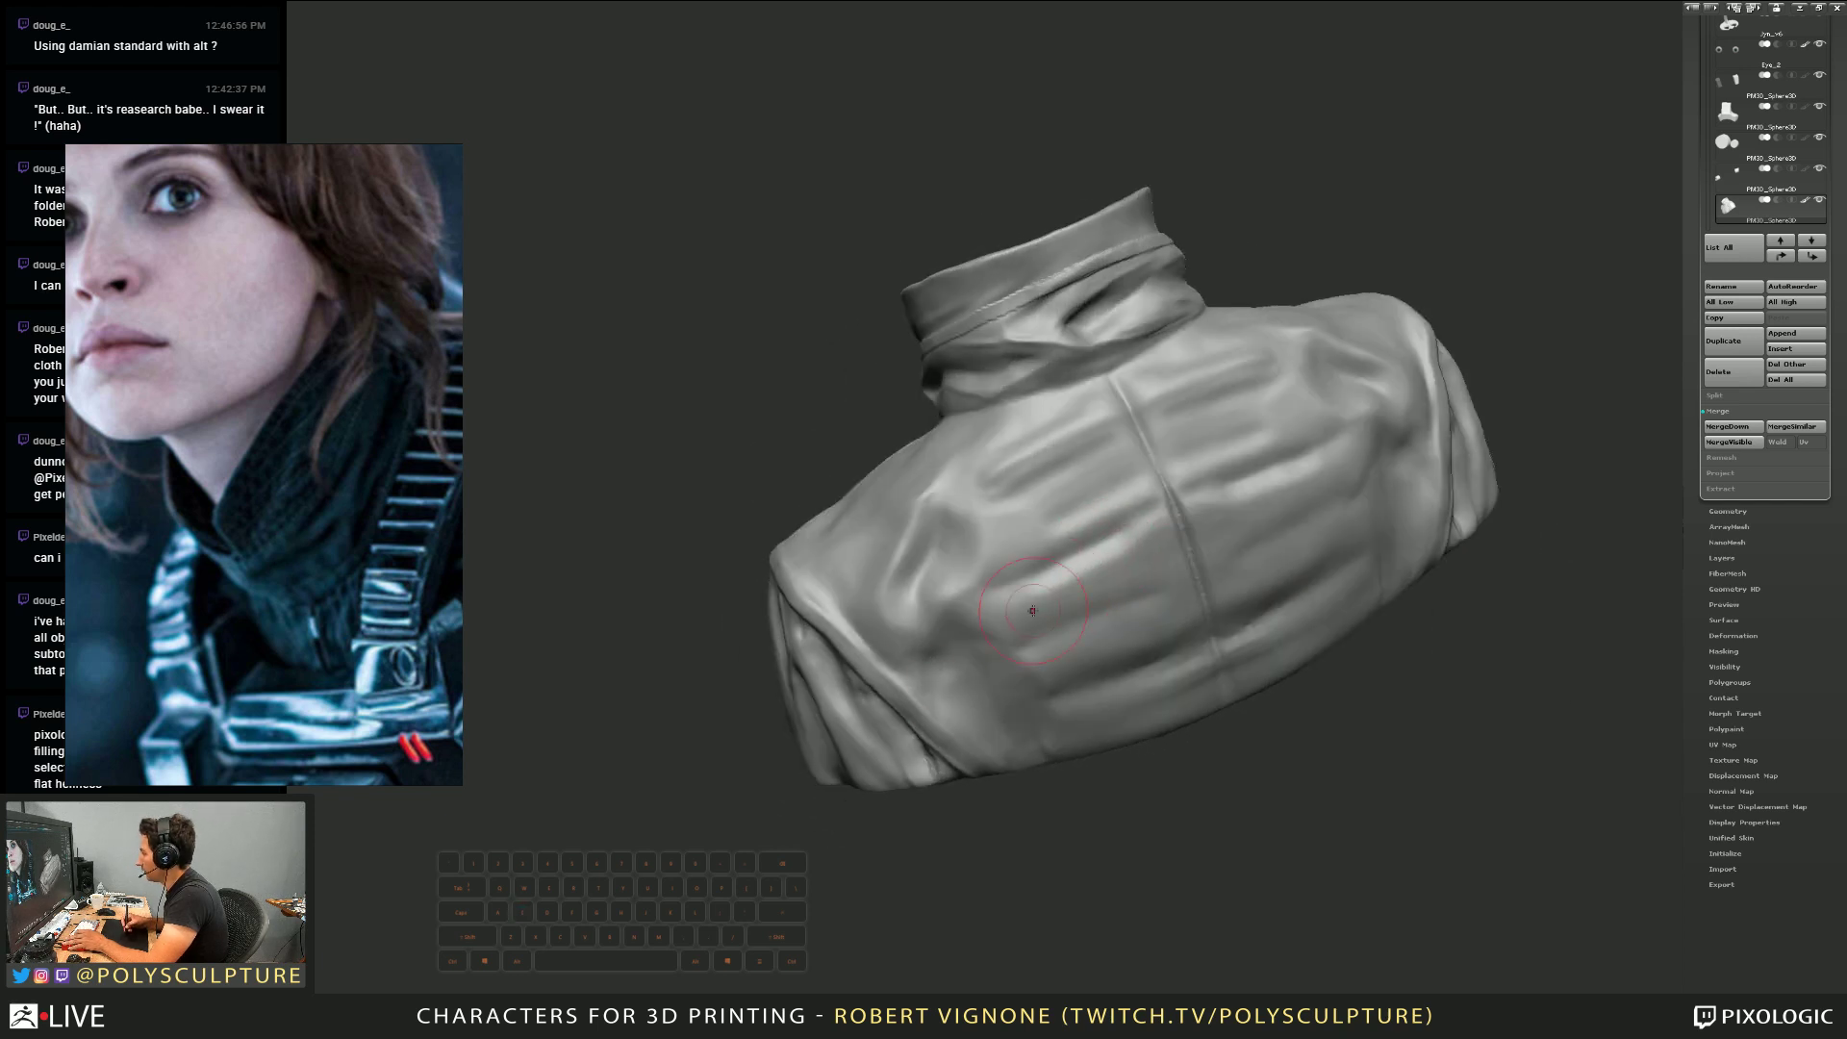
{"action": "mouse_move", "coordinate": [1041, 562]}
{"action": "left_mouse_down"}
{"action": "mouse_move", "coordinate": [1241, 486]}
{"action": "mouse_move", "coordinate": [1225, 454]}
{"action": "left_mouse_up"}
{"action": "left_click_drag", "start_coordinate": [1018, 495], "coordinate": [1116, 452]}
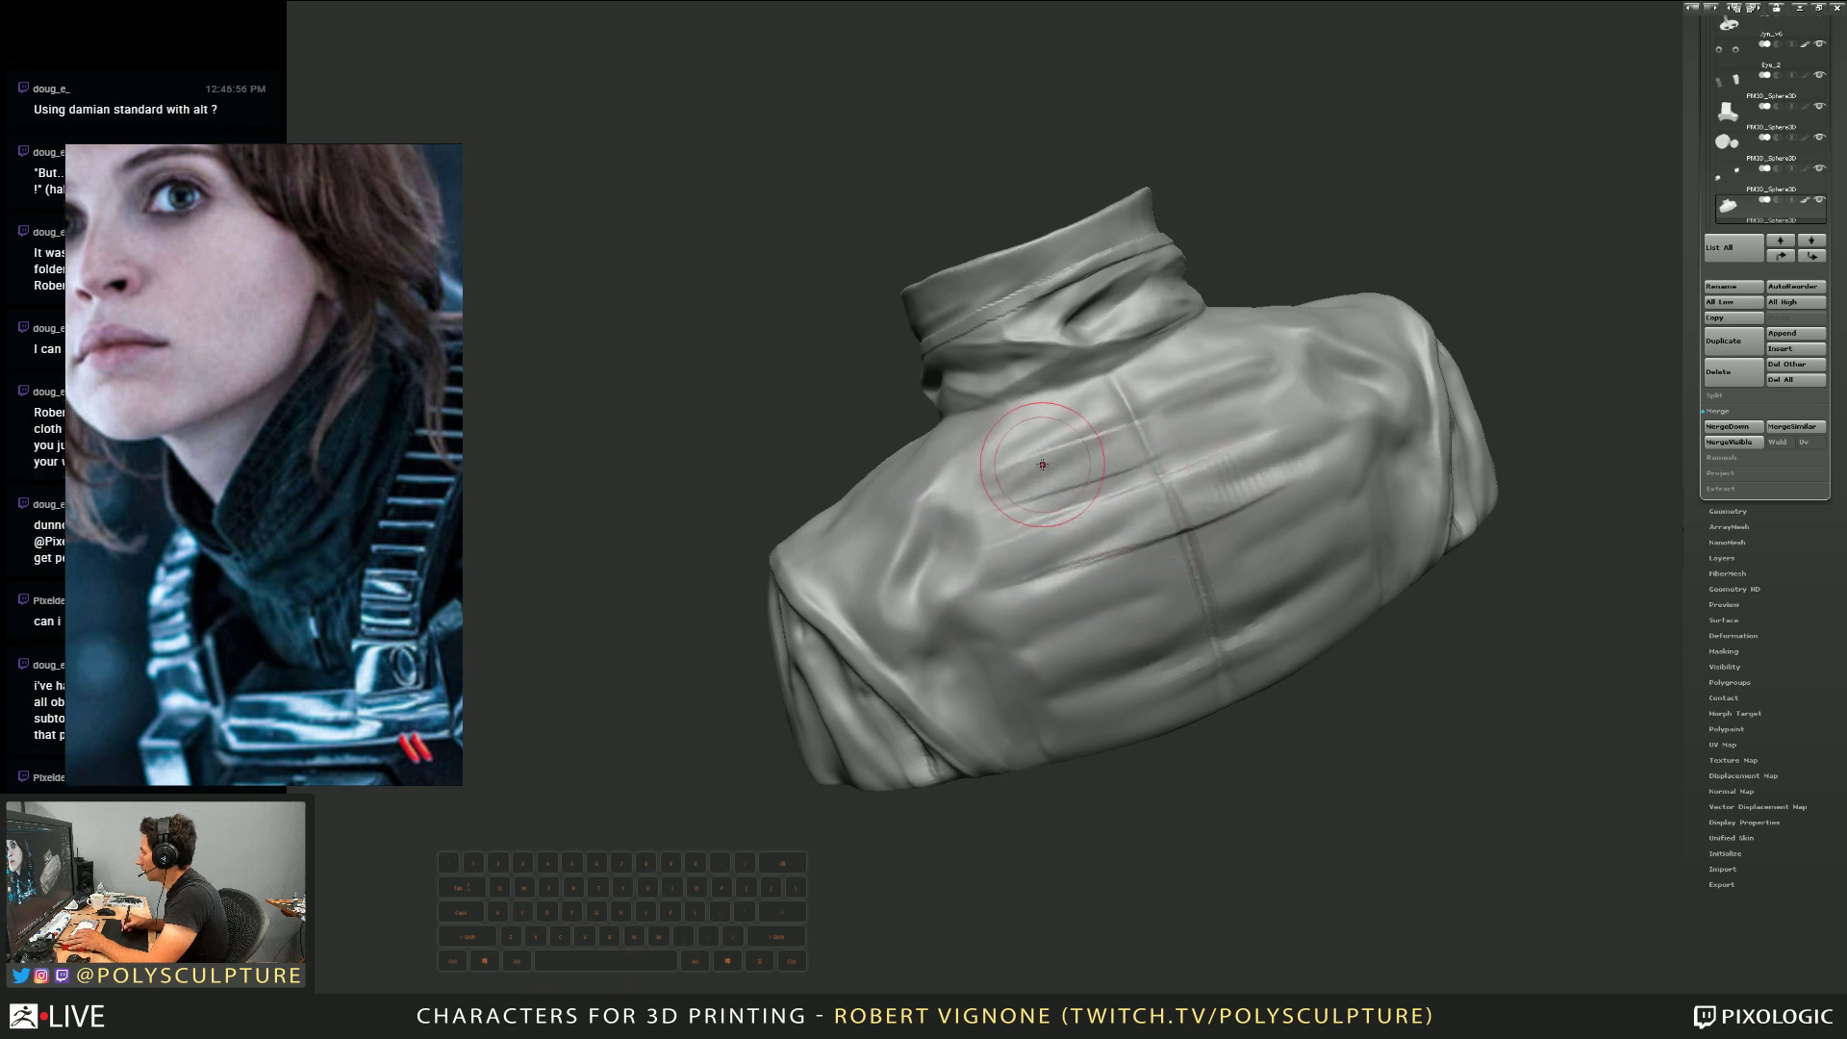
{"action": "right_click_drag", "start_coordinate": [1057, 456], "coordinate": [1000, 481]}
{"action": "mouse_move", "coordinate": [985, 482]}
{"action": "left_mouse_down", "text": "alt"}
{"action": "mouse_move", "coordinate": [1068, 419]}
{"action": "mouse_move", "coordinate": [1104, 419]}
{"action": "left_mouse_up", "text": "alt"}
Extend the drape folds across the middle and lower back, crossing the centre seam
{"action": "left_click_drag", "start_coordinate": [1208, 388], "coordinate": [1042, 490], "text": "alt"}
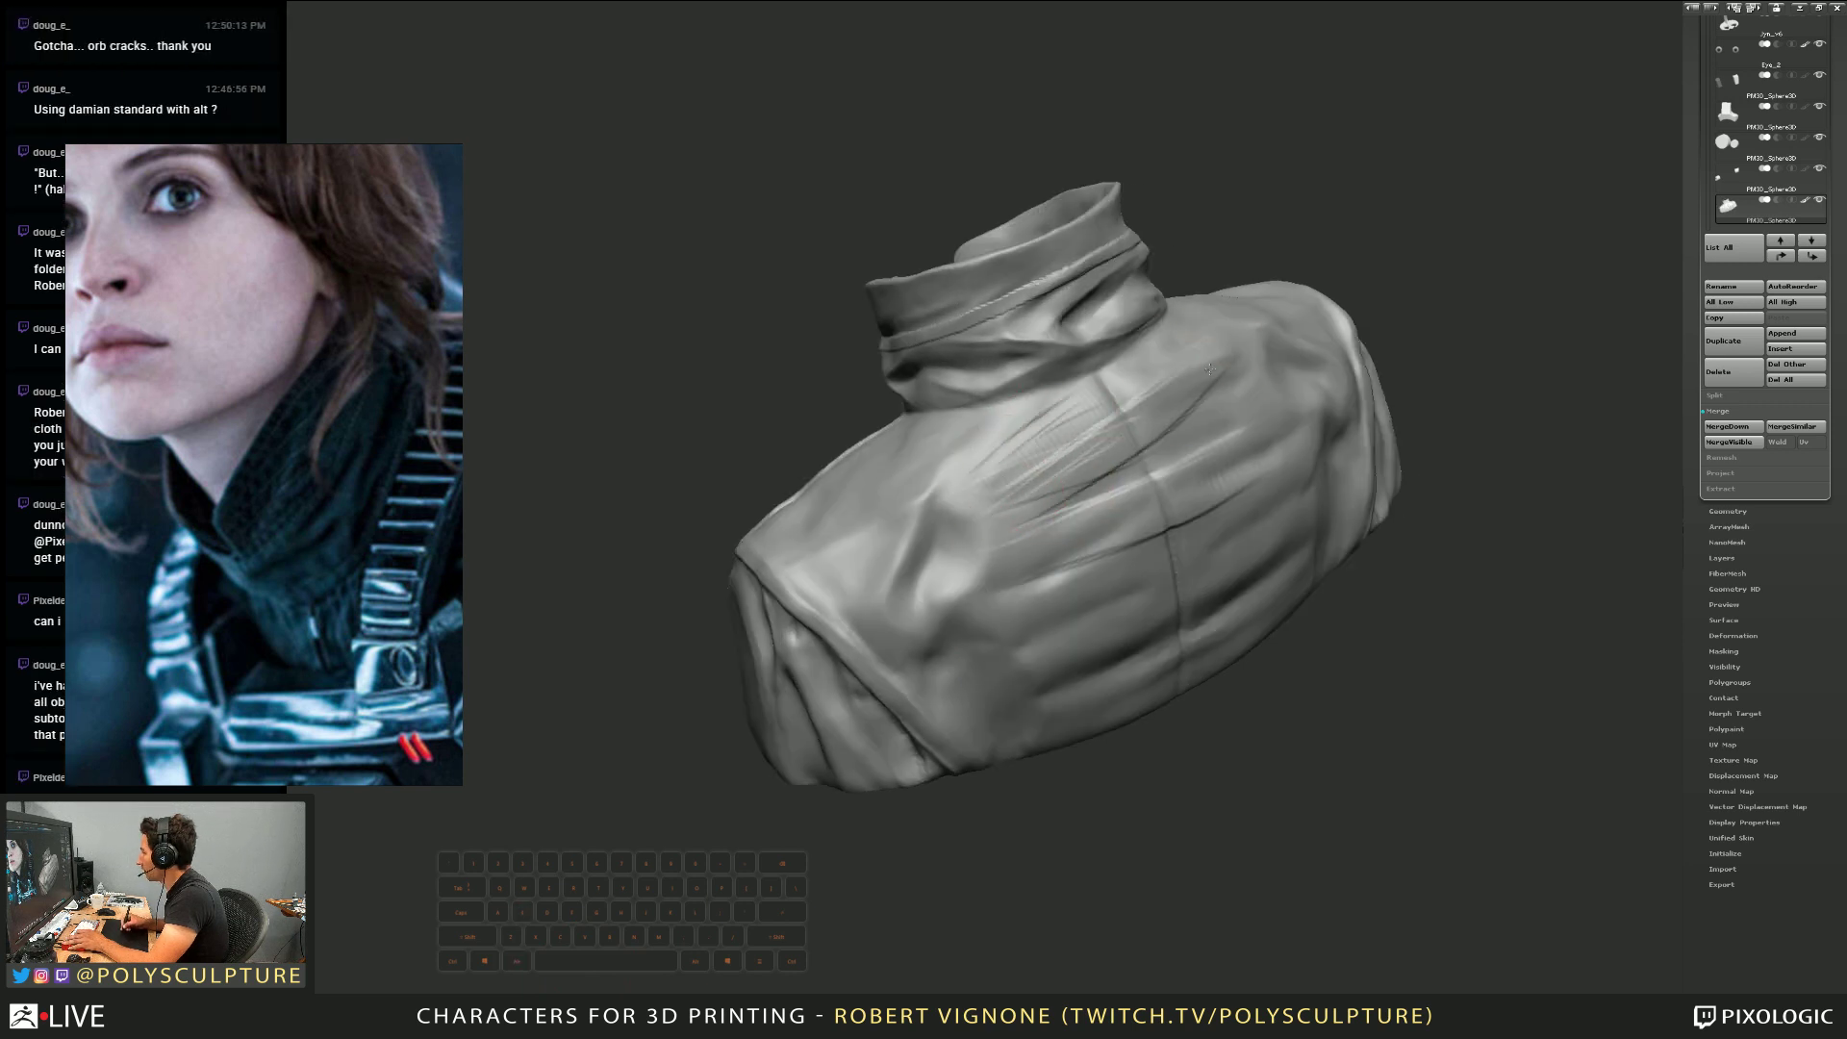
{"action": "left_click_drag", "start_coordinate": [1181, 425], "coordinate": [1024, 531], "text": "alt"}
{"action": "mouse_move", "coordinate": [1171, 529]}
{"action": "right_mouse_down"}
{"action": "mouse_move", "coordinate": [1148, 575]}
{"action": "mouse_move", "coordinate": [1193, 553]}
{"action": "mouse_move", "coordinate": [1208, 499]}
{"action": "right_mouse_up"}
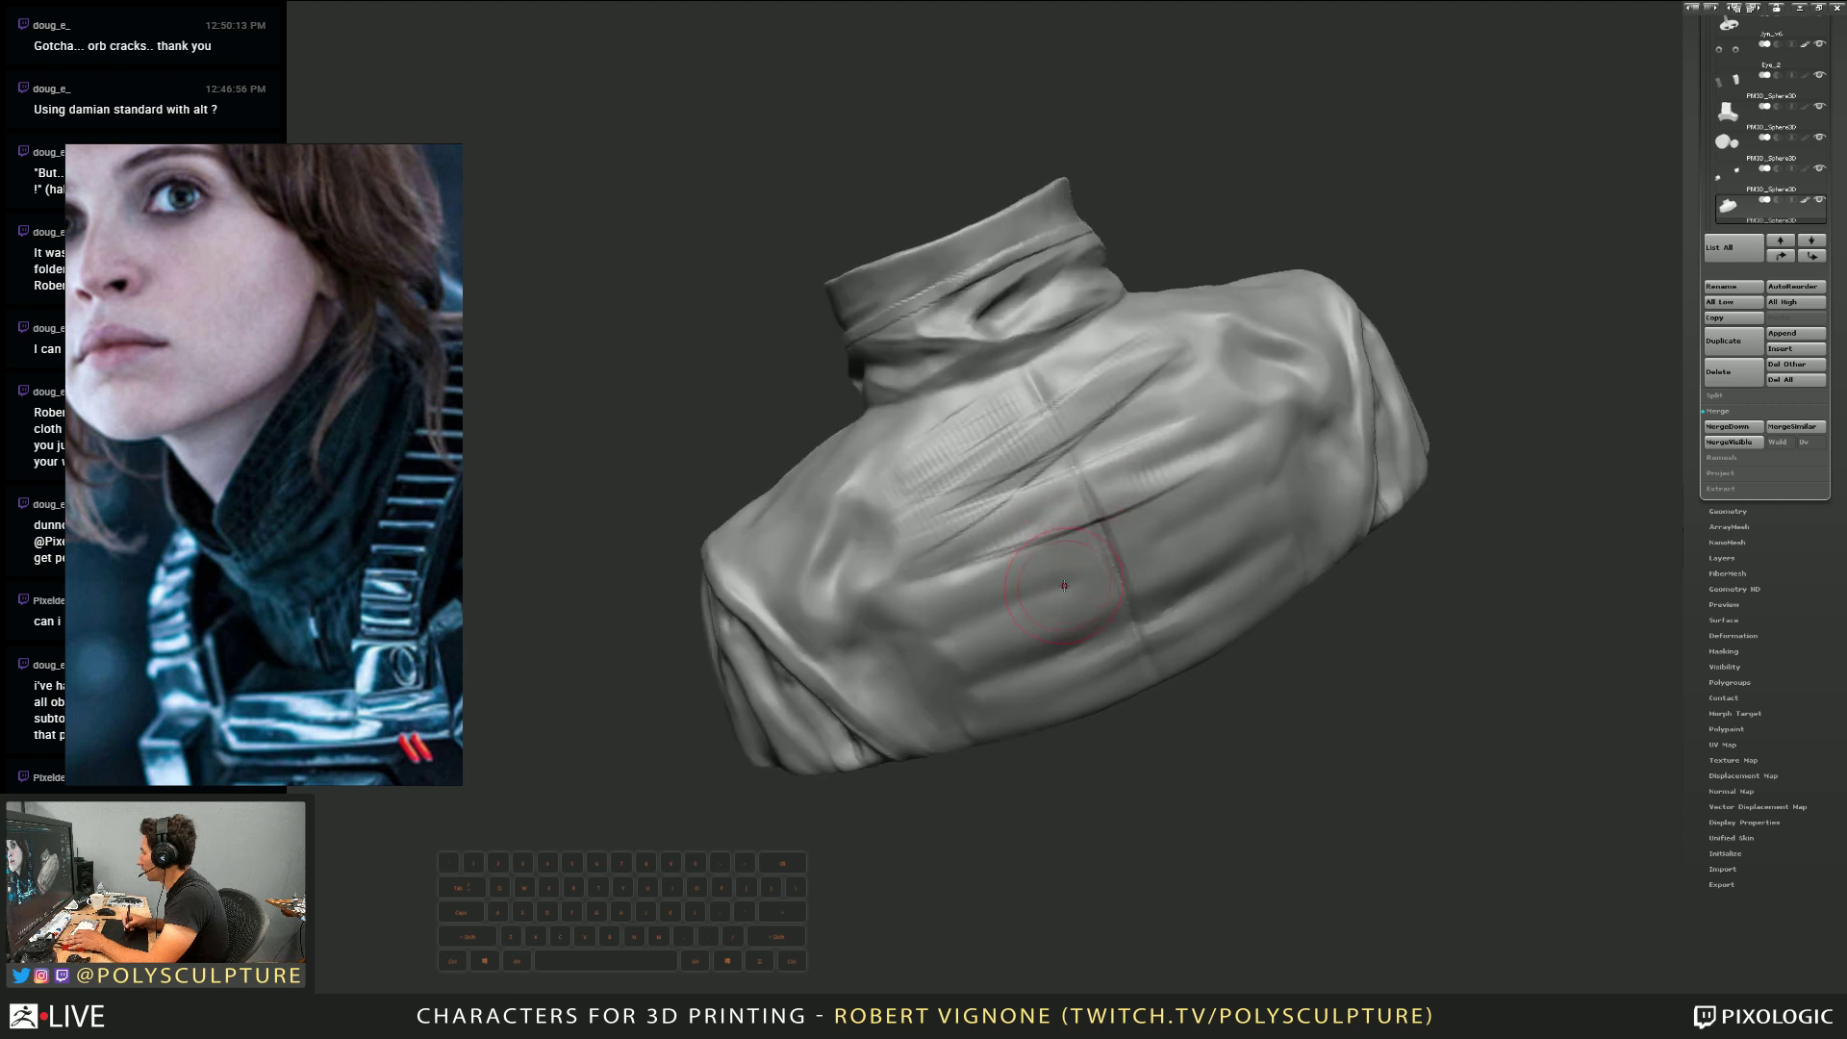
{"action": "left_click_drag", "start_coordinate": [904, 646], "coordinate": [1088, 597], "text": "alt"}
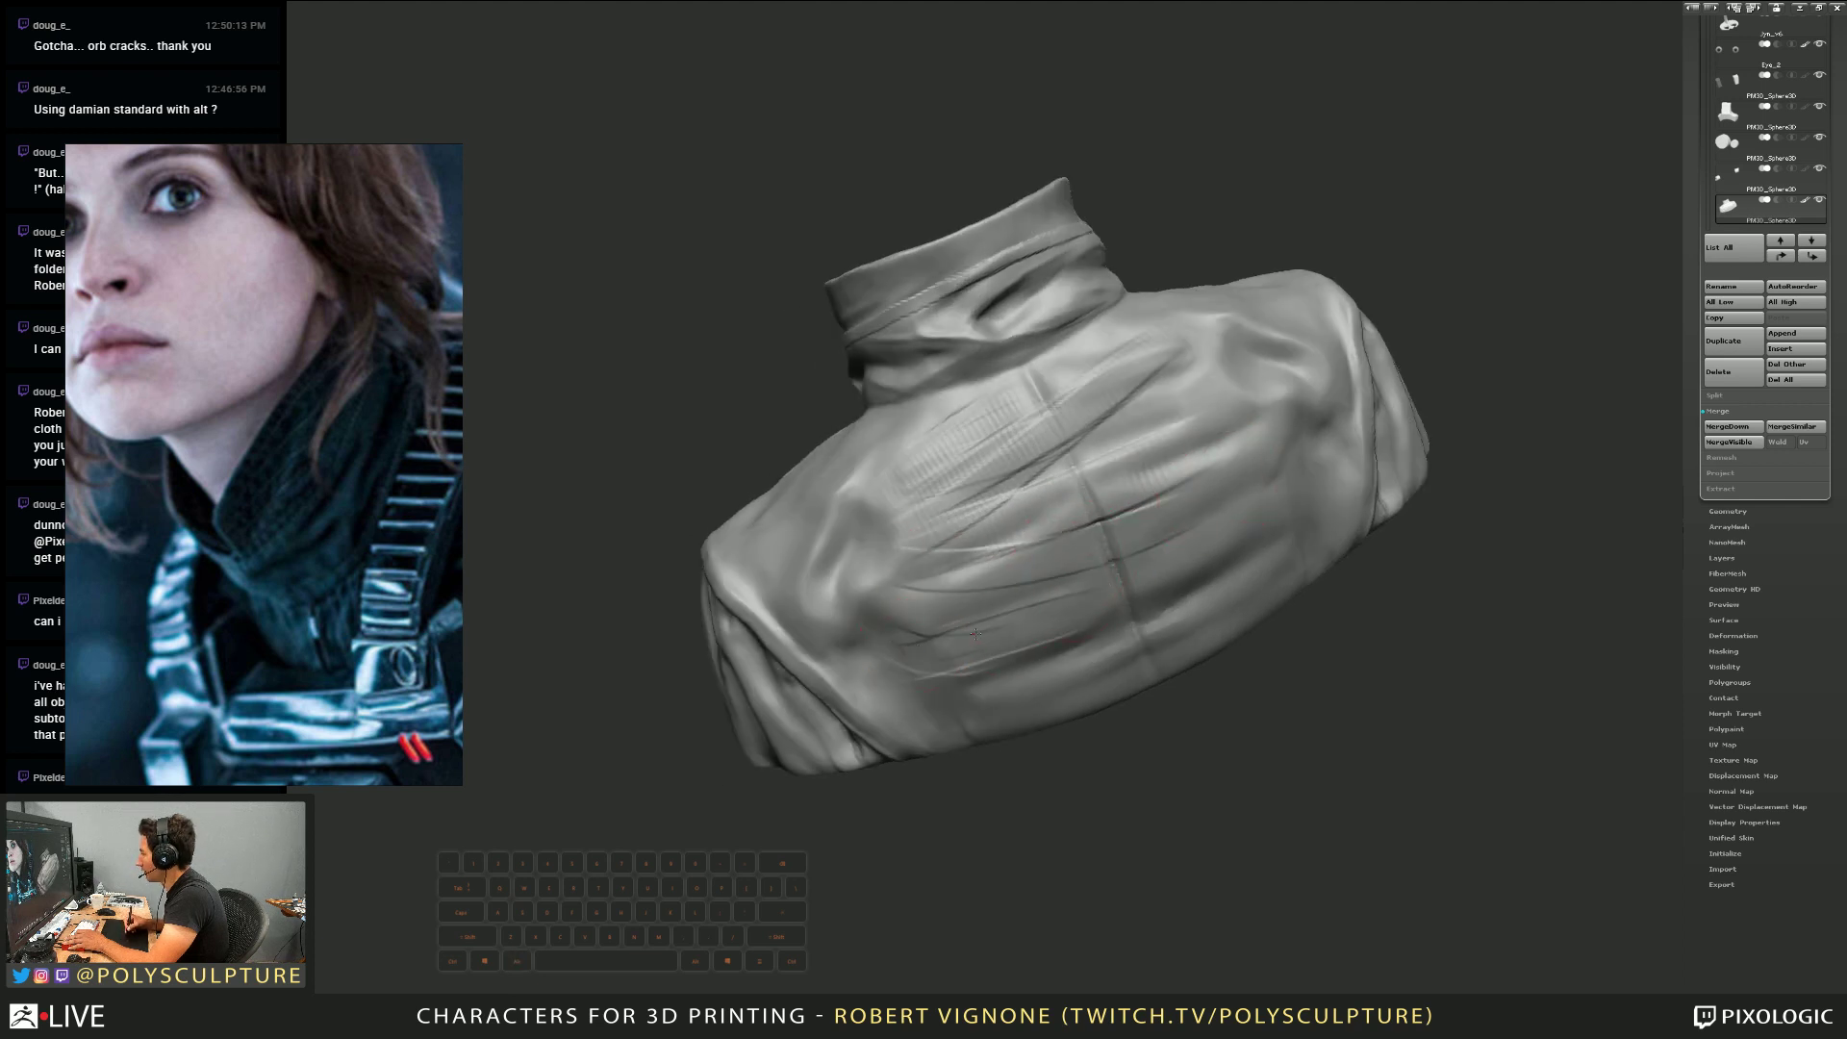
{"action": "left_click_drag", "start_coordinate": [966, 621], "coordinate": [1243, 540]}
{"action": "left_click_drag", "start_coordinate": [990, 642], "coordinate": [1243, 489]}
Smooth the new back folds so the strokes blend into soft cloth drapery
{"action": "mouse_move", "coordinate": [1012, 688]}
{"action": "left_mouse_down"}
{"action": "mouse_move", "coordinate": [1278, 483]}
{"action": "mouse_move", "coordinate": [1120, 640]}
{"action": "mouse_move", "coordinate": [1020, 616]}
{"action": "mouse_move", "coordinate": [1063, 577]}
{"action": "mouse_move", "coordinate": [1045, 613]}
{"action": "mouse_move", "coordinate": [971, 501]}
{"action": "mouse_move", "coordinate": [1059, 423]}
{"action": "mouse_move", "coordinate": [1157, 444]}
{"action": "left_mouse_up"}
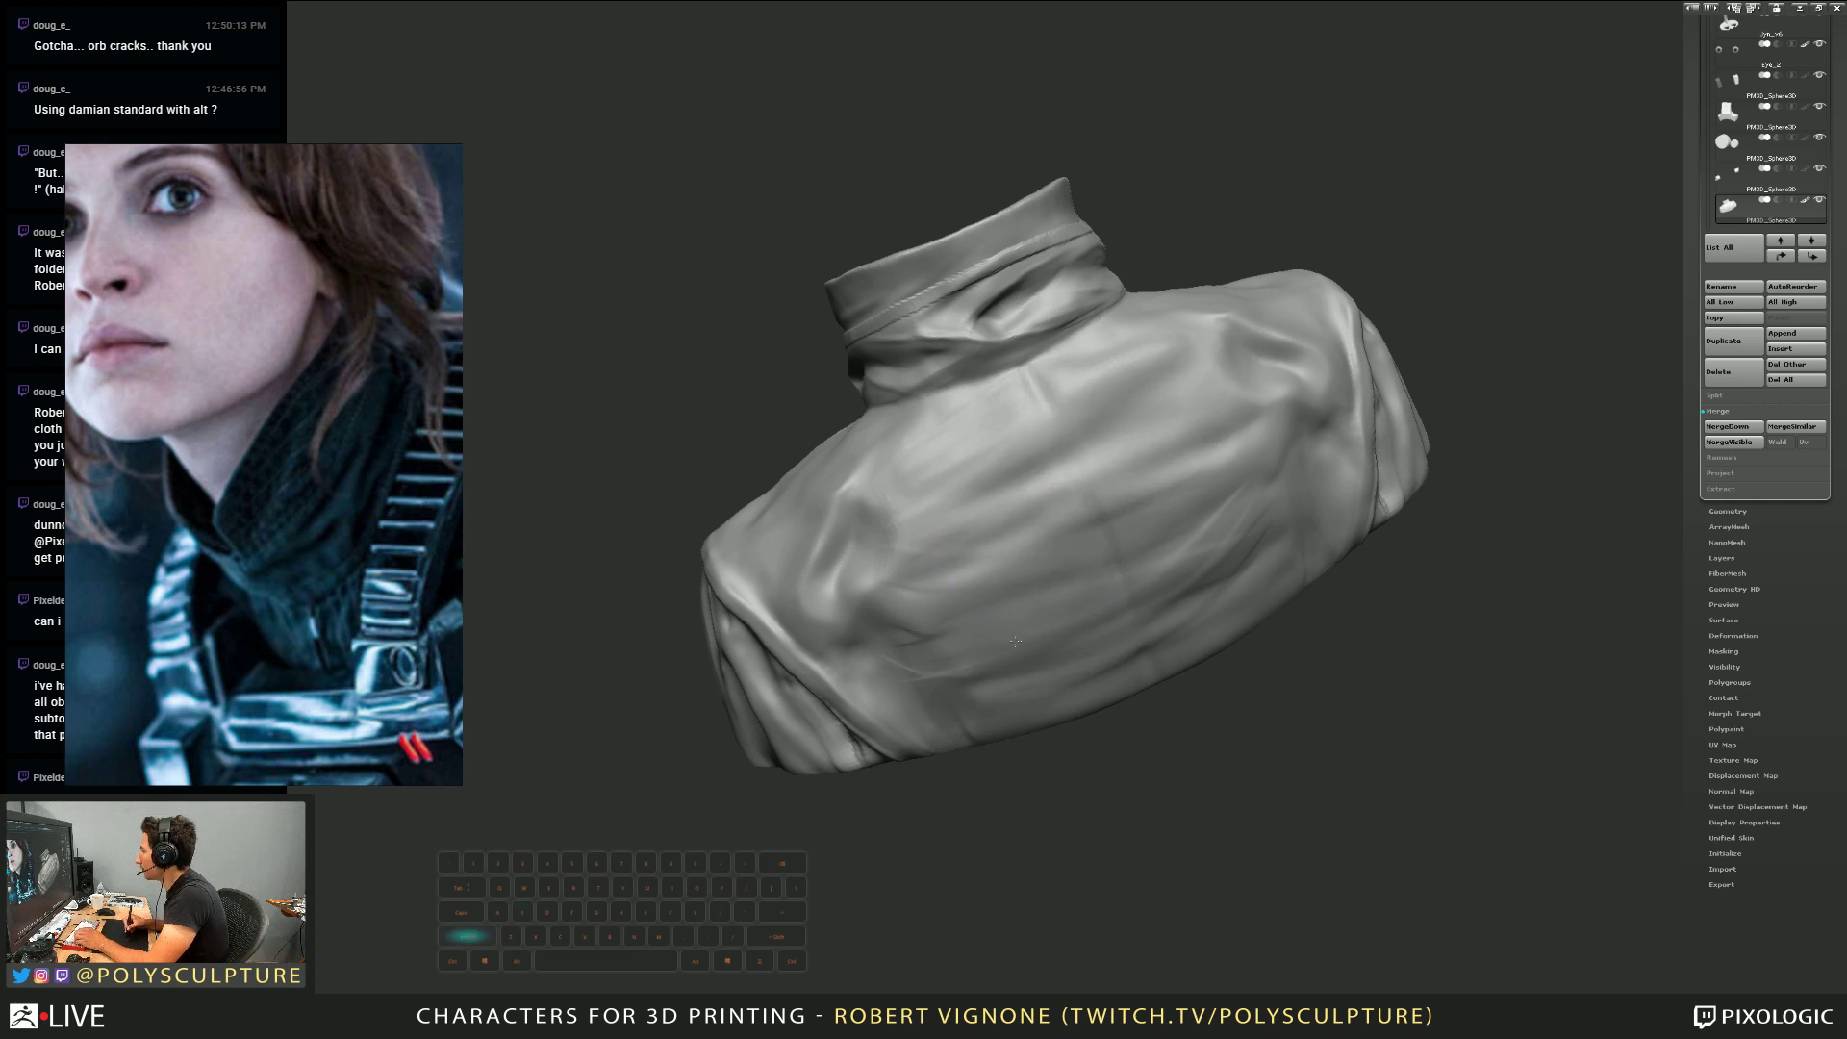
{"action": "left_click_drag", "start_coordinate": [1247, 535], "coordinate": [1104, 540], "text": "shift"}
{"action": "right_click_drag", "start_coordinate": [1105, 540], "coordinate": [969, 562]}
Rework and soften the fold transitions beside the shoulder blade, switching brushes and adjusting the brush size
{"action": "key", "text": "4"}
{"action": "mouse_move", "coordinate": [915, 528]}
{"action": "left_mouse_down"}
{"action": "mouse_move", "coordinate": [909, 553]}
{"action": "mouse_move", "coordinate": [872, 551]}
{"action": "mouse_move", "coordinate": [919, 527]}
{"action": "mouse_move", "coordinate": [895, 560]}
{"action": "mouse_move", "coordinate": [909, 571]}
{"action": "left_mouse_up"}
{"action": "key", "text": "s"}
{"action": "key", "text": "3"}
{"action": "key", "text": "4"}
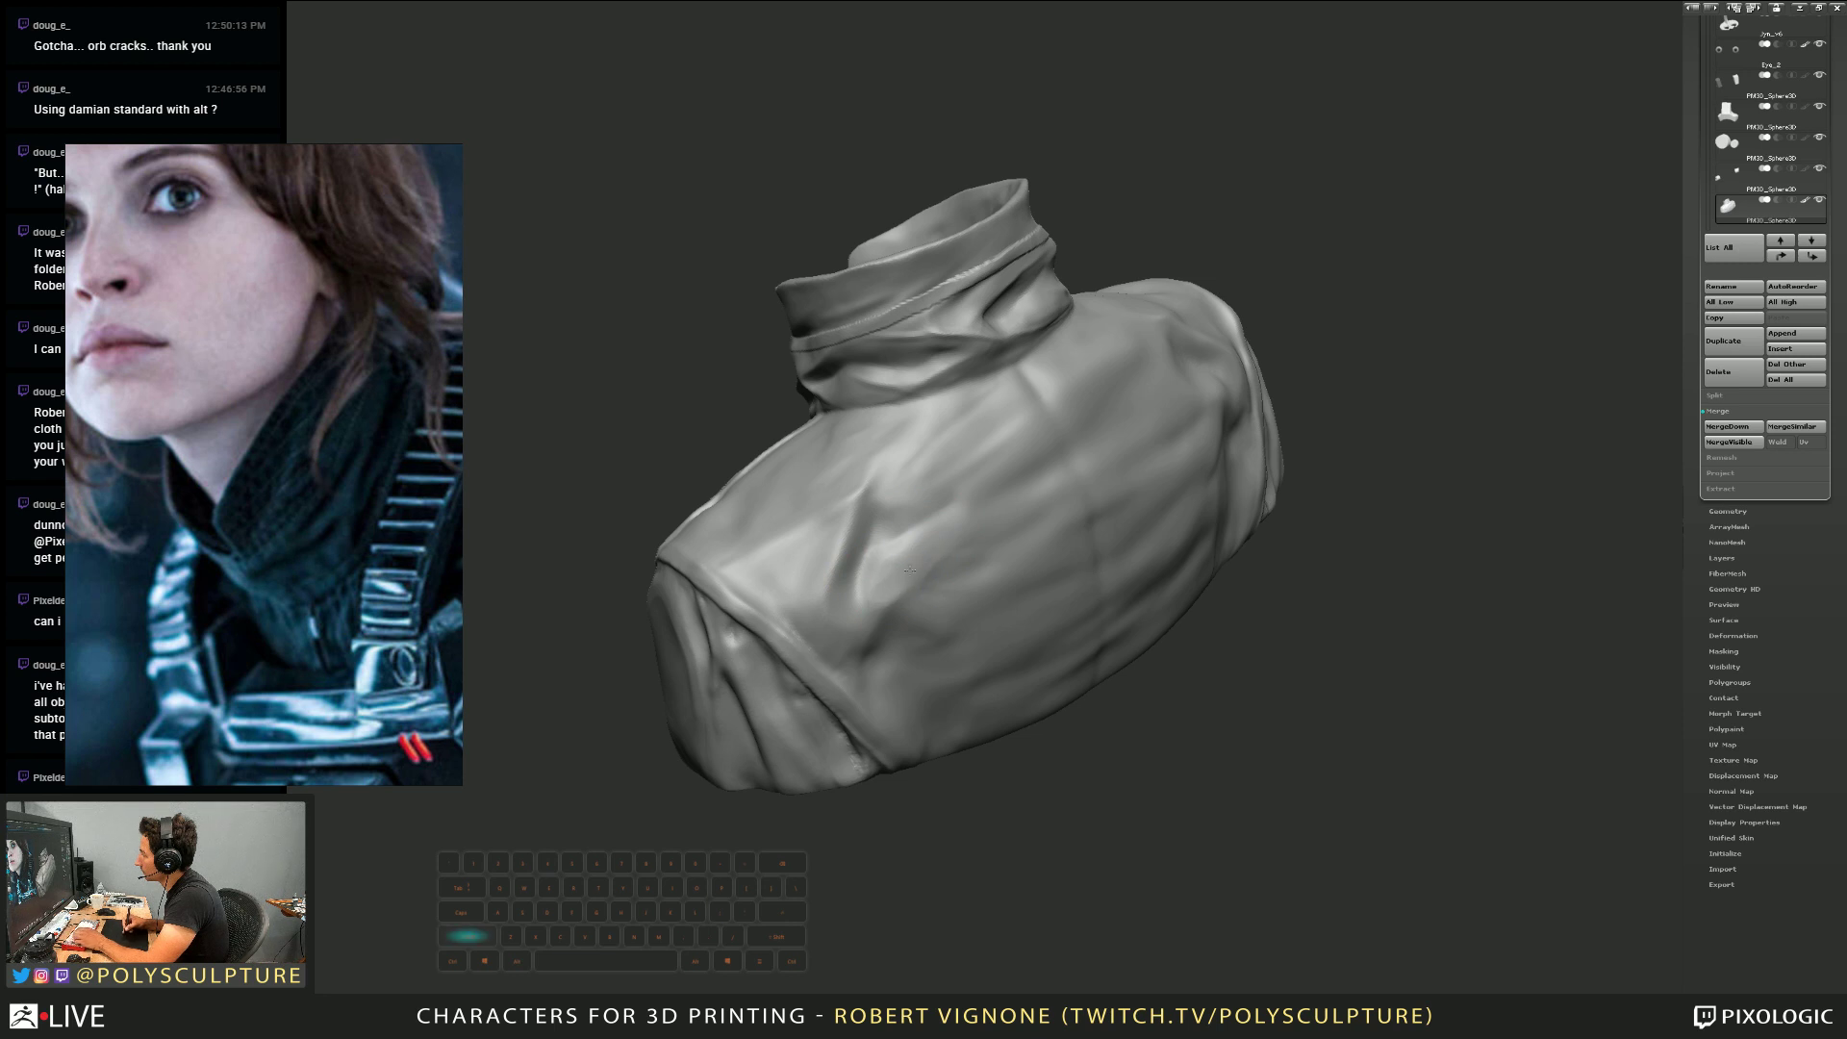
{"action": "mouse_move", "coordinate": [979, 520]}
{"action": "left_mouse_down", "text": "shift"}
{"action": "mouse_move", "coordinate": [953, 478]}
{"action": "mouse_move", "coordinate": [1003, 506]}
{"action": "mouse_move", "coordinate": [1097, 473]}
{"action": "mouse_move", "coordinate": [914, 558]}
{"action": "left_mouse_up", "text": "shift"}
{"action": "key", "text": "s"}
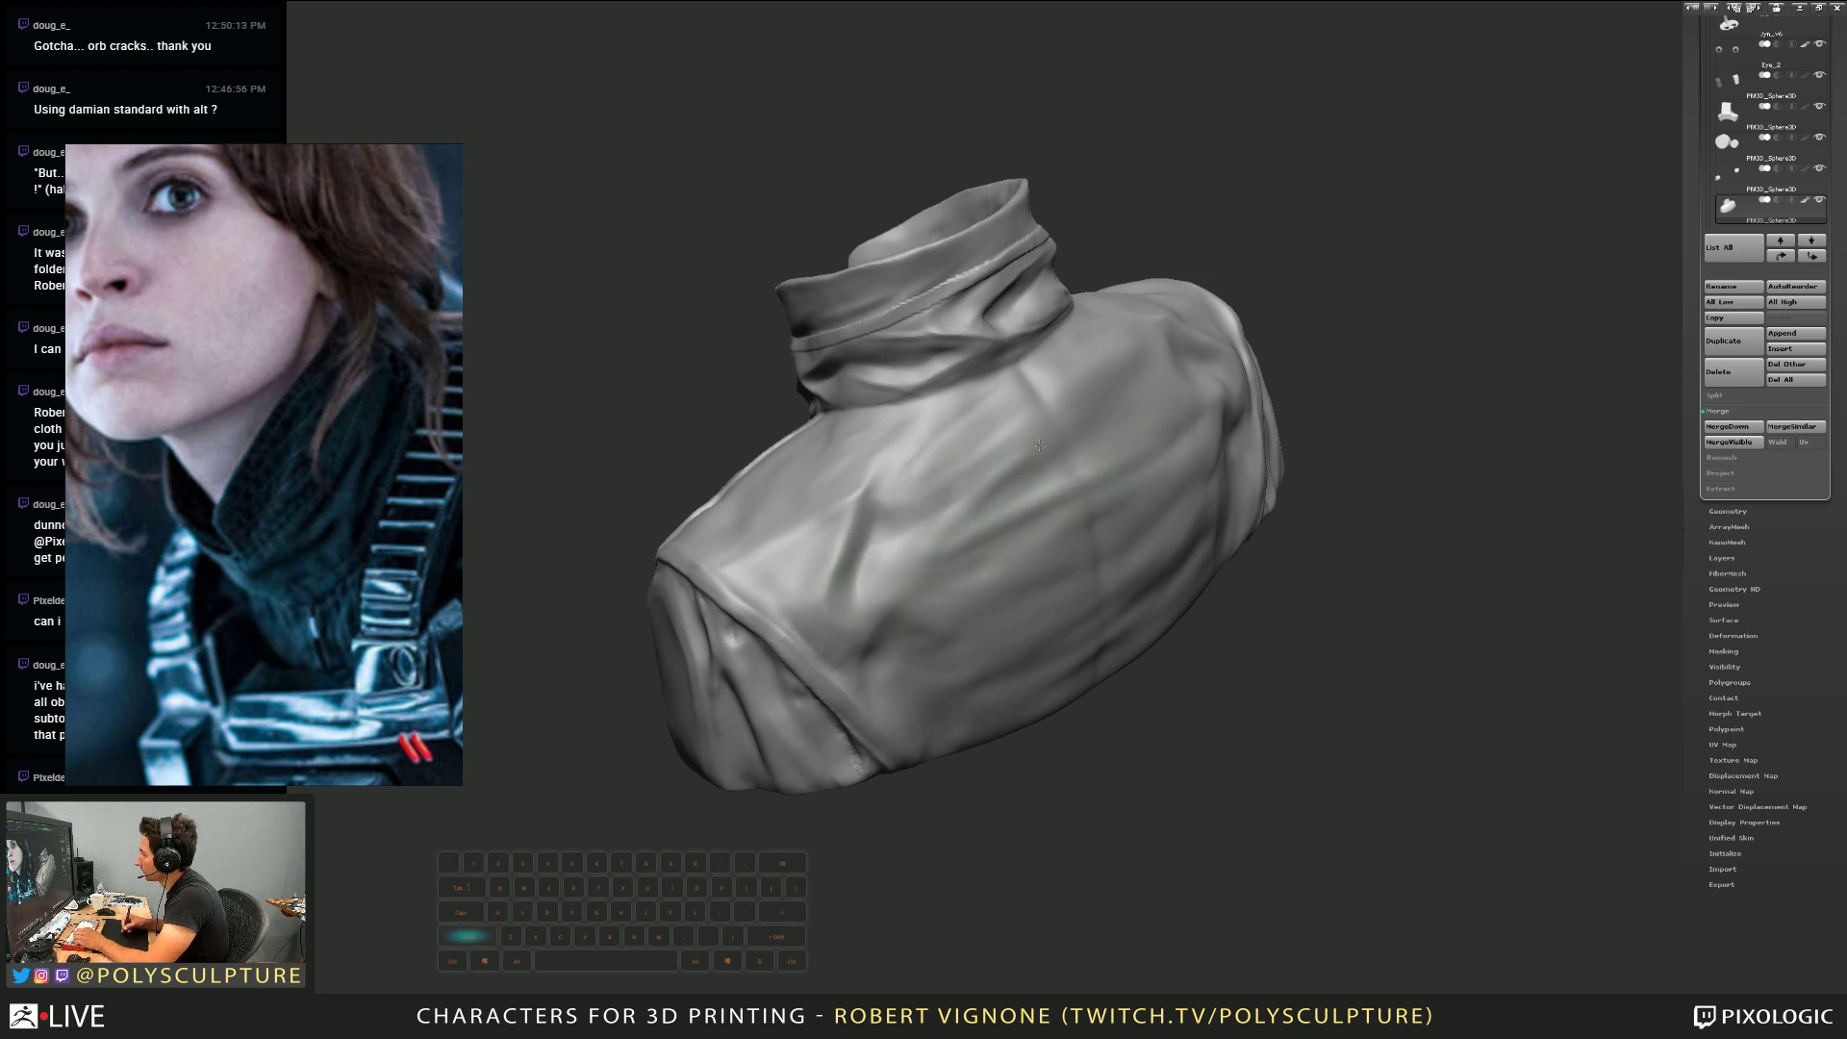
{"action": "right_click_drag", "start_coordinate": [1072, 545], "coordinate": [1010, 529]}
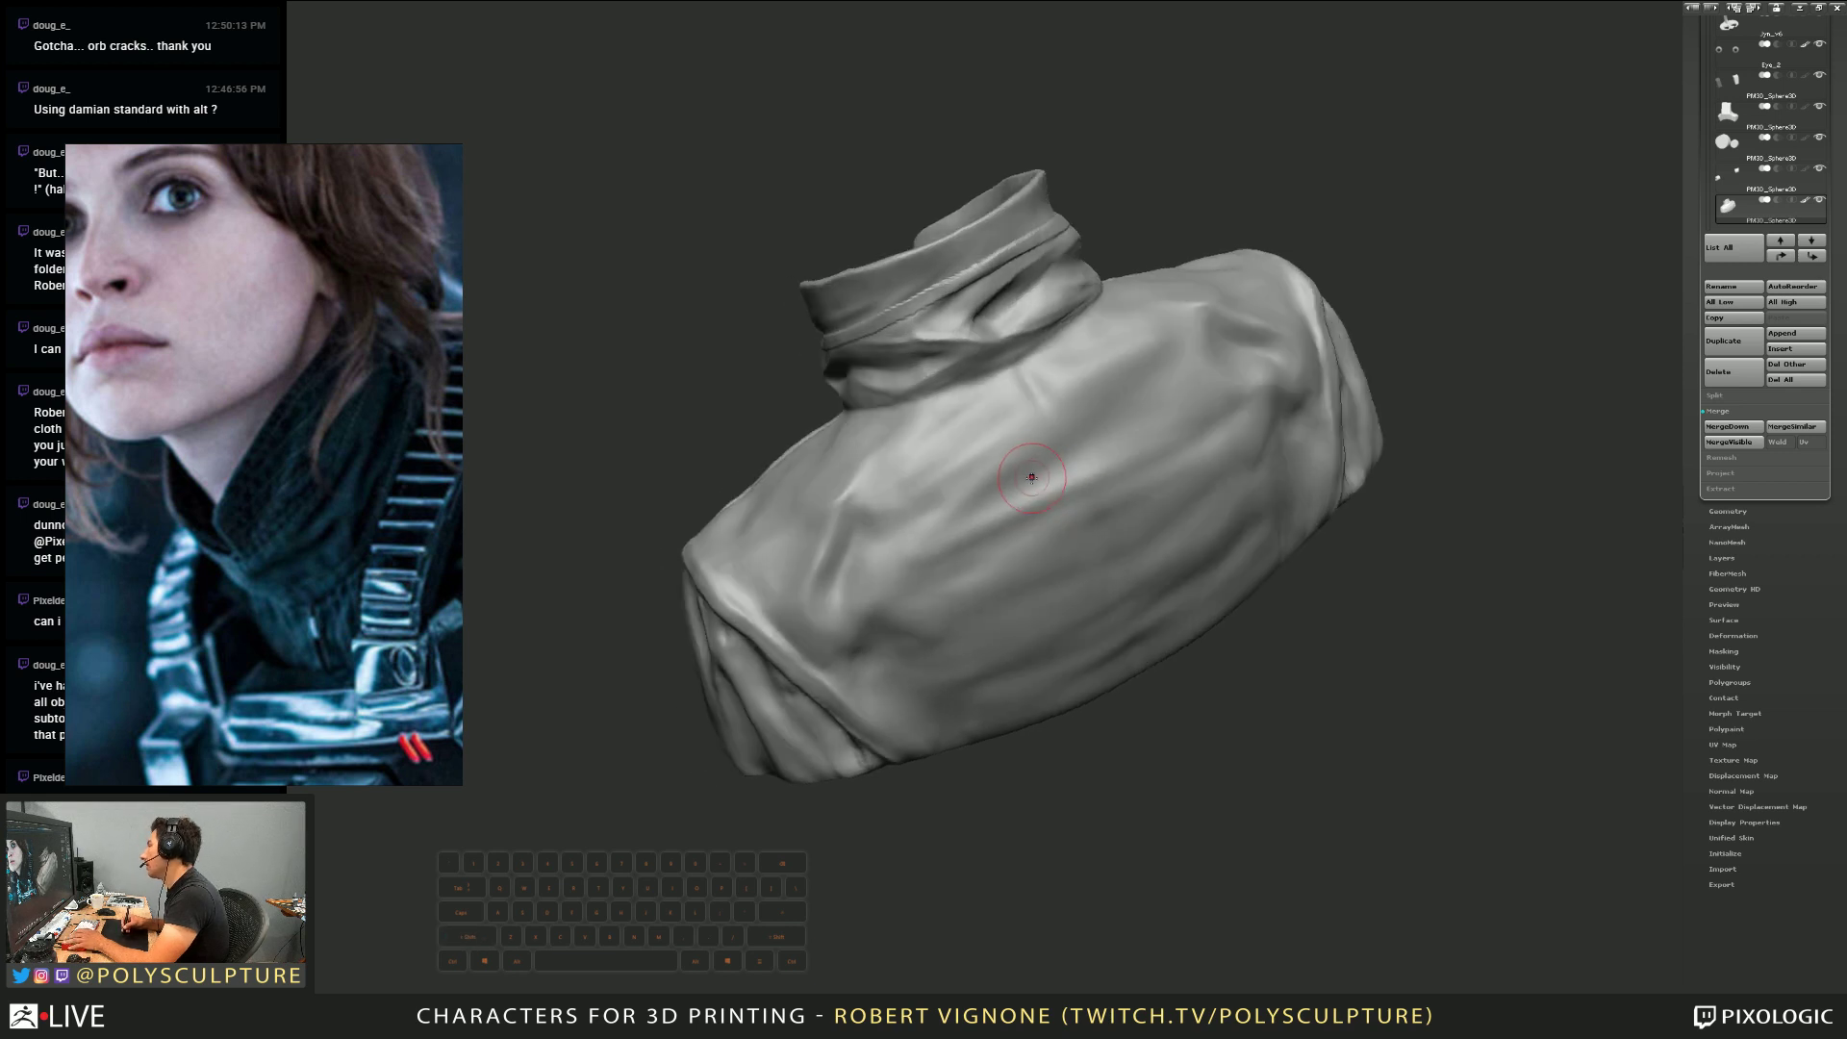
Shape short diagonal folds on the upper back between the collar base and the shoulder blade
{"action": "left_click_drag", "start_coordinate": [962, 522], "coordinate": [1099, 373]}
{"action": "mouse_move", "coordinate": [998, 462]}
{"action": "left_mouse_down", "text": "shift"}
{"action": "mouse_move", "coordinate": [956, 478]}
{"action": "mouse_move", "coordinate": [1034, 424]}
{"action": "left_mouse_up", "text": "shift"}
{"action": "left_click_drag", "start_coordinate": [1001, 432], "coordinate": [957, 458], "text": "shift"}
{"action": "right_click_drag", "start_coordinate": [1046, 409], "coordinate": [1128, 593]}
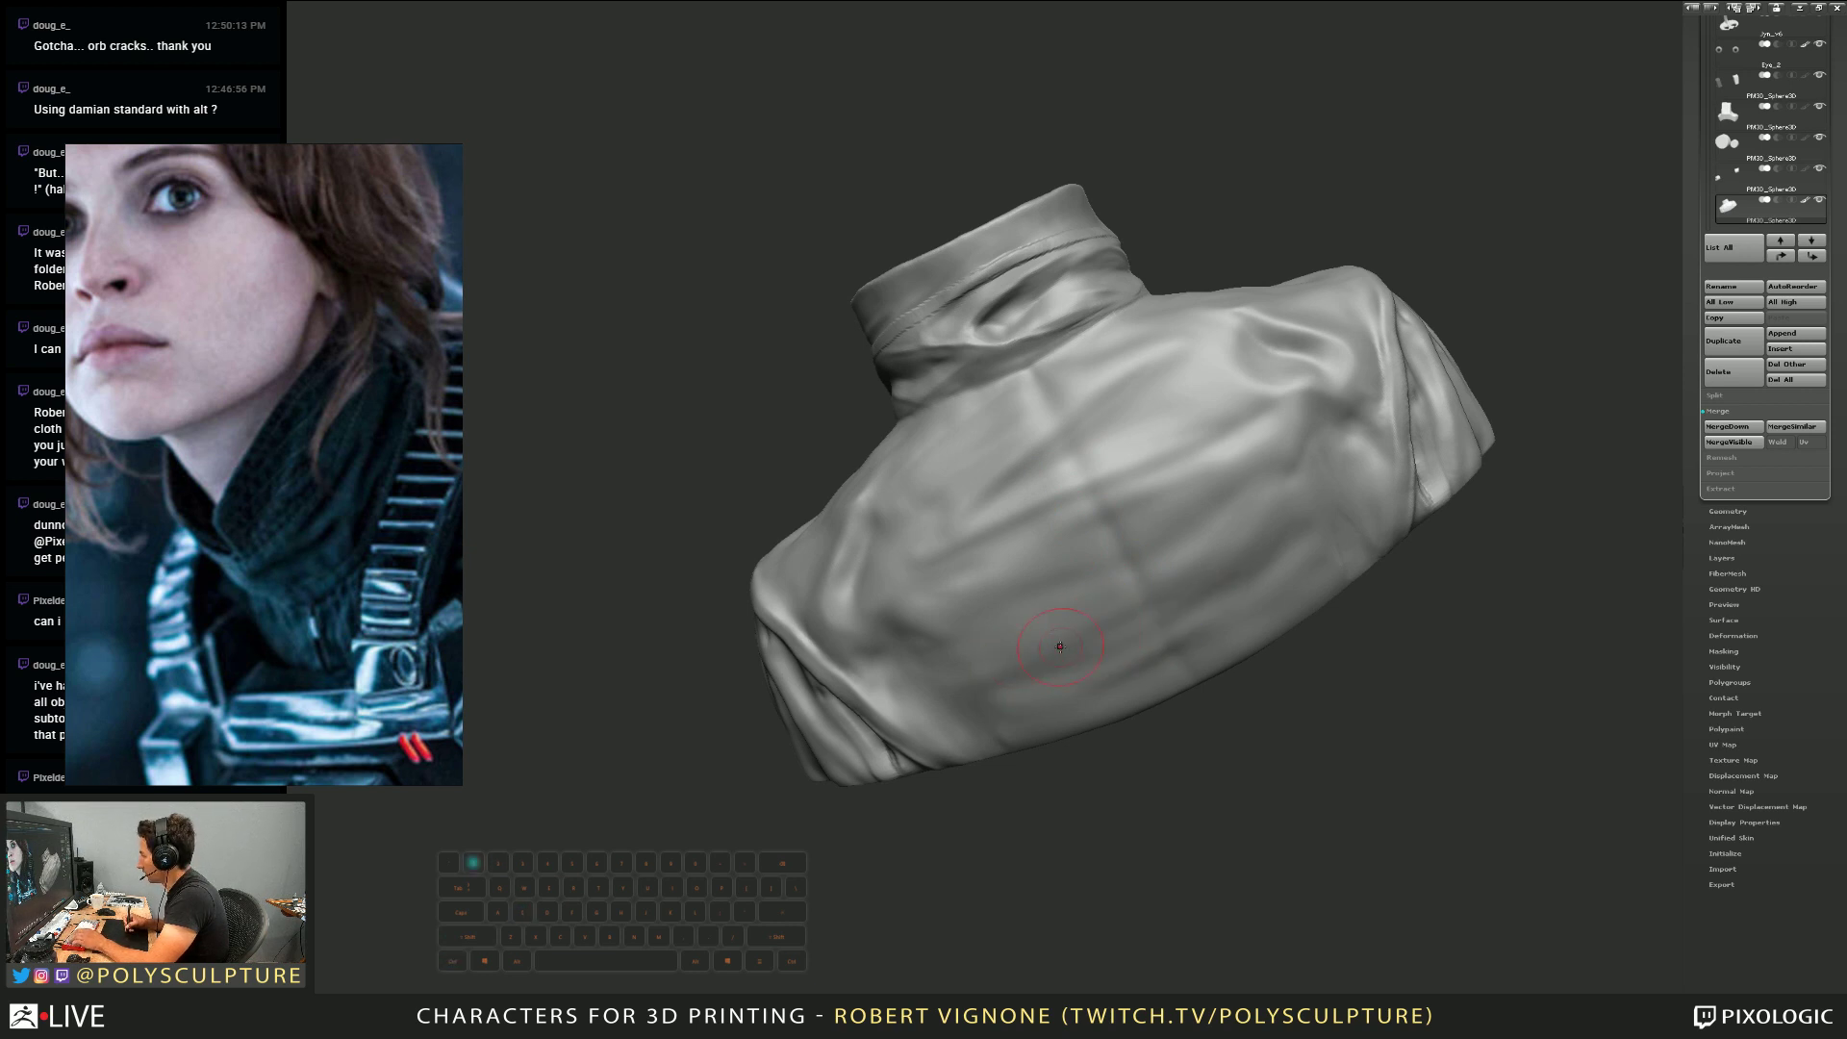
Smooth the folds on the lower back and save the project
{"action": "key", "text": "shift"}
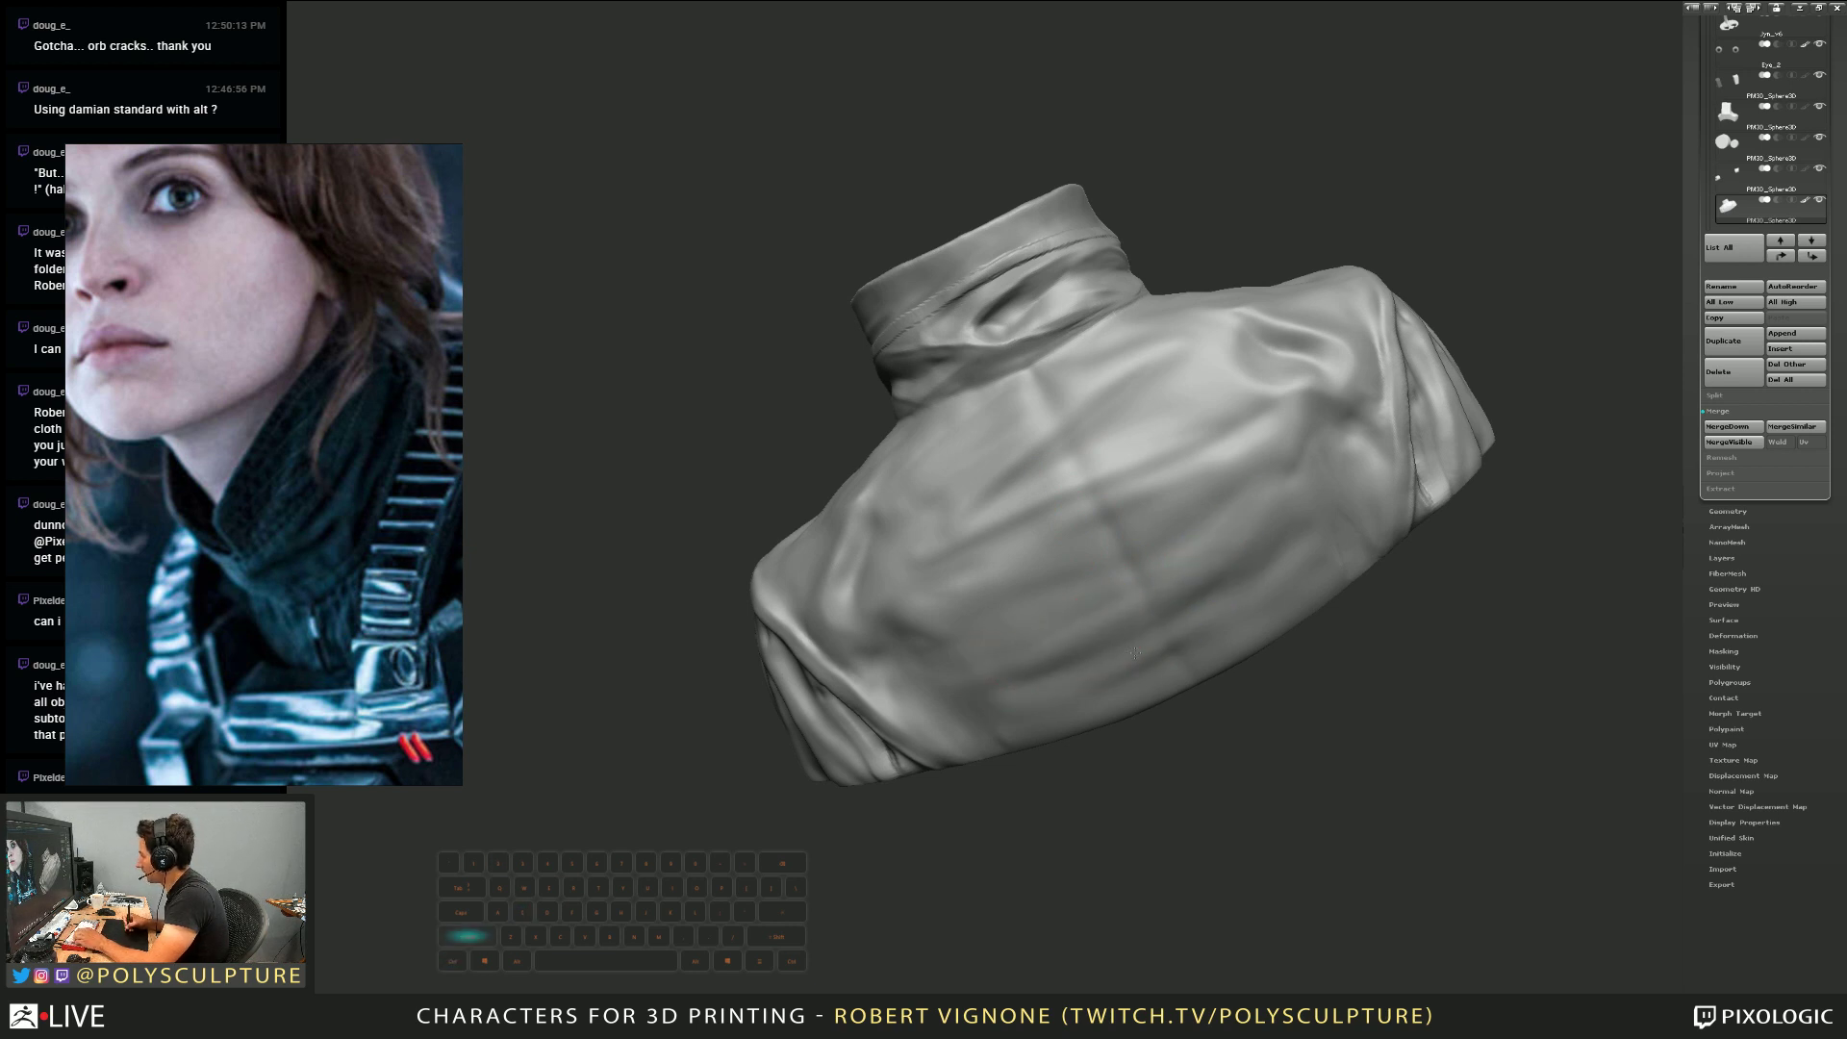
{"action": "right_click_drag", "start_coordinate": [1135, 653], "coordinate": [1117, 625]}
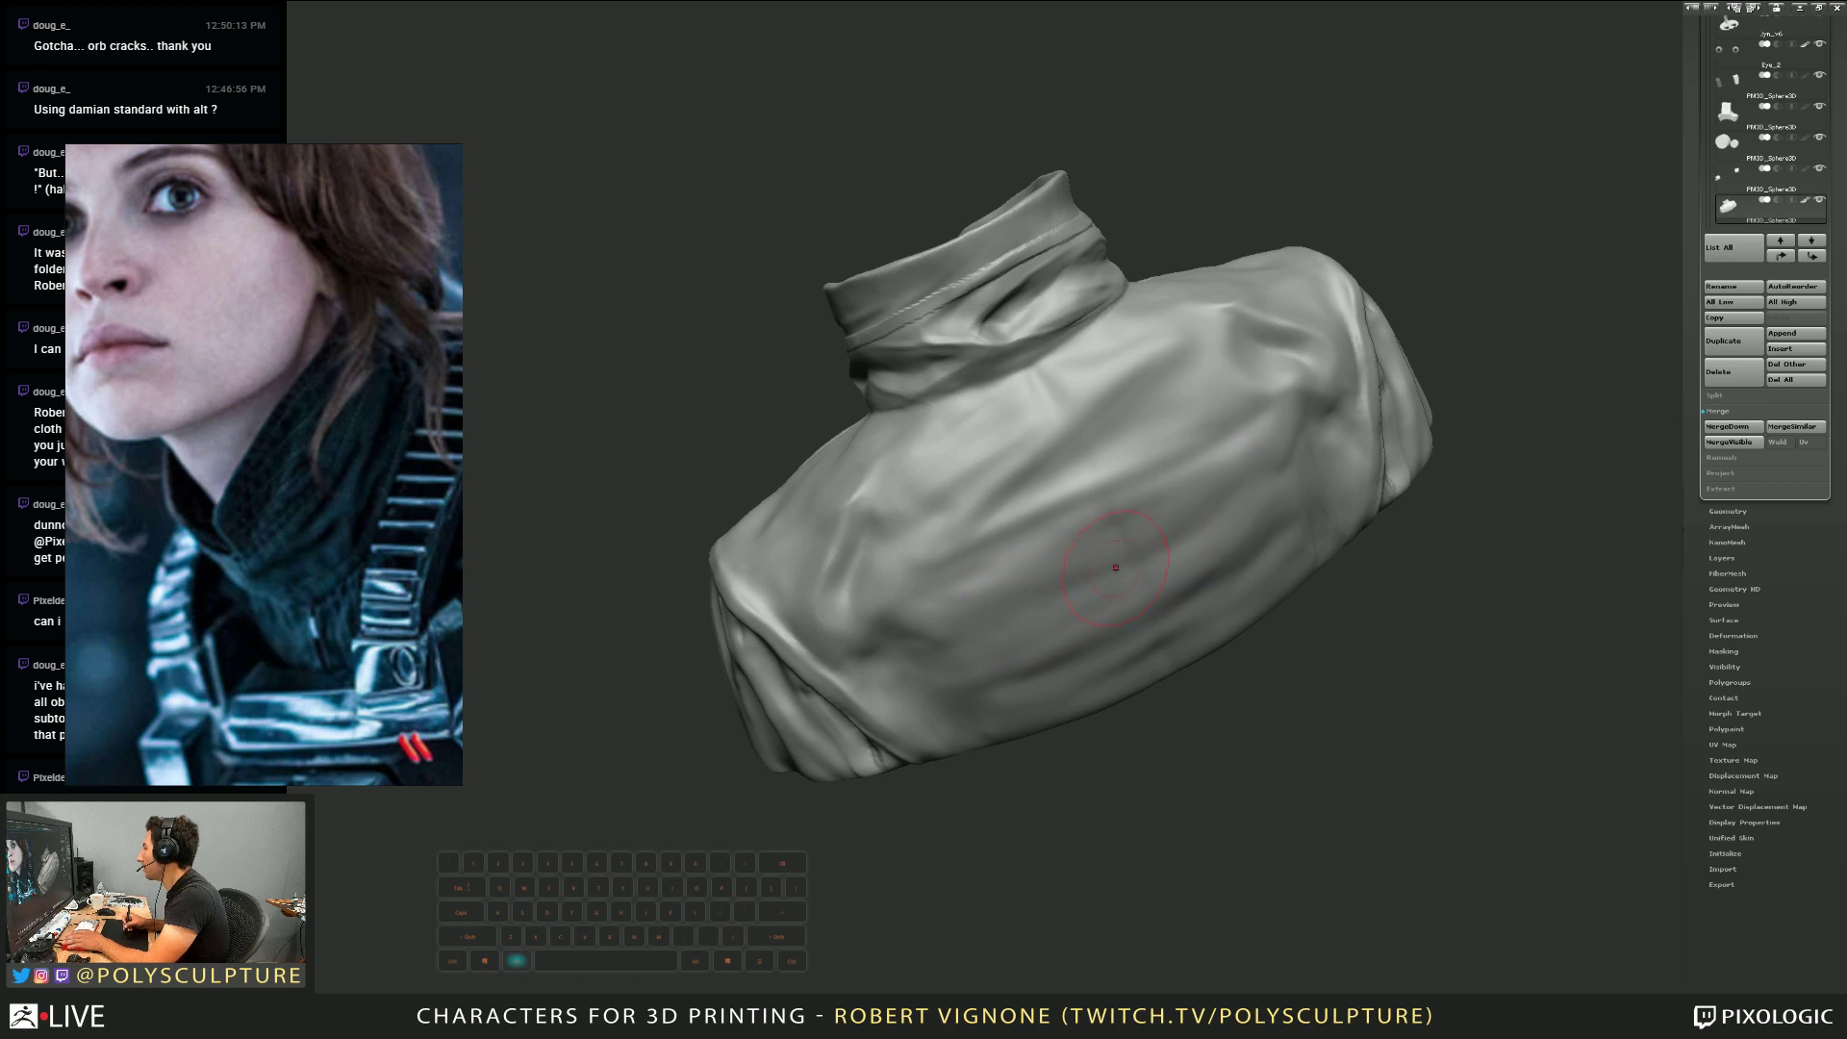
{"action": "key", "text": "ctrl+s"}
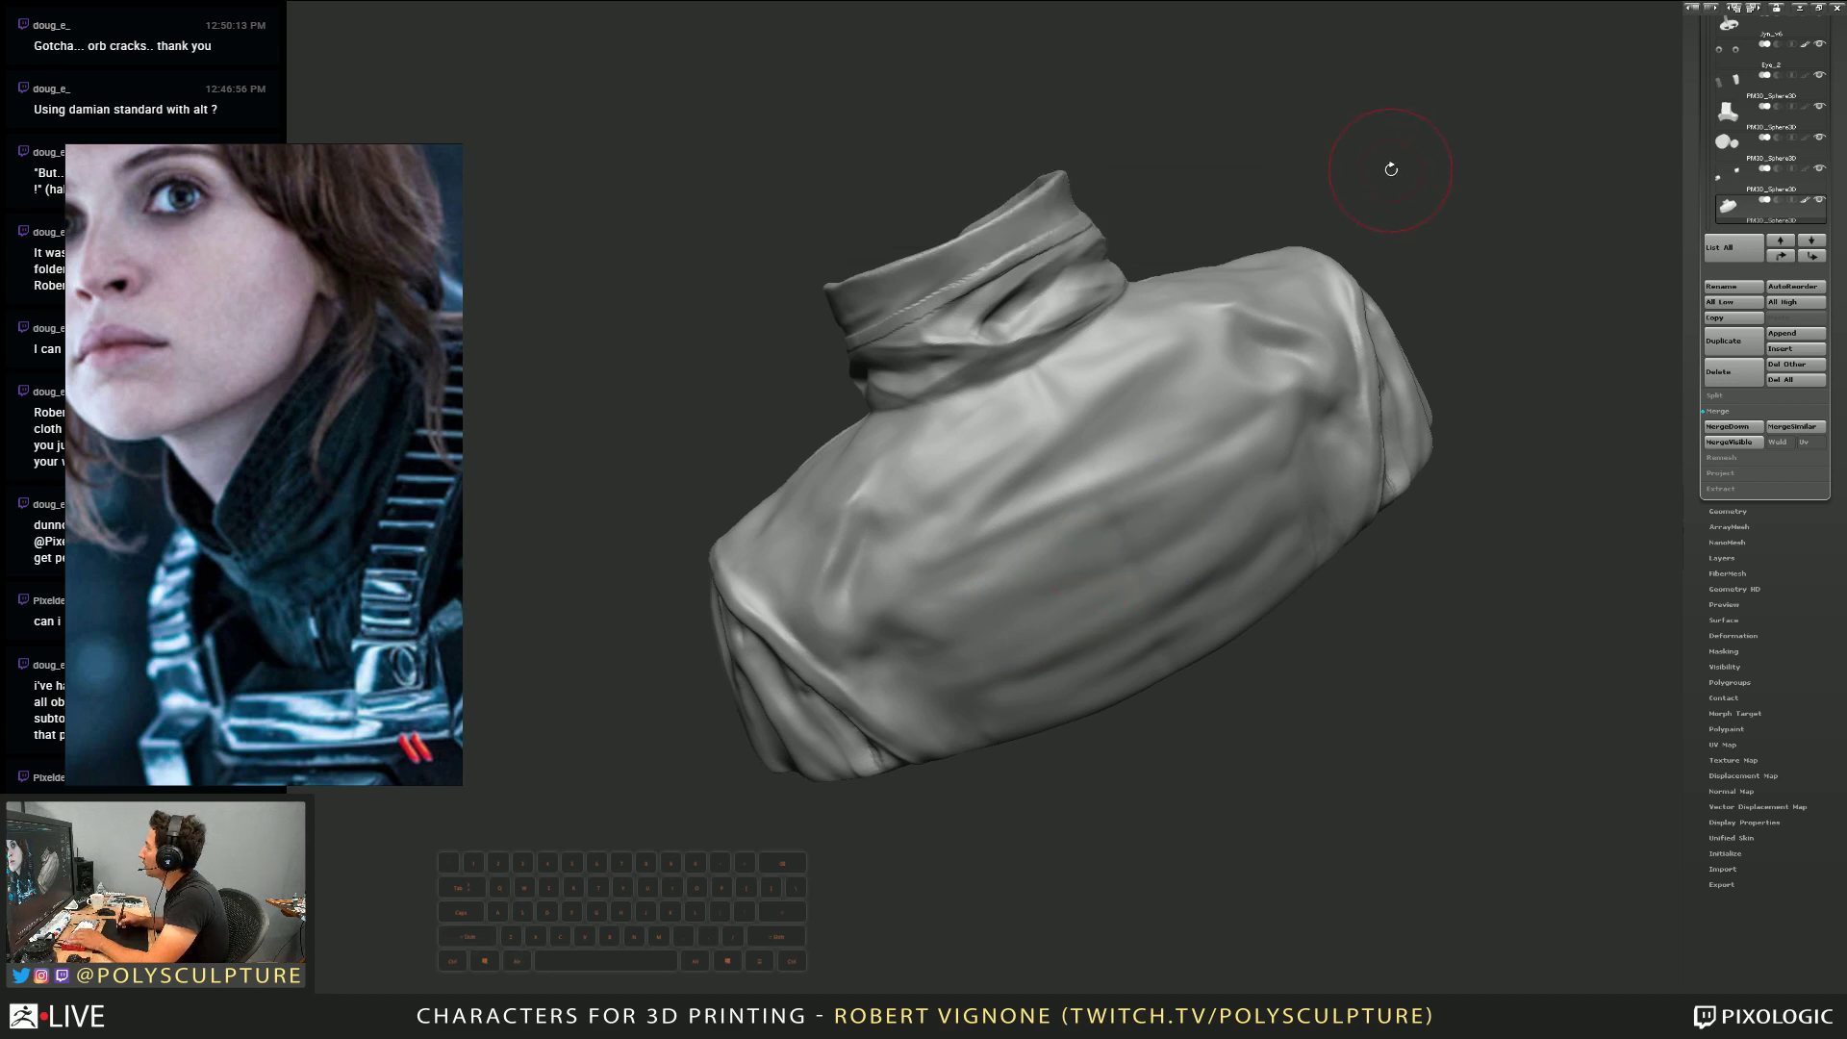
{"action": "left_click_drag", "start_coordinate": [1704, 44], "coordinate": [1718, 223]}
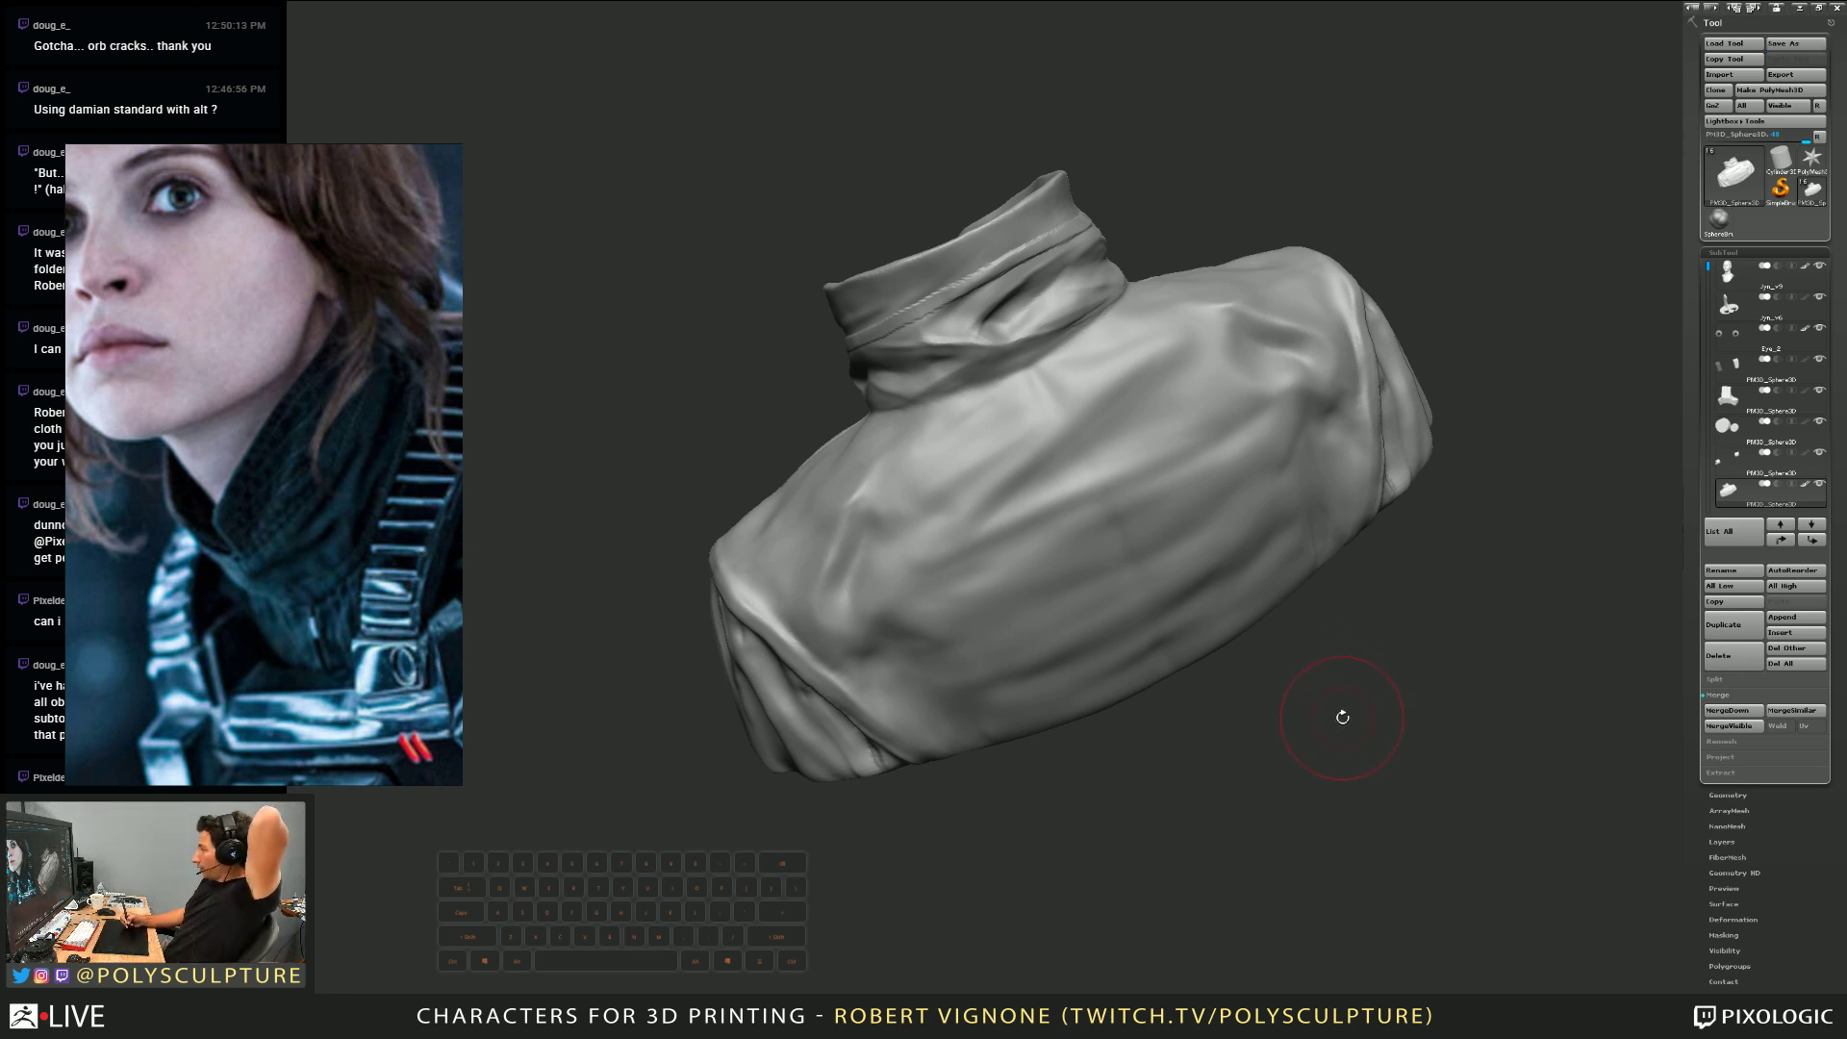
{"action": "mouse_move", "coordinate": [1336, 714]}
{"action": "left_mouse_down"}
{"action": "mouse_move", "coordinate": [1374, 817]}
{"action": "mouse_move", "coordinate": [1331, 721]}
{"action": "mouse_move", "coordinate": [1344, 707]}
{"action": "left_mouse_up"}
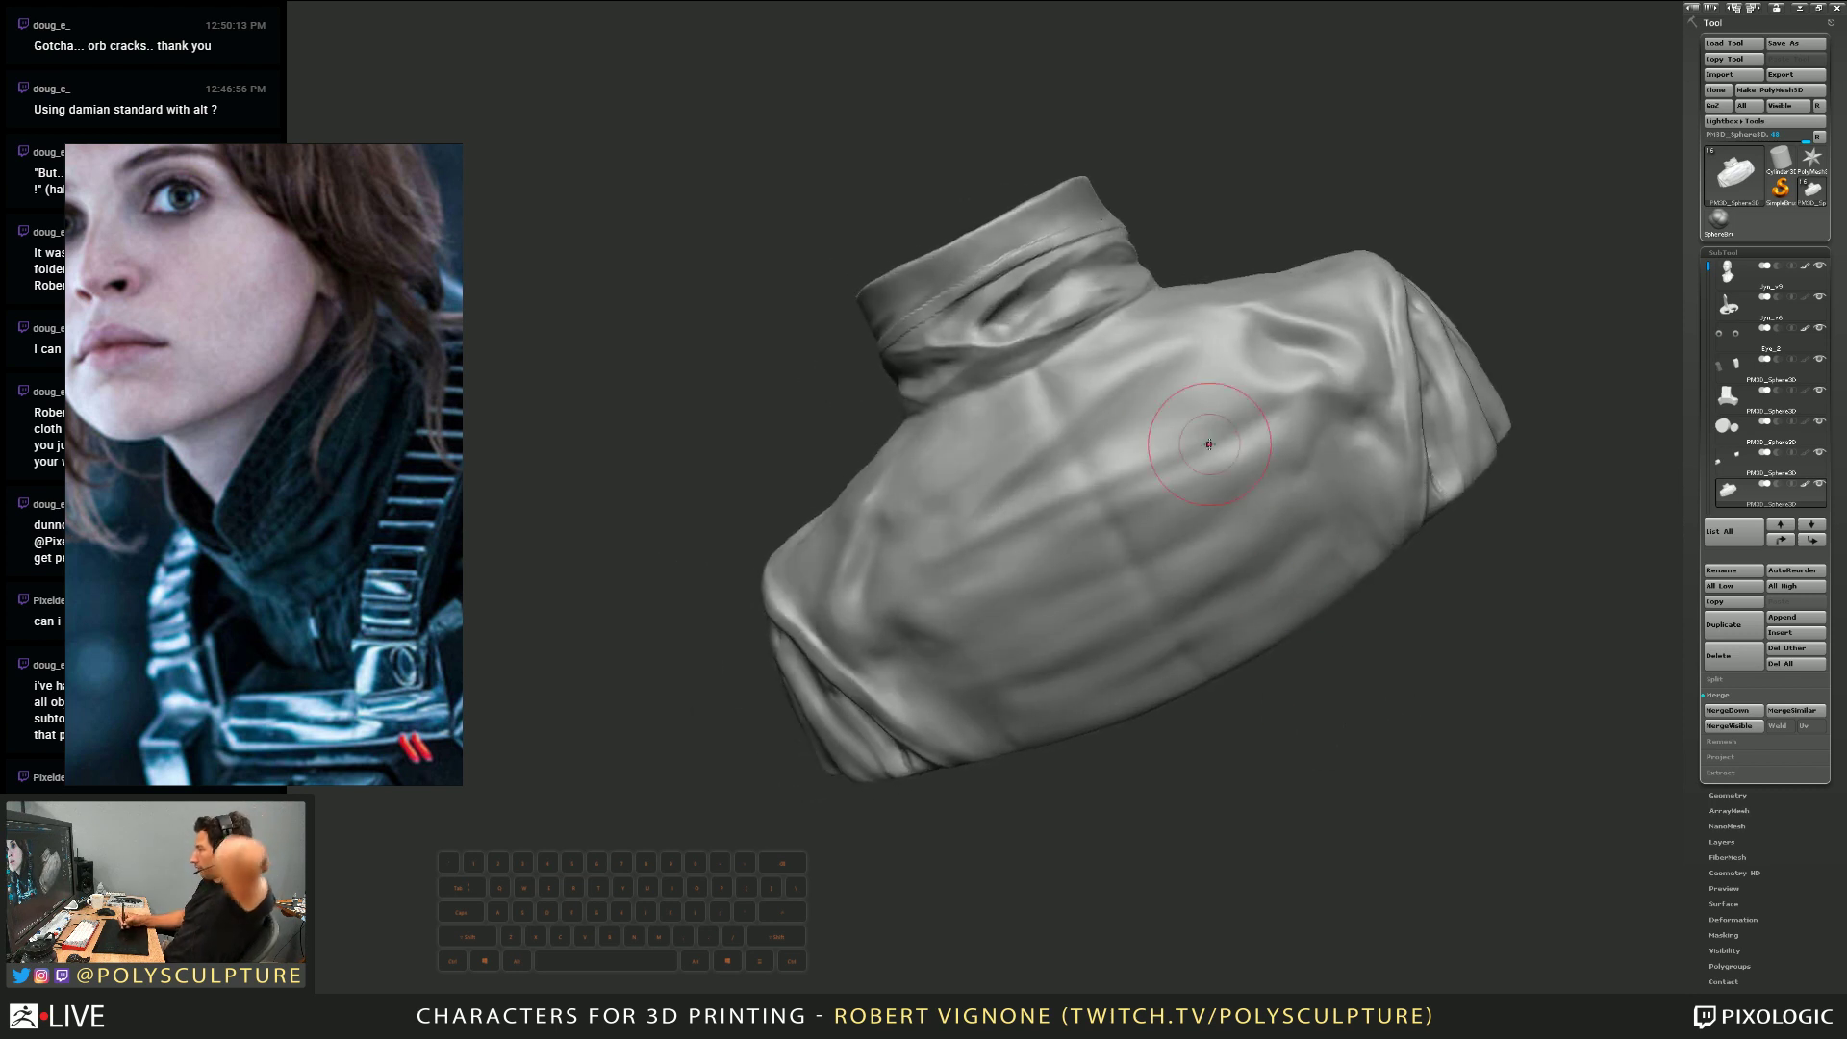
{"action": "mouse_move", "coordinate": [1088, 331]}
{"action": "right_mouse_down"}
{"action": "mouse_move", "coordinate": [1001, 312]}
{"action": "mouse_move", "coordinate": [1037, 263]}
{"action": "right_mouse_up"}
{"action": "key", "text": "s"}
{"action": "left_click_drag", "start_coordinate": [984, 254], "coordinate": [948, 256]}
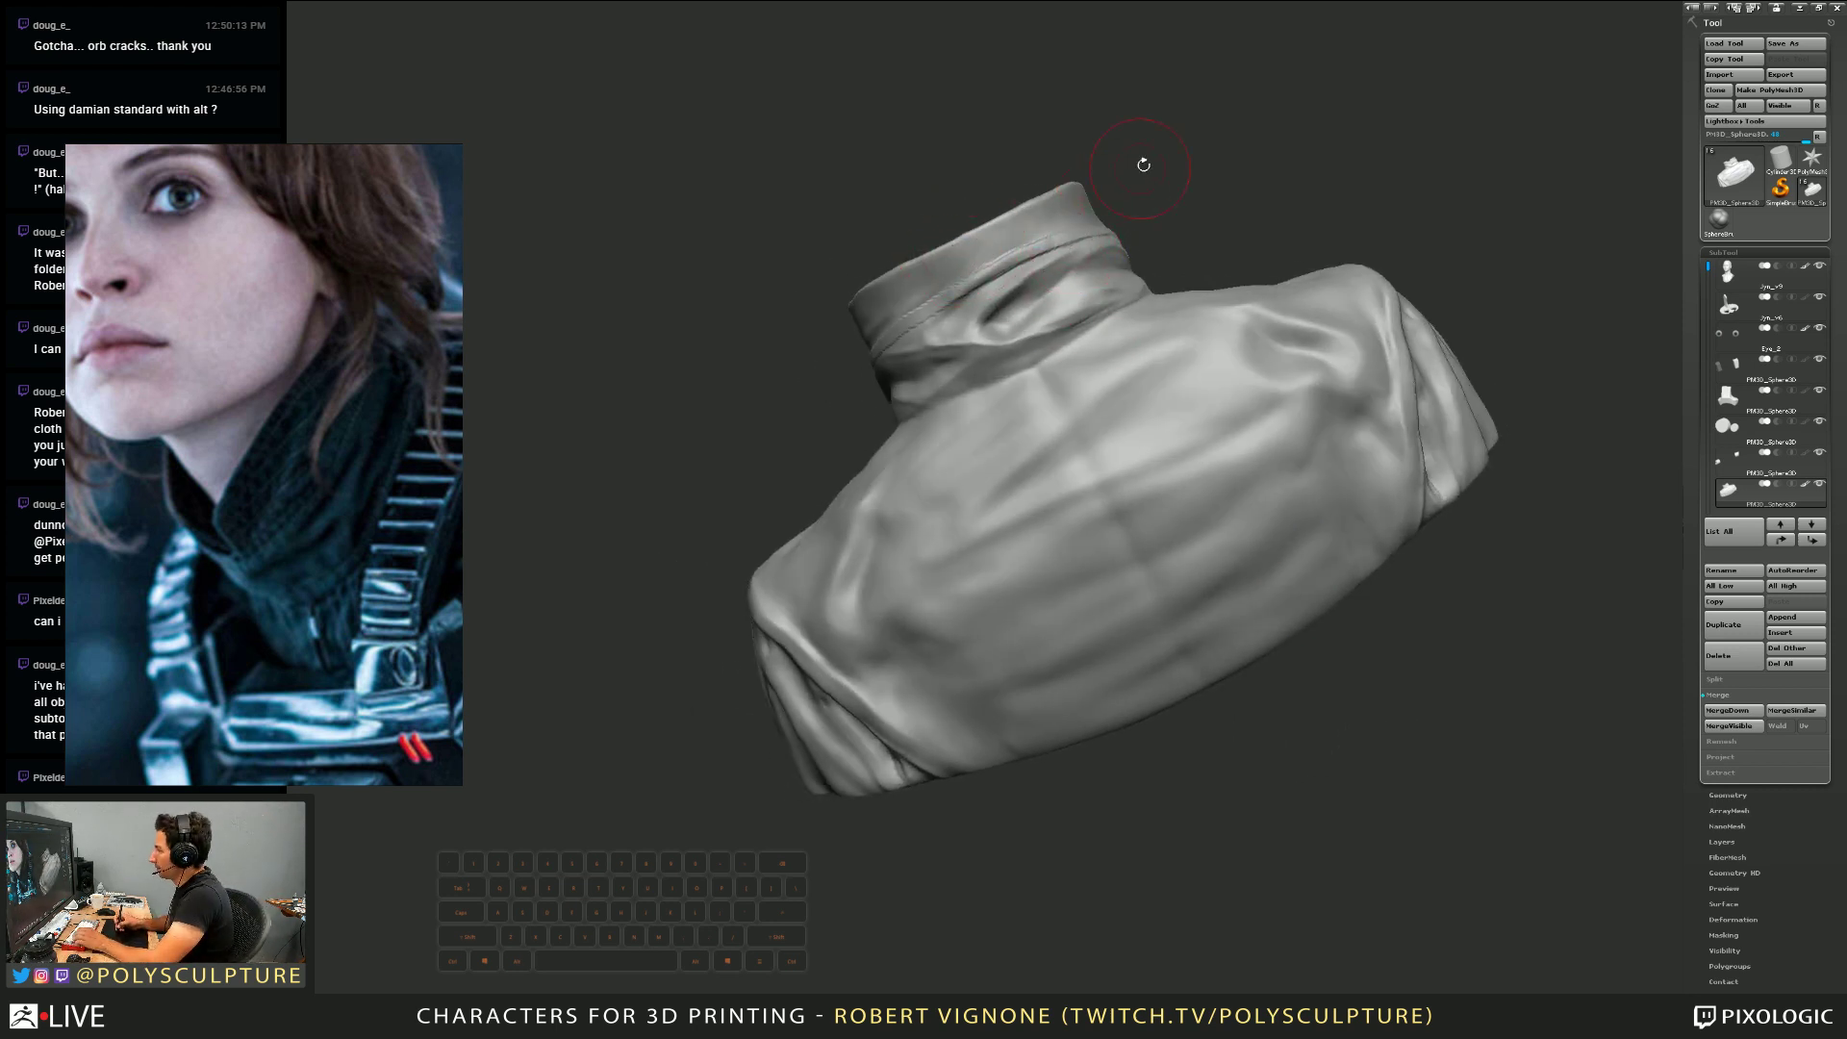
{"action": "left_click_drag", "start_coordinate": [1142, 165], "coordinate": [1175, 313], "text": "shift"}
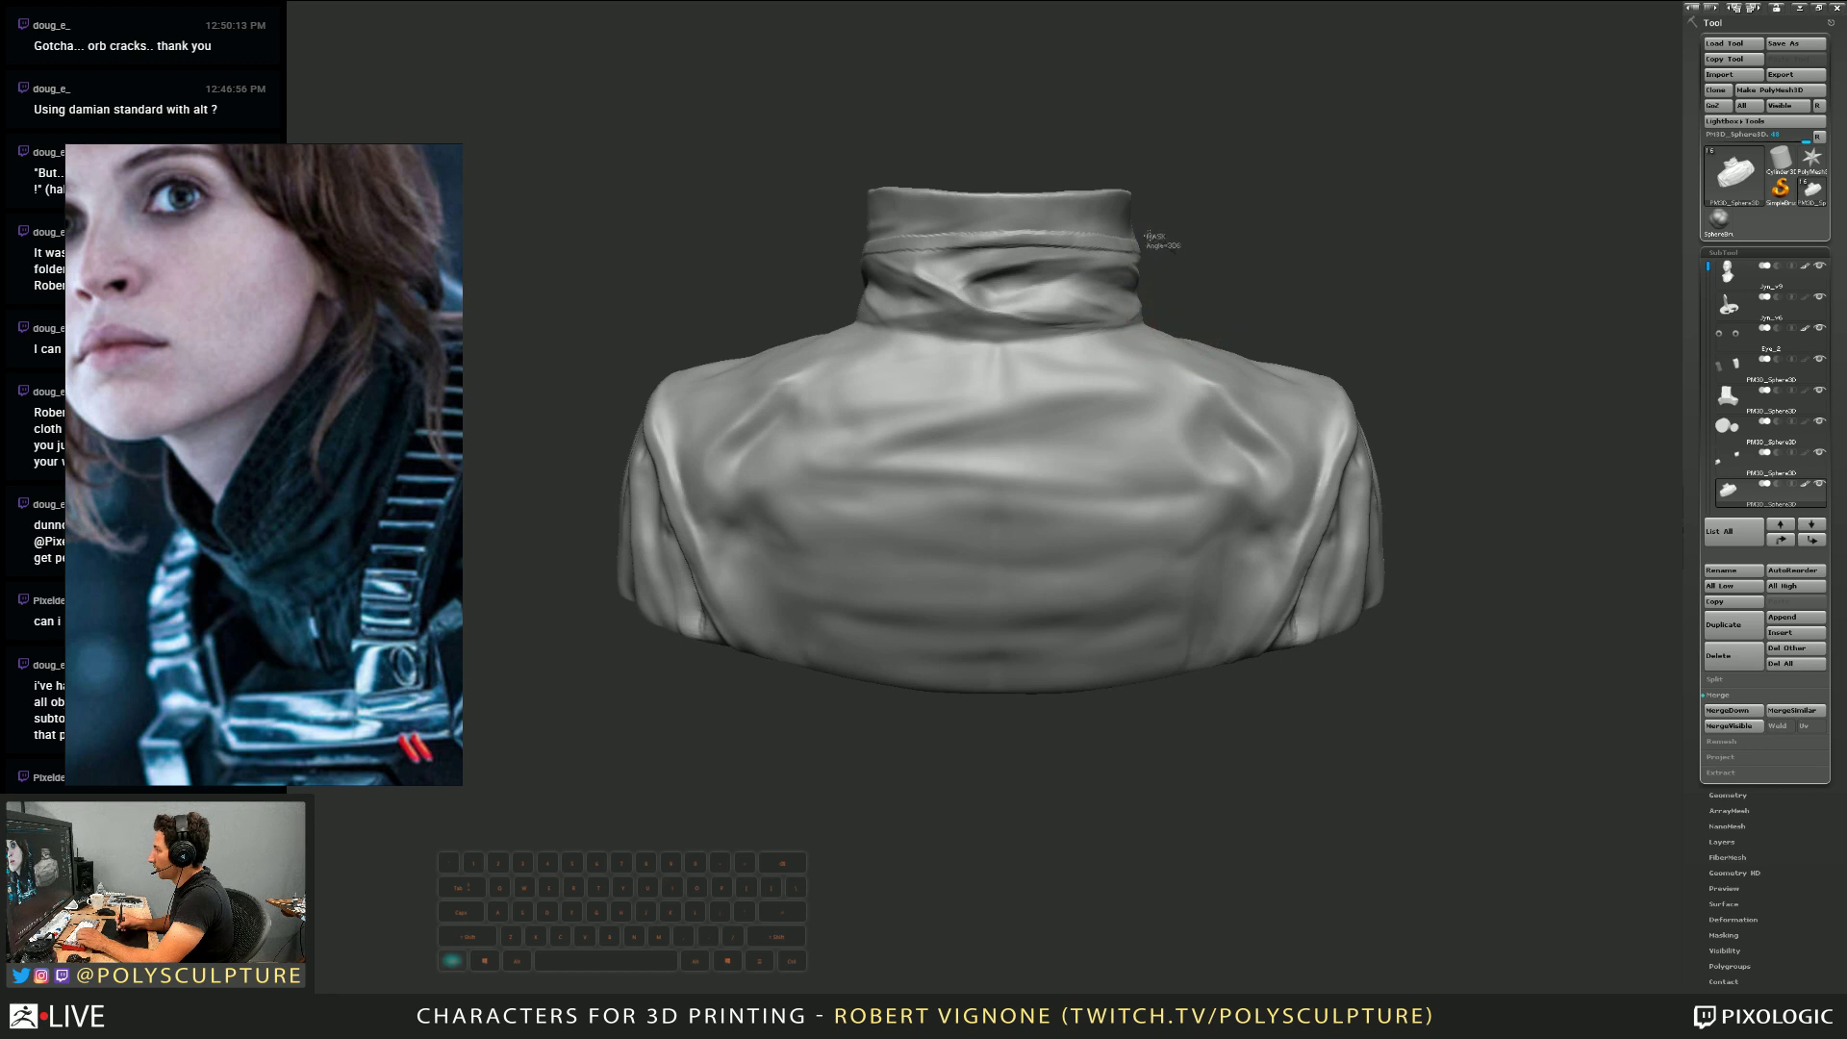
{"action": "mouse_move", "coordinate": [1147, 235]}
{"action": "left_mouse_down", "text": "ctrl"}
{"action": "mouse_move", "coordinate": [991, 235]}
{"action": "mouse_move", "coordinate": [1164, 279]}
{"action": "left_mouse_up", "text": "ctrl"}
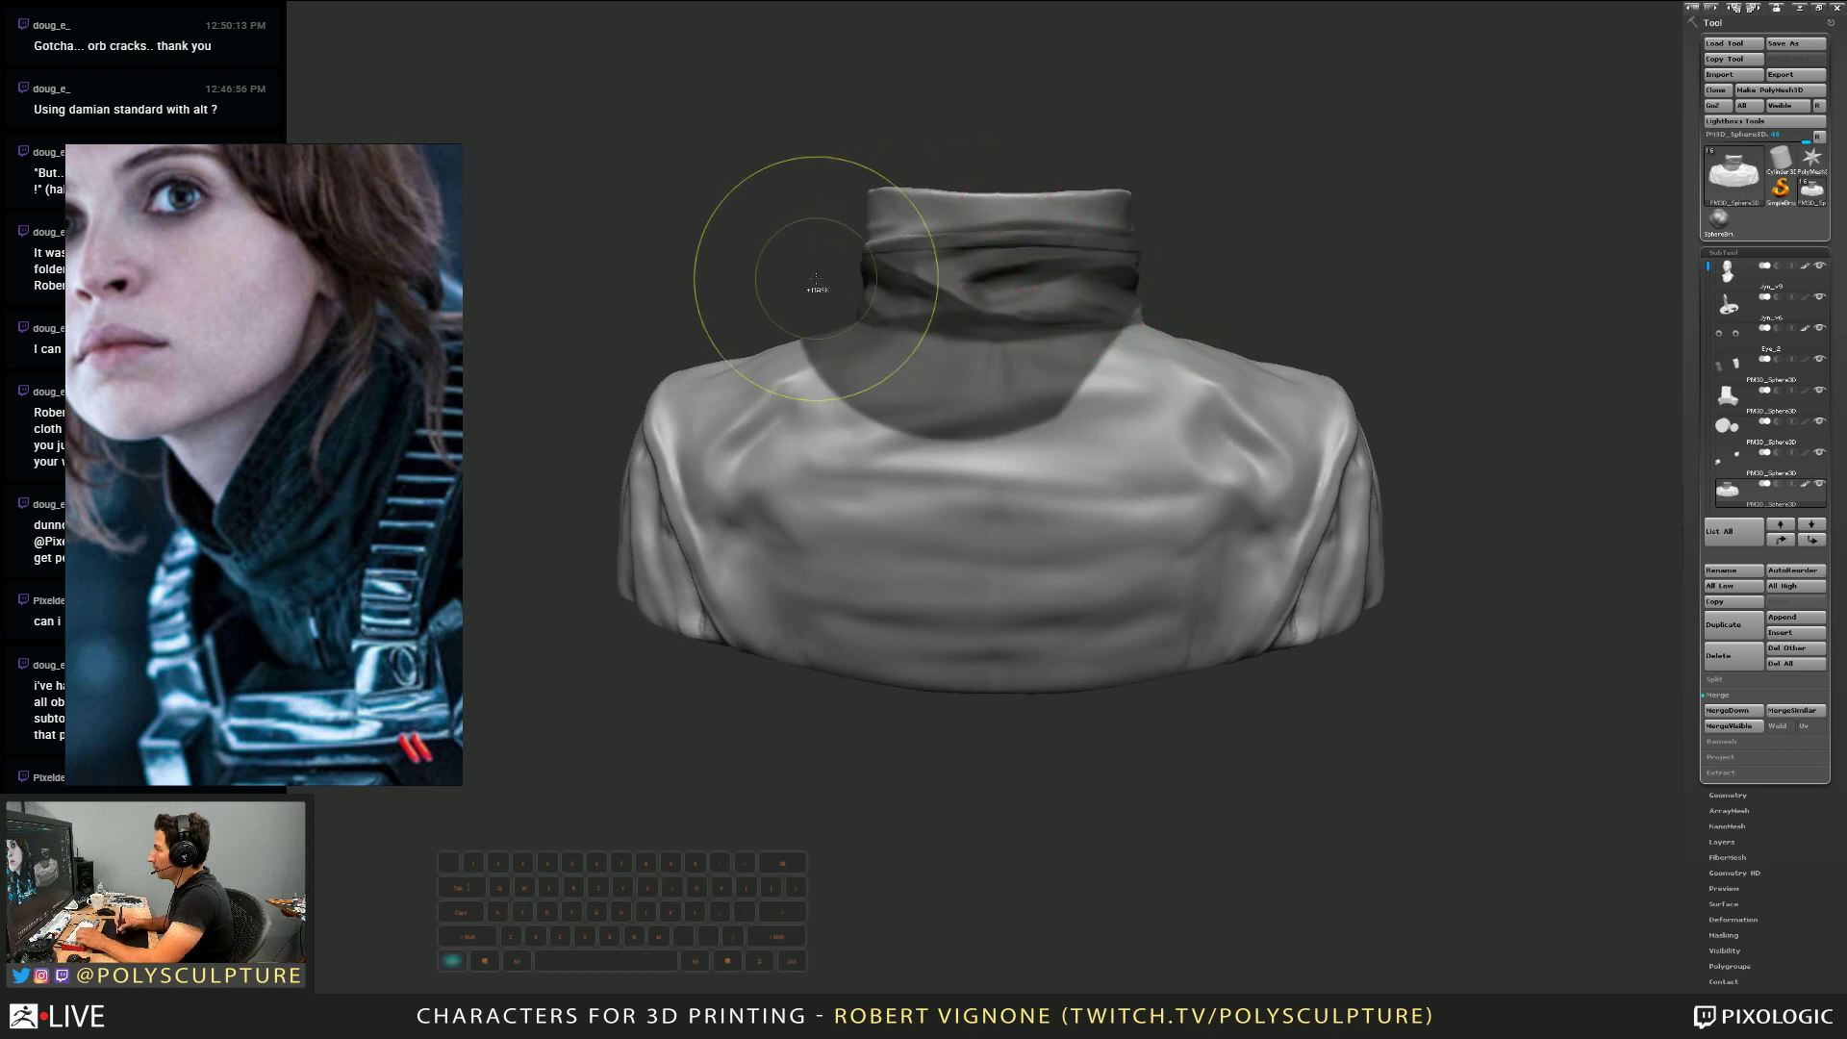
{"action": "mouse_move", "coordinate": [816, 279]}
{"action": "left_mouse_down", "text": "ctrl"}
{"action": "mouse_move", "coordinate": [1031, 274]}
{"action": "mouse_move", "coordinate": [890, 234]}
{"action": "mouse_move", "coordinate": [995, 292]}
{"action": "left_mouse_up", "text": "ctrl"}
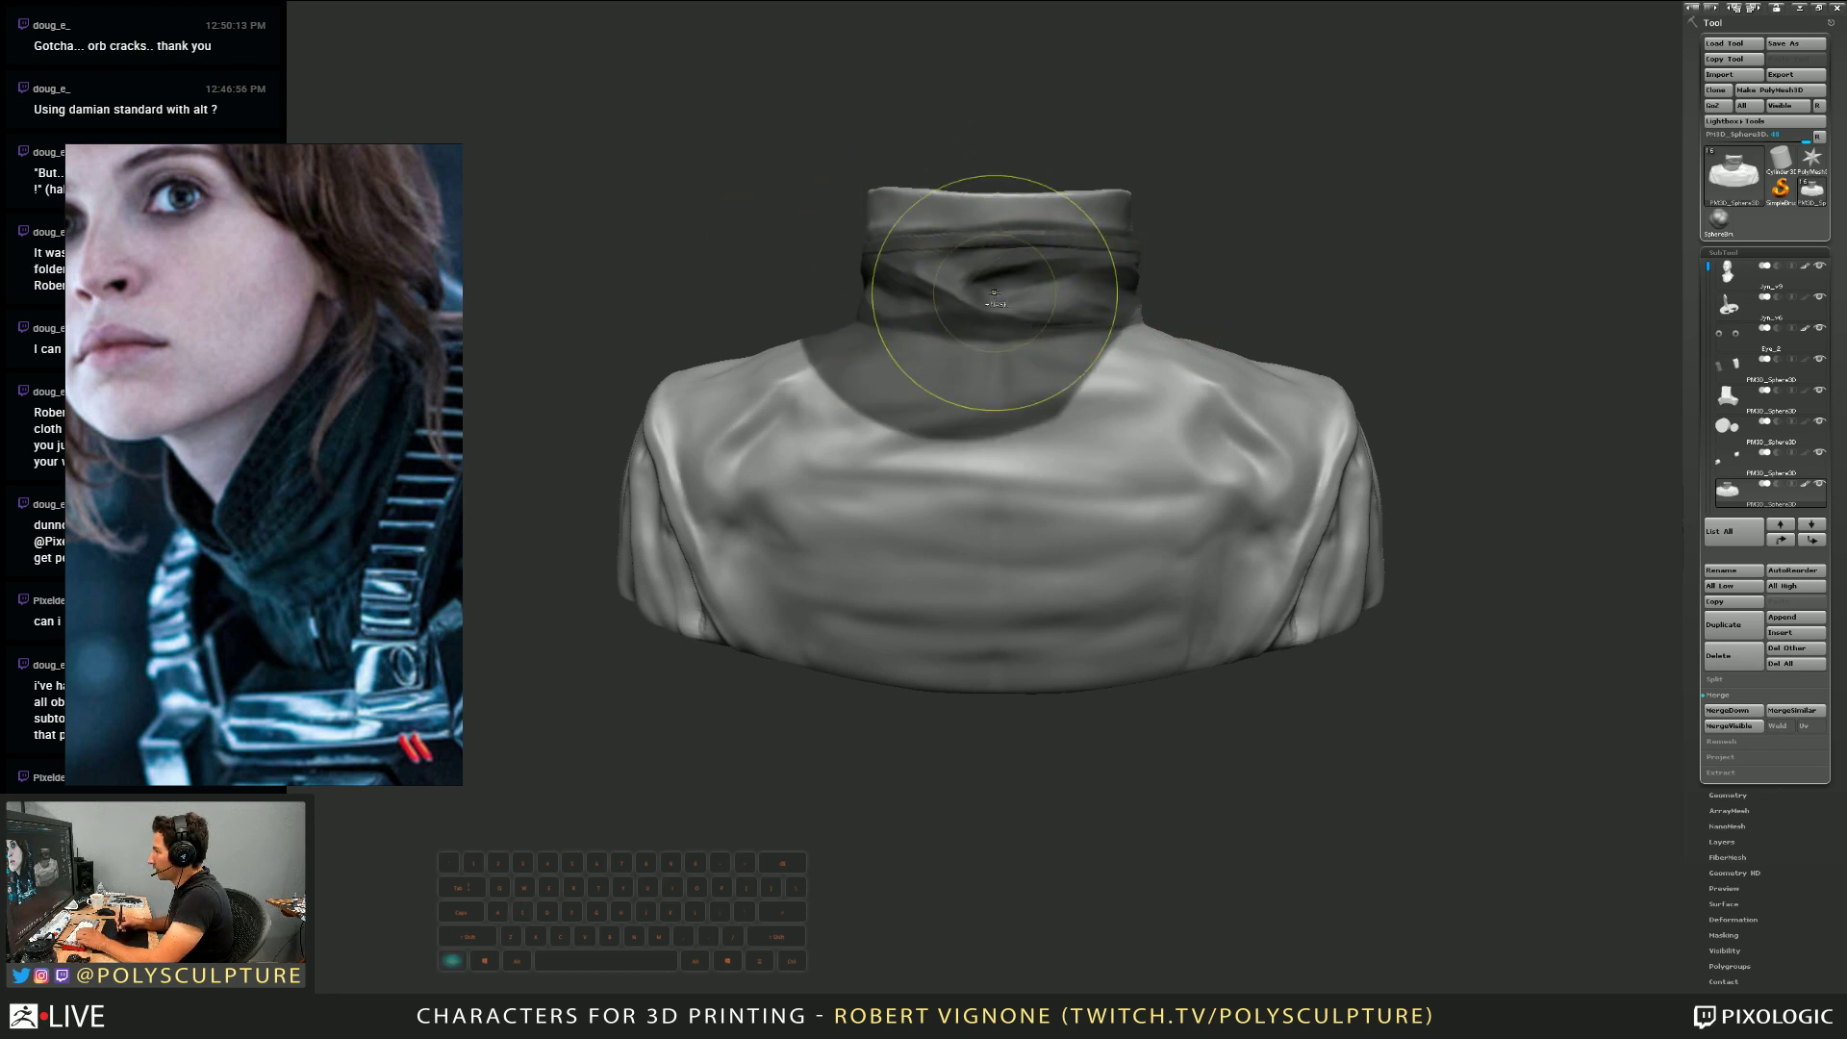
{"action": "key", "text": "s"}
{"action": "left_click_drag", "start_coordinate": [963, 223], "coordinate": [994, 191]}
{"action": "key", "text": "s"}
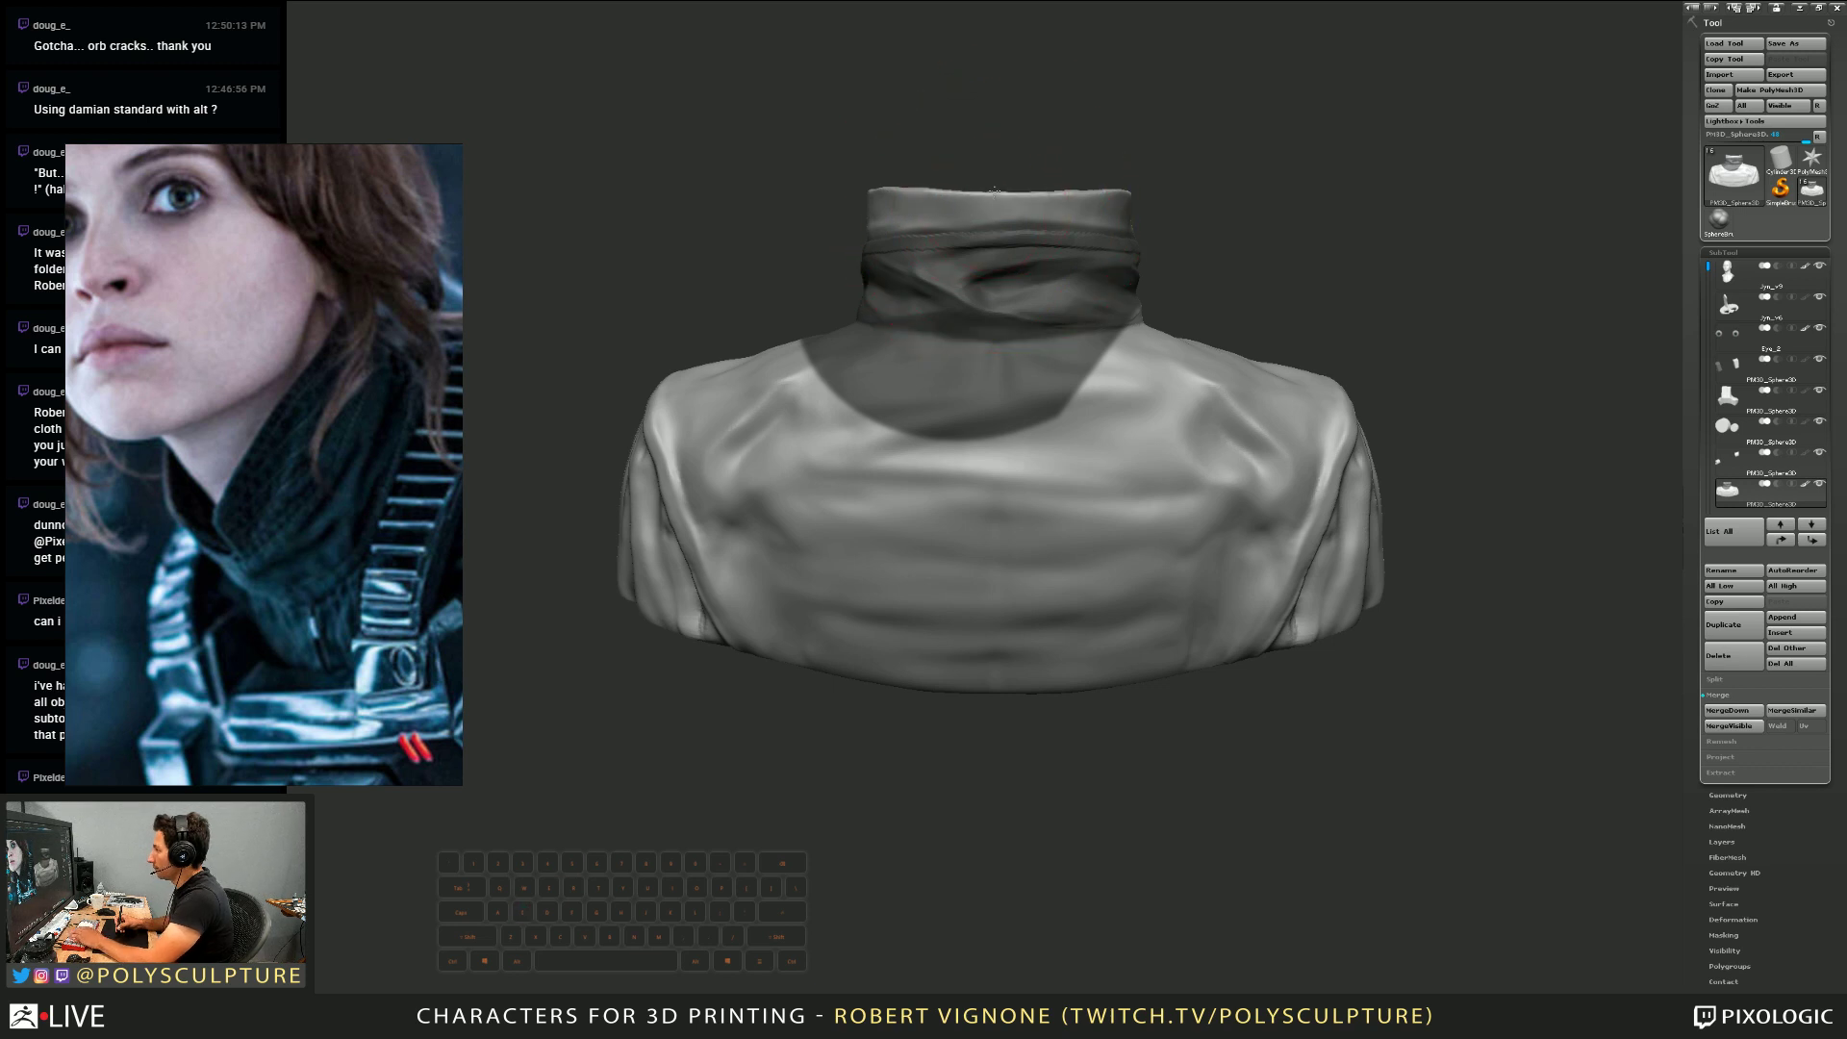
{"action": "mouse_move", "coordinate": [1245, 219]}
{"action": "left_mouse_down"}
{"action": "mouse_move", "coordinate": [1225, 267]}
{"action": "mouse_move", "coordinate": [1327, 375]}
{"action": "mouse_move", "coordinate": [1322, 395]}
{"action": "left_mouse_up"}
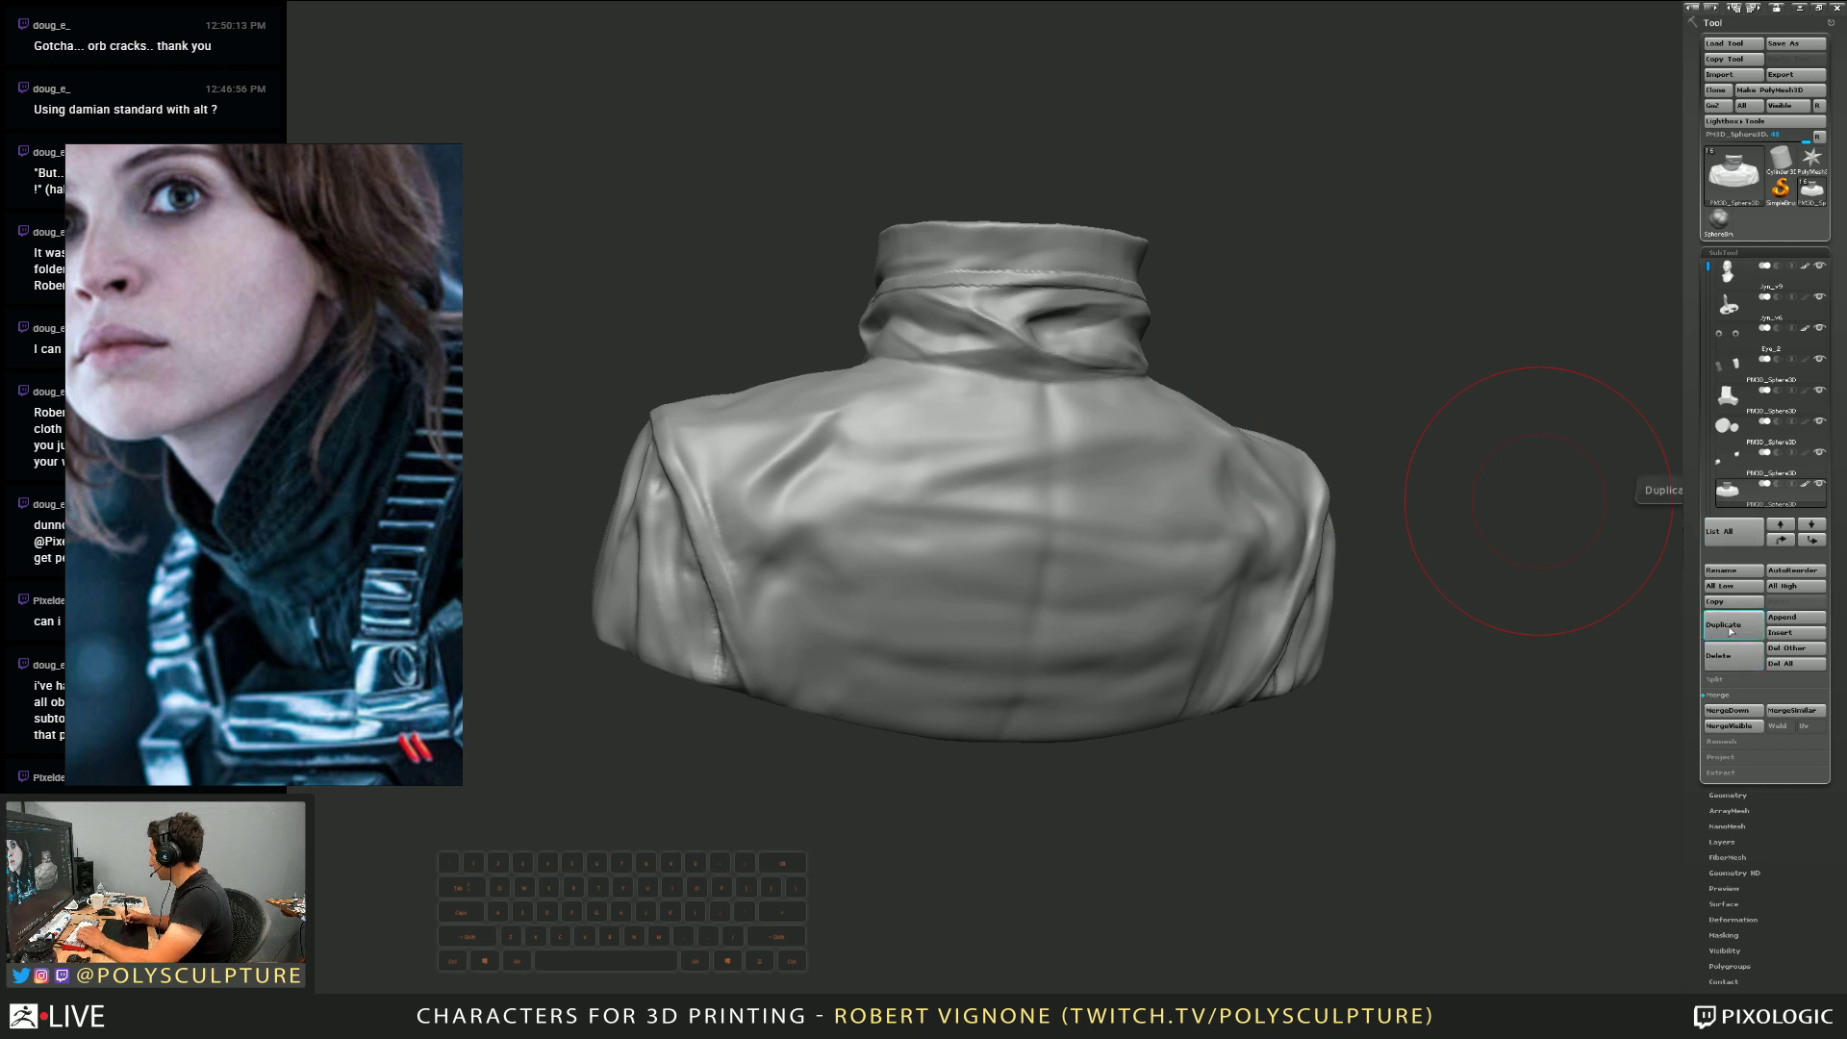
{"action": "mouse_move", "coordinate": [1708, 267]}
{"action": "left_mouse_down"}
{"action": "mouse_move", "coordinate": [1709, 348]}
{"action": "mouse_move", "coordinate": [1710, 303]}
{"action": "left_mouse_up"}
{"action": "left_click_drag", "start_coordinate": [1700, 572], "coordinate": [1700, 534]}
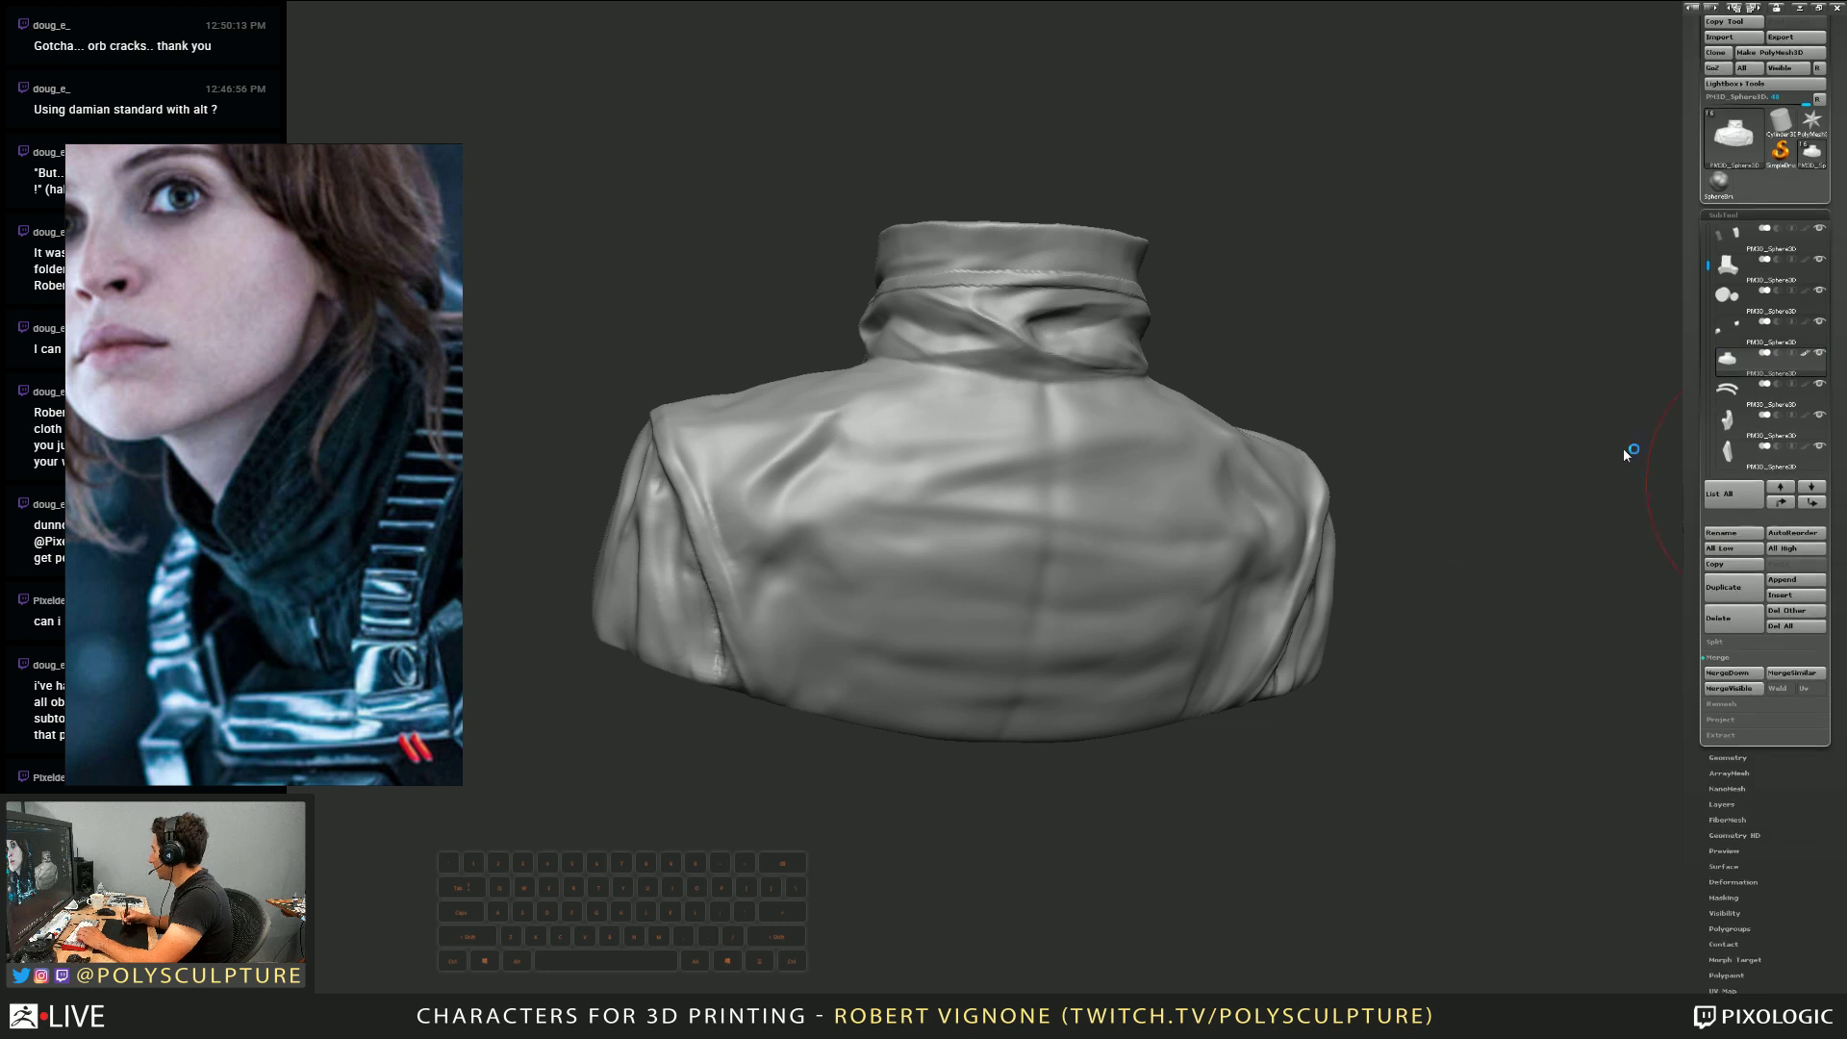
{"action": "left_click_drag", "start_coordinate": [1308, 337], "coordinate": [1127, 350]}
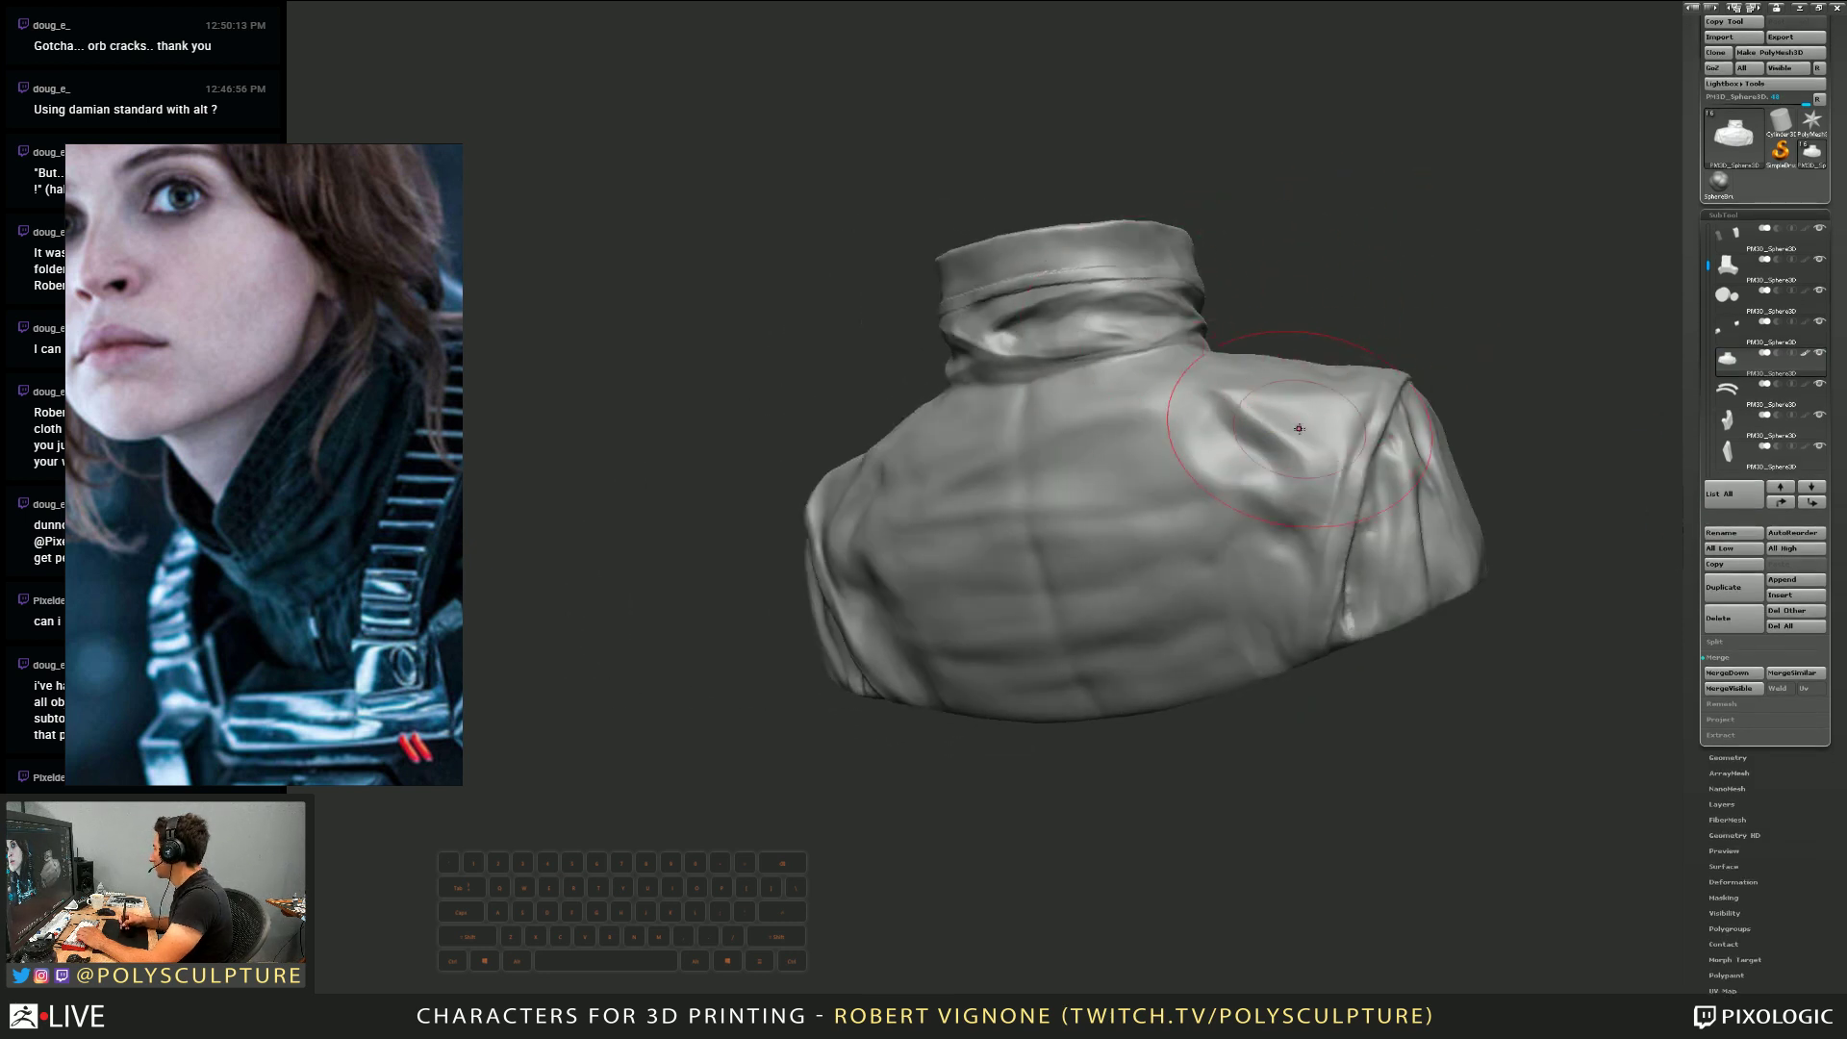
{"action": "right_click_drag", "start_coordinate": [1298, 425], "coordinate": [1209, 425]}
{"action": "right_click_drag", "start_coordinate": [1099, 390], "coordinate": [1242, 449], "text": "alt"}
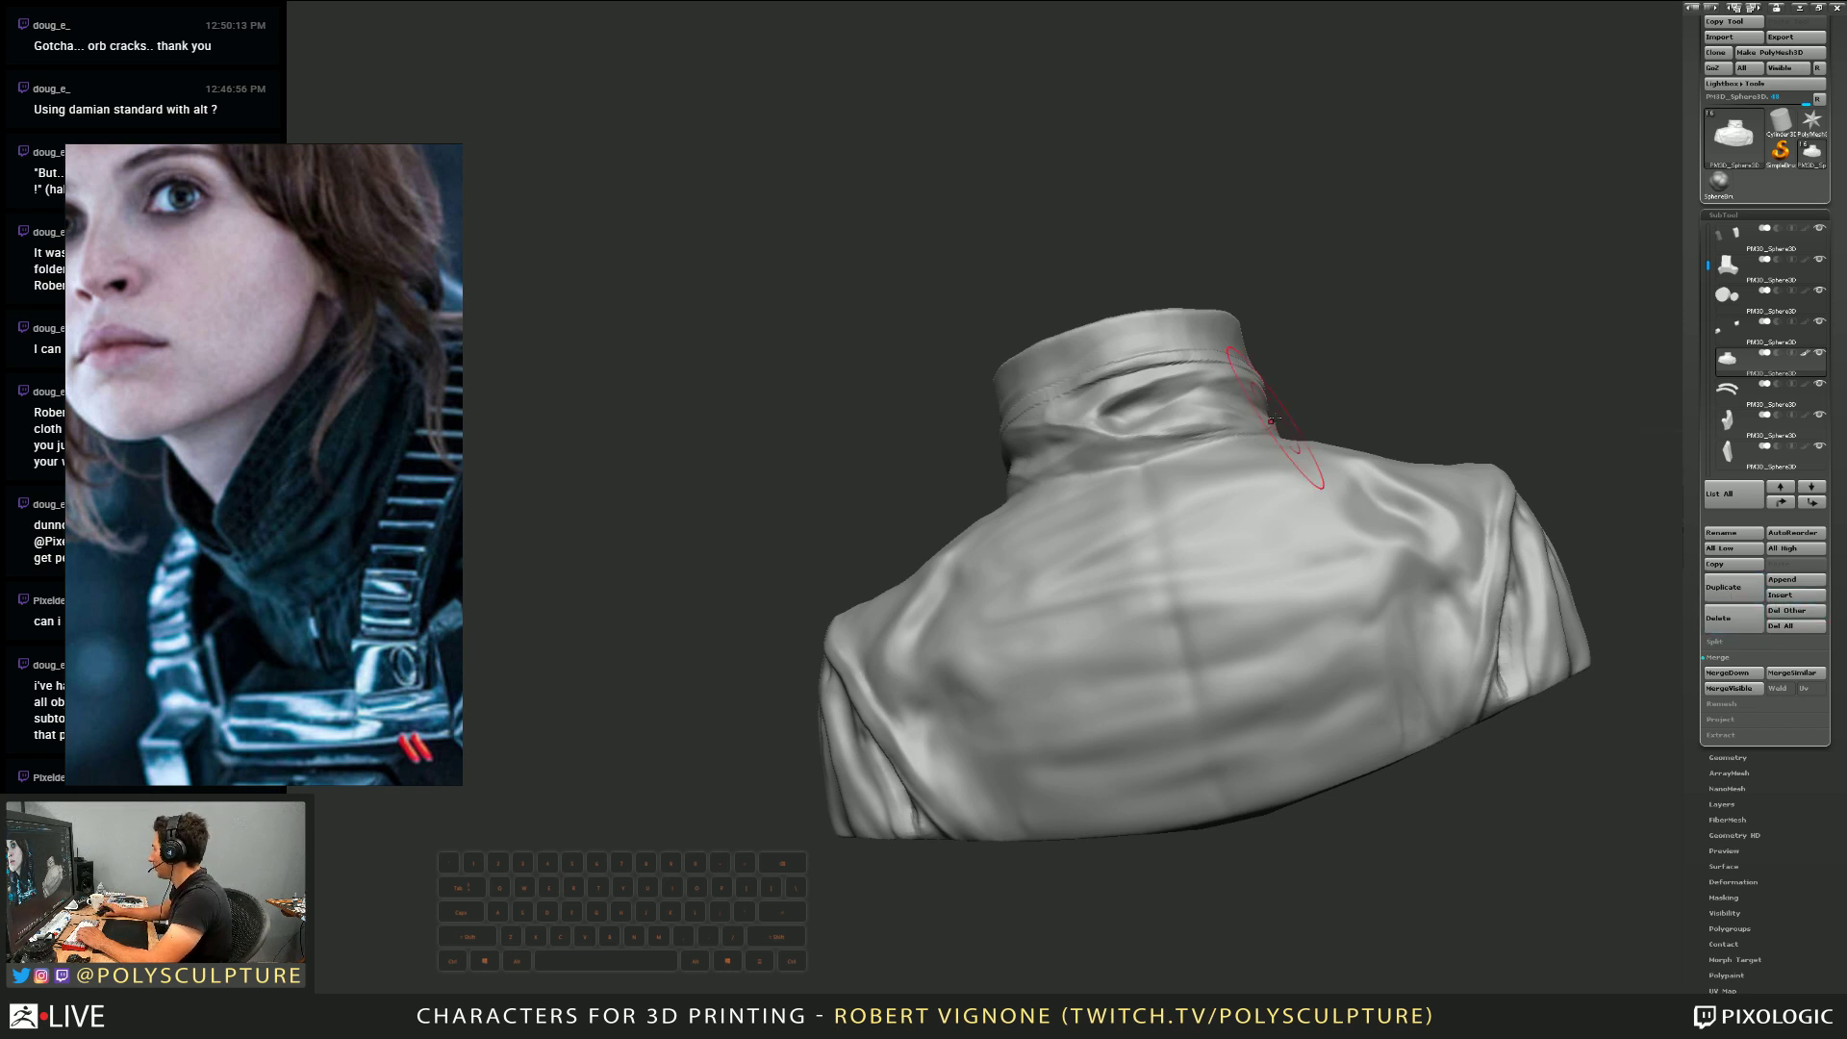
{"action": "right_click_drag", "start_coordinate": [1261, 925], "coordinate": [1314, 920]}
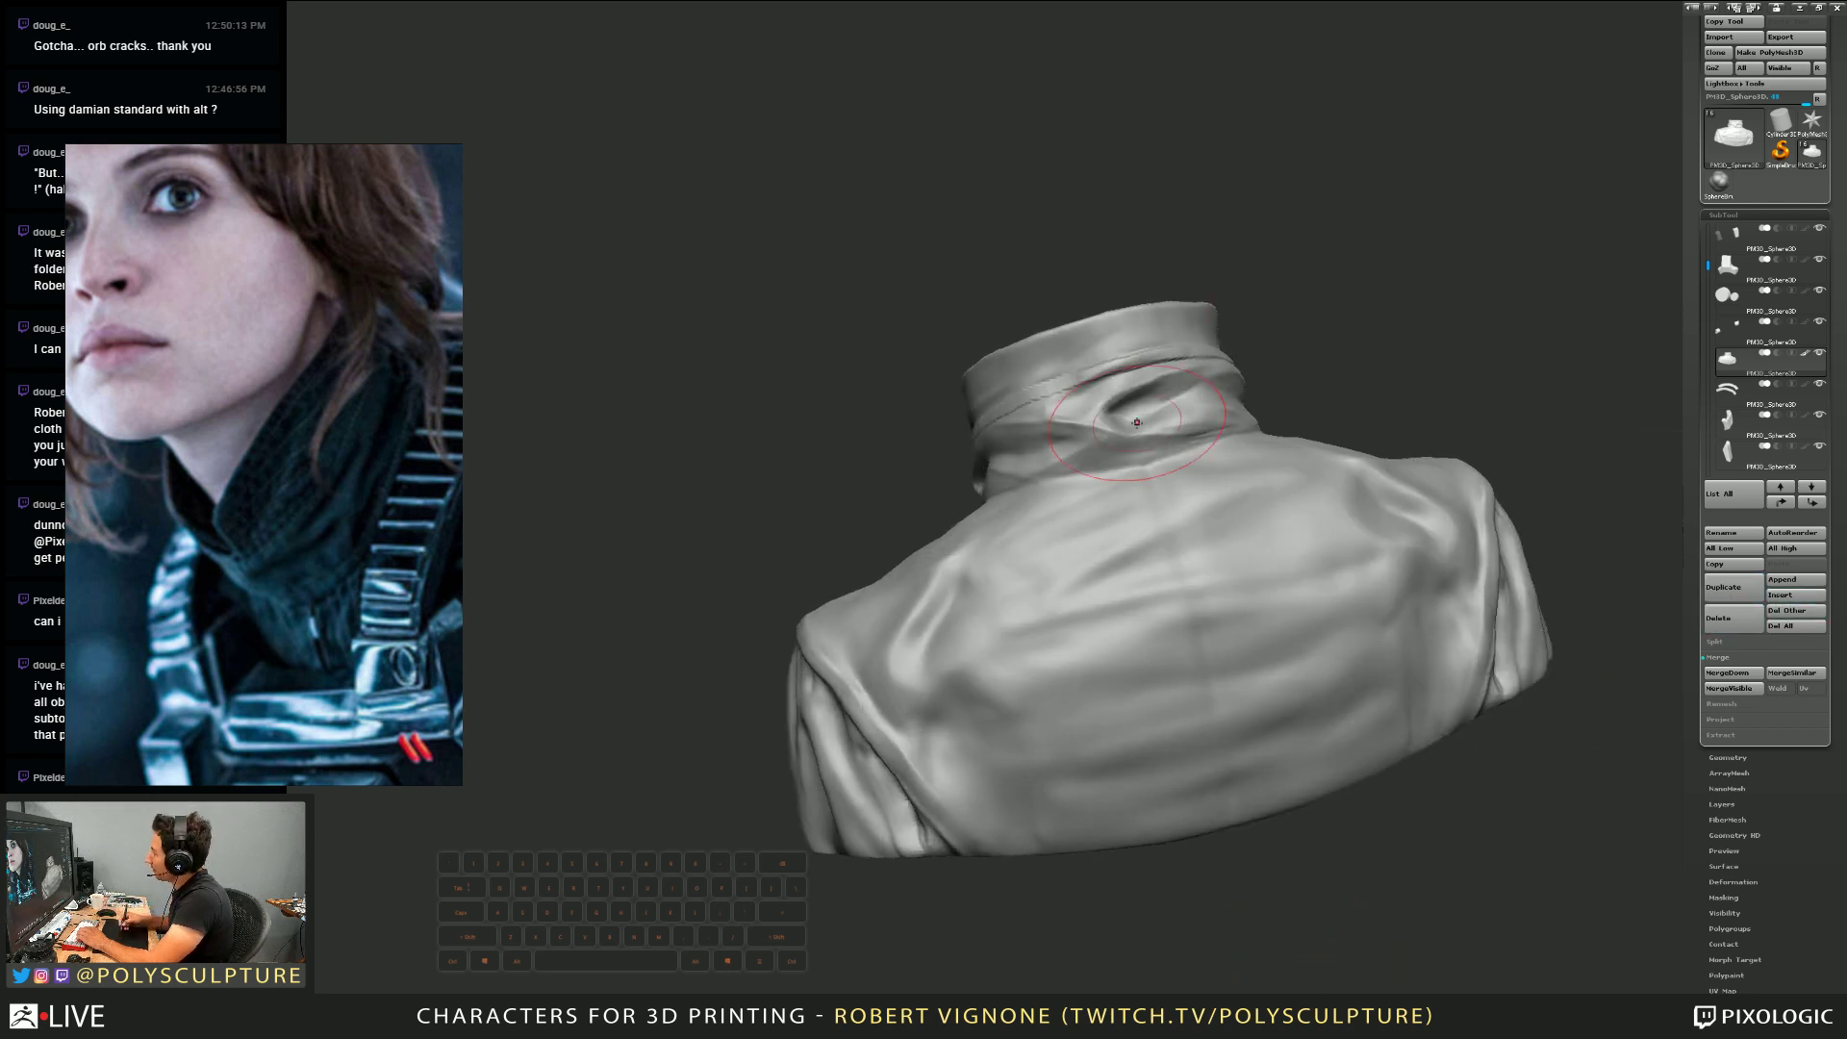
Define the crease where the back of the collar meets the jacket, using a resized brush and light smoothing
{"action": "key", "text": "s"}
{"action": "left_click_drag", "start_coordinate": [1131, 431], "coordinate": [1106, 431]}
{"action": "right_click_drag", "start_coordinate": [1108, 435], "coordinate": [1077, 460]}
{"action": "key", "text": "s"}
{"action": "left_click_drag", "start_coordinate": [1088, 460], "coordinate": [1064, 449]}
{"action": "right_click_drag", "start_coordinate": [1063, 445], "coordinate": [1075, 474], "text": "alt"}
{"action": "key", "text": "s"}
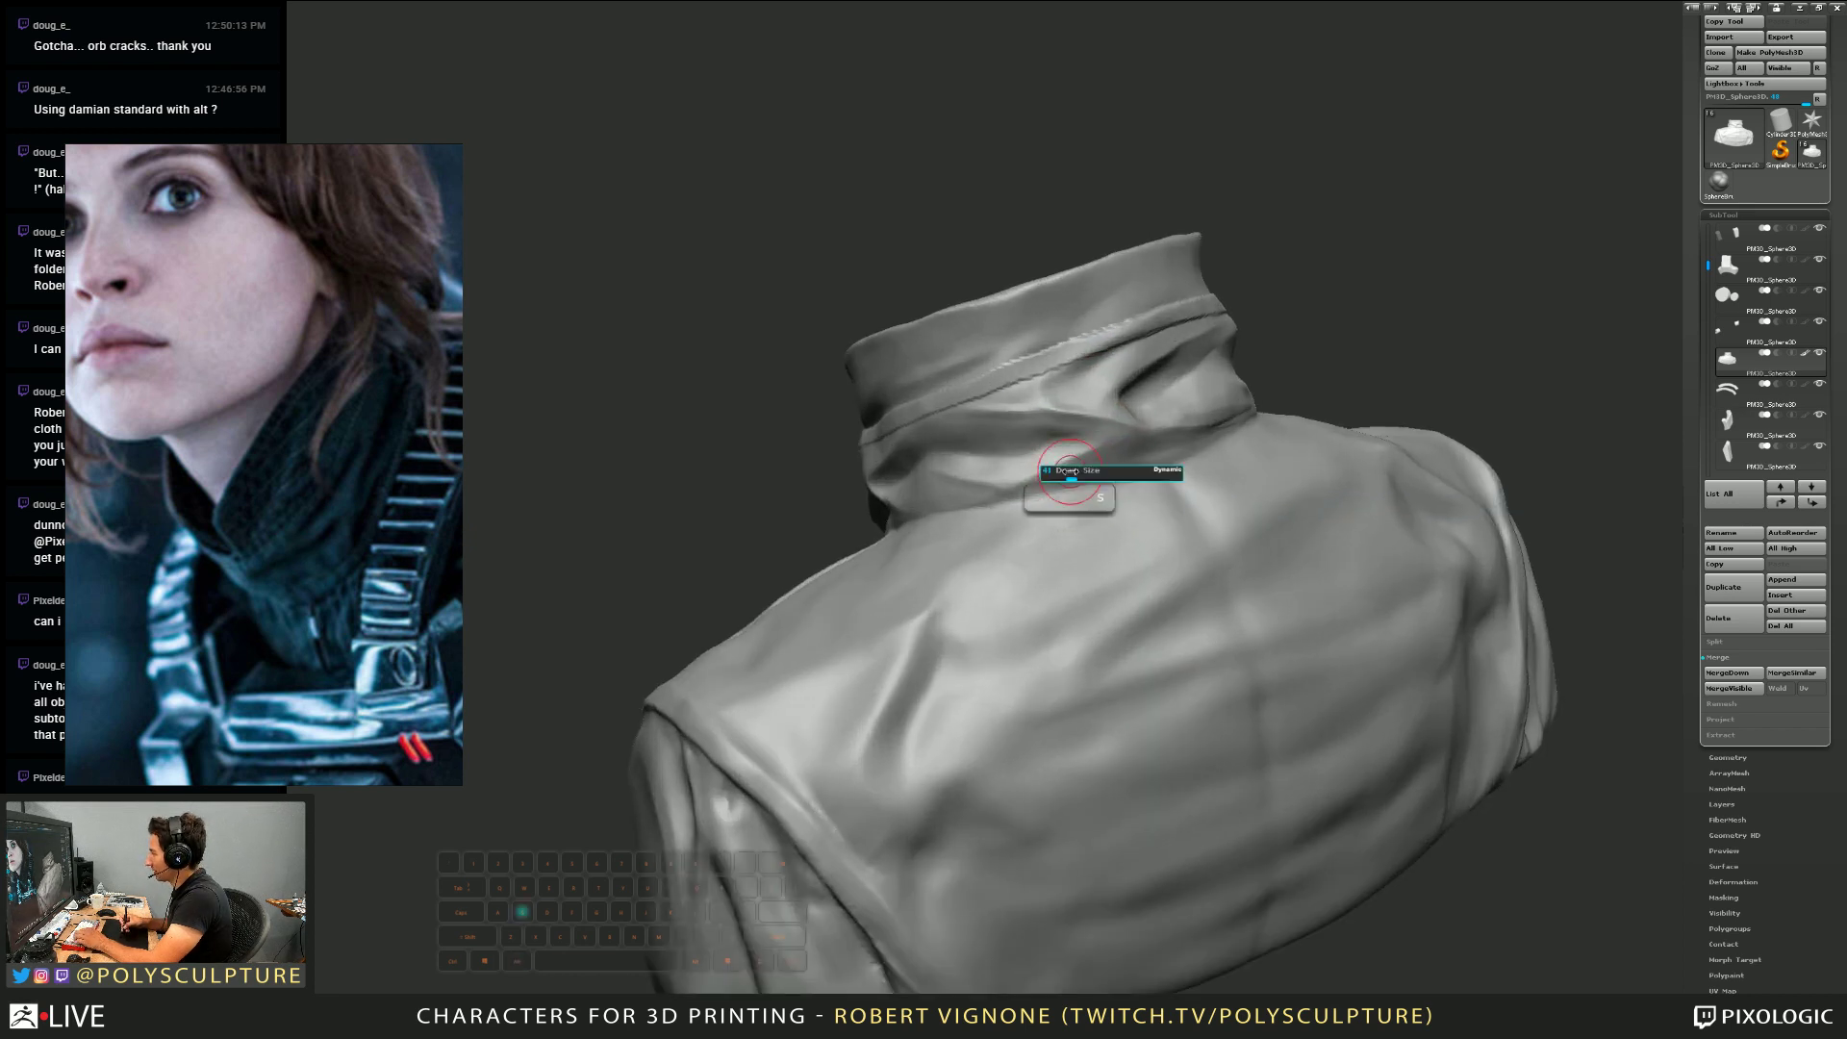
{"action": "left_click_drag", "start_coordinate": [1076, 475], "coordinate": [989, 489]}
{"action": "key", "text": "s"}
{"action": "key", "text": "s"}
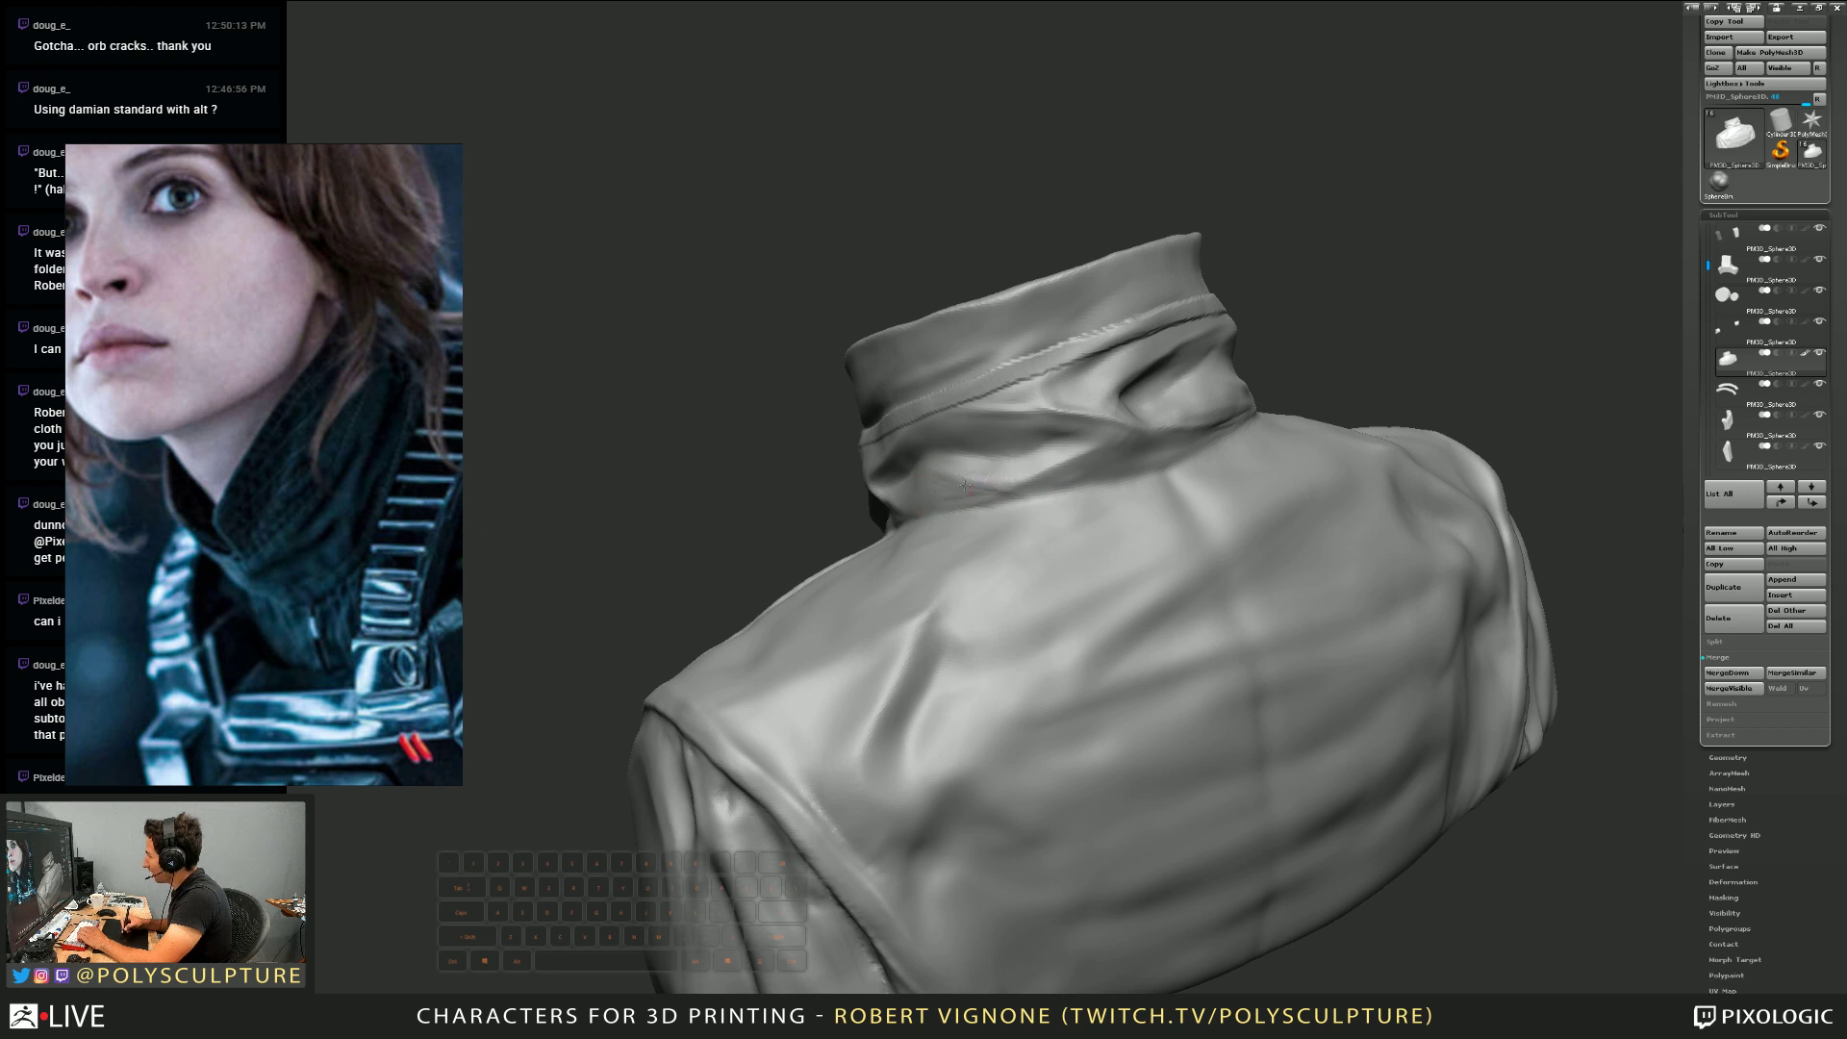
{"action": "key", "text": "shift"}
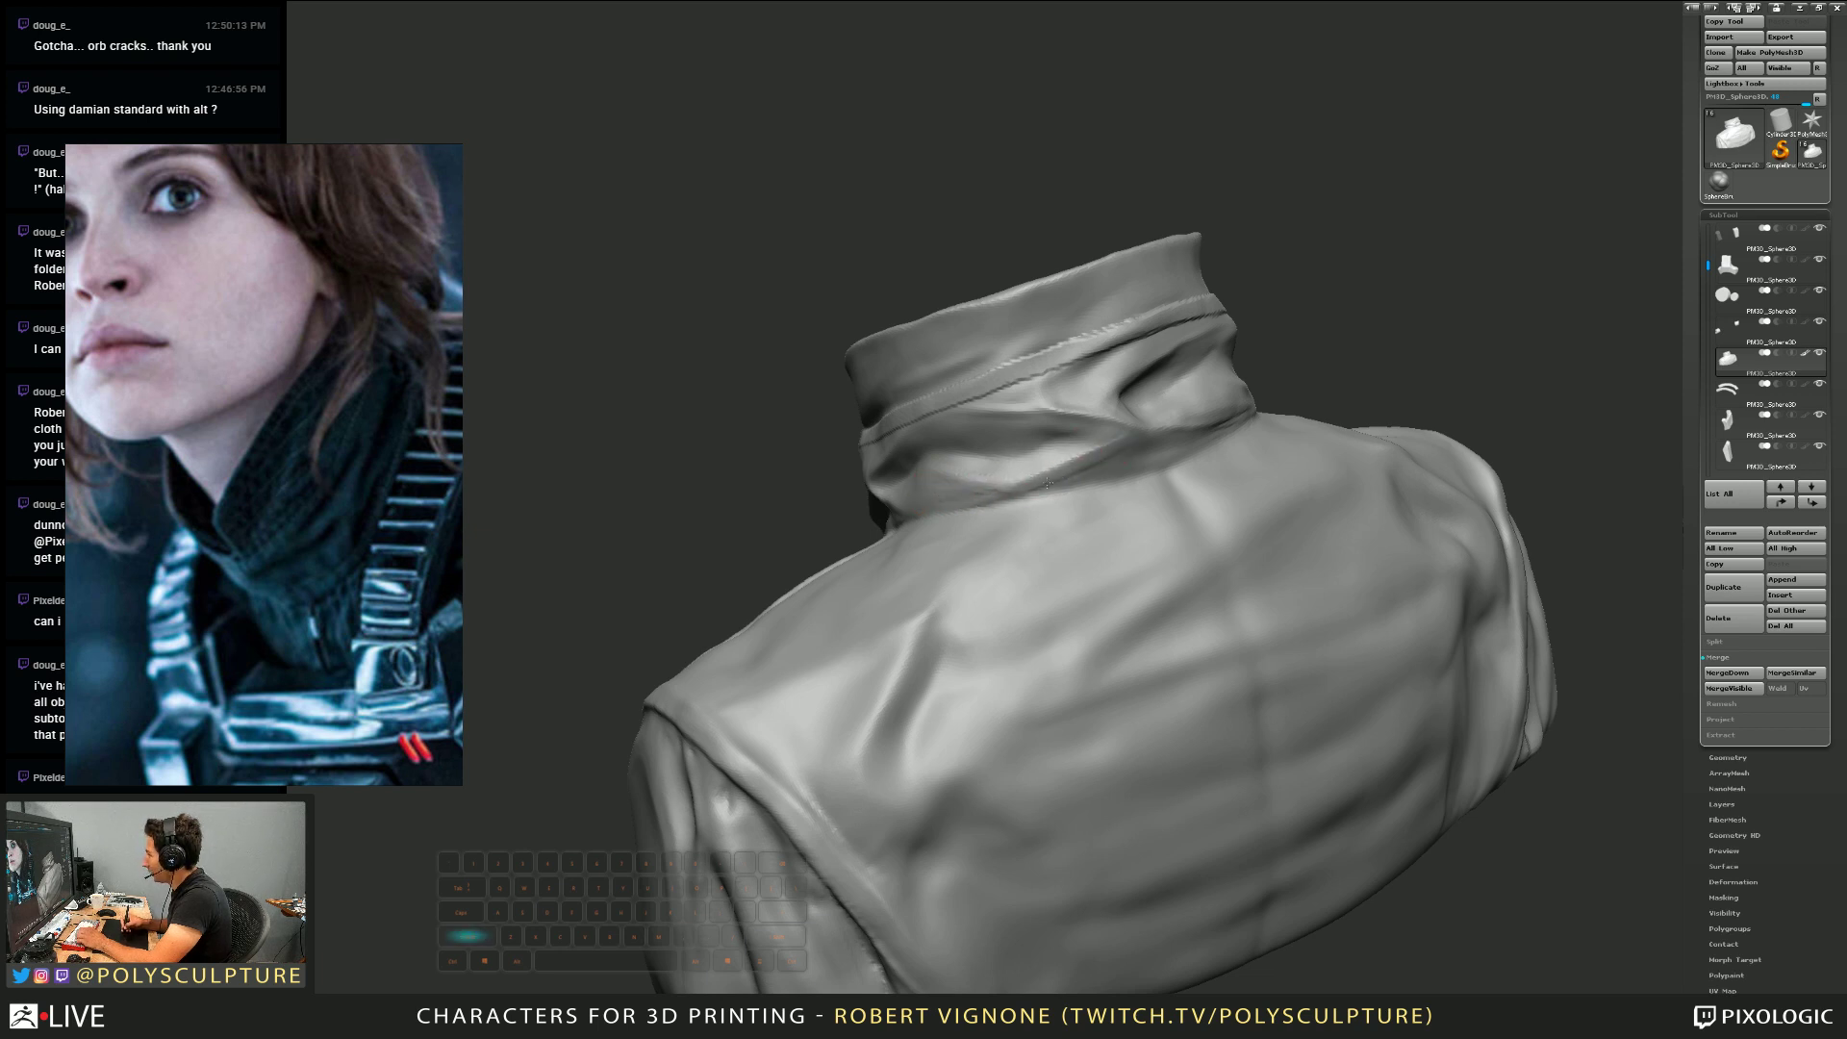
Refine the fold across the collar's rear below the seam line, switching brushes and sizes and undoing one stroke
{"action": "key", "text": "s"}
{"action": "left_click_drag", "start_coordinate": [1037, 424], "coordinate": [1018, 426]}
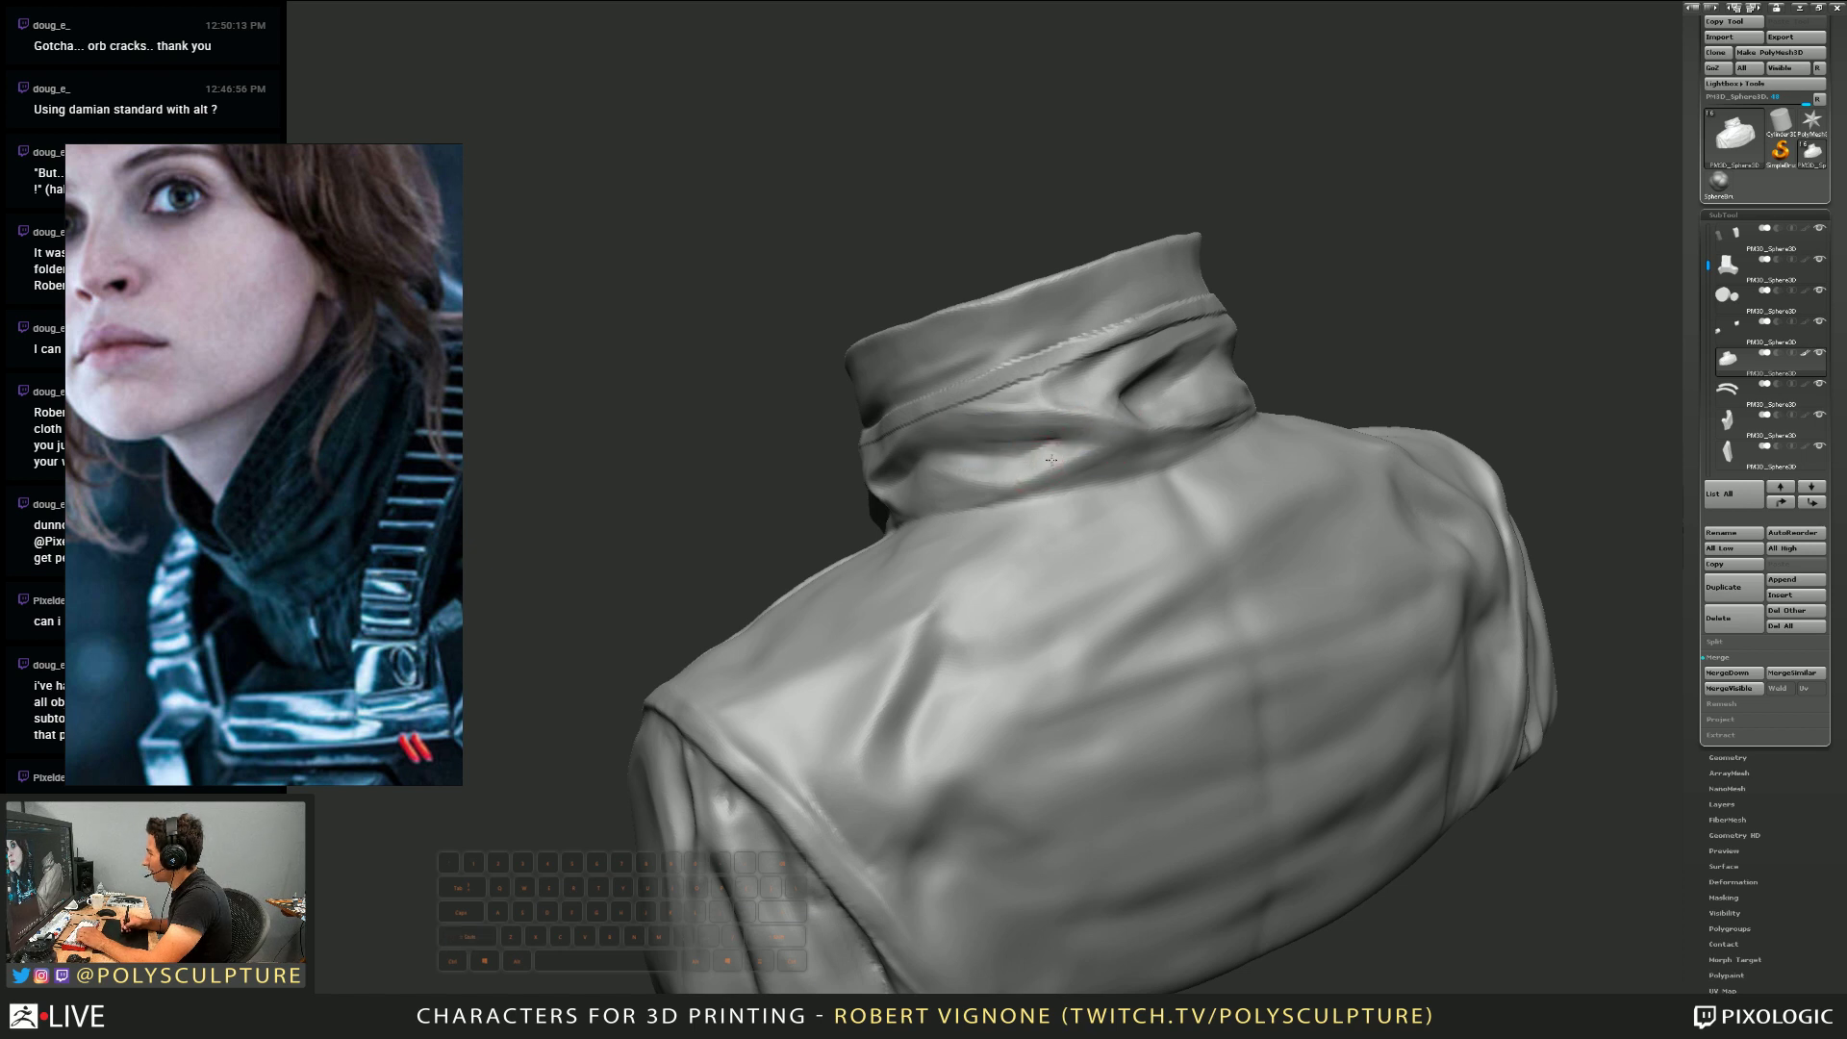
{"action": "left_click_drag", "start_coordinate": [974, 444], "coordinate": [1064, 437], "text": "shift"}
{"action": "key", "text": "2"}
{"action": "key", "text": "ctrl+z"}
{"action": "key", "text": "s"}
{"action": "key", "text": "3"}
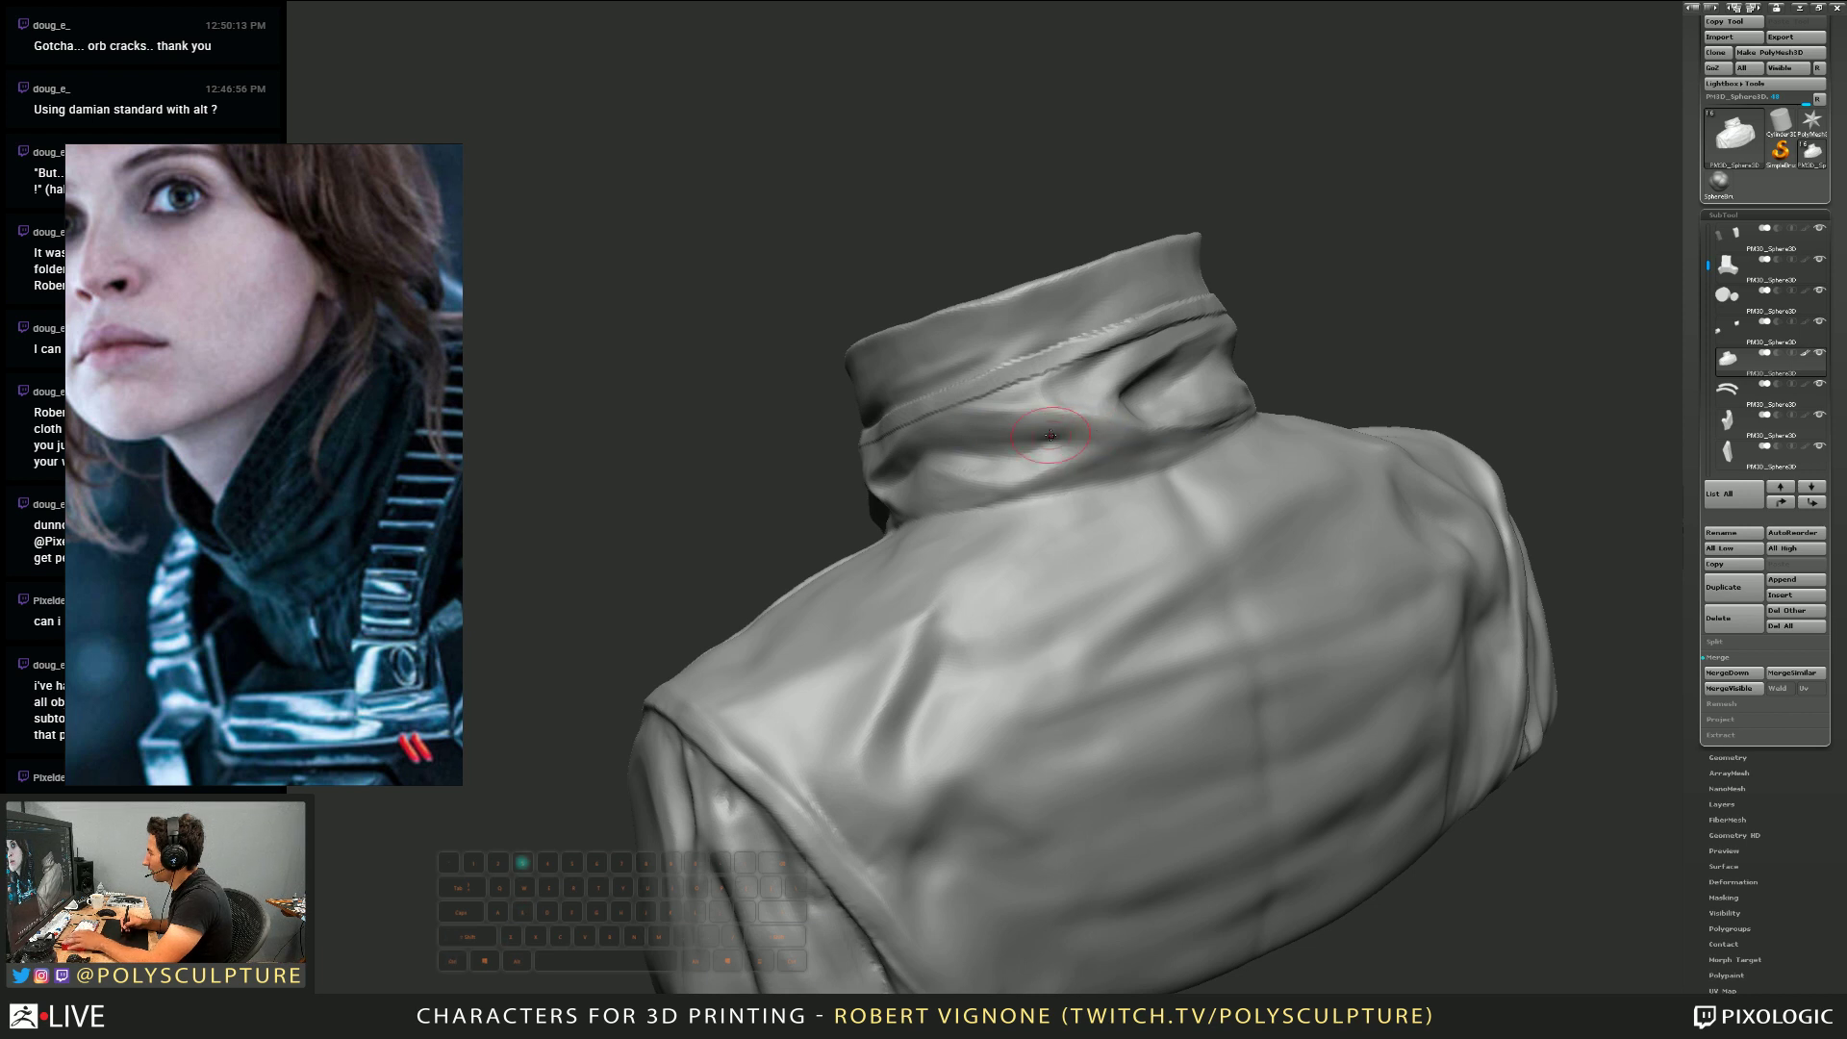
{"action": "mouse_move", "coordinate": [1080, 451]}
{"action": "right_mouse_down"}
{"action": "mouse_move", "coordinate": [1116, 429]}
{"action": "mouse_move", "coordinate": [1088, 407]}
{"action": "mouse_move", "coordinate": [1114, 416]}
{"action": "mouse_move", "coordinate": [1113, 453]}
{"action": "right_mouse_up"}
{"action": "key", "text": "s"}
{"action": "key", "text": "s"}
{"action": "key", "text": "5"}
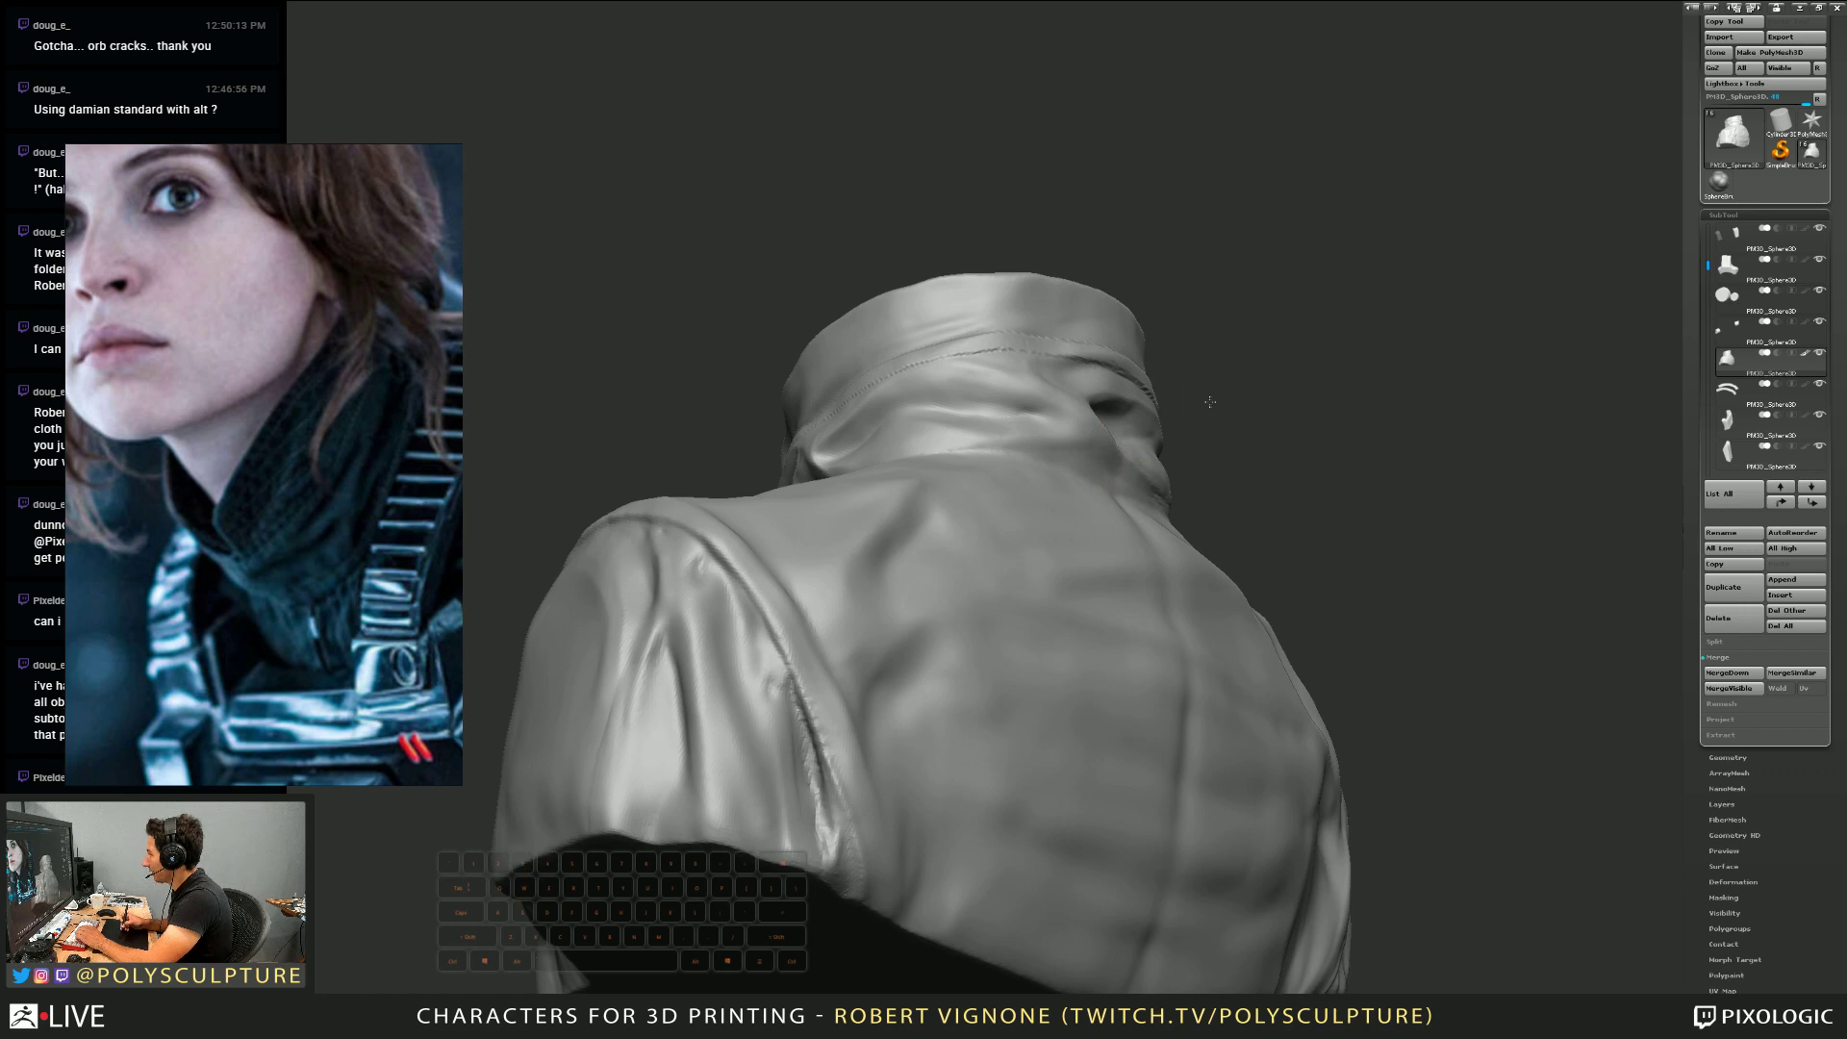
Smooth the folds around the back and side of the collar's lower band
{"action": "mouse_move", "coordinate": [1209, 401]}
{"action": "right_mouse_down"}
{"action": "mouse_move", "coordinate": [1124, 449]}
{"action": "mouse_move", "coordinate": [1116, 499]}
{"action": "mouse_move", "coordinate": [1183, 413]}
{"action": "mouse_move", "coordinate": [1250, 404]}
{"action": "mouse_move", "coordinate": [1212, 469]}
{"action": "mouse_move", "coordinate": [1107, 478]}
{"action": "right_mouse_up"}
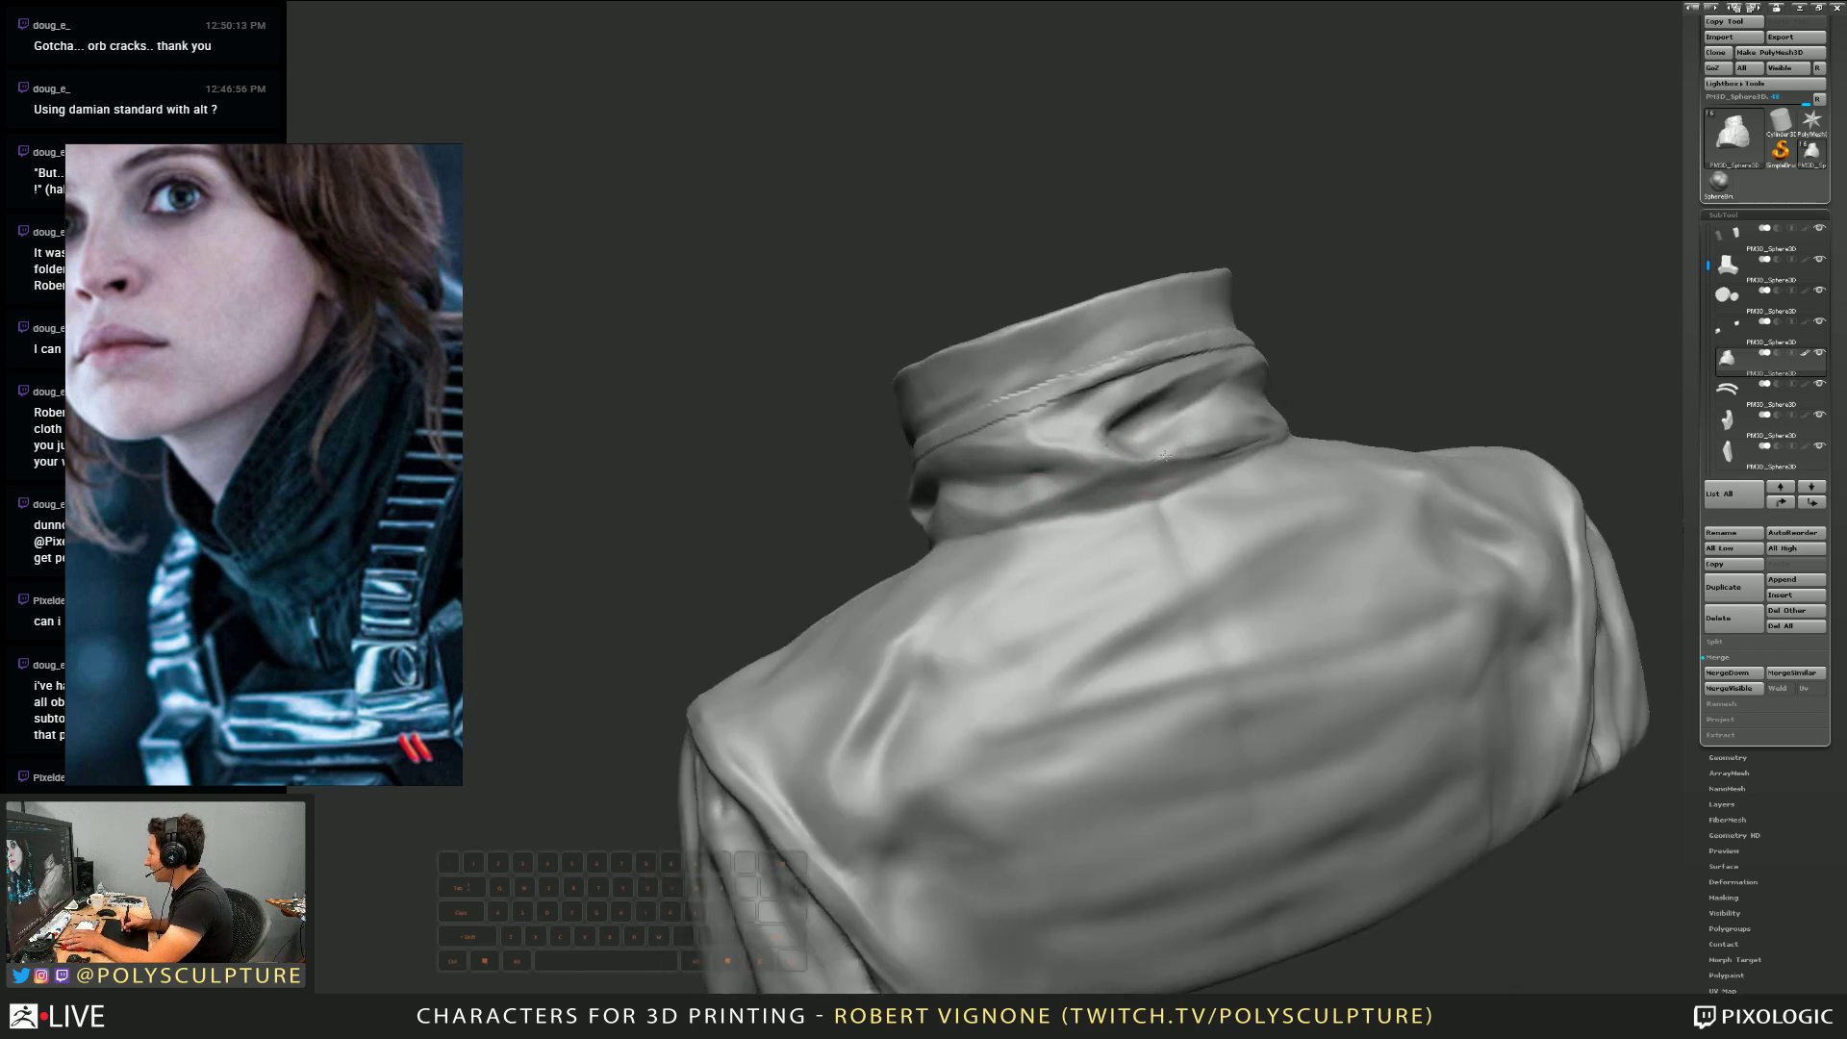
{"action": "key", "text": "shift"}
{"action": "mouse_move", "coordinate": [1113, 459]}
{"action": "right_mouse_down"}
{"action": "mouse_move", "coordinate": [1034, 433]}
{"action": "mouse_move", "coordinate": [846, 693]}
{"action": "mouse_move", "coordinate": [593, 946]}
{"action": "right_mouse_up"}
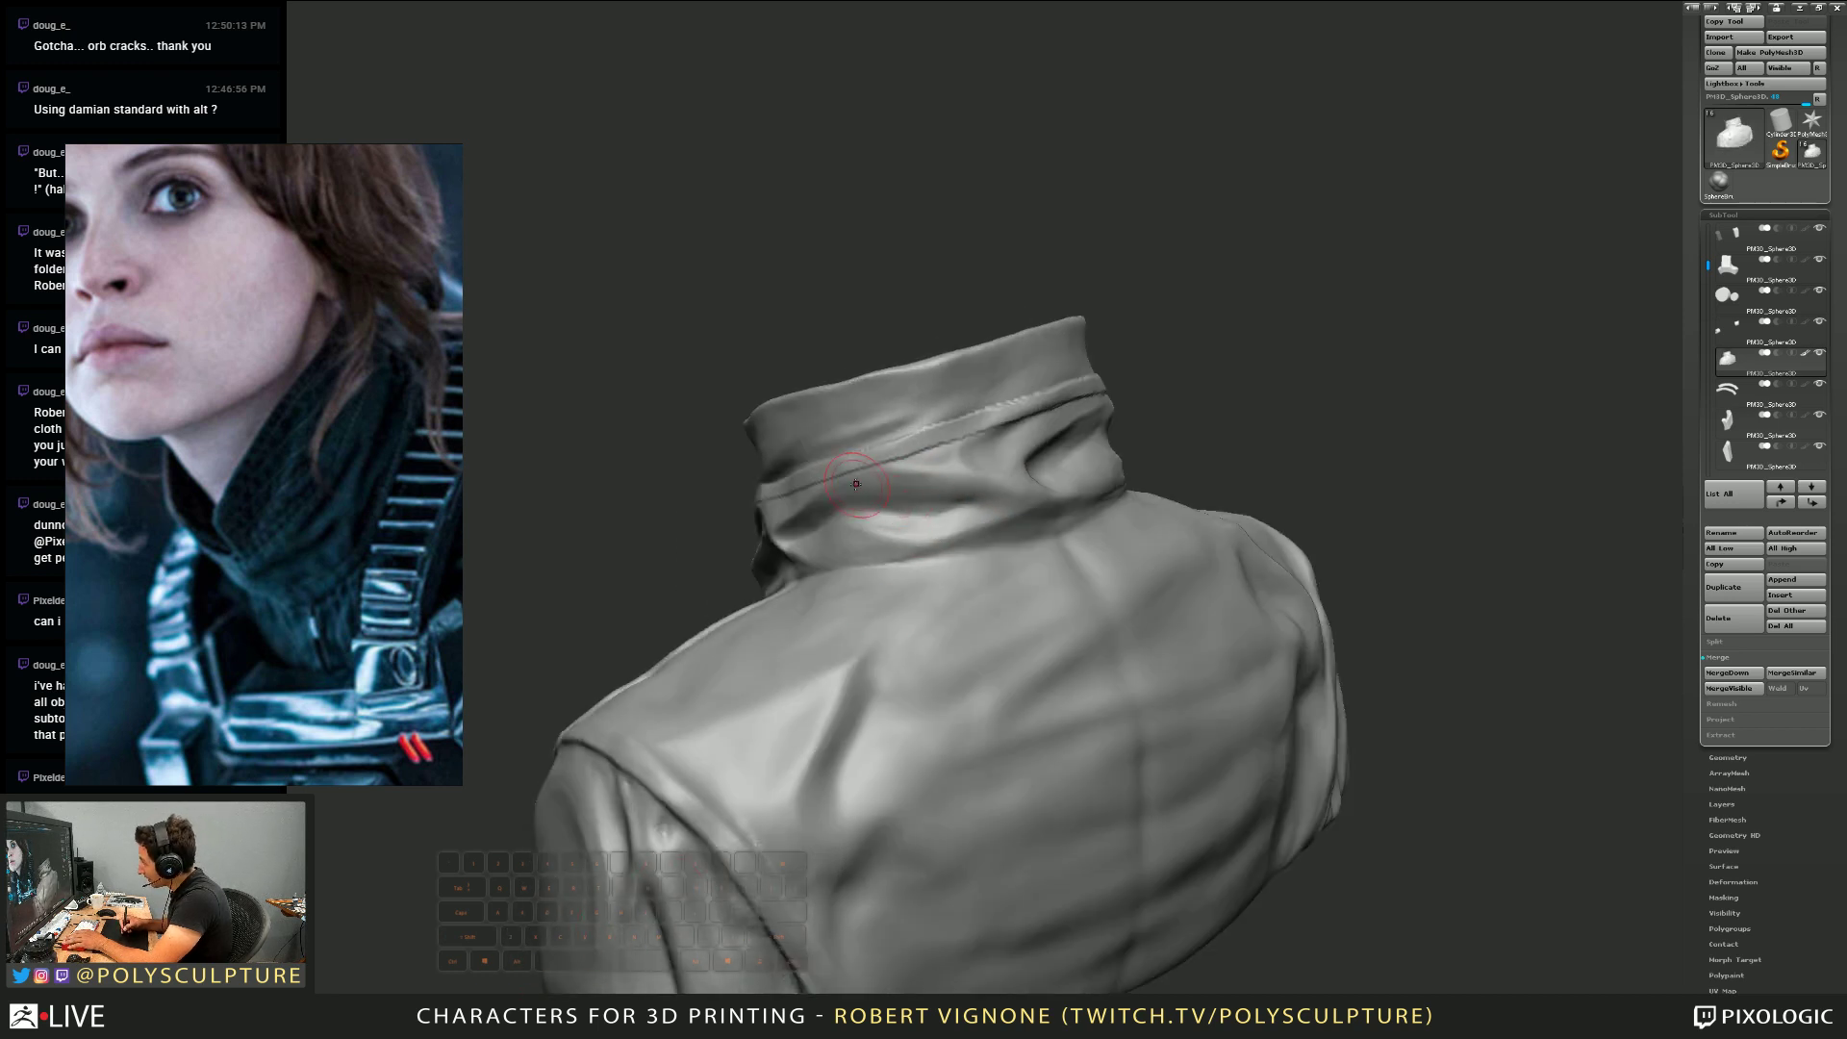
{"action": "key", "text": "shift"}
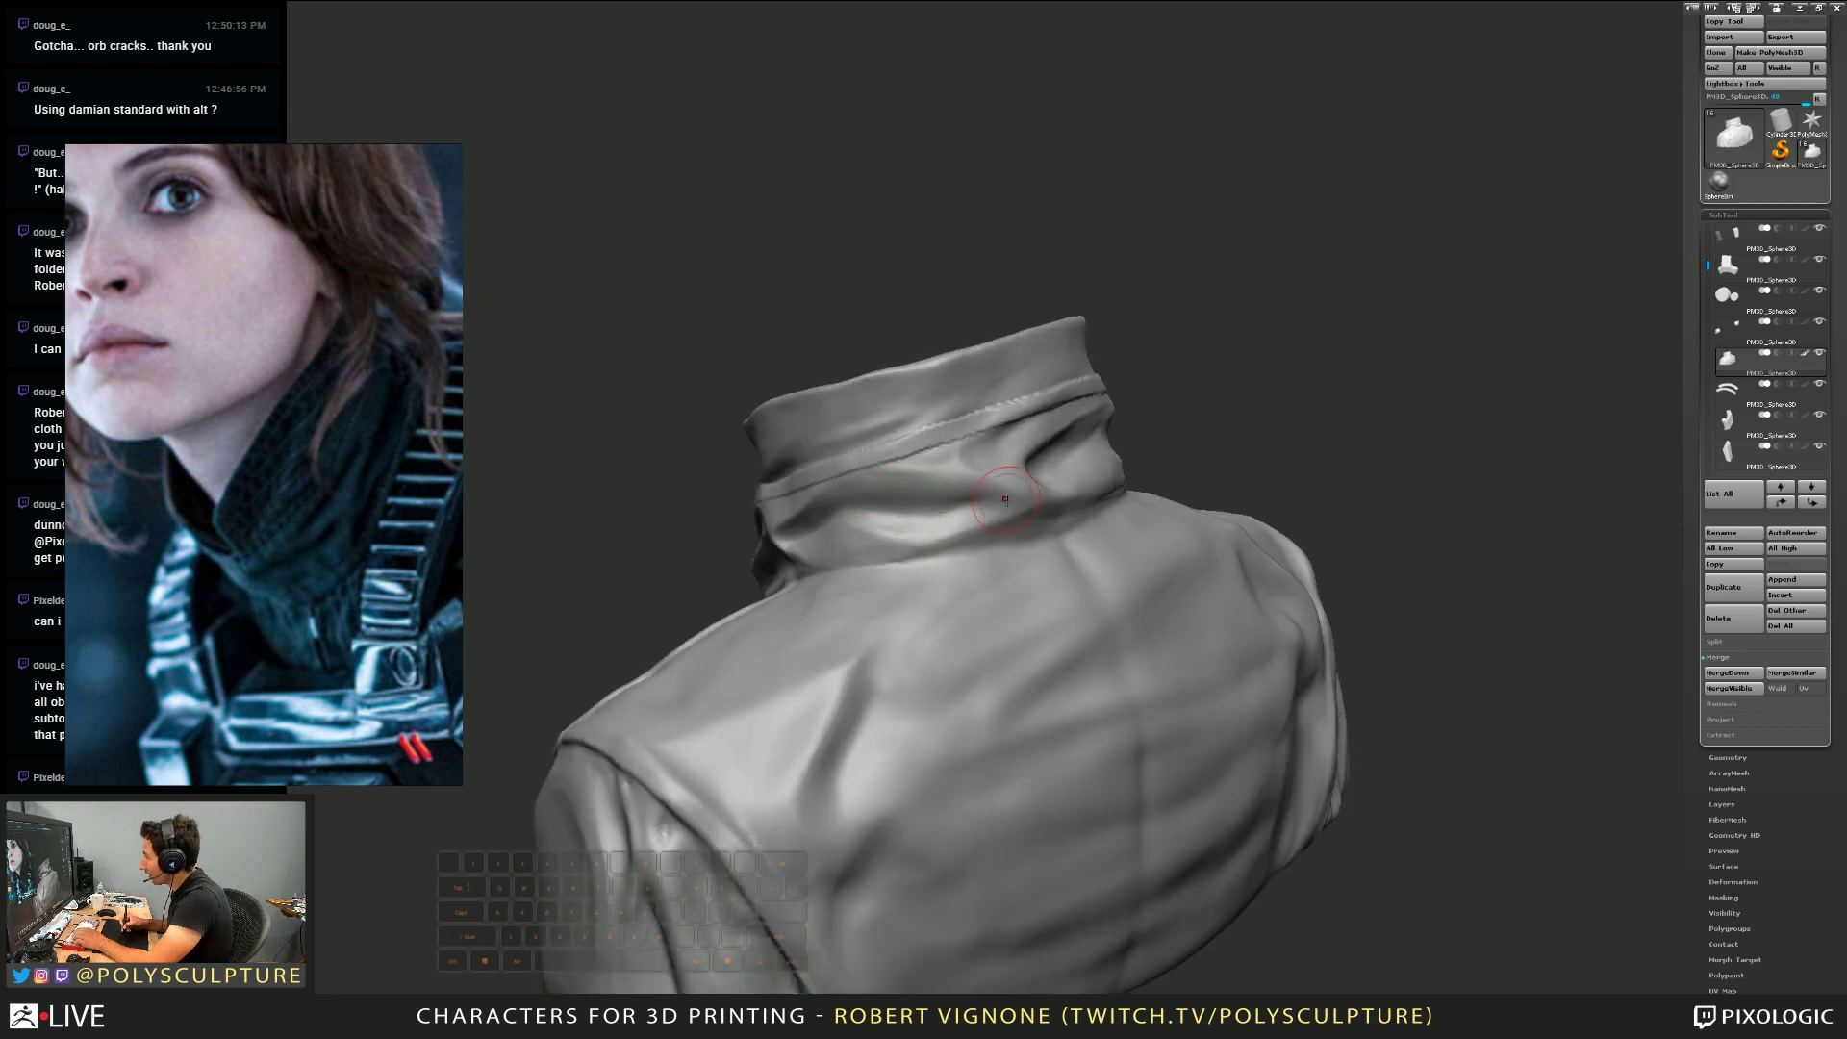
{"action": "right_click_drag", "start_coordinate": [1027, 500], "coordinate": [979, 470]}
{"action": "left_click_drag", "start_coordinate": [980, 471], "coordinate": [977, 459]}
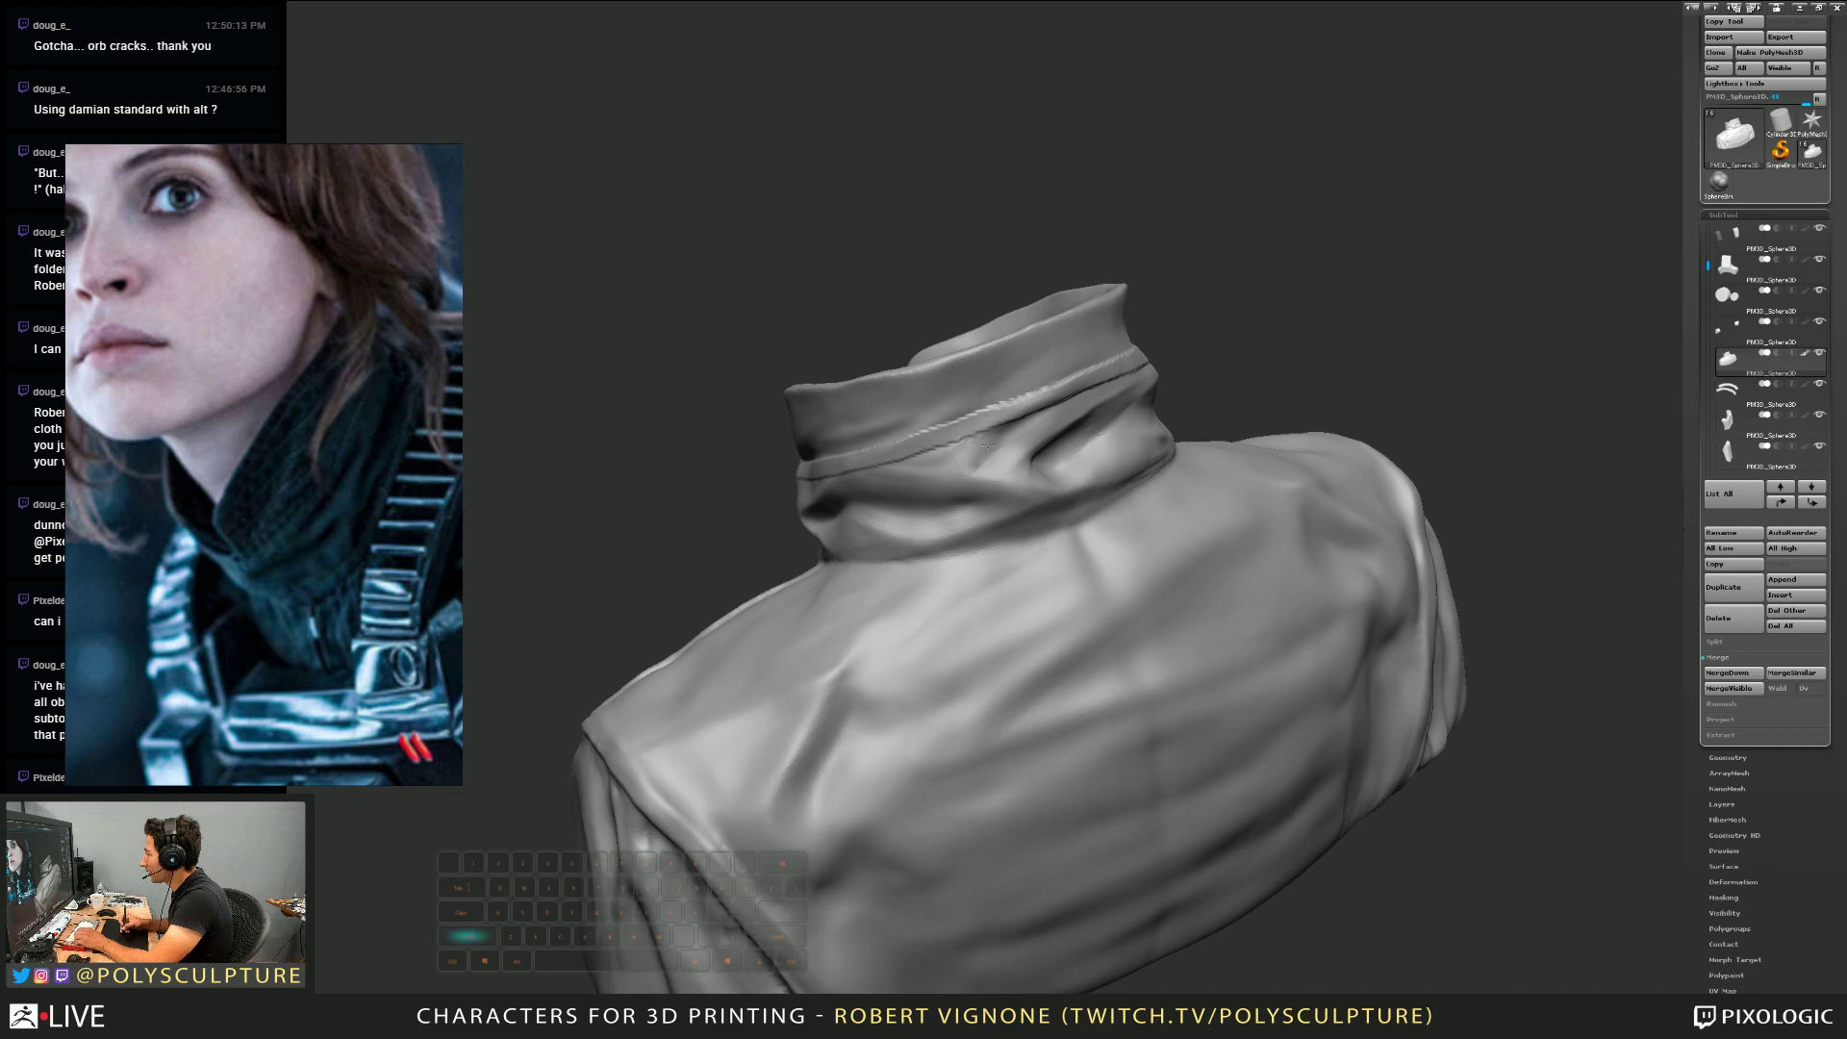
Duplicate the jacket subtool and isolate the copy for editing
{"action": "mouse_move", "coordinate": [966, 456]}
{"action": "right_mouse_down"}
{"action": "mouse_move", "coordinate": [911, 486]}
{"action": "mouse_move", "coordinate": [855, 471]}
{"action": "right_mouse_up"}
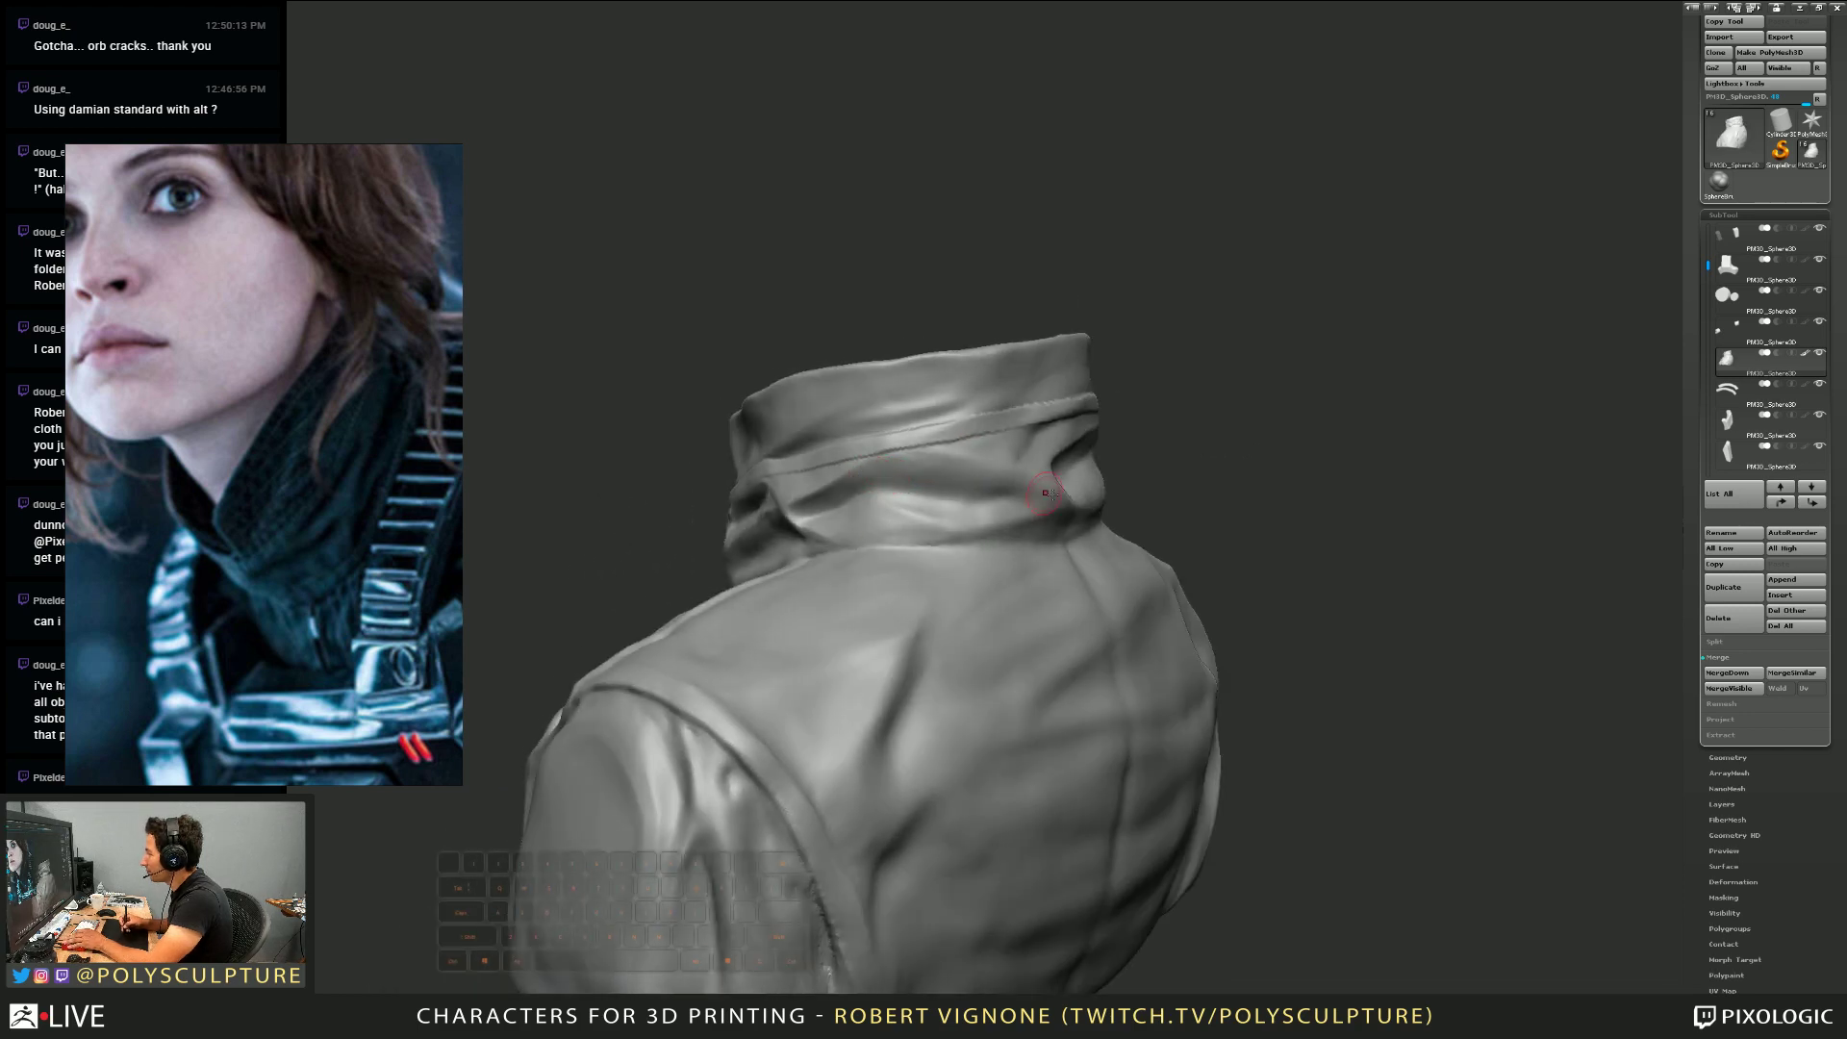
{"action": "mouse_move", "coordinate": [1045, 493]}
{"action": "right_mouse_down"}
{"action": "mouse_move", "coordinate": [1150, 420]}
{"action": "mouse_move", "coordinate": [1203, 429]}
{"action": "right_mouse_up"}
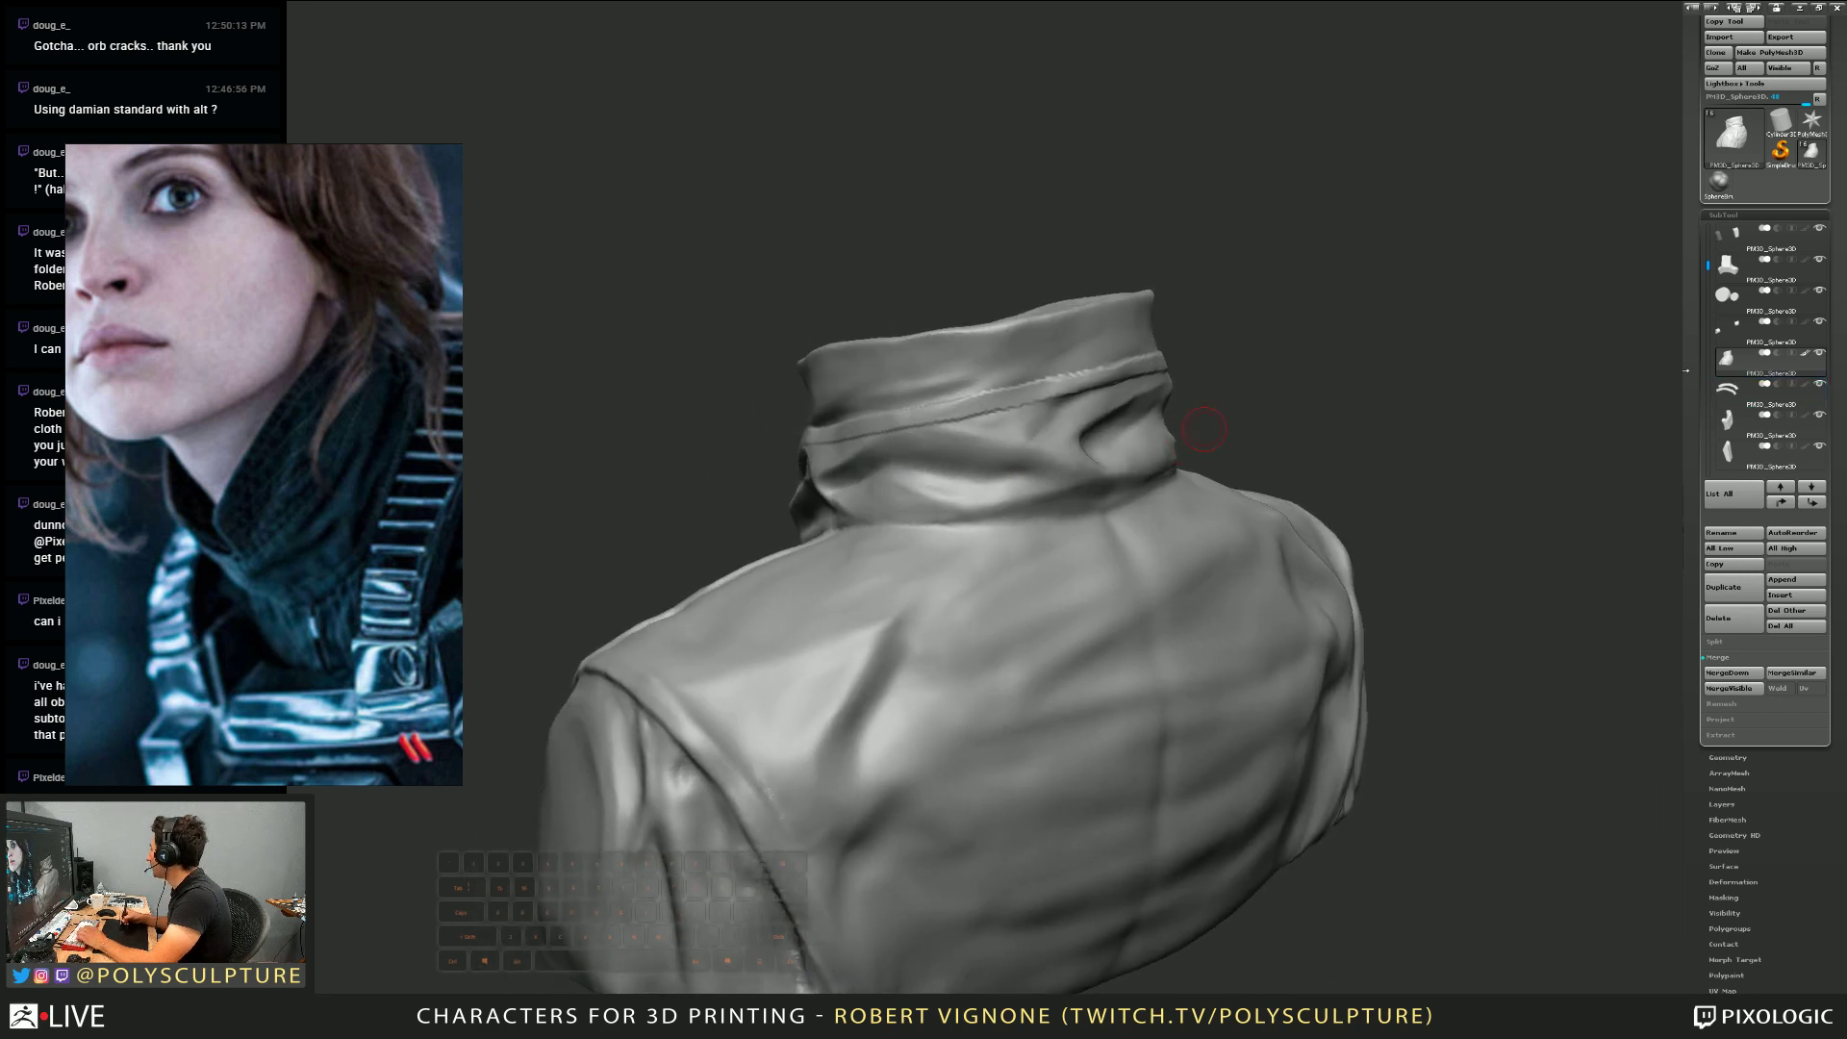
{"action": "left_click", "coordinate": [1741, 589]}
{"action": "left_click_drag", "start_coordinate": [1694, 536], "coordinate": [1693, 515]}
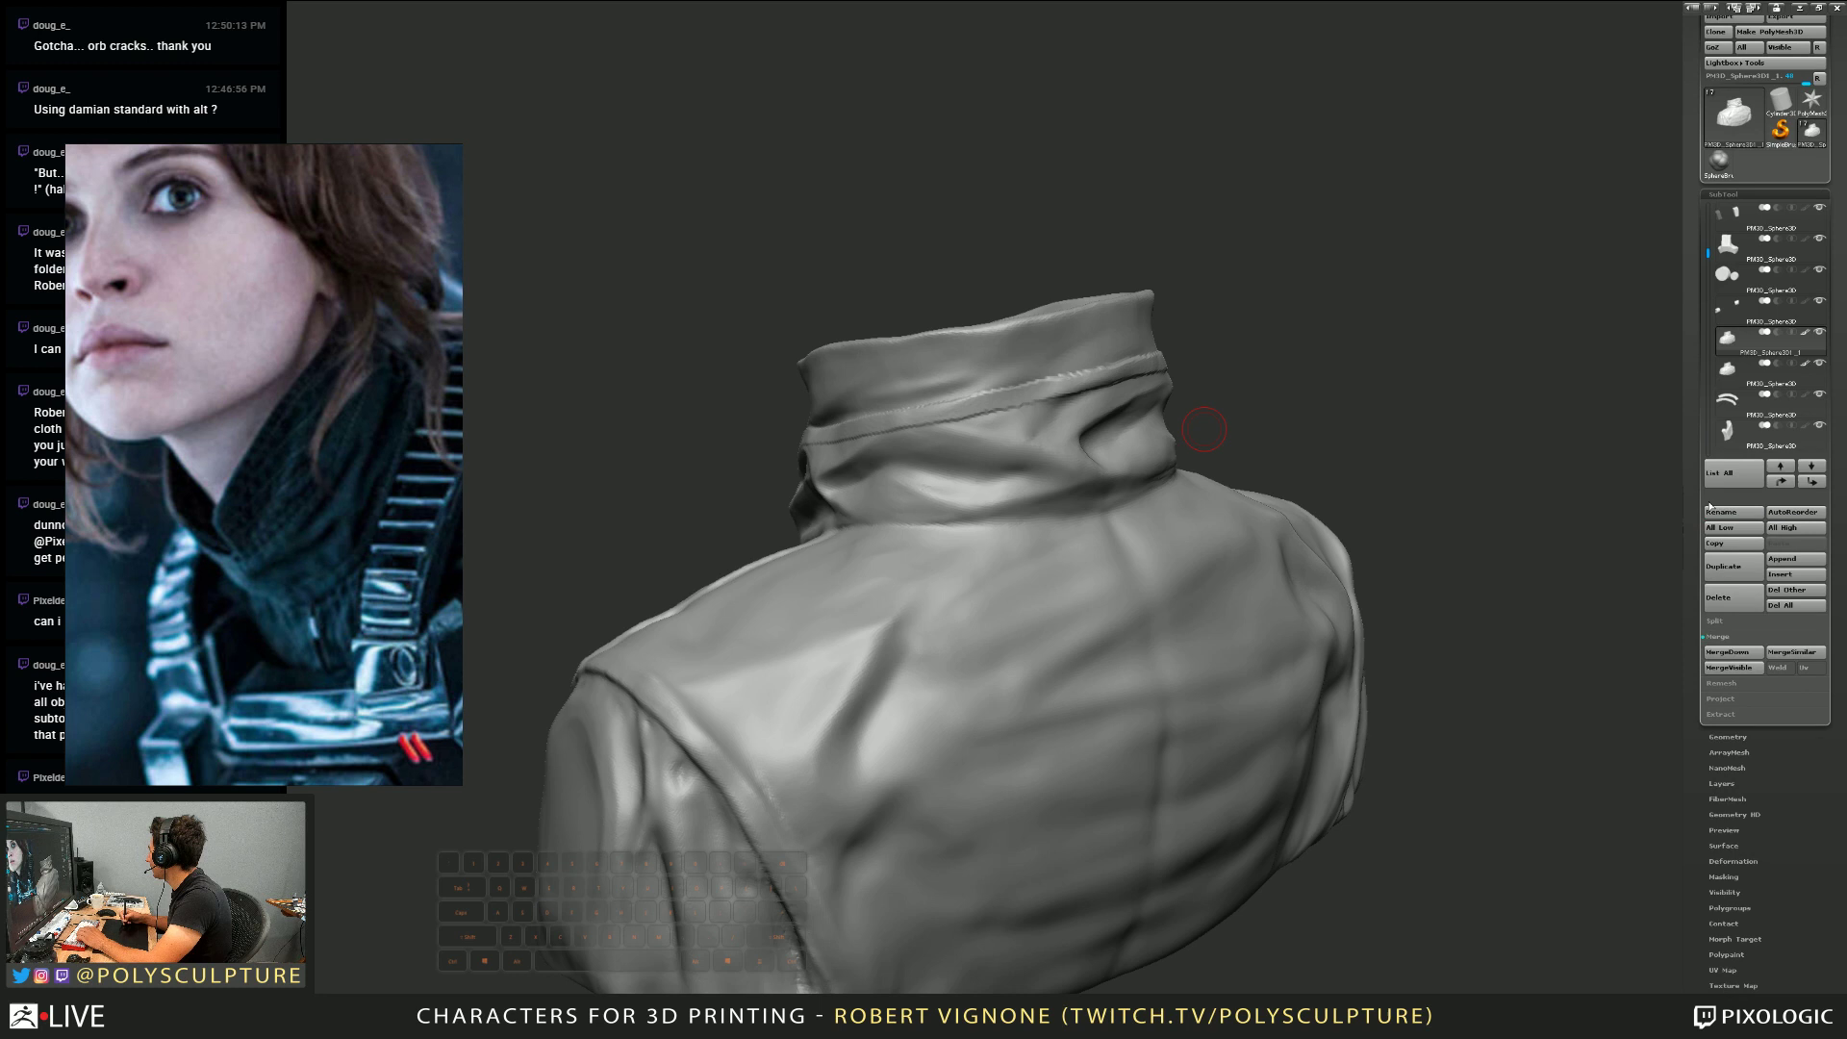
{"action": "left_click", "coordinate": [1819, 332]}
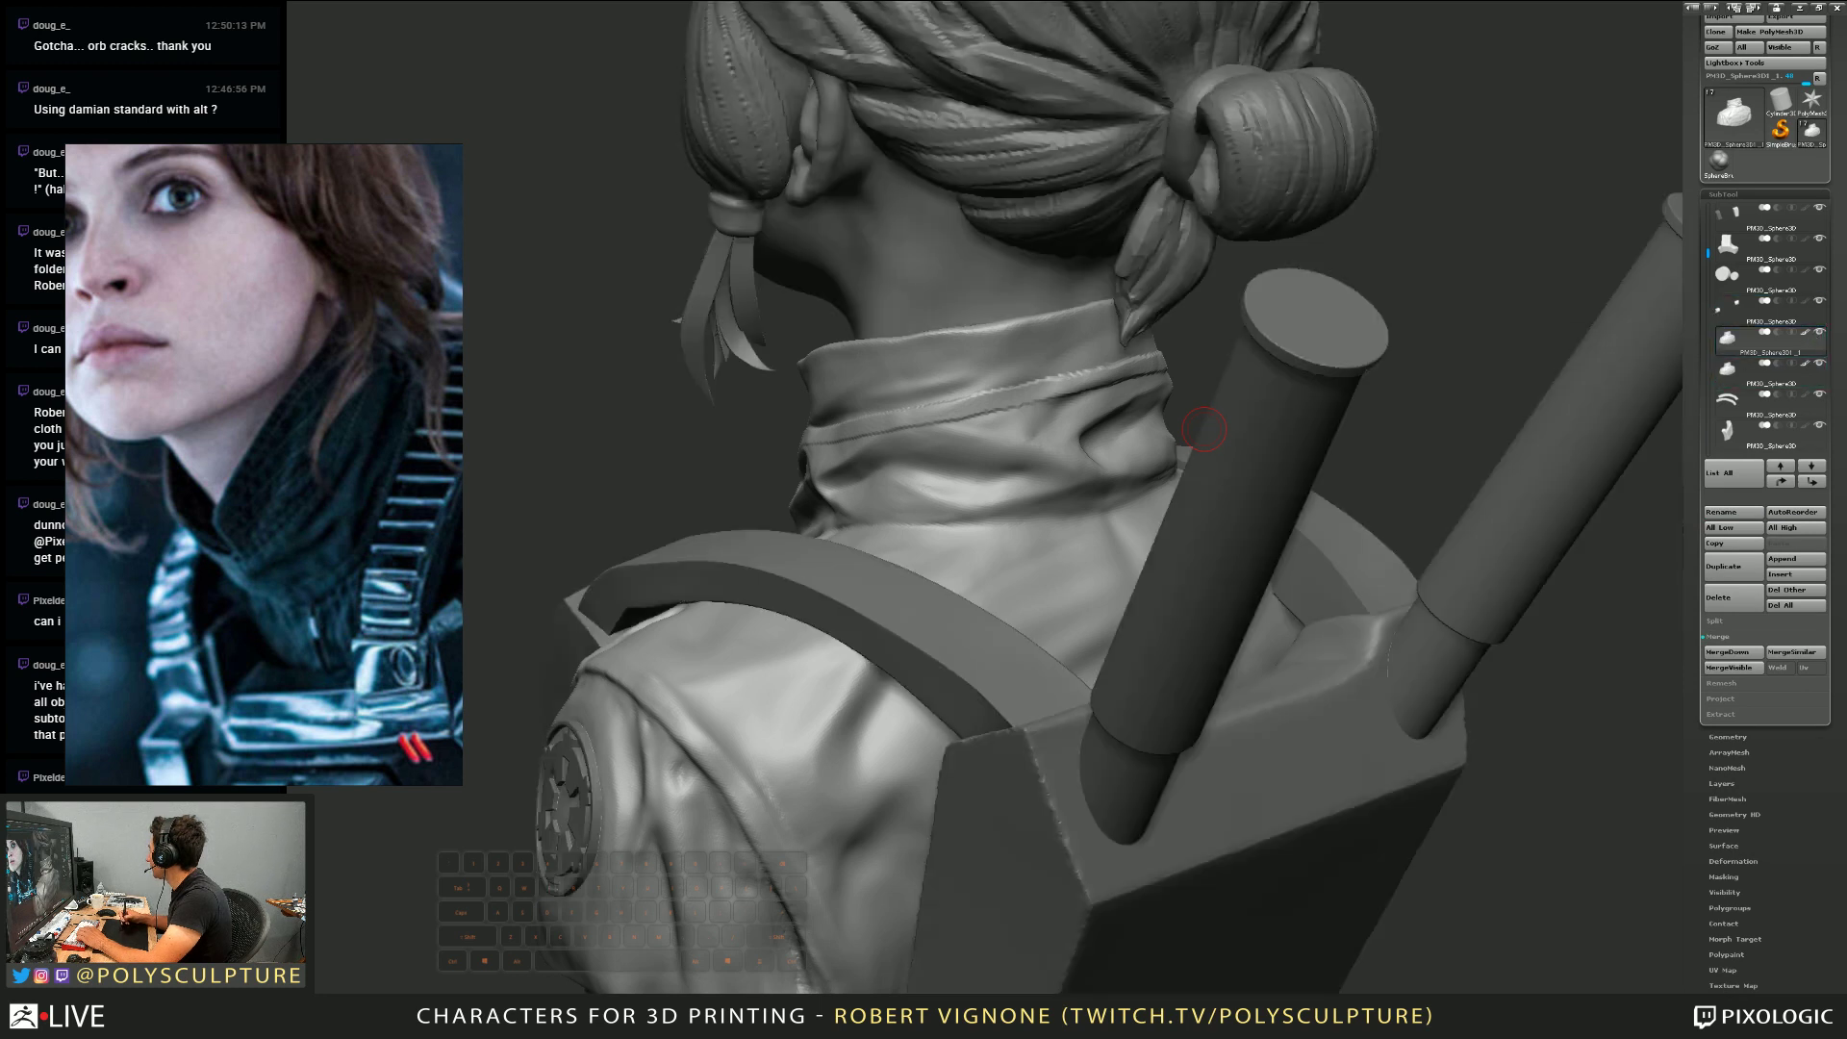
{"action": "left_click", "coordinate": [1688, 417]}
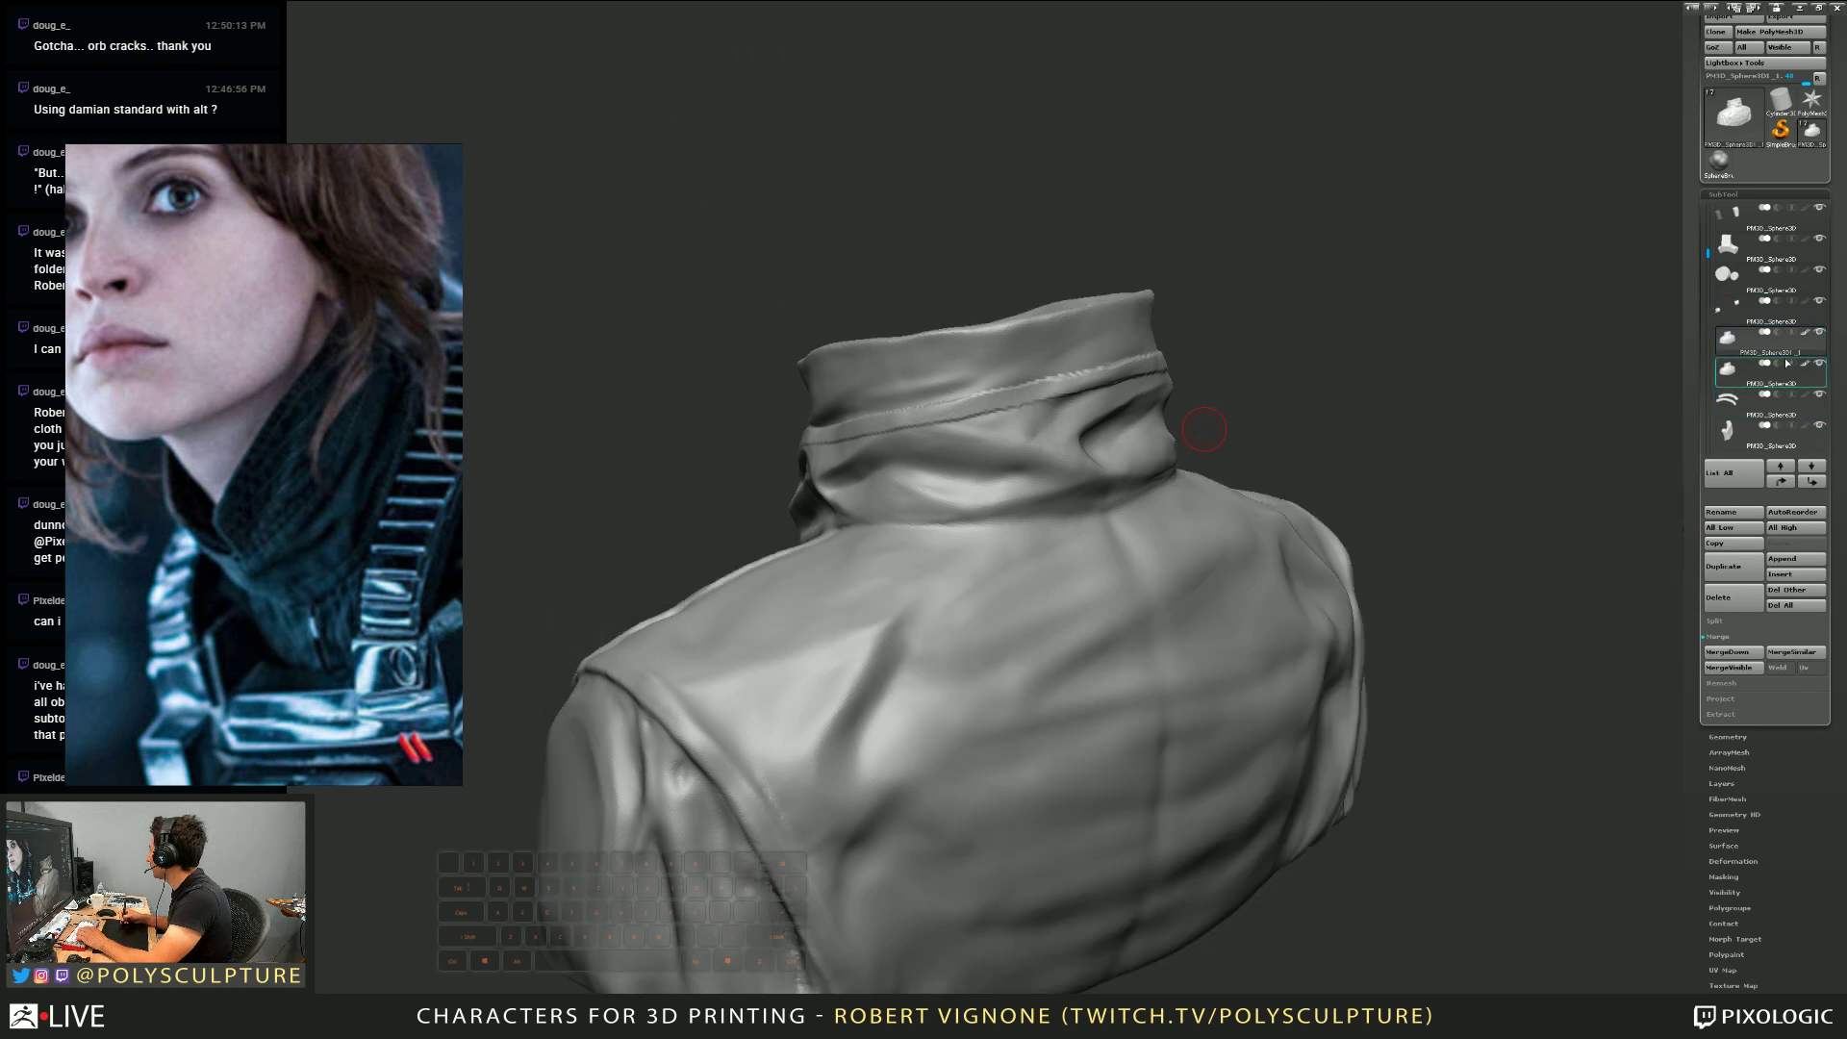
Open the ZRemesher settings for the duplicated jacket and choose the ZRemesher guides brush
{"action": "left_click_drag", "start_coordinate": [1688, 561], "coordinate": [1746, 640]}
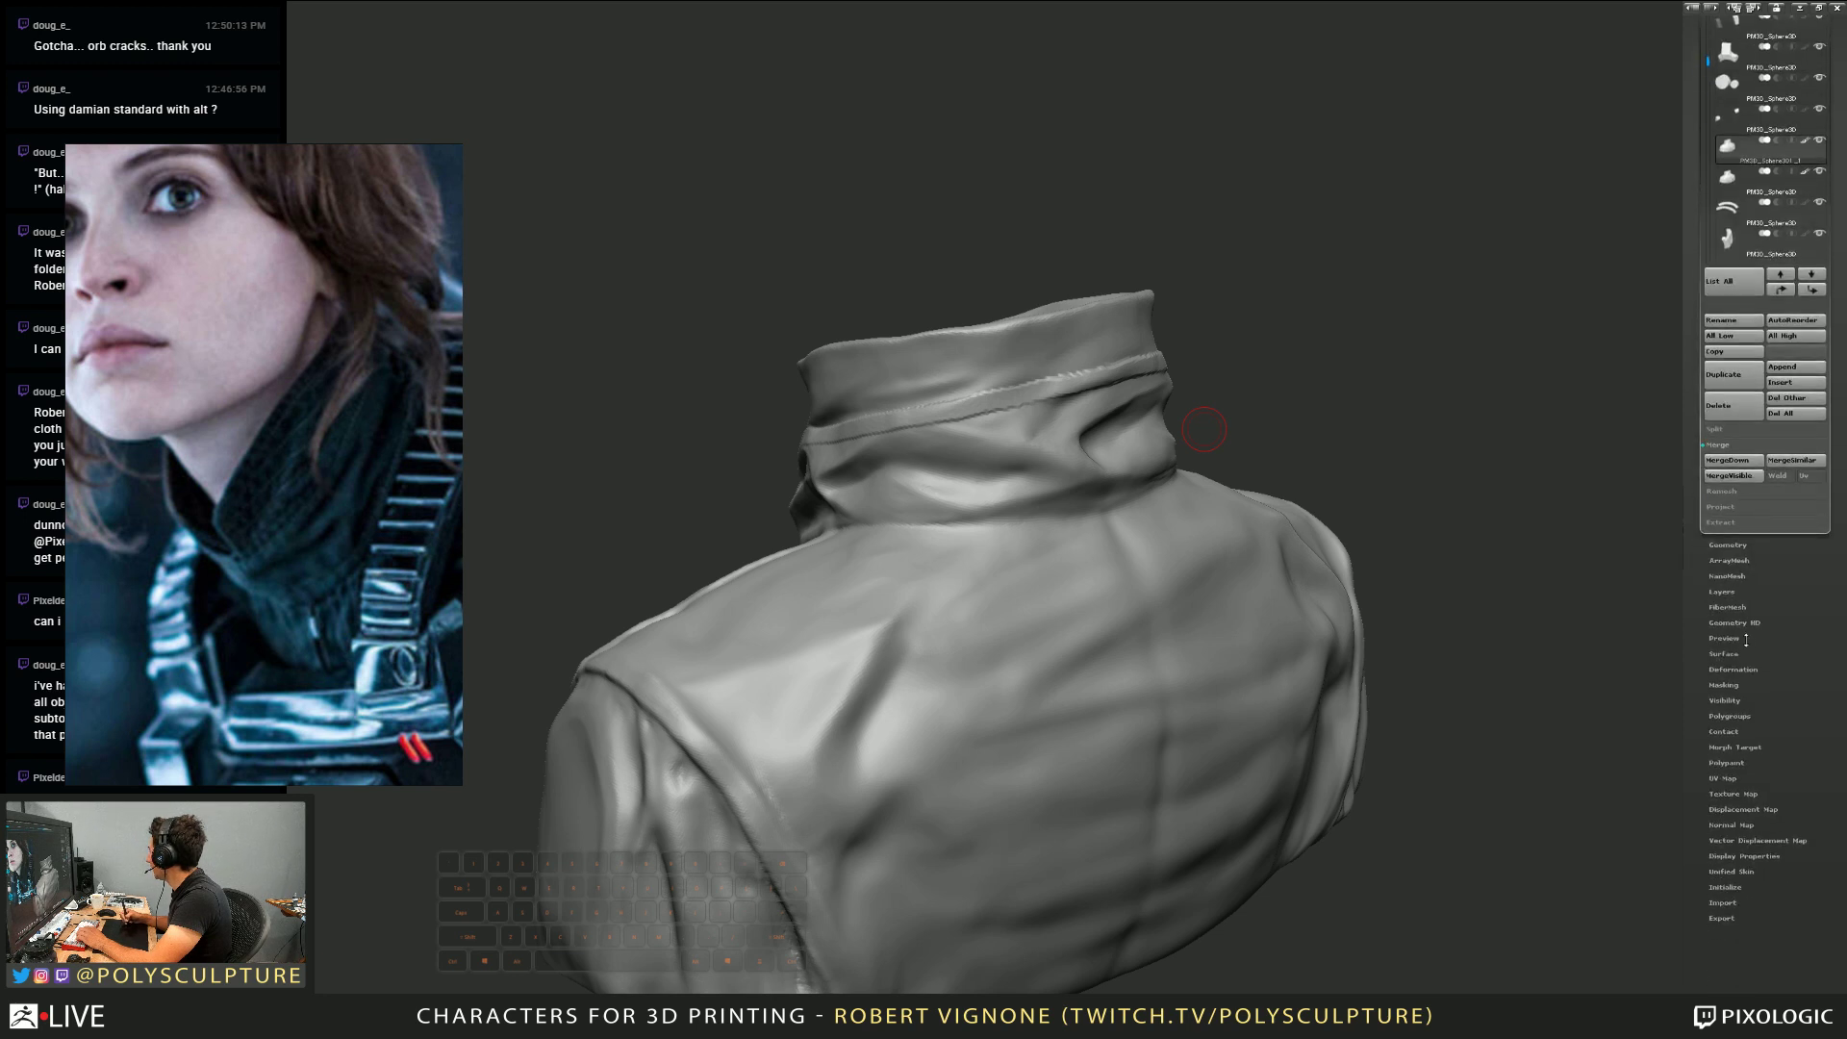
{"action": "left_click", "coordinate": [1732, 545]}
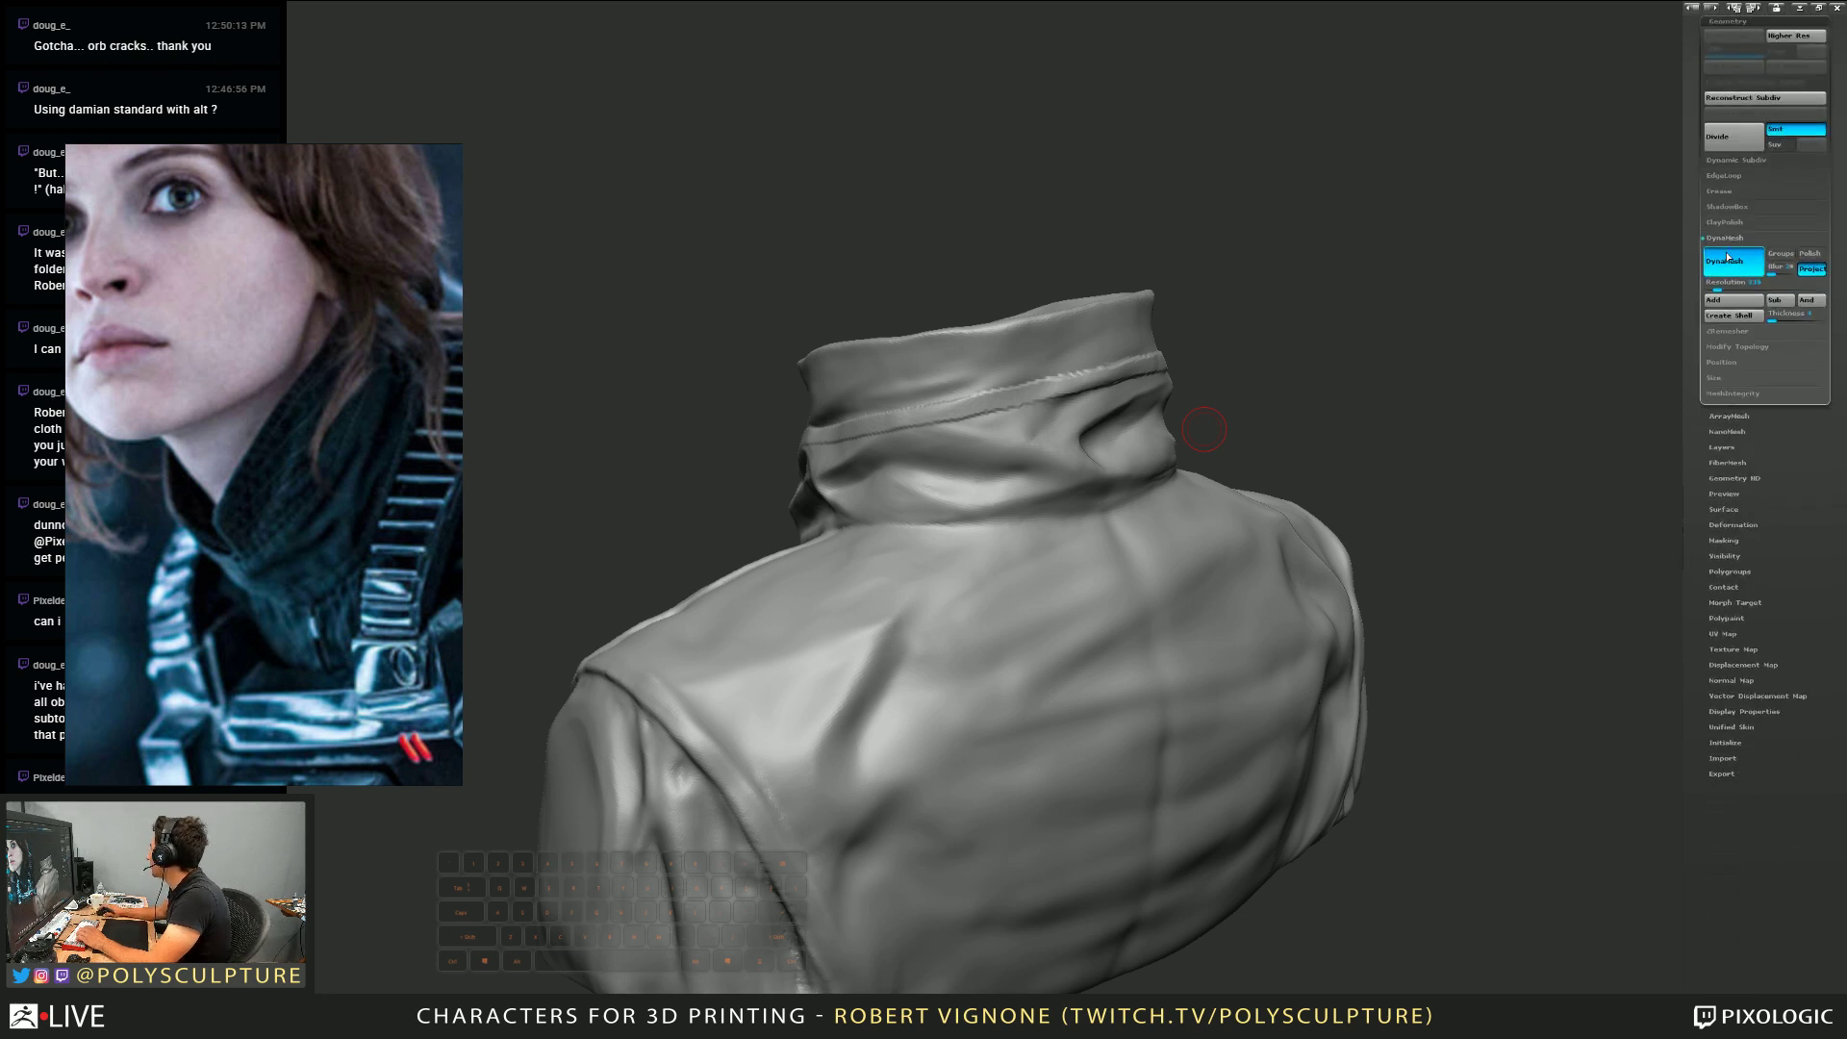
{"action": "left_click", "coordinate": [1727, 330]}
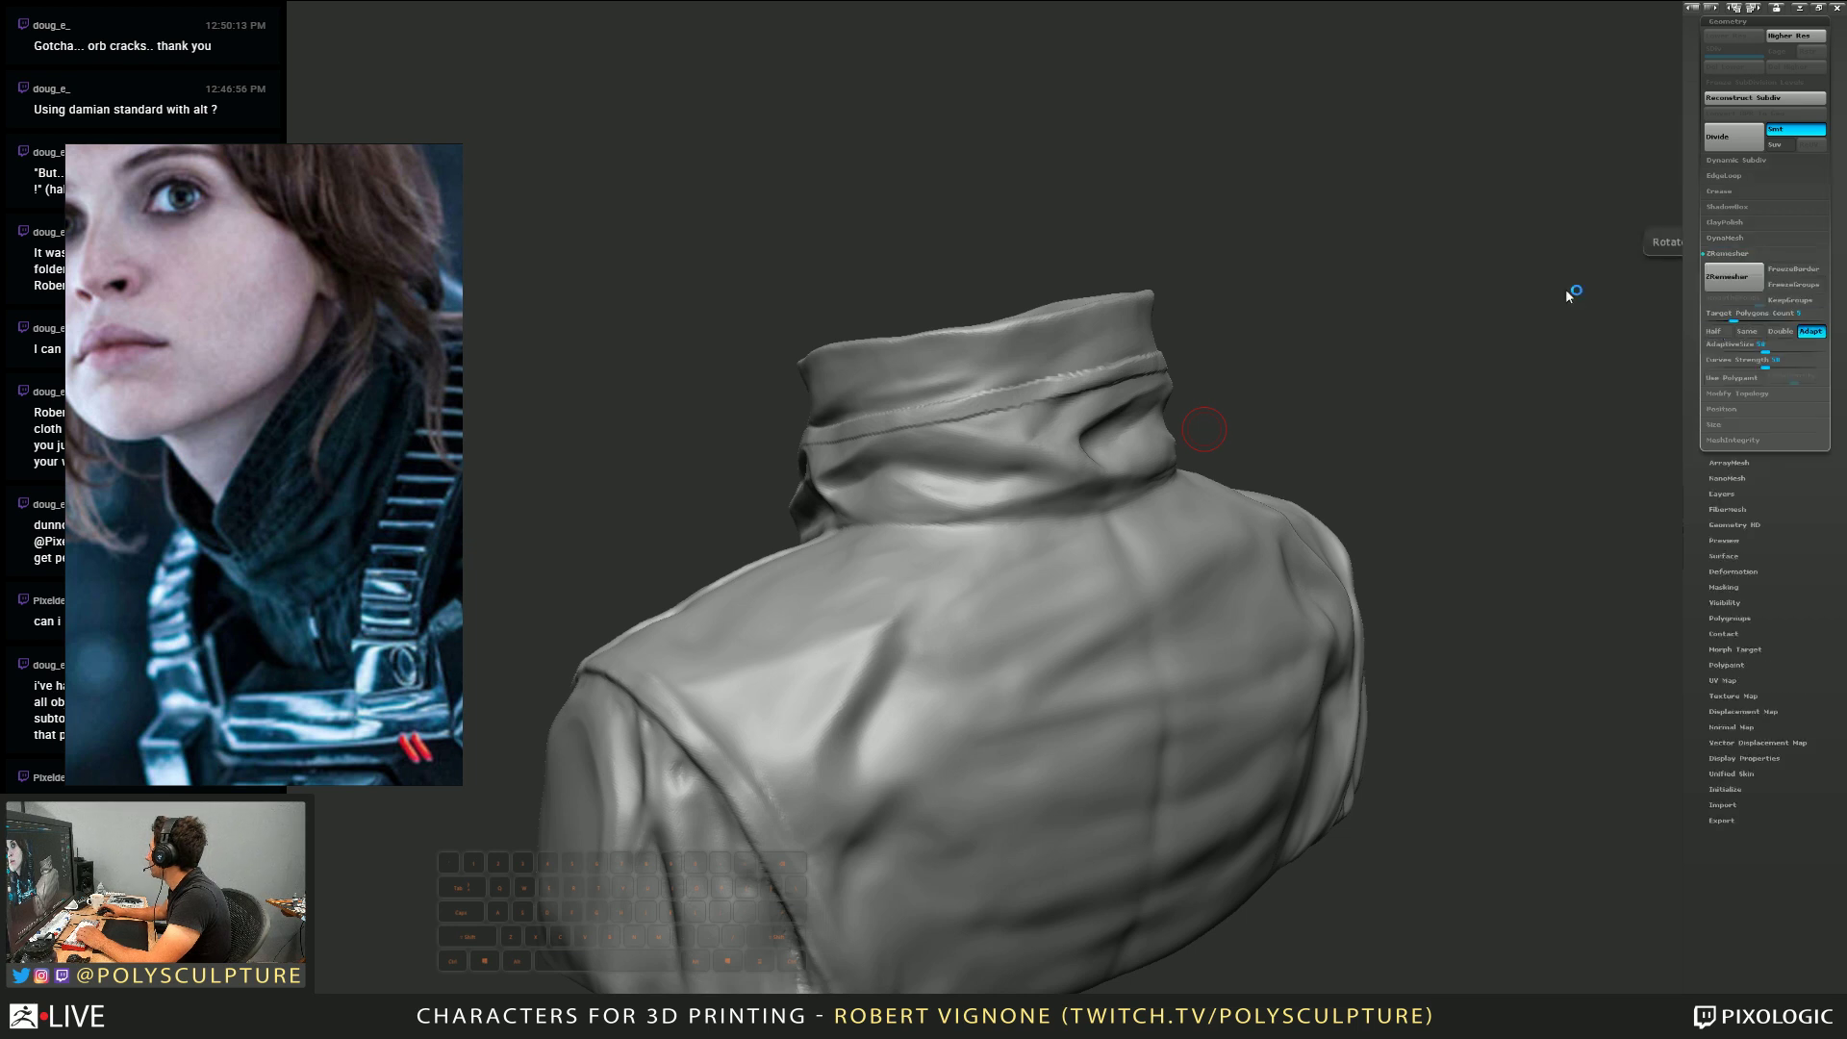
{"action": "right_click_drag", "start_coordinate": [1198, 621], "coordinate": [1069, 744]}
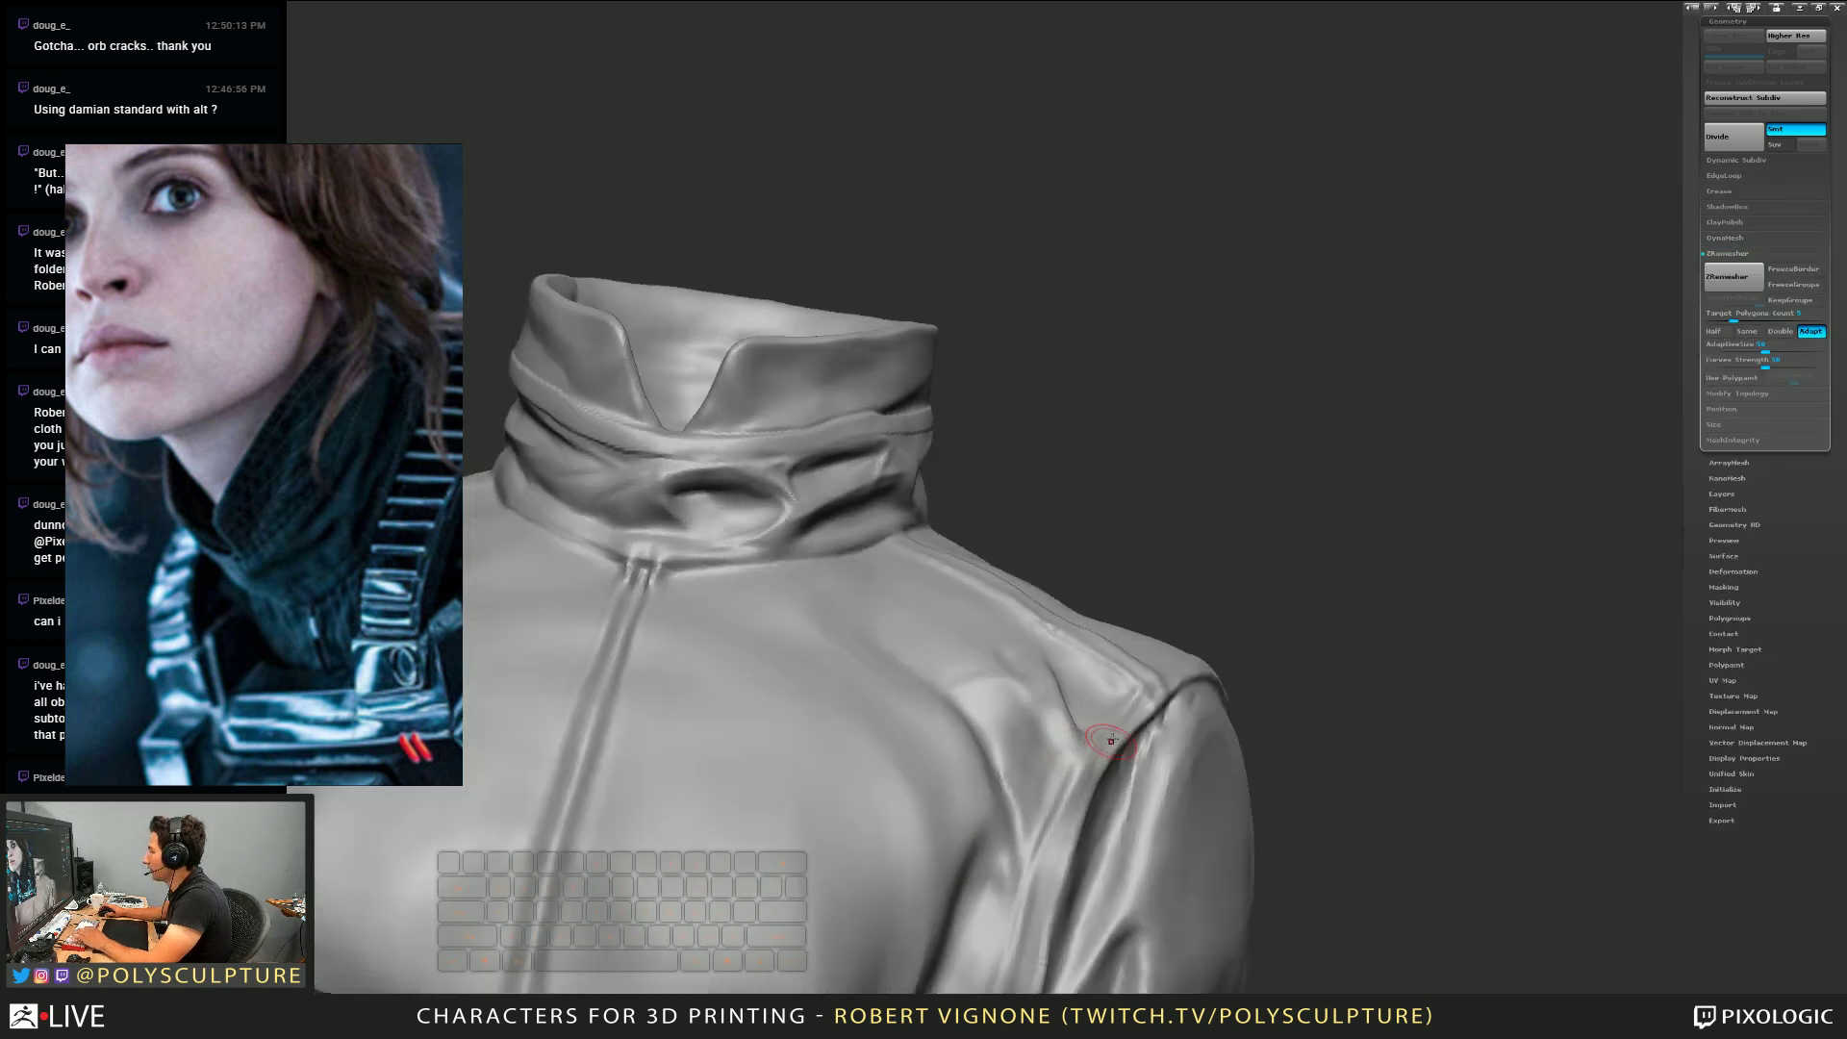
{"action": "key", "text": "f"}
{"action": "right_click_drag", "start_coordinate": [1286, 528], "coordinate": [1160, 459]}
{"action": "key", "text": "b"}
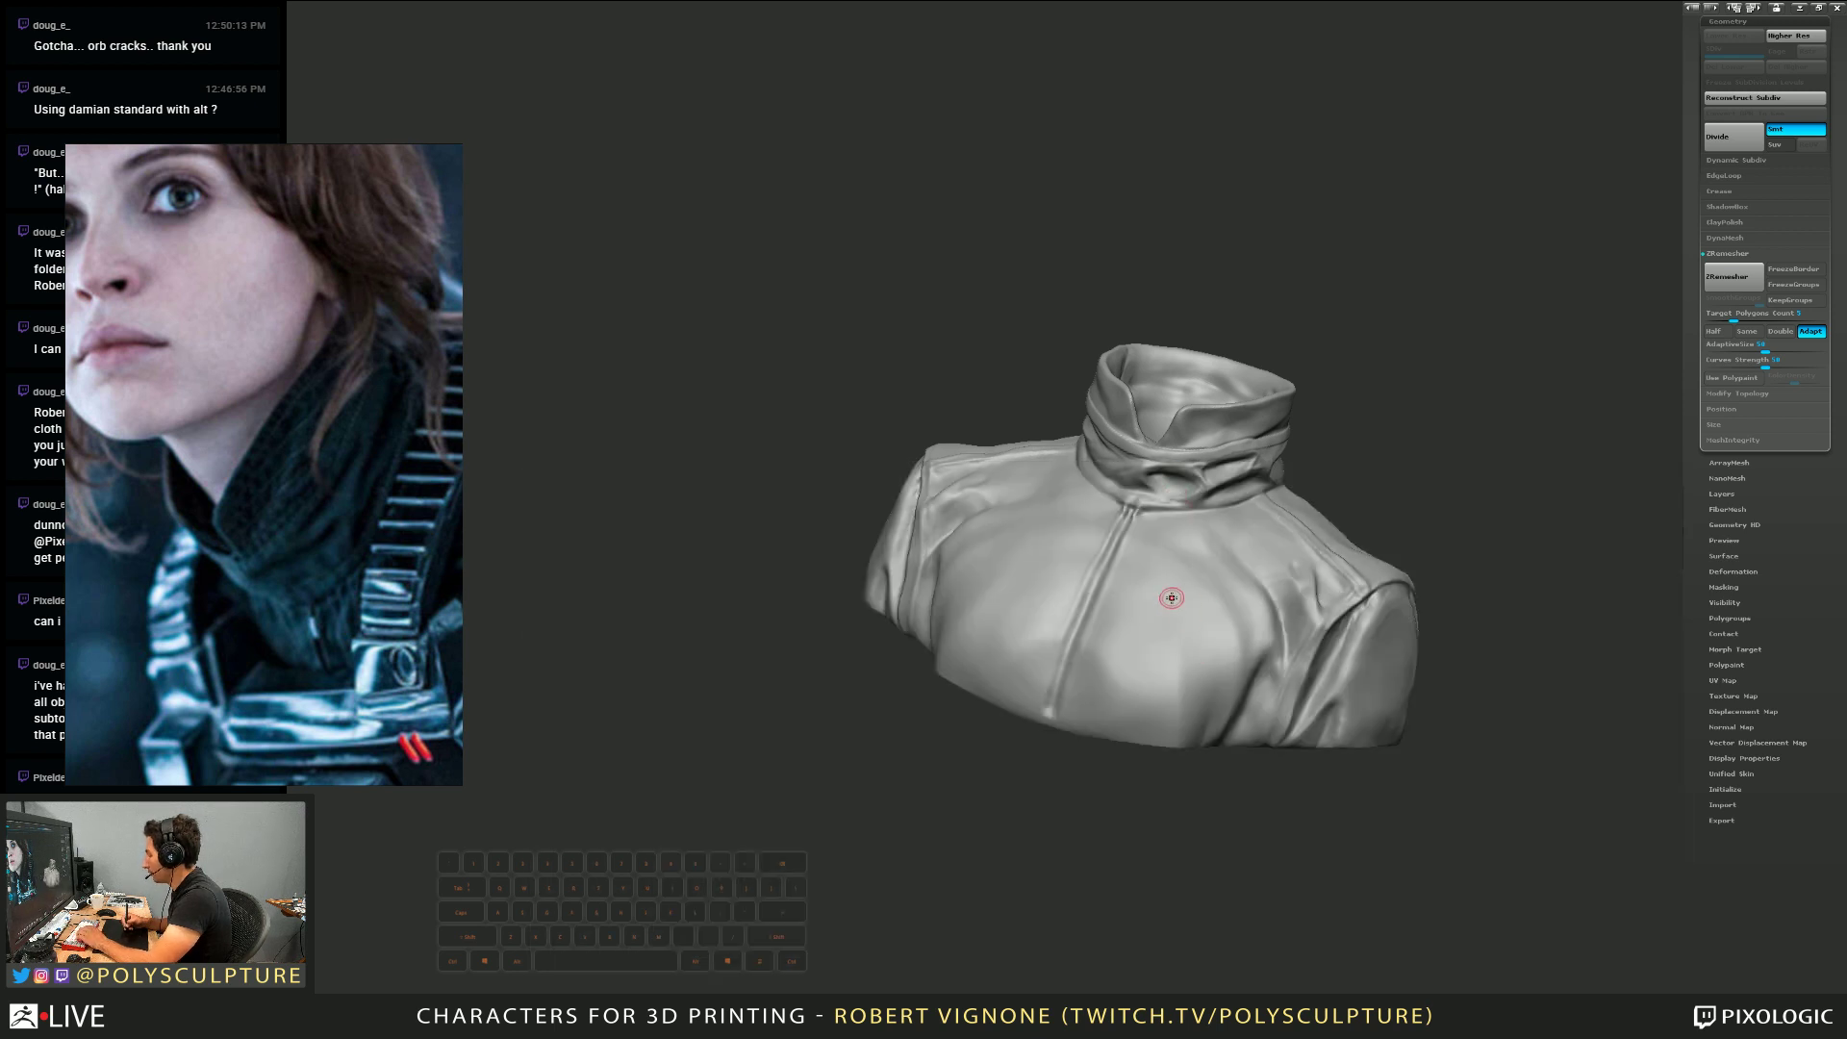
{"action": "key", "text": "b"}
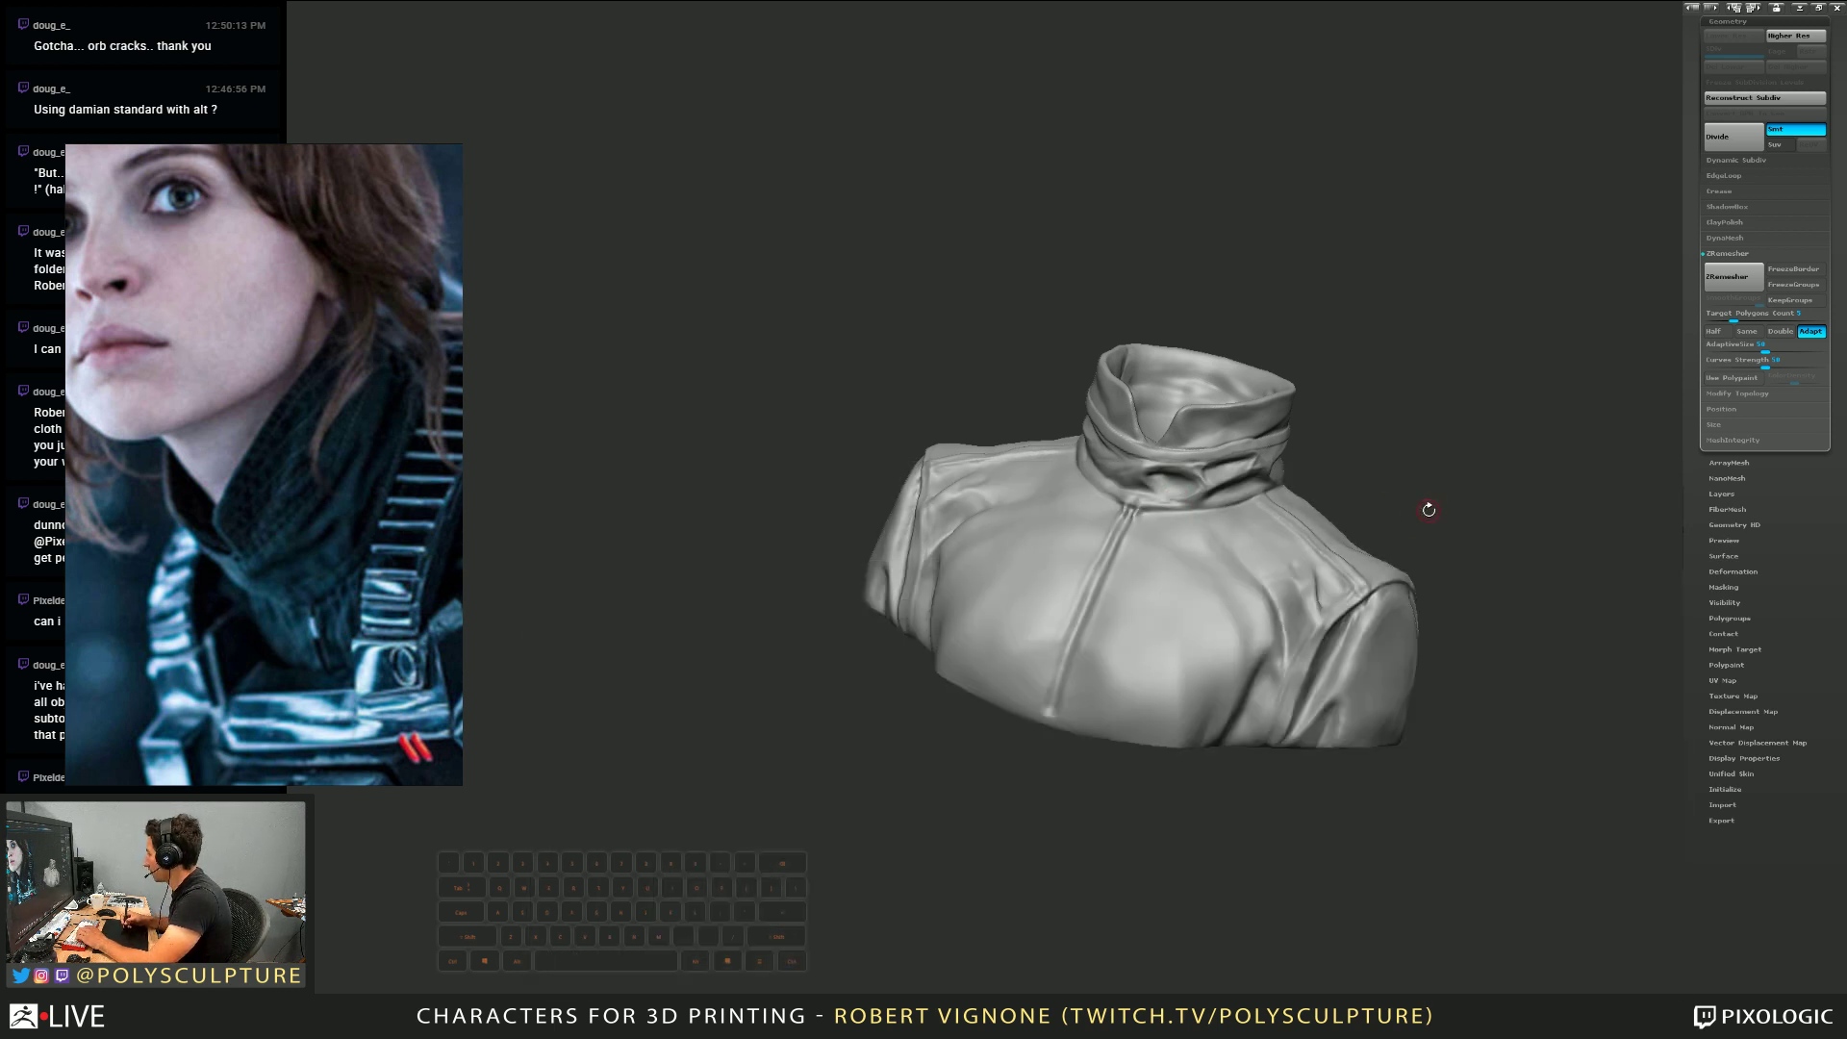
{"action": "key", "text": "b"}
{"action": "key", "text": "t"}
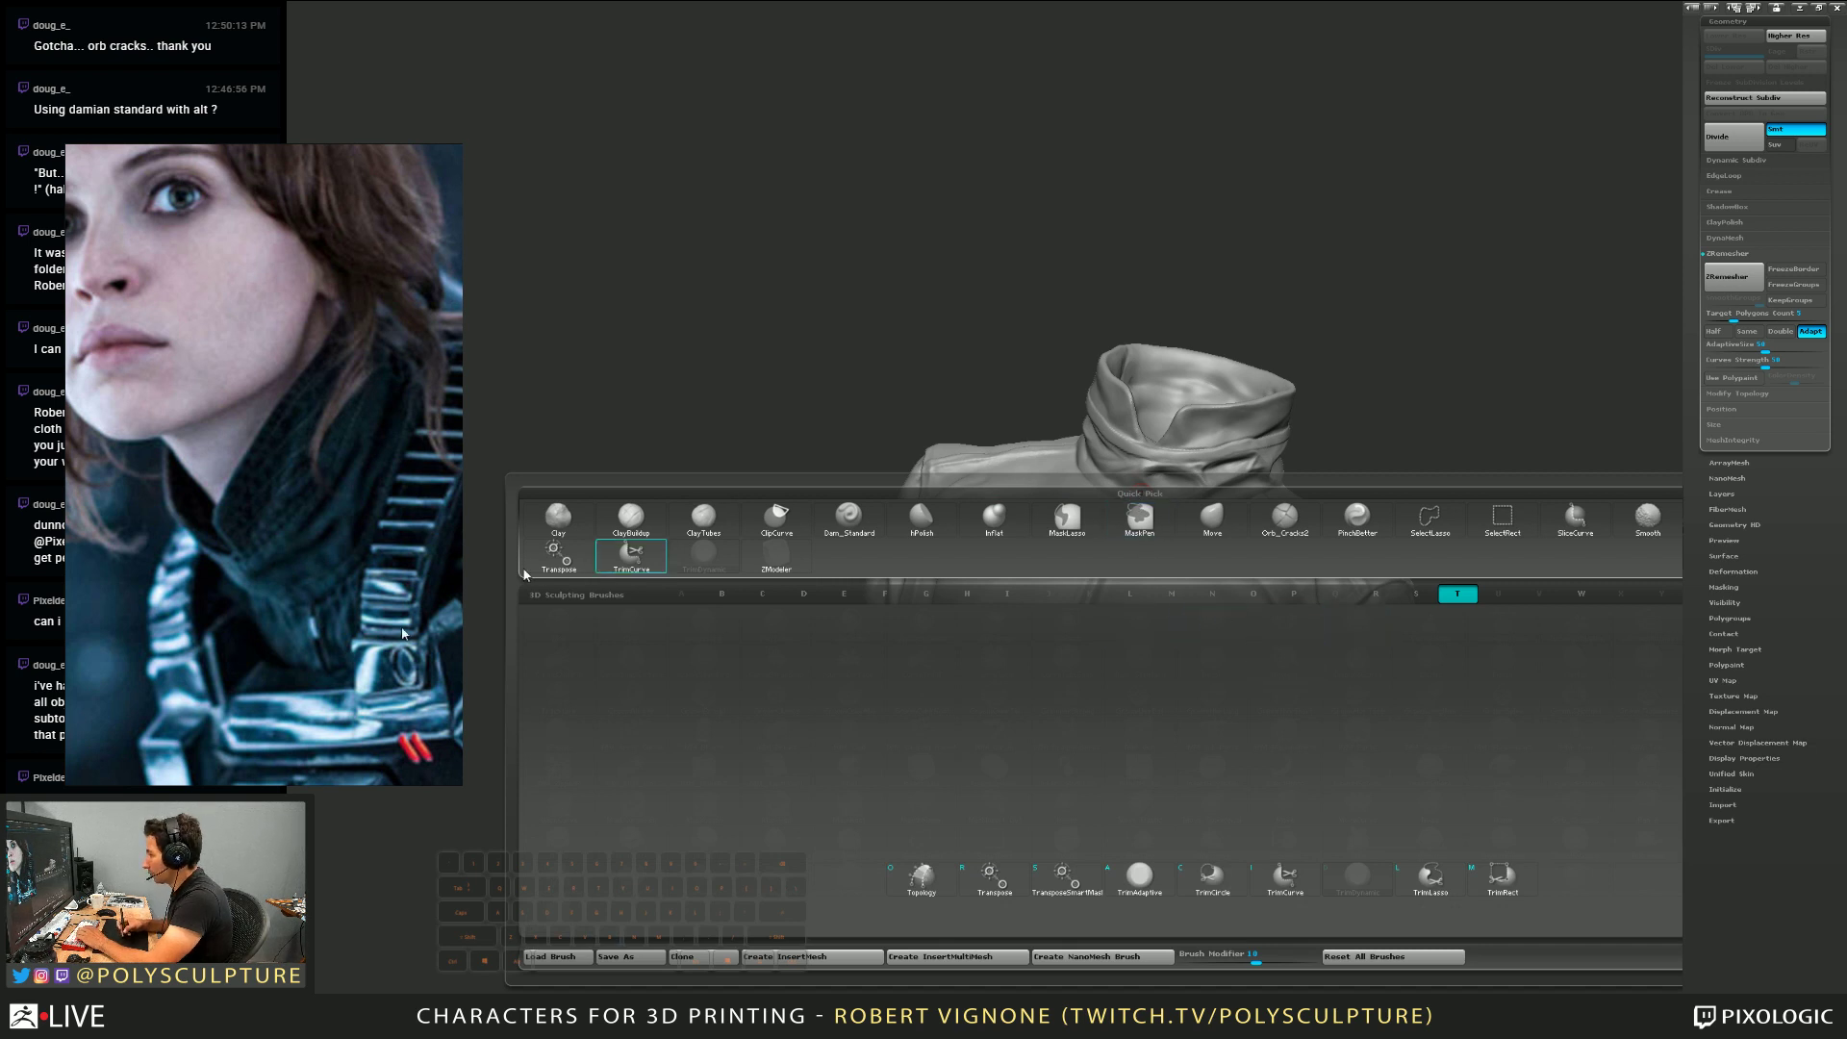
{"action": "key", "text": "d"}
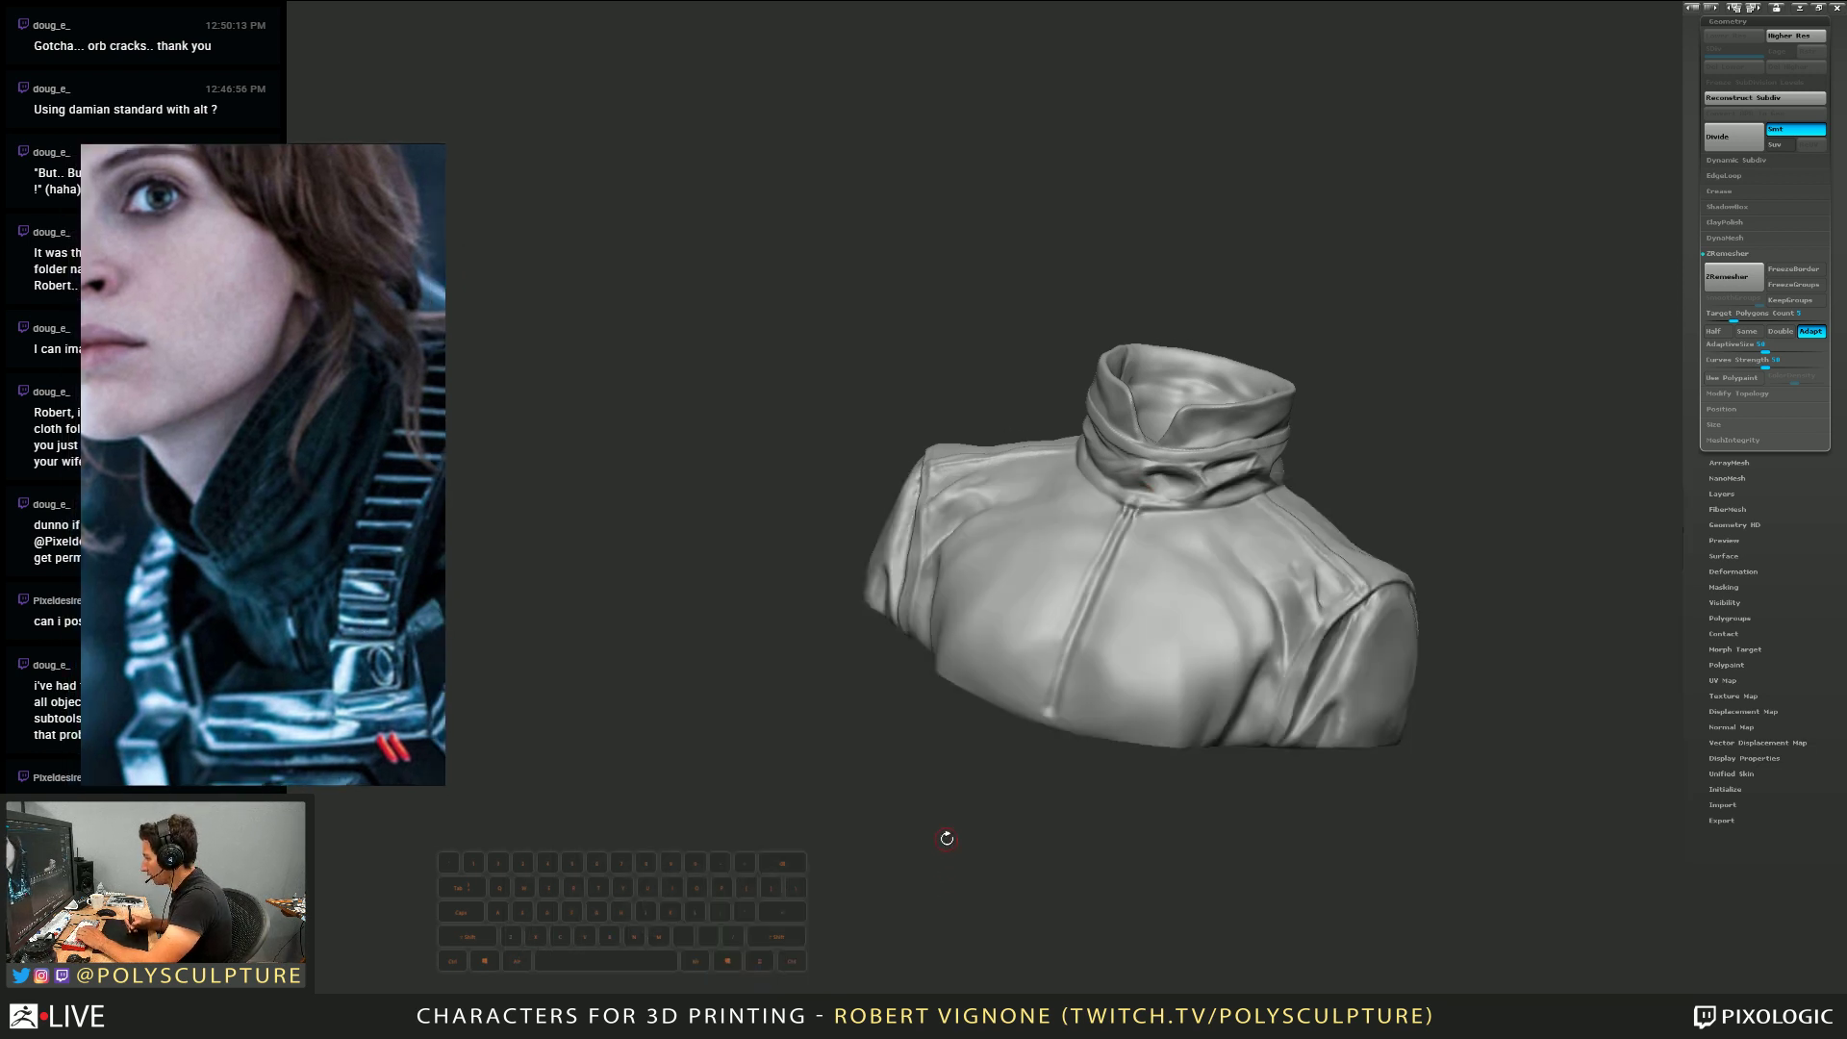
Draw guide curves along the collar opening, the shoulder seam and the front of the armhole, toggling symmetry
{"action": "mouse_move", "coordinate": [987, 386]}
{"action": "left_mouse_down"}
{"action": "mouse_move", "coordinate": [1171, 523]}
{"action": "mouse_move", "coordinate": [1152, 565]}
{"action": "left_mouse_up"}
{"action": "key", "text": "x"}
{"action": "right_click_drag", "start_coordinate": [1255, 539], "coordinate": [1304, 504]}
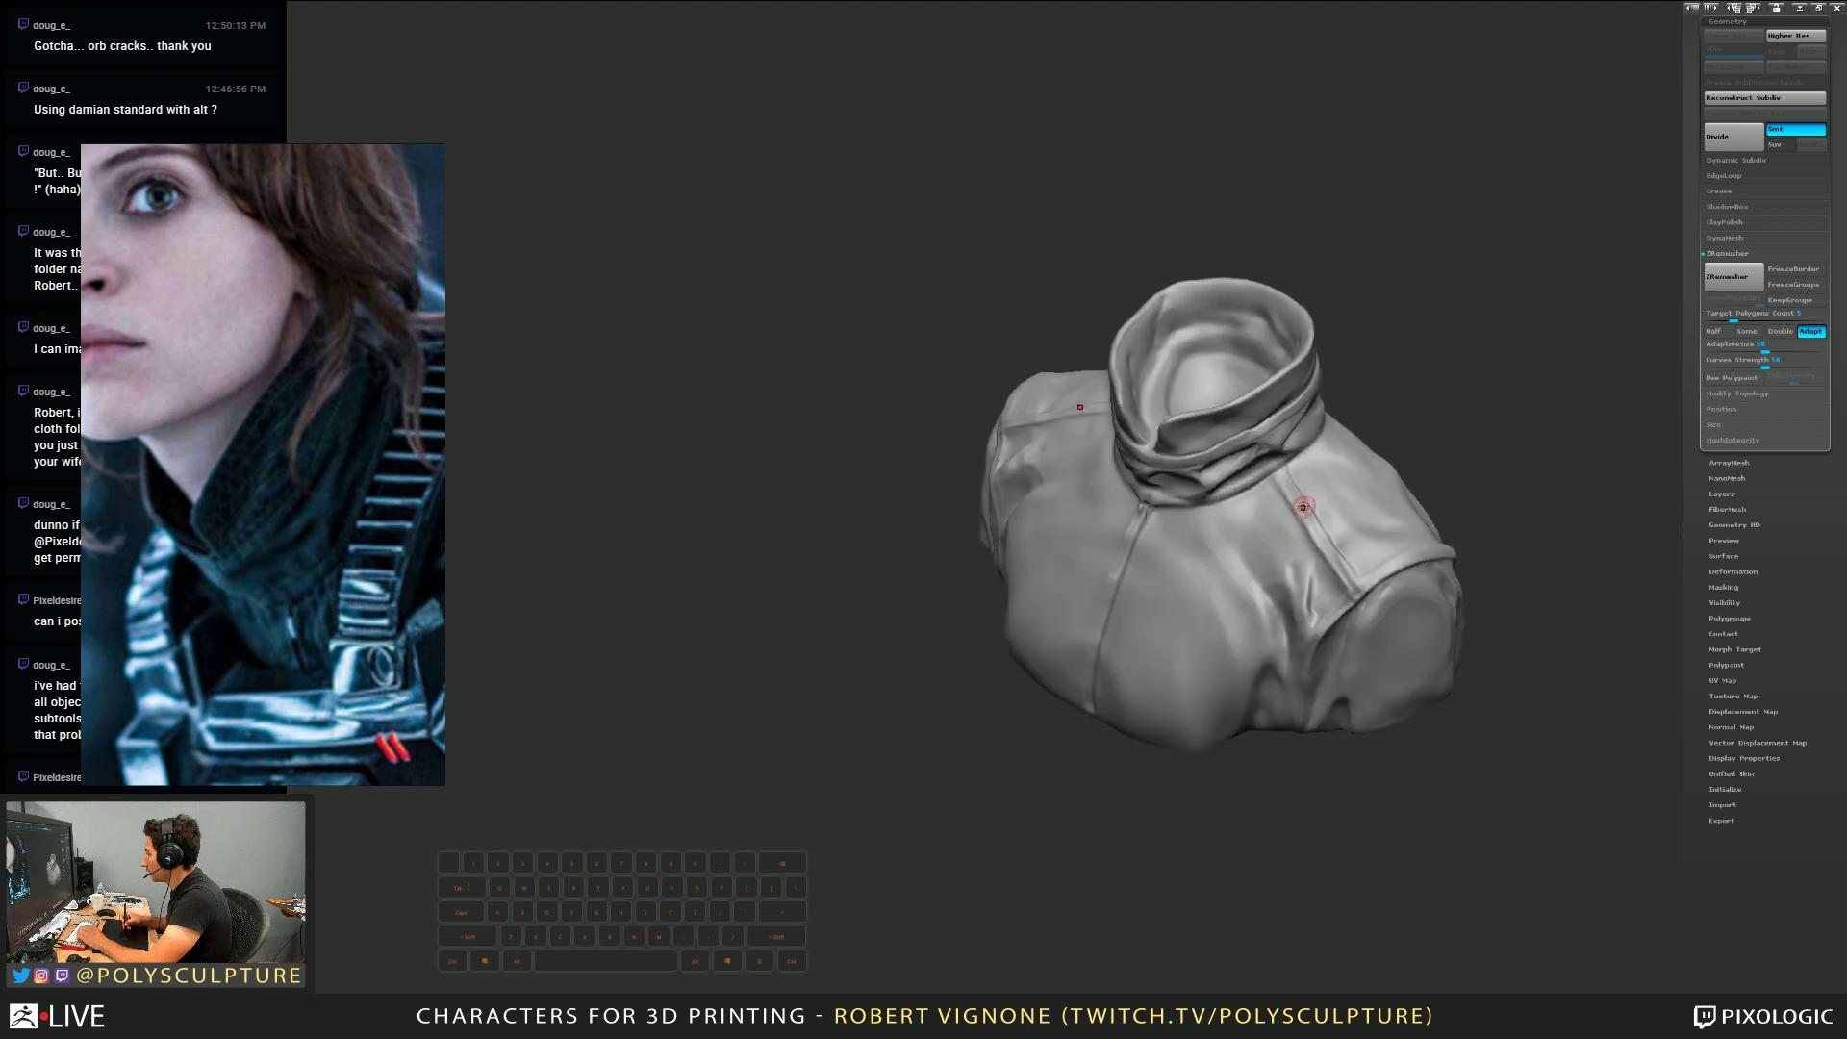
{"action": "right_click_drag", "start_coordinate": [1080, 692], "coordinate": [1112, 607]}
{"action": "mouse_move", "coordinate": [1209, 514]}
{"action": "right_mouse_down"}
{"action": "mouse_move", "coordinate": [1222, 496]}
{"action": "mouse_move", "coordinate": [1168, 426]}
{"action": "right_mouse_up"}
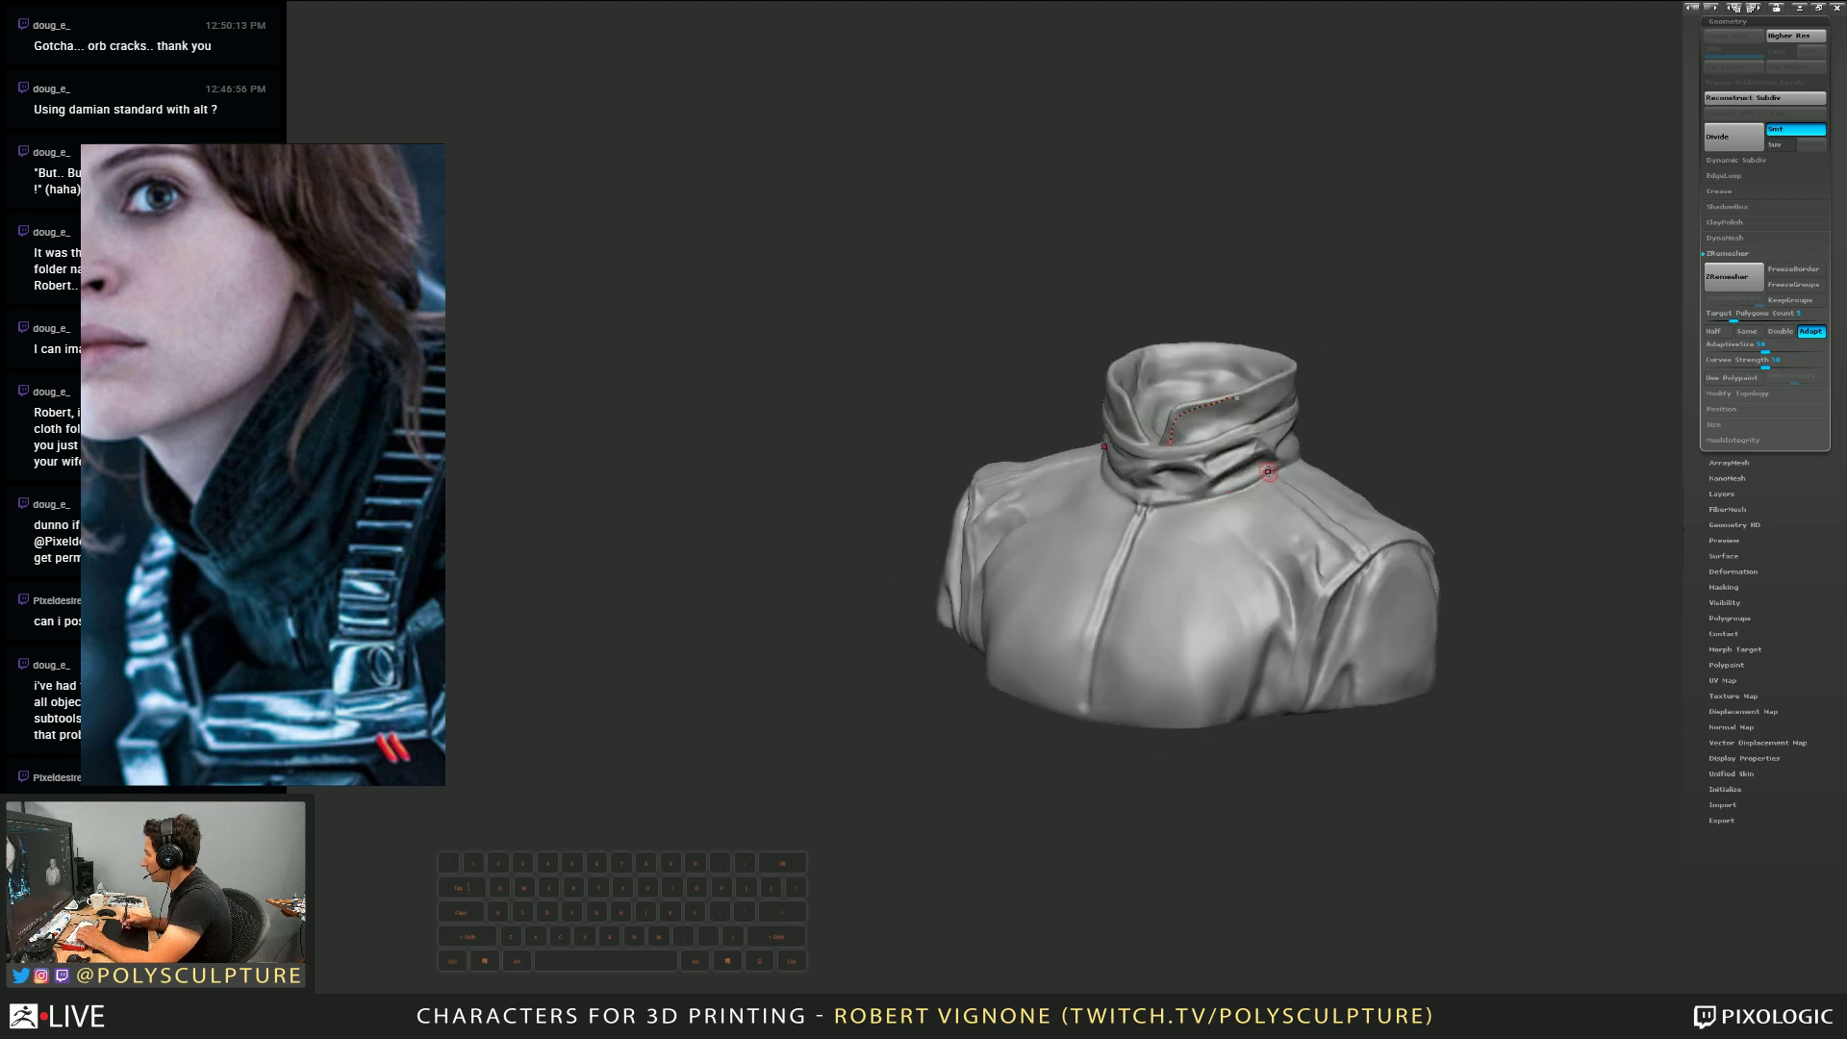
{"action": "right_click_drag", "start_coordinate": [1267, 471], "coordinate": [1295, 480]}
{"action": "right_click_drag", "start_coordinate": [1362, 573], "coordinate": [1184, 667]}
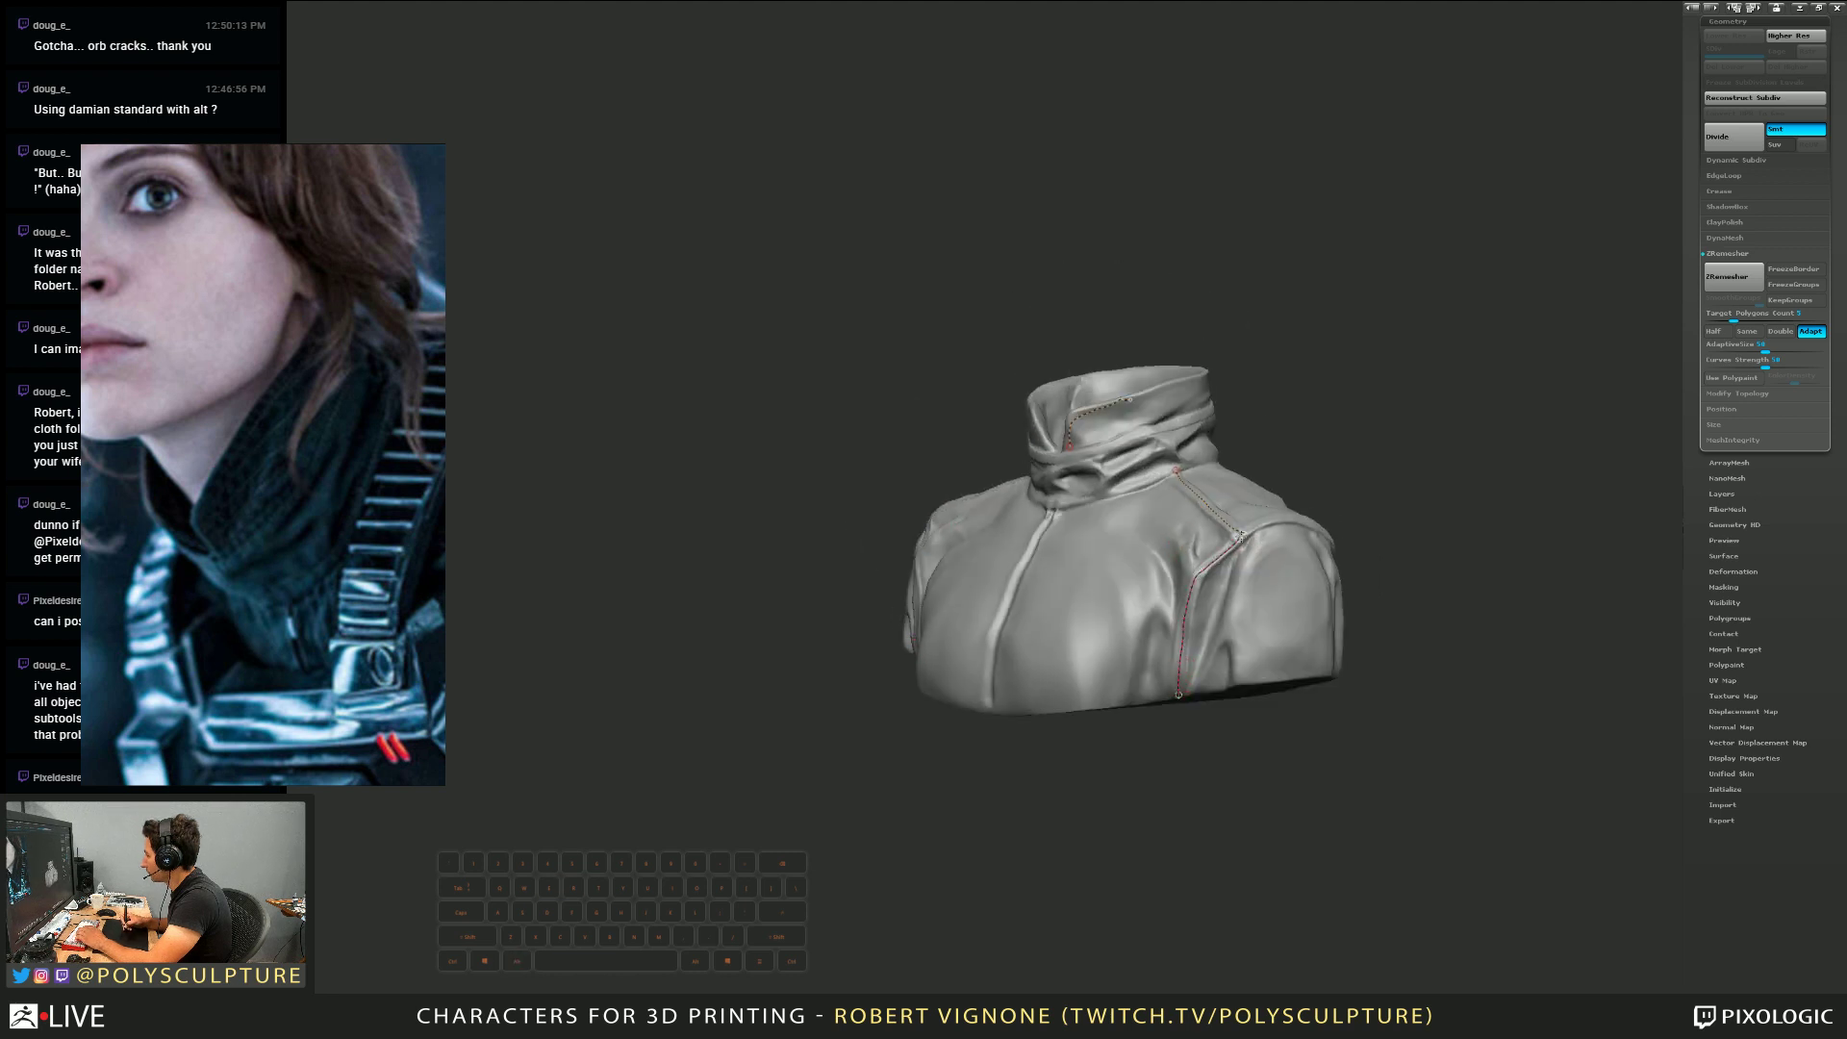
Continue the guide curve over the shoulder and down the back of the armhole seam, and start one at the collar's base
{"action": "right_click_drag", "start_coordinate": [1308, 516], "coordinate": [1280, 550]}
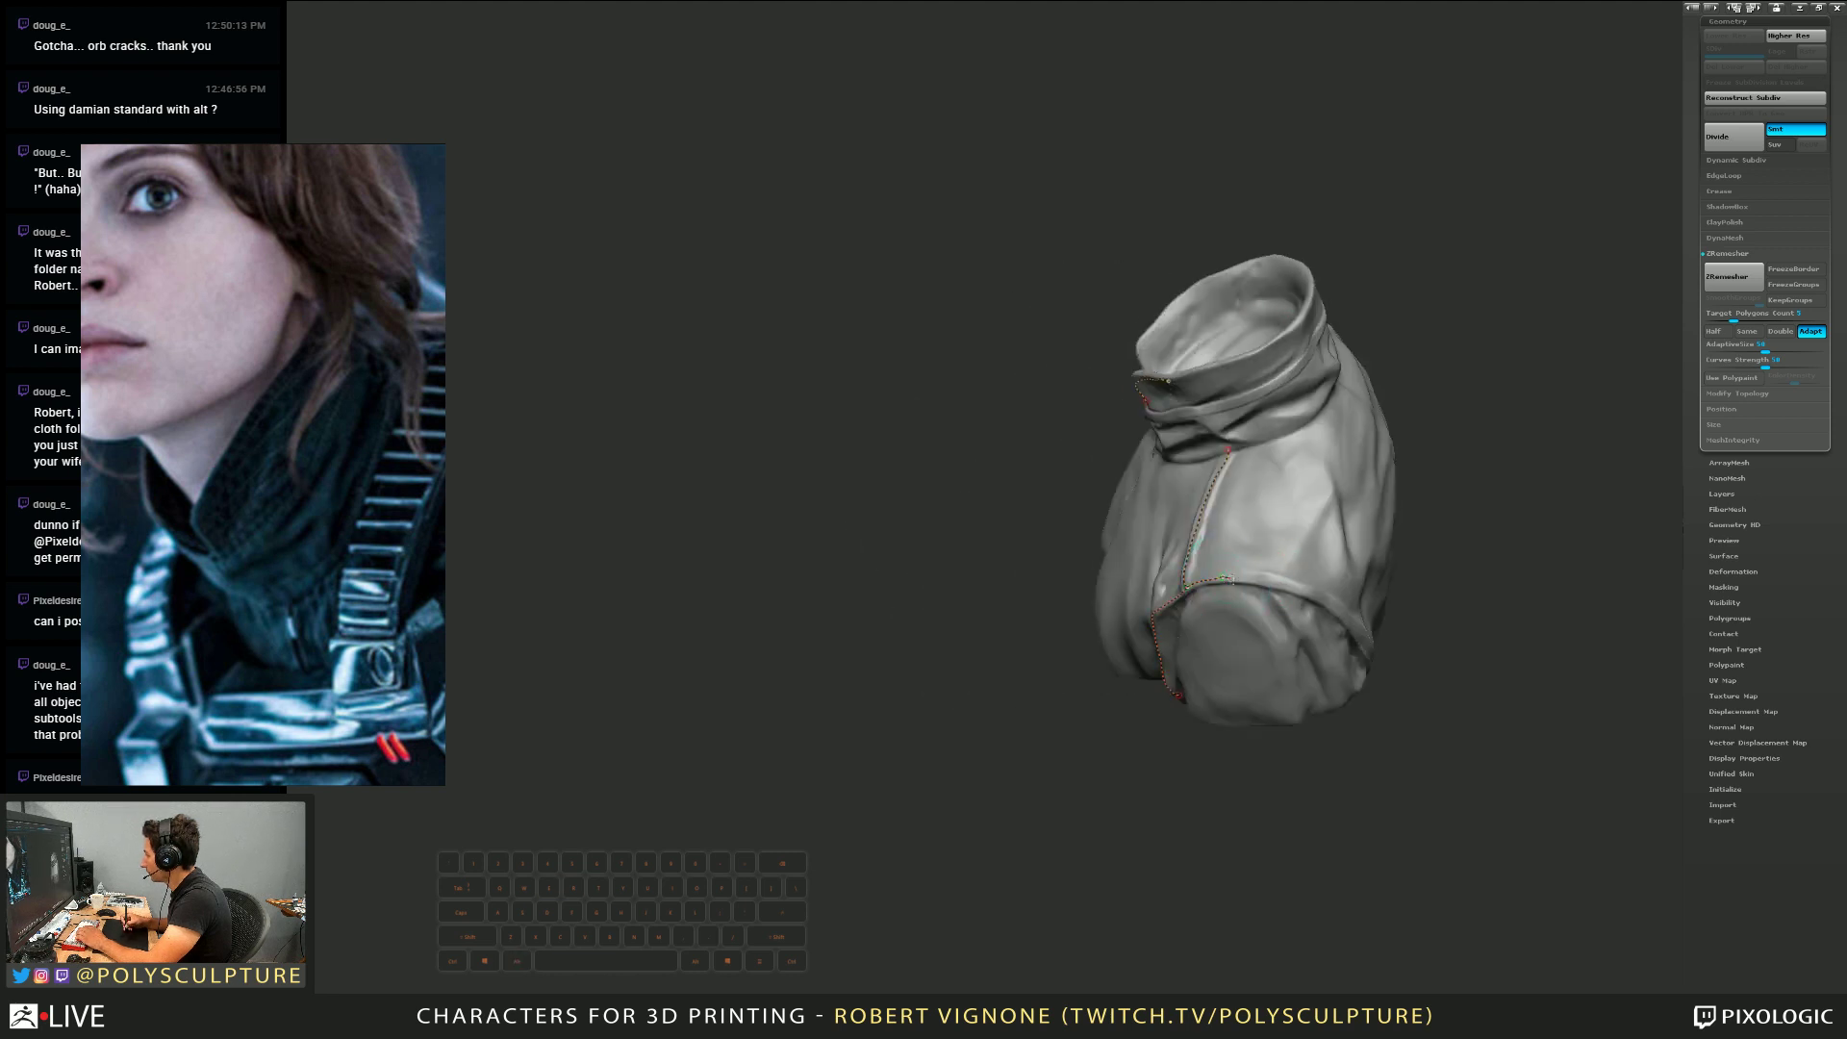
{"action": "left_click_drag", "start_coordinate": [1222, 578], "coordinate": [1306, 594]}
{"action": "right_click_drag", "start_coordinate": [1434, 606], "coordinate": [1244, 532]}
{"action": "left_click_drag", "start_coordinate": [1142, 546], "coordinate": [1143, 547]}
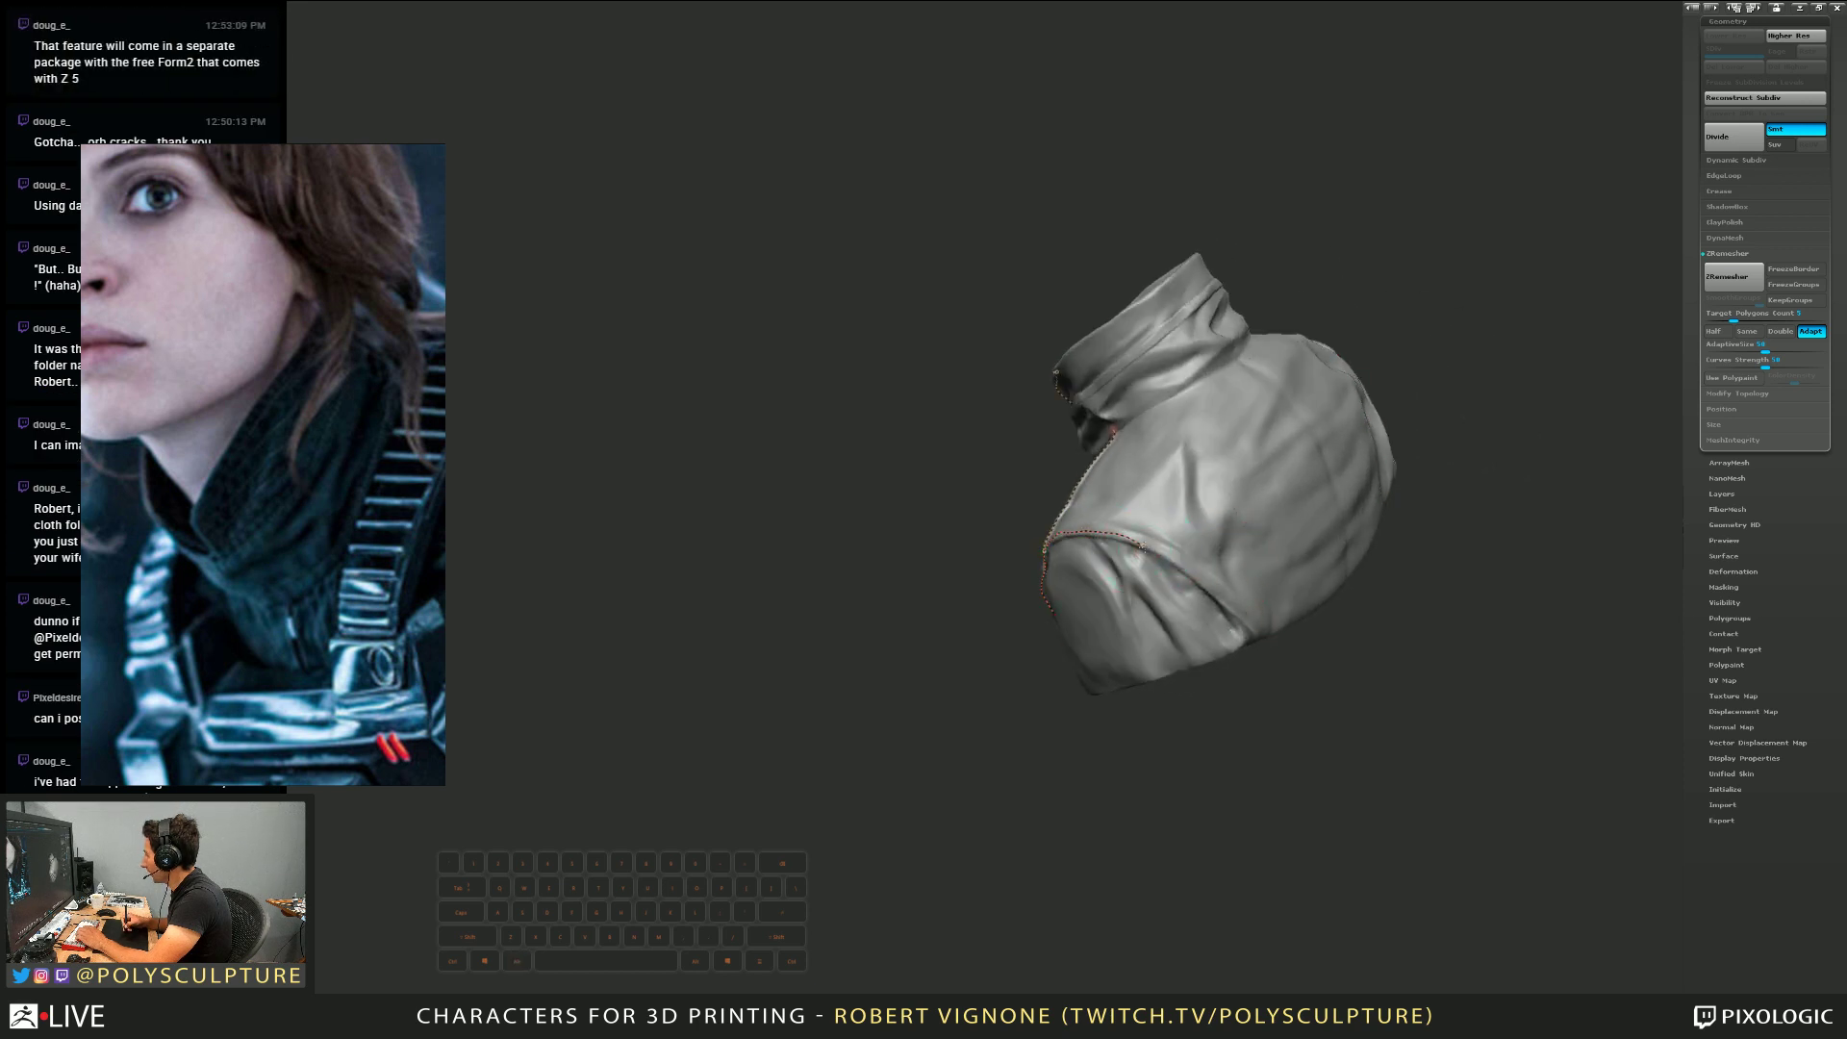
{"action": "left_click_drag", "start_coordinate": [1248, 618], "coordinate": [1256, 636]}
{"action": "right_click_drag", "start_coordinate": [1279, 597], "coordinate": [1337, 630]}
{"action": "right_click_drag", "start_coordinate": [1337, 630], "coordinate": [1222, 736], "text": "alt"}
{"action": "right_click_drag", "start_coordinate": [1221, 736], "coordinate": [1322, 722]}
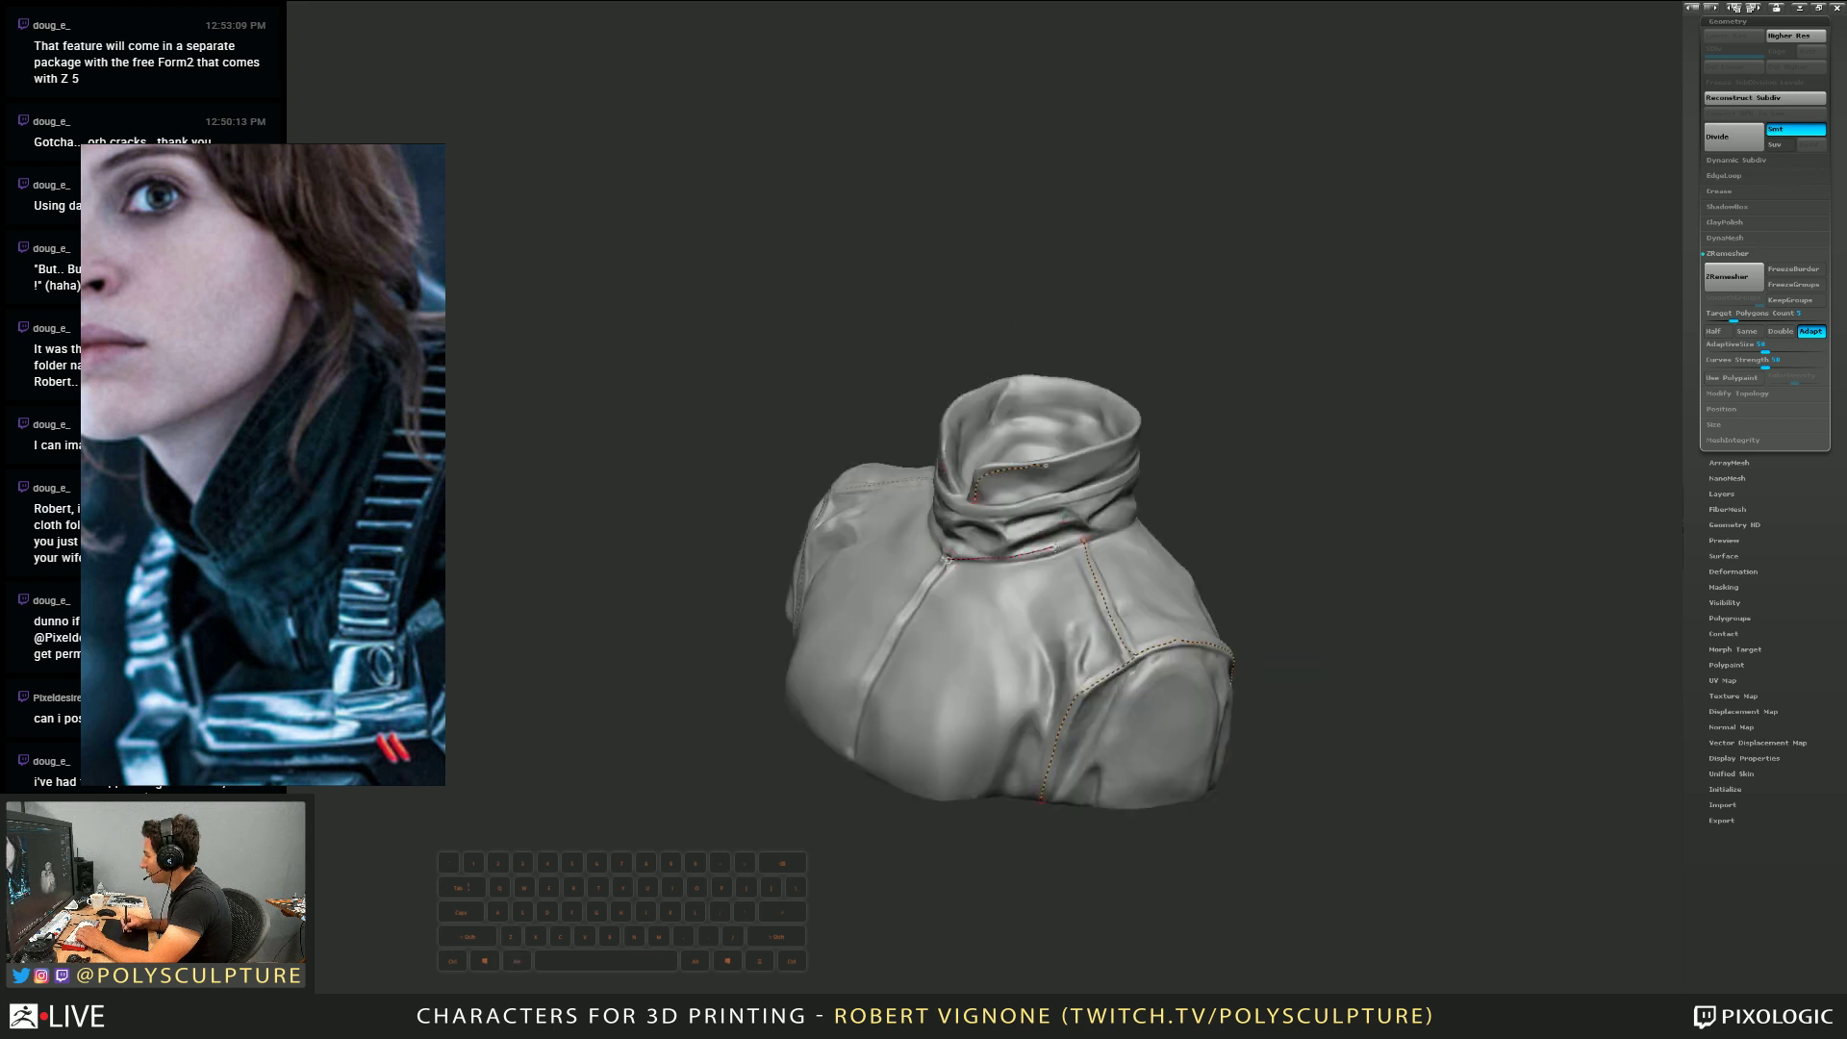
Draw guide curves around the collar's base and down the front zipper seam, undoing one stroke and toggling symmetry
{"action": "right_click_drag", "start_coordinate": [1170, 503], "coordinate": [1063, 420]}
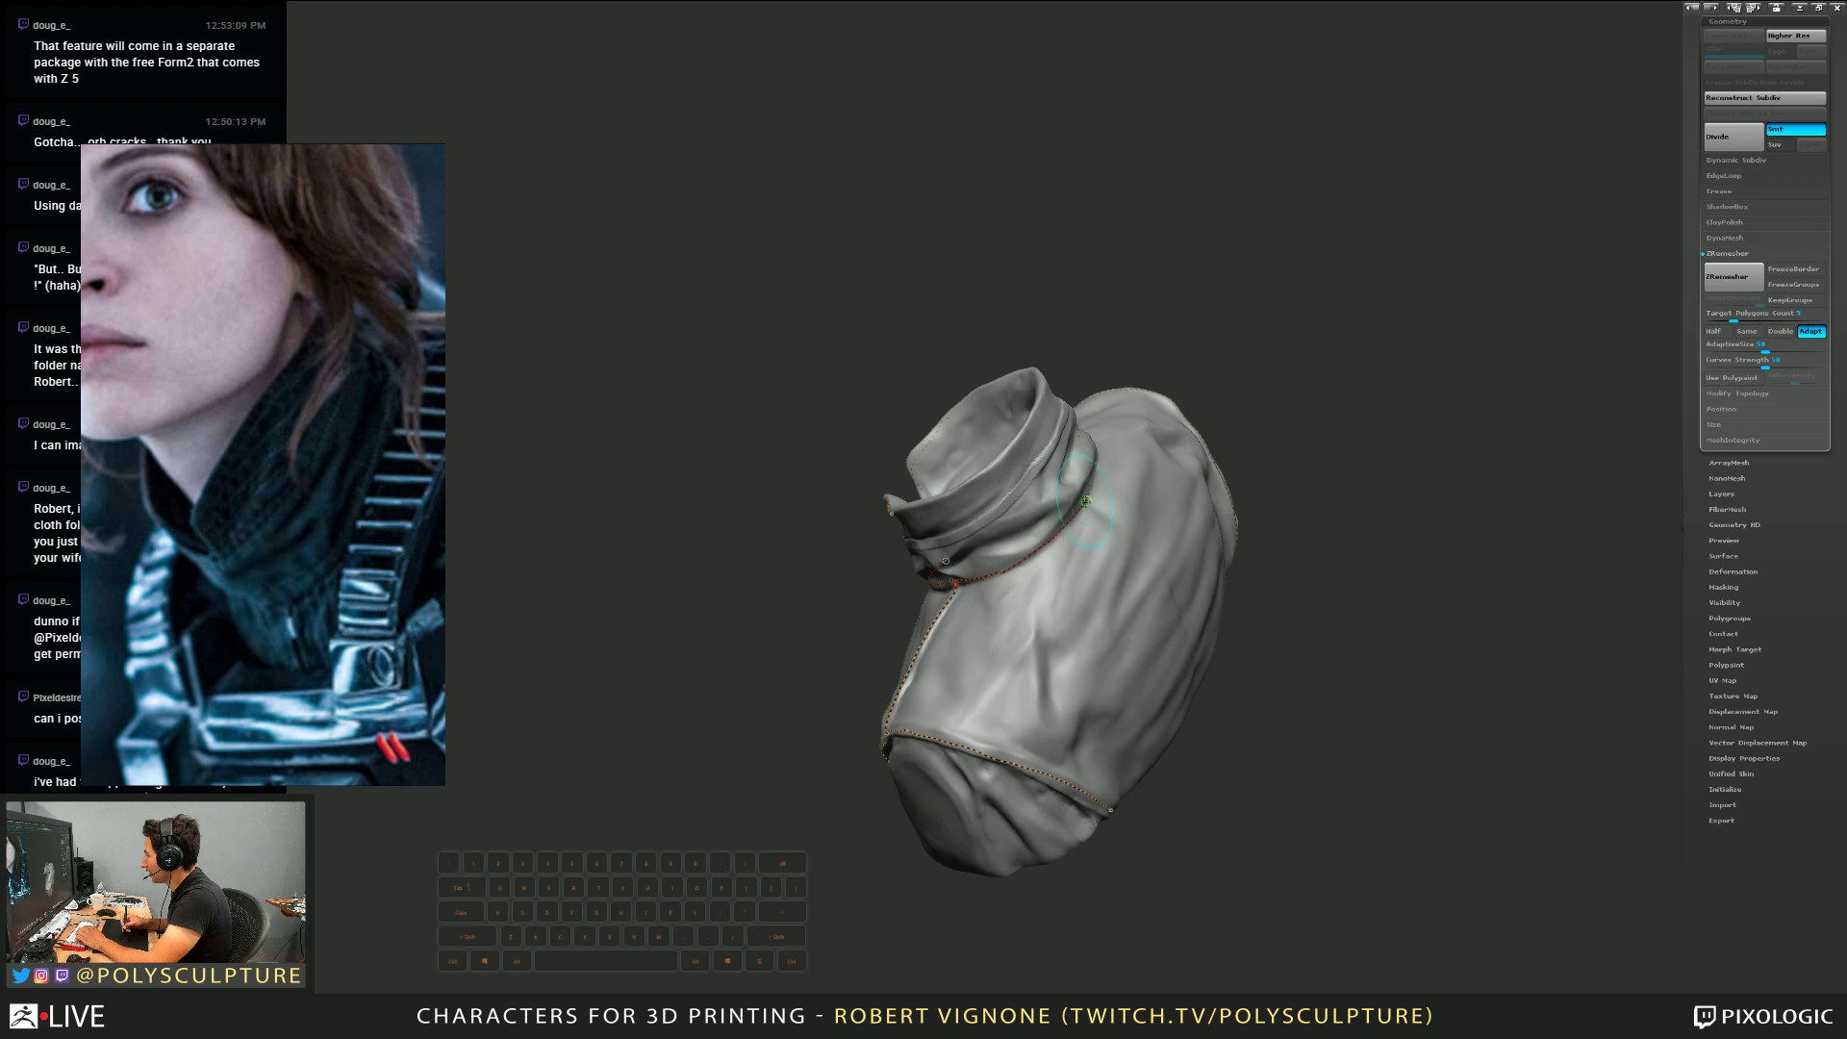
{"action": "right_click_drag", "start_coordinate": [1064, 577], "coordinate": [1169, 568]}
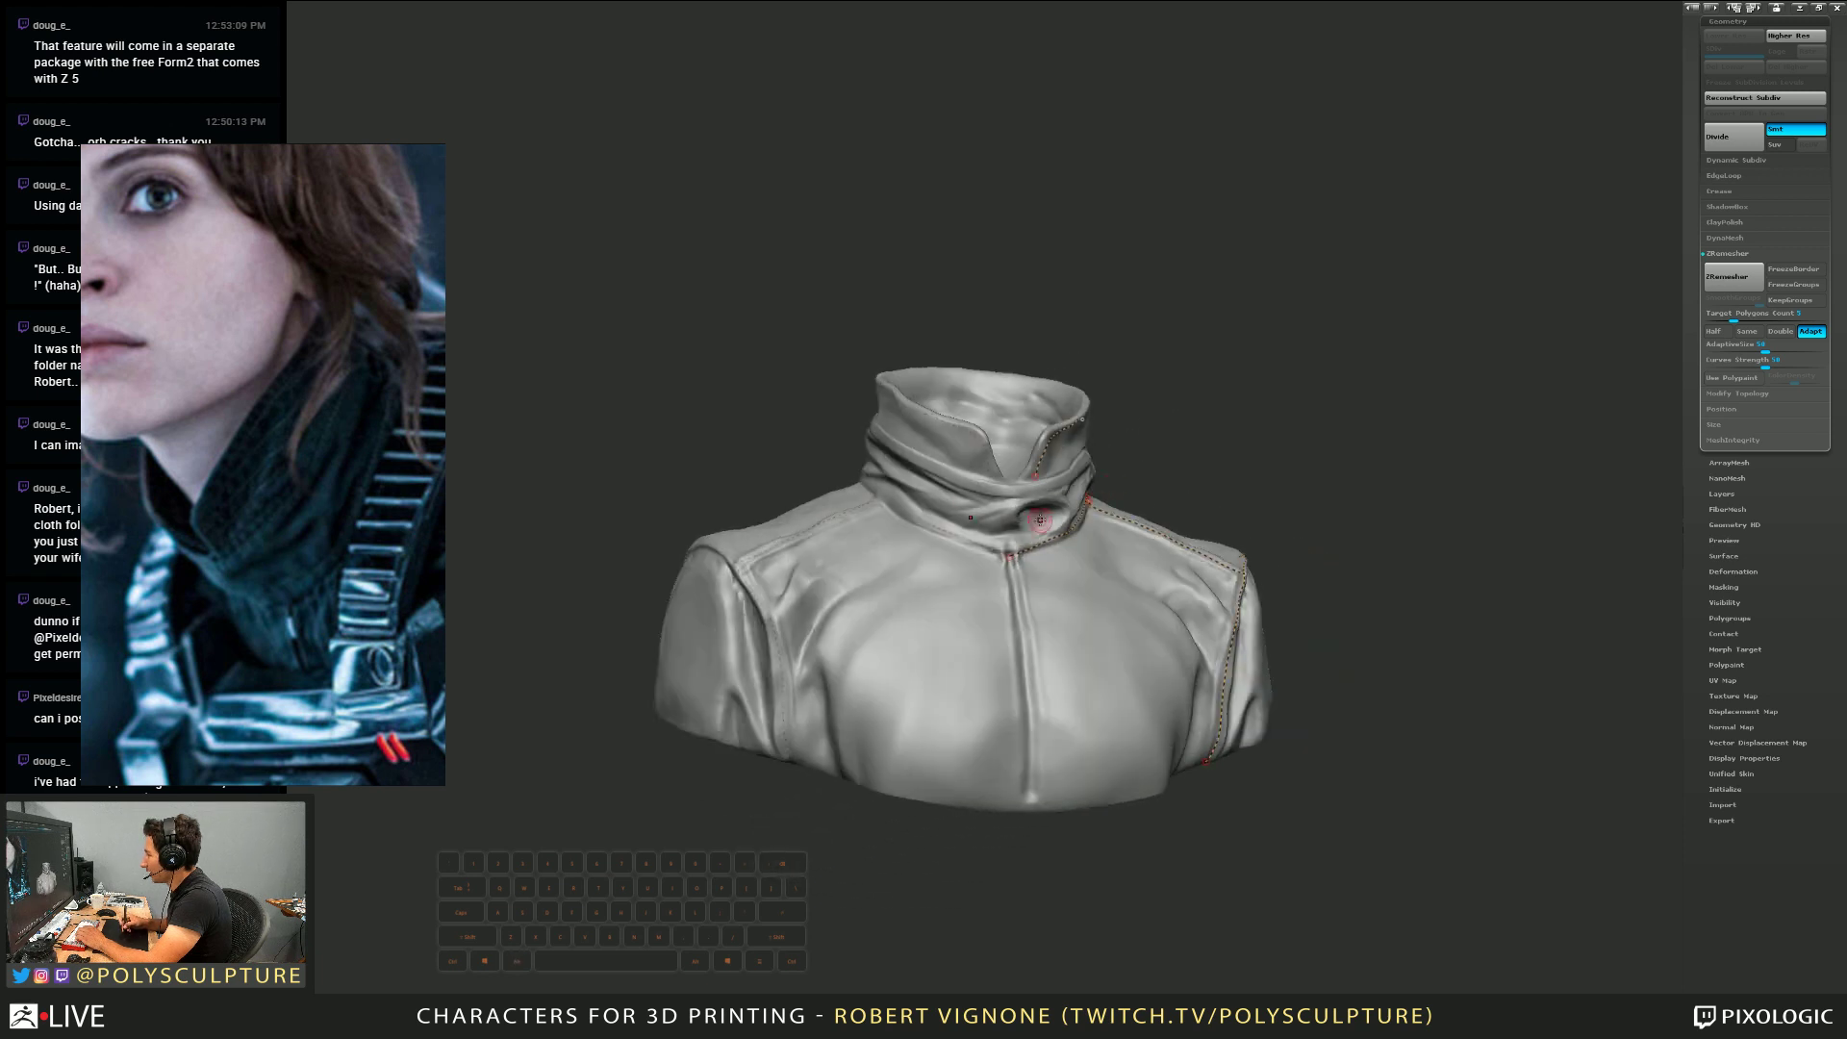
{"action": "right_click_drag", "start_coordinate": [1040, 521], "coordinate": [994, 643]}
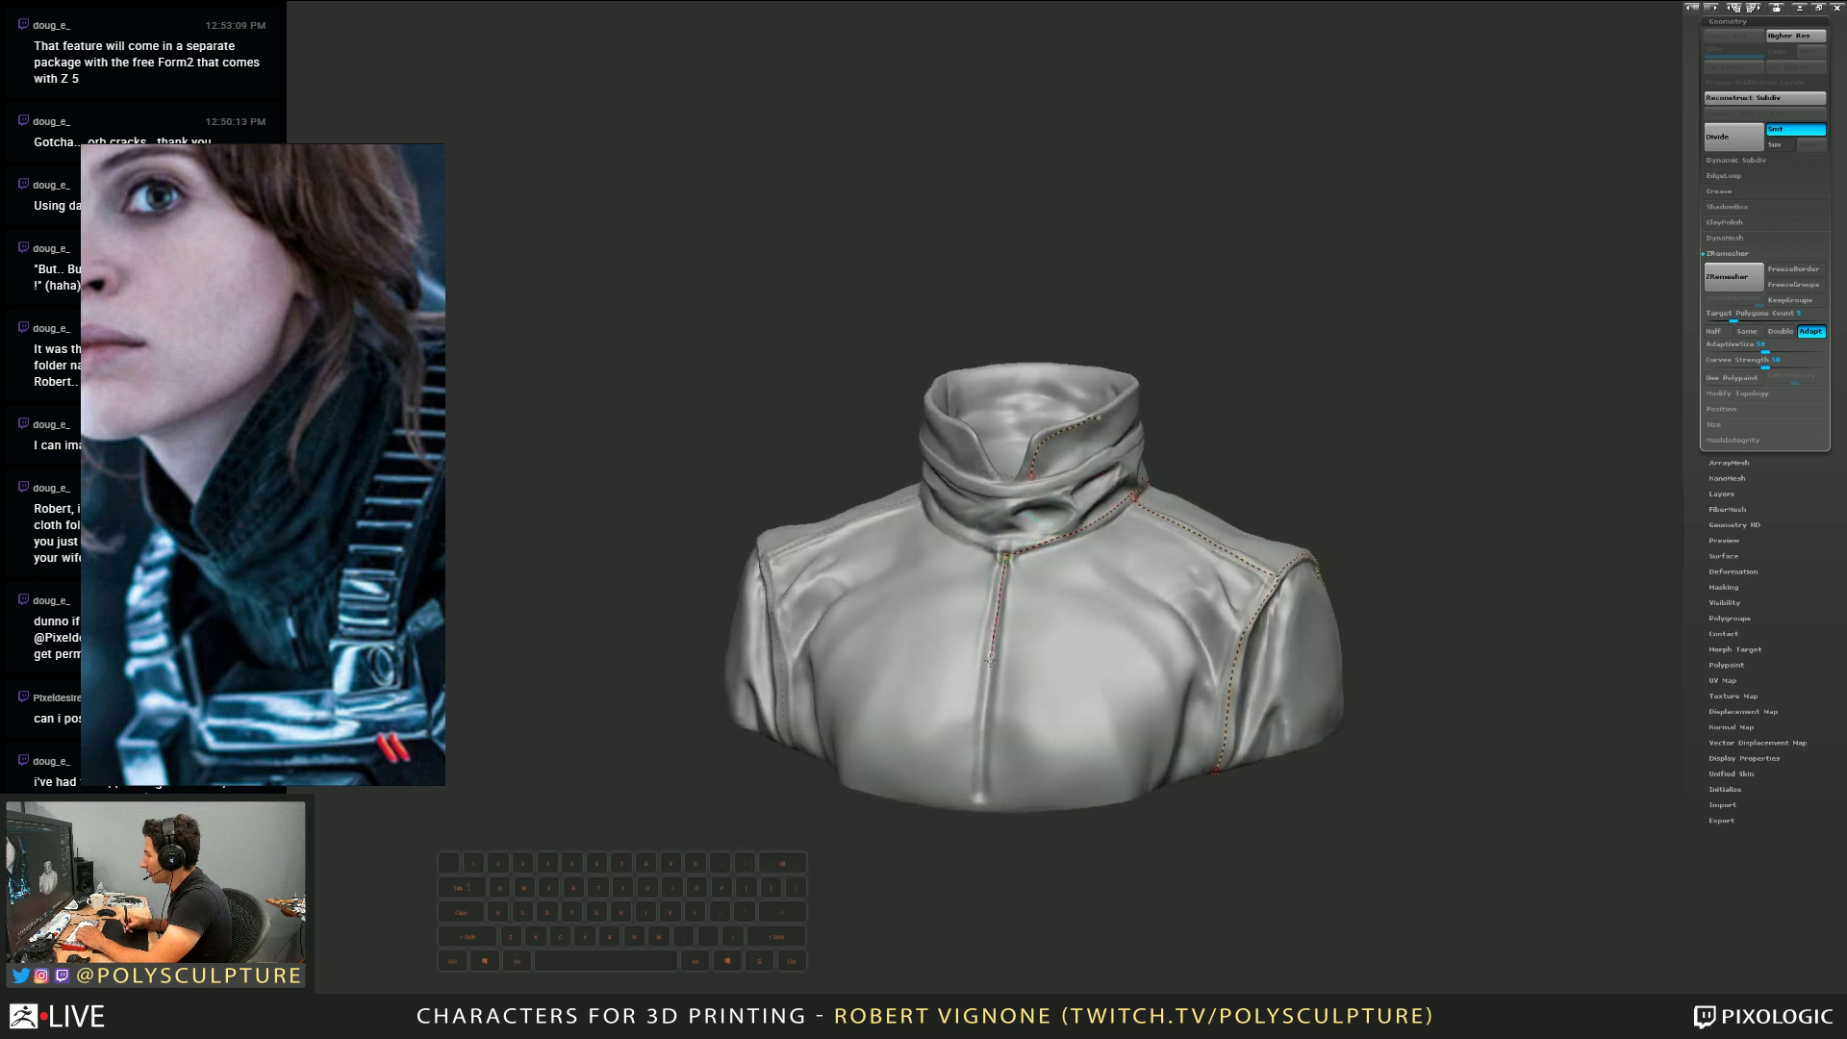
{"action": "right_click_drag", "start_coordinate": [1024, 876], "coordinate": [1016, 655]}
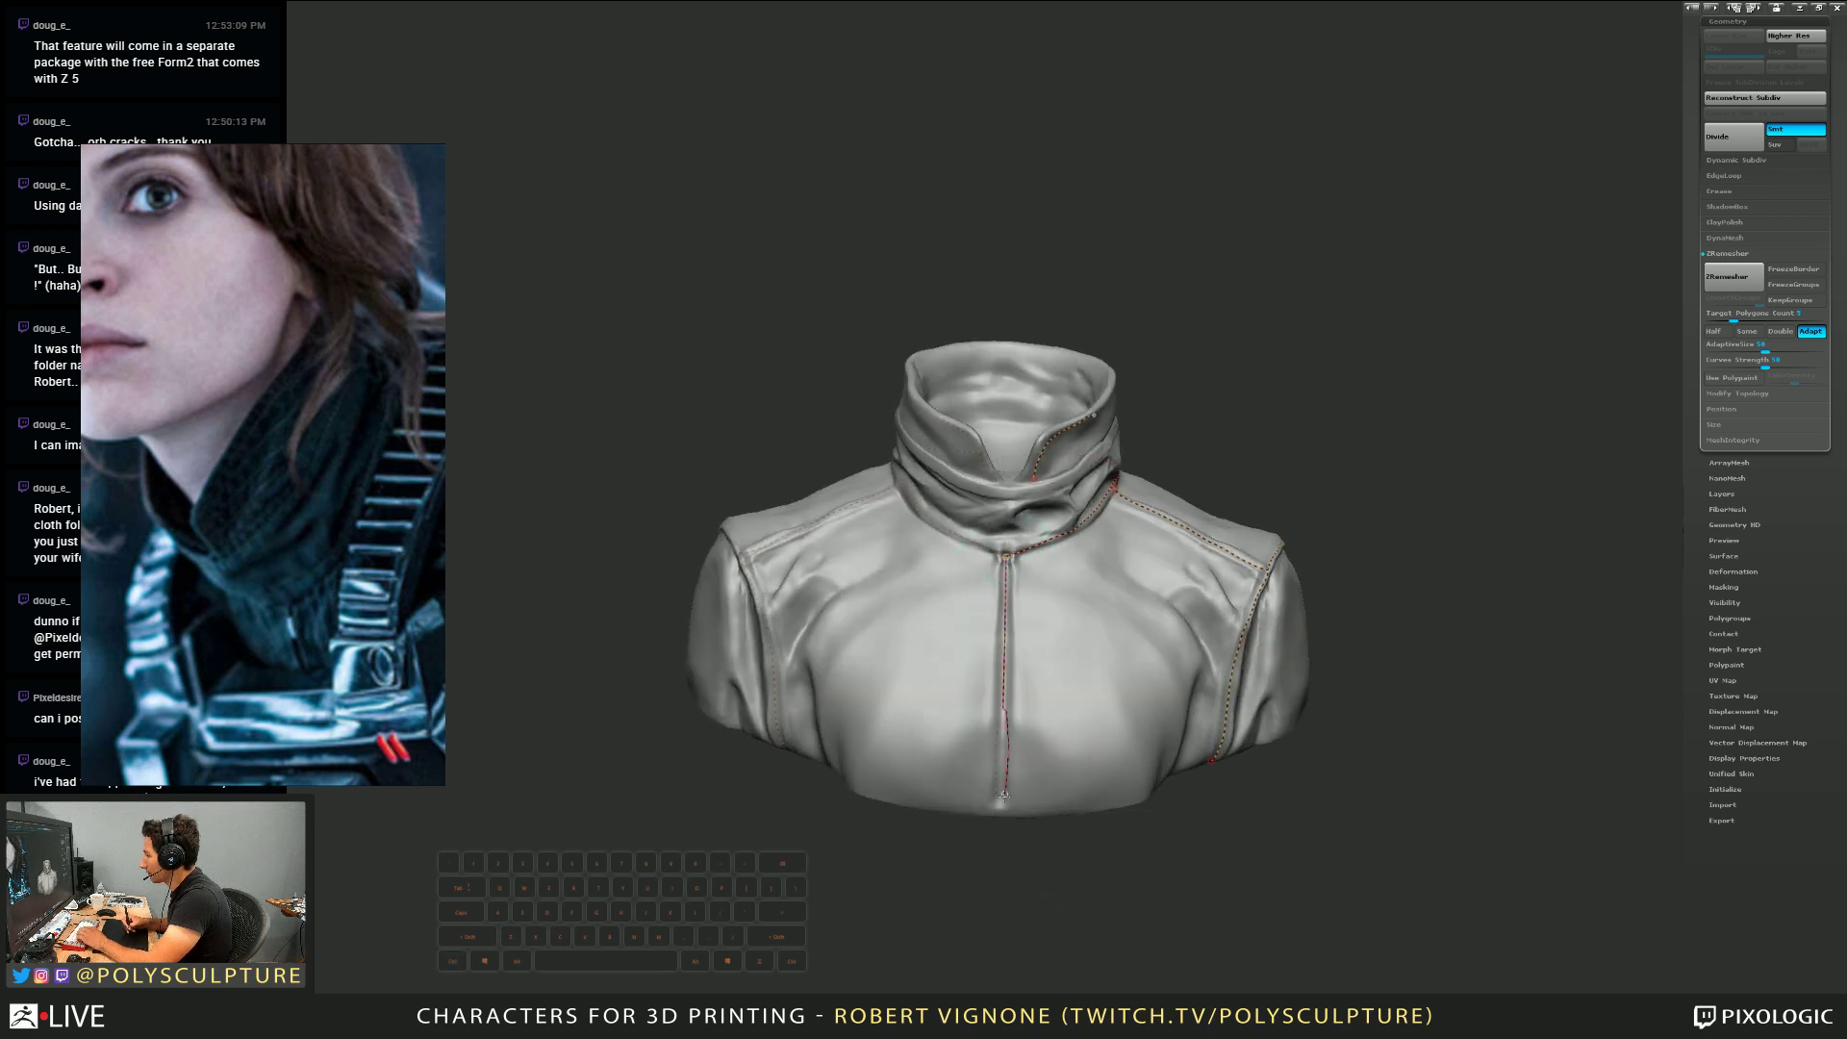
{"action": "left_click_drag", "start_coordinate": [1005, 795], "coordinate": [1001, 813]}
{"action": "key", "text": "ctrl+z"}
{"action": "key", "text": "x"}
{"action": "right_click_drag", "start_coordinate": [1002, 811], "coordinate": [1184, 404]}
Run ZRemesher on the duplicated jacket and check its polygon flow with the wireframe display
{"action": "left_click", "coordinate": [1733, 281]}
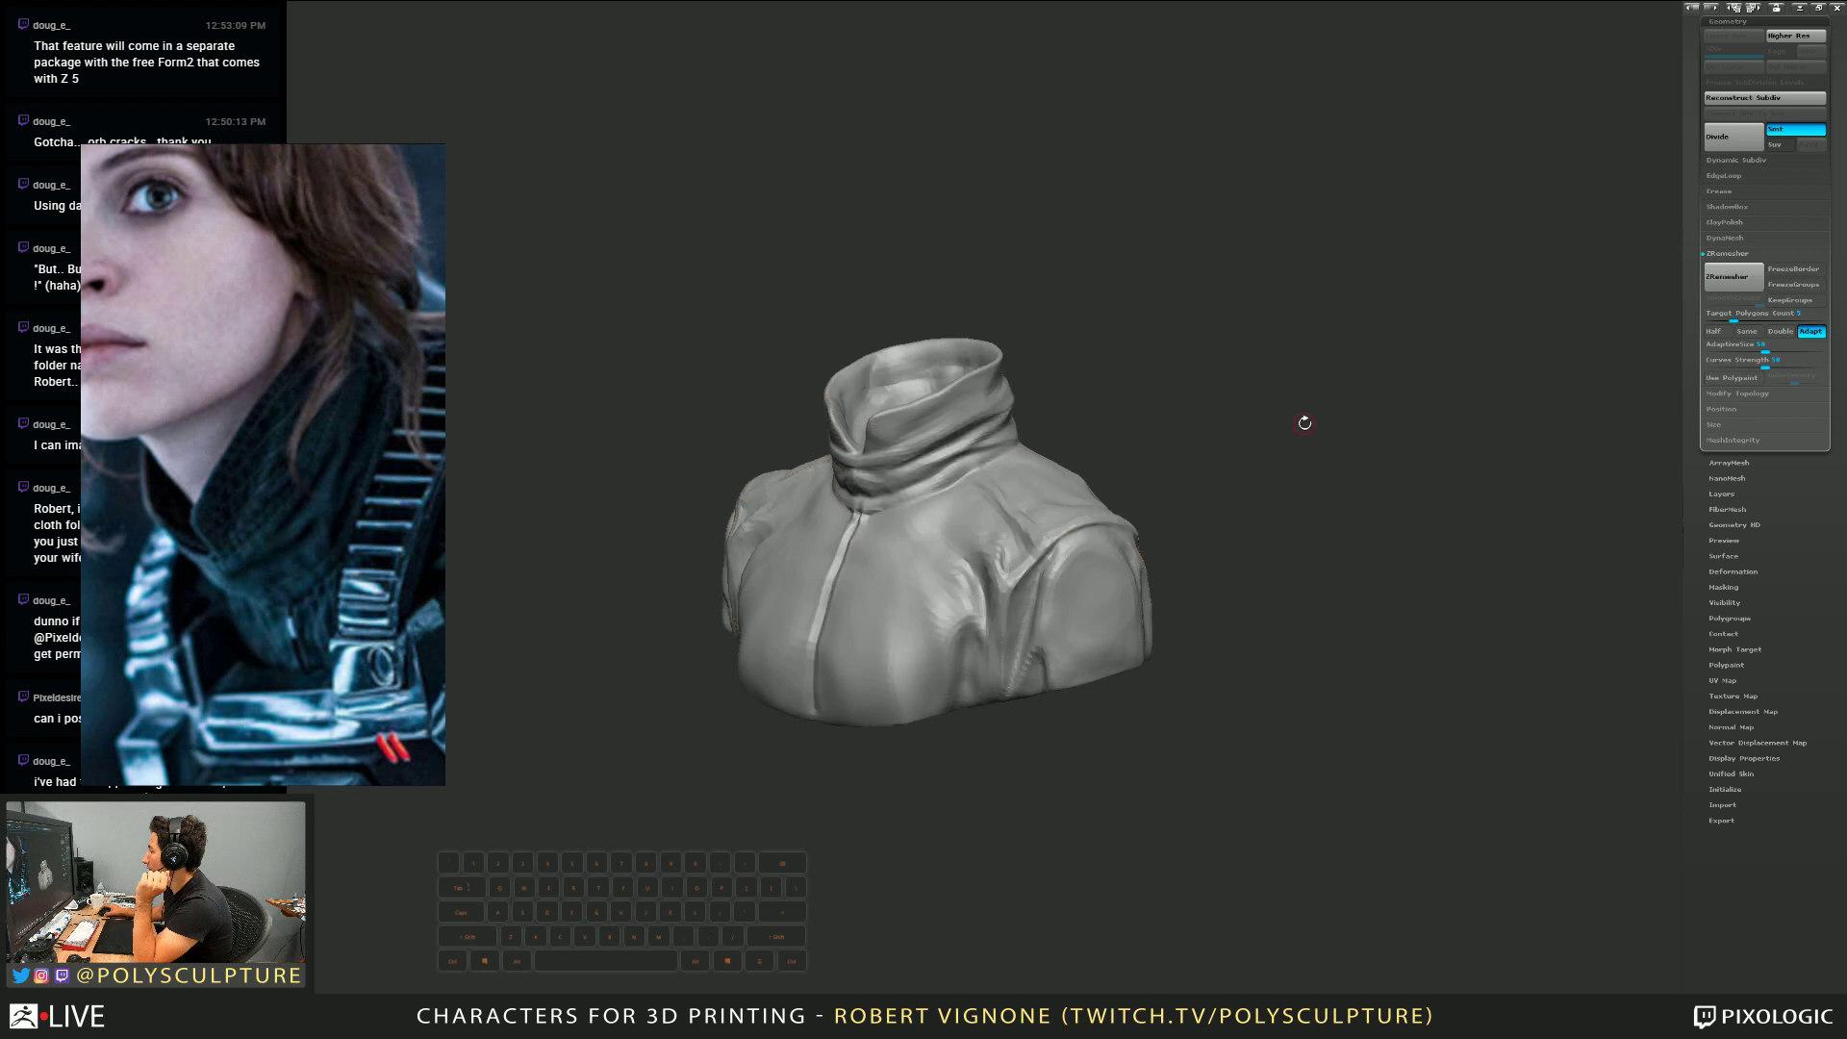
{"action": "left_click_drag", "start_coordinate": [1302, 422], "coordinate": [1246, 420]}
{"action": "key", "text": "ctrl+z"}
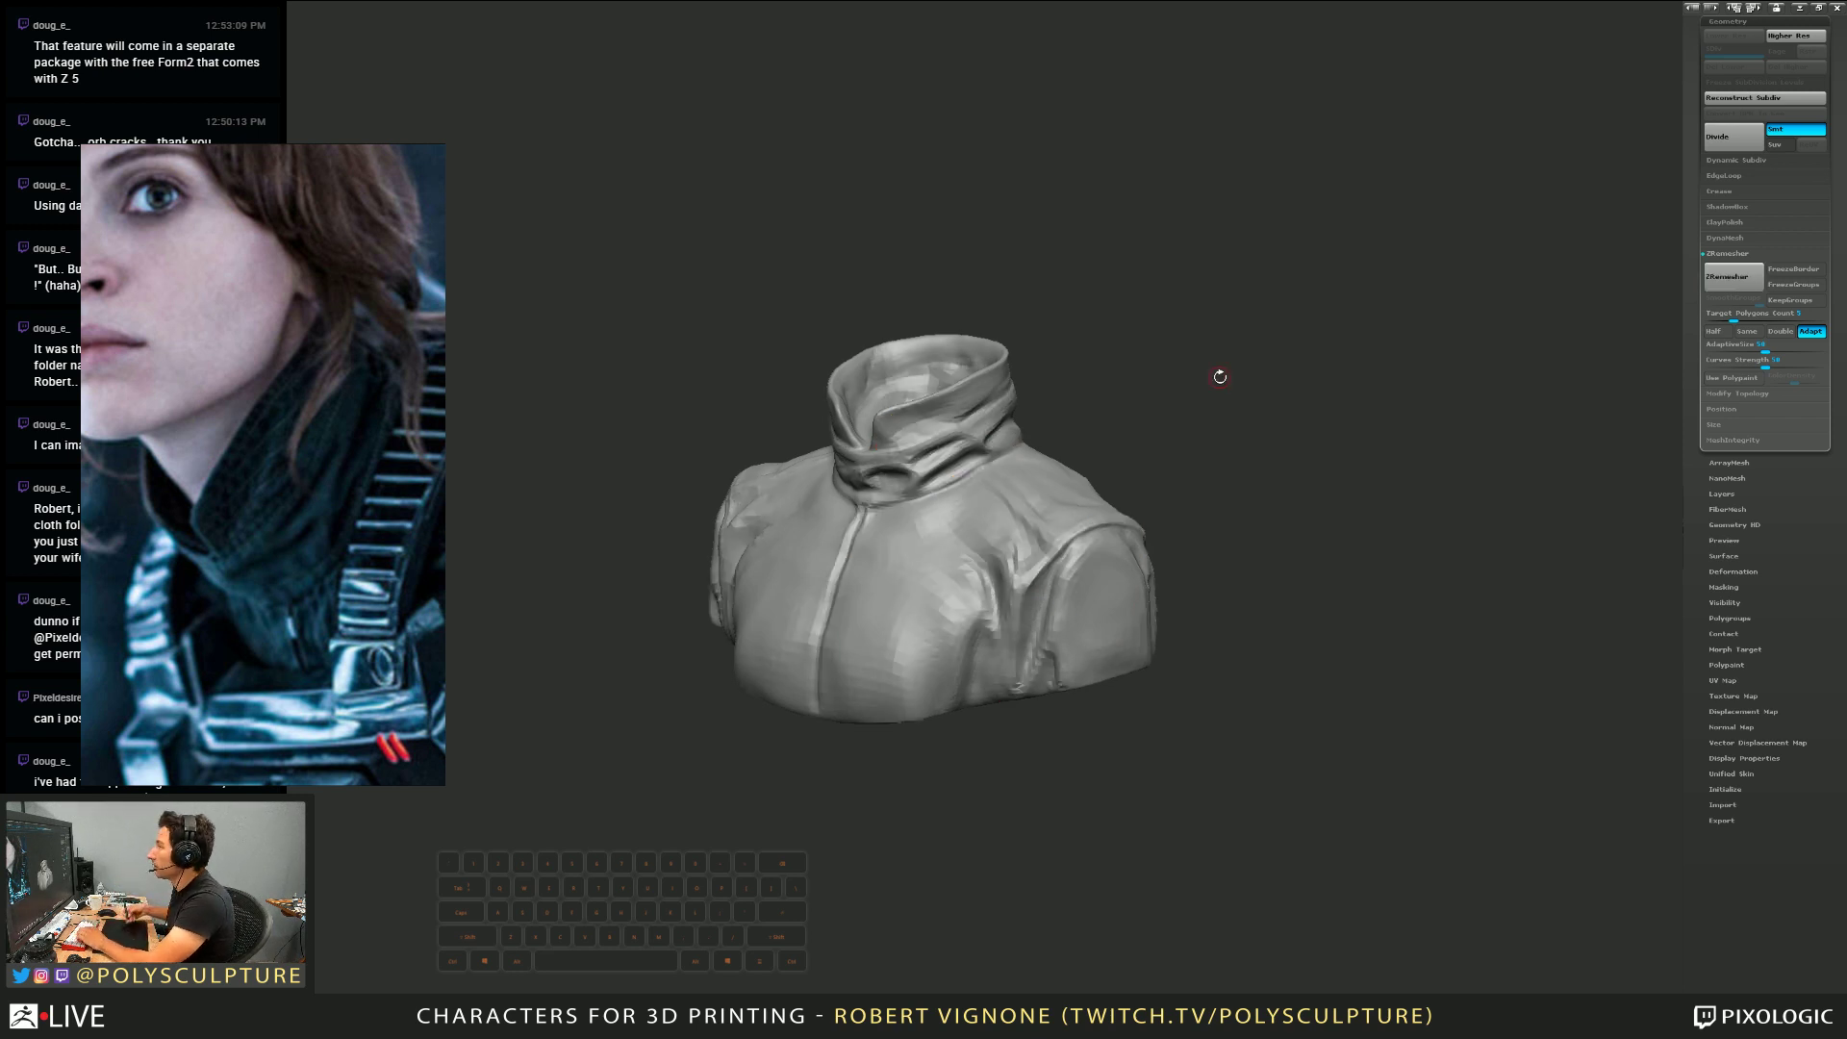
{"action": "left_click_drag", "start_coordinate": [1241, 318], "coordinate": [1328, 300]}
{"action": "key", "text": "shift+f"}
{"action": "right_click_drag", "start_coordinate": [1021, 413], "coordinate": [1046, 547]}
{"action": "key", "text": "shift+f"}
{"action": "key", "text": "shift+f"}
{"action": "key", "text": "shift+f"}
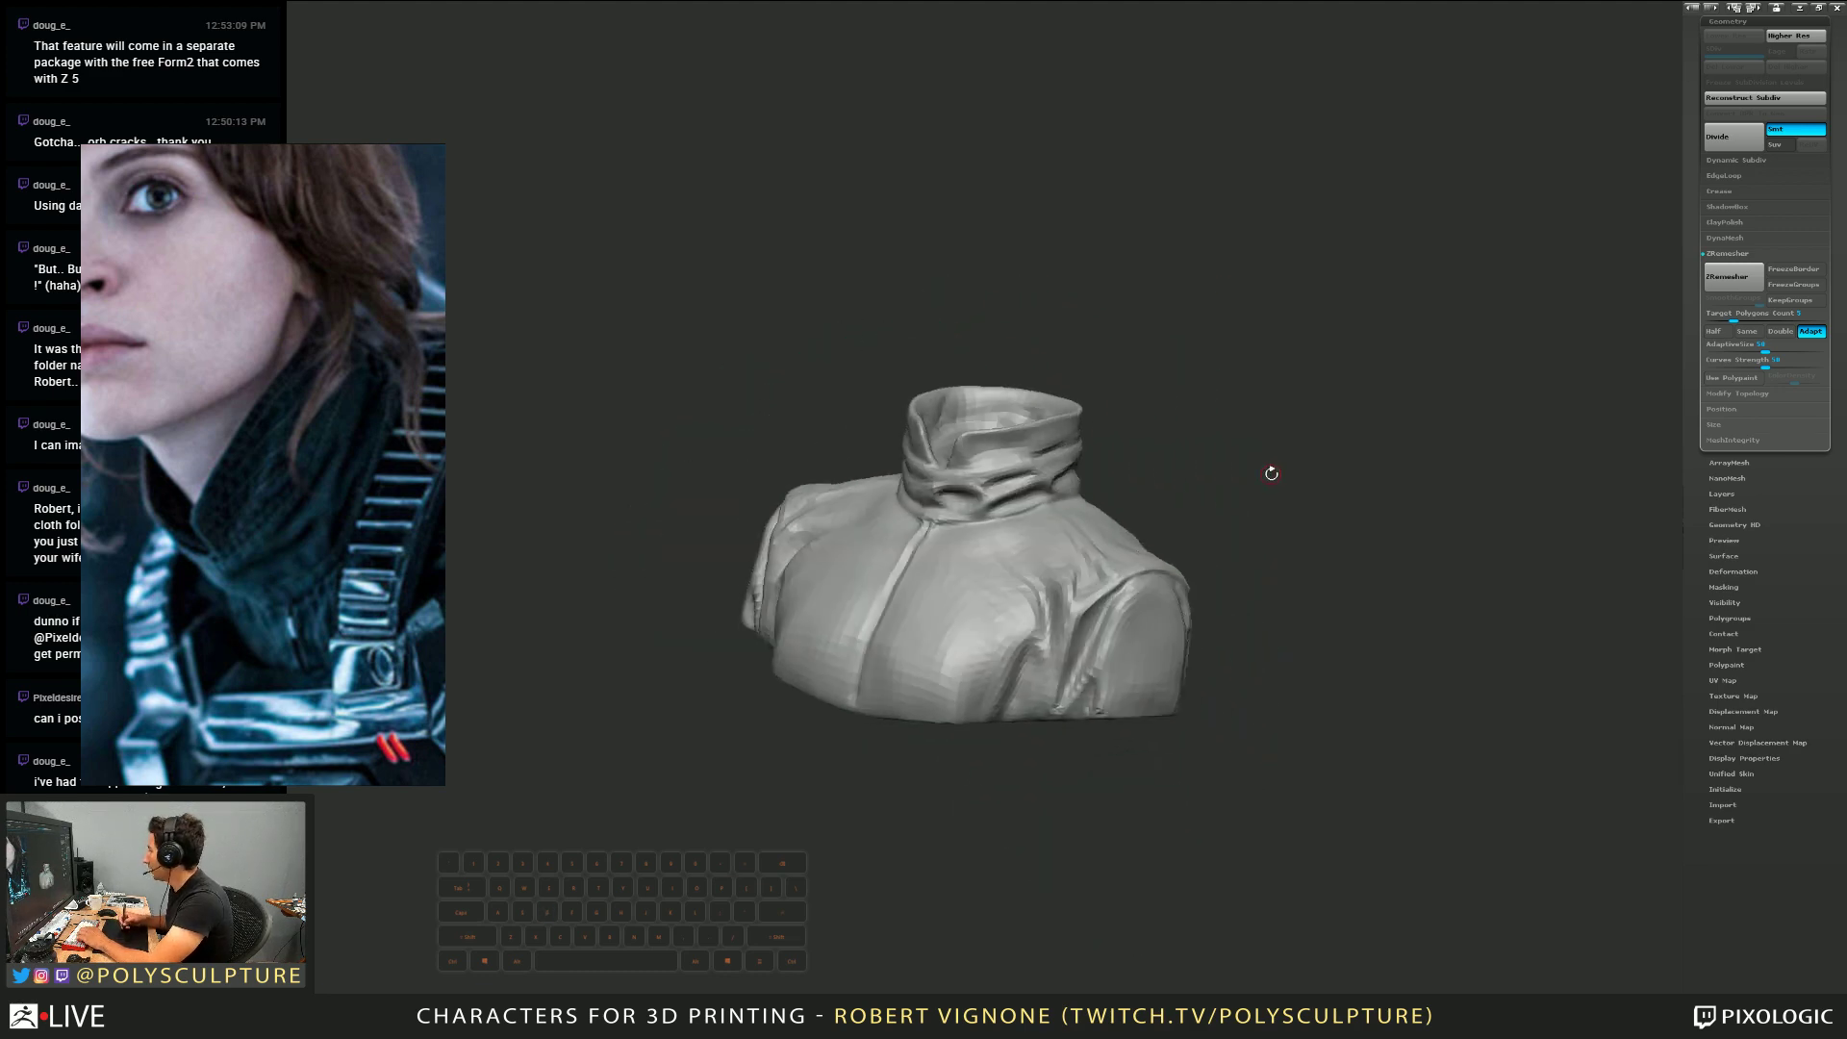
Make the original jacket subtool visible together with the remeshed duplicate
{"action": "right_click_drag", "start_coordinate": [1270, 473], "coordinate": [1346, 443]}
{"action": "scroll", "coordinate": [1690, 163], "scroll_direction": "up", "scroll_amount": 3}
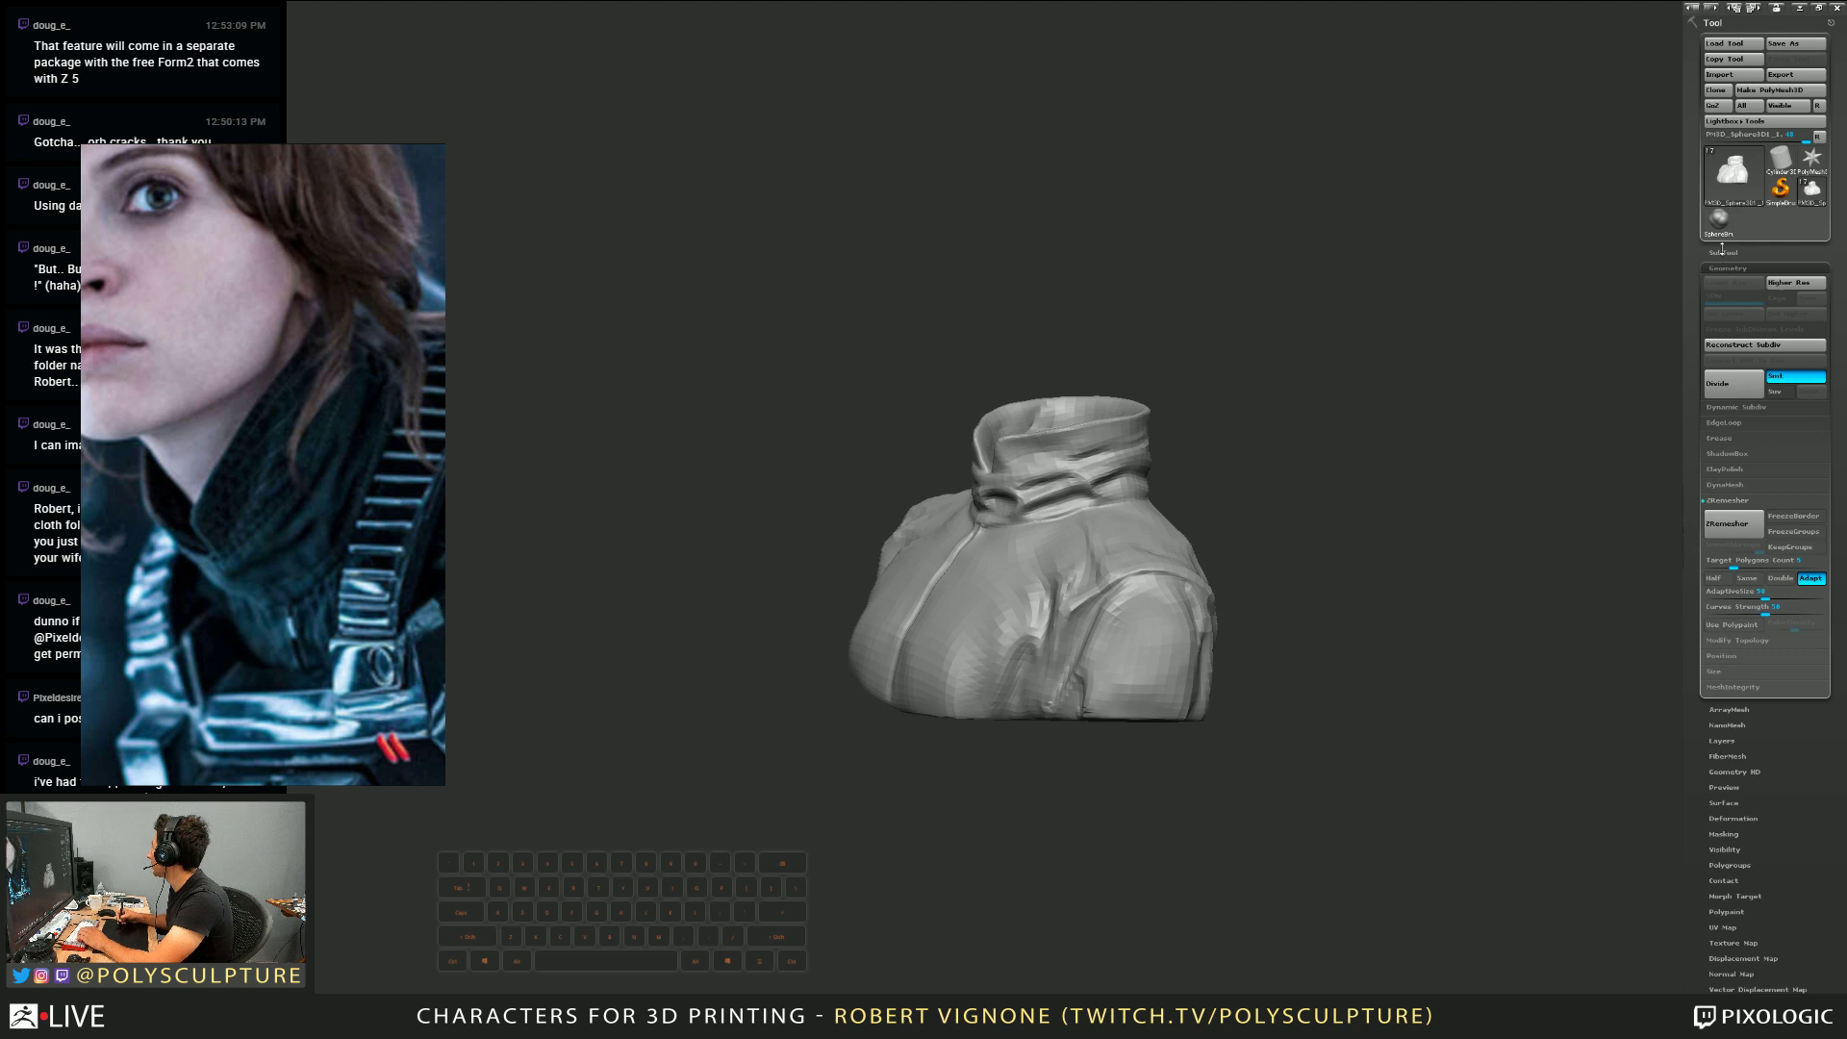
{"action": "left_click", "coordinate": [1722, 251]}
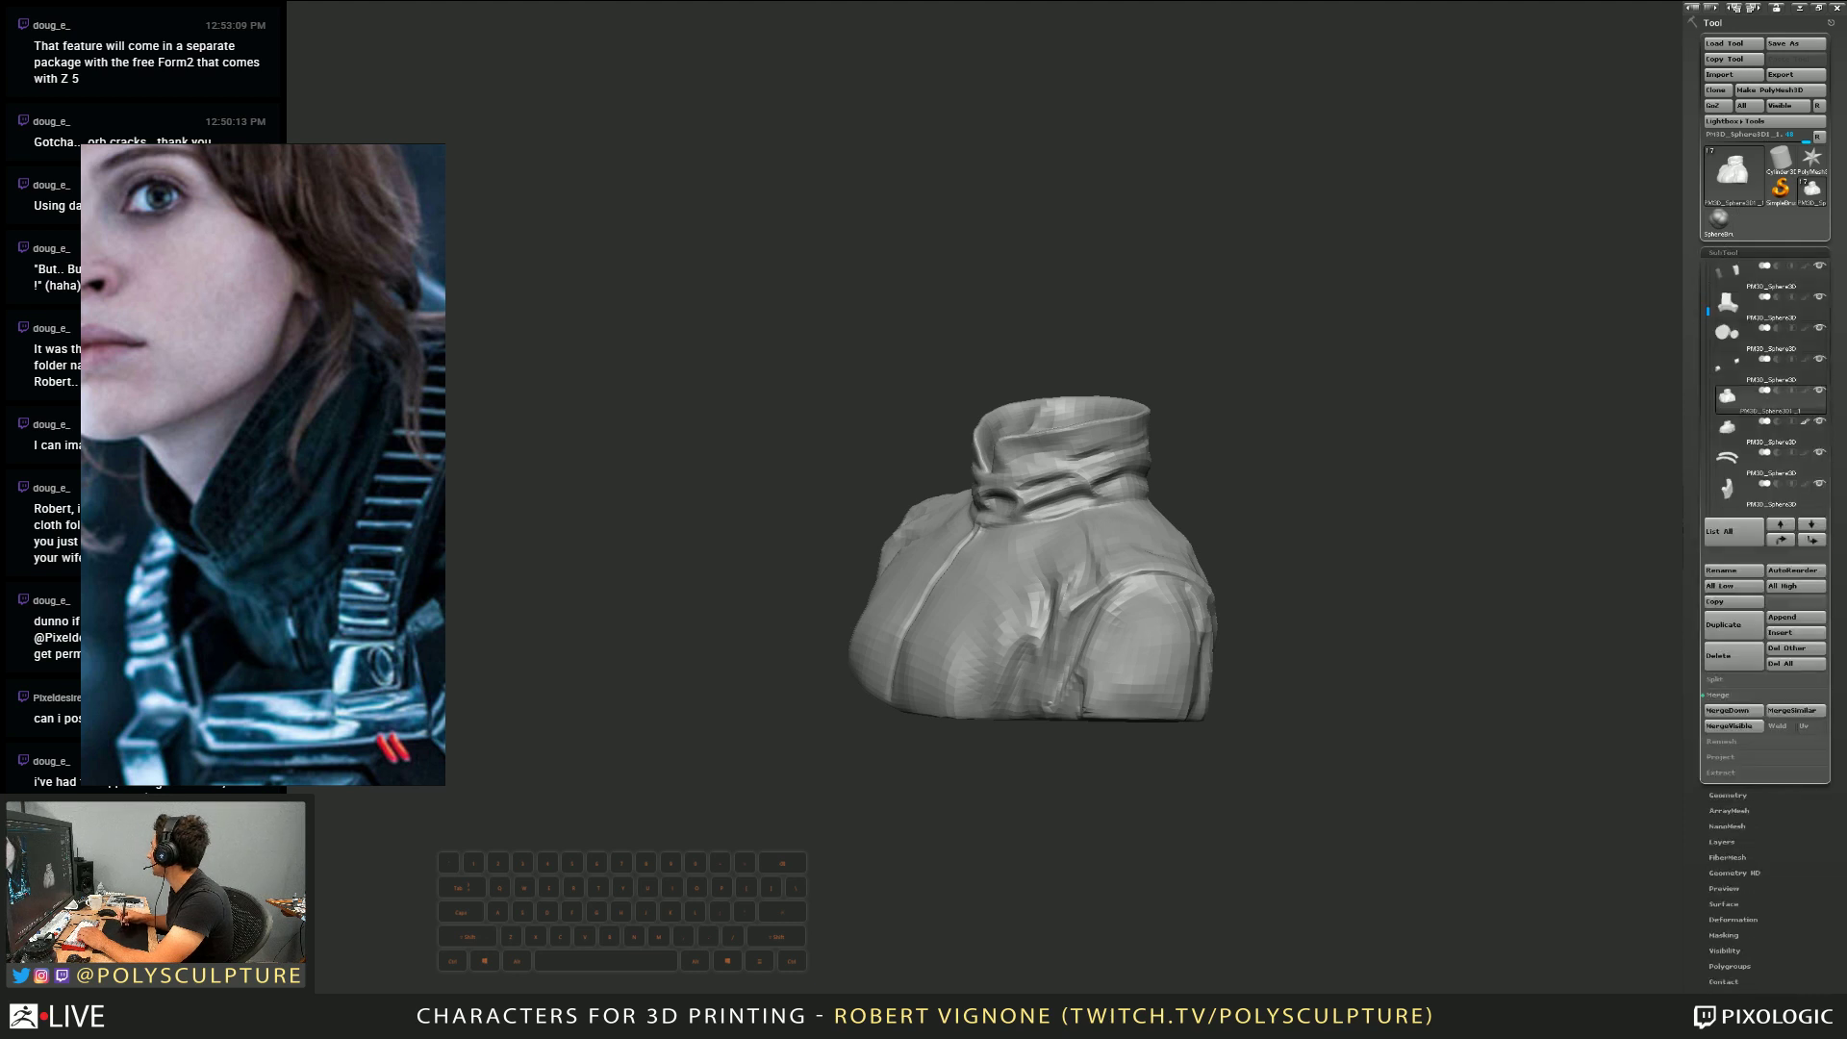
{"action": "left_click", "coordinate": [1820, 424]}
{"action": "right_click_drag", "start_coordinate": [1324, 479], "coordinate": [1314, 462]}
{"action": "right_click_drag", "start_coordinate": [1314, 462], "coordinate": [1298, 548], "text": "ctrl"}
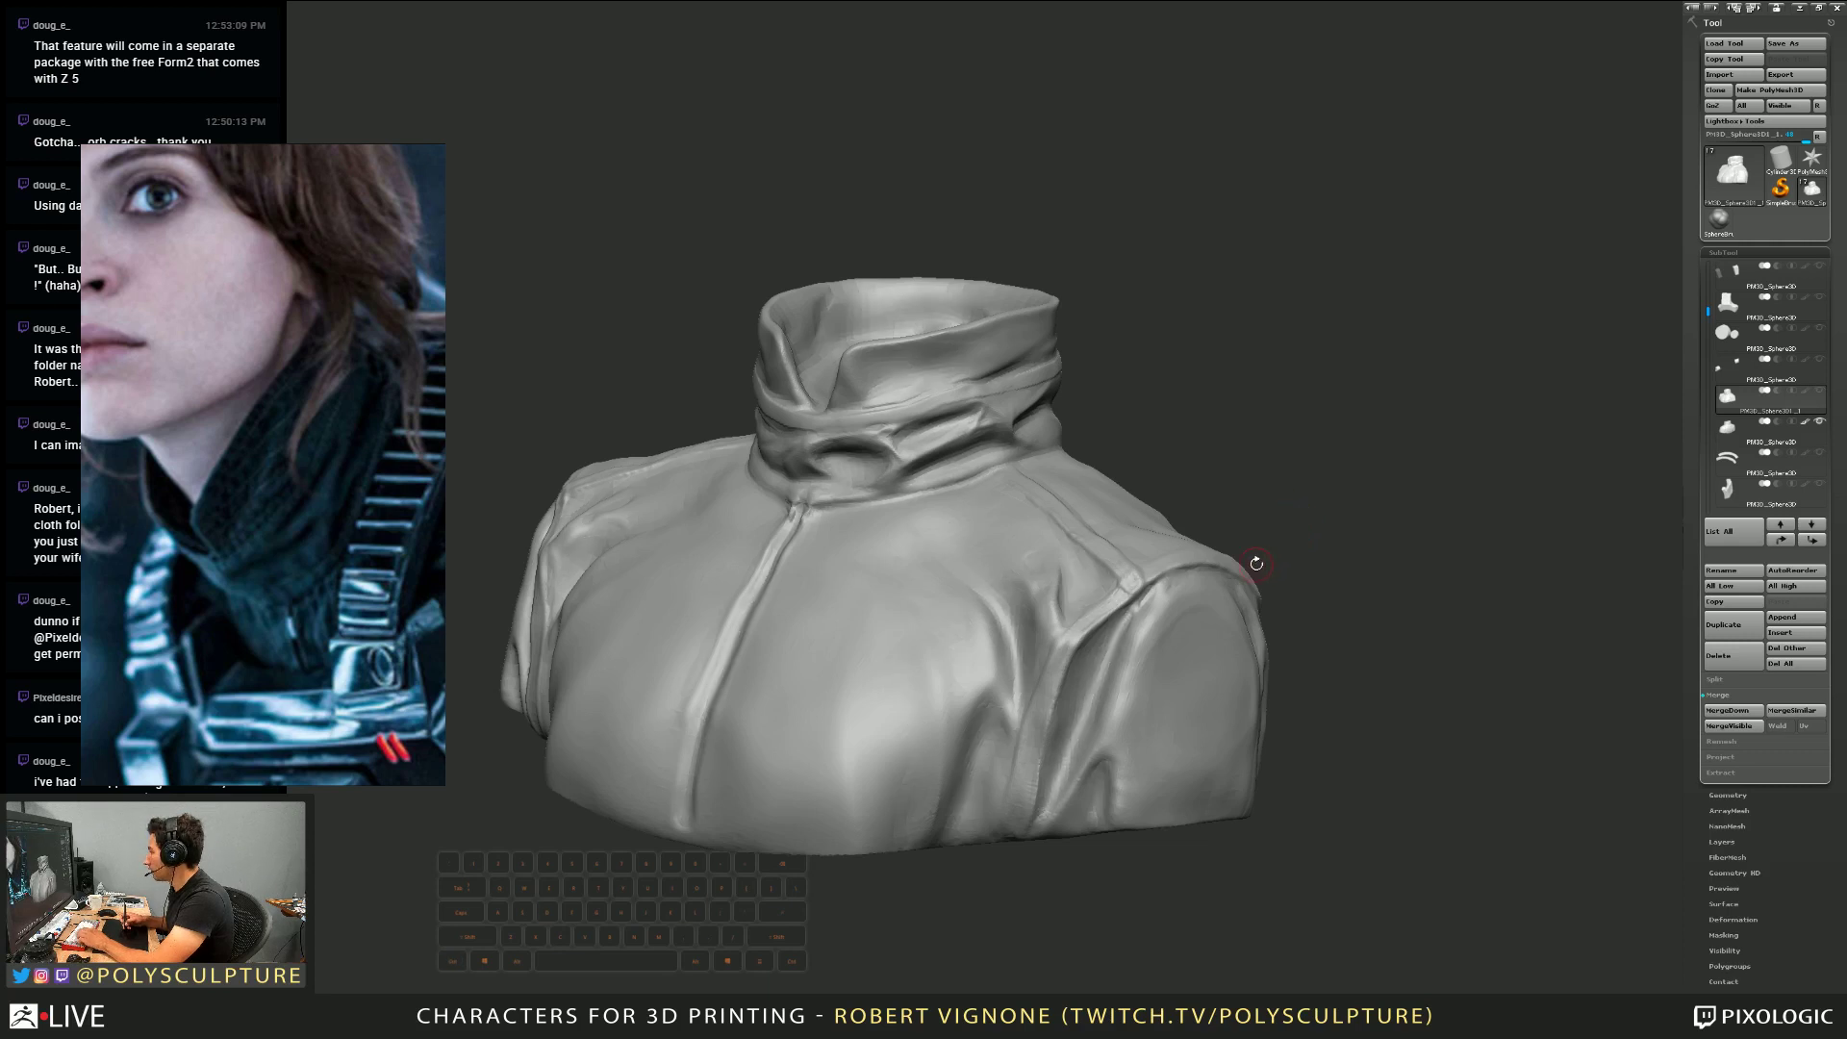
{"action": "left_click_drag", "start_coordinate": [1256, 563], "coordinate": [1319, 486], "text": "alt"}
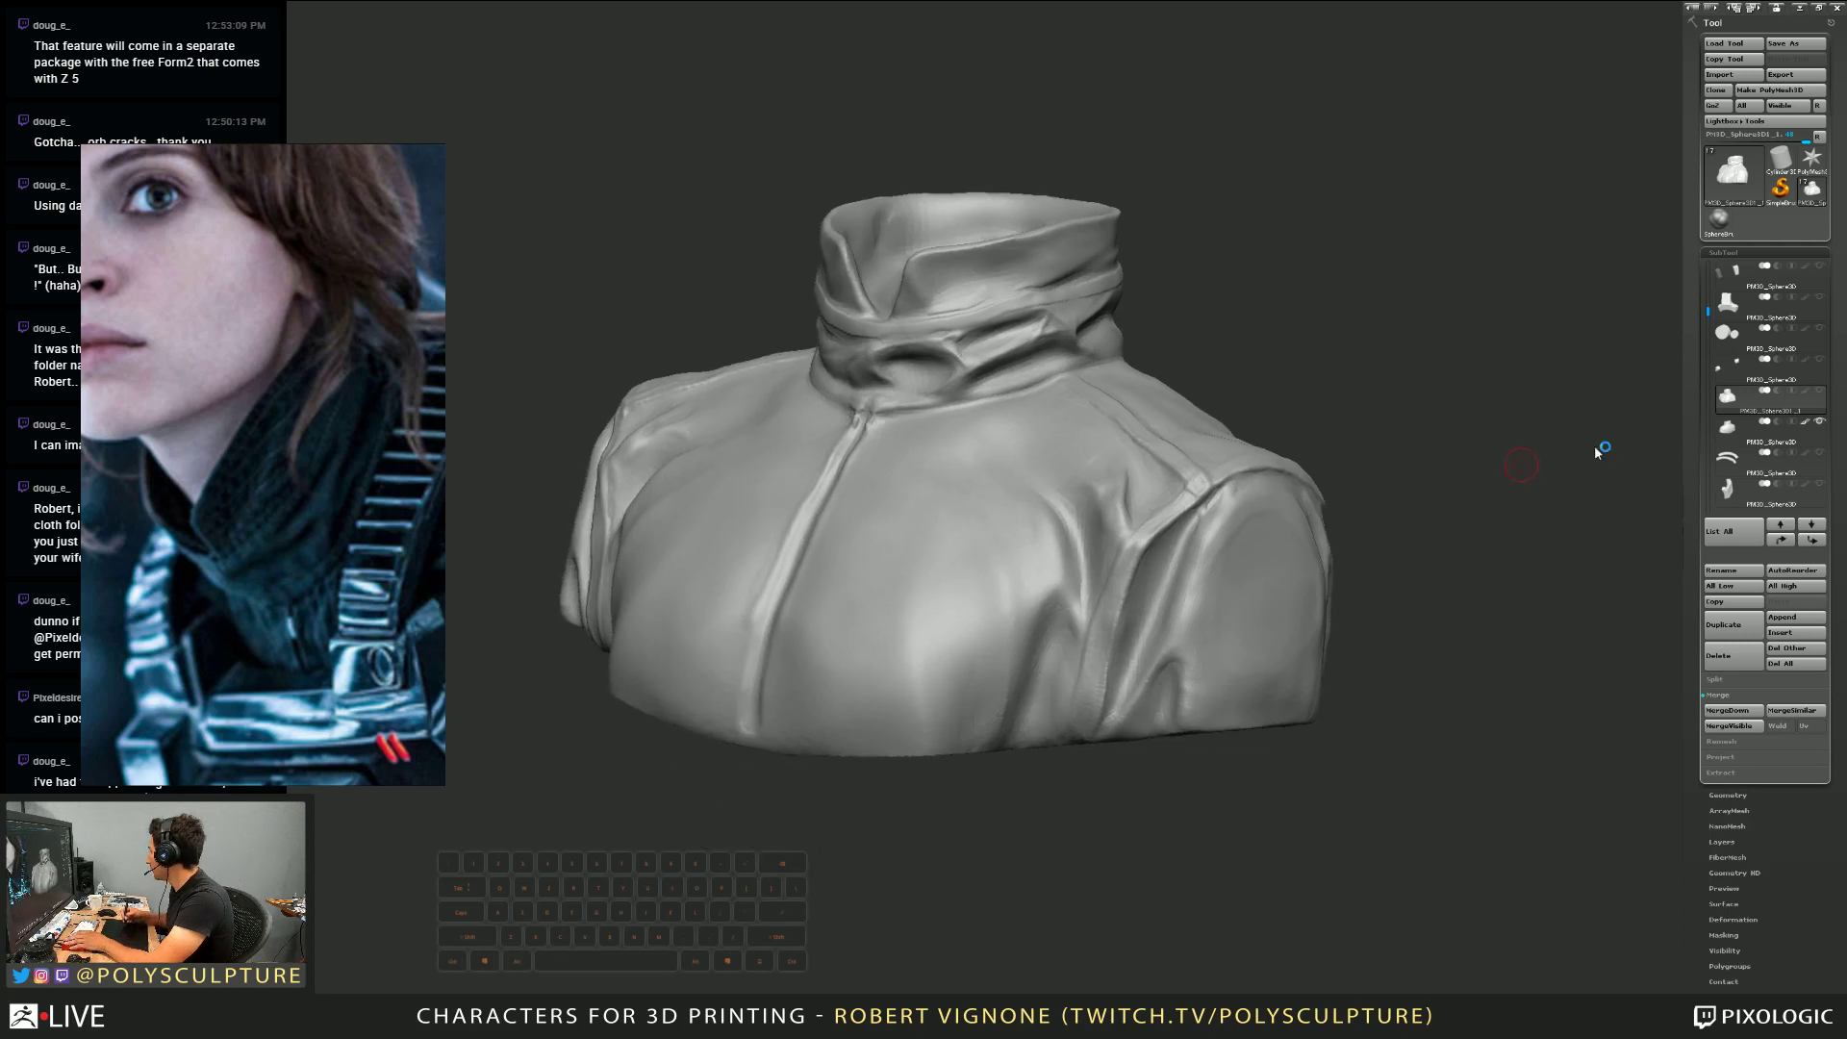
Project all detail from the original jacket onto the remeshed duplicate, accept the PolyPaint transfer, and hide the original
{"action": "left_click", "coordinate": [1723, 759]}
{"action": "left_click", "coordinate": [1723, 759]}
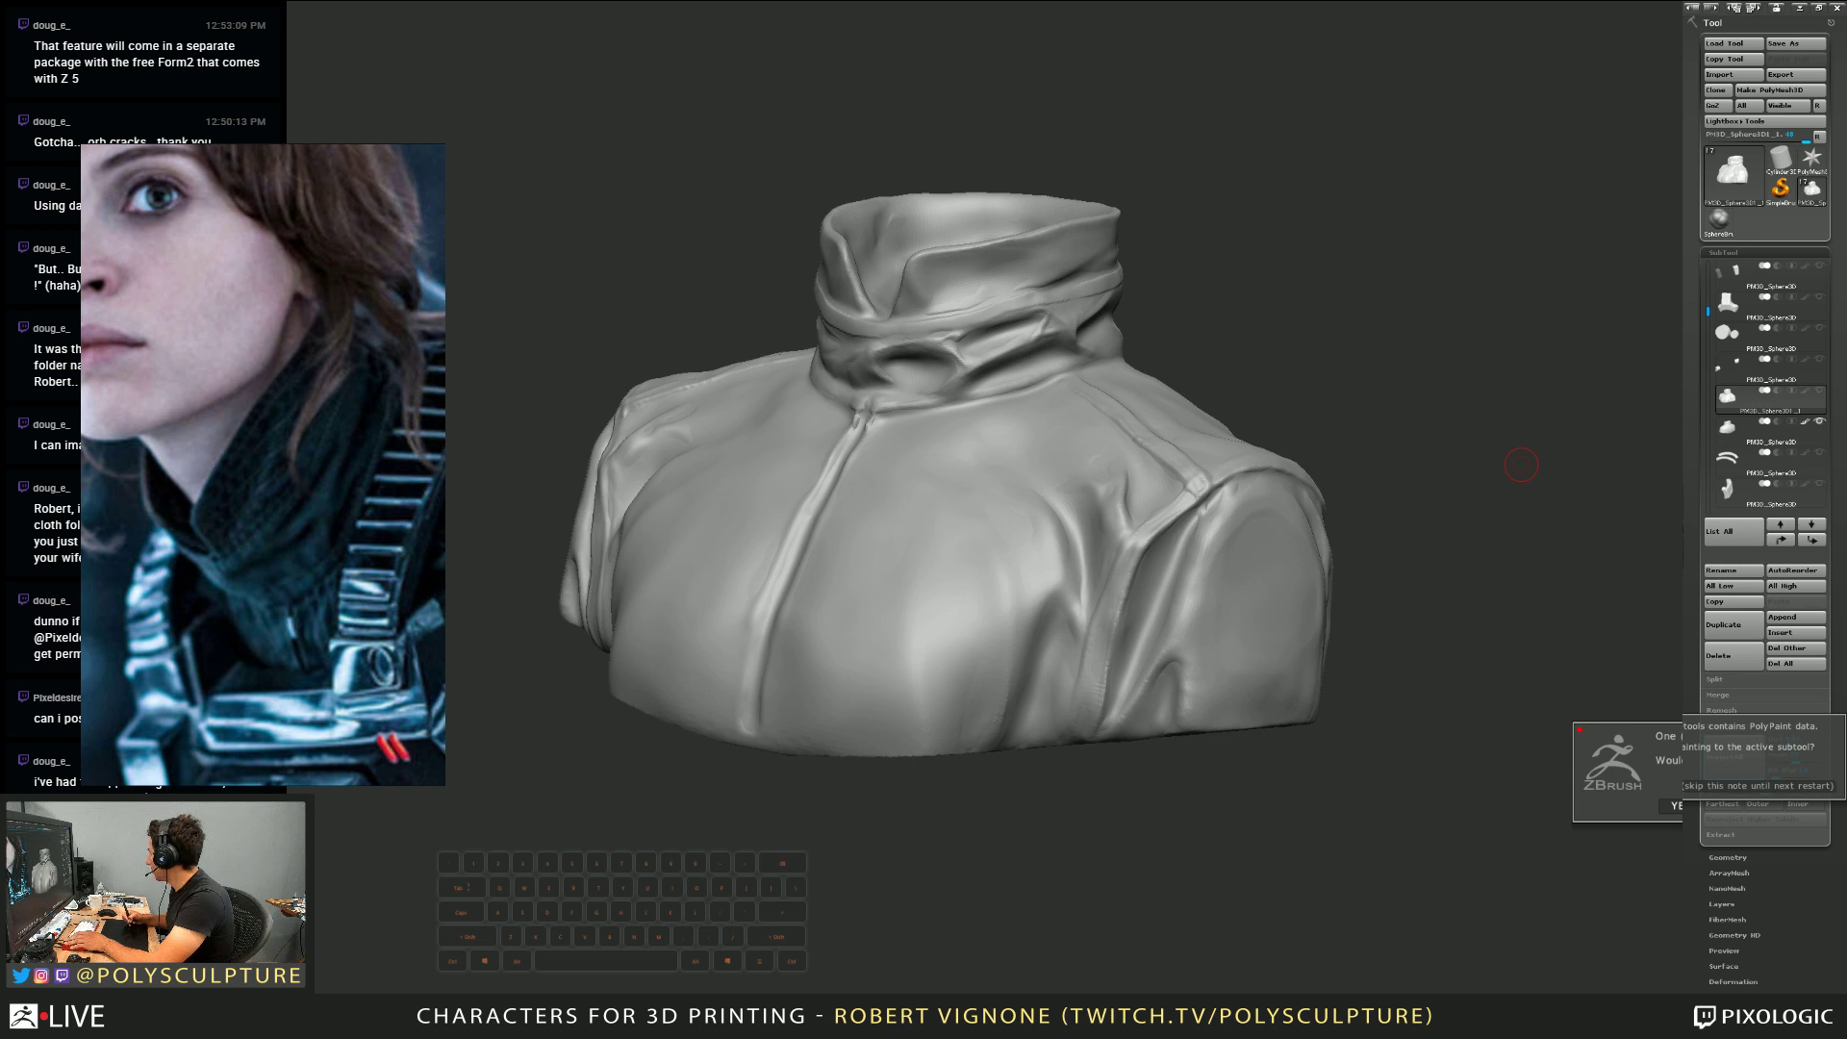
{"action": "left_click", "coordinate": [1676, 806]}
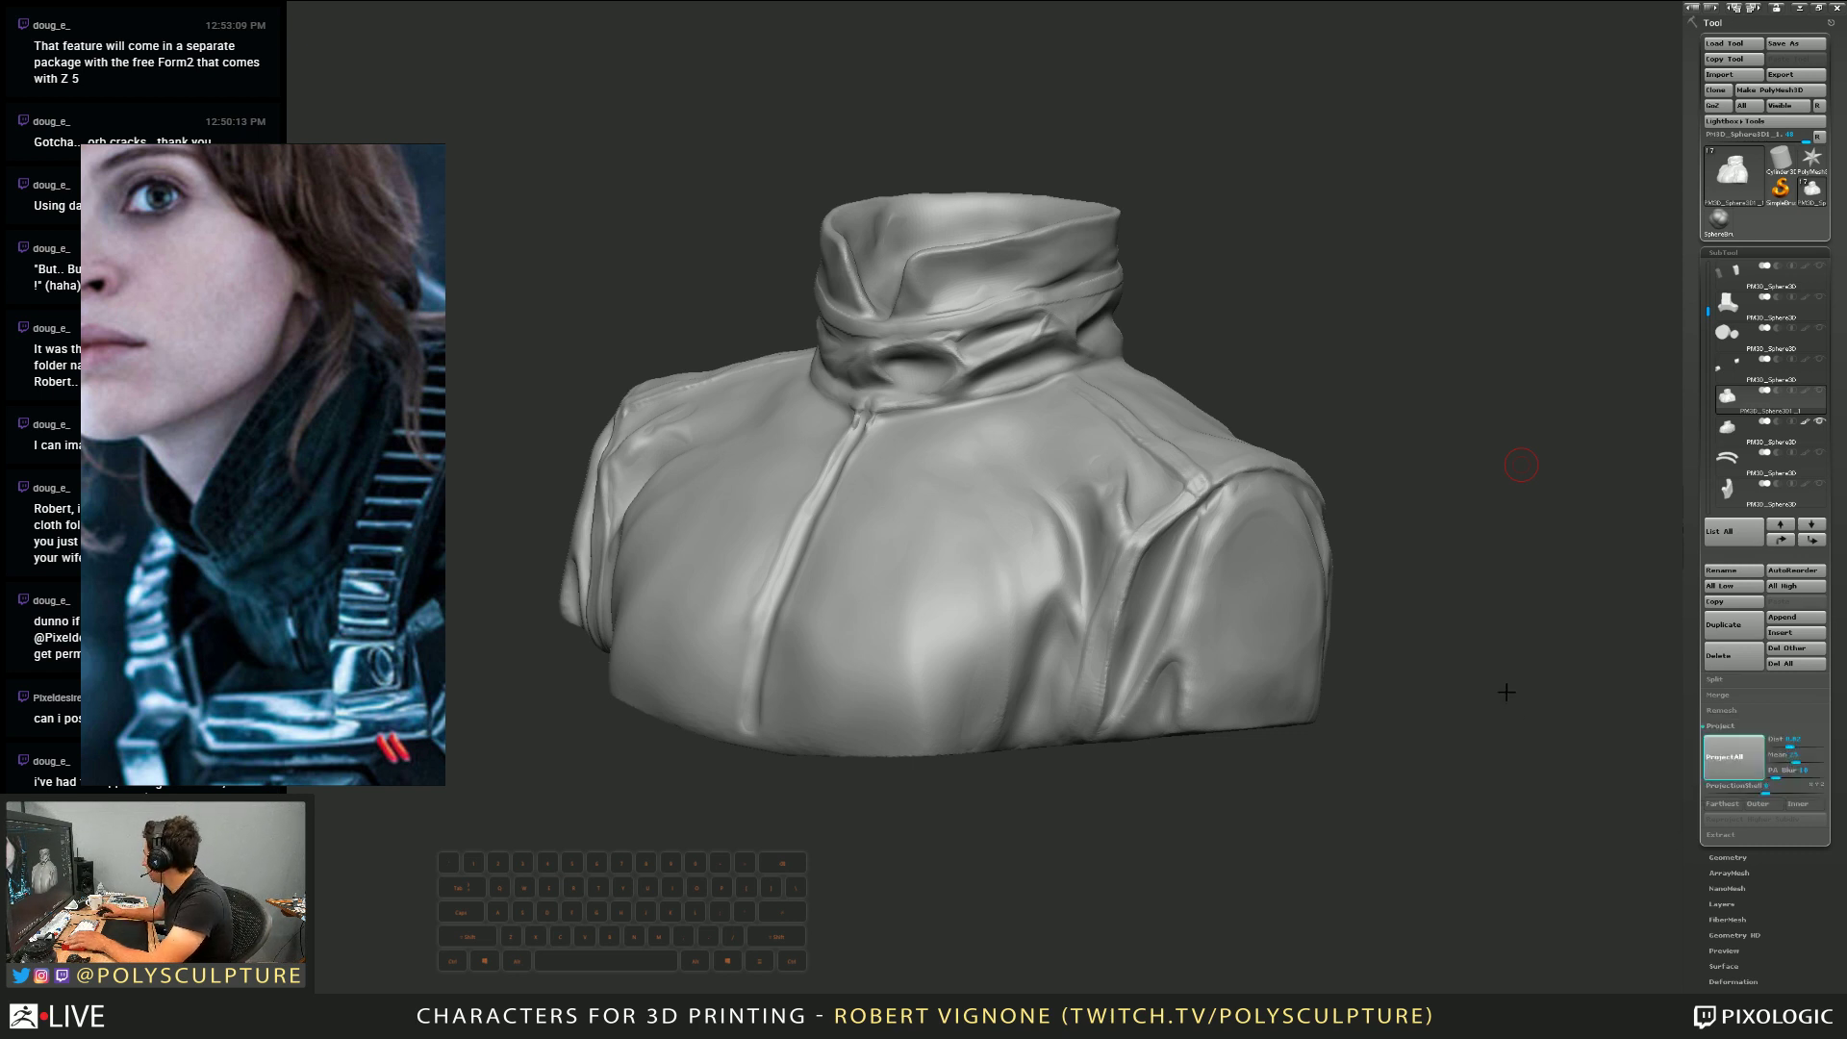
{"action": "mouse_move", "coordinate": [1819, 424]}
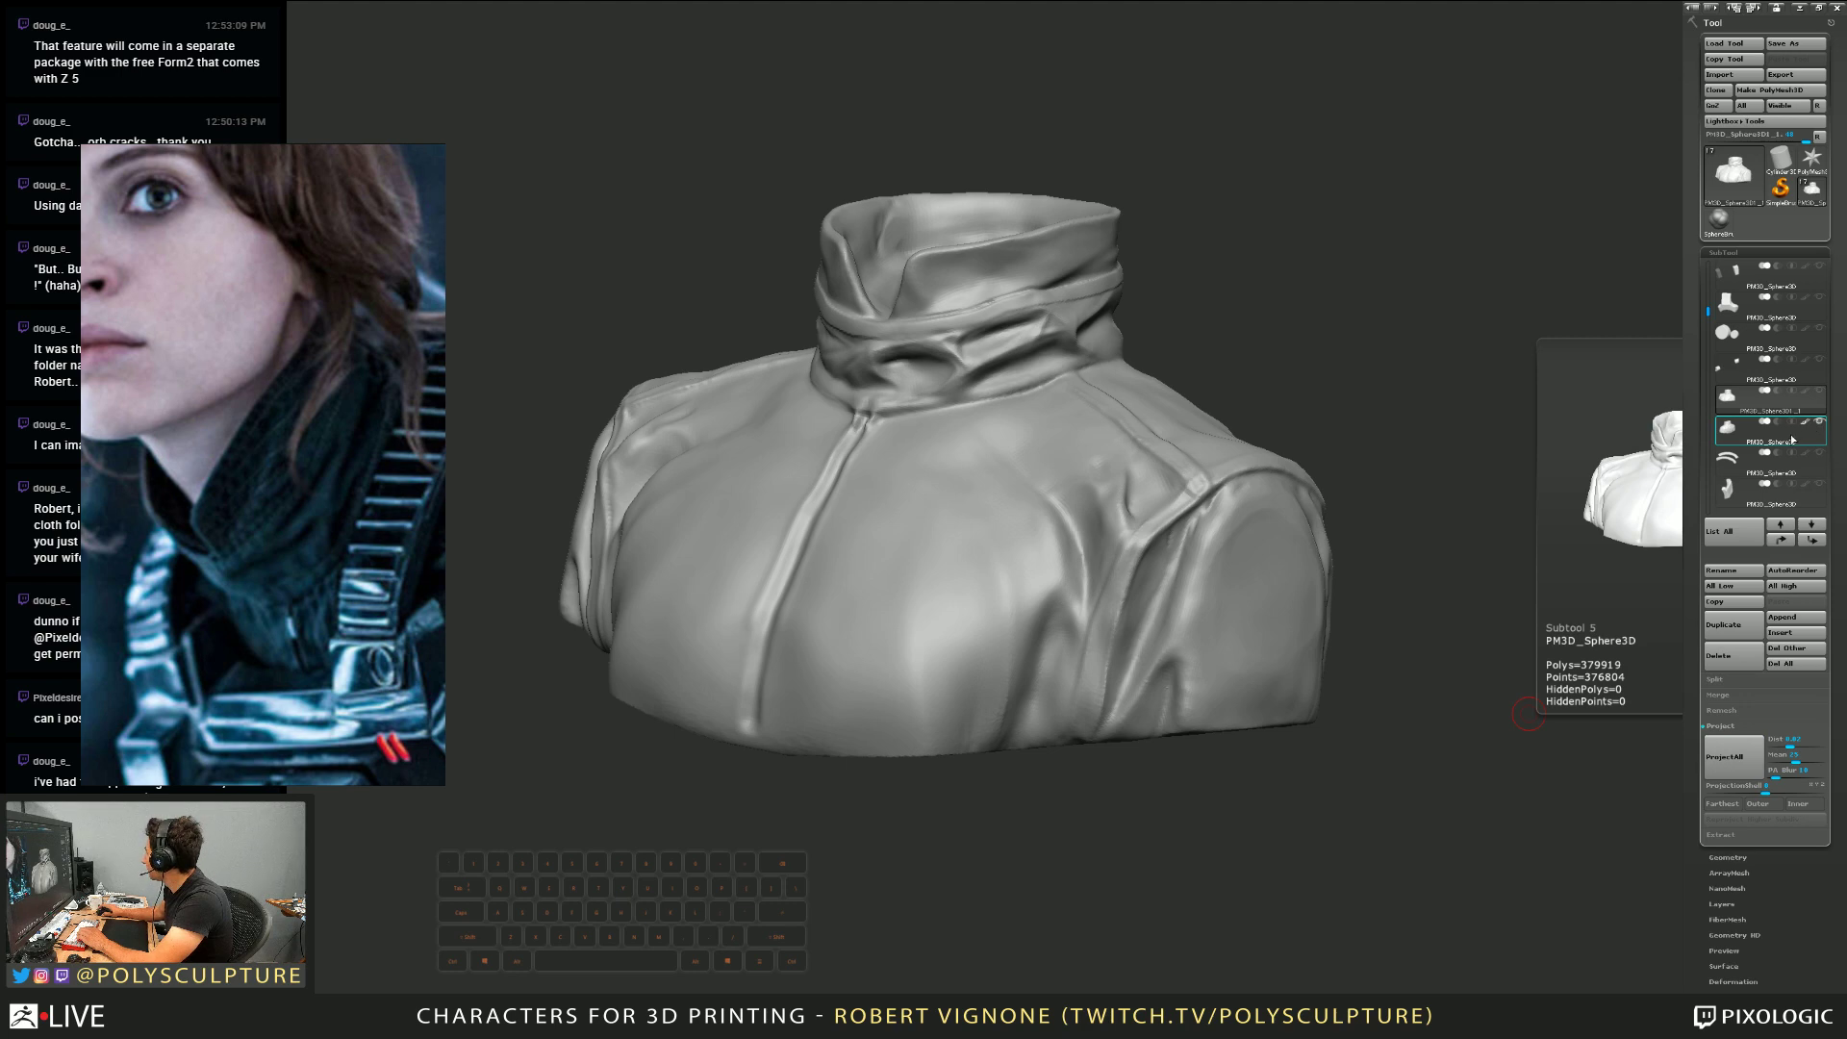
{"action": "left_click", "coordinate": [1819, 423]}
{"action": "left_click_drag", "start_coordinate": [1287, 325], "coordinate": [1297, 377]}
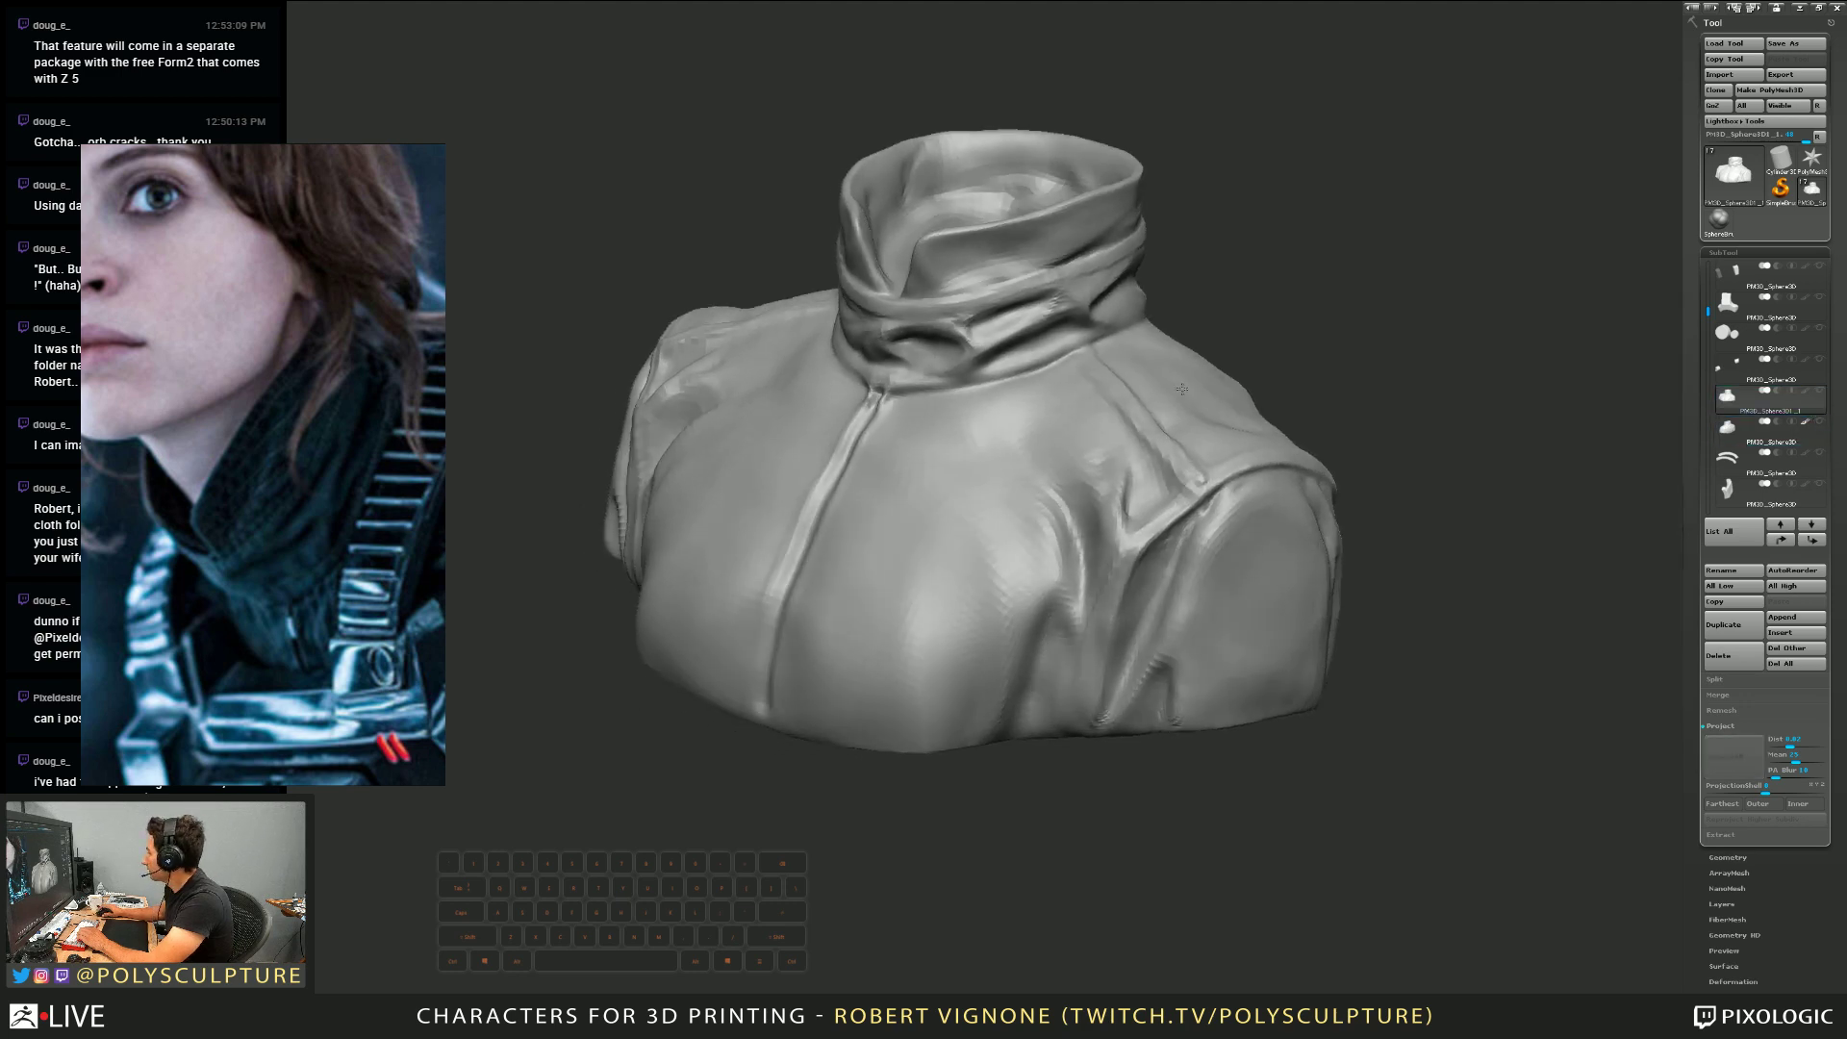
Examine the projected jacket's surface and topology by toggling the wireframe display
{"action": "key", "text": "shift+f"}
{"action": "key", "text": "shift+f"}
{"action": "key", "text": "shift+f"}
{"action": "mouse_move", "coordinate": [1034, 409]}
{"action": "right_mouse_down"}
{"action": "mouse_move", "coordinate": [1072, 413]}
{"action": "mouse_move", "coordinate": [1014, 388]}
{"action": "mouse_move", "coordinate": [969, 413]}
{"action": "mouse_move", "coordinate": [1042, 383]}
{"action": "mouse_move", "coordinate": [1100, 413]}
{"action": "mouse_move", "coordinate": [1125, 358]}
{"action": "mouse_move", "coordinate": [1043, 371]}
{"action": "mouse_move", "coordinate": [1084, 419]}
{"action": "mouse_move", "coordinate": [1084, 389]}
{"action": "mouse_move", "coordinate": [1030, 404]}
{"action": "mouse_move", "coordinate": [1051, 425]}
{"action": "right_mouse_up"}
{"action": "key", "text": "shift+f"}
{"action": "key", "text": "shift+f"}
{"action": "key", "text": "shift+f"}
{"action": "key", "text": "shift+f"}
{"action": "key", "text": "shift+f"}
{"action": "key", "text": "shift+f"}
{"action": "key", "text": "shift+f"}
{"action": "key", "text": "shift+f"}
{"action": "key", "text": "shift+f"}
Delete the original jacket subtool and make the remeshed jacket the active subtool
{"action": "left_click", "coordinate": [1765, 429]}
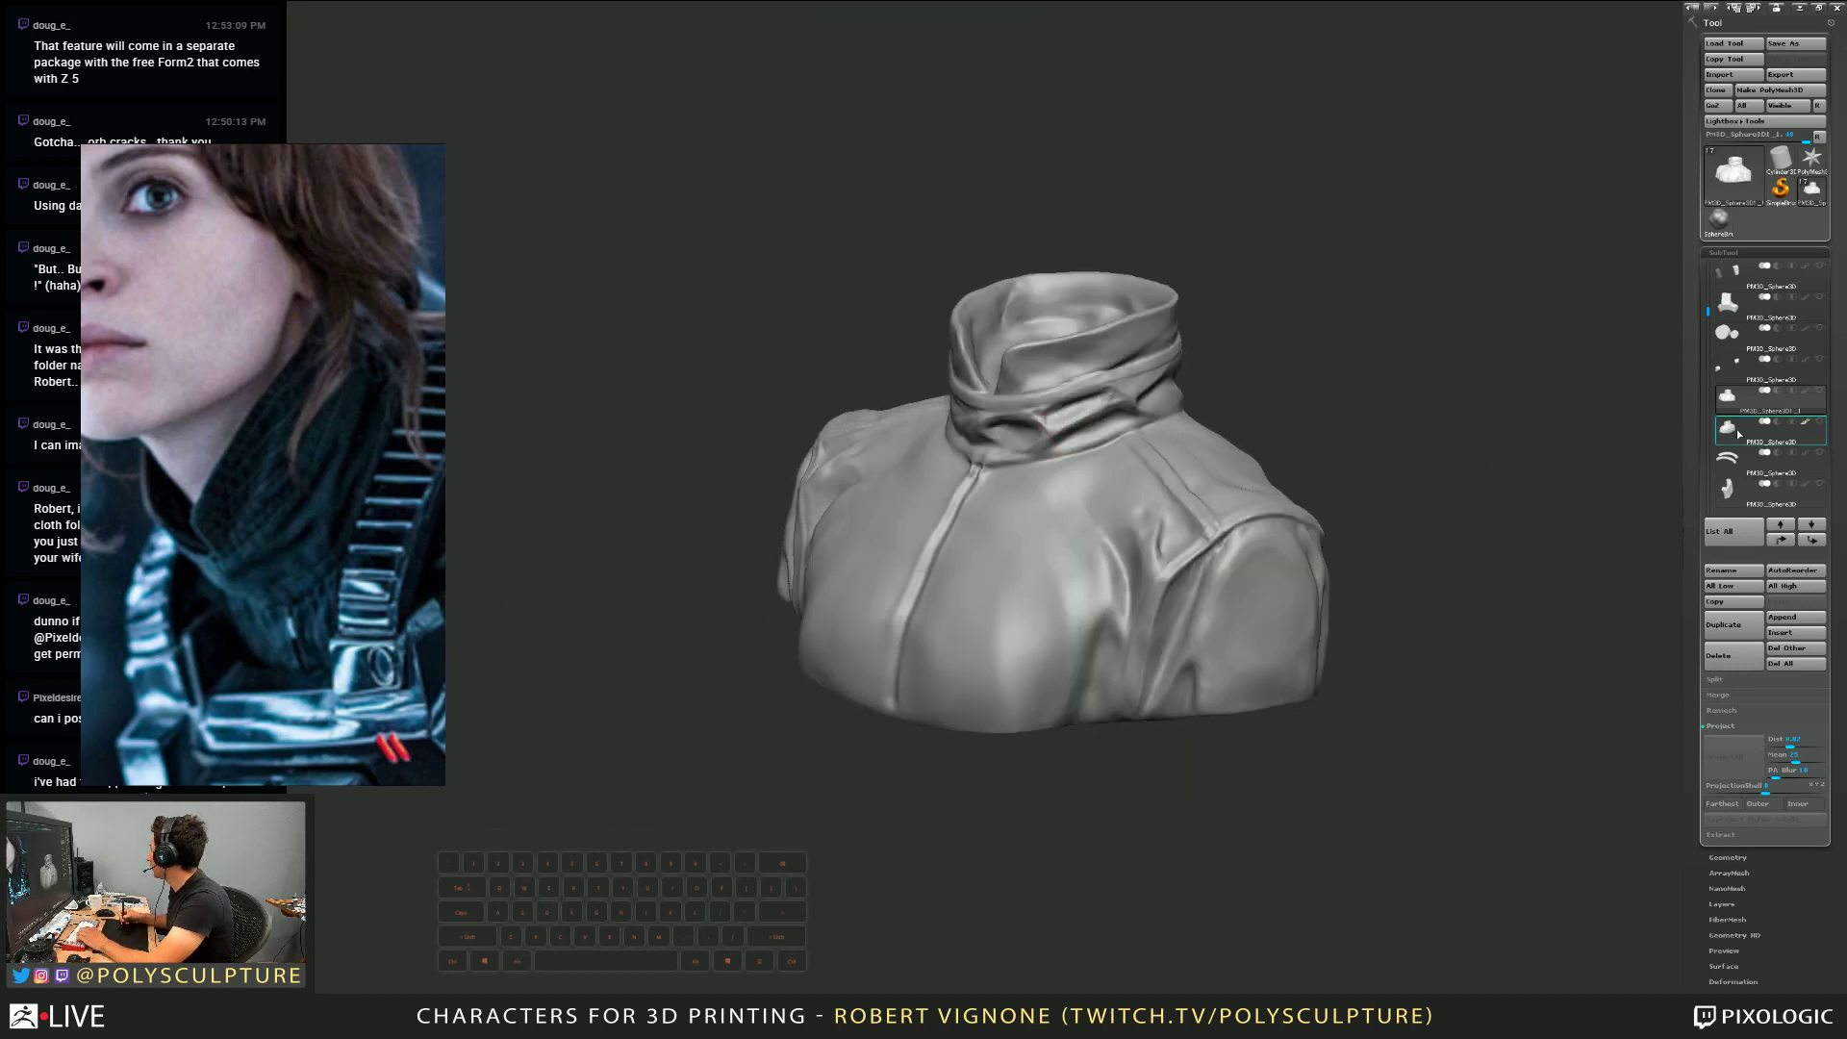
{"action": "left_click", "coordinate": [1741, 661]}
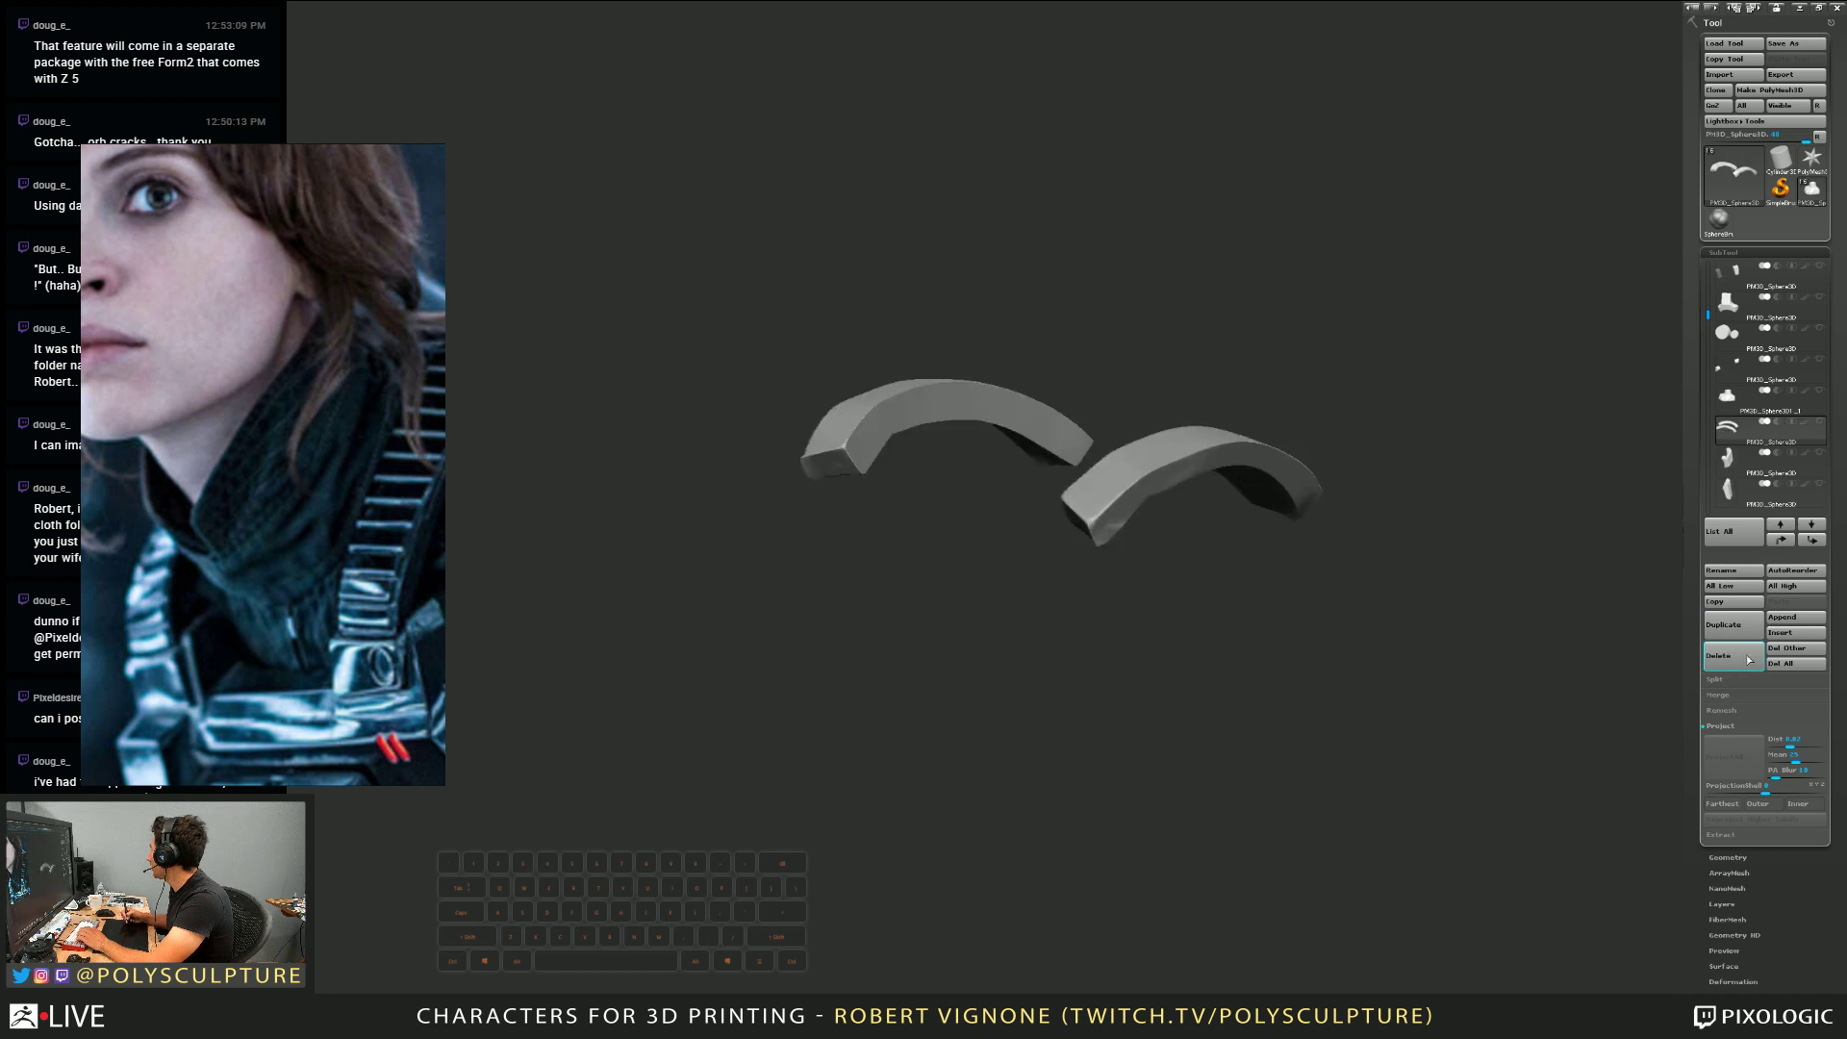
{"action": "key", "text": "ctrl+z"}
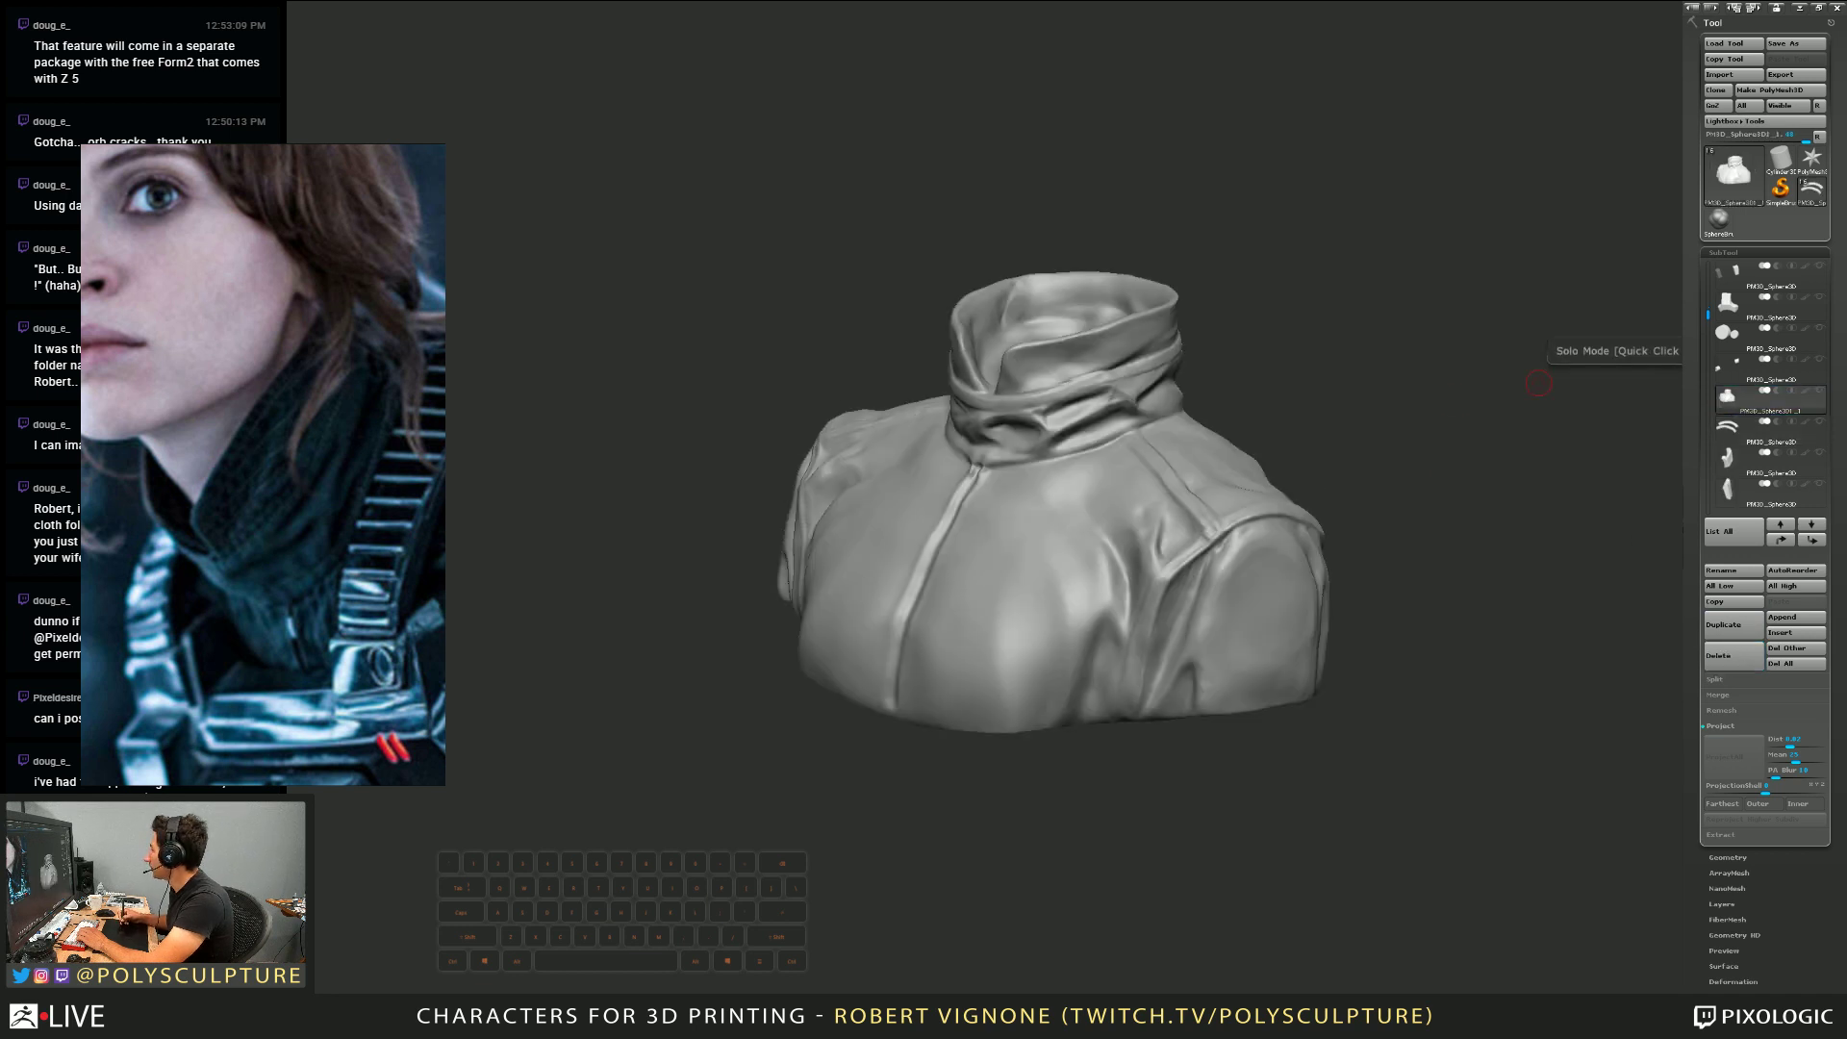
Check the remeshed jacket within the complete bust, then isolate the jacket again
{"action": "left_click", "coordinate": [1819, 390]}
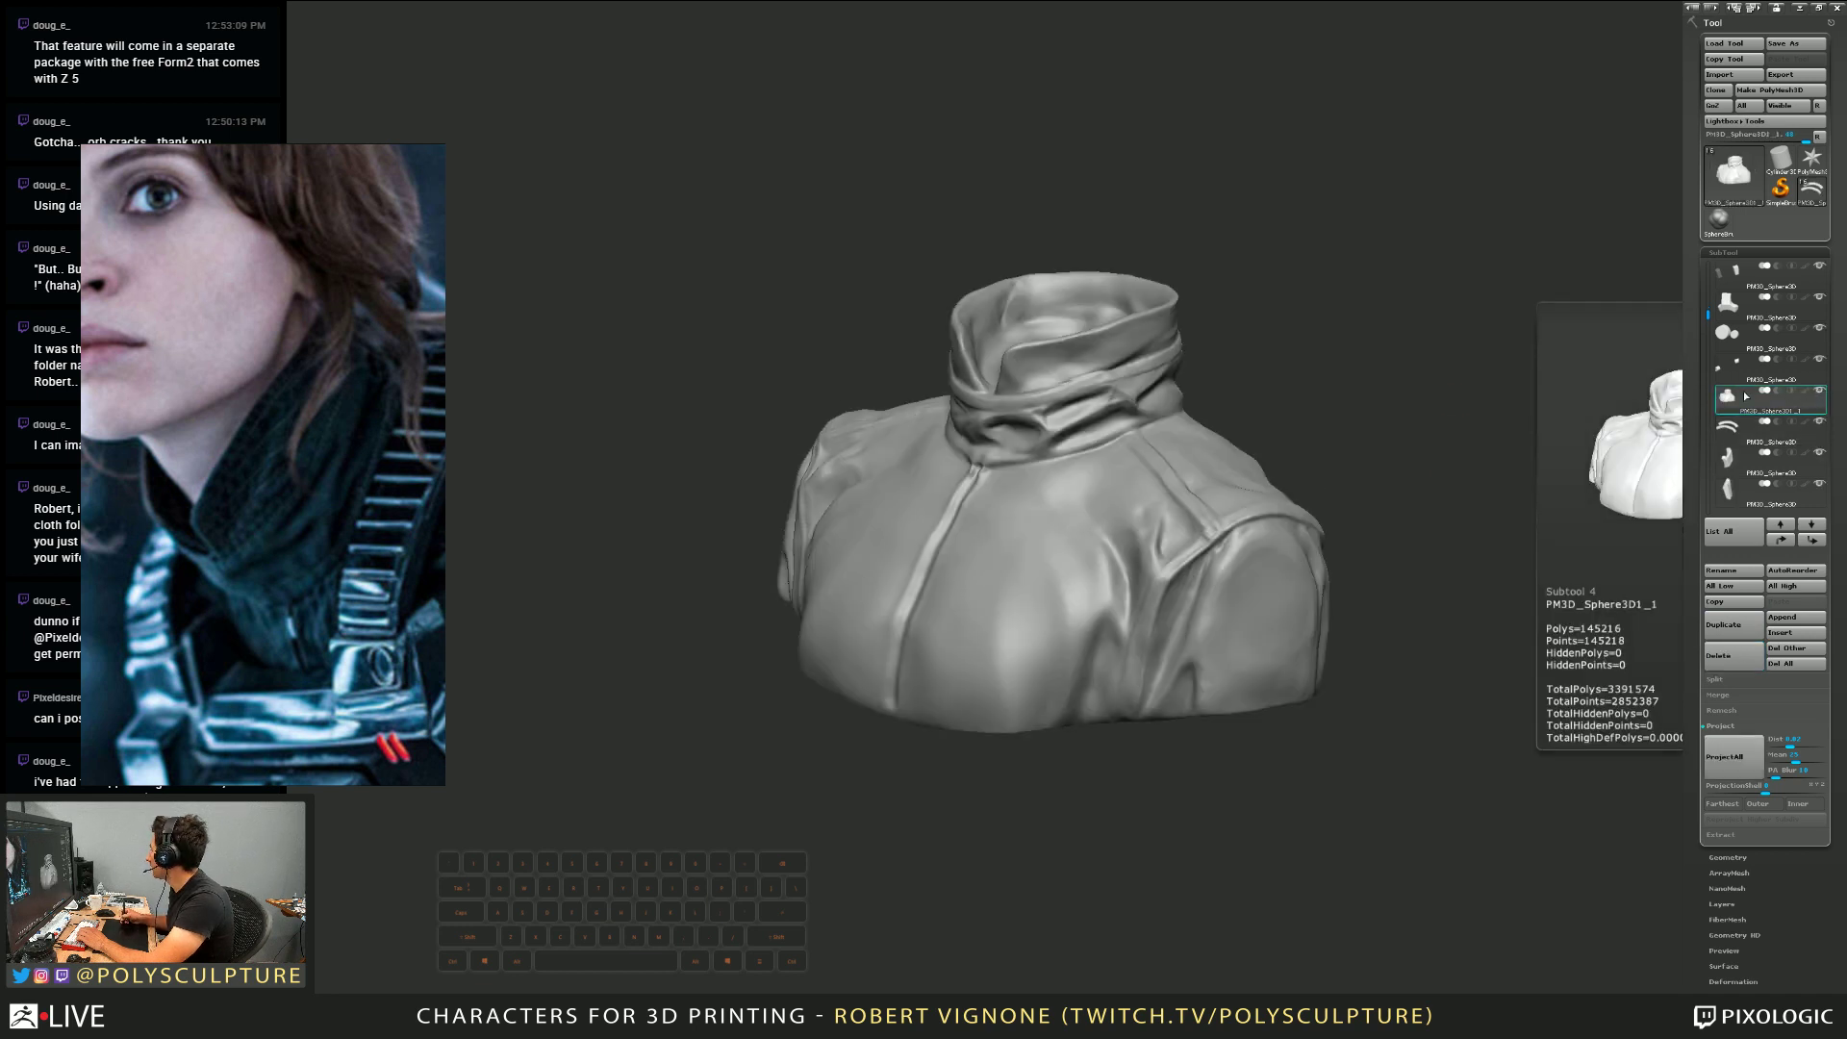
{"action": "left_click", "coordinate": [1695, 392]}
{"action": "left_click", "coordinate": [1694, 392]}
{"action": "left_click", "coordinate": [1695, 366]}
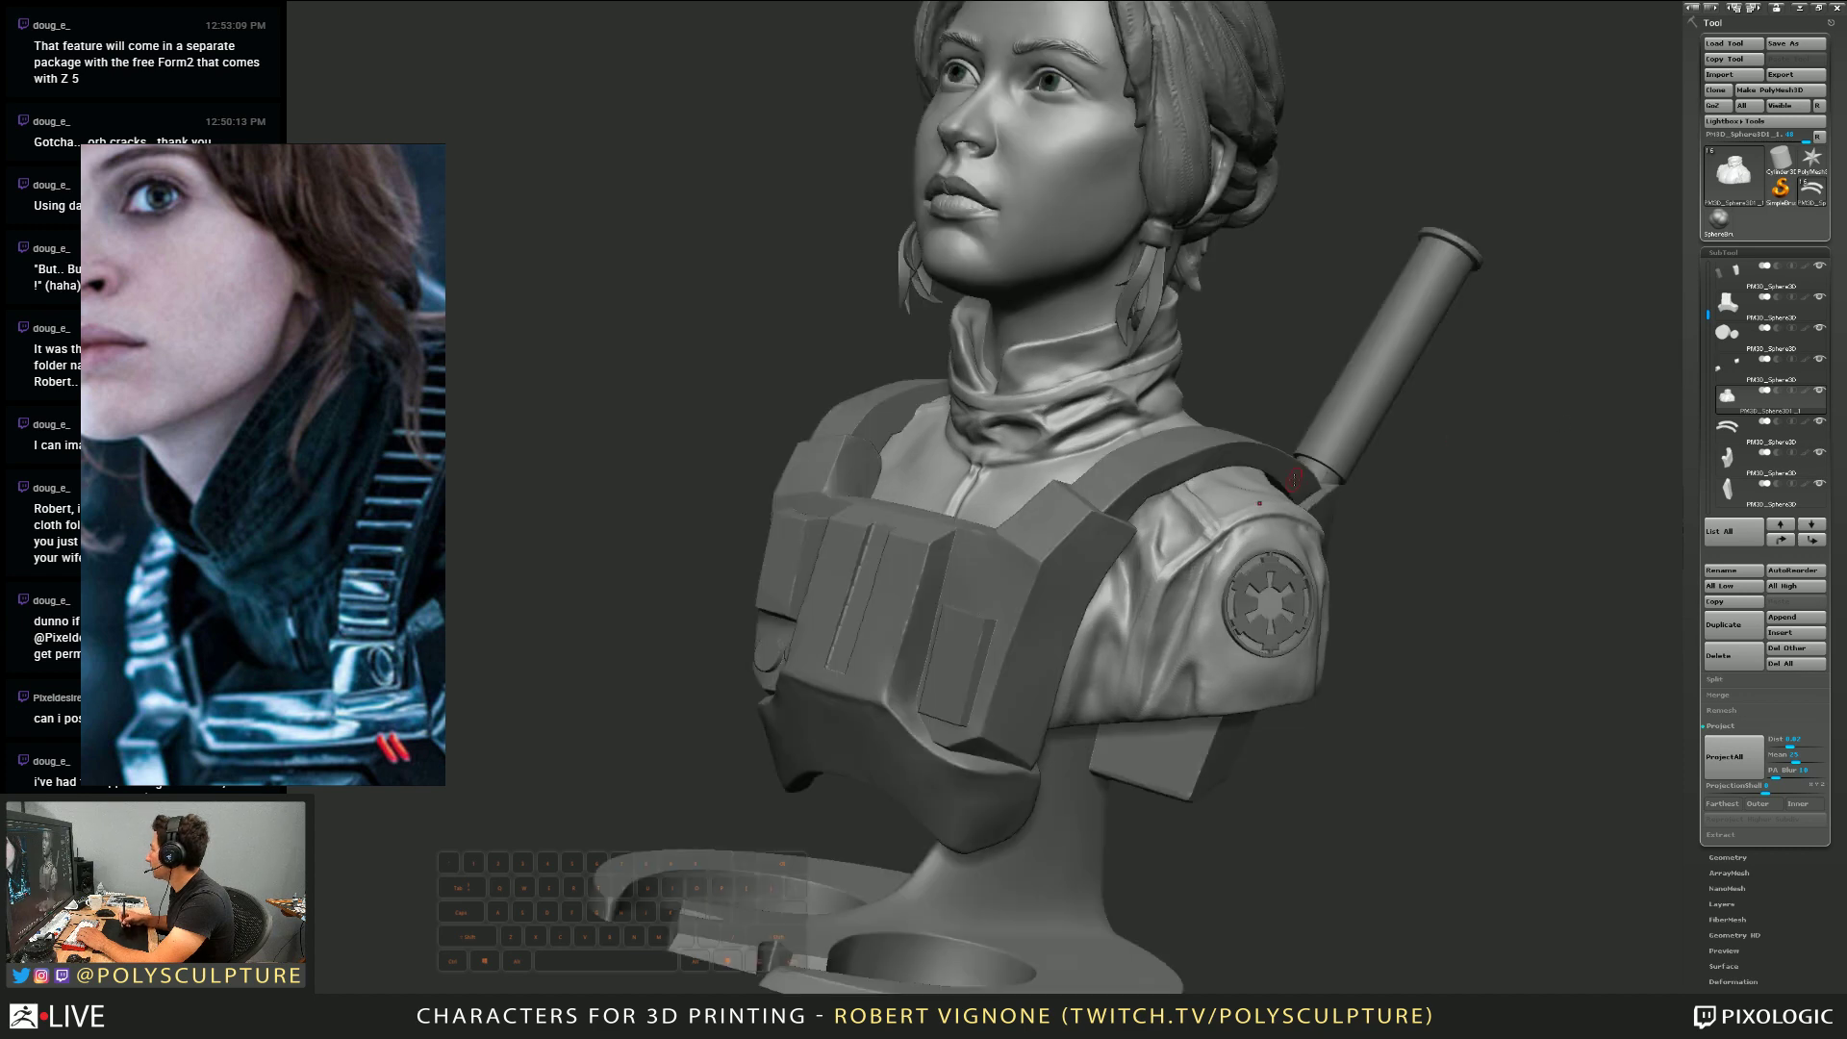
{"action": "right_click_drag", "start_coordinate": [1001, 510], "coordinate": [1217, 482]}
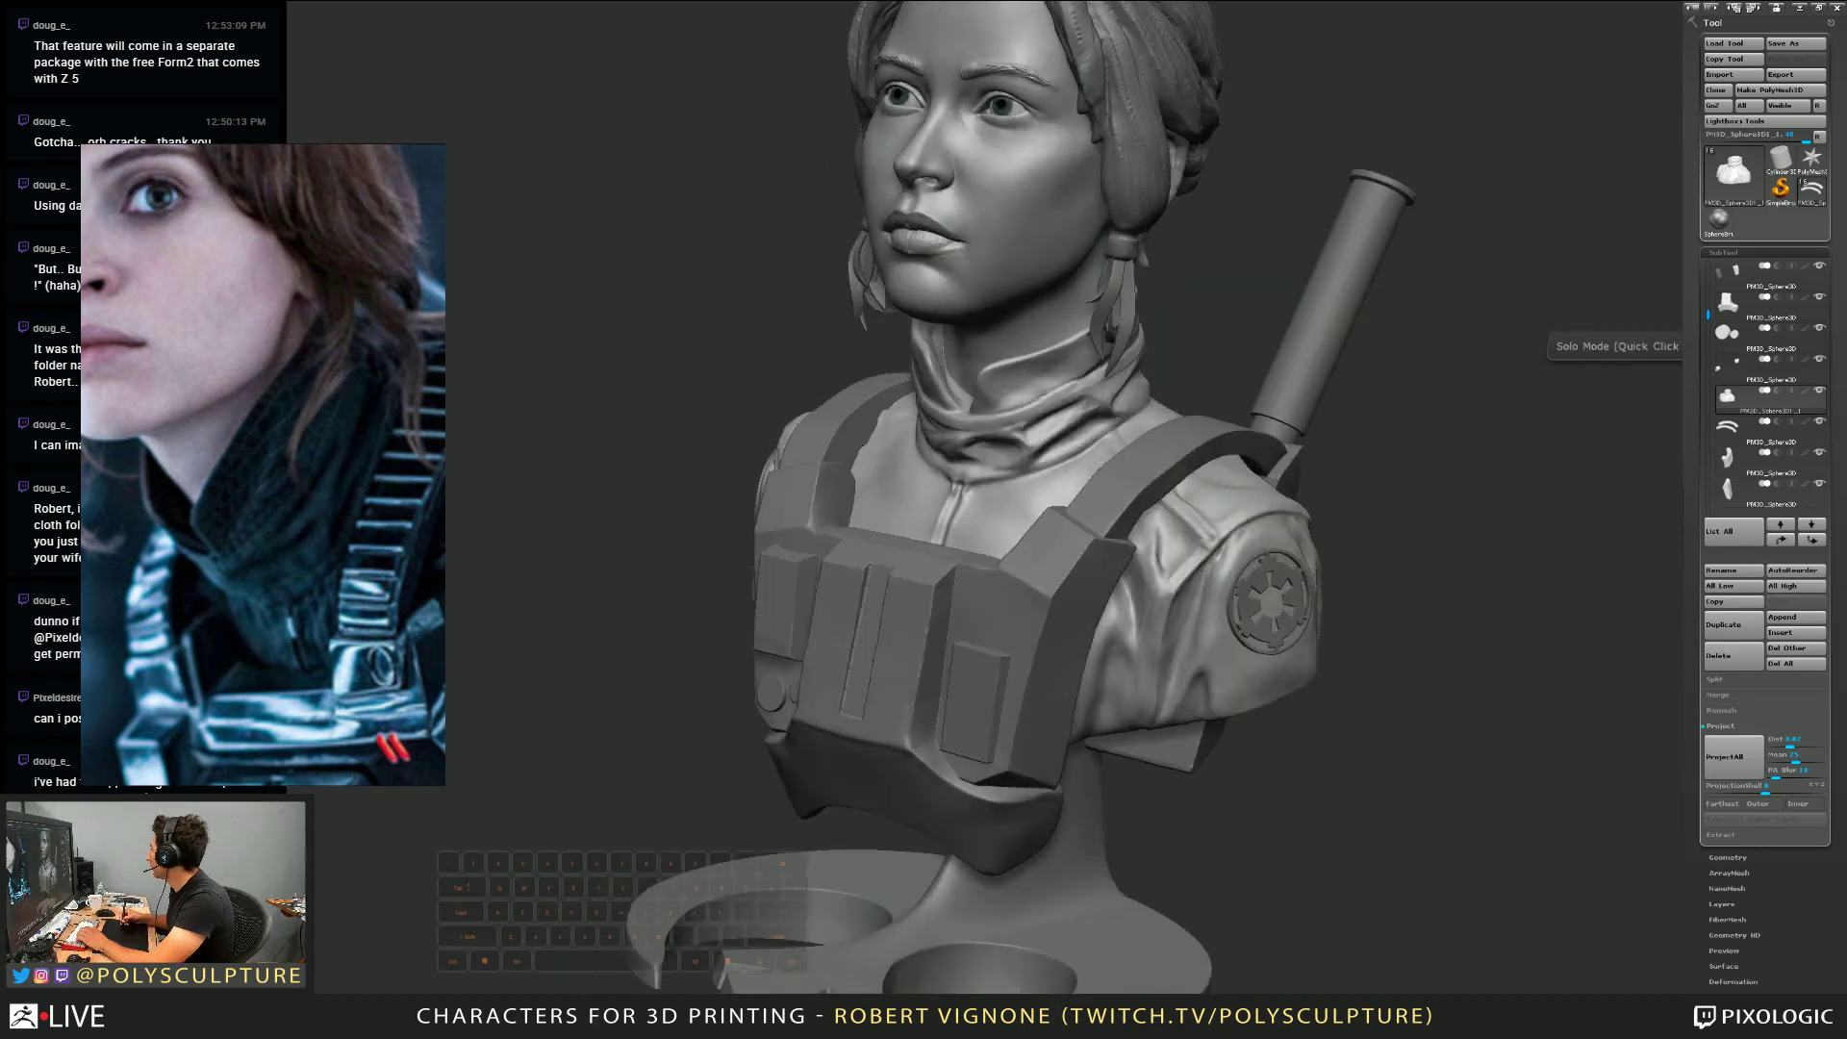
{"action": "left_click", "coordinate": [1695, 366]}
{"action": "mouse_move", "coordinate": [1005, 535]}
{"action": "right_mouse_down"}
{"action": "mouse_move", "coordinate": [998, 507]}
{"action": "mouse_move", "coordinate": [1087, 499]}
{"action": "mouse_move", "coordinate": [1074, 627]}
{"action": "mouse_move", "coordinate": [1066, 500]}
{"action": "mouse_move", "coordinate": [1097, 486]}
{"action": "right_mouse_up"}
Soften the sharp rim of the oval fold at the front of the jacket's collar
{"action": "key", "text": "x"}
{"action": "key", "text": "x"}
{"action": "key", "text": "s"}
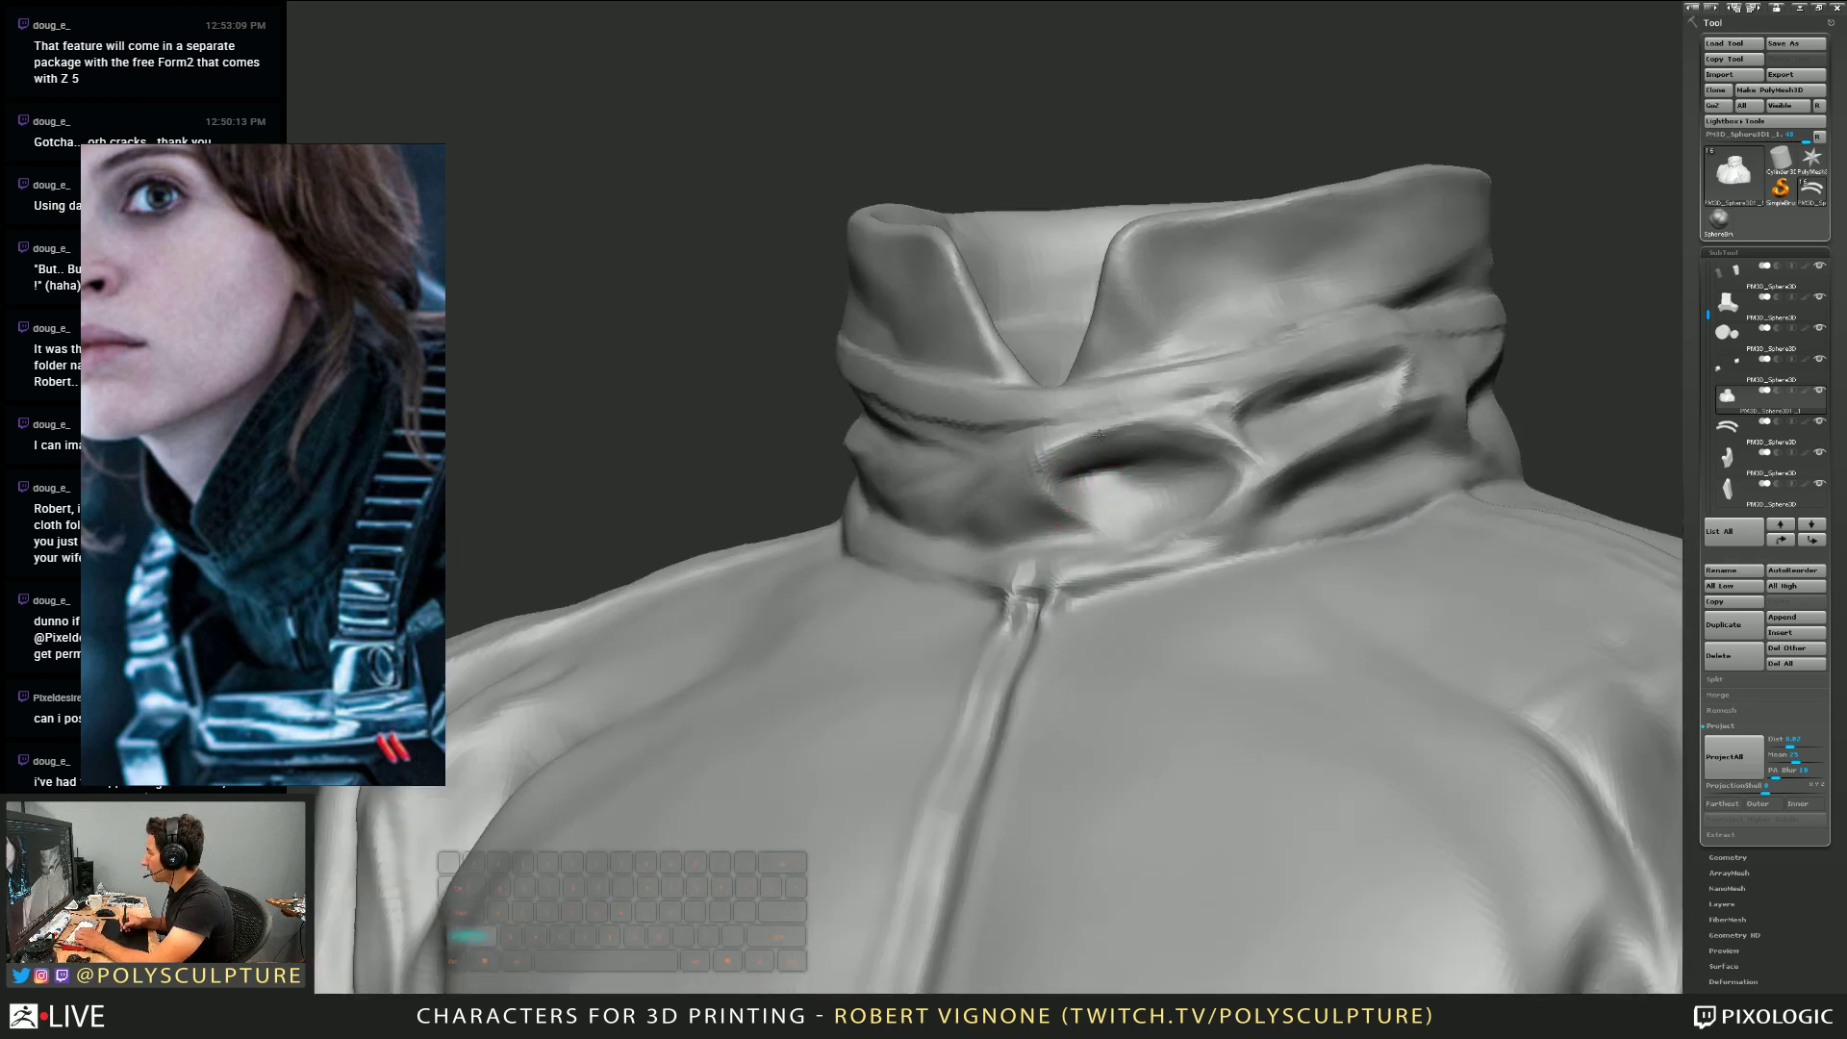
{"action": "left_click_drag", "start_coordinate": [1093, 470], "coordinate": [1051, 467]}
{"action": "mouse_move", "coordinate": [1191, 506]}
{"action": "right_mouse_down"}
{"action": "mouse_move", "coordinate": [1214, 529]}
{"action": "mouse_move", "coordinate": [1085, 524]}
{"action": "mouse_move", "coordinate": [1108, 484]}
{"action": "right_mouse_up"}
{"action": "key", "text": "s"}
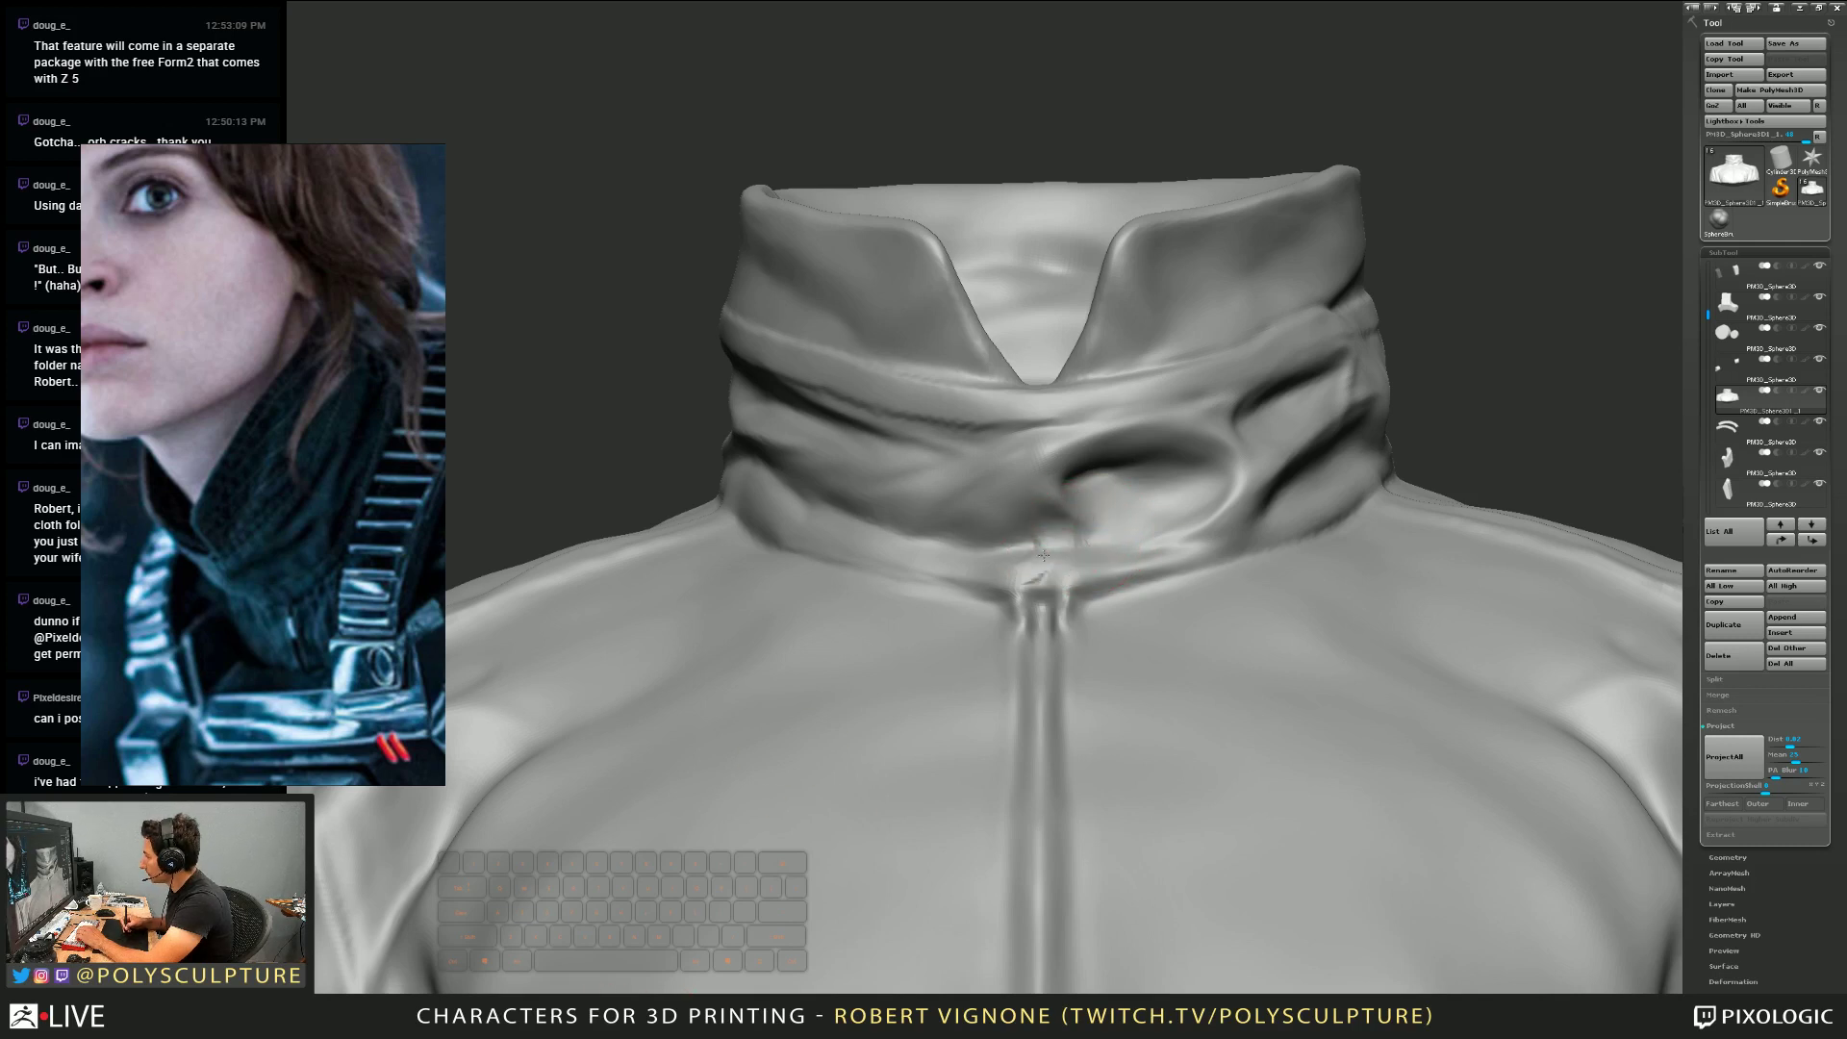
Carve a short crease from the top of the zipper up into the collar and blend it with the surrounding fabric
{"action": "key", "text": "s"}
{"action": "mouse_move", "coordinate": [1024, 575]}
{"action": "left_mouse_down"}
{"action": "mouse_move", "coordinate": [1055, 460]}
{"action": "mouse_move", "coordinate": [1053, 531]}
{"action": "left_mouse_up"}
{"action": "mouse_move", "coordinate": [1052, 528]}
{"action": "right_mouse_down"}
{"action": "mouse_move", "coordinate": [1080, 536]}
{"action": "mouse_move", "coordinate": [1044, 532]}
{"action": "mouse_move", "coordinate": [1065, 554]}
{"action": "right_mouse_up"}
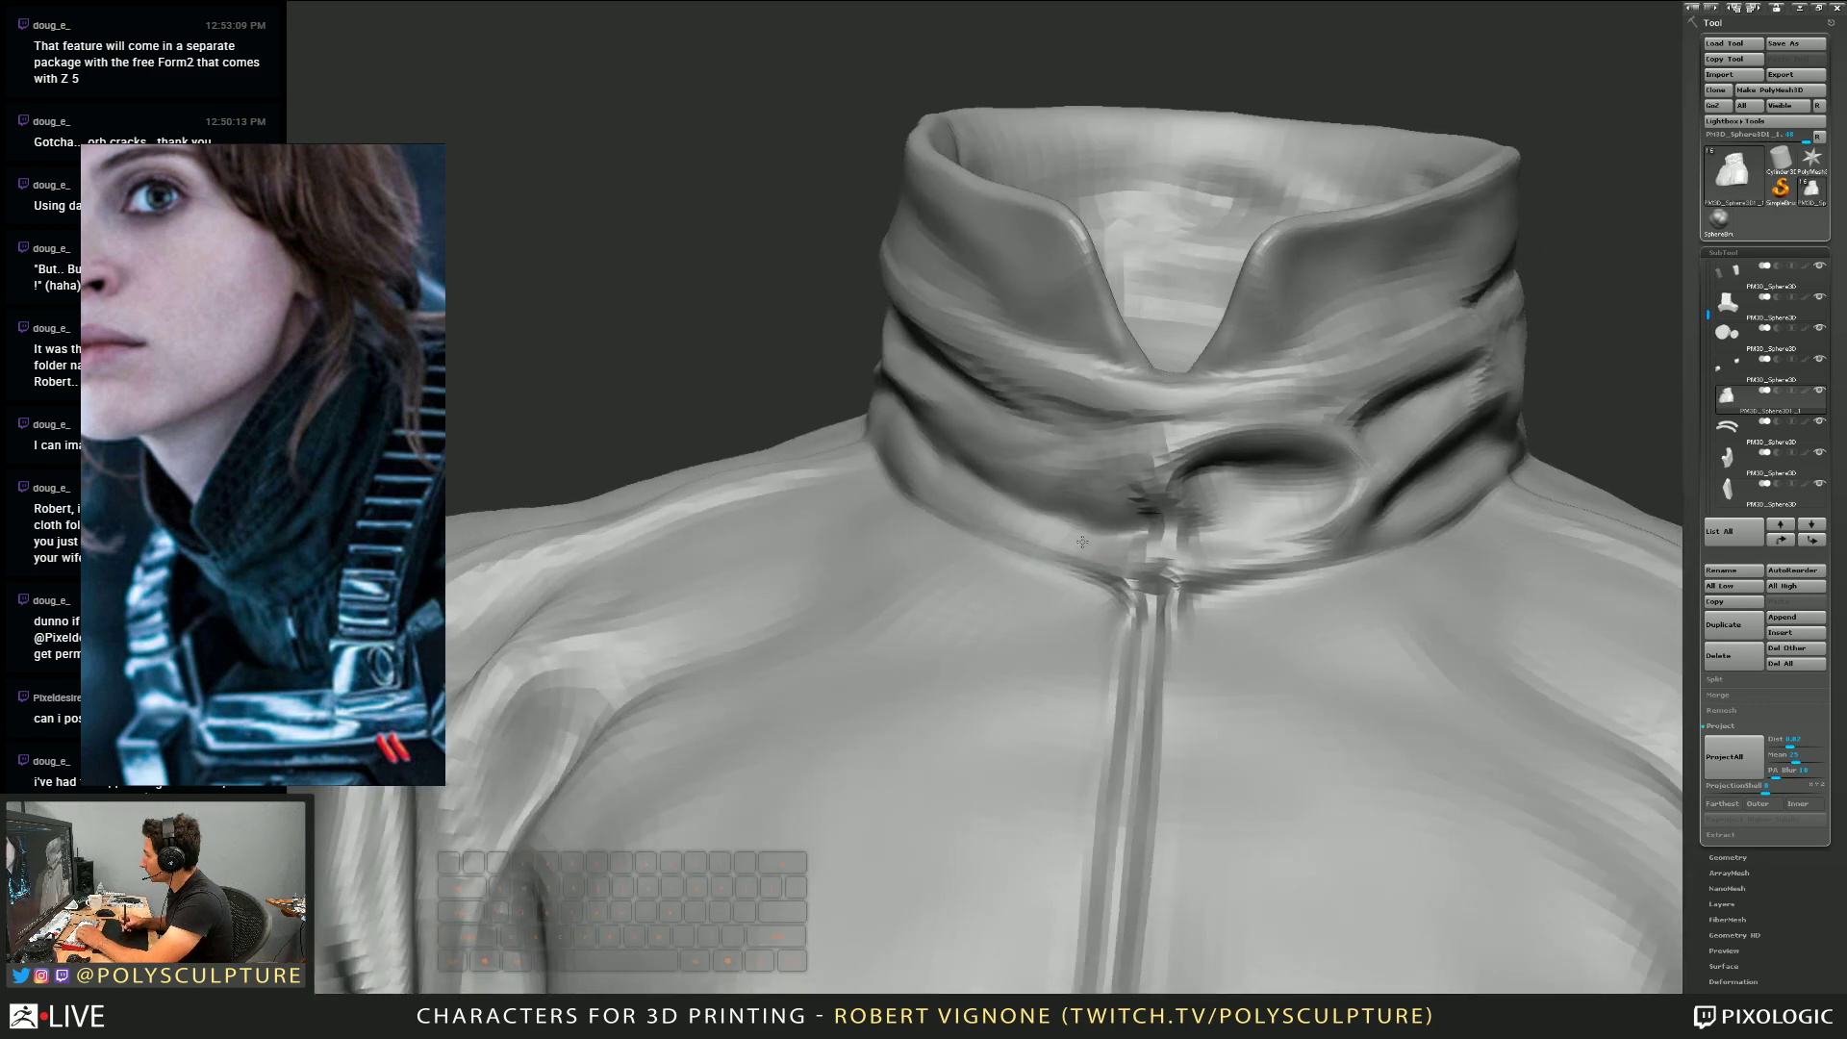
{"action": "key", "text": "s"}
{"action": "mouse_move", "coordinate": [1190, 543]}
{"action": "left_mouse_down"}
{"action": "mouse_move", "coordinate": [1209, 540]}
{"action": "mouse_move", "coordinate": [1170, 464]}
{"action": "mouse_move", "coordinate": [1116, 522]}
{"action": "left_mouse_up"}
{"action": "right_click_drag", "start_coordinate": [1116, 523], "coordinate": [1171, 487]}
{"action": "key", "text": "2"}
{"action": "left_click_drag", "start_coordinate": [1122, 490], "coordinate": [1143, 483]}
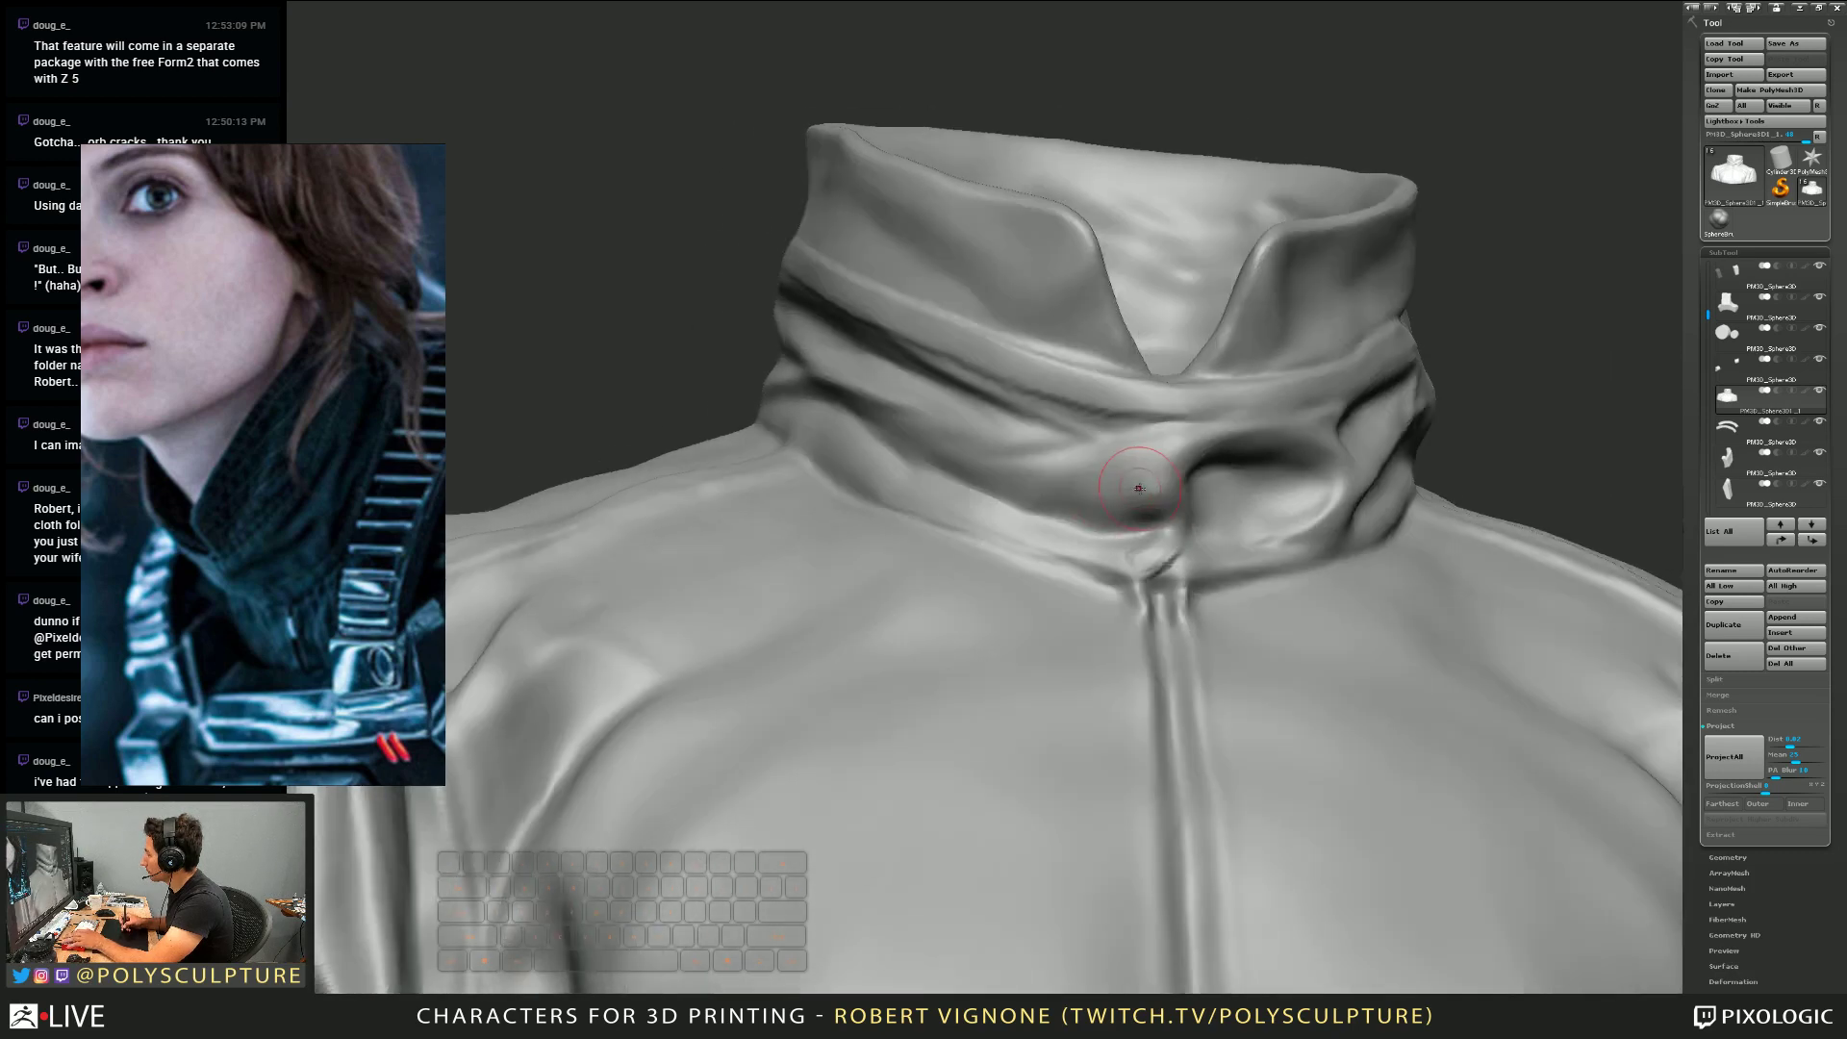
{"action": "mouse_move", "coordinate": [1123, 471]}
{"action": "right_mouse_down"}
{"action": "mouse_move", "coordinate": [1179, 479]}
{"action": "mouse_move", "coordinate": [1202, 510]}
{"action": "mouse_move", "coordinate": [1177, 549]}
{"action": "right_mouse_up"}
{"action": "left_click_drag", "start_coordinate": [1155, 538], "coordinate": [1122, 480], "text": "shift"}
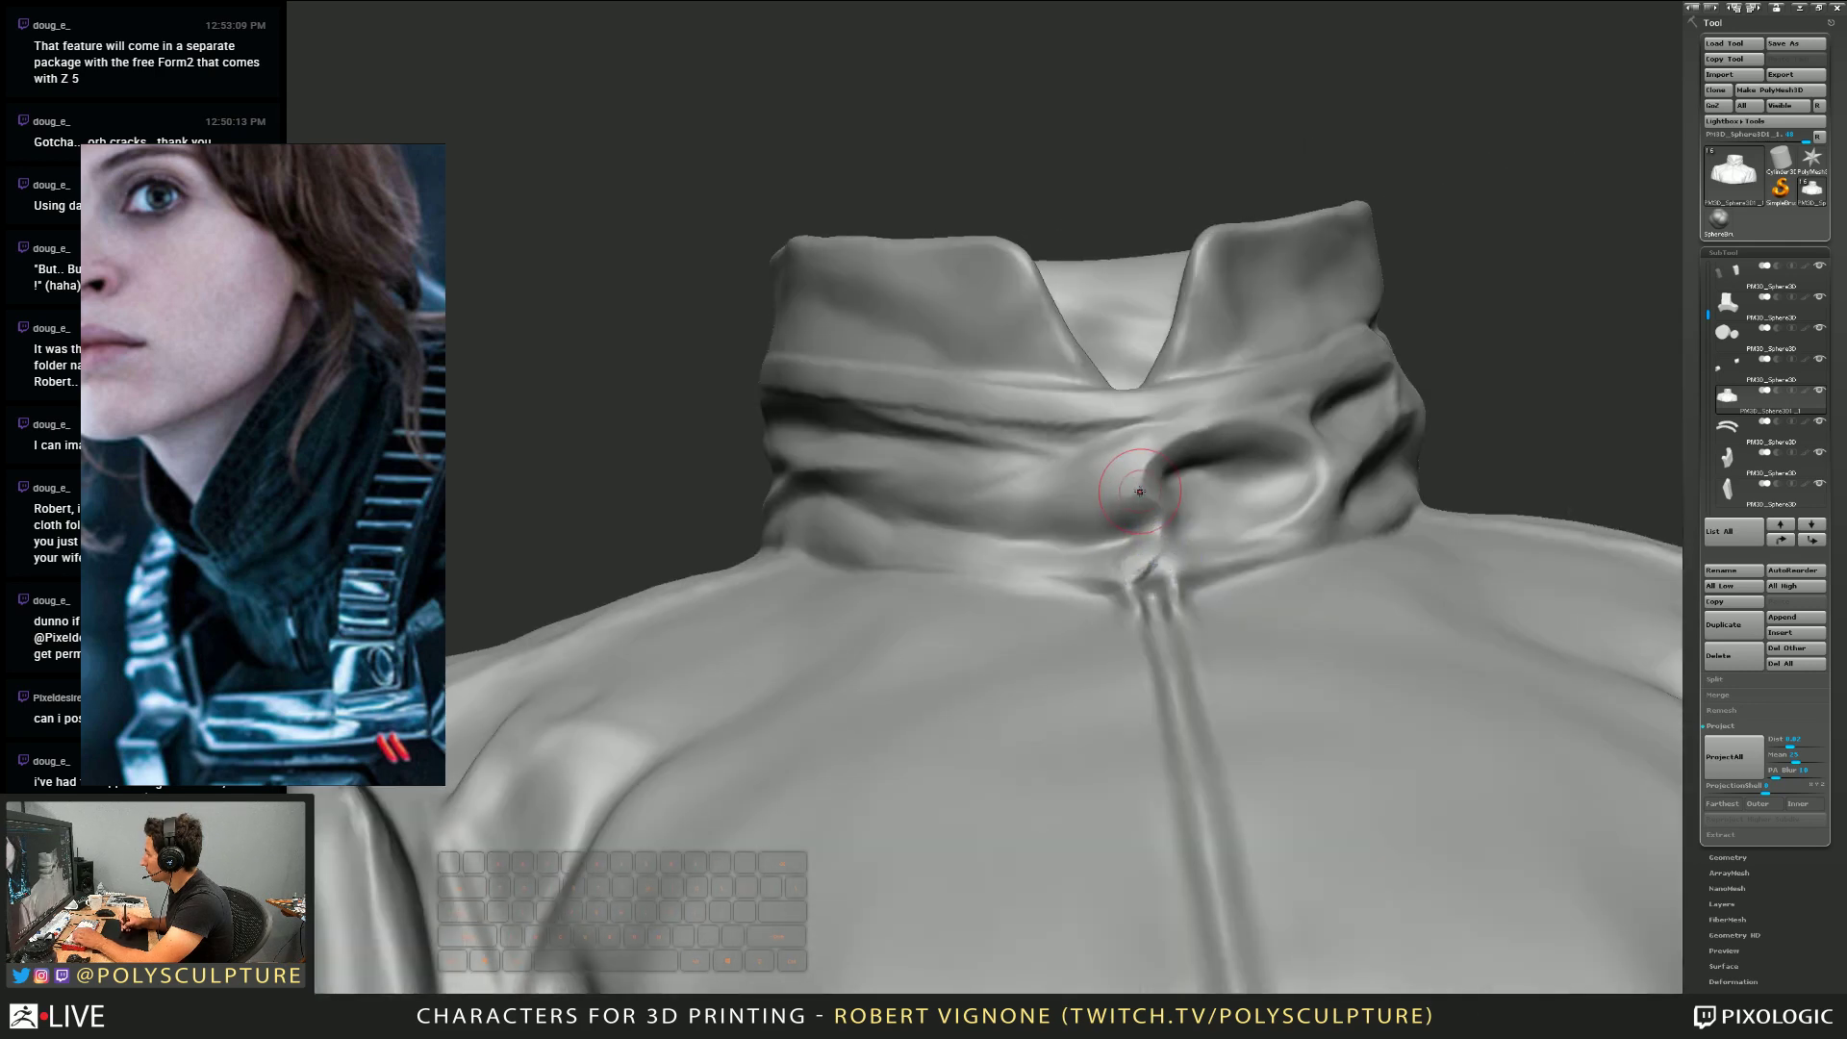
Deepen and reshape the hollow of the oval fold on the collar's front
{"action": "mouse_move", "coordinate": [1175, 448]}
{"action": "right_mouse_down", "text": "alt"}
{"action": "mouse_move", "coordinate": [1093, 465]}
{"action": "mouse_move", "coordinate": [1107, 487]}
{"action": "mouse_move", "coordinate": [1065, 468]}
{"action": "right_mouse_up", "text": "alt"}
{"action": "left_click_drag", "start_coordinate": [1064, 478], "coordinate": [1061, 502]}
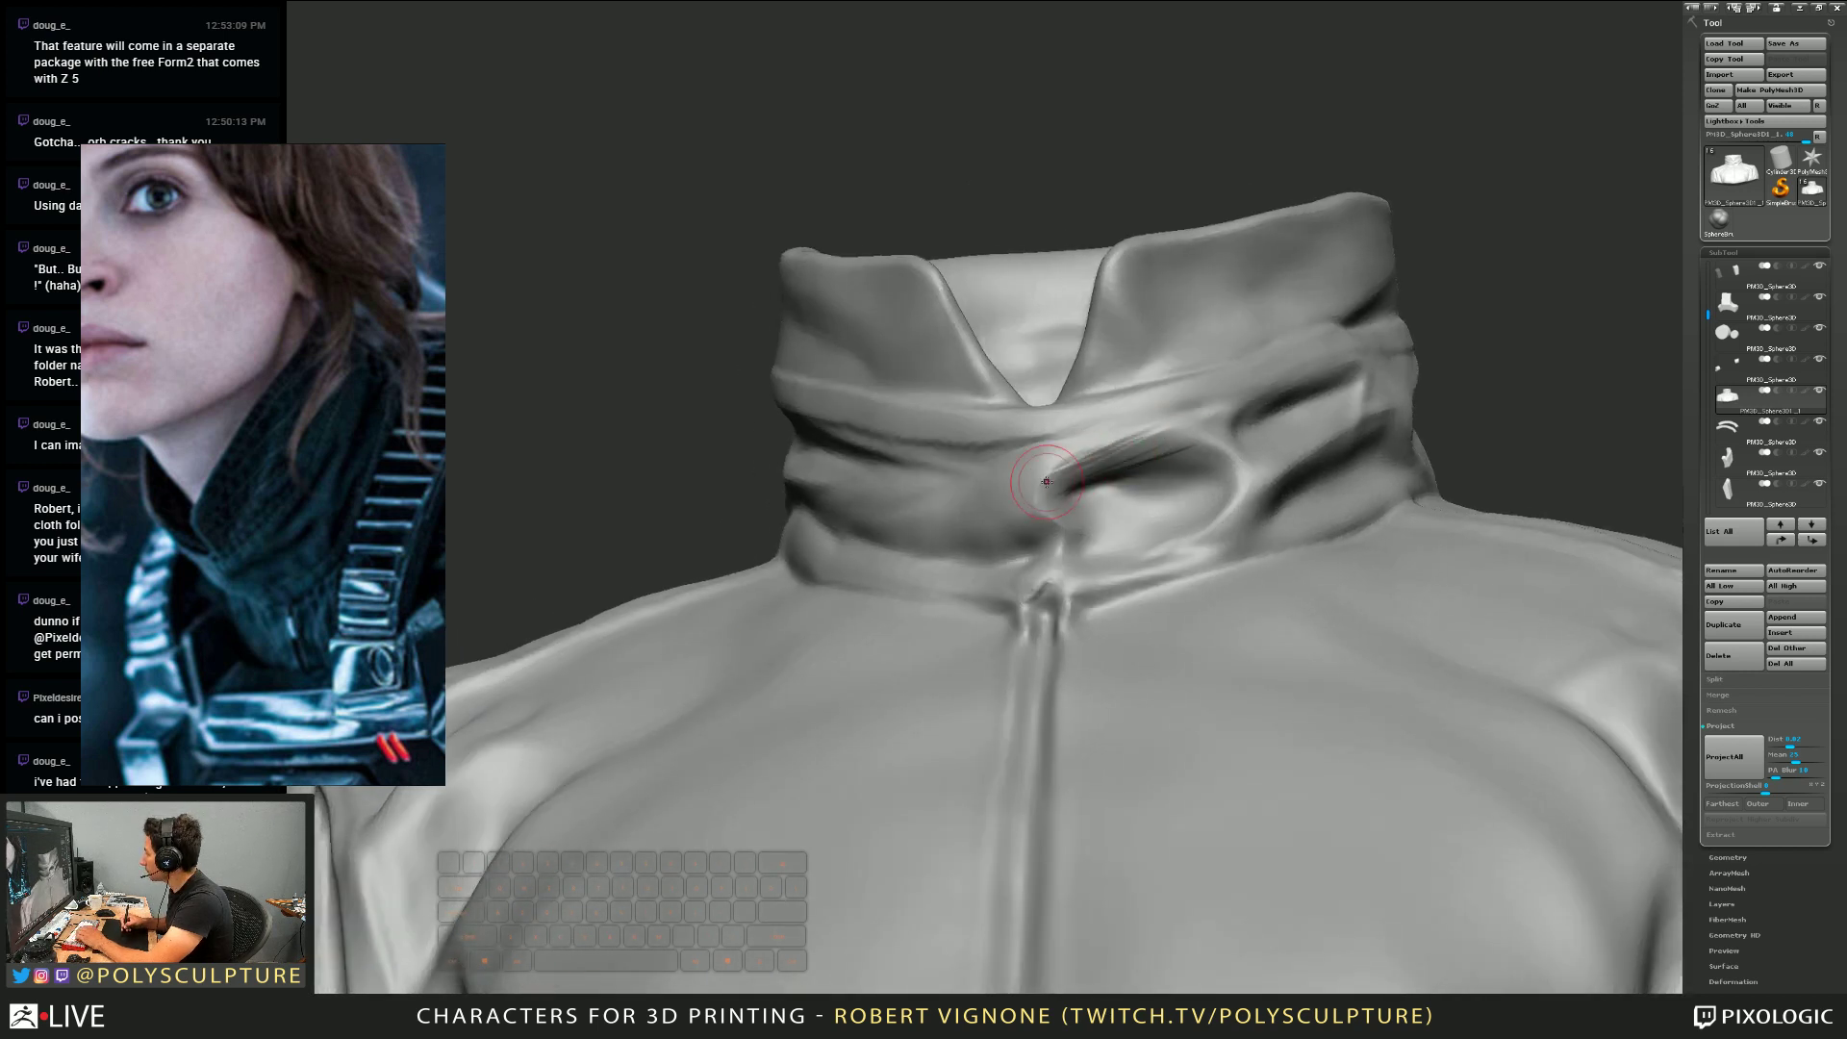
{"action": "left_click_drag", "start_coordinate": [1051, 482], "coordinate": [1194, 432]}
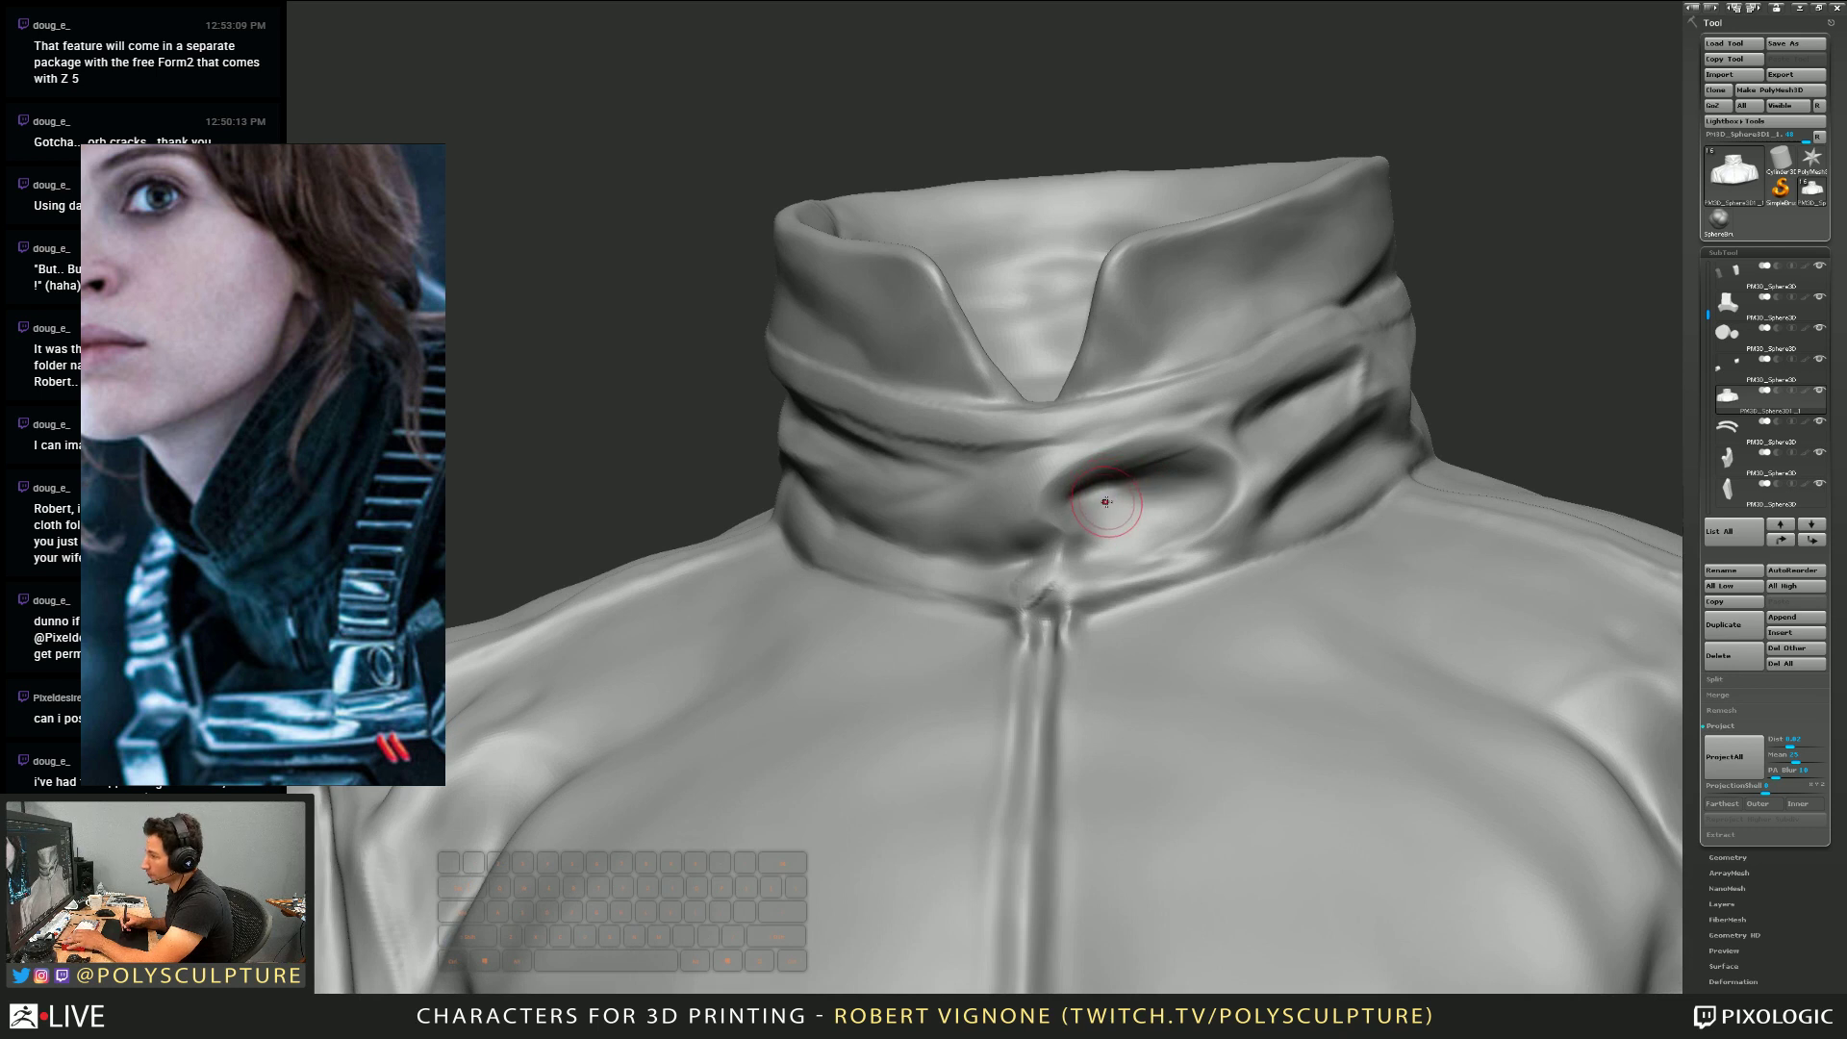
{"action": "right_click_drag", "start_coordinate": [1105, 501], "coordinate": [1122, 480]}
{"action": "mouse_move", "coordinate": [1077, 466]}
{"action": "left_mouse_down"}
{"action": "mouse_move", "coordinate": [1166, 481]}
{"action": "mouse_move", "coordinate": [1176, 444]}
{"action": "left_mouse_up"}
{"action": "mouse_move", "coordinate": [1150, 501]}
{"action": "right_mouse_down"}
{"action": "mouse_move", "coordinate": [1087, 471]}
{"action": "mouse_move", "coordinate": [1092, 507]}
{"action": "mouse_move", "coordinate": [1119, 481]}
{"action": "mouse_move", "coordinate": [1077, 515]}
{"action": "mouse_move", "coordinate": [1059, 458]}
{"action": "right_mouse_up"}
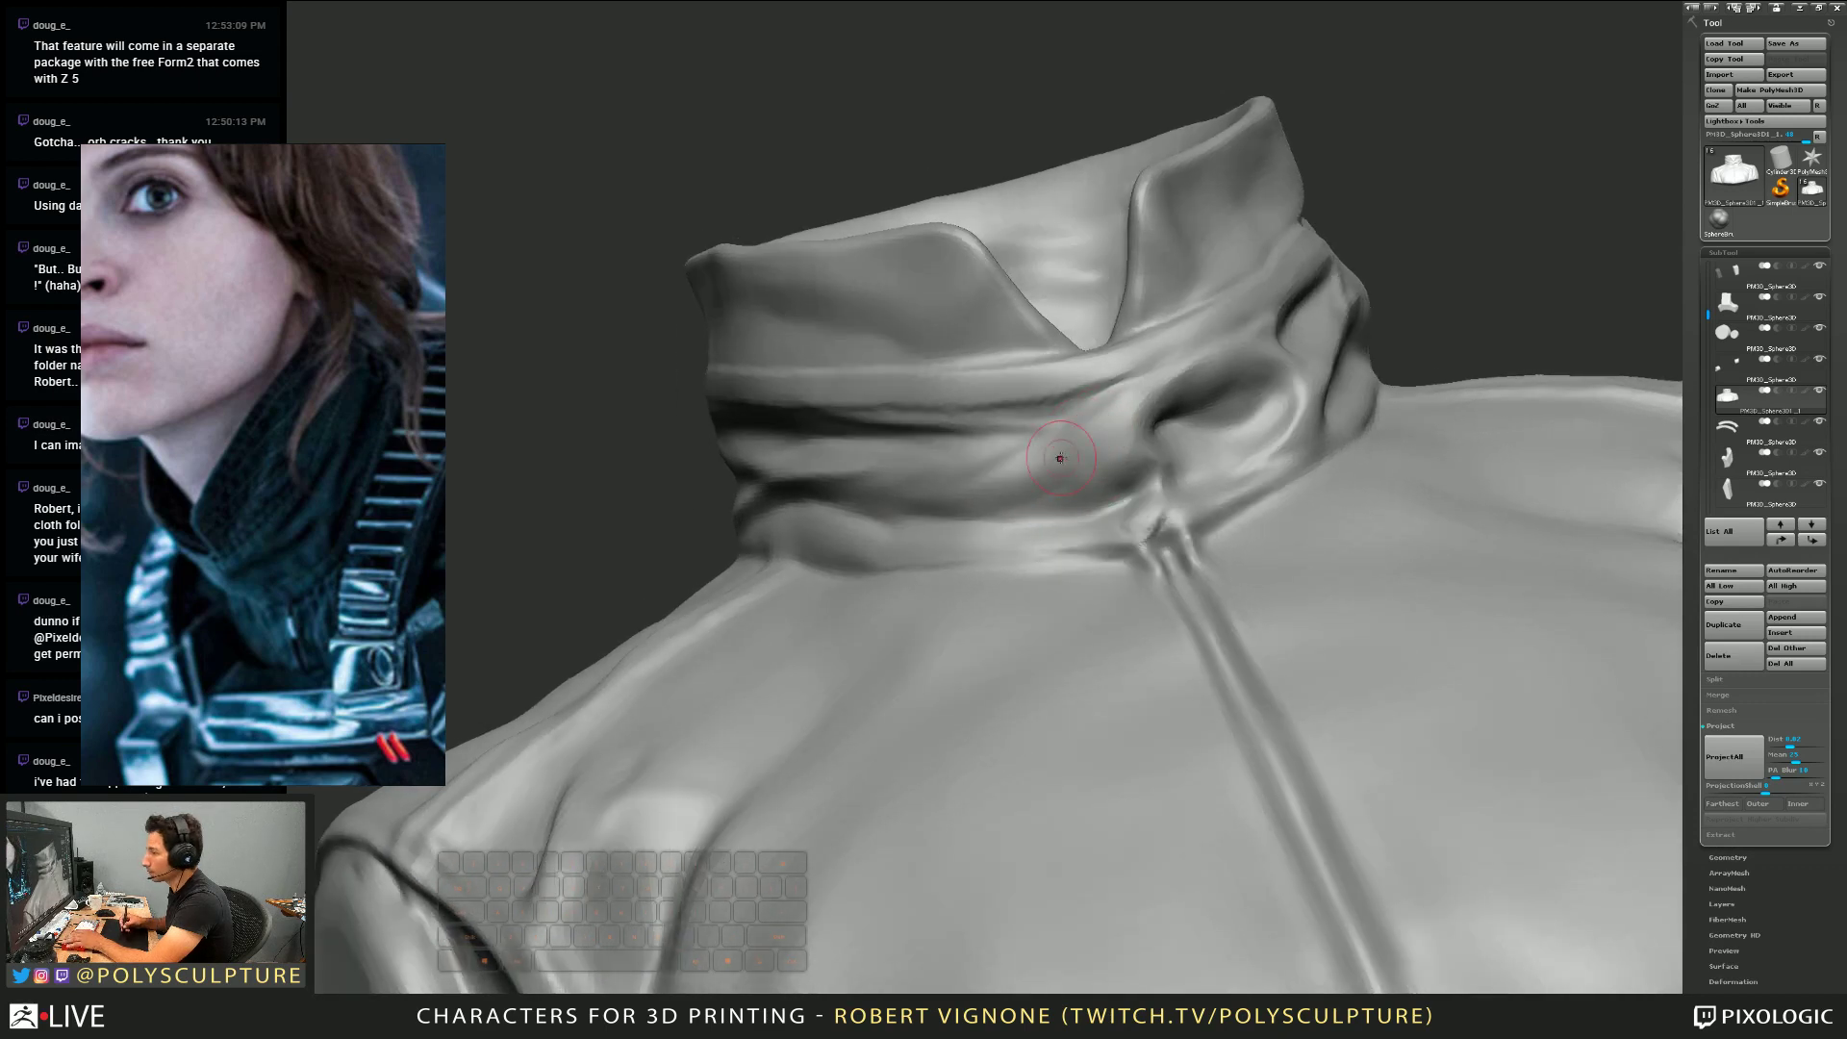
Carve a crease along the folds on the collar's side beside the zipper and soften its edges
{"action": "mouse_move", "coordinate": [956, 564]}
{"action": "right_mouse_down"}
{"action": "mouse_move", "coordinate": [1073, 521]}
{"action": "mouse_move", "coordinate": [955, 497]}
{"action": "mouse_move", "coordinate": [976, 477]}
{"action": "right_mouse_up"}
{"action": "right_click", "coordinate": [986, 627]}
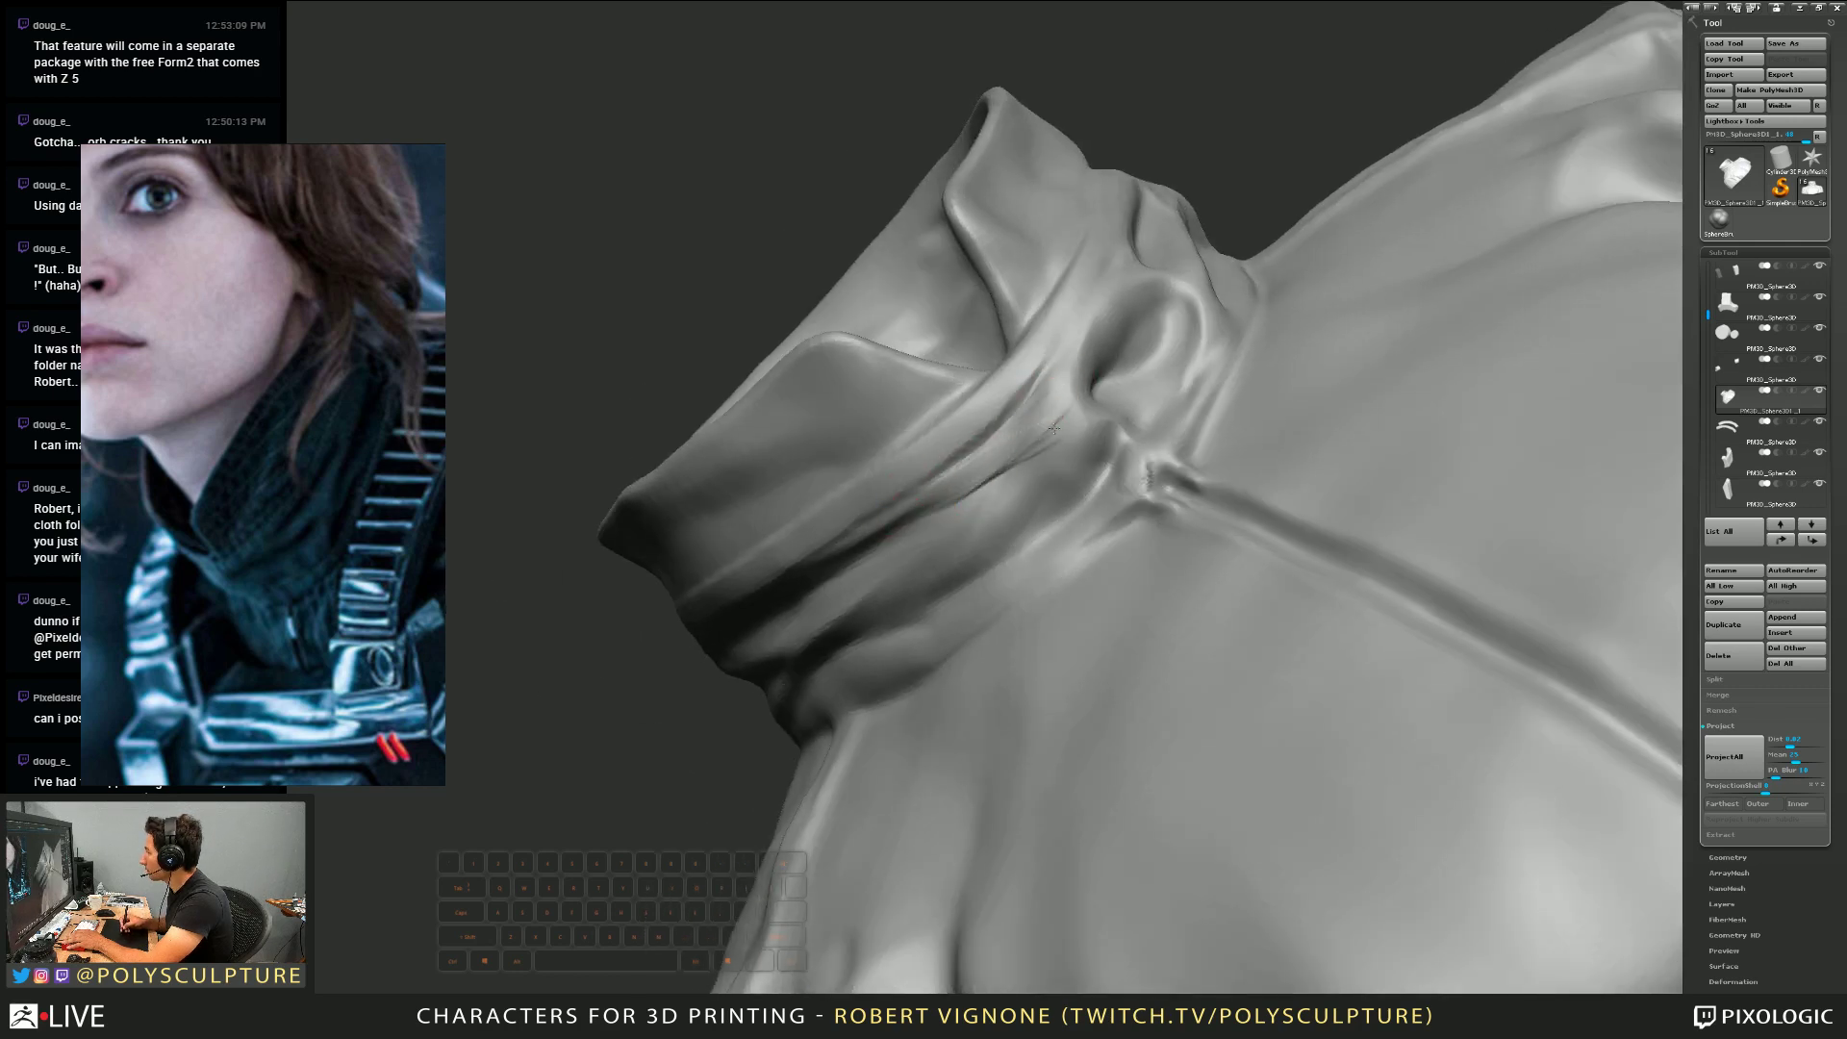
{"action": "left_click_drag", "start_coordinate": [1054, 428], "coordinate": [933, 496]}
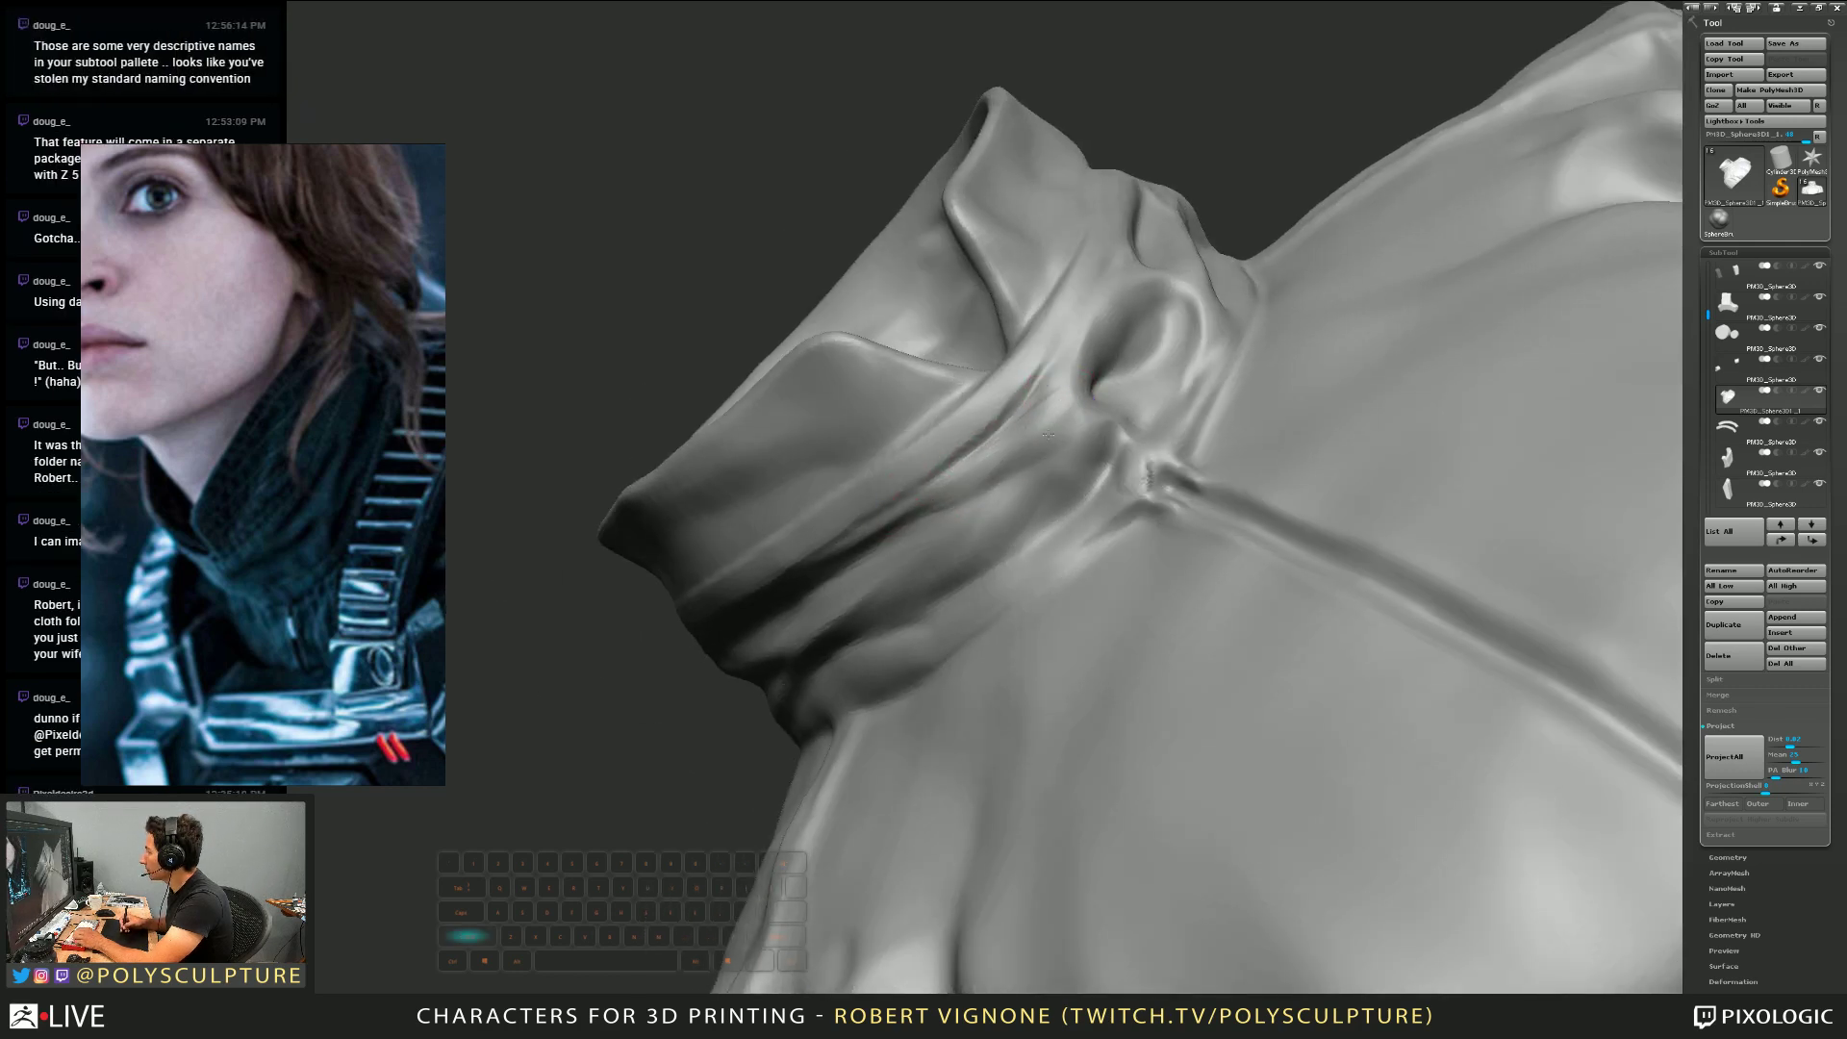
{"action": "mouse_move", "coordinate": [1058, 414]}
{"action": "right_mouse_down"}
{"action": "mouse_move", "coordinate": [1068, 449]}
{"action": "mouse_move", "coordinate": [1002, 440]}
{"action": "mouse_move", "coordinate": [1033, 441]}
{"action": "right_mouse_up"}
{"action": "key", "text": "s"}
{"action": "left_click_drag", "start_coordinate": [1033, 438], "coordinate": [1043, 439]}
{"action": "right_click_drag", "start_coordinate": [1025, 471], "coordinate": [1002, 438]}
{"action": "key", "text": "s"}
{"action": "left_click_drag", "start_coordinate": [1004, 460], "coordinate": [979, 467]}
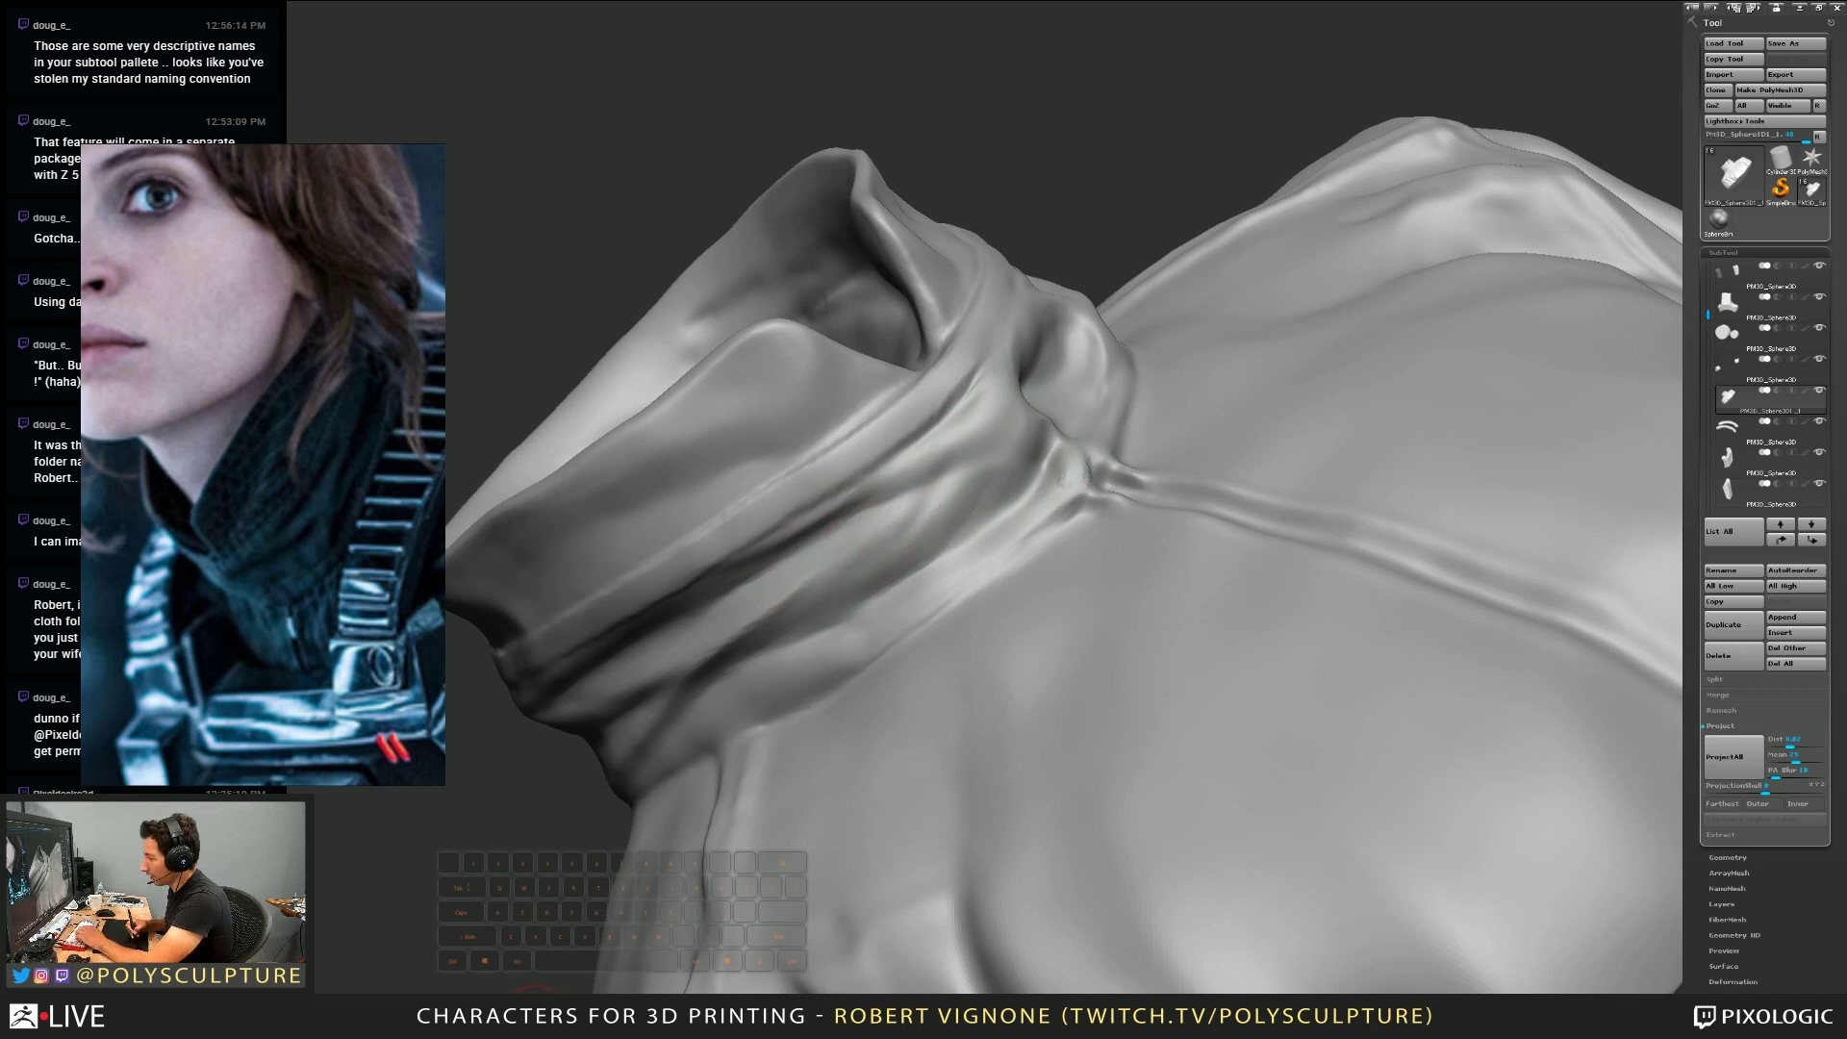
Sculpt an additional diagonal fold across the lower side of the collar, running up toward the zipper
{"action": "mouse_move", "coordinate": [926, 502]}
{"action": "left_mouse_down", "text": "alt"}
{"action": "mouse_move", "coordinate": [844, 589]}
{"action": "mouse_move", "coordinate": [922, 486]}
{"action": "mouse_move", "coordinate": [835, 577]}
{"action": "left_mouse_up", "text": "alt"}
{"action": "key", "text": "s"}
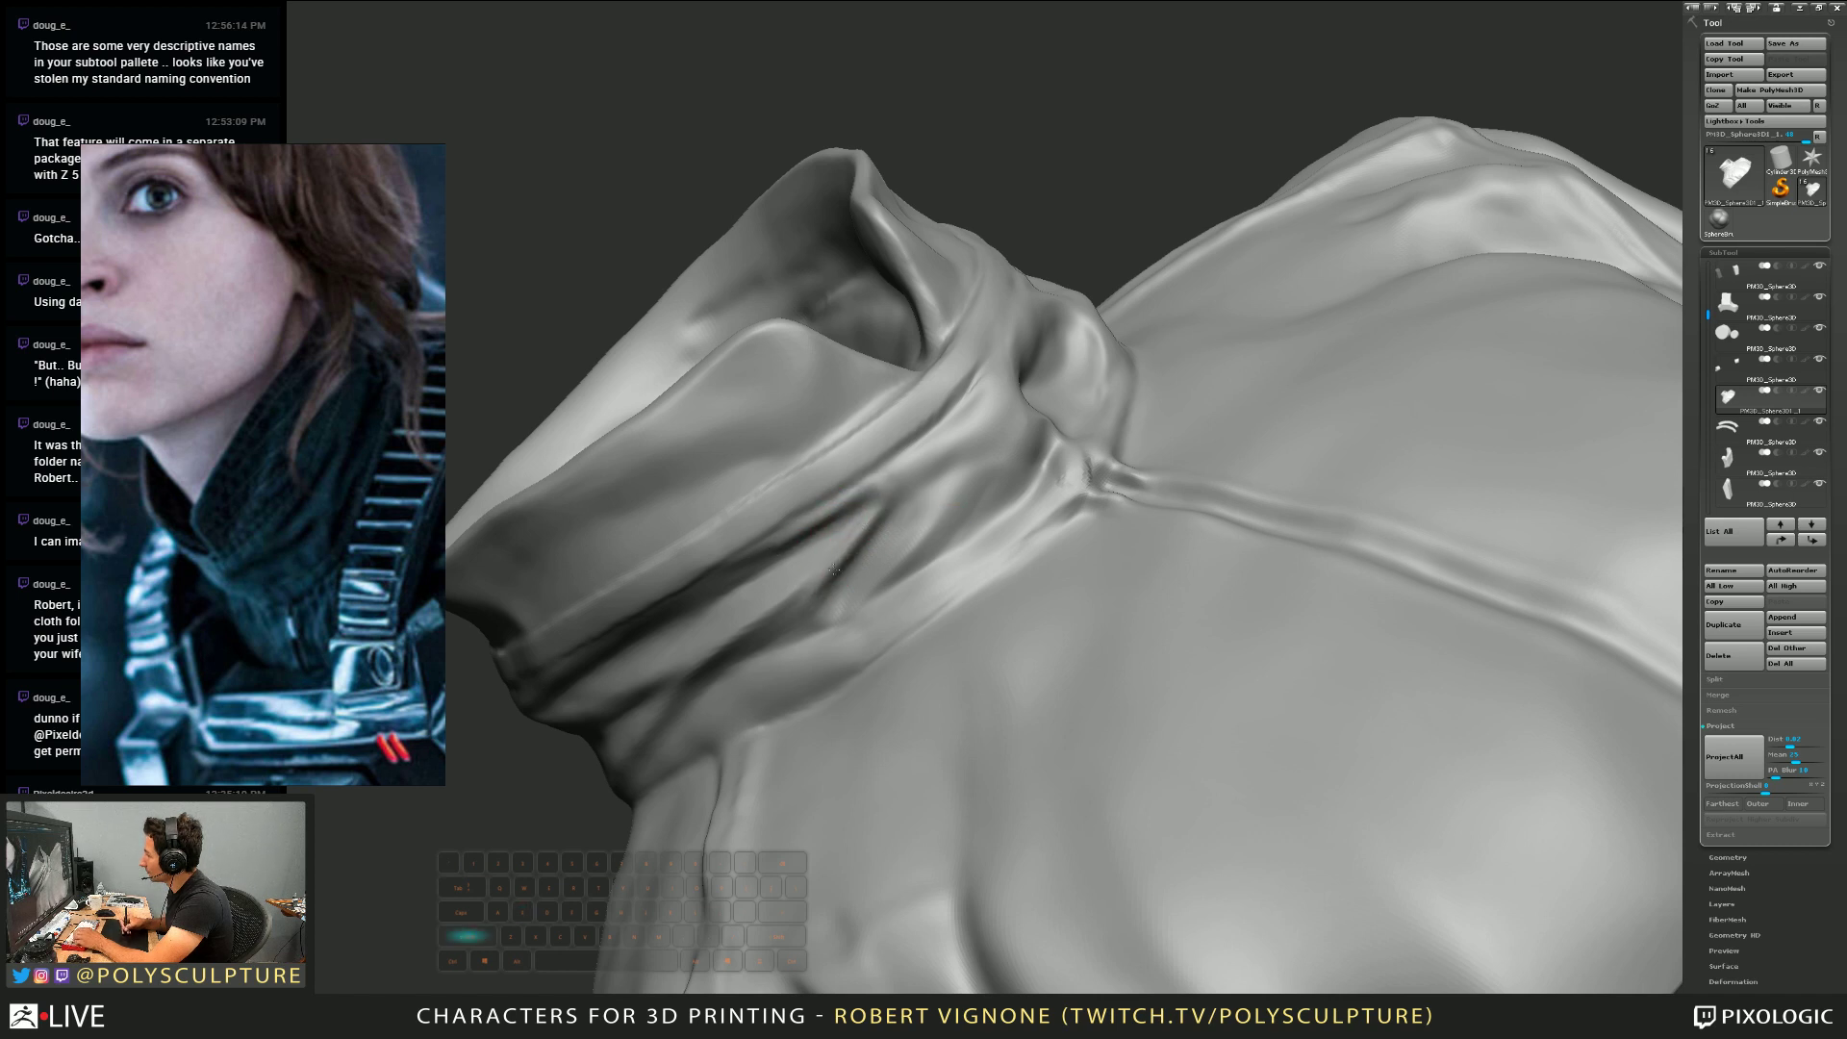
{"action": "mouse_move", "coordinate": [851, 547]}
{"action": "left_mouse_down"}
{"action": "mouse_move", "coordinate": [876, 581]}
{"action": "mouse_move", "coordinate": [940, 487]}
{"action": "mouse_move", "coordinate": [999, 466]}
{"action": "mouse_move", "coordinate": [956, 479]}
{"action": "mouse_move", "coordinate": [983, 428]}
{"action": "left_mouse_up"}
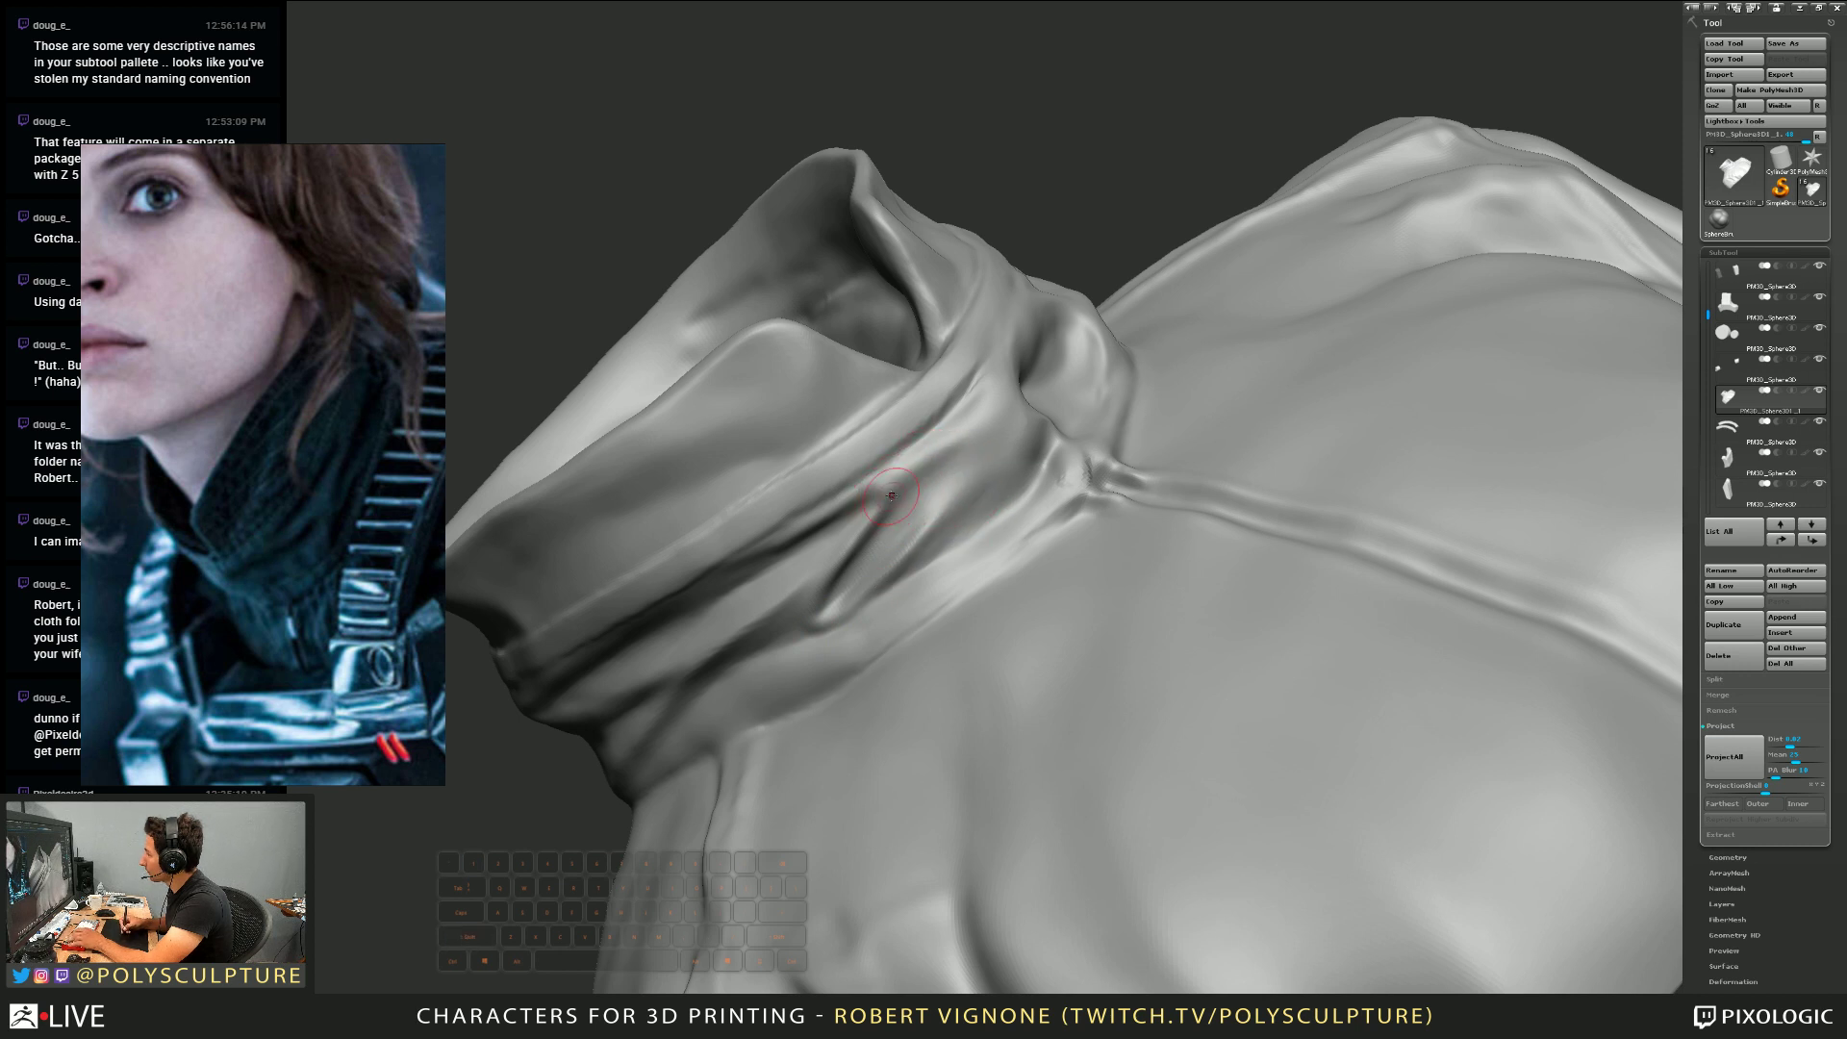
{"action": "left_click_drag", "start_coordinate": [883, 495], "coordinate": [996, 438]}
{"action": "right_click_drag", "start_coordinate": [985, 434], "coordinate": [914, 488]}
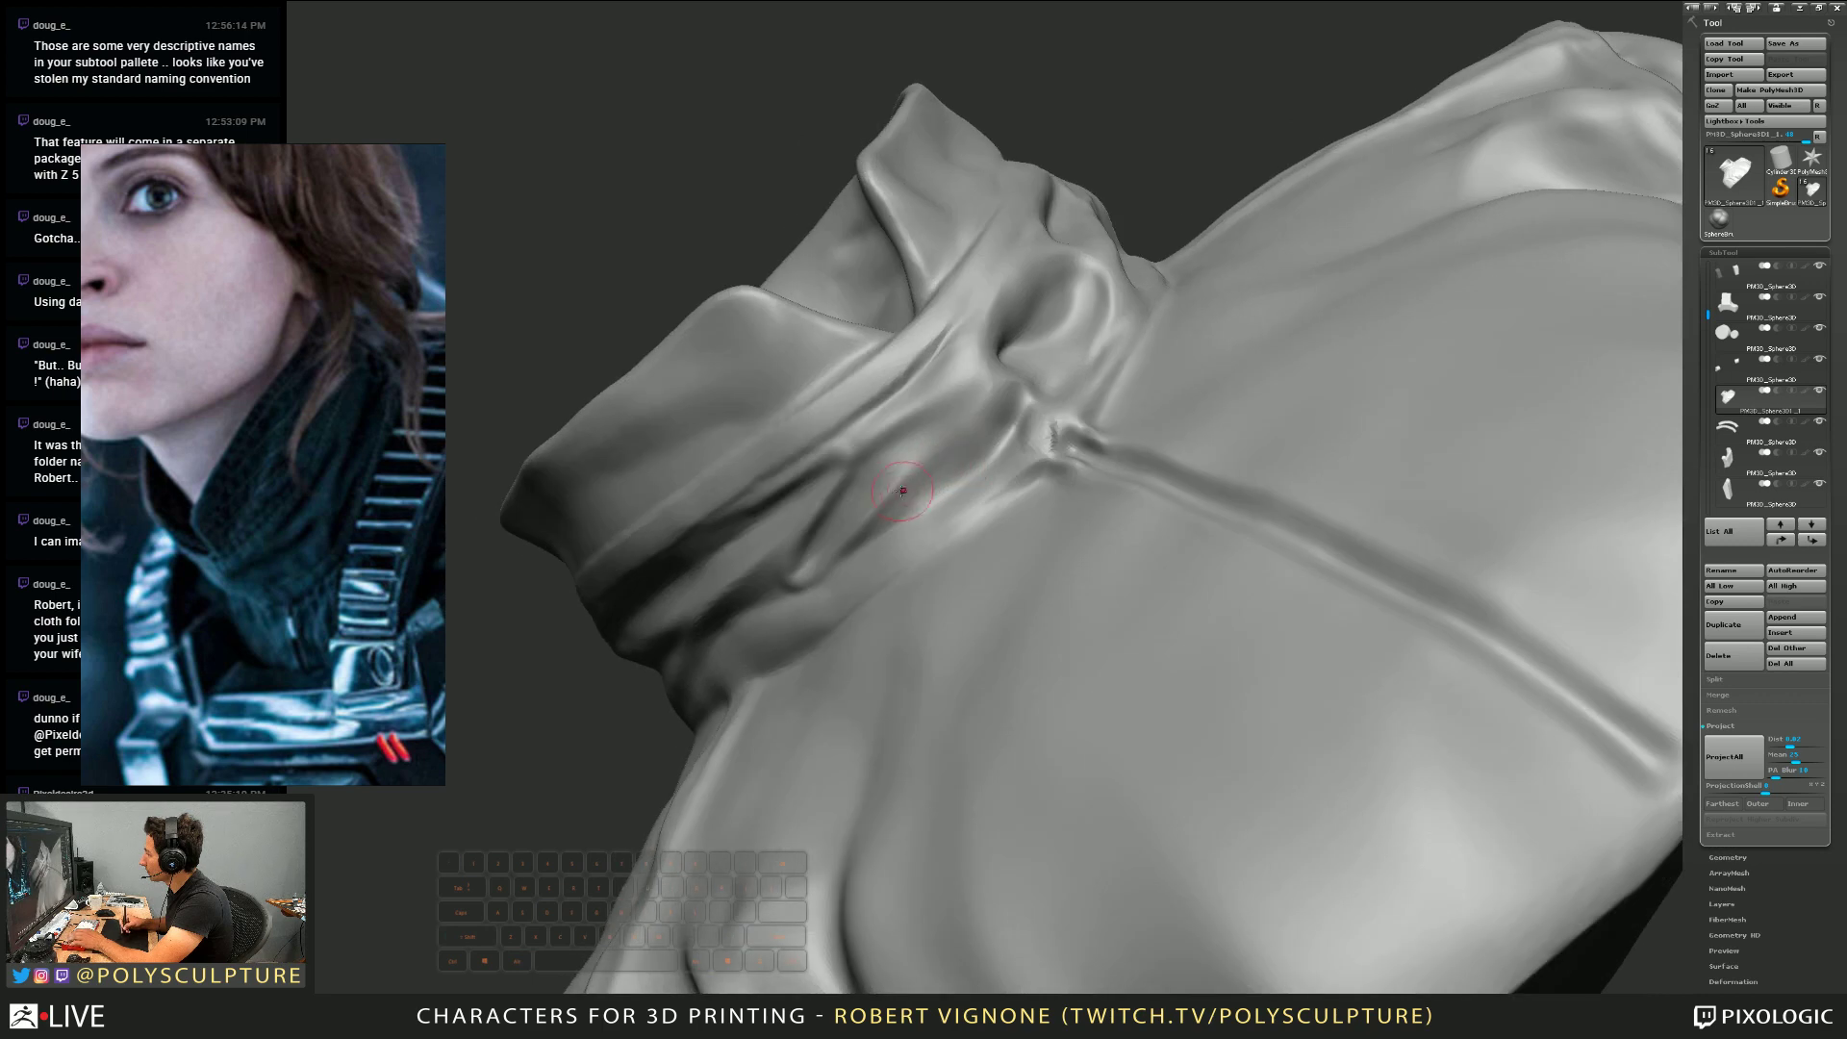
Blend the collar's side folds into the area where the collar meets the top of the zipper
{"action": "left_click_drag", "start_coordinate": [909, 490], "coordinate": [997, 409]}
{"action": "right_click_drag", "start_coordinate": [984, 411], "coordinate": [1039, 385]}
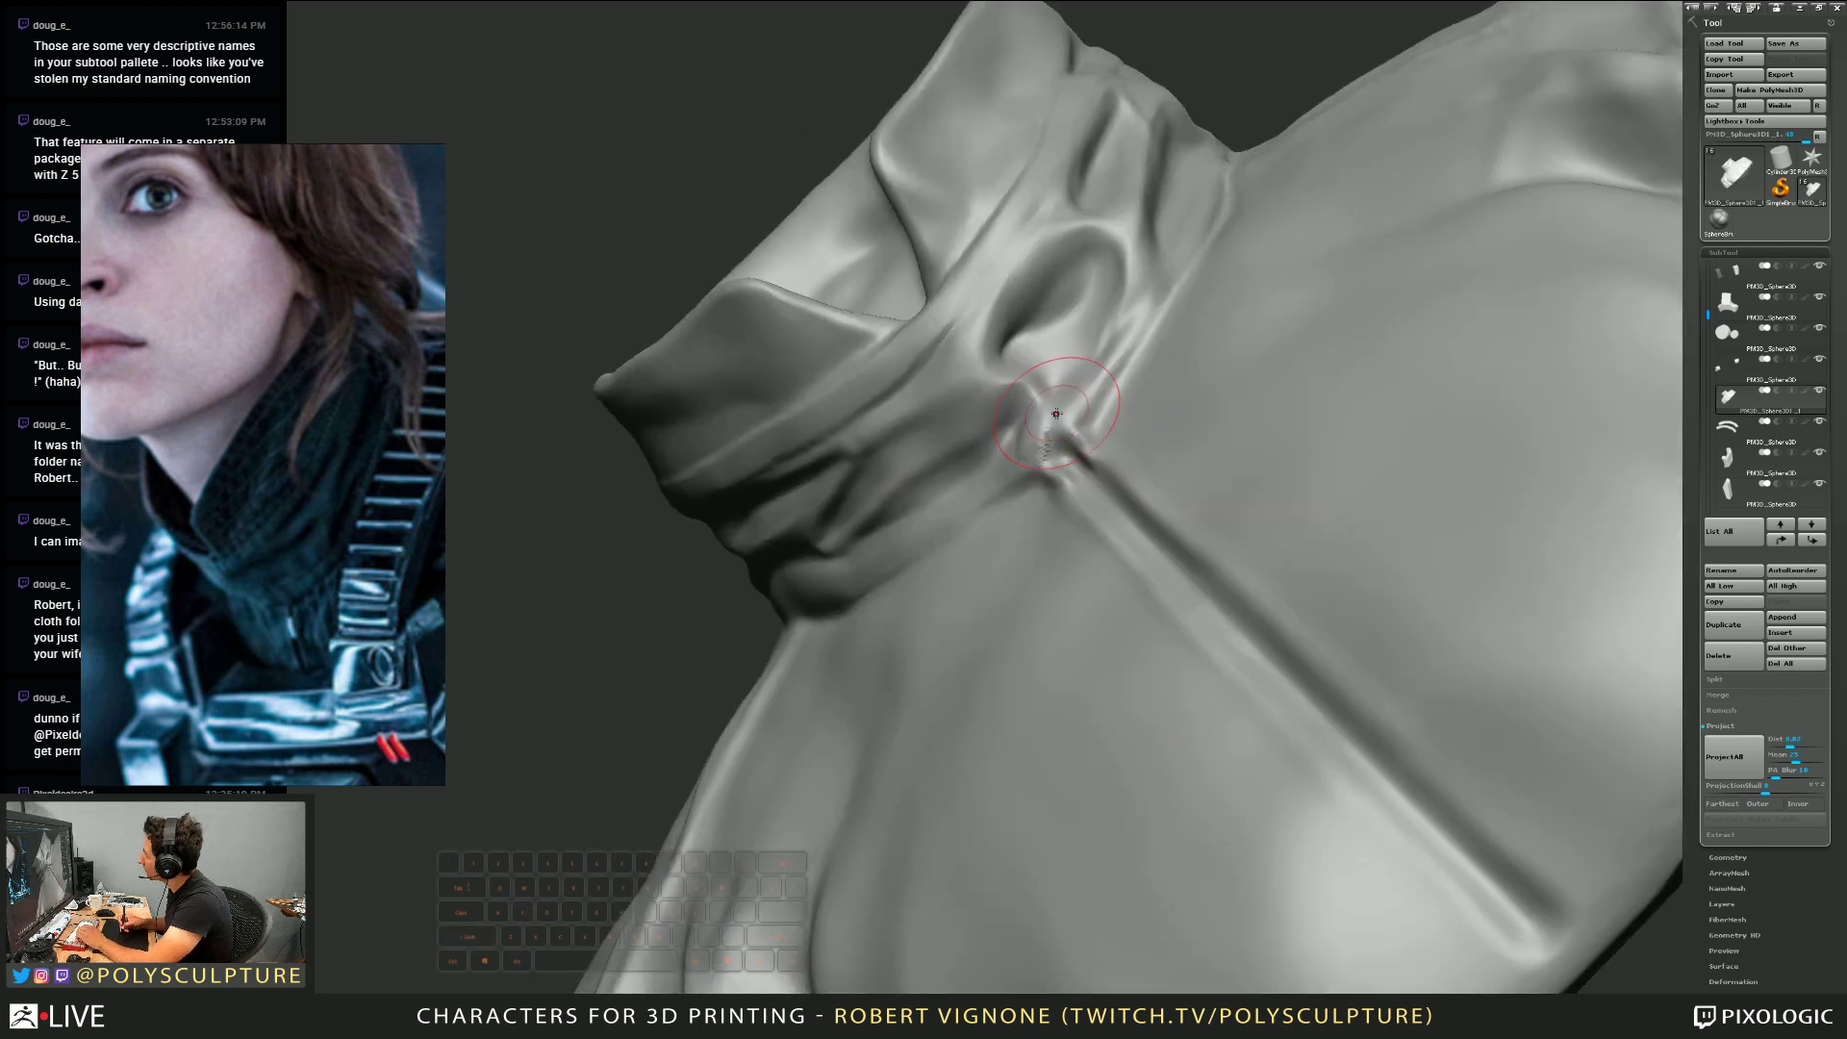
{"action": "left_click_drag", "start_coordinate": [1056, 414], "coordinate": [1053, 459]}
{"action": "mouse_move", "coordinate": [1096, 468]}
{"action": "right_mouse_down"}
{"action": "mouse_move", "coordinate": [1039, 535]}
{"action": "mouse_move", "coordinate": [1024, 437]}
{"action": "right_mouse_up"}
{"action": "right_click_drag", "start_coordinate": [804, 745], "coordinate": [935, 705], "text": "alt"}
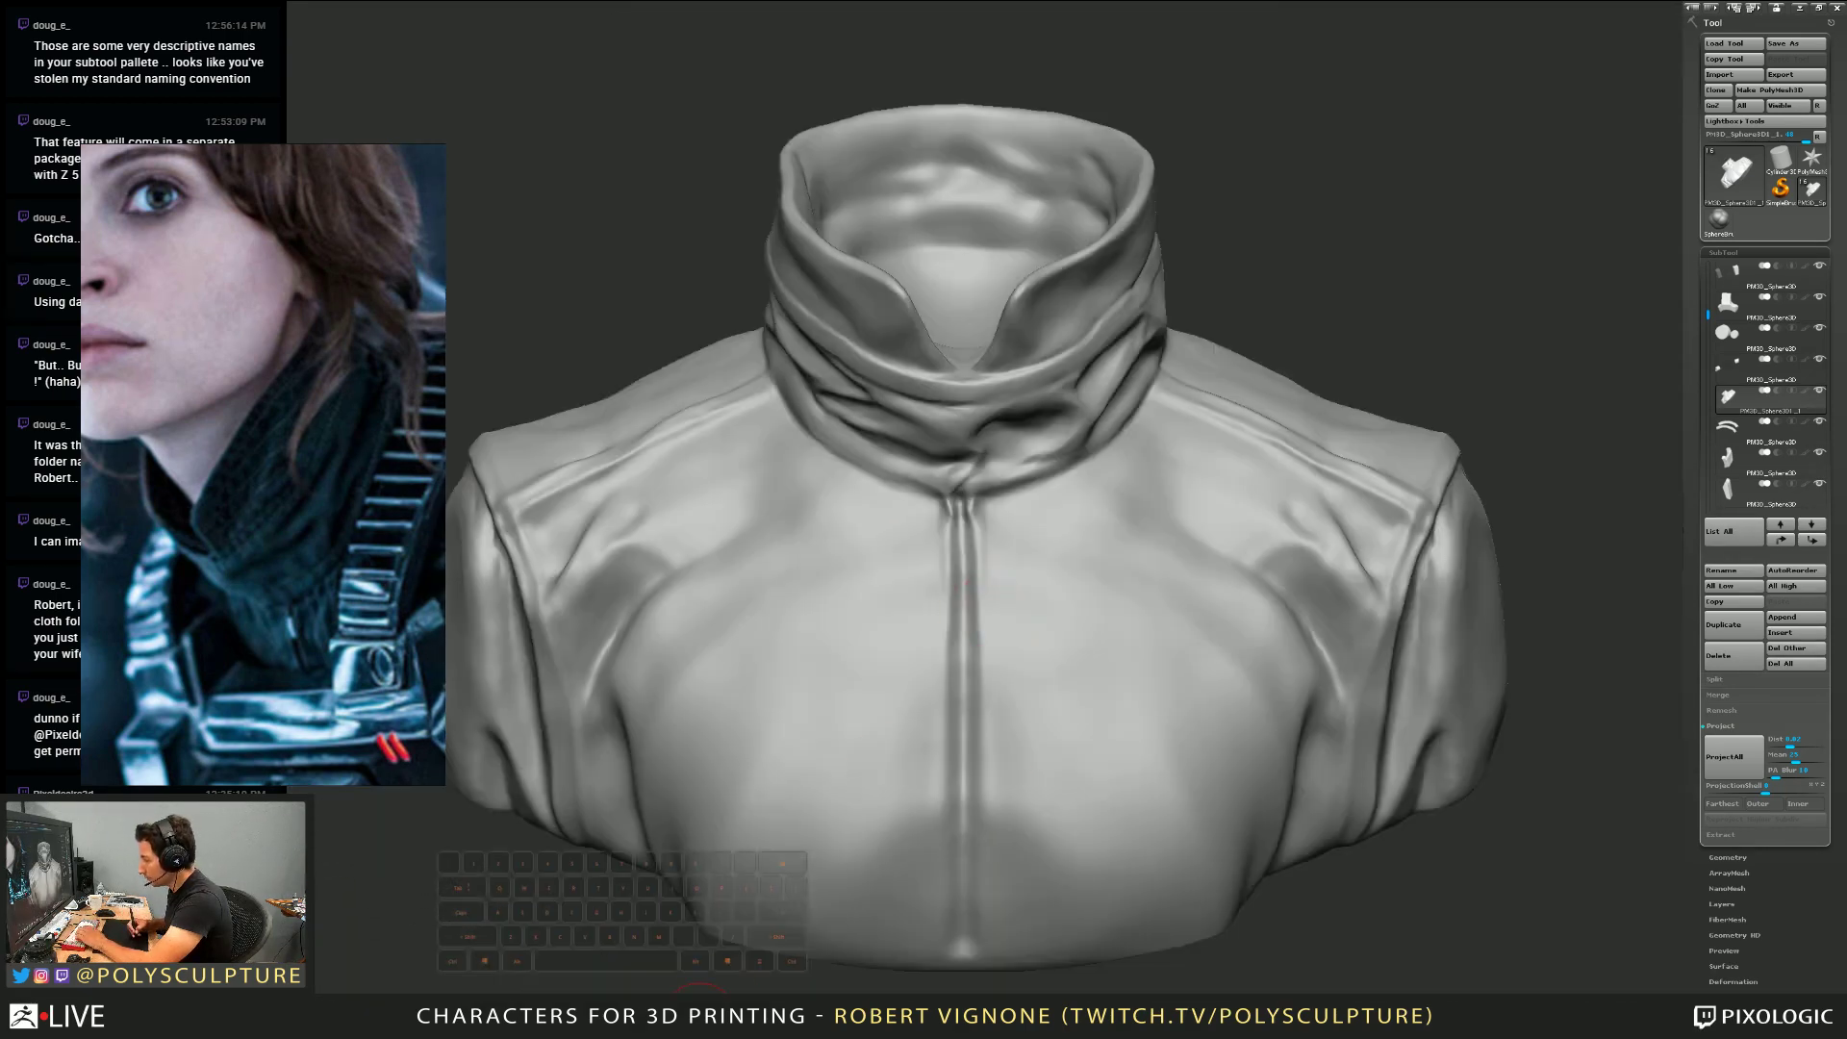
Carve symmetrical seam lines down both sides of the front zipper from the collar to the jacket's lower edge
{"action": "mouse_move", "coordinate": [980, 496]}
{"action": "right_mouse_down", "text": "alt"}
{"action": "mouse_move", "coordinate": [983, 551]}
{"action": "mouse_move", "coordinate": [985, 514]}
{"action": "right_mouse_up", "text": "alt"}
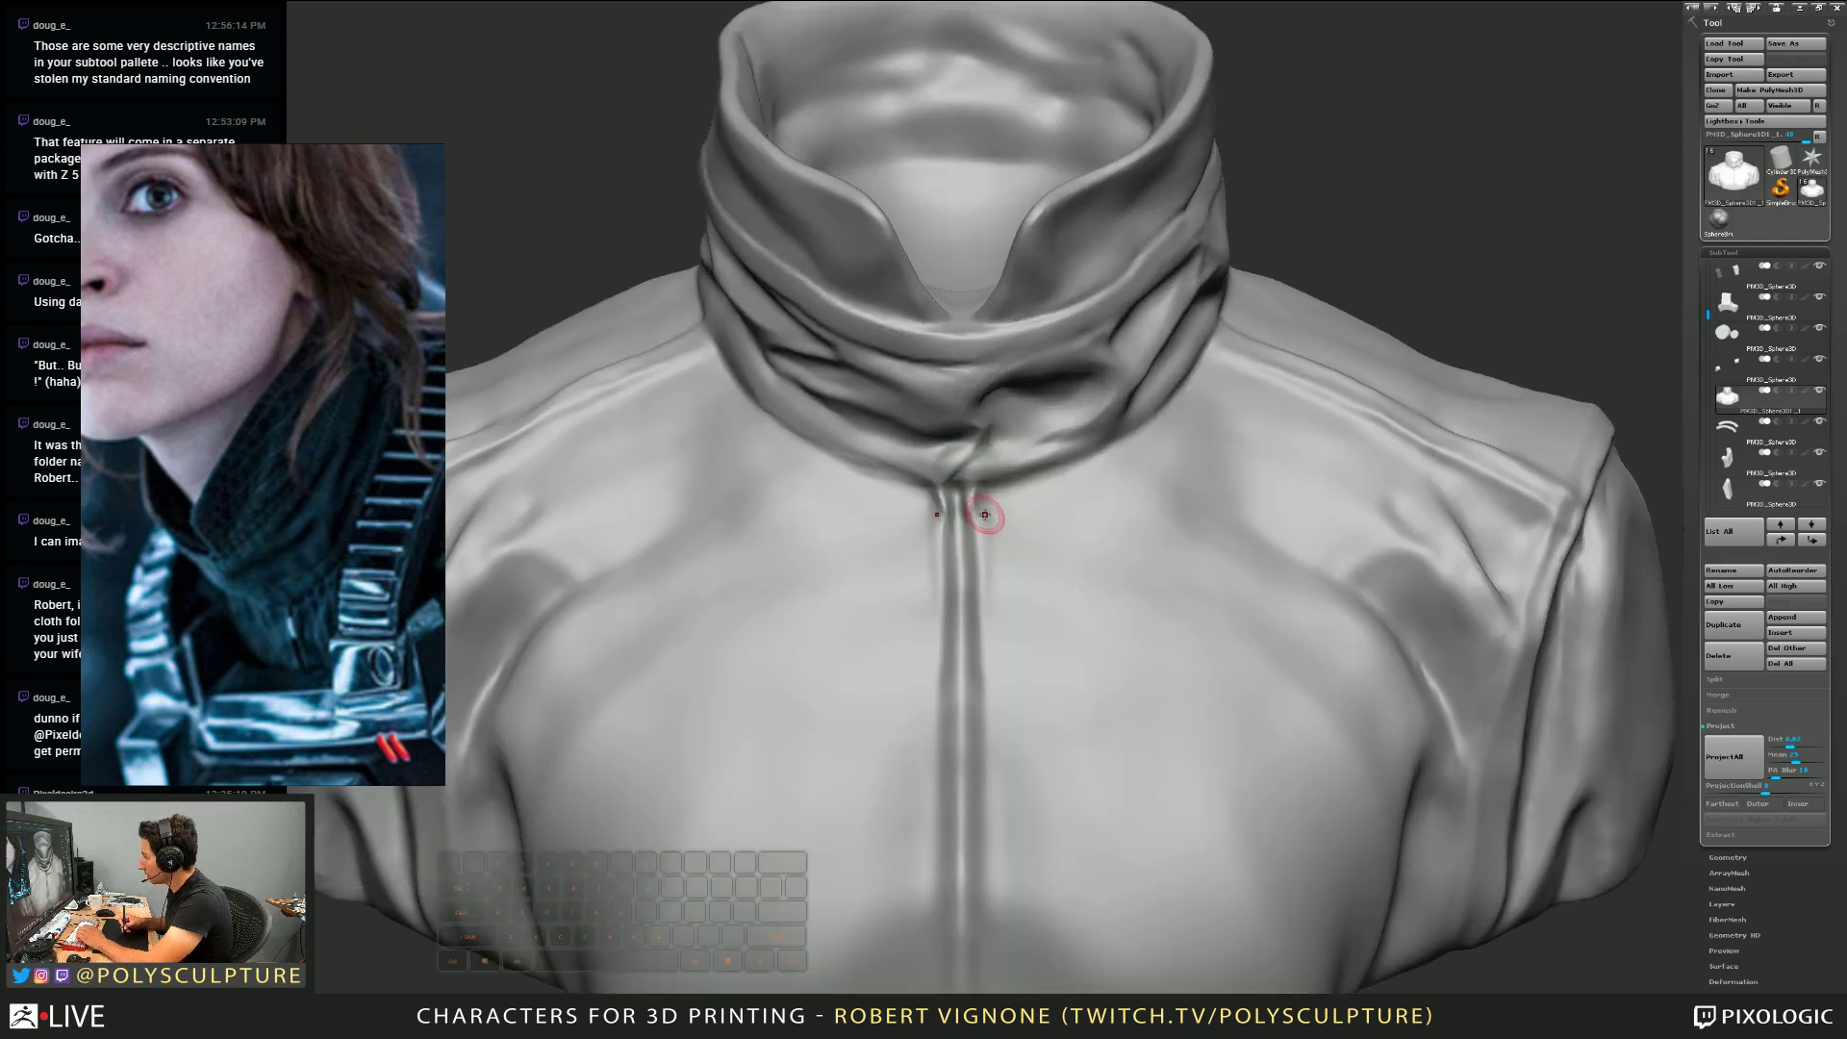
{"action": "key", "text": "s"}
{"action": "left_click_drag", "start_coordinate": [985, 551], "coordinate": [996, 756]}
{"action": "key", "text": "s"}
{"action": "right_click_drag", "start_coordinate": [995, 756], "coordinate": [989, 549], "text": "alt"}
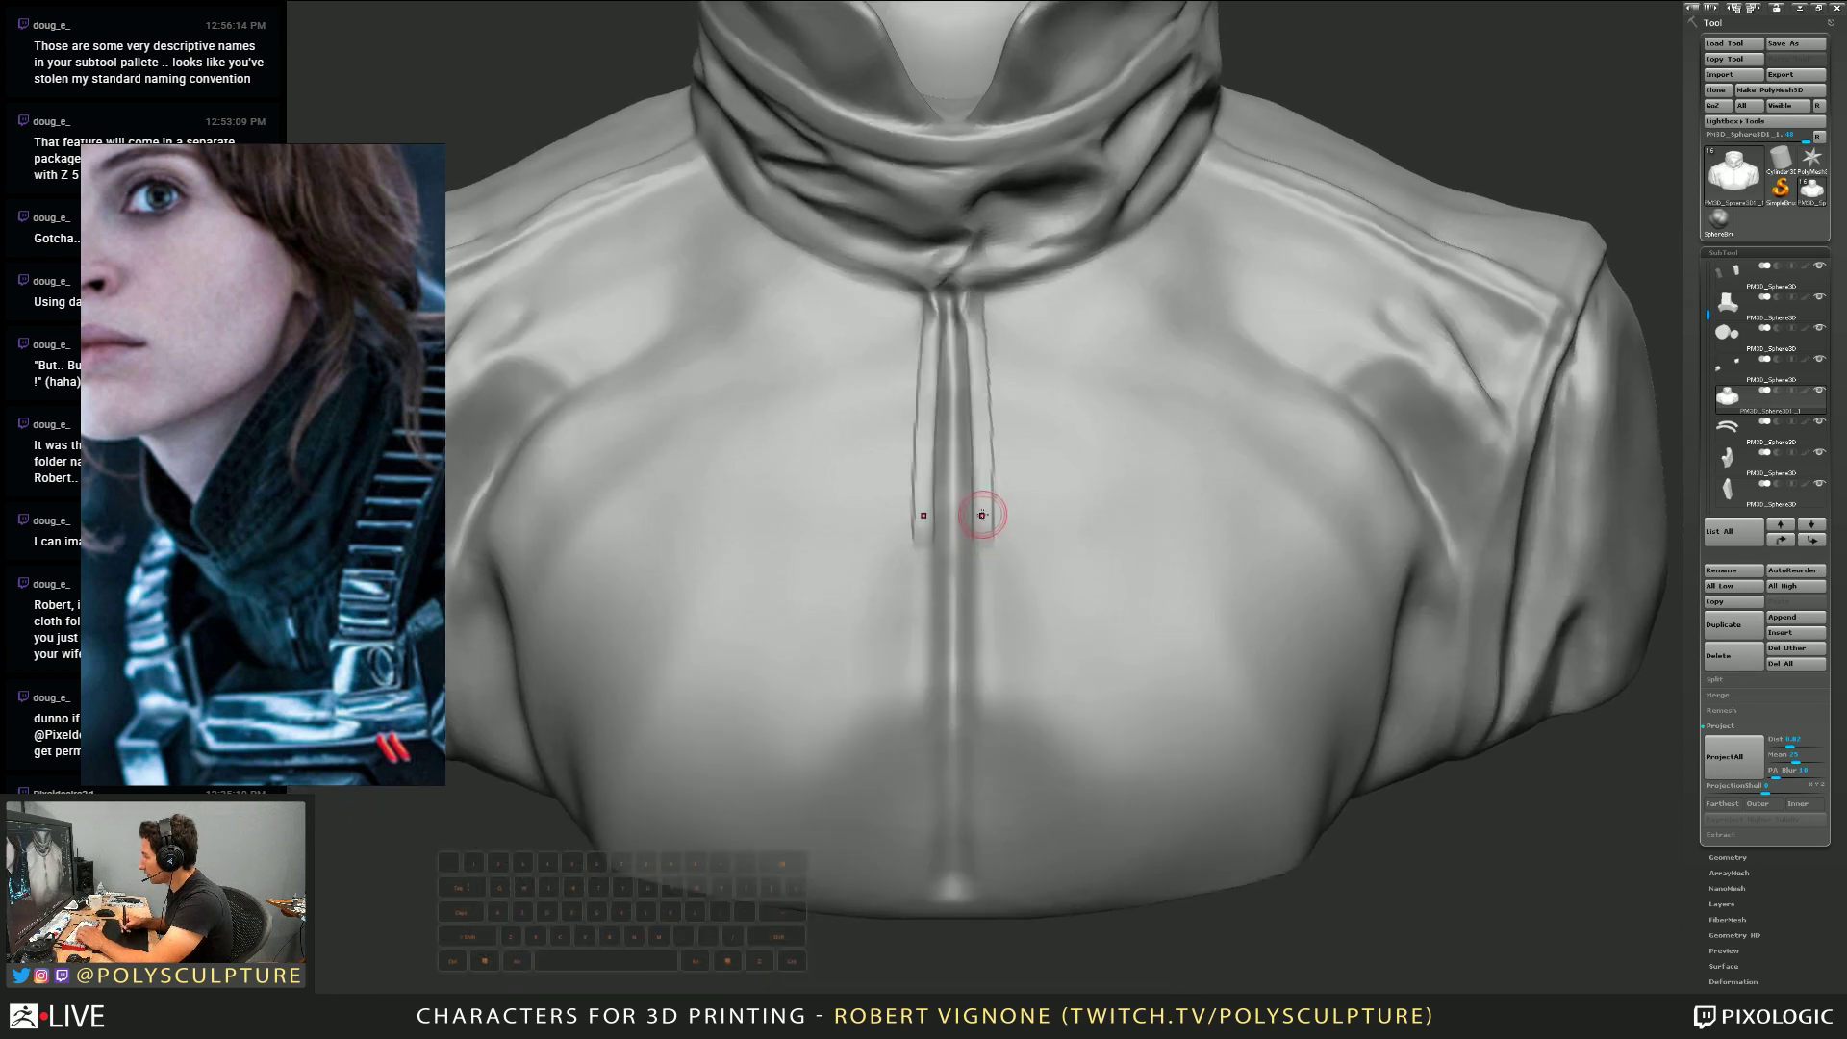
{"action": "left_click_drag", "start_coordinate": [982, 572], "coordinate": [983, 630]}
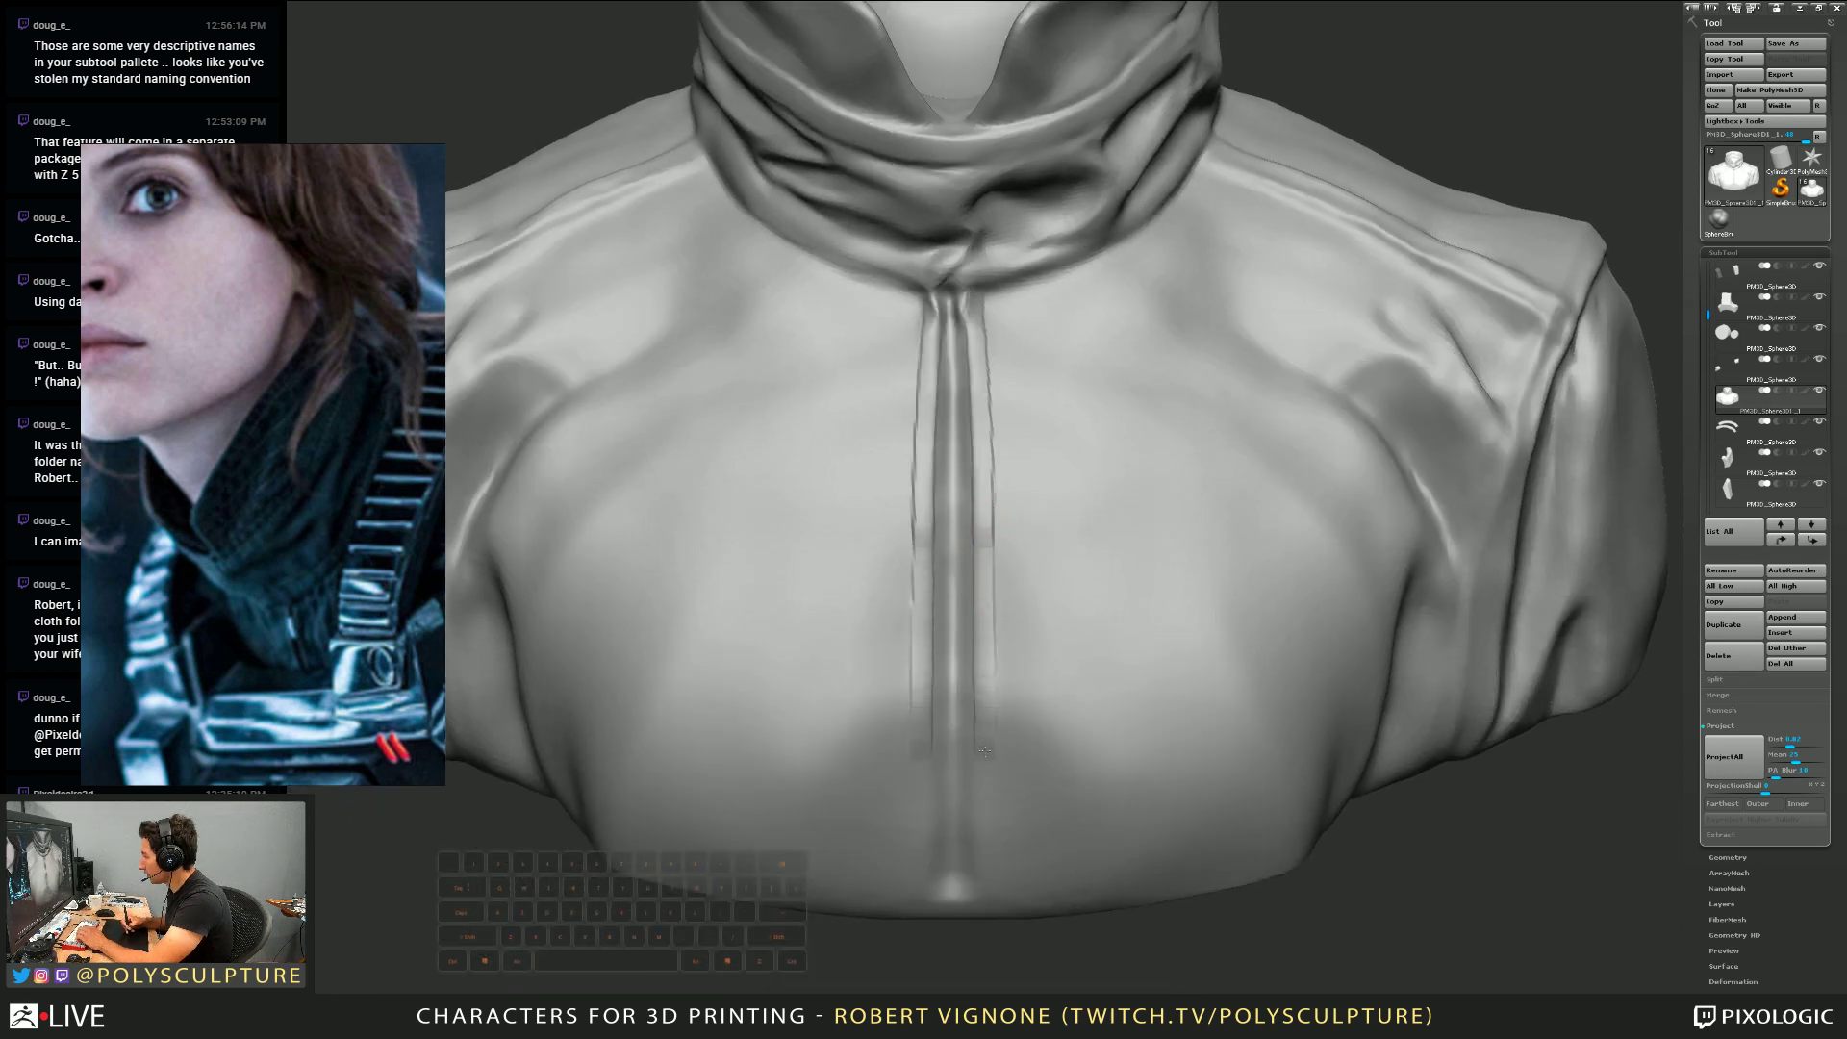
{"action": "key", "text": "s"}
{"action": "mouse_move", "coordinate": [985, 900]}
{"action": "left_mouse_down"}
{"action": "mouse_move", "coordinate": [1022, 896]}
{"action": "mouse_move", "coordinate": [989, 880]}
{"action": "left_mouse_up"}
{"action": "key", "text": "5"}
{"action": "key", "text": "ctrl+z"}
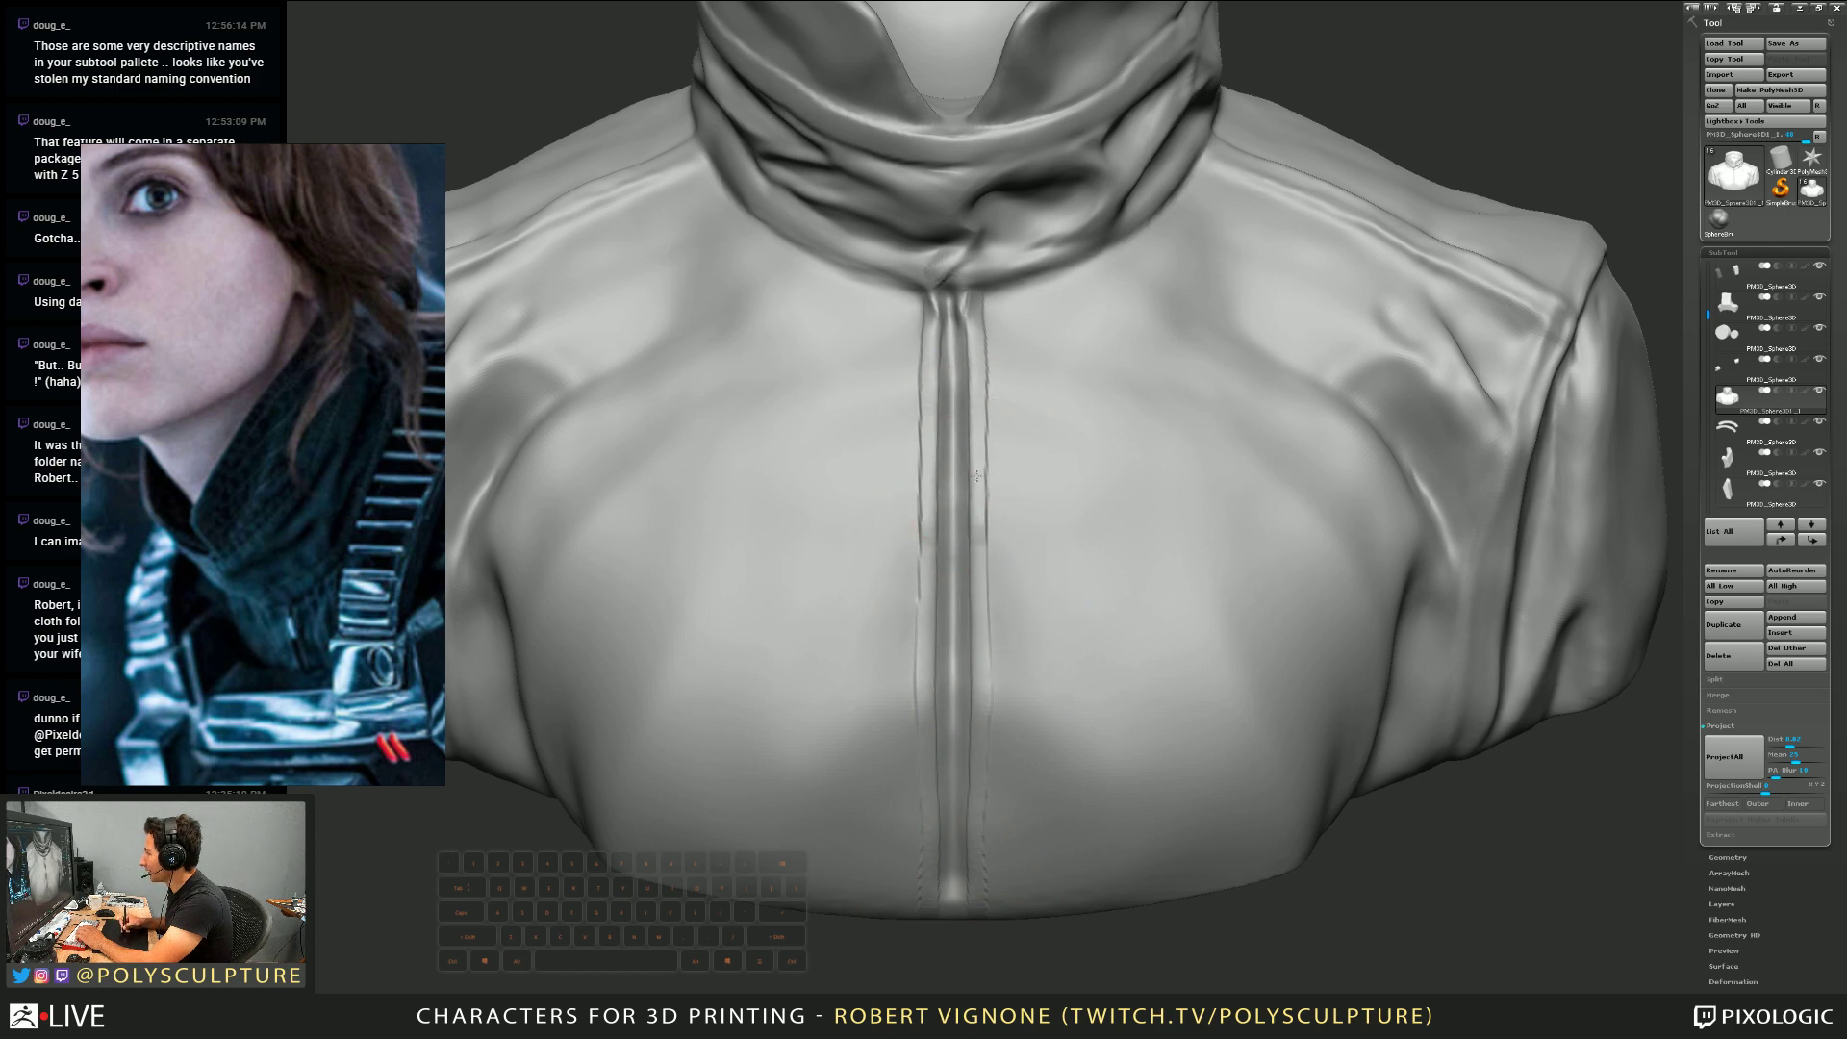
Smooth the carved seam lines beside the zipper to soften their rough edges
{"action": "right_click_drag", "start_coordinate": [1007, 642], "coordinate": [856, 635]}
{"action": "right_click_drag", "start_coordinate": [1010, 630], "coordinate": [1149, 631]}
{"action": "key", "text": "s"}
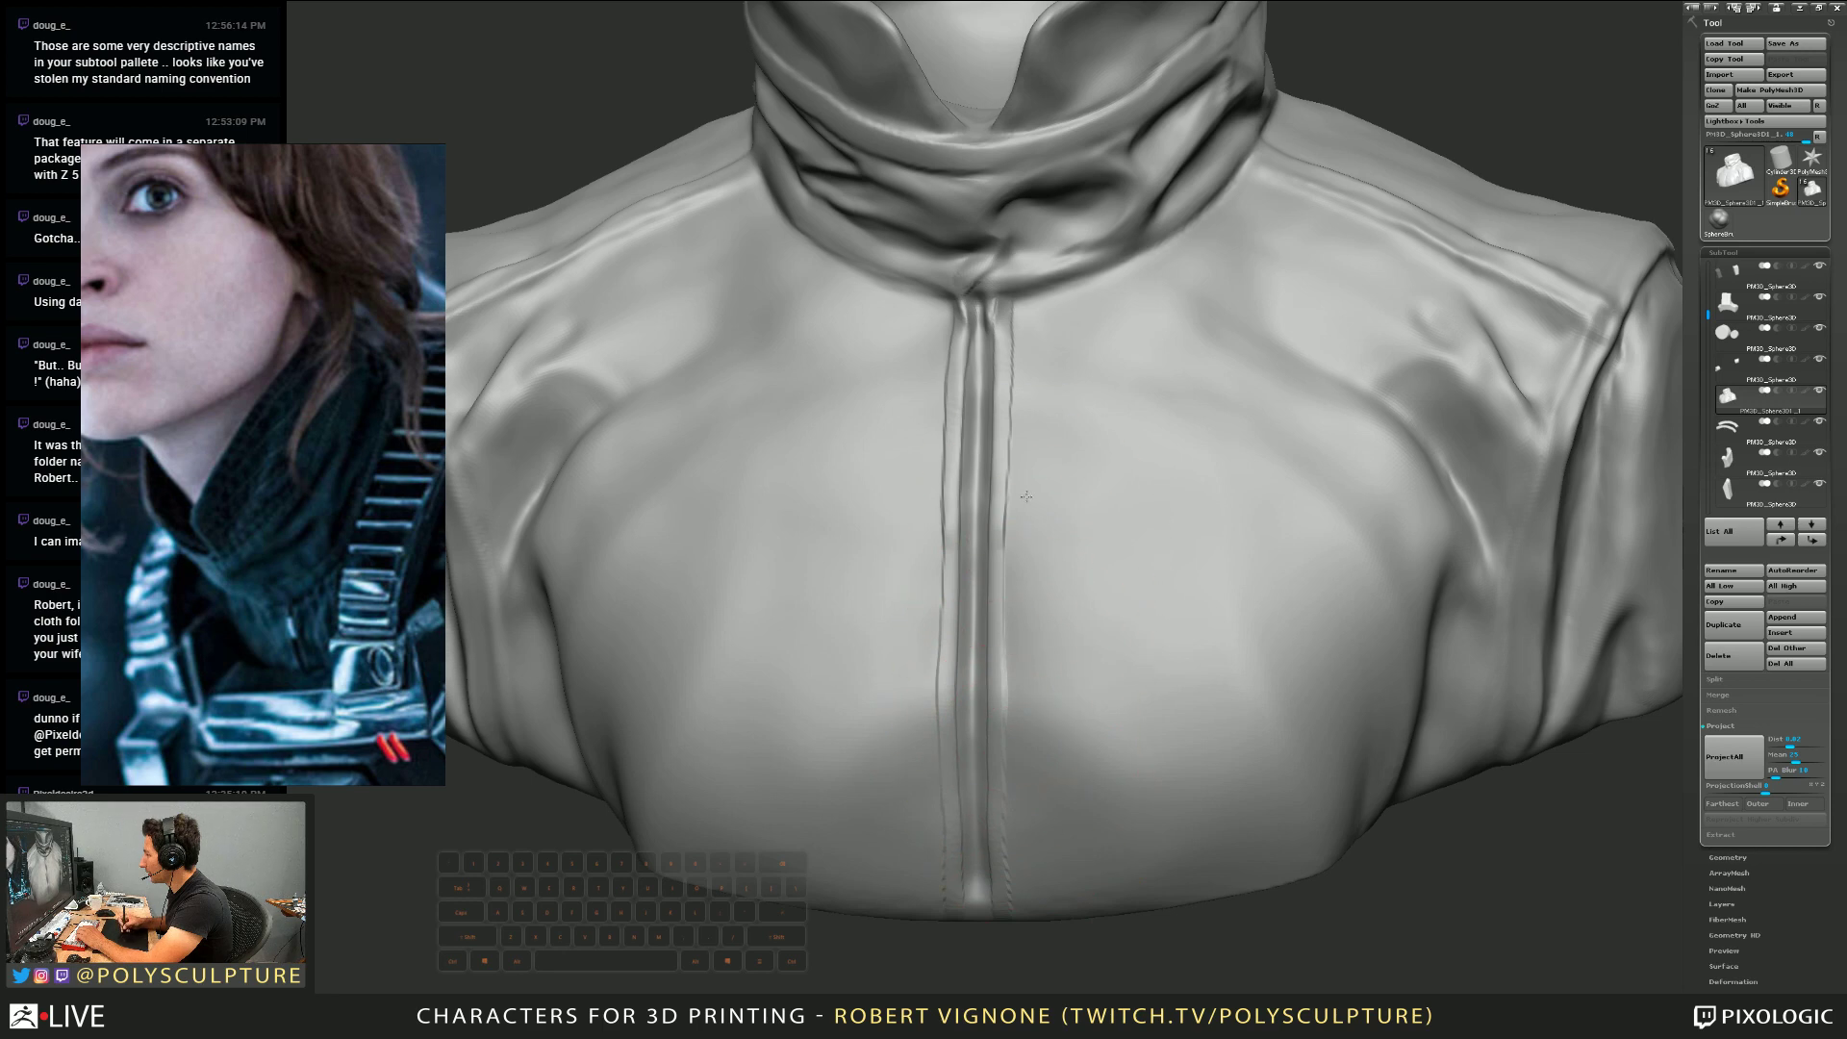
{"action": "right_click_drag", "start_coordinate": [1005, 414], "coordinate": [999, 389]}
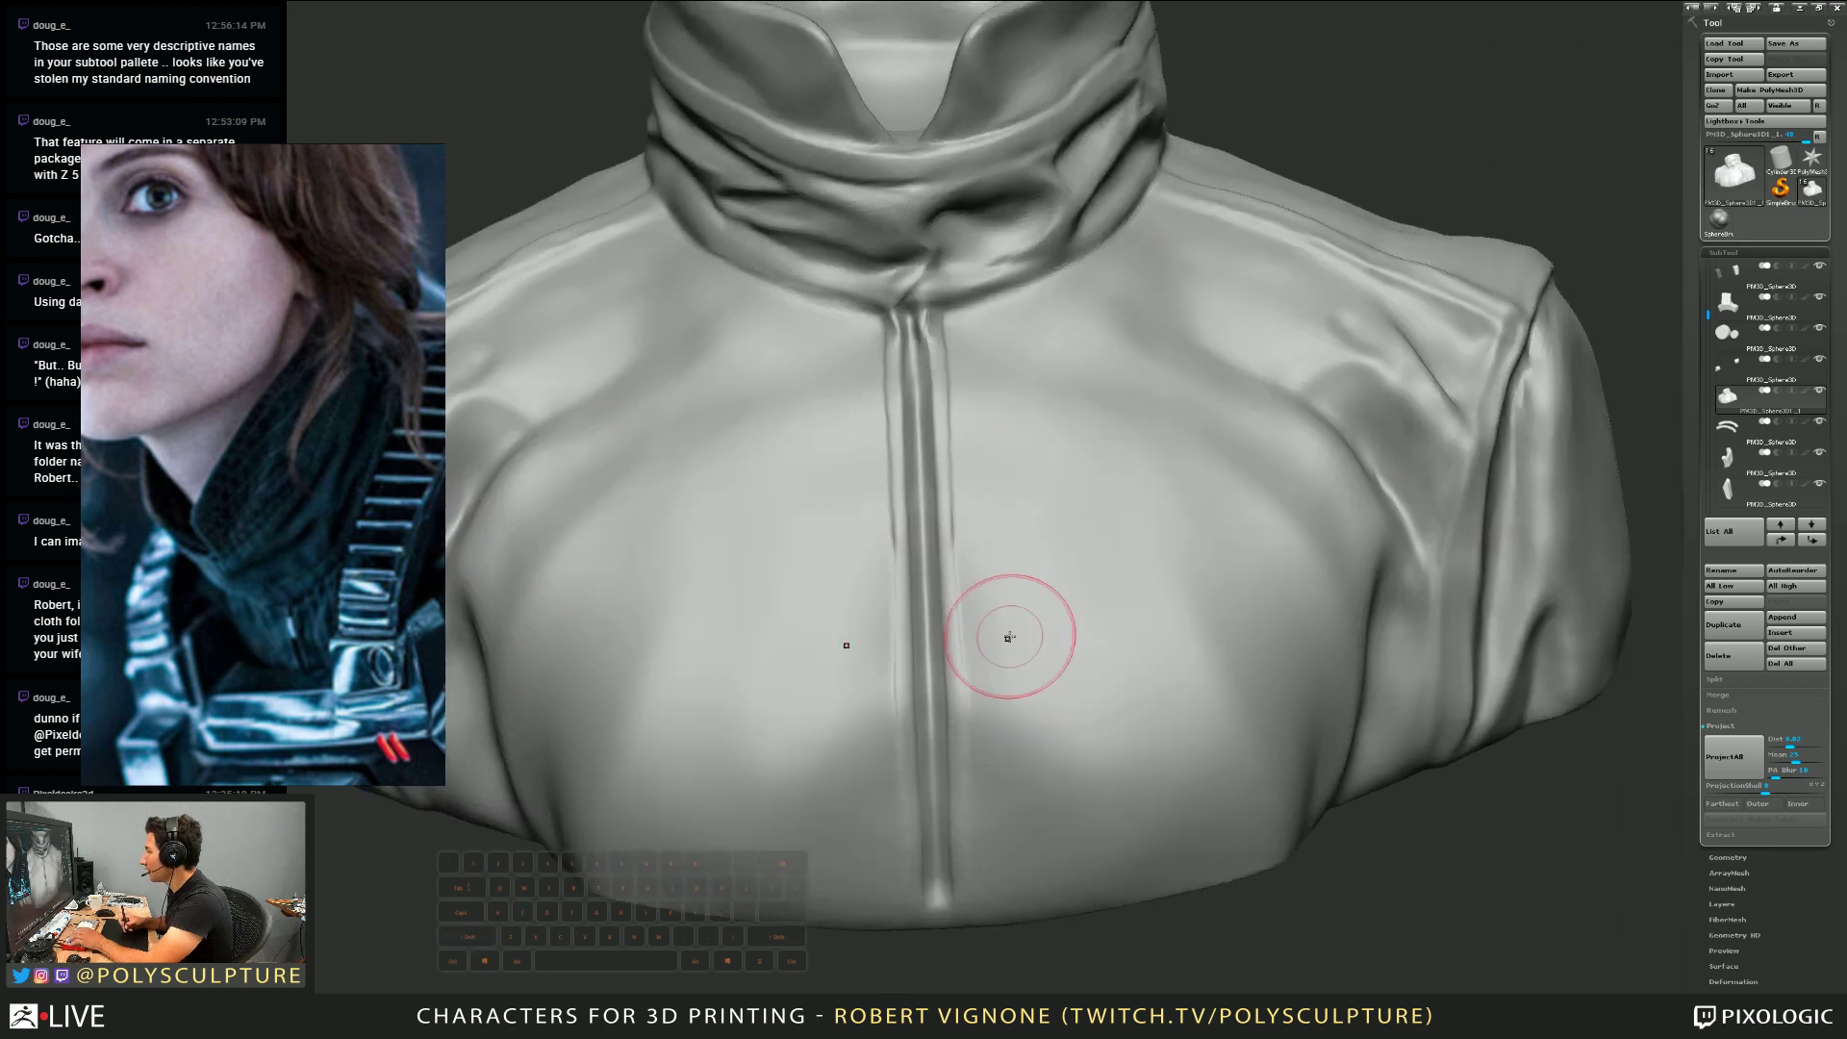
{"action": "right_click_drag", "start_coordinate": [1008, 637], "coordinate": [1043, 563], "text": "alt"}
Recarve the upper part of the zipper's outer seam lines with a resized brush and undo the last stroke
{"action": "key", "text": "s"}
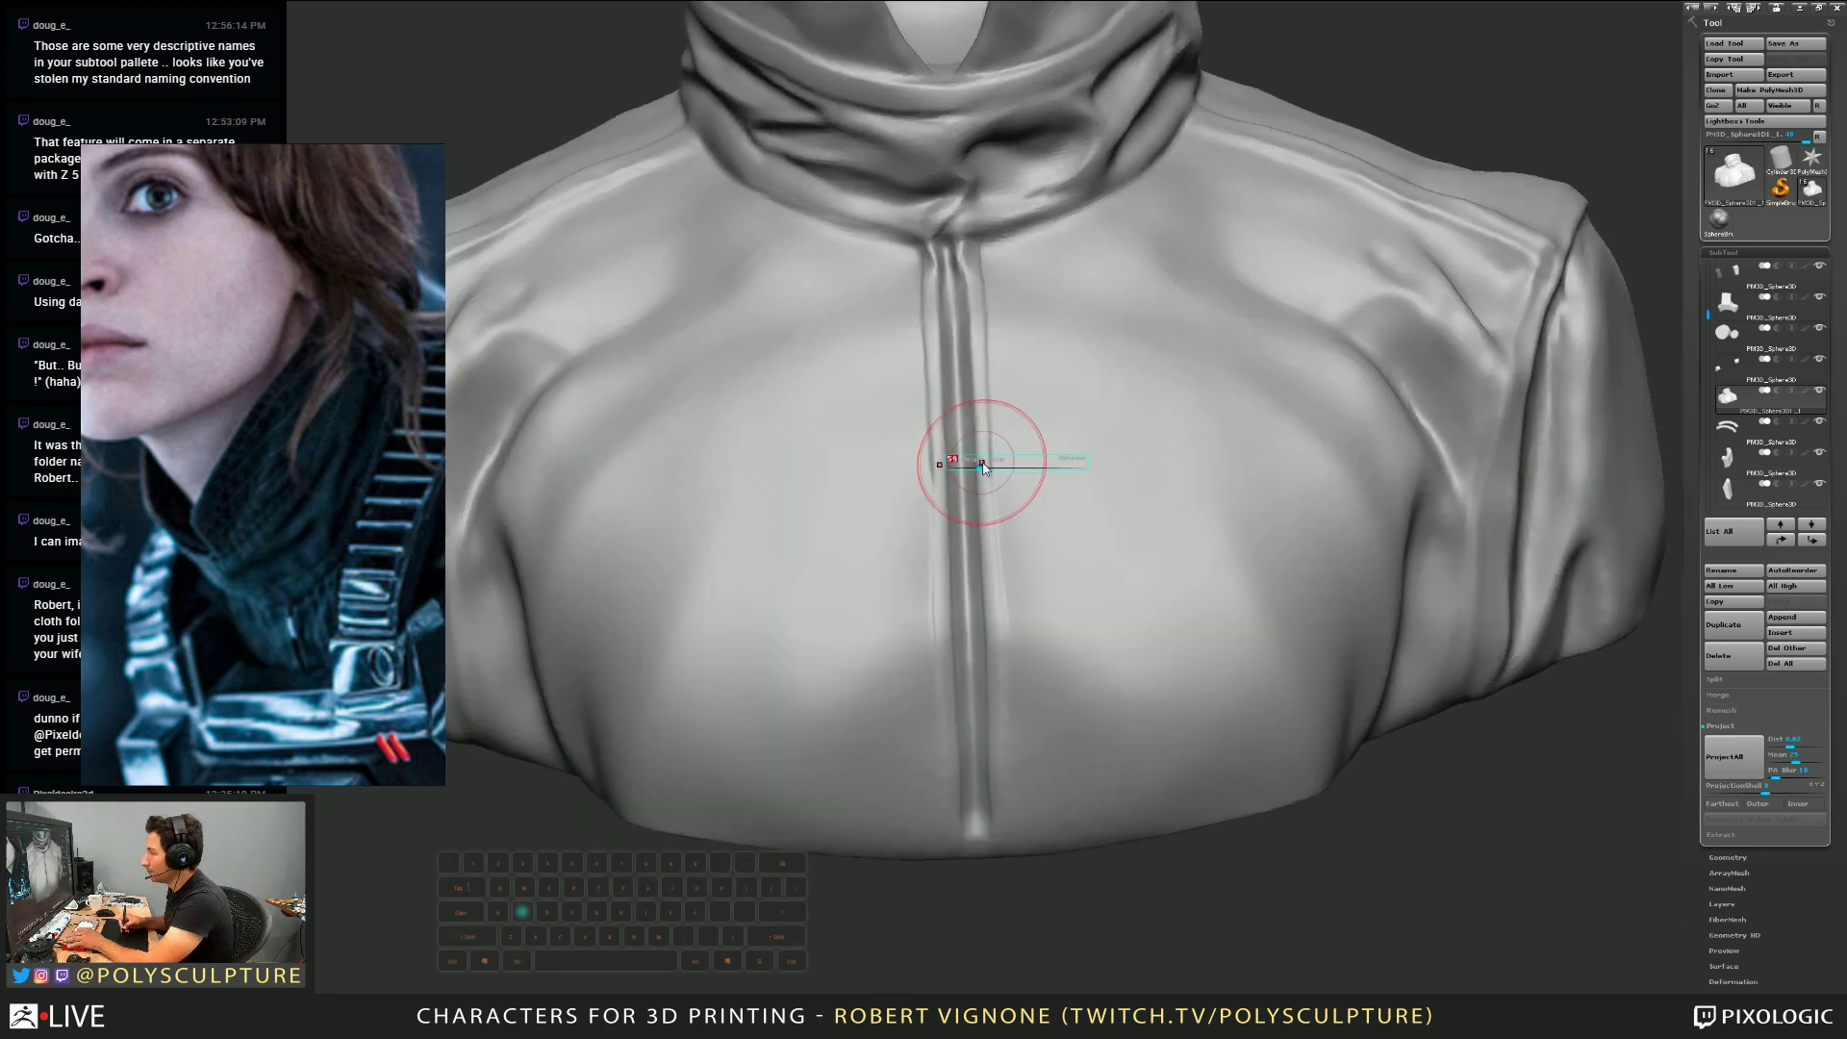
{"action": "mouse_move", "coordinate": [981, 462]}
{"action": "right_mouse_down"}
{"action": "mouse_move", "coordinate": [938, 428]}
{"action": "mouse_move", "coordinate": [971, 467]}
{"action": "right_mouse_up"}
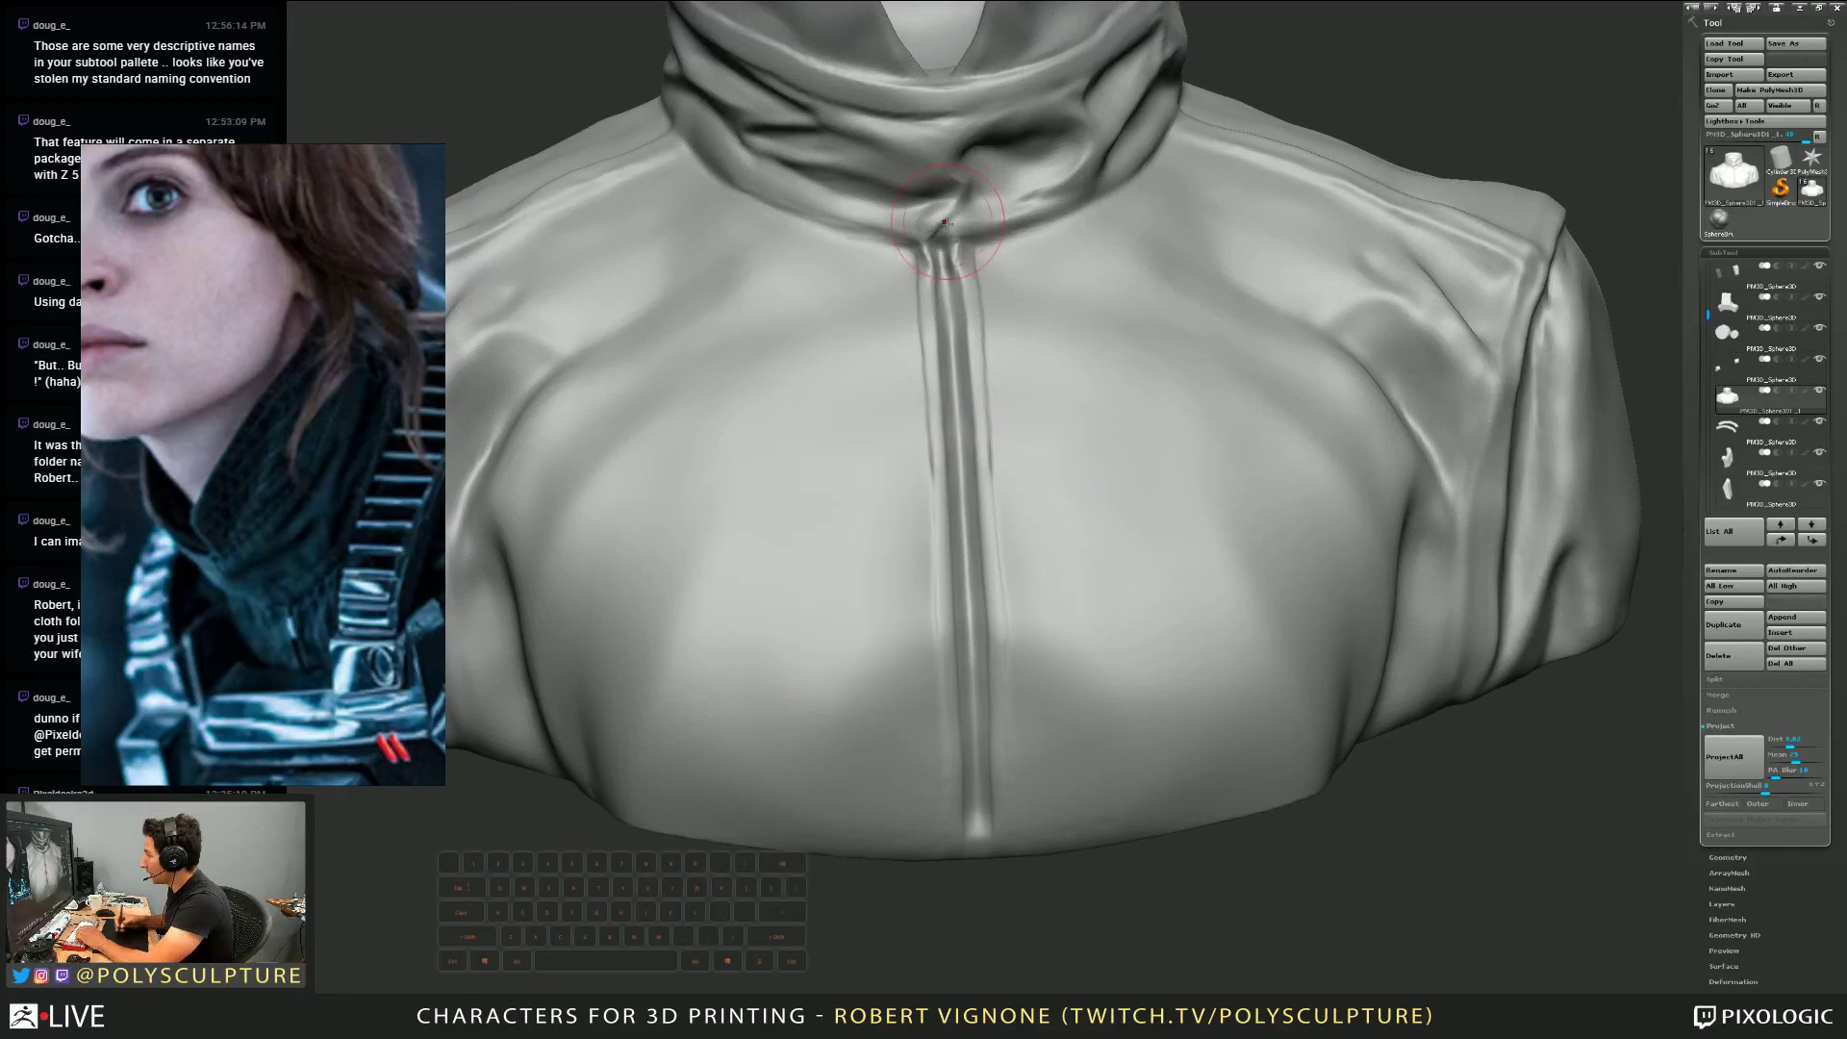
{"action": "key", "text": "s"}
{"action": "left_click_drag", "start_coordinate": [959, 315], "coordinate": [945, 315]}
{"action": "key", "text": "s"}
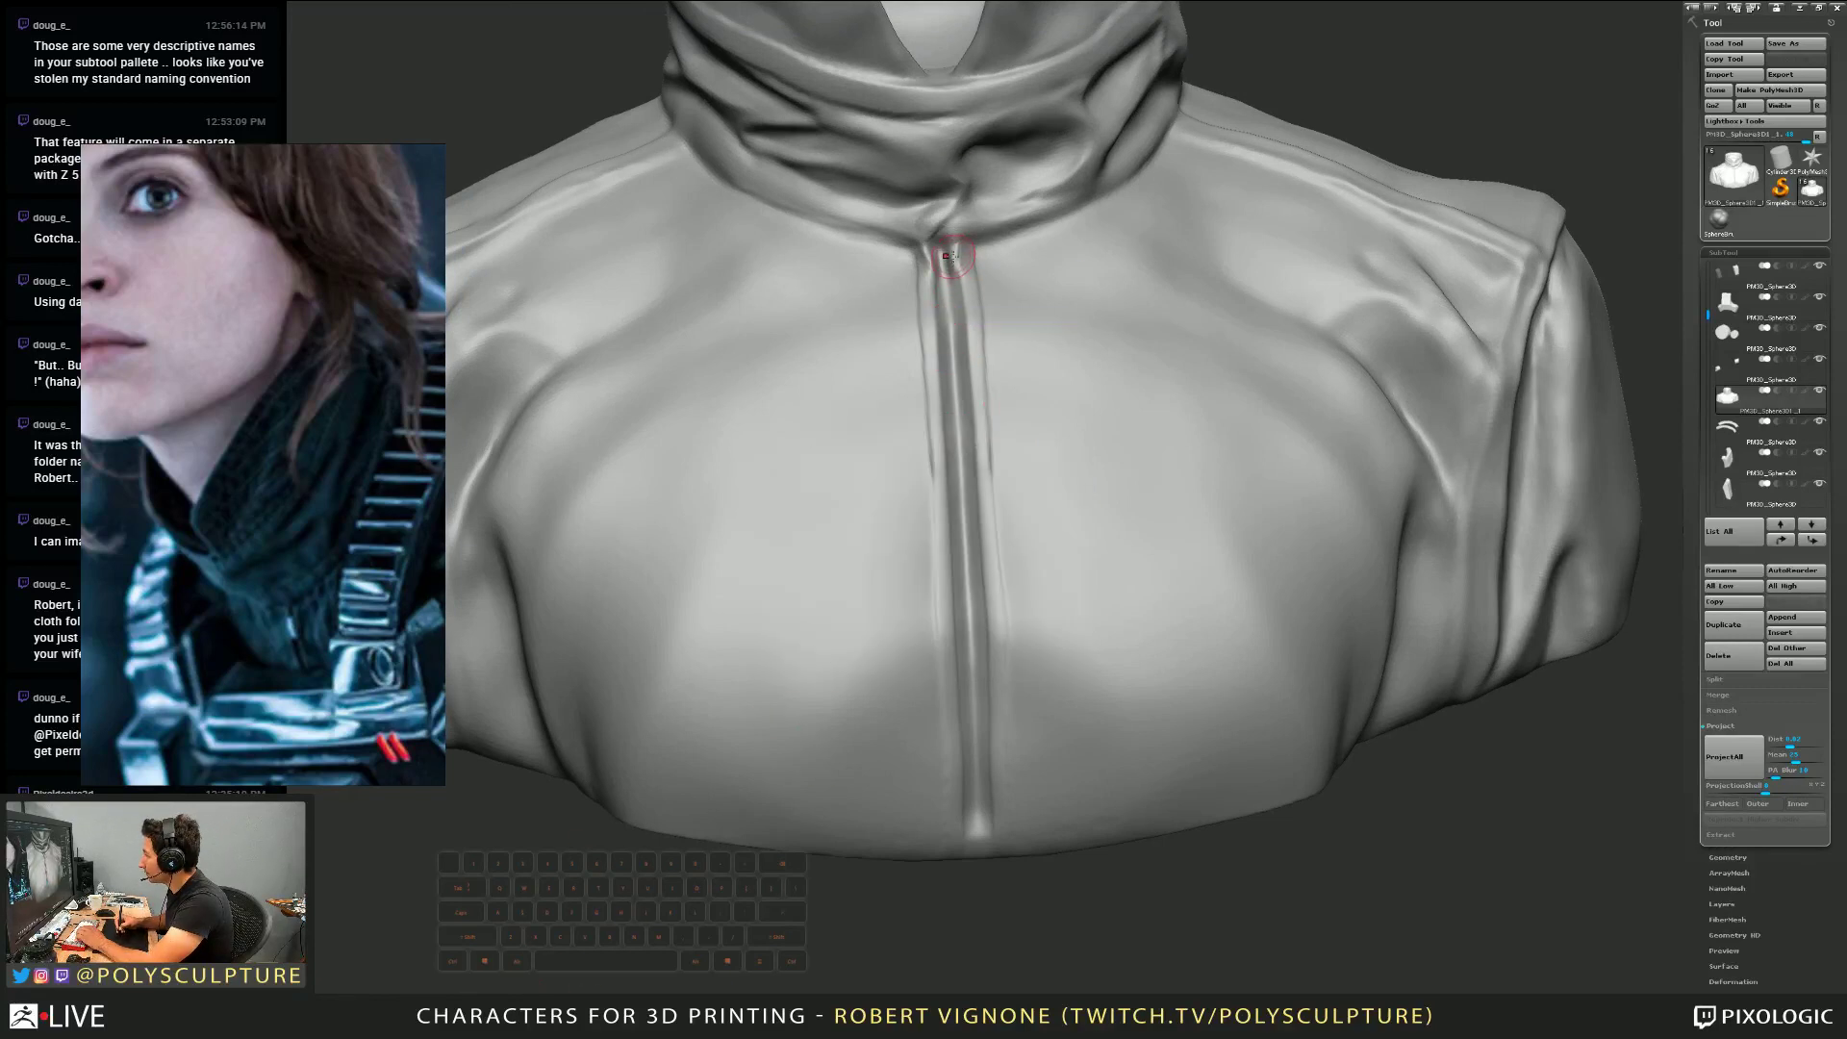
{"action": "key", "text": "ctrl+z"}
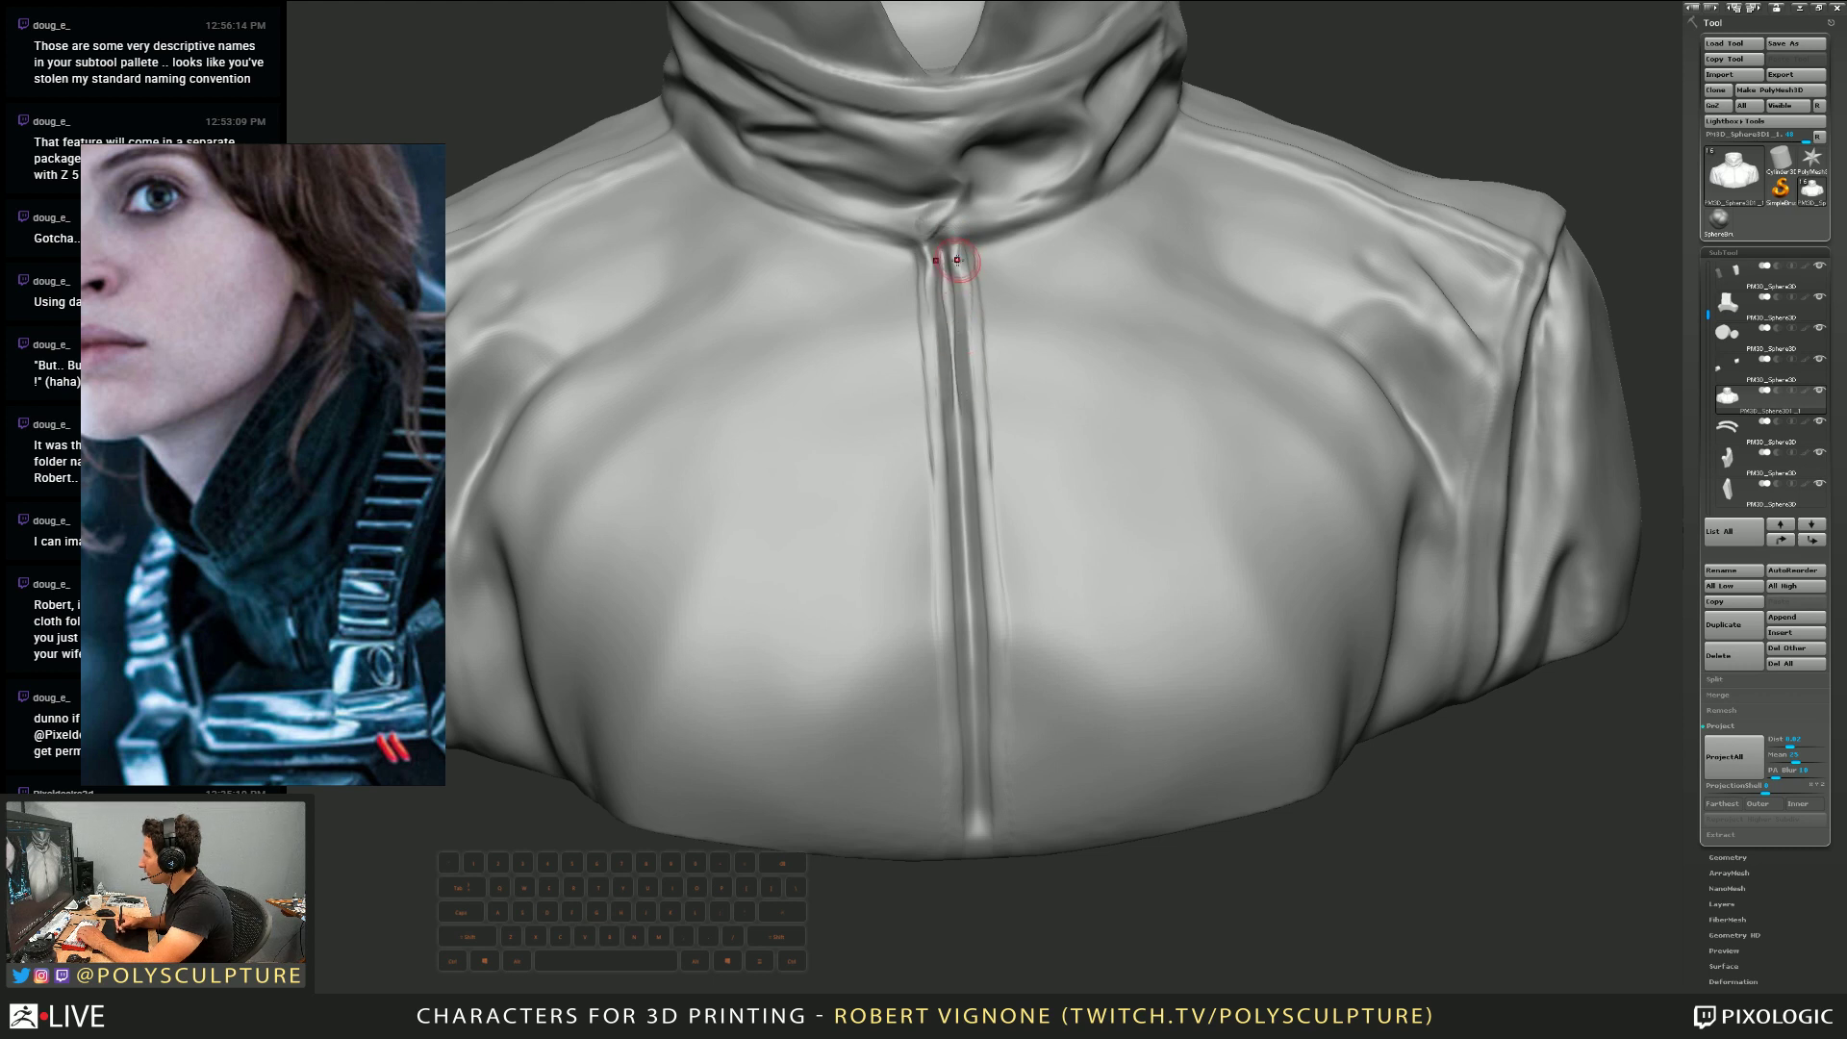
Carve inner lines along the zipper's edges and extend the outer seam lines down to the jacket's lower edge
{"action": "left_click_drag", "start_coordinate": [957, 259], "coordinate": [966, 351]}
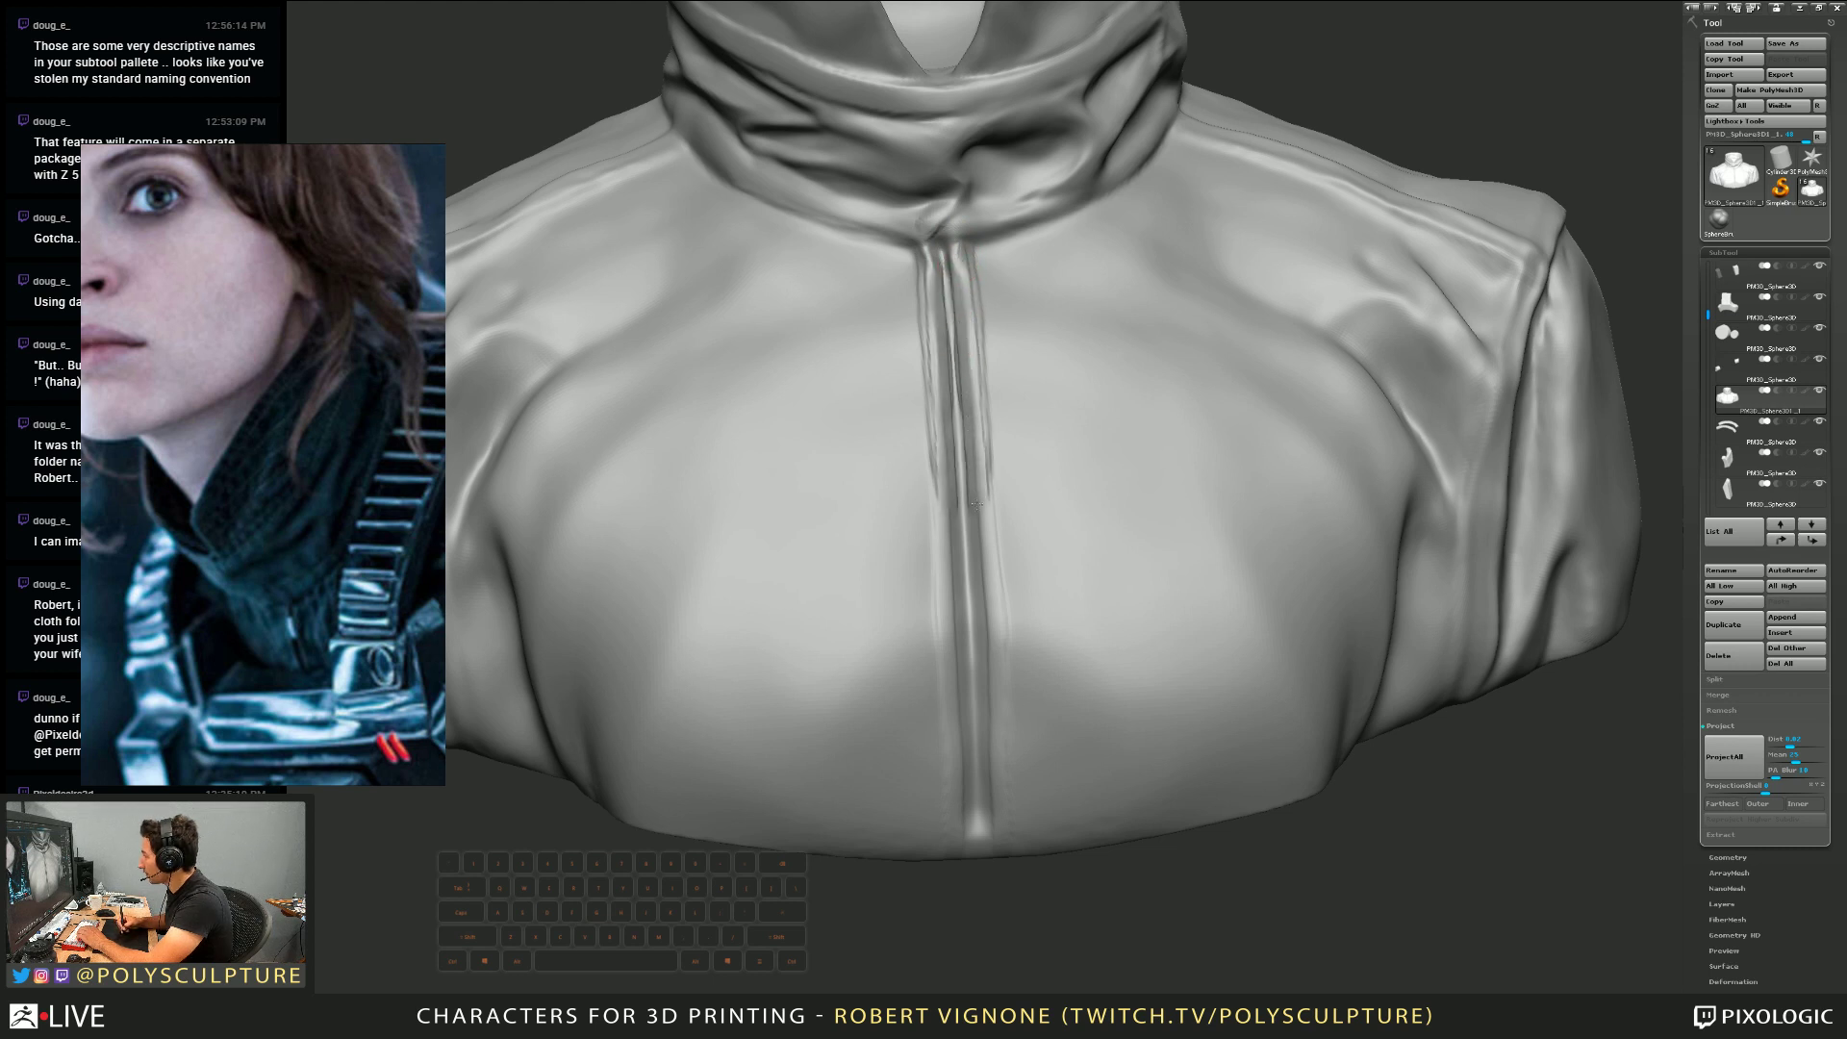
{"action": "left_click_drag", "start_coordinate": [986, 613], "coordinate": [996, 763]}
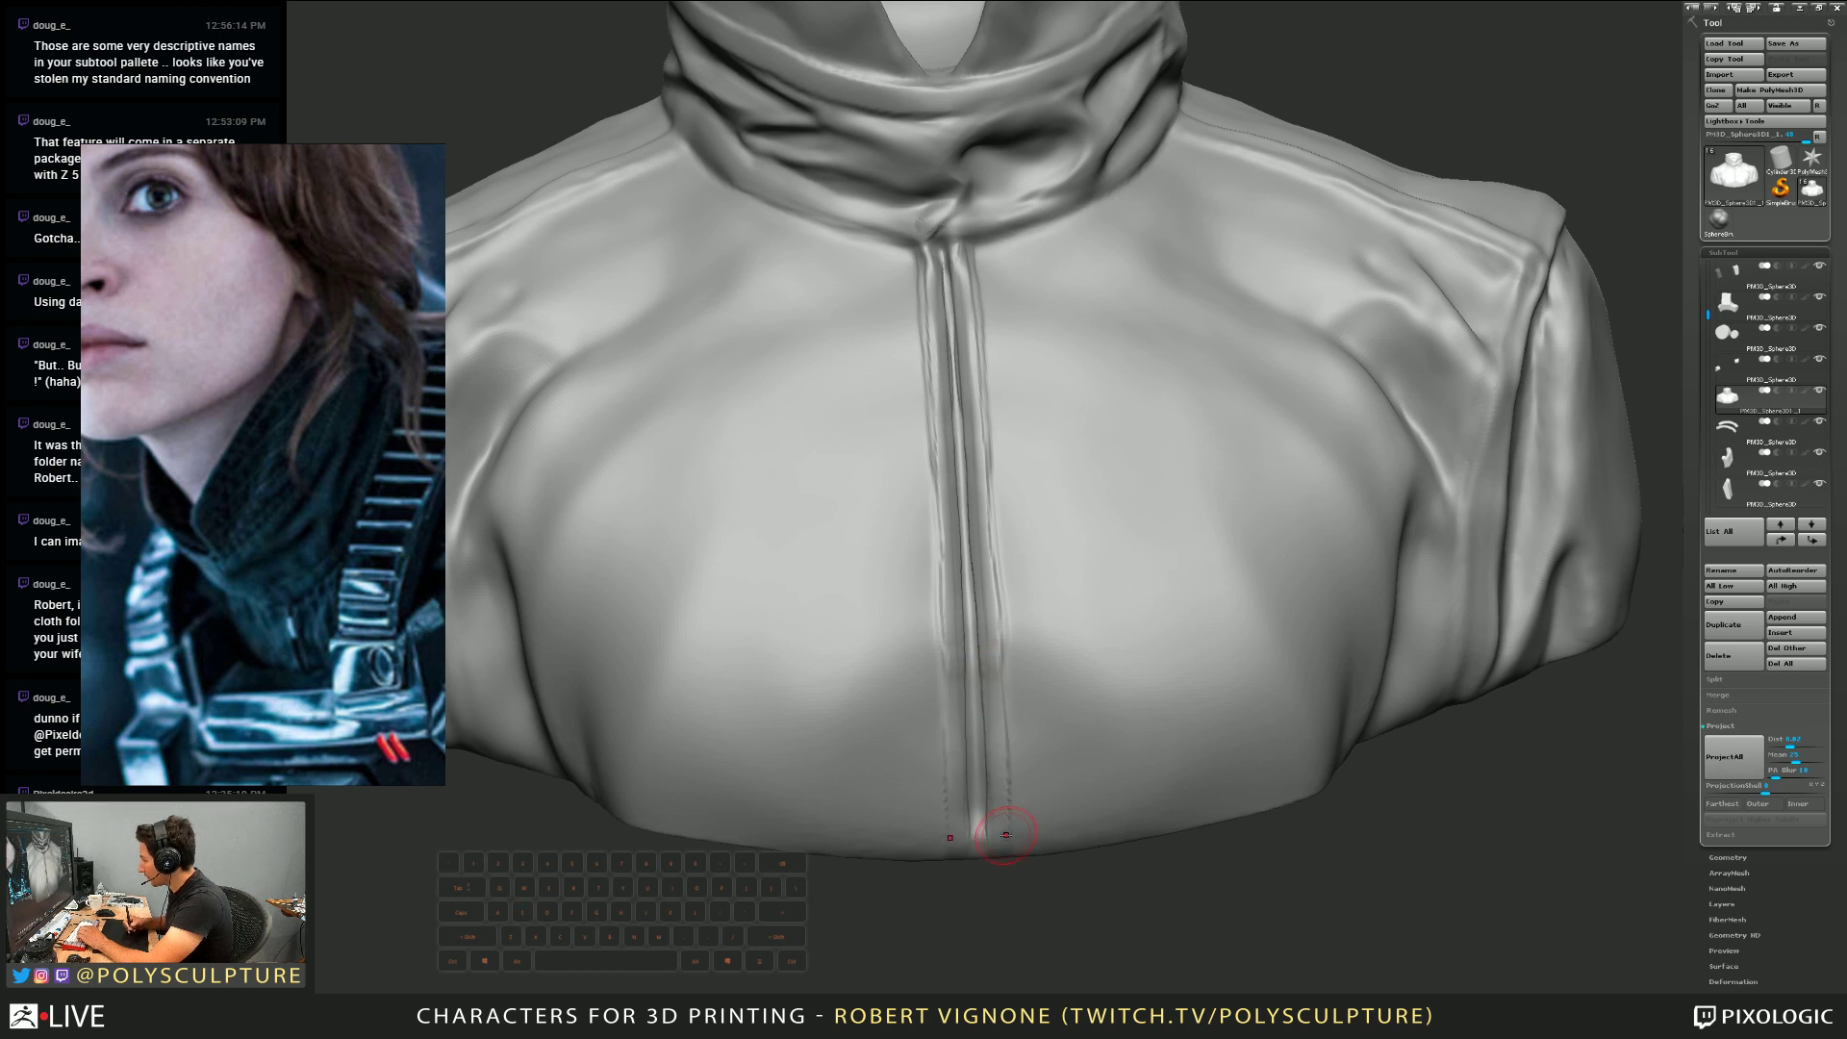
{"action": "left_click_drag", "start_coordinate": [1001, 680], "coordinate": [1005, 591]}
{"action": "right_click_drag", "start_coordinate": [1003, 479], "coordinate": [952, 481]}
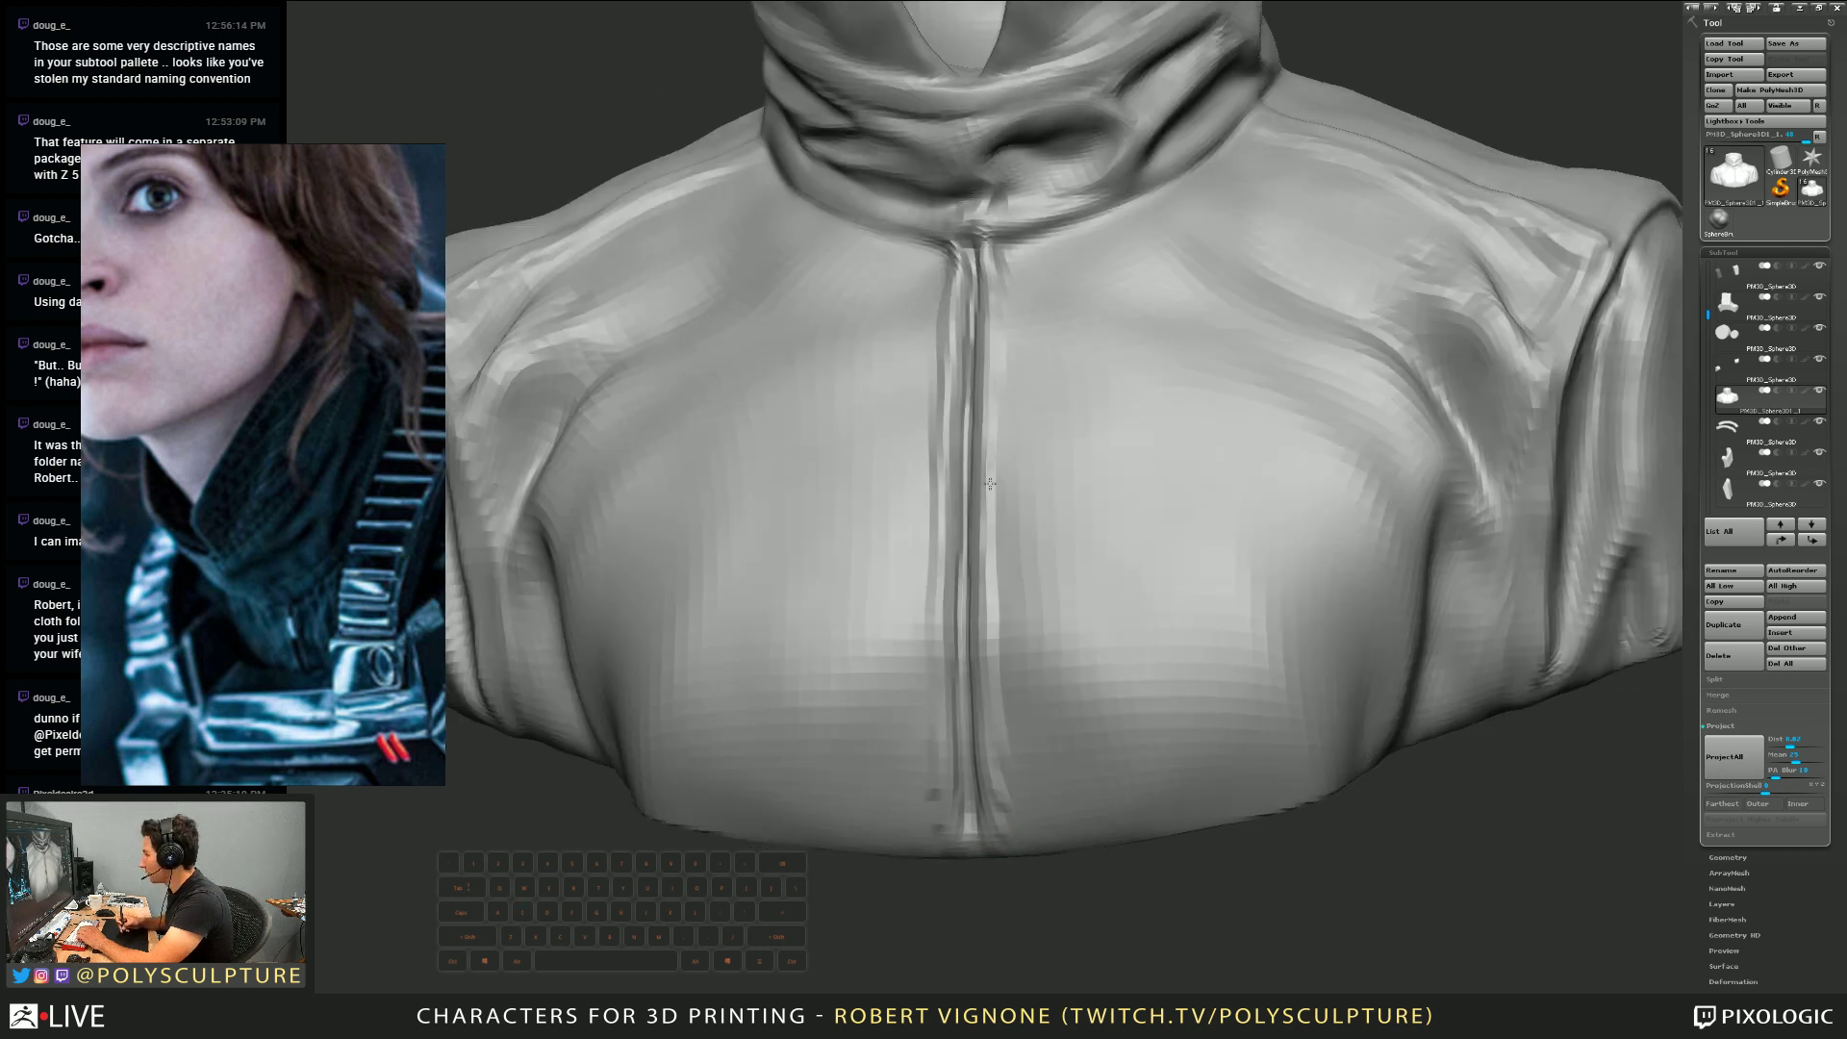
Smooth down the outer seam lines on both sides of the front zipper, from the jacket's lower edge up to the collar
{"action": "left_click_drag", "start_coordinate": [989, 638], "coordinate": [994, 428]}
{"action": "left_click_drag", "start_coordinate": [993, 505], "coordinate": [991, 342]}
{"action": "left_click_drag", "start_coordinate": [994, 425], "coordinate": [993, 259]}
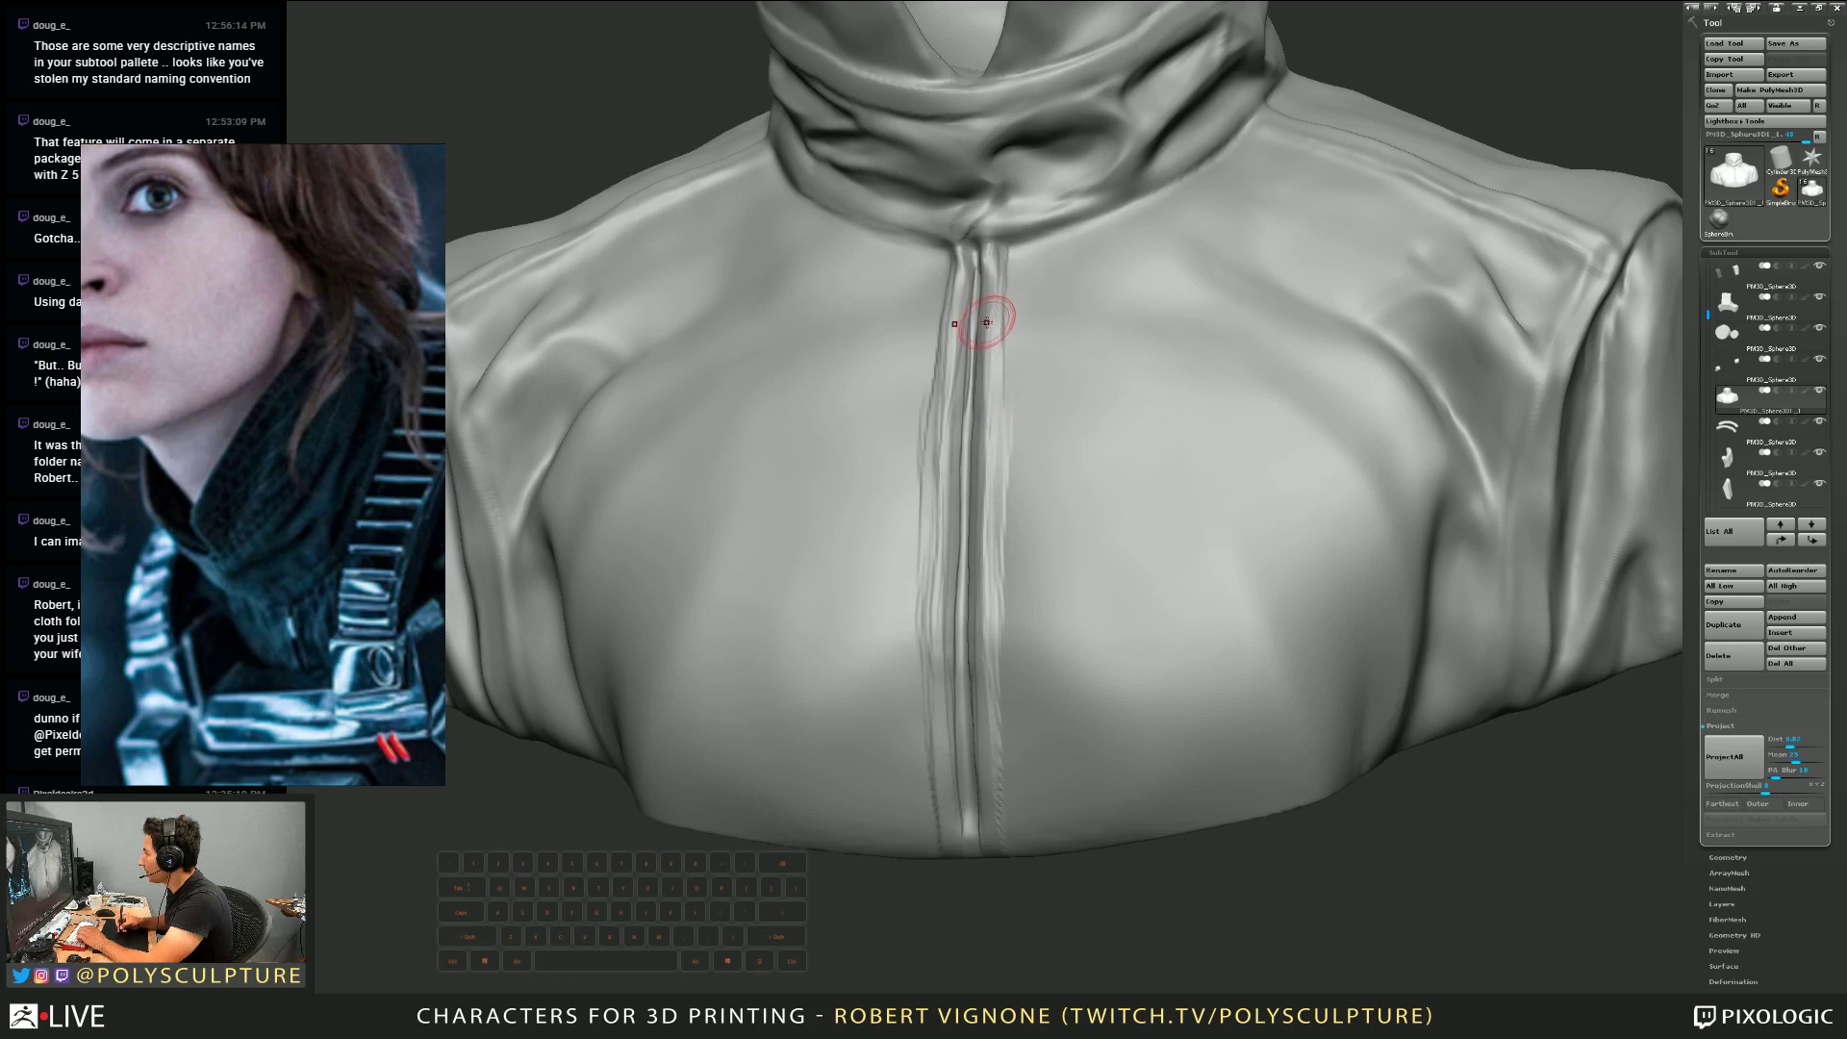
{"action": "right_click_drag", "start_coordinate": [977, 321], "coordinate": [1010, 313]}
{"action": "left_click_drag", "start_coordinate": [1003, 481], "coordinate": [982, 349], "text": "shift"}
{"action": "left_click_drag", "start_coordinate": [1000, 662], "coordinate": [1000, 769], "text": "shift"}
{"action": "key", "text": "s"}
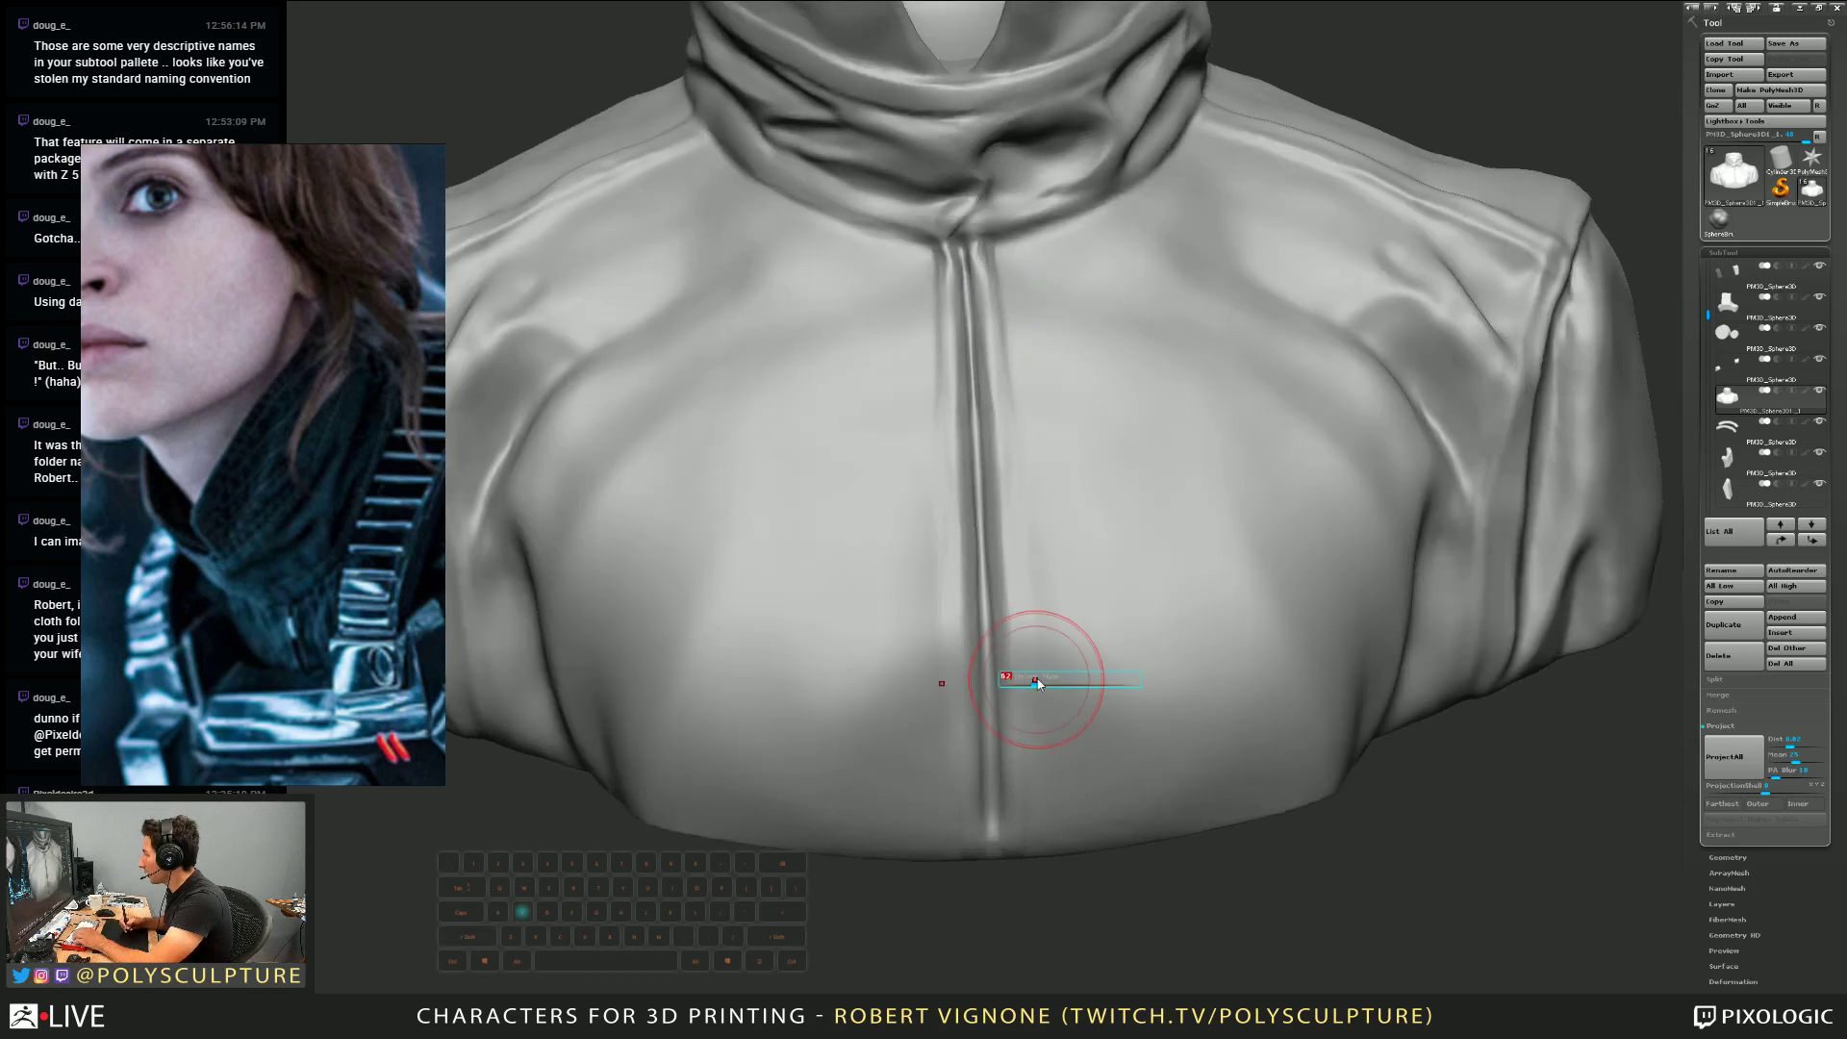
{"action": "key", "text": "s"}
{"action": "mouse_move", "coordinate": [1031, 651]}
{"action": "left_mouse_down"}
{"action": "mouse_move", "coordinate": [1058, 649]}
{"action": "mouse_move", "coordinate": [1022, 707]}
{"action": "mouse_move", "coordinate": [1031, 590]}
{"action": "mouse_move", "coordinate": [1002, 478]}
{"action": "left_mouse_up"}
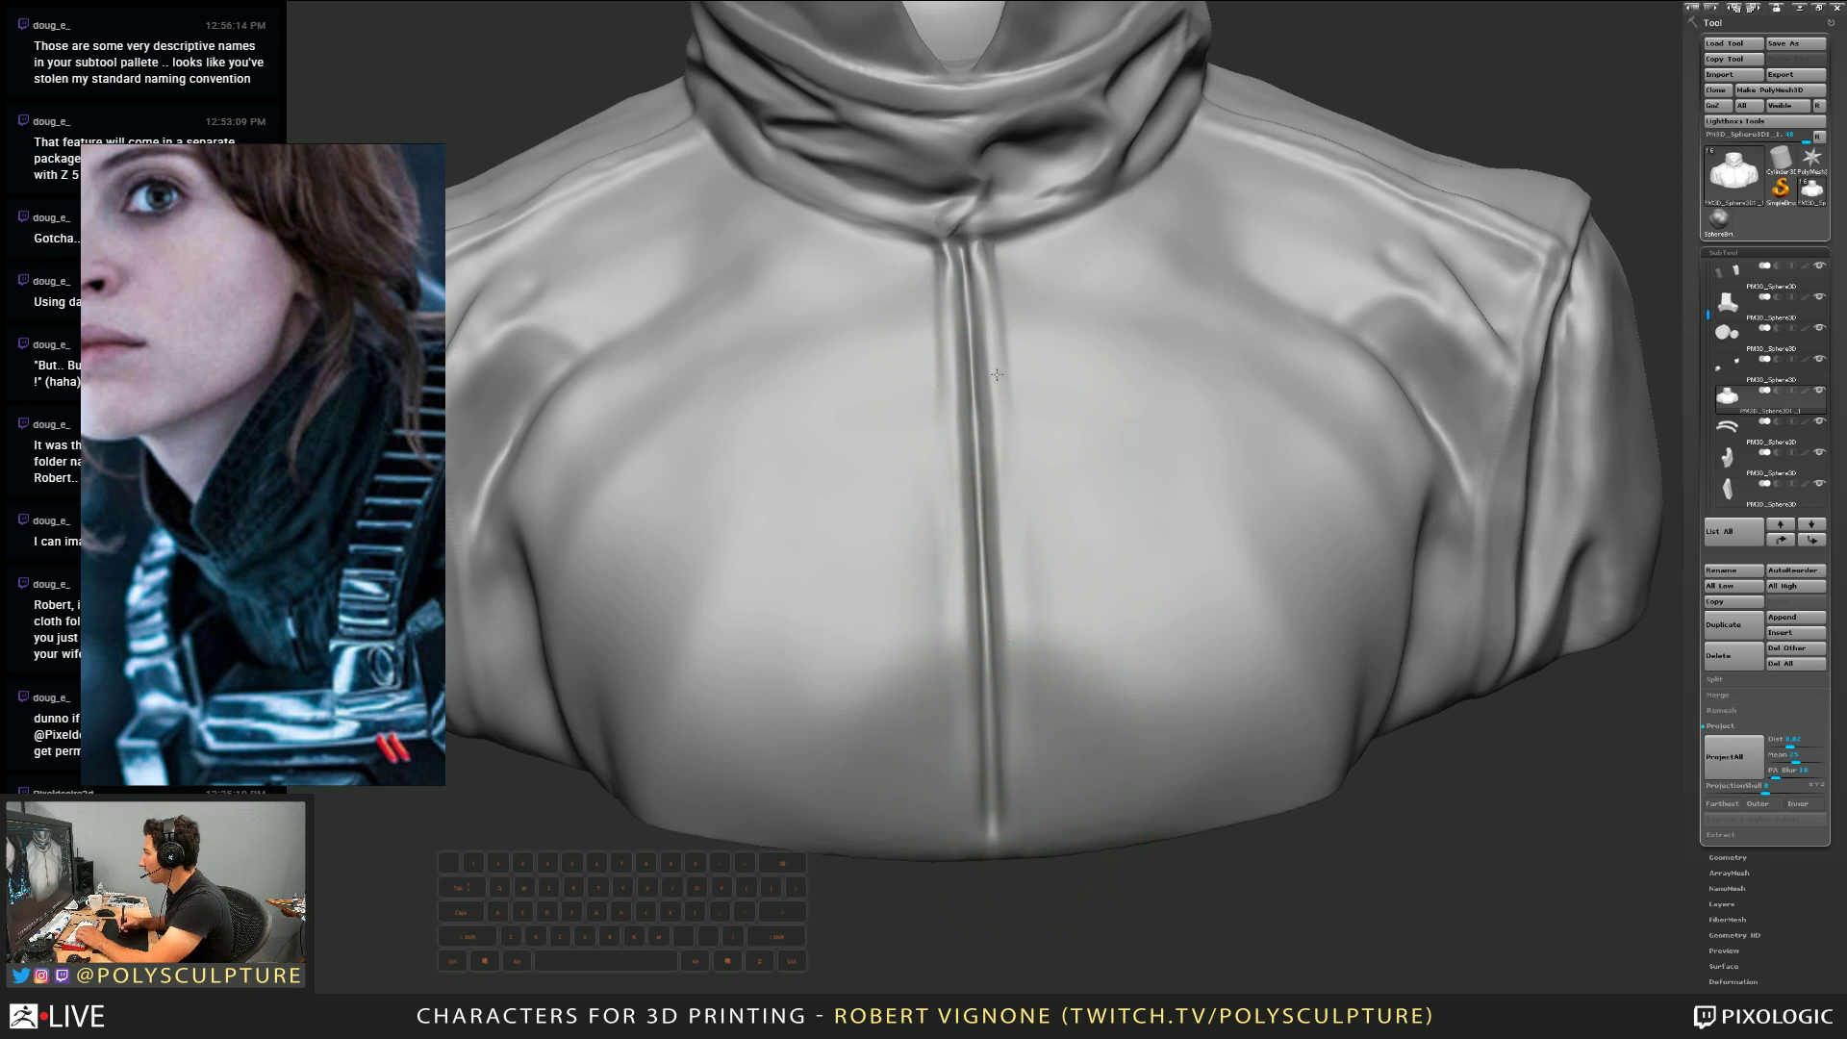
Rework the raised edges beside the zipper with resized brush strokes running from the collar down the chest
{"action": "mouse_move", "coordinate": [997, 375]}
{"action": "left_mouse_down"}
{"action": "mouse_move", "coordinate": [974, 361]}
{"action": "mouse_move", "coordinate": [981, 260]}
{"action": "mouse_move", "coordinate": [988, 329]}
{"action": "mouse_move", "coordinate": [969, 307]}
{"action": "mouse_move", "coordinate": [984, 298]}
{"action": "left_mouse_up"}
{"action": "key", "text": "s"}
{"action": "key", "text": "4"}
{"action": "left_click_drag", "start_coordinate": [997, 453], "coordinate": [1001, 462]}
{"action": "key", "text": "s"}
{"action": "key", "text": "4"}
{"action": "left_click_drag", "start_coordinate": [983, 269], "coordinate": [1012, 666]}
{"action": "left_click_drag", "start_coordinate": [568, 976], "coordinate": [464, 992]}
Carve narrow symmetrical outer seam lines beside the zipper from the collar down toward the jacket's lower edge
{"action": "key", "text": "s"}
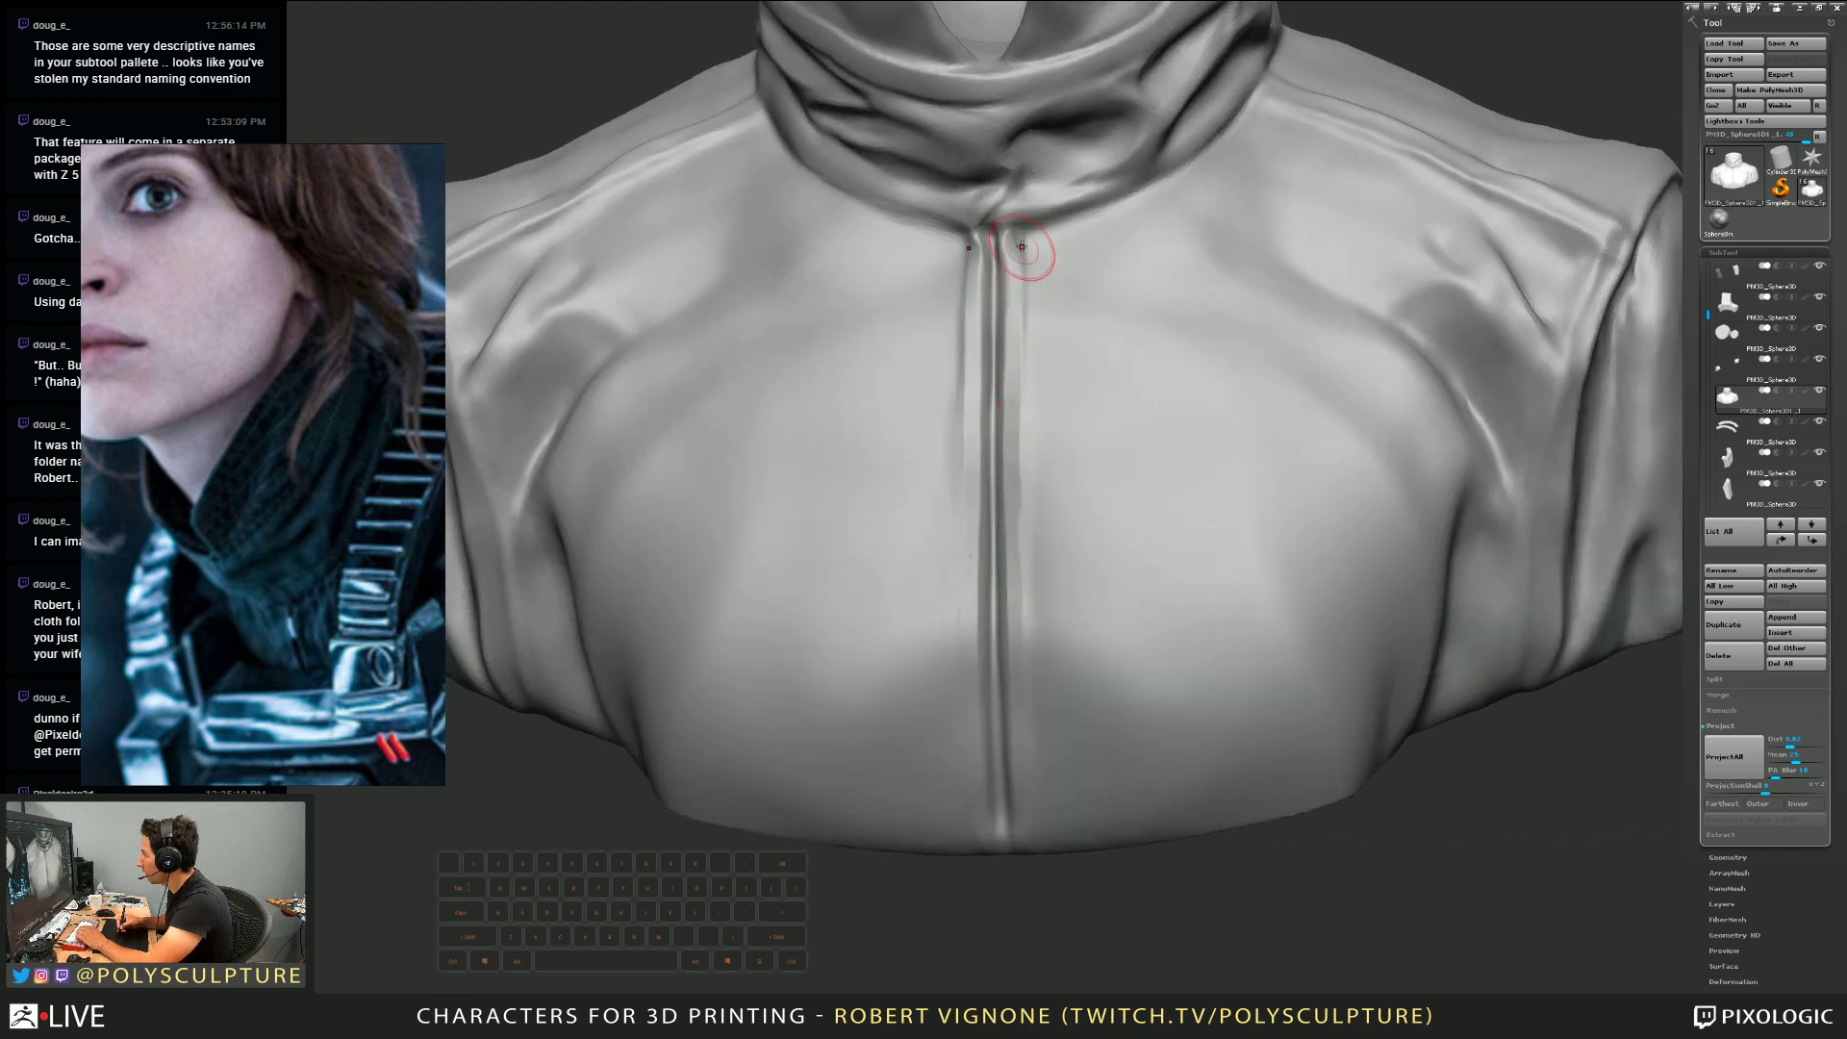
{"action": "left_click_drag", "start_coordinate": [1023, 231], "coordinate": [1022, 310]}
{"action": "left_click_drag", "start_coordinate": [1026, 393], "coordinate": [1028, 457]}
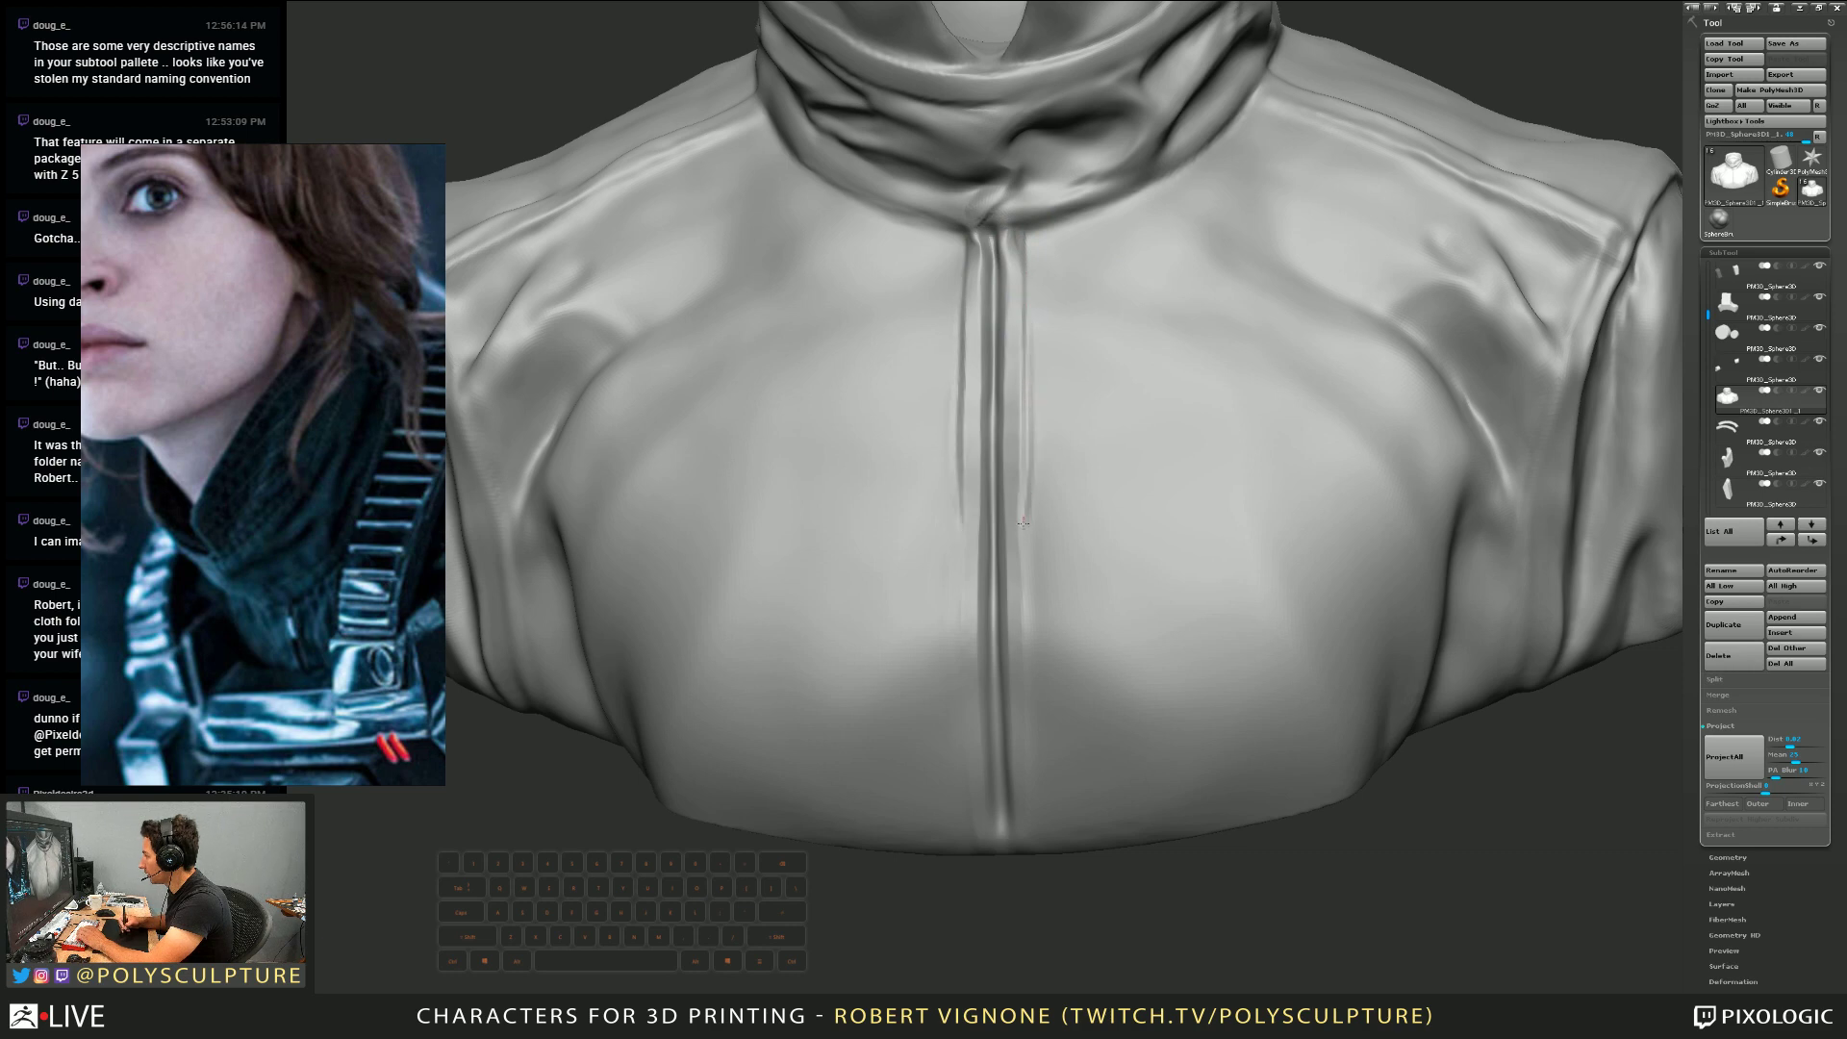
{"action": "left_click_drag", "start_coordinate": [1023, 523], "coordinate": [1020, 691]}
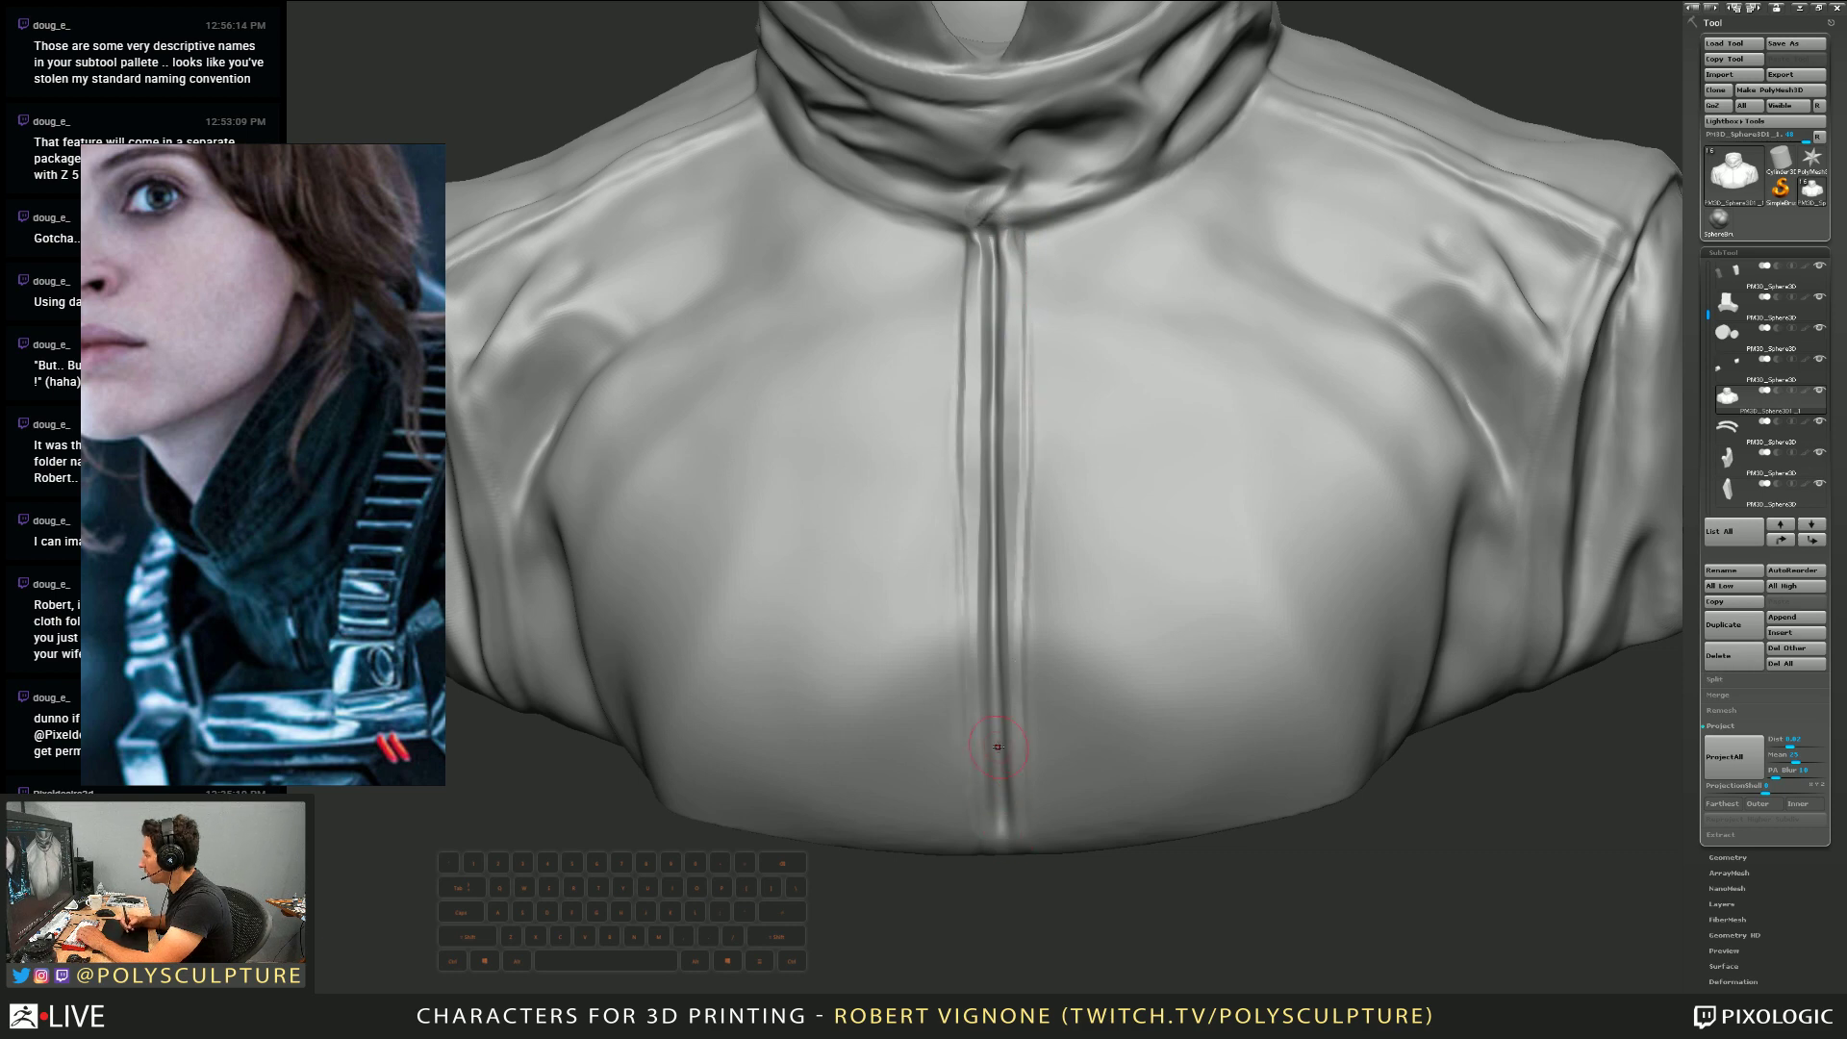
{"action": "right_click_drag", "start_coordinate": [998, 747], "coordinate": [1005, 467], "text": "ctrl"}
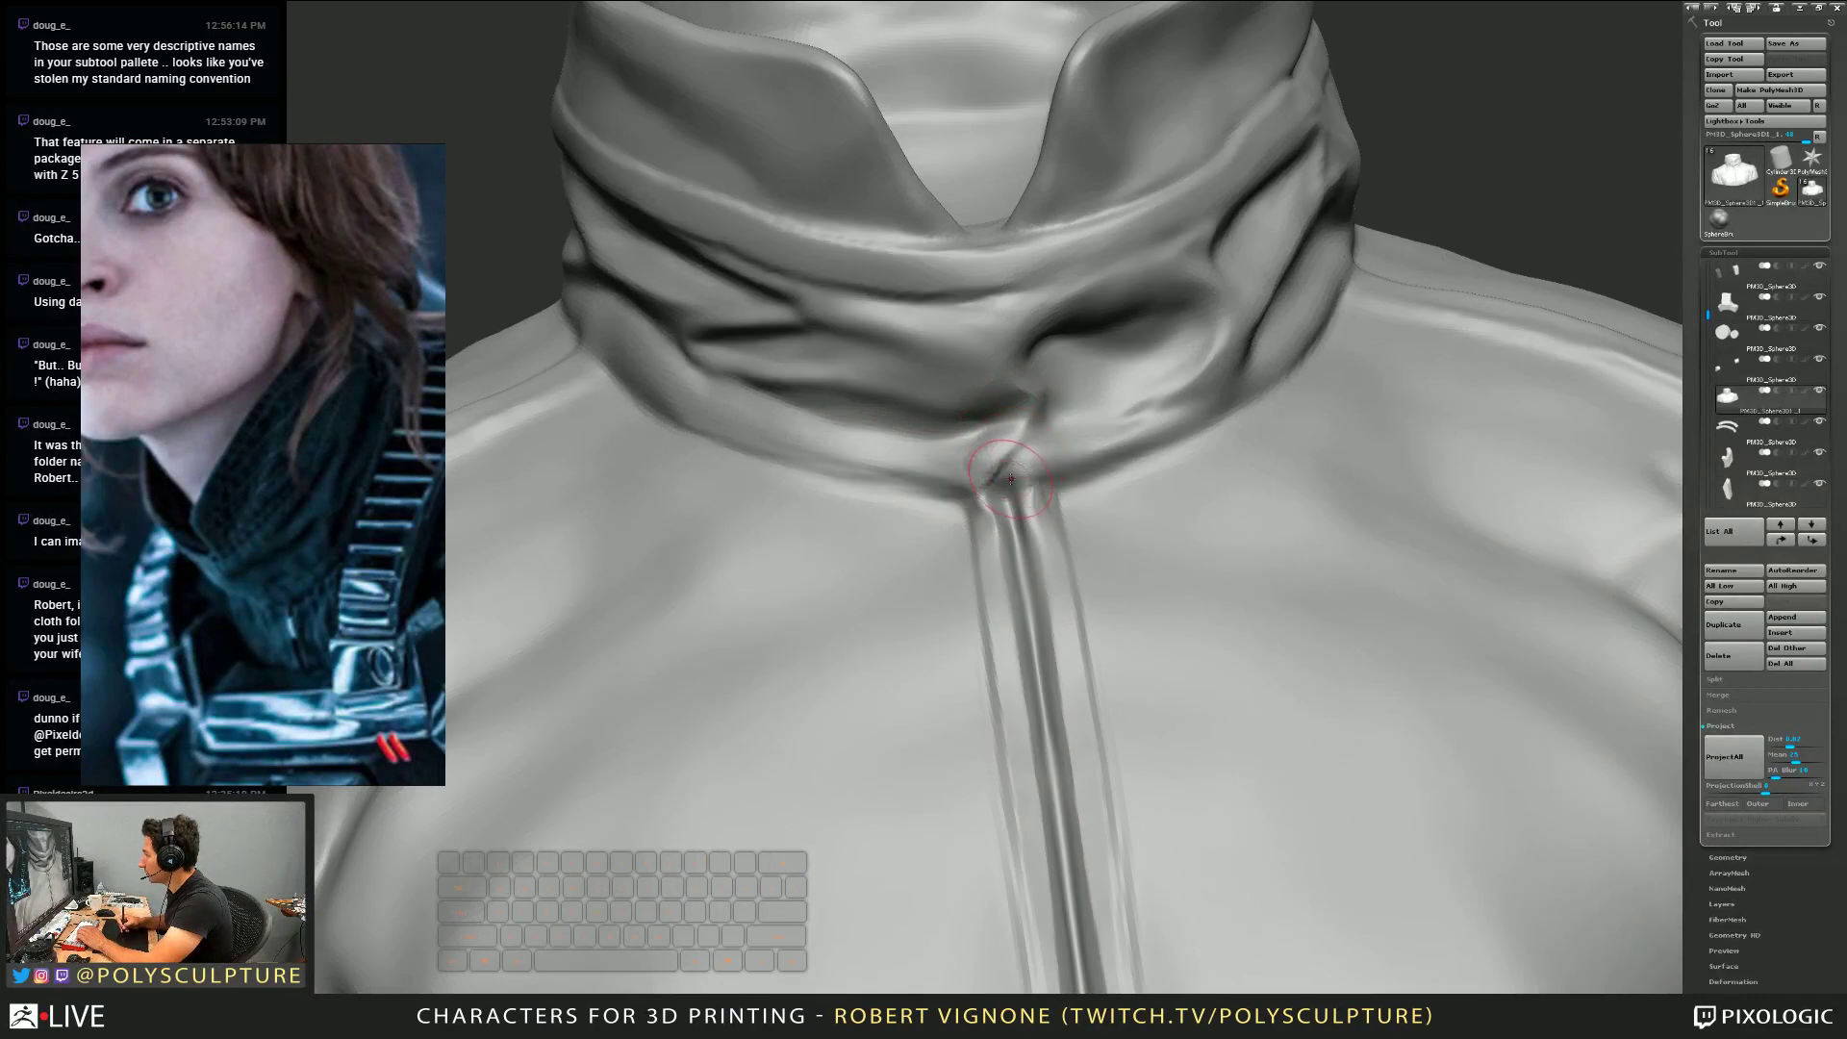
Refine the top of the zipper where it meets the collar, undoing an unwanted stroke and reworking with a resized brush
{"action": "mouse_move", "coordinate": [1011, 478]}
{"action": "left_mouse_down", "text": "shift"}
{"action": "mouse_move", "coordinate": [995, 462]}
{"action": "mouse_move", "coordinate": [1016, 440]}
{"action": "mouse_move", "coordinate": [999, 482]}
{"action": "left_mouse_up", "text": "shift"}
{"action": "key", "text": "s"}
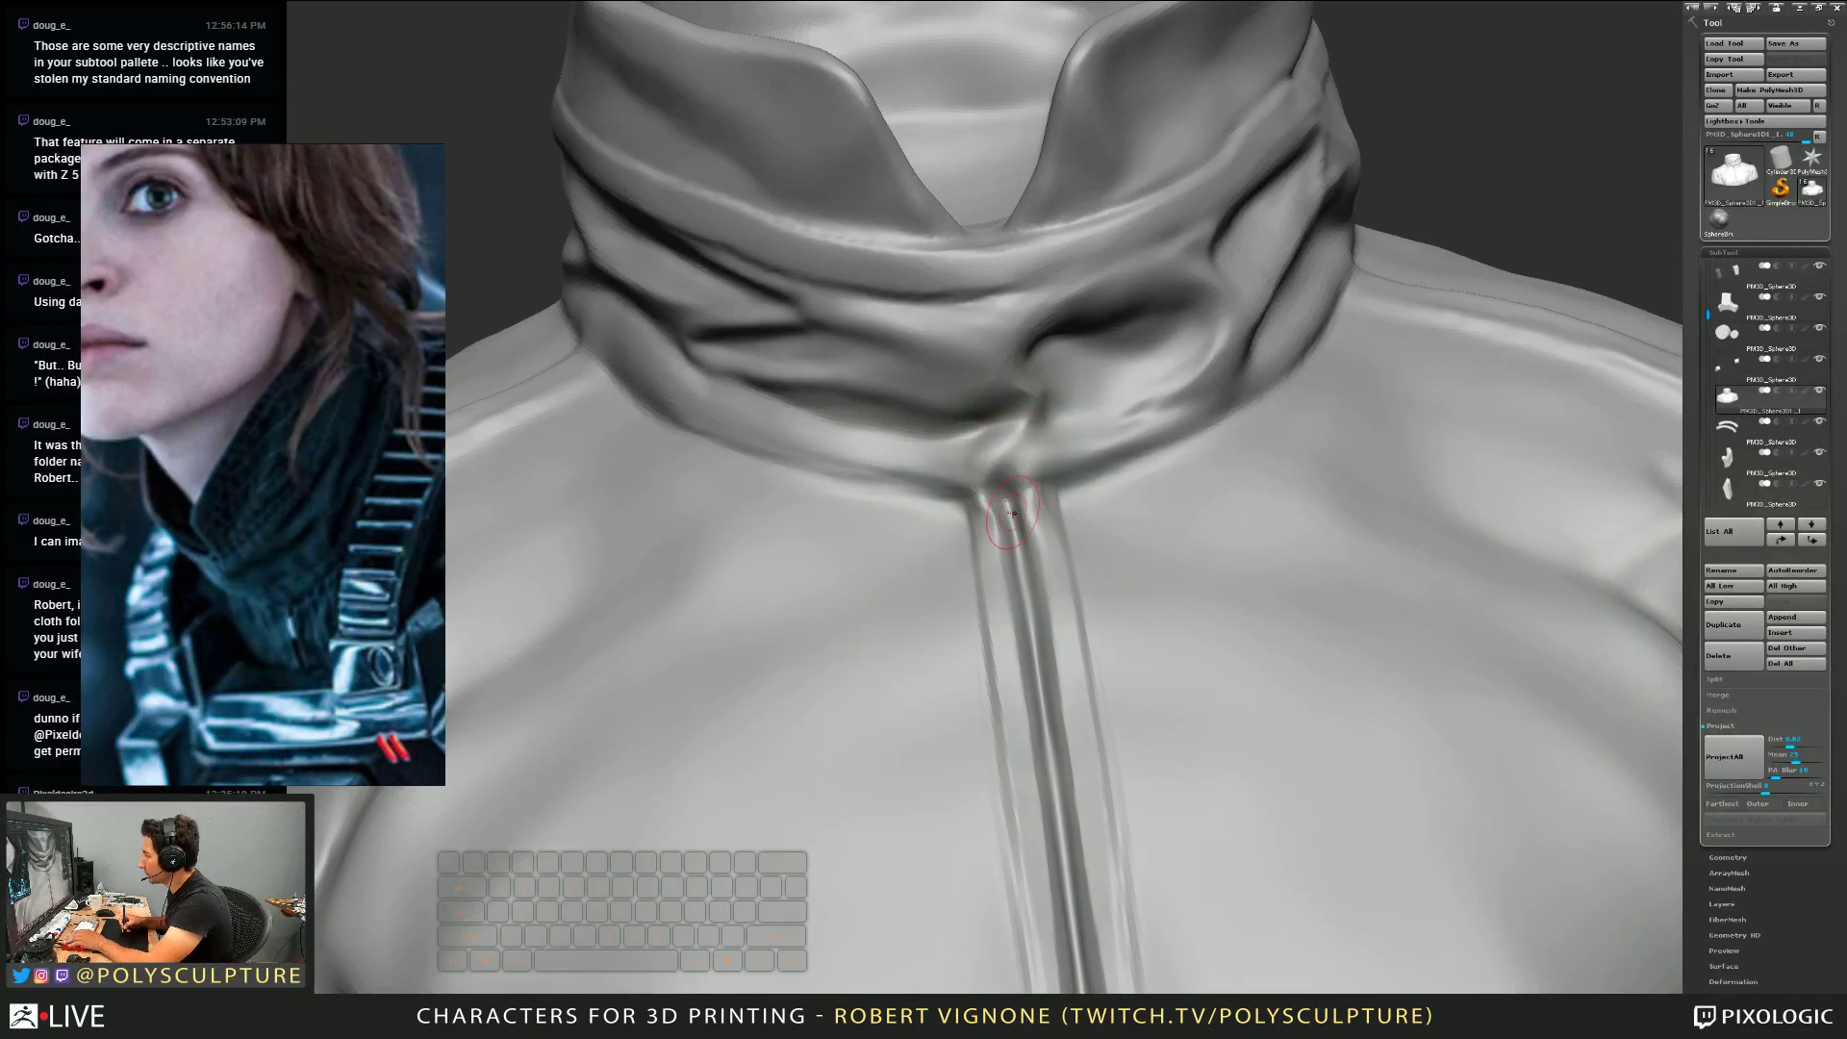
{"action": "key", "text": "ctrl+z"}
{"action": "key", "text": "4"}
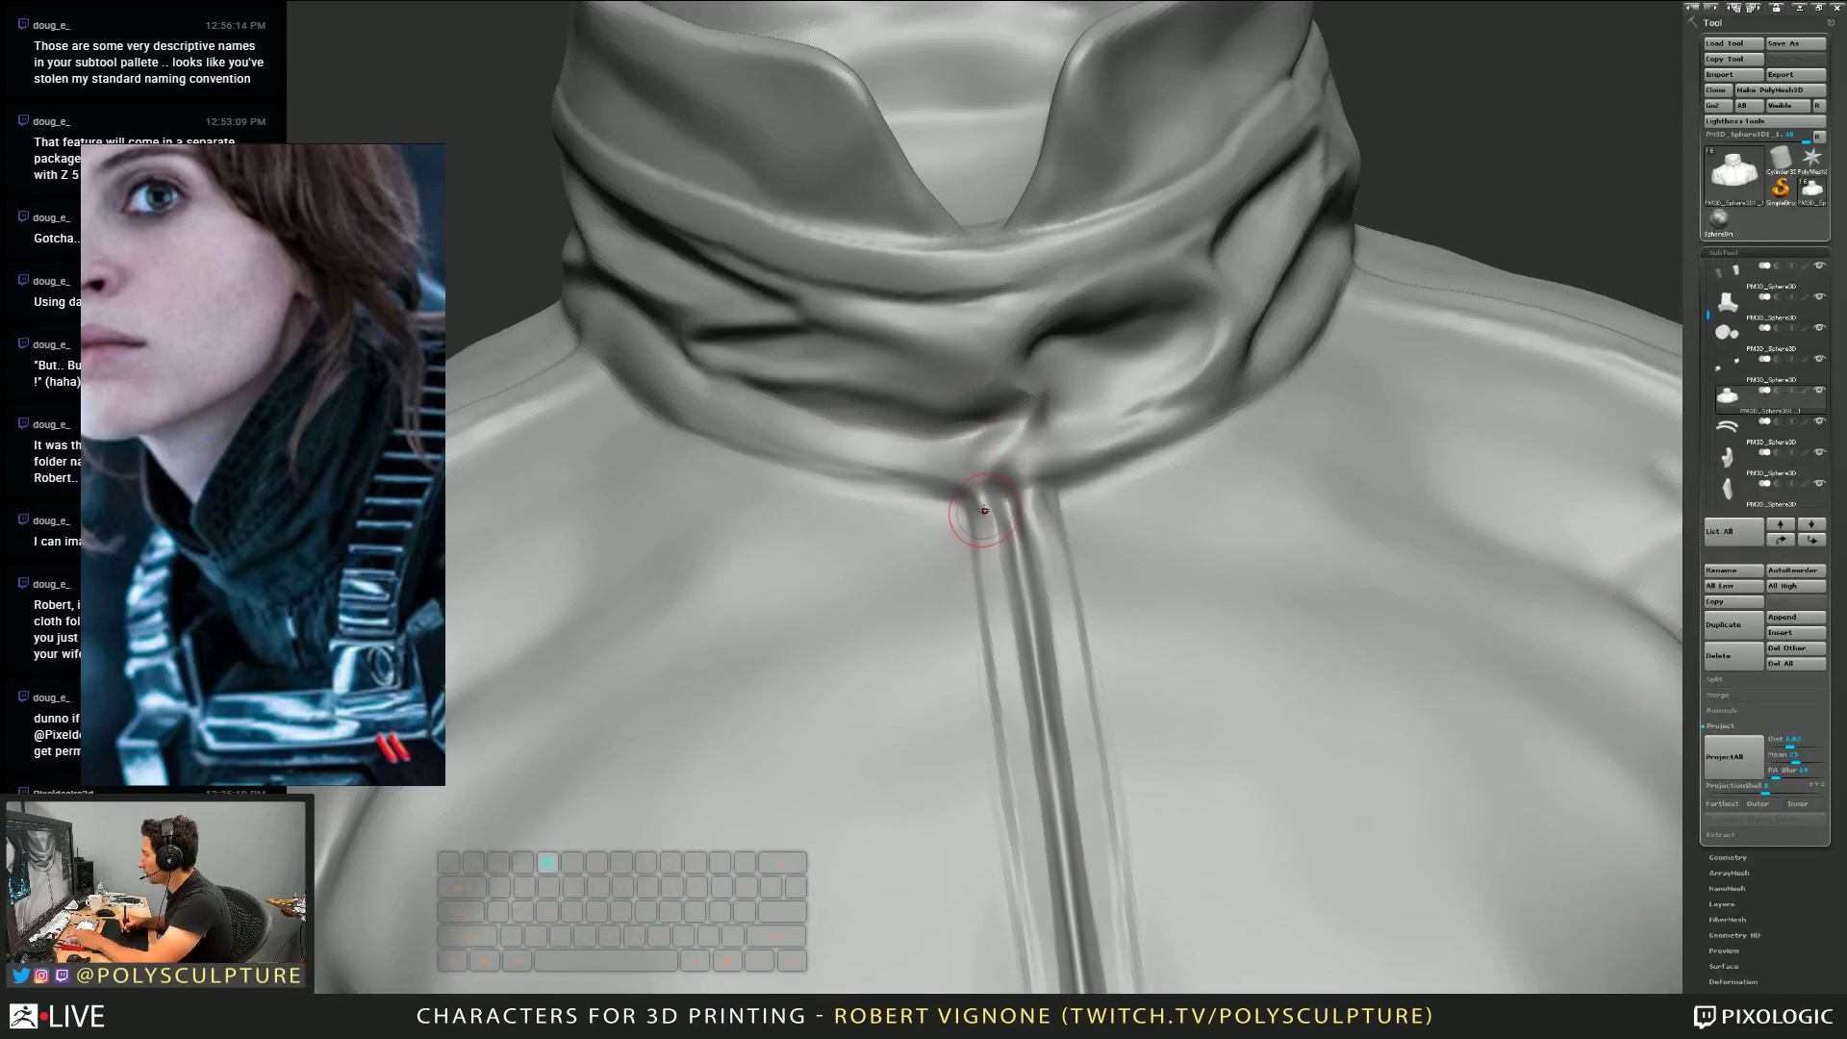
{"action": "right_click_drag", "start_coordinate": [975, 527], "coordinate": [866, 481]}
{"action": "key", "text": "s"}
{"action": "right_click_drag", "start_coordinate": [1019, 481], "coordinate": [1116, 524]}
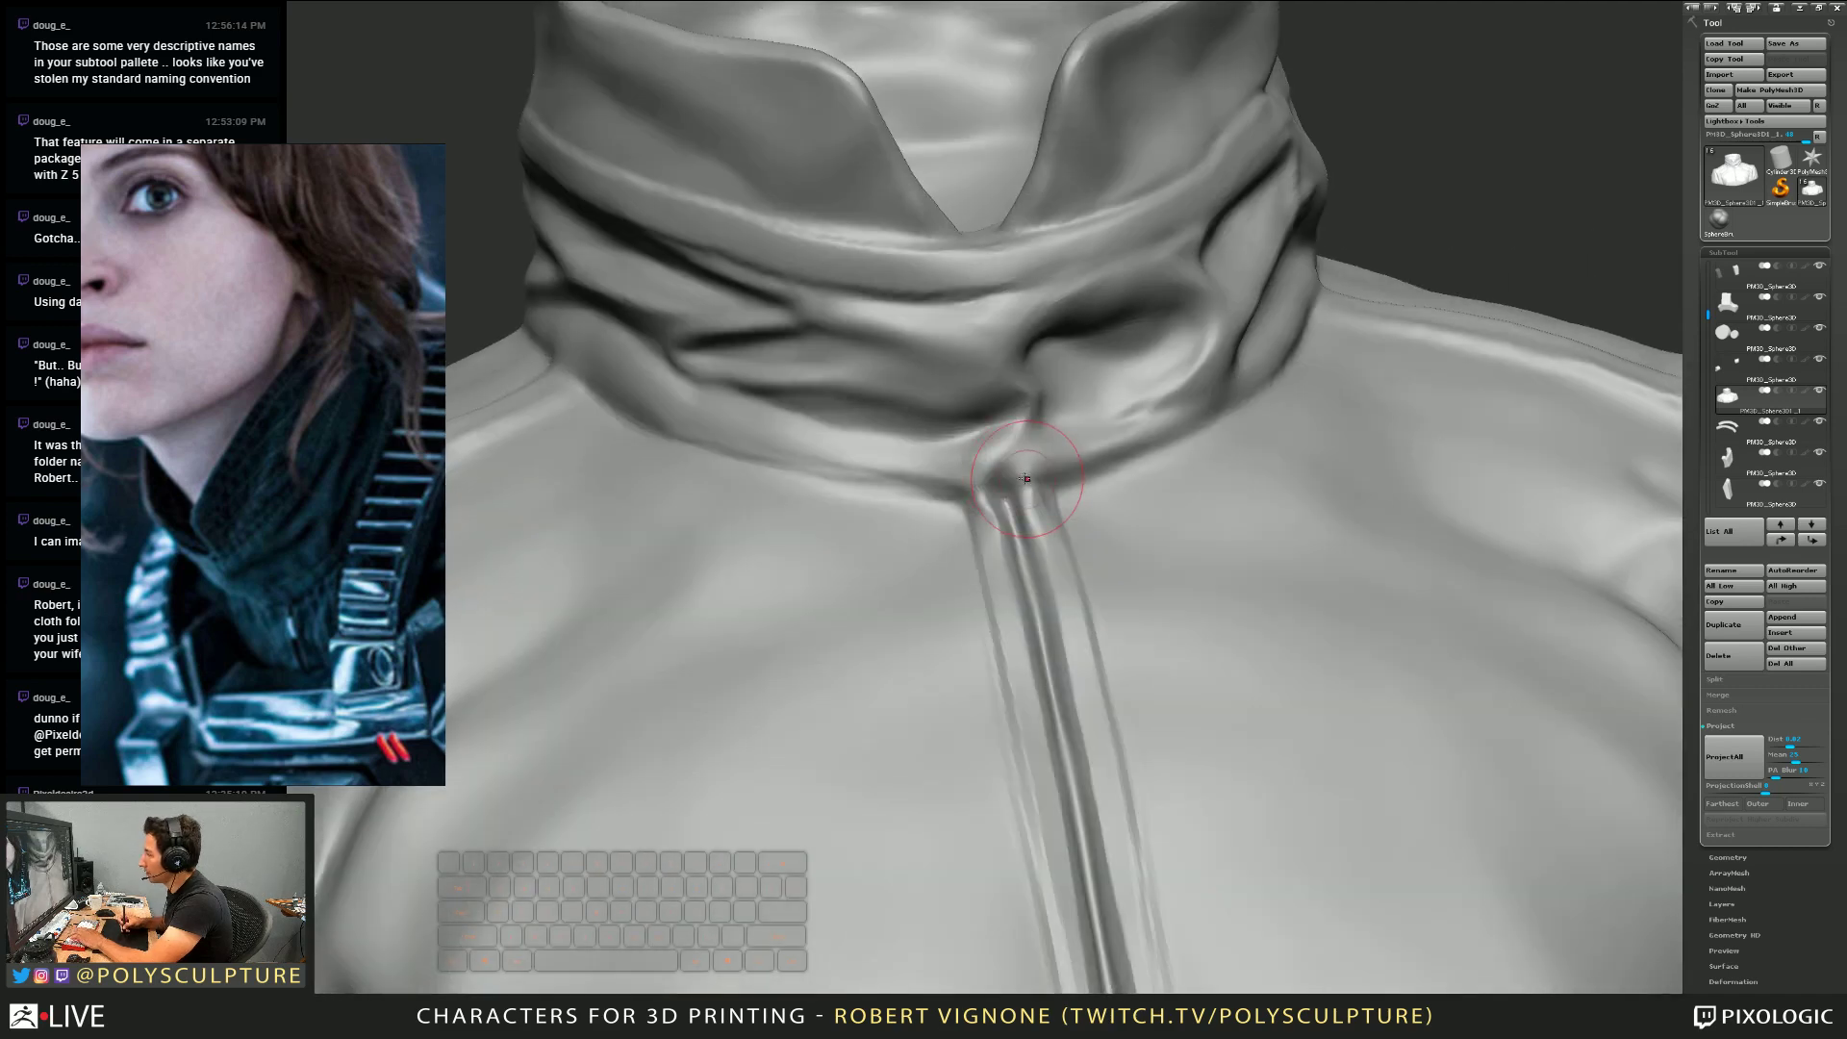
{"action": "key", "text": "s"}
{"action": "left_click_drag", "start_coordinate": [1022, 495], "coordinate": [1045, 498]}
{"action": "right_click_drag", "start_coordinate": [1020, 481], "coordinate": [738, 770]}
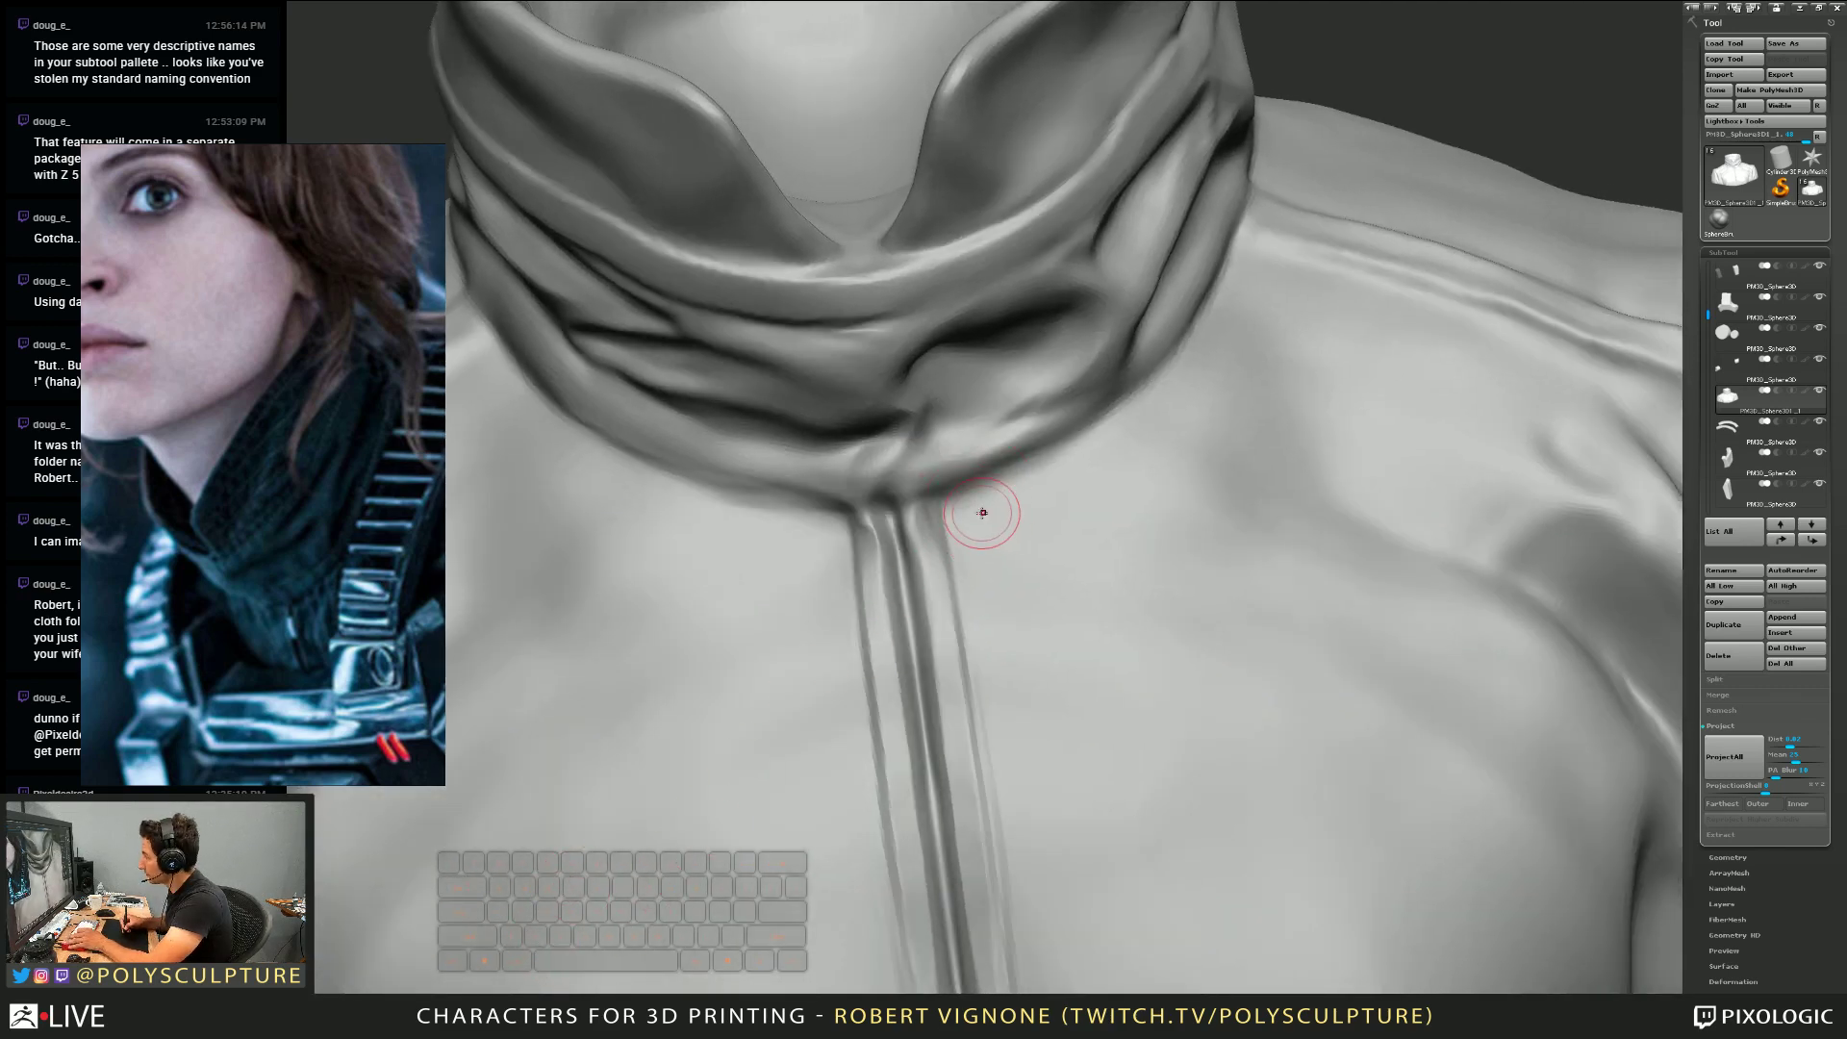
Carve a symmetrical seam line on the jacket just below the collar, from the zipper to the shoulder, undoing the first attempt
{"action": "key", "text": "s"}
{"action": "mouse_move", "coordinate": [981, 513]}
{"action": "left_mouse_down"}
{"action": "mouse_move", "coordinate": [945, 517]}
{"action": "mouse_move", "coordinate": [1123, 423]}
{"action": "left_mouse_up"}
{"action": "right_click_drag", "start_coordinate": [1151, 404], "coordinate": [1024, 479]}
{"action": "key", "text": "ctrl+z"}
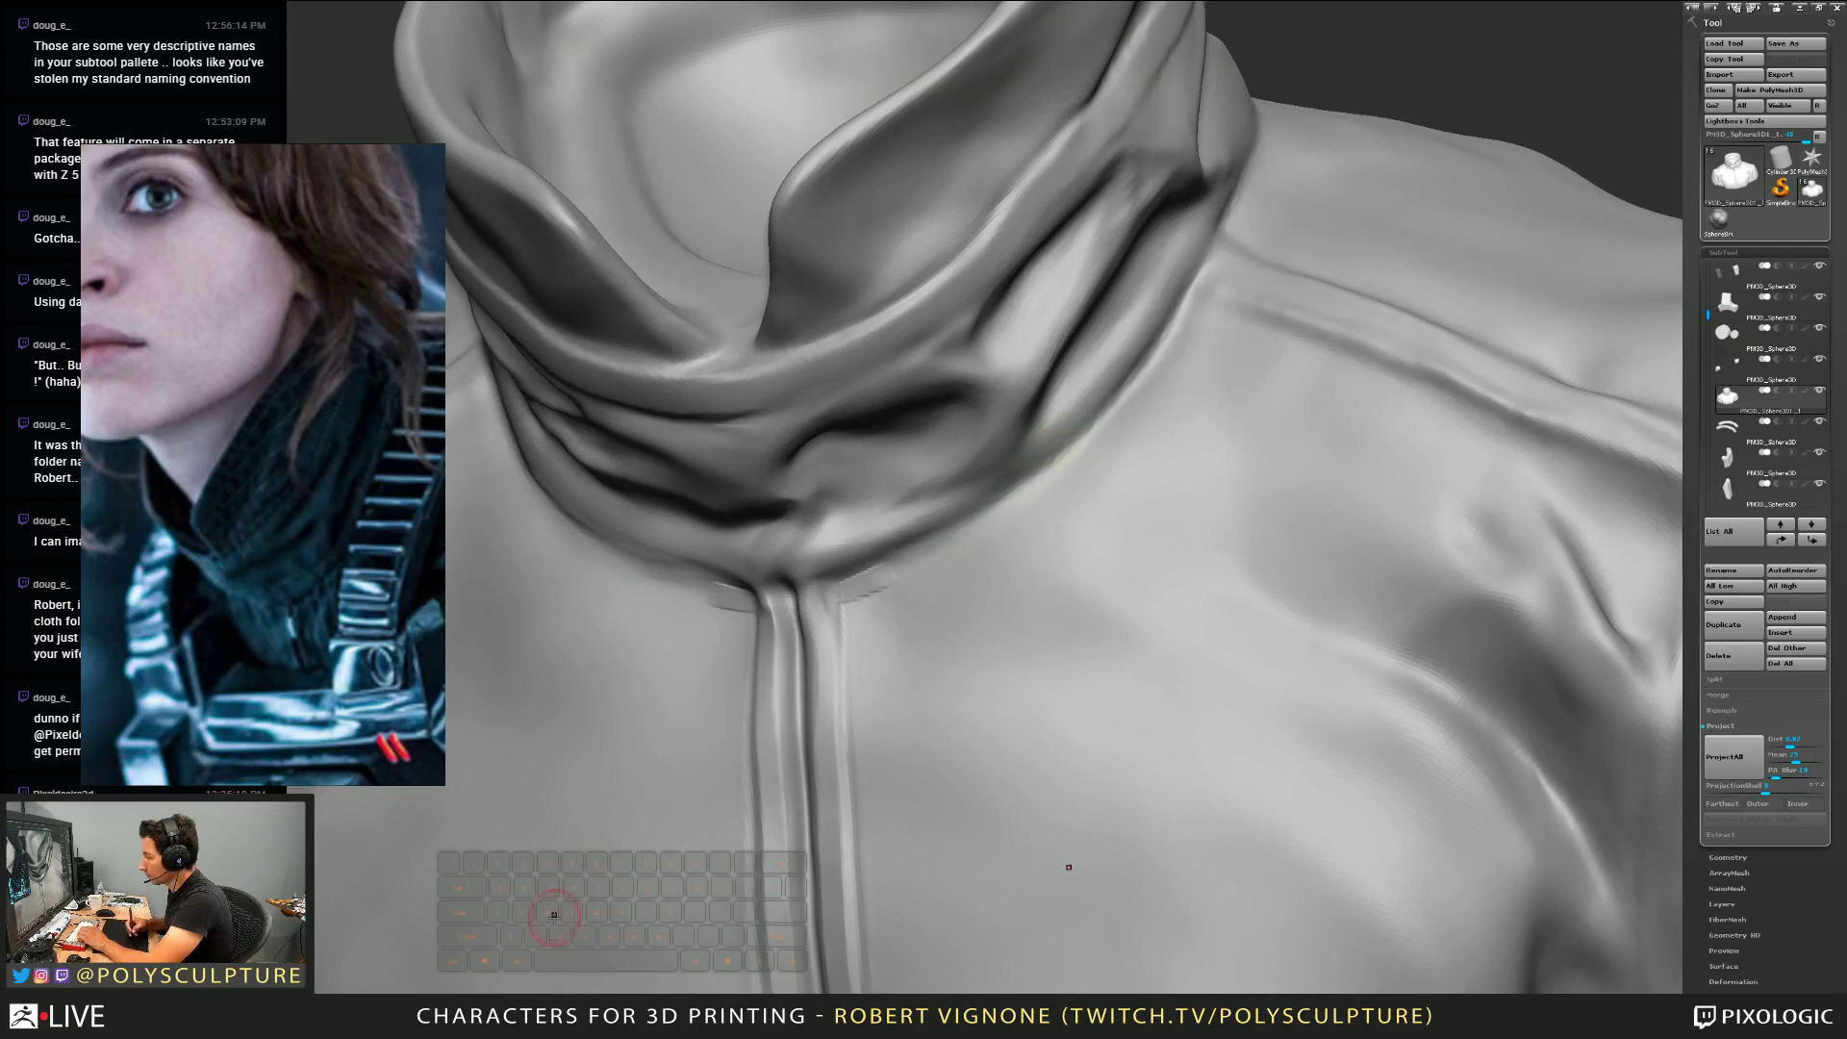
{"action": "mouse_move", "coordinate": [835, 590]}
{"action": "left_mouse_down"}
{"action": "mouse_move", "coordinate": [1058, 464]}
{"action": "mouse_move", "coordinate": [1135, 399]}
{"action": "mouse_move", "coordinate": [1220, 279]}
{"action": "left_mouse_up"}
{"action": "right_click_drag", "start_coordinate": [1036, 481], "coordinate": [1026, 503]}
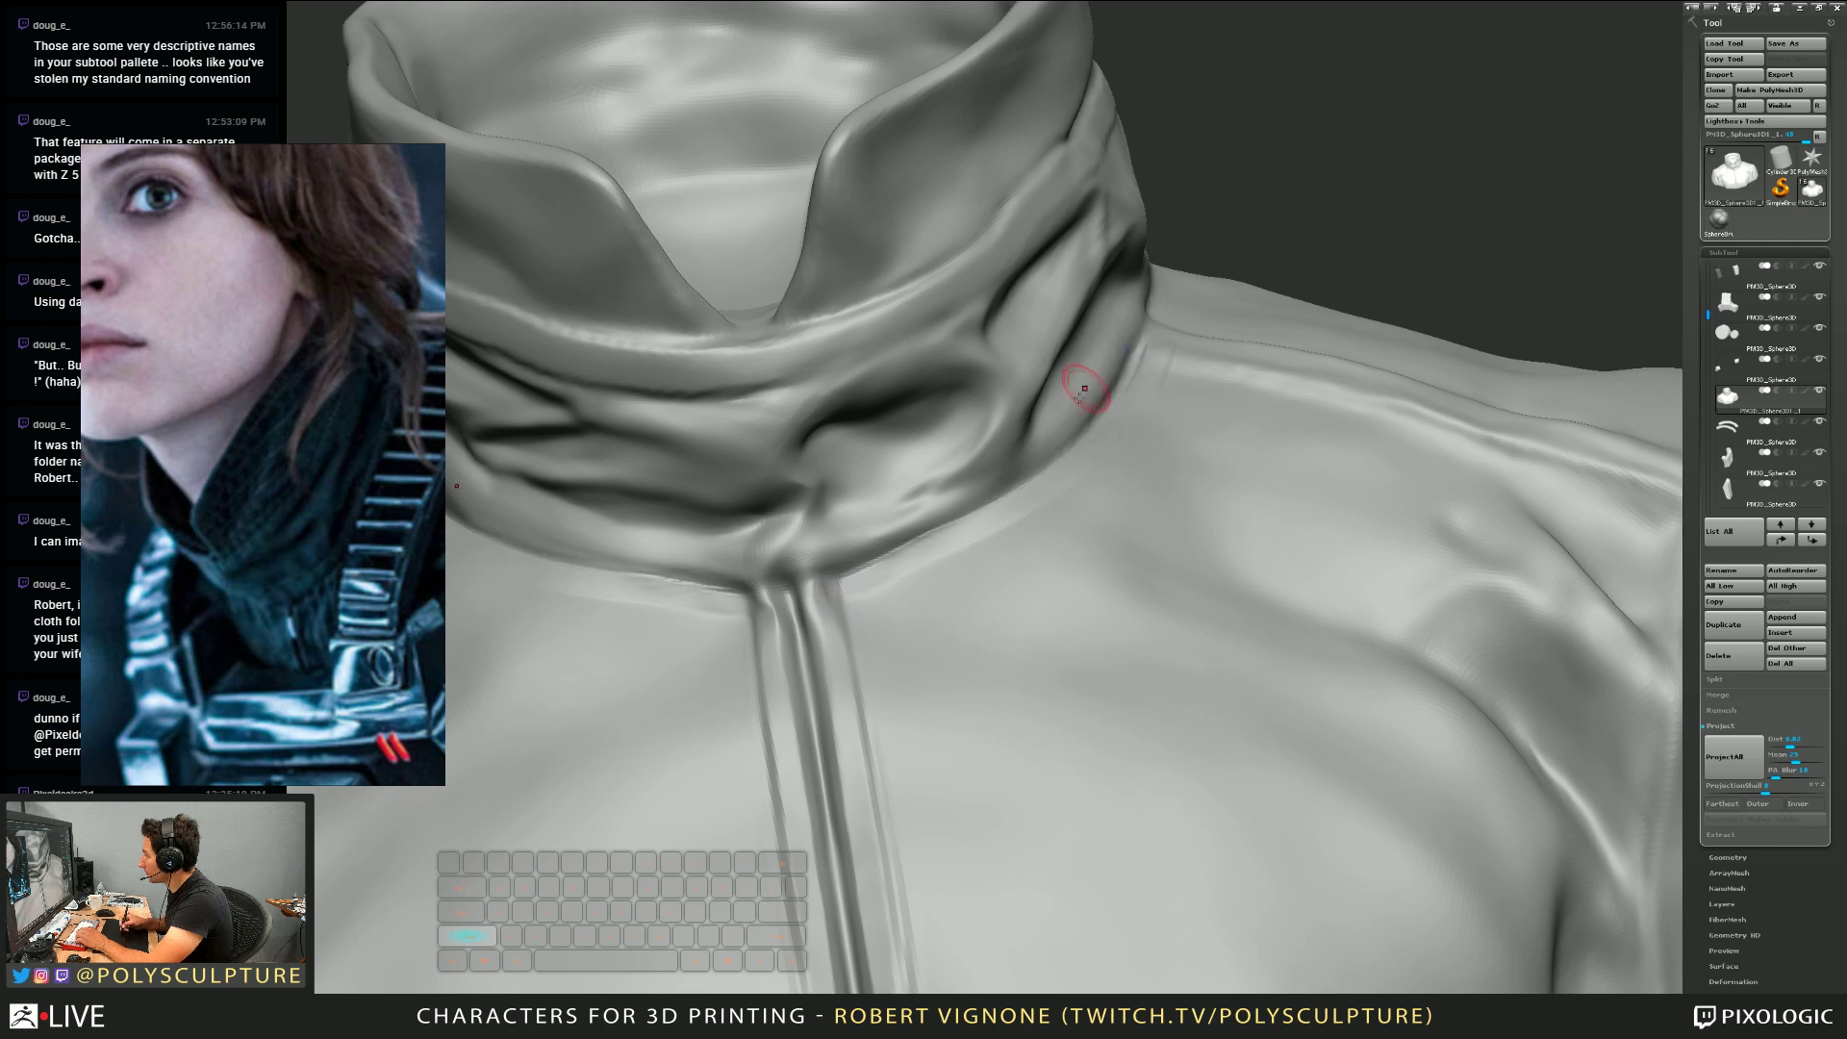
{"action": "right_click_drag", "start_coordinate": [1084, 388], "coordinate": [550, 929]}
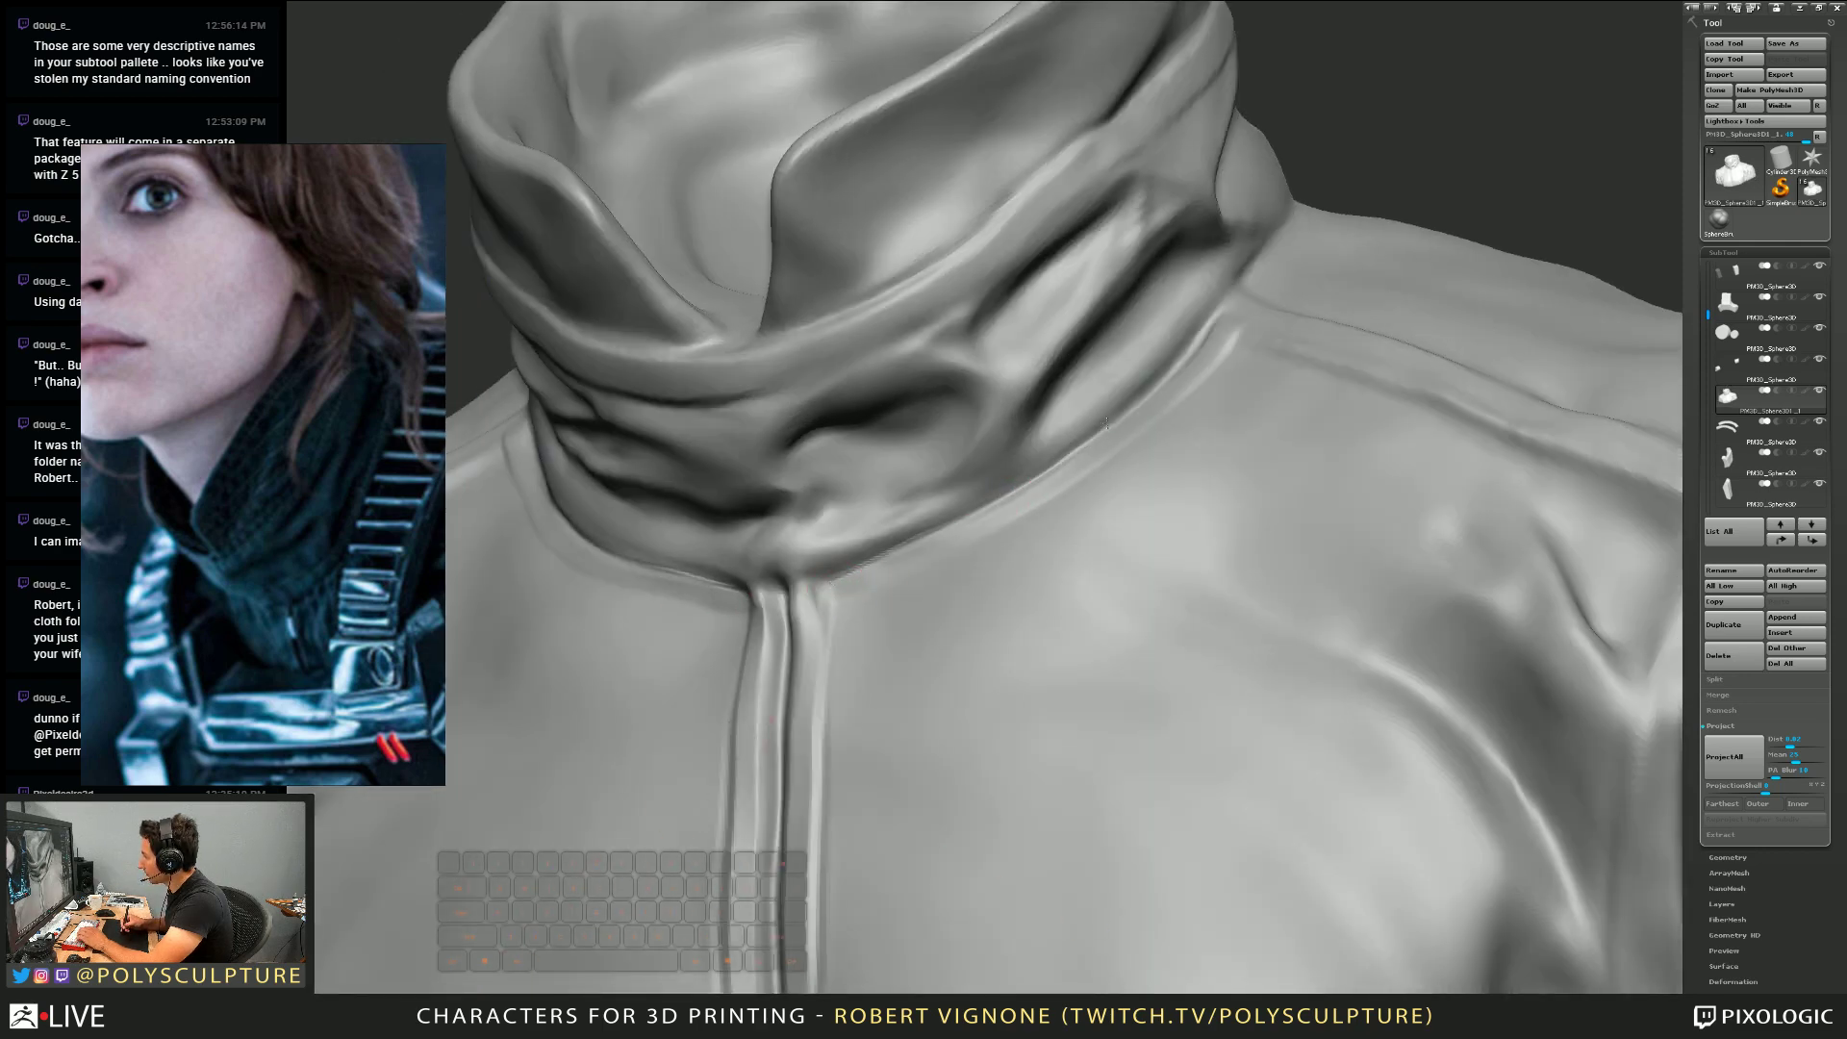
Carve a line along the front of the collar just above its base to form a narrow edge band
{"action": "right_click_drag", "start_coordinate": [1034, 469], "coordinate": [902, 556]}
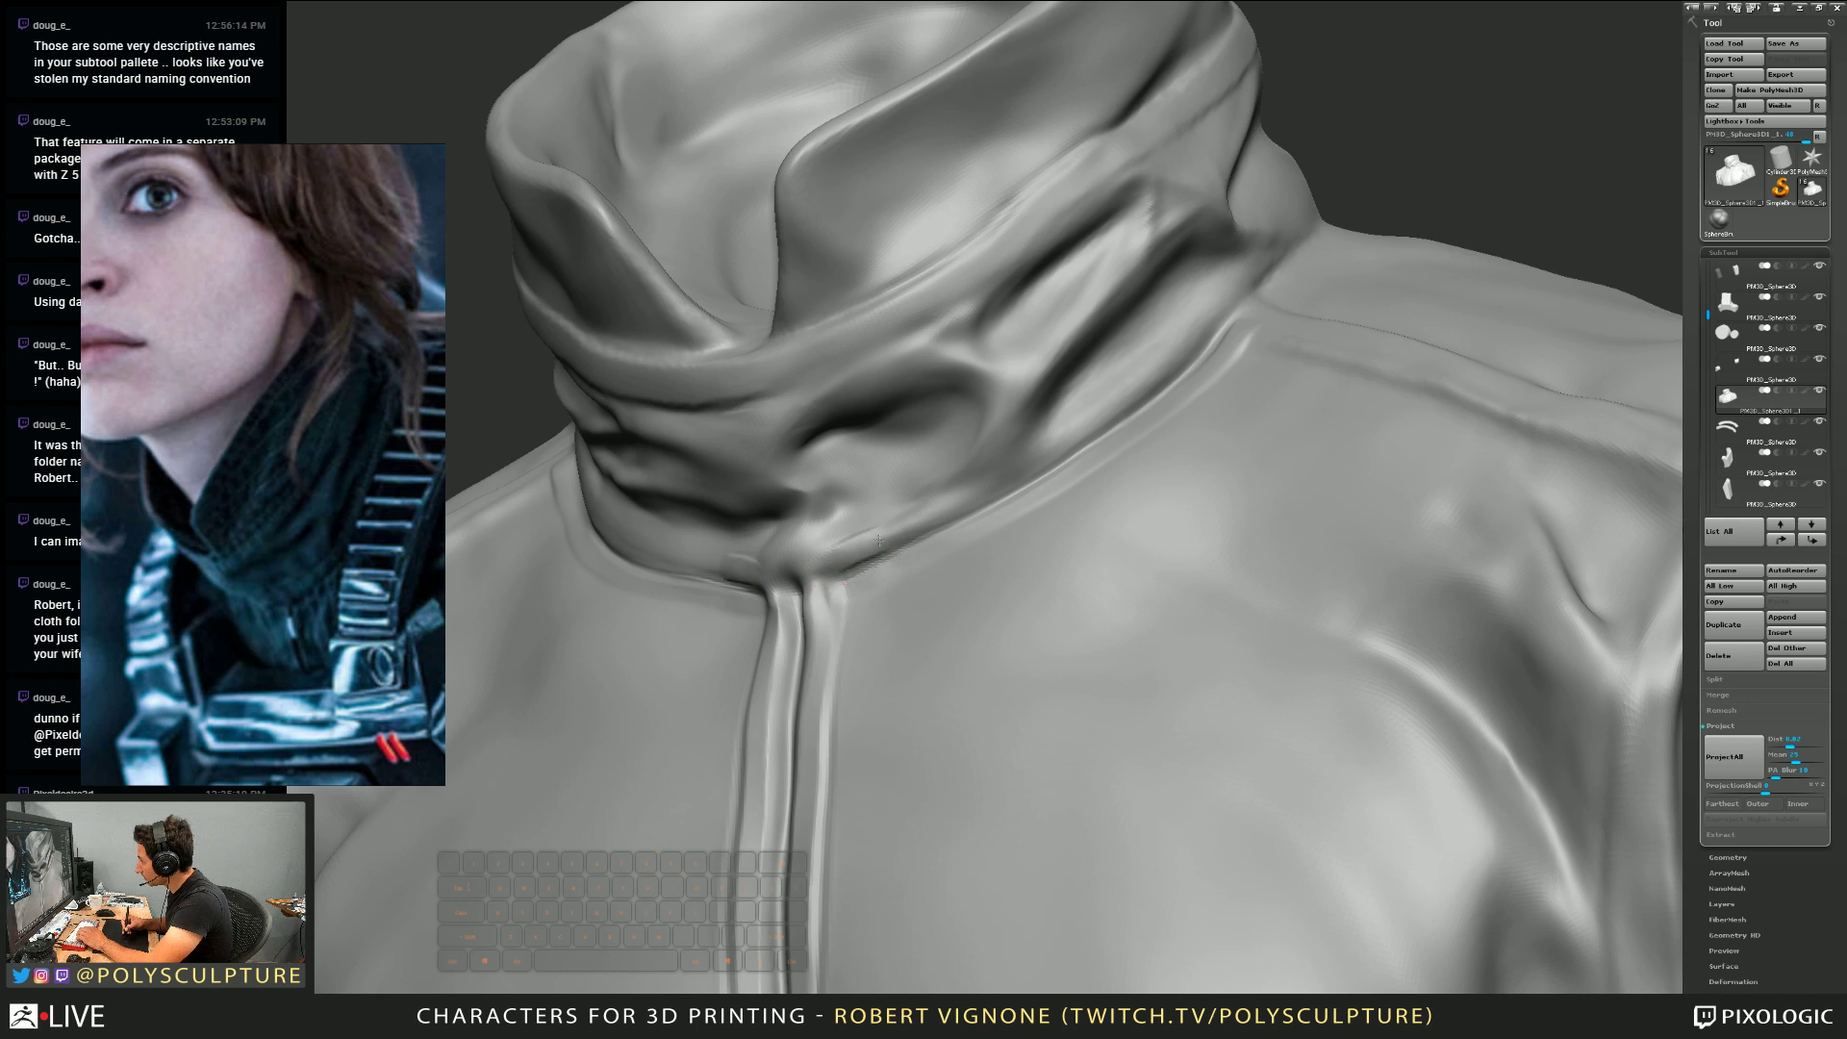
{"action": "left_click_drag", "start_coordinate": [934, 510], "coordinate": [1071, 430]}
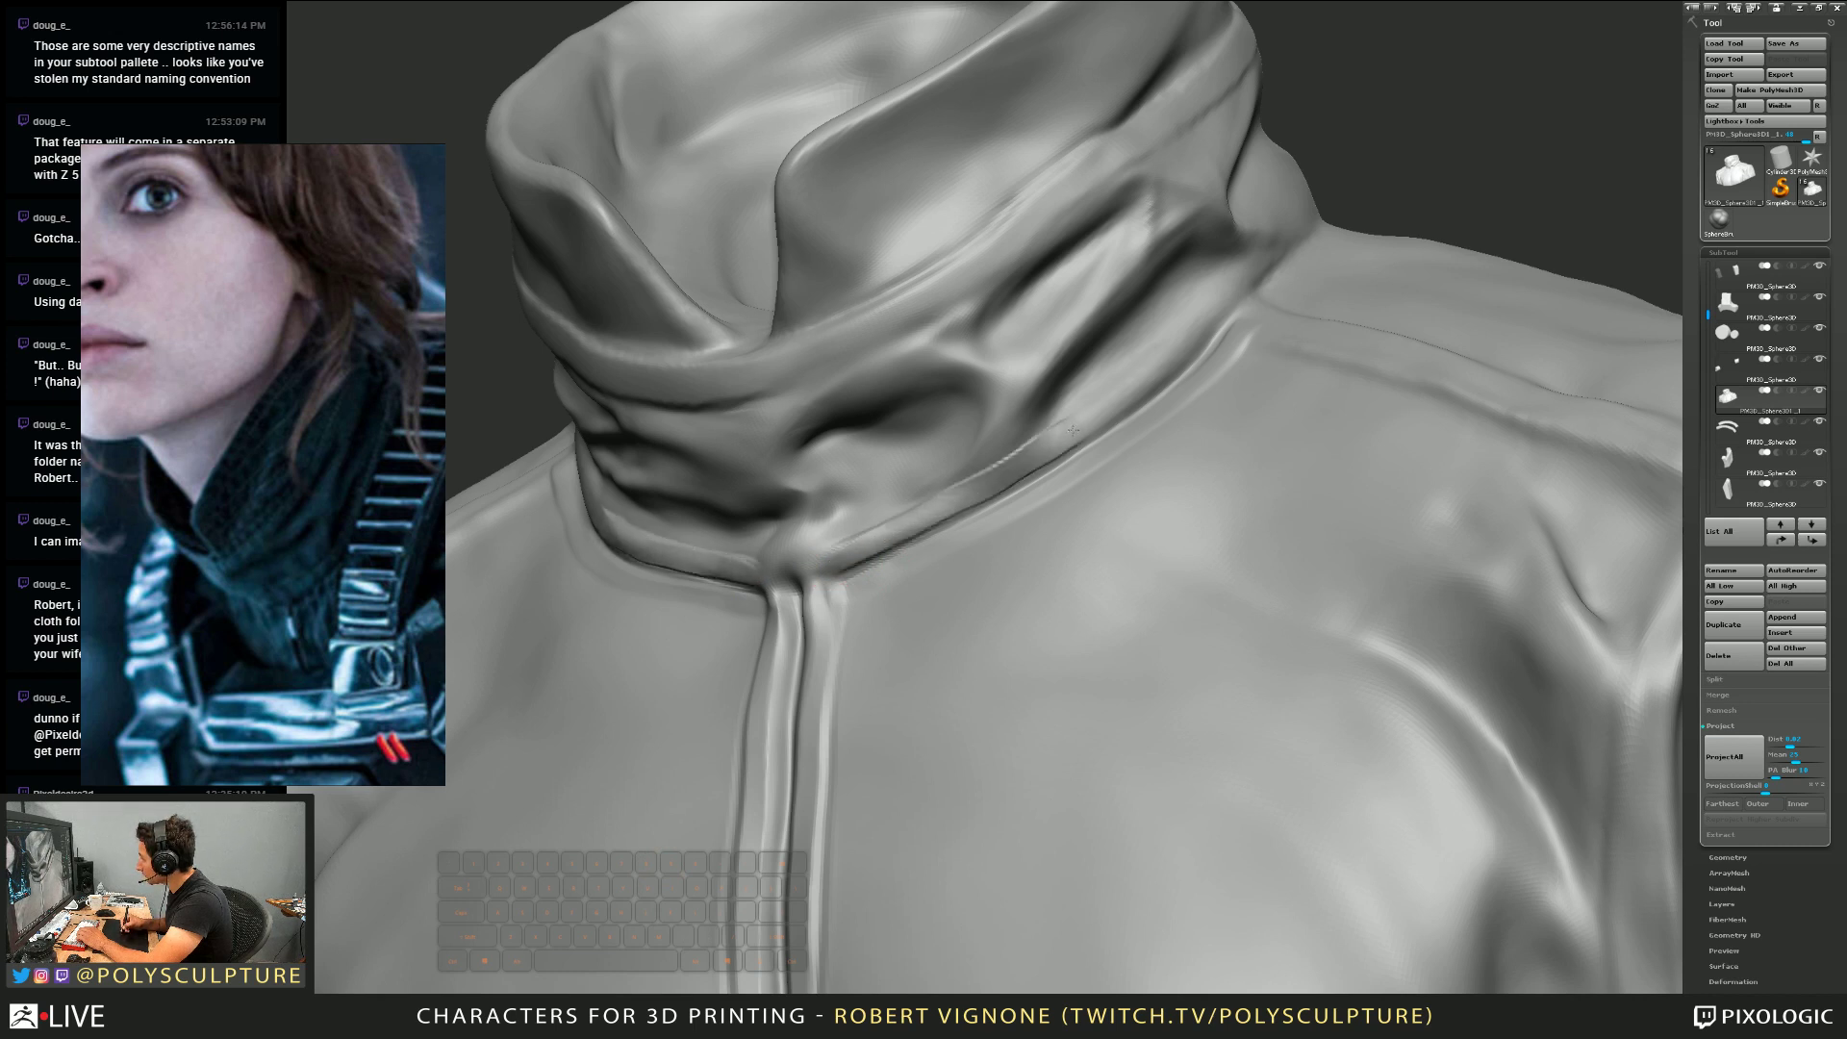
{"action": "left_click_drag", "start_coordinate": [1176, 355], "coordinate": [1222, 312]}
{"action": "right_click_drag", "start_coordinate": [1137, 364], "coordinate": [1079, 408], "text": "alt"}
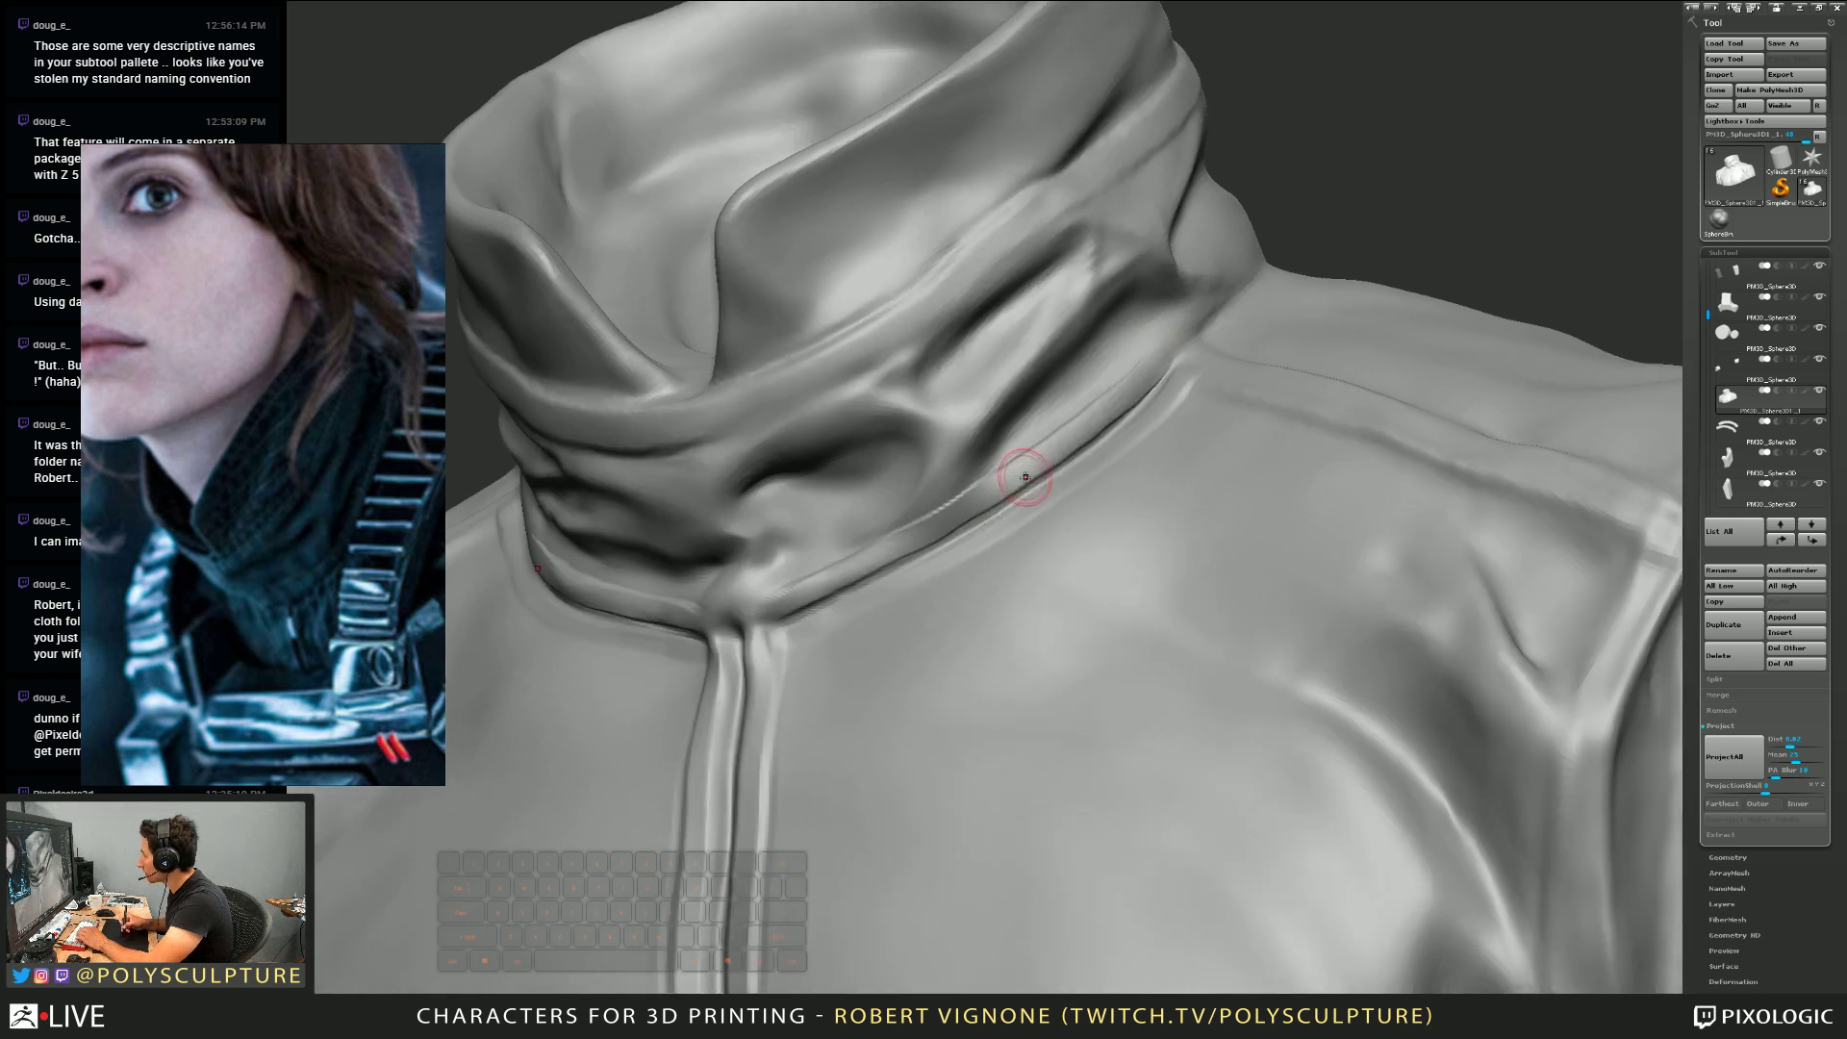
{"action": "mouse_move", "coordinate": [872, 535]}
{"action": "right_mouse_down", "text": "alt"}
{"action": "mouse_move", "coordinate": [803, 588]}
{"action": "mouse_move", "coordinate": [1117, 400]}
{"action": "right_mouse_up", "text": "alt"}
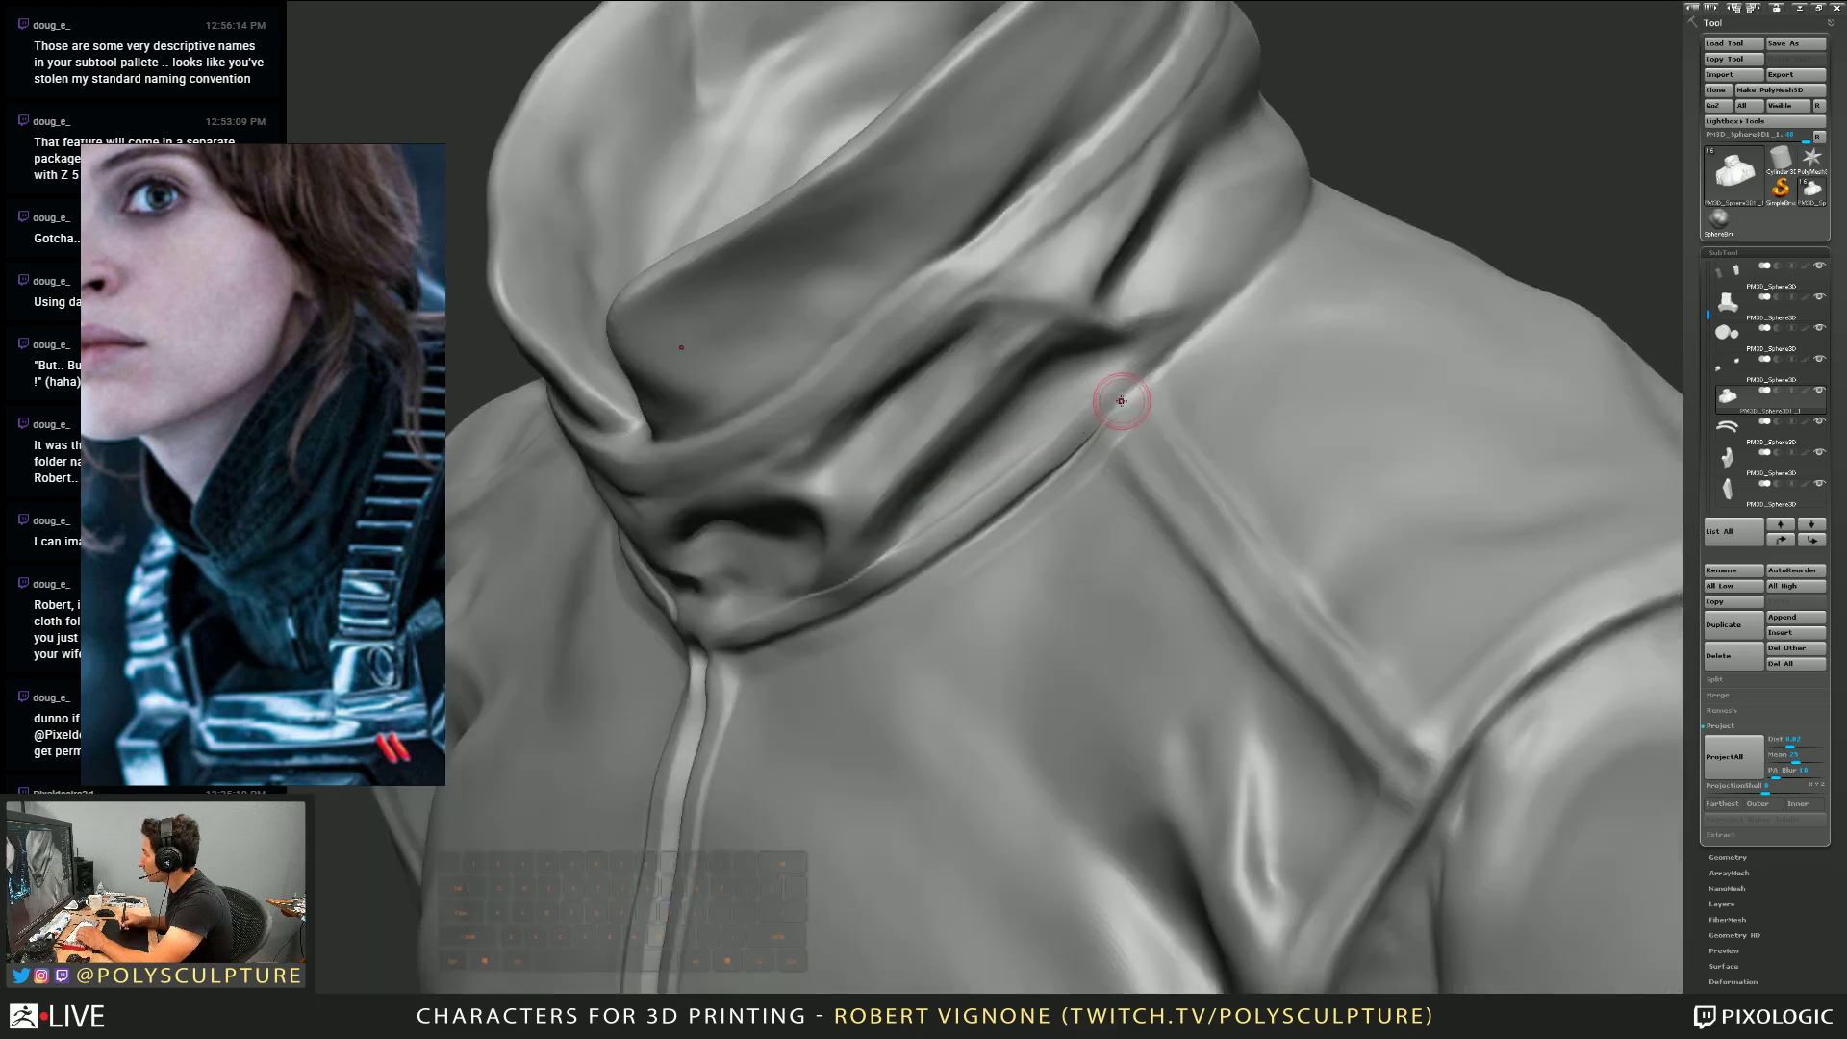
Extend the collar's narrow edge band over the shoulder and around to the back of the neck
{"action": "right_click_drag", "start_coordinate": [1162, 332], "coordinate": [1046, 466]}
{"action": "right_click_drag", "start_coordinate": [1166, 353], "coordinate": [990, 493]}
{"action": "right_click_drag", "start_coordinate": [1096, 380], "coordinate": [964, 542]}
{"action": "left_click_drag", "start_coordinate": [1046, 458], "coordinate": [1153, 338]}
{"action": "right_click_drag", "start_coordinate": [1210, 227], "coordinate": [988, 519]}
{"action": "left_click_drag", "start_coordinate": [1014, 472], "coordinate": [1055, 396]}
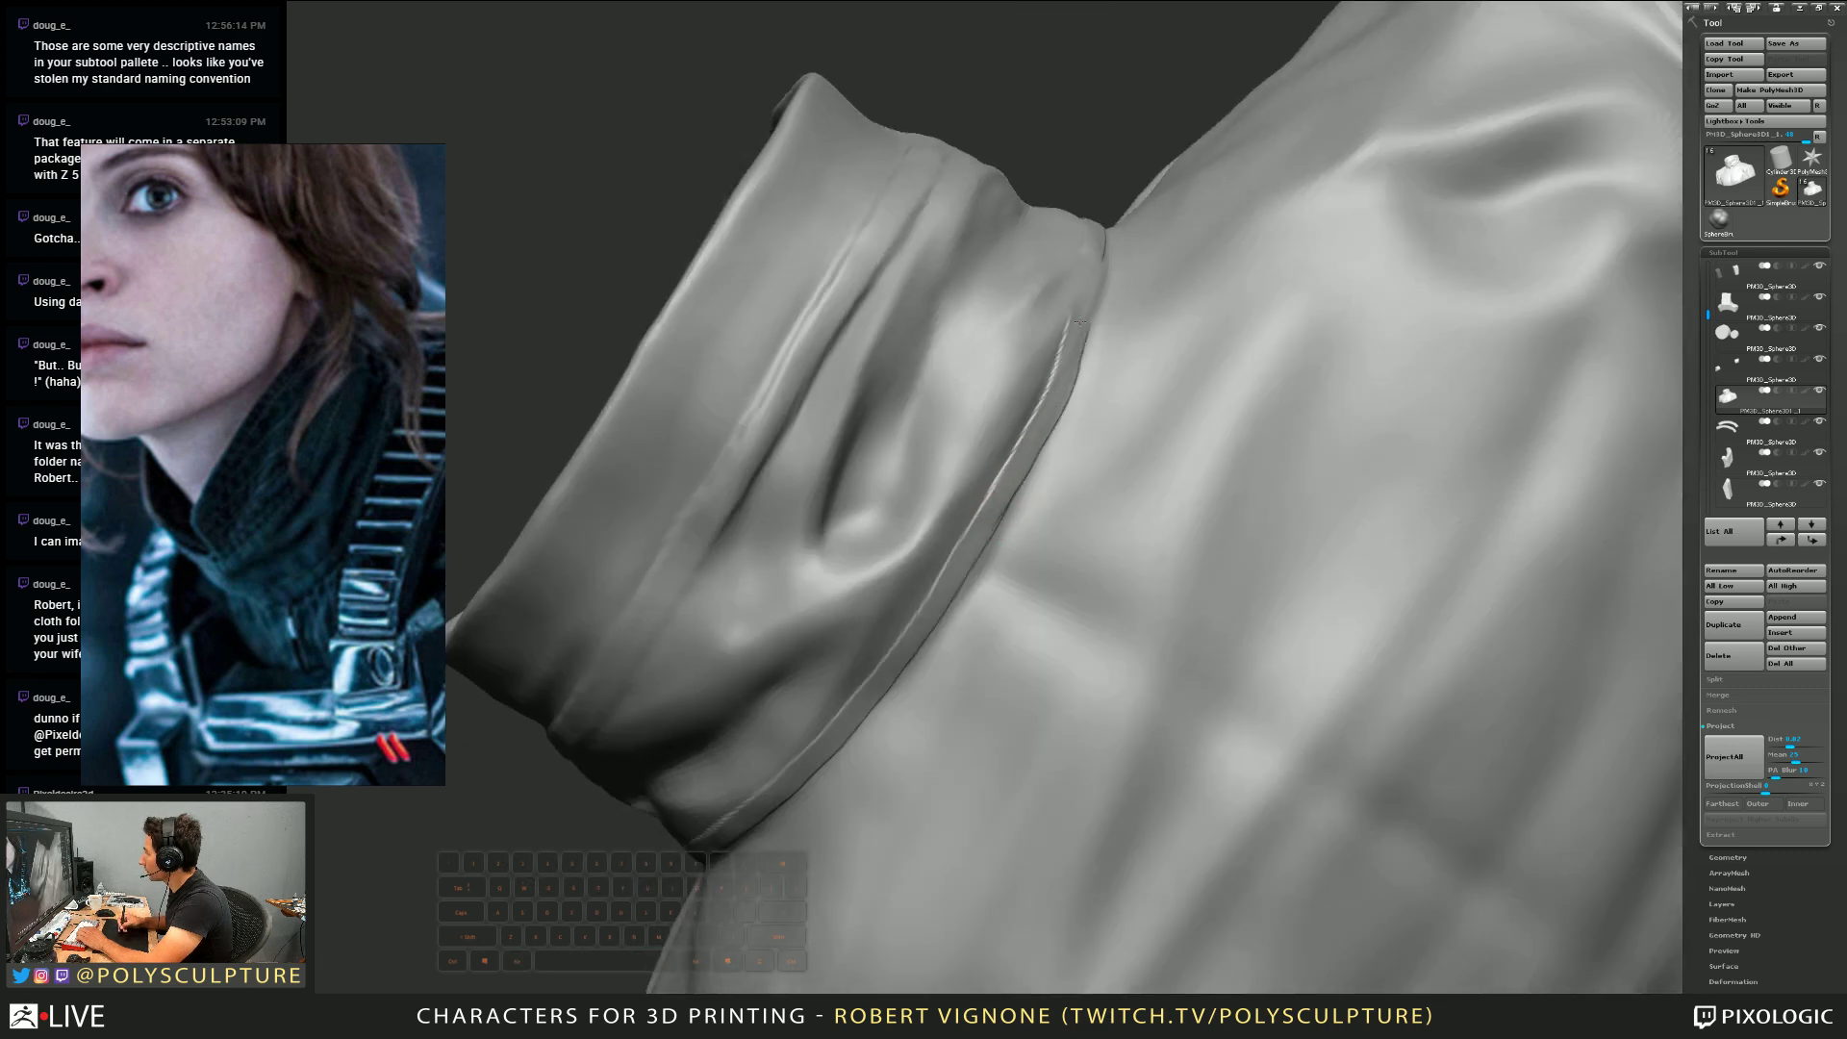
{"action": "right_click_drag", "start_coordinate": [1089, 253], "coordinate": [1119, 279]}
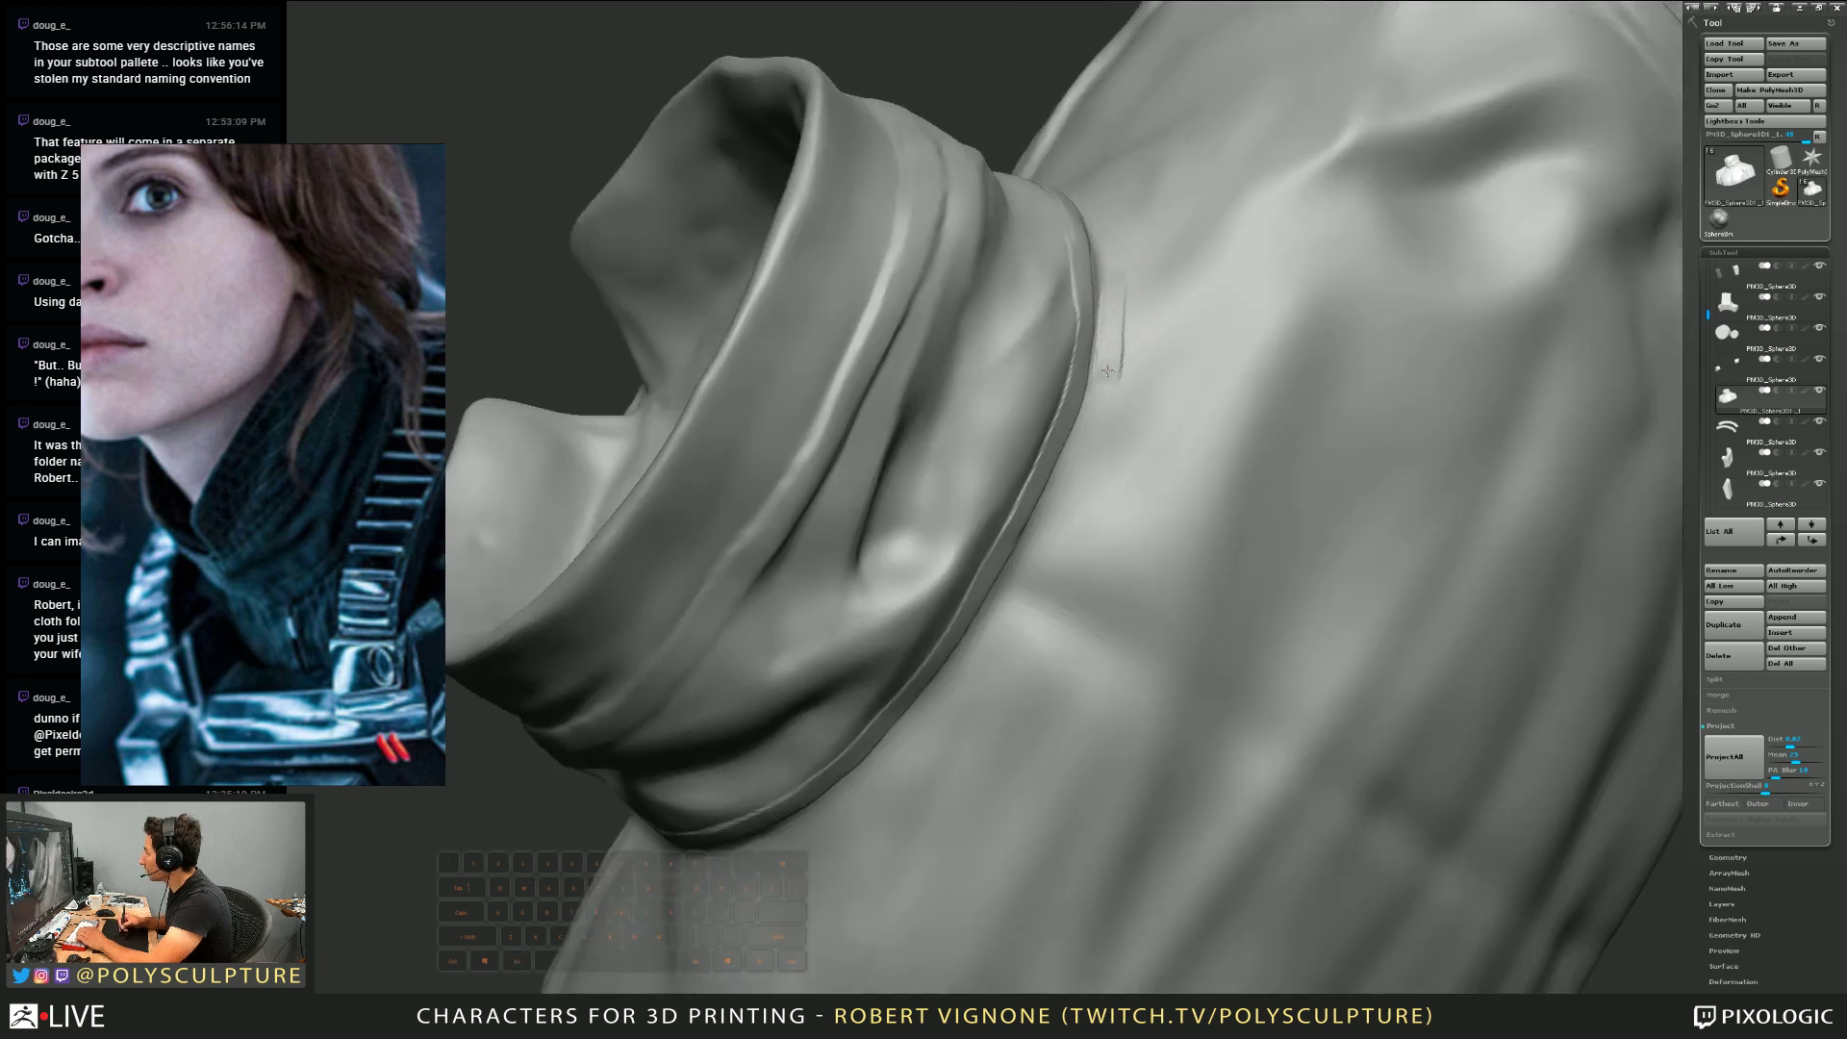
Raise the jacket's subdivision level and carve the seam line below the collar along the back of the neck
{"action": "right_click_drag", "start_coordinate": [1108, 389], "coordinate": [1096, 369]}
{"action": "key", "text": "d"}
{"action": "key", "text": "d"}
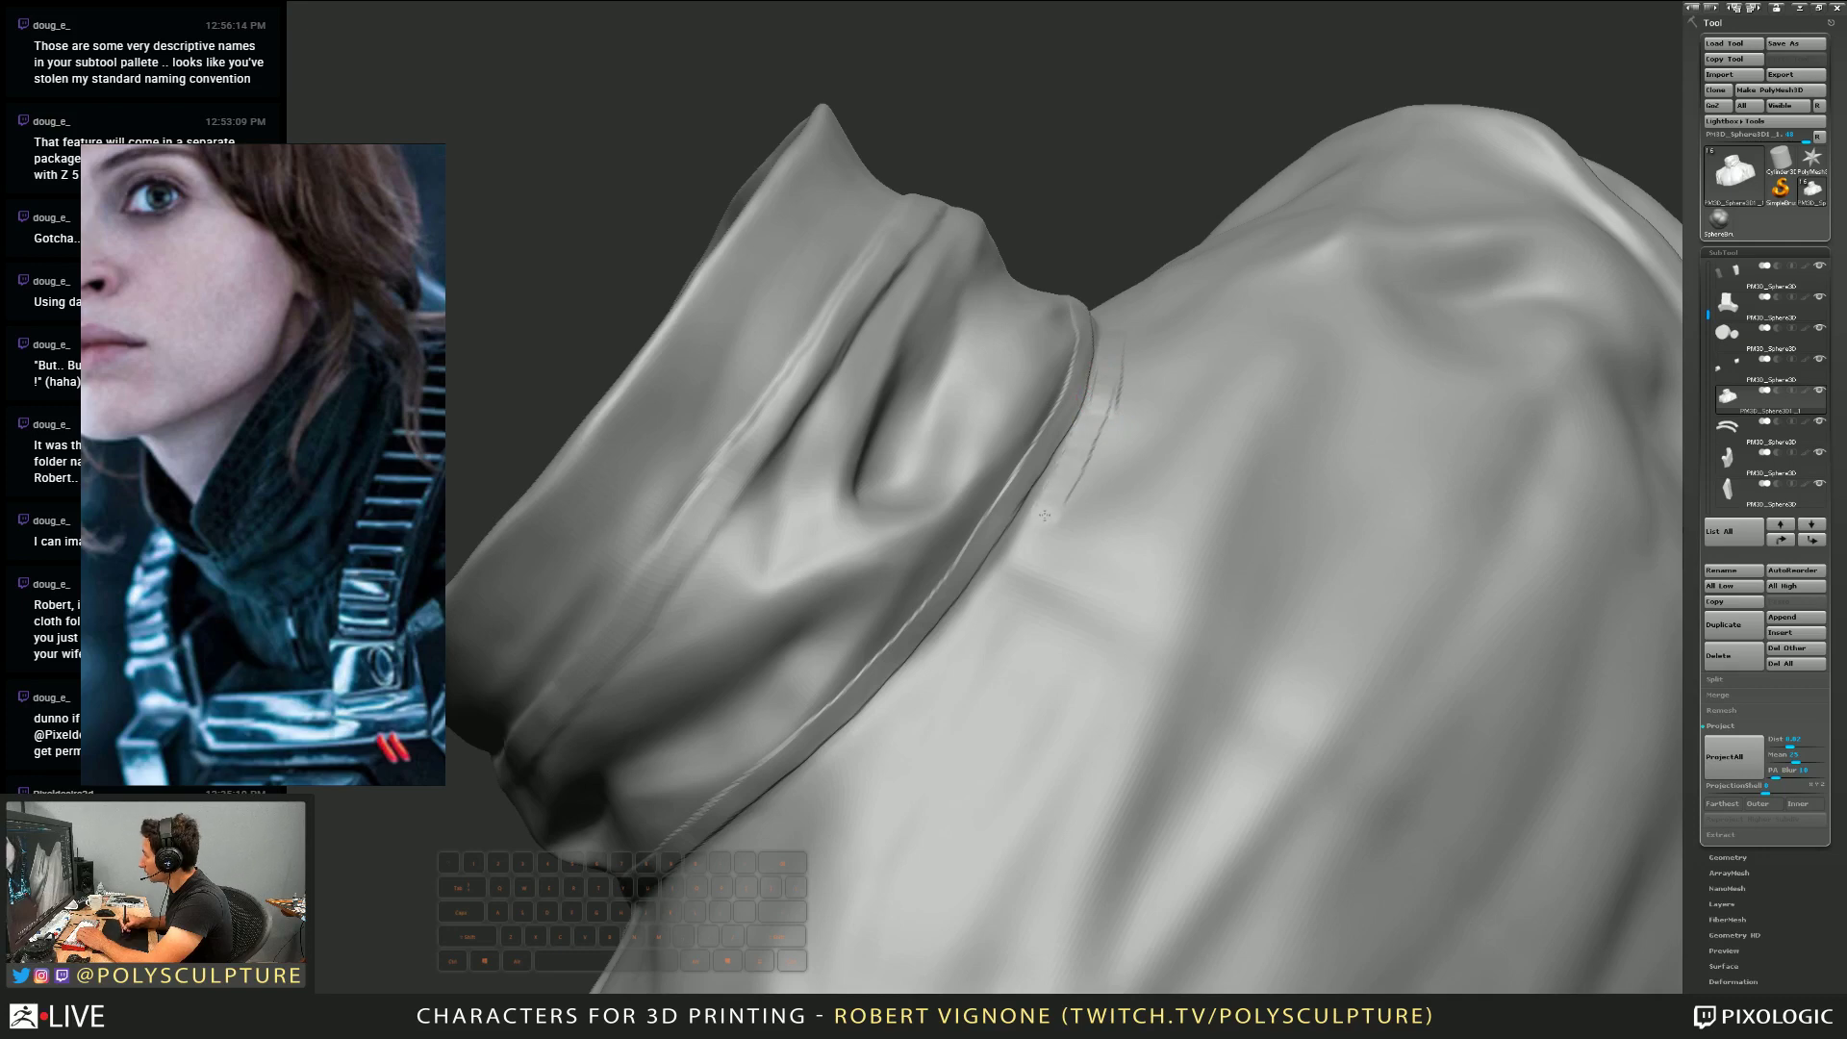
{"action": "right_click_drag", "start_coordinate": [1045, 515], "coordinate": [1109, 400], "text": "alt"}
{"action": "left_click_drag", "start_coordinate": [1114, 380], "coordinate": [1094, 412]}
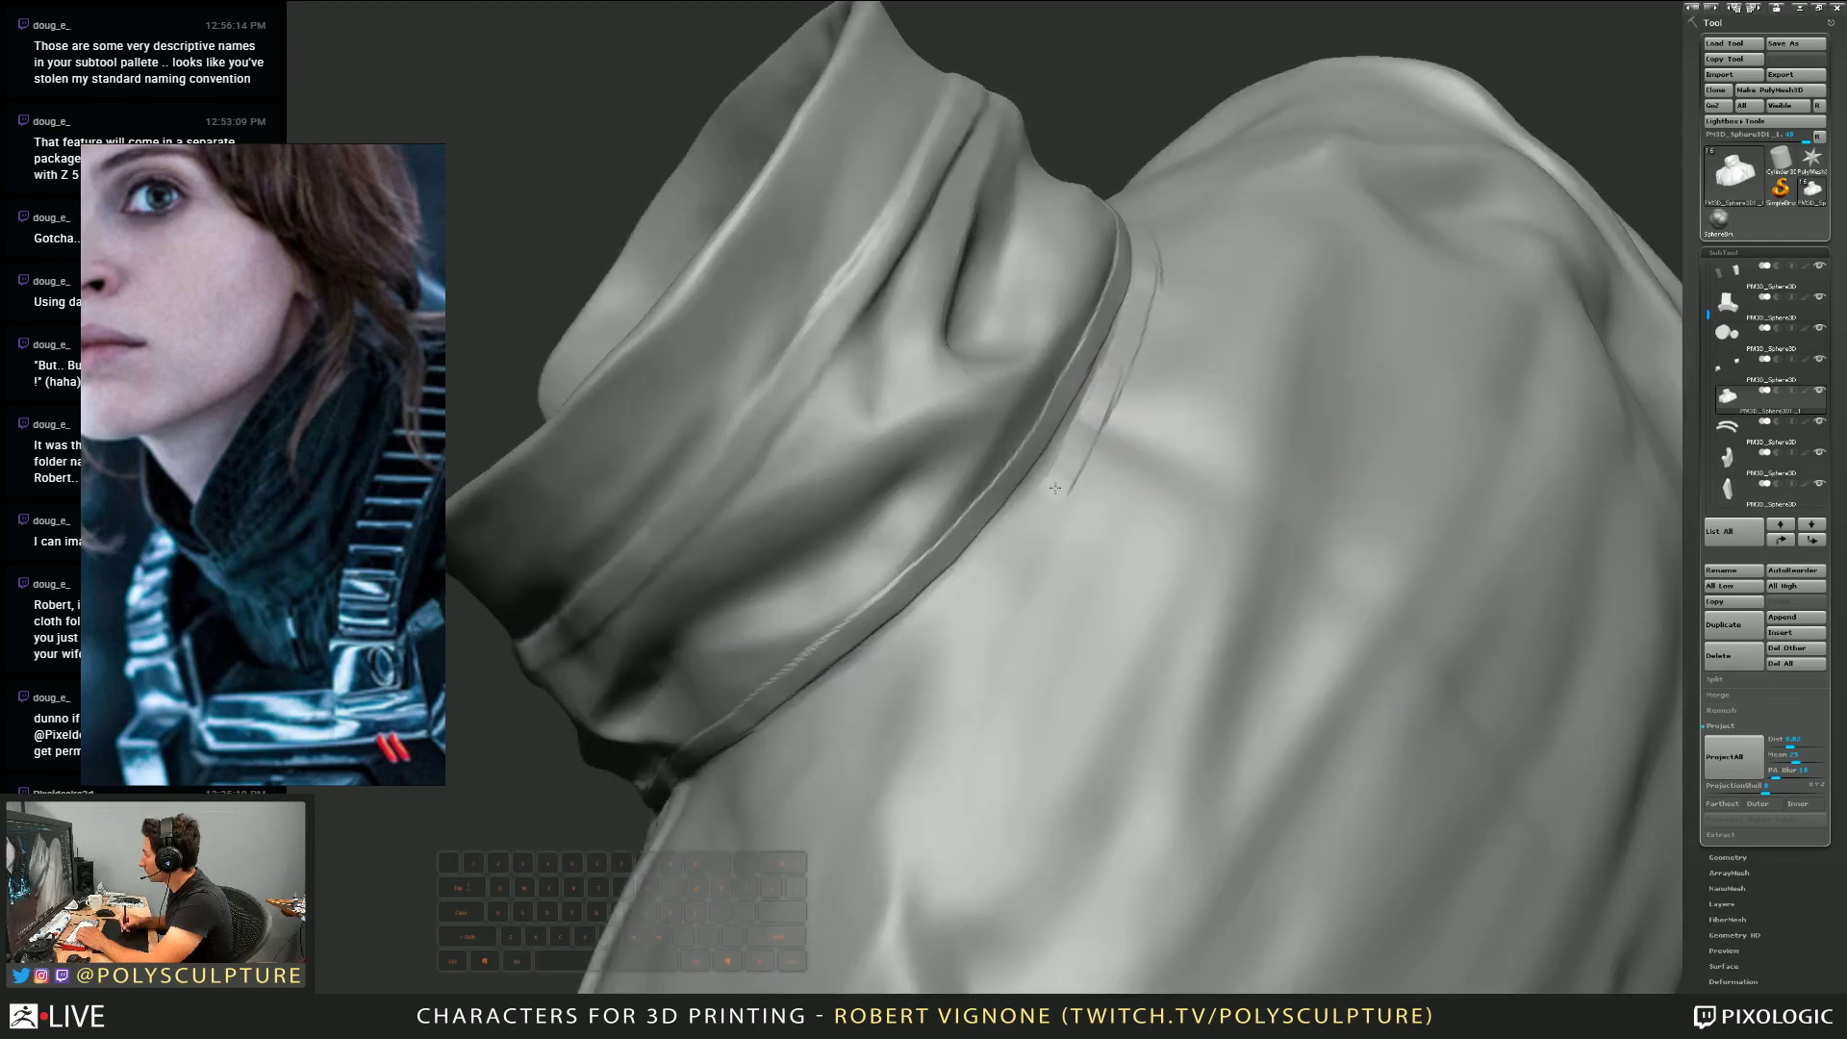
{"action": "right_click_drag", "start_coordinate": [1006, 552], "coordinate": [1122, 391]}
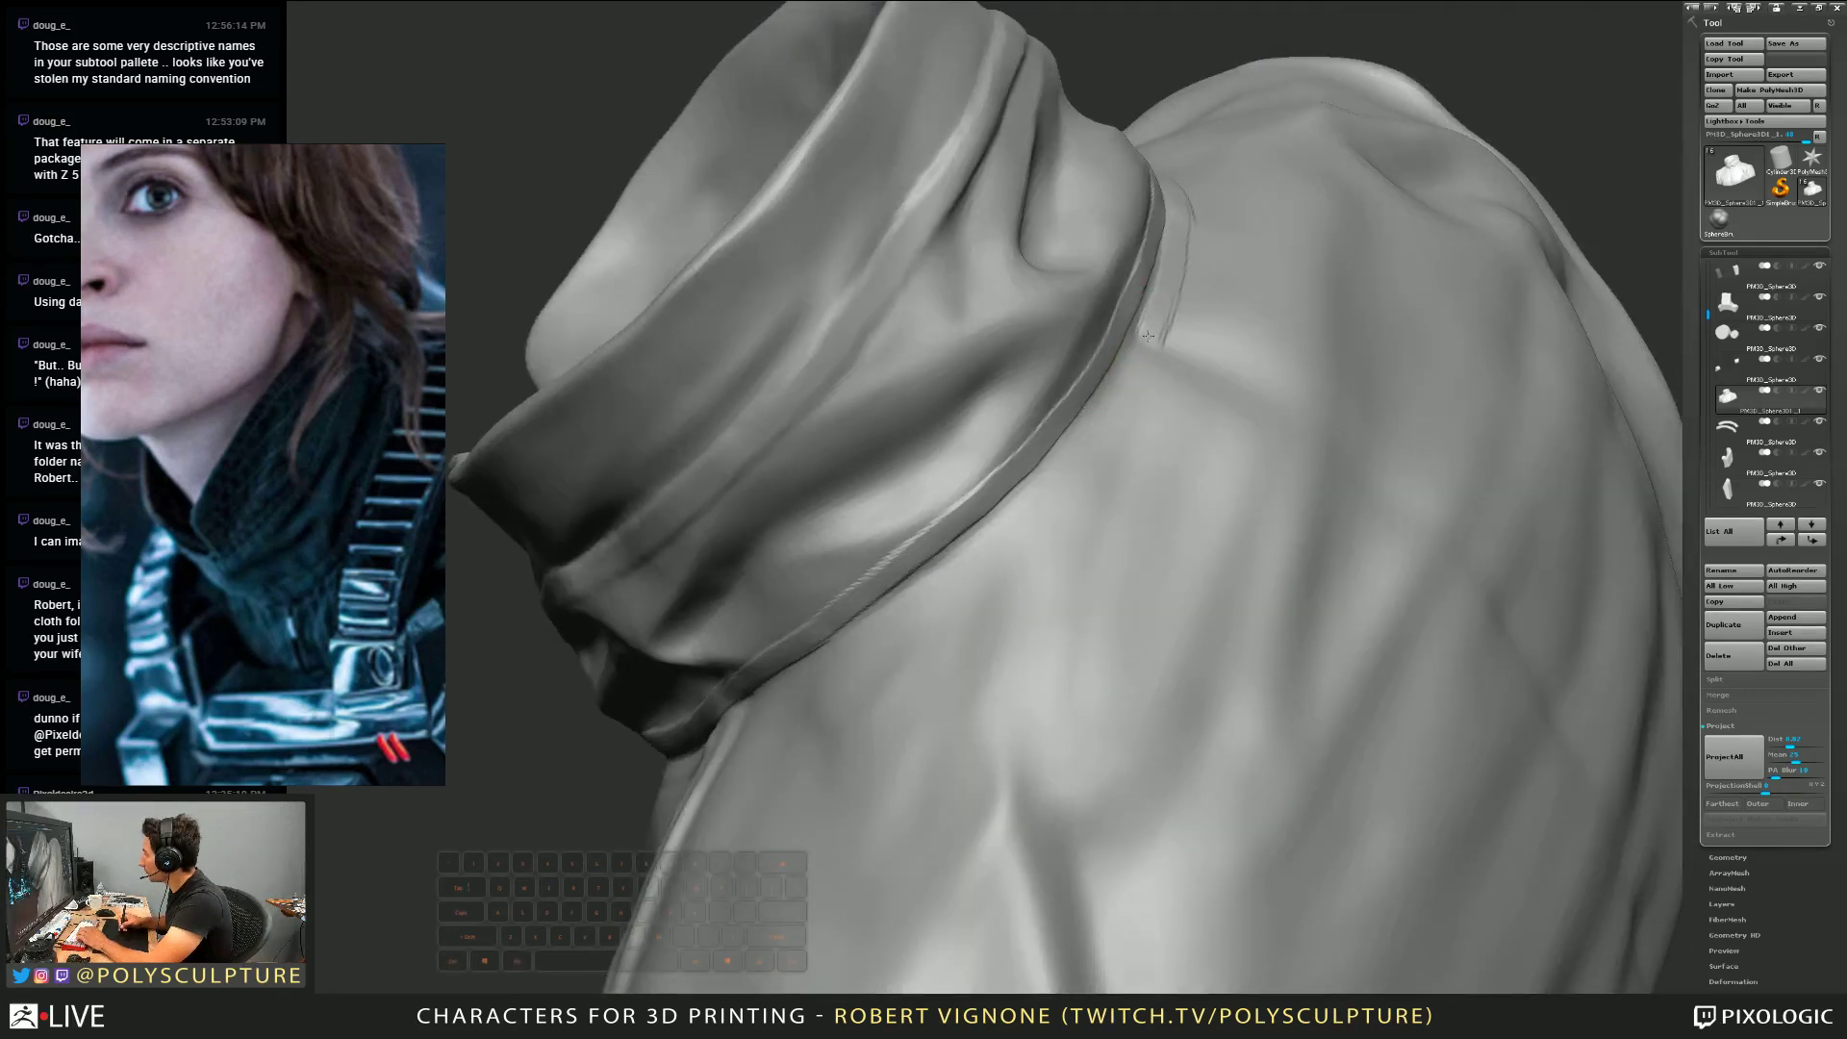
{"action": "mouse_move", "coordinate": [1010, 530]}
{"action": "right_mouse_down"}
{"action": "mouse_move", "coordinate": [1056, 445]}
{"action": "mouse_move", "coordinate": [1154, 370]}
{"action": "right_mouse_up"}
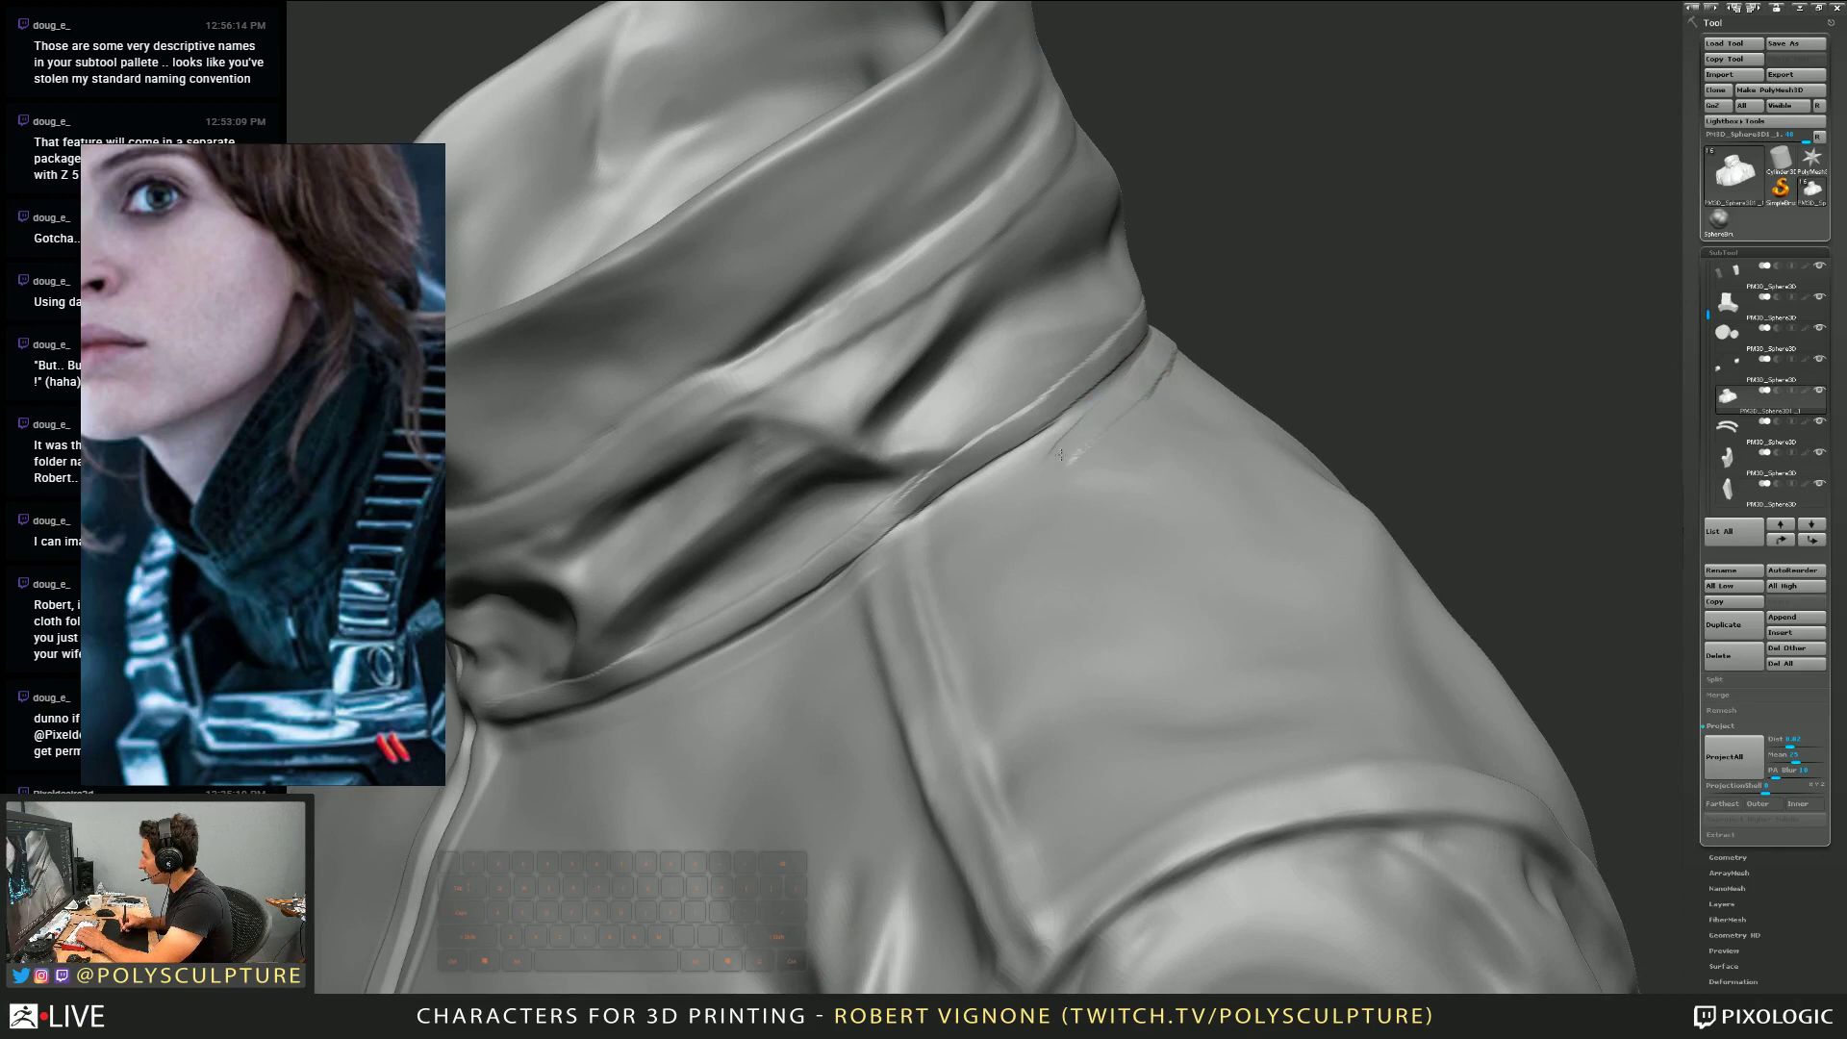
Carve the seam line below the collar from the back toward the shoulder seam, undoing a misplaced stroke and redrawing it
{"action": "left_click_drag", "start_coordinate": [1060, 455], "coordinate": [968, 517]}
{"action": "right_click_drag", "start_coordinate": [922, 581], "coordinate": [1042, 499]}
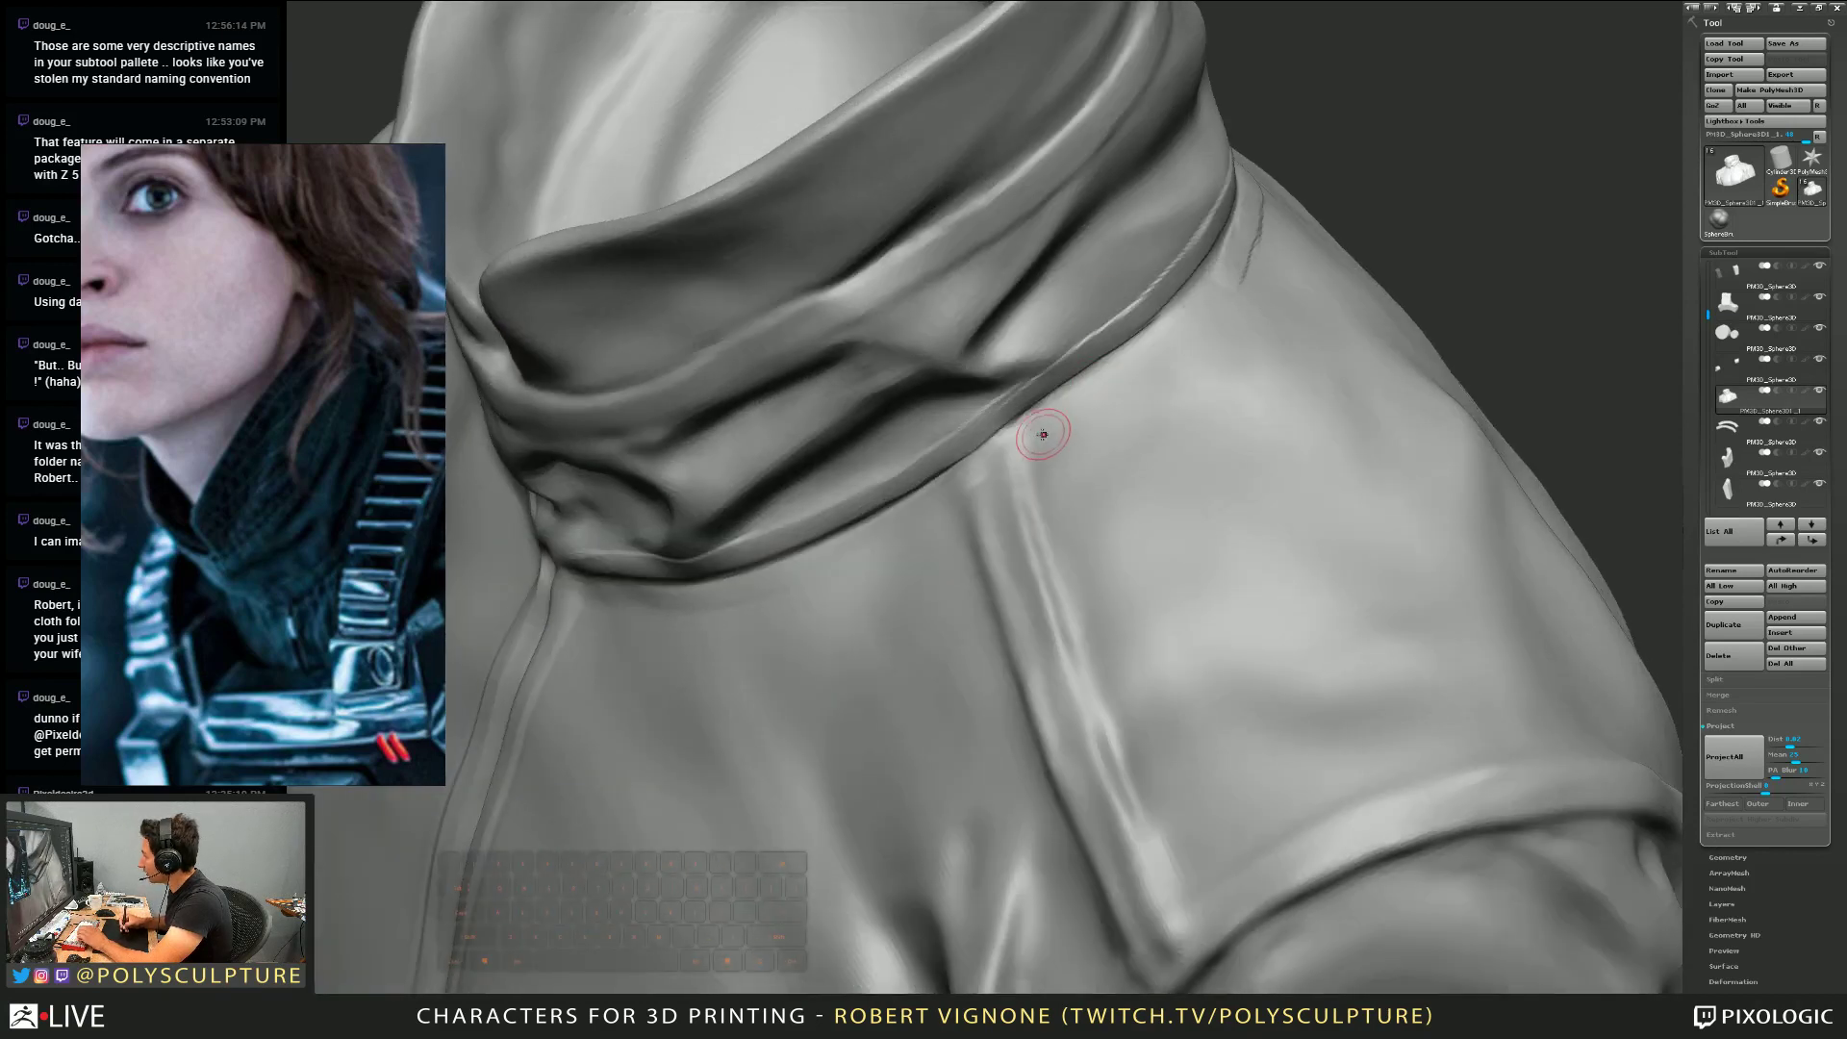
{"action": "key", "text": "ctrl+z"}
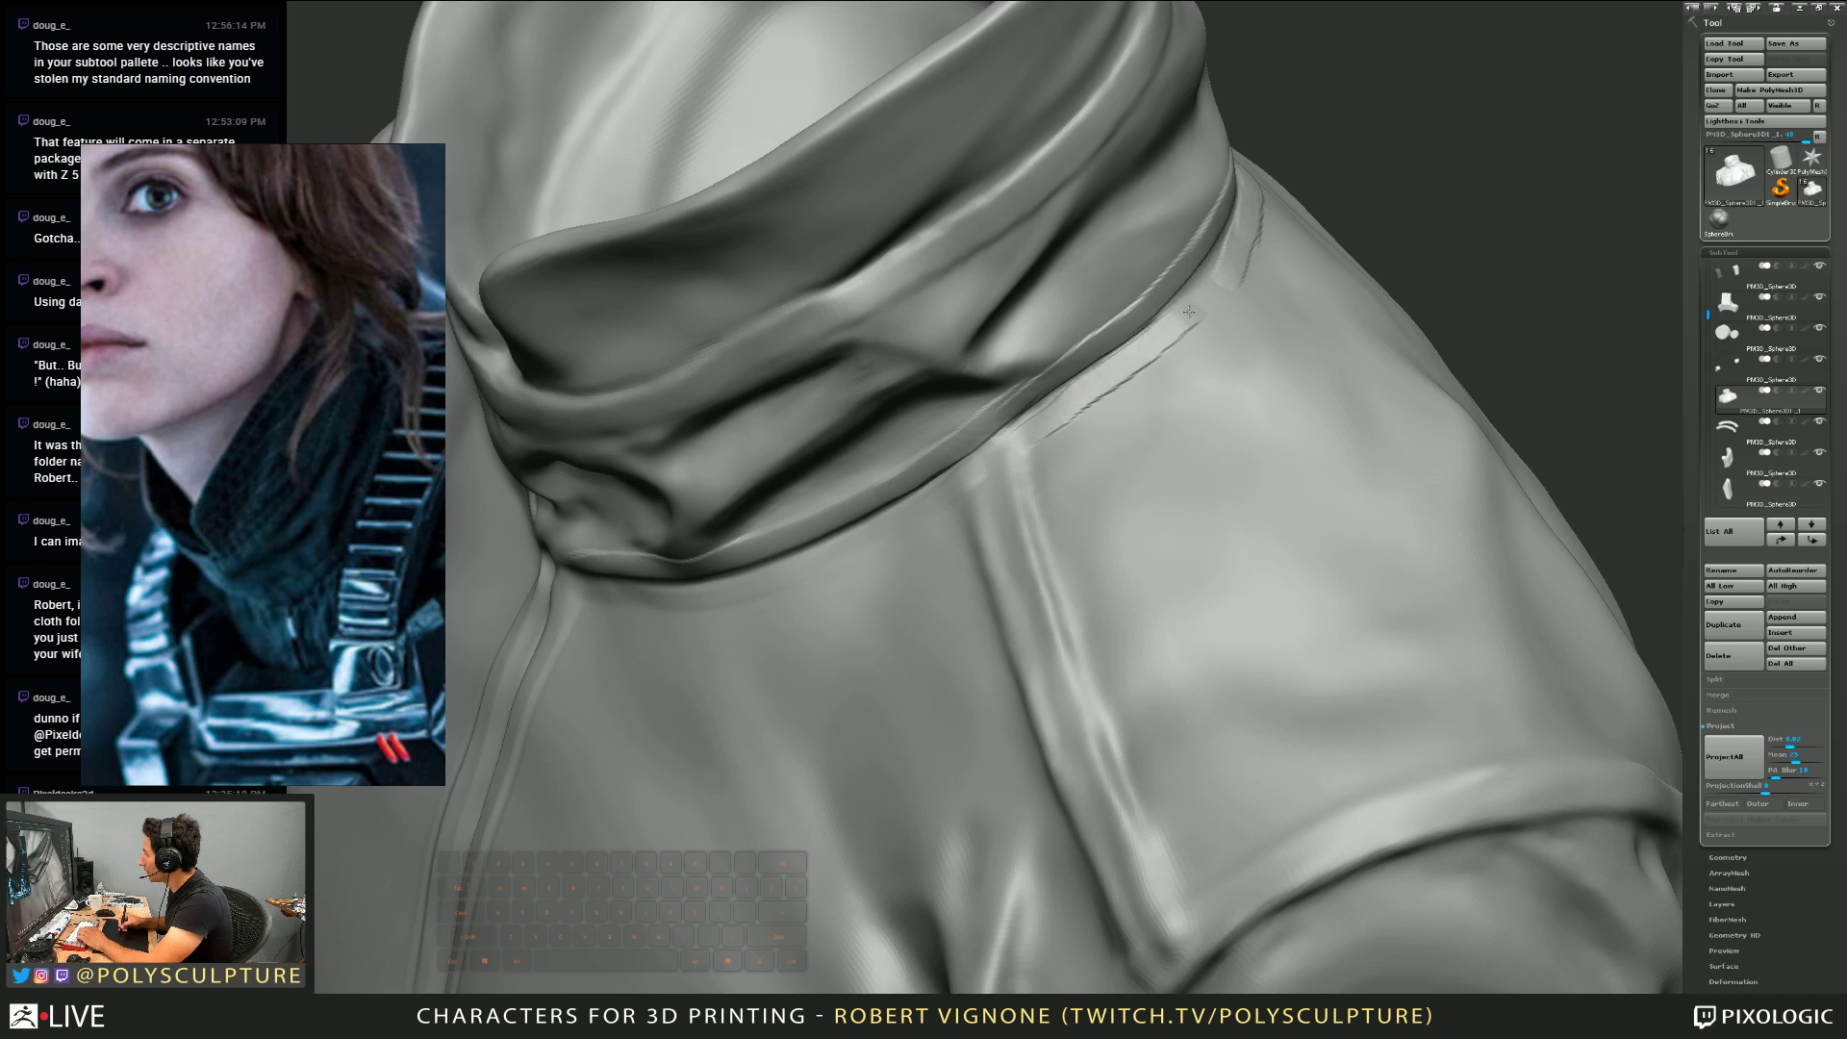
{"action": "right_click_drag", "start_coordinate": [1225, 217], "coordinate": [1222, 262]}
{"action": "right_click_drag", "start_coordinate": [1155, 368], "coordinate": [1147, 383]}
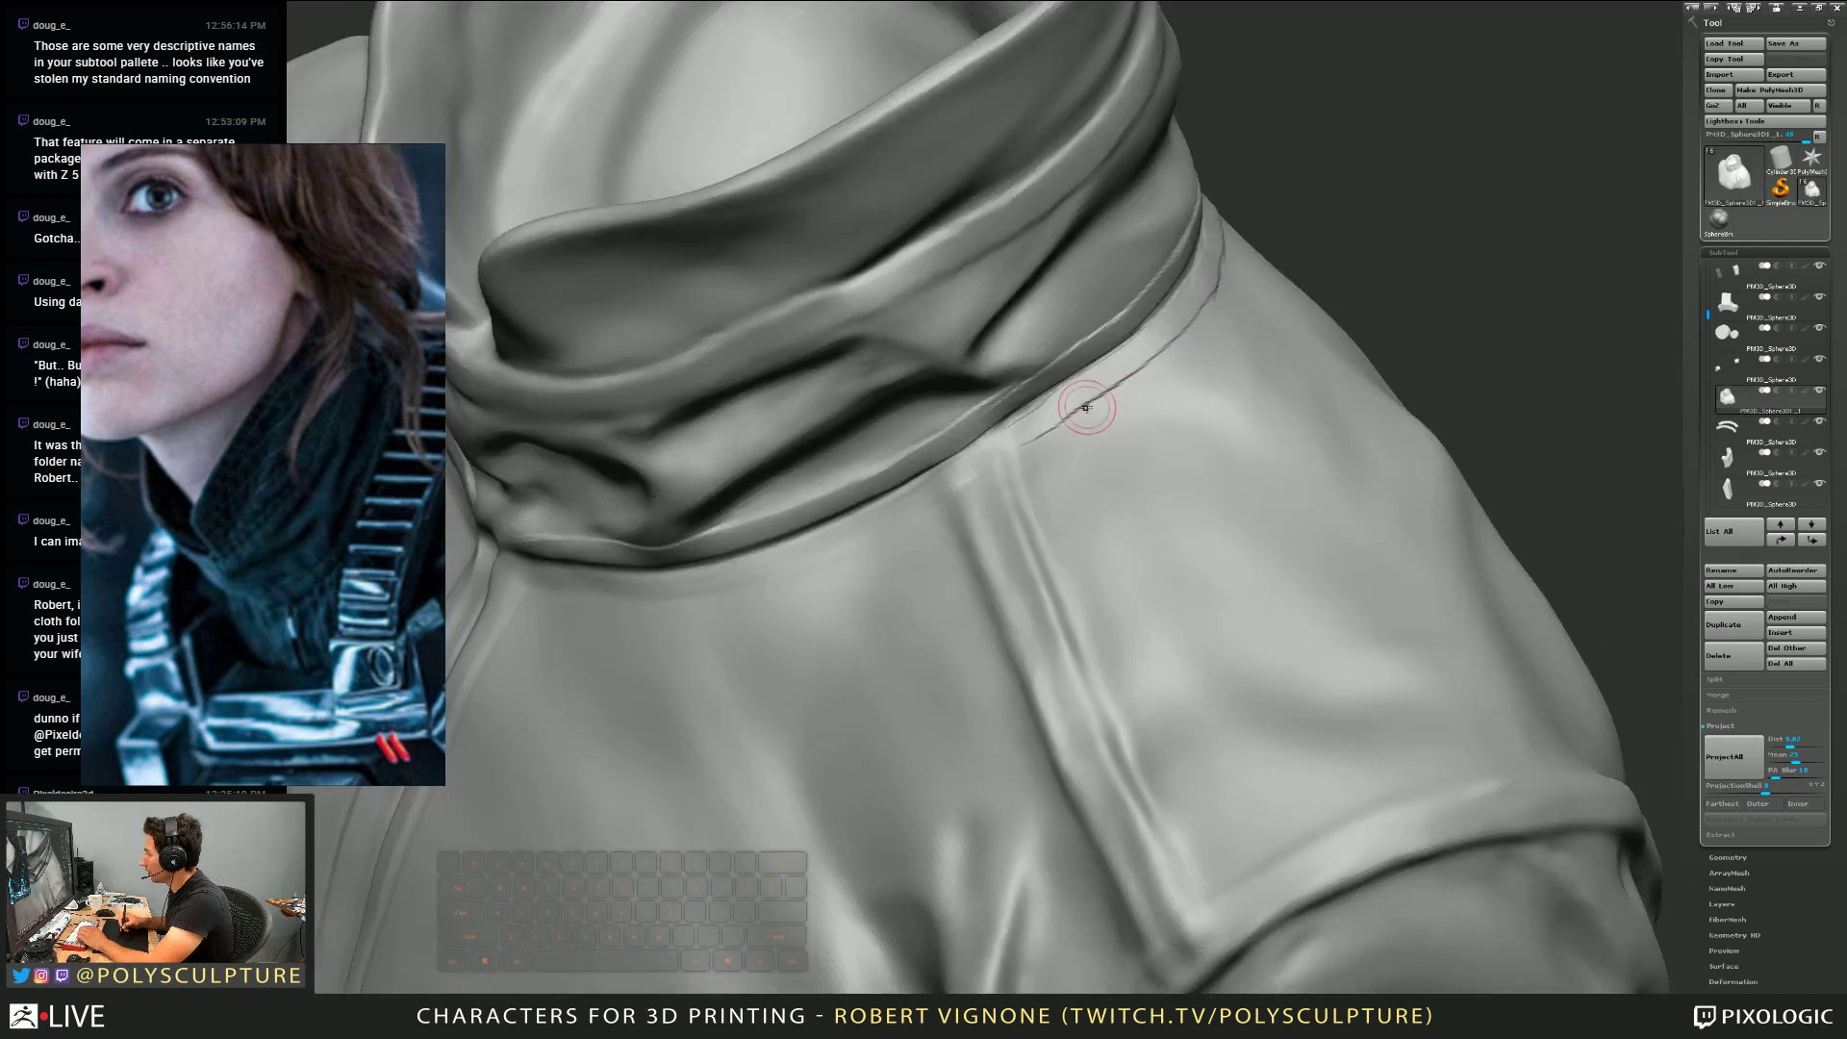
{"action": "left_click_drag", "start_coordinate": [1135, 373], "coordinate": [1012, 452], "text": "shift"}
{"action": "right_click_drag", "start_coordinate": [1135, 377], "coordinate": [1080, 404], "text": "alt"}
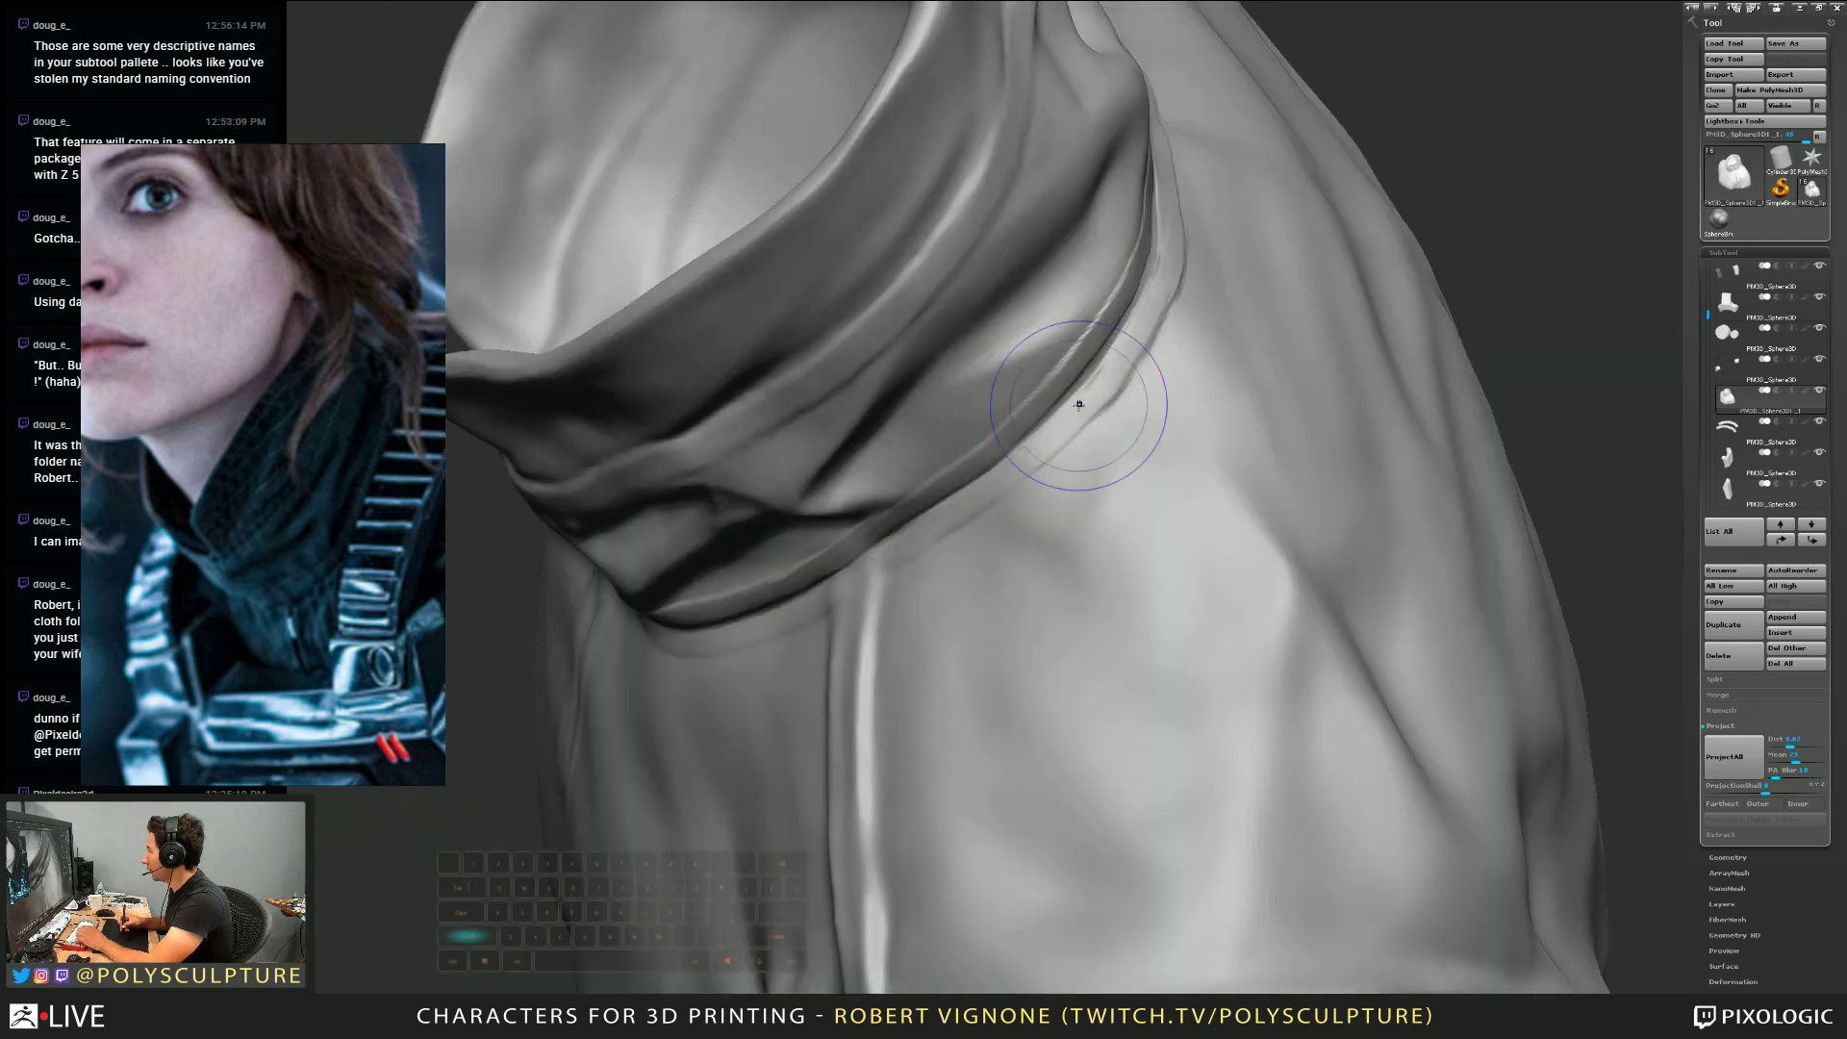
Smooth the carved seam line below the collar around the shoulder and back of the neck
{"action": "left_click_drag", "start_coordinate": [1080, 404], "coordinate": [1154, 279], "text": "shift"}
{"action": "mouse_move", "coordinate": [1154, 279]}
{"action": "right_mouse_down"}
{"action": "mouse_move", "coordinate": [1020, 385]}
{"action": "mouse_move", "coordinate": [1039, 423]}
{"action": "right_mouse_up"}
{"action": "left_click_drag", "start_coordinate": [1000, 558], "coordinate": [1162, 151], "text": "shift"}
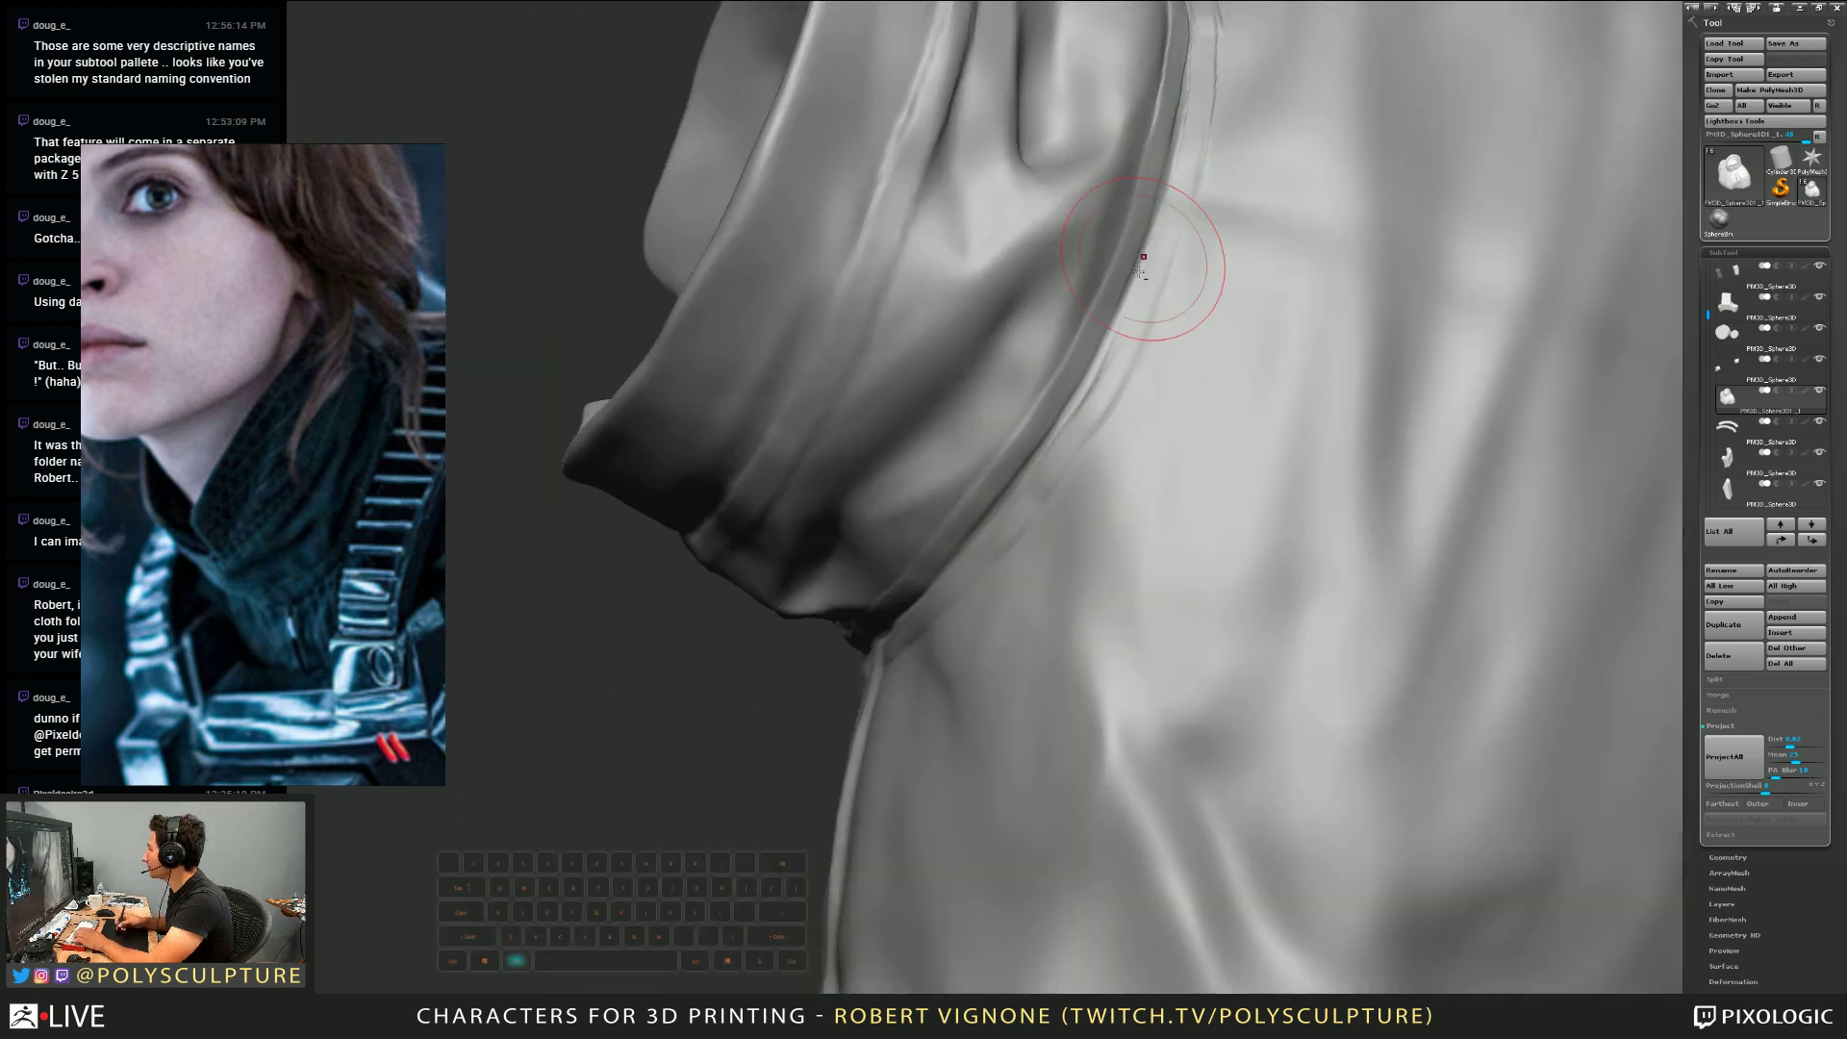
{"action": "right_click_drag", "start_coordinate": [1142, 256], "coordinate": [1145, 394], "text": "alt"}
{"action": "right_click_drag", "start_coordinate": [1145, 394], "coordinate": [1121, 269]}
{"action": "left_click_drag", "start_coordinate": [1127, 255], "coordinate": [1109, 128], "text": "shift"}
{"action": "mouse_move", "coordinate": [1097, 262]}
{"action": "right_mouse_down", "text": "alt"}
{"action": "mouse_move", "coordinate": [1051, 418]}
{"action": "mouse_move", "coordinate": [1053, 250]}
{"action": "mouse_move", "coordinate": [1053, 442]}
{"action": "mouse_move", "coordinate": [1030, 453]}
{"action": "right_mouse_up", "text": "alt"}
{"action": "left_click_drag", "start_coordinate": [1030, 453], "coordinate": [941, 240], "text": "shift"}
{"action": "mouse_move", "coordinate": [941, 241]}
{"action": "right_mouse_down", "text": "ctrl"}
{"action": "mouse_move", "coordinate": [1001, 288]}
{"action": "mouse_move", "coordinate": [1030, 371]}
{"action": "mouse_move", "coordinate": [1006, 425]}
{"action": "right_mouse_up", "text": "ctrl"}
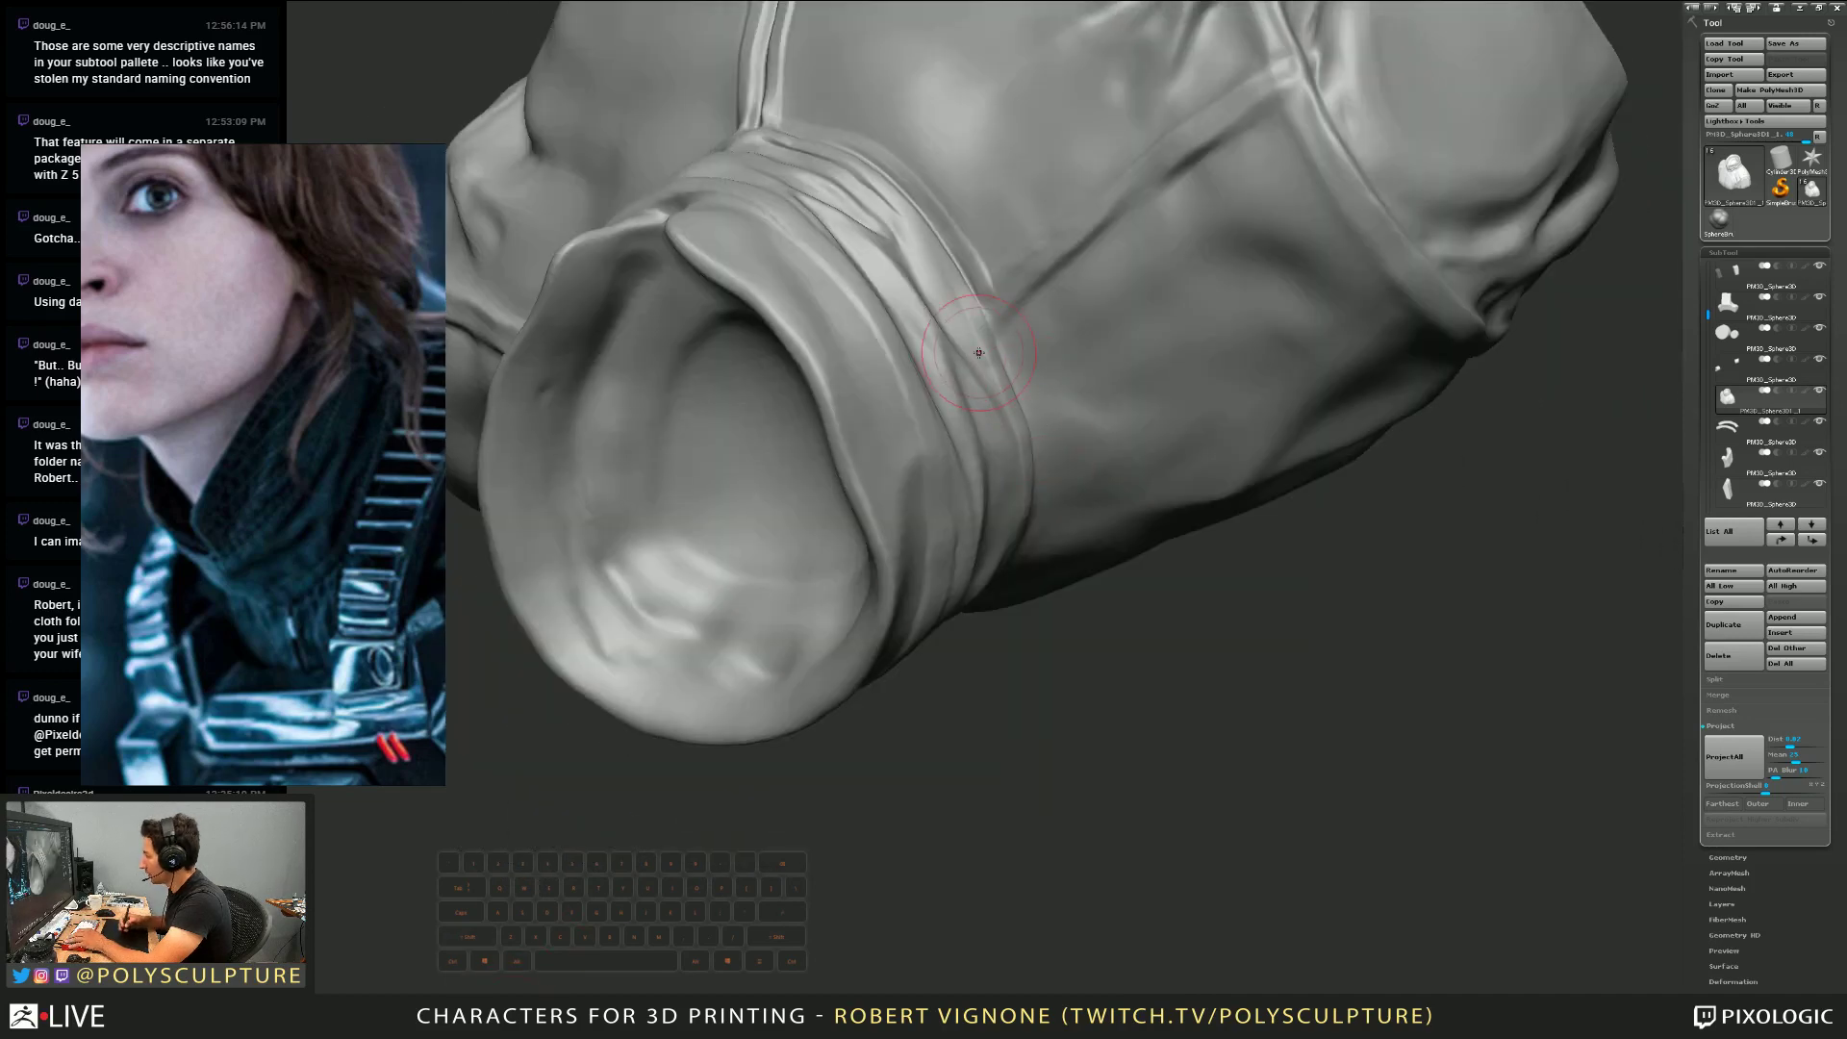
Recarve the seam line behind the shoulder seam around the collar's base with a resized brush, undoing a bad stroke
{"action": "key", "text": "s"}
{"action": "left_click_drag", "start_coordinate": [1058, 446], "coordinate": [1041, 445]}
{"action": "mouse_move", "coordinate": [1058, 438]}
{"action": "right_mouse_down"}
{"action": "mouse_move", "coordinate": [1022, 358]}
{"action": "mouse_move", "coordinate": [1025, 375]}
{"action": "right_mouse_up"}
{"action": "mouse_move", "coordinate": [1021, 394]}
{"action": "left_mouse_down"}
{"action": "mouse_move", "coordinate": [1002, 337]}
{"action": "mouse_move", "coordinate": [1012, 350]}
{"action": "left_mouse_up"}
{"action": "key", "text": "ctrl+z"}
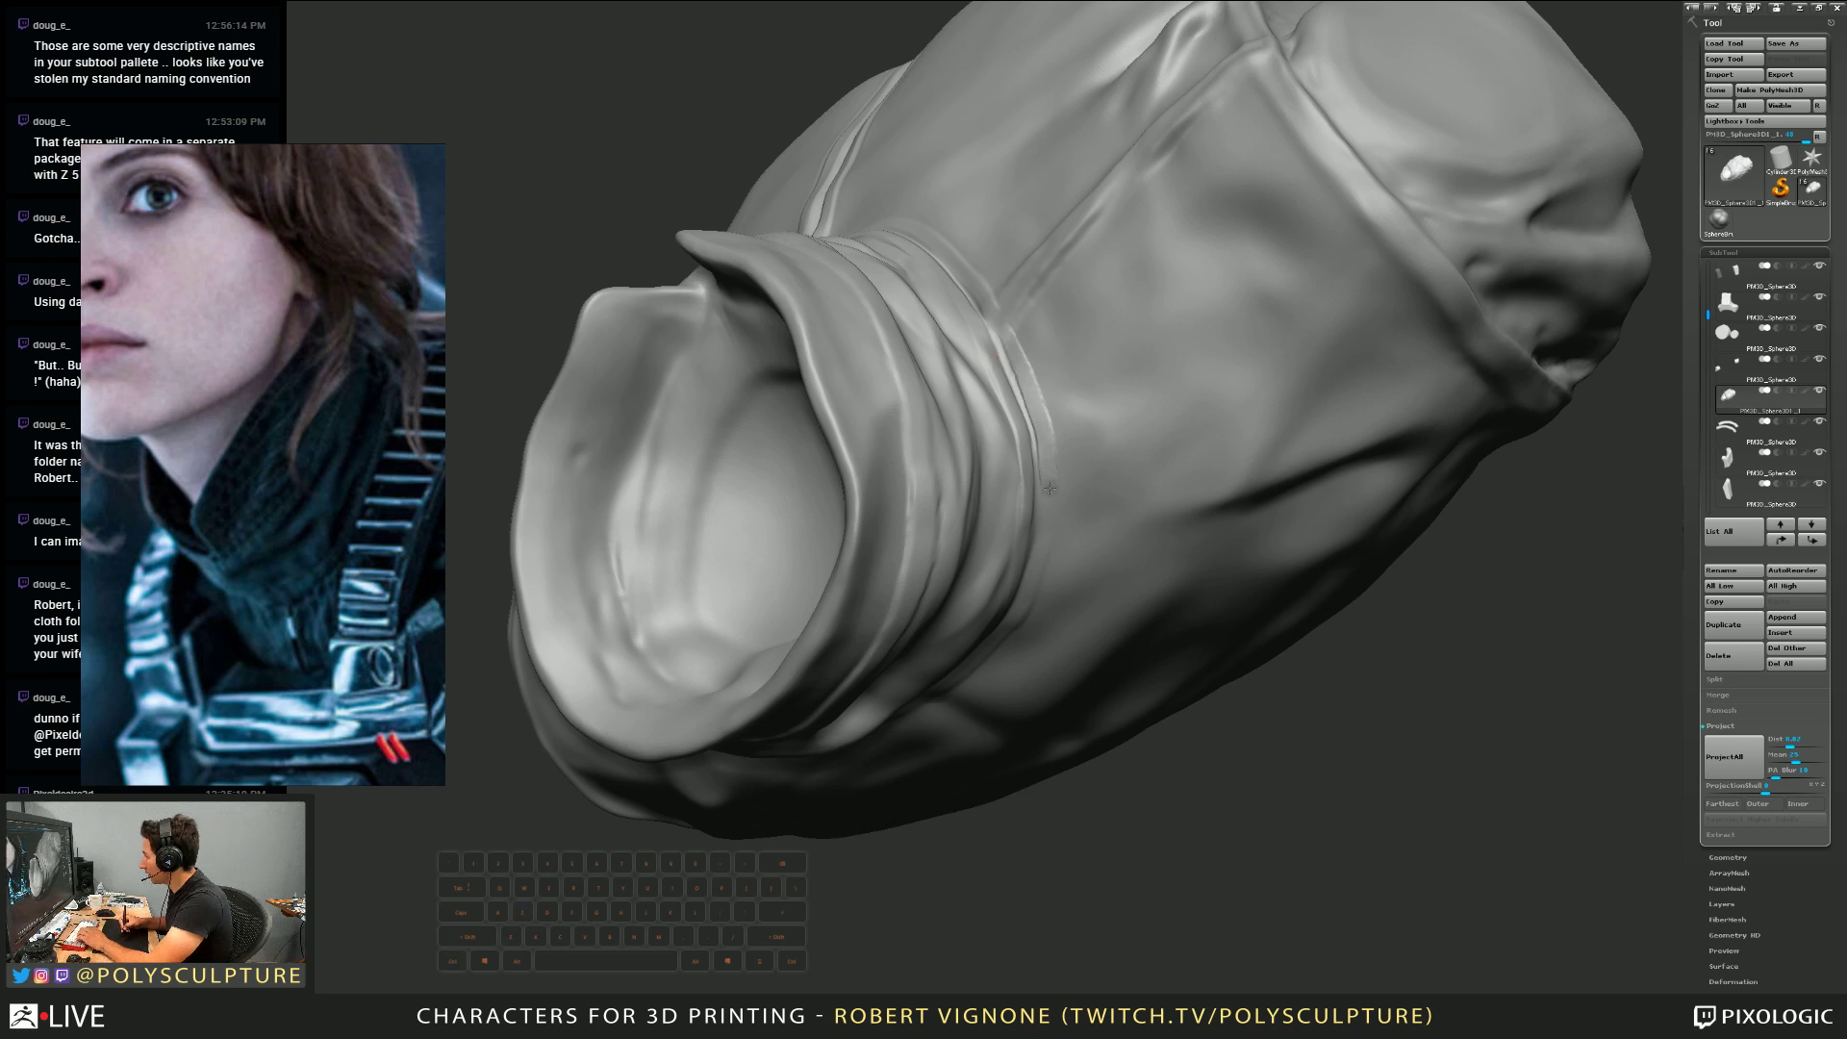
{"action": "left_click_drag", "start_coordinate": [1049, 535], "coordinate": [1048, 553]}
{"action": "right_click_drag", "start_coordinate": [1050, 556], "coordinate": [1058, 483]}
Refine the seam line at the side and back of the collar's base with further resized brush strokes
{"action": "key", "text": "s"}
{"action": "mouse_move", "coordinate": [1049, 505]}
{"action": "left_mouse_down"}
{"action": "mouse_move", "coordinate": [1030, 598]}
{"action": "mouse_move", "coordinate": [1041, 444]}
{"action": "left_mouse_up"}
{"action": "key", "text": "s"}
{"action": "right_click_drag", "start_coordinate": [1041, 435], "coordinate": [1058, 456]}
{"action": "mouse_move", "coordinate": [990, 388]}
{"action": "right_mouse_down"}
{"action": "mouse_move", "coordinate": [1084, 309]}
{"action": "mouse_move", "coordinate": [1137, 477]}
{"action": "mouse_move", "coordinate": [1080, 412]}
{"action": "right_mouse_up"}
{"action": "right_click_drag", "start_coordinate": [929, 562], "coordinate": [1038, 424], "text": "alt"}
Deepen the crease along the collar's front base between the zipper and the shoulder seam with a resized brush
{"action": "key", "text": "s"}
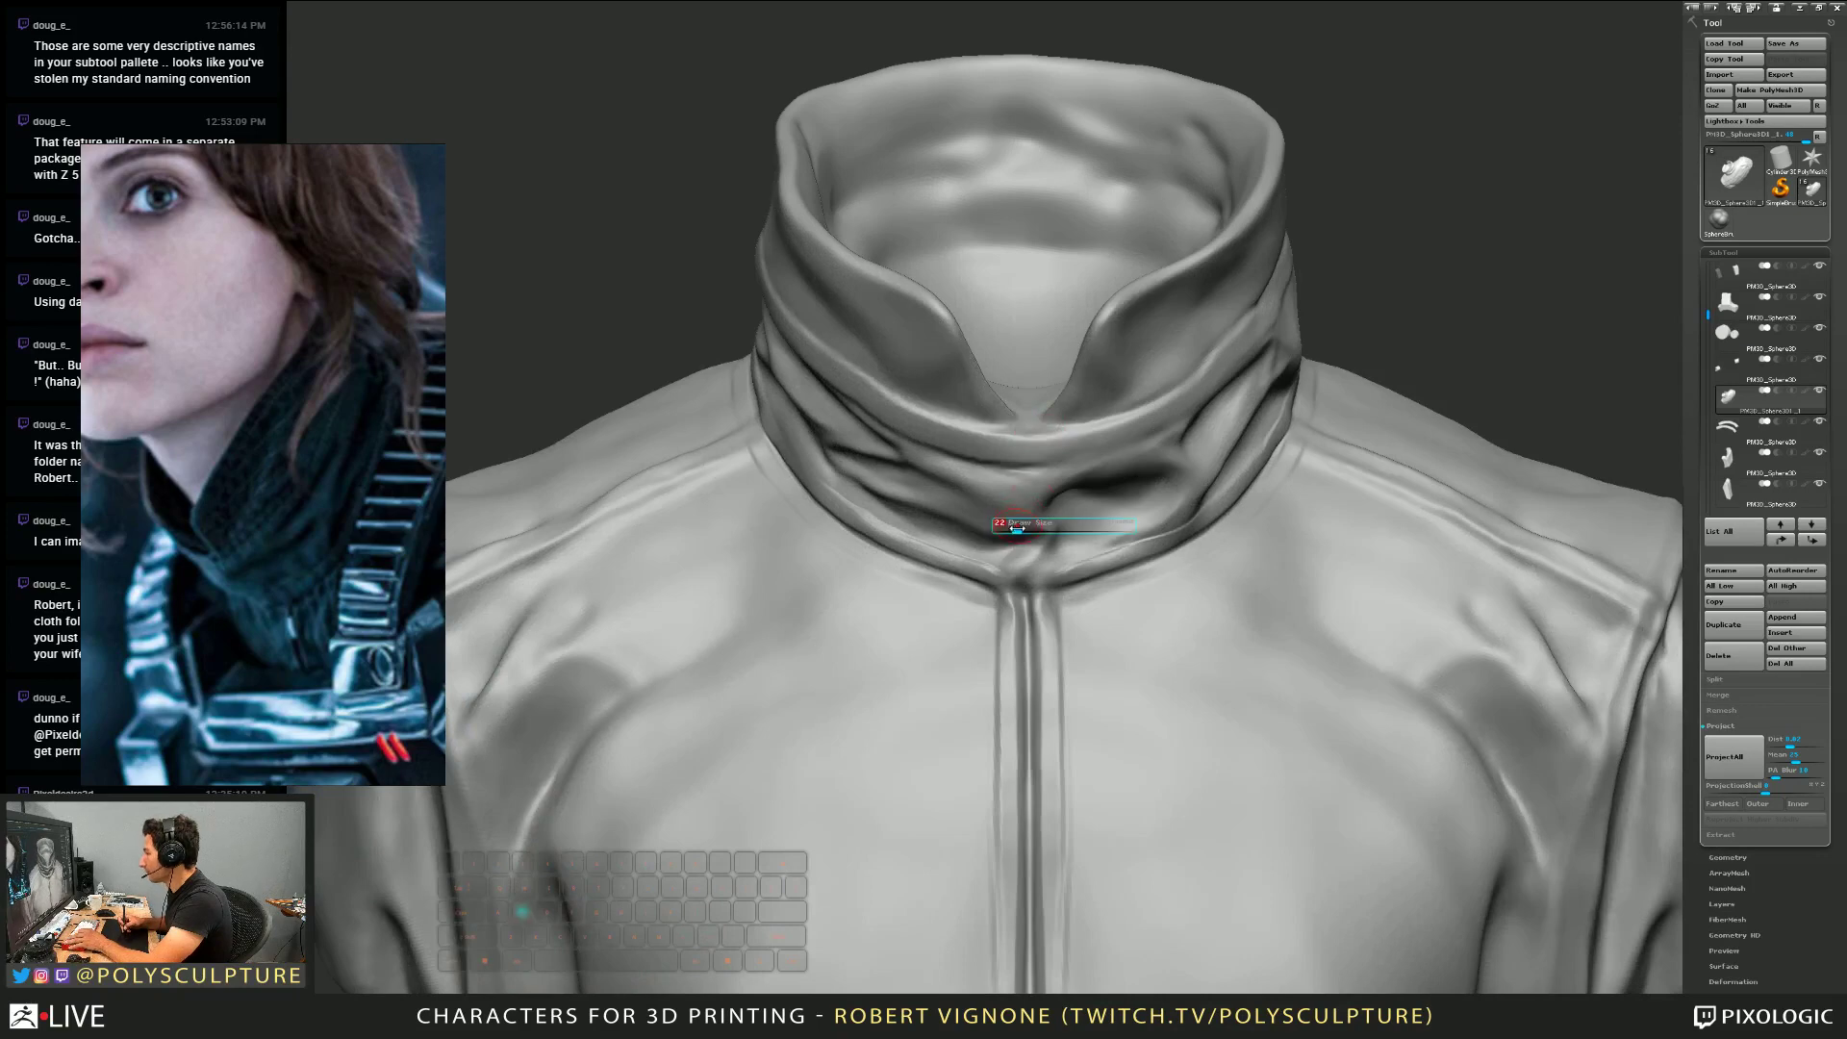
{"action": "mouse_move", "coordinate": [808, 505]}
{"action": "right_mouse_down"}
{"action": "mouse_move", "coordinate": [935, 495]}
{"action": "mouse_move", "coordinate": [658, 441]}
{"action": "right_mouse_up"}
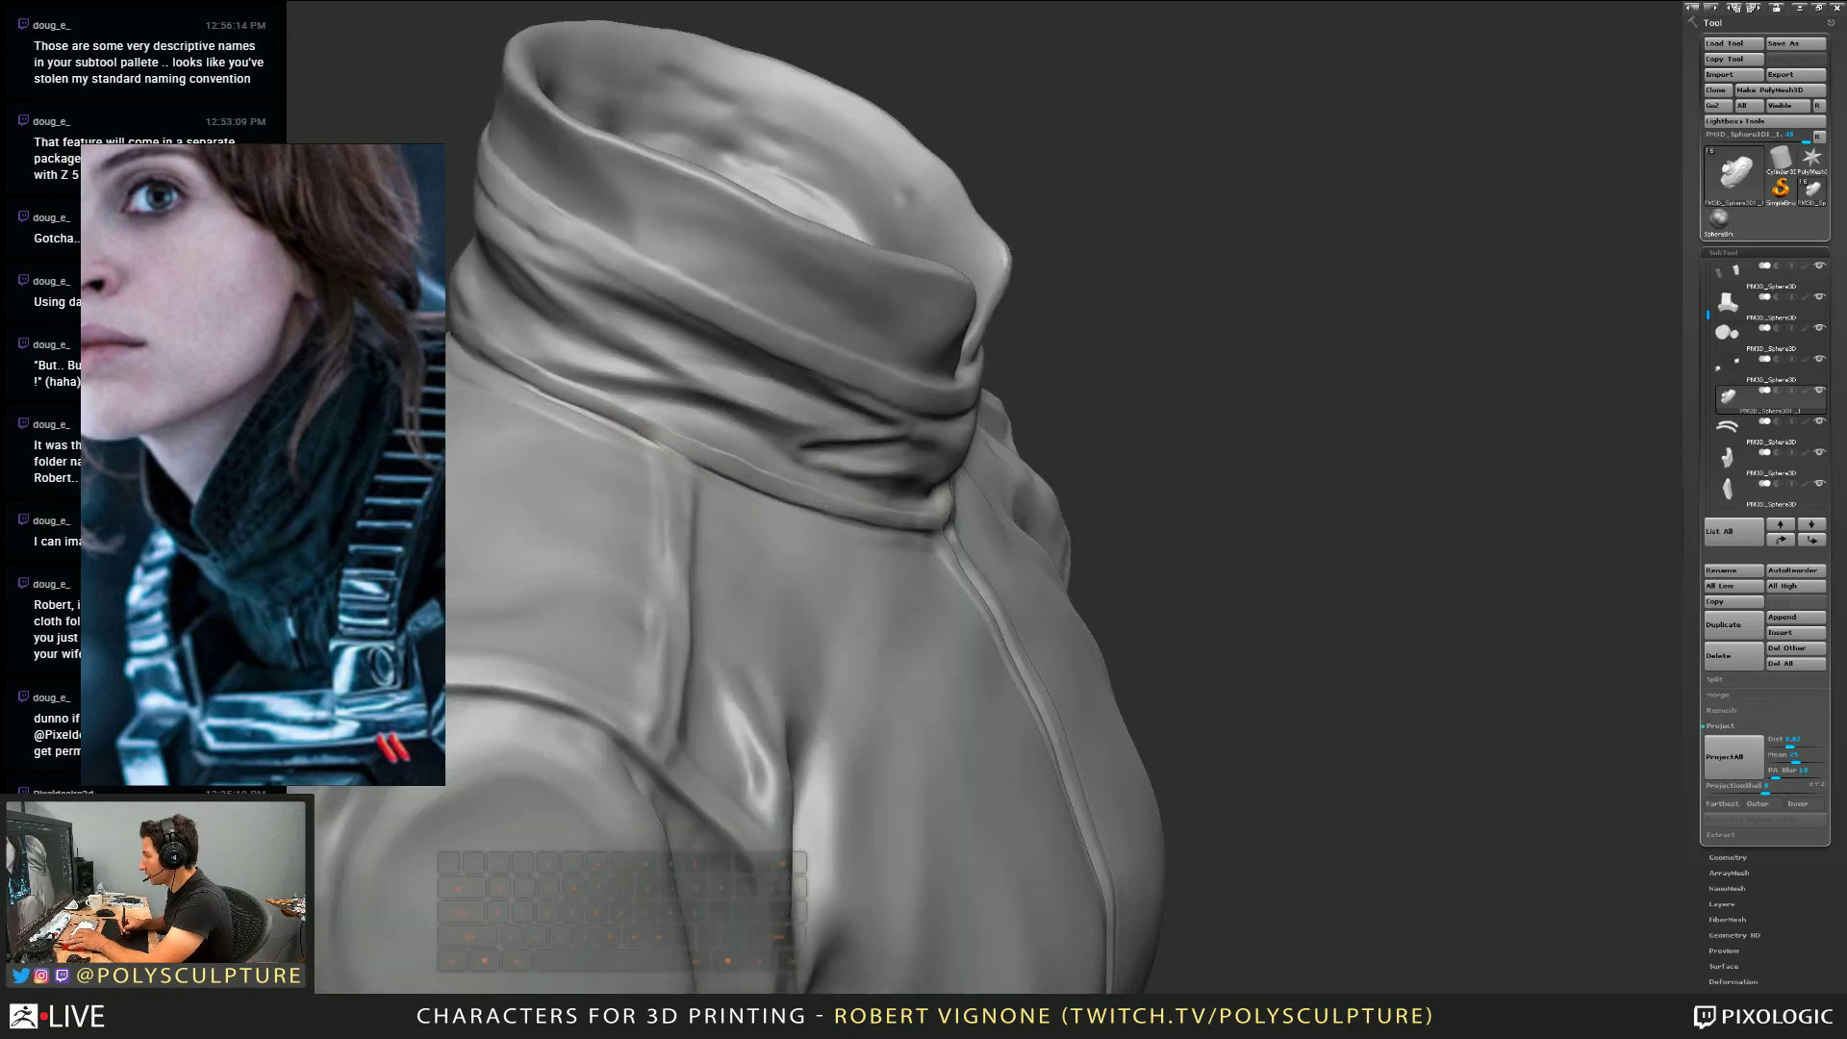
{"action": "right_click_drag", "start_coordinate": [825, 500], "coordinate": [658, 433]}
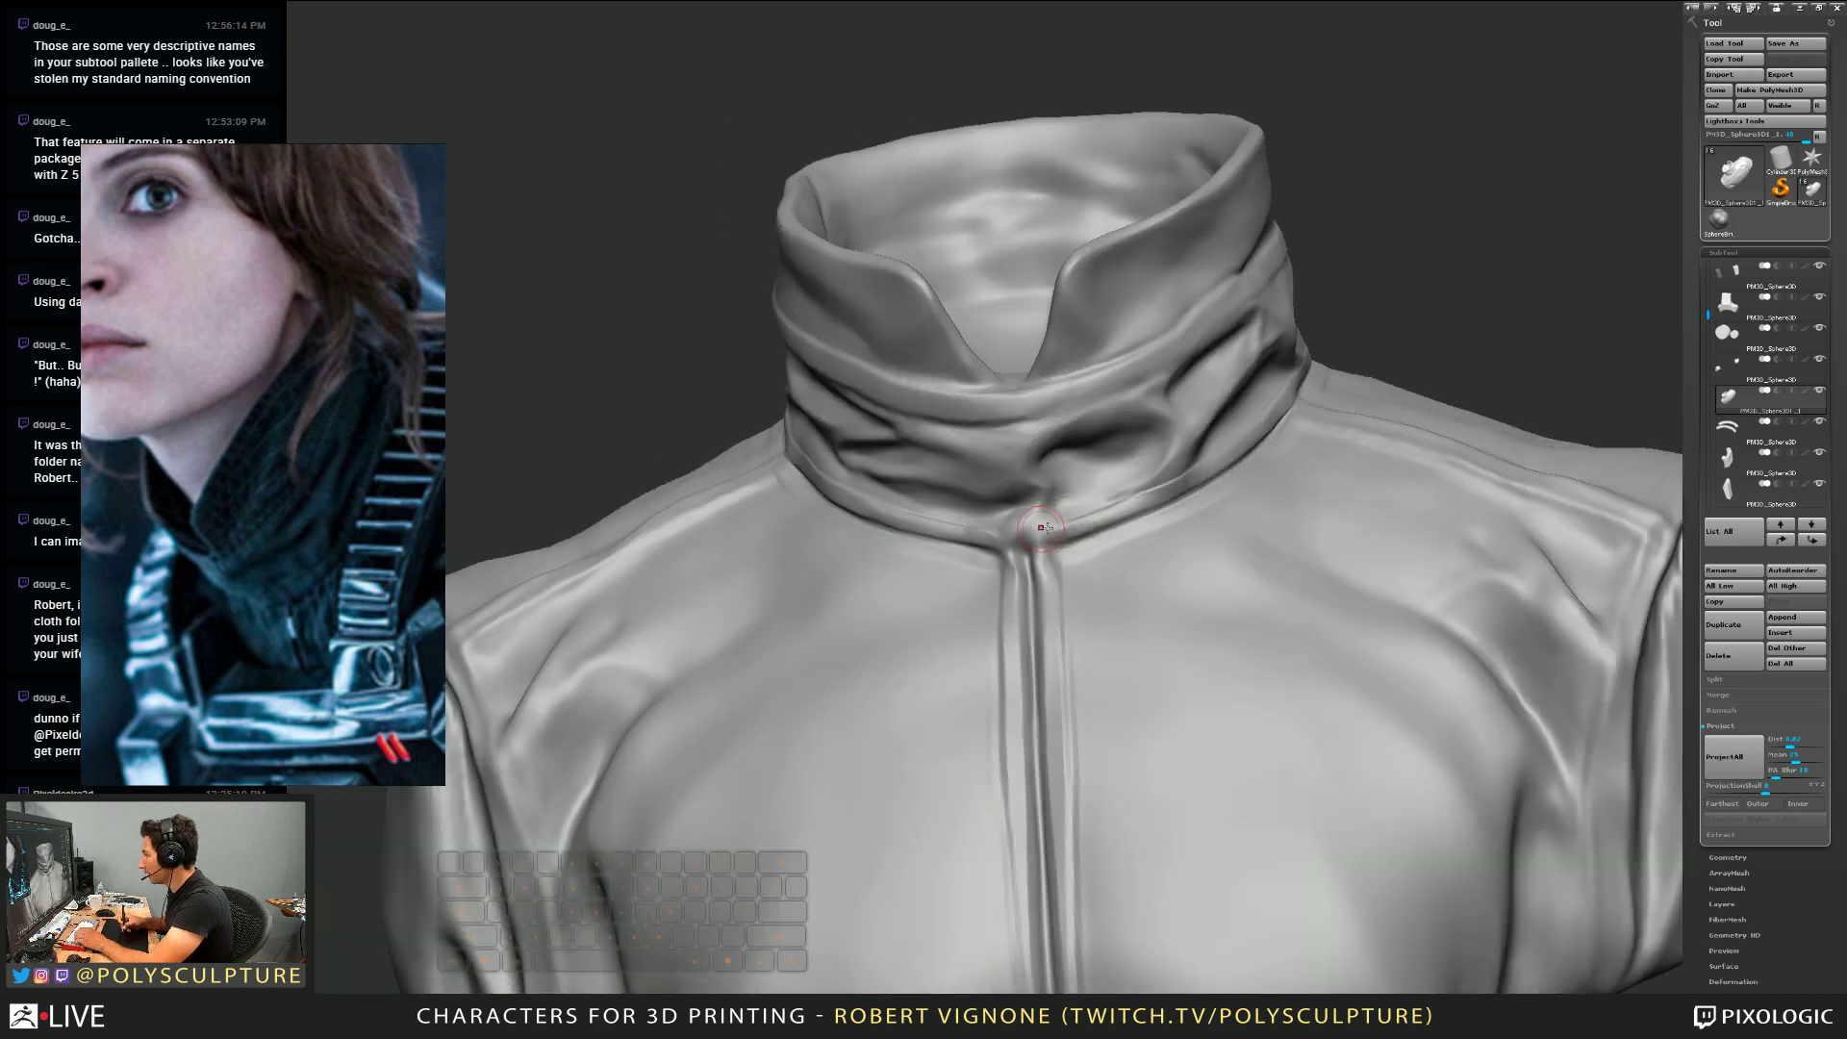
{"action": "mouse_move", "coordinate": [914, 519]}
{"action": "right_mouse_down"}
{"action": "mouse_move", "coordinate": [1080, 481]}
{"action": "mouse_move", "coordinate": [995, 560]}
{"action": "mouse_move", "coordinate": [934, 502]}
{"action": "right_mouse_up"}
{"action": "key", "text": "s"}
Turn symmetry off and carve a row of short stitch-like notches across the collar's base trim from the zipper towards the shoulder seam
{"action": "key", "text": "s"}
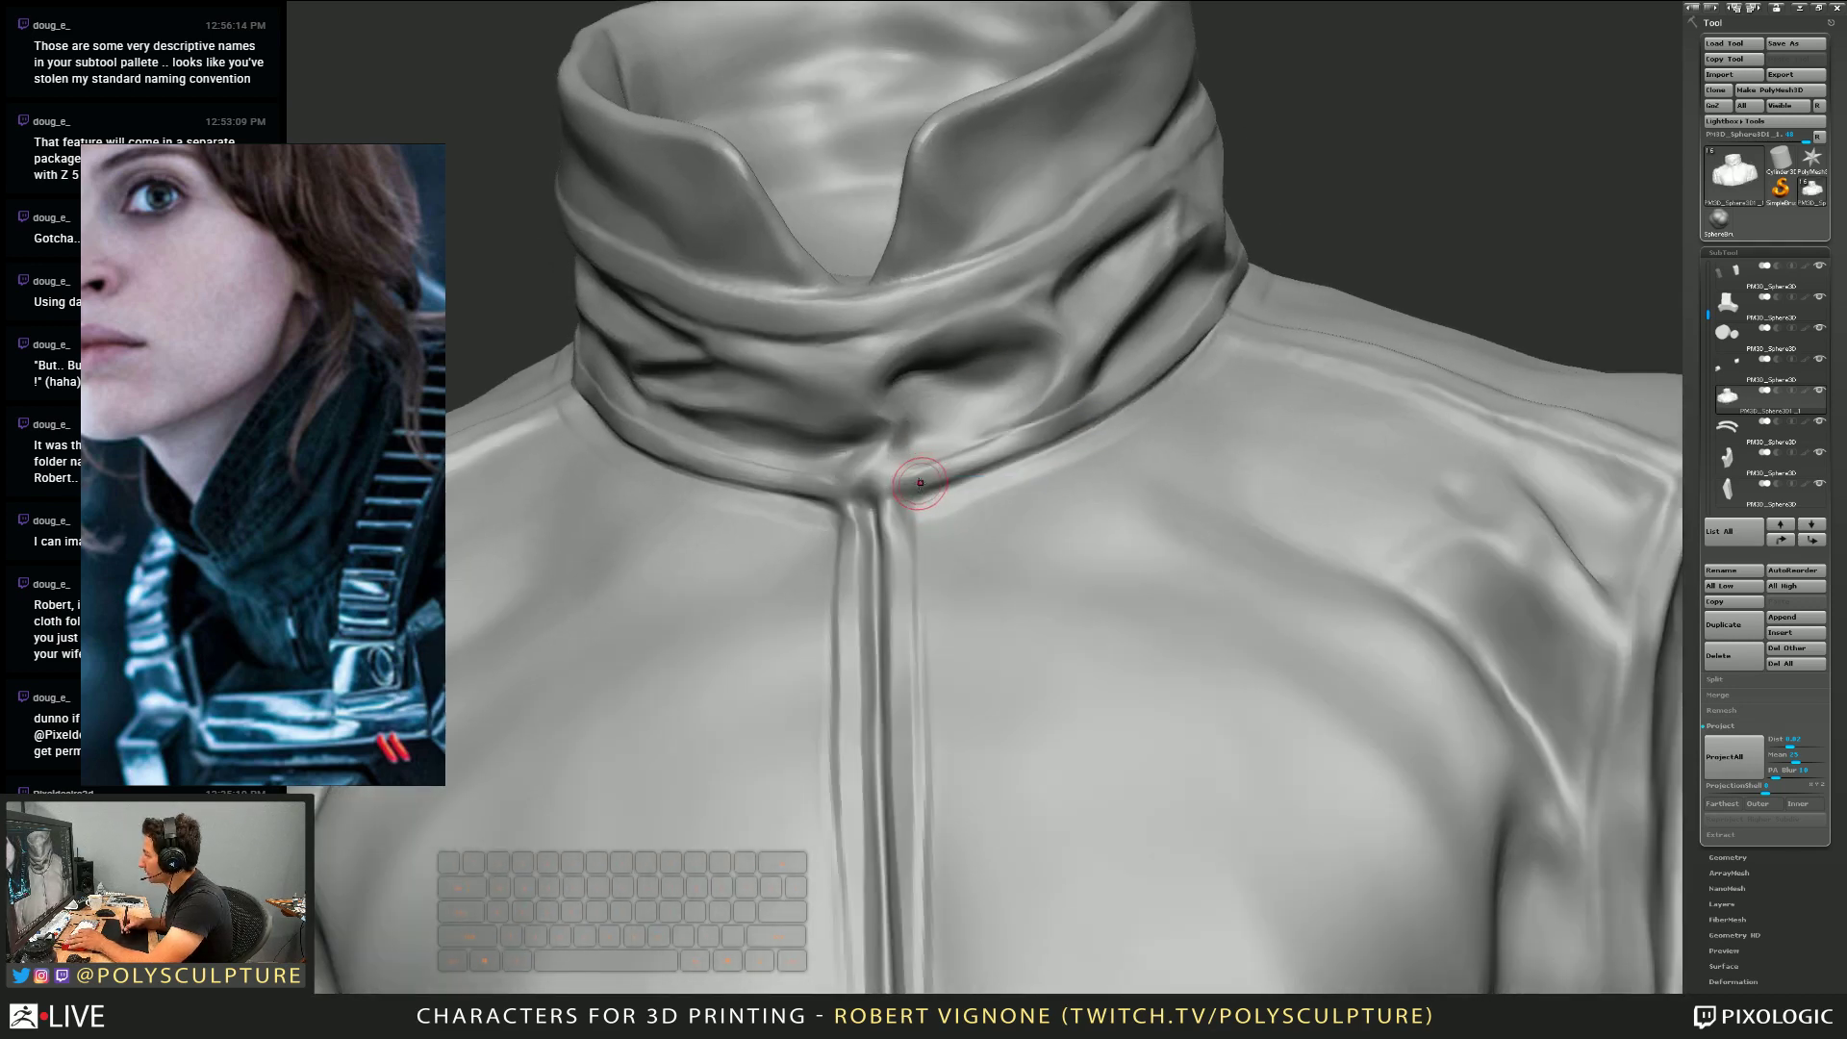
{"action": "key", "text": "x"}
{"action": "key", "text": "s"}
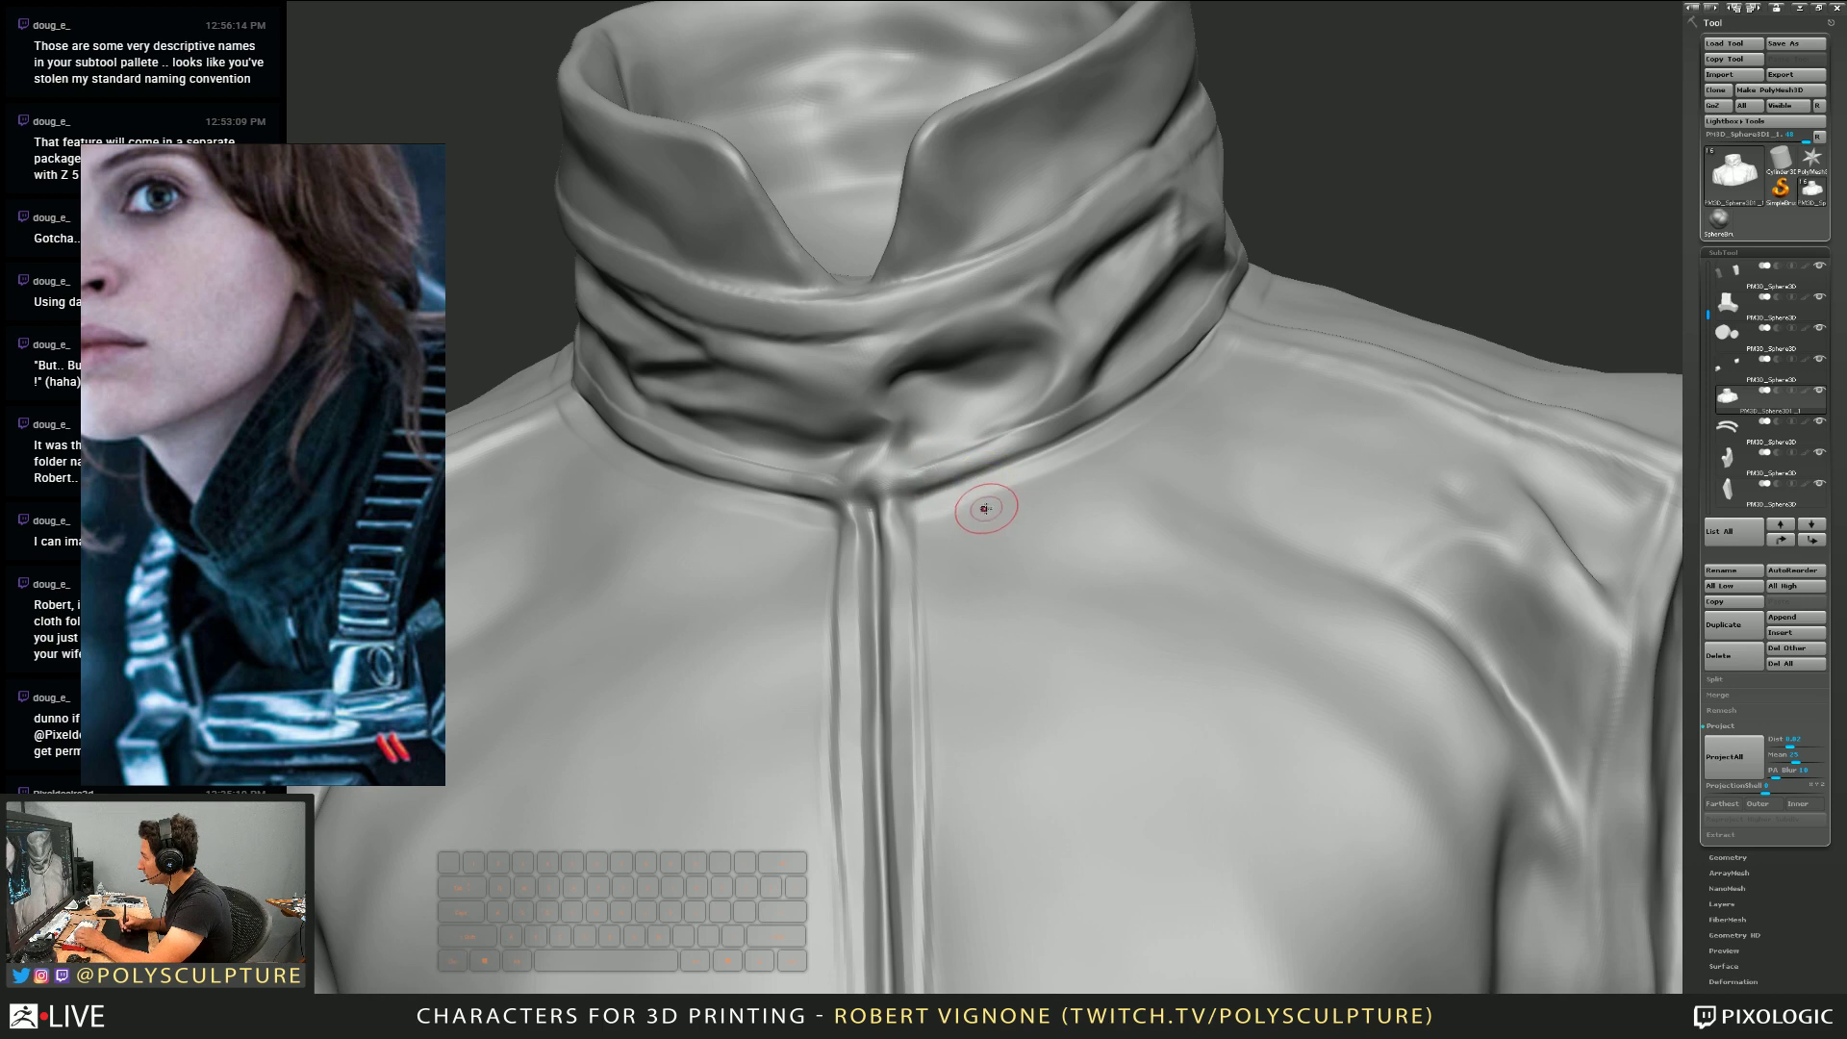
{"action": "key", "text": "space"}
{"action": "left_click_drag", "start_coordinate": [977, 448], "coordinate": [984, 467]}
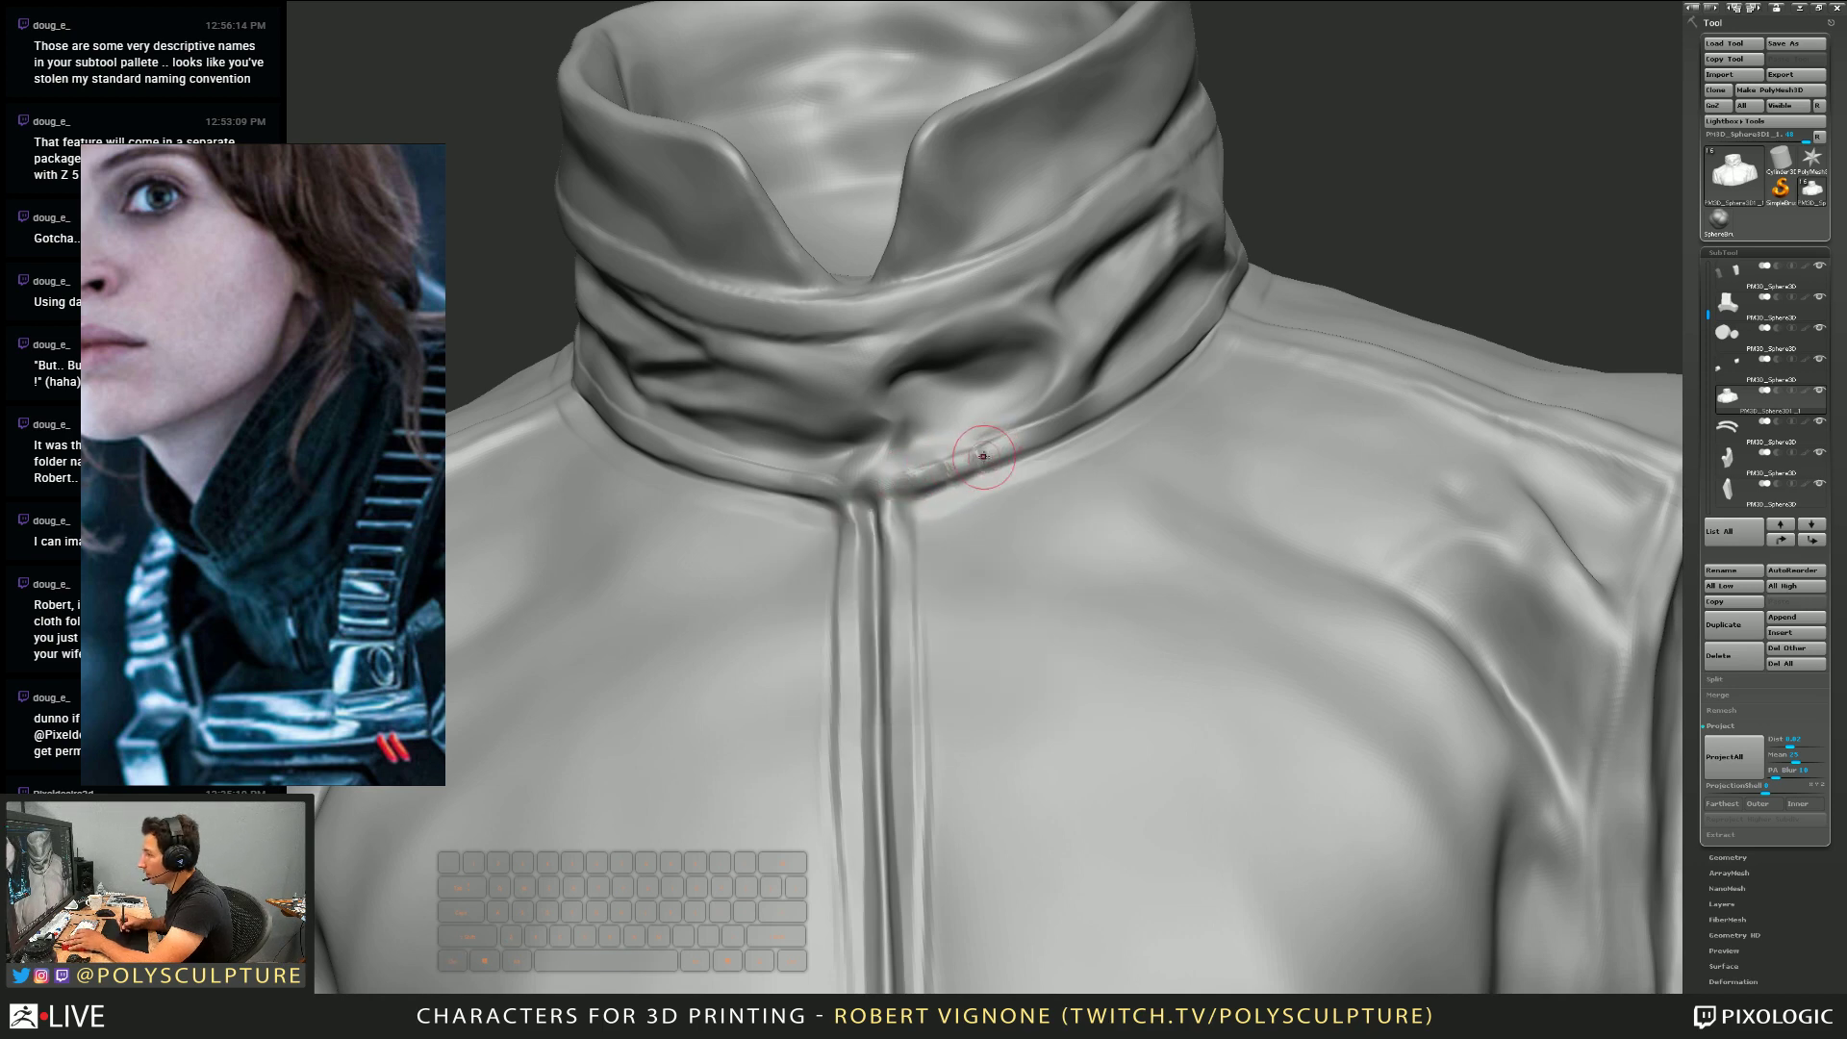
{"action": "mouse_move", "coordinate": [992, 456]}
{"action": "right_mouse_down"}
{"action": "mouse_move", "coordinate": [961, 481]}
{"action": "mouse_move", "coordinate": [966, 420]}
{"action": "right_mouse_up"}
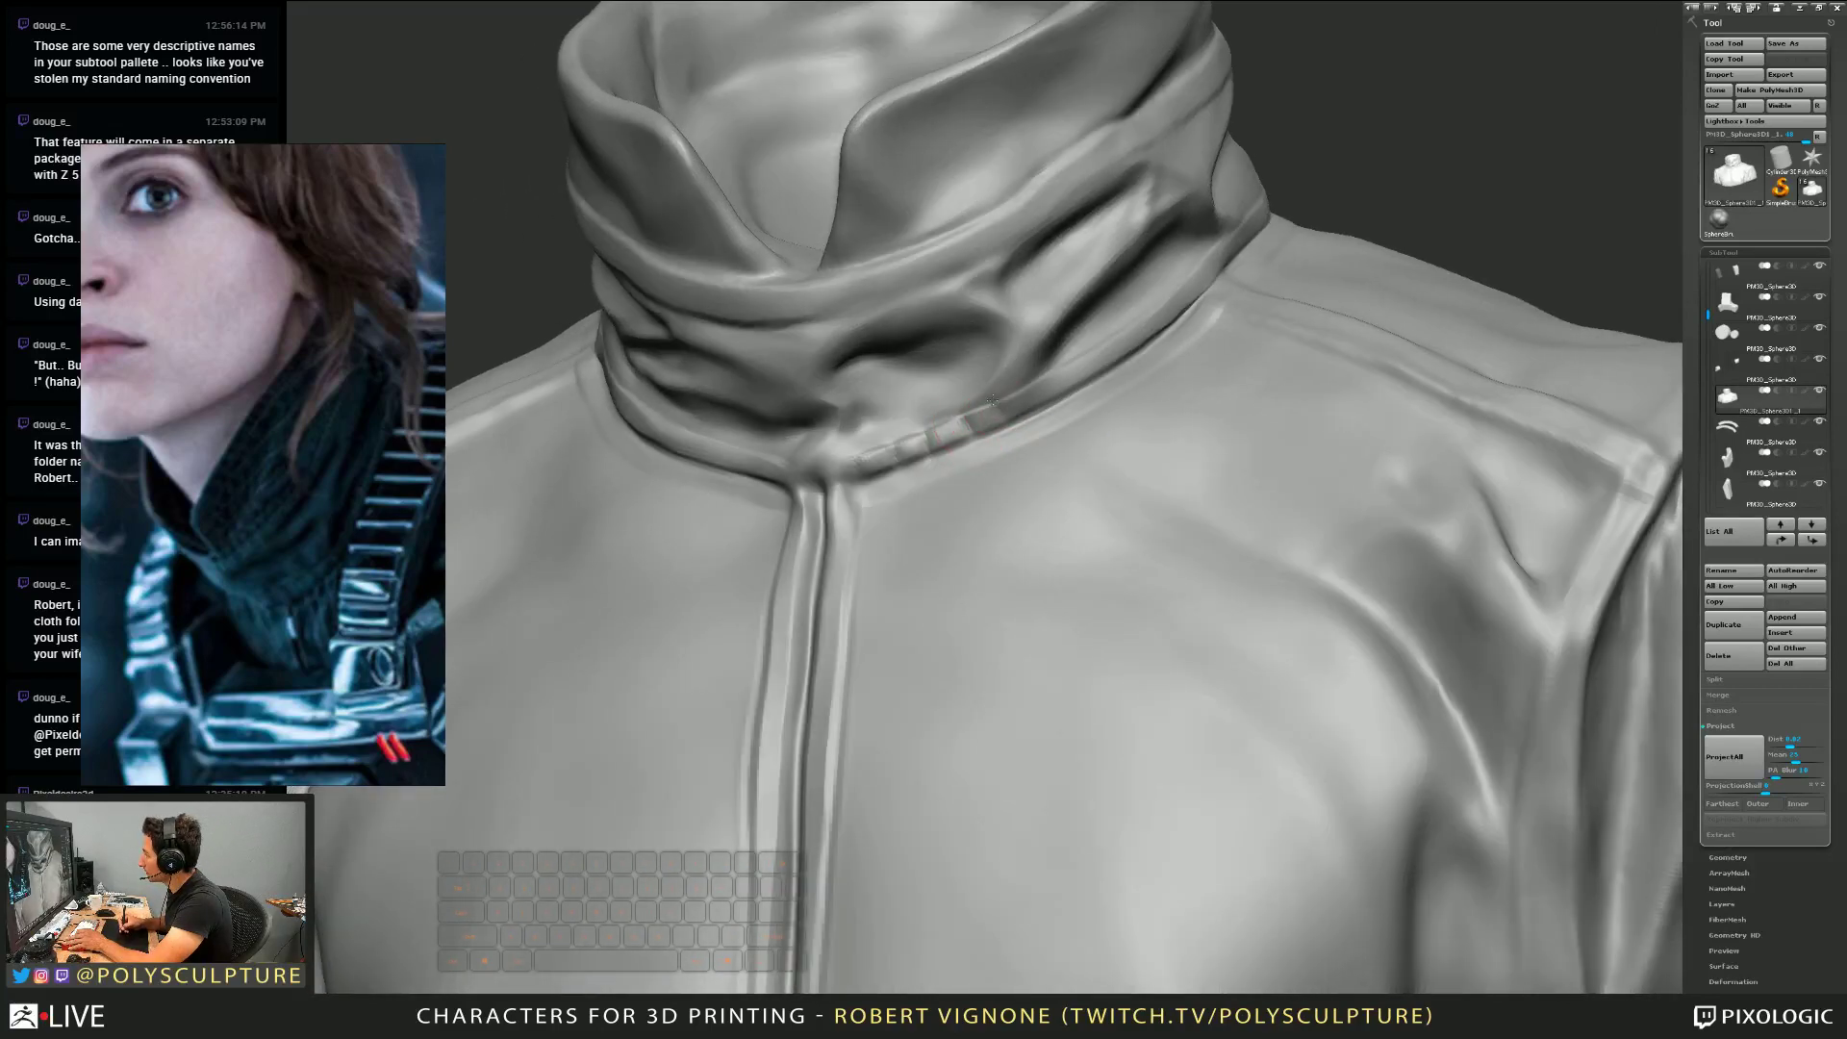
{"action": "left_click_drag", "start_coordinate": [992, 401], "coordinate": [1006, 425]}
{"action": "right_click_drag", "start_coordinate": [1008, 477], "coordinate": [995, 496]}
{"action": "key", "text": "s"}
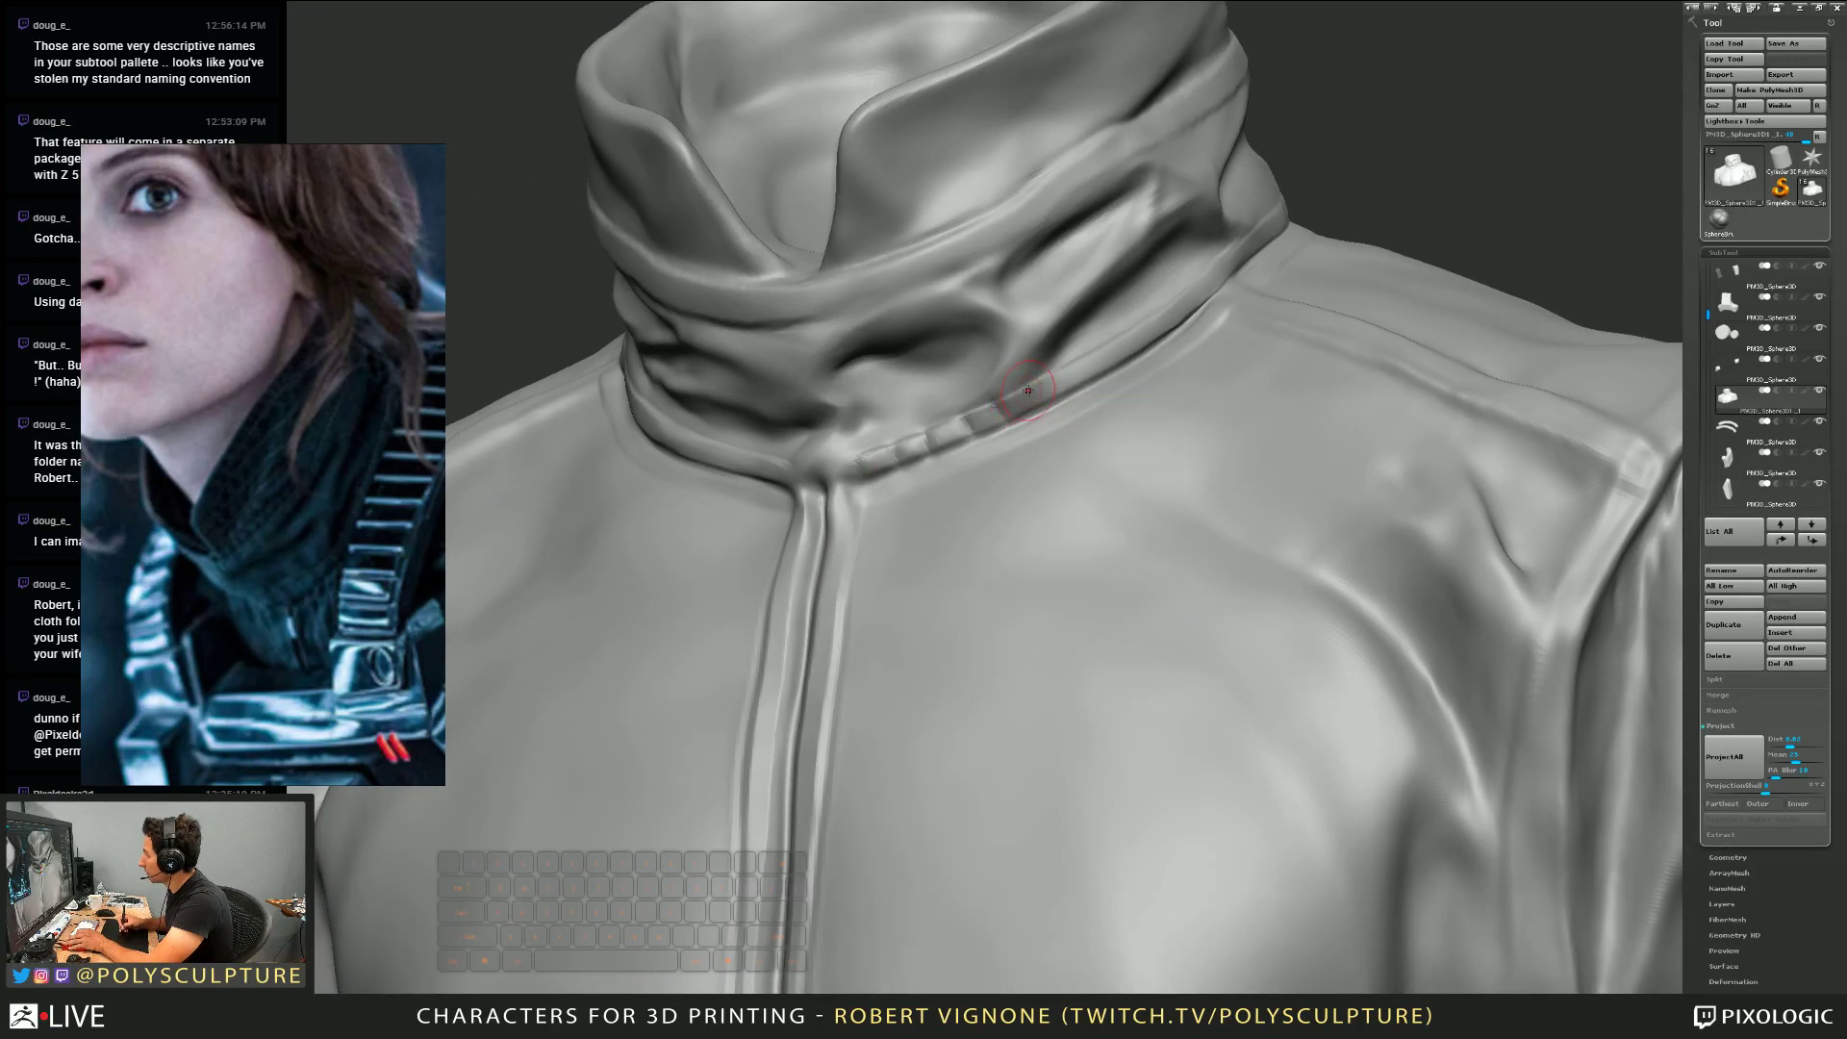
{"action": "mouse_move", "coordinate": [1048, 404]}
{"action": "right_mouse_down"}
{"action": "mouse_move", "coordinate": [1114, 364]}
{"action": "mouse_move", "coordinate": [1006, 408]}
{"action": "mouse_move", "coordinate": [1090, 357]}
{"action": "mouse_move", "coordinate": [1048, 409]}
{"action": "mouse_move", "coordinate": [1112, 352]}
{"action": "mouse_move", "coordinate": [1051, 385]}
{"action": "right_mouse_up"}
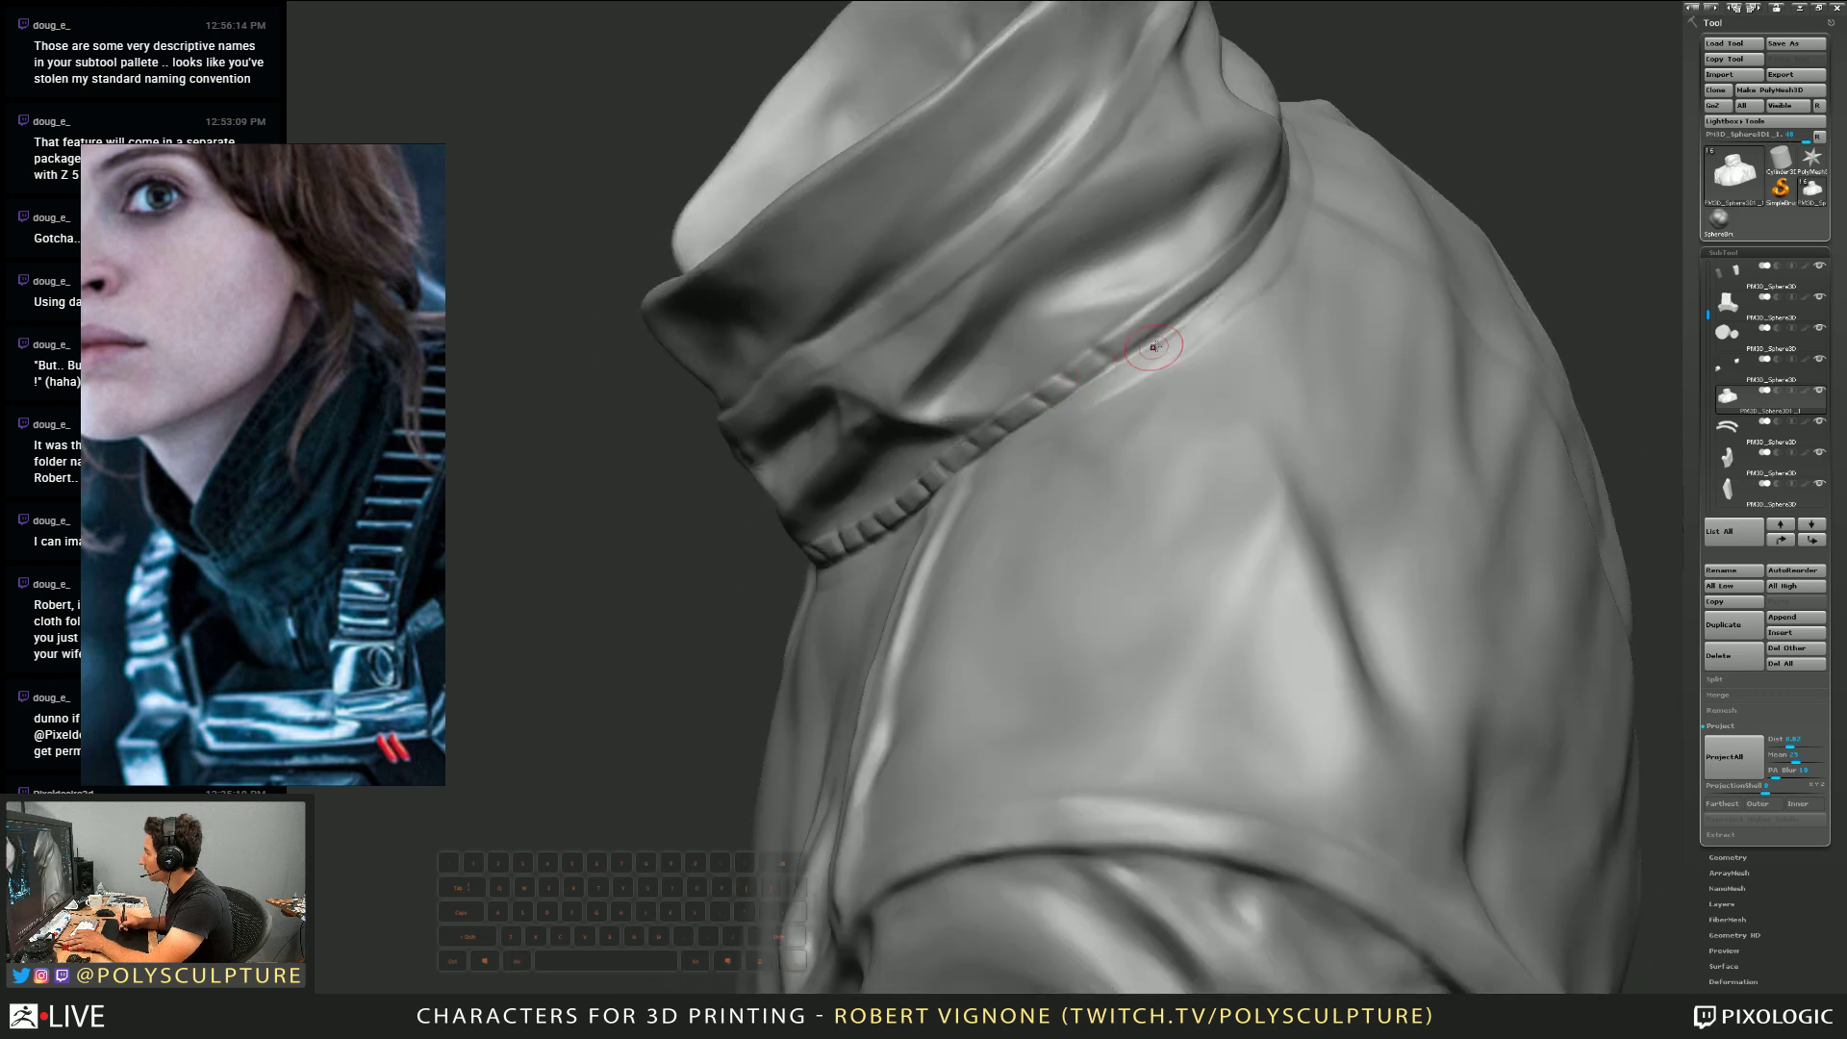
Continue the notches along the collar's base trim around the side and towards the back of the neck
{"action": "right_click_drag", "start_coordinate": [1153, 346], "coordinate": [1059, 392]}
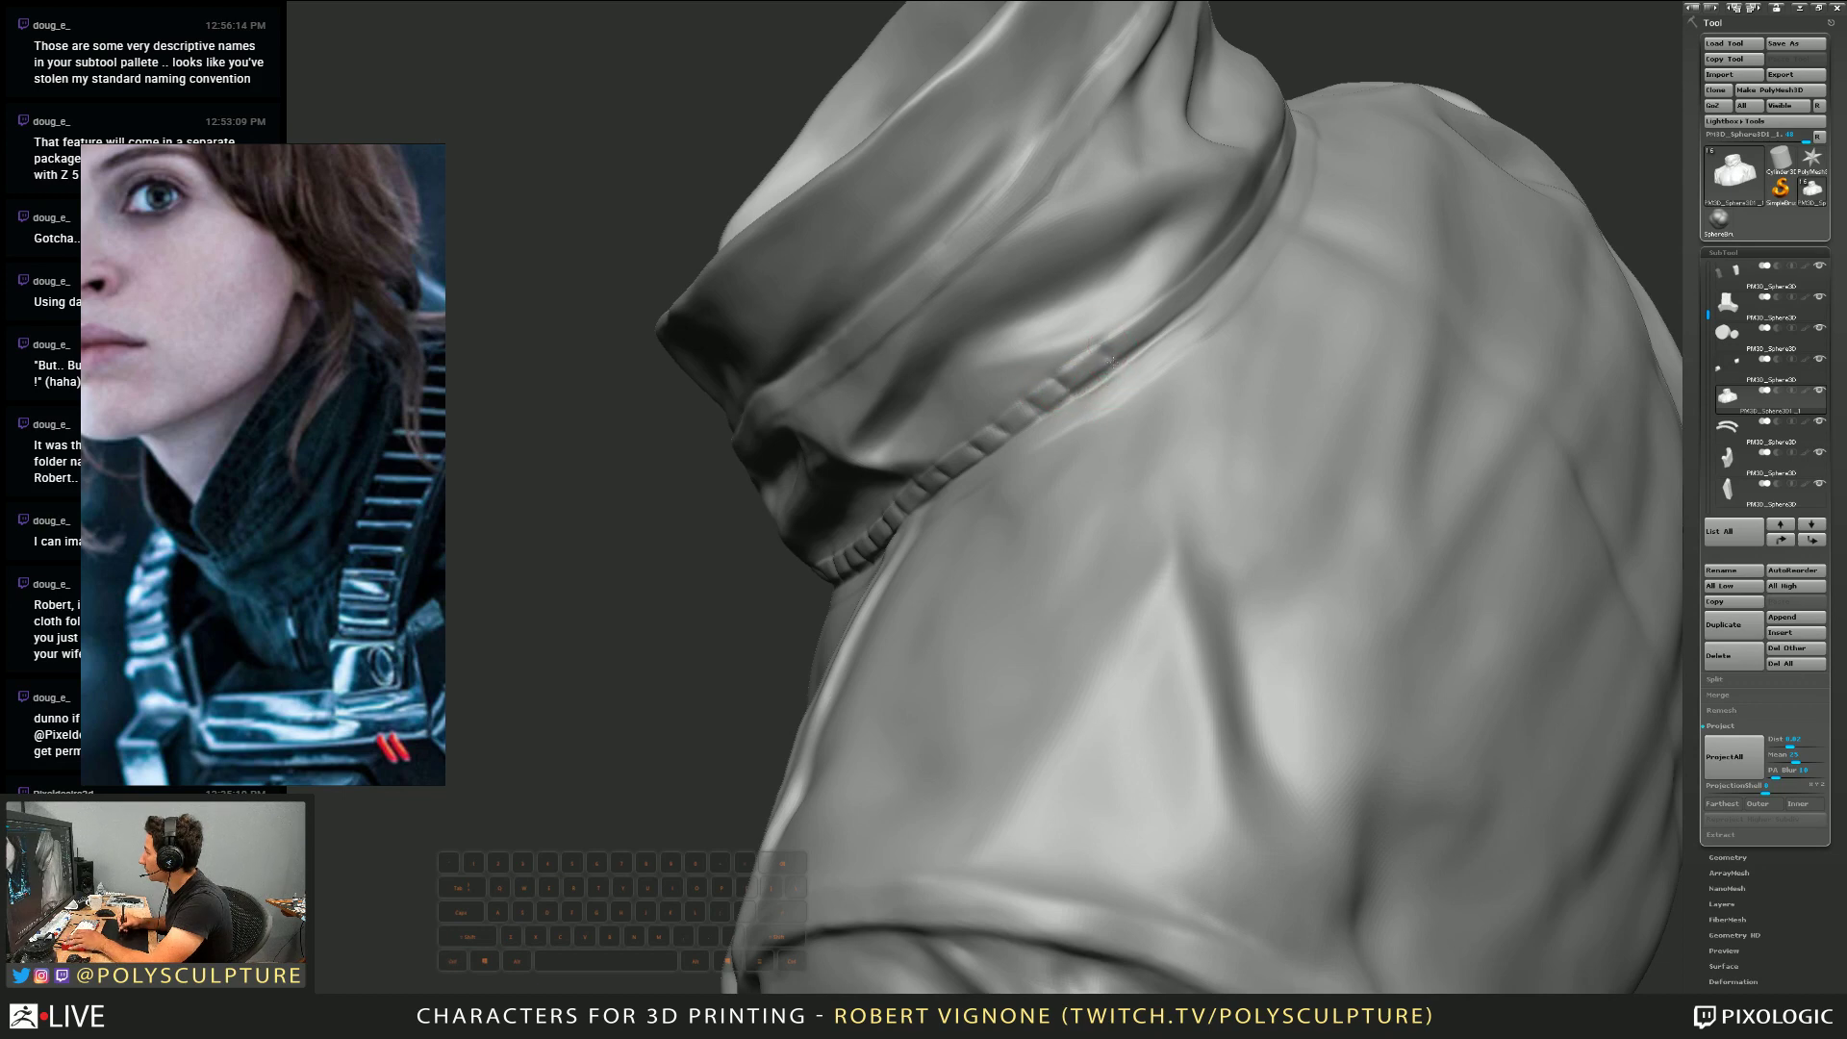
{"action": "right_click_drag", "start_coordinate": [1111, 360], "coordinate": [1031, 268]}
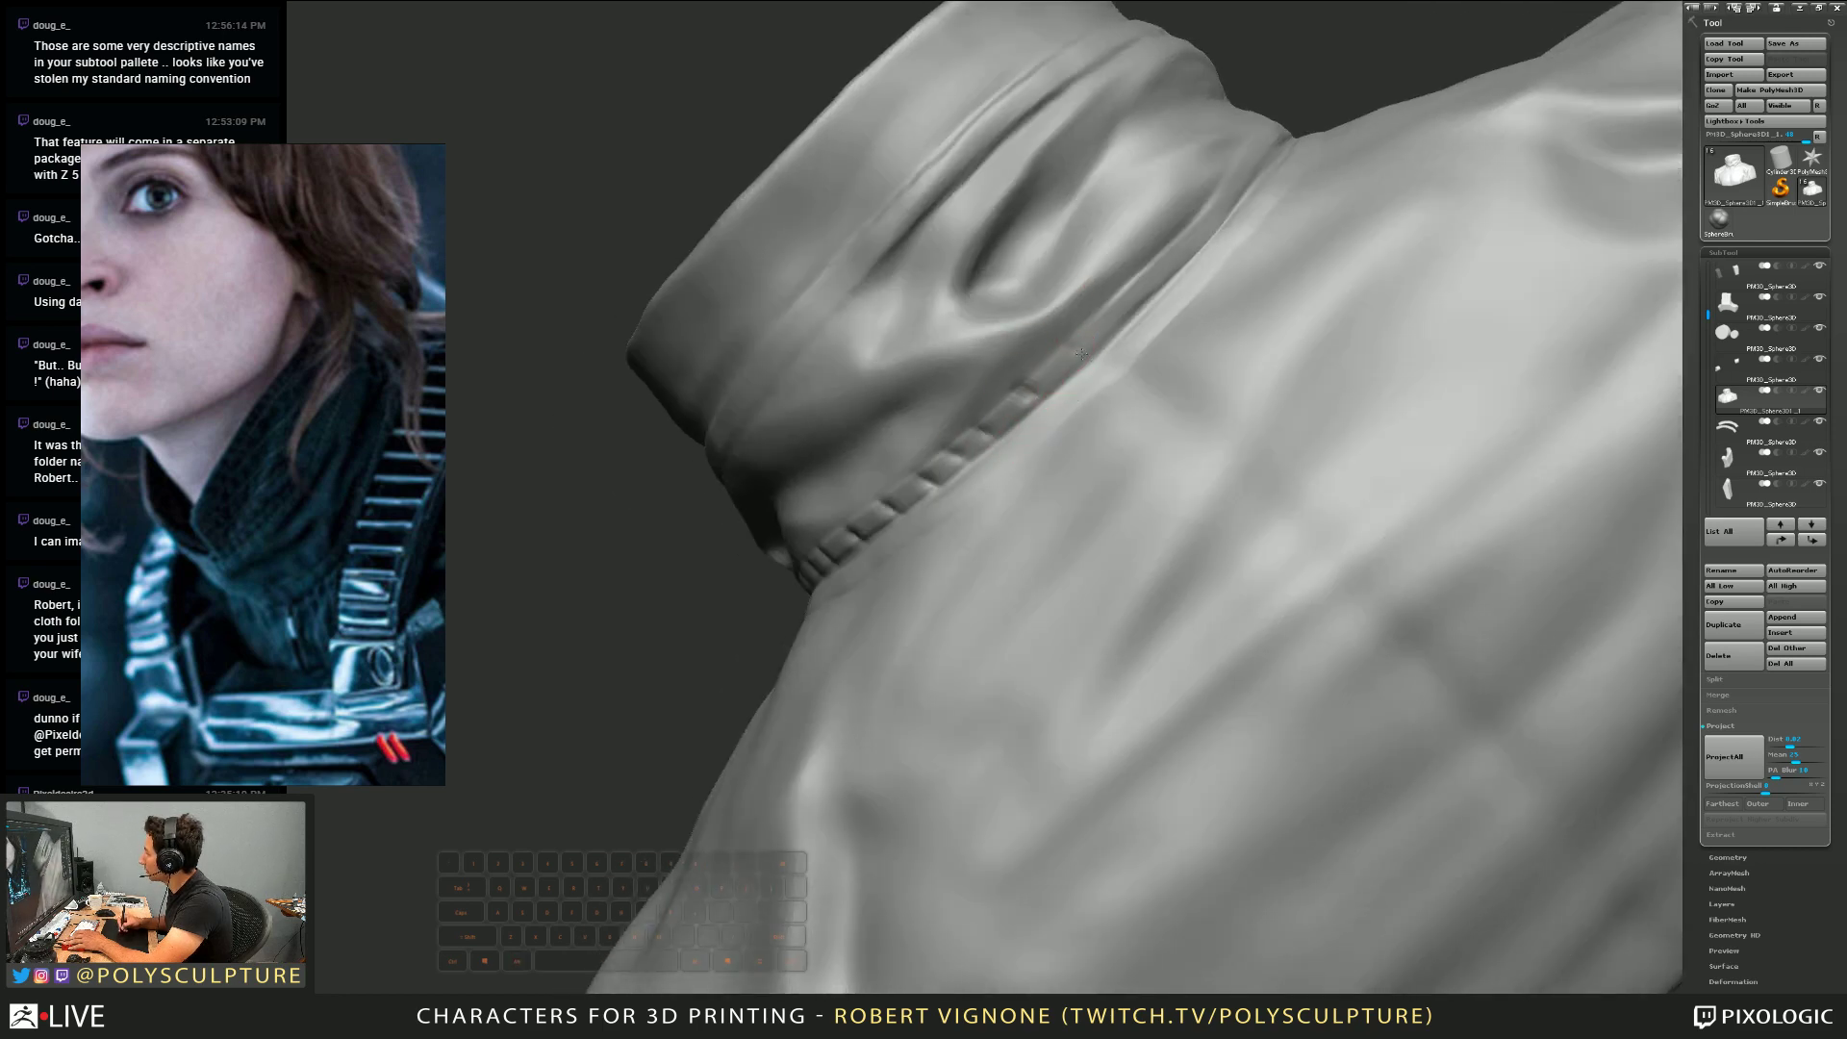
{"action": "right_click_drag", "start_coordinate": [1094, 348], "coordinate": [960, 405]}
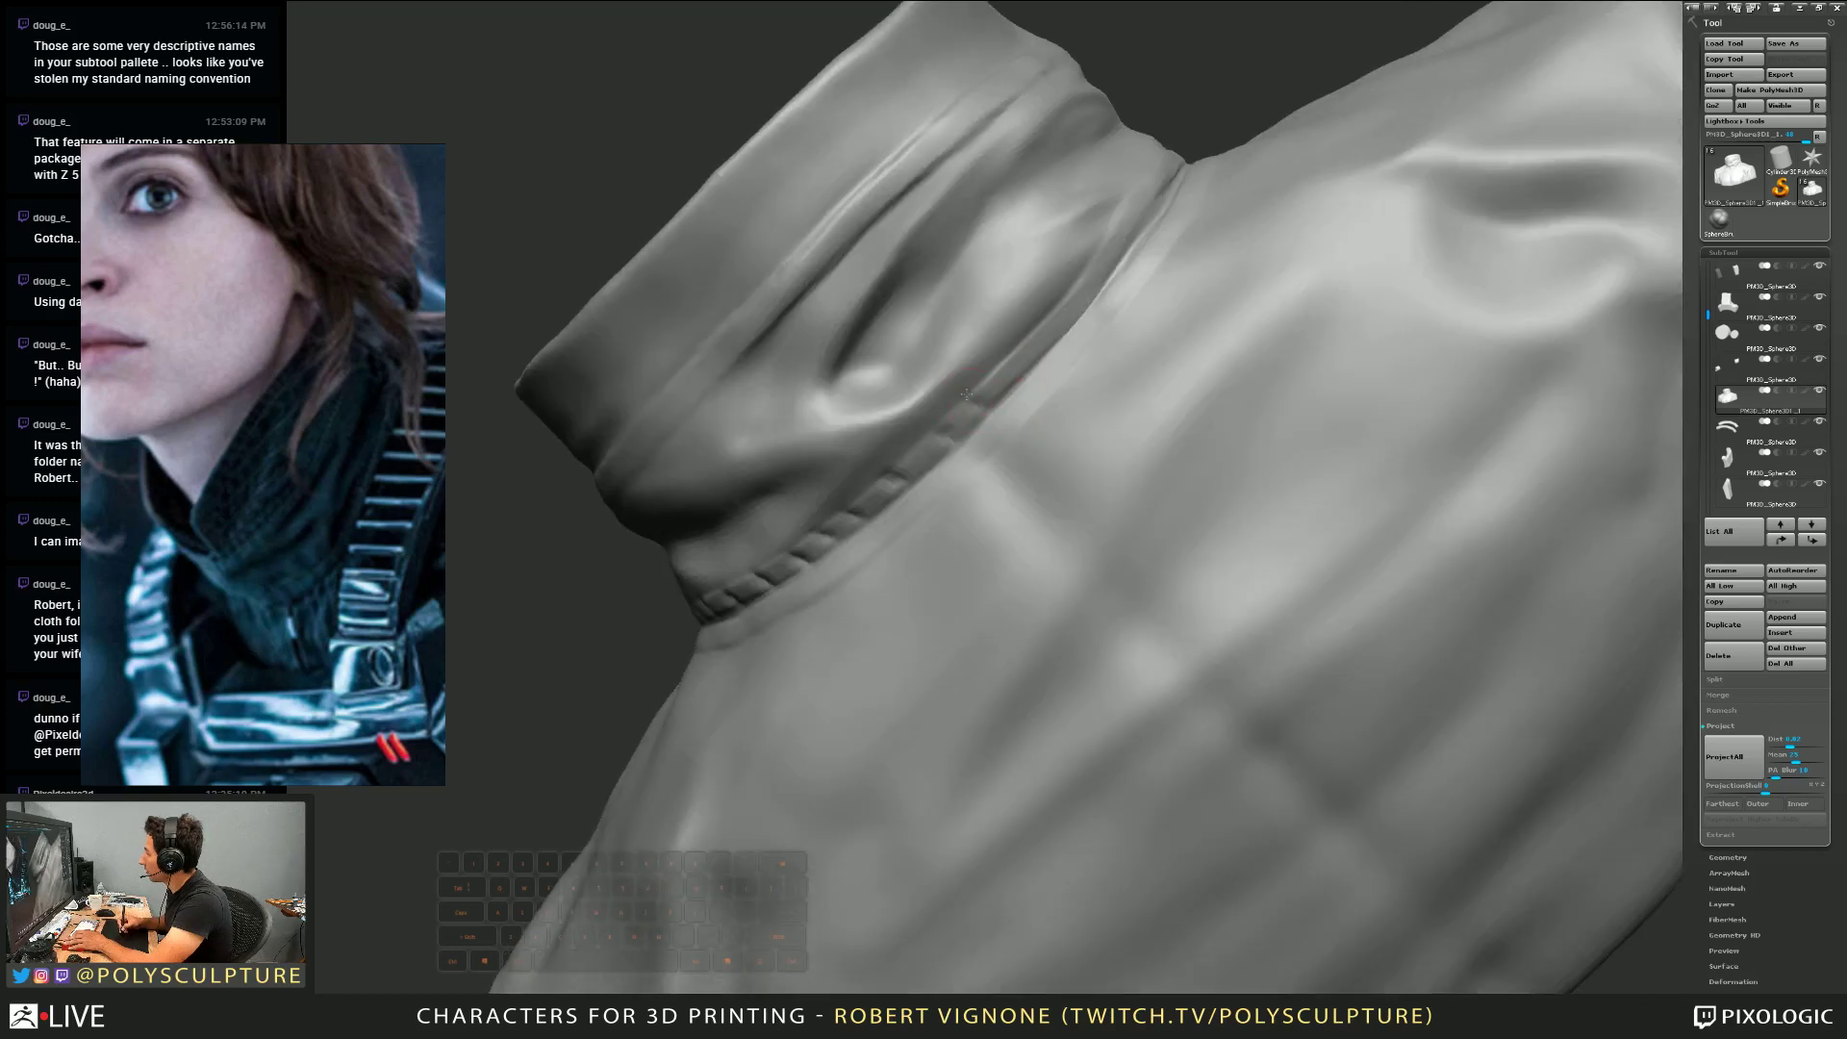
{"action": "right_click_drag", "start_coordinate": [1072, 319], "coordinate": [1008, 367]}
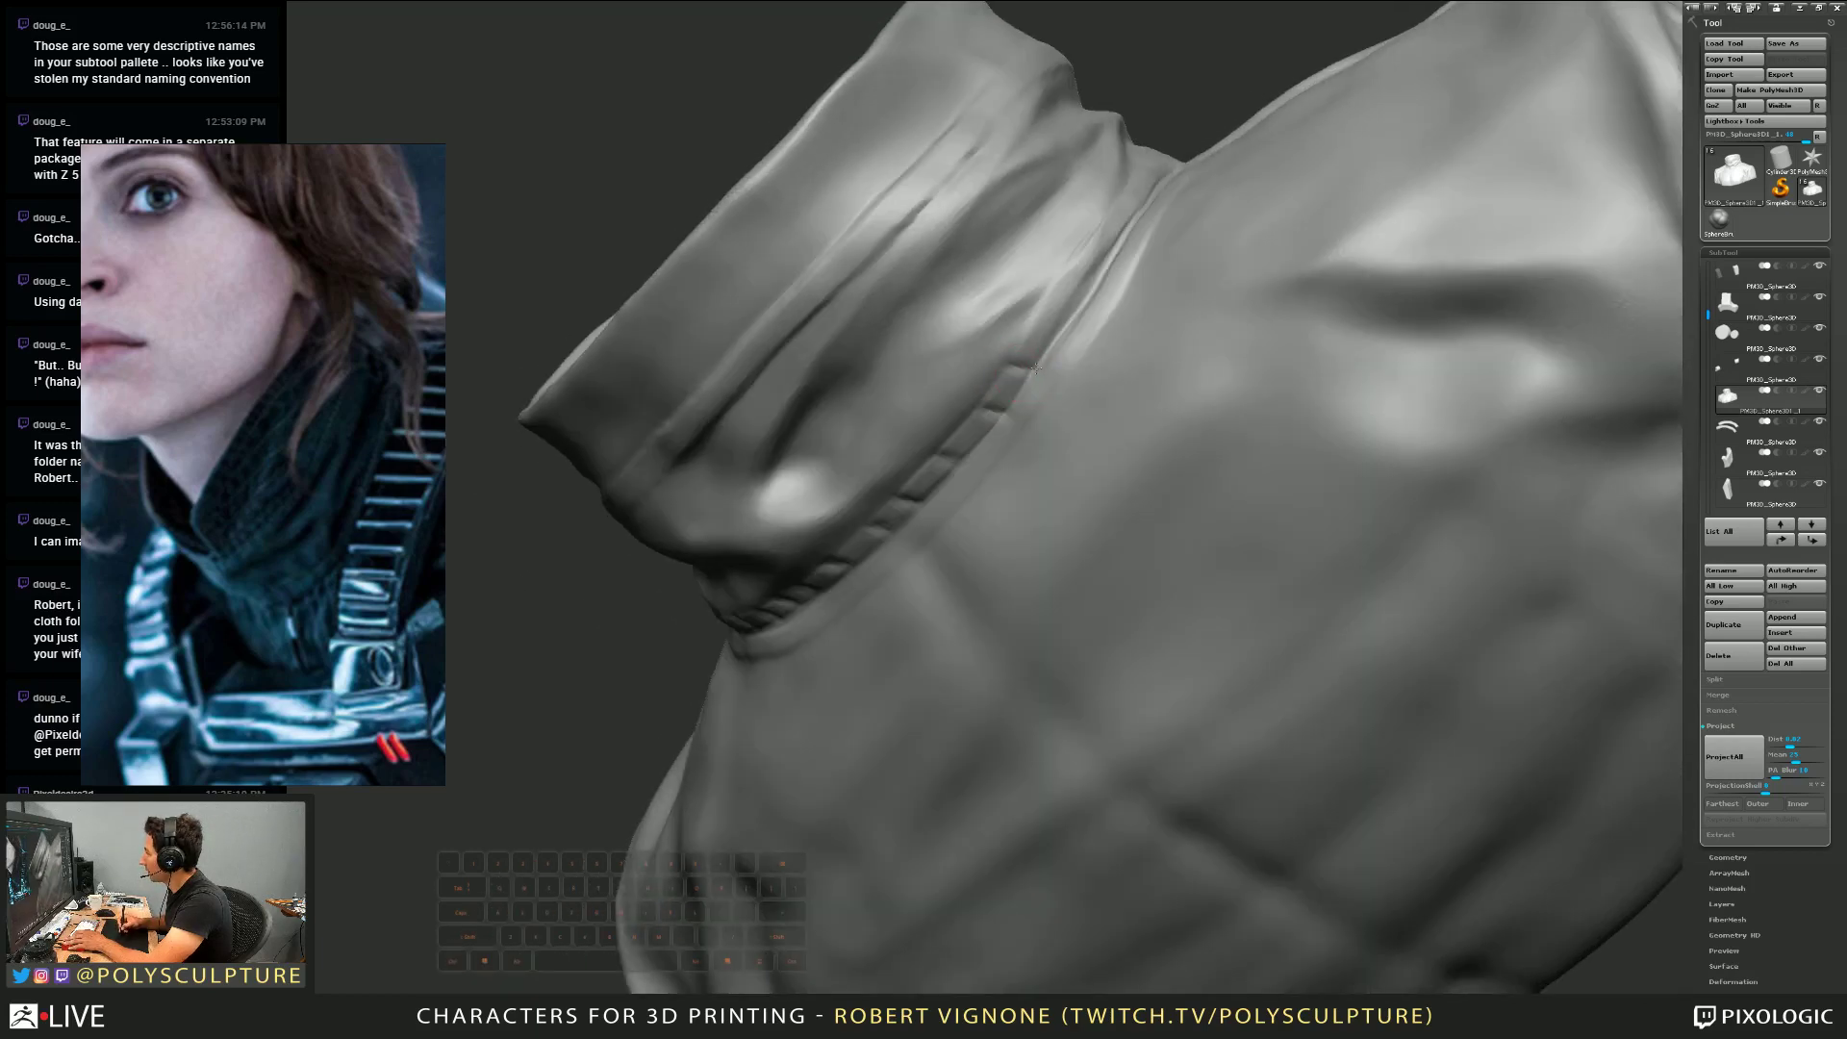
{"action": "right_click_drag", "start_coordinate": [1062, 307], "coordinate": [1022, 371]}
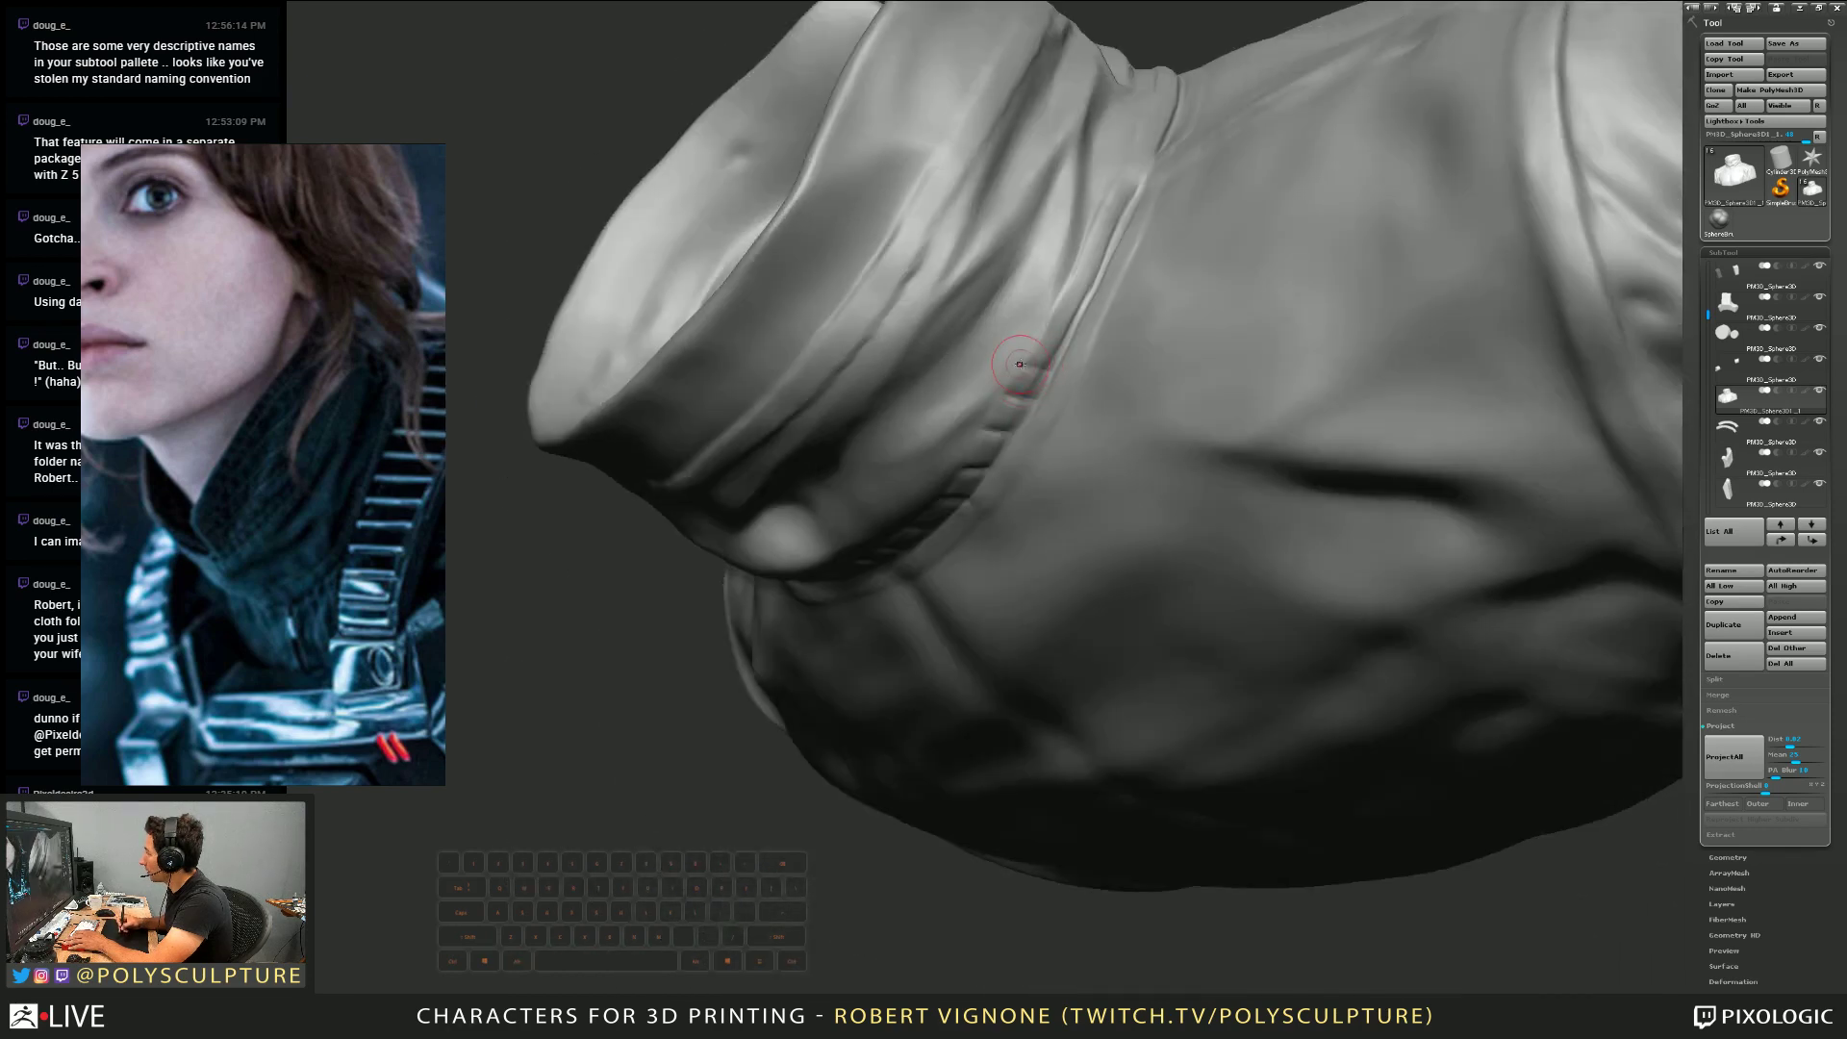
Extend the notches along the collar's base trim from the back past the opposite shoulder seam to the front zipper
{"action": "right_click_drag", "start_coordinate": [1088, 299], "coordinate": [1035, 375]}
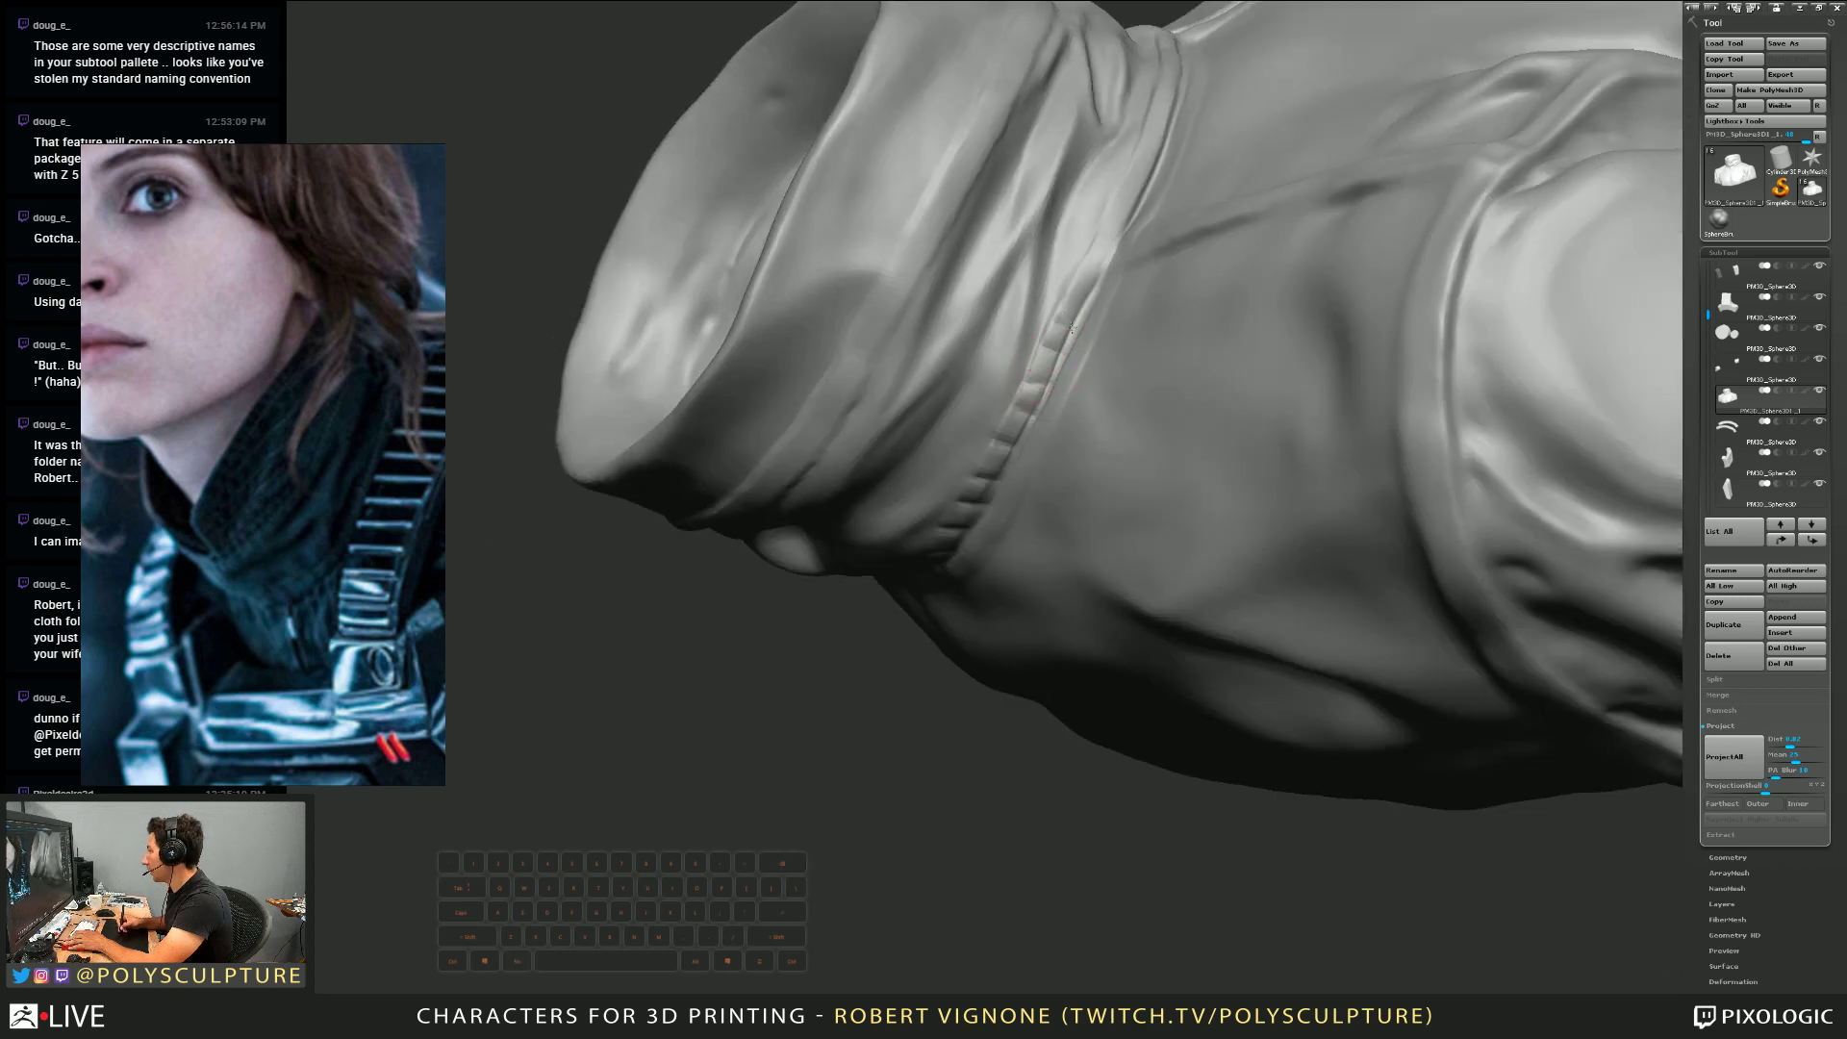
{"action": "right_click_drag", "start_coordinate": [1098, 271], "coordinate": [999, 395]}
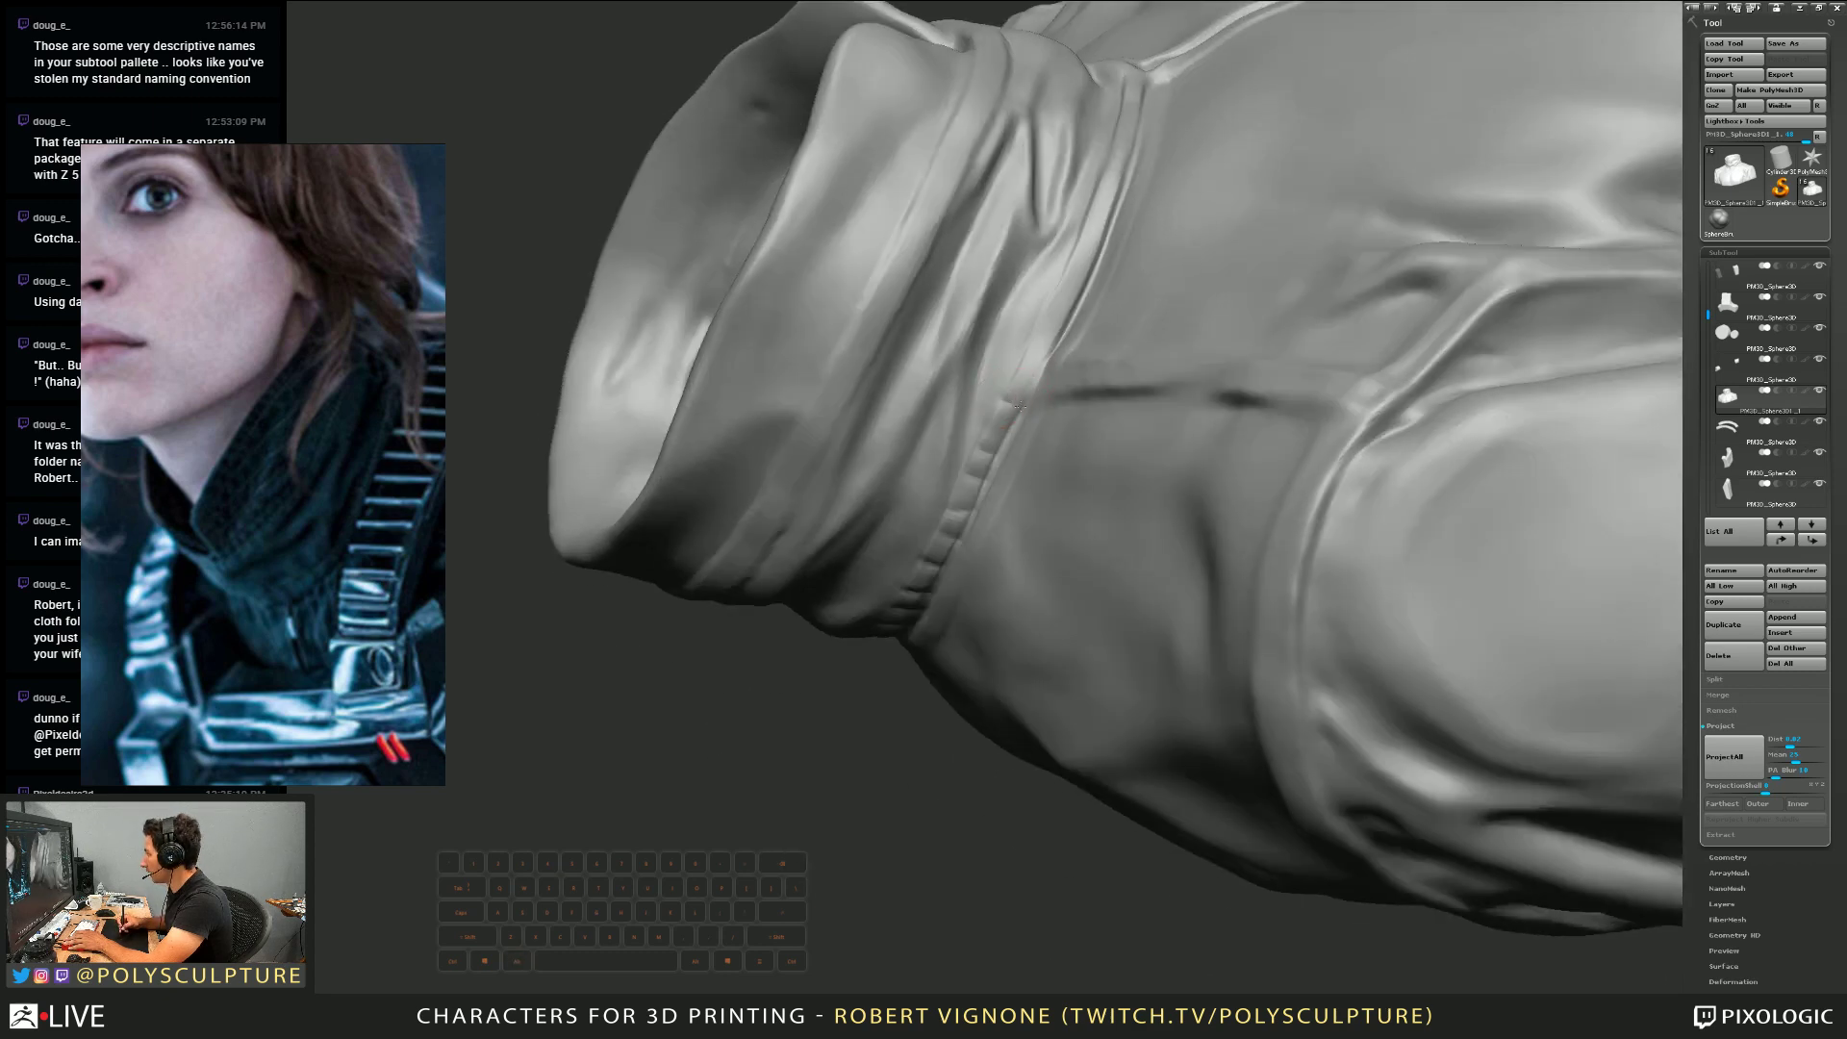
{"action": "right_click_drag", "start_coordinate": [1058, 341], "coordinate": [1015, 403]}
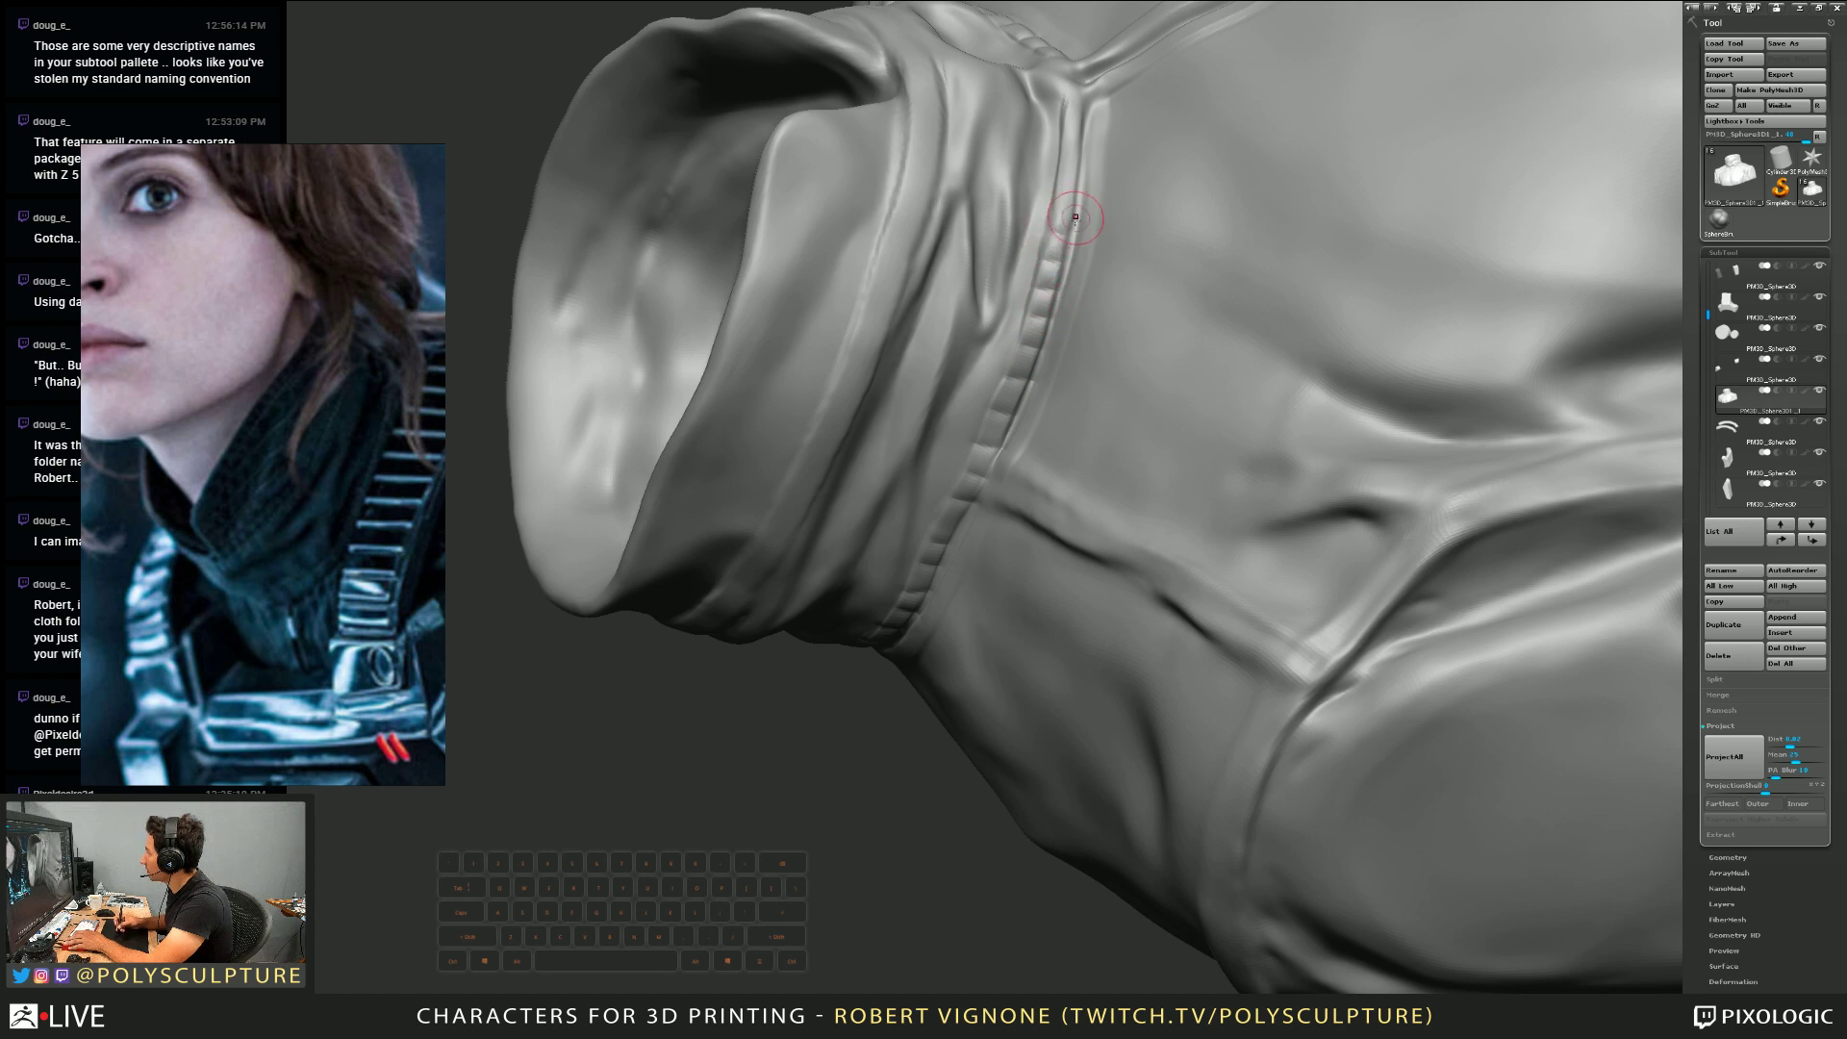
{"action": "right_click_drag", "start_coordinate": [1046, 229], "coordinate": [965, 441]}
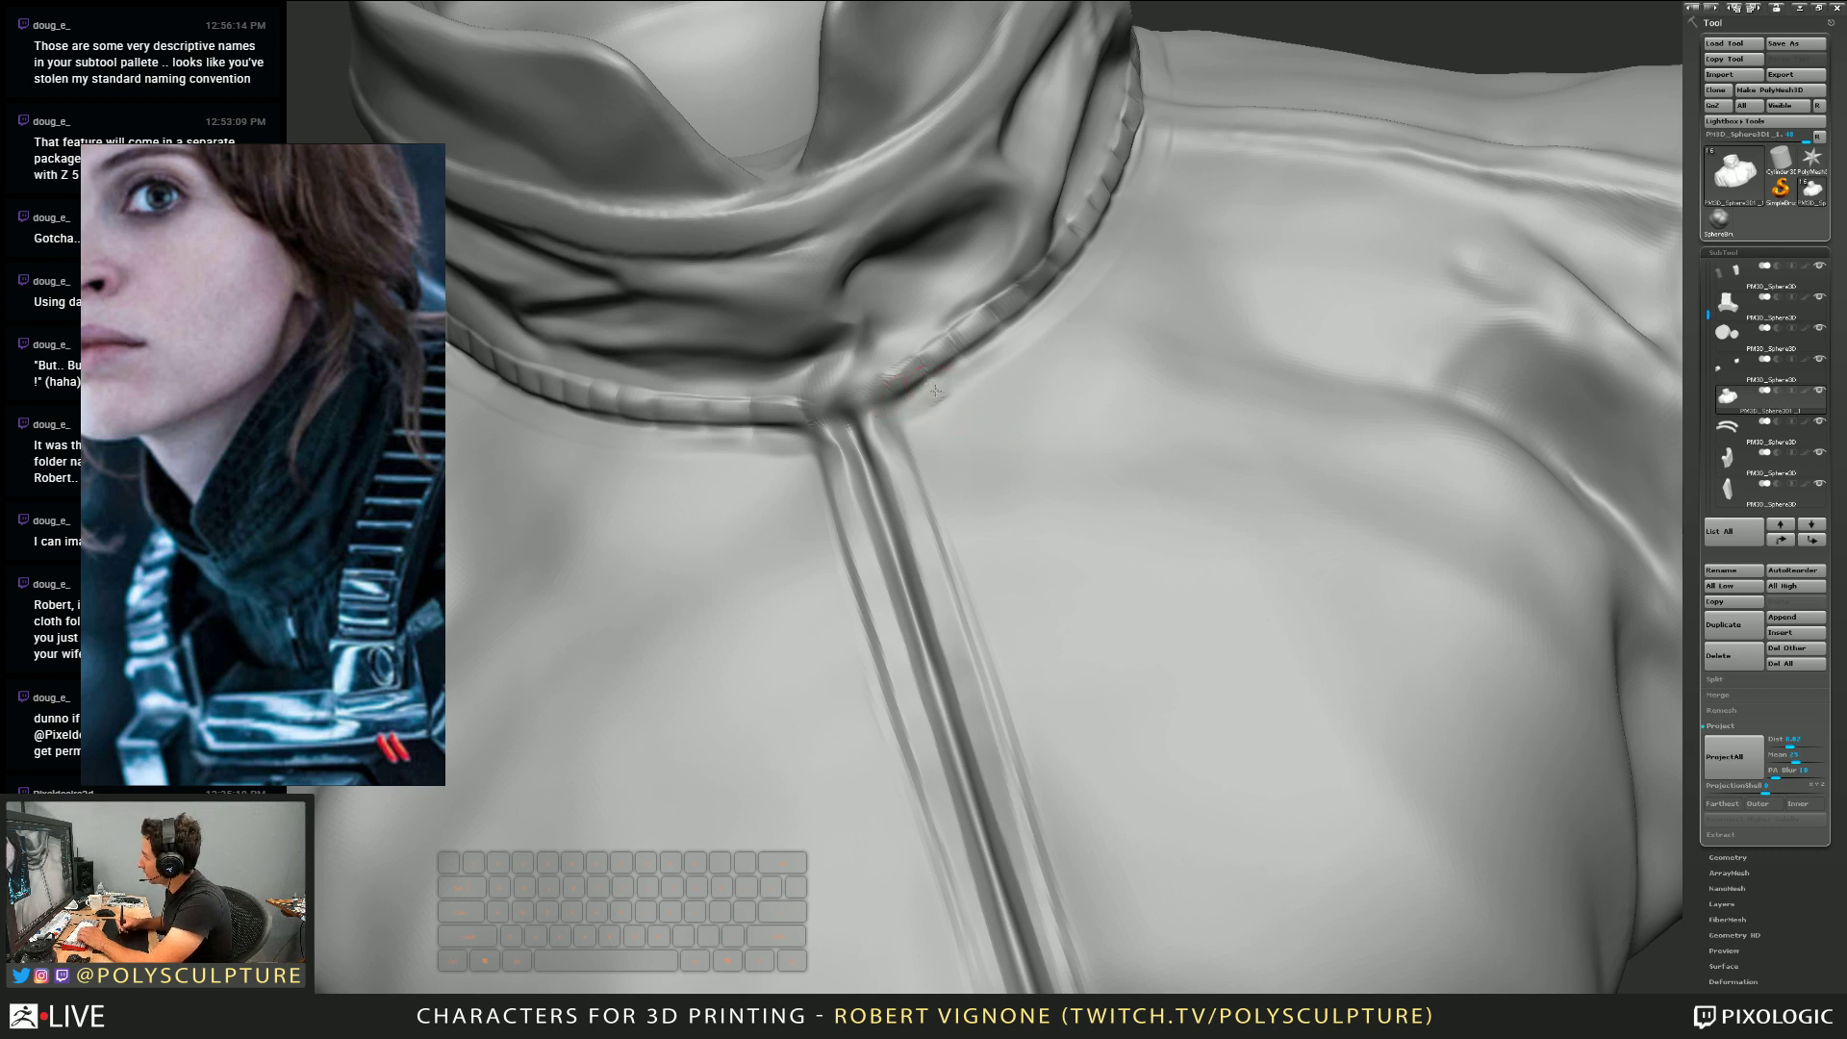
Sculpt short puckers in the jacket fabric just below the notched collar trim, from the zipper towards the shoulder seam, with a resized brush
{"action": "key", "text": "s"}
{"action": "mouse_move", "coordinate": [937, 412]}
{"action": "left_mouse_down"}
{"action": "mouse_move", "coordinate": [974, 369]}
{"action": "mouse_move", "coordinate": [993, 390]}
{"action": "left_mouse_up"}
{"action": "right_click_drag", "start_coordinate": [1011, 359], "coordinate": [1001, 379]}
{"action": "left_click_drag", "start_coordinate": [1007, 333], "coordinate": [1042, 361]}
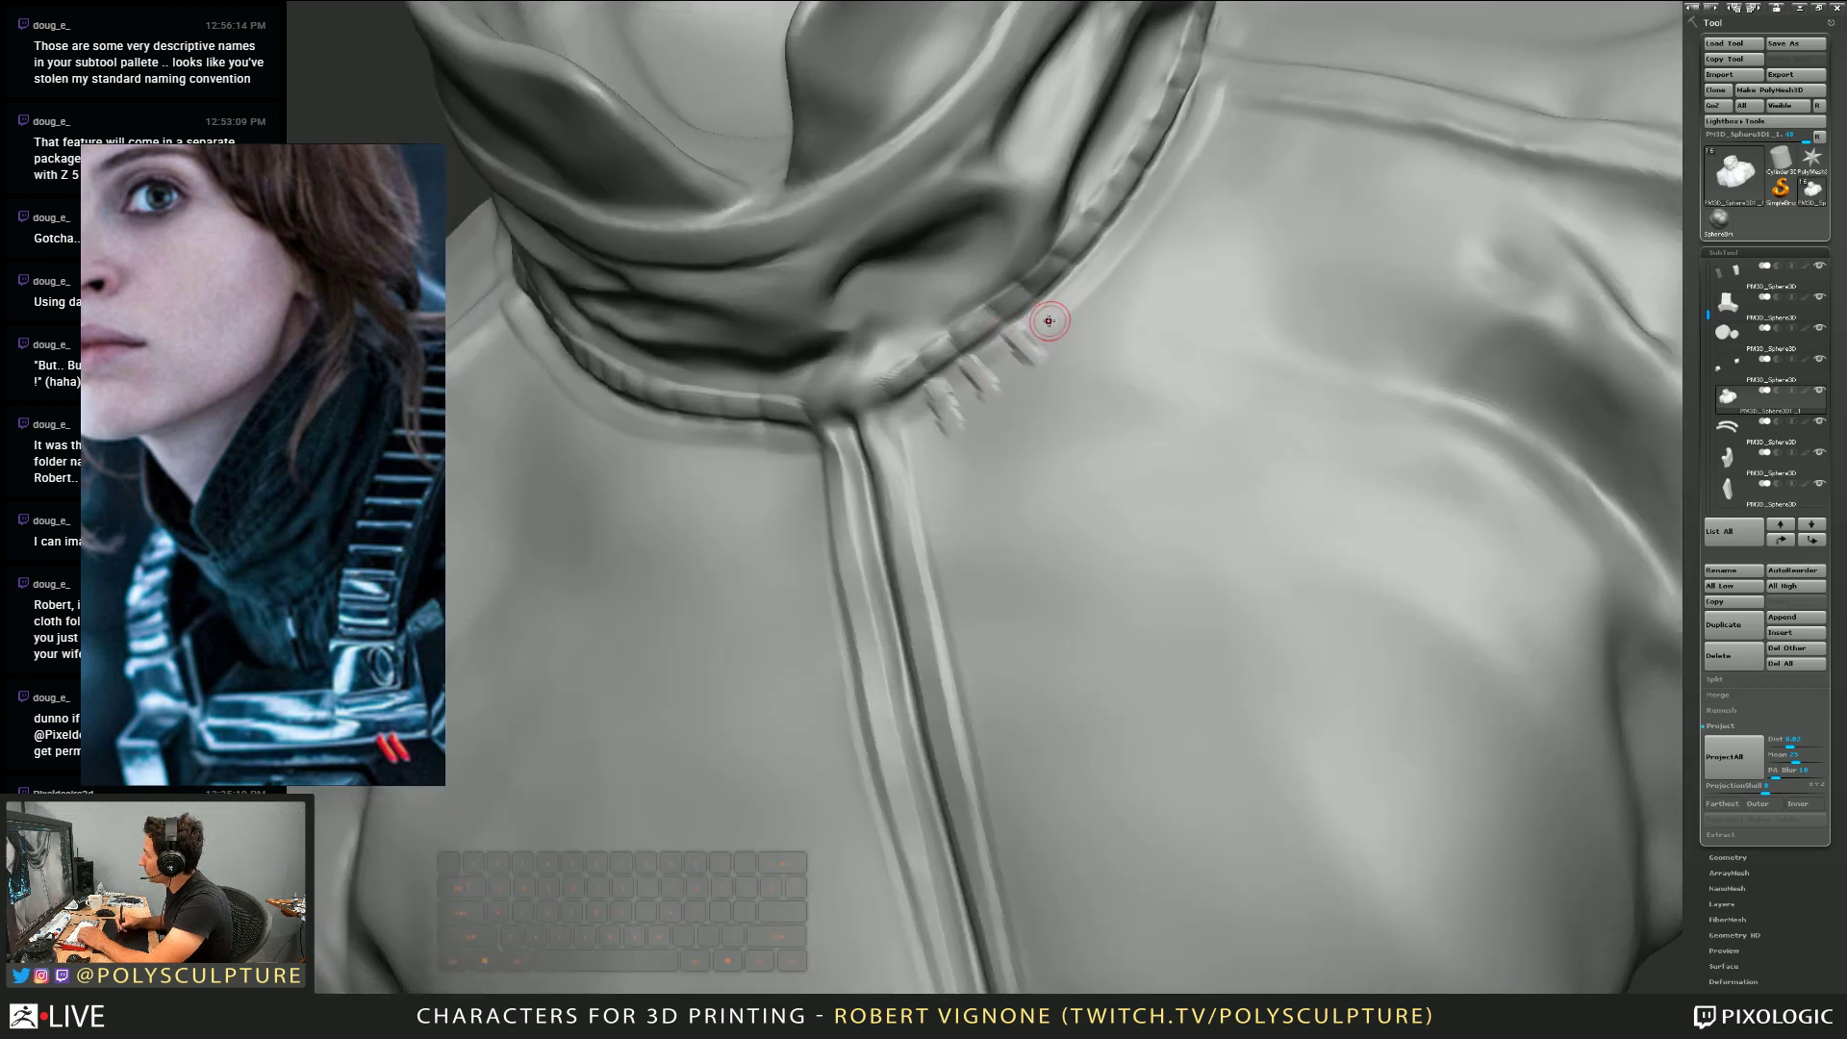
{"action": "right_click_drag", "start_coordinate": [1106, 270], "coordinate": [992, 401], "text": "alt"}
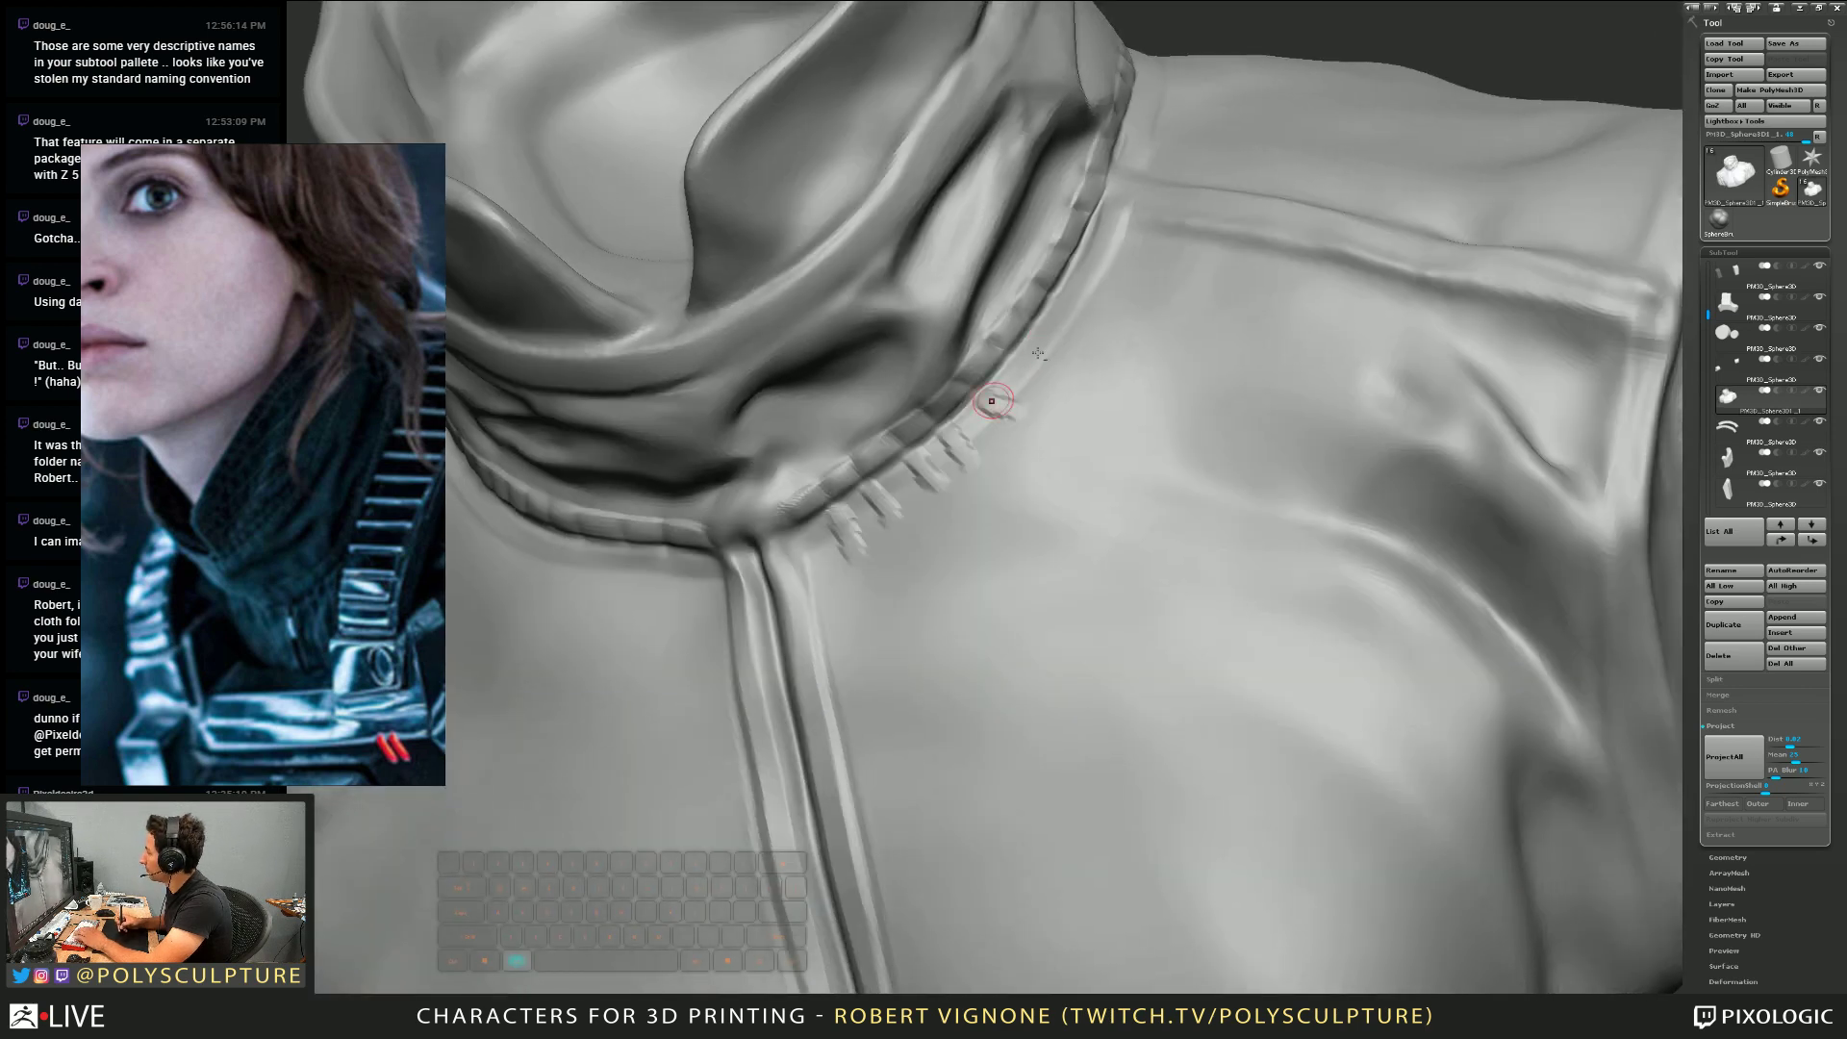
{"action": "mouse_move", "coordinate": [992, 401]}
{"action": "left_mouse_down"}
{"action": "mouse_move", "coordinate": [990, 423]}
{"action": "mouse_move", "coordinate": [895, 503]}
{"action": "left_mouse_up"}
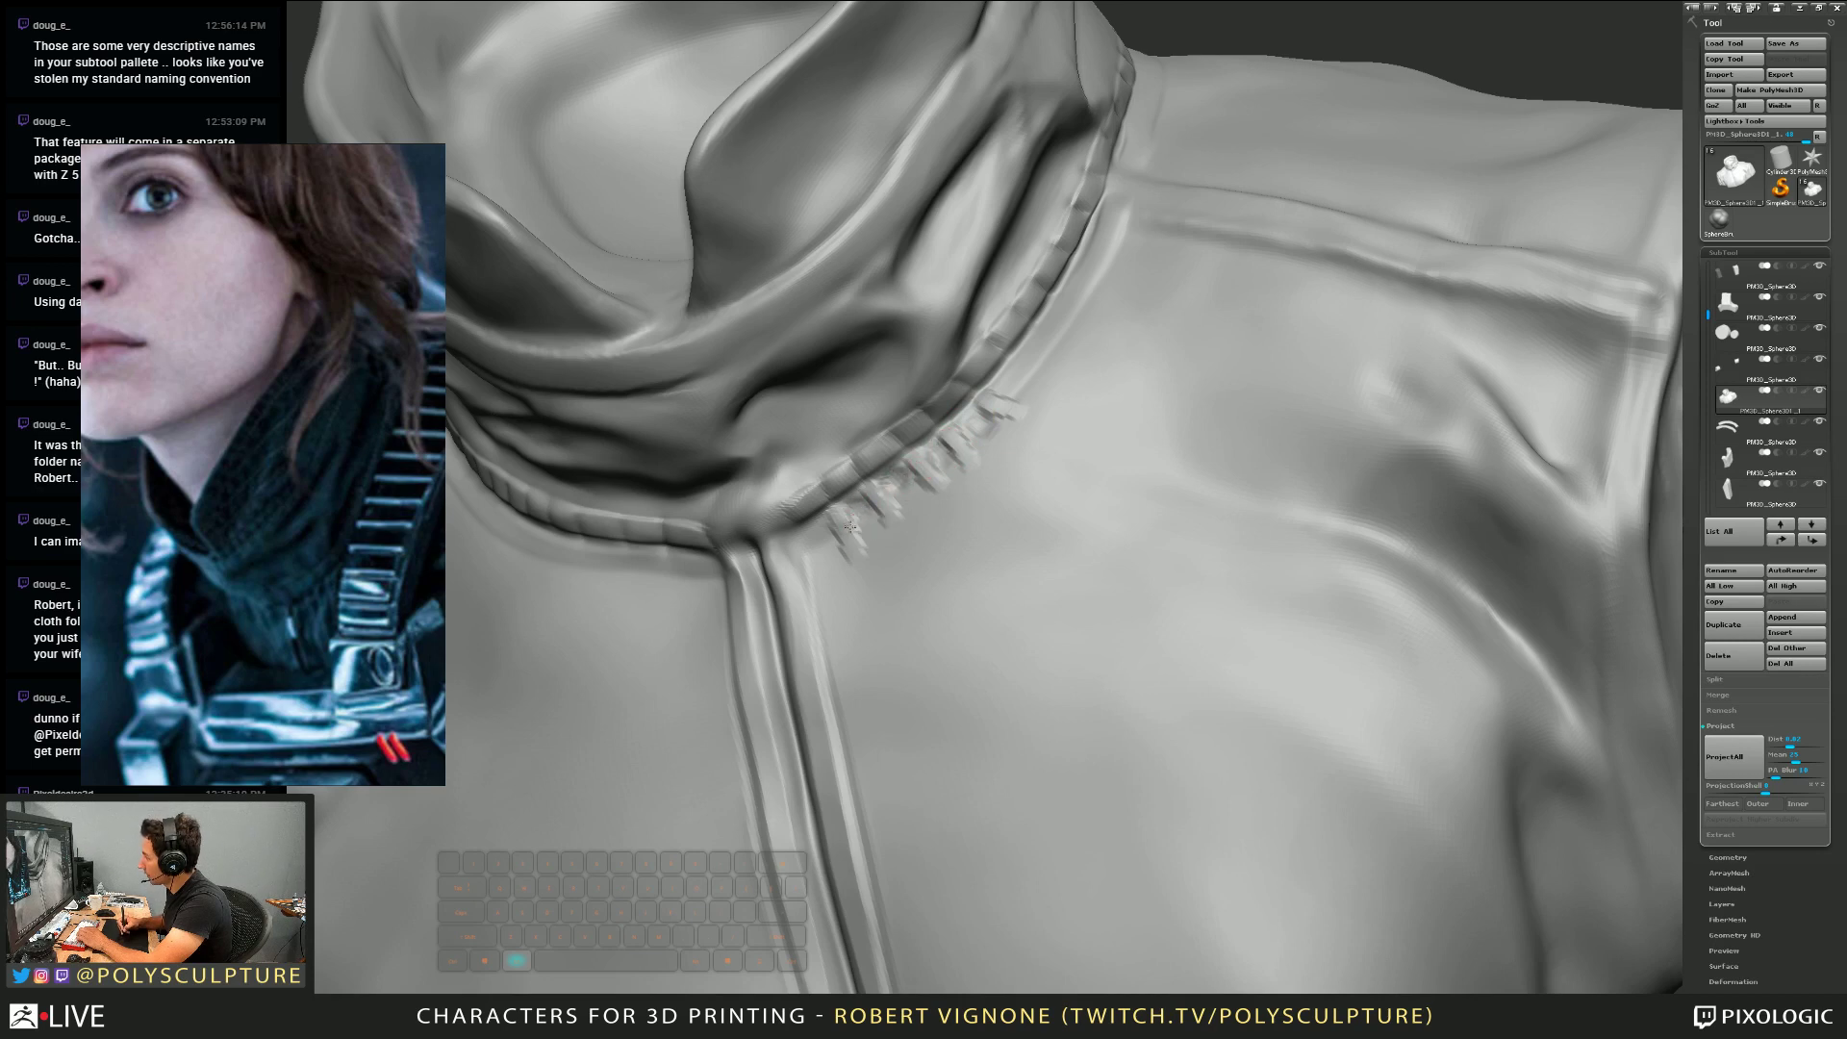
{"action": "left_click_drag", "start_coordinate": [1027, 371], "coordinate": [1035, 366]}
{"action": "right_click_drag", "start_coordinate": [1035, 366], "coordinate": [1048, 332]}
{"action": "mouse_move", "coordinate": [1050, 327]}
{"action": "left_mouse_down"}
{"action": "mouse_move", "coordinate": [1041, 350]}
{"action": "mouse_move", "coordinate": [1083, 302]}
{"action": "mouse_move", "coordinate": [1068, 317]}
{"action": "left_mouse_up"}
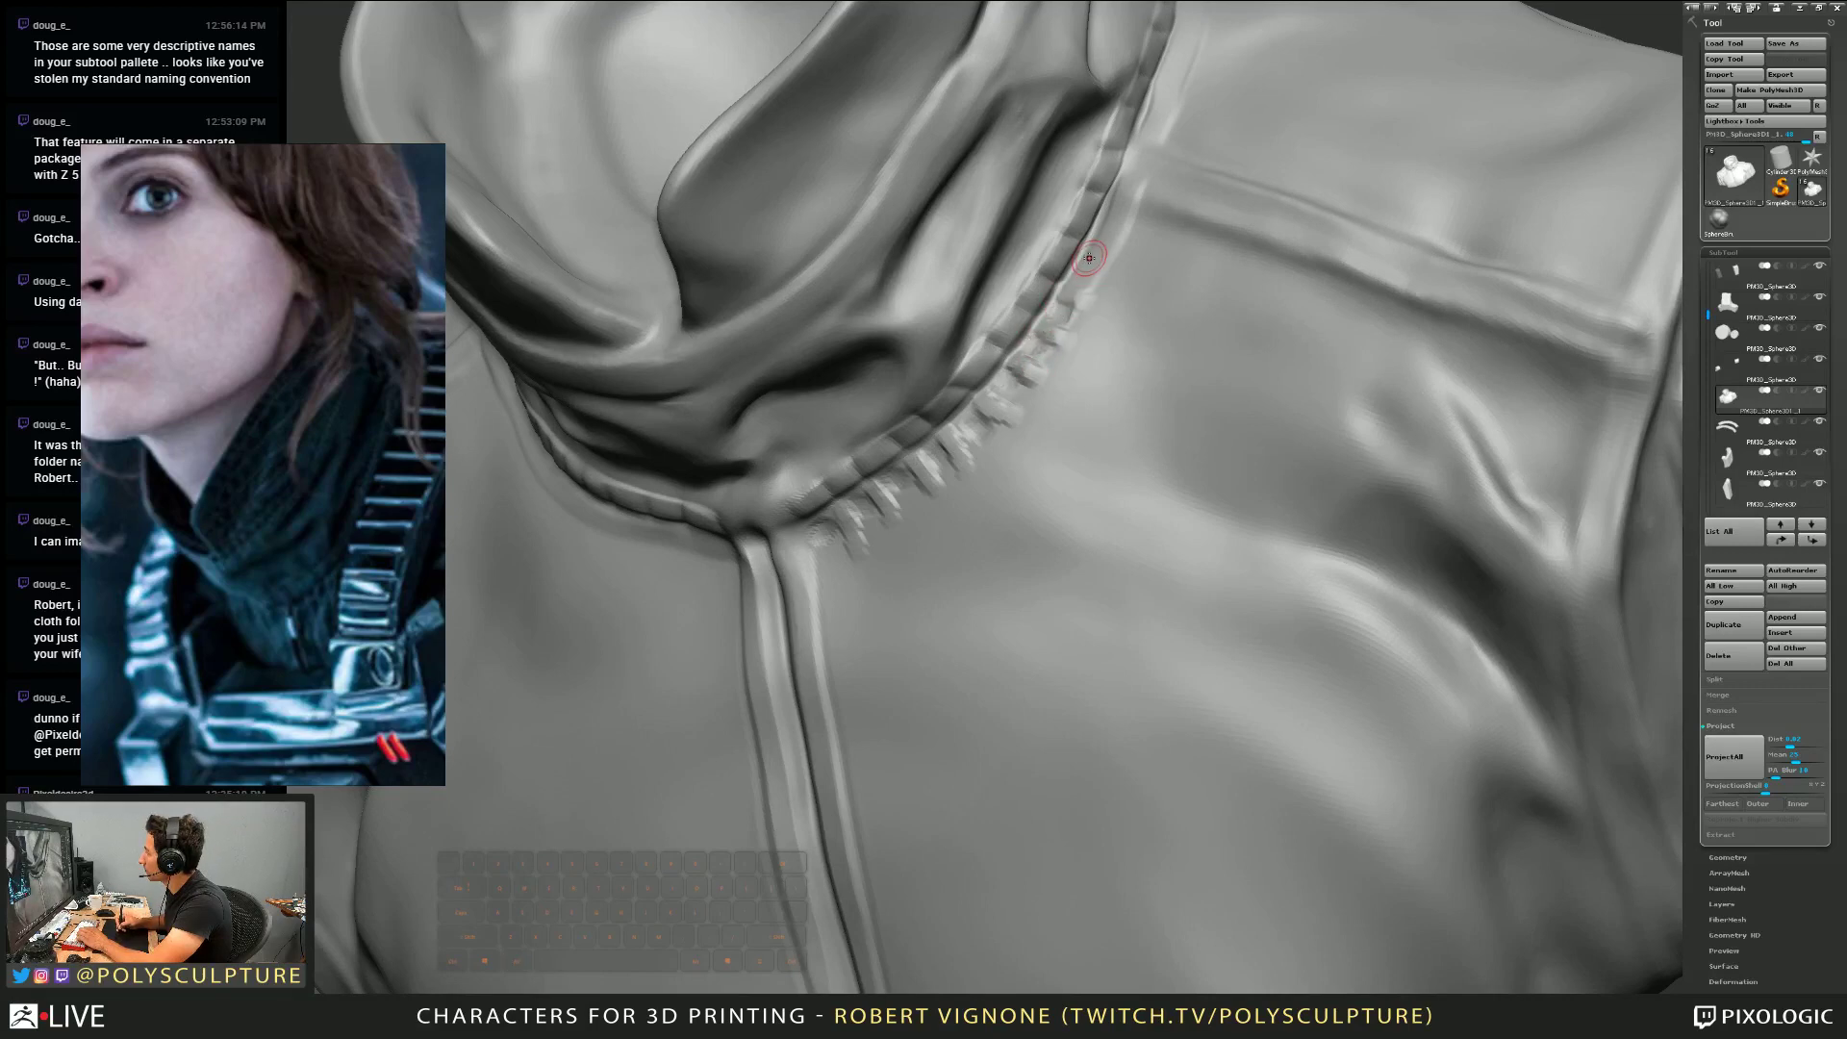
{"action": "left_click_drag", "start_coordinate": [1088, 256], "coordinate": [1082, 273]}
{"action": "right_click_drag", "start_coordinate": [1090, 275], "coordinate": [1078, 318]}
Soften the short puckers below the collar trim with a resized brush until they blend into the jacket's front
{"action": "key", "text": "s"}
{"action": "mouse_move", "coordinate": [1075, 317]}
{"action": "left_mouse_down"}
{"action": "mouse_move", "coordinate": [1096, 304]}
{"action": "mouse_move", "coordinate": [1093, 321]}
{"action": "left_mouse_up"}
{"action": "mouse_move", "coordinate": [1093, 324]}
{"action": "left_mouse_down", "text": "shift"}
{"action": "mouse_move", "coordinate": [1062, 343]}
{"action": "mouse_move", "coordinate": [1019, 432]}
{"action": "left_mouse_up", "text": "shift"}
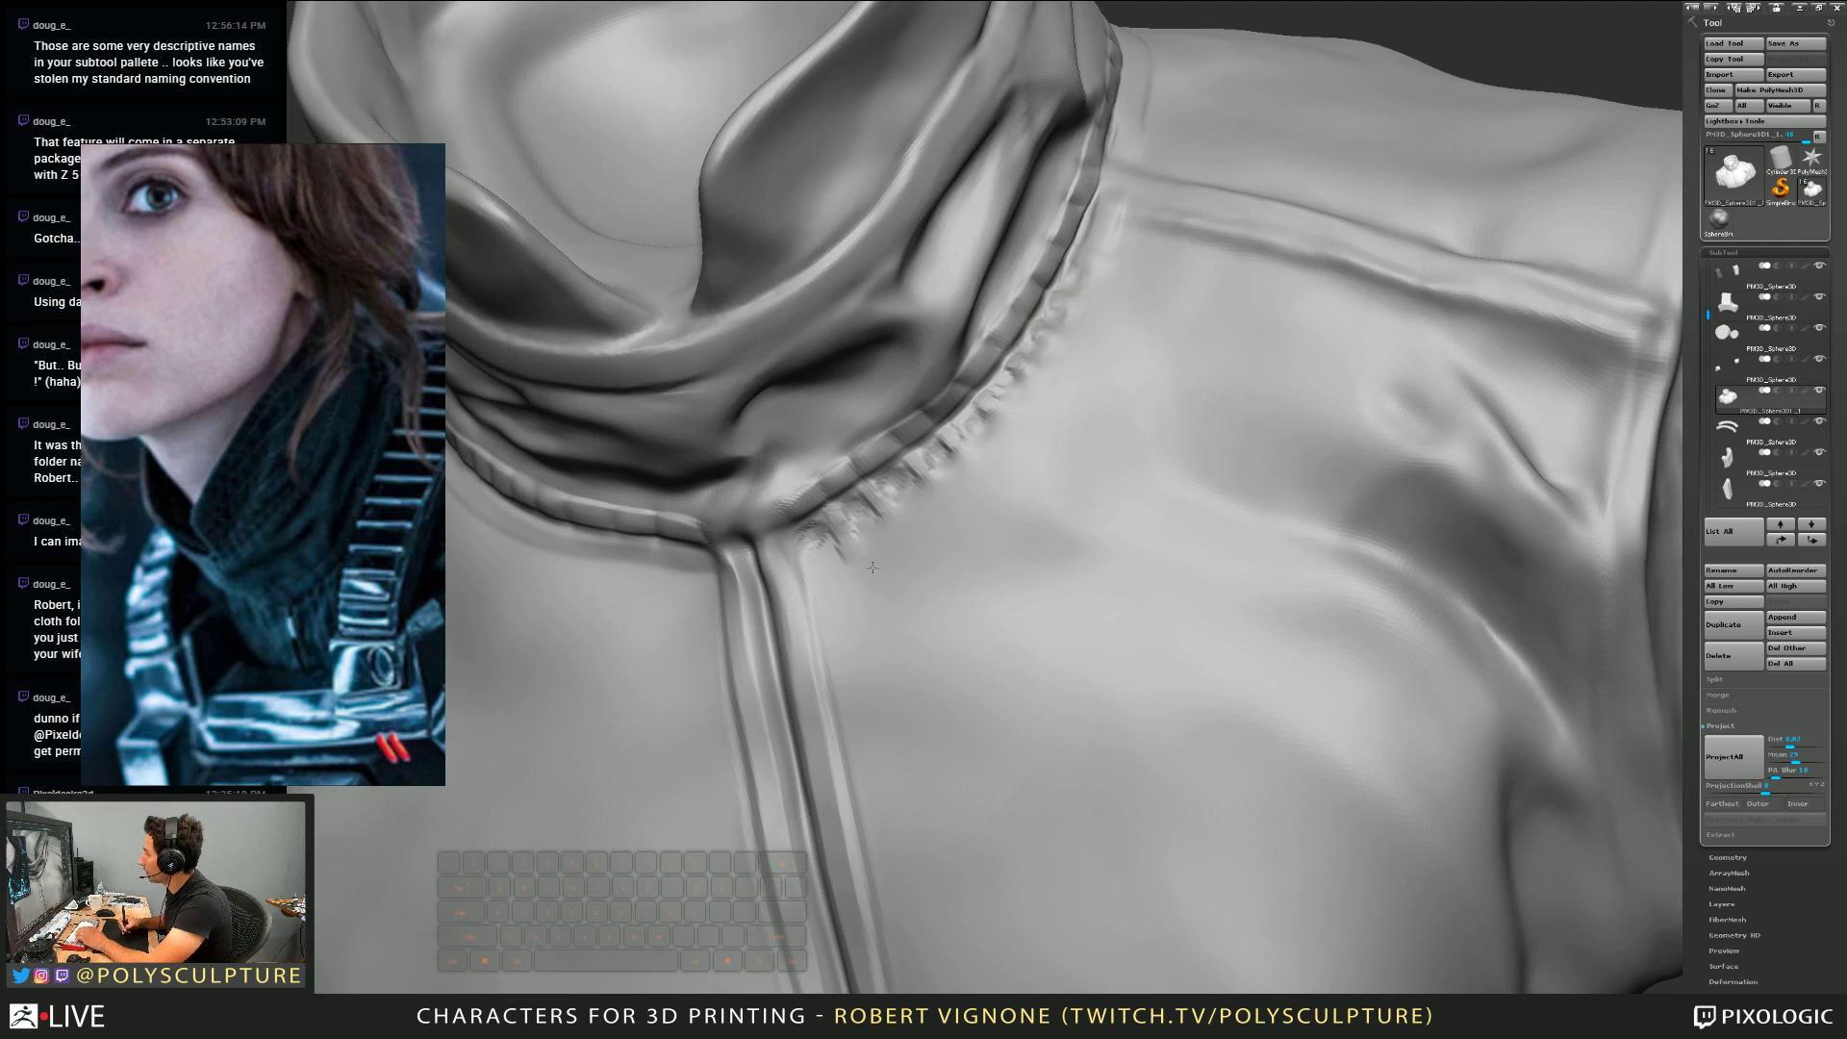
{"action": "mouse_move", "coordinate": [872, 568]}
{"action": "left_mouse_down", "text": "shift"}
{"action": "mouse_move", "coordinate": [846, 549]}
{"action": "mouse_move", "coordinate": [874, 495]}
{"action": "left_mouse_up", "text": "shift"}
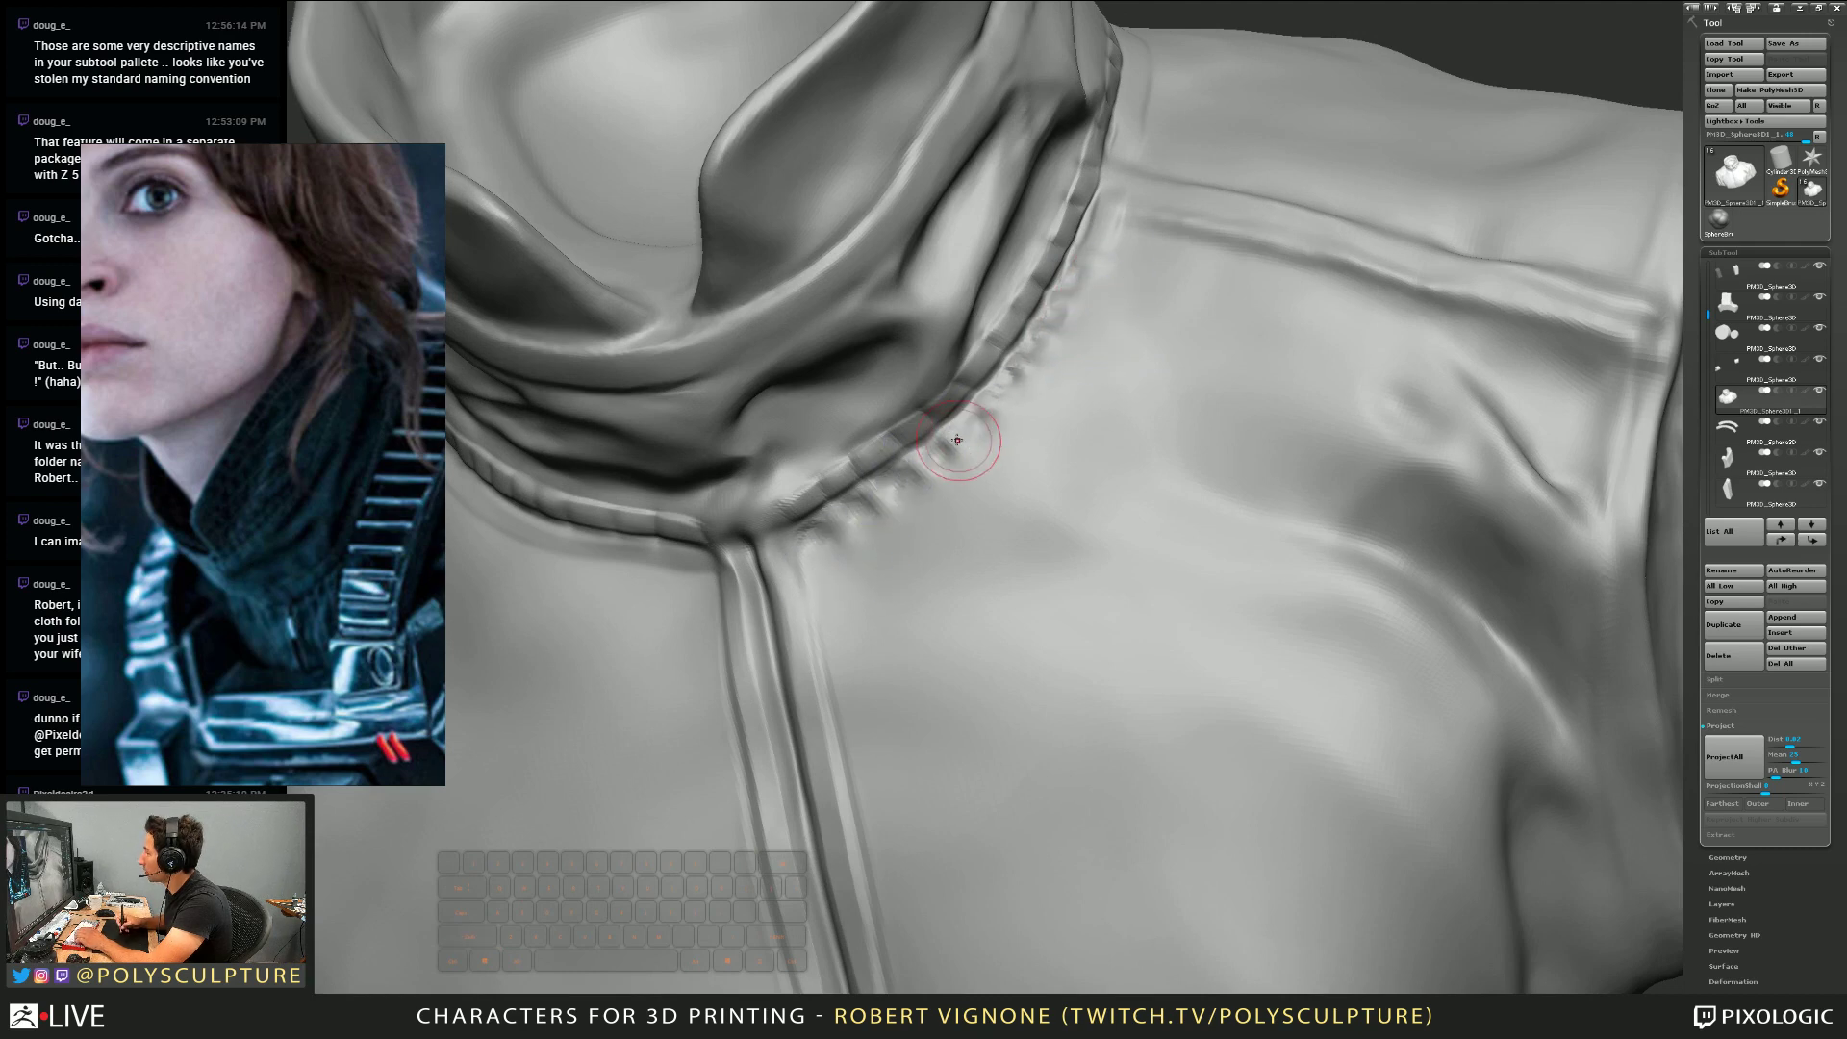
{"action": "right_click_drag", "start_coordinate": [957, 441], "coordinate": [947, 519]}
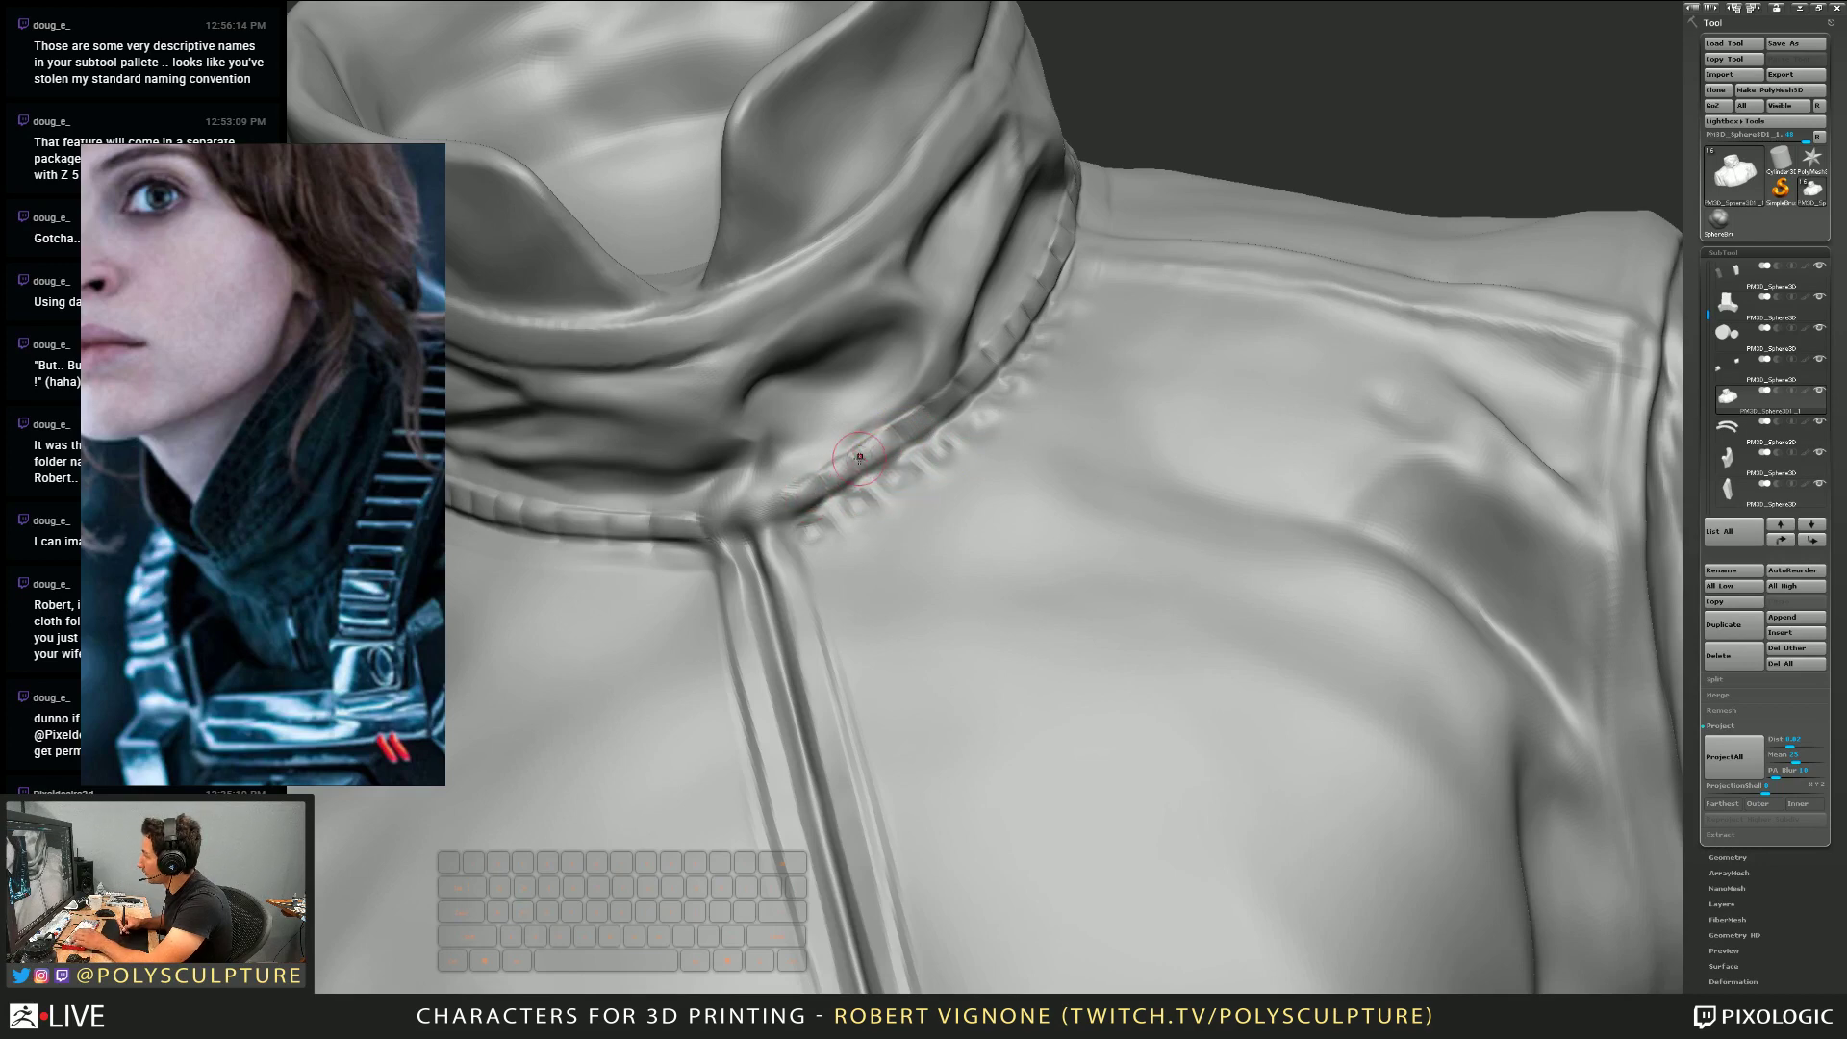
Refine the notches between the zipper and shoulder seam so the collar trim reads as rounded, puffy segments
{"action": "mouse_move", "coordinate": [953, 404]}
{"action": "right_mouse_down"}
{"action": "mouse_move", "coordinate": [989, 383]}
{"action": "mouse_move", "coordinate": [990, 332]}
{"action": "mouse_move", "coordinate": [976, 369]}
{"action": "right_mouse_up"}
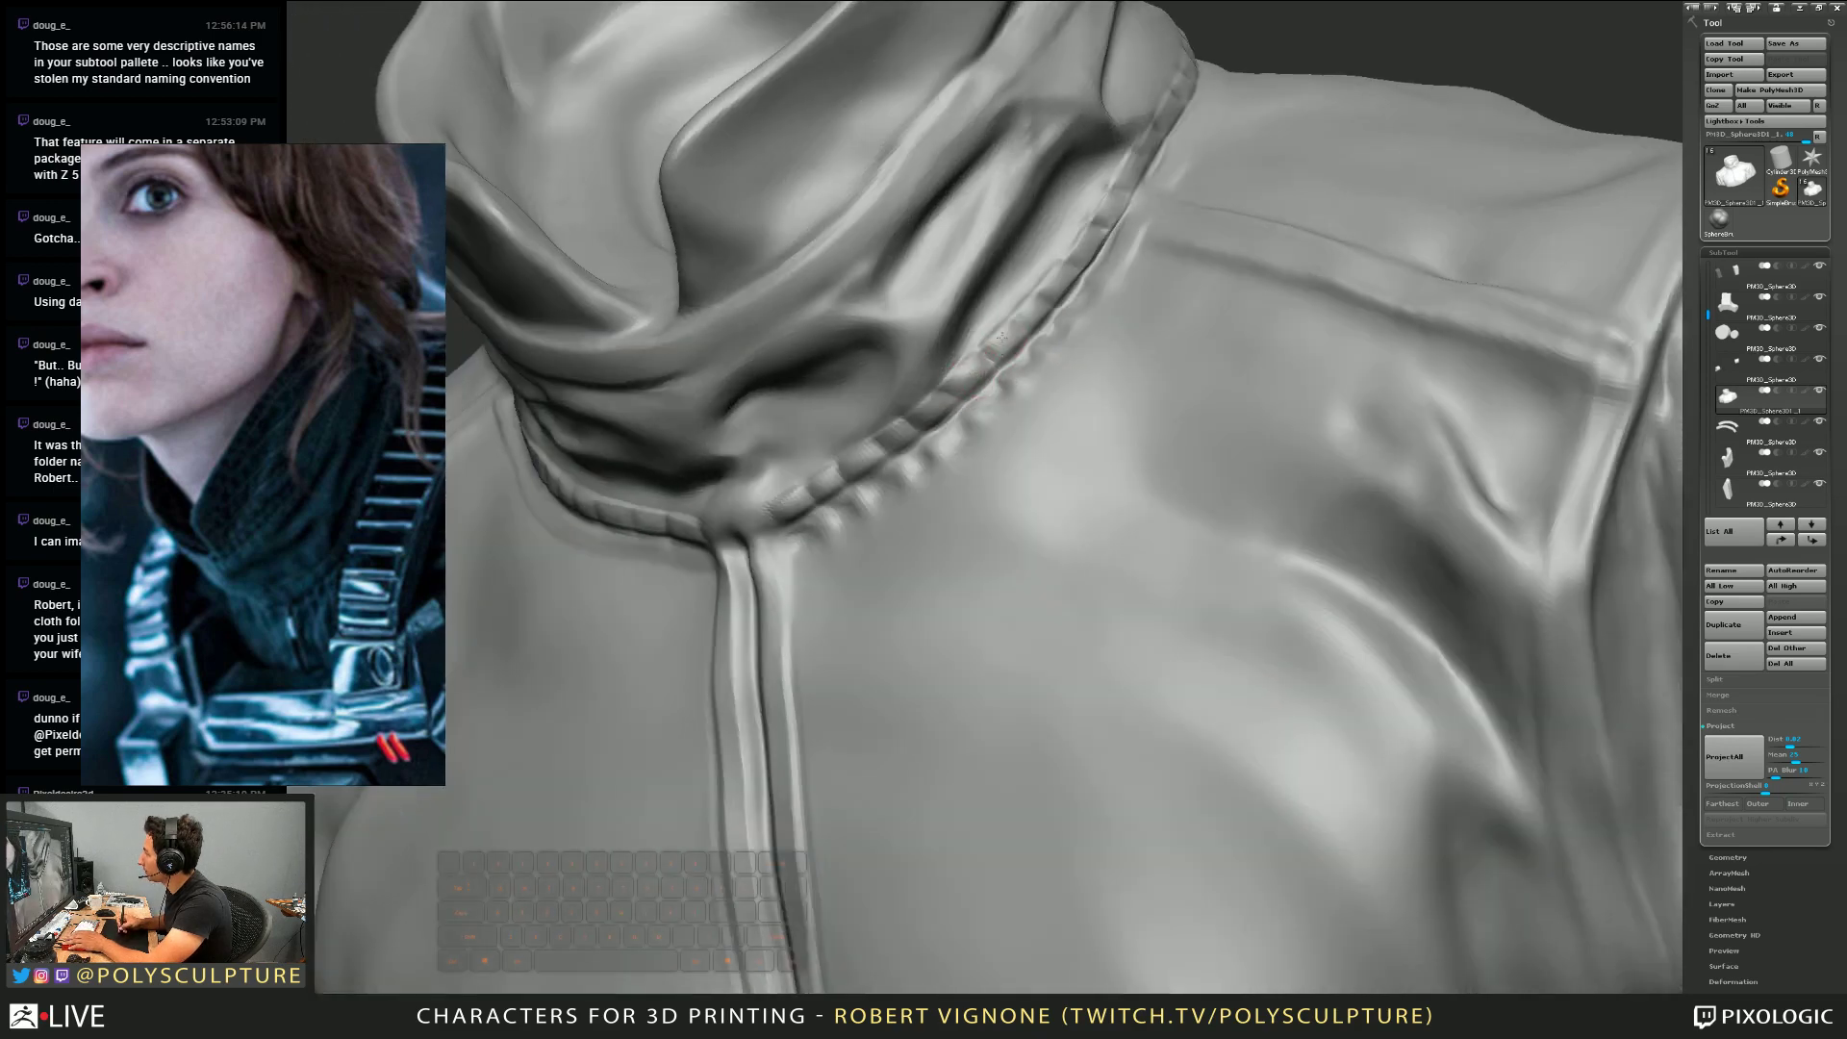
{"action": "left_click_drag", "start_coordinate": [1056, 293], "coordinate": [1062, 323]}
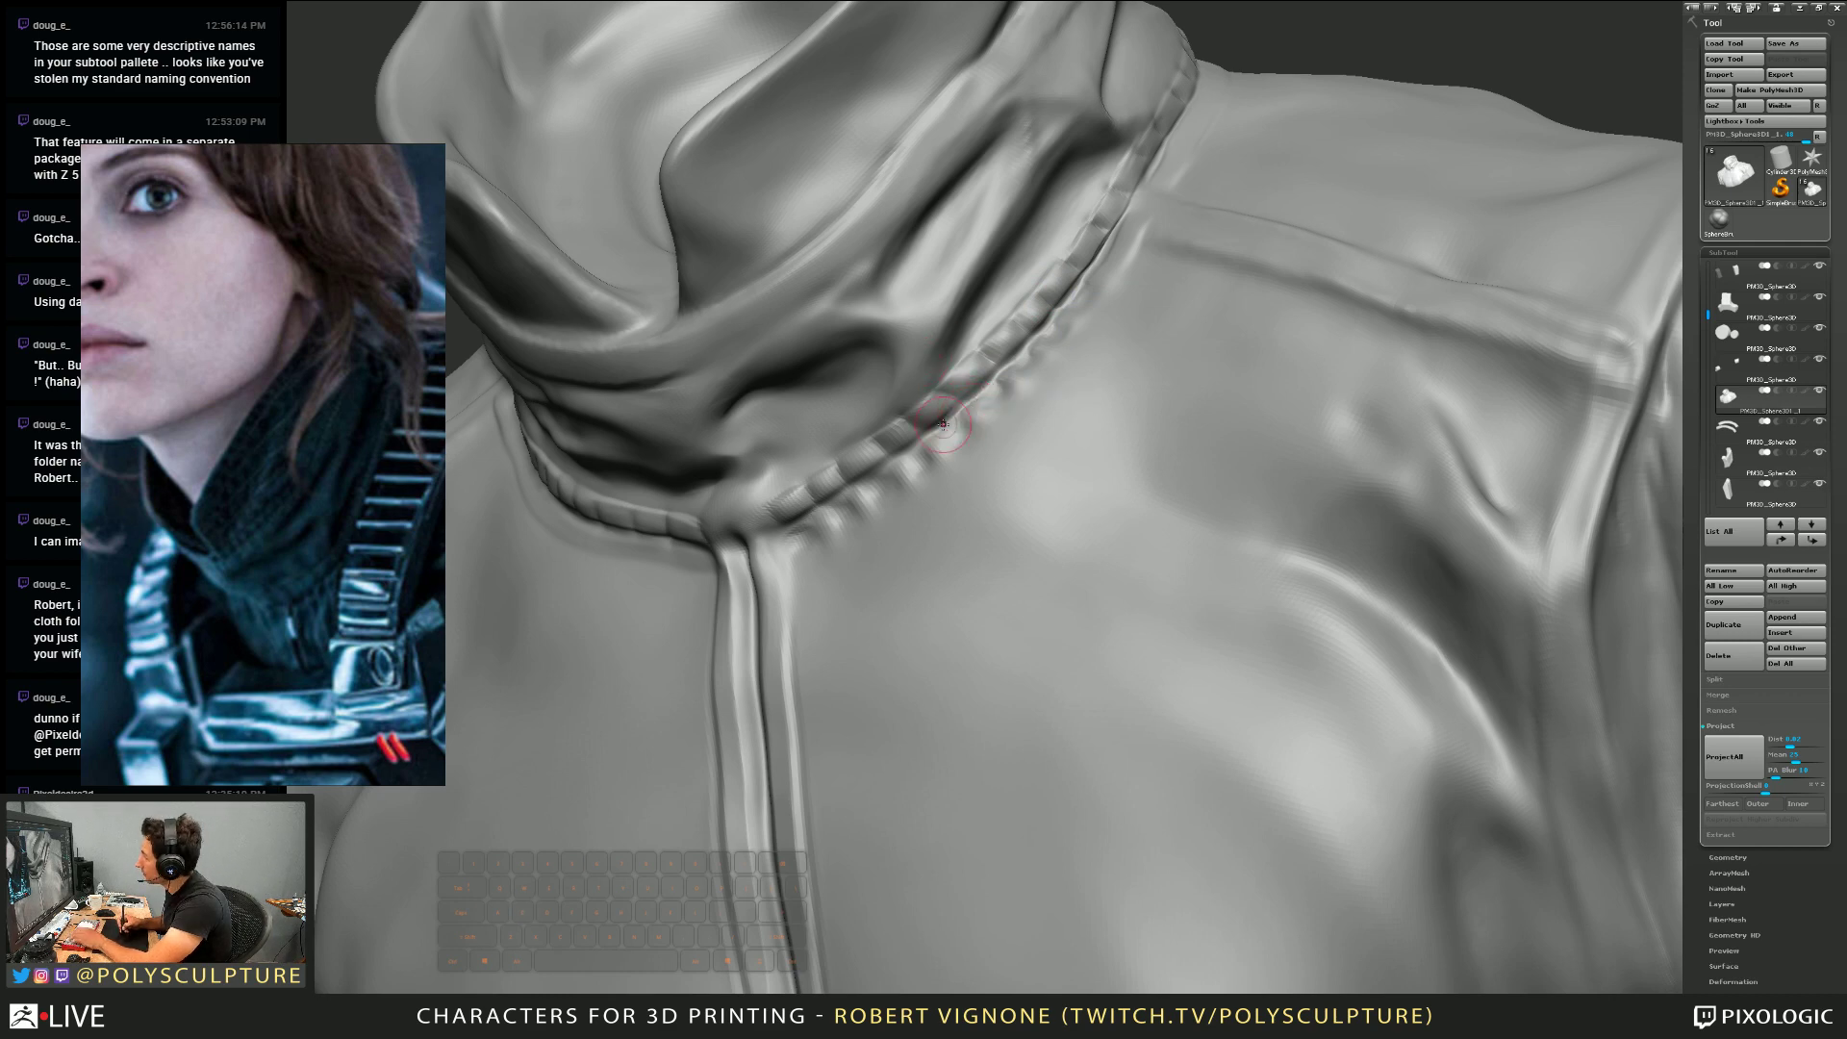
{"action": "right_click_drag", "start_coordinate": [970, 406], "coordinate": [953, 419]}
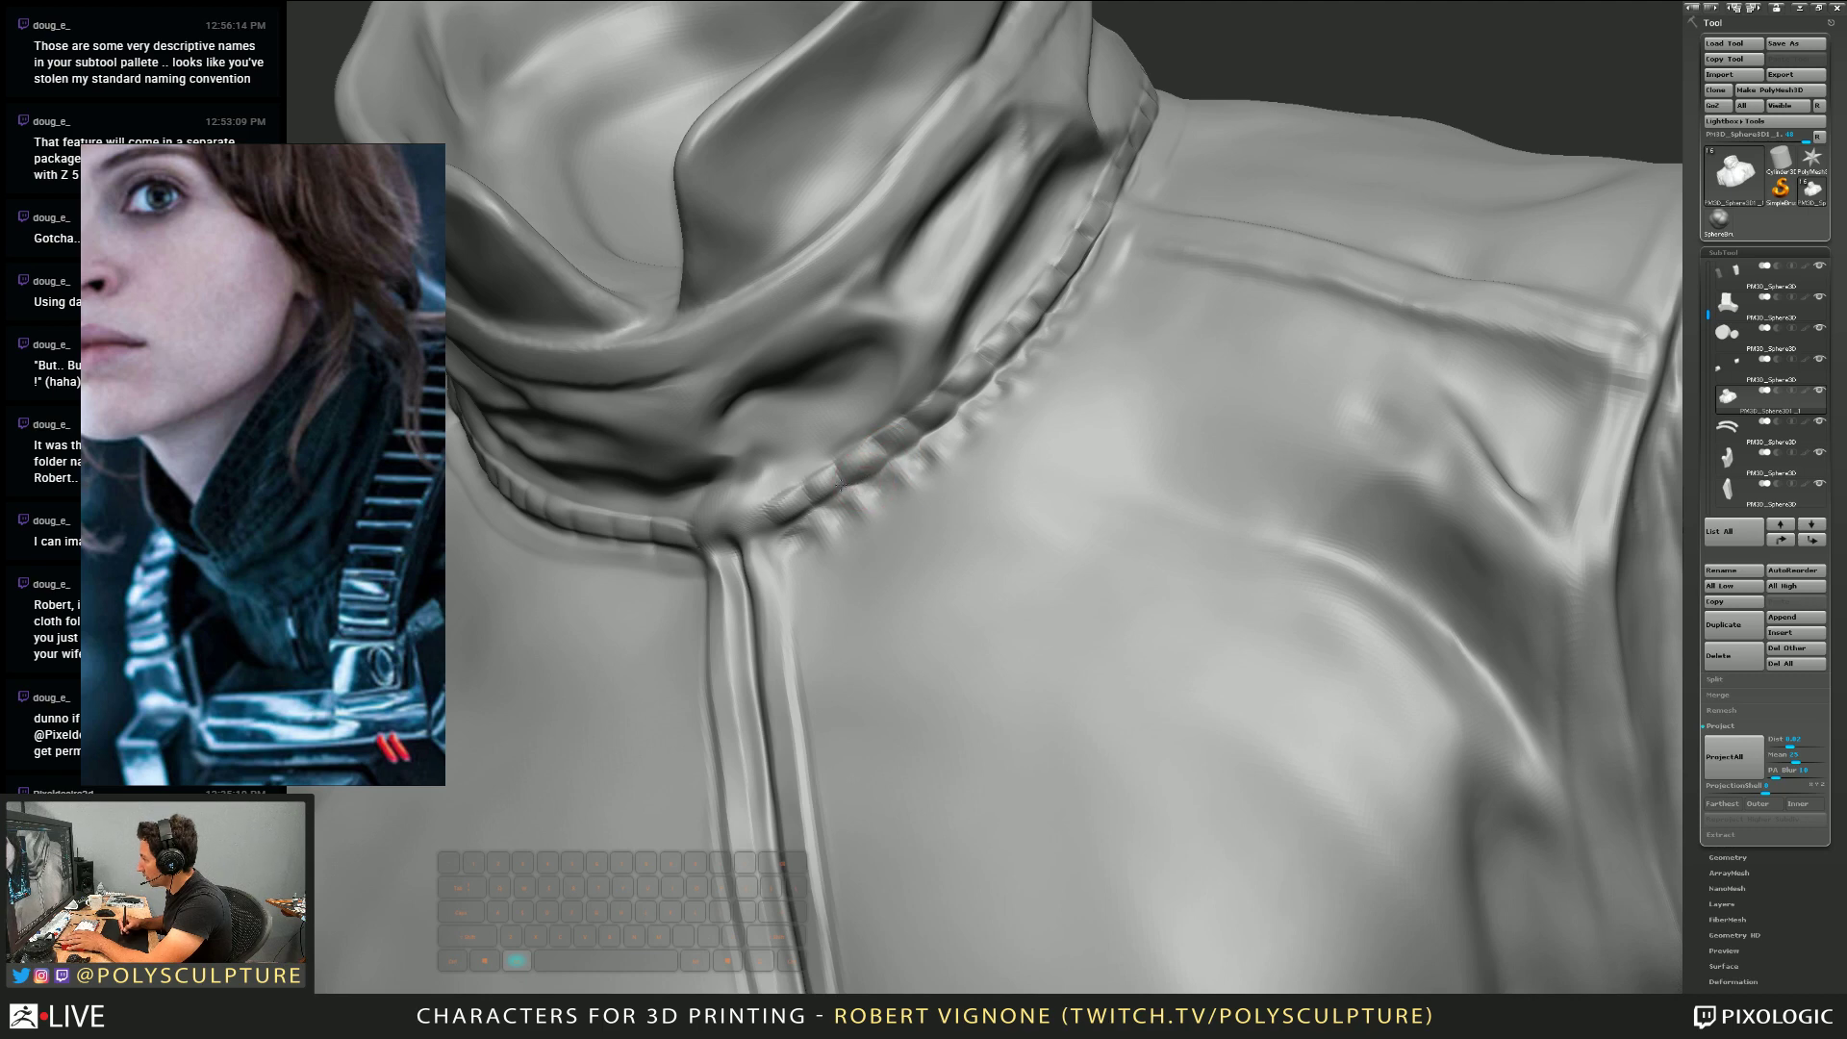
{"action": "right_click_drag", "start_coordinate": [947, 426], "coordinate": [914, 444]}
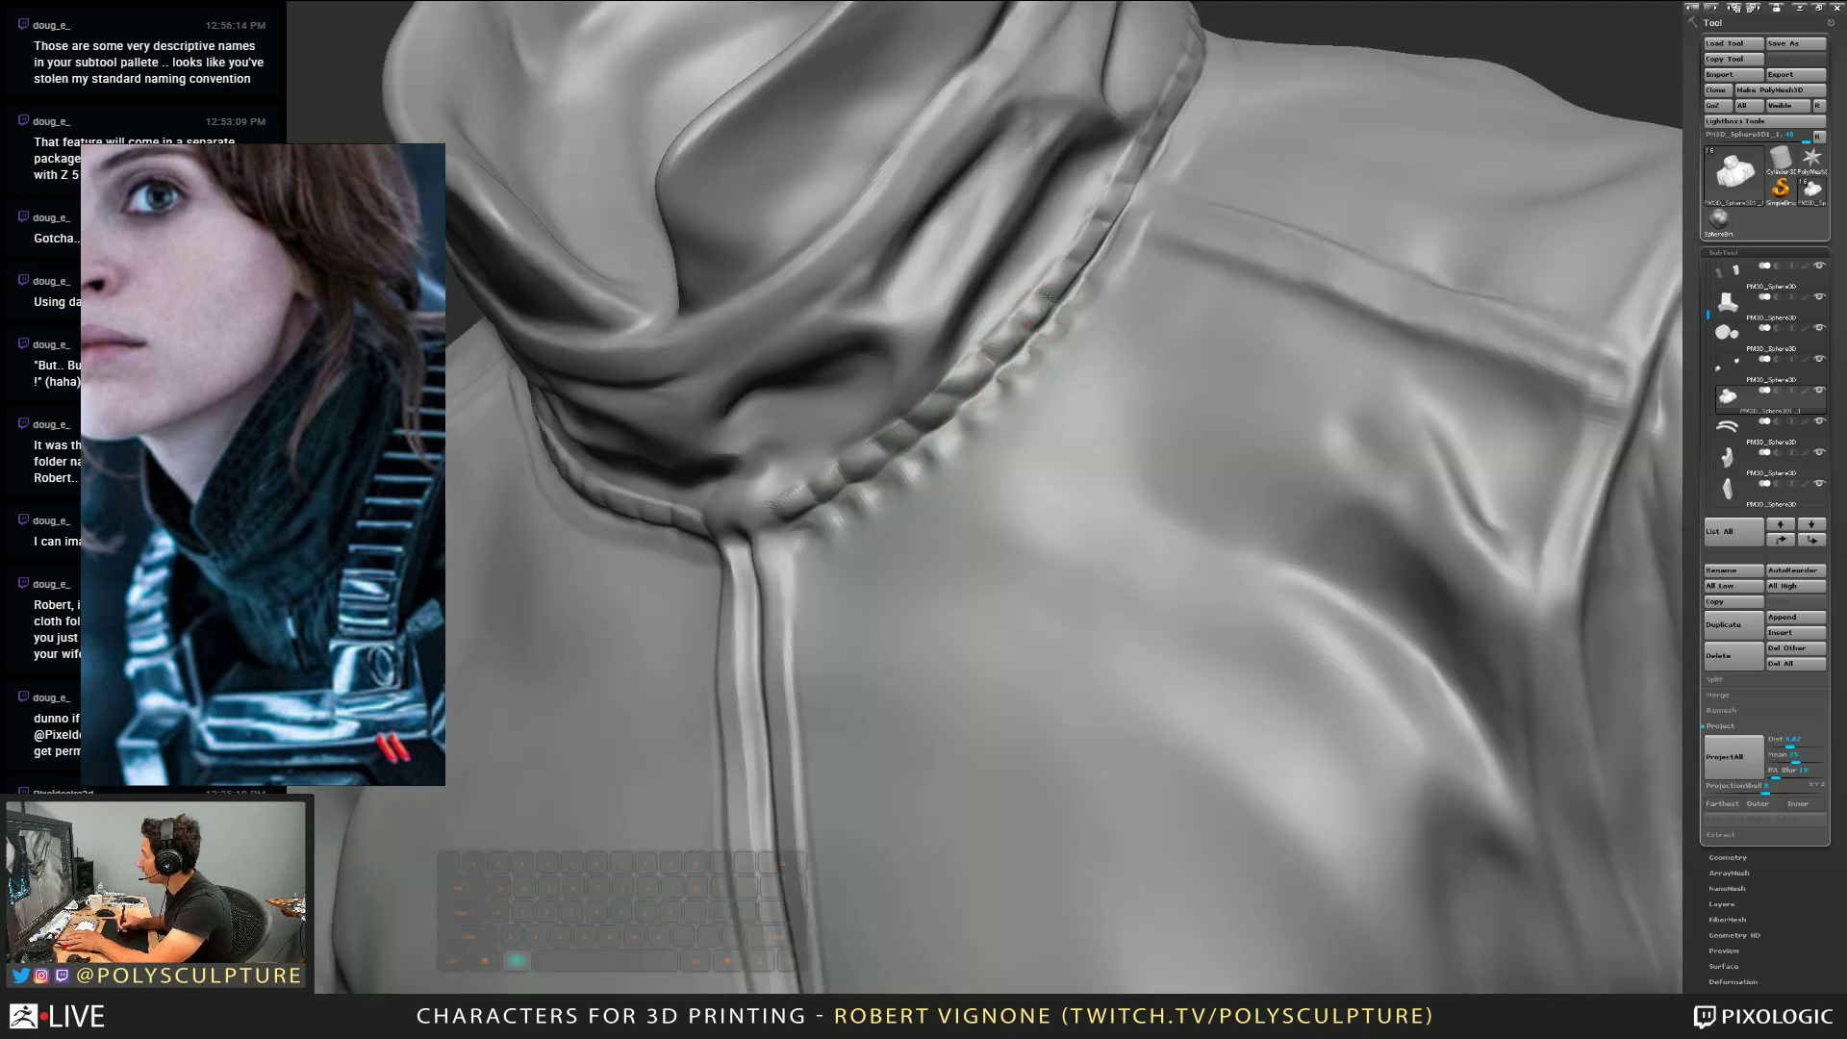
{"action": "mouse_move", "coordinate": [1064, 318]}
{"action": "right_mouse_down"}
{"action": "mouse_move", "coordinate": [919, 456]}
{"action": "mouse_move", "coordinate": [886, 536]}
{"action": "right_mouse_up"}
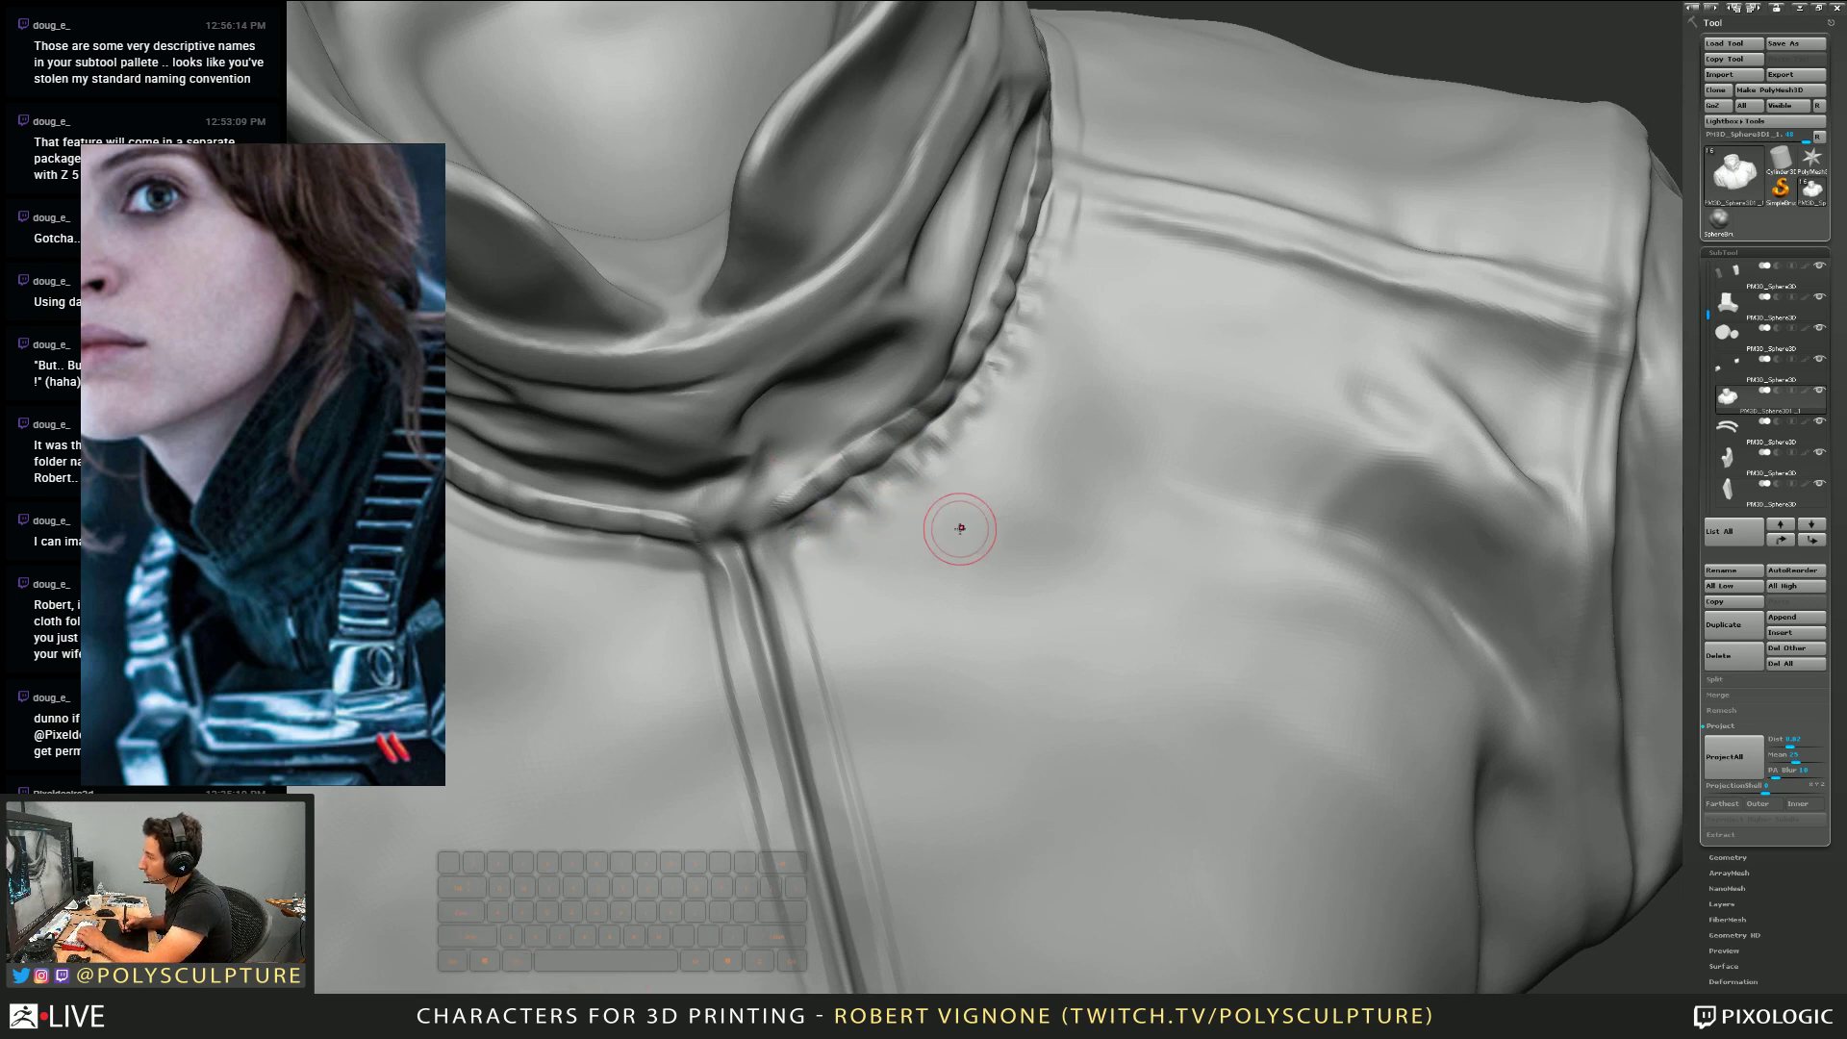
Pull longer pucker creases from the collar trim down onto the upper chest beside the zipper with a resized brush
{"action": "key", "text": "s"}
{"action": "key", "text": "s"}
{"action": "left_click_drag", "start_coordinate": [831, 555], "coordinate": [845, 598]}
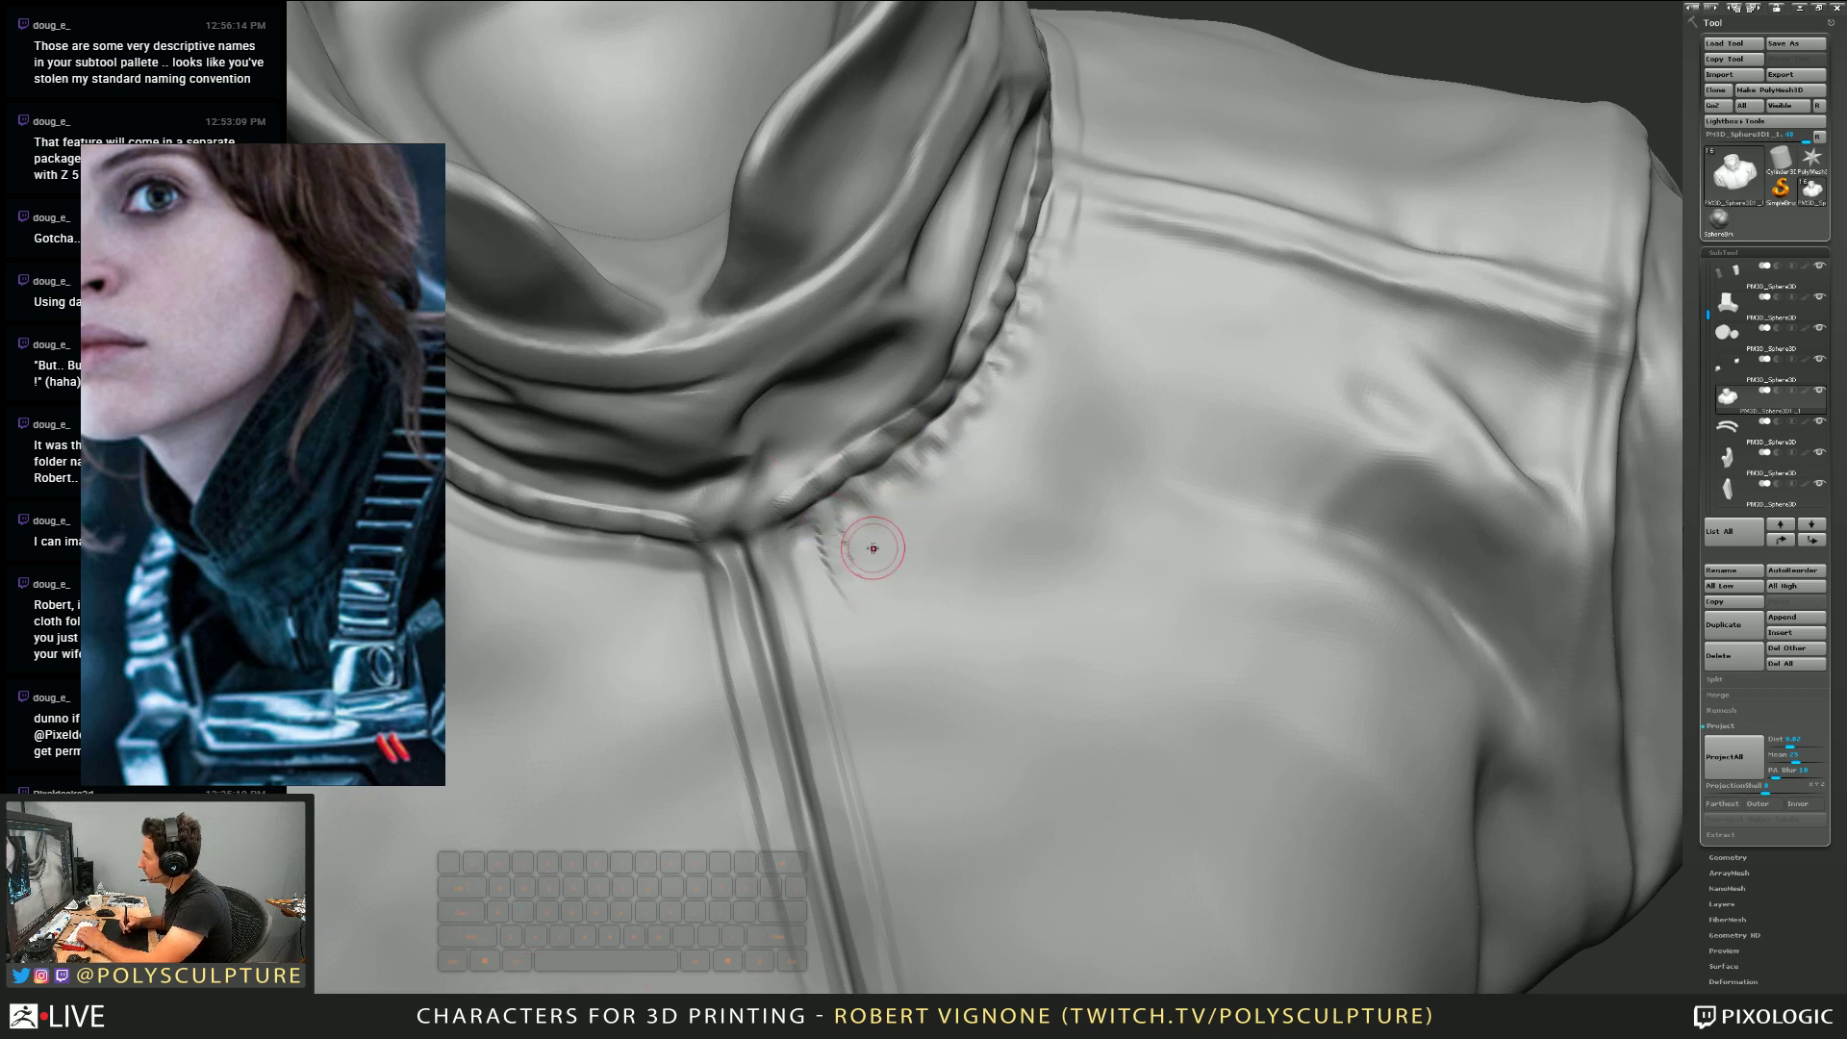
Smooth the longer pucker creases beside the zipper so they fade into the upper chest
{"action": "key", "text": "s"}
{"action": "left_click_drag", "start_coordinate": [851, 502], "coordinate": [890, 560]}
{"action": "left_click_drag", "start_coordinate": [902, 487], "coordinate": [951, 532]}
{"action": "left_click_drag", "start_coordinate": [941, 424], "coordinate": [1036, 489]}
{"action": "key", "text": "s"}
{"action": "mouse_move", "coordinate": [981, 510]}
{"action": "left_mouse_down", "text": "shift"}
{"action": "mouse_move", "coordinate": [925, 572]}
{"action": "mouse_move", "coordinate": [985, 548]}
{"action": "left_mouse_up", "text": "shift"}
{"action": "key", "text": "s"}
{"action": "left_click_drag", "start_coordinate": [985, 550], "coordinate": [932, 552]}
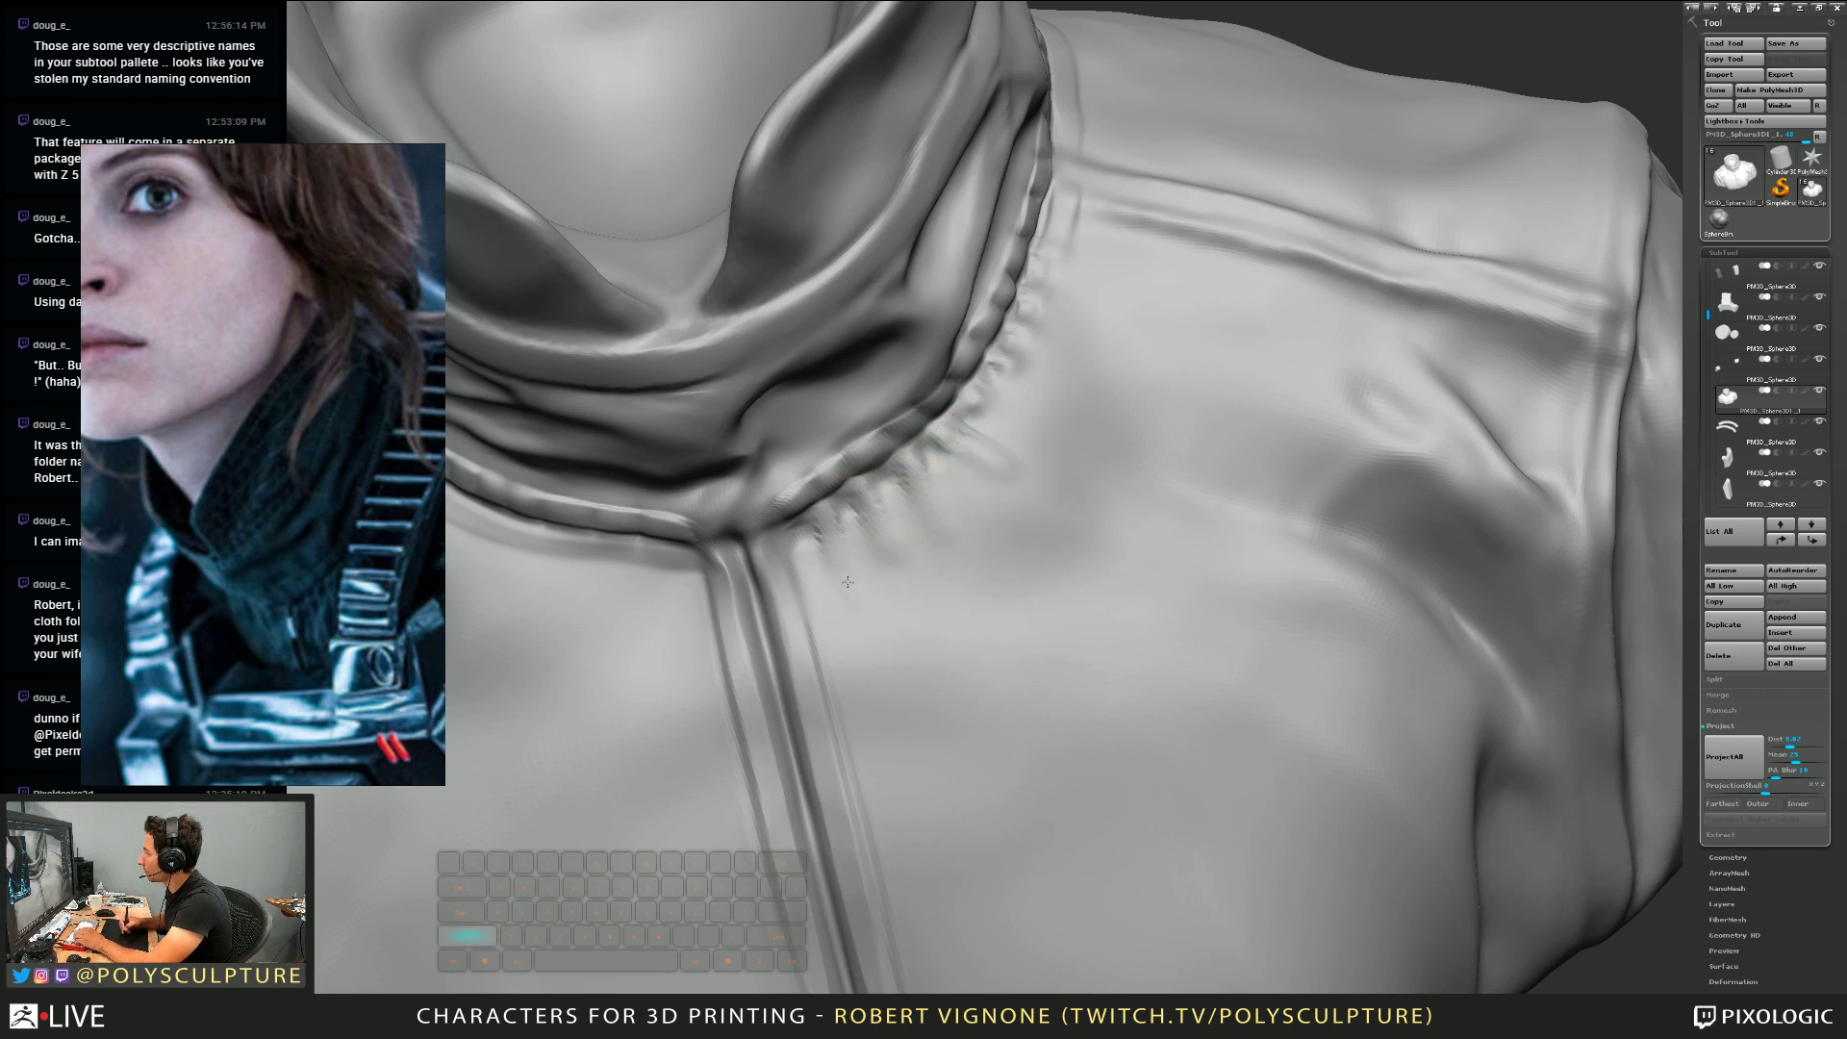
{"action": "key", "text": "f"}
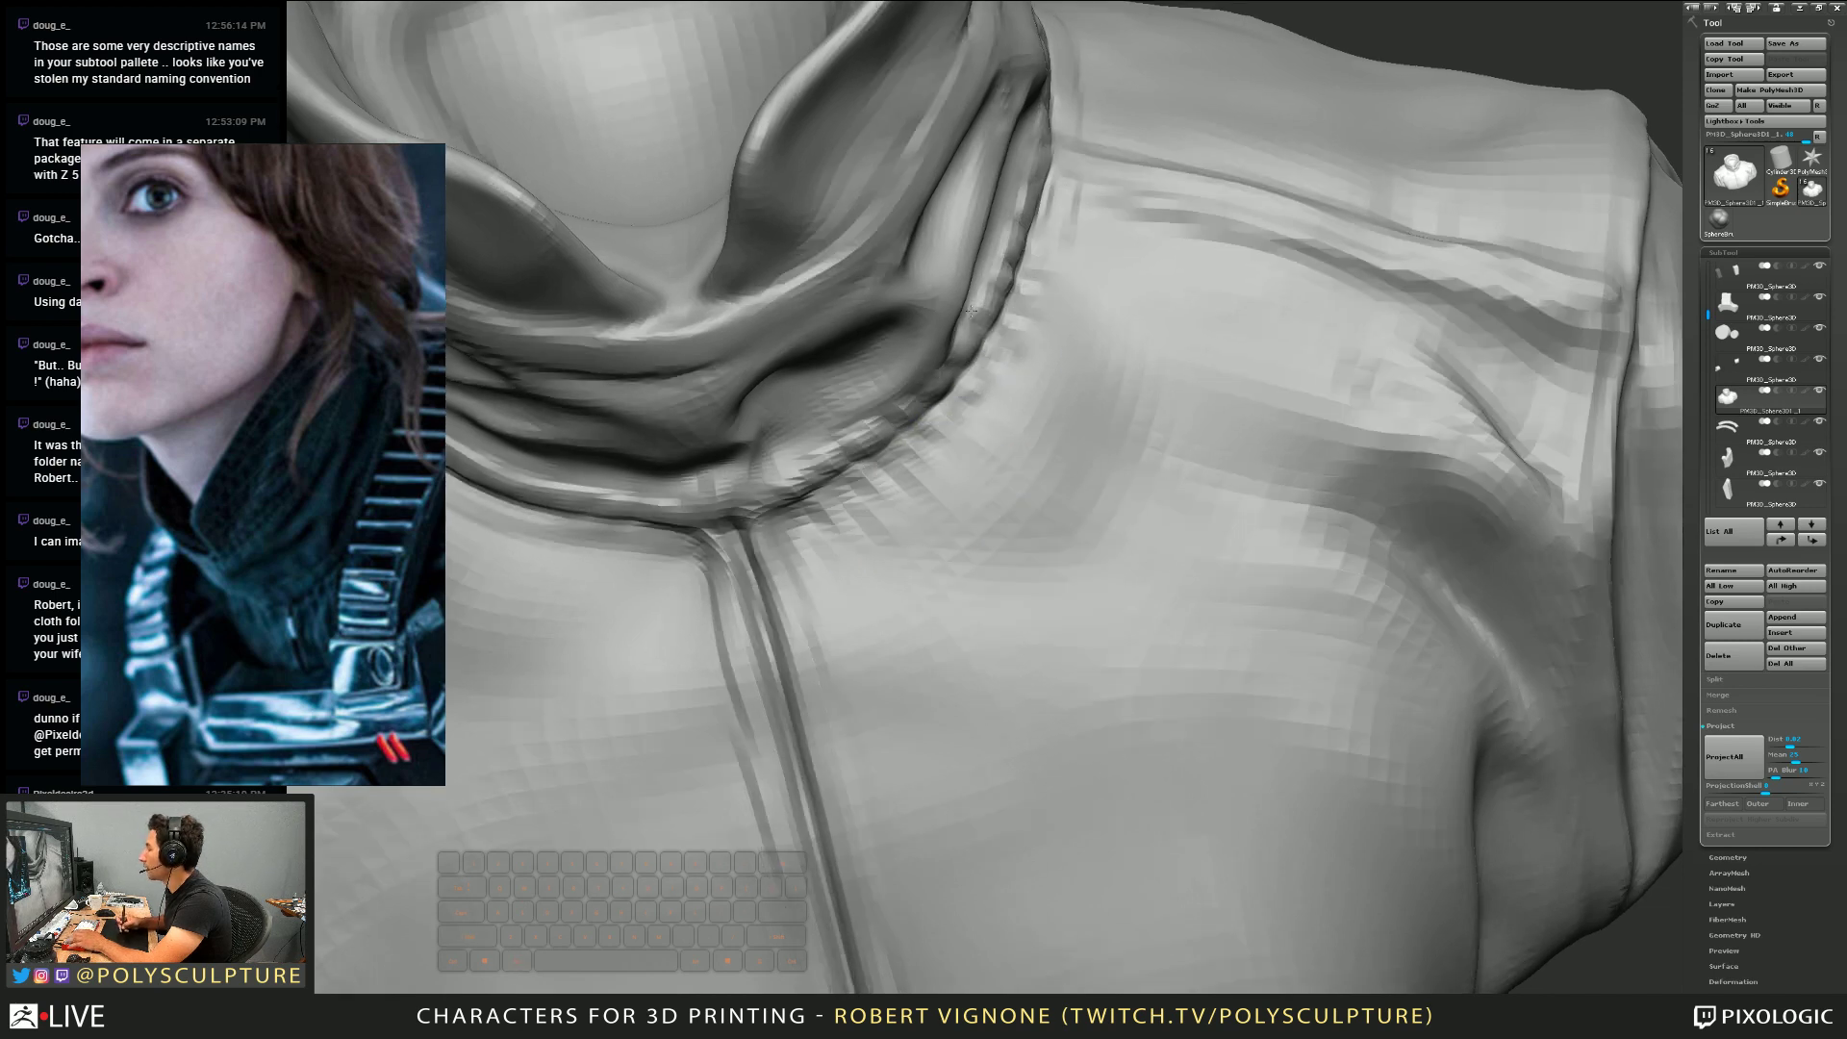
{"action": "mouse_move", "coordinate": [974, 425]}
{"action": "right_mouse_down"}
{"action": "mouse_move", "coordinate": [973, 470]}
{"action": "mouse_move", "coordinate": [962, 452]}
{"action": "mouse_move", "coordinate": [924, 500]}
{"action": "mouse_move", "coordinate": [916, 423]}
{"action": "mouse_move", "coordinate": [915, 540]}
{"action": "mouse_move", "coordinate": [908, 518]}
{"action": "right_mouse_up"}
Deepen the divisions between the collar trim segments from the zipper toward the shoulder seam with a resized brush
{"action": "key", "text": "s"}
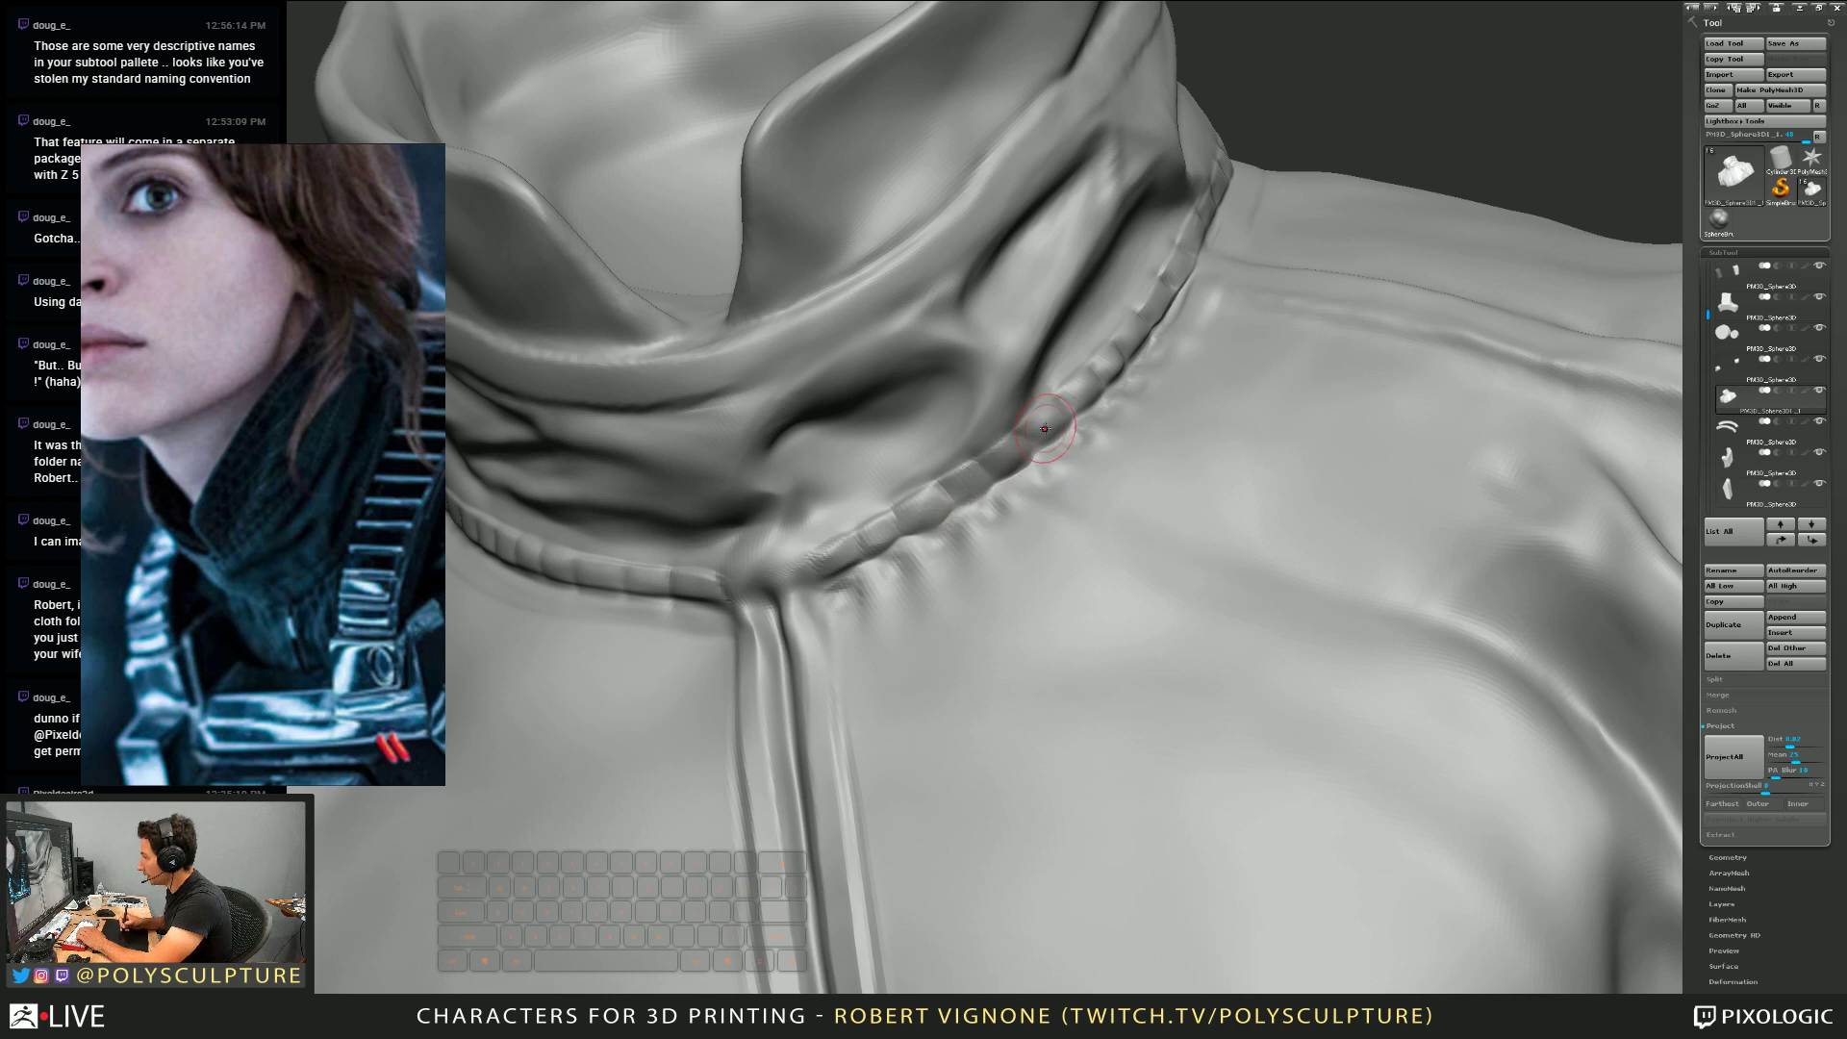
{"action": "right_click_drag", "start_coordinate": [1045, 428], "coordinate": [1080, 364]}
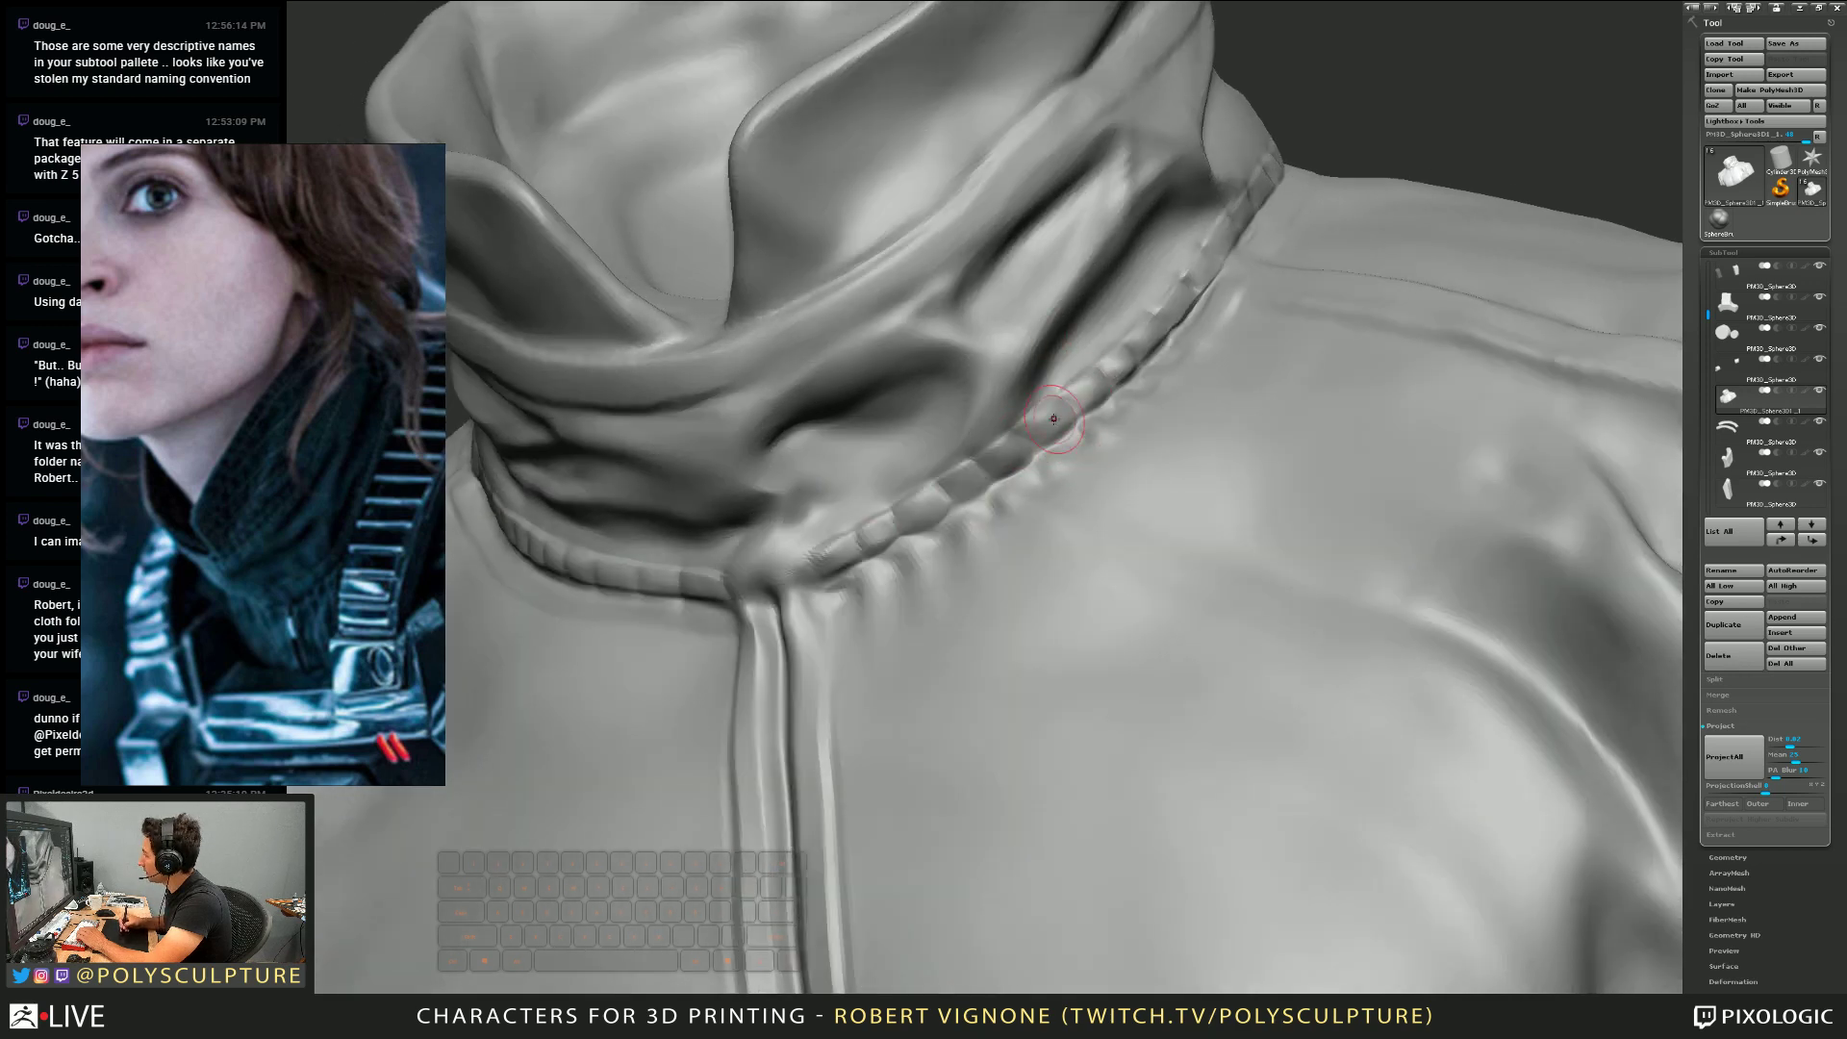
{"action": "right_click_drag", "start_coordinate": [988, 538], "coordinate": [985, 451]}
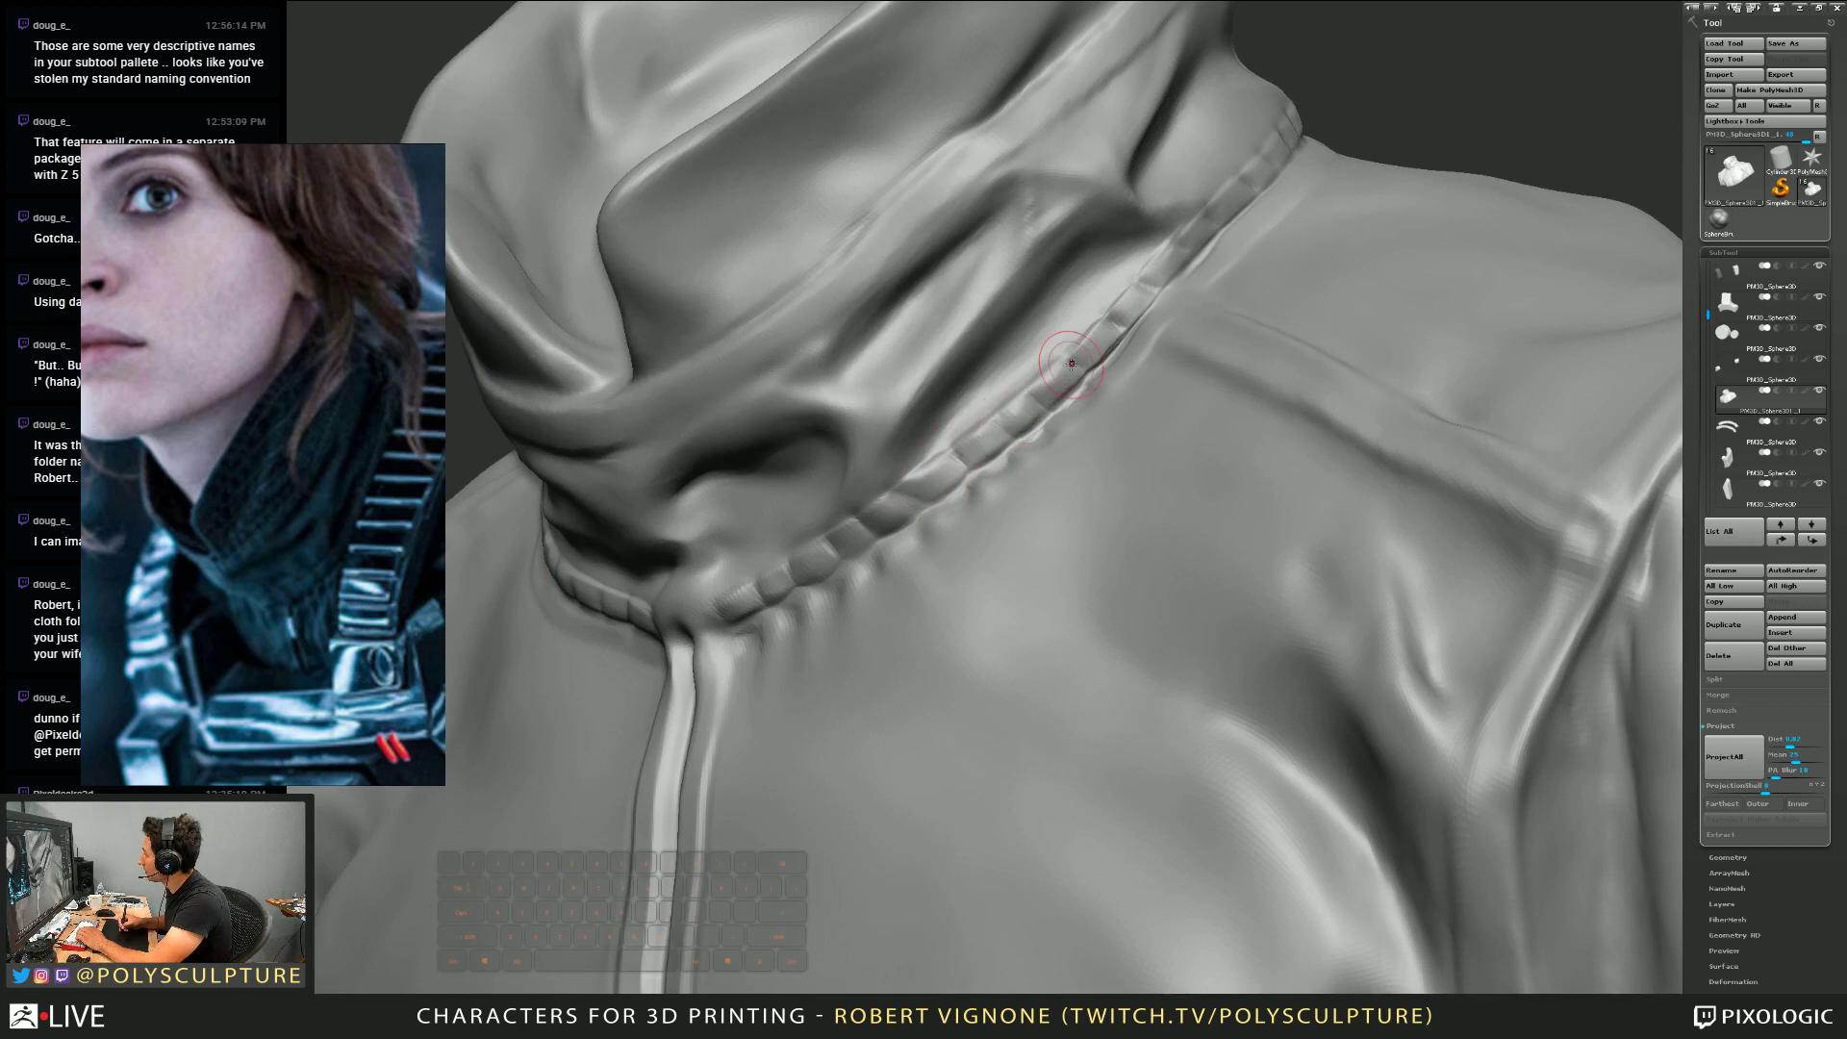
{"action": "right_click_drag", "start_coordinate": [1019, 460], "coordinate": [992, 446]}
{"action": "right_click_drag", "start_coordinate": [848, 546], "coordinate": [823, 553]}
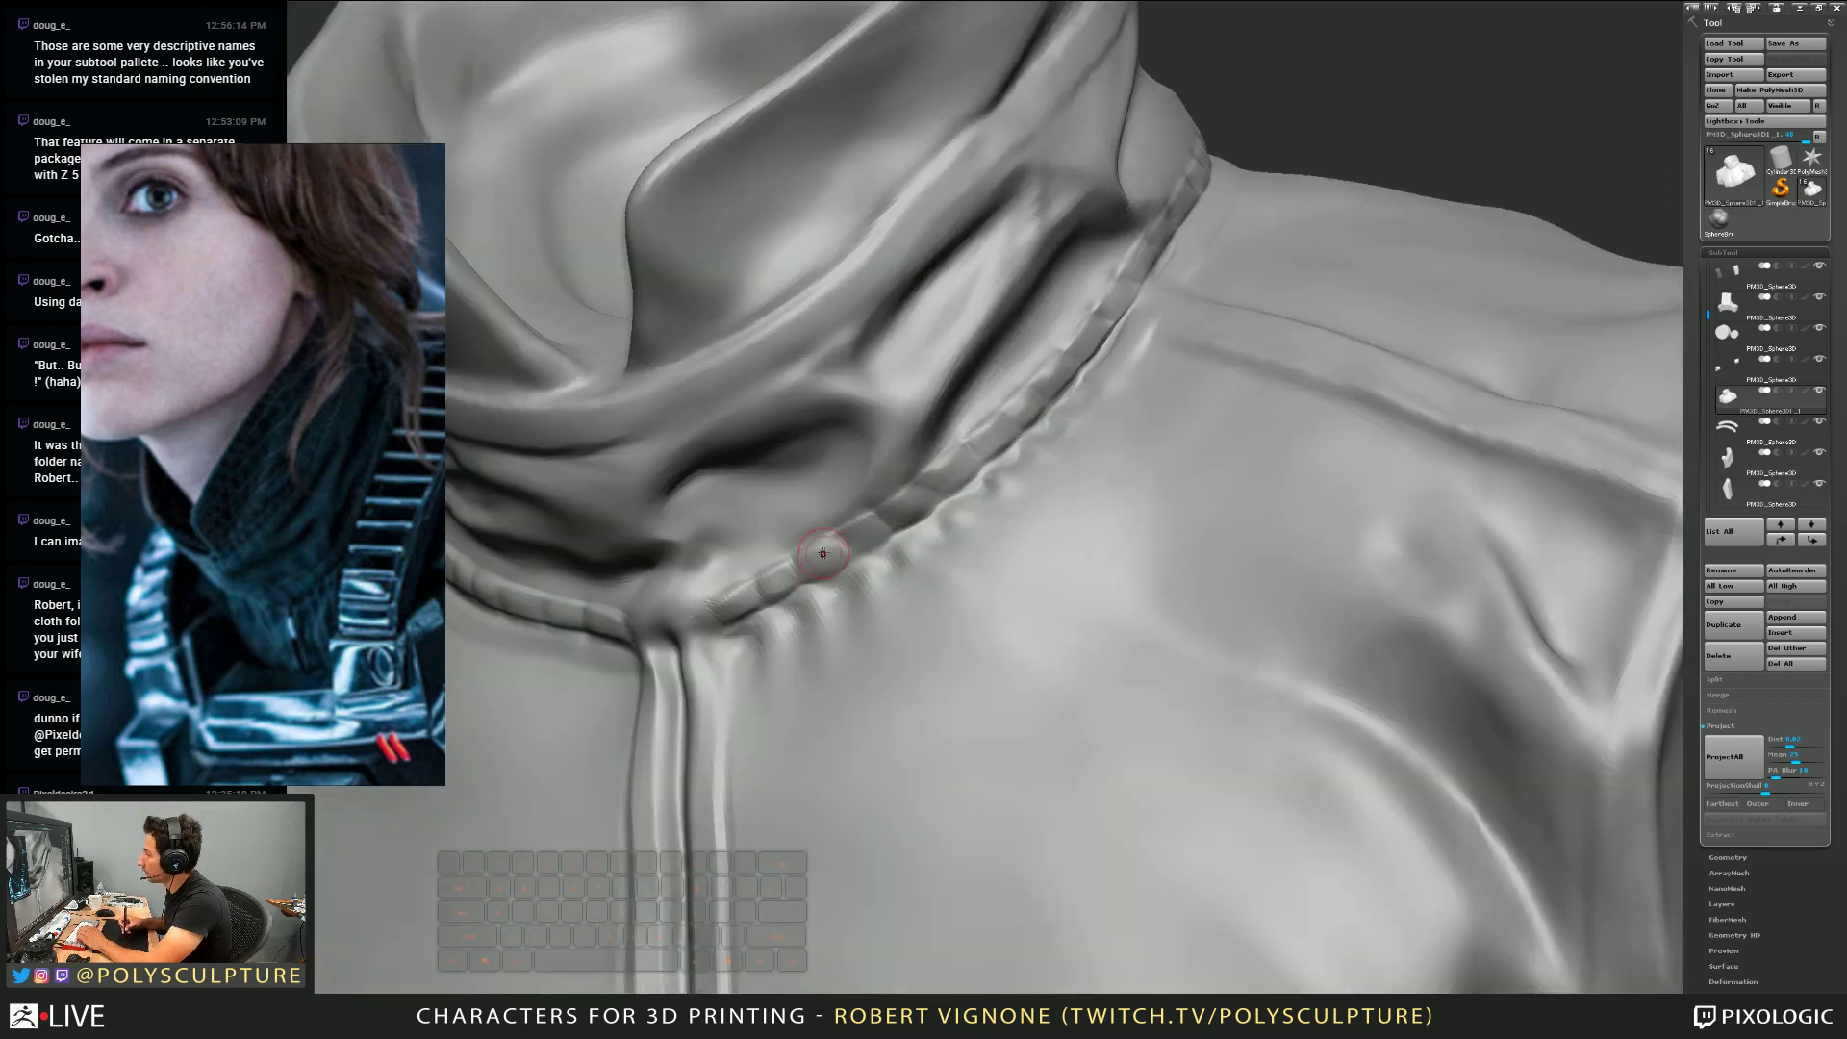
{"action": "key", "text": "s"}
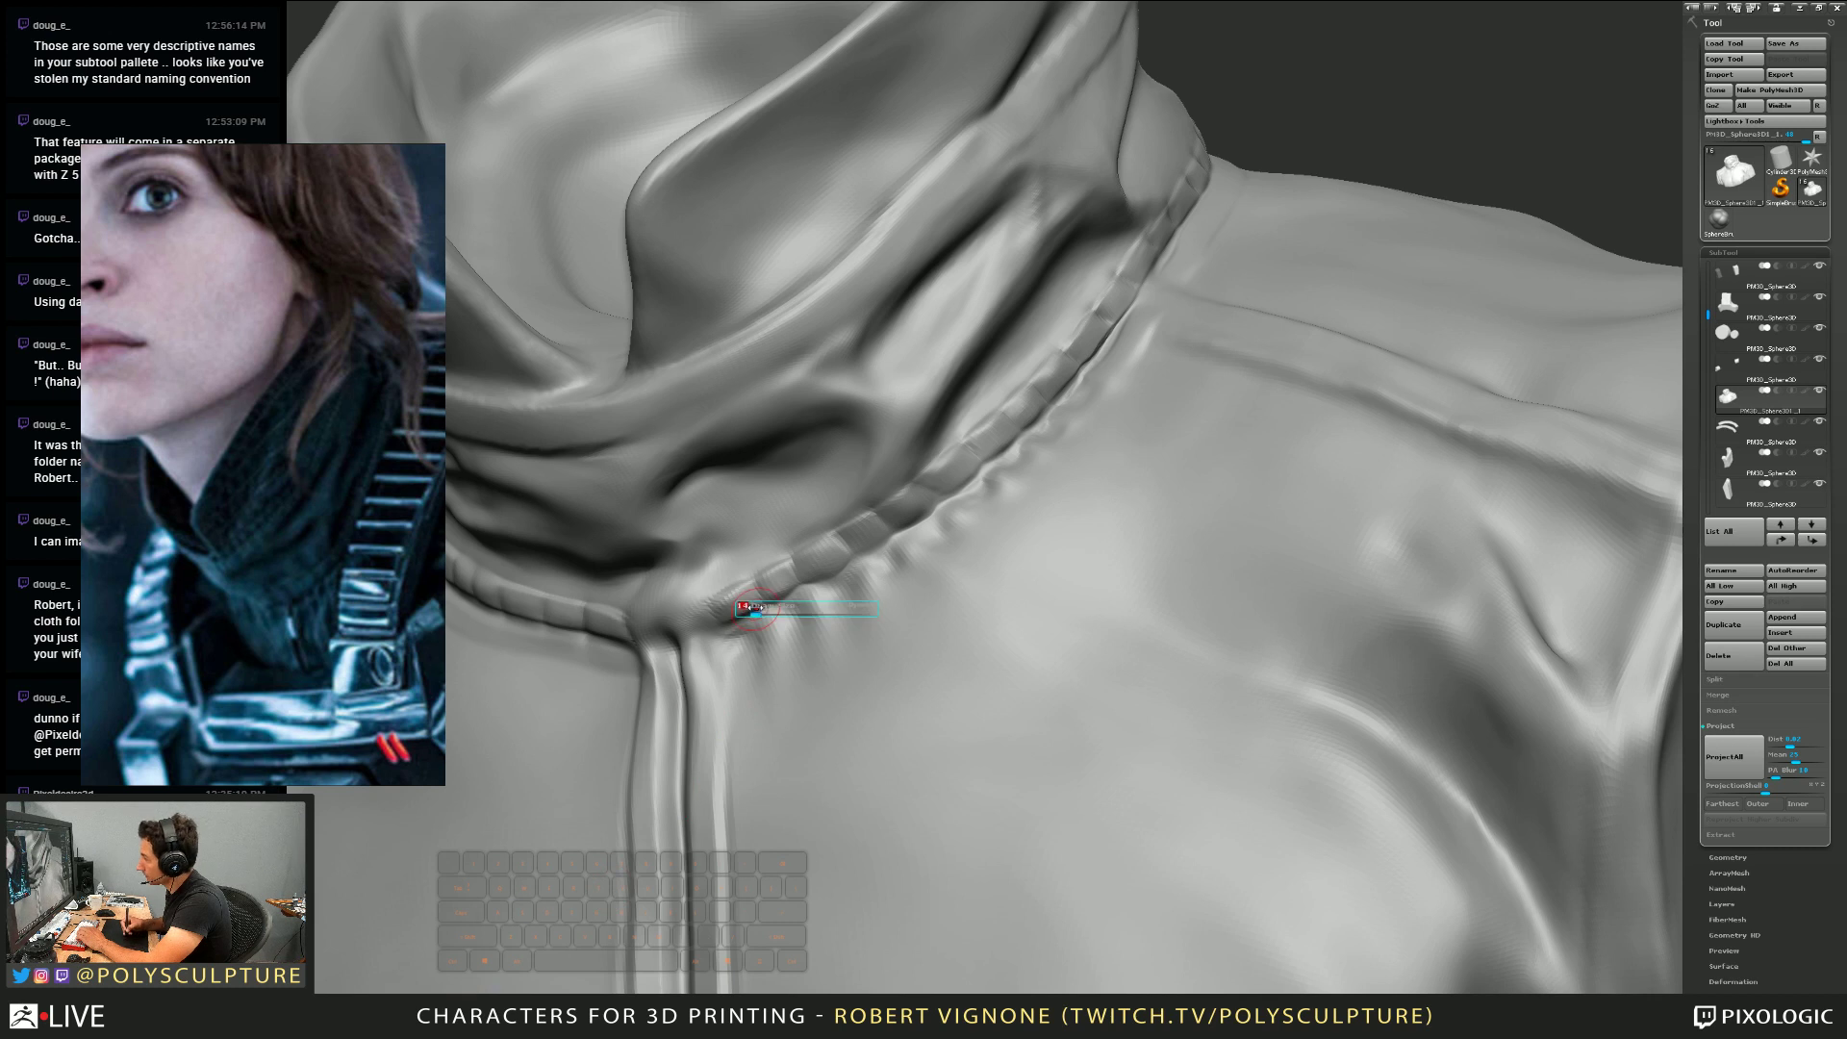
{"action": "key", "text": "s"}
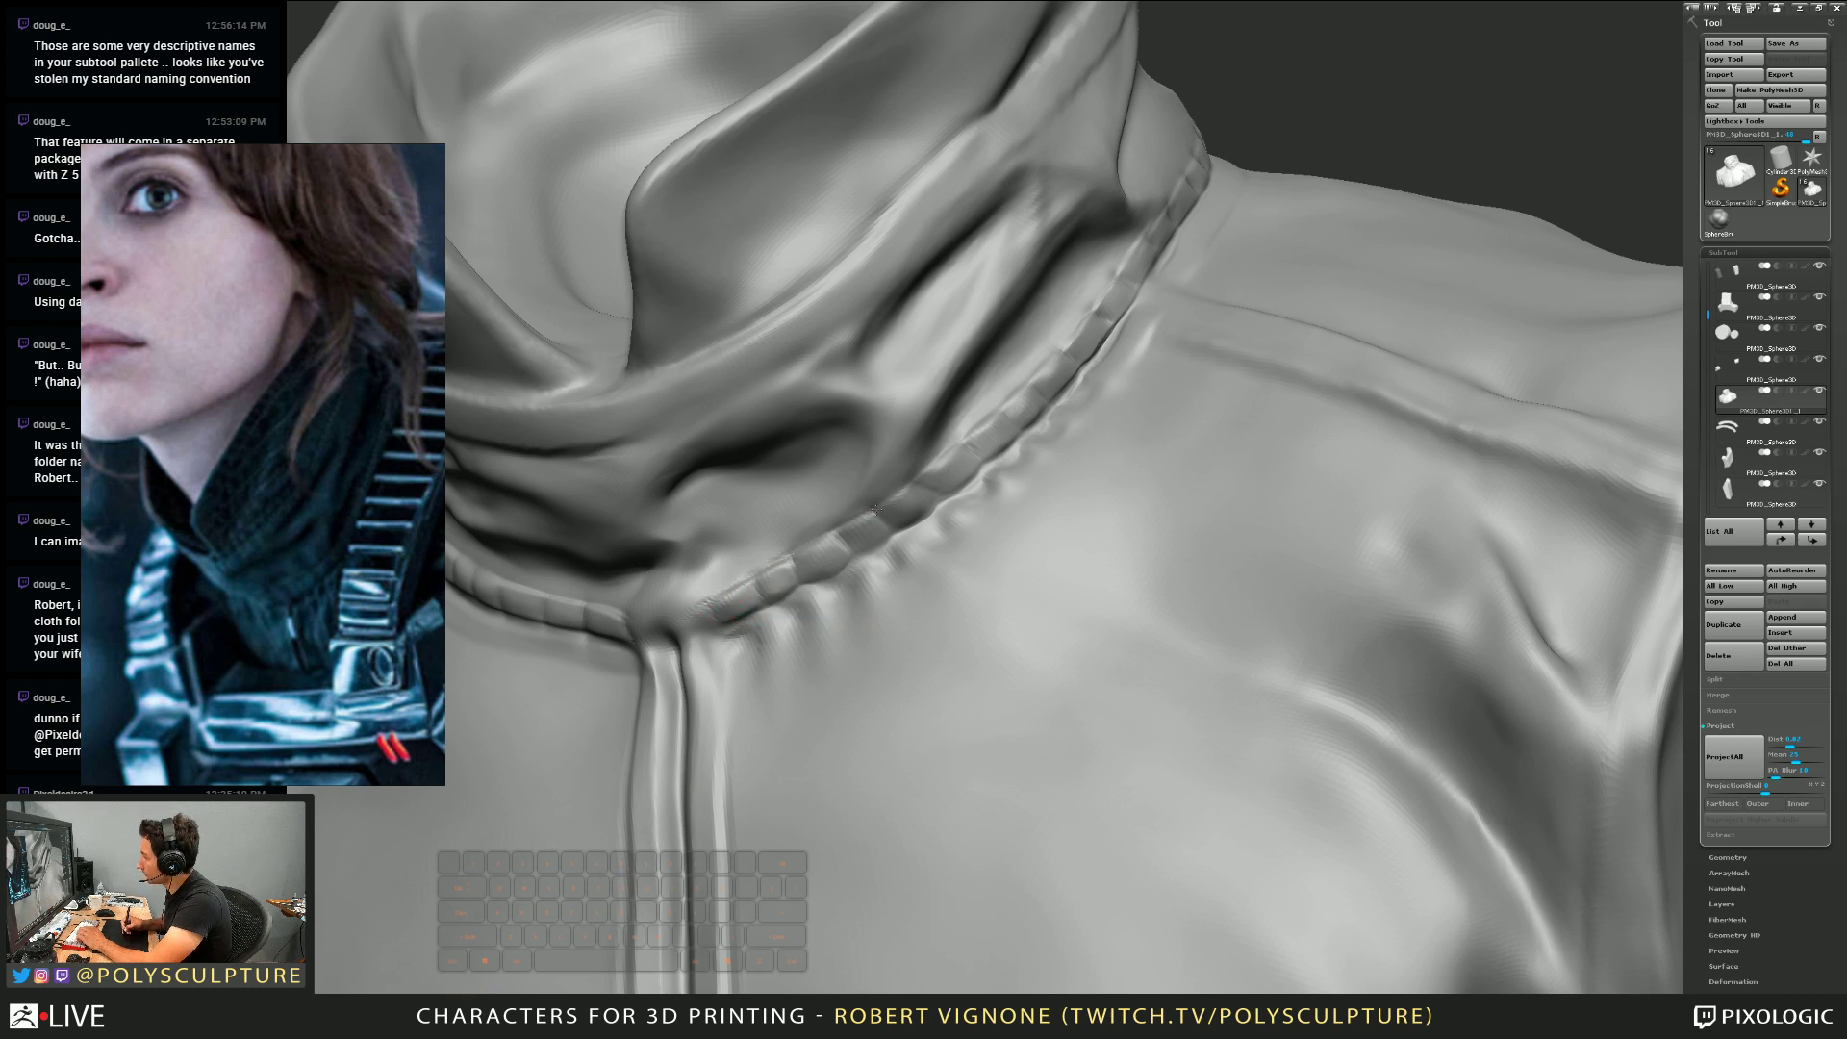
Define the trim segments leading up to the shoulder seam along the edge where the trim meets the collar
{"action": "mouse_move", "coordinate": [987, 417]}
{"action": "right_mouse_down", "text": "alt"}
{"action": "mouse_move", "coordinate": [824, 536]}
{"action": "mouse_move", "coordinate": [867, 516]}
{"action": "right_mouse_up", "text": "alt"}
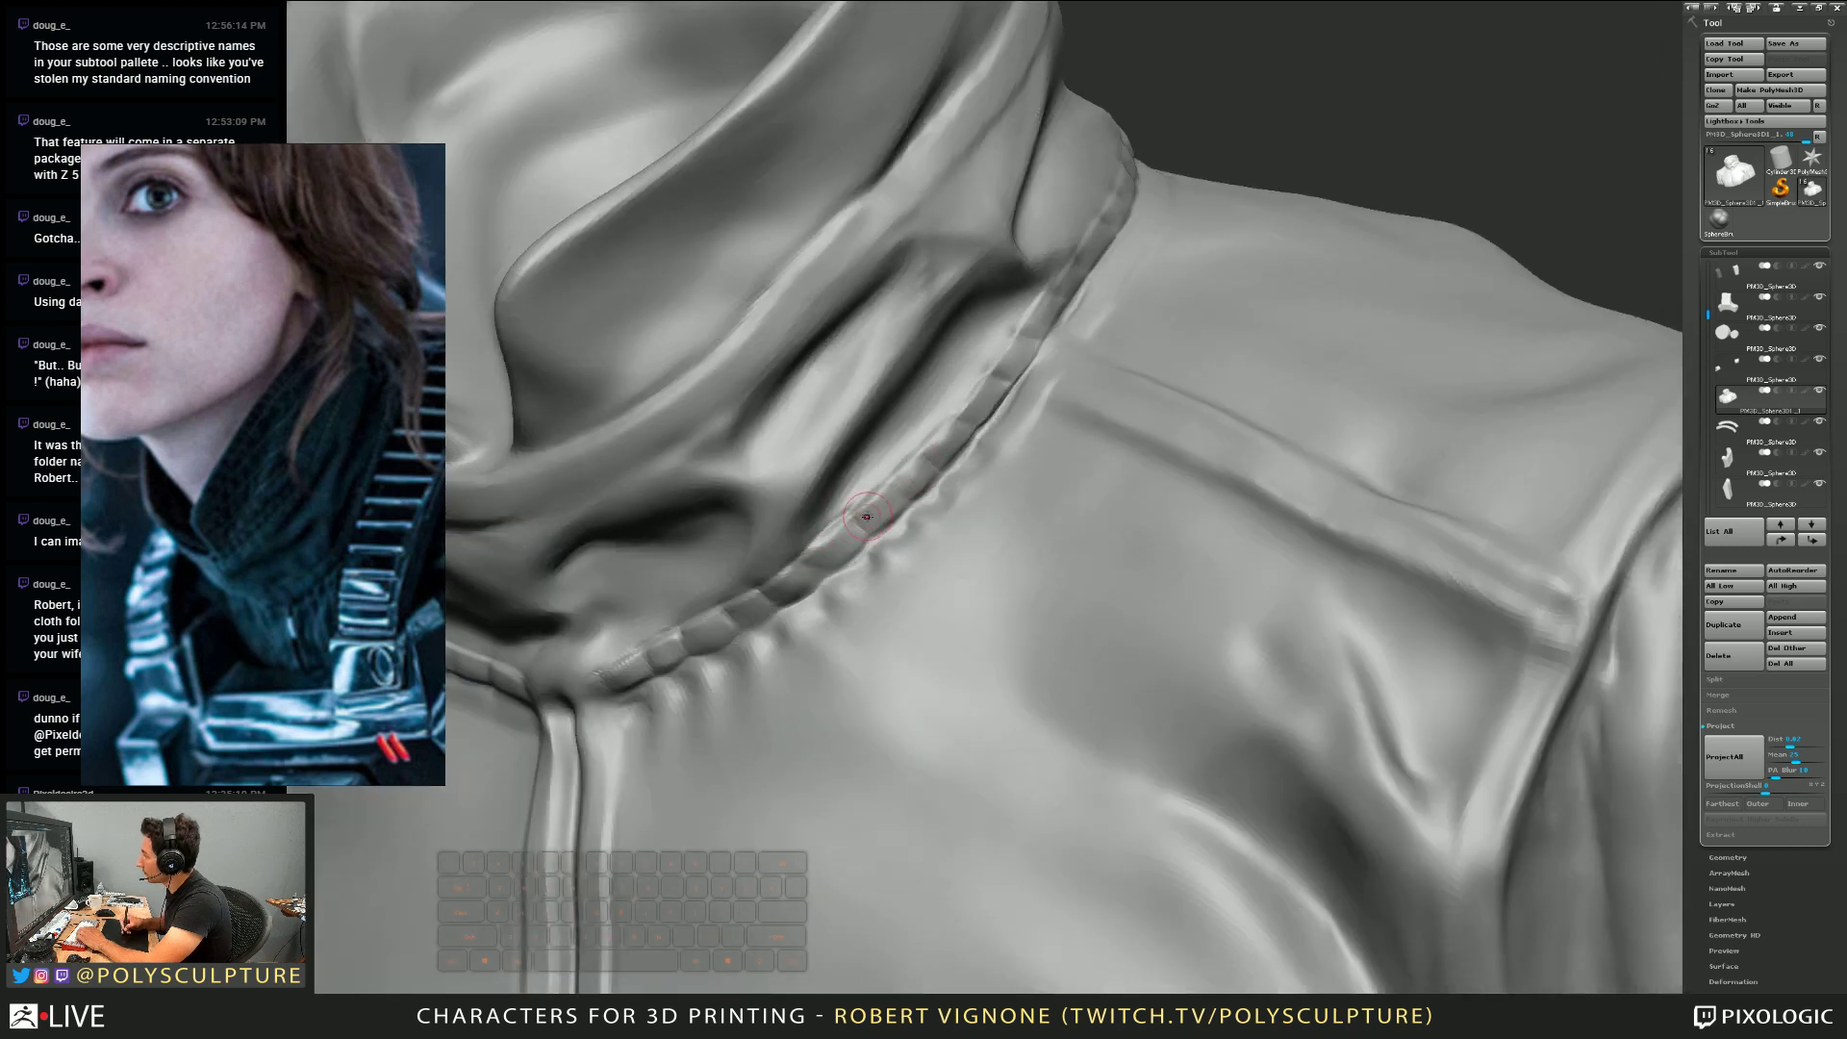
{"action": "right_click_drag", "start_coordinate": [945, 420], "coordinate": [901, 468]}
{"action": "mouse_move", "coordinate": [995, 363]}
{"action": "right_mouse_down", "text": "alt"}
{"action": "mouse_move", "coordinate": [957, 421]}
{"action": "mouse_move", "coordinate": [994, 364]}
{"action": "right_mouse_up", "text": "alt"}
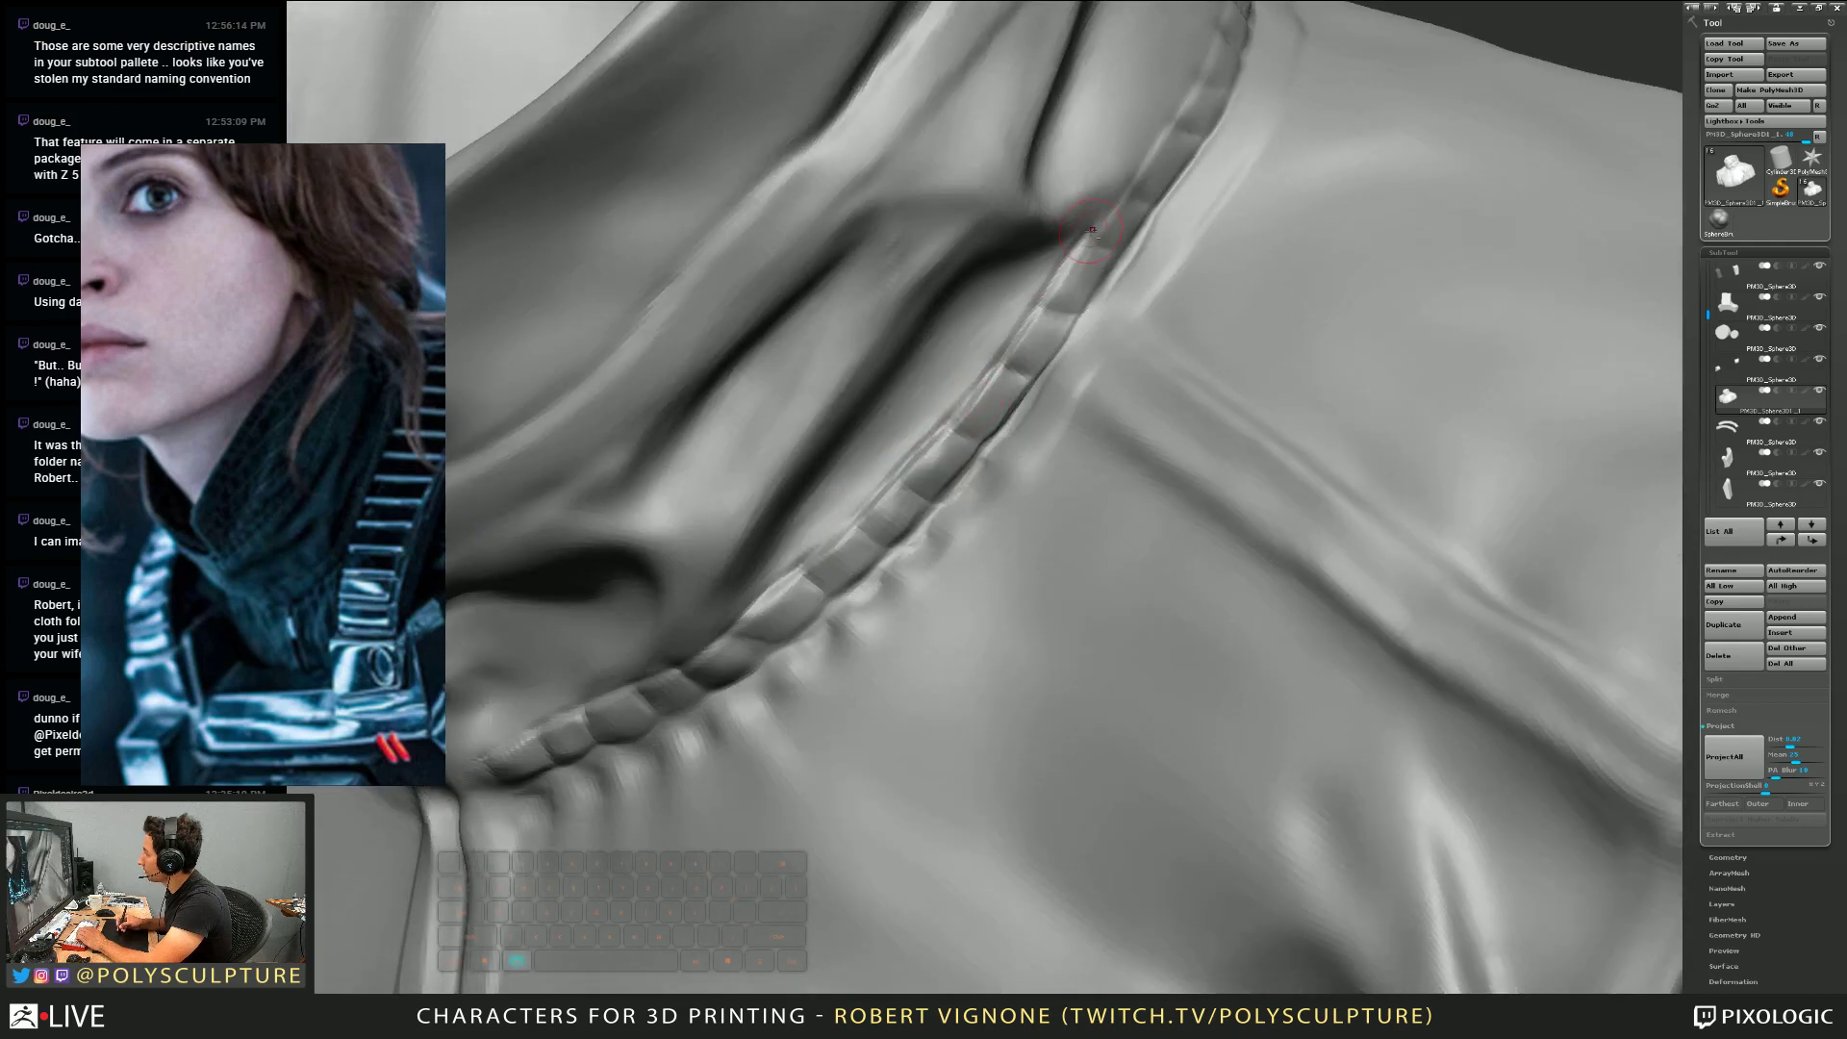
{"action": "mouse_move", "coordinate": [1081, 236]}
{"action": "right_mouse_down"}
{"action": "mouse_move", "coordinate": [967, 380]}
{"action": "mouse_move", "coordinate": [1020, 339]}
{"action": "mouse_move", "coordinate": [950, 357]}
{"action": "mouse_move", "coordinate": [1068, 380]}
{"action": "mouse_move", "coordinate": [1052, 346]}
{"action": "mouse_move", "coordinate": [1054, 361]}
{"action": "mouse_move", "coordinate": [972, 363]}
{"action": "mouse_move", "coordinate": [977, 400]}
{"action": "mouse_move", "coordinate": [928, 387]}
{"action": "right_mouse_up"}
{"action": "key", "text": "s"}
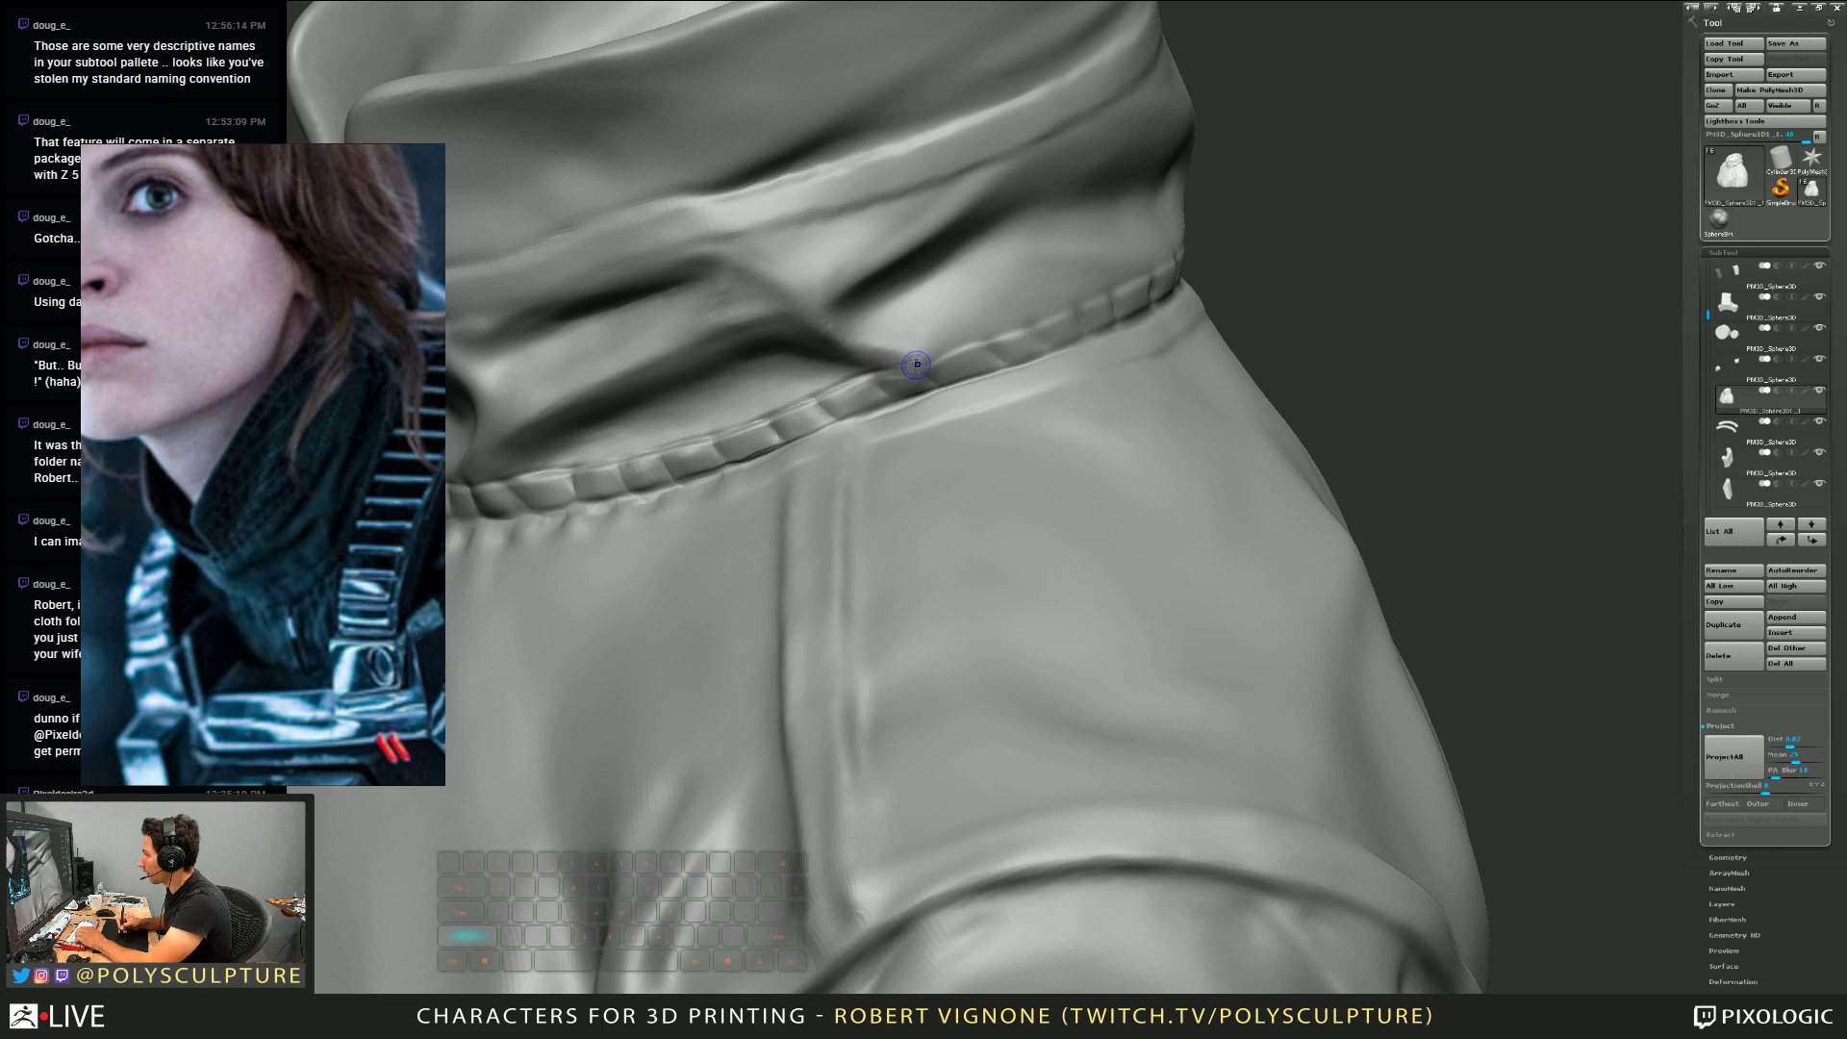
Refine the notches in the collar trim just behind the shoulder seam, adjusting the brush size between strokes
{"action": "left_click_drag", "start_coordinate": [915, 363], "coordinate": [915, 366], "text": "shift"}
{"action": "key", "text": "s"}
{"action": "mouse_move", "coordinate": [902, 371]}
{"action": "right_mouse_down"}
{"action": "mouse_move", "coordinate": [974, 344]}
{"action": "mouse_move", "coordinate": [906, 401]}
{"action": "right_mouse_up"}
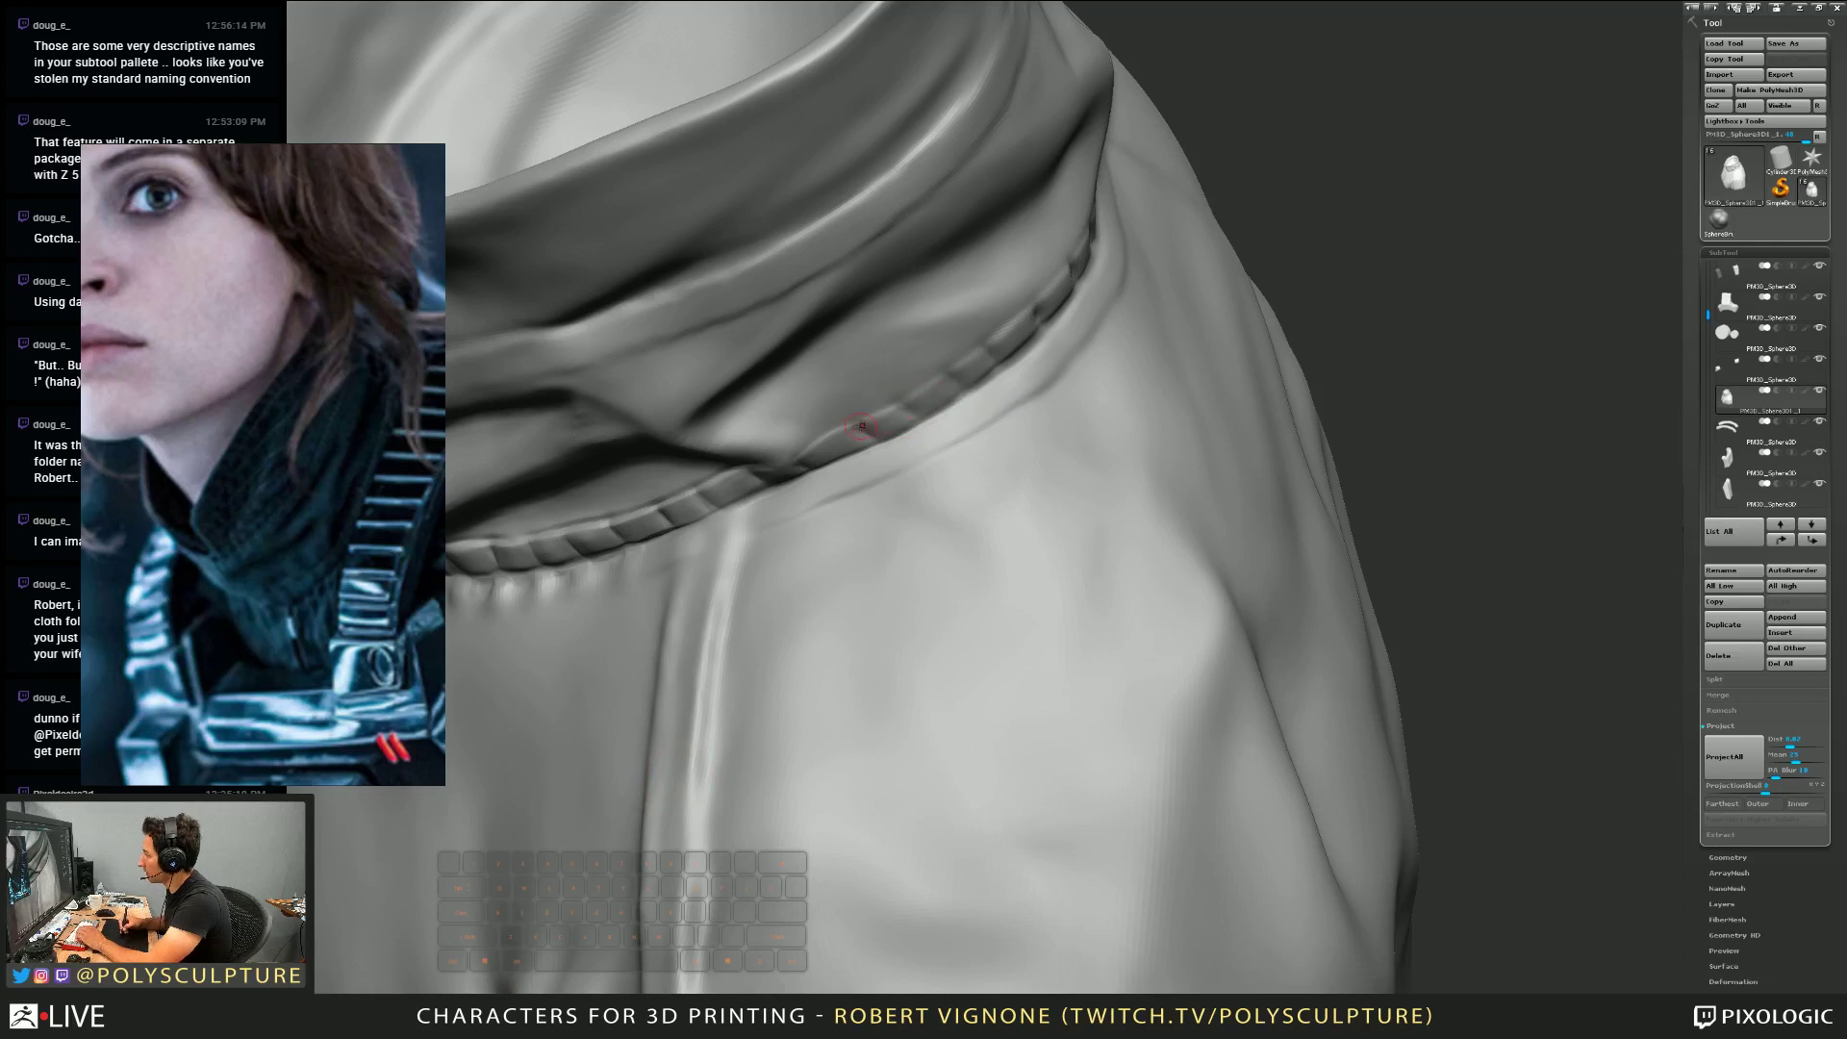
{"action": "key", "text": "s"}
{"action": "right_click_drag", "start_coordinate": [959, 360], "coordinate": [918, 388]}
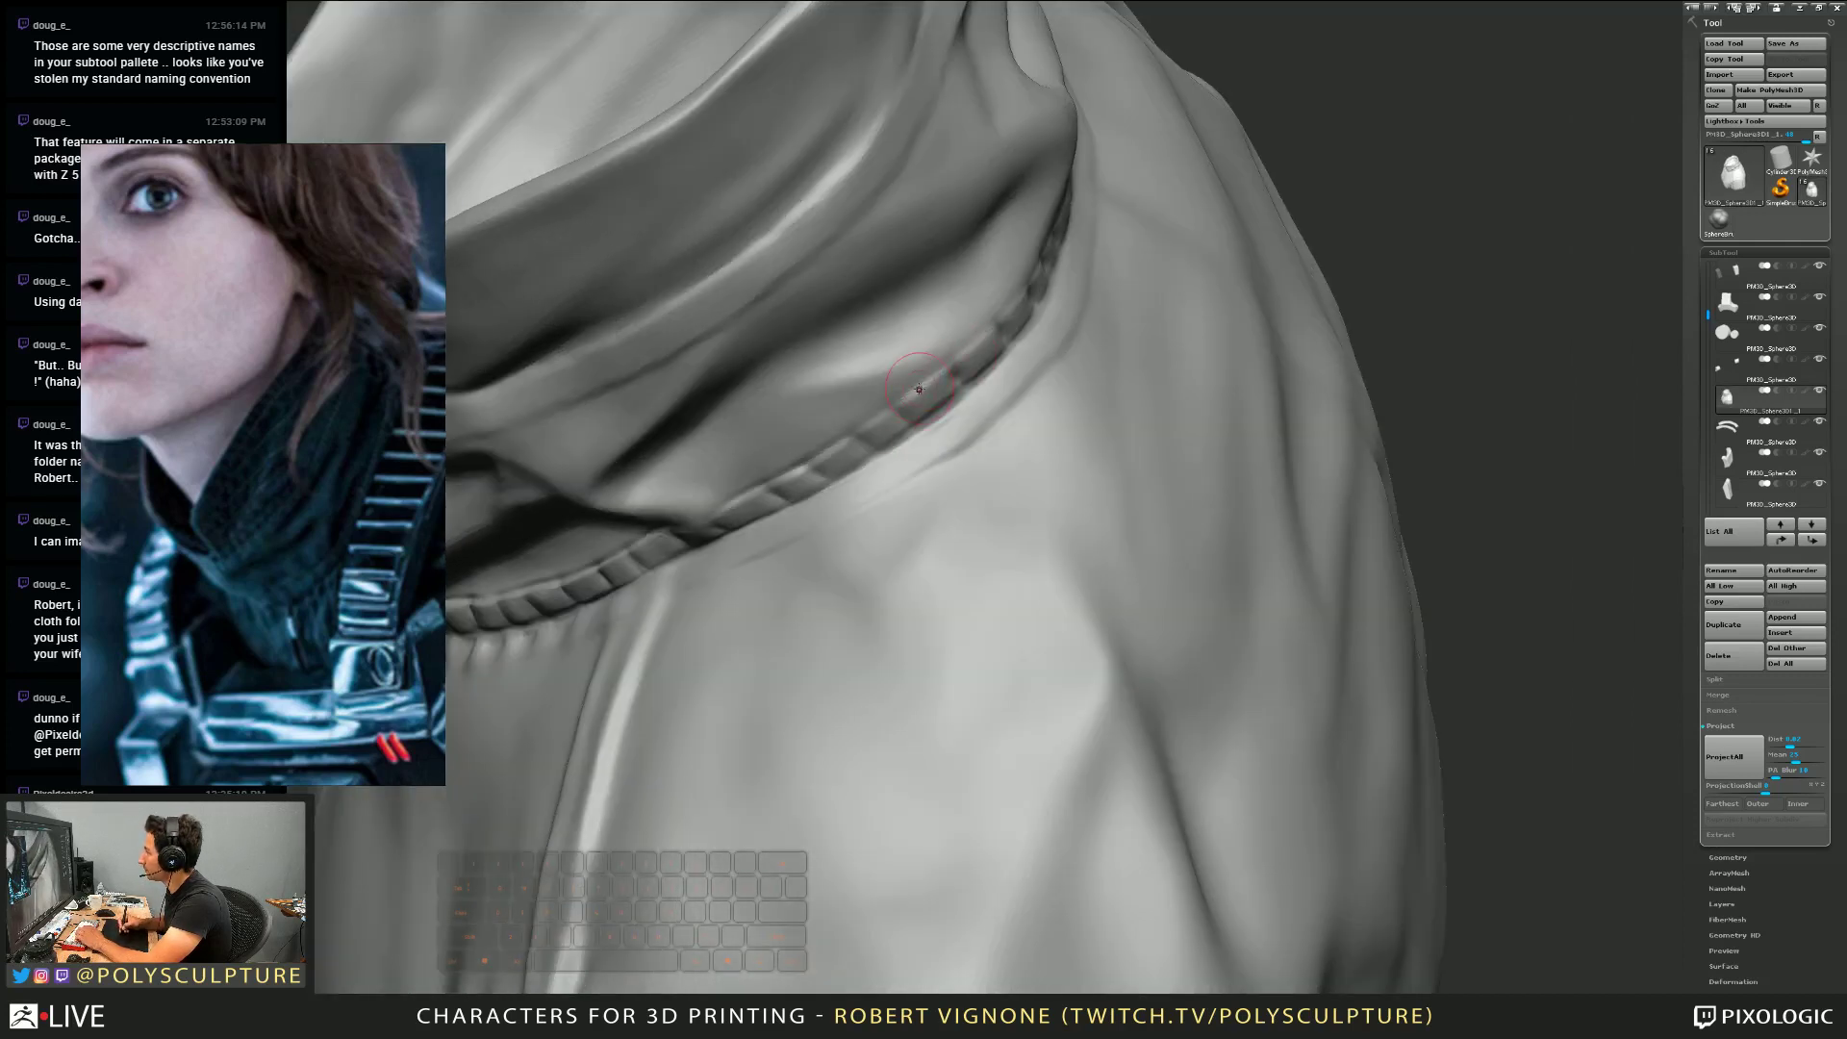
Shape the trim segments along the back of the collar base so they match the front ones
{"action": "left_click_drag", "start_coordinate": [912, 391], "coordinate": [973, 332]}
{"action": "right_click_drag", "start_coordinate": [973, 332], "coordinate": [923, 373]}
{"action": "left_click_drag", "start_coordinate": [947, 366], "coordinate": [1016, 312]}
{"action": "mouse_move", "coordinate": [1016, 312]}
{"action": "right_mouse_down"}
{"action": "mouse_move", "coordinate": [943, 400]}
{"action": "mouse_move", "coordinate": [1029, 311]}
{"action": "mouse_move", "coordinate": [962, 377]}
{"action": "right_mouse_up"}
{"action": "key", "text": "s"}
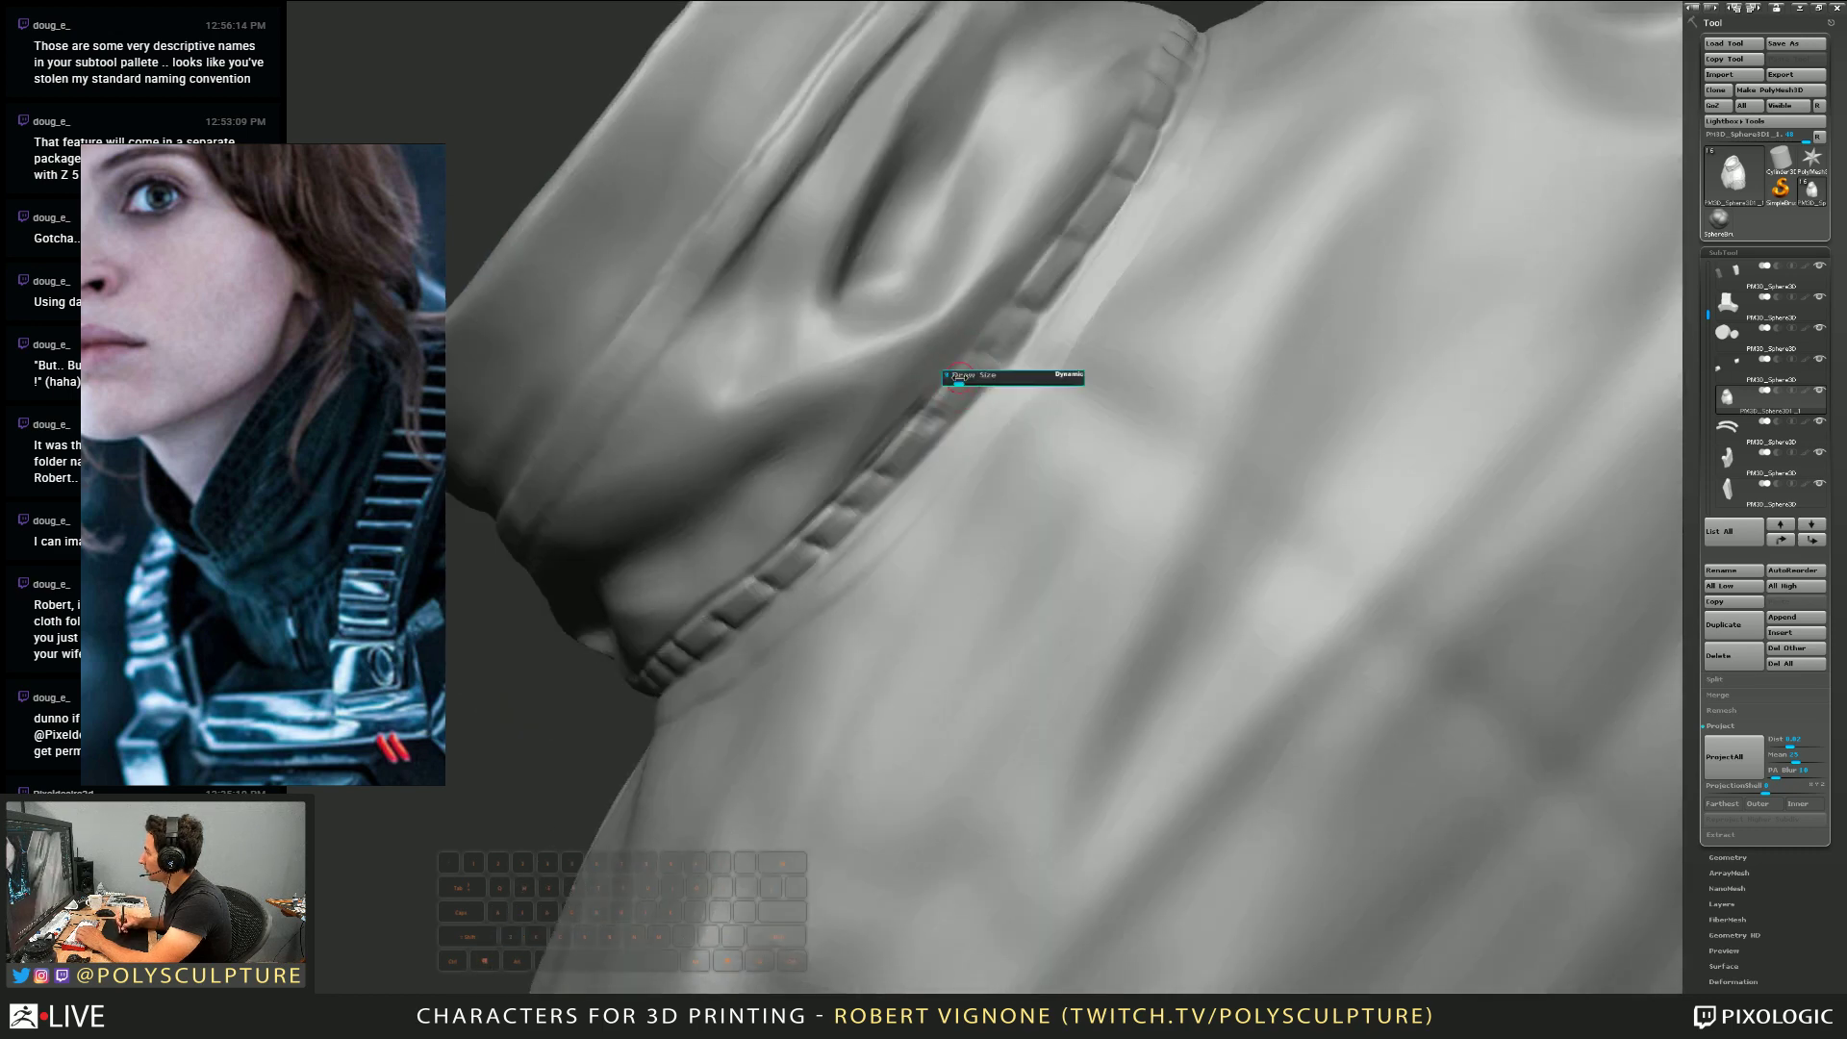
{"action": "key", "text": "s"}
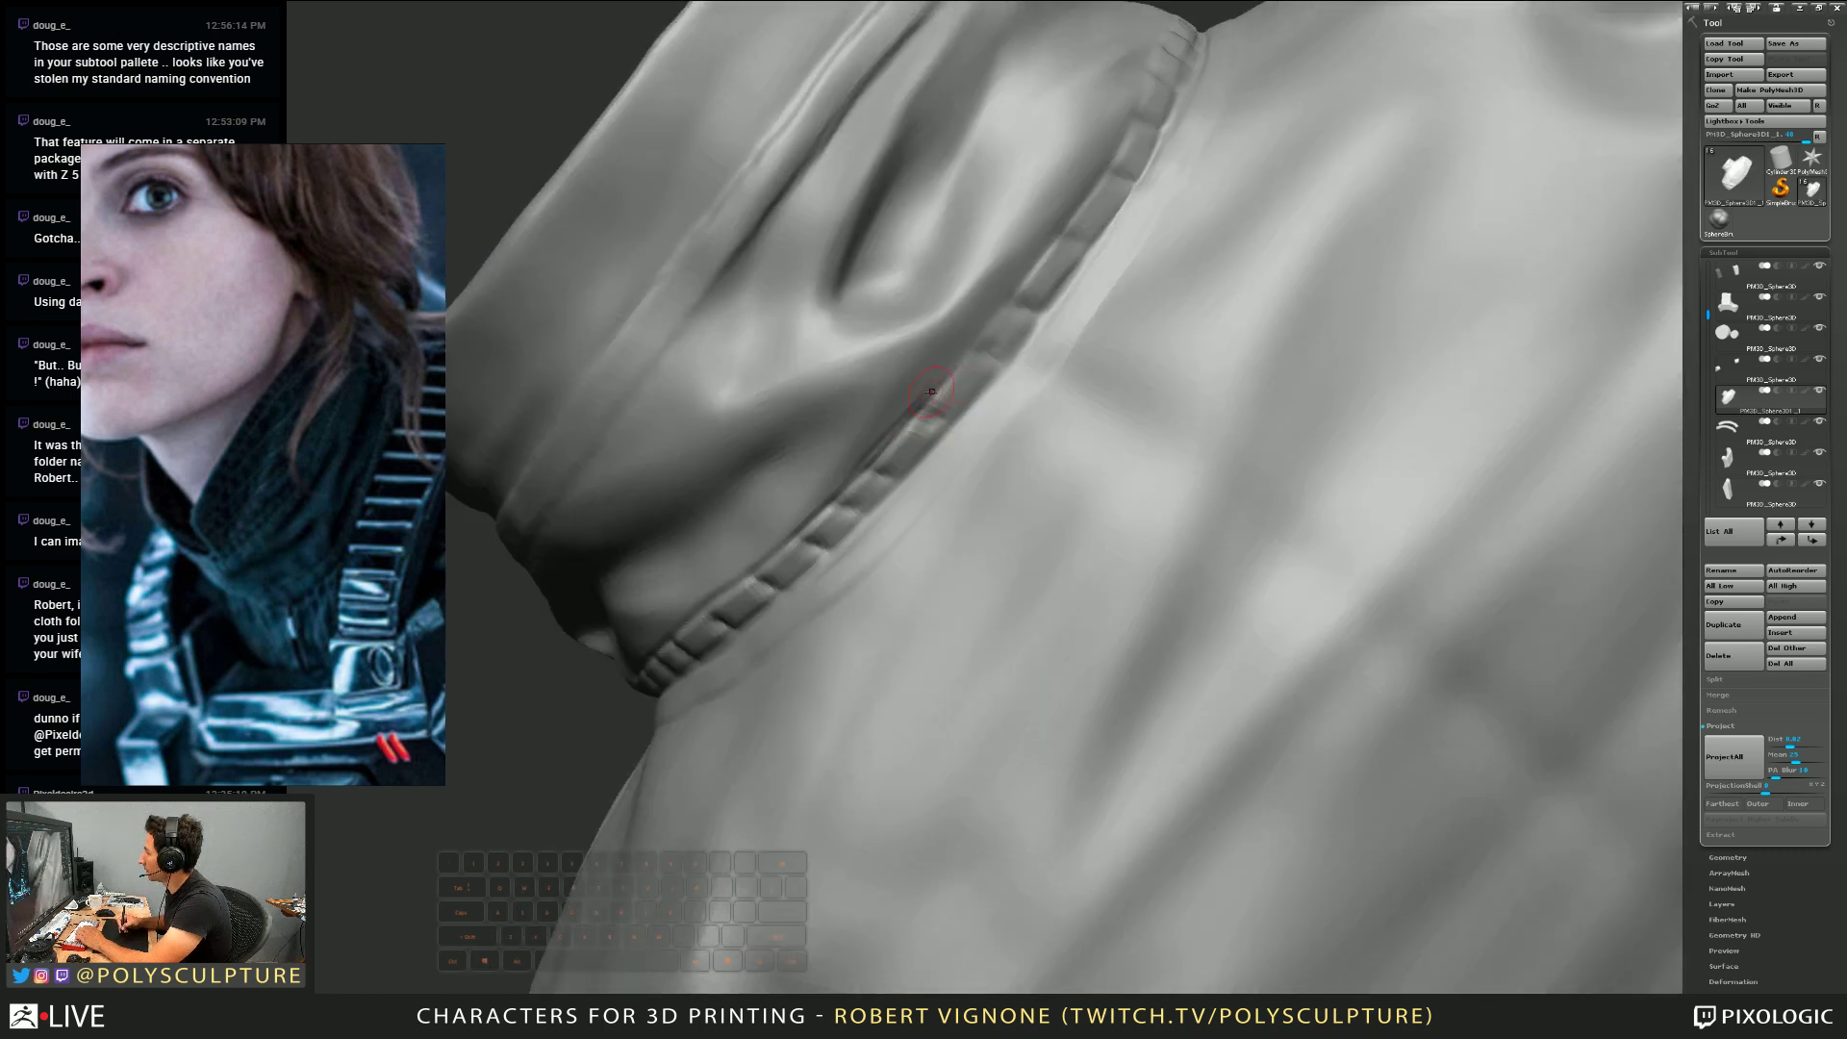
Round out the back trim segments and sharpen the gaps between them with a resized brush
{"action": "mouse_move", "coordinate": [981, 389]}
{"action": "right_mouse_down"}
{"action": "mouse_move", "coordinate": [933, 449]}
{"action": "mouse_move", "coordinate": [787, 480]}
{"action": "mouse_move", "coordinate": [819, 464]}
{"action": "mouse_move", "coordinate": [813, 439]}
{"action": "mouse_move", "coordinate": [892, 409]}
{"action": "mouse_move", "coordinate": [888, 390]}
{"action": "right_mouse_up"}
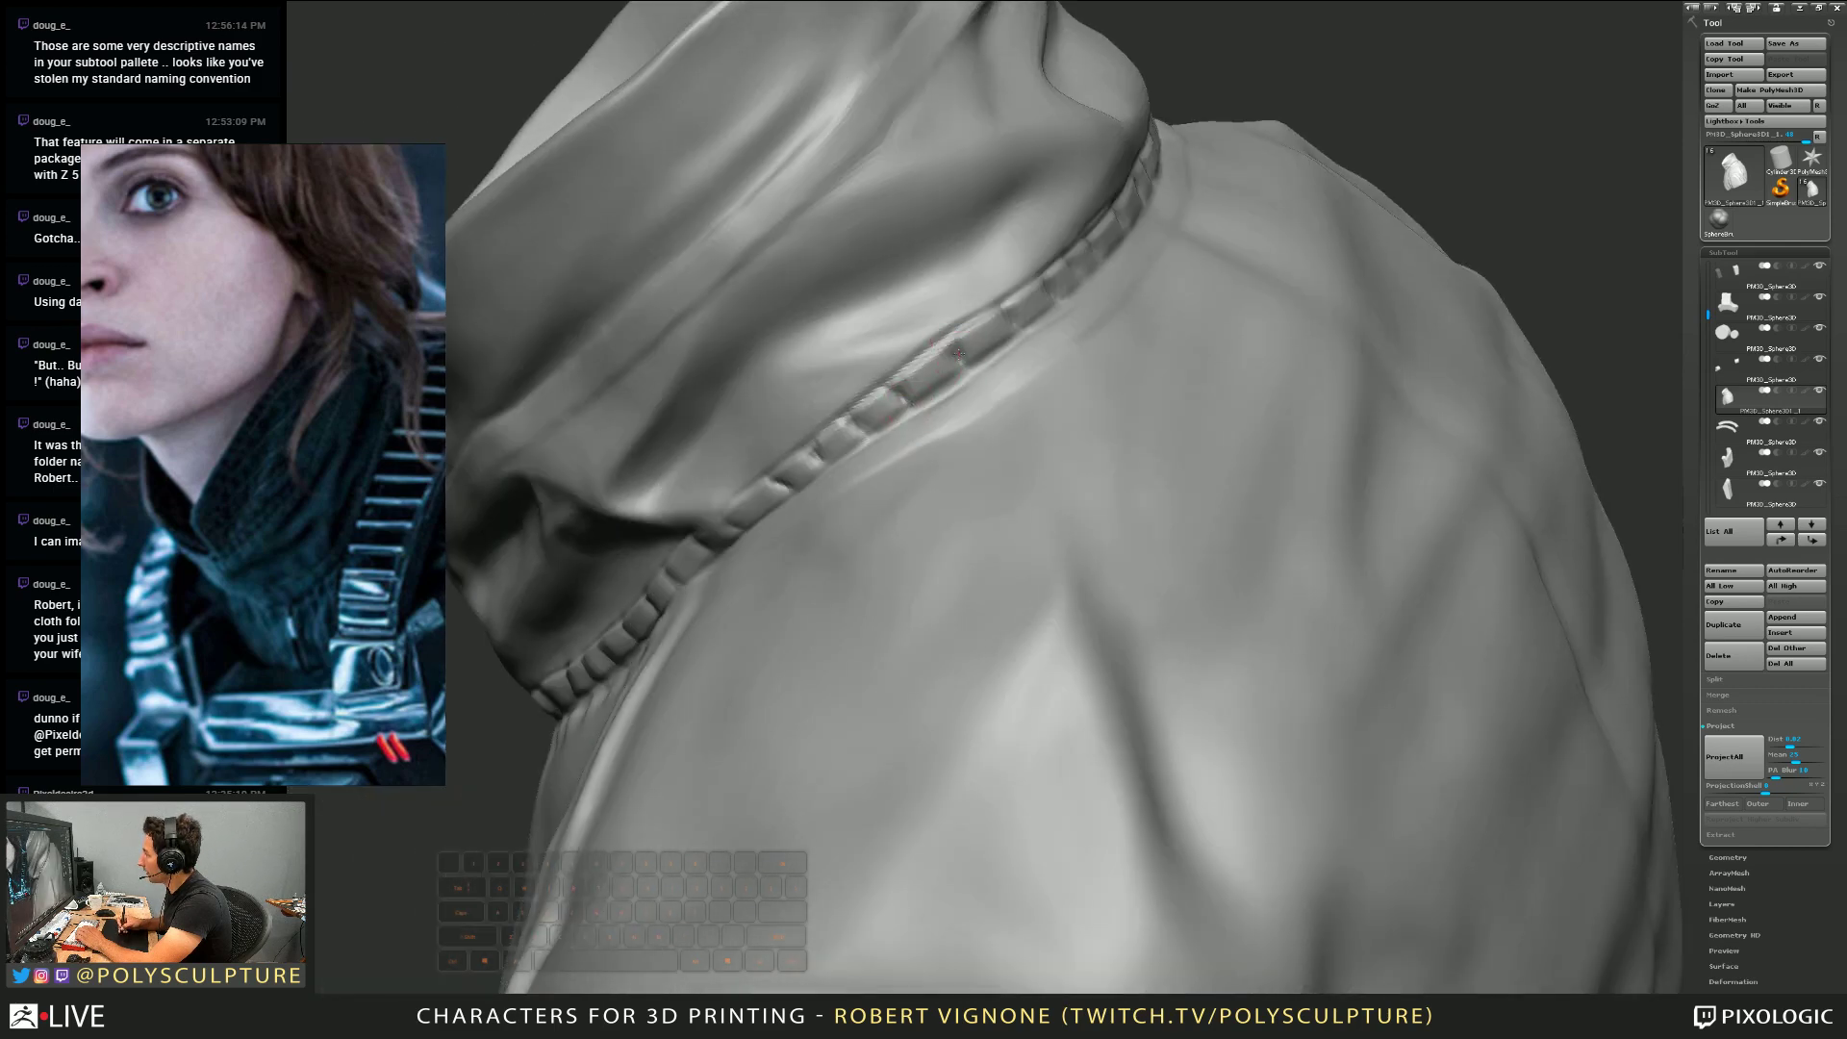
{"action": "mouse_move", "coordinate": [980, 349]}
{"action": "right_mouse_down"}
{"action": "mouse_move", "coordinate": [1032, 301]}
{"action": "mouse_move", "coordinate": [997, 319]}
{"action": "mouse_move", "coordinate": [1063, 313]}
{"action": "mouse_move", "coordinate": [820, 424]}
{"action": "mouse_move", "coordinate": [1064, 375]}
{"action": "mouse_move", "coordinate": [990, 408]}
{"action": "mouse_move", "coordinate": [904, 409]}
{"action": "right_mouse_up"}
{"action": "key", "text": "s"}
{"action": "left_click_drag", "start_coordinate": [875, 393], "coordinate": [896, 416]}
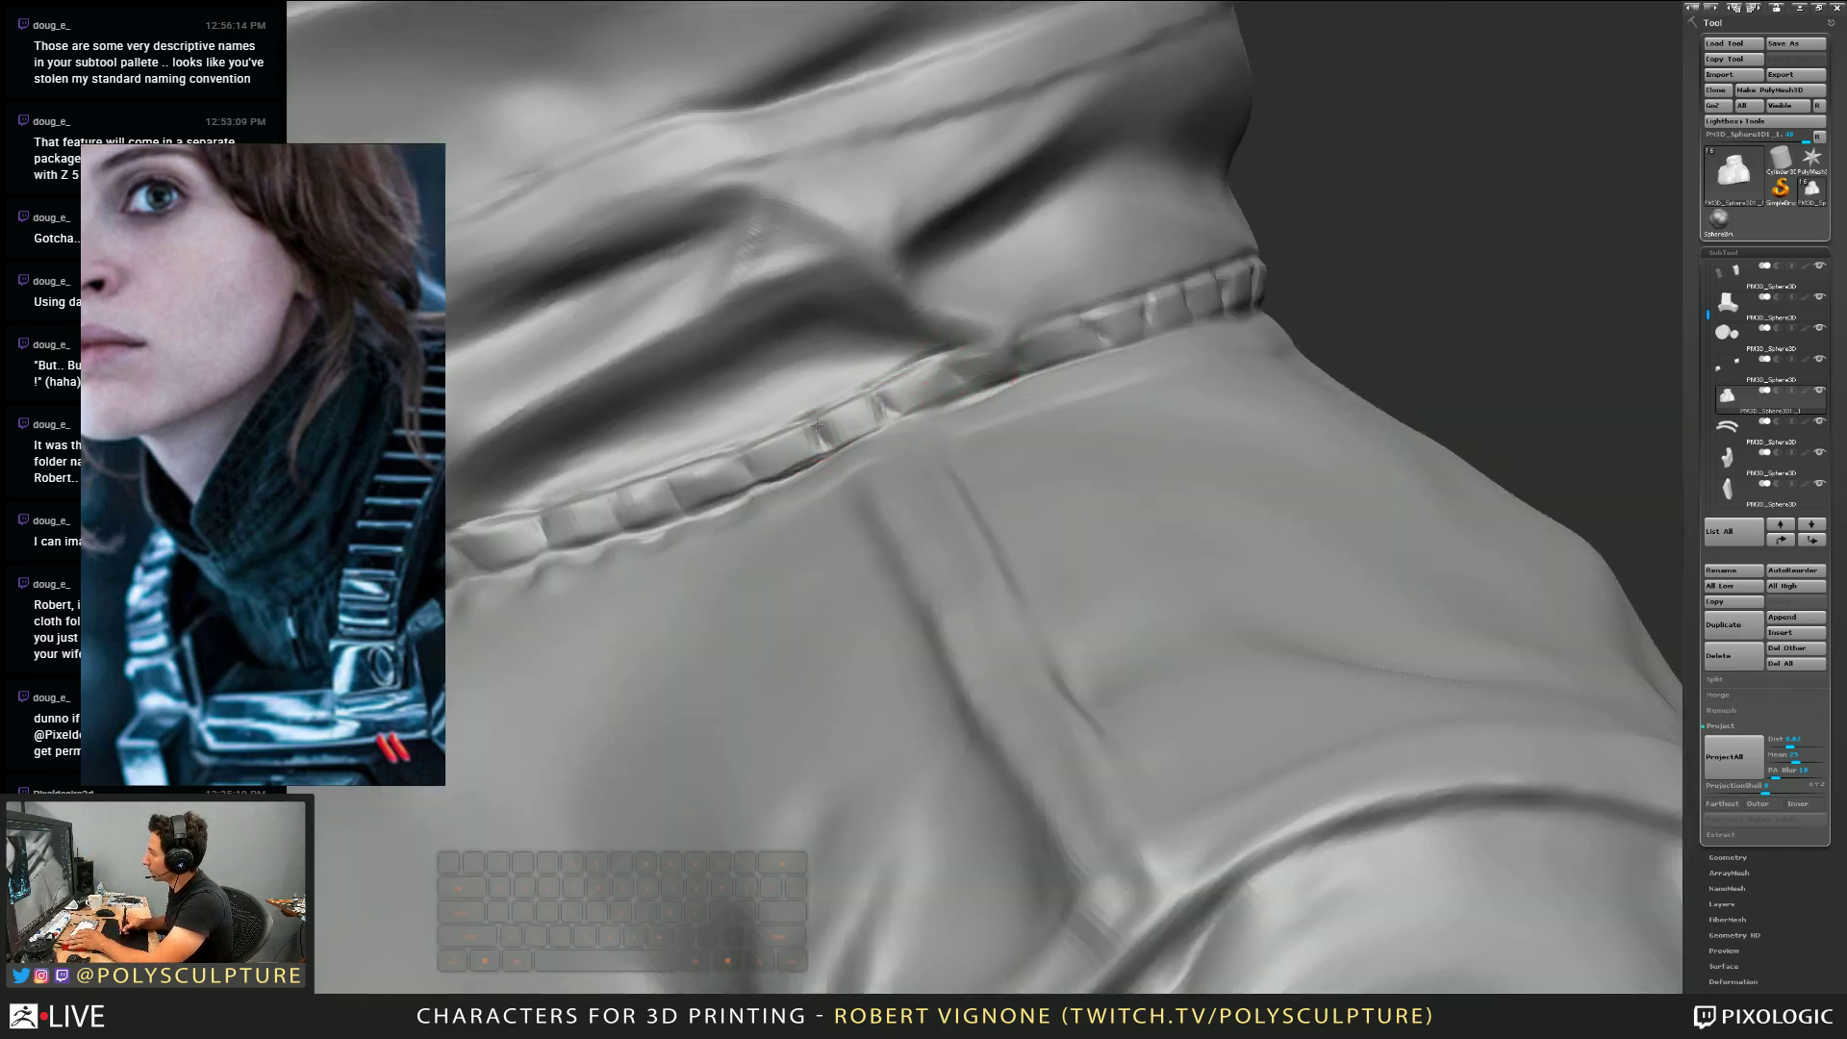
Add fine pucker strokes below the front collar trim, midway between the zipper and the shoulder seam
{"action": "mouse_move", "coordinate": [817, 424]}
{"action": "right_mouse_down"}
{"action": "mouse_move", "coordinate": [916, 443]}
{"action": "mouse_move", "coordinate": [835, 548]}
{"action": "mouse_move", "coordinate": [777, 755]}
{"action": "right_mouse_up"}
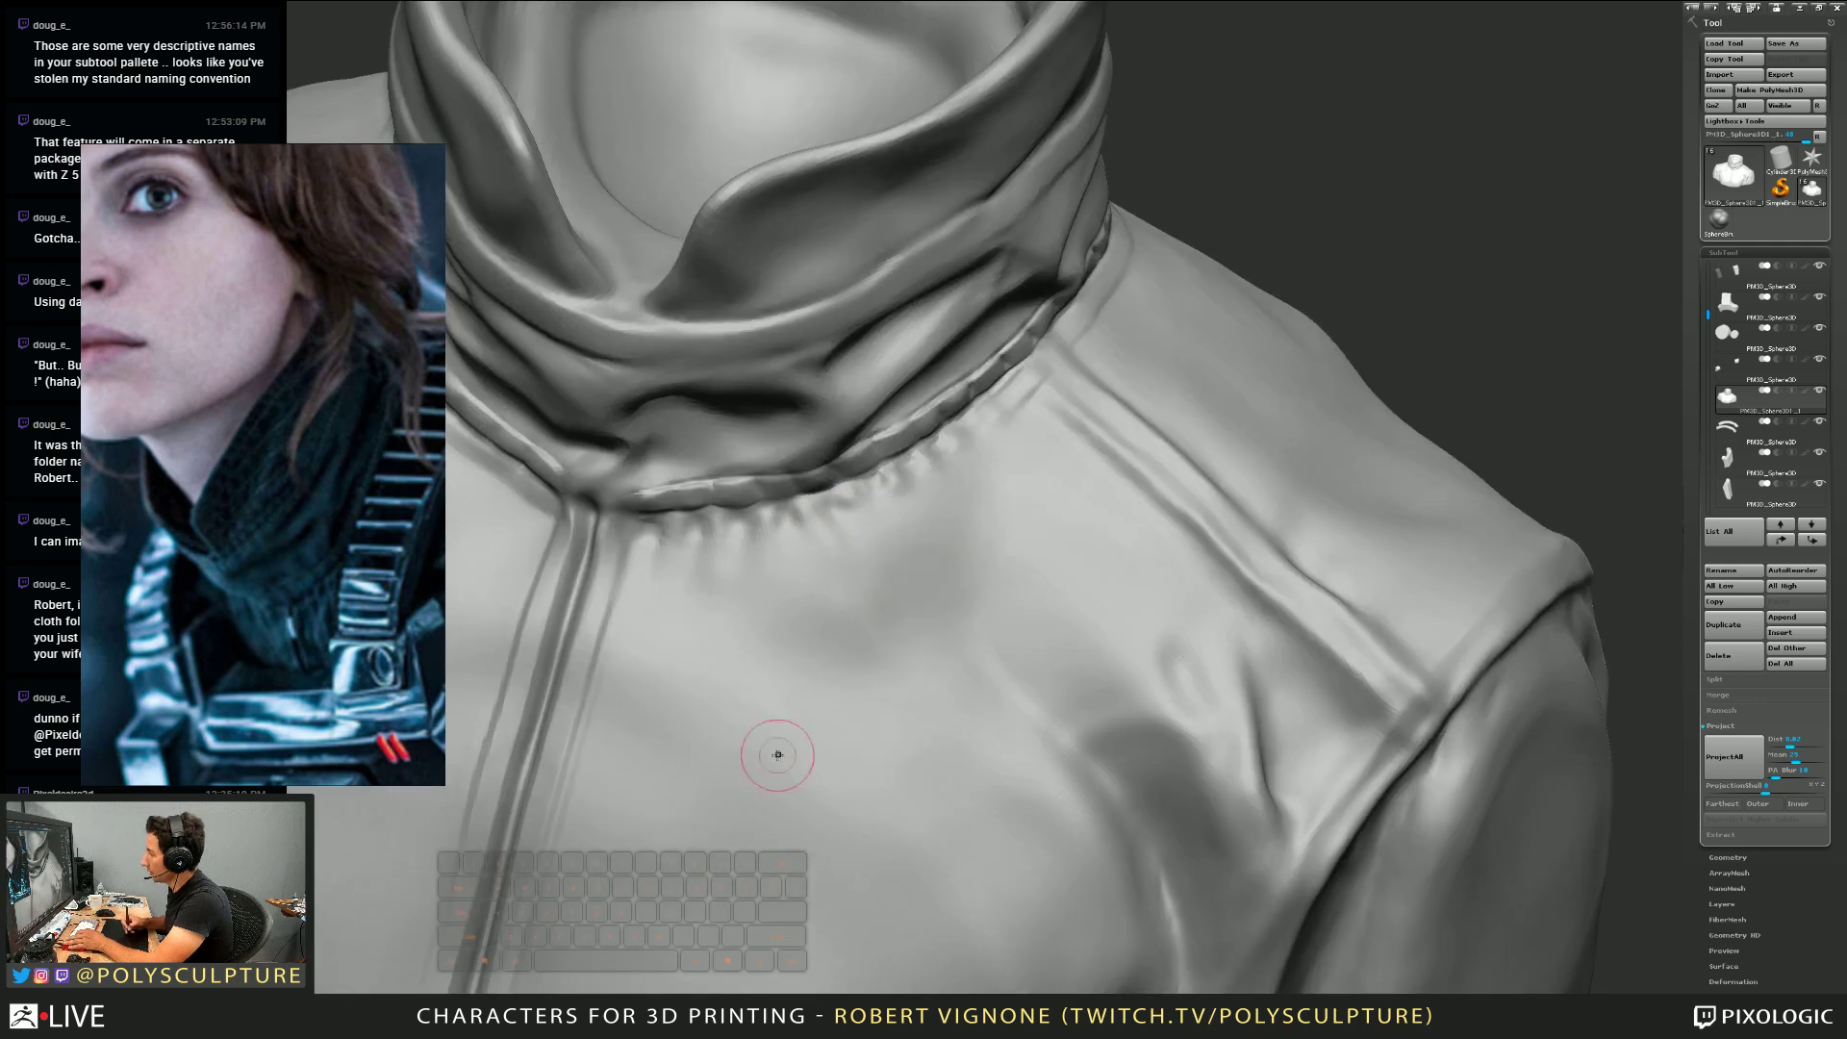
{"action": "key", "text": "s"}
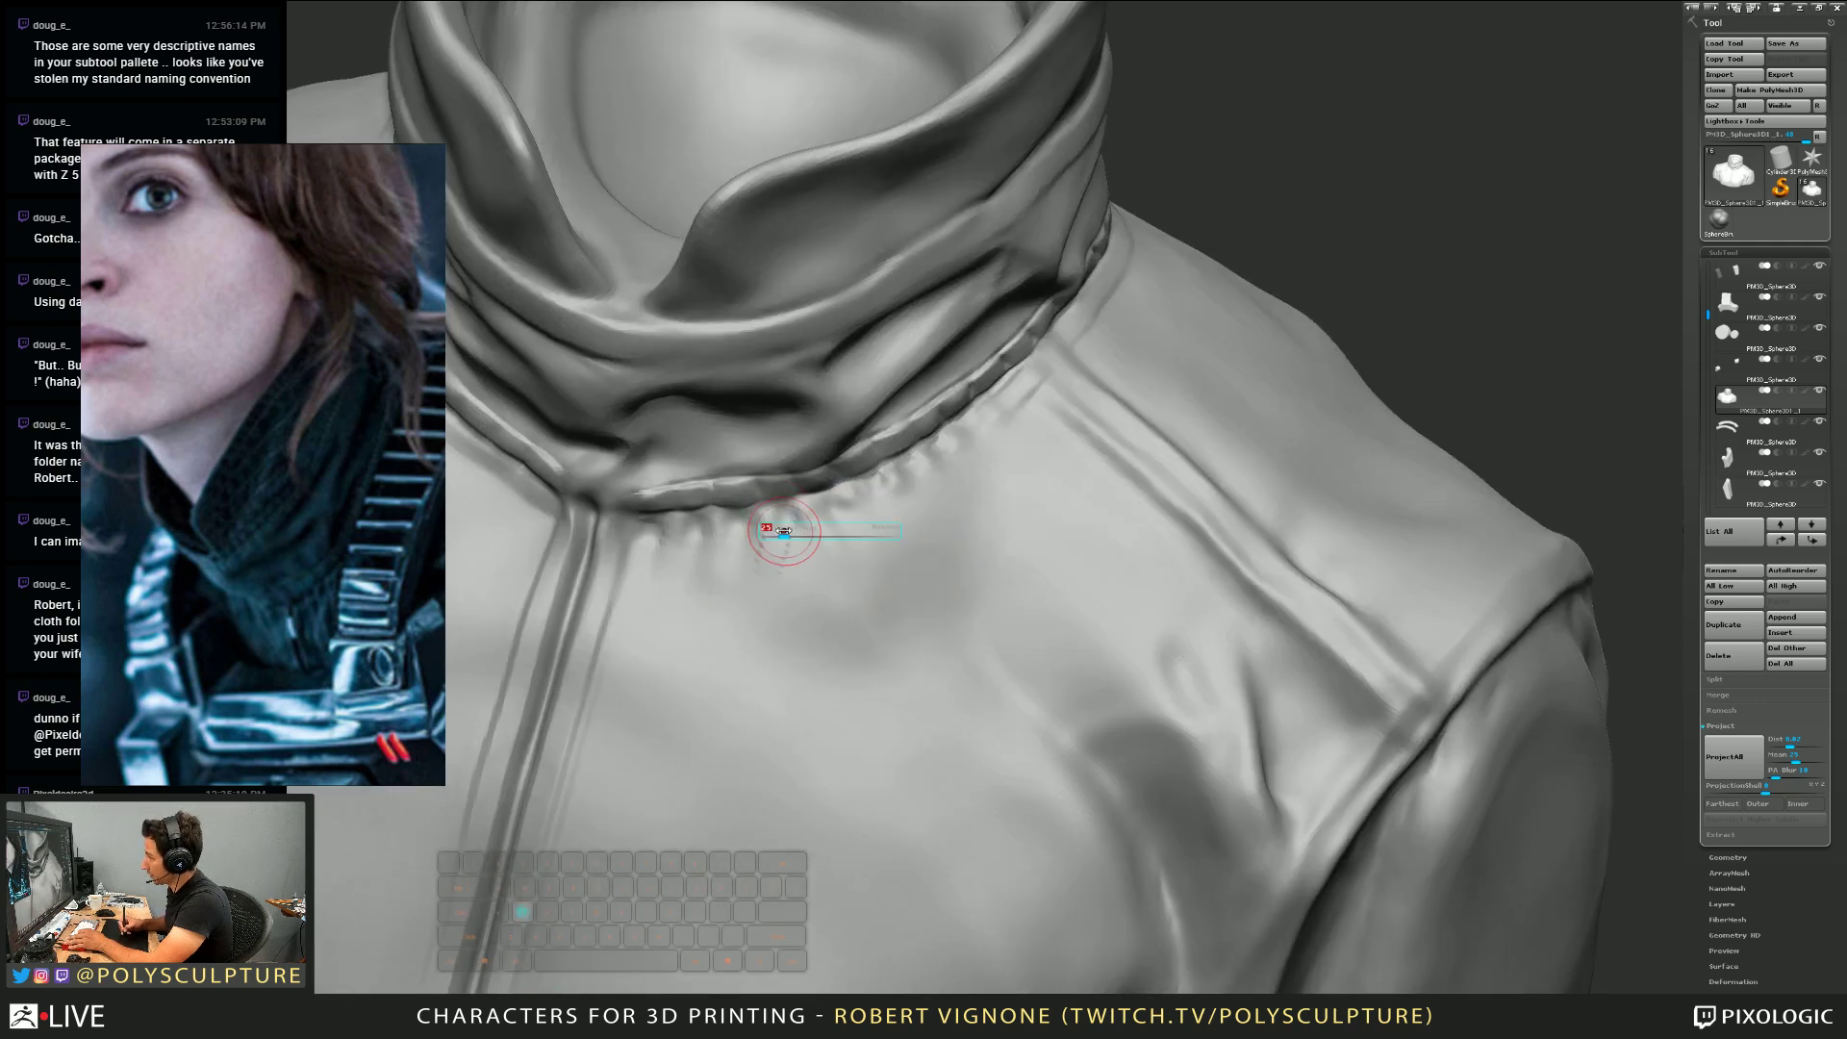
{"action": "left_click_drag", "start_coordinate": [783, 531], "coordinate": [760, 532]}
{"action": "mouse_move", "coordinate": [785, 507]}
{"action": "left_mouse_down"}
{"action": "mouse_move", "coordinate": [794, 582]}
{"action": "mouse_move", "coordinate": [790, 529]}
{"action": "left_mouse_up"}
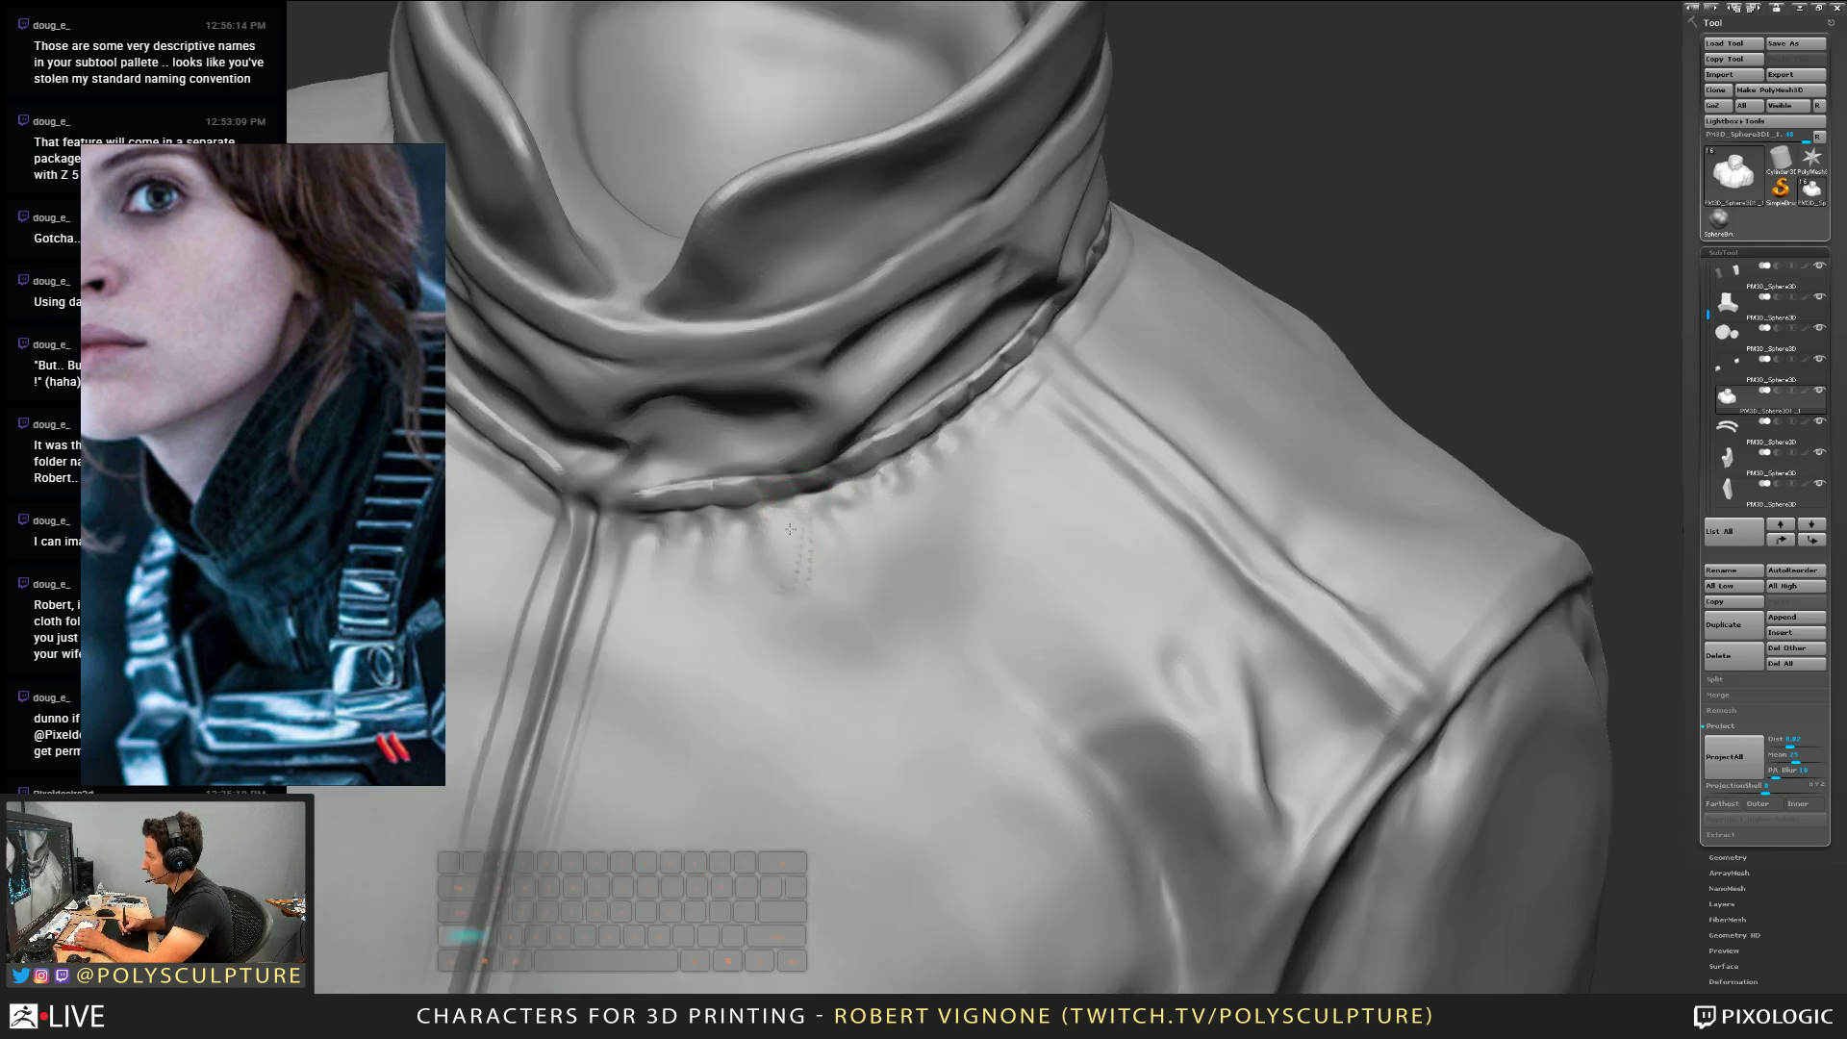
{"action": "left_click_drag", "start_coordinate": [875, 483], "coordinate": [908, 521]}
{"action": "mouse_move", "coordinate": [704, 538]}
{"action": "left_mouse_down"}
{"action": "mouse_move", "coordinate": [679, 567]}
{"action": "mouse_move", "coordinate": [704, 532]}
{"action": "left_mouse_up"}
{"action": "right_click_drag", "start_coordinate": [733, 618], "coordinate": [866, 549], "text": "ctrl"}
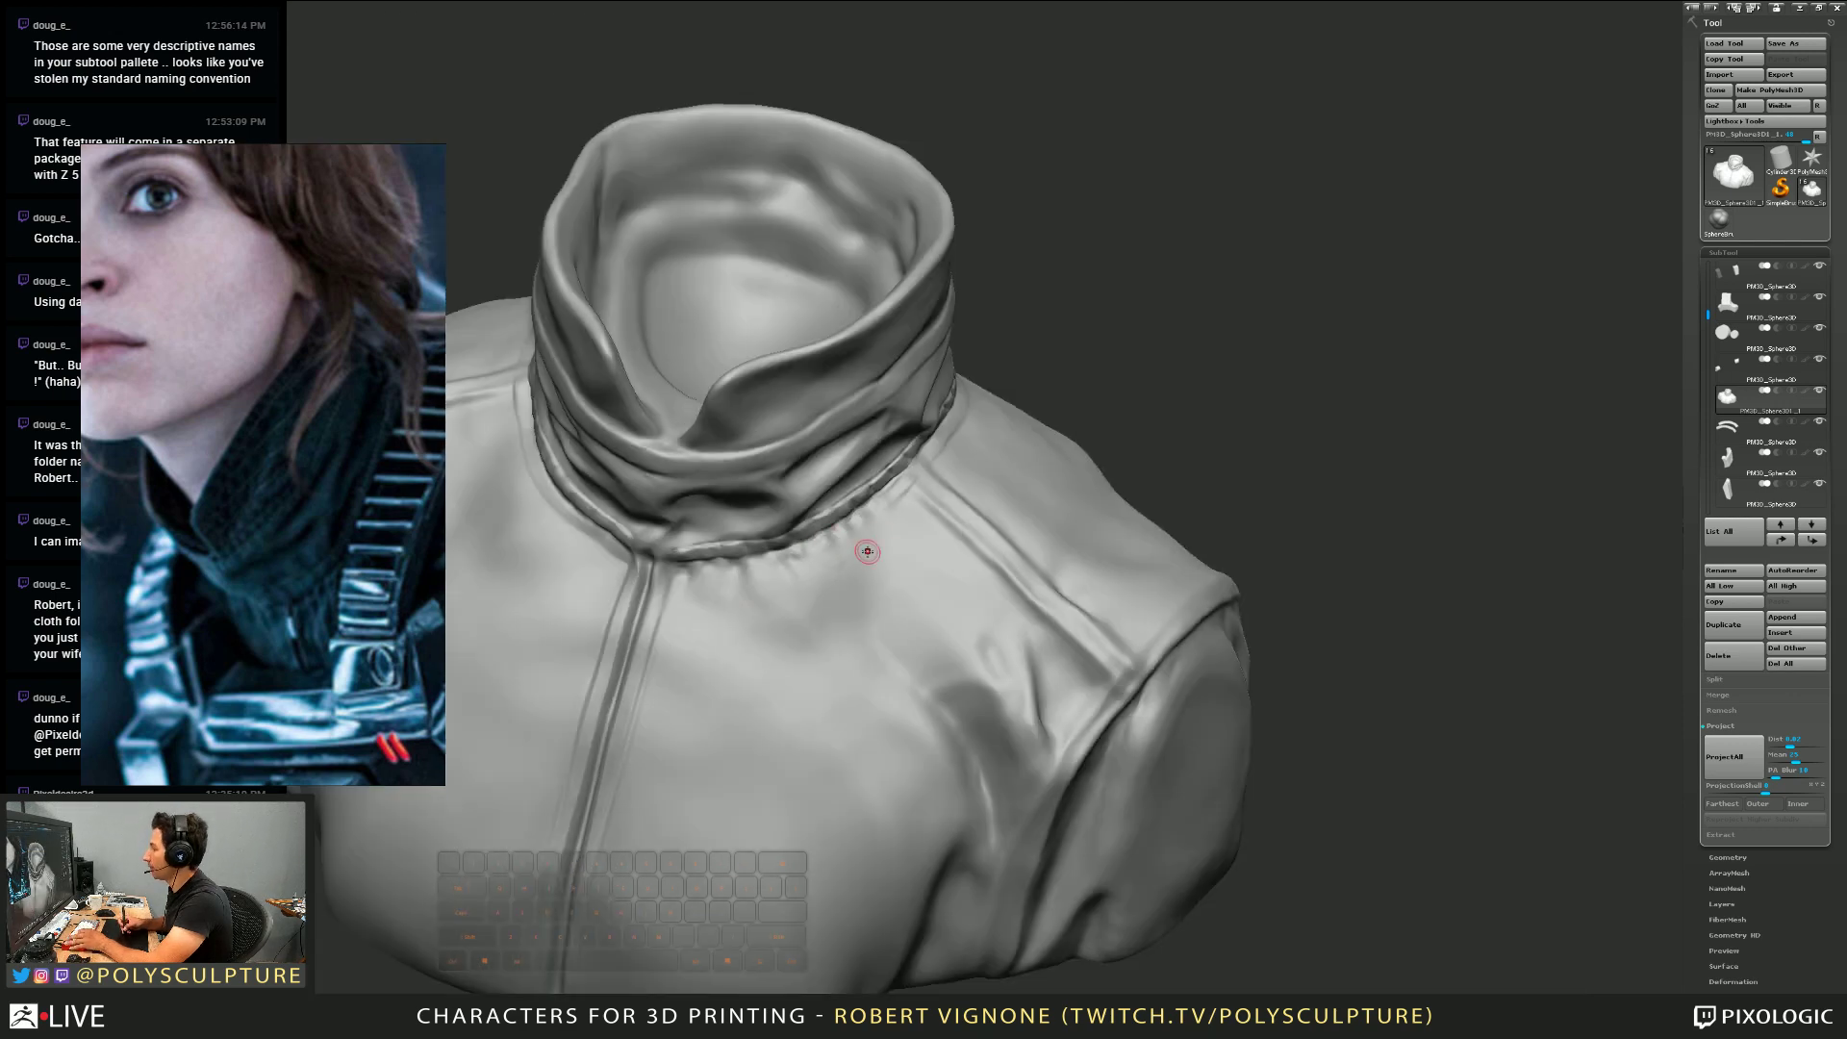
Blend the front puckers into the upper chest with a resized brush, checking the jacket from several angles
{"action": "key", "text": "s"}
{"action": "left_click_drag", "start_coordinate": [866, 560], "coordinate": [890, 561]}
{"action": "right_click_drag", "start_coordinate": [815, 584], "coordinate": [906, 532], "text": "alt"}
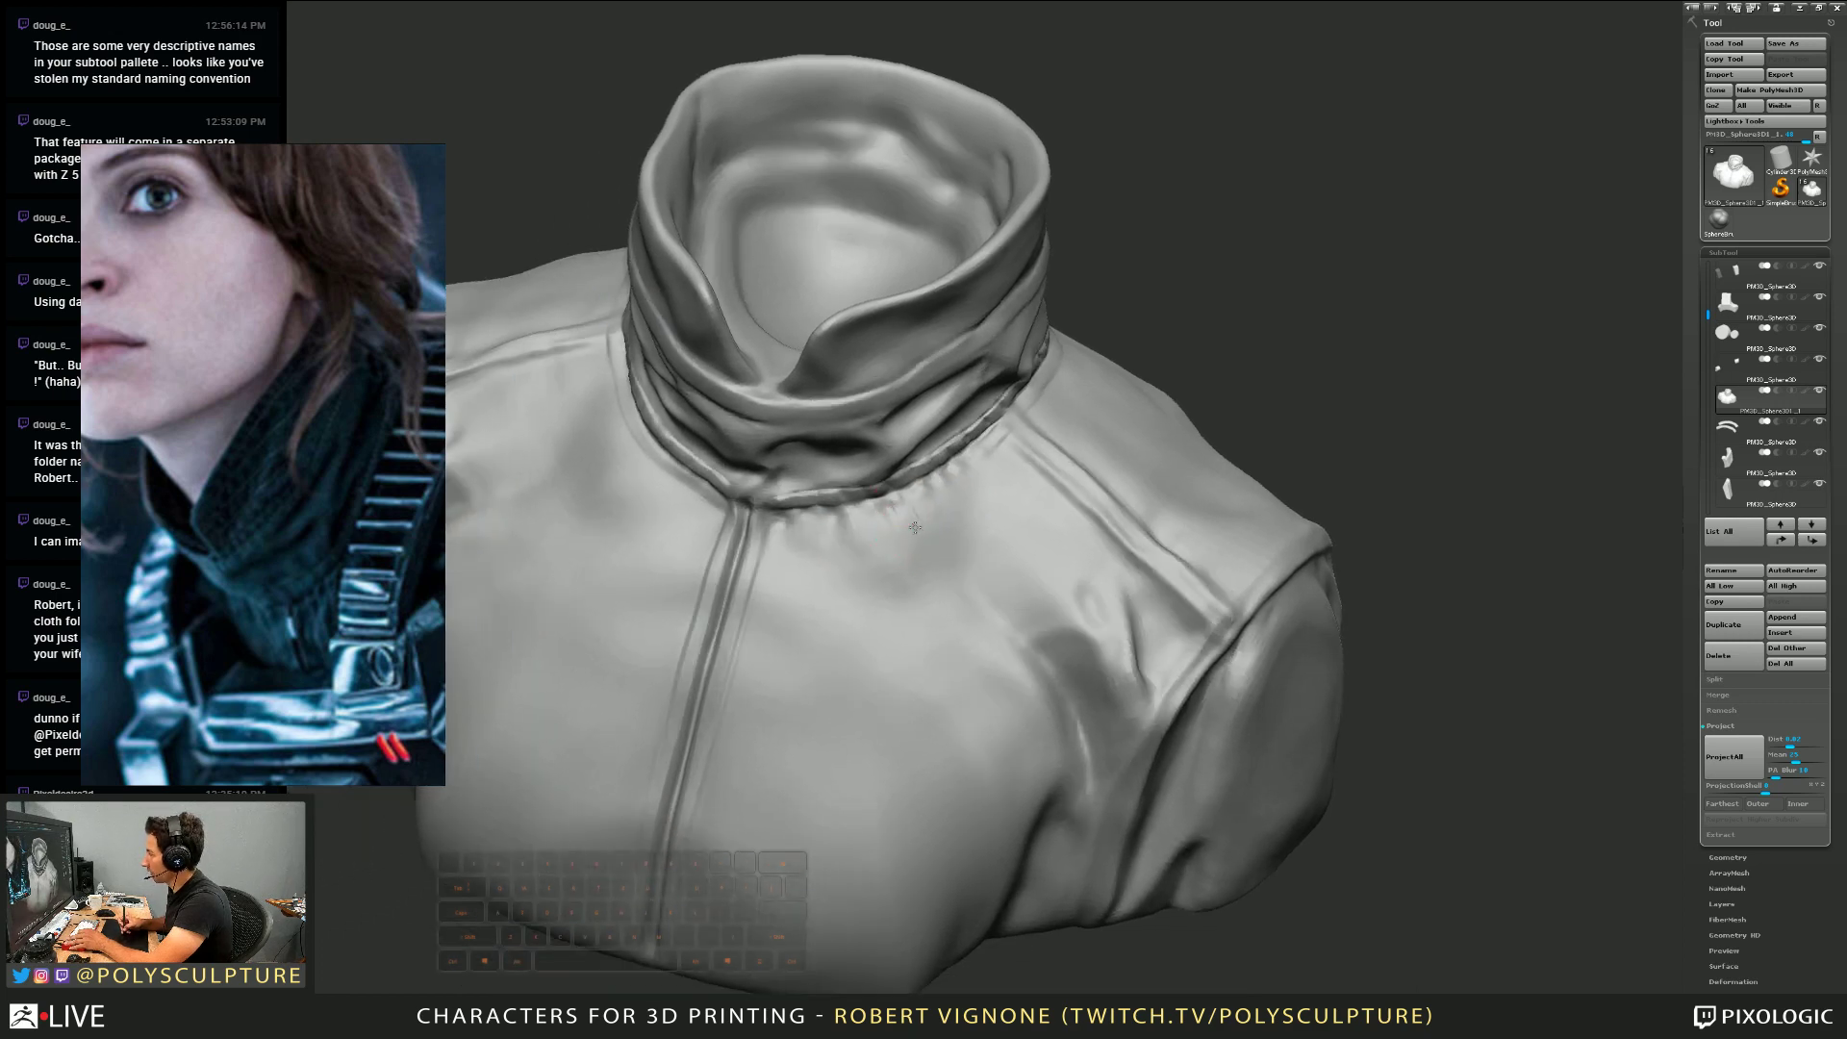
{"action": "left_click_drag", "start_coordinate": [915, 527], "coordinate": [918, 503], "text": "shift"}
{"action": "right_click_drag", "start_coordinate": [973, 507], "coordinate": [877, 548]}
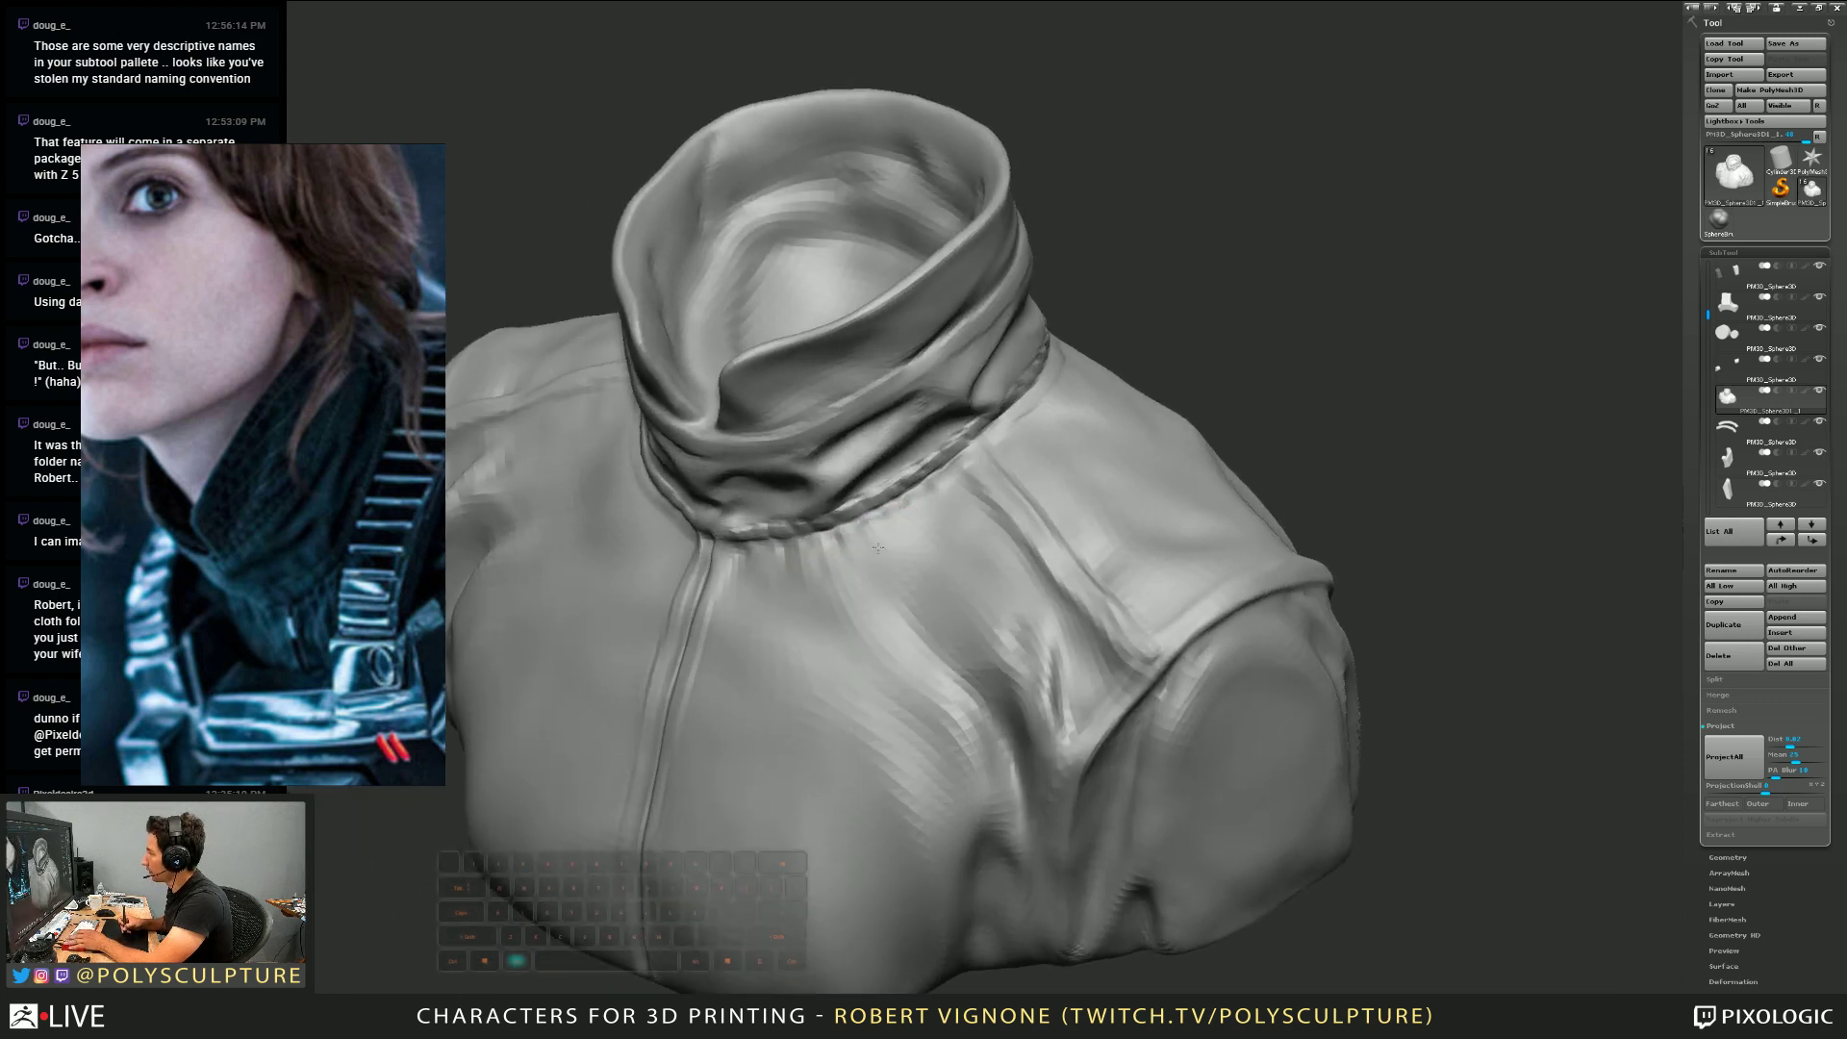
{"action": "mouse_move", "coordinate": [877, 547]}
{"action": "left_mouse_down"}
{"action": "mouse_move", "coordinate": [947, 484]}
{"action": "mouse_move", "coordinate": [854, 610]}
{"action": "mouse_move", "coordinate": [575, 549]}
{"action": "left_mouse_up"}
{"action": "right_click_drag", "start_coordinate": [981, 513], "coordinate": [899, 546], "text": "alt"}
Sculpt a soft fabric fold on the upper chest in front of the shoulder seam, varying the brush size
{"action": "key", "text": "s"}
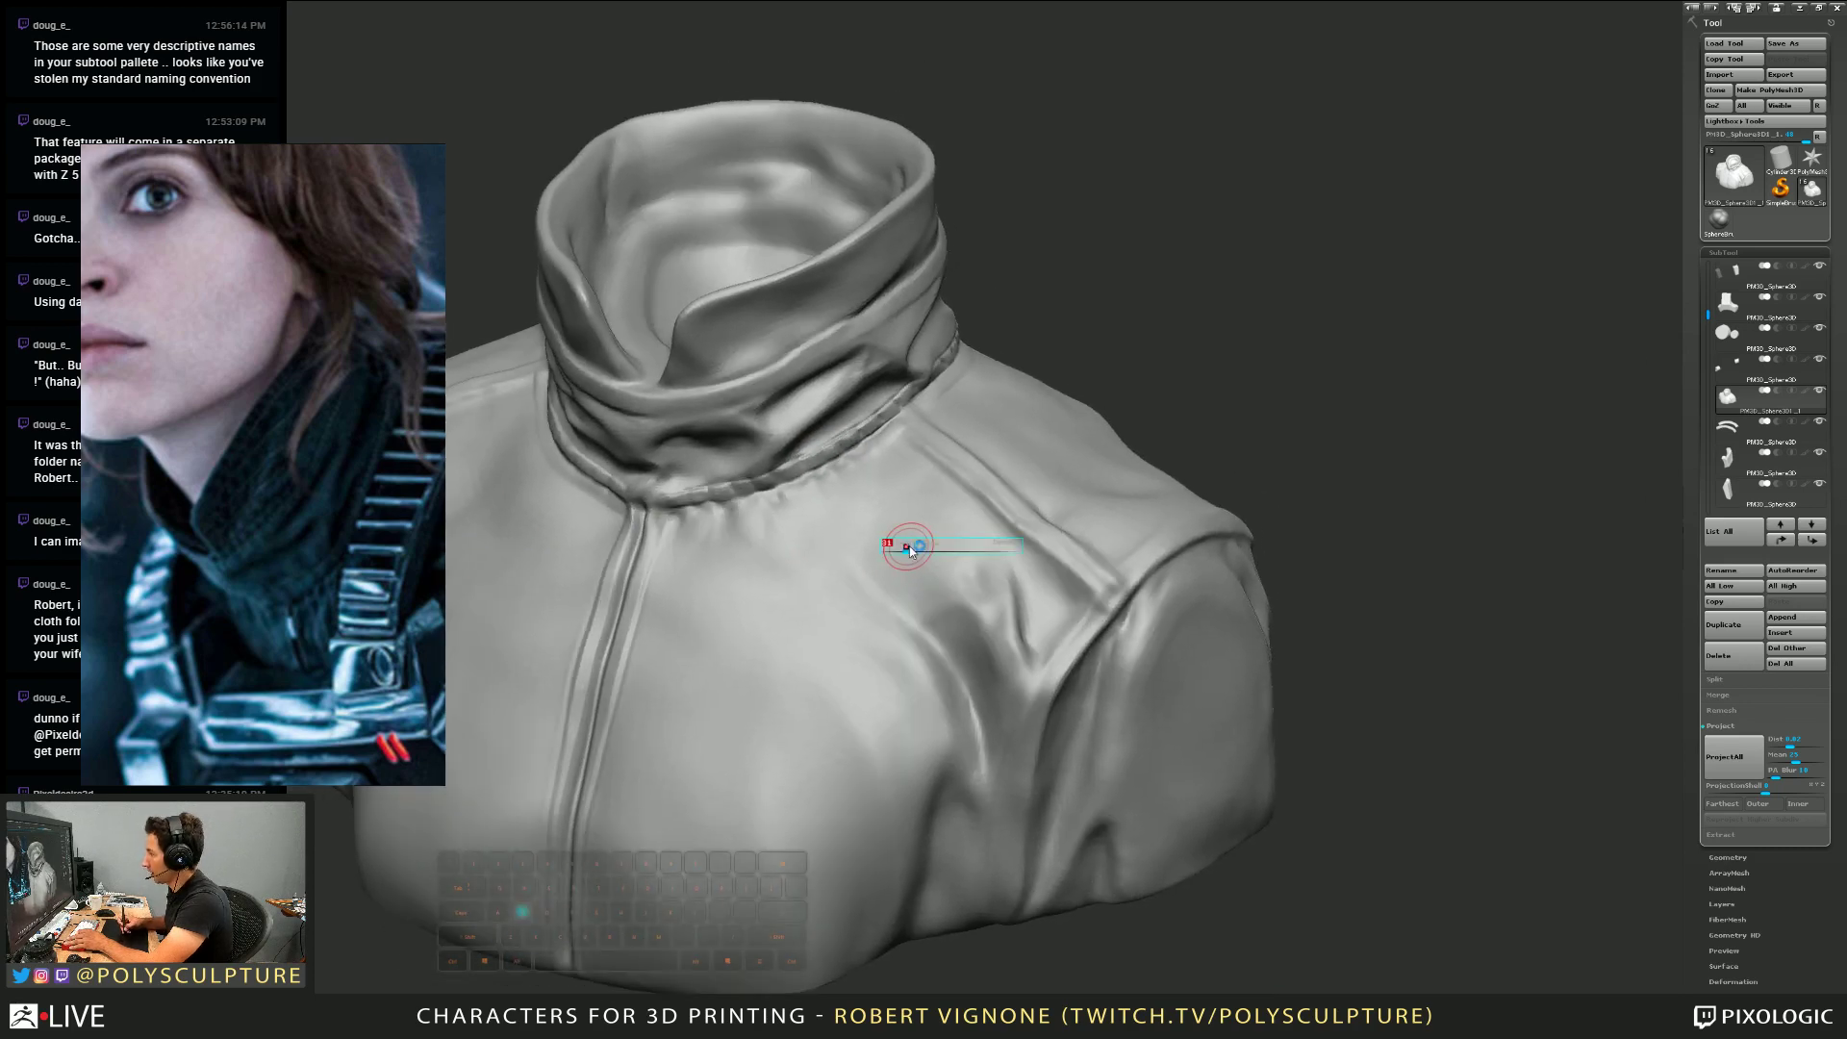
{"action": "left_click_drag", "start_coordinate": [896, 545], "coordinate": [931, 545]}
{"action": "right_click_drag", "start_coordinate": [941, 550], "coordinate": [968, 543]}
{"action": "key", "text": "s"}
{"action": "left_click_drag", "start_coordinate": [959, 561], "coordinate": [950, 562]}
{"action": "left_click_drag", "start_coordinate": [961, 563], "coordinate": [944, 590]}
{"action": "key", "text": "s"}
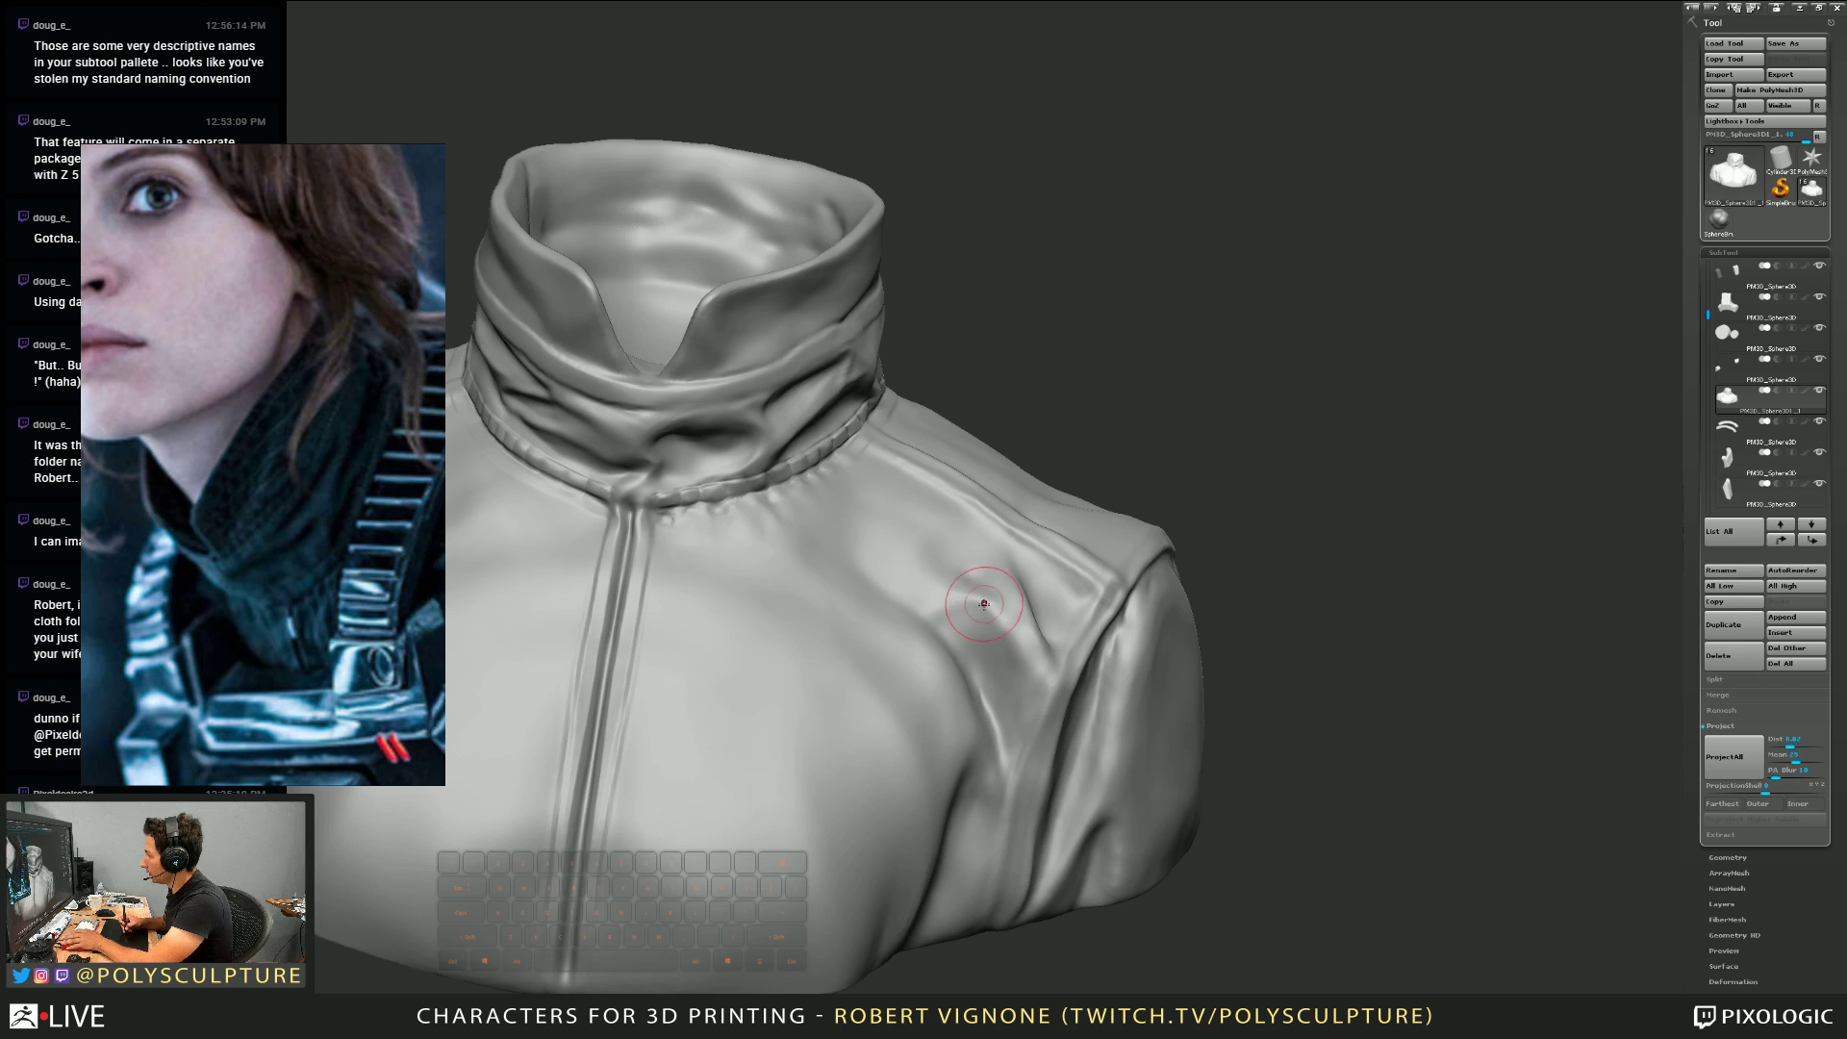
{"action": "right_click_drag", "start_coordinate": [909, 541], "coordinate": [918, 556]}
Refine the soft folds across the upper chest between the shoulder seam and the zipper
{"action": "key", "text": "4"}
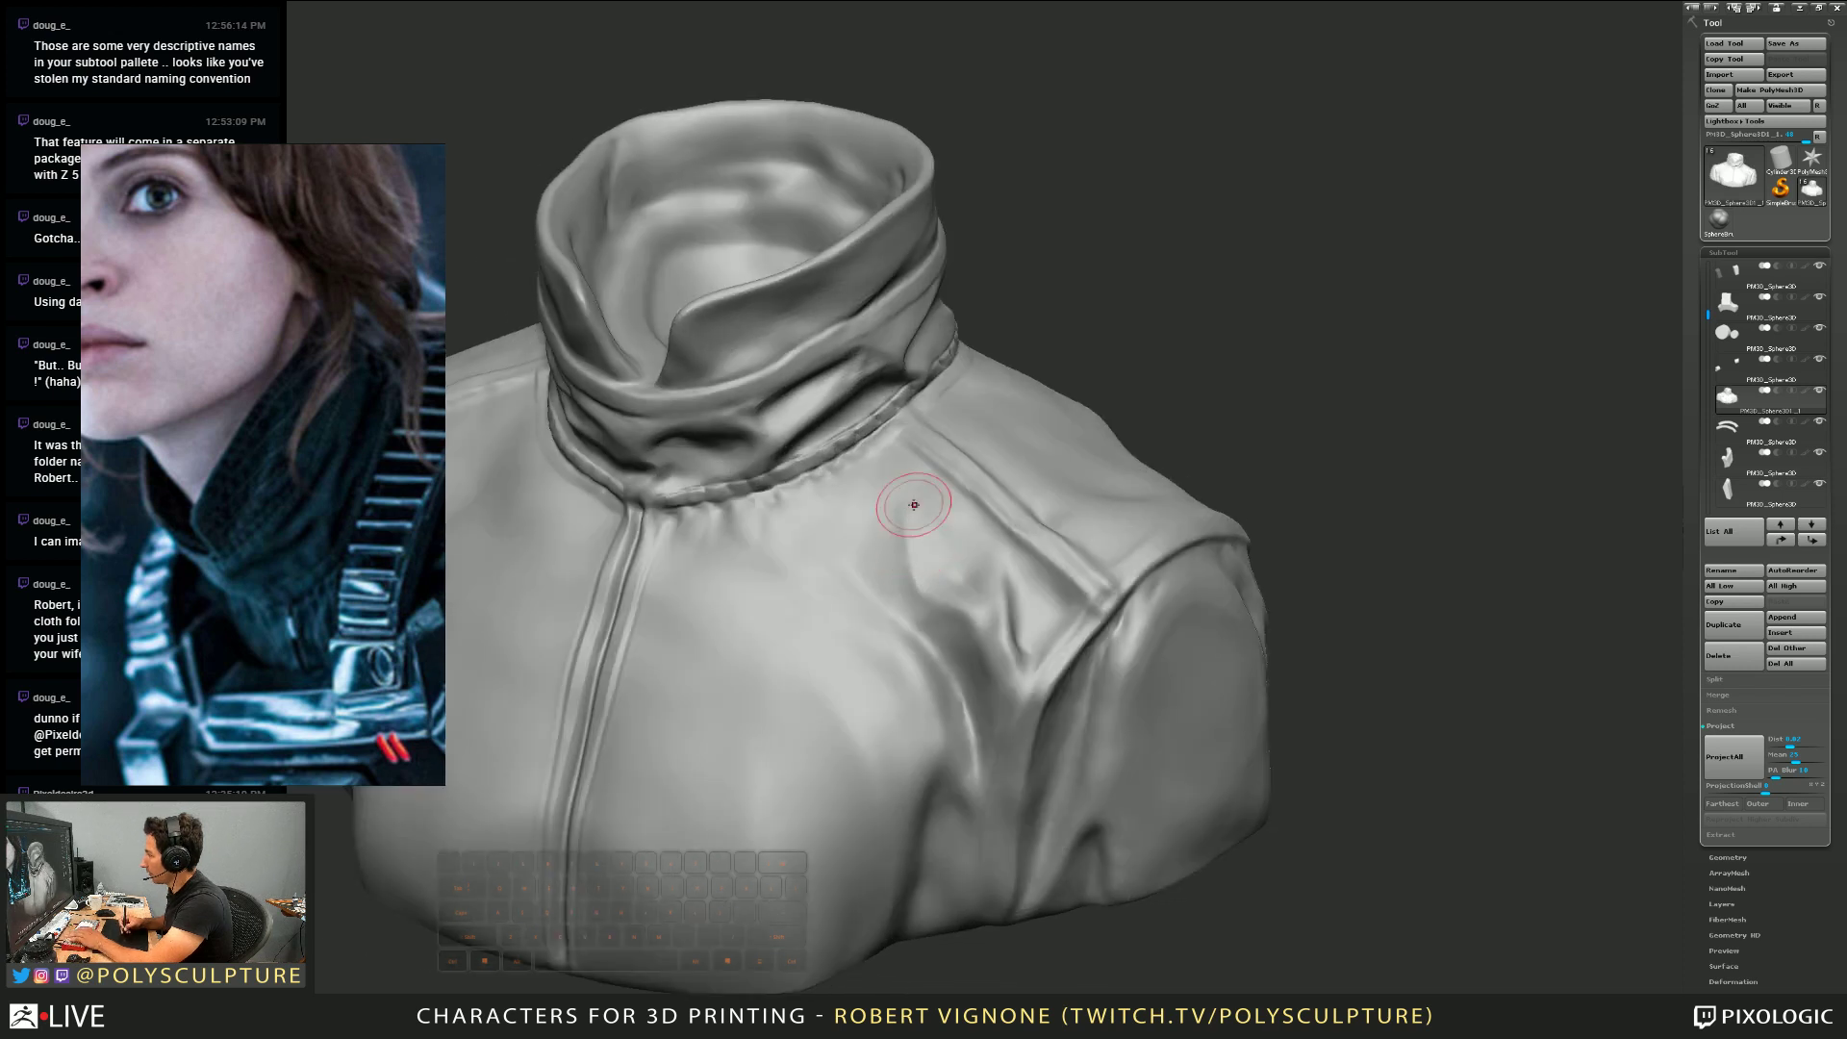
{"action": "left_click_drag", "start_coordinate": [911, 529], "coordinate": [864, 562], "text": "shift"}
{"action": "right_click_drag", "start_coordinate": [709, 597], "coordinate": [738, 561]}
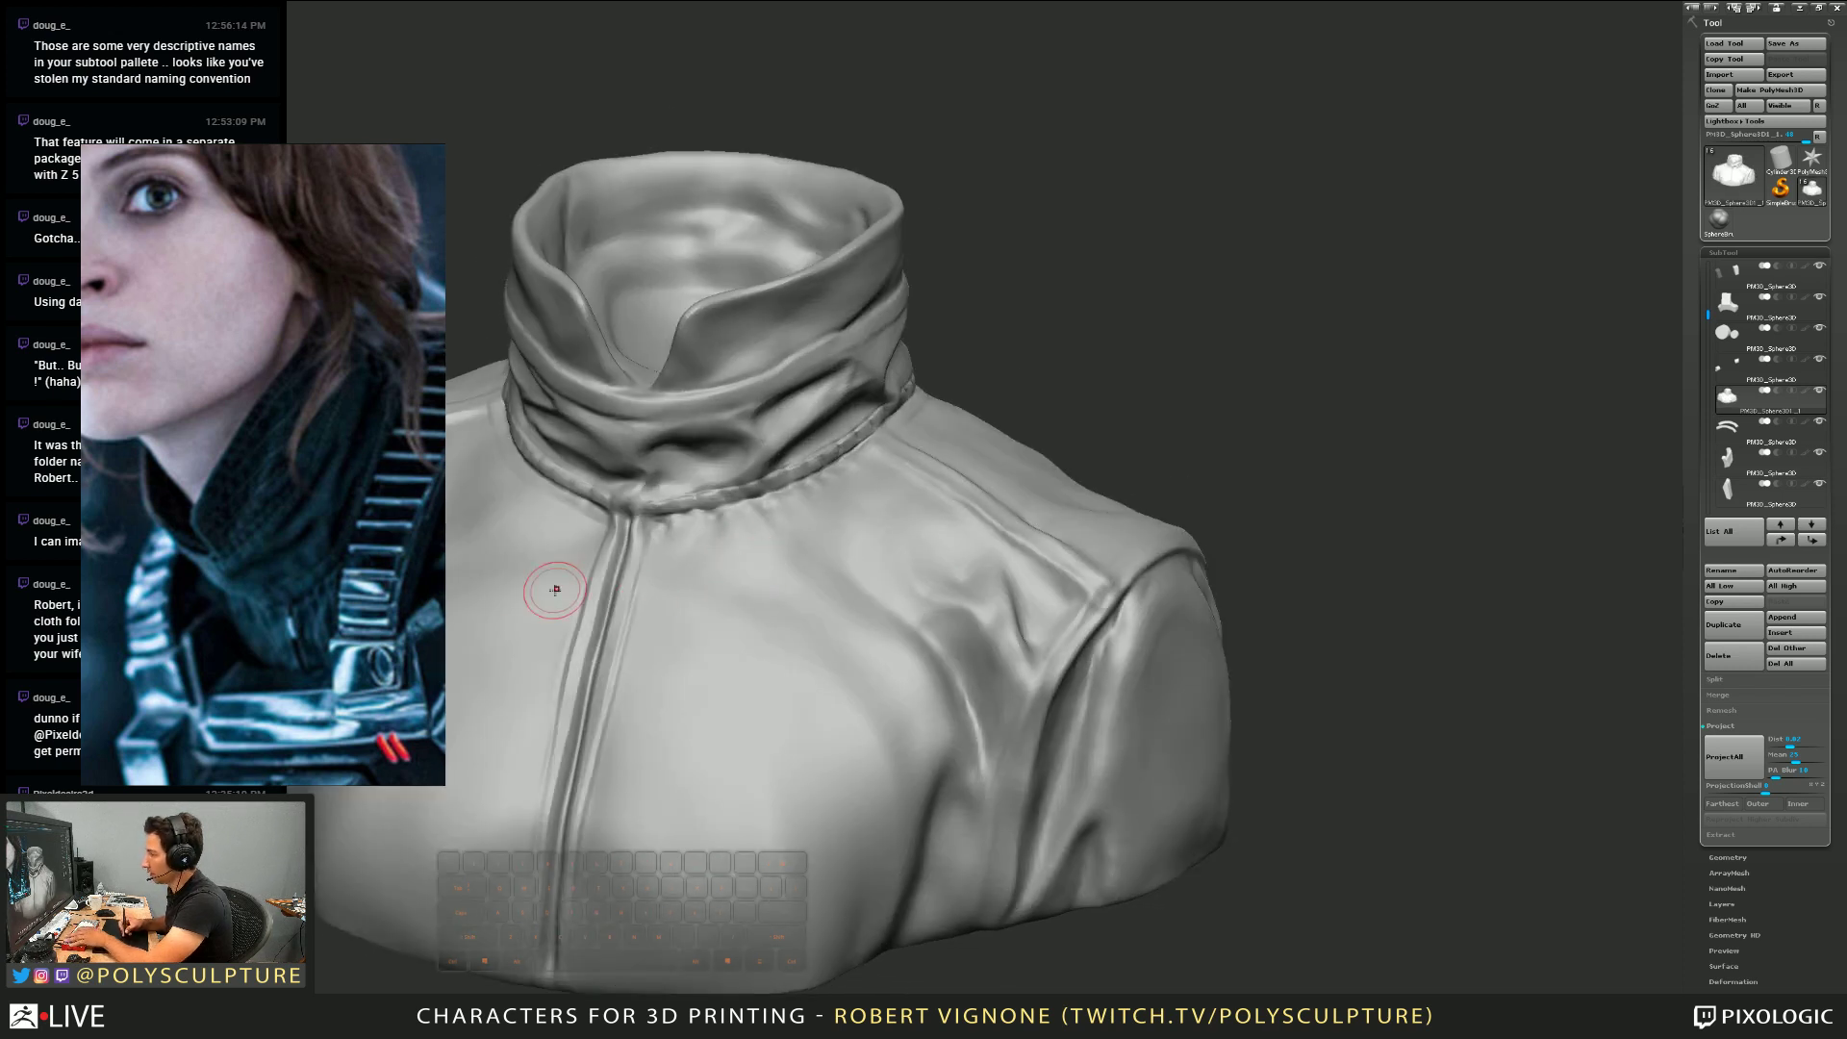
{"action": "mouse_move", "coordinate": [529, 590]}
{"action": "right_mouse_down"}
{"action": "mouse_move", "coordinate": [505, 604]}
{"action": "mouse_move", "coordinate": [723, 724]}
{"action": "mouse_move", "coordinate": [836, 520]}
{"action": "right_mouse_up"}
Shape the collar fabric just above the trim beside the zipper, using several brush sizes
{"action": "key", "text": "s"}
{"action": "left_click_drag", "start_coordinate": [846, 519], "coordinate": [835, 519]}
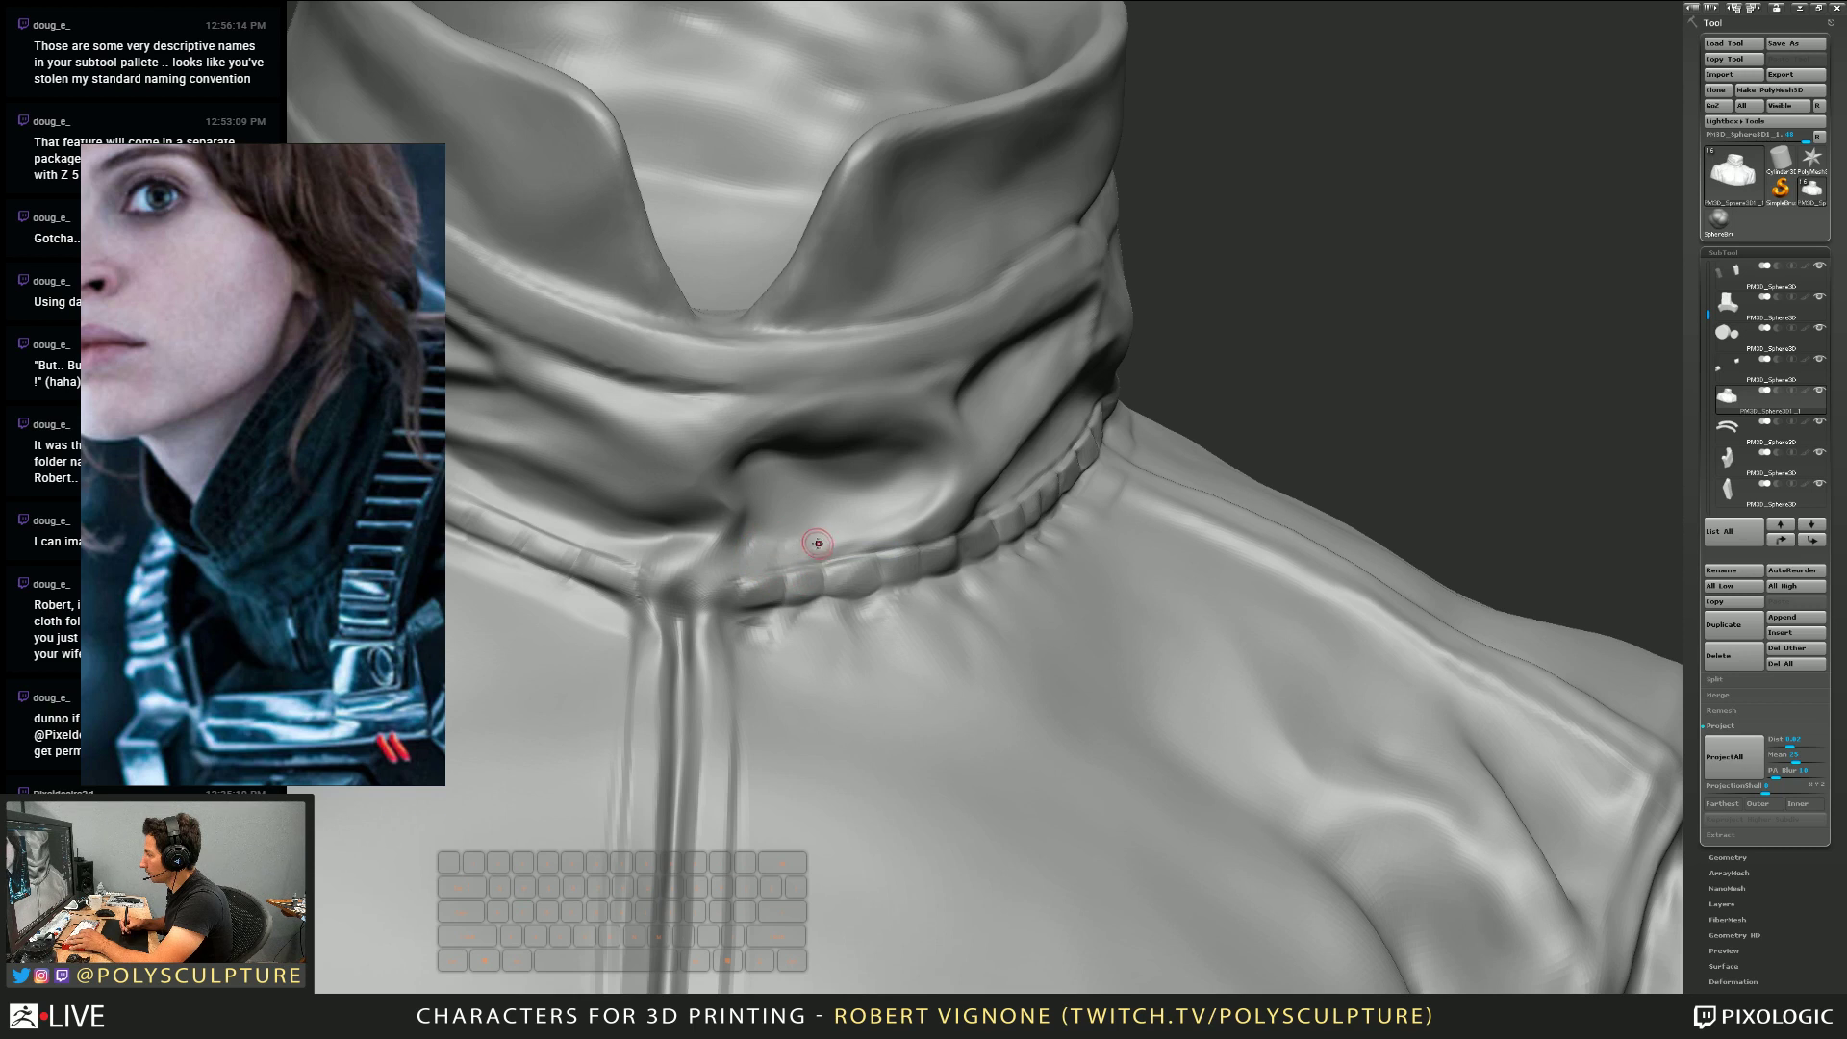
{"action": "key", "text": "s"}
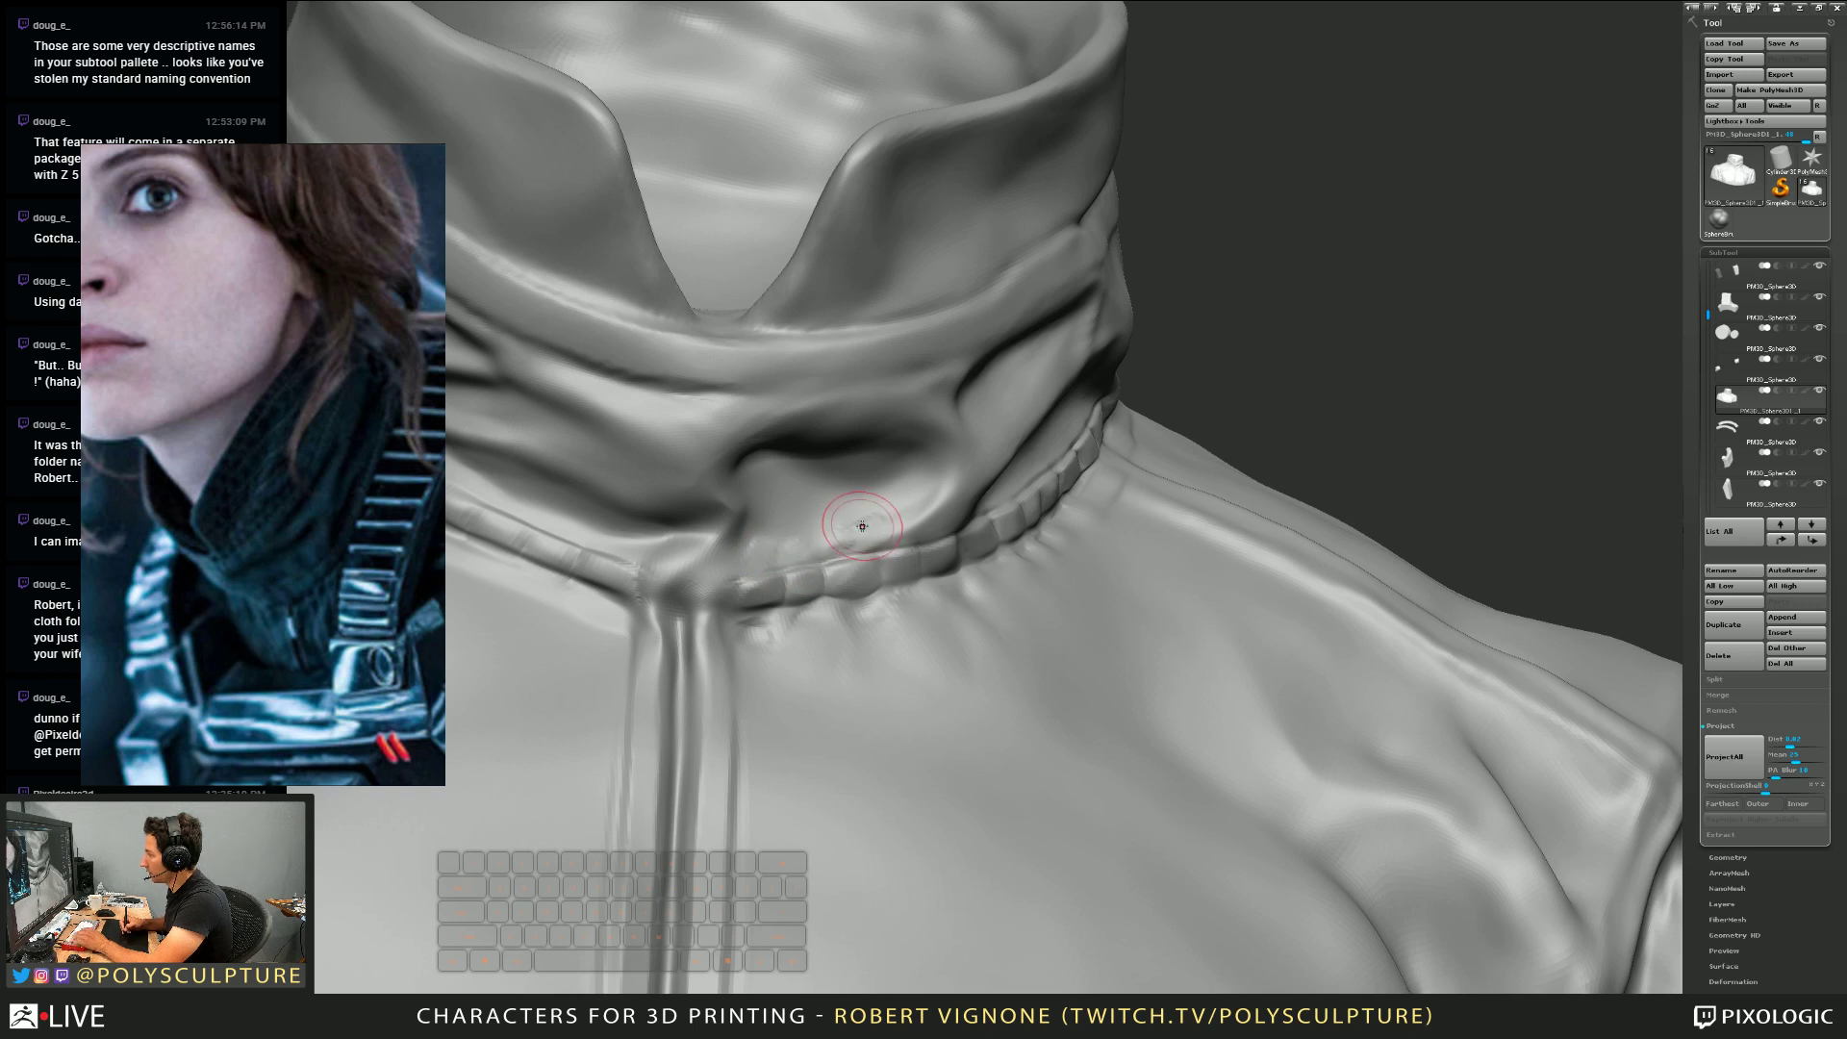
{"action": "left_click_drag", "start_coordinate": [861, 526], "coordinate": [784, 548], "text": "shift"}
{"action": "key", "text": "s"}
{"action": "key", "text": "s"}
{"action": "mouse_move", "coordinate": [817, 569]}
{"action": "right_mouse_down", "text": "alt"}
{"action": "mouse_move", "coordinate": [928, 545]}
{"action": "mouse_move", "coordinate": [890, 541]}
{"action": "mouse_move", "coordinate": [907, 544]}
{"action": "right_mouse_up", "text": "alt"}
{"action": "key", "text": "s"}
{"action": "left_click_drag", "start_coordinate": [926, 536], "coordinate": [948, 536]}
{"action": "right_click_drag", "start_coordinate": [824, 536], "coordinate": [795, 528]}
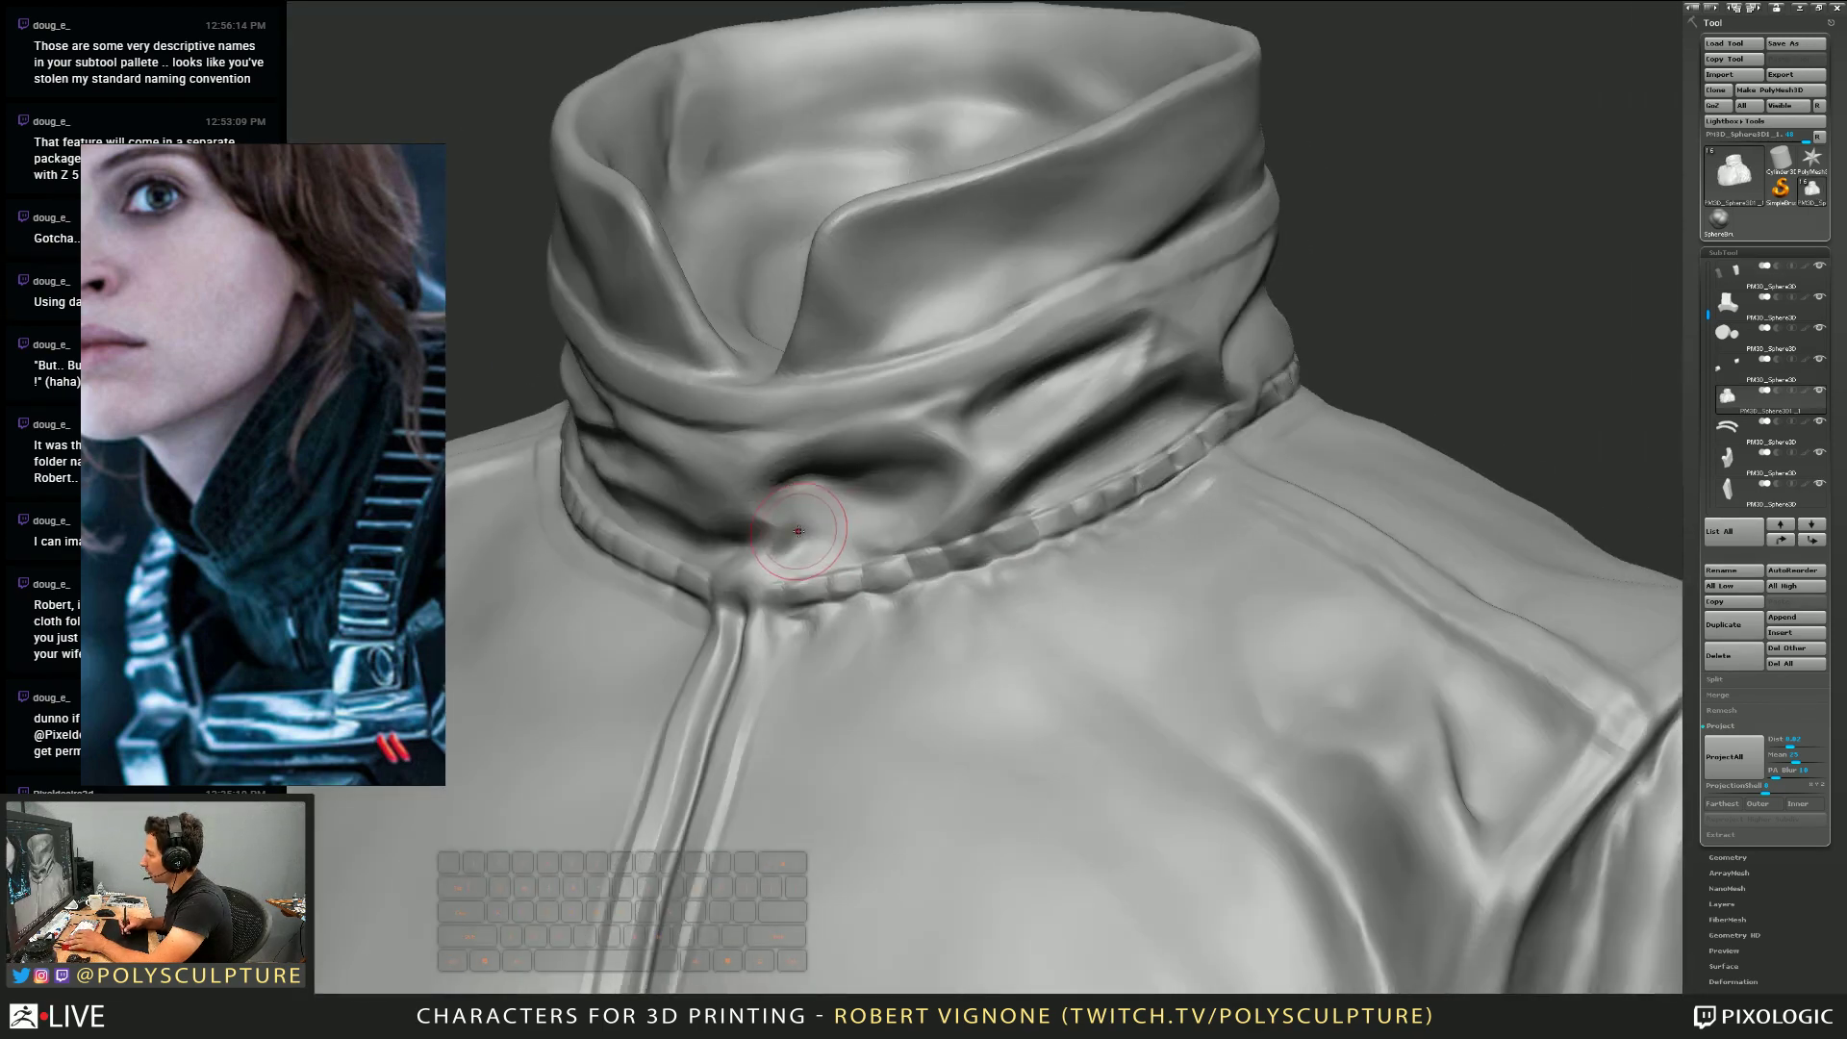
Sculpt a small pinched crease on the collar front, rising from the trim above the zipper
{"action": "left_click", "coordinate": [524, 991]}
{"action": "left_click", "coordinate": [648, 767]}
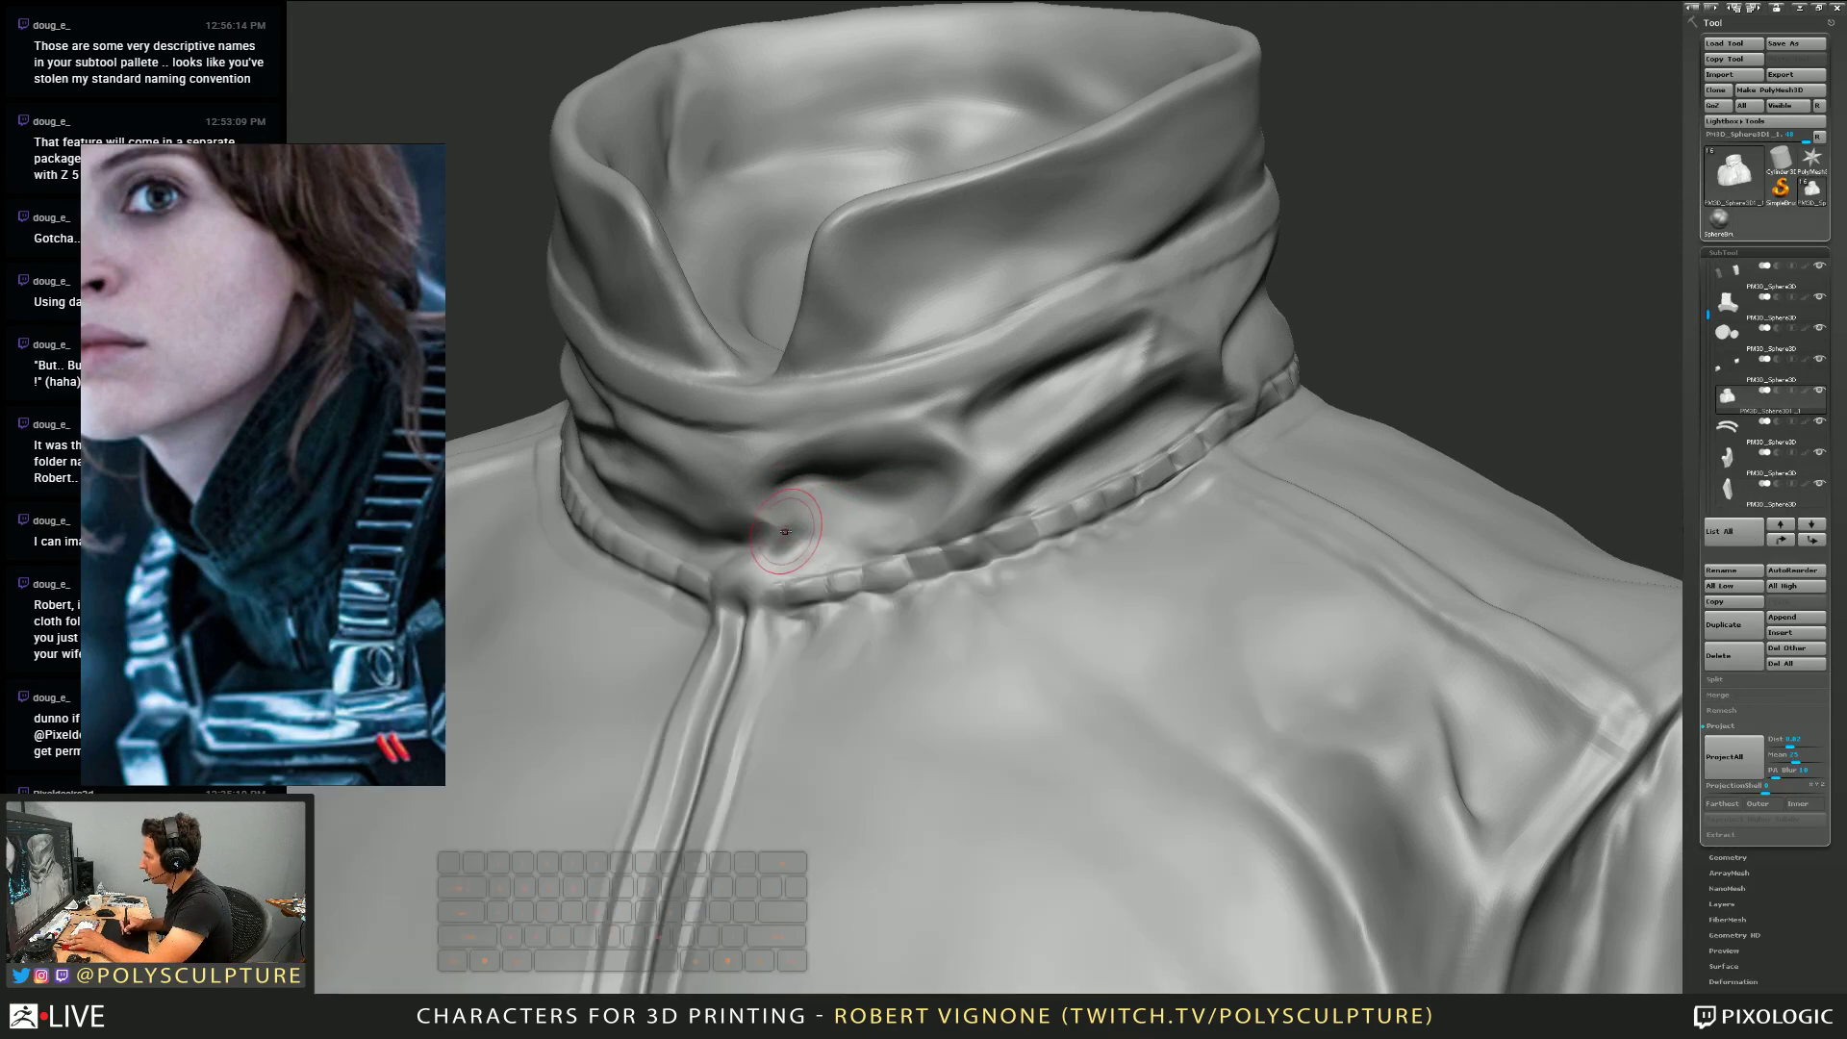
{"action": "key", "text": "s"}
{"action": "left_click_drag", "start_coordinate": [797, 536], "coordinate": [783, 537]}
{"action": "left_click_drag", "start_coordinate": [794, 528], "coordinate": [789, 553], "text": "shift"}
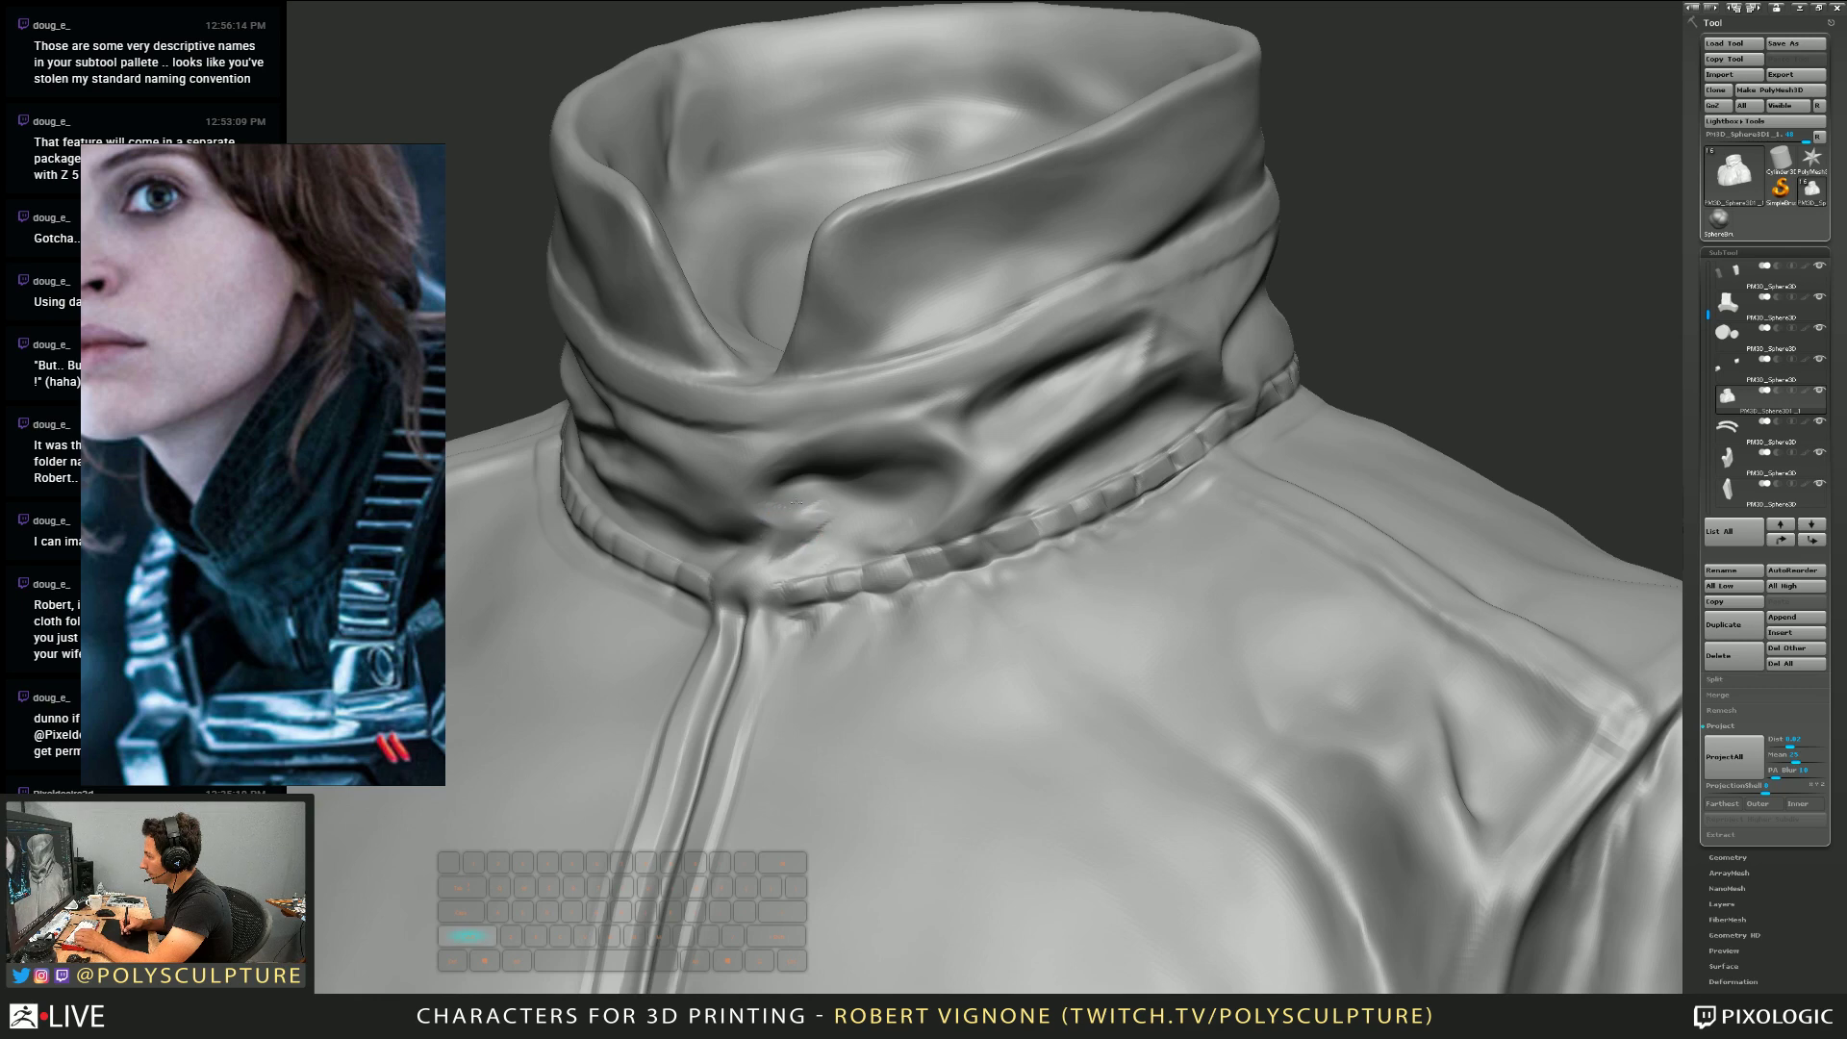
{"action": "right_click_drag", "start_coordinate": [799, 536], "coordinate": [784, 528]}
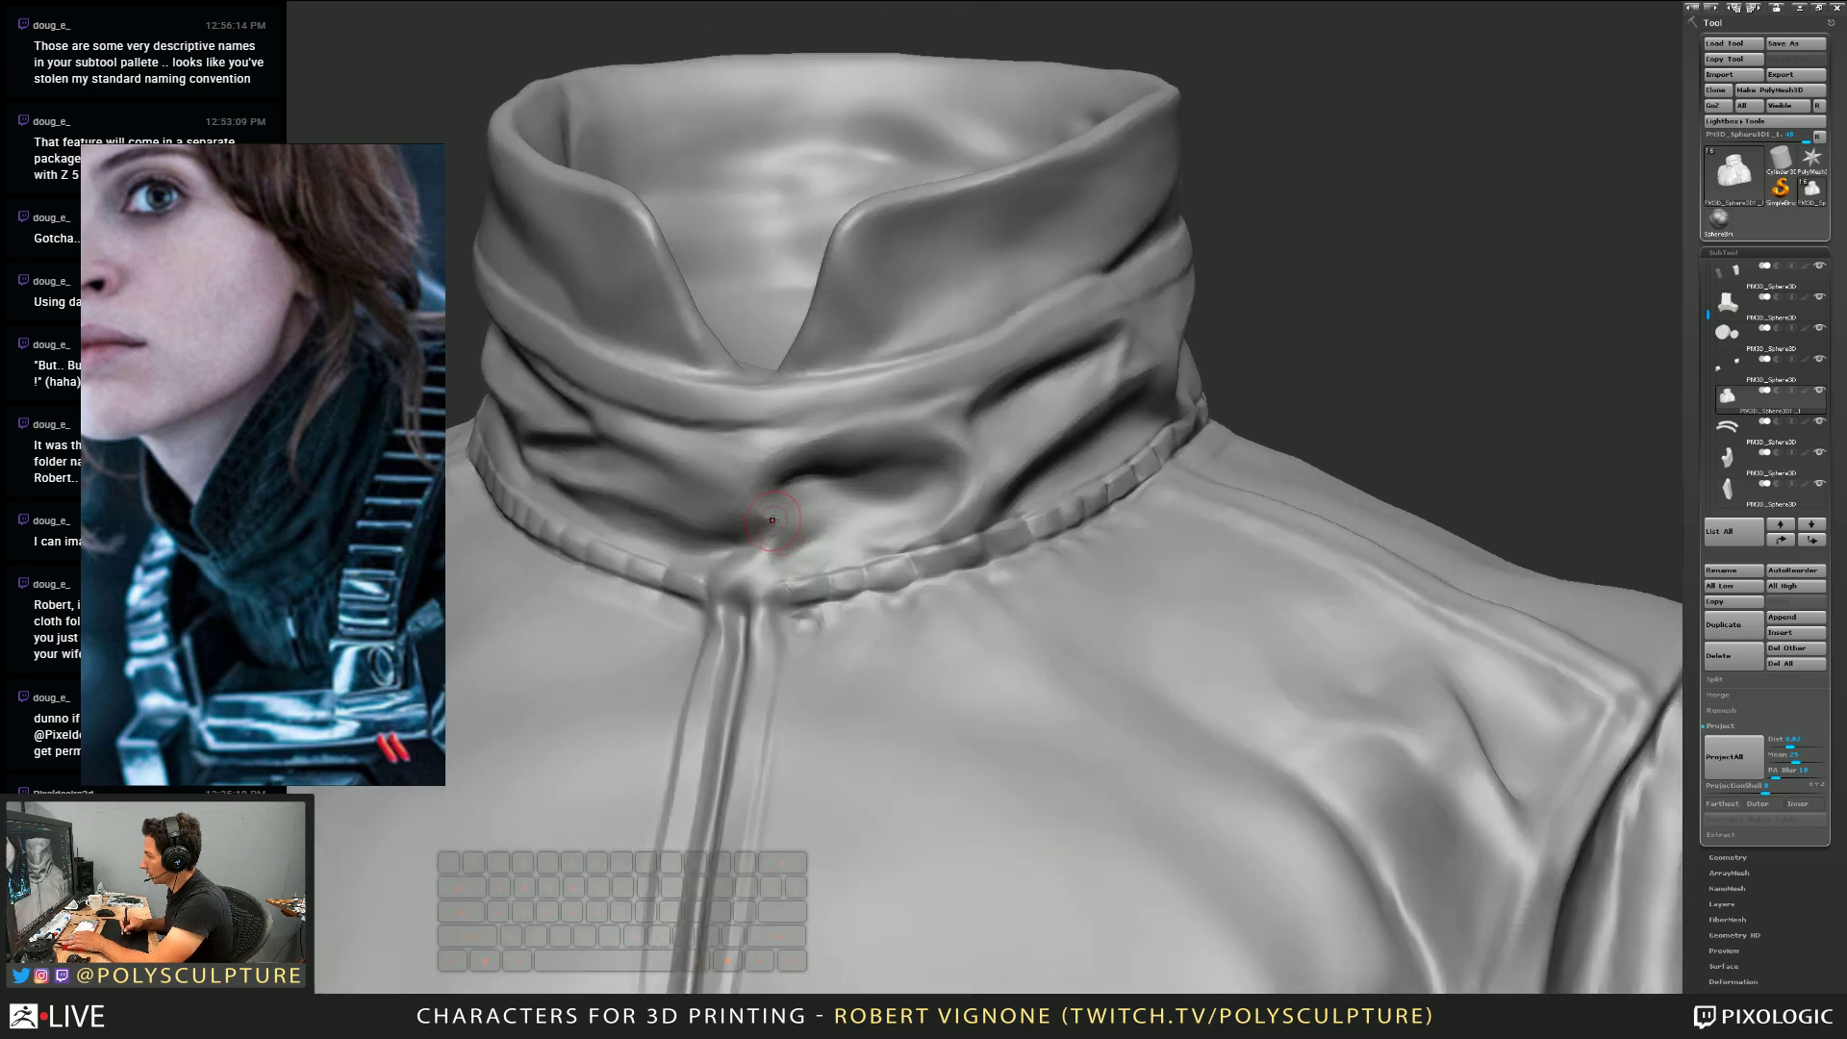
Extend the creases just above the trim from the collar front around to its side with a resized brush
{"action": "left_click_drag", "start_coordinate": [774, 547], "coordinate": [746, 568], "text": "shift"}
{"action": "mouse_move", "coordinate": [746, 568]}
{"action": "right_mouse_down", "text": "alt"}
{"action": "mouse_move", "coordinate": [846, 442]}
{"action": "mouse_move", "coordinate": [841, 375]}
{"action": "mouse_move", "coordinate": [901, 402]}
{"action": "mouse_move", "coordinate": [800, 464]}
{"action": "right_mouse_up", "text": "alt"}
{"action": "key", "text": "s"}
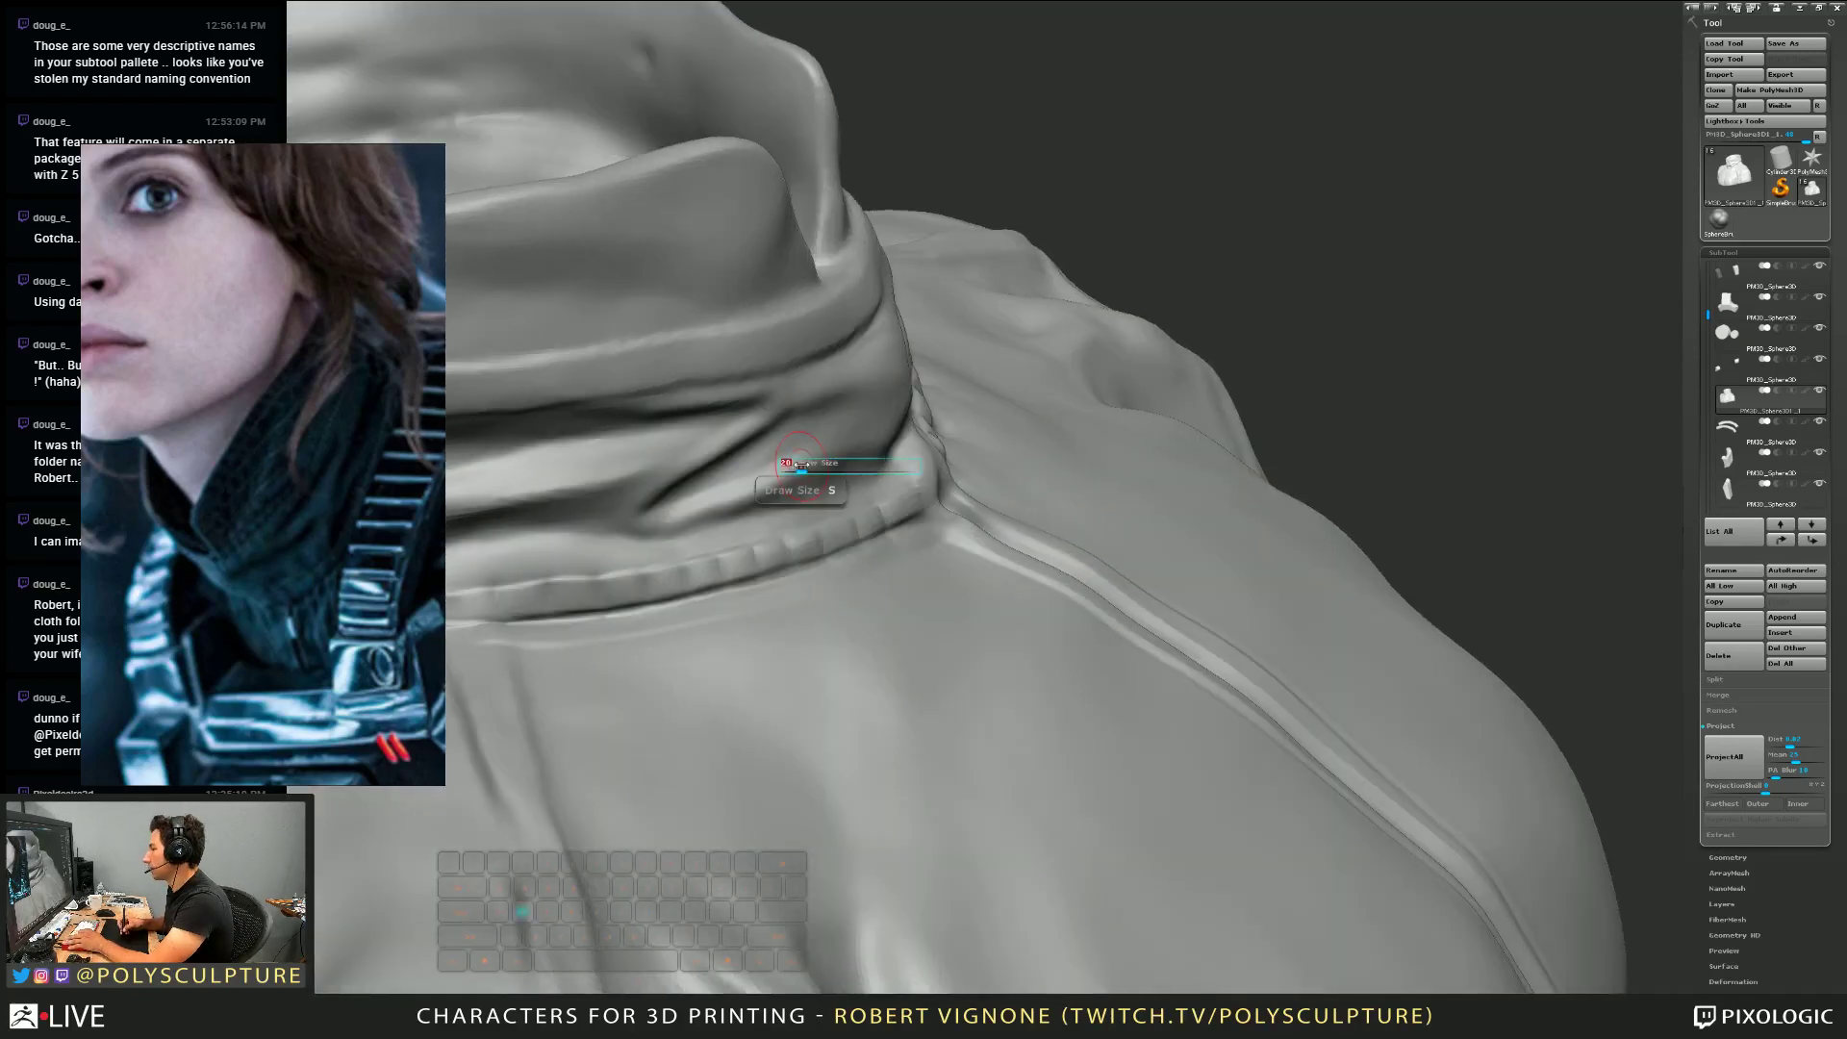
{"action": "left_click_drag", "start_coordinate": [714, 500], "coordinate": [803, 481], "text": "ctrl"}
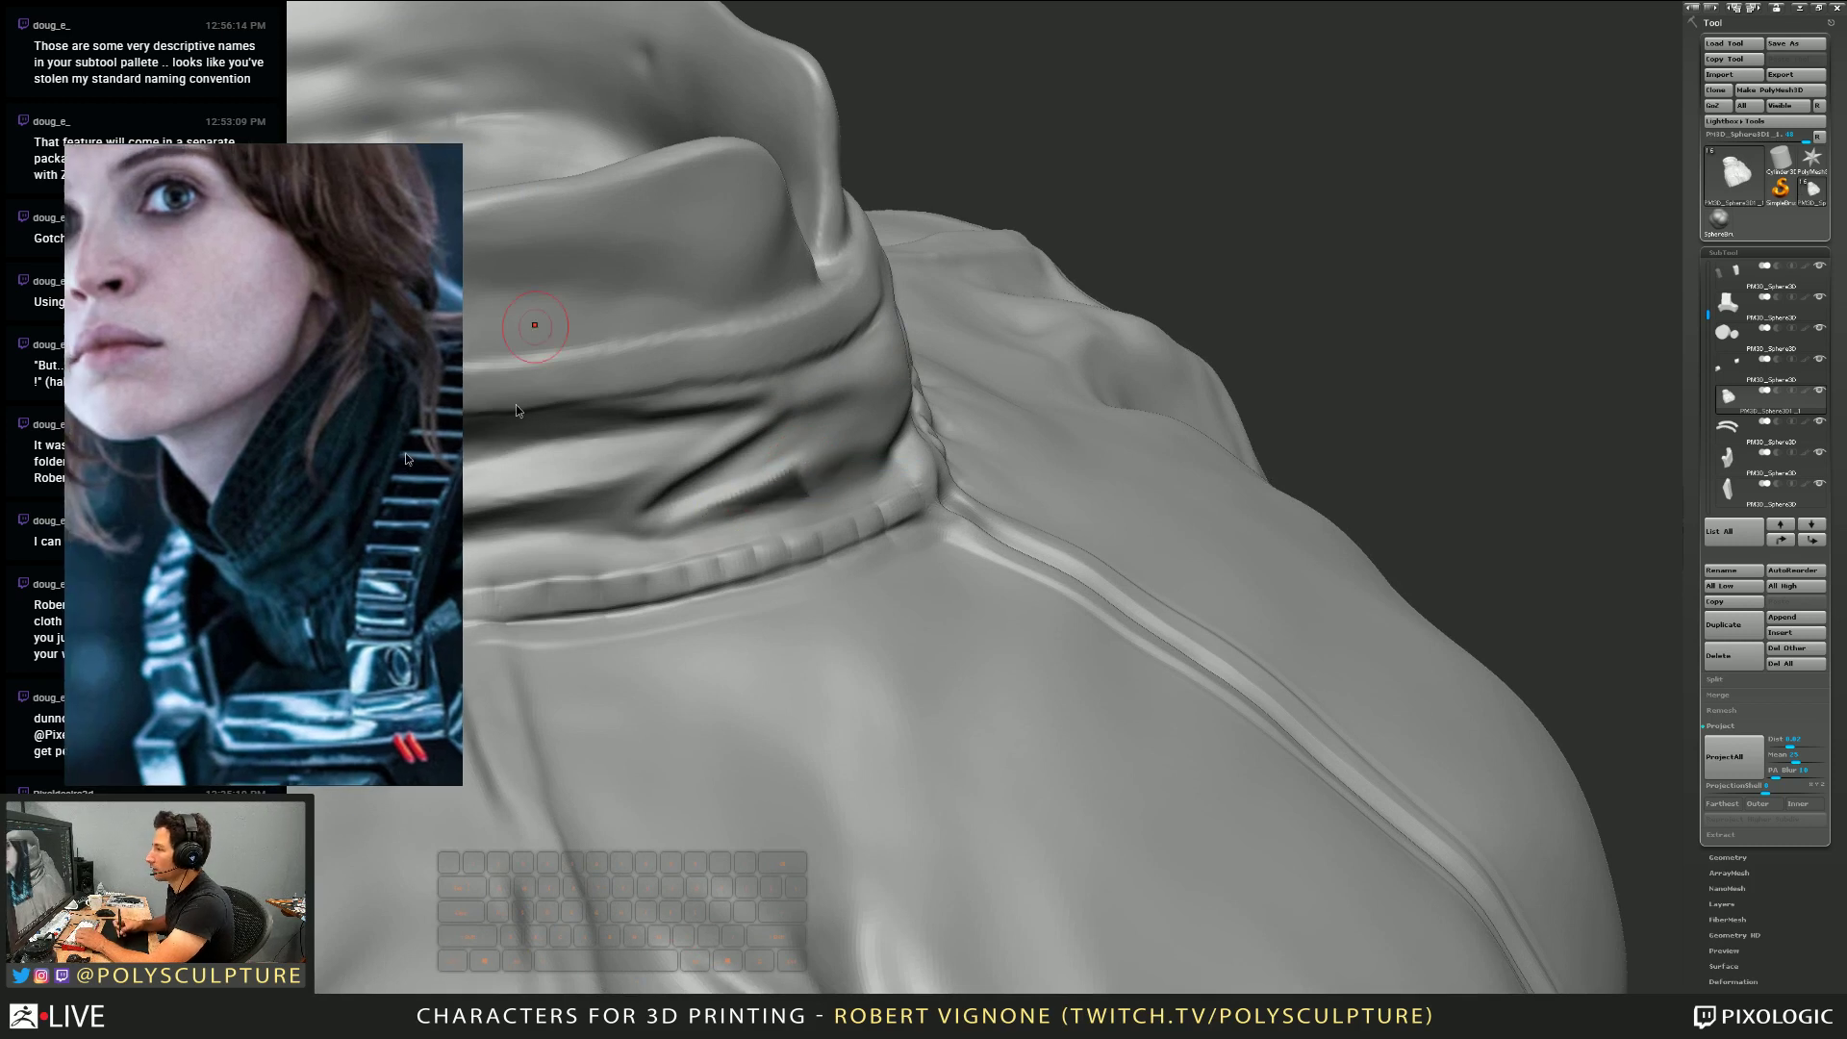
Enlarge the collar area of the reference photo and mask the creased collar fabric just above the trim beside the zipper
{"action": "scroll", "coordinate": [162, 485], "scroll_direction": "up", "scroll_amount": 3}
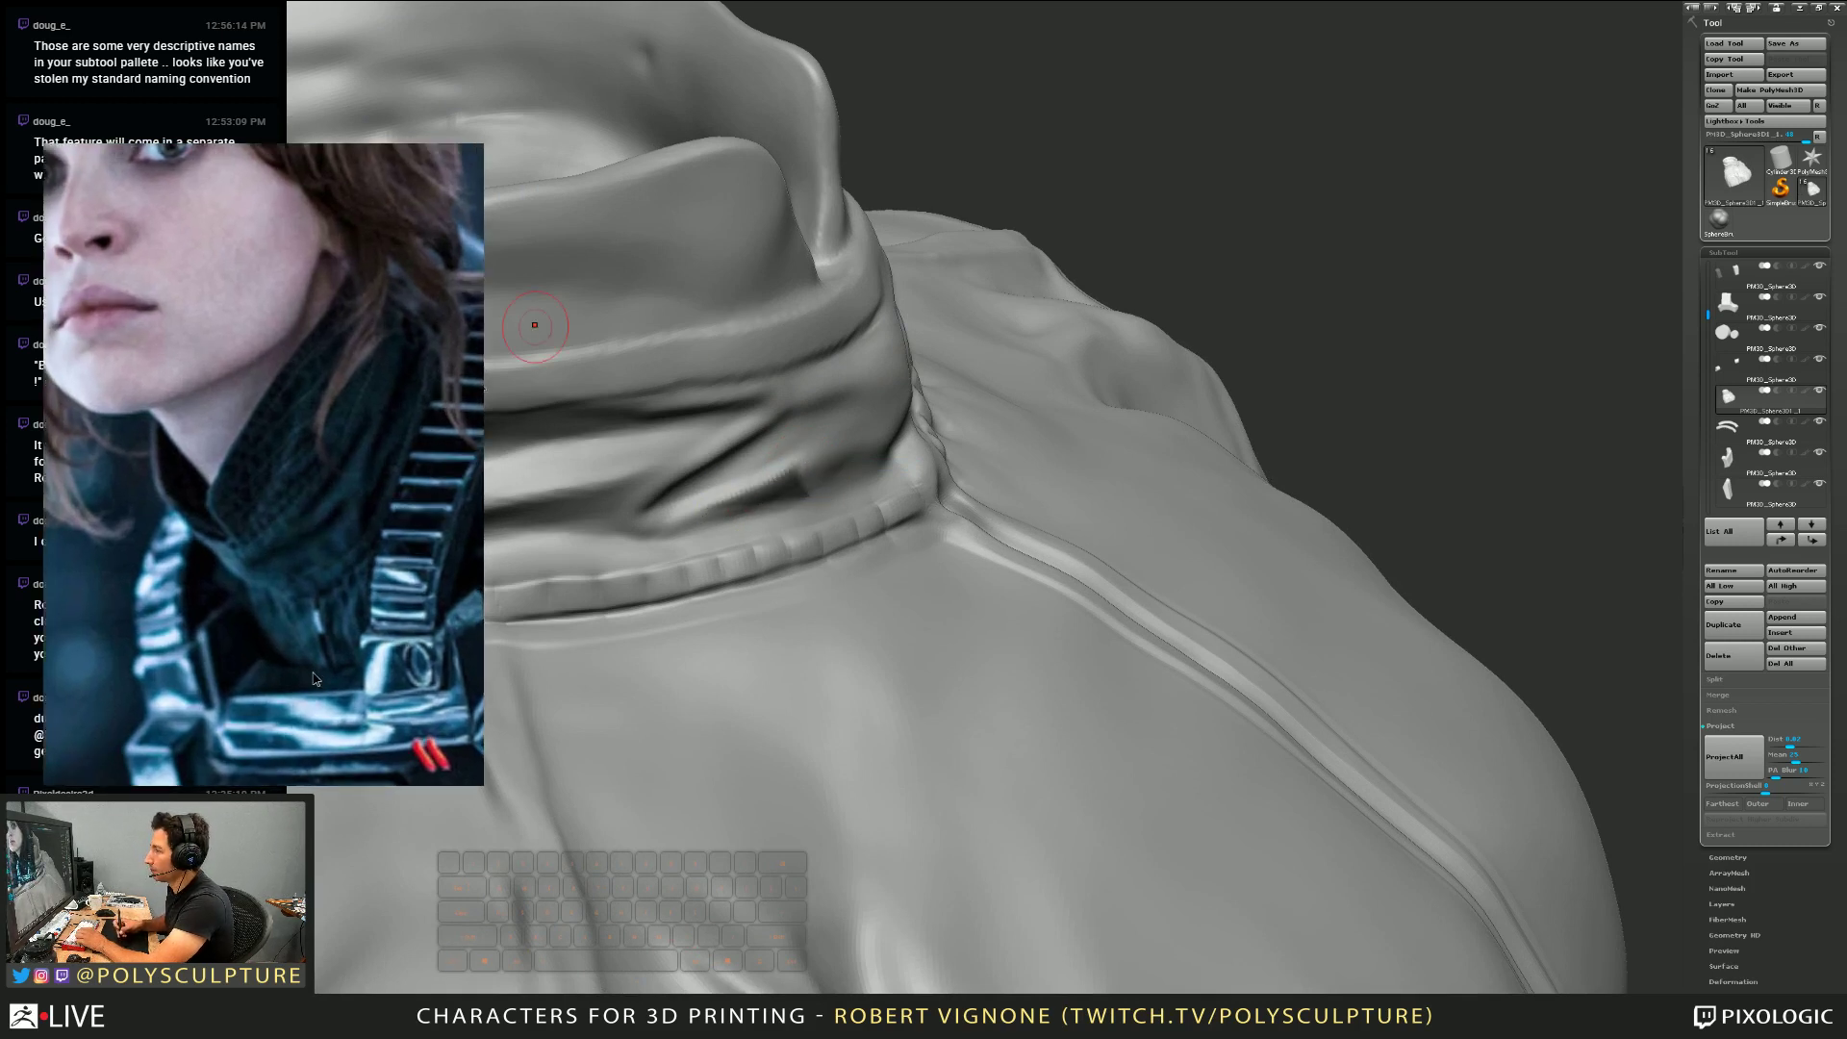
{"action": "key", "text": "ctrl+b"}
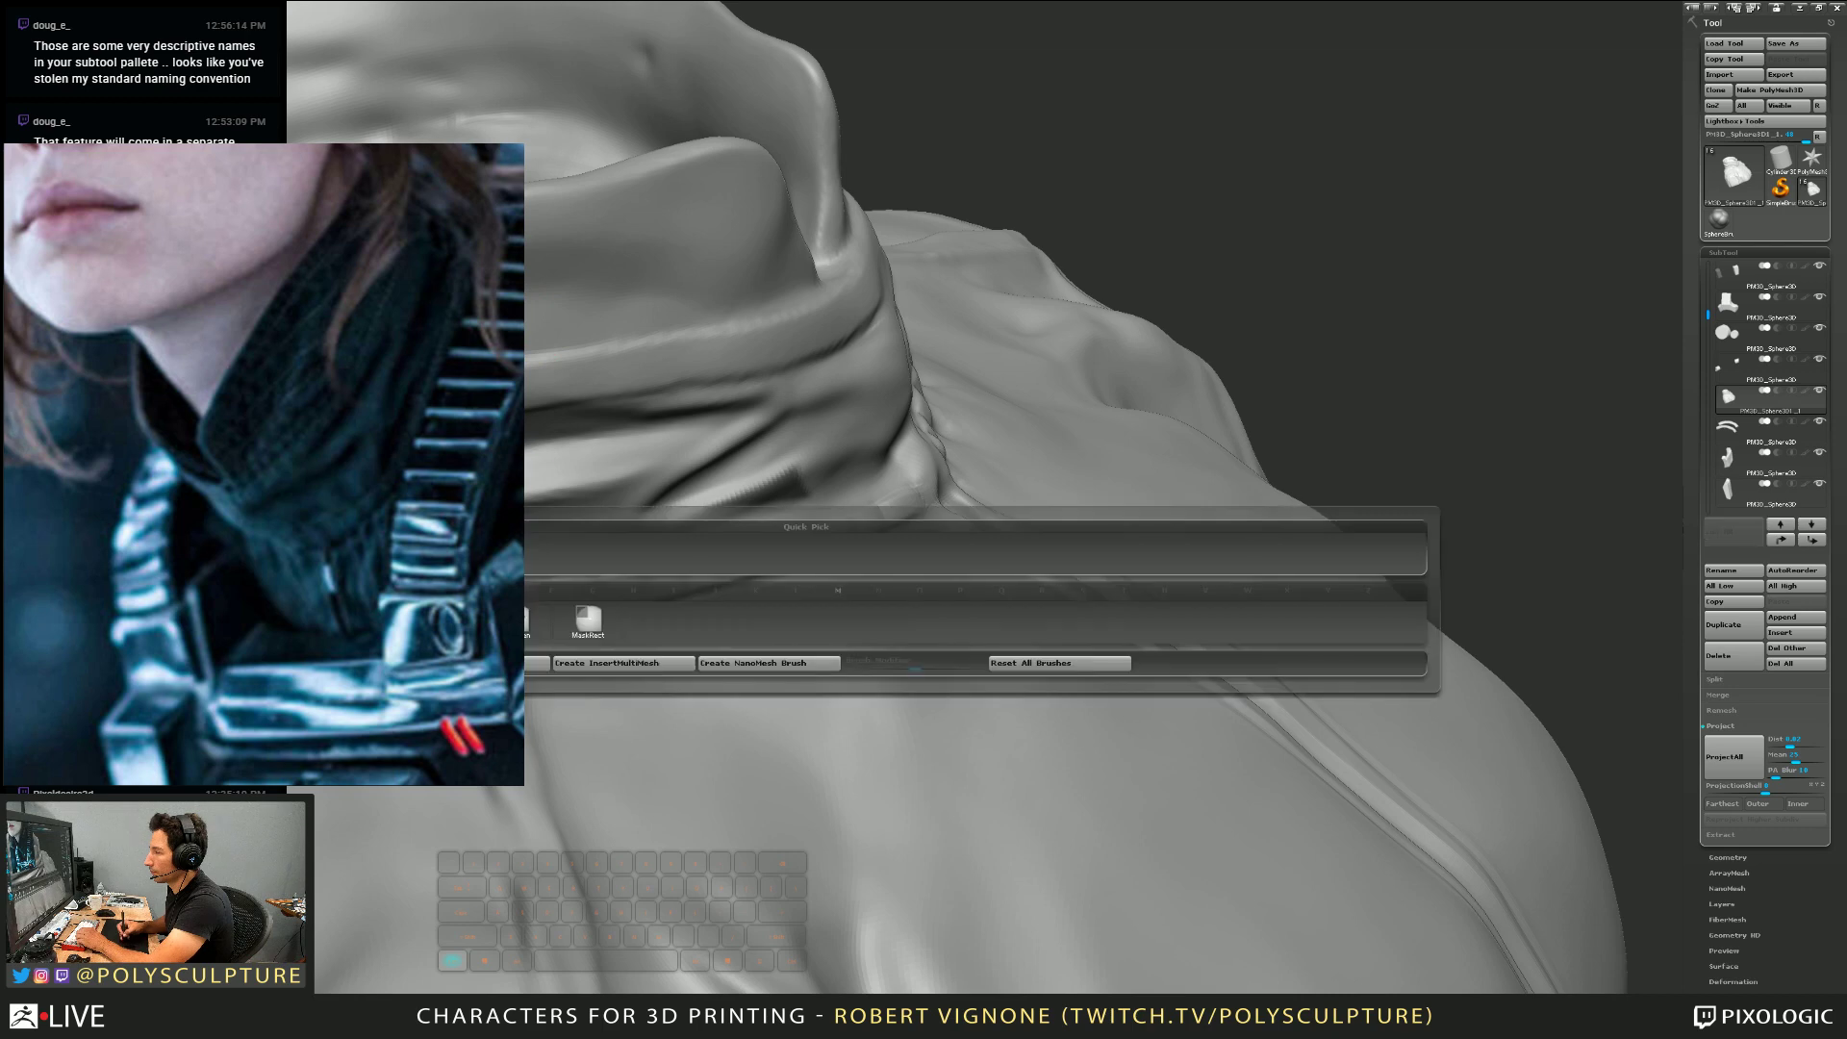
{"action": "left_click_drag", "start_coordinate": [1290, 136], "coordinate": [1310, 158], "text": "ctrl"}
{"action": "right_click_drag", "start_coordinate": [909, 427], "coordinate": [716, 500]}
{"action": "mouse_move", "coordinate": [700, 505]}
{"action": "left_mouse_down", "text": "ctrl"}
{"action": "mouse_move", "coordinate": [870, 454]}
{"action": "mouse_move", "coordinate": [694, 513]}
{"action": "mouse_move", "coordinate": [858, 464]}
{"action": "left_mouse_up", "text": "ctrl"}
{"action": "left_click", "coordinate": [1087, 189], "text": "ctrl"}
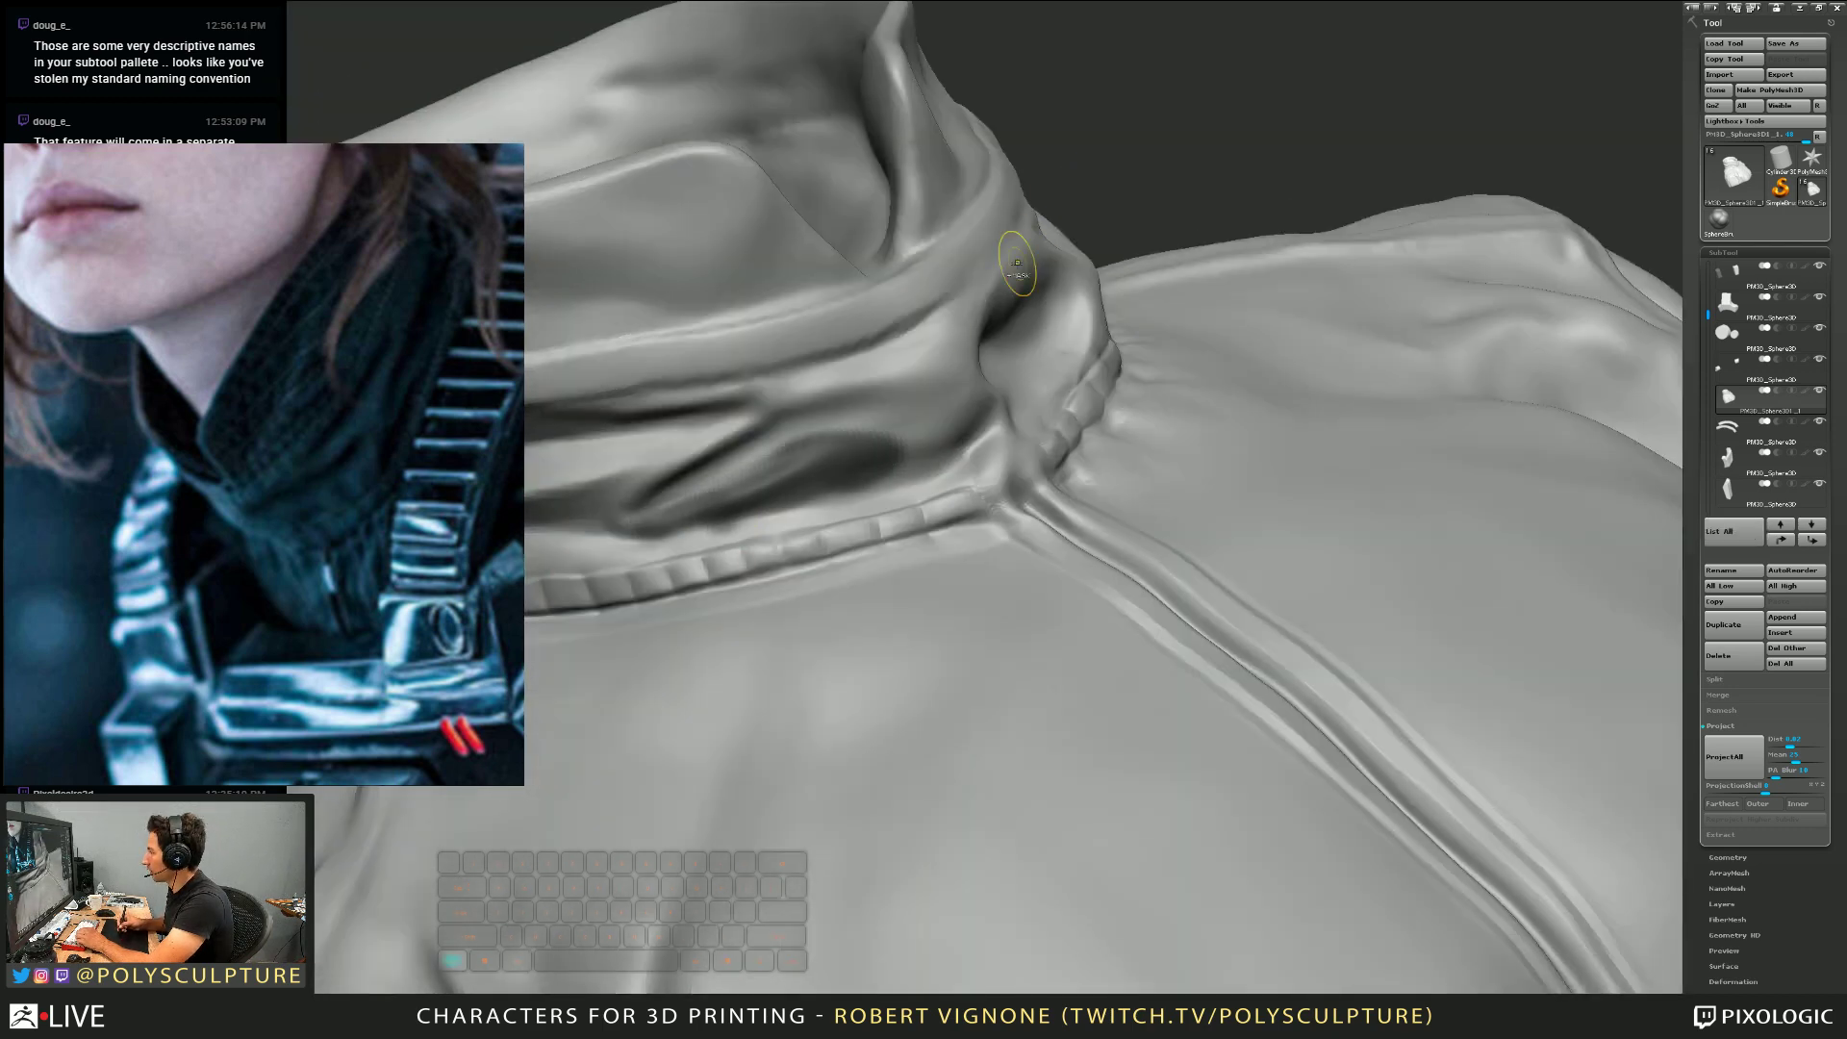
Reshape the isolated collar fold above the trim with a large brush, using an inverted mask, and clear the mask
{"action": "right_click_drag", "start_coordinate": [1019, 263], "coordinate": [877, 394]}
{"action": "right_click_drag", "start_coordinate": [745, 485], "coordinate": [907, 322]}
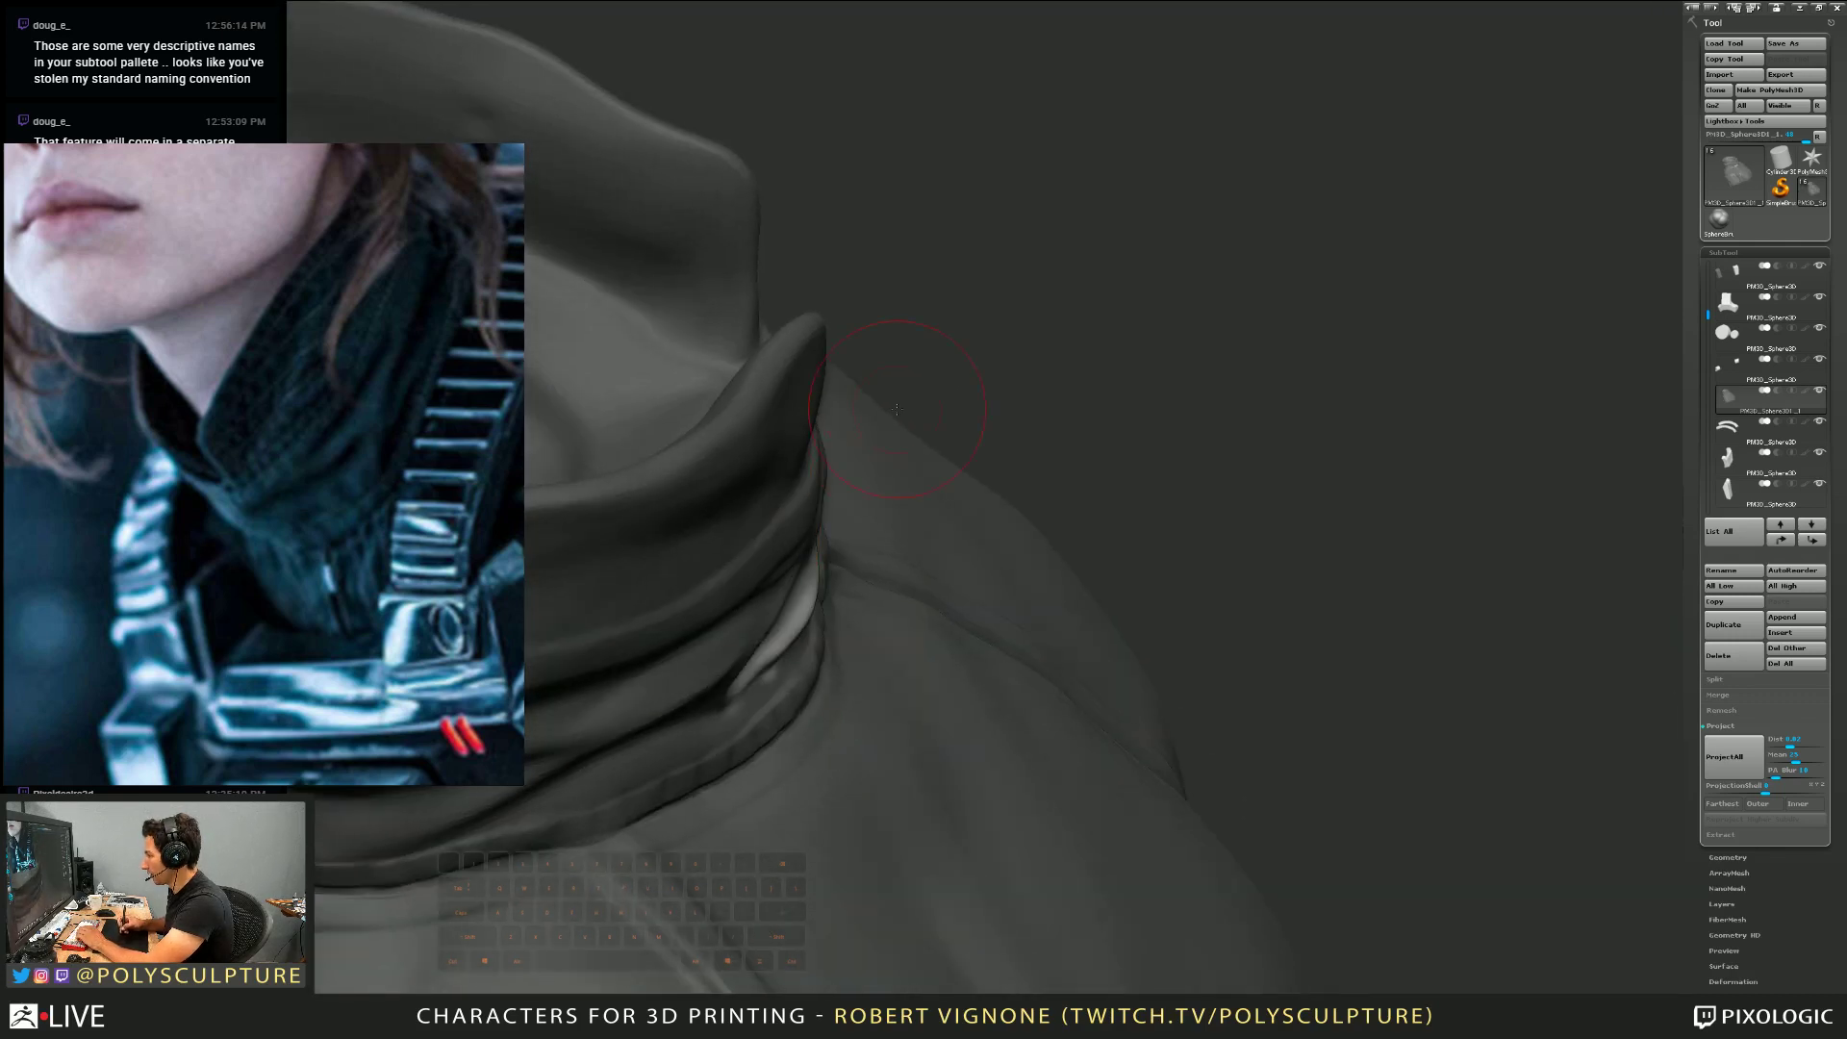
{"action": "left_click_drag", "start_coordinate": [1037, 249], "coordinate": [973, 420], "text": "ctrl"}
{"action": "right_click_drag", "start_coordinate": [972, 421], "coordinate": [723, 529]}
{"action": "right_click_drag", "start_coordinate": [577, 528], "coordinate": [572, 824]}
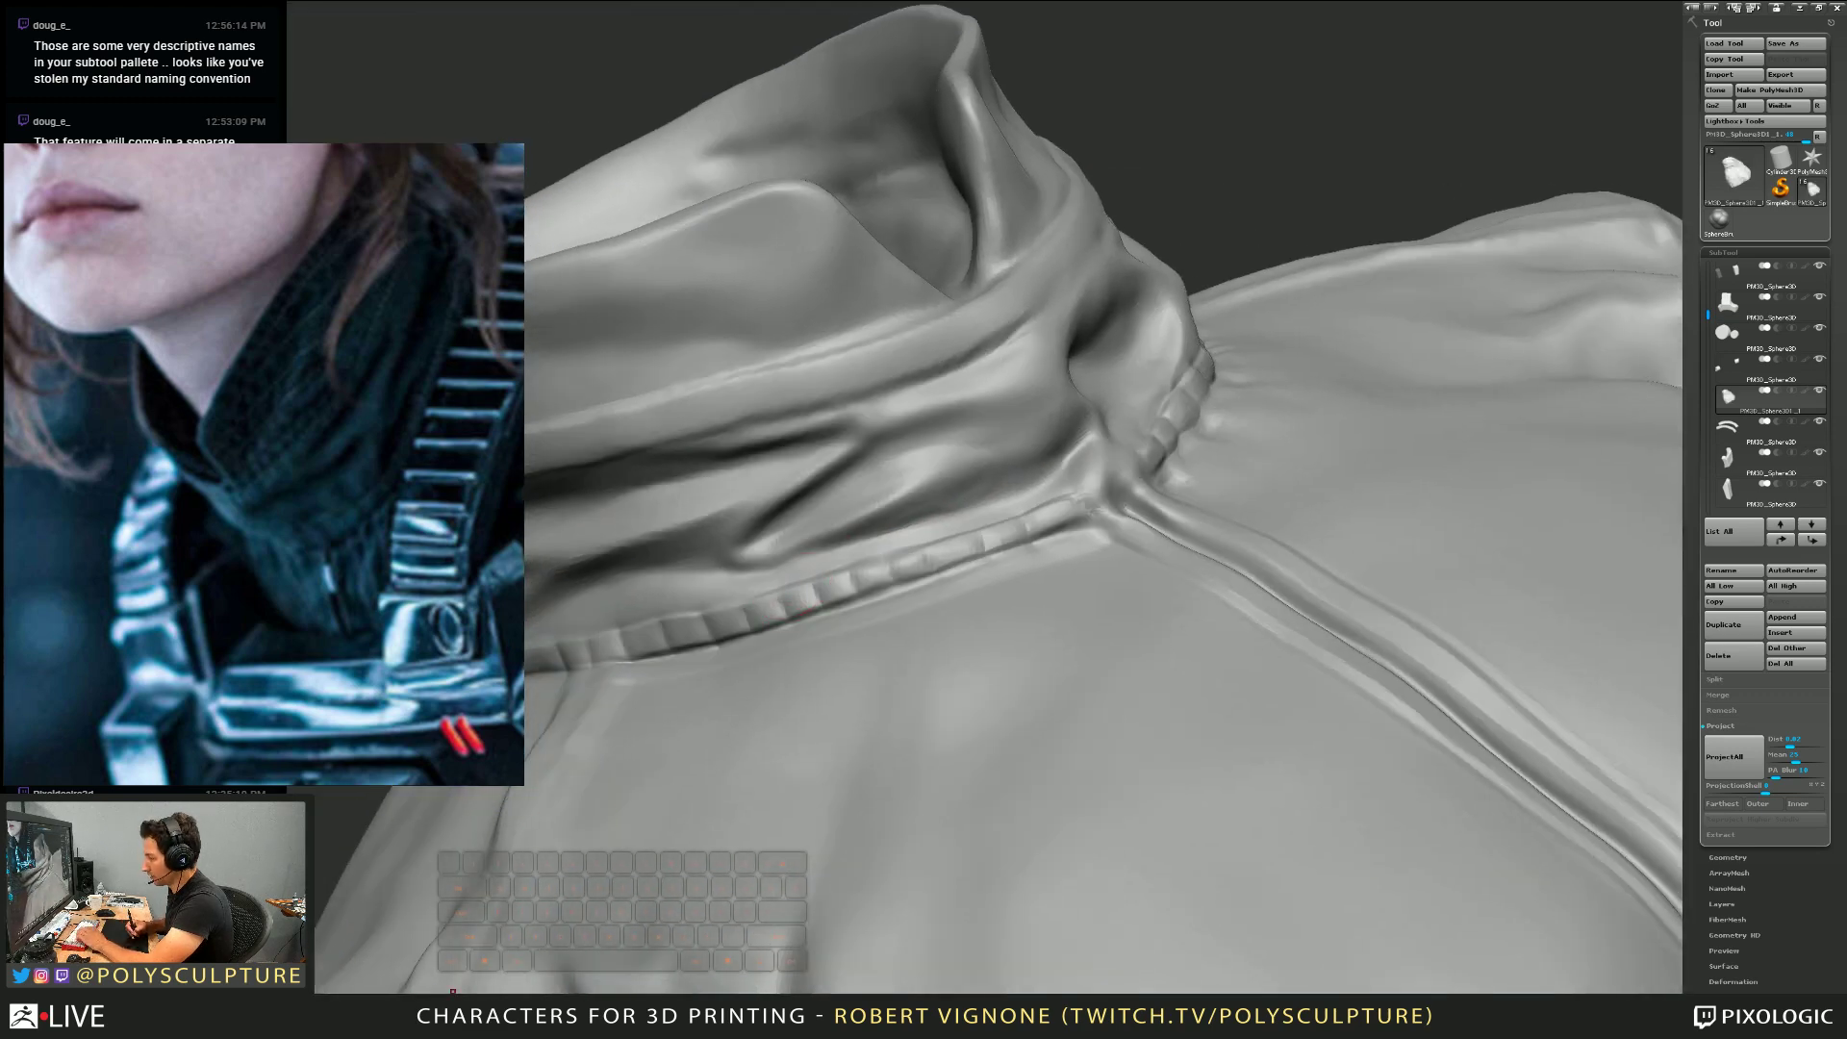
Smooth and soften the collar folds between the pinched crease and the trim near the zipper
{"action": "mouse_move", "coordinate": [791, 562]}
{"action": "left_mouse_down"}
{"action": "mouse_move", "coordinate": [964, 434]}
{"action": "mouse_move", "coordinate": [930, 449]}
{"action": "left_mouse_up"}
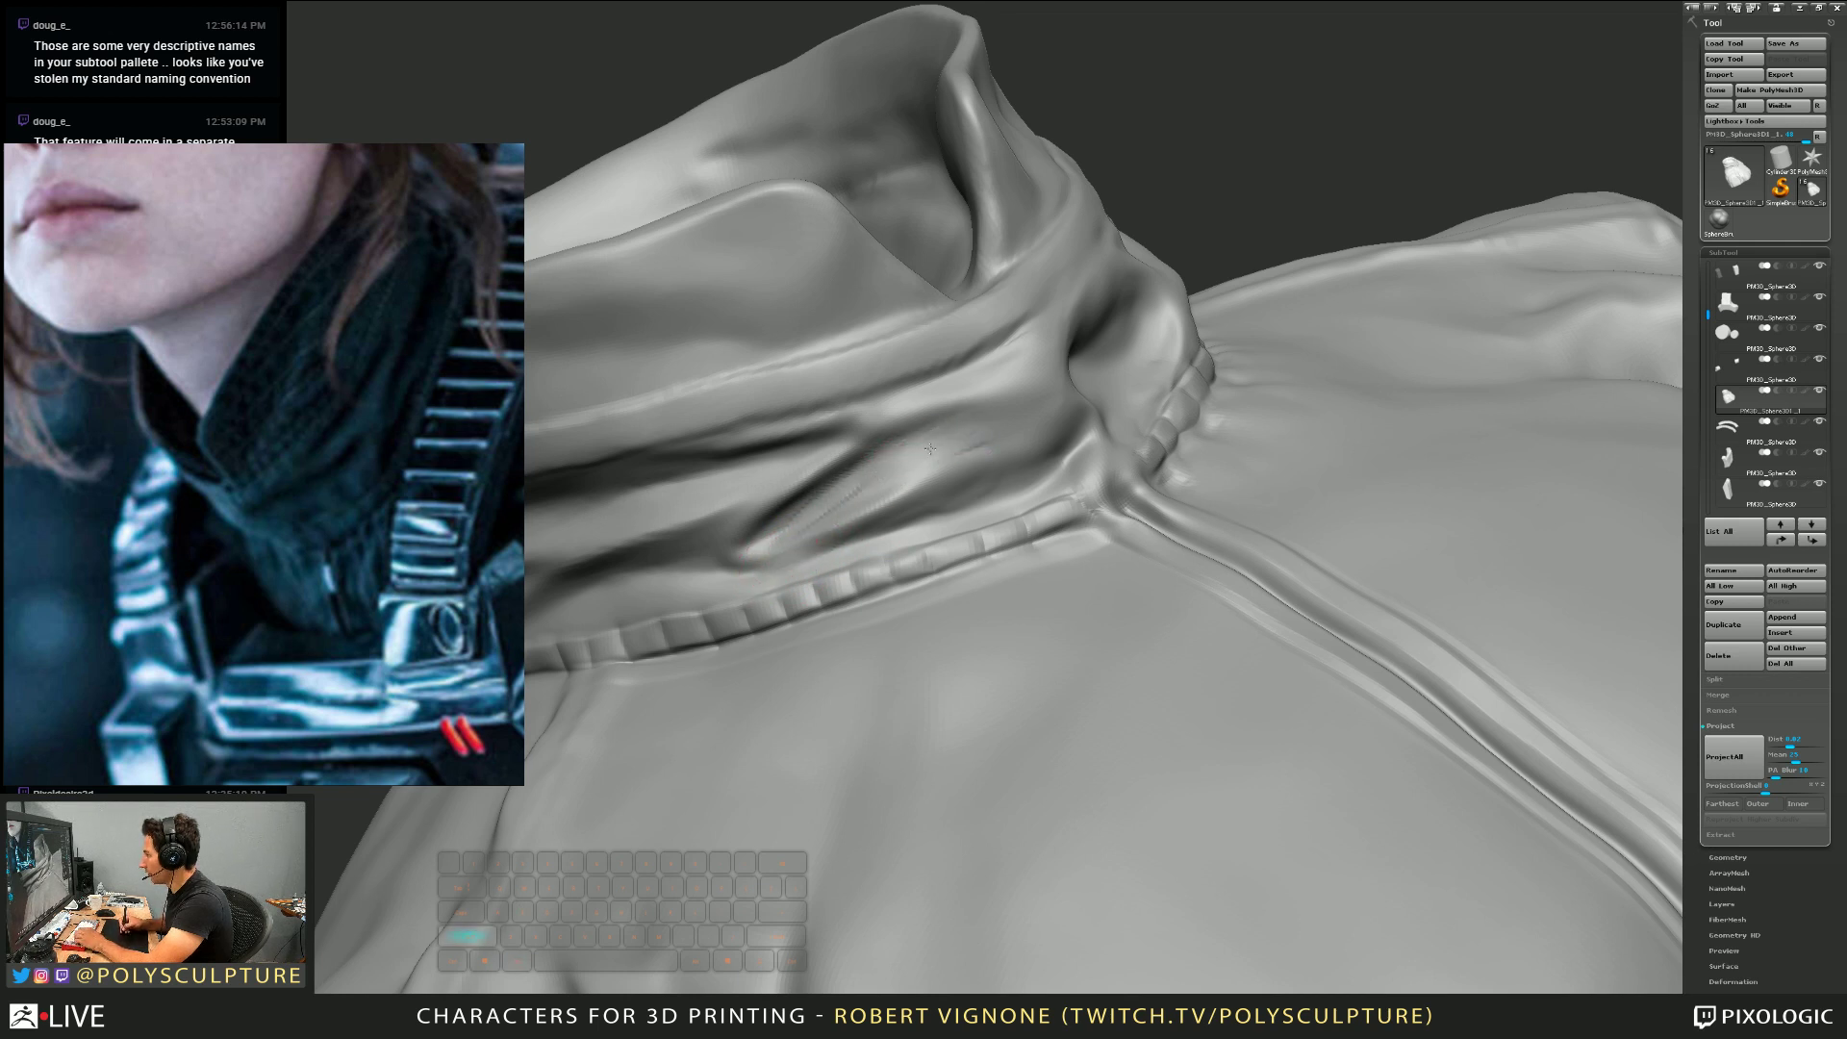
{"action": "mouse_move", "coordinate": [883, 477]}
{"action": "right_mouse_down"}
{"action": "mouse_move", "coordinate": [1001, 462]}
{"action": "mouse_move", "coordinate": [950, 463]}
{"action": "right_mouse_up"}
{"action": "left_click_drag", "start_coordinate": [986, 474], "coordinate": [1039, 457]}
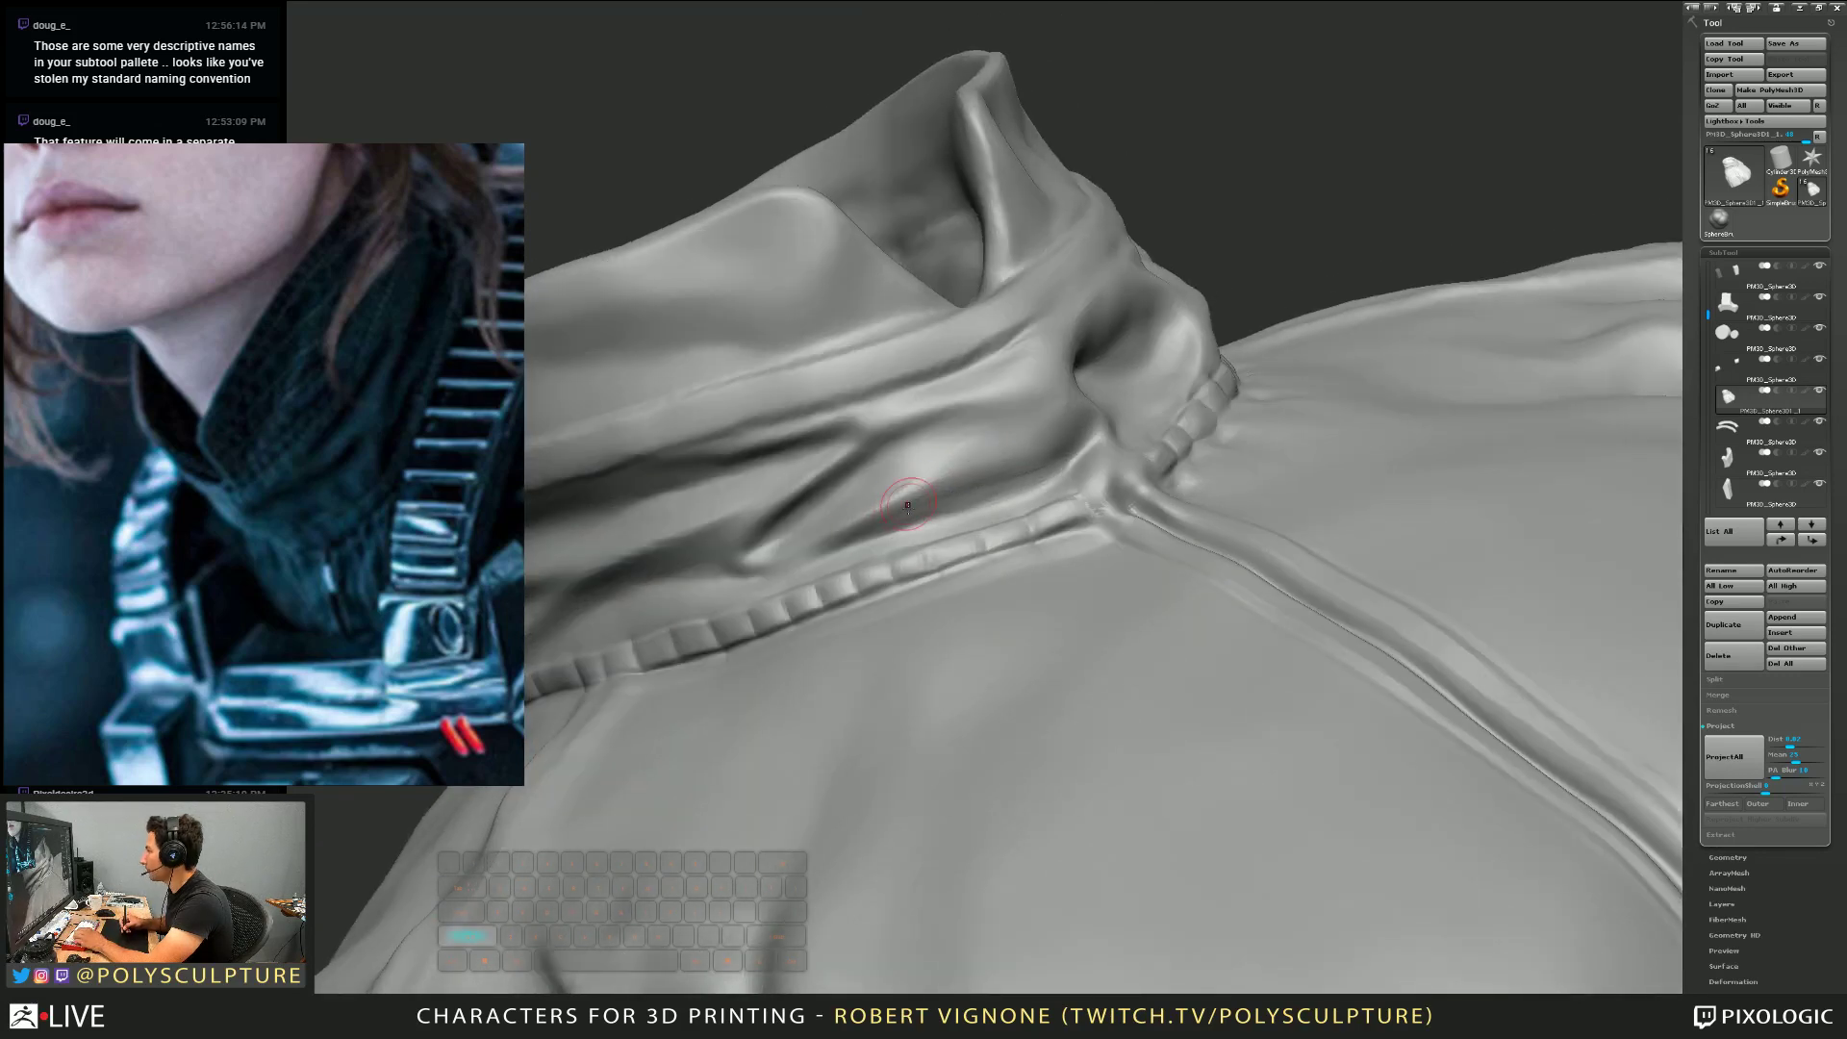
{"action": "mouse_move", "coordinate": [924, 478]}
{"action": "right_mouse_down", "text": "ctrl"}
{"action": "mouse_move", "coordinate": [847, 510]}
{"action": "mouse_move", "coordinate": [875, 531]}
{"action": "mouse_move", "coordinate": [944, 464]}
{"action": "mouse_move", "coordinate": [914, 483]}
{"action": "right_mouse_up", "text": "ctrl"}
{"action": "left_click_drag", "start_coordinate": [779, 523], "coordinate": [889, 483]}
{"action": "key", "text": "shift"}
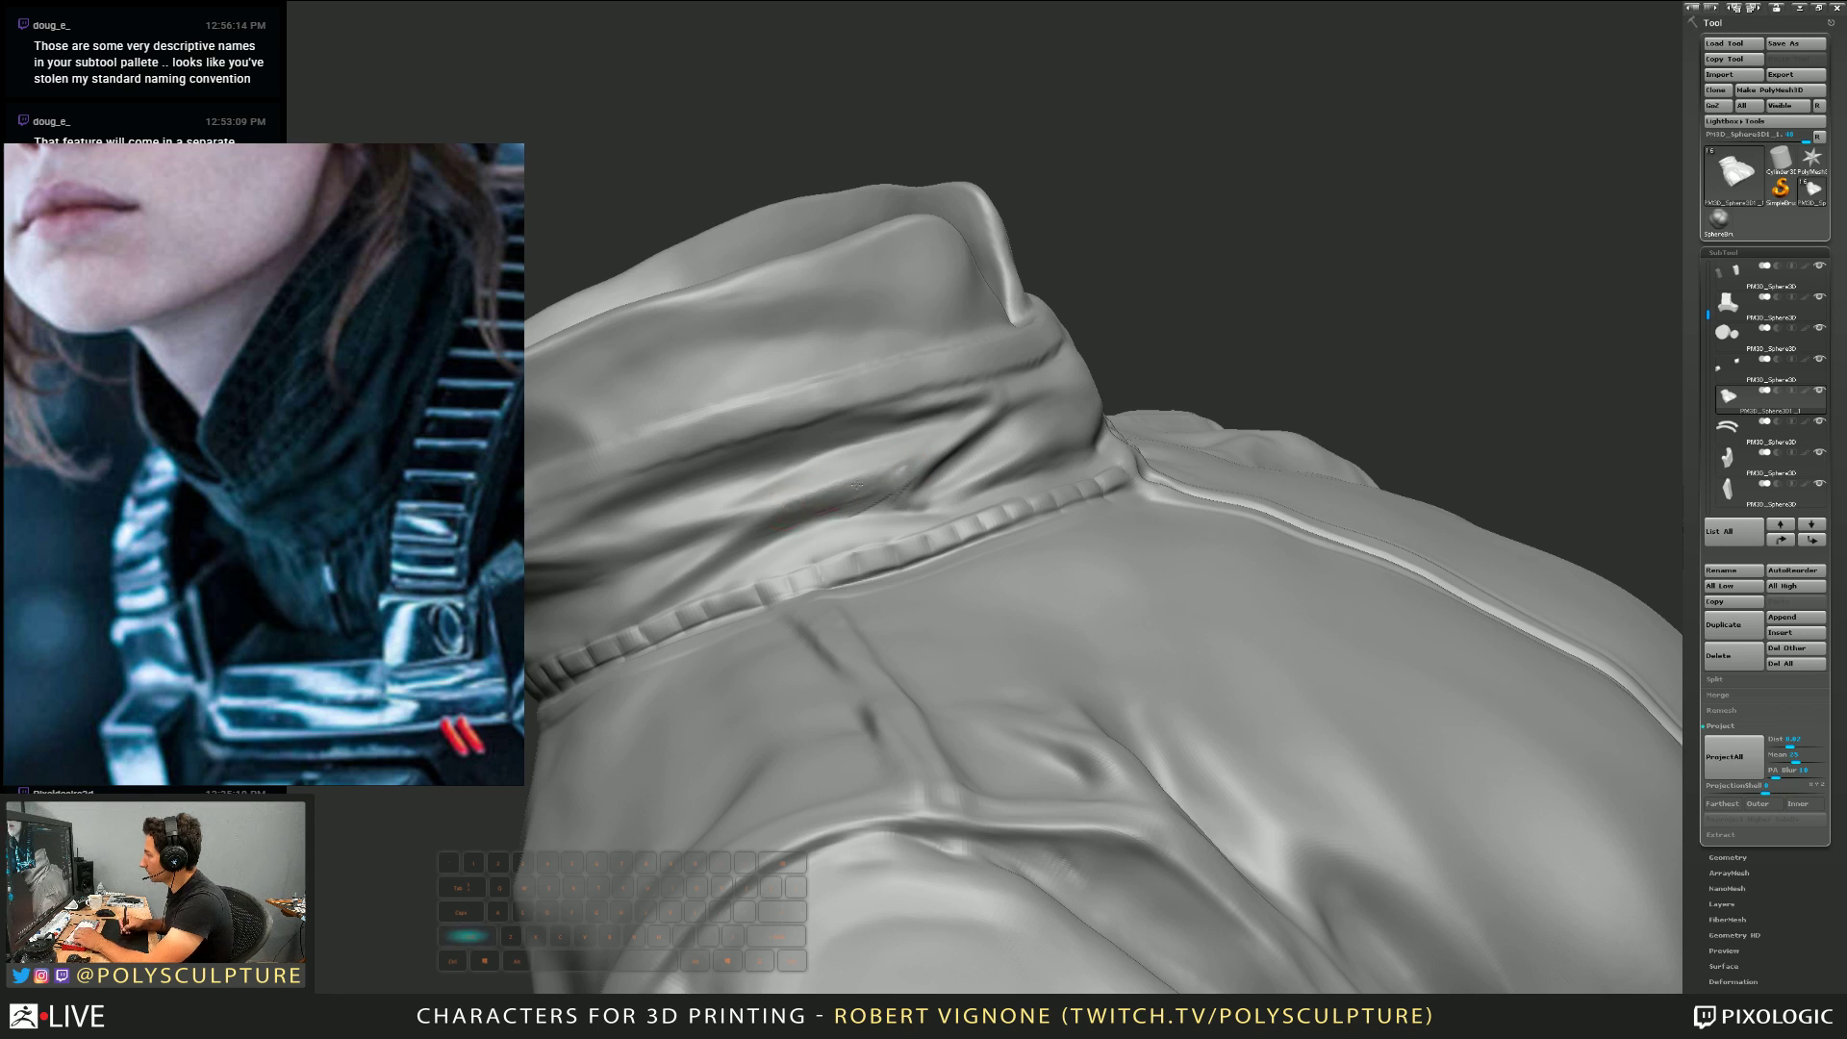
Mask the long recess beneath the collar's upper band along its side, using several brush sizes
{"action": "mouse_move", "coordinate": [806, 517]}
{"action": "right_mouse_down", "text": "alt"}
{"action": "mouse_move", "coordinate": [878, 501]}
{"action": "mouse_move", "coordinate": [898, 433]}
{"action": "right_mouse_up", "text": "alt"}
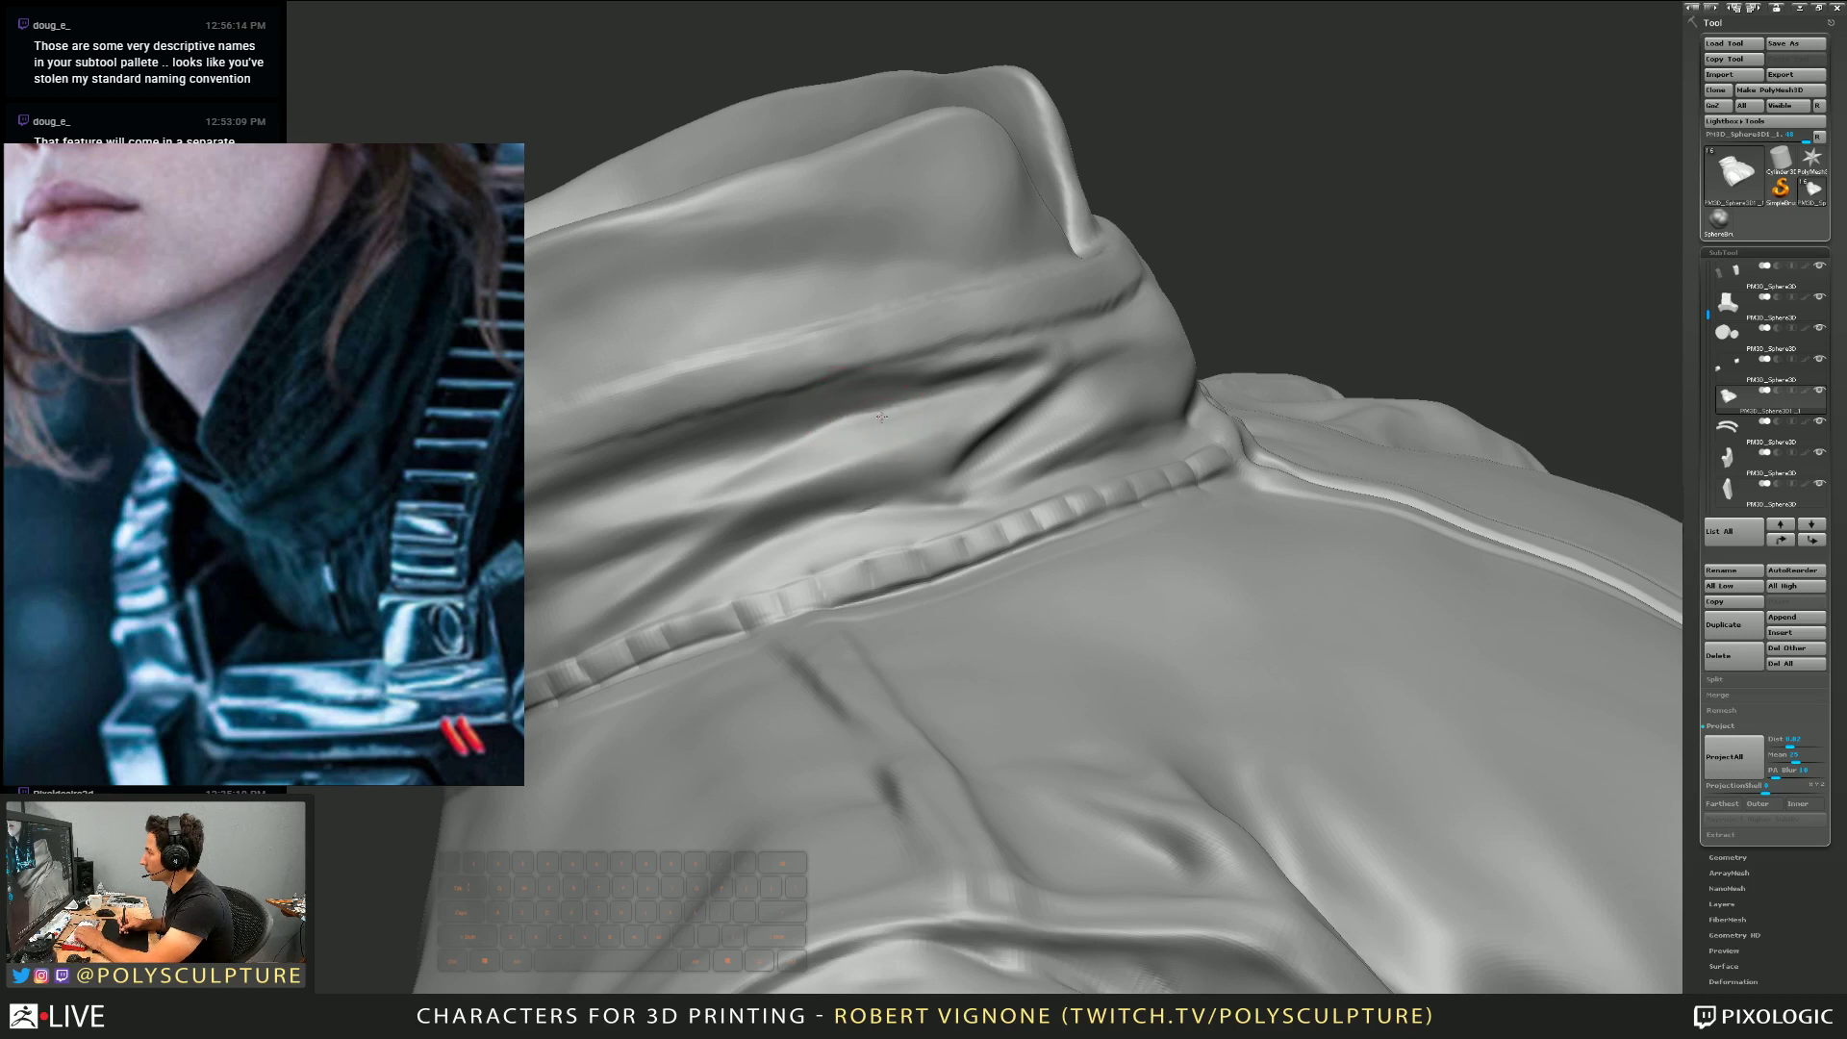
{"action": "key", "text": "s"}
{"action": "left_click_drag", "start_coordinate": [835, 425], "coordinate": [827, 425]}
{"action": "mouse_move", "coordinate": [675, 445]}
{"action": "left_mouse_down", "text": "ctrl"}
{"action": "mouse_move", "coordinate": [995, 334]}
{"action": "mouse_move", "coordinate": [928, 380]}
{"action": "left_mouse_up", "text": "ctrl"}
{"action": "key", "text": "s"}
{"action": "left_click_drag", "start_coordinate": [819, 424], "coordinate": [925, 393]}
{"action": "key", "text": "s"}
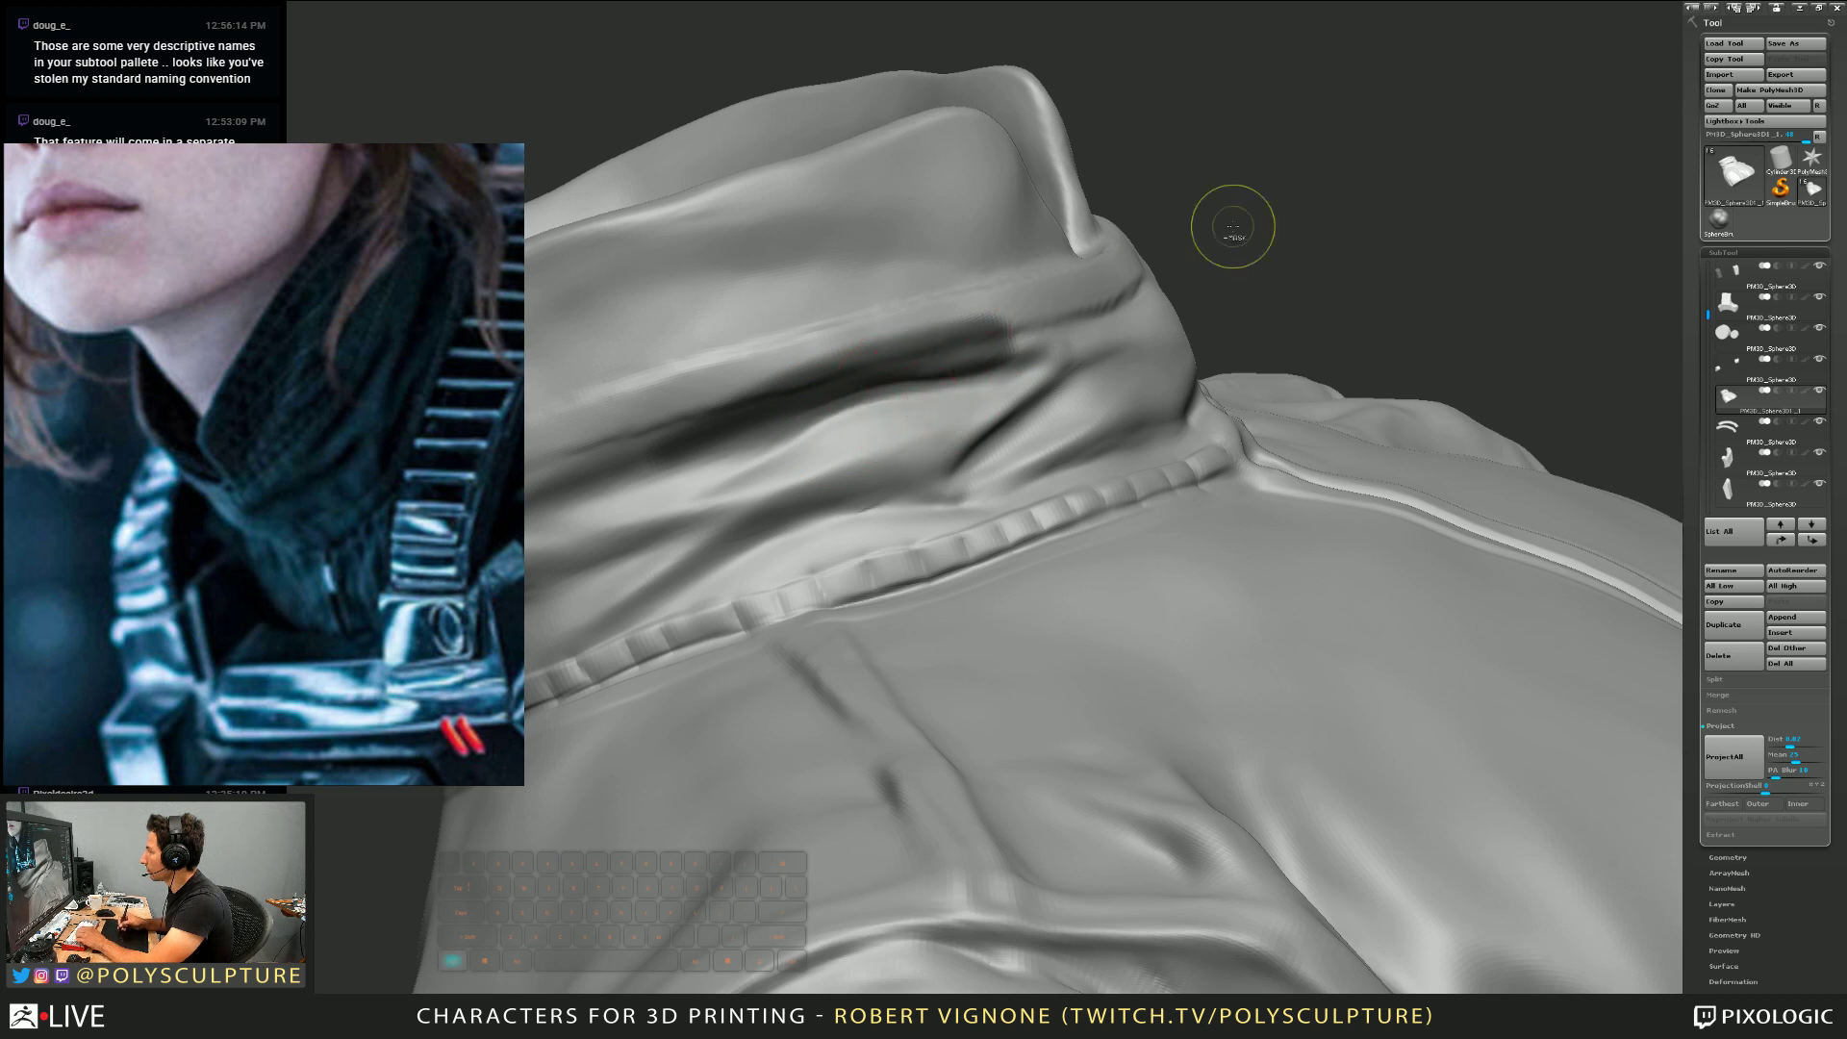
Shape the folds directly below the recess under the upper band along the collar's side
{"action": "left_click_drag", "start_coordinate": [1232, 227], "coordinate": [1246, 240], "text": "ctrl"}
{"action": "left_click_drag", "start_coordinate": [854, 418], "coordinate": [949, 390]}
{"action": "right_click_drag", "start_coordinate": [740, 463], "coordinate": [847, 420], "text": "alt"}
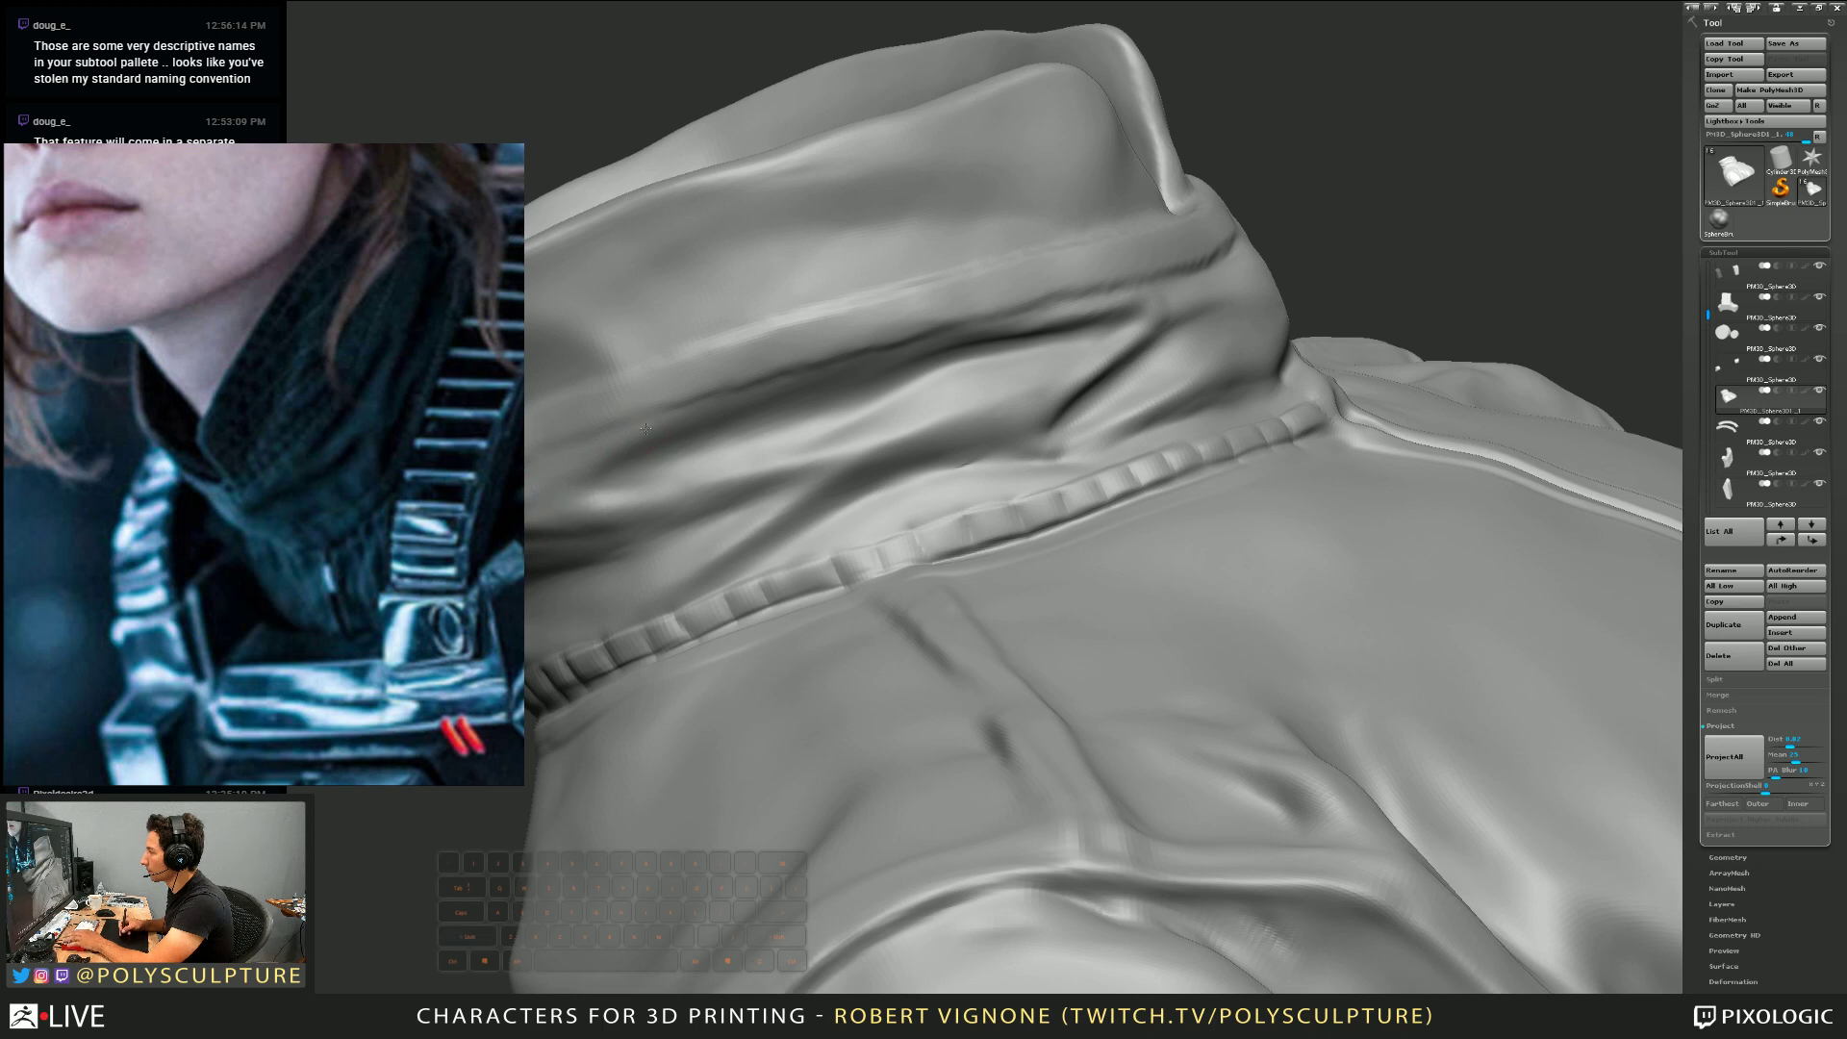
{"action": "key", "text": "alt"}
{"action": "right_click_drag", "start_coordinate": [743, 513], "coordinate": [764, 495], "text": "alt"}
{"action": "mouse_move", "coordinate": [870, 461]}
{"action": "right_mouse_down"}
{"action": "mouse_move", "coordinate": [914, 457]}
{"action": "mouse_move", "coordinate": [846, 464]}
{"action": "mouse_move", "coordinate": [1009, 452]}
{"action": "right_mouse_up"}
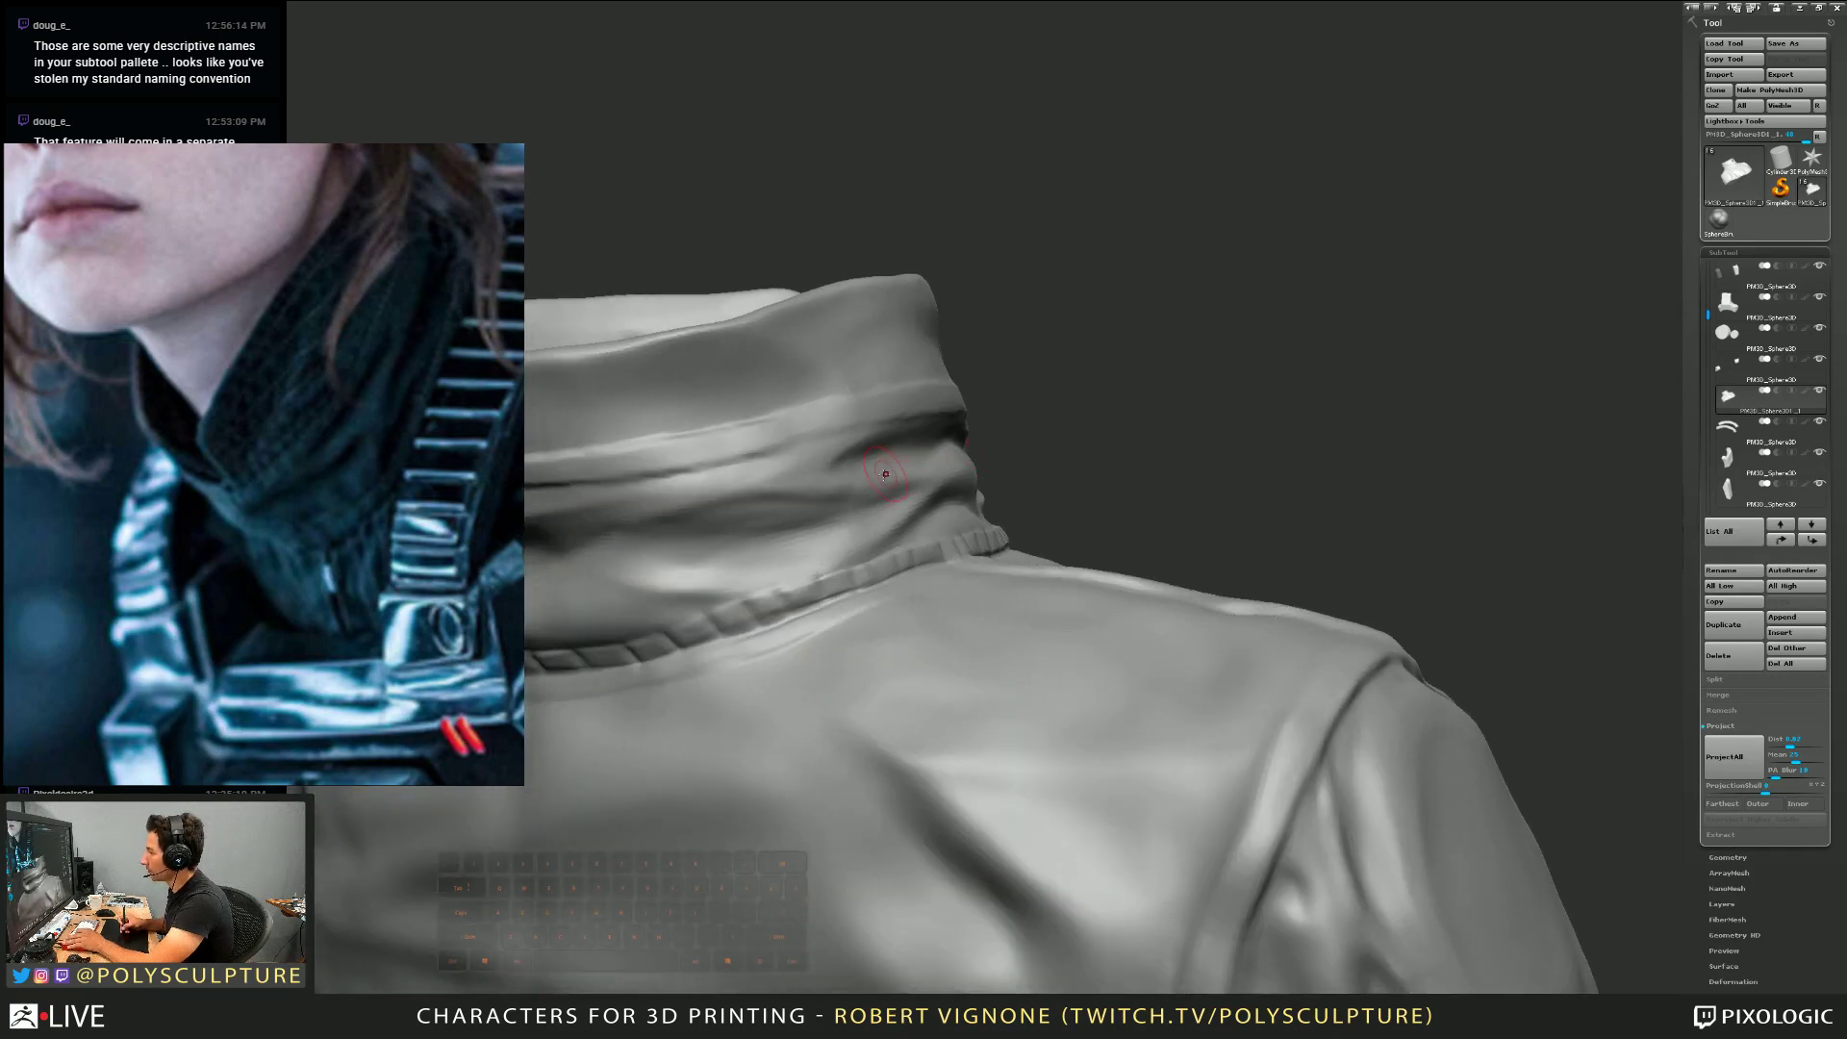
Resize the brush for the collar folds above the trim on the opposite side of the zipper
{"action": "mouse_move", "coordinate": [882, 475]}
{"action": "right_mouse_down"}
{"action": "mouse_move", "coordinate": [1034, 462]}
{"action": "mouse_move", "coordinate": [909, 486]}
{"action": "mouse_move", "coordinate": [956, 414]}
{"action": "mouse_move", "coordinate": [1073, 566]}
{"action": "mouse_move", "coordinate": [947, 669]}
{"action": "mouse_move", "coordinate": [1000, 630]}
{"action": "mouse_move", "coordinate": [989, 594]}
{"action": "mouse_move", "coordinate": [944, 610]}
{"action": "mouse_move", "coordinate": [968, 597]}
{"action": "right_mouse_up"}
{"action": "key", "text": "s"}
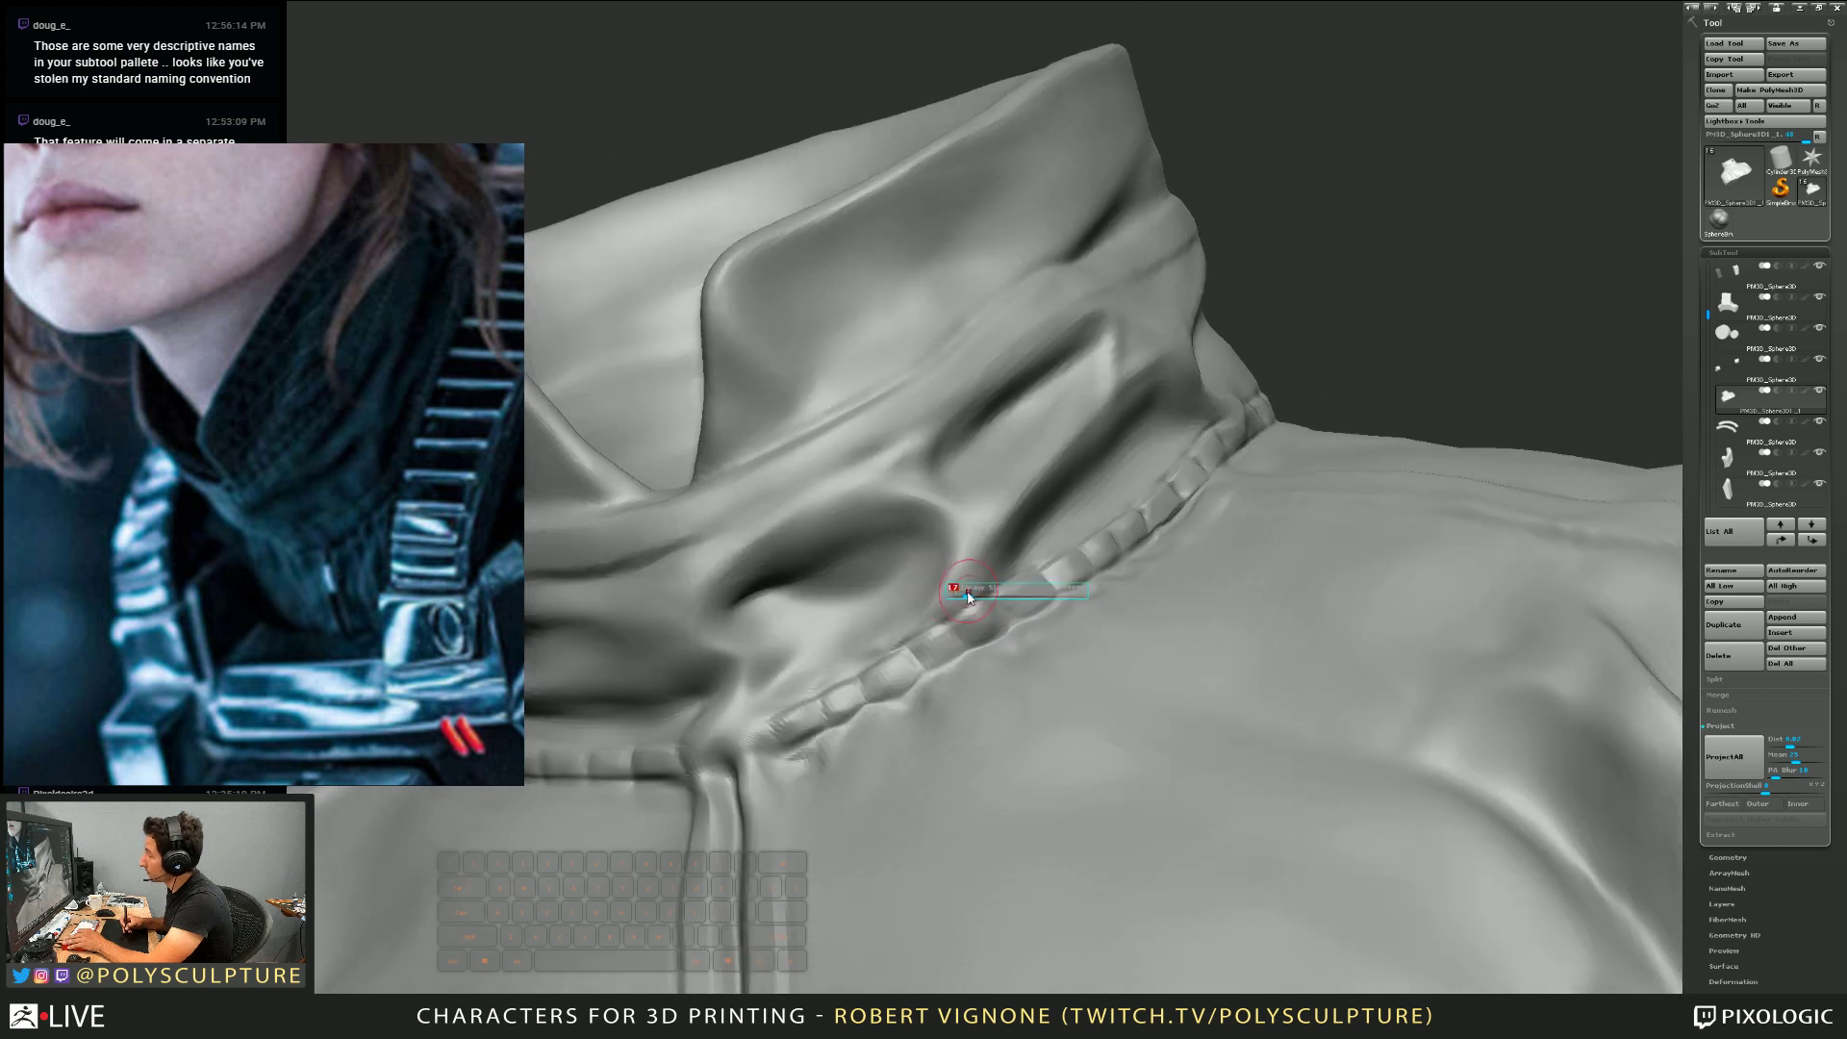
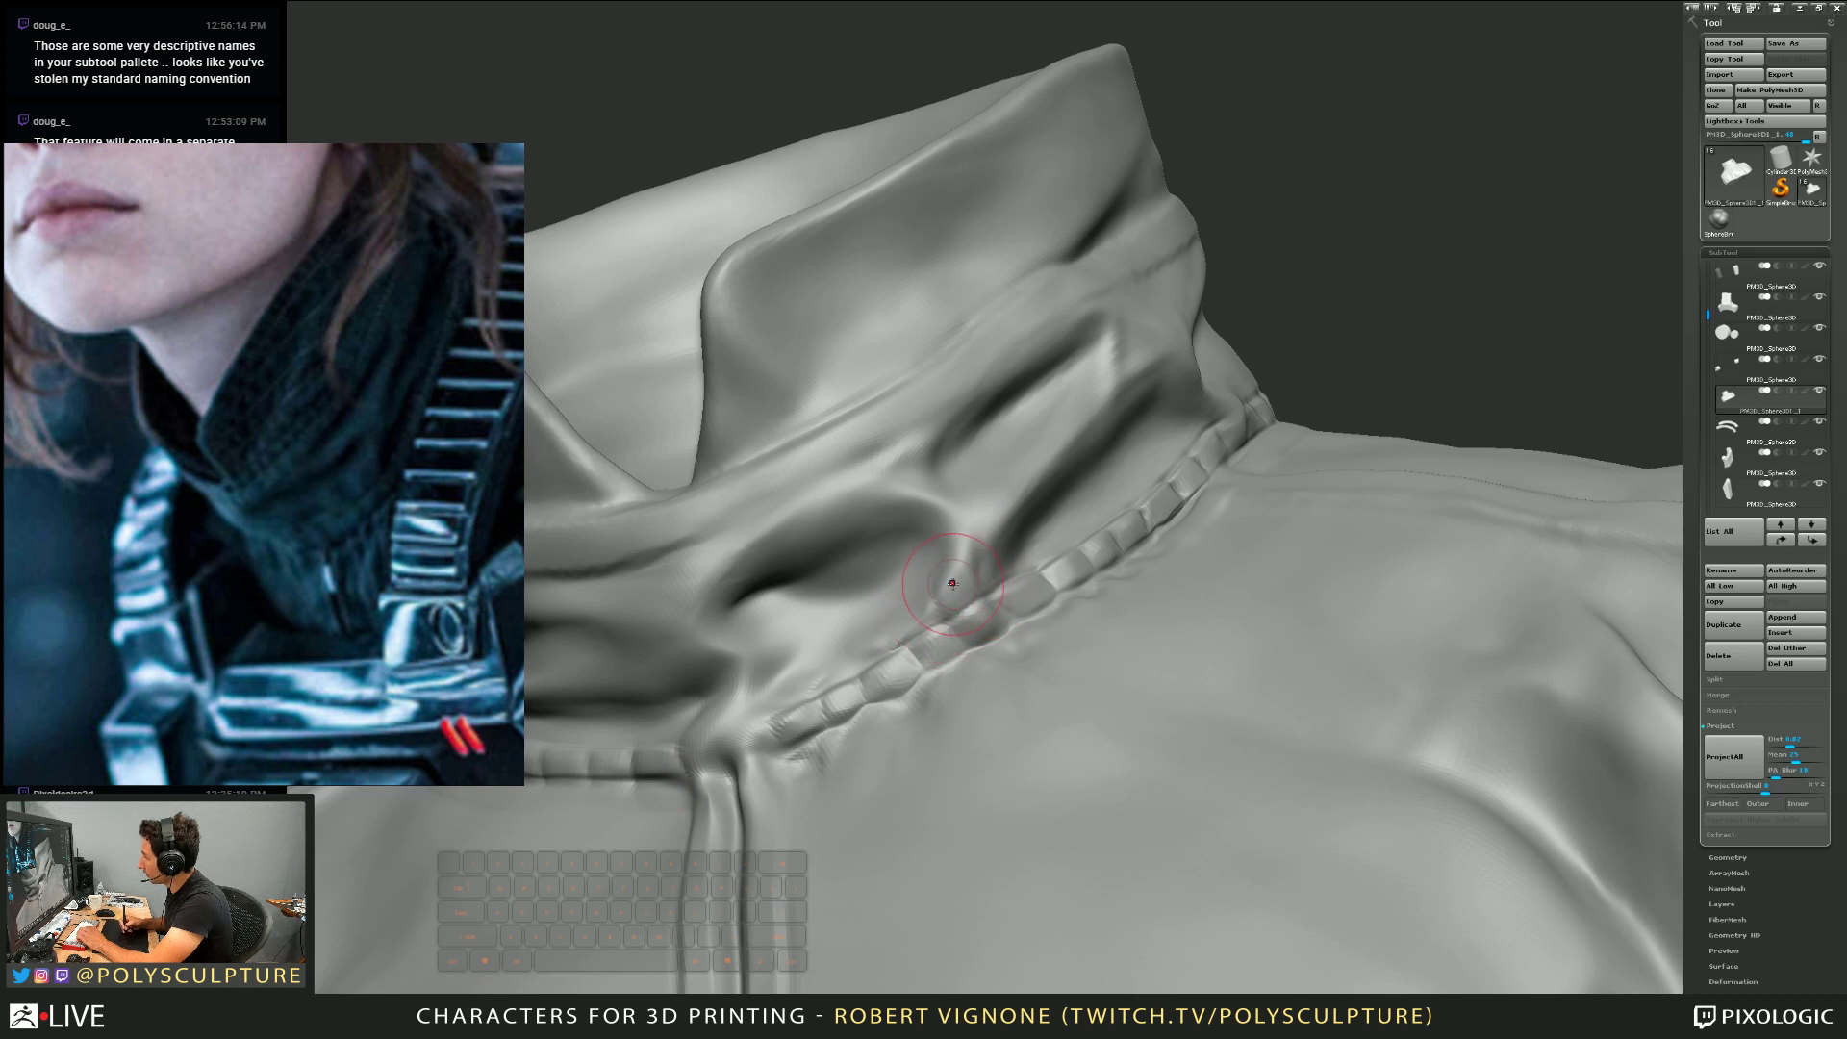
Shape and smooth the crease directly above the segmented trim on the collar's side, adjusting the brush size for the narrow fold
{"action": "mouse_move", "coordinate": [921, 614]}
{"action": "right_mouse_down", "text": "alt"}
{"action": "mouse_move", "coordinate": [905, 639]}
{"action": "mouse_move", "coordinate": [937, 586]}
{"action": "mouse_move", "coordinate": [945, 616]}
{"action": "right_mouse_up", "text": "alt"}
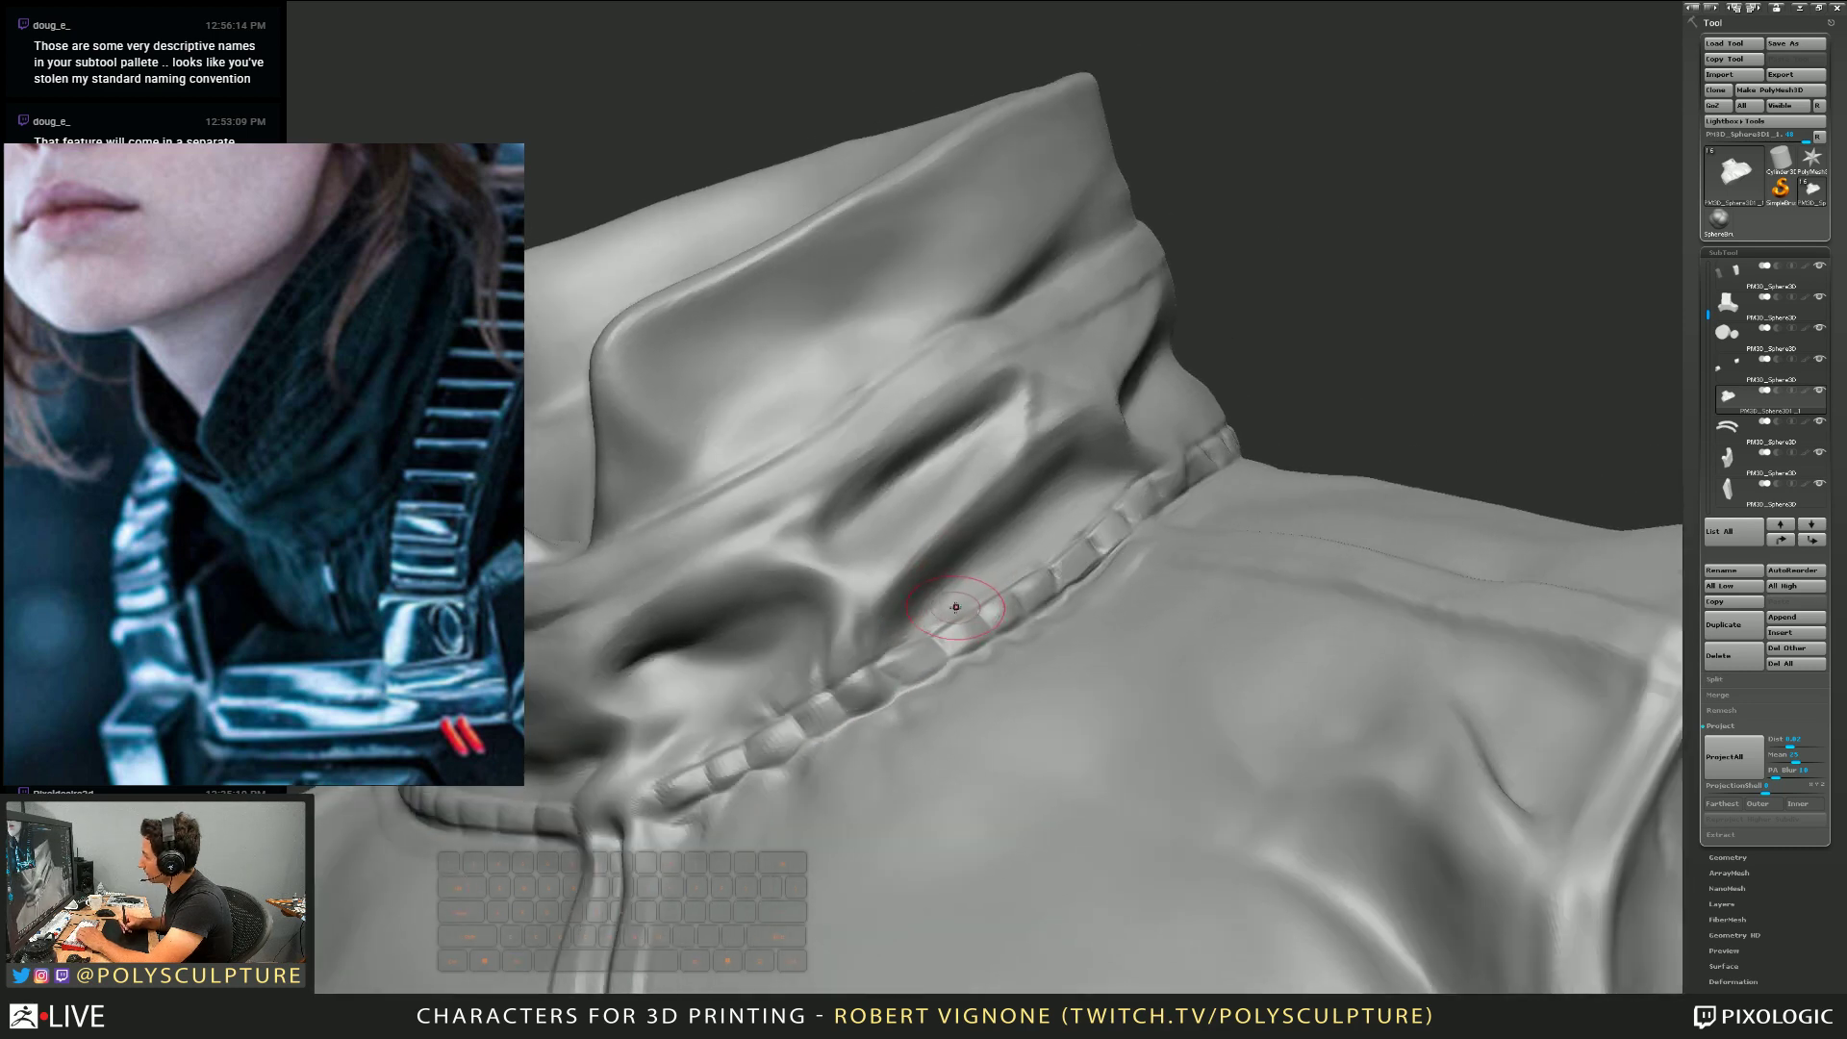
{"action": "mouse_move", "coordinate": [976, 571]}
{"action": "left_mouse_down"}
{"action": "mouse_move", "coordinate": [895, 650]}
{"action": "mouse_move", "coordinate": [895, 615]}
{"action": "mouse_move", "coordinate": [882, 627]}
{"action": "left_mouse_up"}
{"action": "key", "text": "shift"}
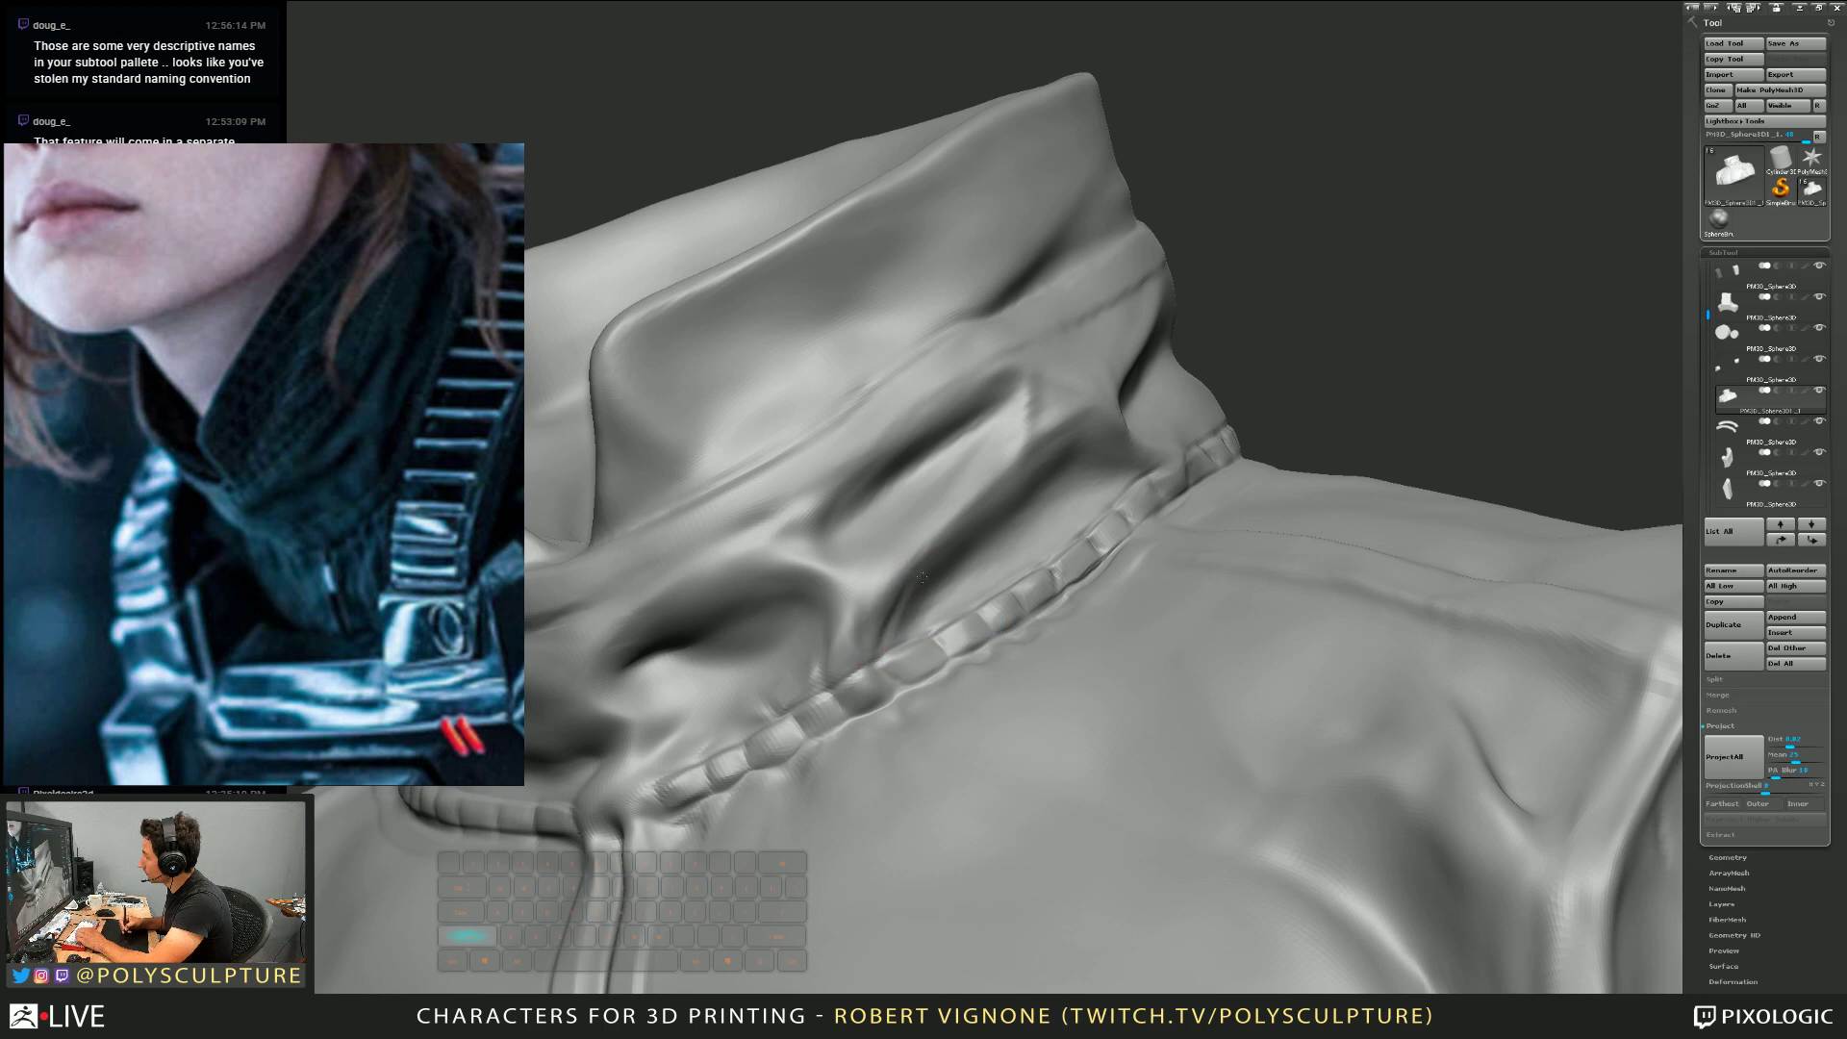
{"action": "mouse_move", "coordinate": [897, 619]}
{"action": "right_mouse_down", "text": "ctrl"}
{"action": "mouse_move", "coordinate": [909, 577]}
{"action": "mouse_move", "coordinate": [988, 561]}
{"action": "mouse_move", "coordinate": [1021, 576]}
{"action": "right_mouse_up", "text": "ctrl"}
{"action": "key", "text": "s"}
{"action": "left_click_drag", "start_coordinate": [1023, 576], "coordinate": [1016, 576]}
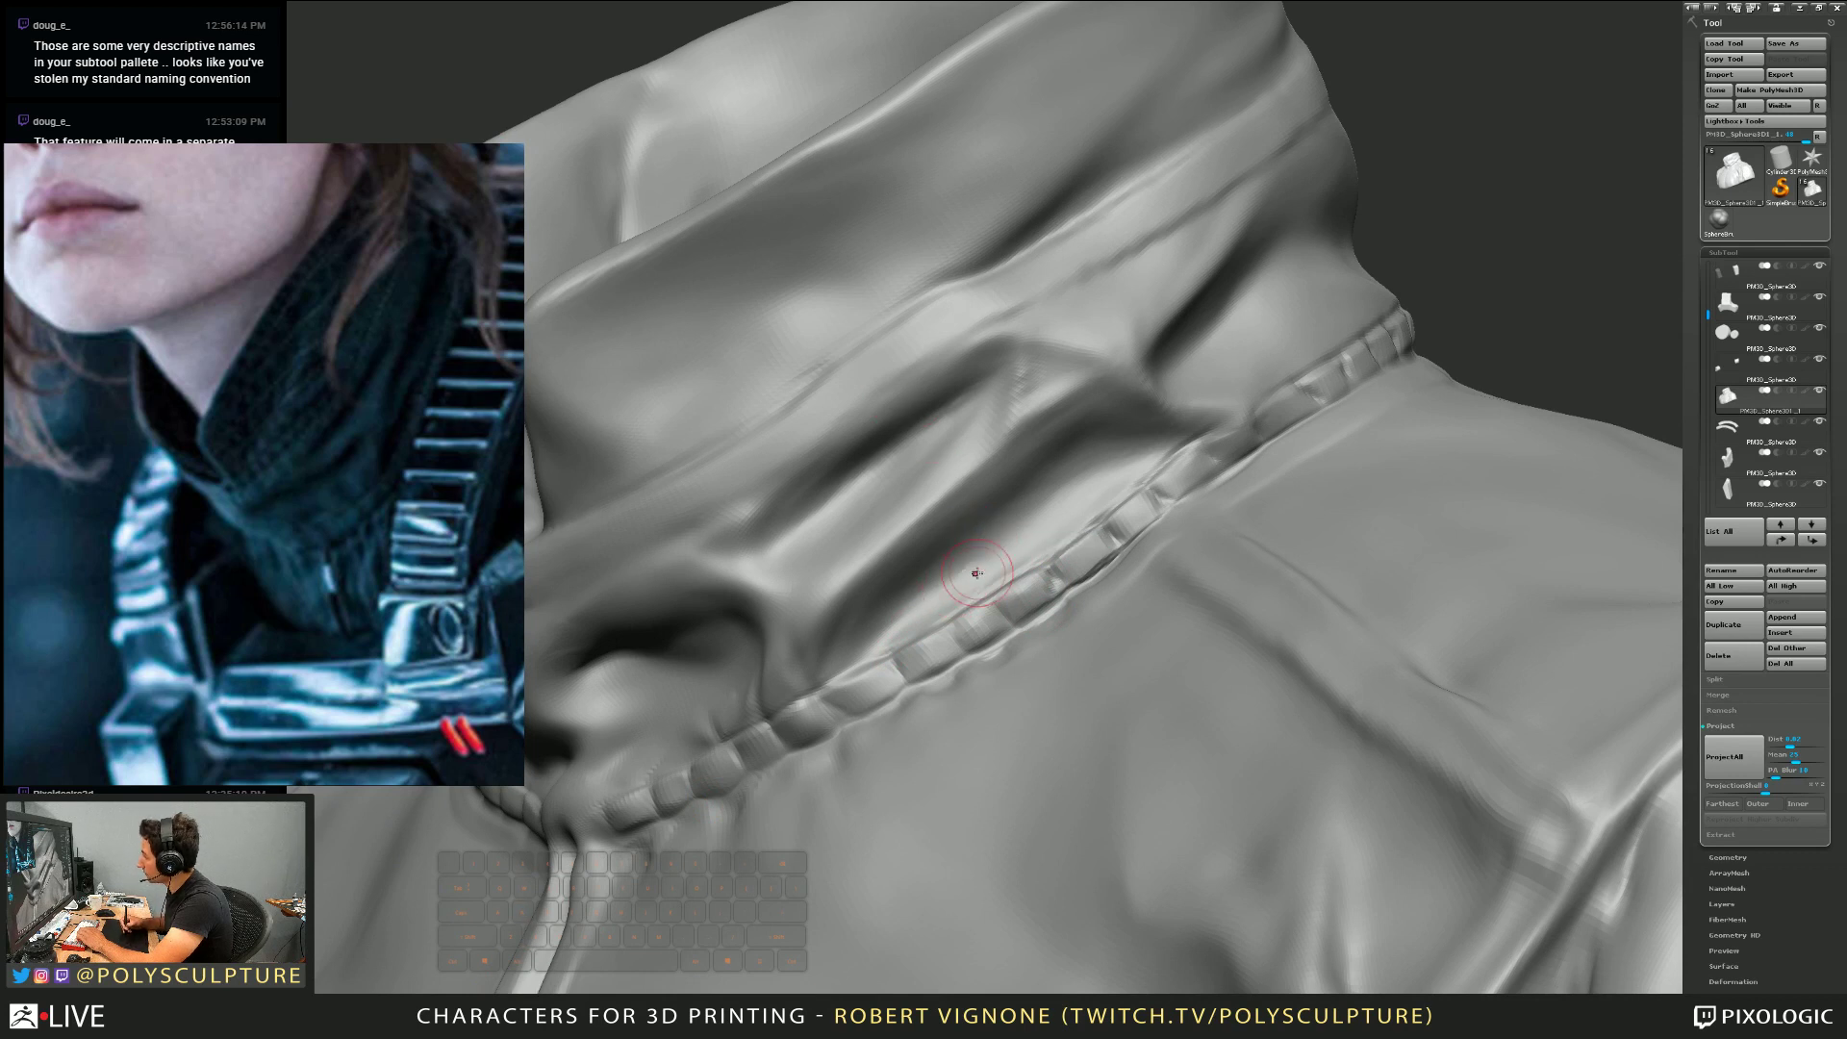
{"action": "left_click_drag", "start_coordinate": [963, 602], "coordinate": [1064, 528]}
{"action": "key", "text": "s"}
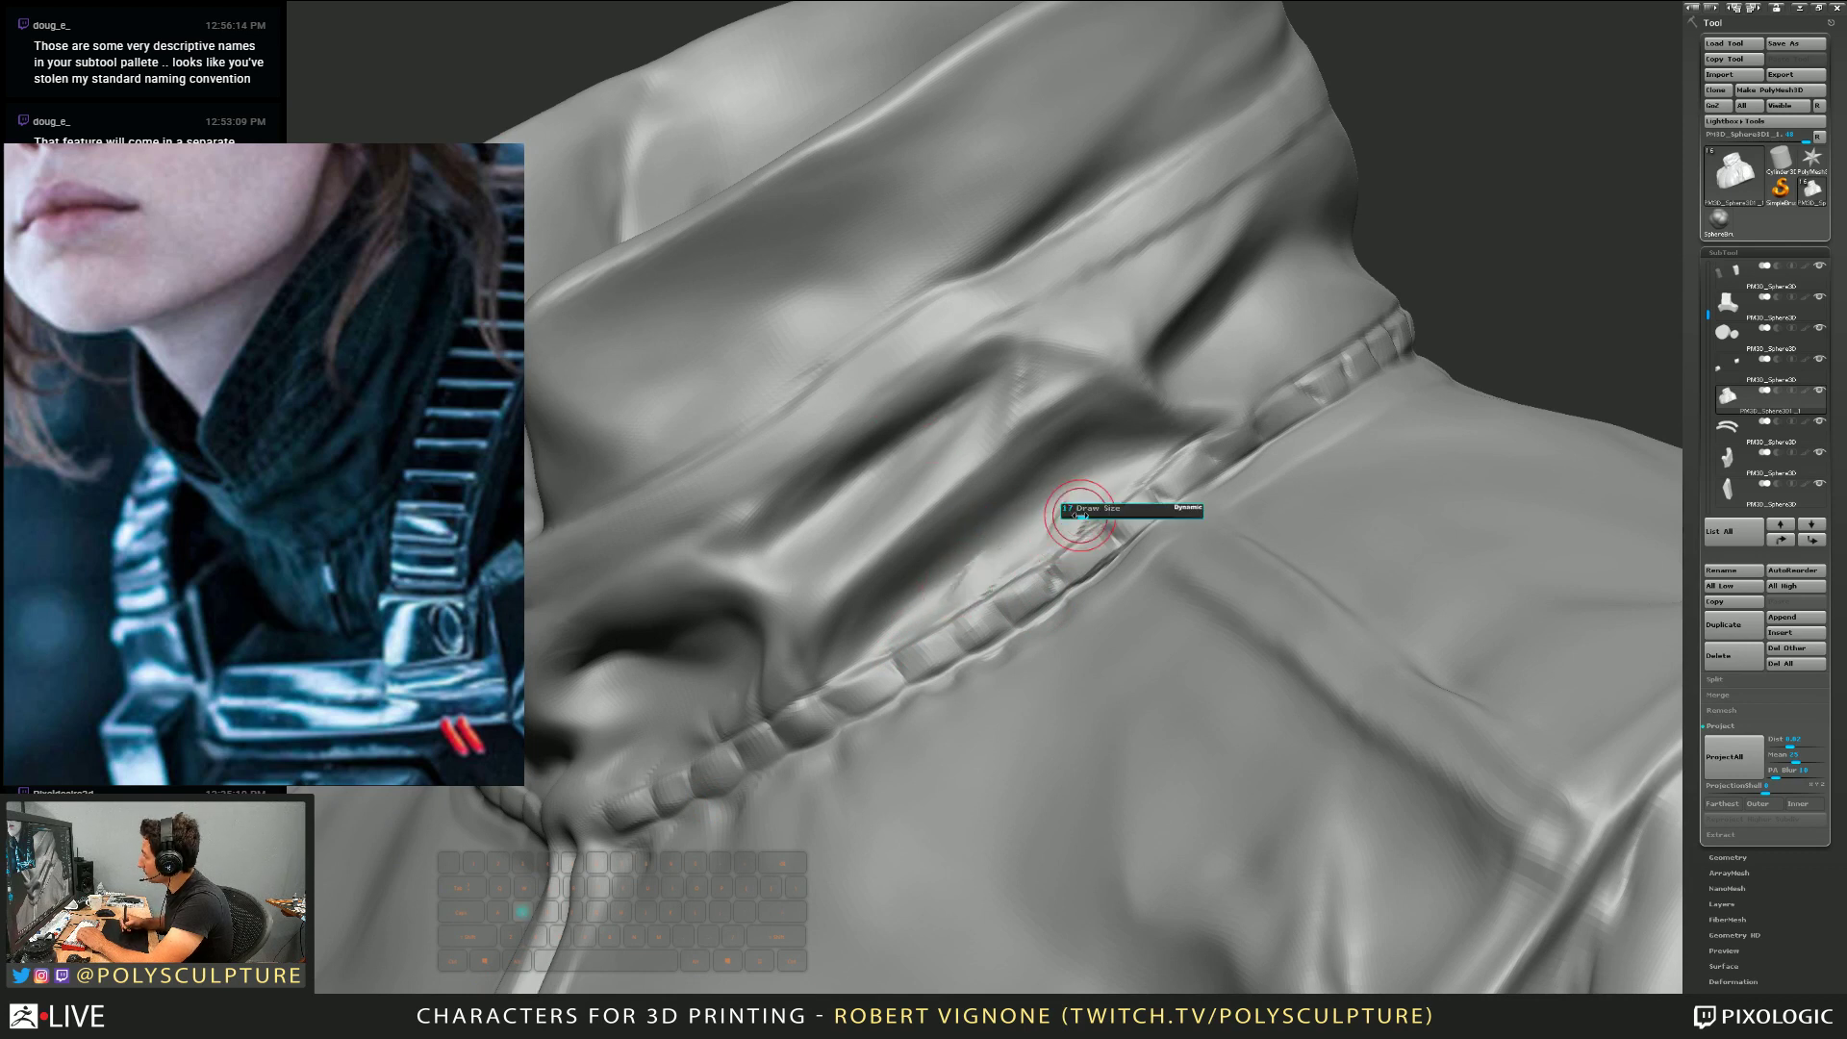
{"action": "mouse_move", "coordinate": [950, 569]}
{"action": "right_mouse_down", "text": "alt"}
{"action": "mouse_move", "coordinate": [962, 539]}
{"action": "mouse_move", "coordinate": [938, 567]}
{"action": "mouse_move", "coordinate": [962, 589]}
{"action": "right_mouse_up", "text": "alt"}
{"action": "left_click_drag", "start_coordinate": [1034, 525], "coordinate": [1073, 510], "text": "shift"}
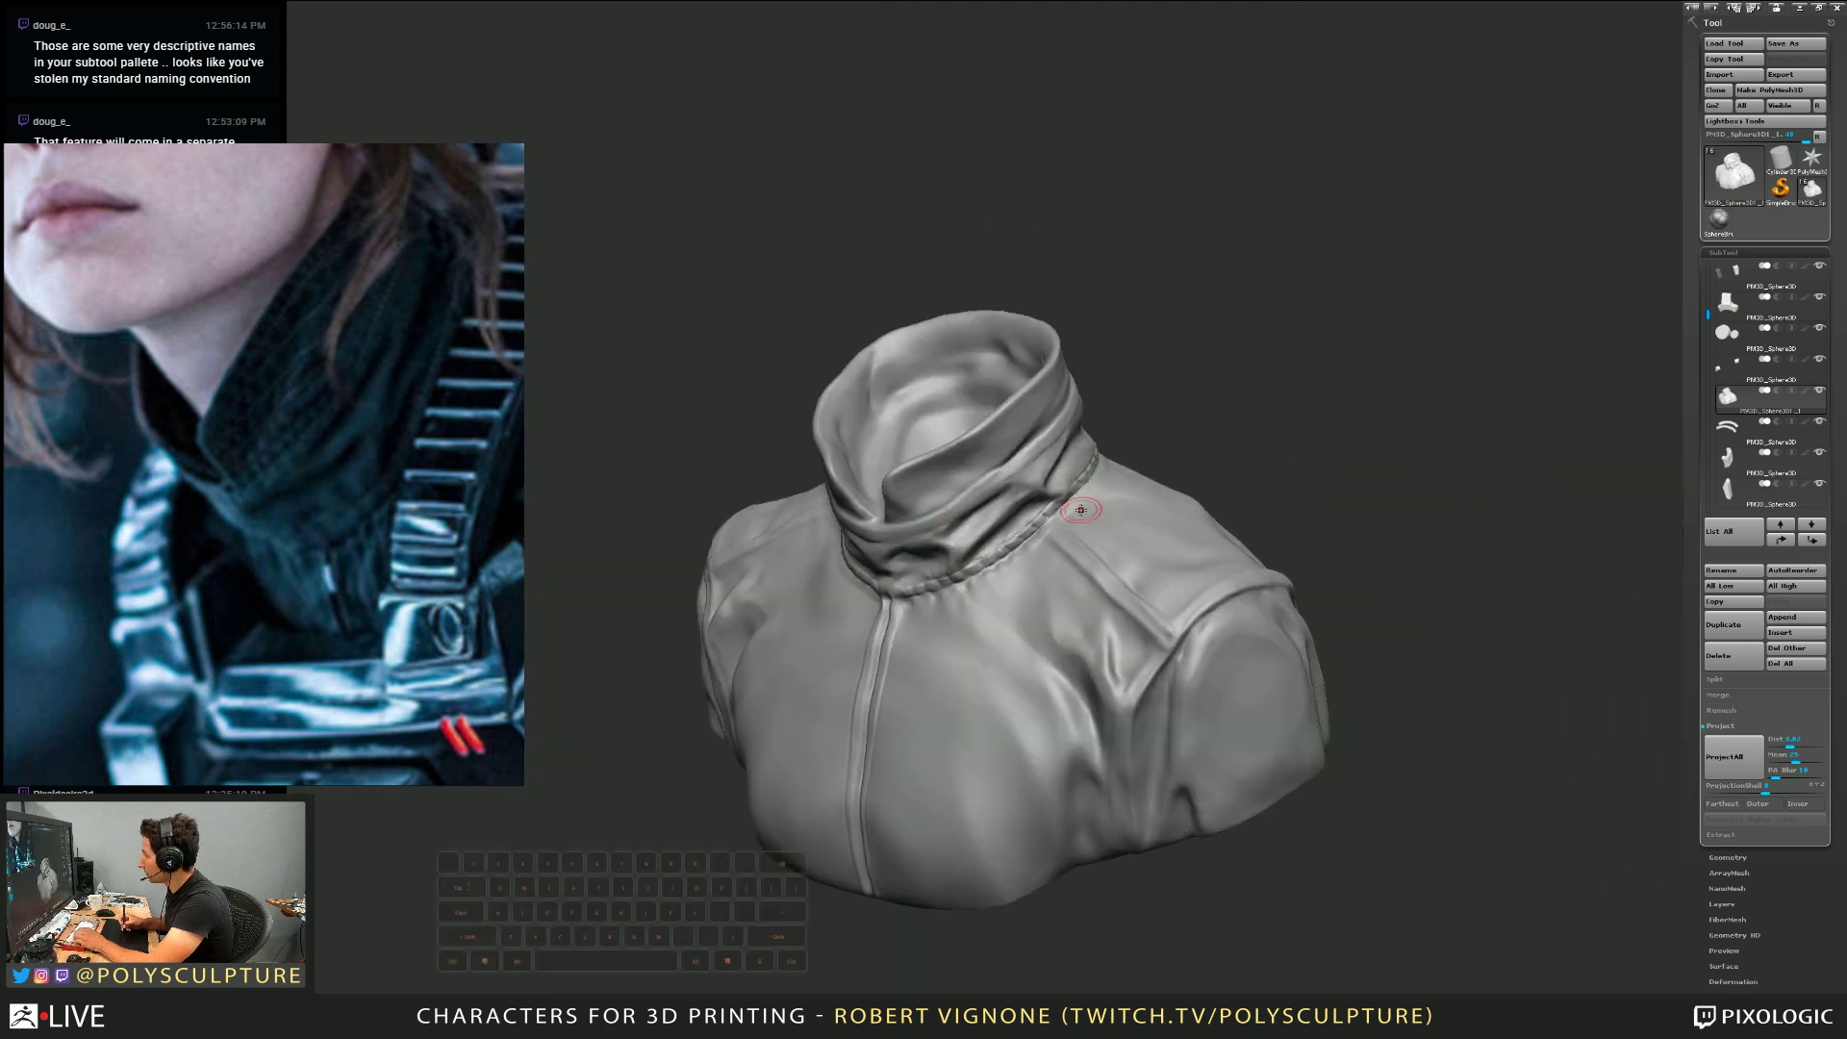
Refine and soften the folds above the trim around the collar's shoulder side with a resized brush
{"action": "right_click_drag", "start_coordinate": [1081, 508], "coordinate": [948, 481]}
{"action": "mouse_move", "coordinate": [948, 481]}
{"action": "right_mouse_down"}
{"action": "mouse_move", "coordinate": [1035, 540]}
{"action": "mouse_move", "coordinate": [1010, 615]}
{"action": "mouse_move", "coordinate": [964, 511]}
{"action": "right_mouse_up"}
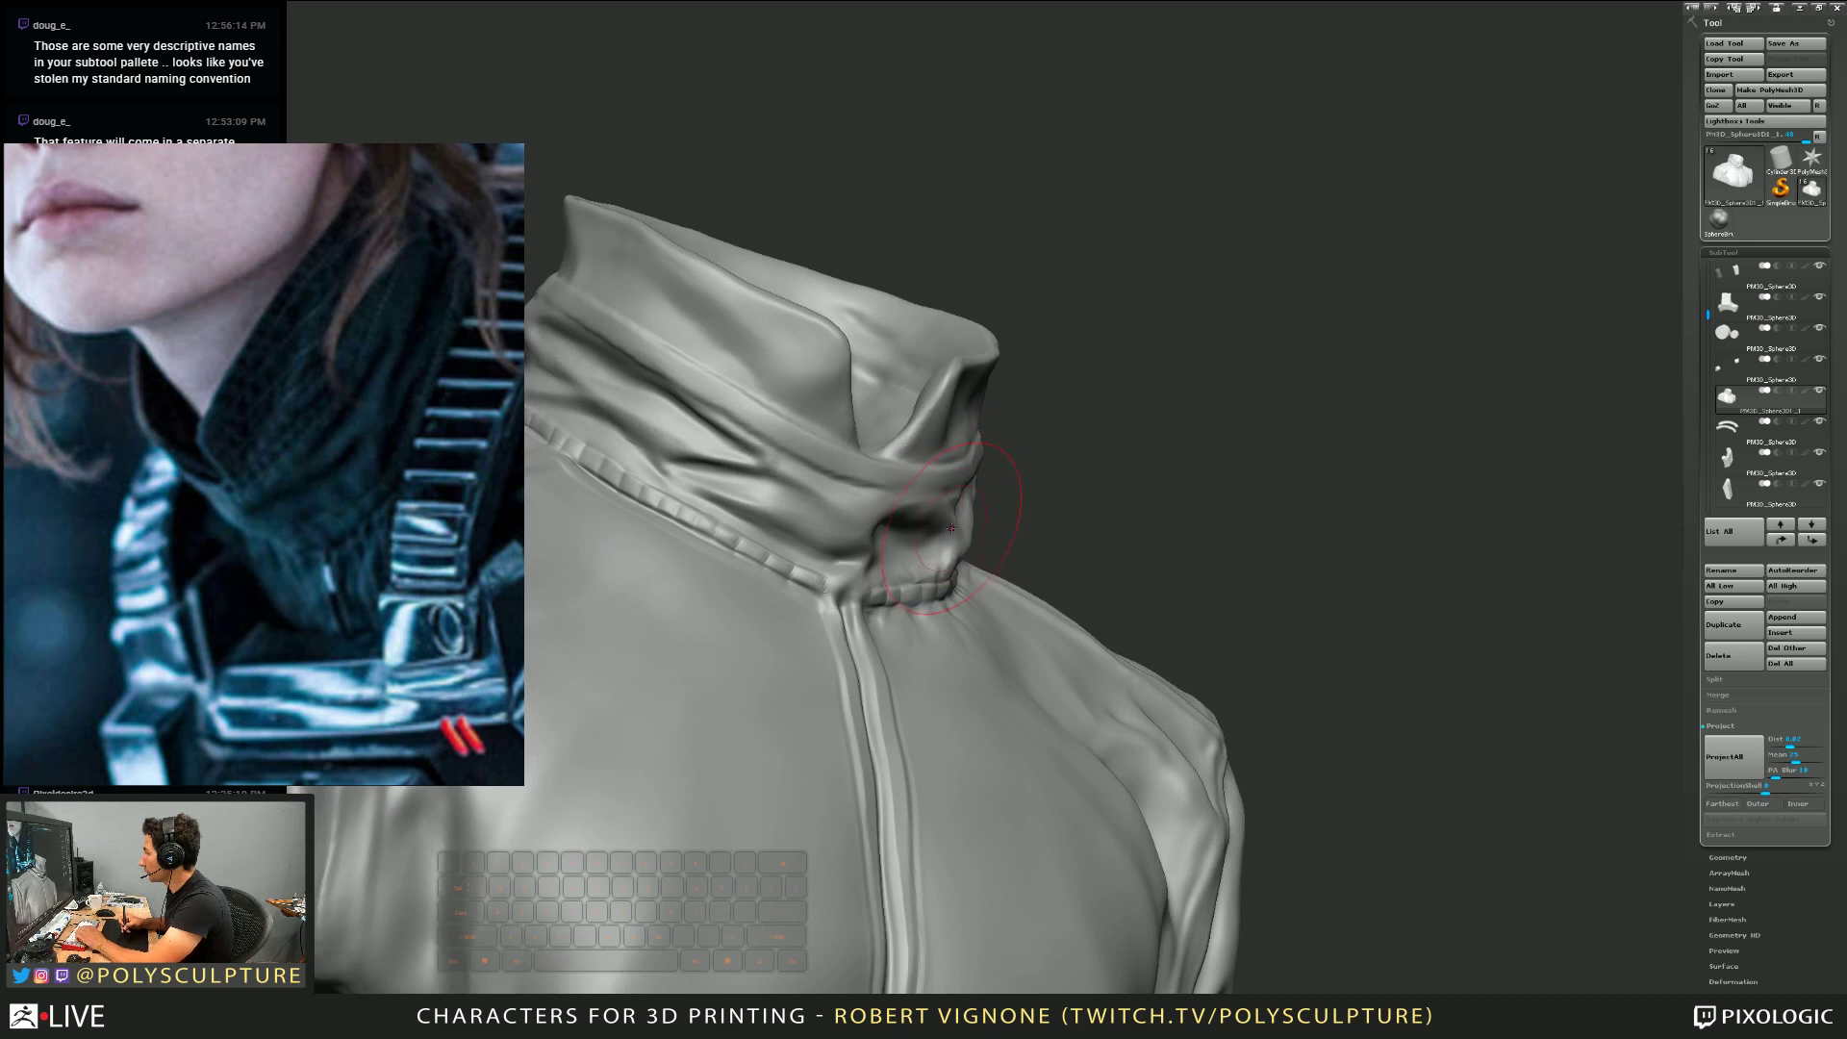
{"action": "key", "text": "s"}
{"action": "mouse_move", "coordinate": [1017, 595]}
{"action": "right_mouse_down", "text": "alt"}
{"action": "mouse_move", "coordinate": [994, 505]}
{"action": "mouse_move", "coordinate": [894, 541]}
{"action": "mouse_move", "coordinate": [947, 588]}
{"action": "mouse_move", "coordinate": [940, 700]}
{"action": "right_mouse_up", "text": "alt"}
{"action": "key", "text": "s"}
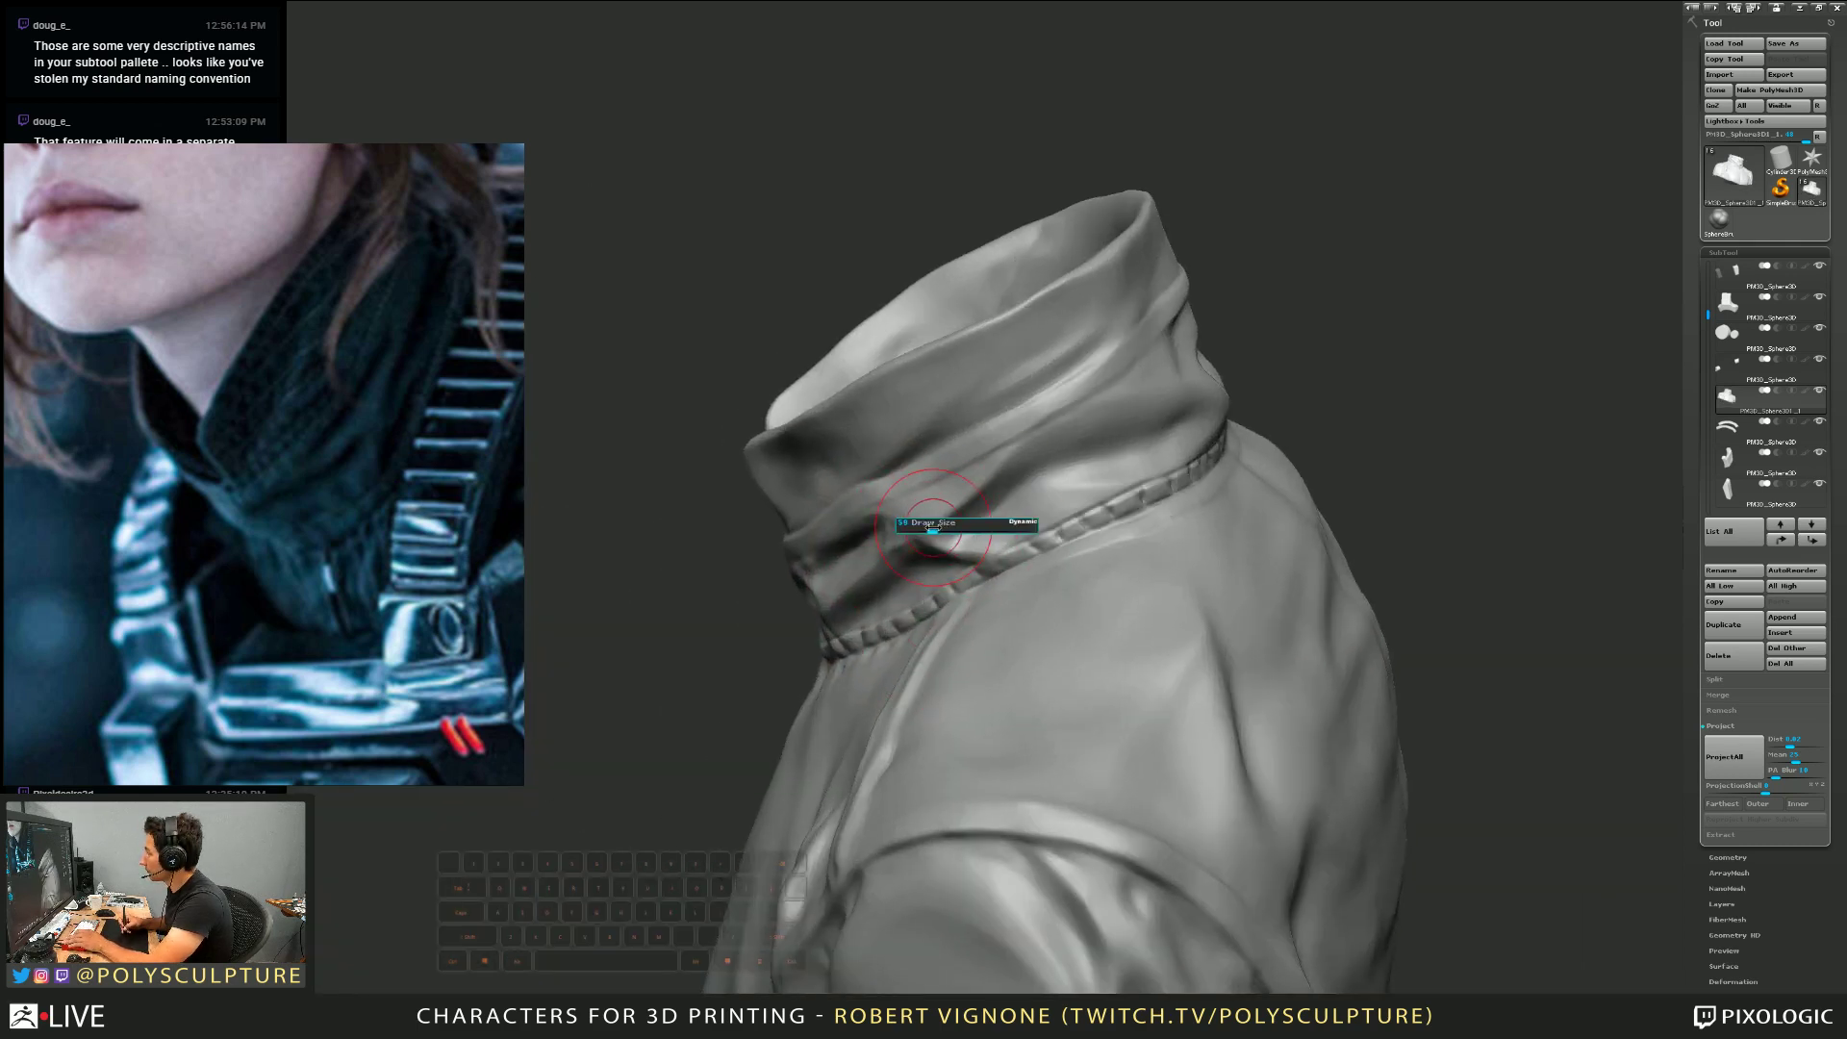
{"action": "right_click_drag", "start_coordinate": [933, 527], "coordinate": [981, 482]}
{"action": "key", "text": "4"}
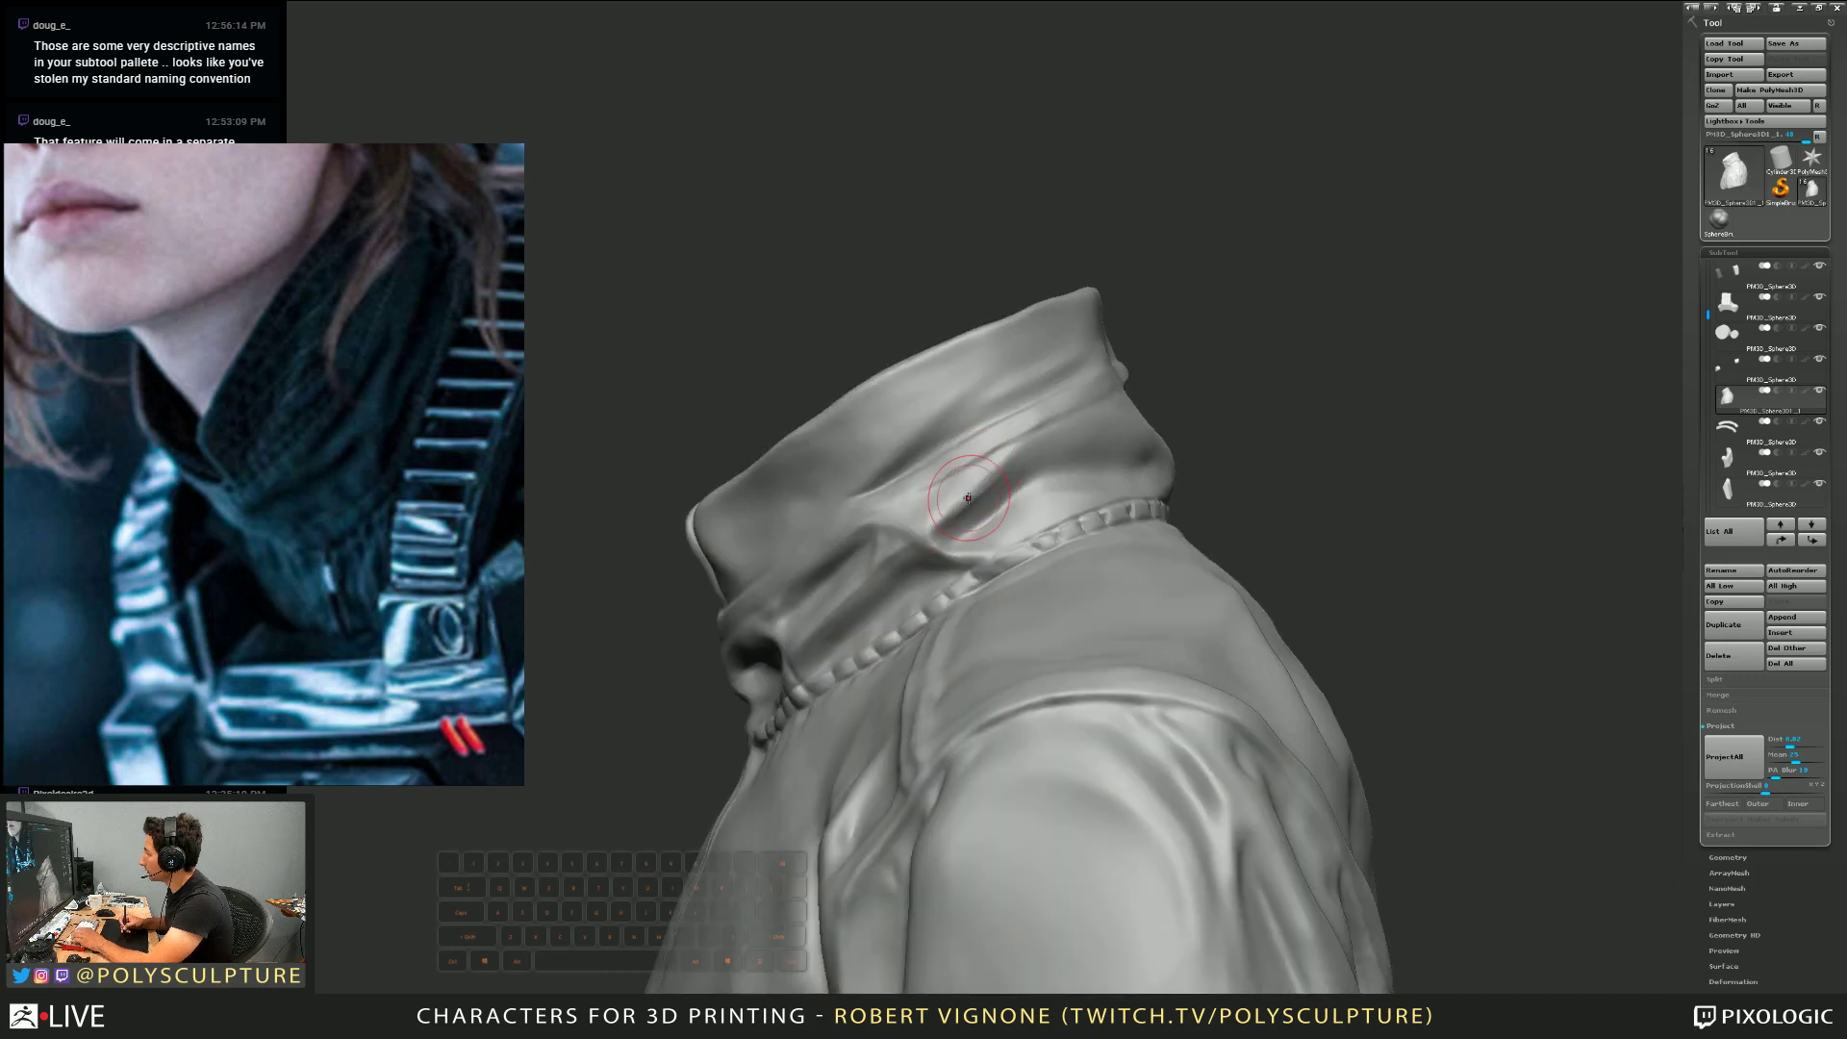
{"action": "left_click_drag", "start_coordinate": [968, 499], "coordinate": [935, 535]}
{"action": "key", "text": "shift"}
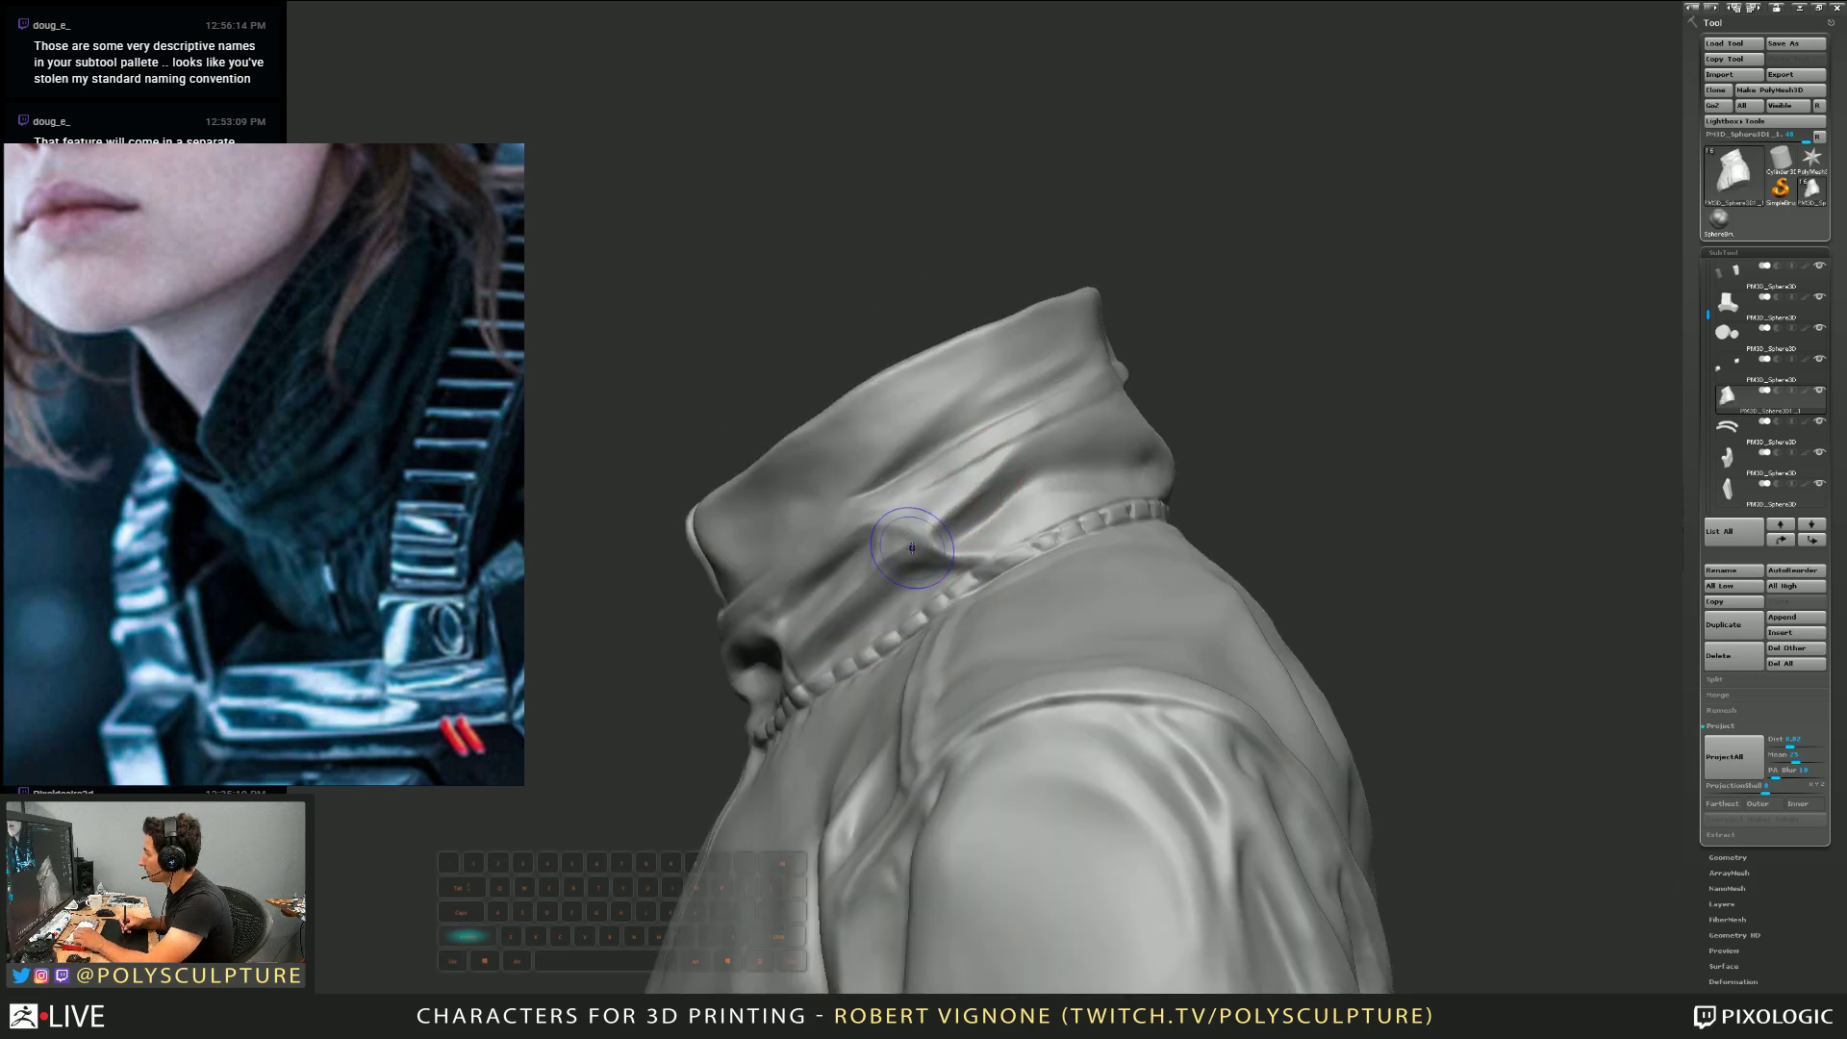
{"action": "right_click_drag", "start_coordinate": [887, 549], "coordinate": [890, 559]}
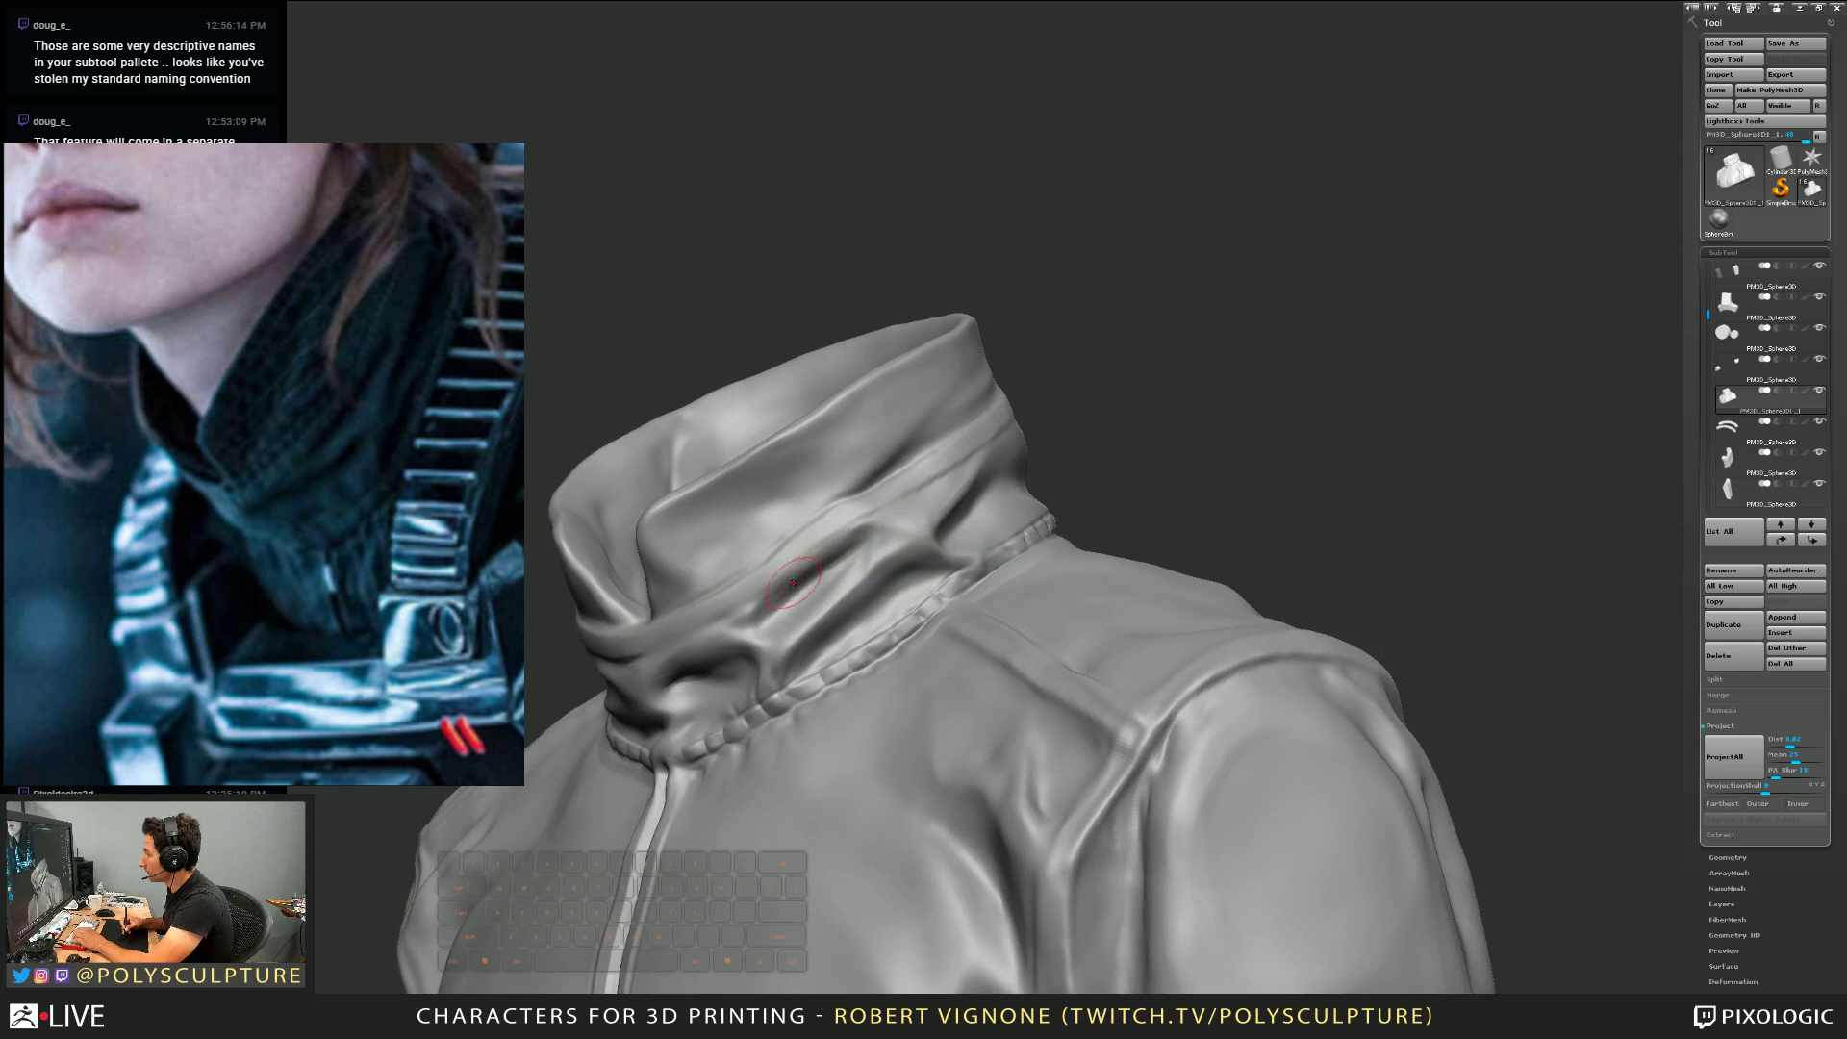
Sculpt the diagonal folds between the front recess and the collar's side, and undo the last stroke
{"action": "left_click_drag", "start_coordinate": [760, 623], "coordinate": [839, 616], "text": "alt"}
{"action": "mouse_move", "coordinate": [759, 623]}
{"action": "right_mouse_down"}
{"action": "mouse_move", "coordinate": [863, 532]}
{"action": "mouse_move", "coordinate": [856, 553]}
{"action": "right_mouse_up"}
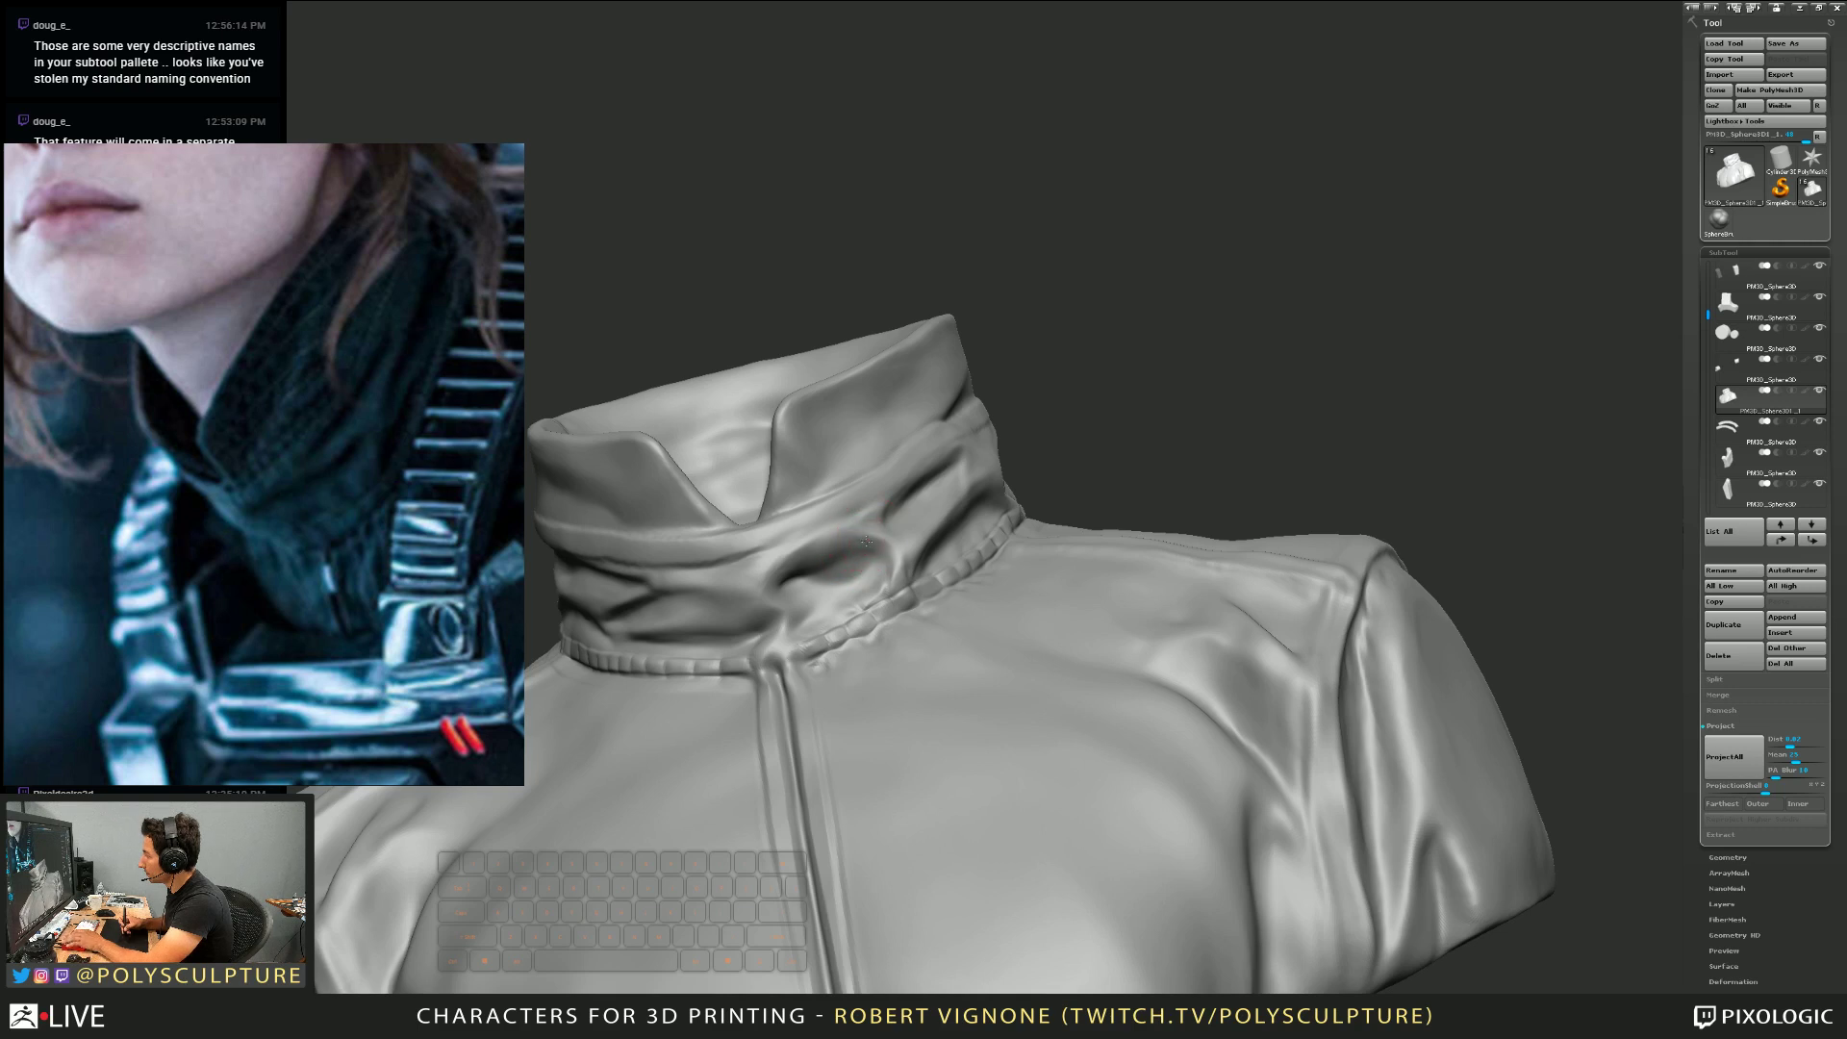
{"action": "left_click_drag", "start_coordinate": [865, 542], "coordinate": [825, 569]}
{"action": "key", "text": "2"}
{"action": "mouse_move", "coordinate": [885, 548]}
{"action": "right_mouse_down"}
{"action": "mouse_move", "coordinate": [857, 521]}
{"action": "mouse_move", "coordinate": [859, 553]}
{"action": "right_mouse_up"}
{"action": "key", "text": "s"}
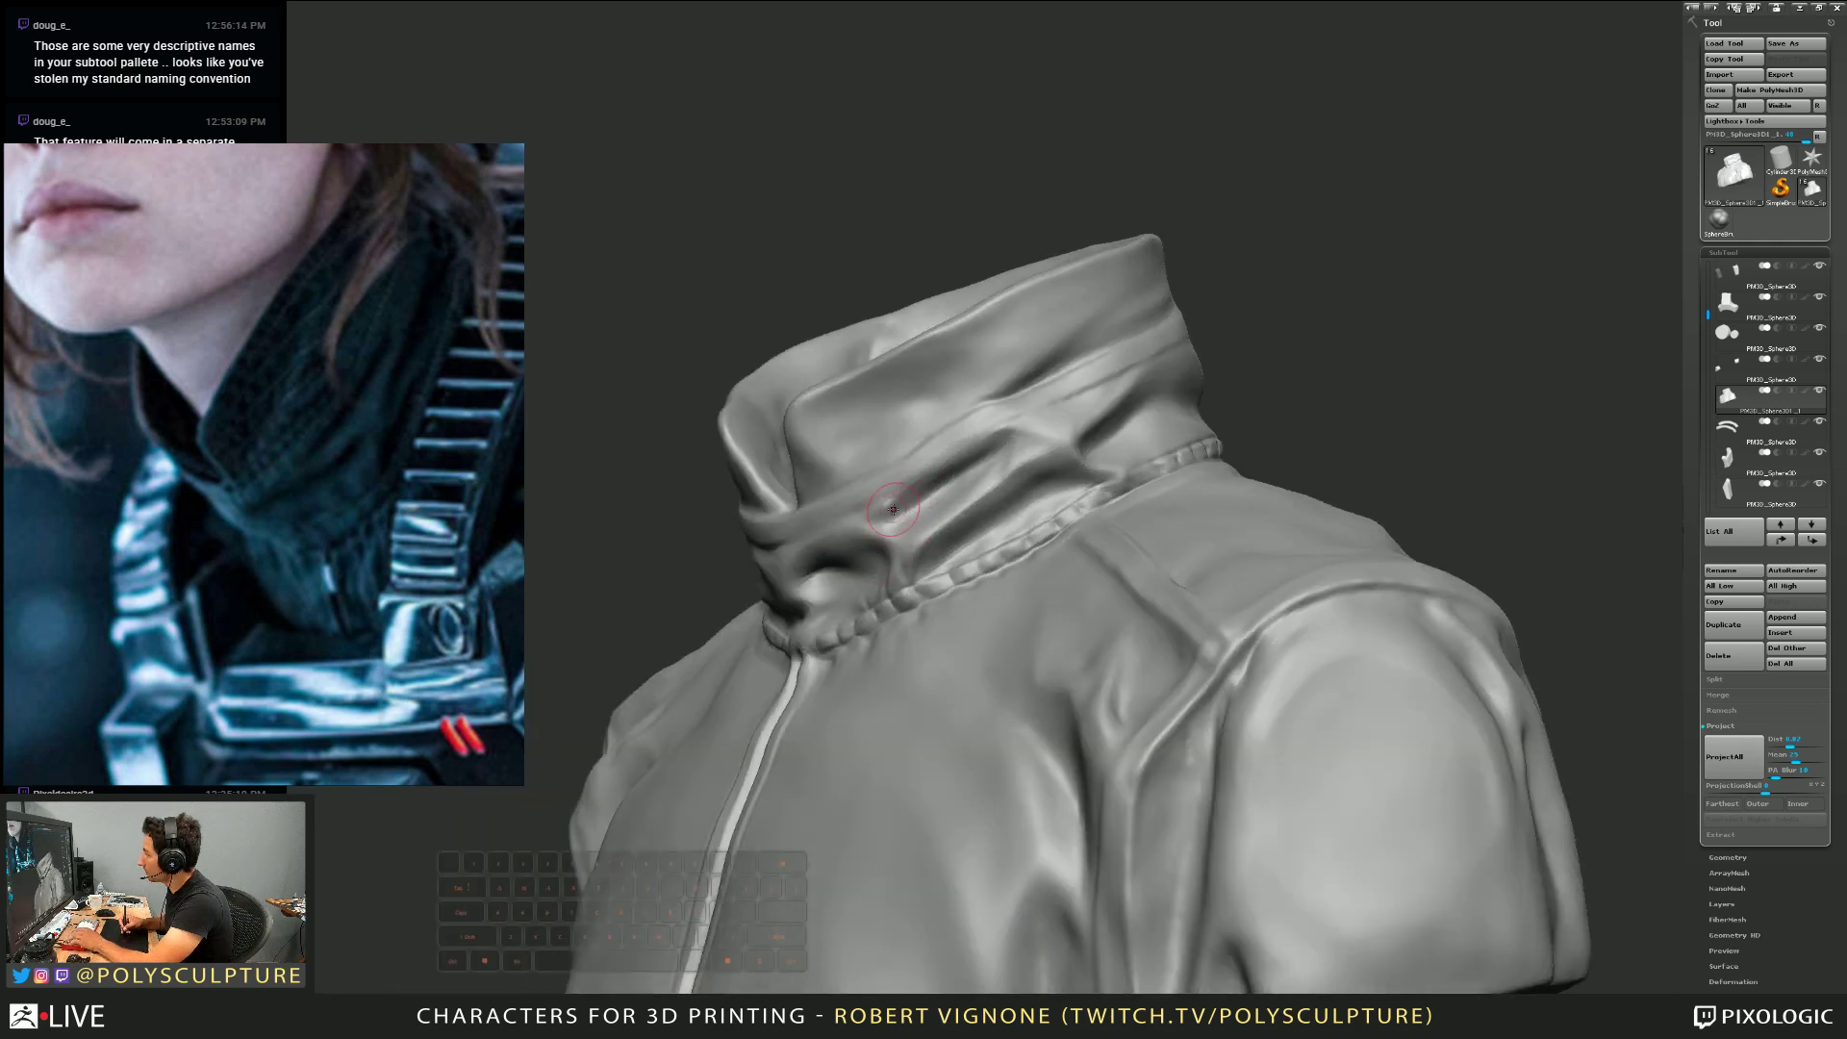
{"action": "key", "text": "ctrl+z"}
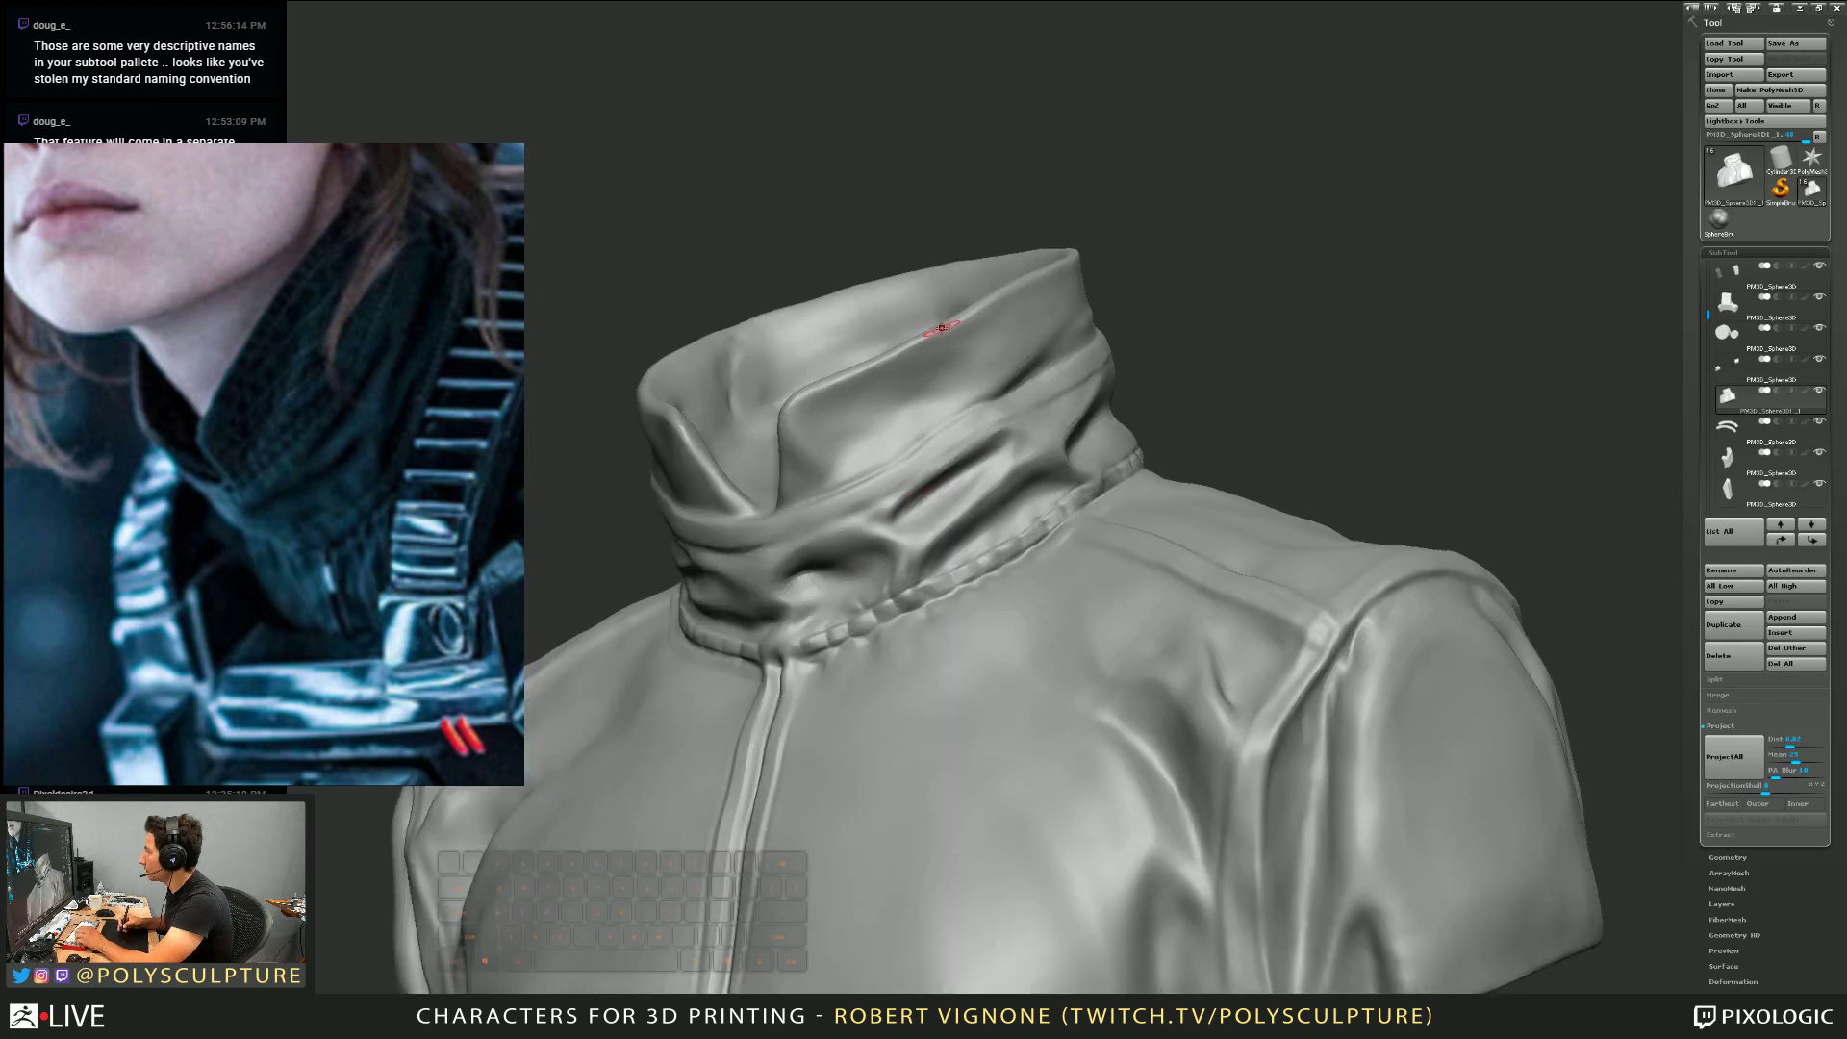
Deepen and sharpen the elongated diagonal crease in the middle of the collar's side with a smaller brush
{"action": "mouse_move", "coordinate": [919, 489]}
{"action": "right_mouse_down"}
{"action": "mouse_move", "coordinate": [948, 503]}
{"action": "mouse_move", "coordinate": [932, 581]}
{"action": "mouse_move", "coordinate": [973, 518]}
{"action": "right_mouse_up"}
{"action": "key", "text": "s"}
{"action": "key", "text": "s"}
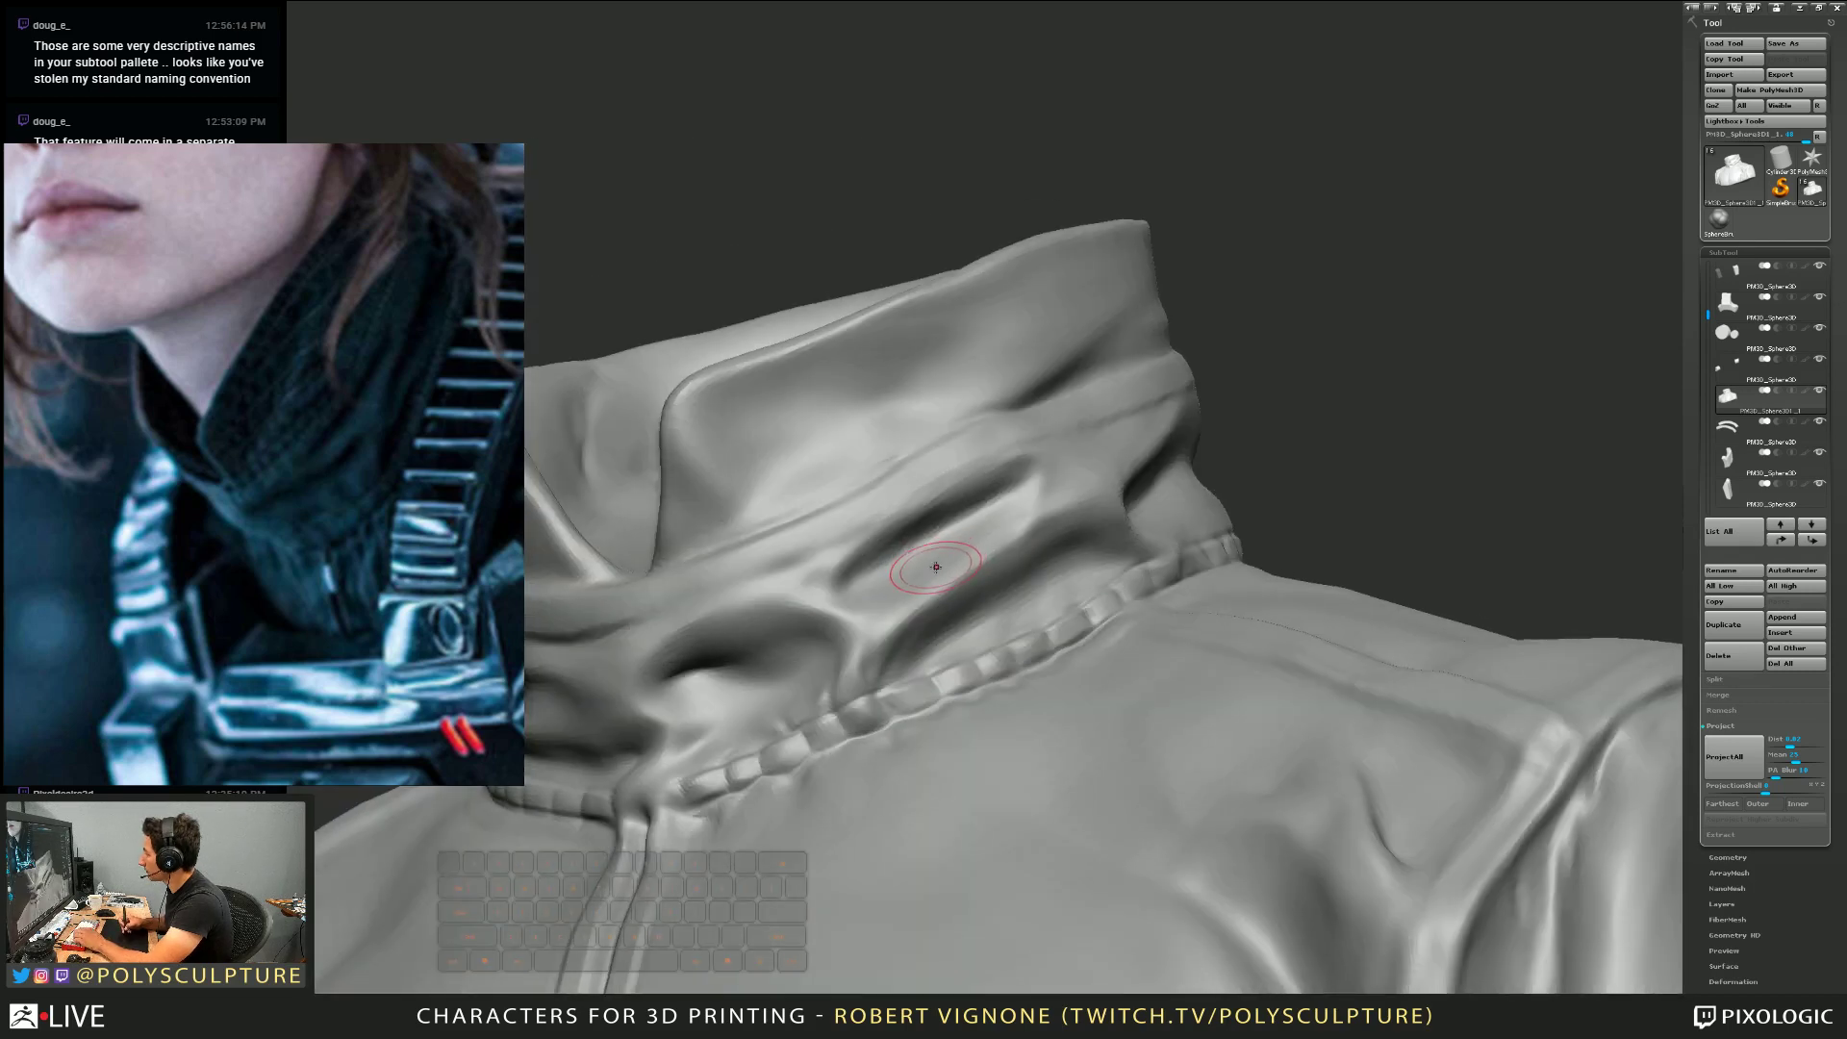
{"action": "left_click_drag", "start_coordinate": [843, 558], "coordinate": [960, 466], "text": "shift"}
{"action": "right_click_drag", "start_coordinate": [960, 466], "coordinate": [763, 544]}
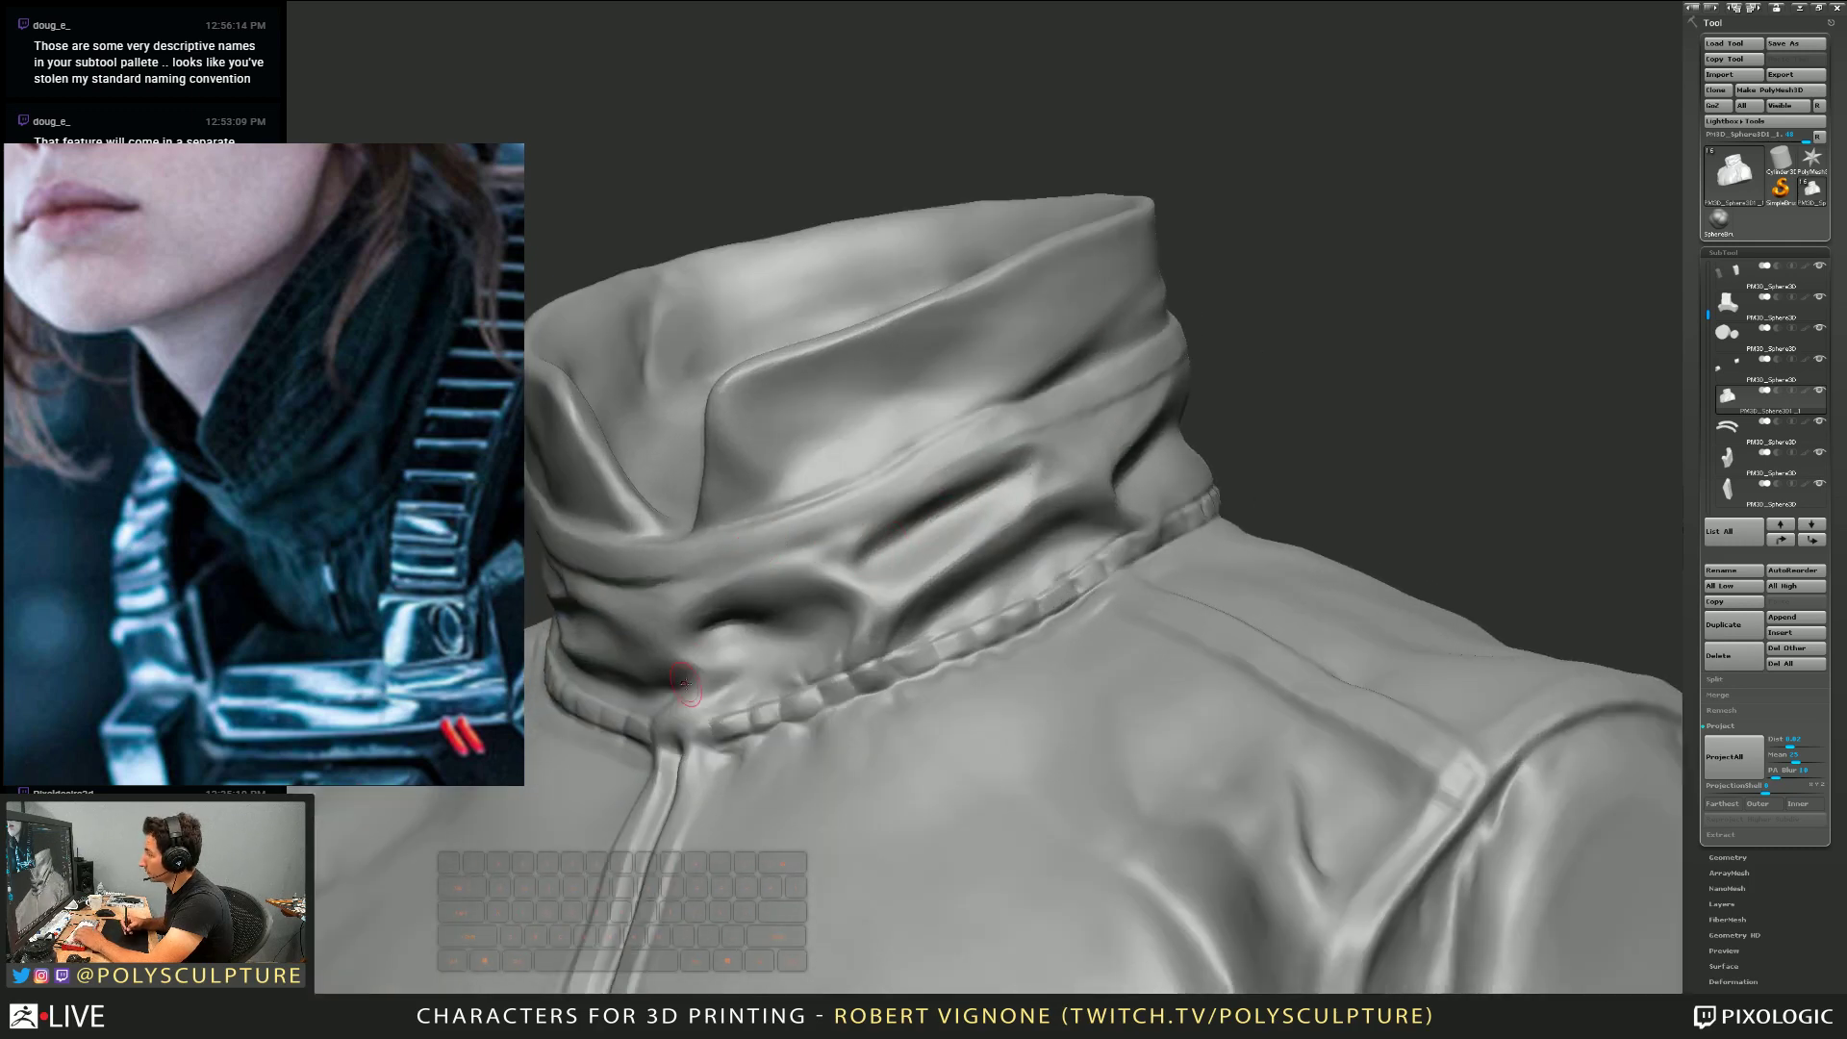
Carve the first small segments into the seam band just below the collar's front opening
{"action": "right_click_drag", "start_coordinate": [981, 839], "coordinate": [817, 269], "text": "alt"}
{"action": "right_click_drag", "start_coordinate": [1000, 726], "coordinate": [1059, 512], "text": "alt"}
{"action": "right_click_drag", "start_coordinate": [1082, 618], "coordinate": [1025, 312], "text": "alt"}
{"action": "mouse_move", "coordinate": [1022, 511]}
{"action": "right_mouse_down"}
{"action": "mouse_move", "coordinate": [1059, 516]}
{"action": "mouse_move", "coordinate": [1037, 518]}
{"action": "mouse_move", "coordinate": [962, 688]}
{"action": "right_mouse_up"}
{"action": "key", "text": "s"}
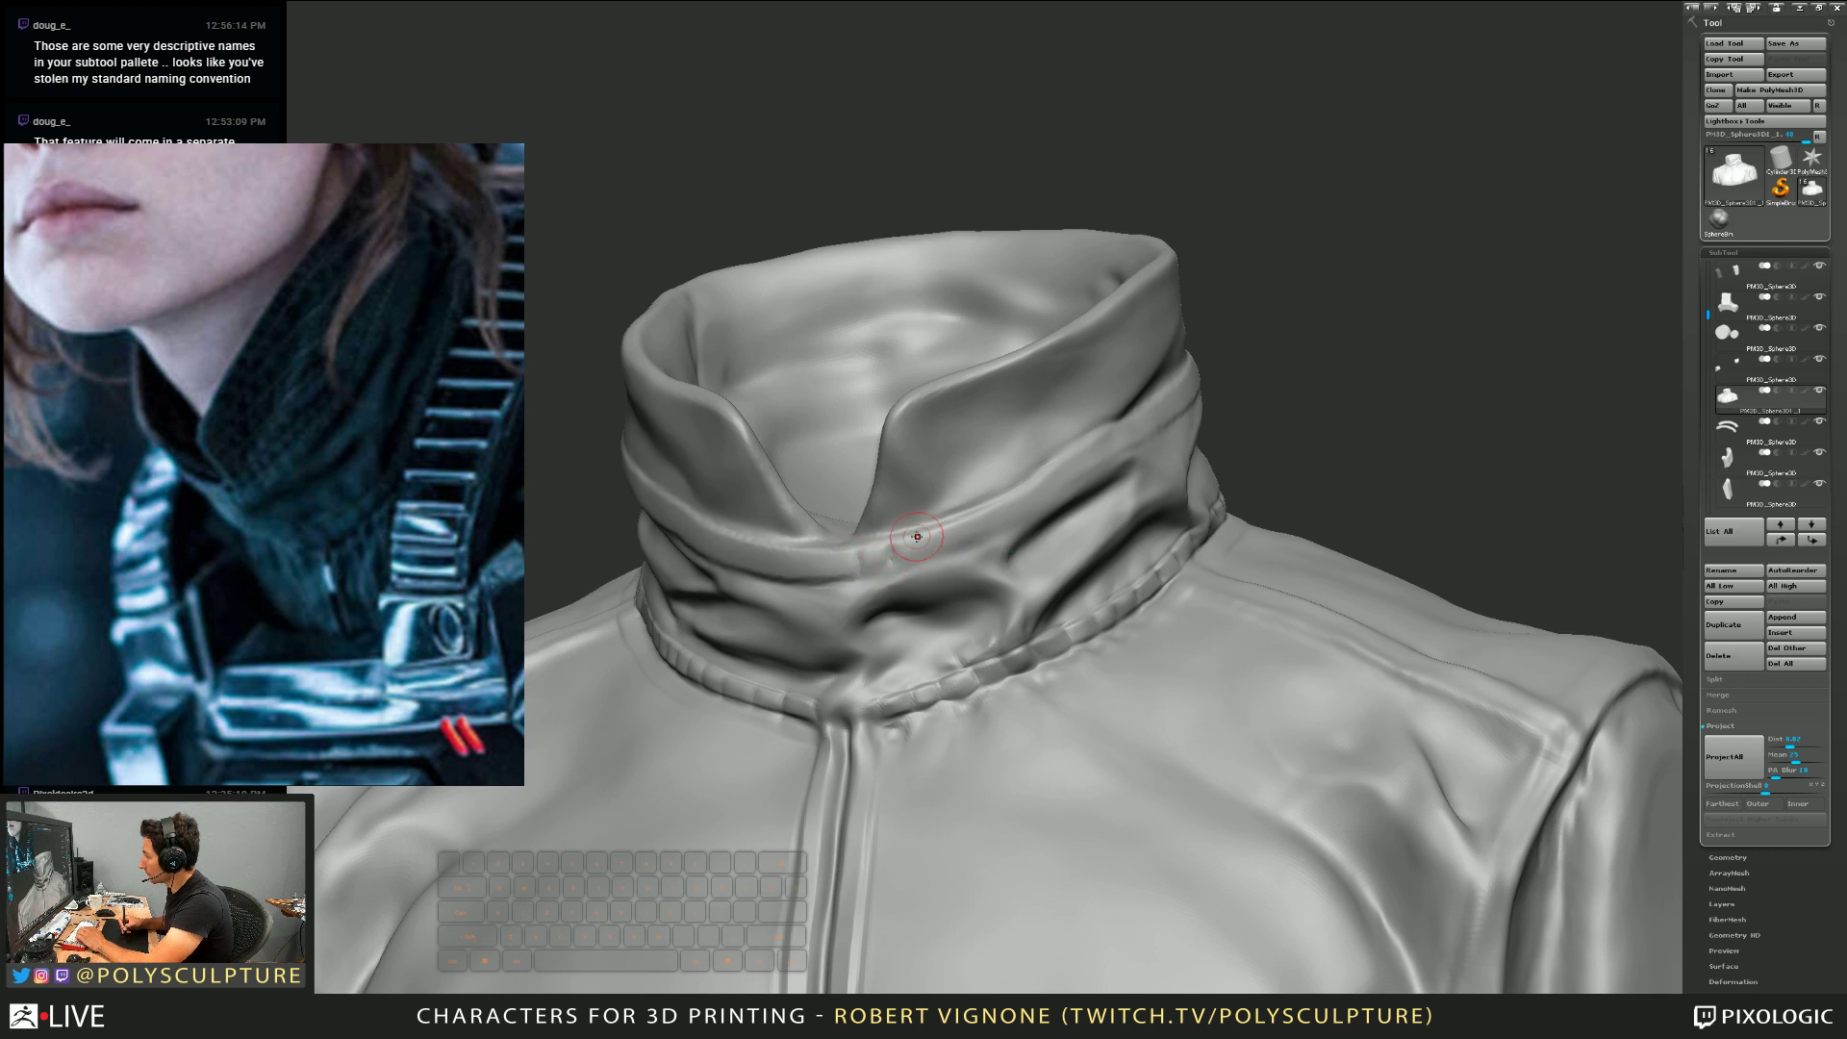
{"action": "right_click_drag", "start_coordinate": [947, 534], "coordinate": [887, 650]}
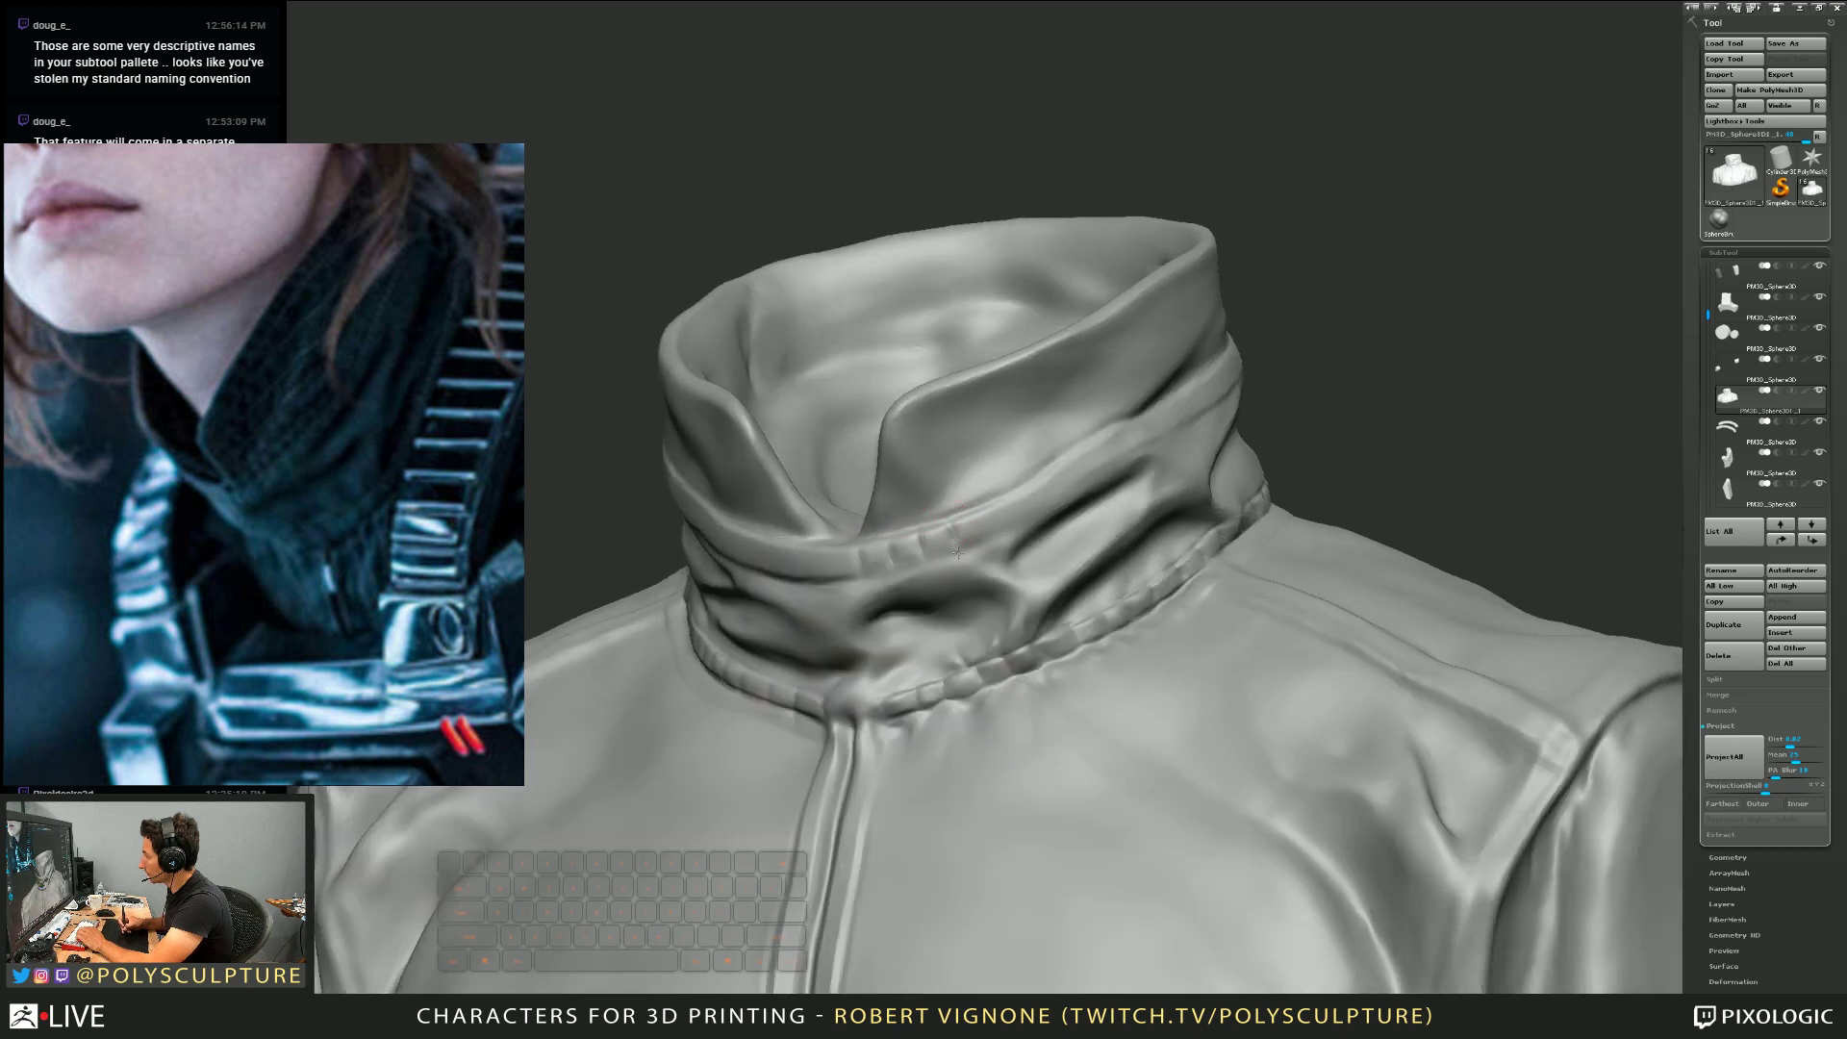
{"action": "right_click_drag", "start_coordinate": [999, 530], "coordinate": [991, 518]}
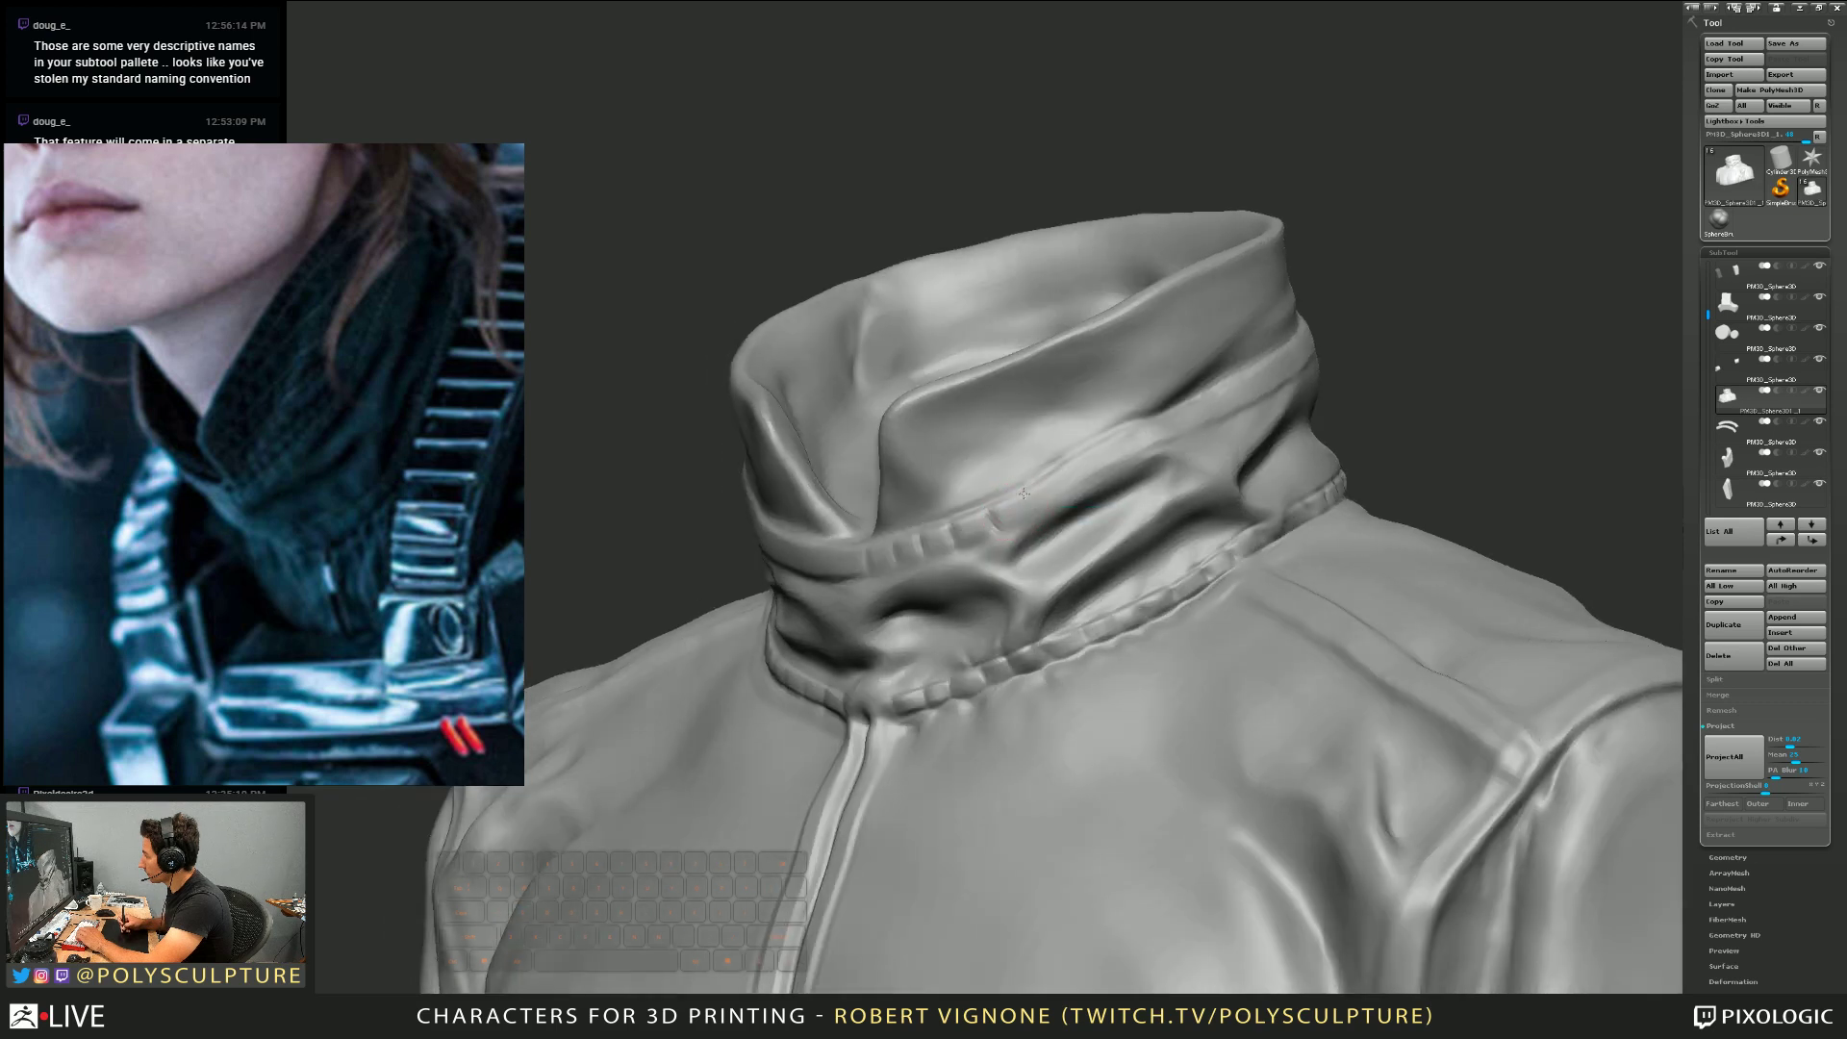
Continue the small trim-like segments along the upper seam band across the collar's side toward the shoulder
{"action": "left_click_drag", "start_coordinate": [1058, 472], "coordinate": [1075, 481]}
{"action": "mouse_move", "coordinate": [1076, 479]}
{"action": "right_mouse_down"}
{"action": "mouse_move", "coordinate": [938, 515]}
{"action": "mouse_move", "coordinate": [926, 498]}
{"action": "right_mouse_up"}
{"action": "left_click_drag", "start_coordinate": [925, 498], "coordinate": [938, 516]}
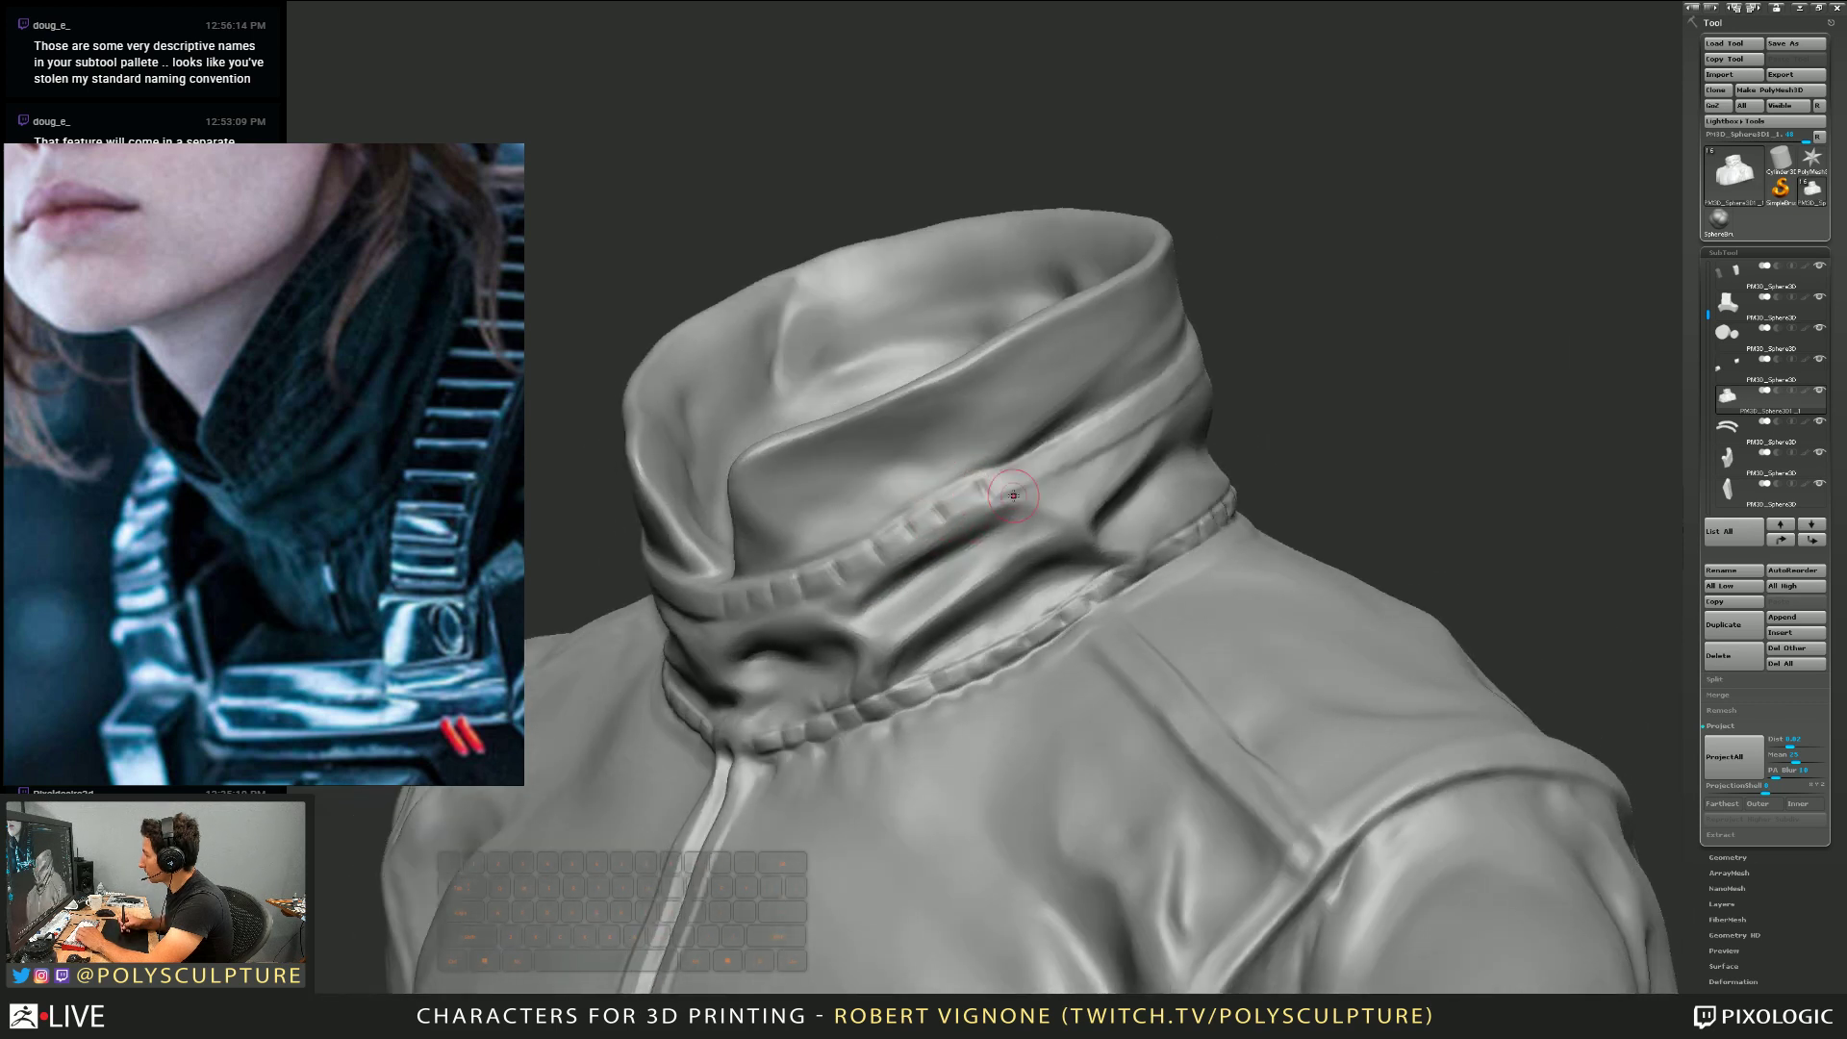
{"action": "mouse_move", "coordinate": [1012, 495]}
{"action": "right_mouse_down"}
{"action": "mouse_move", "coordinate": [1015, 472]}
{"action": "mouse_move", "coordinate": [990, 524]}
{"action": "mouse_move", "coordinate": [1039, 471]}
{"action": "right_mouse_up"}
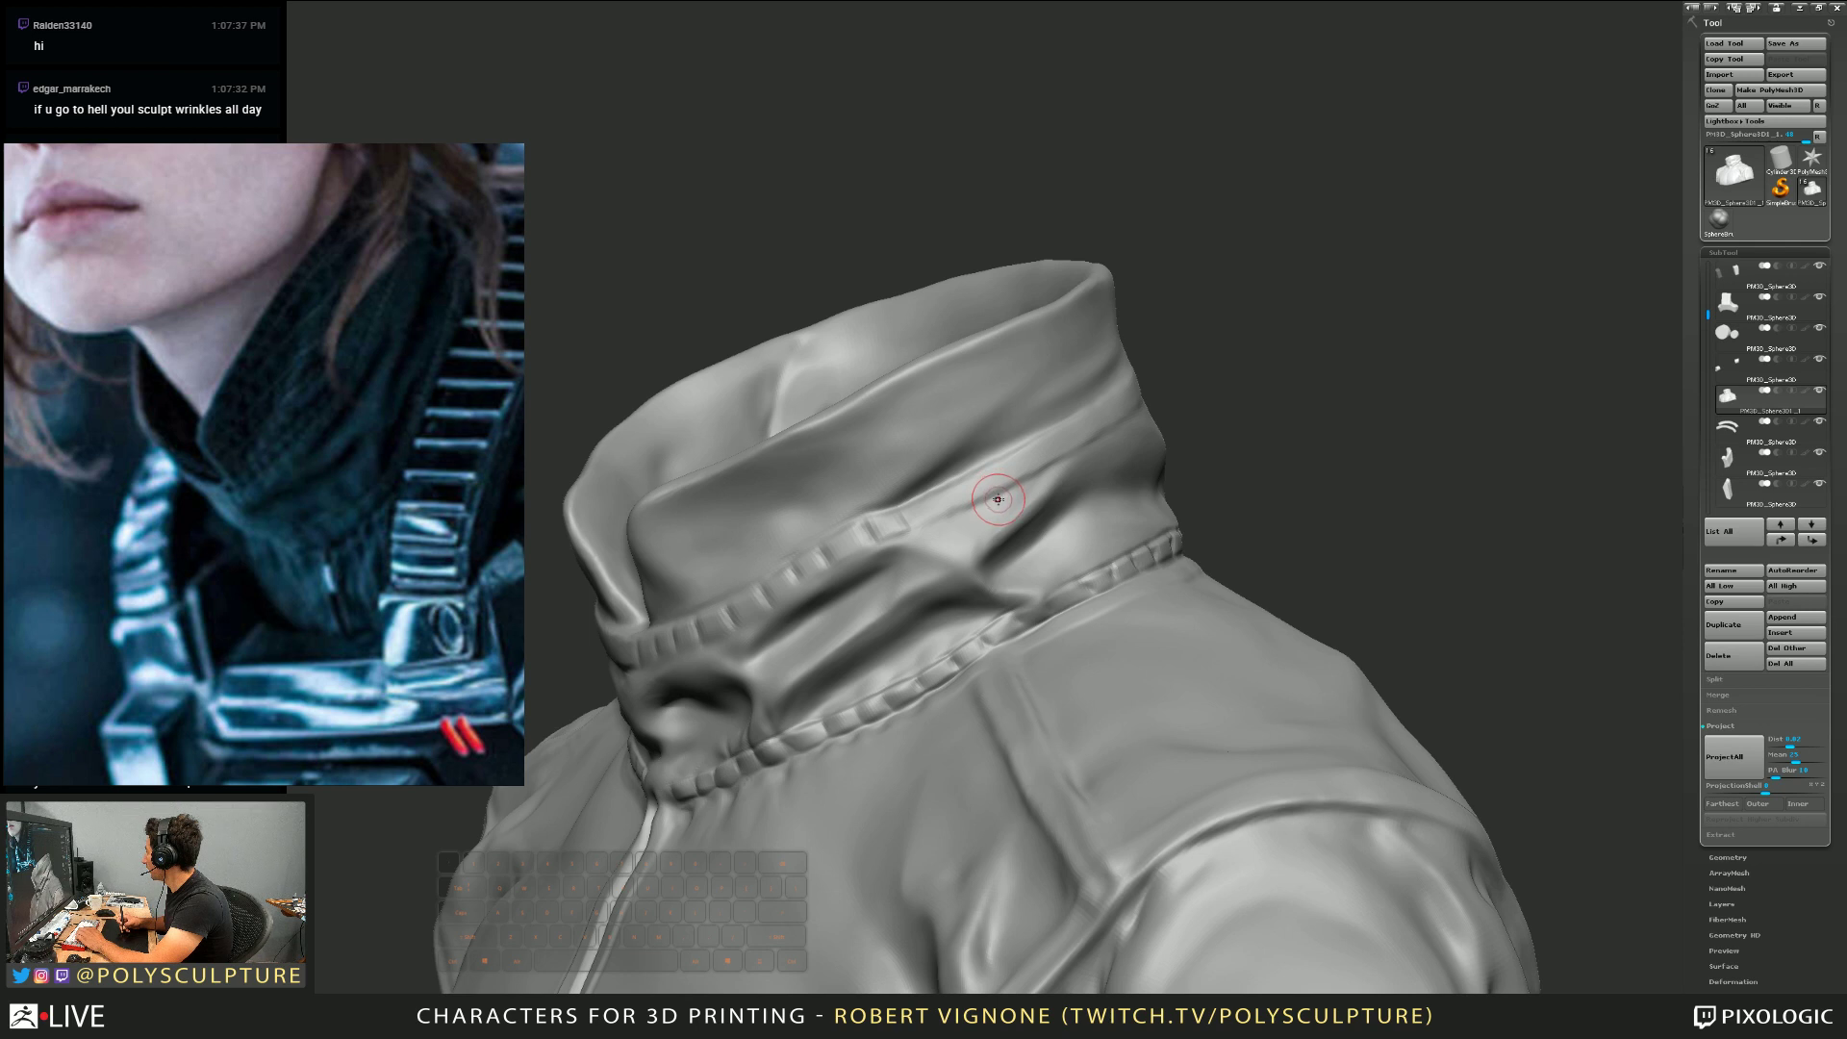
{"action": "right_click_drag", "start_coordinate": [998, 502], "coordinate": [952, 501]}
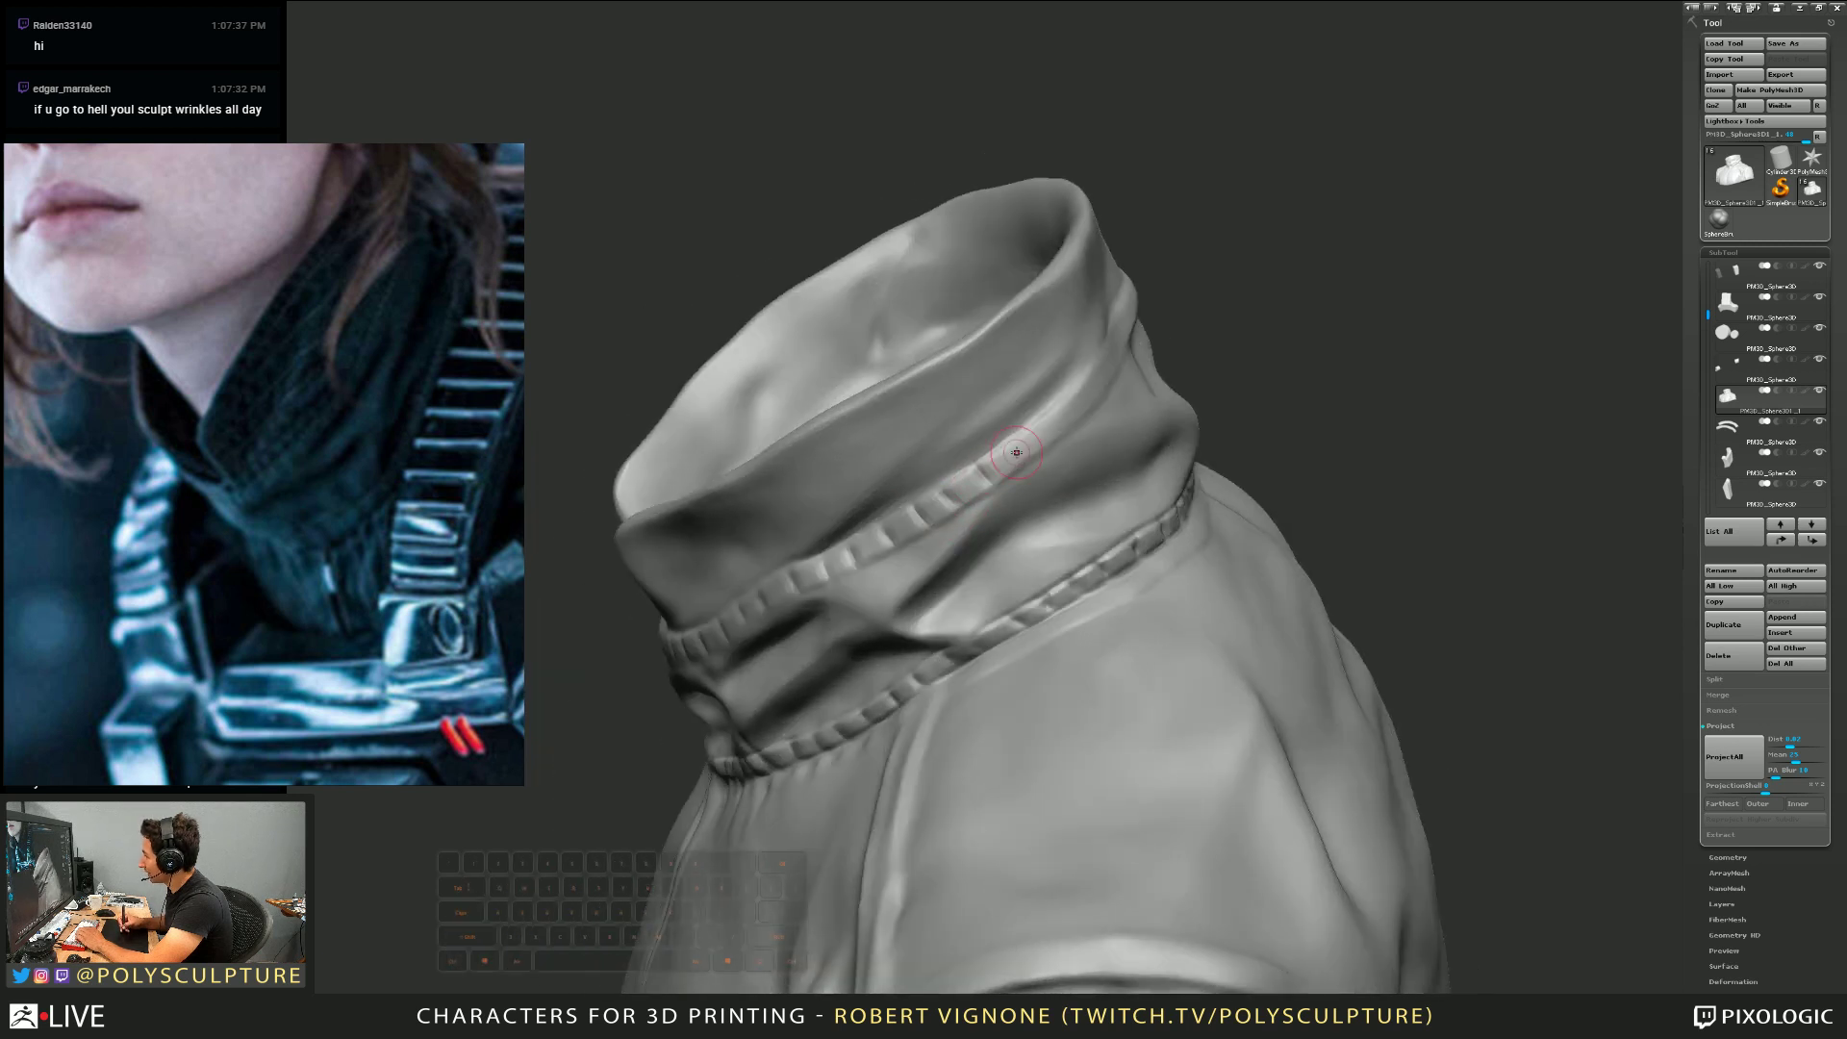
{"action": "right_click_drag", "start_coordinate": [1021, 454], "coordinate": [959, 495]}
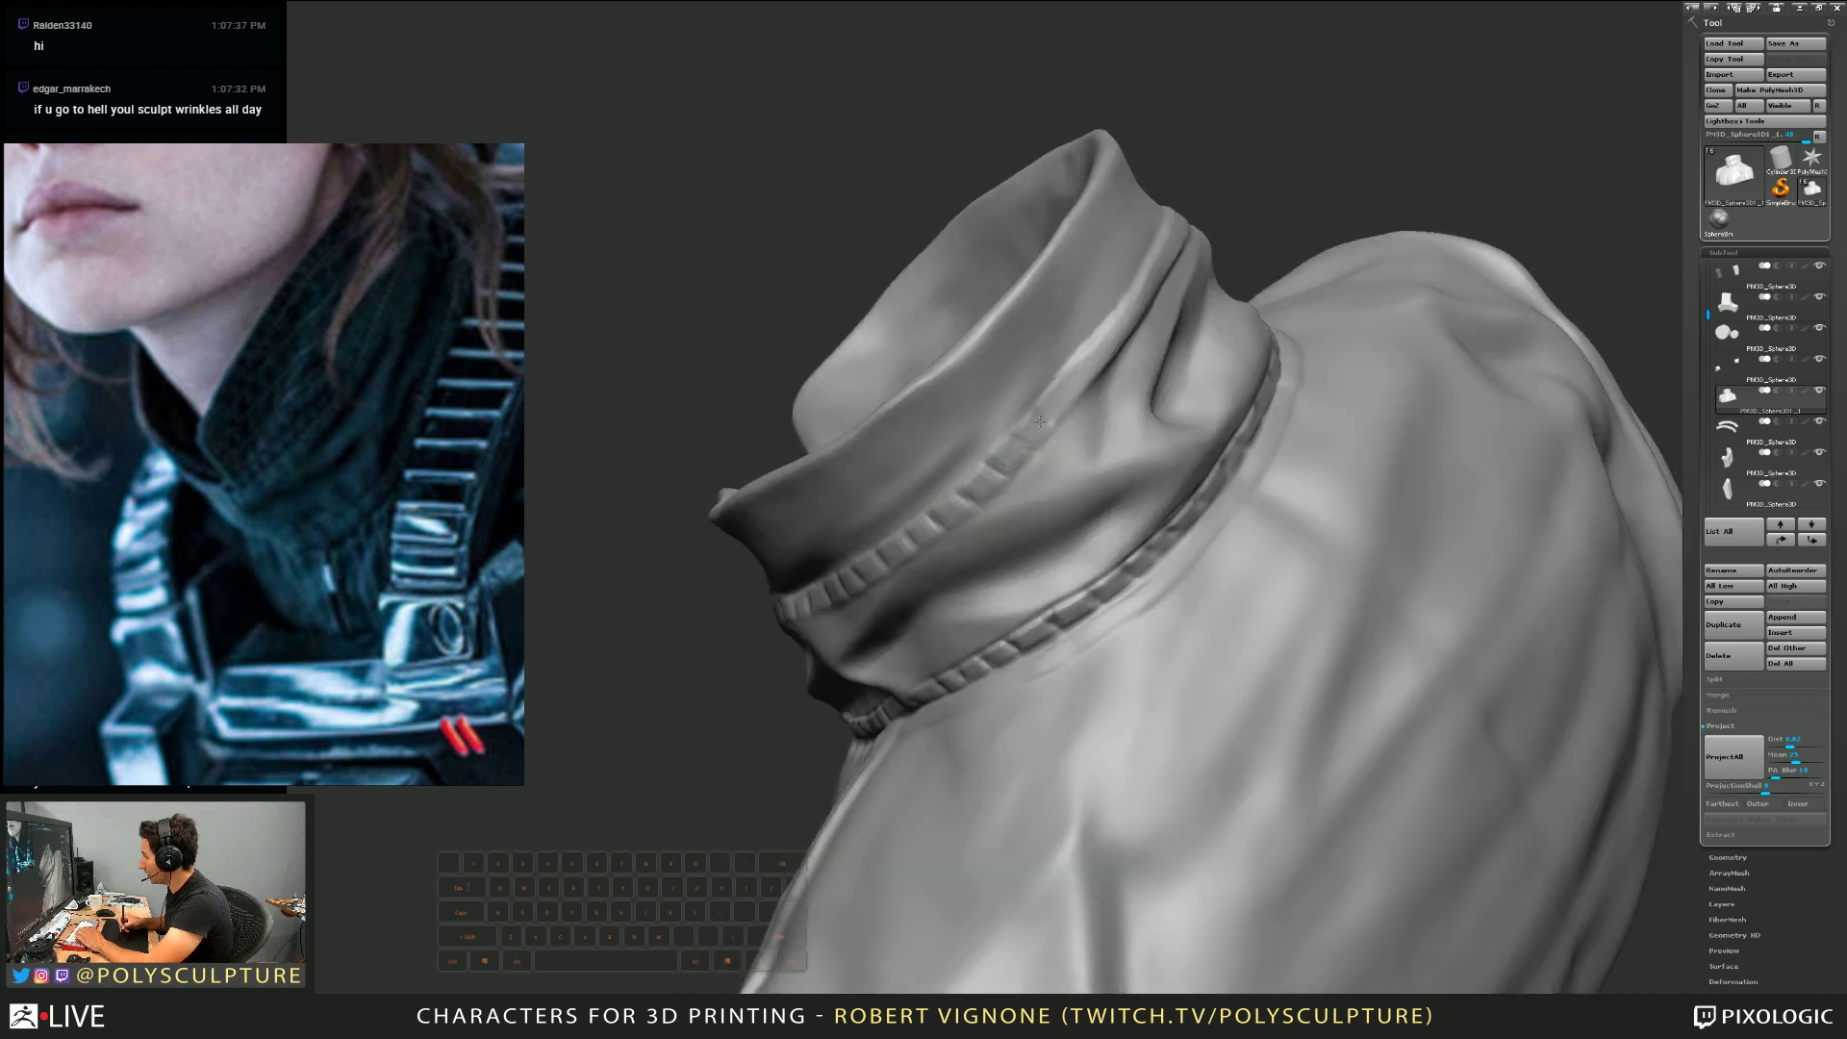
Extend the segmented seam band around the collar's back and onto the opposite side to complete the ring
{"action": "right_click_drag", "start_coordinate": [1040, 421], "coordinate": [1005, 367]}
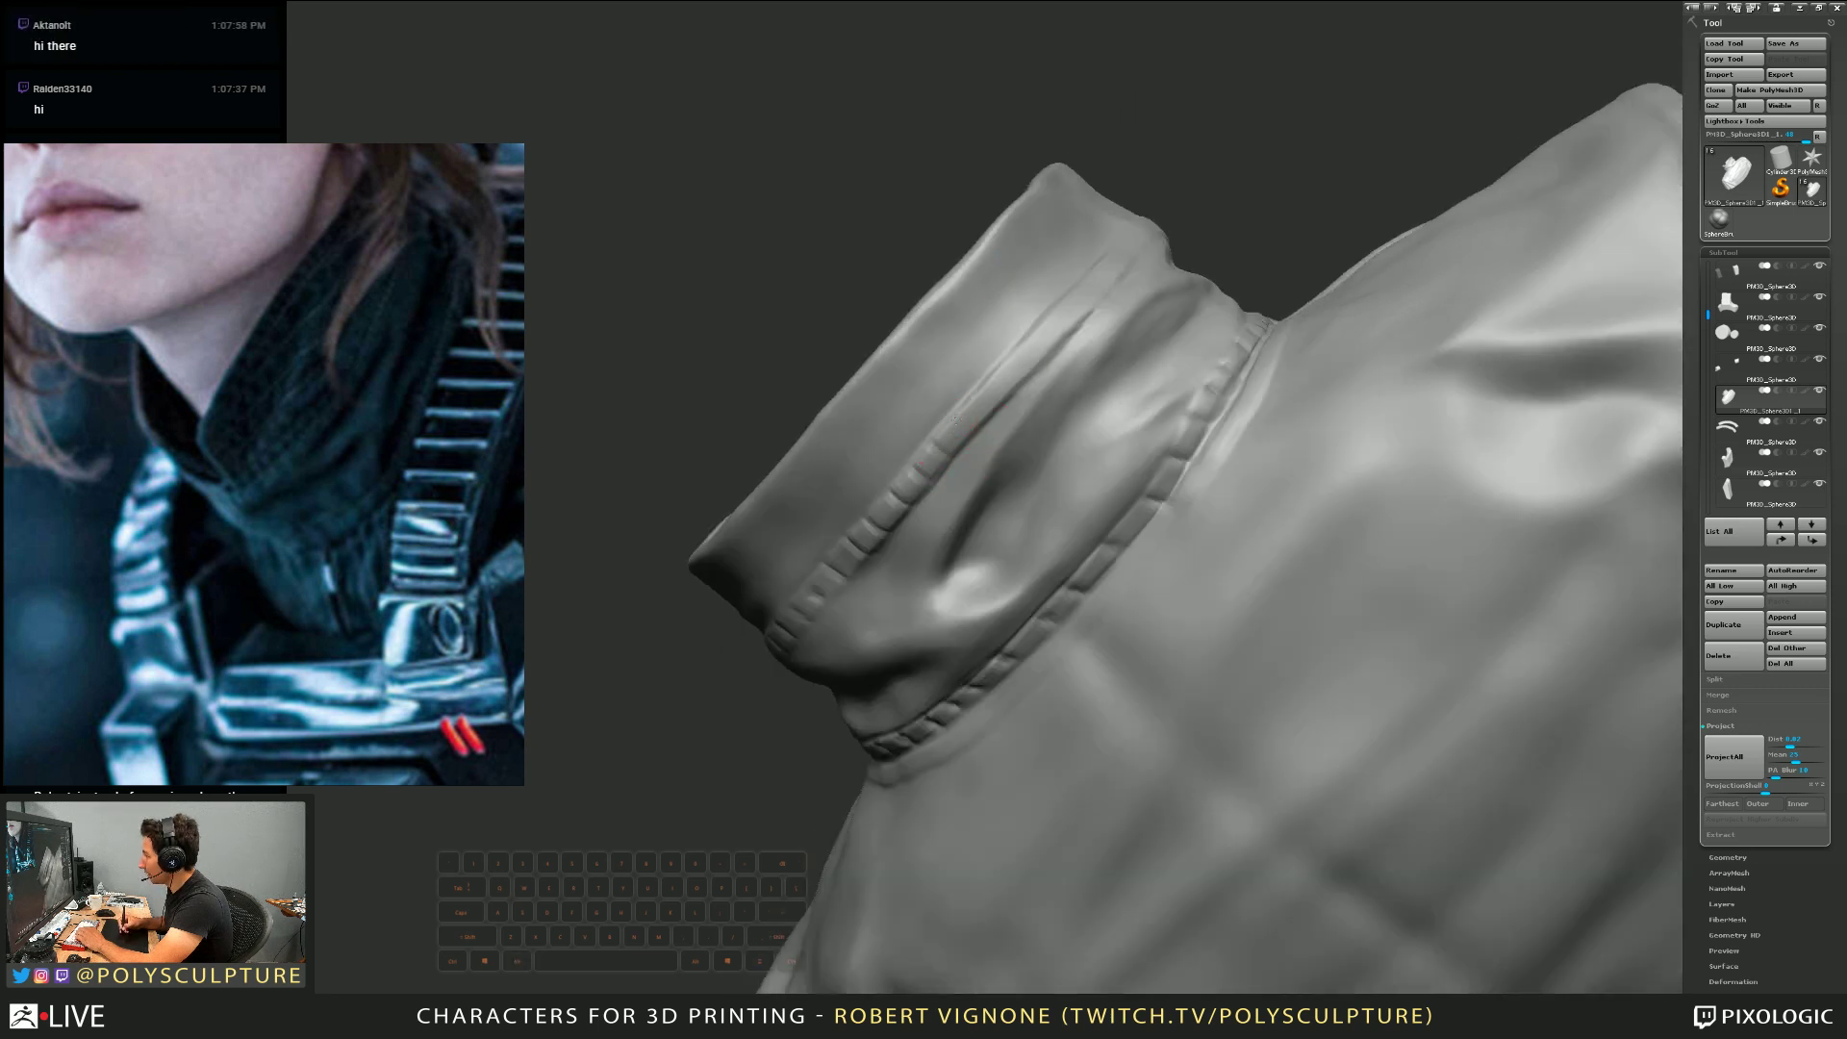
{"action": "mouse_move", "coordinate": [1016, 370]}
{"action": "right_mouse_down"}
{"action": "mouse_move", "coordinate": [973, 519]}
{"action": "mouse_move", "coordinate": [1017, 390]}
{"action": "right_mouse_up"}
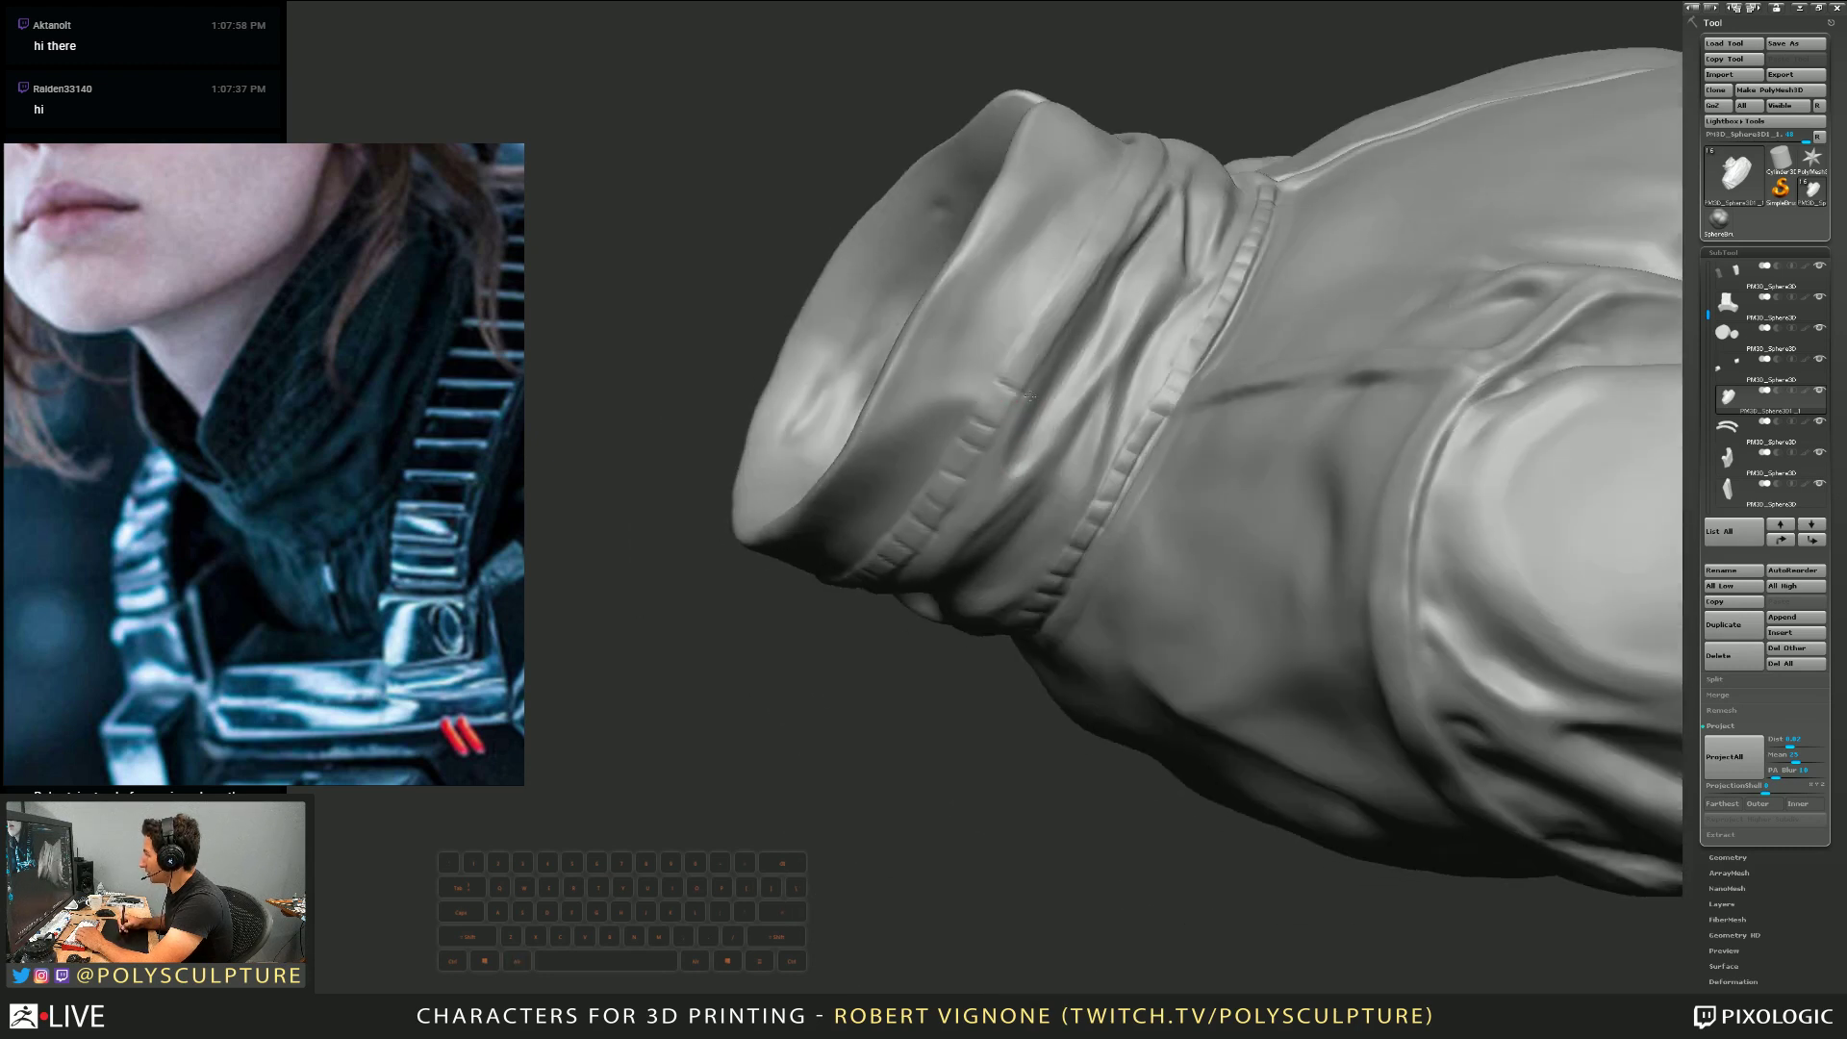
{"action": "right_click_drag", "start_coordinate": [1005, 318], "coordinate": [939, 460]}
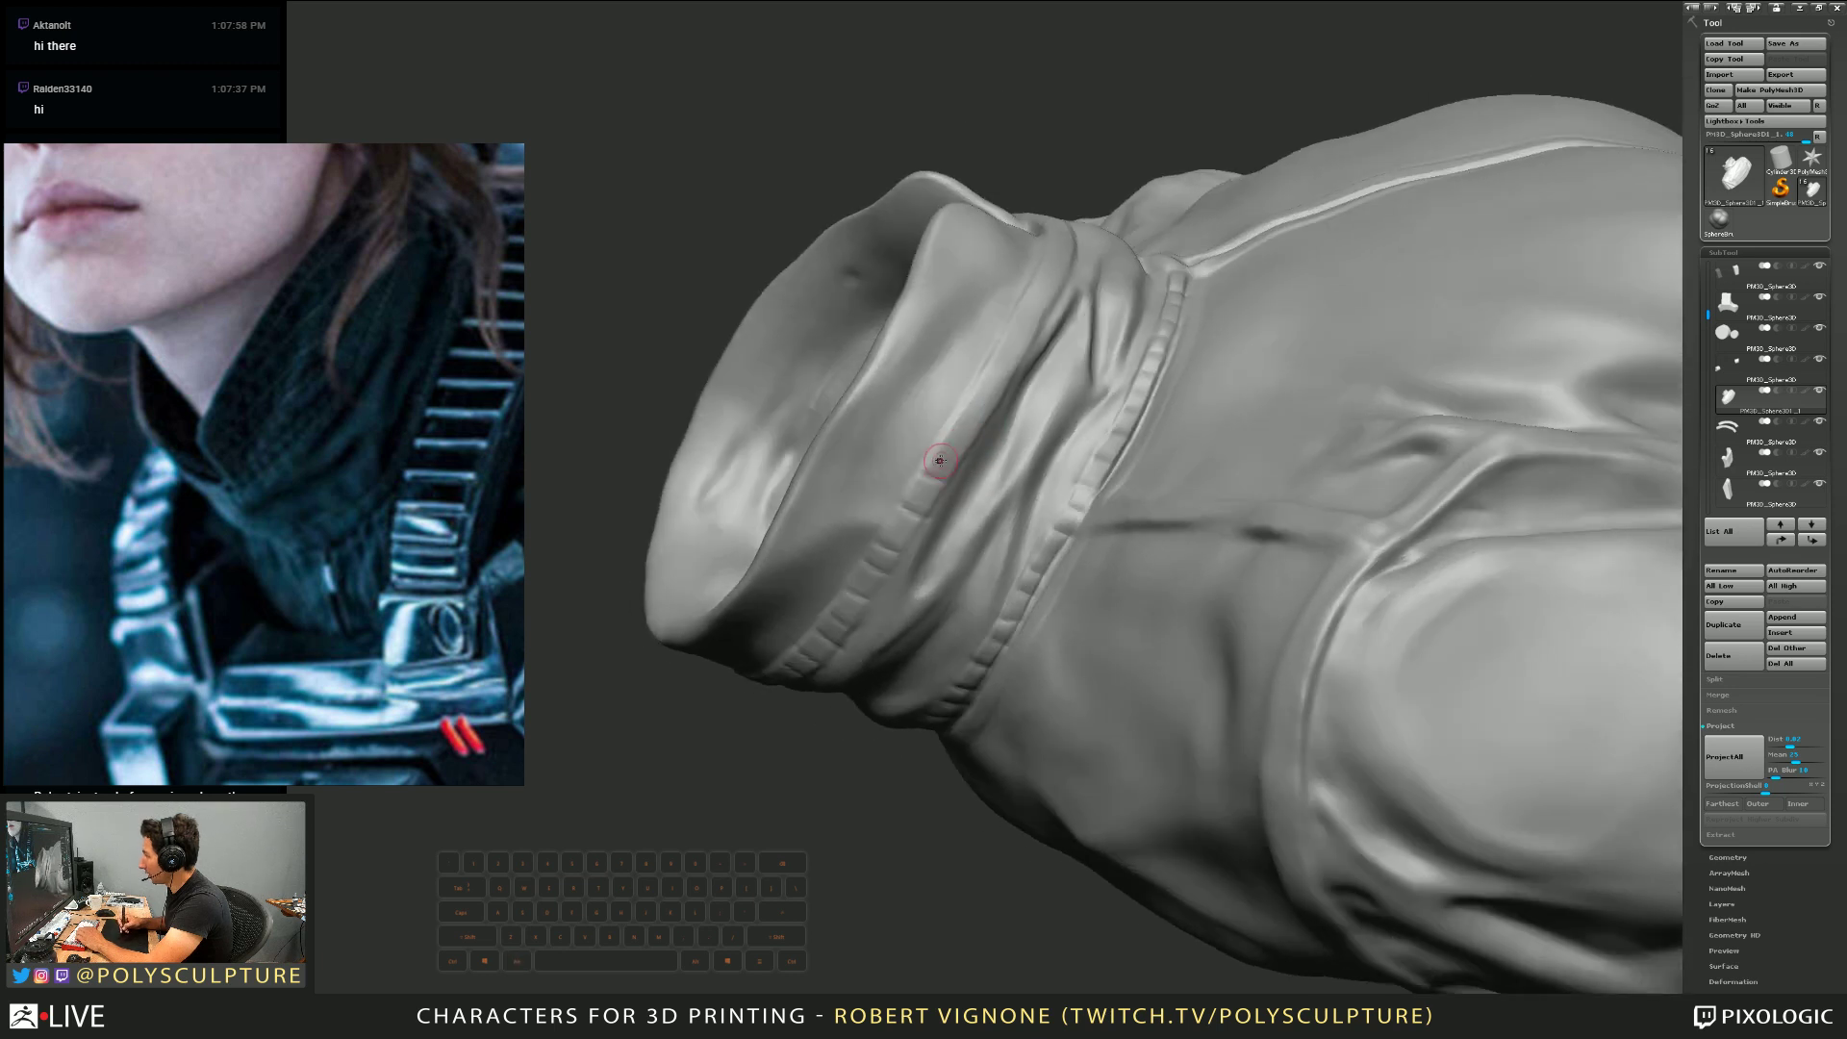
{"action": "right_click_drag", "start_coordinate": [973, 395], "coordinate": [1043, 514]}
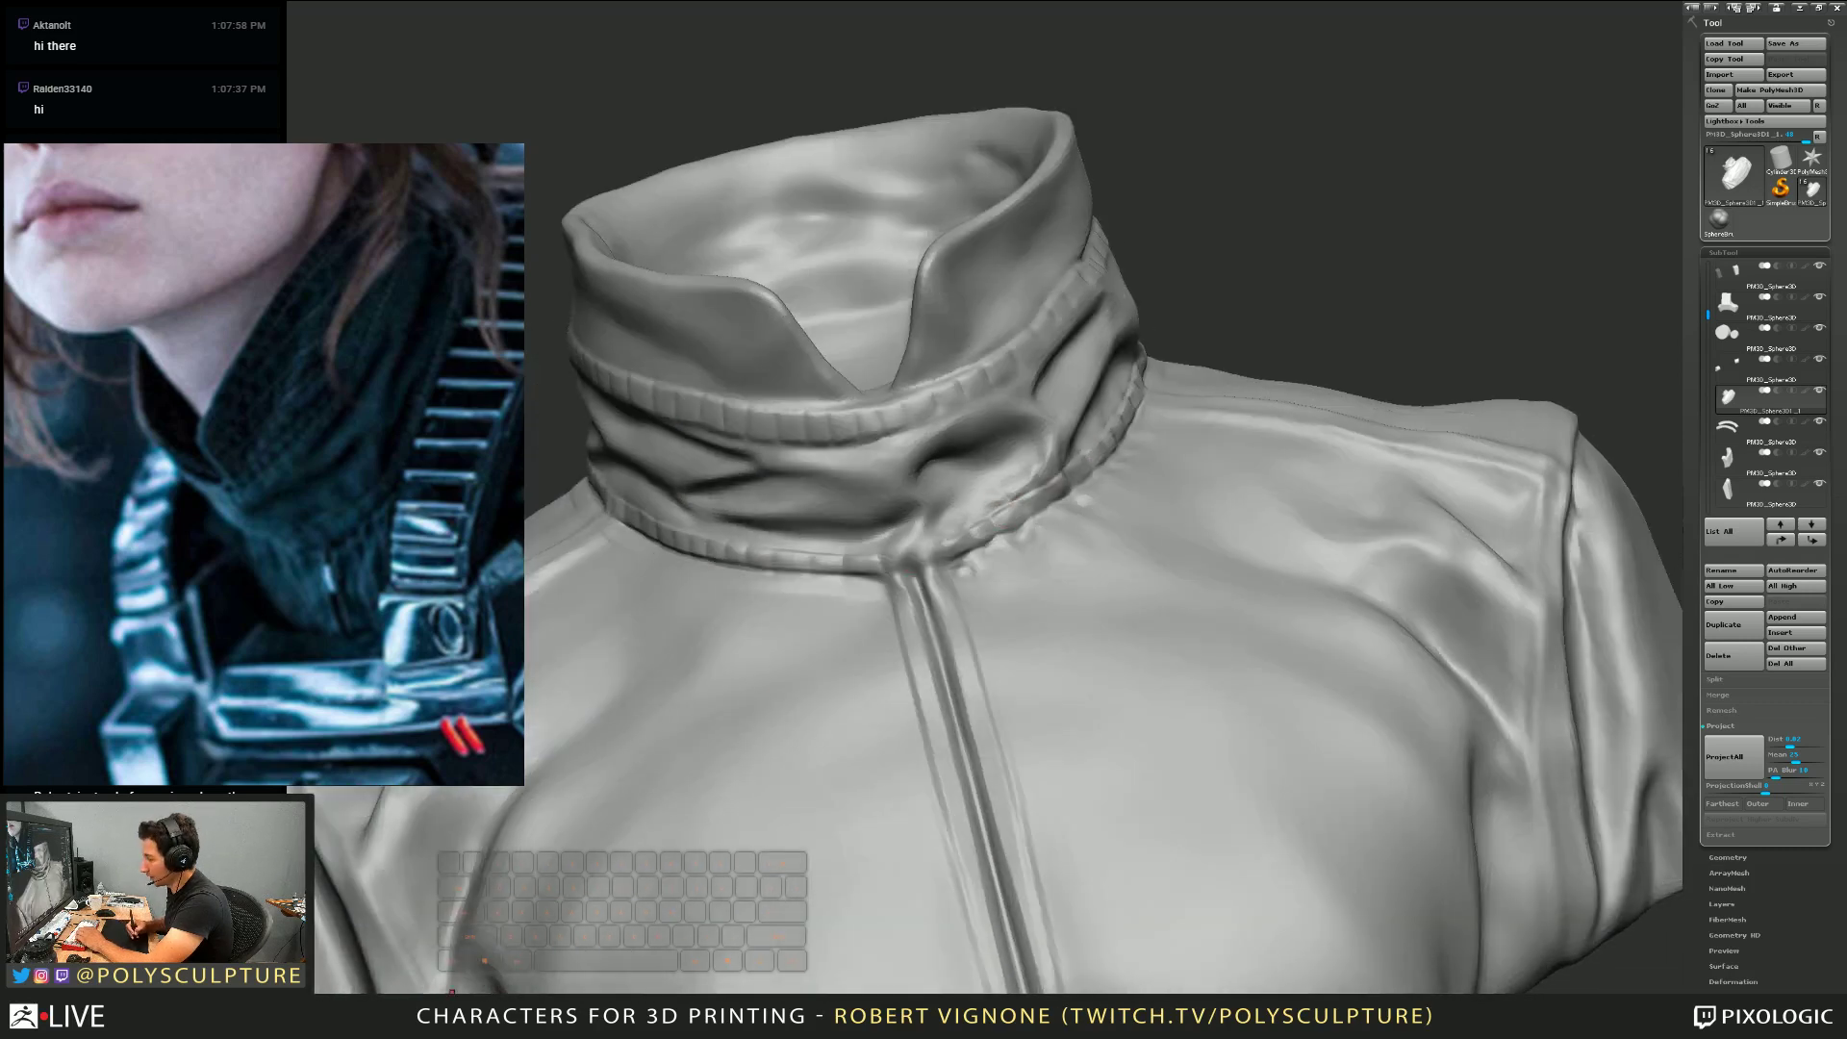
Crease the lower edge of the upper segmented band from the front opening along the collar's side
{"action": "mouse_move", "coordinate": [912, 437]}
{"action": "right_mouse_down"}
{"action": "mouse_move", "coordinate": [915, 460]}
{"action": "mouse_move", "coordinate": [897, 450]}
{"action": "right_mouse_up"}
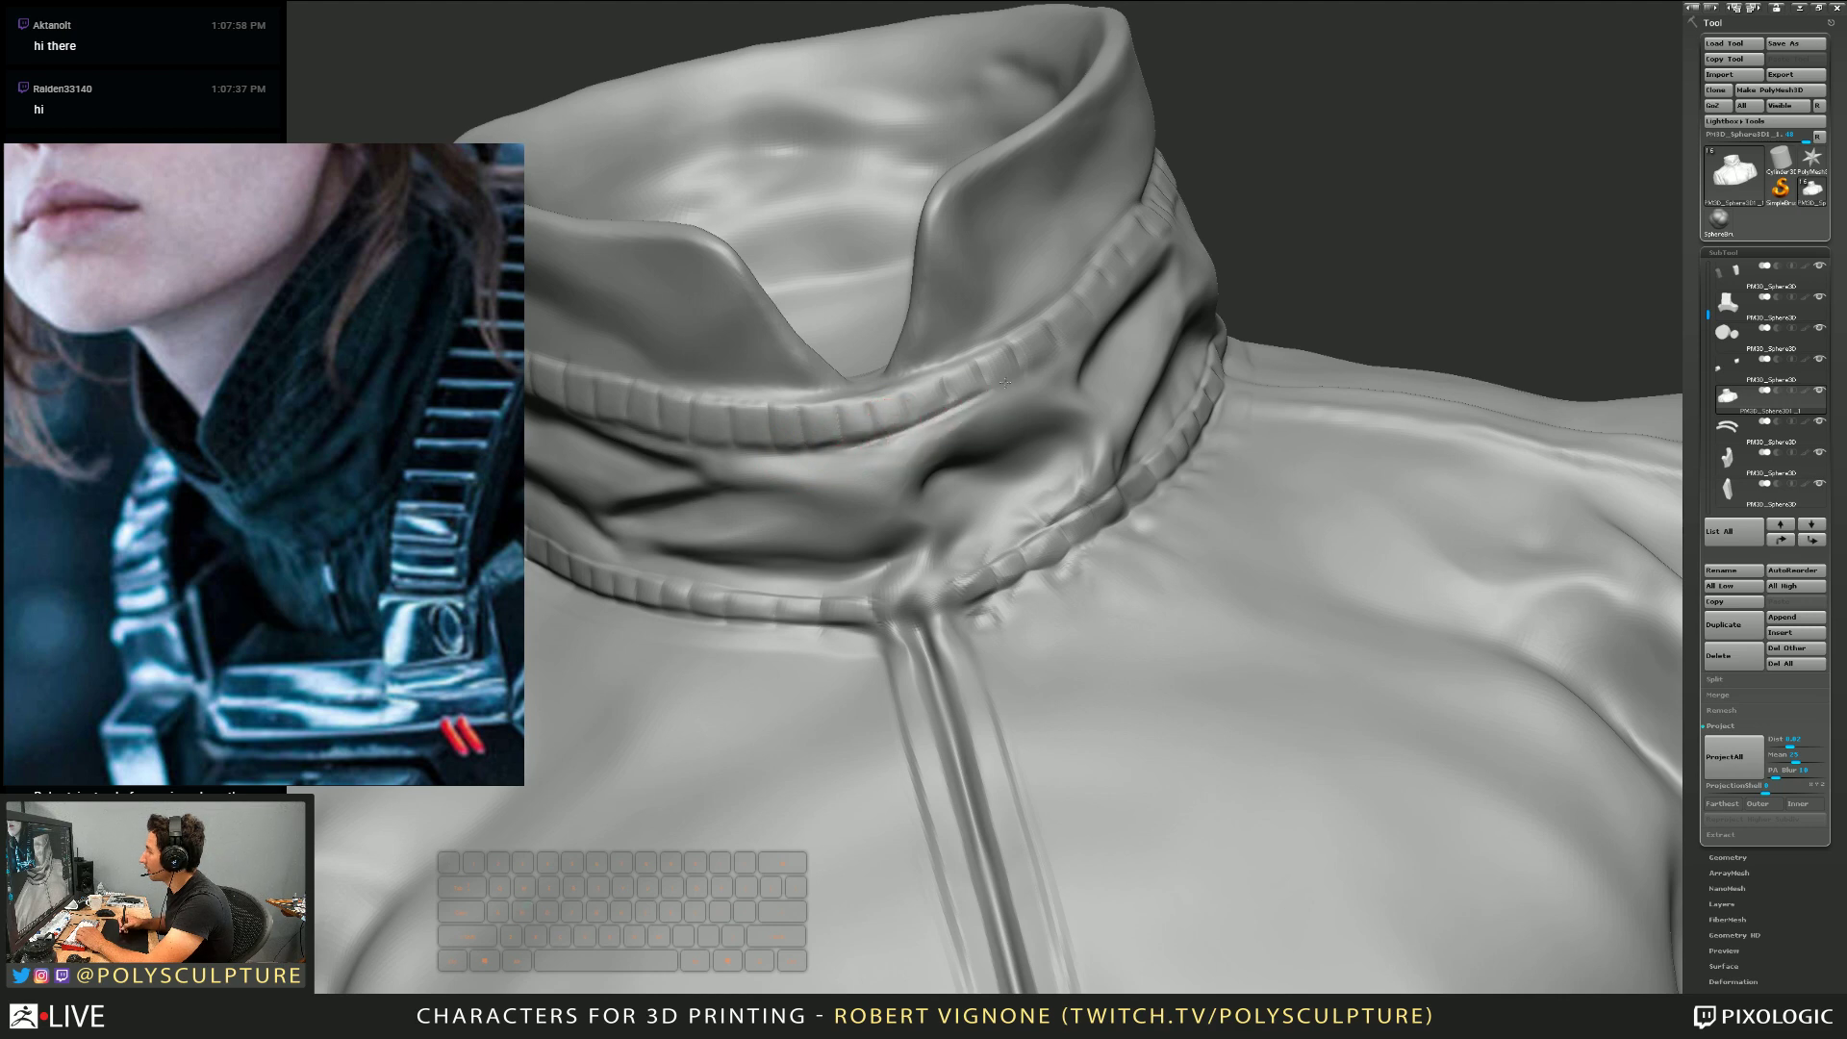
{"action": "right_click_drag", "start_coordinate": [1055, 367], "coordinate": [997, 375]}
{"action": "right_click_drag", "start_coordinate": [1092, 313], "coordinate": [907, 452]}
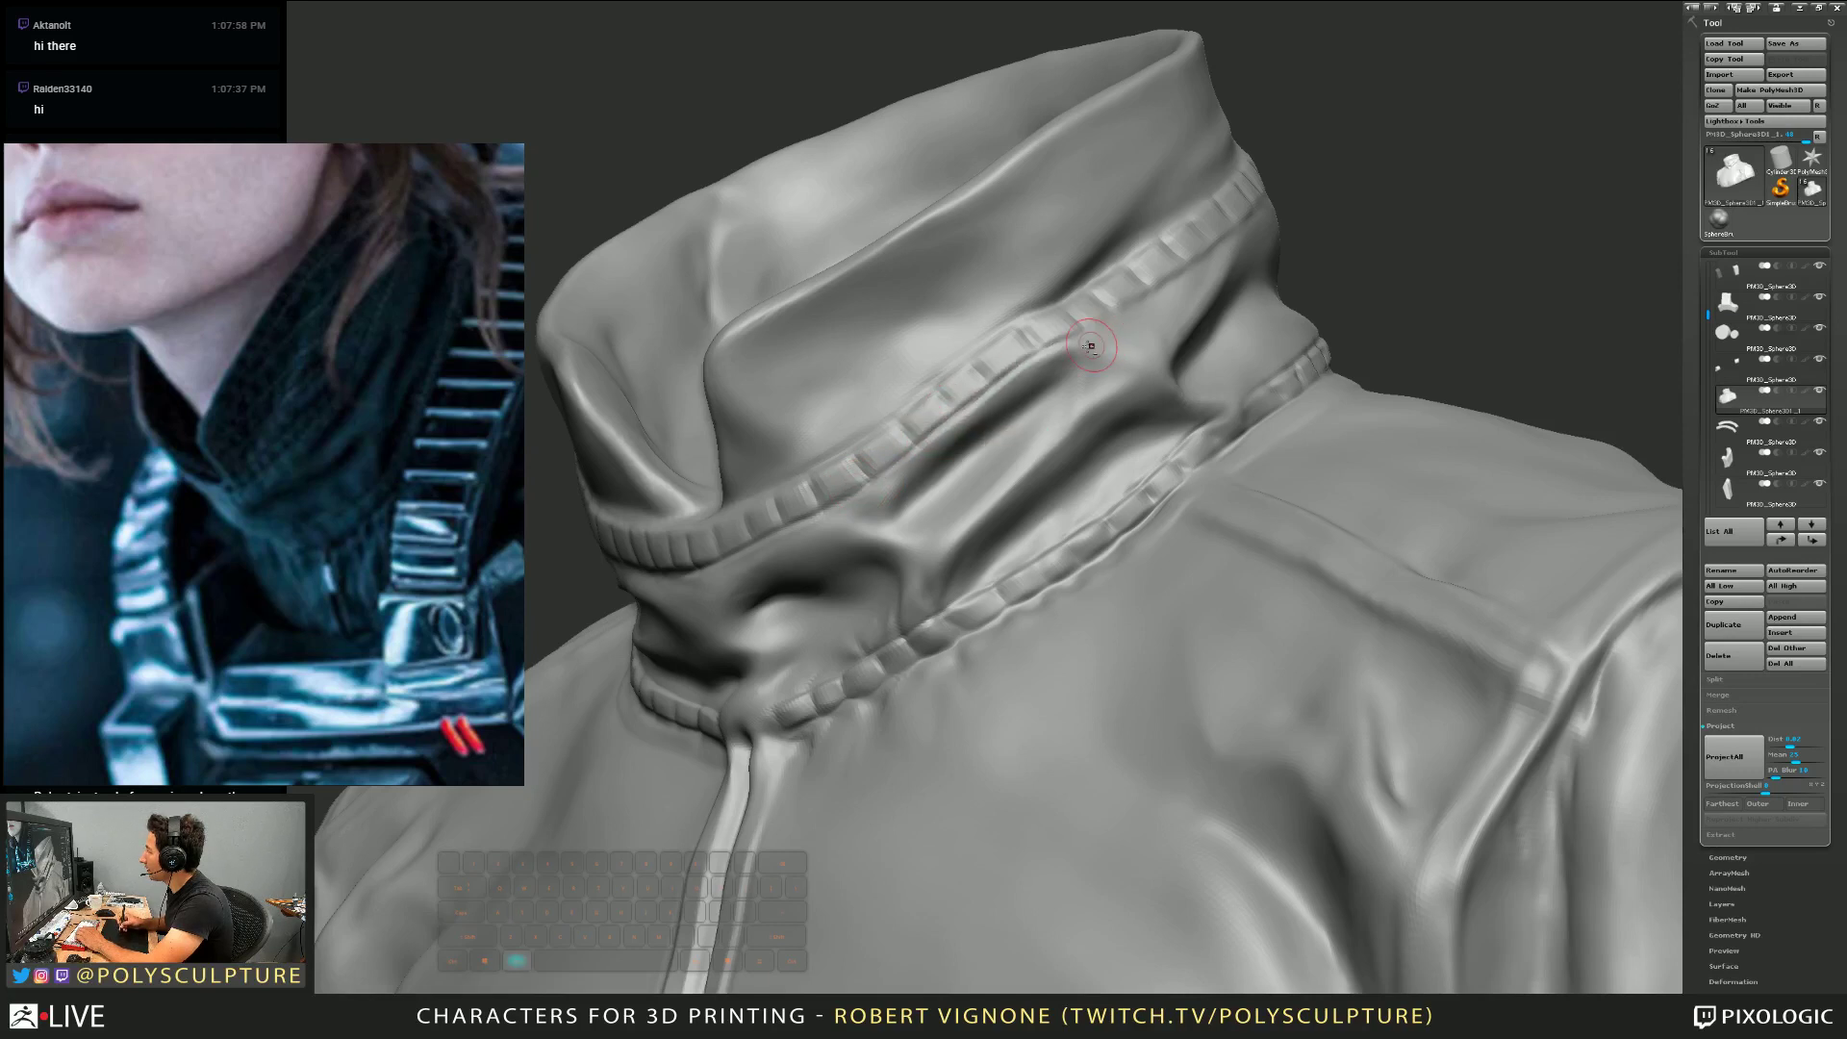
{"action": "right_click_drag", "start_coordinate": [1074, 333], "coordinate": [929, 417]}
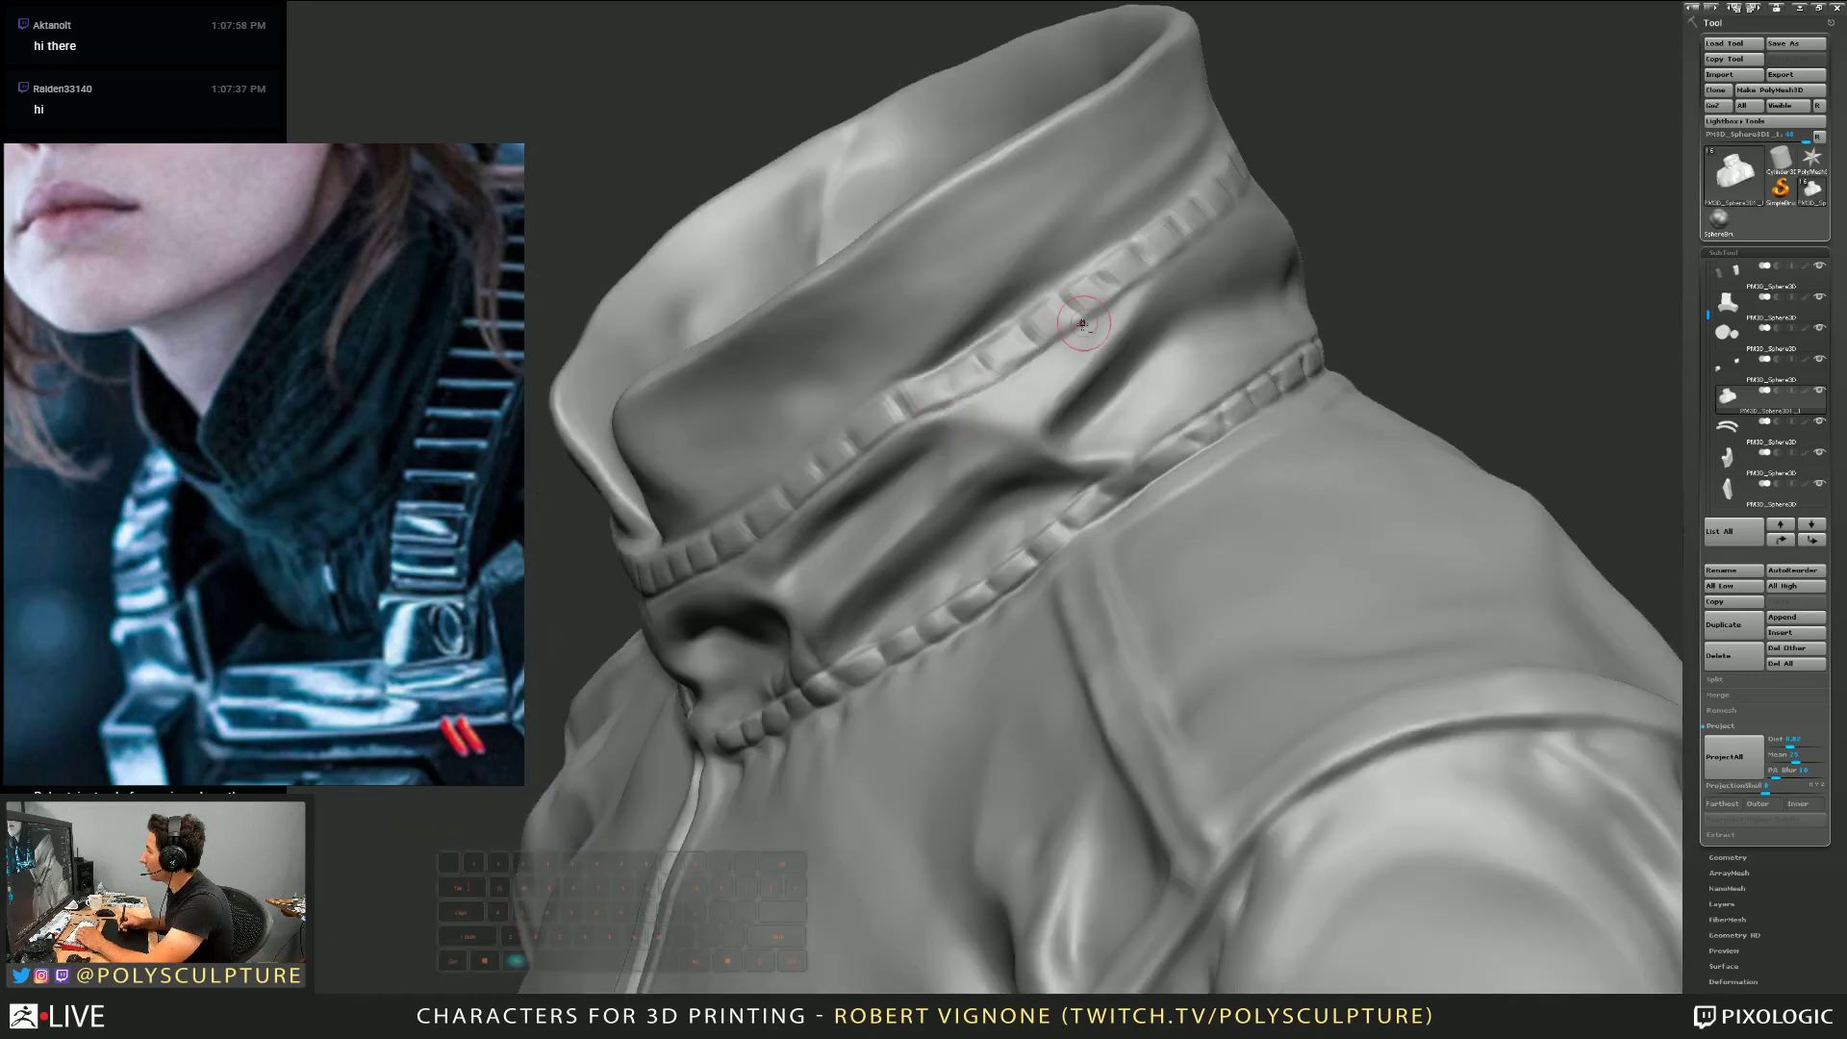
{"action": "right_click_drag", "start_coordinate": [1034, 358], "coordinate": [894, 489]}
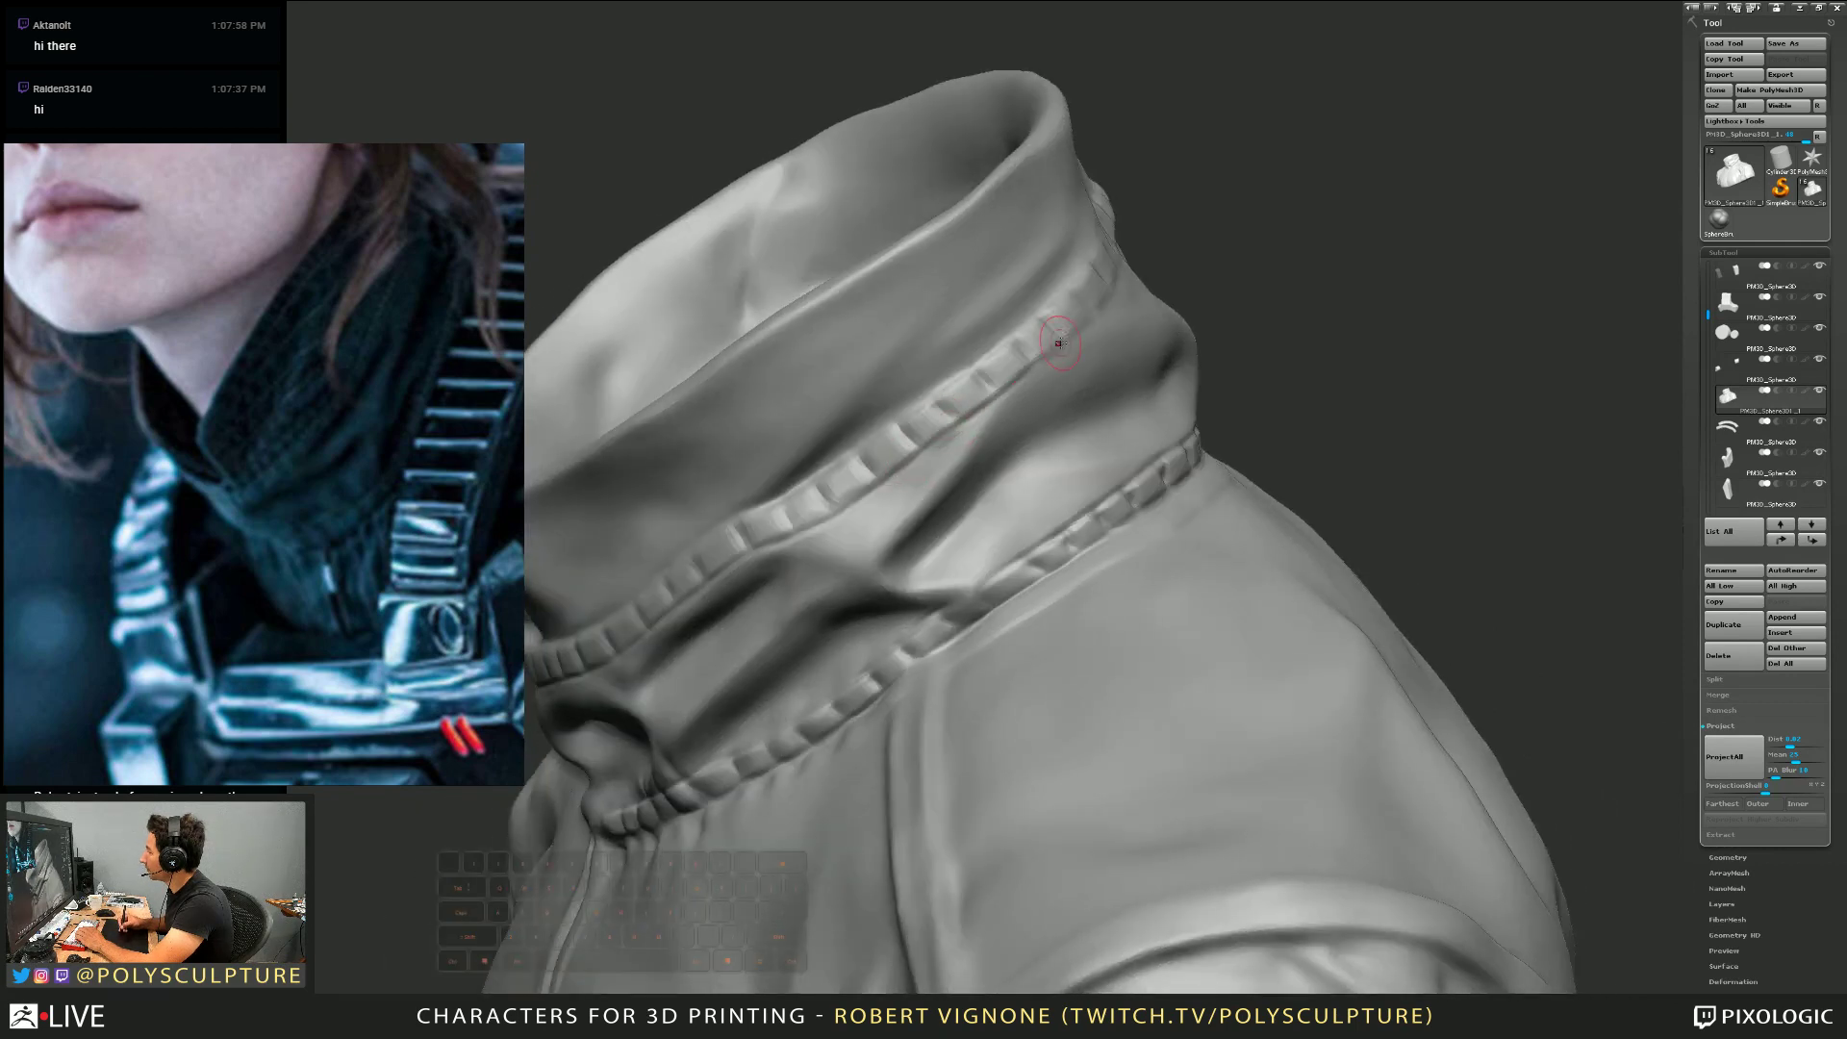
{"action": "right_click_drag", "start_coordinate": [1058, 322], "coordinate": [974, 404]}
{"action": "right_click_drag", "start_coordinate": [1072, 296], "coordinate": [921, 470]}
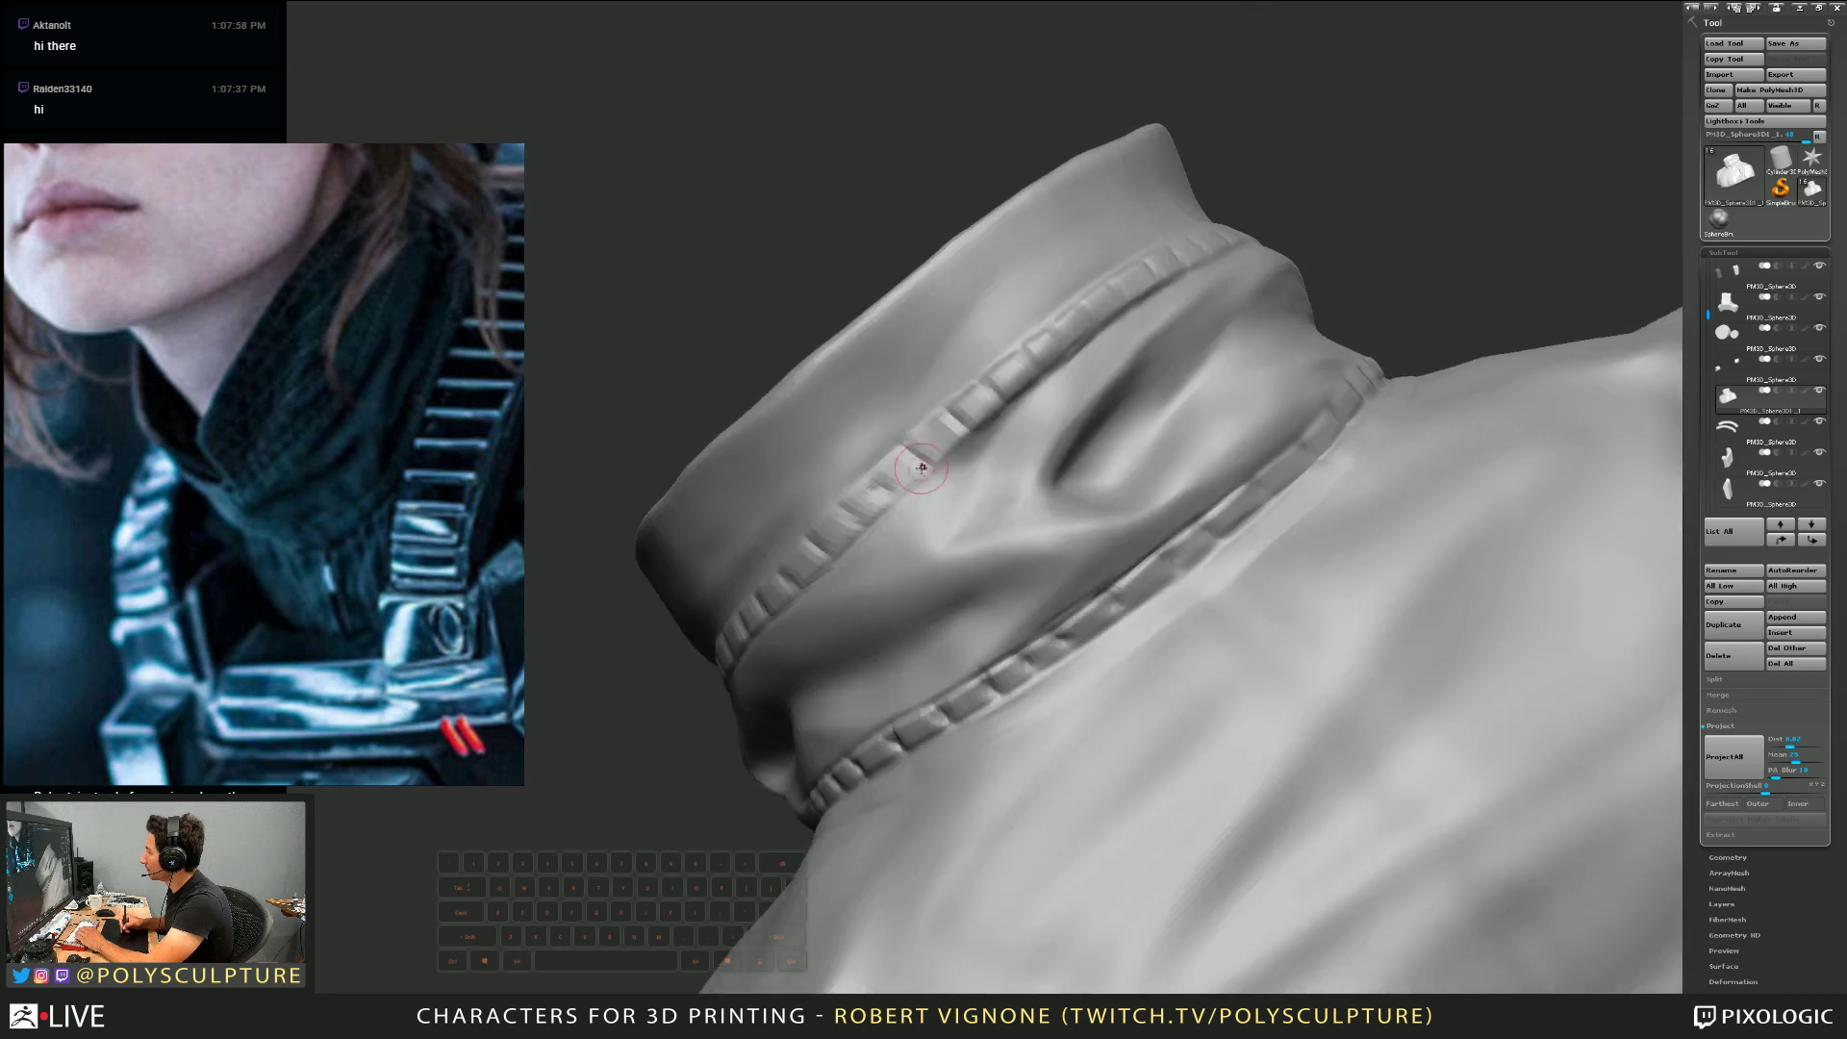
Continue creasing the lower edge of the upper segmented band around the collar's side and back
{"action": "right_click_drag", "start_coordinate": [1010, 404], "coordinate": [866, 481]}
{"action": "right_click_drag", "start_coordinate": [960, 406], "coordinate": [884, 451]}
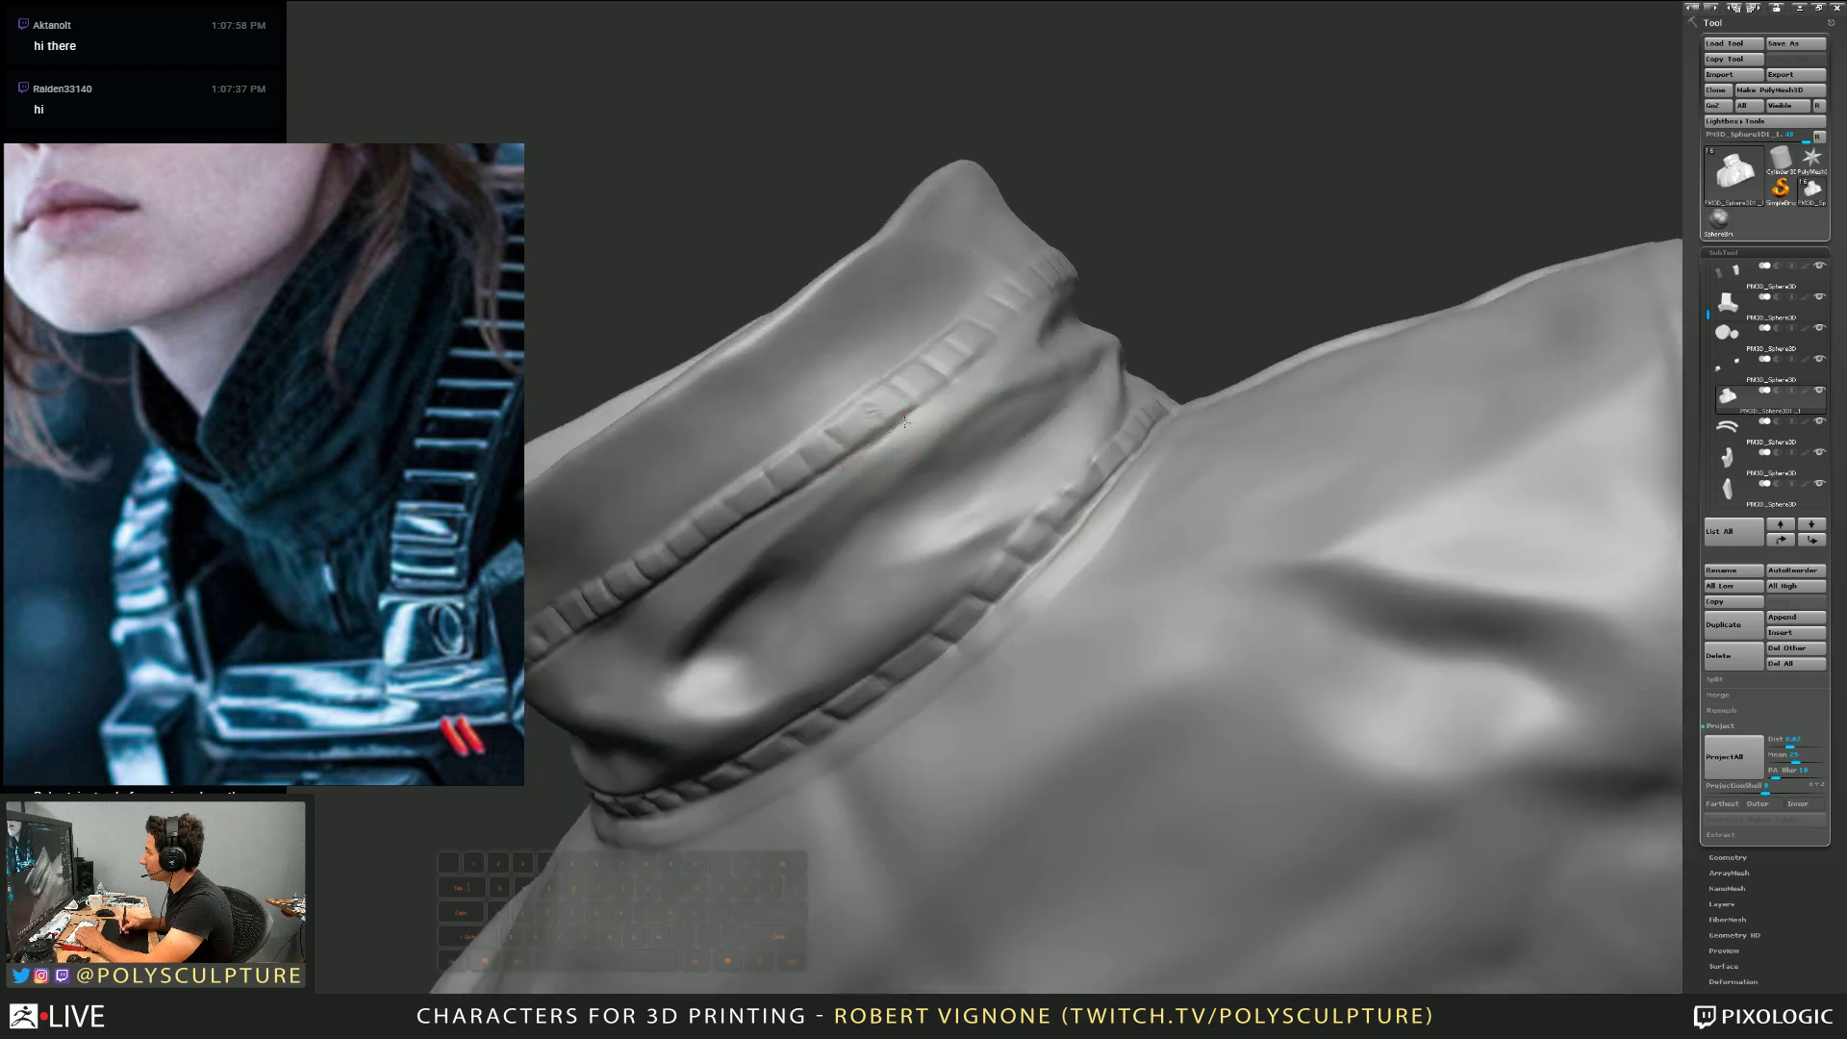
{"action": "right_click_drag", "start_coordinate": [998, 352], "coordinate": [943, 384]}
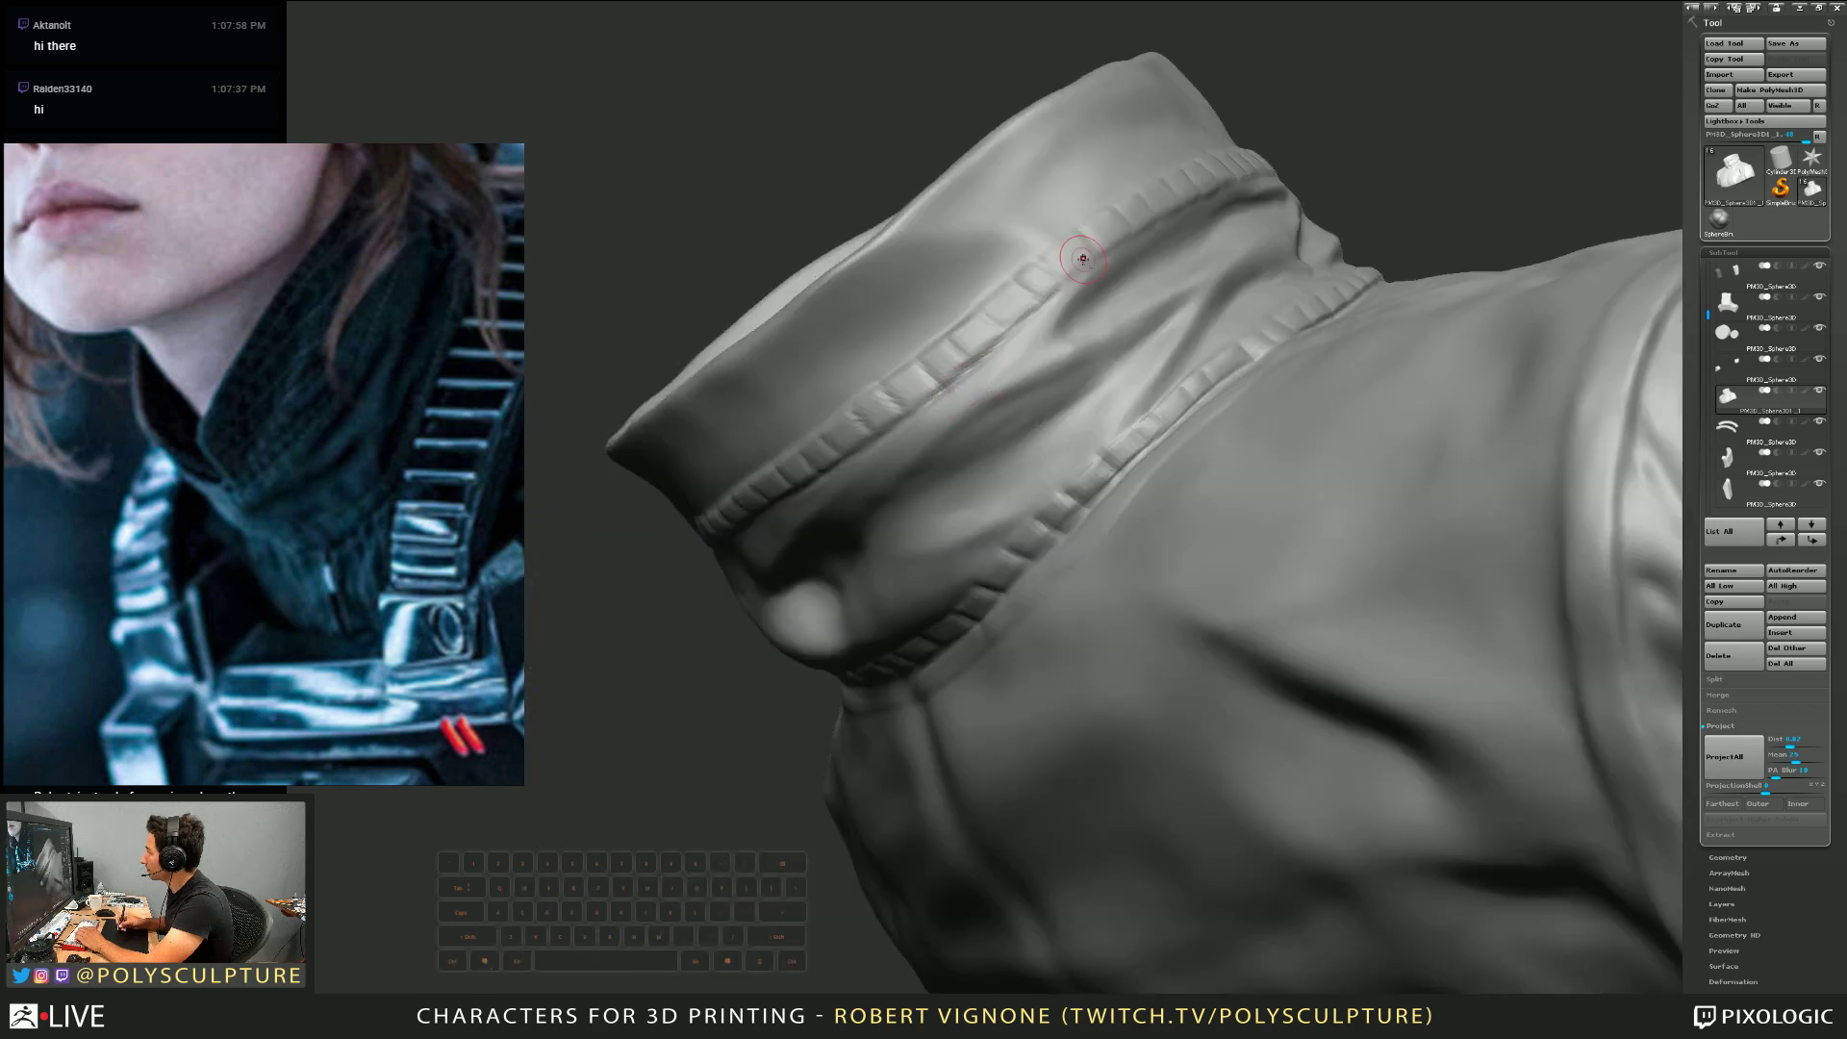
{"action": "right_click_drag", "start_coordinate": [1073, 257], "coordinate": [838, 503]}
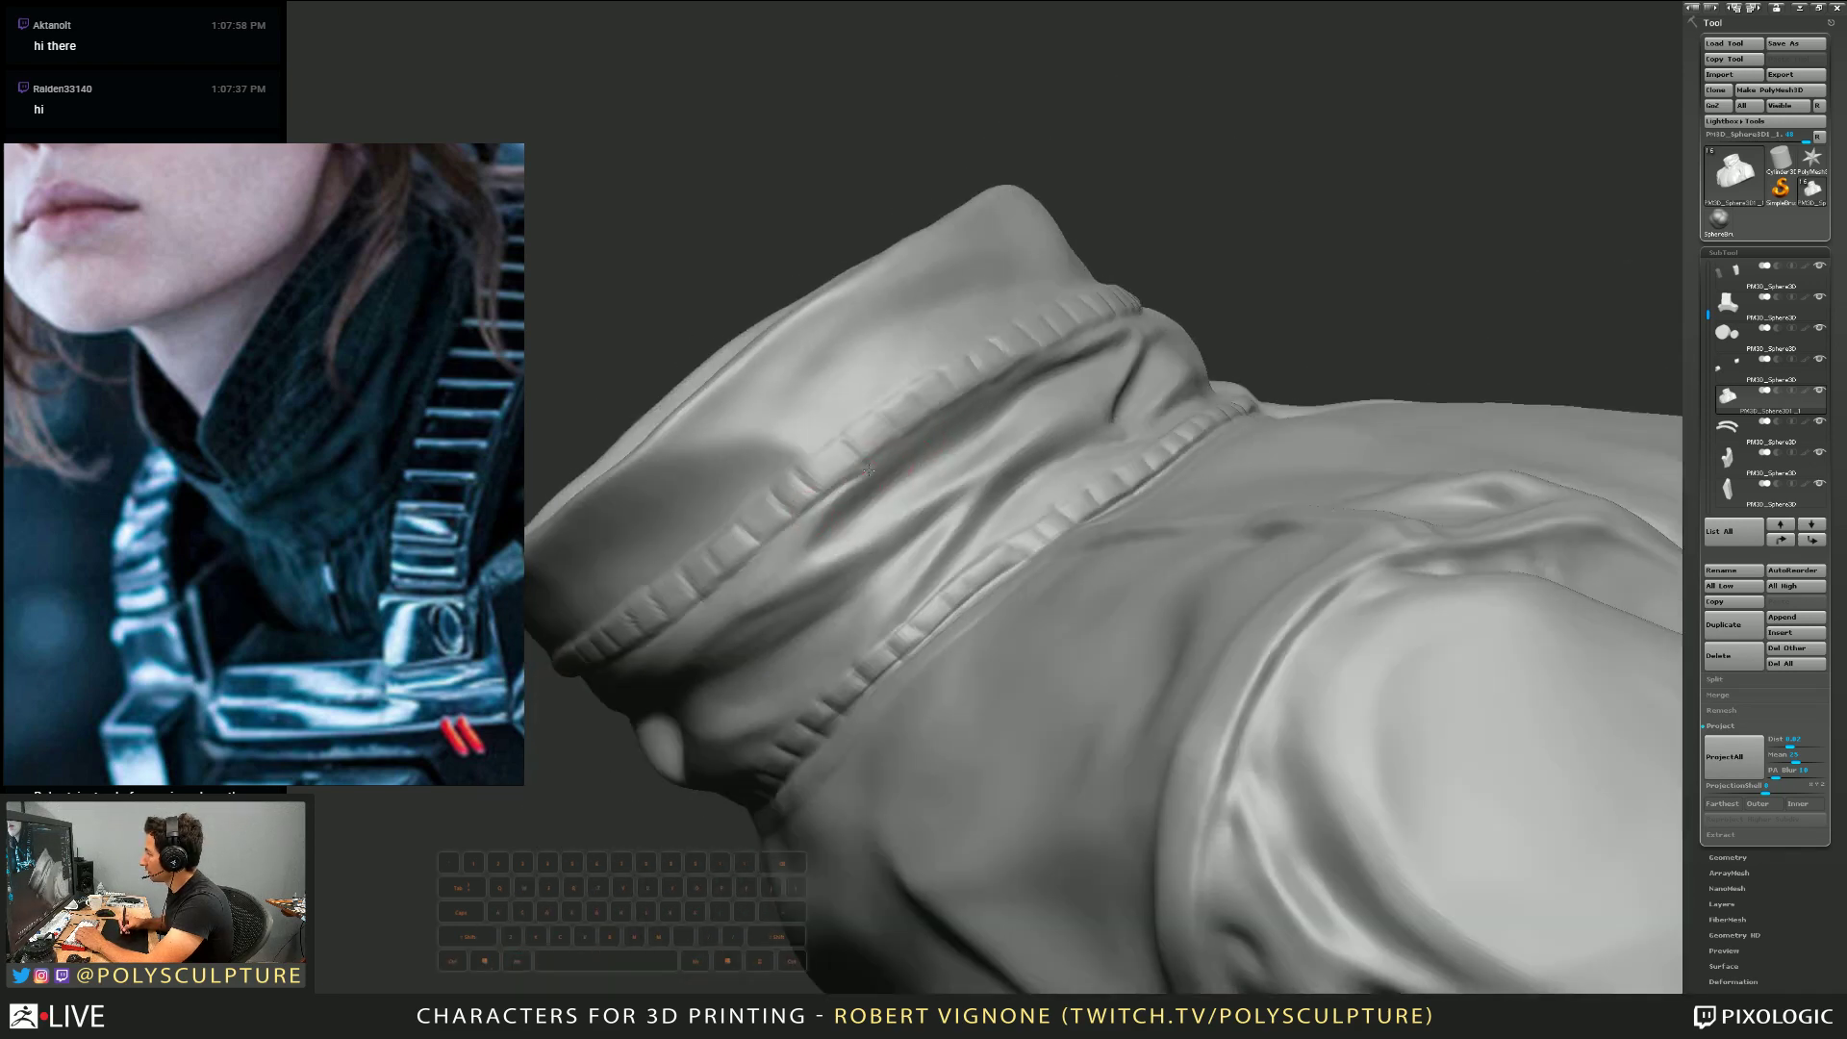
{"action": "right_click_drag", "start_coordinate": [918, 431], "coordinate": [941, 404]}
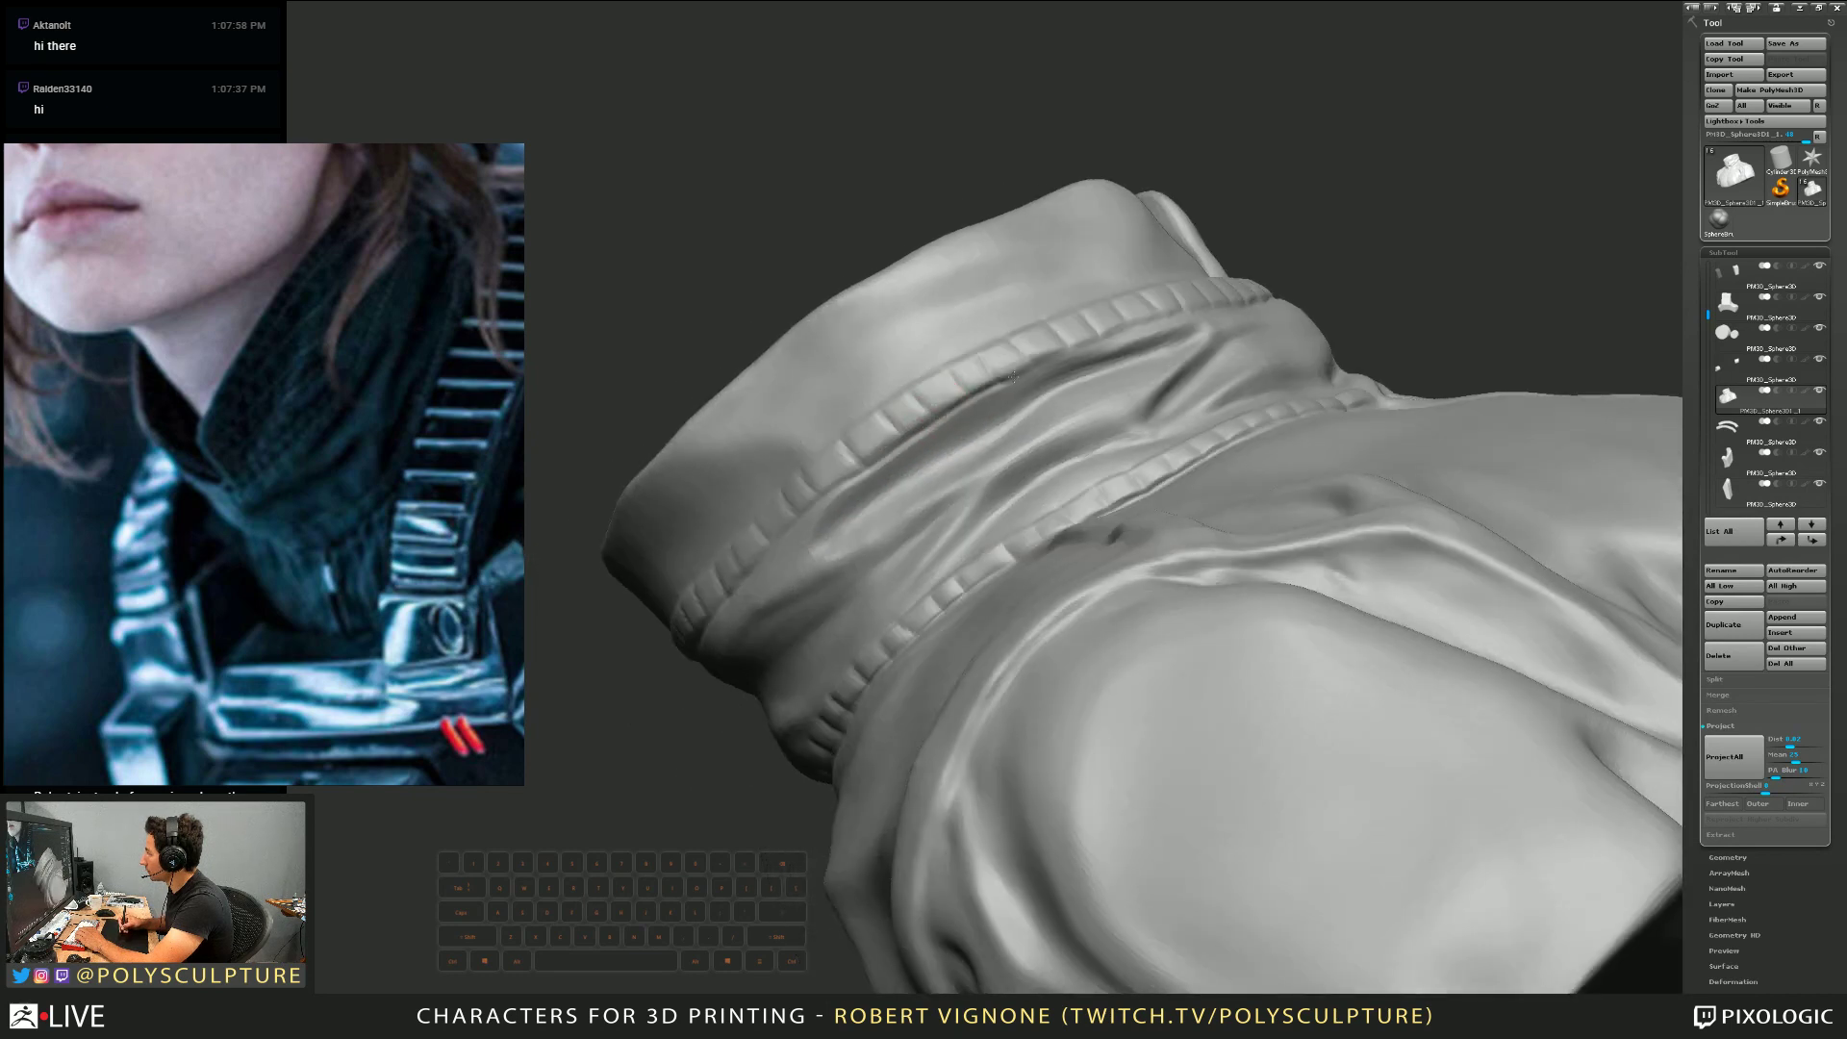
{"action": "right_click_drag", "start_coordinate": [1059, 359], "coordinate": [849, 452]}
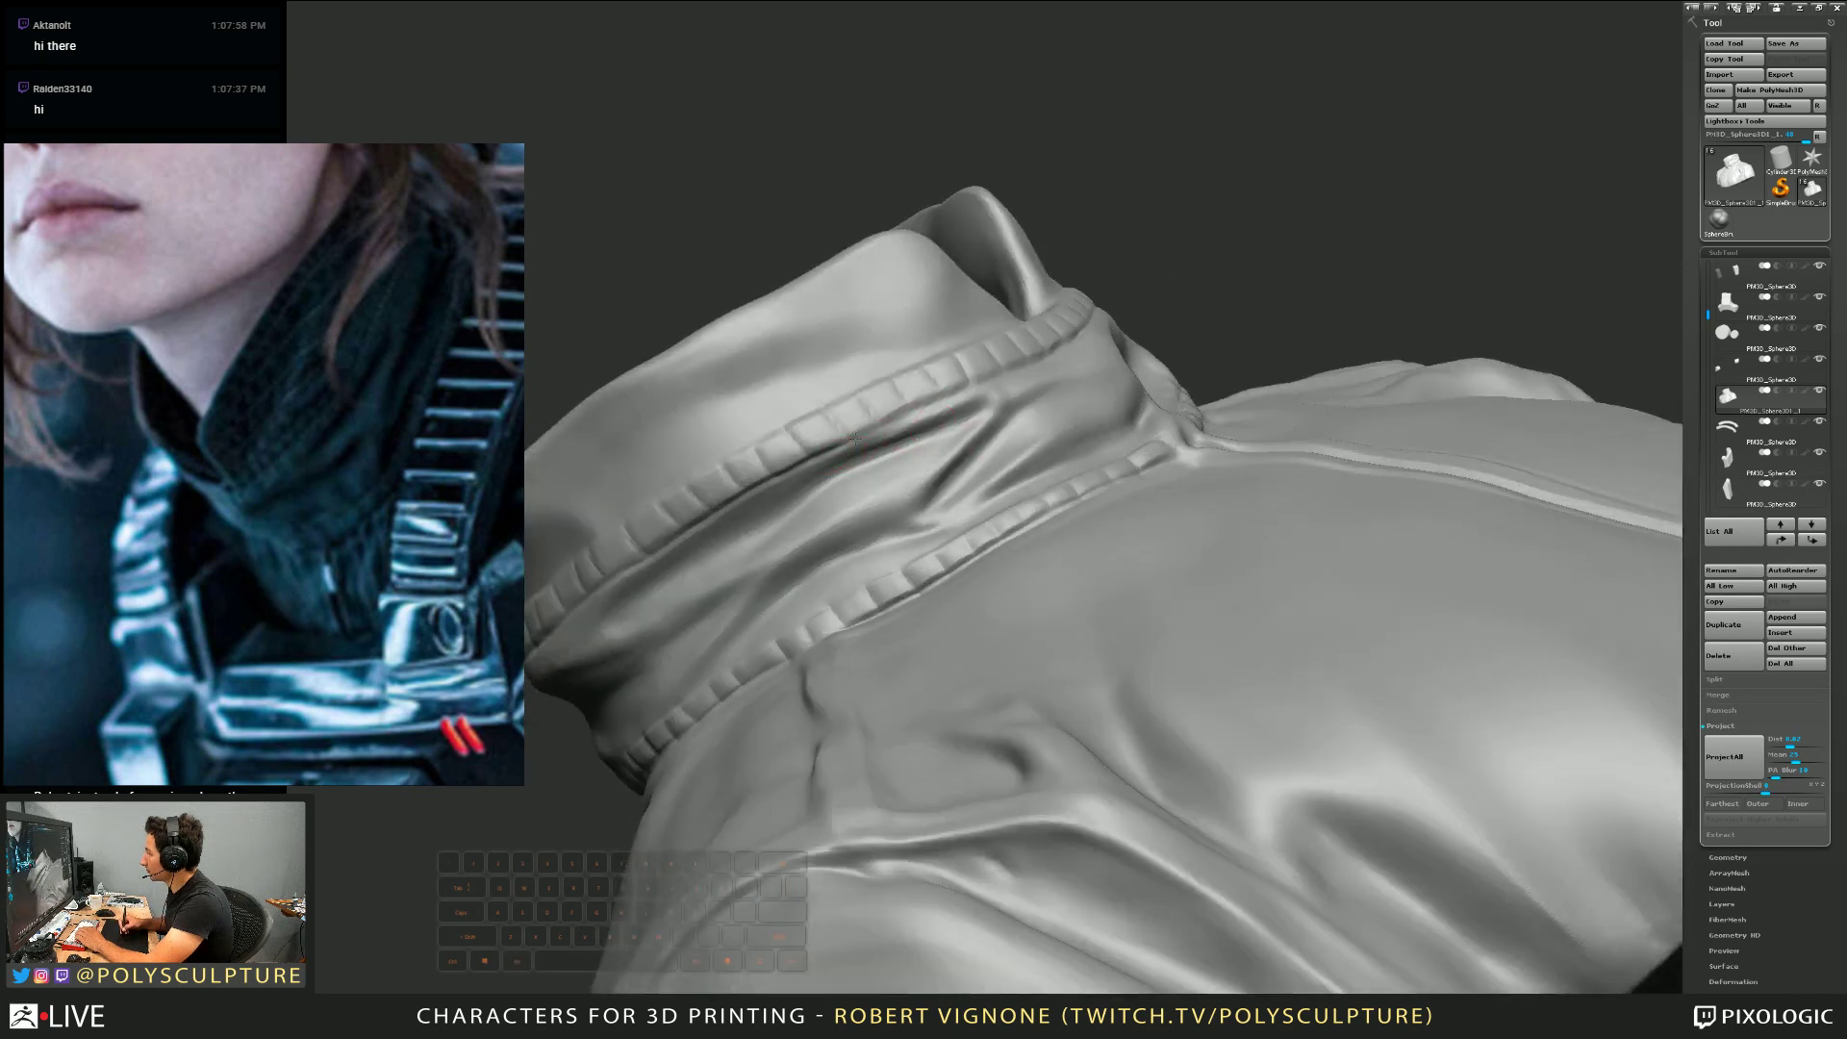
{"action": "right_click_drag", "start_coordinate": [929, 407], "coordinate": [976, 391]}
{"action": "right_click_drag", "start_coordinate": [979, 373], "coordinate": [1068, 364]}
Adjust the brush size and crease the upper edge of the upper segmented band across the collar's side and back
{"action": "key", "text": "s"}
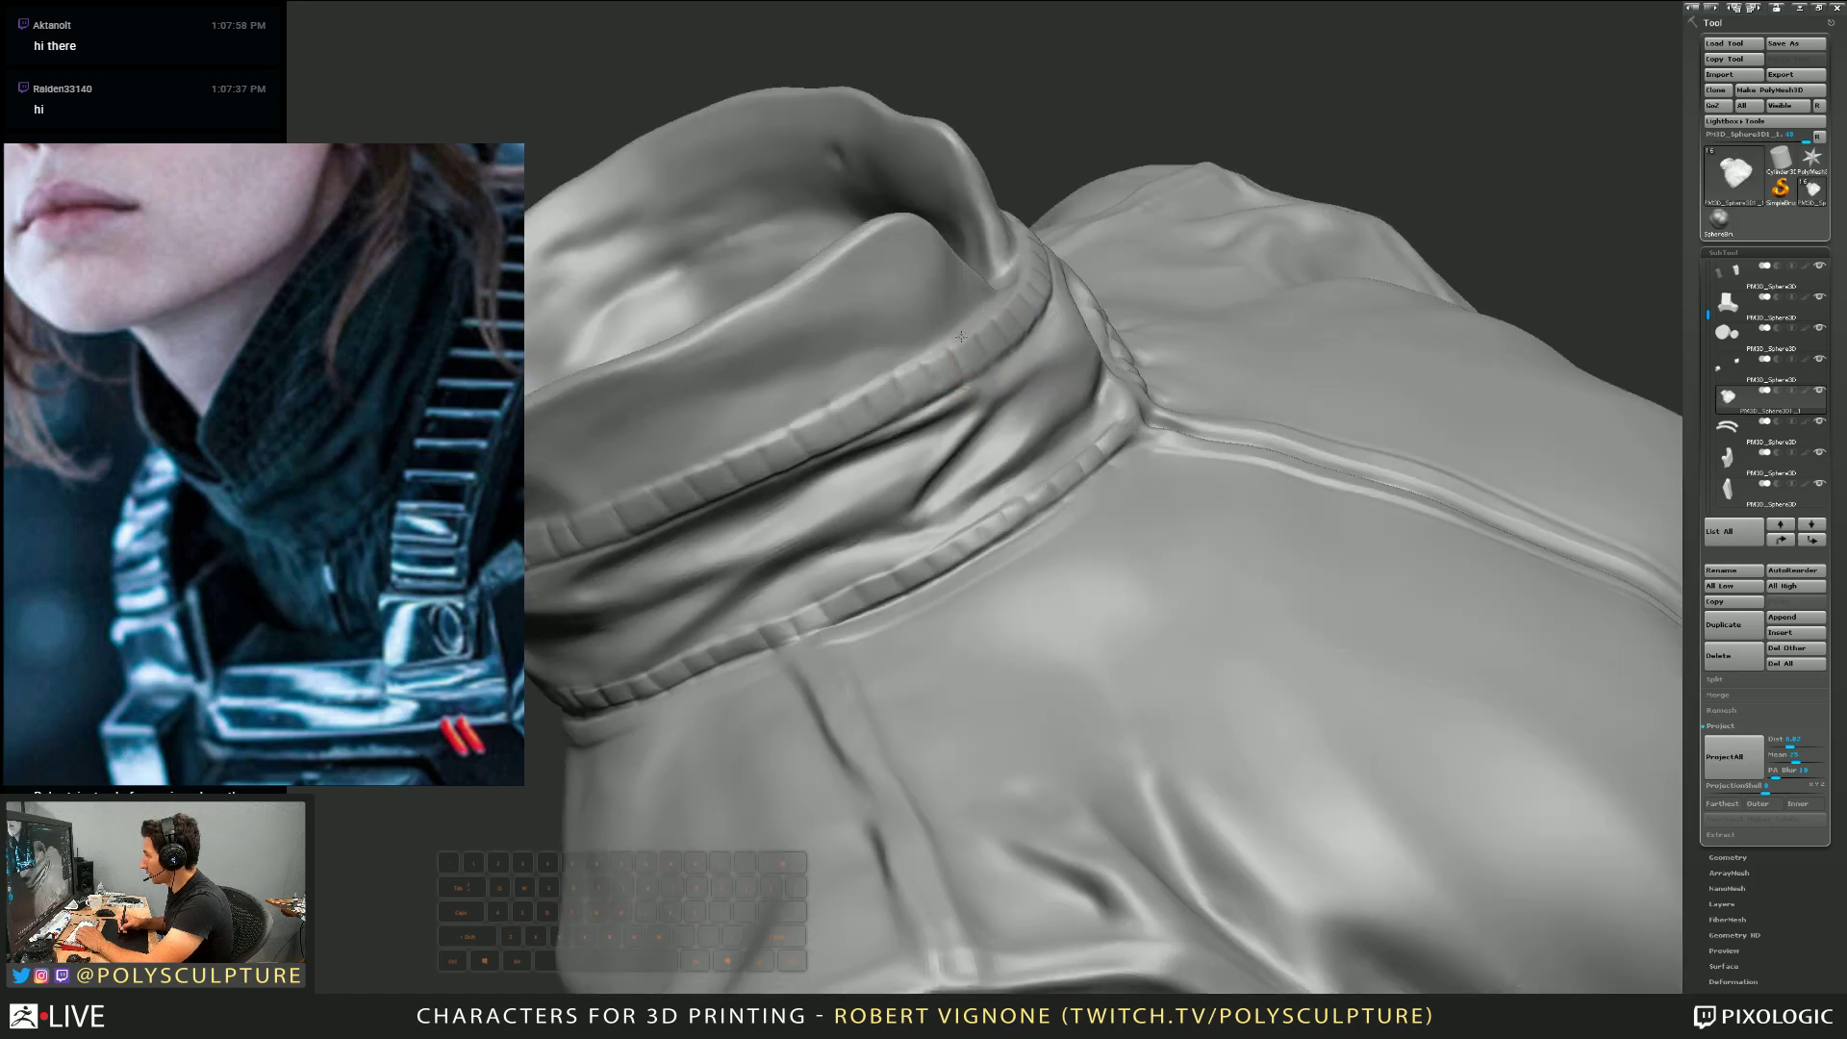
{"action": "right_click_drag", "start_coordinate": [960, 336], "coordinate": [1010, 298]}
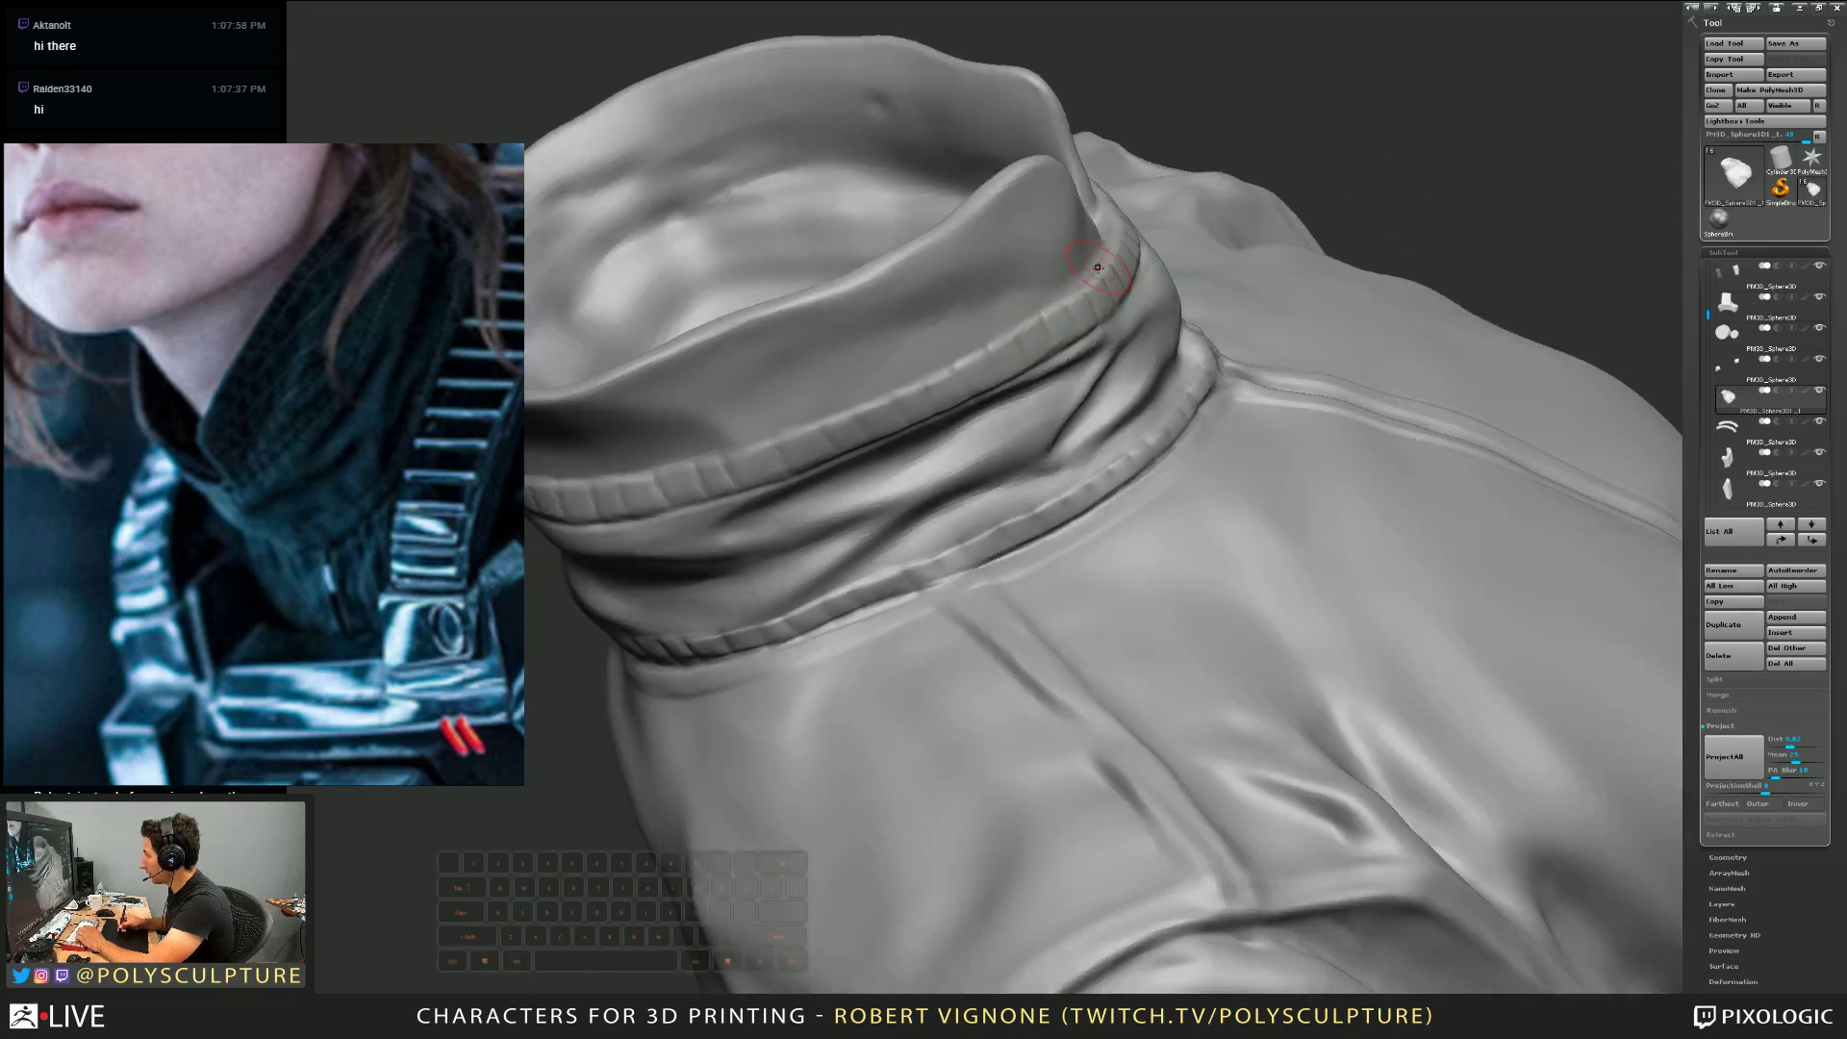
{"action": "right_click_drag", "start_coordinate": [961, 356], "coordinate": [1087, 320]}
{"action": "right_click_drag", "start_coordinate": [912, 381], "coordinate": [1043, 425]}
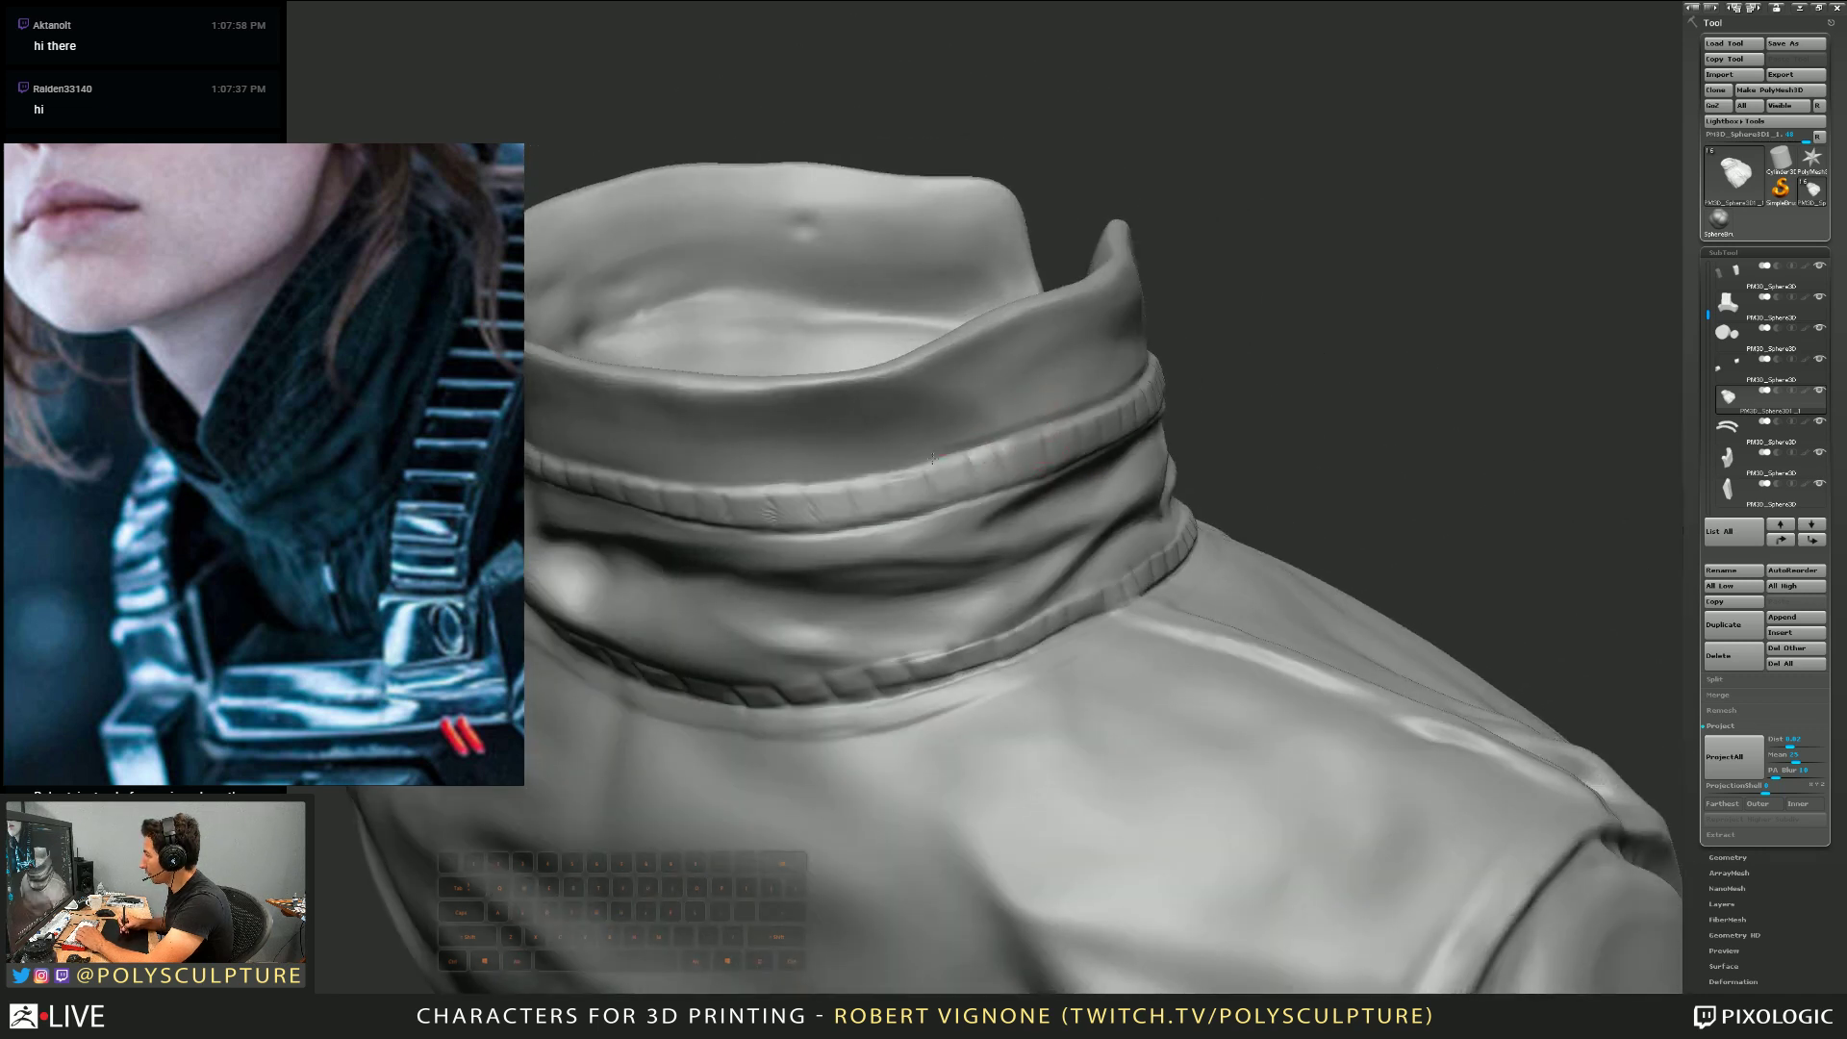
{"action": "right_click_drag", "start_coordinate": [799, 498], "coordinate": [1175, 469]}
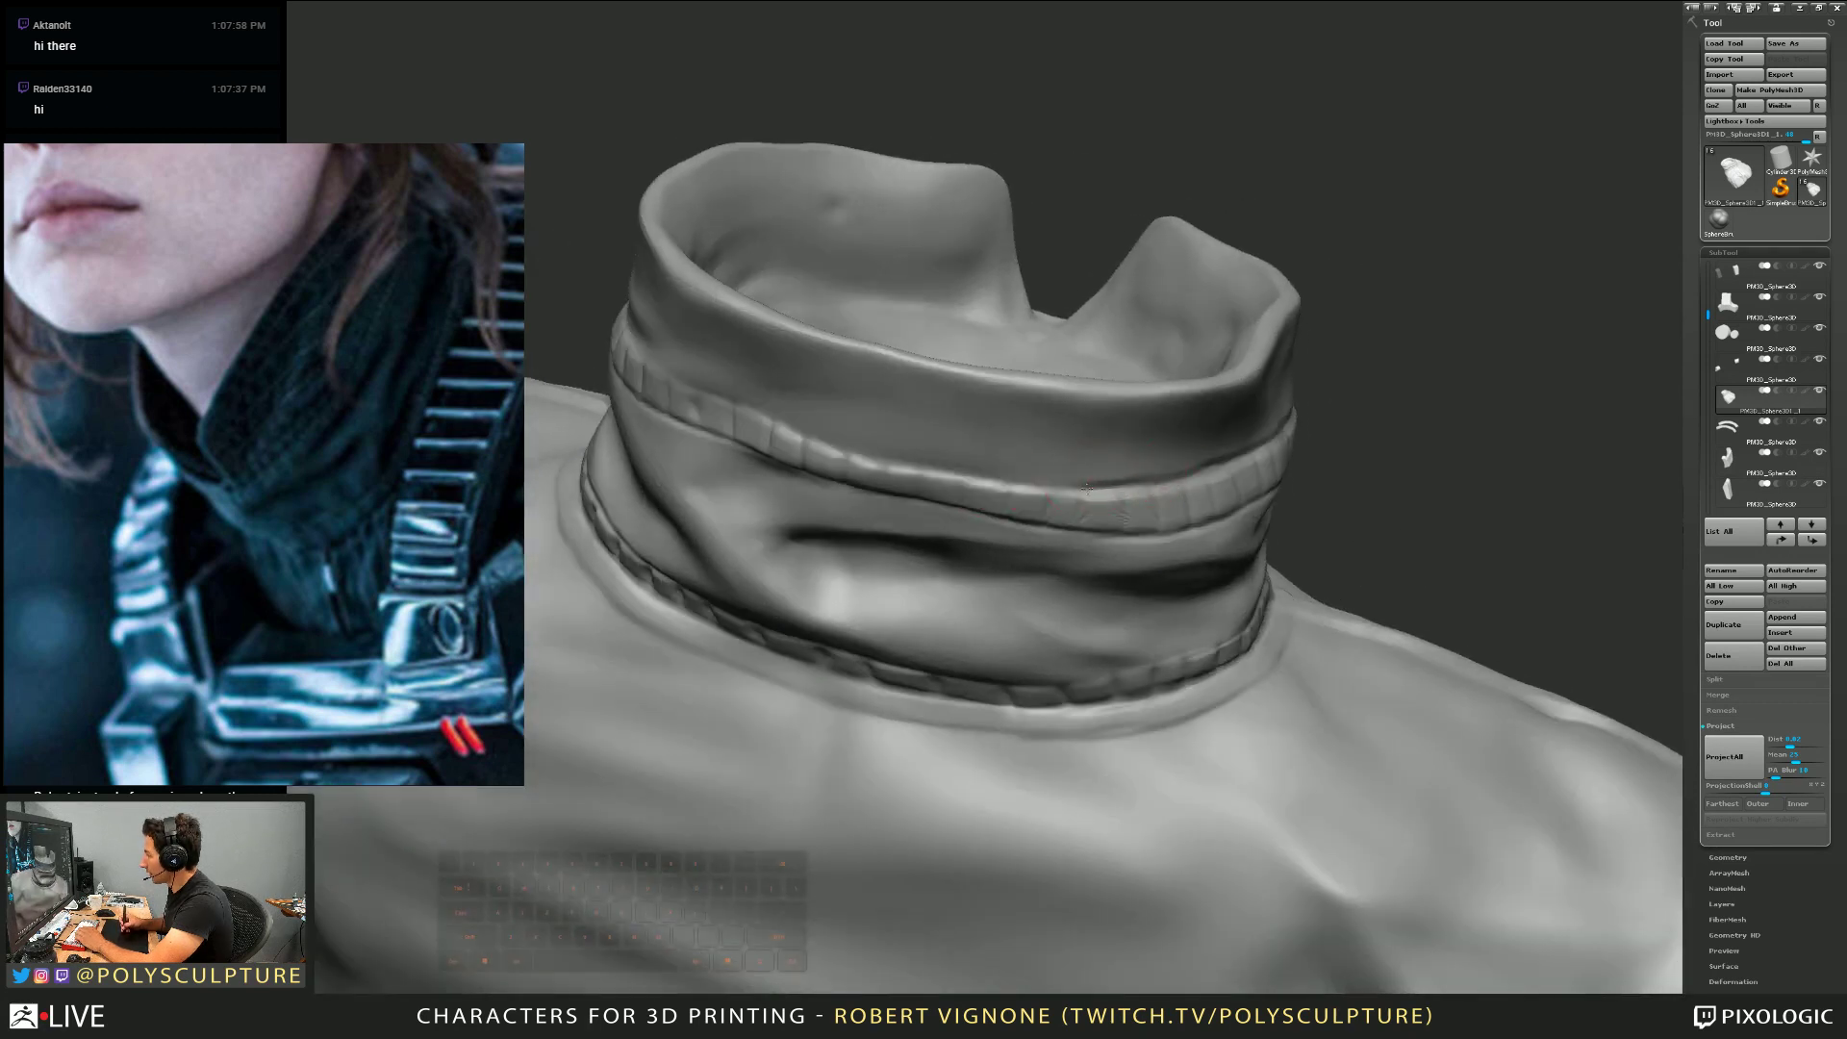
Carry the crease along the band's upper edge around the collar's side to the front opening
{"action": "right_click_drag", "start_coordinate": [962, 471], "coordinate": [1117, 406]}
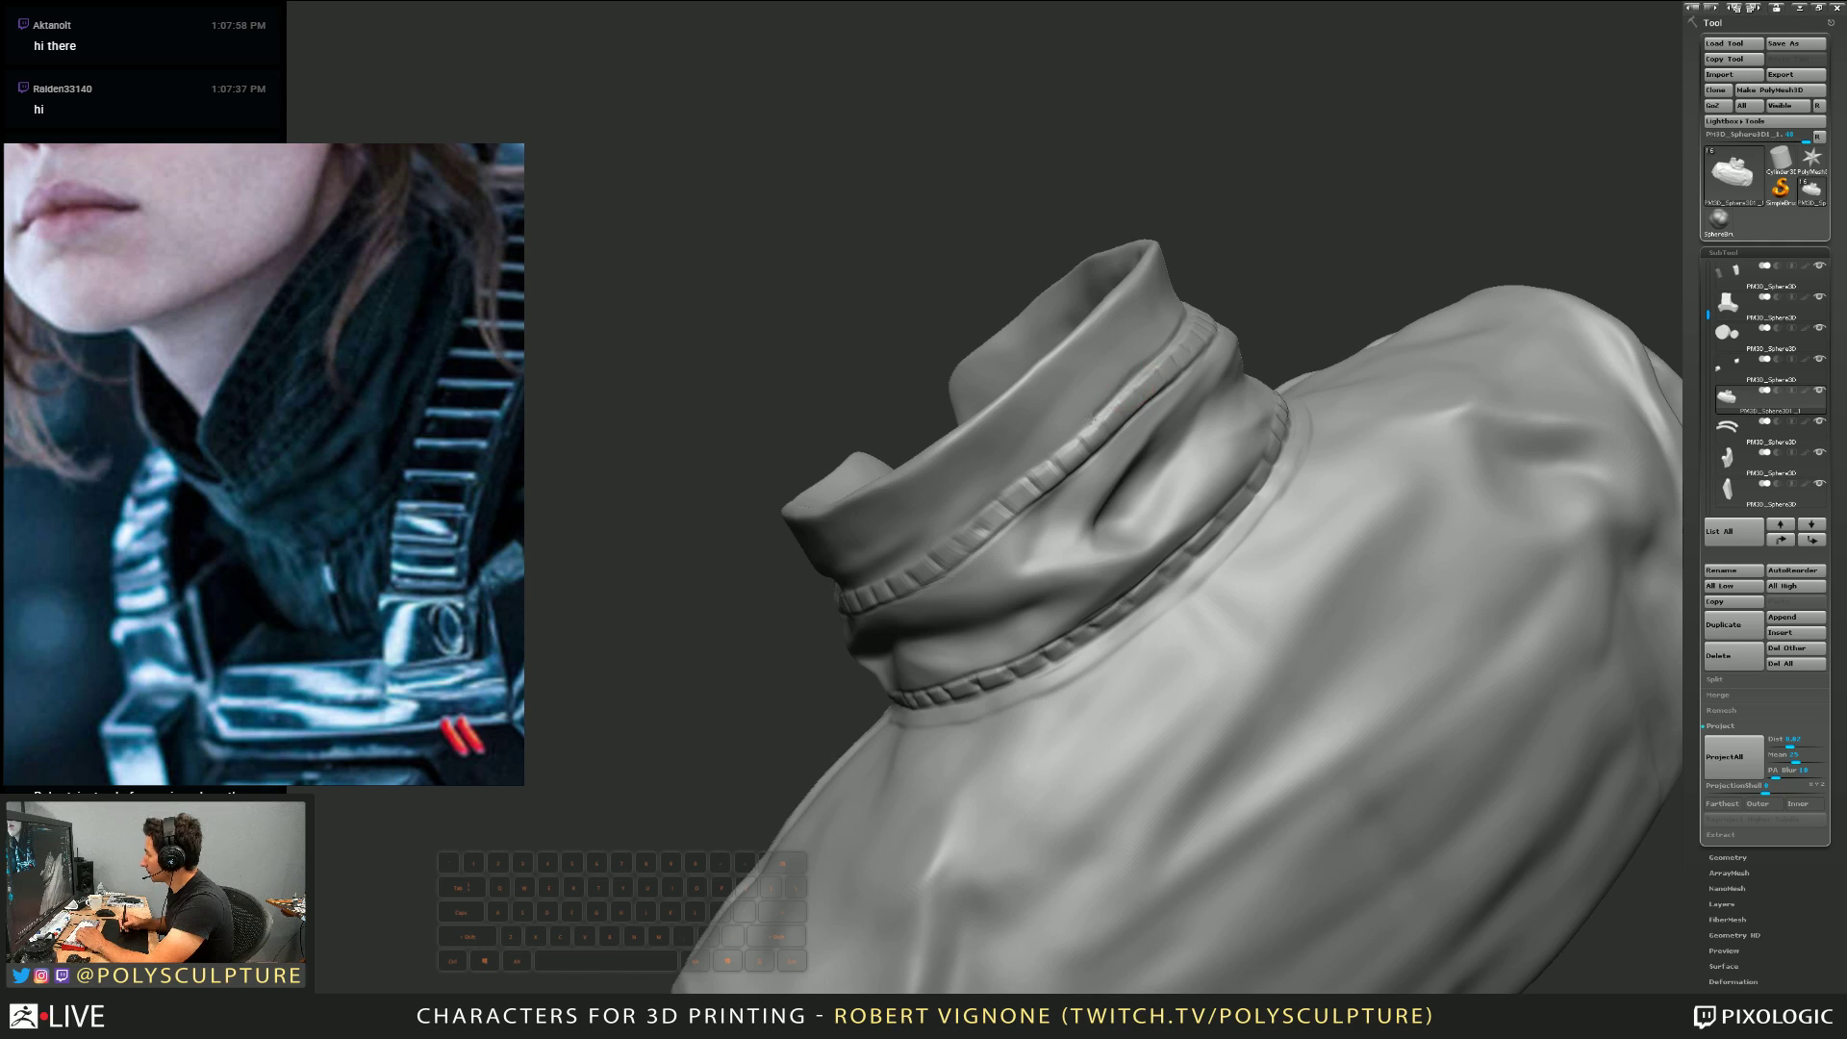
{"action": "right_click_drag", "start_coordinate": [955, 531], "coordinate": [901, 520]}
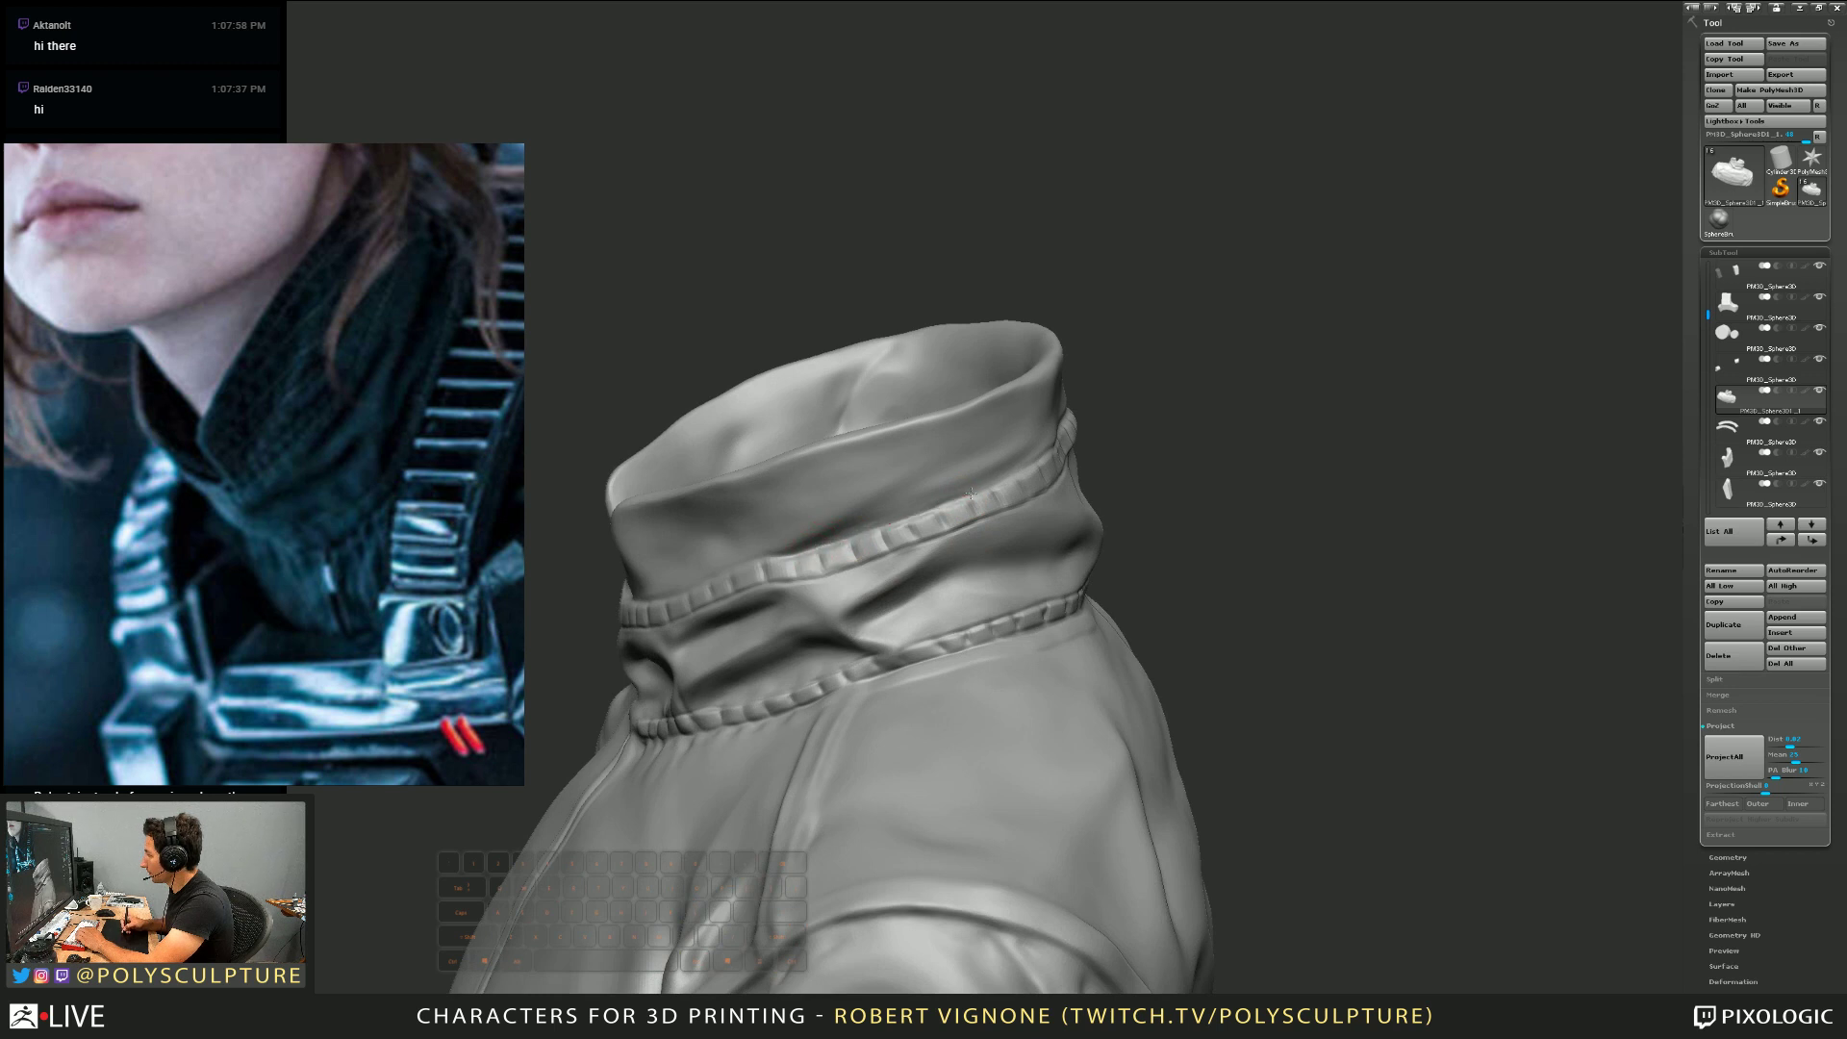
{"action": "right_click_drag", "start_coordinate": [892, 554], "coordinate": [1053, 434]}
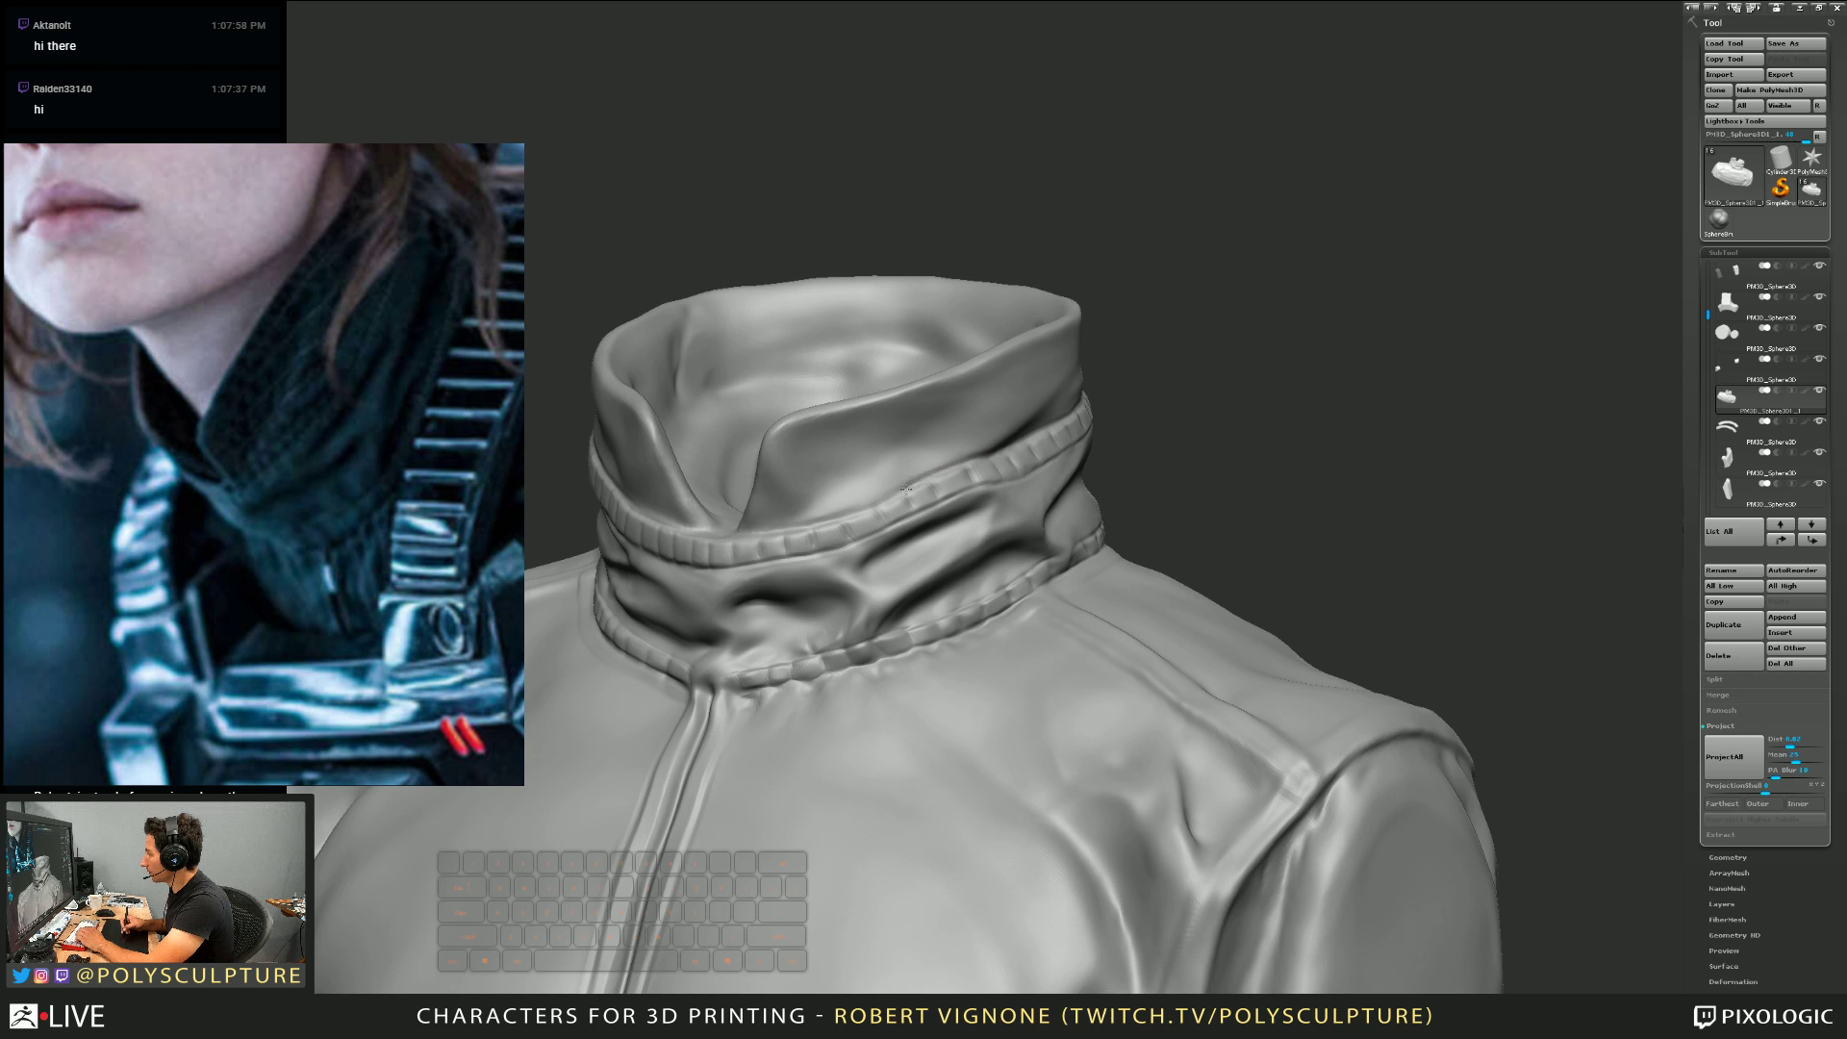
{"action": "right_click_drag", "start_coordinate": [905, 489], "coordinate": [861, 504]}
{"action": "left_click_drag", "start_coordinate": [761, 533], "coordinate": [725, 534]}
{"action": "mouse_move", "coordinate": [725, 535]}
{"action": "right_mouse_down"}
{"action": "mouse_move", "coordinate": [851, 534]}
{"action": "mouse_move", "coordinate": [833, 552]}
{"action": "right_mouse_up"}
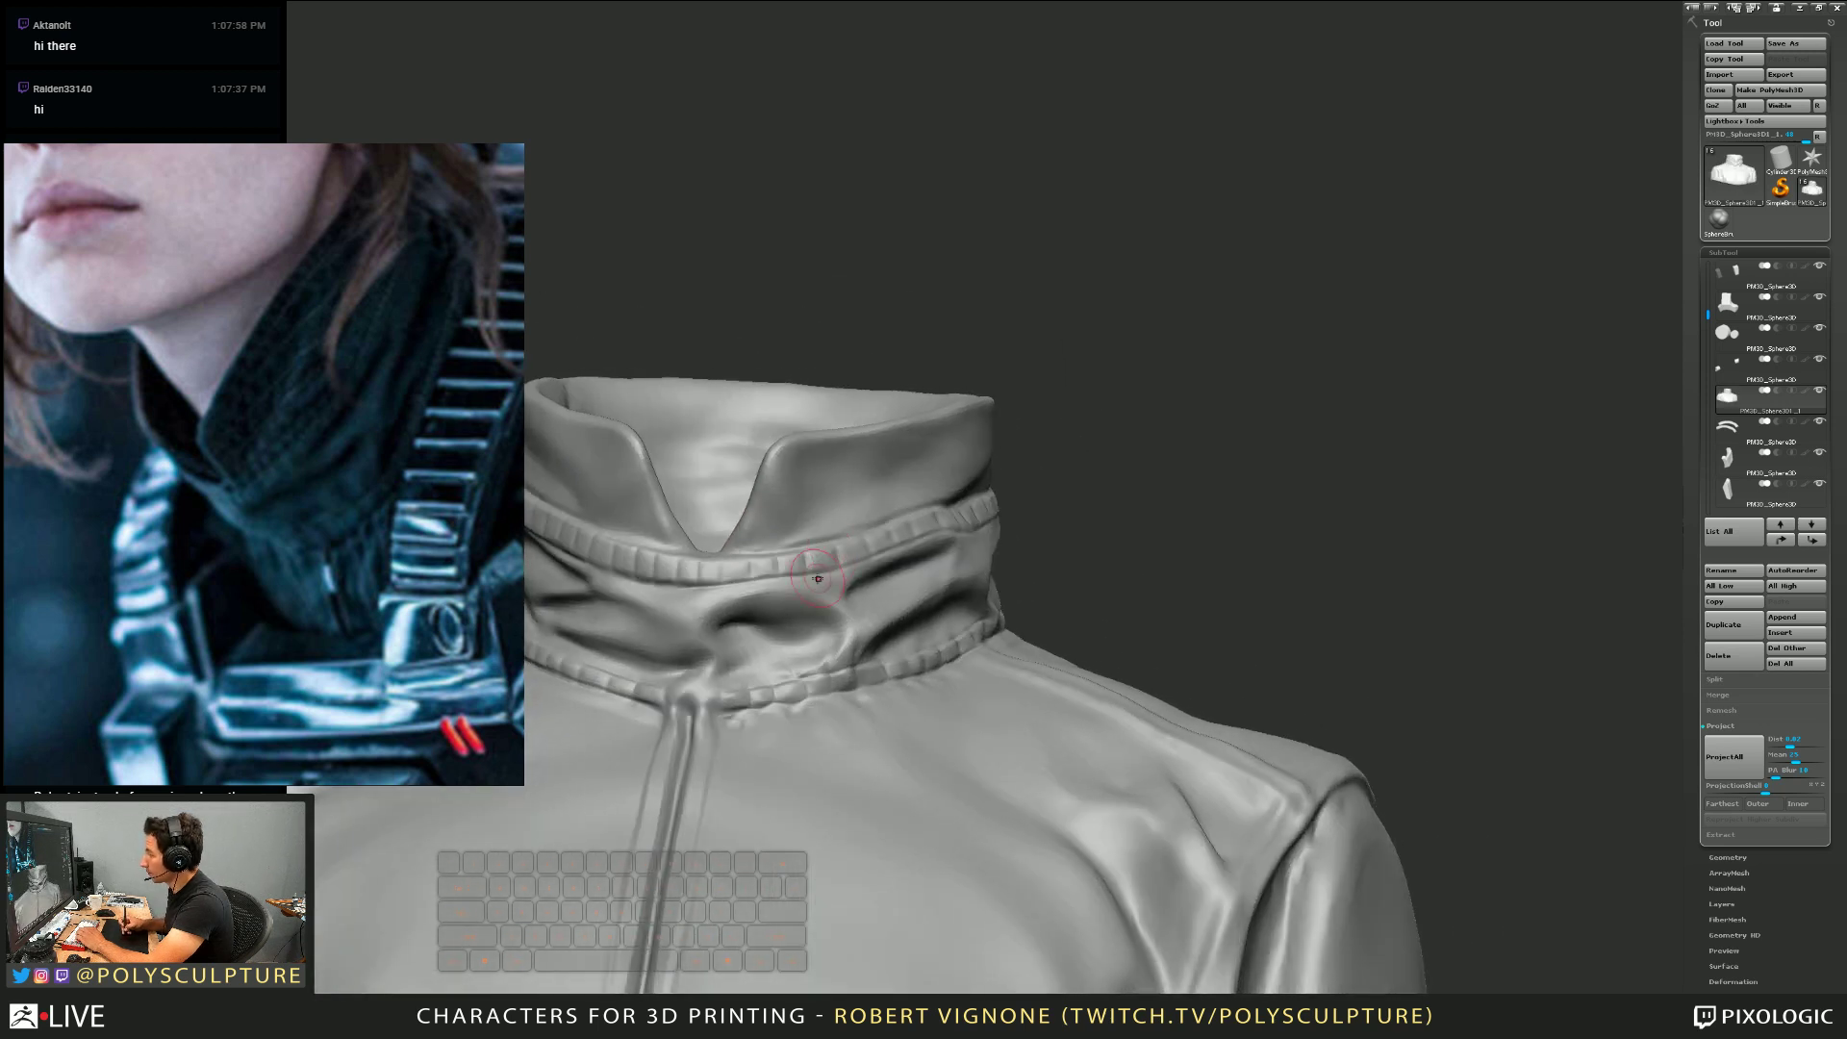
Reduce the brush size and sculpt a thin raised rim along the edges of the collar's front opening
{"action": "key", "text": "s"}
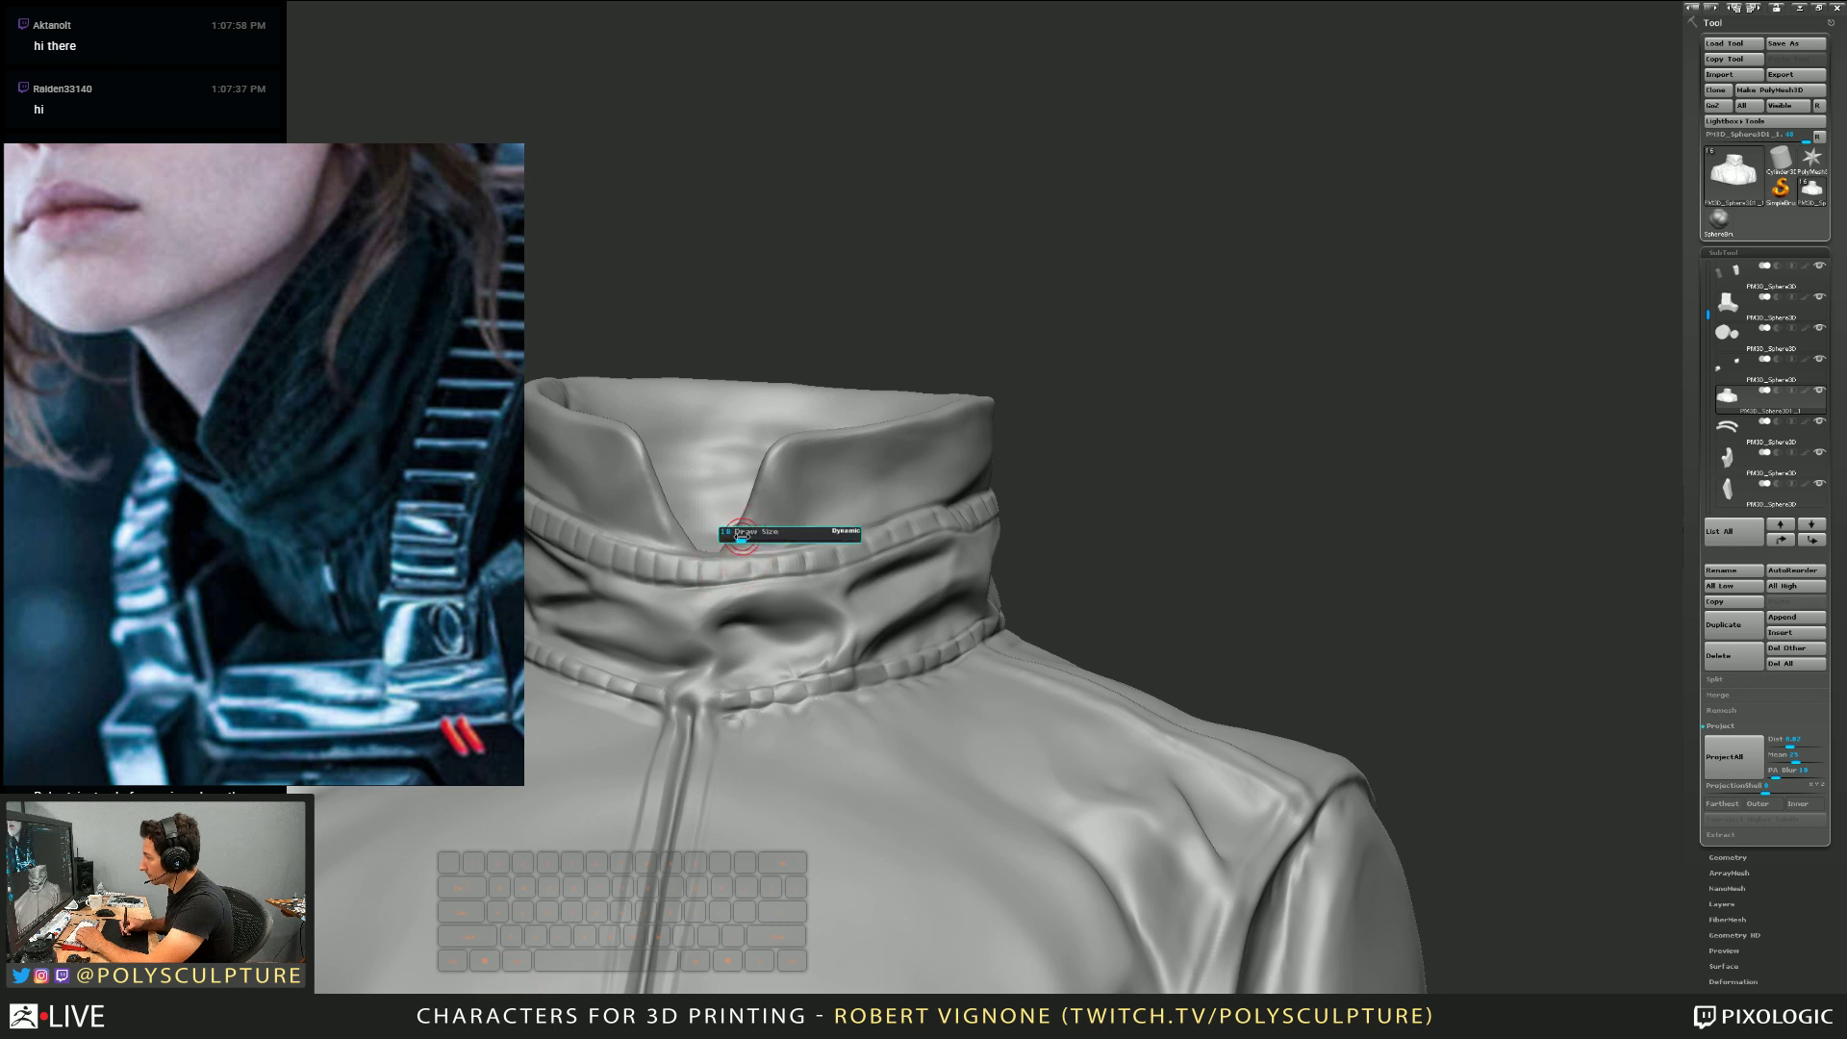
{"action": "left_click_drag", "start_coordinate": [740, 539], "coordinate": [736, 540]}
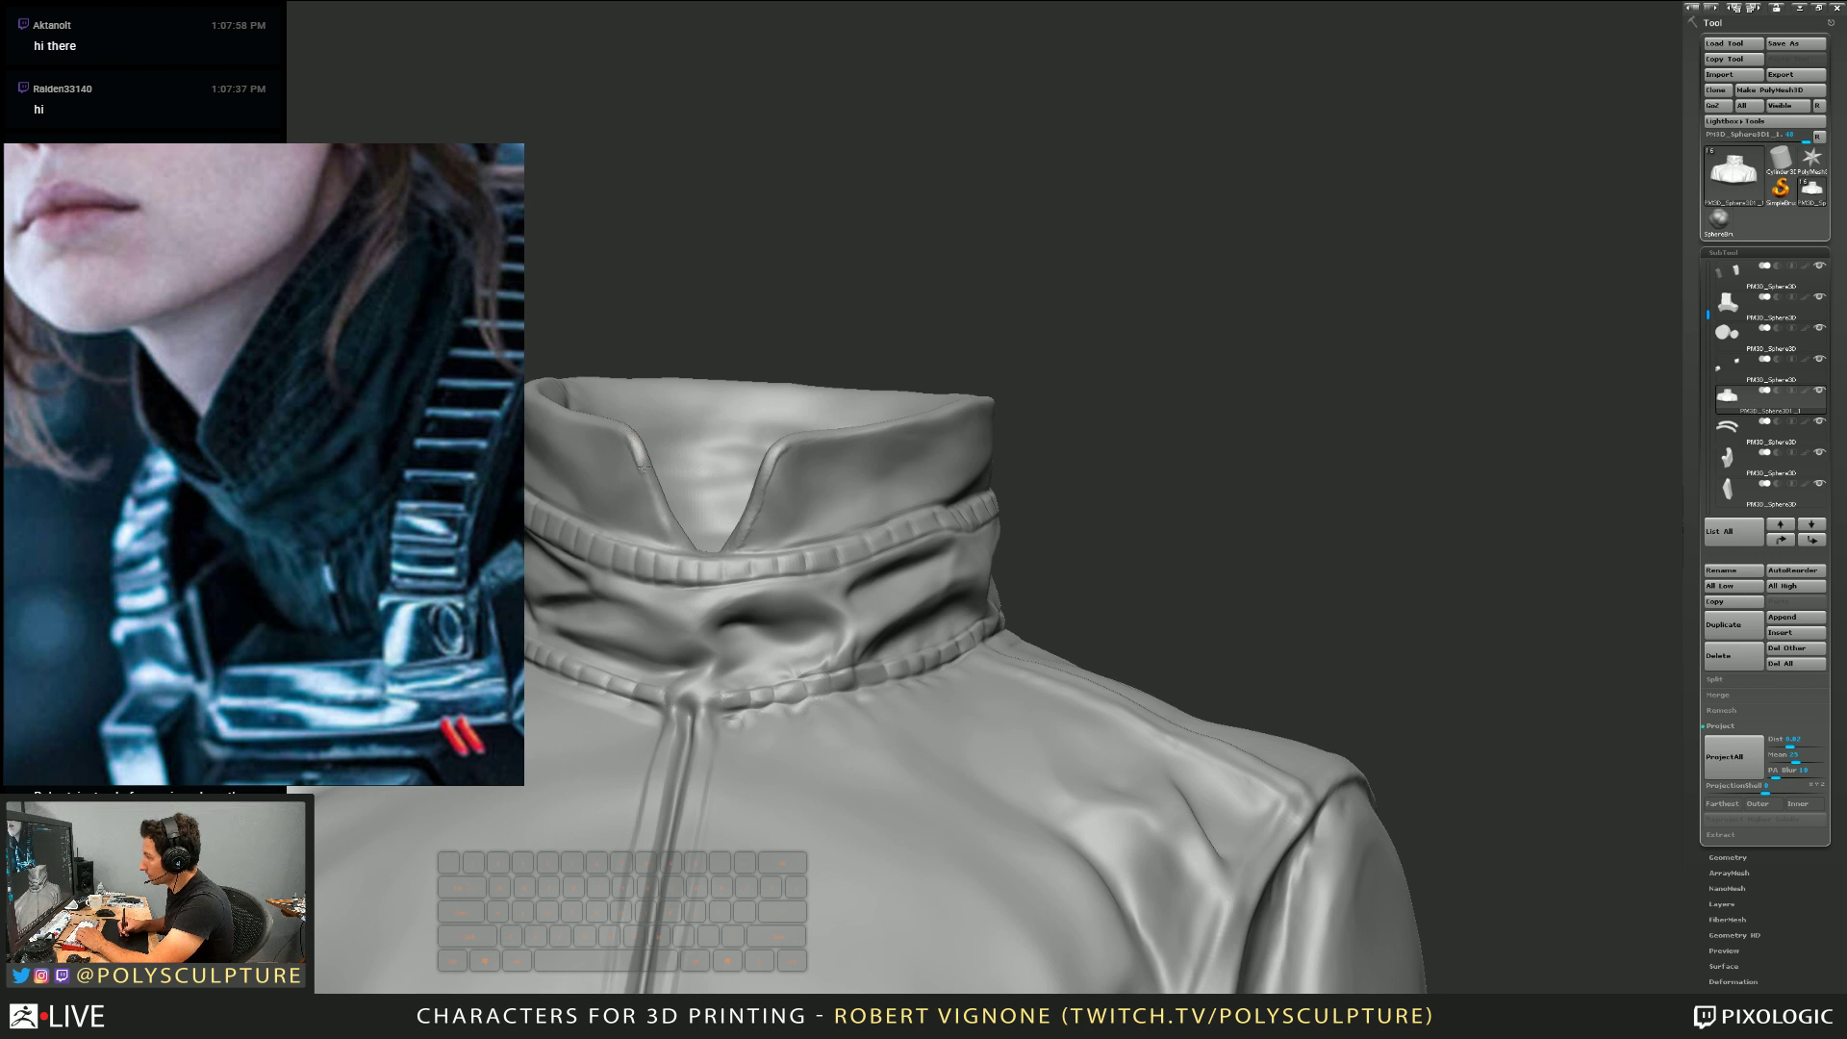
{"action": "right_click_drag", "start_coordinate": [813, 491], "coordinate": [720, 469]}
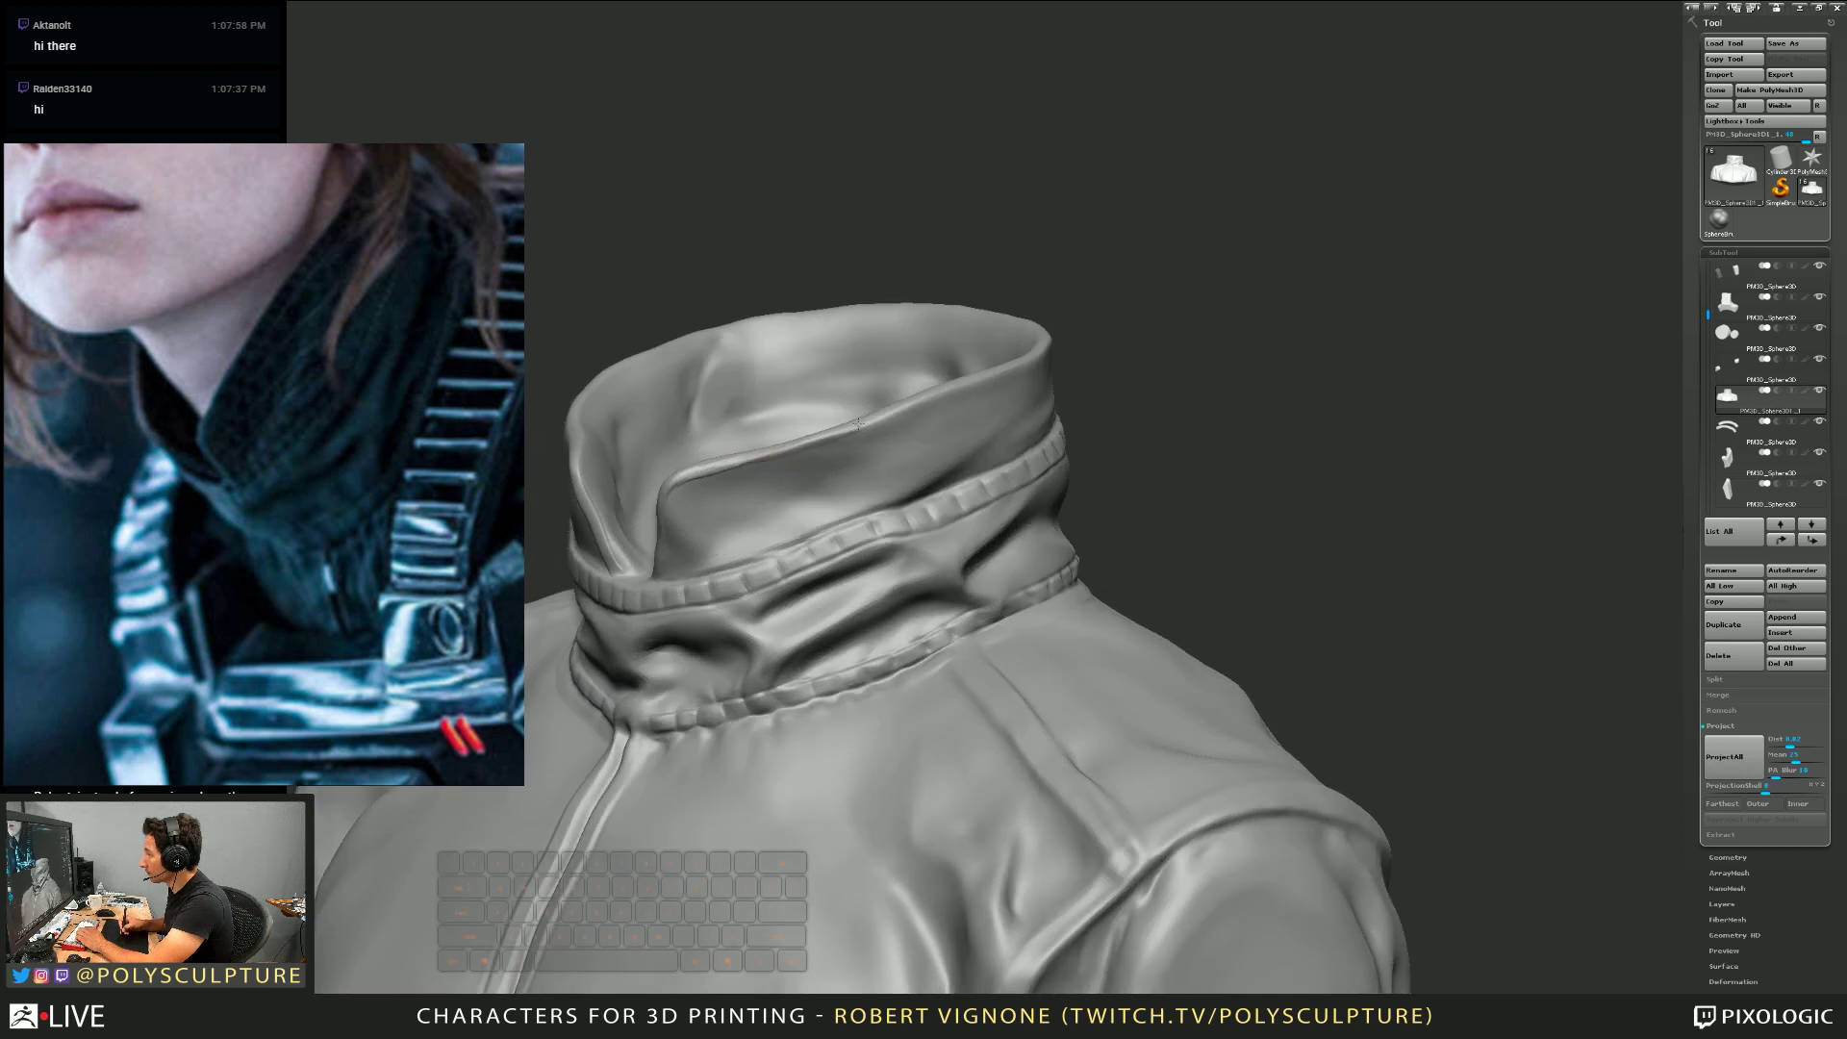
{"action": "right_click_drag", "start_coordinate": [778, 499], "coordinate": [734, 489]}
{"action": "right_click_drag", "start_coordinate": [650, 536], "coordinate": [678, 481]}
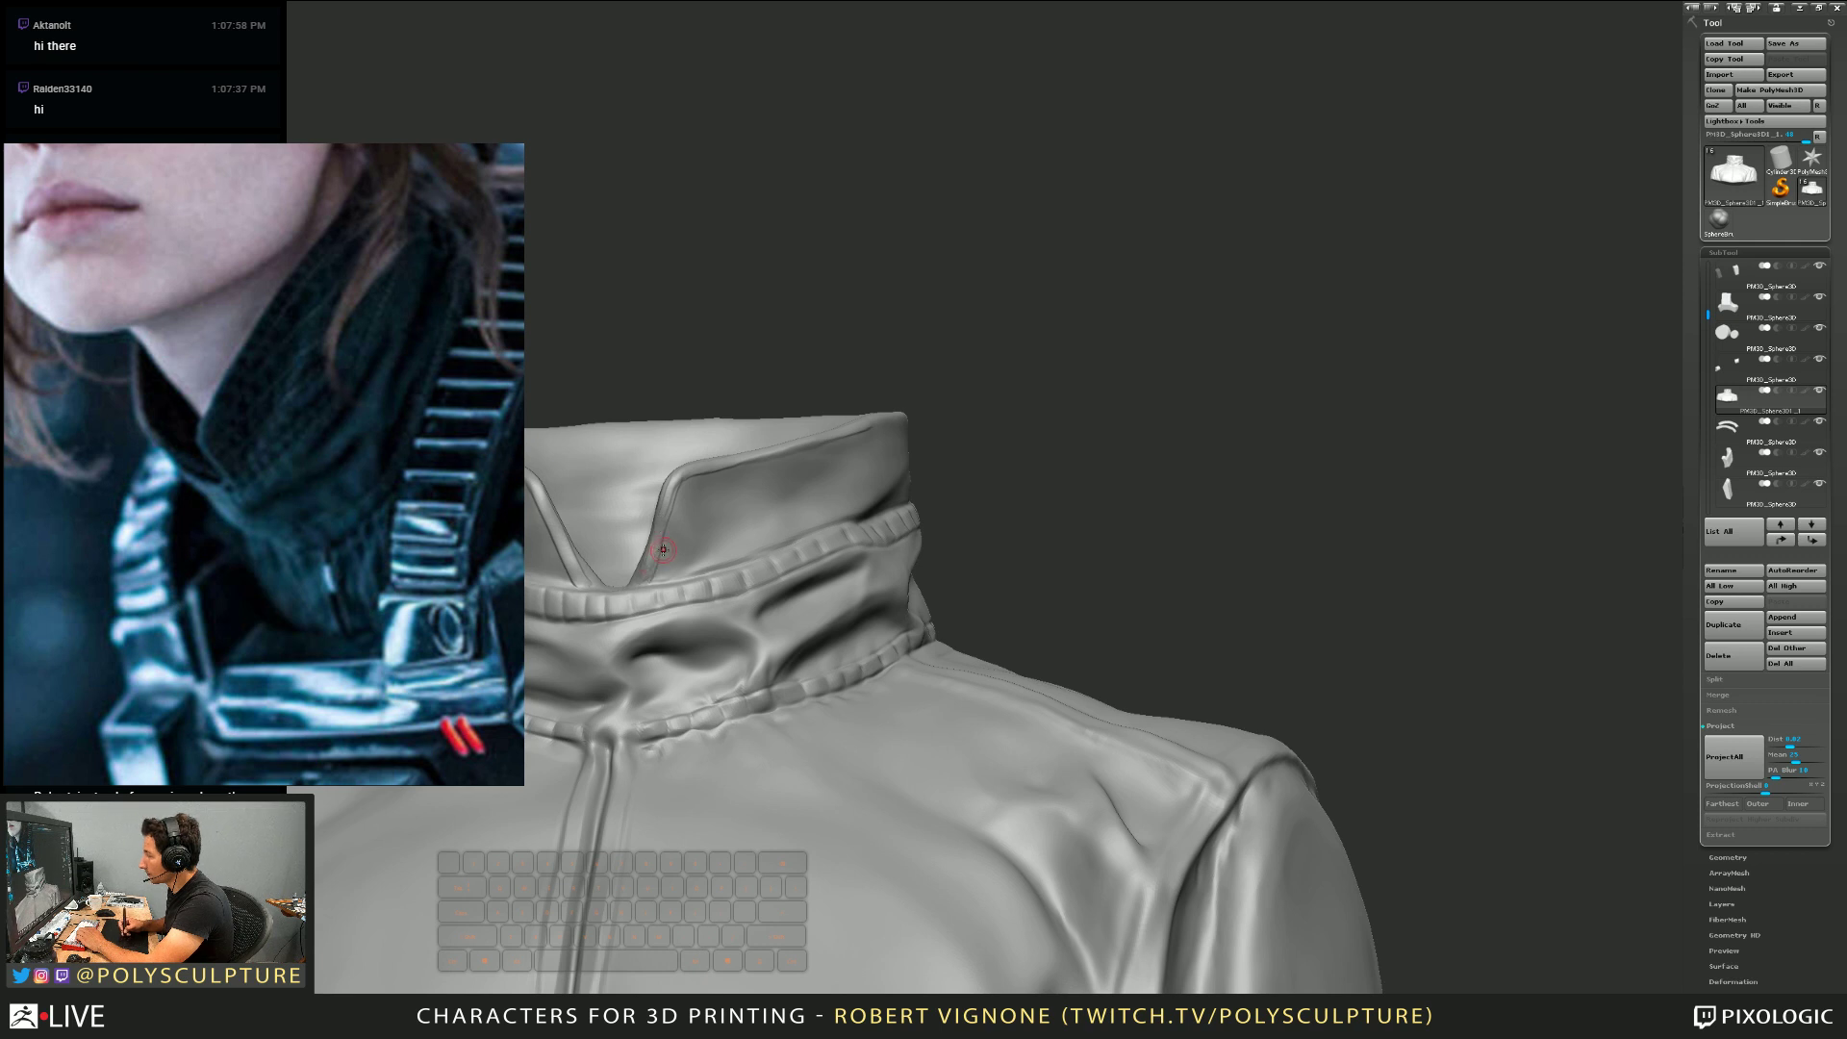
Continue the thin rim on the opposite flap of the front opening, undo the last stroke, and adjust the brush settings
{"action": "right_click_drag", "start_coordinate": [572, 585], "coordinate": [627, 475]}
{"action": "left_click_drag", "start_coordinate": [580, 458], "coordinate": [540, 456]}
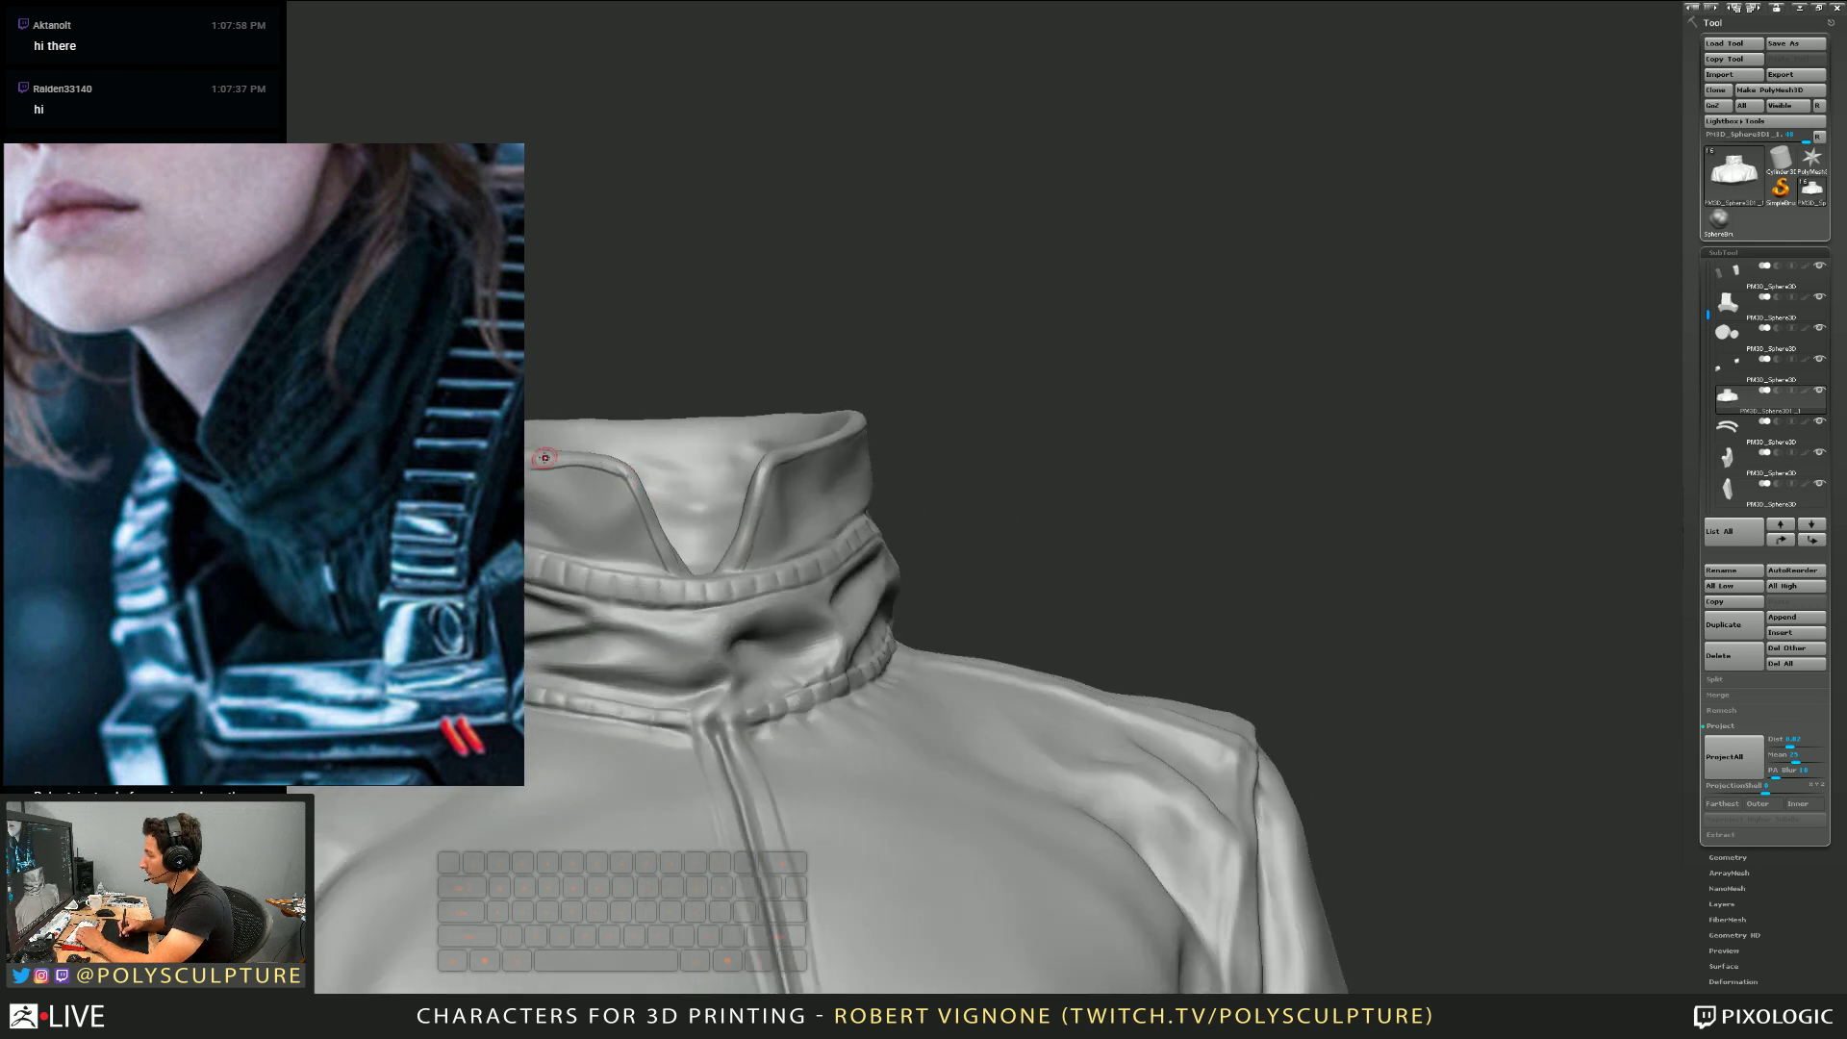
{"action": "key", "text": "ctrl+z"}
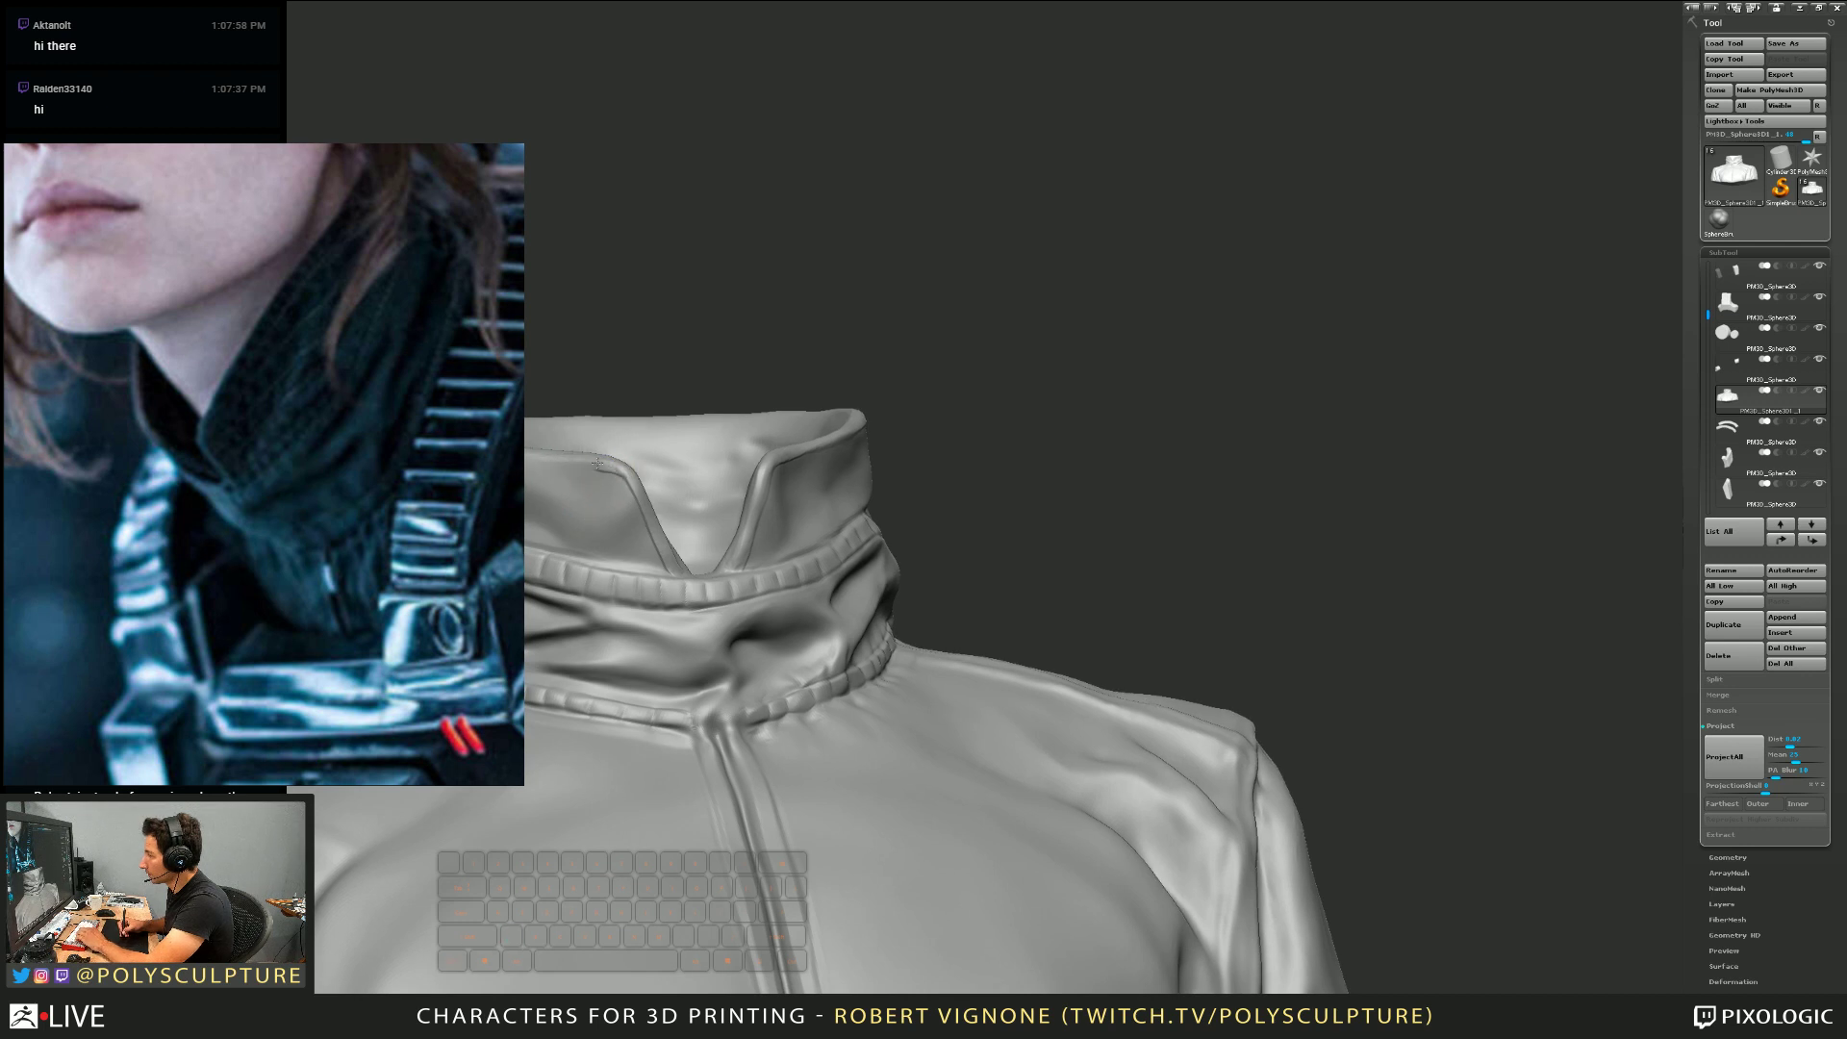
{"action": "right_click_drag", "start_coordinate": [880, 462], "coordinate": [792, 536]}
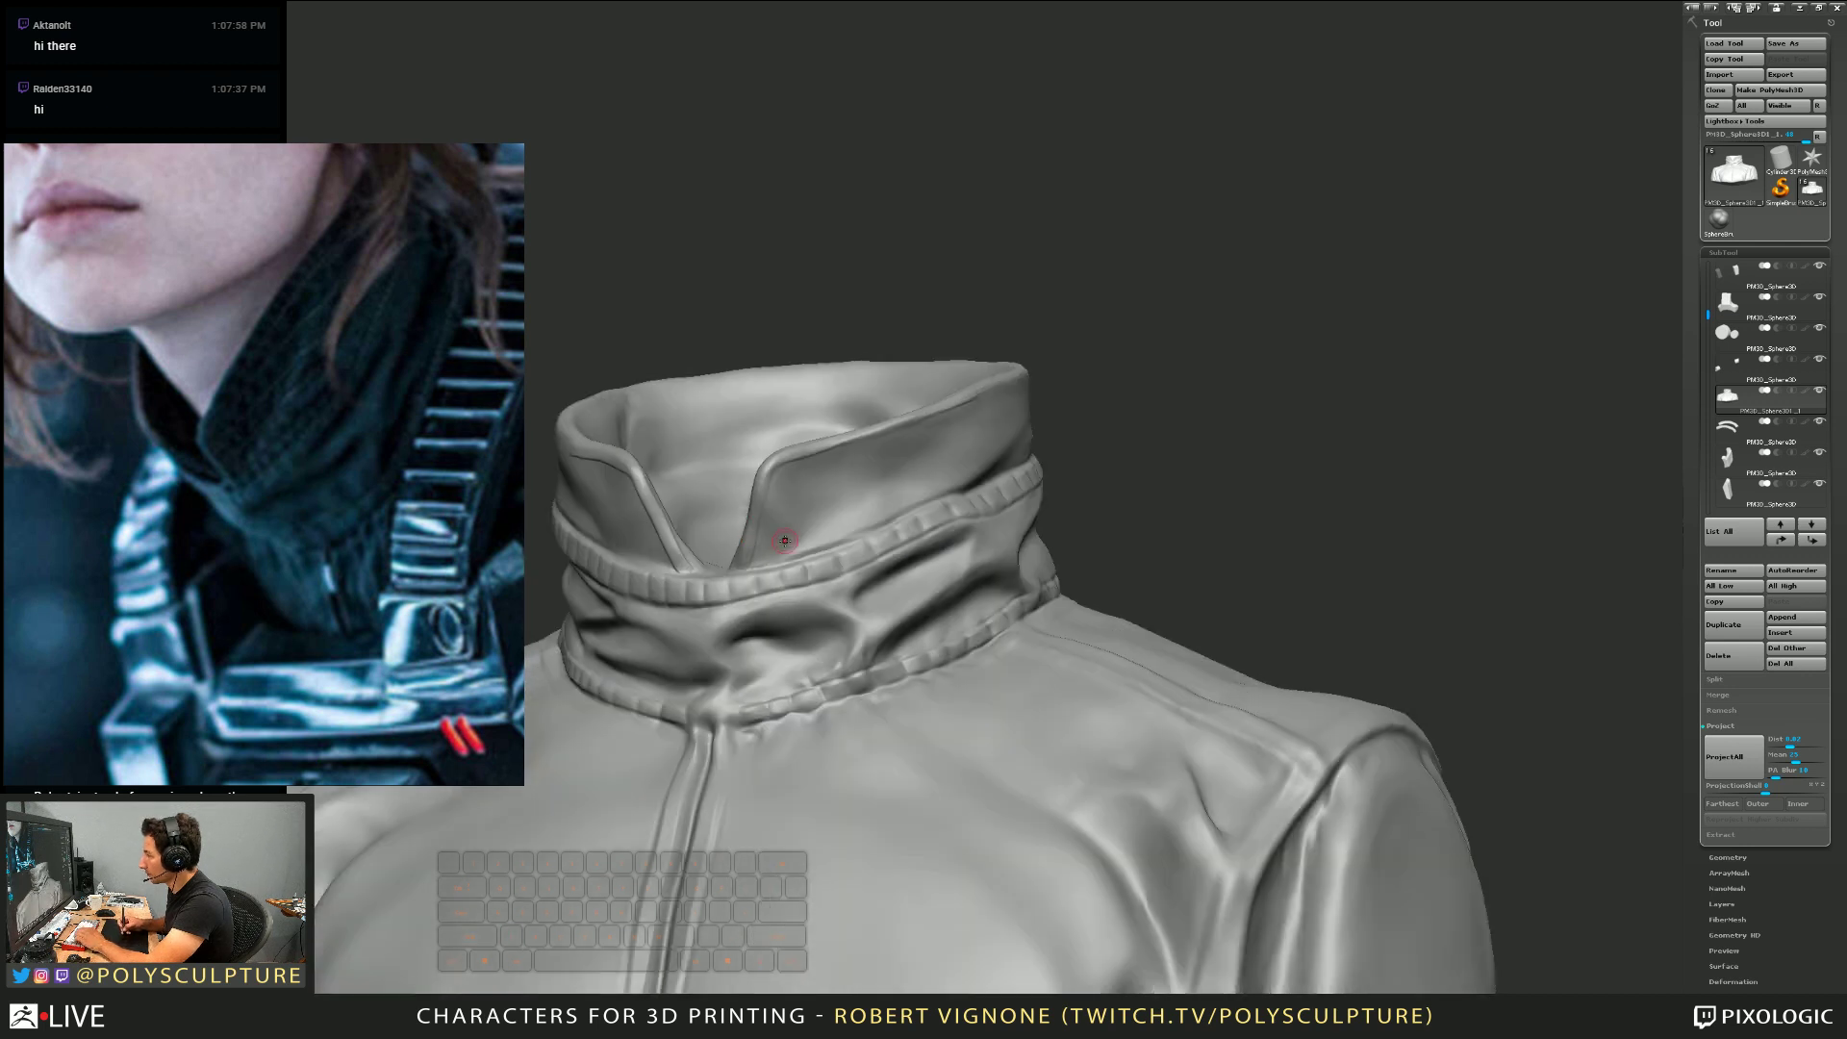
{"action": "right_click_drag", "start_coordinate": [616, 549], "coordinate": [679, 630]}
{"action": "right_click", "coordinate": [673, 664]}
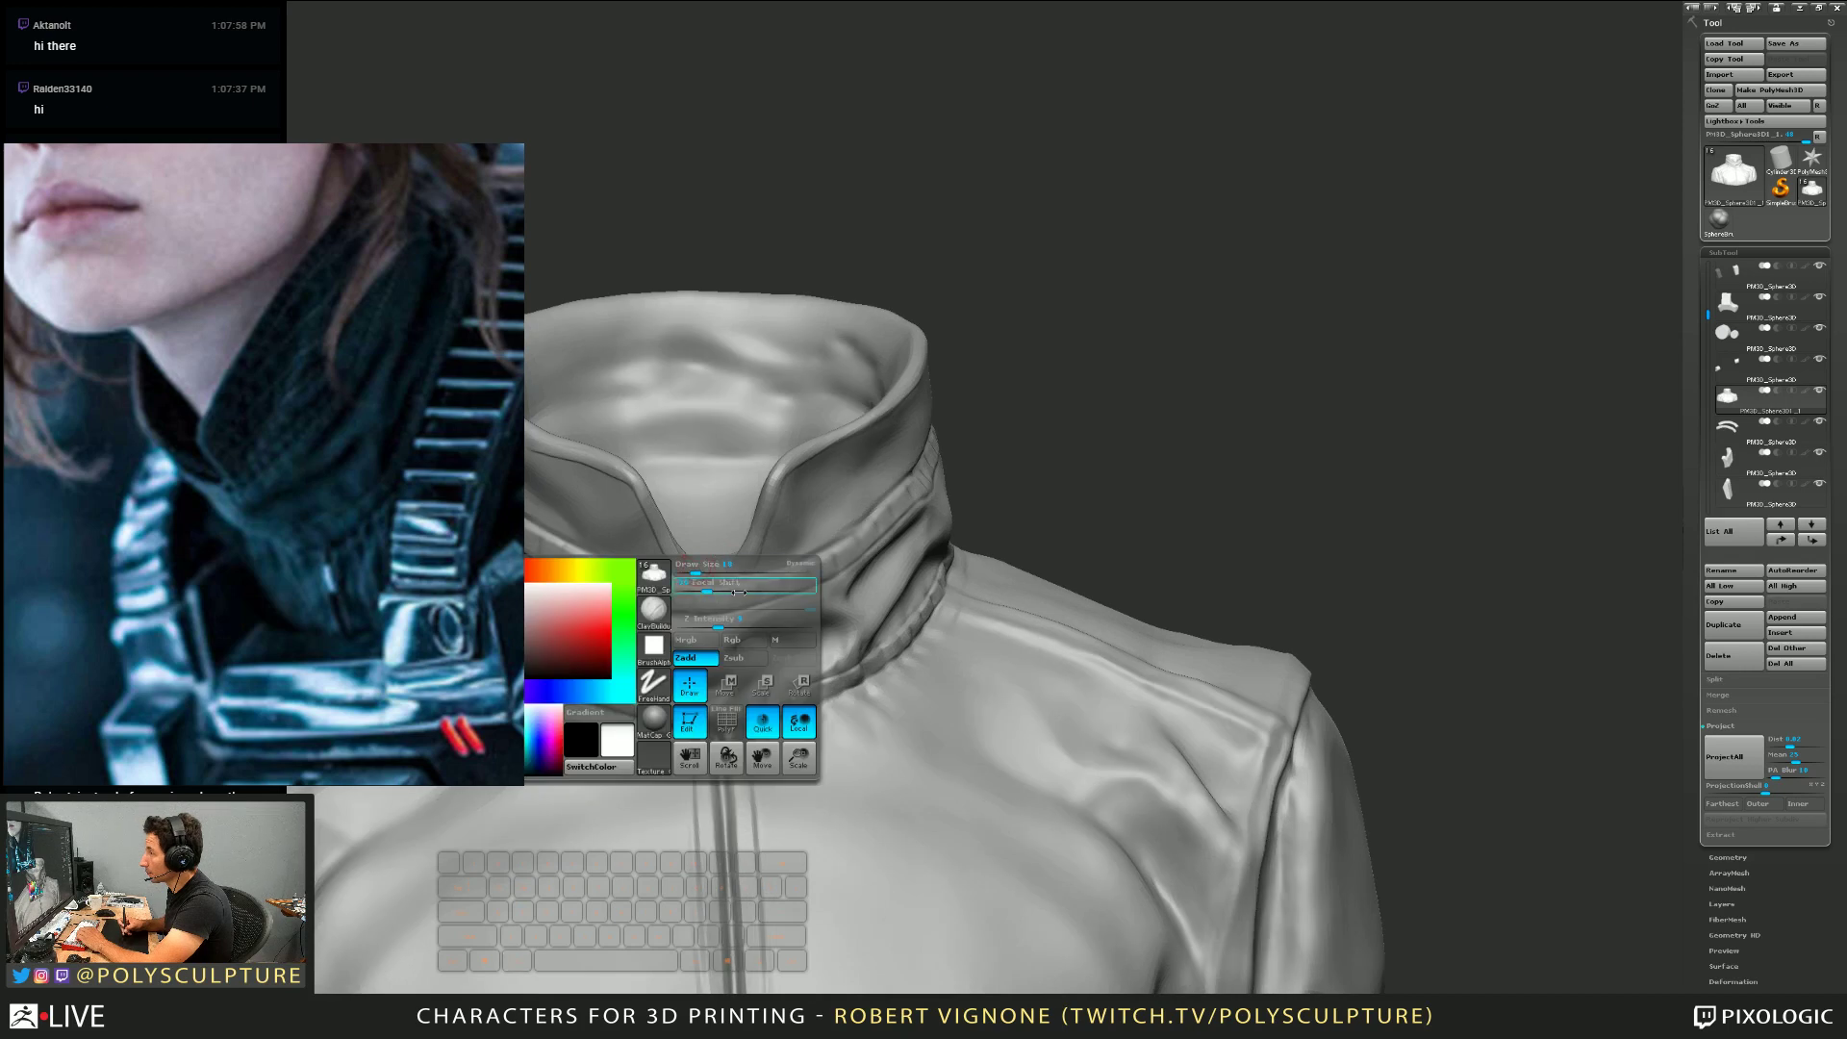
{"action": "left_click", "coordinate": [735, 570]}
{"action": "mouse_move", "coordinate": [765, 517]}
{"action": "right_mouse_down"}
{"action": "mouse_move", "coordinate": [770, 481]}
{"action": "mouse_move", "coordinate": [770, 563]}
{"action": "mouse_move", "coordinate": [727, 638]}
{"action": "right_mouse_up"}
Resize the brush and sculpt short gathering wrinkles just above the upper segmented band along the collar's side
{"action": "key", "text": "s"}
{"action": "key", "text": "s"}
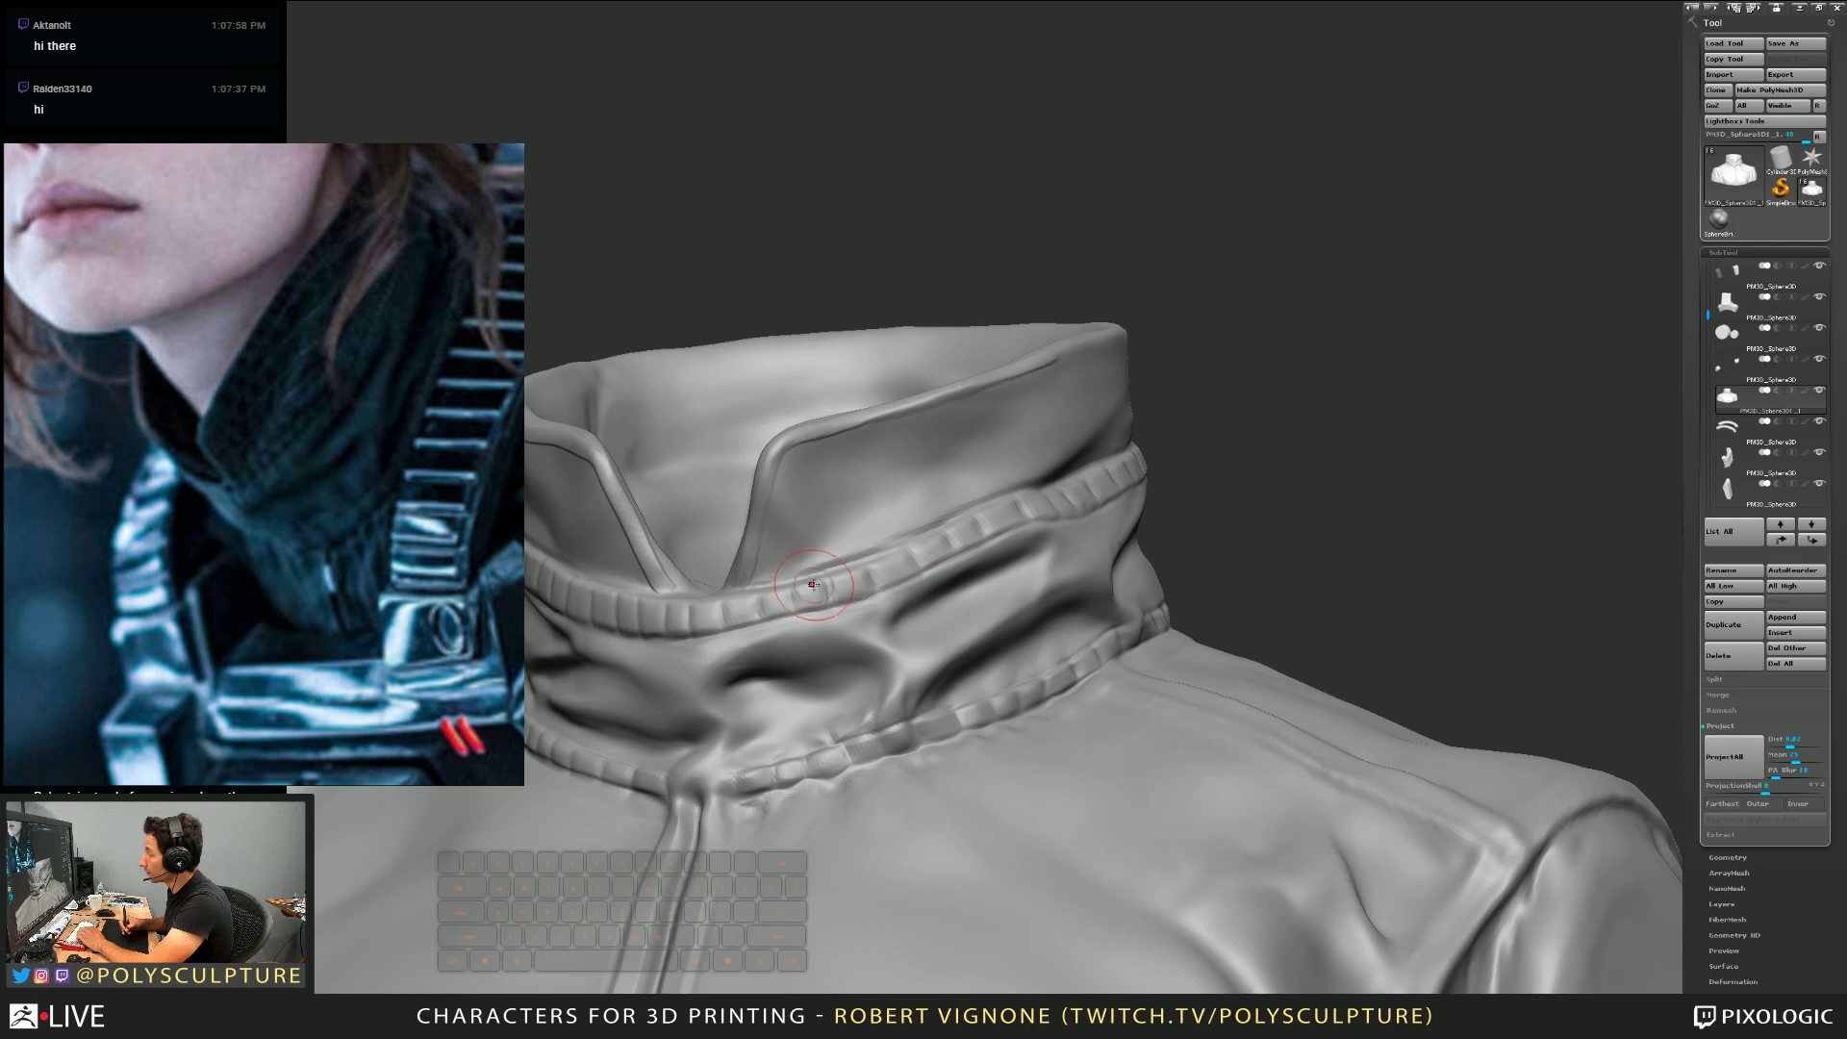
{"action": "key", "text": "s"}
{"action": "key", "text": "s"}
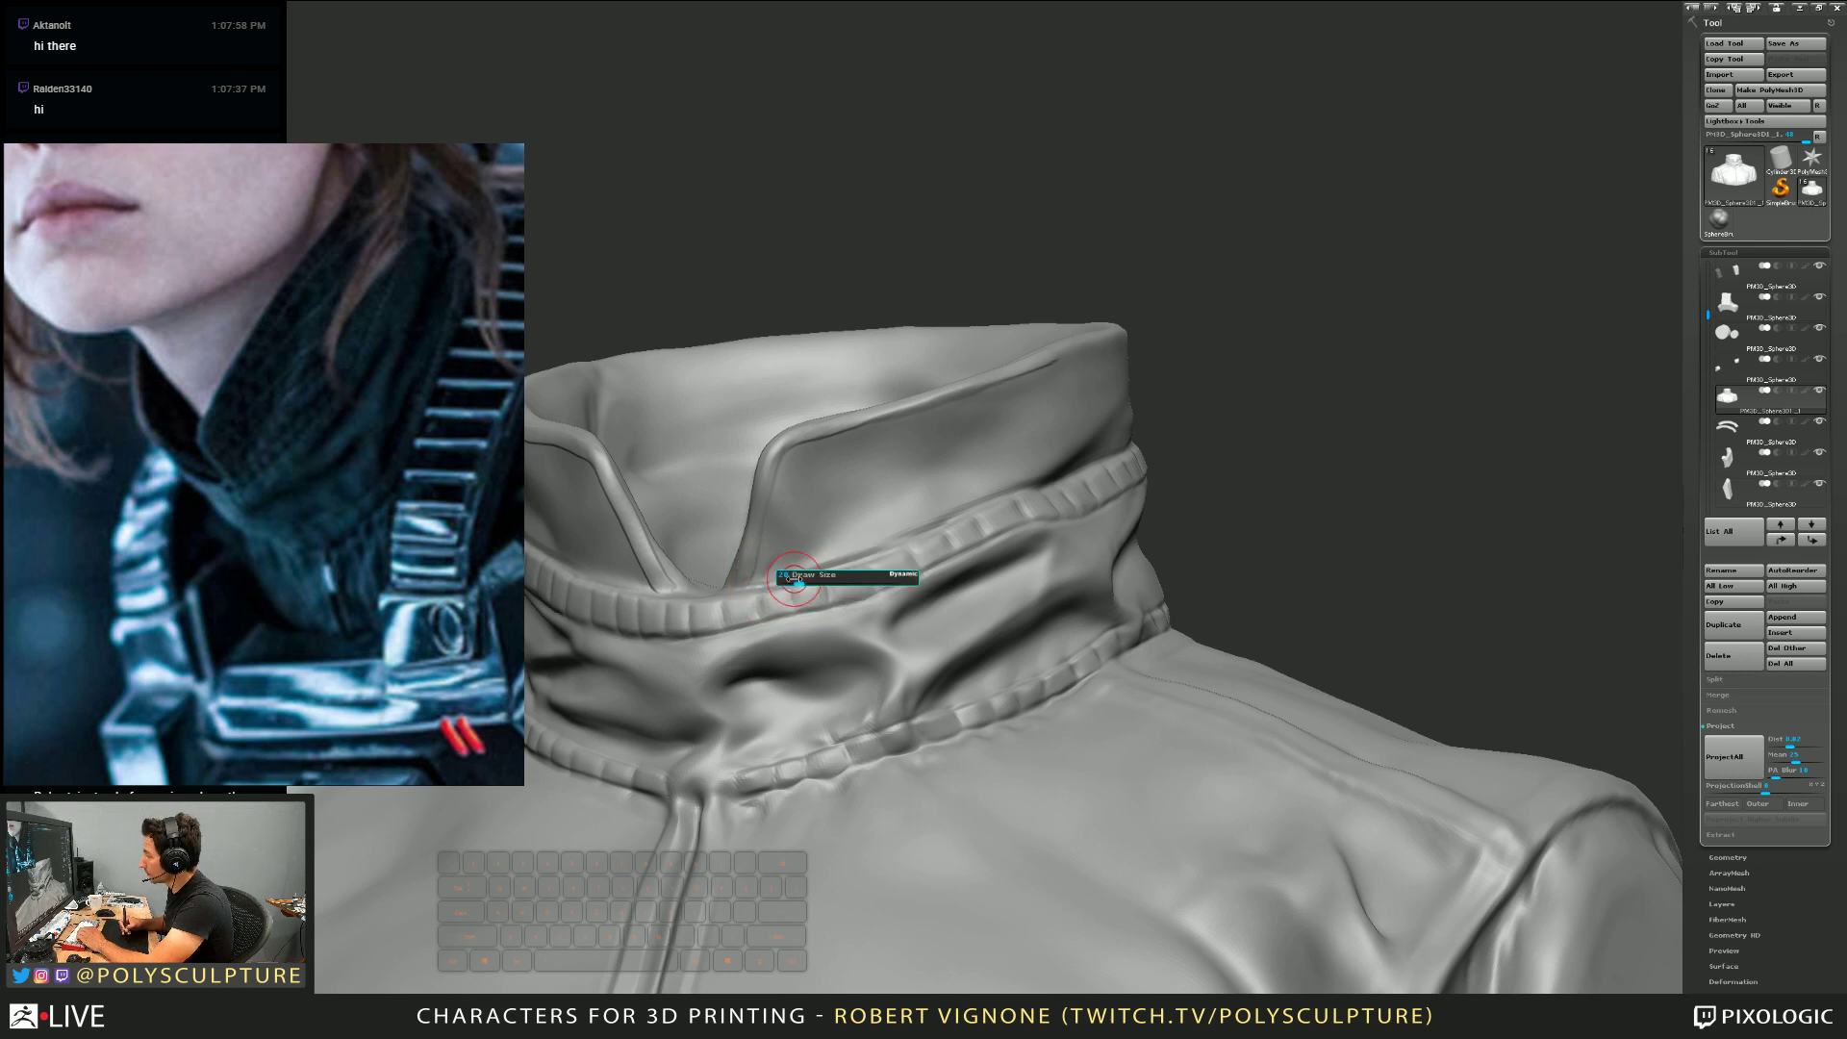
{"action": "left_click_drag", "start_coordinate": [794, 583], "coordinate": [872, 551]}
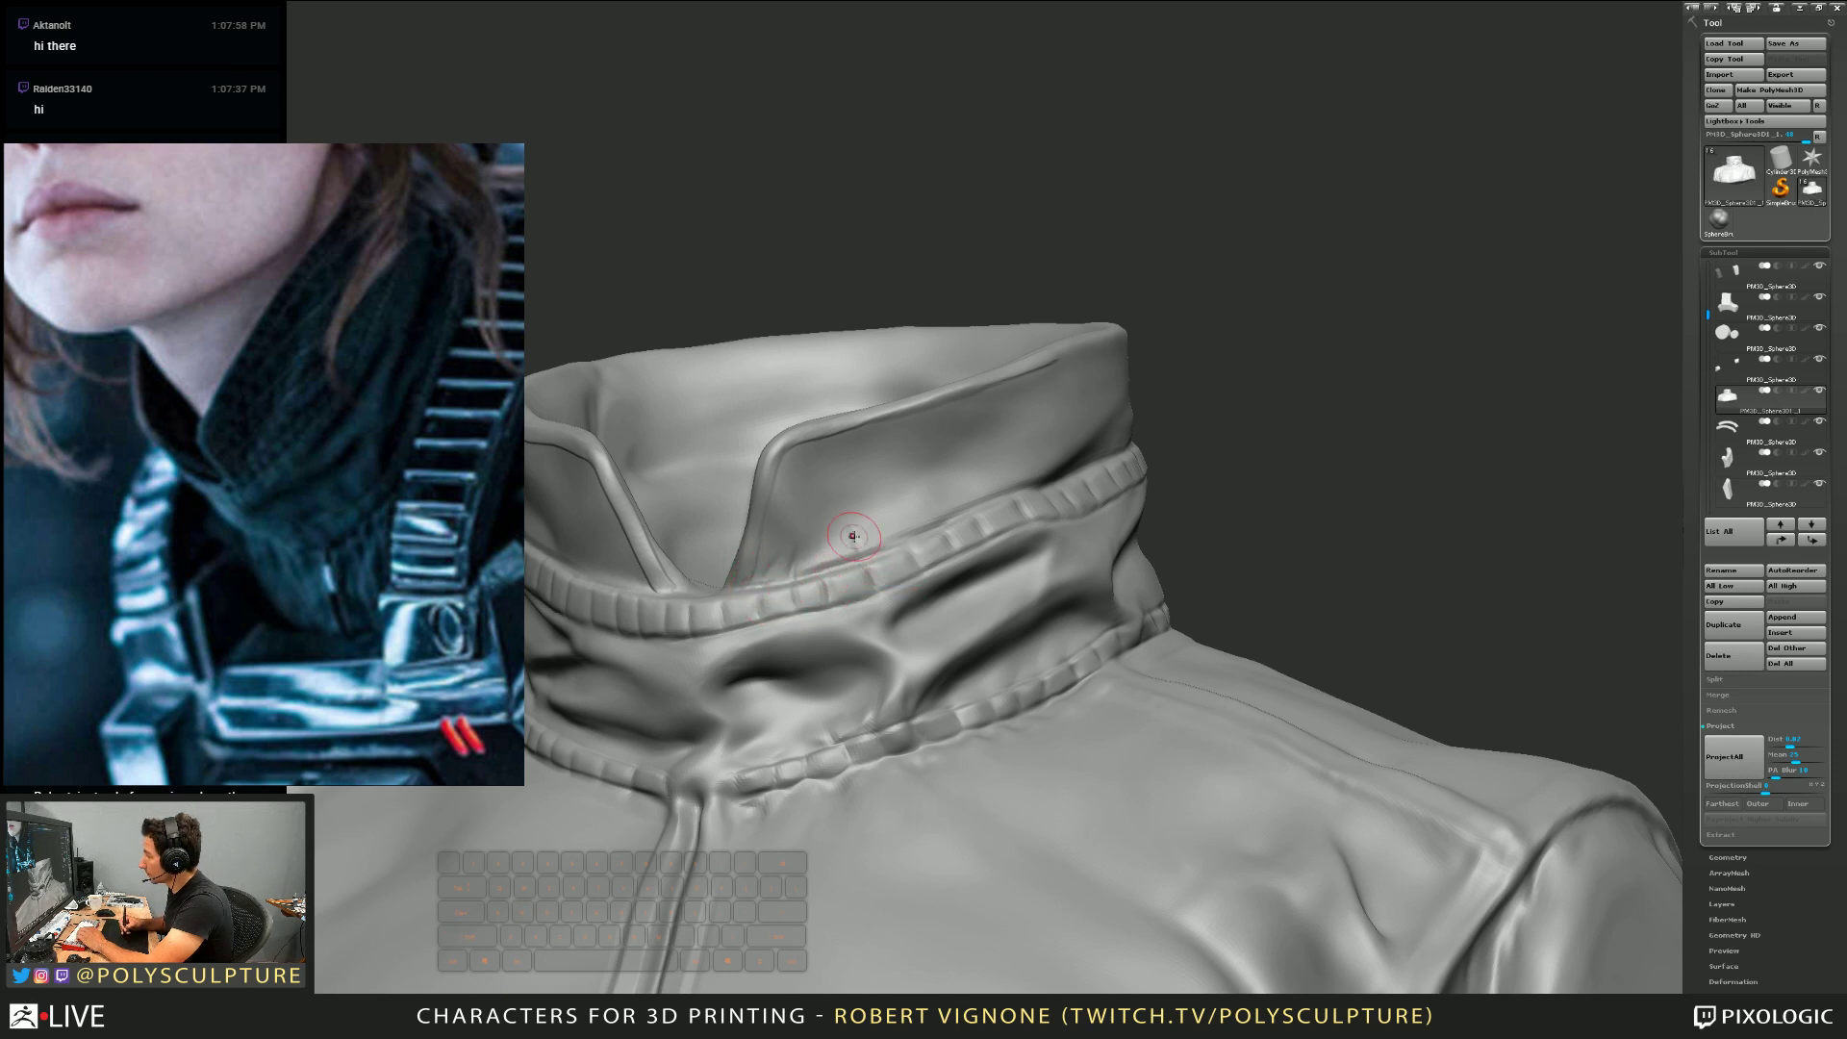
{"action": "mouse_move", "coordinate": [878, 539]}
{"action": "right_mouse_down"}
{"action": "mouse_move", "coordinate": [802, 566]}
{"action": "mouse_move", "coordinate": [811, 550]}
{"action": "right_mouse_up"}
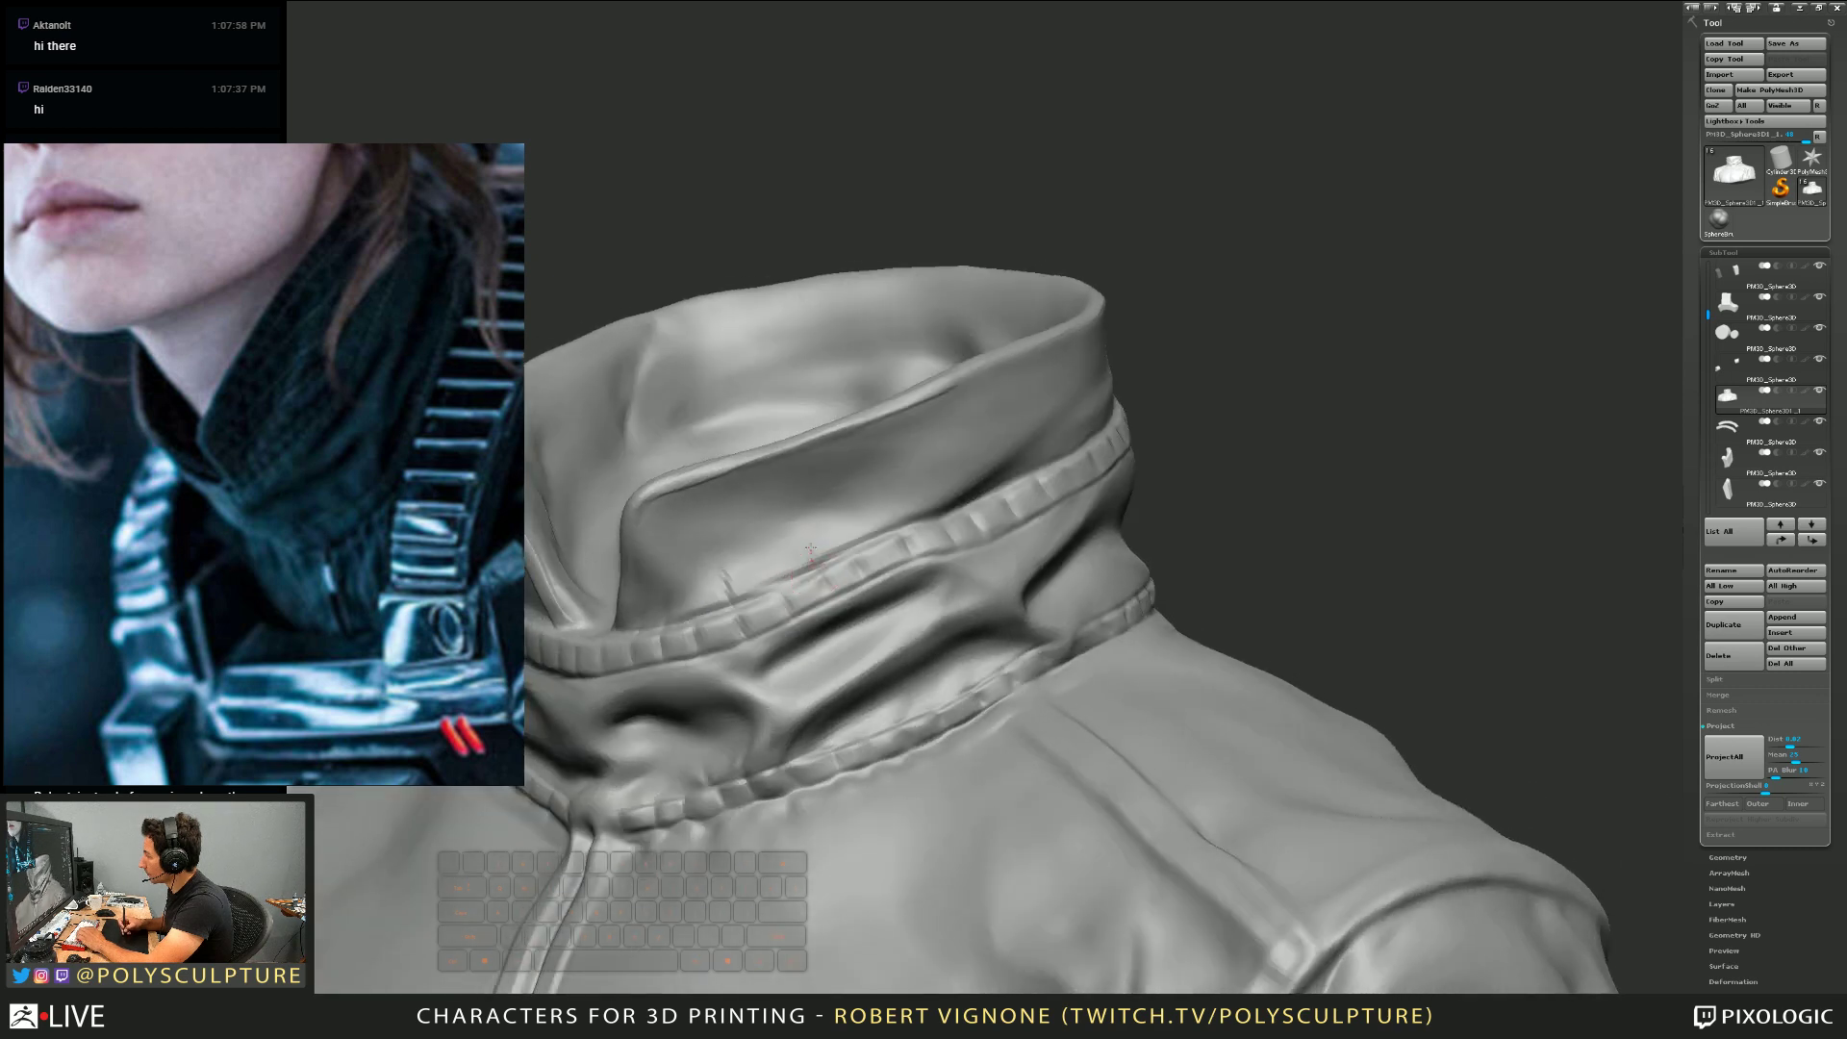
{"action": "mouse_move", "coordinate": [936, 533]}
{"action": "right_mouse_down", "text": "alt"}
{"action": "mouse_move", "coordinate": [943, 486]}
{"action": "mouse_move", "coordinate": [911, 522]}
{"action": "right_mouse_up", "text": "alt"}
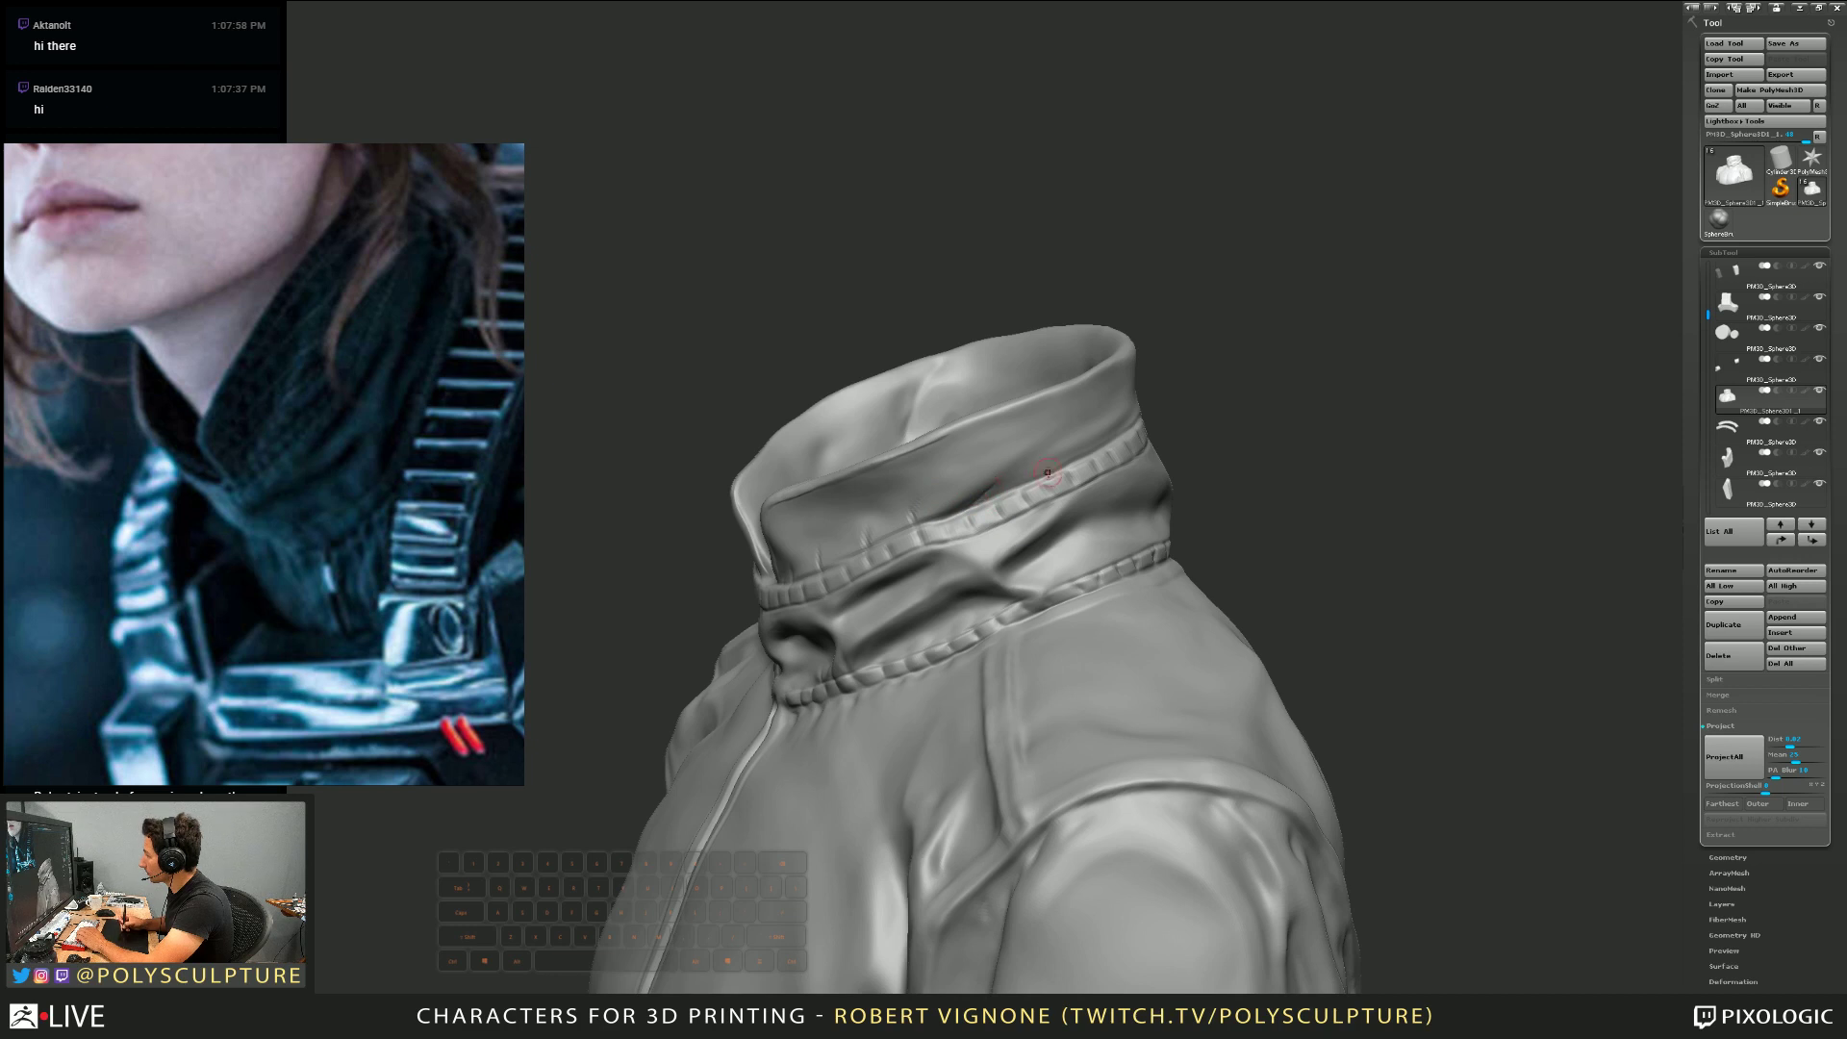
{"action": "mouse_move", "coordinate": [1084, 465]}
{"action": "right_mouse_down"}
{"action": "mouse_move", "coordinate": [940, 507]}
{"action": "mouse_move", "coordinate": [899, 643]}
{"action": "mouse_move", "coordinate": [900, 546]}
{"action": "mouse_move", "coordinate": [905, 568]}
{"action": "right_mouse_up"}
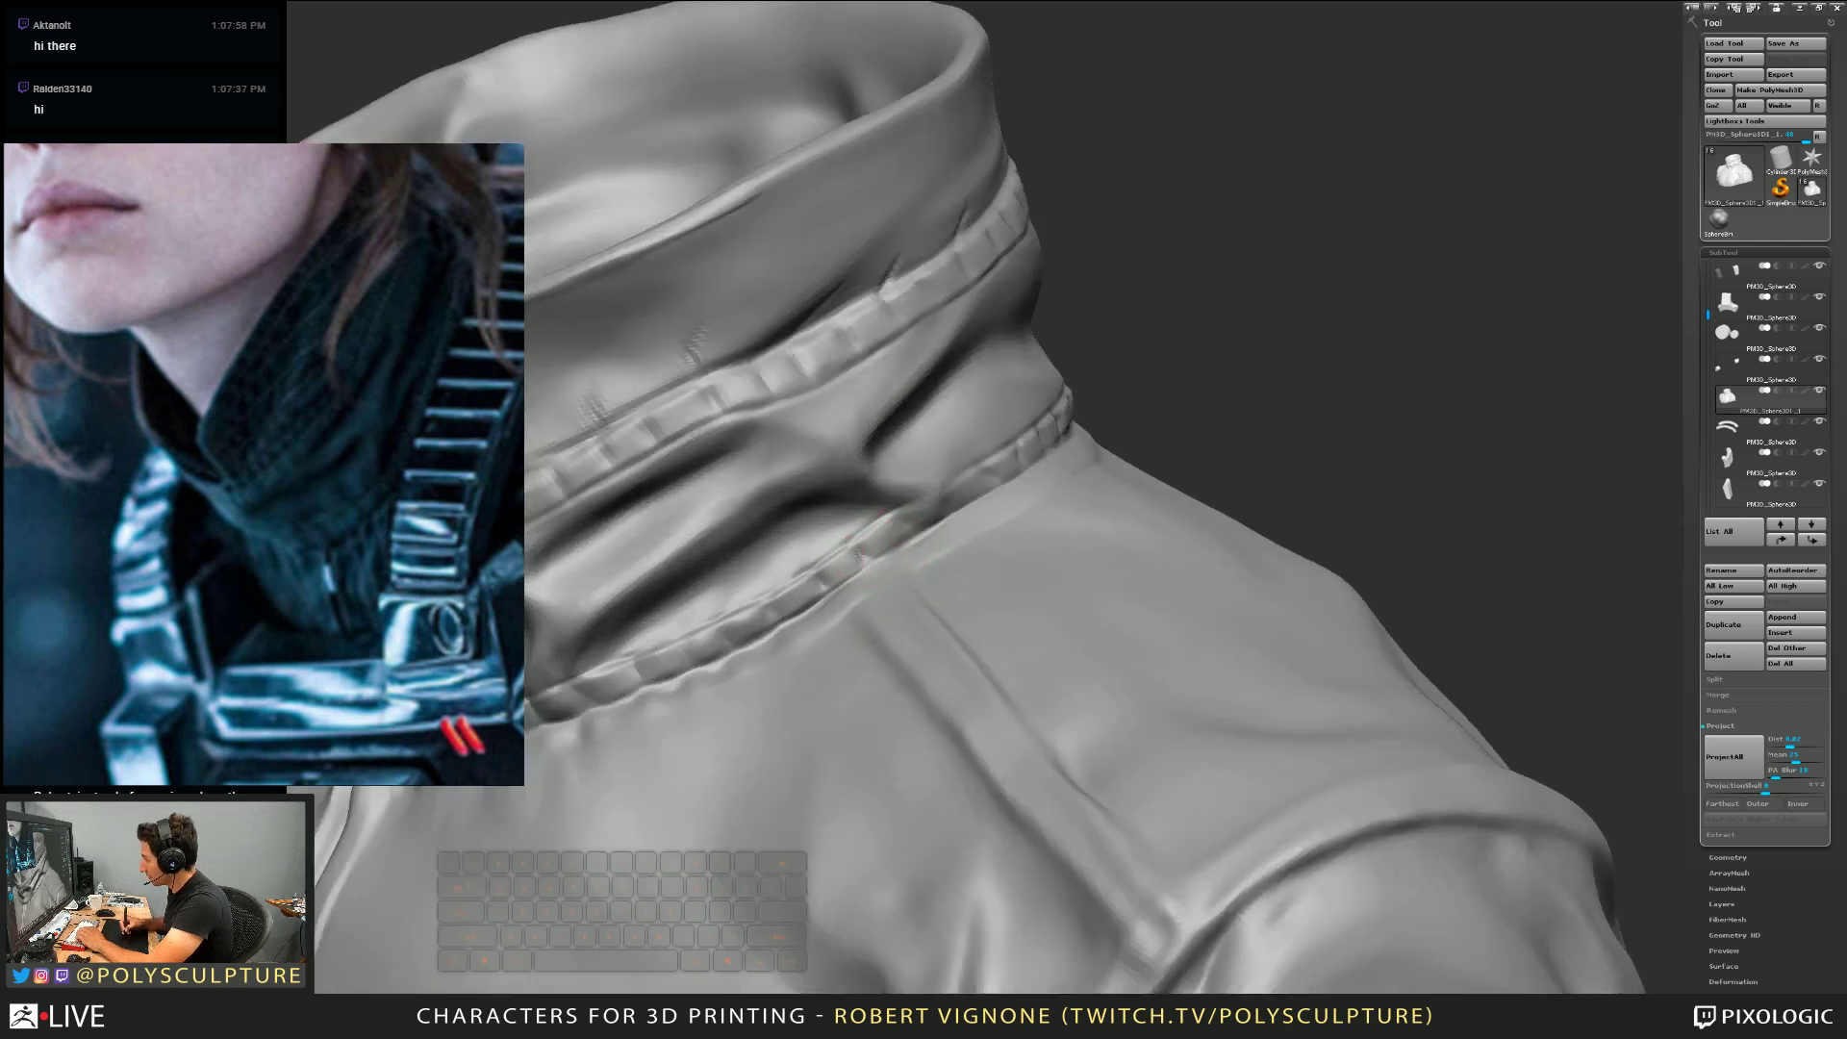
Sculpt small gathers in the fabric along the lower collar seam toward the zipper and save the project
{"action": "right_click_drag", "start_coordinate": [800, 572], "coordinate": [933, 498]}
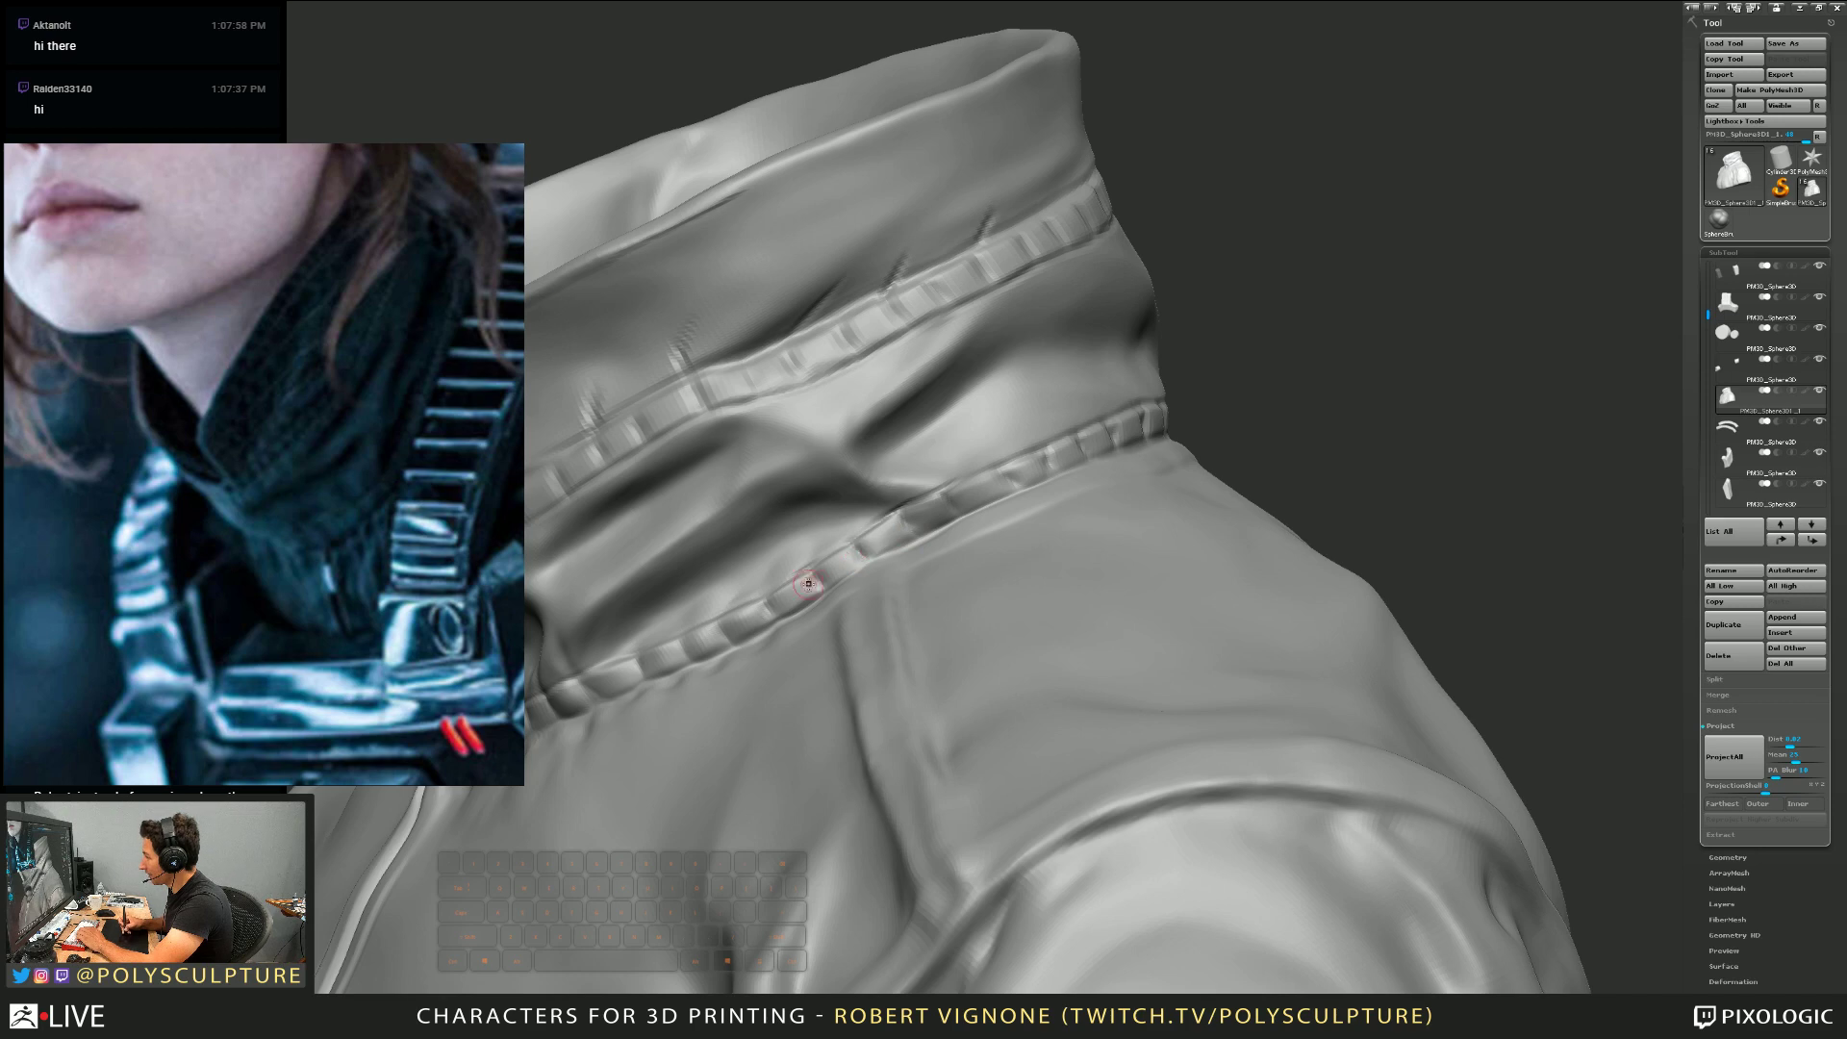
{"action": "right_click_drag", "start_coordinate": [808, 583], "coordinate": [891, 511]}
{"action": "key", "text": "ctrl+s"}
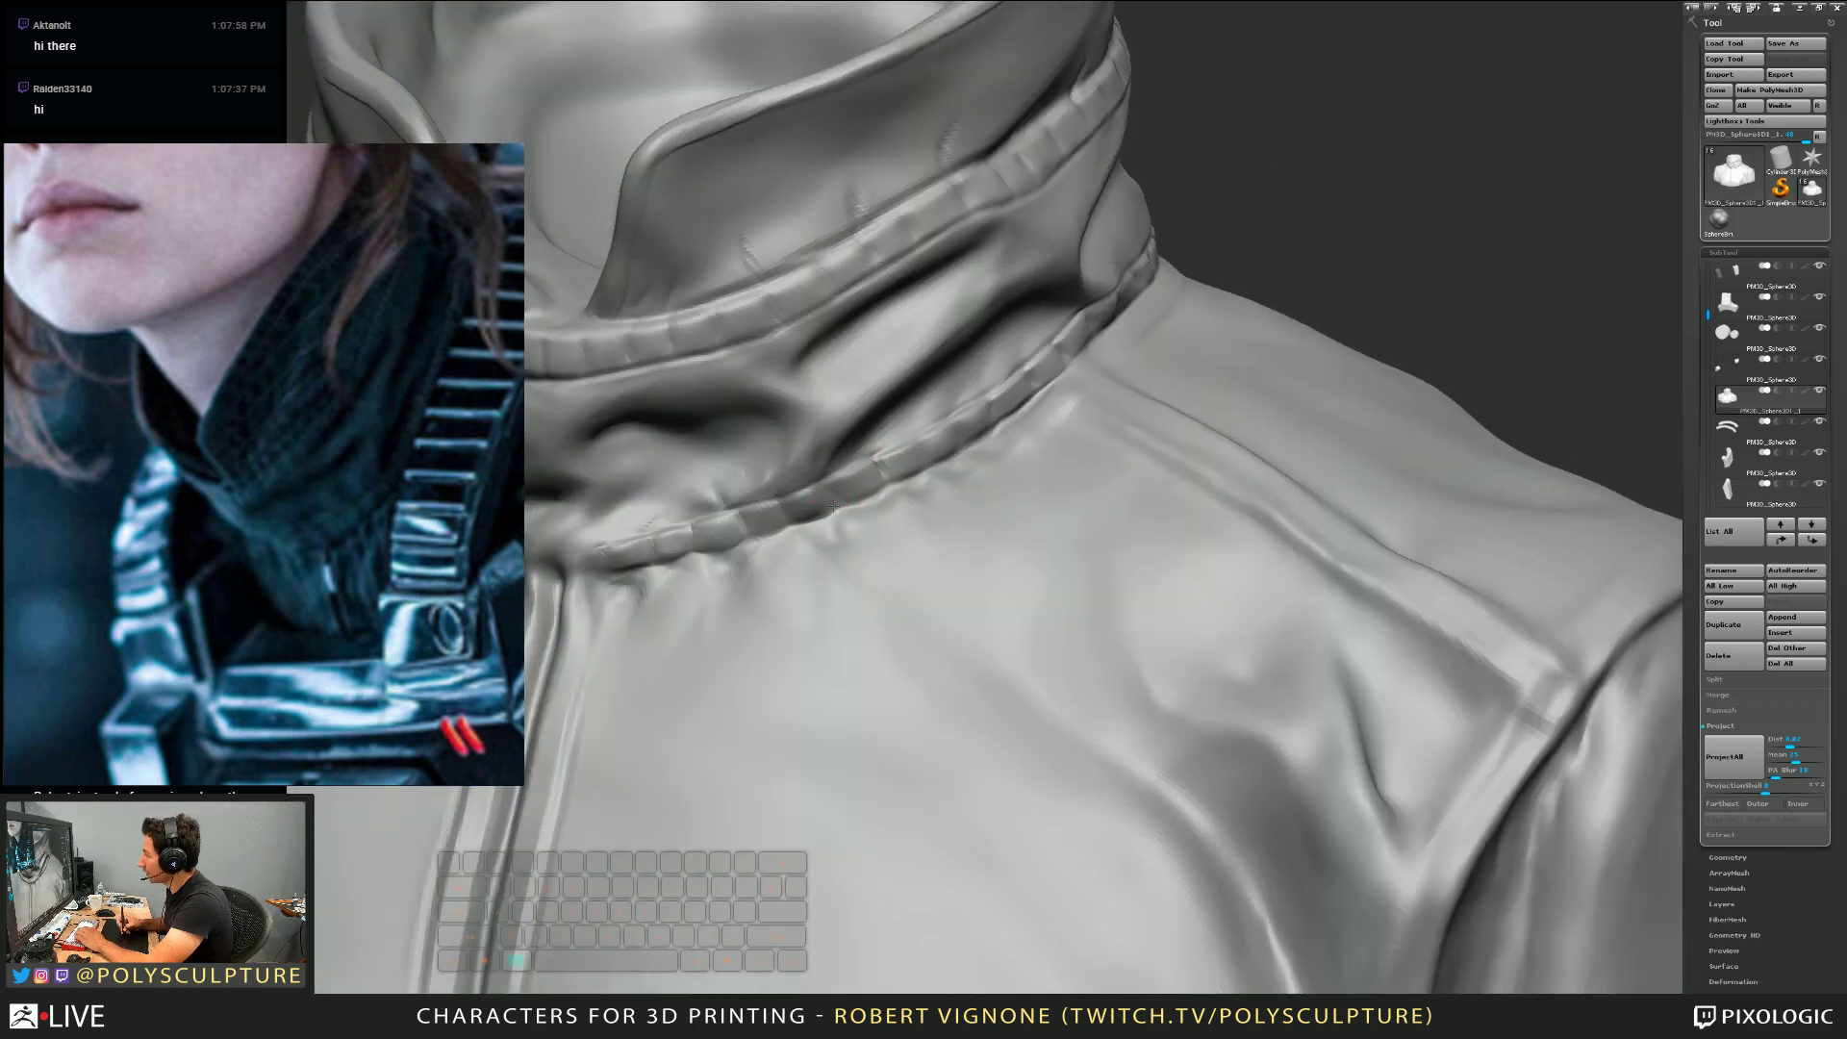
{"action": "mouse_move", "coordinate": [833, 505]}
{"action": "right_mouse_down", "text": "alt"}
{"action": "mouse_move", "coordinate": [808, 452]}
{"action": "mouse_move", "coordinate": [832, 500]}
{"action": "right_mouse_up", "text": "alt"}
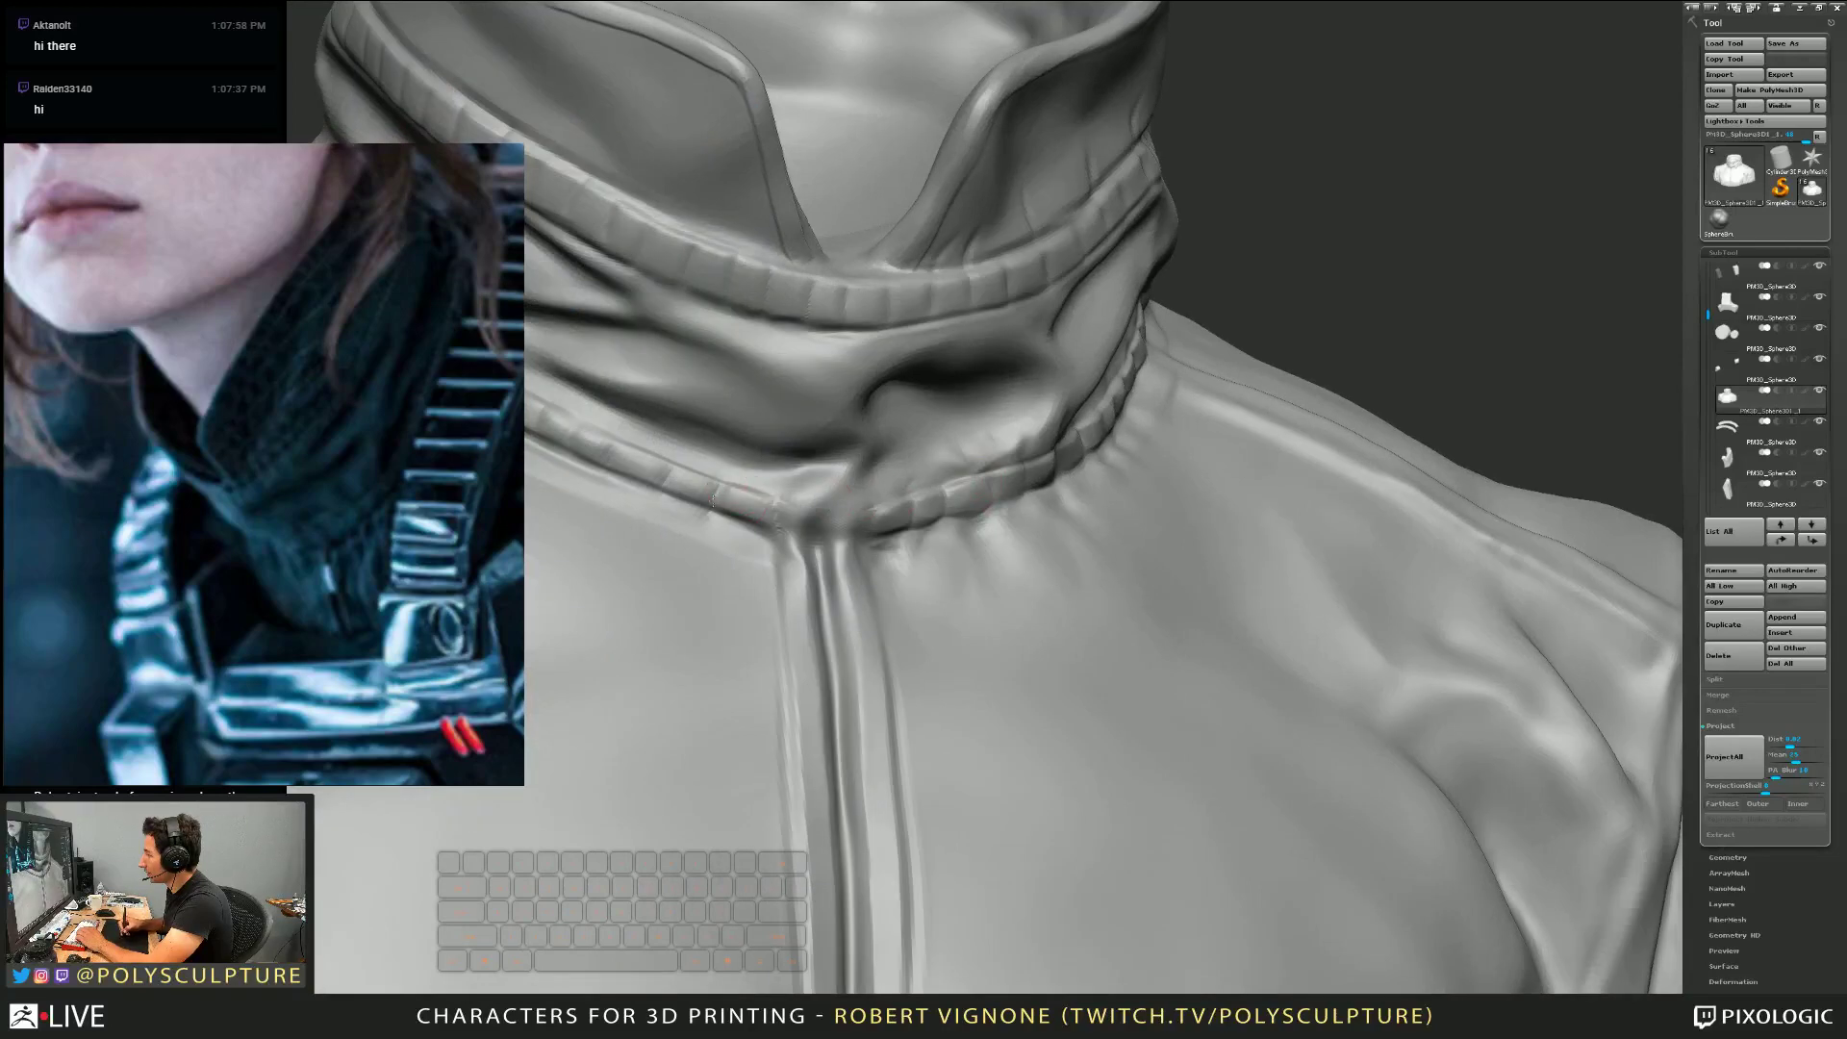
Sharpen the segments of the lower seam band on the opposite side of the zipper
{"action": "right_click_drag", "start_coordinate": [713, 500], "coordinate": [746, 438], "text": "alt"}
{"action": "mouse_move", "coordinate": [759, 505]}
{"action": "right_mouse_down", "text": "alt"}
{"action": "mouse_move", "coordinate": [917, 550]}
{"action": "mouse_move", "coordinate": [866, 536]}
{"action": "mouse_move", "coordinate": [919, 560]}
{"action": "mouse_move", "coordinate": [882, 580]}
{"action": "right_mouse_up", "text": "alt"}
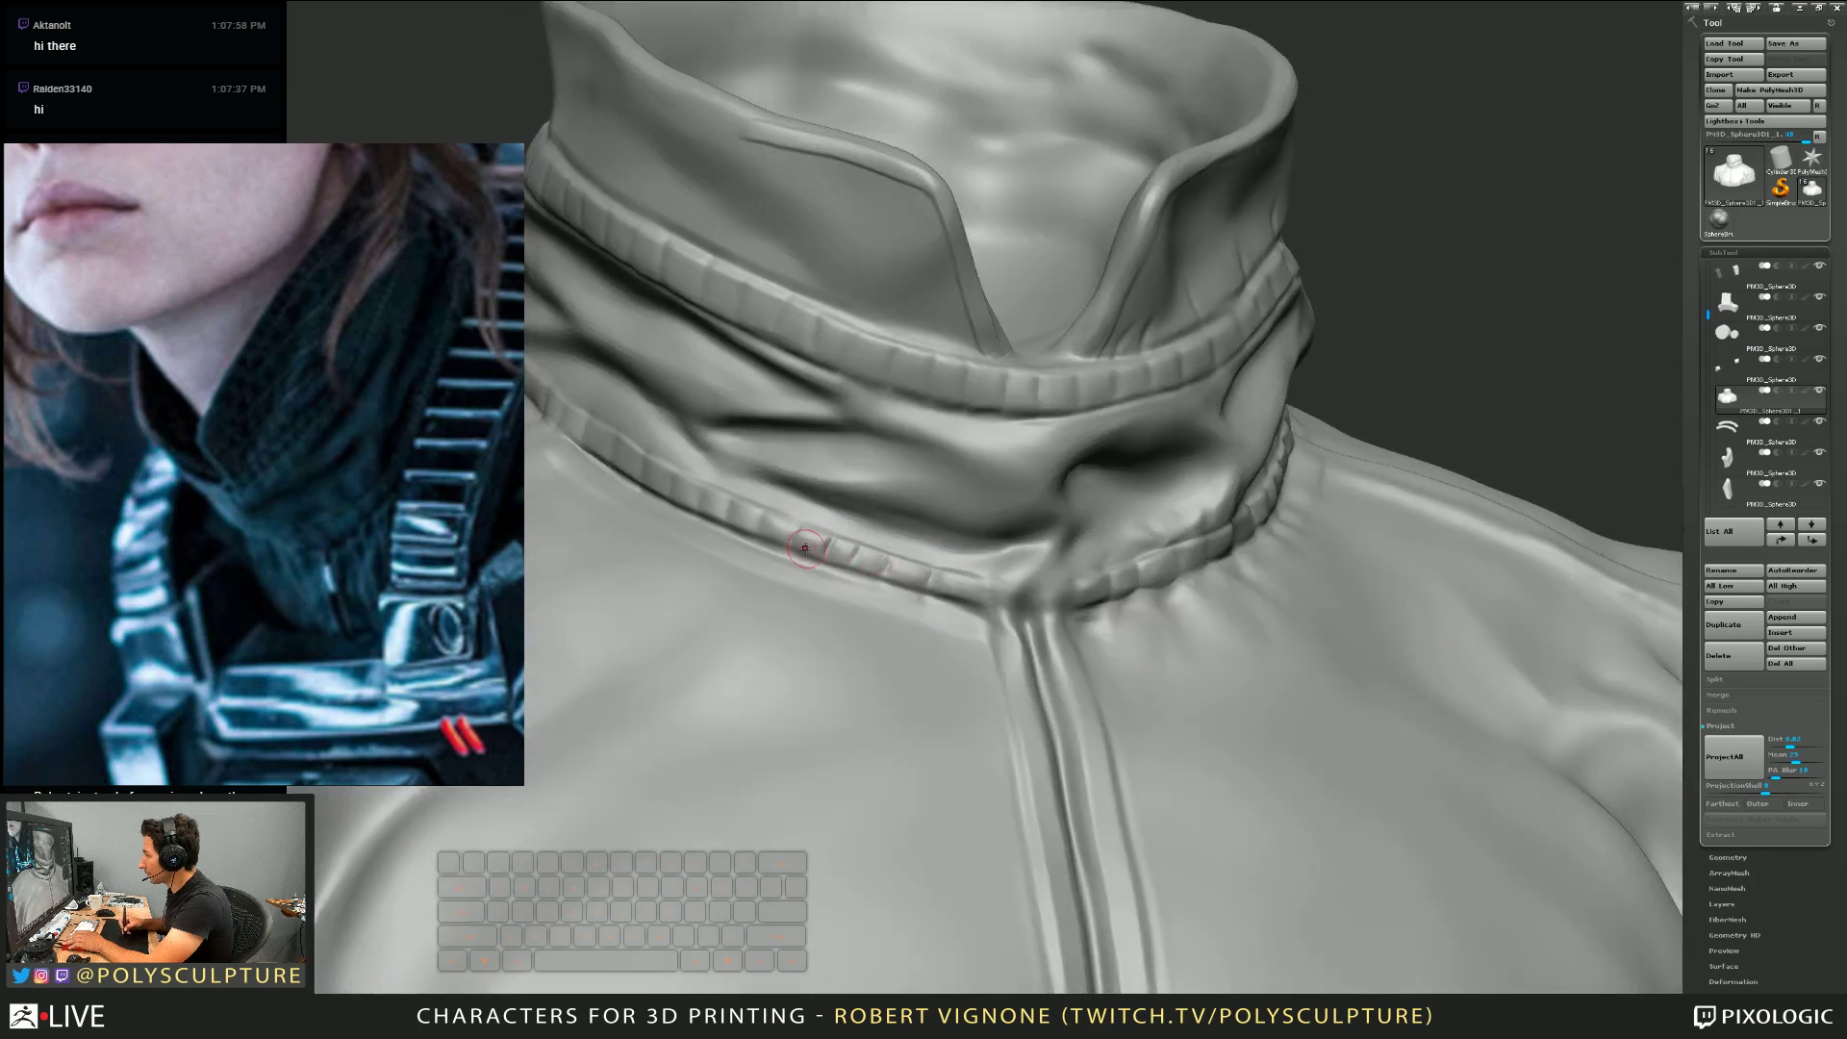
{"action": "right_click", "coordinate": [780, 658]}
{"action": "mouse_move", "coordinate": [862, 601]}
{"action": "right_mouse_down"}
{"action": "mouse_move", "coordinate": [962, 606]}
{"action": "mouse_move", "coordinate": [870, 629]}
{"action": "mouse_move", "coordinate": [795, 557]}
{"action": "mouse_move", "coordinate": [894, 577]}
{"action": "mouse_move", "coordinate": [891, 612]}
{"action": "right_mouse_up"}
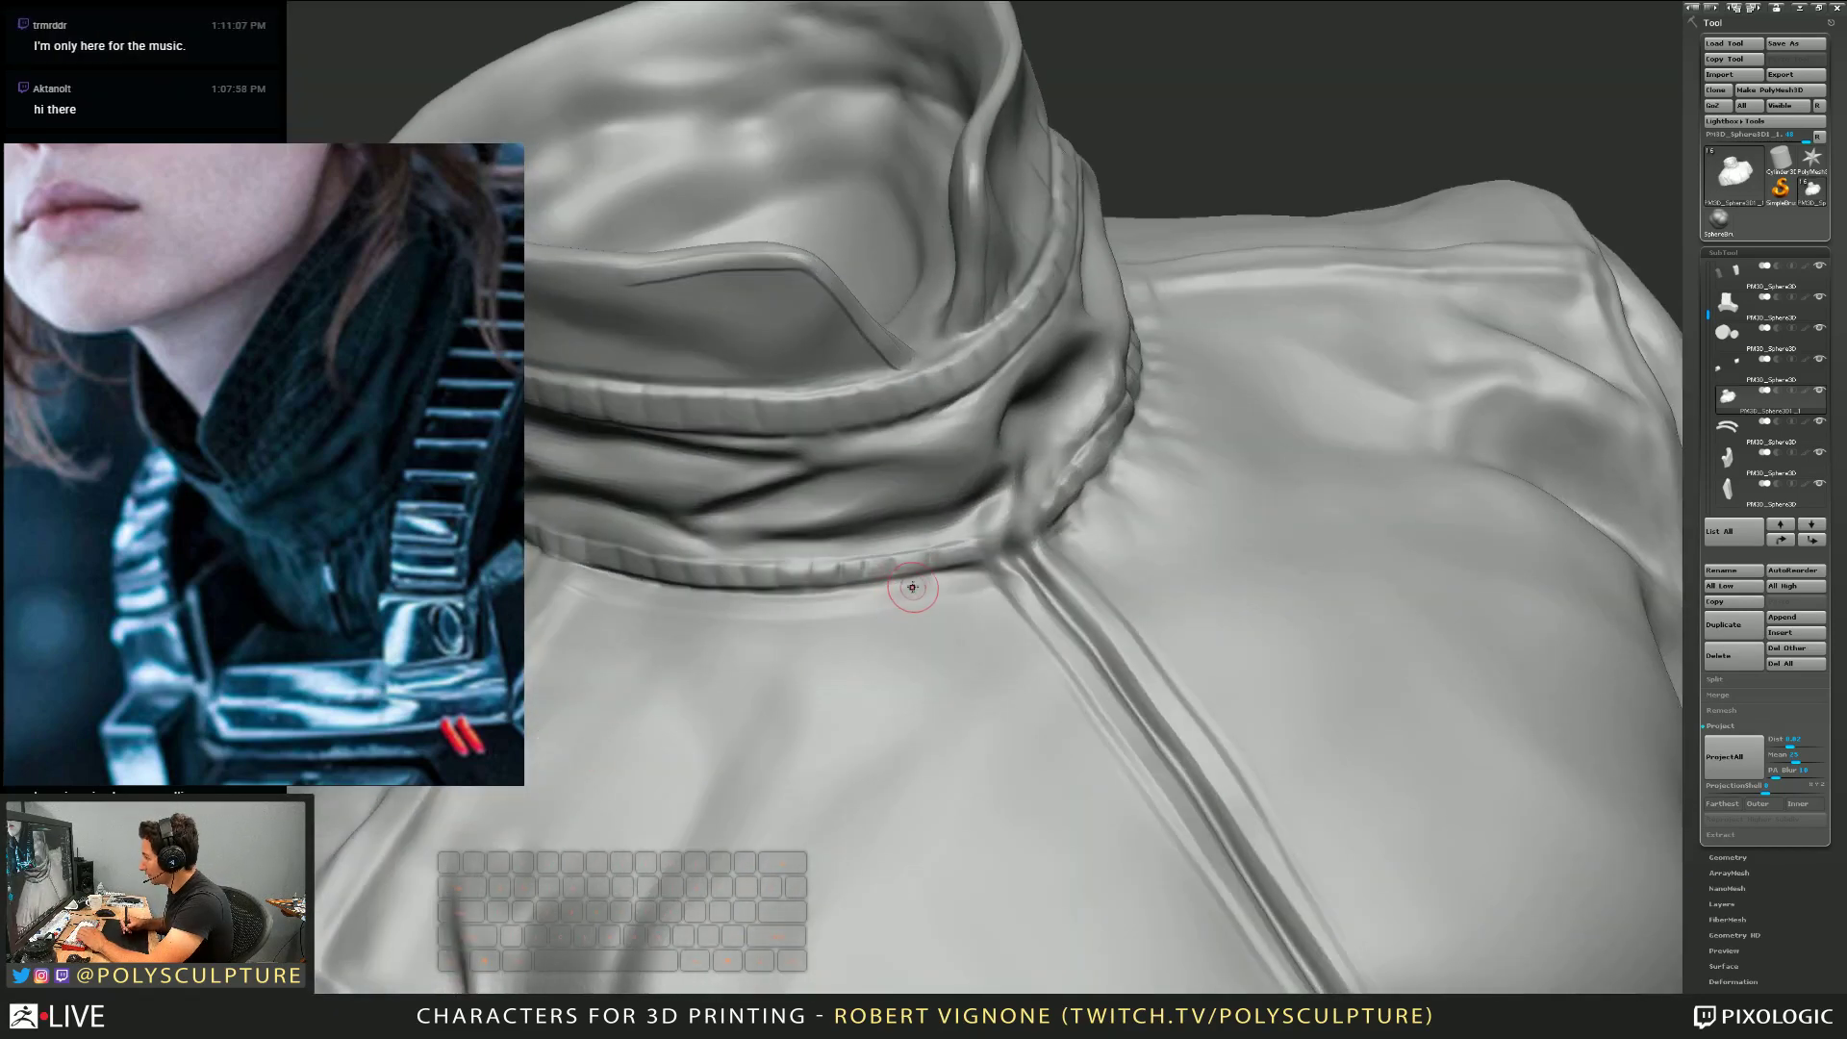
Sculpt short gathering wrinkles into the jacket fabric just below the lower collar seam beside the zipper and smooth them
{"action": "mouse_move", "coordinate": [928, 568]}
{"action": "left_mouse_down"}
{"action": "mouse_move", "coordinate": [909, 631]}
{"action": "mouse_move", "coordinate": [859, 654]}
{"action": "left_mouse_up"}
{"action": "mouse_move", "coordinate": [771, 598]}
{"action": "left_mouse_down"}
{"action": "mouse_move", "coordinate": [758, 623]}
{"action": "mouse_move", "coordinate": [672, 624]}
{"action": "left_mouse_up"}
{"action": "mouse_move", "coordinate": [673, 620]}
{"action": "right_mouse_down"}
{"action": "mouse_move", "coordinate": [749, 663]}
{"action": "mouse_move", "coordinate": [925, 594]}
{"action": "mouse_move", "coordinate": [957, 615]}
{"action": "right_mouse_up"}
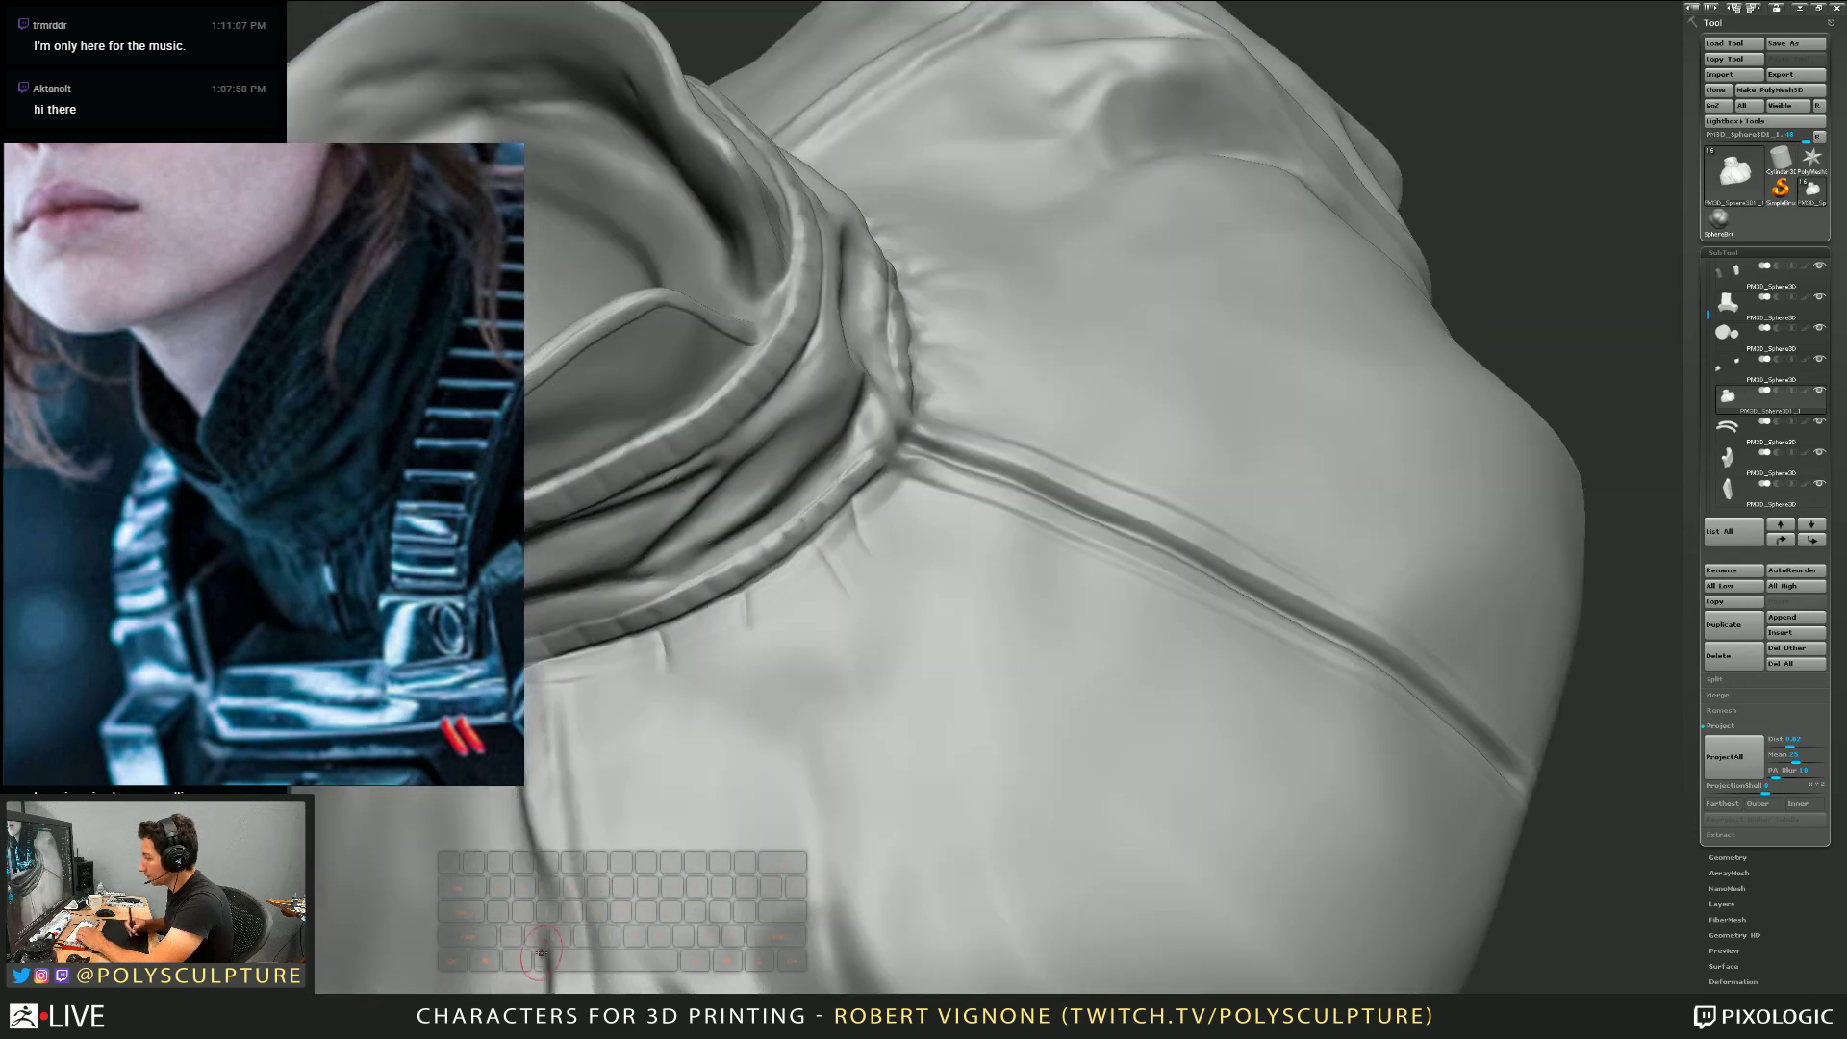
{"action": "right_click_drag", "start_coordinate": [904, 534], "coordinate": [886, 498]}
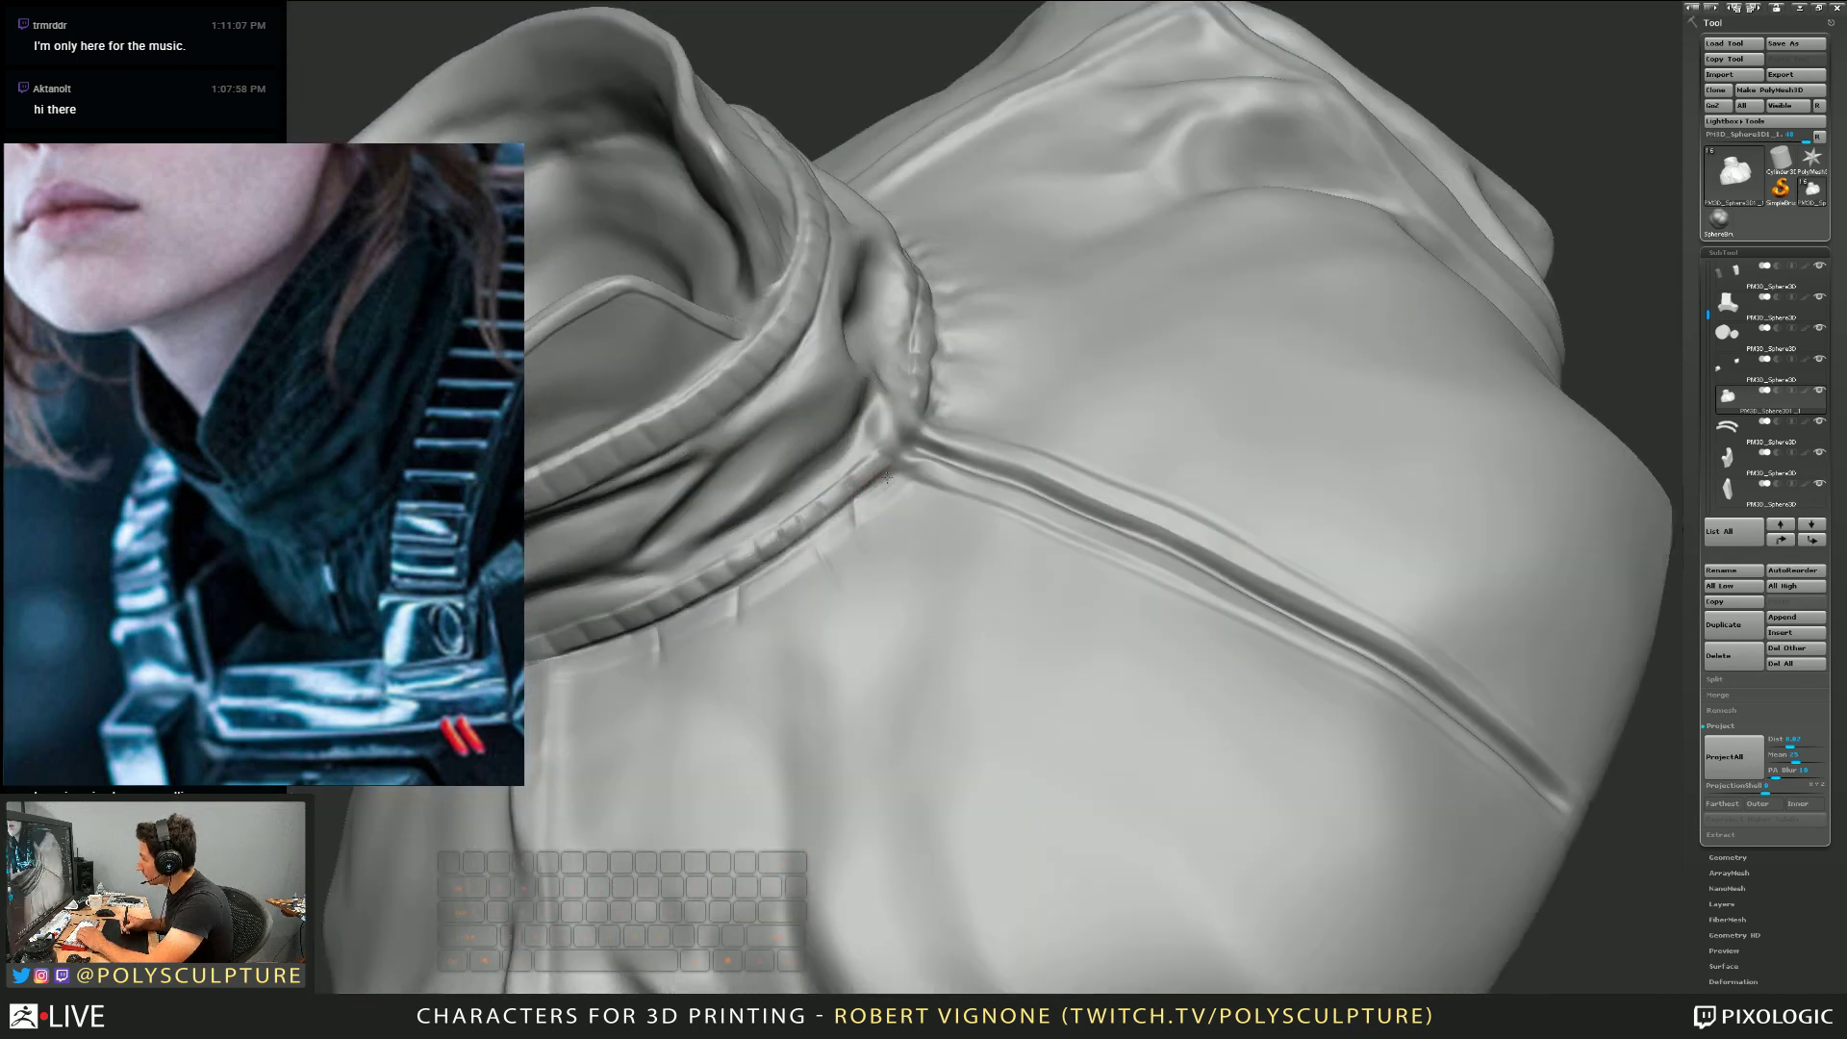
{"action": "mouse_move", "coordinate": [867, 505]}
{"action": "left_mouse_down"}
{"action": "mouse_move", "coordinate": [898, 505]}
{"action": "mouse_move", "coordinate": [831, 533]}
{"action": "mouse_move", "coordinate": [778, 615]}
{"action": "mouse_move", "coordinate": [762, 581]}
{"action": "left_mouse_up"}
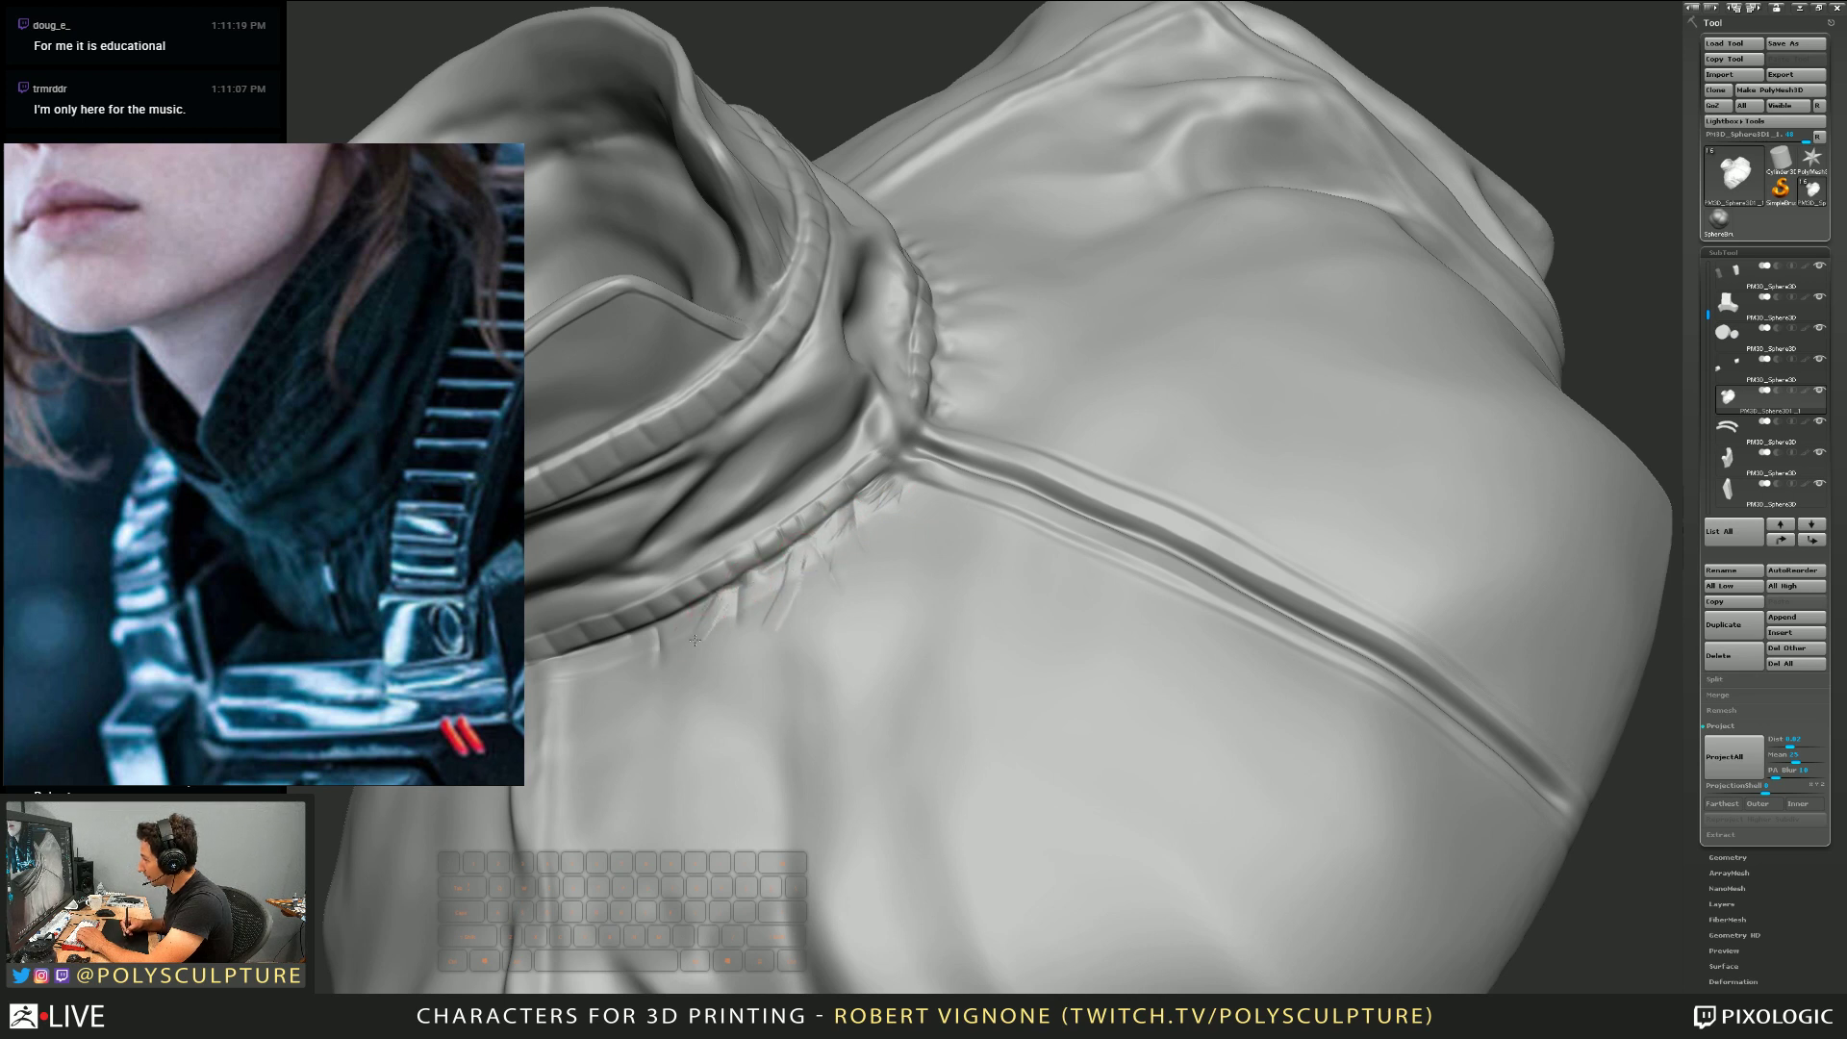
{"action": "mouse_move", "coordinate": [685, 613]}
{"action": "left_mouse_down"}
{"action": "mouse_move", "coordinate": [671, 638]}
{"action": "mouse_move", "coordinate": [626, 648]}
{"action": "mouse_move", "coordinate": [633, 674]}
{"action": "mouse_move", "coordinate": [658, 648]}
{"action": "left_mouse_up"}
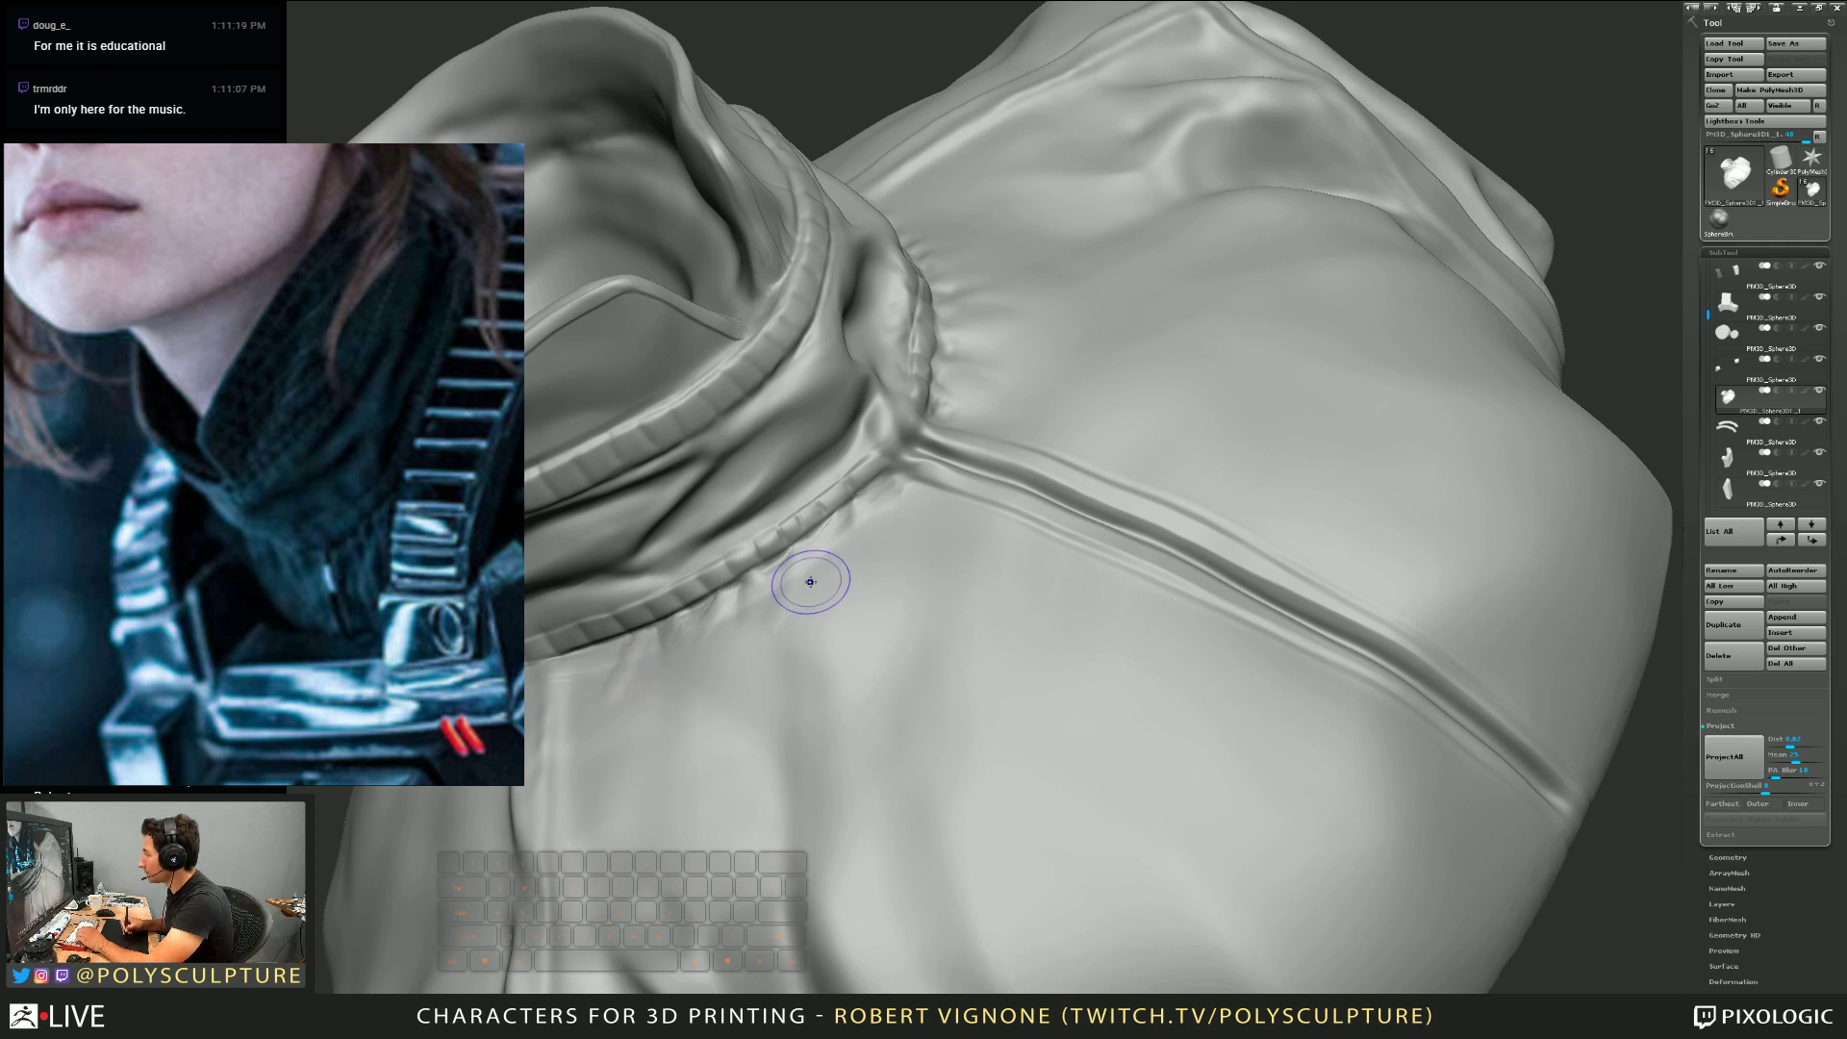
Sculpt small creases in the collar fabric directly above the lower seam band toward the zipper and soften them
{"action": "mouse_move", "coordinate": [915, 590]}
{"action": "right_mouse_down"}
{"action": "mouse_move", "coordinate": [880, 462]}
{"action": "mouse_move", "coordinate": [928, 534]}
{"action": "mouse_move", "coordinate": [899, 458]}
{"action": "mouse_move", "coordinate": [940, 537]}
{"action": "mouse_move", "coordinate": [893, 485]}
{"action": "mouse_move", "coordinate": [747, 531]}
{"action": "mouse_move", "coordinate": [879, 536]}
{"action": "right_mouse_up"}
{"action": "mouse_move", "coordinate": [875, 619]}
{"action": "right_mouse_down", "text": "alt"}
{"action": "mouse_move", "coordinate": [863, 559]}
{"action": "mouse_move", "coordinate": [886, 602]}
{"action": "right_mouse_up", "text": "alt"}
{"action": "left_click_drag", "start_coordinate": [890, 588], "coordinate": [991, 603]}
{"action": "right_click_drag", "start_coordinate": [855, 575], "coordinate": [845, 486]}
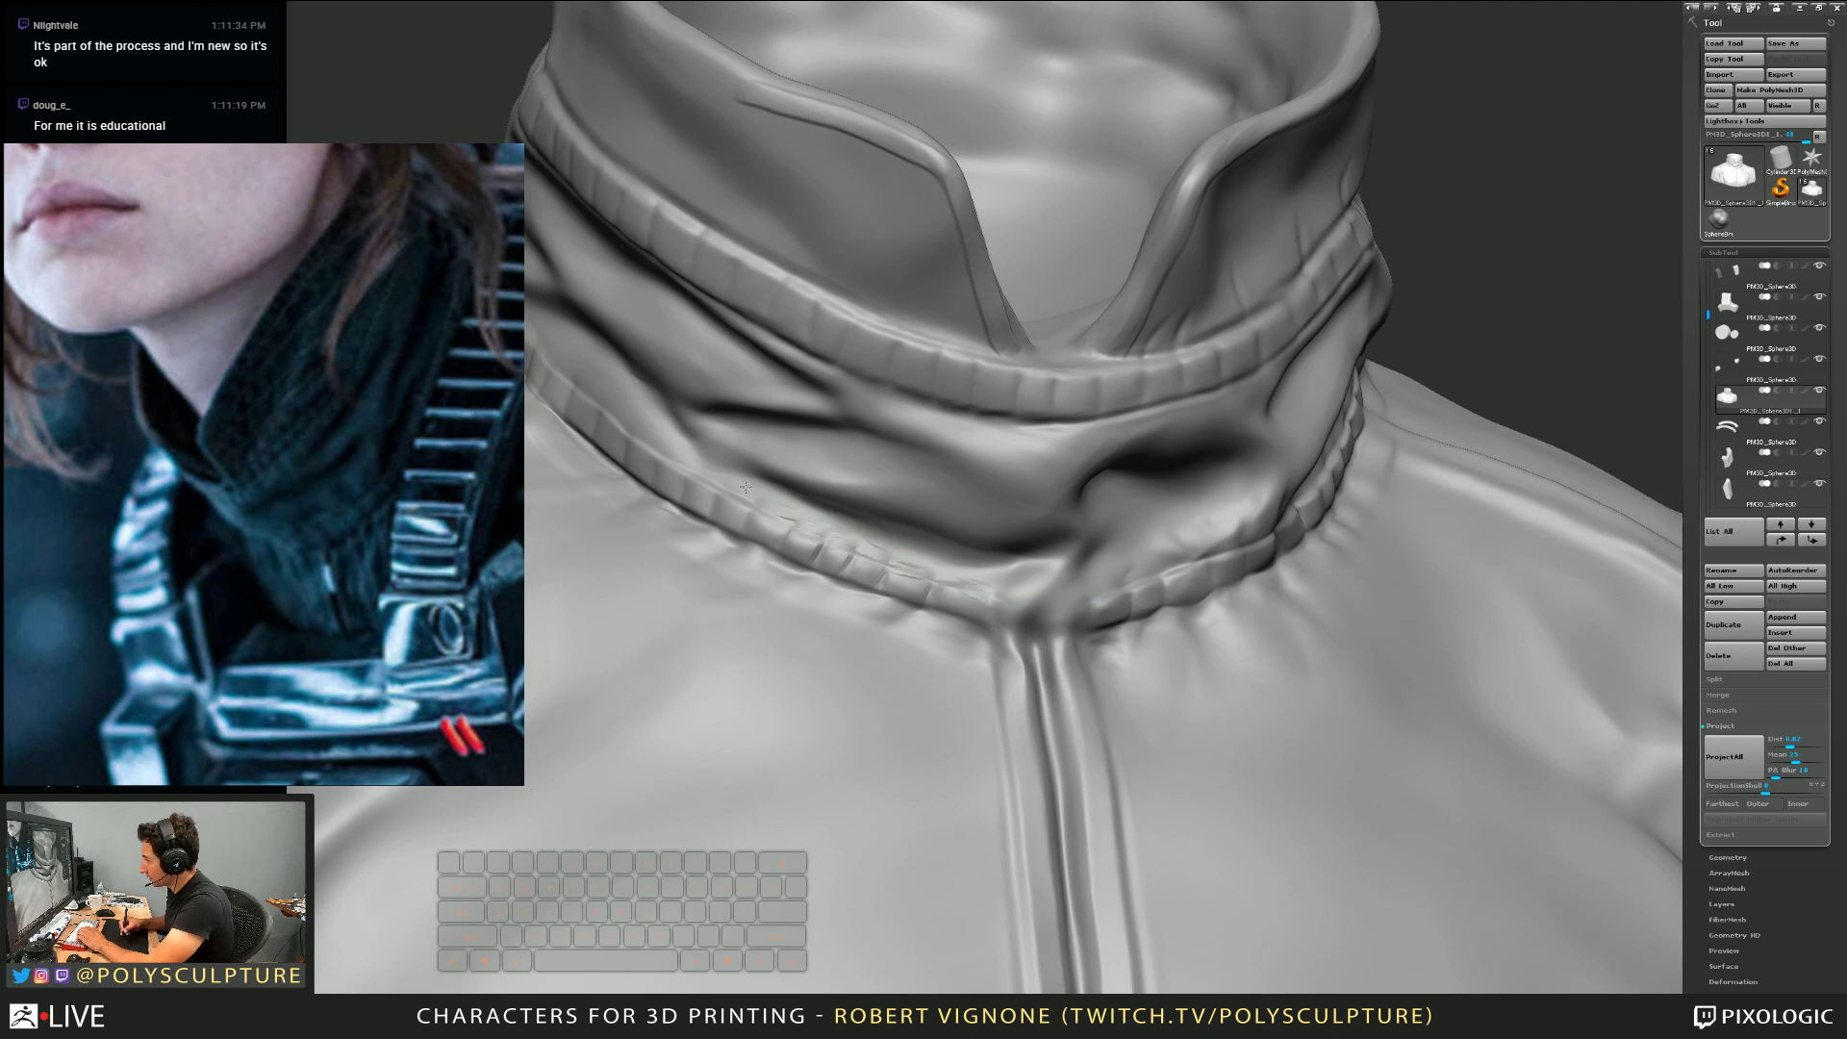
{"action": "key", "text": "shift"}
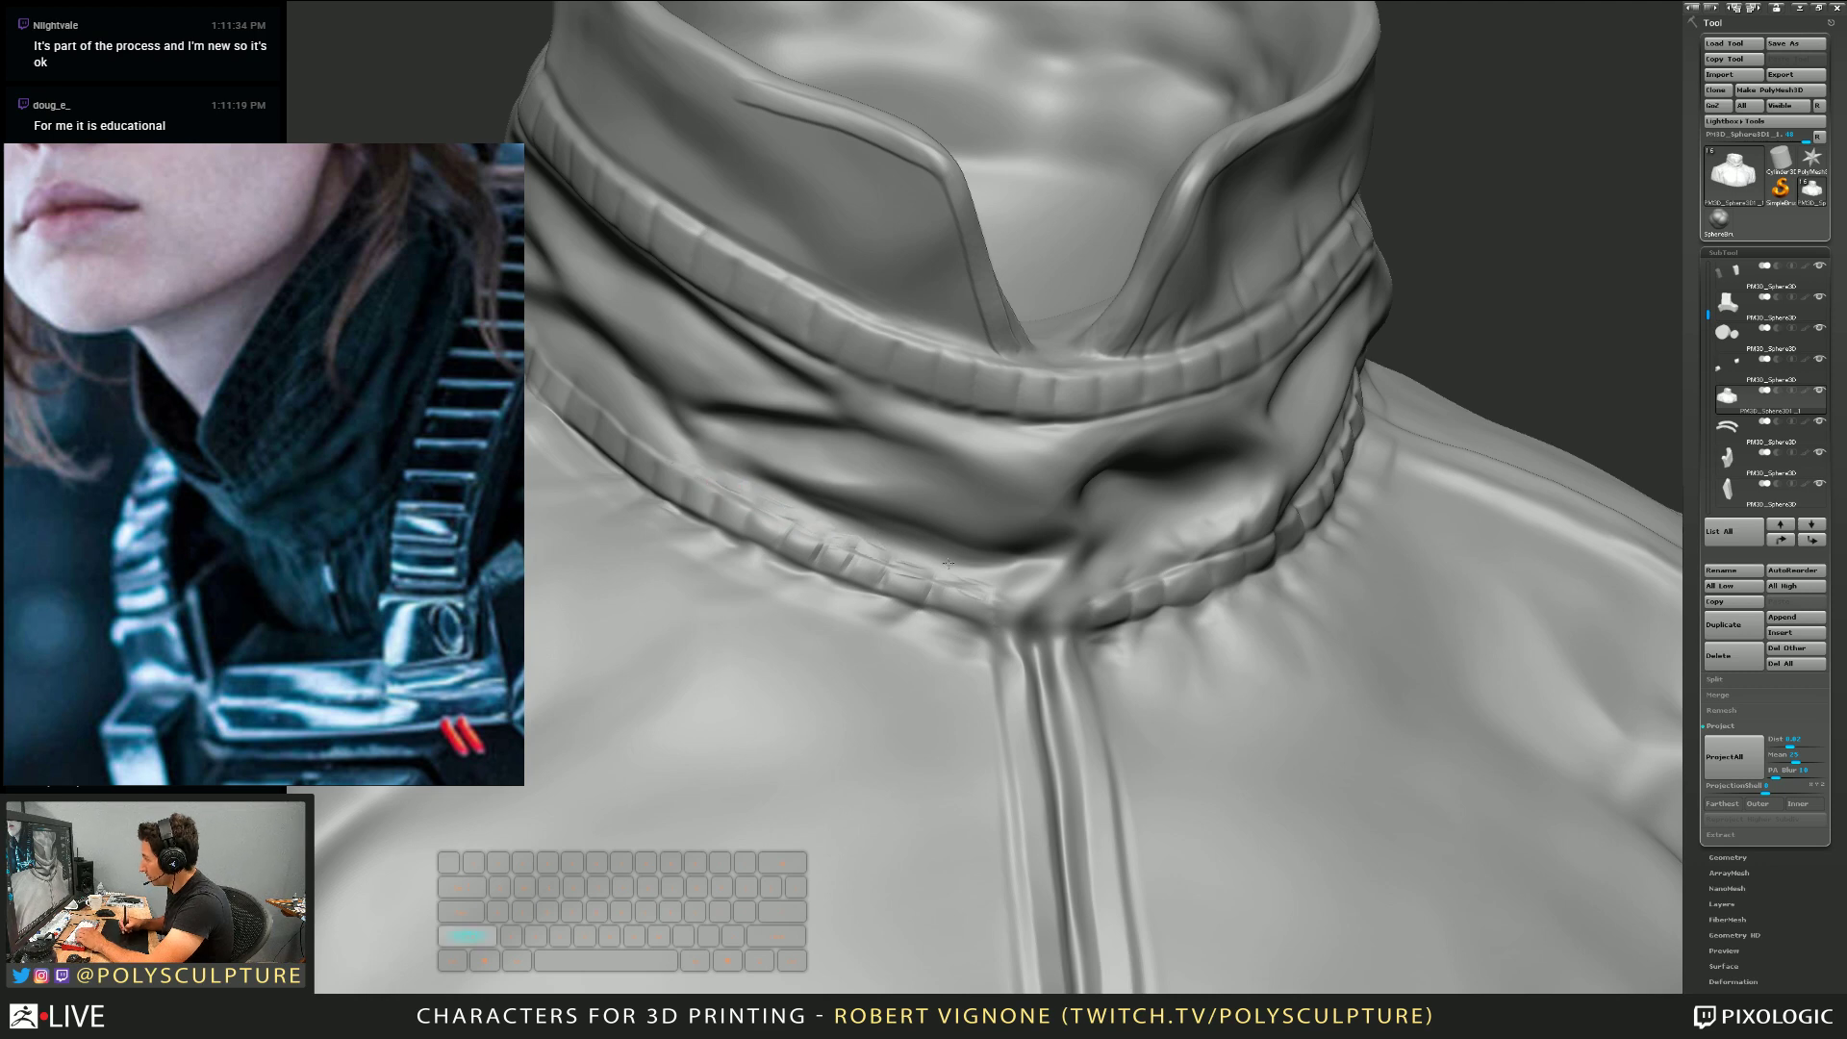
{"action": "right_click_drag", "start_coordinate": [1000, 598], "coordinate": [824, 517], "text": "alt"}
Resize the brush and refine the ends of the lower seam band where it meets the top of the zipper
{"action": "key", "text": "s"}
{"action": "key", "text": "s"}
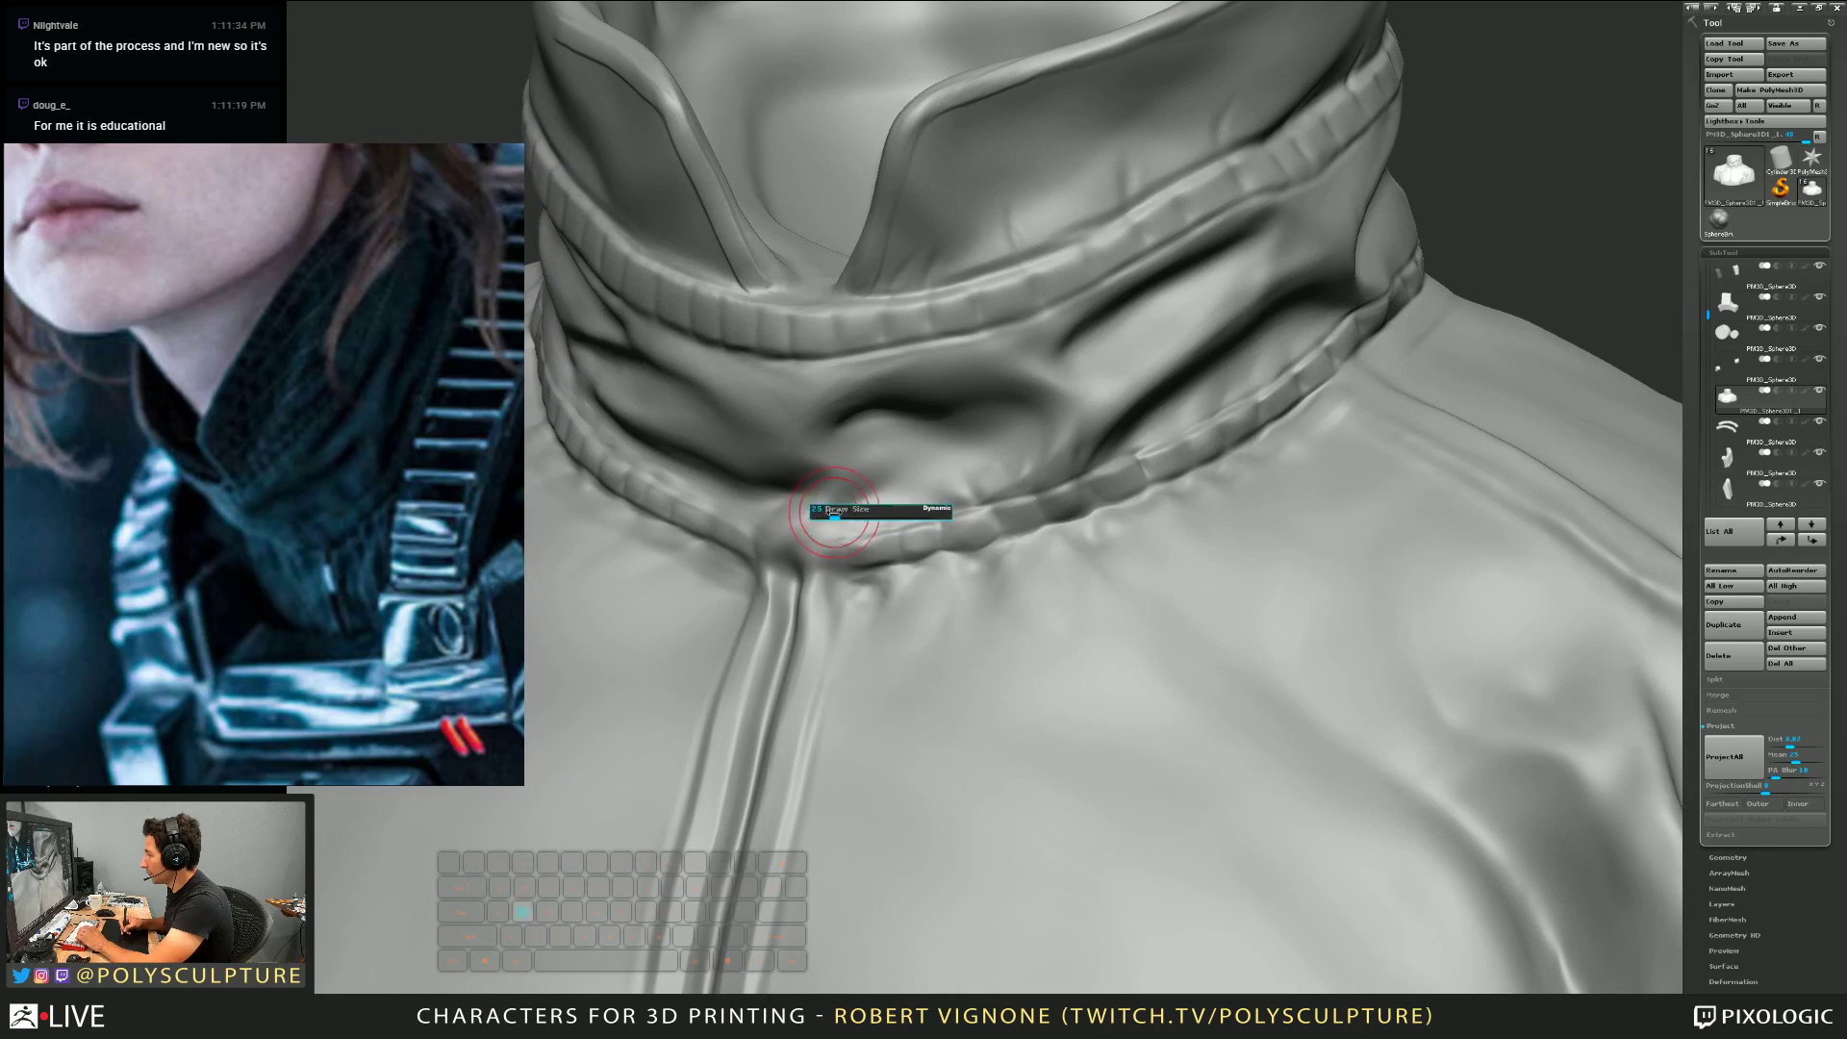
{"action": "left_click_drag", "start_coordinate": [835, 517], "coordinate": [833, 522]}
{"action": "key", "text": "5"}
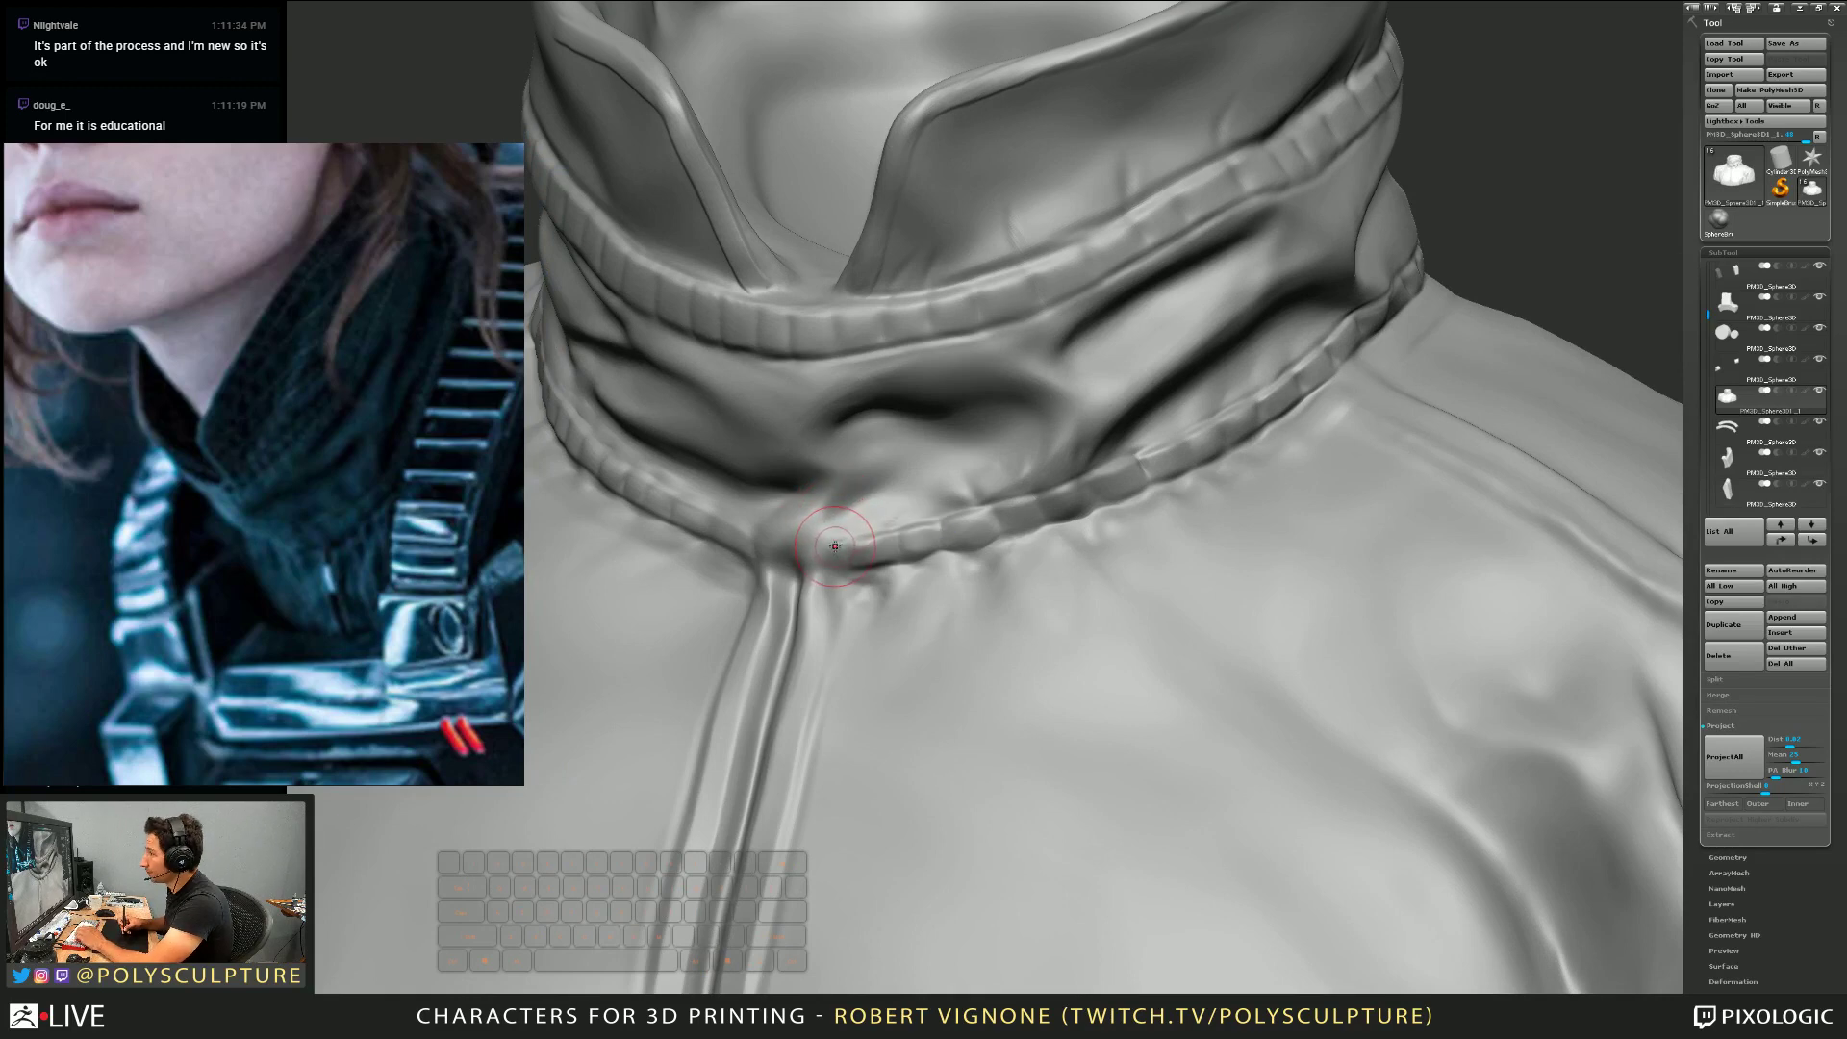
{"action": "right_click_drag", "start_coordinate": [839, 540], "coordinate": [818, 554]}
{"action": "key", "text": "s"}
{"action": "left_click_drag", "start_coordinate": [837, 554], "coordinate": [822, 554]}
{"action": "right_click_drag", "start_coordinate": [823, 577], "coordinate": [768, 651]}
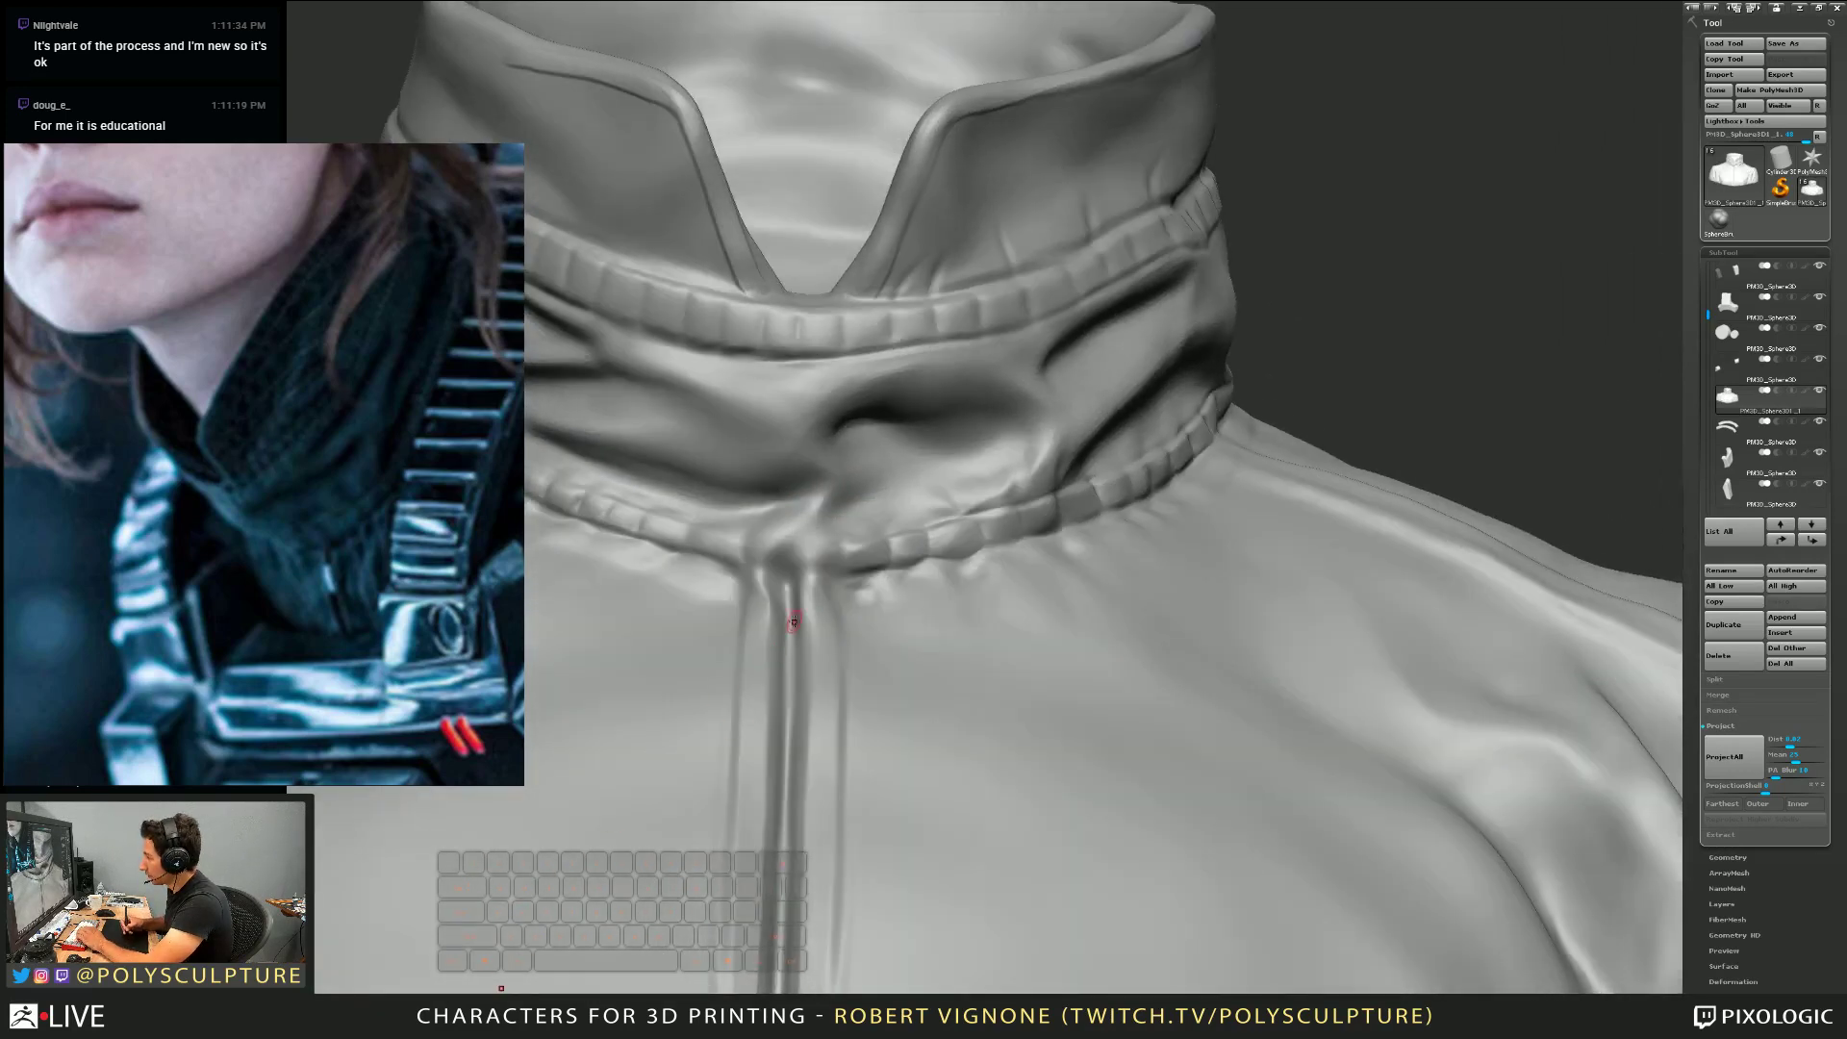
Carve the upper end of the zipper grooves up to the collar seam and smooth the junction
{"action": "mouse_move", "coordinate": [771, 646]}
{"action": "left_mouse_down"}
{"action": "mouse_move", "coordinate": [767, 558]}
{"action": "mouse_move", "coordinate": [698, 558]}
{"action": "left_mouse_up"}
{"action": "left_click_drag", "start_coordinate": [816, 557], "coordinate": [808, 610]}
{"action": "mouse_move", "coordinate": [817, 701]}
{"action": "left_mouse_down"}
{"action": "mouse_move", "coordinate": [817, 577]}
{"action": "mouse_move", "coordinate": [817, 678]}
{"action": "left_mouse_up"}
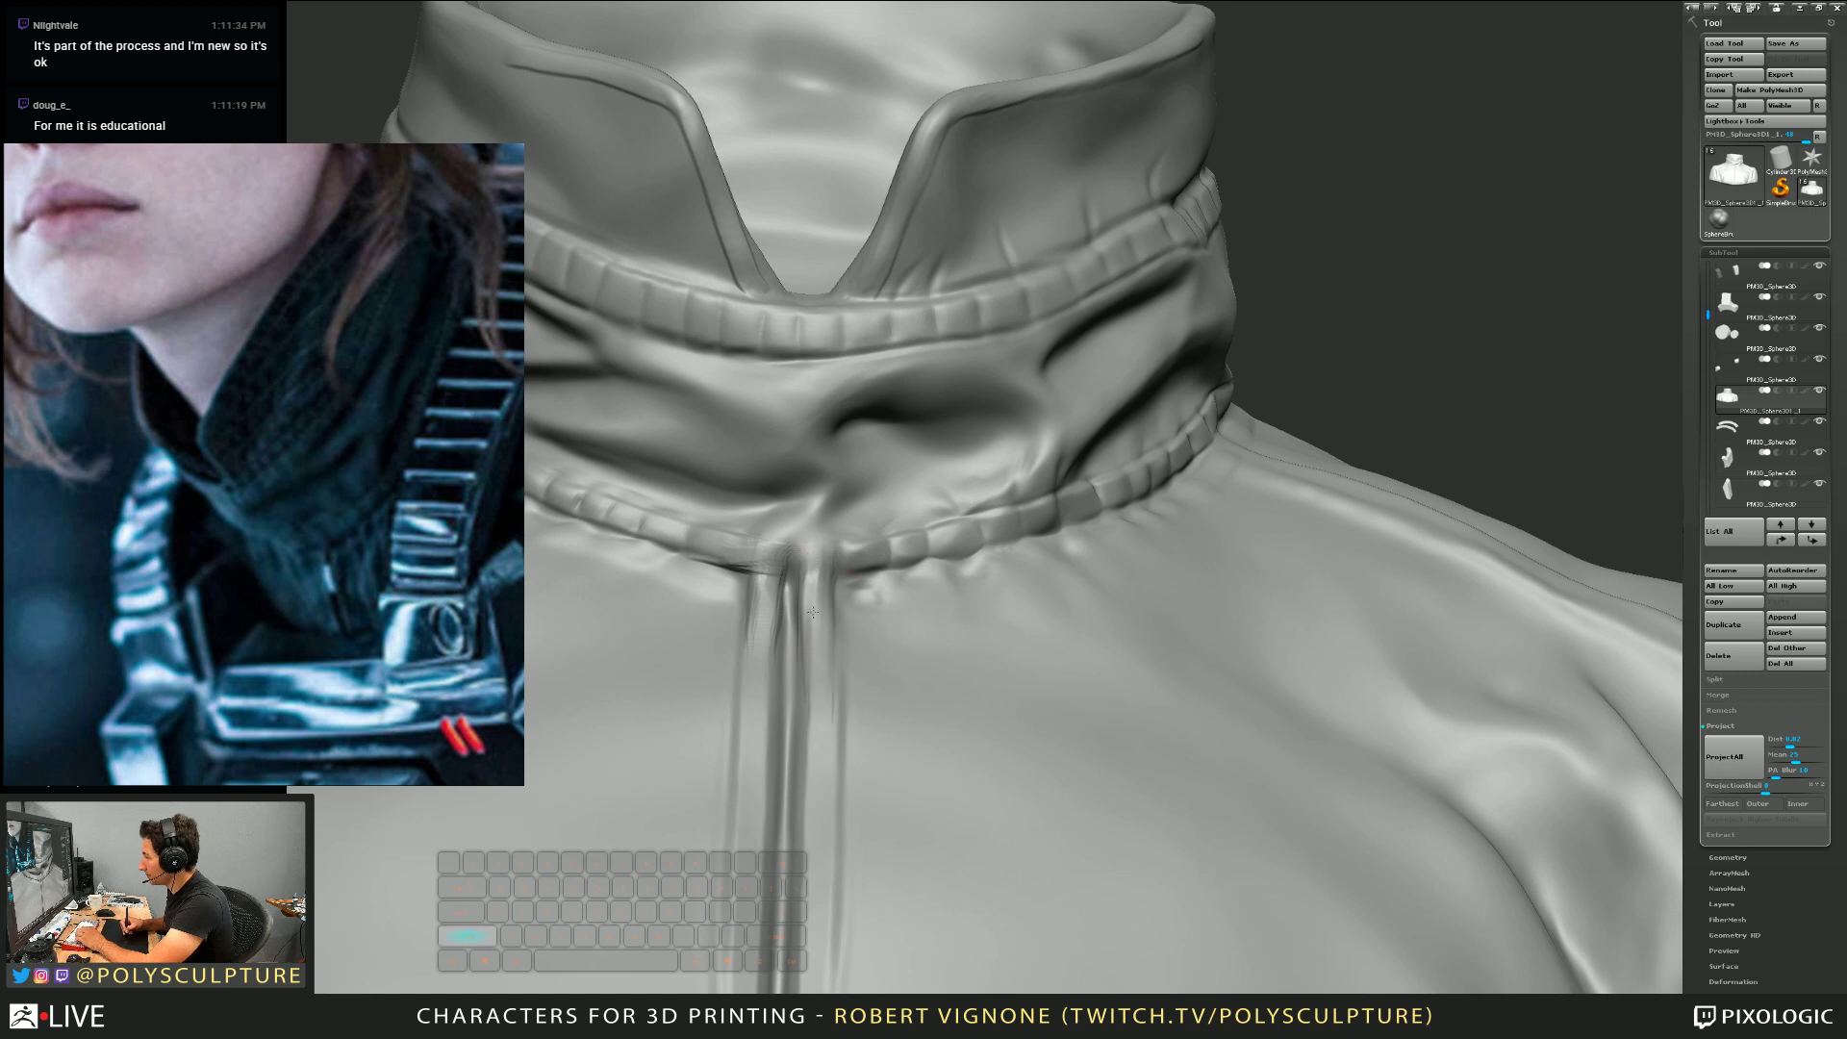
{"action": "left_click_drag", "start_coordinate": [764, 570], "coordinate": [799, 581]}
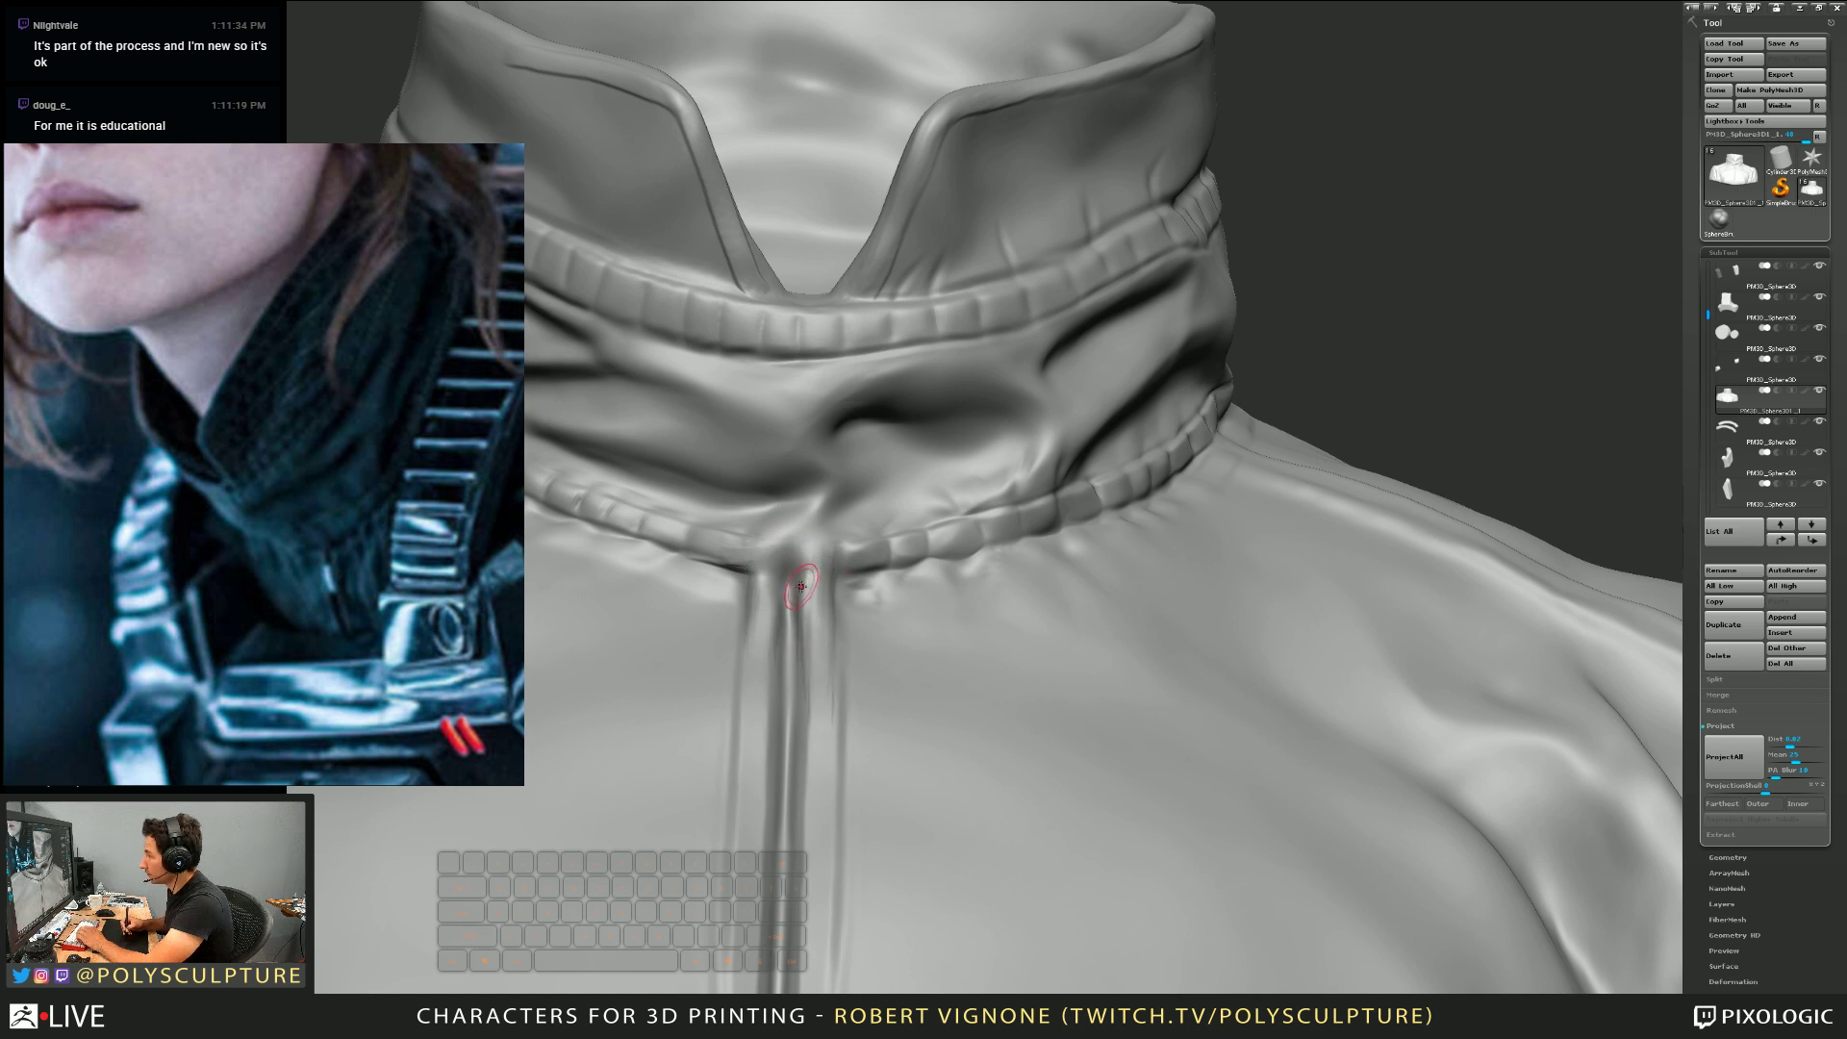
{"action": "key", "text": "1"}
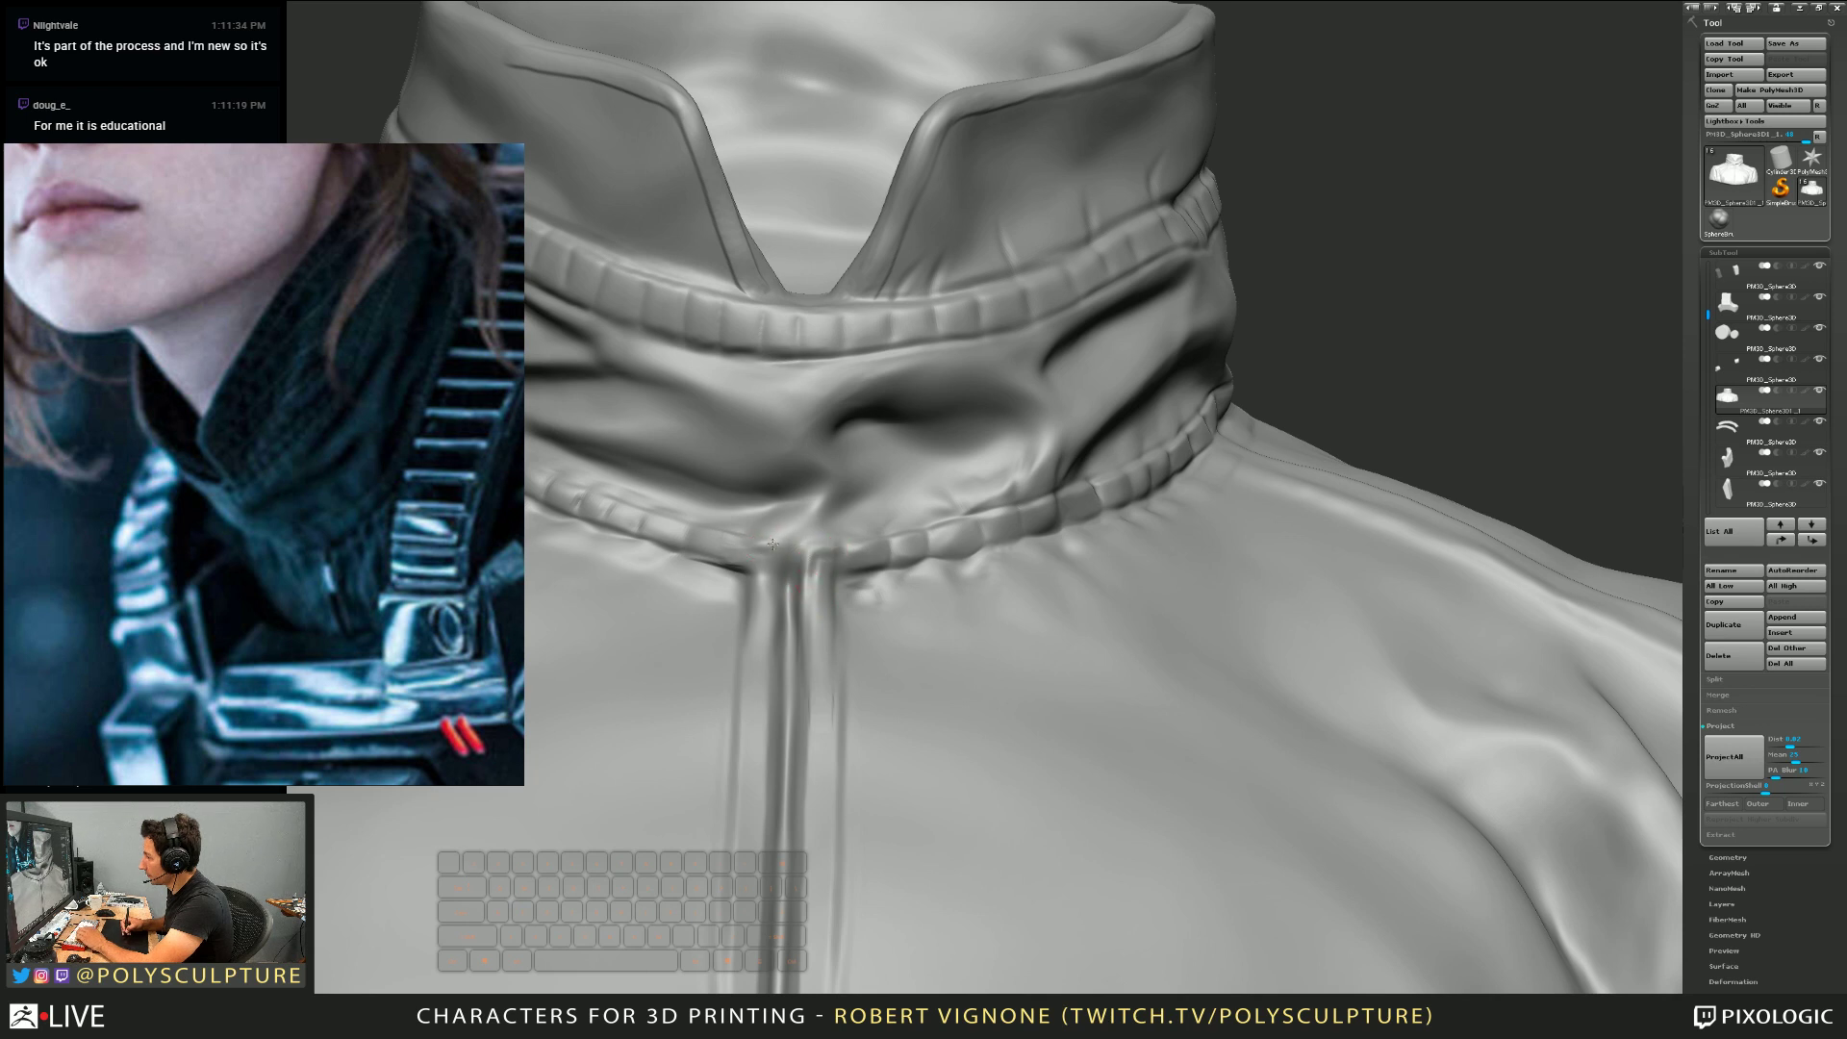
{"action": "left_click_drag", "start_coordinate": [779, 568], "coordinate": [776, 632]}
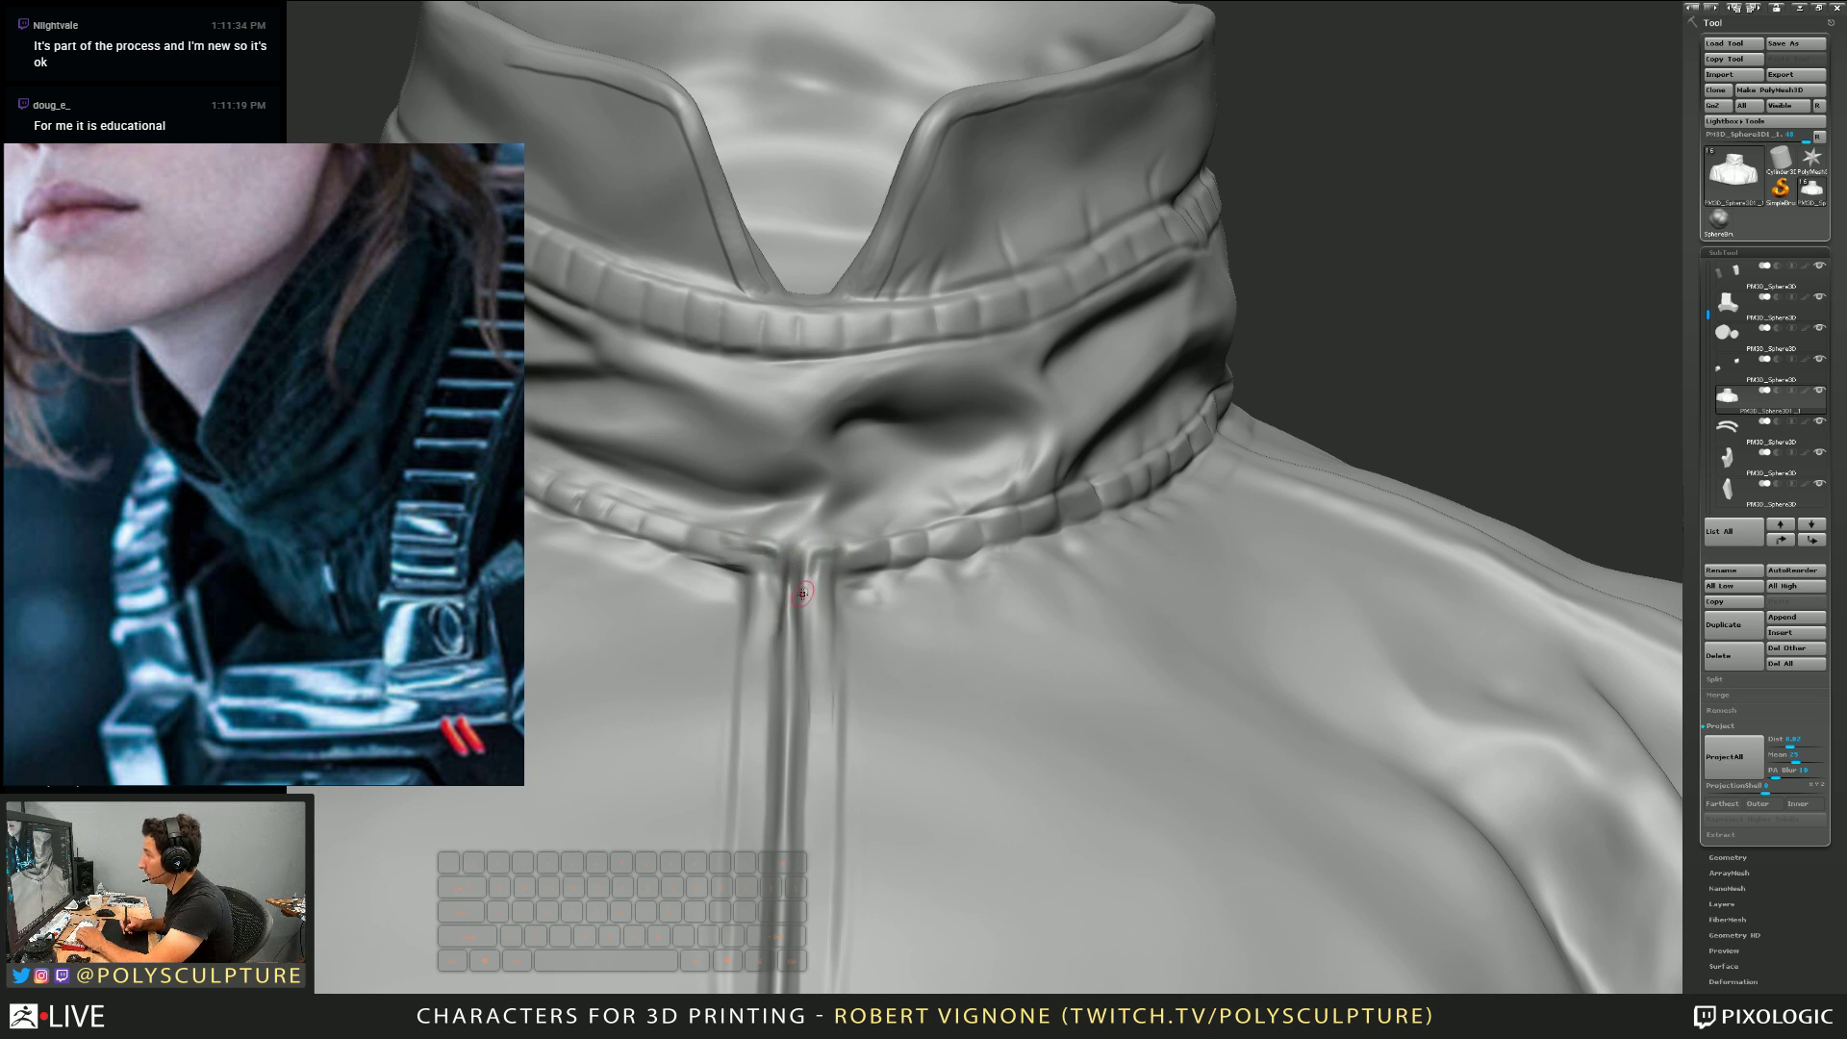
Define the raised edge along one side of the zipper from the collar seam down the chest
{"action": "mouse_move", "coordinate": [805, 590]}
{"action": "right_mouse_down", "text": "alt"}
{"action": "mouse_move", "coordinate": [800, 534]}
{"action": "mouse_move", "coordinate": [762, 522]}
{"action": "right_mouse_up", "text": "alt"}
{"action": "right_click_drag", "start_coordinate": [814, 456], "coordinate": [806, 478]}
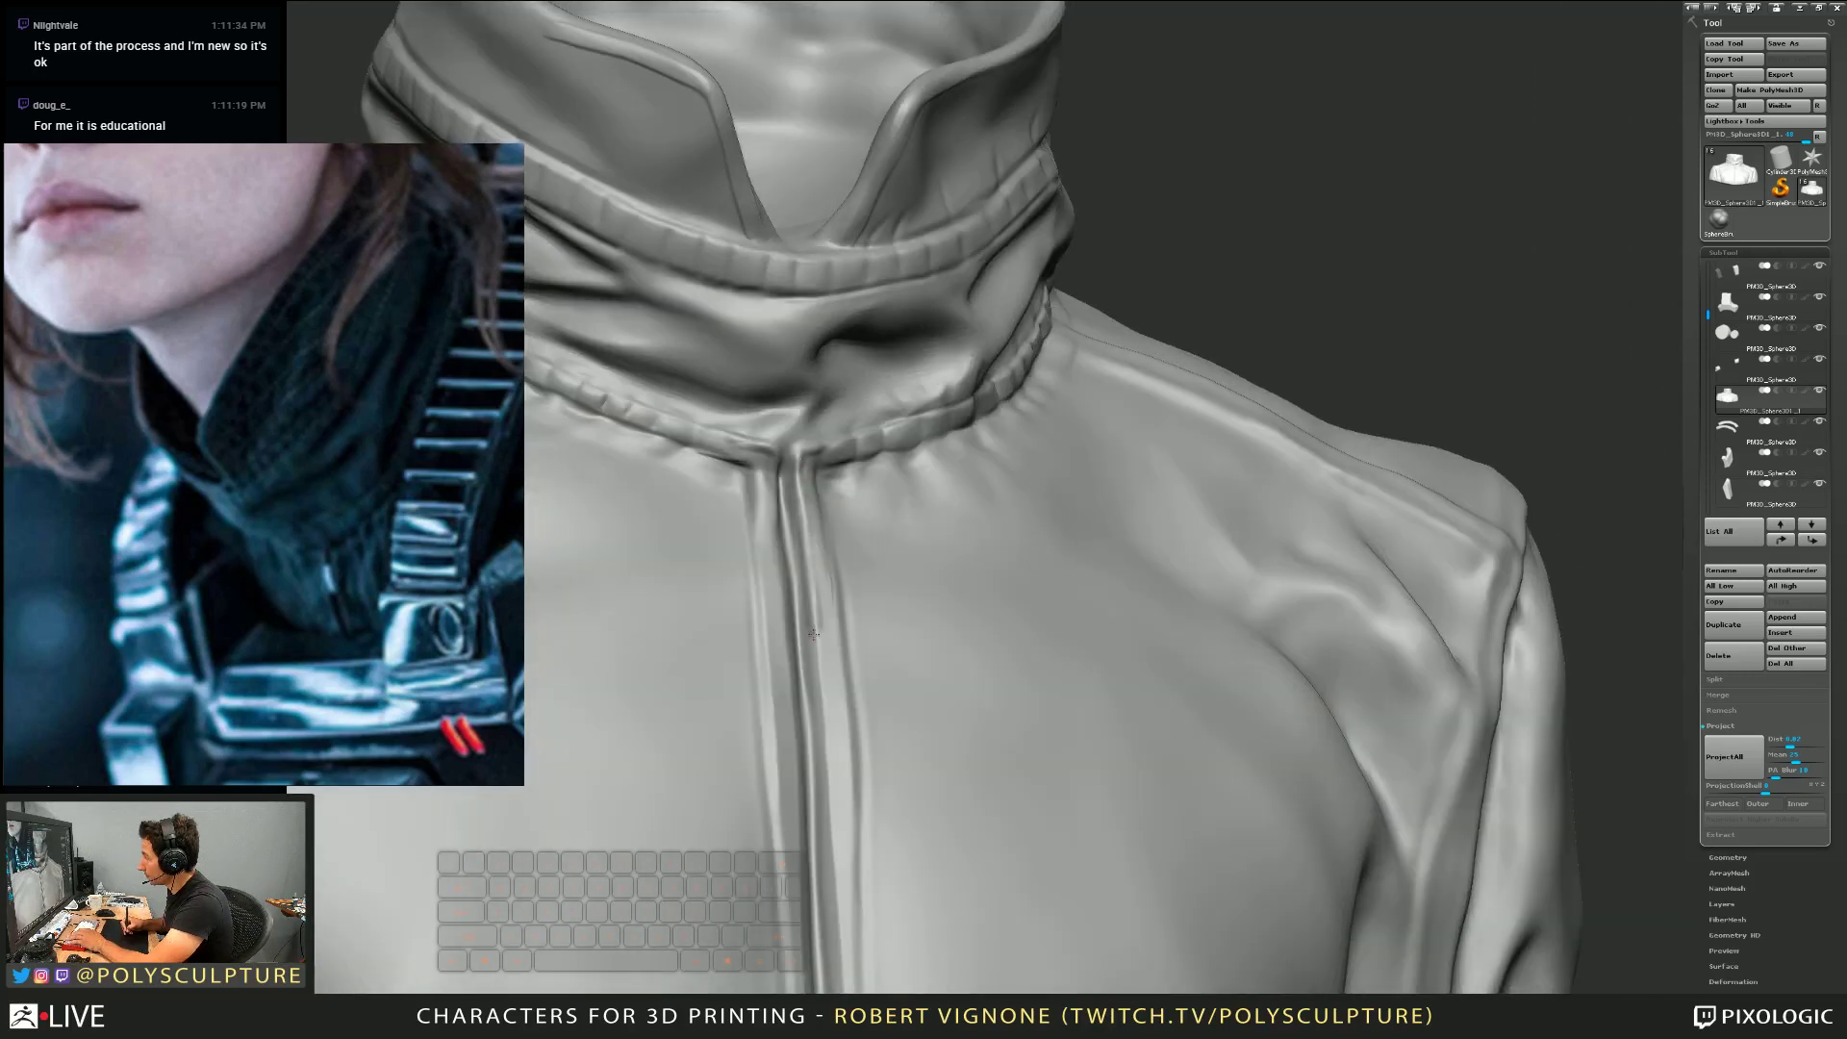
{"action": "right_click_drag", "start_coordinate": [812, 606], "coordinate": [782, 497]}
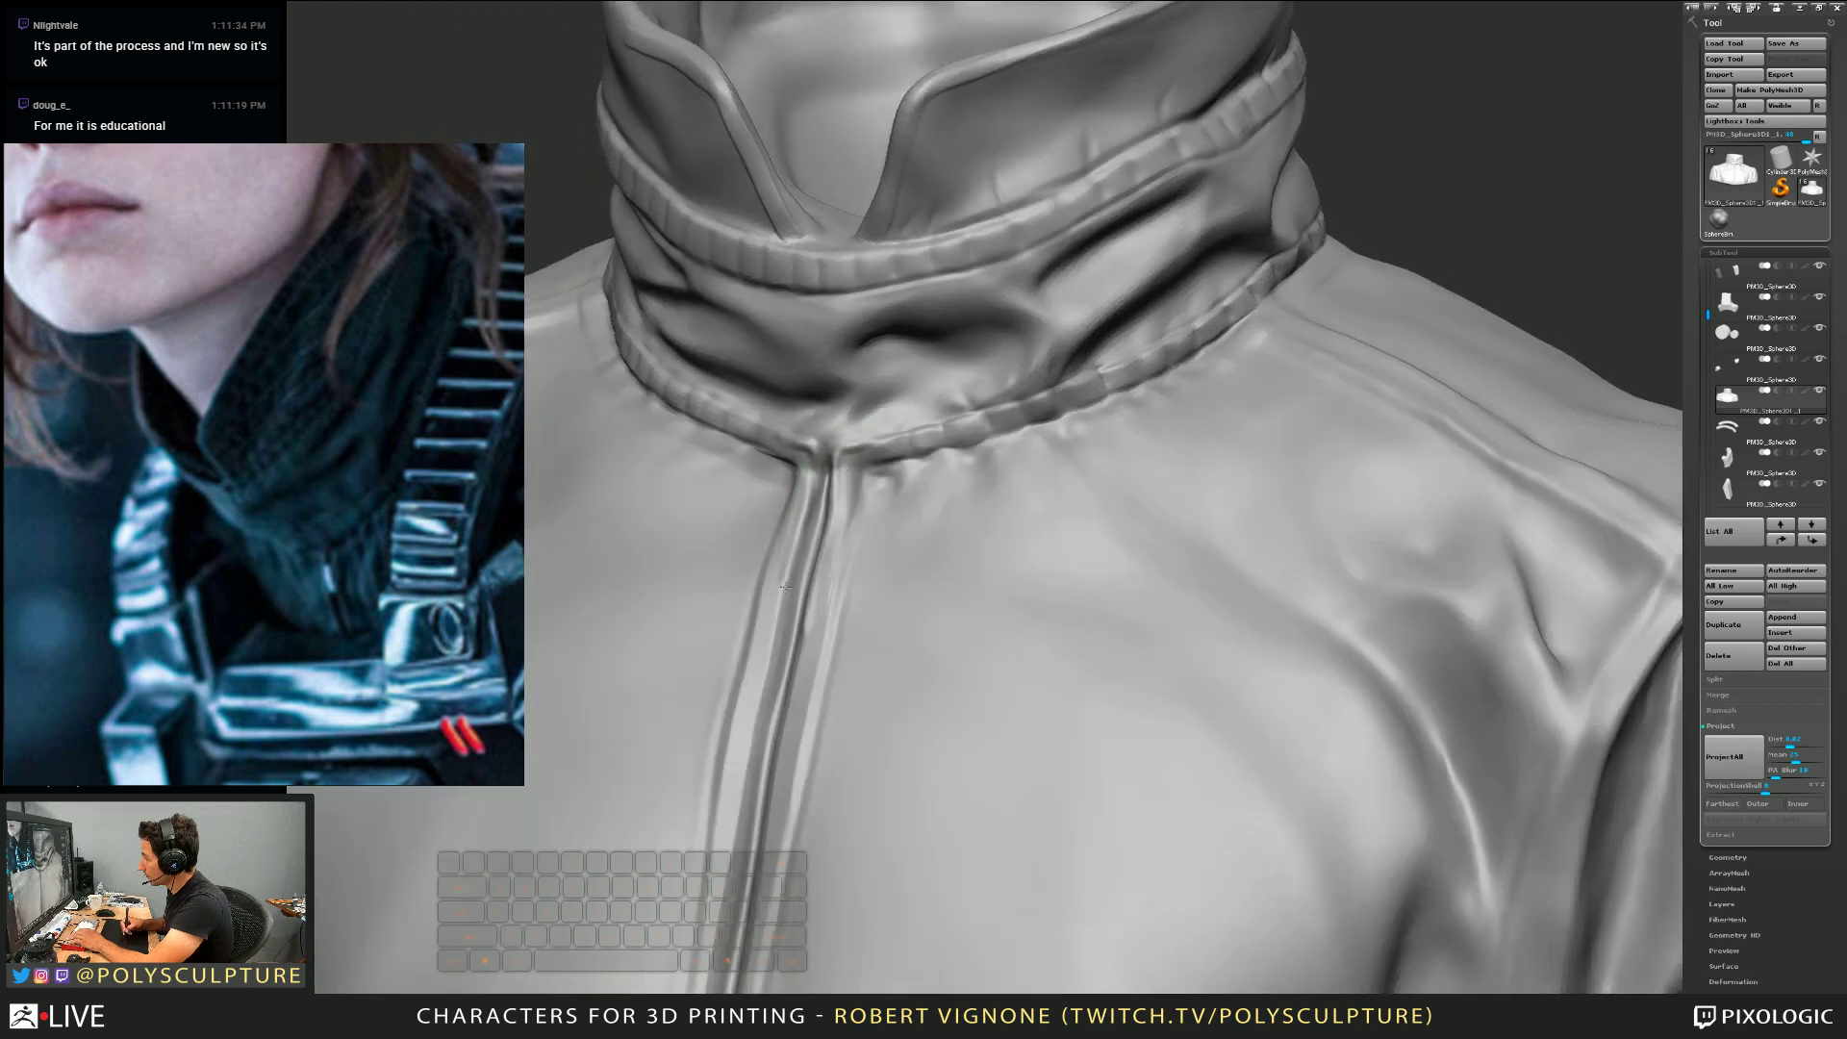
{"action": "left_click_drag", "start_coordinate": [785, 587], "coordinate": [769, 657]}
{"action": "right_click_drag", "start_coordinate": [758, 714], "coordinate": [792, 552], "text": "alt"}
{"action": "key", "text": "1"}
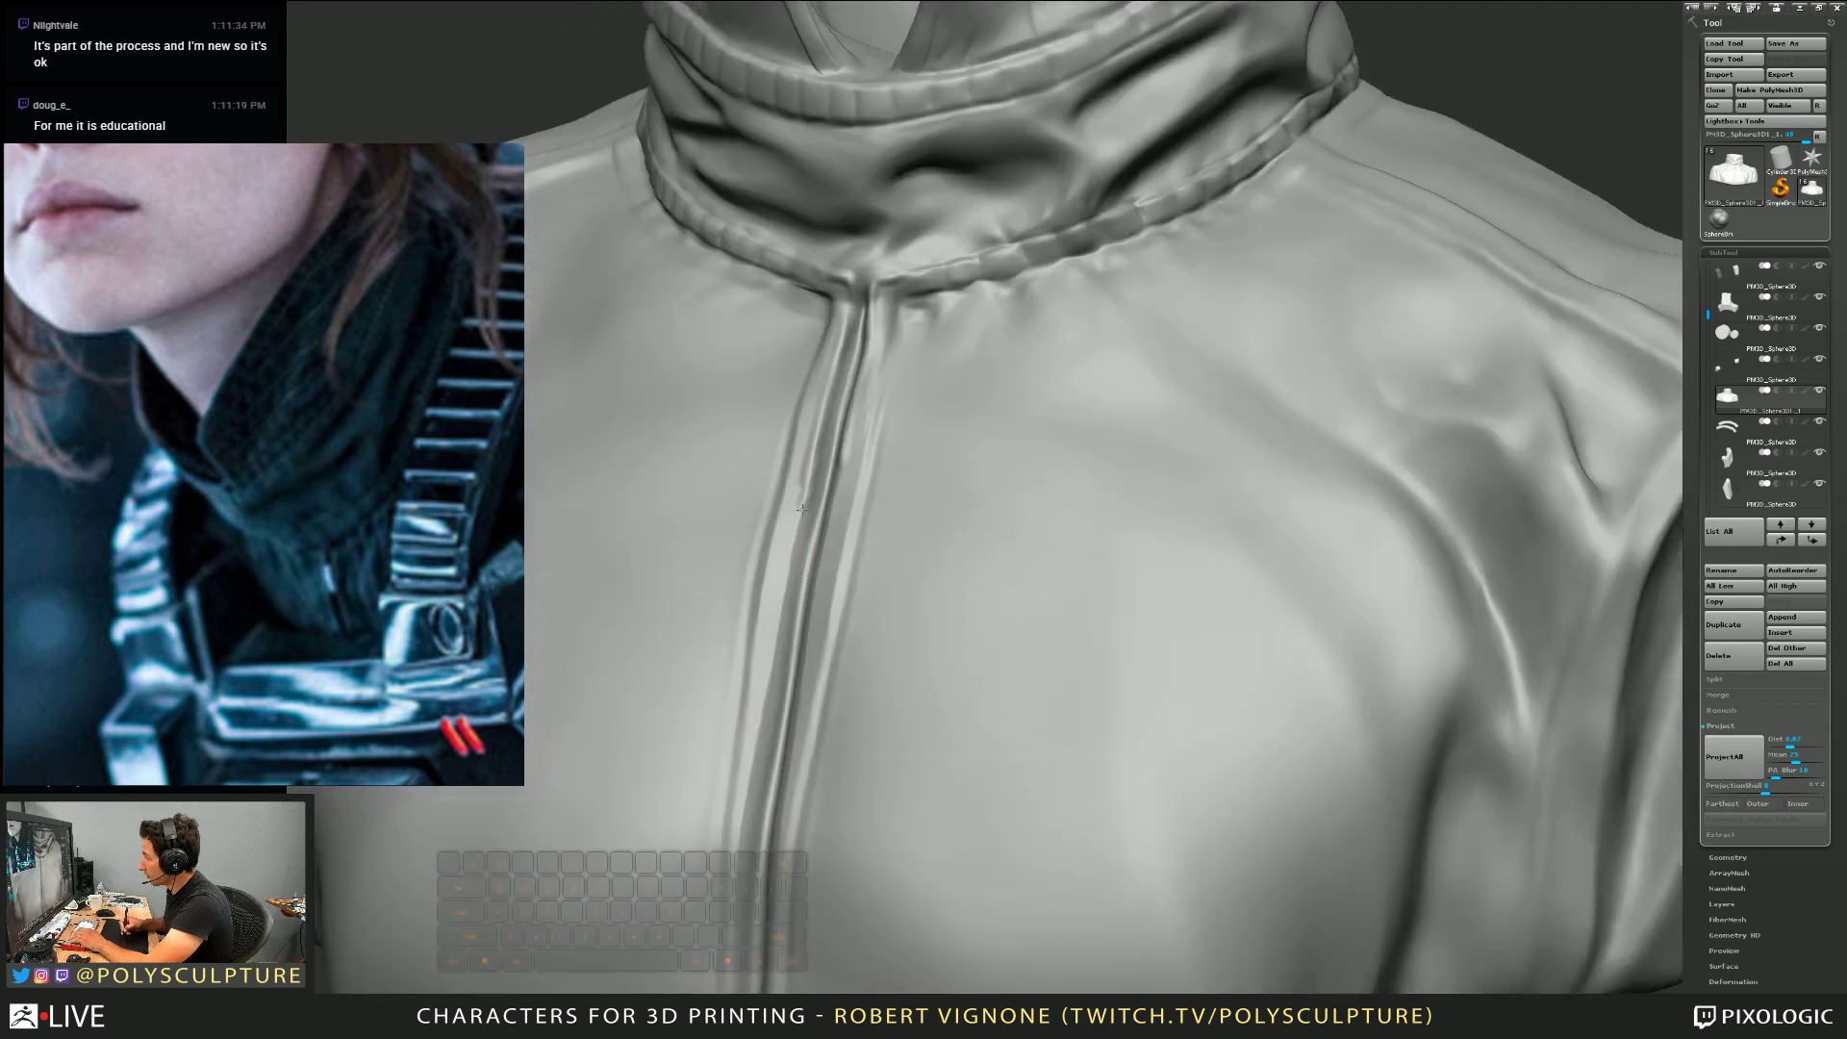
{"action": "right_click_drag", "start_coordinate": [778, 630], "coordinate": [799, 462], "text": "alt"}
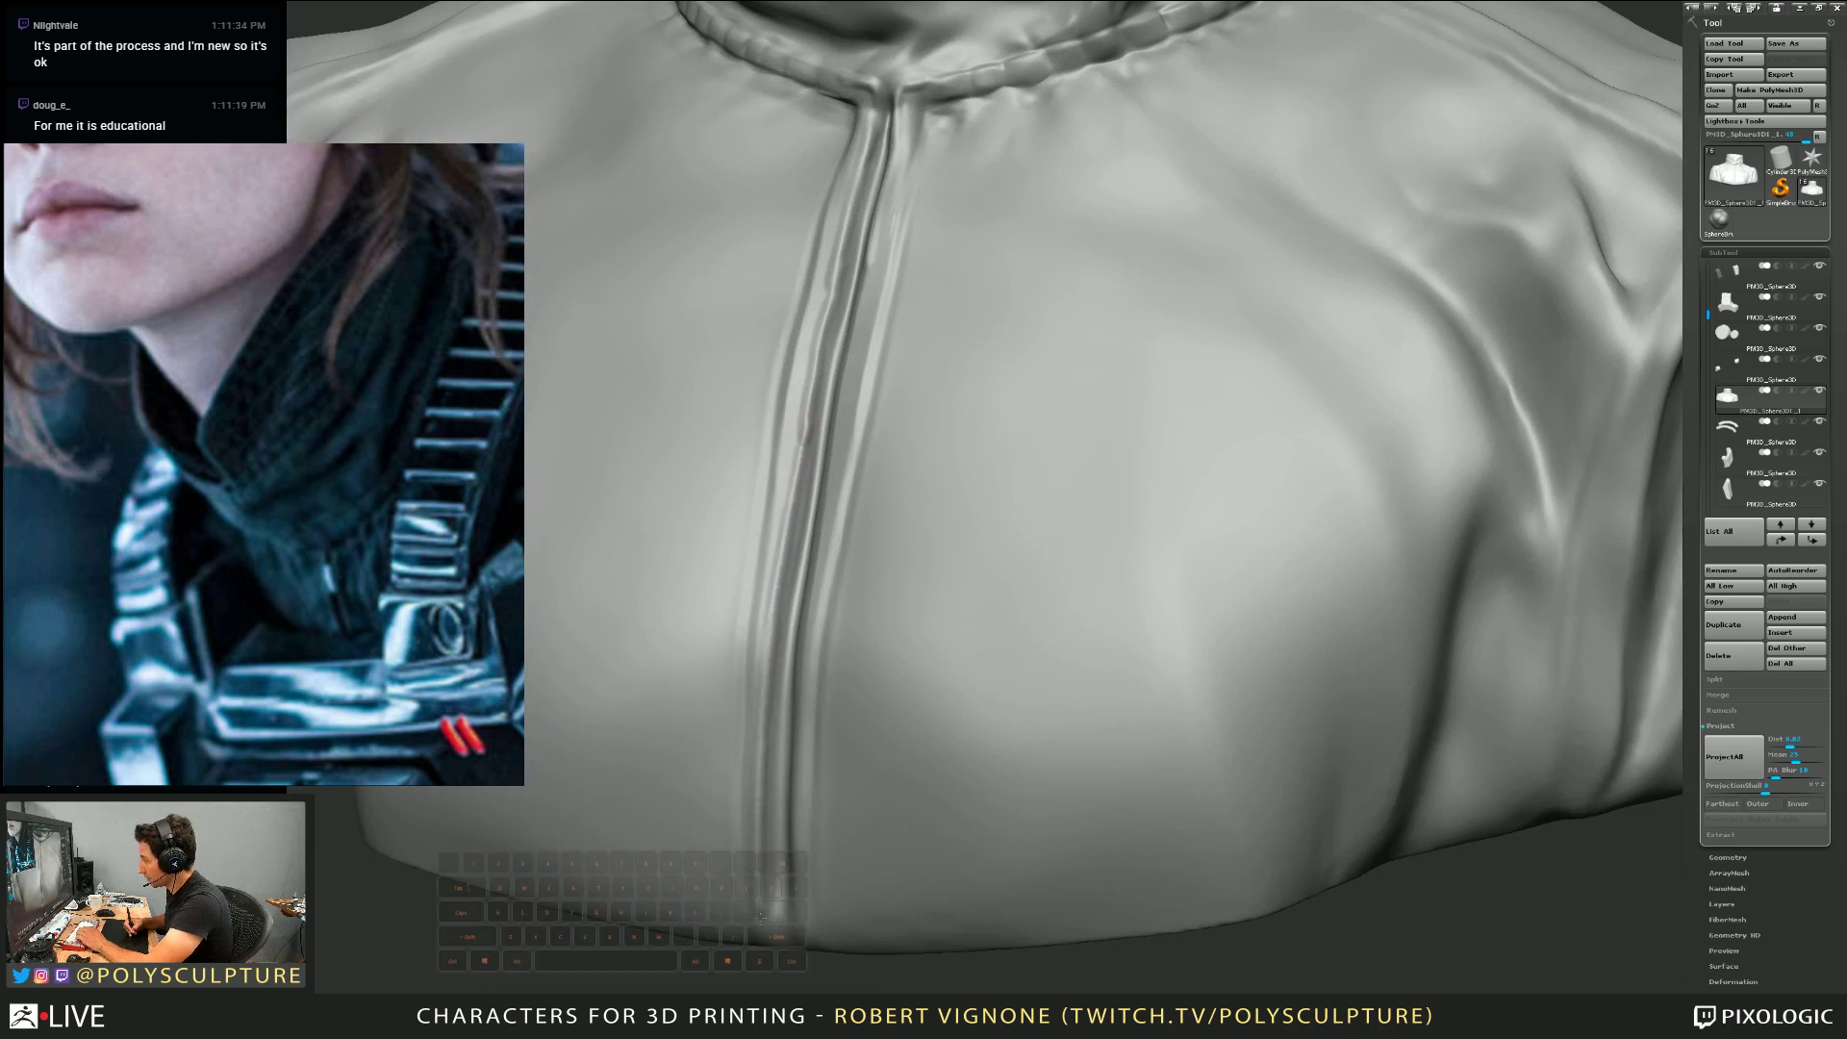
Define the matching edge on the opposite side of the zipper down to the hem and smooth it
{"action": "right_click_drag", "start_coordinate": [760, 919], "coordinate": [925, 894]}
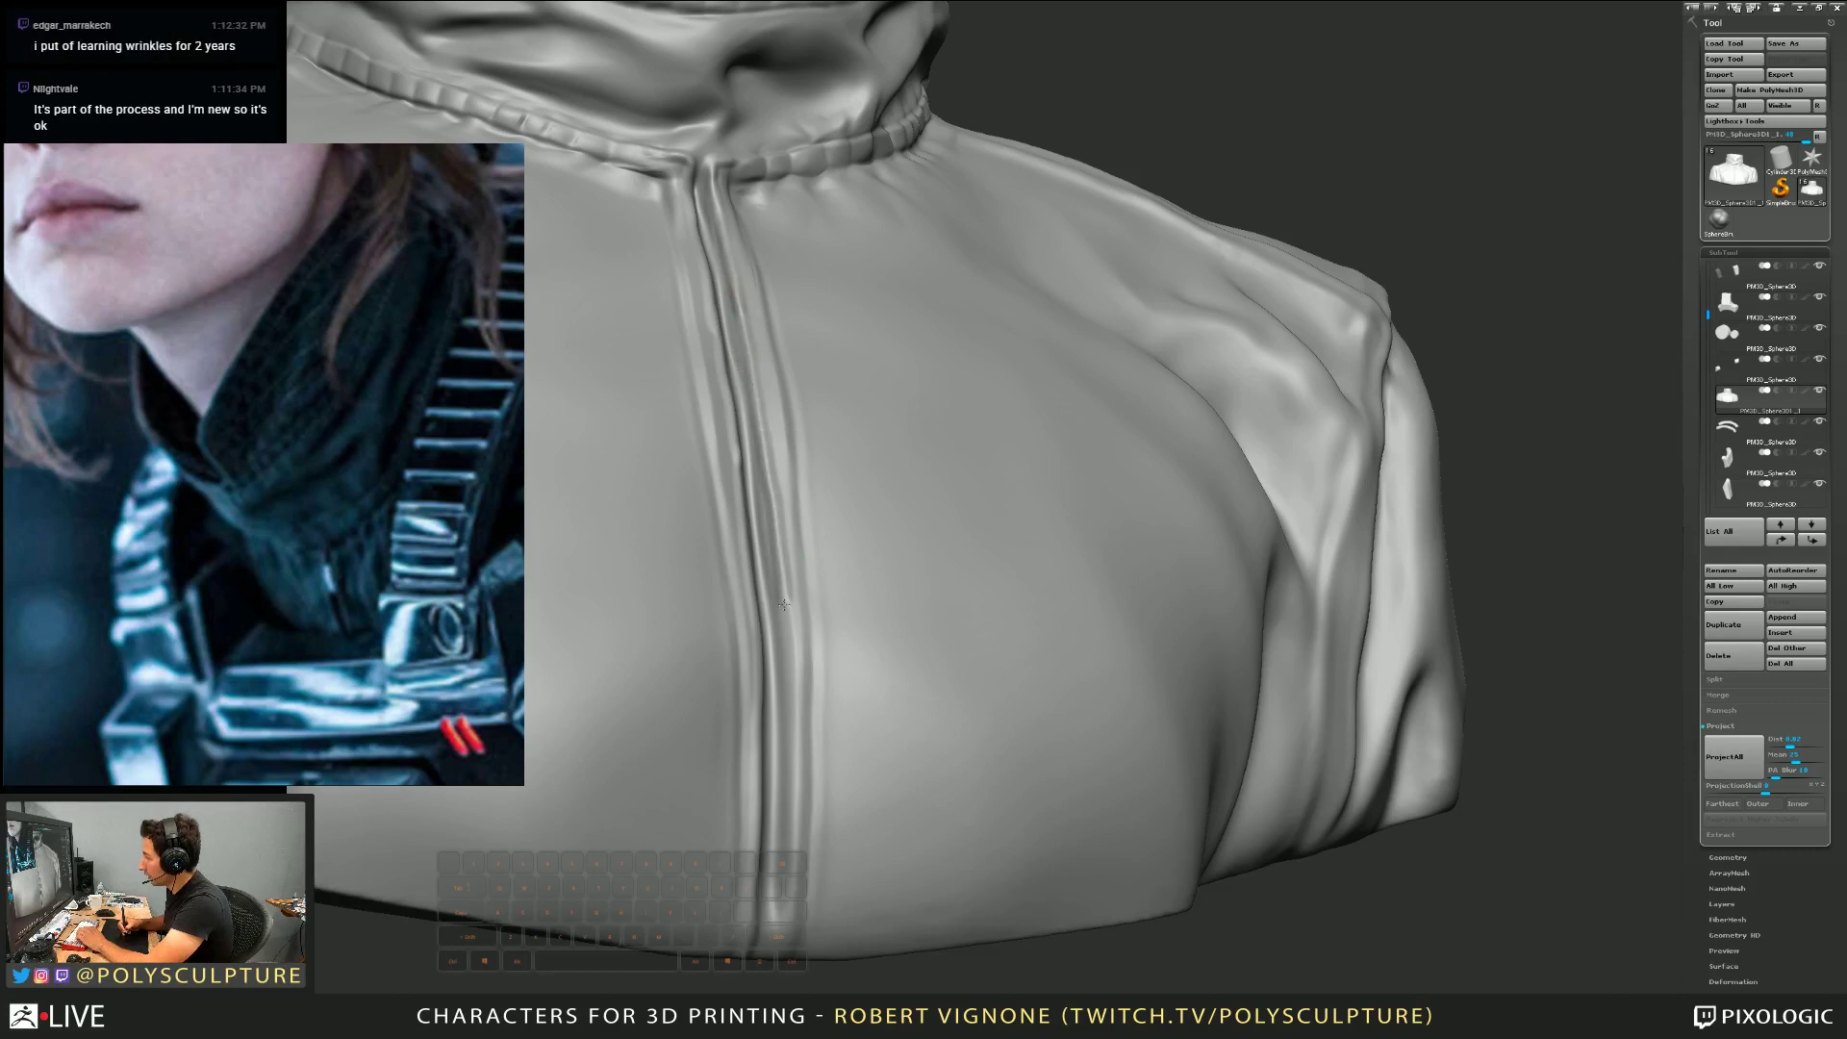
{"action": "left_click_drag", "start_coordinate": [790, 674], "coordinate": [788, 938]}
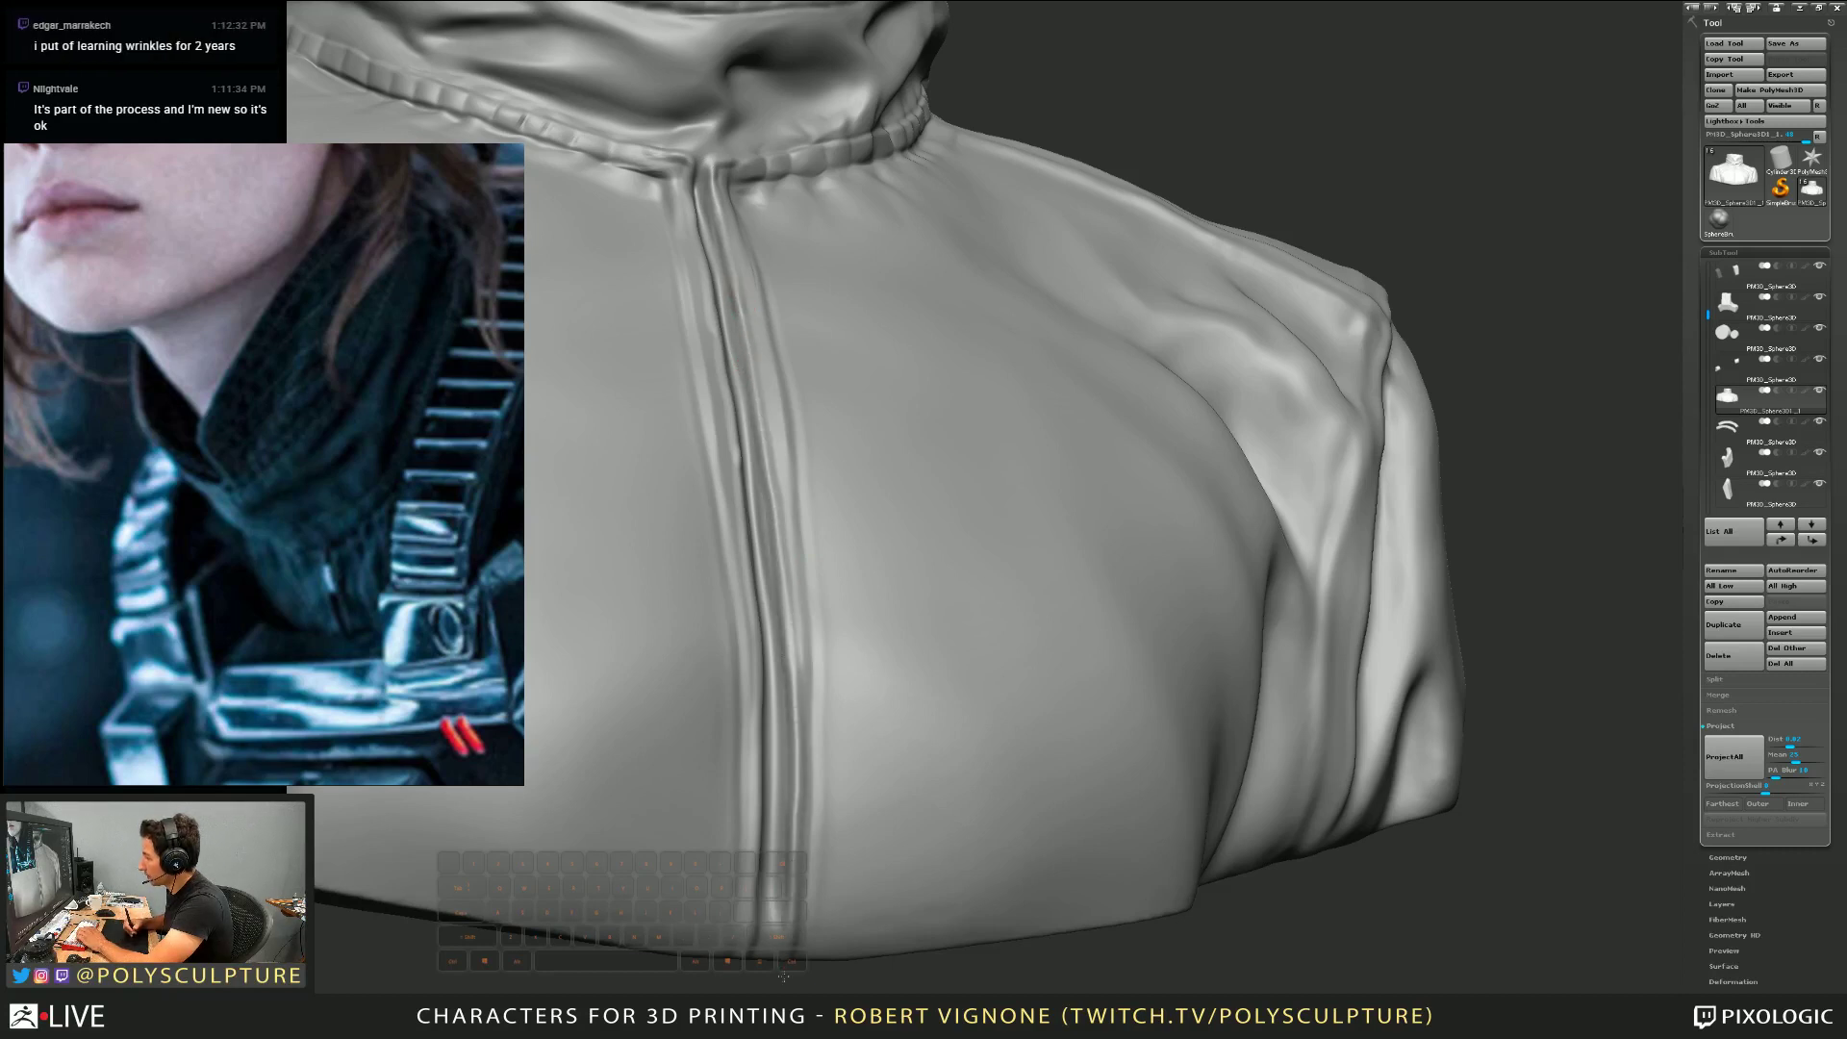
{"action": "mouse_move", "coordinate": [785, 671]}
{"action": "right_mouse_down"}
{"action": "mouse_move", "coordinate": [764, 694]}
{"action": "mouse_move", "coordinate": [788, 503]}
{"action": "mouse_move", "coordinate": [820, 673]}
{"action": "right_mouse_up"}
{"action": "key", "text": "s"}
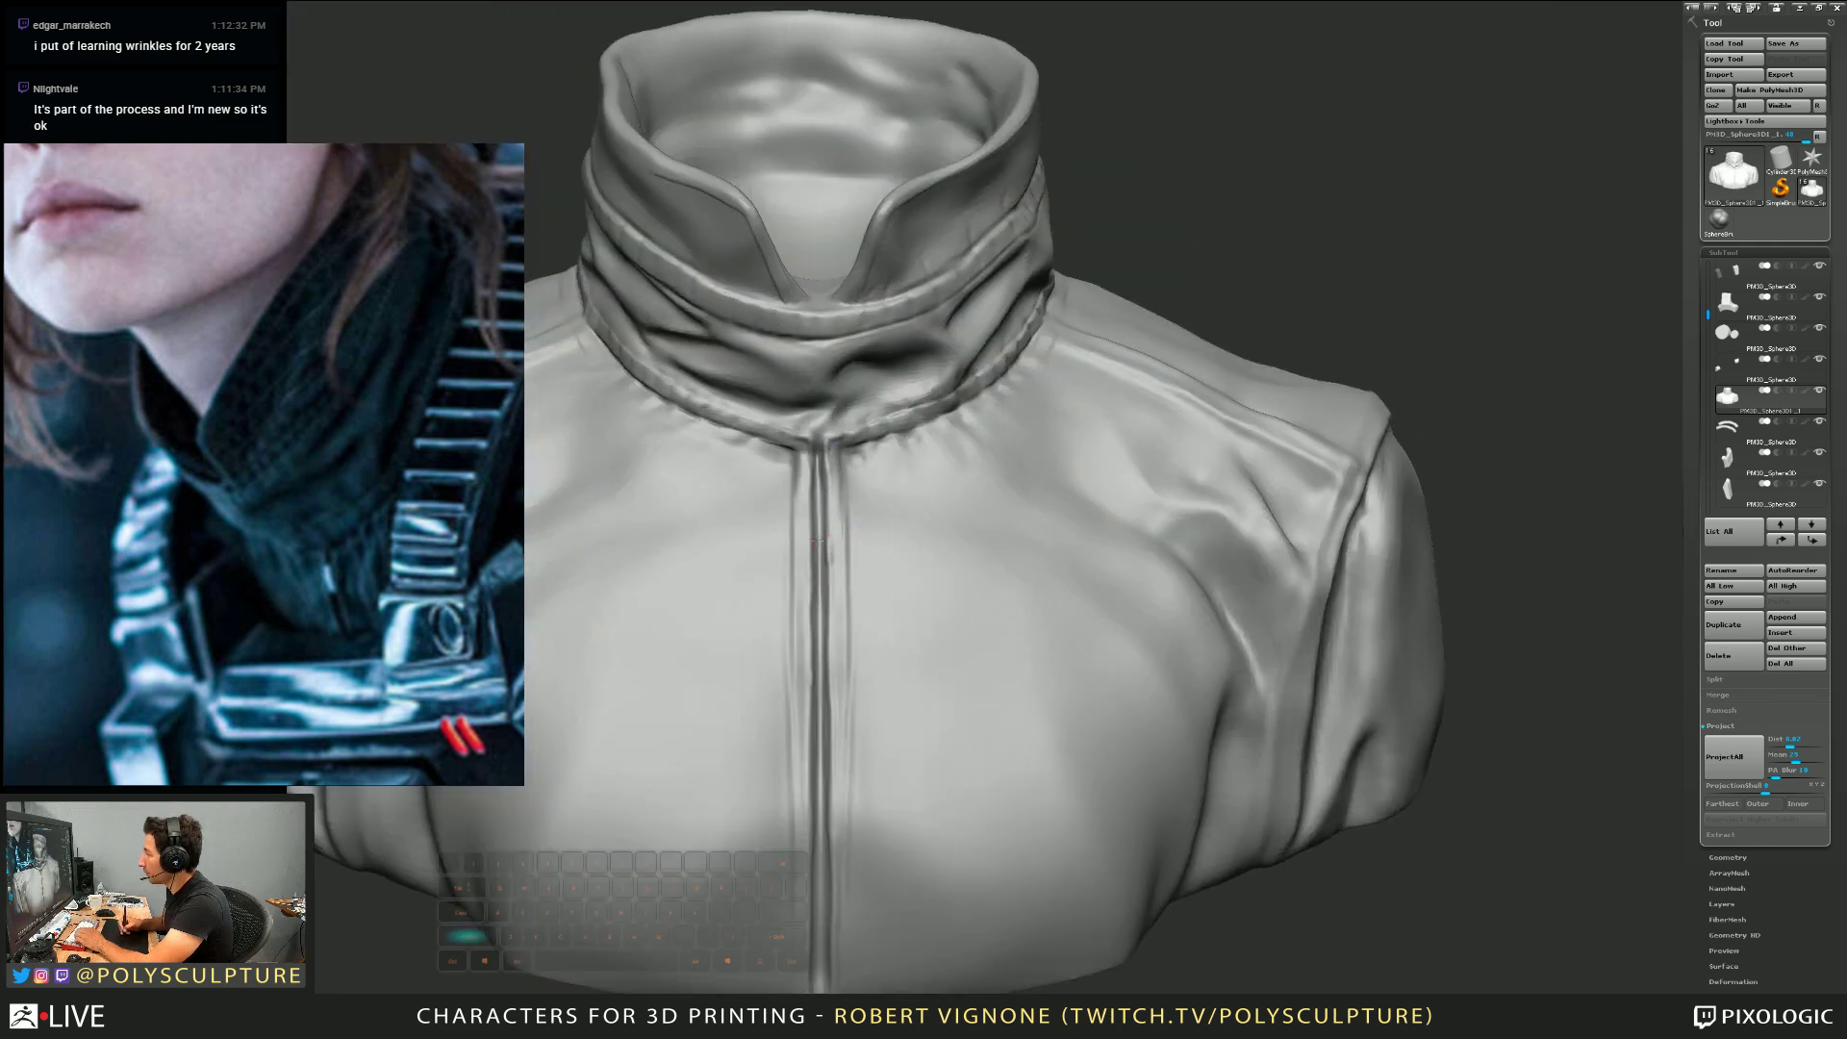
{"action": "mouse_move", "coordinate": [850, 590]}
{"action": "right_mouse_down", "text": "alt"}
{"action": "mouse_move", "coordinate": [851, 664]}
{"action": "mouse_move", "coordinate": [865, 433]}
{"action": "mouse_move", "coordinate": [866, 505]}
{"action": "mouse_move", "coordinate": [901, 466]}
{"action": "mouse_move", "coordinate": [864, 490]}
{"action": "right_mouse_up", "text": "alt"}
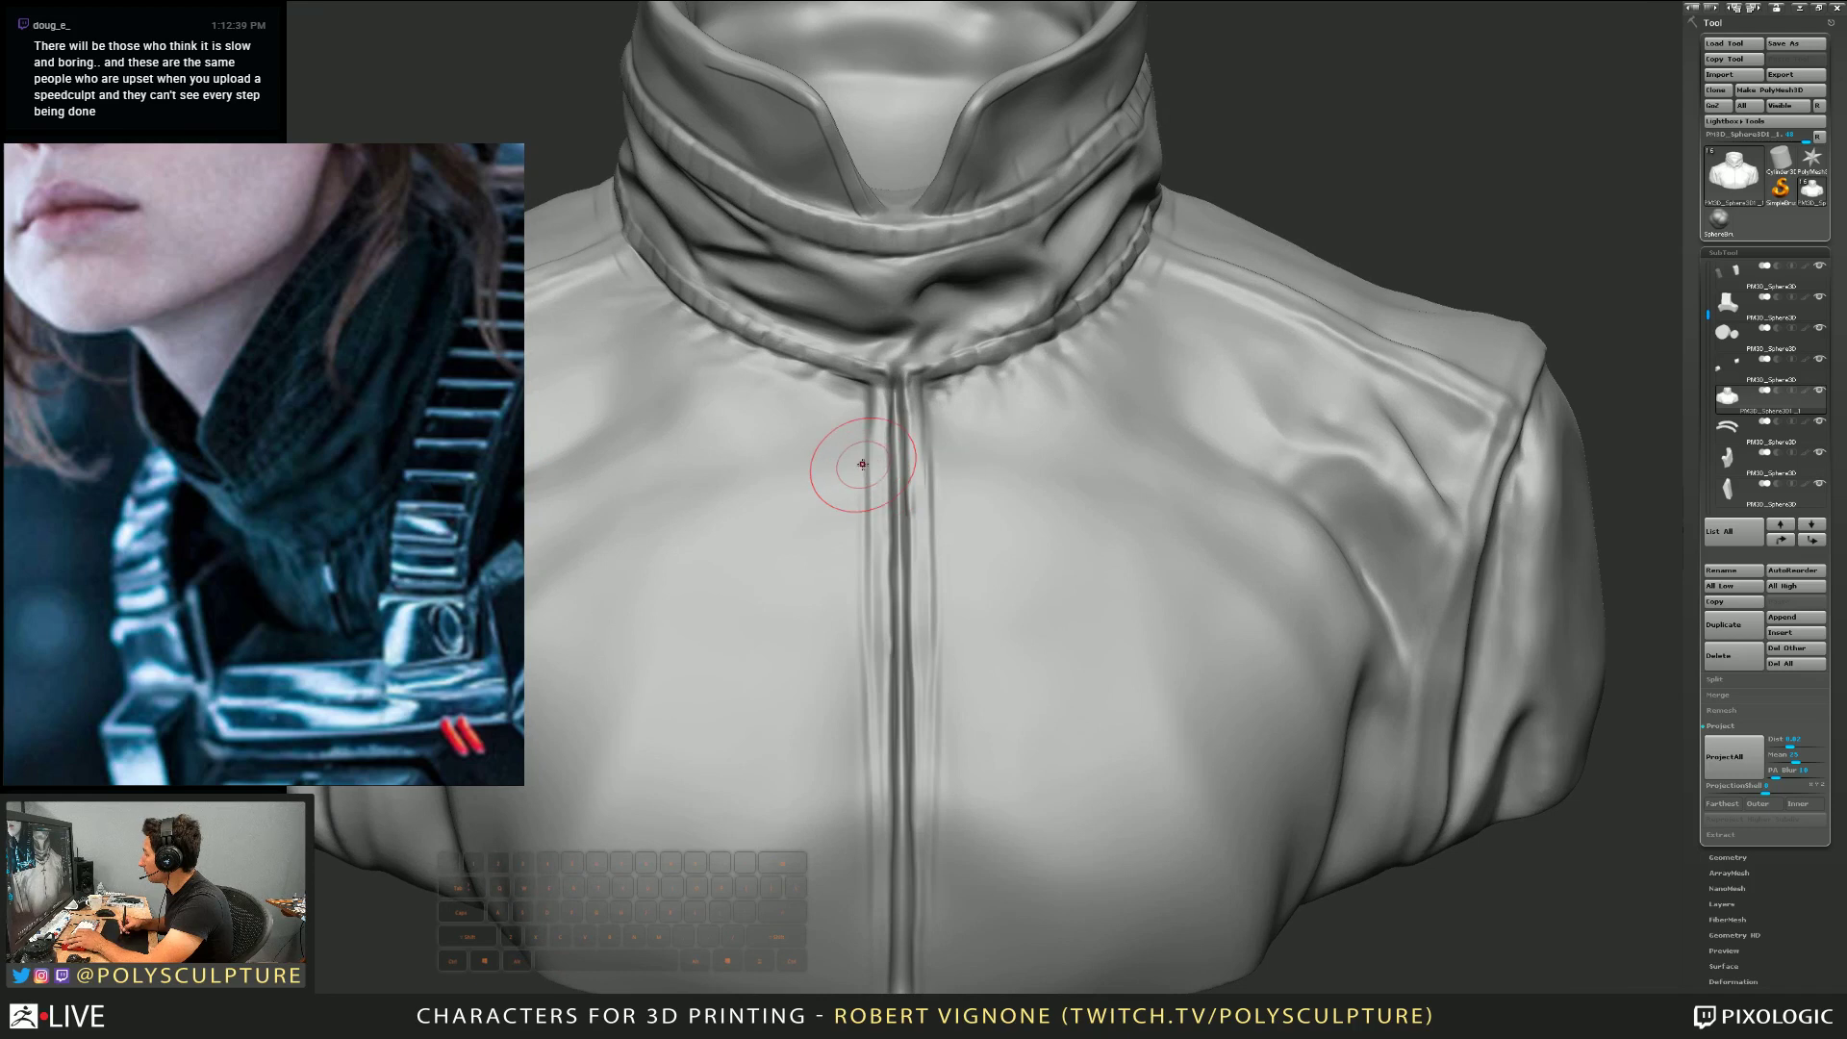
{"action": "key", "text": "s"}
{"action": "left_click_drag", "start_coordinate": [853, 463], "coordinate": [845, 460]}
{"action": "right_click_drag", "start_coordinate": [837, 457], "coordinate": [840, 432]}
{"action": "left_click_drag", "start_coordinate": [829, 392], "coordinate": [867, 474], "text": "ctrl"}
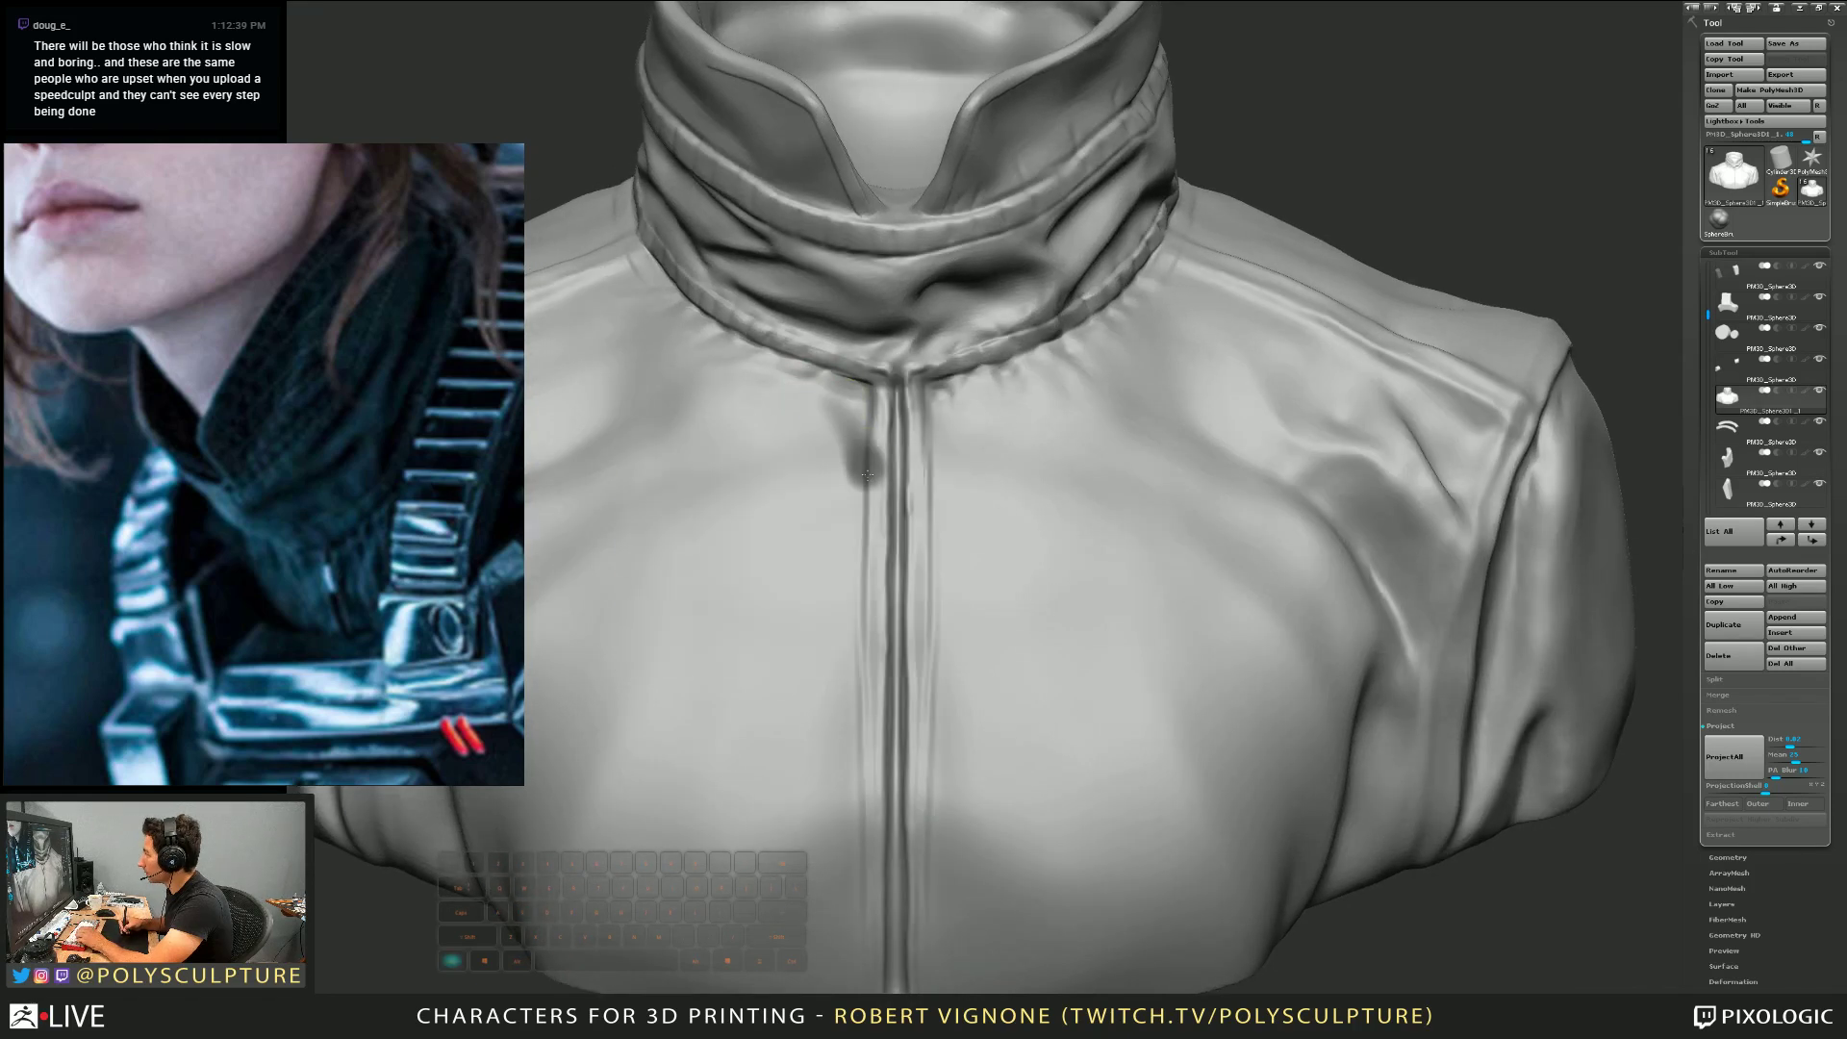
{"action": "key", "text": "ctrl+z"}
Mask the front panel on one side of the zipper and pull the unmasked edge inward with a large brush
{"action": "key", "text": "n"}
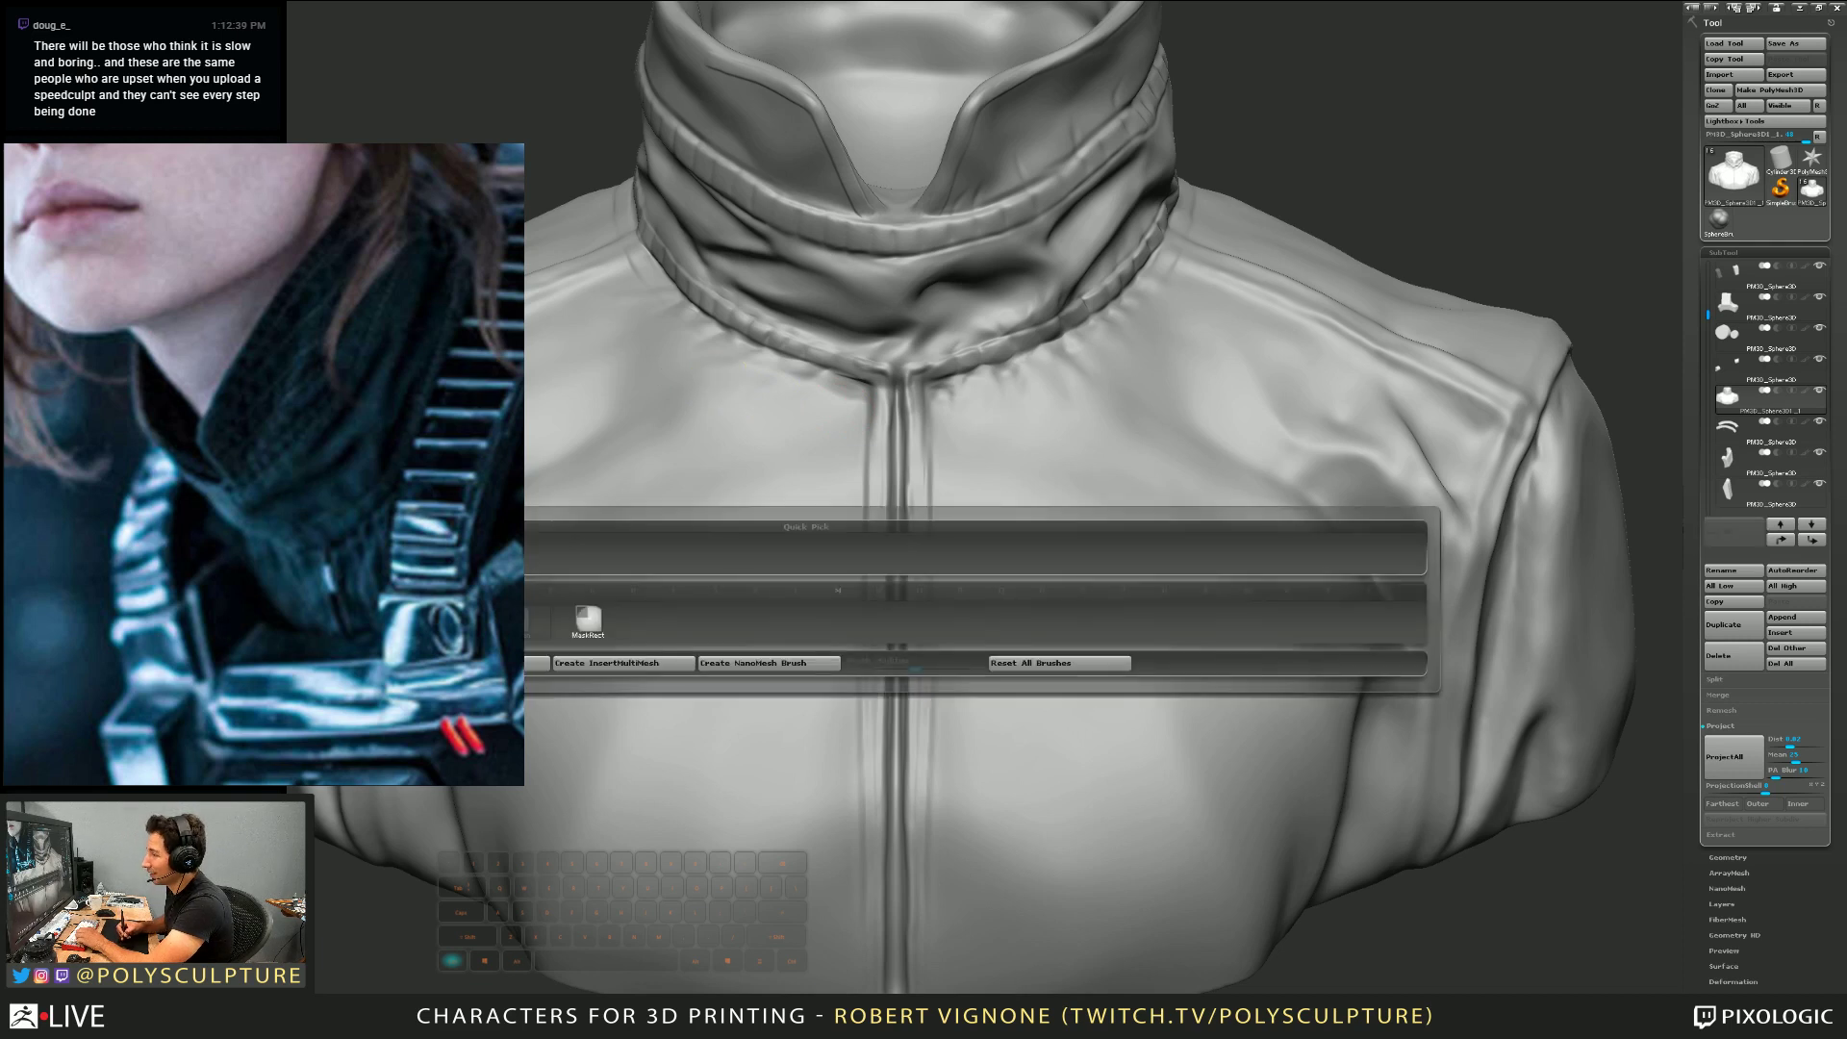
{"action": "mouse_move", "coordinate": [772, 367]}
{"action": "left_mouse_down", "text": "ctrl"}
{"action": "mouse_move", "coordinate": [864, 343]}
{"action": "mouse_move", "coordinate": [892, 369]}
{"action": "mouse_move", "coordinate": [897, 991]}
{"action": "mouse_move", "coordinate": [577, 990]}
{"action": "left_mouse_up", "text": "ctrl"}
{"action": "key", "text": "s"}
{"action": "mouse_move", "coordinate": [938, 555]}
{"action": "left_mouse_down"}
{"action": "mouse_move", "coordinate": [981, 556]}
{"action": "mouse_move", "coordinate": [928, 521]}
{"action": "mouse_move", "coordinate": [919, 480]}
{"action": "mouse_move", "coordinate": [919, 616]}
{"action": "left_mouse_up"}
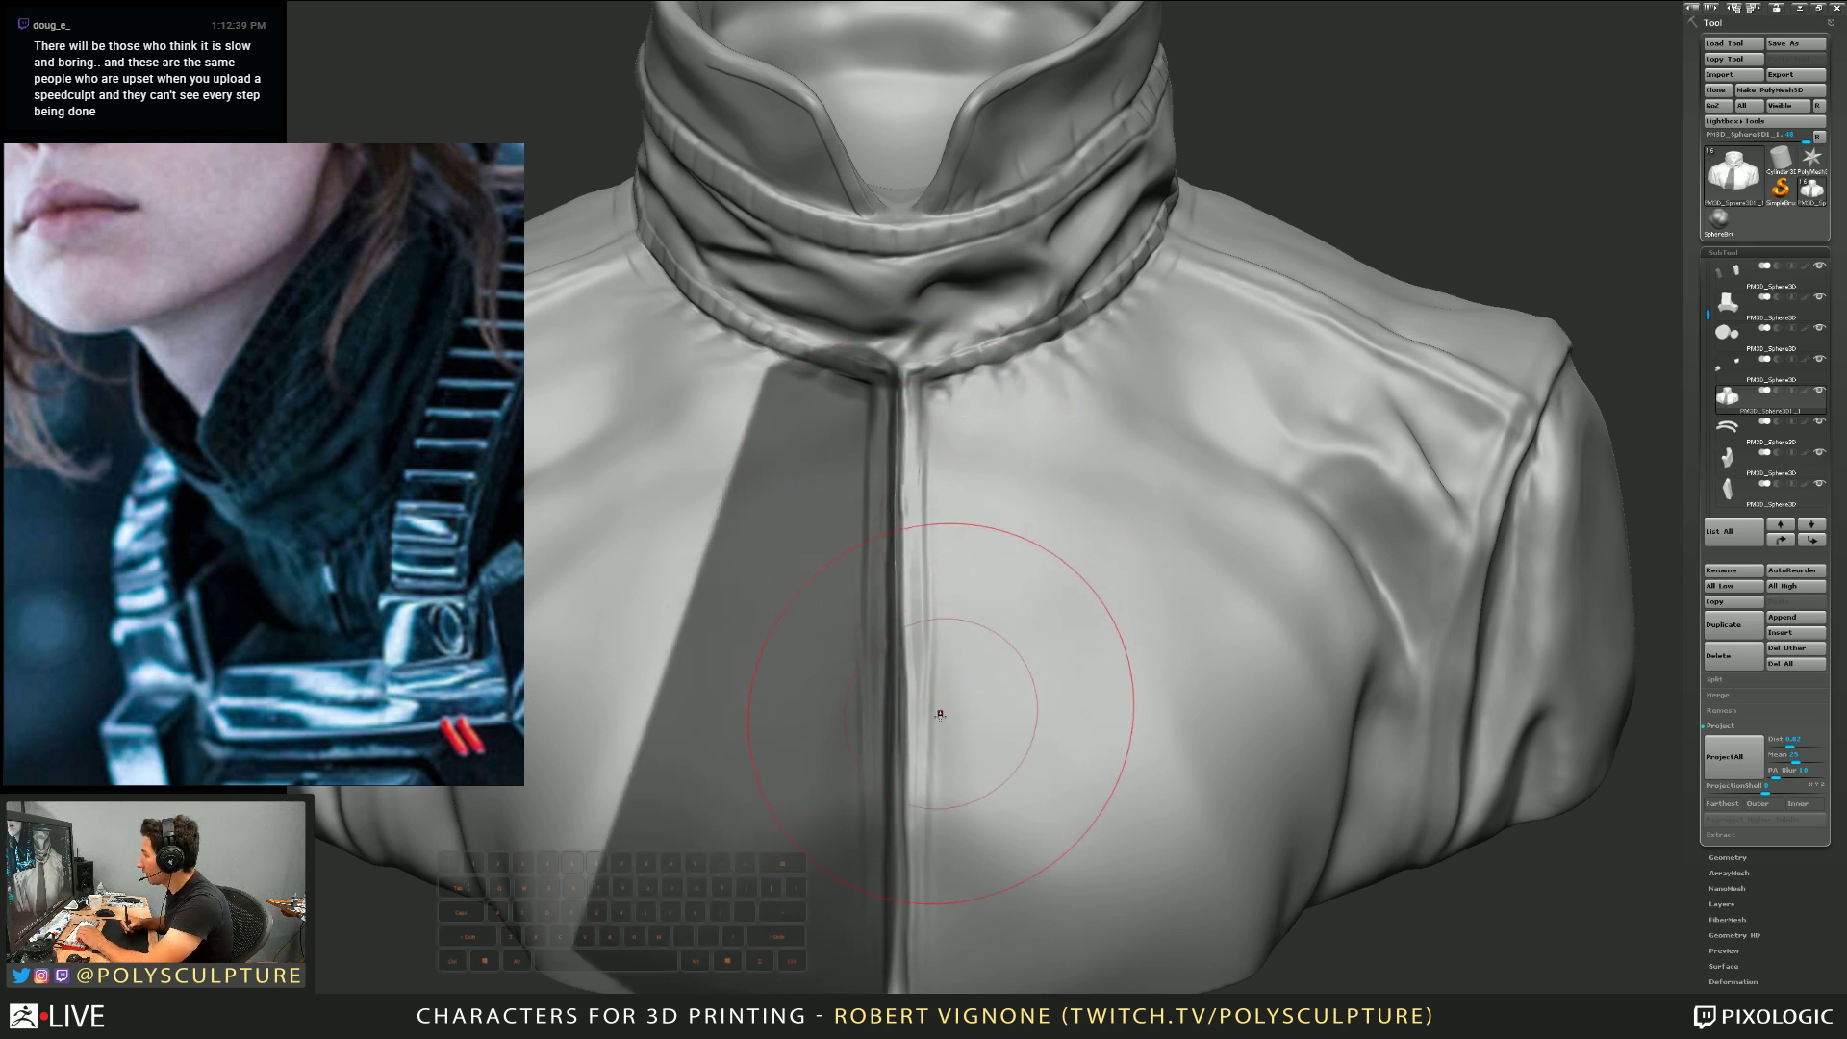
{"action": "left_click_drag", "start_coordinate": [940, 712], "coordinate": [927, 736]}
{"action": "left_click_drag", "start_coordinate": [930, 770], "coordinate": [920, 808]}
{"action": "right_click_drag", "start_coordinate": [943, 825], "coordinate": [936, 674], "text": "alt"}
{"action": "left_click_drag", "start_coordinate": [920, 803], "coordinate": [913, 828]}
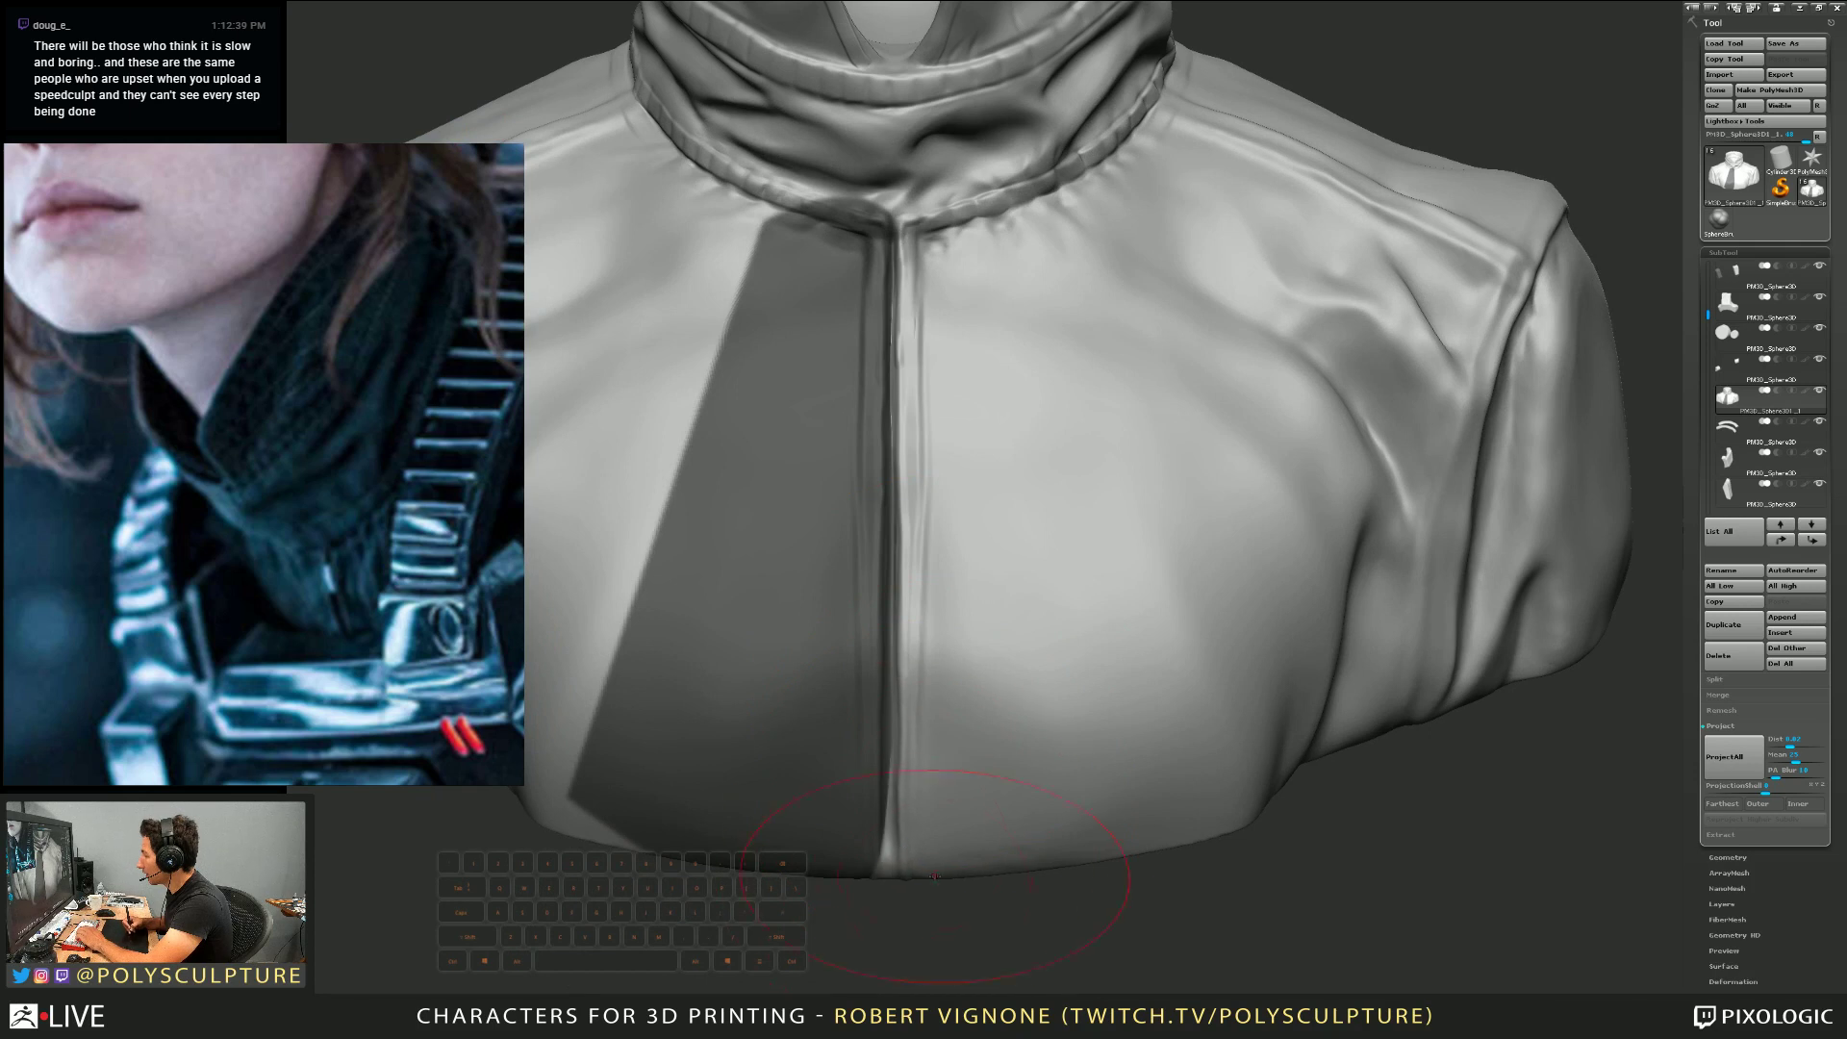
Invert the mask, pull the other panel's edge toward the zipper to narrow the gap, and clear the mask
{"action": "left_click", "coordinate": [798, 962], "text": "ctrl"}
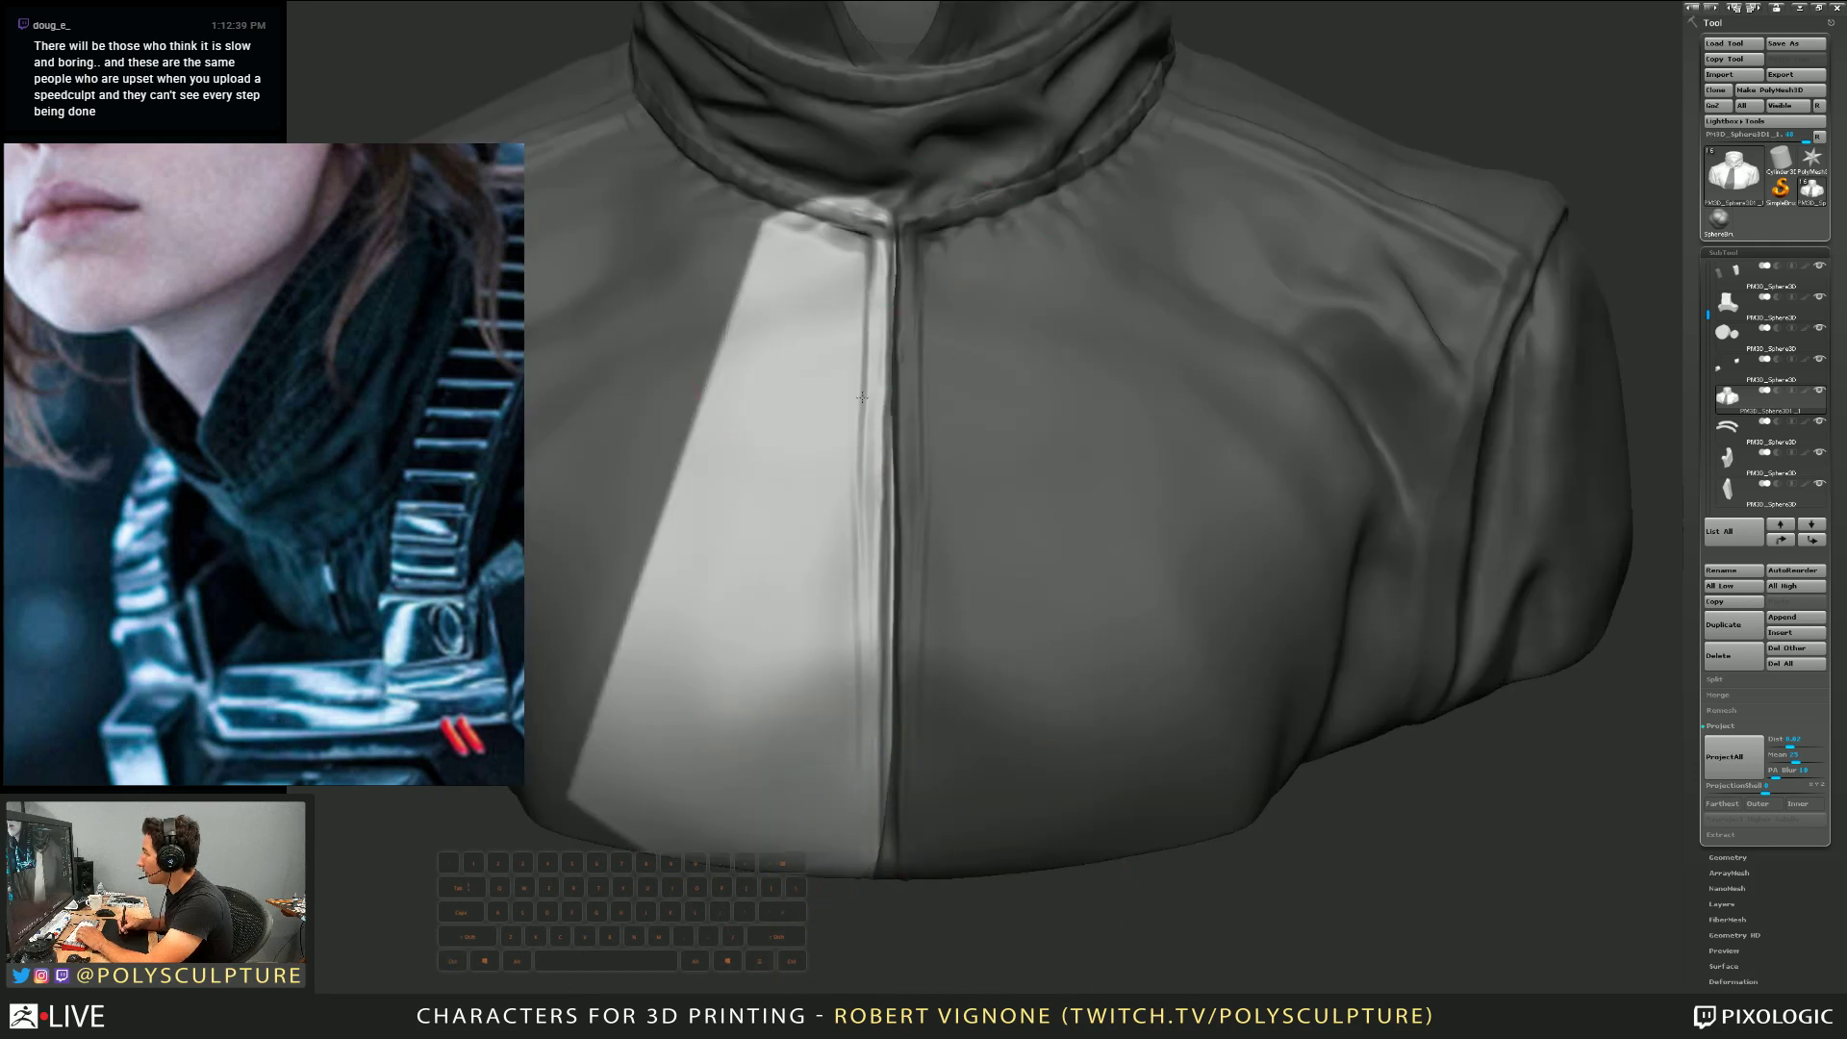
{"action": "left_click_drag", "start_coordinate": [859, 420], "coordinate": [866, 457]}
{"action": "left_click_drag", "start_coordinate": [855, 587], "coordinate": [863, 599]}
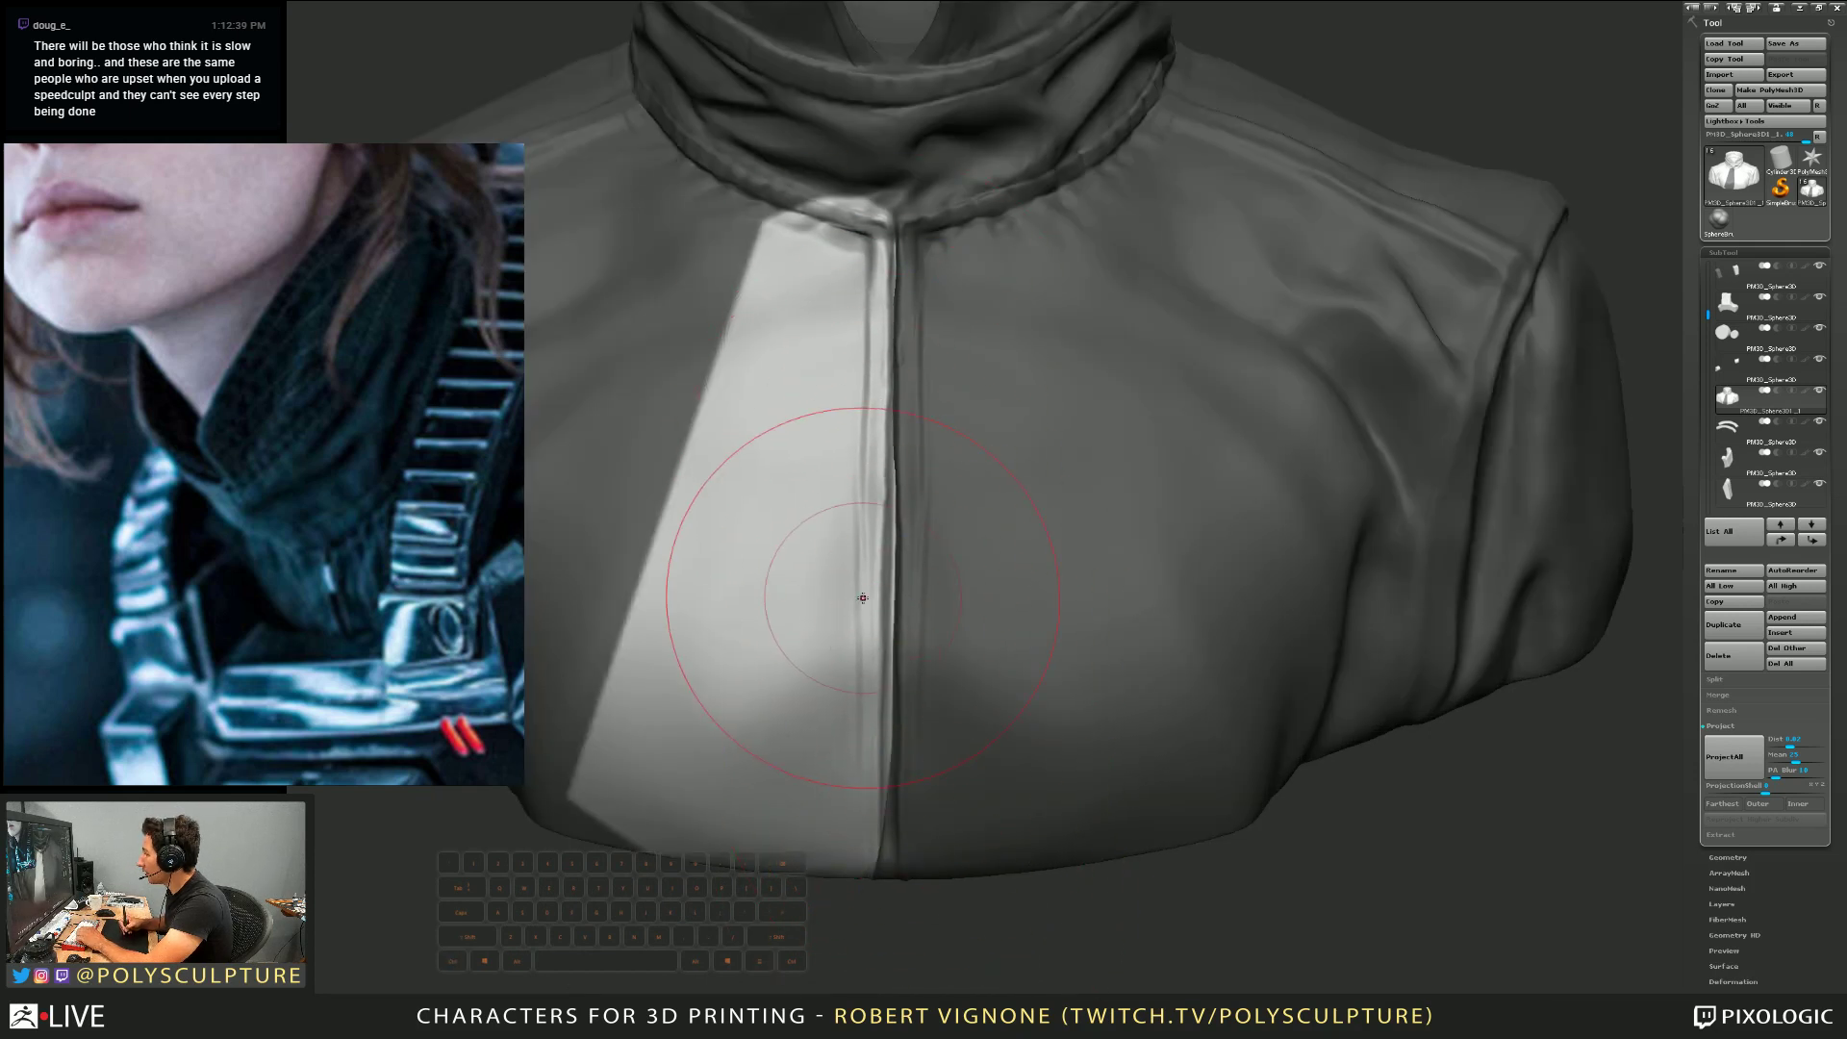
{"action": "left_click", "coordinate": [945, 922], "text": "ctrl"}
{"action": "left_click", "coordinate": [895, 919], "text": "ctrl"}
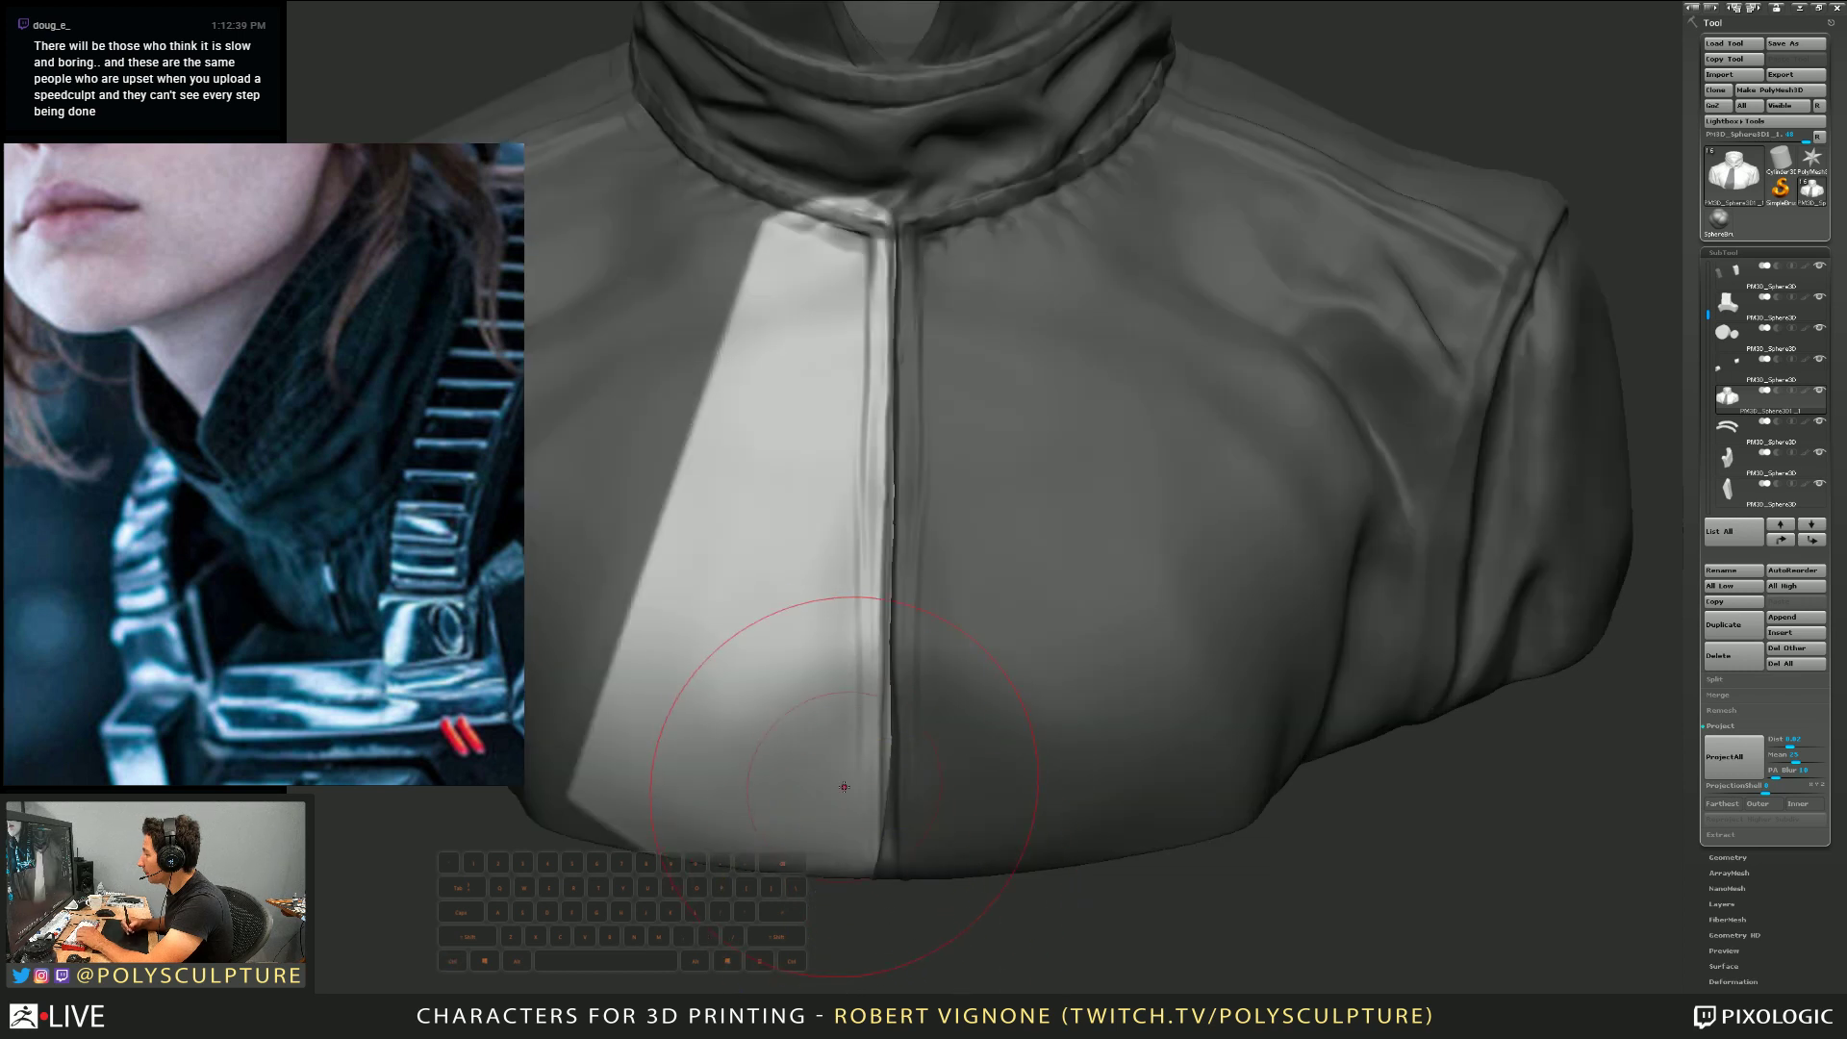
{"action": "left_click_drag", "start_coordinate": [845, 784], "coordinate": [864, 747]}
{"action": "left_click", "coordinate": [914, 924], "text": "ctrl"}
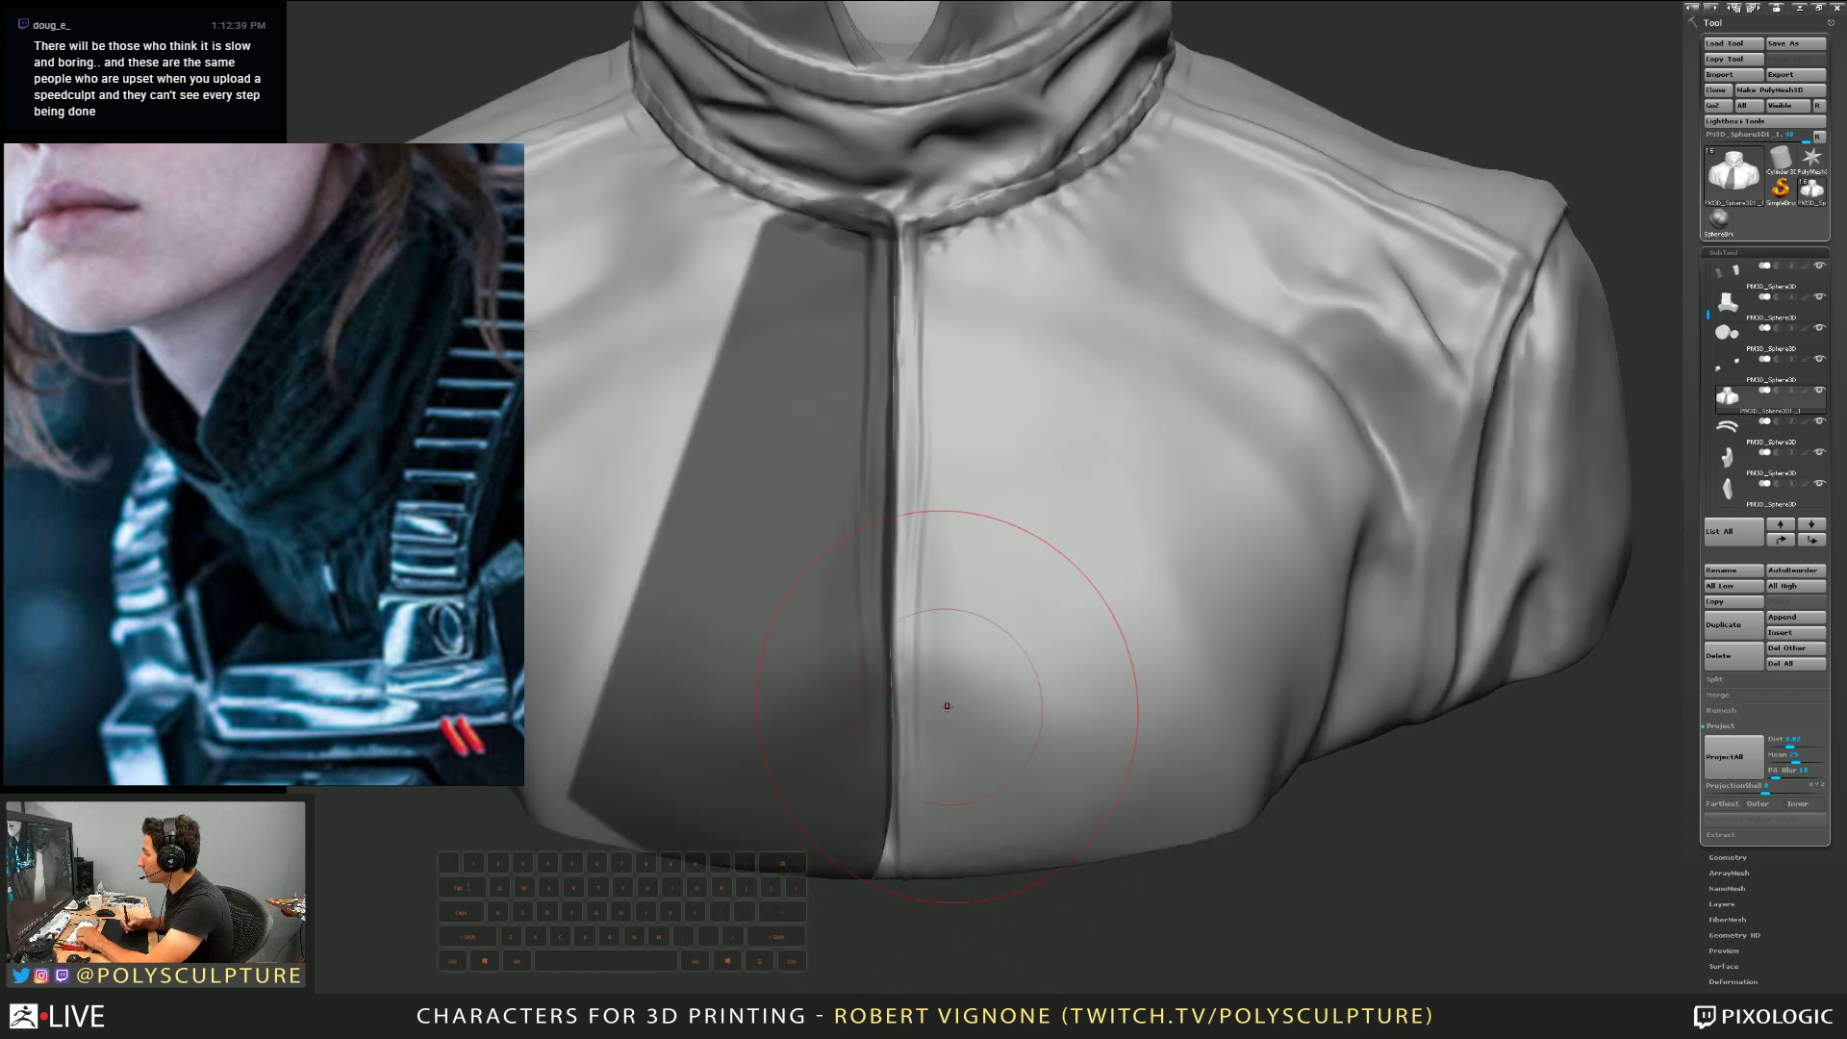
{"action": "left_click", "coordinate": [923, 919], "text": "ctrl"}
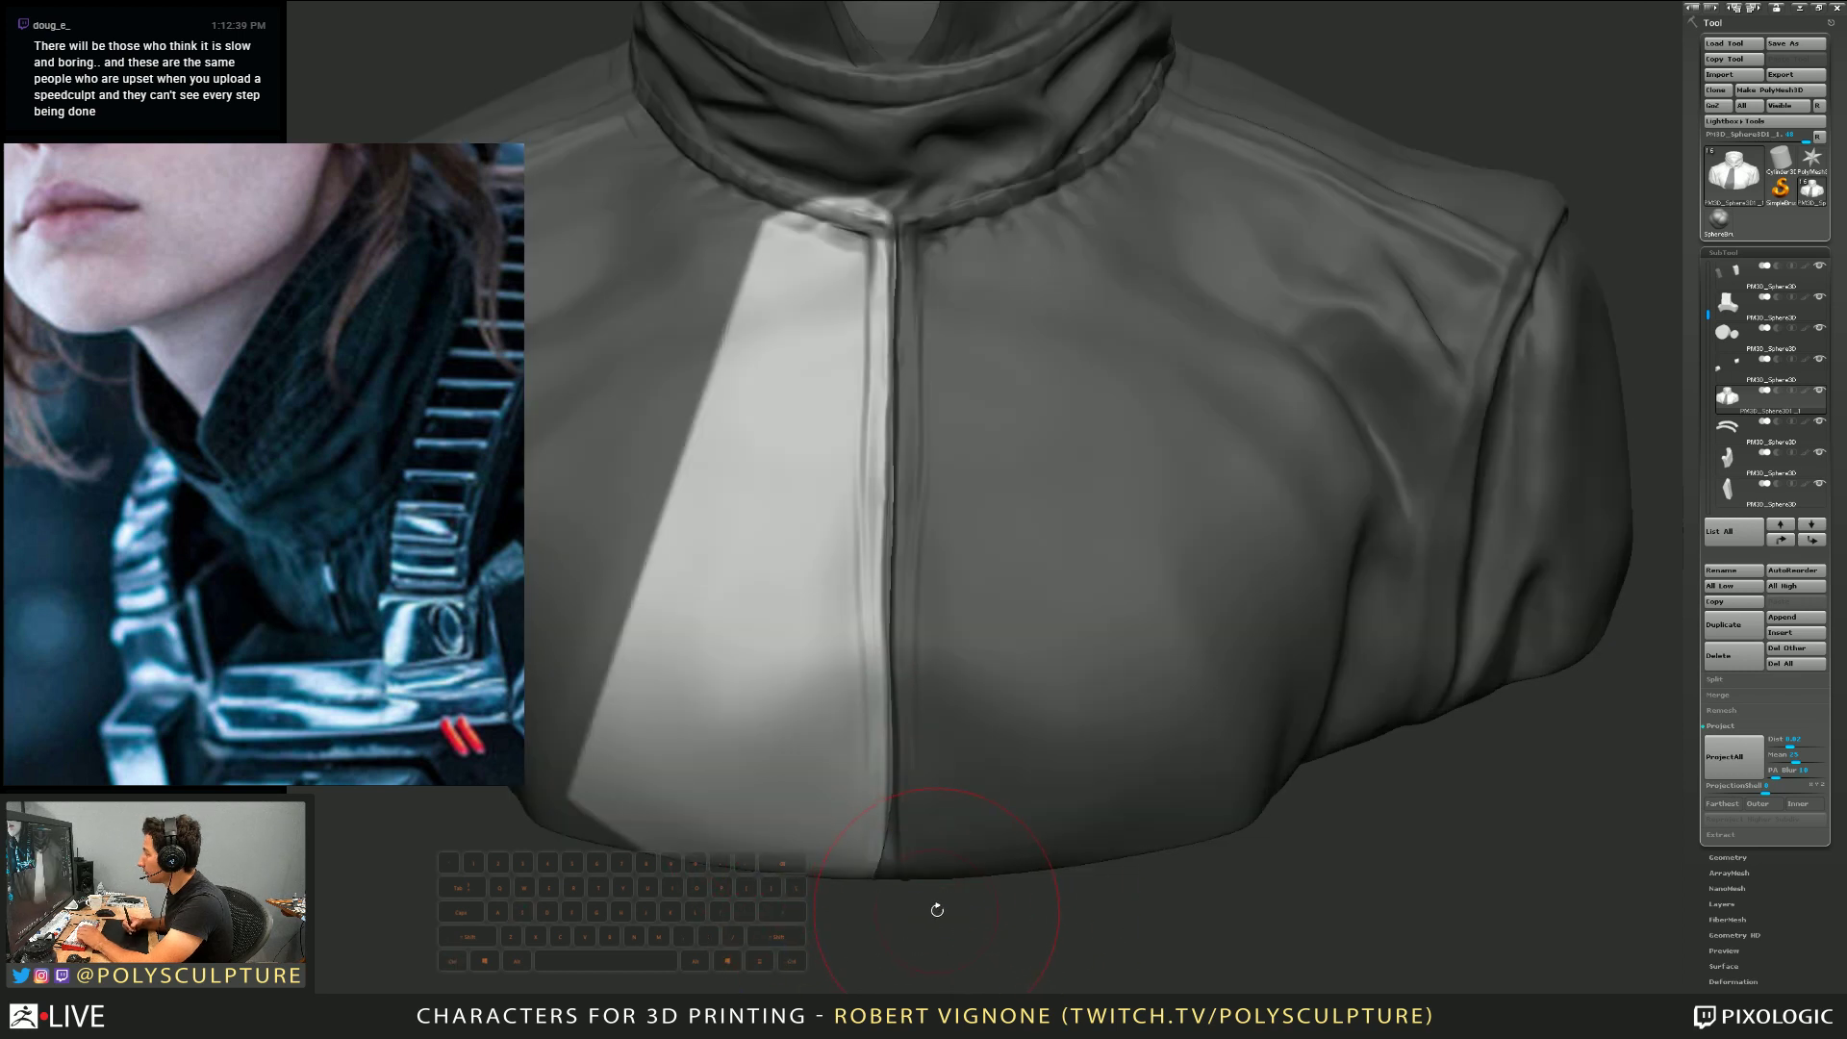
{"action": "left_click_drag", "start_coordinate": [945, 926], "coordinate": [952, 899], "text": "ctrl"}
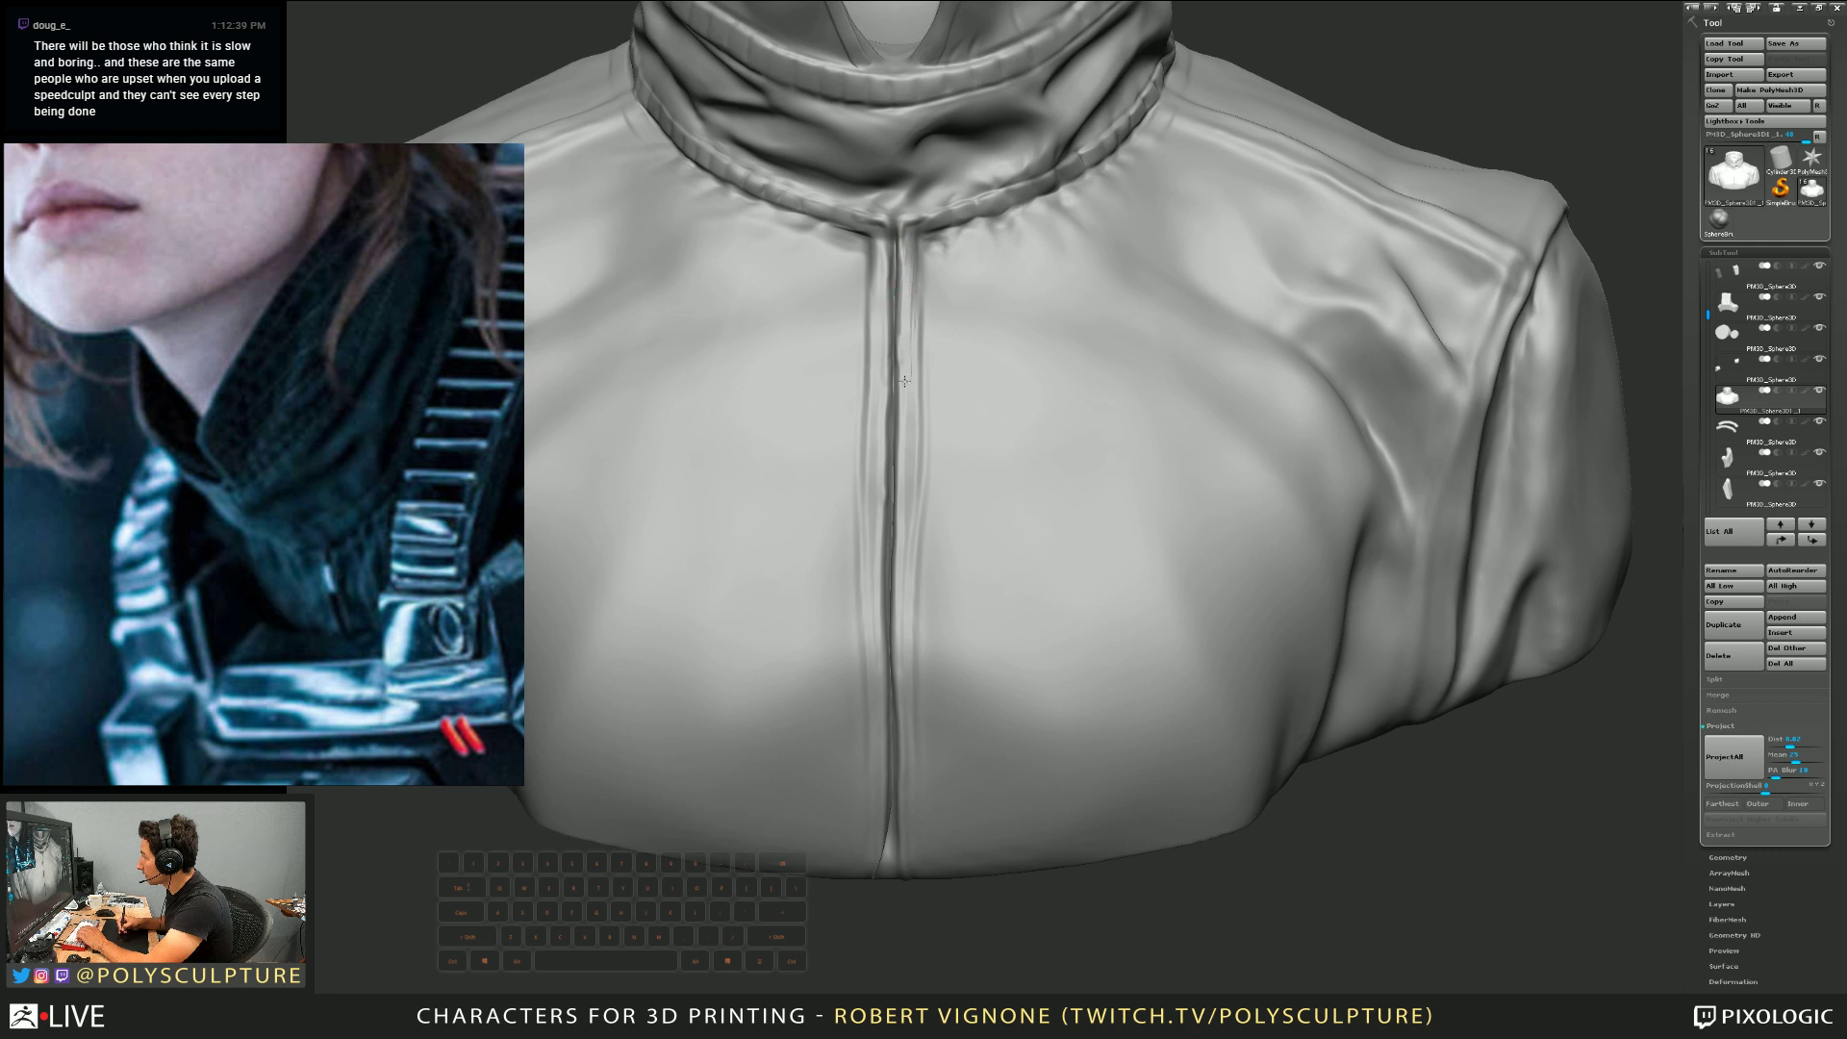
Shrink the brush and sculpt fine vertical creases along the seam lines on both sides of the zipper
{"action": "key", "text": "s"}
{"action": "left_click_drag", "start_coordinate": [915, 517], "coordinate": [909, 518]}
{"action": "left_click_drag", "start_coordinate": [923, 541], "coordinate": [921, 280]}
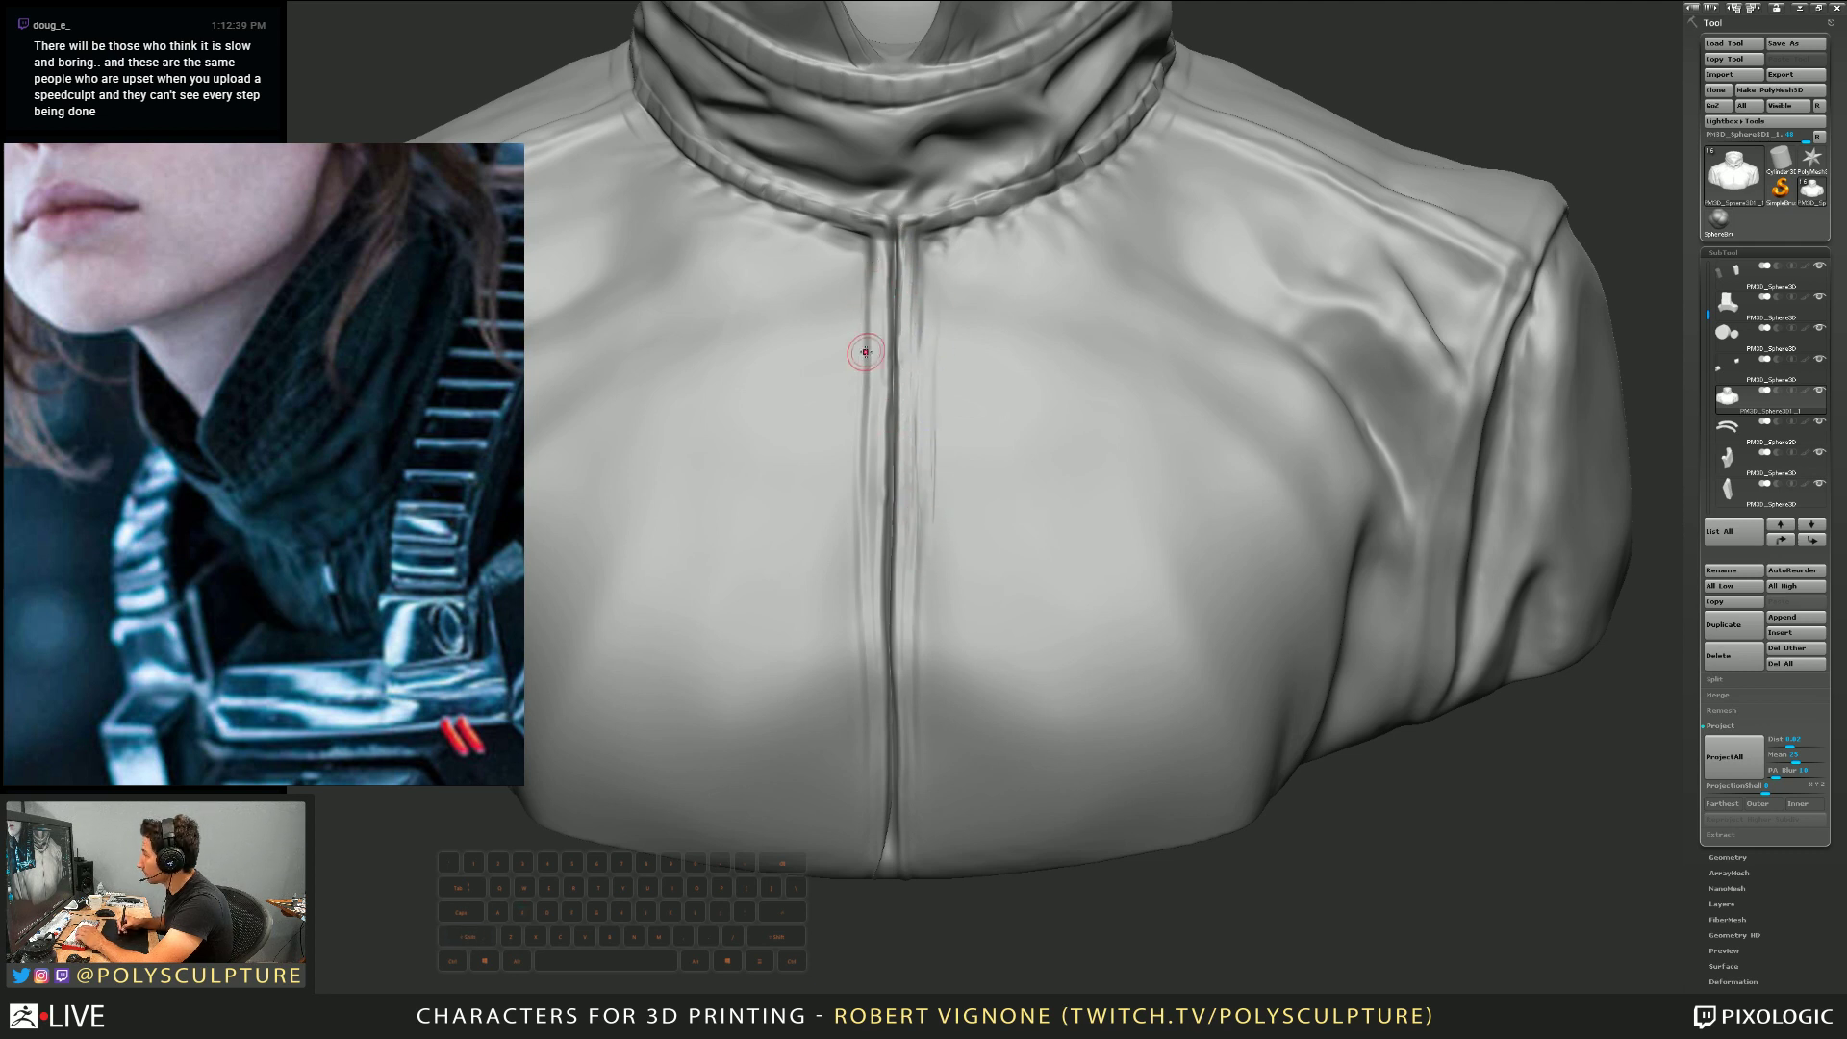
{"action": "left_click_drag", "start_coordinate": [867, 389], "coordinate": [860, 712]}
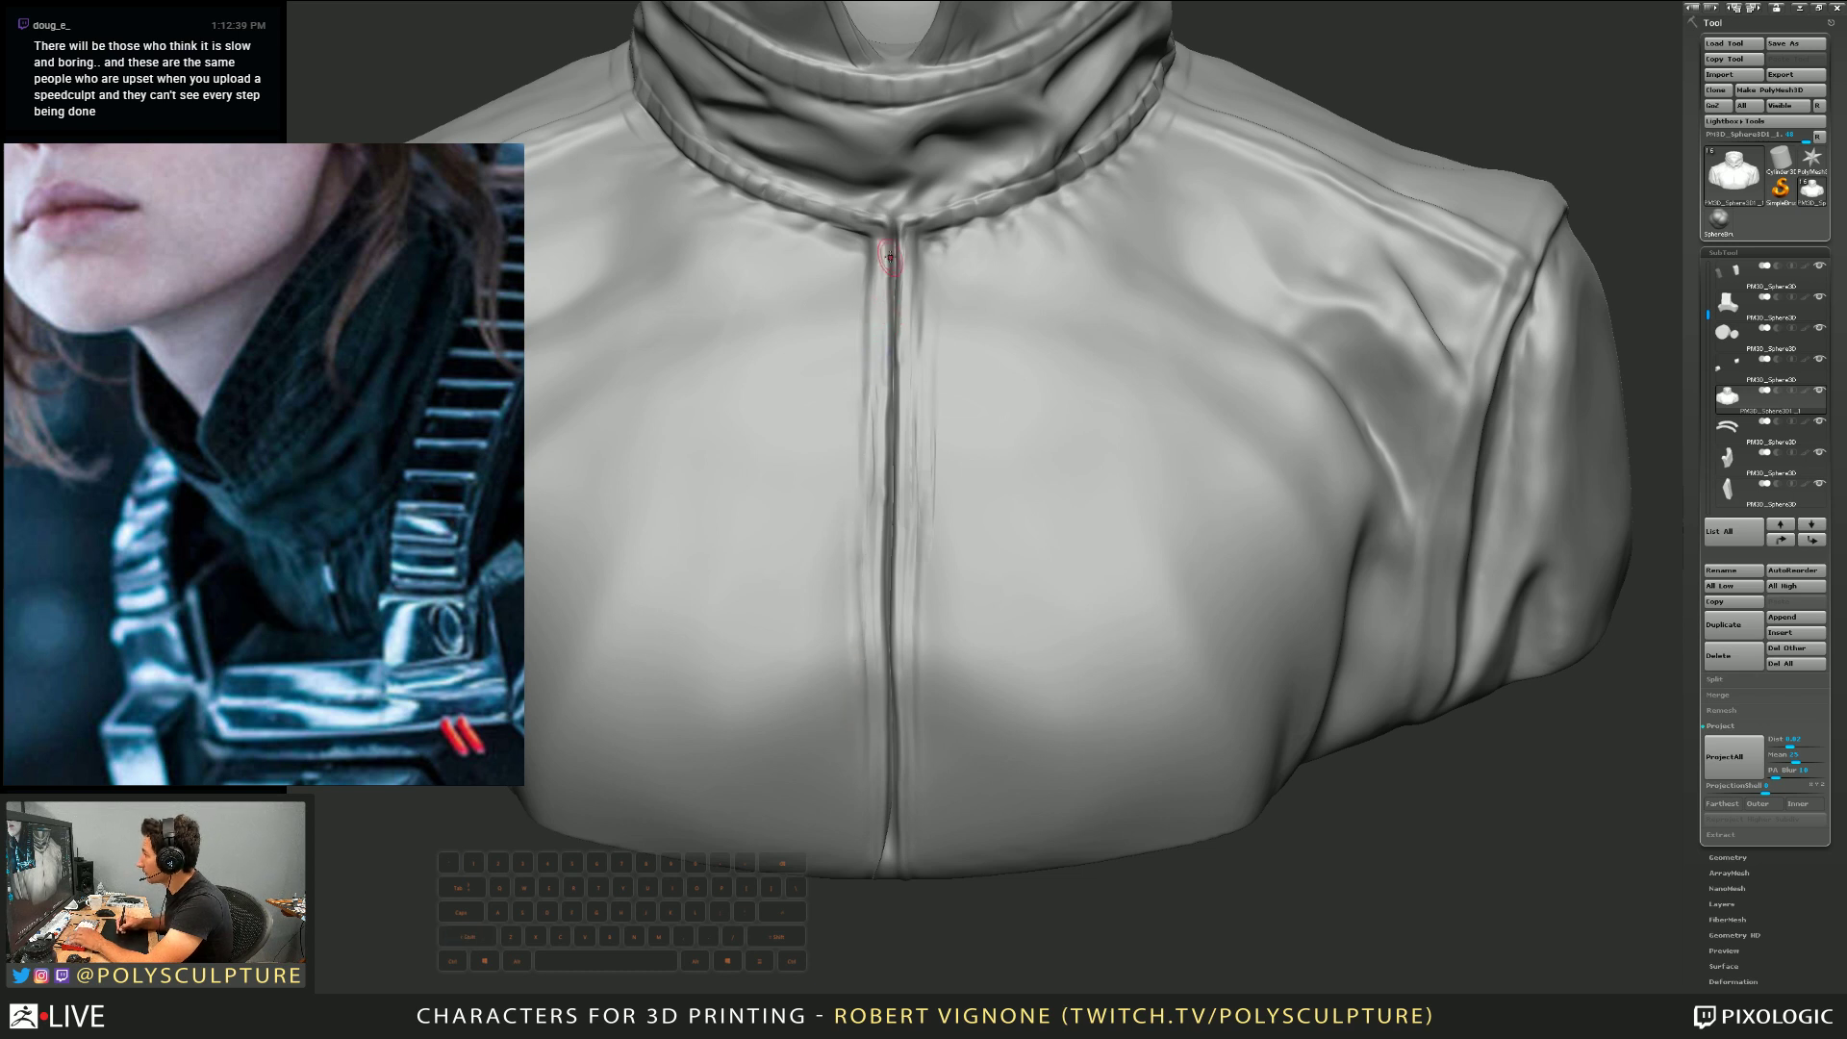
Sharpen the zipper groove and its edges from the collar seam down the jacket front
{"action": "right_click_drag", "start_coordinate": [880, 246], "coordinate": [845, 246]}
{"action": "left_click_drag", "start_coordinate": [887, 232], "coordinate": [887, 223]}
{"action": "key", "text": "1"}
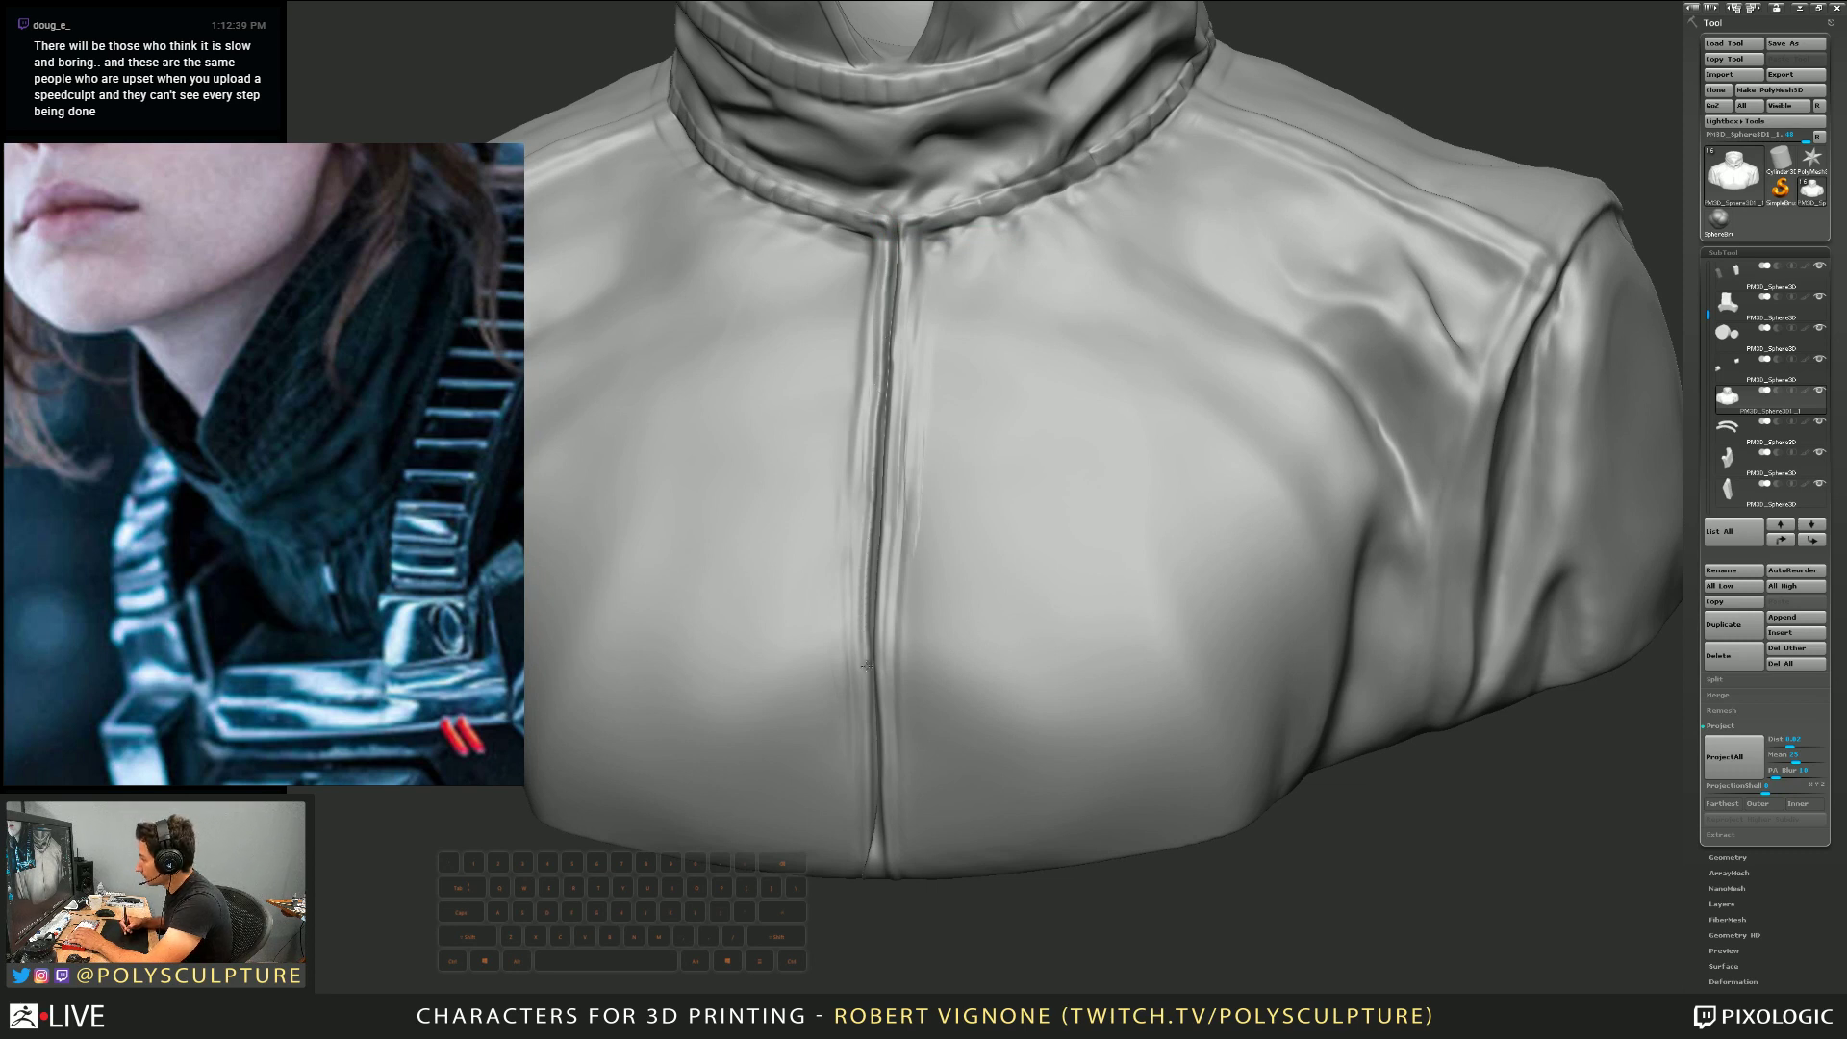
{"action": "right_click_drag", "start_coordinate": [873, 841], "coordinate": [816, 850]}
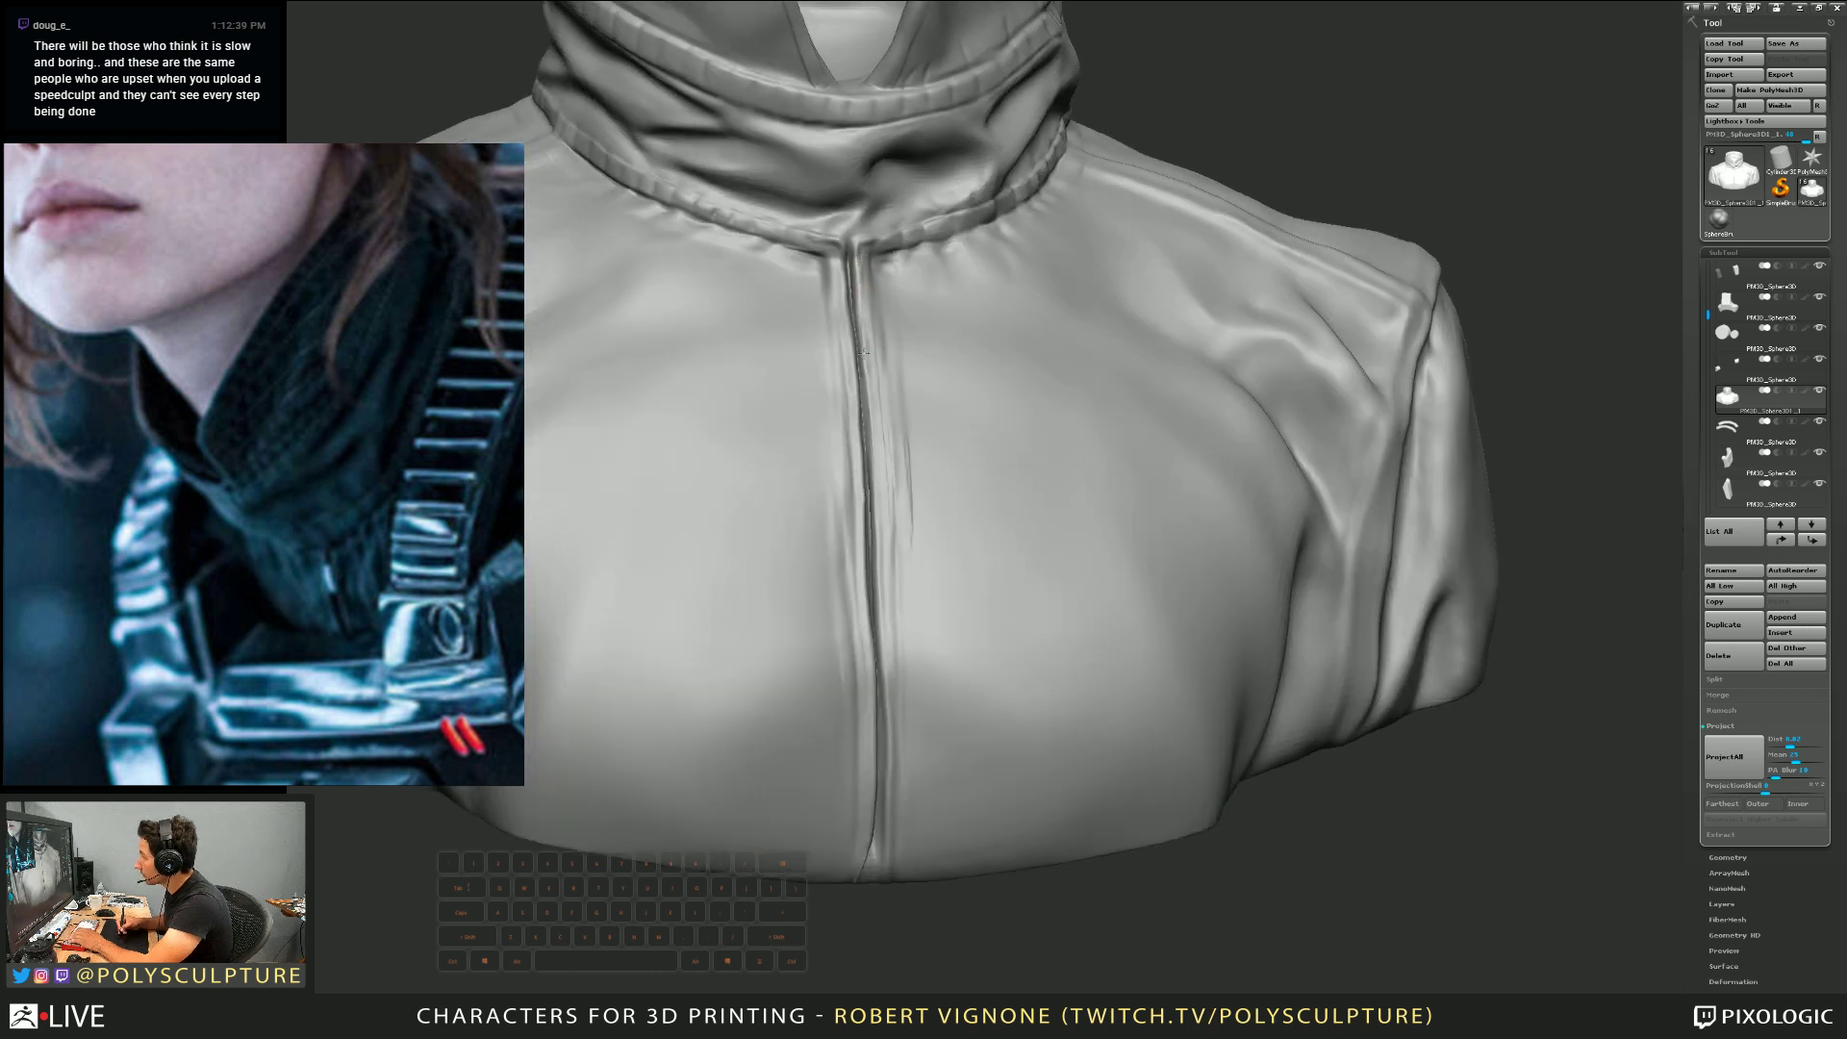
Sculpt and soften the vertical stitch creases running down the jacket on both sides of the front zipper
{"action": "key", "text": "1"}
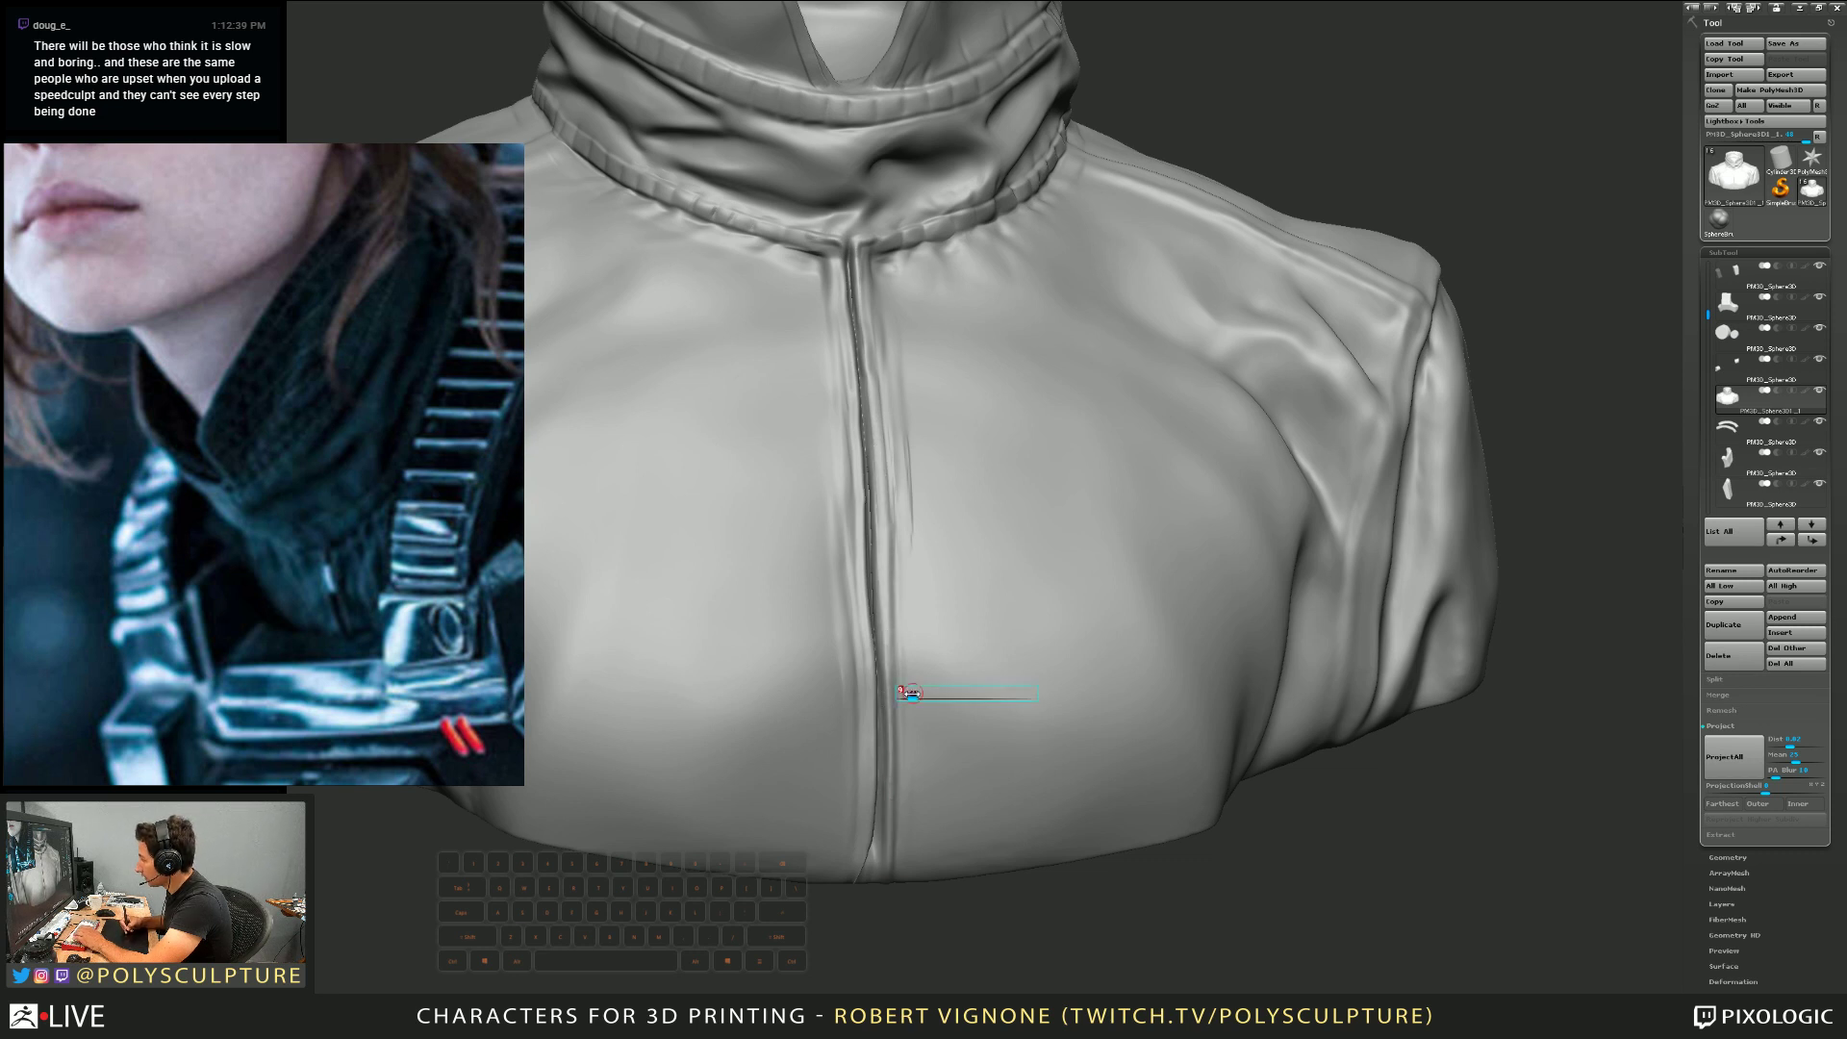
{"action": "right_click_drag", "start_coordinate": [912, 361], "coordinate": [912, 489]}
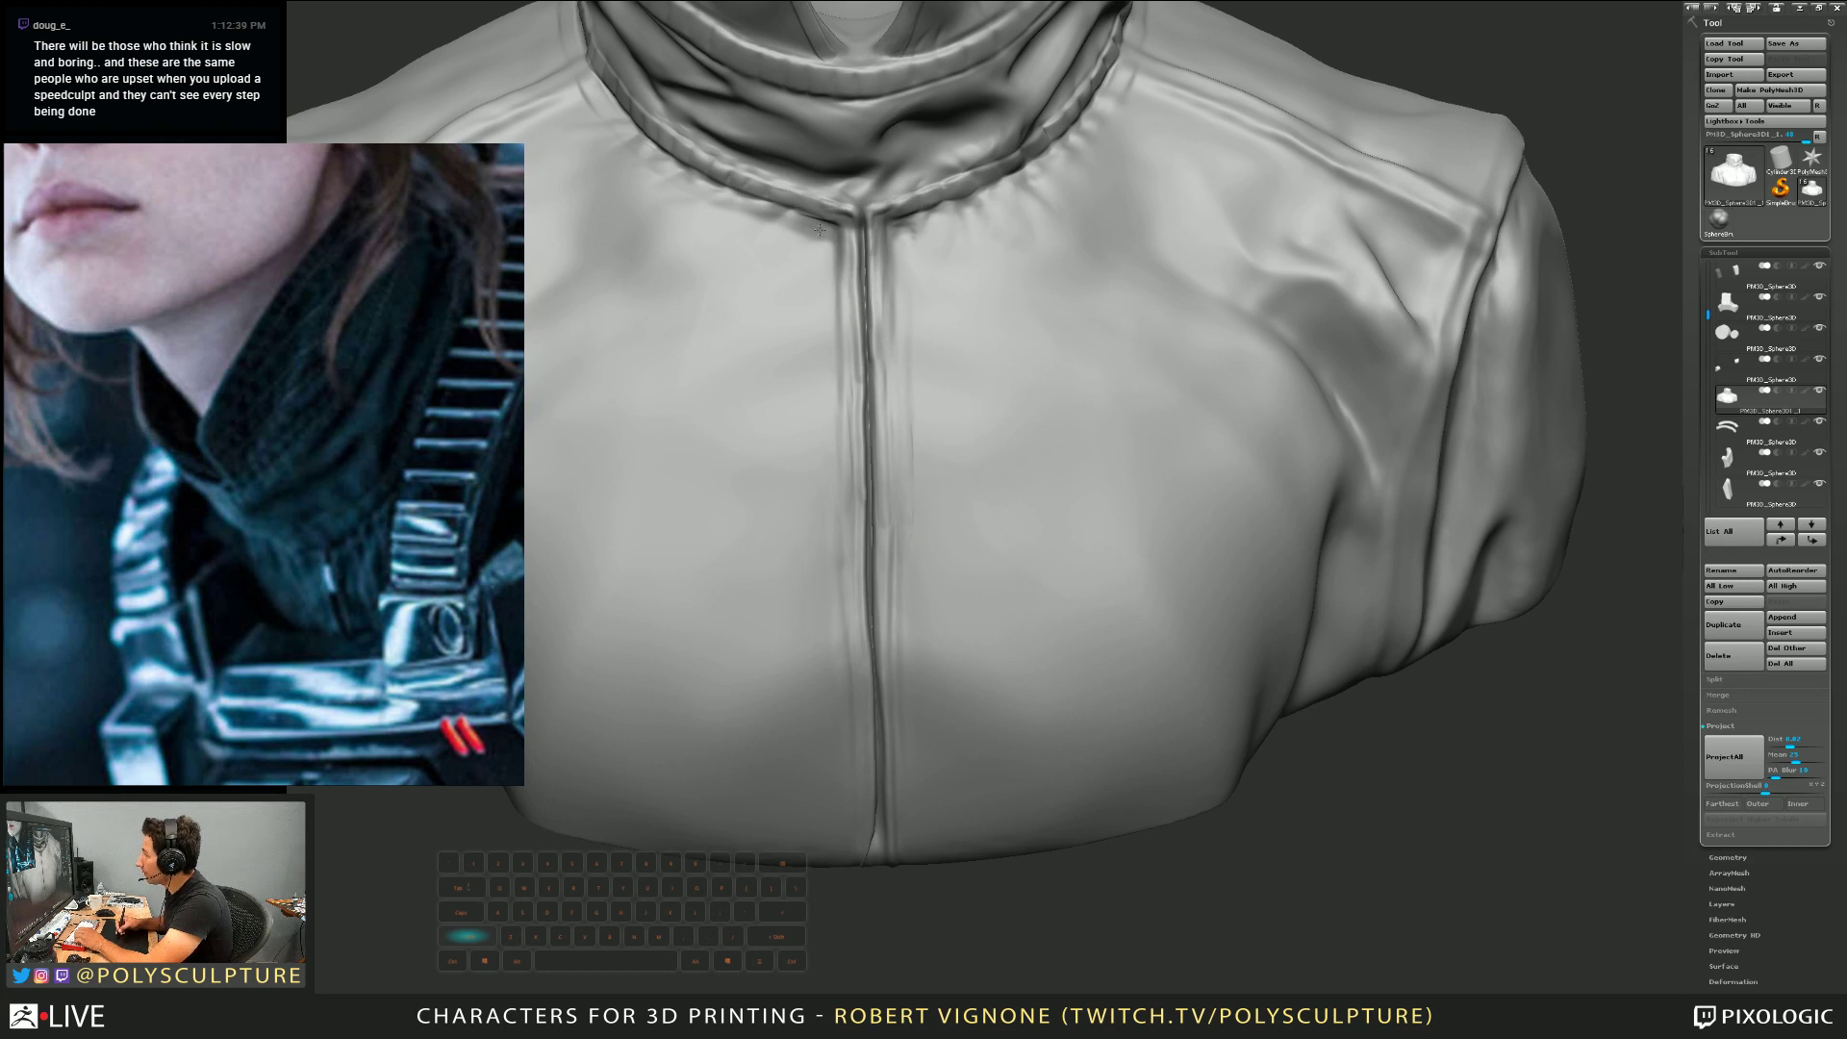
{"action": "key", "text": "s"}
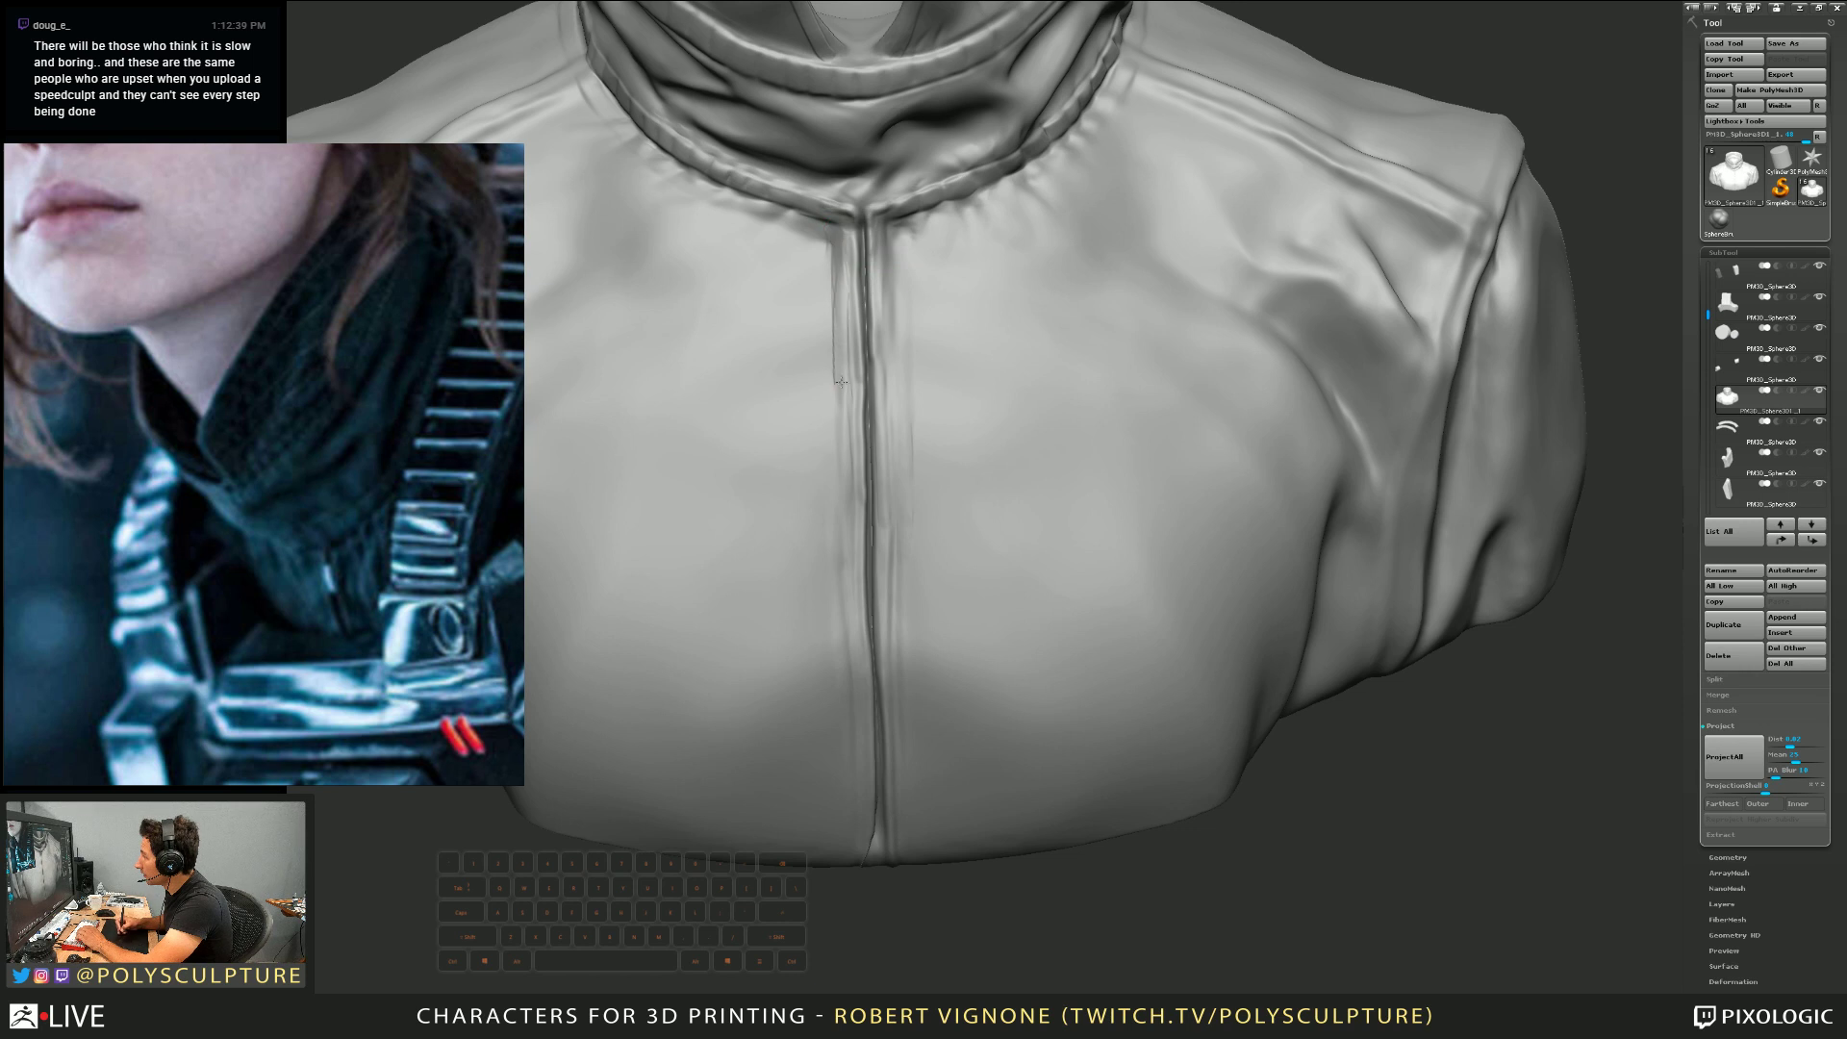
{"action": "key", "text": "s"}
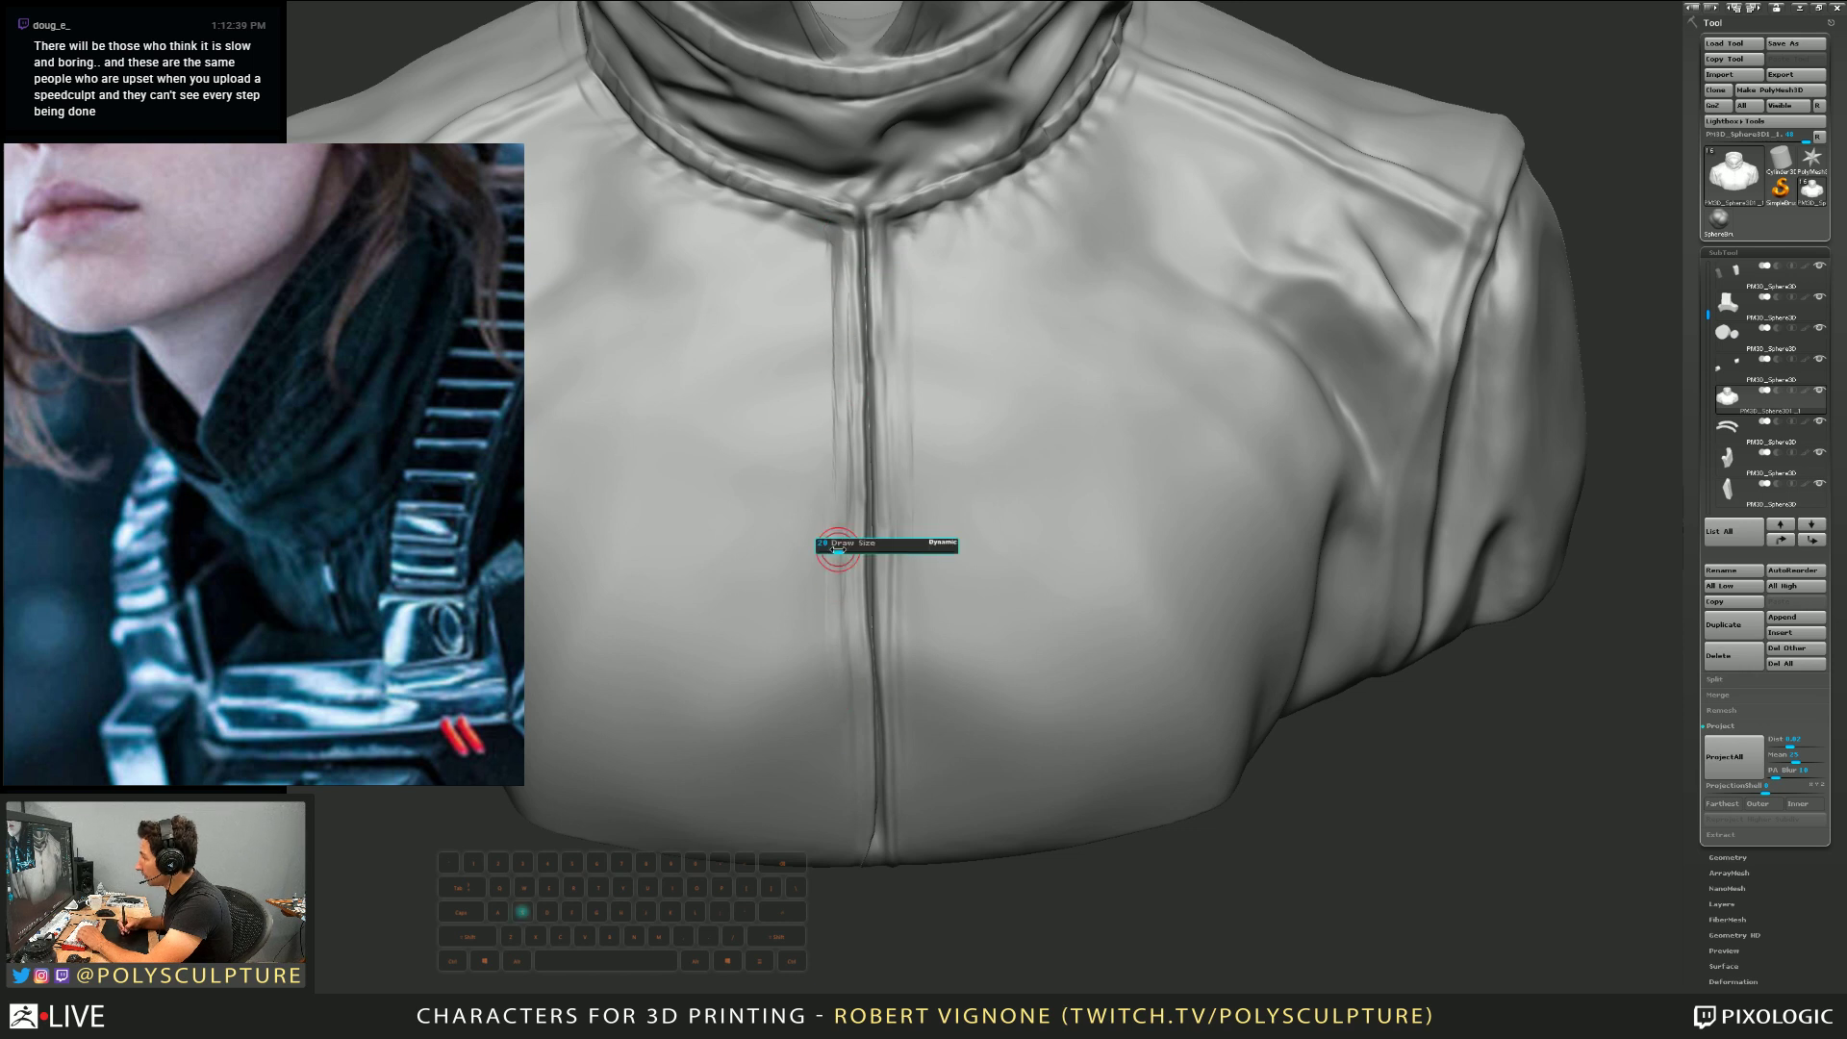
{"action": "key", "text": "shift"}
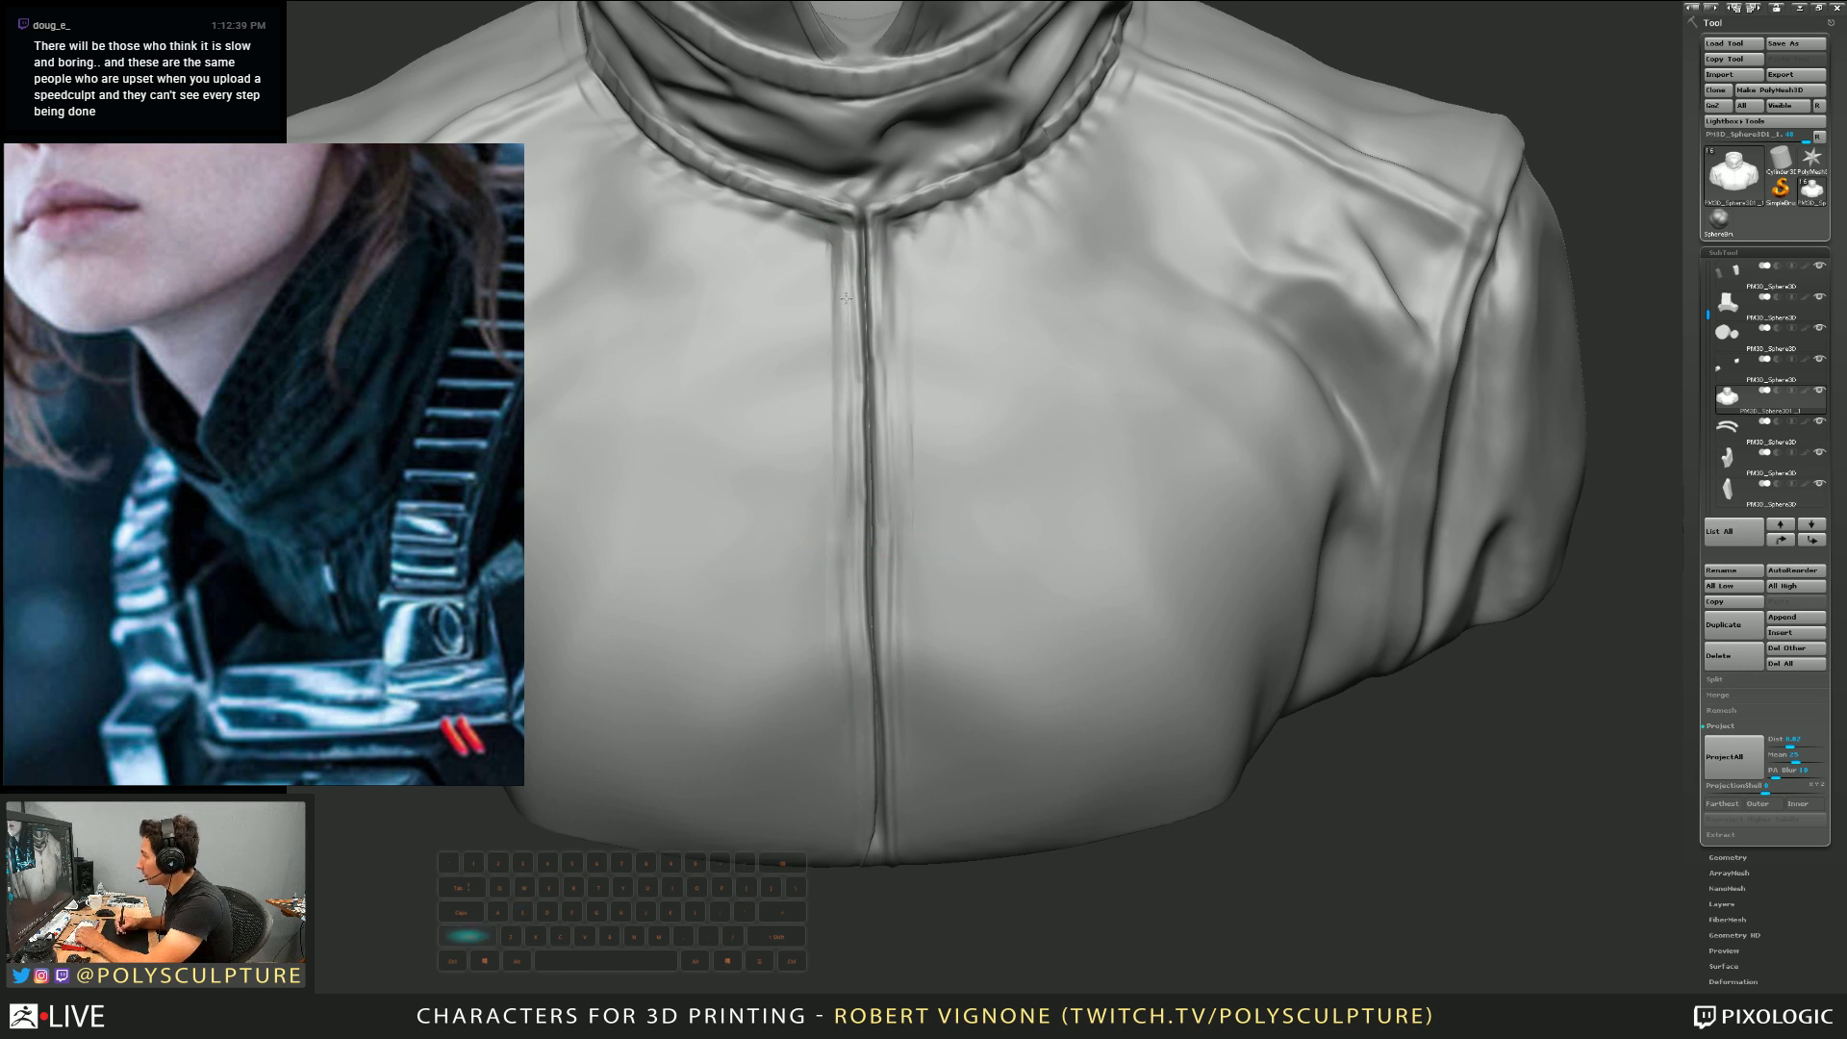
{"action": "right_click_drag", "start_coordinate": [878, 315], "coordinate": [848, 279]}
{"action": "left_click_drag", "start_coordinate": [909, 252], "coordinate": [889, 275]}
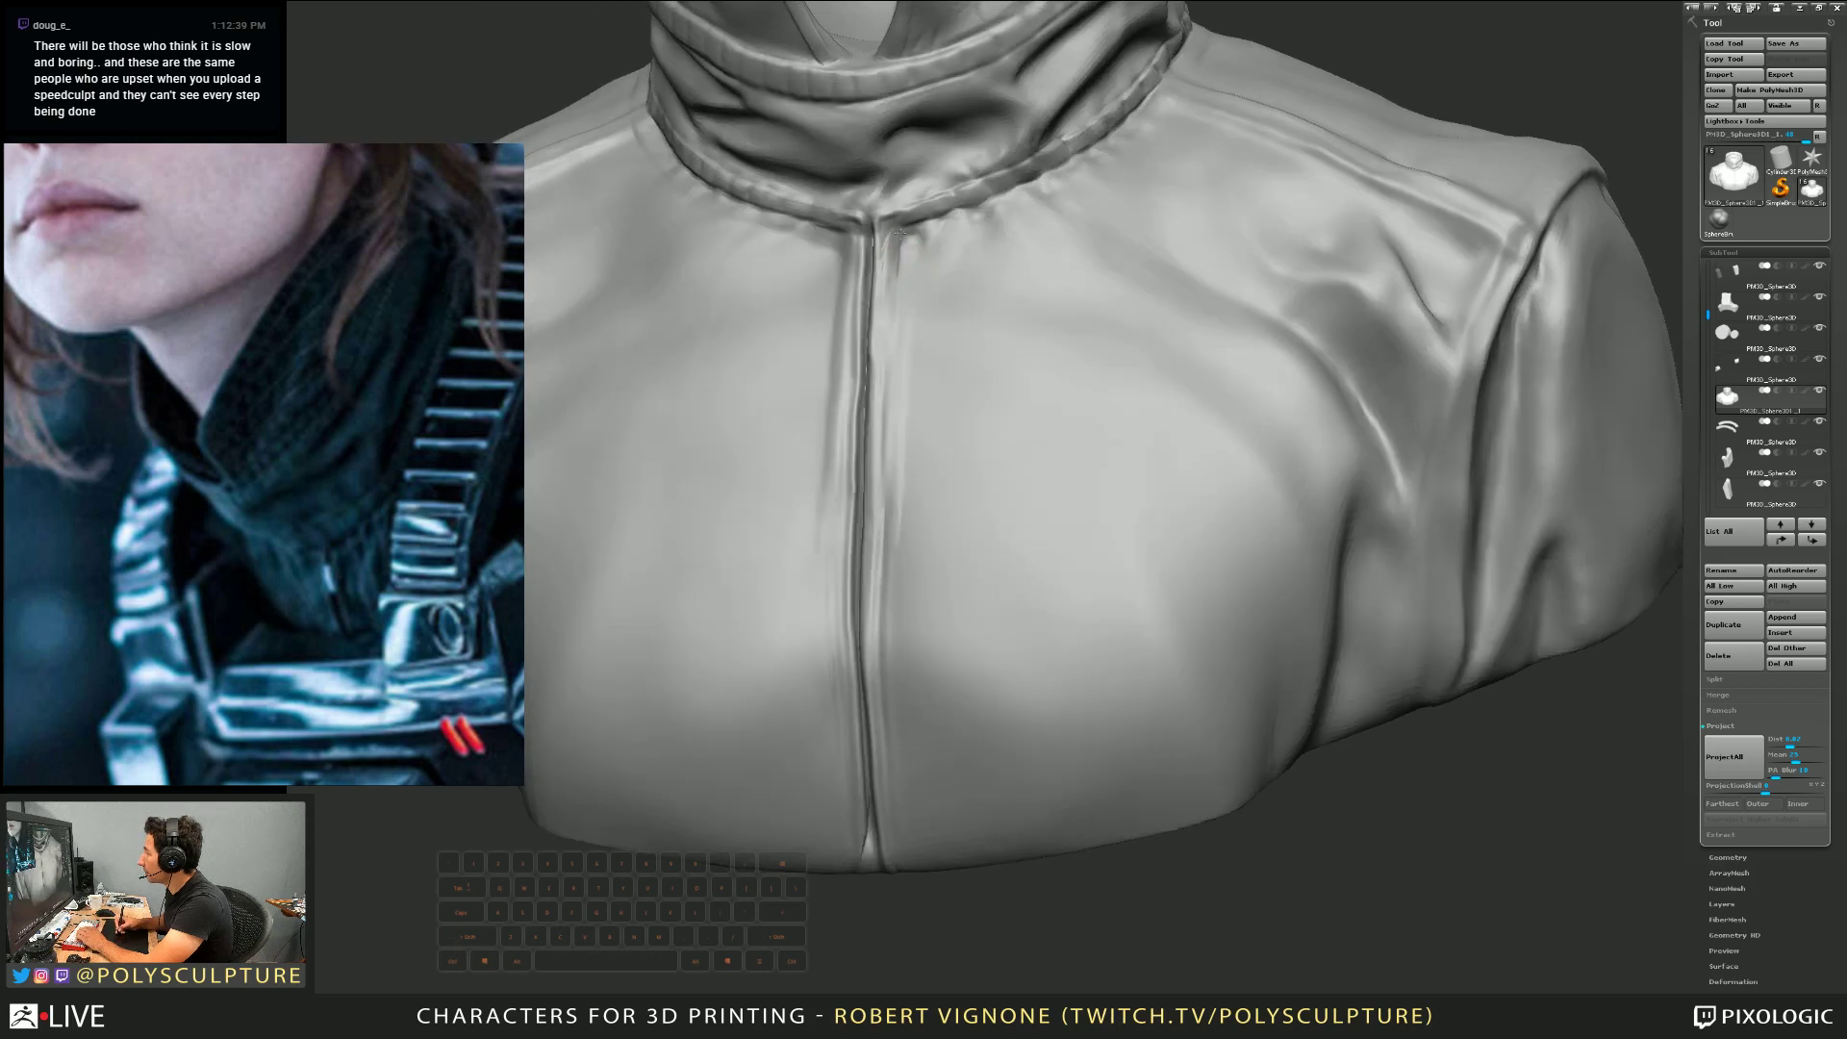
{"action": "right_click_drag", "start_coordinate": [915, 251], "coordinate": [920, 247]}
Resize the brush and smooth the creases beside the zipper's upper half, just below the collar seam
{"action": "key", "text": "s"}
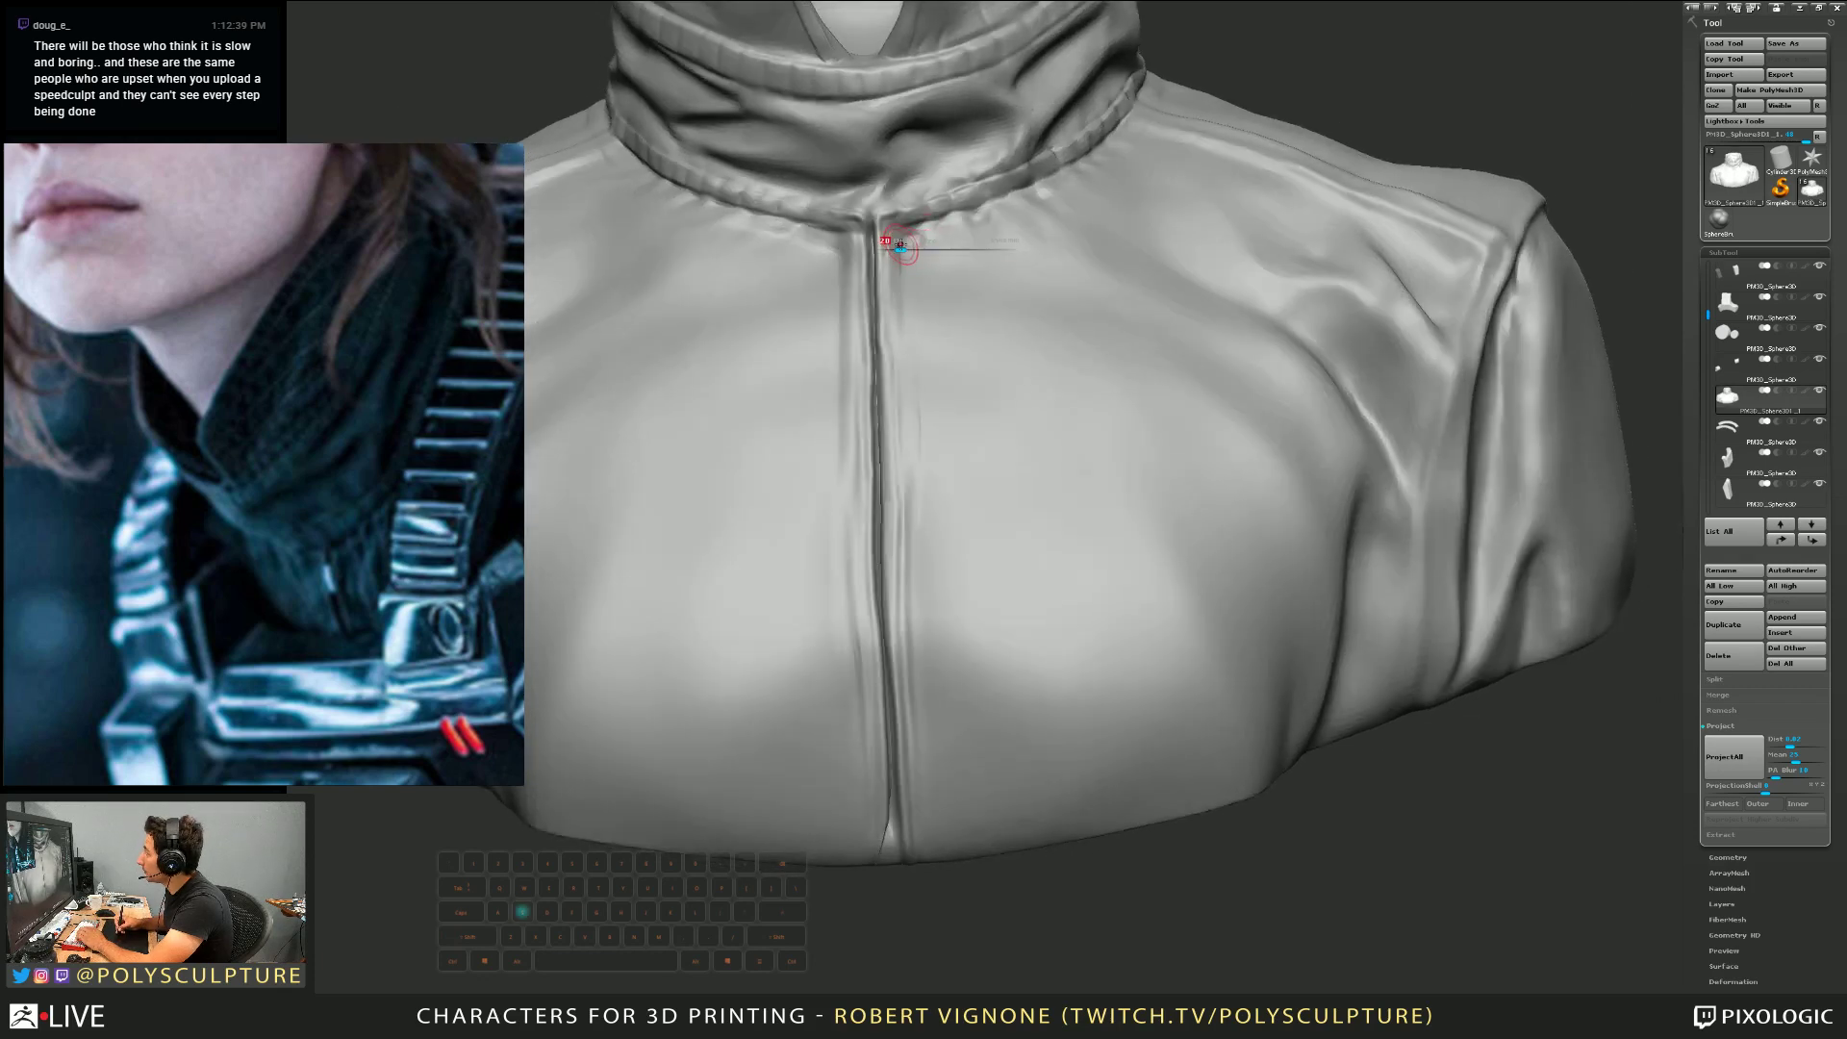
{"action": "left_click", "coordinate": [891, 237]}
{"action": "key", "text": "shift"}
{"action": "right_click_drag", "start_coordinate": [899, 272], "coordinate": [842, 276]}
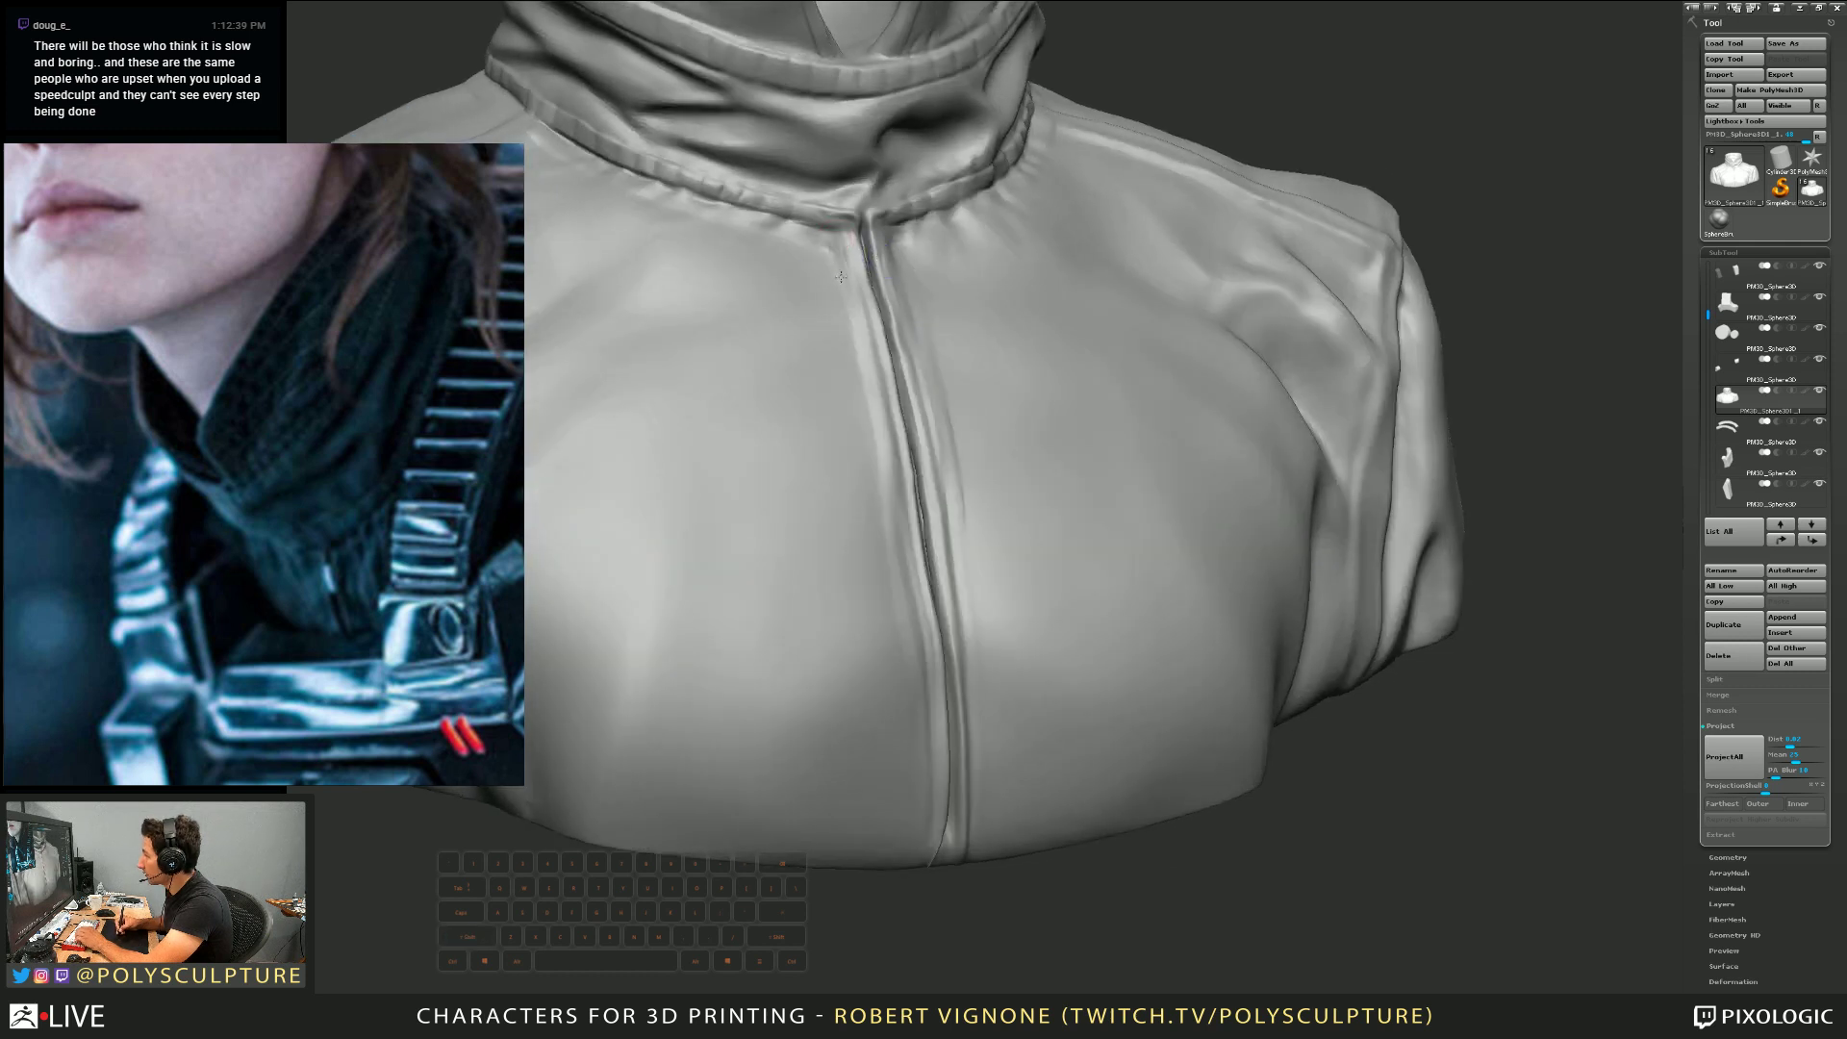
{"action": "left_click_drag", "start_coordinate": [848, 297], "coordinate": [861, 397]}
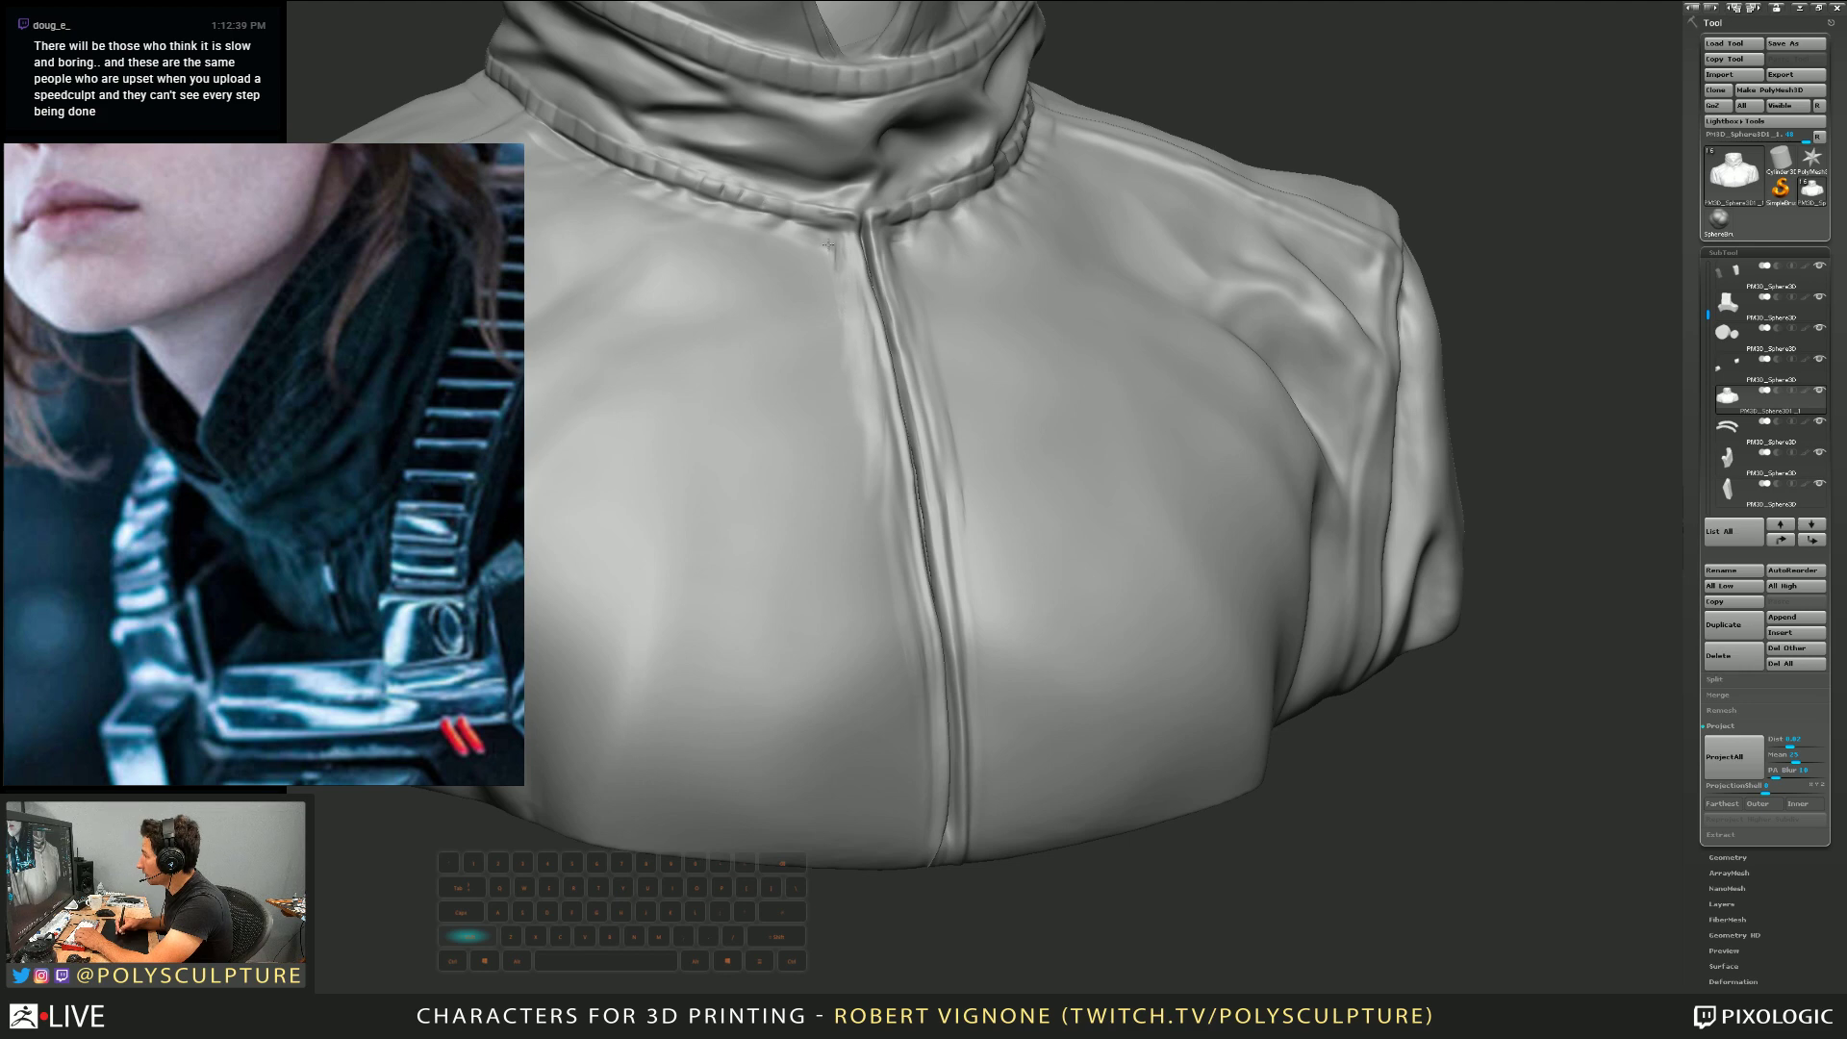
{"action": "right_click_drag", "start_coordinate": [844, 258], "coordinate": [864, 418]}
{"action": "right_click_drag", "start_coordinate": [825, 545], "coordinate": [923, 396]}
{"action": "key", "text": "4"}
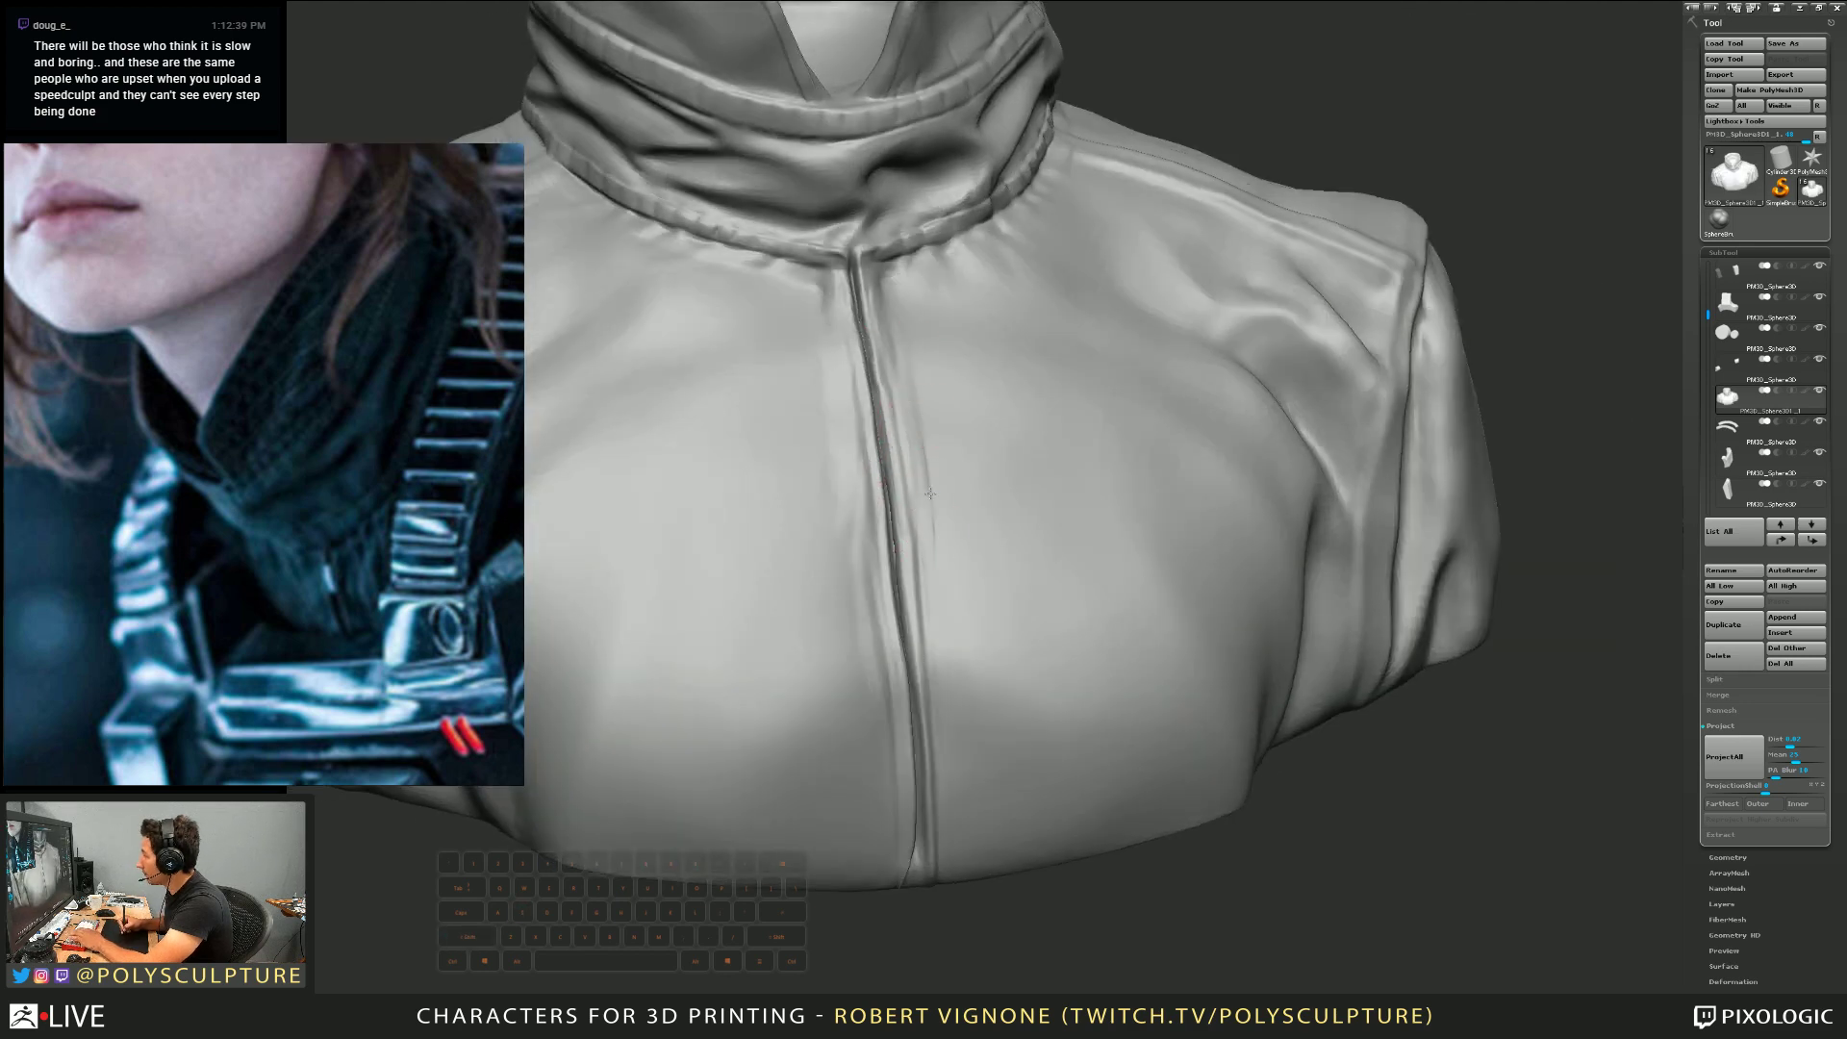
Refine the top of the zipper groove where it meets the lower collar seam, using a smaller brush
{"action": "key", "text": "s"}
{"action": "left_click_drag", "start_coordinate": [902, 388], "coordinate": [885, 388]}
{"action": "mouse_move", "coordinate": [885, 389]}
{"action": "right_mouse_down"}
{"action": "mouse_move", "coordinate": [891, 507]}
{"action": "mouse_move", "coordinate": [882, 448]}
{"action": "right_mouse_up"}
{"action": "key", "text": "s"}
{"action": "left_click_drag", "start_coordinate": [882, 447], "coordinate": [891, 448]}
{"action": "right_click_drag", "start_coordinate": [889, 447], "coordinate": [933, 380]}
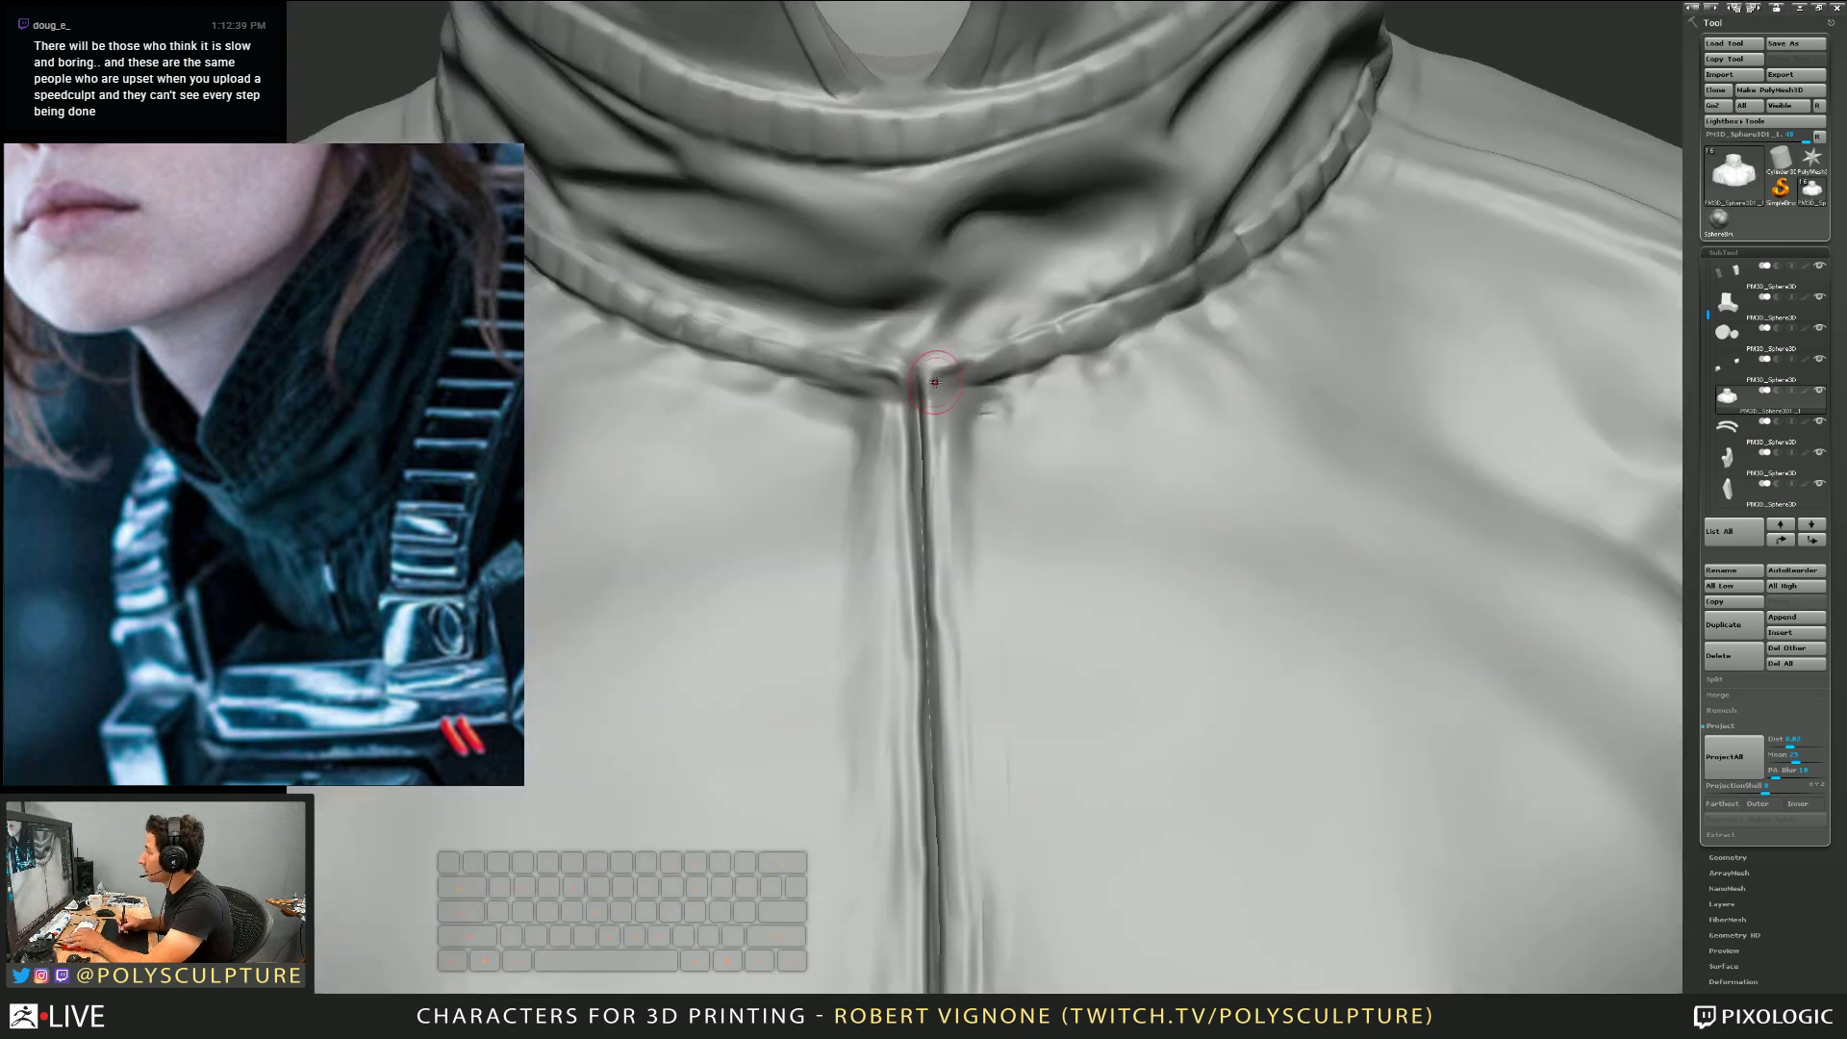
{"action": "key", "text": "s"}
{"action": "left_click", "coordinate": [933, 382]}
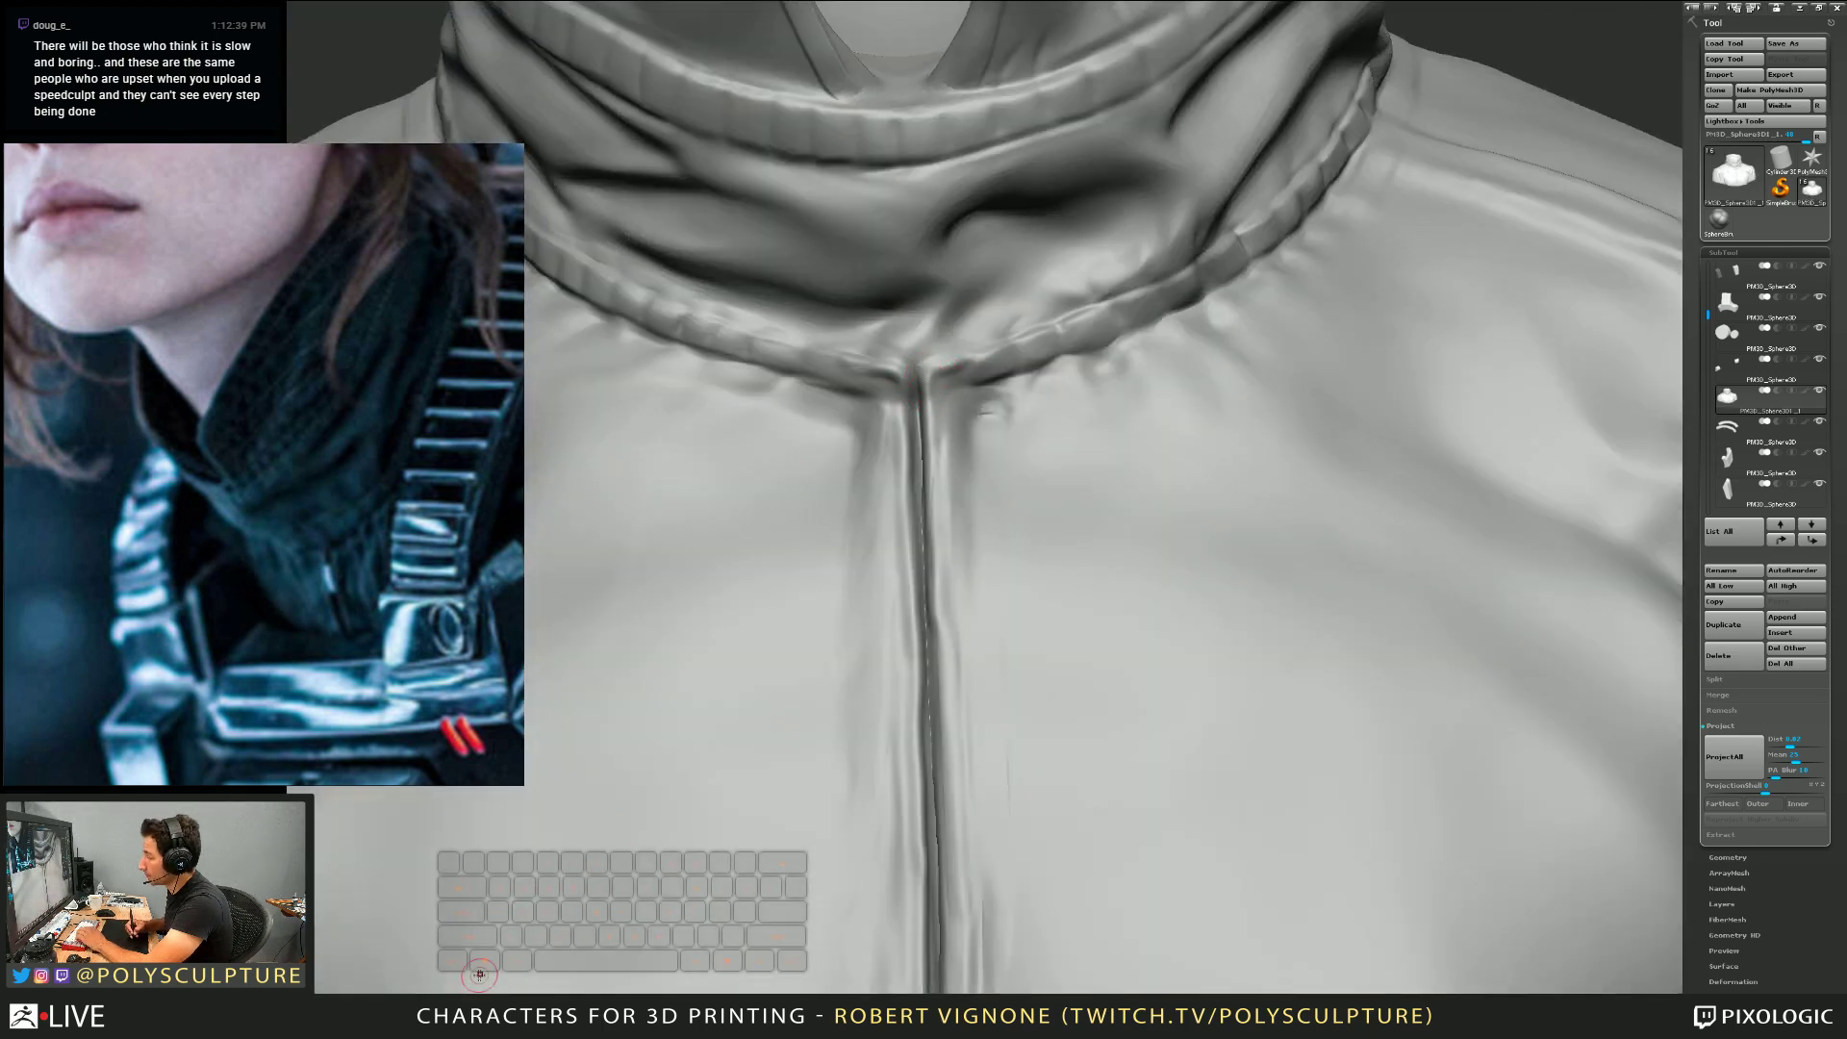
{"action": "key", "text": "s"}
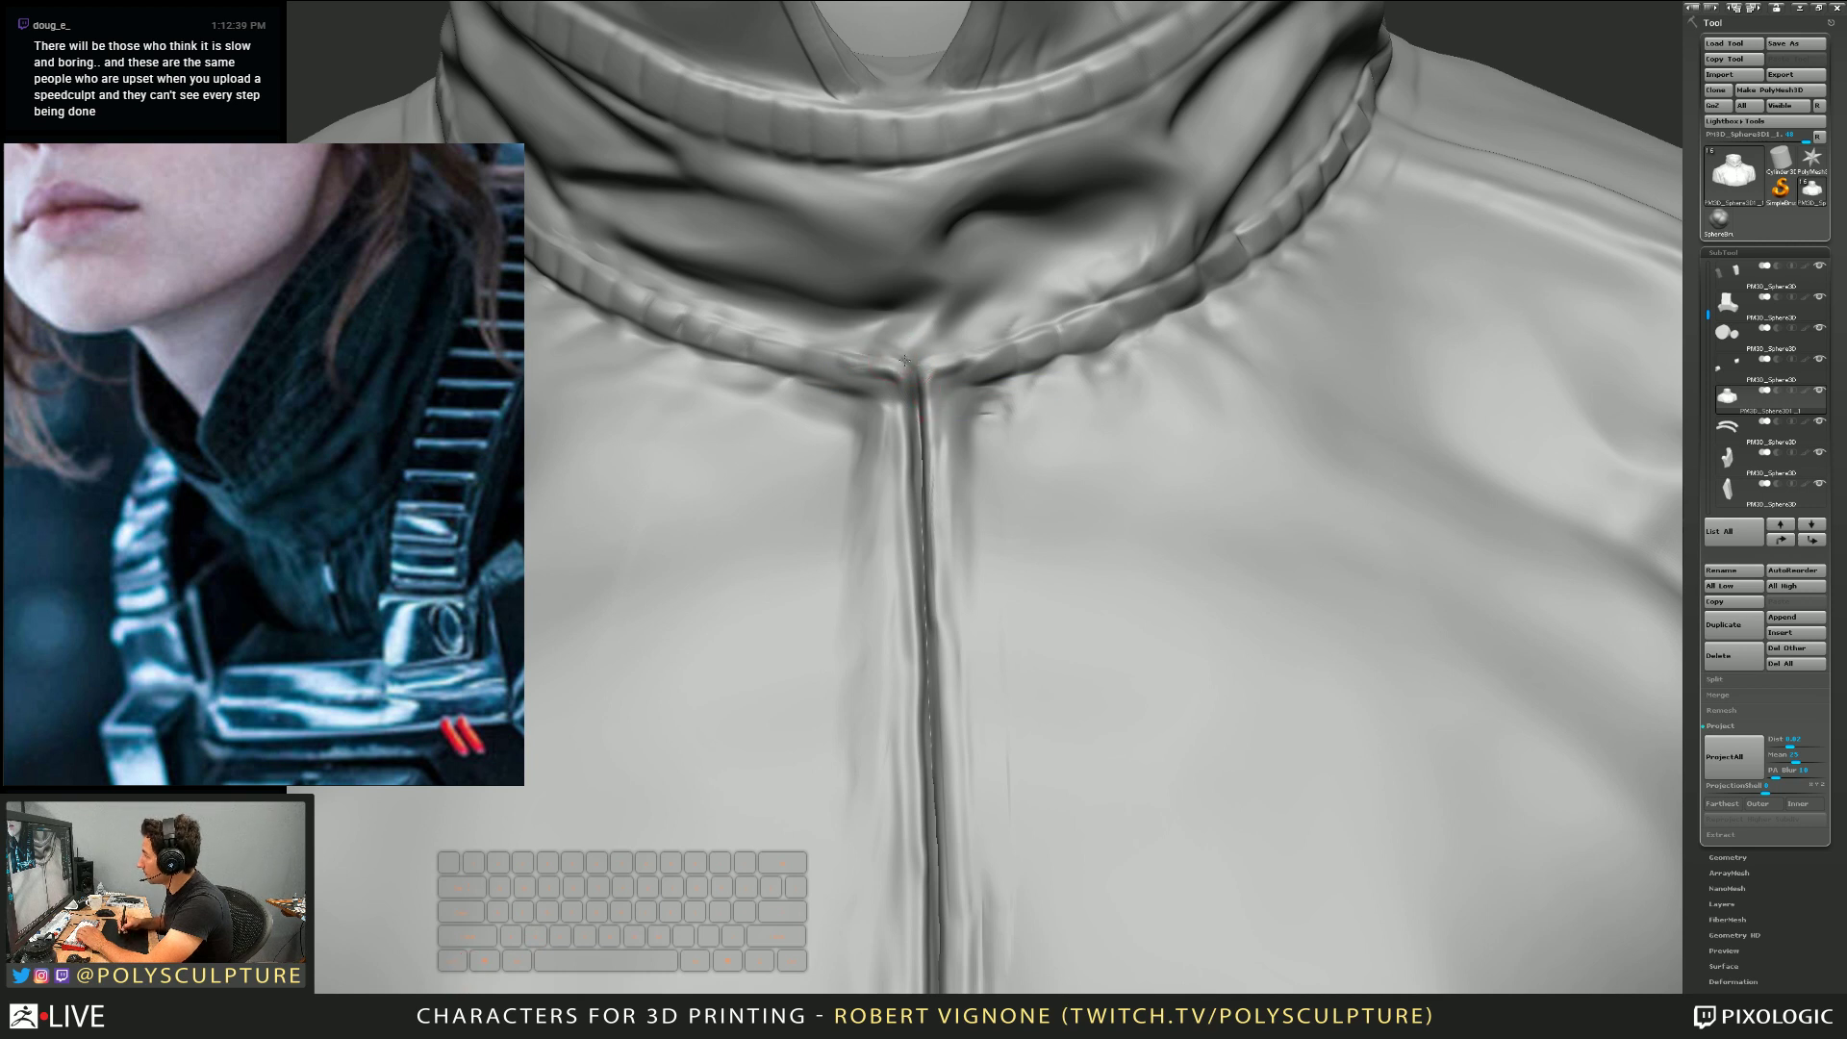
{"action": "left_click_drag", "start_coordinate": [905, 359], "coordinate": [919, 391]}
{"action": "right_click_drag", "start_coordinate": [966, 345], "coordinate": [993, 394], "text": "alt"}
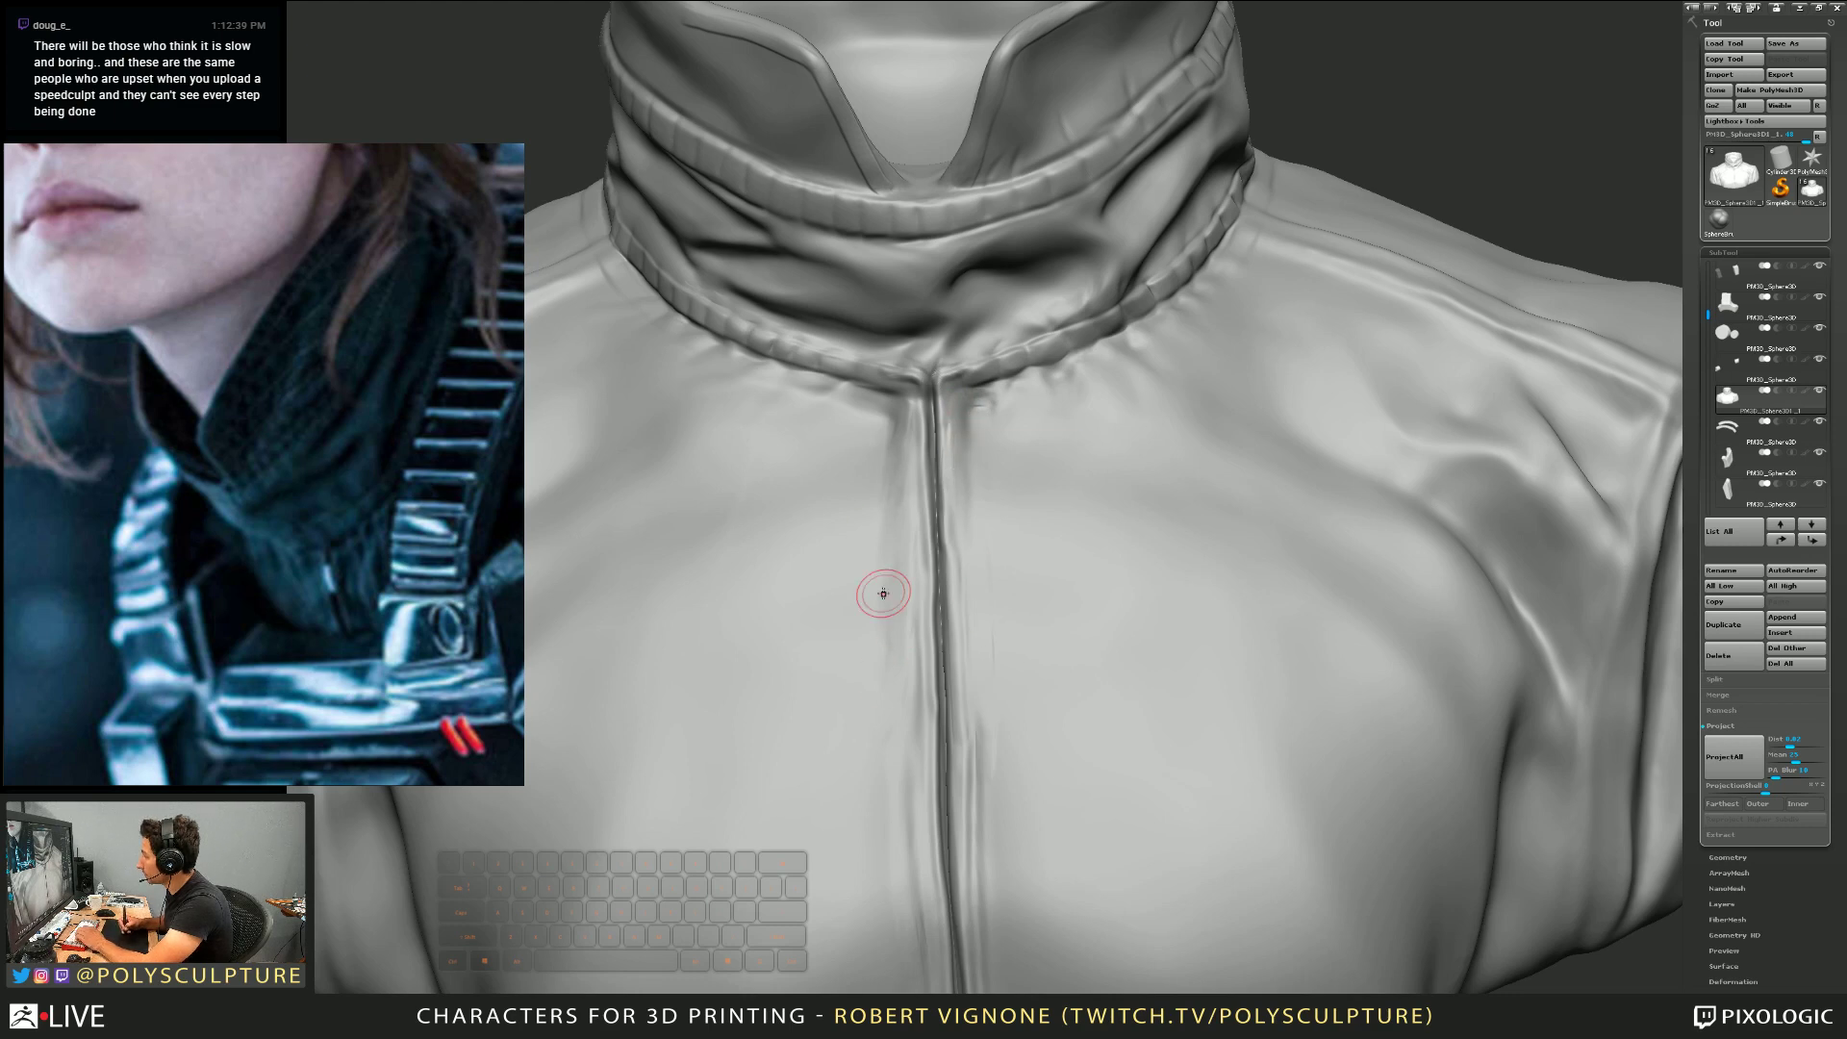
Bring back the whole bust and adjust the collar front above the vest with an enlarged brush
{"action": "right_click_drag", "start_coordinate": [906, 593], "coordinate": [922, 471], "text": "alt"}
{"action": "left_click", "coordinate": [1690, 356]}
{"action": "mouse_move", "coordinate": [1185, 575]}
{"action": "right_mouse_down"}
{"action": "mouse_move", "coordinate": [1178, 519]}
{"action": "mouse_move", "coordinate": [1068, 505]}
{"action": "mouse_move", "coordinate": [997, 539]}
{"action": "right_mouse_up"}
{"action": "key", "text": "s"}
{"action": "left_click_drag", "start_coordinate": [998, 539], "coordinate": [967, 538]}
{"action": "right_click_drag", "start_coordinate": [978, 523], "coordinate": [1020, 539]}
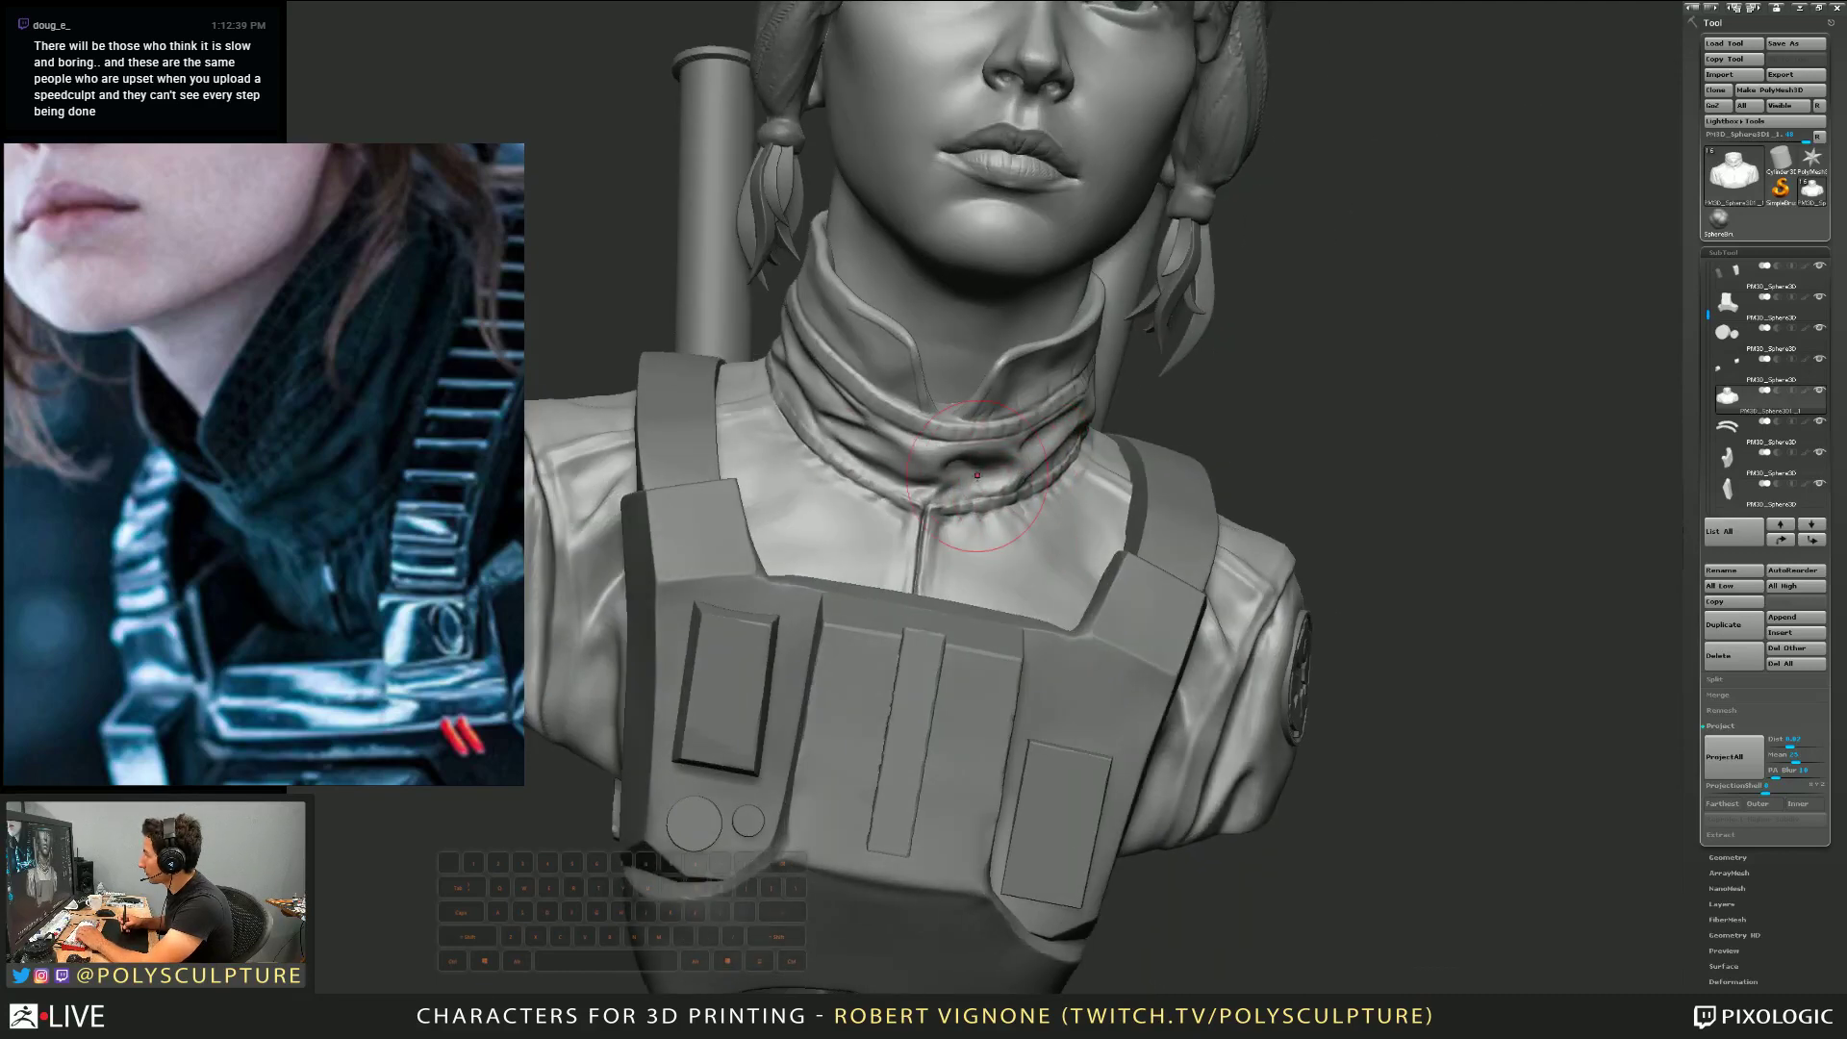
{"action": "mouse_move", "coordinate": [842, 443]}
{"action": "right_mouse_down"}
{"action": "mouse_move", "coordinate": [1010, 419]}
{"action": "mouse_move", "coordinate": [962, 410]}
{"action": "right_mouse_up"}
{"action": "key", "text": "s"}
{"action": "left_click_drag", "start_coordinate": [960, 409], "coordinate": [968, 411]}
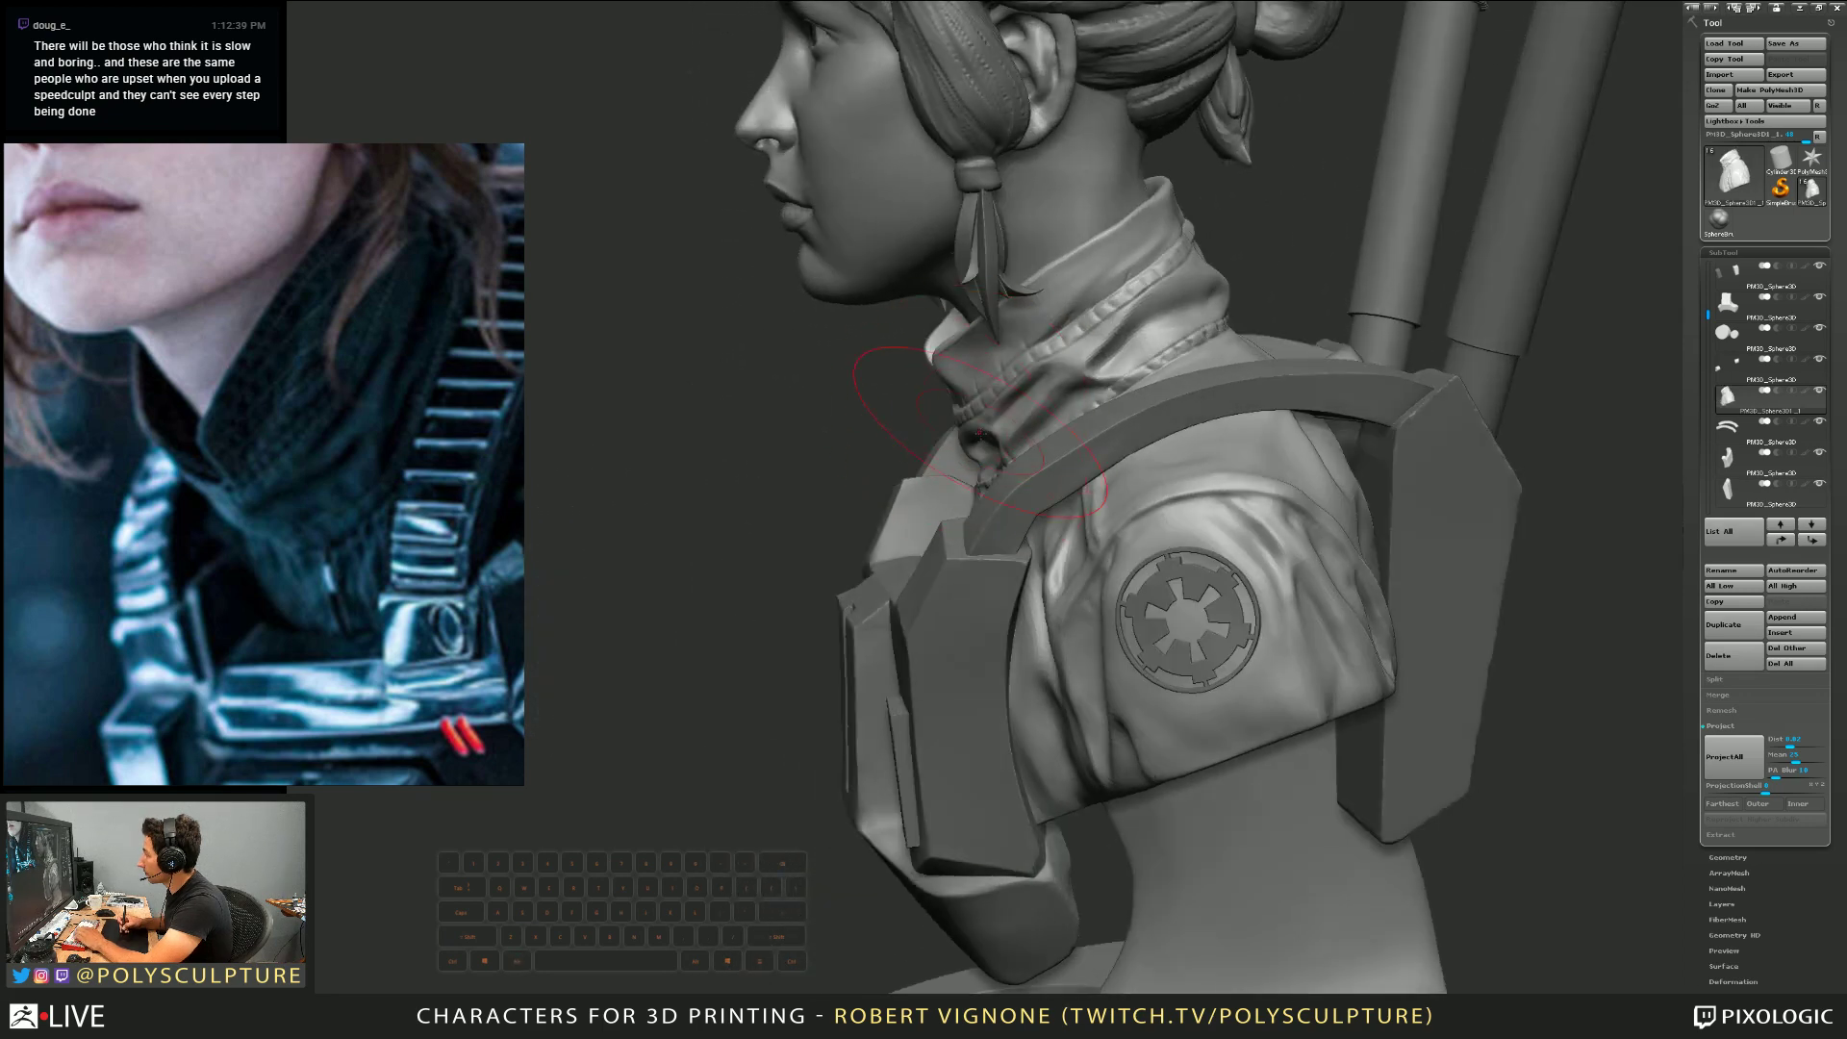
Adjust the collar and neckline shape where they meet the vest strap, working from the profile
{"action": "key", "text": "s"}
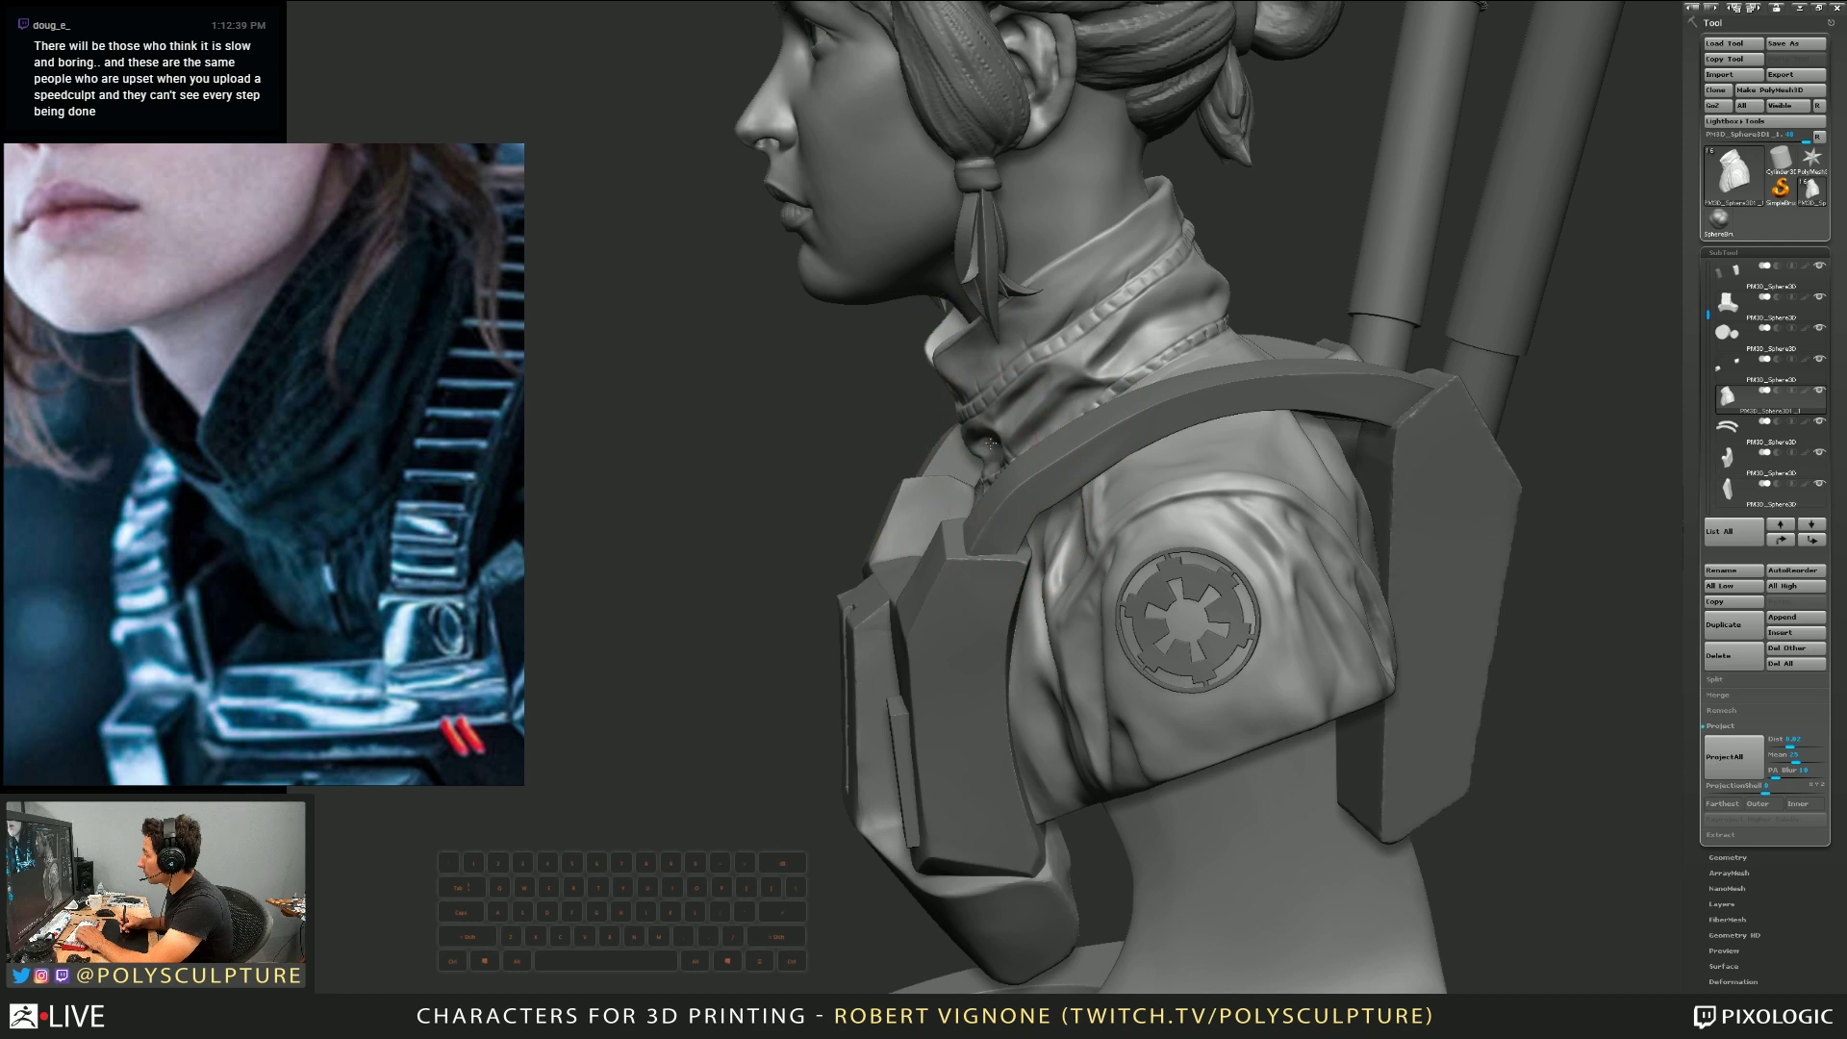
{"action": "right_click_drag", "start_coordinate": [990, 438], "coordinate": [1017, 444]}
{"action": "left_click_drag", "start_coordinate": [1092, 510], "coordinate": [1063, 511]}
{"action": "mouse_move", "coordinate": [1022, 414]}
{"action": "right_mouse_down"}
{"action": "mouse_move", "coordinate": [992, 402]}
{"action": "mouse_move", "coordinate": [1096, 413]}
{"action": "mouse_move", "coordinate": [1097, 438]}
{"action": "right_mouse_up"}
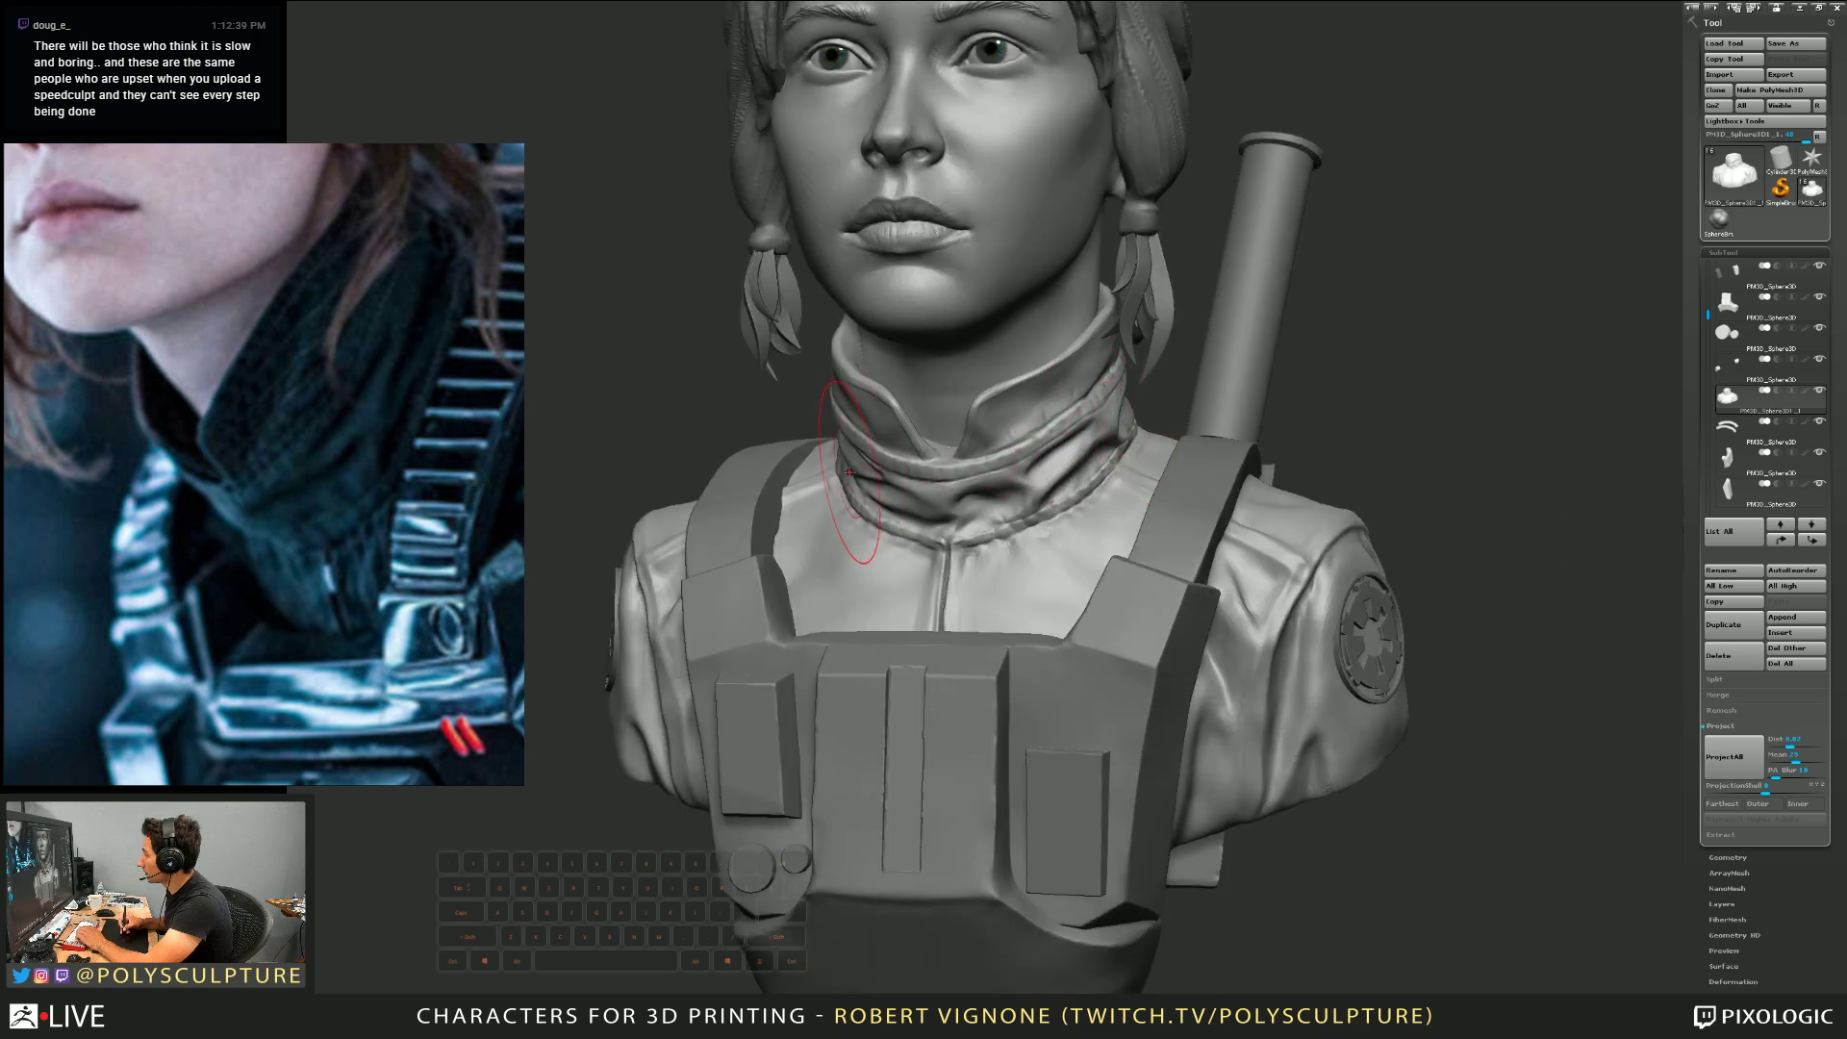
Resize the brush and reshape the side contour of the collar between the neck and the shoulder strap
{"action": "key", "text": "s"}
{"action": "left_click_drag", "start_coordinate": [860, 457], "coordinate": [841, 455]}
{"action": "right_click_drag", "start_coordinate": [850, 419], "coordinate": [862, 510], "text": "alt"}
{"action": "key", "text": "s"}
{"action": "left_click_drag", "start_coordinate": [849, 405], "coordinate": [863, 408]}
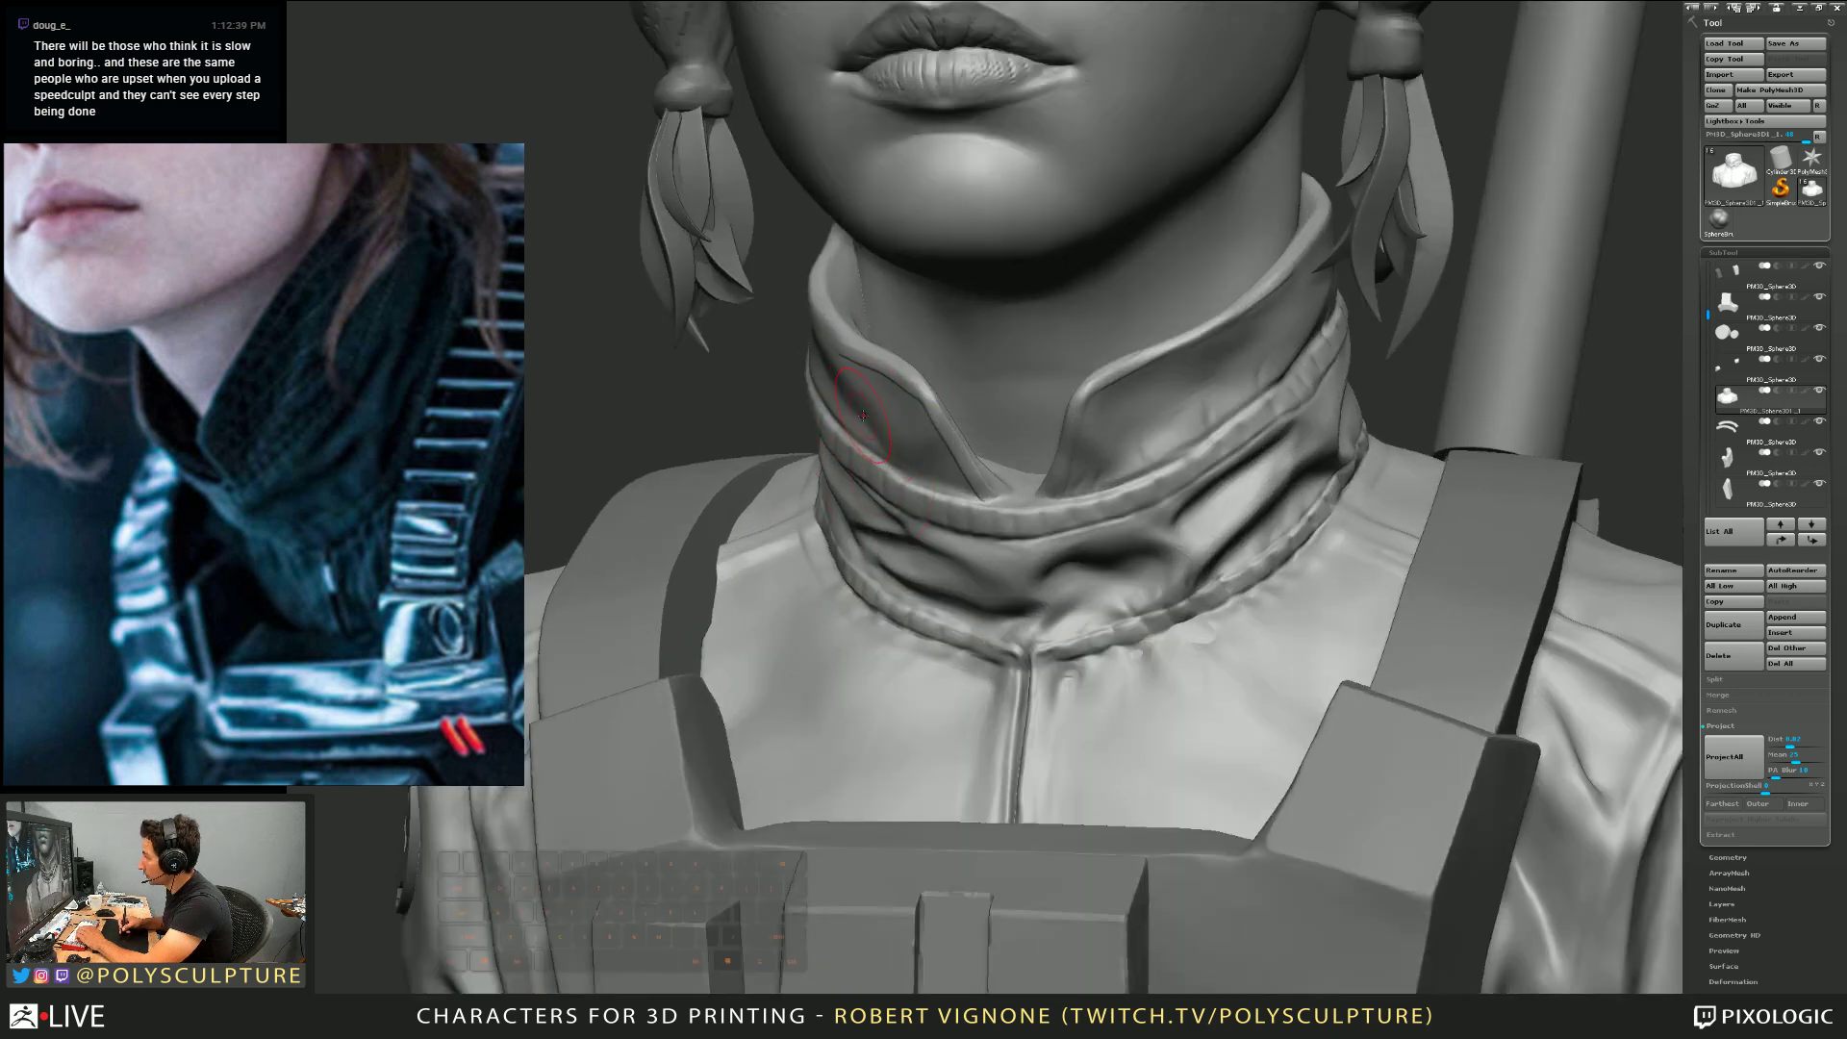
{"action": "right_click_drag", "start_coordinate": [853, 390], "coordinate": [765, 349]}
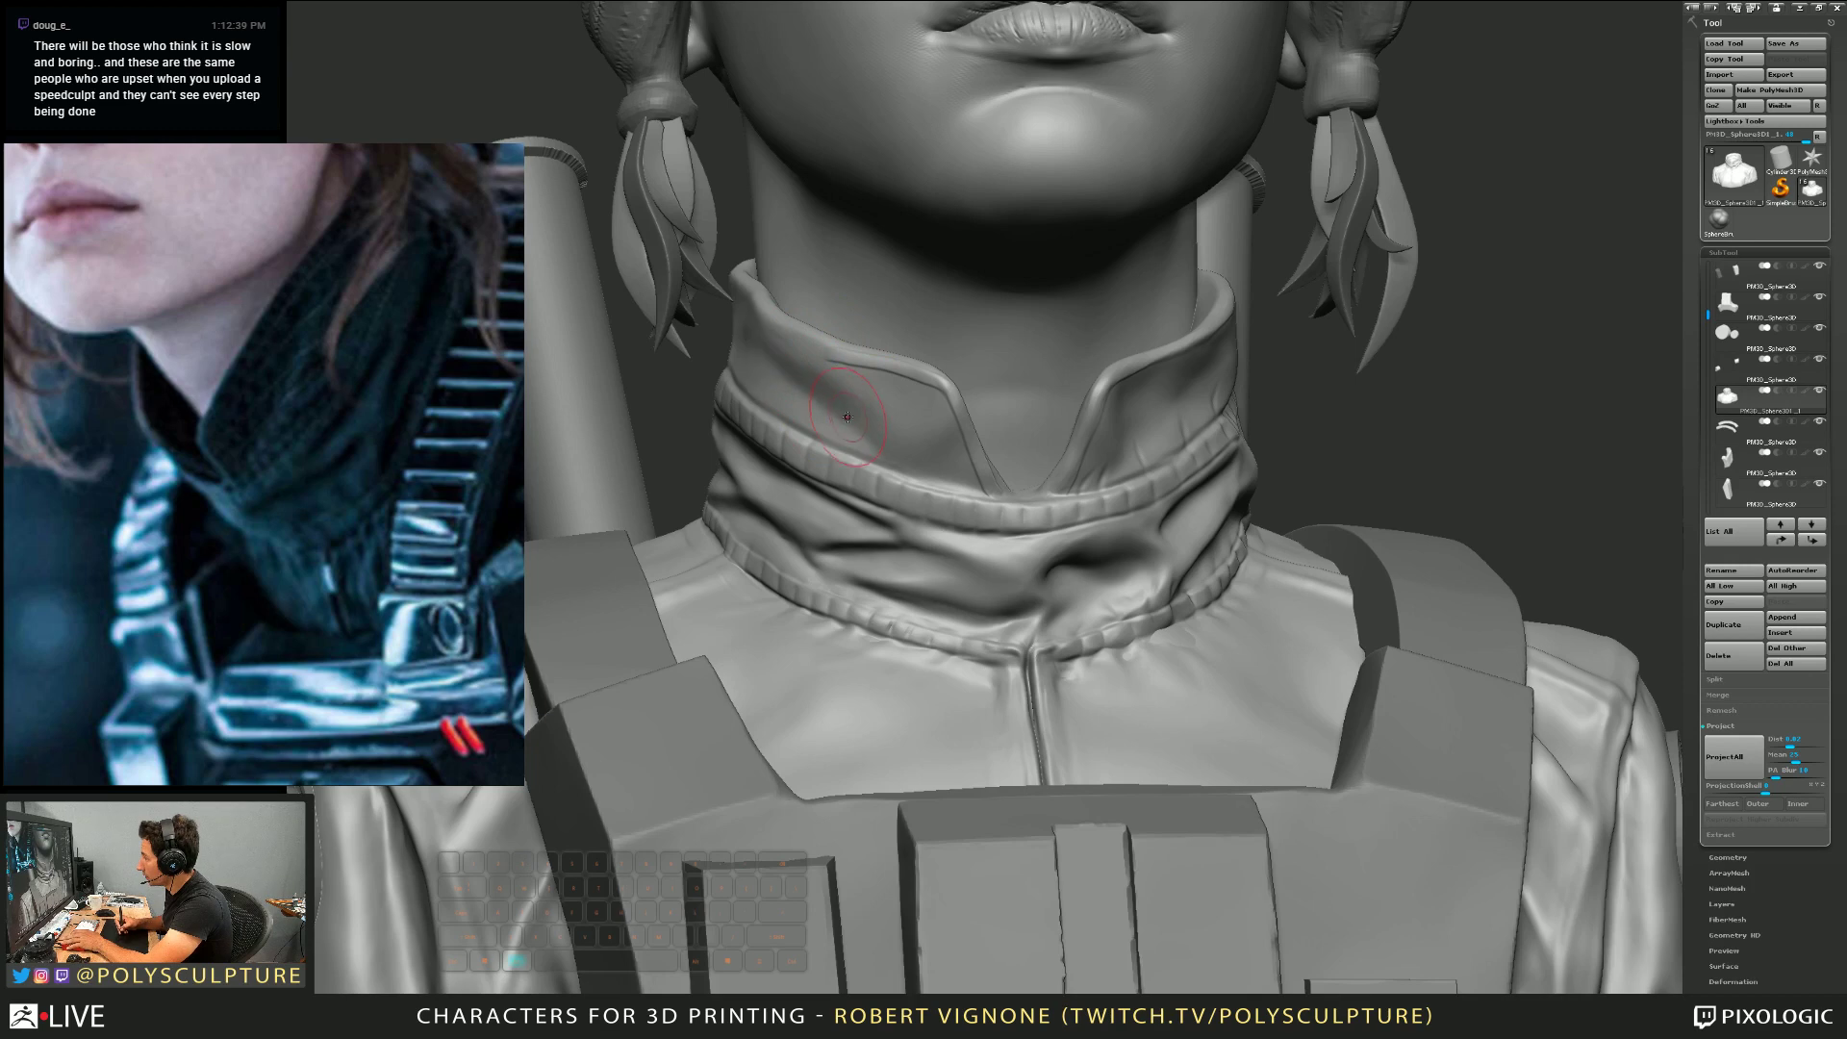
Sculpt soft folds into the upper collar flap and refine the edges of its V-shaped front opening
{"action": "key", "text": "s"}
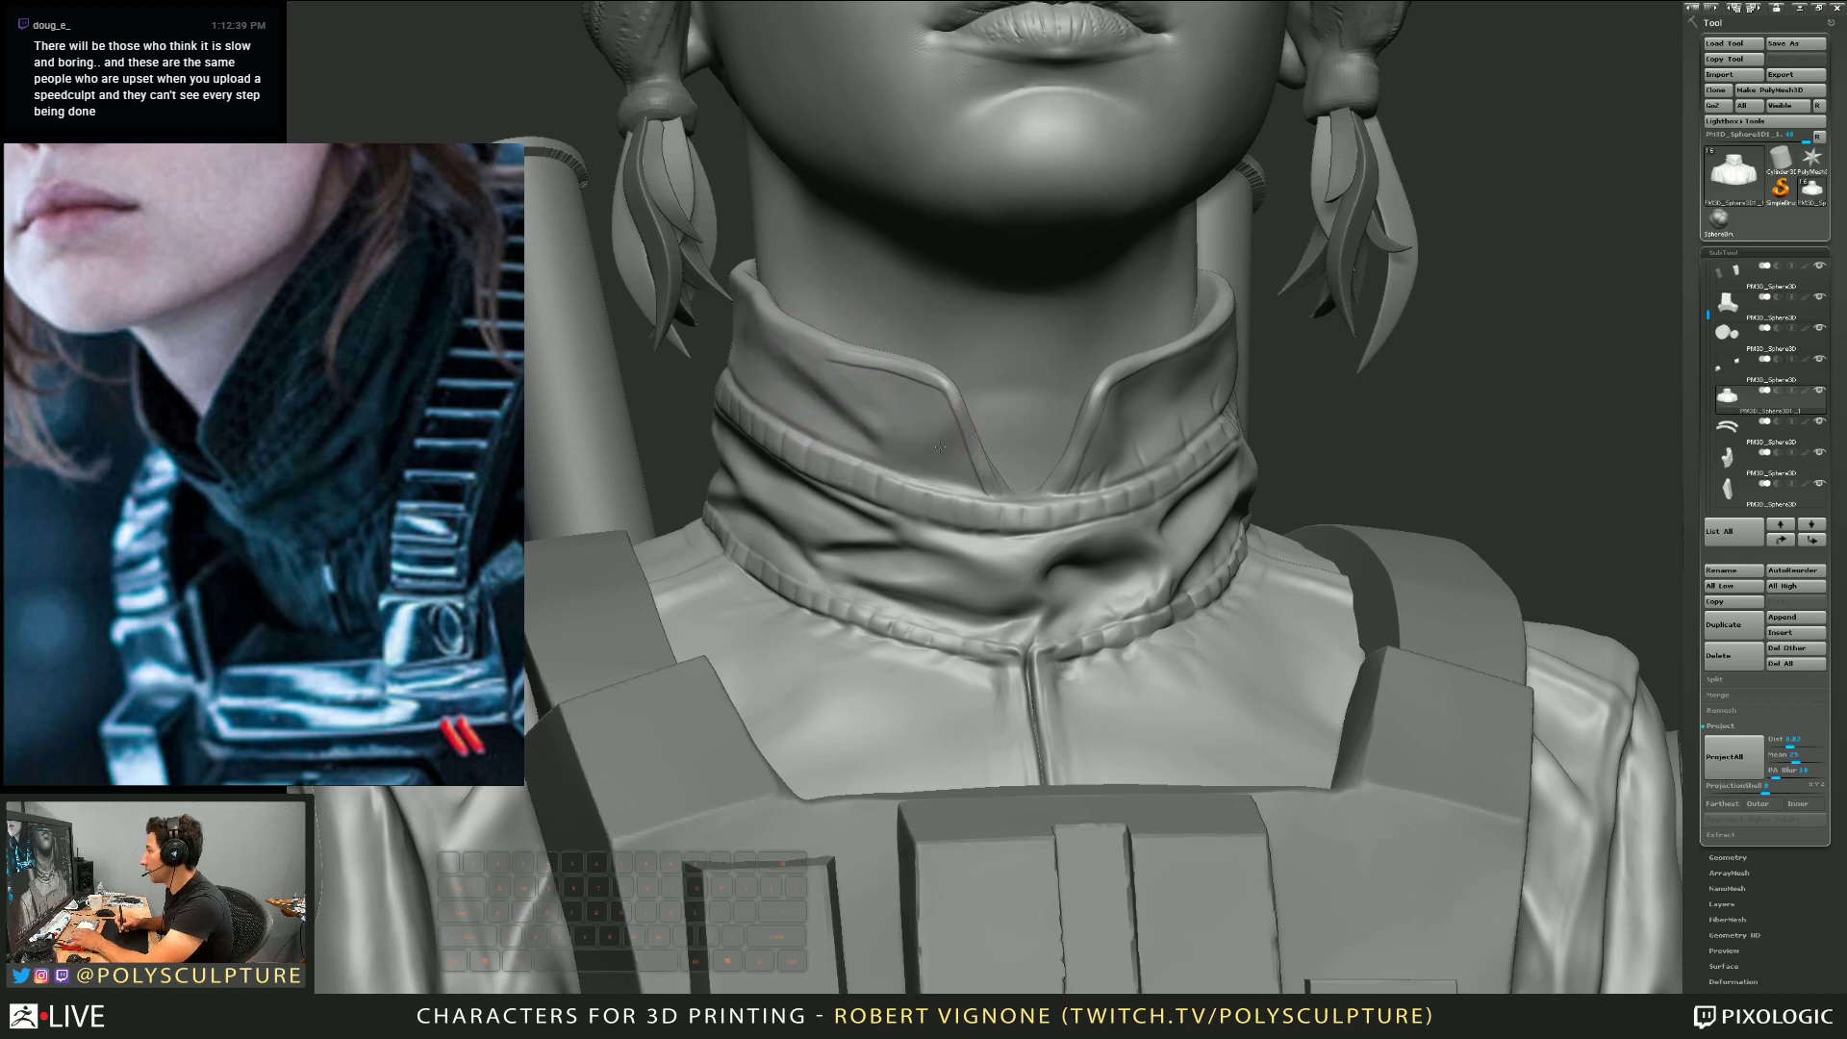
{"action": "mouse_move", "coordinate": [863, 422]}
{"action": "right_mouse_down"}
{"action": "mouse_move", "coordinate": [909, 433]}
{"action": "mouse_move", "coordinate": [827, 361]}
{"action": "mouse_move", "coordinate": [940, 442]}
{"action": "mouse_move", "coordinate": [865, 519]}
{"action": "right_mouse_up"}
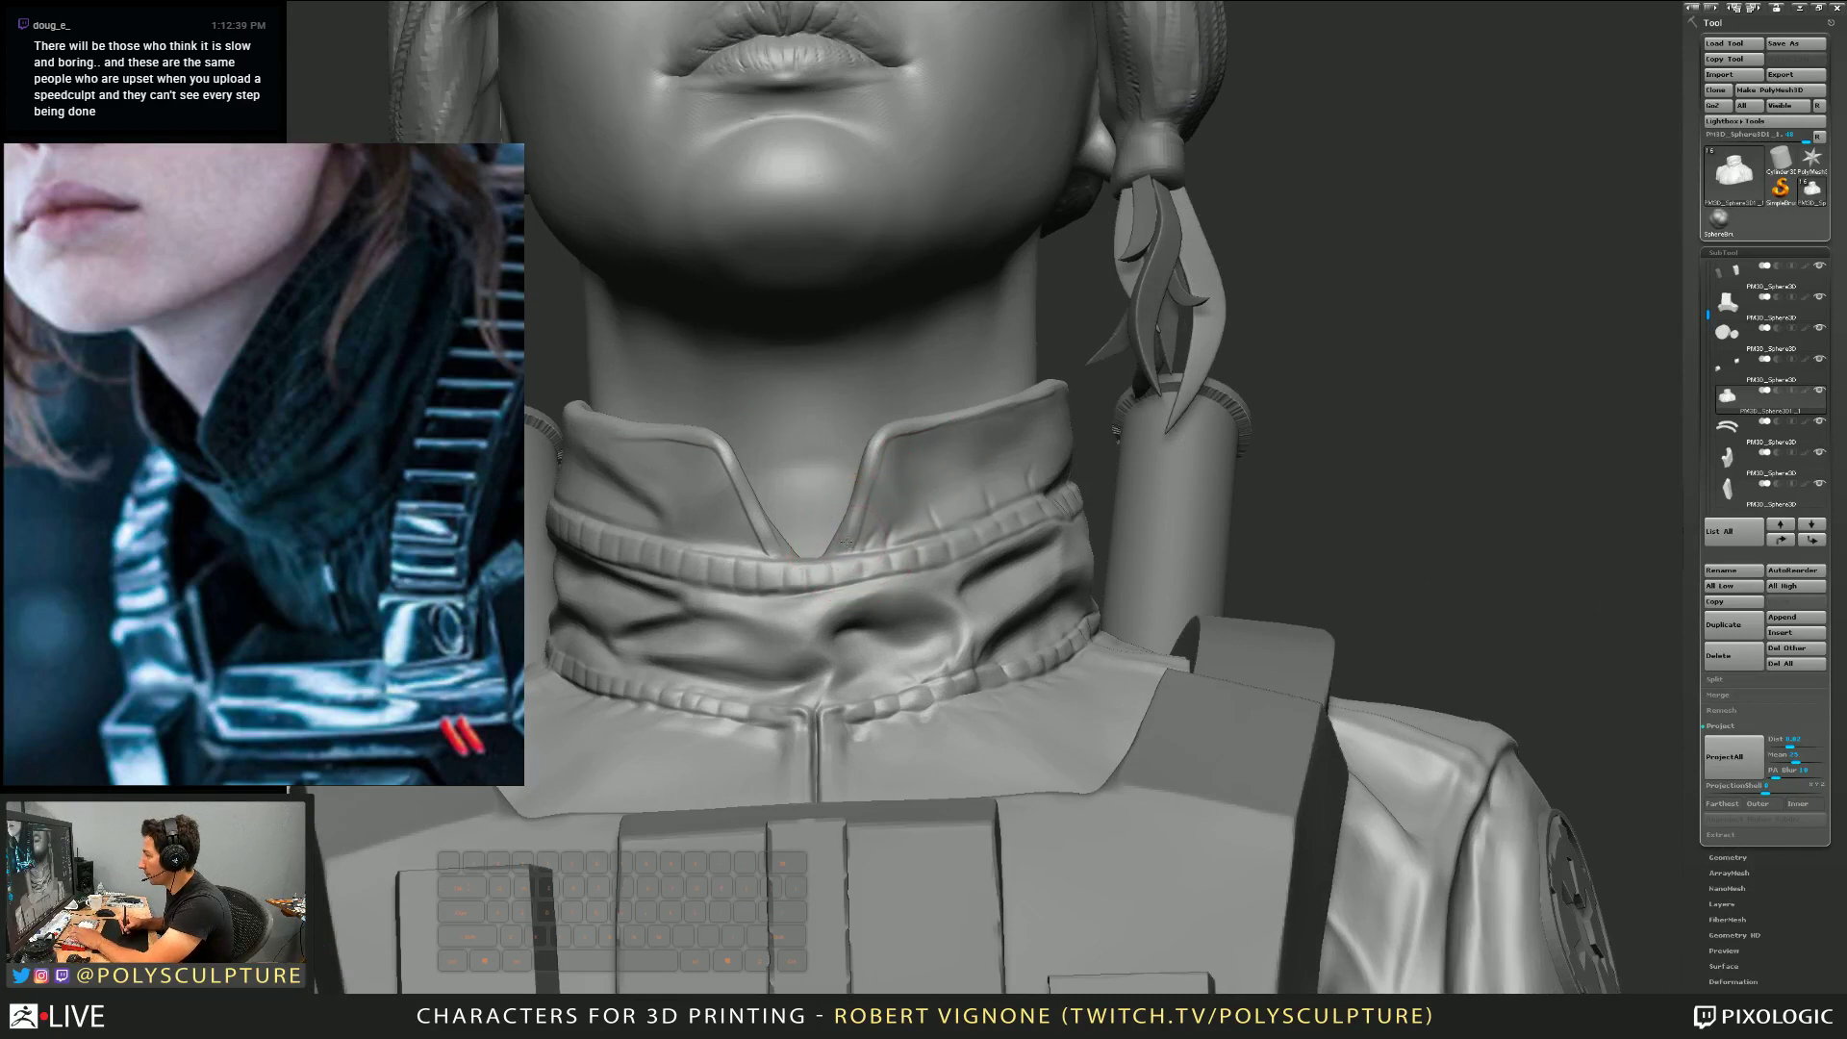
{"action": "left_click_drag", "start_coordinate": [833, 542], "coordinate": [874, 452]}
{"action": "left_click_drag", "start_coordinate": [754, 508], "coordinate": [795, 552]}
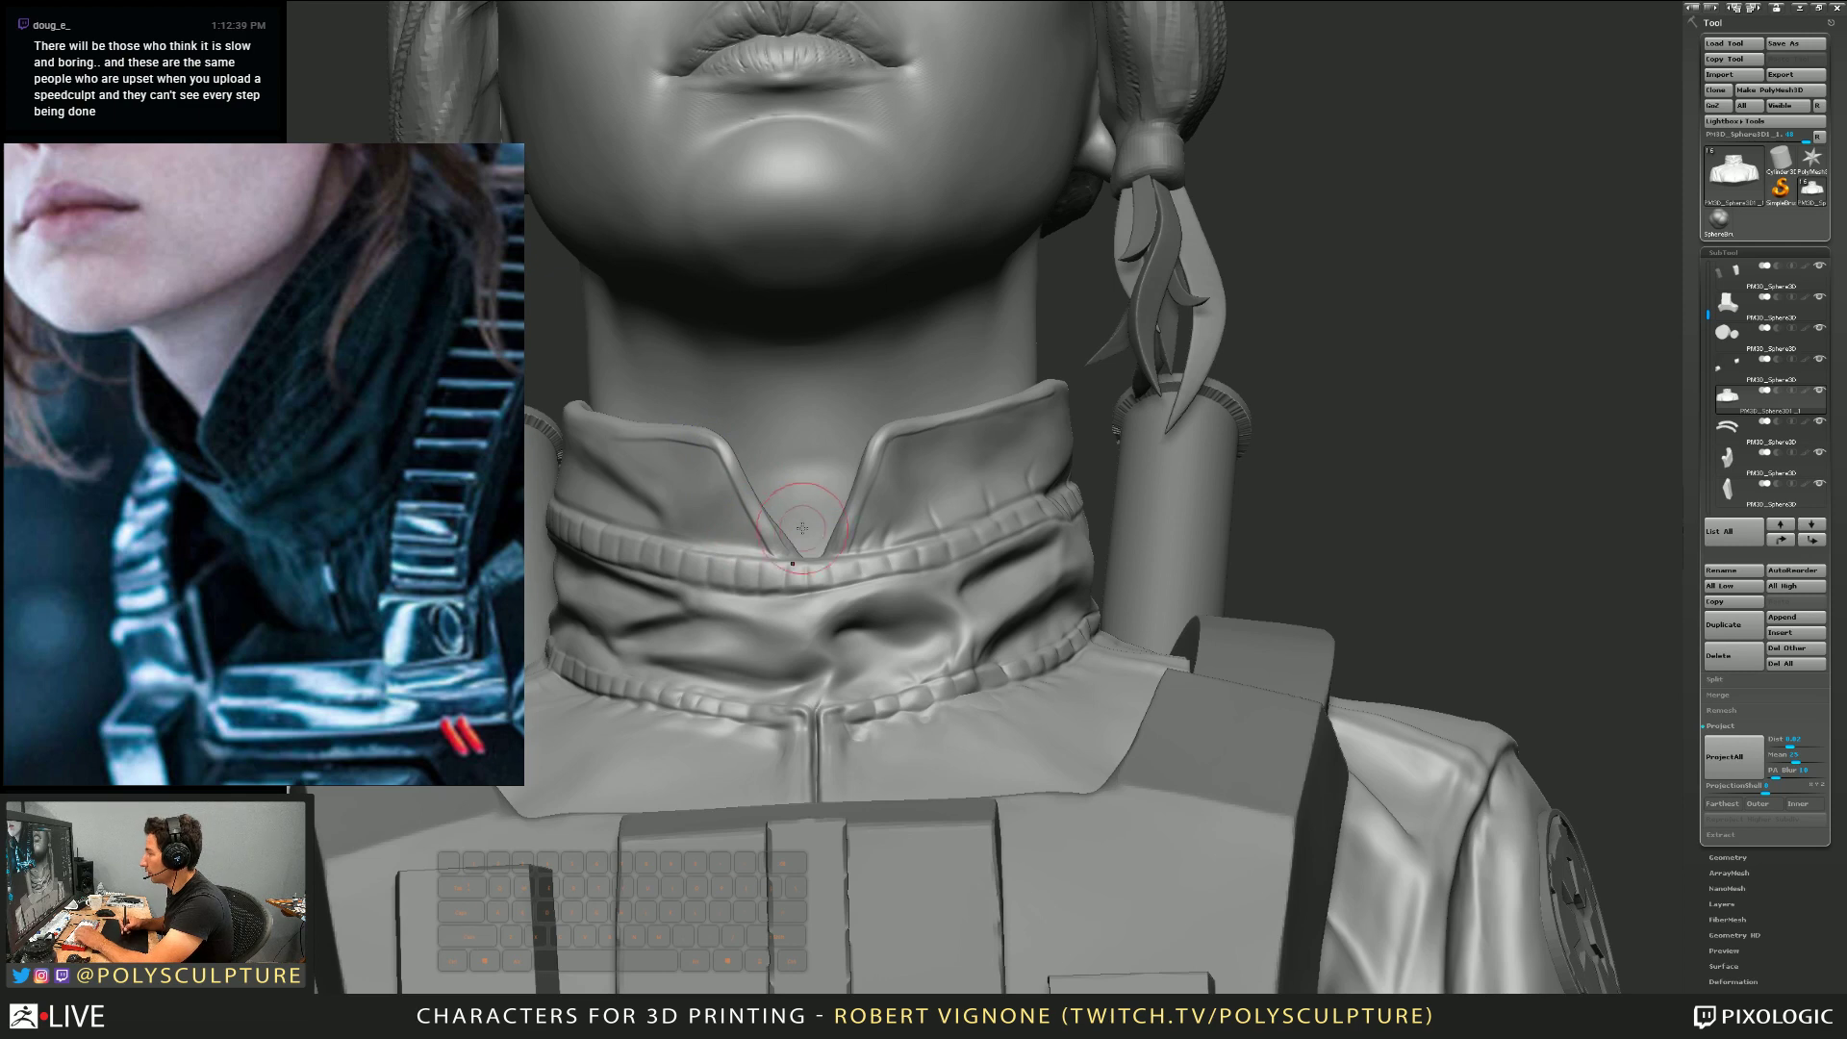
{"action": "mouse_move", "coordinate": [822, 536]}
{"action": "right_mouse_down"}
{"action": "mouse_move", "coordinate": [781, 587]}
{"action": "mouse_move", "coordinate": [748, 574]}
{"action": "right_mouse_up"}
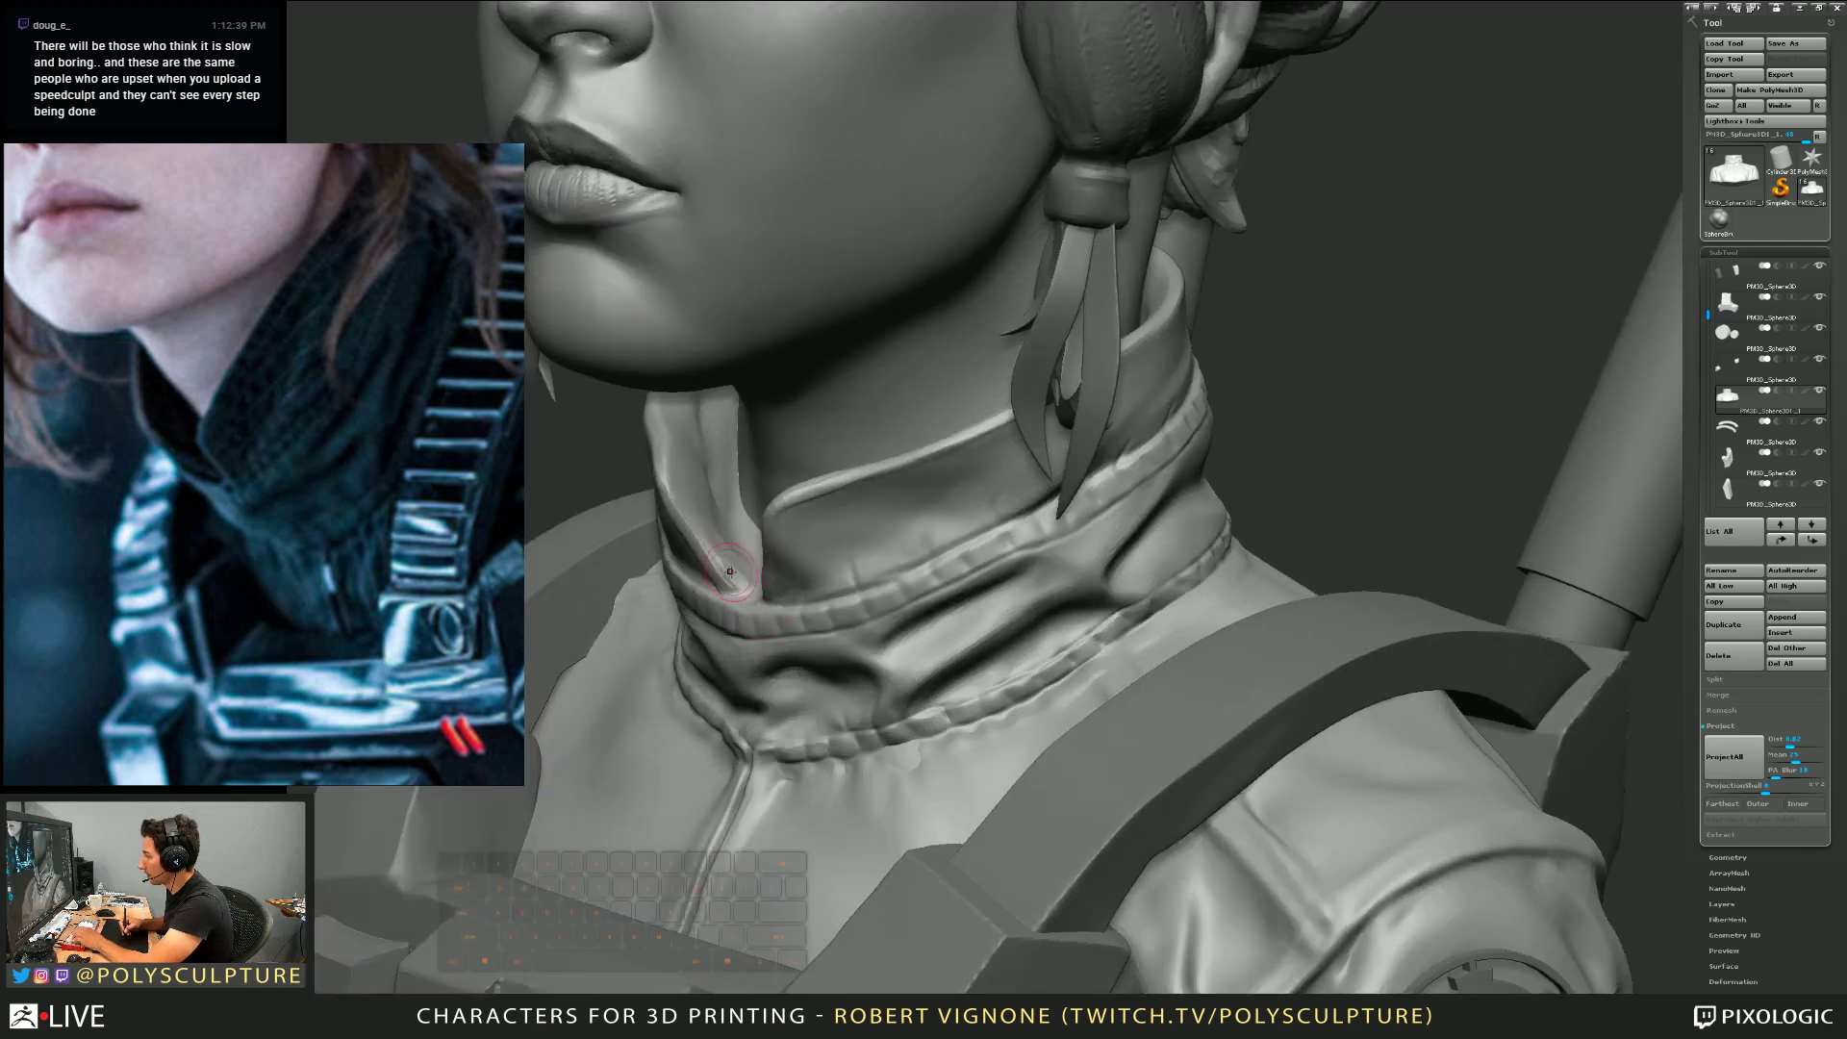
{"action": "left_click_drag", "start_coordinate": [730, 571], "coordinate": [743, 566]}
{"action": "mouse_move", "coordinate": [735, 577]}
{"action": "right_mouse_down"}
{"action": "mouse_move", "coordinate": [703, 535]}
{"action": "mouse_move", "coordinate": [767, 580]}
{"action": "mouse_move", "coordinate": [819, 569]}
{"action": "mouse_move", "coordinate": [794, 564]}
{"action": "mouse_move", "coordinate": [813, 544]}
{"action": "right_mouse_up"}
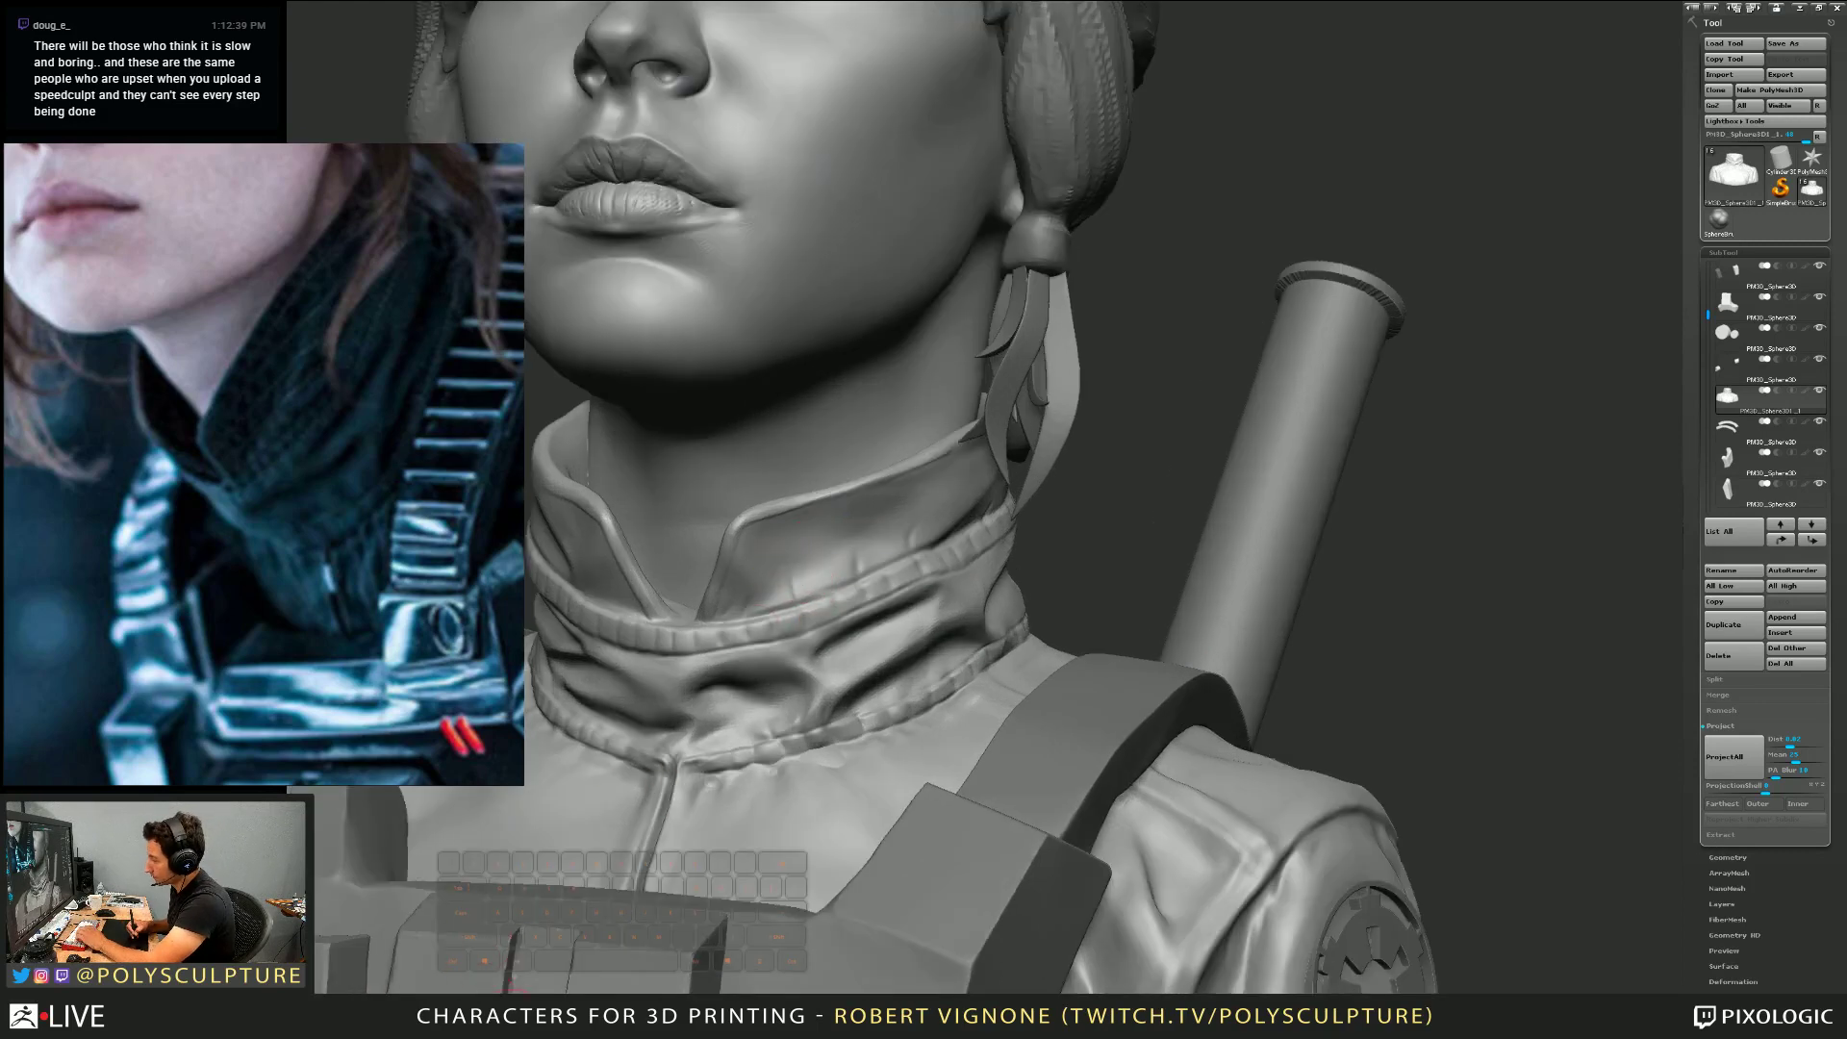
Sculpt small gathered folds into the other upper collar flap, just above the upper seam band
{"action": "key", "text": "s"}
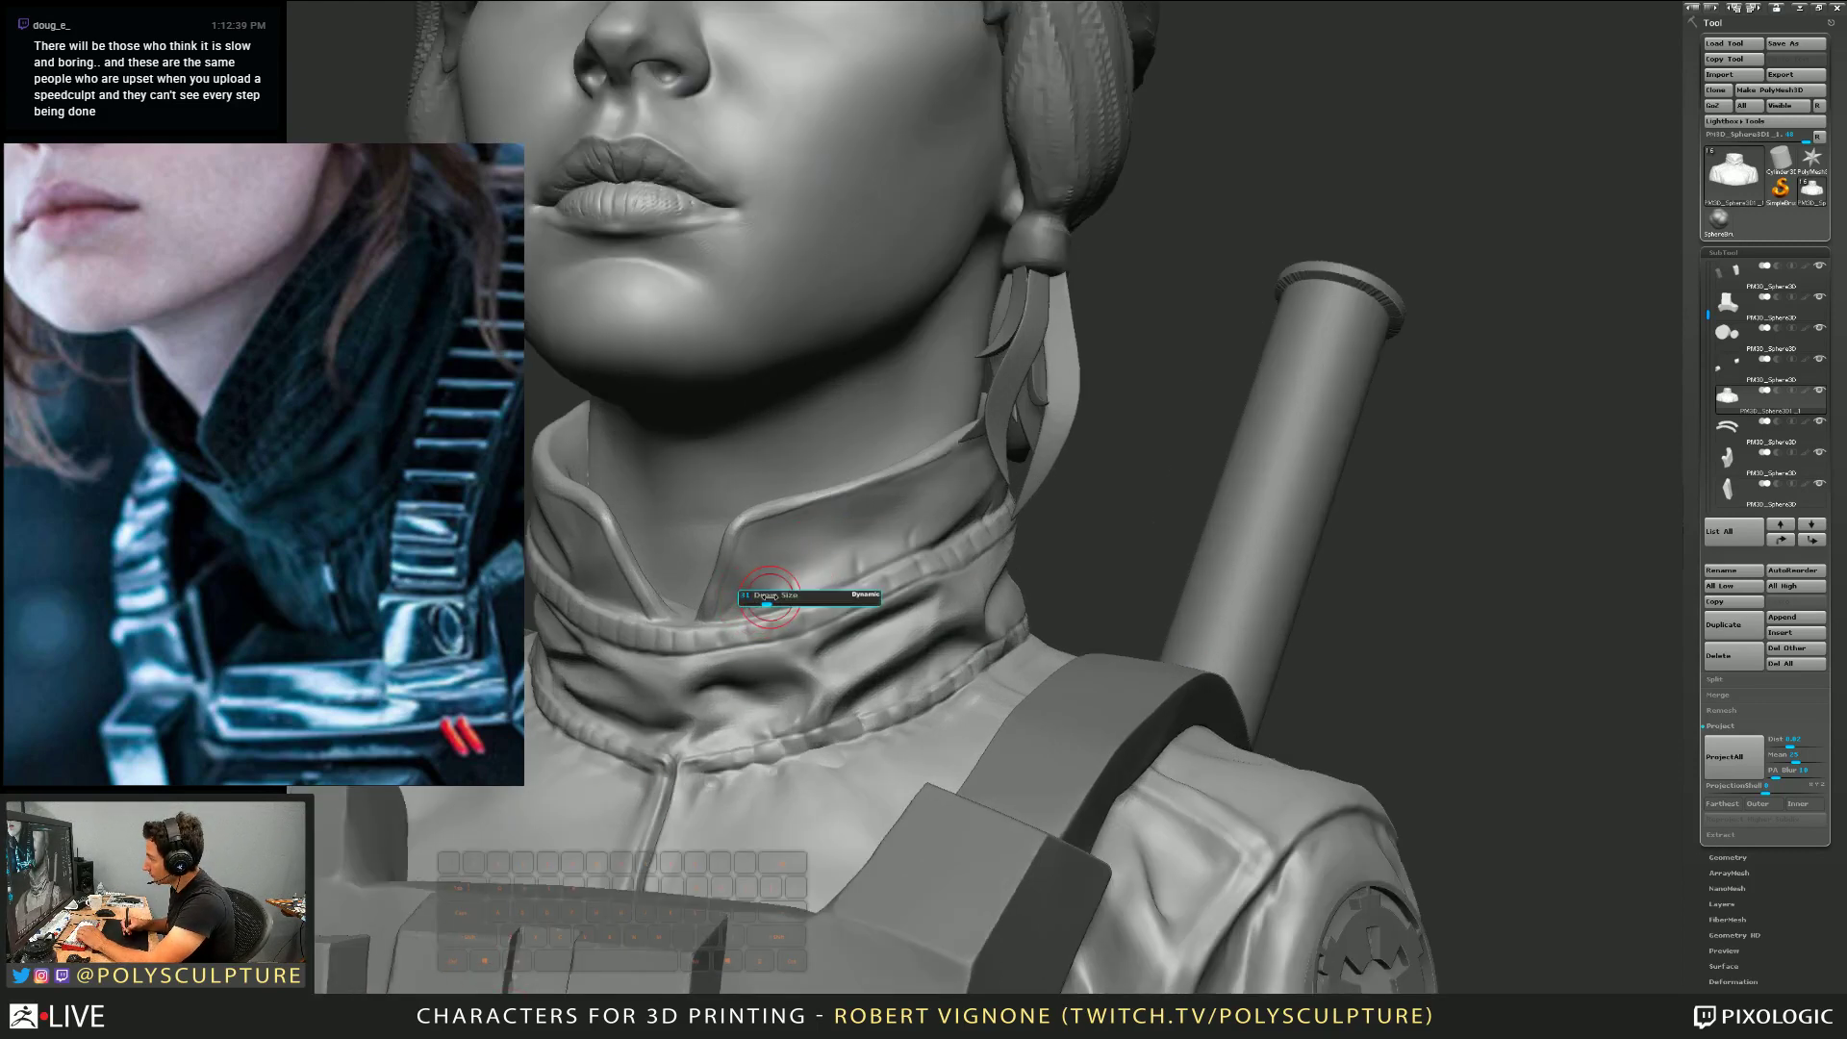
{"action": "left_click_drag", "start_coordinate": [755, 597], "coordinate": [774, 589]}
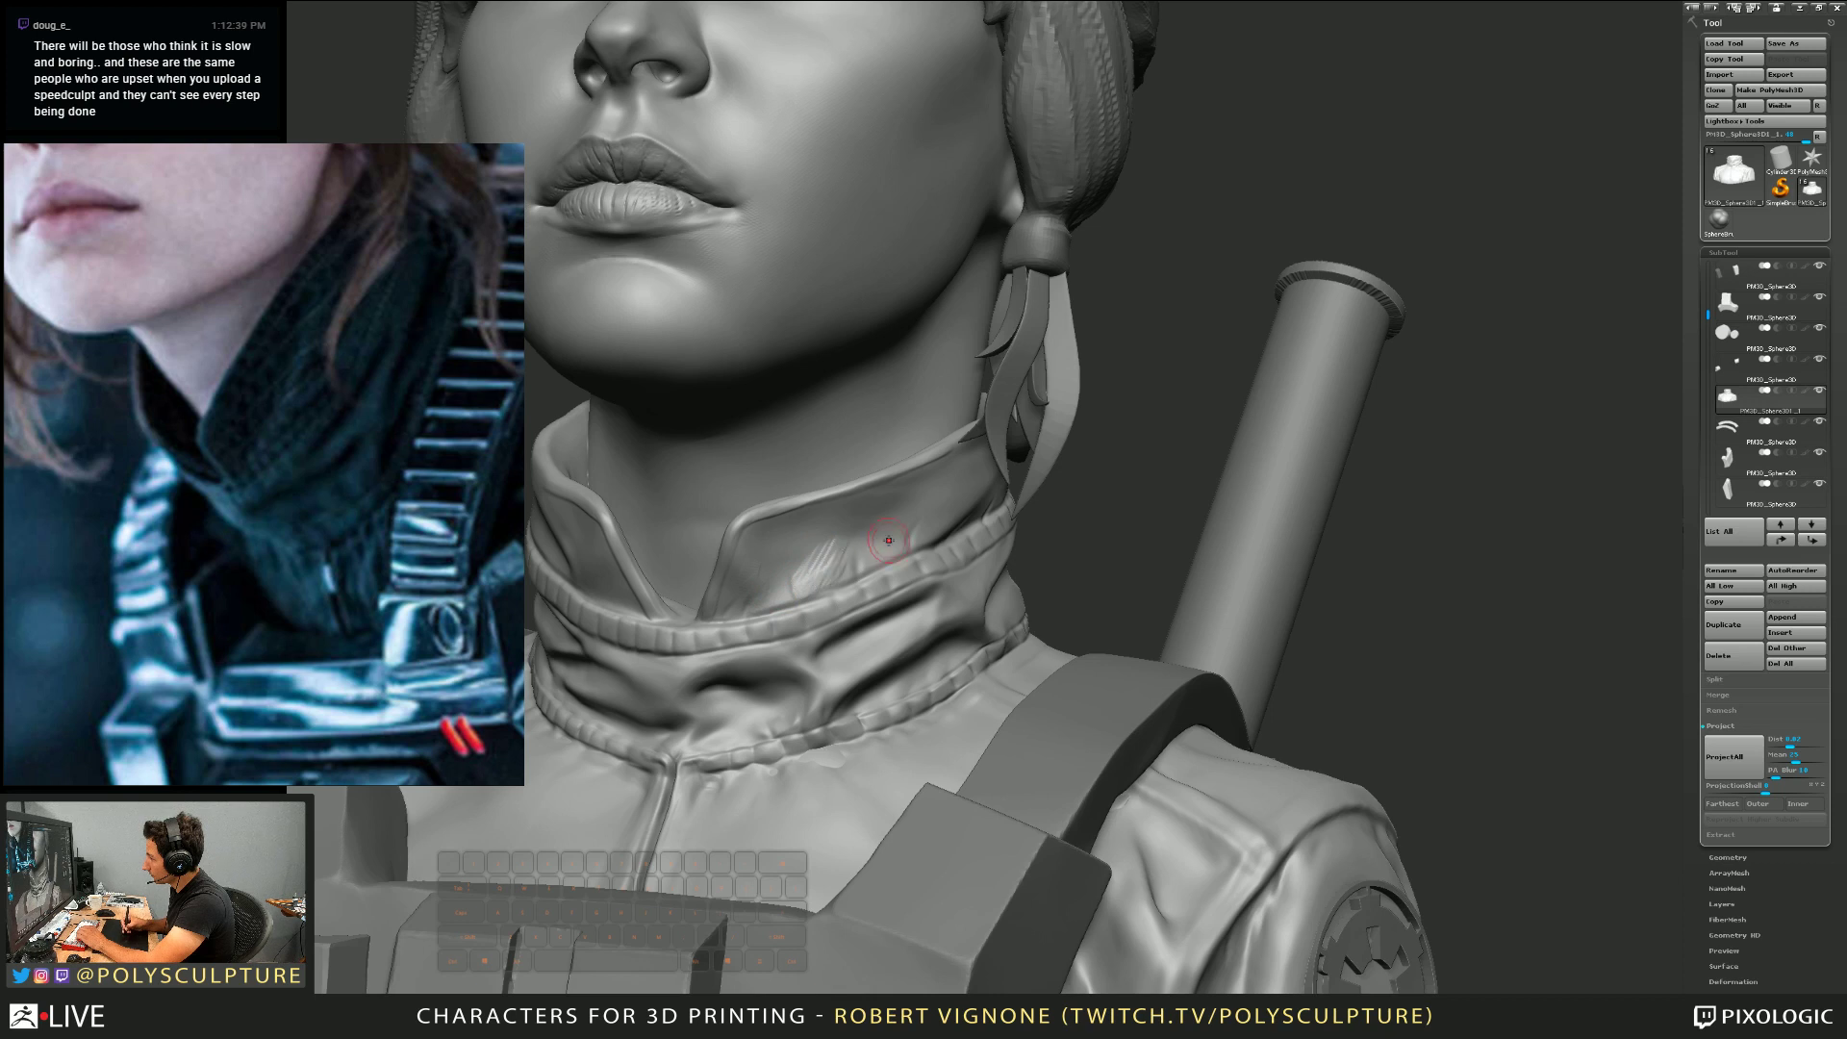
{"action": "key", "text": "s"}
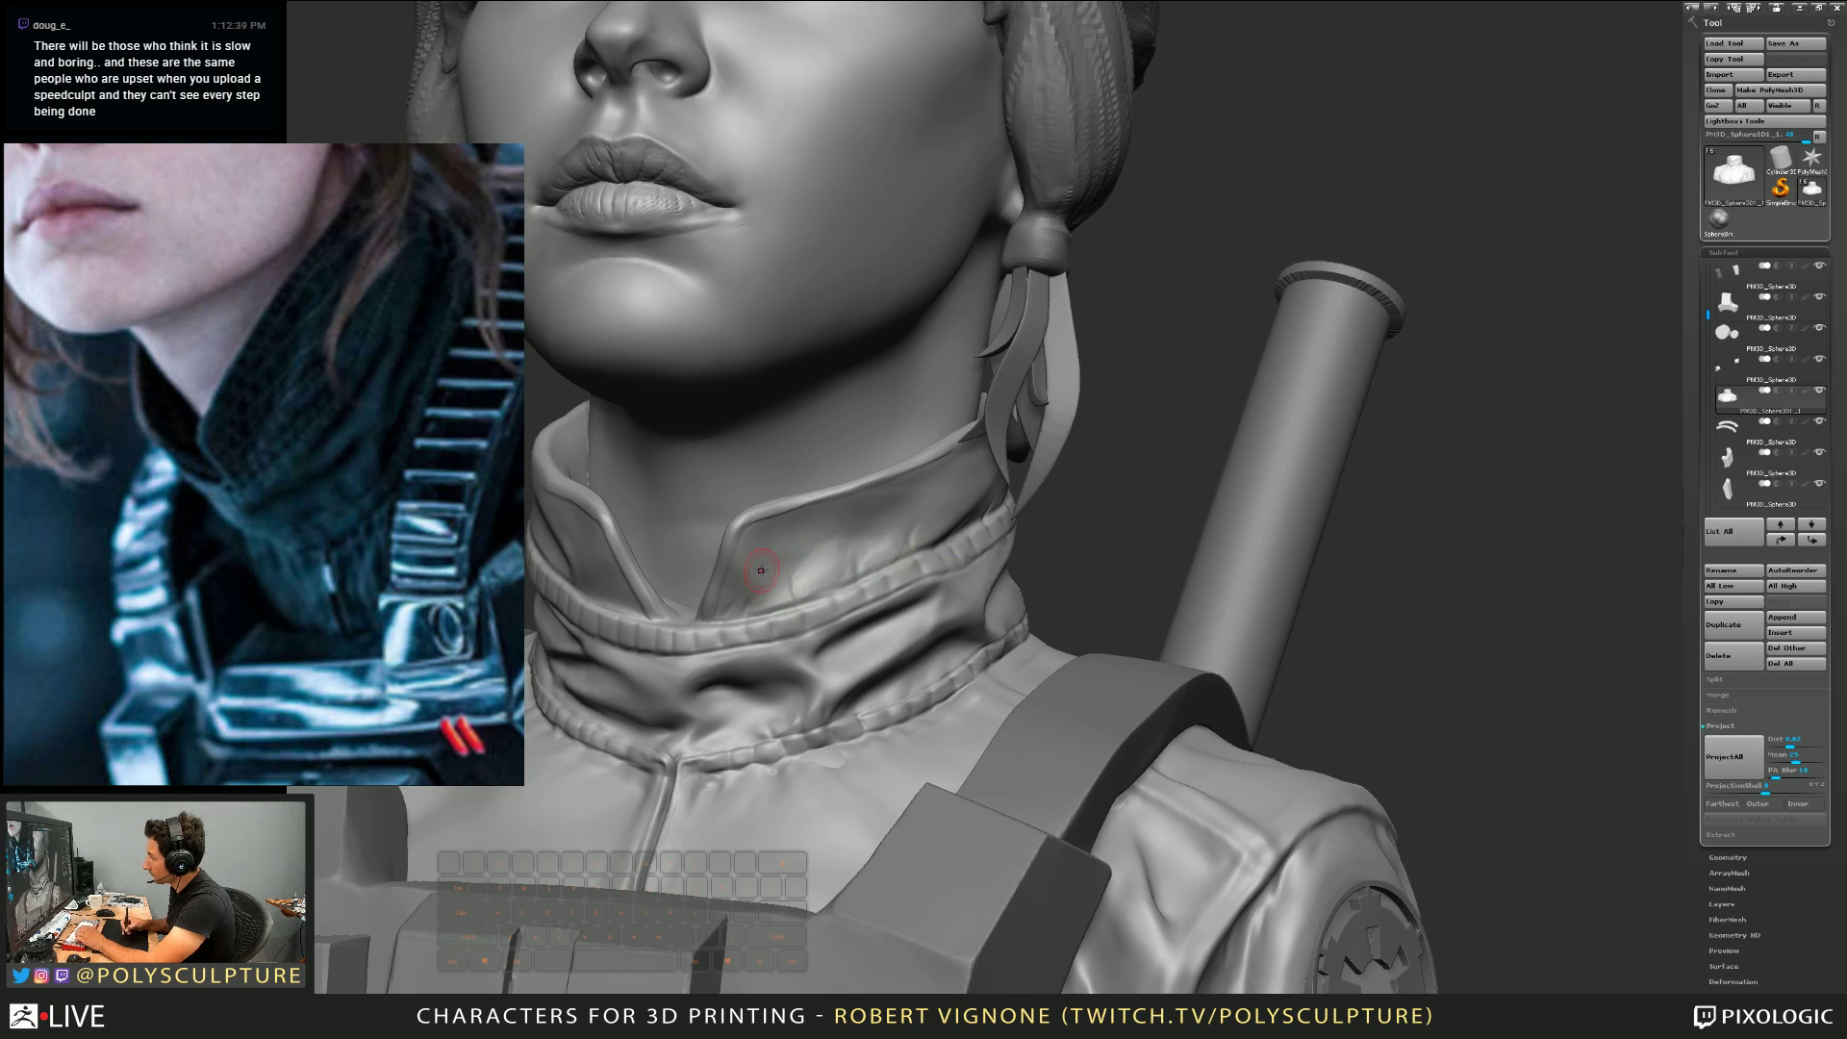
{"action": "left_click_drag", "start_coordinate": [763, 596], "coordinate": [817, 569], "text": "shift"}
{"action": "right_click_drag", "start_coordinate": [816, 568], "coordinate": [854, 568]}
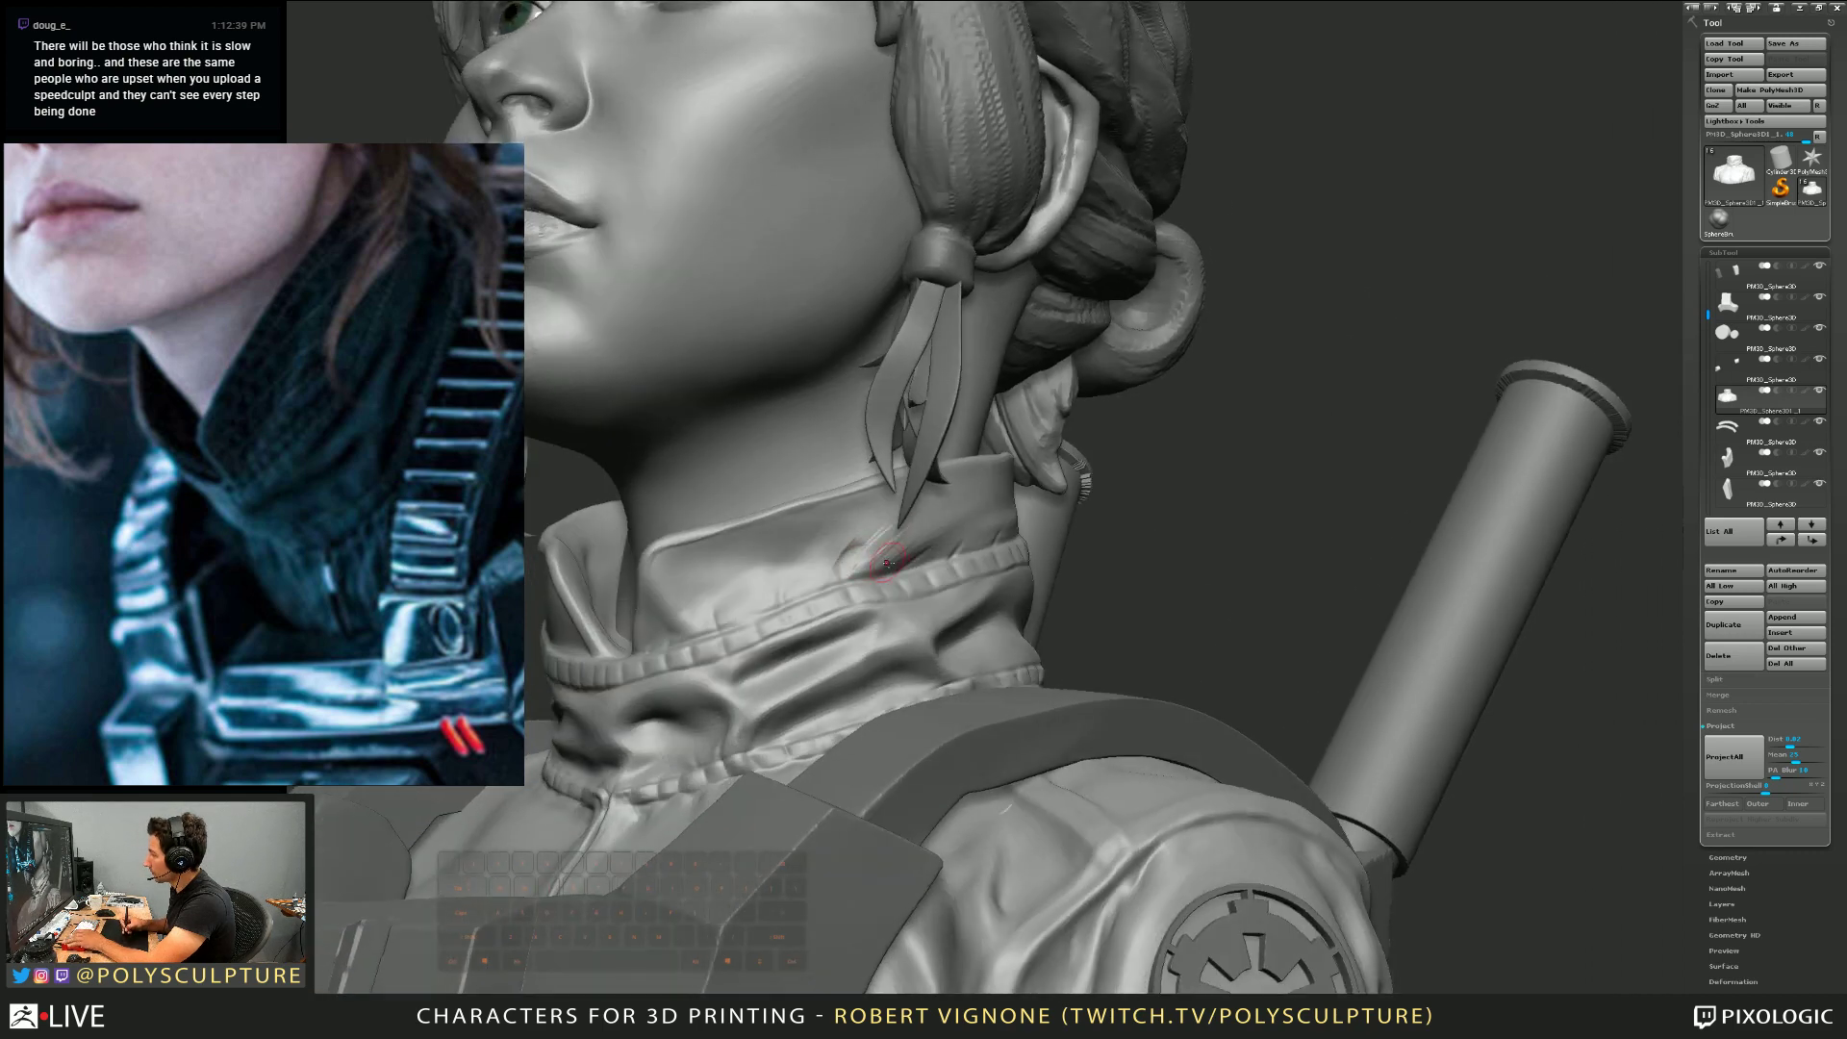
{"action": "left_click_drag", "start_coordinate": [887, 562], "coordinate": [883, 535], "text": "shift"}
{"action": "mouse_move", "coordinate": [815, 567]}
{"action": "right_mouse_down"}
{"action": "mouse_move", "coordinate": [847, 577]}
{"action": "mouse_move", "coordinate": [804, 651]}
{"action": "mouse_move", "coordinate": [789, 645]}
{"action": "mouse_move", "coordinate": [812, 556]}
{"action": "mouse_move", "coordinate": [861, 532]}
{"action": "right_mouse_up"}
{"action": "key", "text": "s"}
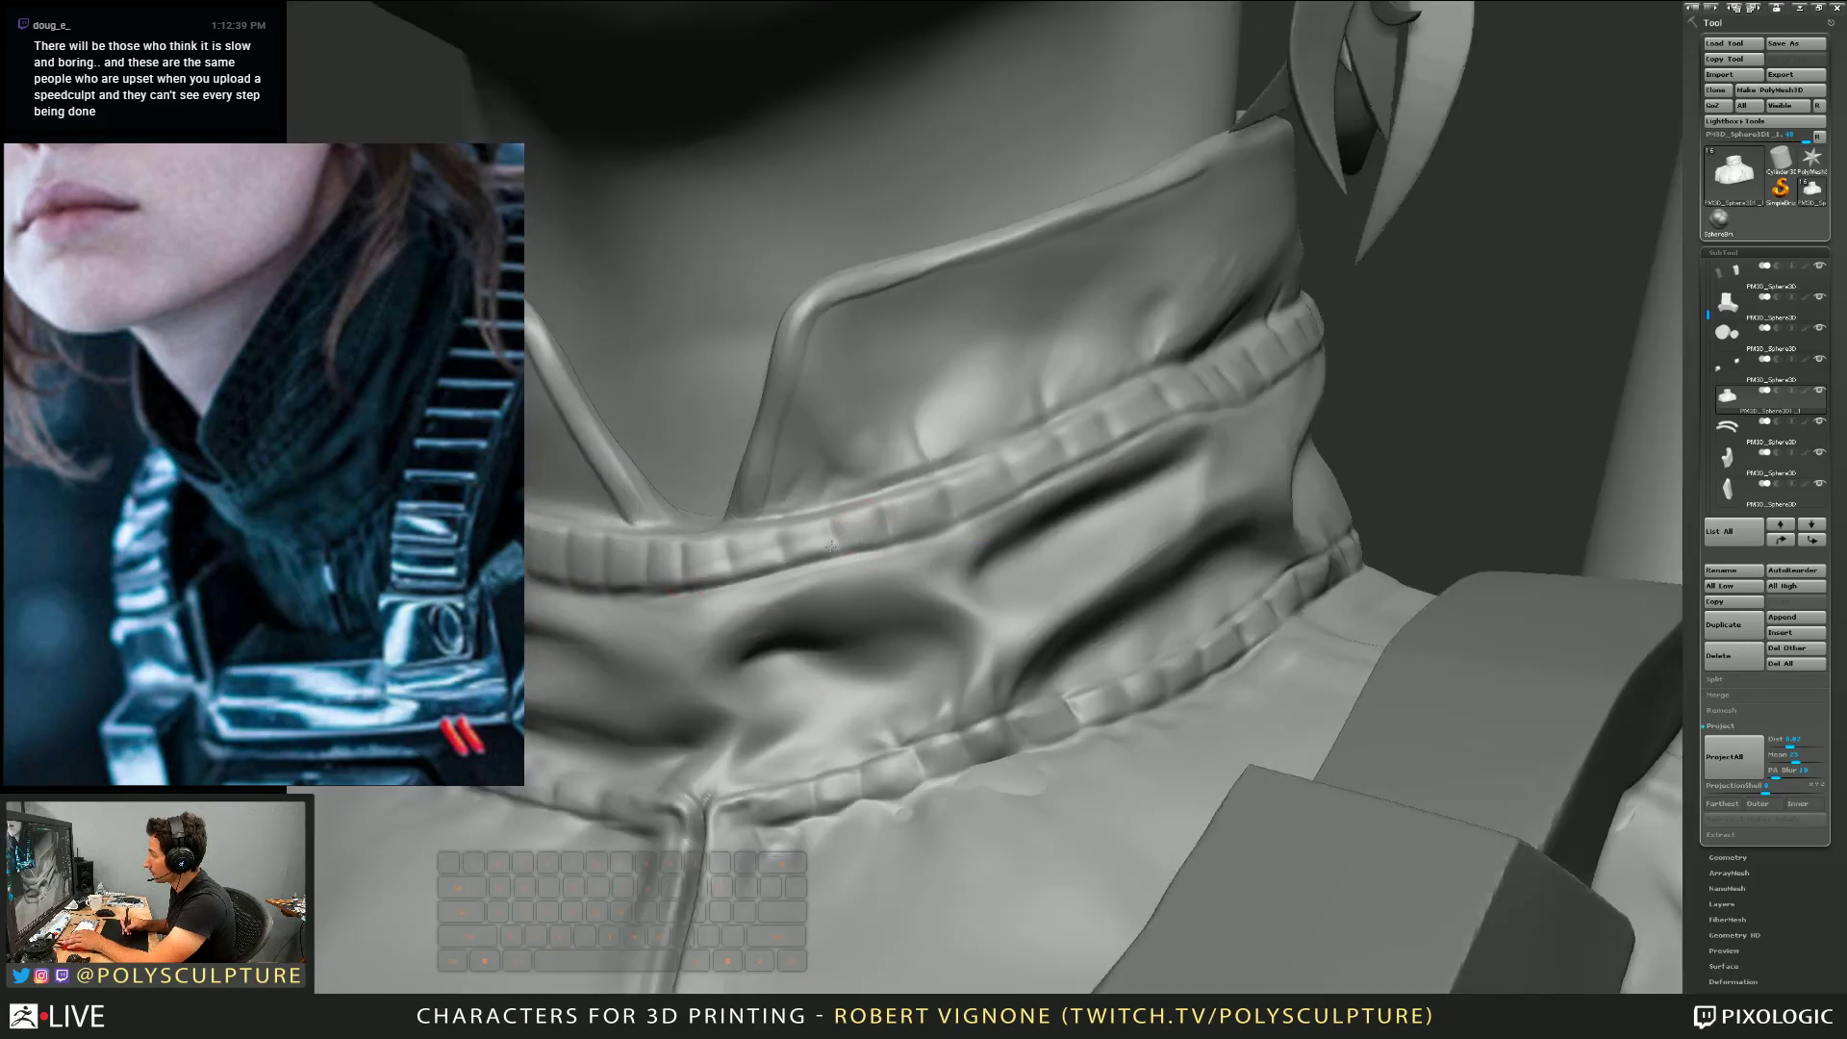
Sharpen the edges of the upper seam band's gathers from the collar's front corner around the side of the neck
{"action": "right_click_drag", "start_coordinate": [963, 519], "coordinate": [747, 568]}
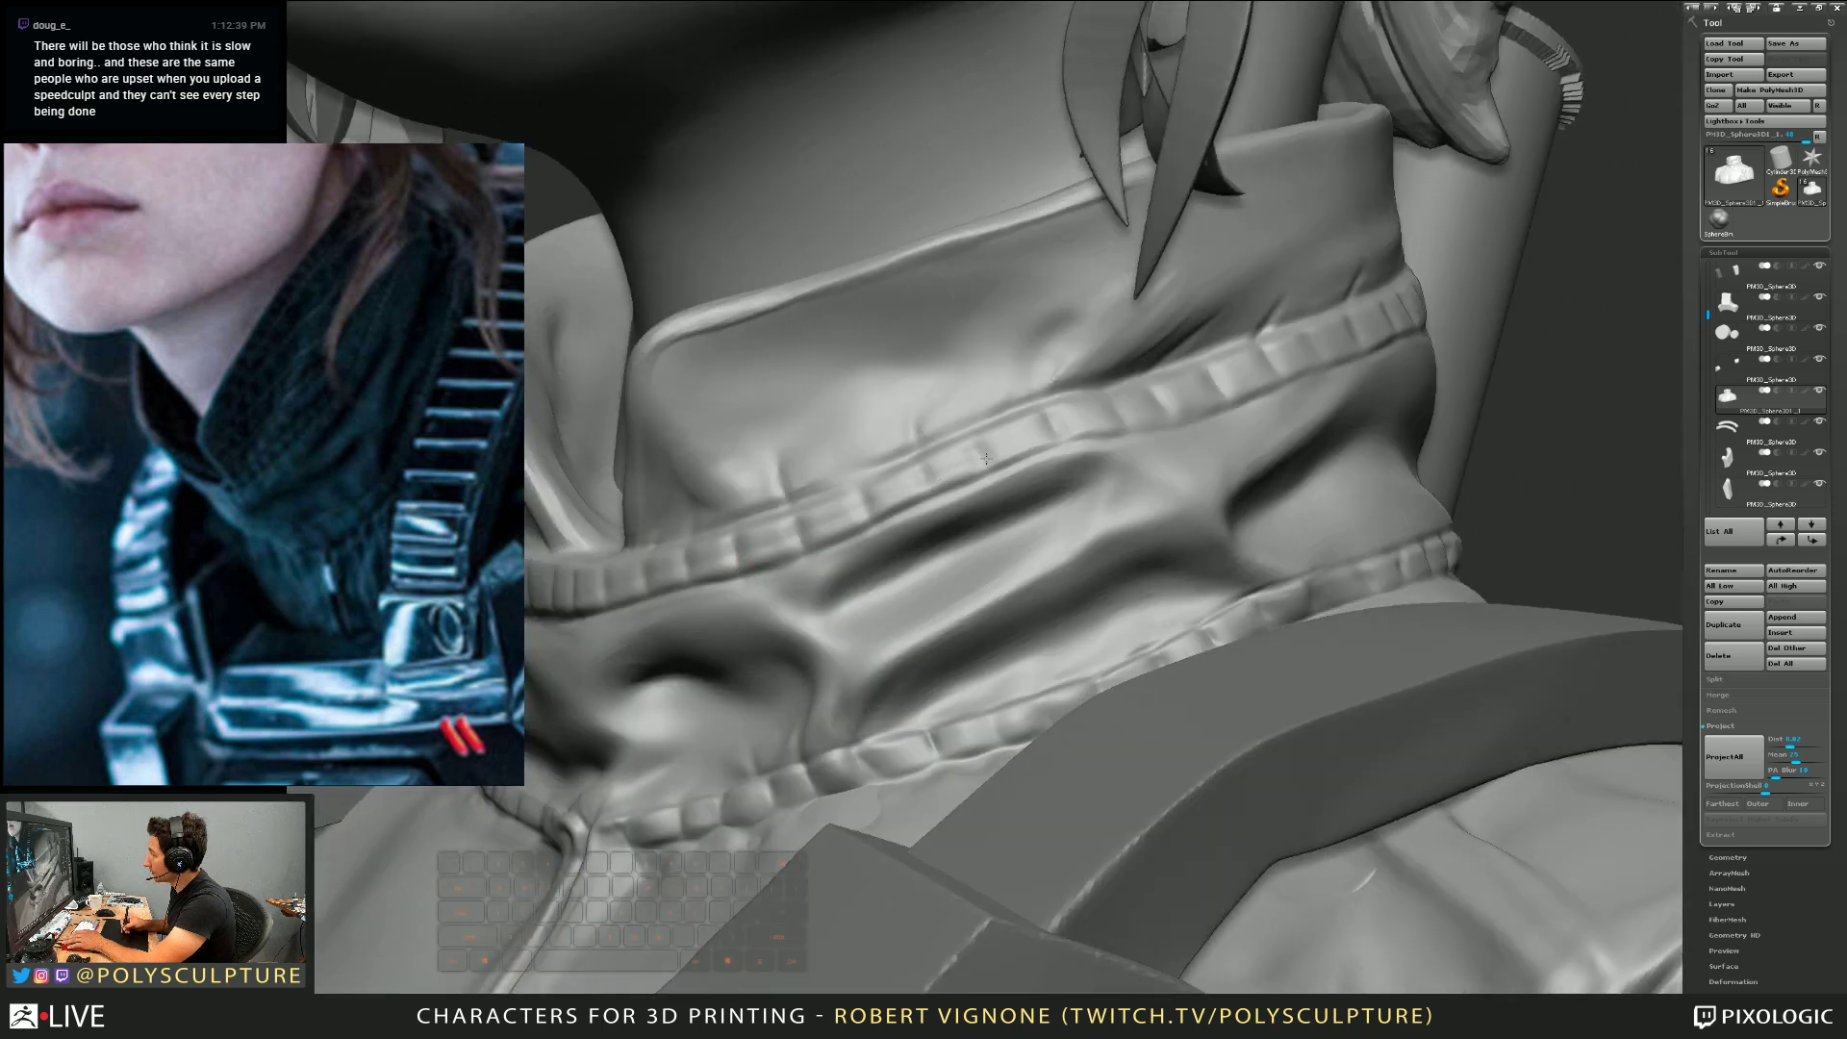
{"action": "right_click_drag", "start_coordinate": [986, 459], "coordinate": [861, 507]}
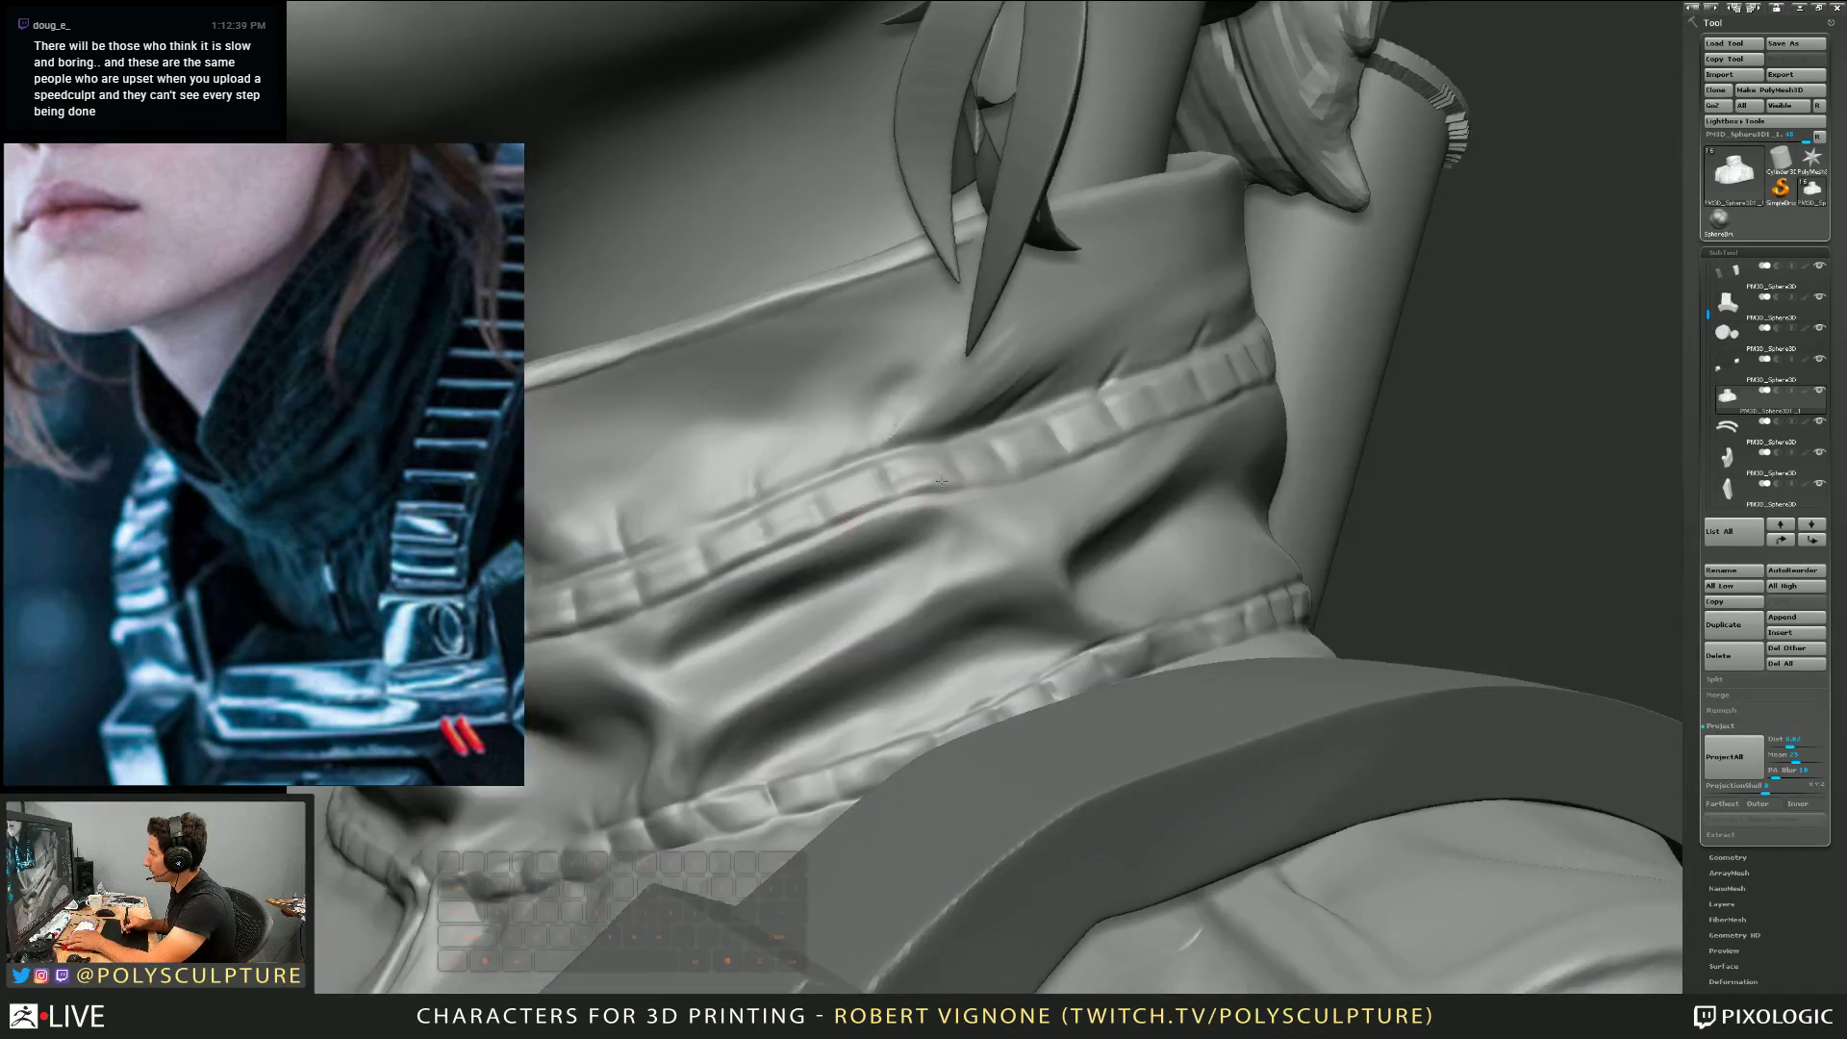
{"action": "right_click_drag", "start_coordinate": [1015, 474], "coordinate": [994, 465]}
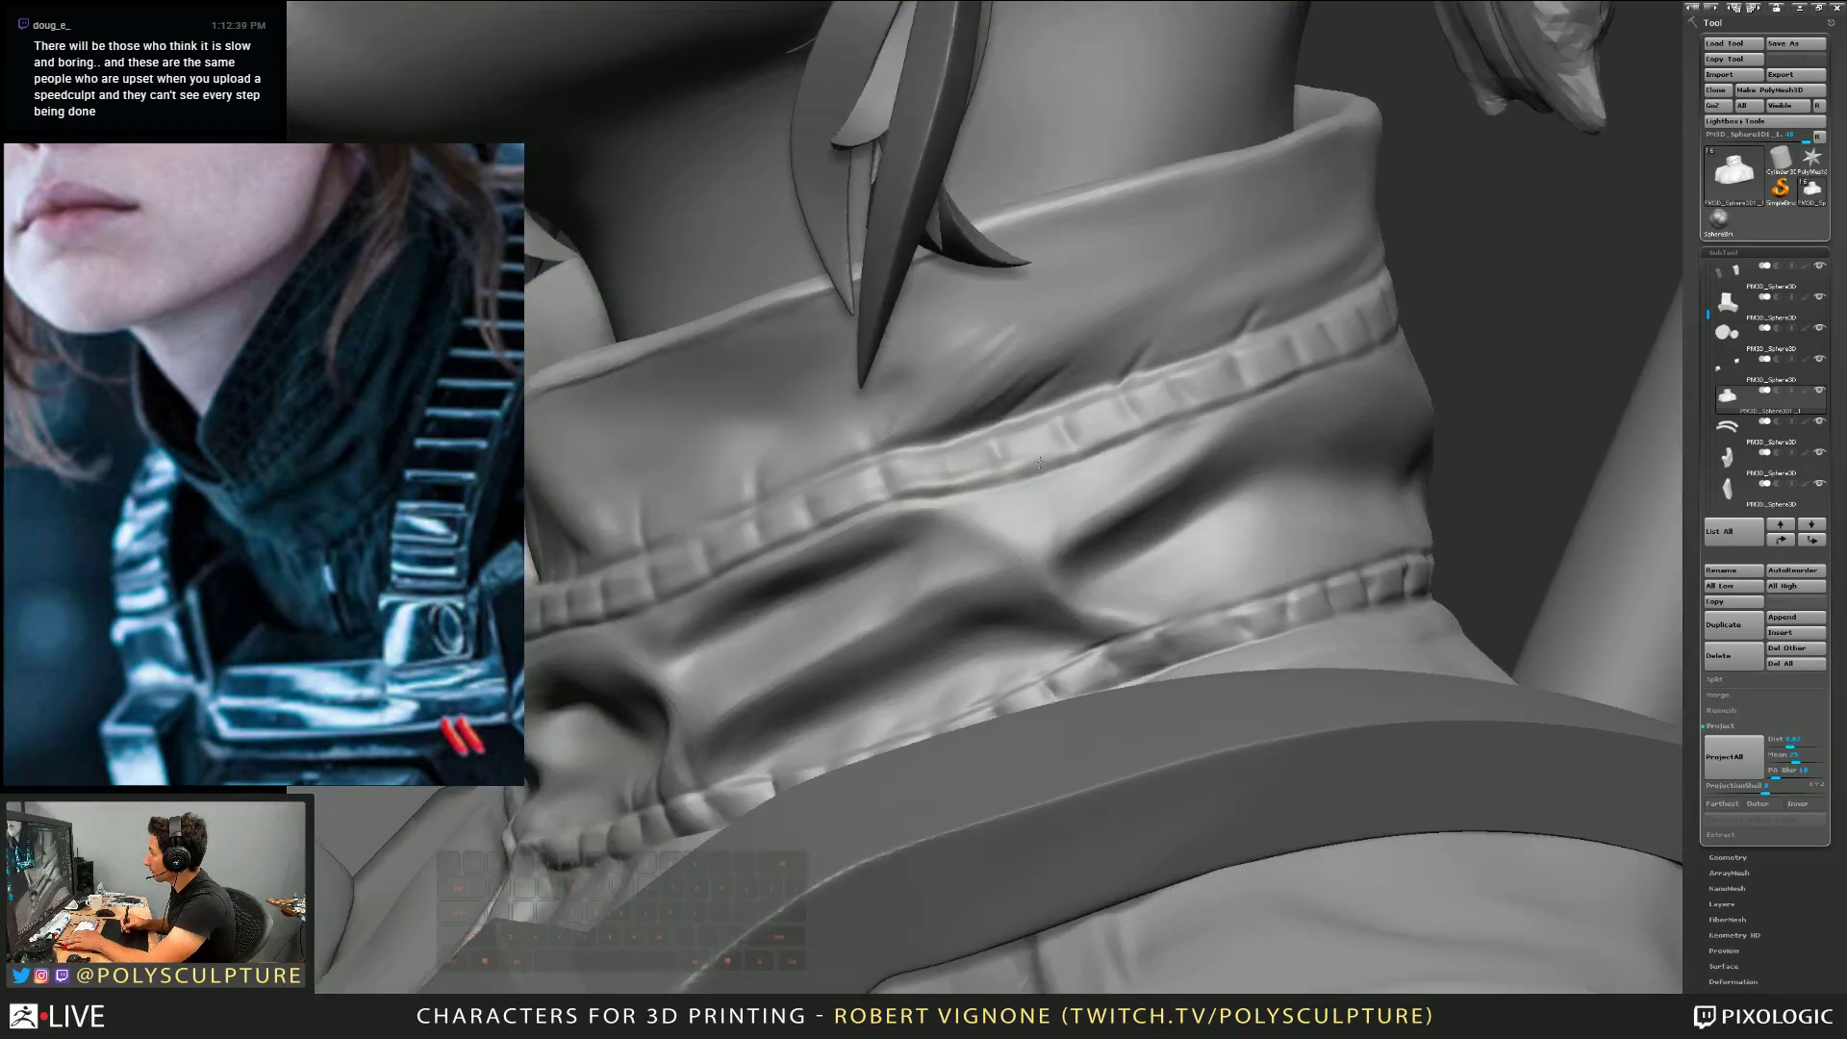
{"action": "right_click_drag", "start_coordinate": [1121, 426], "coordinate": [856, 525]}
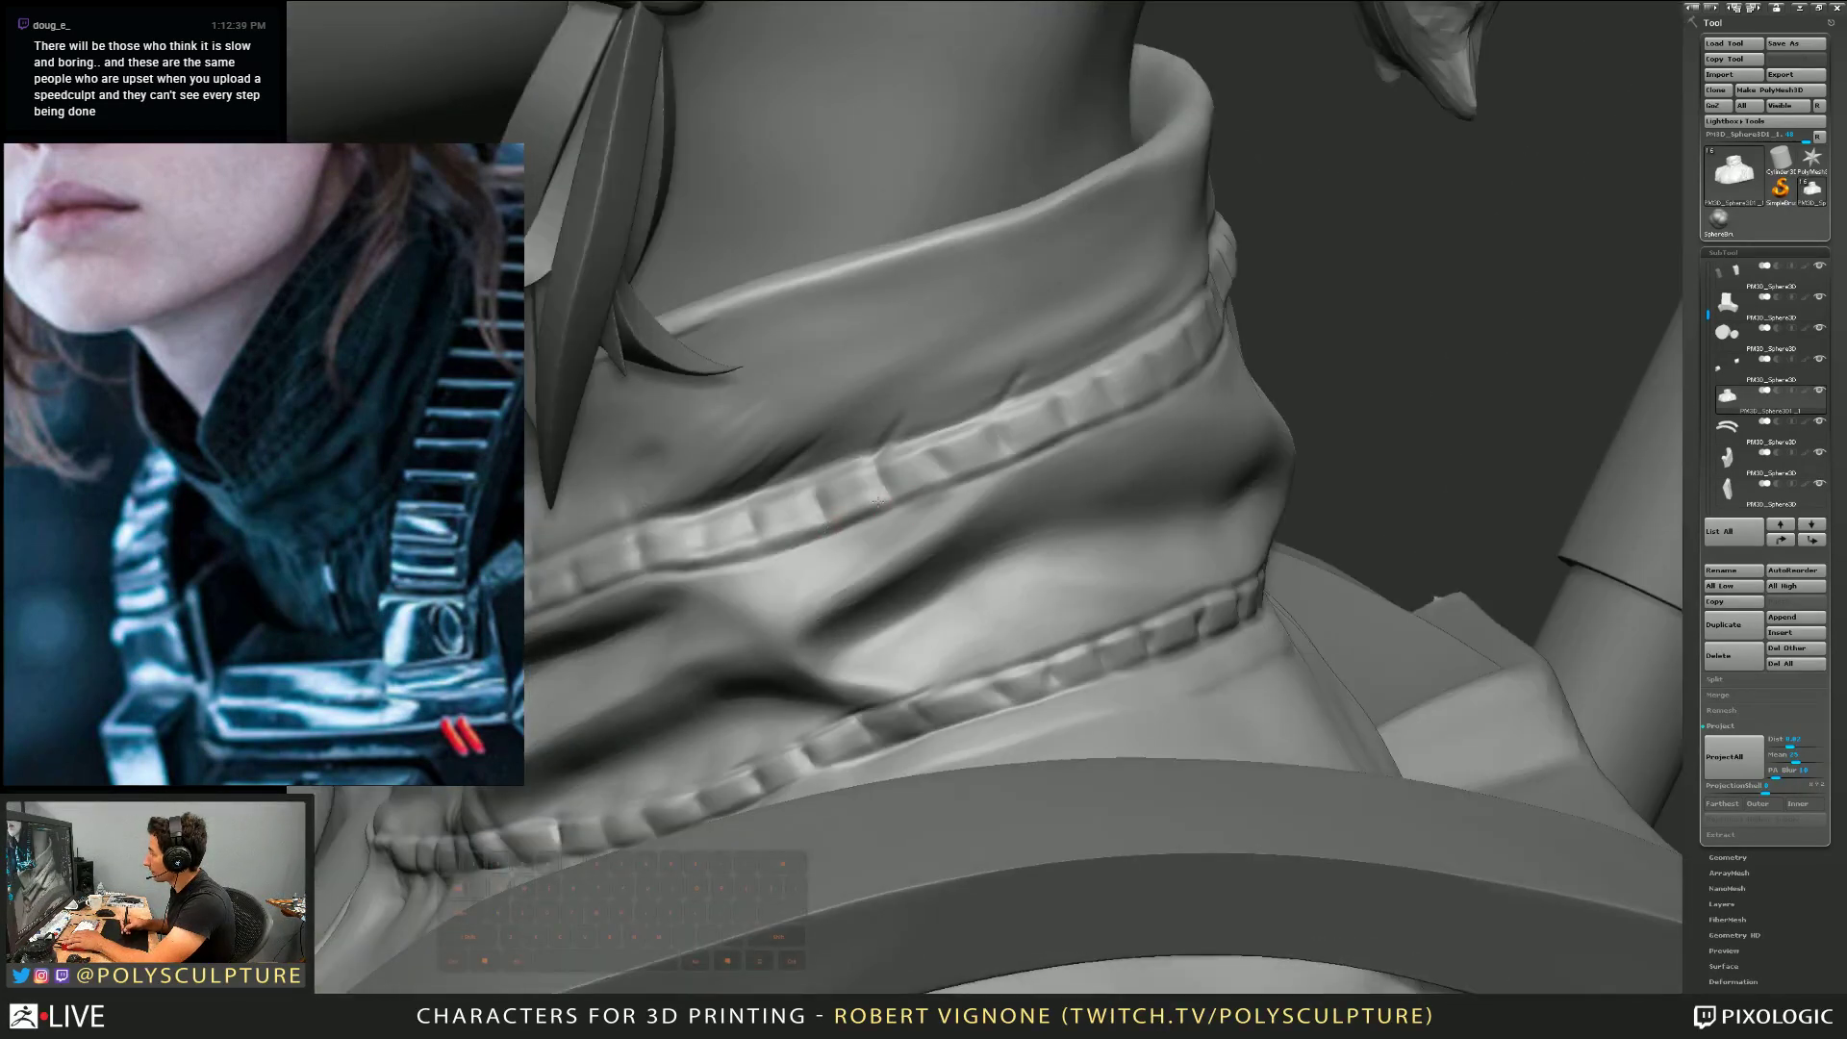
{"action": "mouse_move", "coordinate": [1108, 412]}
{"action": "right_mouse_down"}
{"action": "mouse_move", "coordinate": [745, 508]}
{"action": "mouse_move", "coordinate": [873, 479]}
{"action": "right_mouse_up"}
{"action": "left_click_drag", "start_coordinate": [873, 480], "coordinate": [1068, 404]}
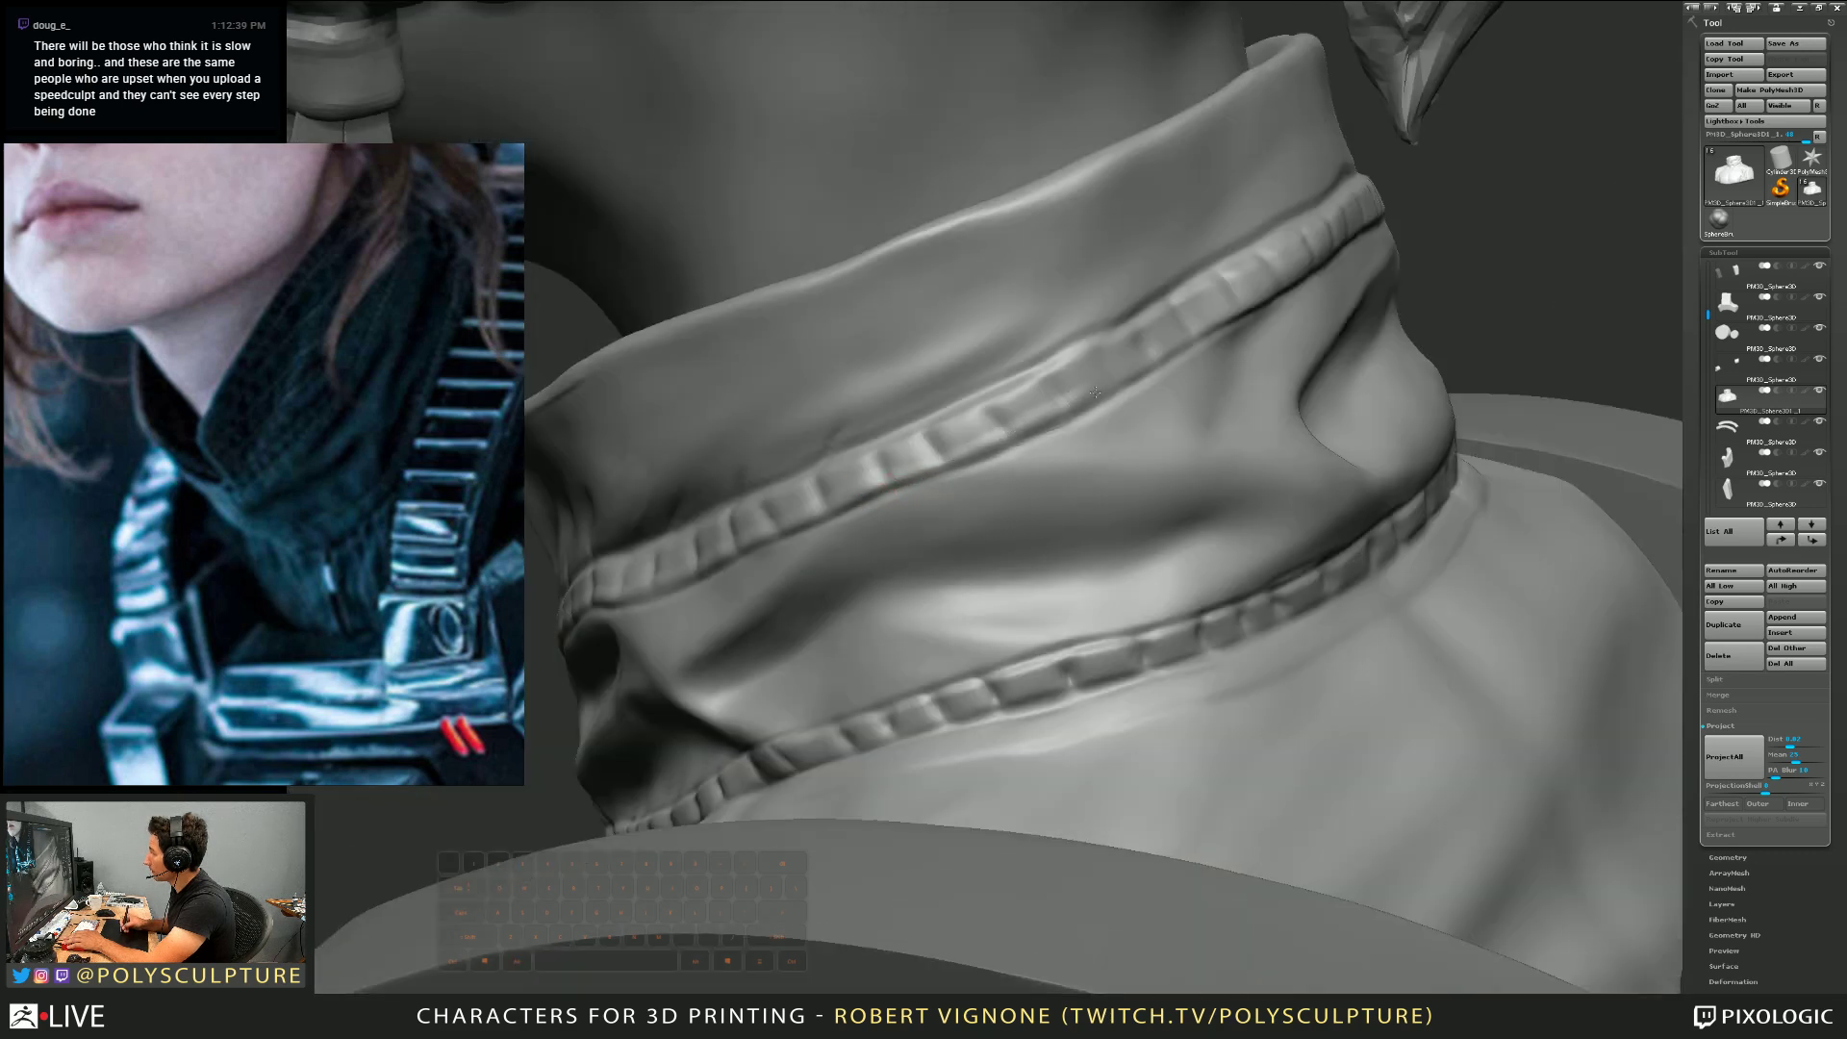
Resize the brush and crease the lower edge of the upper seam band toward the back of the neck
{"action": "key", "text": "s"}
{"action": "left_click", "coordinate": [869, 505]}
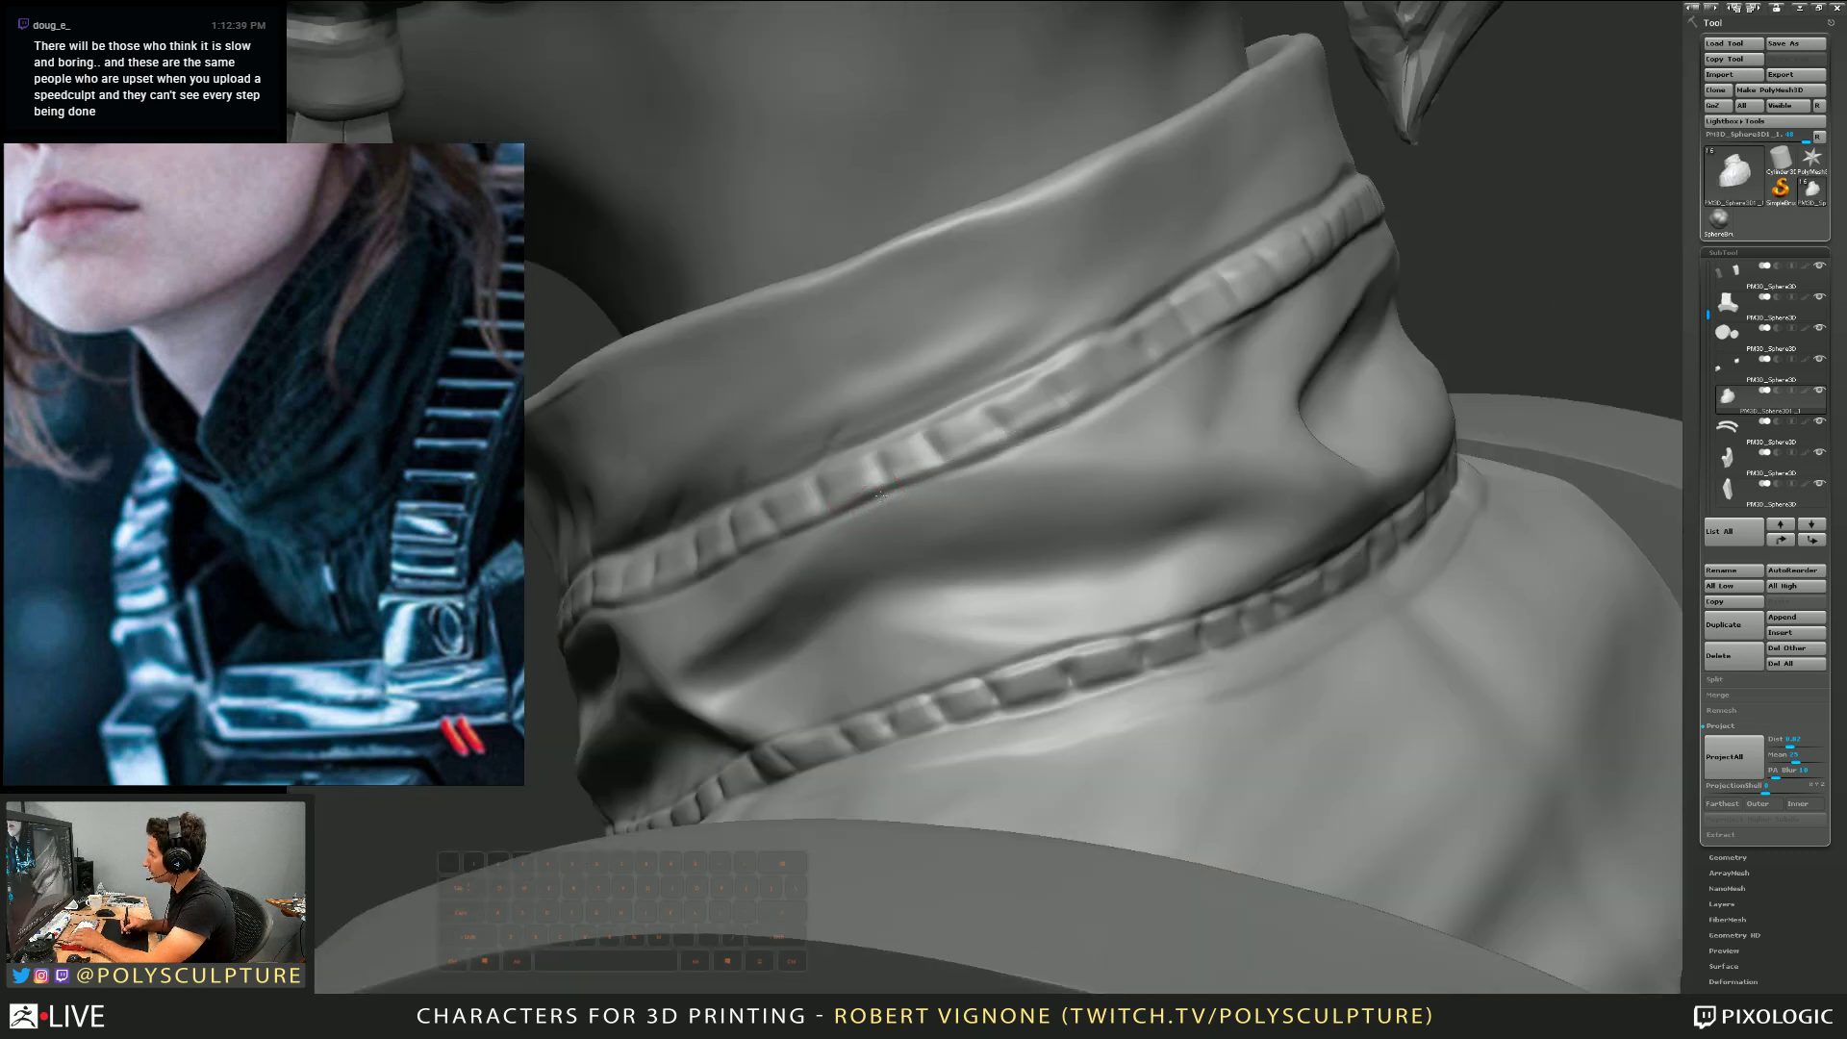
{"action": "left_click_drag", "start_coordinate": [961, 468], "coordinate": [1133, 379]}
{"action": "key", "text": "s"}
{"action": "mouse_move", "coordinate": [1133, 379]}
{"action": "right_mouse_down", "text": "alt"}
{"action": "mouse_move", "coordinate": [847, 500]}
{"action": "mouse_move", "coordinate": [899, 480]}
{"action": "right_mouse_up", "text": "alt"}
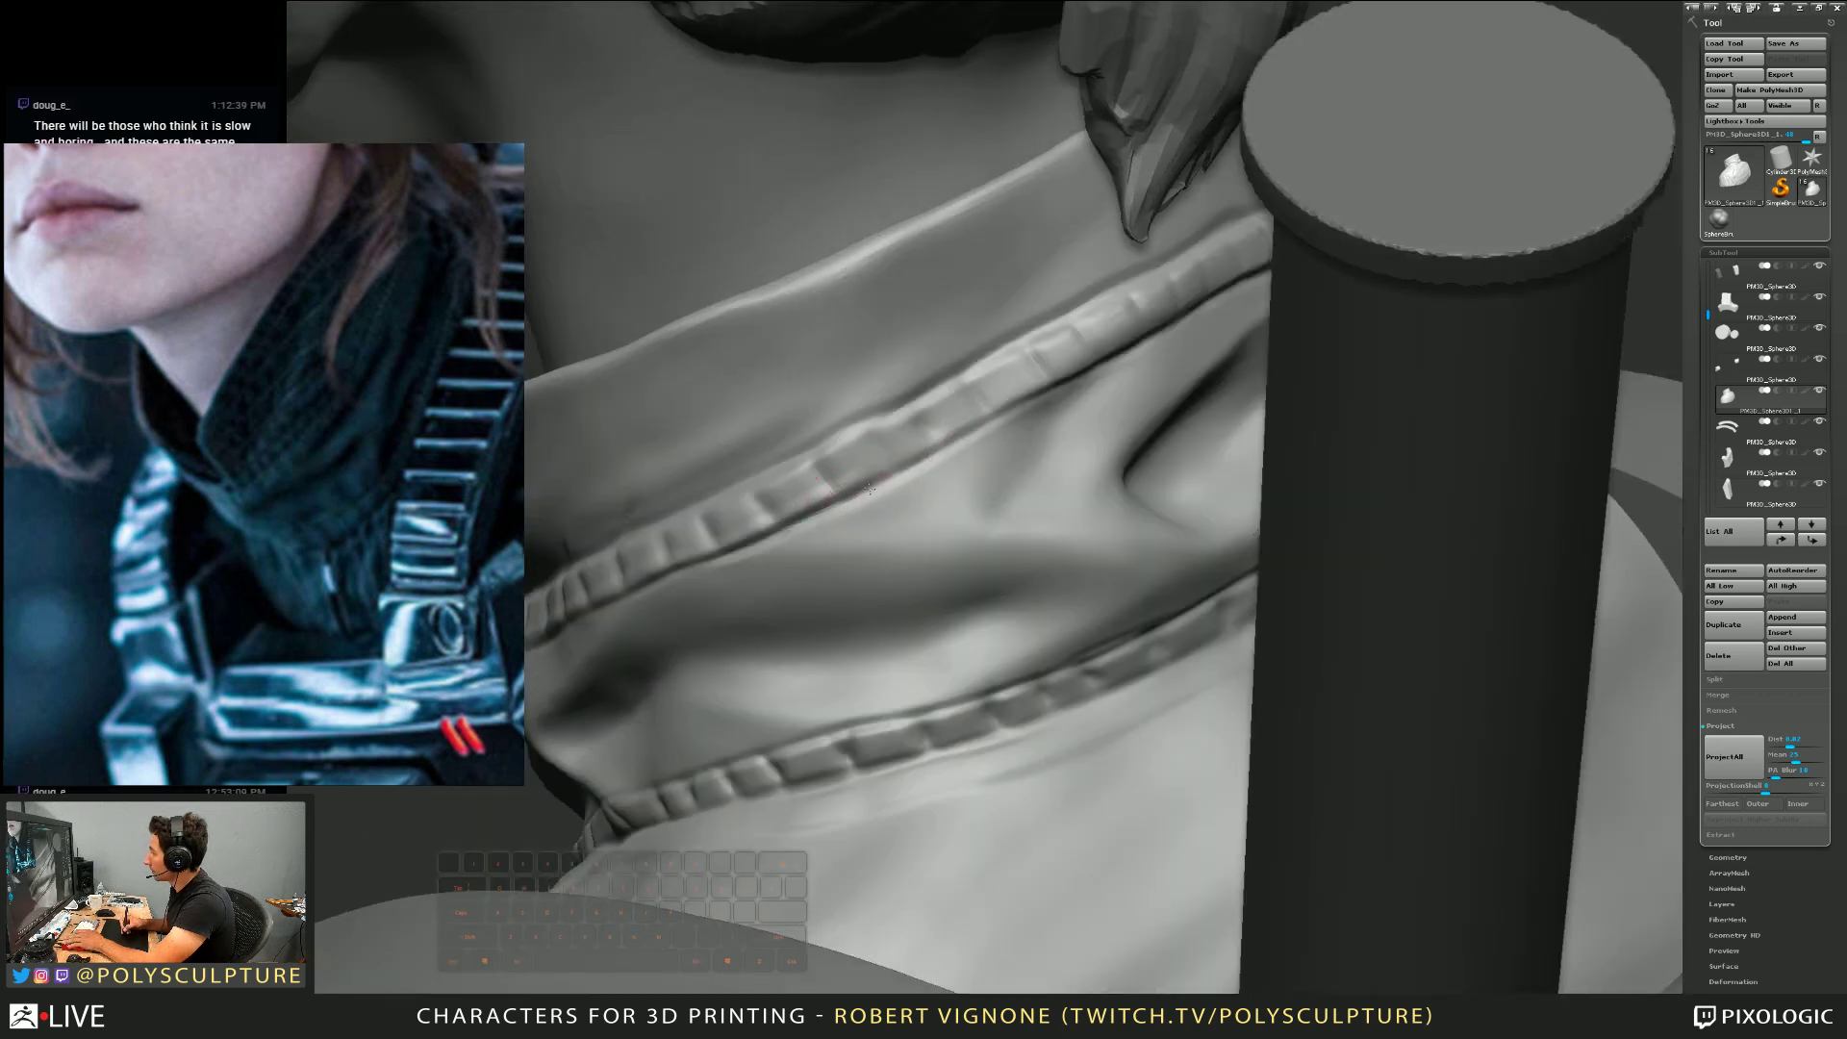
{"action": "left_click_drag", "start_coordinate": [830, 495], "coordinate": [1010, 412]}
{"action": "right_click_drag", "start_coordinate": [960, 452], "coordinate": [945, 422], "text": "alt"}
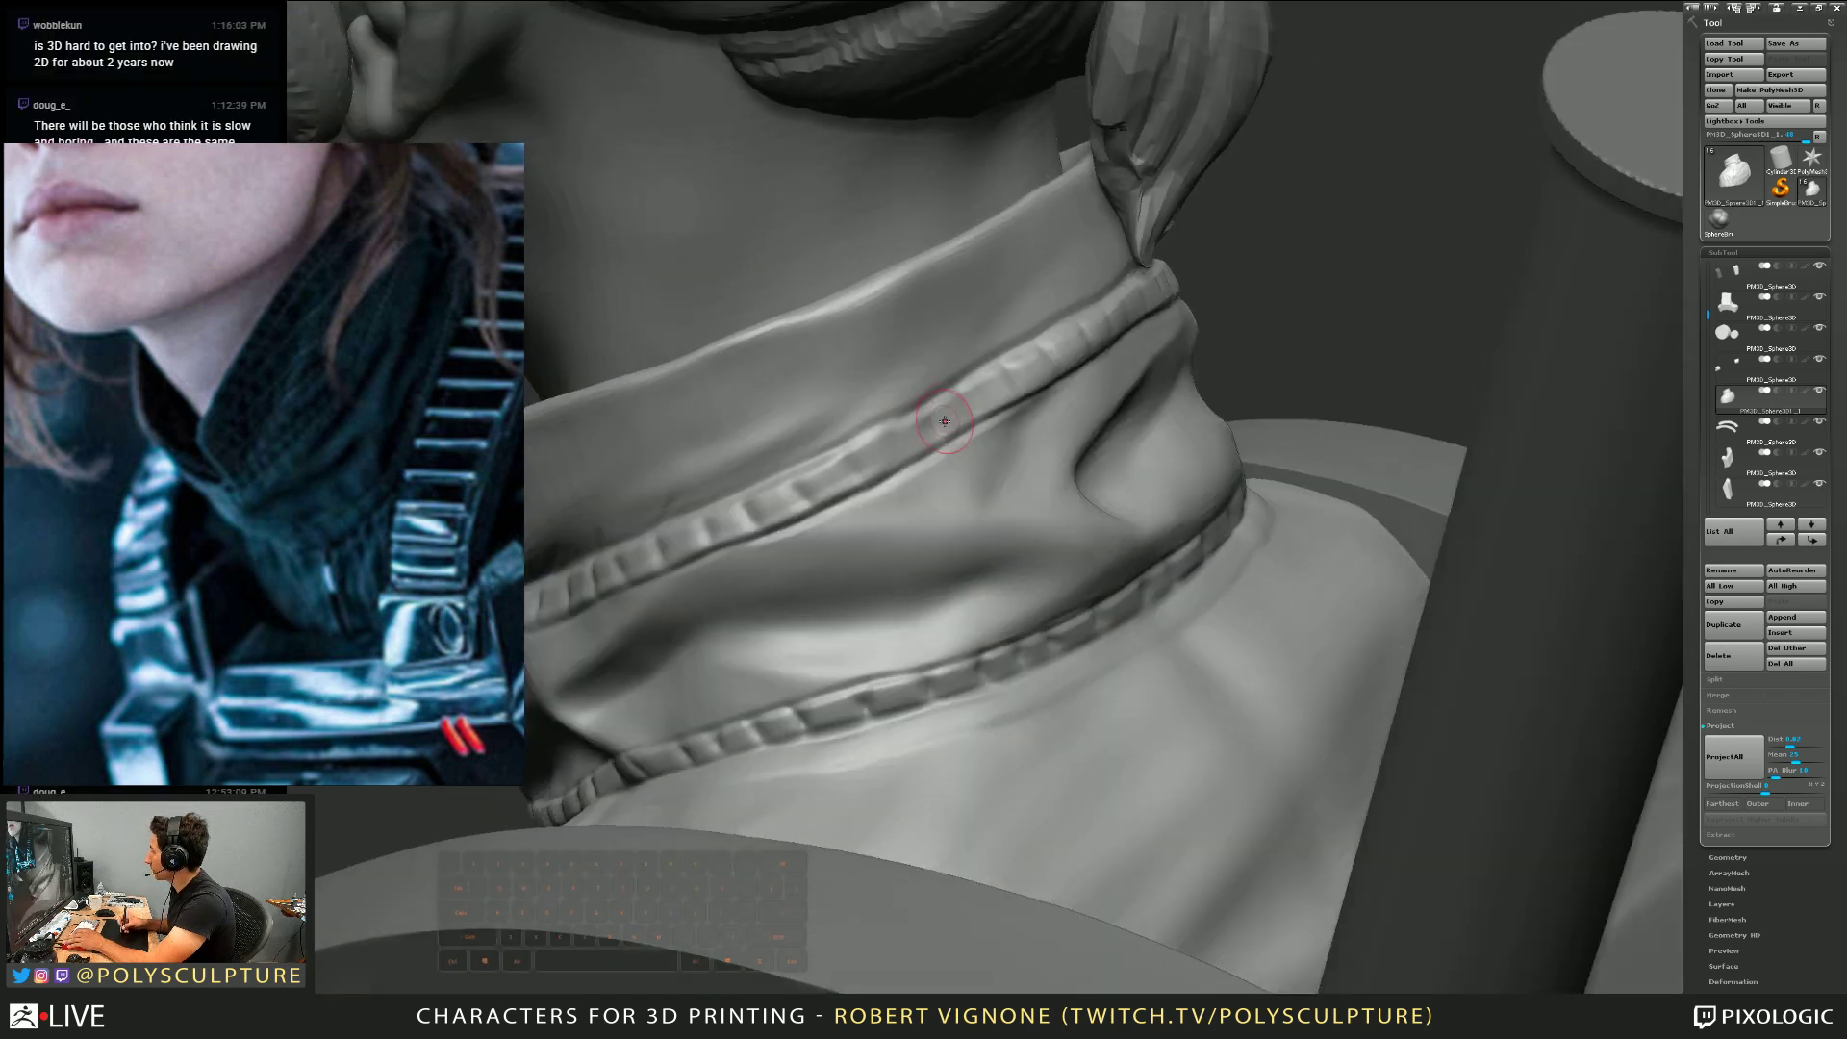
Readjust the brush size and refine the upper seam band's stitched gathers across the back of the collar
{"action": "key", "text": "s"}
{"action": "key", "text": "s"}
{"action": "key", "text": "s"}
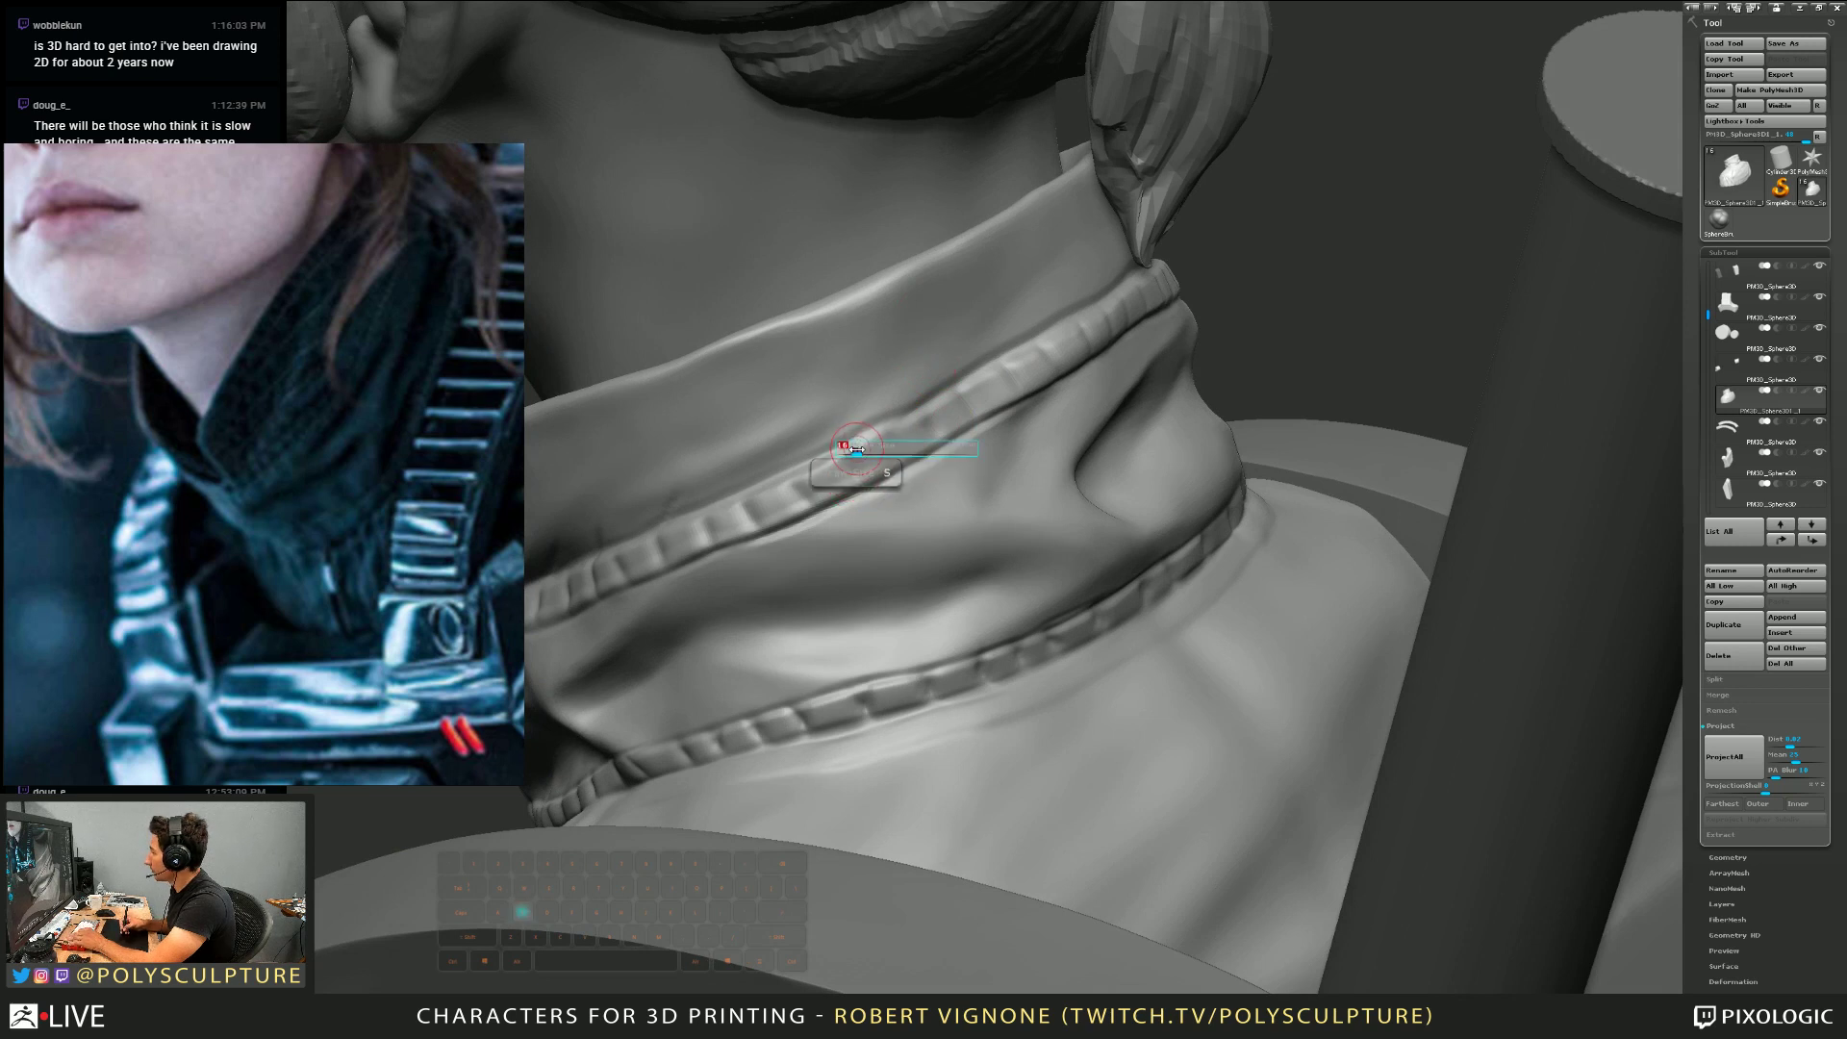
{"action": "left_click_drag", "start_coordinate": [850, 474], "coordinate": [839, 473]}
{"action": "key", "text": "s"}
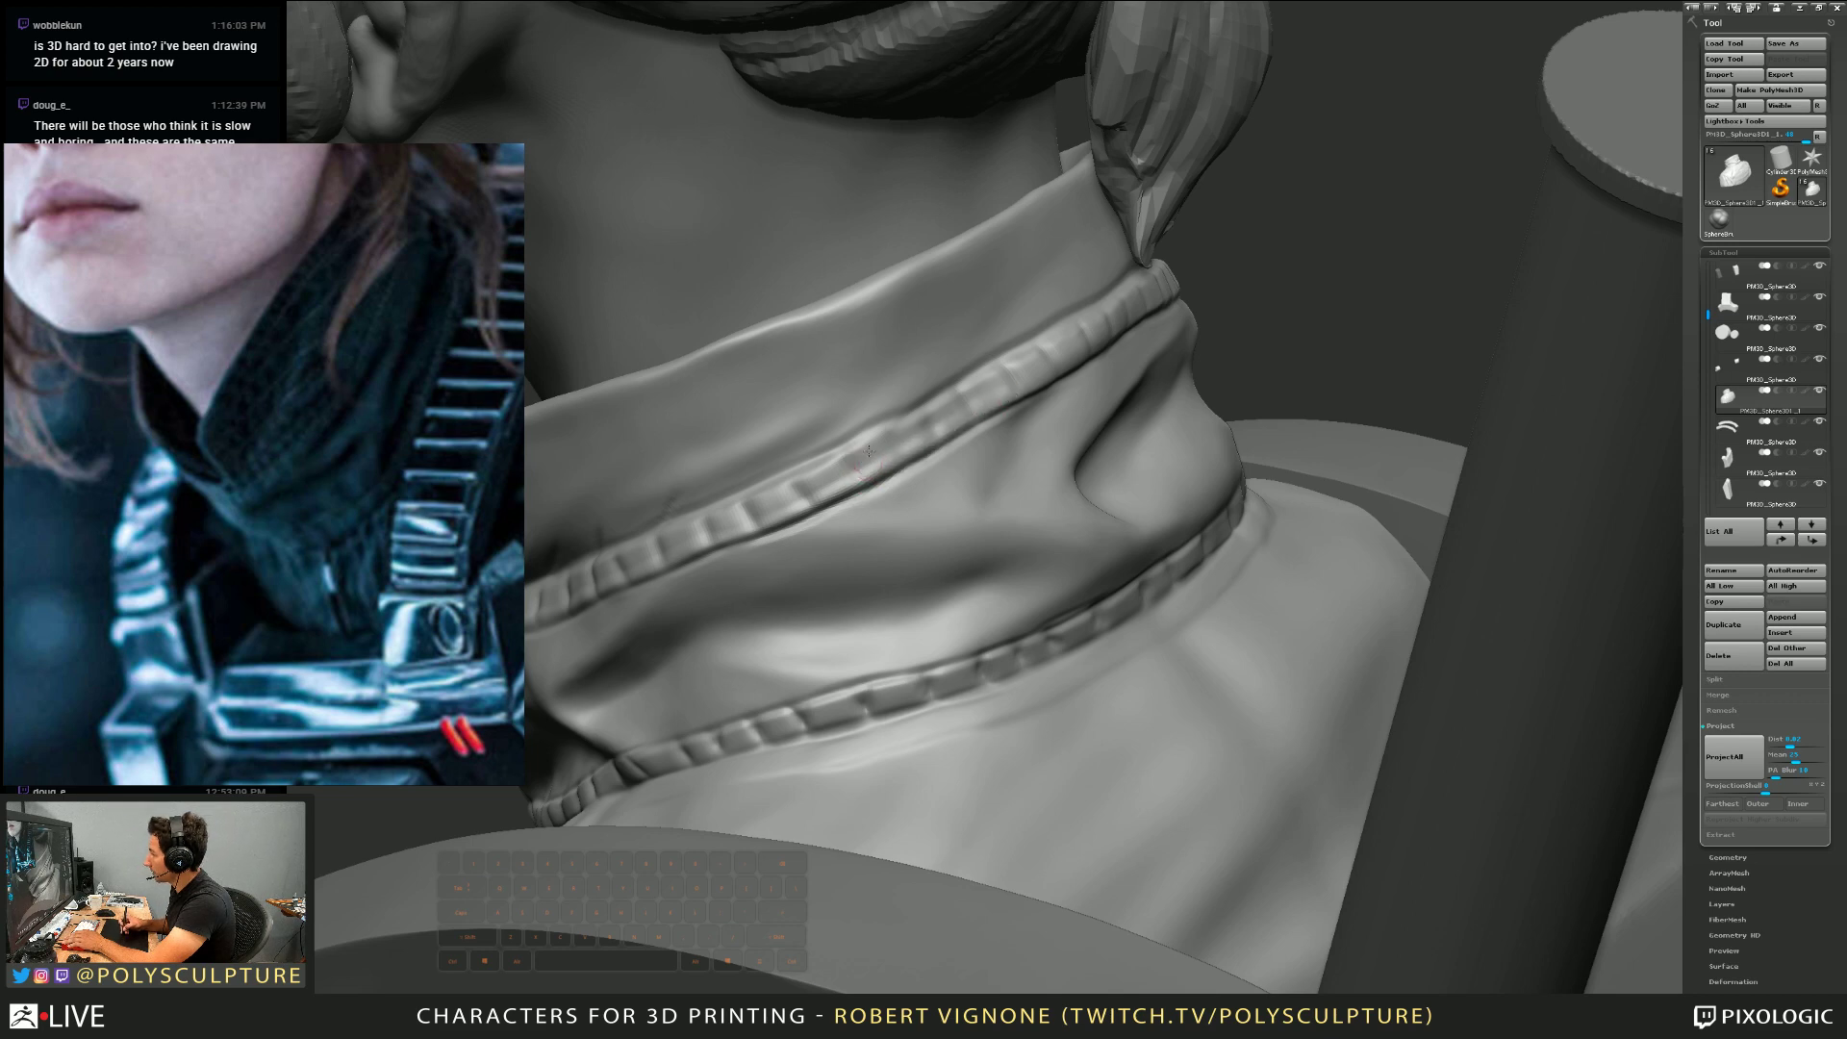
{"action": "right_click_drag", "start_coordinate": [870, 451], "coordinate": [740, 501]}
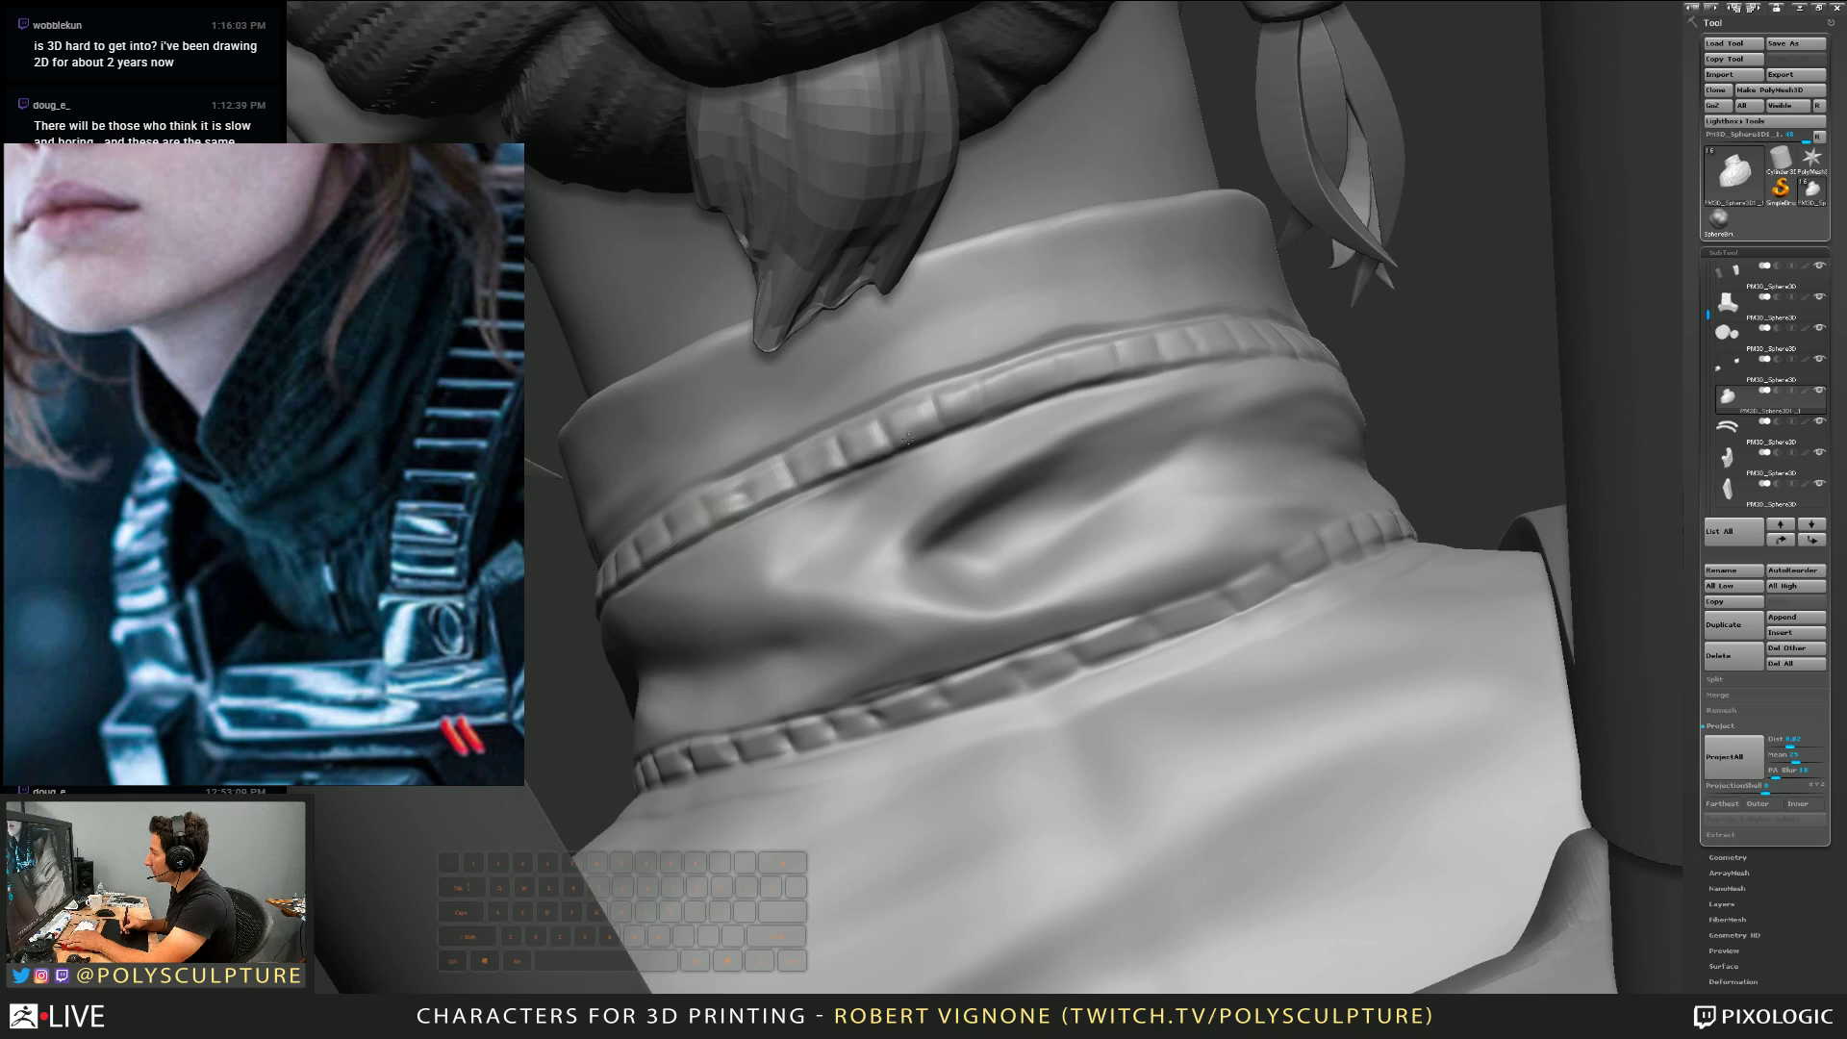
{"action": "right_click_drag", "start_coordinate": [921, 444], "coordinate": [857, 458]}
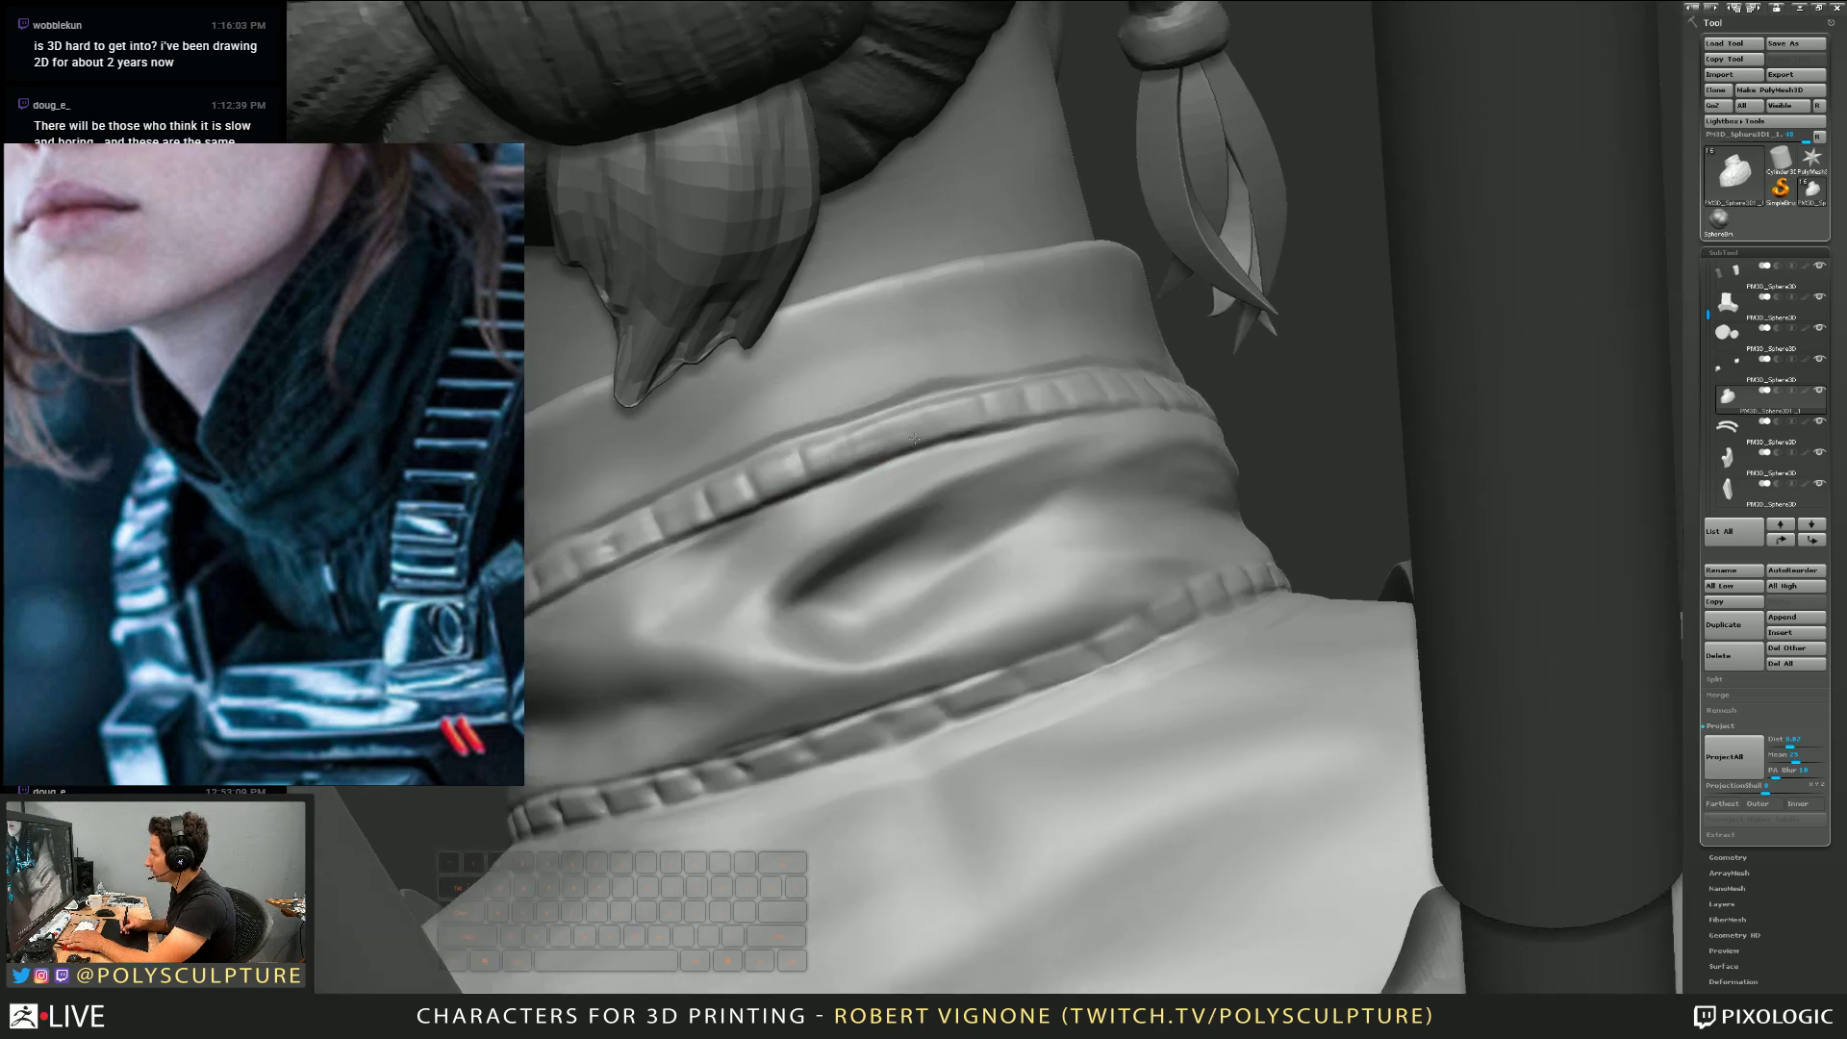
{"action": "right_click_drag", "start_coordinate": [729, 495], "coordinate": [908, 446]}
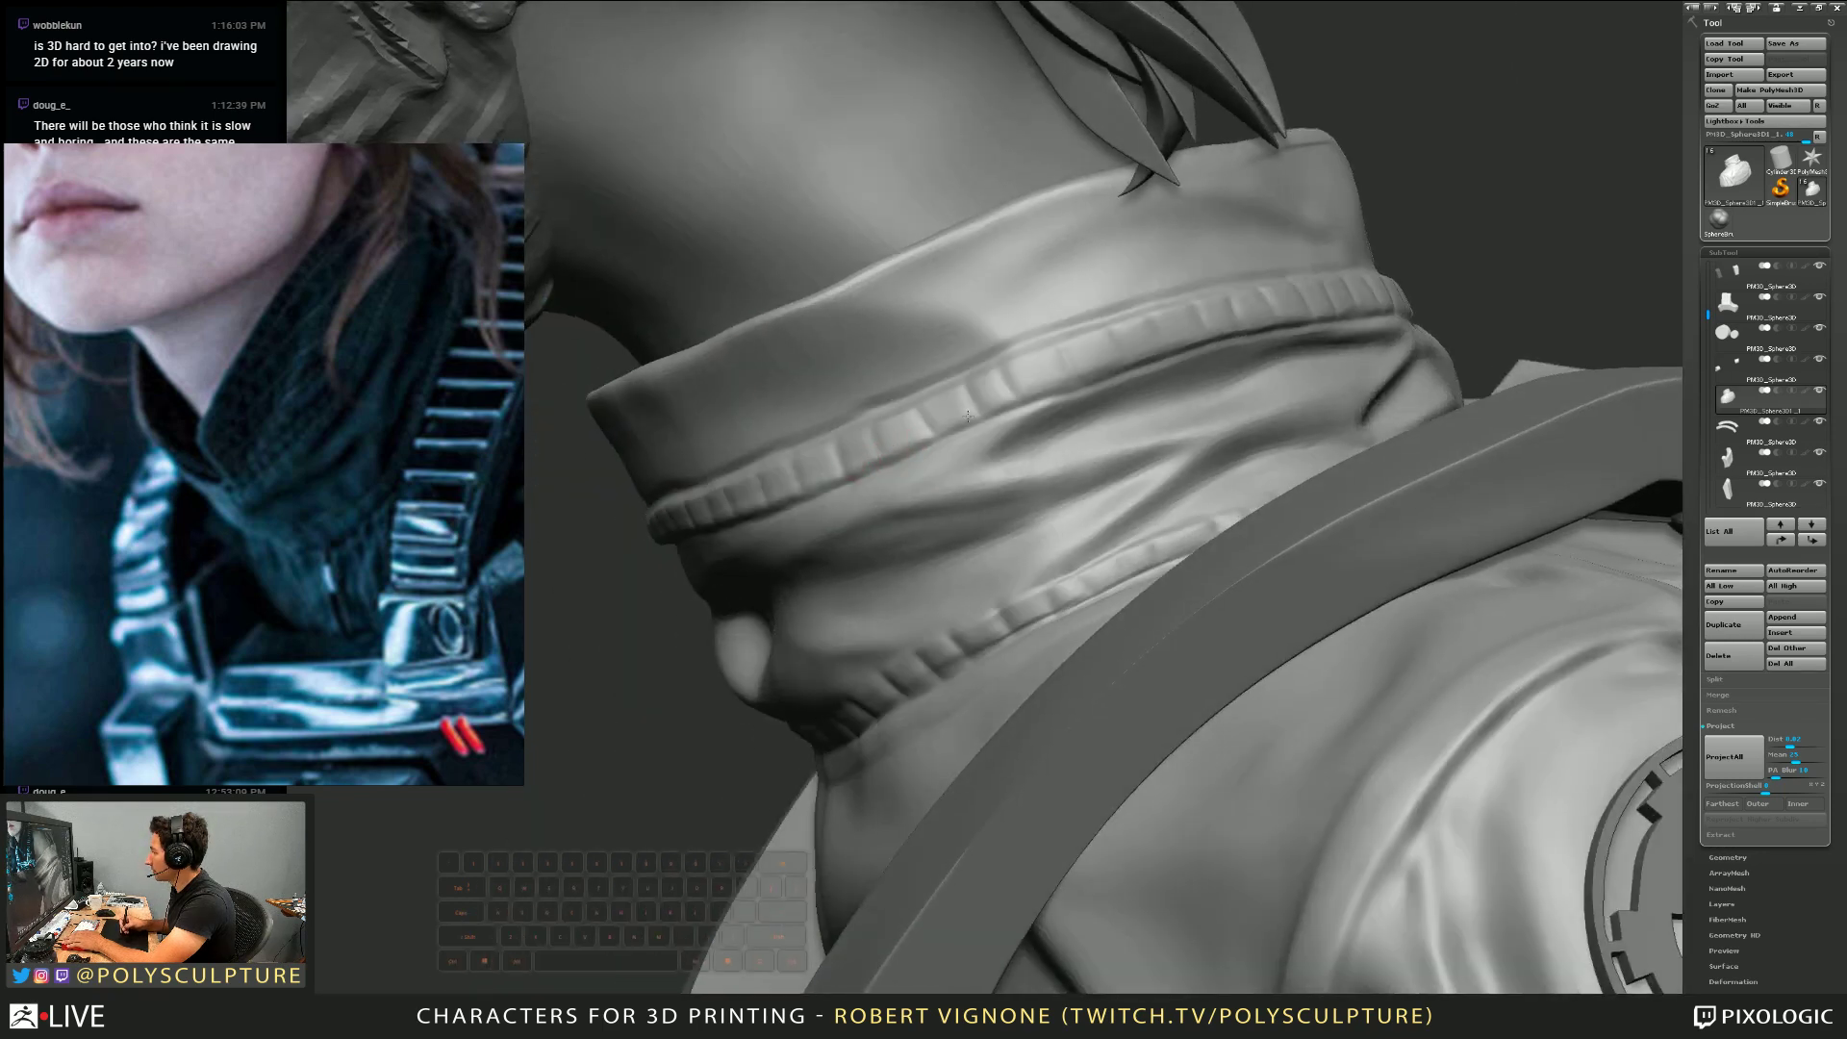
Continue defining the upper seam band's gathers and lower crease around the opposite side to the collar front
{"action": "right_click_drag", "start_coordinate": [754, 494], "coordinate": [1090, 395]}
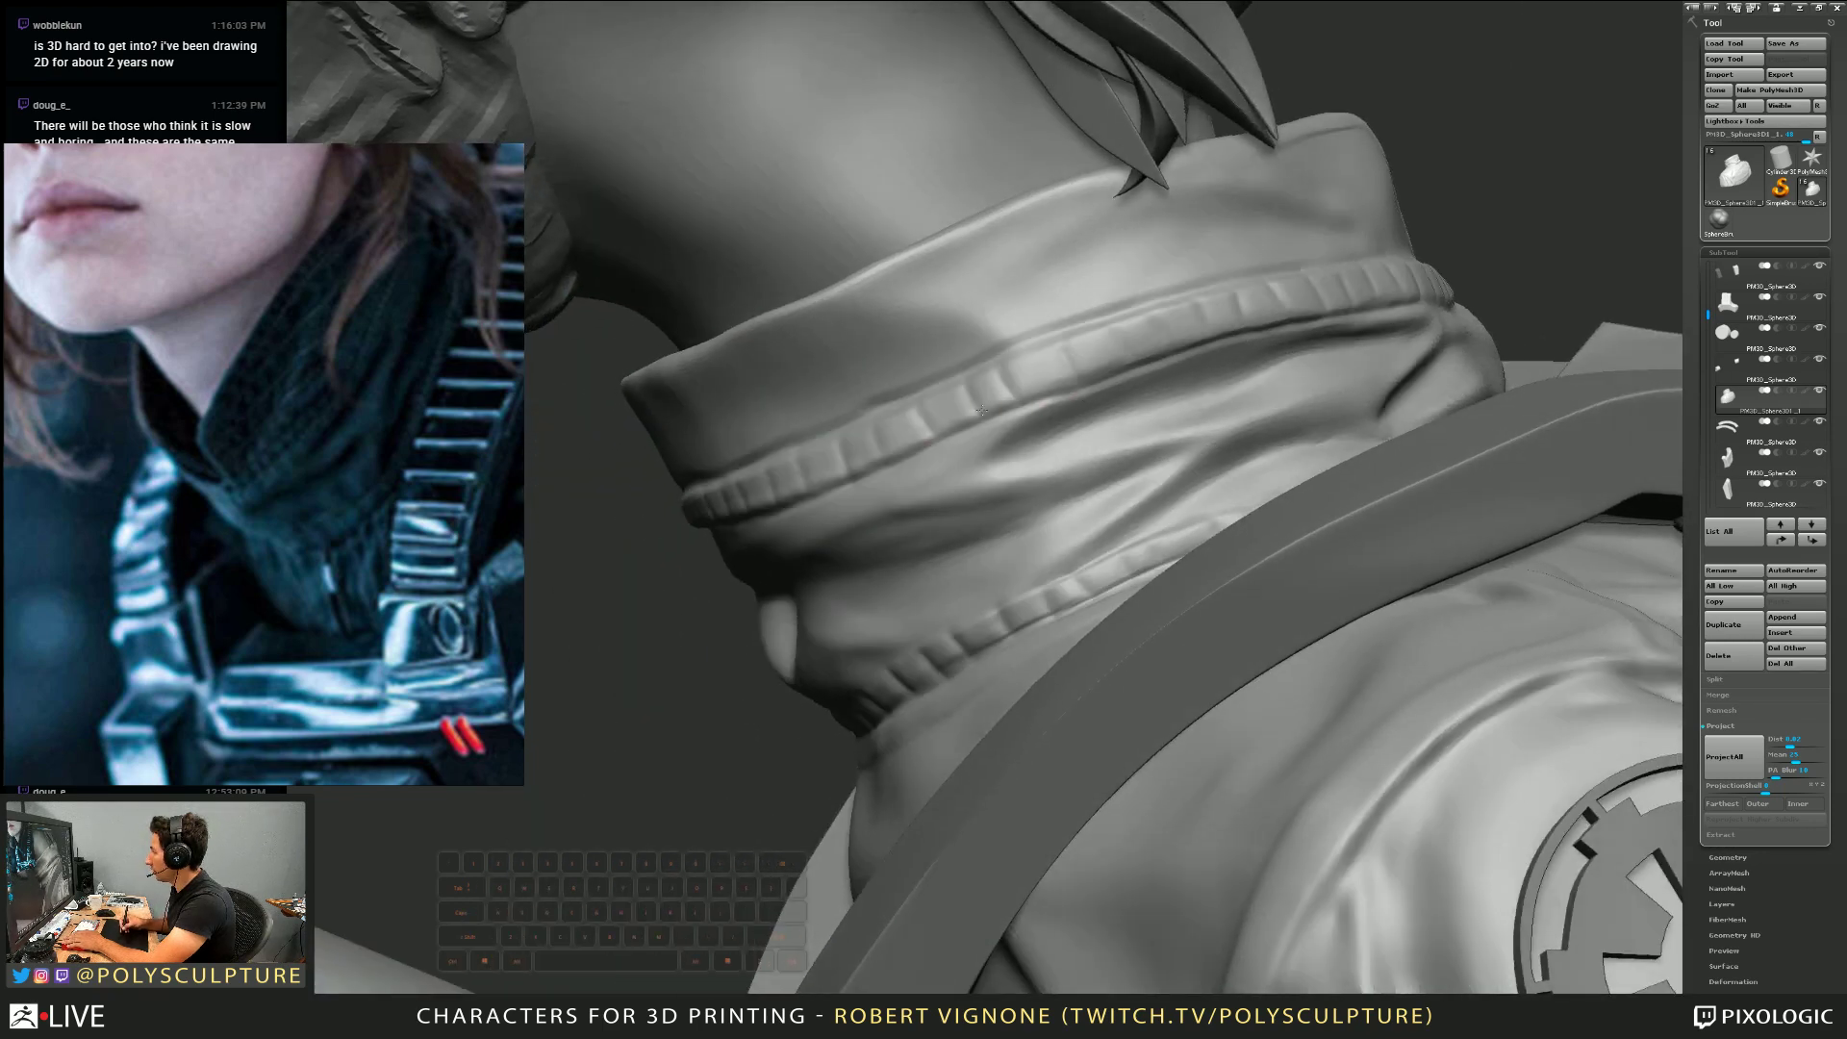
{"action": "right_click_drag", "start_coordinate": [945, 428], "coordinate": [760, 470]}
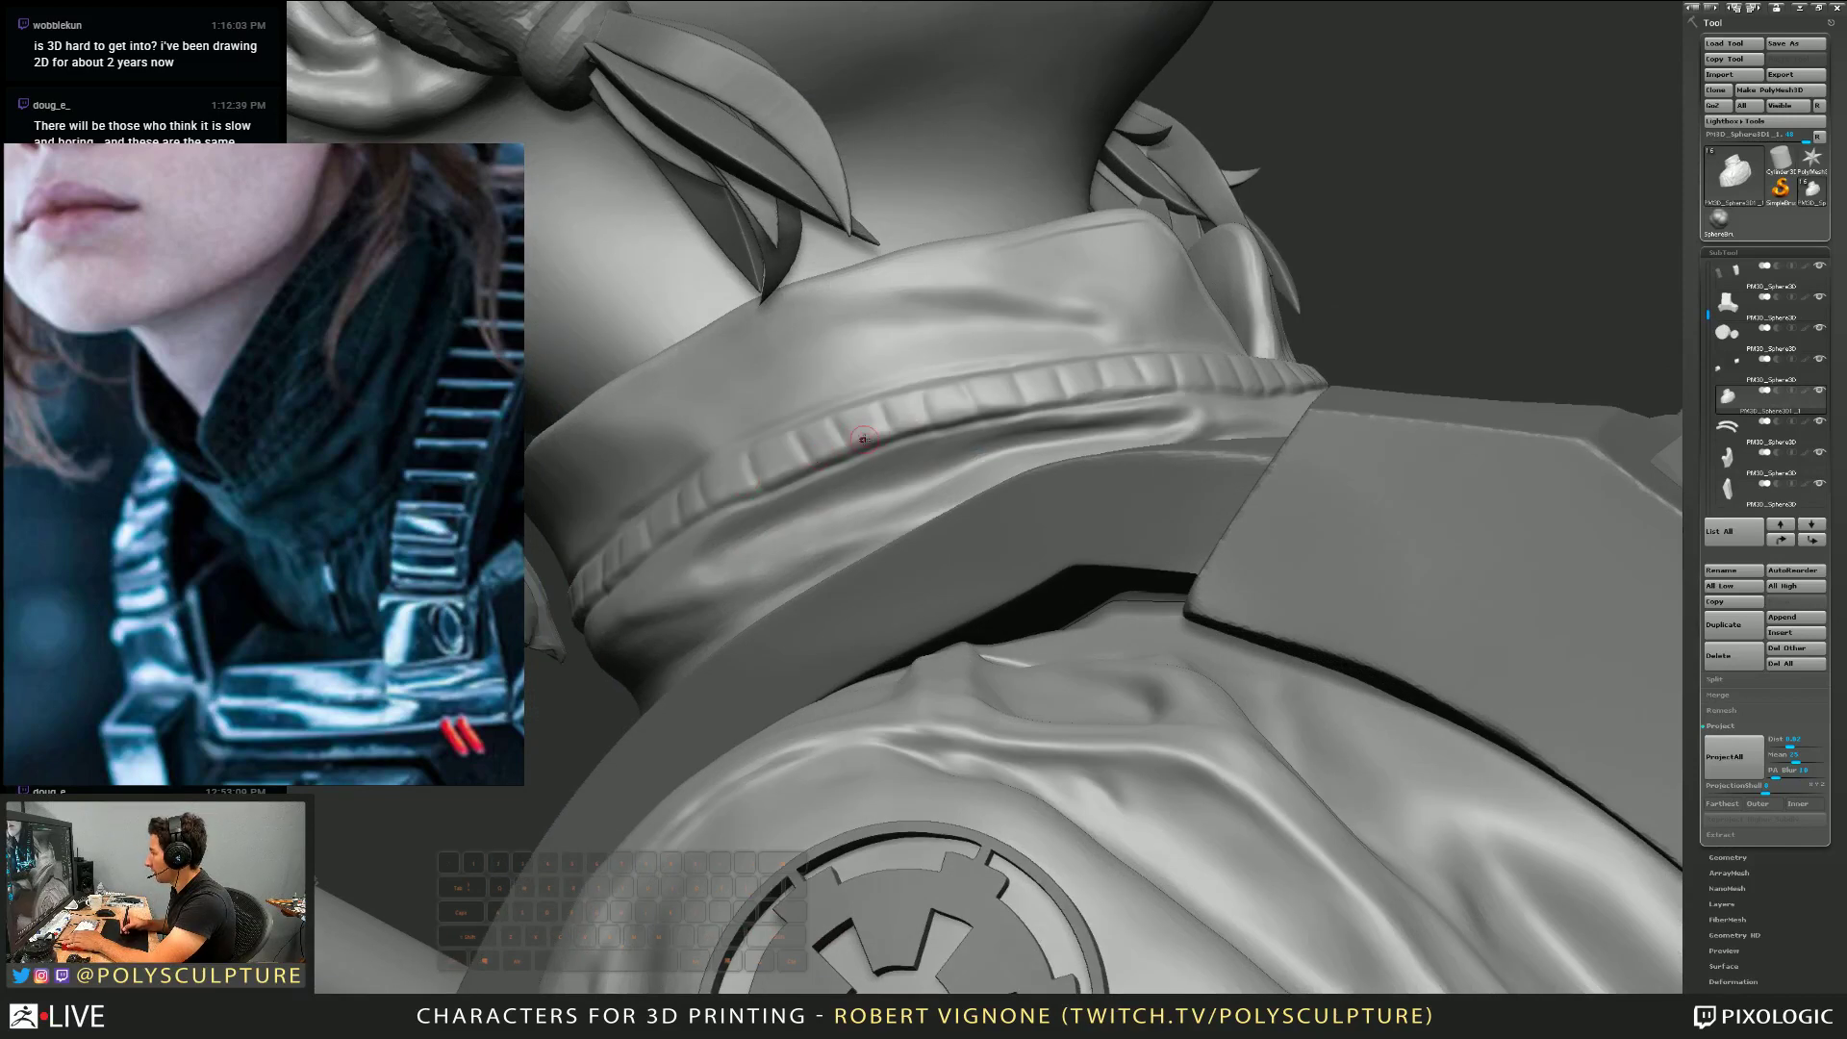
{"action": "right_click_drag", "start_coordinate": [1063, 397], "coordinate": [868, 402]}
{"action": "right_click_drag", "start_coordinate": [976, 381], "coordinate": [909, 382]}
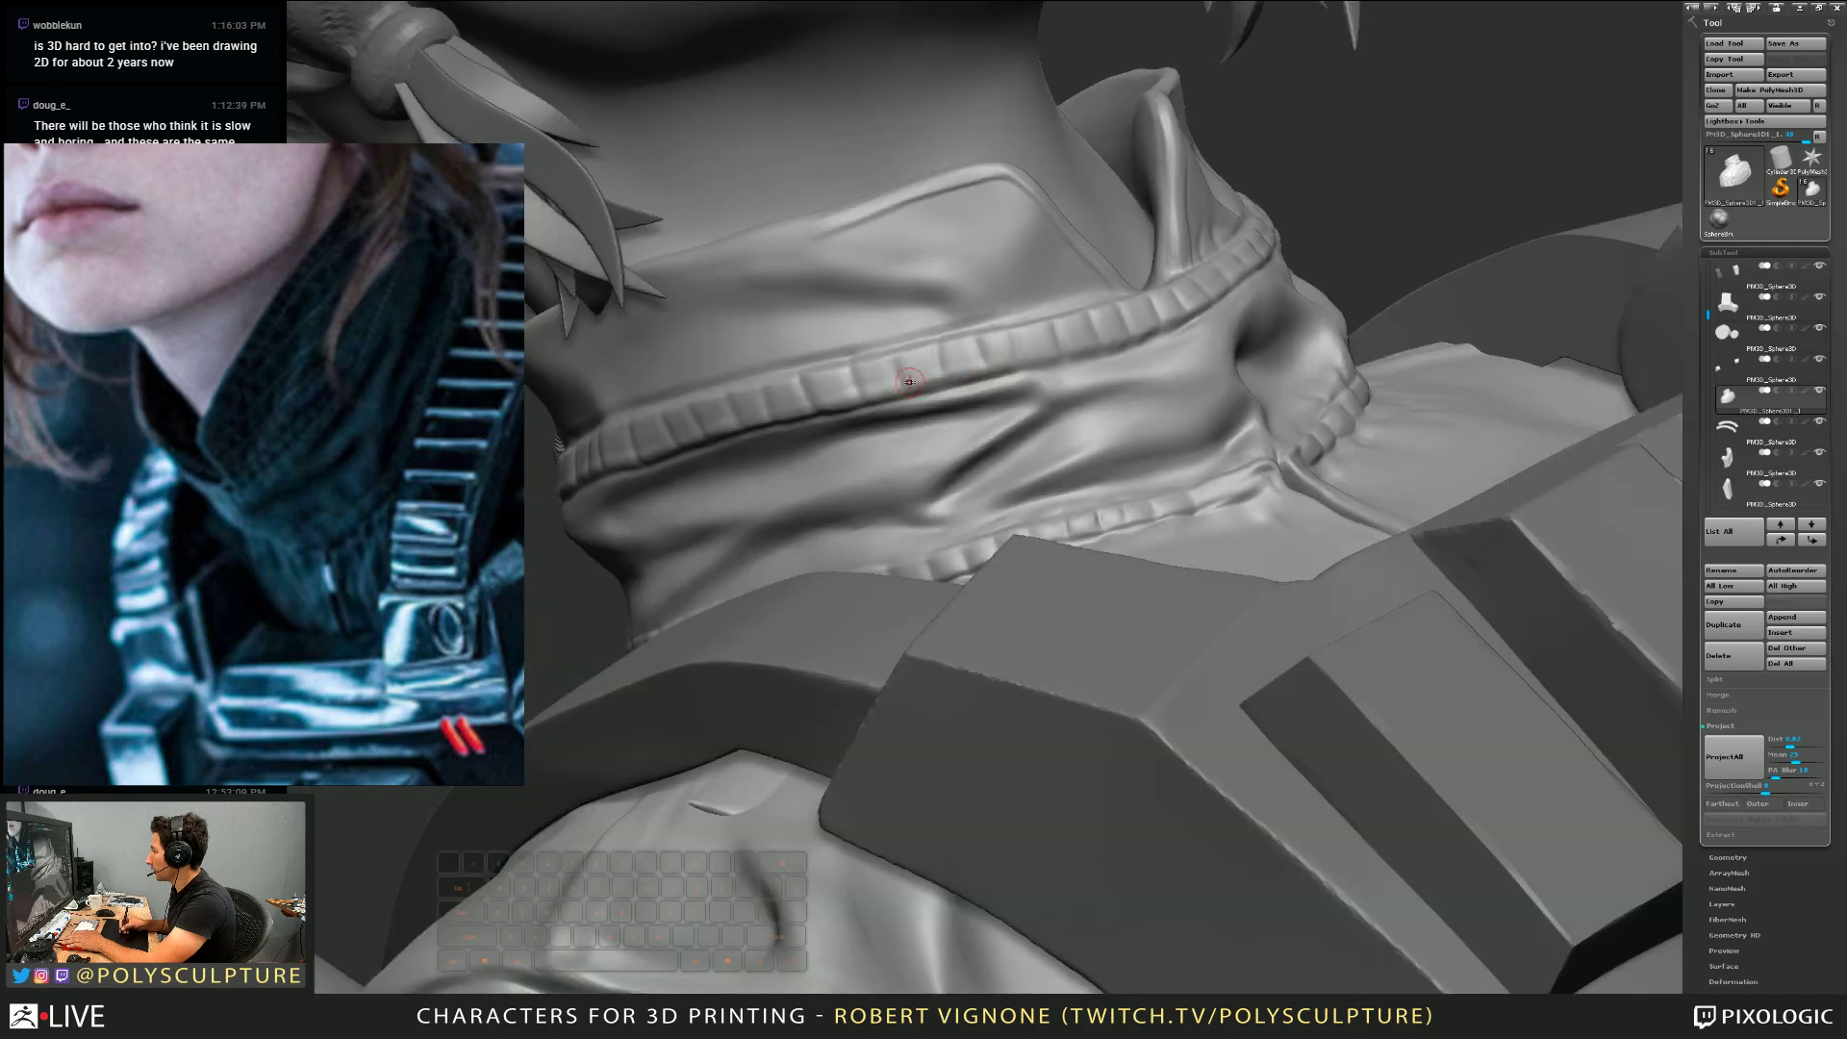
{"action": "right_click_drag", "start_coordinate": [1120, 339], "coordinate": [1122, 393]}
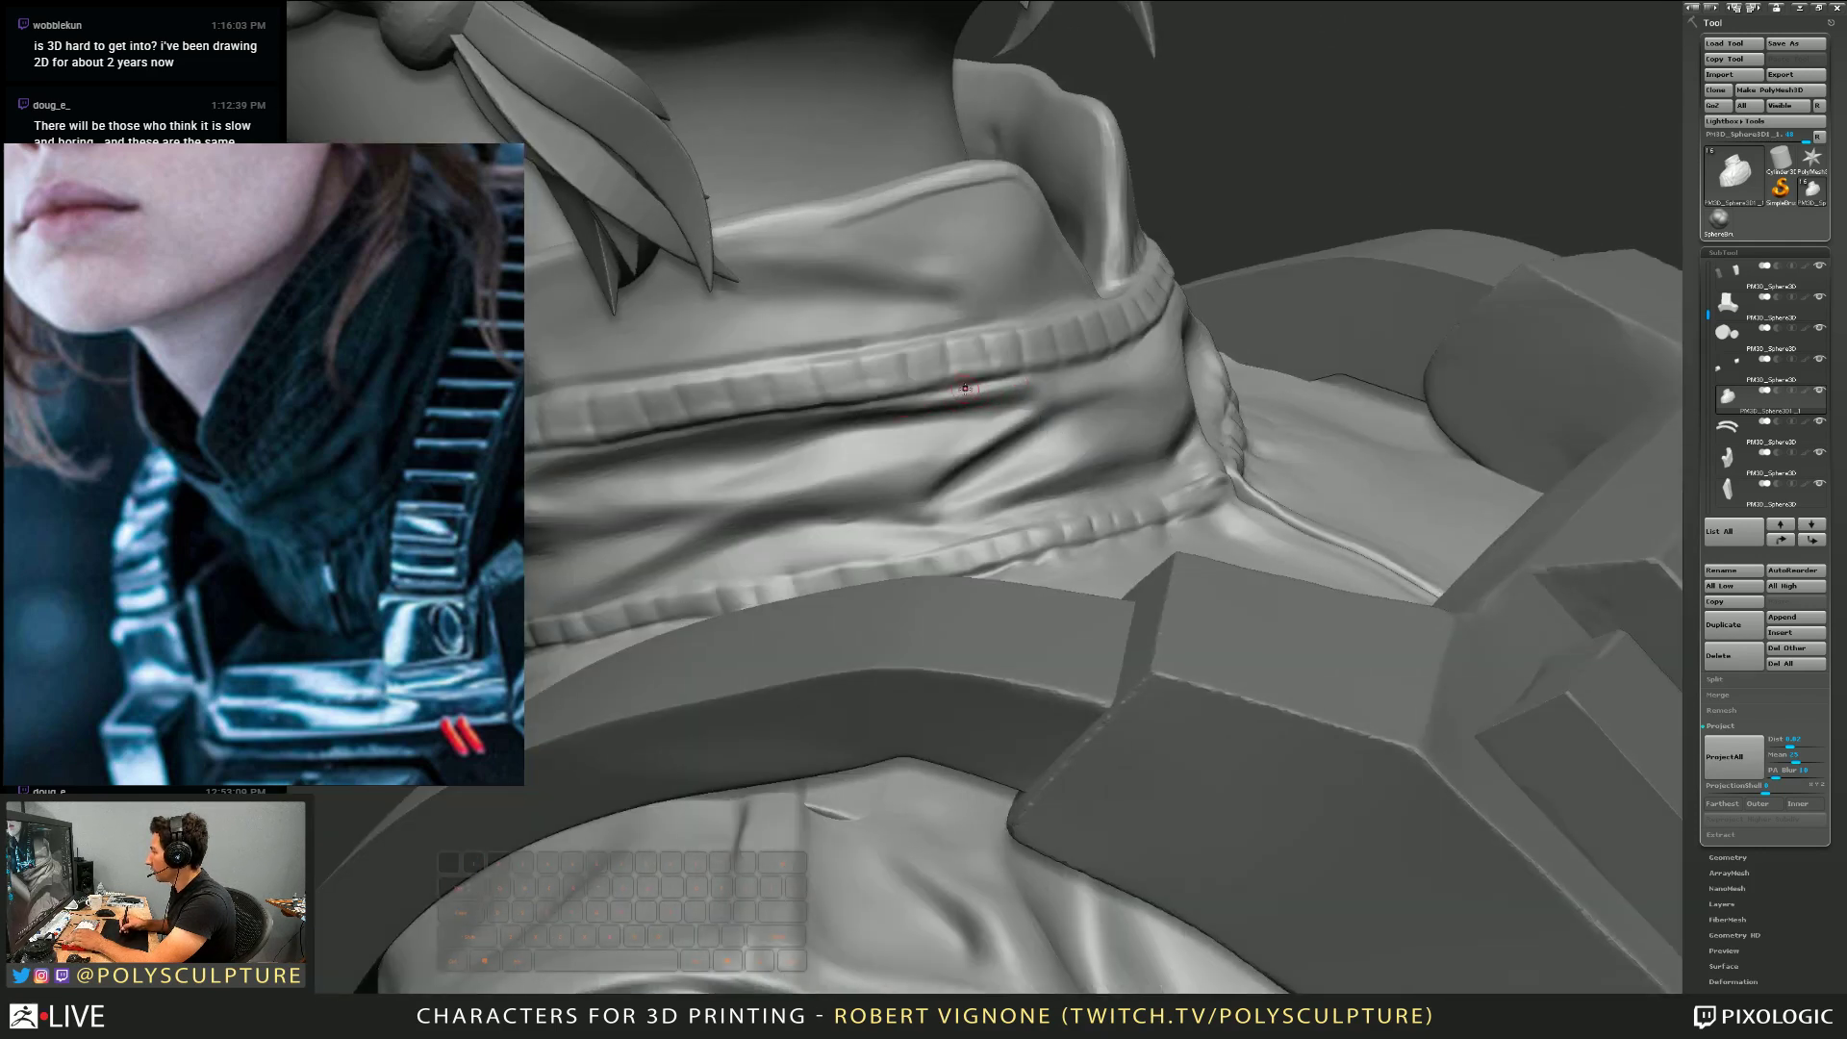
Sculpt and smooth the folds directly beneath the upper seam band on the side near the front opening
{"action": "left_click_drag", "start_coordinate": [1034, 400], "coordinate": [1025, 429]}
{"action": "right_click_drag", "start_coordinate": [1026, 407], "coordinate": [1002, 380]}
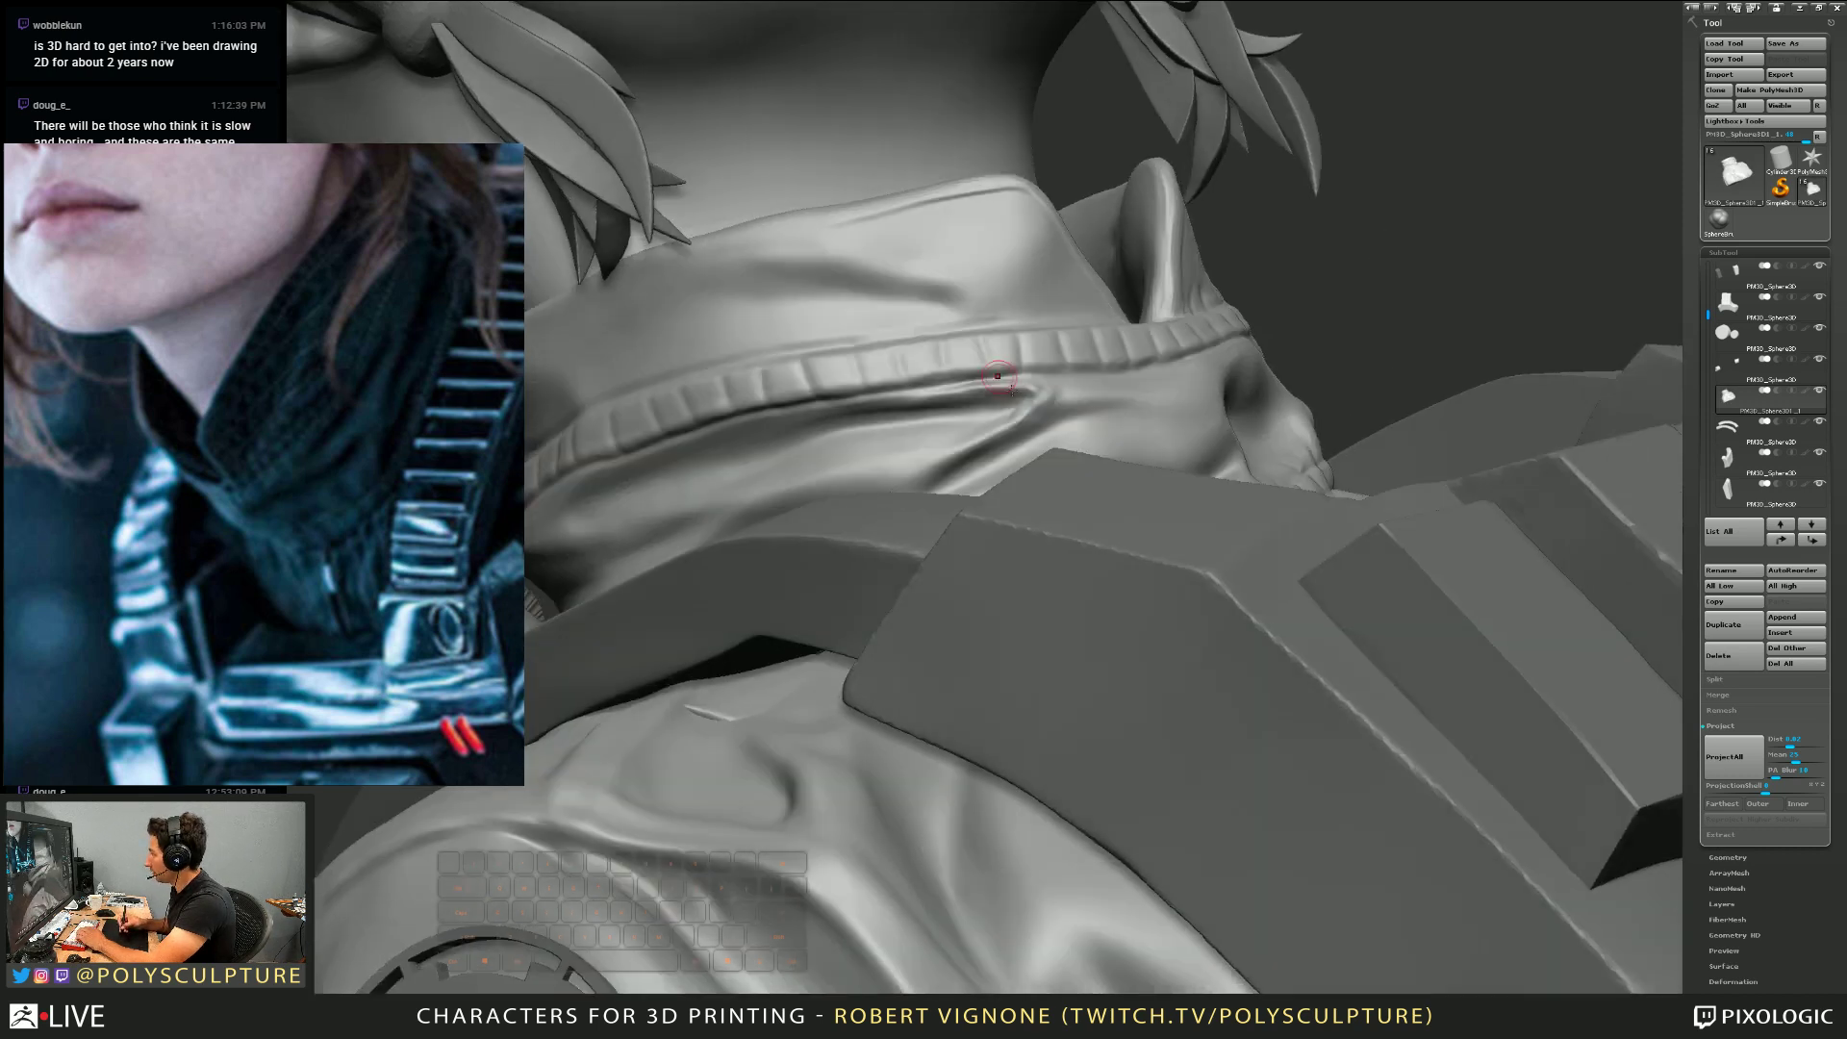
{"action": "left_click_drag", "start_coordinate": [1000, 382], "coordinate": [994, 405]}
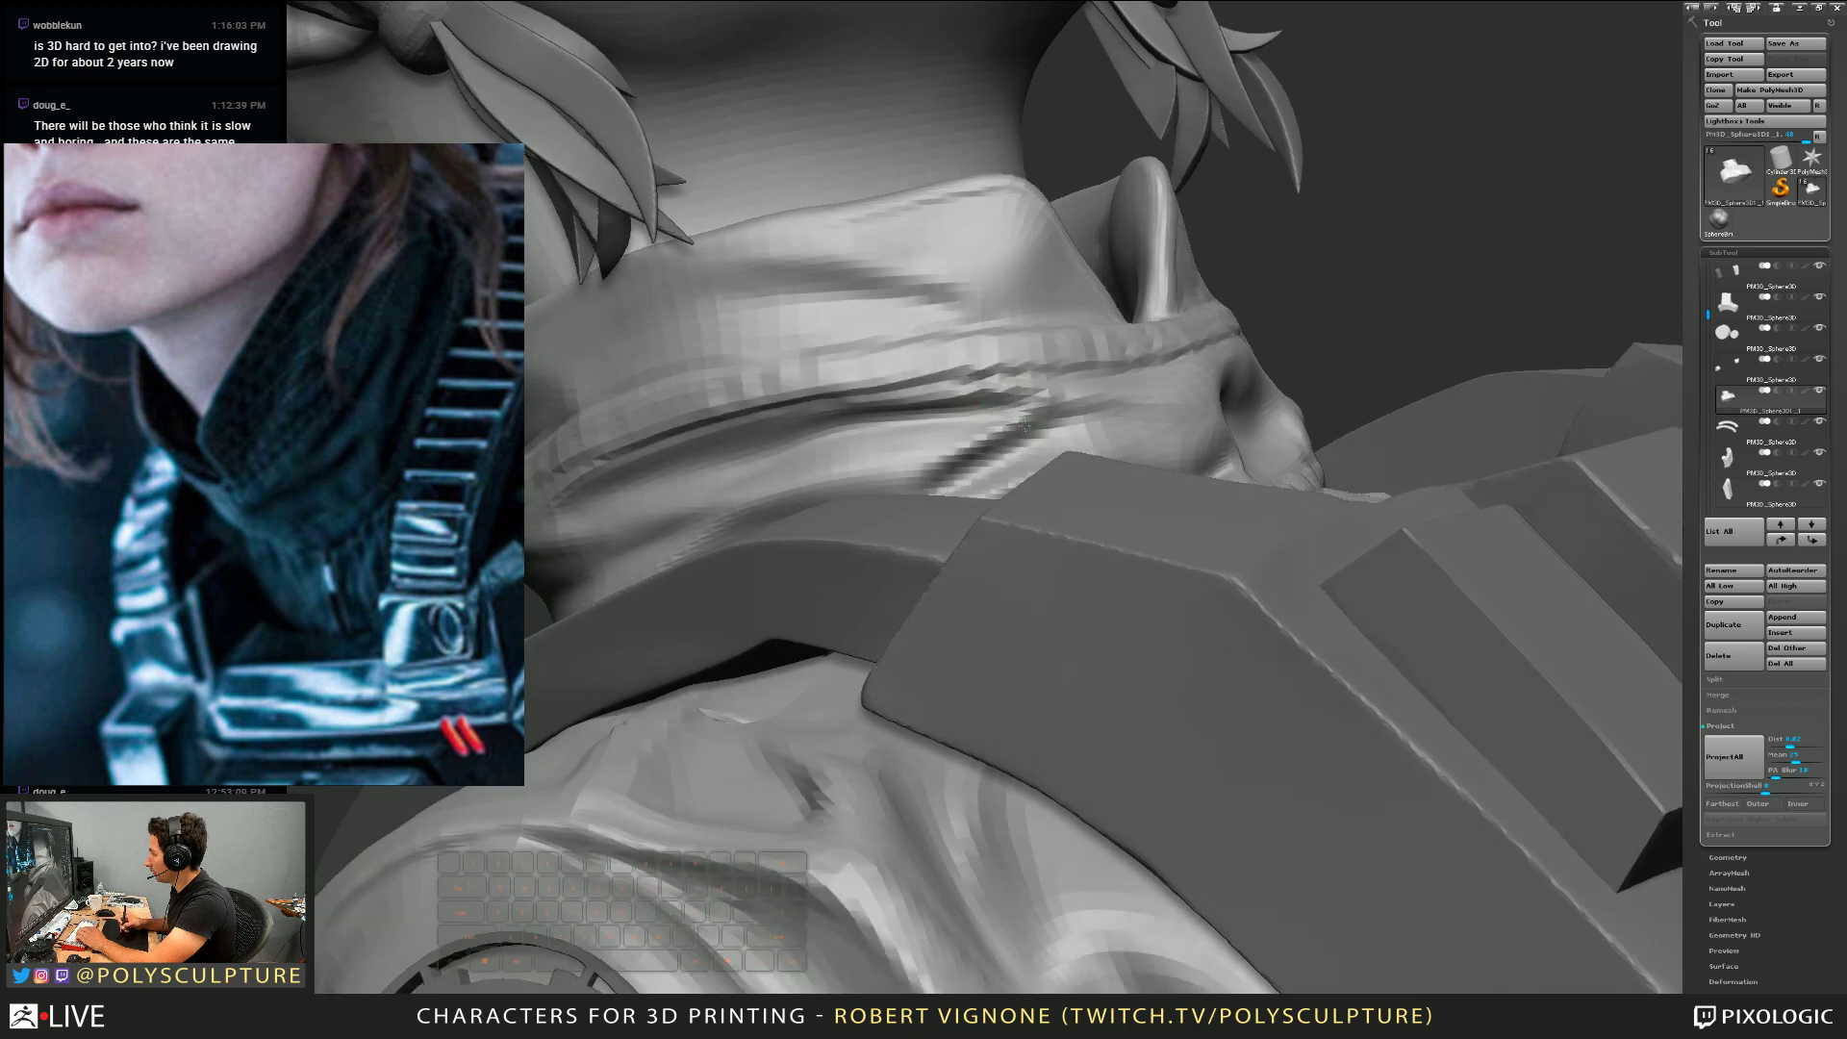
{"action": "right_click_drag", "start_coordinate": [1003, 411], "coordinate": [1024, 399]}
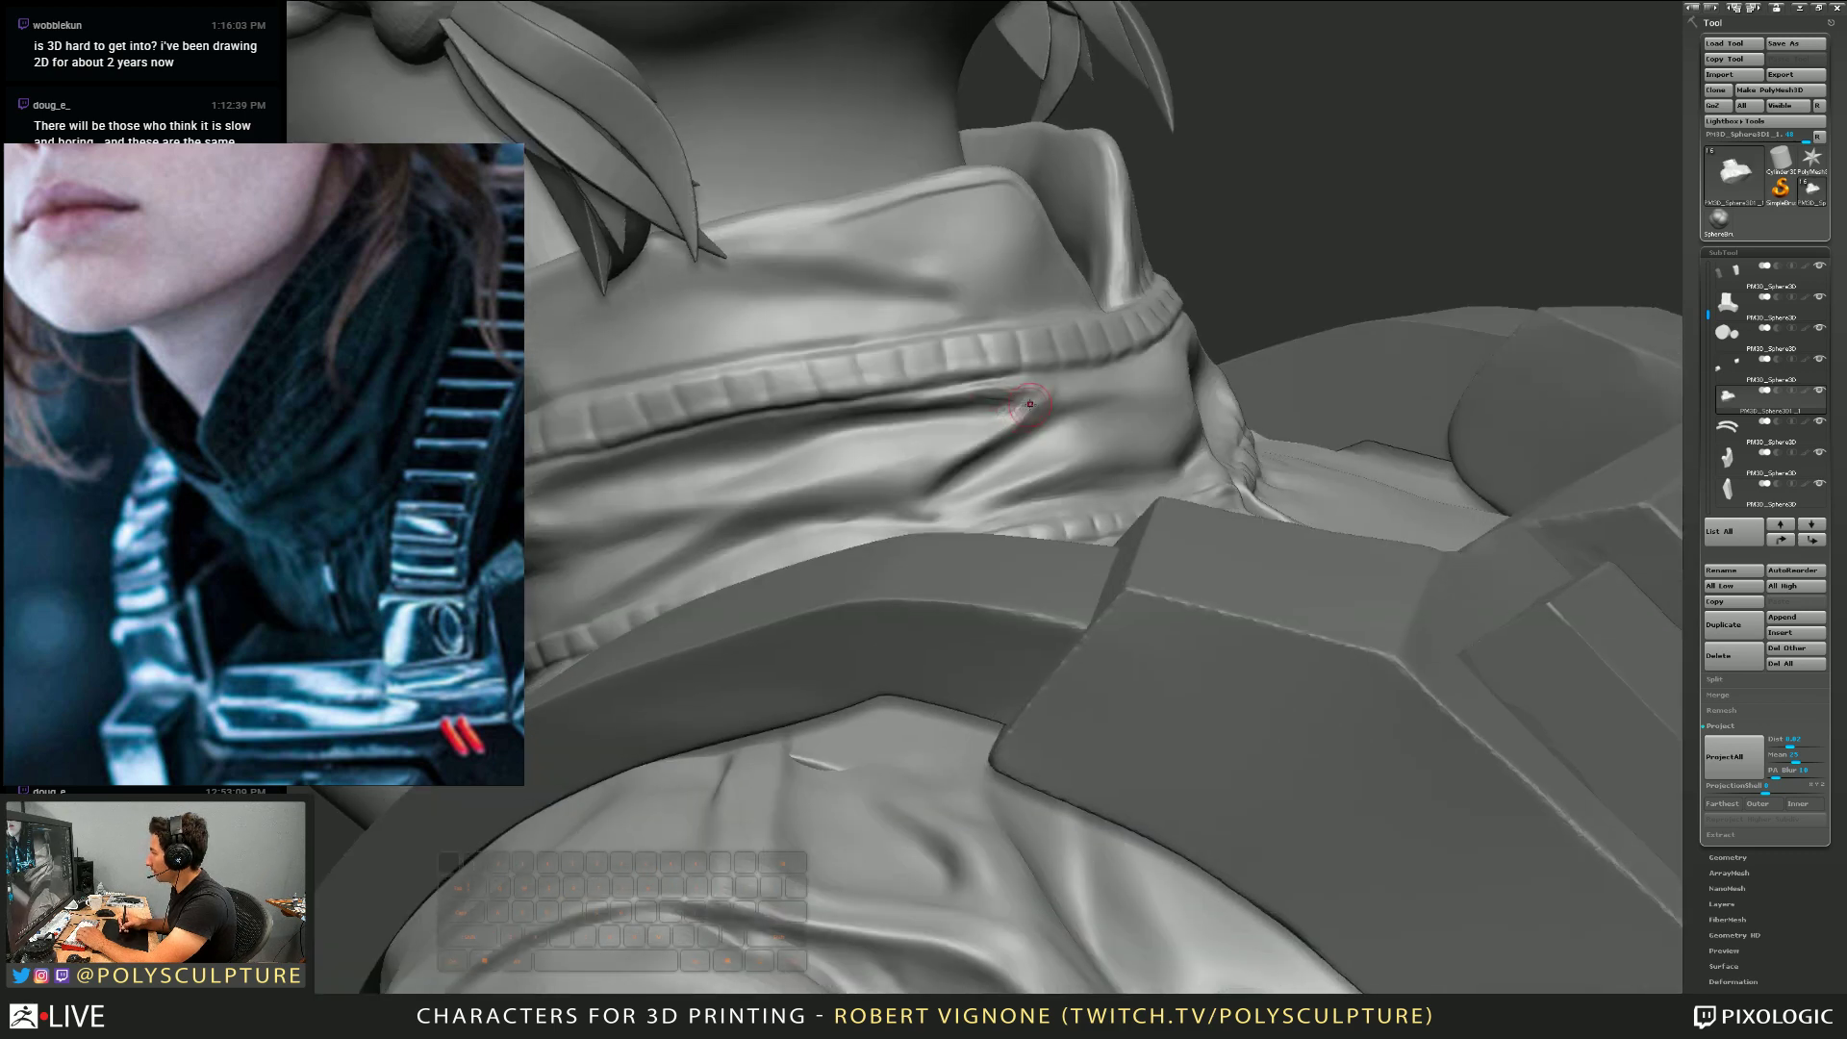
{"action": "left_click_drag", "start_coordinate": [1030, 404], "coordinate": [986, 406], "text": "shift"}
{"action": "right_click_drag", "start_coordinate": [1001, 410], "coordinate": [979, 404]}
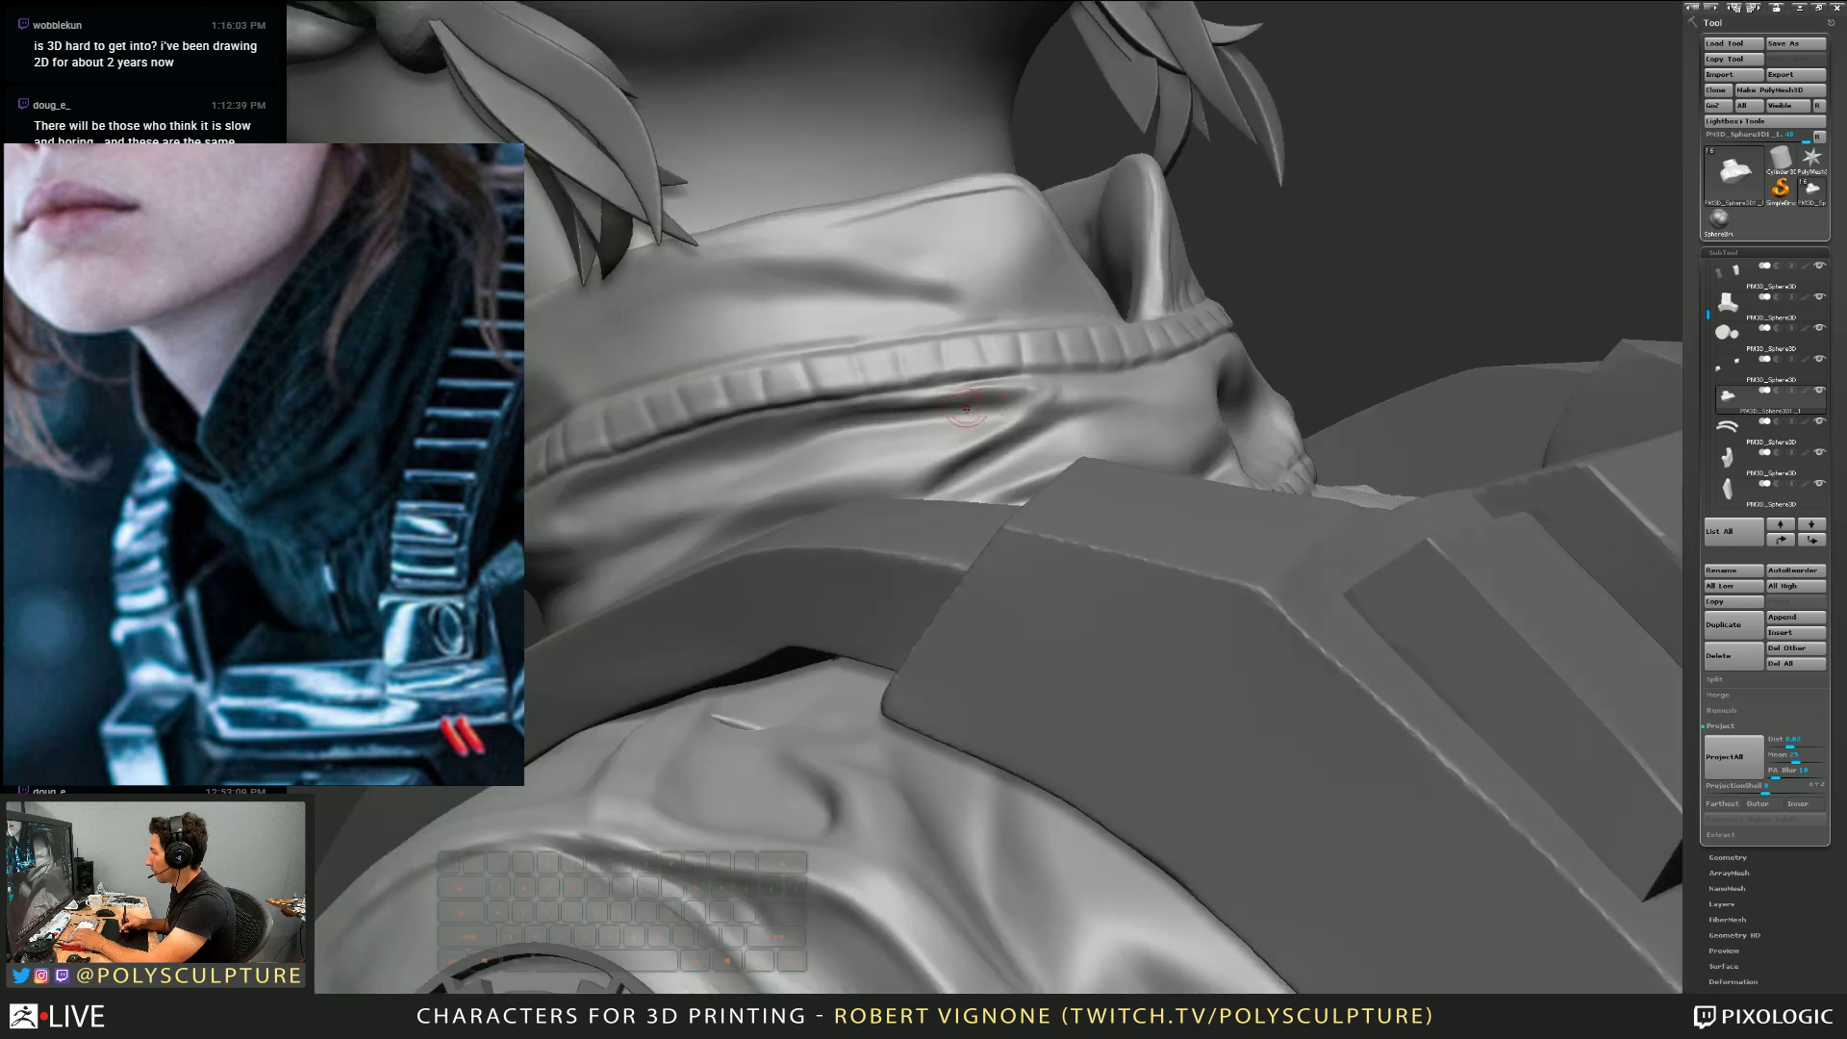
{"action": "key", "text": "shift"}
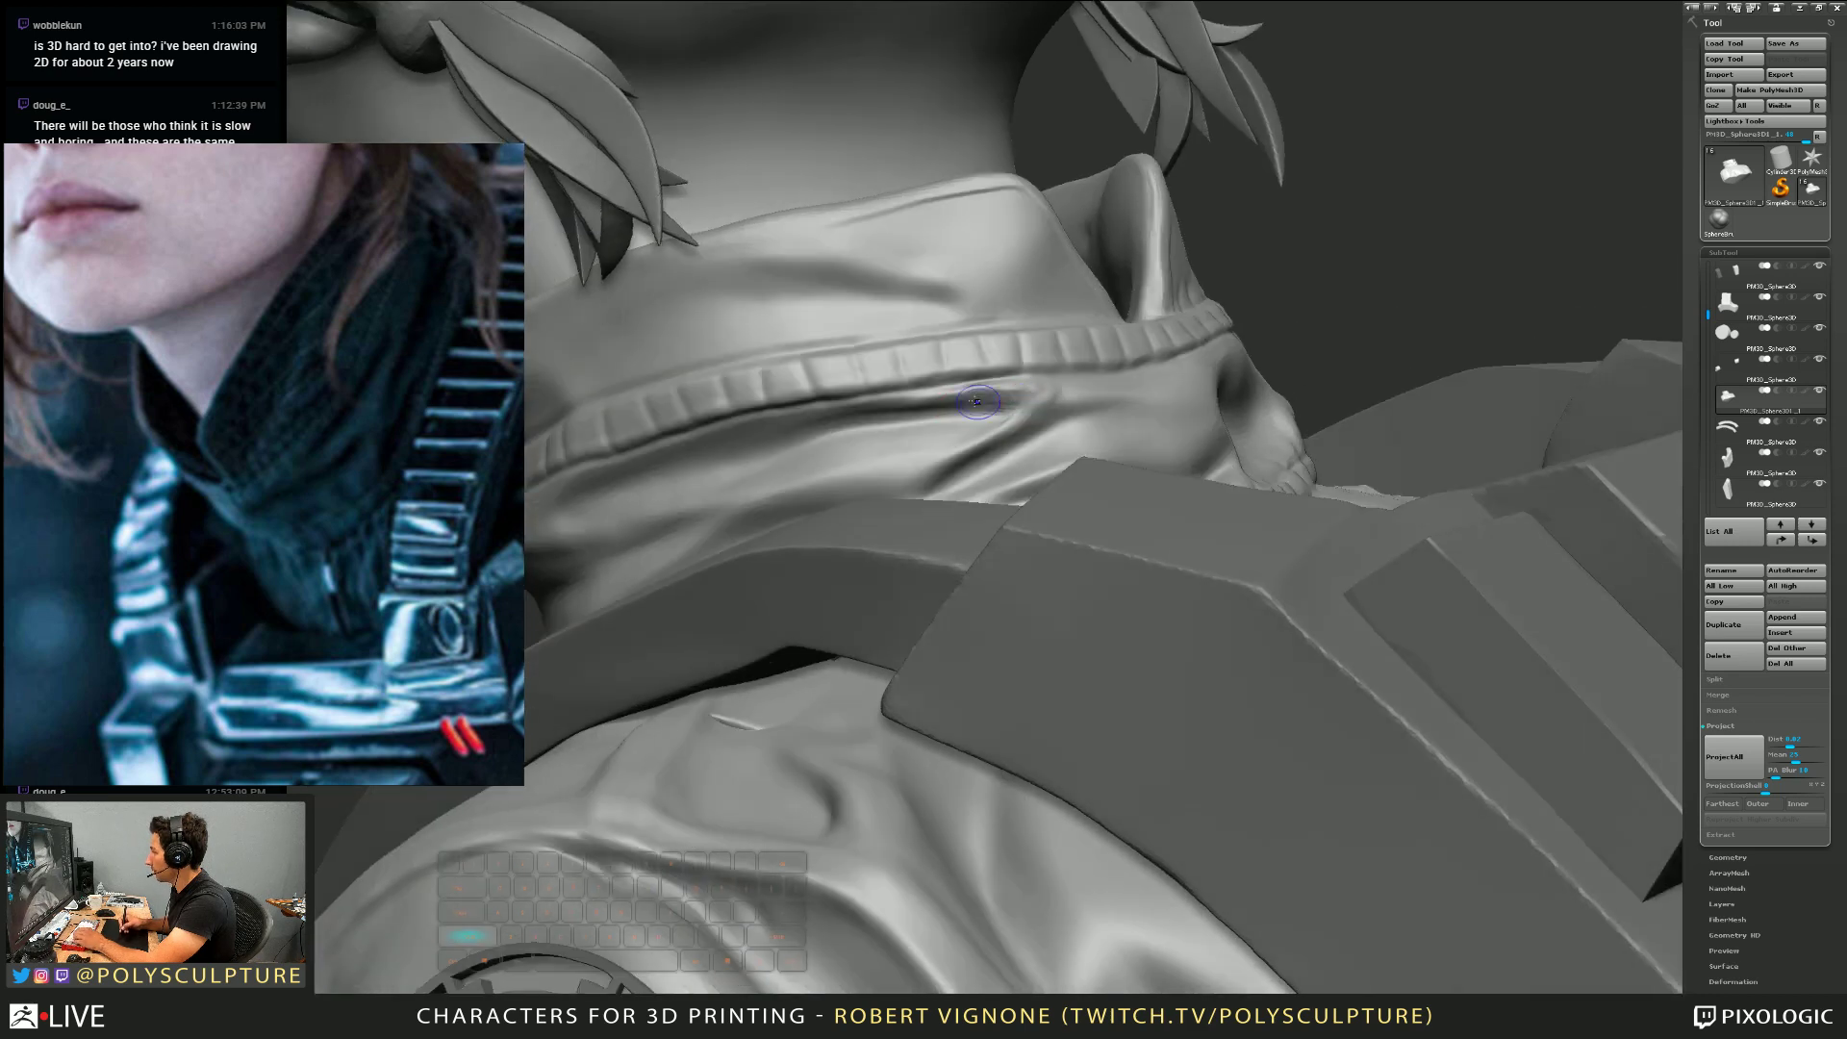
{"action": "mouse_move", "coordinate": [1022, 406]}
{"action": "right_mouse_down"}
{"action": "mouse_move", "coordinate": [1001, 402]}
{"action": "mouse_move", "coordinate": [1033, 405]}
{"action": "mouse_move", "coordinate": [1015, 429]}
{"action": "right_mouse_up"}
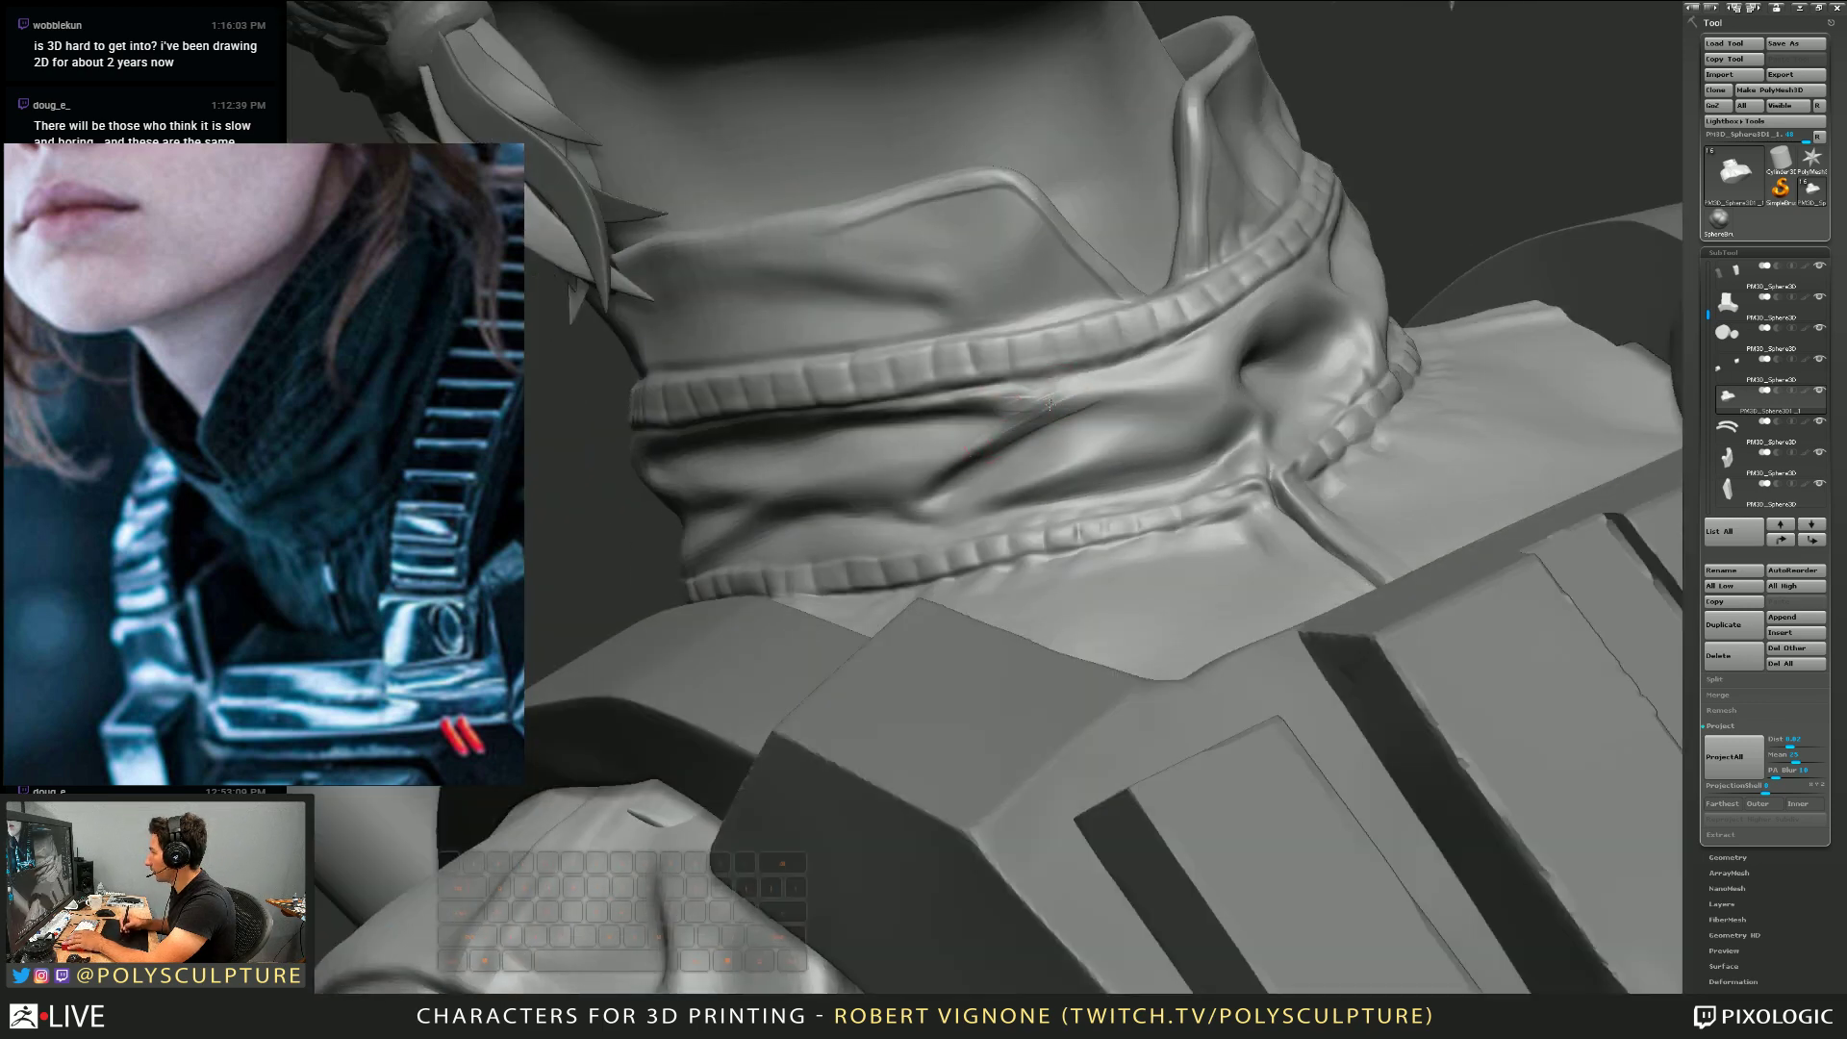
{"action": "left_click_drag", "start_coordinate": [1052, 411], "coordinate": [1027, 403], "text": "shift"}
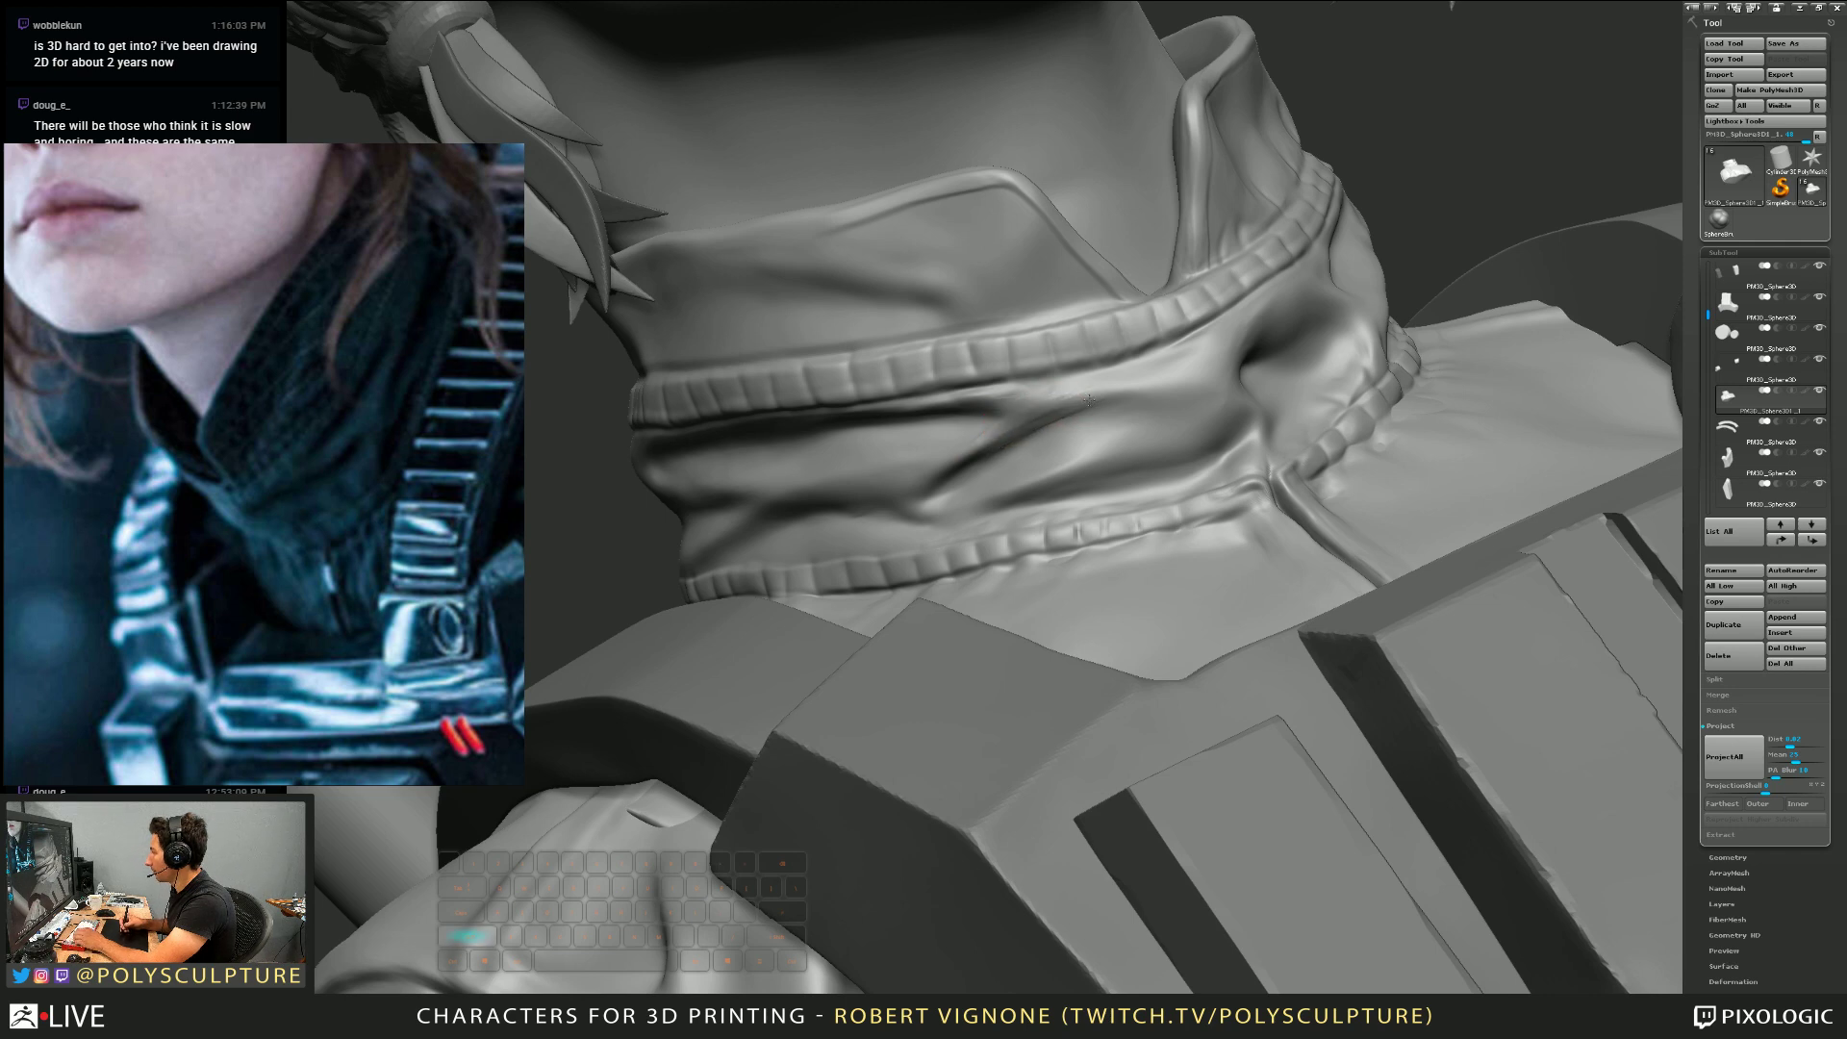
{"action": "right_click_drag", "start_coordinate": [1088, 400], "coordinate": [1072, 400]}
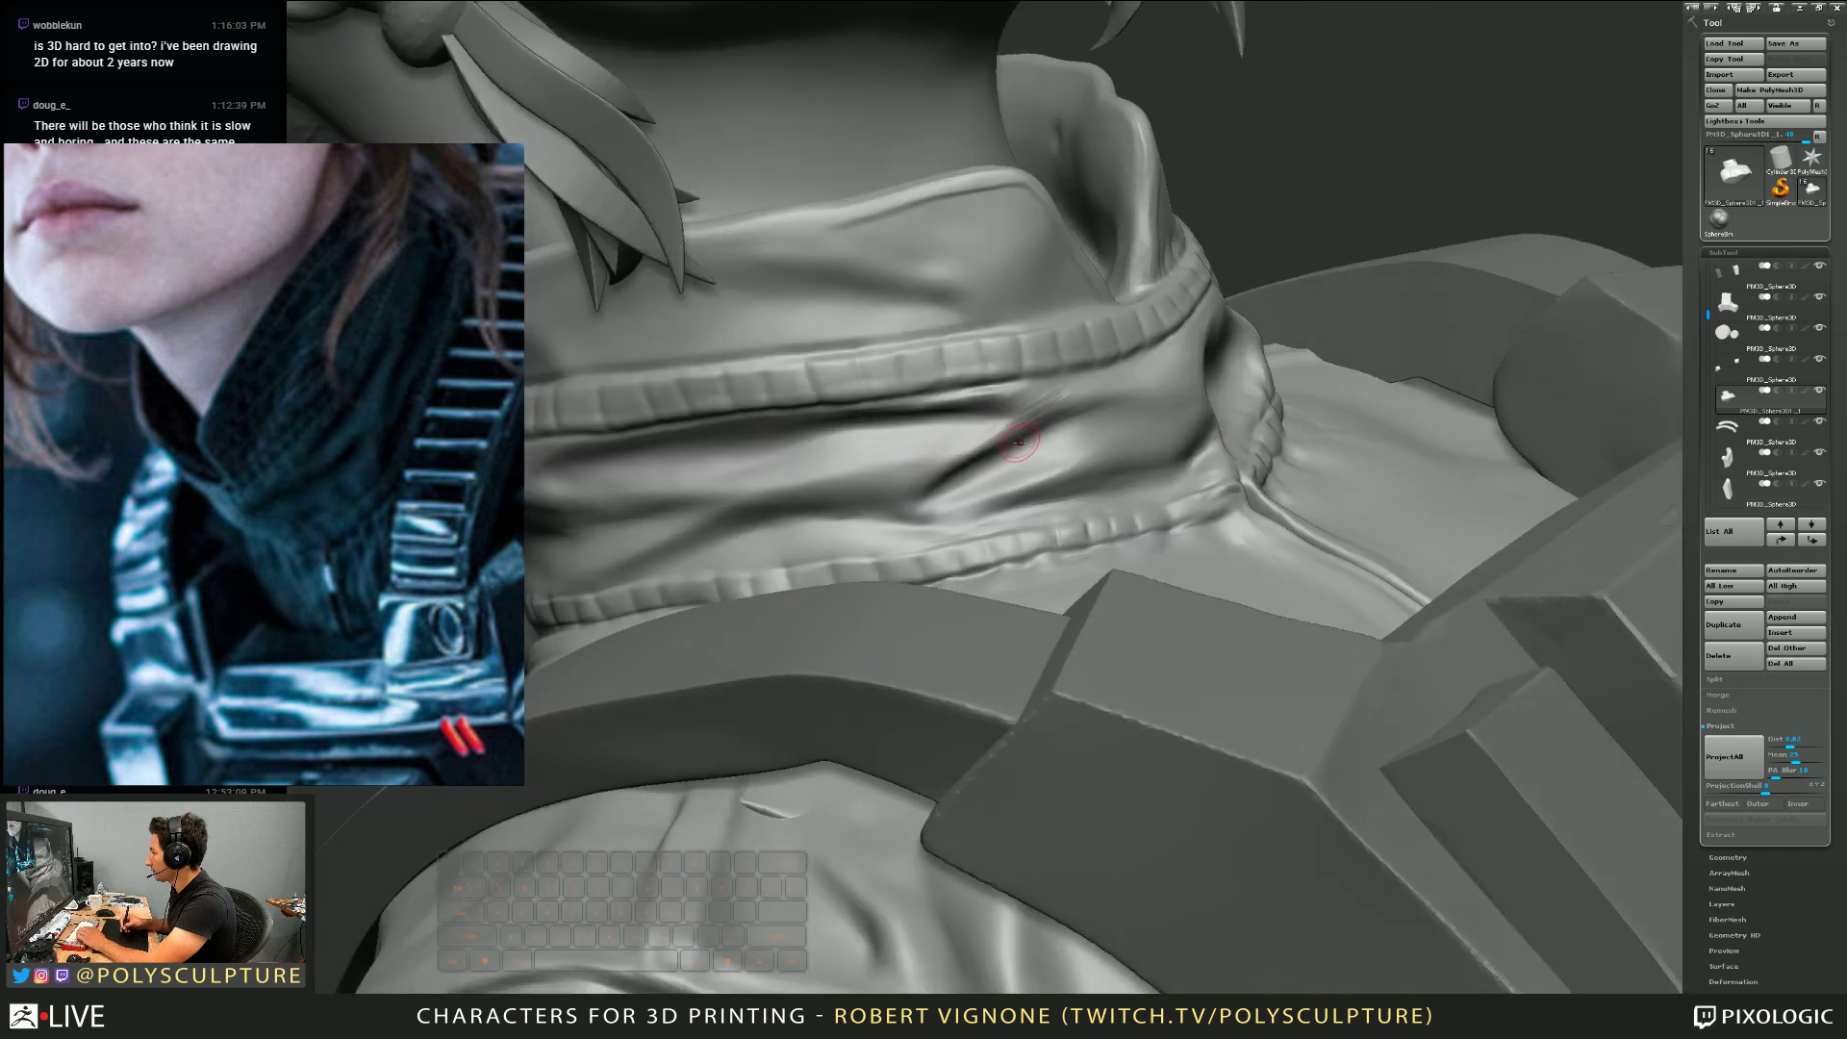
Extend and soften the diagonal folds between the two seam bands around the side of the collar
{"action": "left_click_drag", "start_coordinate": [1020, 442], "coordinate": [1080, 416]}
{"action": "mouse_move", "coordinate": [1039, 432]}
{"action": "right_mouse_down"}
{"action": "mouse_move", "coordinate": [1088, 391]}
{"action": "mouse_move", "coordinate": [932, 429]}
{"action": "mouse_move", "coordinate": [947, 469]}
{"action": "mouse_move", "coordinate": [951, 453]}
{"action": "mouse_move", "coordinate": [787, 559]}
{"action": "right_mouse_up"}
{"action": "key", "text": "s"}
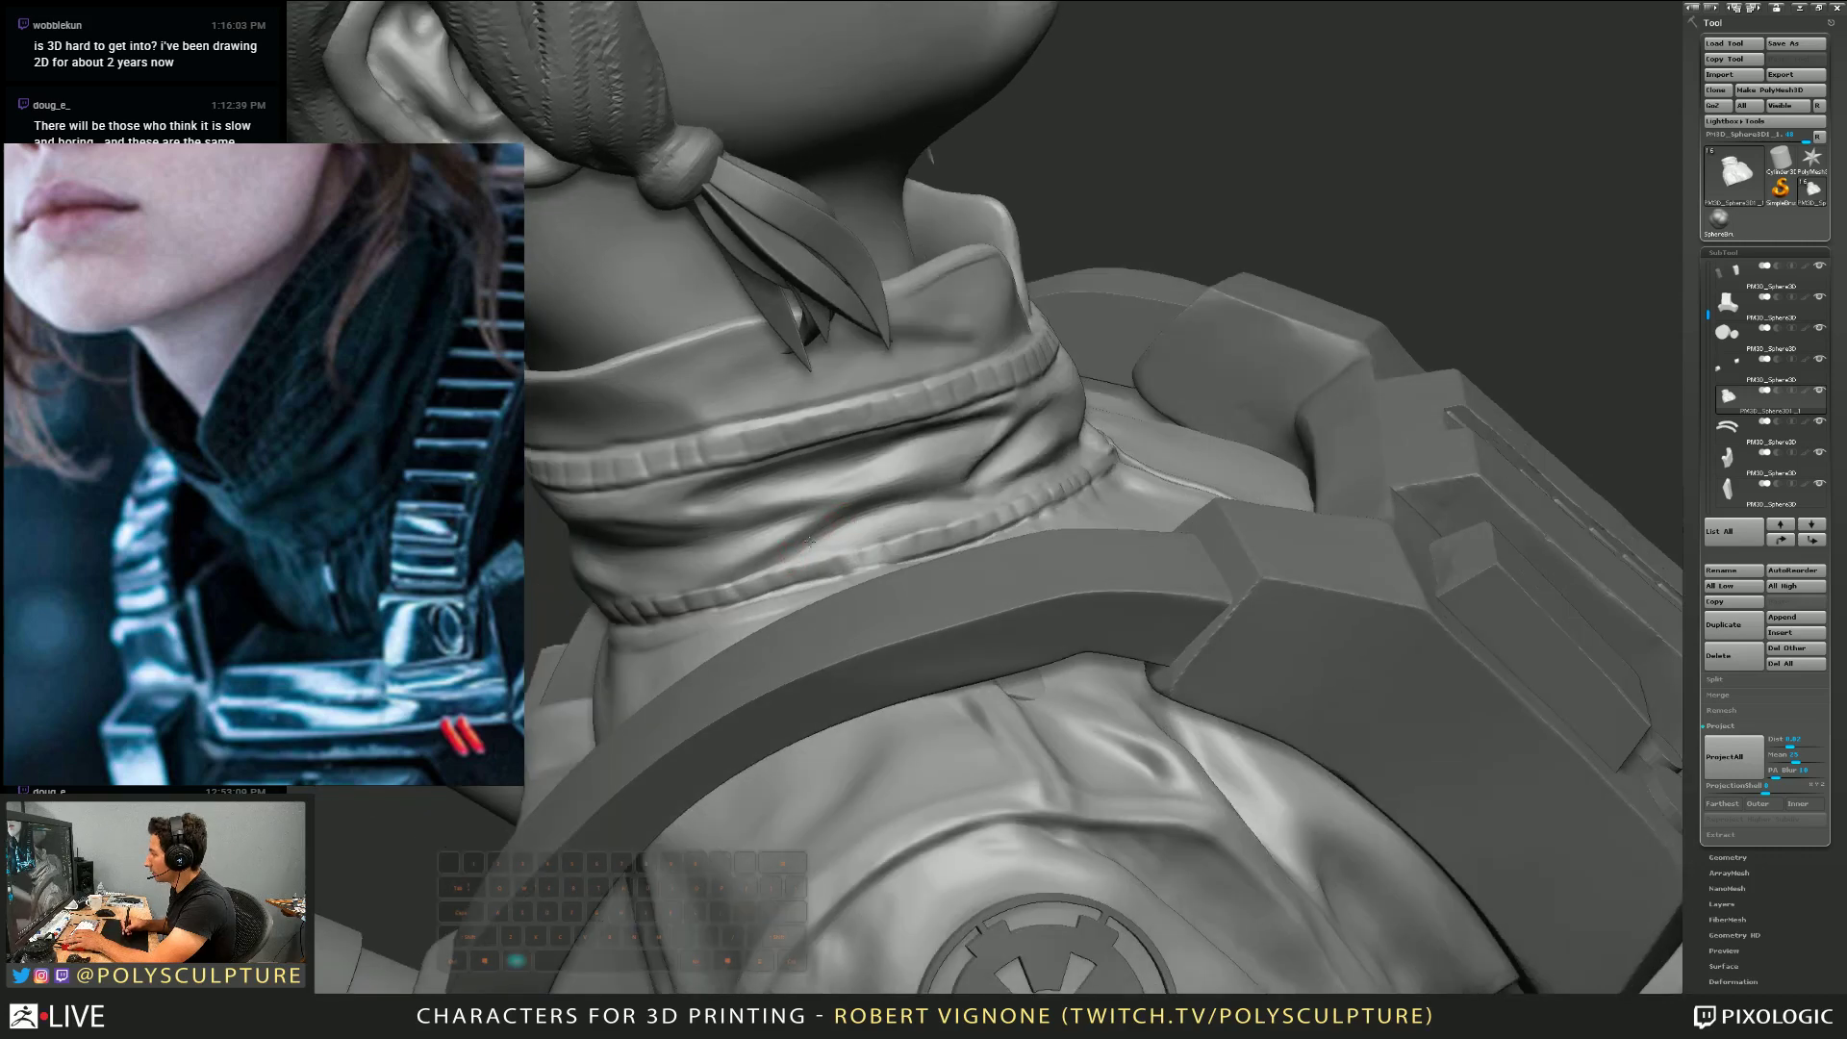
{"action": "key", "text": "shift"}
{"action": "right_click_drag", "start_coordinate": [929, 496], "coordinate": [846, 445]}
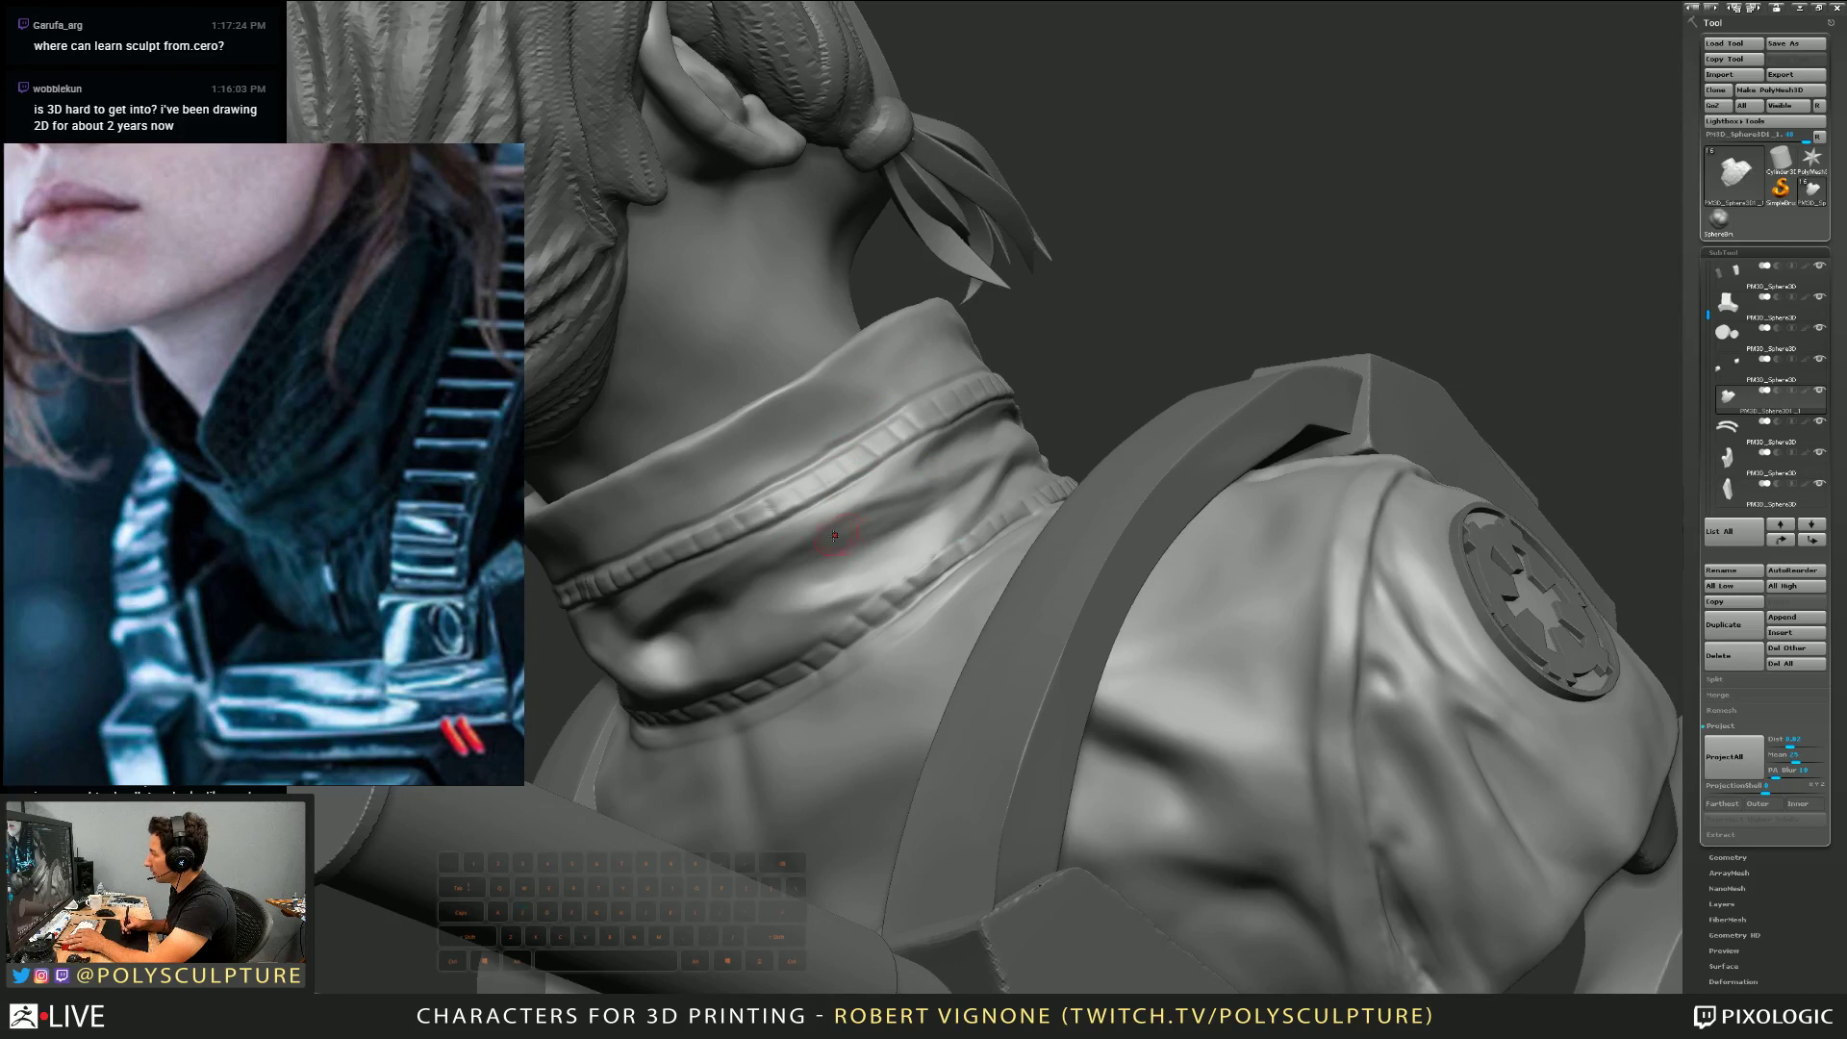
{"action": "left_click_drag", "start_coordinate": [795, 542], "coordinate": [929, 518]}
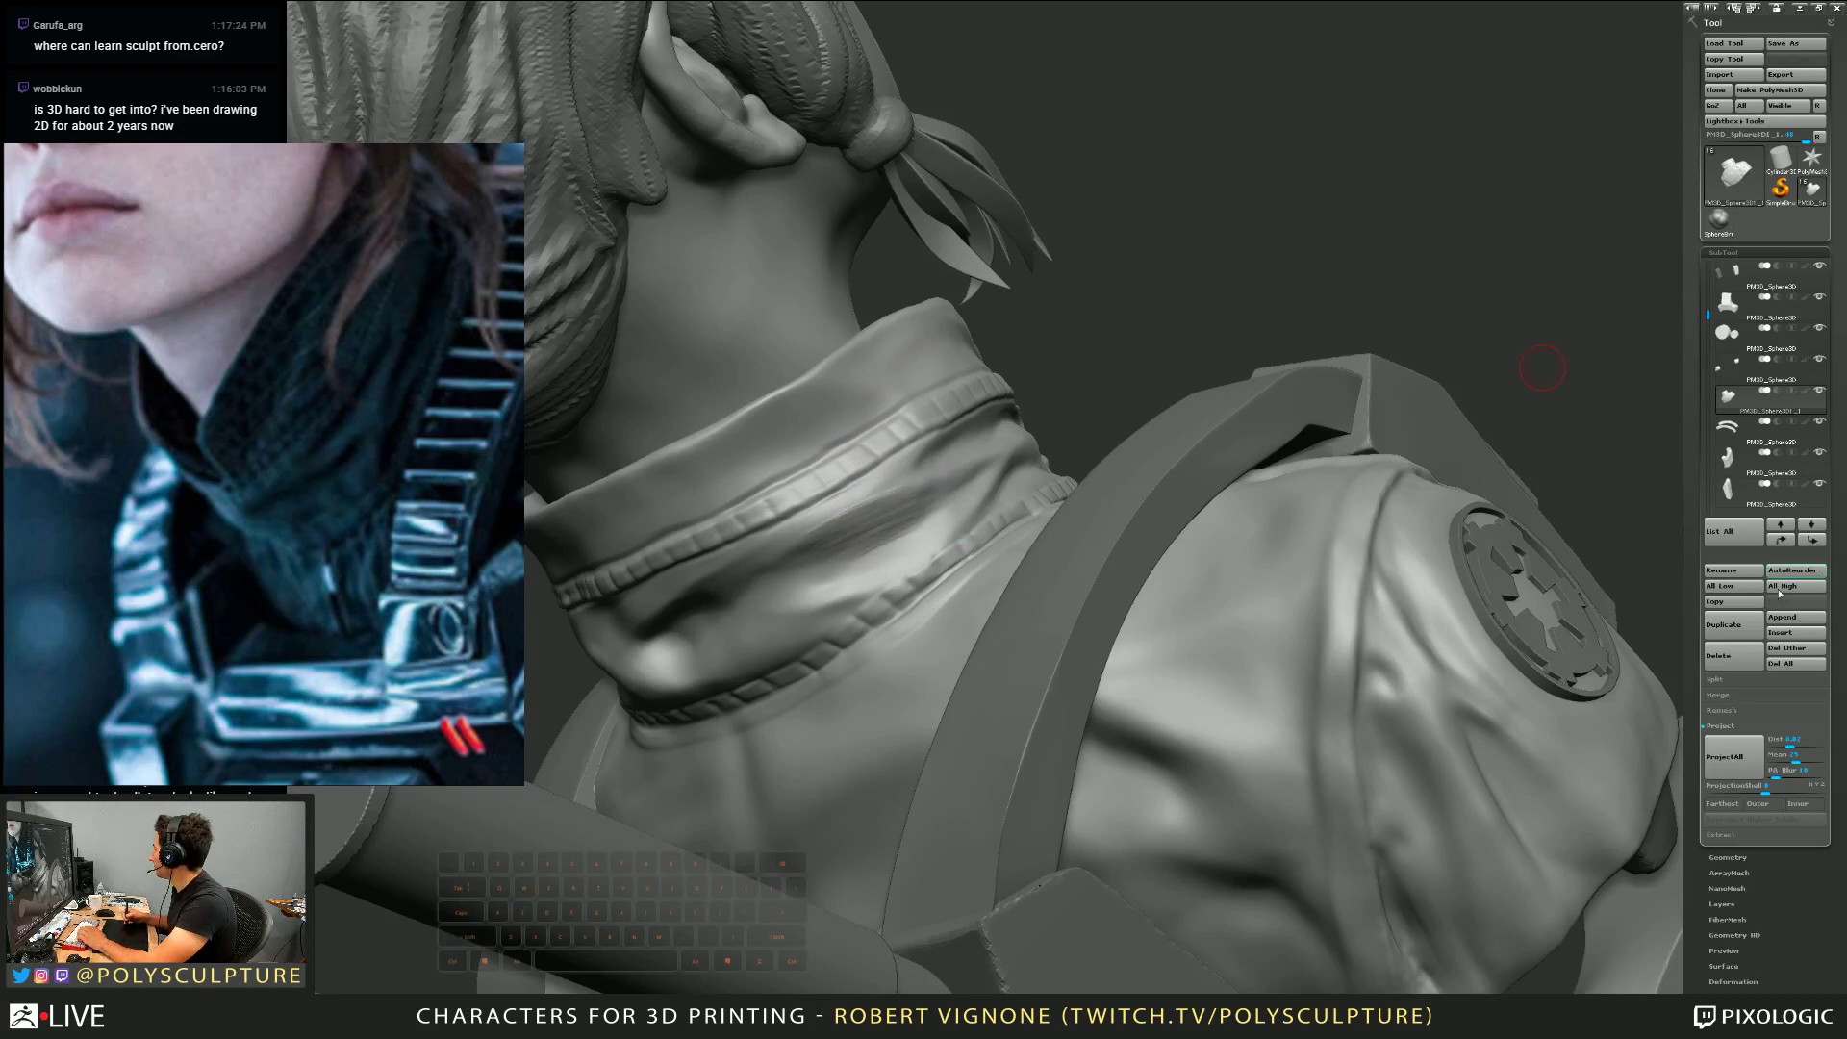
Switch the jacket to a lower subdivision level and smooth the folds between the collar's seam bands
{"action": "left_click_drag", "start_coordinate": [1737, 844], "coordinate": [1737, 783]}
{"action": "left_click", "coordinate": [1735, 795]}
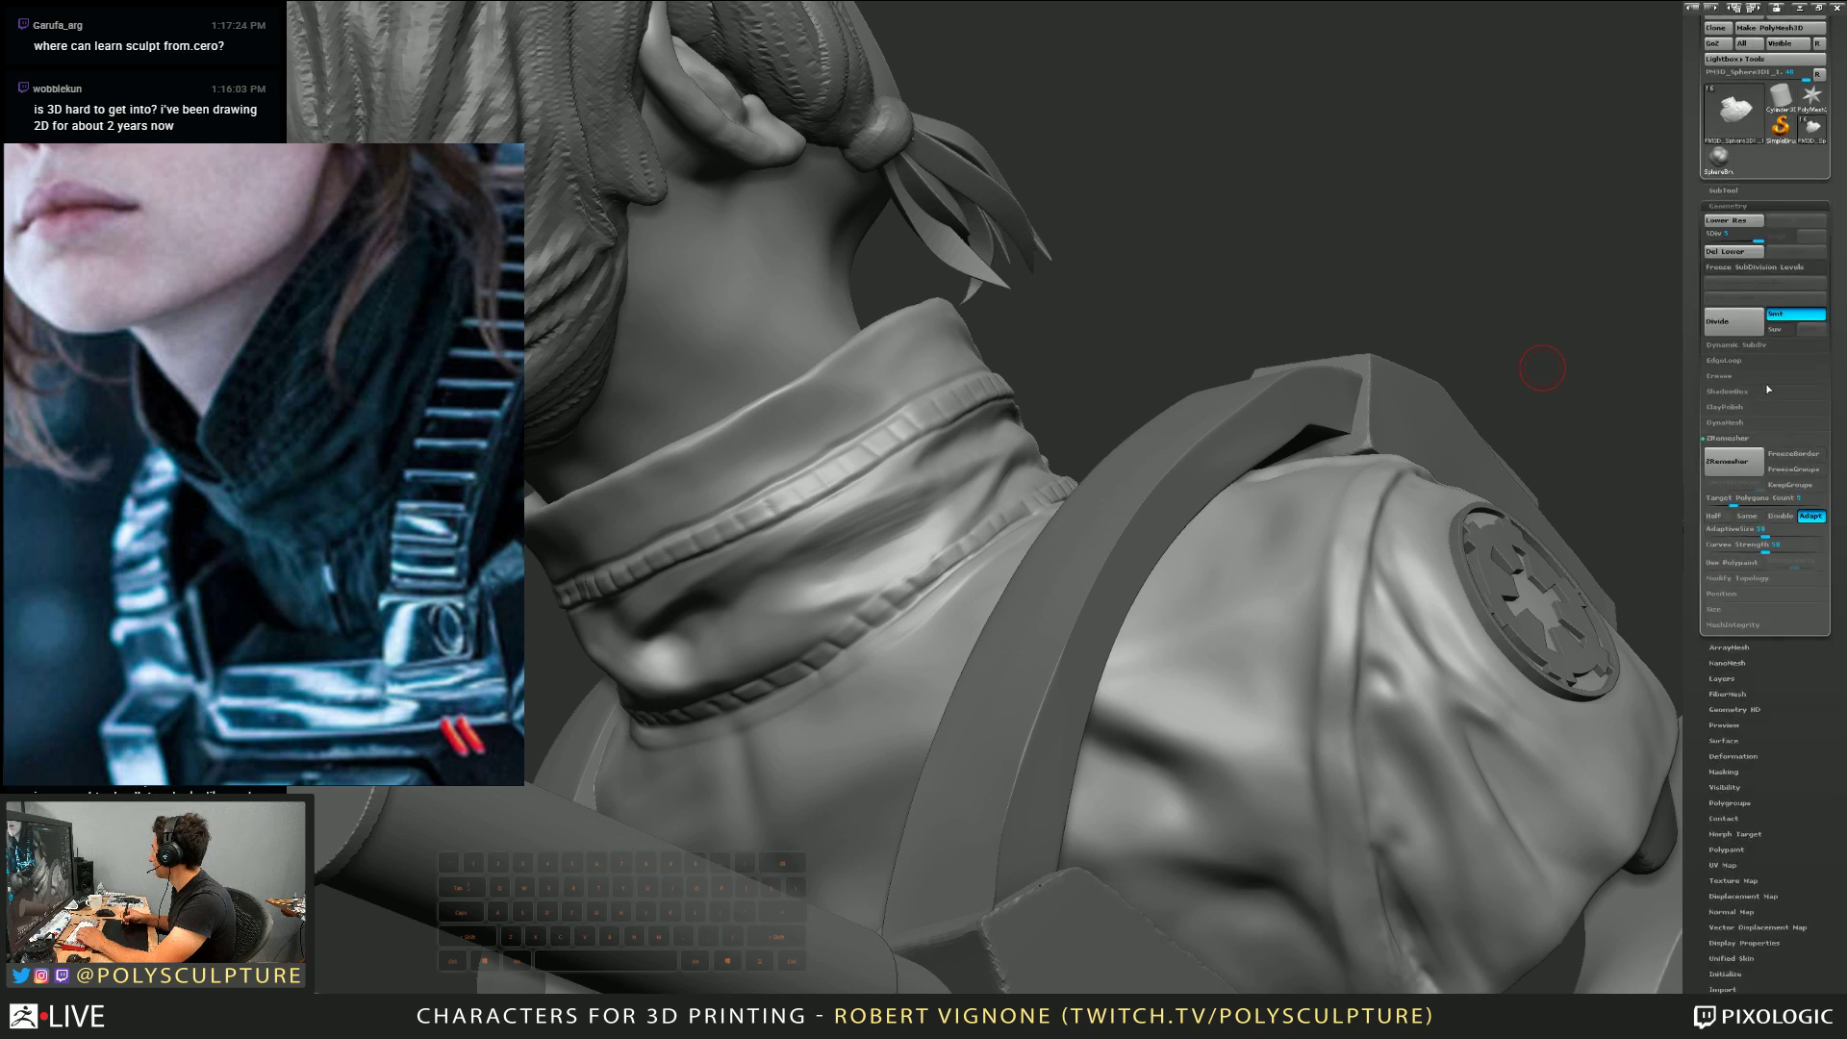
{"action": "left_click", "coordinate": [1734, 238]}
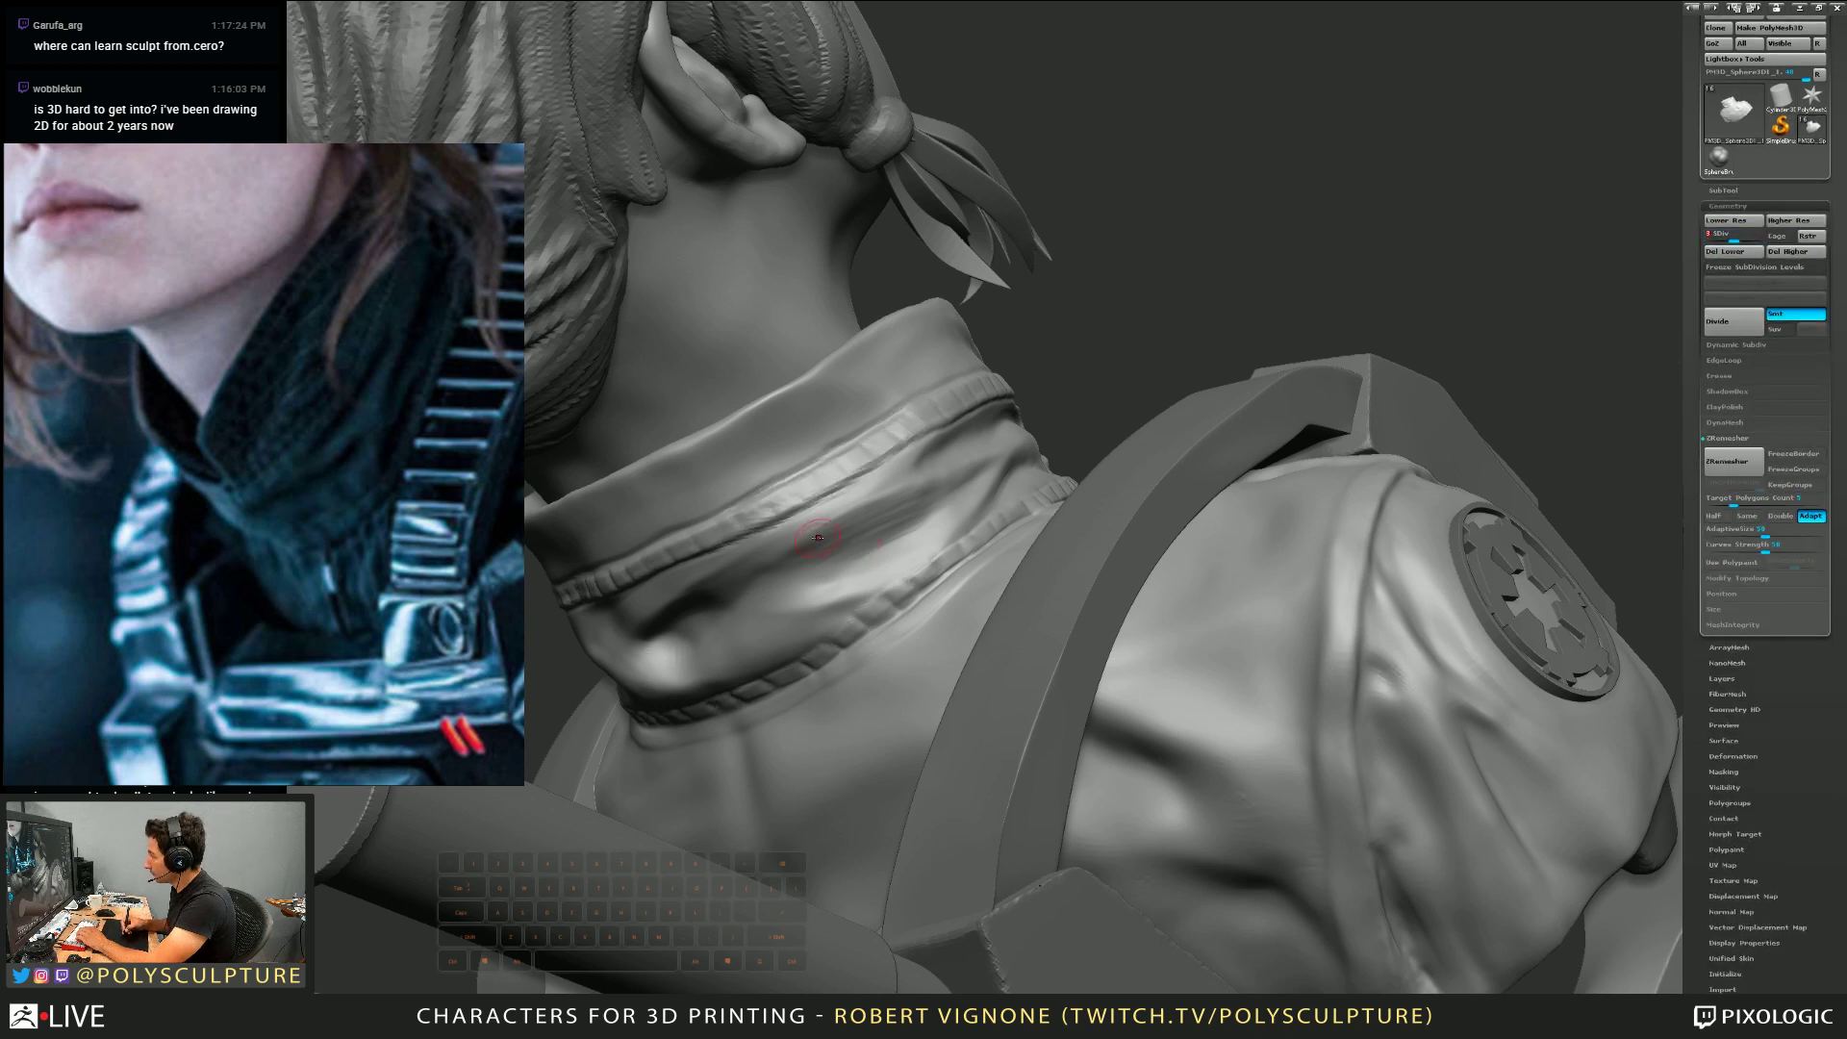
{"action": "key", "text": "shift"}
{"action": "mouse_move", "coordinate": [910, 515]}
{"action": "left_mouse_down", "text": "shift"}
{"action": "mouse_move", "coordinate": [1030, 519]}
{"action": "mouse_move", "coordinate": [904, 531]}
{"action": "left_mouse_up", "text": "shift"}
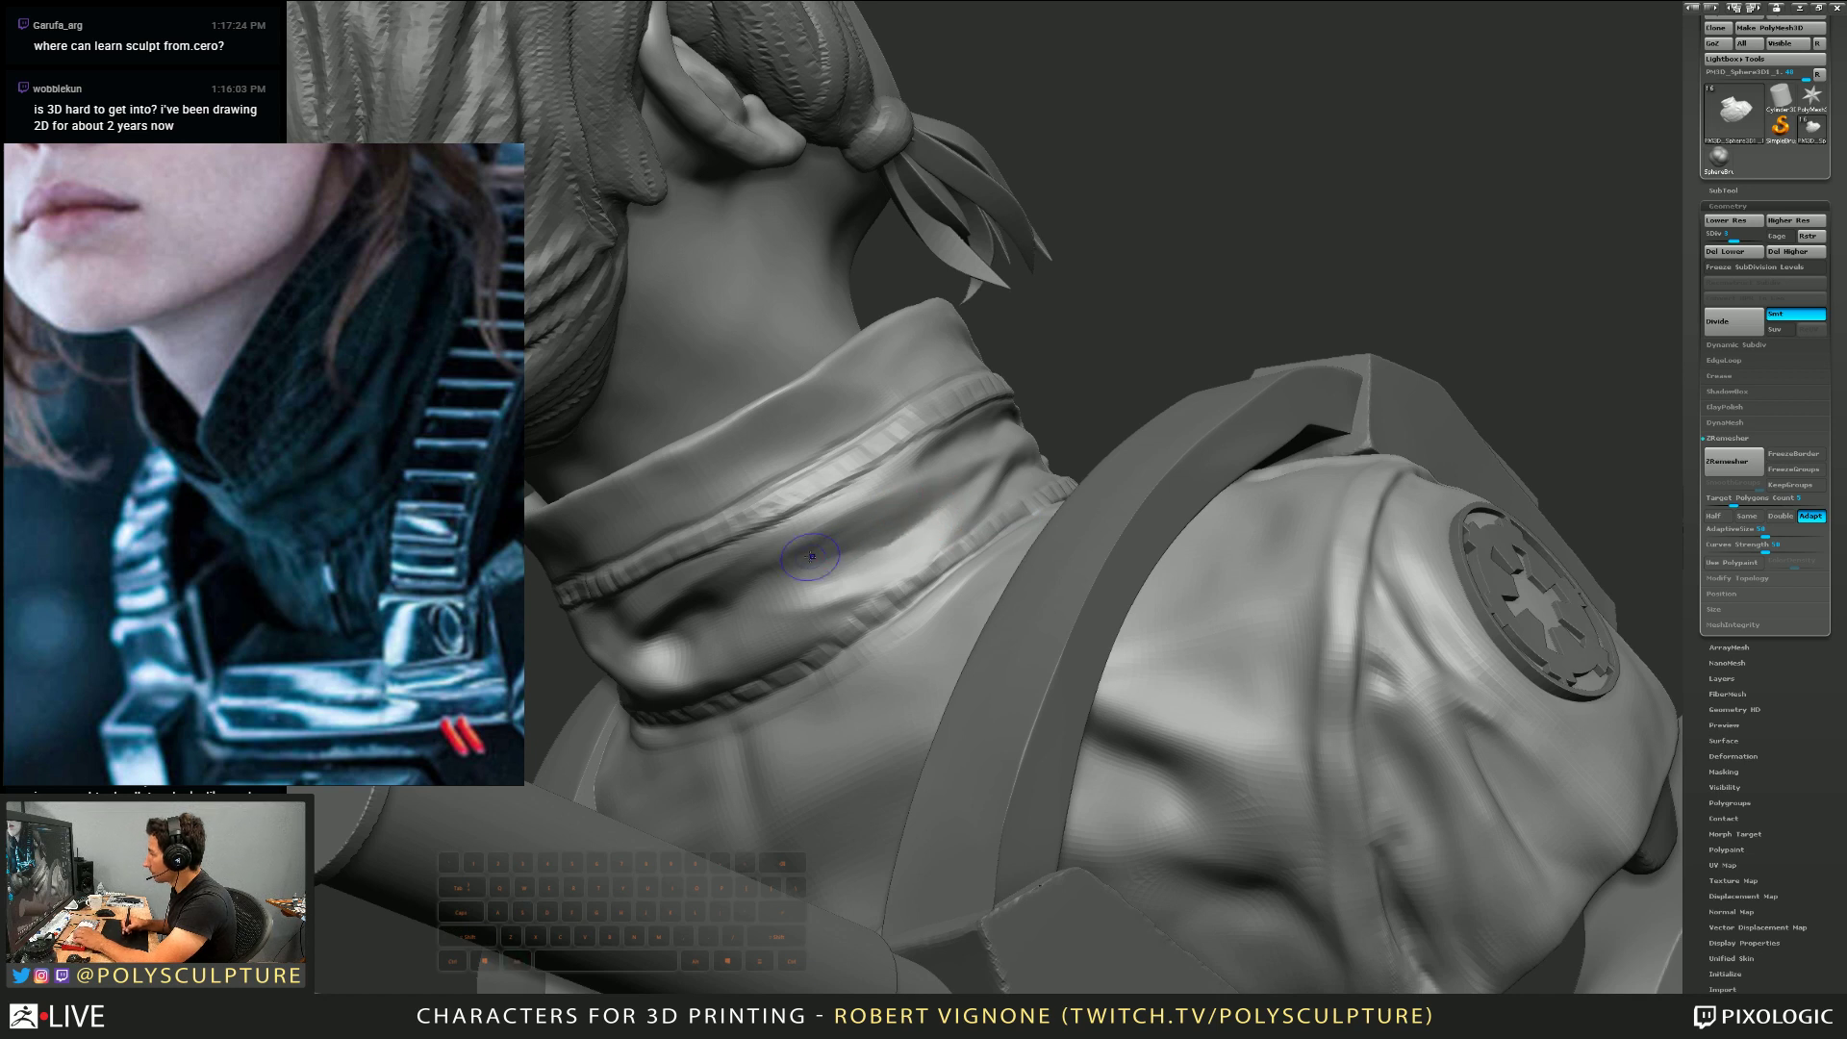
{"action": "key", "text": "shift"}
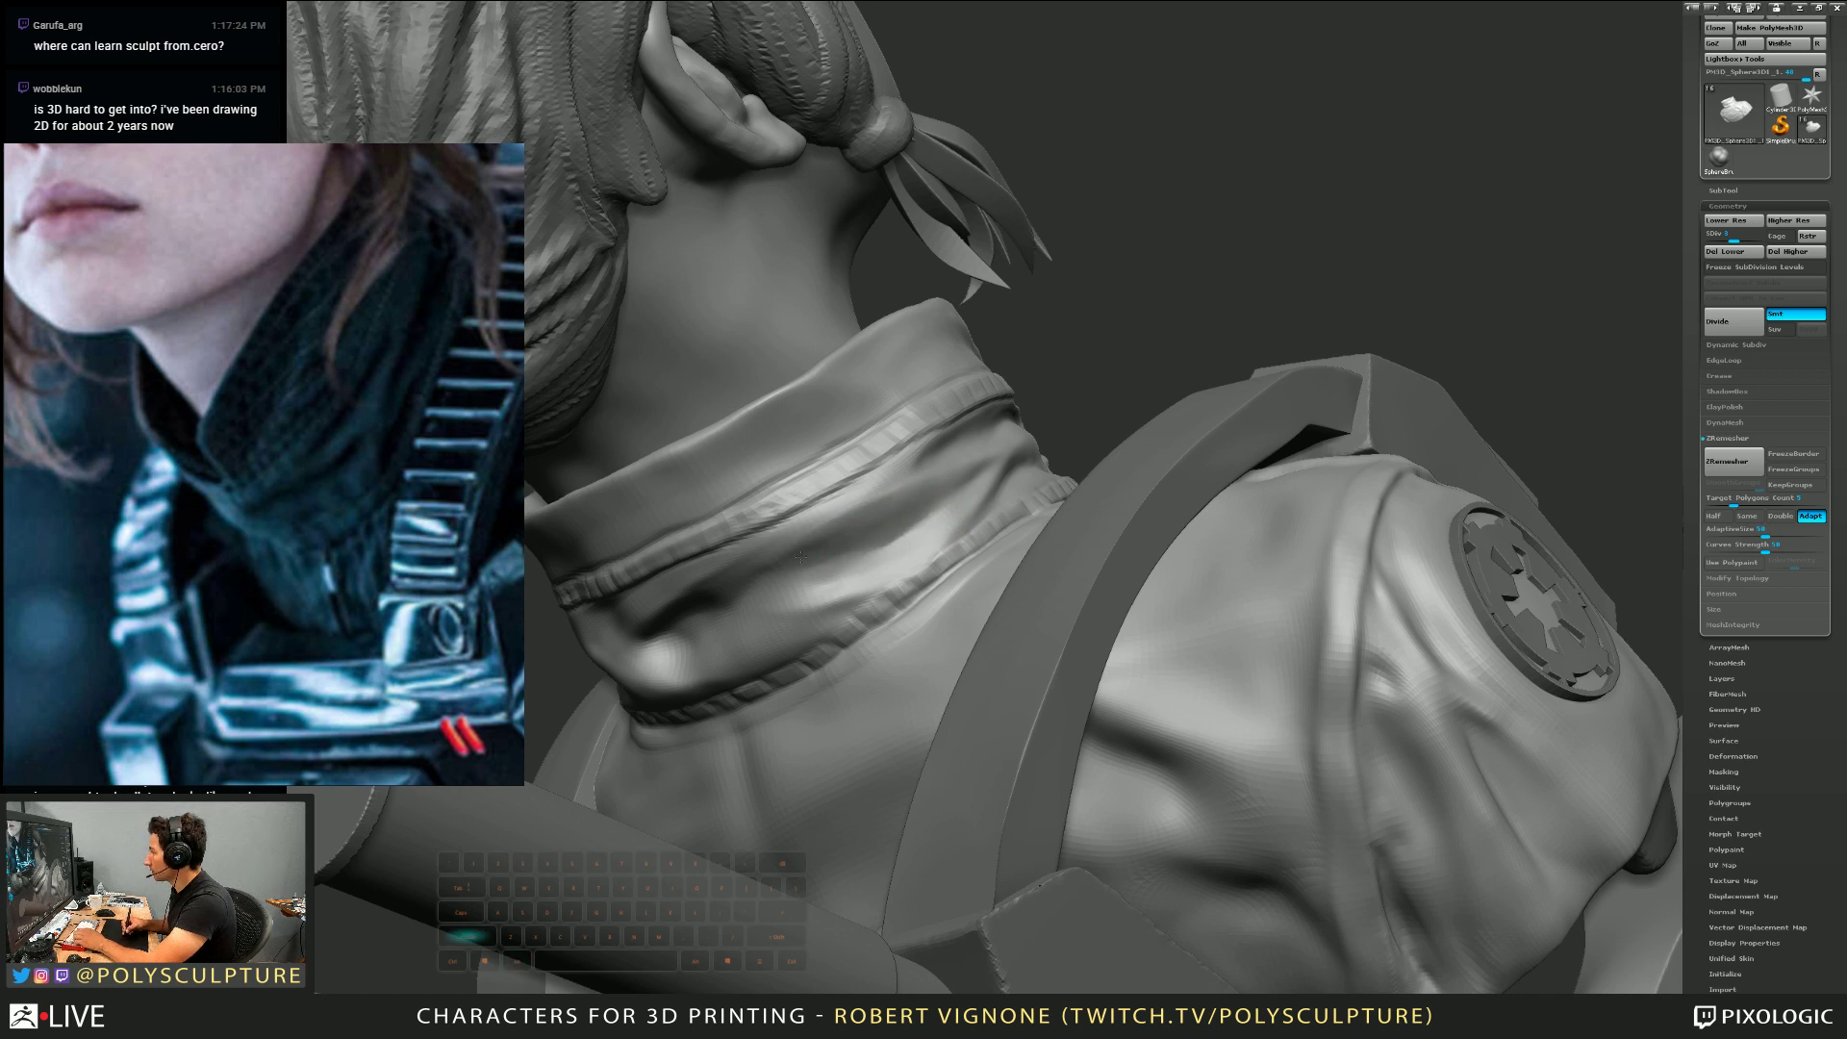
Raise the jacket one subdivision level and carve a diagonal fold between the seam bands at the back of the collar
{"action": "key", "text": "d"}
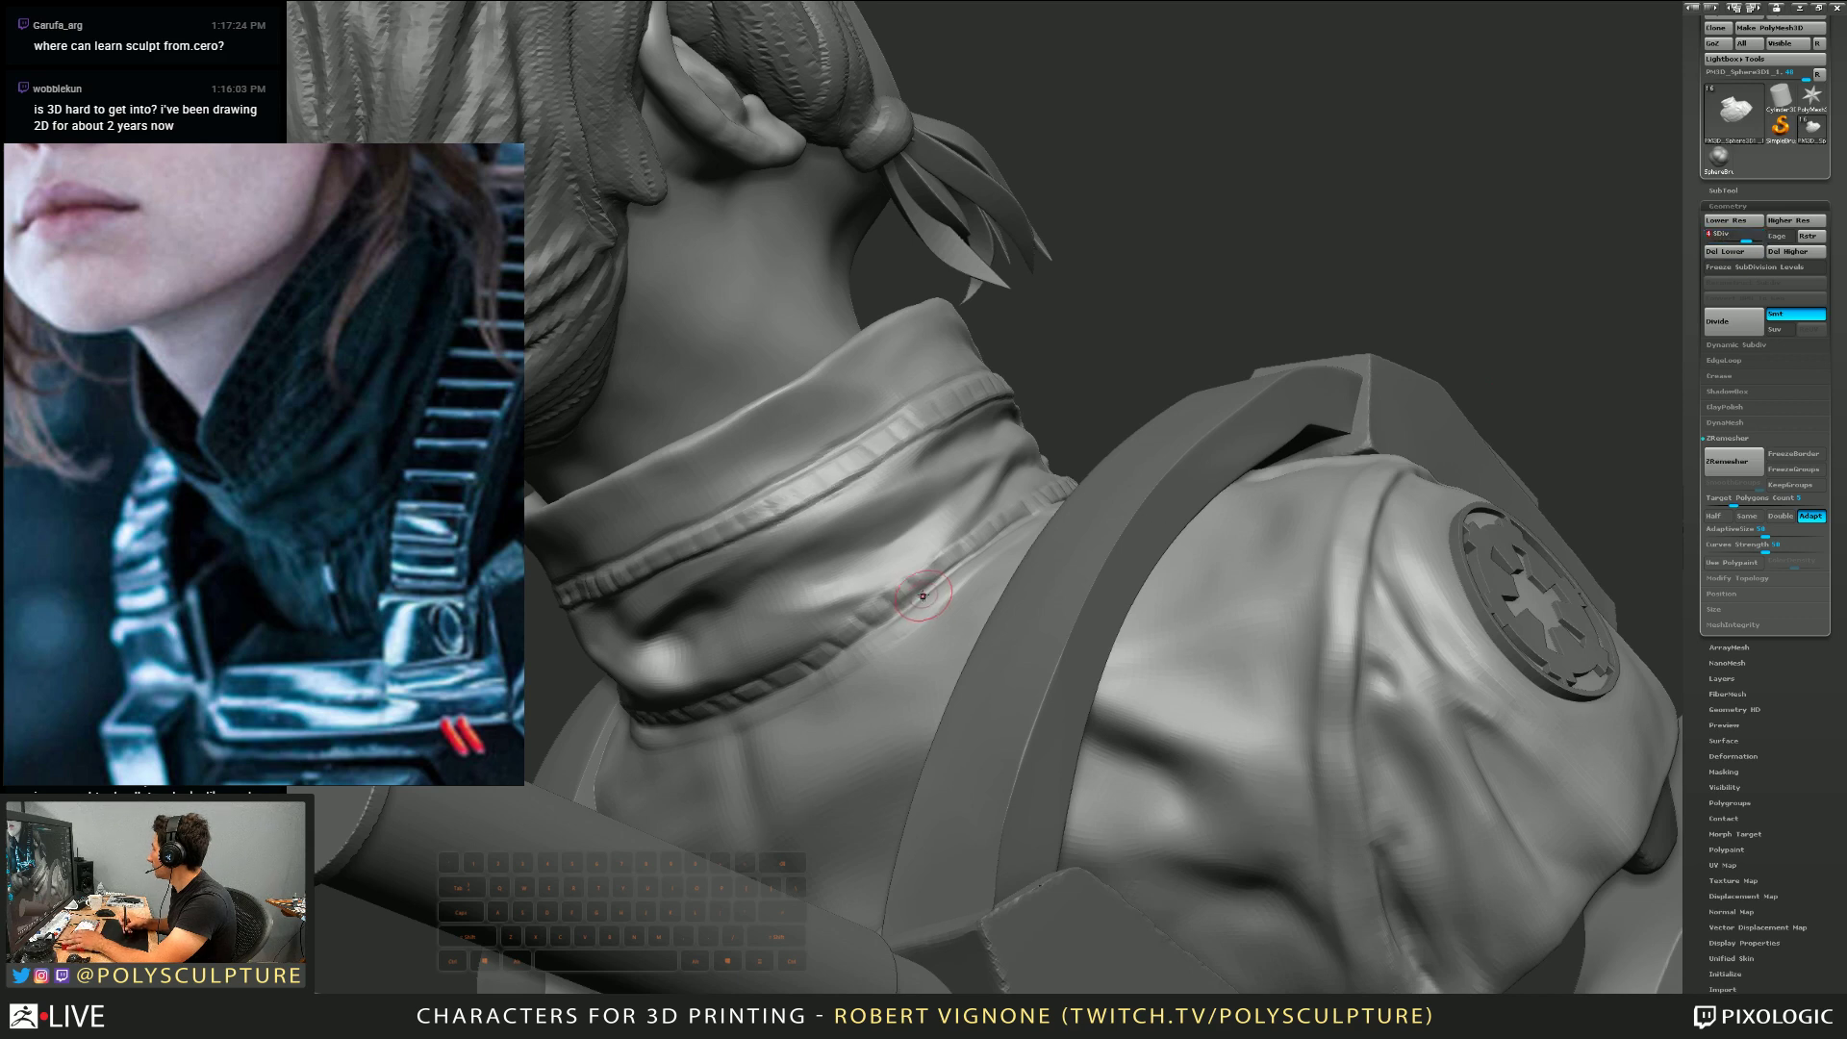
{"action": "mouse_move", "coordinate": [922, 595]}
{"action": "right_mouse_down"}
{"action": "mouse_move", "coordinate": [916, 551]}
{"action": "mouse_move", "coordinate": [894, 577]}
{"action": "mouse_move", "coordinate": [804, 581]}
{"action": "right_mouse_up"}
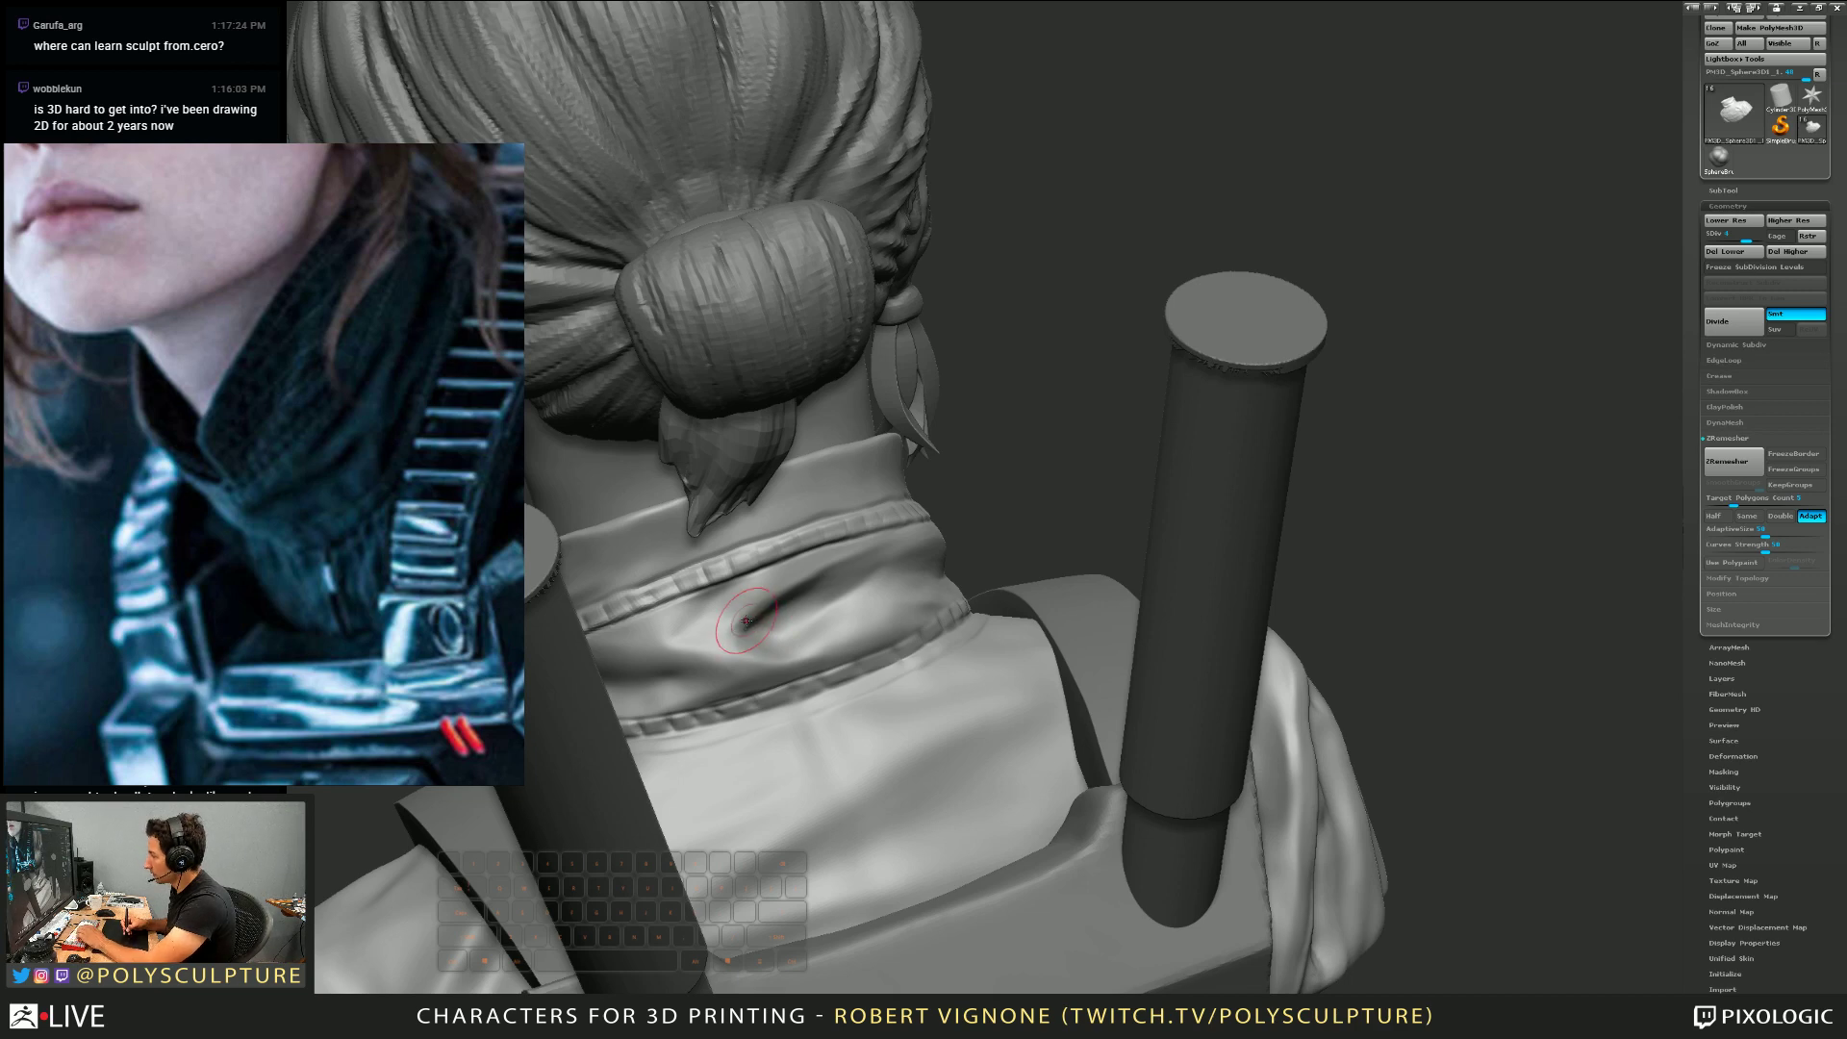
{"action": "key", "text": "s"}
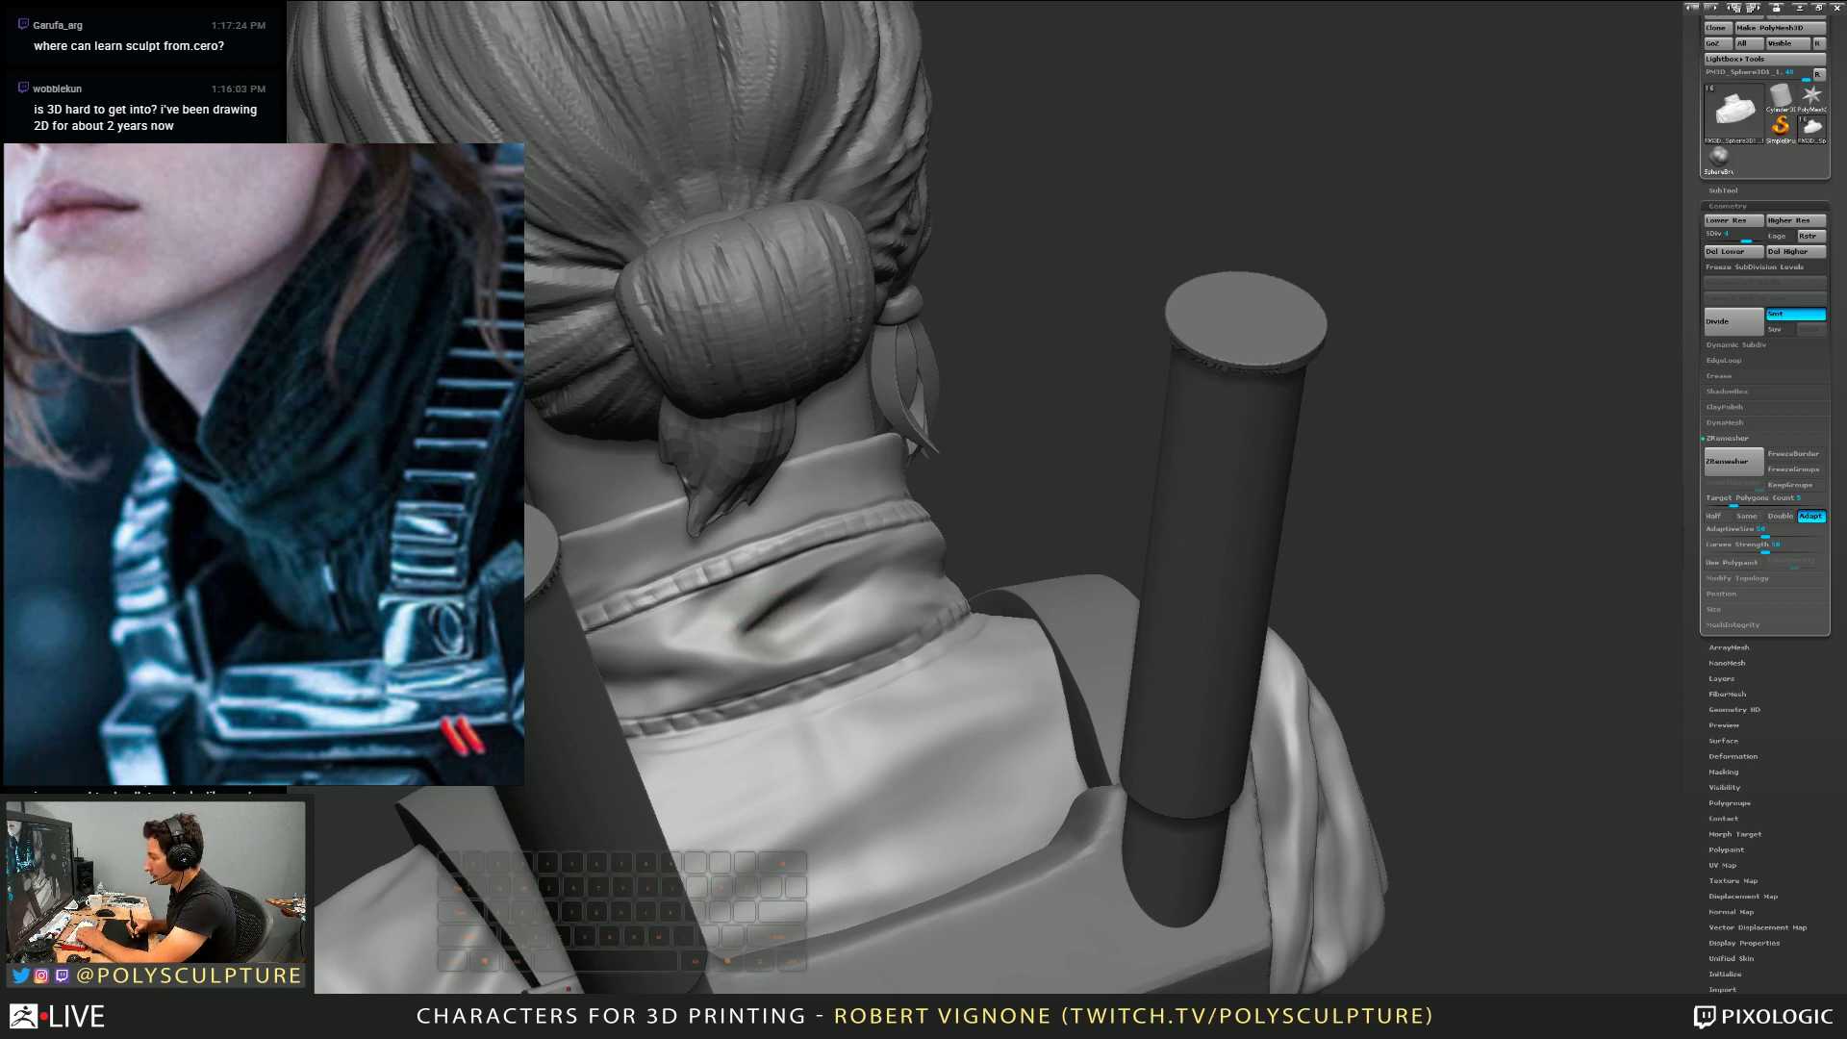
{"action": "right_click_drag", "start_coordinate": [811, 641], "coordinate": [760, 622]}
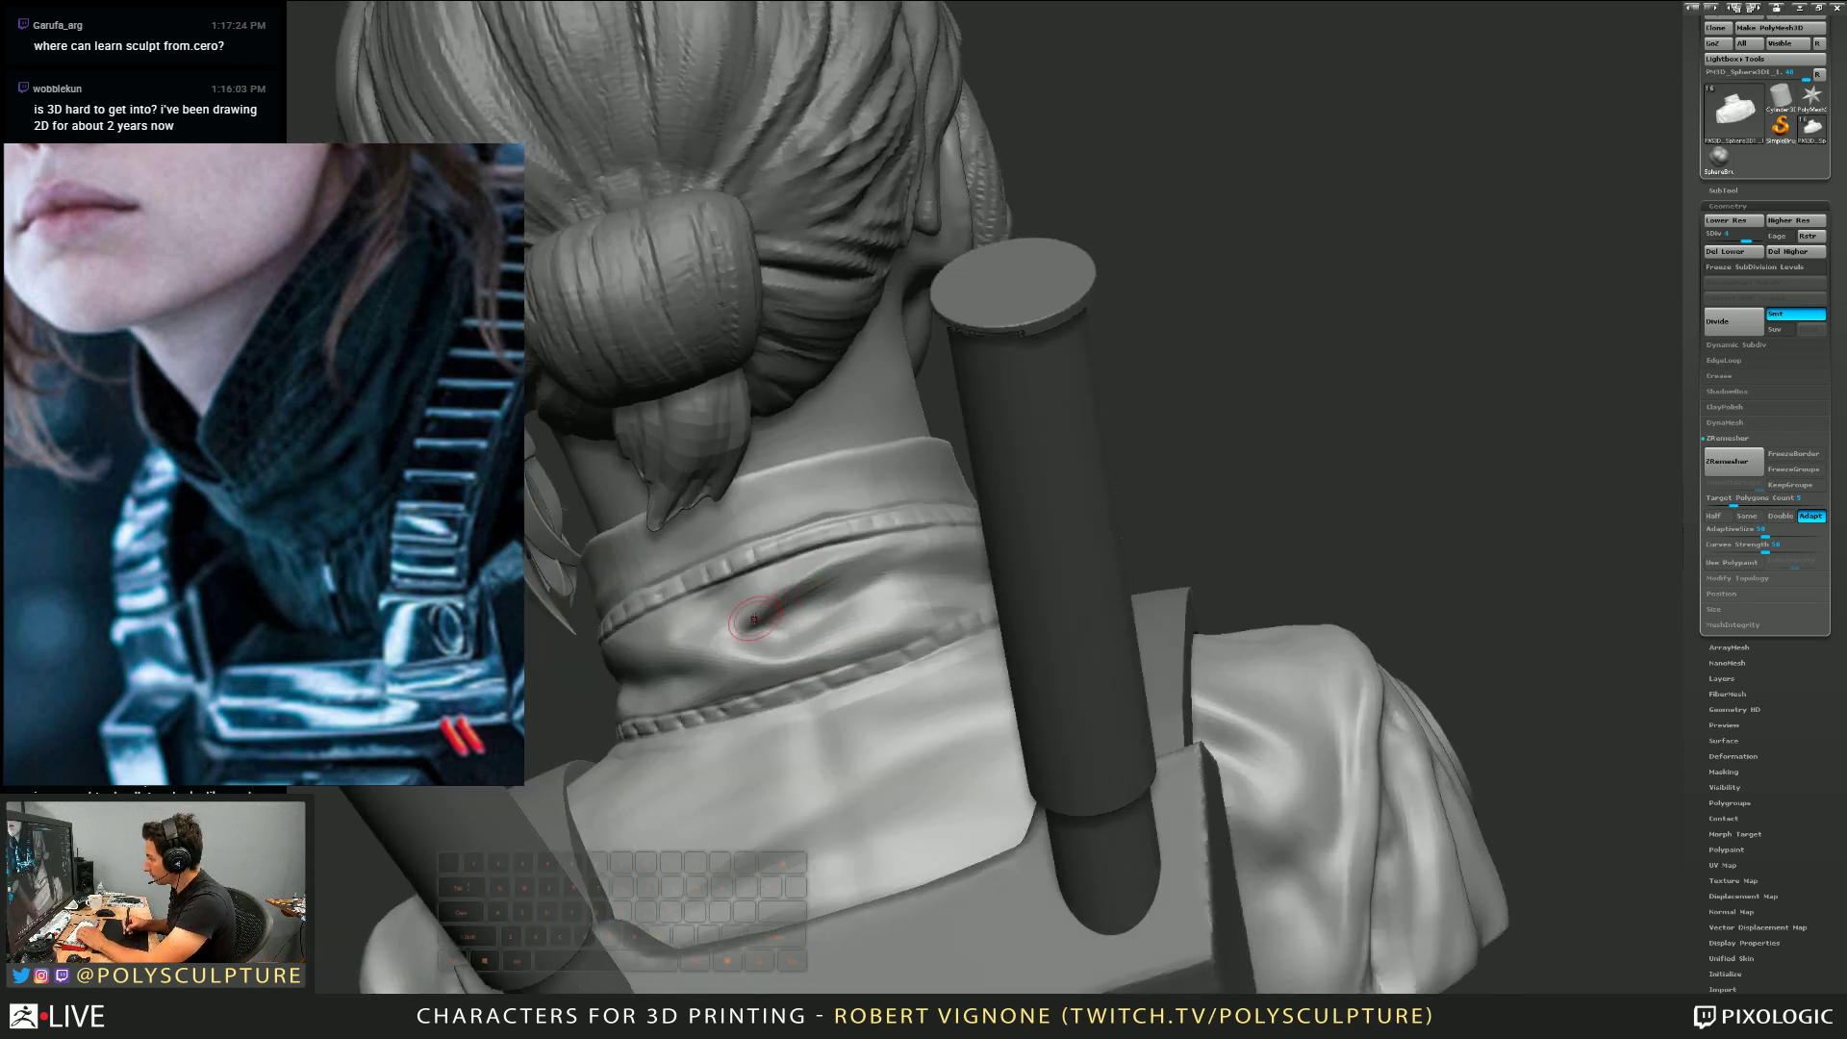
{"action": "mouse_move", "coordinate": [754, 620]}
{"action": "left_mouse_down"}
{"action": "mouse_move", "coordinate": [856, 574]}
{"action": "mouse_move", "coordinate": [792, 597]}
{"action": "left_mouse_up"}
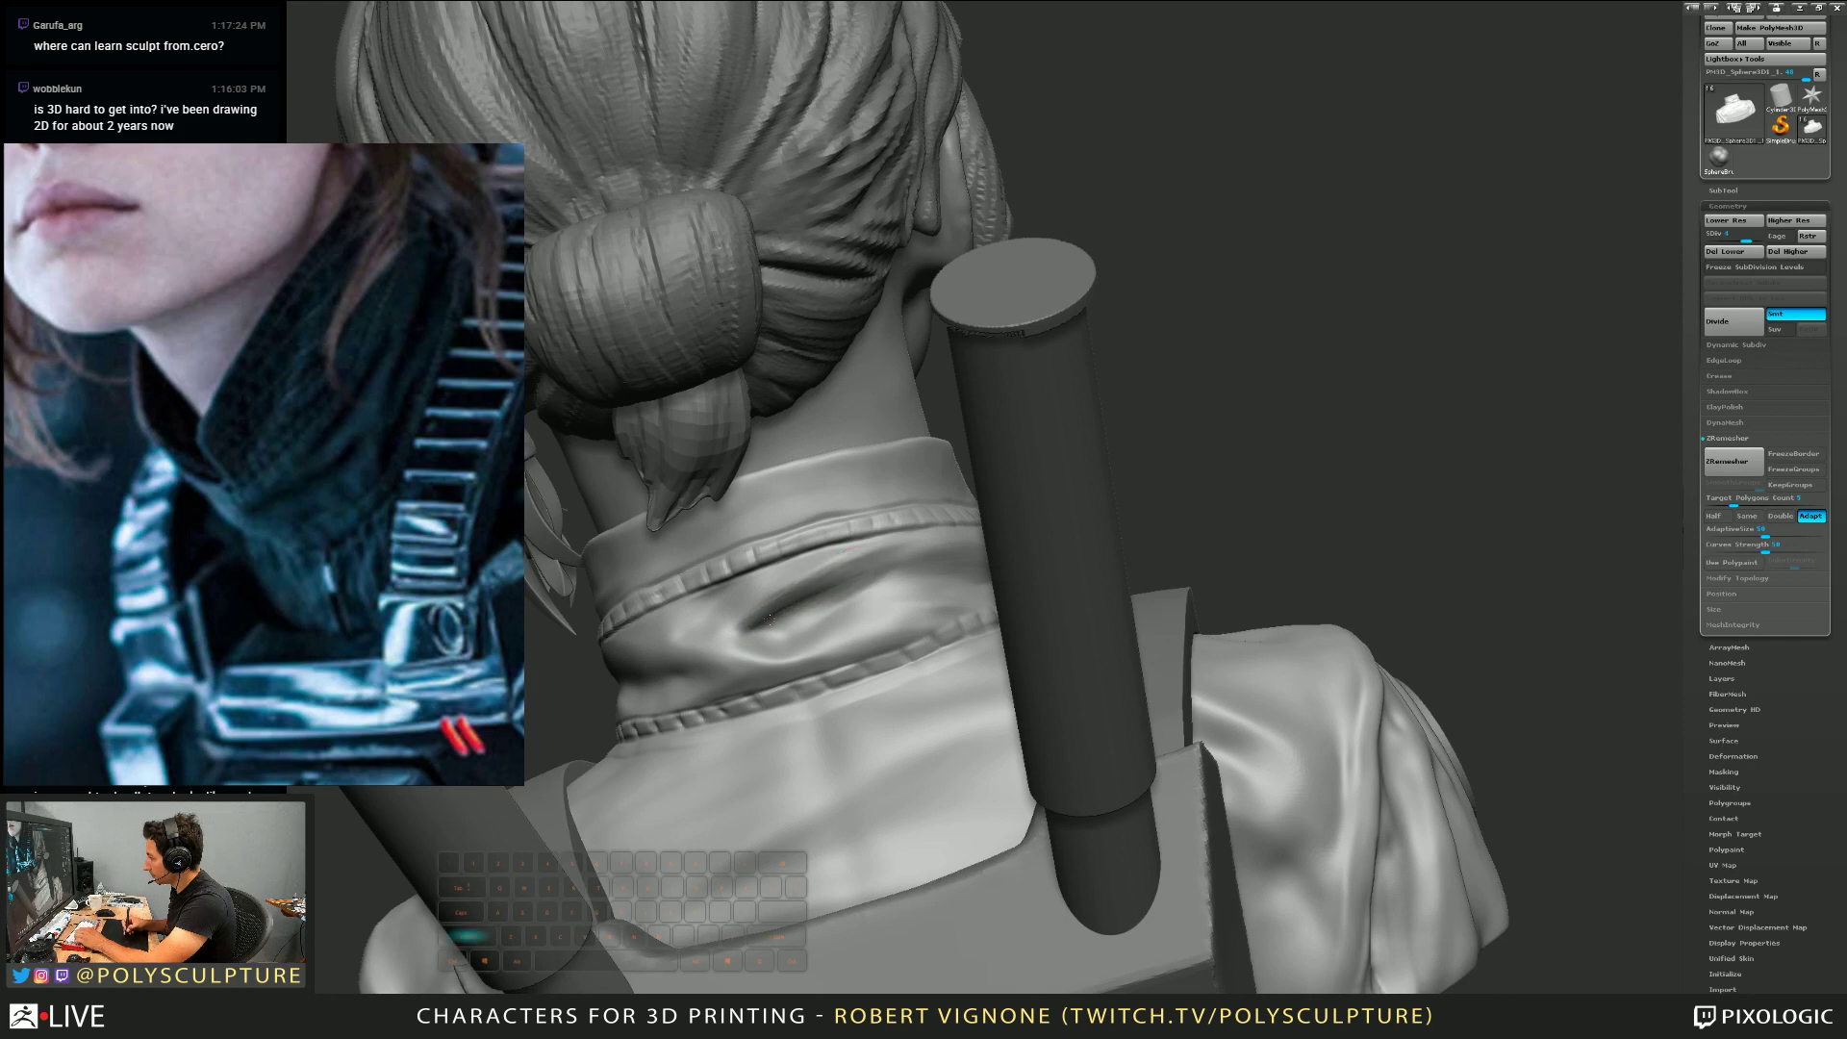
{"action": "right_click_drag", "start_coordinate": [770, 620], "coordinate": [818, 643]}
{"action": "mouse_move", "coordinate": [779, 626]}
{"action": "left_mouse_down"}
{"action": "mouse_move", "coordinate": [846, 599]}
{"action": "mouse_move", "coordinate": [825, 606]}
{"action": "left_mouse_up"}
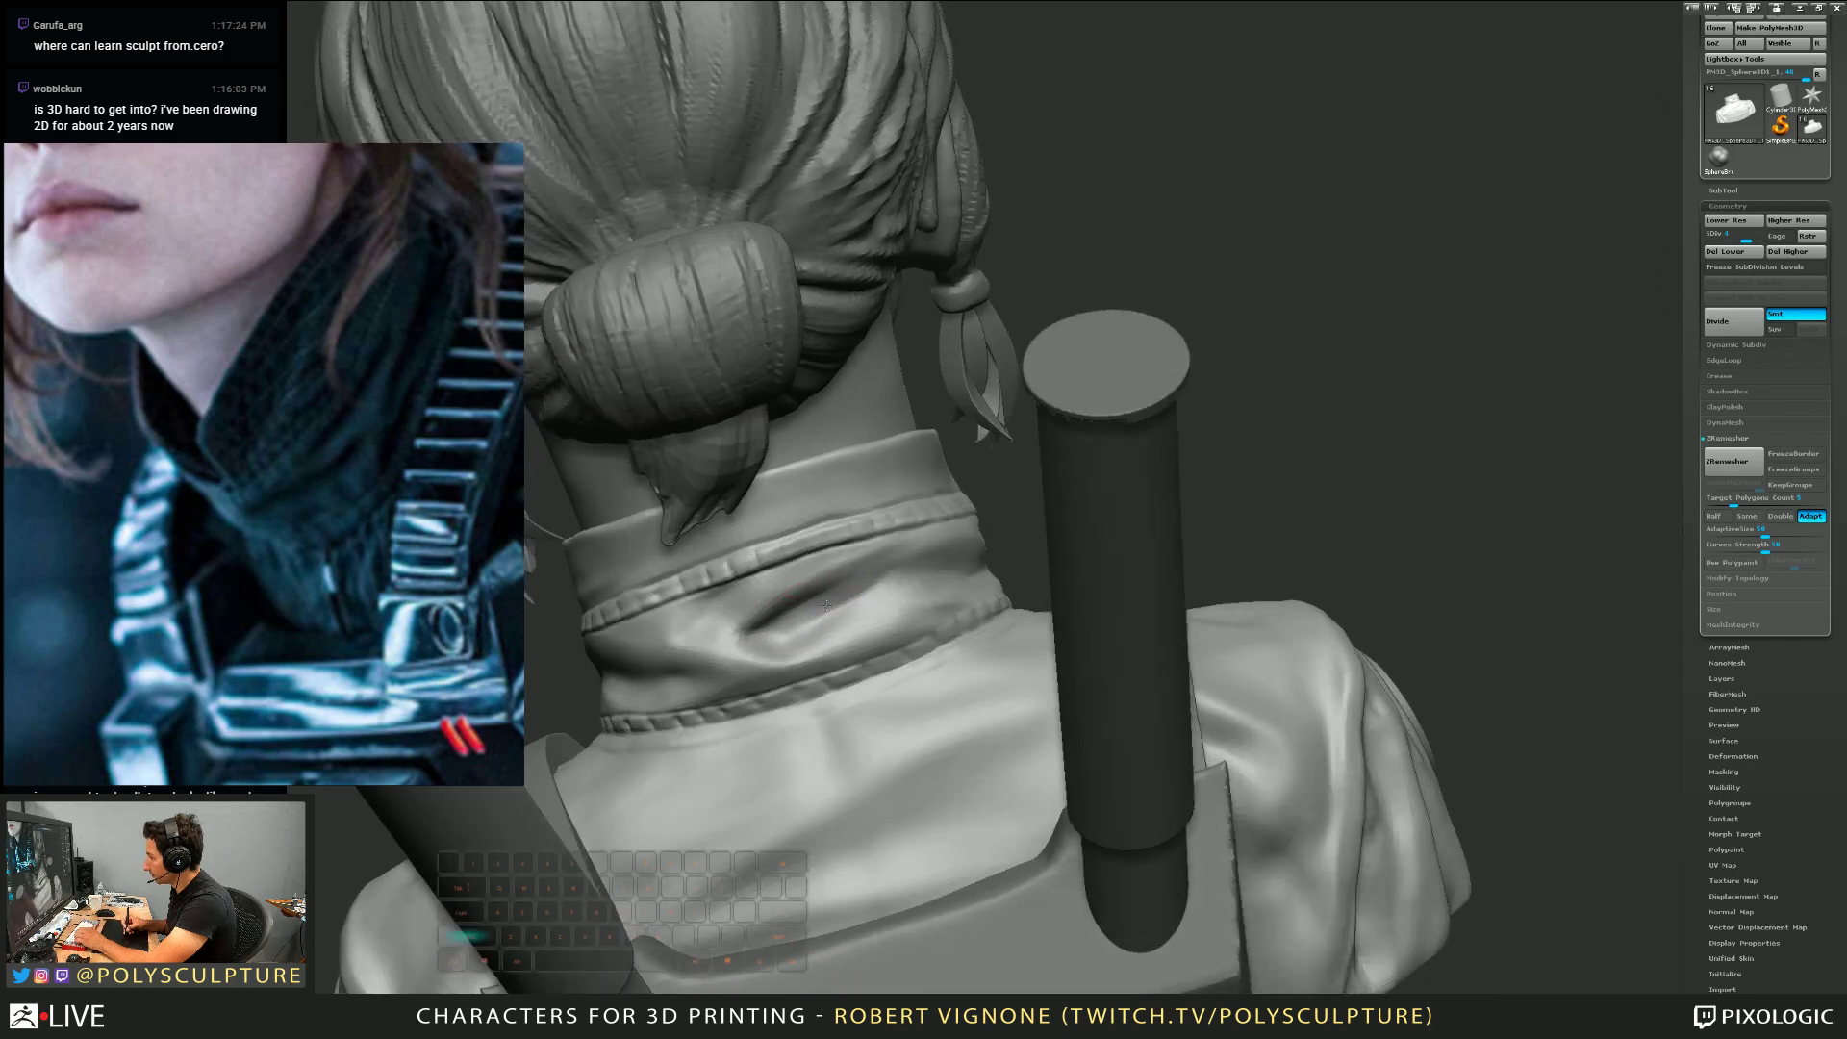
{"action": "right_click_drag", "start_coordinate": [829, 618], "coordinate": [866, 632]}
{"action": "key", "text": "s"}
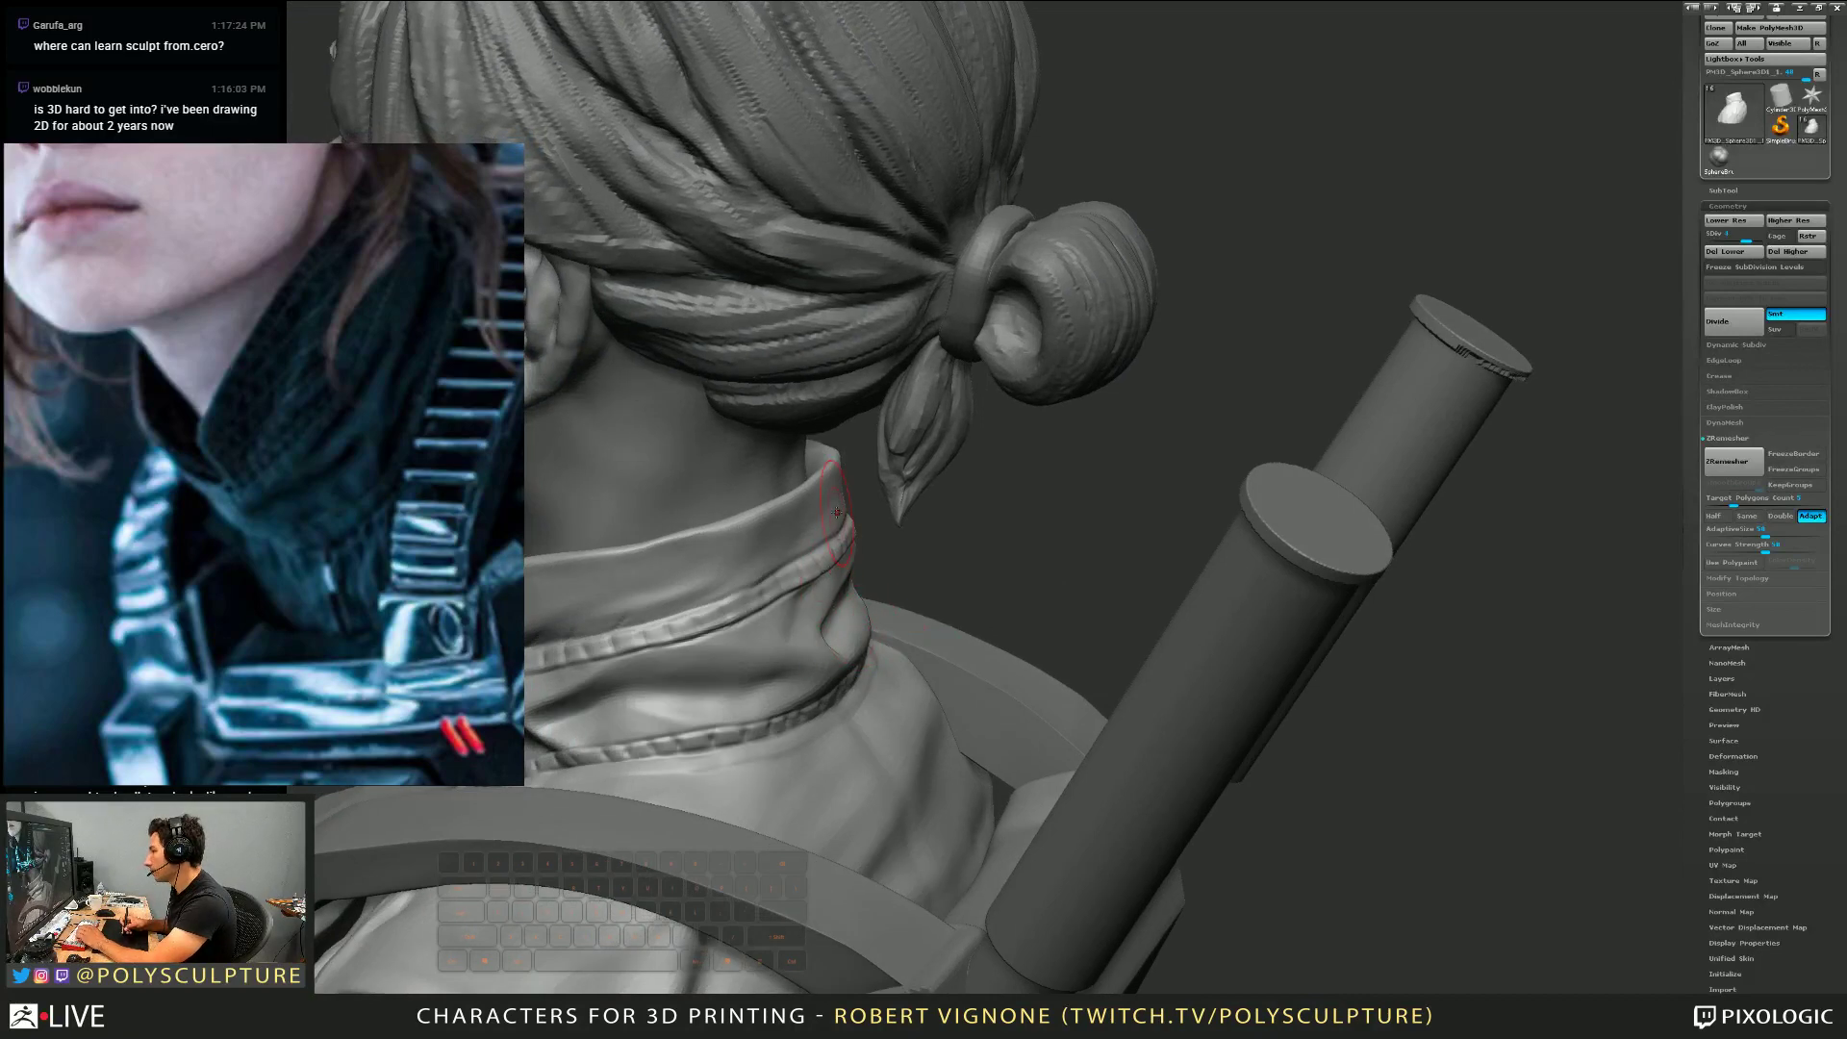
{"action": "key", "text": "s"}
{"action": "mouse_move", "coordinate": [837, 501]}
{"action": "right_mouse_down"}
{"action": "mouse_move", "coordinate": [860, 508]}
{"action": "mouse_move", "coordinate": [823, 552]}
{"action": "mouse_move", "coordinate": [837, 563]}
{"action": "mouse_move", "coordinate": [849, 520]}
{"action": "mouse_move", "coordinate": [856, 582]}
{"action": "mouse_move", "coordinate": [770, 630]}
{"action": "mouse_move", "coordinate": [833, 654]}
{"action": "mouse_move", "coordinate": [661, 764]}
{"action": "mouse_move", "coordinate": [990, 707]}
{"action": "mouse_move", "coordinate": [906, 708]}
{"action": "mouse_move", "coordinate": [852, 660]}
{"action": "mouse_move", "coordinate": [838, 526]}
{"action": "mouse_move", "coordinate": [904, 481]}
{"action": "right_mouse_up"}
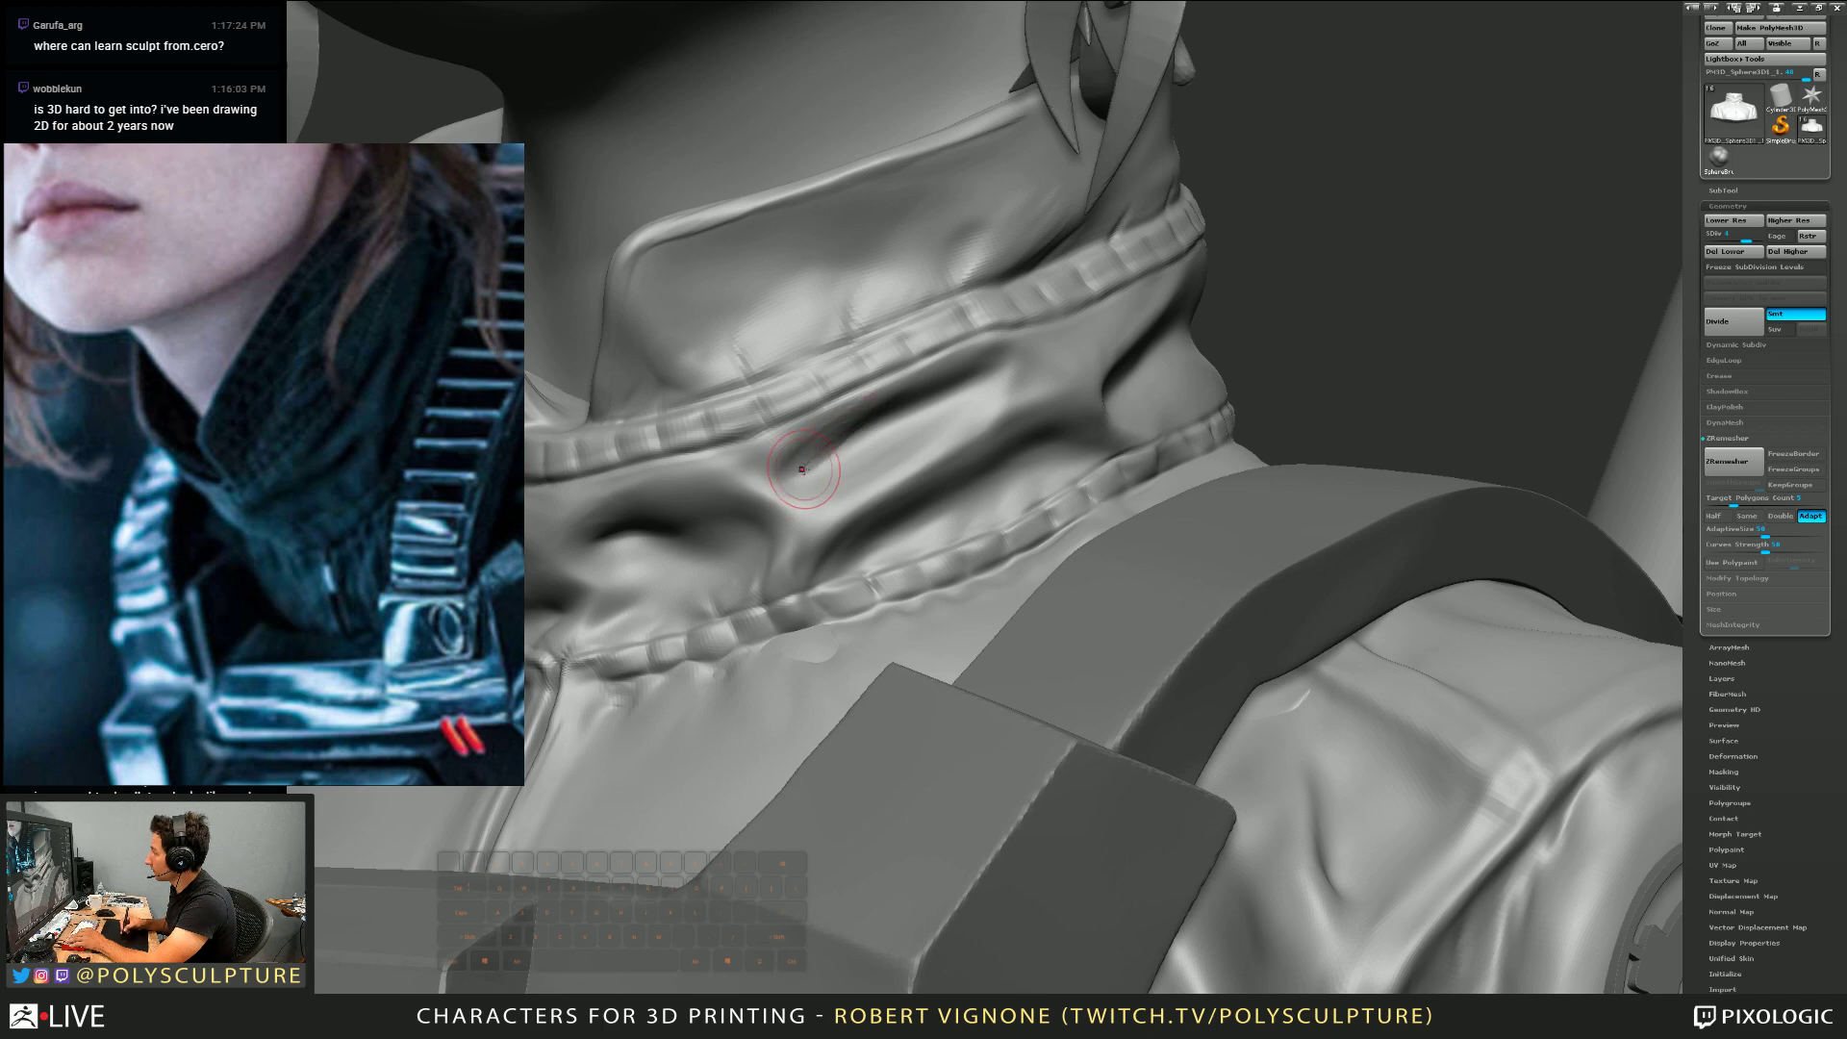
Shape and soften the upper diagonal fold between the seam bands on the collar's side
{"action": "right_click_drag", "start_coordinate": [882, 435], "coordinate": [911, 401]}
{"action": "key", "text": "shift"}
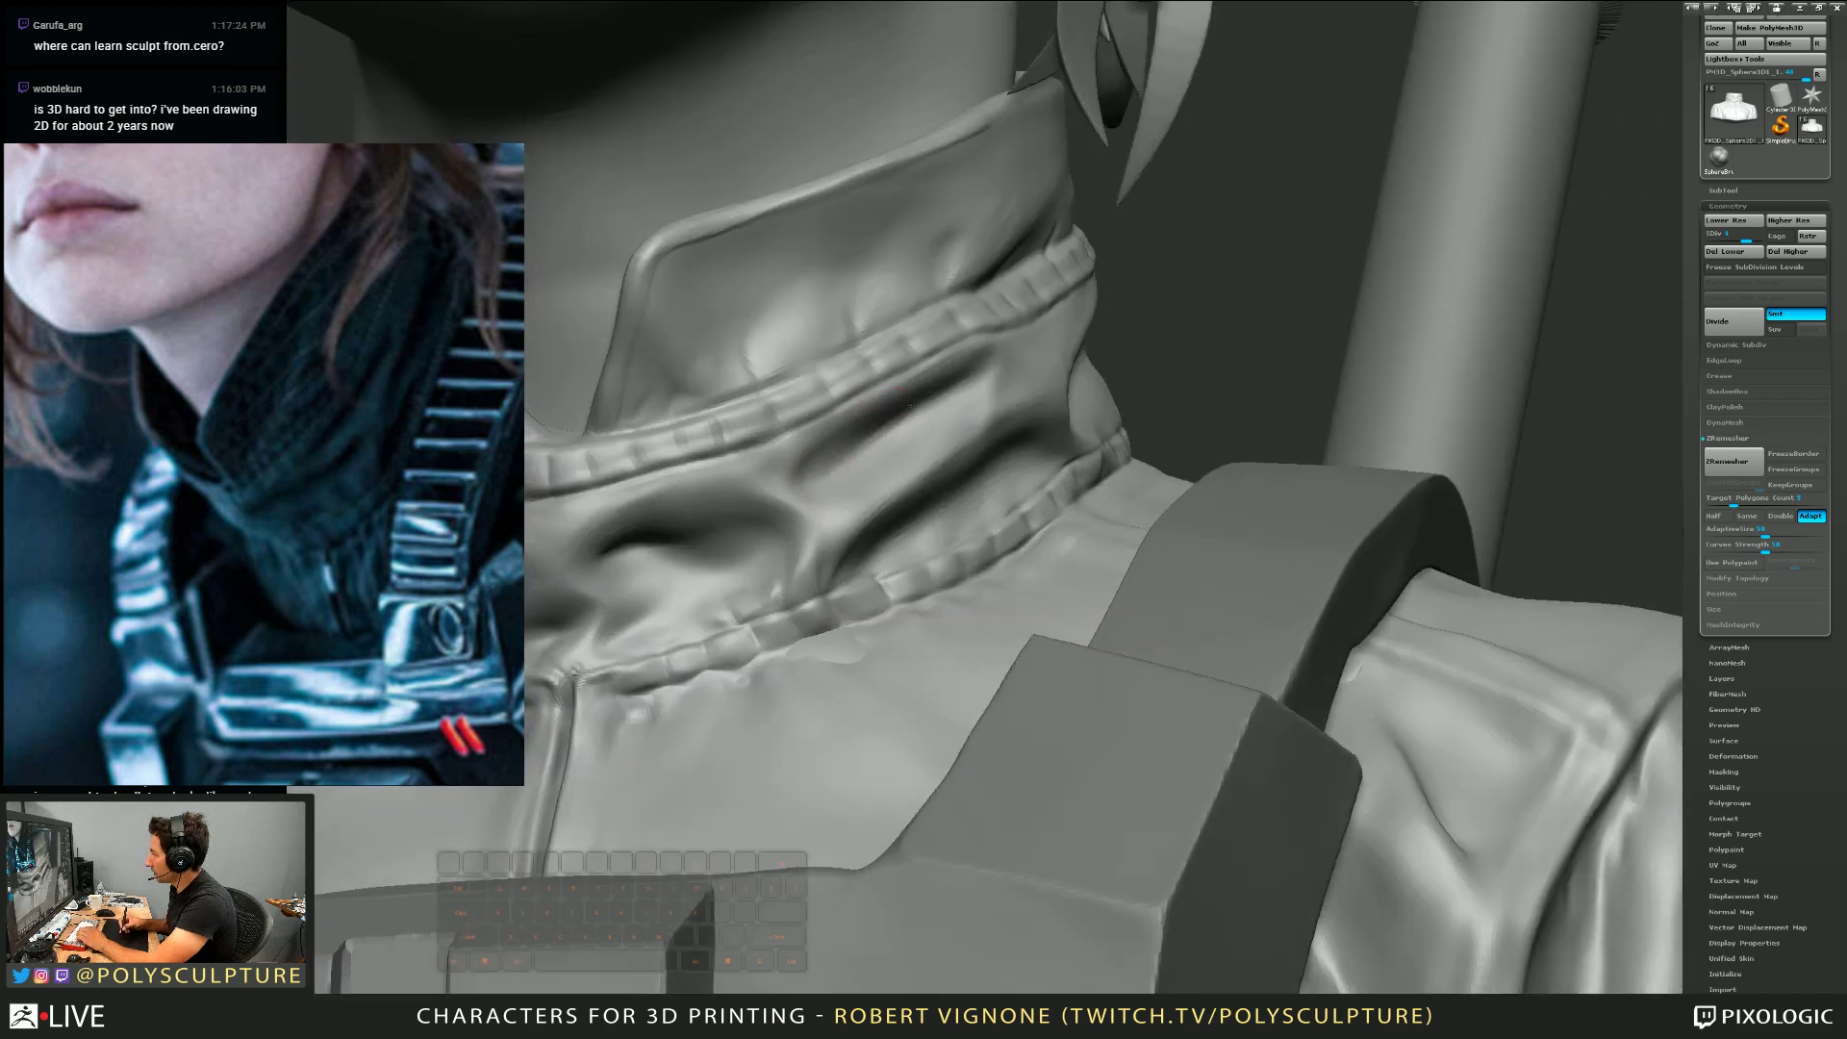
{"action": "key", "text": "shift"}
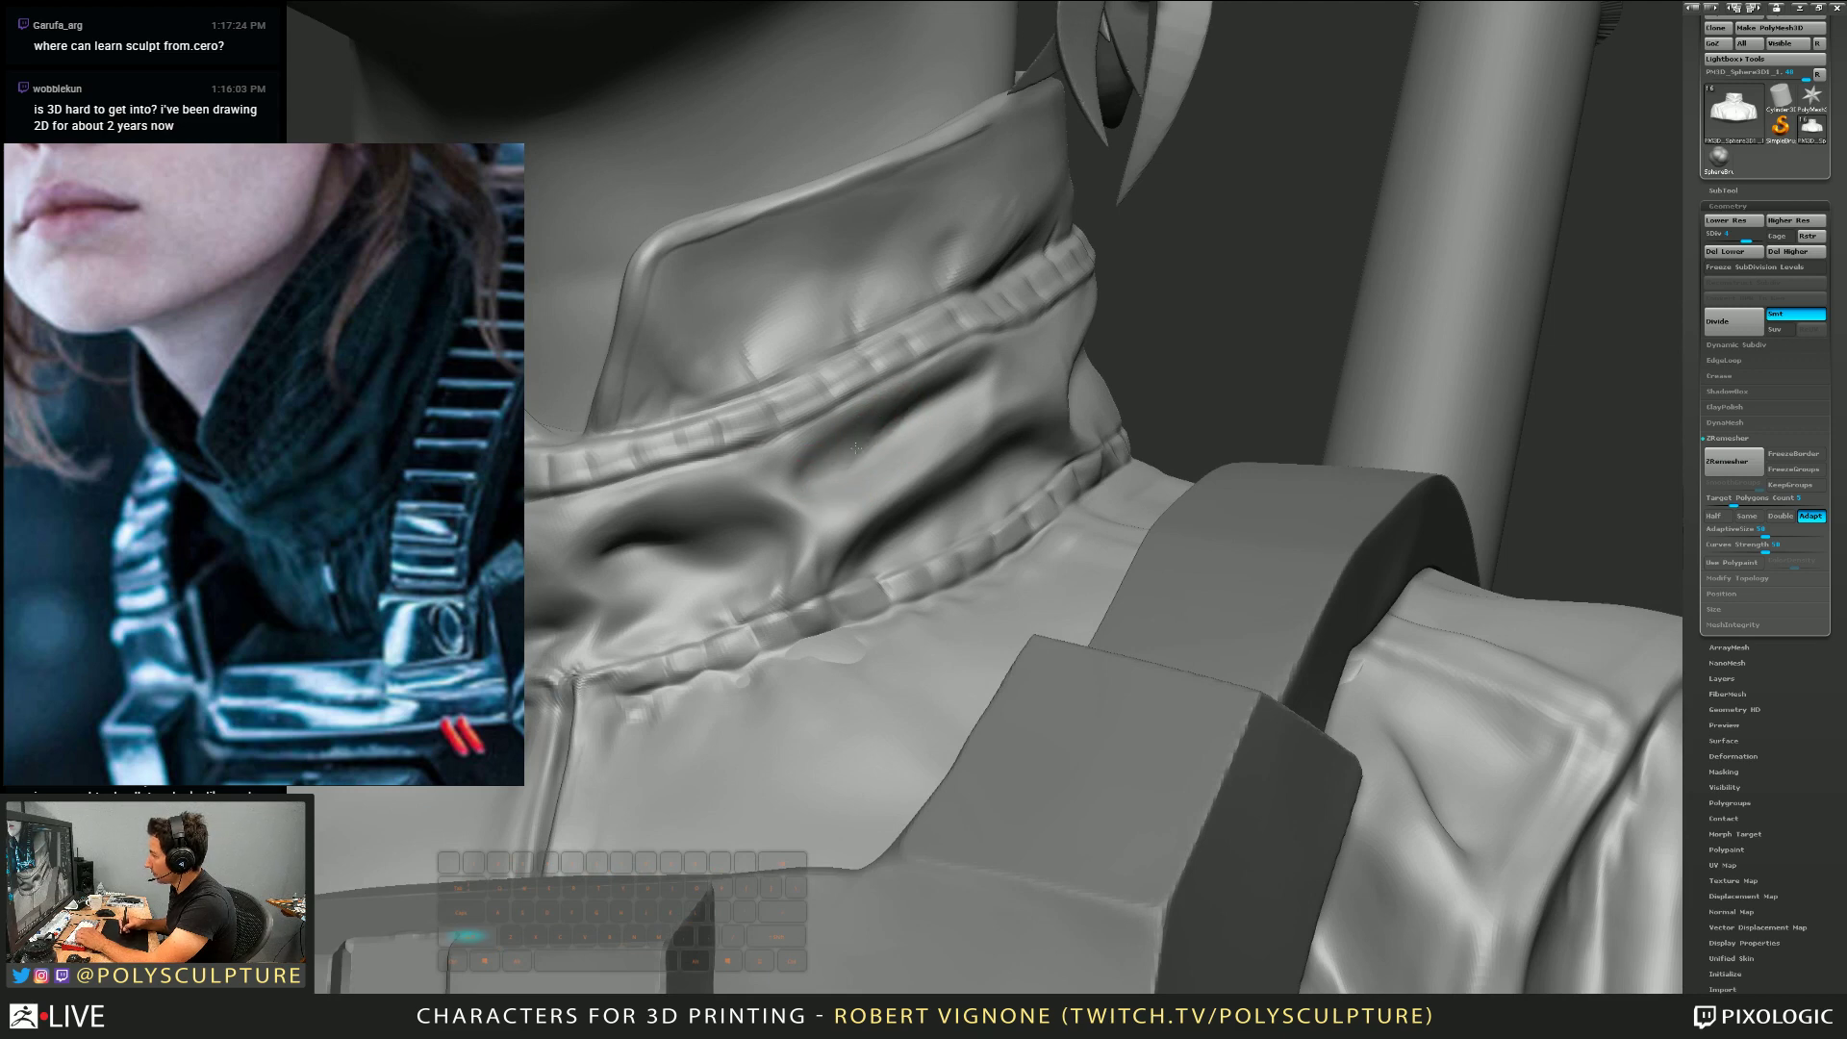
{"action": "right_click_drag", "start_coordinate": [855, 448], "coordinate": [928, 502]}
Return to Draw mode and build up the folds between the seam bands toward the collar's front opening
{"action": "key", "text": "space"}
{"action": "key", "text": "space"}
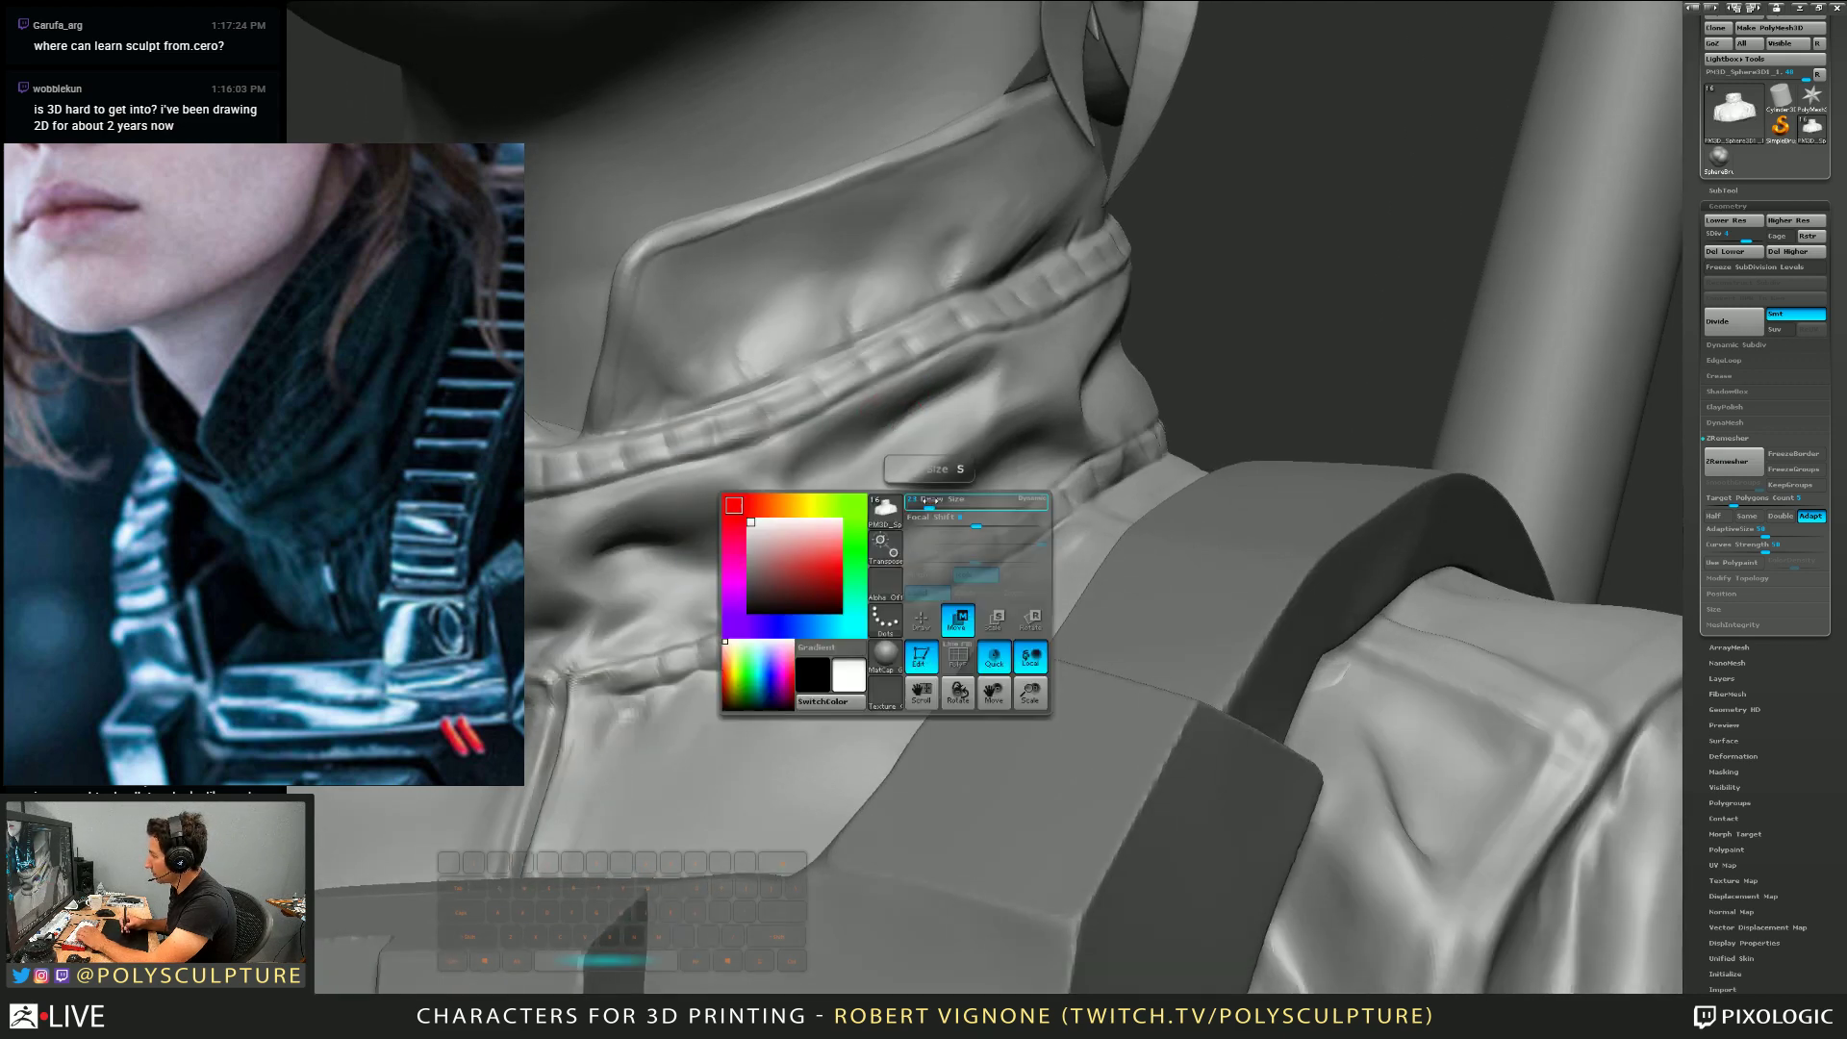
{"action": "left_click", "coordinate": [921, 621]}
{"action": "key", "text": "space"}
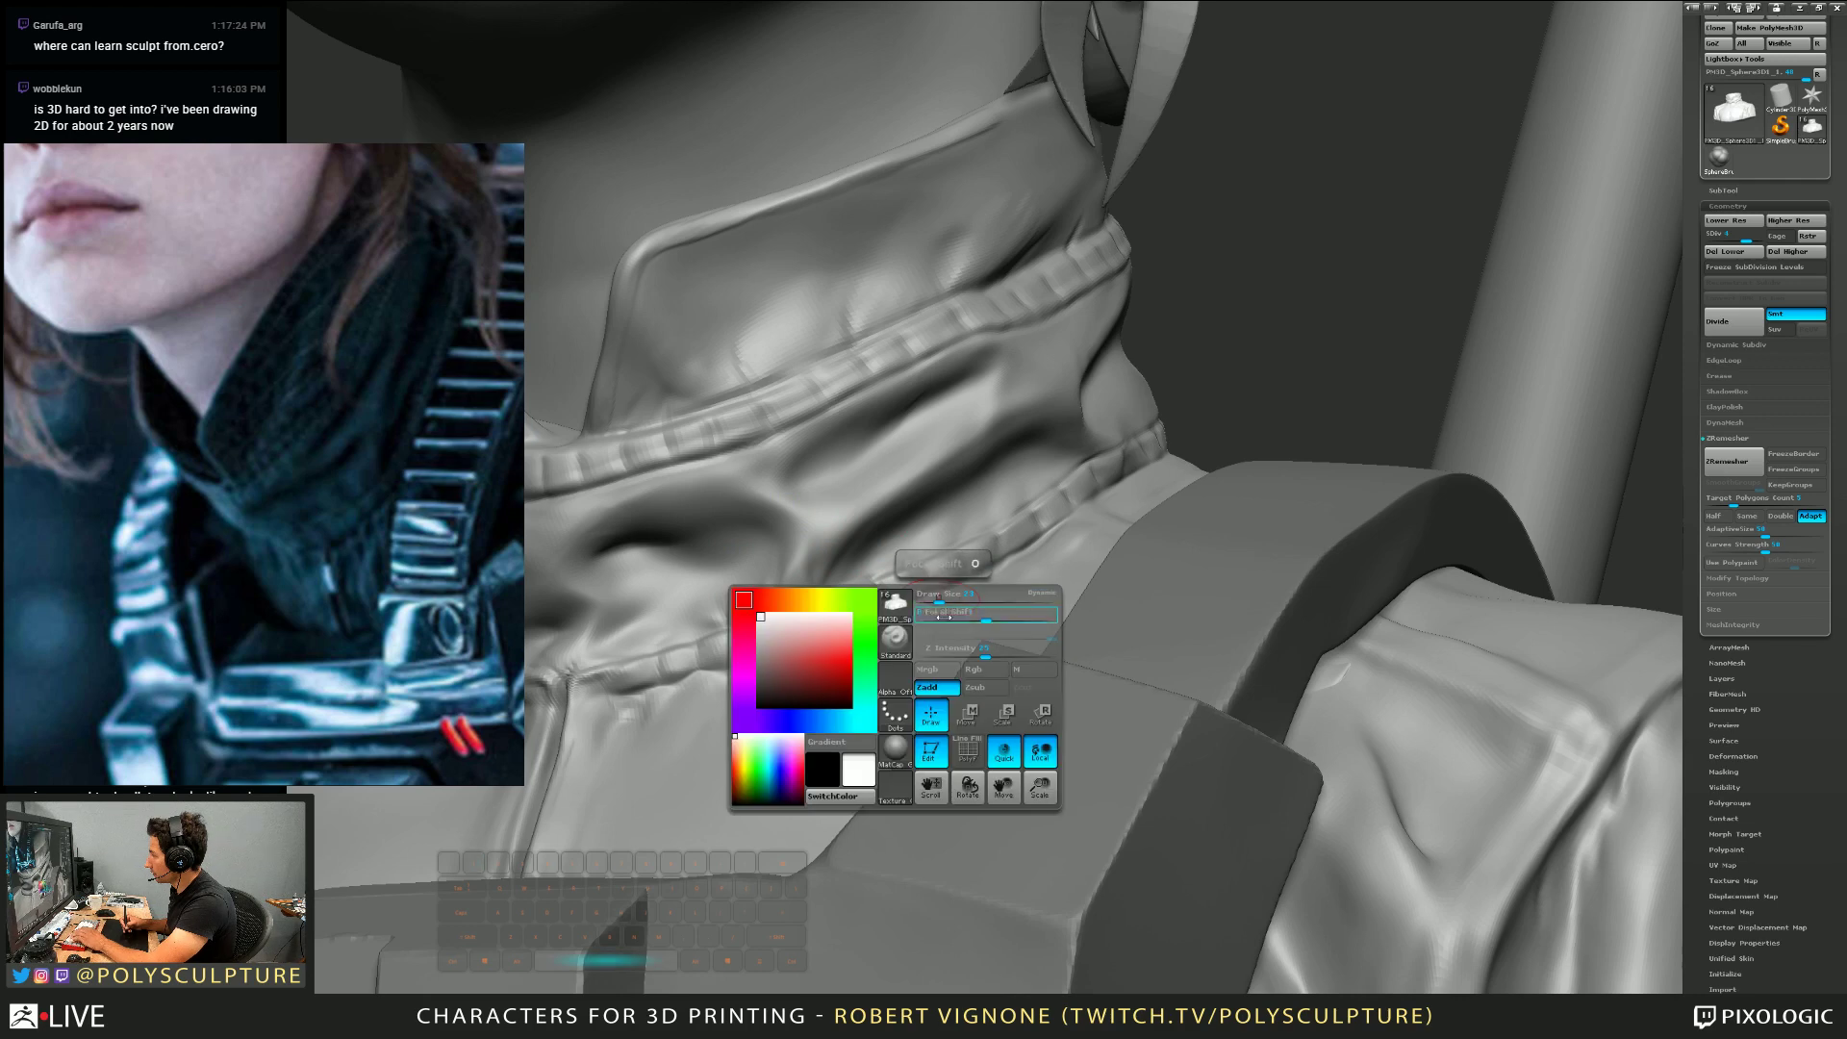
{"action": "right_click_drag", "start_coordinate": [918, 473], "coordinate": [745, 548]}
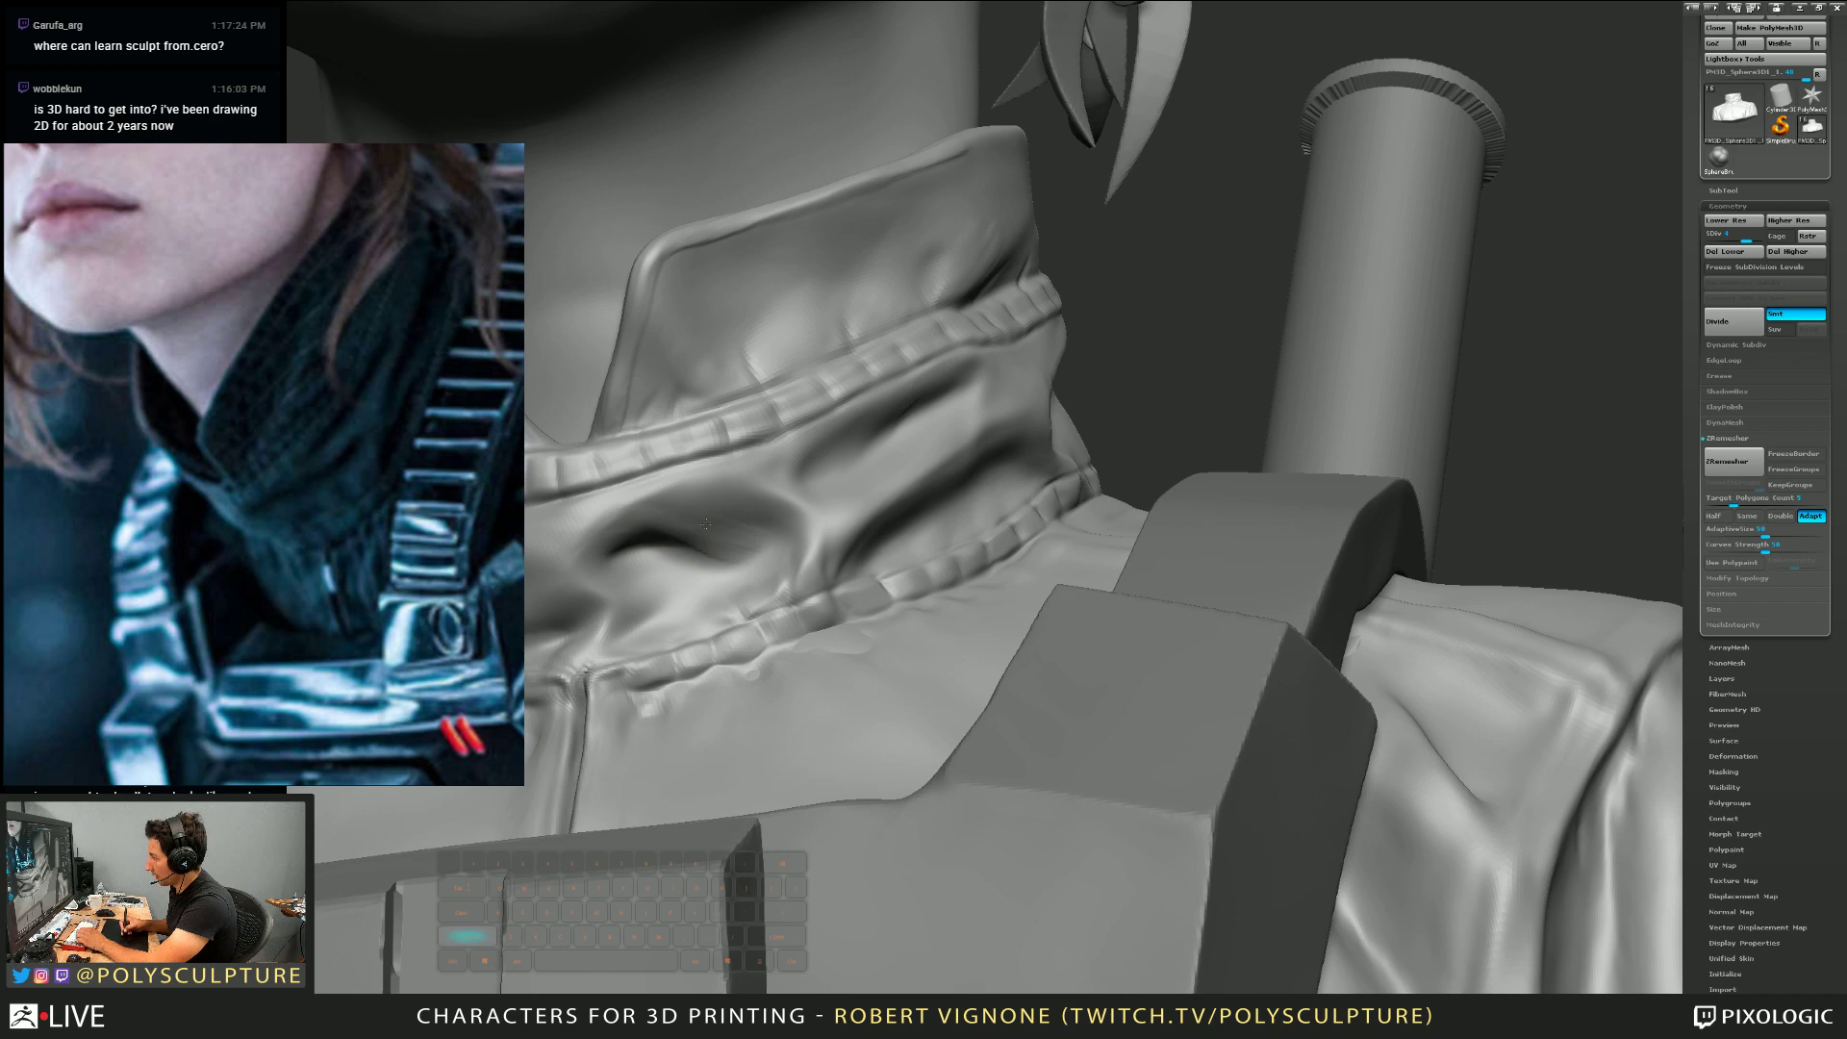
{"action": "right_click_drag", "start_coordinate": [765, 542], "coordinate": [635, 553]}
{"action": "key", "text": "shift"}
{"action": "mouse_move", "coordinate": [819, 485]}
{"action": "right_mouse_down", "text": "alt"}
{"action": "mouse_move", "coordinate": [898, 507]}
{"action": "mouse_move", "coordinate": [858, 532]}
{"action": "mouse_move", "coordinate": [923, 474]}
{"action": "mouse_move", "coordinate": [828, 486]}
{"action": "right_mouse_up", "text": "alt"}
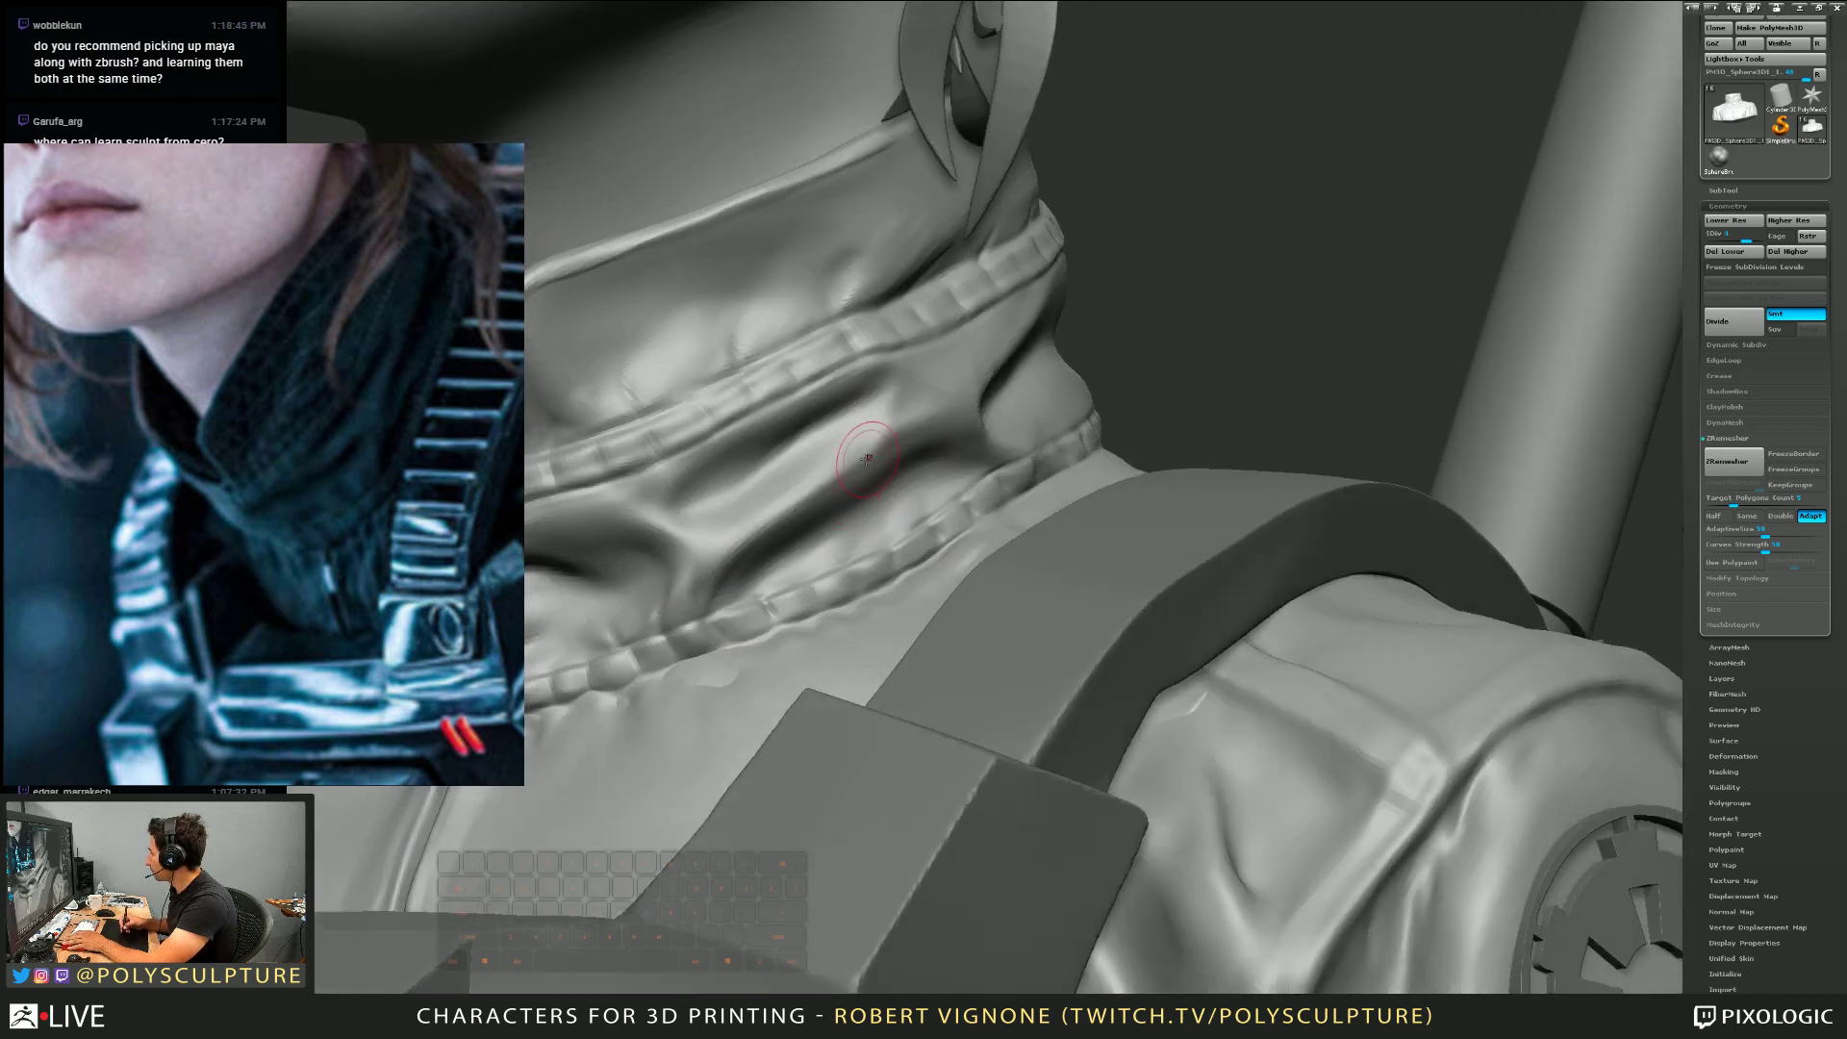
Sculpt and smooth the lower diagonal crease just above the lower seam band on the collar's side
{"action": "right_click_drag", "start_coordinate": [776, 569], "coordinate": [796, 542]}
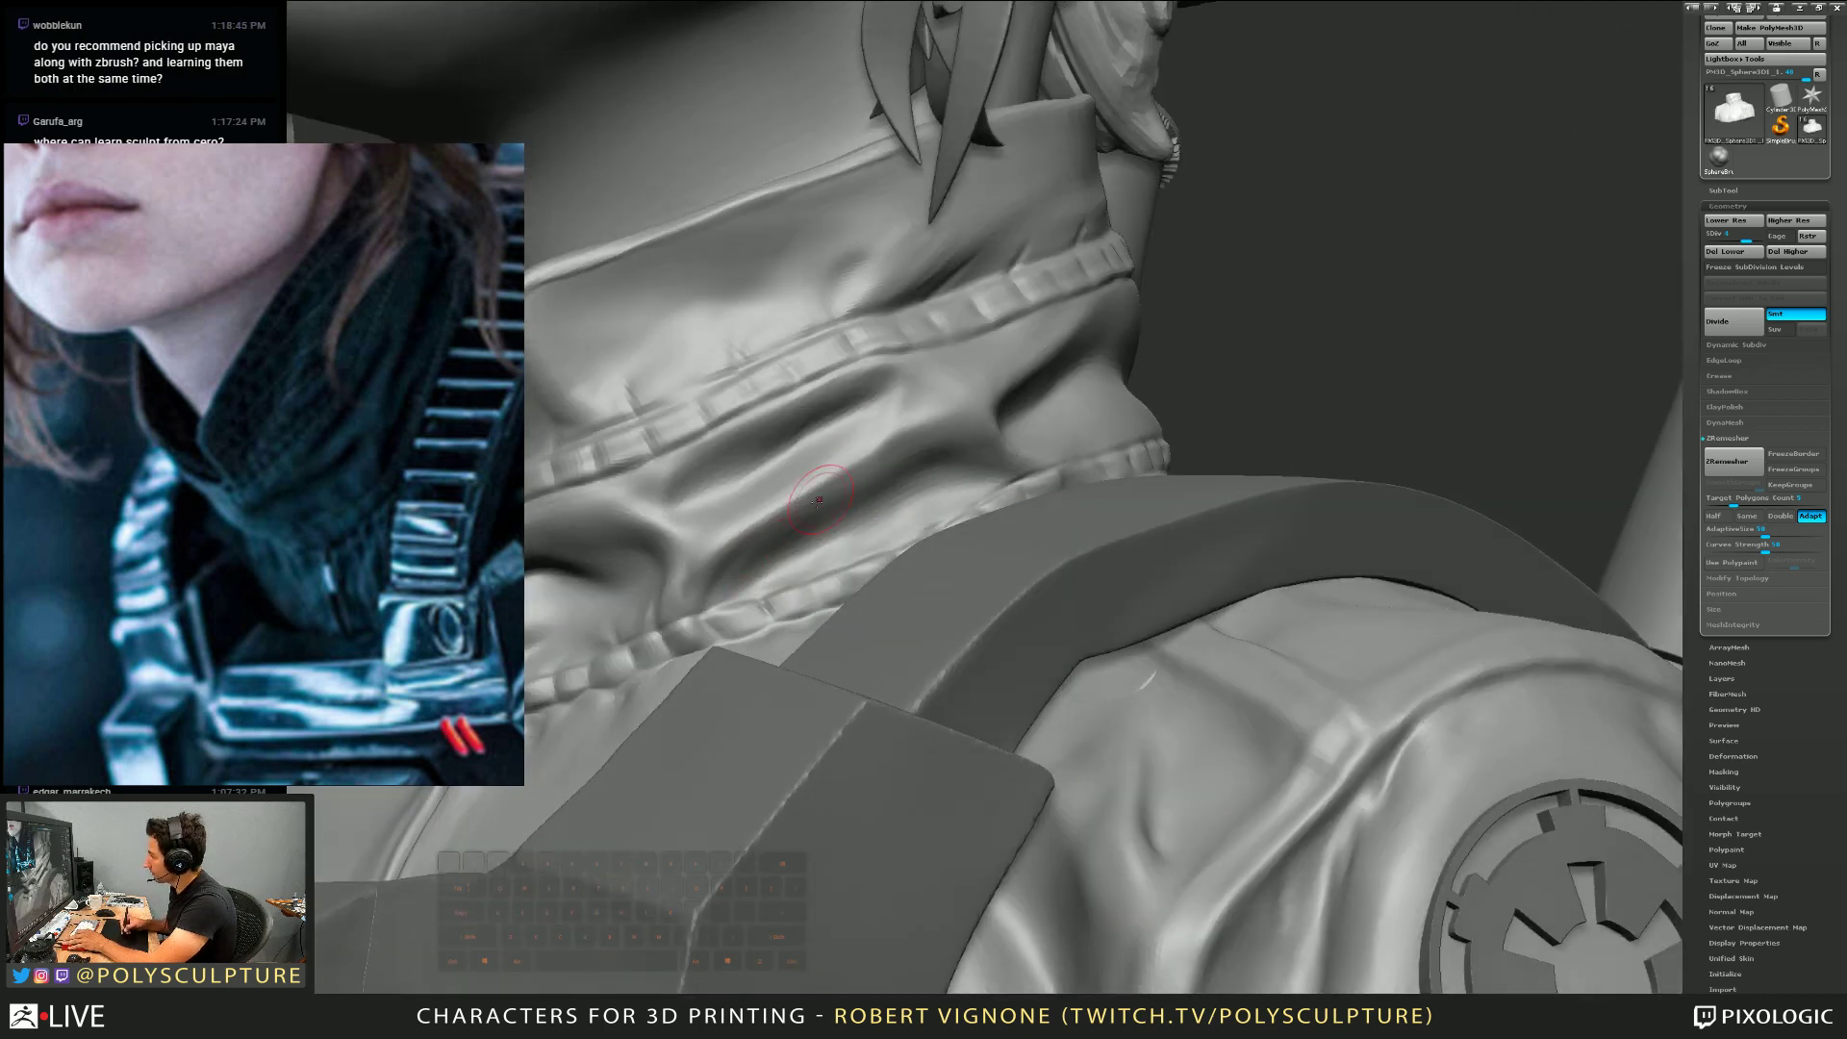
{"action": "left_click_drag", "start_coordinate": [767, 570], "coordinate": [860, 480]}
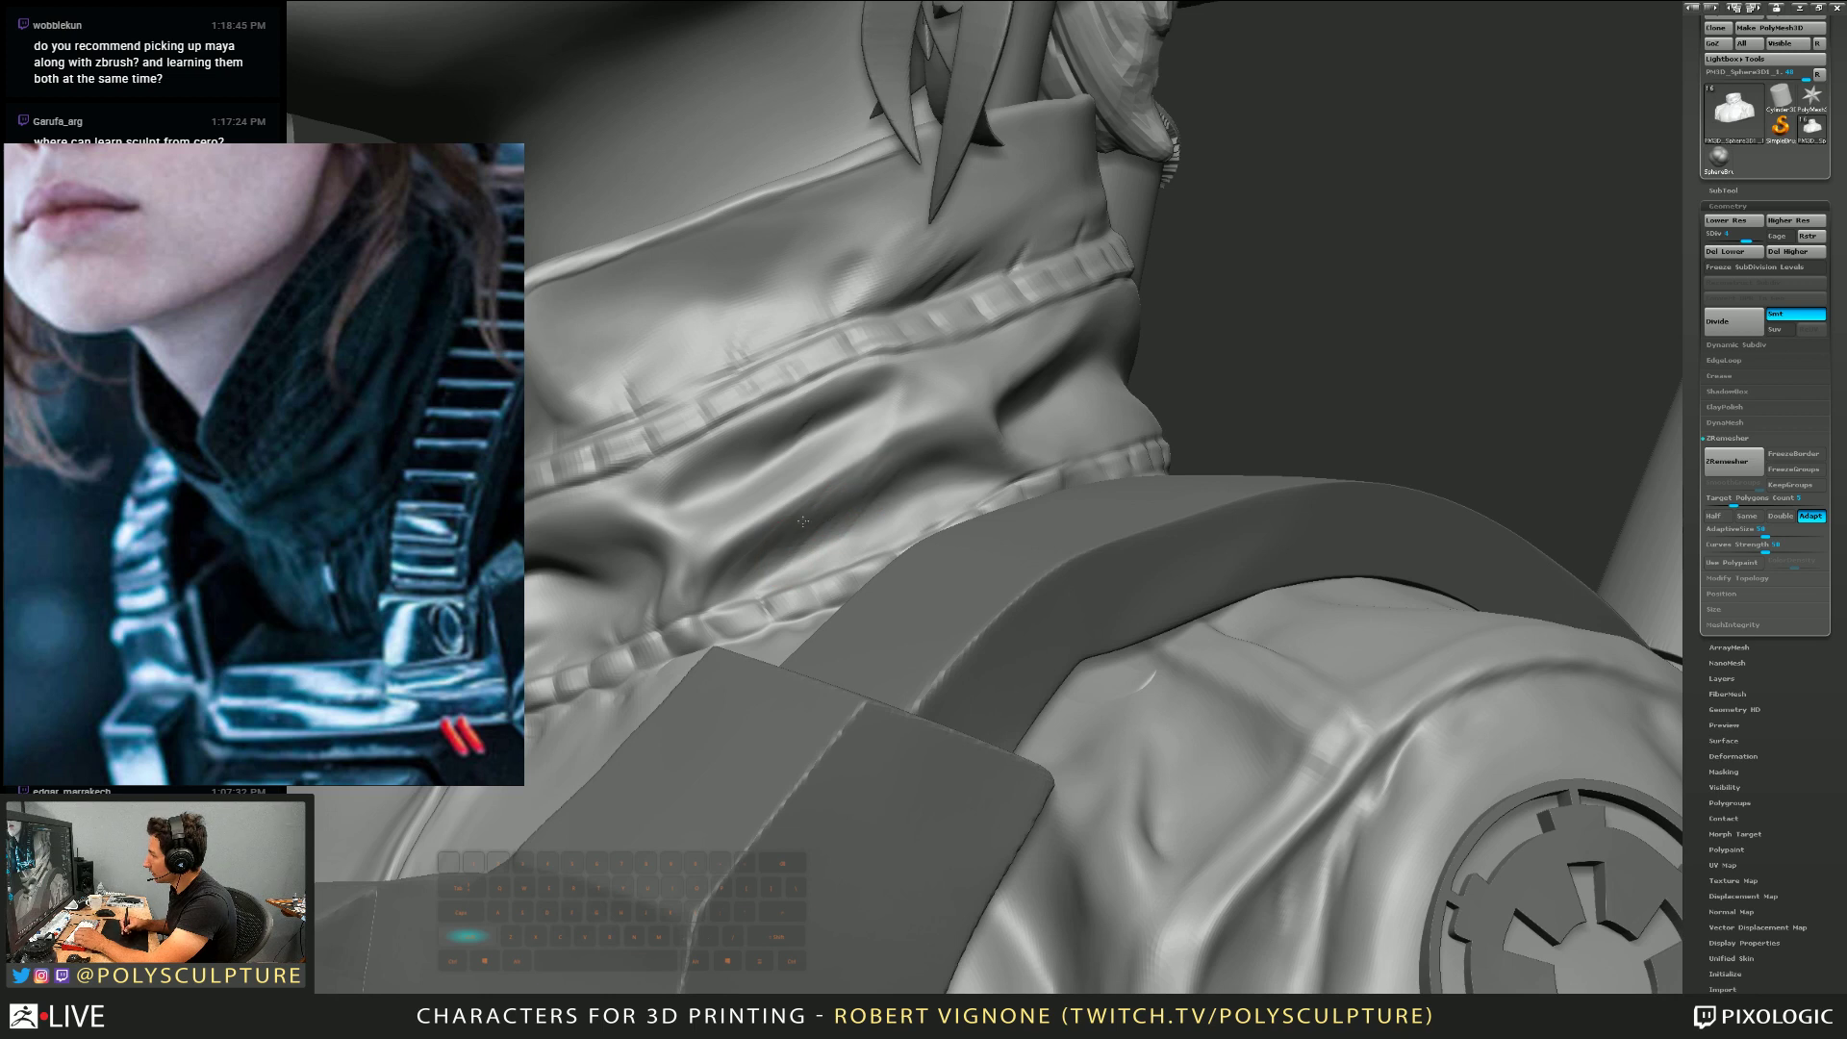
{"action": "right_click_drag", "start_coordinate": [847, 511], "coordinate": [904, 475]}
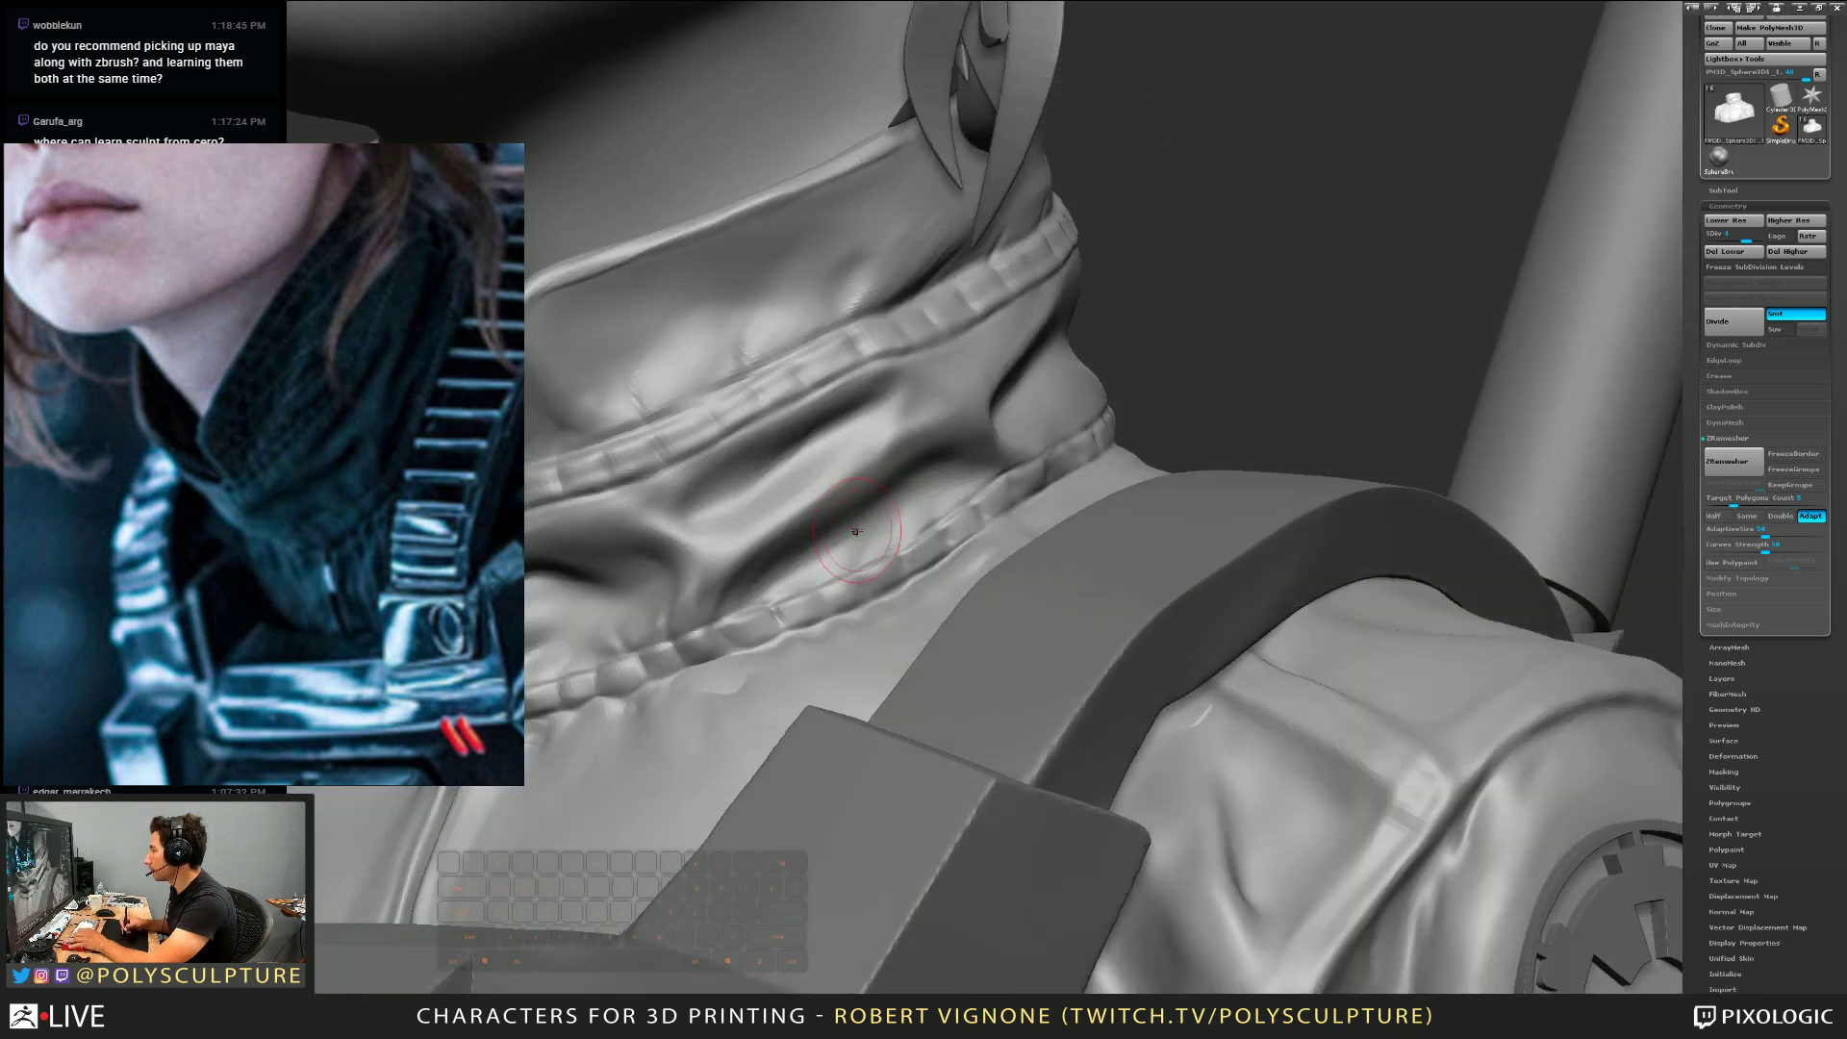
{"action": "key", "text": "shift"}
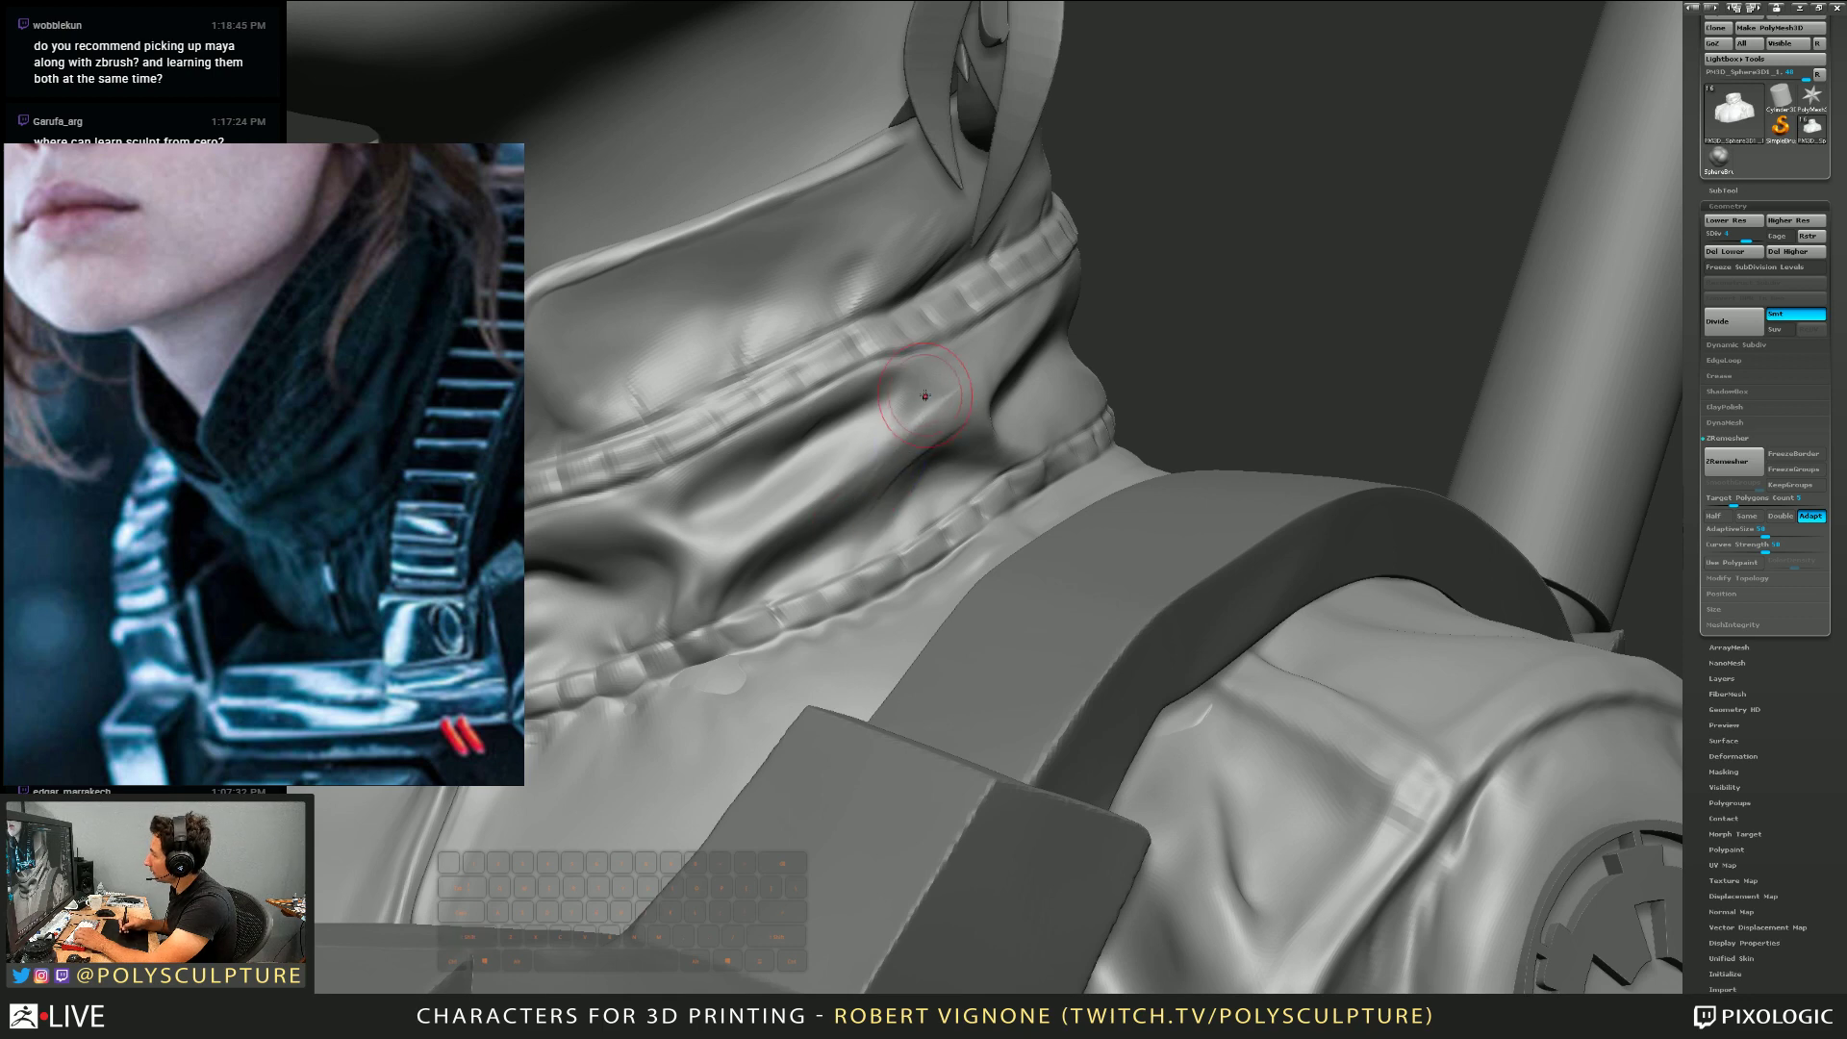
{"action": "right_click_drag", "start_coordinate": [862, 536], "coordinate": [856, 749], "text": "ctrl"}
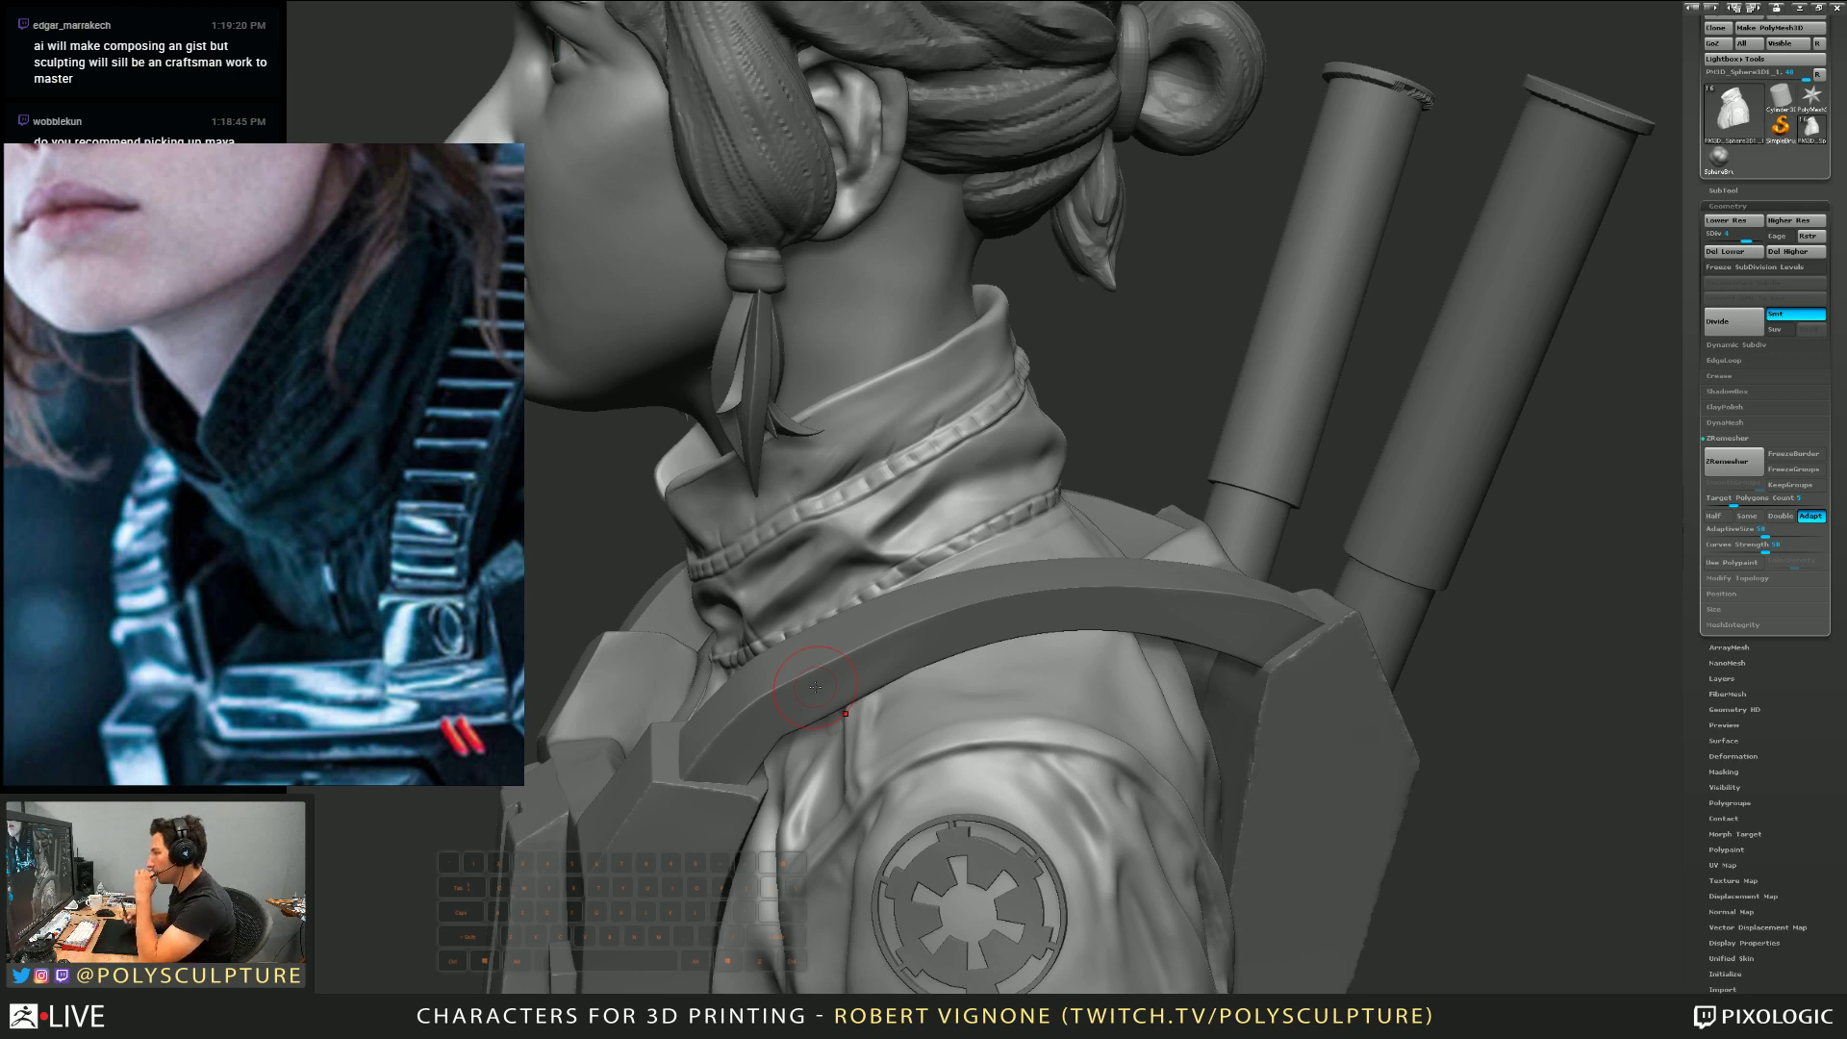
Refine the collar's surface above the upper seam band on the side and begin defining its top edge
{"action": "left_click_drag", "start_coordinate": [1120, 375], "coordinate": [1027, 404]}
{"action": "right_click_drag", "start_coordinate": [824, 504], "coordinate": [811, 469]}
{"action": "key", "text": "s"}
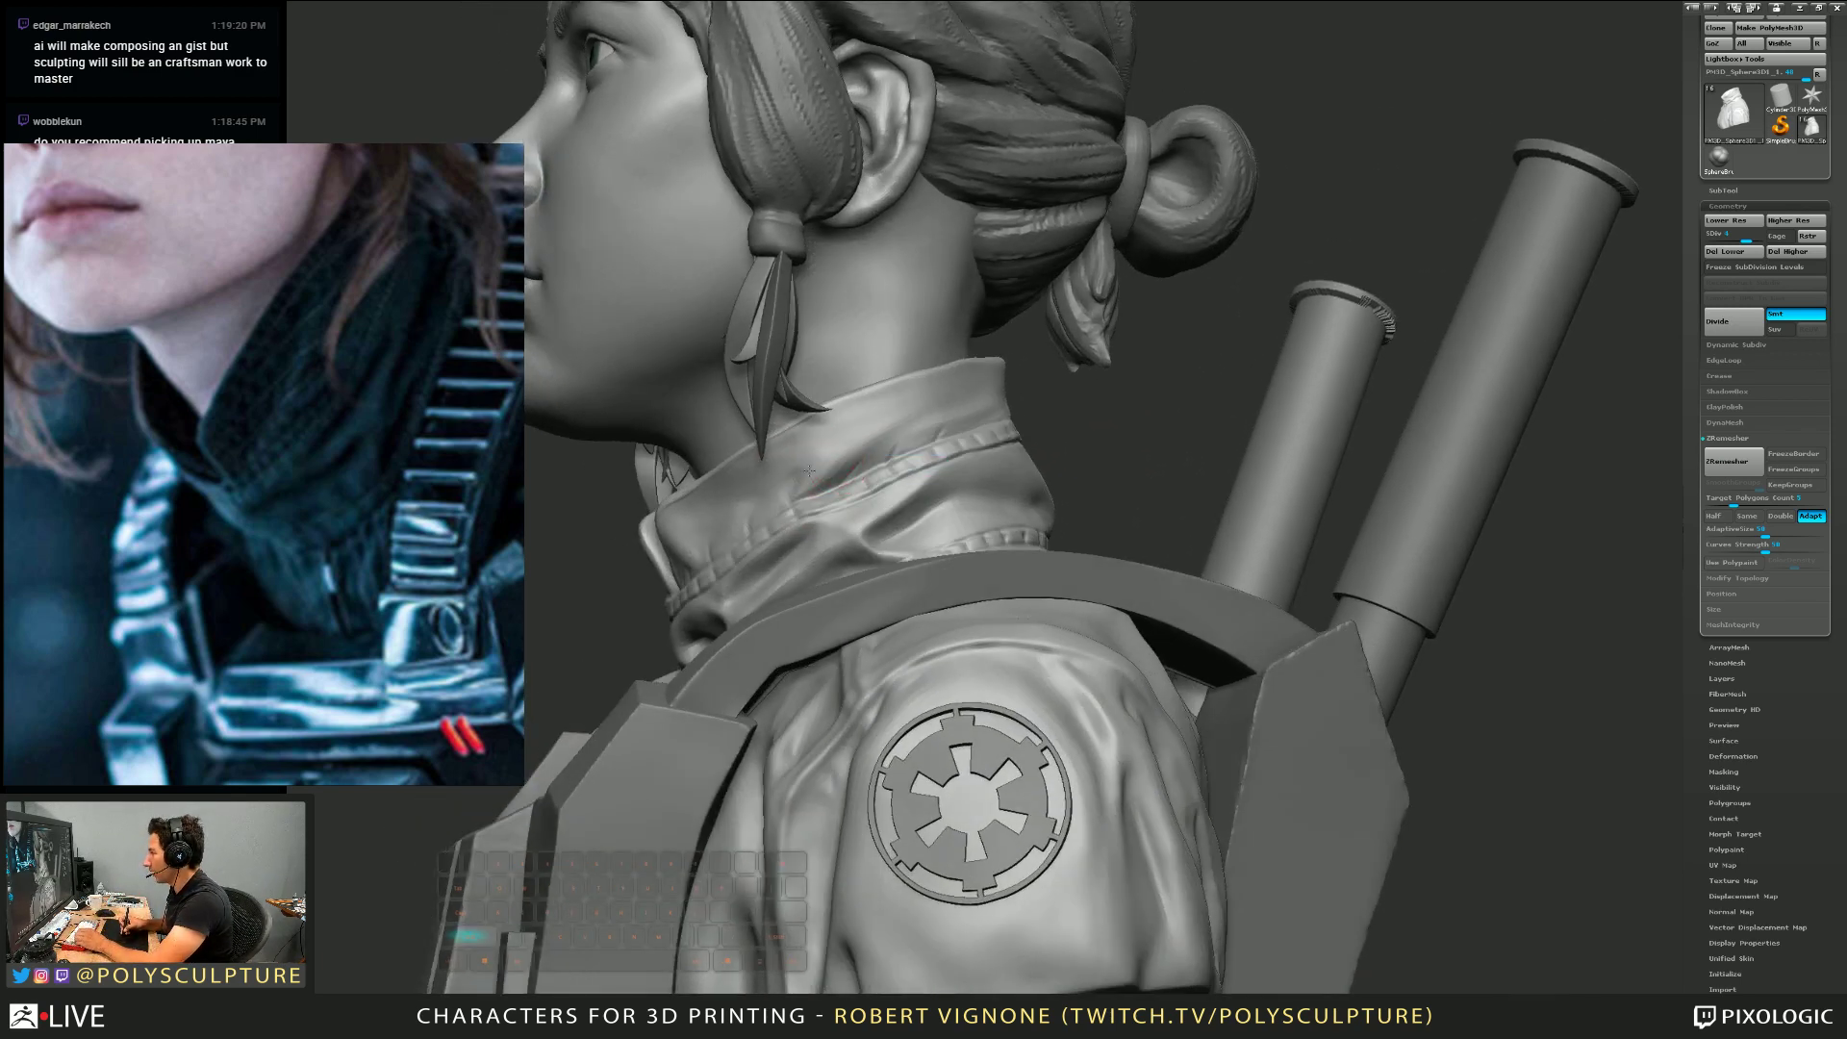
{"action": "left_click_drag", "start_coordinate": [957, 403], "coordinate": [932, 416], "text": "shift"}
{"action": "mouse_move", "coordinate": [932, 417]}
{"action": "right_mouse_down"}
{"action": "mouse_move", "coordinate": [1107, 452]}
{"action": "mouse_move", "coordinate": [781, 491]}
{"action": "mouse_move", "coordinate": [813, 482]}
{"action": "right_mouse_up"}
{"action": "mouse_move", "coordinate": [928, 462]}
{"action": "right_mouse_down"}
{"action": "mouse_move", "coordinate": [798, 444]}
{"action": "mouse_move", "coordinate": [914, 430]}
{"action": "mouse_move", "coordinate": [875, 487]}
{"action": "right_mouse_up"}
{"action": "key", "text": "s"}
{"action": "mouse_move", "coordinate": [874, 488]}
{"action": "left_mouse_down"}
{"action": "mouse_move", "coordinate": [907, 404]}
{"action": "mouse_move", "coordinate": [965, 361]}
{"action": "left_mouse_up"}
{"action": "right_click_drag", "start_coordinate": [964, 361], "coordinate": [1000, 370]}
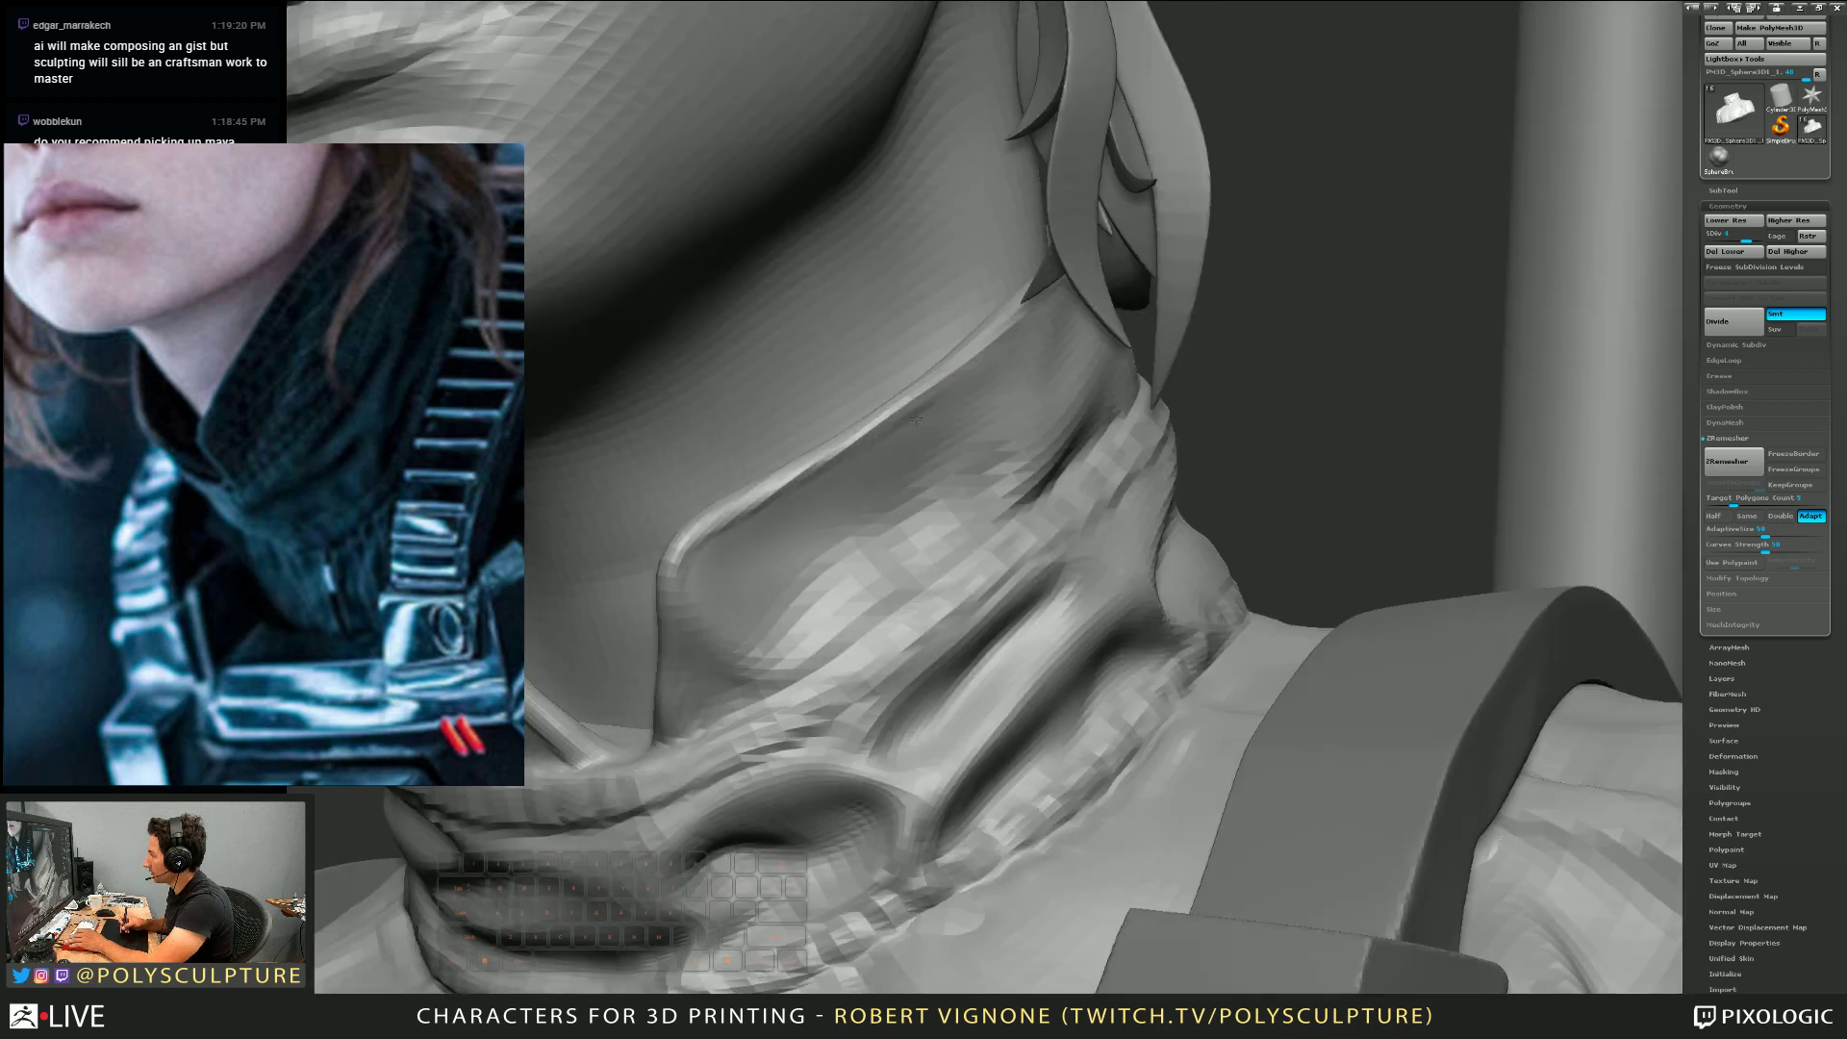
Define a clean raised rim along the collar's top edge down to the front flap's corner
{"action": "key", "text": "s"}
{"action": "key", "text": "s"}
{"action": "left_click_drag", "start_coordinate": [789, 488], "coordinate": [775, 488]}
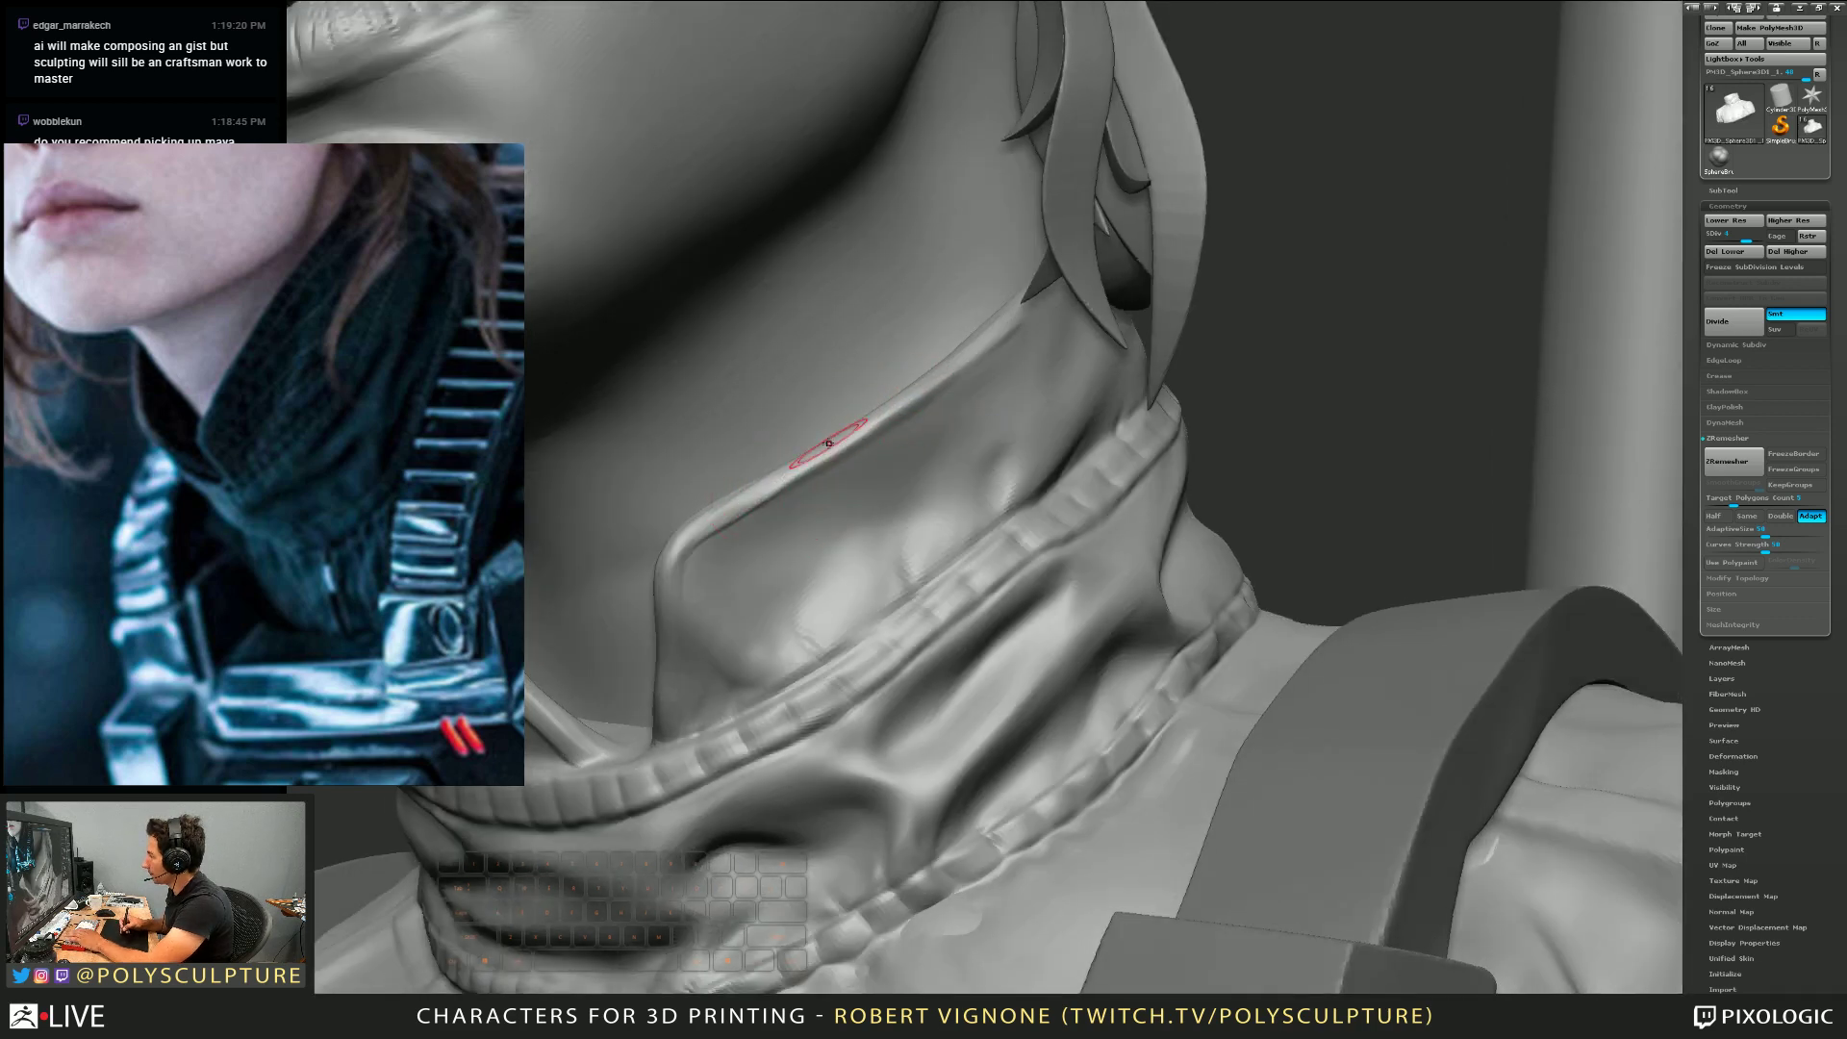
{"action": "left_click_drag", "start_coordinate": [955, 361], "coordinate": [721, 528], "text": "shift"}
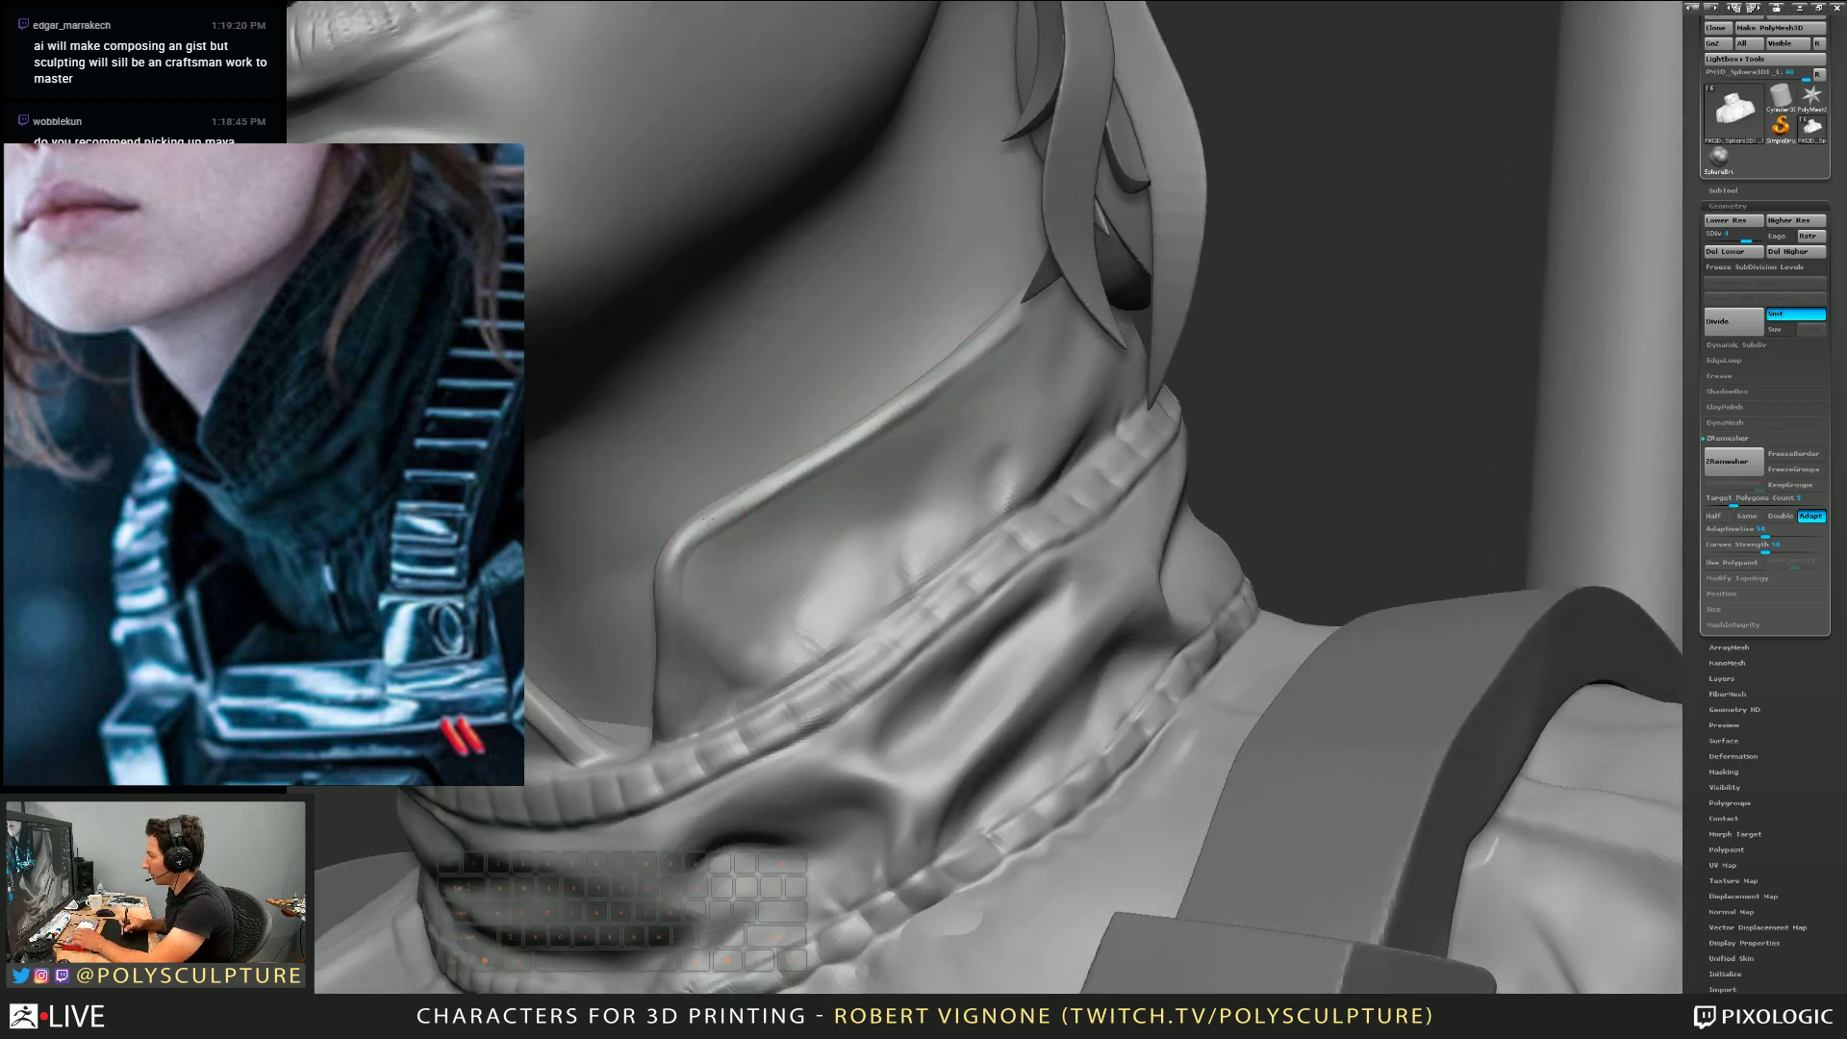
{"action": "right_click_drag", "start_coordinate": [423, 1005], "coordinate": [474, 991]}
{"action": "key", "text": "s"}
{"action": "right_click_drag", "start_coordinate": [1078, 371], "coordinate": [1015, 352]}
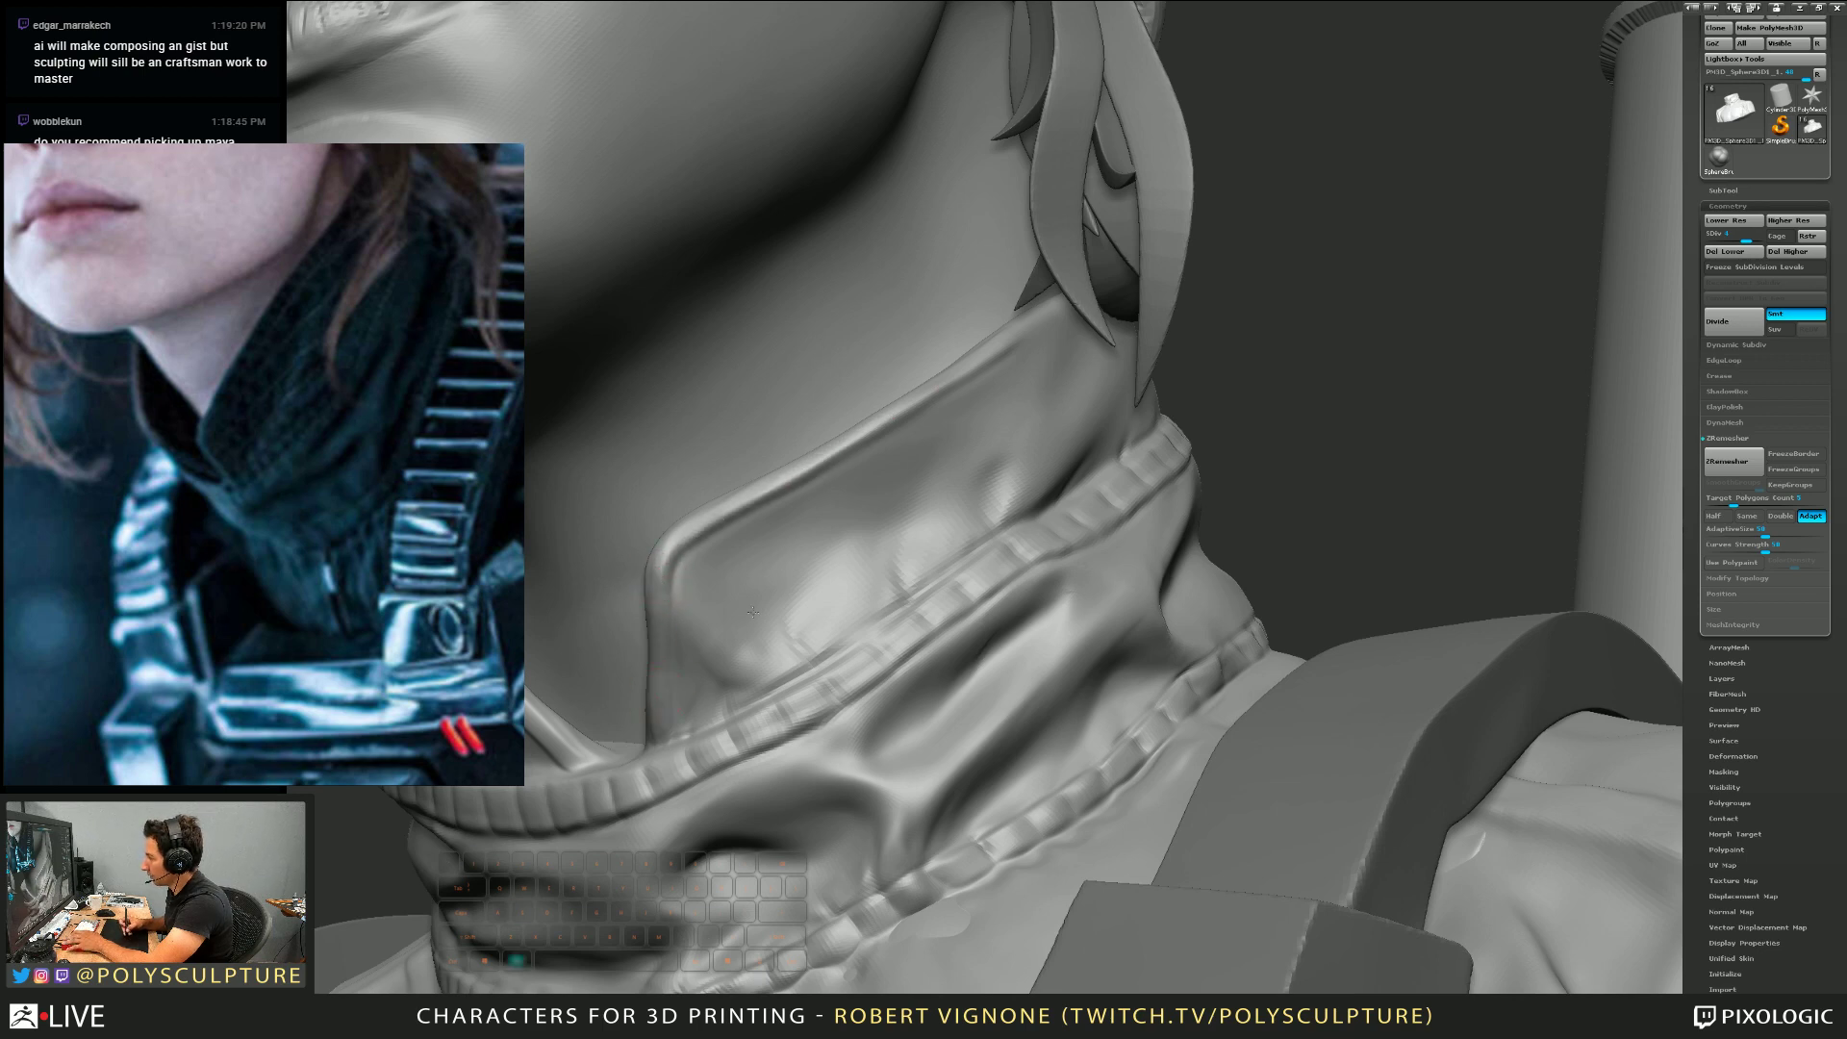
Extend the top-edge rim along the side of the collar below the ear, repeating the stroke to strengthen it
{"action": "left_click_drag", "start_coordinate": [1279, 299], "coordinate": [806, 495]}
{"action": "right_click_drag", "start_coordinate": [806, 494], "coordinate": [856, 568]}
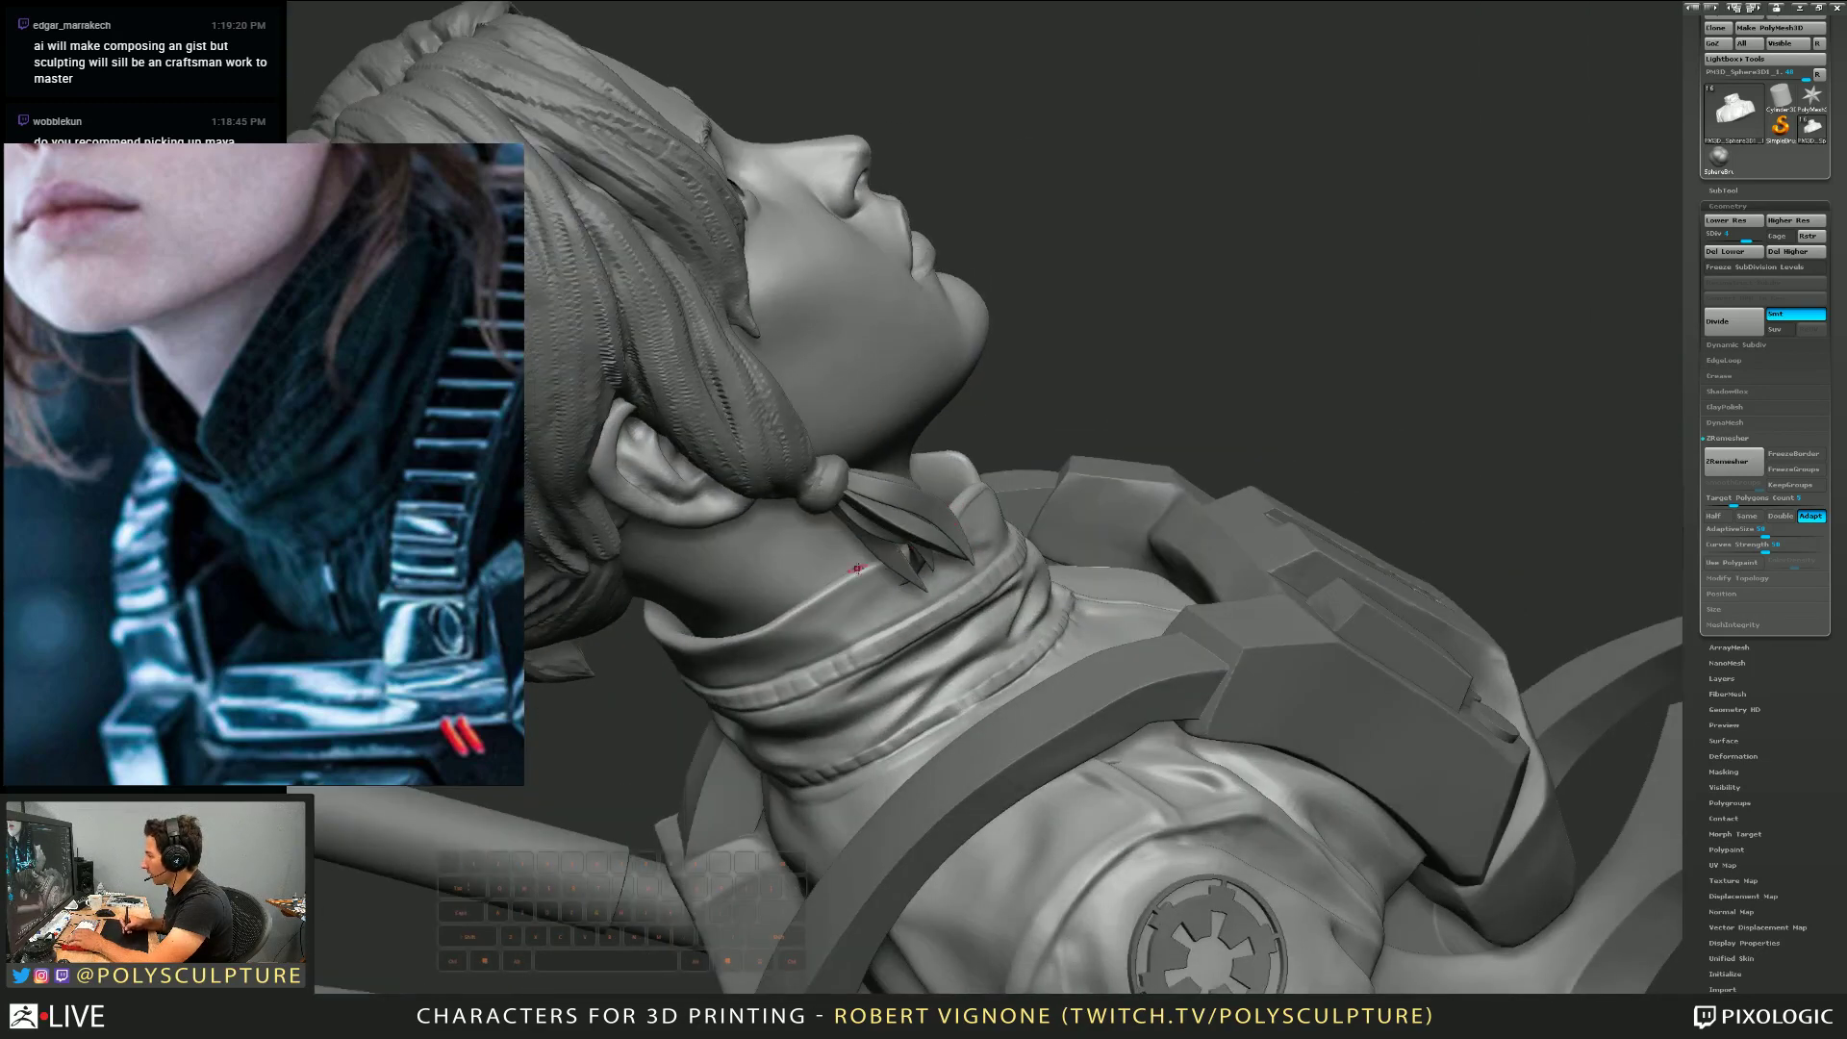
{"action": "key", "text": "s"}
{"action": "left_click_drag", "start_coordinate": [843, 587], "coordinate": [809, 609]}
{"action": "key", "text": "1"}
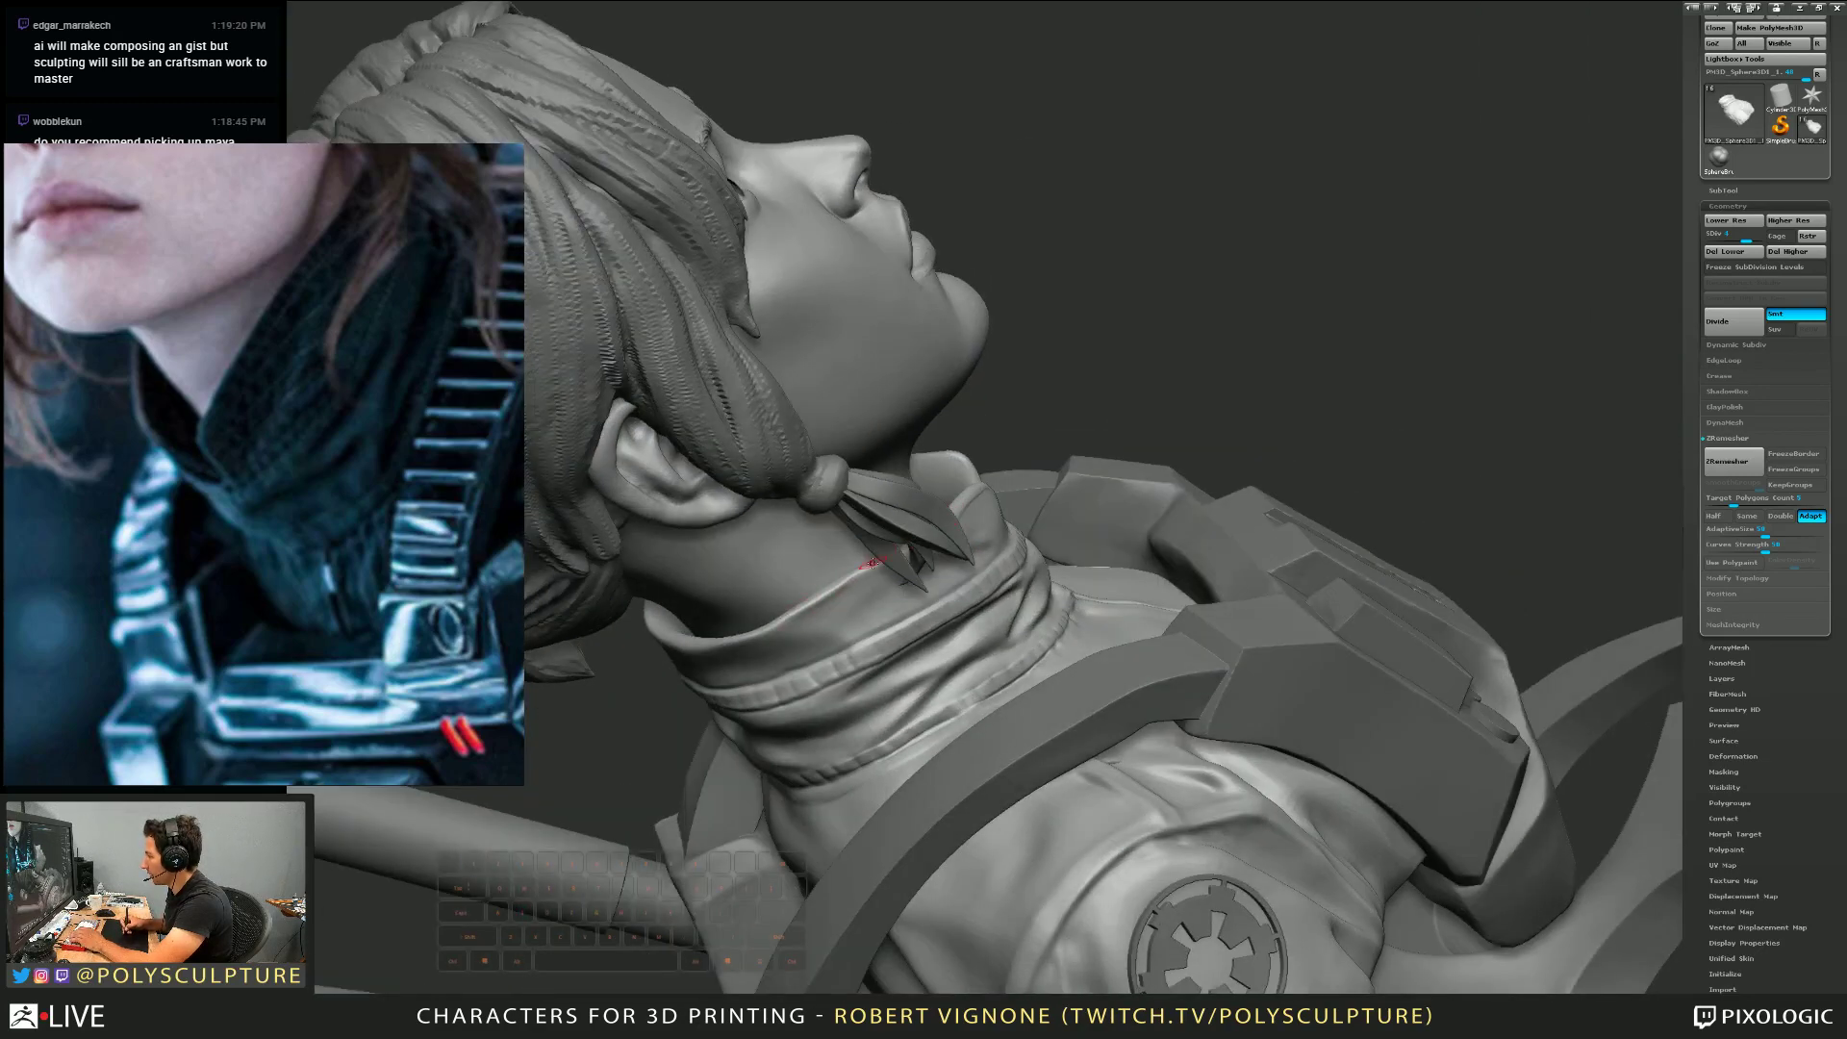
{"action": "right_click_drag", "start_coordinate": [871, 562], "coordinate": [1024, 539]}
Isolate the jacket and continue the raised rim along the collar's top edge around the back and side
{"action": "key", "text": "alt+s"}
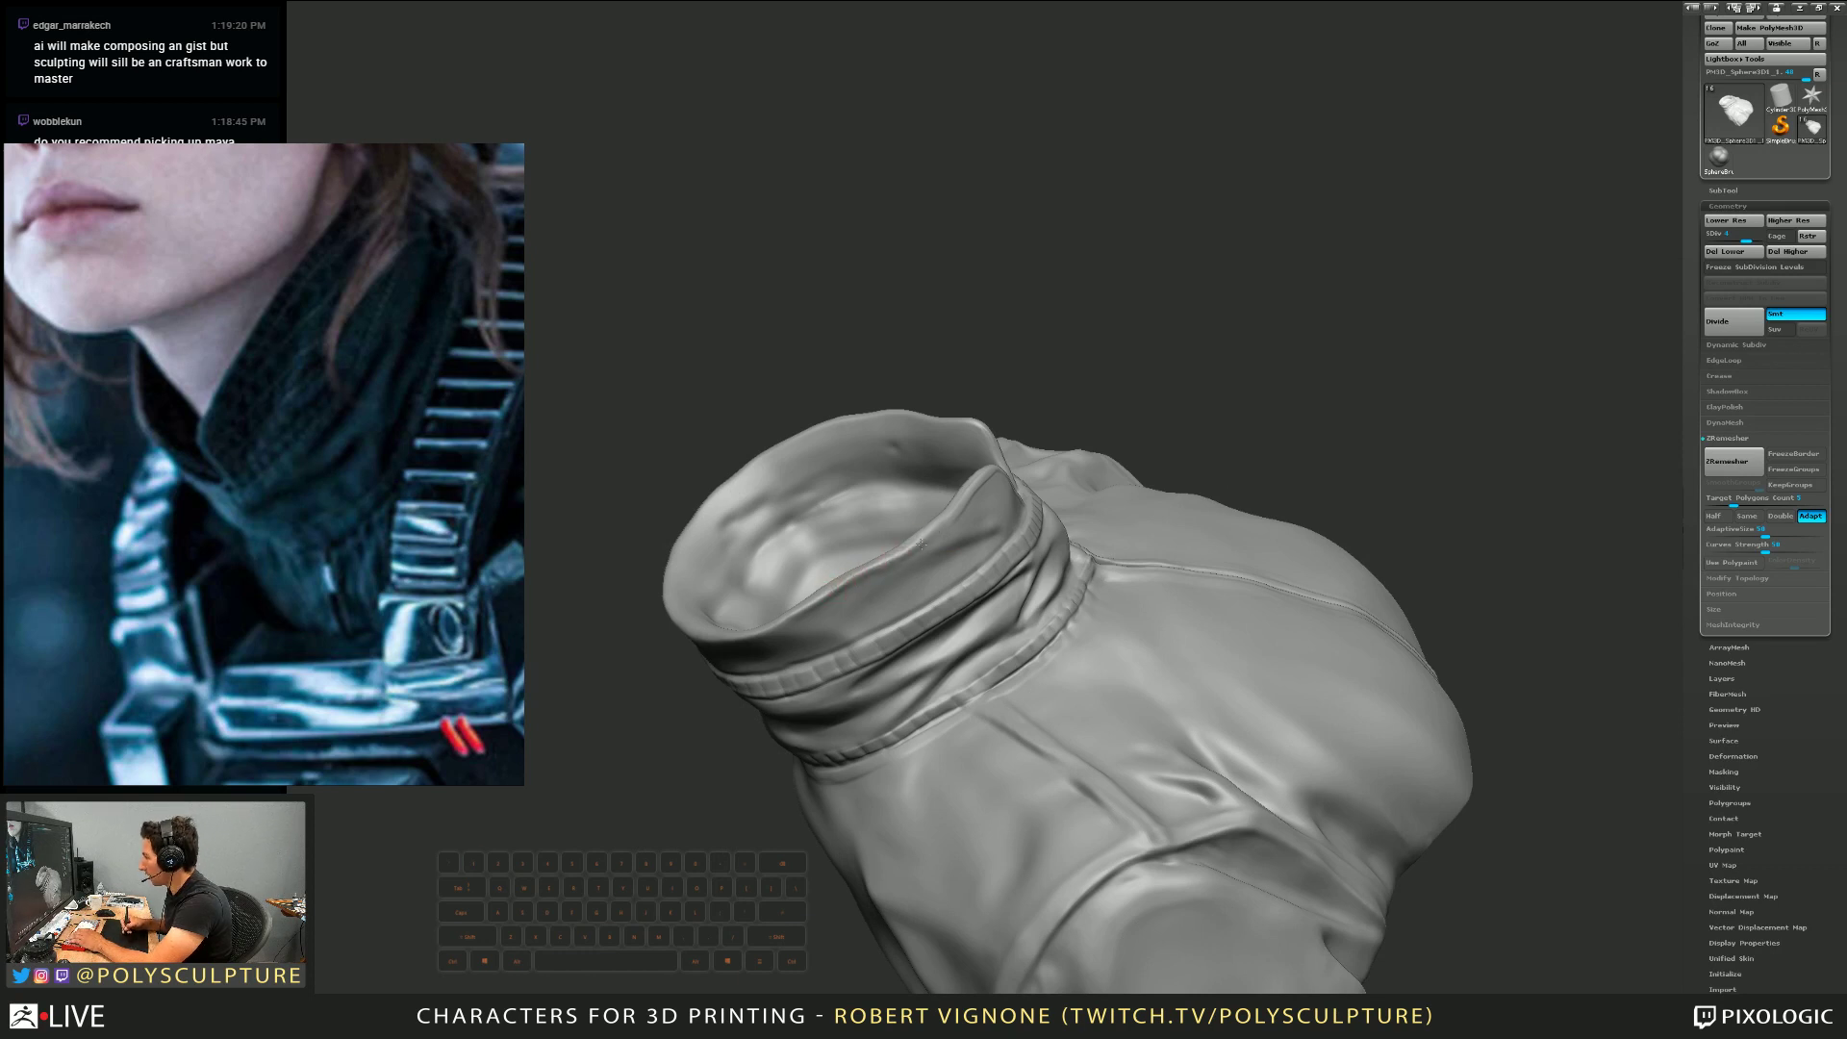
{"action": "right_click_drag", "start_coordinate": [929, 541], "coordinate": [956, 492]}
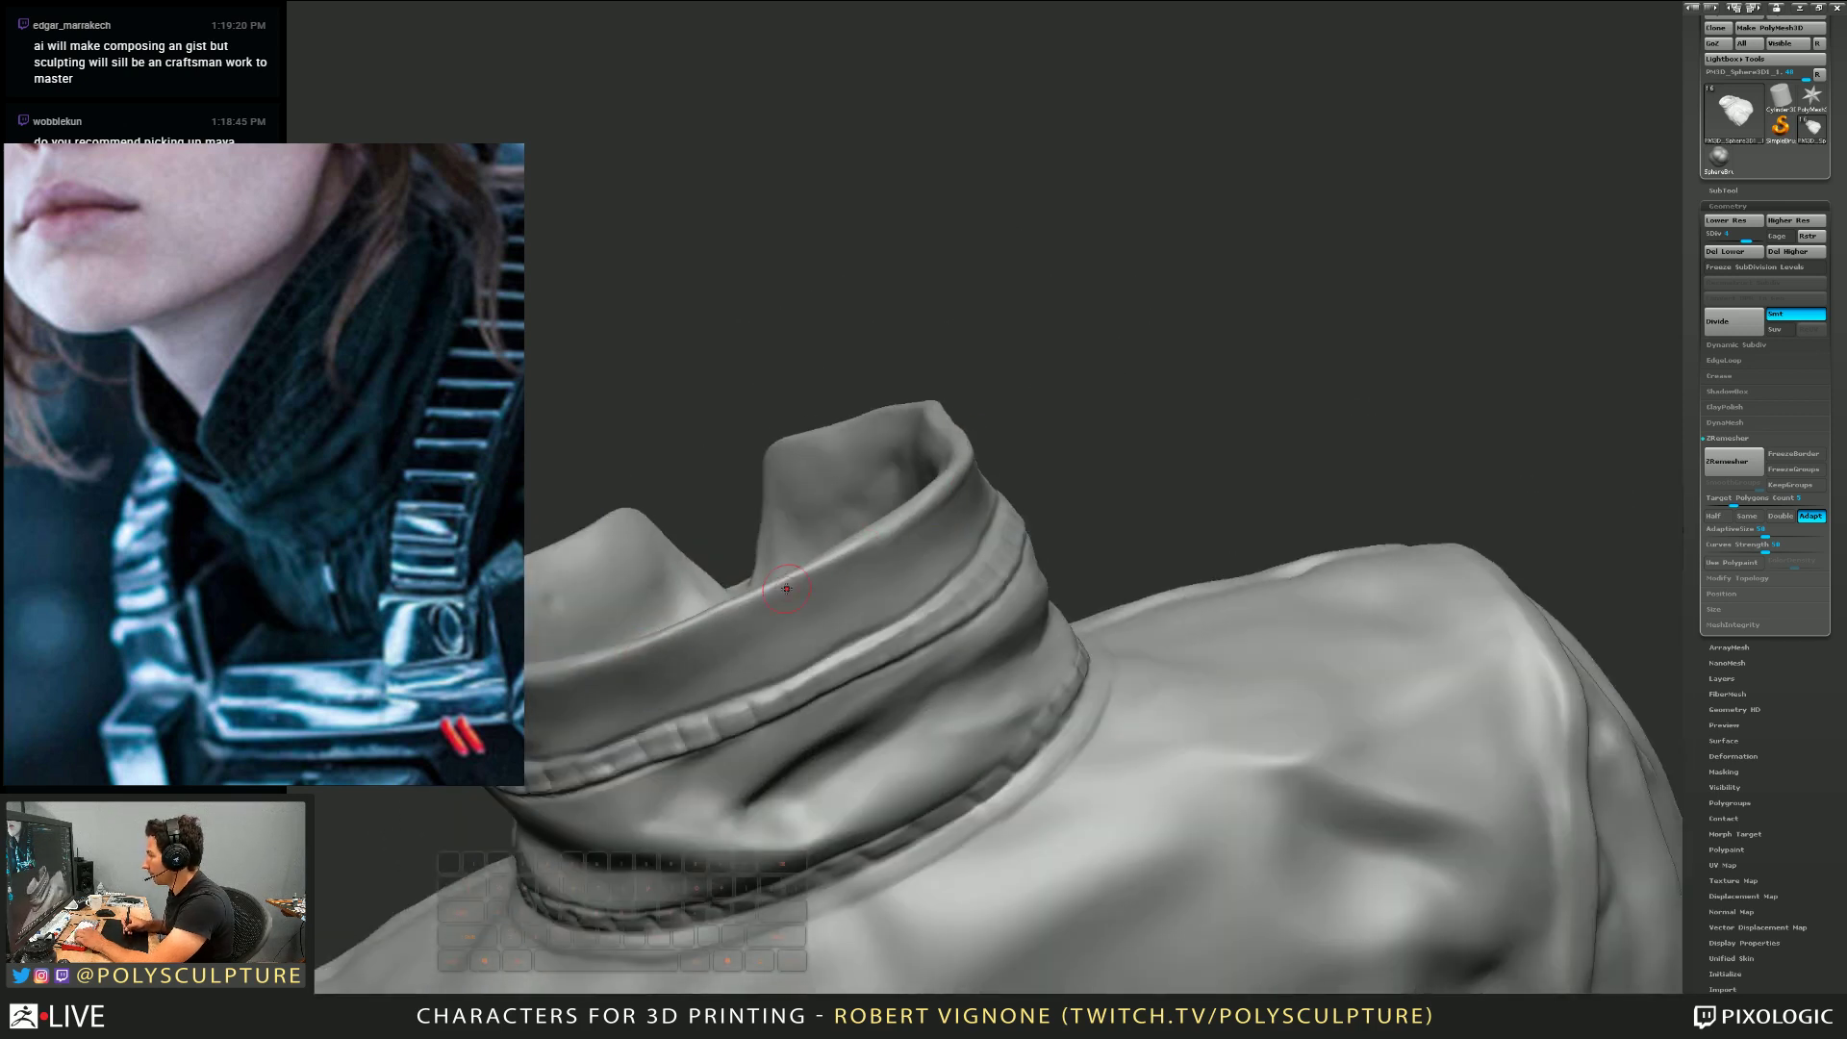
{"action": "left_click_drag", "start_coordinate": [660, 639], "coordinate": [794, 588]}
{"action": "mouse_move", "coordinate": [803, 587]}
{"action": "right_mouse_down", "text": "alt"}
{"action": "mouse_move", "coordinate": [943, 486]}
{"action": "mouse_move", "coordinate": [915, 503]}
{"action": "mouse_move", "coordinate": [1074, 557]}
{"action": "mouse_move", "coordinate": [972, 490]}
{"action": "mouse_move", "coordinate": [981, 602]}
{"action": "mouse_move", "coordinate": [1087, 654]}
{"action": "mouse_move", "coordinate": [1100, 538]}
{"action": "mouse_move", "coordinate": [947, 573]}
{"action": "mouse_move", "coordinate": [956, 610]}
{"action": "right_mouse_up", "text": "alt"}
{"action": "key", "text": "s"}
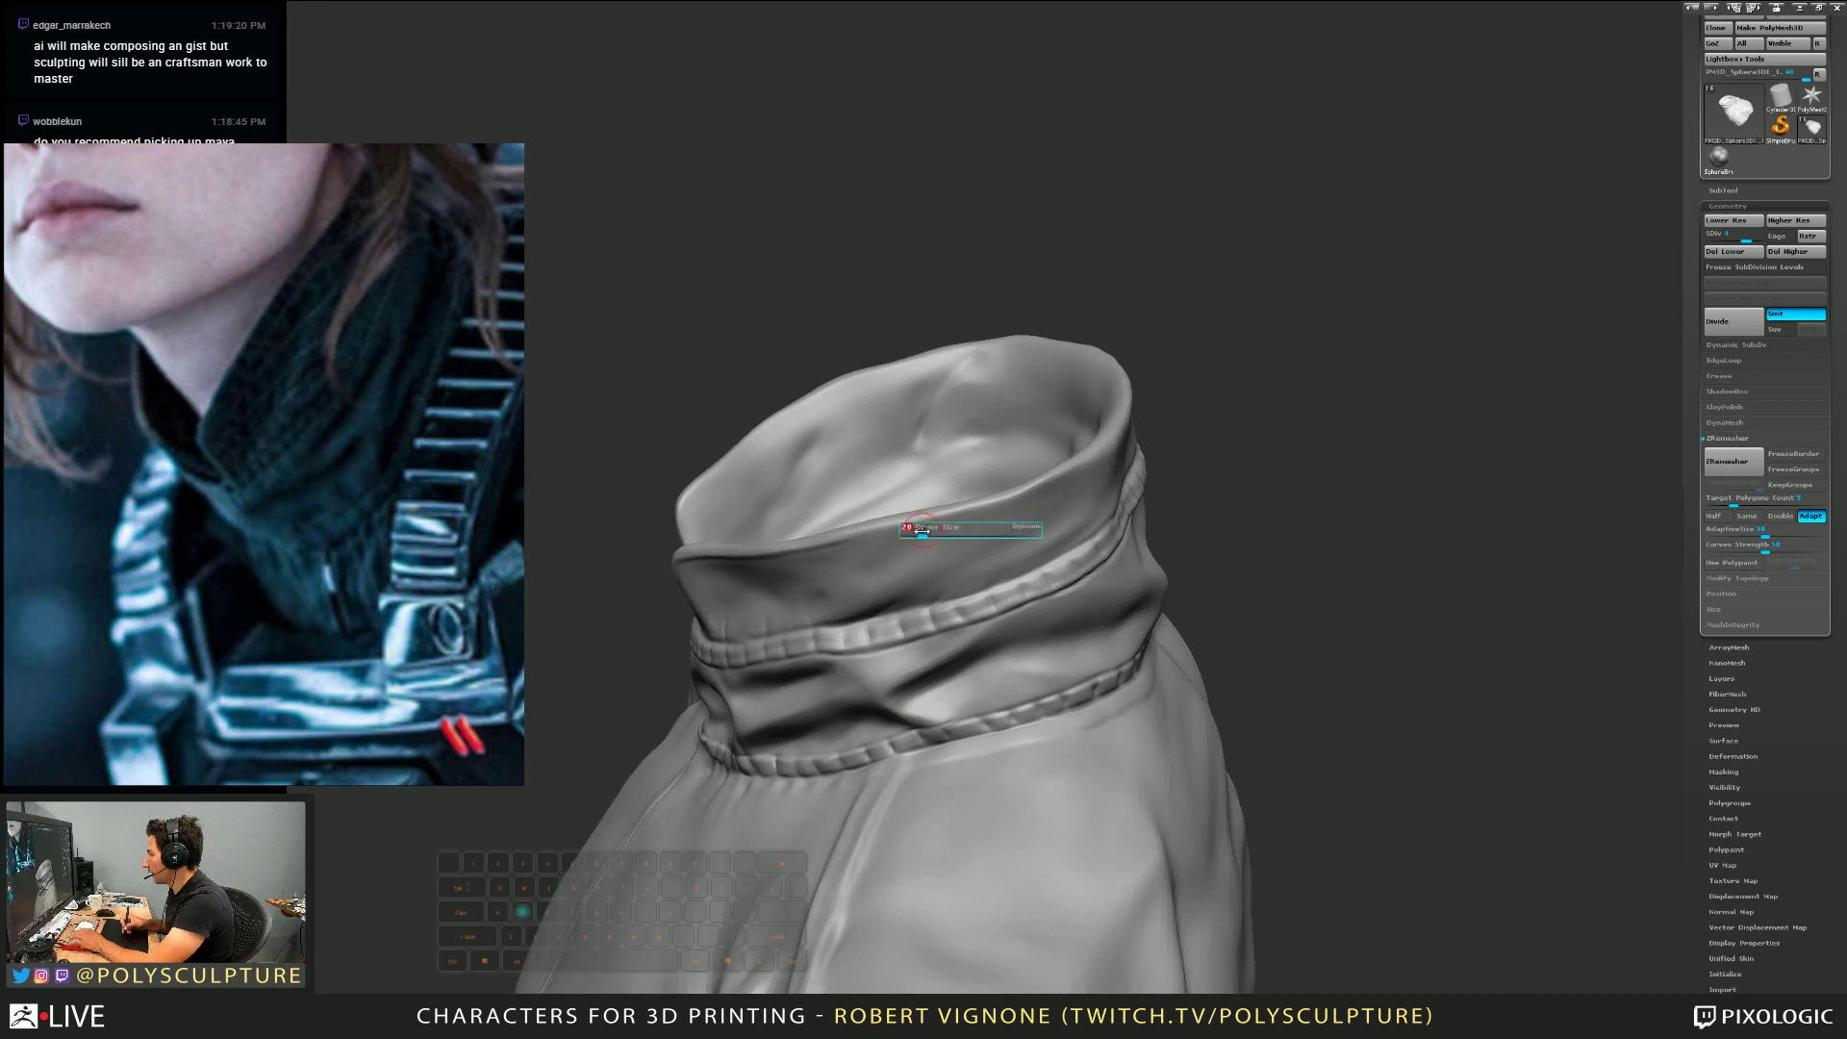
{"action": "left_click_drag", "start_coordinate": [975, 507], "coordinate": [1021, 491]}
{"action": "right_click_drag", "start_coordinate": [1022, 490], "coordinate": [1007, 495]}
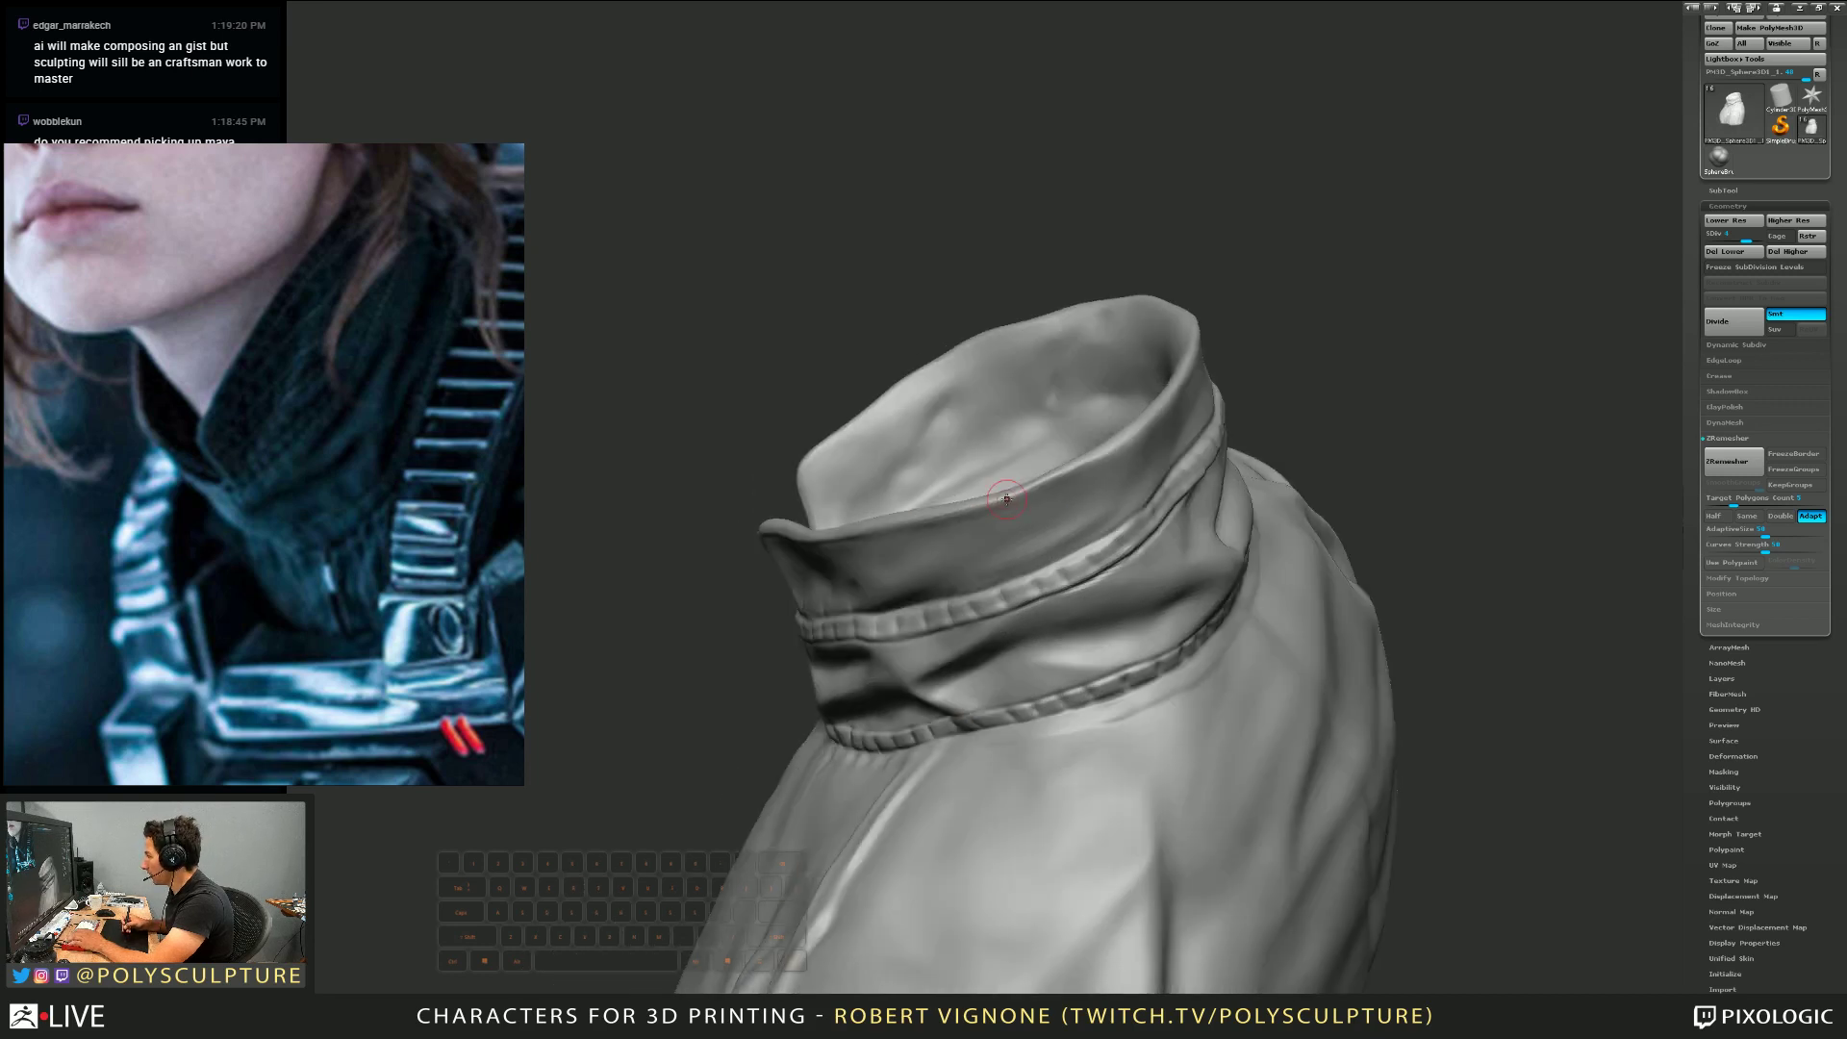
{"action": "left_click_drag", "start_coordinate": [971, 502], "coordinate": [1130, 445]}
{"action": "mouse_move", "coordinate": [1158, 409]}
{"action": "right_mouse_down", "text": "alt"}
{"action": "mouse_move", "coordinate": [927, 544]}
{"action": "mouse_move", "coordinate": [994, 537]}
{"action": "mouse_move", "coordinate": [805, 568]}
{"action": "right_mouse_up", "text": "alt"}
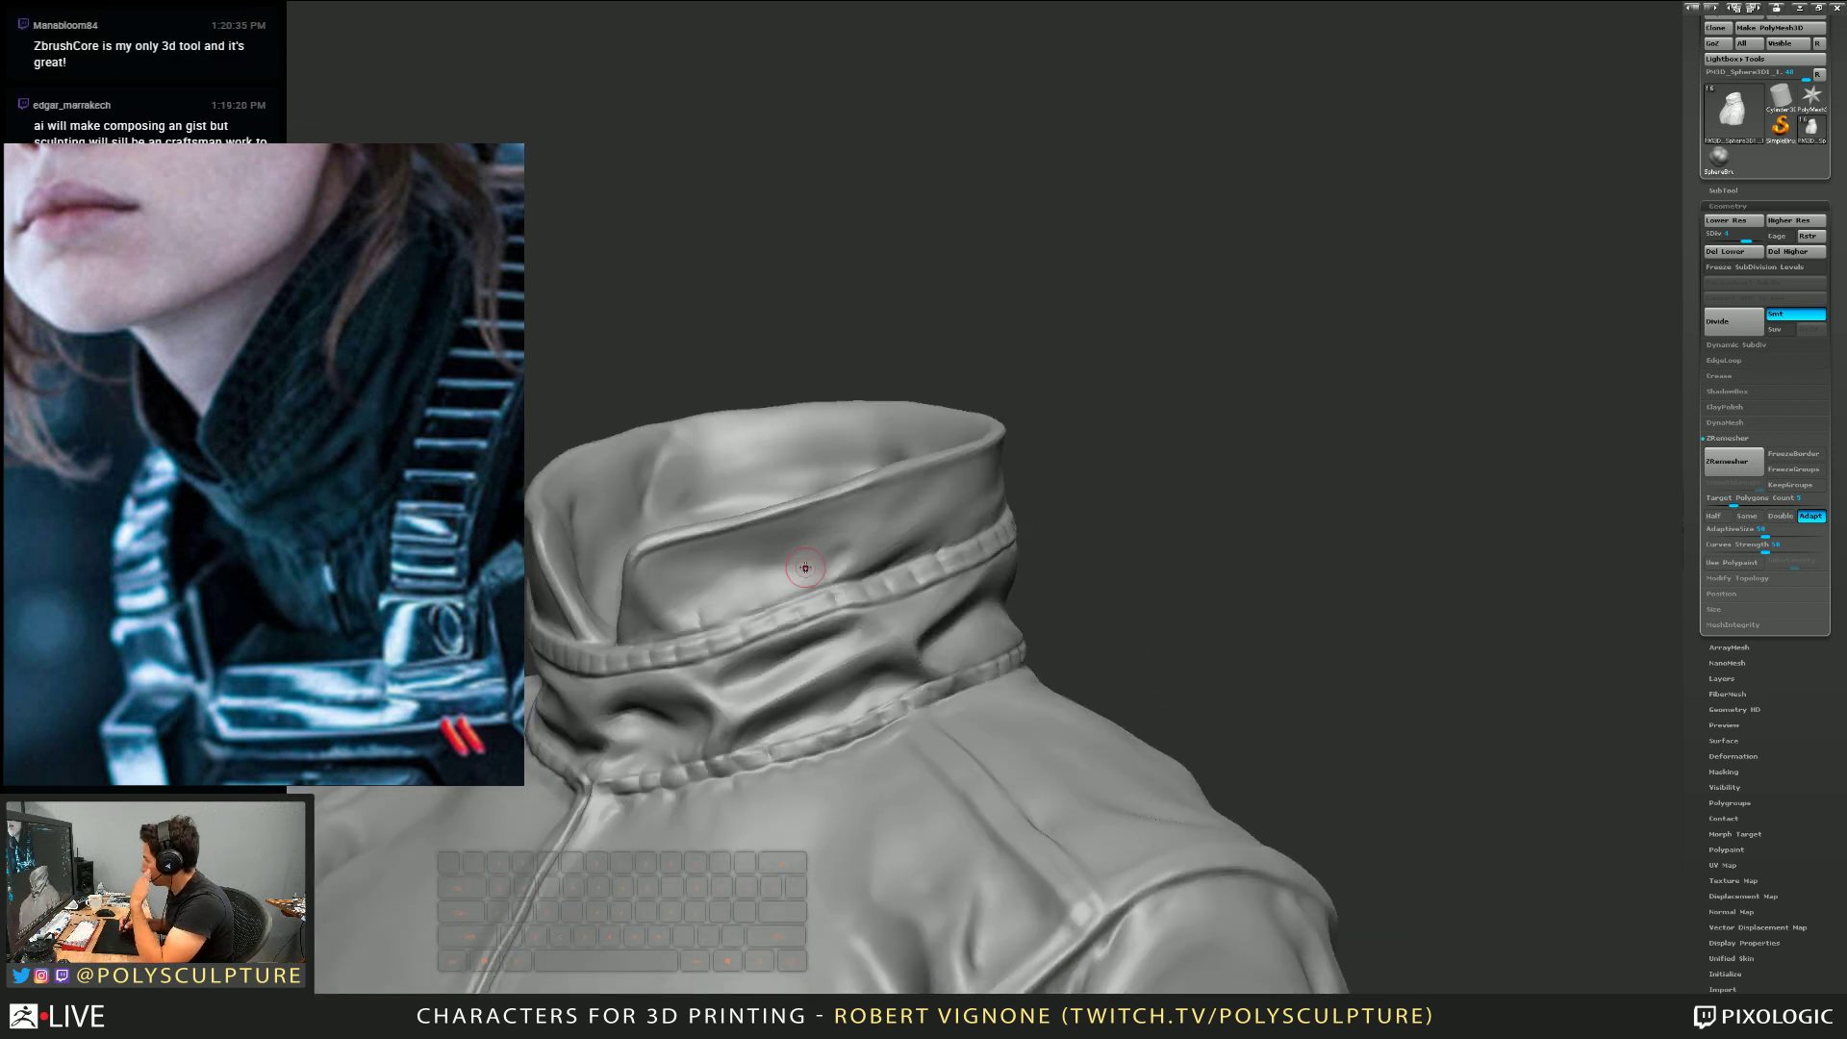
Smooth the collar above the upper seam band and sculpt soft diagonal folds there on the side
{"action": "right_click_drag", "start_coordinate": [943, 549], "coordinate": [927, 553]}
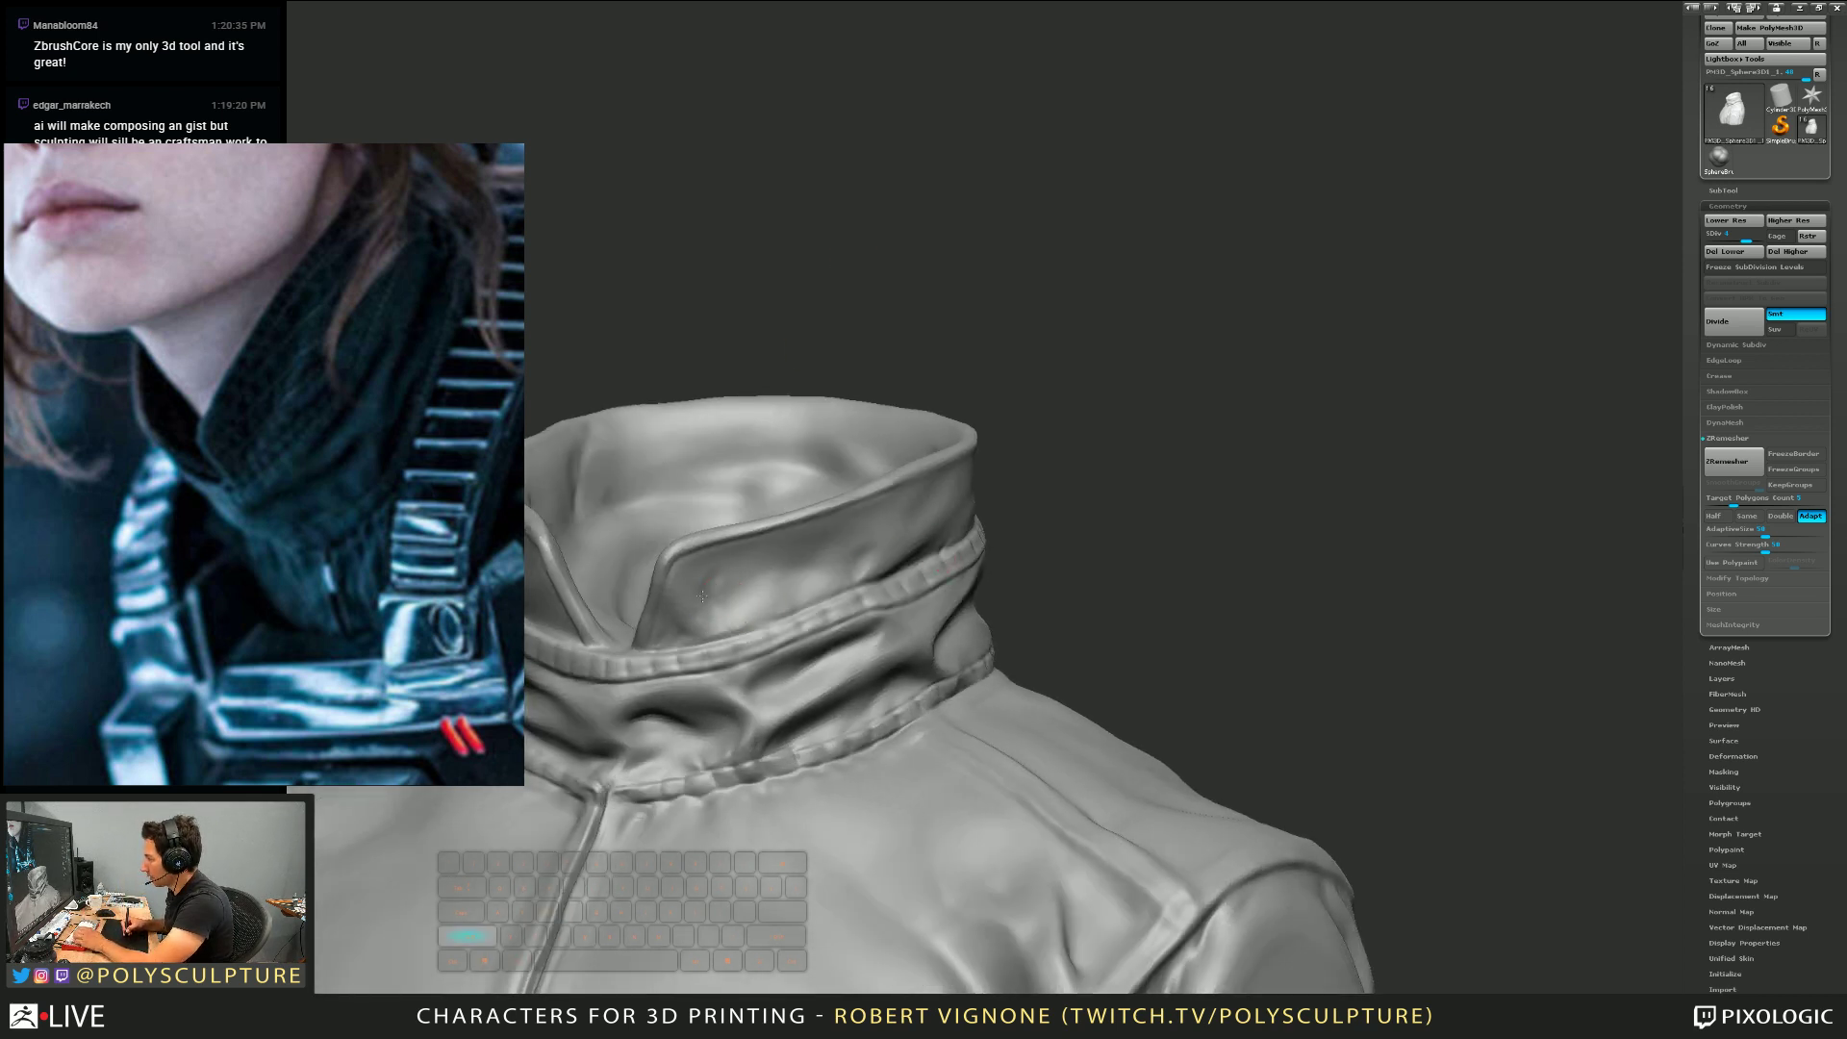
{"action": "right_click_drag", "start_coordinate": [724, 571], "coordinate": [873, 566]}
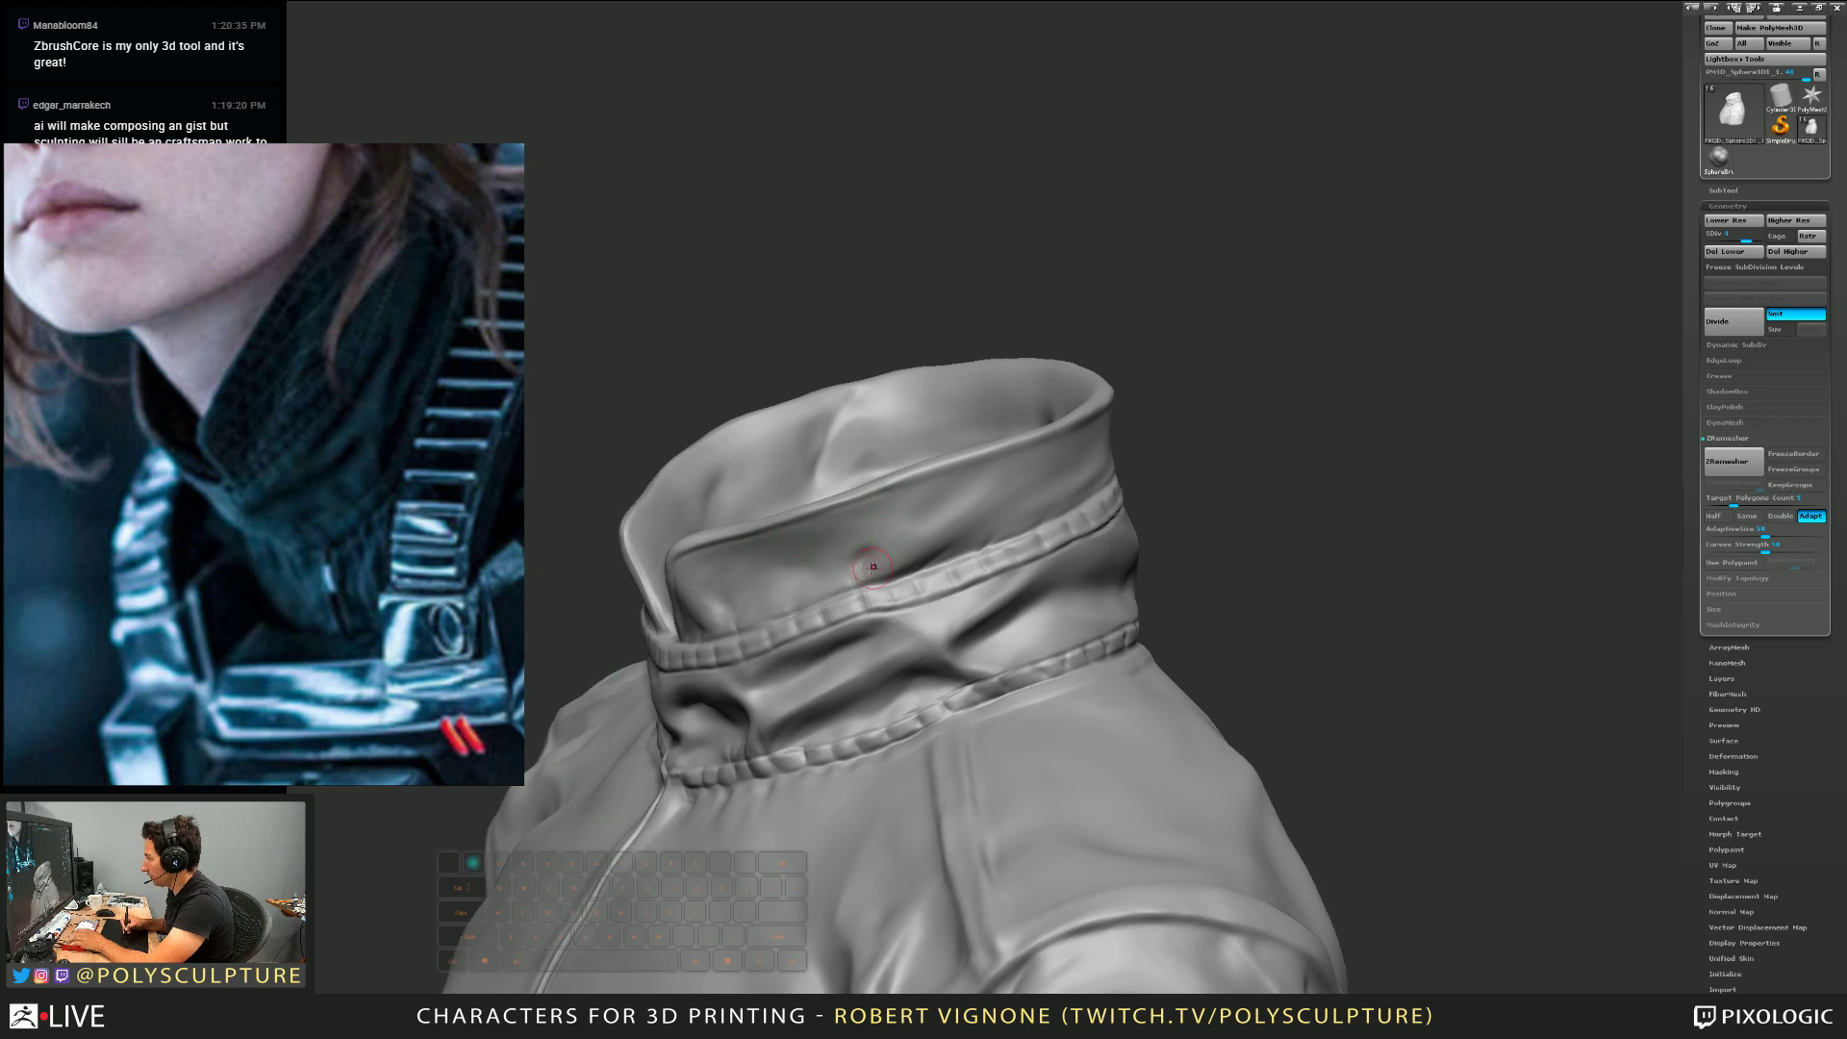
{"action": "right_click_drag", "start_coordinate": [952, 492], "coordinate": [857, 523], "text": "alt"}
{"action": "key", "text": "1"}
{"action": "mouse_move", "coordinate": [862, 519]}
{"action": "left_mouse_down", "text": "alt"}
{"action": "mouse_move", "coordinate": [824, 548]}
{"action": "mouse_move", "coordinate": [847, 535]}
{"action": "left_mouse_up", "text": "alt"}
{"action": "right_click_drag", "start_coordinate": [856, 526], "coordinate": [824, 551]}
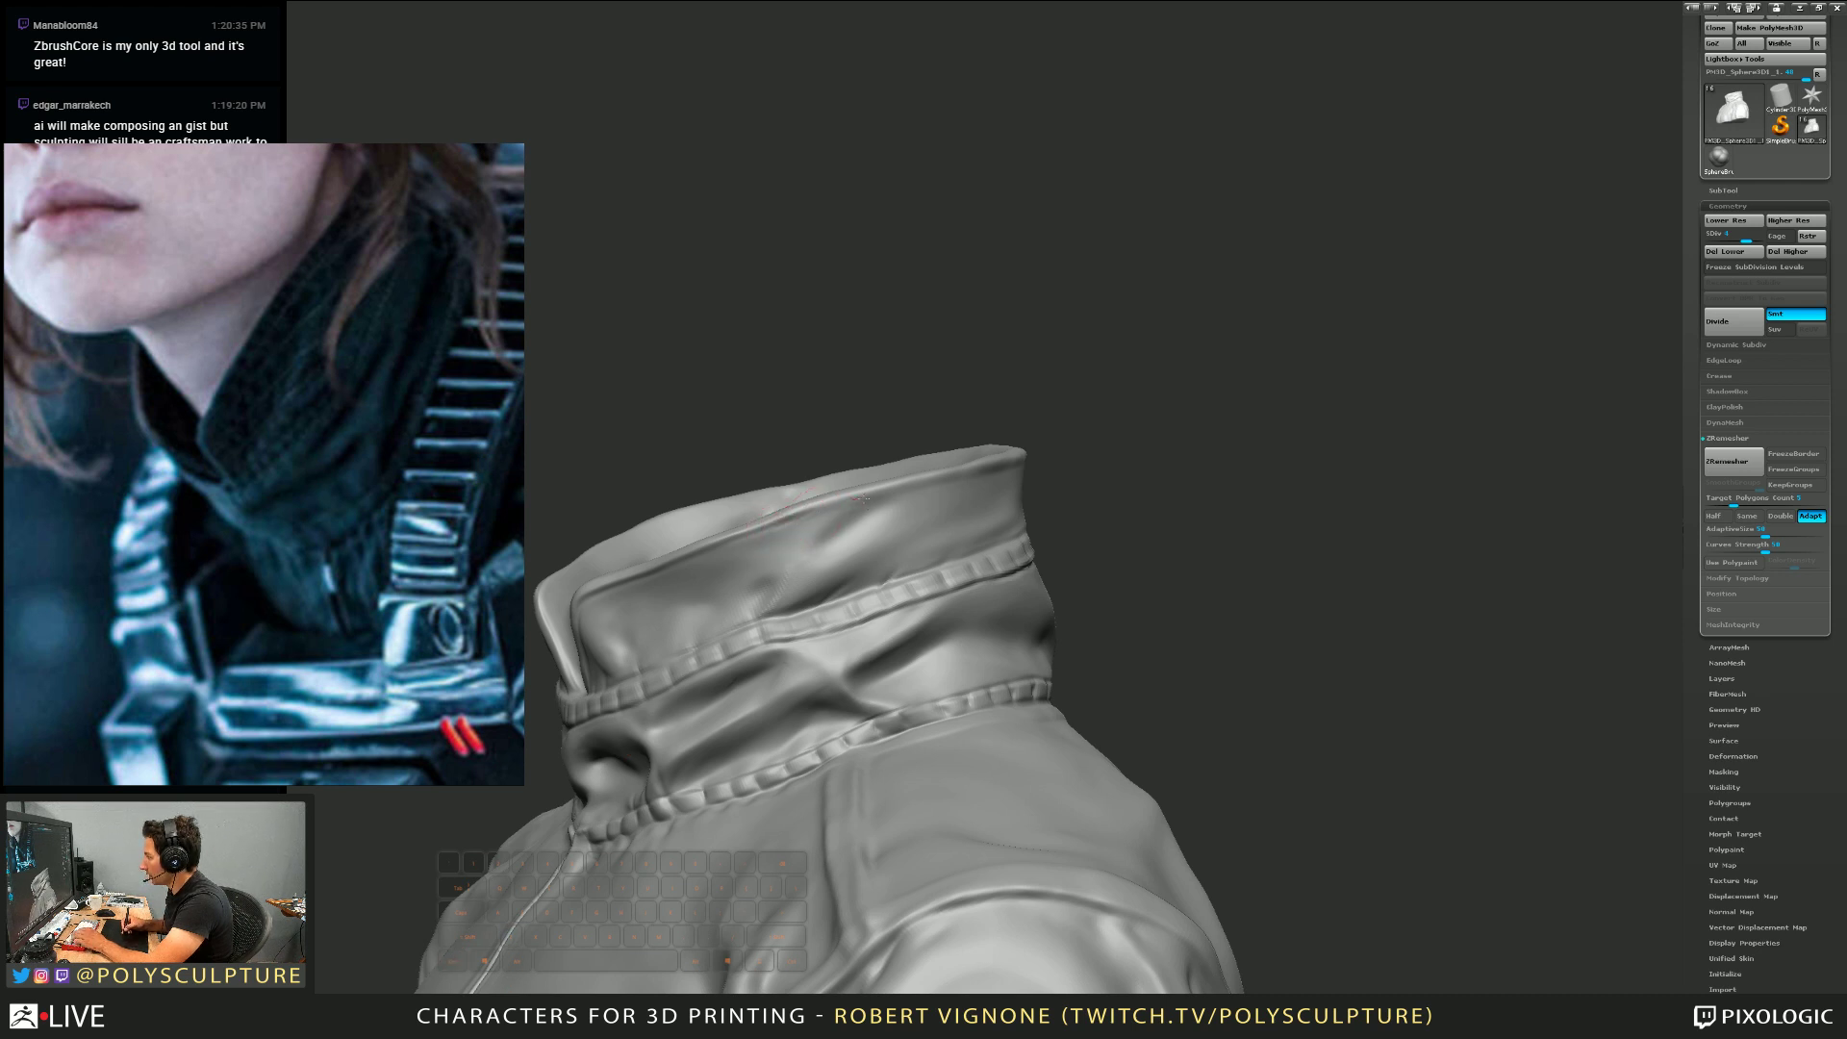
{"action": "right_click_drag", "start_coordinate": [892, 486], "coordinate": [878, 498]}
{"action": "key", "text": "s"}
{"action": "key", "text": "1"}
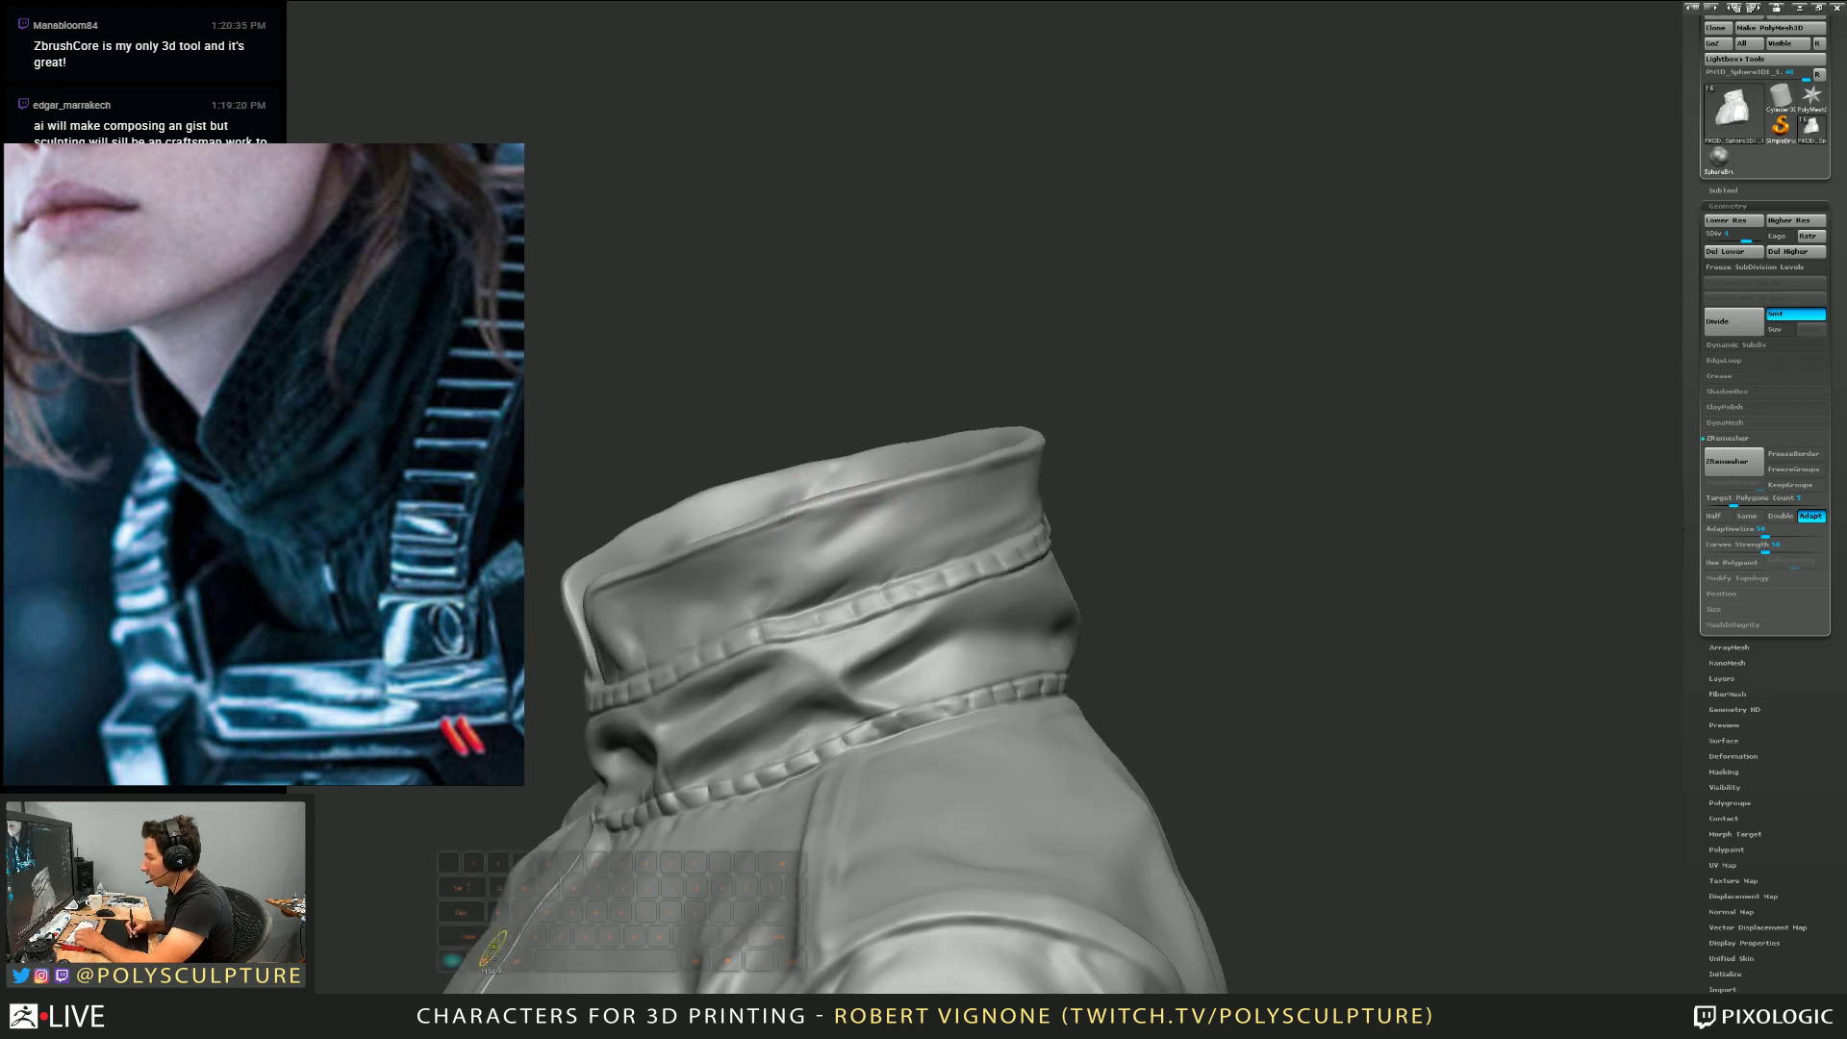
Undo the last stroke and refine the raised rim along the side of the collar's top edge toward the back
{"action": "key", "text": "ctrl+z"}
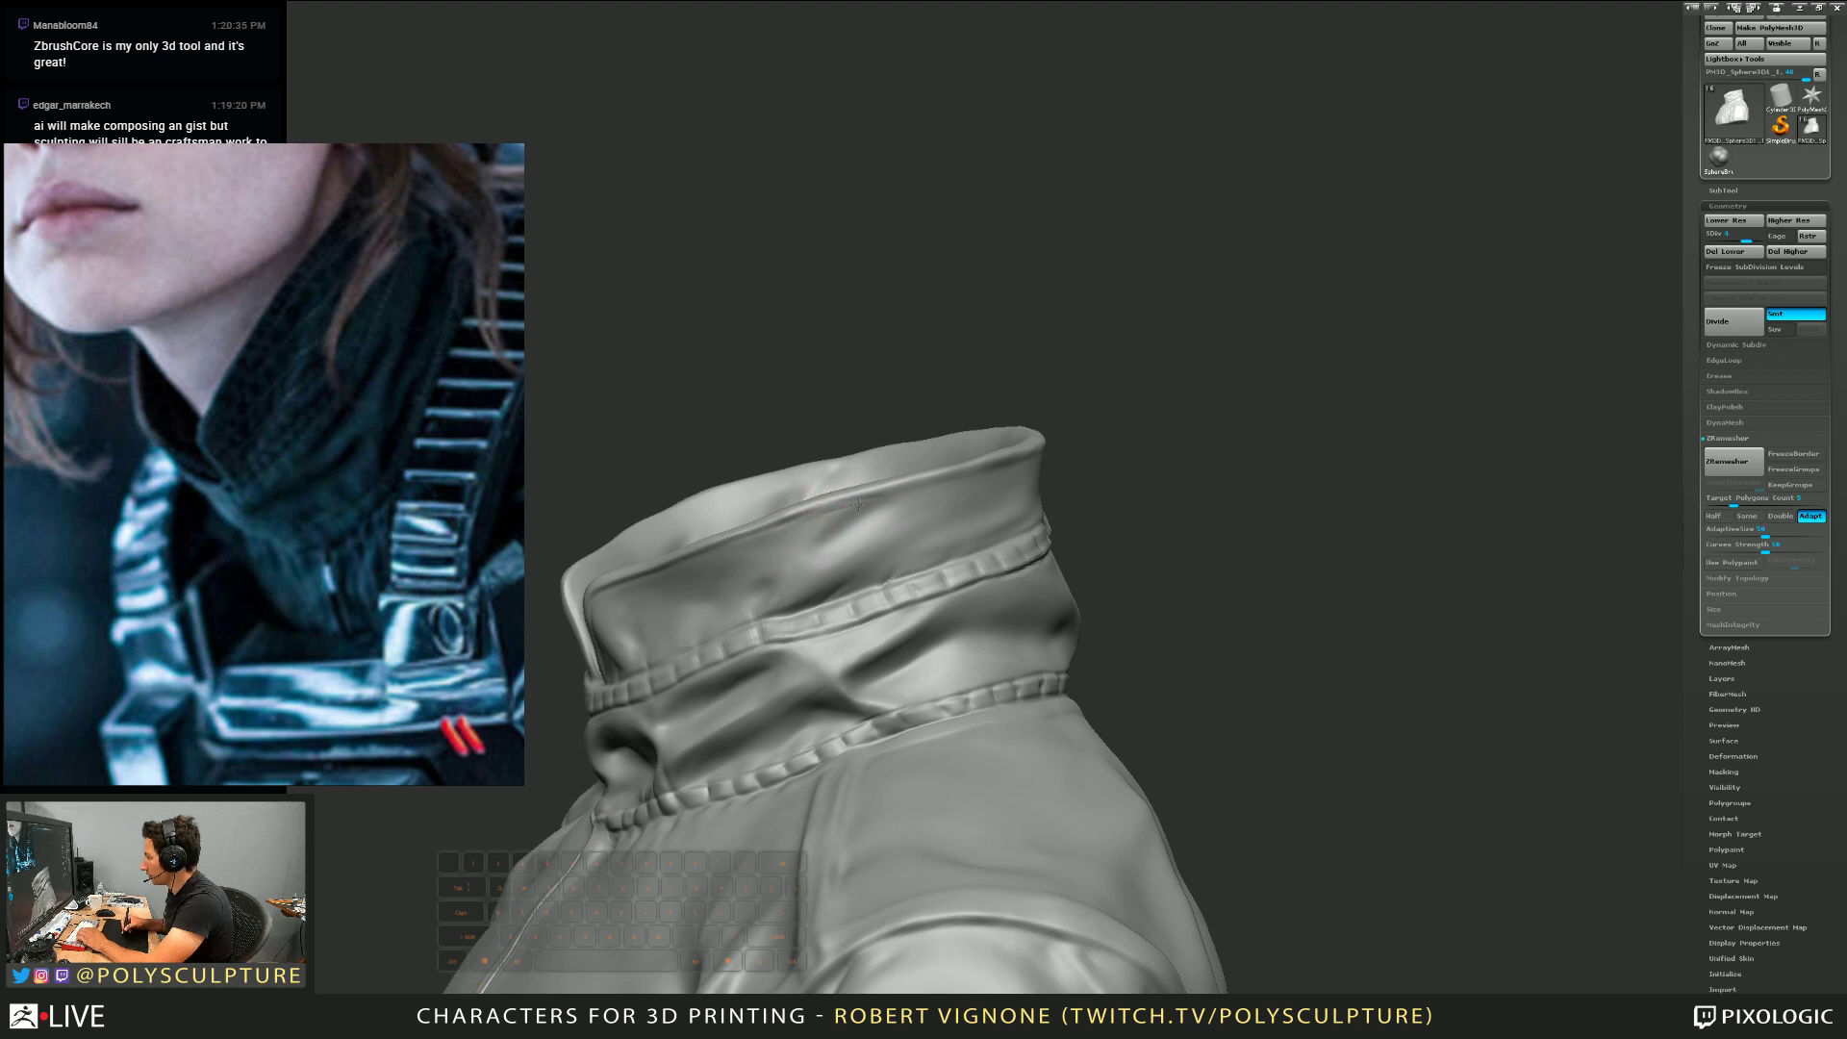
{"action": "right_click_drag", "start_coordinate": [1016, 448], "coordinate": [917, 481]}
{"action": "right_click_drag", "start_coordinate": [1088, 415], "coordinate": [887, 505]}
{"action": "mouse_move", "coordinate": [1004, 460]}
{"action": "right_mouse_down"}
{"action": "mouse_move", "coordinate": [1056, 441]}
{"action": "mouse_move", "coordinate": [975, 469]}
{"action": "right_mouse_up"}
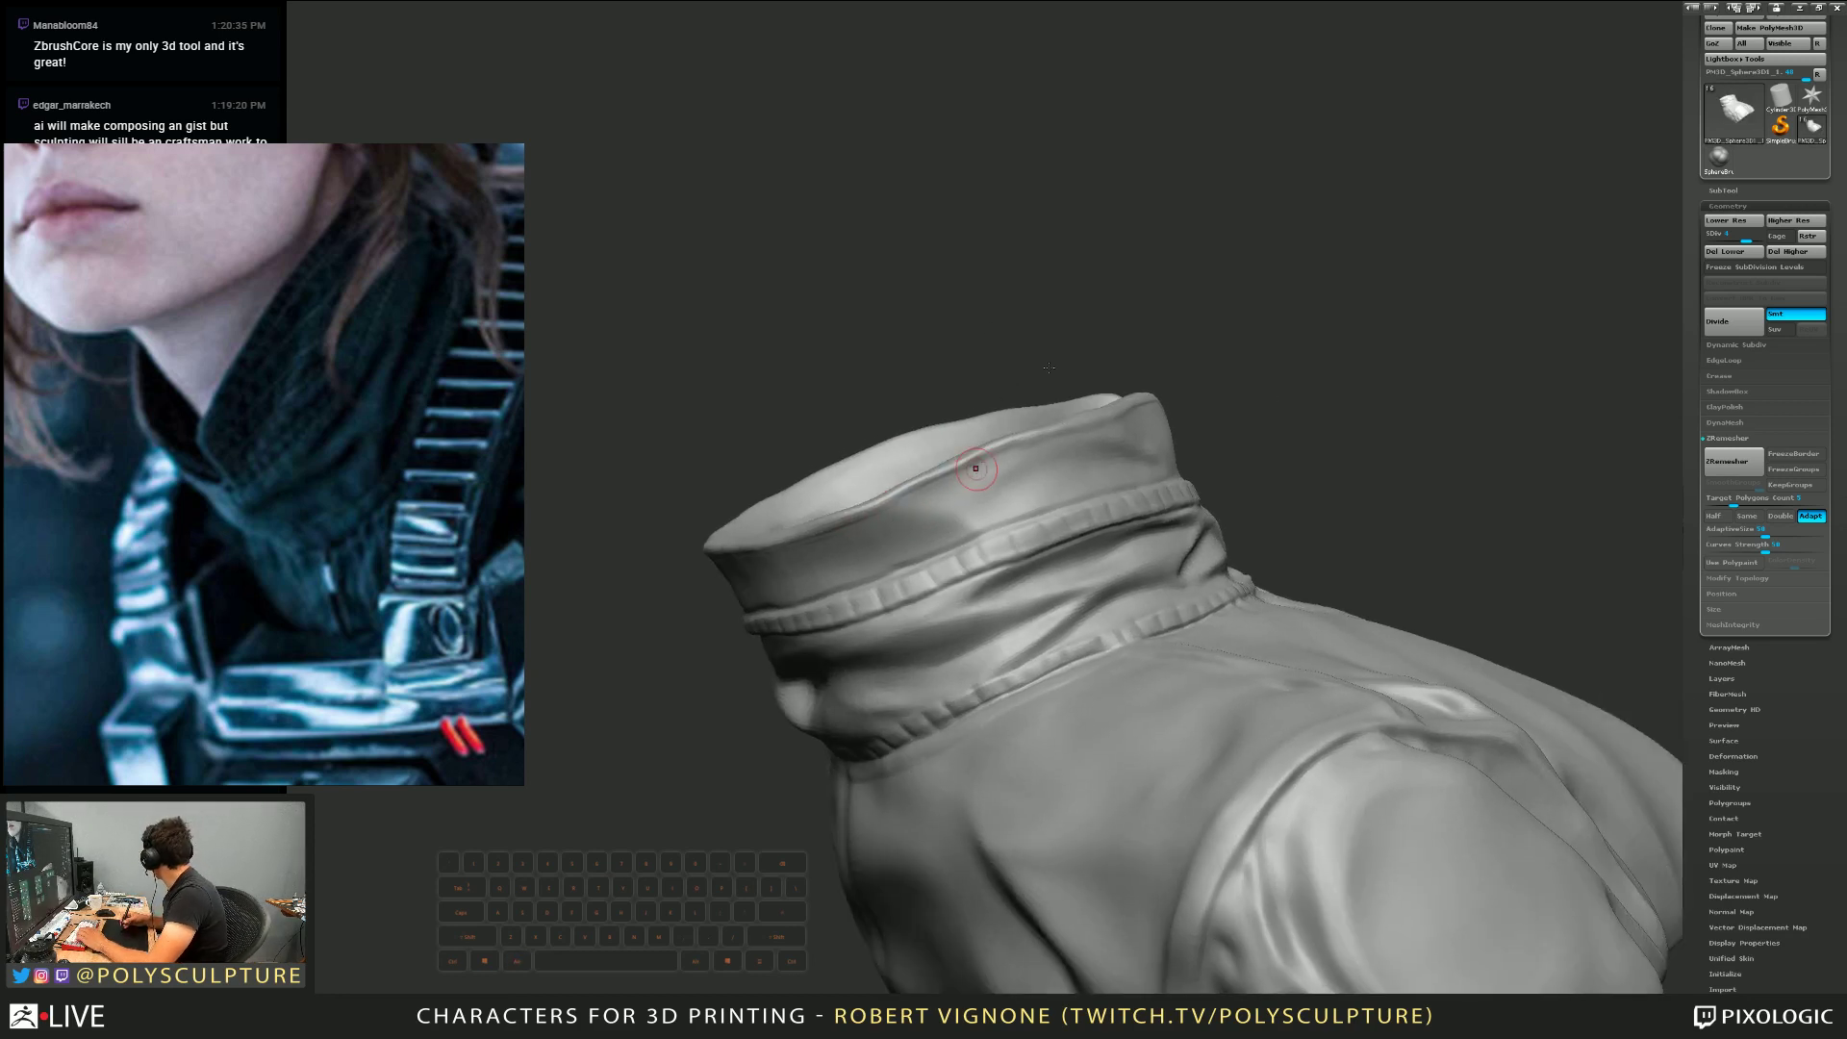
{"action": "mouse_move", "coordinate": [975, 469]}
{"action": "right_mouse_down"}
{"action": "mouse_move", "coordinate": [938, 470]}
{"action": "mouse_move", "coordinate": [1006, 454]}
{"action": "right_mouse_up"}
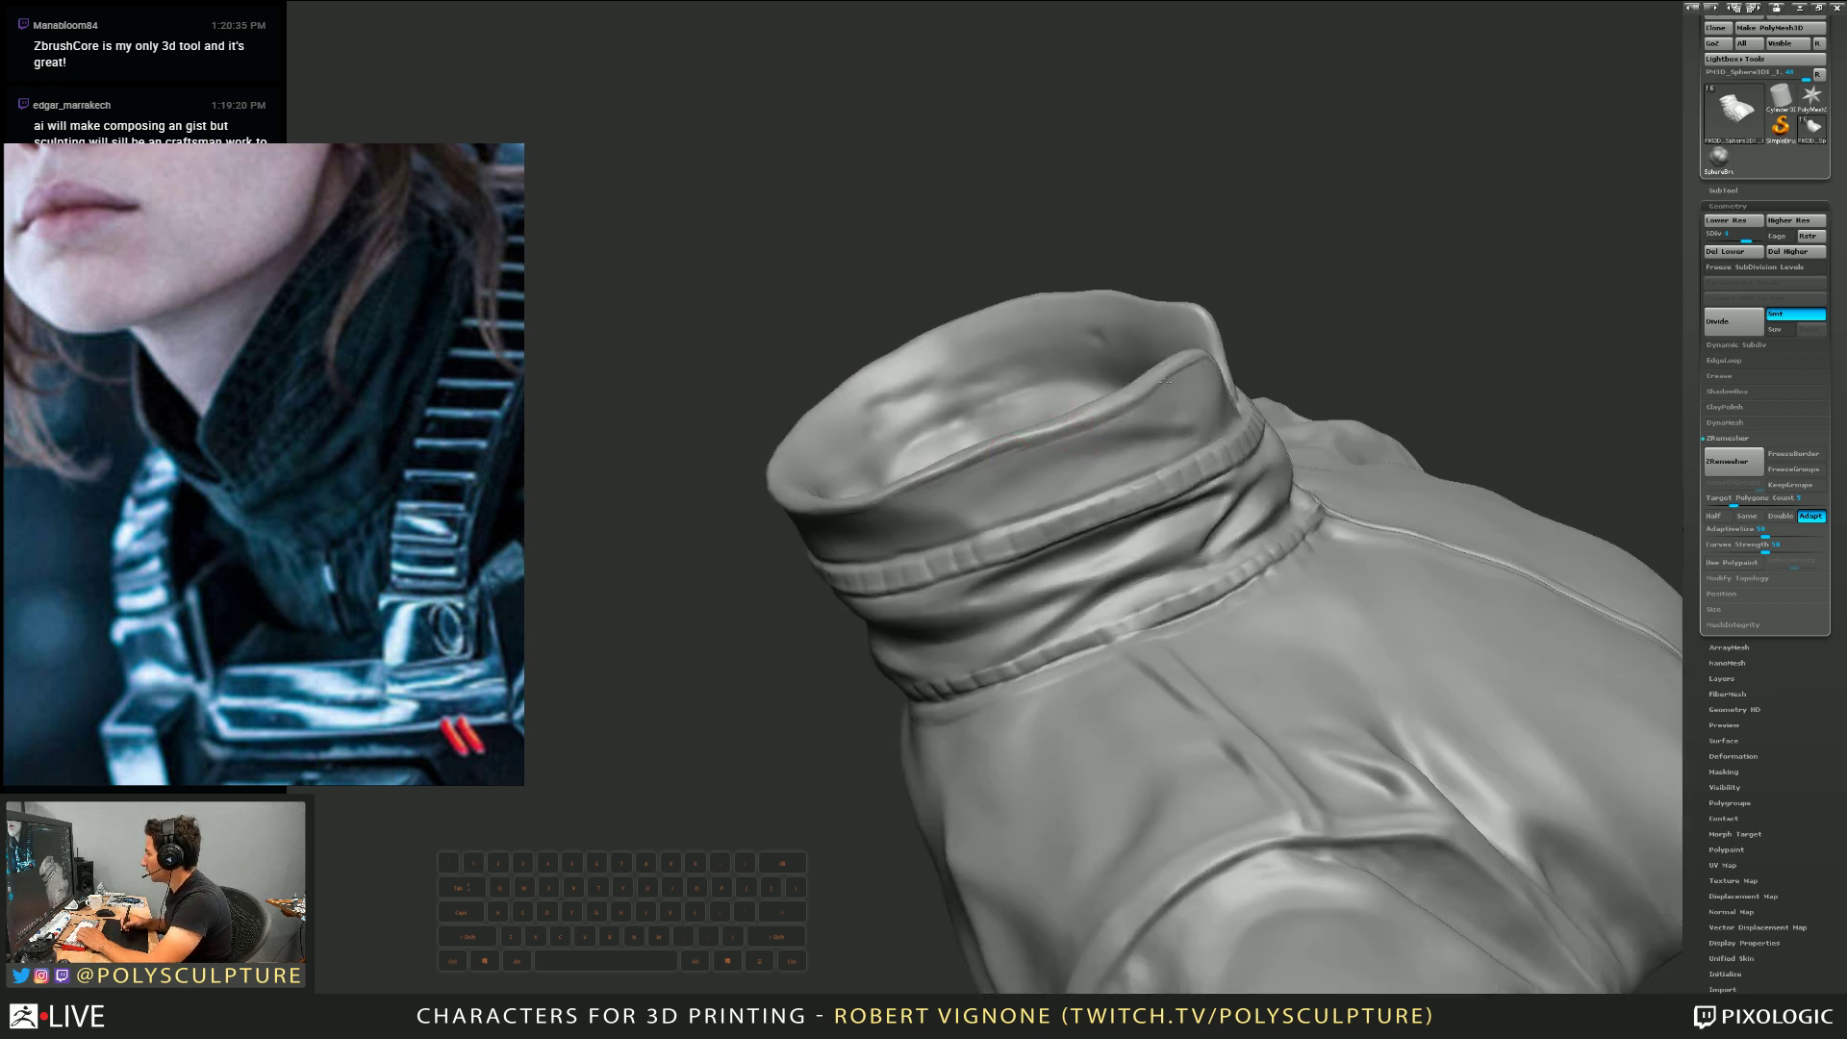
Continue the raised rim along the collar's top edge around the back and onto the opposite side of the neck
{"action": "mouse_move", "coordinate": [1164, 382]}
{"action": "right_mouse_down"}
{"action": "mouse_move", "coordinate": [1159, 402]}
{"action": "mouse_move", "coordinate": [1084, 424]}
{"action": "mouse_move", "coordinate": [1073, 459]}
{"action": "right_mouse_up"}
{"action": "key", "text": "s"}
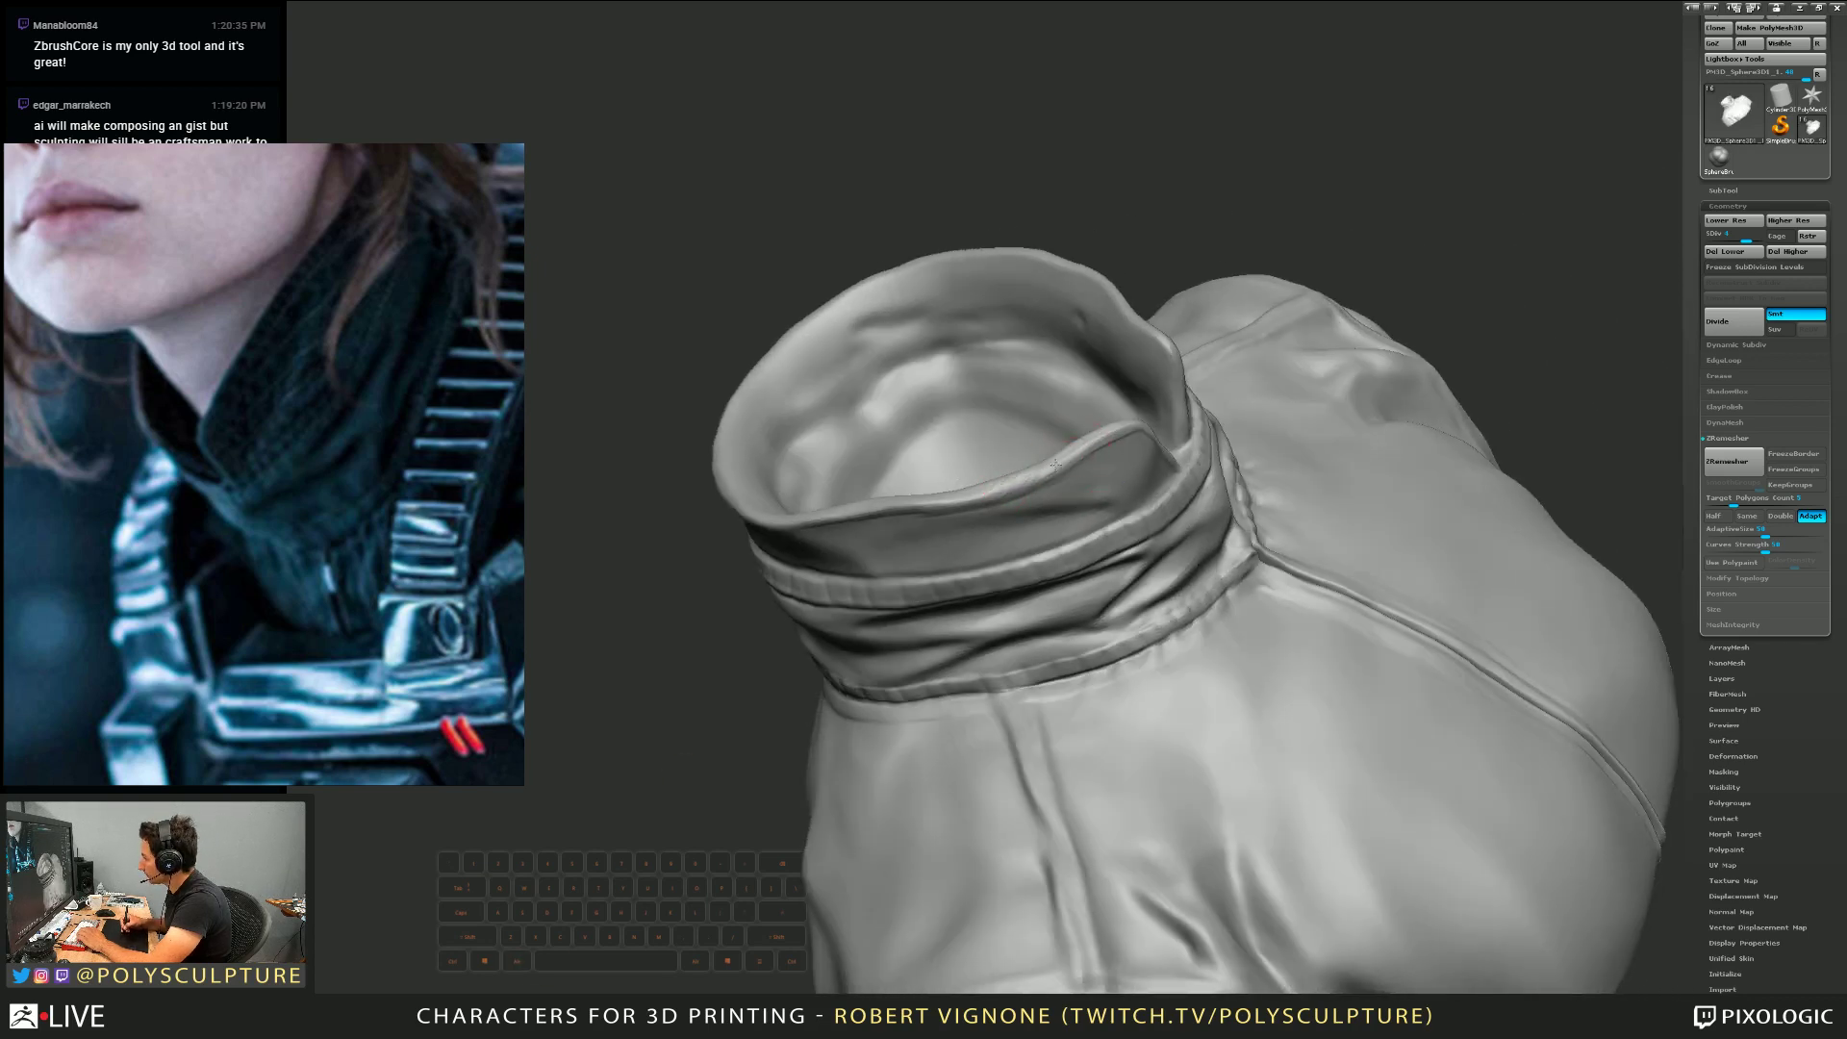
{"action": "mouse_move", "coordinate": [1098, 432]}
{"action": "right_mouse_down"}
{"action": "mouse_move", "coordinate": [972, 503]}
{"action": "mouse_move", "coordinate": [1012, 480]}
{"action": "right_mouse_up"}
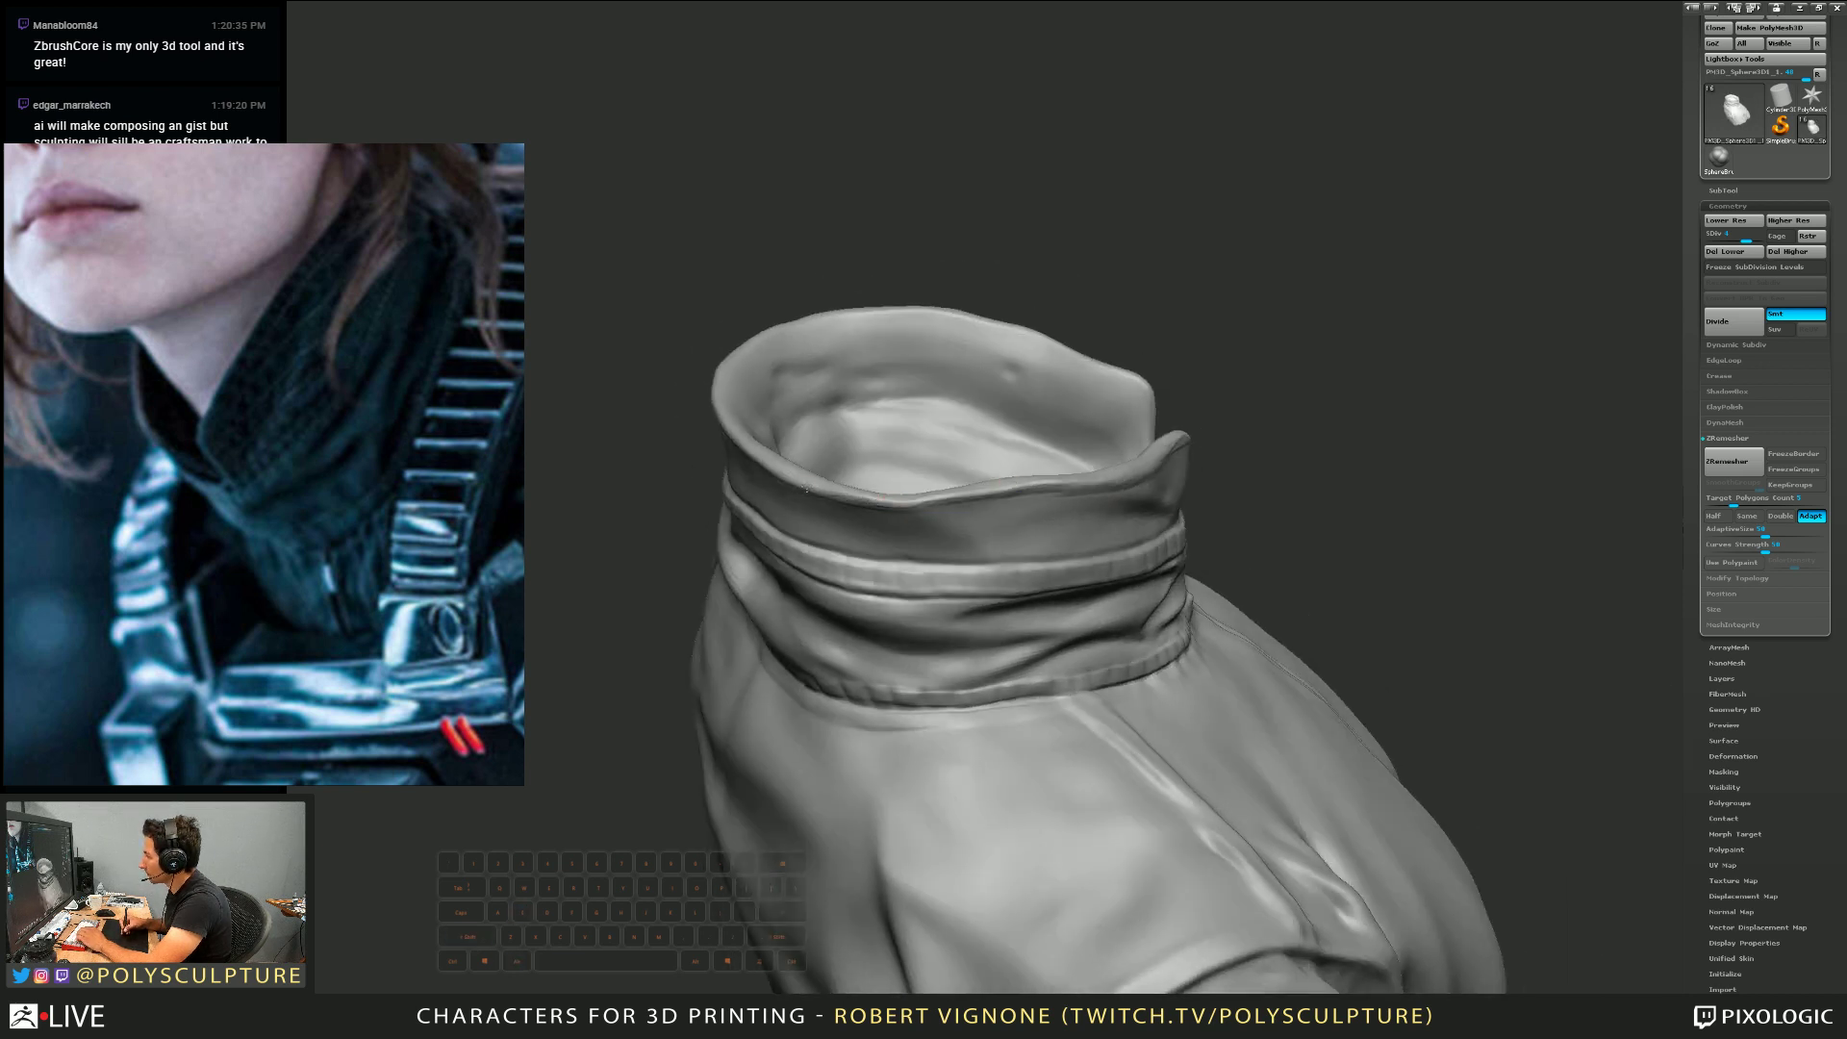
{"action": "right_click_drag", "start_coordinate": [806, 490], "coordinate": [949, 562]}
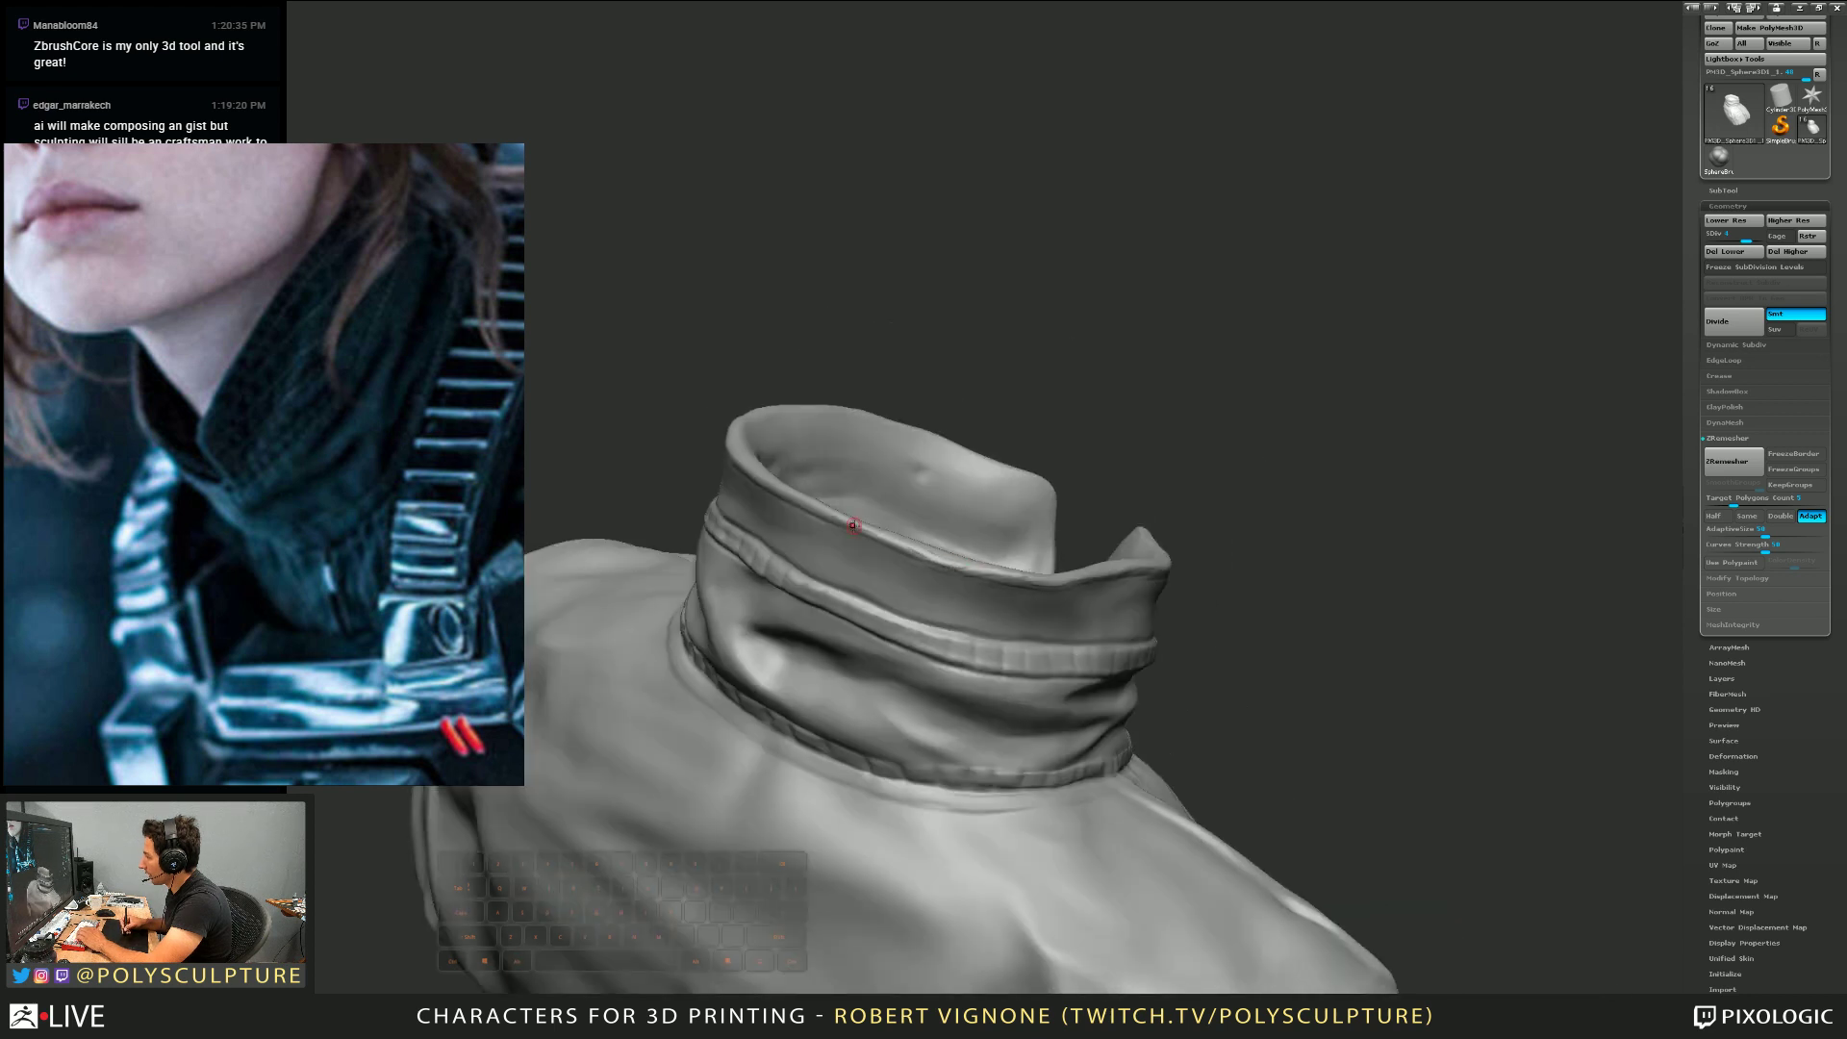
{"action": "right_click_drag", "start_coordinate": [856, 527], "coordinate": [957, 568]}
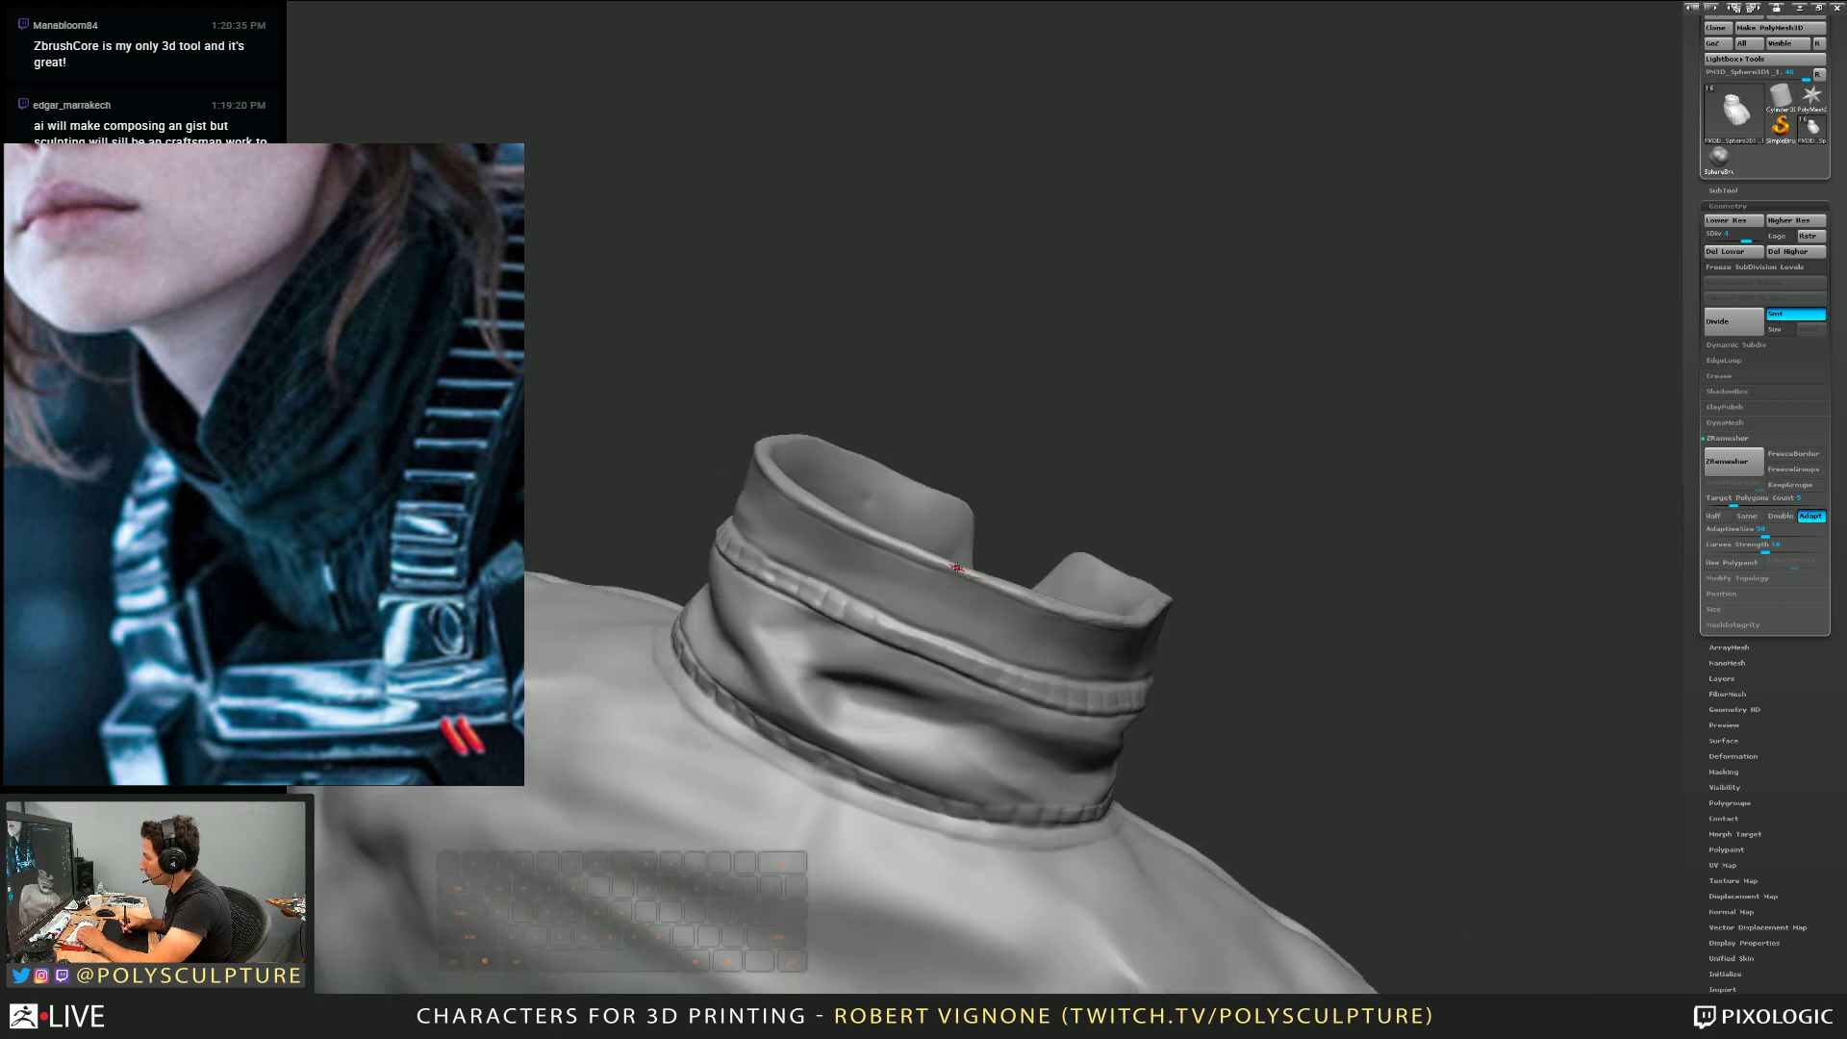
{"action": "right_click_drag", "start_coordinate": [826, 508], "coordinate": [1097, 685]}
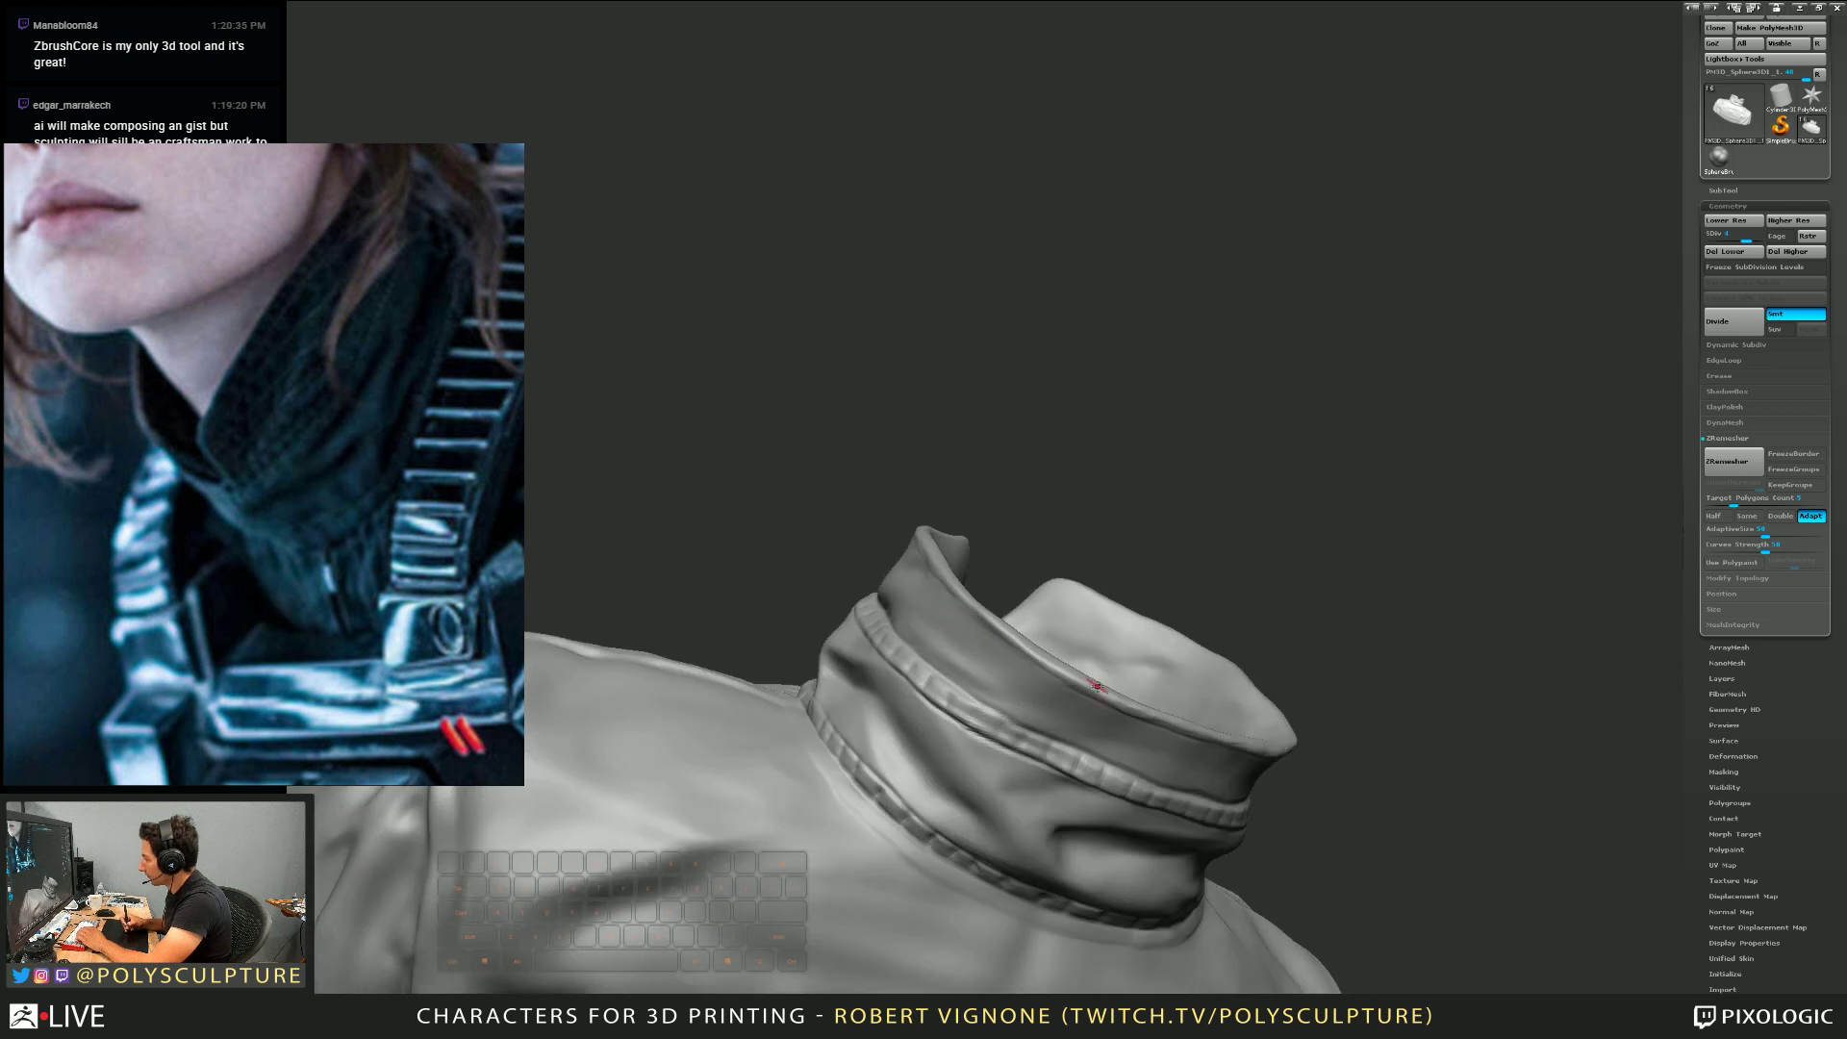
{"action": "right_click_drag", "start_coordinate": [976, 577], "coordinate": [983, 636]}
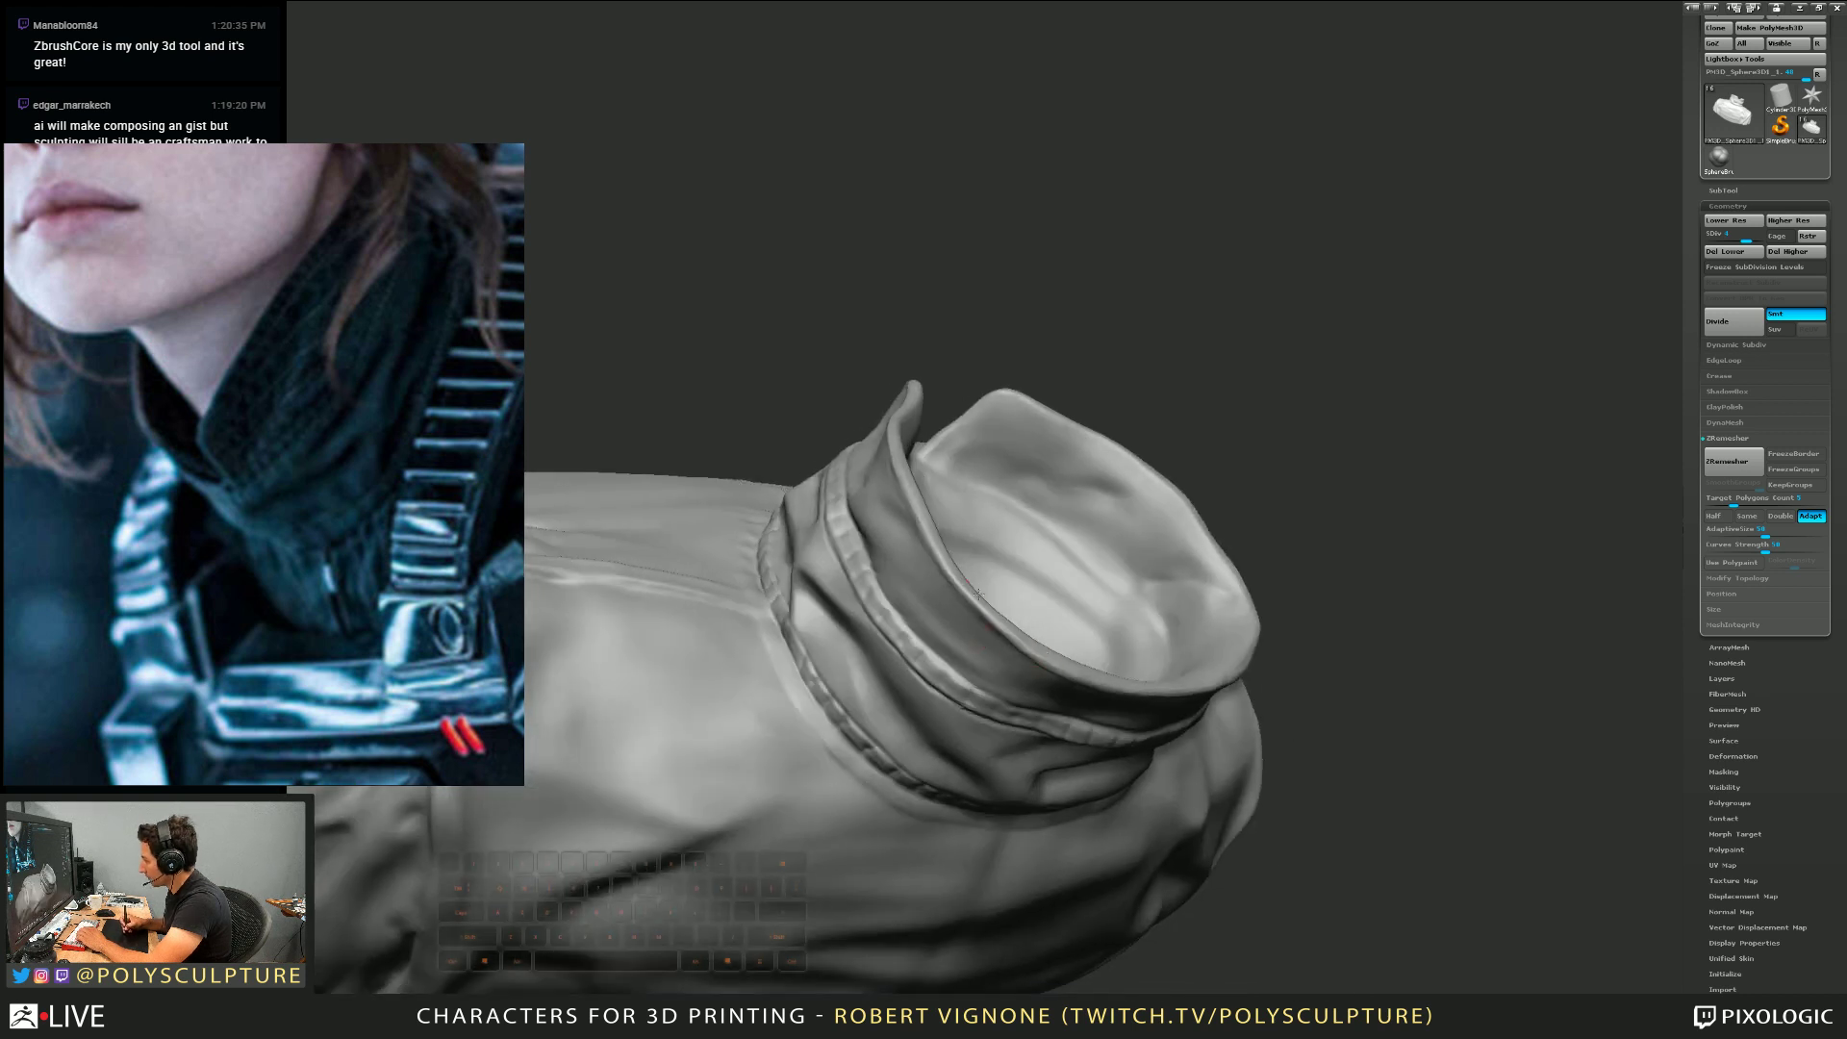
{"action": "right_click_drag", "start_coordinate": [935, 546], "coordinate": [977, 467]}
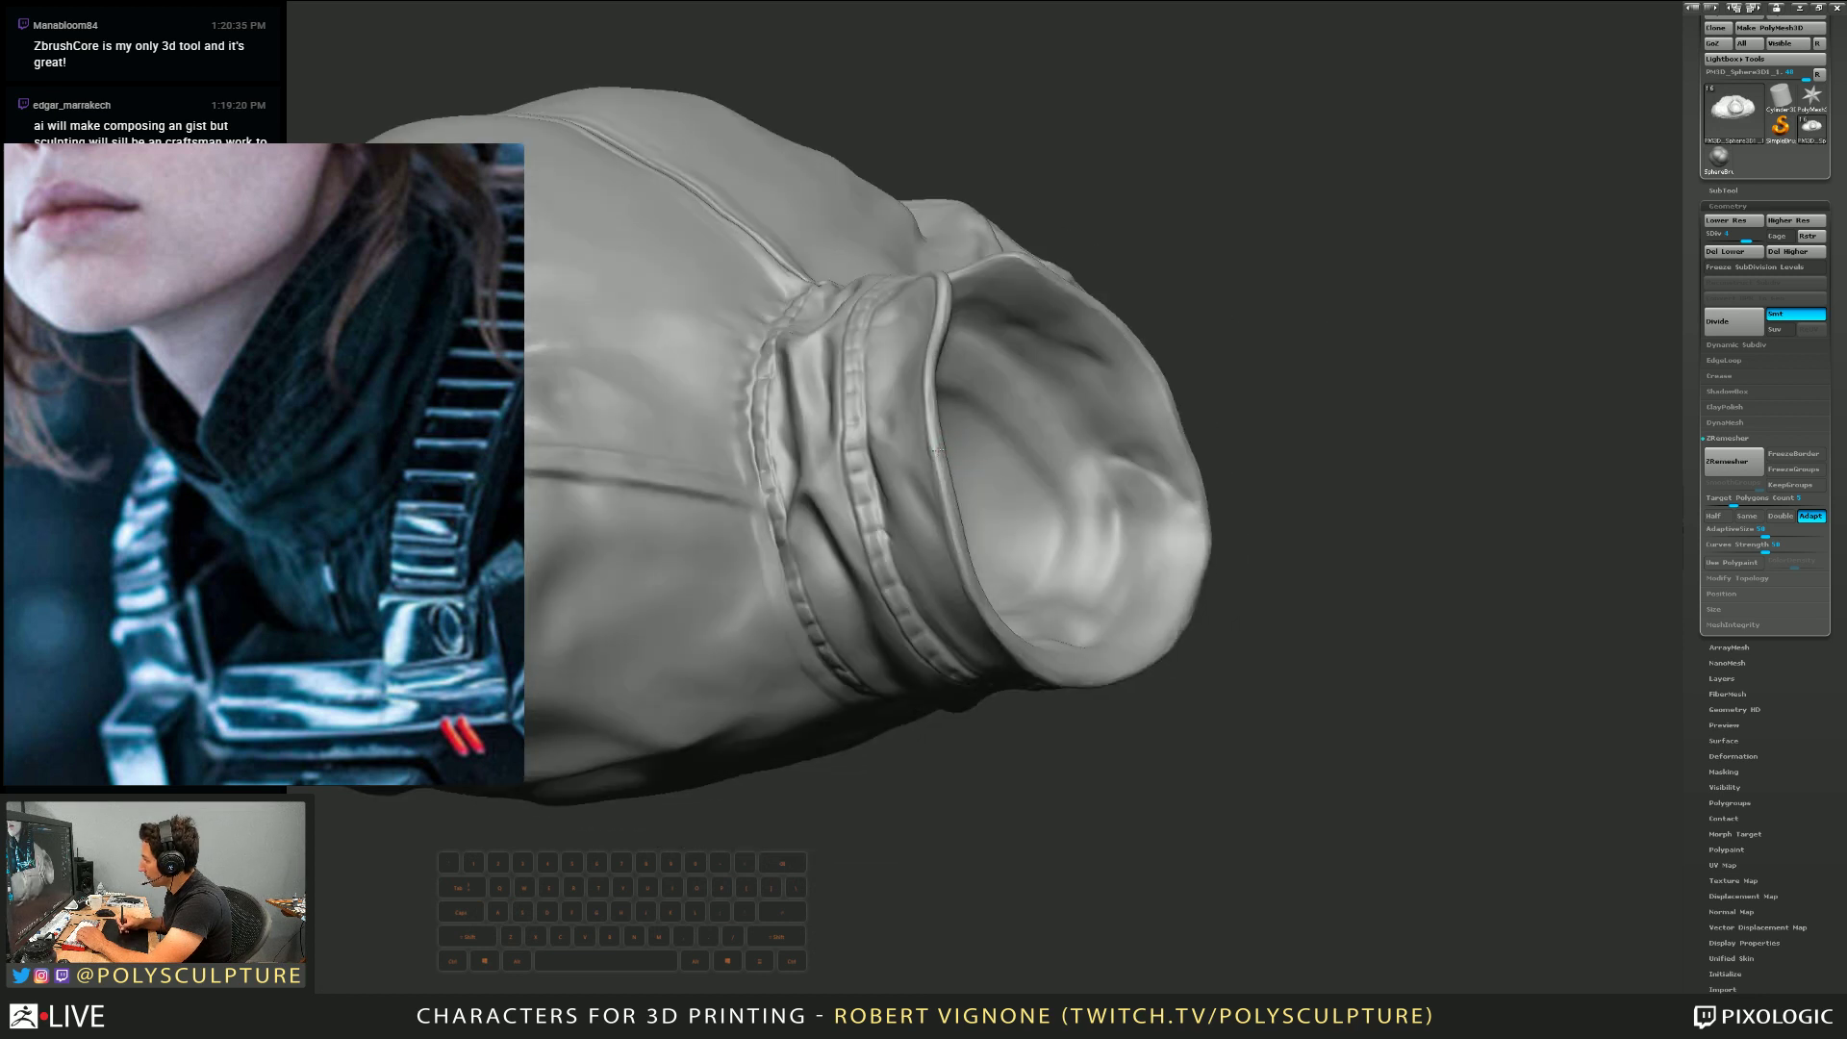
{"action": "right_click_drag", "start_coordinate": [936, 273], "coordinate": [813, 613]}
Sculpt small stitch puckers along the collar's upper seam band across the back and side
{"action": "key", "text": "s"}
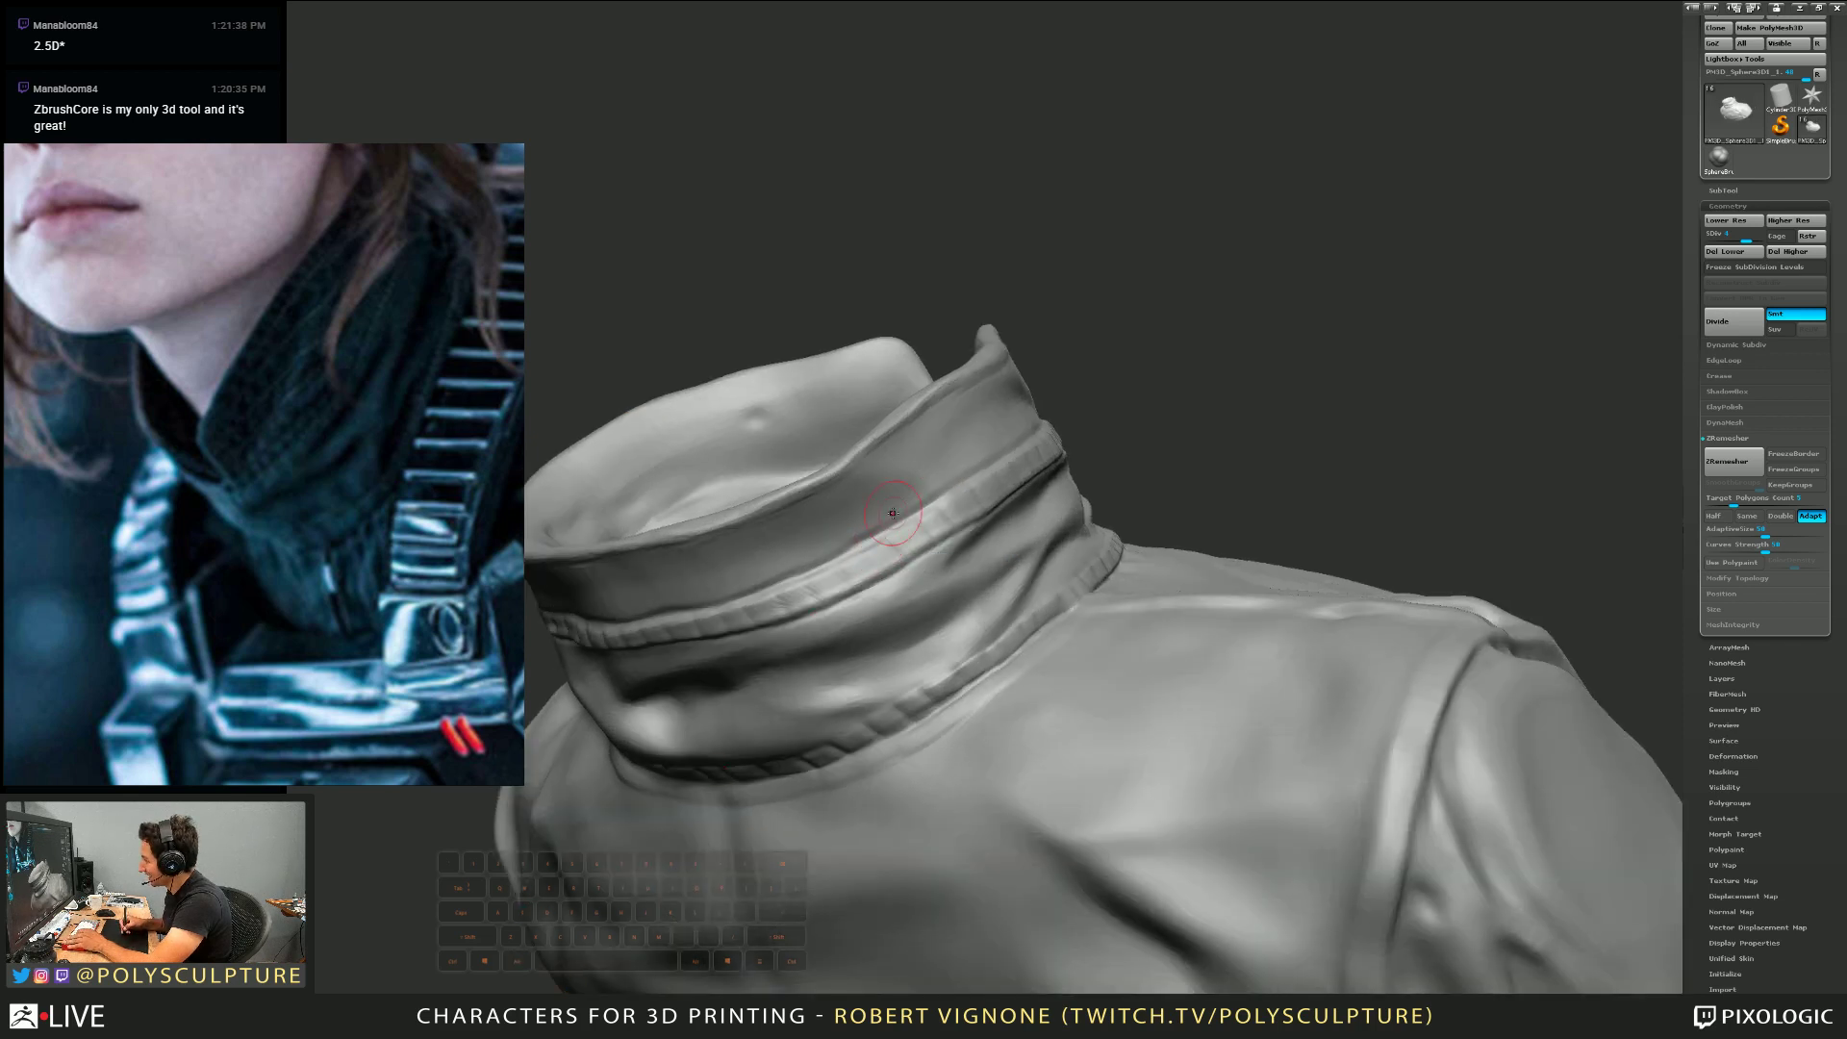
{"action": "key", "text": "s"}
{"action": "mouse_move", "coordinate": [835, 558]}
{"action": "right_mouse_down"}
{"action": "mouse_move", "coordinate": [931, 486]}
{"action": "mouse_move", "coordinate": [1167, 383]}
{"action": "mouse_move", "coordinate": [1090, 414]}
{"action": "mouse_move", "coordinate": [1113, 388]}
{"action": "mouse_move", "coordinate": [1052, 486]}
{"action": "right_mouse_up"}
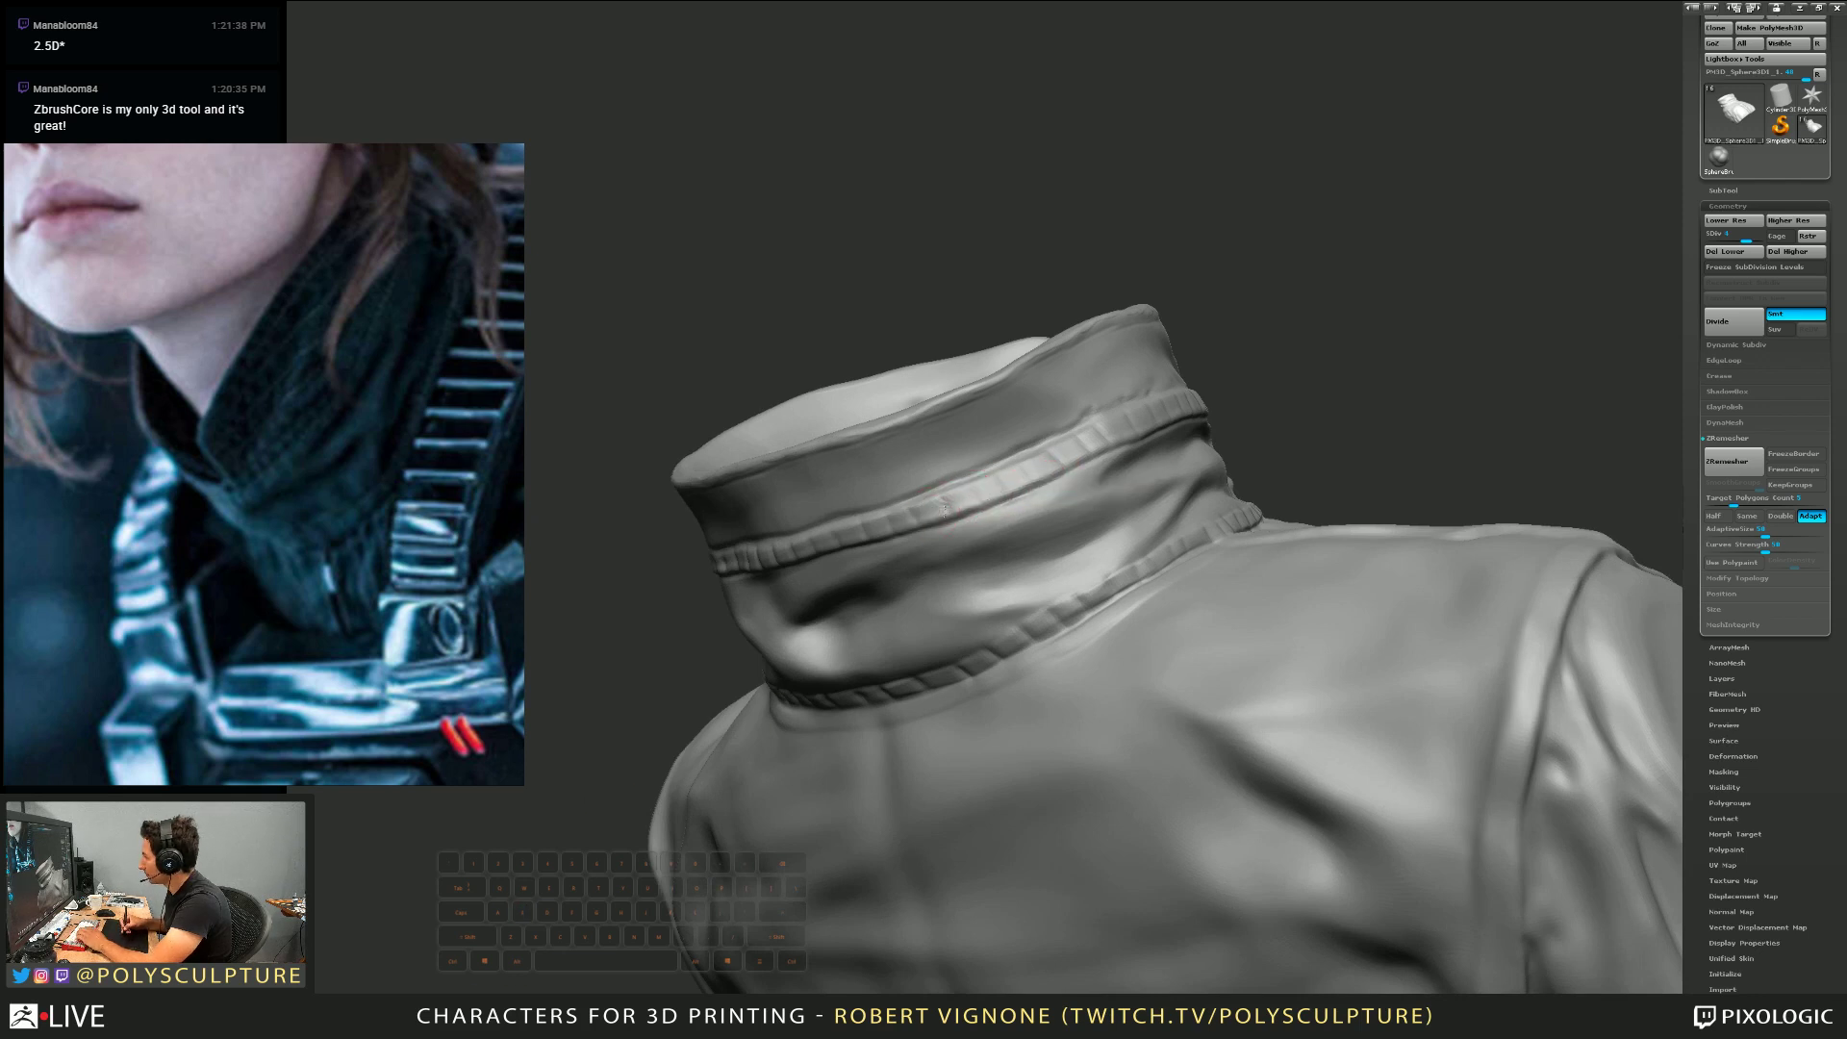
{"action": "right_click_drag", "start_coordinate": [1109, 426], "coordinate": [1160, 406]}
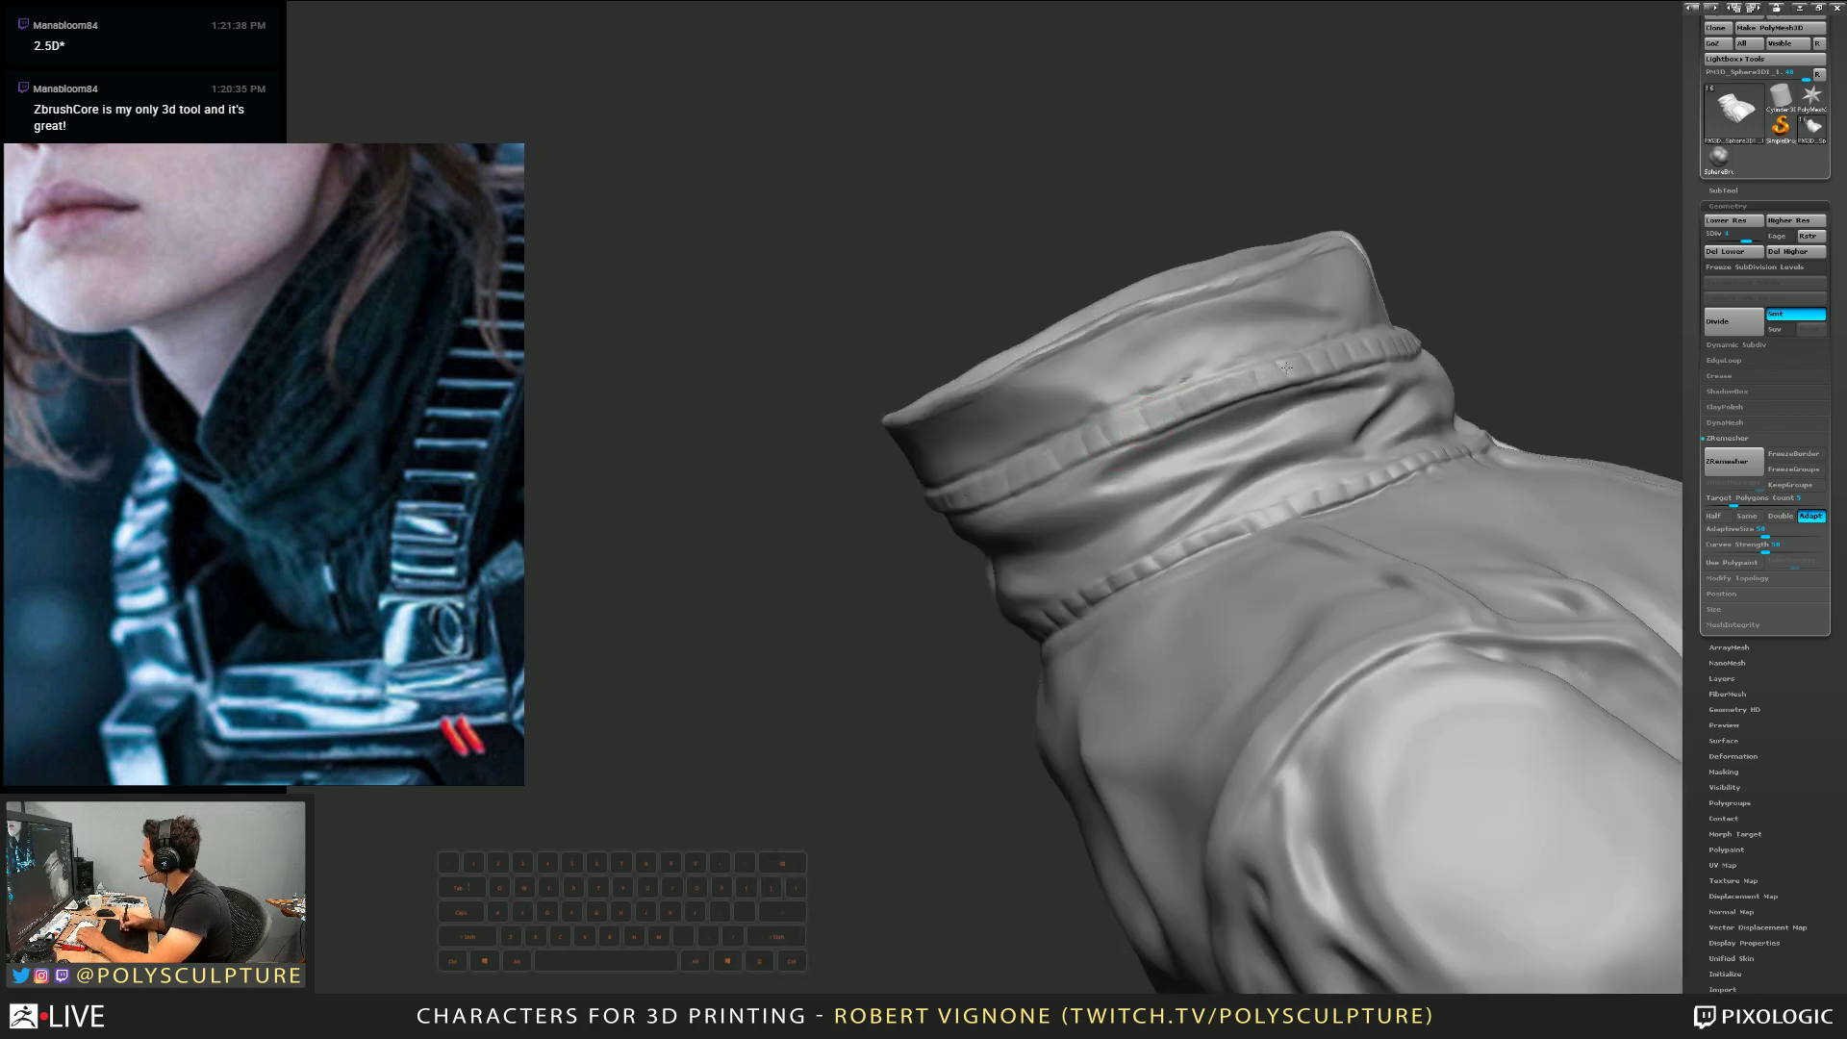
{"action": "right_click_drag", "start_coordinate": [1286, 367], "coordinate": [1056, 441]}
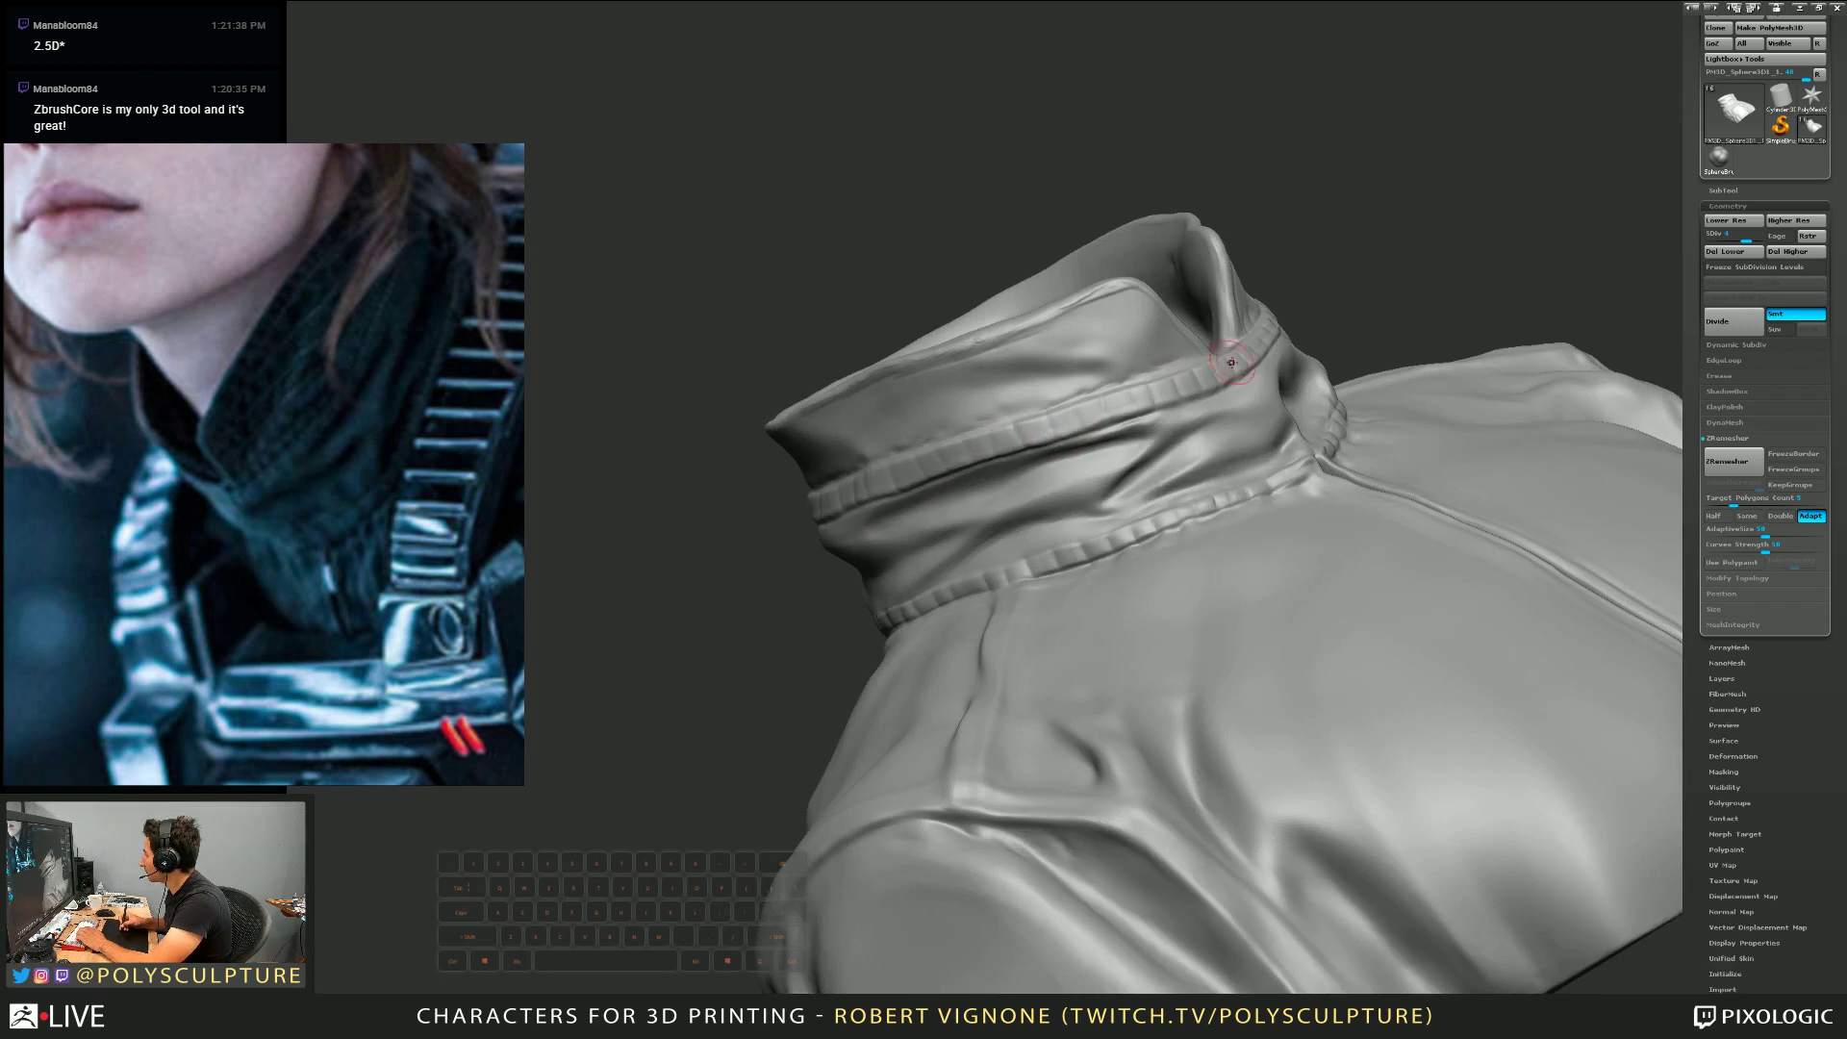
Sculpt matching stitch puckers along the collar's lower seam band on the side and back
{"action": "key", "text": "s"}
{"action": "left_click", "coordinate": [1088, 549]}
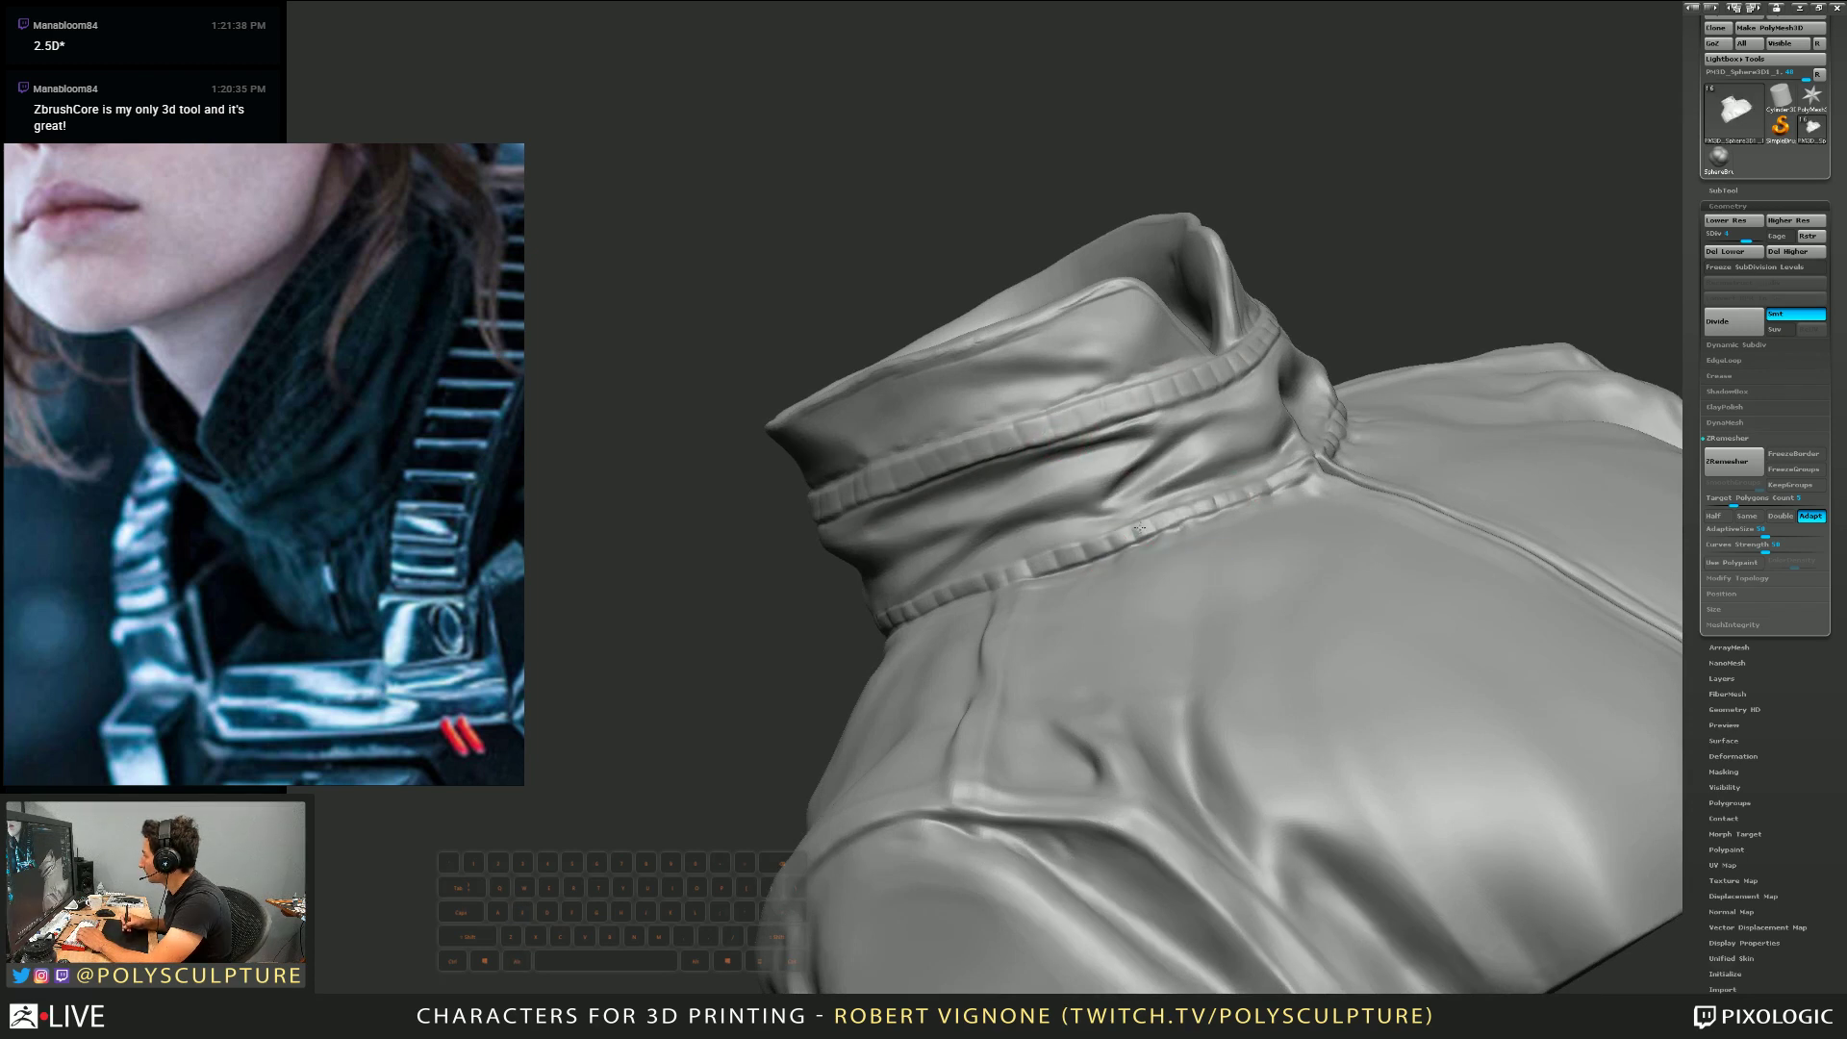
{"action": "right_click_drag", "start_coordinate": [997, 577], "coordinate": [1007, 531]}
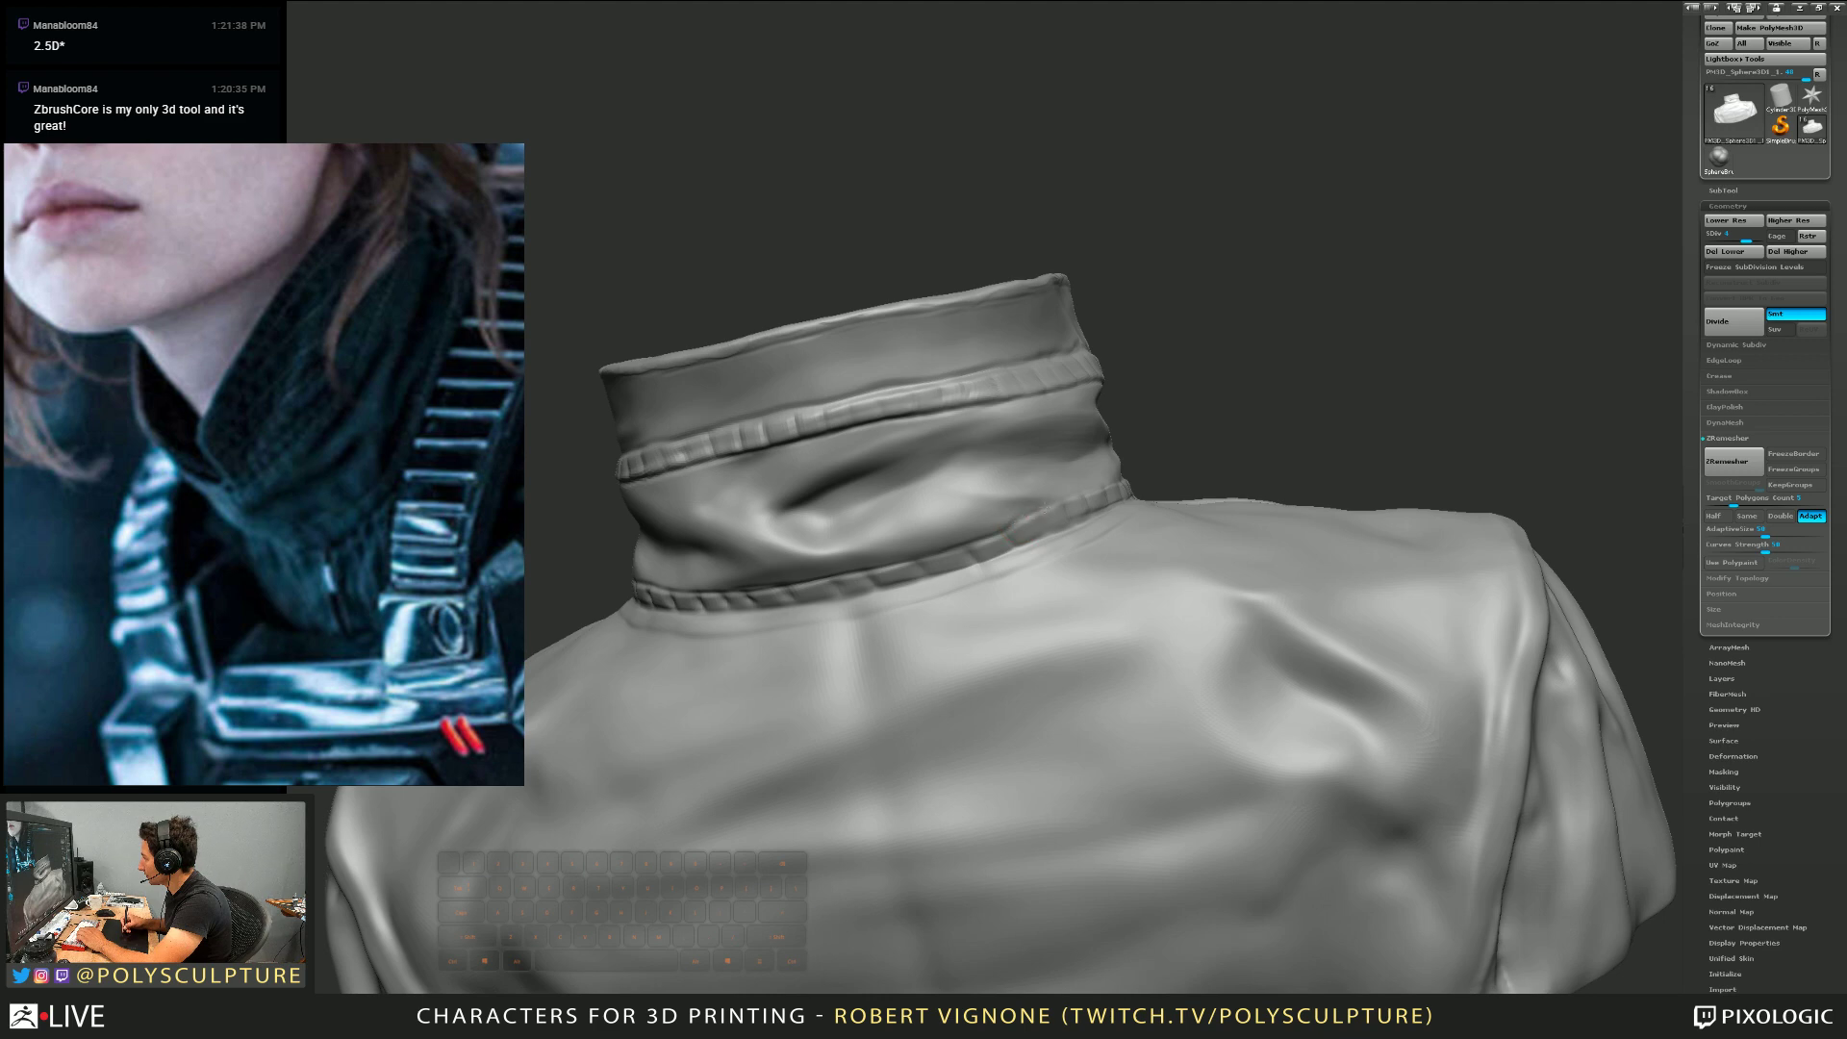
{"action": "right_click_drag", "start_coordinate": [1063, 497], "coordinate": [971, 529]}
{"action": "right_click_drag", "start_coordinate": [1019, 529], "coordinate": [1063, 517], "text": "alt"}
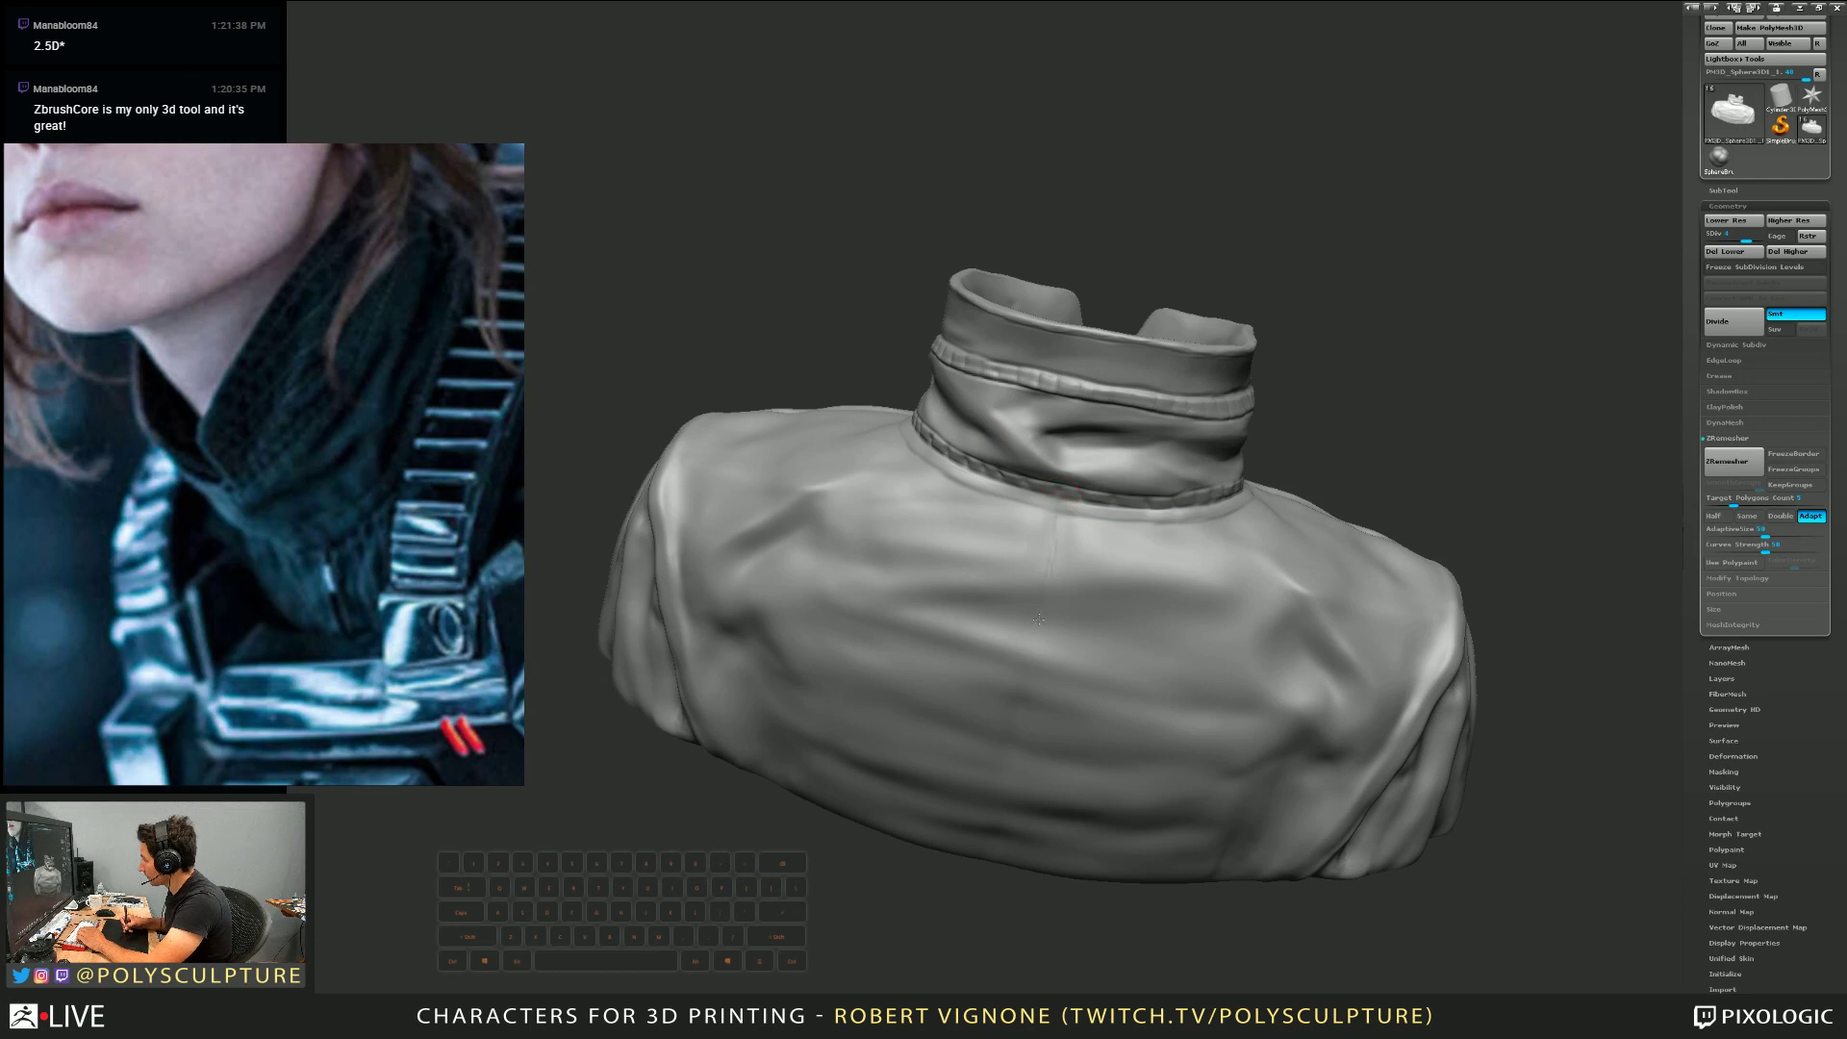
Carve a straight center seam down the jacket's back and add short symmetrical puckers in the cloth around the collar's base
{"action": "right_click_drag", "start_coordinate": [991, 880], "coordinate": [1067, 581]}
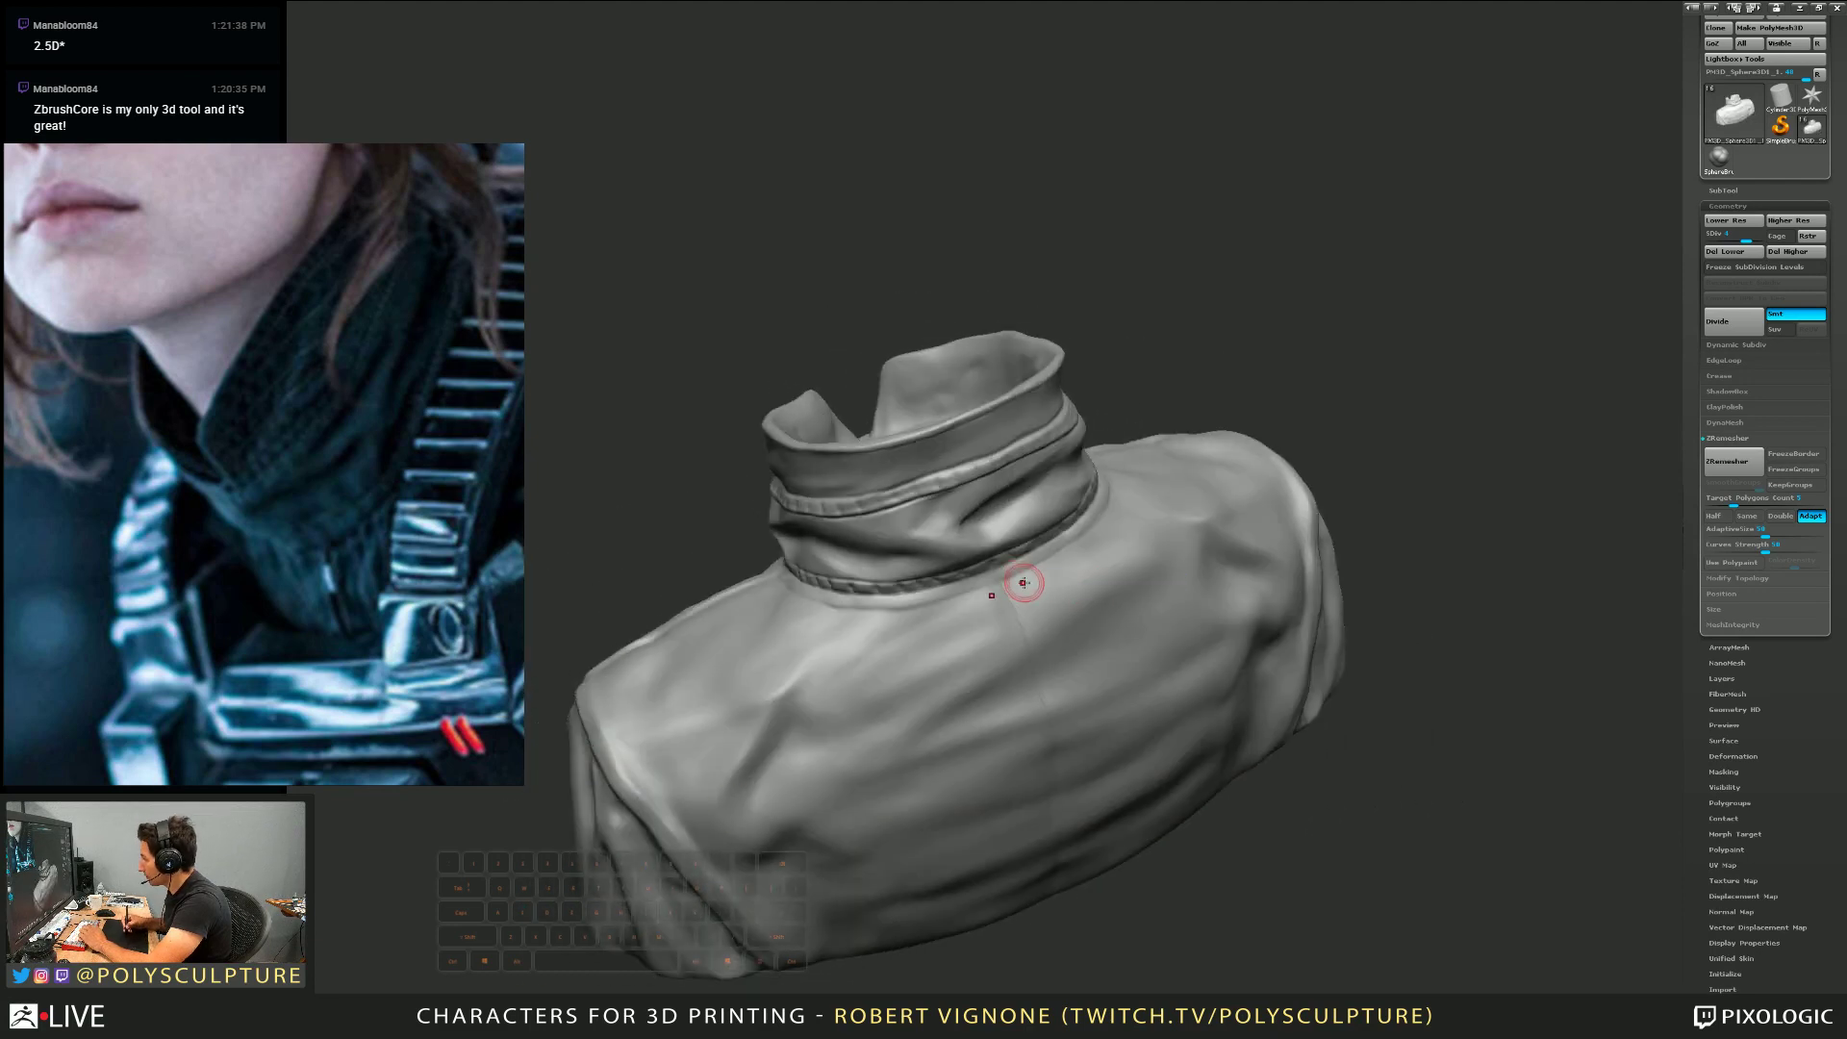
{"action": "right_click_drag", "start_coordinate": [1069, 549], "coordinate": [1113, 511]}
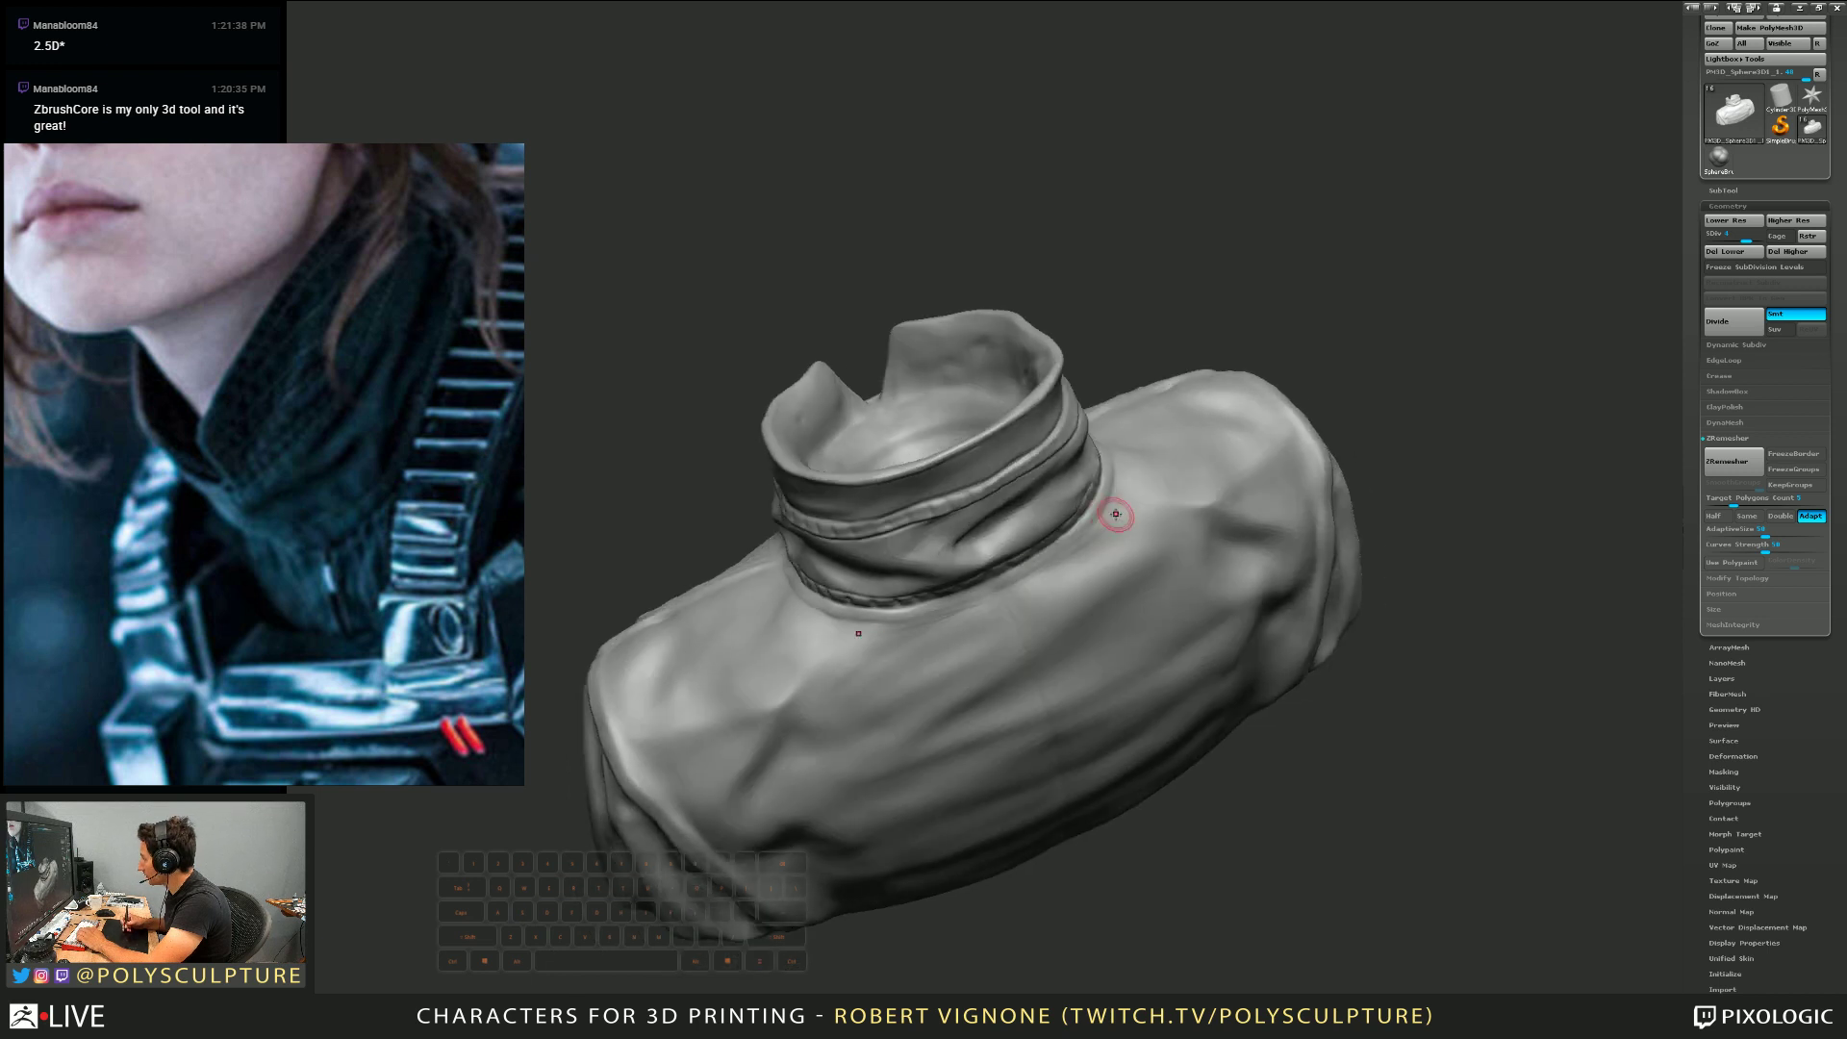
{"action": "right_click_drag", "start_coordinate": [1020, 579], "coordinate": [1050, 557]}
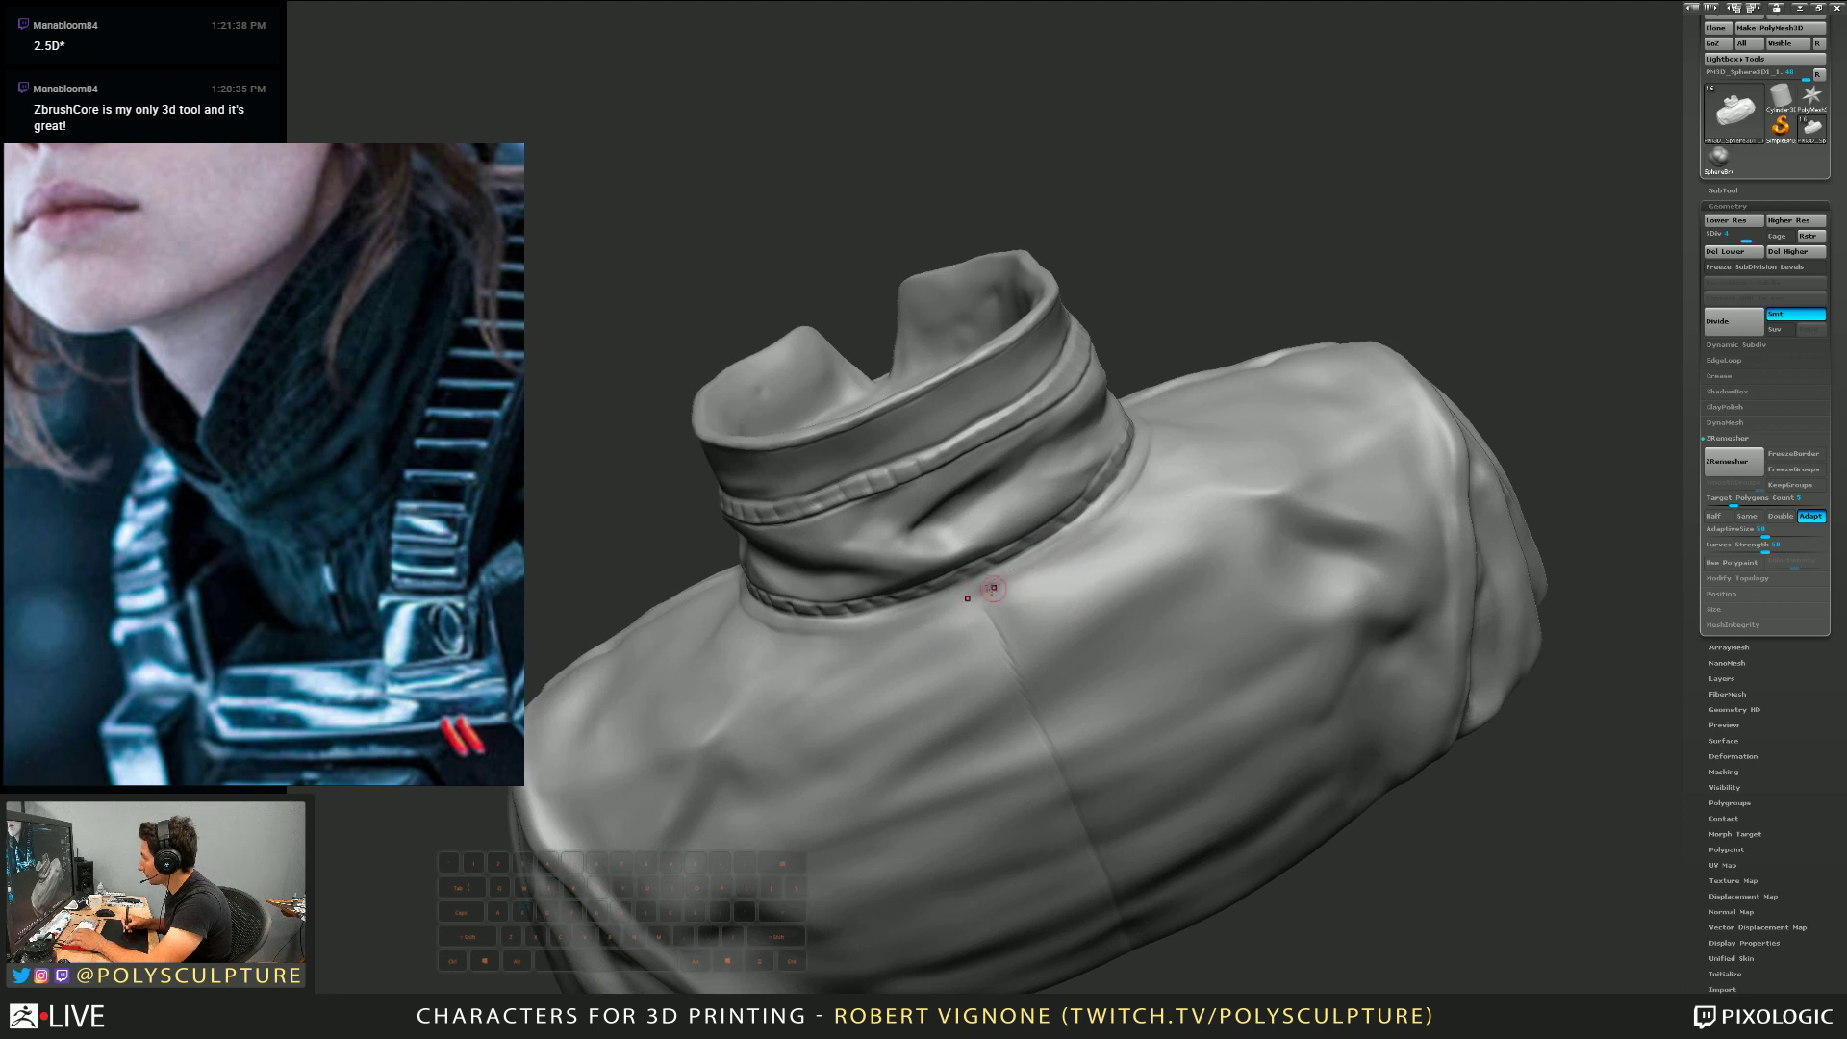
{"action": "right_click_drag", "start_coordinate": [1140, 493], "coordinate": [1127, 512]}
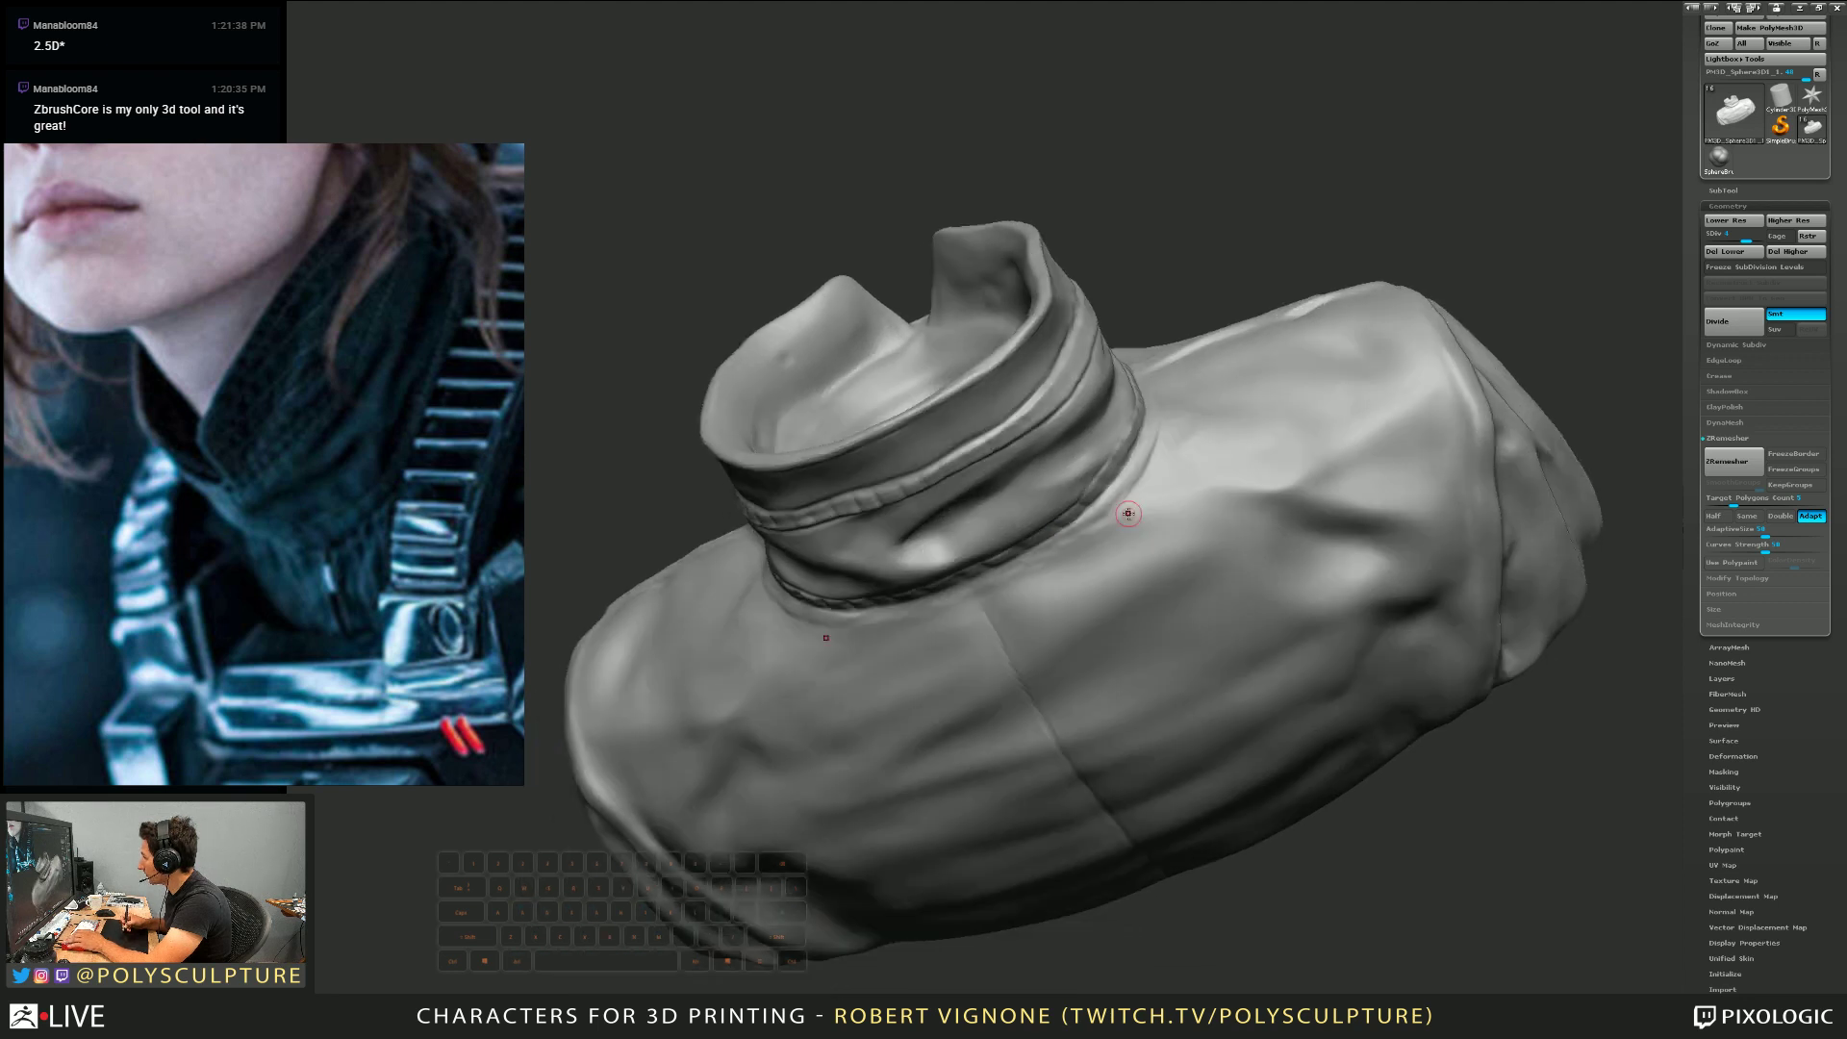
{"action": "left_click_drag", "start_coordinate": [1107, 501], "coordinate": [1139, 480], "text": "alt"}
{"action": "mouse_move", "coordinate": [1164, 443]}
{"action": "right_mouse_down"}
{"action": "mouse_move", "coordinate": [1140, 455]}
{"action": "mouse_move", "coordinate": [1163, 390]}
{"action": "right_mouse_up"}
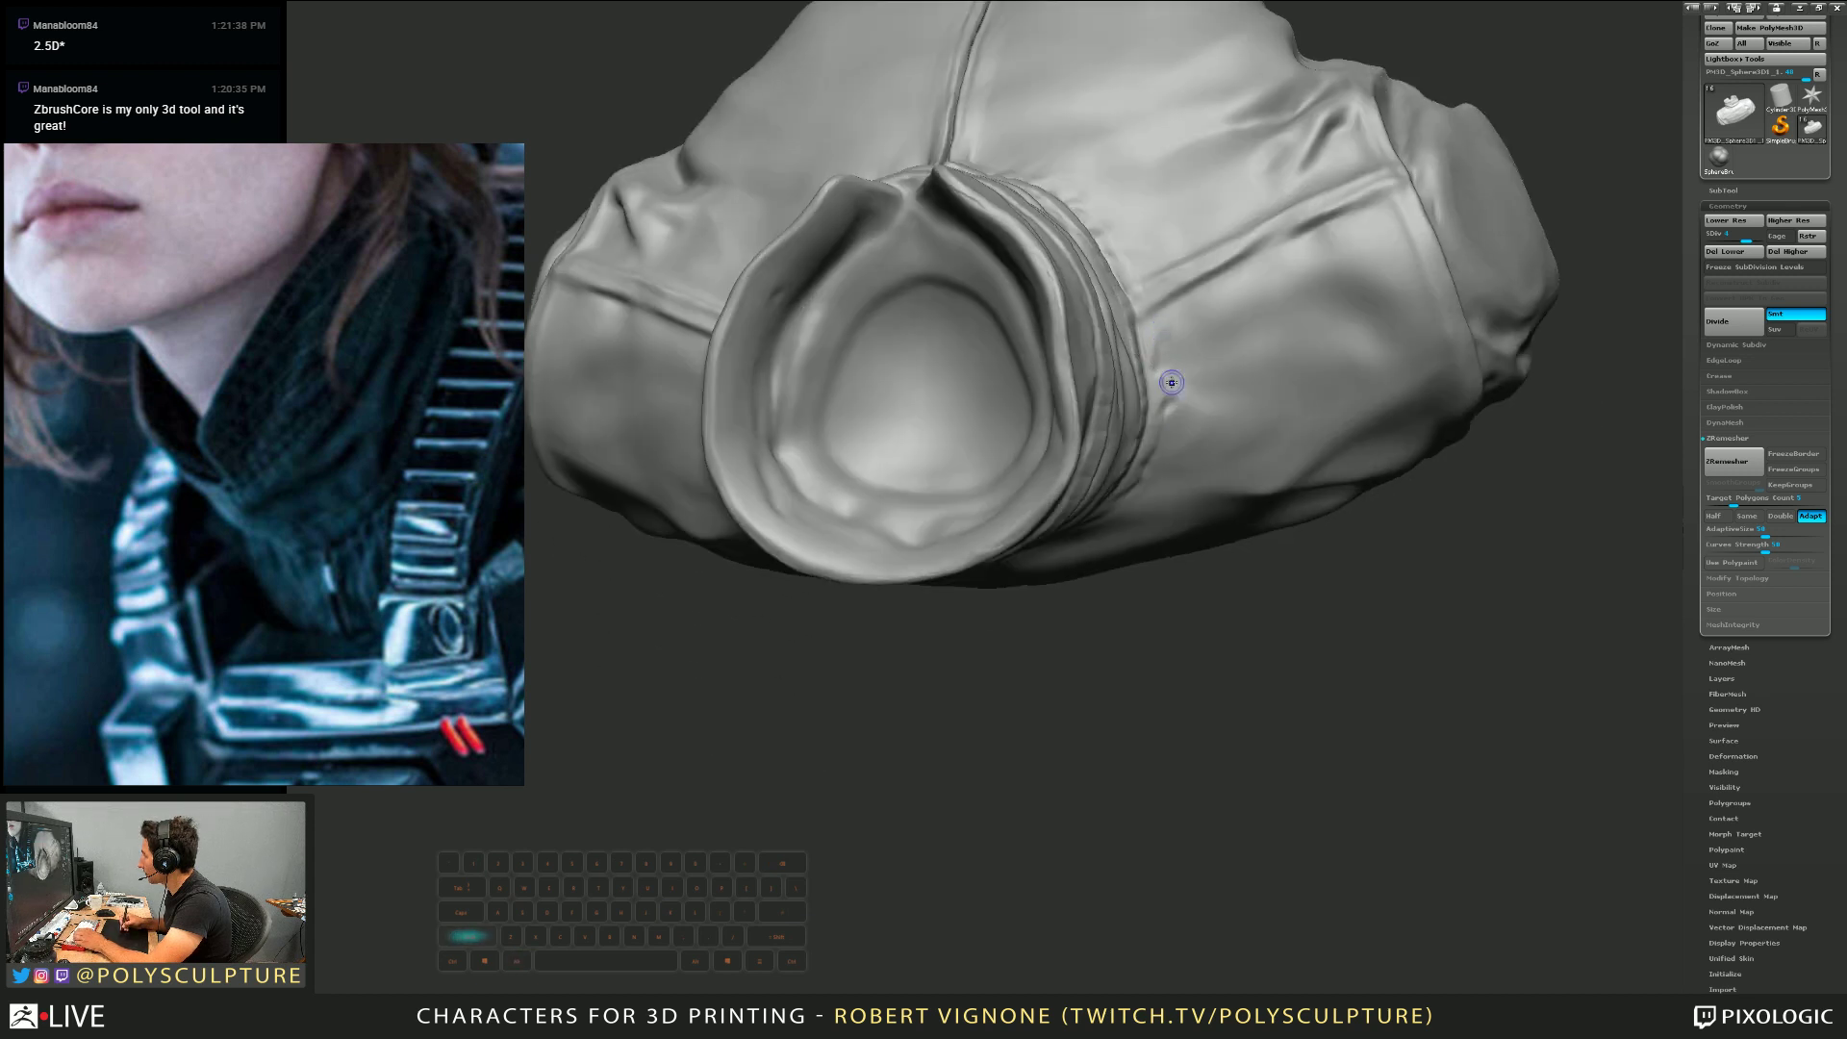
{"action": "mouse_move", "coordinate": [1177, 409]}
{"action": "right_mouse_down"}
{"action": "mouse_move", "coordinate": [1162, 445]}
{"action": "mouse_move", "coordinate": [965, 549]}
{"action": "mouse_move", "coordinate": [848, 546]}
{"action": "right_mouse_up"}
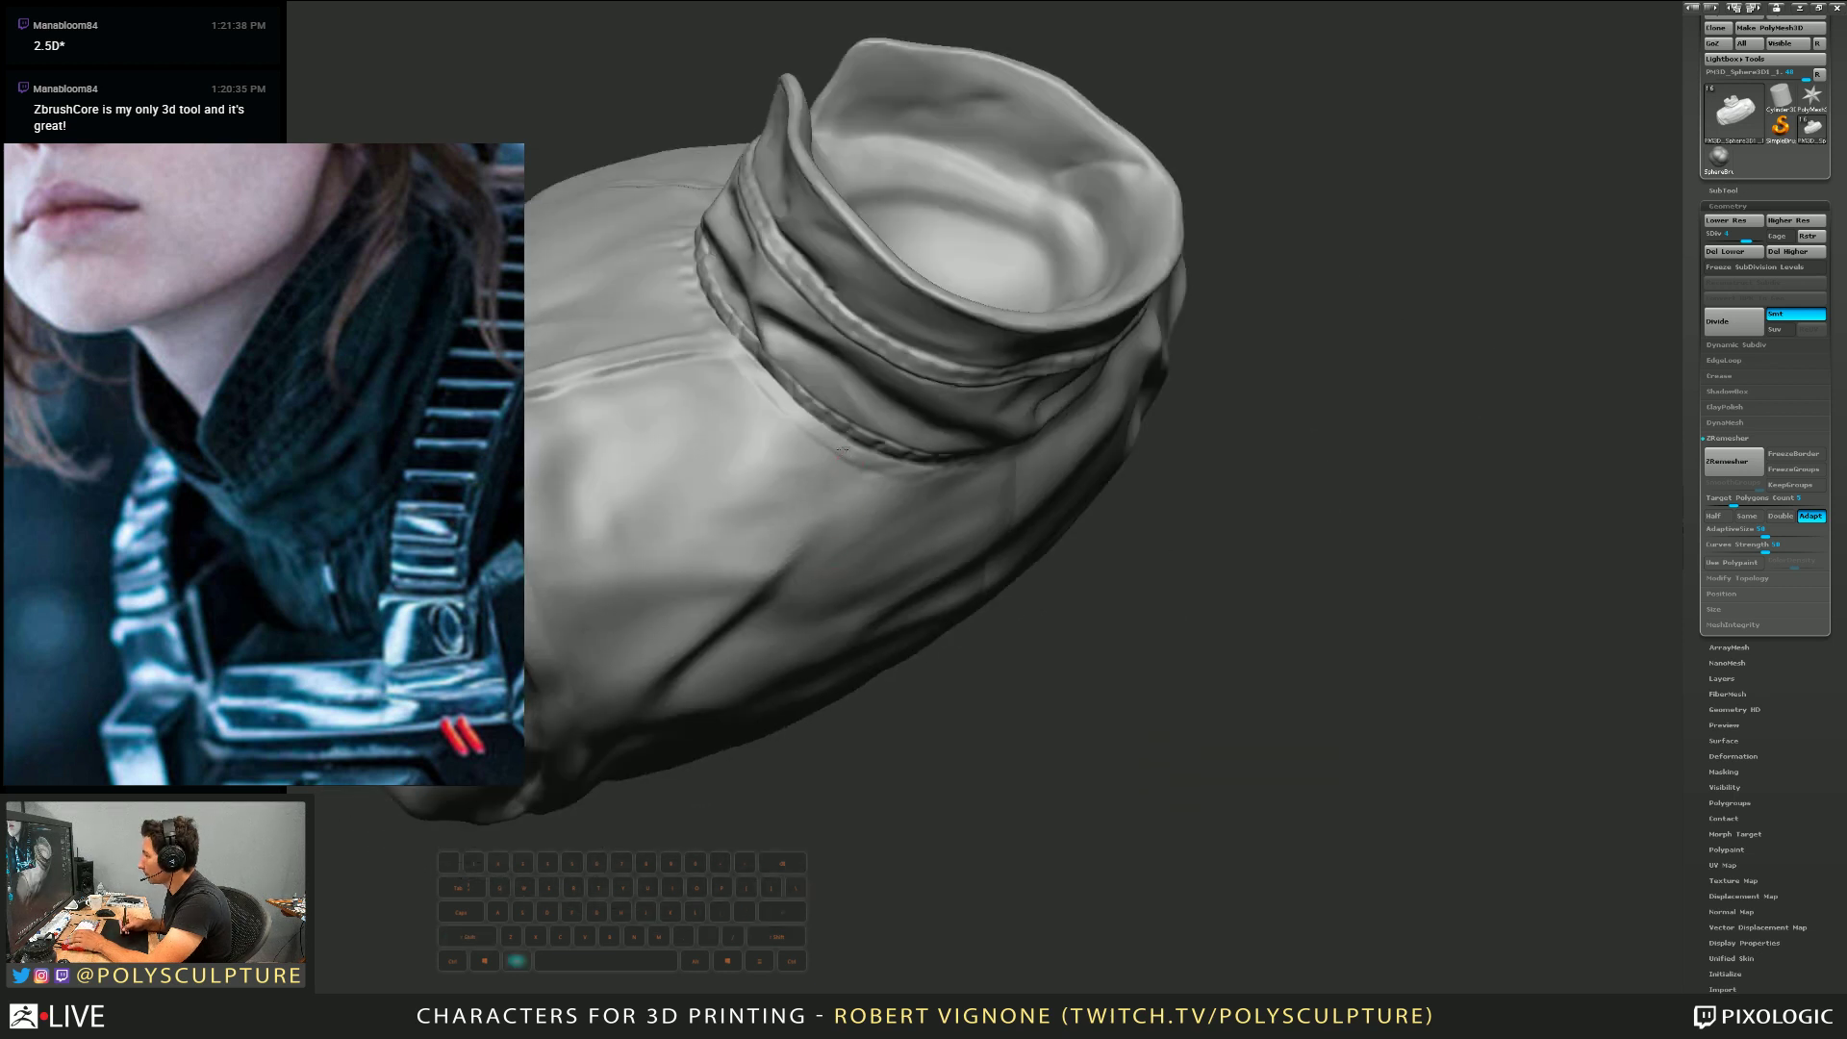
{"action": "right_click_drag", "start_coordinate": [842, 449], "coordinate": [871, 539], "text": "alt"}
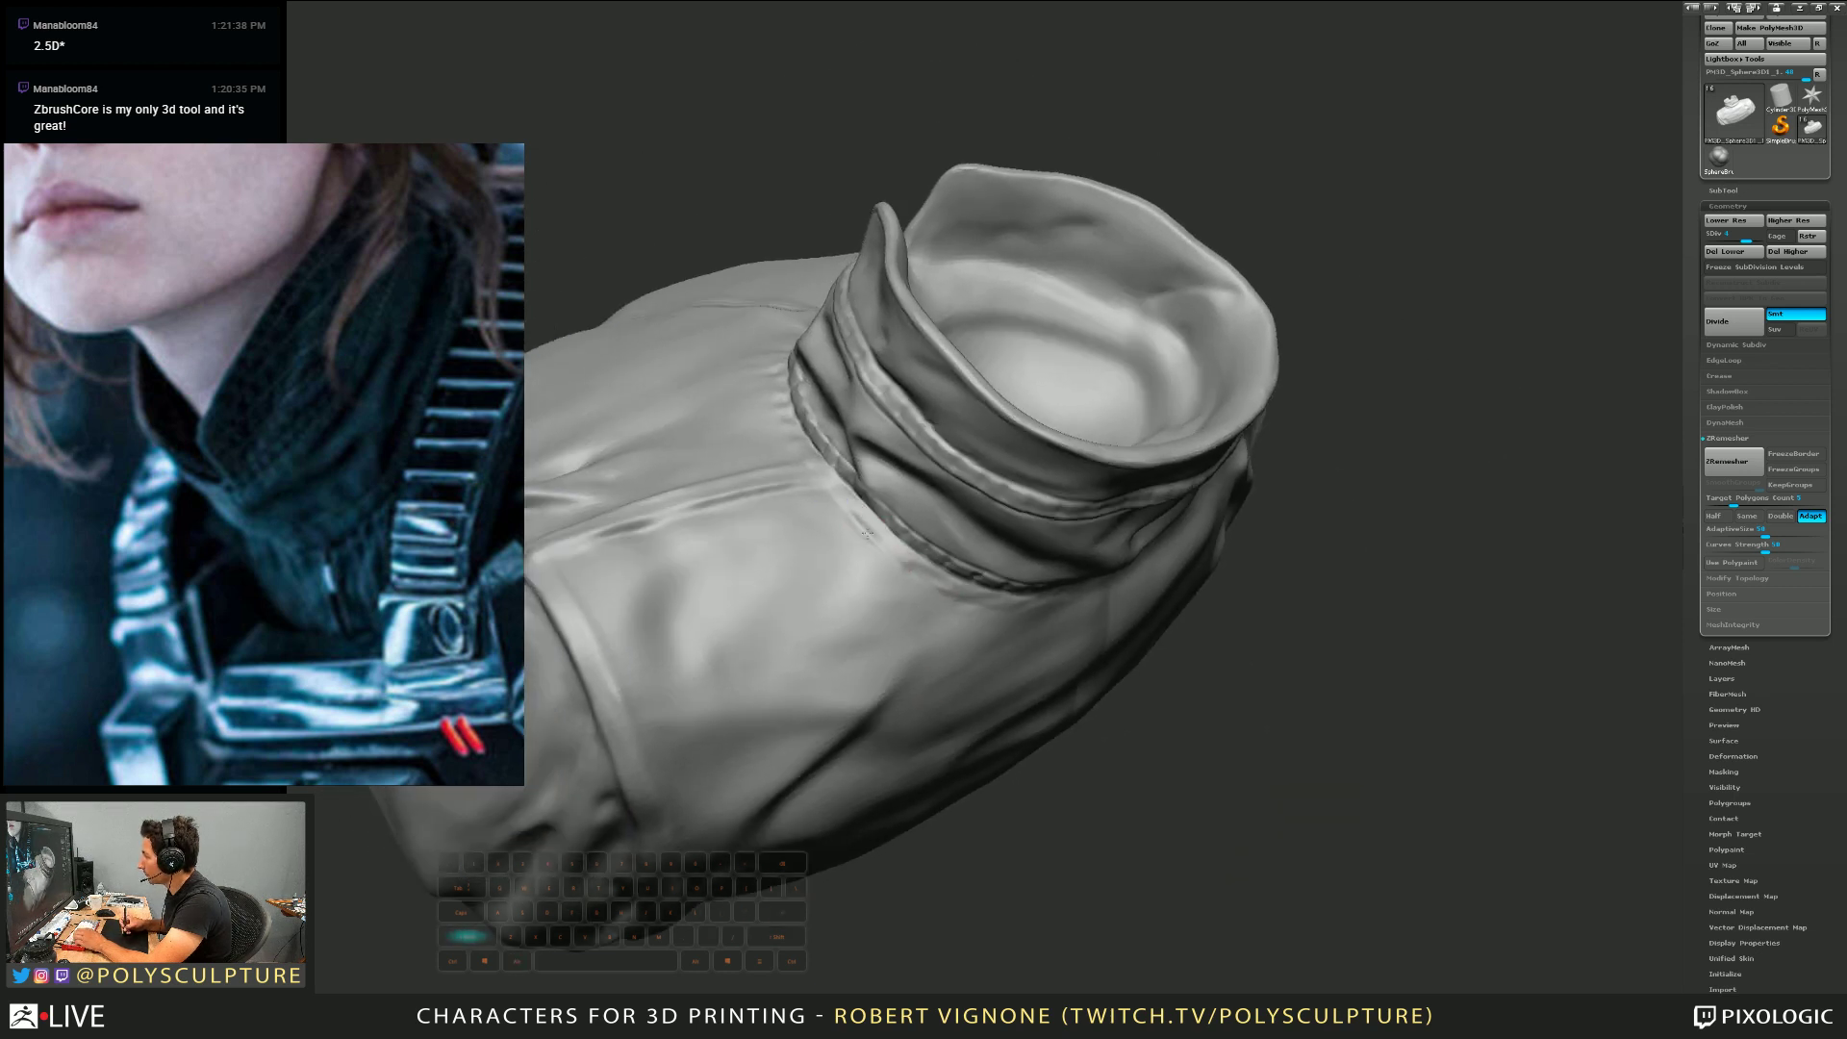
Refine the cloth puckers under the lower seam band where it meets the top of the front closure
{"action": "mouse_move", "coordinate": [942, 592]}
{"action": "right_mouse_down"}
{"action": "mouse_move", "coordinate": [871, 510]}
{"action": "mouse_move", "coordinate": [948, 490]}
{"action": "mouse_move", "coordinate": [895, 519]}
{"action": "mouse_move", "coordinate": [917, 602]}
{"action": "mouse_move", "coordinate": [886, 606]}
{"action": "mouse_move", "coordinate": [722, 841]}
{"action": "right_mouse_up"}
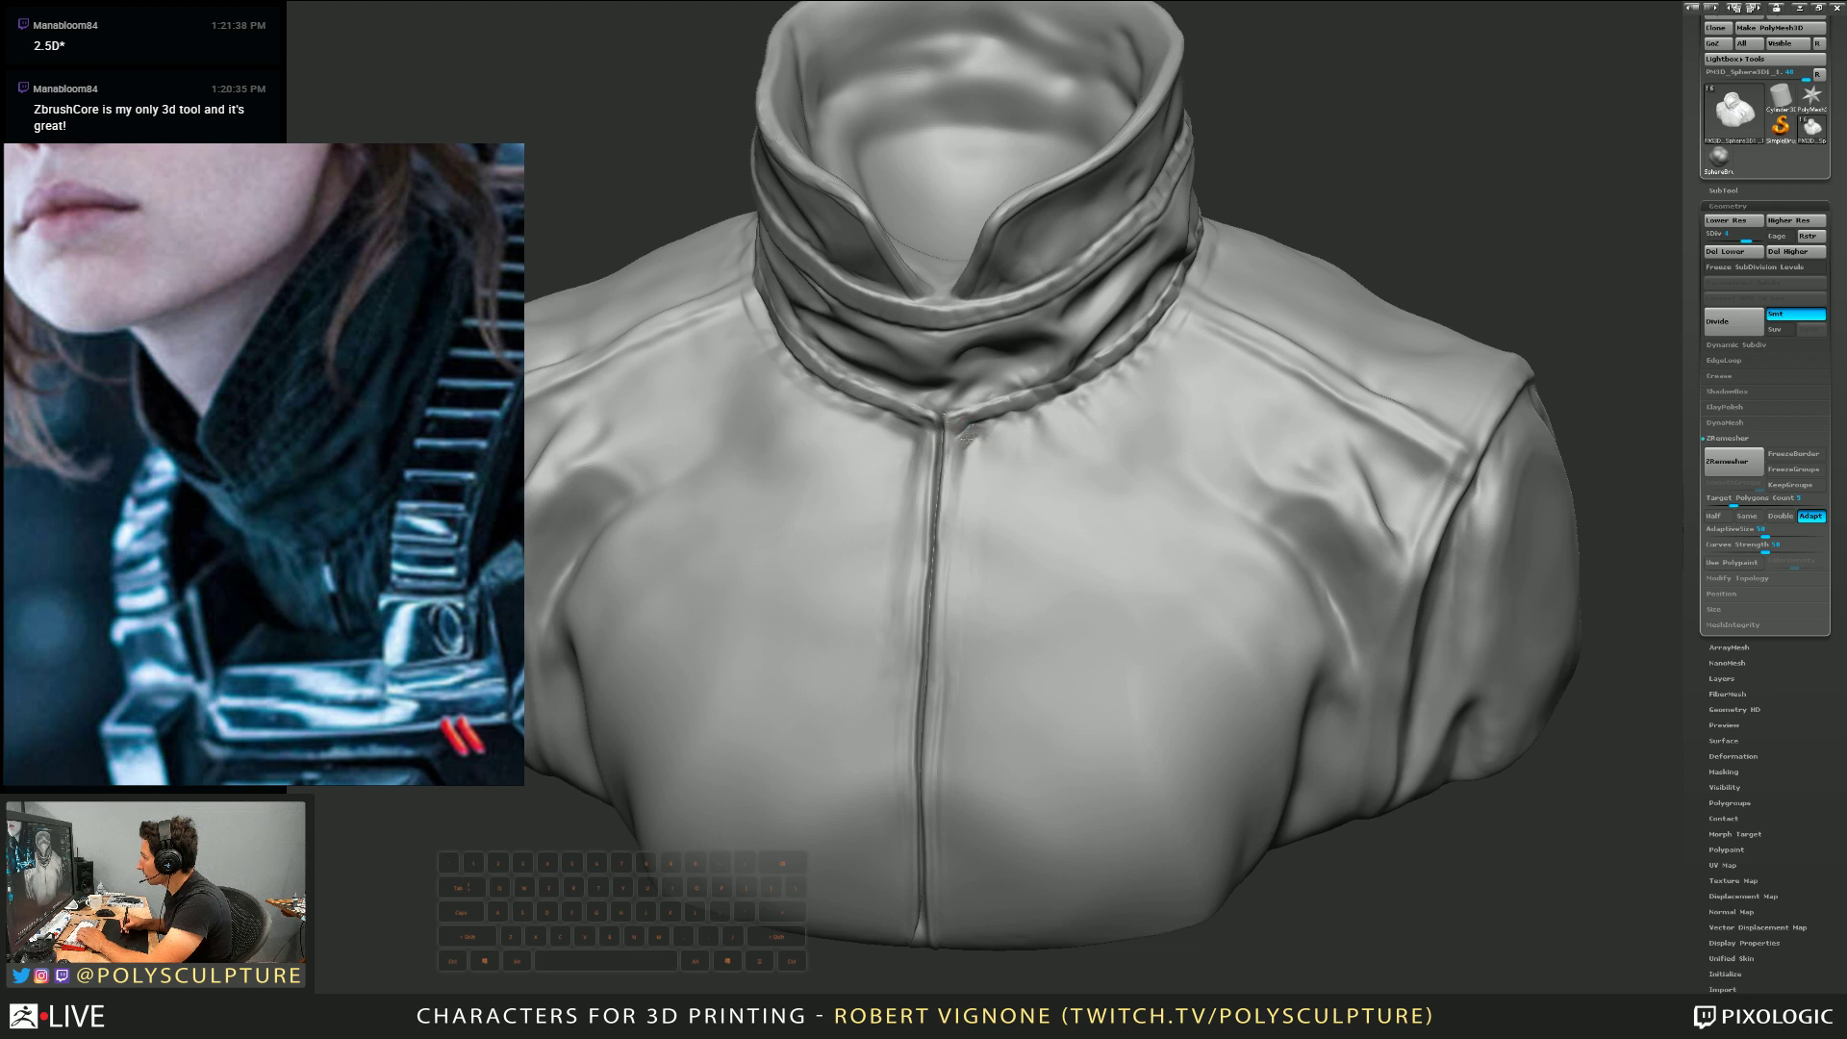
{"action": "left_click_drag", "start_coordinate": [976, 438], "coordinate": [965, 462], "text": "shift"}
{"action": "right_click_drag", "start_coordinate": [965, 471], "coordinate": [968, 418]}
{"action": "key", "text": "s"}
{"action": "left_click_drag", "start_coordinate": [968, 417], "coordinate": [978, 424]}
{"action": "key", "text": "s"}
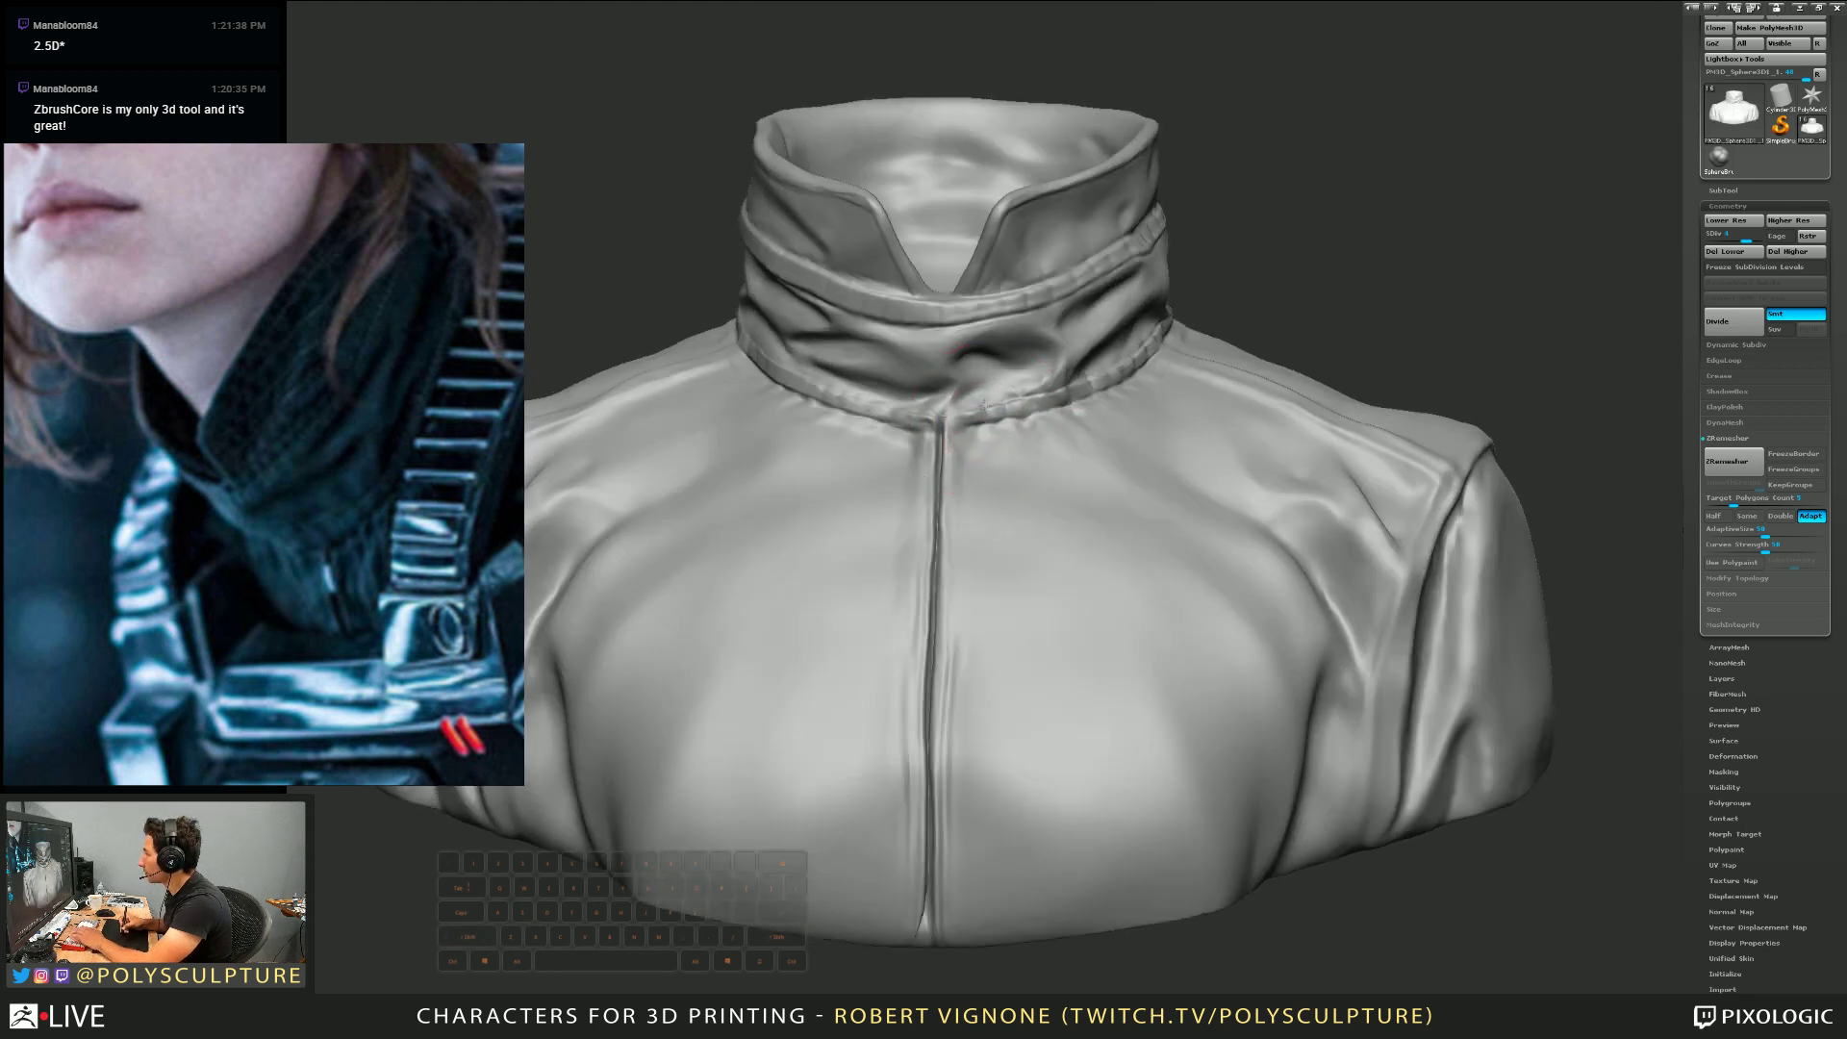
Deepen and soften the folds between the two seam bands at the front center of the collar
{"action": "mouse_move", "coordinate": [952, 470]}
{"action": "right_mouse_down", "text": "ctrl"}
{"action": "mouse_move", "coordinate": [935, 405]}
{"action": "mouse_move", "coordinate": [983, 444]}
{"action": "right_mouse_up", "text": "ctrl"}
{"action": "key", "text": "s"}
{"action": "left_click_drag", "start_coordinate": [997, 414], "coordinate": [989, 412]}
{"action": "right_click_drag", "start_coordinate": [989, 404], "coordinate": [996, 369]}
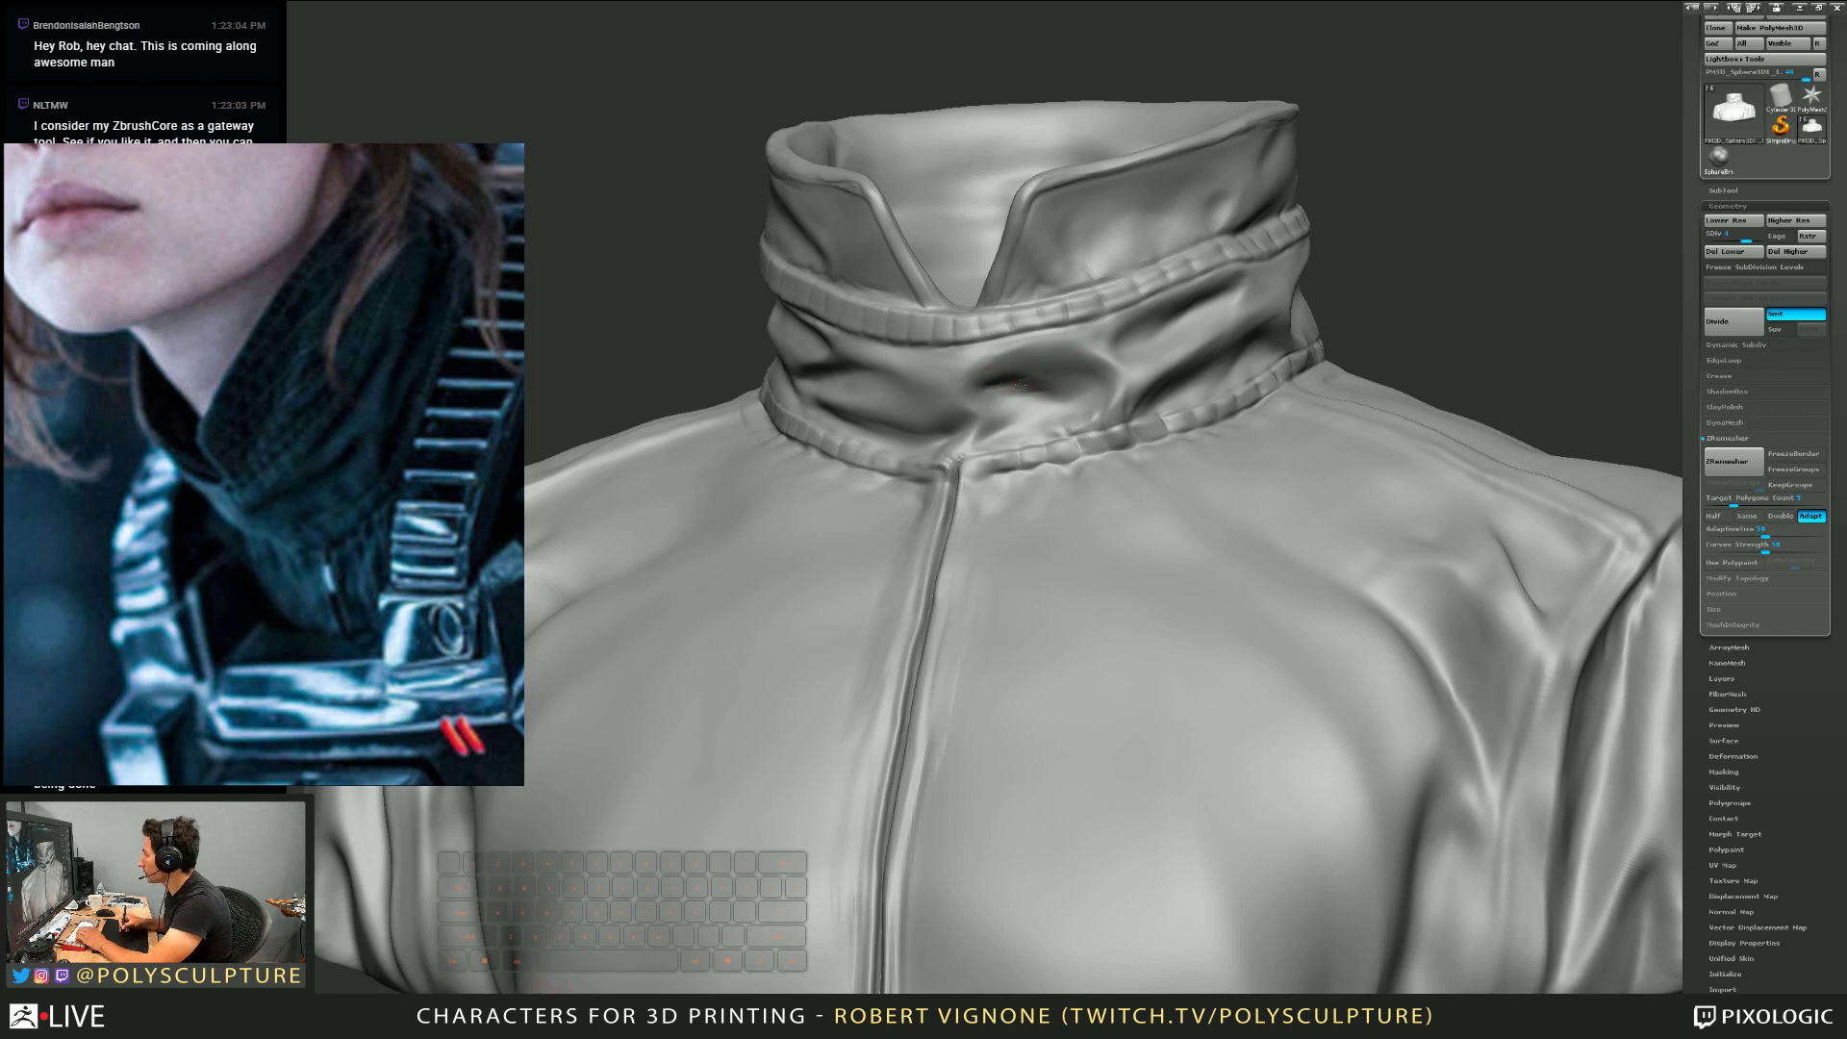
{"action": "key", "text": "shift"}
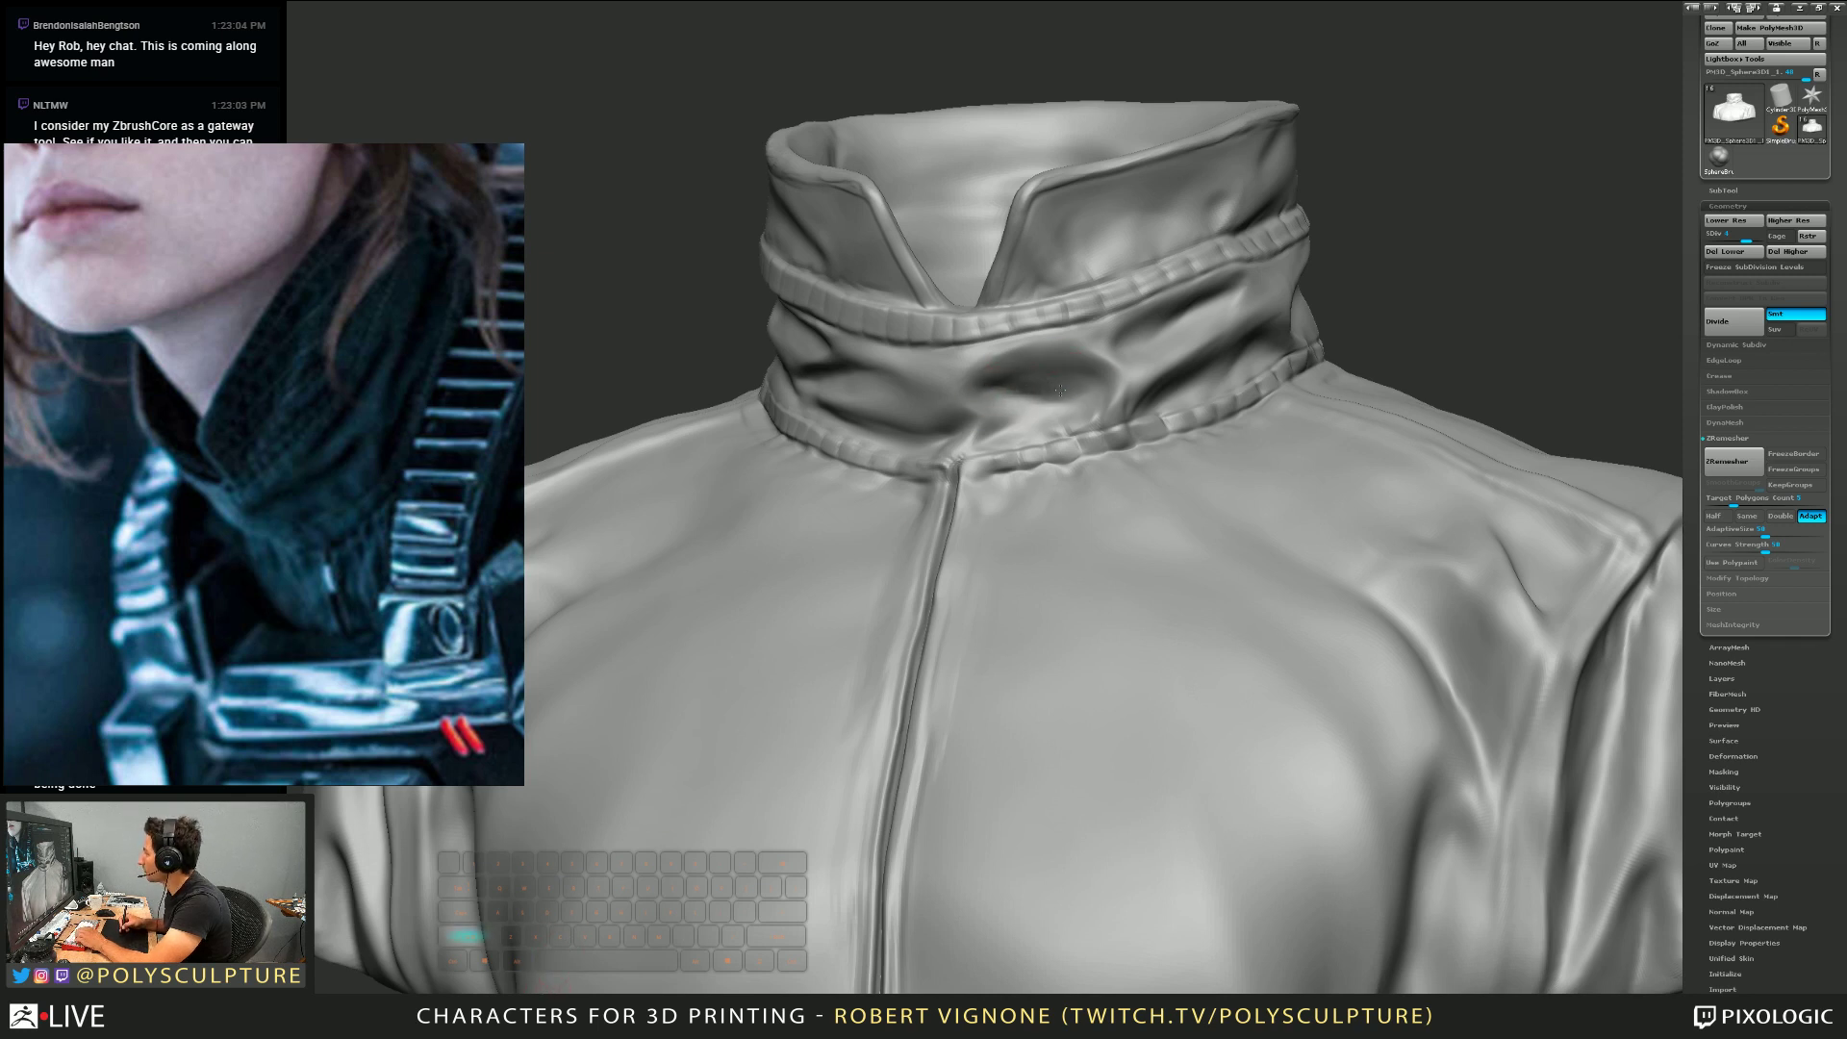
{"action": "key", "text": "3"}
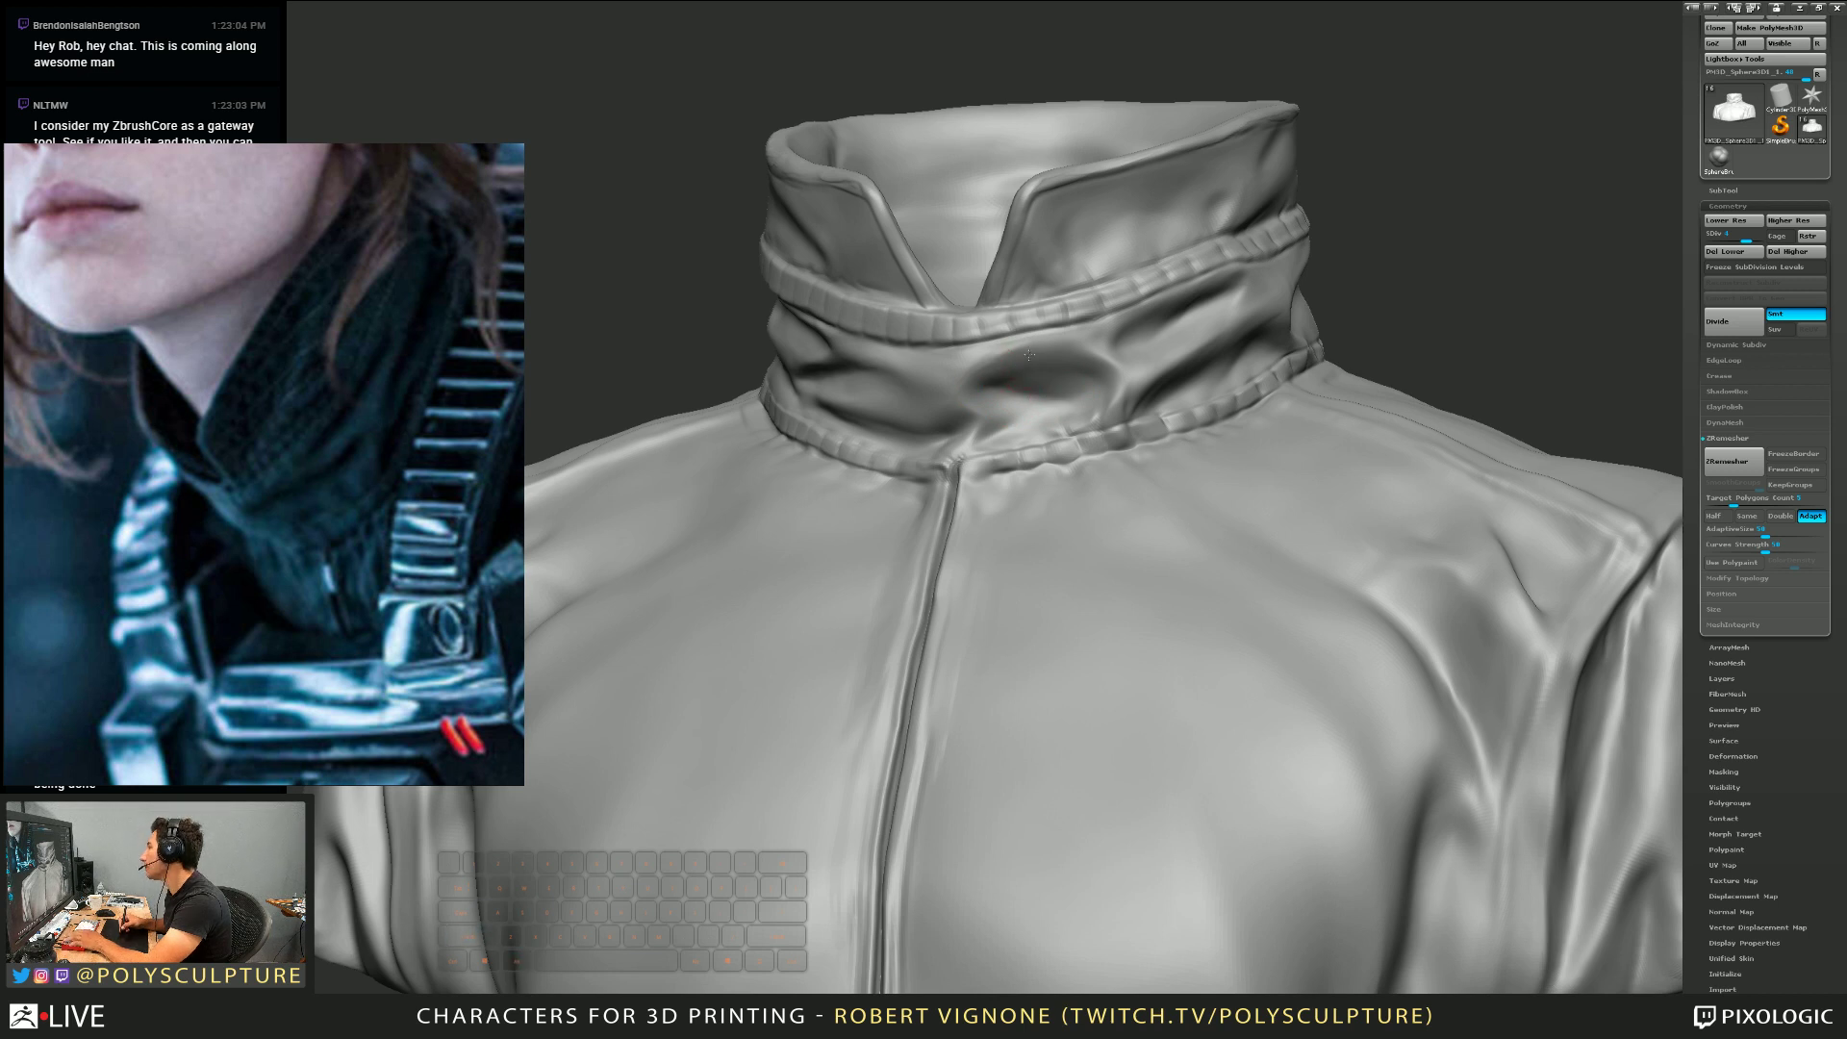
{"action": "mouse_move", "coordinate": [1001, 375]}
{"action": "left_mouse_down"}
{"action": "mouse_move", "coordinate": [1068, 375]}
{"action": "mouse_move", "coordinate": [1084, 408]}
{"action": "left_mouse_up"}
Sculpt a short vertical crease near the collar's front, running down to the lower seam band
{"action": "right_click_drag", "start_coordinate": [1083, 444], "coordinate": [880, 447], "text": "alt"}
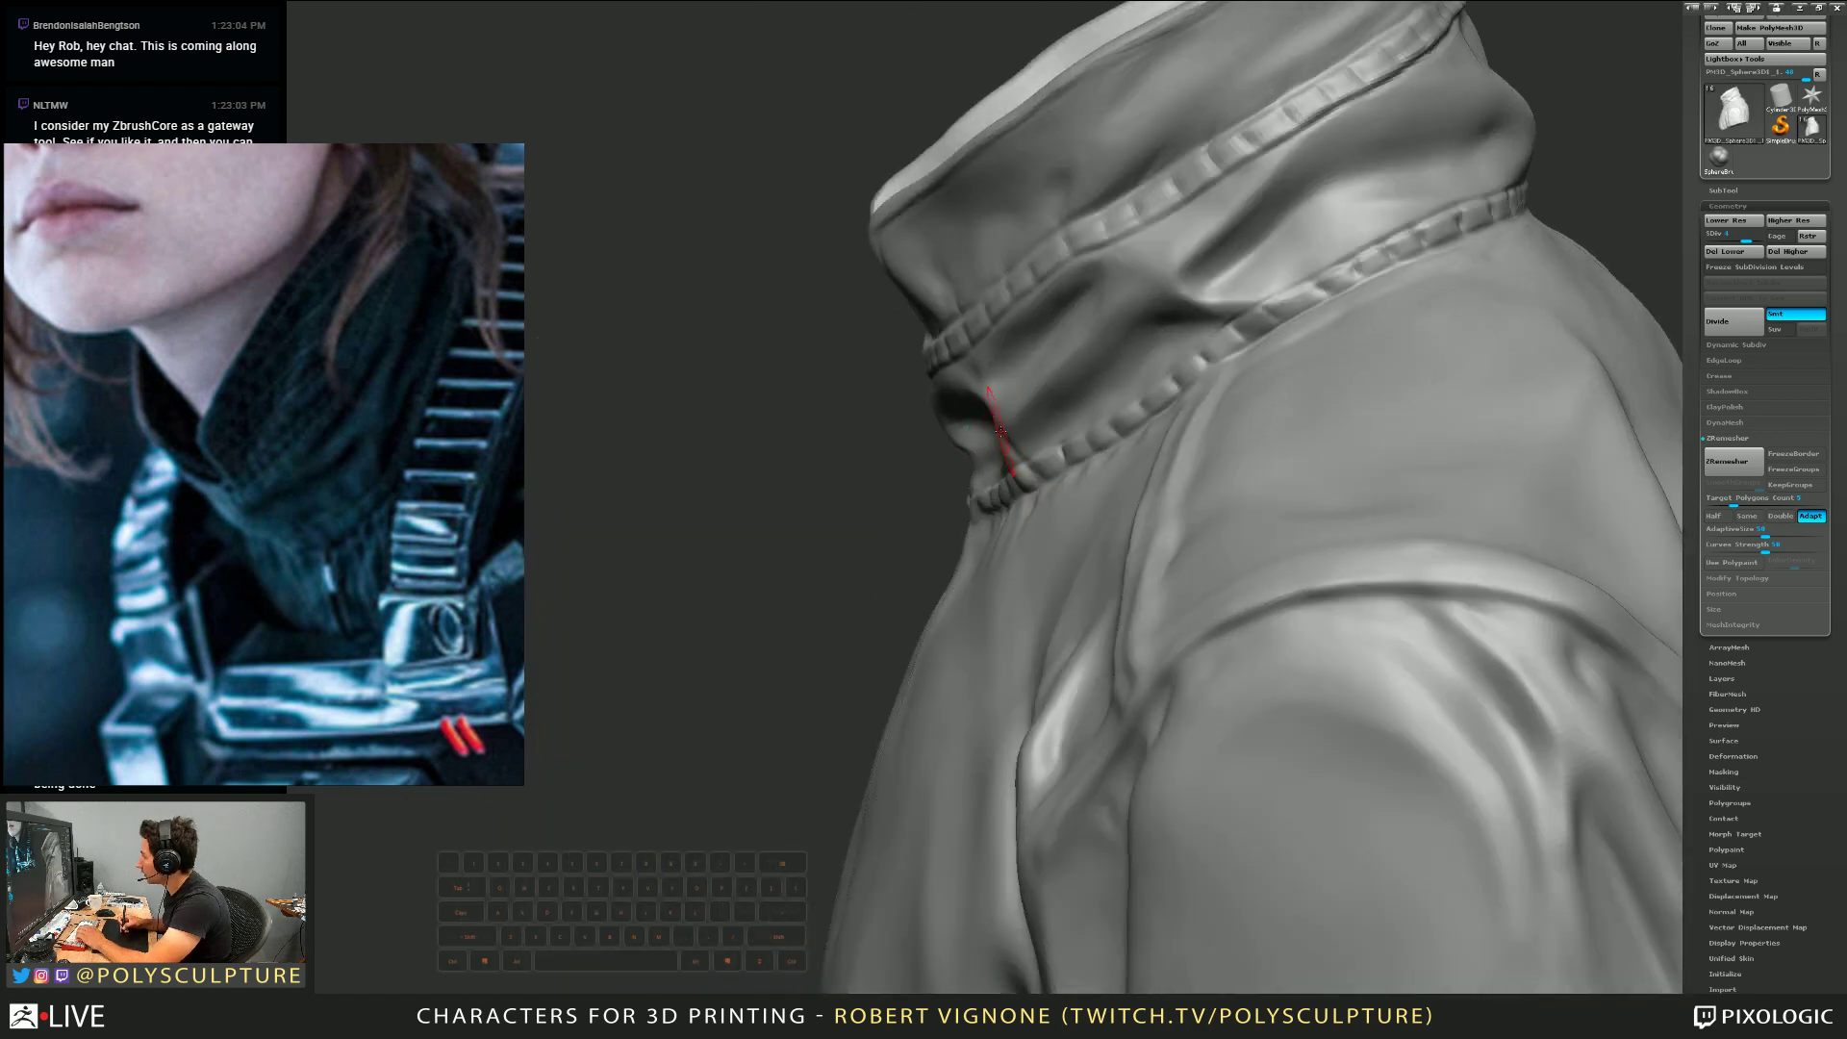
{"action": "key", "text": "s"}
{"action": "left_click_drag", "start_coordinate": [1000, 435], "coordinate": [950, 439]}
{"action": "right_click_drag", "start_coordinate": [931, 420], "coordinate": [1145, 625], "text": "alt"}
Refine the cloth folds on the front of the shoulder beside the armhole seam
{"action": "right_click_drag", "start_coordinate": [1145, 626], "coordinate": [904, 490]}
{"action": "right_click_drag", "start_coordinate": [1222, 520], "coordinate": [1155, 514]}
{"action": "mouse_move", "coordinate": [1154, 515]}
{"action": "right_mouse_down", "text": "alt"}
{"action": "mouse_move", "coordinate": [1044, 510]}
{"action": "mouse_move", "coordinate": [1030, 577]}
{"action": "mouse_move", "coordinate": [1001, 500]}
{"action": "mouse_move", "coordinate": [1073, 428]}
{"action": "mouse_move", "coordinate": [1036, 511]}
{"action": "mouse_move", "coordinate": [974, 477]}
{"action": "mouse_move", "coordinate": [977, 543]}
{"action": "right_mouse_up", "text": "alt"}
{"action": "key", "text": "s"}
{"action": "left_click_drag", "start_coordinate": [972, 539], "coordinate": [956, 539]}
{"action": "key", "text": "4"}
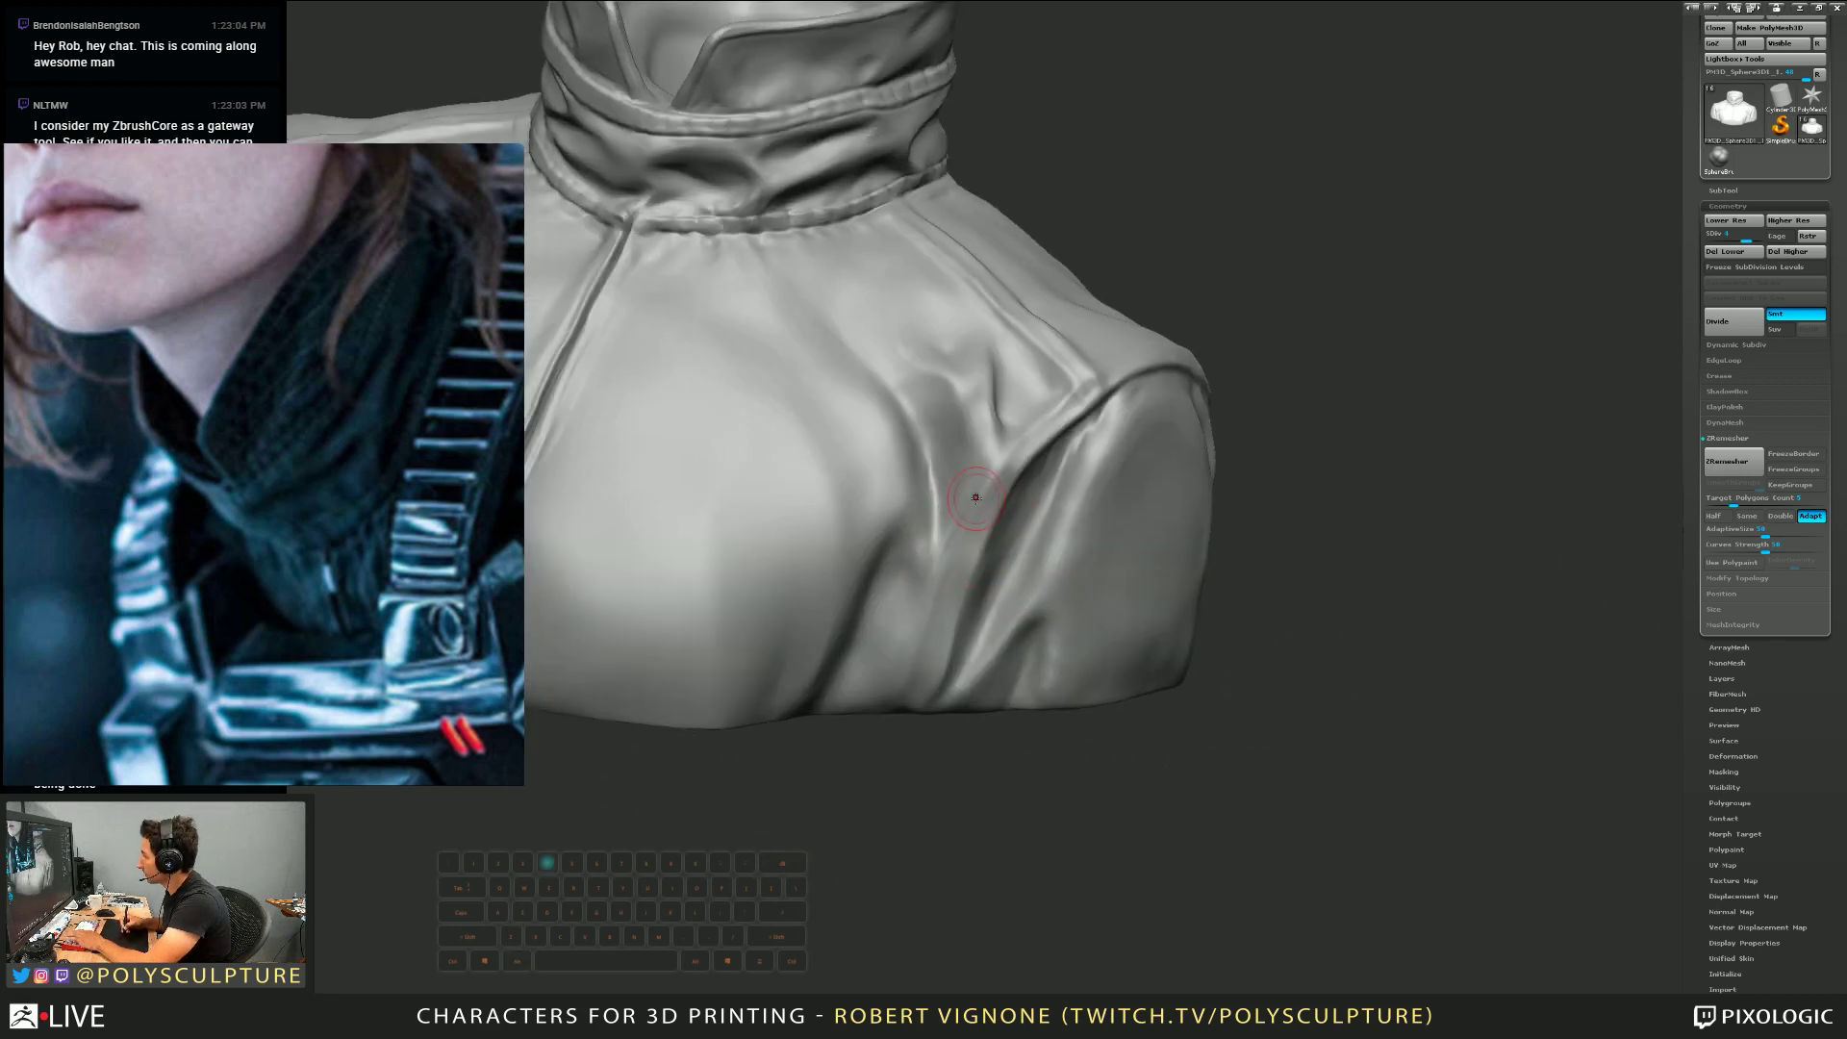
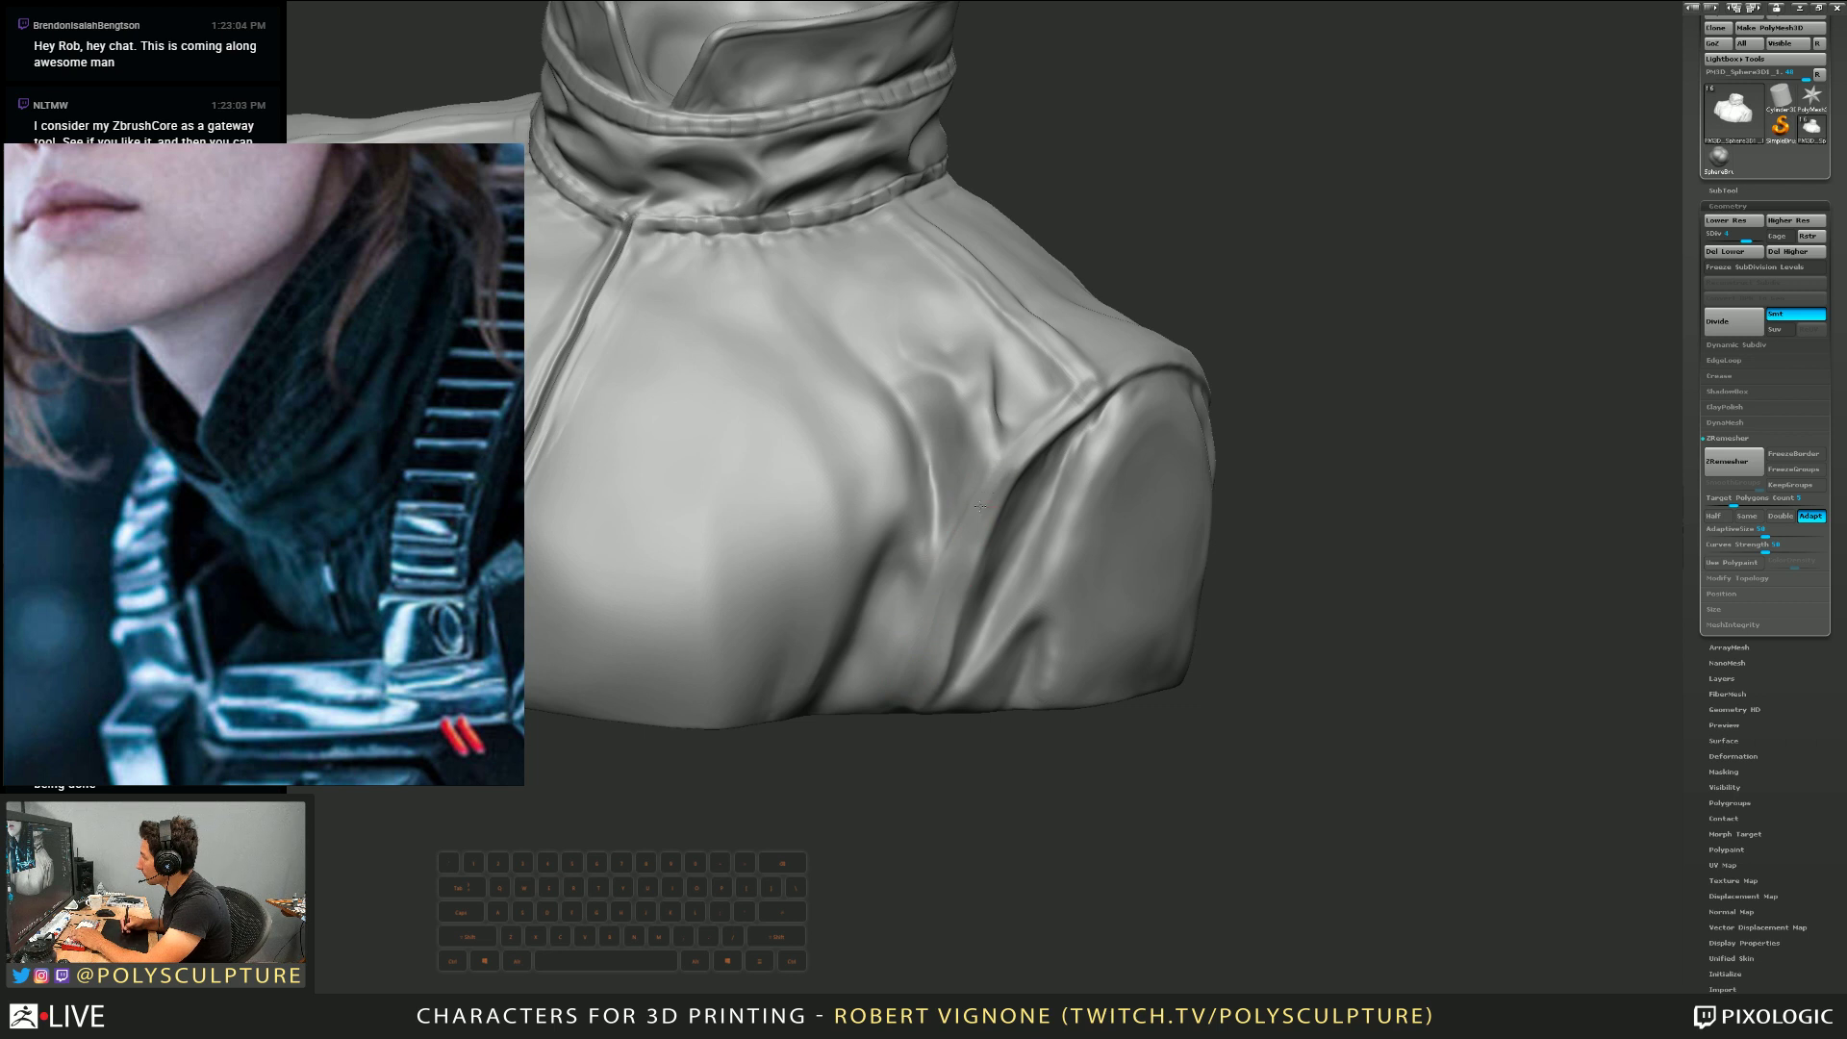
Refine and smooth the raised seam around the top of the jacket's sleeve, from the front of the shoulder to the back
{"action": "right_click_drag", "start_coordinate": [1068, 400], "coordinate": [923, 538], "text": "alt"}
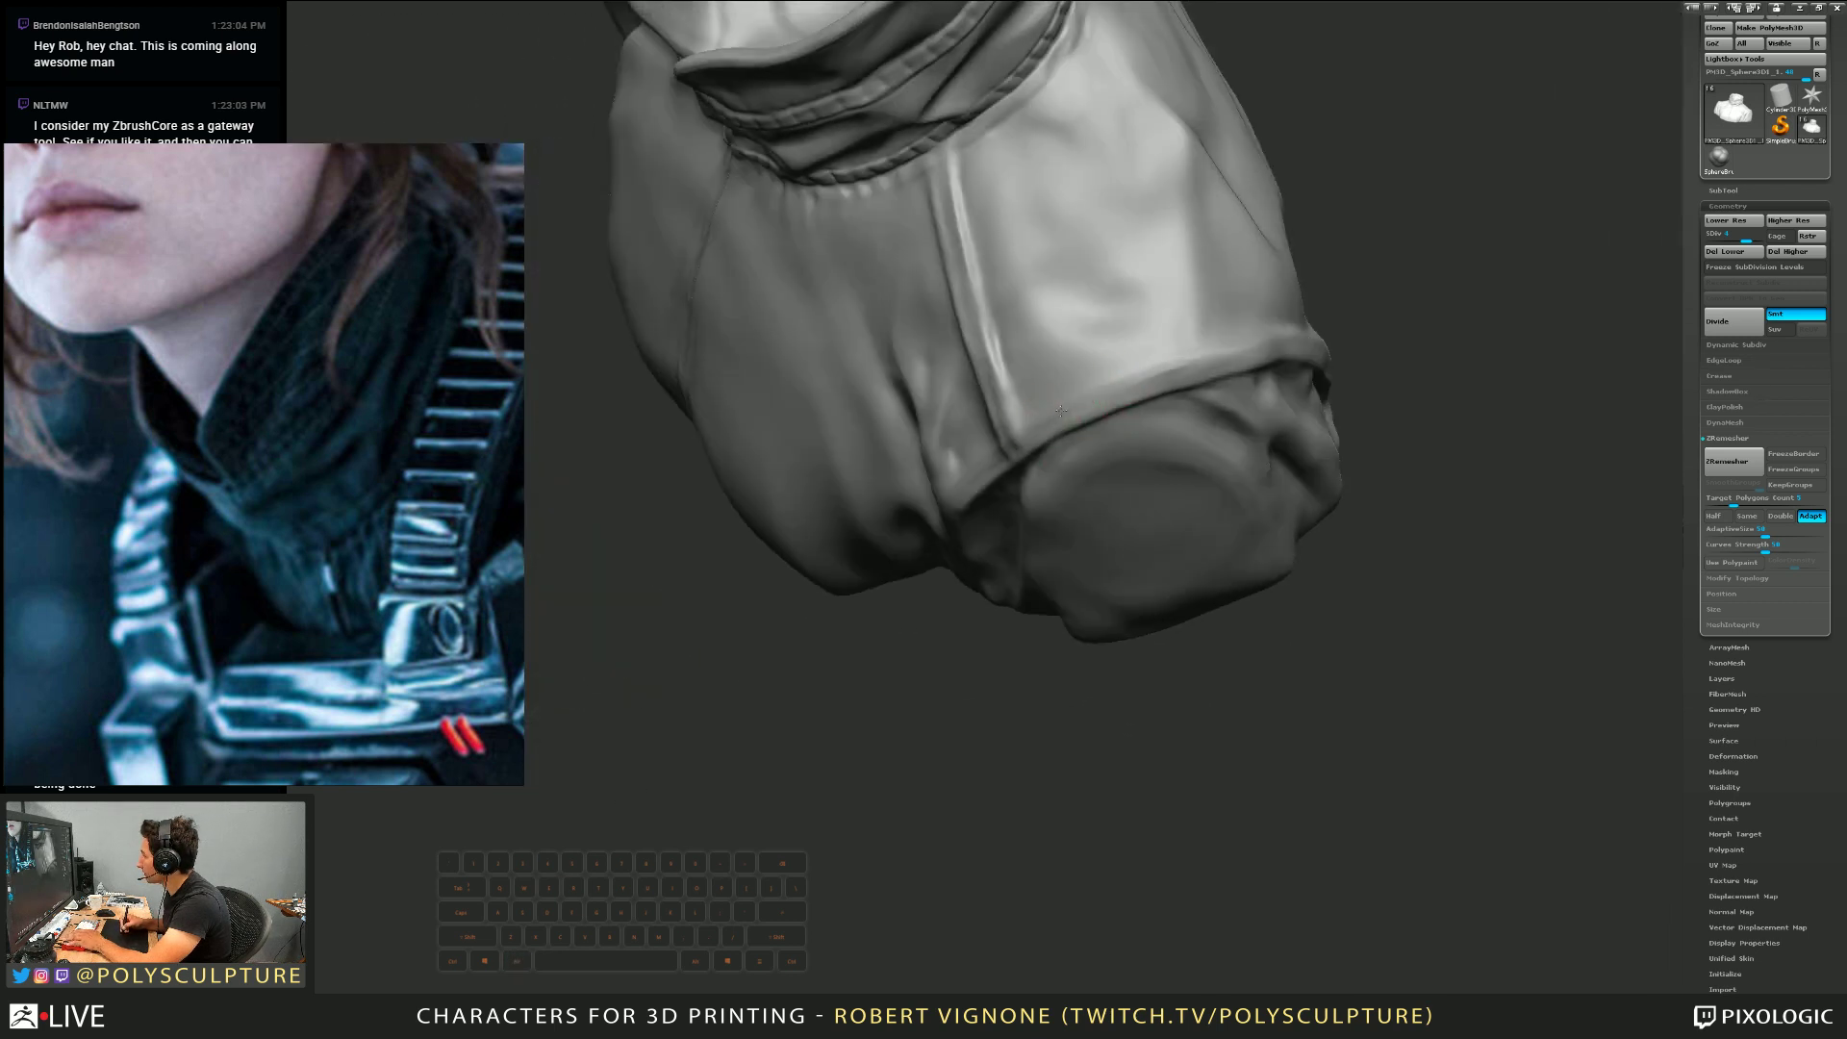
{"action": "right_click_drag", "start_coordinate": [1235, 343], "coordinate": [967, 464]}
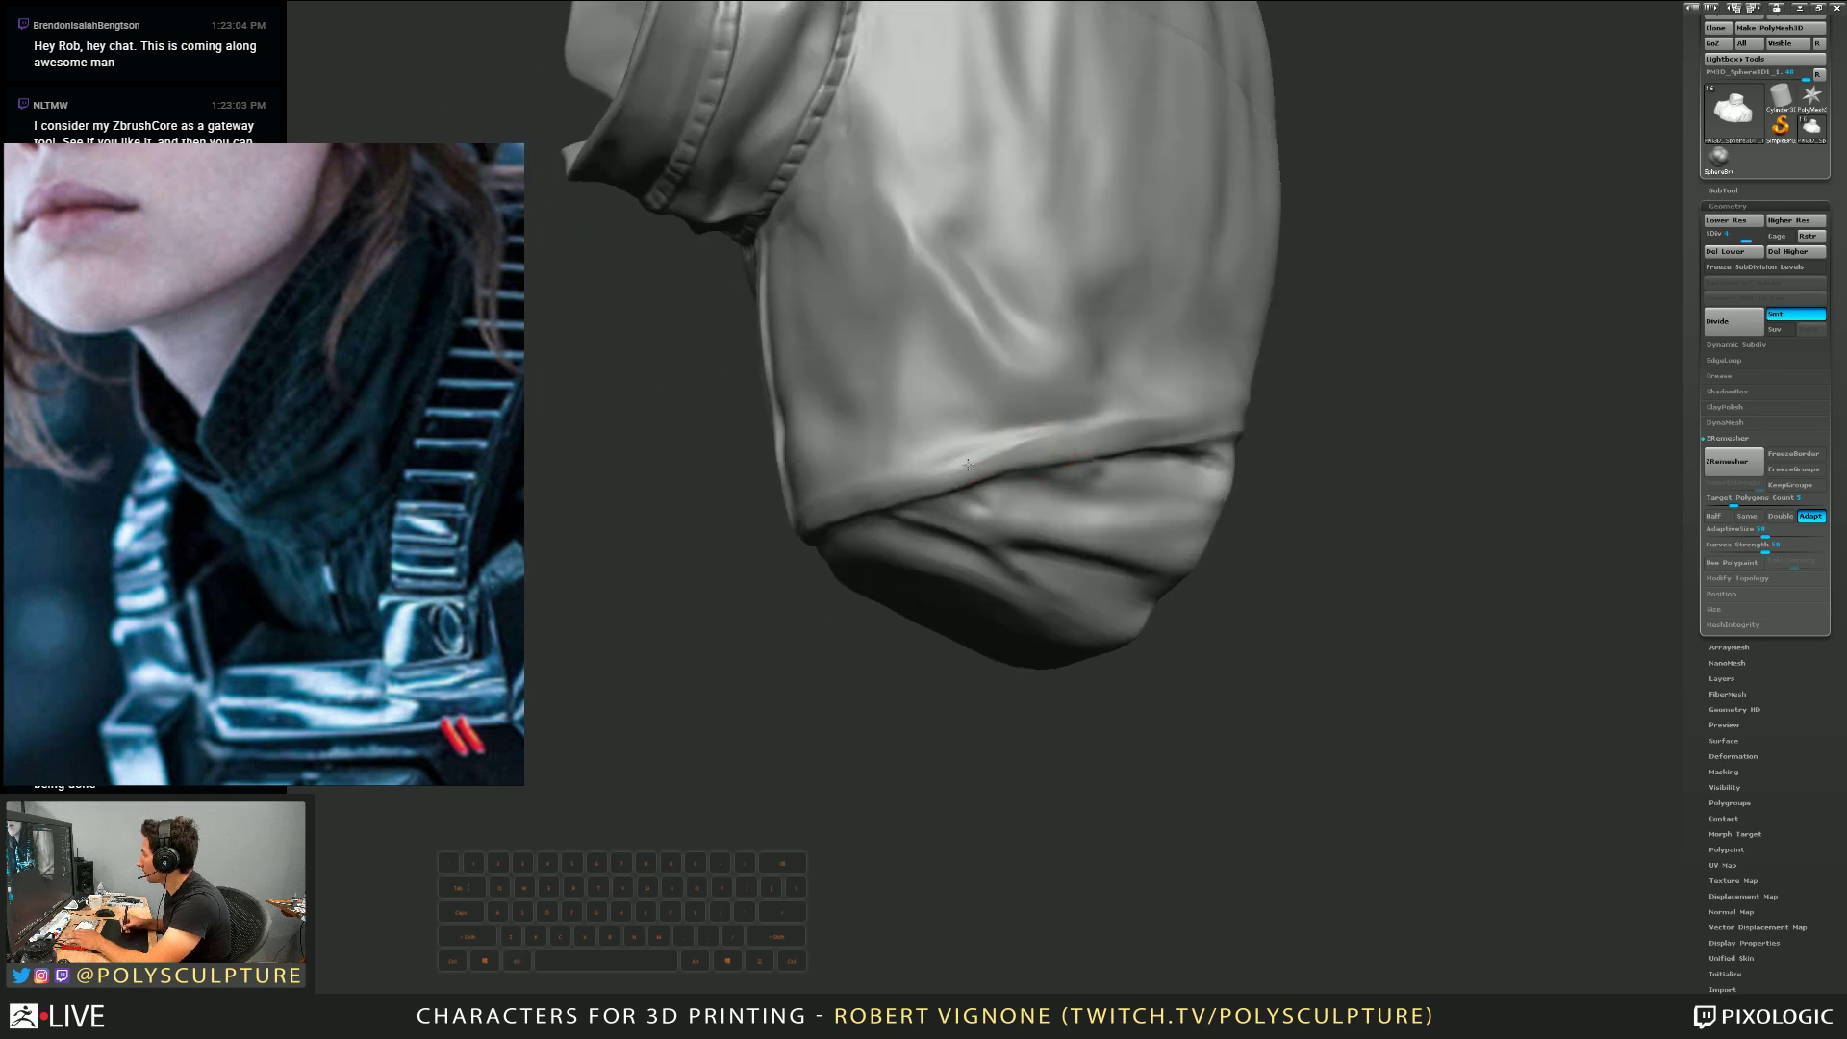
{"action": "key", "text": "s"}
{"action": "left_click", "coordinate": [1217, 404]}
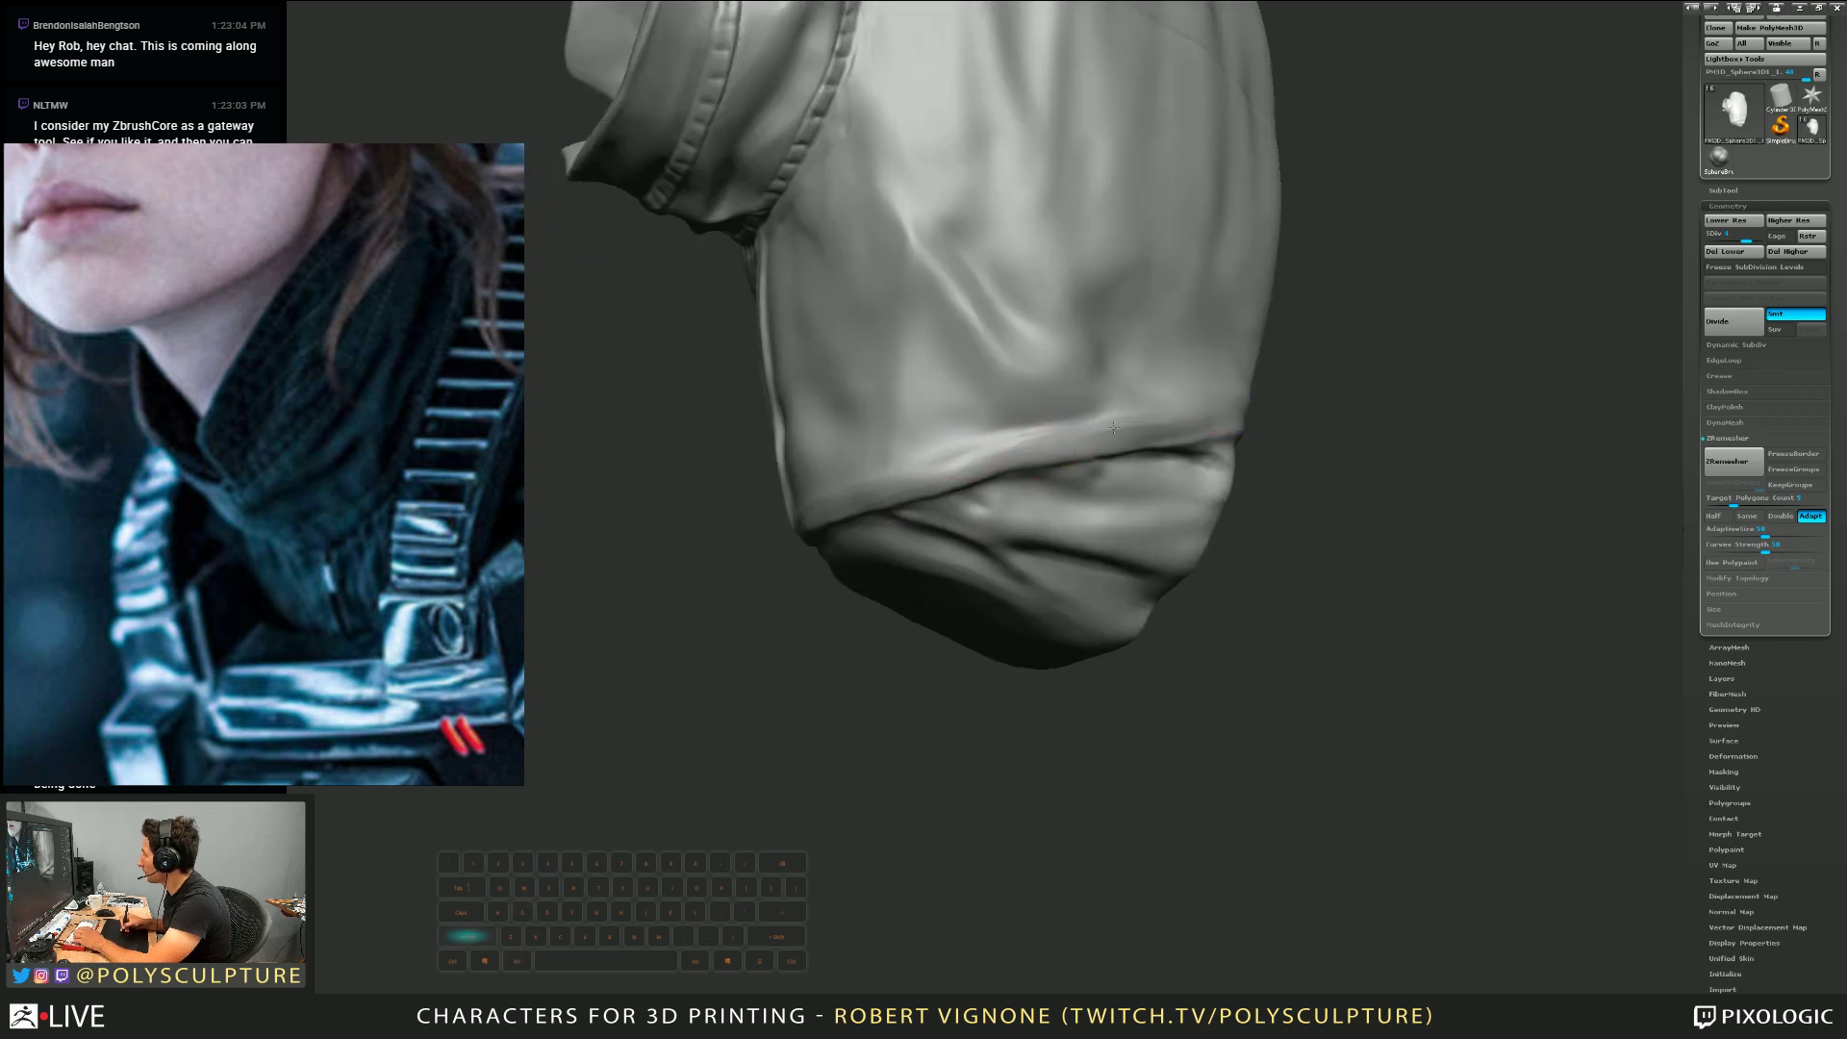
{"action": "right_click_drag", "start_coordinate": [919, 478], "coordinate": [949, 464], "text": "shift"}
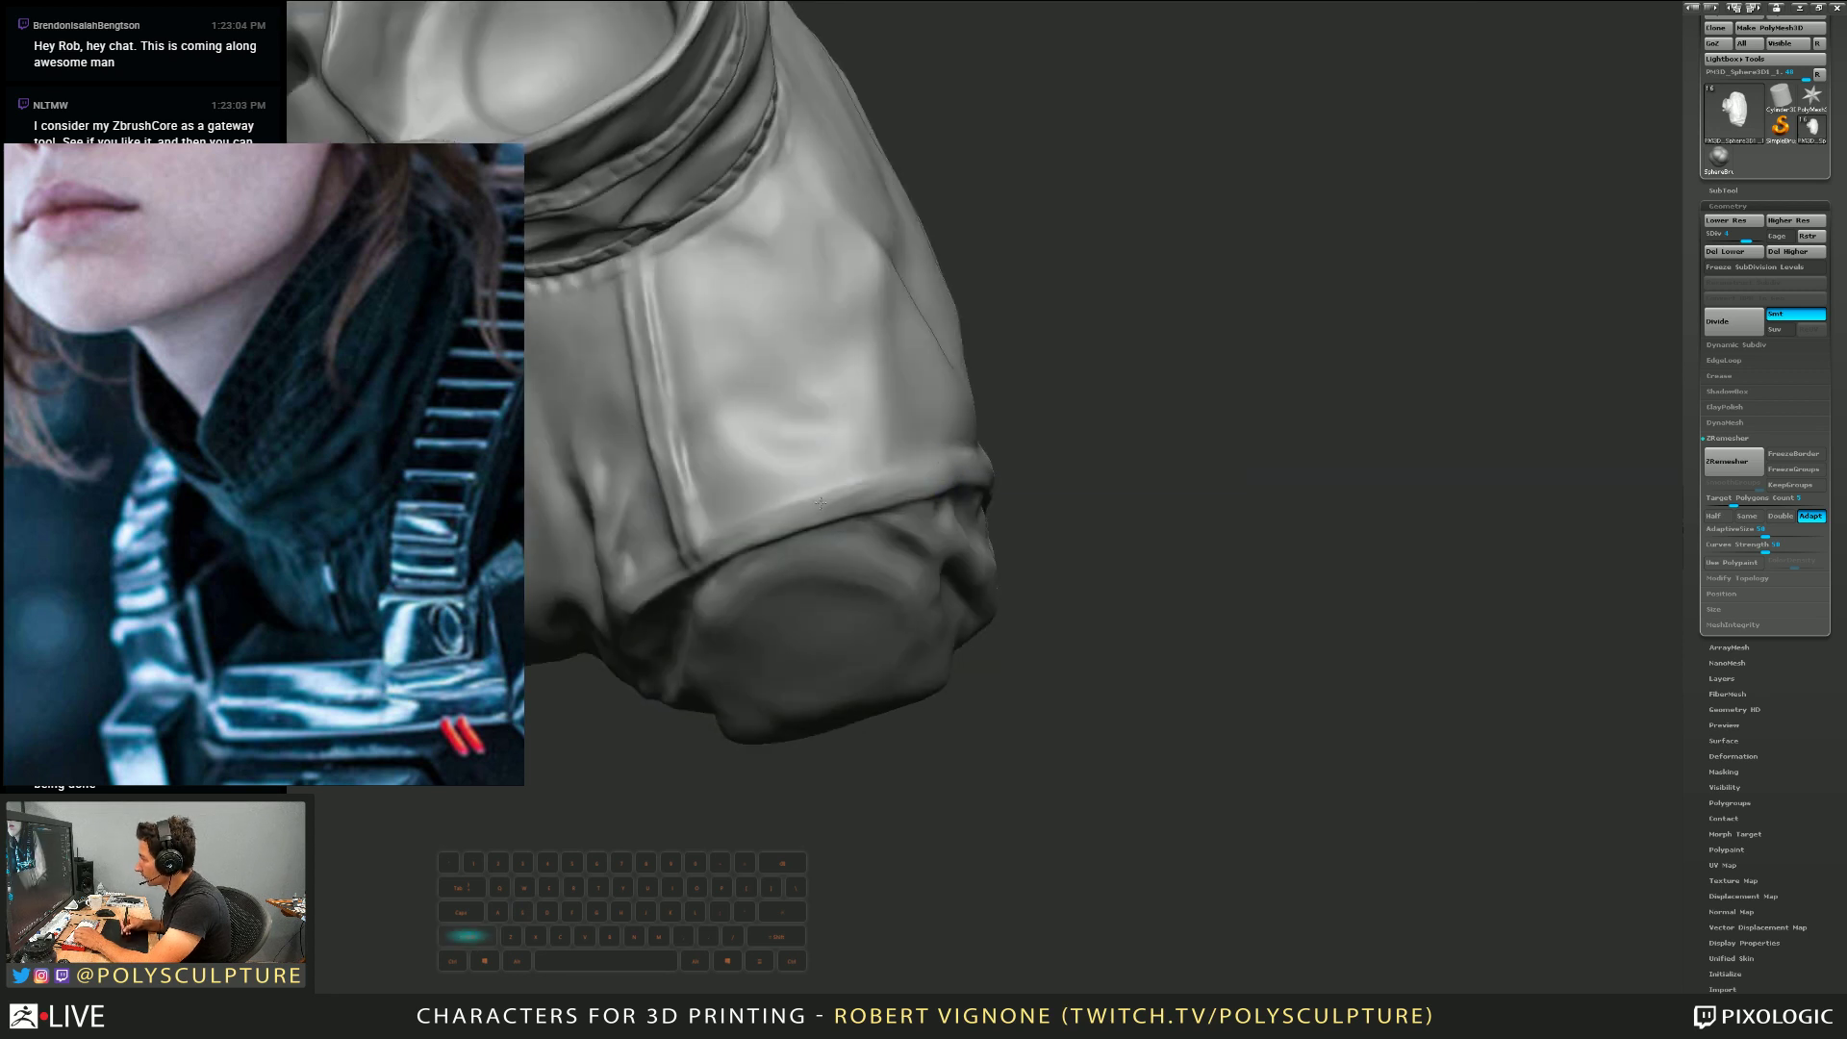
{"action": "mouse_move", "coordinate": [820, 503]}
{"action": "right_mouse_down"}
{"action": "mouse_move", "coordinate": [936, 453]}
{"action": "mouse_move", "coordinate": [853, 491]}
{"action": "mouse_move", "coordinate": [898, 482]}
{"action": "mouse_move", "coordinate": [907, 512]}
{"action": "mouse_move", "coordinate": [885, 510]}
{"action": "right_mouse_up"}
{"action": "key", "text": "s"}
{"action": "left_click", "coordinate": [919, 512]}
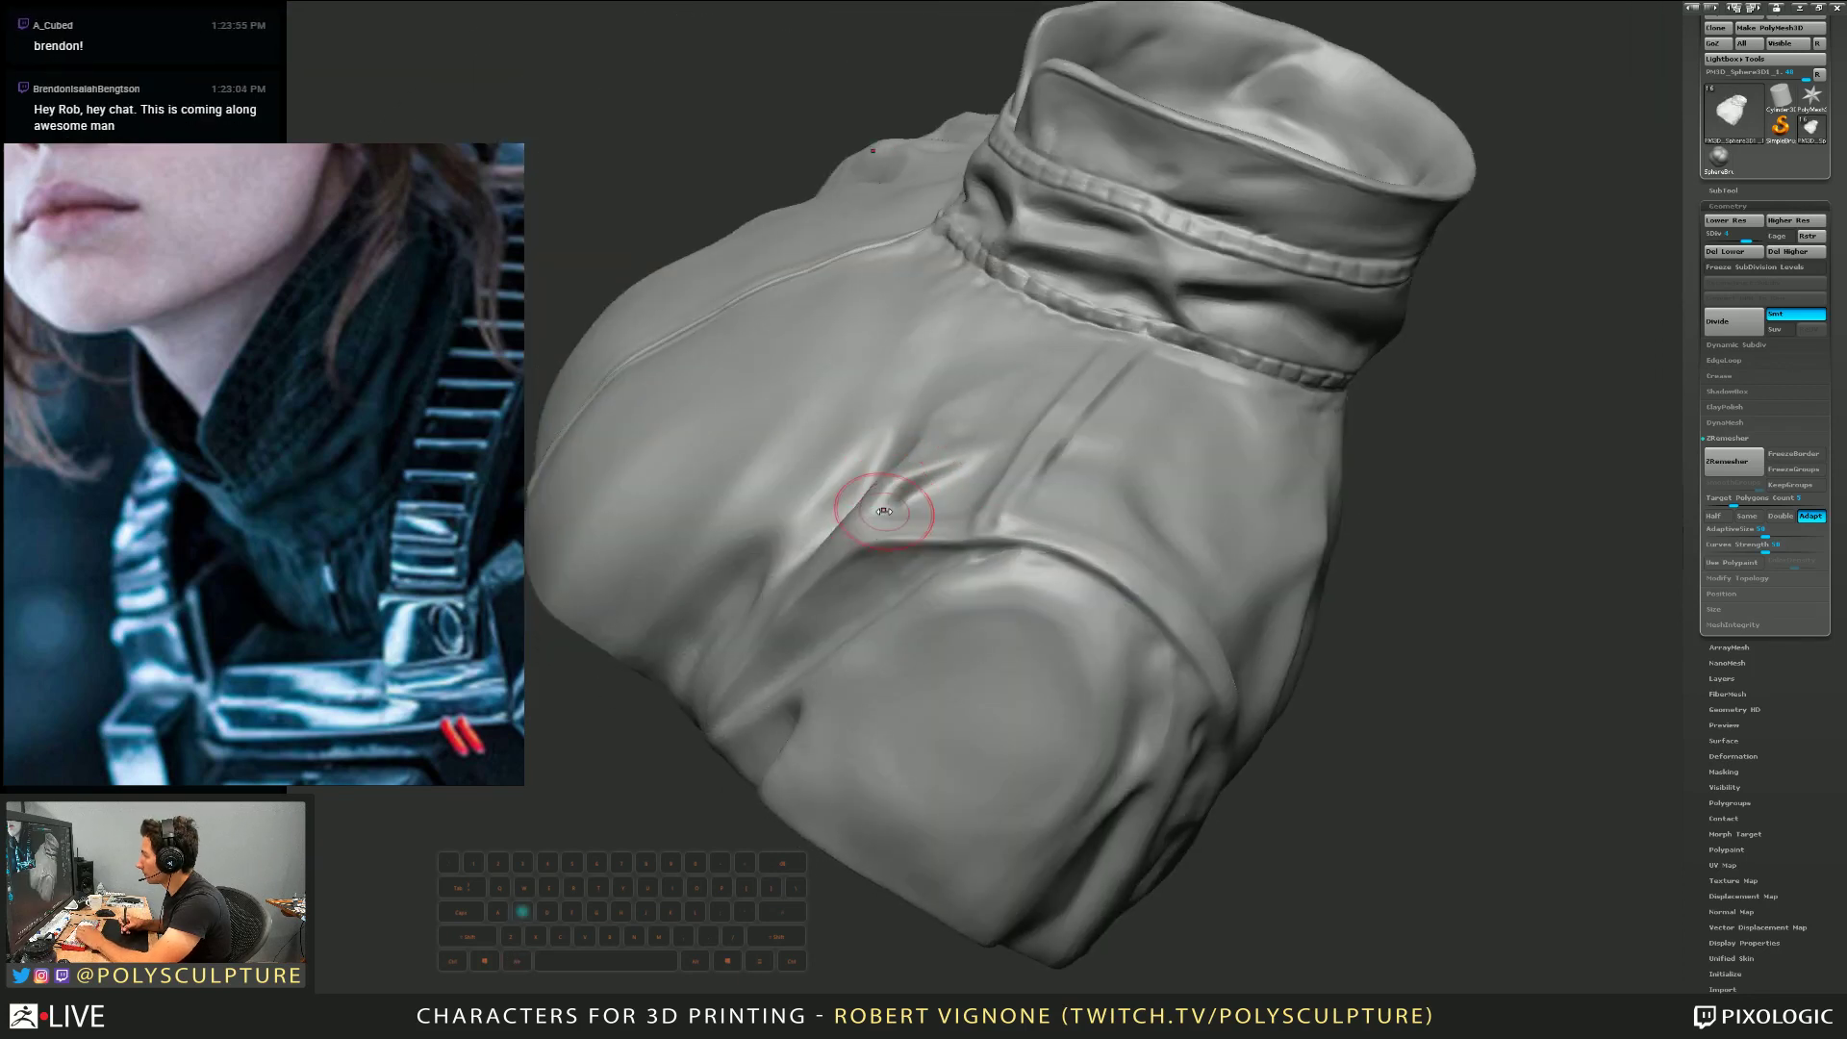
Sculpt the fabric folds running from the front end of the shoulder seam down to the armpit
{"action": "key", "text": "s"}
{"action": "left_click_drag", "start_coordinate": [883, 510], "coordinate": [871, 517]}
{"action": "mouse_move", "coordinate": [879, 543]}
{"action": "right_mouse_down"}
{"action": "mouse_move", "coordinate": [937, 493]}
{"action": "mouse_move", "coordinate": [939, 463]}
{"action": "right_mouse_up"}
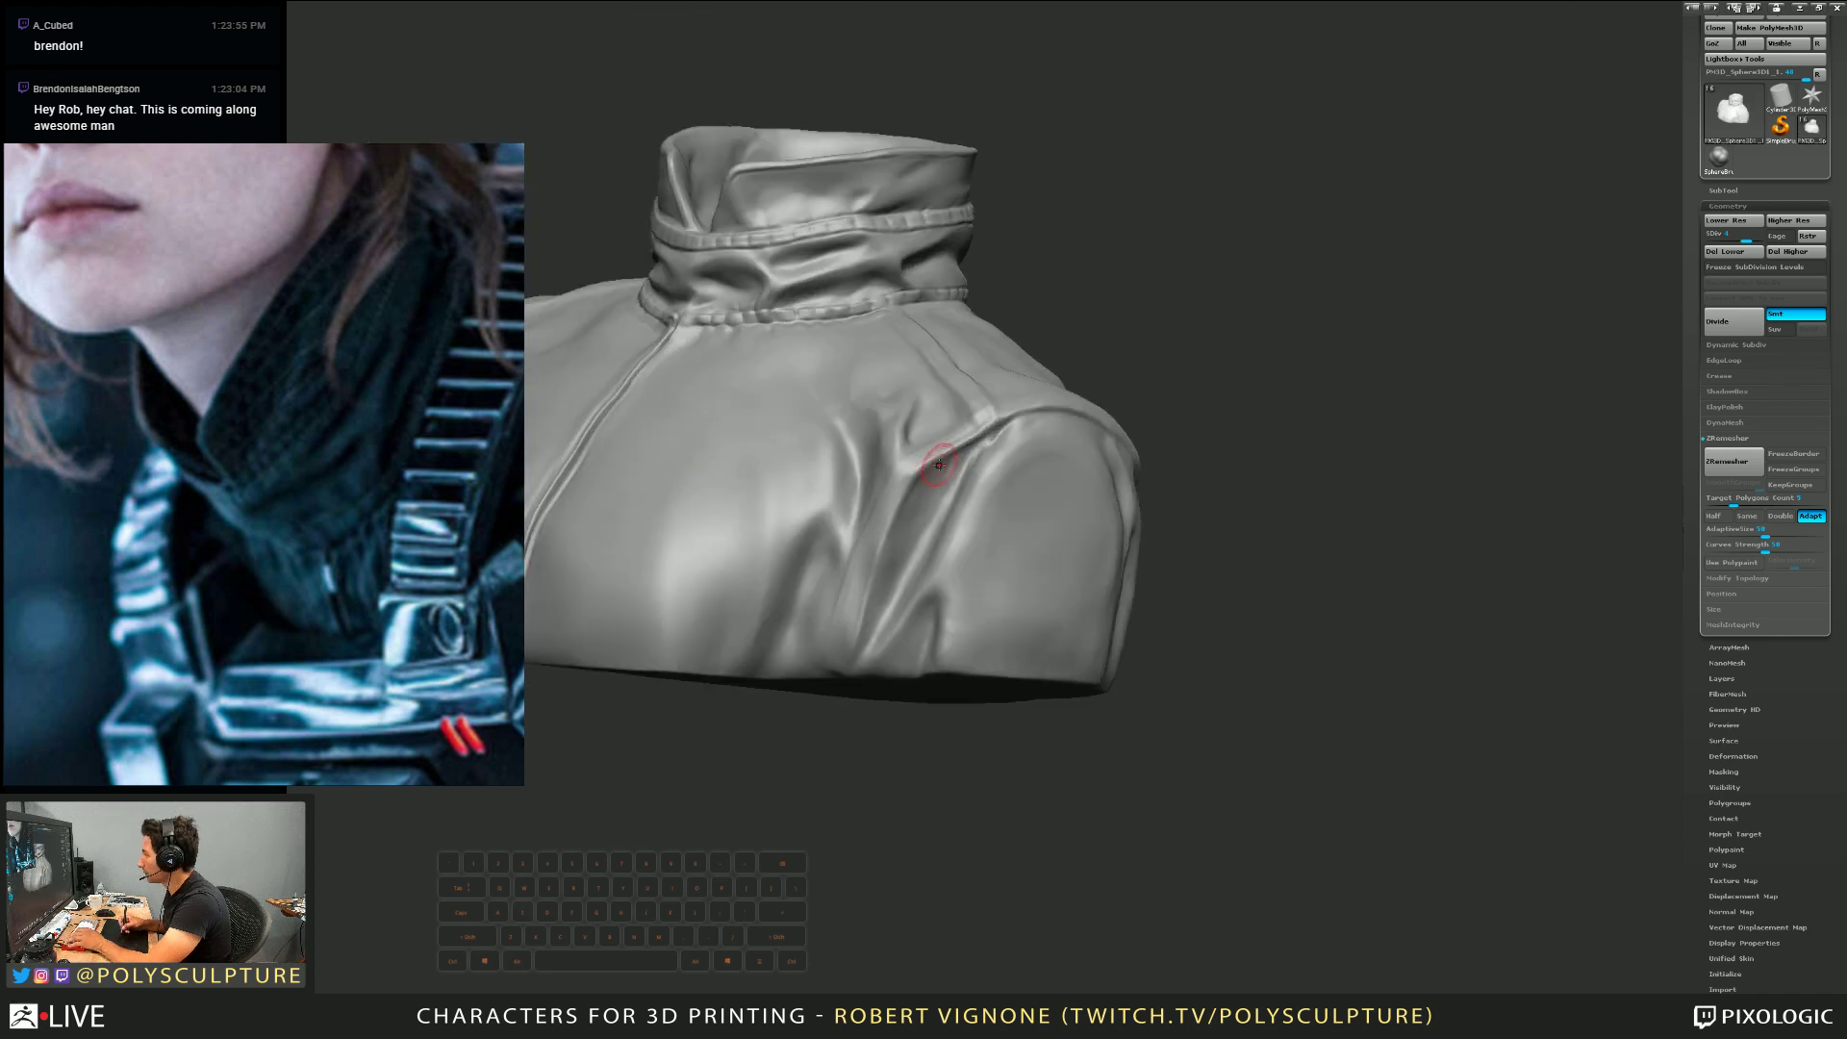
{"action": "key", "text": "s"}
{"action": "left_click_drag", "start_coordinate": [940, 469], "coordinate": [927, 469]}
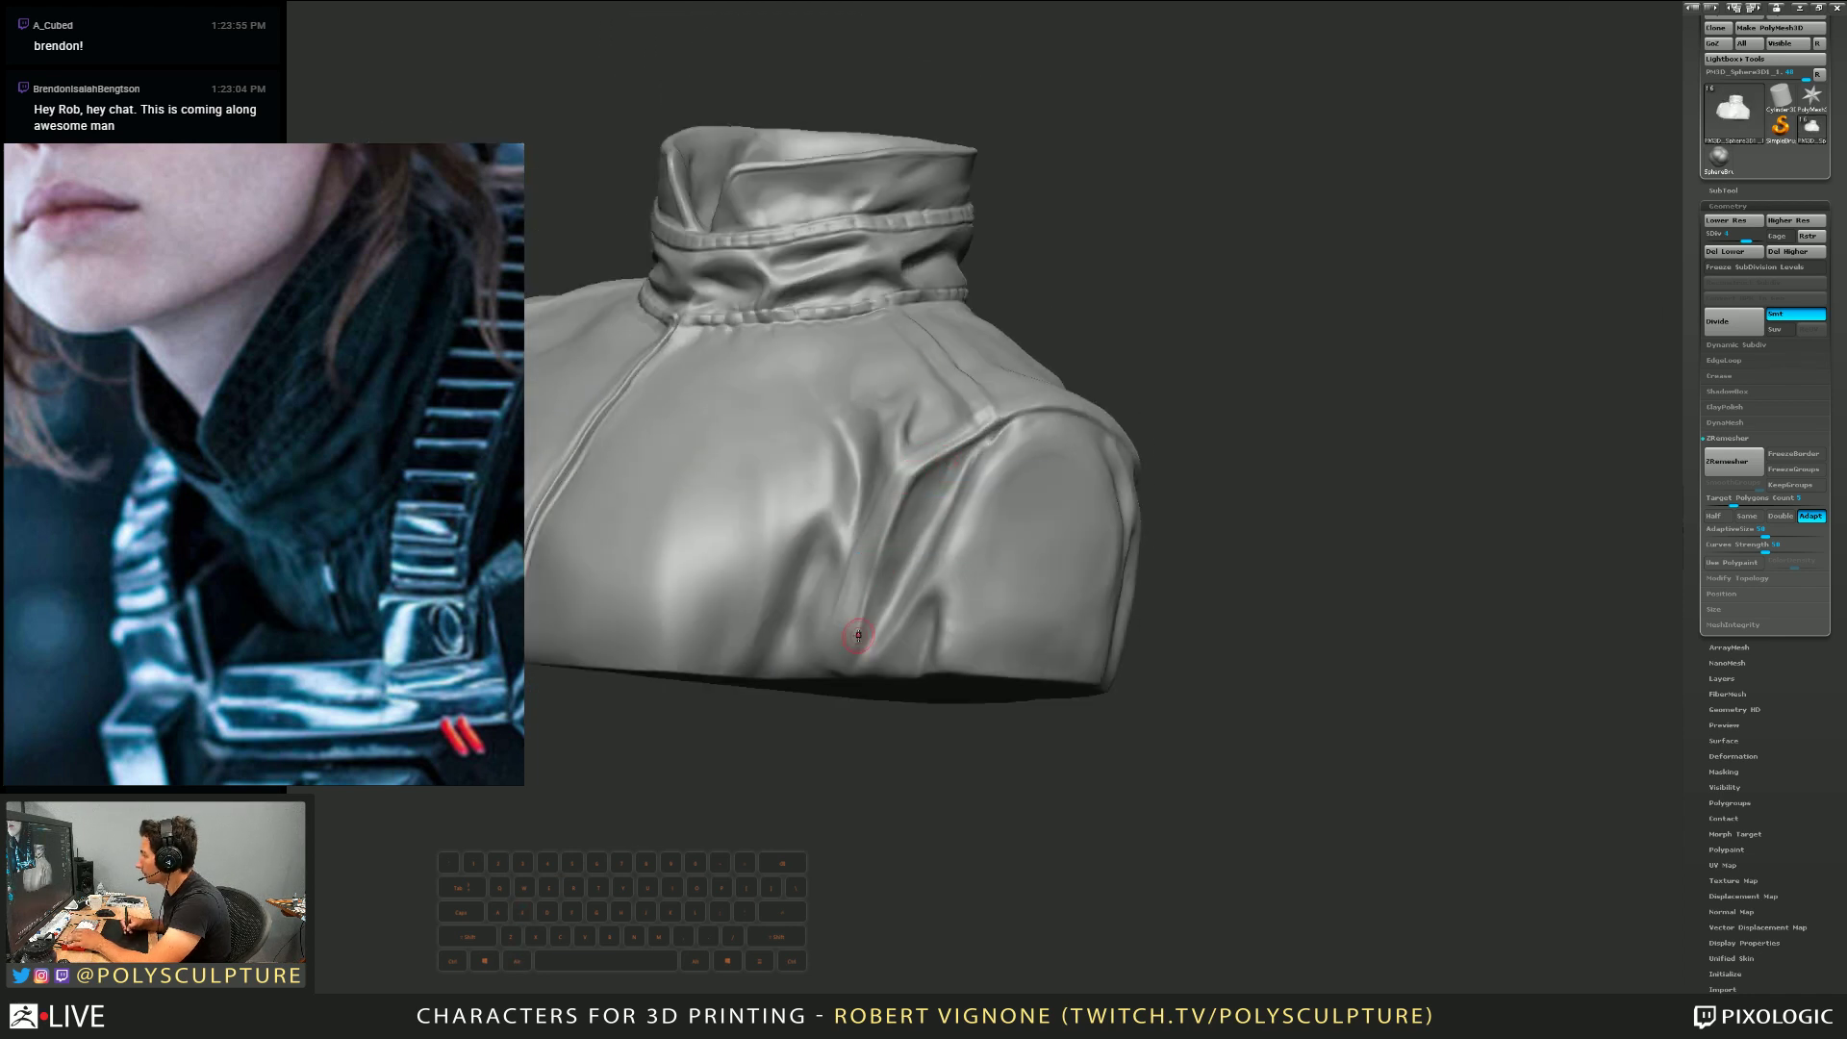
{"action": "mouse_move", "coordinate": [869, 582]}
{"action": "right_mouse_down"}
{"action": "mouse_move", "coordinate": [903, 503]}
{"action": "mouse_move", "coordinate": [907, 554]}
{"action": "mouse_move", "coordinate": [866, 507]}
{"action": "right_mouse_up"}
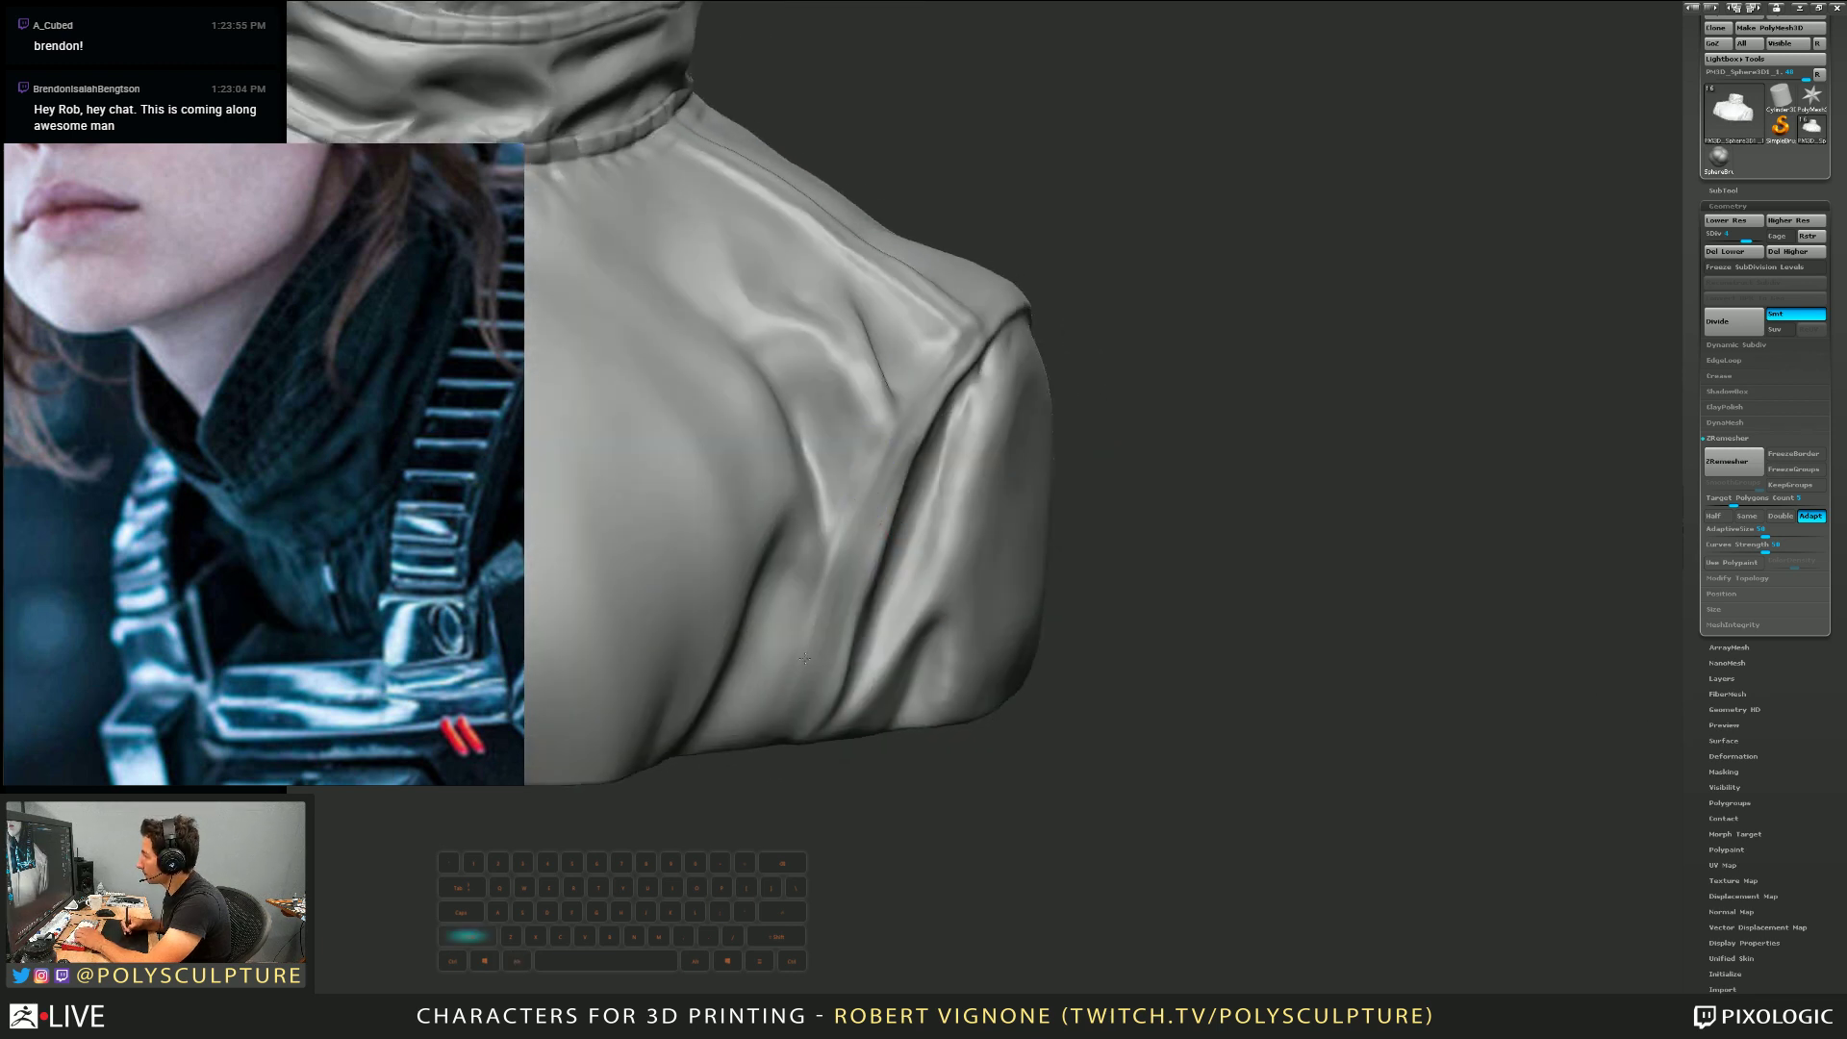
Soften the jacket folds between the upper chest and the shoulder with a resized brush
{"action": "mouse_move", "coordinate": [804, 658]}
{"action": "right_mouse_down"}
{"action": "mouse_move", "coordinate": [830, 582]}
{"action": "mouse_move", "coordinate": [946, 530]}
{"action": "right_mouse_up"}
{"action": "key", "text": "s"}
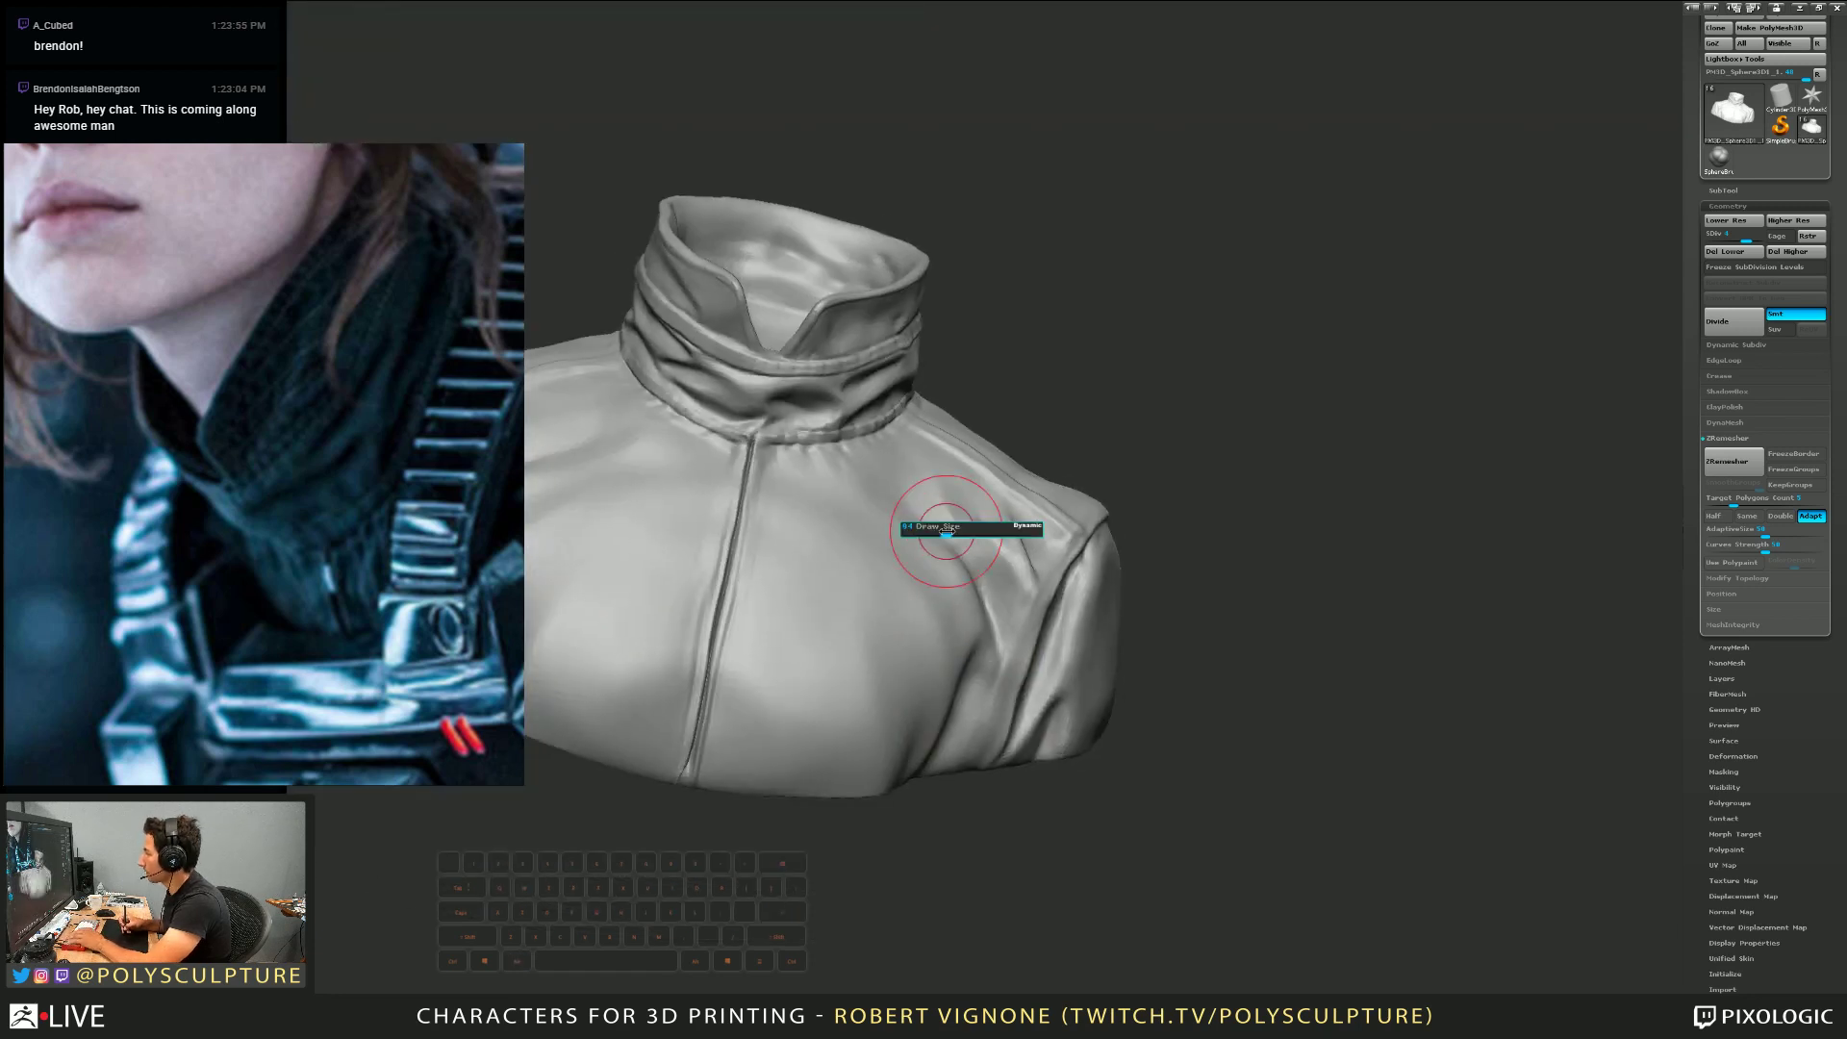
{"action": "left_click_drag", "start_coordinate": [947, 530], "coordinate": [956, 530]}
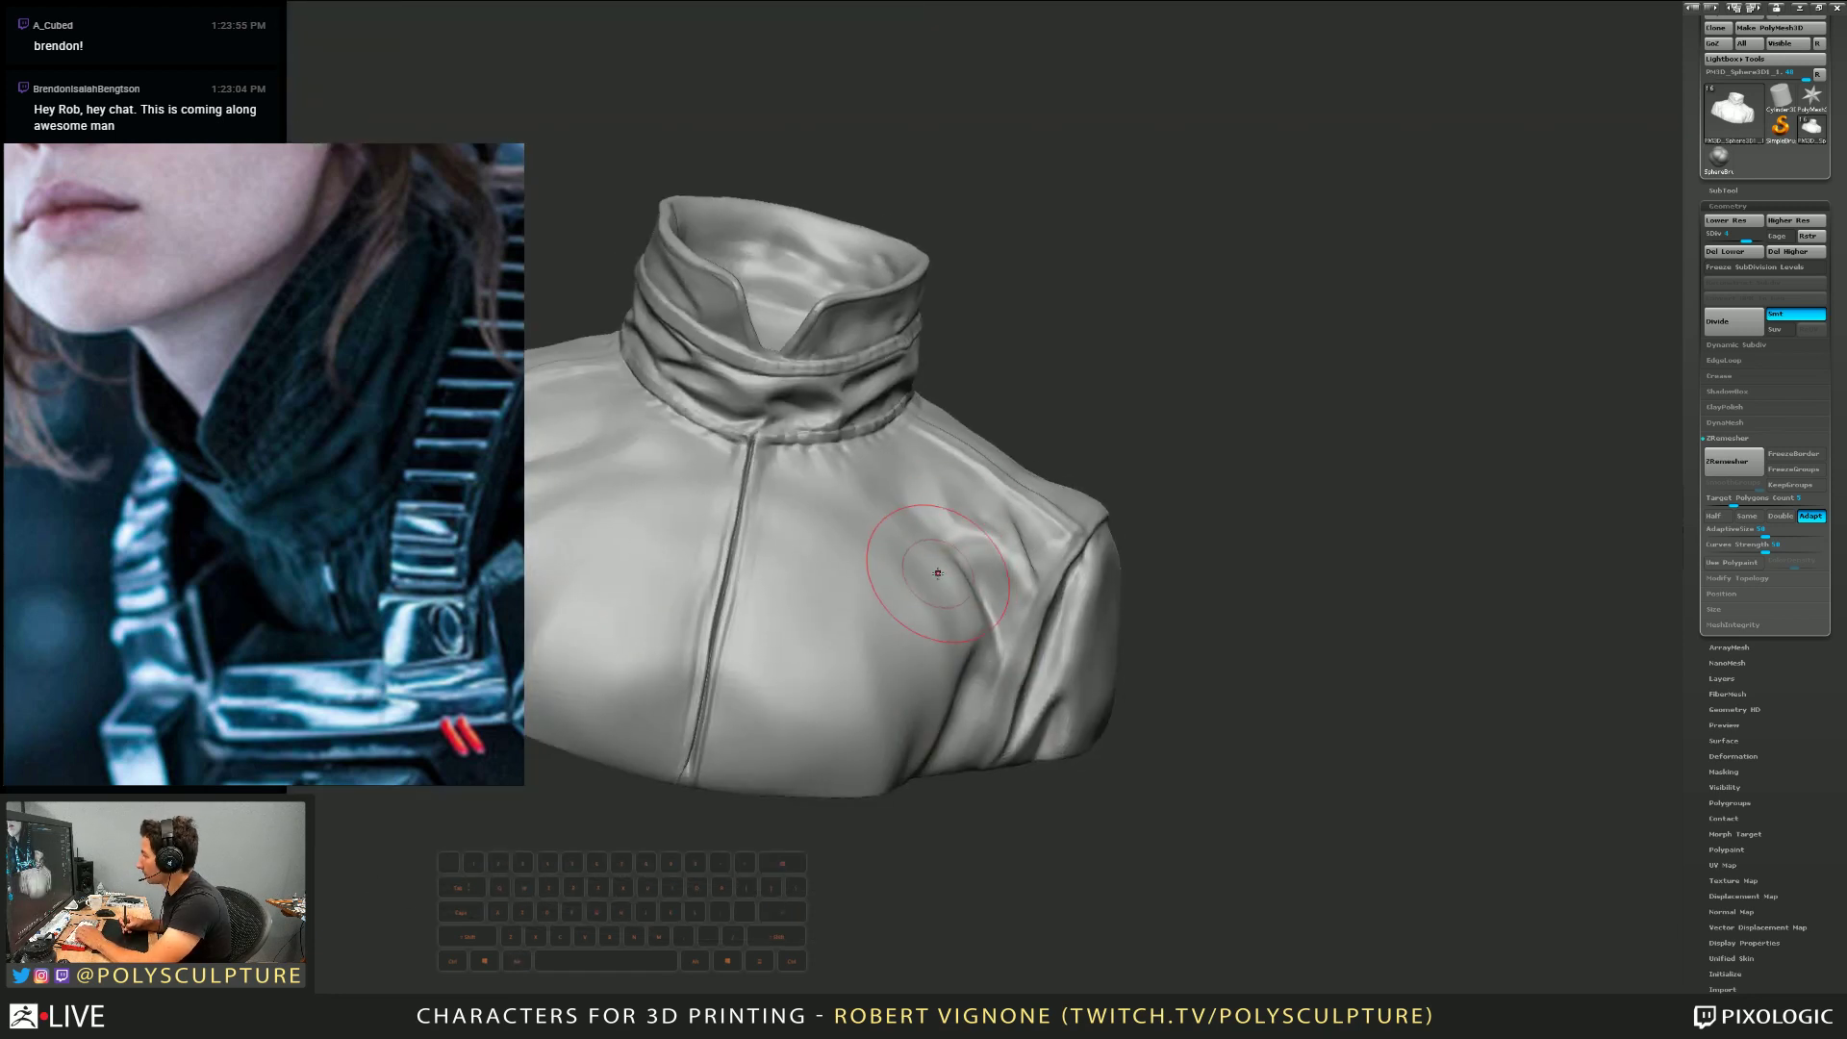
{"action": "key", "text": "s"}
{"action": "right_click_drag", "start_coordinate": [913, 534], "coordinate": [897, 568]}
{"action": "key", "text": "s"}
{"action": "left_click_drag", "start_coordinate": [940, 581], "coordinate": [896, 582]}
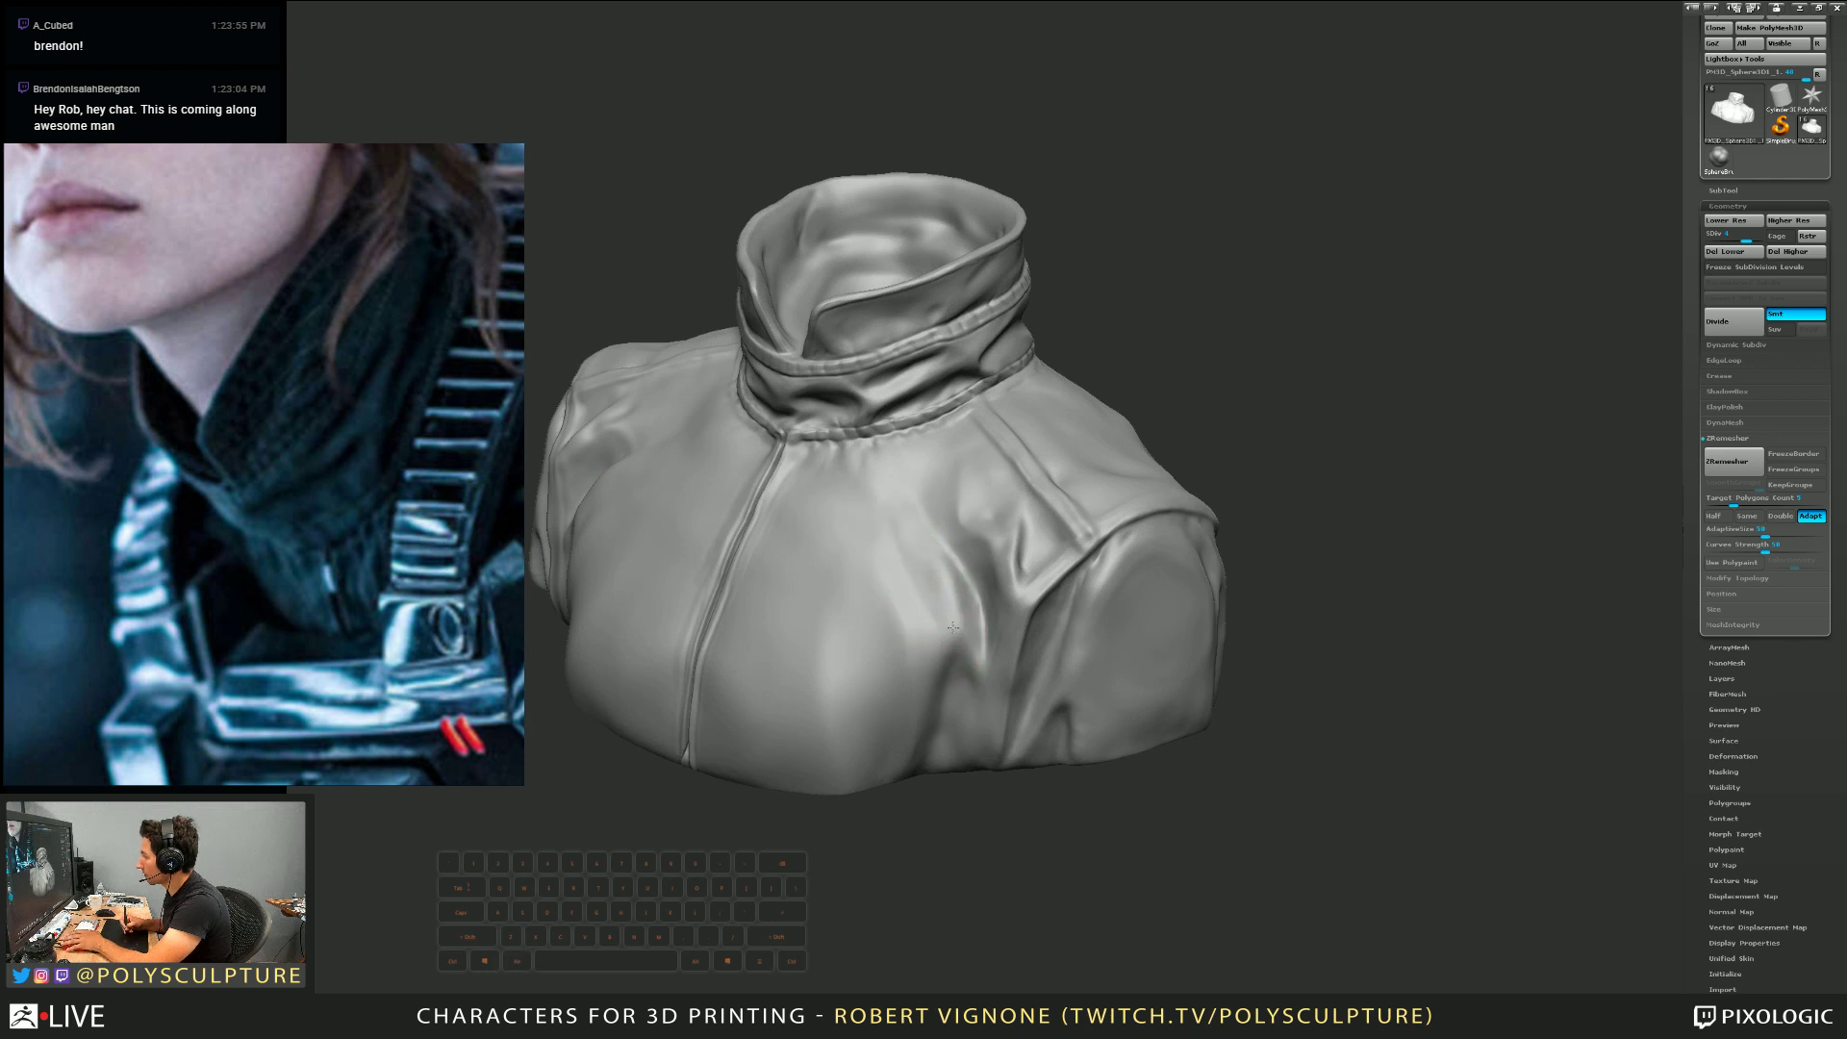
{"action": "right_click_drag", "start_coordinate": [940, 568], "coordinate": [952, 581]}
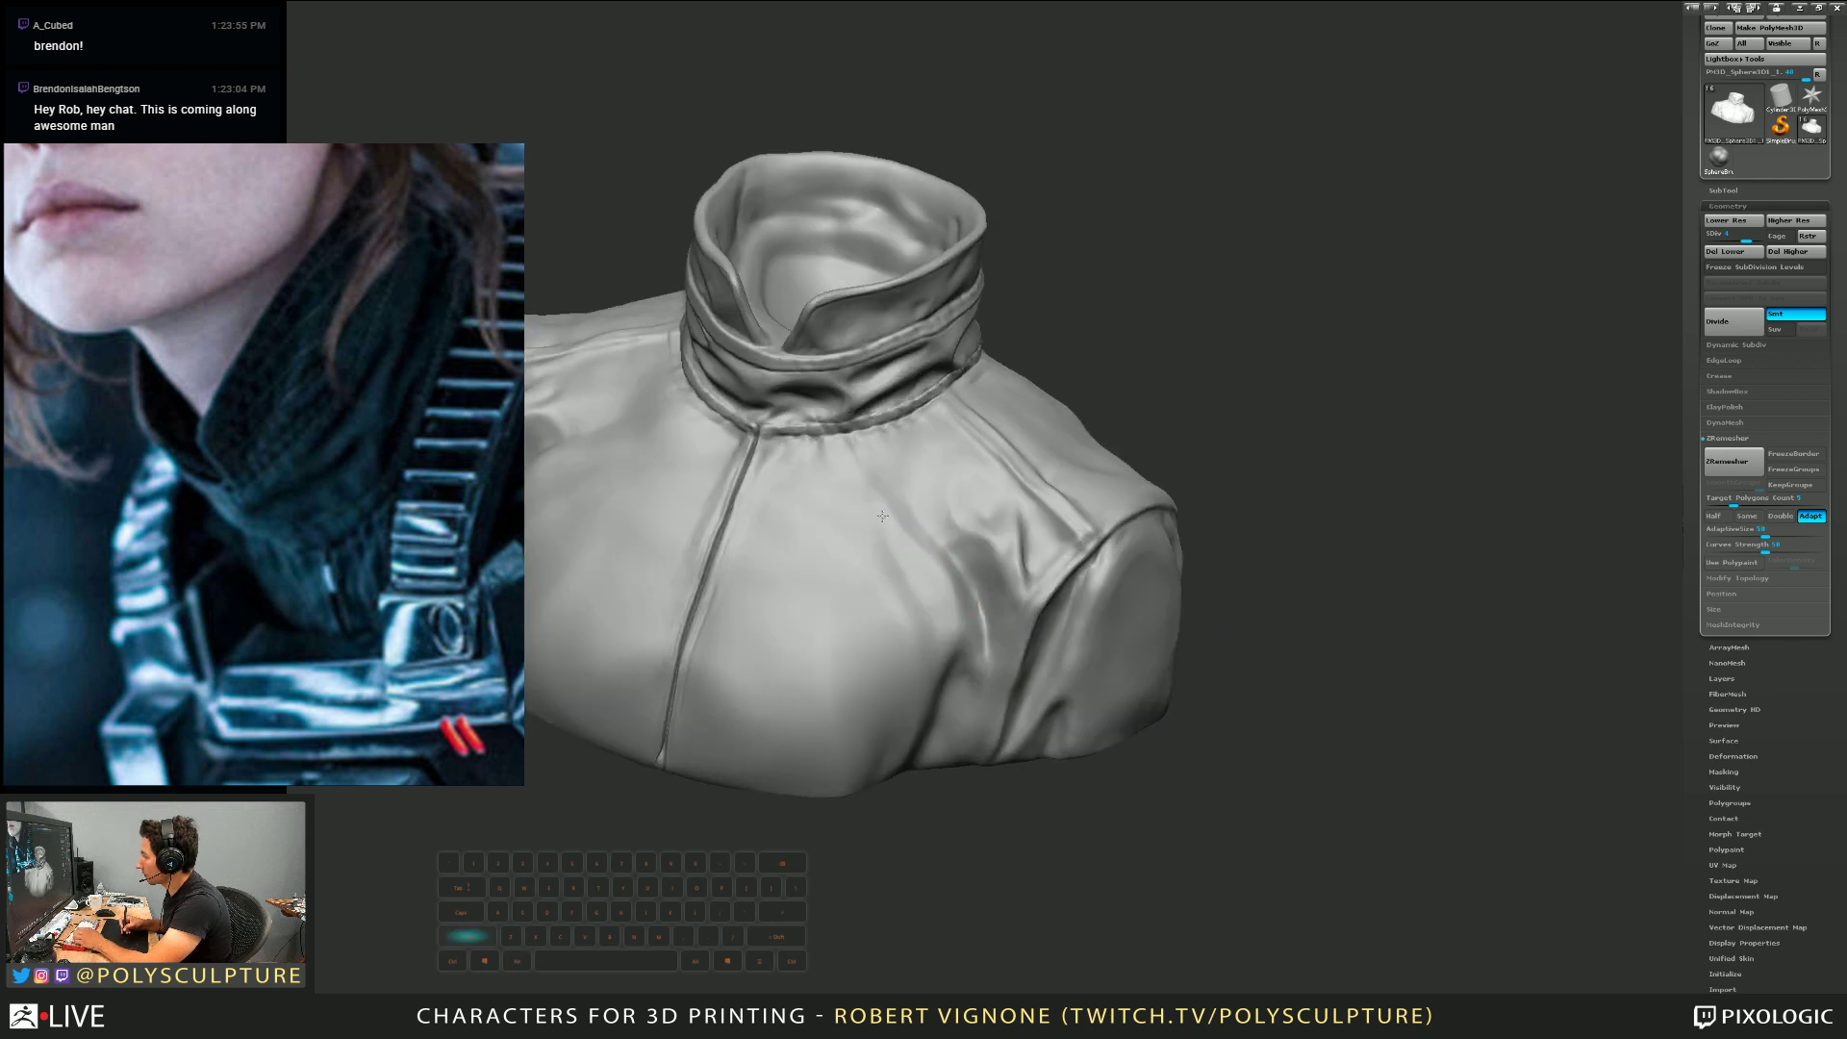
Build up and smooth the broad diagonal fold spreading from the armpit across the jacket's chest
{"action": "mouse_move", "coordinate": [882, 517]}
{"action": "right_mouse_down"}
{"action": "mouse_move", "coordinate": [882, 564]}
{"action": "mouse_move", "coordinate": [804, 548]}
{"action": "right_mouse_up"}
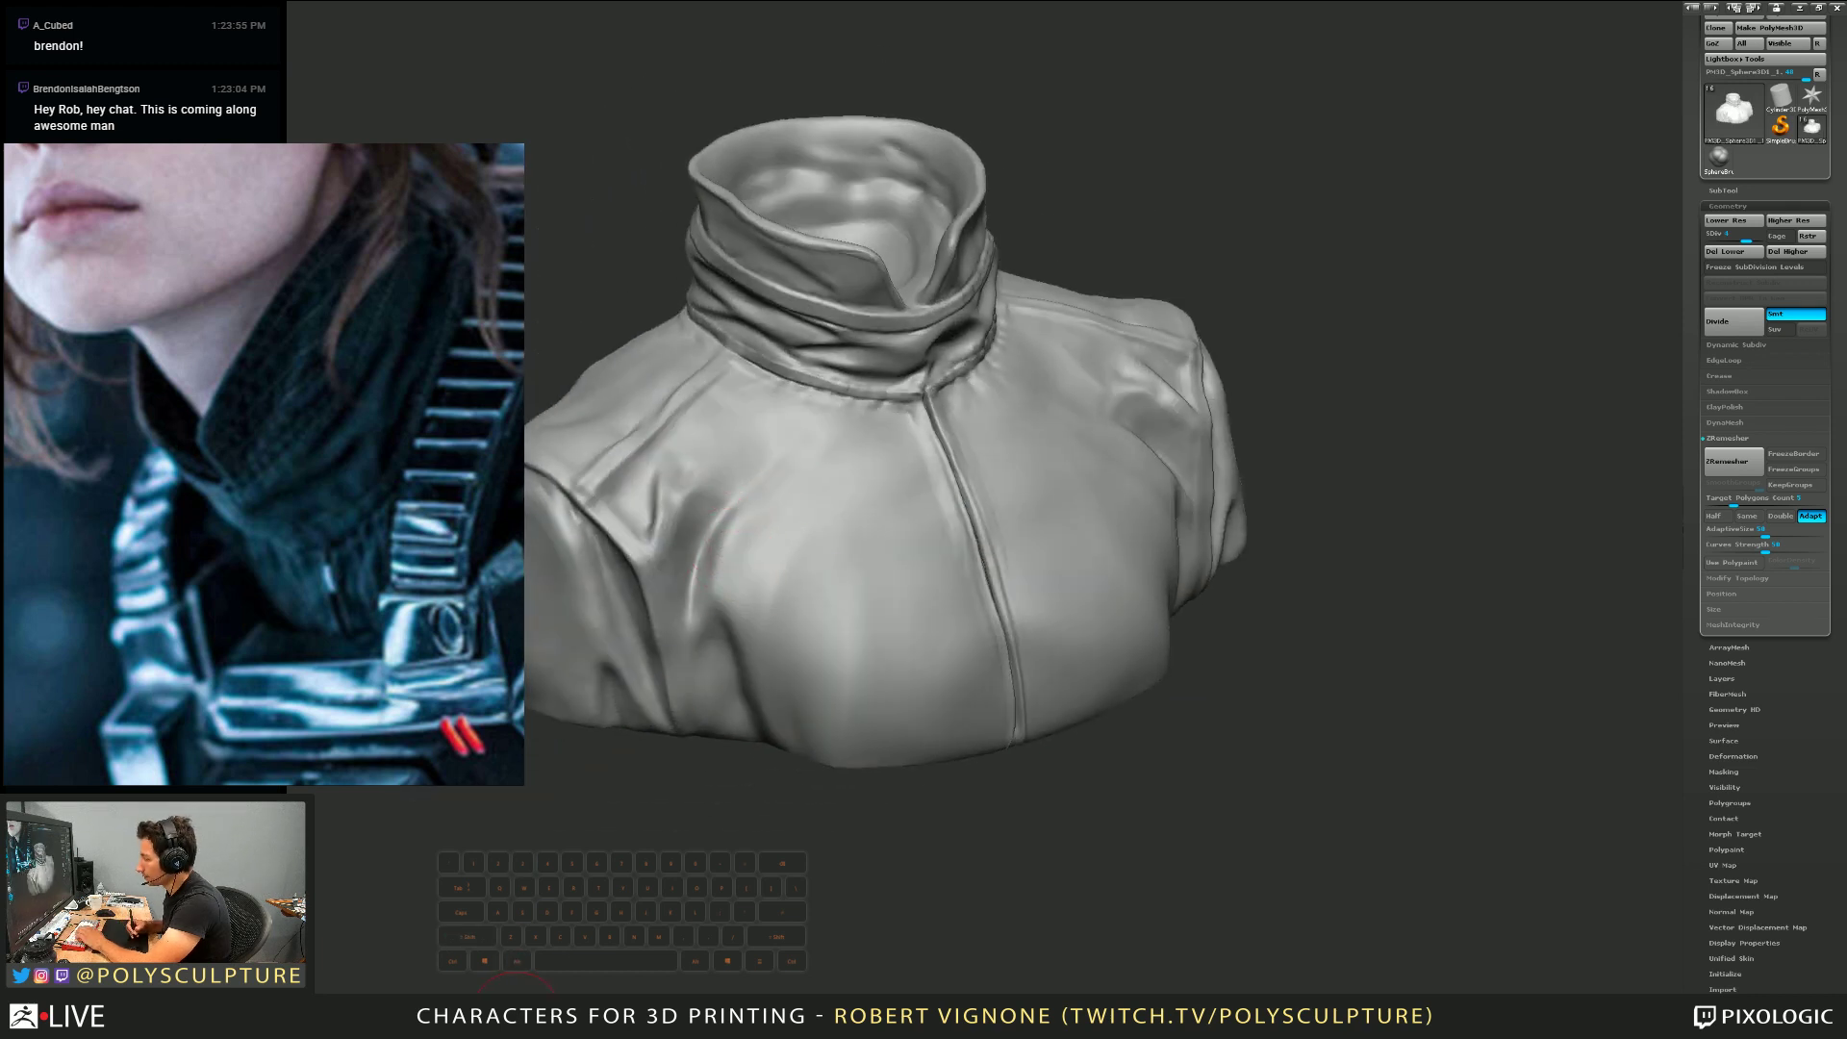
{"action": "left_click_drag", "start_coordinate": [746, 510], "coordinate": [702, 577]}
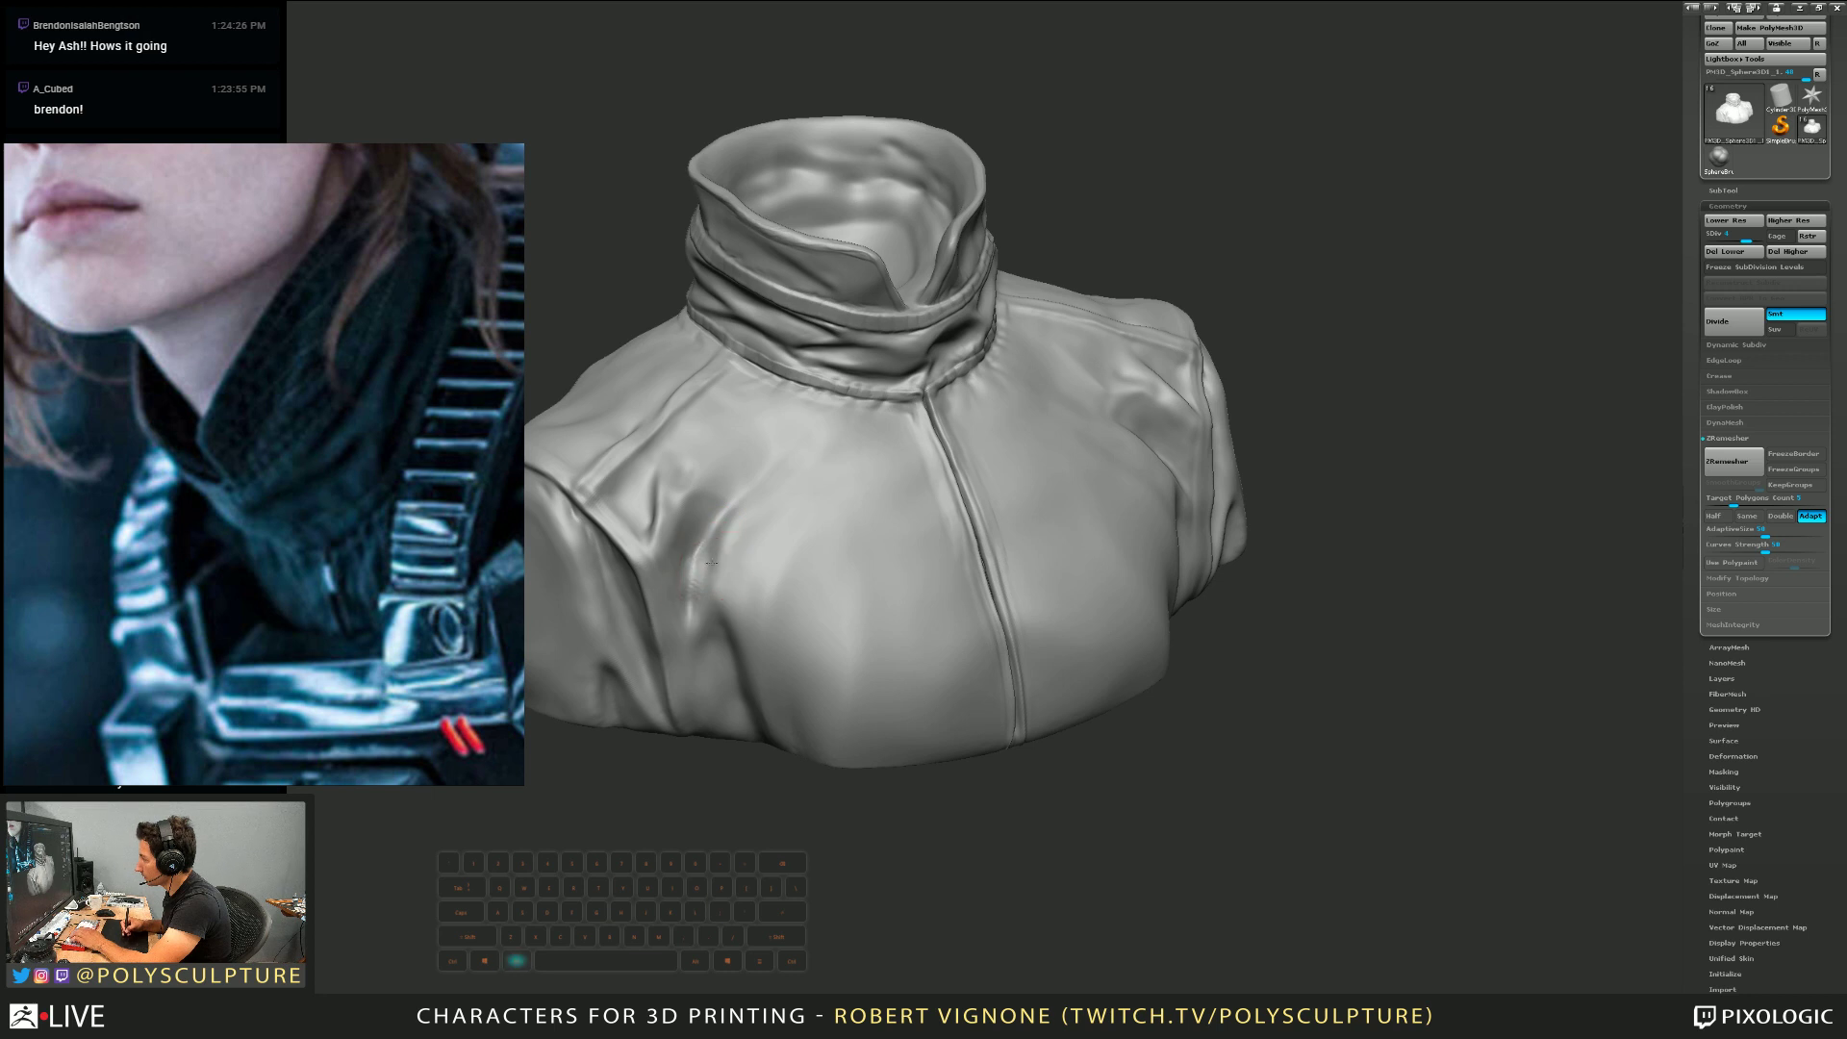
{"action": "mouse_move", "coordinate": [747, 505]}
{"action": "left_mouse_down", "text": "alt"}
{"action": "mouse_move", "coordinate": [699, 573]}
{"action": "mouse_move", "coordinate": [770, 478]}
{"action": "left_mouse_up", "text": "alt"}
{"action": "left_click_drag", "start_coordinate": [713, 583], "coordinate": [818, 474]}
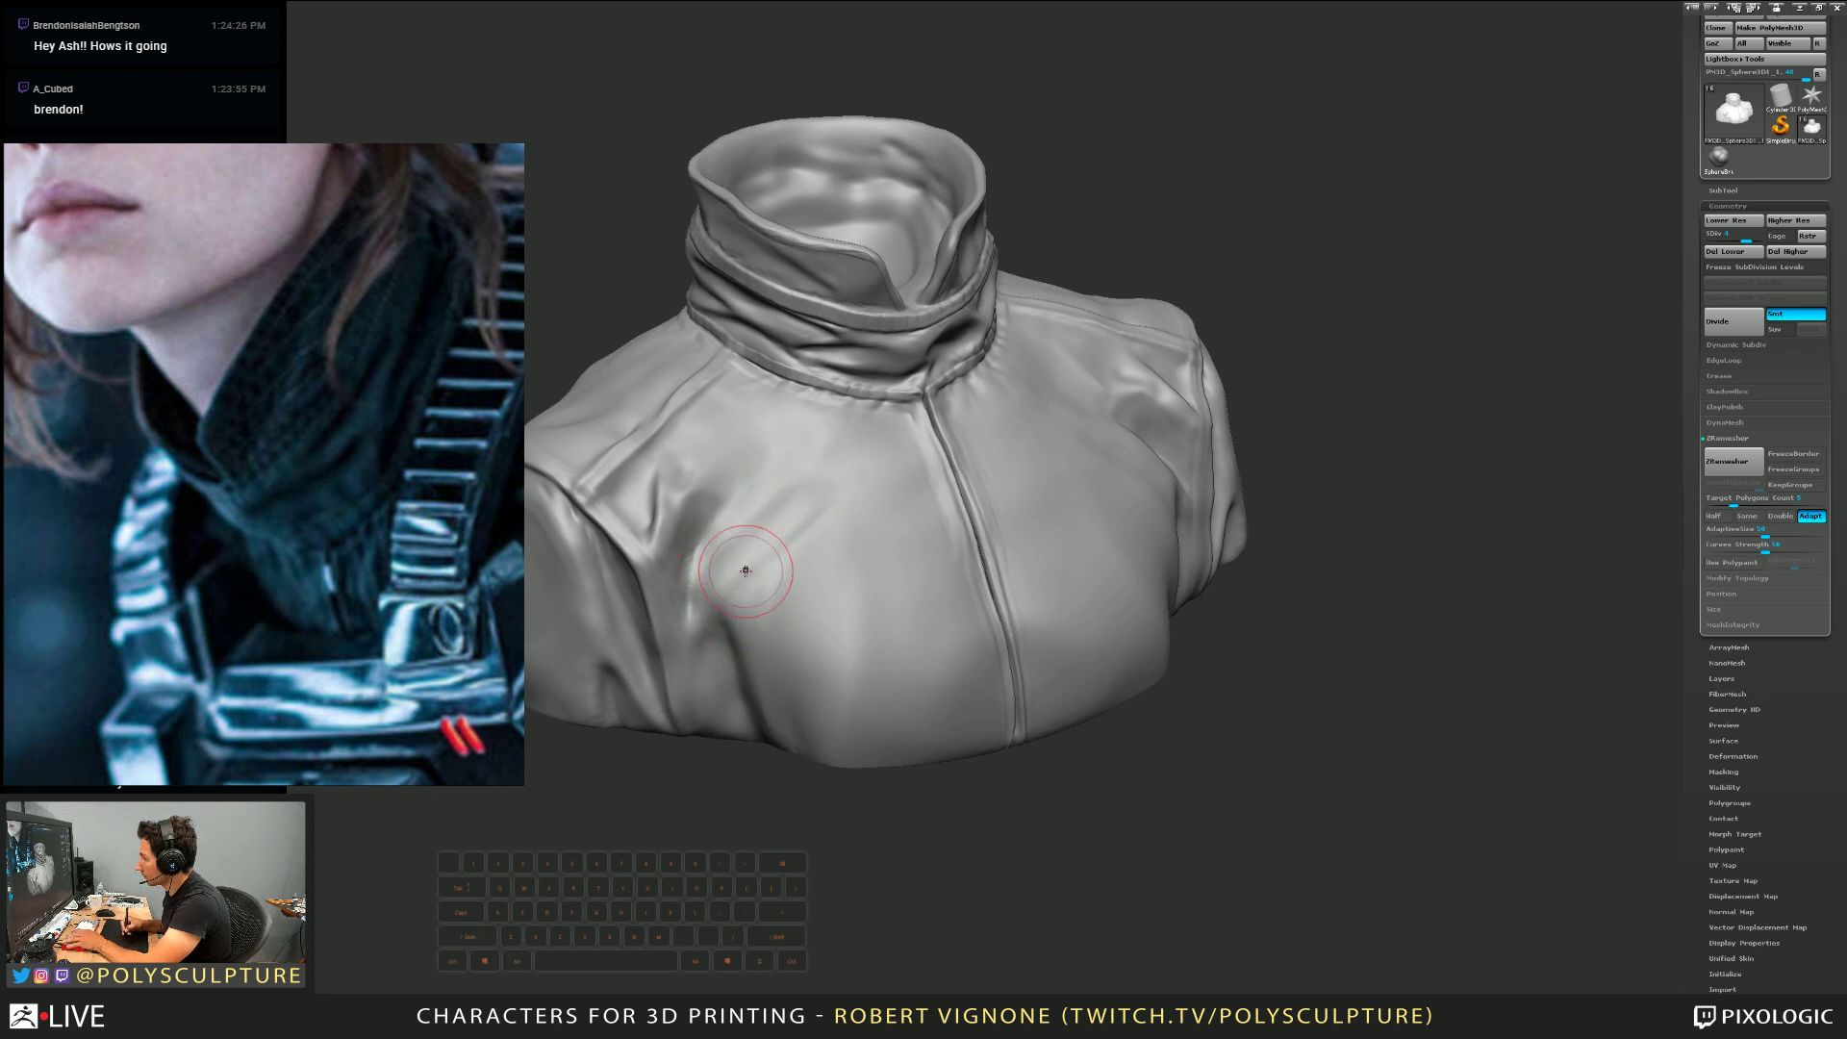
{"action": "right_click_drag", "start_coordinate": [743, 575], "coordinate": [762, 574]}
{"action": "left_click_drag", "start_coordinate": [762, 572], "coordinate": [809, 541]}
{"action": "right_click_drag", "start_coordinate": [810, 541], "coordinate": [816, 567]}
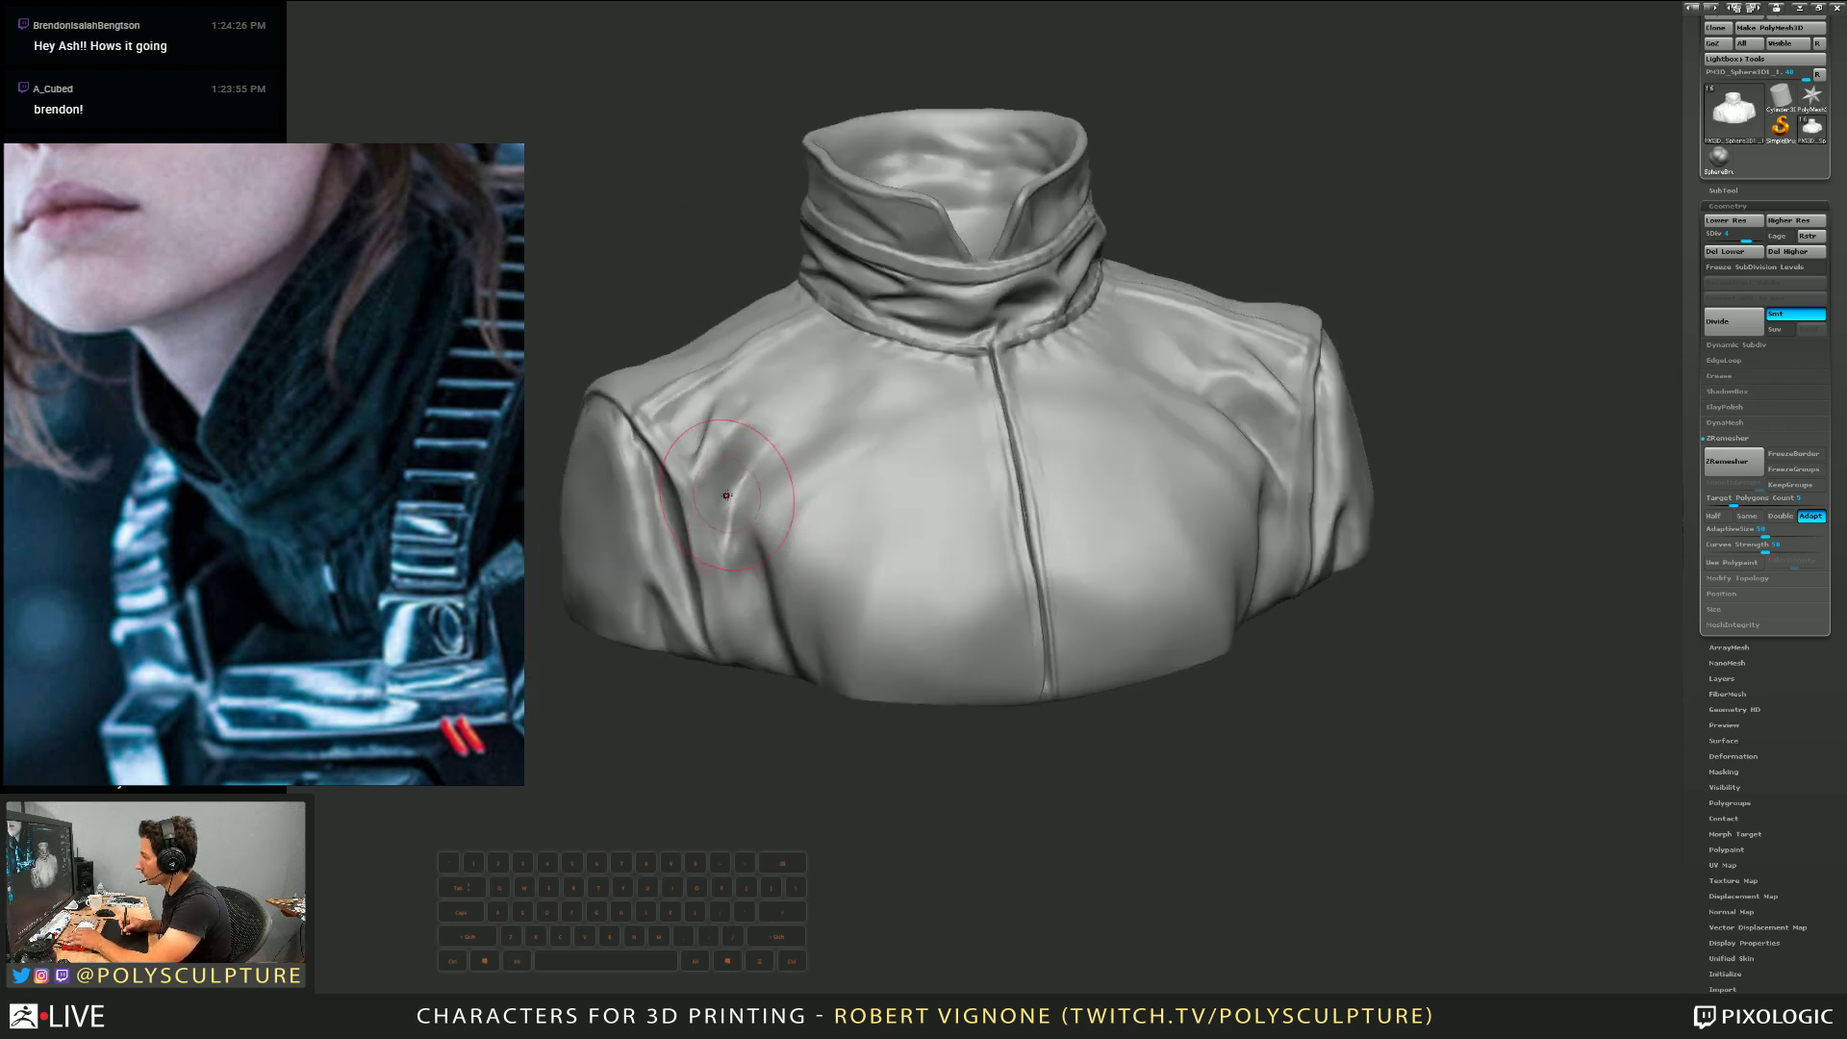
{"action": "right_click_drag", "start_coordinate": [654, 518], "coordinate": [789, 567], "text": "alt"}
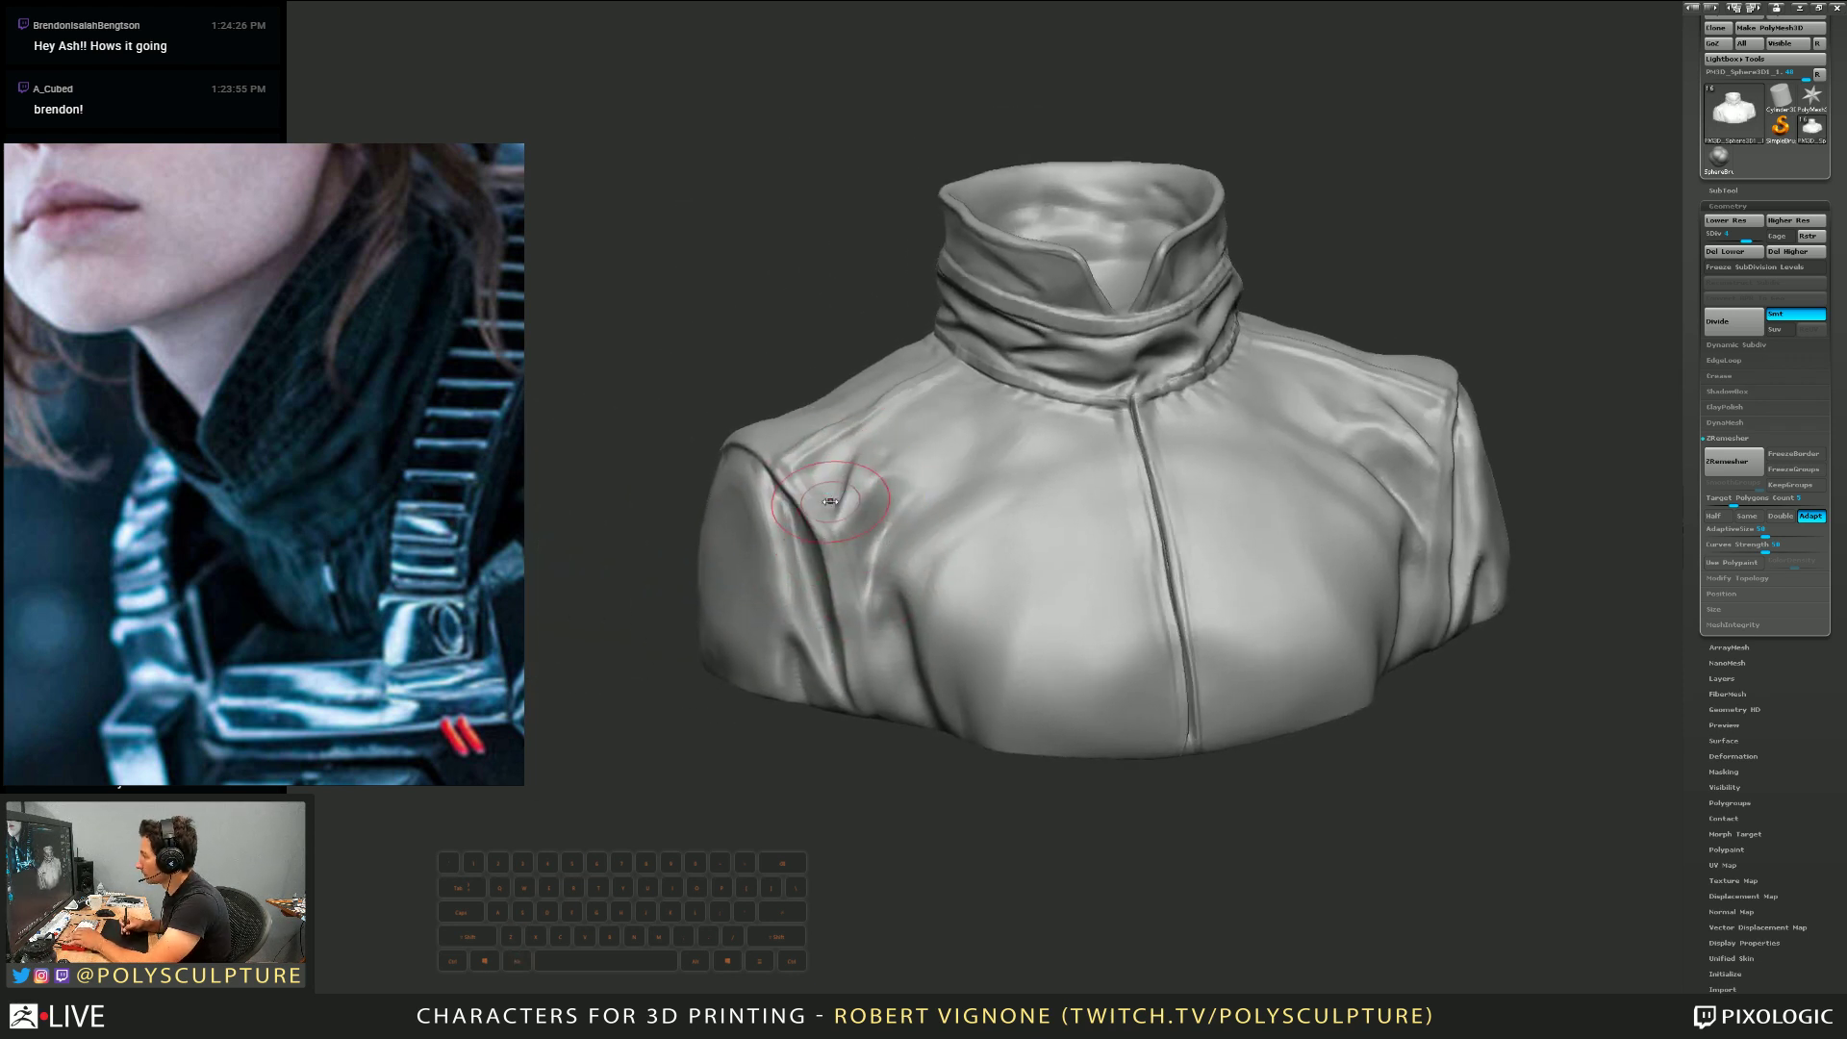
Sculpt a short diagonal wrinkle across the chest just in front of the shoulder seam
{"action": "key", "text": "5"}
{"action": "mouse_move", "coordinate": [875, 491]}
{"action": "right_mouse_down"}
{"action": "mouse_move", "coordinate": [917, 528]}
{"action": "mouse_move", "coordinate": [829, 523]}
{"action": "right_mouse_up"}
{"action": "key", "text": "s"}
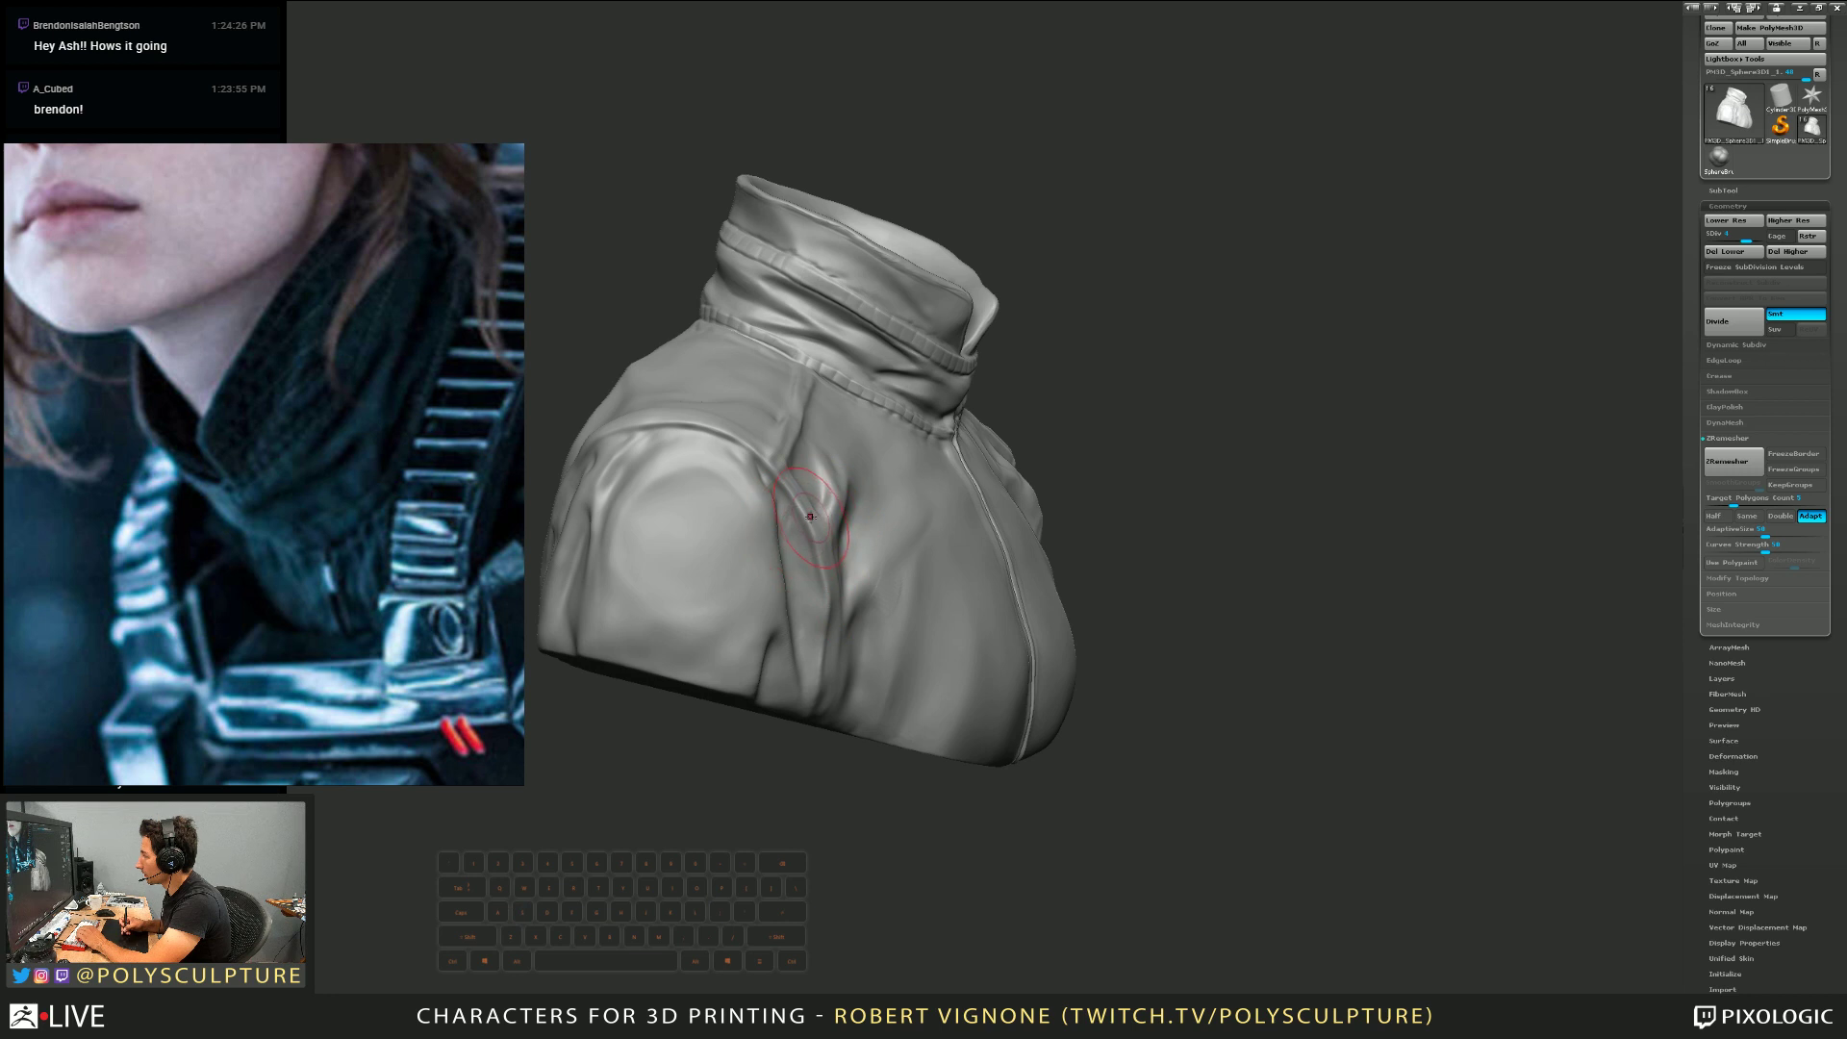
{"action": "right_click_drag", "start_coordinate": [841, 479], "coordinate": [697, 707]}
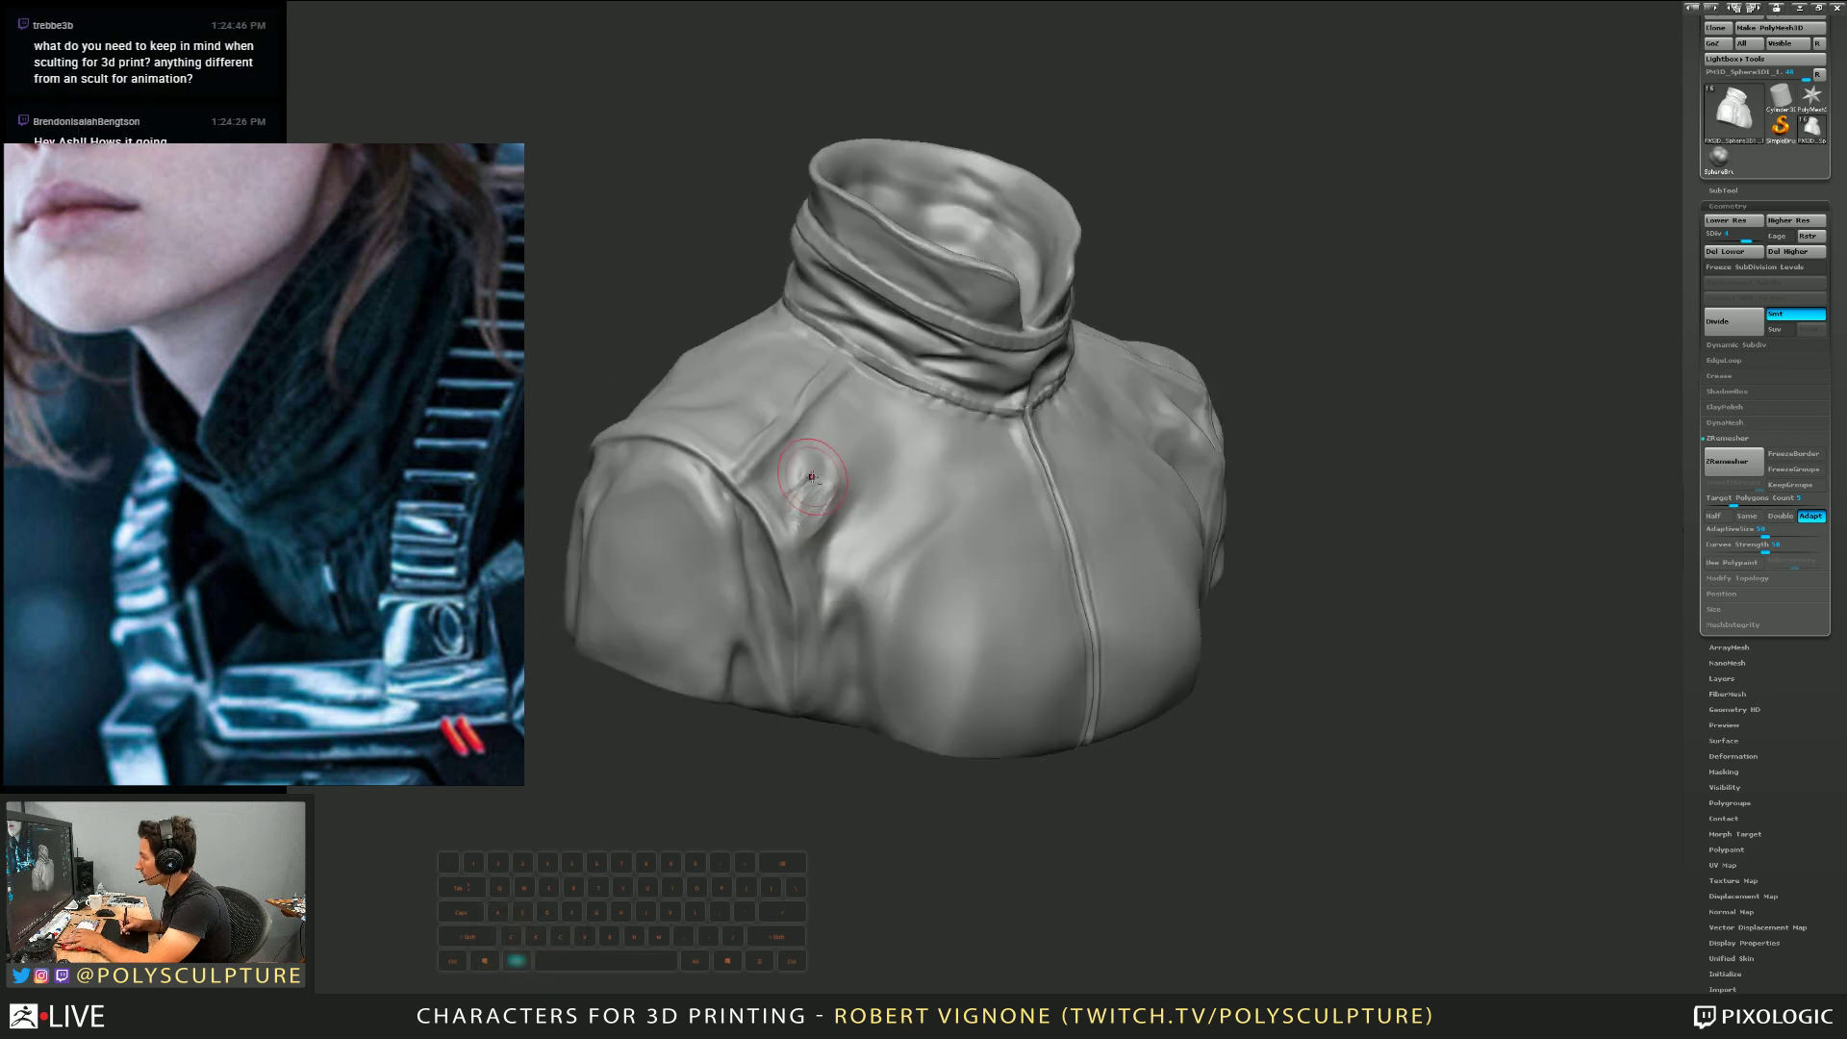
{"action": "right_click_drag", "start_coordinate": [811, 477], "coordinate": [784, 505]}
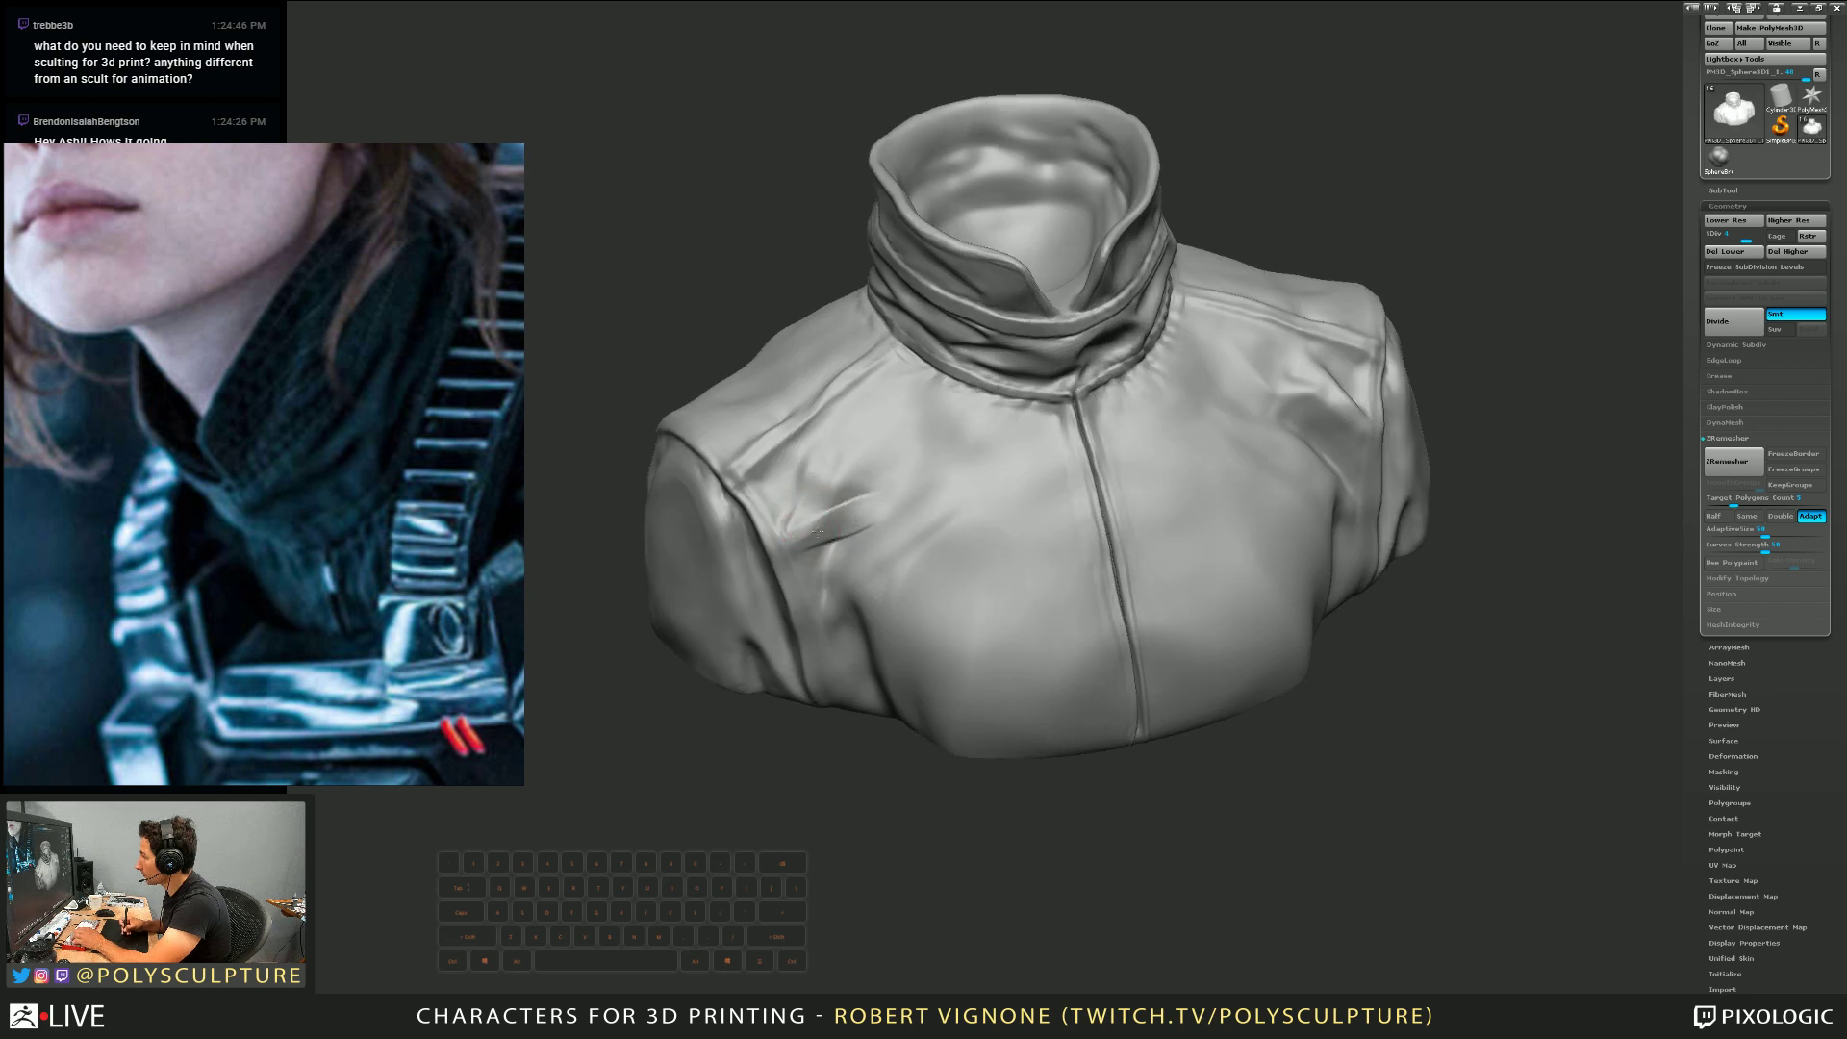
{"action": "mouse_move", "coordinate": [878, 444]}
{"action": "left_mouse_down"}
{"action": "mouse_move", "coordinate": [847, 481]}
{"action": "mouse_move", "coordinate": [829, 471]}
{"action": "mouse_move", "coordinate": [867, 459]}
{"action": "mouse_move", "coordinate": [829, 537]}
{"action": "mouse_move", "coordinate": [799, 553]}
{"action": "left_mouse_up"}
Deepen the crease under the new chest wrinkle and smooth its edges
{"action": "key", "text": "1"}
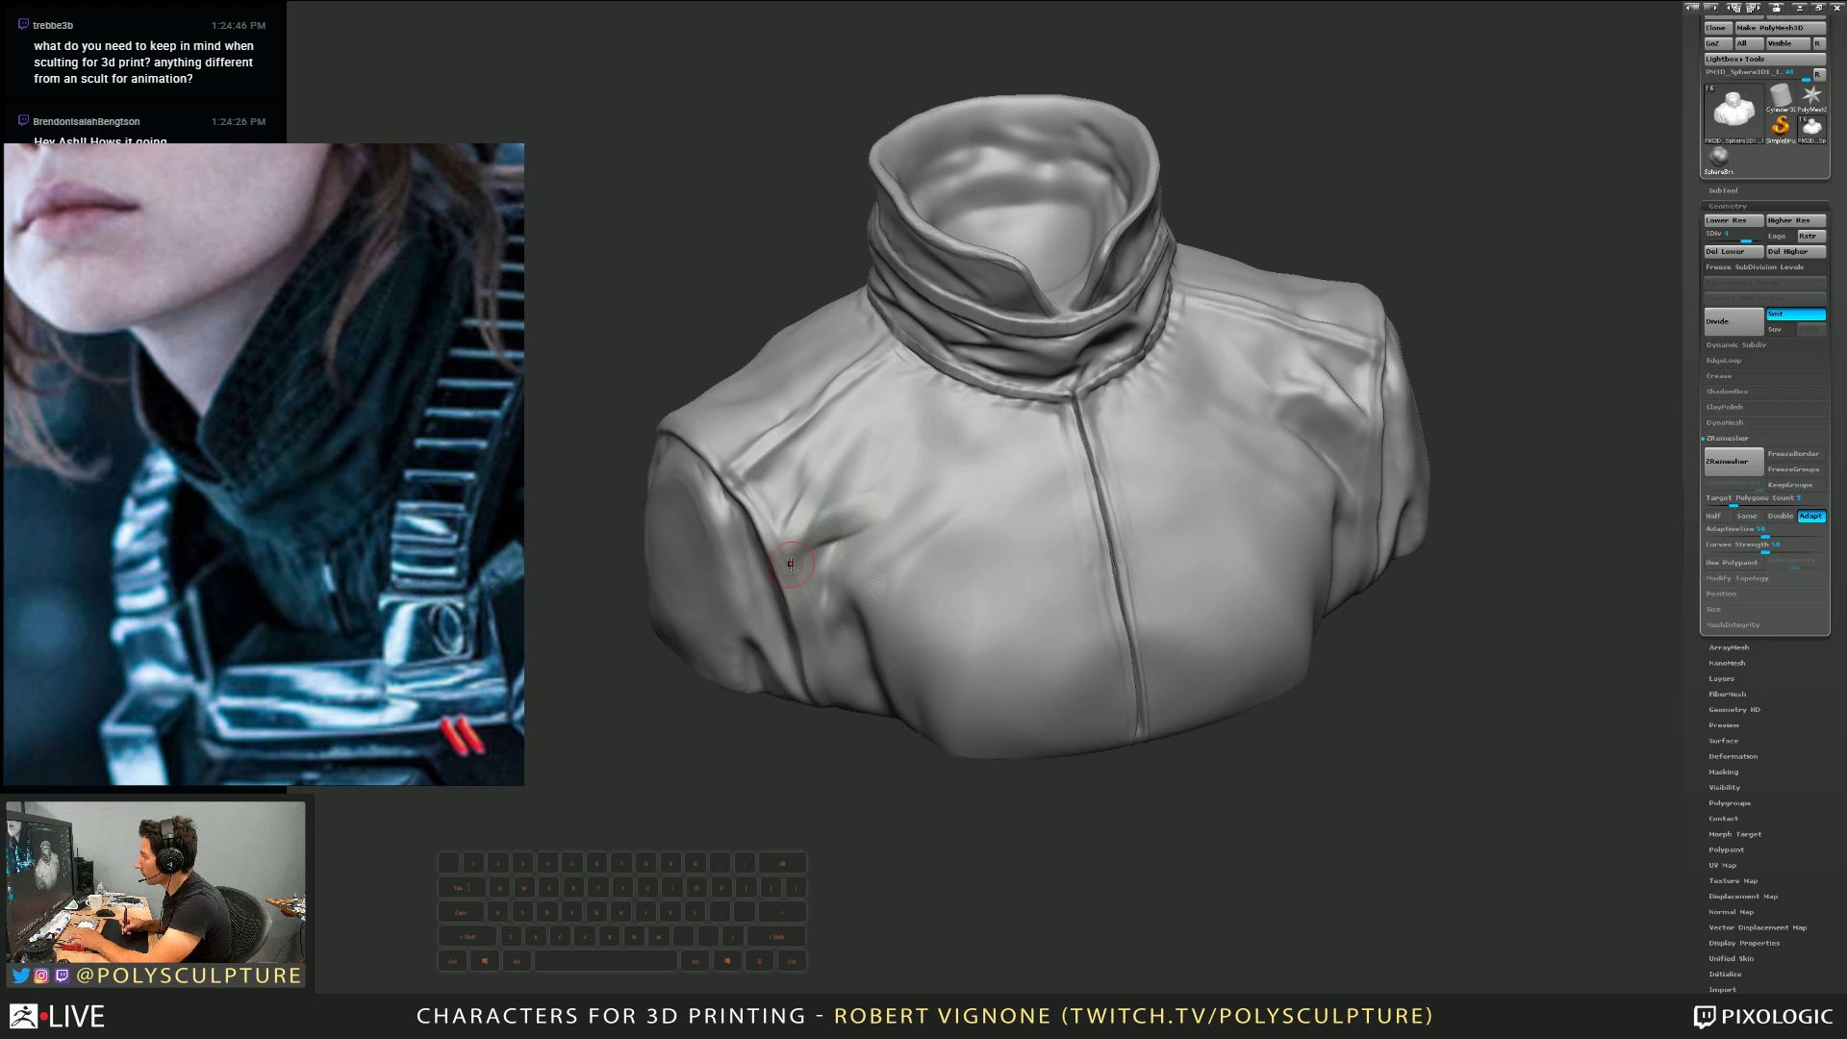
{"action": "right_click_drag", "start_coordinate": [818, 546], "coordinate": [849, 540]}
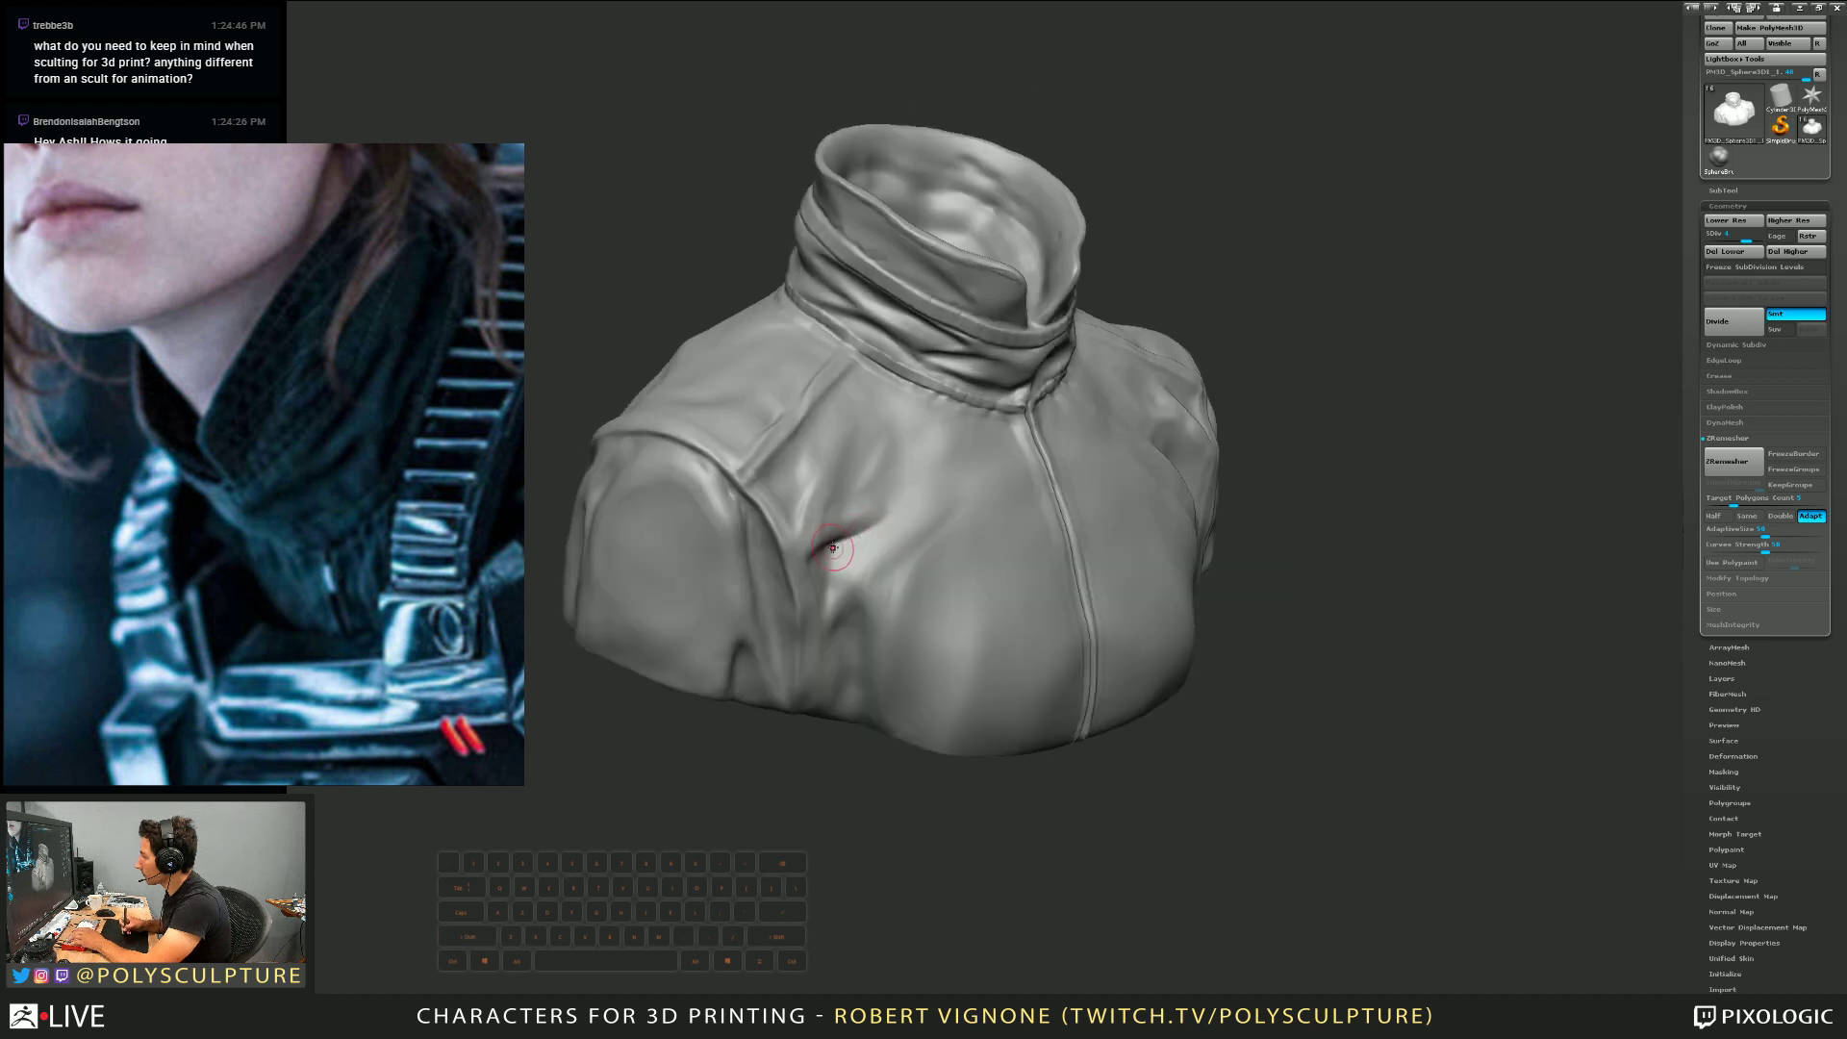
{"action": "key", "text": "shift"}
{"action": "key", "text": "1"}
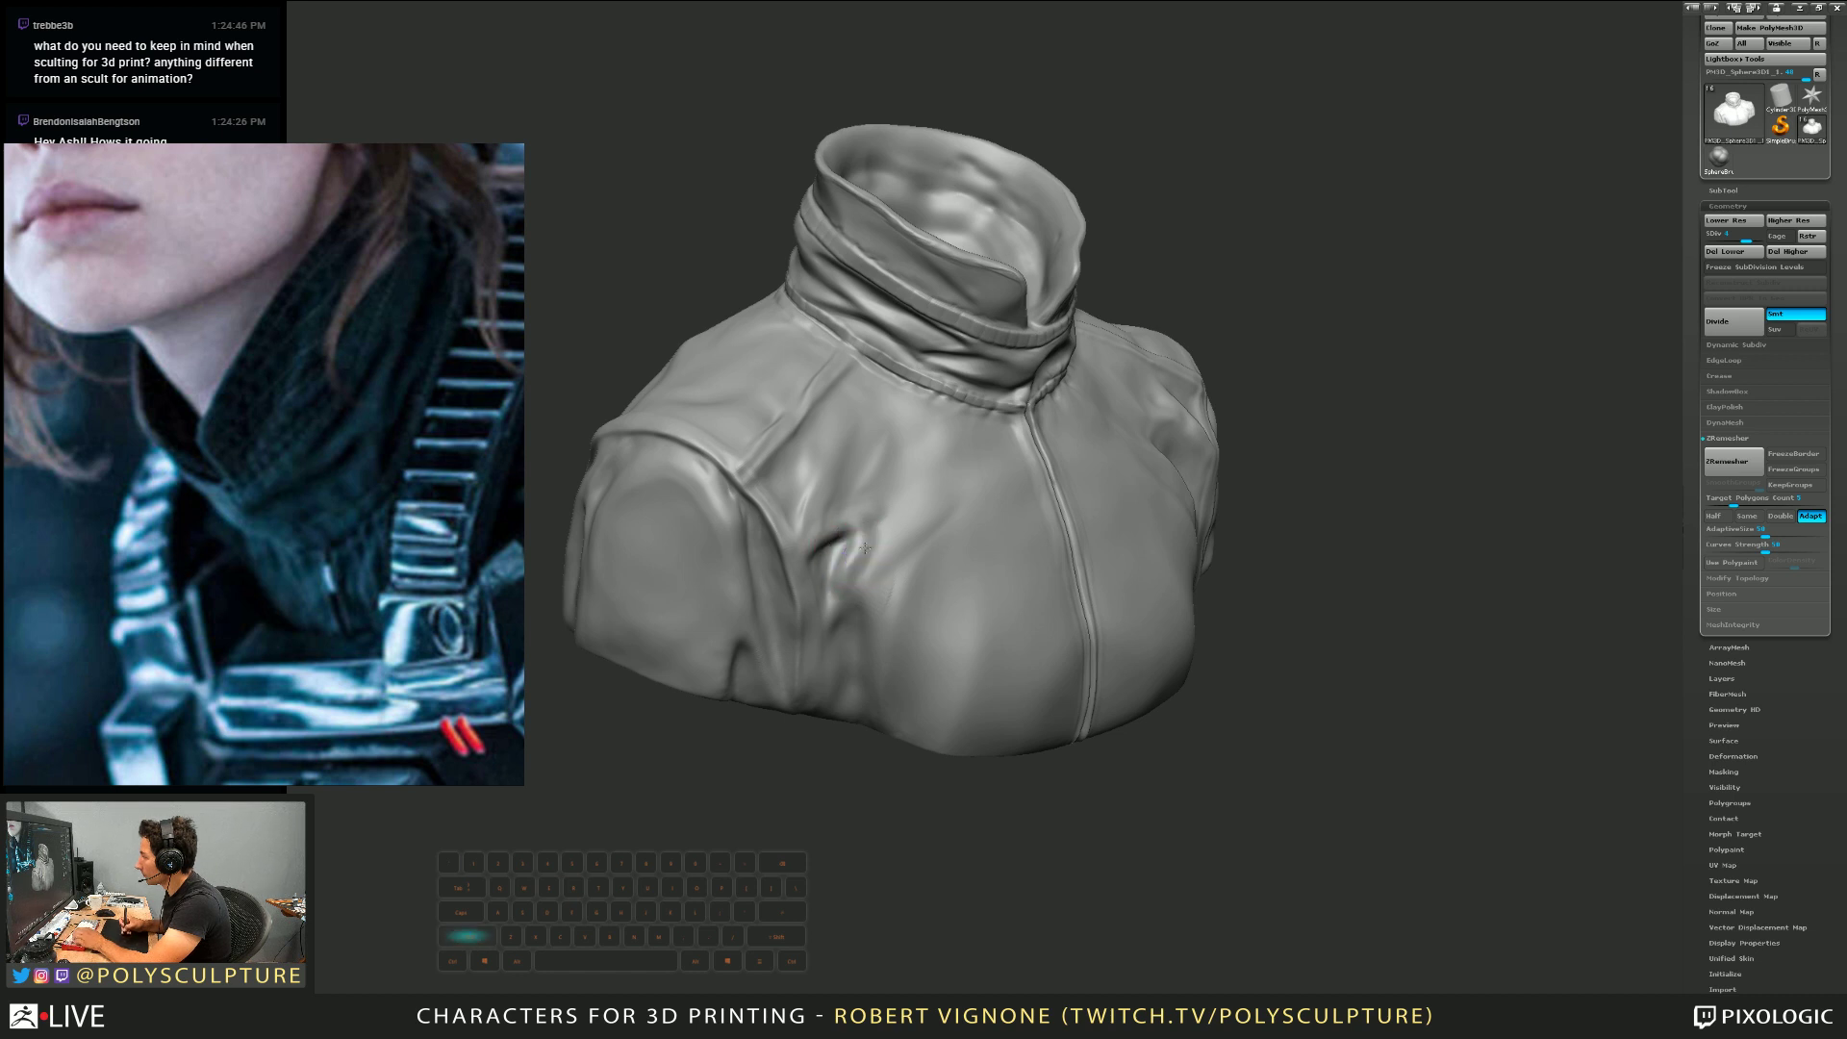
{"action": "key", "text": "shift+1"}
{"action": "key", "text": "shift"}
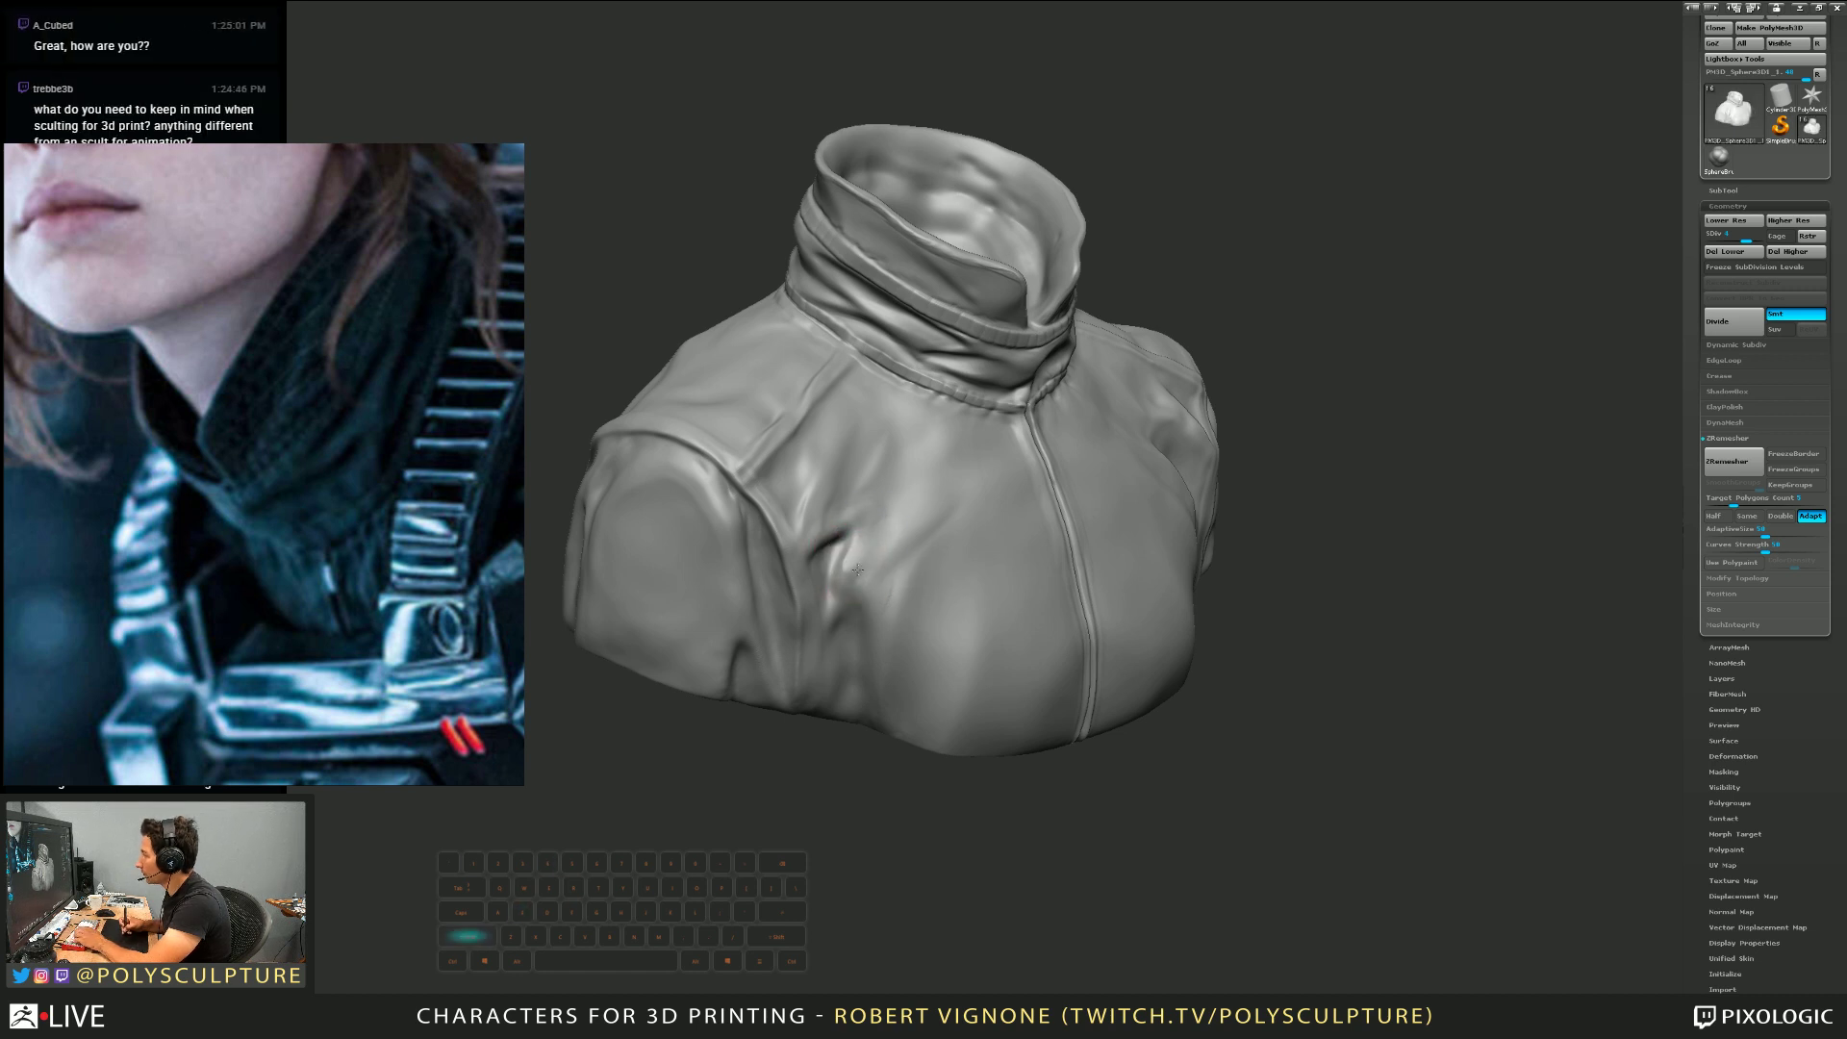
{"action": "key", "text": "1"}
Extend the folds above and below the chest crease down toward the armpit
{"action": "left_click_drag", "start_coordinate": [809, 487], "coordinate": [819, 443], "text": "alt"}
{"action": "mouse_move", "coordinate": [828, 471]}
{"action": "right_mouse_down"}
{"action": "mouse_move", "coordinate": [750, 501]}
{"action": "mouse_move", "coordinate": [812, 543]}
{"action": "mouse_move", "coordinate": [812, 595]}
{"action": "right_mouse_up"}
{"action": "key", "text": "s"}
{"action": "left_click_drag", "start_coordinate": [804, 591], "coordinate": [781, 634]}
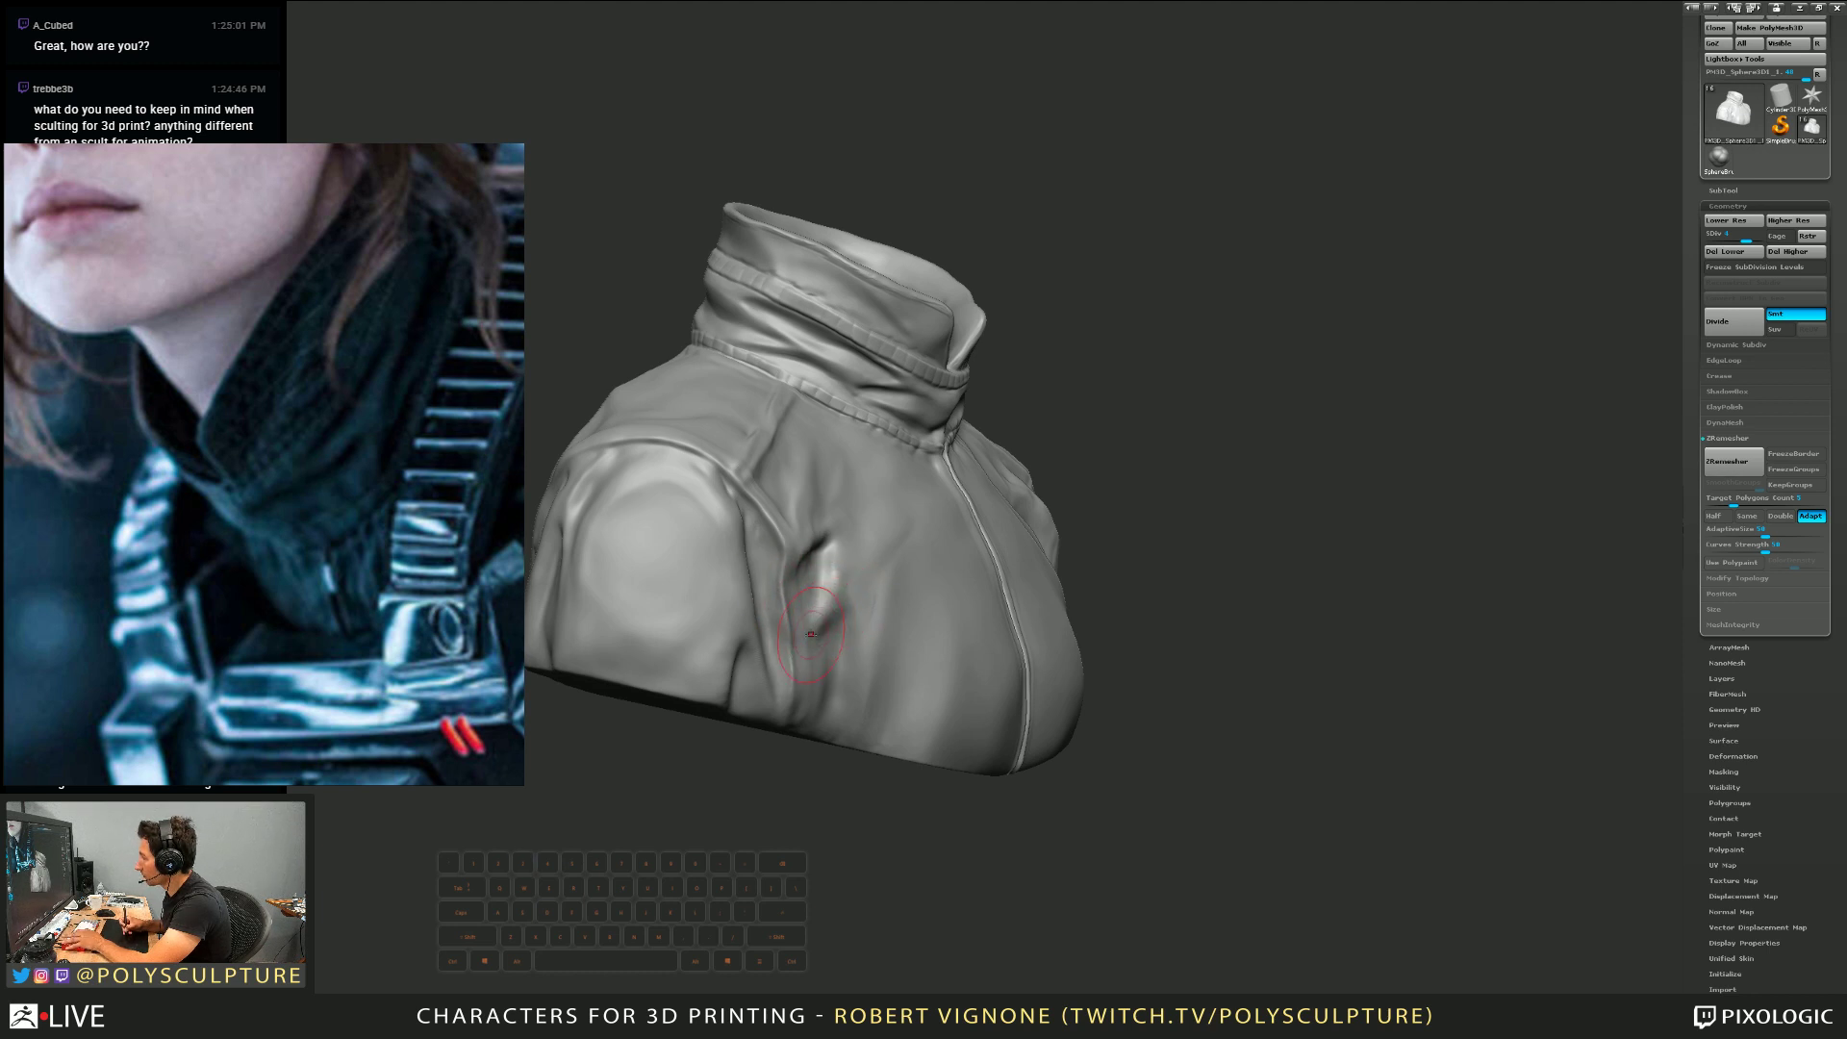
{"action": "mouse_move", "coordinate": [837, 525]}
{"action": "right_mouse_down", "text": "shift"}
{"action": "mouse_move", "coordinate": [803, 537]}
{"action": "mouse_move", "coordinate": [804, 585]}
{"action": "right_mouse_up", "text": "shift"}
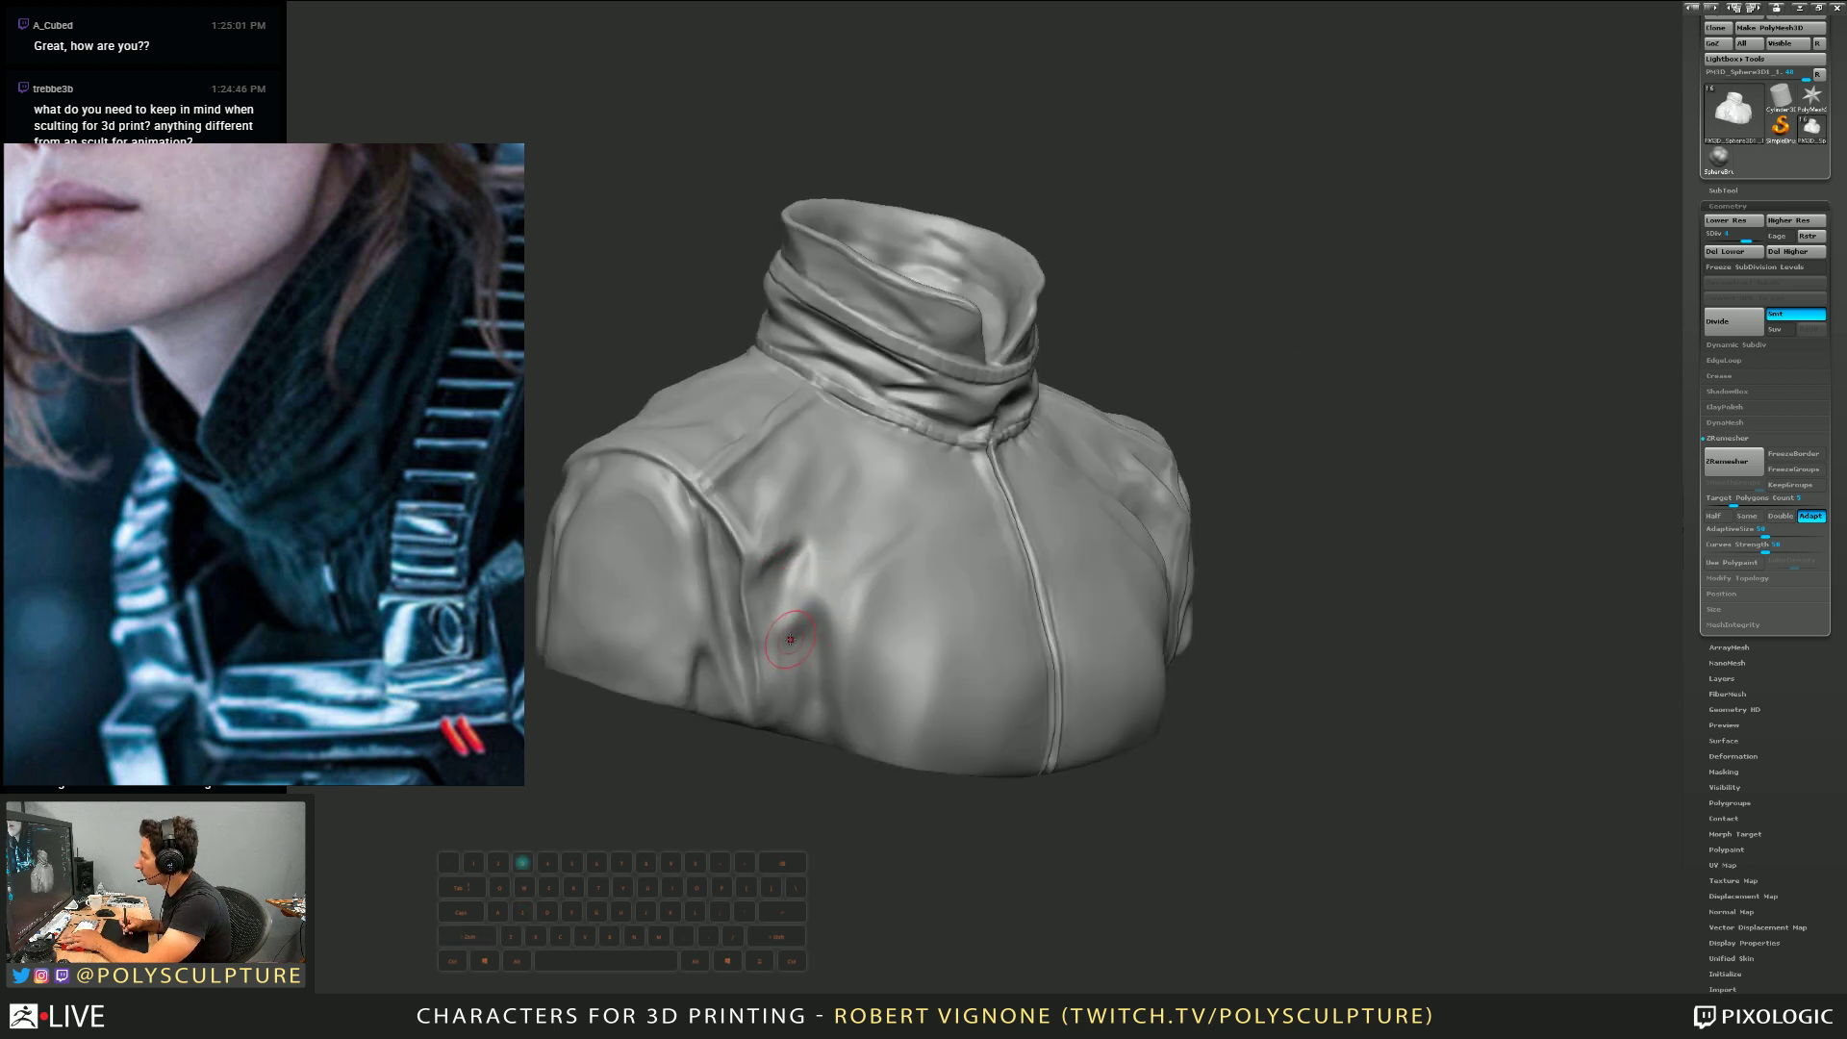
Smooth the fold below the crease and reshape the fabric between it and the sleeve seam
{"action": "key", "text": "shift"}
{"action": "right_click_drag", "start_coordinate": [835, 606], "coordinate": [829, 604], "text": "shift"}
{"action": "key", "text": "3"}
{"action": "mouse_move", "coordinate": [767, 558]}
{"action": "left_mouse_down"}
{"action": "mouse_move", "coordinate": [790, 535]}
{"action": "mouse_move", "coordinate": [773, 543]}
{"action": "left_mouse_up"}
{"action": "right_click_drag", "start_coordinate": [747, 556], "coordinate": [756, 564]}
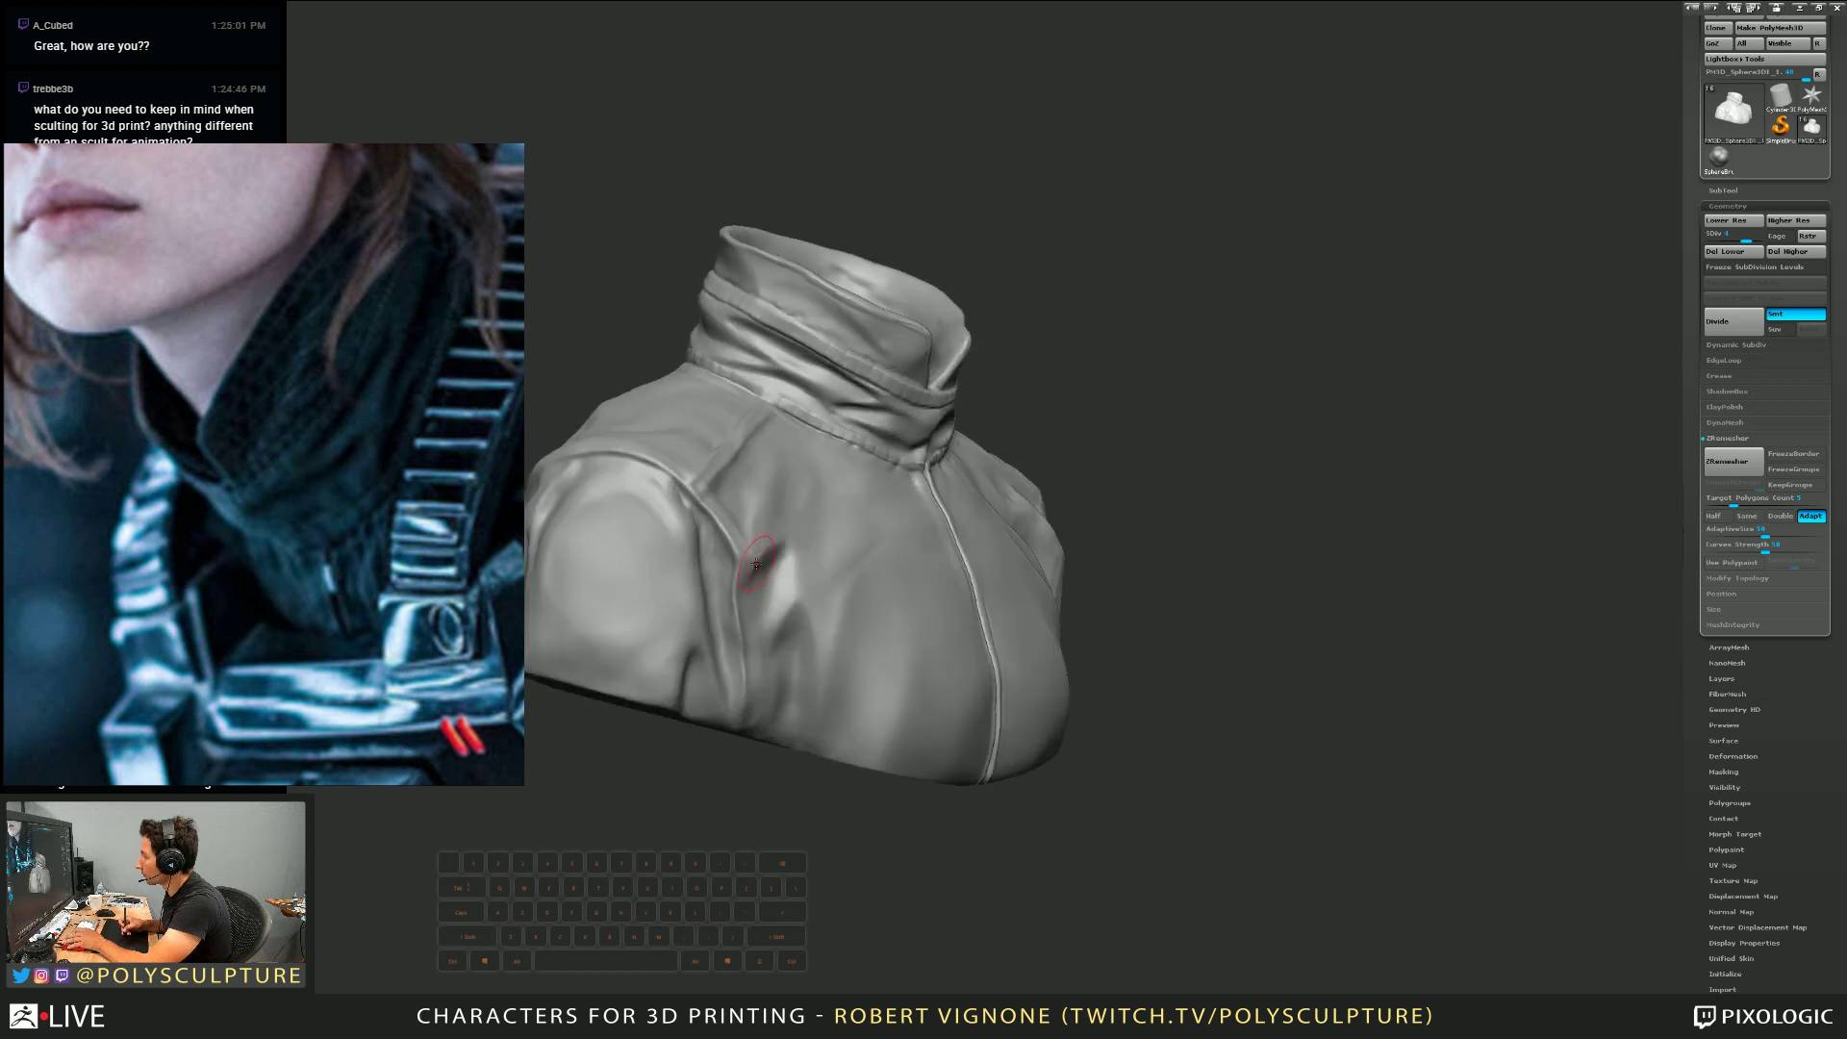
{"action": "key", "text": "s"}
{"action": "left_click_drag", "start_coordinate": [731, 632], "coordinate": [771, 662]}
{"action": "right_click_drag", "start_coordinate": [748, 627], "coordinate": [661, 582], "text": "shift"}
Undo the last stroke and show all the bust's parts together with the jacket
{"action": "key", "text": "ctrl+z"}
{"action": "key", "text": "shift+alt+s"}
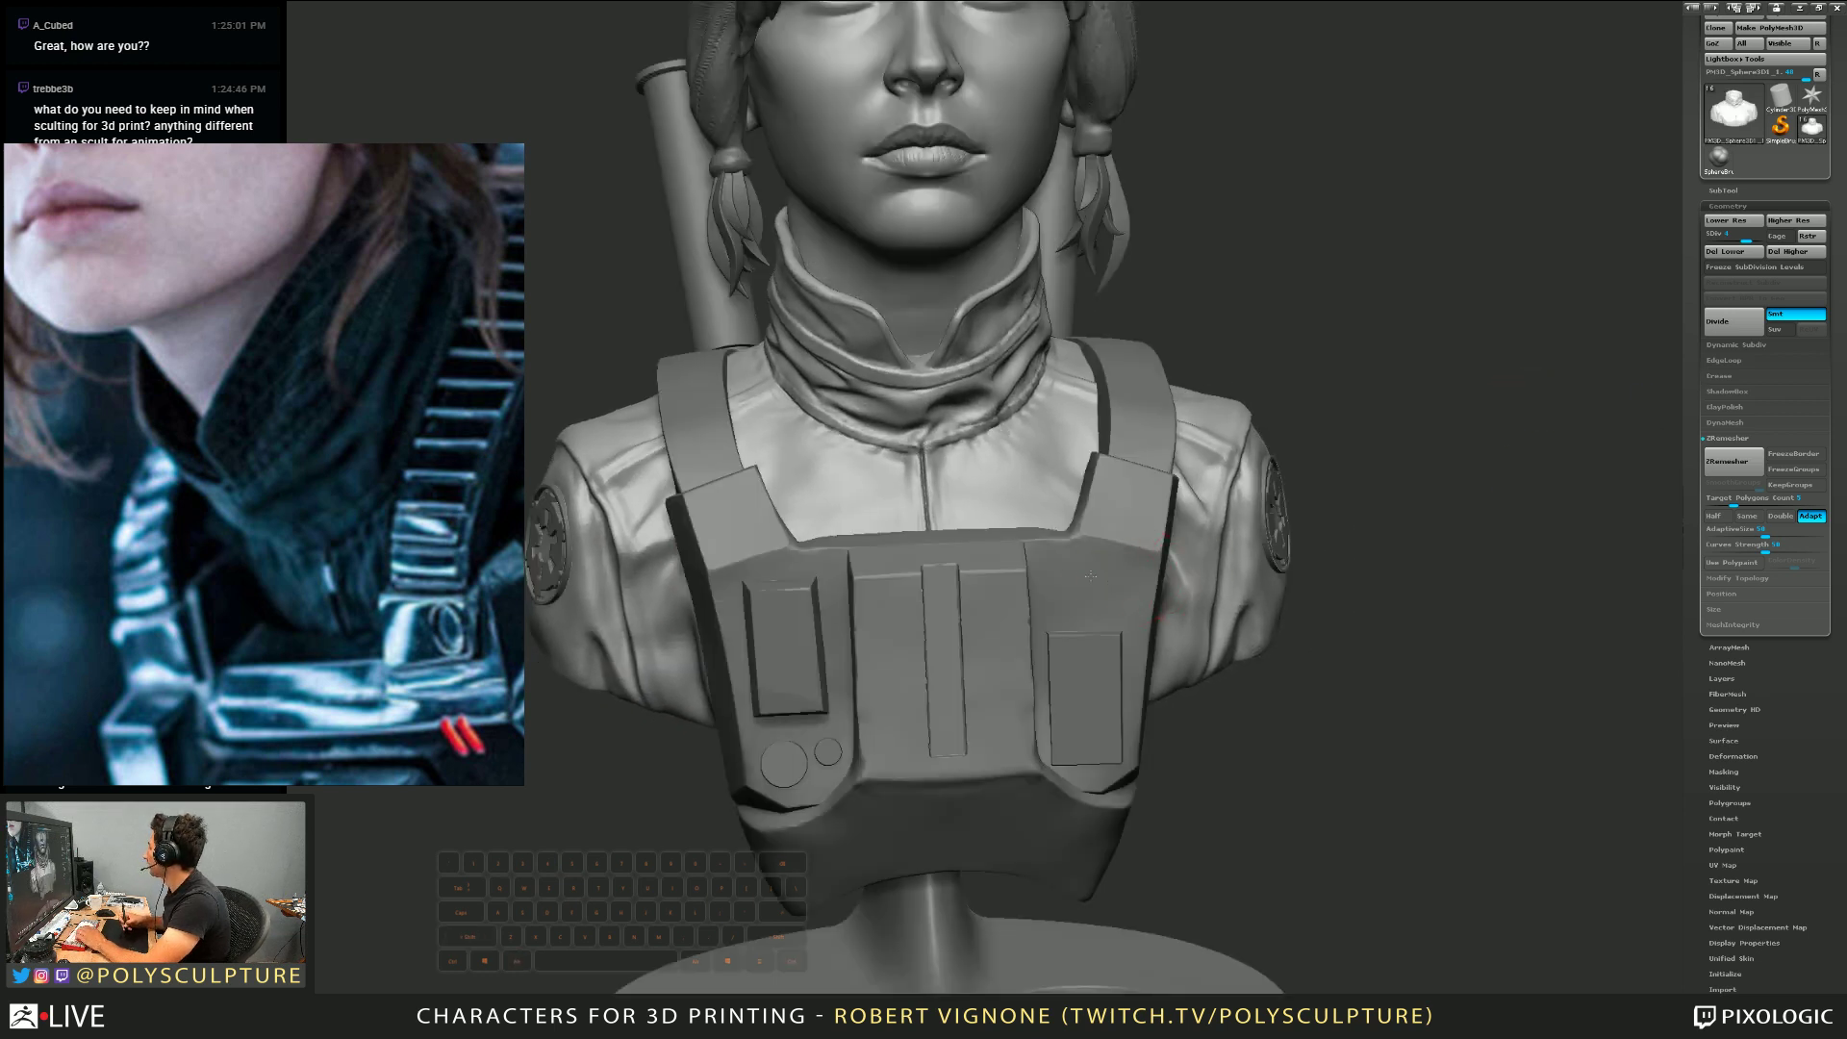
{"action": "right_click_drag", "start_coordinate": [1452, 508], "coordinate": [958, 552]}
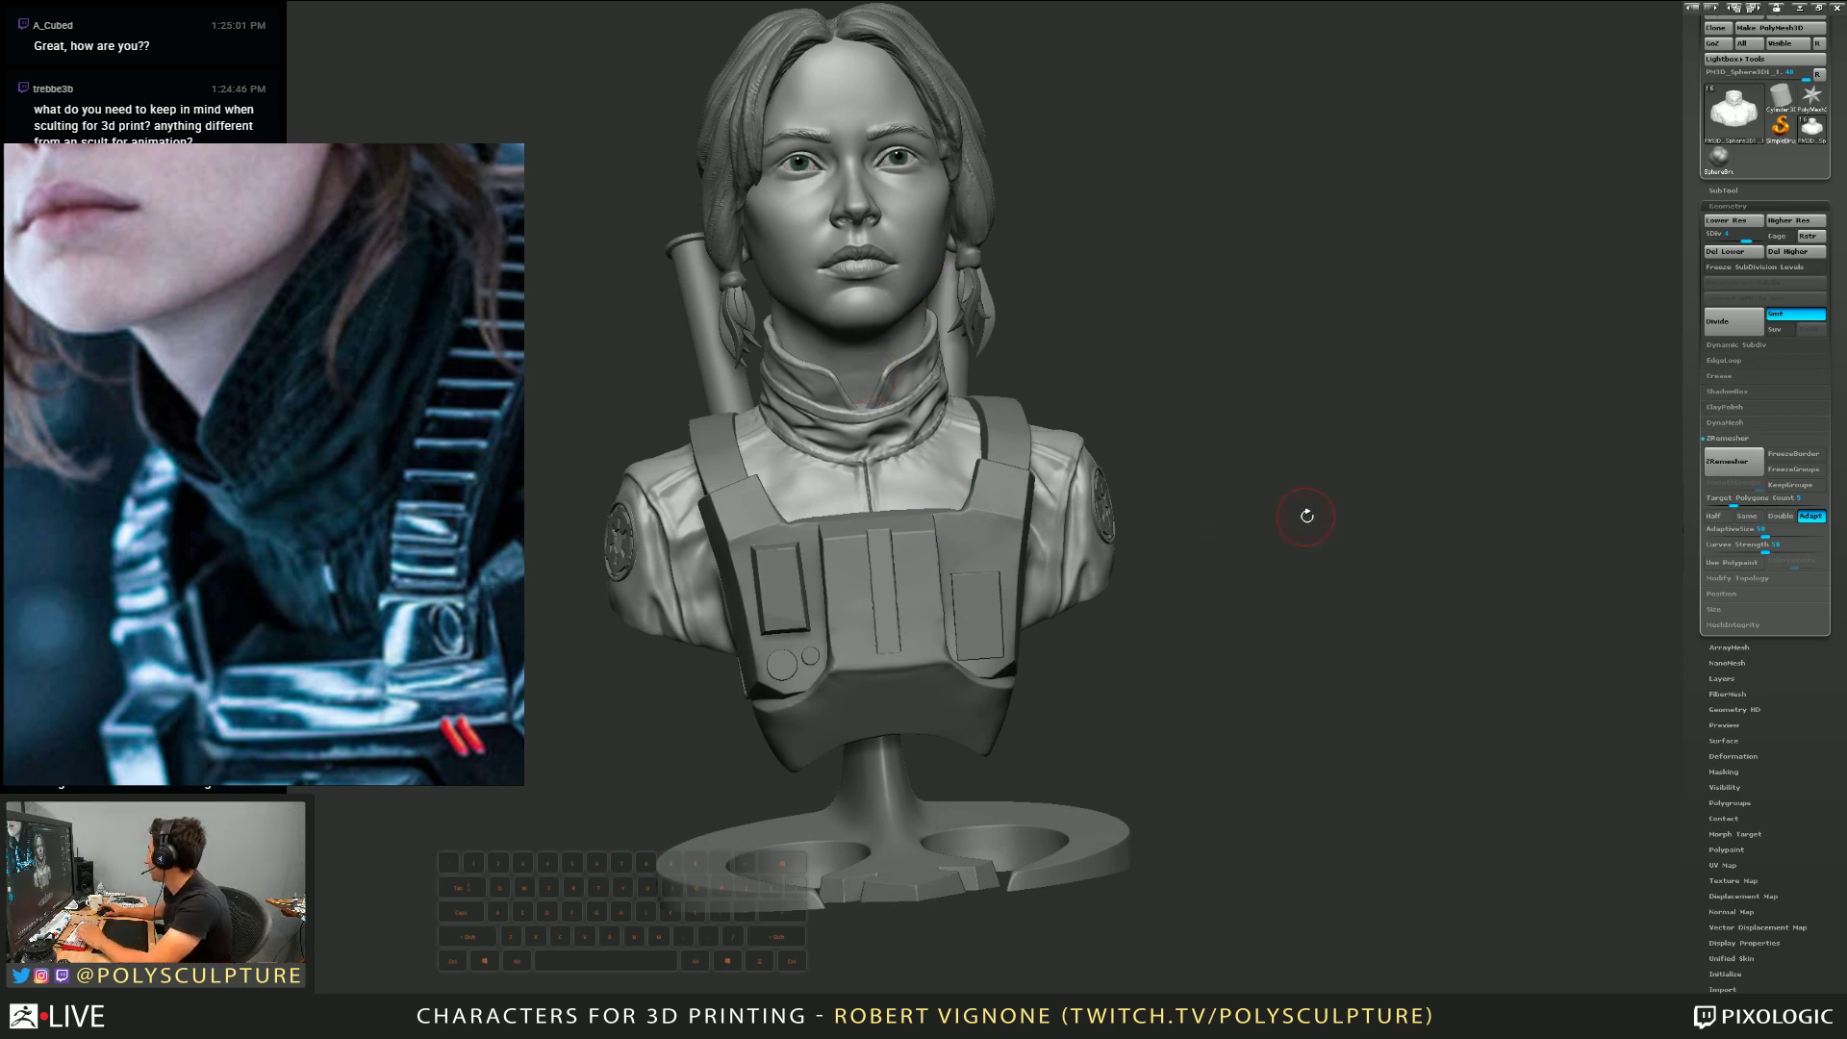
{"action": "mouse_move", "coordinate": [1307, 515]}
{"action": "right_mouse_down"}
{"action": "mouse_move", "coordinate": [1298, 500]}
{"action": "mouse_move", "coordinate": [1343, 502]}
{"action": "mouse_move", "coordinate": [1082, 479]}
{"action": "right_mouse_up"}
Touch up the jacket area beside the shoulder strap with a resized brush while the full bust is visible
{"action": "key", "text": "s"}
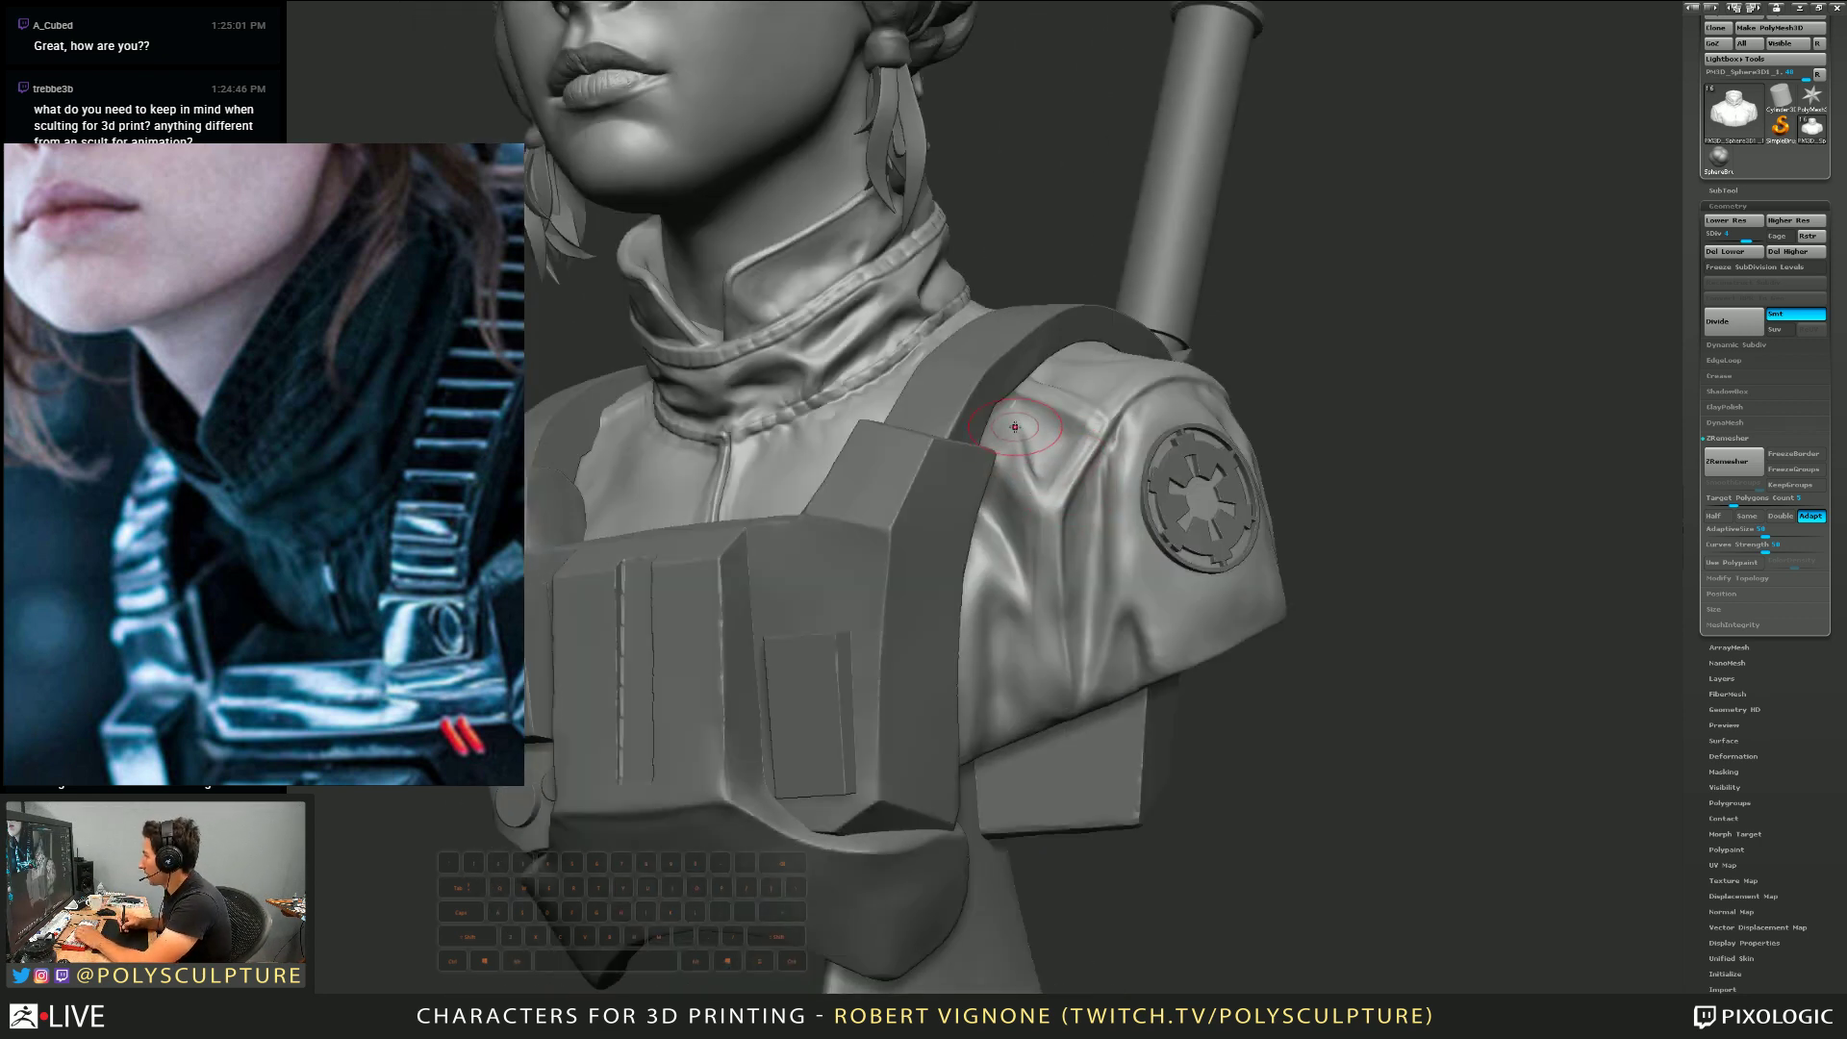
{"action": "mouse_move", "coordinate": [1015, 427]}
{"action": "right_mouse_down"}
{"action": "mouse_move", "coordinate": [871, 424]}
{"action": "mouse_move", "coordinate": [883, 525]}
{"action": "mouse_move", "coordinate": [989, 410]}
{"action": "mouse_move", "coordinate": [986, 352]}
{"action": "mouse_move", "coordinate": [1030, 462]}
{"action": "mouse_move", "coordinate": [986, 442]}
{"action": "right_mouse_up"}
{"action": "left_click", "coordinate": [1014, 442], "text": "alt"}
{"action": "key", "text": "s"}
{"action": "key", "text": "s"}
{"action": "left_click_drag", "start_coordinate": [996, 437], "coordinate": [1004, 435]}
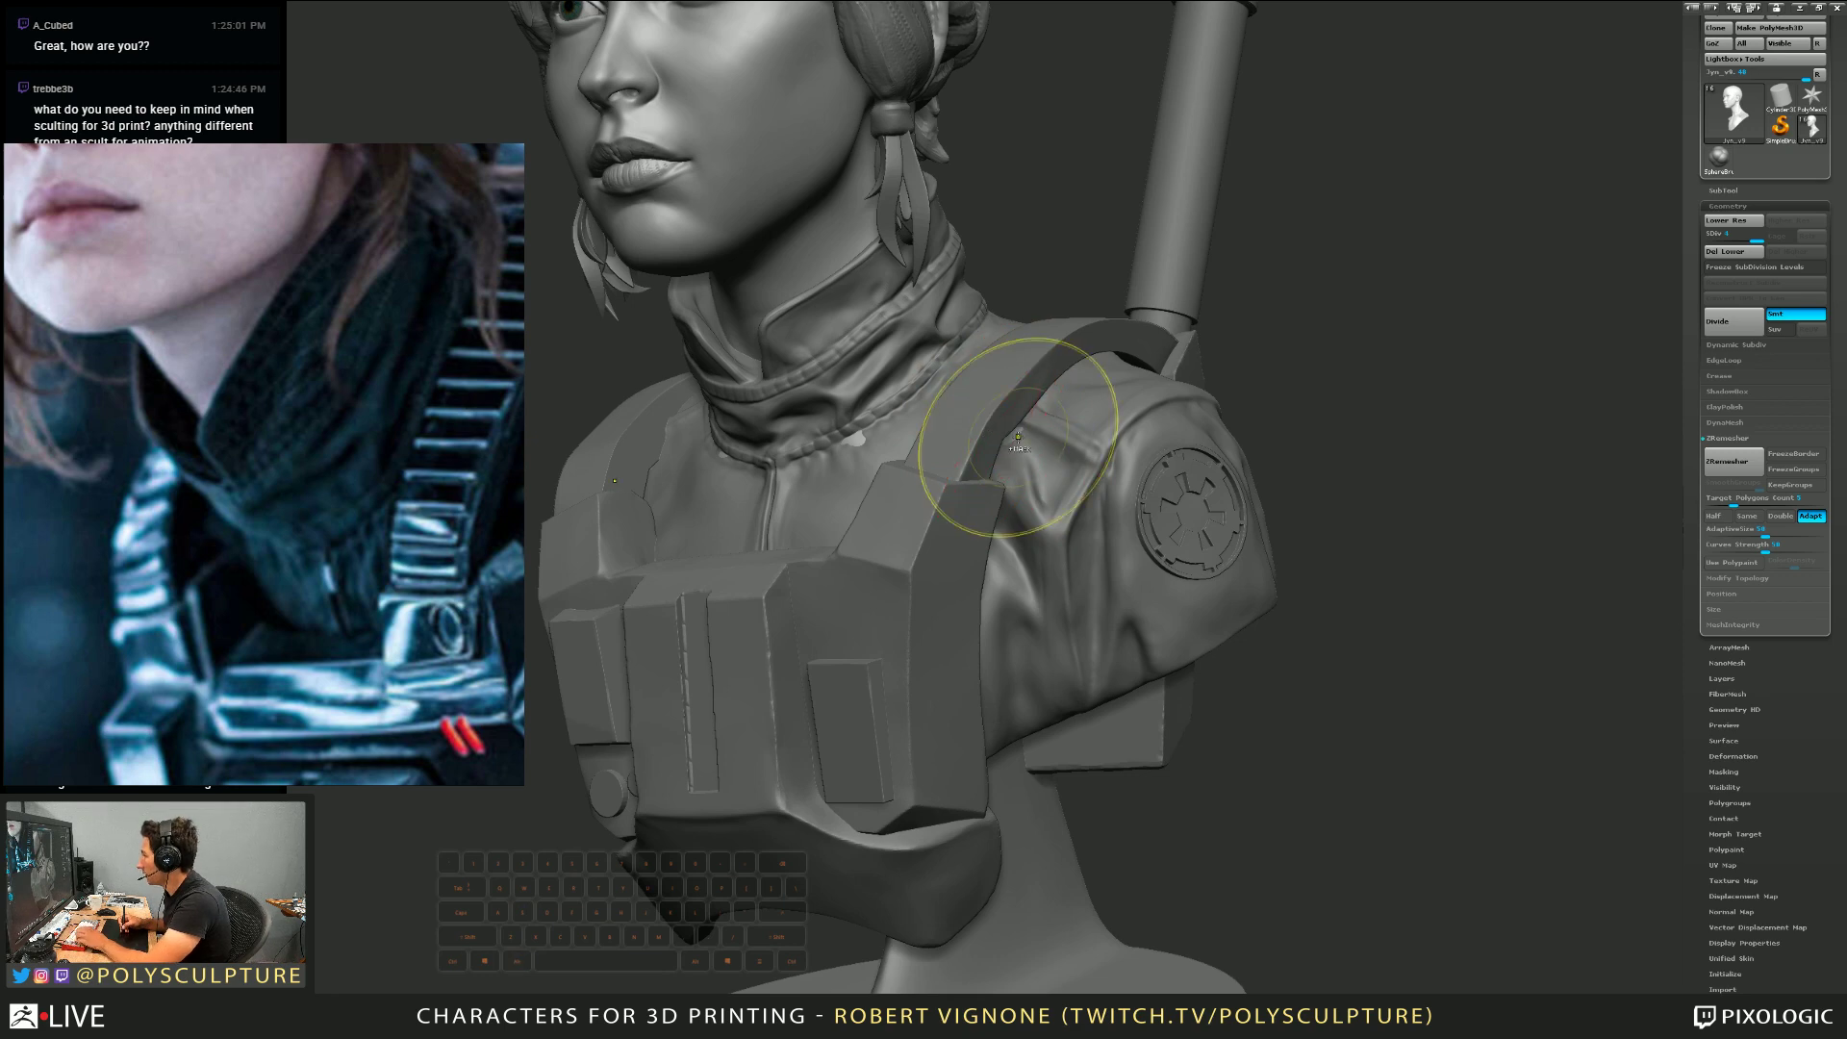
{"action": "right_click_drag", "start_coordinate": [989, 434], "coordinate": [1000, 455]}
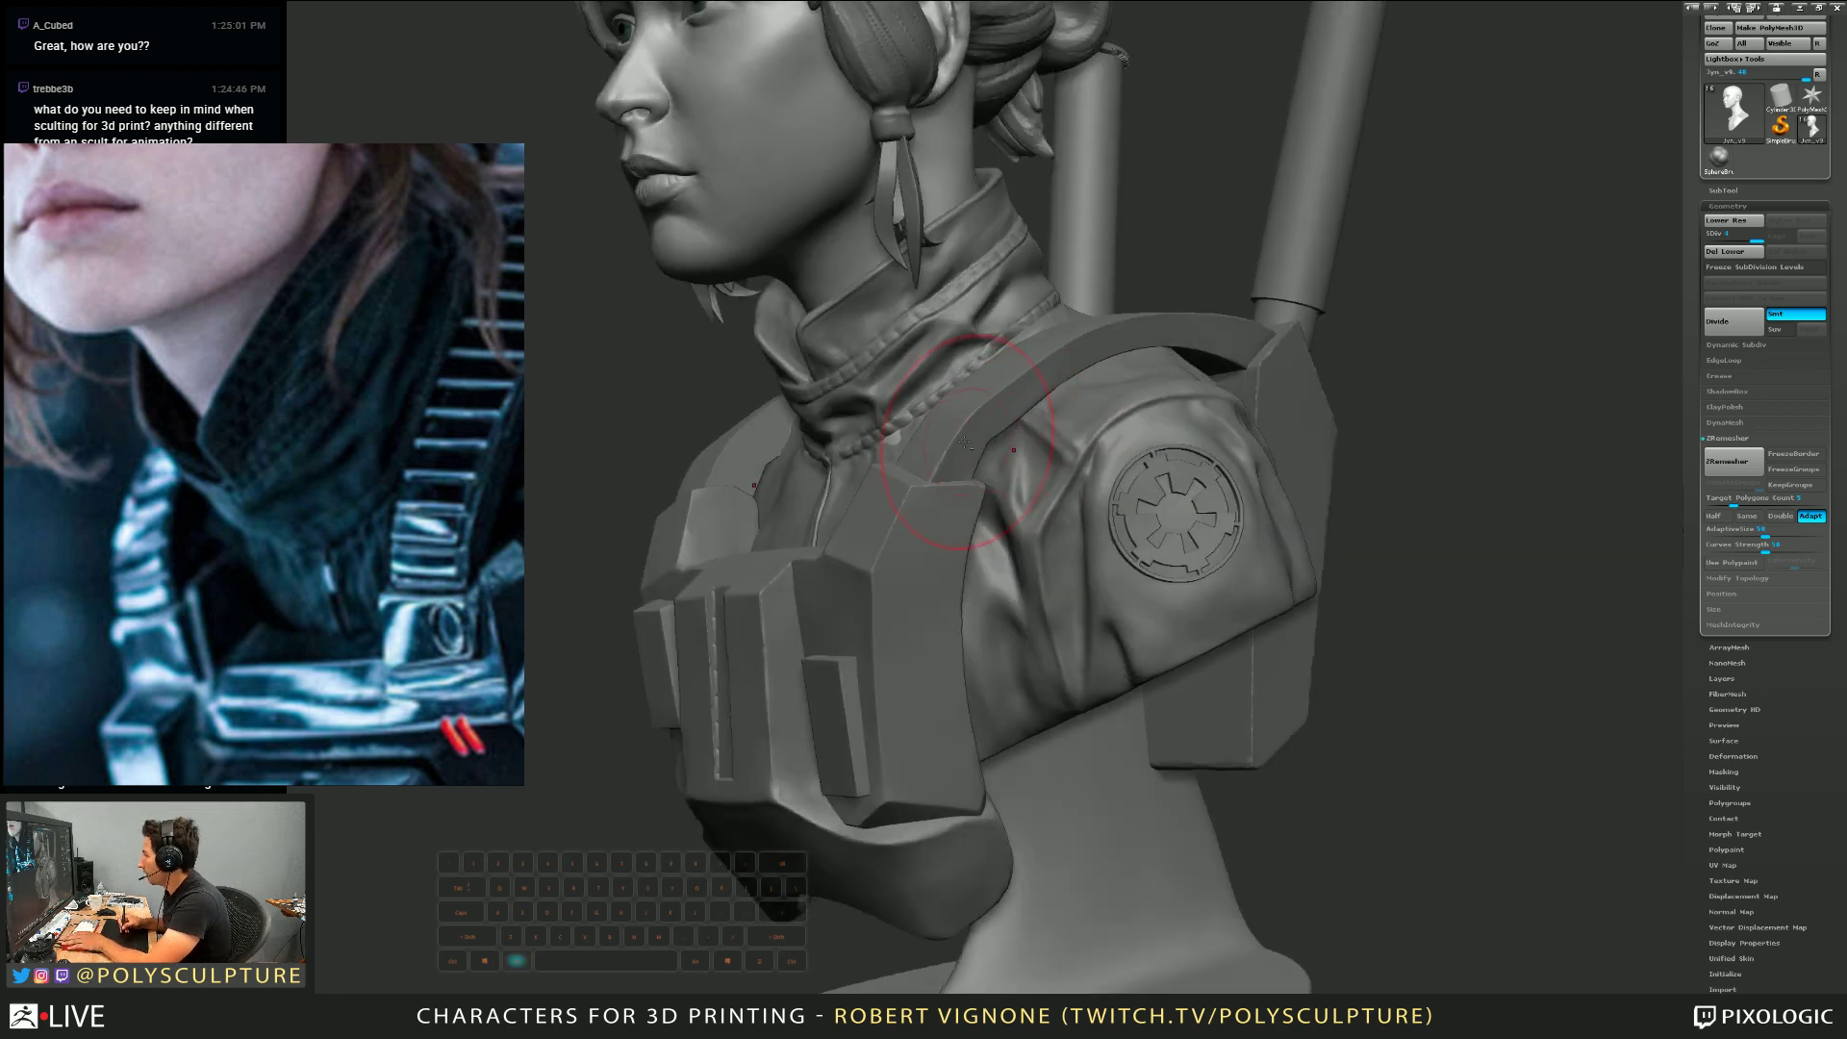
{"action": "mouse_move", "coordinate": [871, 448]}
{"action": "right_mouse_down"}
{"action": "mouse_move", "coordinate": [935, 486]}
{"action": "mouse_move", "coordinate": [751, 449]}
{"action": "mouse_move", "coordinate": [811, 541]}
{"action": "mouse_move", "coordinate": [886, 486]}
{"action": "mouse_move", "coordinate": [927, 527]}
{"action": "mouse_move", "coordinate": [923, 478]}
{"action": "mouse_move", "coordinate": [856, 518]}
{"action": "mouse_move", "coordinate": [907, 467]}
{"action": "mouse_move", "coordinate": [871, 452]}
{"action": "mouse_move", "coordinate": [923, 474]}
{"action": "right_mouse_up"}
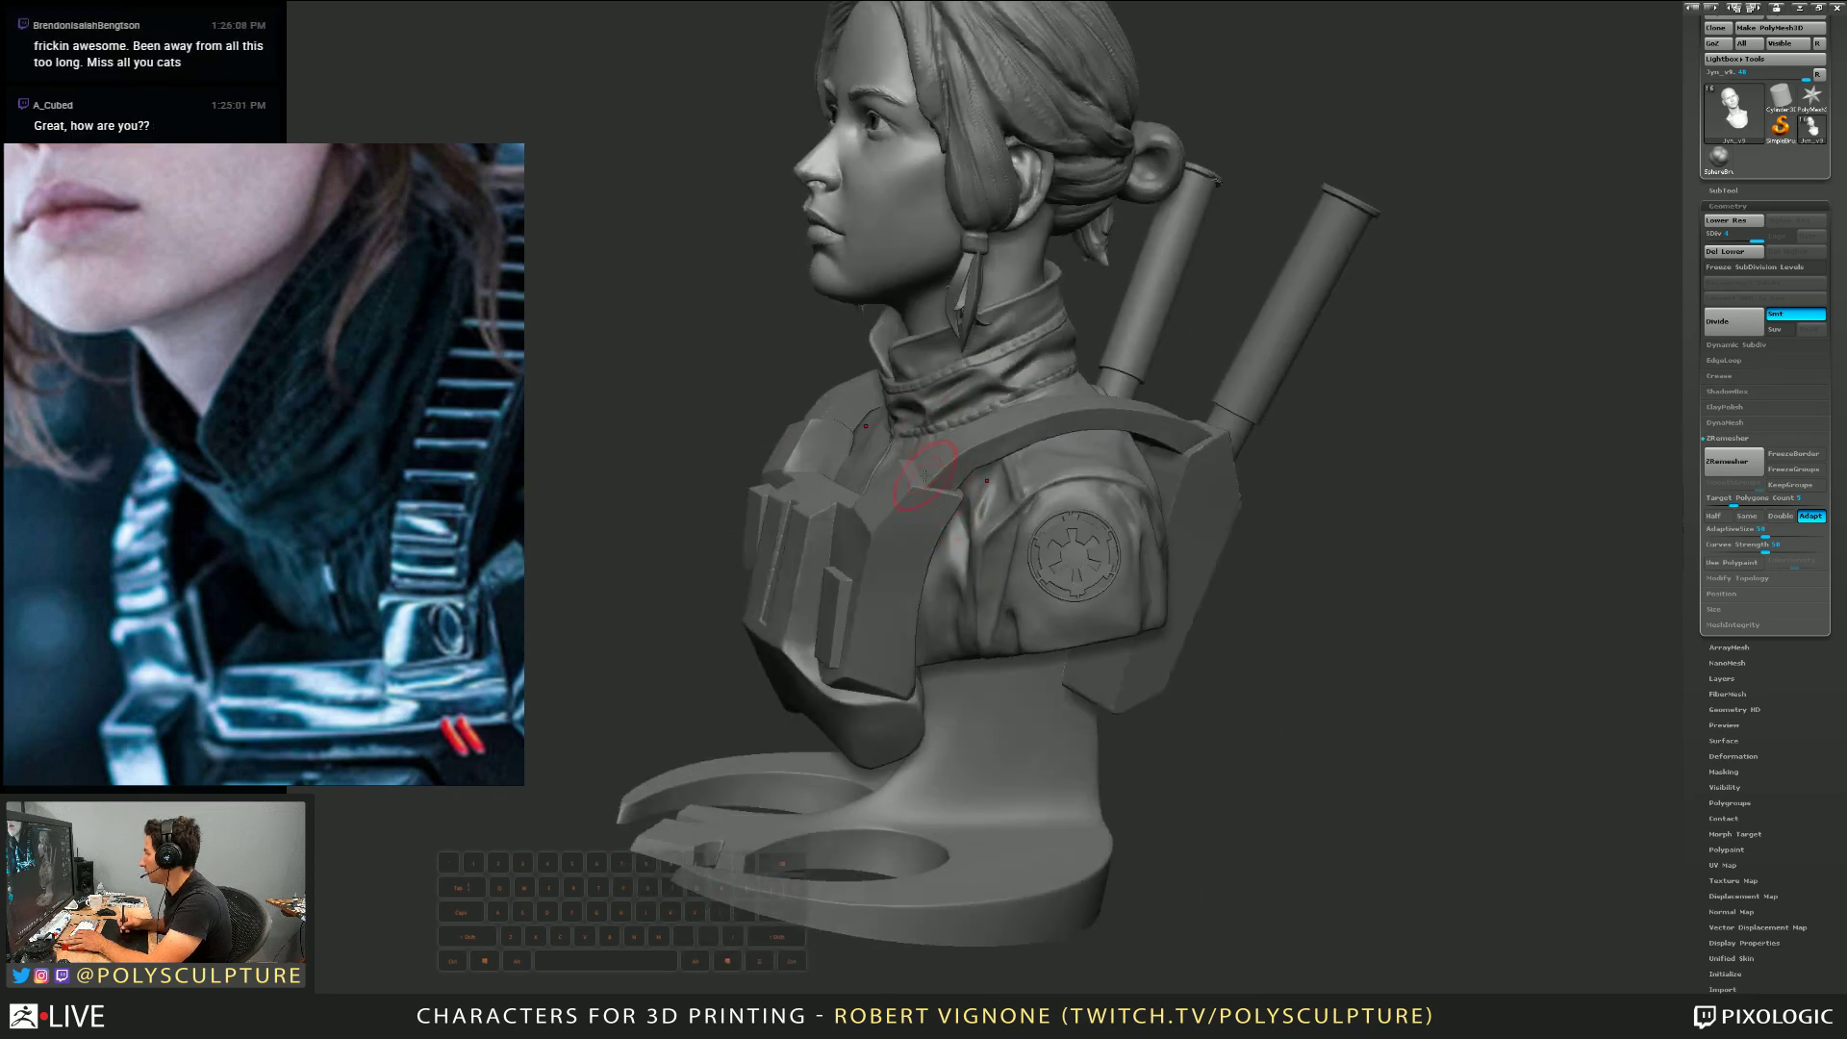
Select the jacket, resize the brush and refine the sleeve seam across the front and top of the emblem shoulder
{"action": "mouse_move", "coordinate": [987, 382]}
{"action": "right_mouse_down"}
{"action": "mouse_move", "coordinate": [996, 539]}
{"action": "mouse_move", "coordinate": [967, 571]}
{"action": "mouse_move", "coordinate": [947, 495]}
{"action": "mouse_move", "coordinate": [977, 621]}
{"action": "right_mouse_up"}
{"action": "key", "text": "s"}
{"action": "left_click", "coordinate": [992, 539], "text": "alt"}
{"action": "key", "text": "s"}
{"action": "key", "text": "s"}
{"action": "key", "text": "s"}
{"action": "key", "text": "s"}
{"action": "left_click_drag", "start_coordinate": [994, 586], "coordinate": [985, 586]}
{"action": "key", "text": "1"}
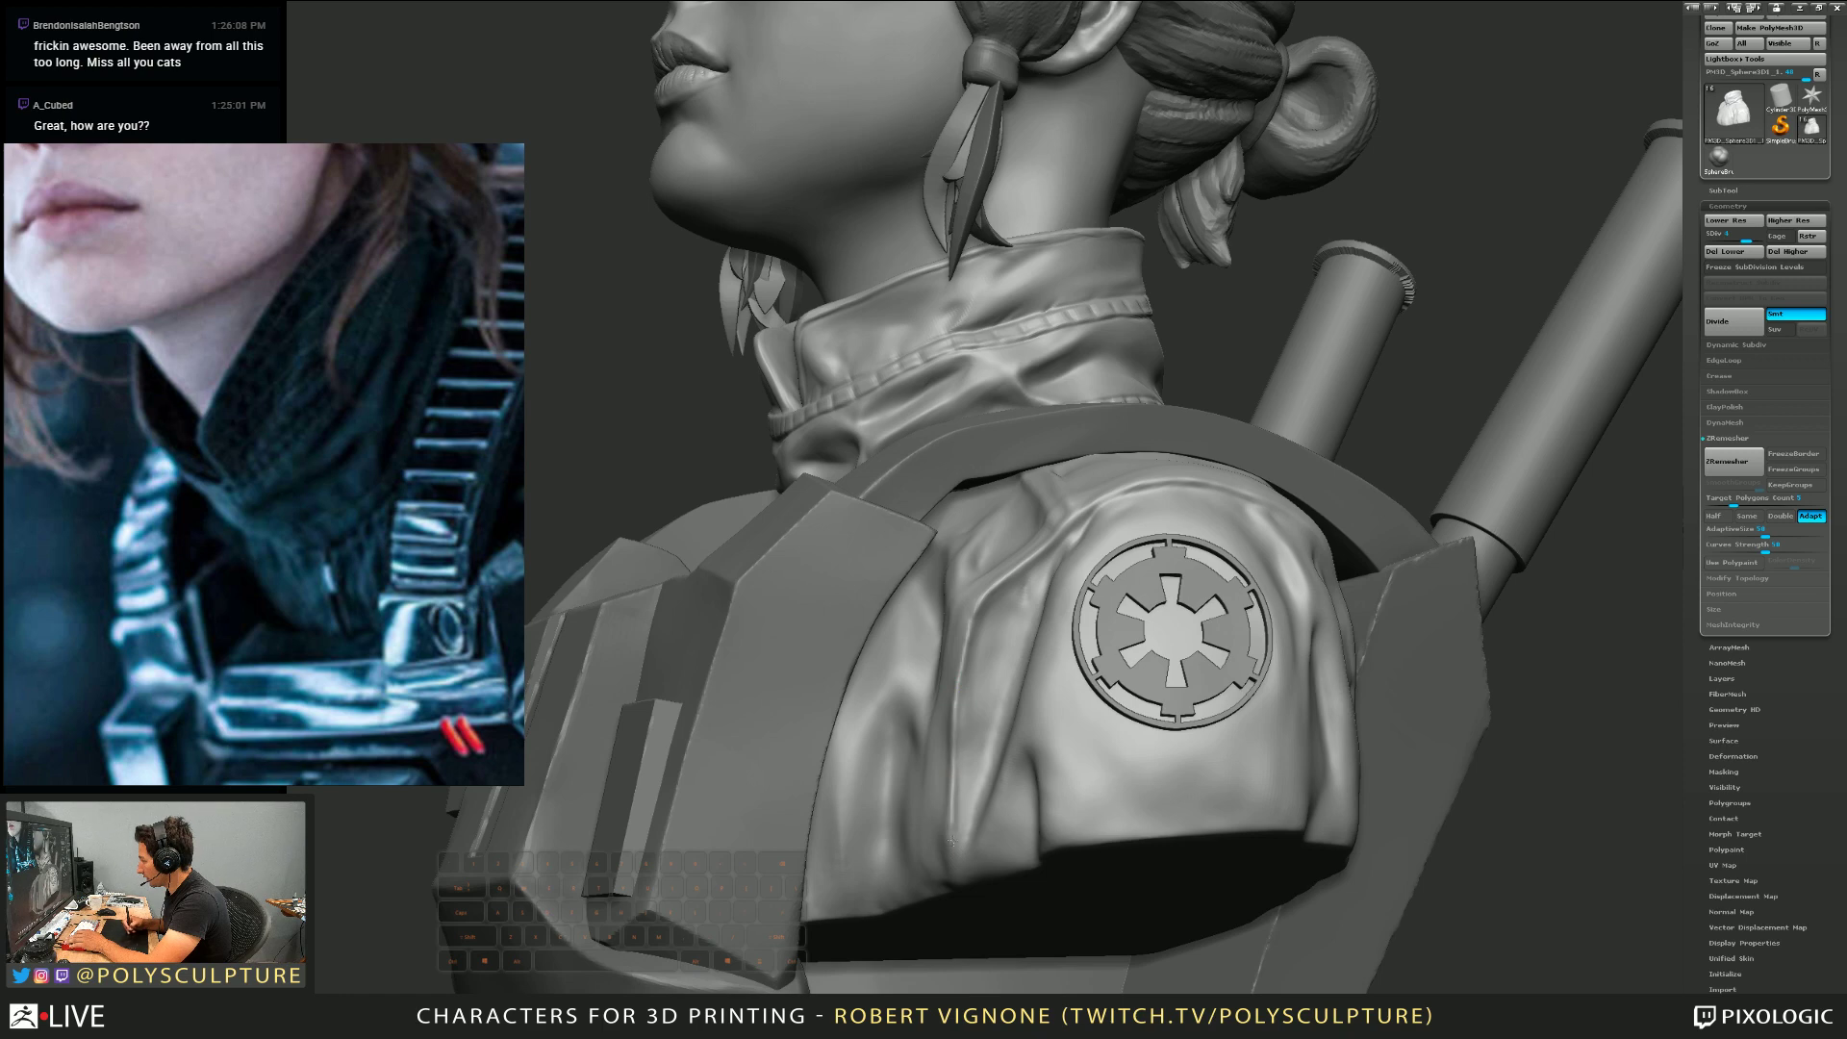
{"action": "right_click_drag", "start_coordinate": [947, 462], "coordinate": [974, 524]}
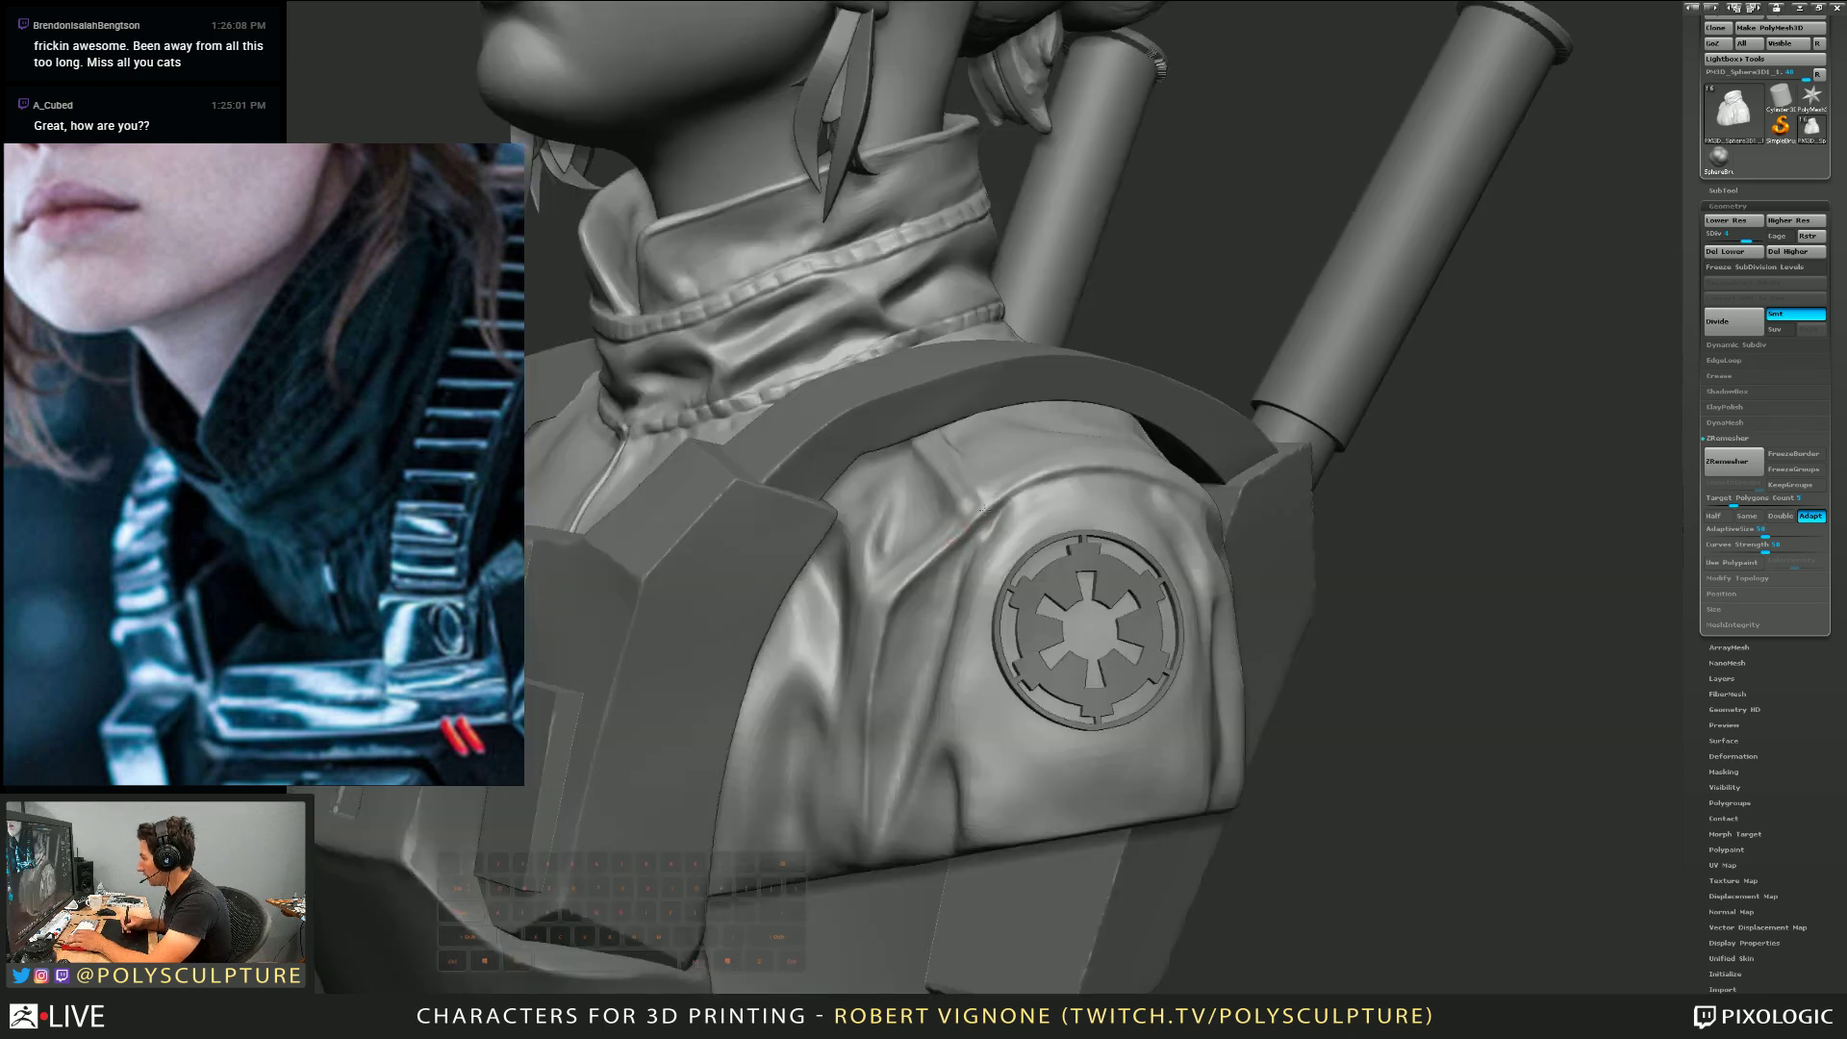
{"action": "mouse_move", "coordinate": [1069, 482]}
{"action": "right_mouse_down"}
{"action": "mouse_move", "coordinate": [1134, 474]}
{"action": "mouse_move", "coordinate": [1092, 500]}
{"action": "mouse_move", "coordinate": [1068, 454]}
{"action": "mouse_move", "coordinate": [1017, 452]}
{"action": "mouse_move", "coordinate": [1100, 450]}
{"action": "mouse_move", "coordinate": [1119, 495]}
{"action": "mouse_move", "coordinate": [1088, 334]}
{"action": "right_mouse_up"}
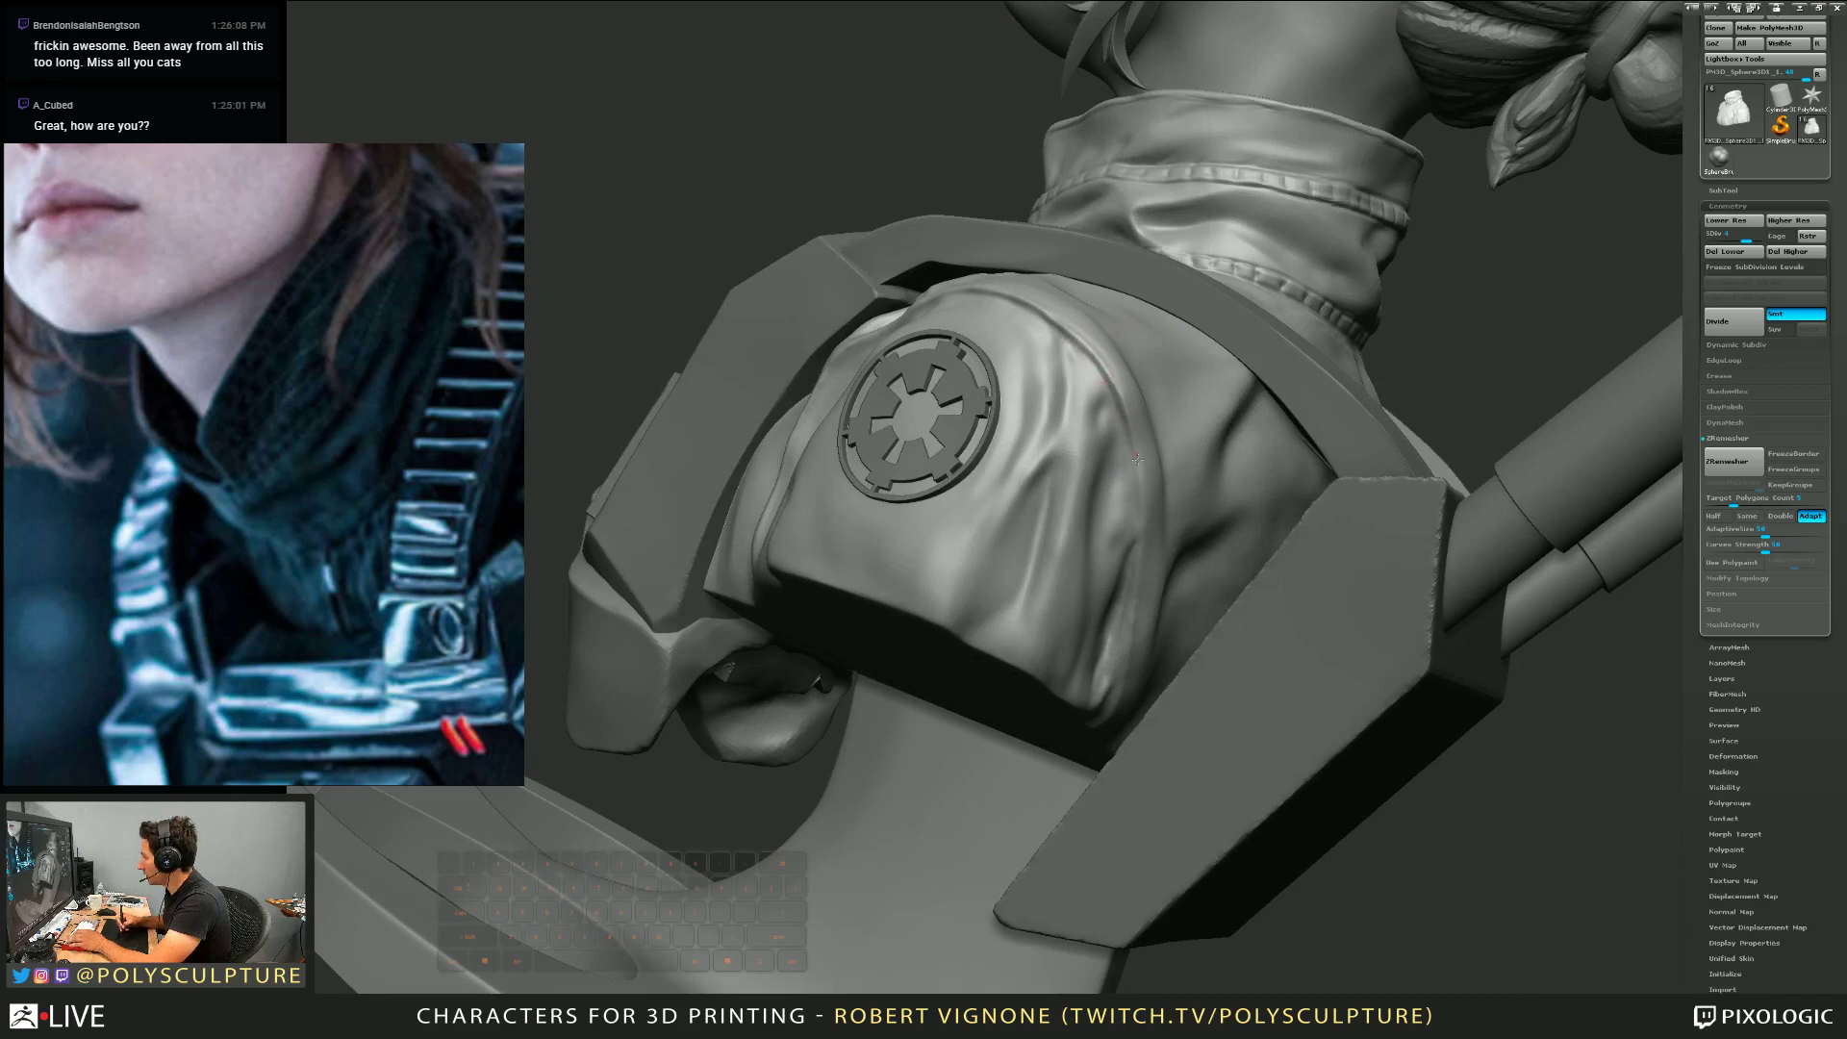
Define the sleeve seam down the back of the shoulder to the sleeve opening
{"action": "right_click_drag", "start_coordinate": [1143, 522], "coordinate": [1080, 390], "text": "alt"}
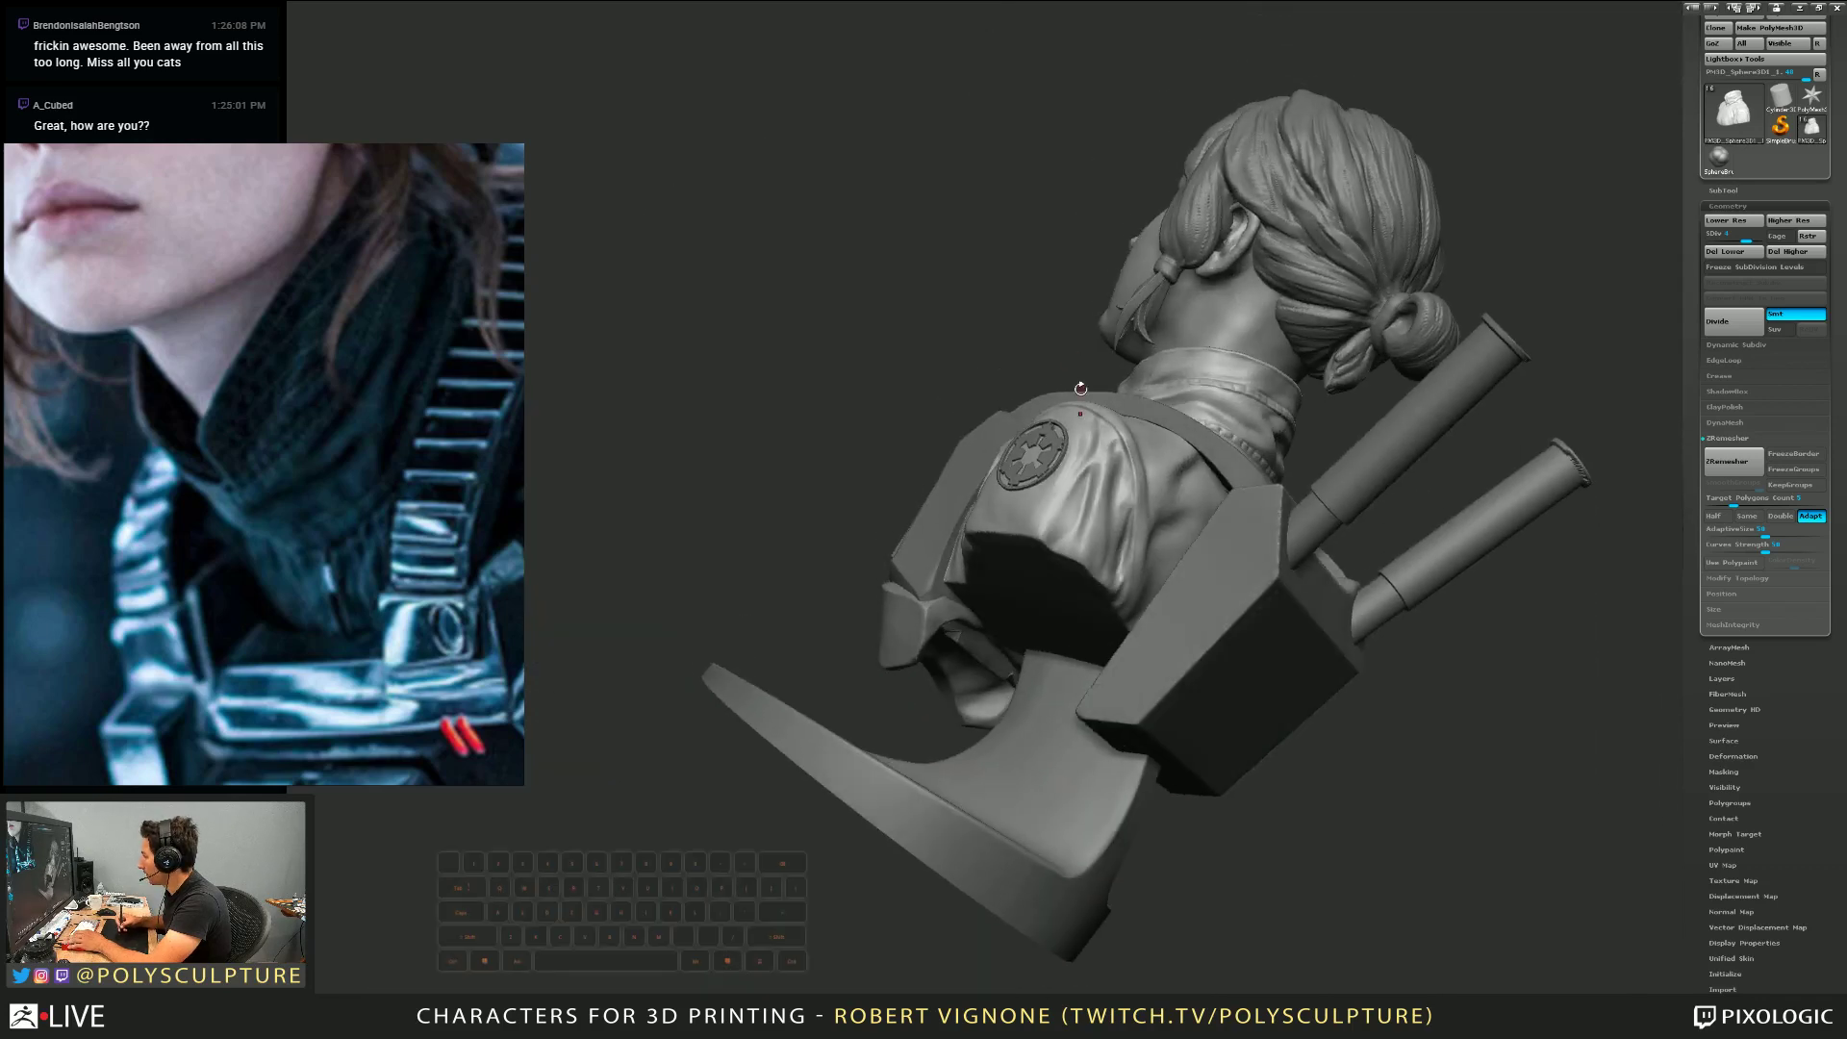
{"action": "right_click_drag", "start_coordinate": [1123, 468], "coordinate": [968, 555]}
{"action": "left_click_drag", "start_coordinate": [968, 555], "coordinate": [972, 516]}
{"action": "key", "text": "1"}
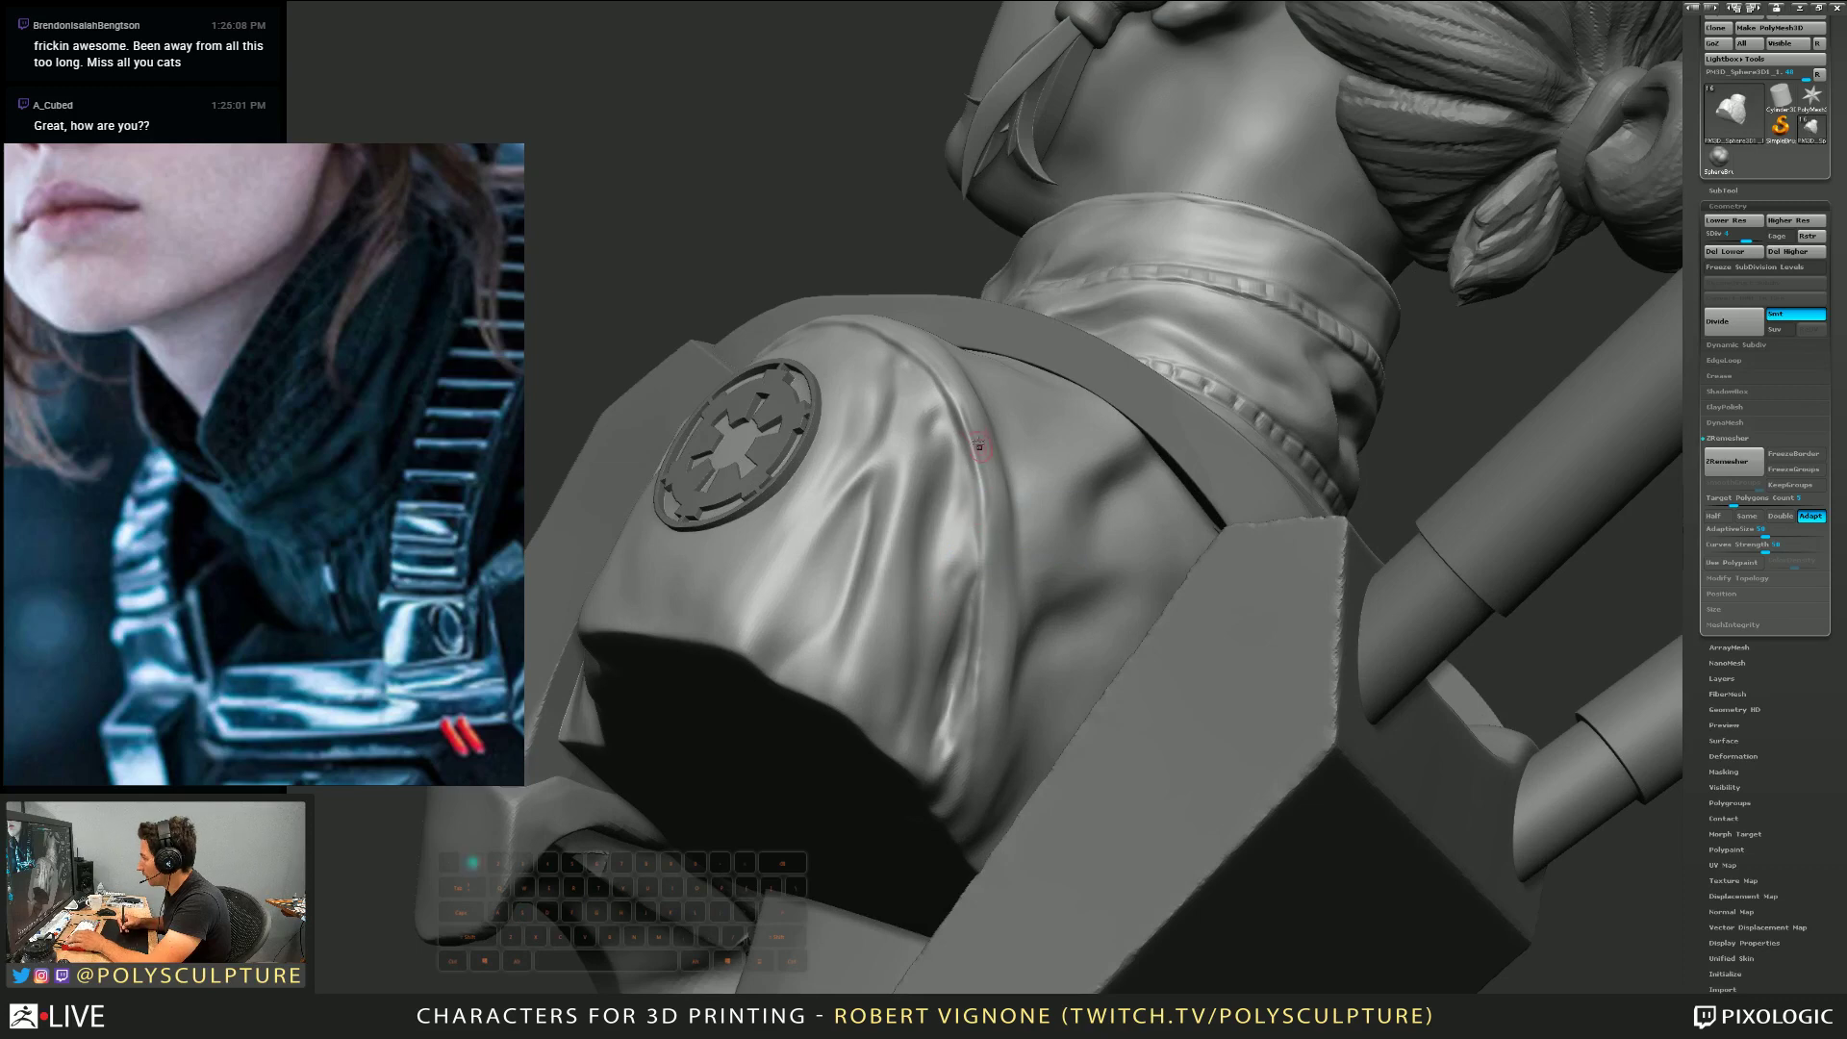
{"action": "right_click_drag", "start_coordinate": [987, 664], "coordinate": [983, 525], "text": "alt"}
{"action": "right_click_drag", "start_coordinate": [983, 524], "coordinate": [969, 445]}
{"action": "left_click_drag", "start_coordinate": [969, 382], "coordinate": [971, 540]}
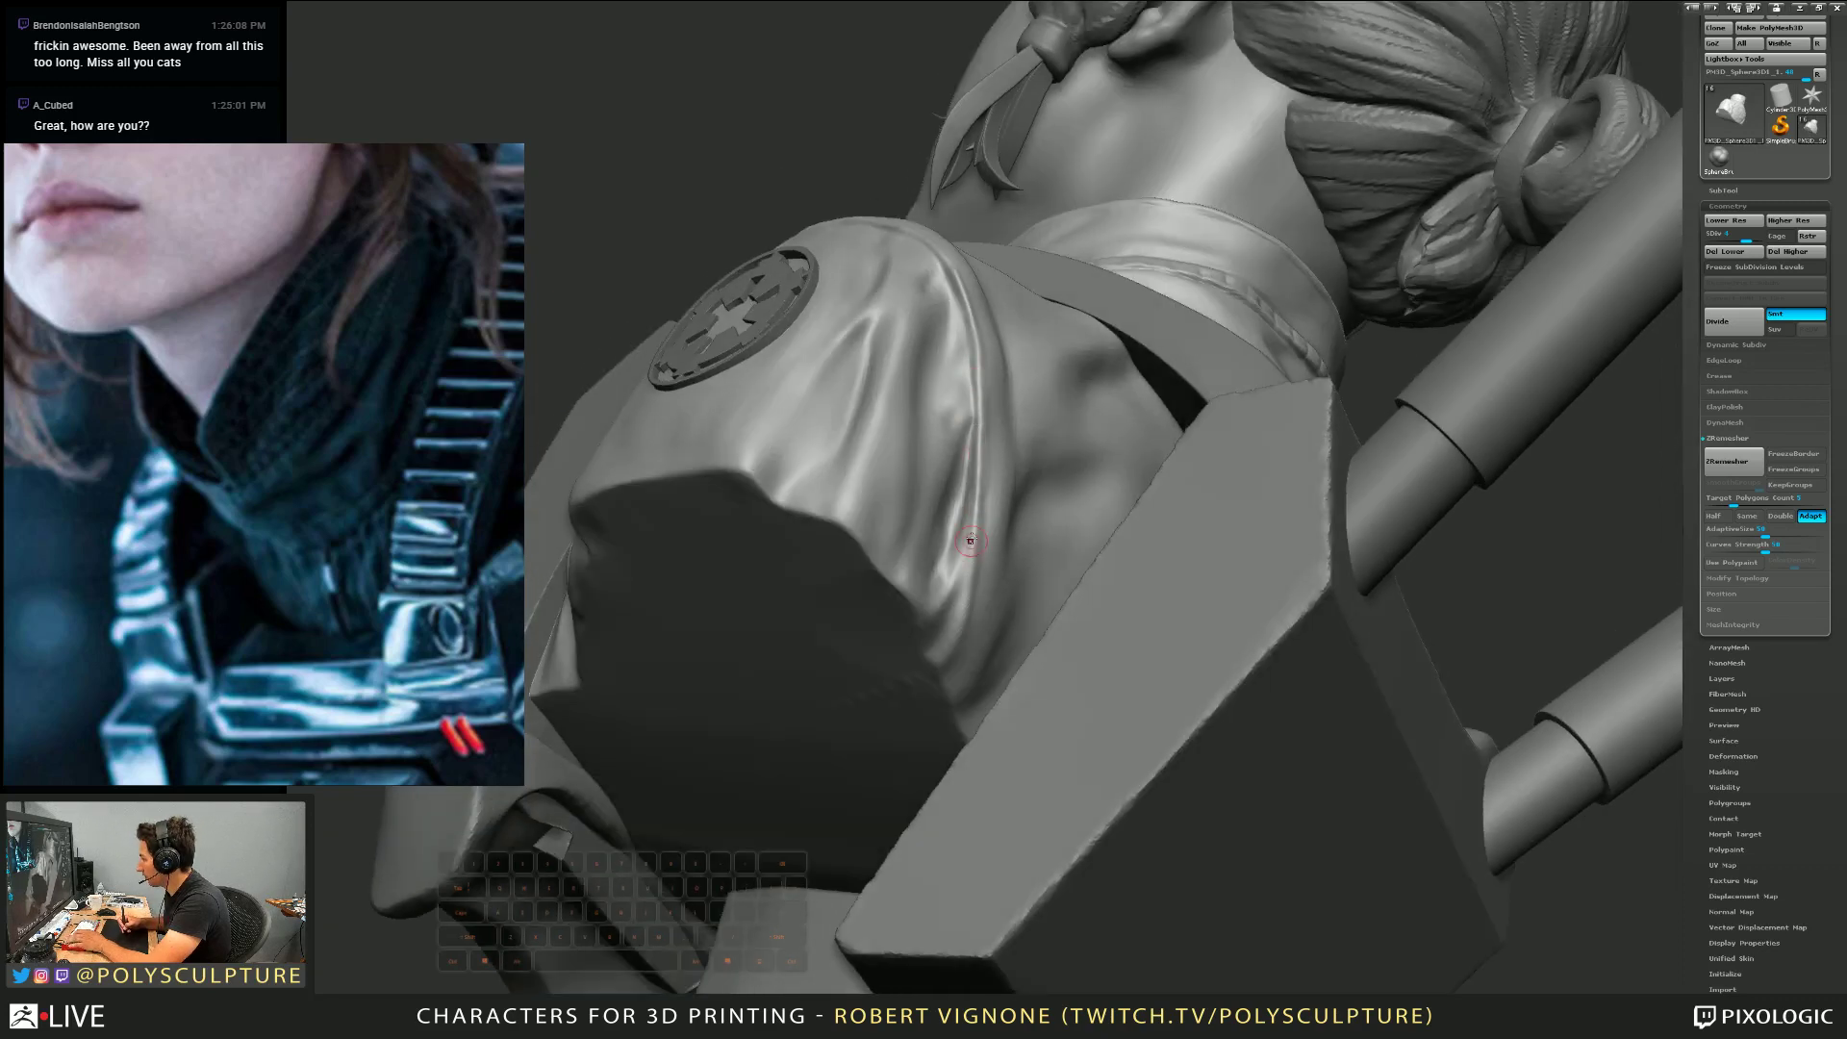
{"action": "mouse_move", "coordinate": [961, 648]}
{"action": "right_mouse_down"}
{"action": "mouse_move", "coordinate": [994, 669]}
{"action": "mouse_move", "coordinate": [1080, 412]}
{"action": "mouse_move", "coordinate": [1007, 460]}
{"action": "mouse_move", "coordinate": [997, 519]}
{"action": "mouse_move", "coordinate": [981, 424]}
{"action": "mouse_move", "coordinate": [989, 460]}
{"action": "mouse_move", "coordinate": [1099, 368]}
{"action": "right_mouse_up"}
Resize the brush and carve a crisp crease along the front sleeve seam, from the shoulder top to the sleeve opening
{"action": "key", "text": "s"}
{"action": "key", "text": "s"}
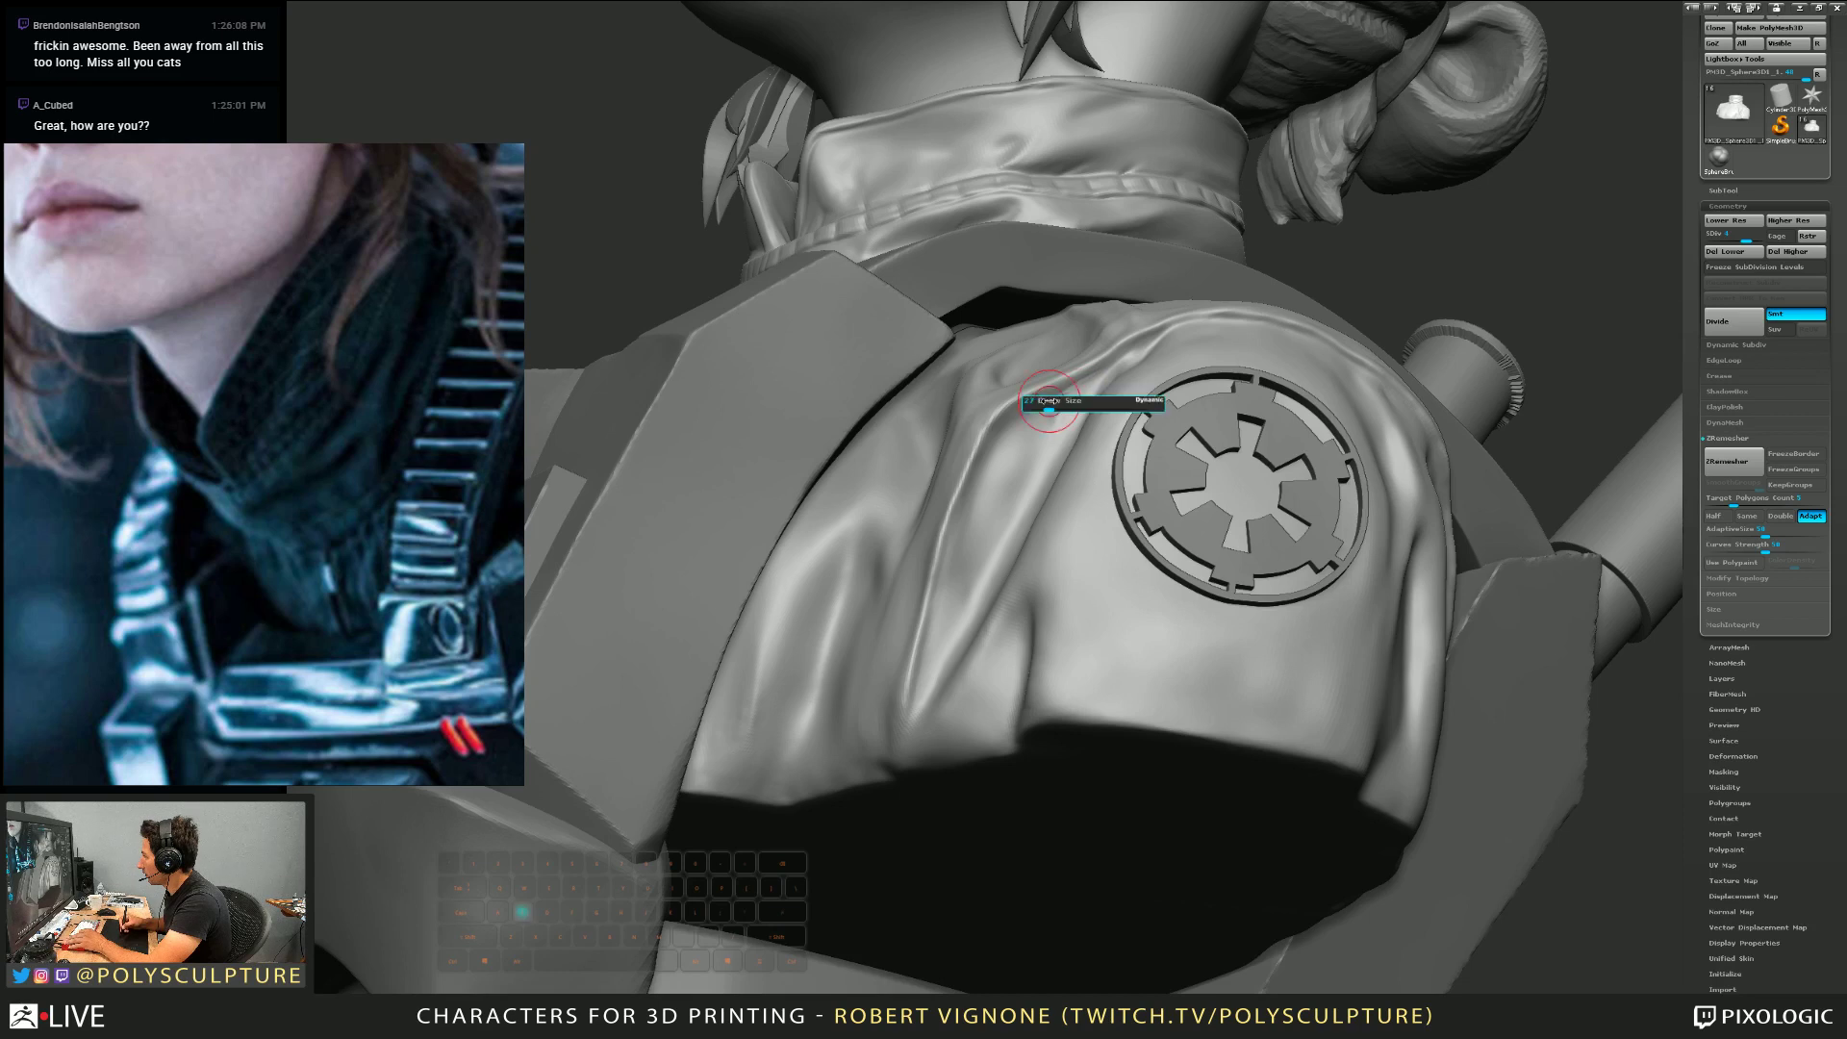
{"action": "left_click_drag", "start_coordinate": [1080, 390], "coordinate": [1029, 405]}
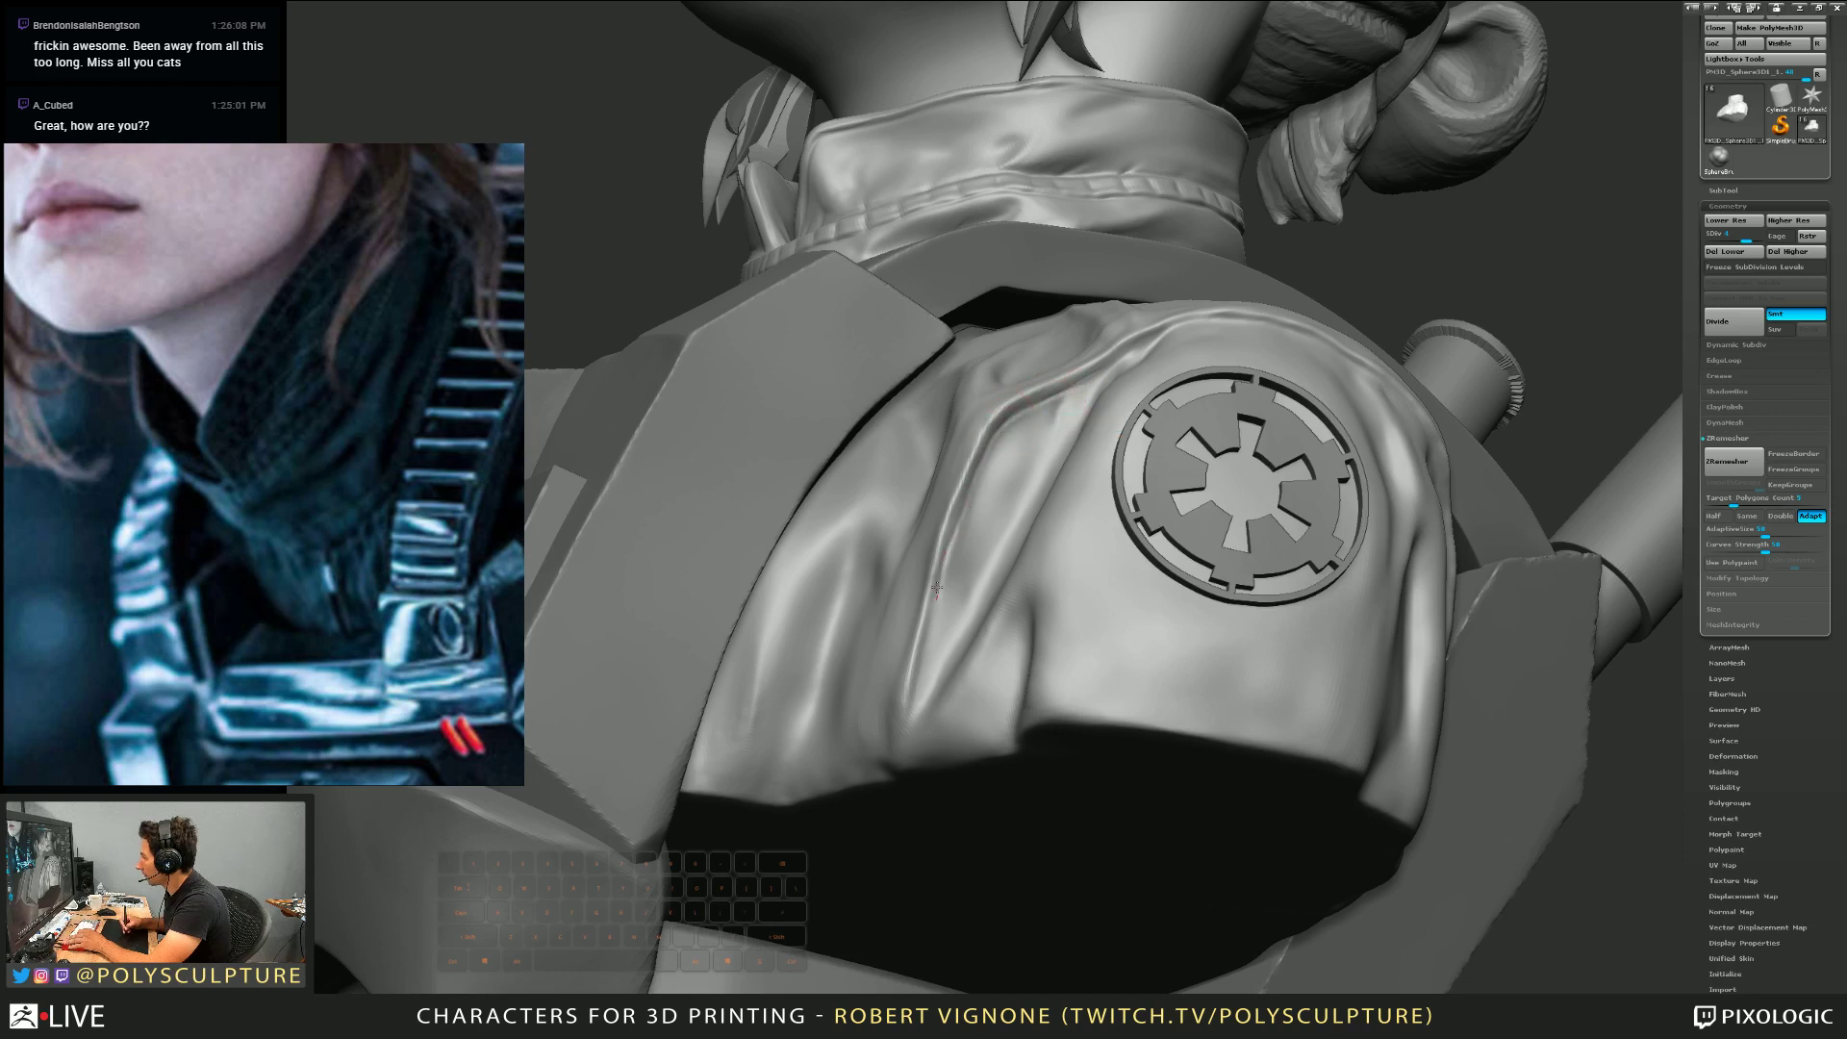
{"action": "mouse_move", "coordinate": [904, 707]}
{"action": "right_mouse_down"}
{"action": "mouse_move", "coordinate": [1129, 354]}
{"action": "mouse_move", "coordinate": [1096, 341]}
{"action": "mouse_move", "coordinate": [1008, 387]}
{"action": "right_mouse_up"}
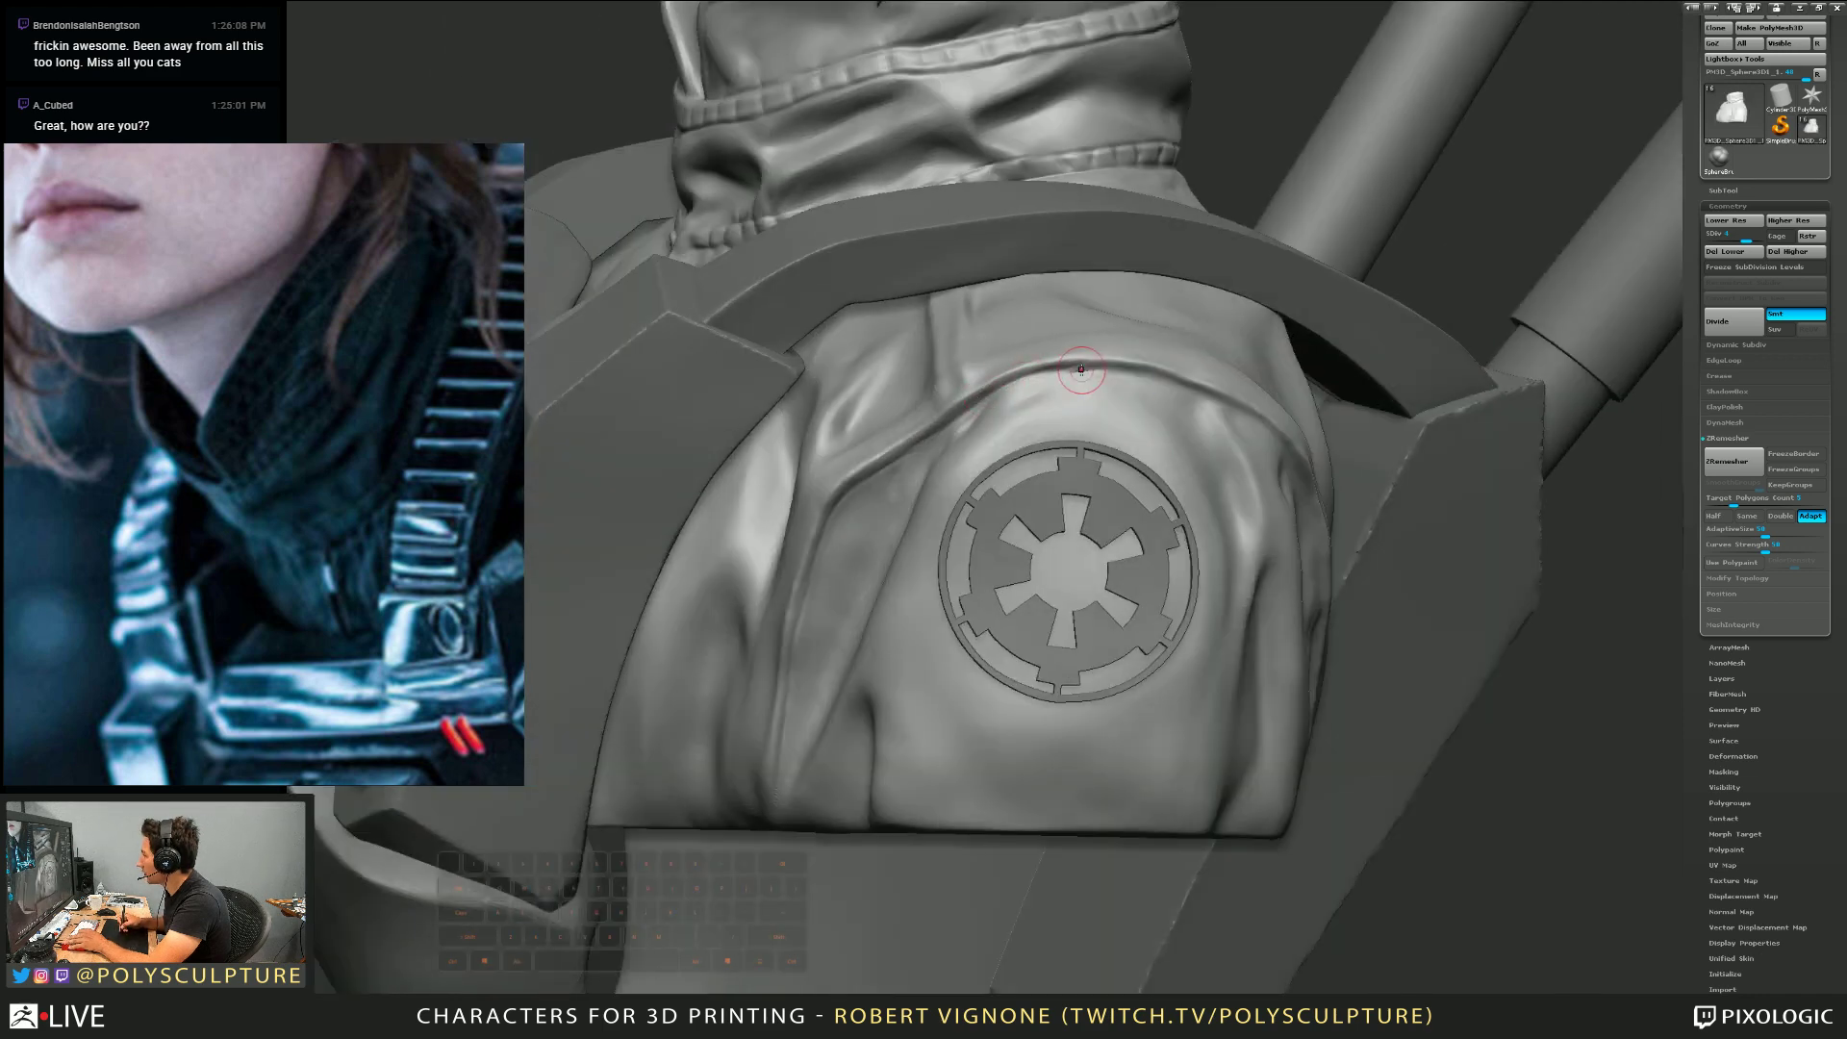
Continue the seam crease over the shoulder above the emblem and smooth the fabric in front of it
{"action": "right_click_drag", "start_coordinate": [1121, 372], "coordinate": [1006, 369]}
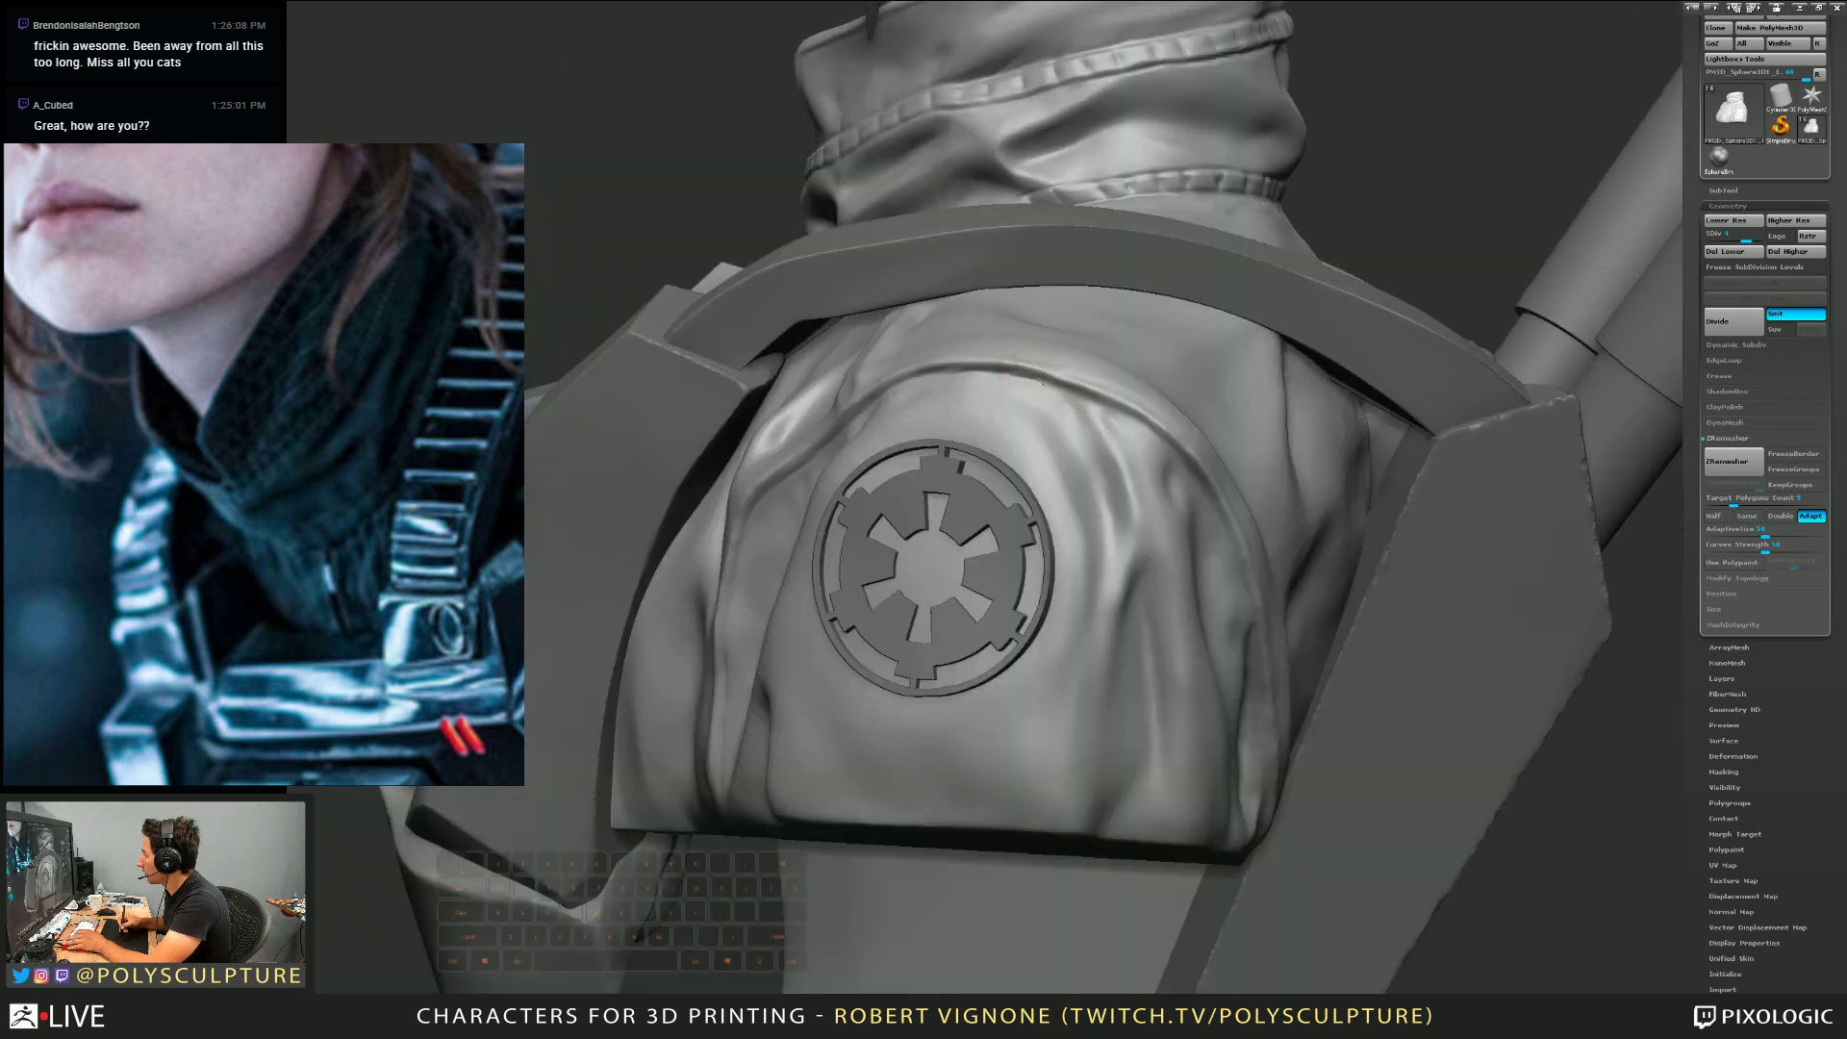
{"action": "mouse_move", "coordinate": [1125, 415]}
{"action": "right_mouse_down"}
{"action": "mouse_move", "coordinate": [1170, 458]}
{"action": "mouse_move", "coordinate": [1063, 293]}
{"action": "mouse_move", "coordinate": [1049, 329]}
{"action": "right_mouse_up"}
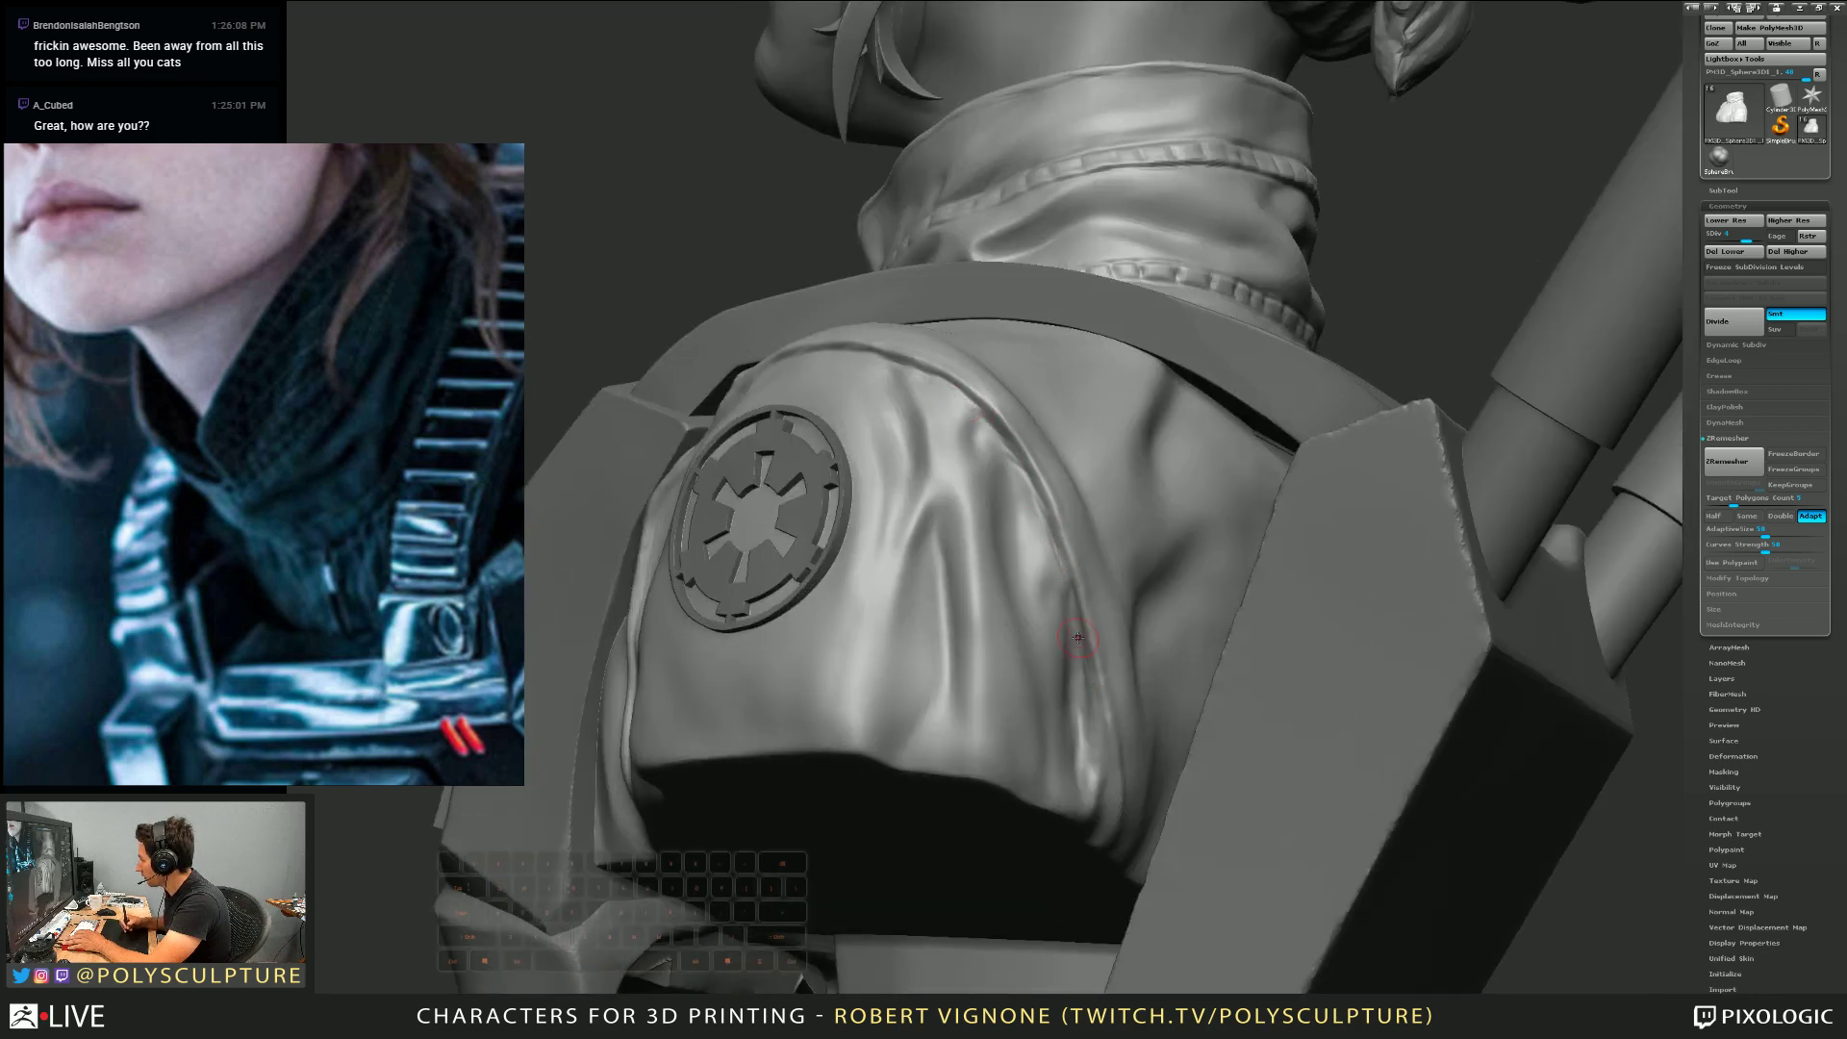
{"action": "right_click_drag", "start_coordinate": [1077, 637], "coordinate": [1051, 568], "text": "ctrl"}
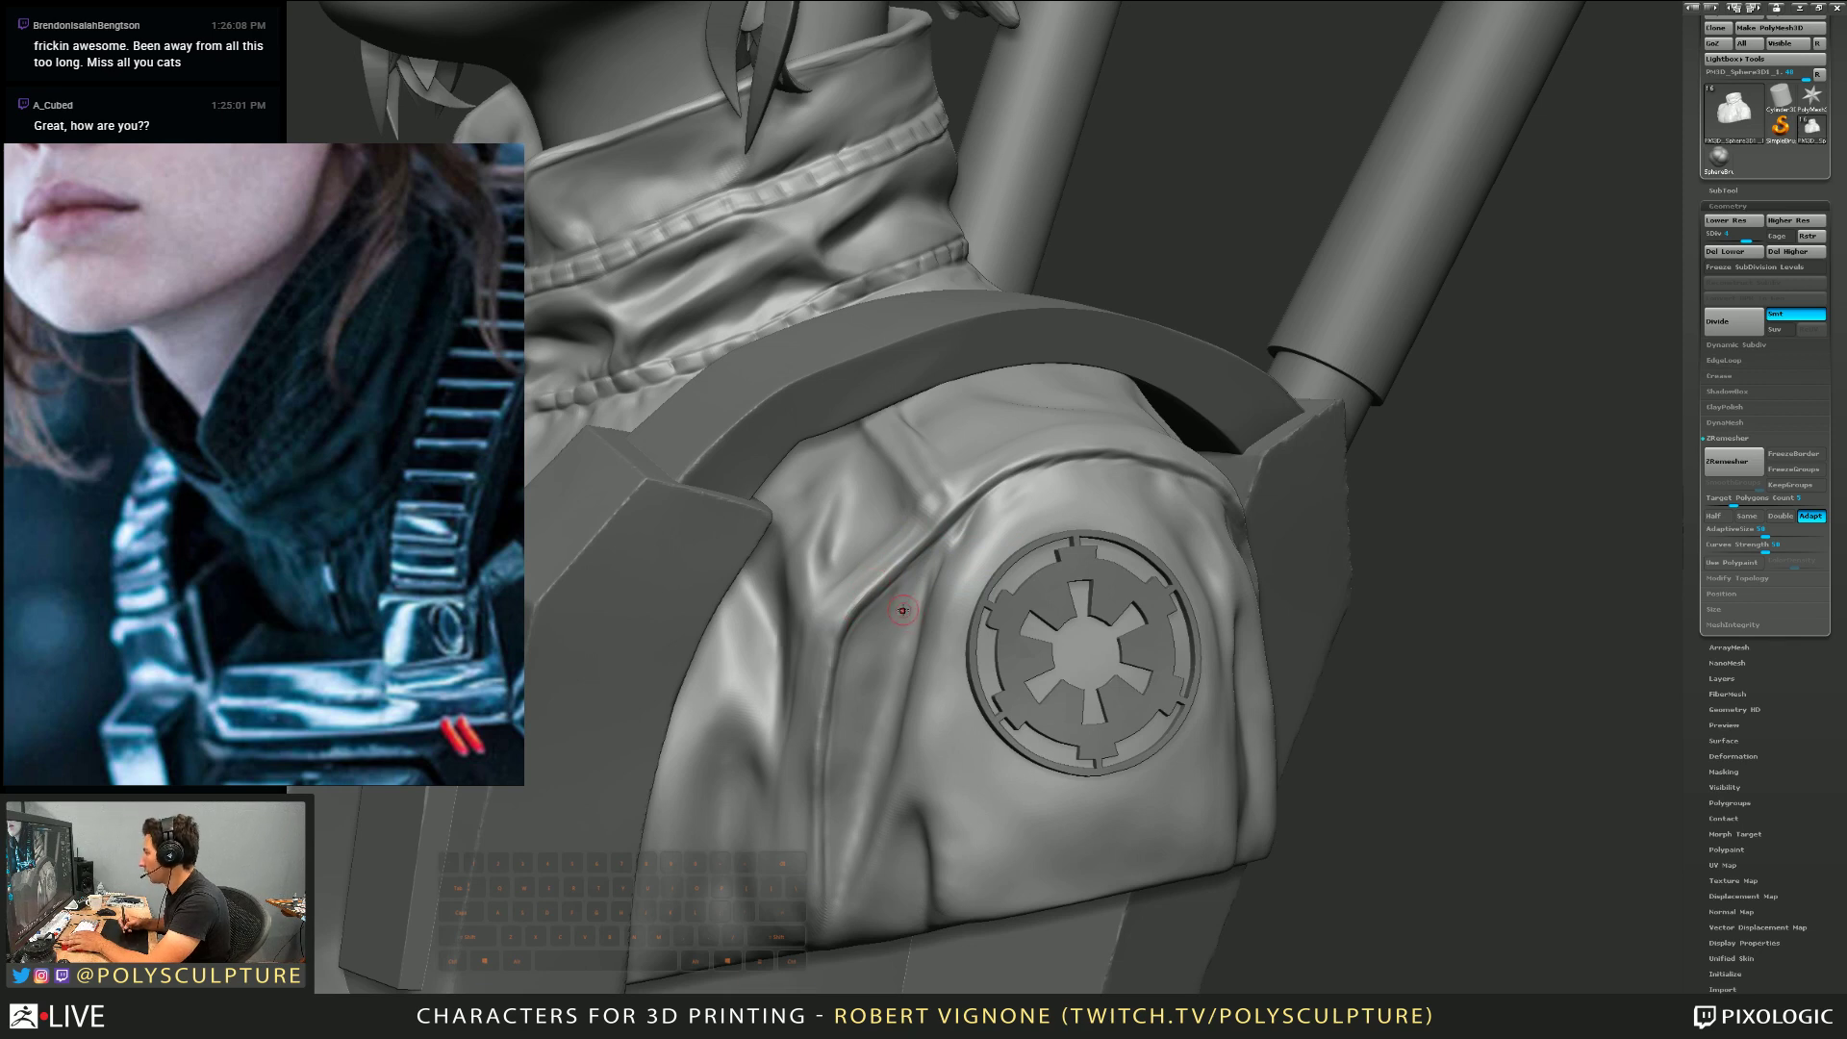
{"action": "mouse_move", "coordinate": [902, 610]}
{"action": "right_mouse_down"}
{"action": "mouse_move", "coordinate": [919, 457]}
{"action": "mouse_move", "coordinate": [866, 462]}
{"action": "mouse_move", "coordinate": [899, 528]}
{"action": "mouse_move", "coordinate": [936, 497]}
{"action": "mouse_move", "coordinate": [935, 568]}
{"action": "right_mouse_up"}
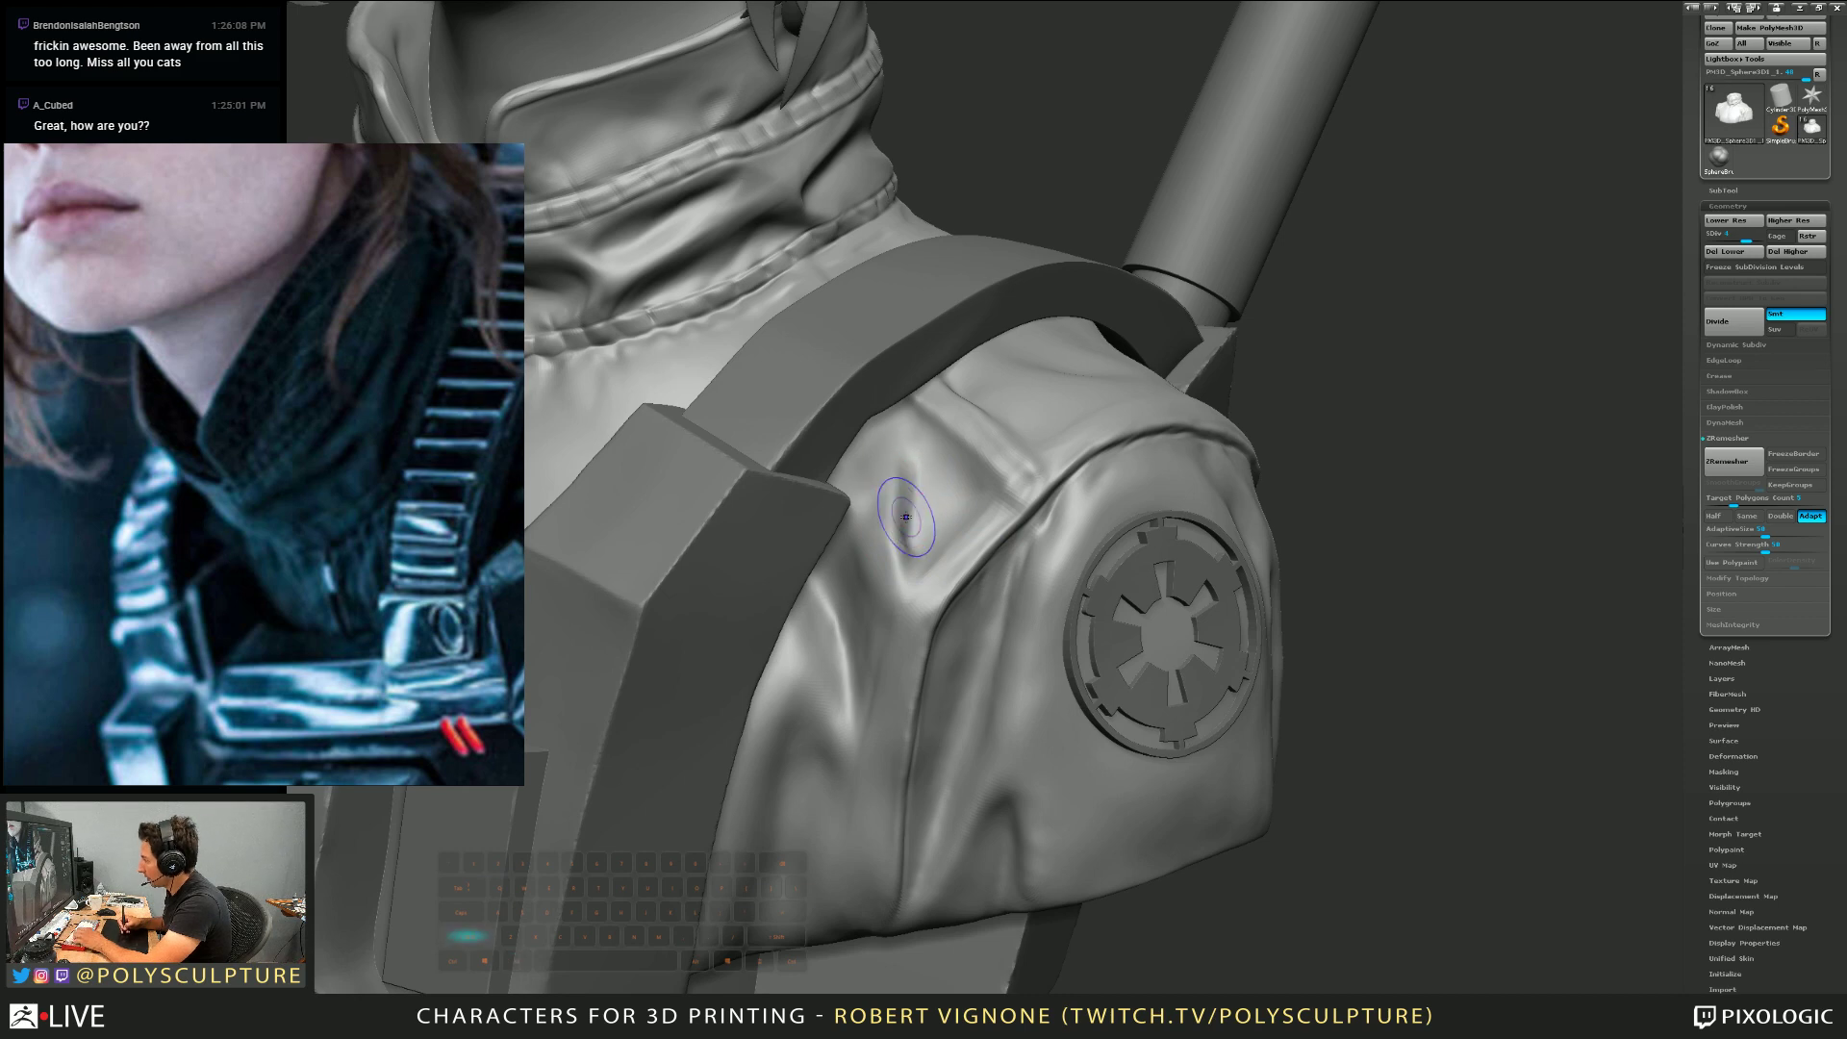
{"action": "right_click_drag", "start_coordinate": [940, 466], "coordinate": [1110, 546]}
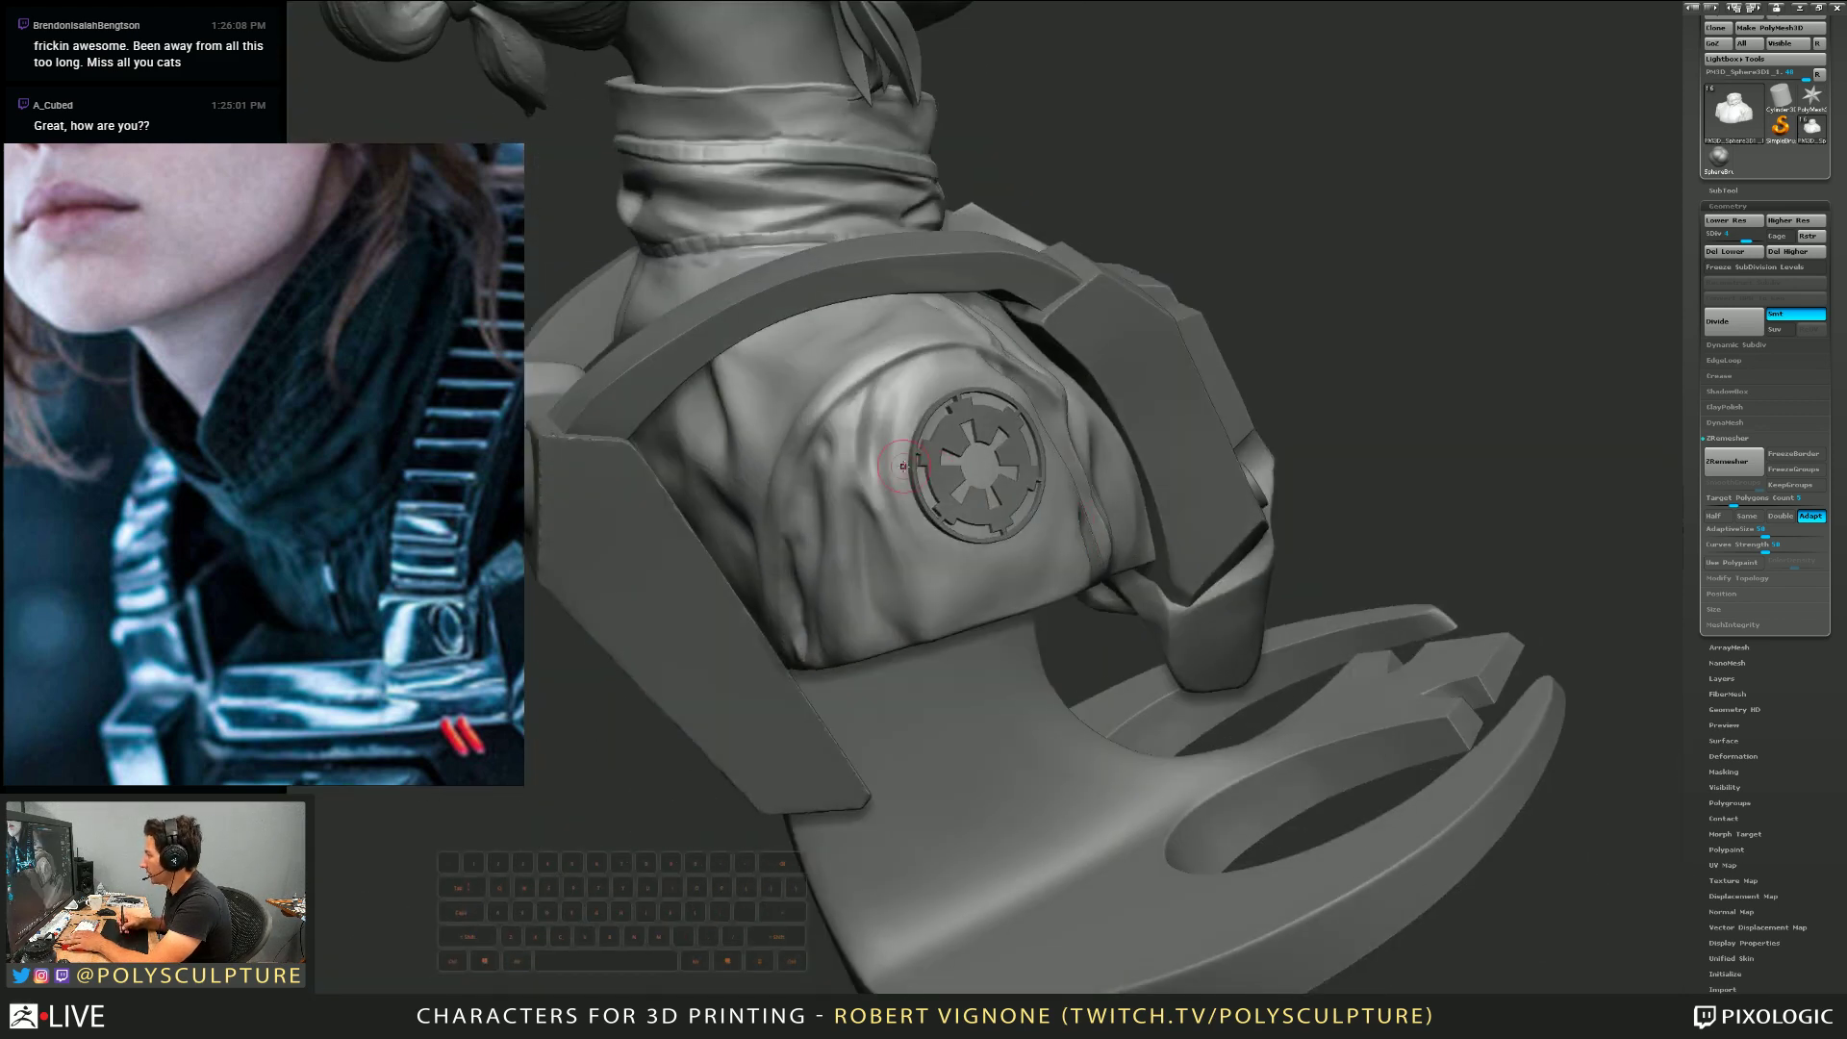
Sharpen the rear sleeve seam beside the vertical folds, down to the sleeve opening
{"action": "right_click_drag", "start_coordinate": [879, 548], "coordinate": [729, 507]}
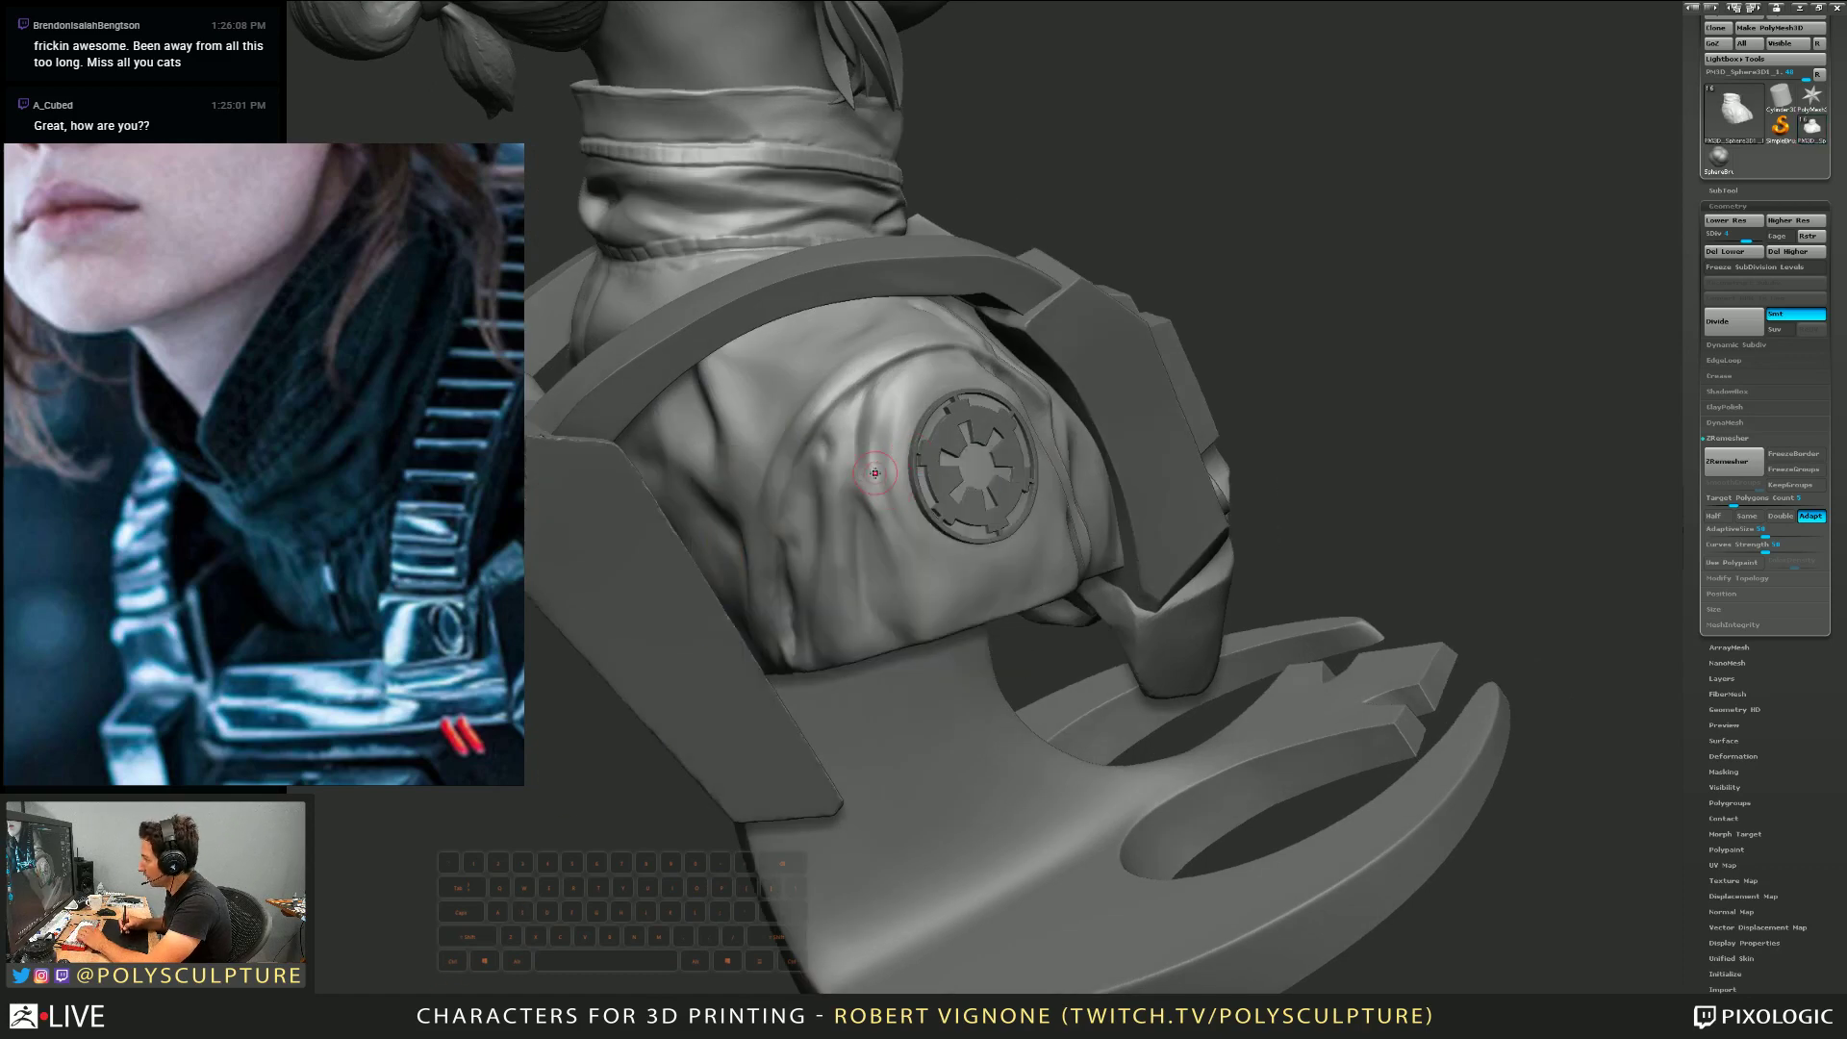
{"action": "right_click_drag", "start_coordinate": [876, 472], "coordinate": [821, 463]}
{"action": "mouse_move", "coordinate": [855, 360]}
{"action": "left_mouse_down"}
{"action": "mouse_move", "coordinate": [850, 374]}
{"action": "mouse_move", "coordinate": [857, 353]}
{"action": "left_mouse_up"}
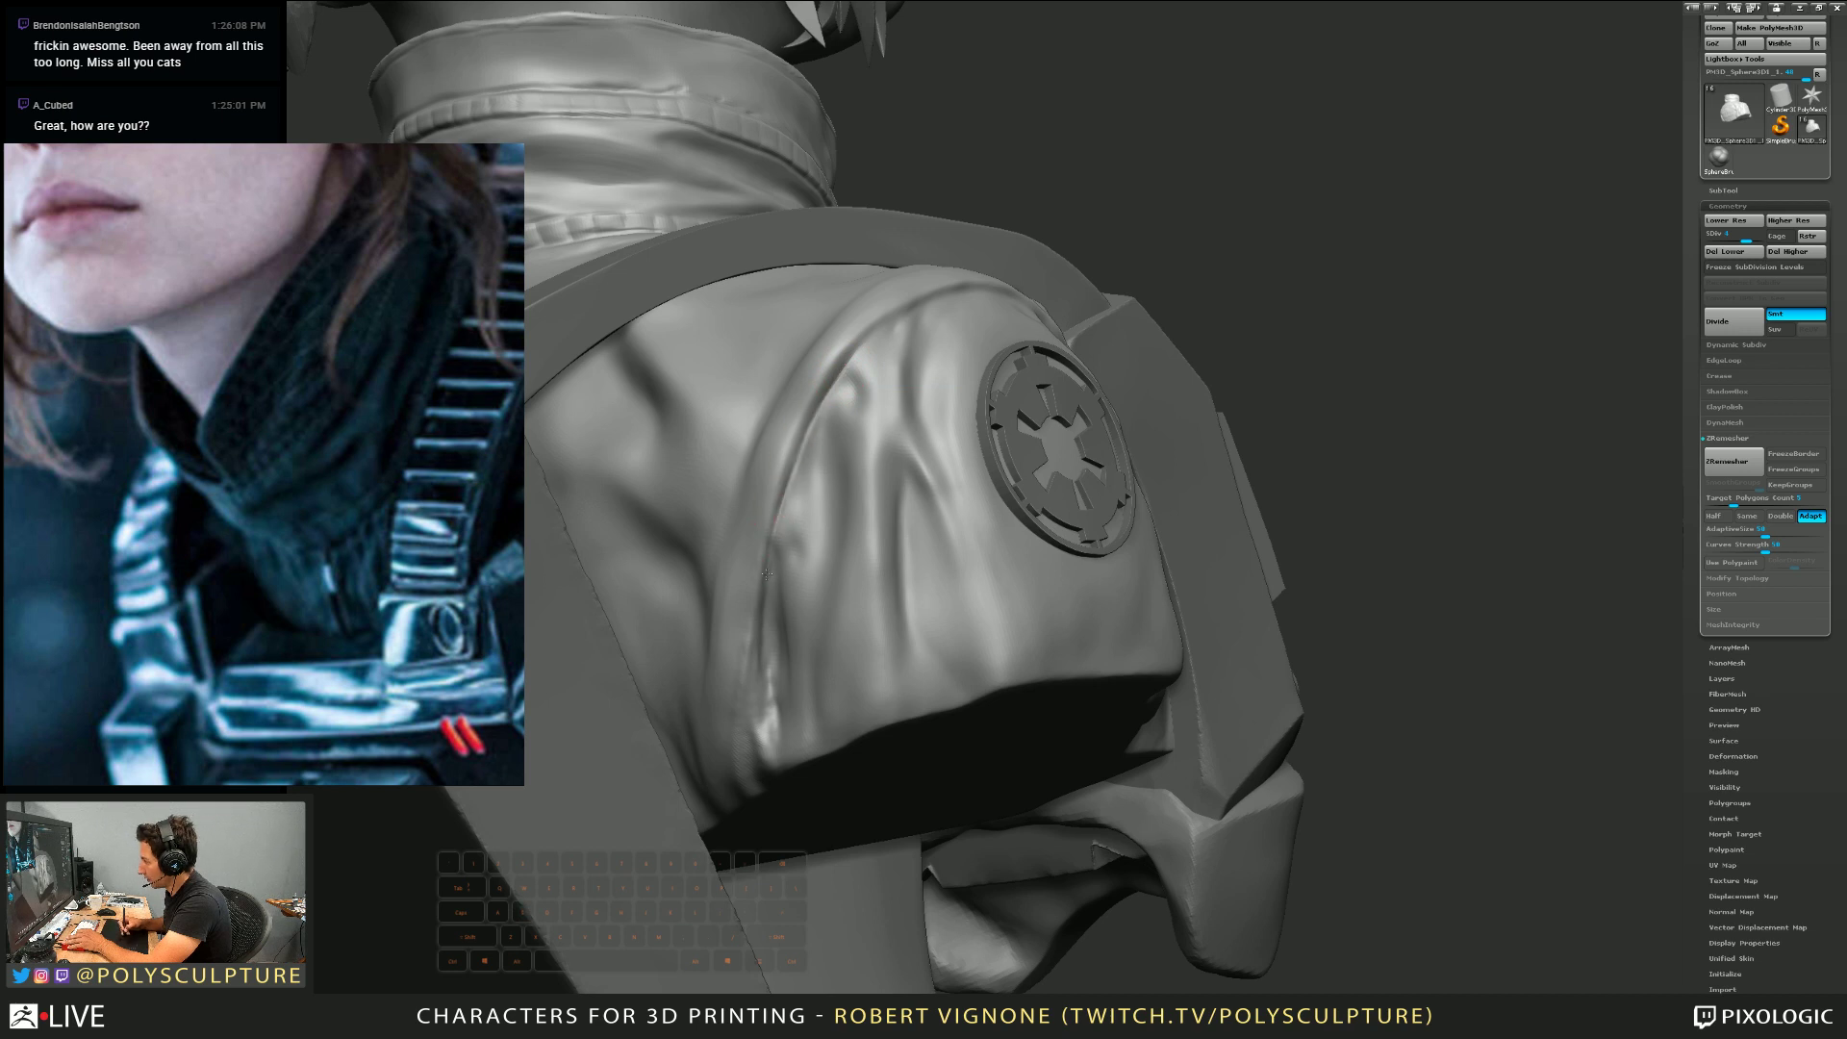
{"action": "right_click_drag", "start_coordinate": [756, 697], "coordinate": [806, 476]}
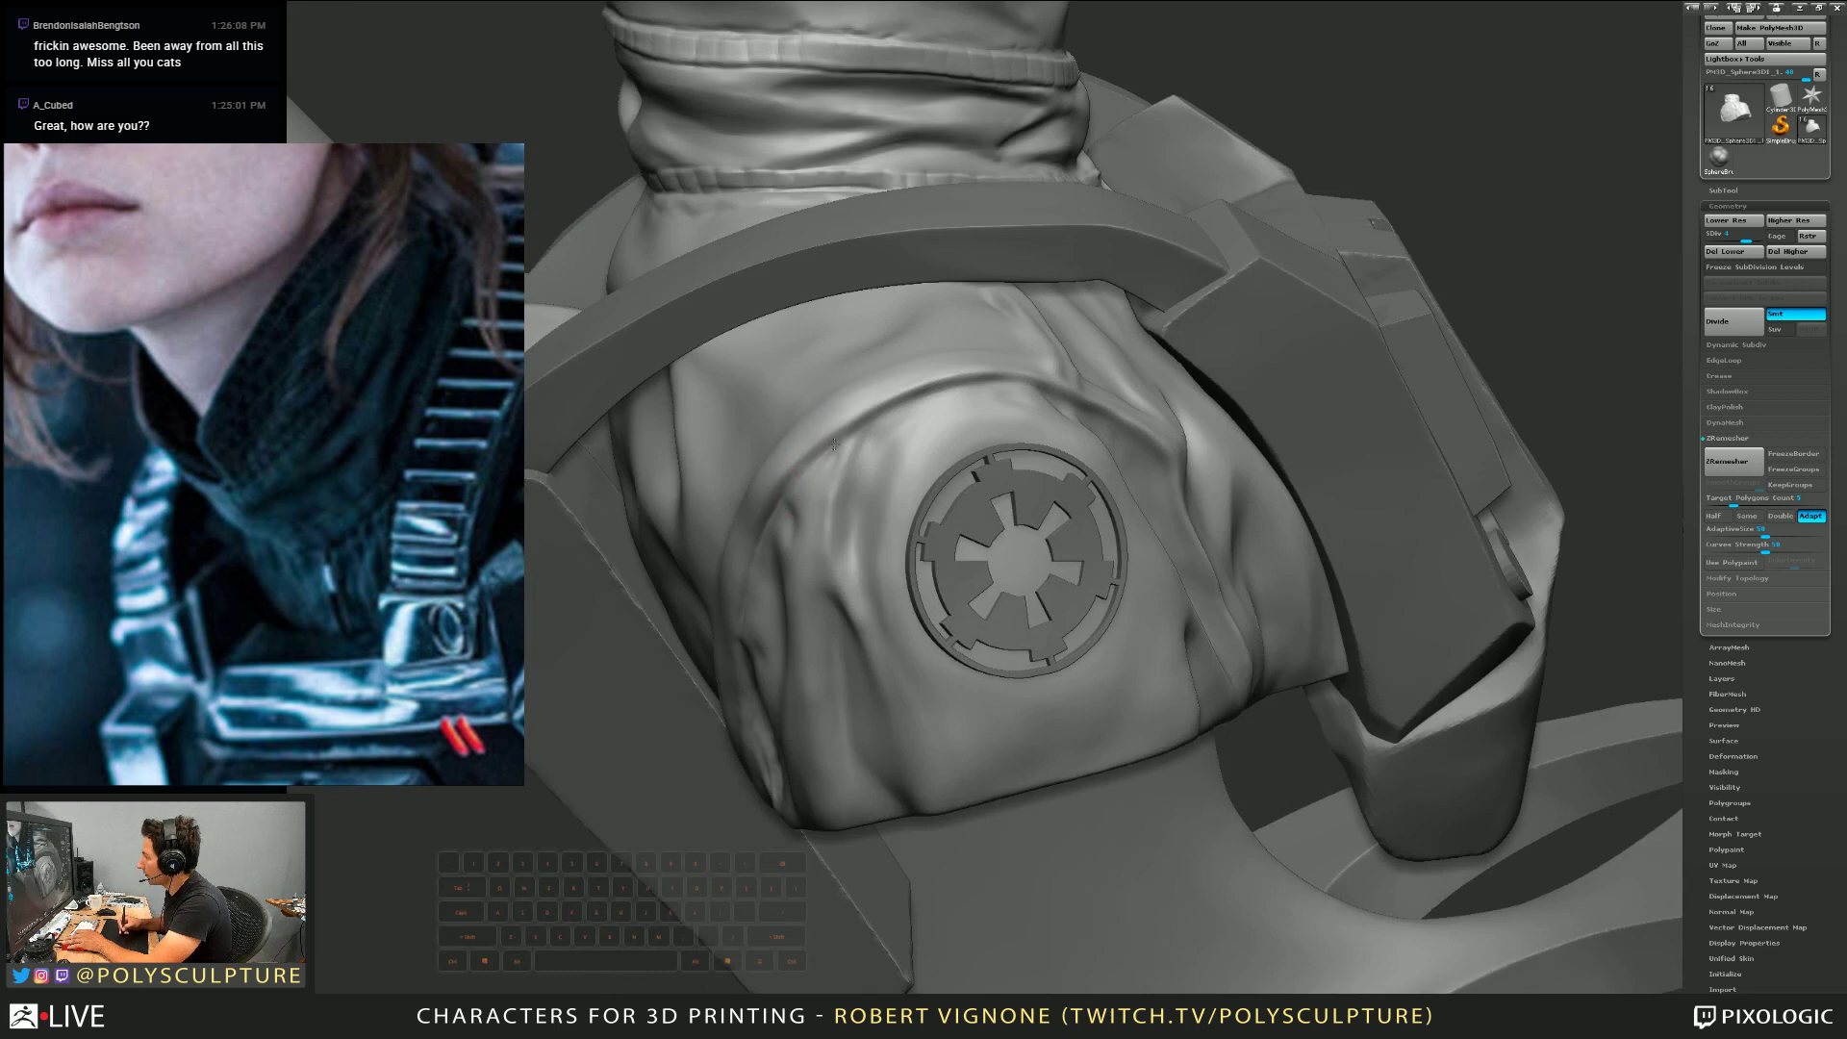
Deepen the seam line between the emblem and the chest armor, following it up over the shoulder
{"action": "right_click_drag", "start_coordinate": [966, 381], "coordinate": [935, 402]}
{"action": "right_click_drag", "start_coordinate": [1037, 428], "coordinate": [935, 441]}
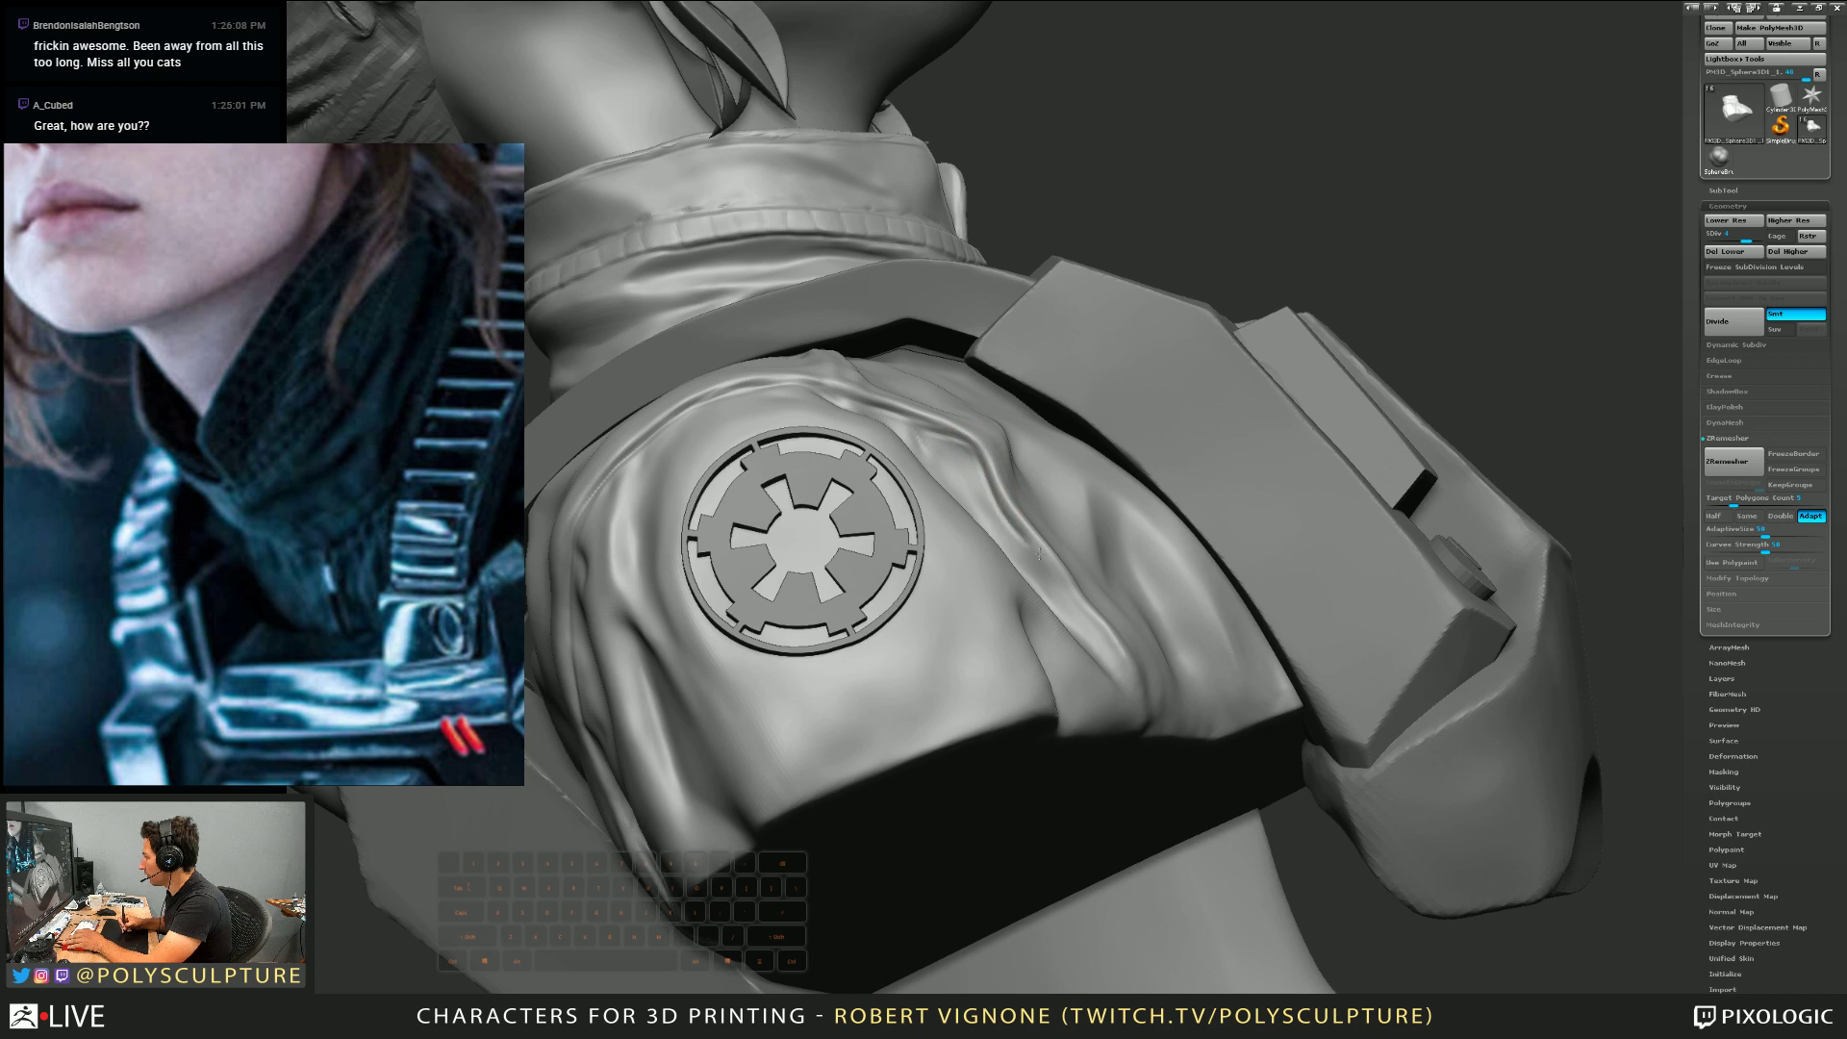
{"action": "right_click_drag", "start_coordinate": [1112, 659], "coordinate": [1094, 628]}
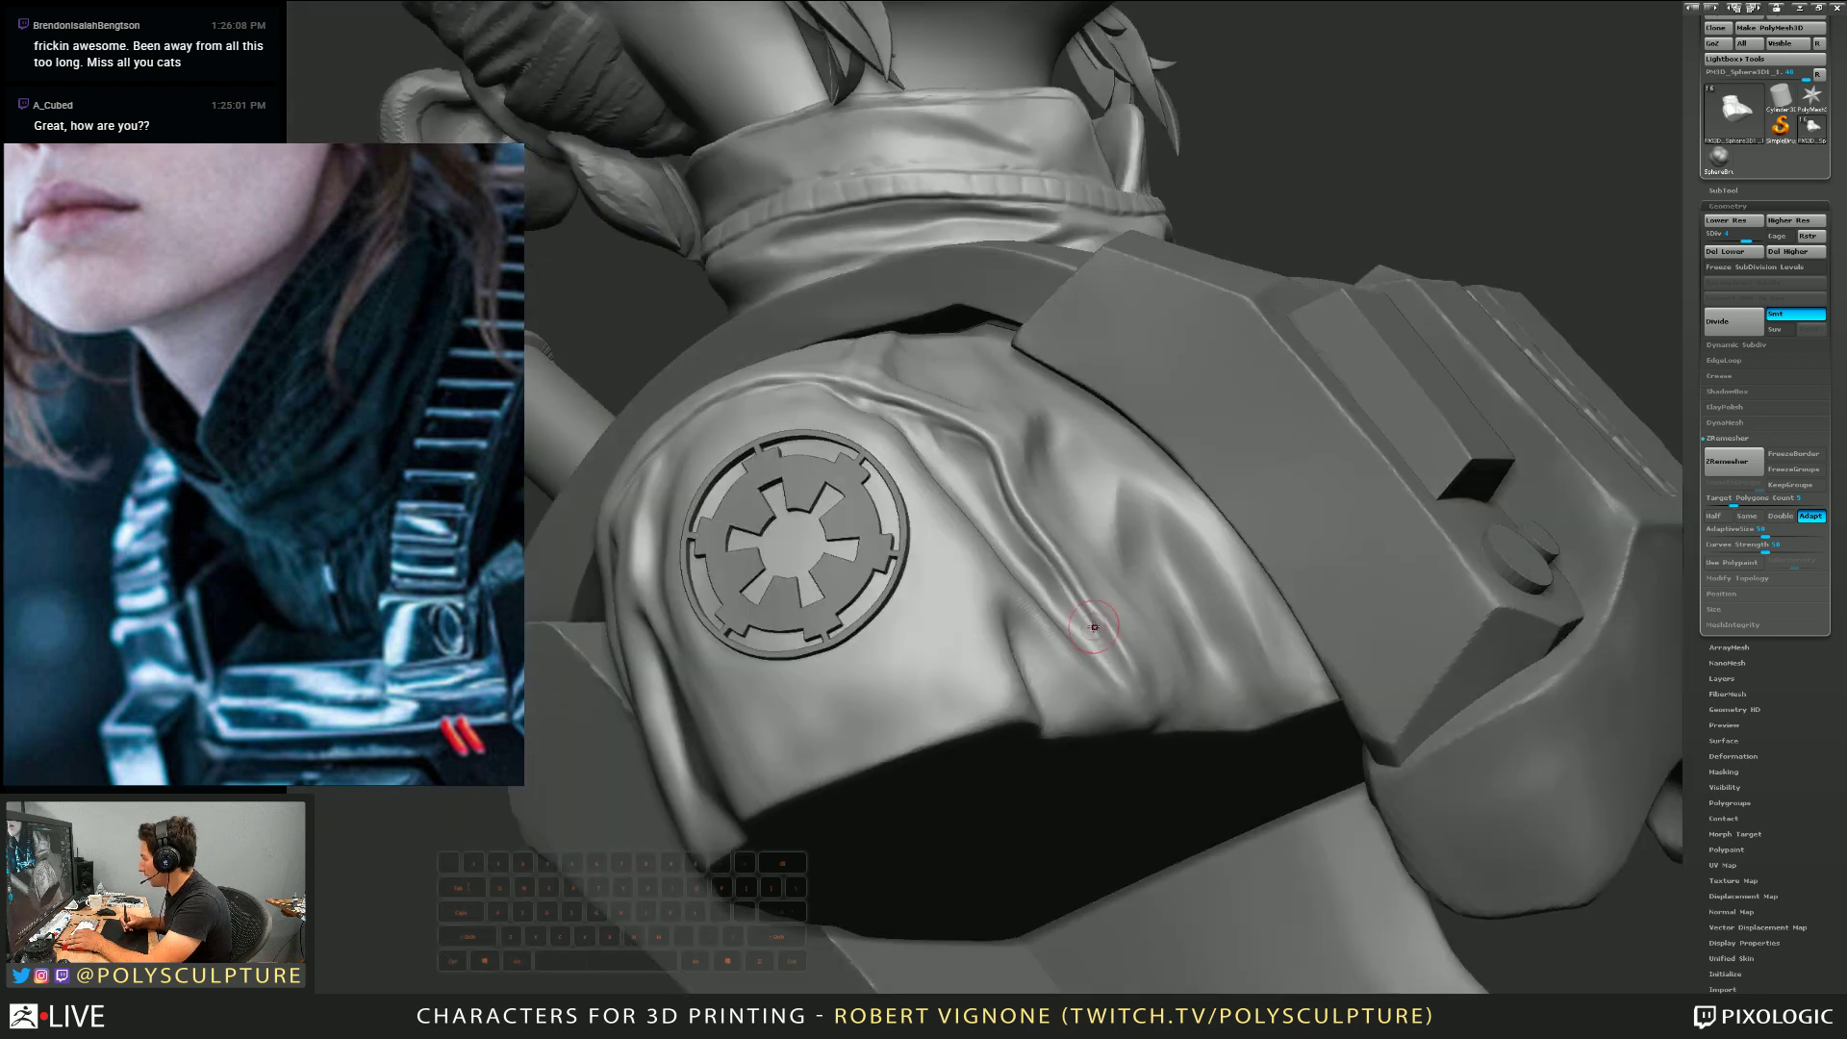
{"action": "right_click_drag", "start_coordinate": [1158, 741], "coordinate": [1145, 689]}
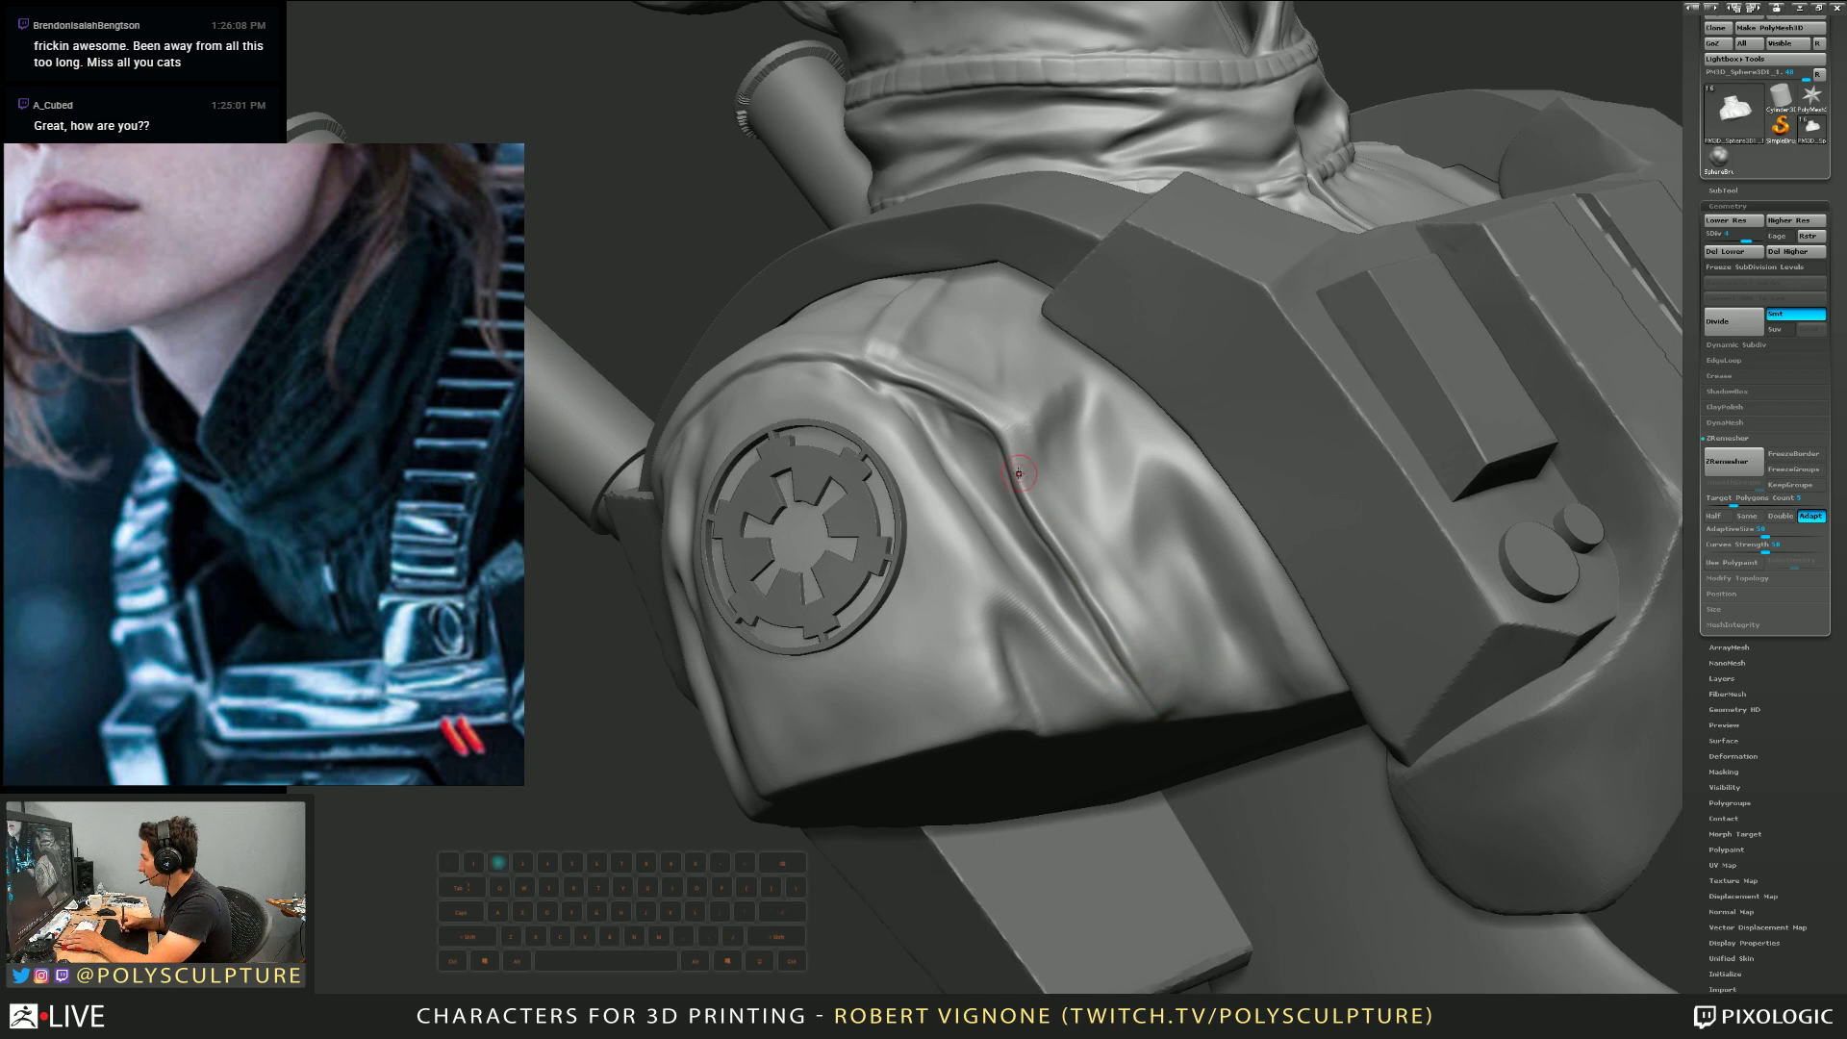
{"action": "right_click_drag", "start_coordinate": [1008, 424], "coordinate": [982, 412]}
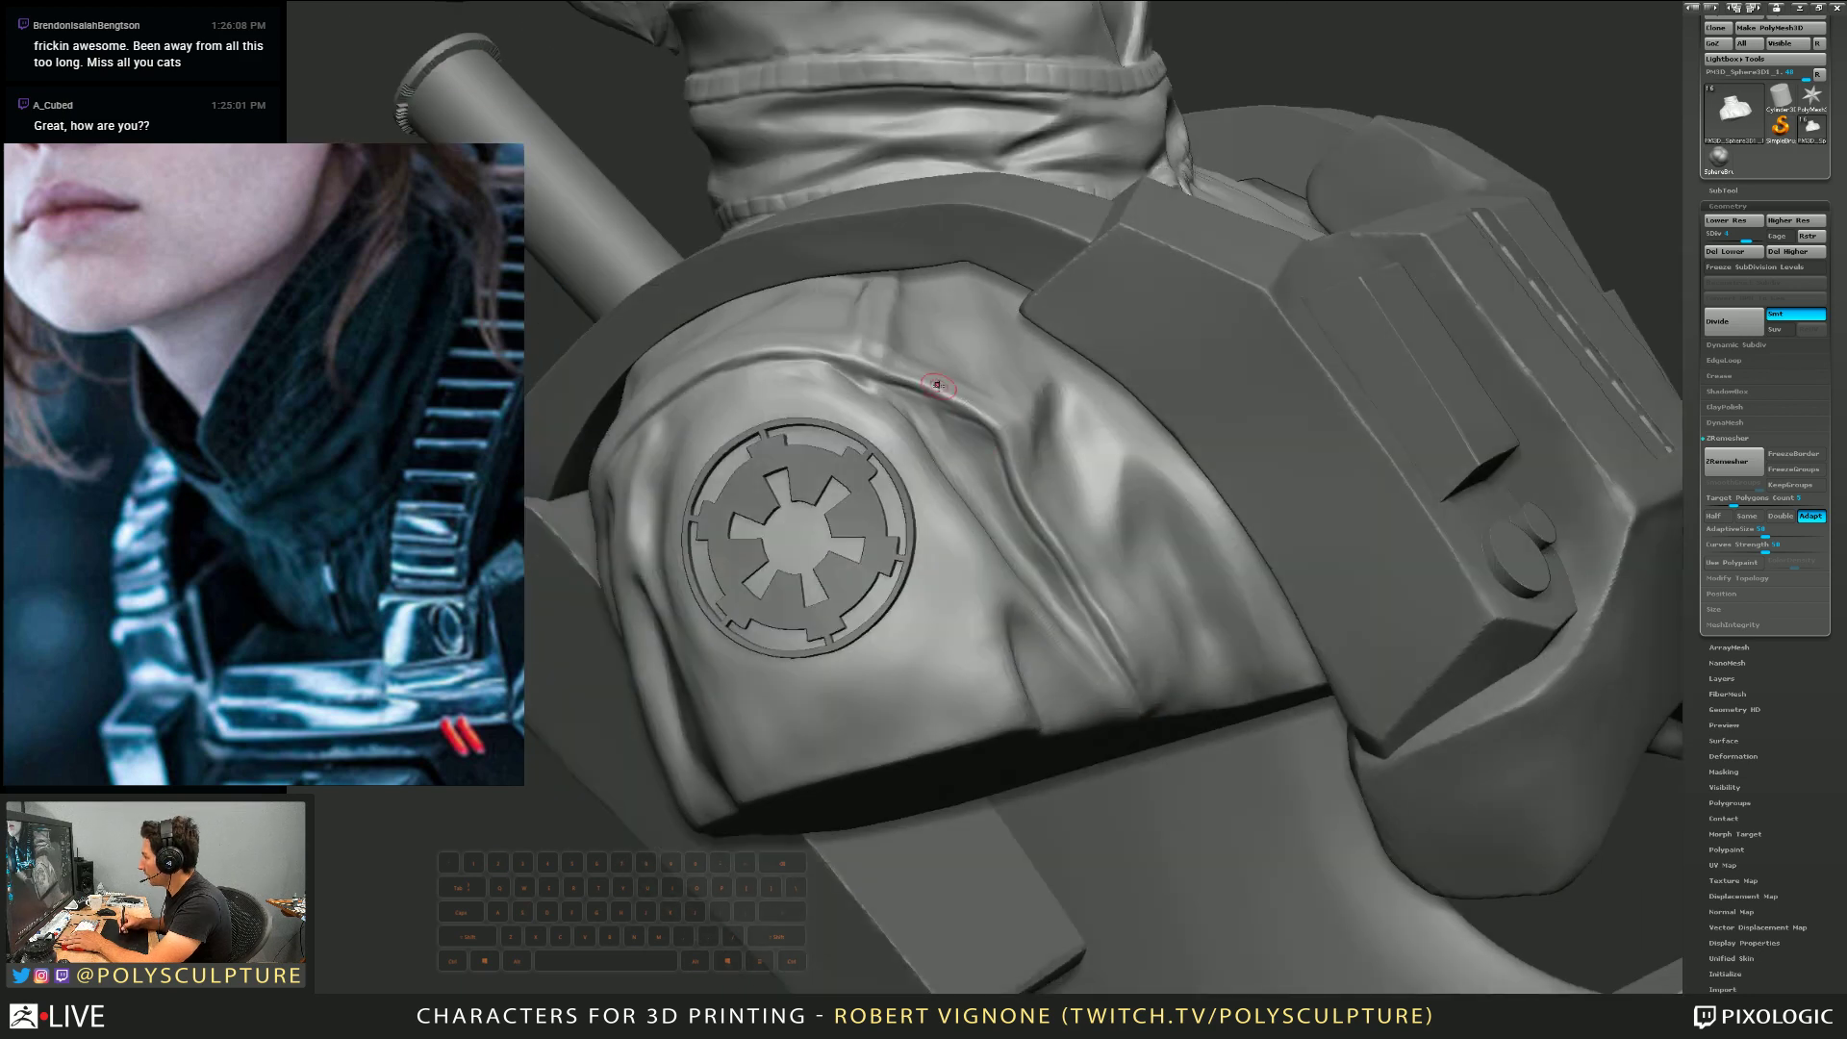
{"action": "right_click_drag", "start_coordinate": [863, 355], "coordinate": [886, 414]}
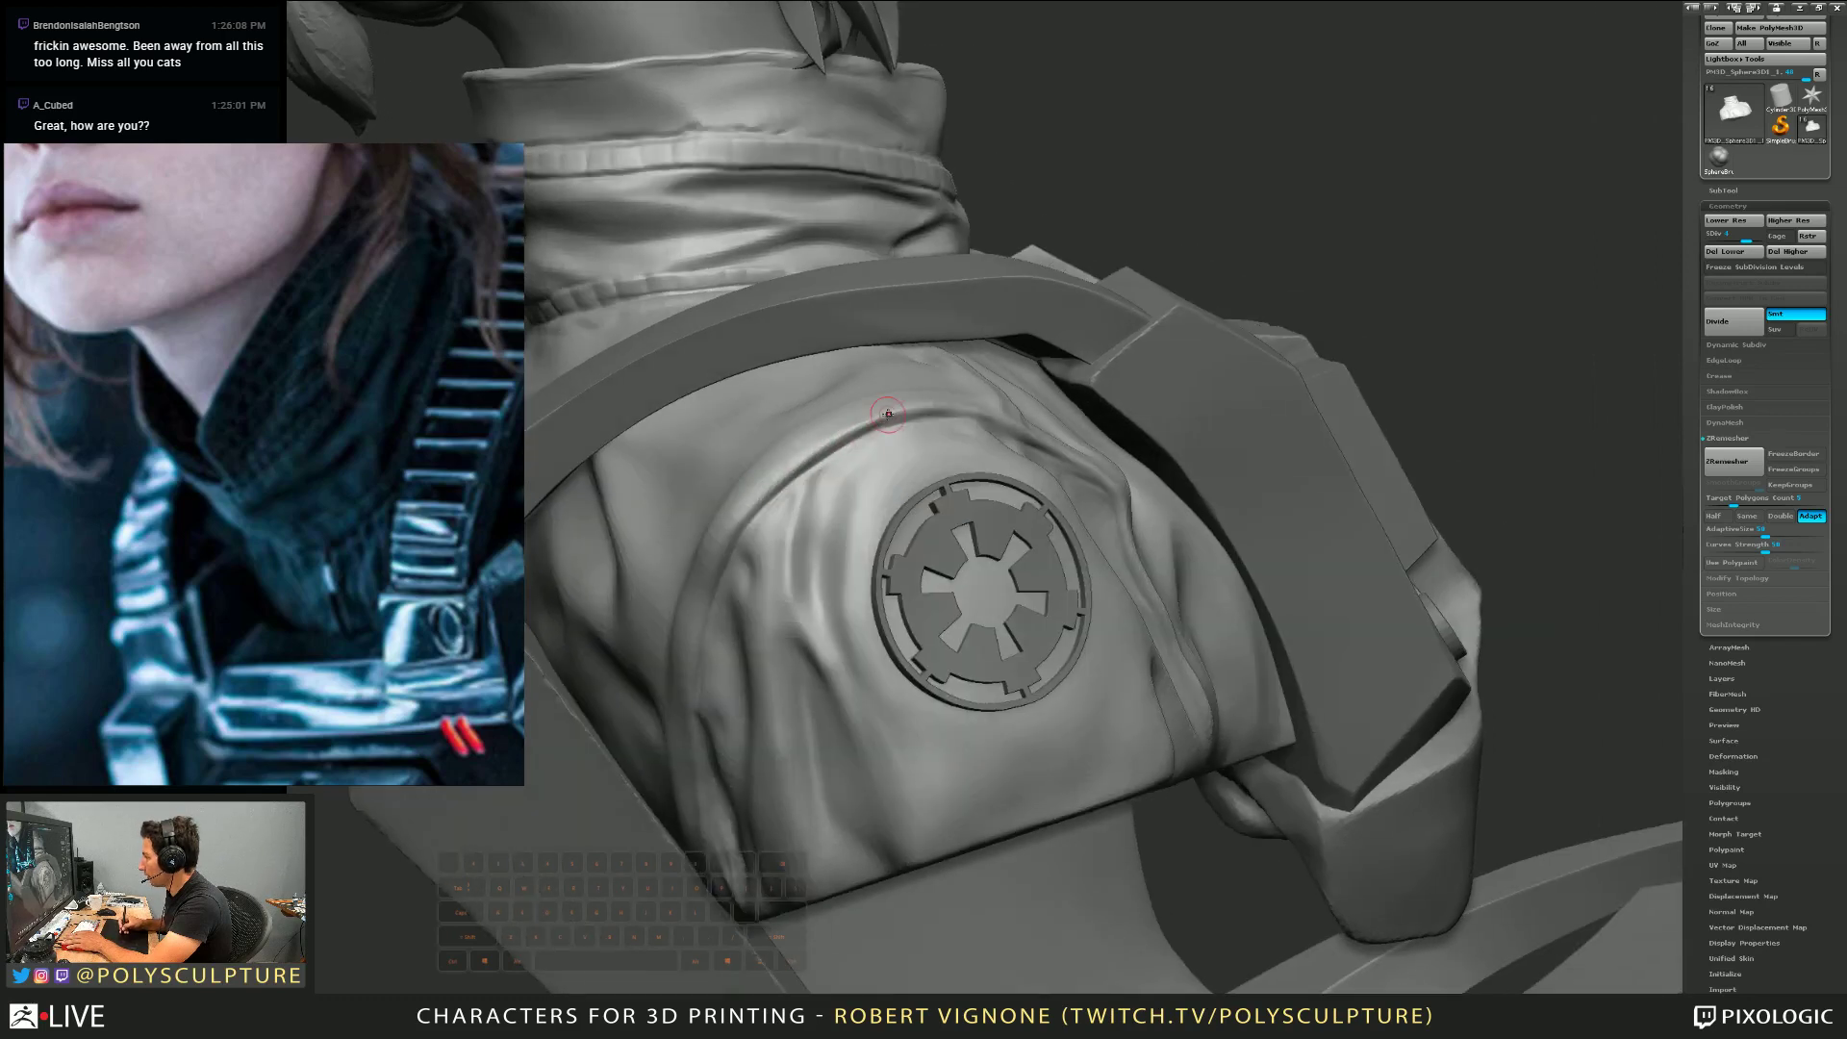
Reshape the back-shoulder fabric along the rear sleeve seam so the sleeve tucks under it
{"action": "right_click_drag", "start_coordinate": [770, 491], "coordinate": [743, 462]}
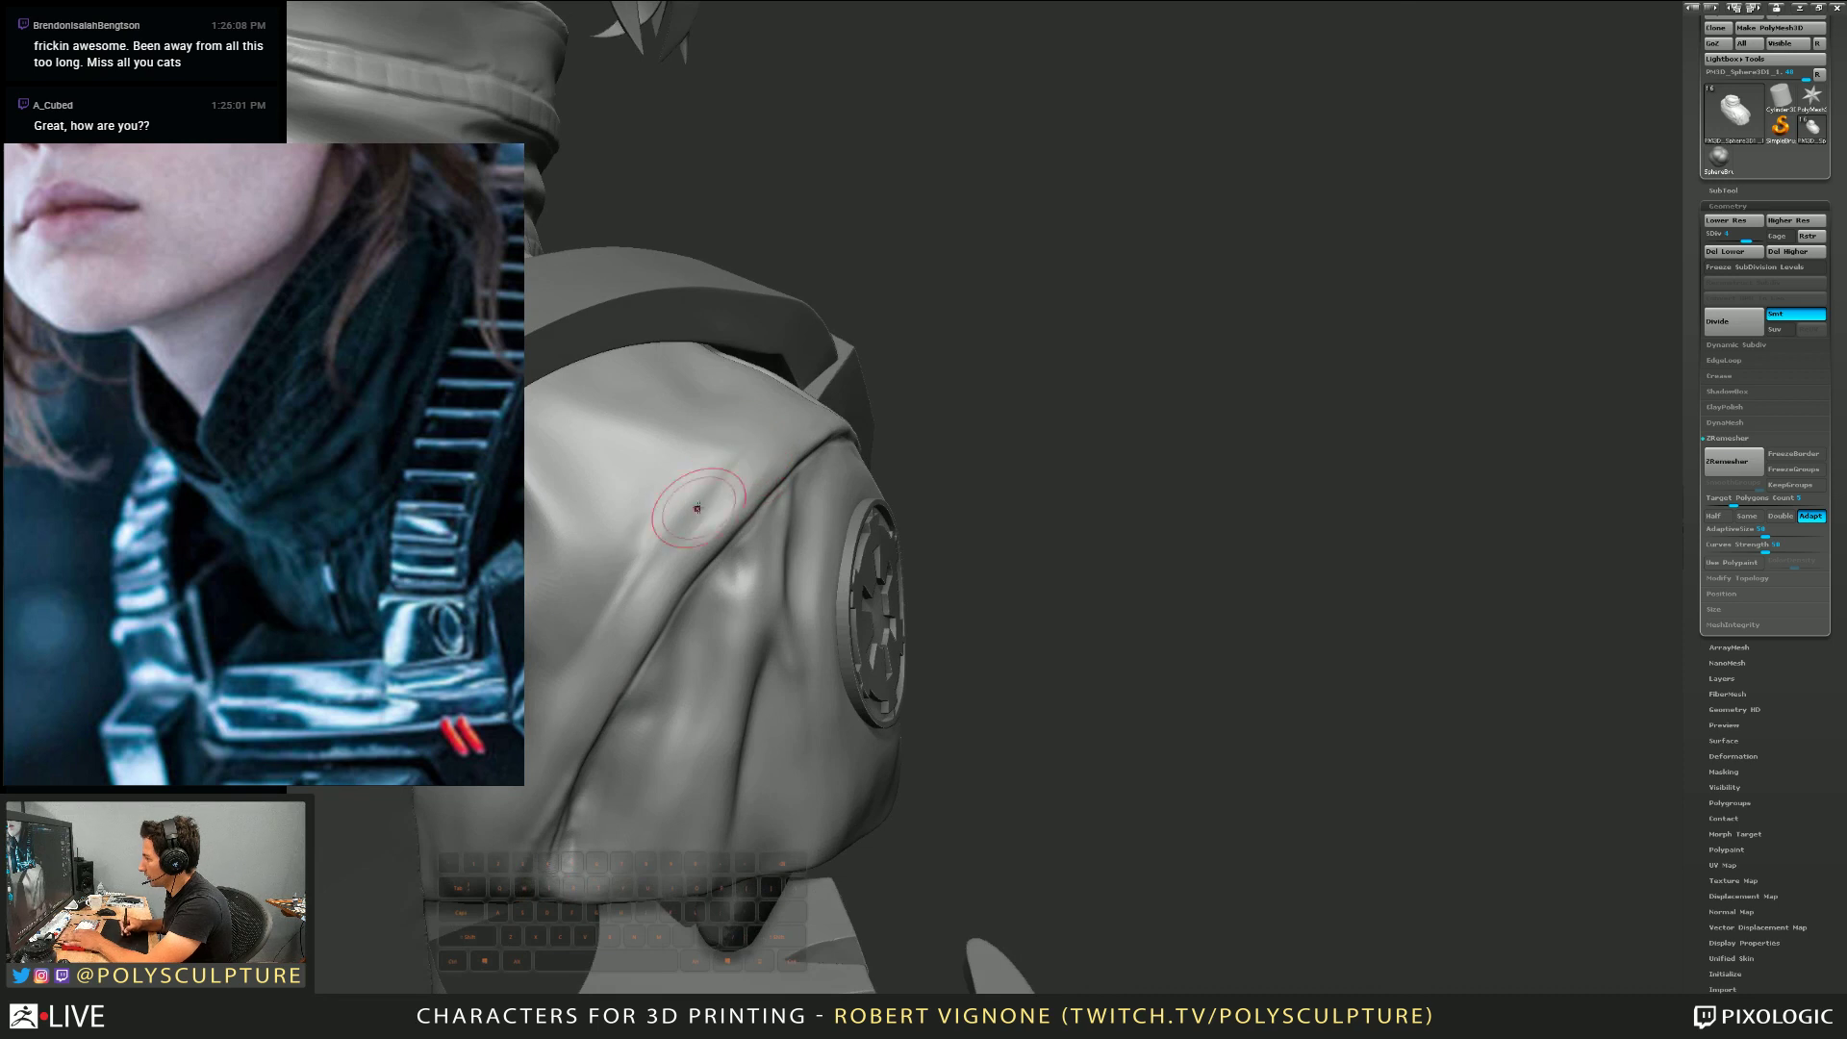
{"action": "mouse_move", "coordinate": [679, 552]}
{"action": "right_mouse_down"}
{"action": "mouse_move", "coordinate": [741, 524]}
{"action": "mouse_move", "coordinate": [895, 354]}
{"action": "mouse_move", "coordinate": [825, 415]}
{"action": "right_mouse_up"}
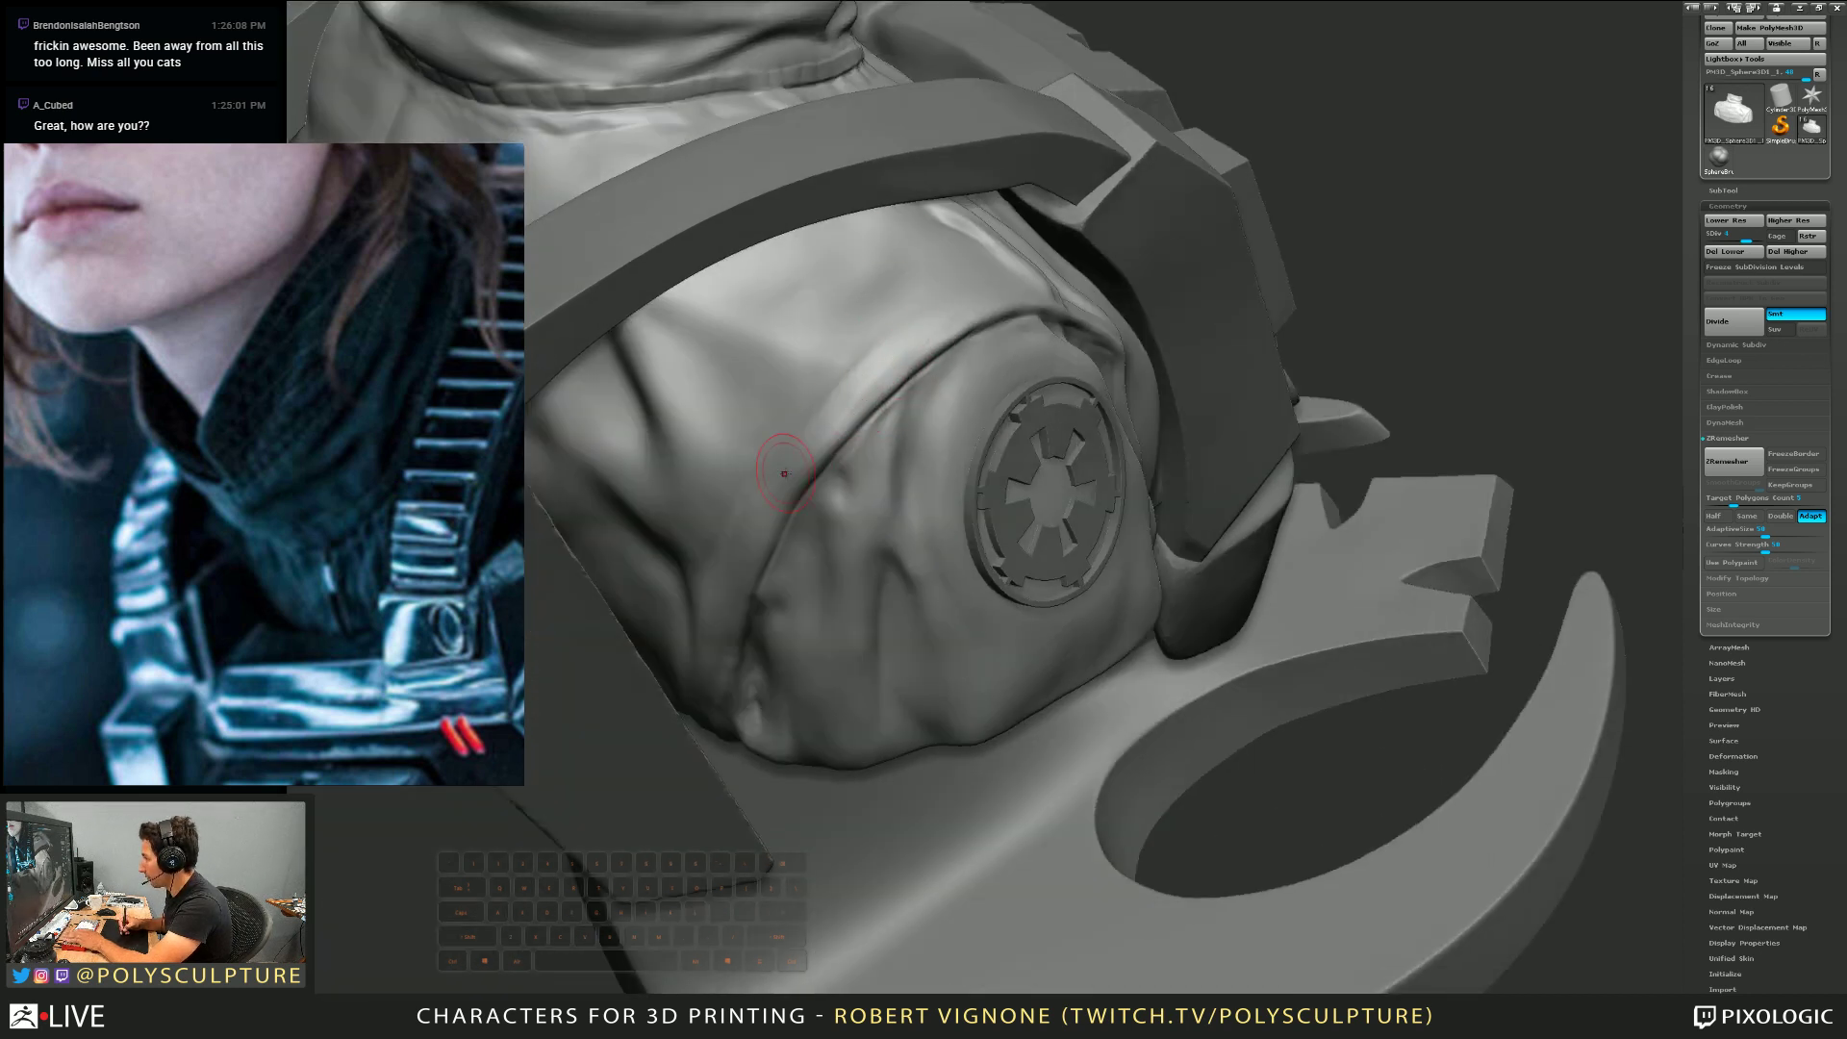
{"action": "right_click_drag", "start_coordinate": [867, 384], "coordinate": [829, 403]}
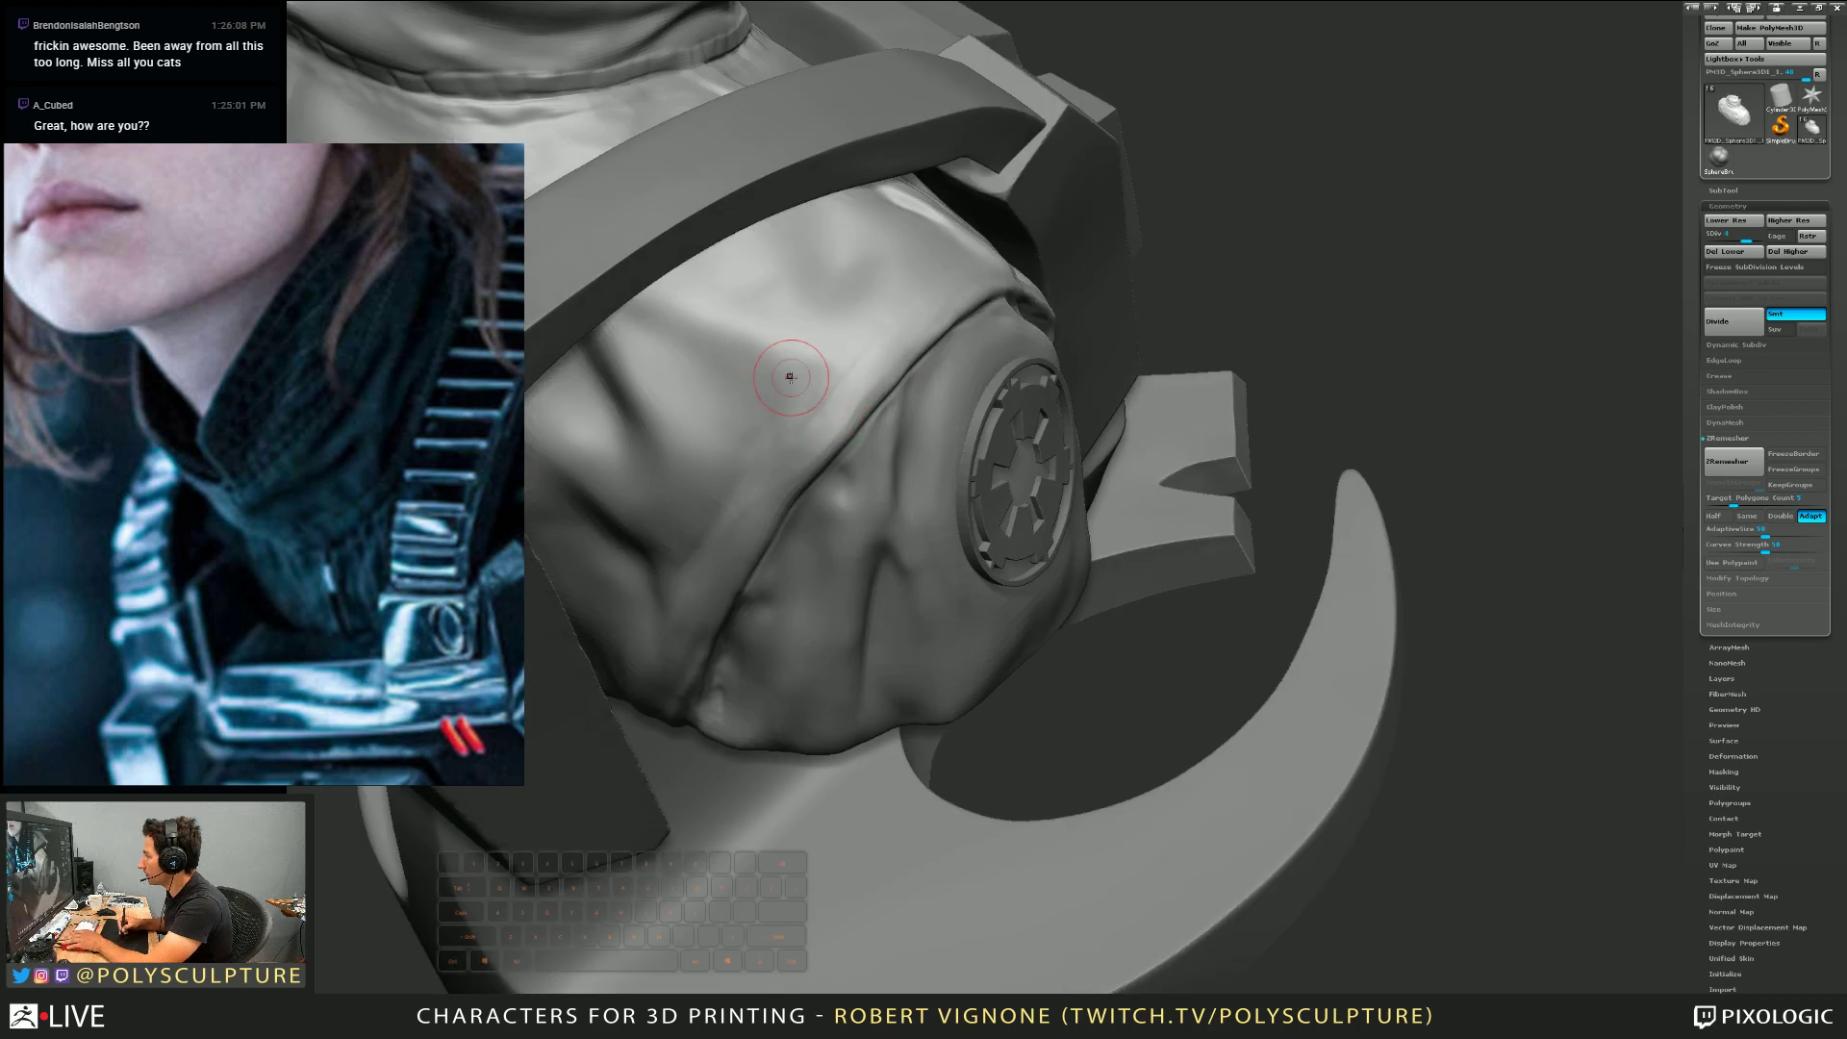
{"action": "right_click_drag", "start_coordinate": [814, 414], "coordinate": [865, 426], "text": "alt"}
Resize the brush and smooth the shoulder fabric between the rear sleeve seam and the harness strap
{"action": "key", "text": "s"}
{"action": "key", "text": "s"}
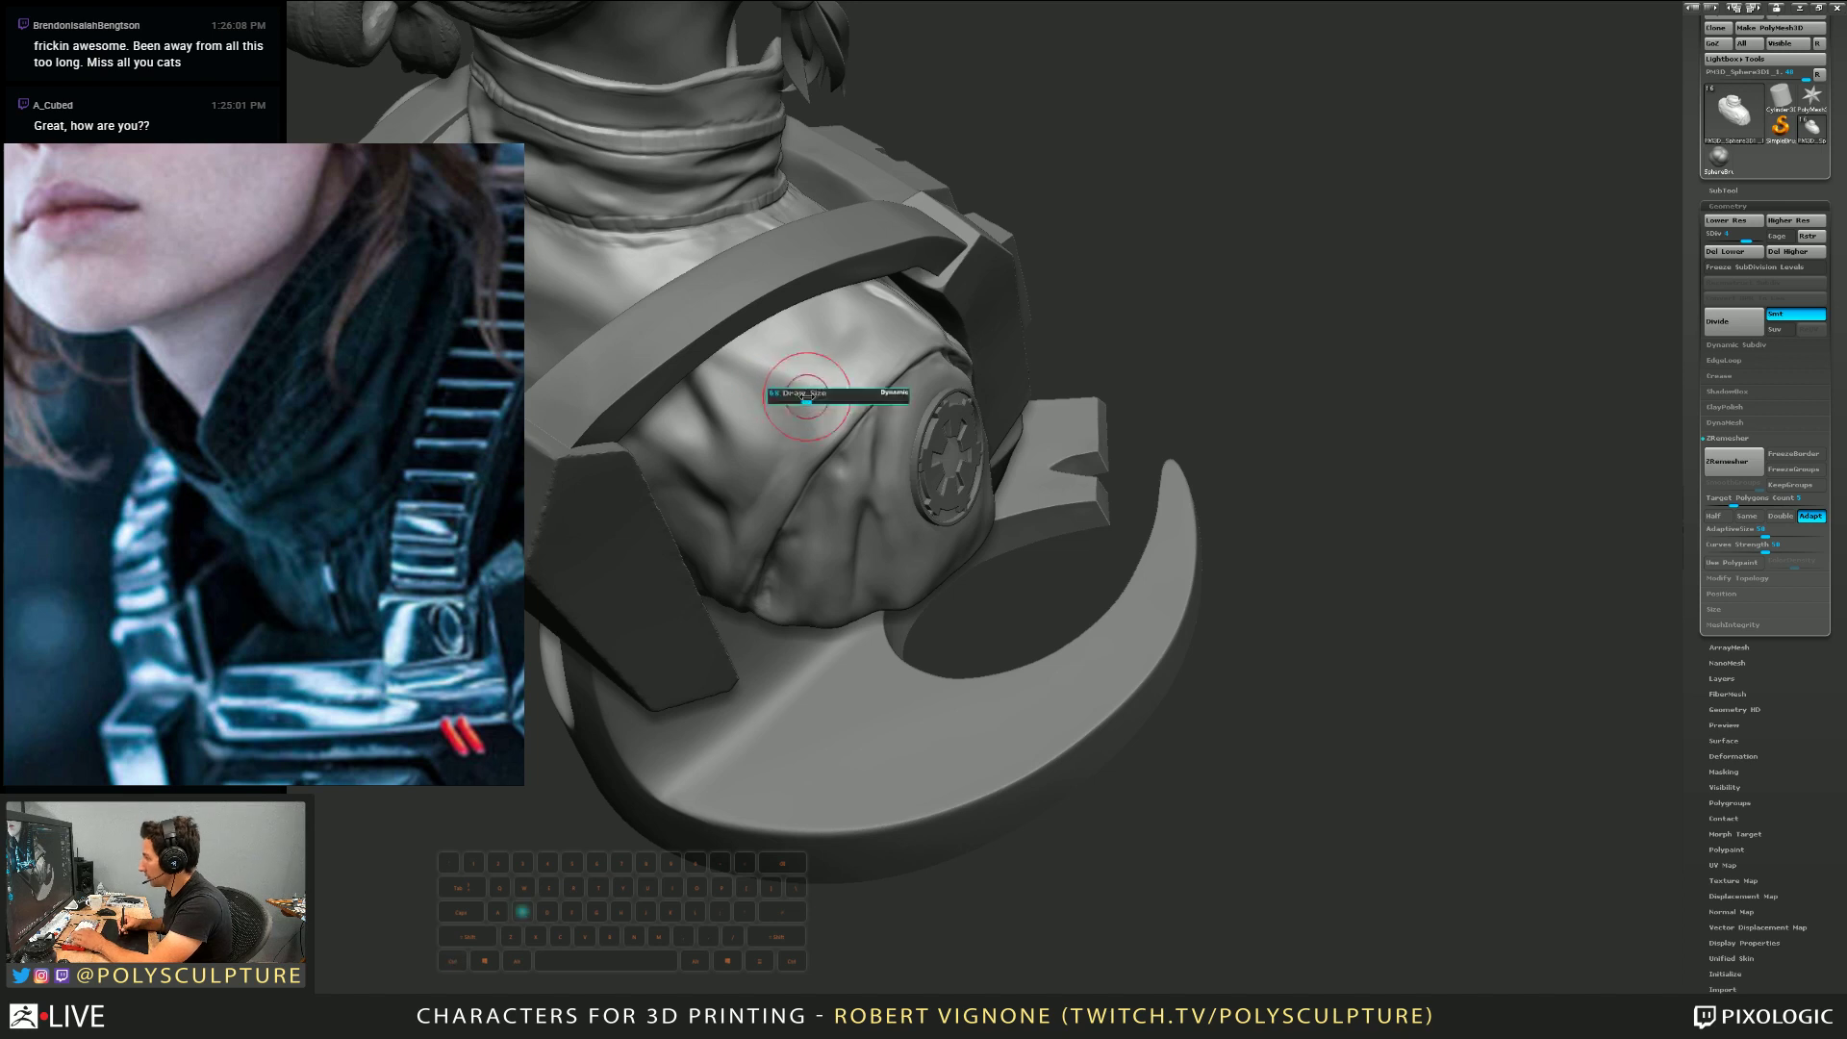
{"action": "left_click_drag", "start_coordinate": [796, 395], "coordinate": [811, 395]}
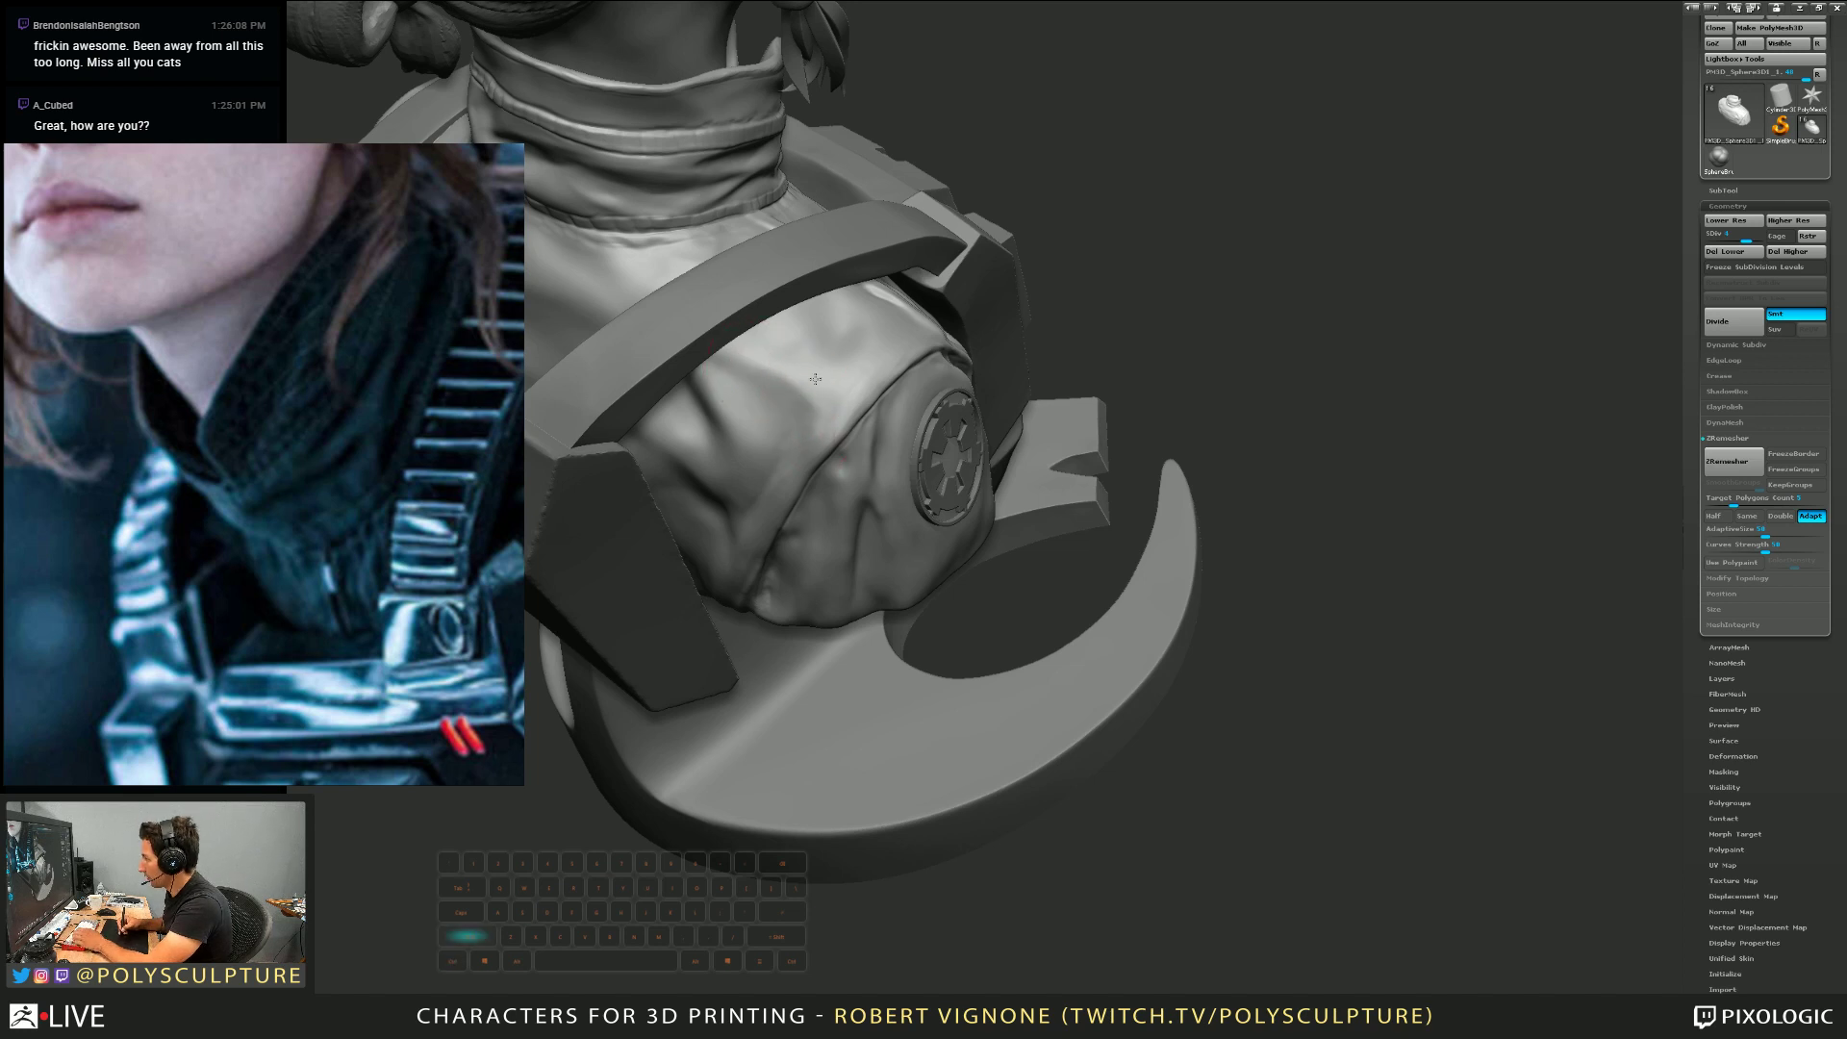
{"action": "mouse_move", "coordinate": [813, 385]}
{"action": "right_mouse_down"}
{"action": "mouse_move", "coordinate": [931, 337]}
{"action": "mouse_move", "coordinate": [843, 505]}
{"action": "right_mouse_up"}
{"action": "key", "text": "shift"}
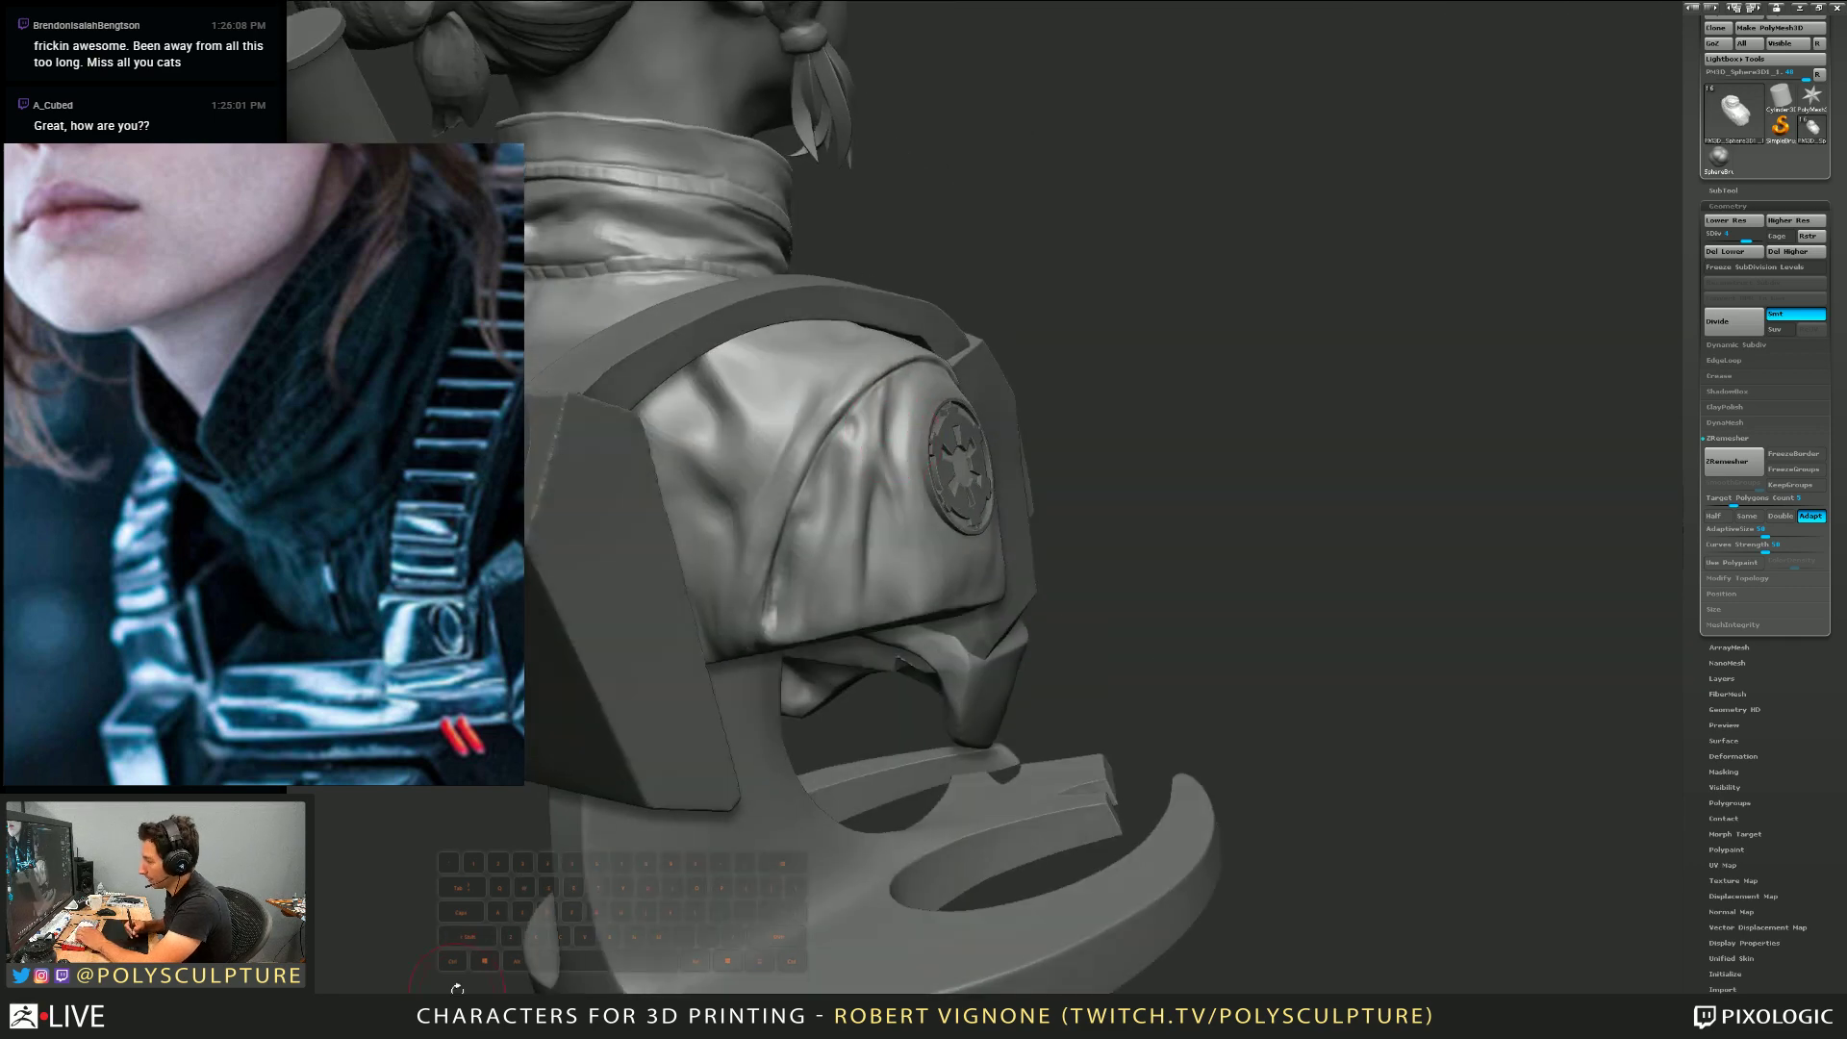
Change the sculpting brush and reshape the vertical folds between the rear seam and the emblem
{"action": "key", "text": "b"}
{"action": "key", "text": "s"}
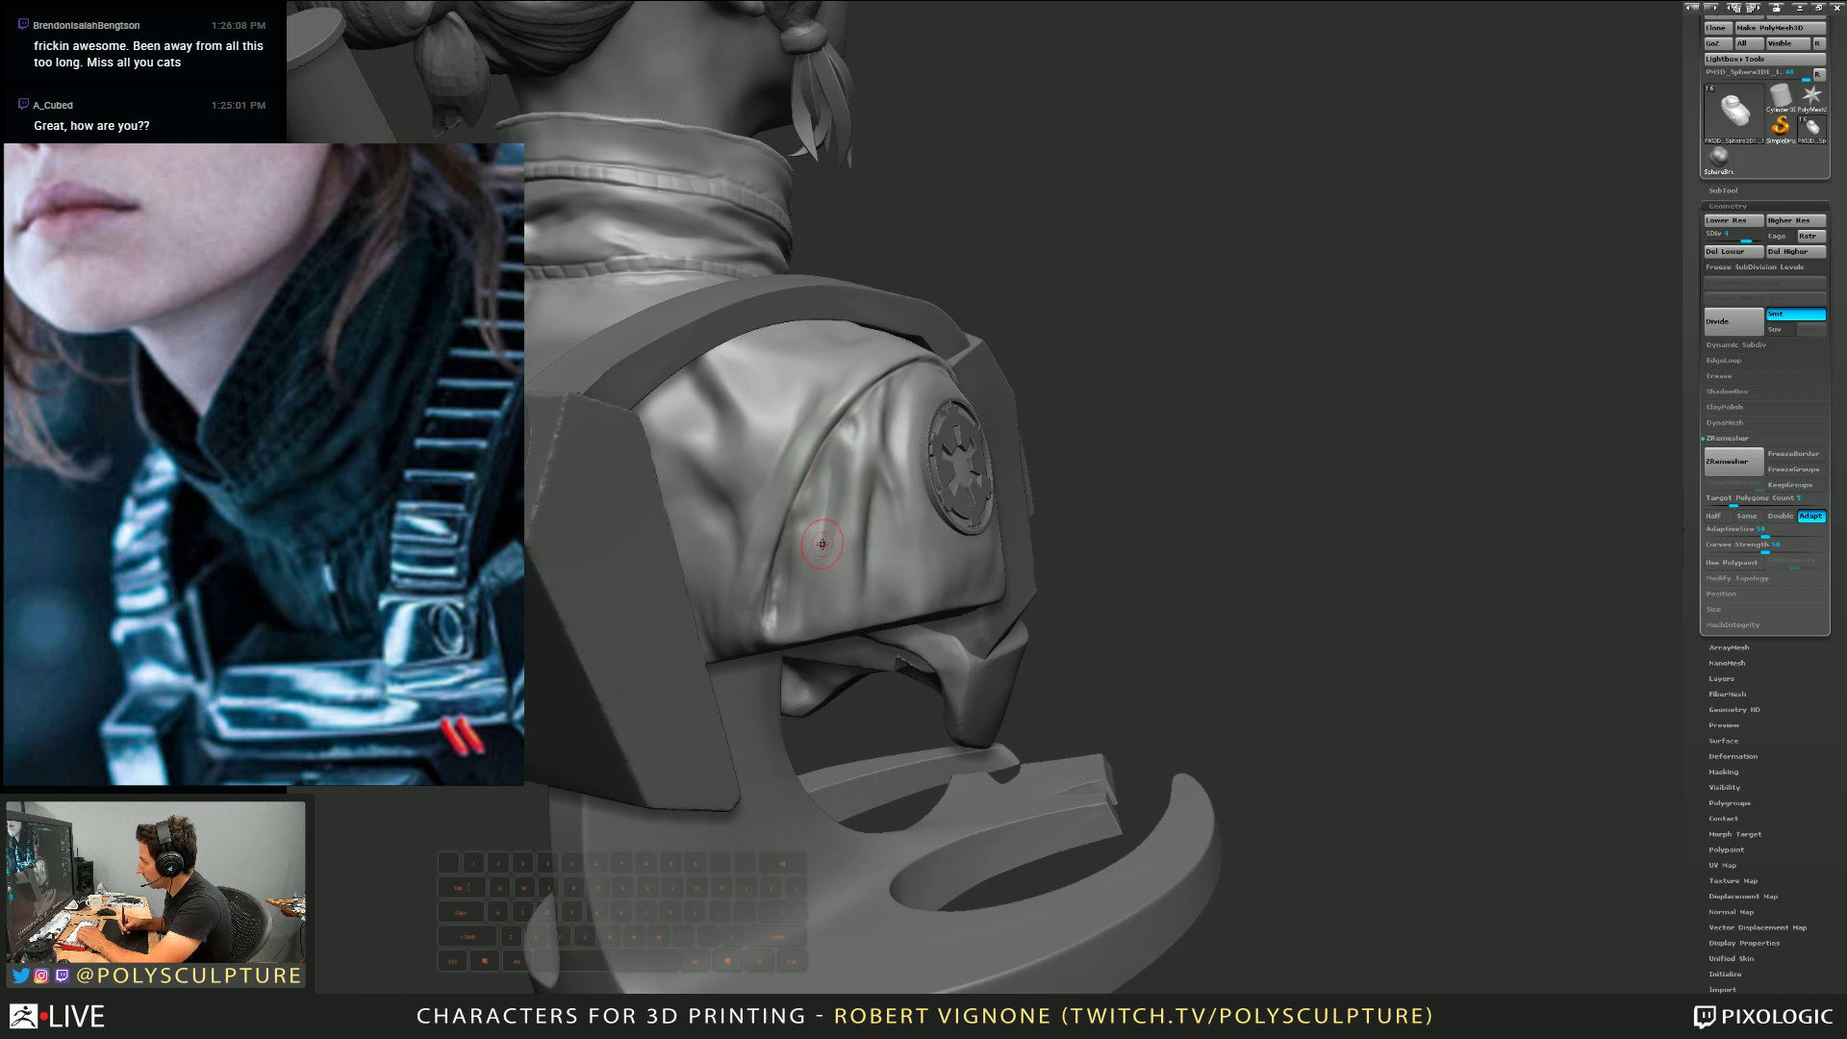
{"action": "right_click_drag", "start_coordinate": [822, 545], "coordinate": [871, 496], "text": "shift"}
{"action": "mouse_move", "coordinate": [863, 556]}
{"action": "left_mouse_down"}
{"action": "mouse_move", "coordinate": [869, 583]}
{"action": "mouse_move", "coordinate": [880, 527]}
{"action": "left_mouse_up"}
{"action": "right_click_drag", "start_coordinate": [881, 525], "coordinate": [885, 425]}
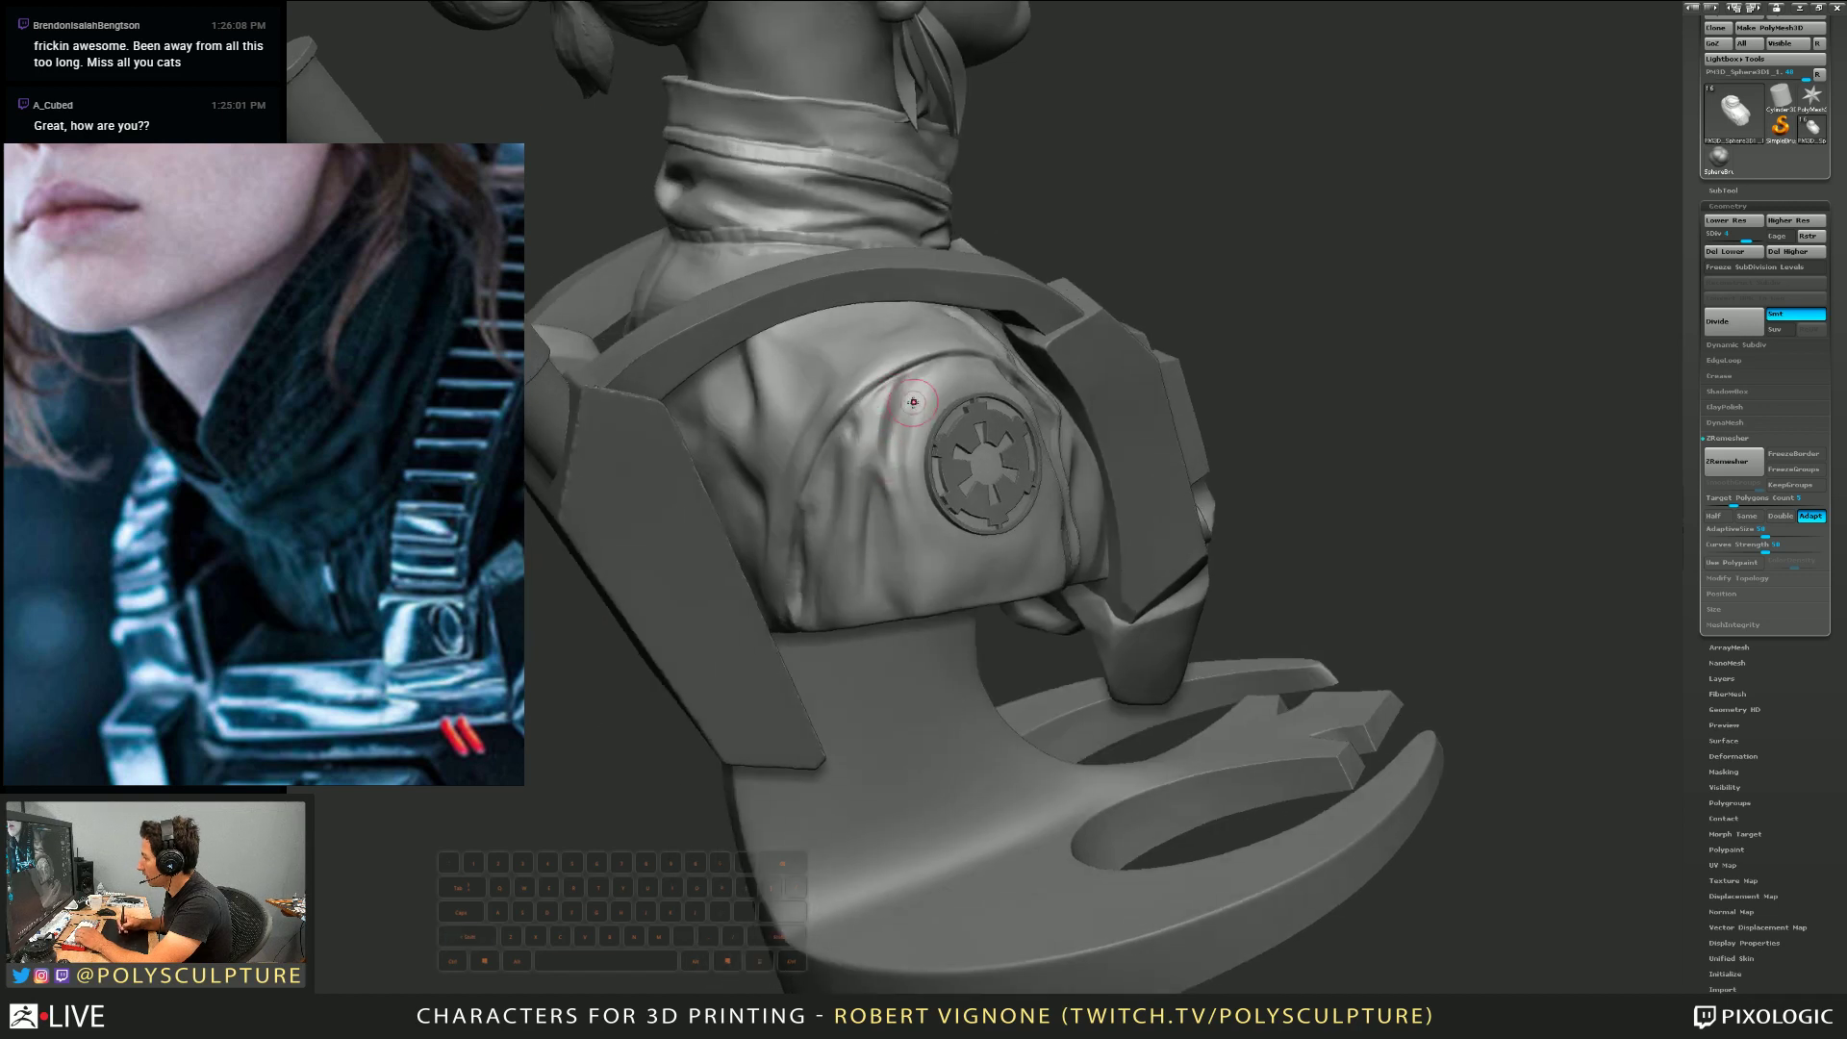
Adjust the brush size and blend the sleeve folds above and behind the round emblem
{"action": "mouse_move", "coordinate": [909, 440]}
{"action": "left_mouse_down"}
{"action": "mouse_move", "coordinate": [936, 377]}
{"action": "mouse_move", "coordinate": [902, 393]}
{"action": "left_mouse_up"}
{"action": "key", "text": "s"}
{"action": "key", "text": "1"}
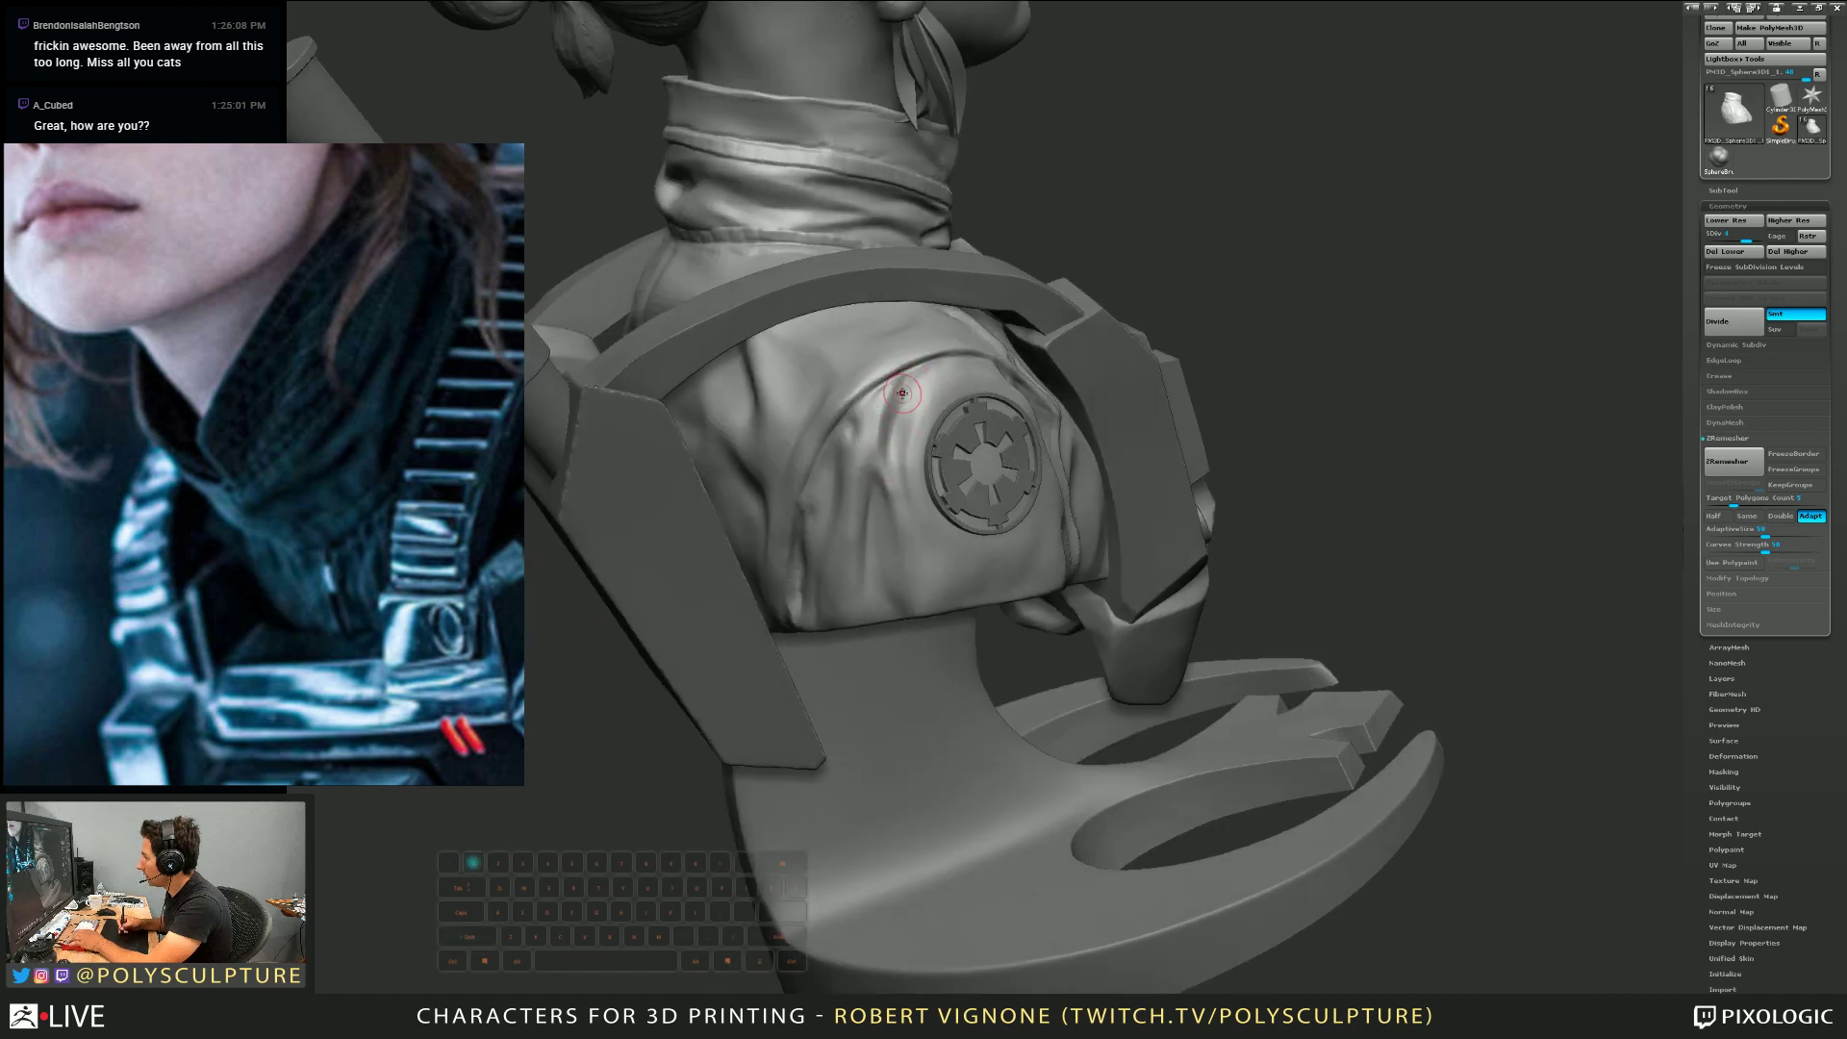
{"action": "mouse_move", "coordinate": [948, 350]}
{"action": "right_mouse_down"}
{"action": "mouse_move", "coordinate": [921, 412]}
{"action": "mouse_move", "coordinate": [928, 390]}
{"action": "right_mouse_up"}
{"action": "key", "text": "s"}
{"action": "left_click", "coordinate": [931, 402]}
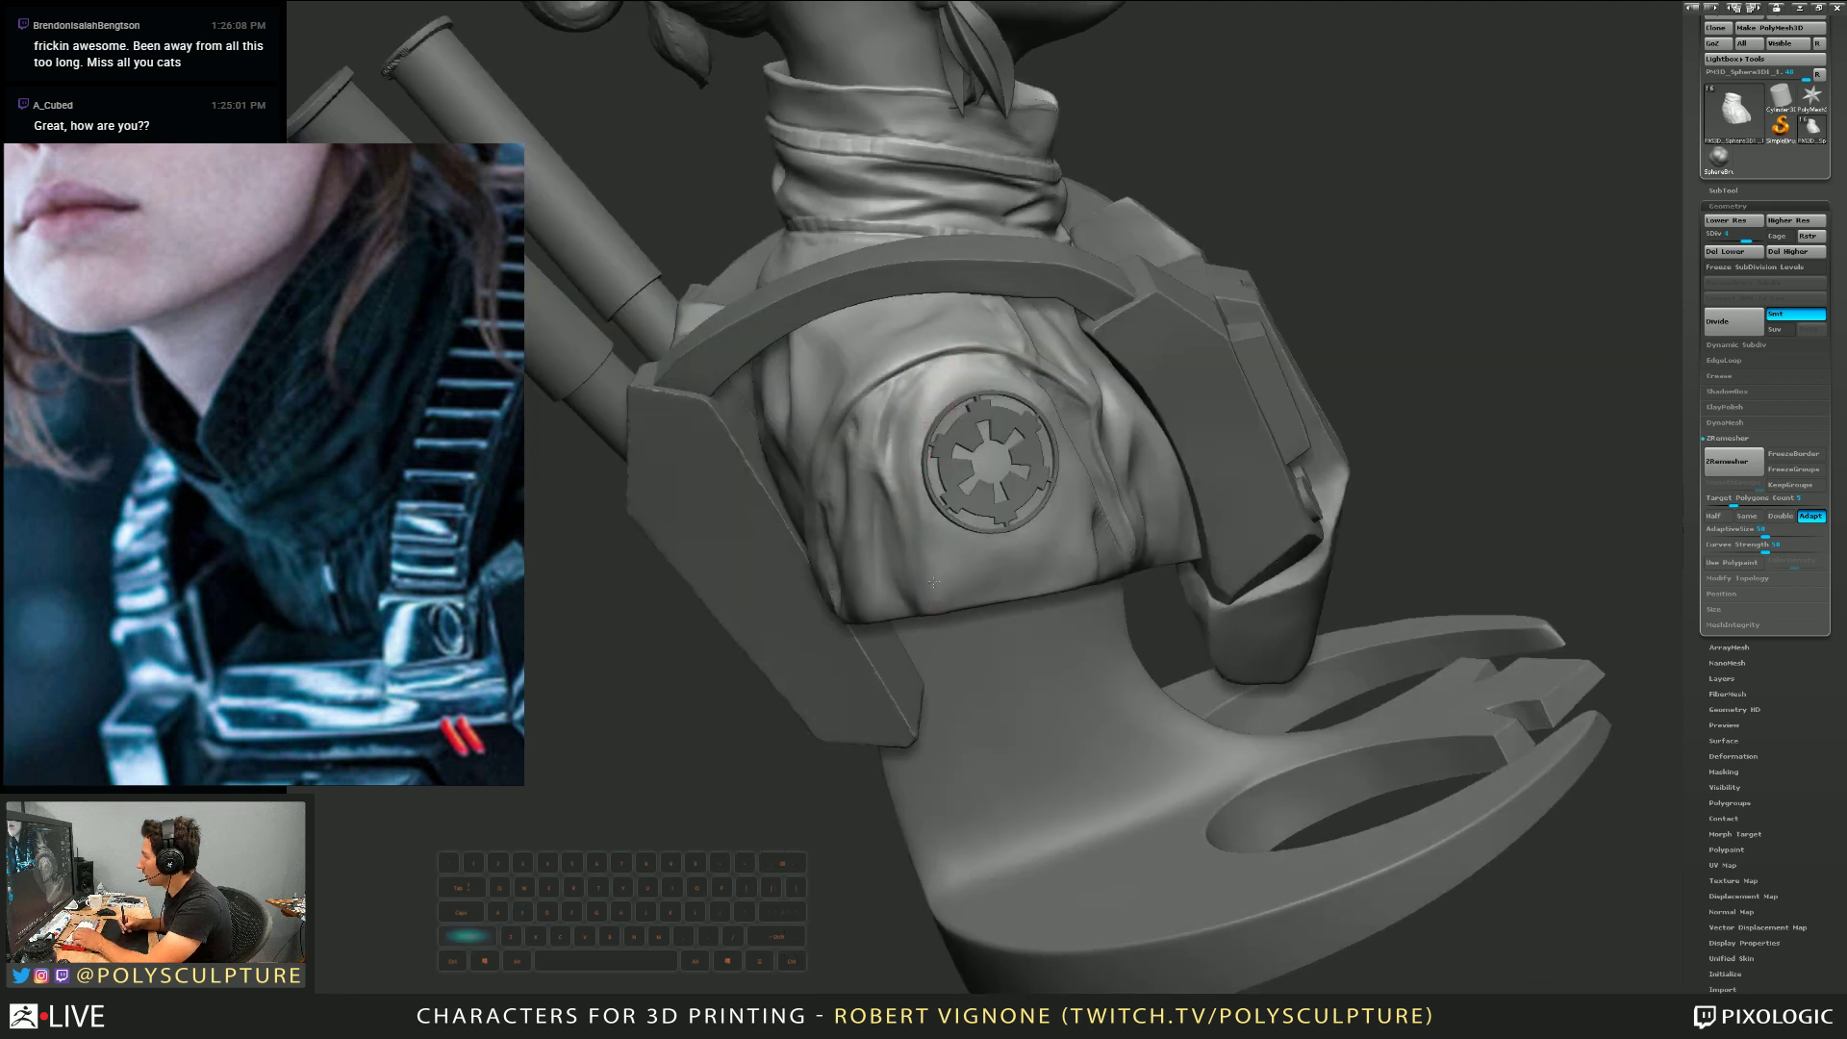
{"action": "key", "text": "s"}
{"action": "left_click_drag", "start_coordinate": [918, 500], "coordinate": [919, 478]}
{"action": "mouse_move", "coordinate": [919, 515]}
{"action": "right_mouse_down"}
{"action": "mouse_move", "coordinate": [1014, 489]}
{"action": "mouse_move", "coordinate": [1027, 561]}
{"action": "mouse_move", "coordinate": [1079, 609]}
{"action": "right_mouse_up"}
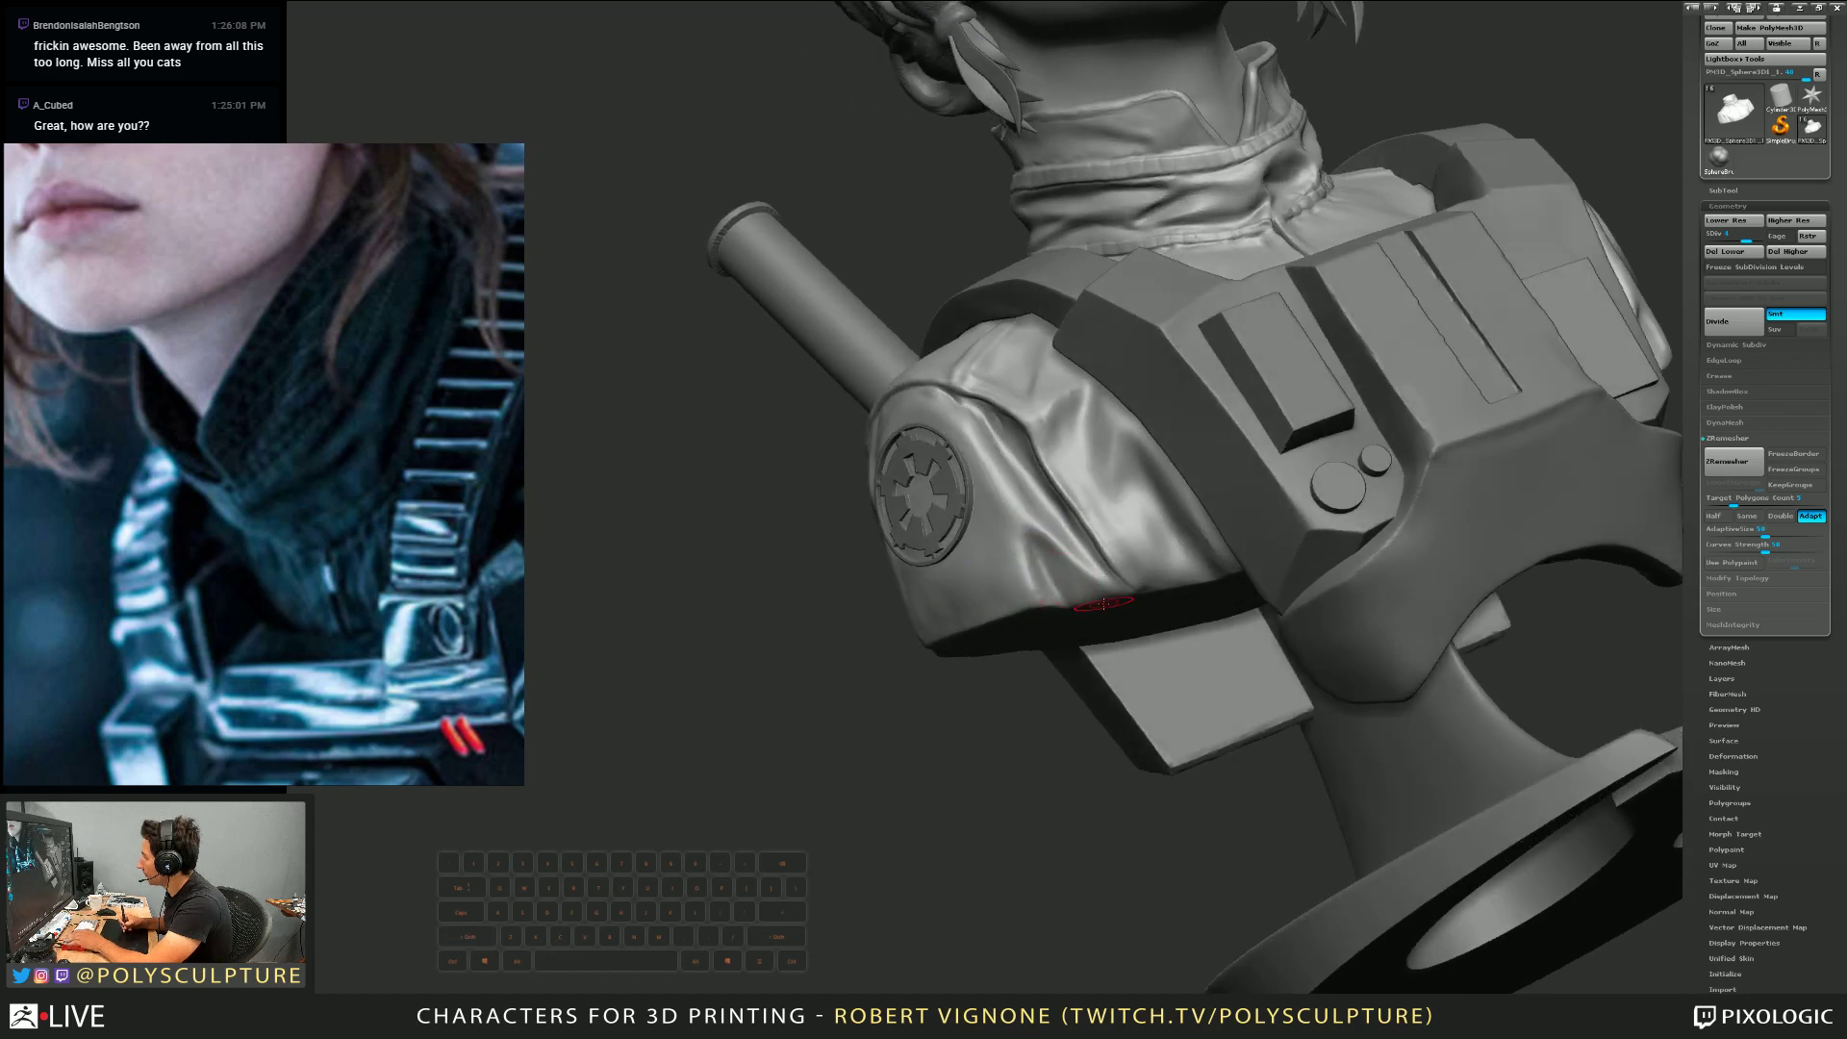
Smooth and reshape the front folds between the sleeve seam and the chest armor
{"action": "right_click_drag", "start_coordinate": [1068, 487], "coordinate": [1061, 421]}
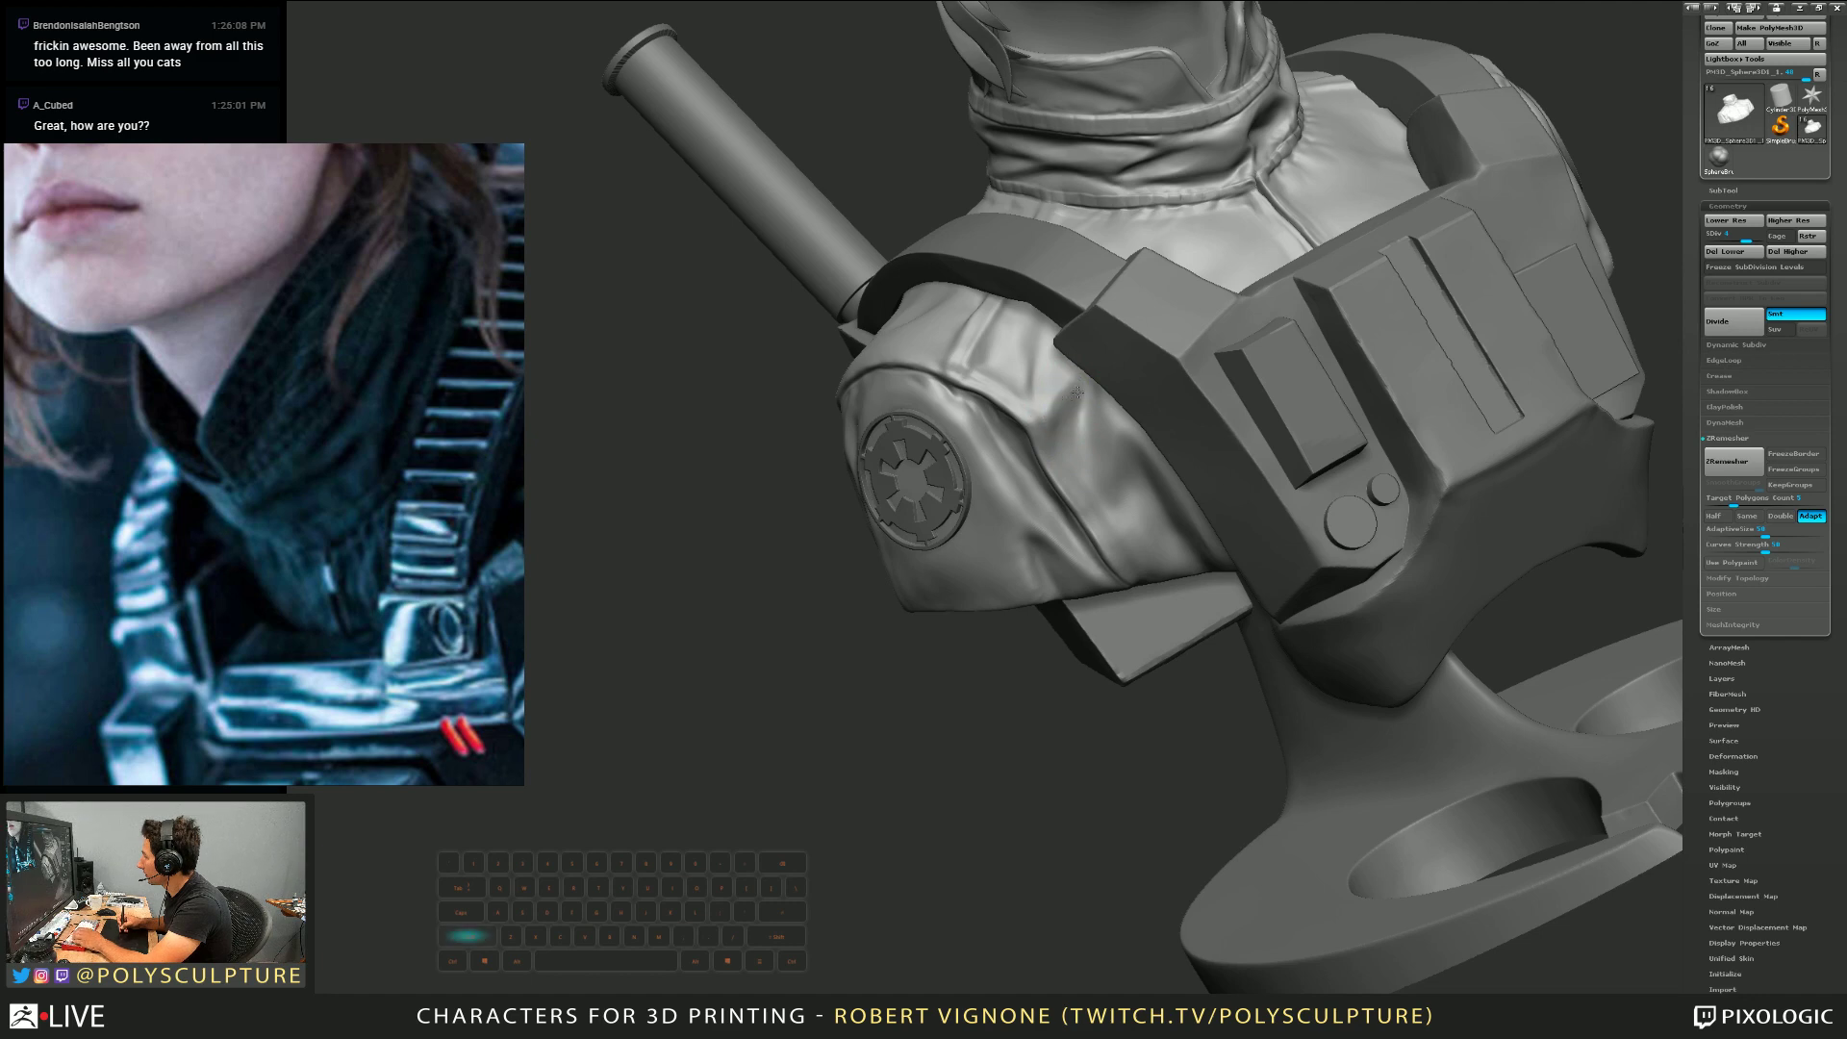
{"action": "key", "text": "3"}
{"action": "right_click_drag", "start_coordinate": [1075, 436], "coordinate": [1018, 501]}
{"action": "right_click_drag", "start_coordinate": [1182, 500], "coordinate": [1055, 565]}
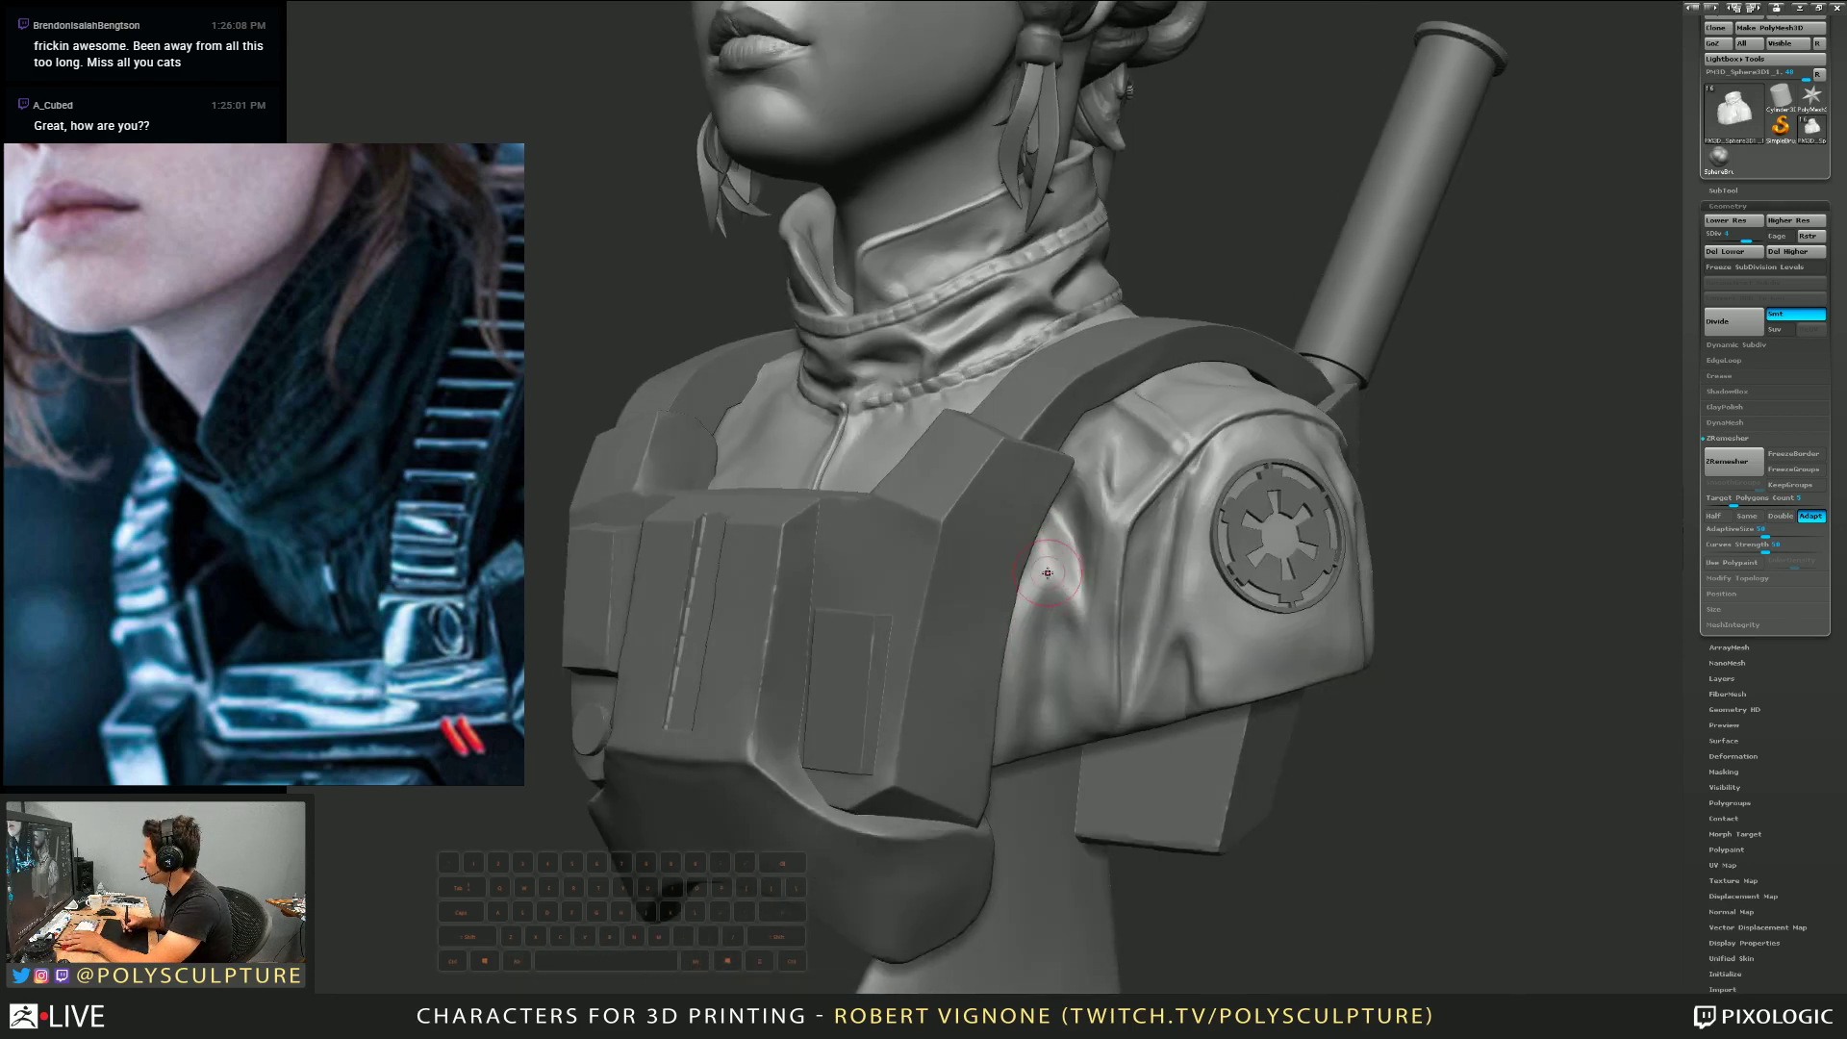
Resize the brush and refine the fabric folds around the front sleeve seam beside the chest armor
{"action": "right_click_drag", "start_coordinate": [1013, 637], "coordinate": [968, 653]}
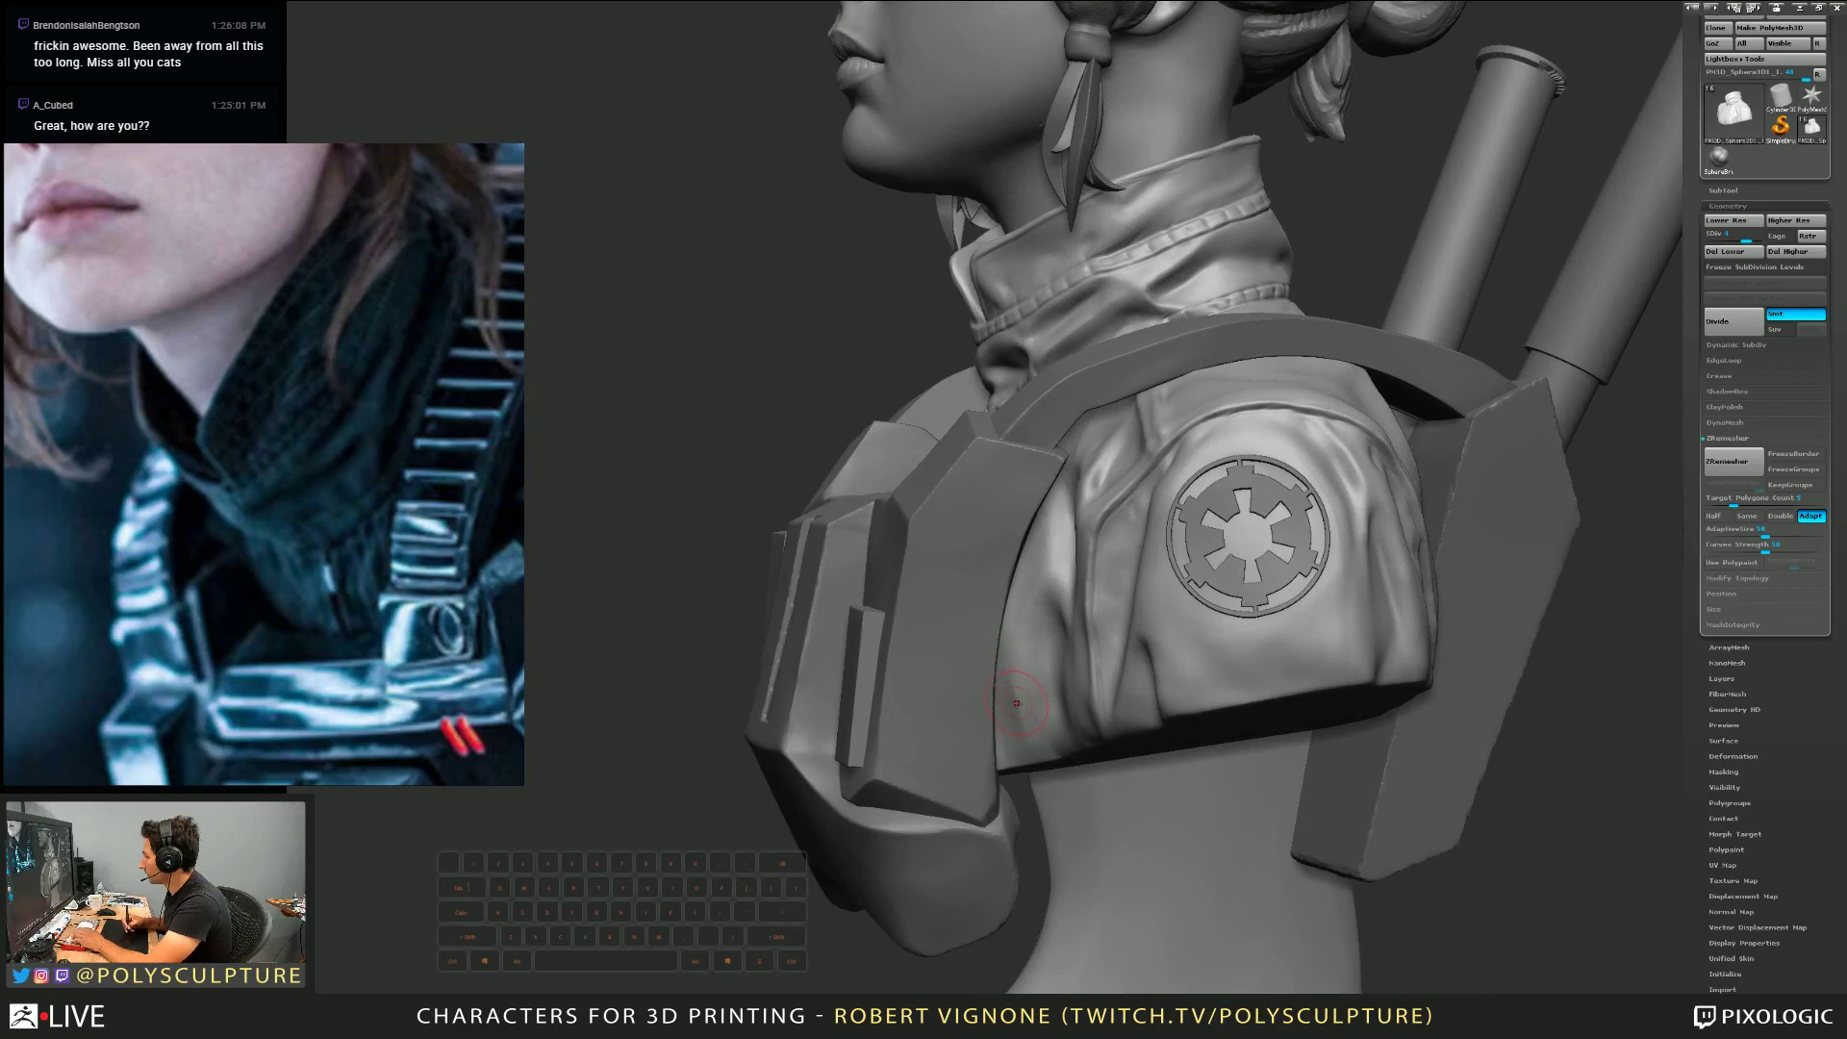
{"action": "right_click_drag", "start_coordinate": [1017, 715], "coordinate": [1049, 525]}
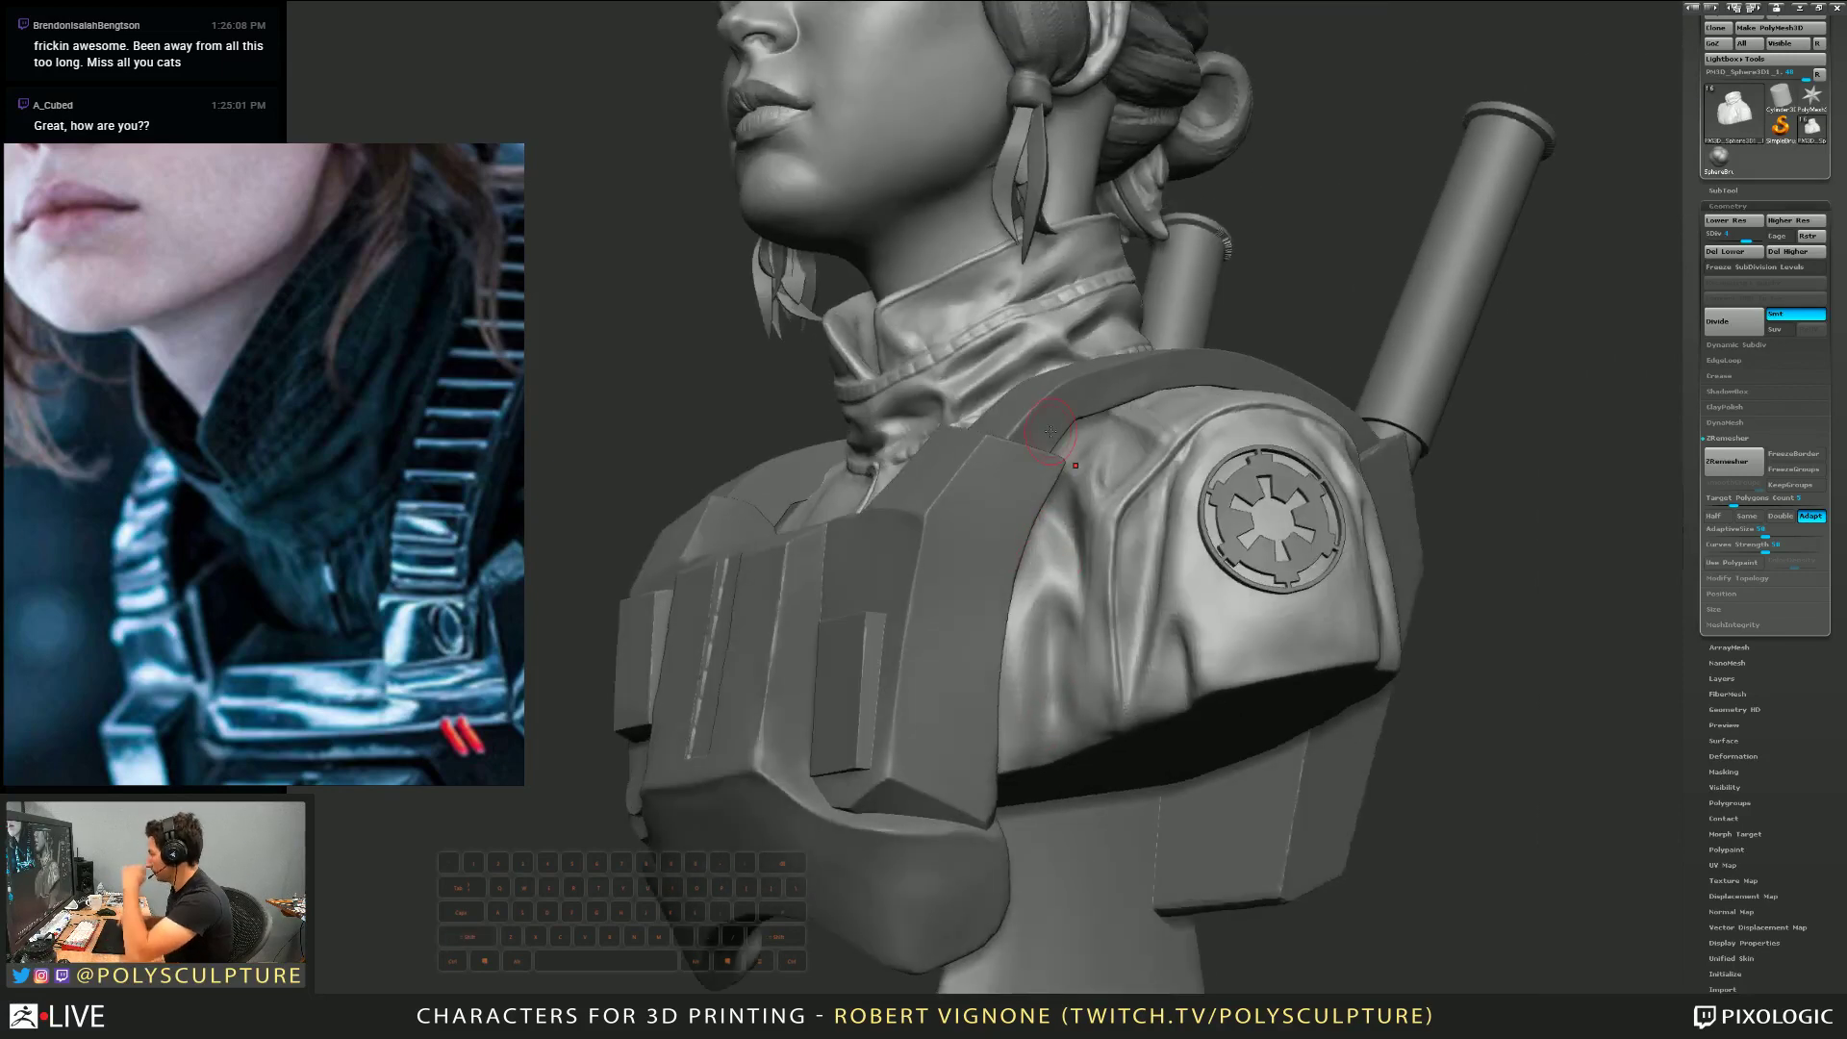
{"action": "right_click_drag", "start_coordinate": [1097, 459], "coordinate": [1130, 596]}
{"action": "key", "text": "s"}
{"action": "left_click", "coordinate": [1134, 511]}
{"action": "mouse_move", "coordinate": [1135, 513]}
{"action": "right_mouse_down"}
{"action": "mouse_move", "coordinate": [997, 545]}
{"action": "mouse_move", "coordinate": [1014, 481]}
{"action": "mouse_move", "coordinate": [997, 598]}
{"action": "right_mouse_up"}
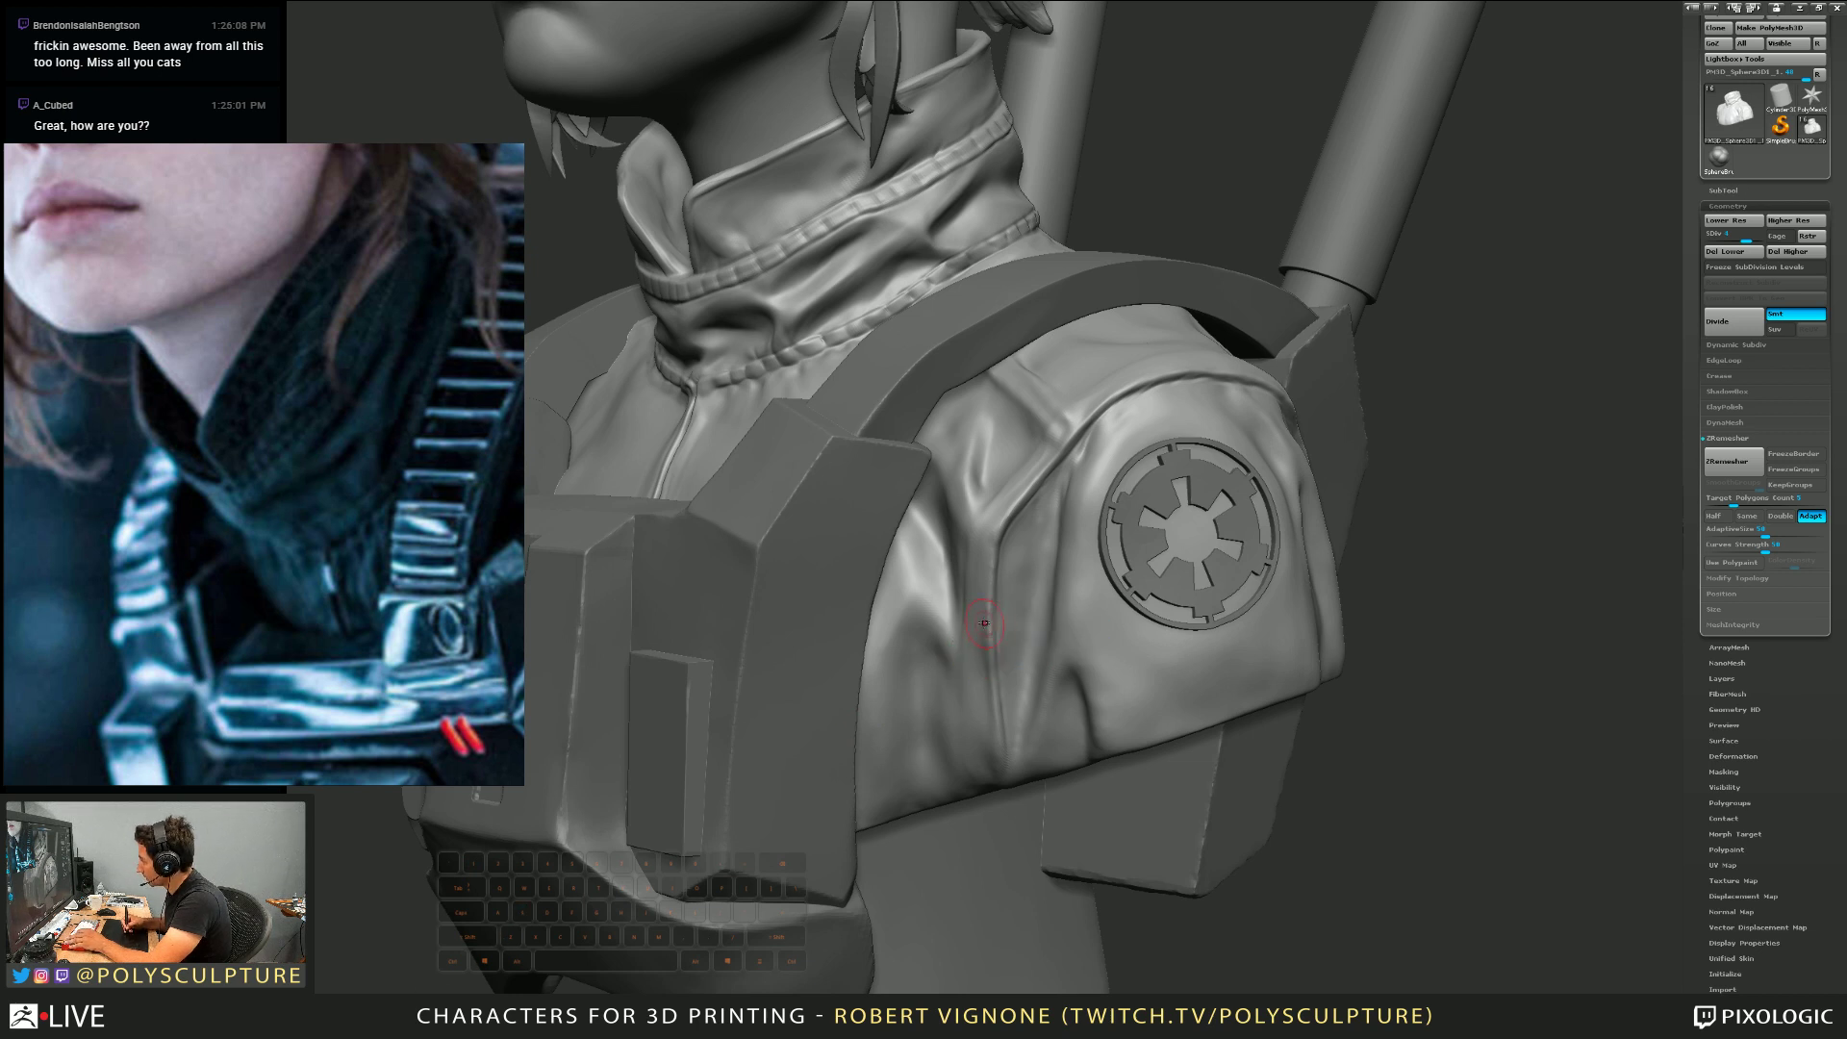
{"action": "right_click_drag", "start_coordinate": [993, 633], "coordinate": [987, 624]}
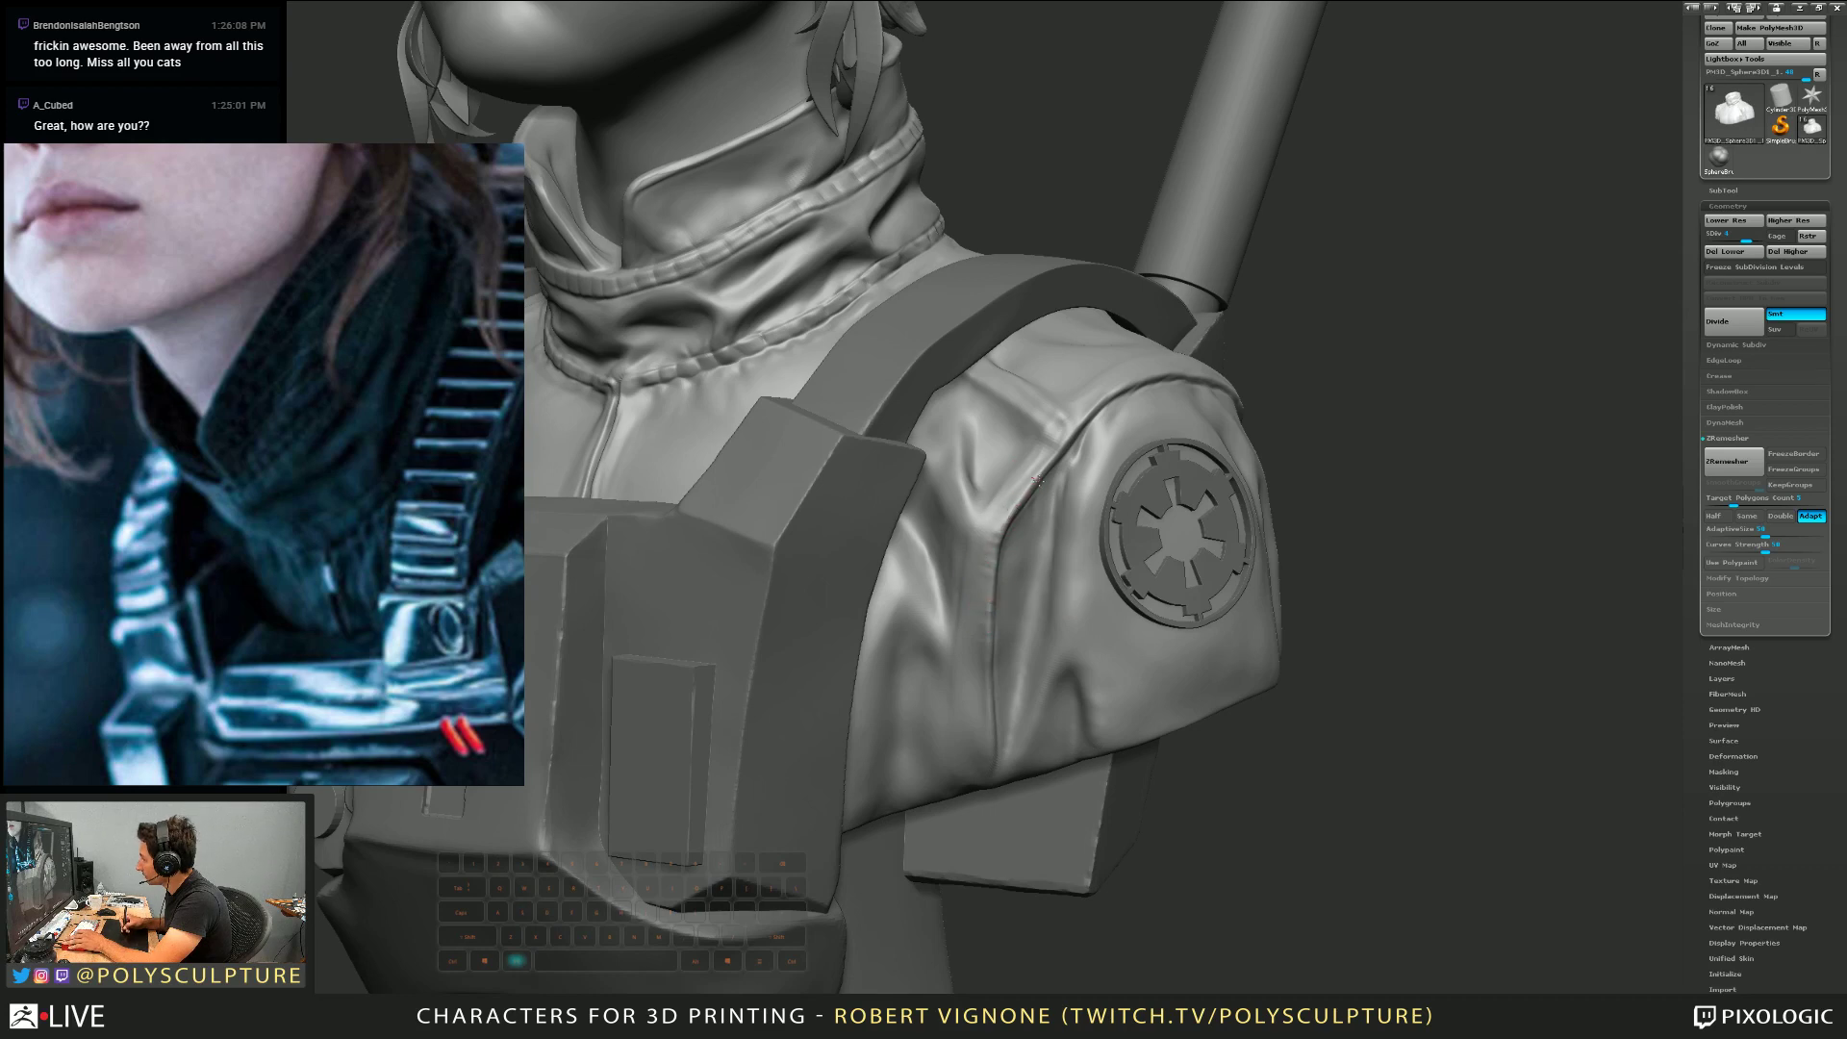
Raise the jacket to its highest subdivision level and sculpt fine stitch puckers along the front sleeve seam
{"action": "right_click_drag", "start_coordinate": [1034, 507], "coordinate": [1022, 423]}
{"action": "left_click", "coordinate": [1750, 241]}
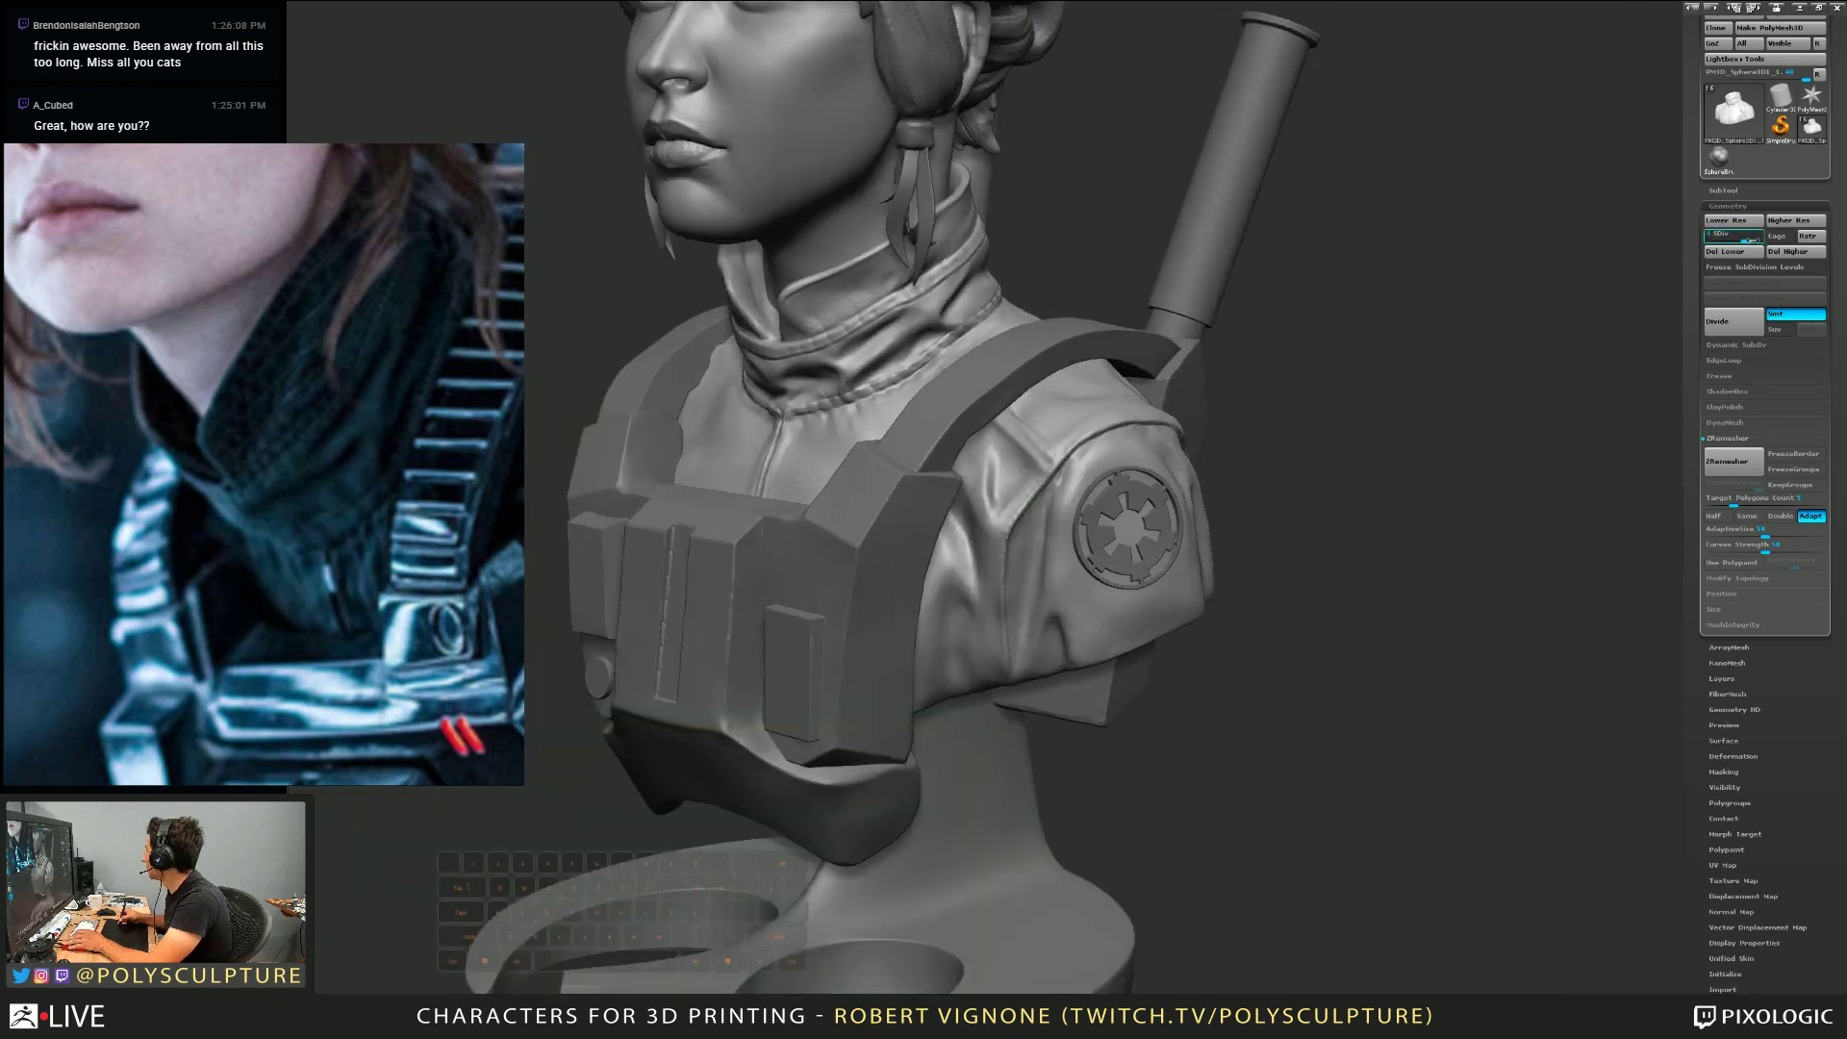
{"action": "mouse_move", "coordinate": [1008, 551]}
{"action": "right_mouse_down", "text": "ctrl"}
{"action": "mouse_move", "coordinate": [1020, 606]}
{"action": "mouse_move", "coordinate": [1017, 555]}
{"action": "right_mouse_up", "text": "ctrl"}
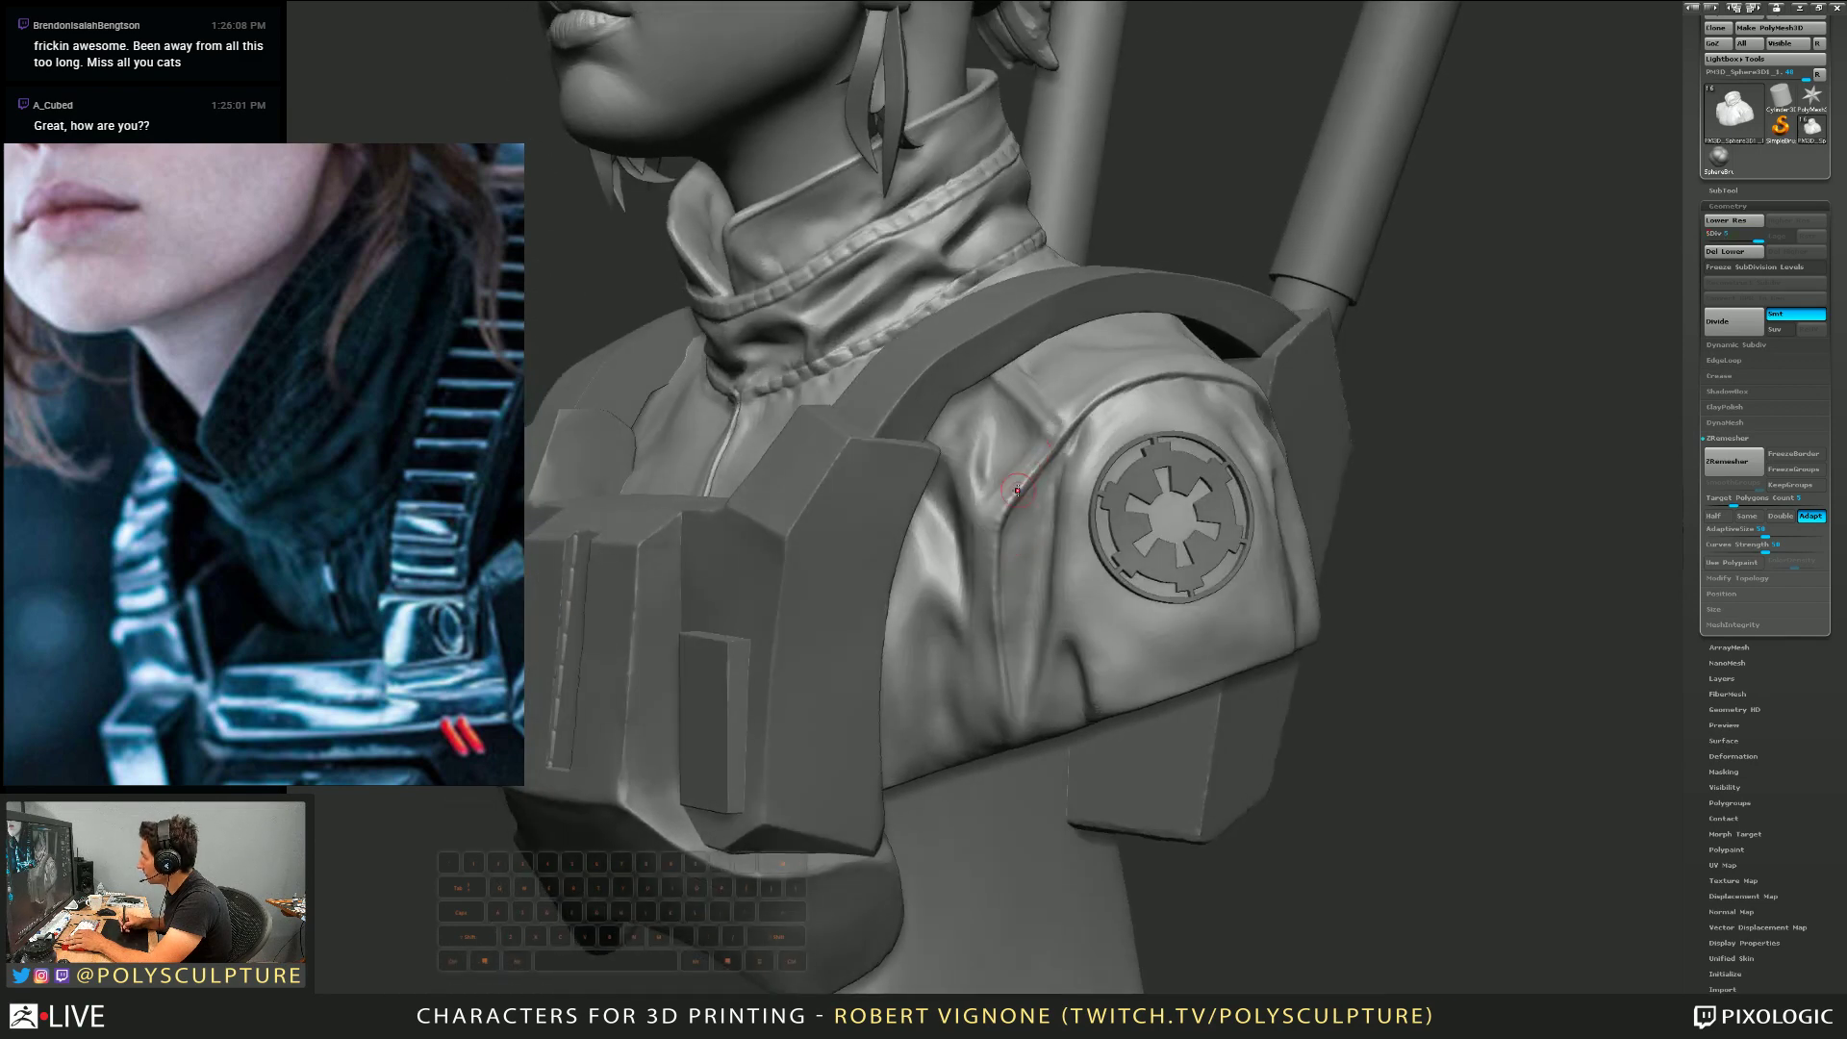
{"action": "right_click_drag", "start_coordinate": [1016, 490], "coordinate": [997, 571]}
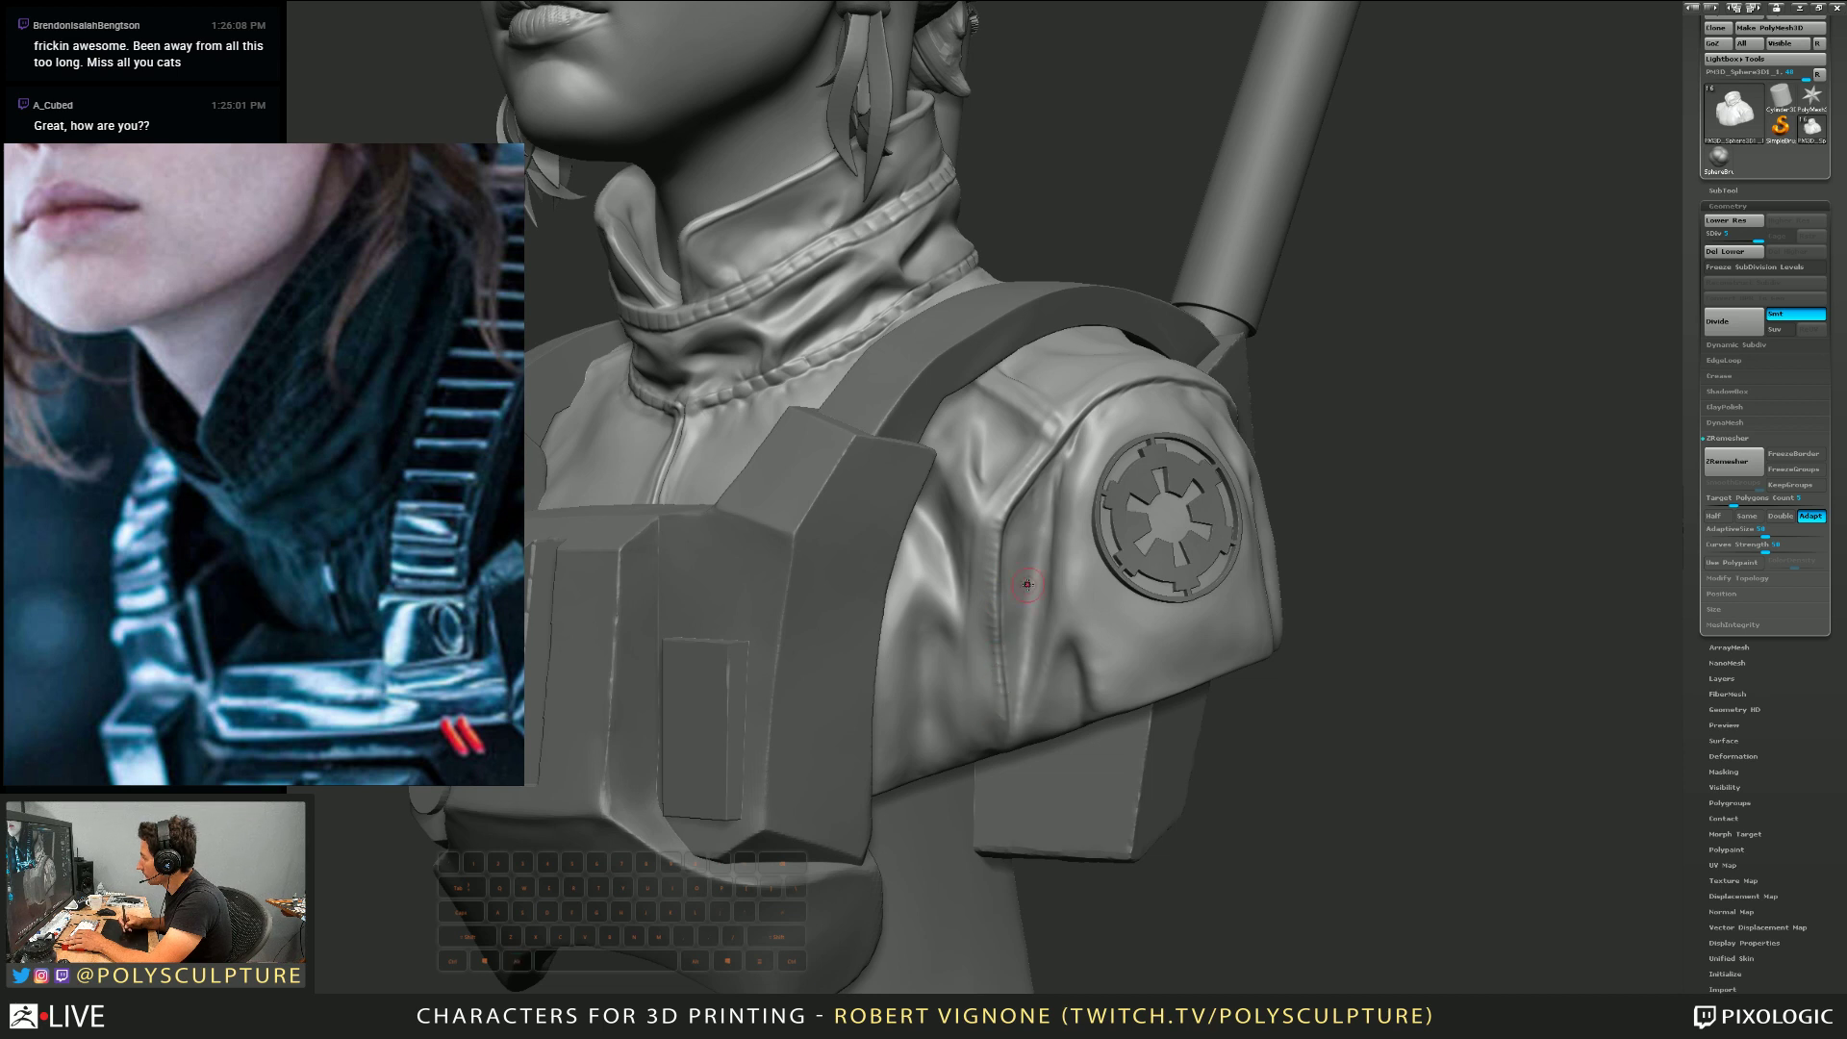
{"action": "right_click_drag", "start_coordinate": [1026, 584], "coordinate": [1007, 504]}
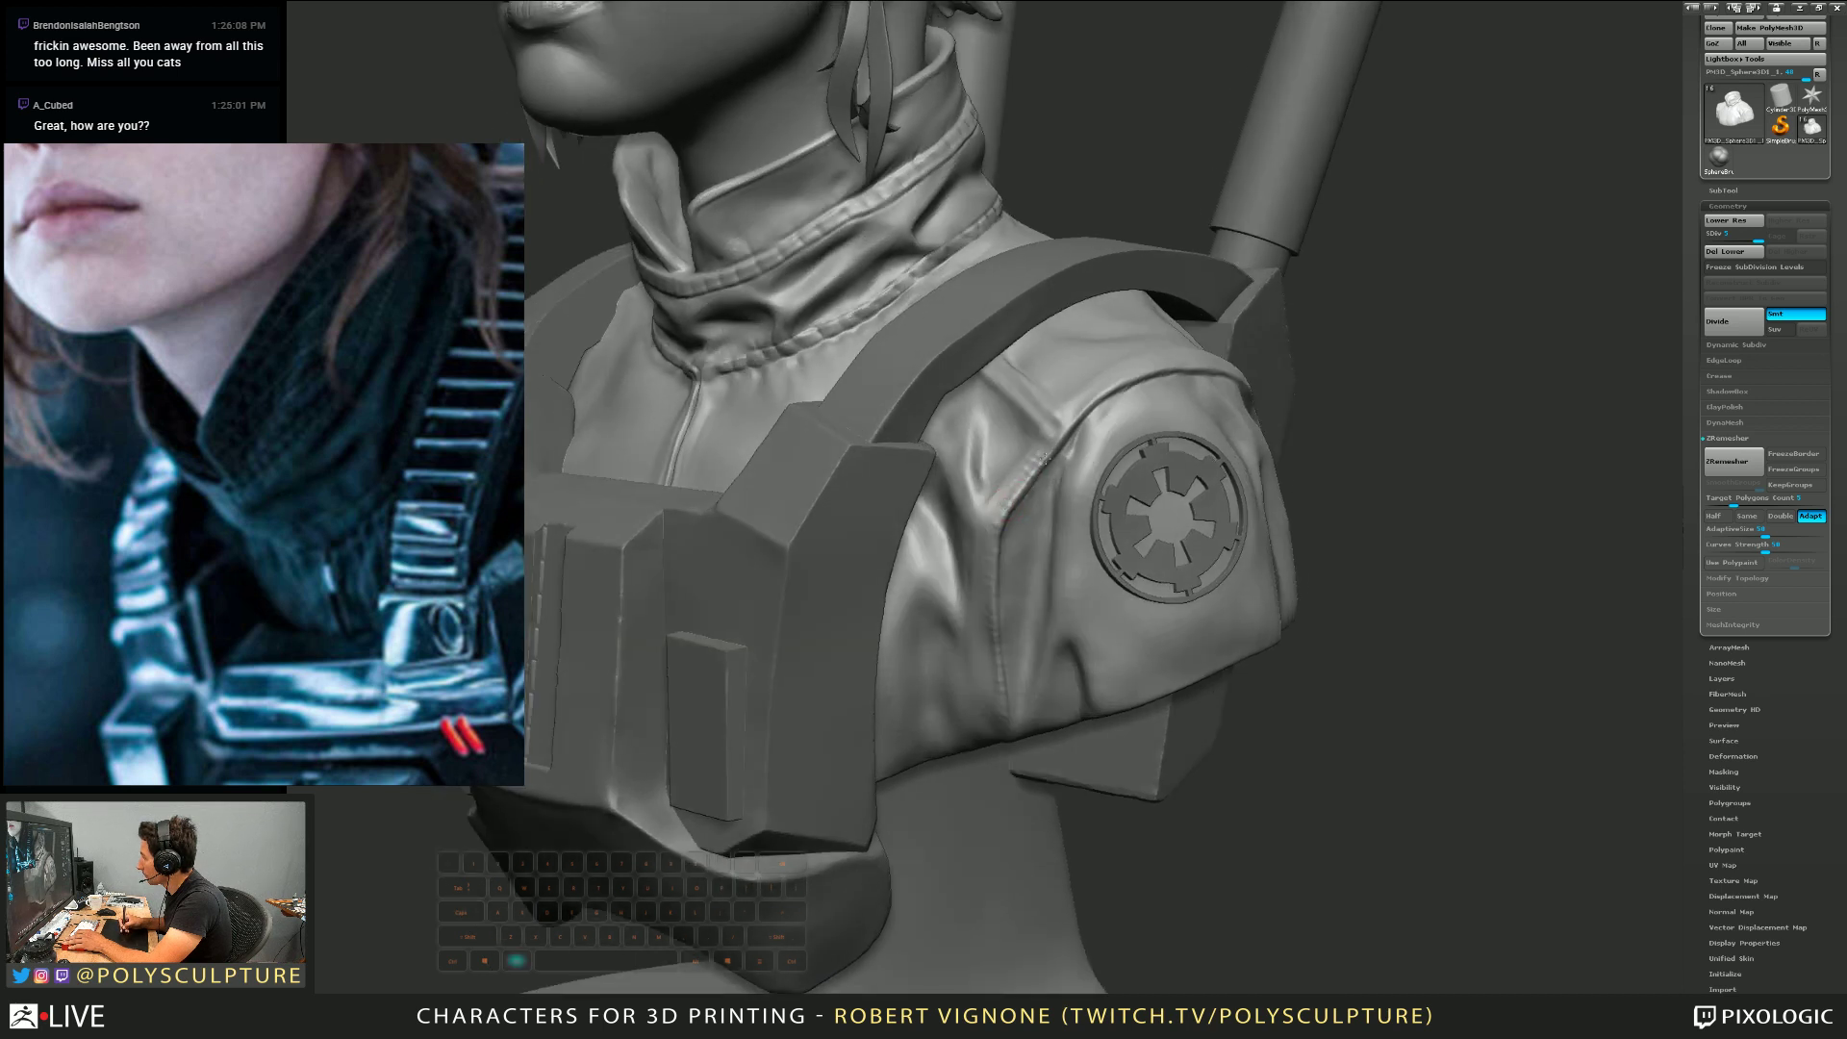
{"action": "right_click_drag", "start_coordinate": [1072, 411], "coordinate": [961, 535]}
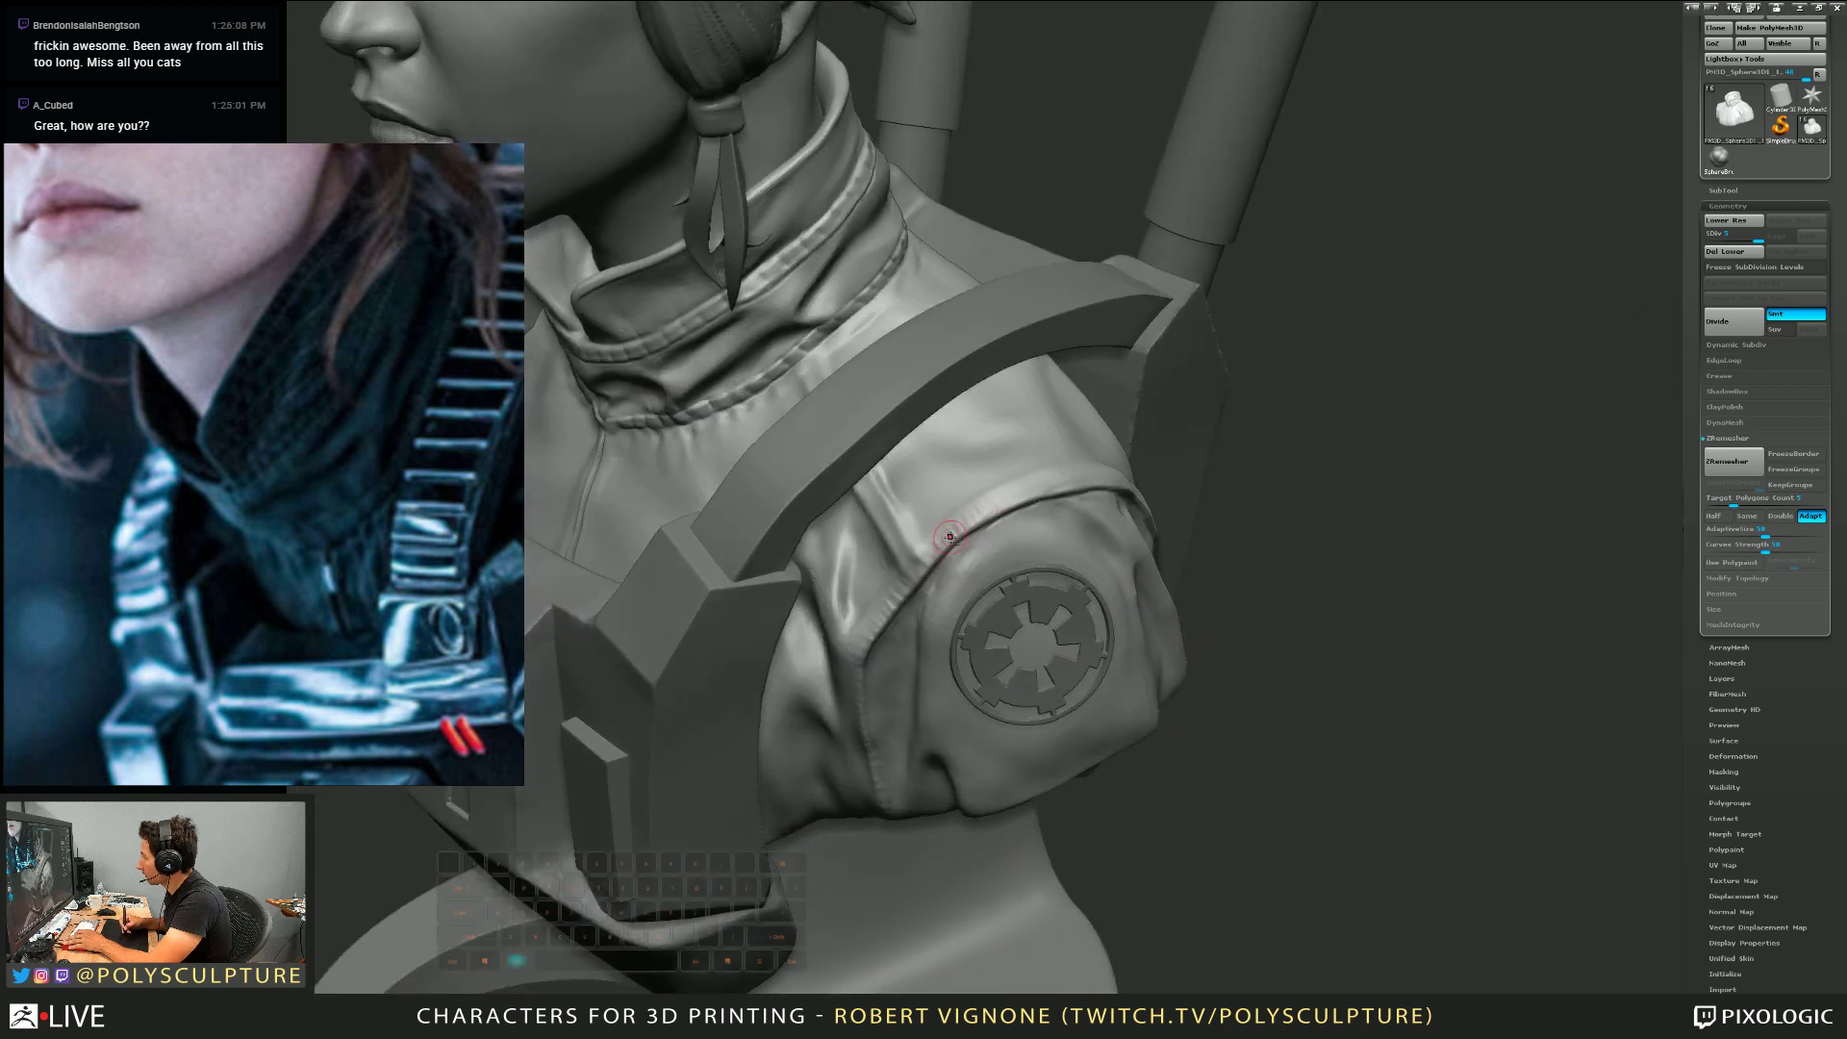
Continue the fine puckers along the sleeve seam above the round emblem toward the back of the shoulder
{"action": "right_click_drag", "start_coordinate": [1008, 507], "coordinate": [1005, 521]}
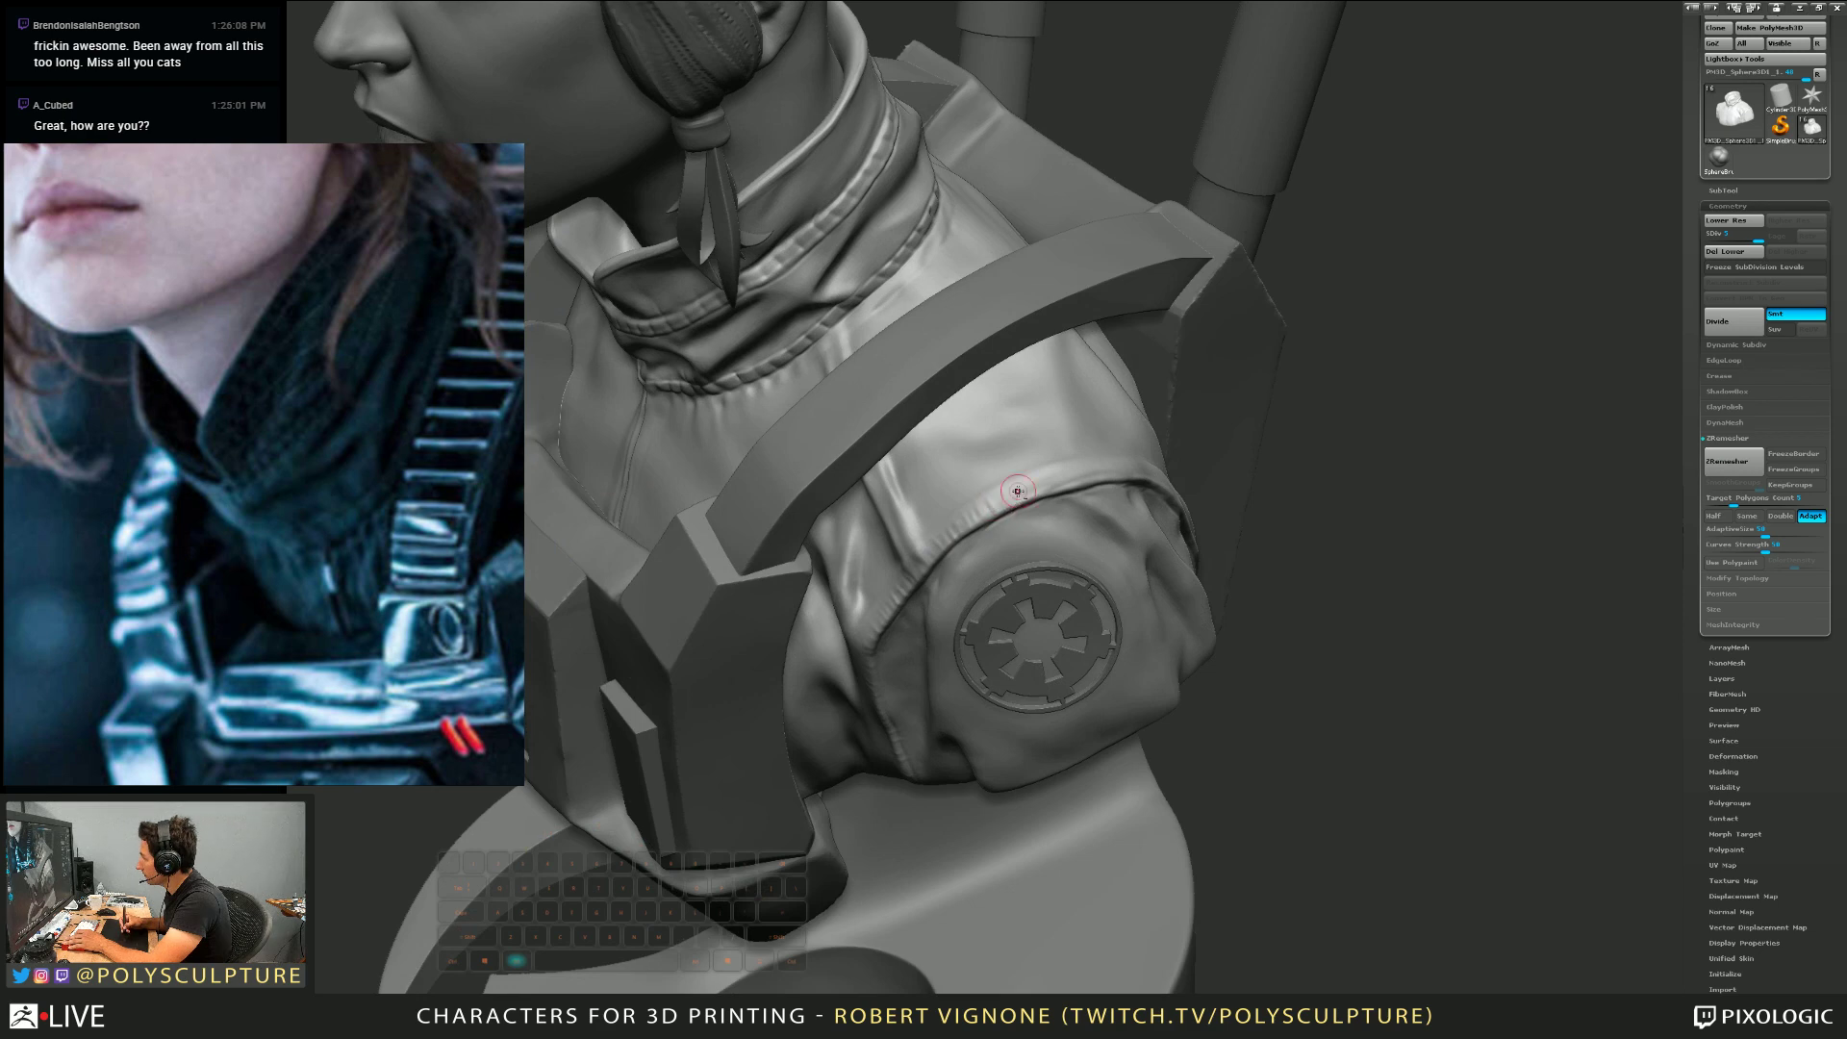
{"action": "right_click_drag", "start_coordinate": [1054, 499], "coordinate": [1046, 481]}
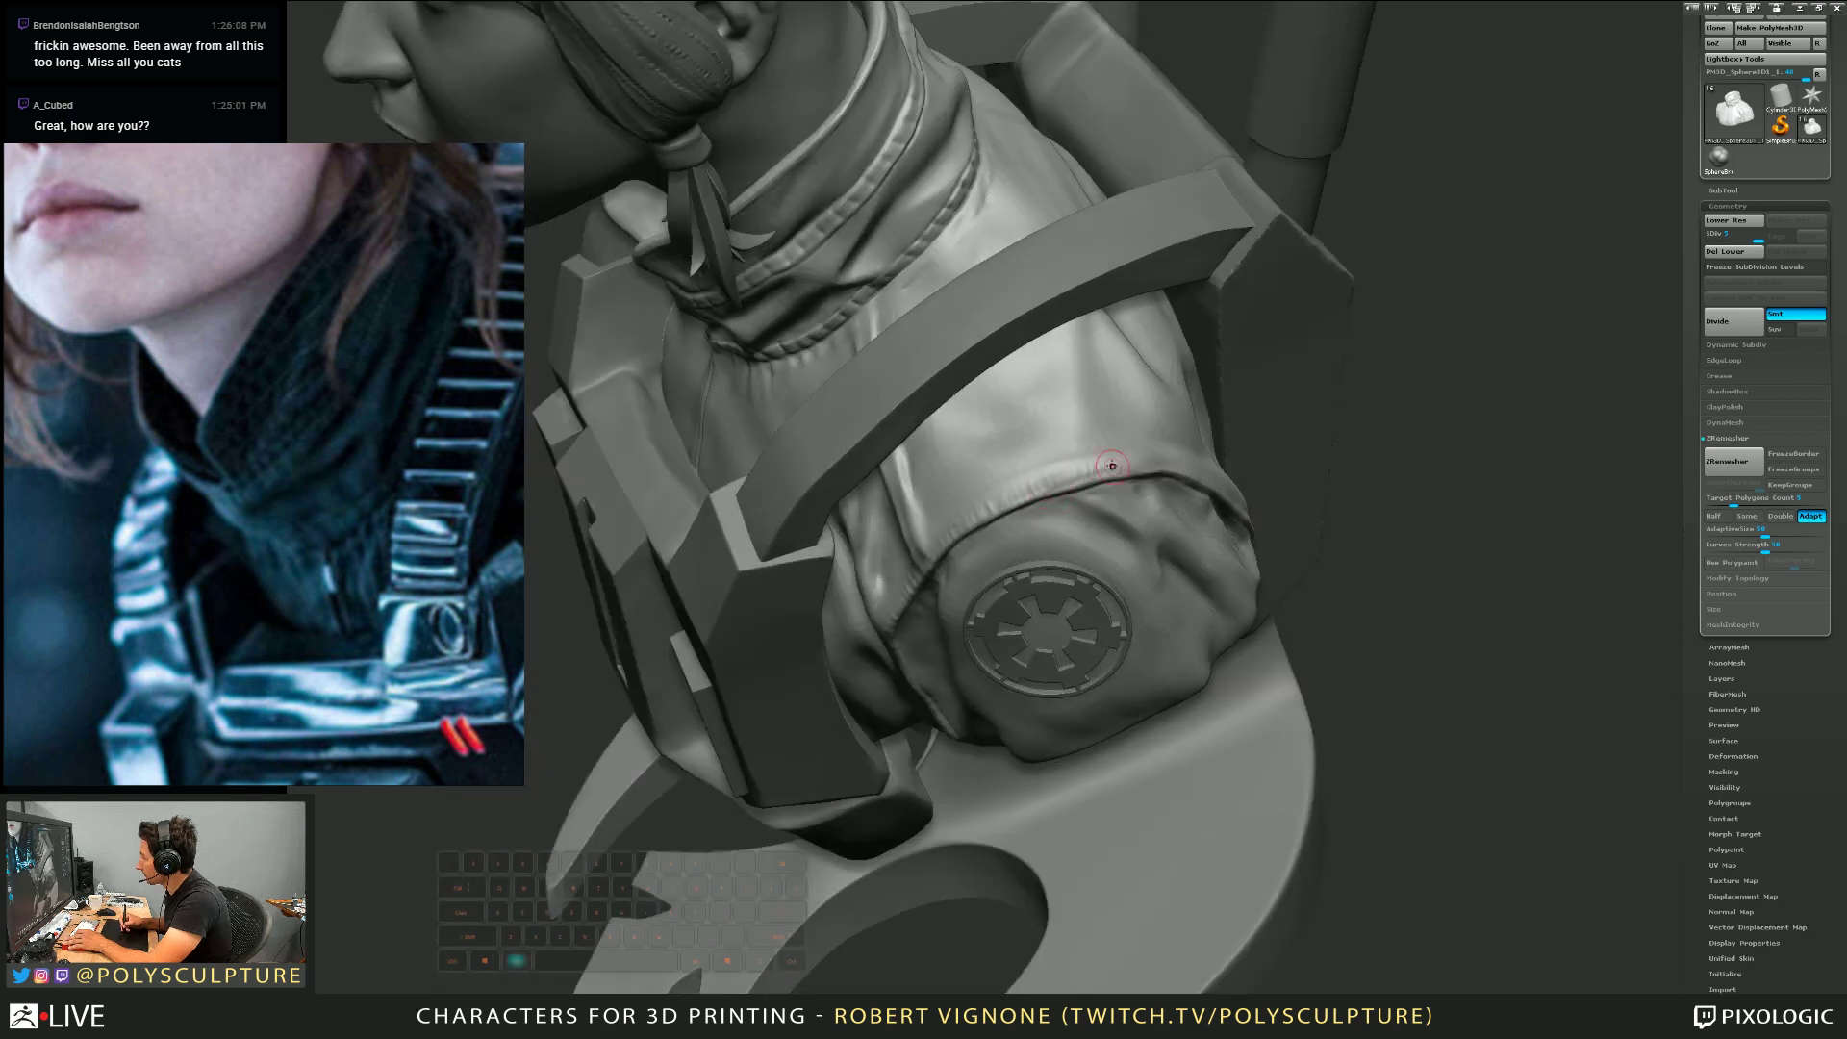
{"action": "right_click_drag", "start_coordinate": [1167, 478], "coordinate": [1138, 477]}
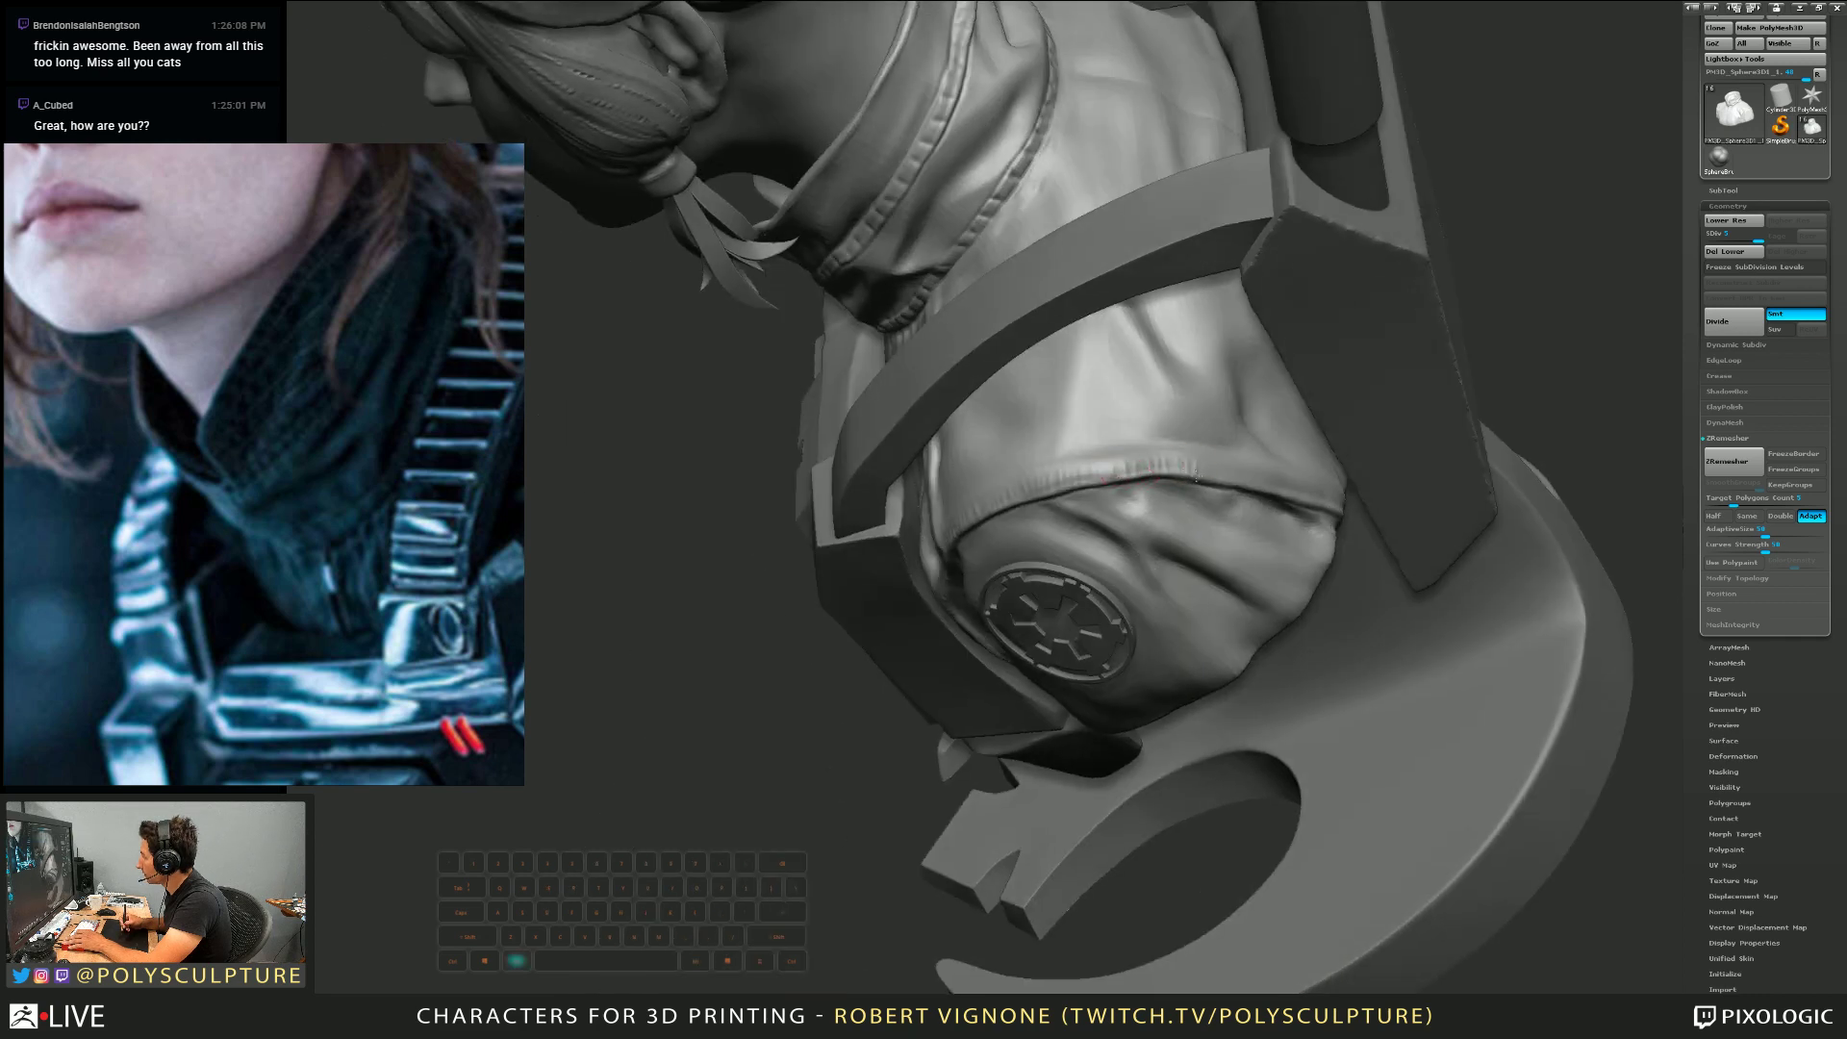
{"action": "right_click_drag", "start_coordinate": [1212, 478], "coordinate": [1207, 464]}
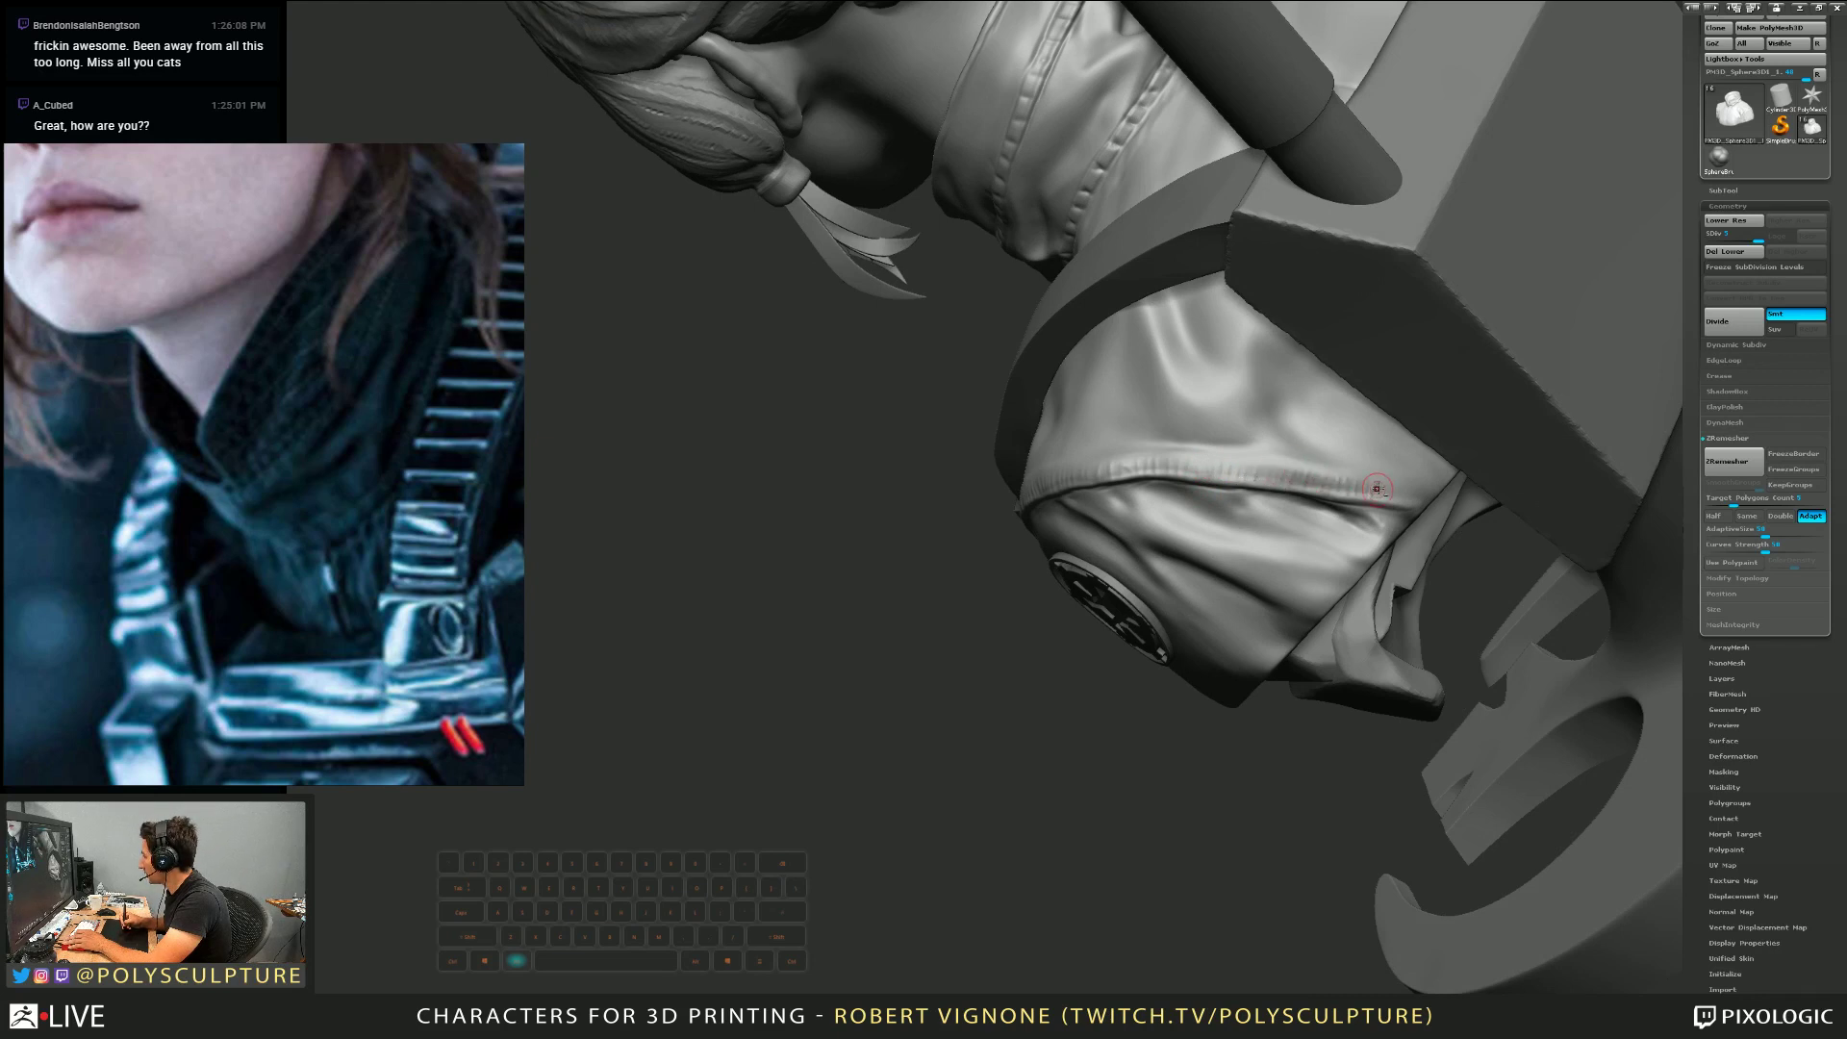
{"action": "right_click_drag", "start_coordinate": [1237, 502], "coordinate": [887, 751]}
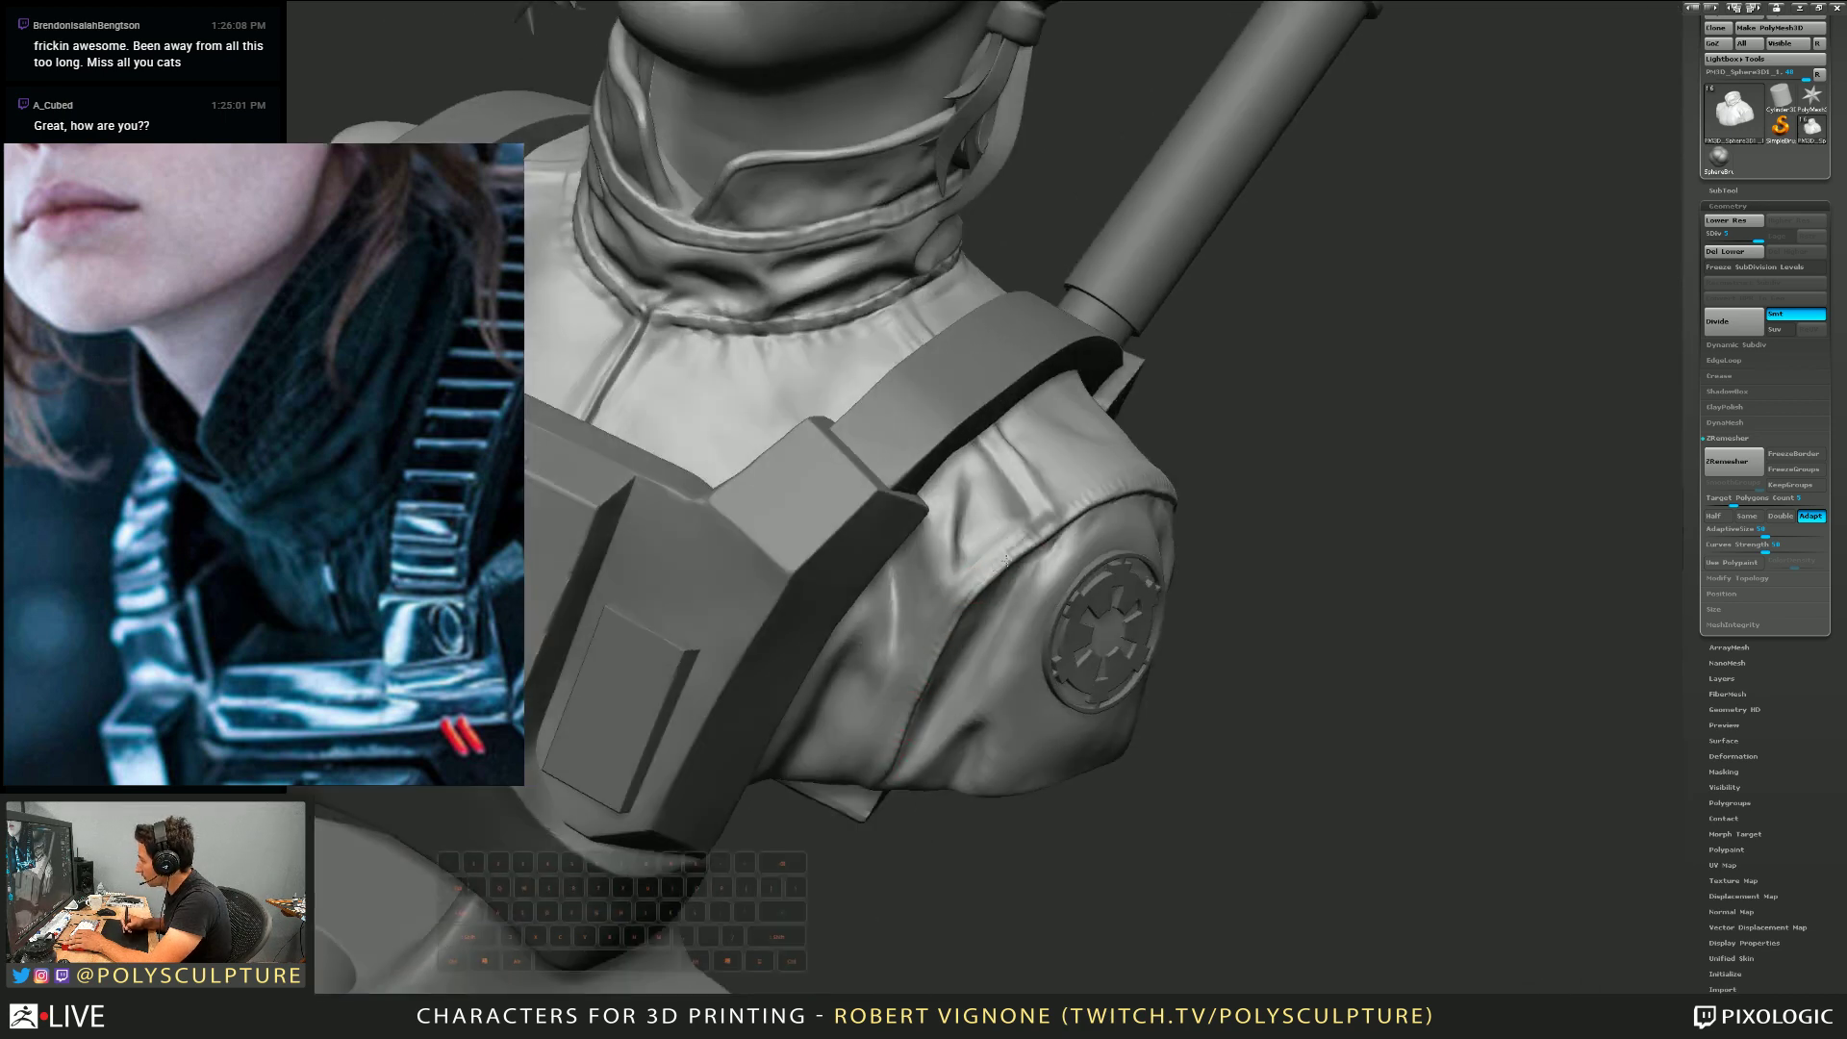
Strengthen the puckers along the upper sleeve seam between the harness strap and the rear armor
{"action": "mouse_move", "coordinate": [1042, 528]}
{"action": "right_mouse_down"}
{"action": "mouse_move", "coordinate": [1087, 510]}
{"action": "mouse_move", "coordinate": [1034, 494]}
{"action": "right_mouse_up"}
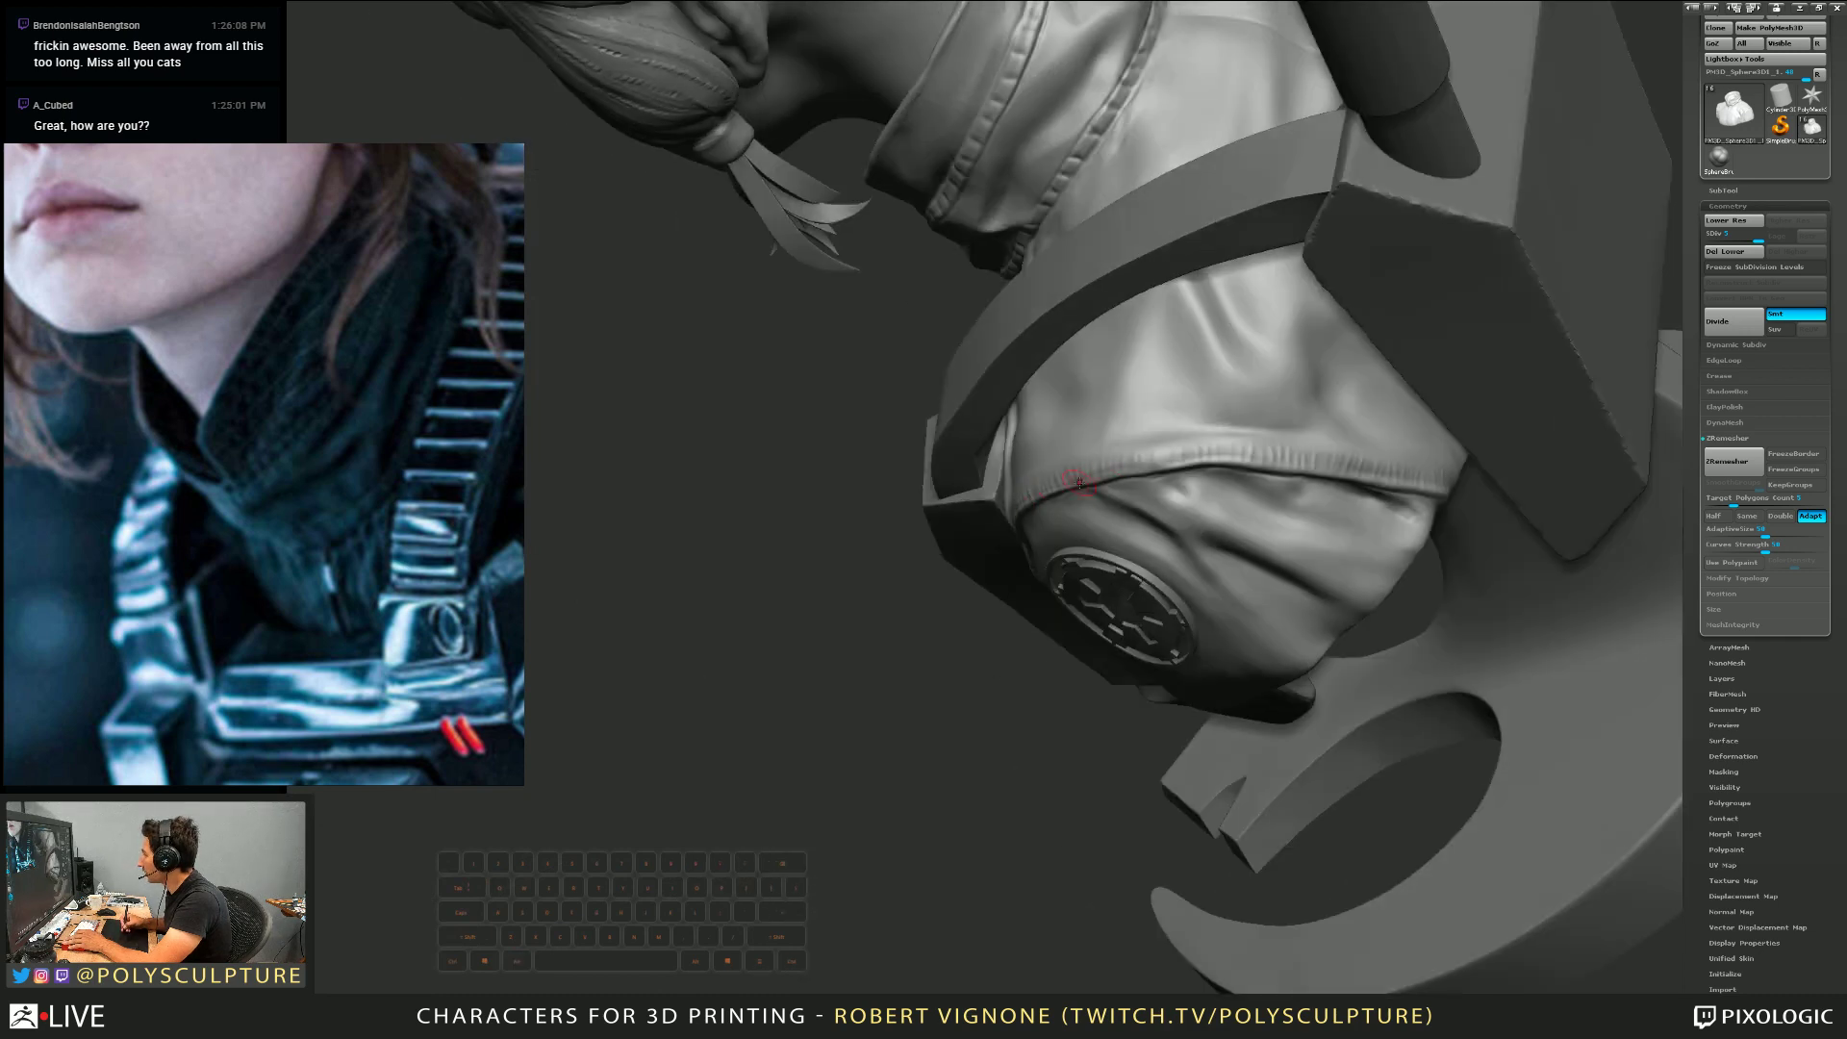
{"action": "right_click_drag", "start_coordinate": [1142, 479], "coordinate": [1024, 455]}
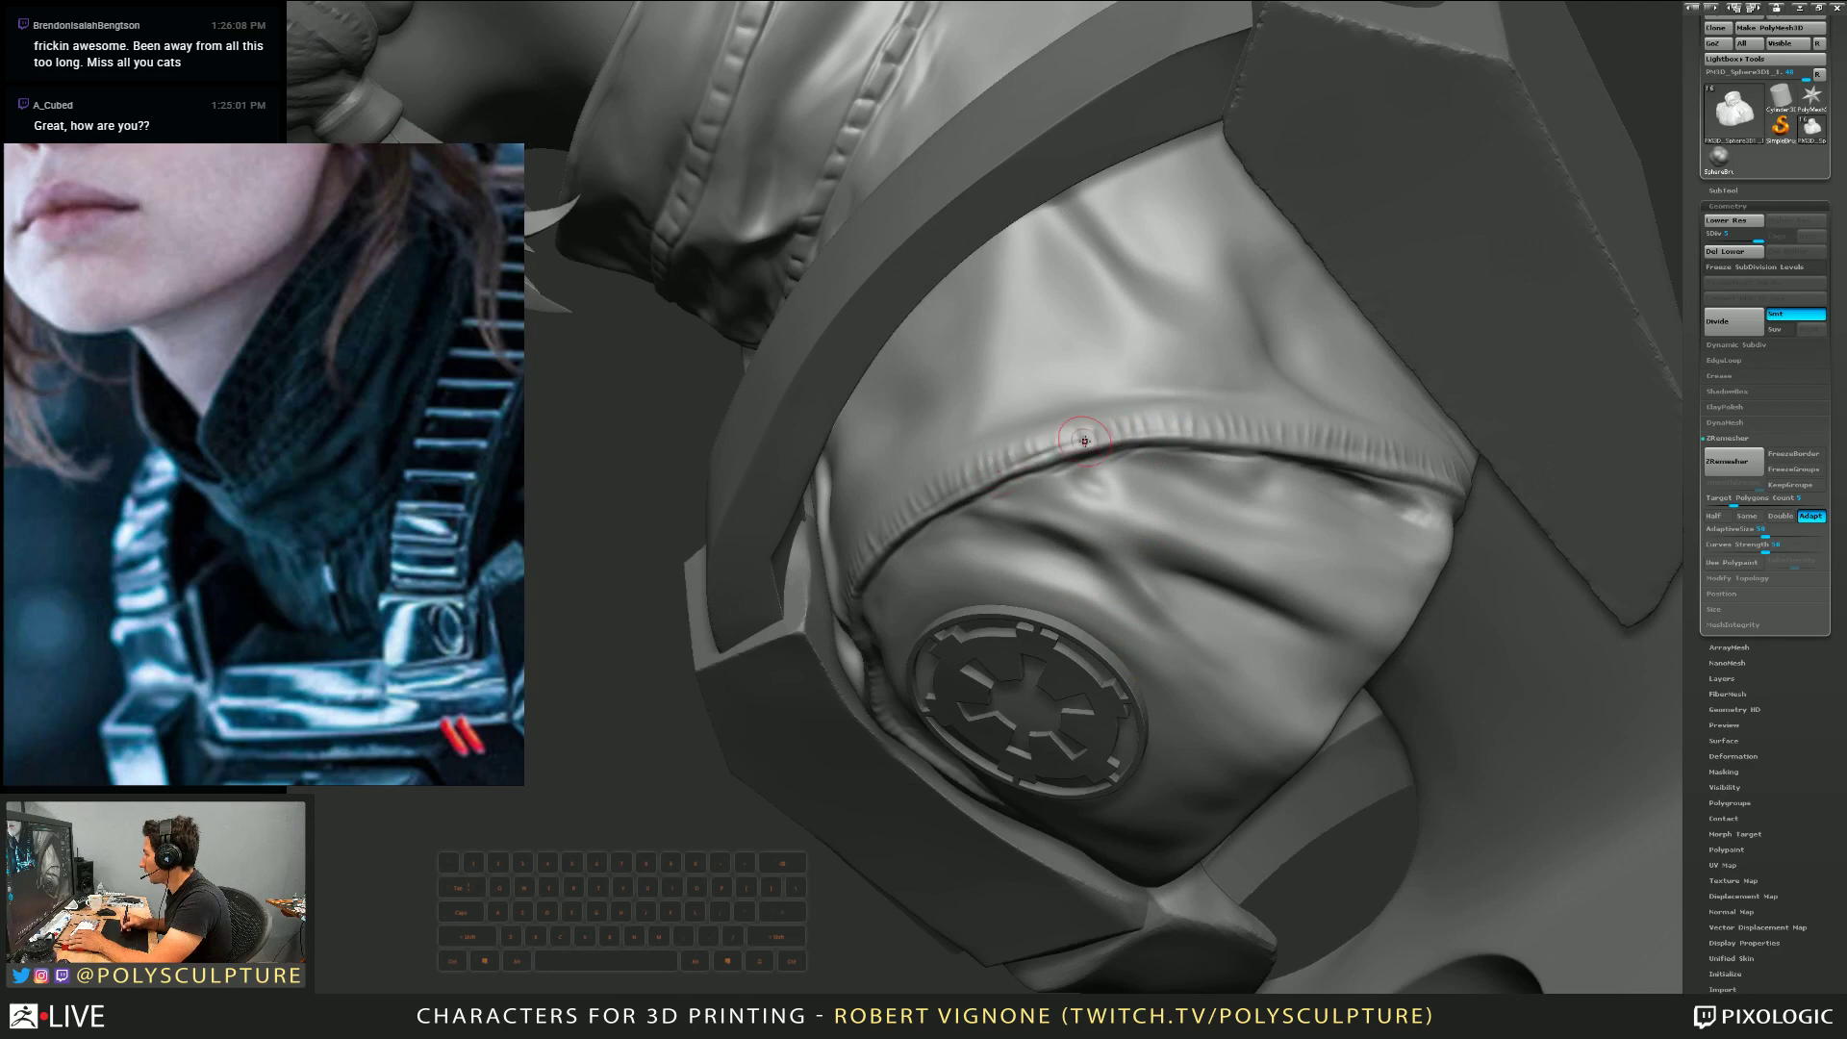
{"action": "right_click_drag", "start_coordinate": [816, 456], "coordinate": [1140, 452]}
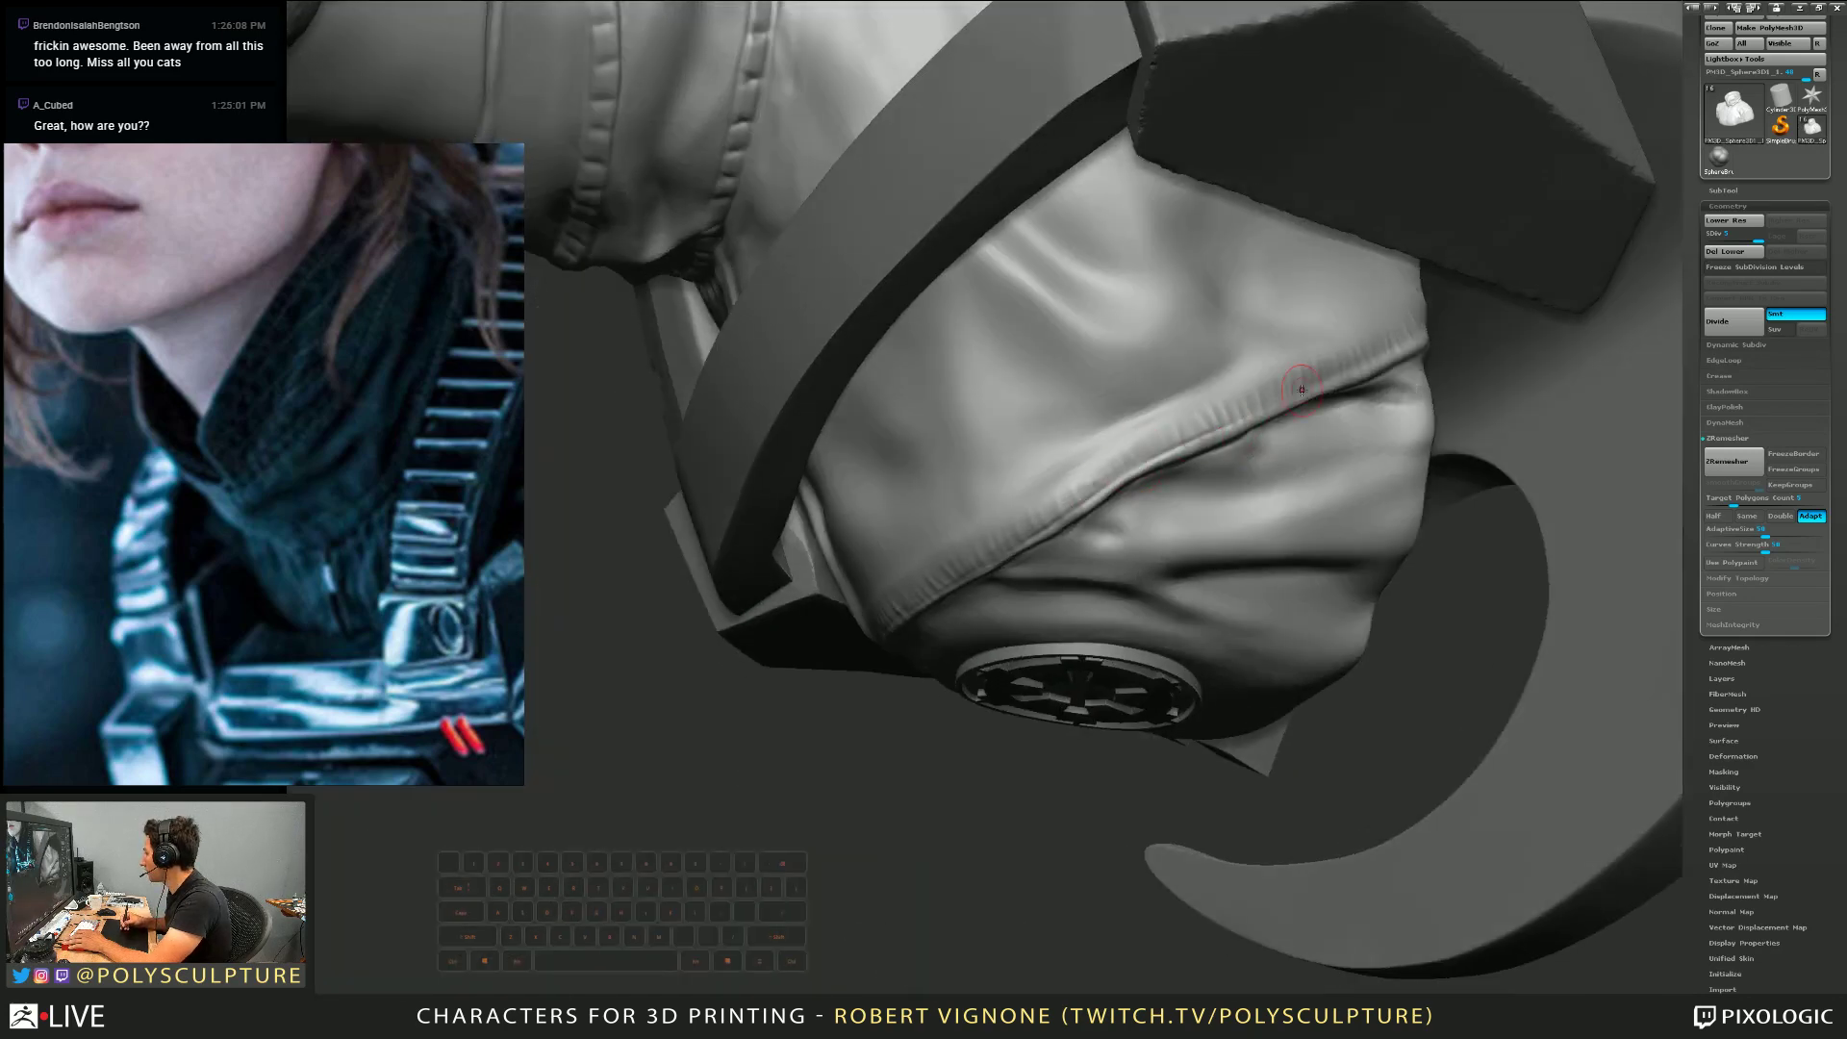
{"action": "left_click_drag", "start_coordinate": [1384, 359], "coordinate": [1381, 363]}
{"action": "key", "text": "2"}
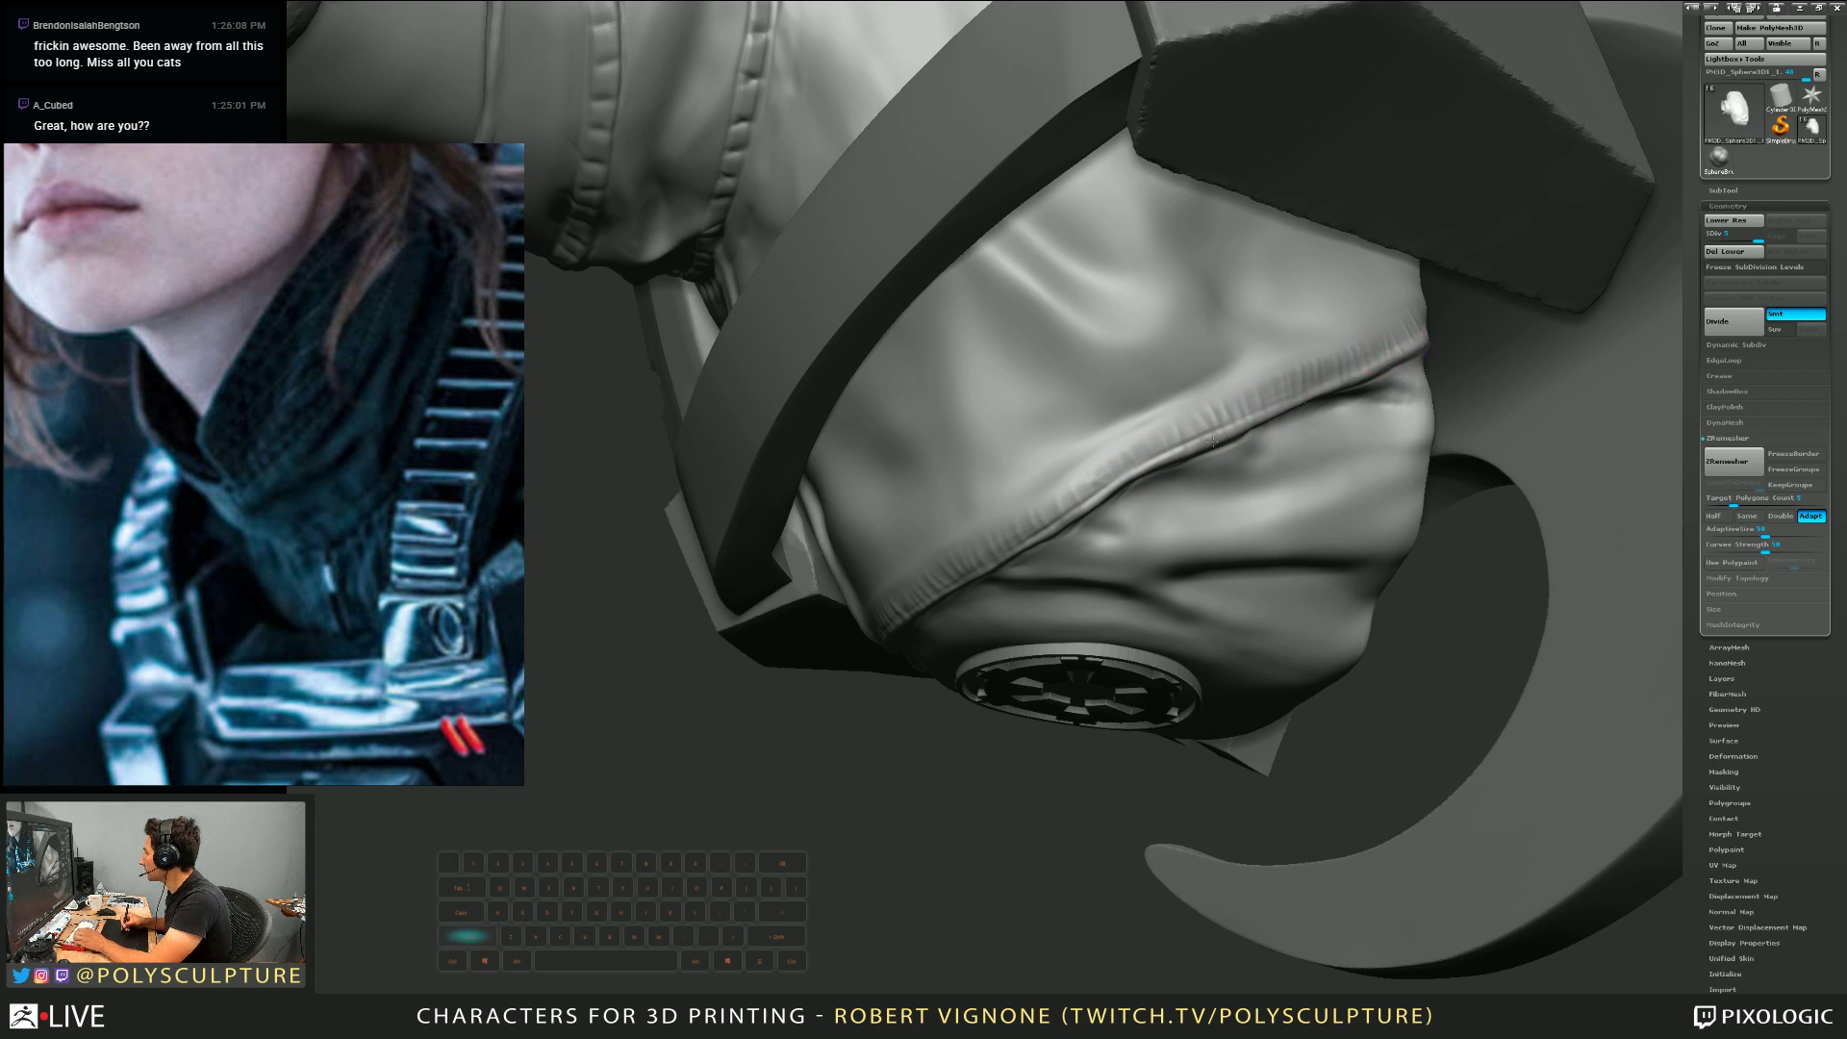
Smooth the puckers along the sleeve seam from the back of the shoulder down to the front hem
{"action": "right_click_drag", "start_coordinate": [1095, 495], "coordinate": [1145, 453]}
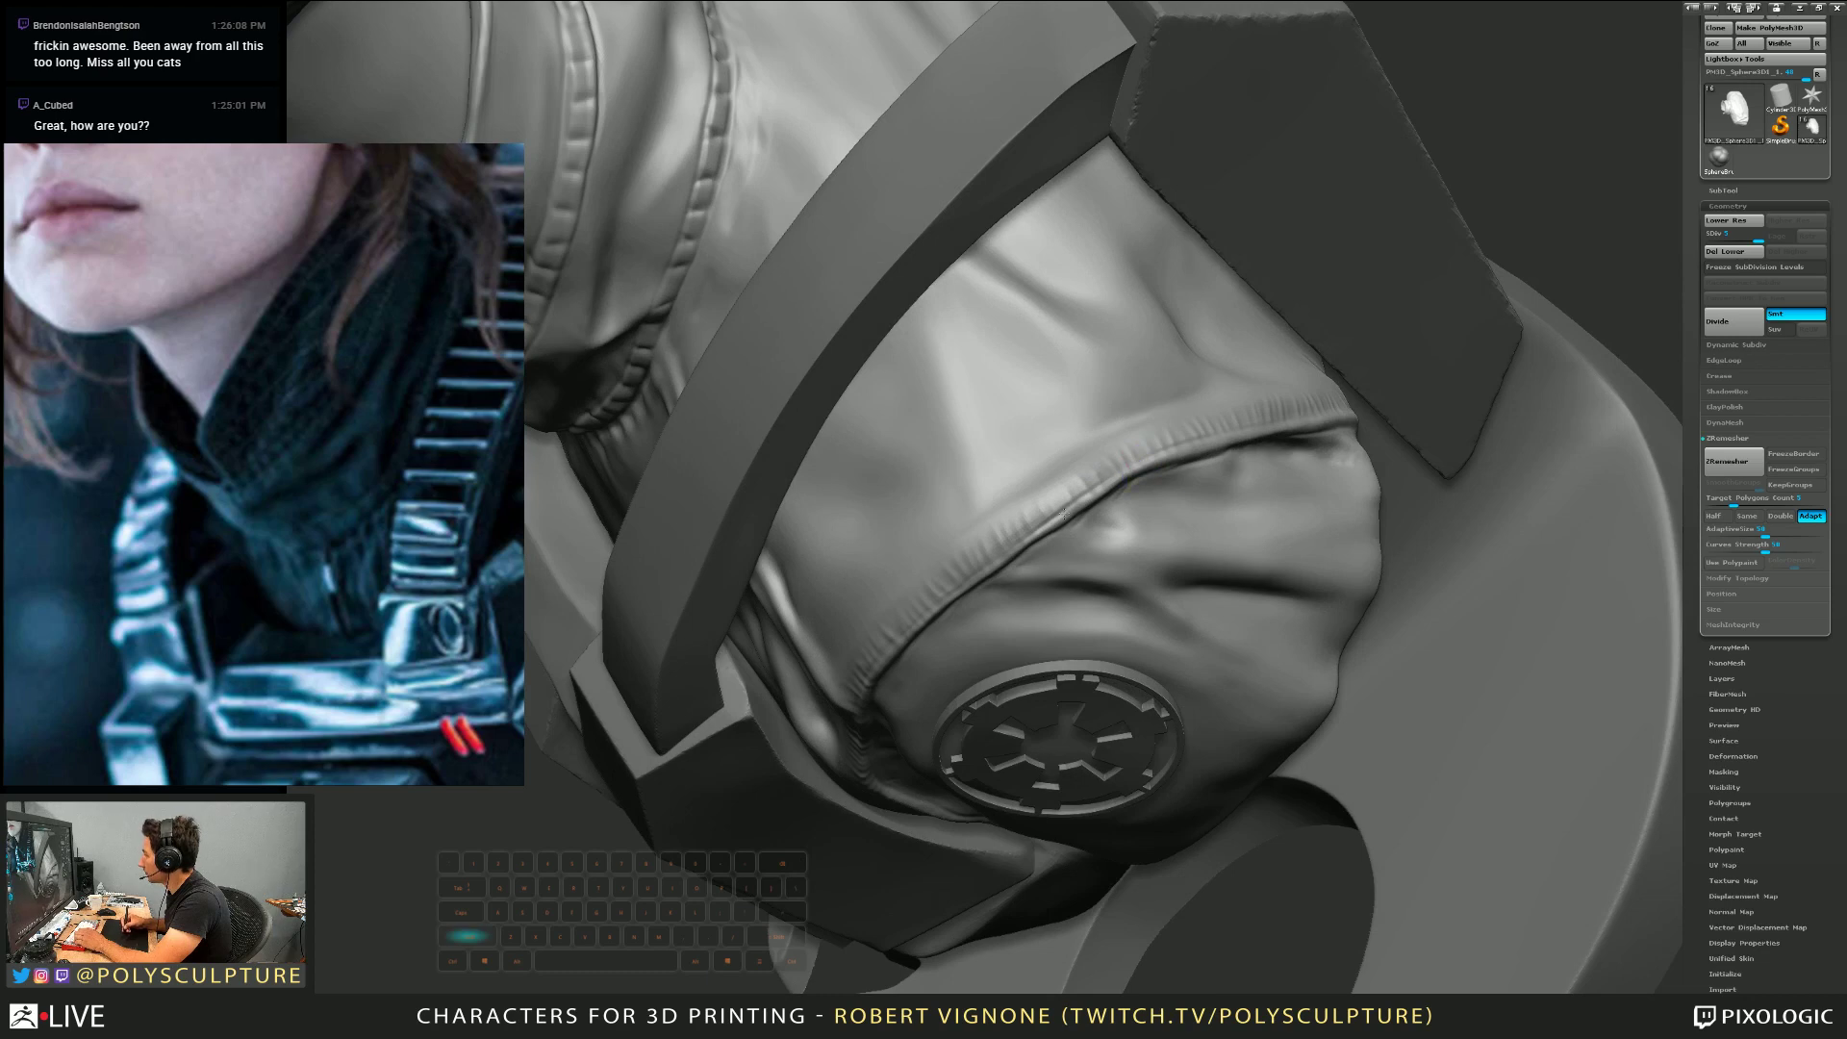
{"action": "right_click_drag", "start_coordinate": [921, 617], "coordinate": [1074, 483]}
{"action": "key", "text": "shift"}
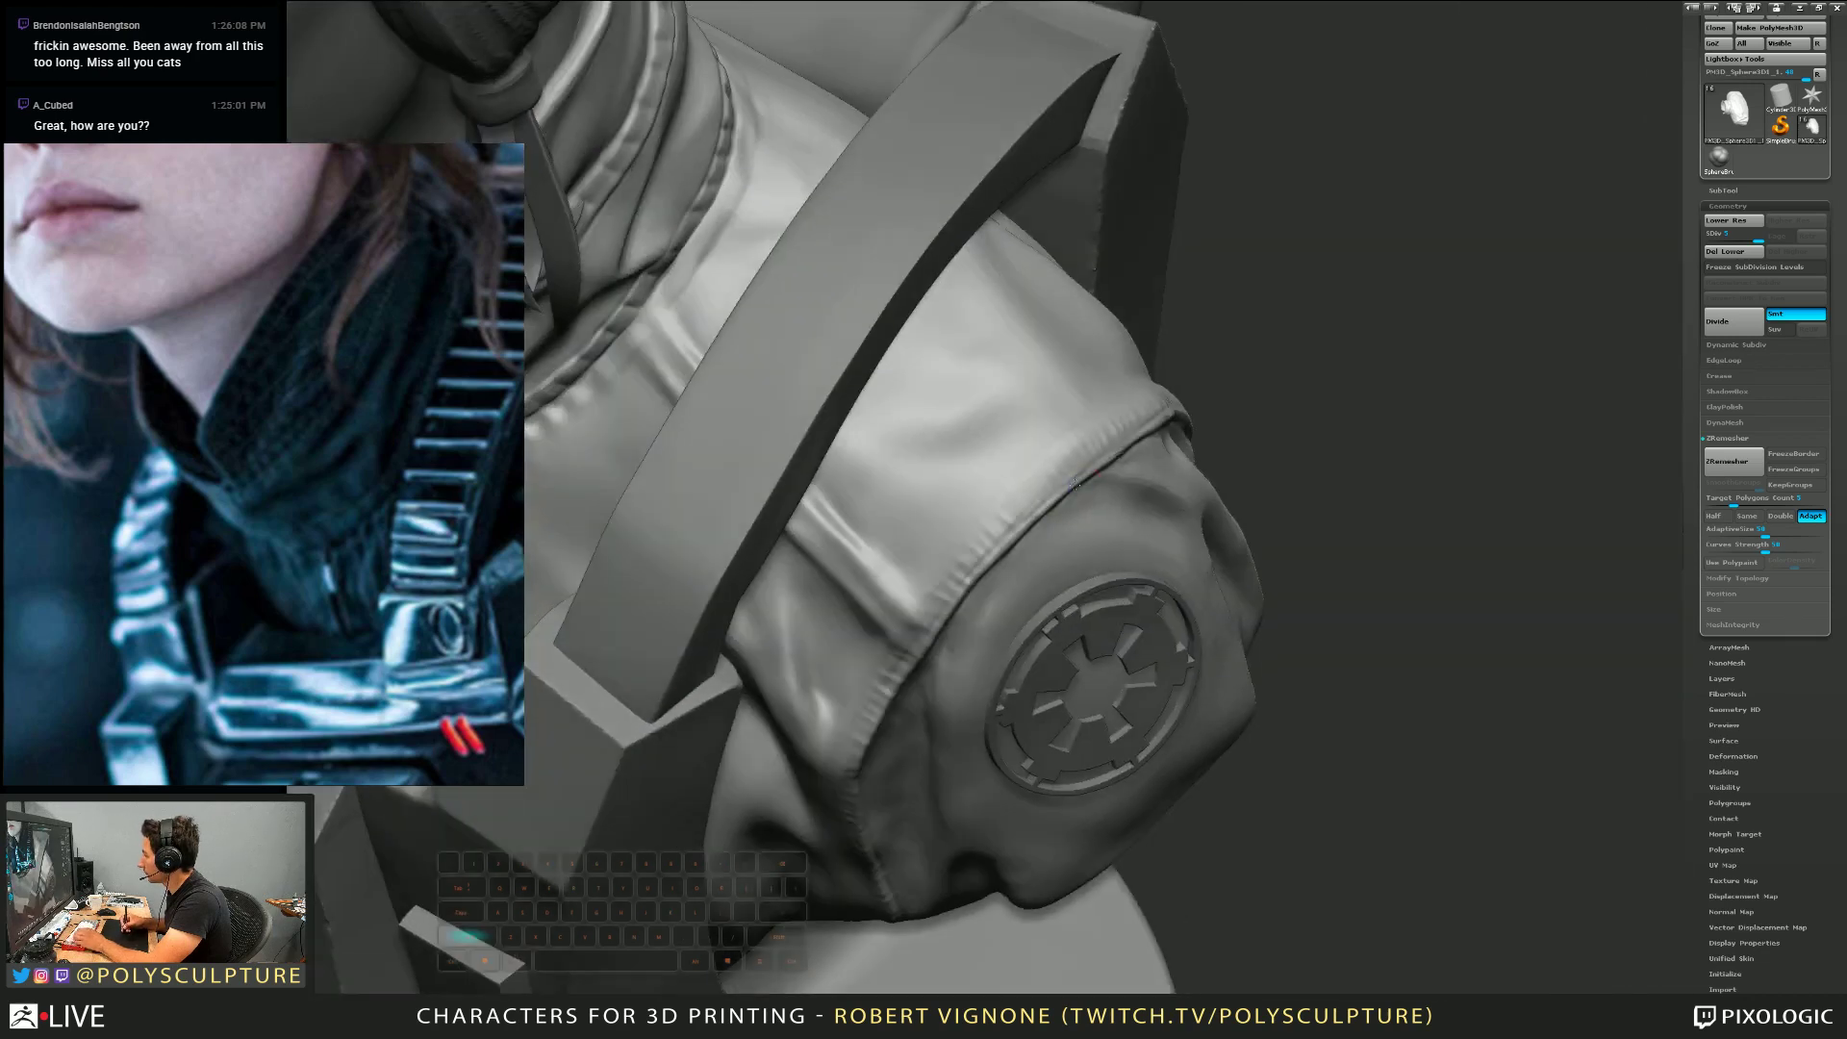
{"action": "right_click_drag", "start_coordinate": [966, 587], "coordinate": [1055, 435]}
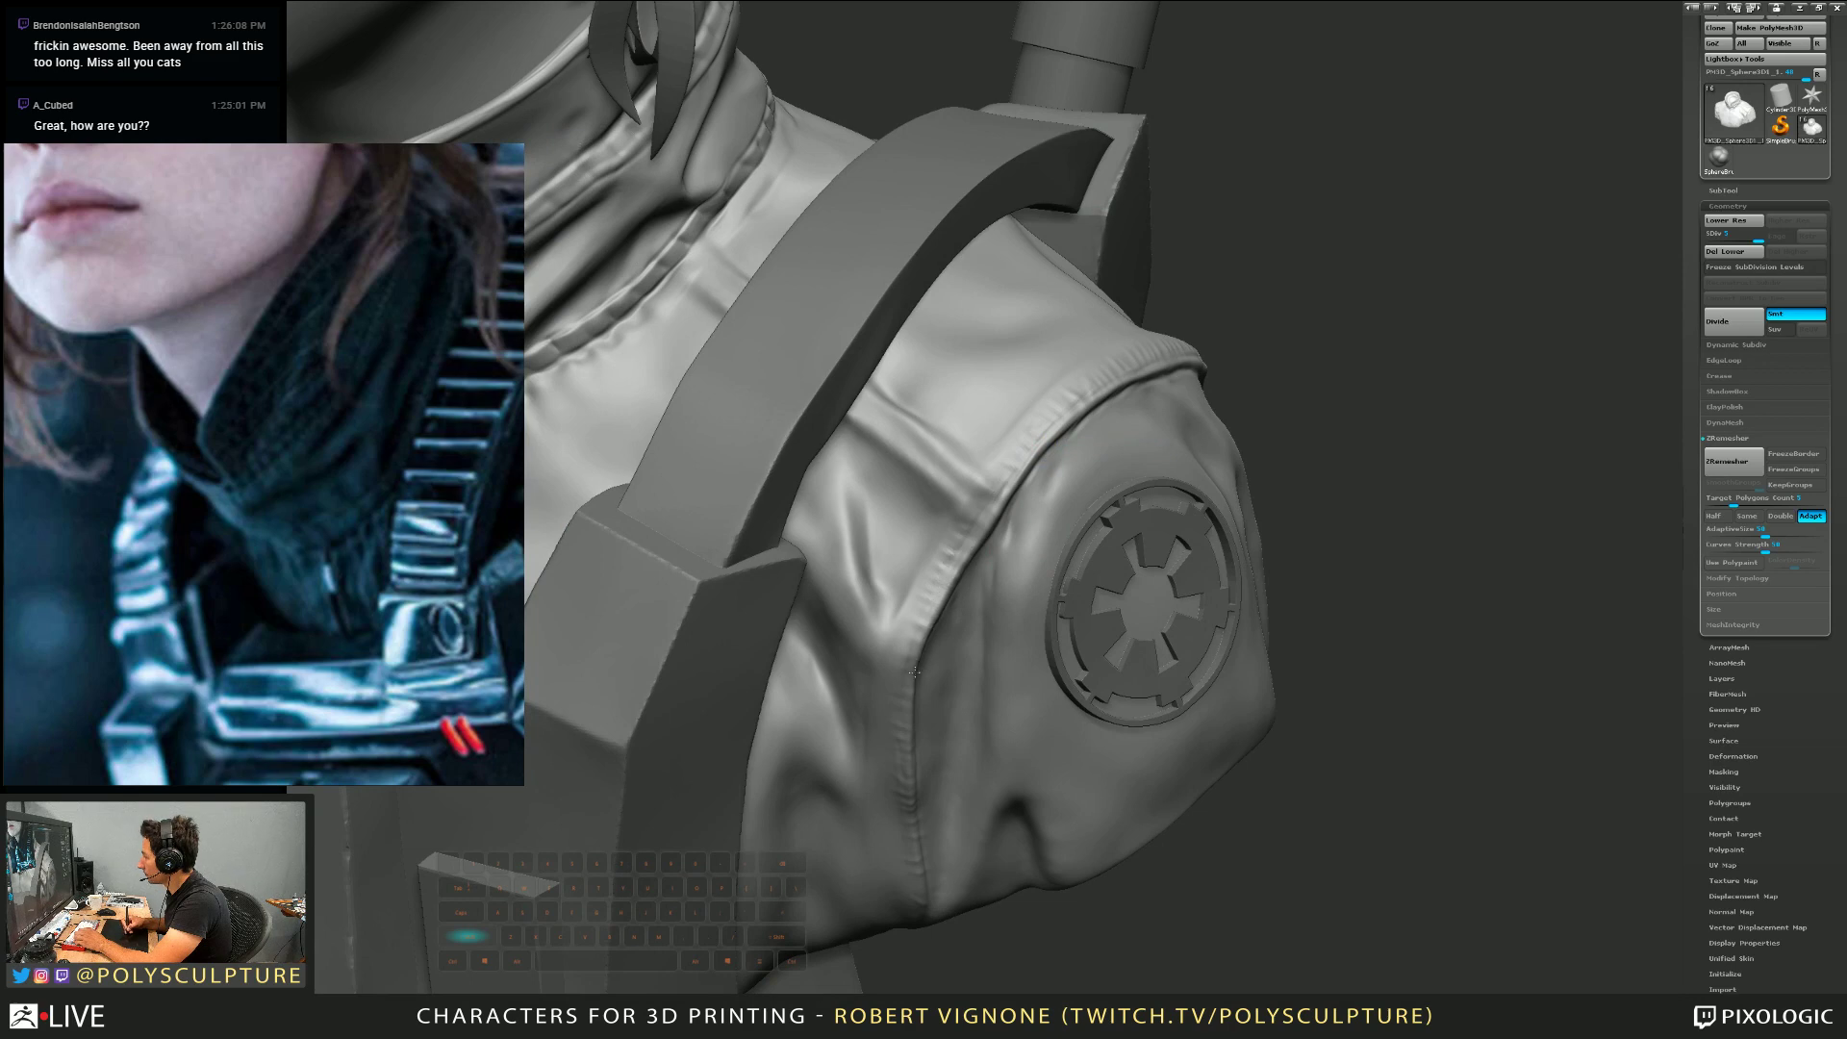
{"action": "right_click_drag", "start_coordinate": [908, 718], "coordinate": [939, 571]}
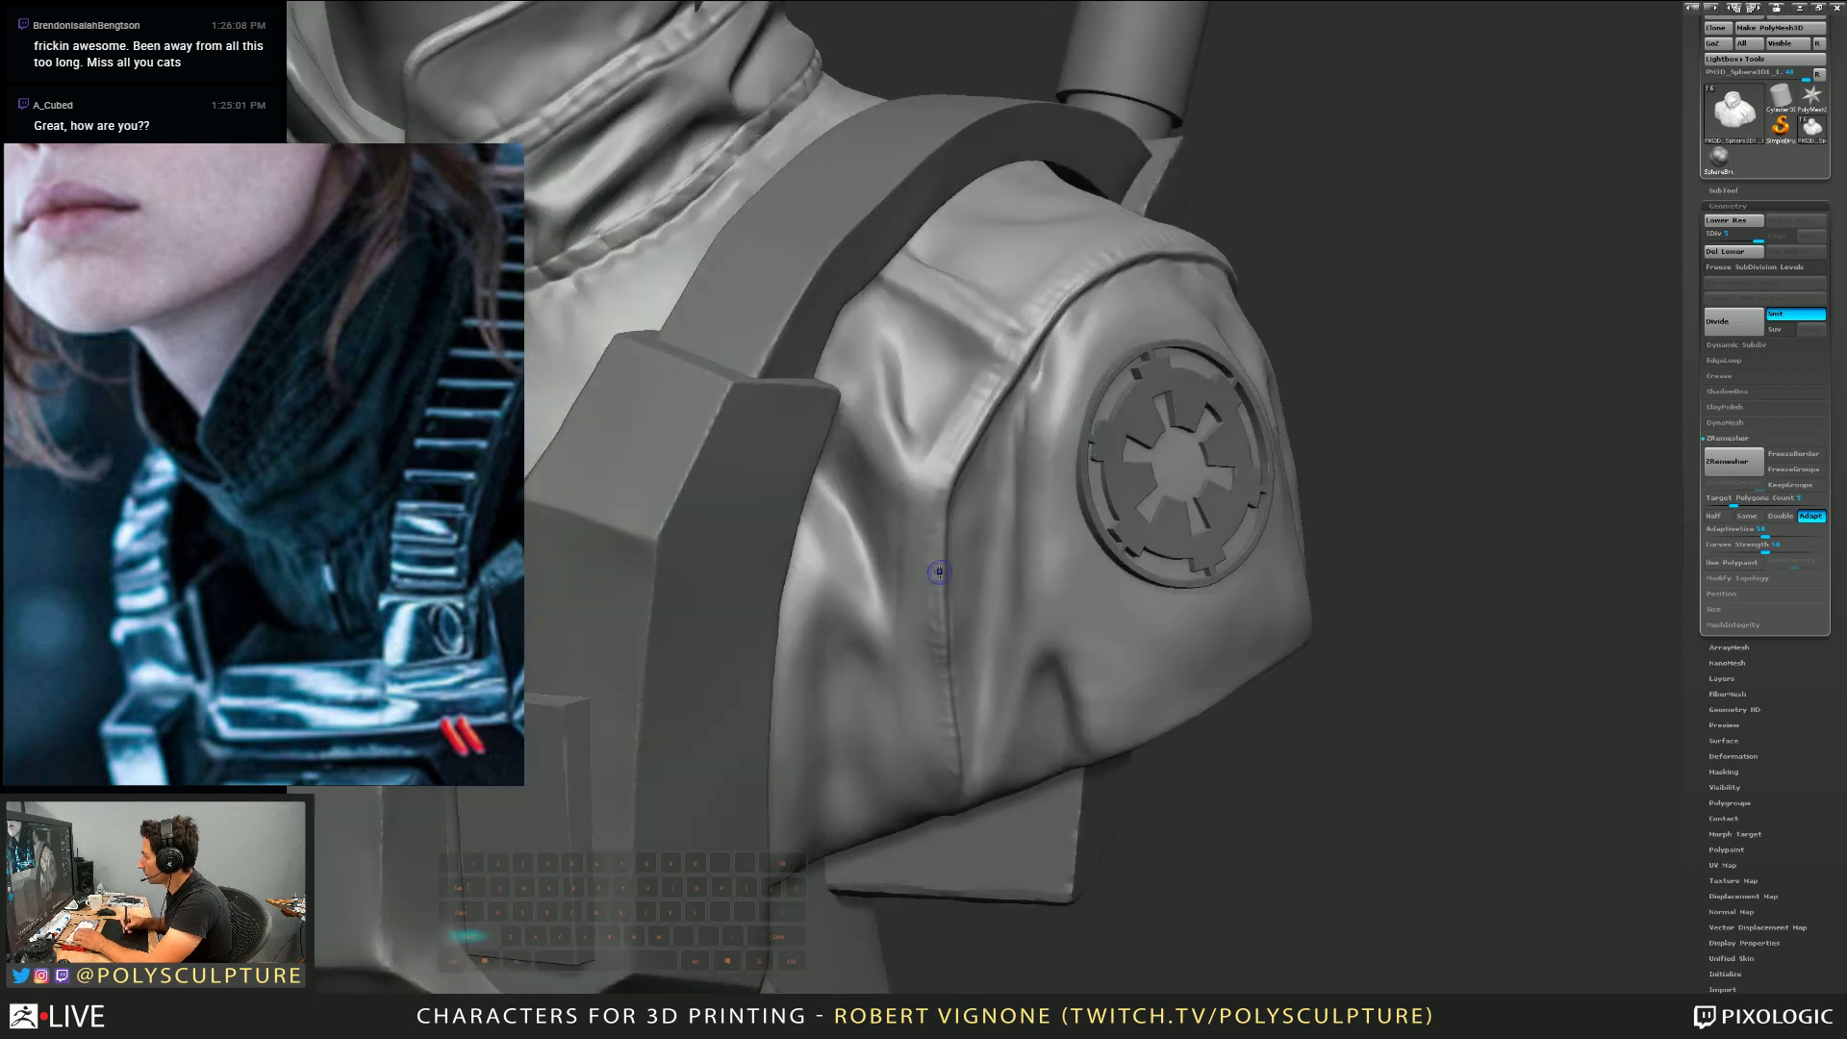
{"action": "right_click_drag", "start_coordinate": [952, 737], "coordinate": [940, 474], "text": "alt"}
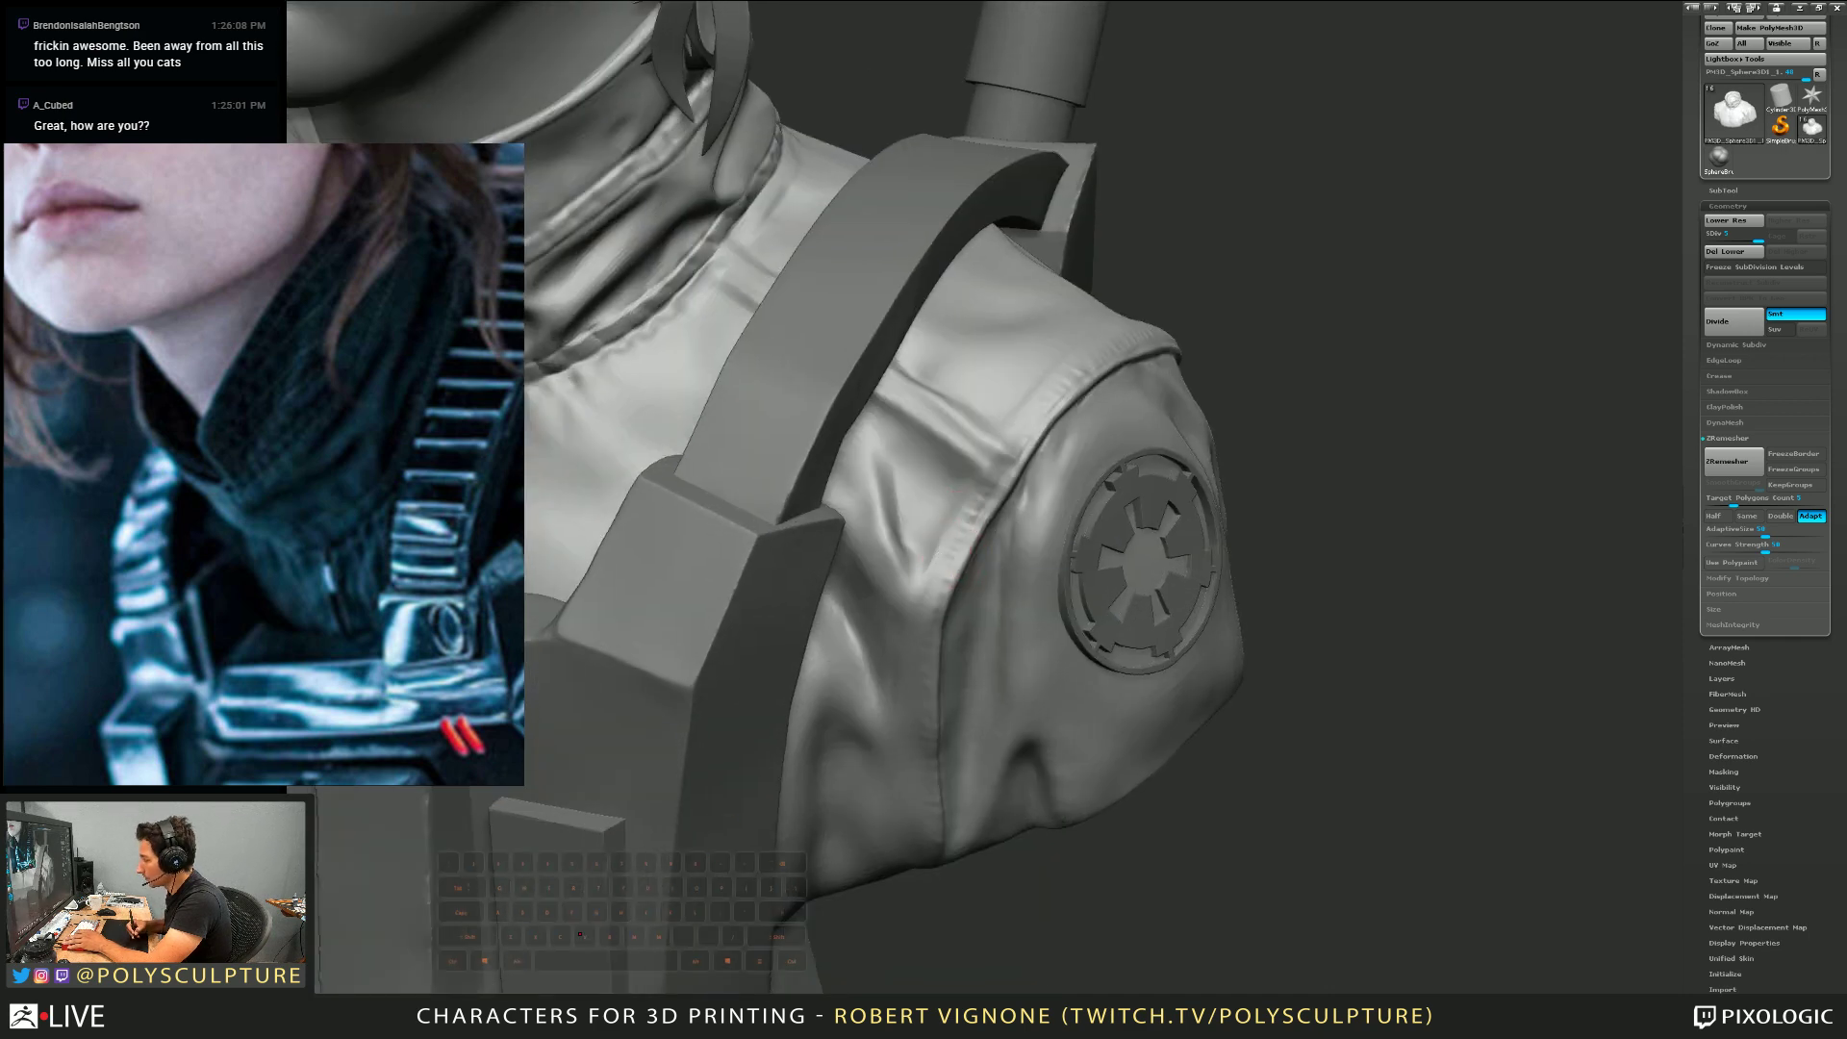
Adjust the brush and rework the small creases along the lower front sleeve seam
{"action": "right_click_drag", "start_coordinate": [965, 554], "coordinate": [939, 556]}
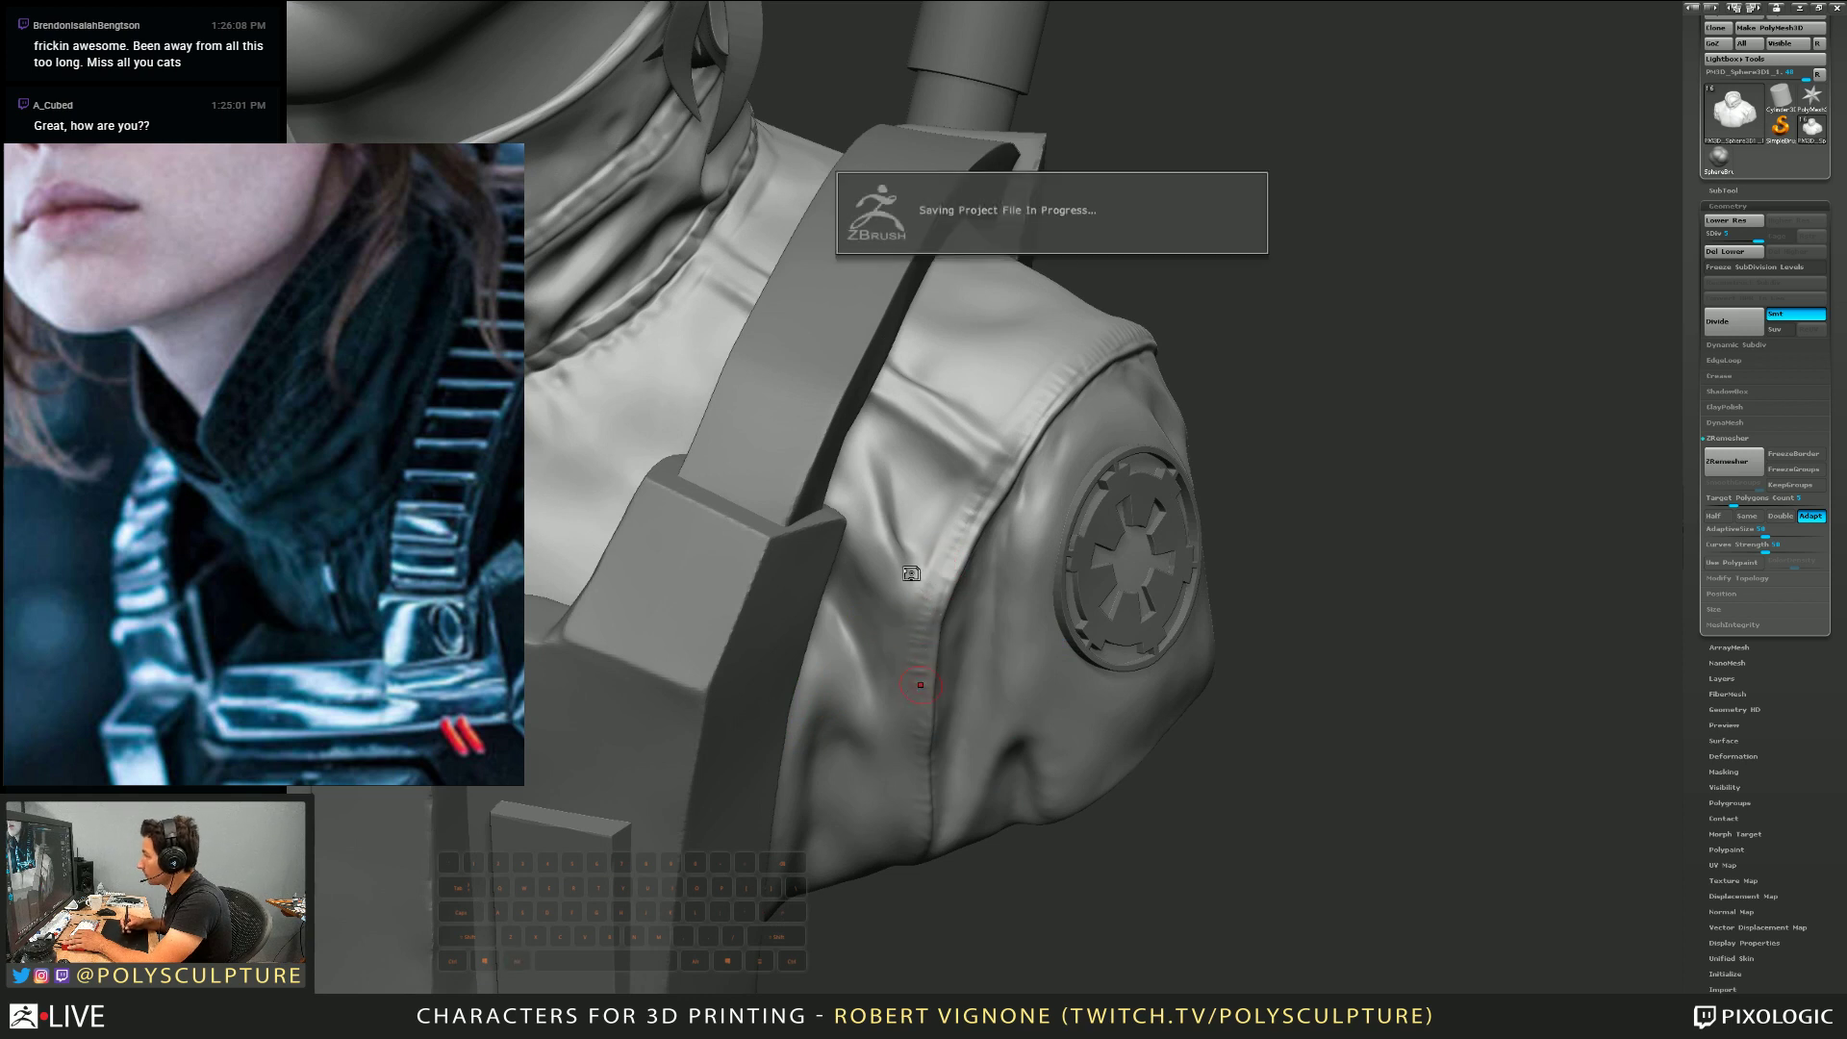
{"action": "key", "text": "s"}
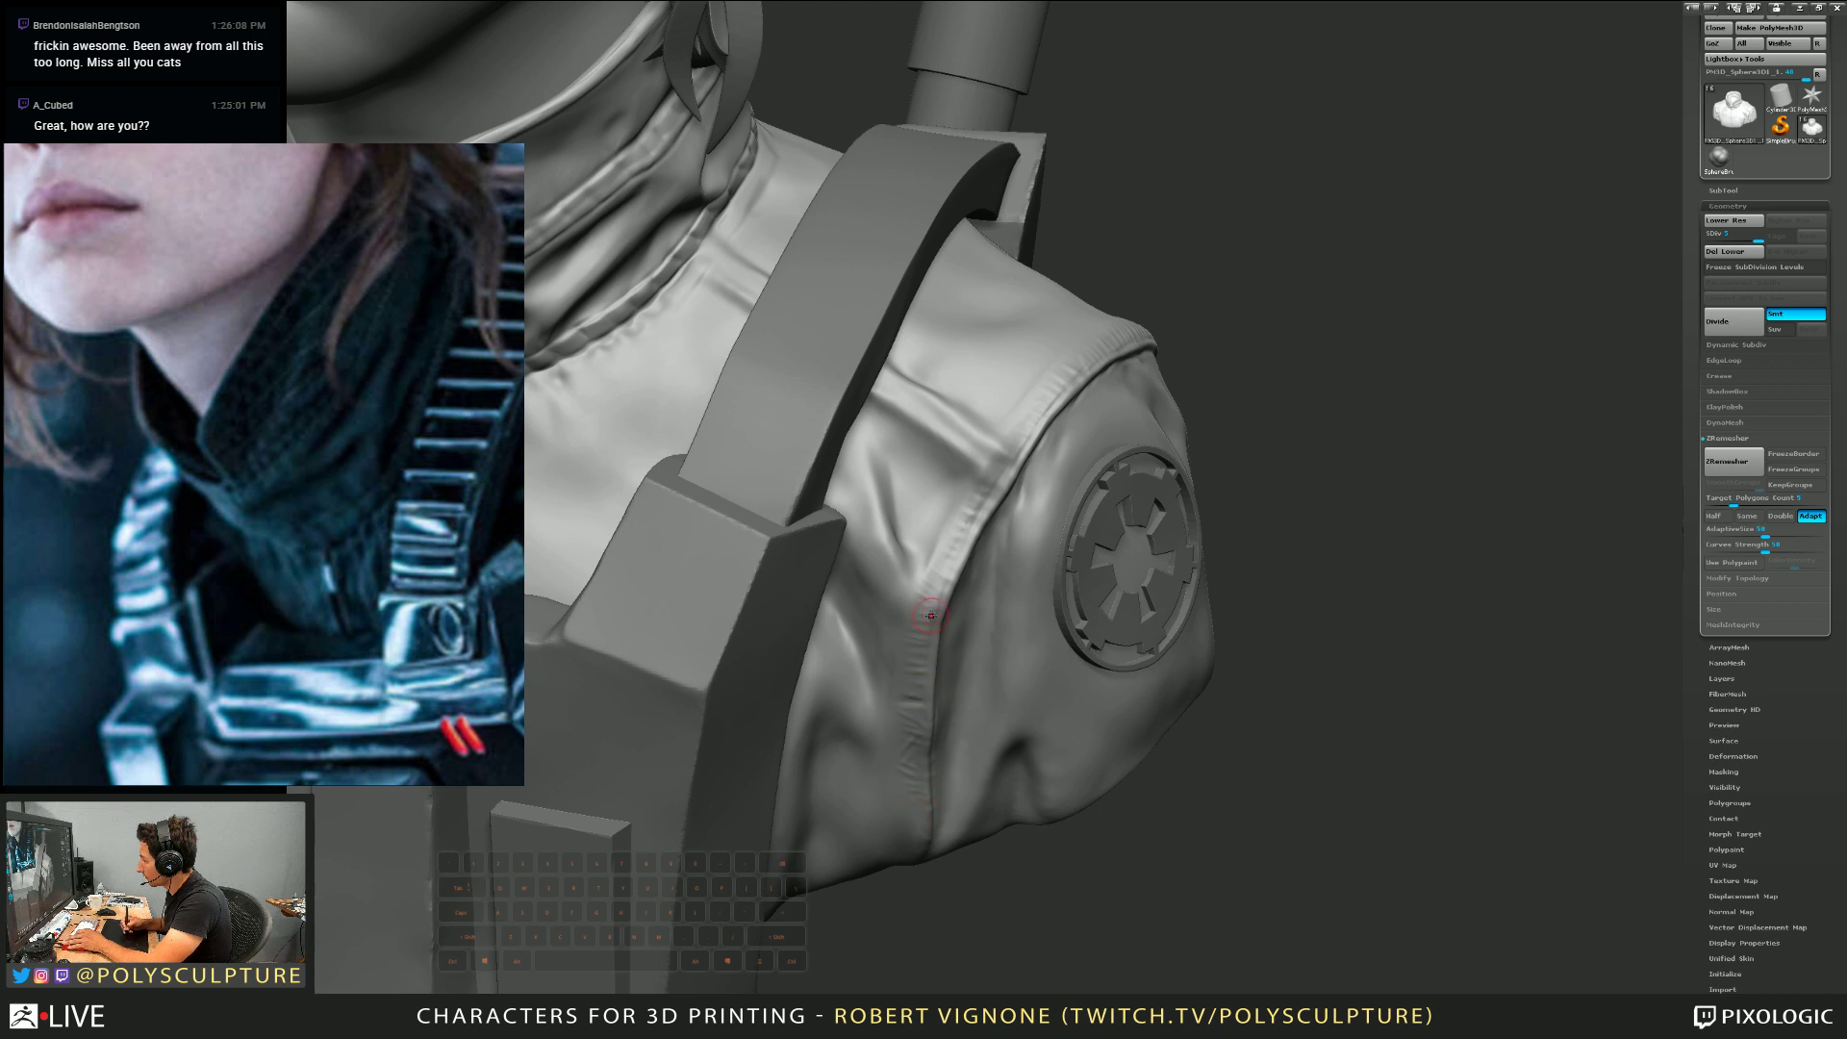
{"action": "key", "text": "space"}
{"action": "key", "text": "shift"}
{"action": "key", "text": "shift"}
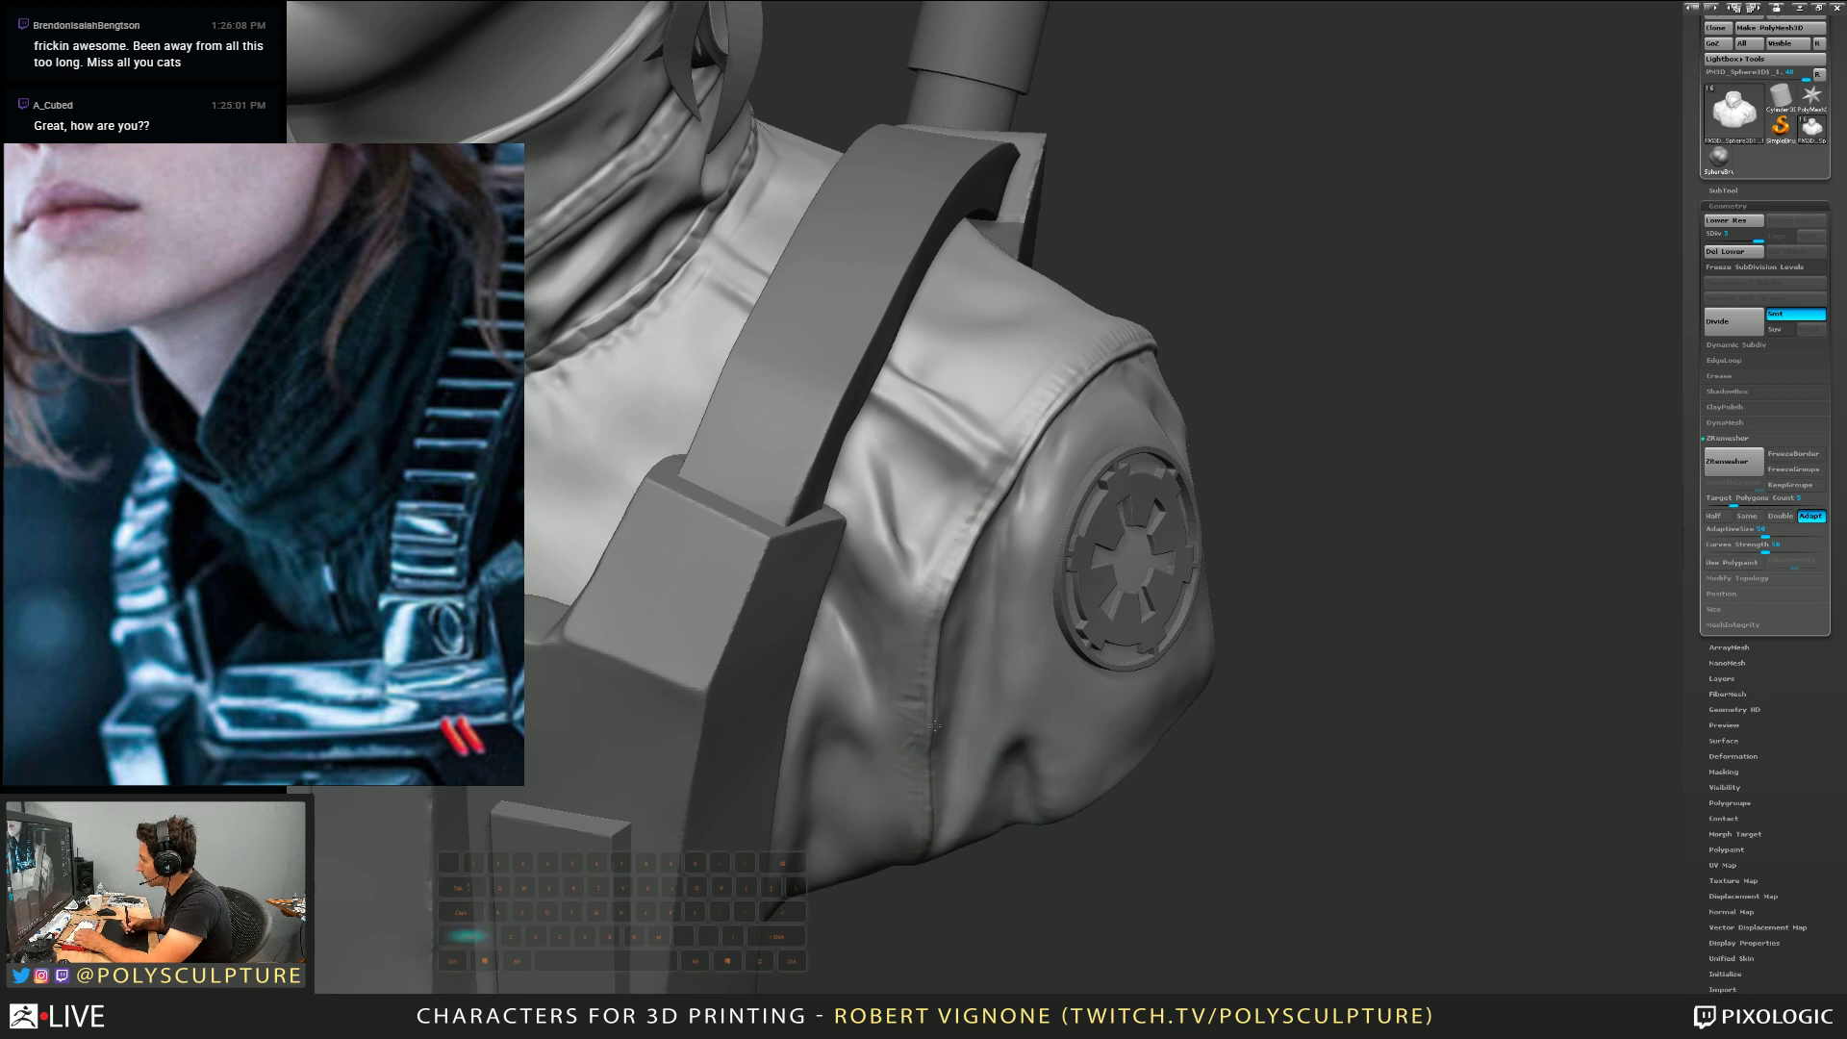
Soften and blend the seam puckers from the front of the sleeve over the emblem to the rear
{"action": "right_click_drag", "start_coordinate": [942, 630], "coordinate": [920, 531], "text": "alt"}
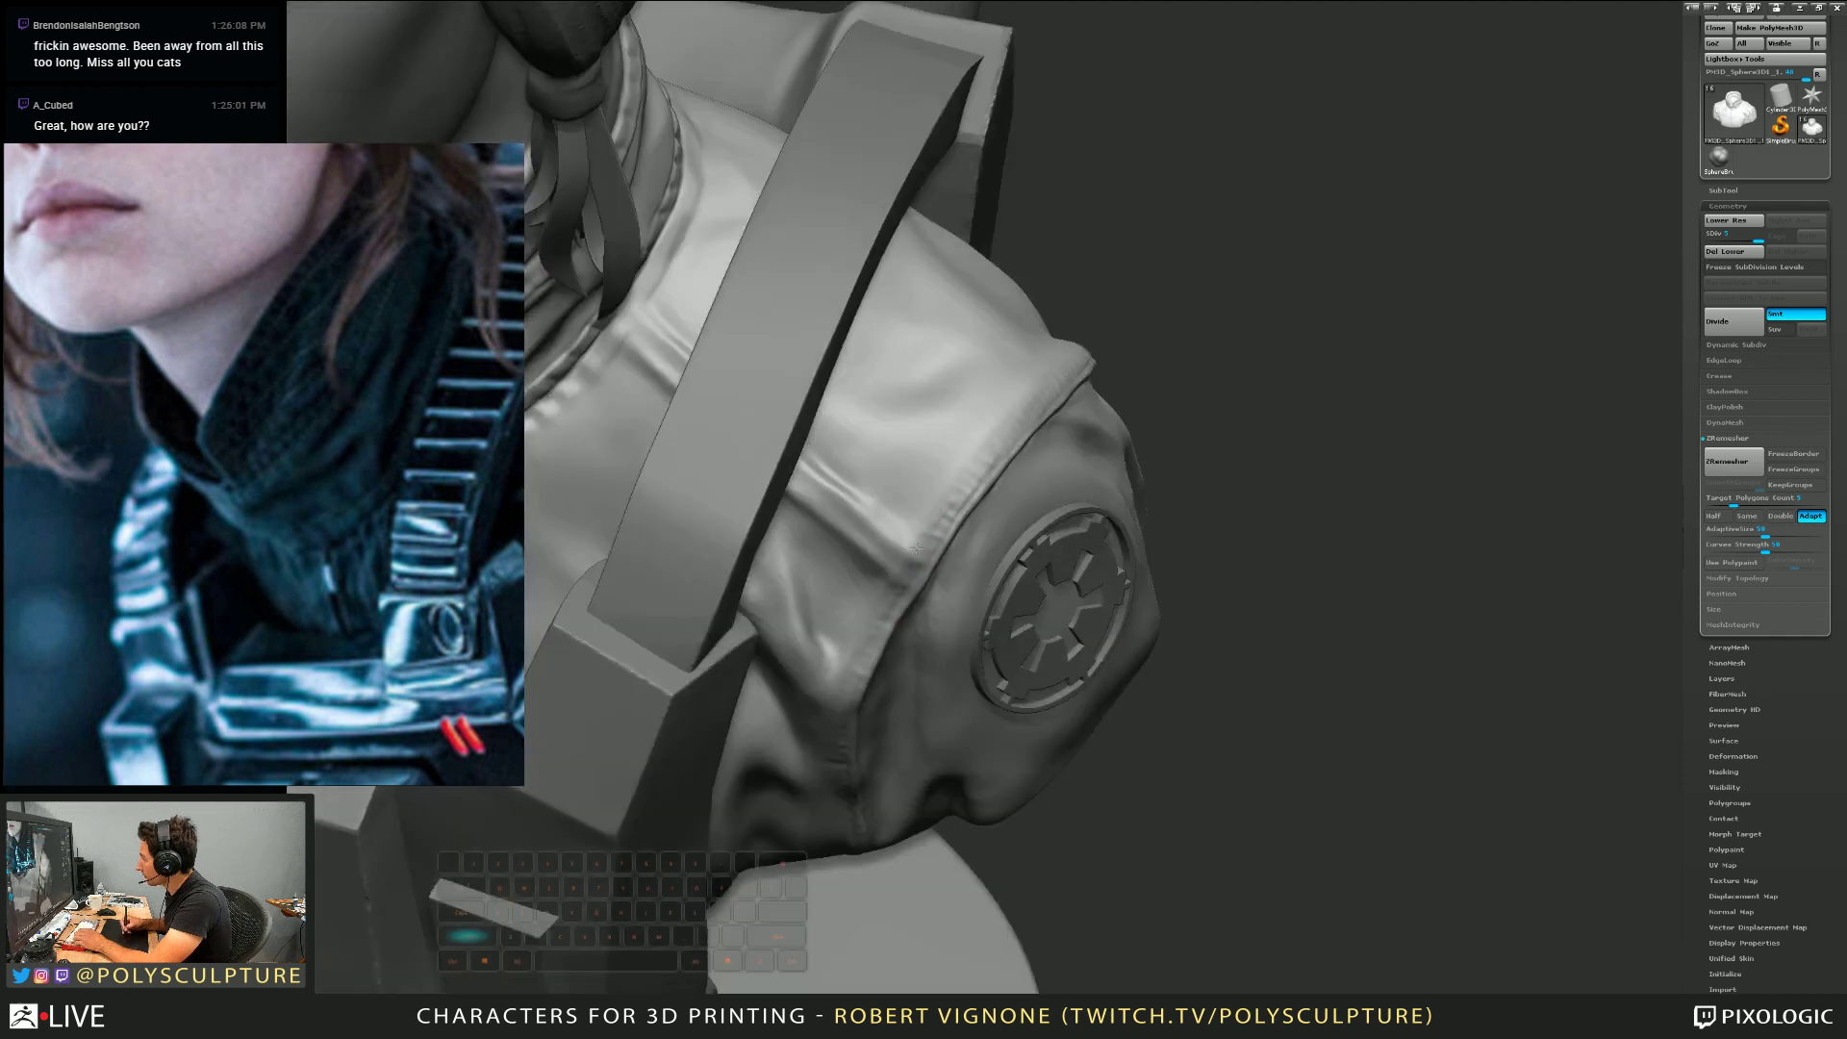
{"action": "right_click_drag", "start_coordinate": [977, 455], "coordinate": [857, 529], "text": "alt"}
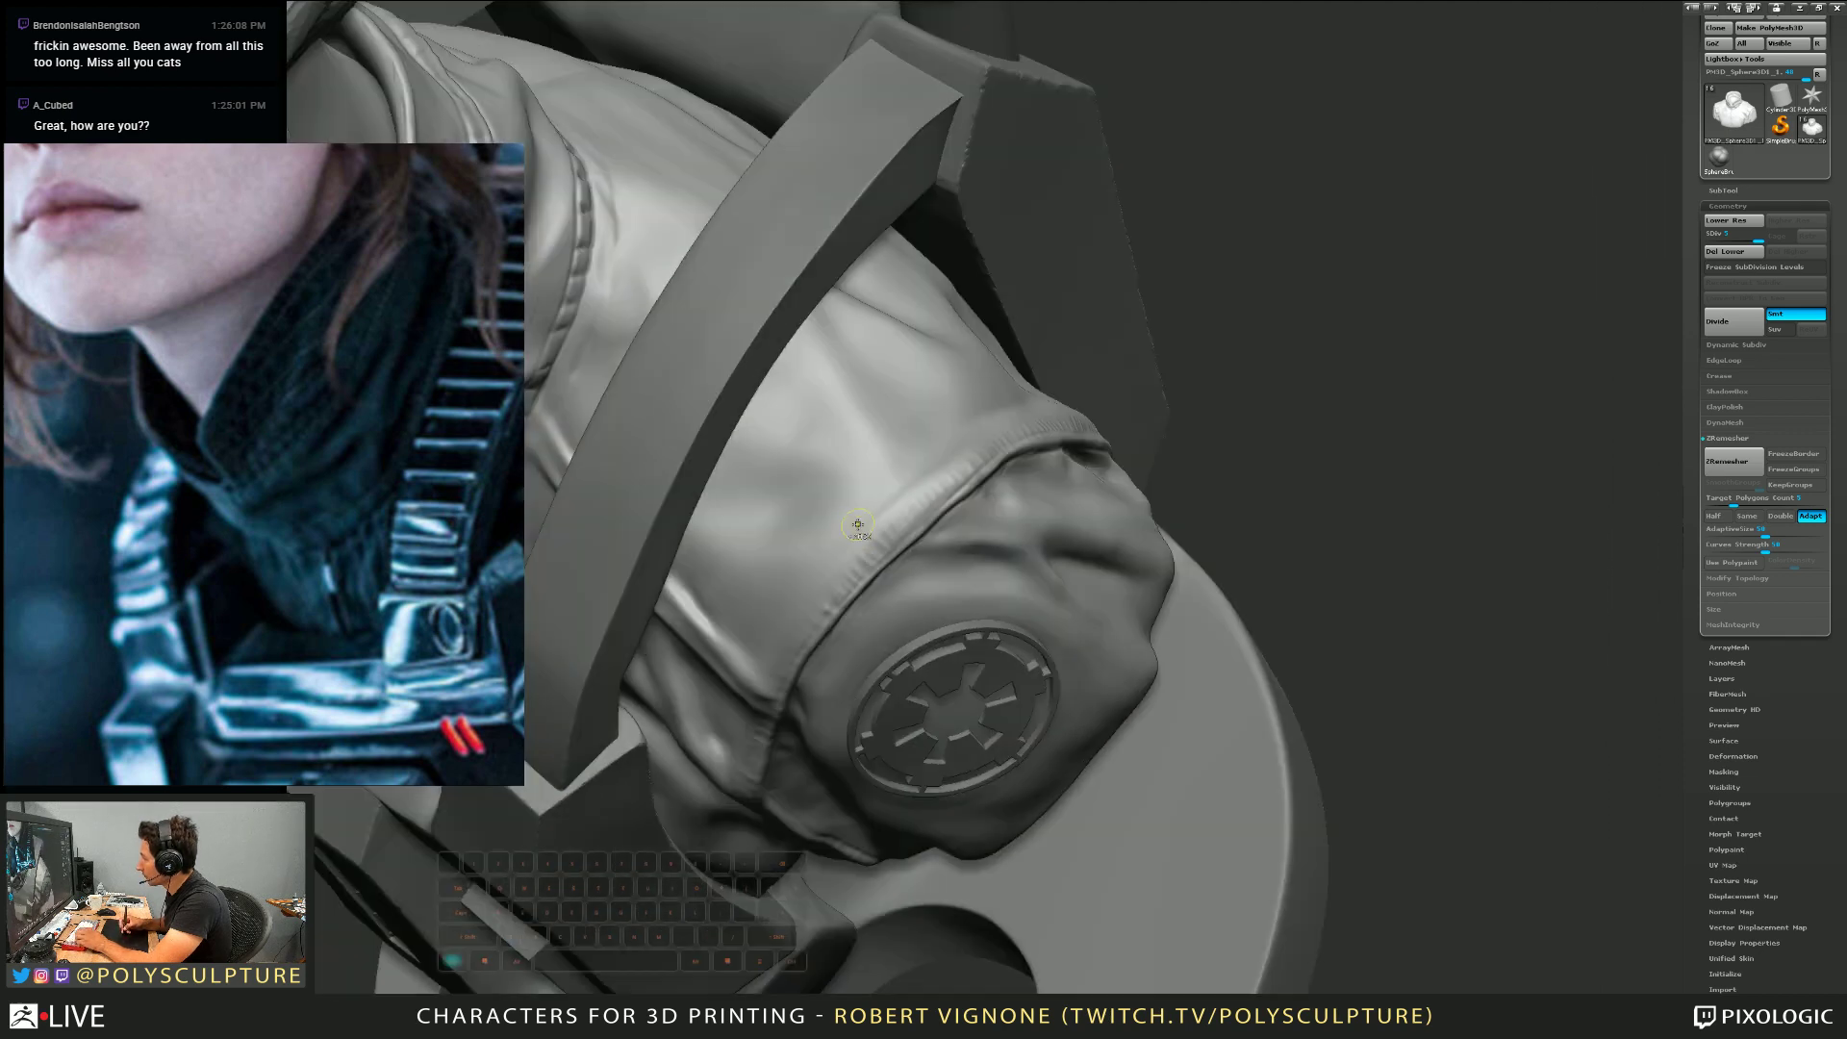
{"action": "left_click_drag", "start_coordinate": [790, 641], "coordinate": [765, 672], "text": "shift"}
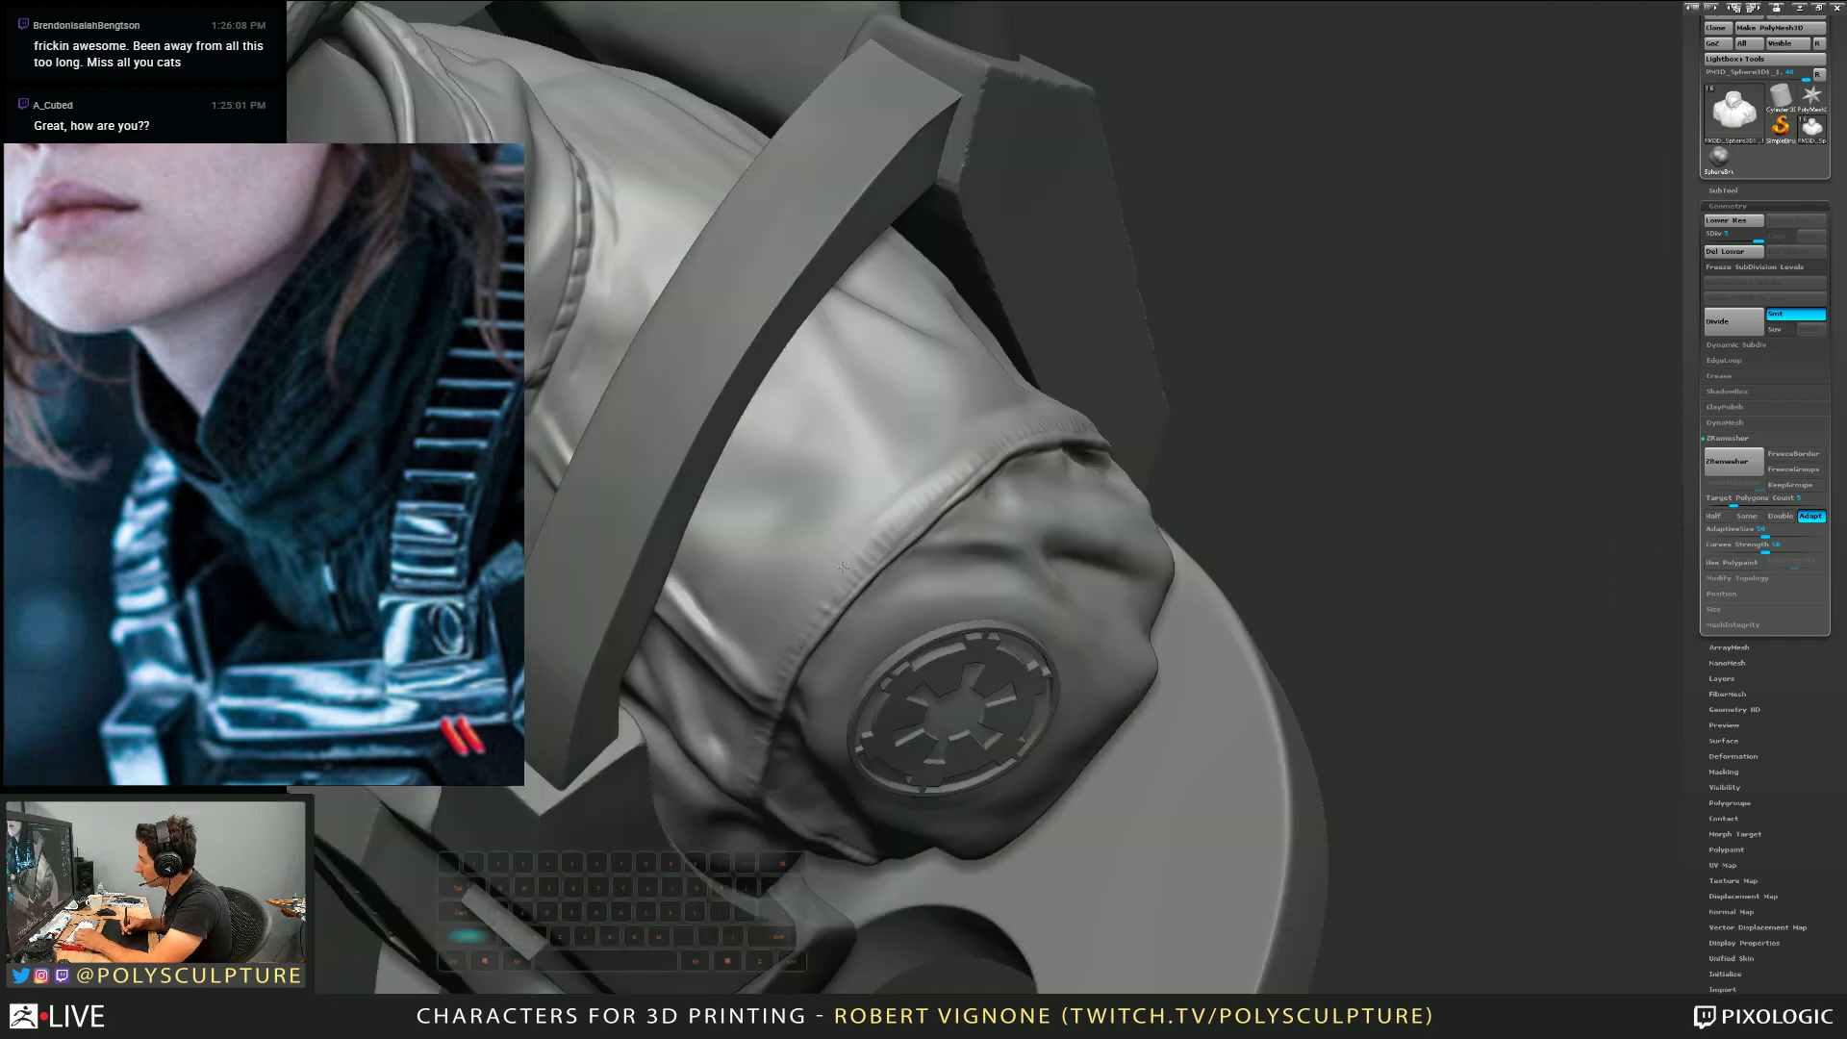
{"action": "left_click_drag", "start_coordinate": [940, 475], "coordinate": [878, 482]}
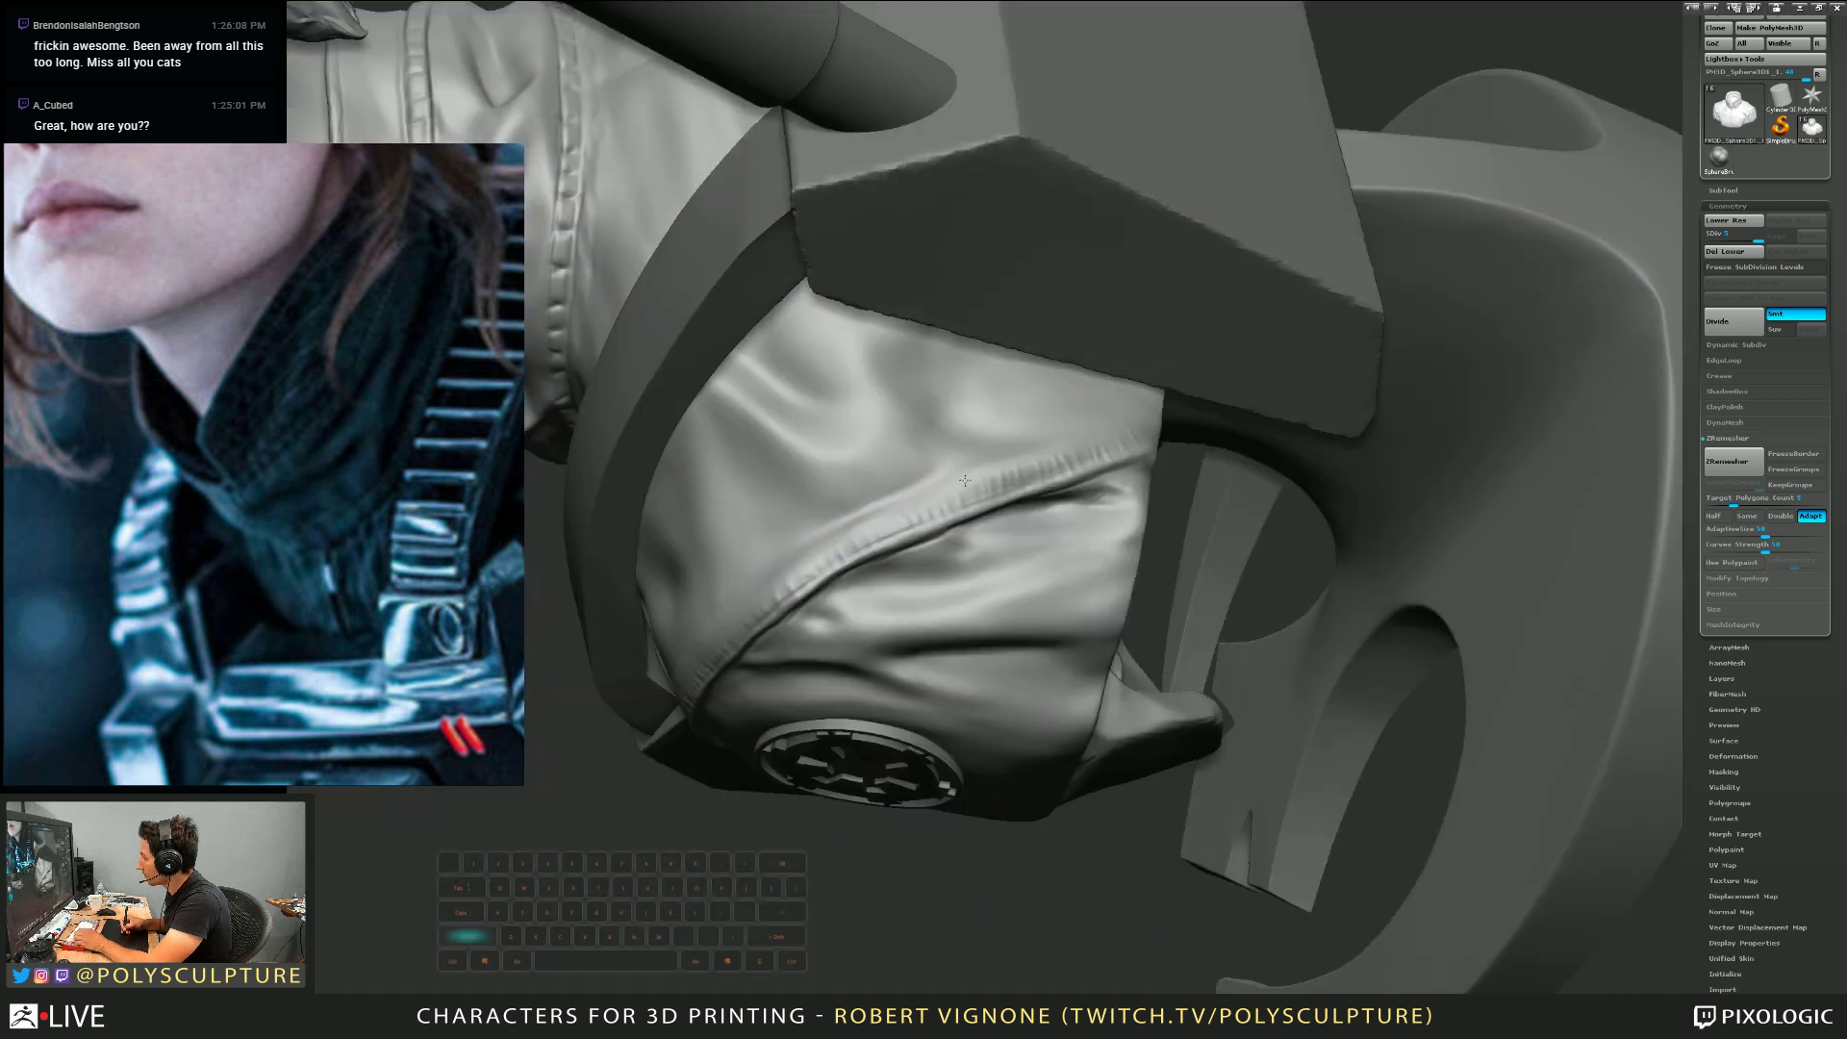
{"action": "right_click_drag", "start_coordinate": [1147, 428], "coordinate": [995, 517], "text": "alt"}
{"action": "left_click_drag", "start_coordinate": [993, 514], "coordinate": [572, 746]}
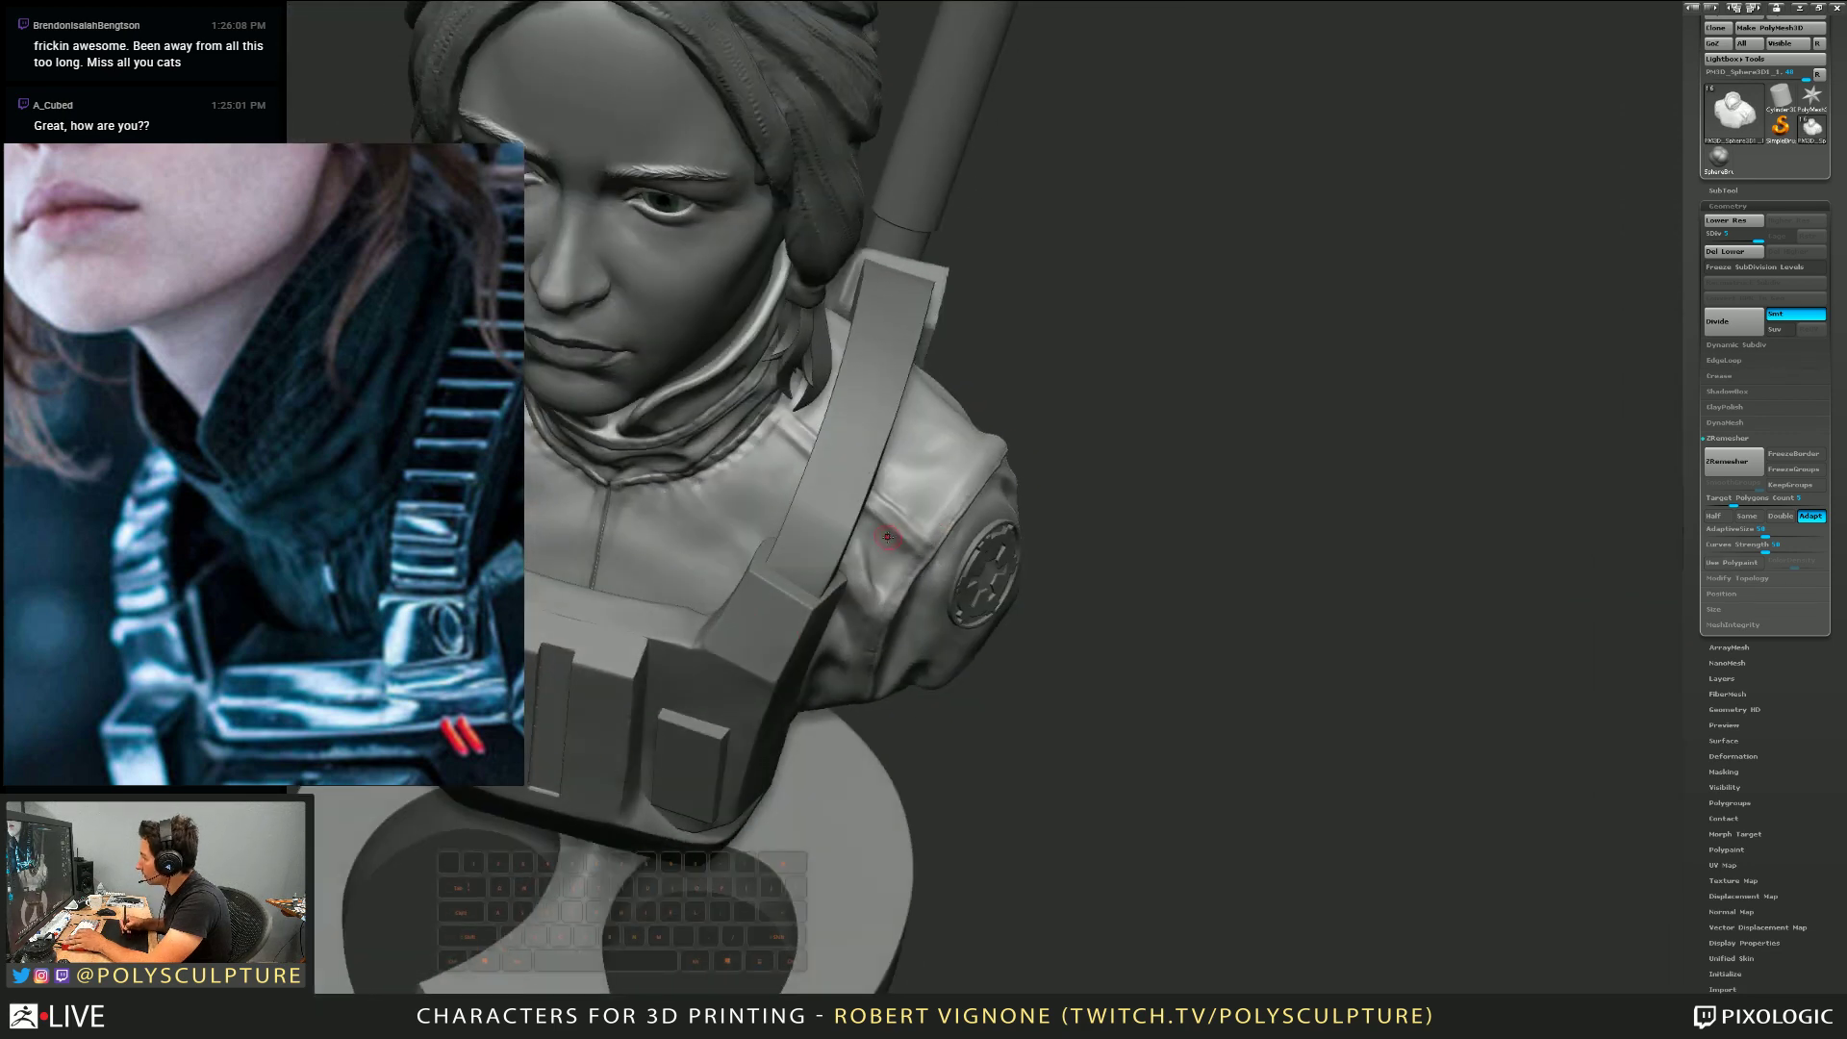
Resize the brush and isolate the jacket so the seam on top of its shoulder is unobstructed
{"action": "key", "text": "s"}
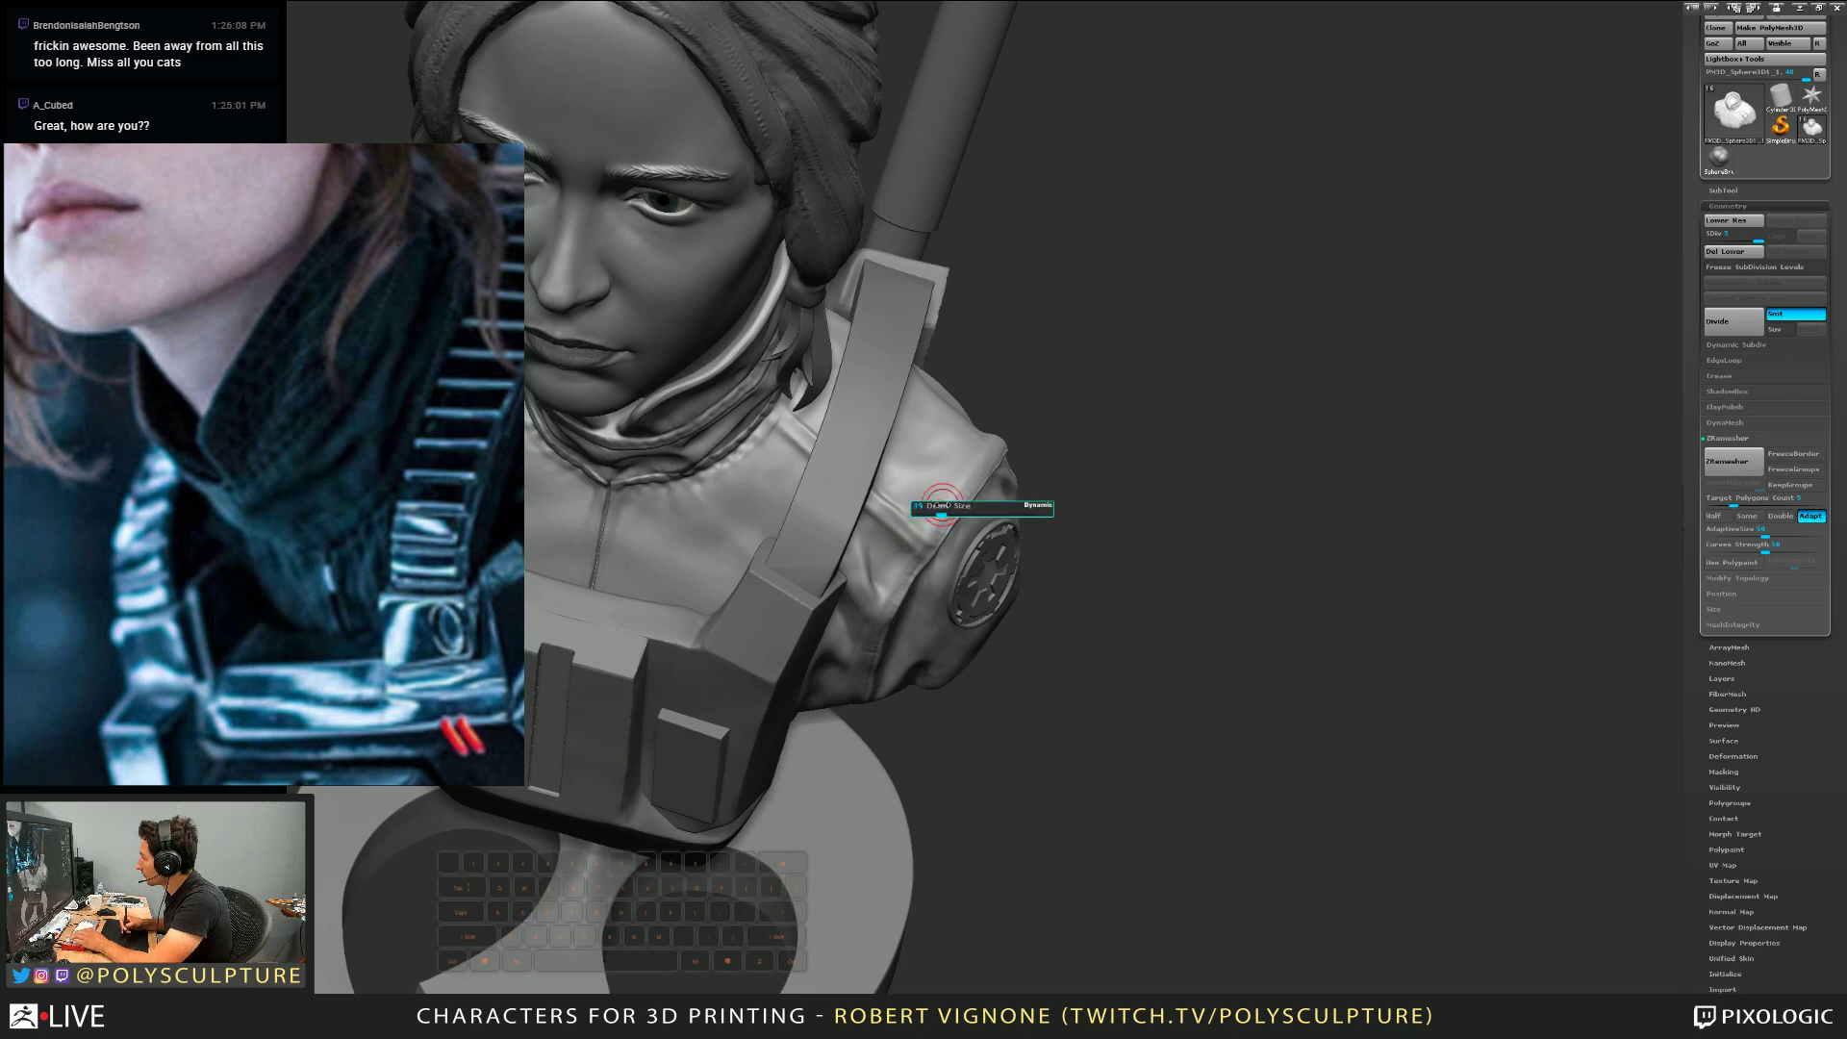
{"action": "mouse_move", "coordinate": [933, 516]}
{"action": "left_mouse_down"}
{"action": "mouse_move", "coordinate": [952, 486]}
{"action": "mouse_move", "coordinate": [942, 516]}
{"action": "left_mouse_up"}
{"action": "mouse_move", "coordinate": [938, 516]}
{"action": "right_mouse_down"}
{"action": "mouse_move", "coordinate": [871, 516]}
{"action": "mouse_move", "coordinate": [866, 587]}
{"action": "mouse_move", "coordinate": [911, 515]}
{"action": "mouse_move", "coordinate": [853, 528]}
{"action": "mouse_move", "coordinate": [837, 586]}
{"action": "mouse_move", "coordinate": [808, 577]}
{"action": "mouse_move", "coordinate": [823, 650]}
{"action": "mouse_move", "coordinate": [1289, 529]}
{"action": "right_mouse_up"}
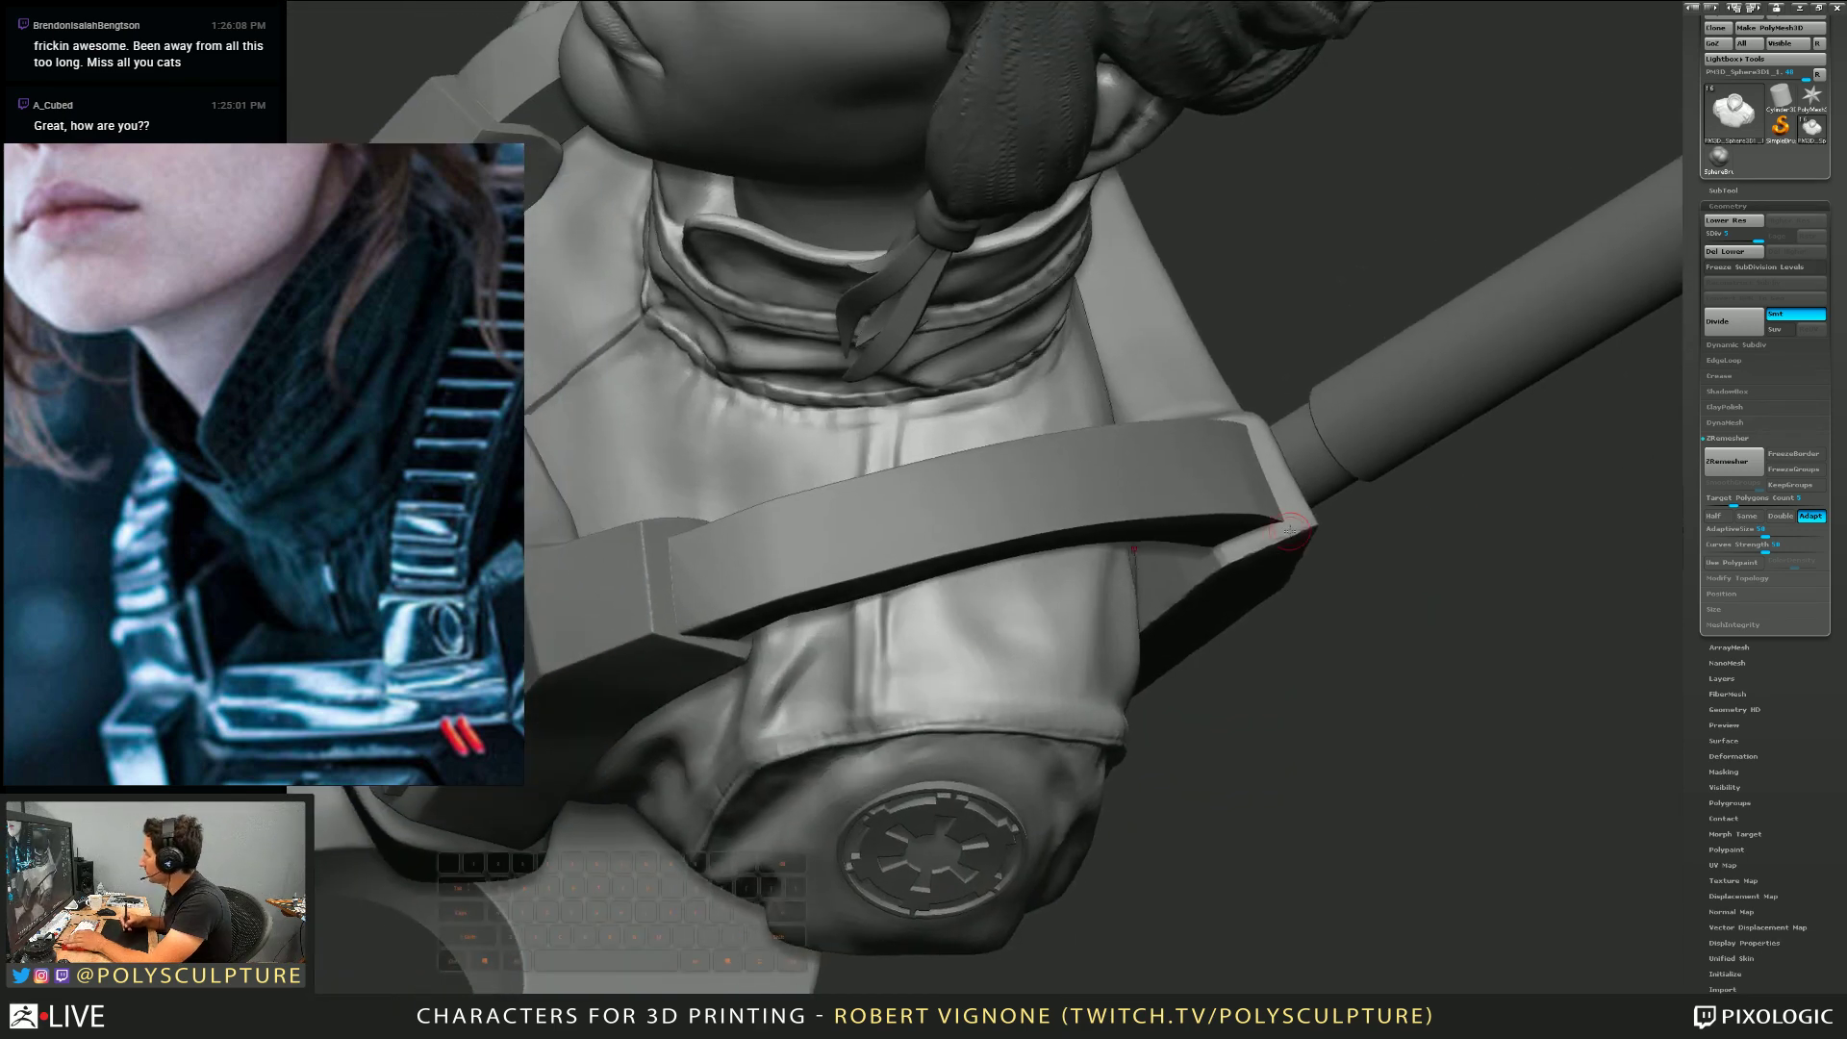
{"action": "left_click", "coordinate": [1558, 363]}
{"action": "key", "text": "s"}
{"action": "mouse_move", "coordinate": [874, 641]}
{"action": "right_mouse_down"}
{"action": "mouse_move", "coordinate": [852, 619]}
{"action": "mouse_move", "coordinate": [636, 796]}
{"action": "right_mouse_up"}
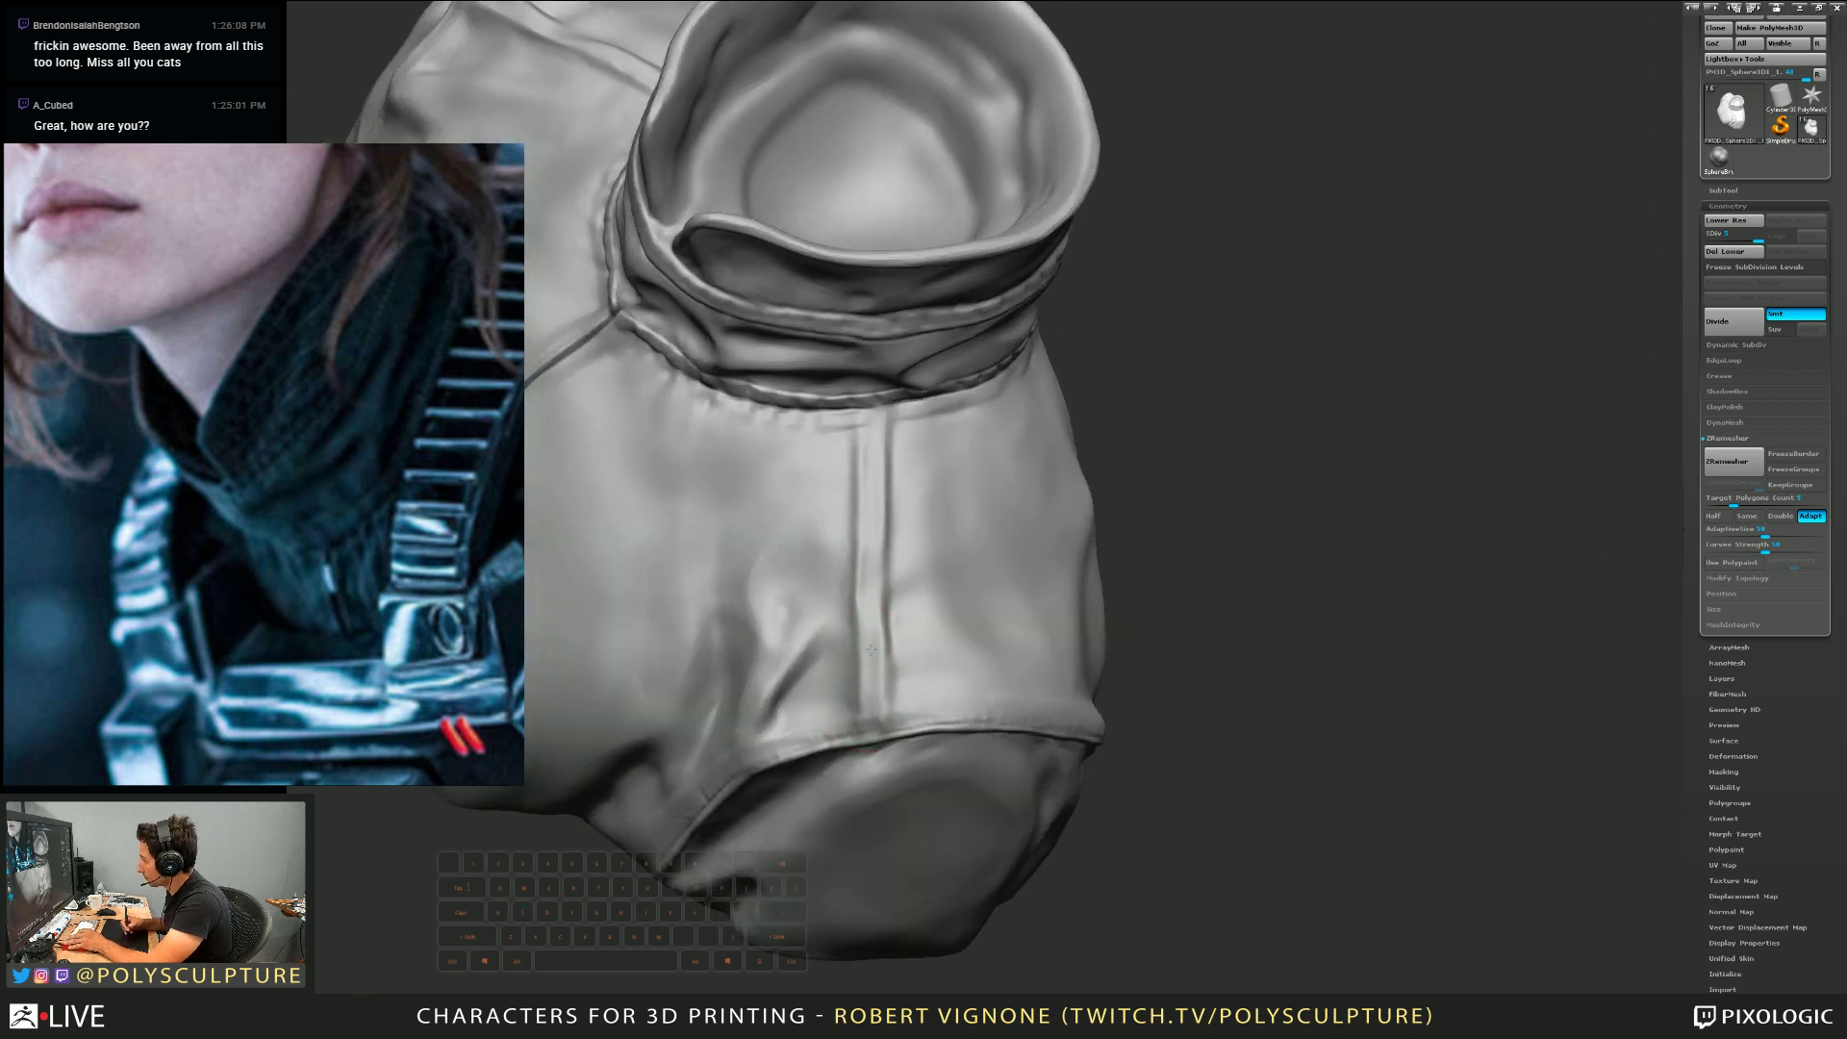
Sharpen the two parallel seam lines of the strip running from the collar to the sleeve seam
{"action": "left_click_drag", "start_coordinate": [871, 553], "coordinate": [870, 574]}
{"action": "left_click_drag", "start_coordinate": [869, 494], "coordinate": [865, 606]}
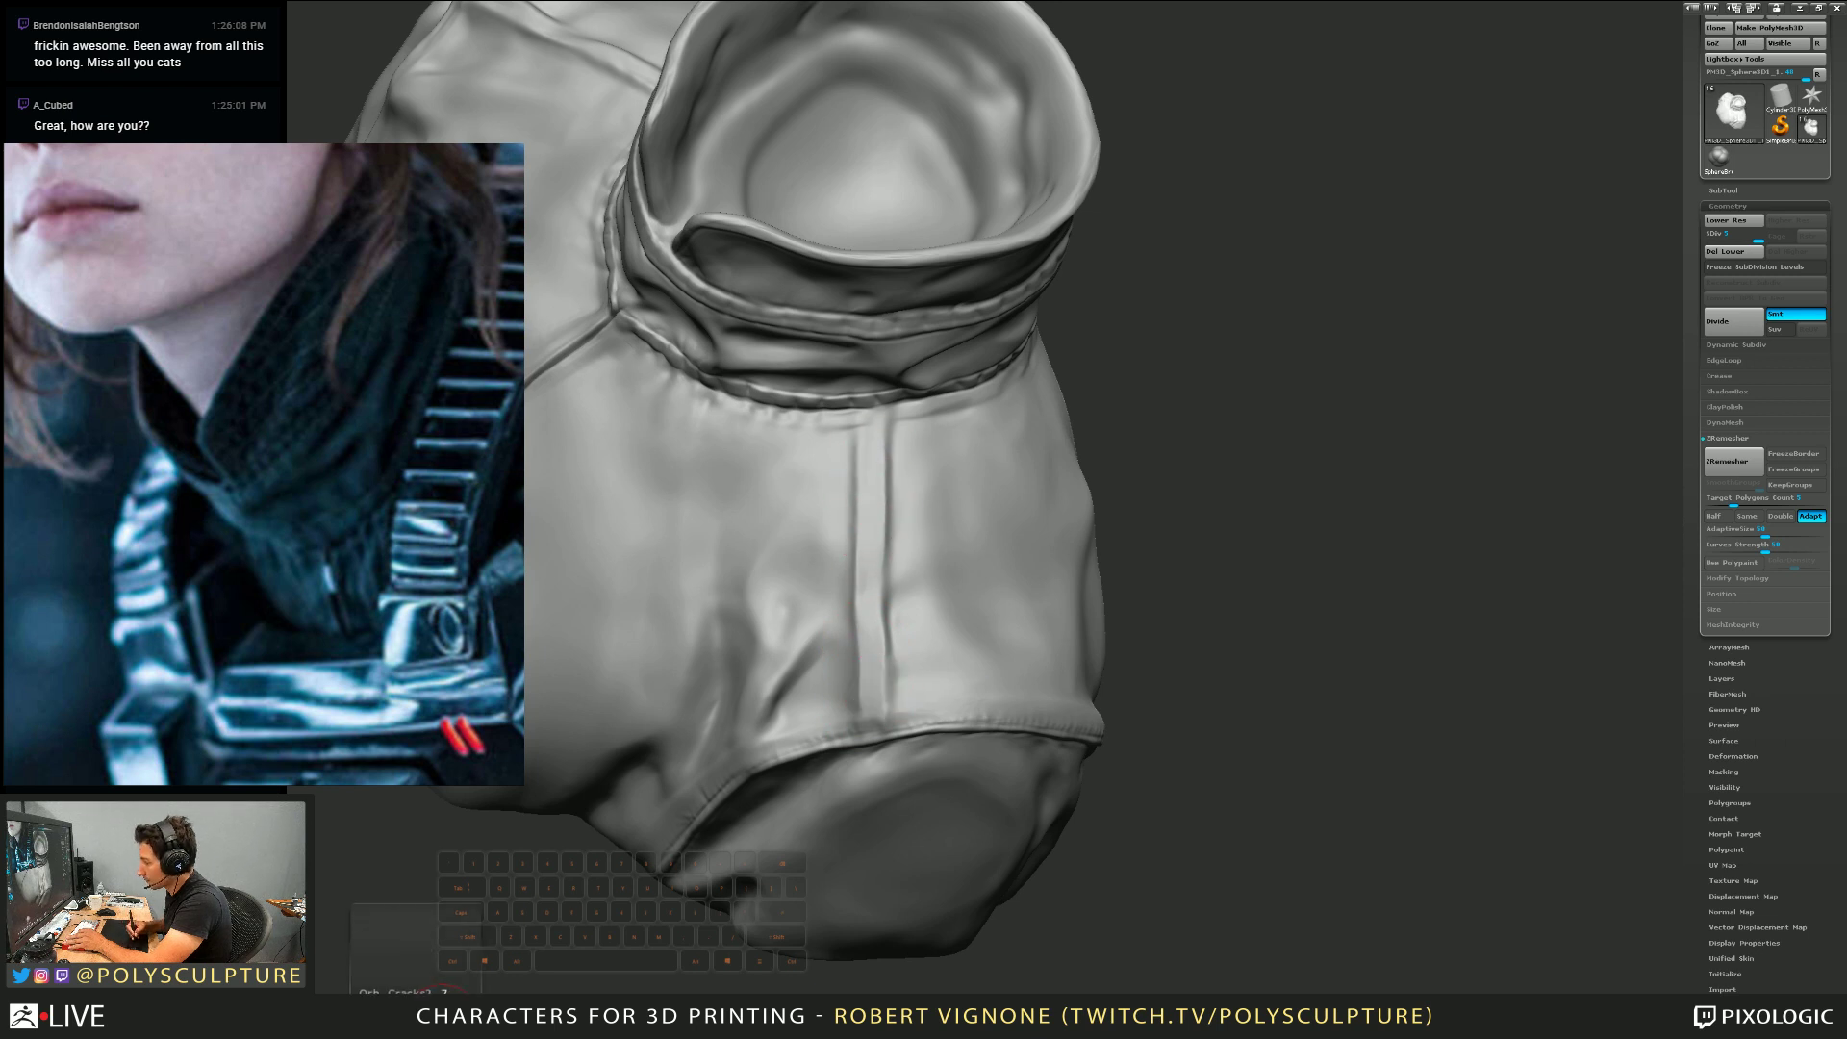
{"action": "key", "text": "s"}
{"action": "key", "text": "s"}
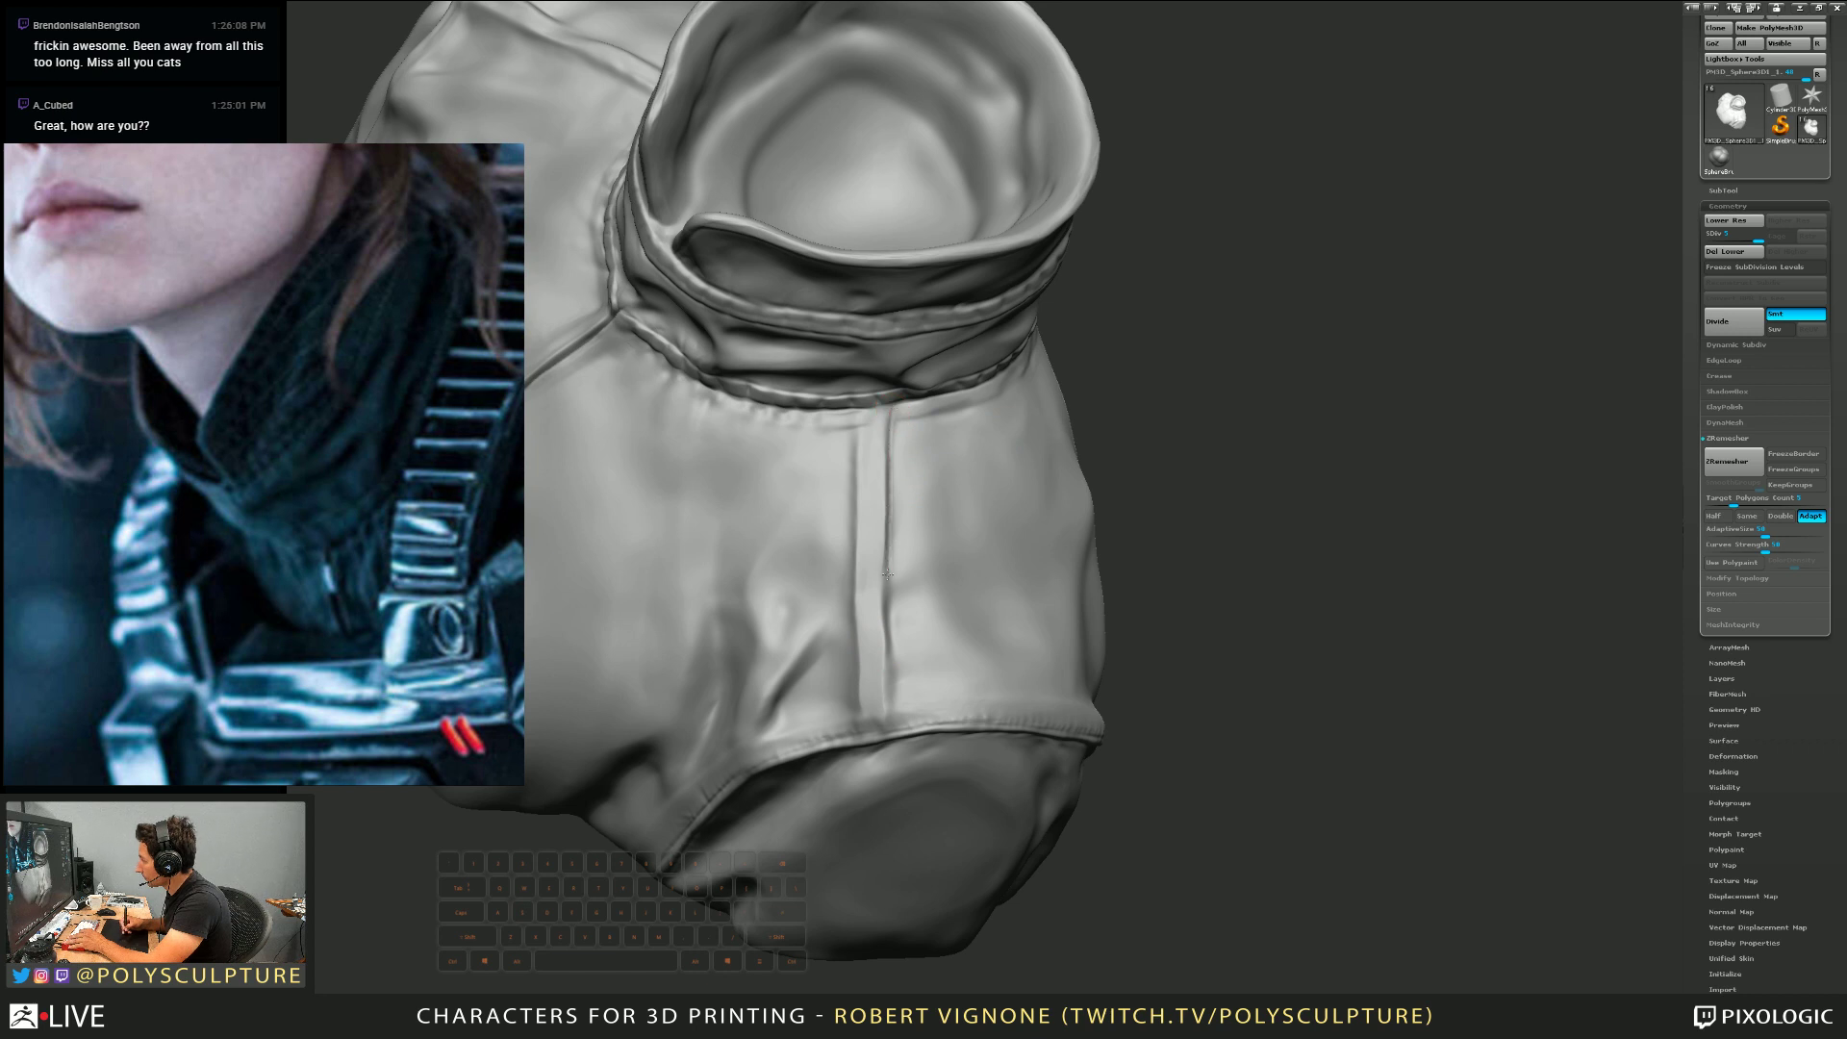
{"action": "right_click_drag", "start_coordinate": [890, 704], "coordinate": [829, 698]}
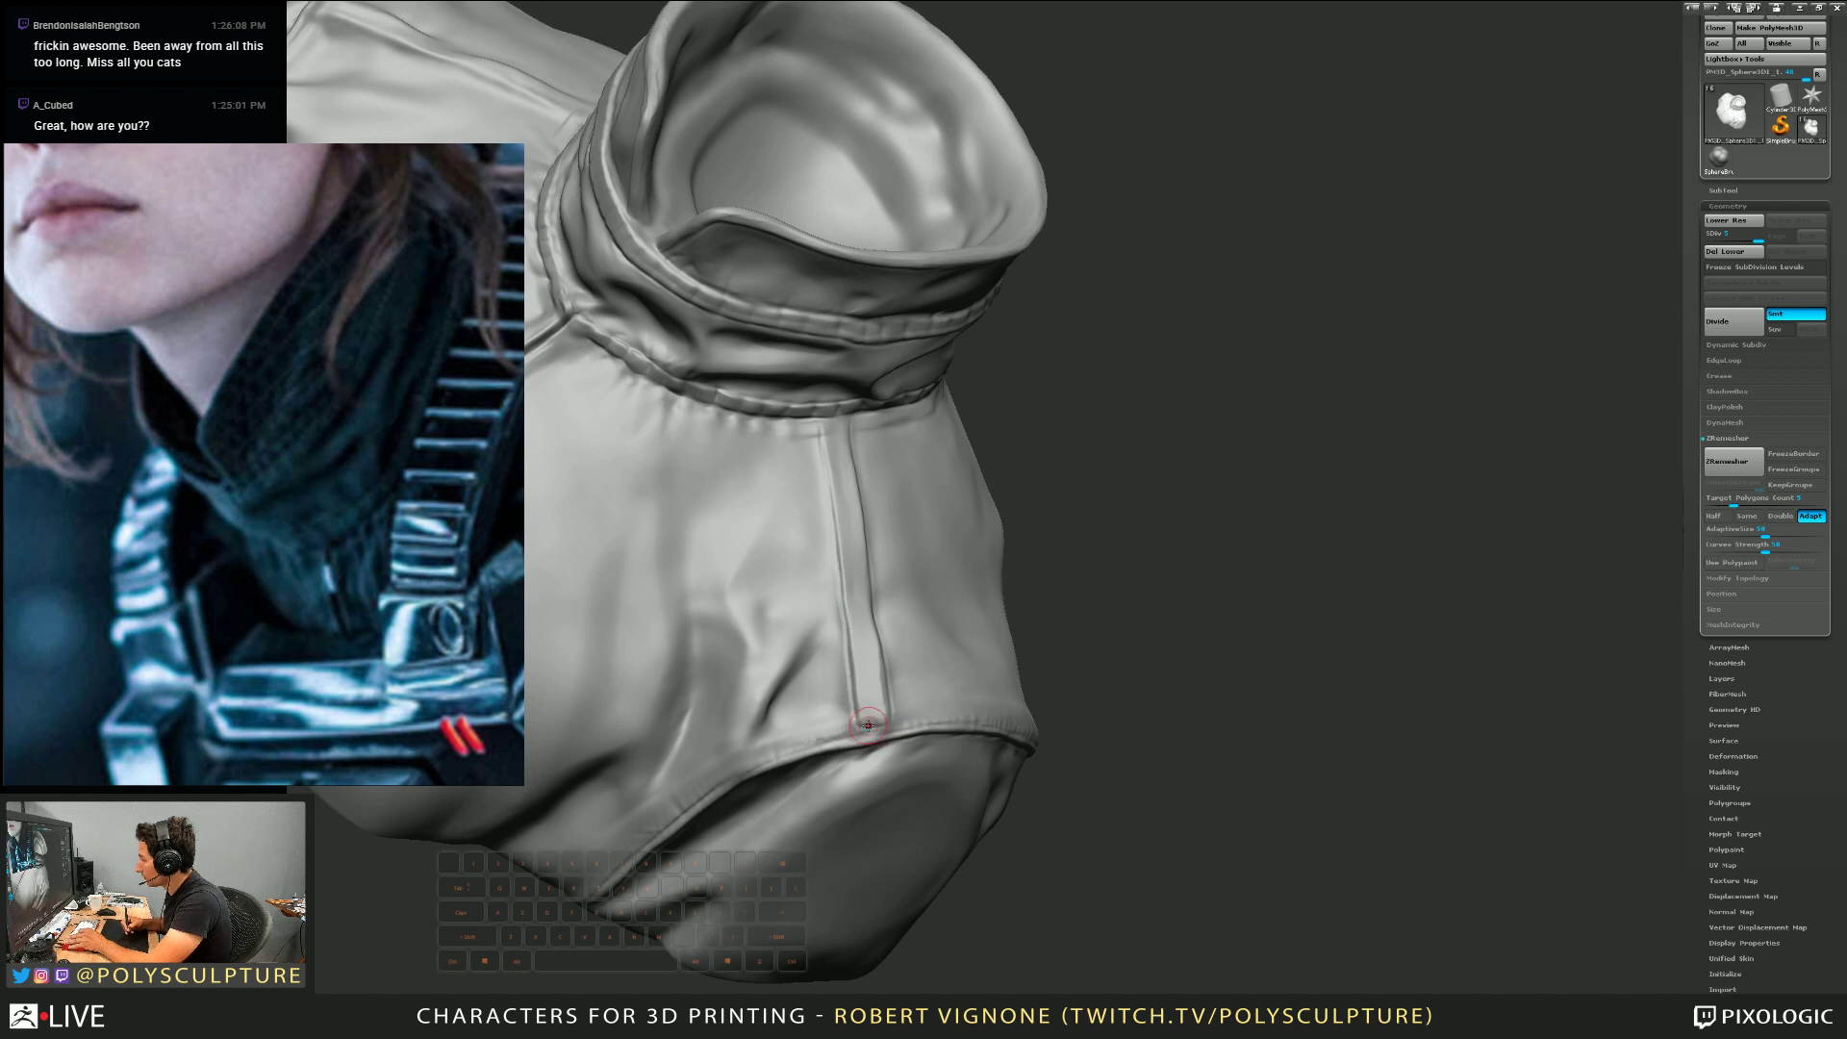
Mask the lower end of the shoulder strip with a rounded shape next to the sleeve seam
{"action": "right_click_drag", "start_coordinate": [877, 725], "coordinate": [868, 567]}
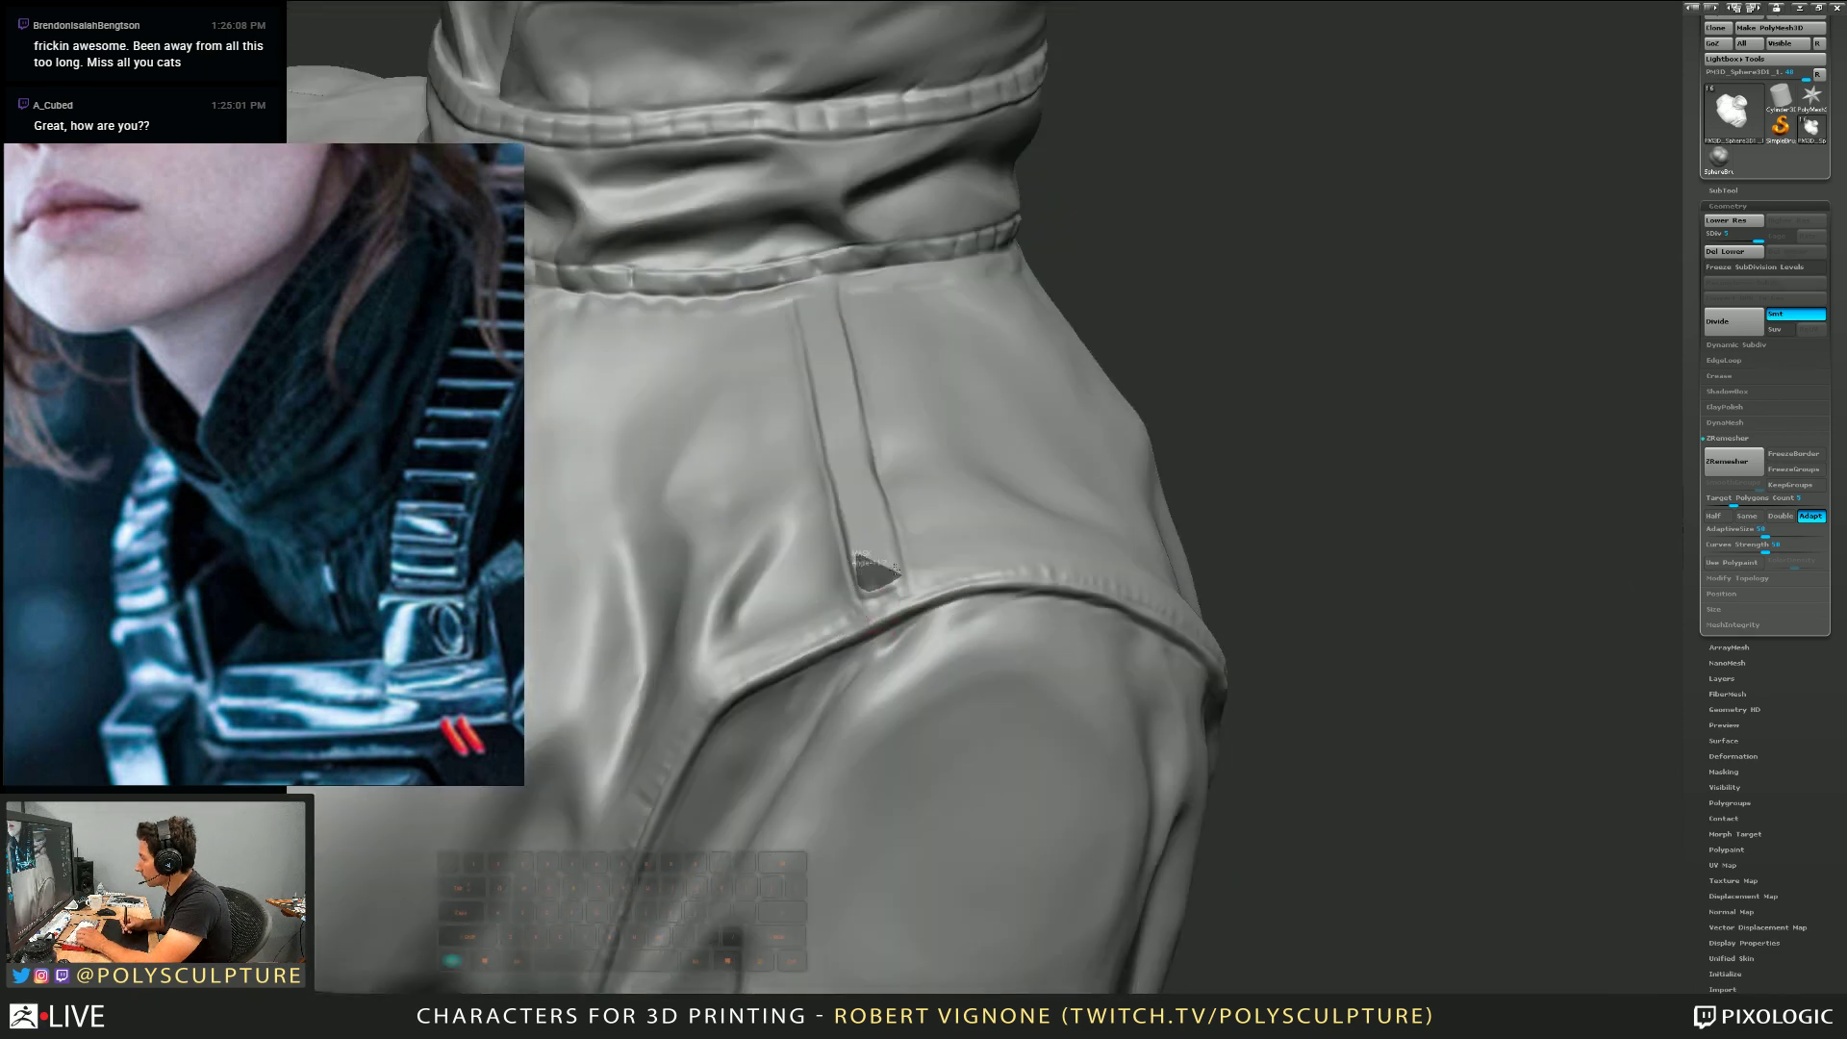
{"action": "left_click_drag", "start_coordinate": [896, 569], "coordinate": [897, 572], "text": "ctrl"}
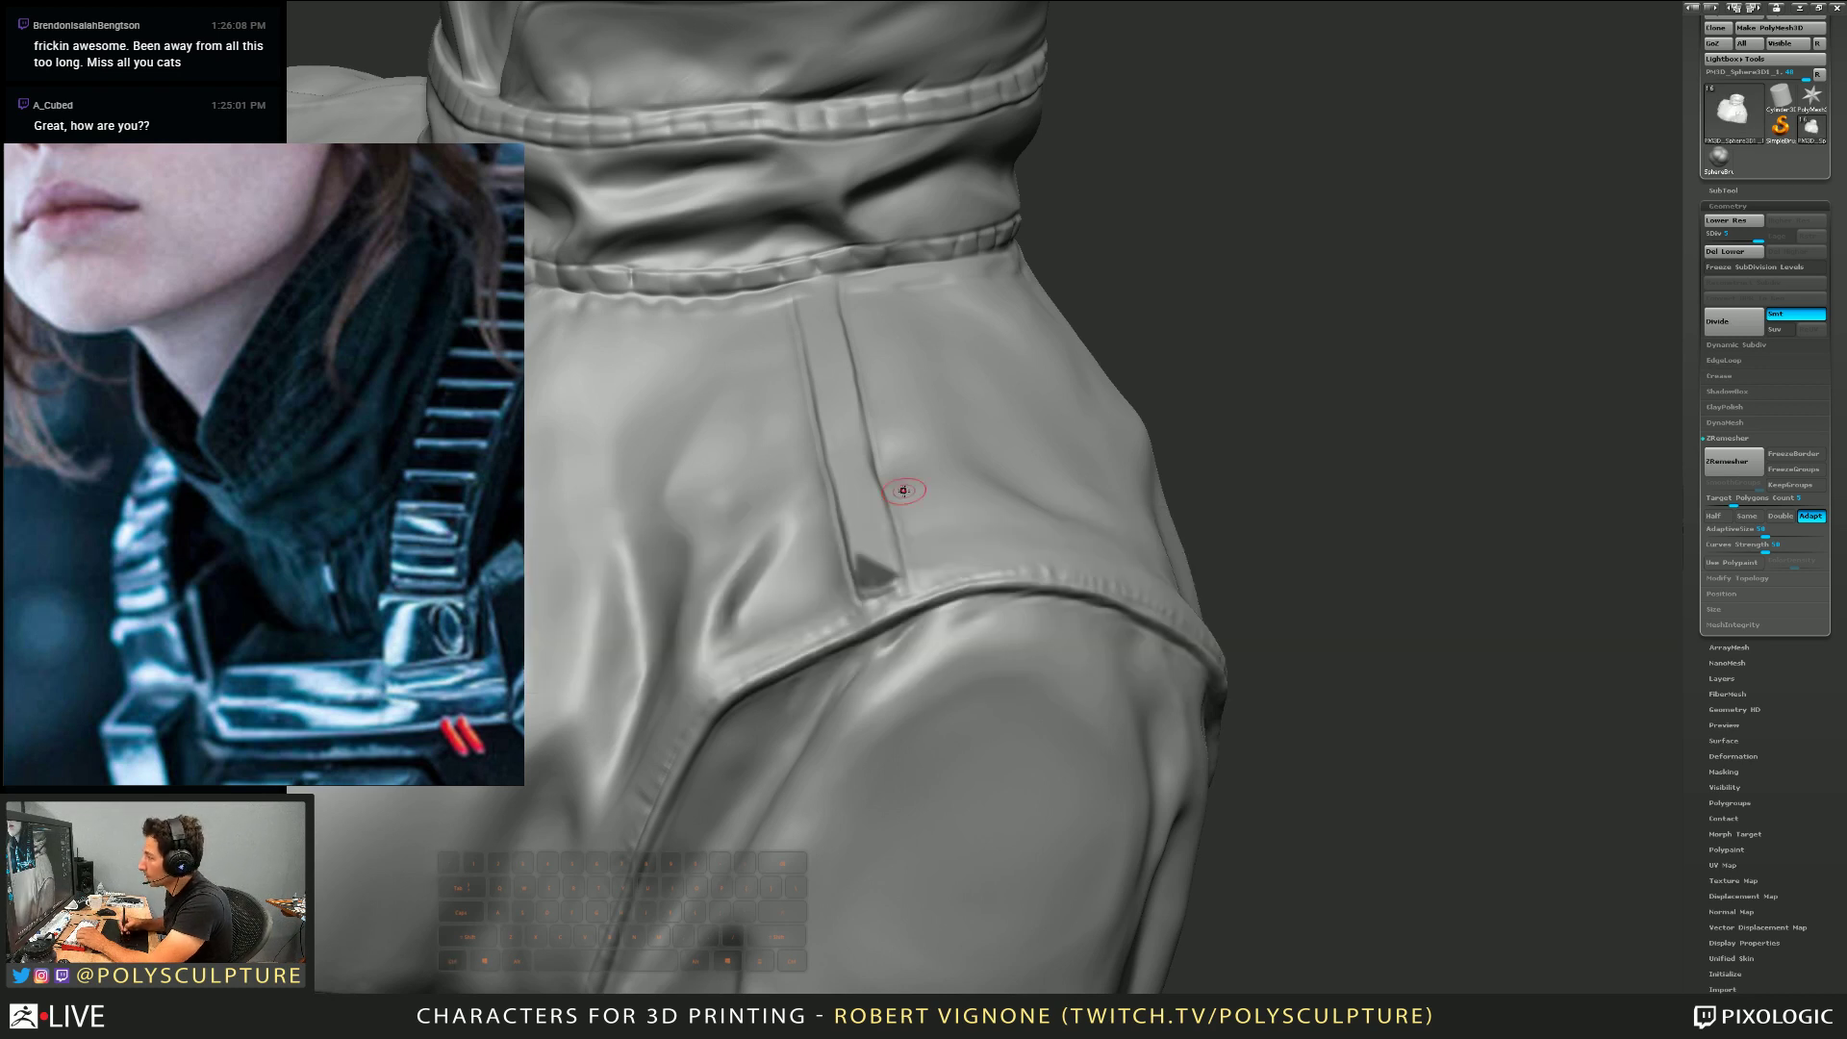
{"action": "key", "text": "ctrl+z"}
{"action": "mouse_move", "coordinate": [846, 558]}
{"action": "left_mouse_down", "text": "ctrl"}
{"action": "mouse_move", "coordinate": [858, 586]}
{"action": "mouse_move", "coordinate": [887, 561]}
{"action": "mouse_move", "coordinate": [870, 556]}
{"action": "left_mouse_up", "text": "ctrl"}
{"action": "left_click", "coordinate": [1293, 379], "text": "ctrl"}
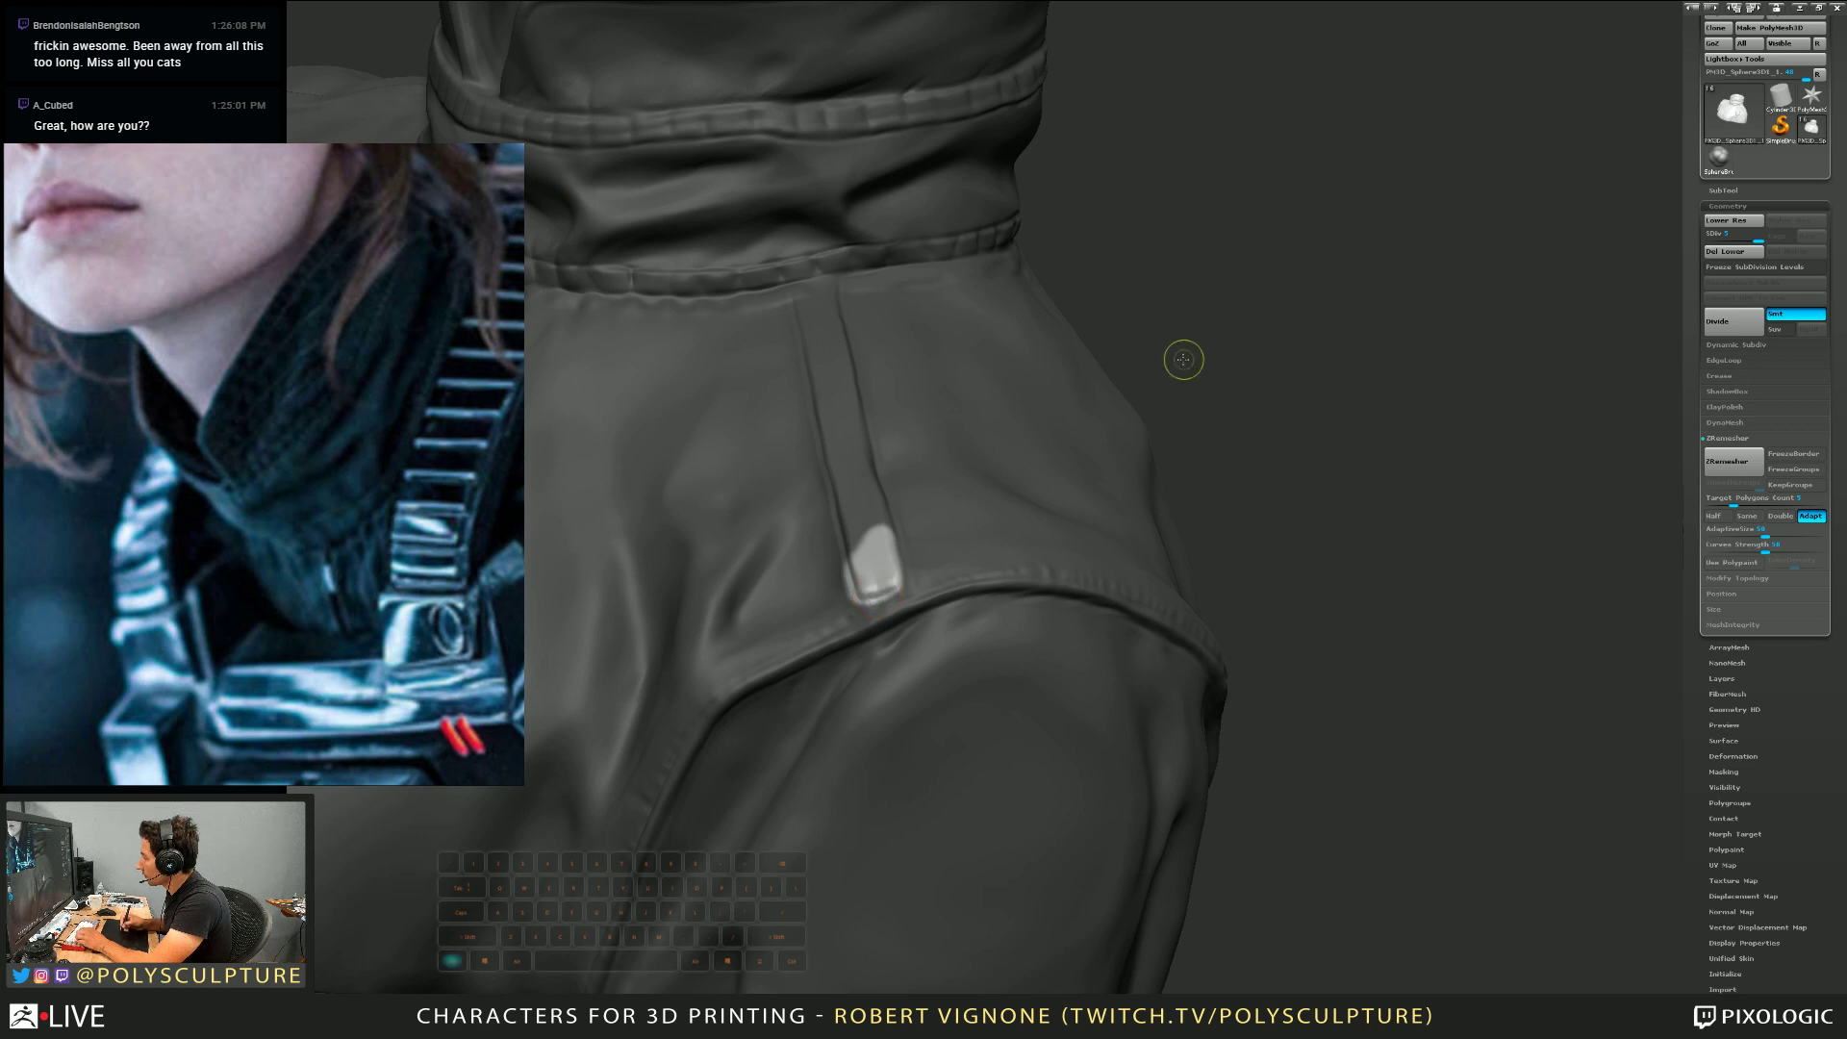
{"action": "left_click", "coordinate": [1184, 360], "text": "ctrl"}
{"action": "right_click_drag", "start_coordinate": [1184, 360], "coordinate": [1169, 288]}
{"action": "right_click_drag", "start_coordinate": [929, 617], "coordinate": [905, 646]}
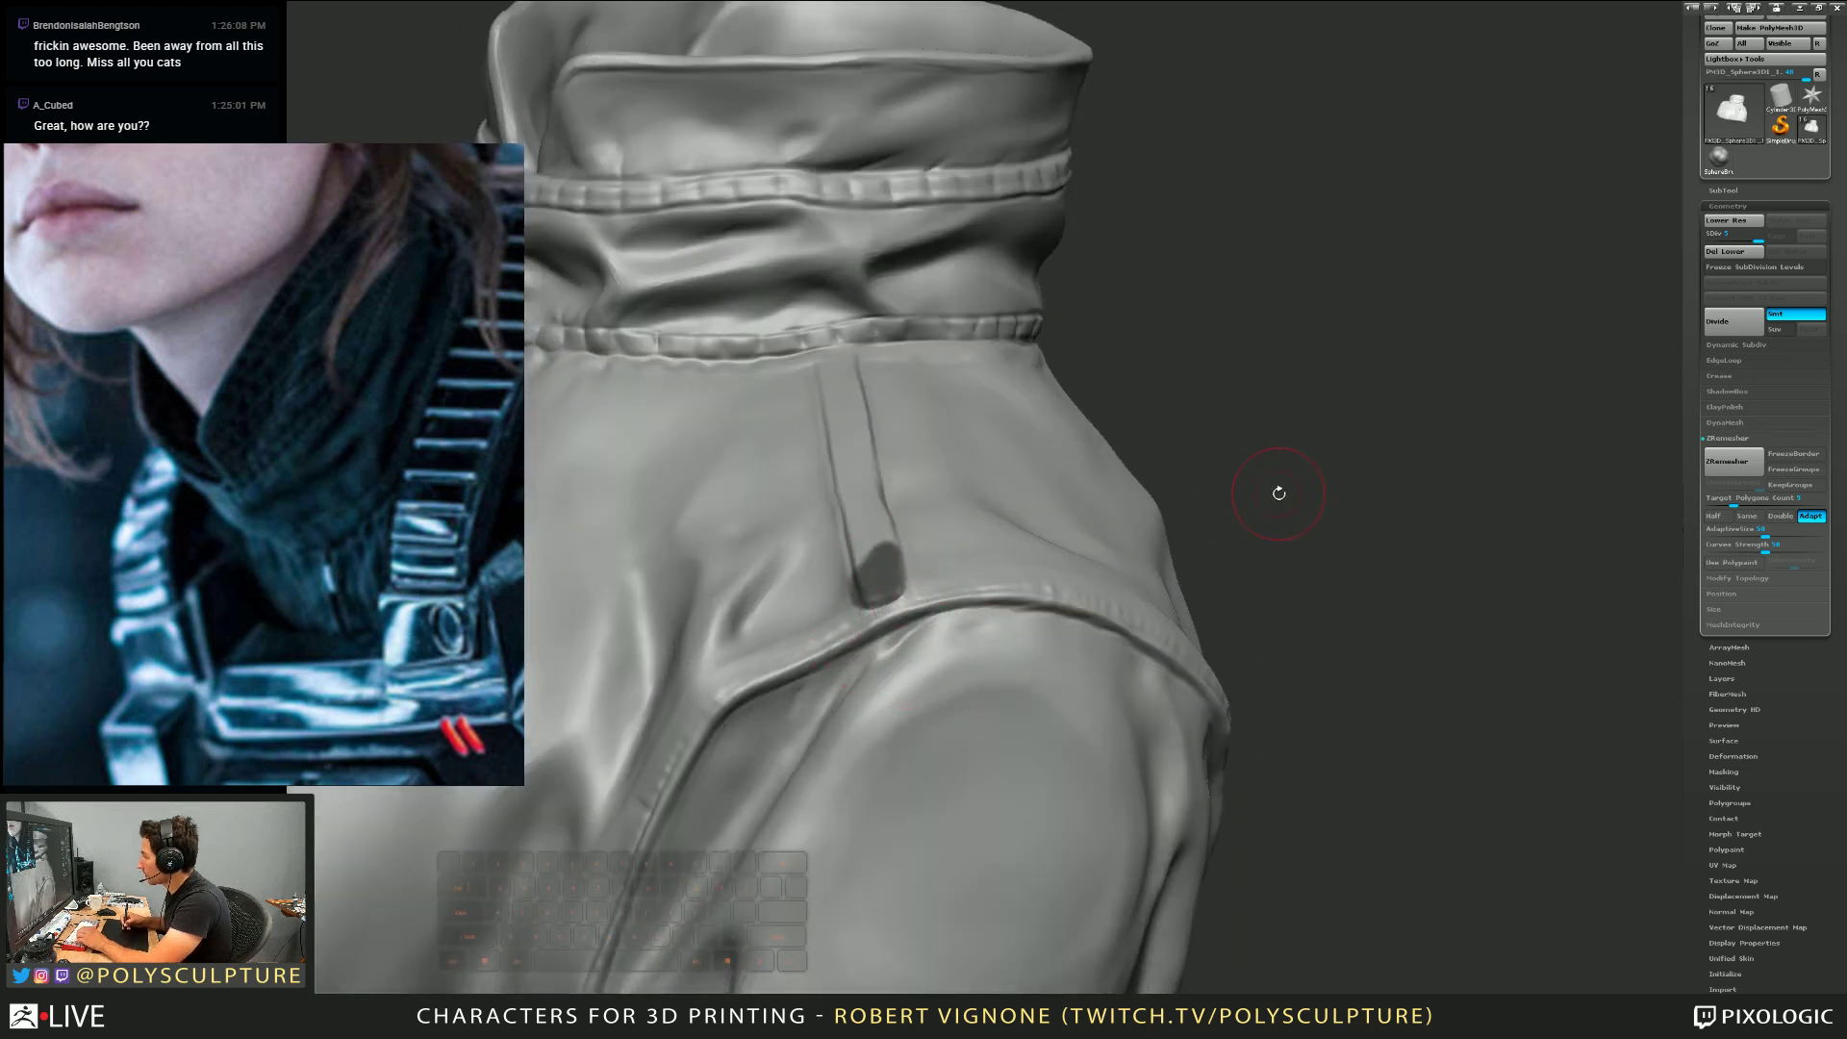
Extend the mask along the full shoulder strip up to the collar seam and invert it
{"action": "right_click_drag", "start_coordinate": [1278, 493], "coordinate": [989, 528]}
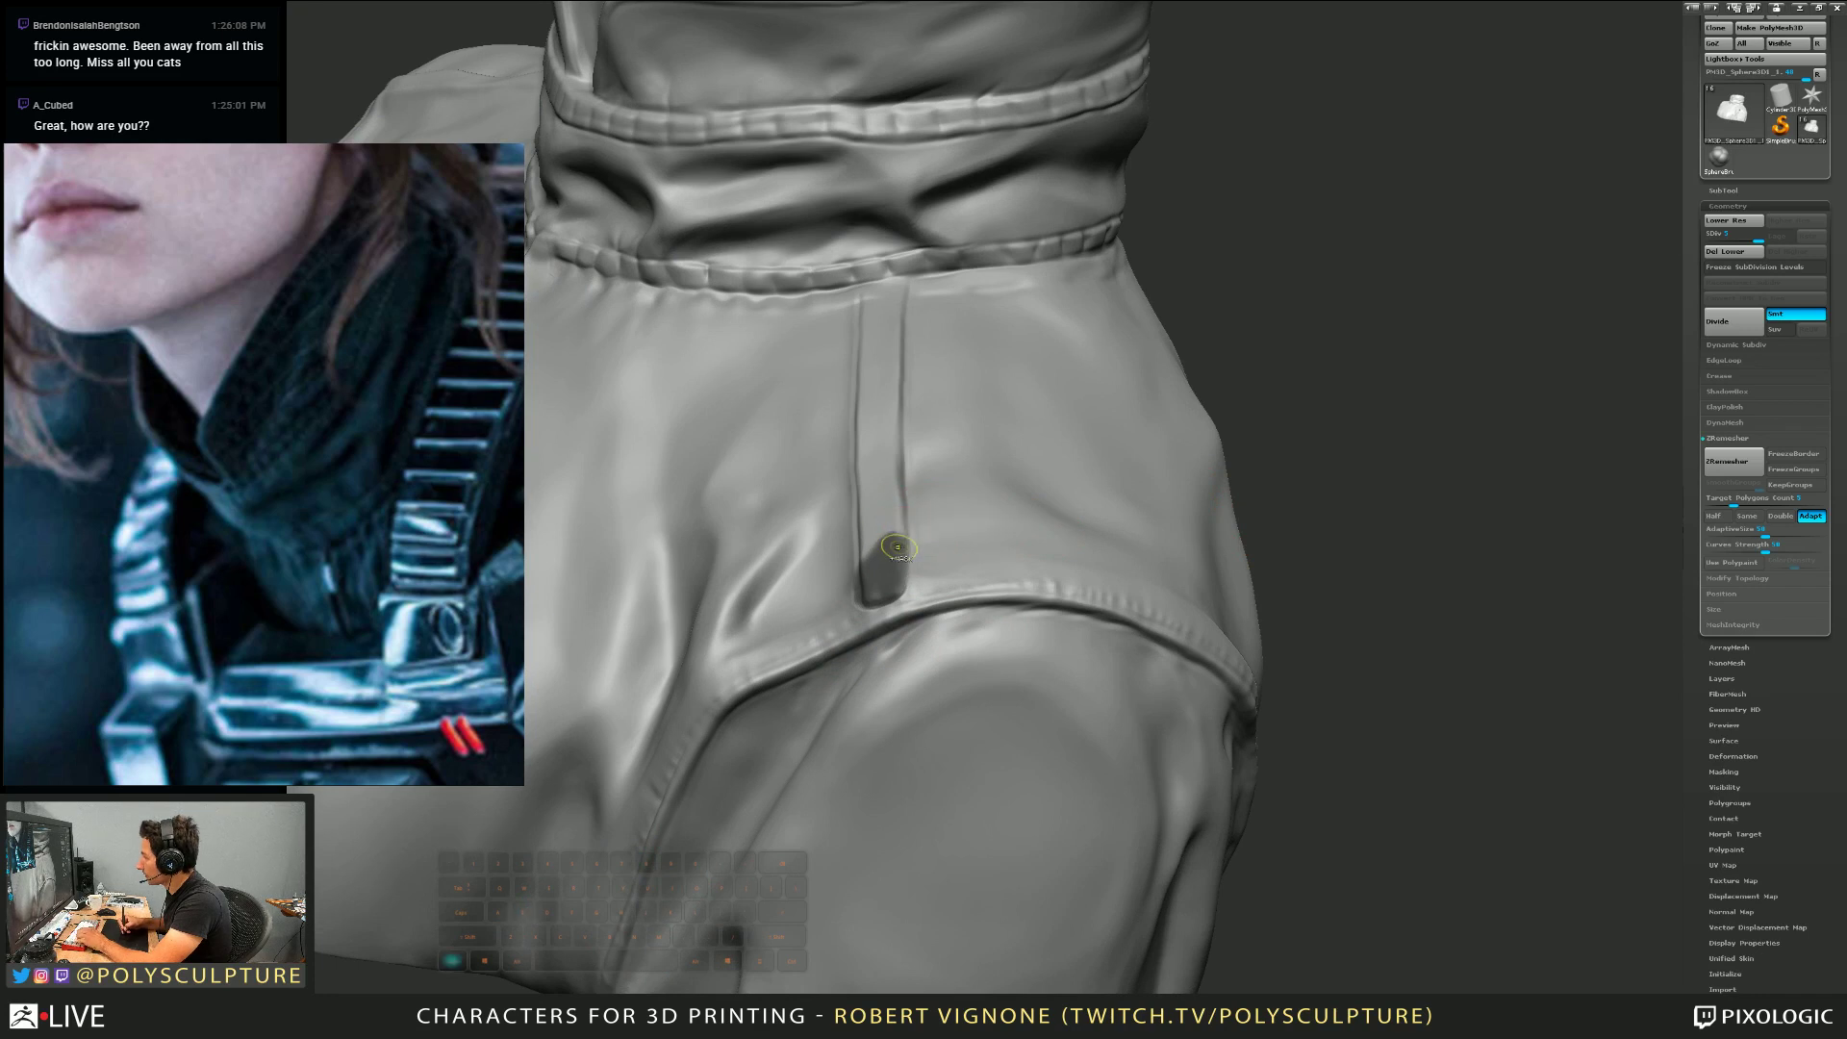
{"action": "mouse_move", "coordinate": [897, 496]}
{"action": "left_mouse_down", "text": "ctrl"}
{"action": "mouse_move", "coordinate": [887, 277]}
{"action": "mouse_move", "coordinate": [866, 556]}
{"action": "mouse_move", "coordinate": [885, 331]}
{"action": "left_mouse_up", "text": "ctrl"}
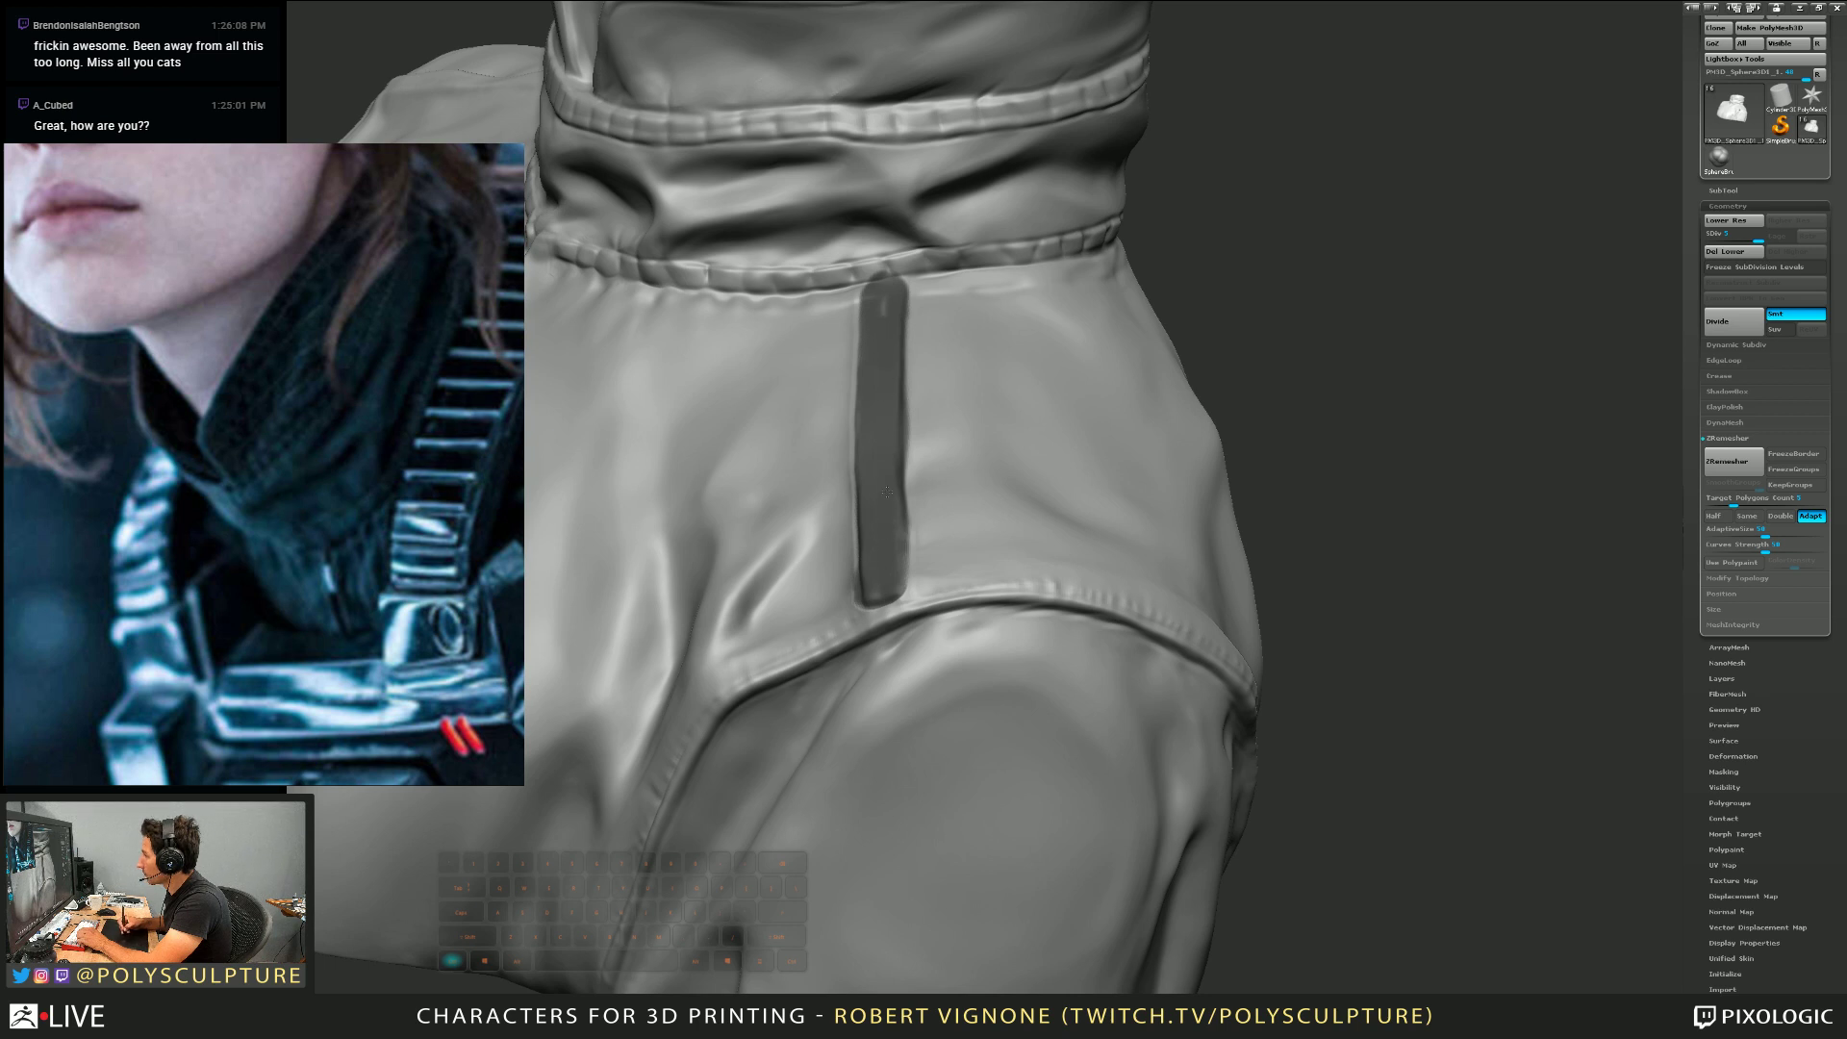
{"action": "left_click", "coordinate": [1263, 325], "text": "ctrl"}
{"action": "left_click_drag", "start_coordinate": [1263, 325], "coordinate": [1284, 409]}
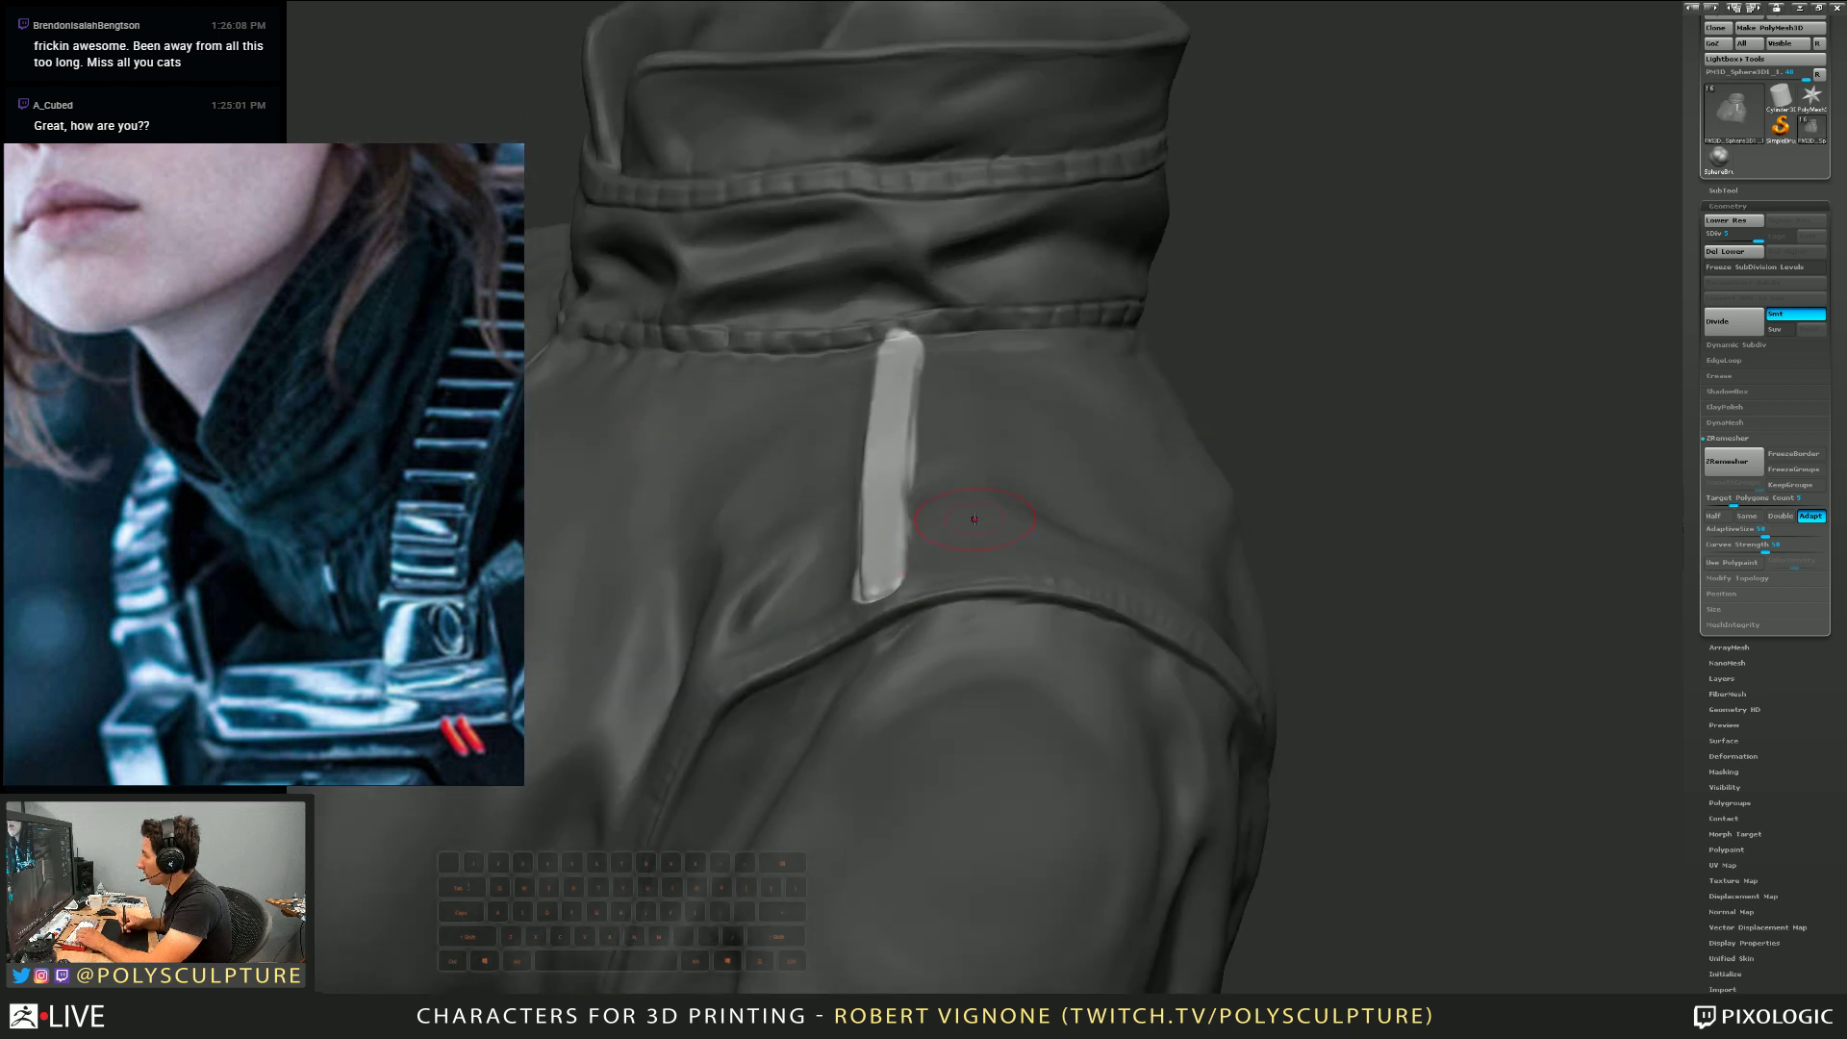
Restore the mask to the shoulder strip, sculpt the fabric around it to define its edges, and clear the mask
{"action": "key", "text": "ctrl+i"}
{"action": "right_click_drag", "start_coordinate": [928, 549], "coordinate": [1053, 527]}
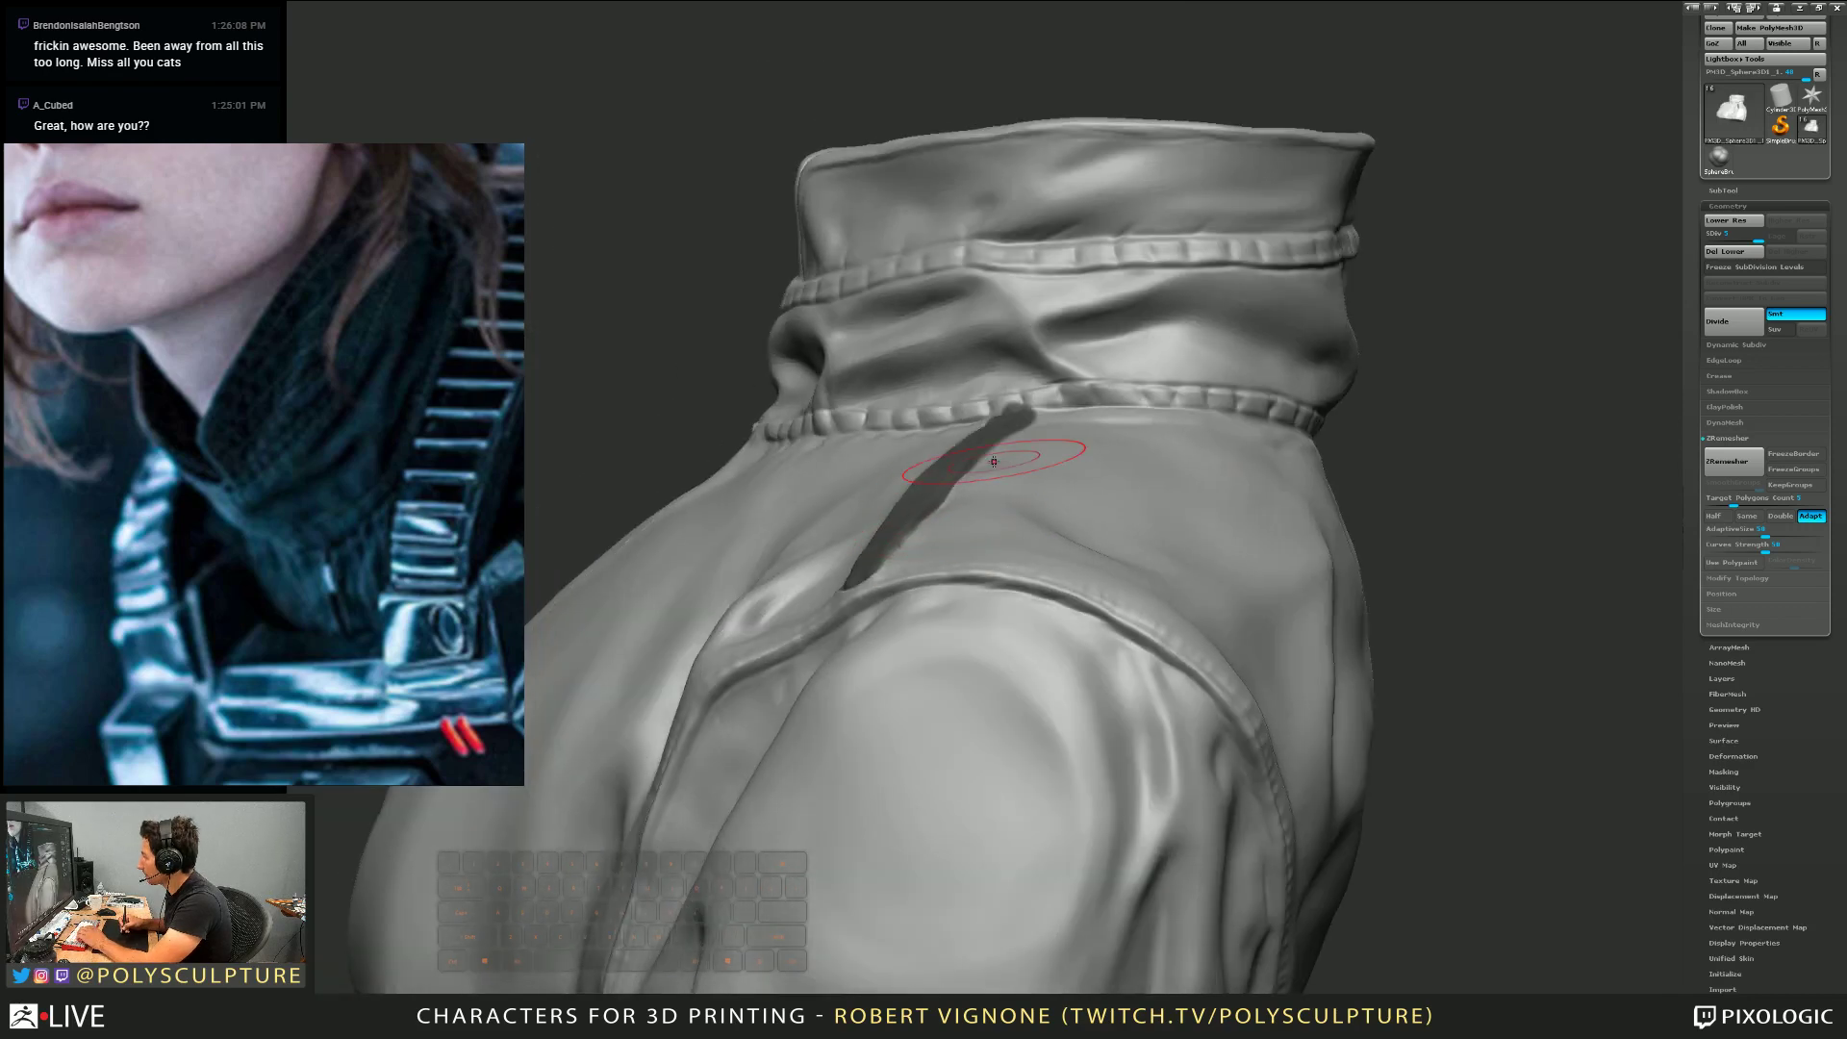
{"action": "right_click_drag", "start_coordinate": [998, 447], "coordinate": [836, 527]}
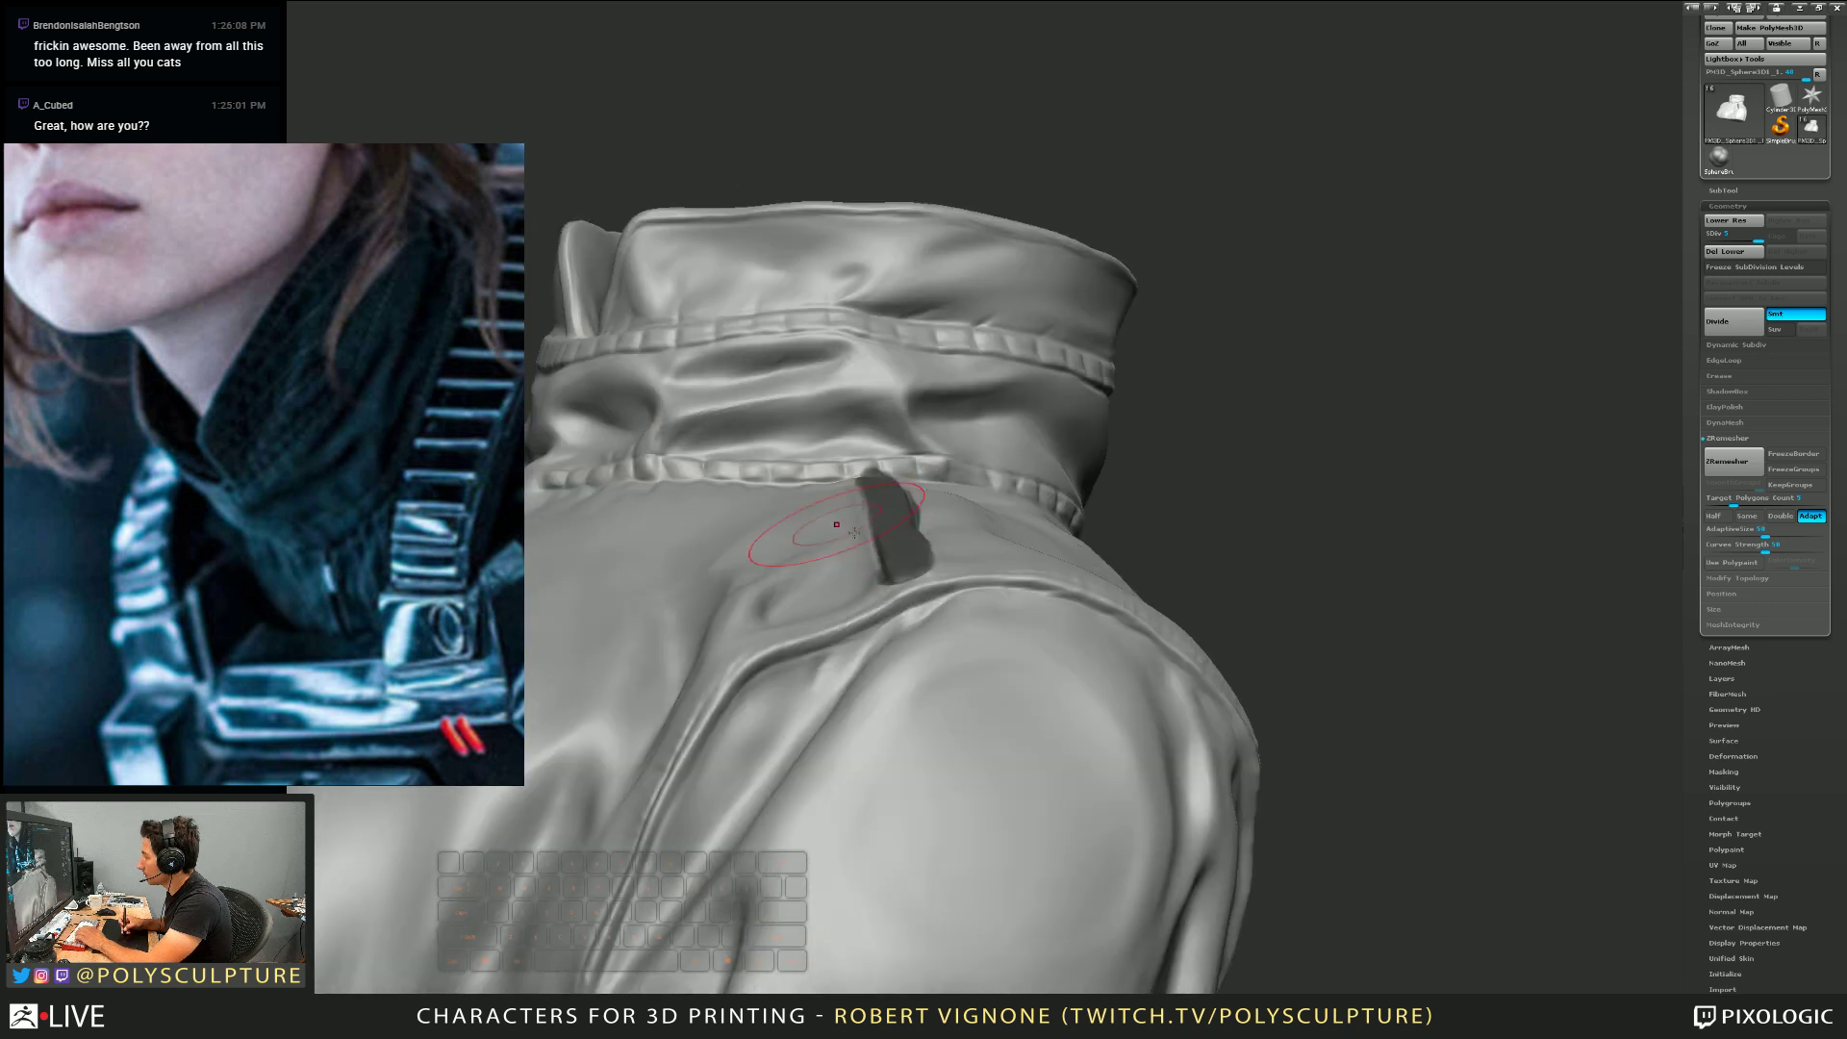
{"action": "mouse_move", "coordinate": [858, 517]}
{"action": "right_mouse_down"}
{"action": "mouse_move", "coordinate": [923, 522]}
{"action": "mouse_move", "coordinate": [895, 587]}
{"action": "mouse_move", "coordinate": [898, 566]}
{"action": "right_mouse_up"}
{"action": "right_click_drag", "start_coordinate": [845, 494], "coordinate": [871, 555]}
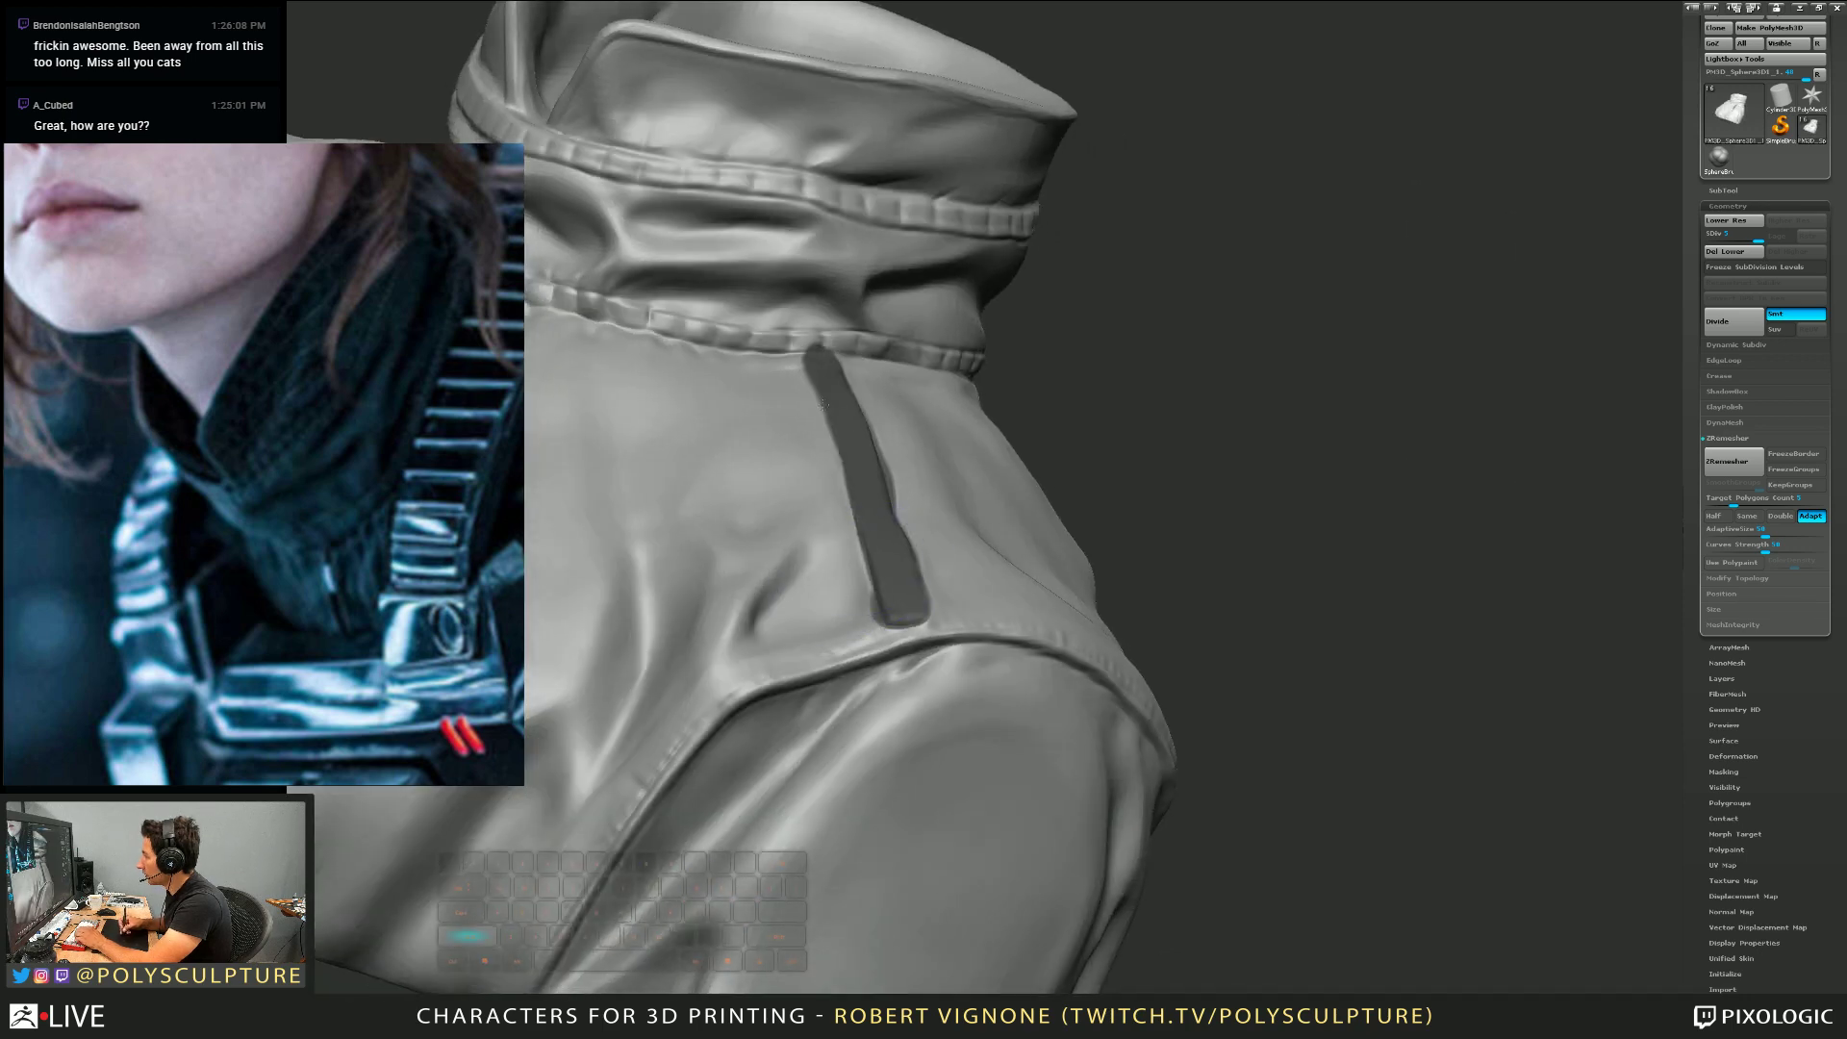
{"action": "right_click_drag", "start_coordinate": [1125, 400], "coordinate": [1178, 377], "text": "alt"}
{"action": "left_click_drag", "start_coordinate": [1192, 375], "coordinate": [1179, 416], "text": "ctrl"}
{"action": "right_click_drag", "start_coordinate": [1169, 428], "coordinate": [1088, 530]}
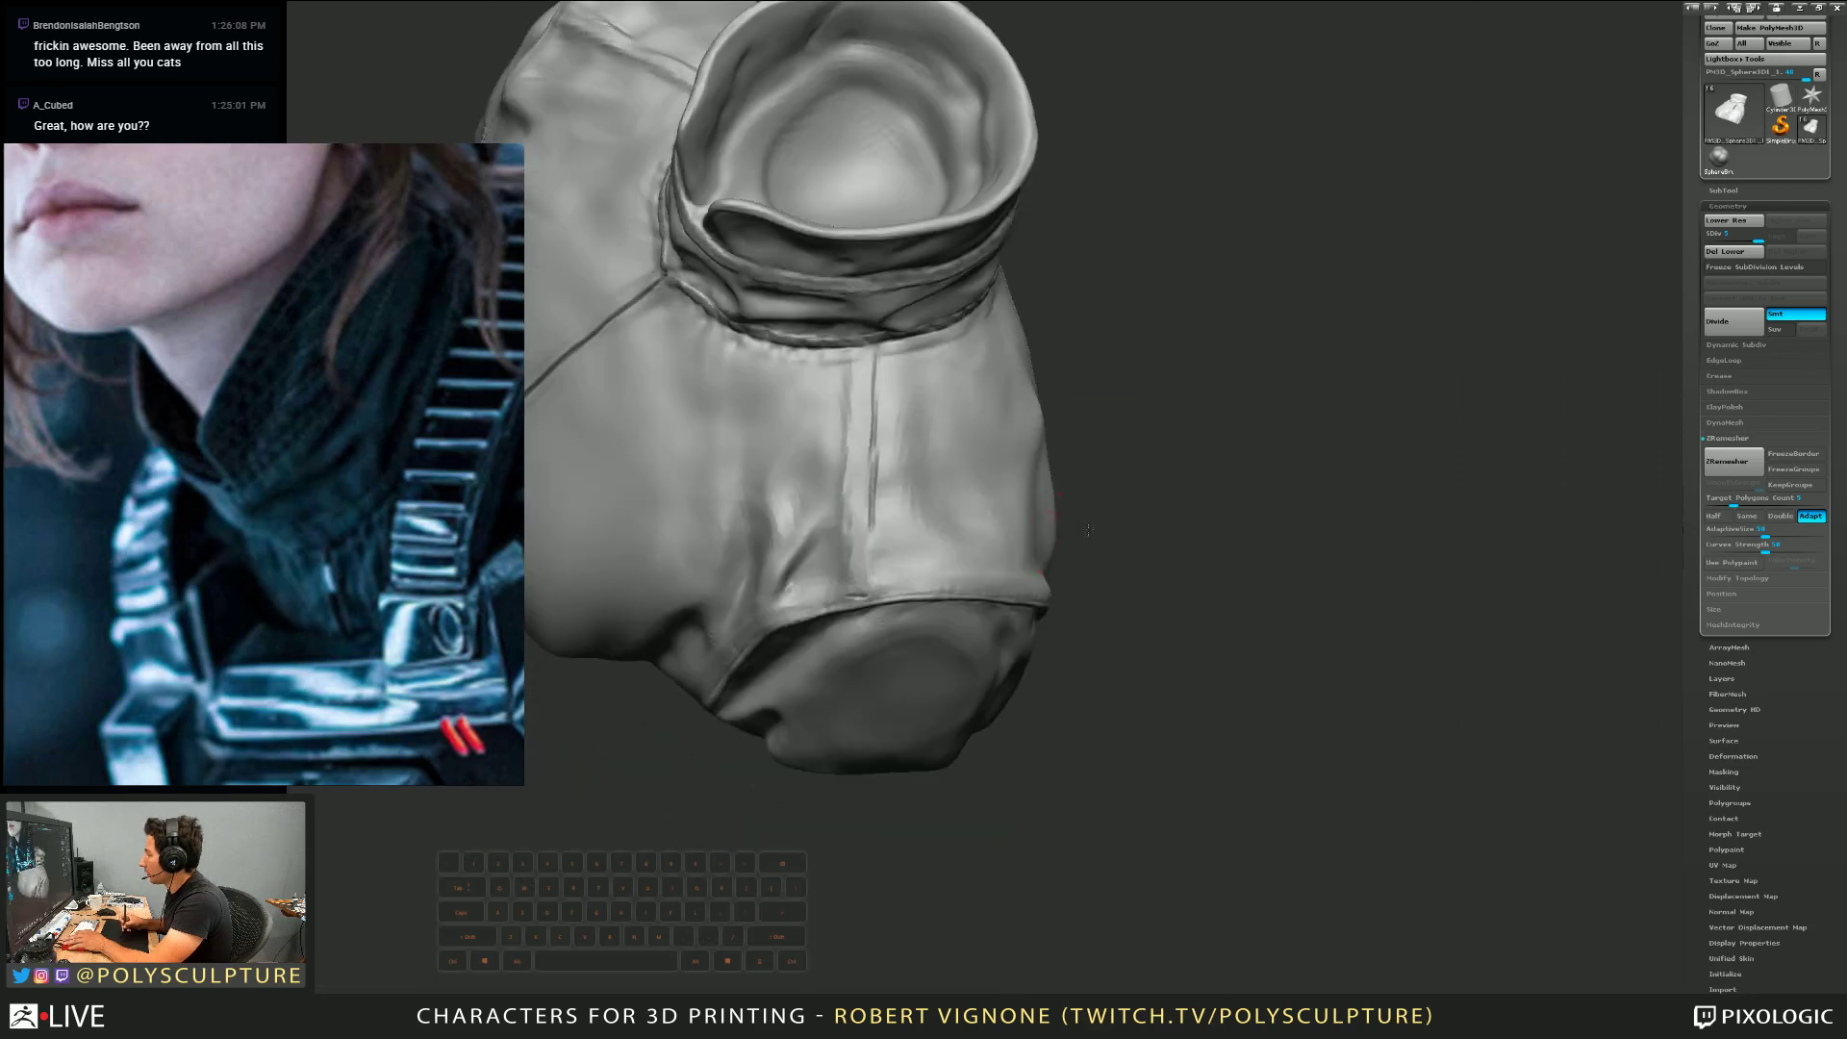
Smooth the shoulder strip and blend the fabric beside it using a resized brush
{"action": "key", "text": "s"}
{"action": "right_click_drag", "start_coordinate": [878, 386], "coordinate": [862, 453]}
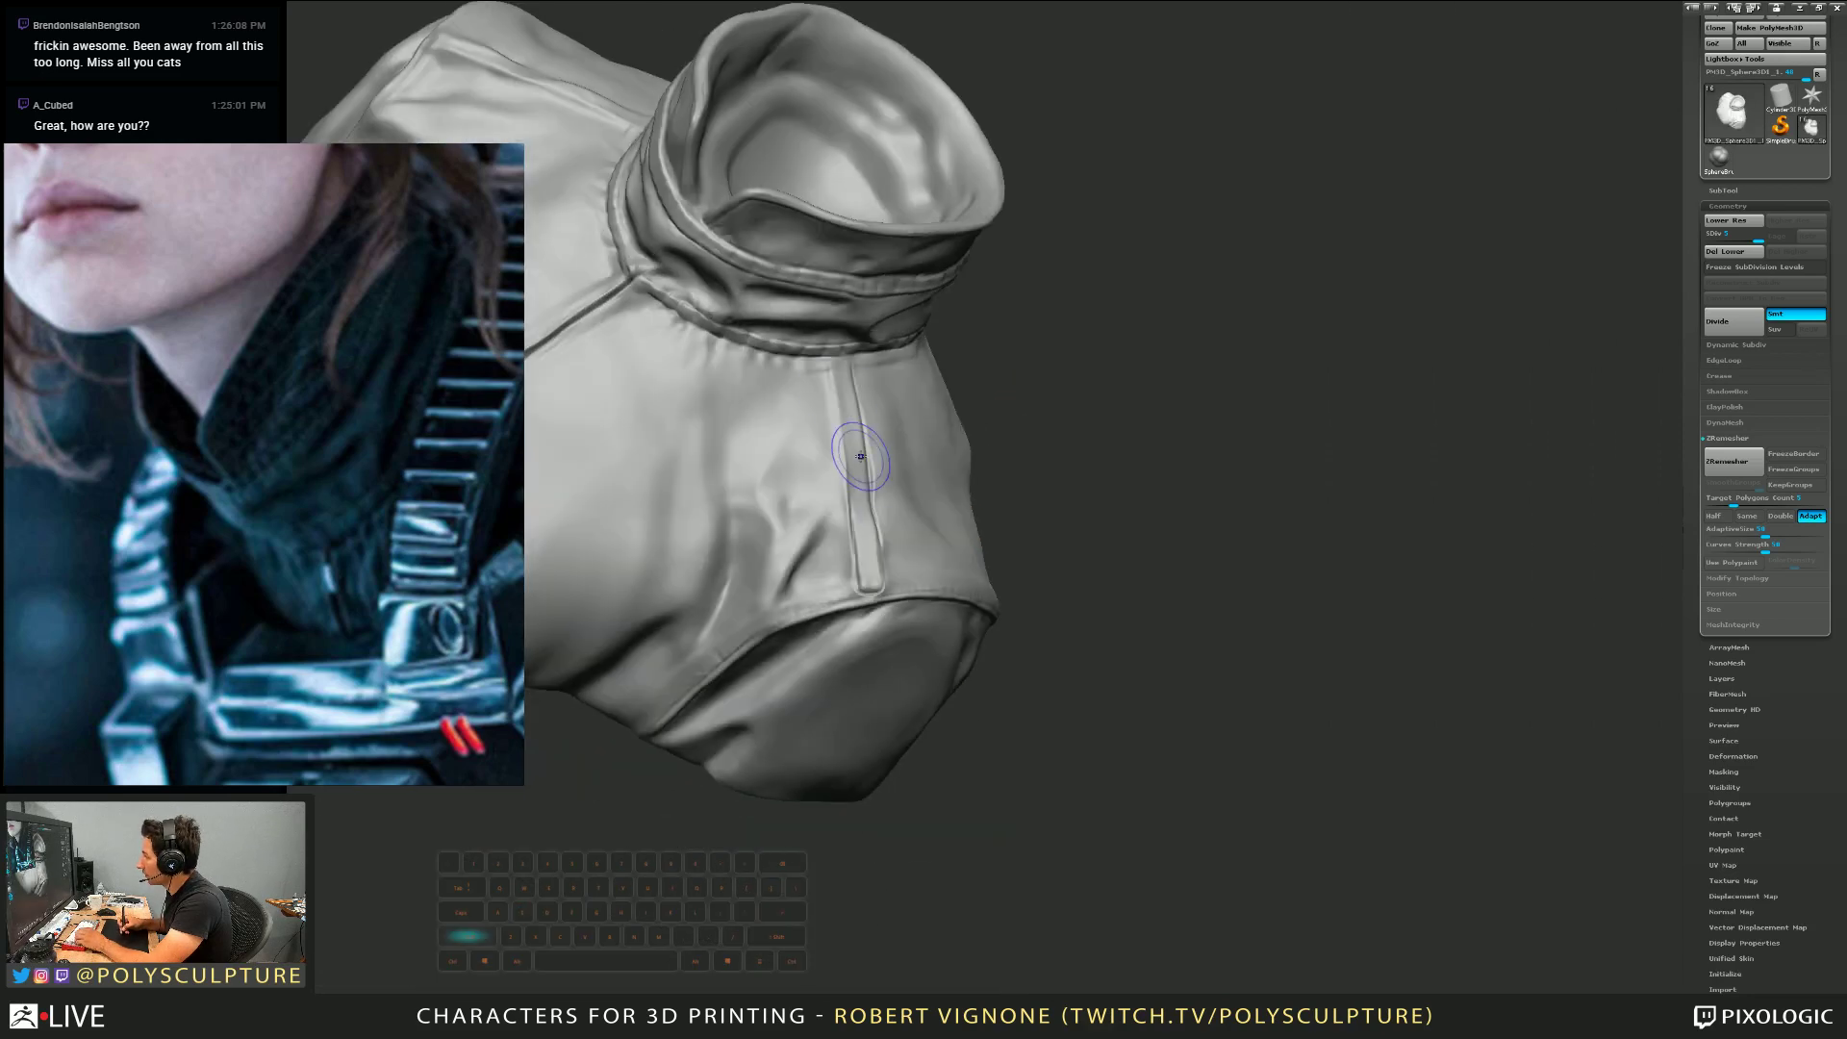
{"action": "left_click_drag", "start_coordinate": [861, 453], "coordinate": [862, 519], "text": "shift"}
{"action": "right_click_drag", "start_coordinate": [862, 520], "coordinate": [870, 528]}
{"action": "key", "text": "5"}
{"action": "left_click_drag", "start_coordinate": [846, 483], "coordinate": [837, 446]}
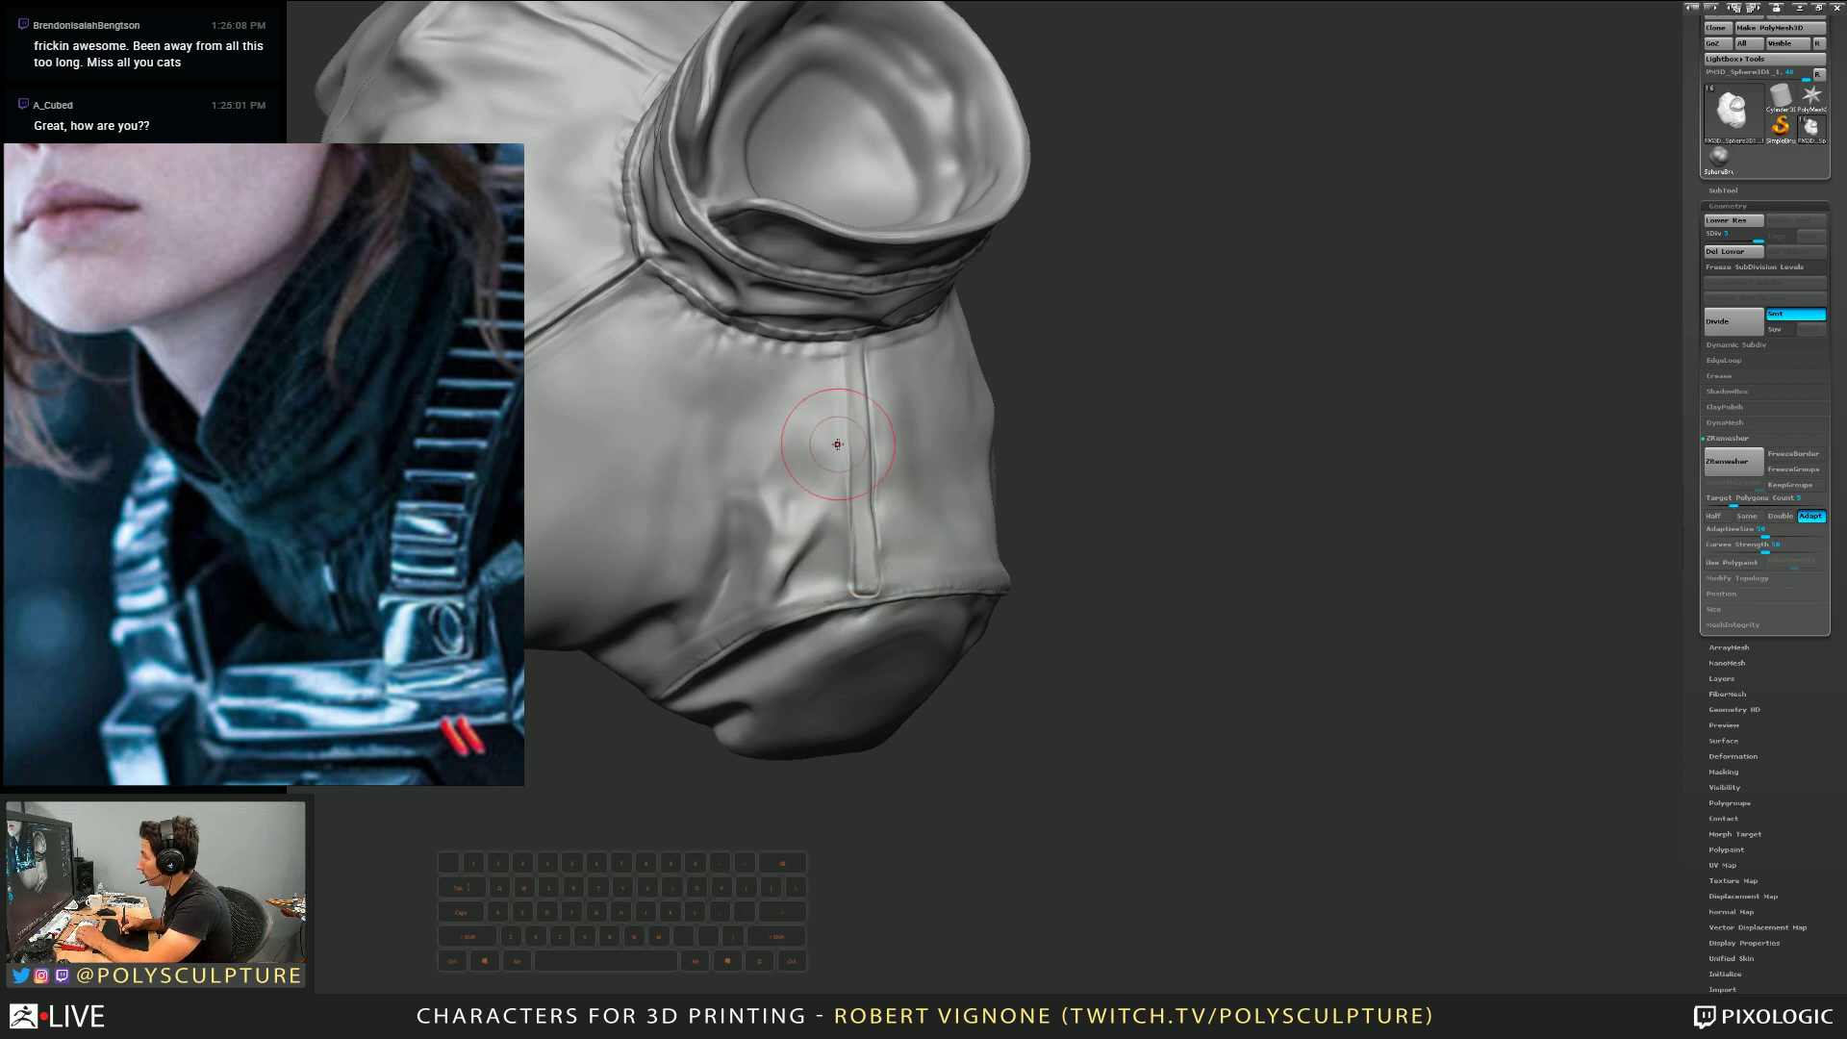
{"action": "mouse_move", "coordinate": [849, 539]}
{"action": "right_mouse_down"}
{"action": "mouse_move", "coordinate": [850, 489]}
{"action": "mouse_move", "coordinate": [866, 556]}
{"action": "mouse_move", "coordinate": [723, 564]}
{"action": "right_mouse_up"}
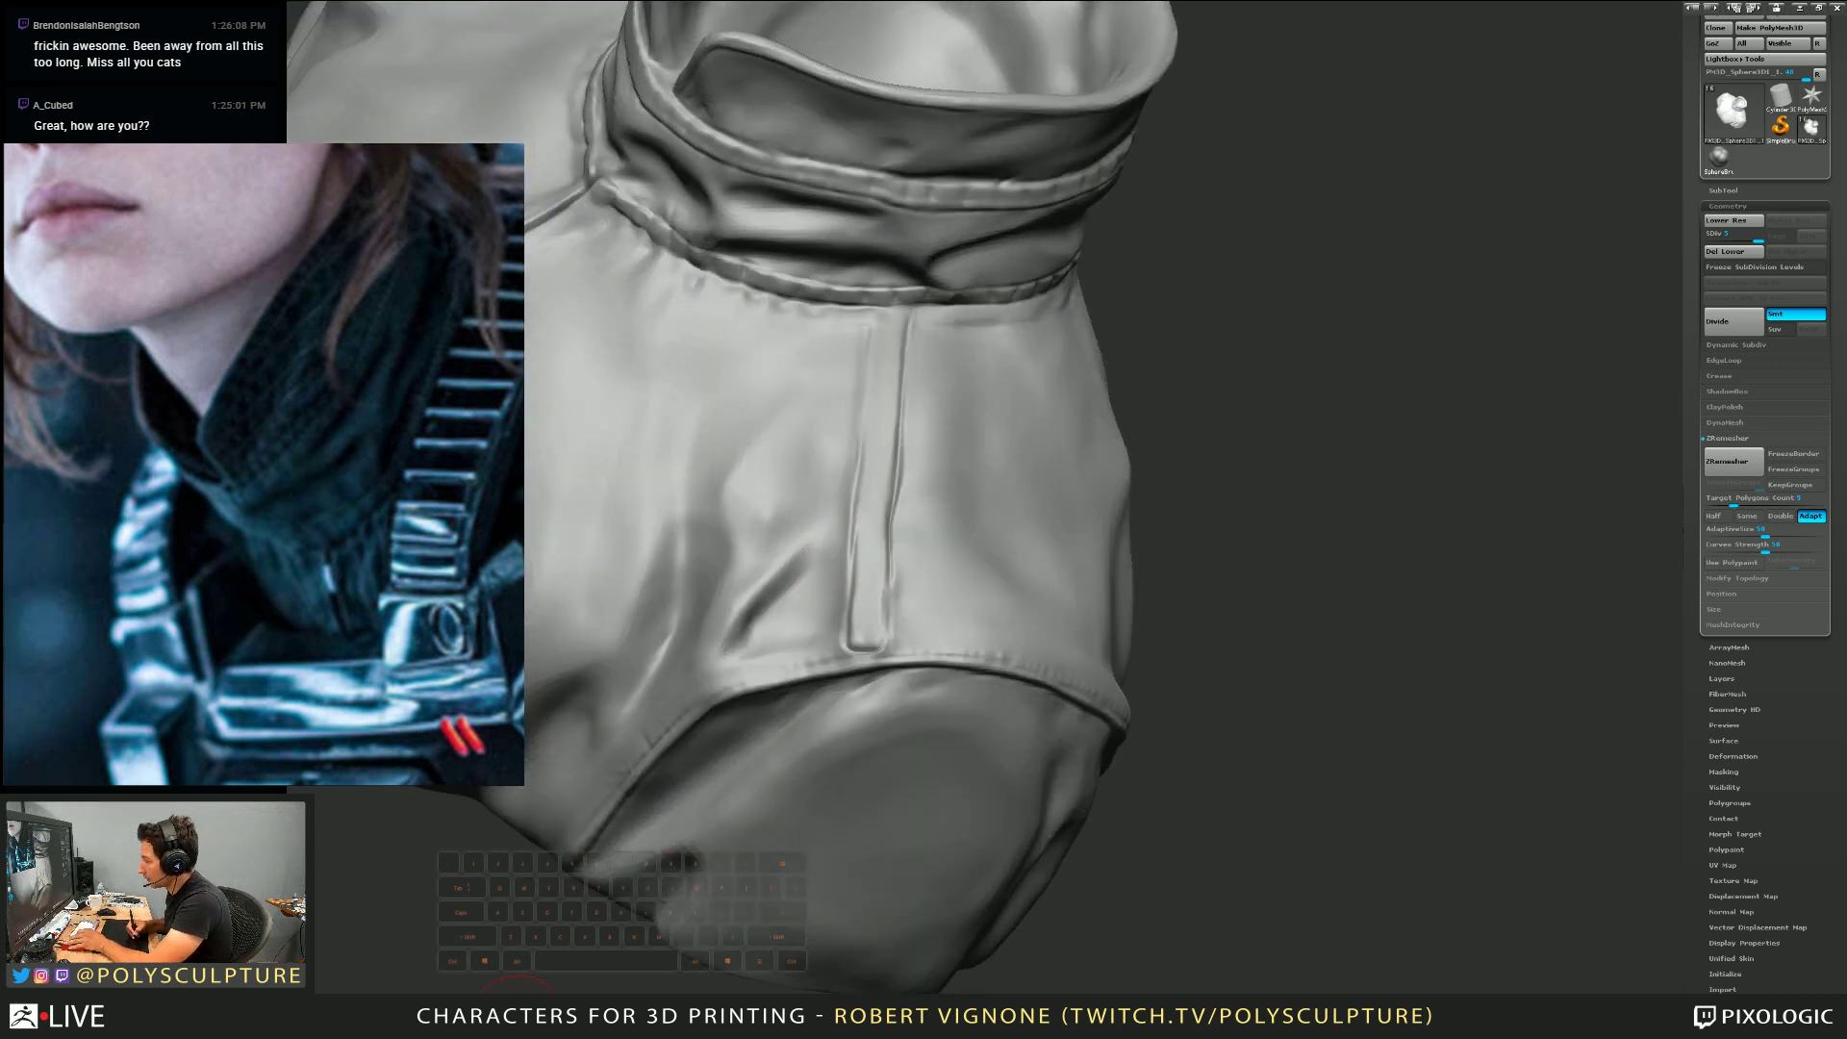
Flatten the strip and its outer line into the surrounding fabric, leaving a single shoulder seam
{"action": "mouse_move", "coordinate": [869, 619]}
{"action": "left_mouse_down"}
{"action": "mouse_move", "coordinate": [857, 635]}
{"action": "mouse_move", "coordinate": [889, 642]}
{"action": "mouse_move", "coordinate": [909, 327]}
{"action": "left_mouse_up"}
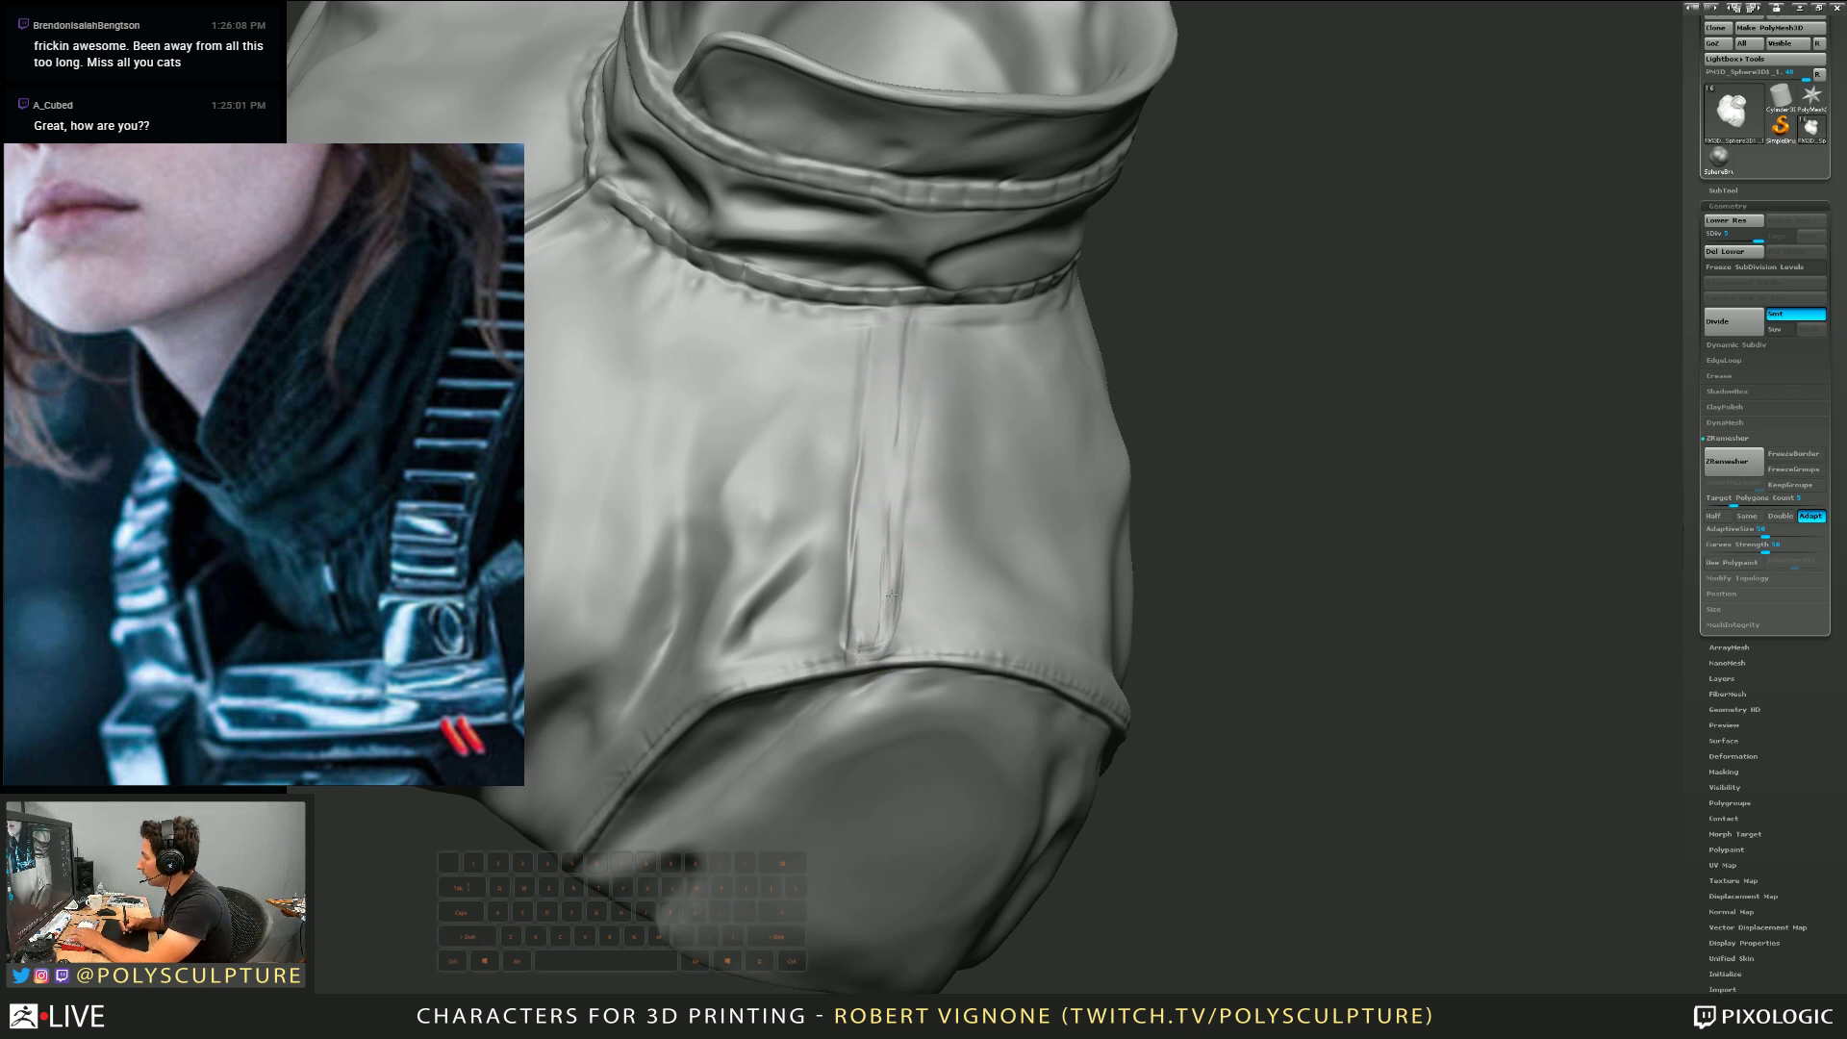
{"action": "left_click_drag", "start_coordinate": [879, 569], "coordinate": [912, 332]}
{"action": "right_click_drag", "start_coordinate": [878, 425], "coordinate": [894, 462]}
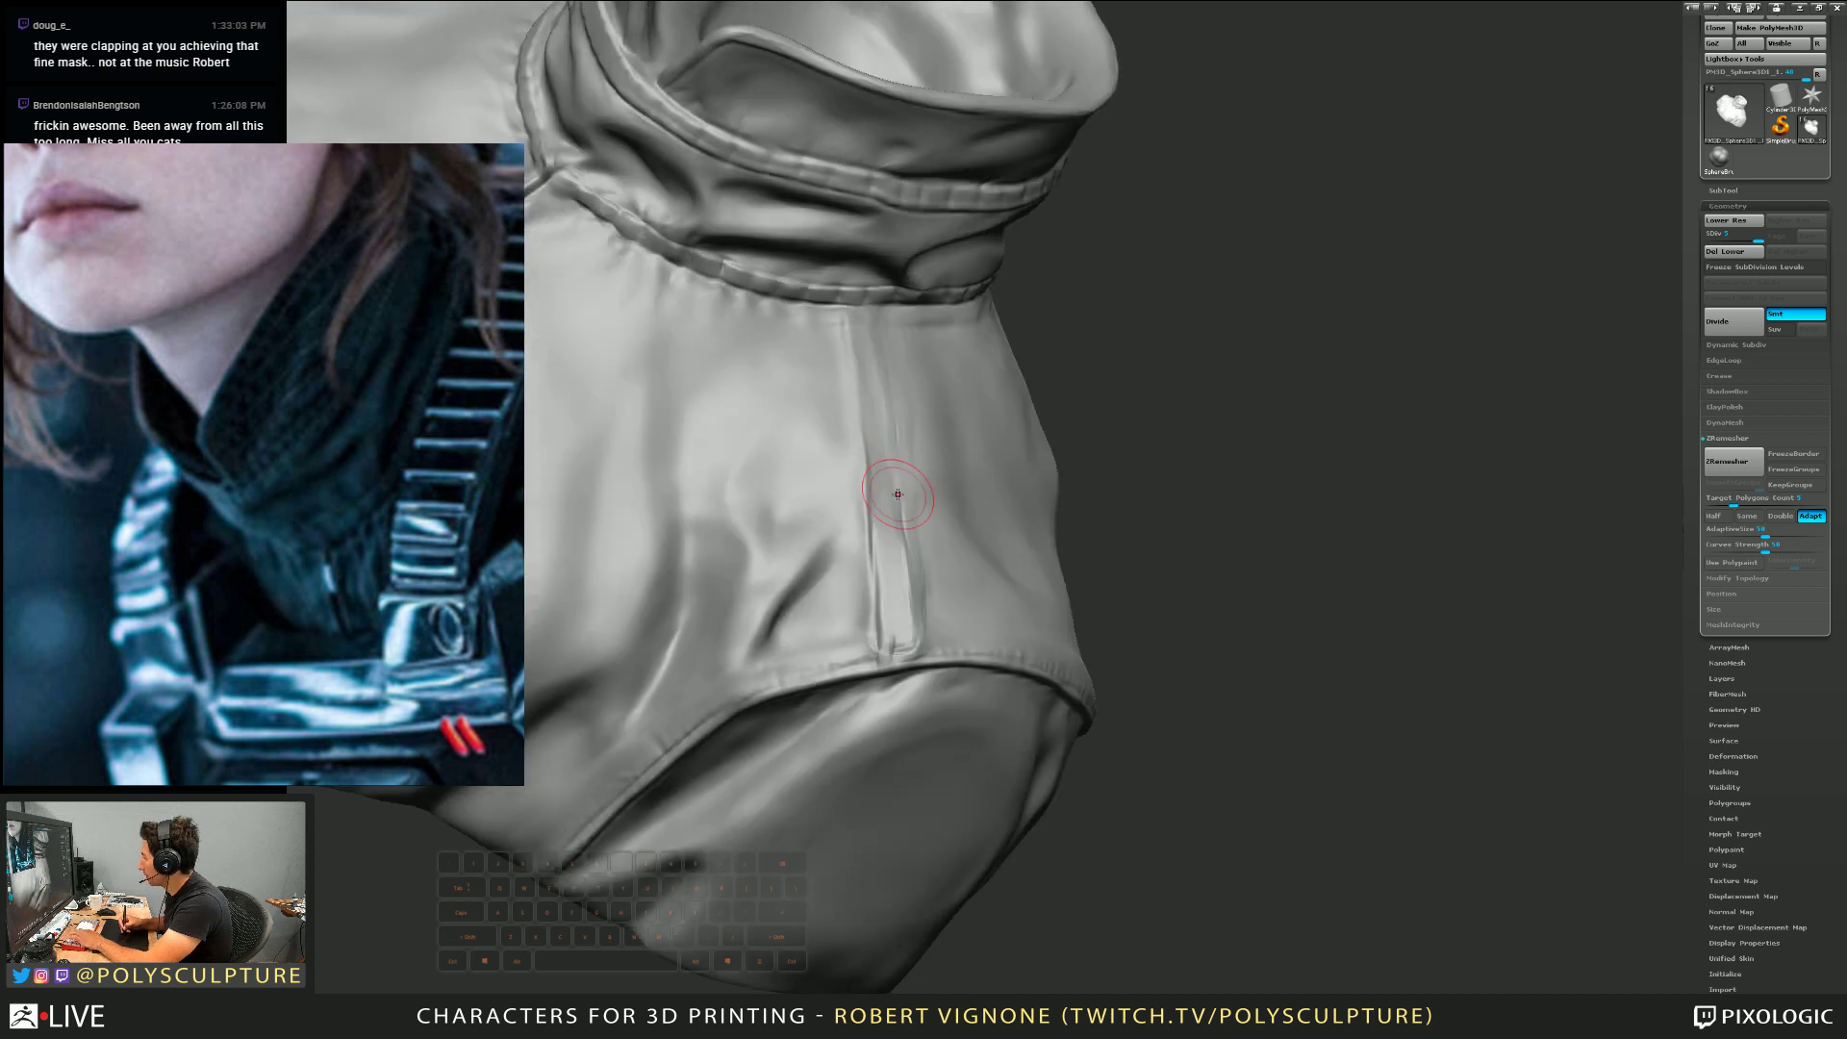
{"action": "left_click_drag", "start_coordinate": [887, 541], "coordinate": [904, 642]}
{"action": "mouse_move", "coordinate": [910, 537]}
{"action": "left_mouse_down"}
{"action": "mouse_move", "coordinate": [907, 612]}
{"action": "mouse_move", "coordinate": [908, 542]}
{"action": "mouse_move", "coordinate": [923, 618]}
{"action": "mouse_move", "coordinate": [907, 651]}
{"action": "mouse_move", "coordinate": [855, 640]}
{"action": "left_mouse_up"}
{"action": "key", "text": "s"}
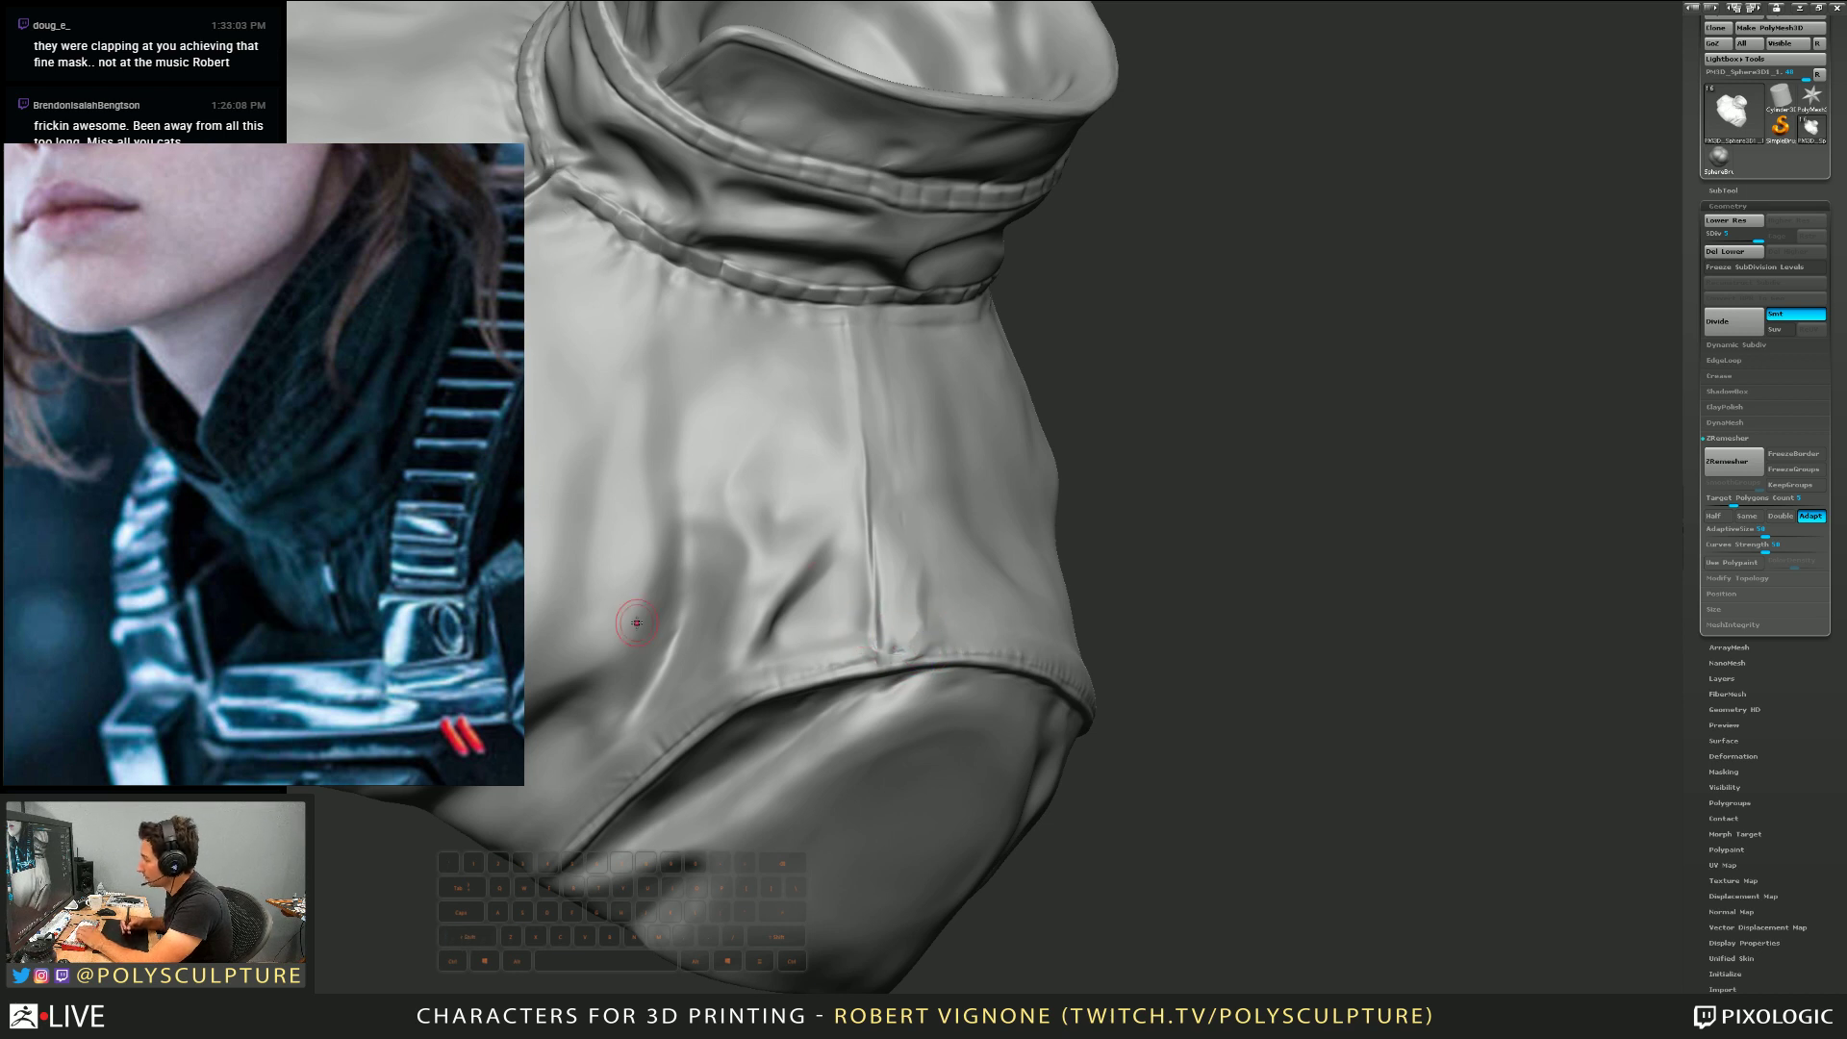
Recarve the remaining shoulder seam from the collar down to the sleeve seam with a finer brush
{"action": "key", "text": "s"}
{"action": "left_click_drag", "start_coordinate": [854, 453], "coordinate": [838, 453]}
{"action": "key", "text": "1"}
{"action": "key", "text": "s"}
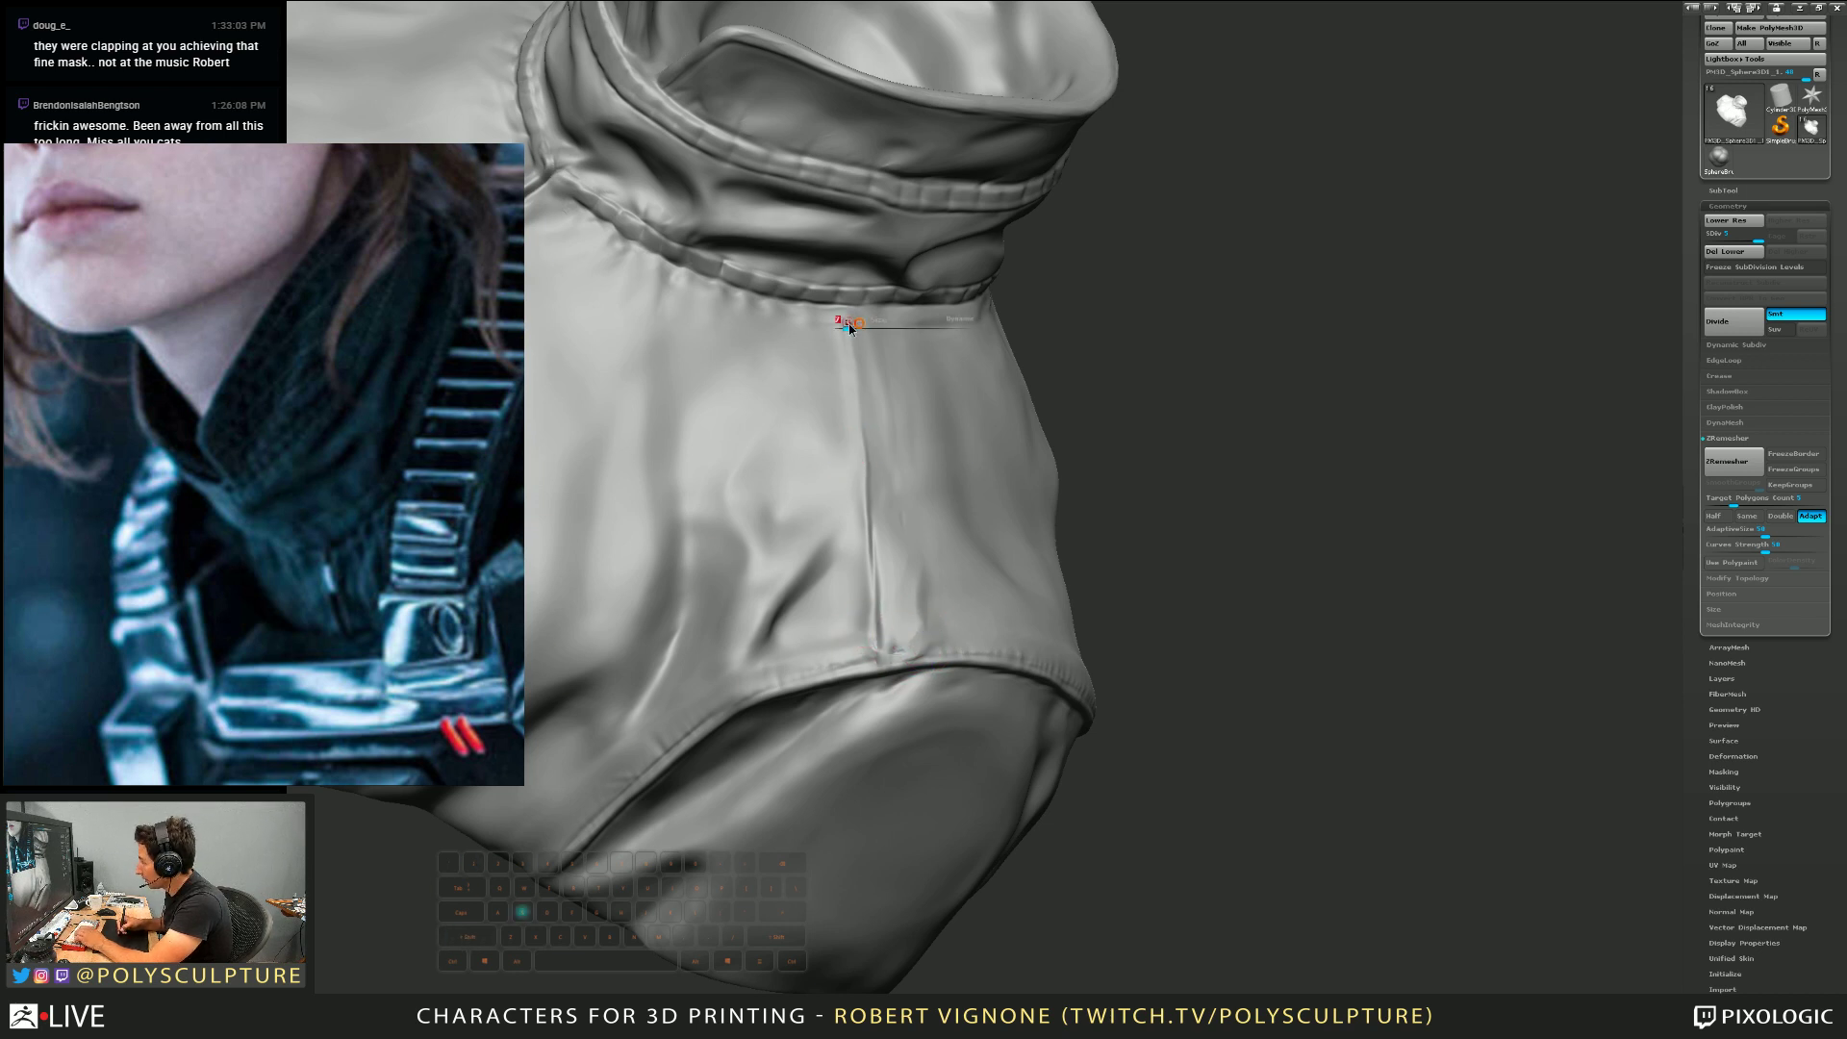
{"action": "left_click_drag", "start_coordinate": [849, 322], "coordinate": [852, 323]}
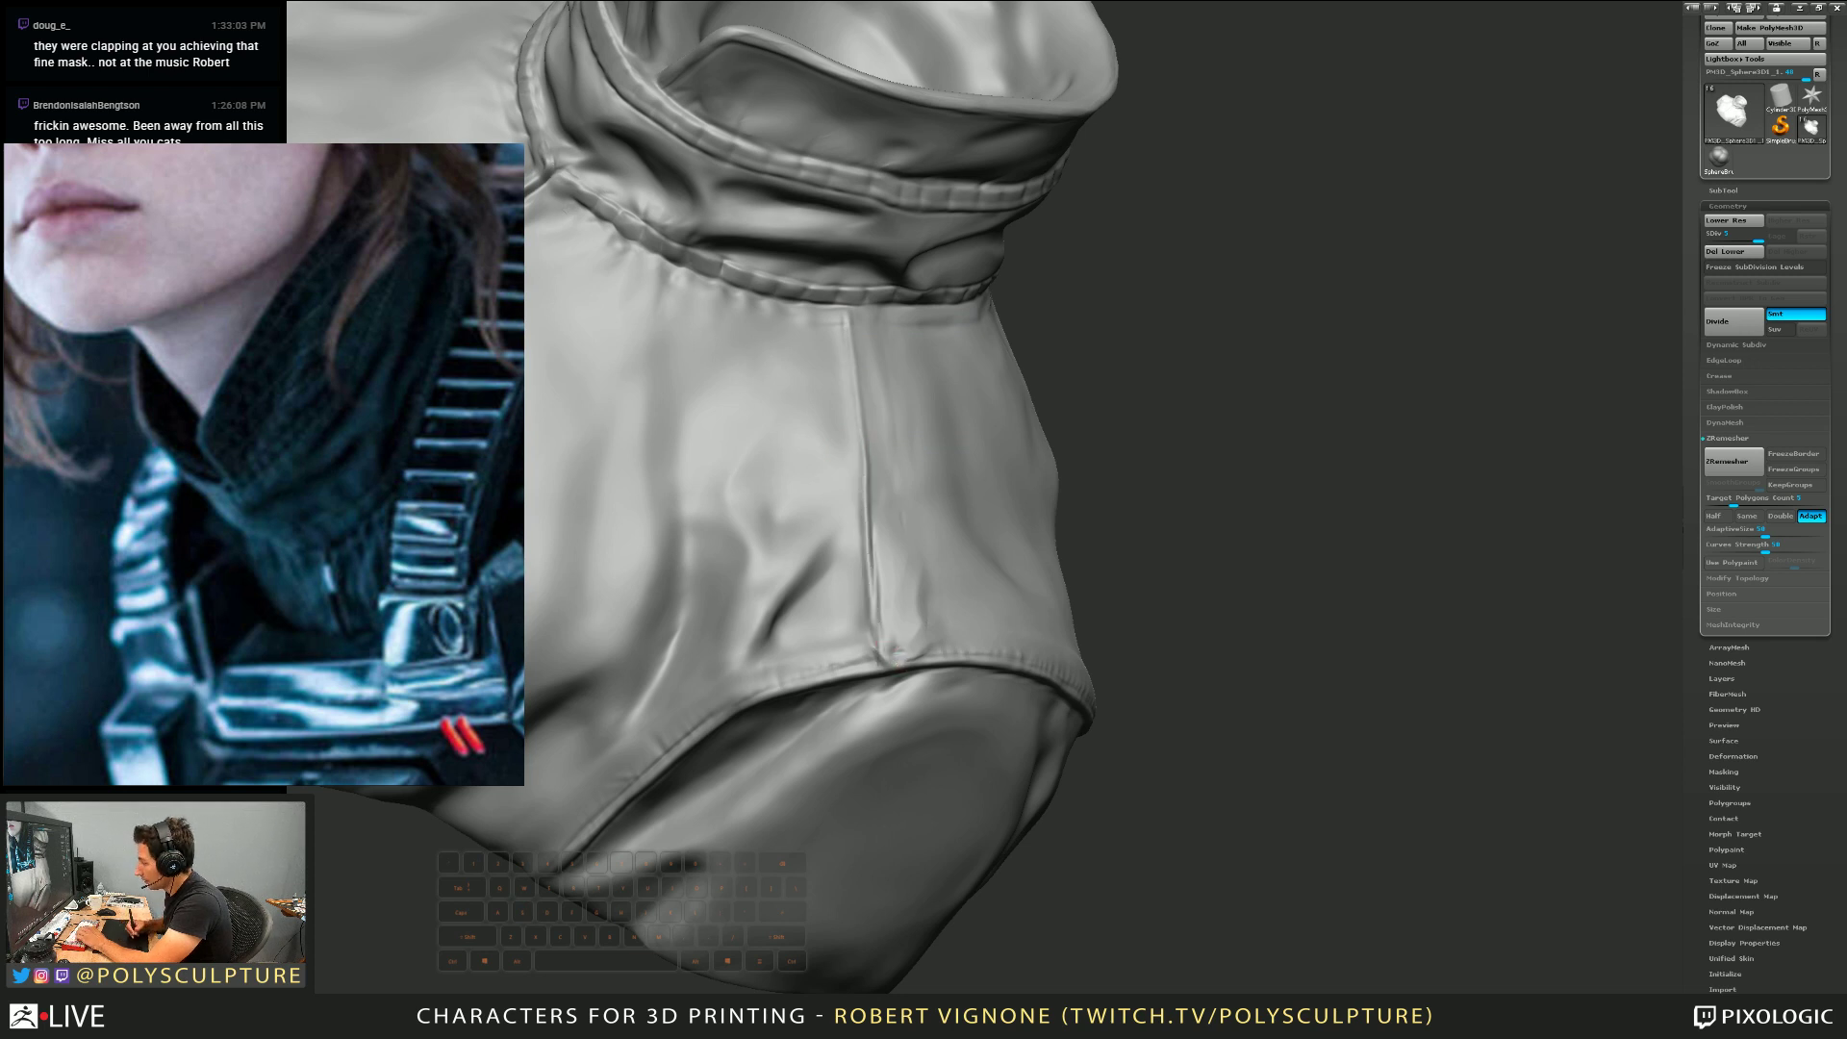
Smooth the fabric beside the lower half of the shoulder seam and reduce the brush size for detailing
{"action": "key", "text": "s"}
{"action": "mouse_move", "coordinate": [920, 628]}
{"action": "left_mouse_down"}
{"action": "mouse_move", "coordinate": [899, 642]}
{"action": "mouse_move", "coordinate": [879, 535]}
{"action": "left_mouse_up"}
{"action": "key", "text": "shift"}
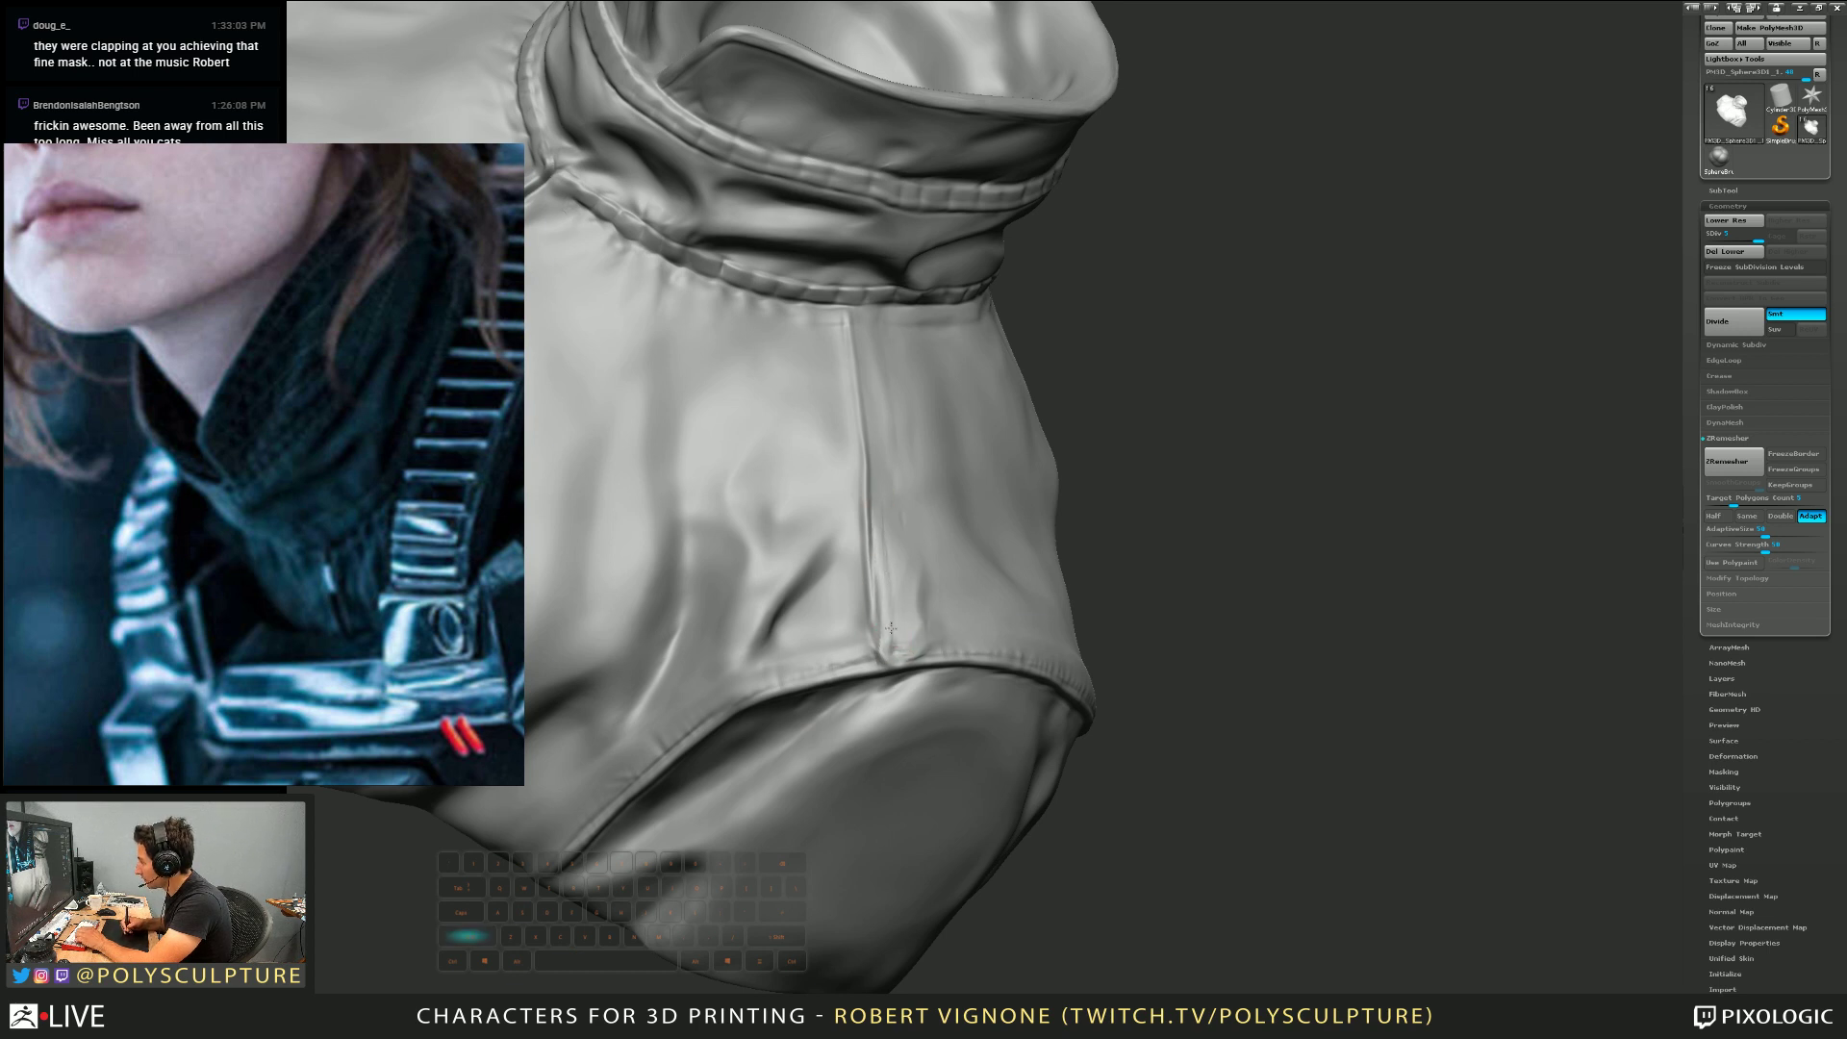
{"action": "right_click_drag", "start_coordinate": [888, 497], "coordinate": [883, 578]}
{"action": "key", "text": "s"}
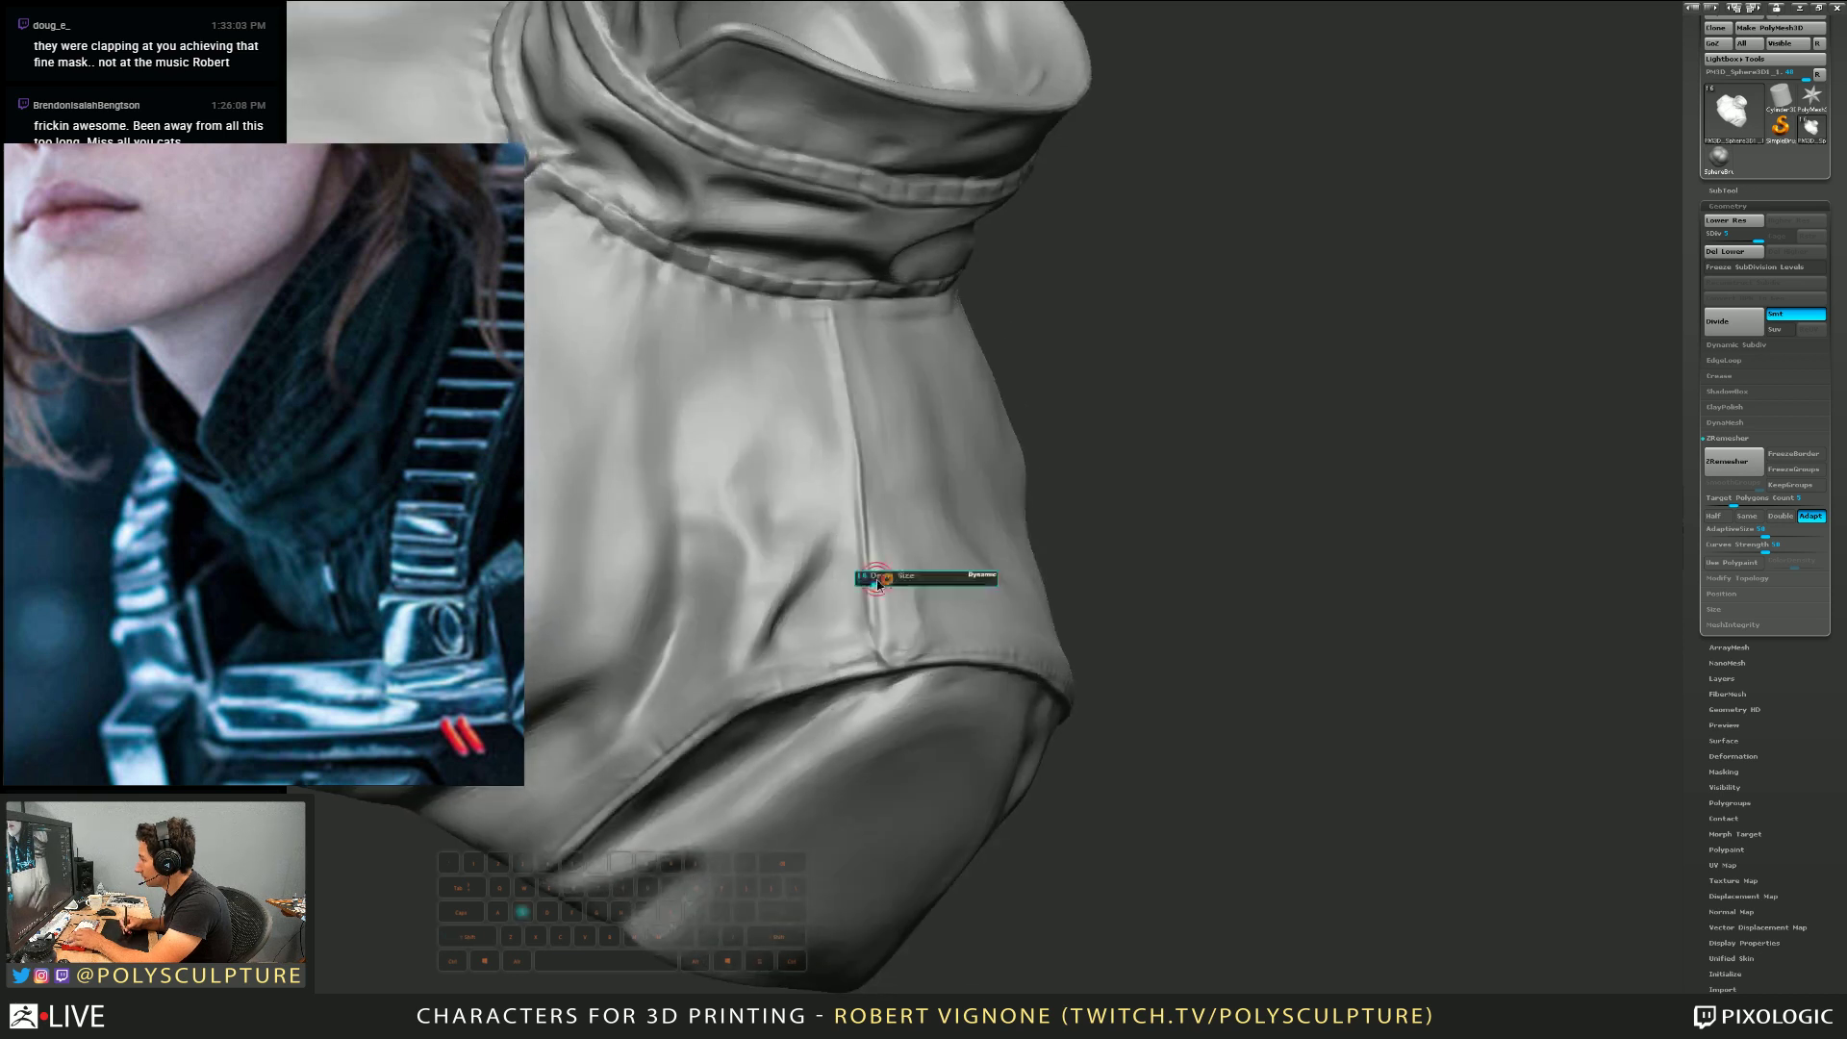
{"action": "key", "text": "1"}
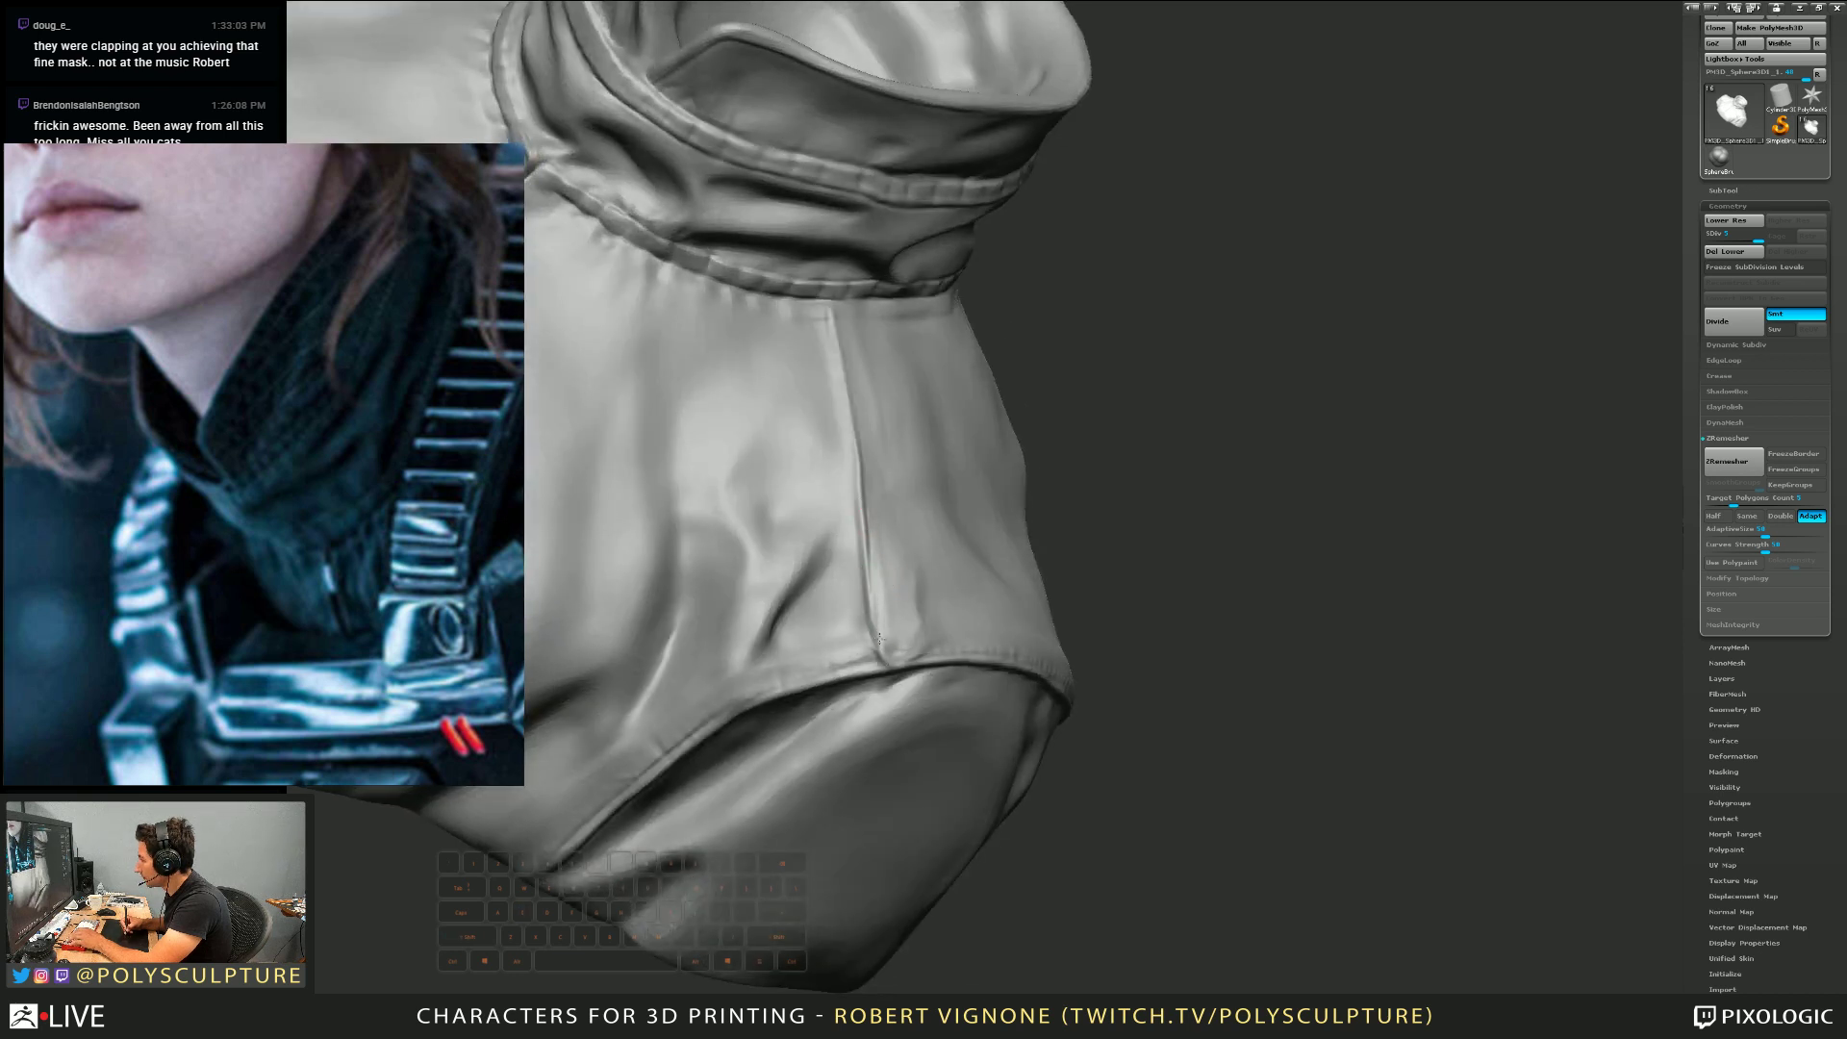
Refine the corner where the shoulder seam meets the sleeve seam and blend the fabric next to it
{"action": "key", "text": "s"}
{"action": "key", "text": "s"}
{"action": "key", "text": "s"}
{"action": "key", "text": "s"}
{"action": "key", "text": "1"}
{"action": "key", "text": "s"}
{"action": "key", "text": "4"}
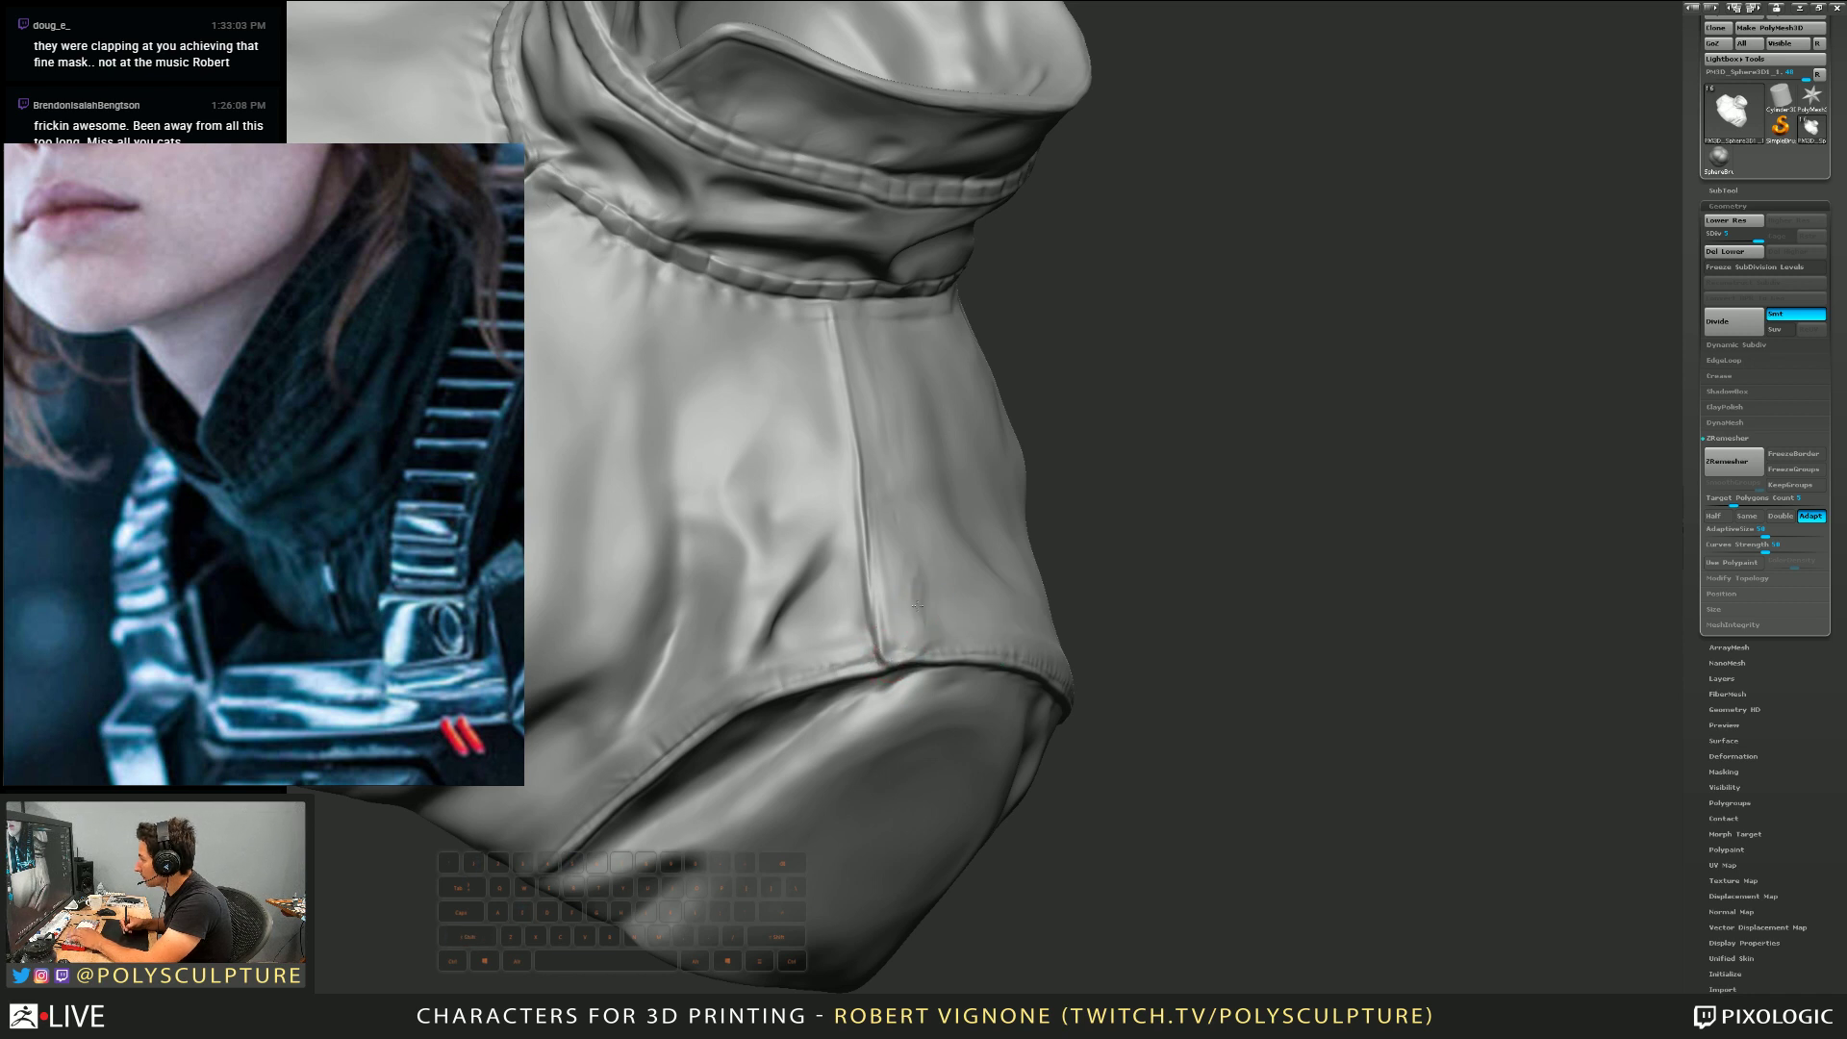
{"action": "mouse_move", "coordinate": [914, 637]}
{"action": "right_mouse_down"}
{"action": "mouse_move", "coordinate": [910, 584]}
{"action": "mouse_move", "coordinate": [965, 581]}
{"action": "mouse_move", "coordinate": [920, 568]}
{"action": "right_mouse_up"}
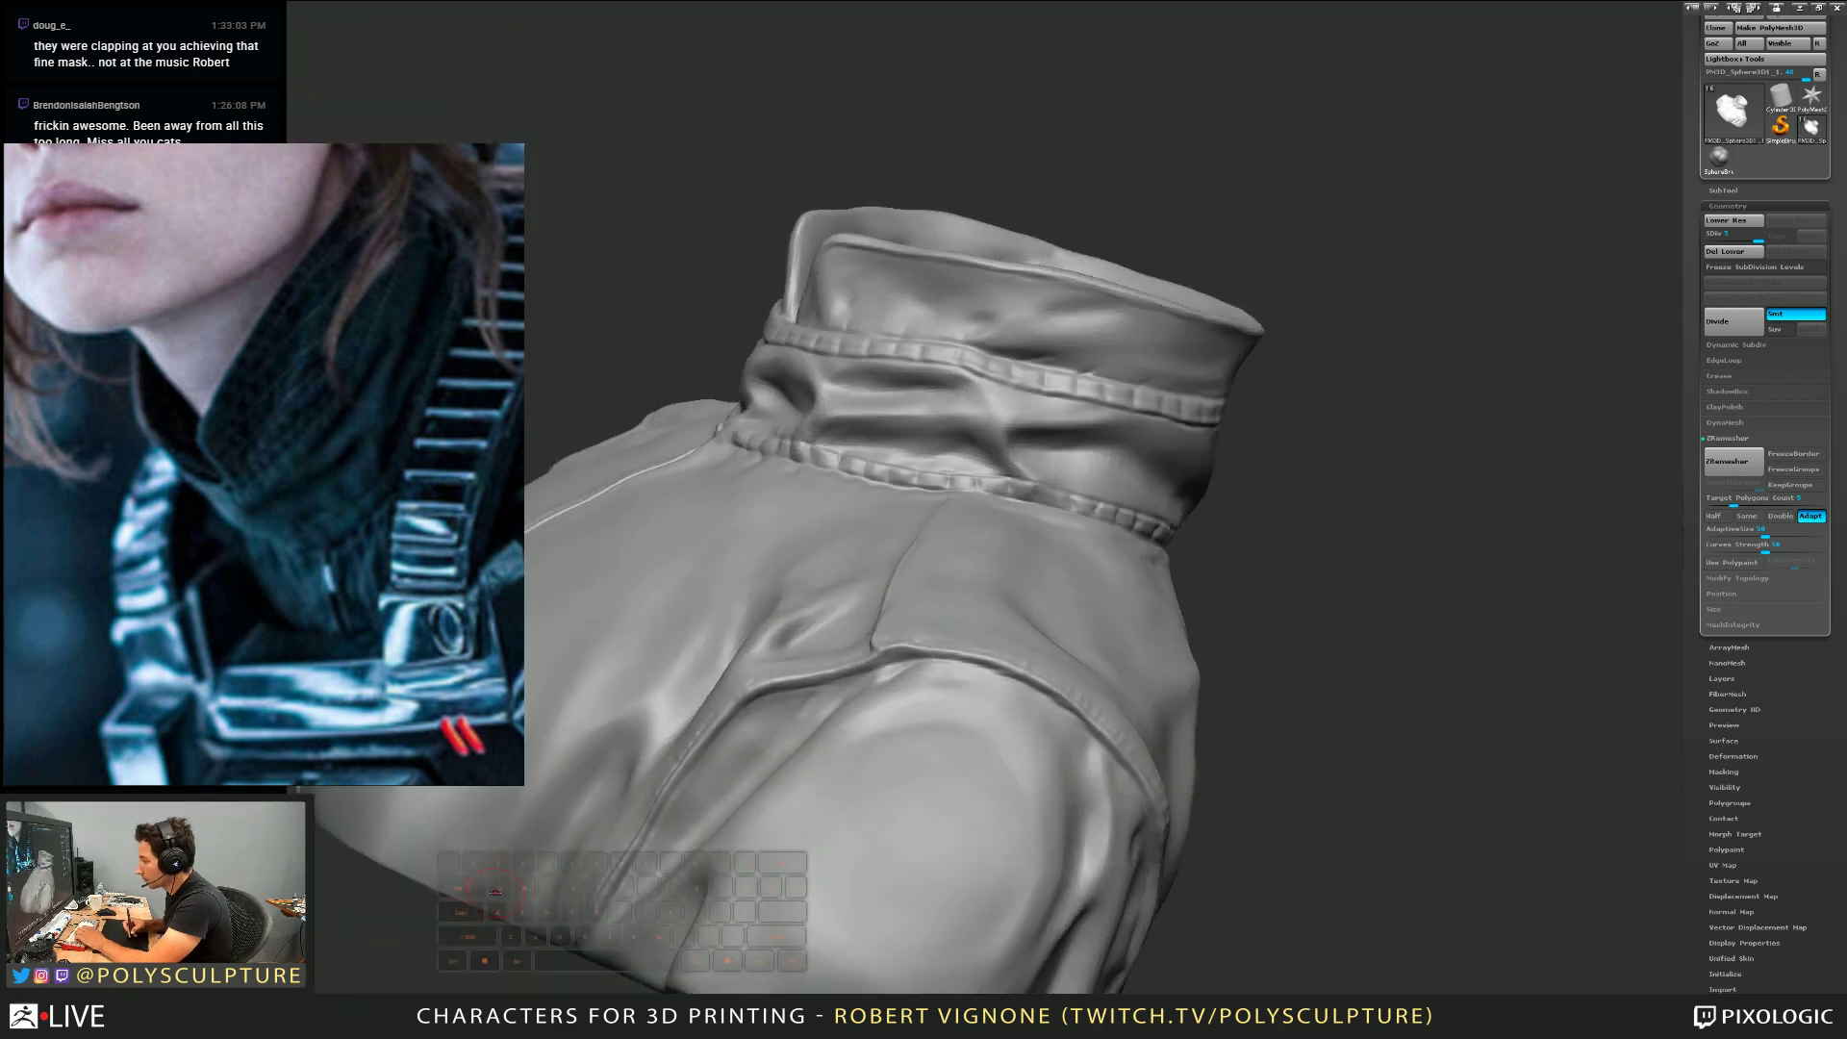
Deepen the shoulder seam into a crisp, continuous groove from the collar to the sleeve seam
{"action": "mouse_move", "coordinate": [914, 656]}
{"action": "right_mouse_down"}
{"action": "mouse_move", "coordinate": [867, 648]}
{"action": "mouse_move", "coordinate": [866, 703]}
{"action": "right_mouse_up"}
{"action": "right_click_drag", "start_coordinate": [795, 433], "coordinate": [791, 436], "text": "ctrl"}
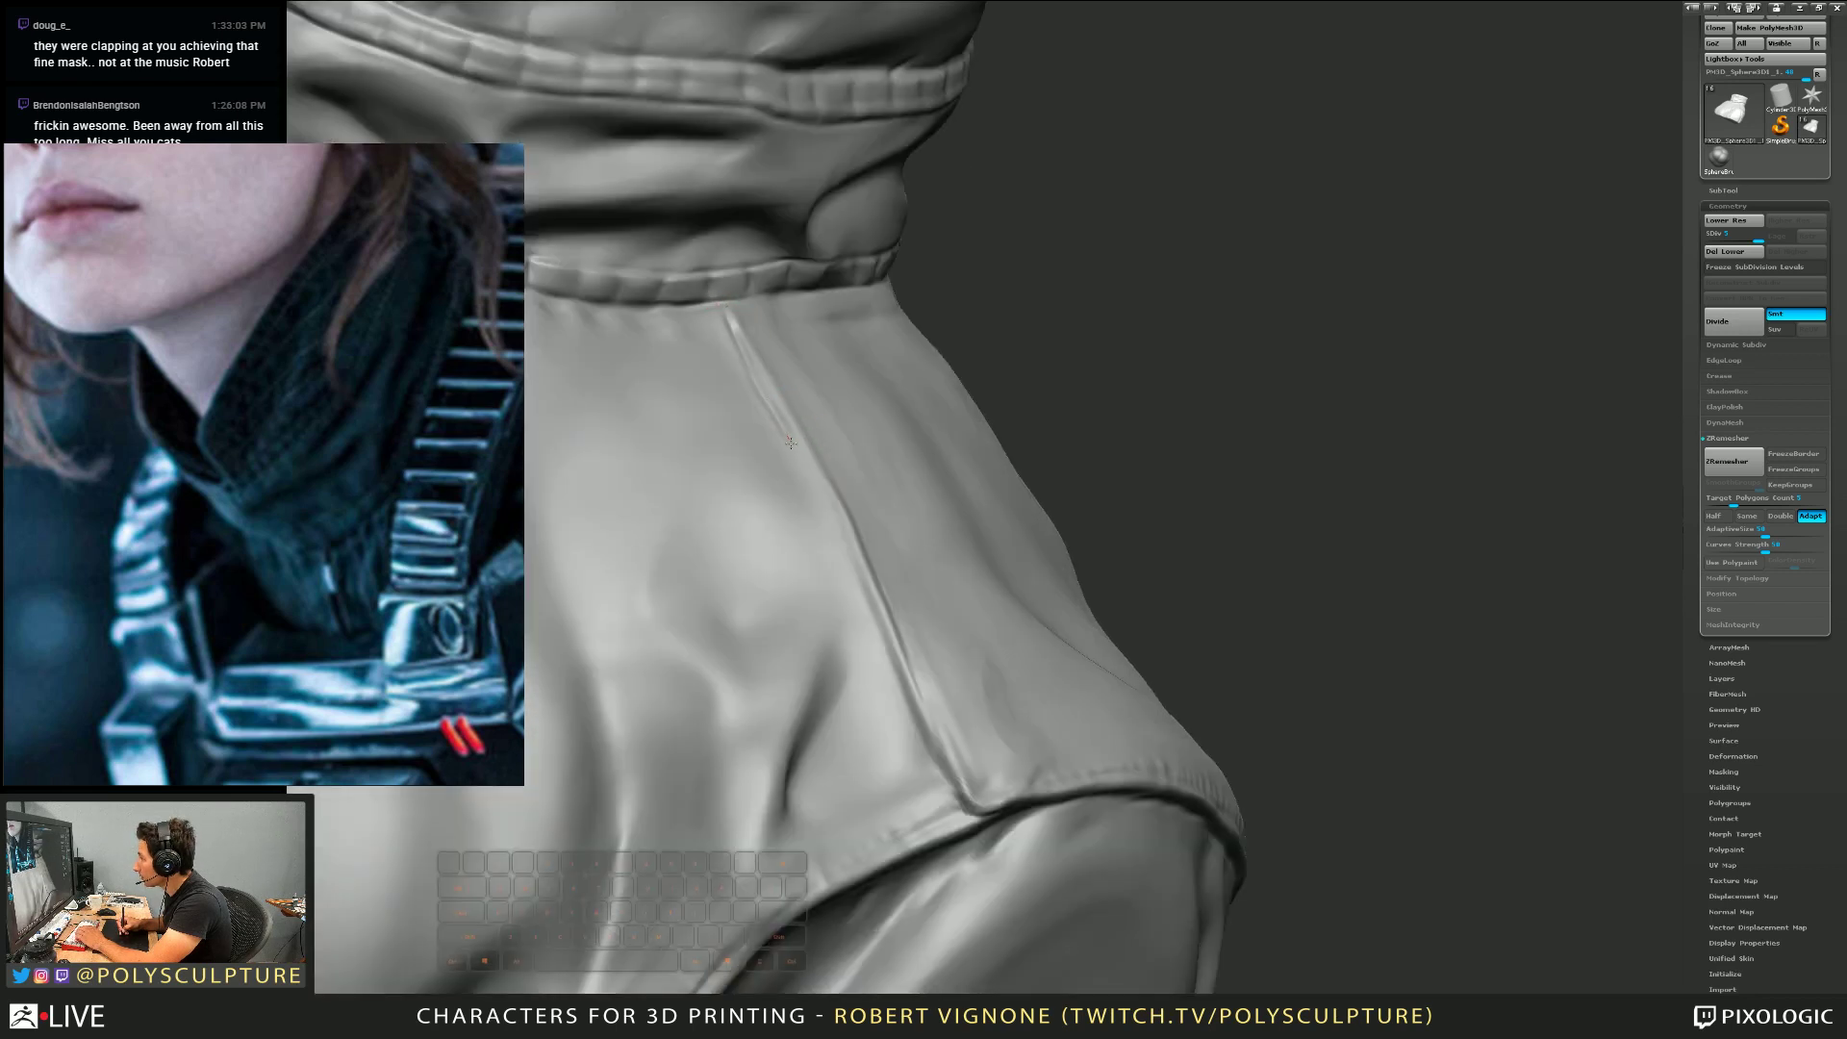
{"action": "left_click_drag", "start_coordinate": [864, 594], "coordinate": [919, 738]}
{"action": "right_click_drag", "start_coordinate": [952, 797], "coordinate": [842, 445]}
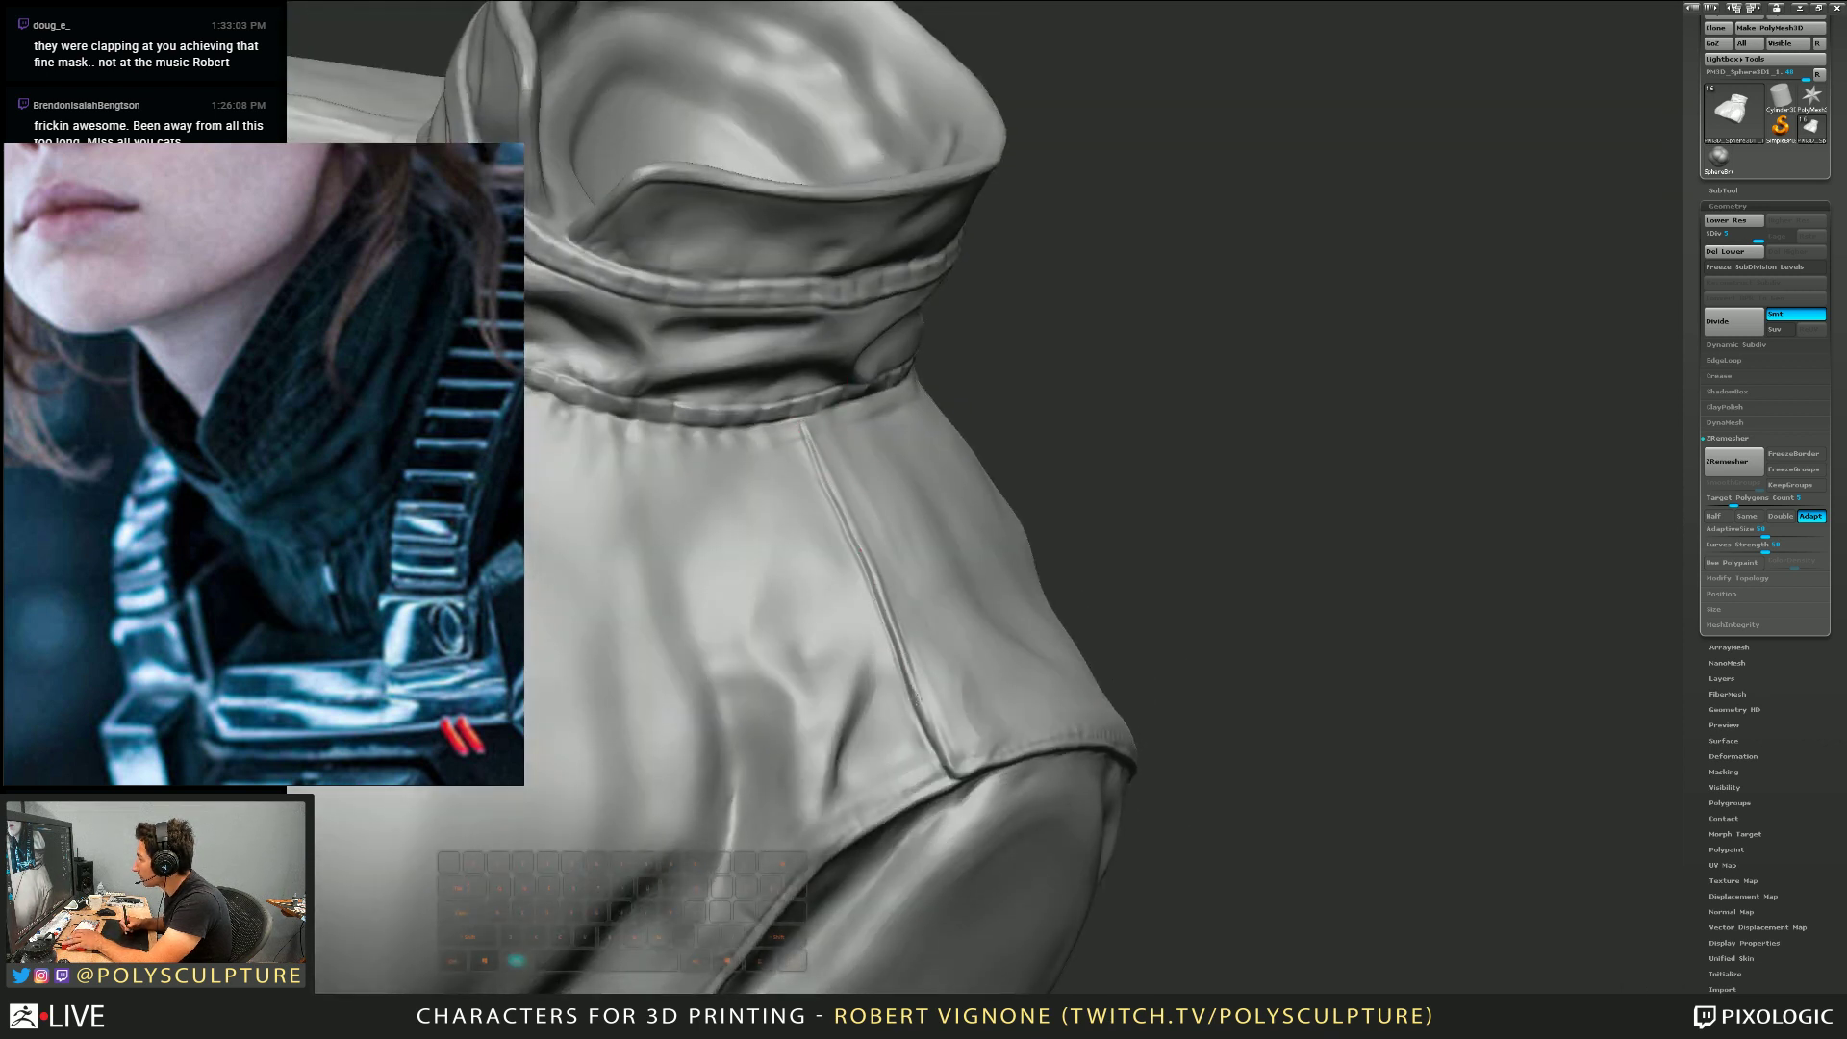
{"action": "right_click_drag", "start_coordinate": [886, 640], "coordinate": [914, 539]}
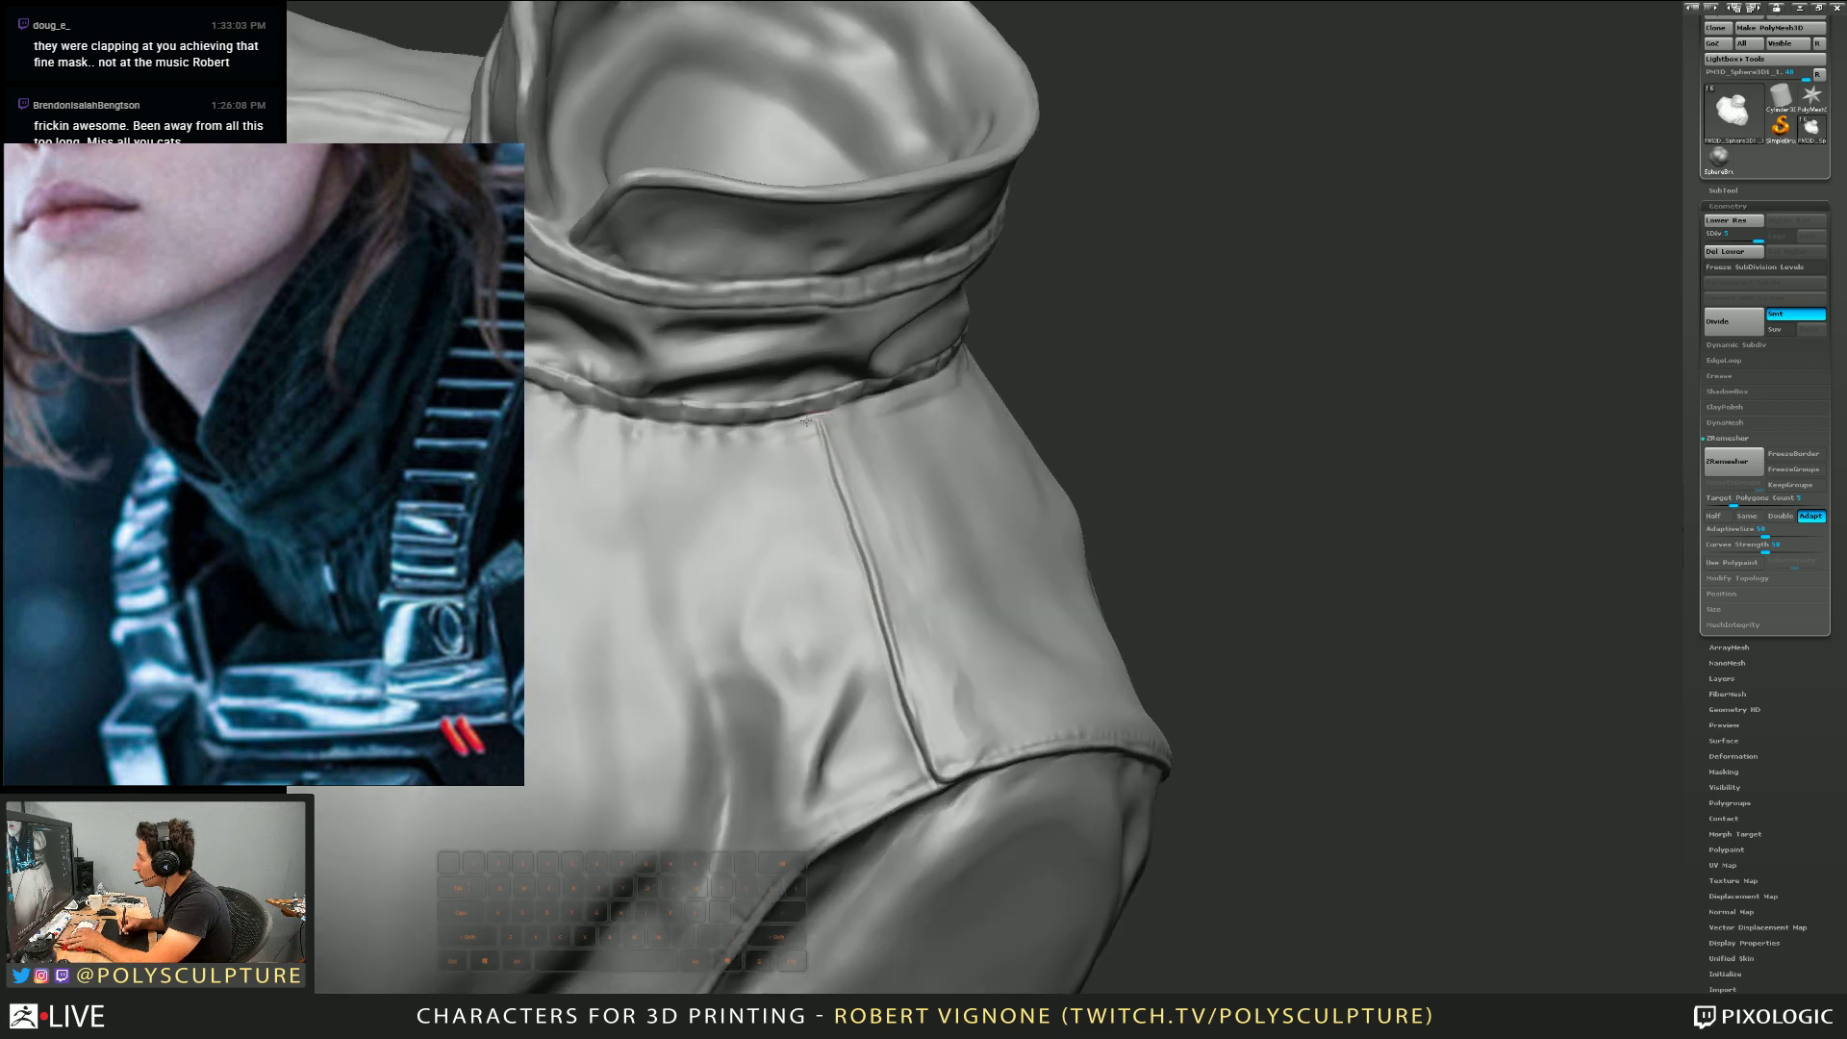
Extend the shoulder seam cleanly into the collar seam and soften the fabric around the junction
{"action": "mouse_move", "coordinate": [813, 420]}
{"action": "right_mouse_down"}
{"action": "mouse_move", "coordinate": [847, 490]}
{"action": "mouse_move", "coordinate": [824, 453]}
{"action": "mouse_move", "coordinate": [854, 477]}
{"action": "right_mouse_up"}
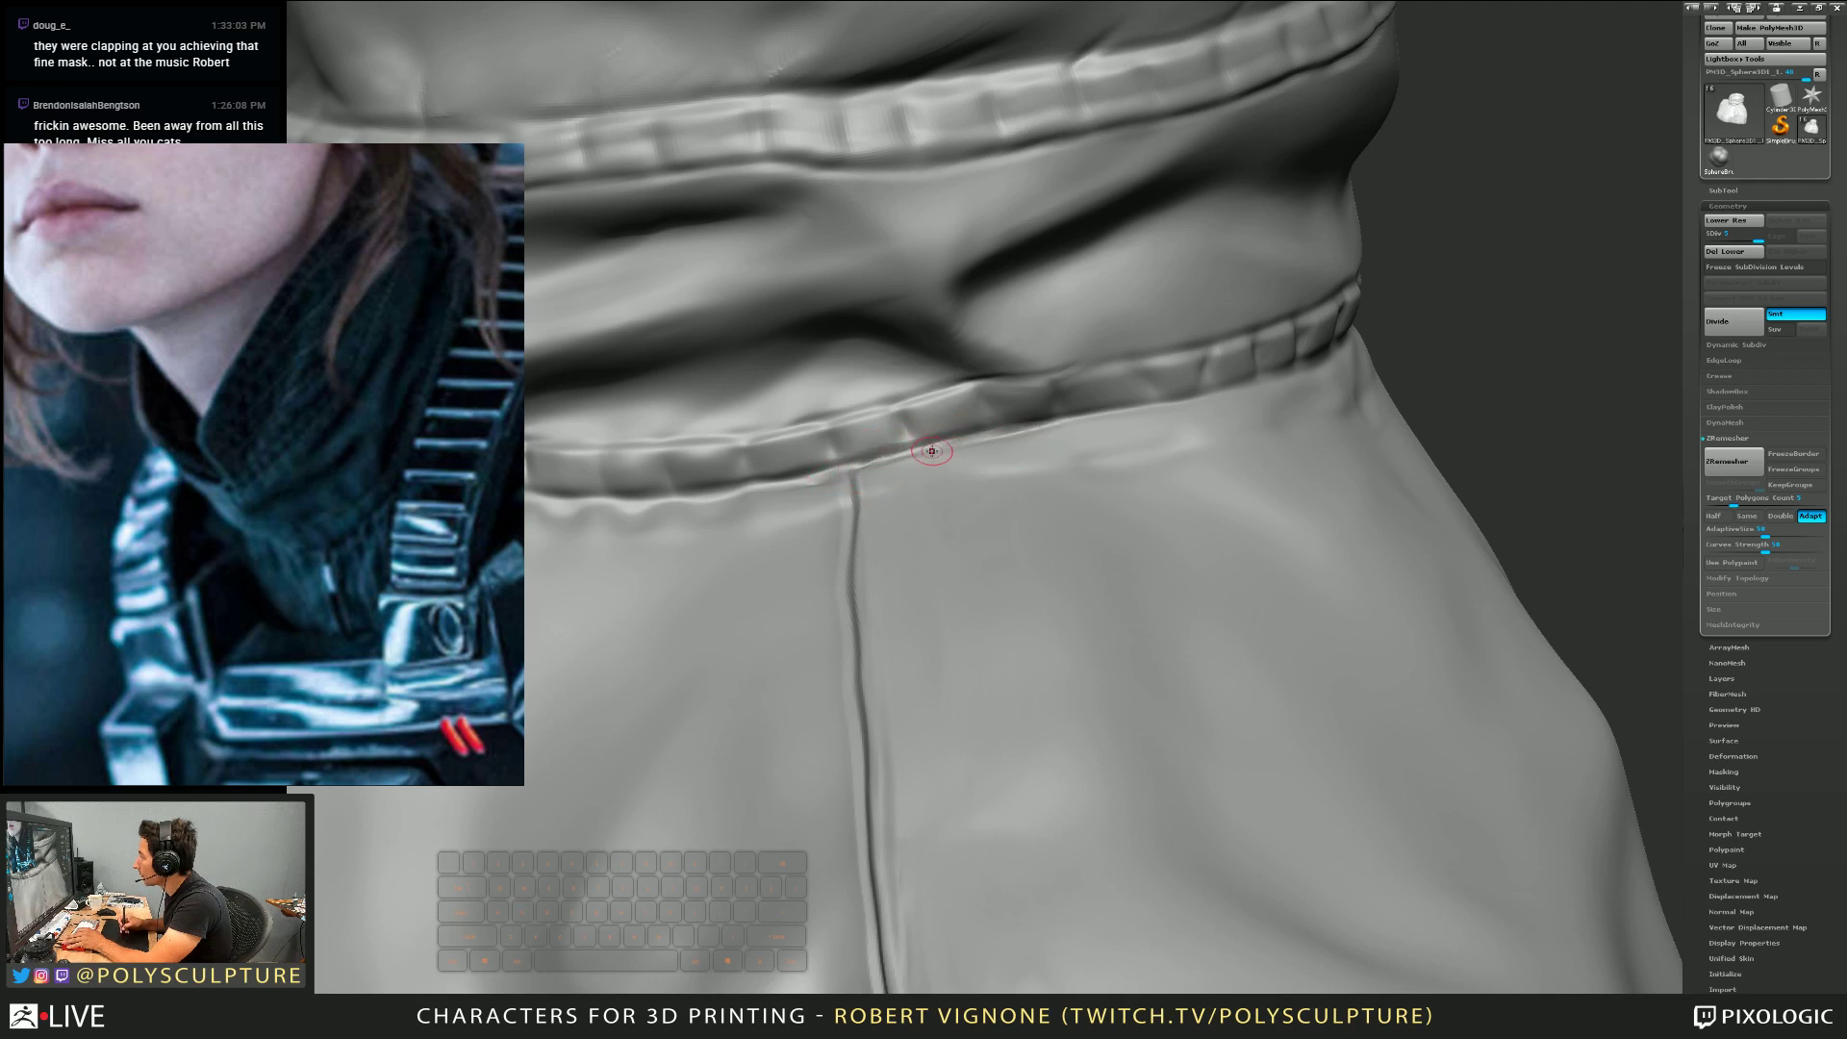
{"action": "right_click_drag", "start_coordinate": [903, 482], "coordinate": [911, 454], "text": "alt"}
{"action": "key", "text": "s"}
{"action": "left_click_drag", "start_coordinate": [915, 469], "coordinate": [926, 470]}
{"action": "right_click_drag", "start_coordinate": [925, 481], "coordinate": [913, 529]}
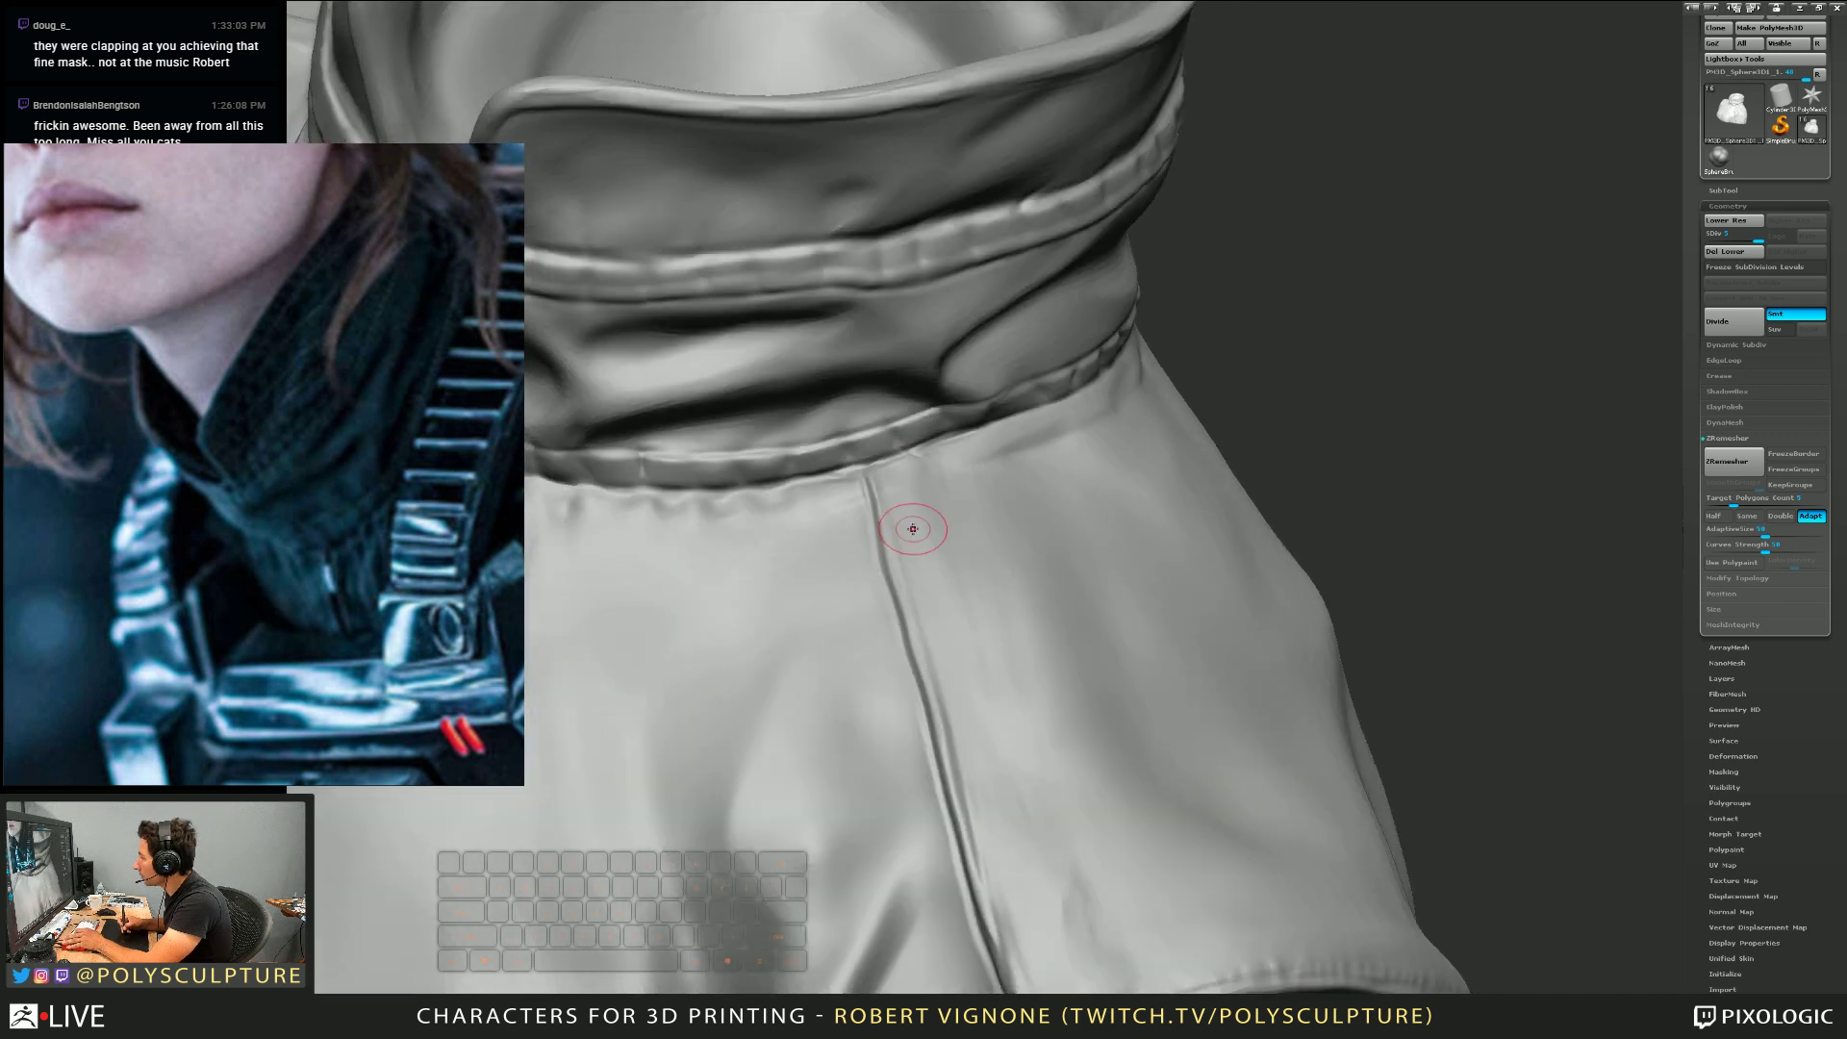
Sculpt short pull wrinkles running from the shoulder seam onto the front fabric, spaced down its length to the sleeve seam
{"action": "mouse_move", "coordinate": [929, 685]}
{"action": "right_mouse_down", "text": "alt"}
{"action": "mouse_move", "coordinate": [871, 491]}
{"action": "mouse_move", "coordinate": [904, 615]}
{"action": "right_mouse_up", "text": "alt"}
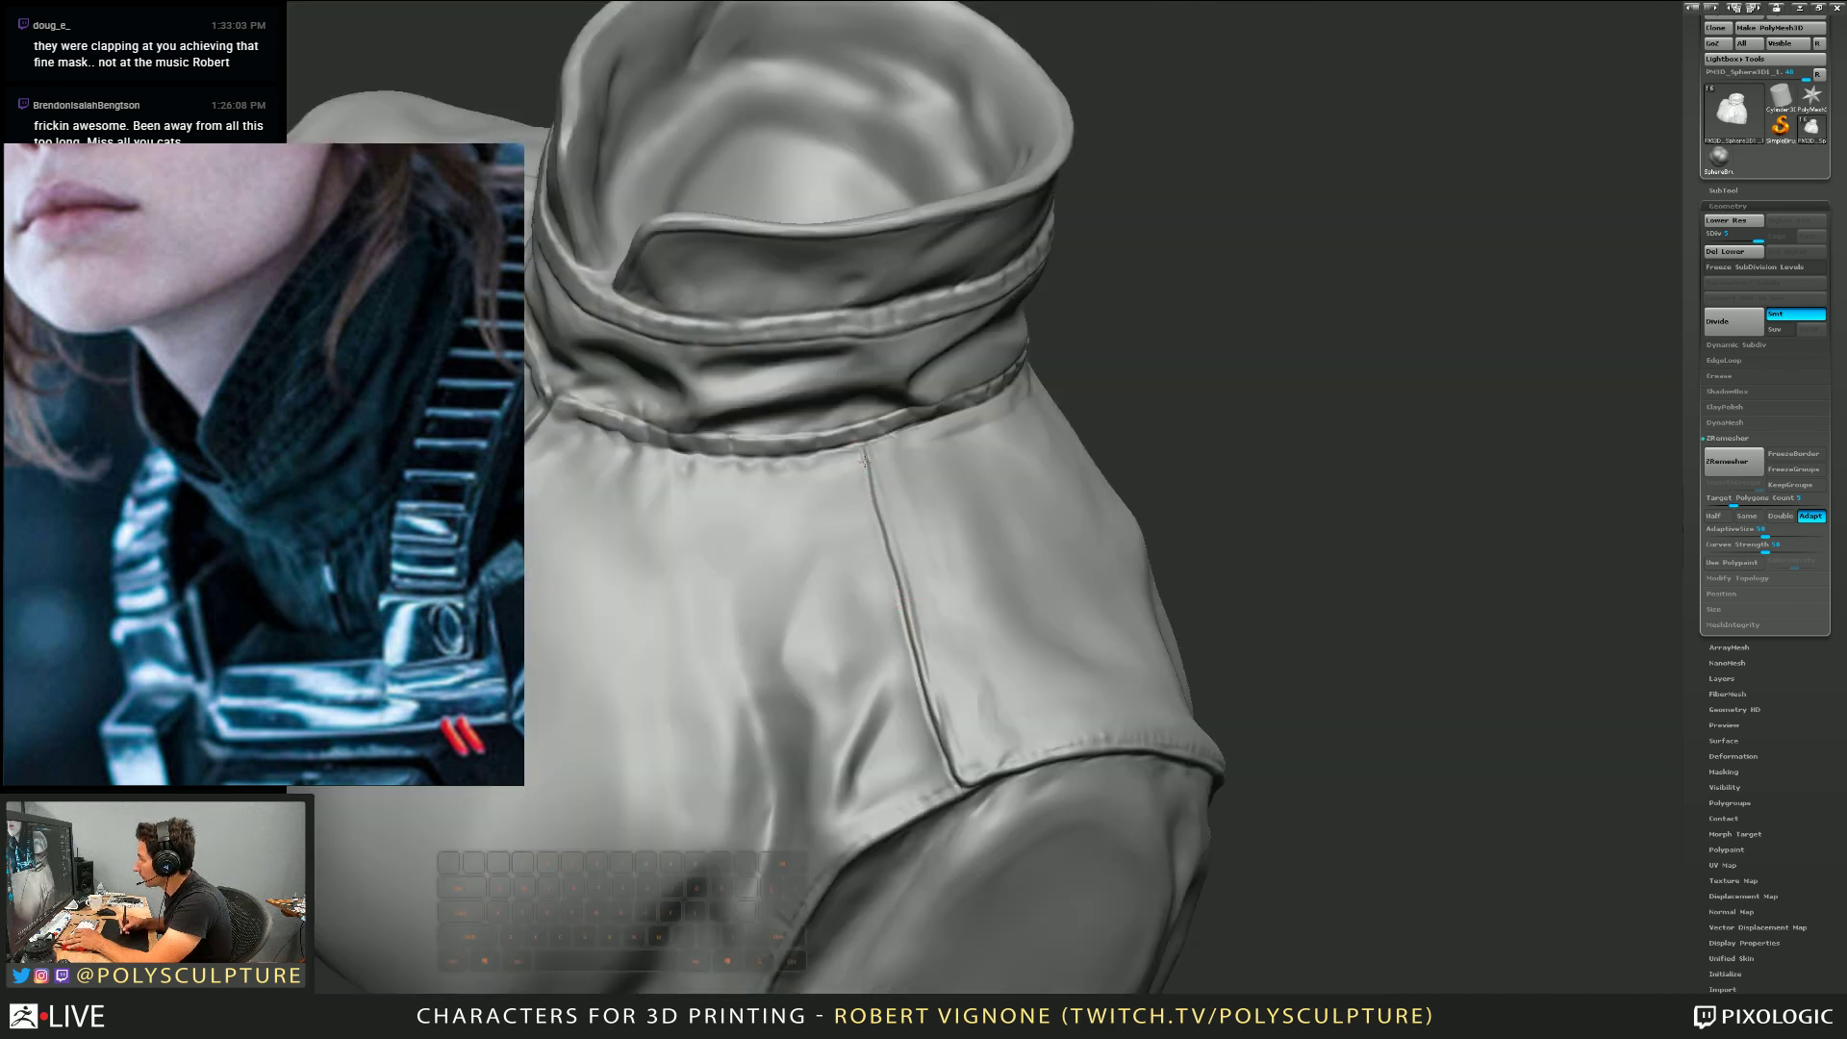
{"action": "key", "text": "s"}
{"action": "mouse_move", "coordinate": [872, 512]}
{"action": "left_mouse_down"}
{"action": "mouse_move", "coordinate": [835, 512]}
{"action": "mouse_move", "coordinate": [845, 598]}
{"action": "mouse_move", "coordinate": [821, 614]}
{"action": "left_mouse_up"}
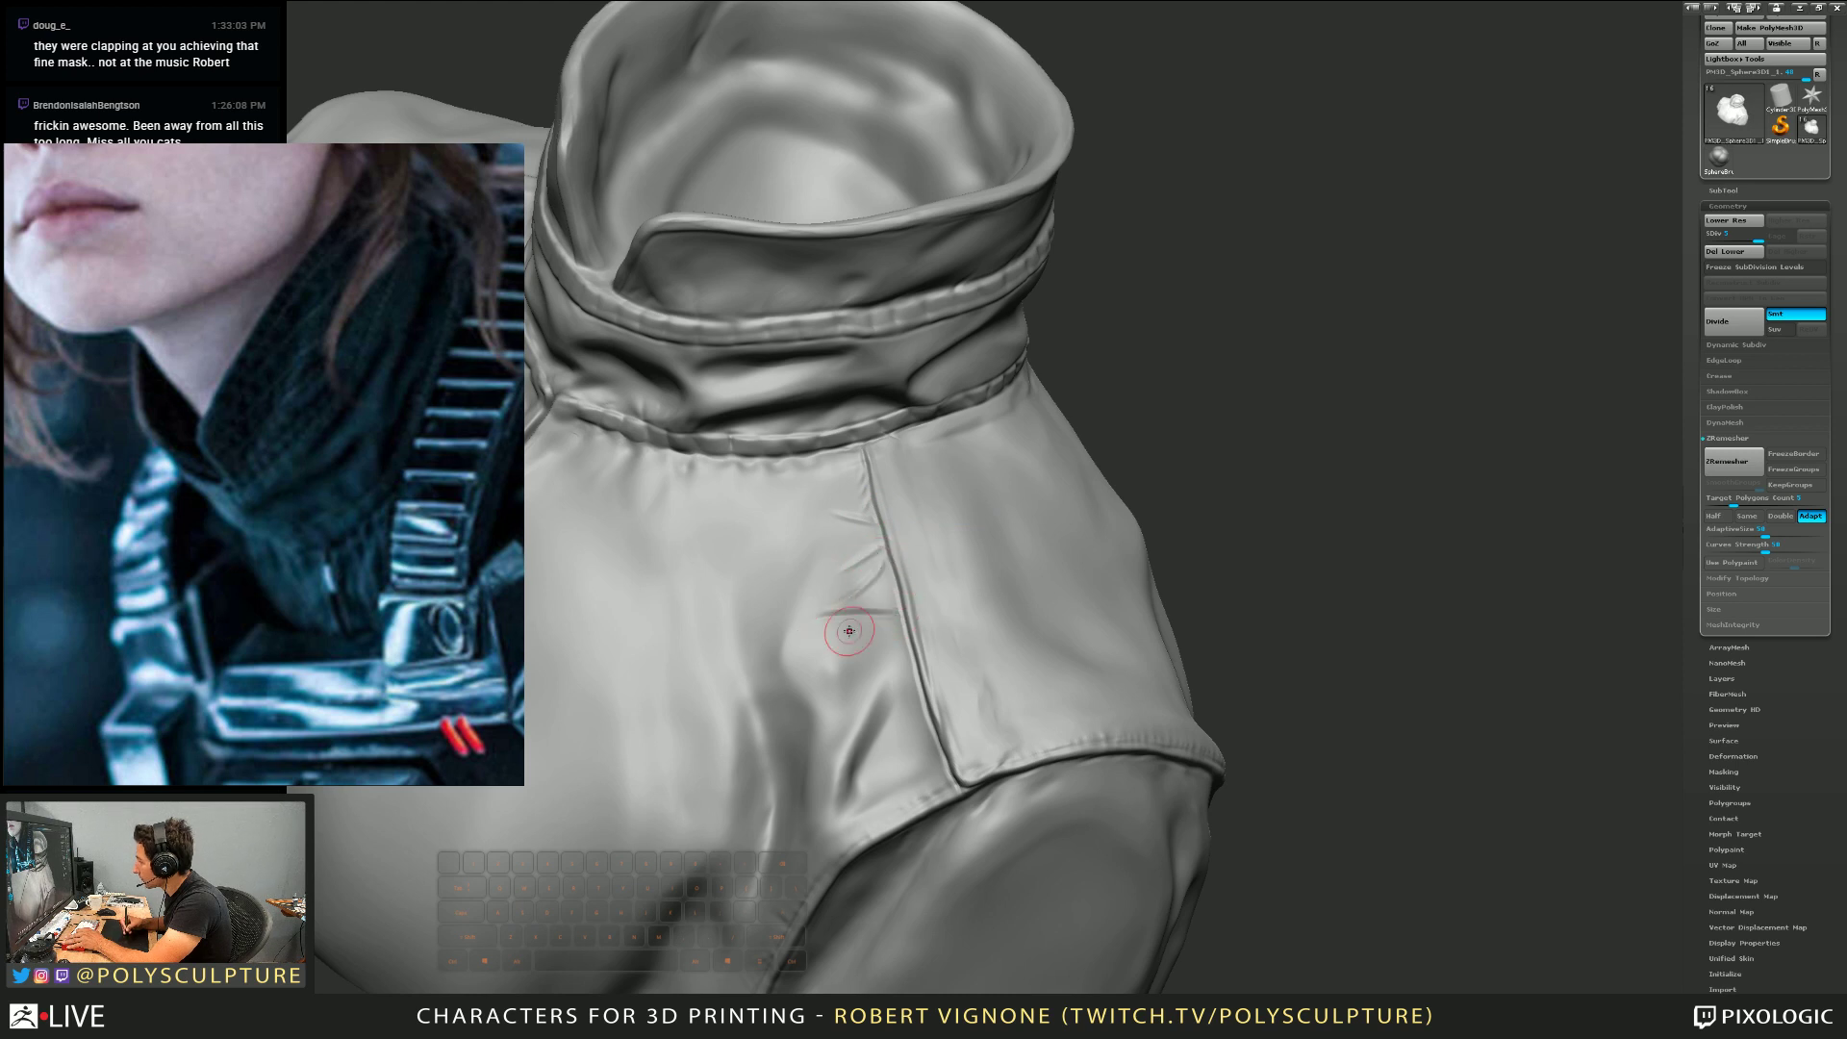
{"action": "left_click_drag", "start_coordinate": [907, 656], "coordinate": [852, 678]}
{"action": "key", "text": "s"}
{"action": "key", "text": "s"}
{"action": "left_click_drag", "start_coordinate": [941, 757], "coordinate": [900, 736]}
{"action": "key", "text": "s"}
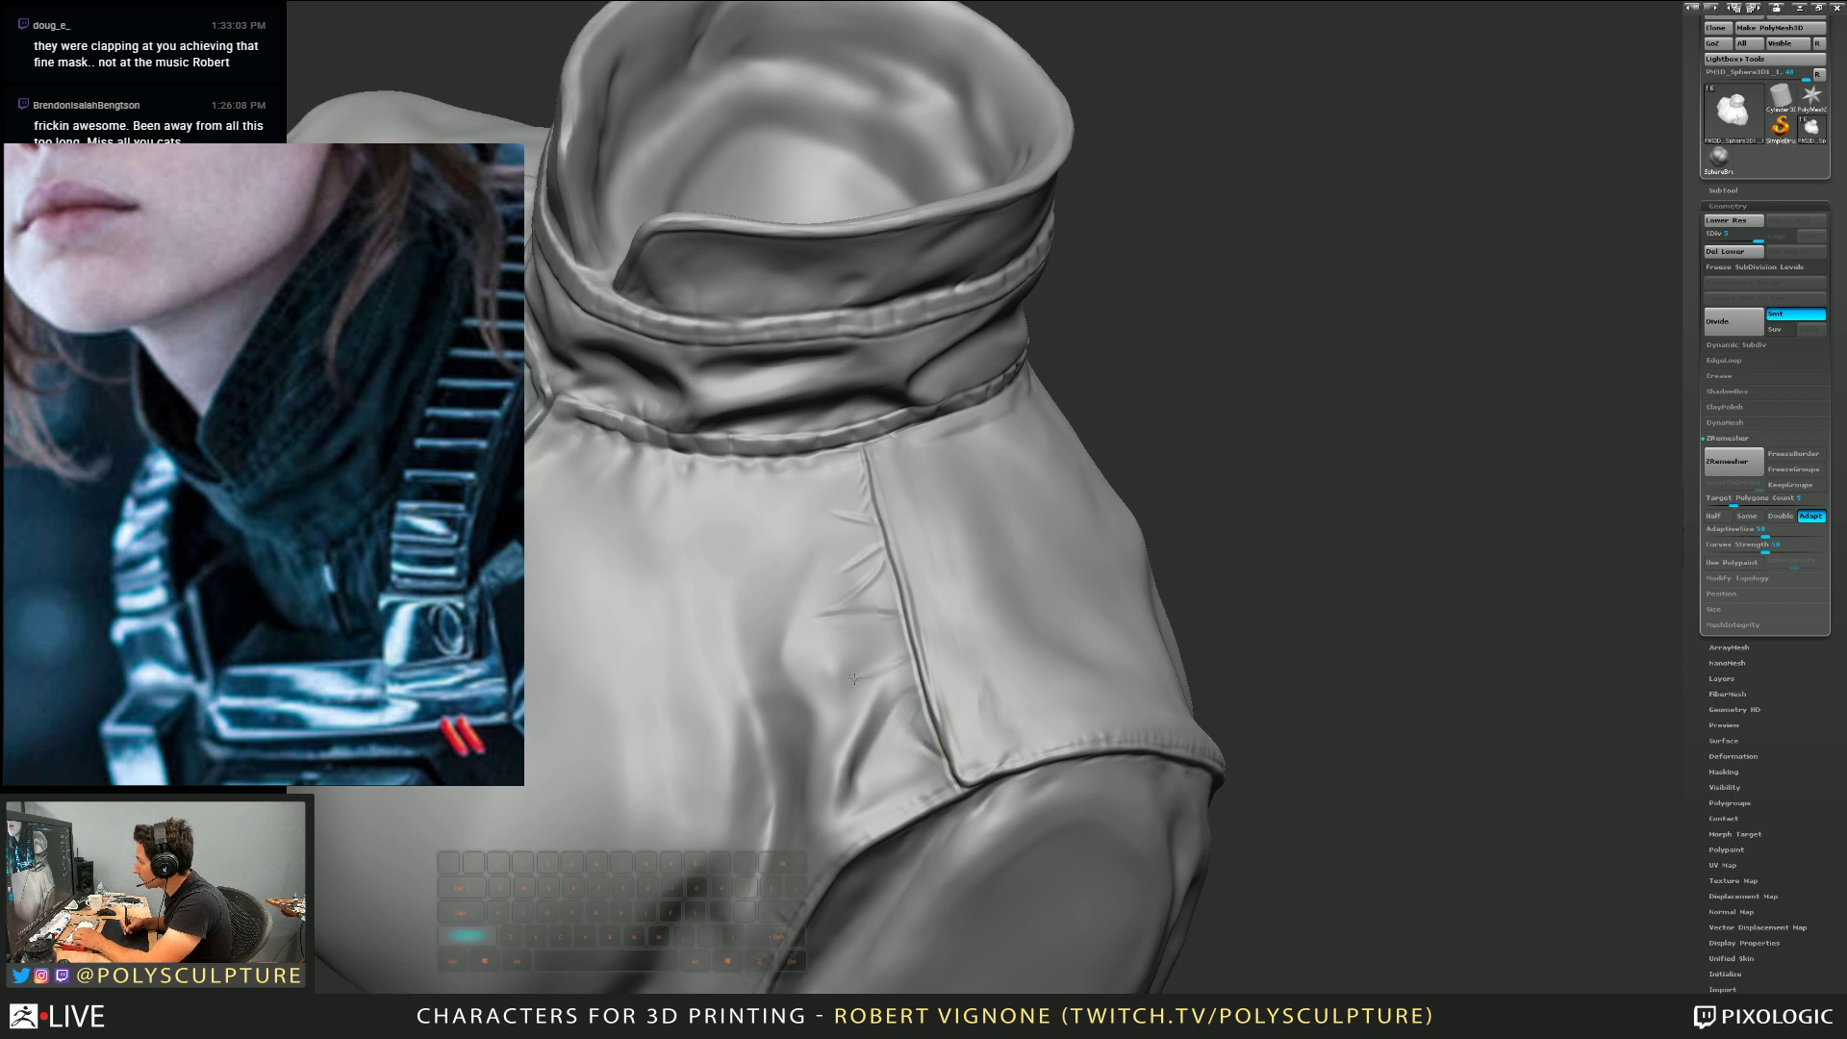
Soften and blend the small pull wrinkles on the front side of the shoulder seam with varying brush sizes
{"action": "key", "text": "s"}
{"action": "left_click_drag", "start_coordinate": [850, 508], "coordinate": [847, 517], "text": "shift"}
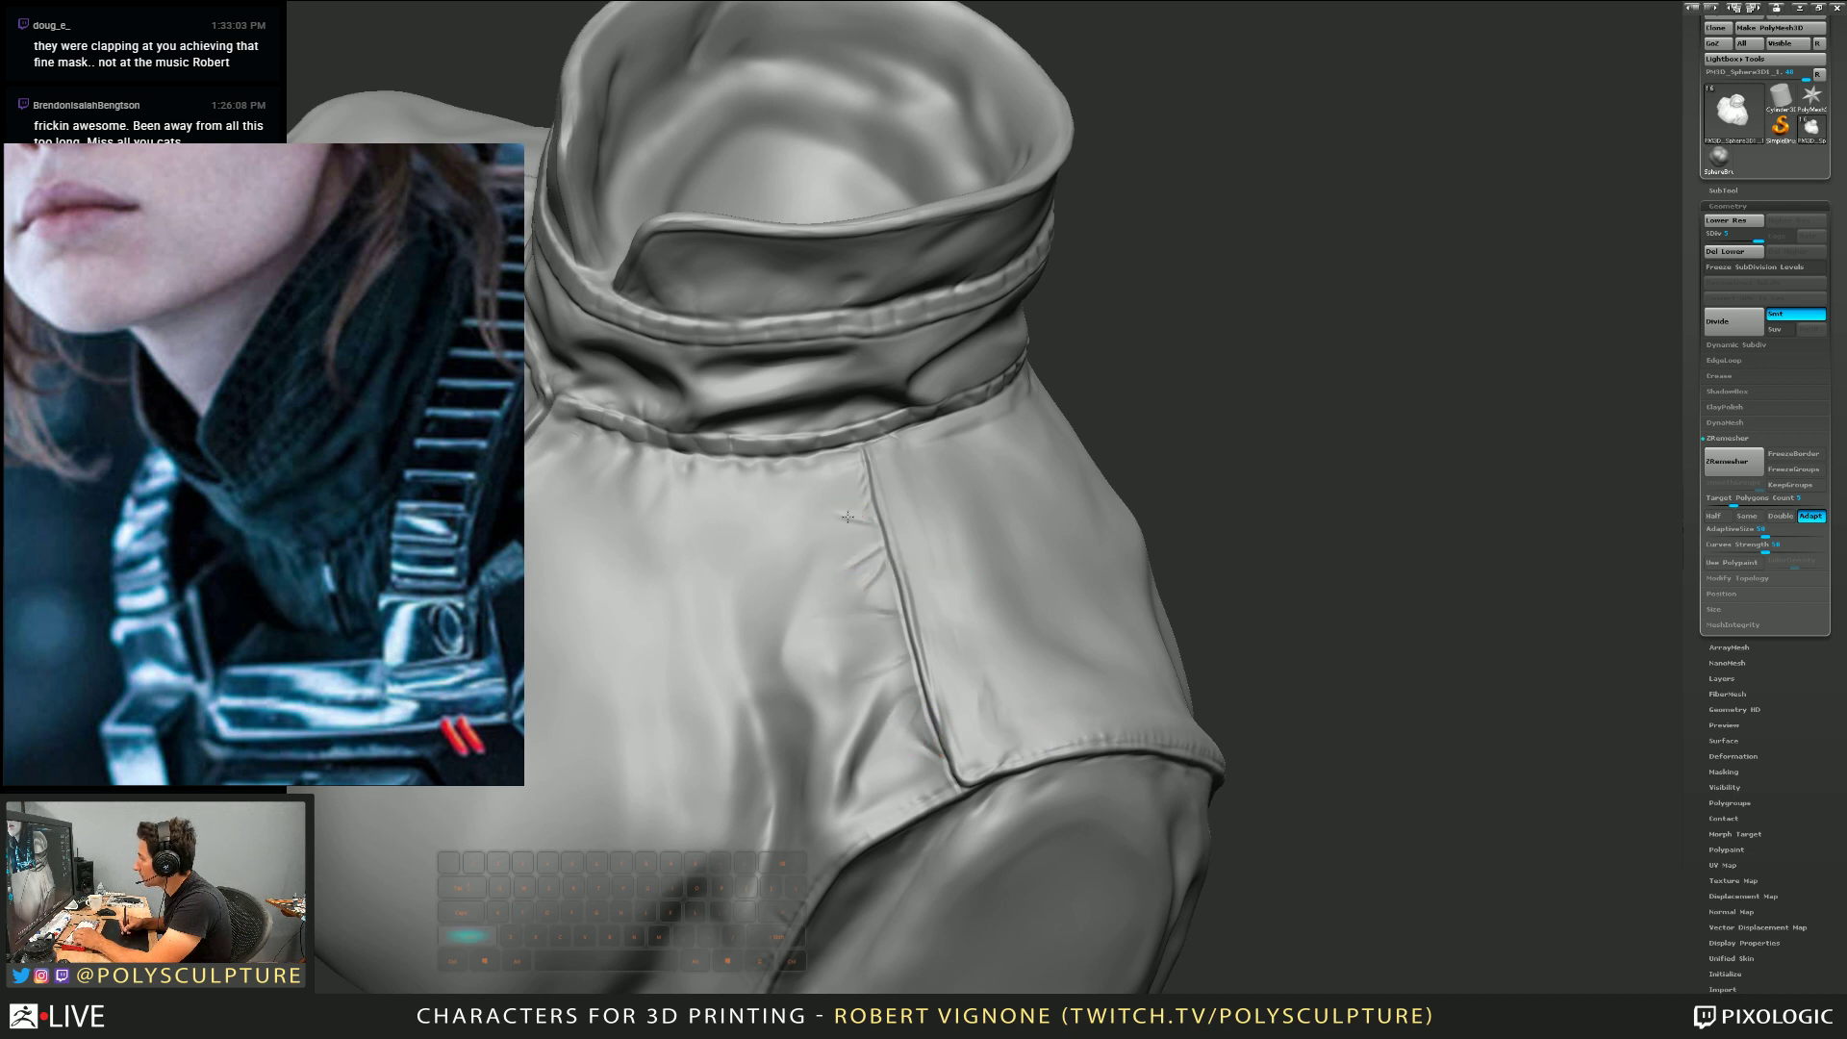
{"action": "key", "text": "s"}
{"action": "left_click_drag", "start_coordinate": [857, 582], "coordinate": [868, 576], "text": "shift"}
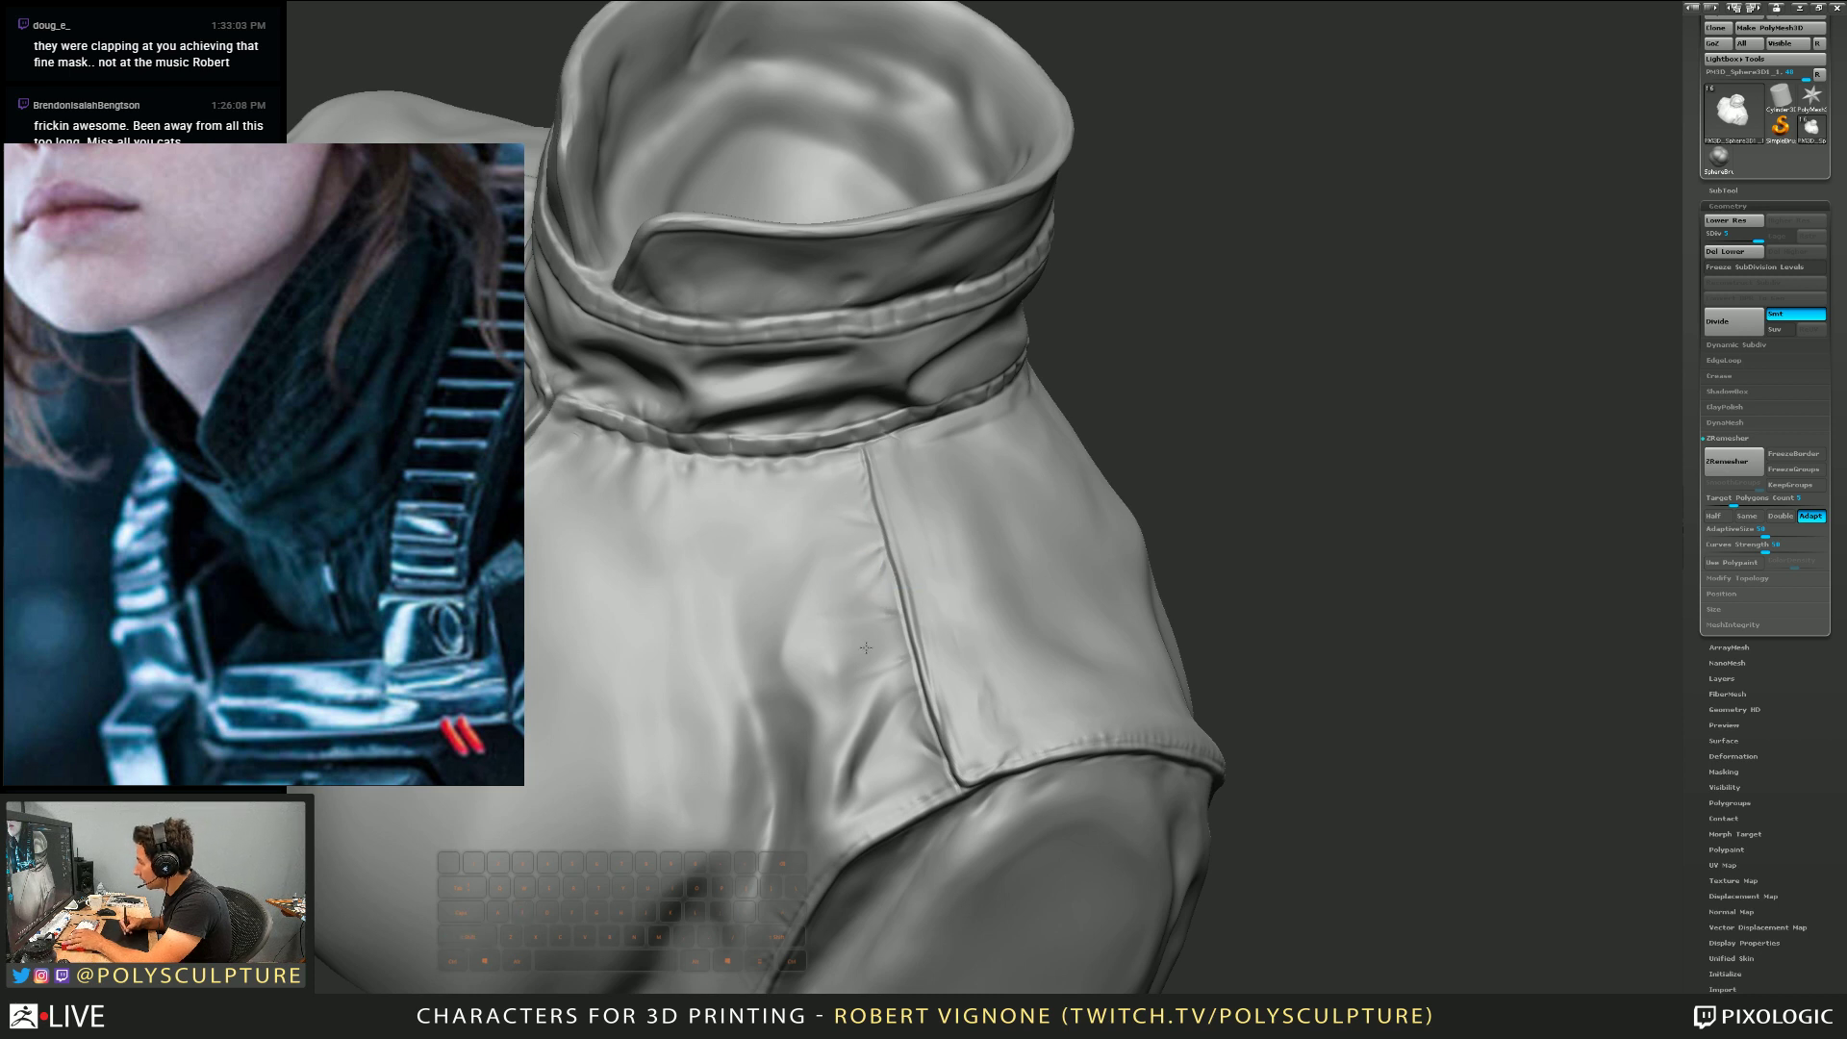
{"action": "key", "text": "s"}
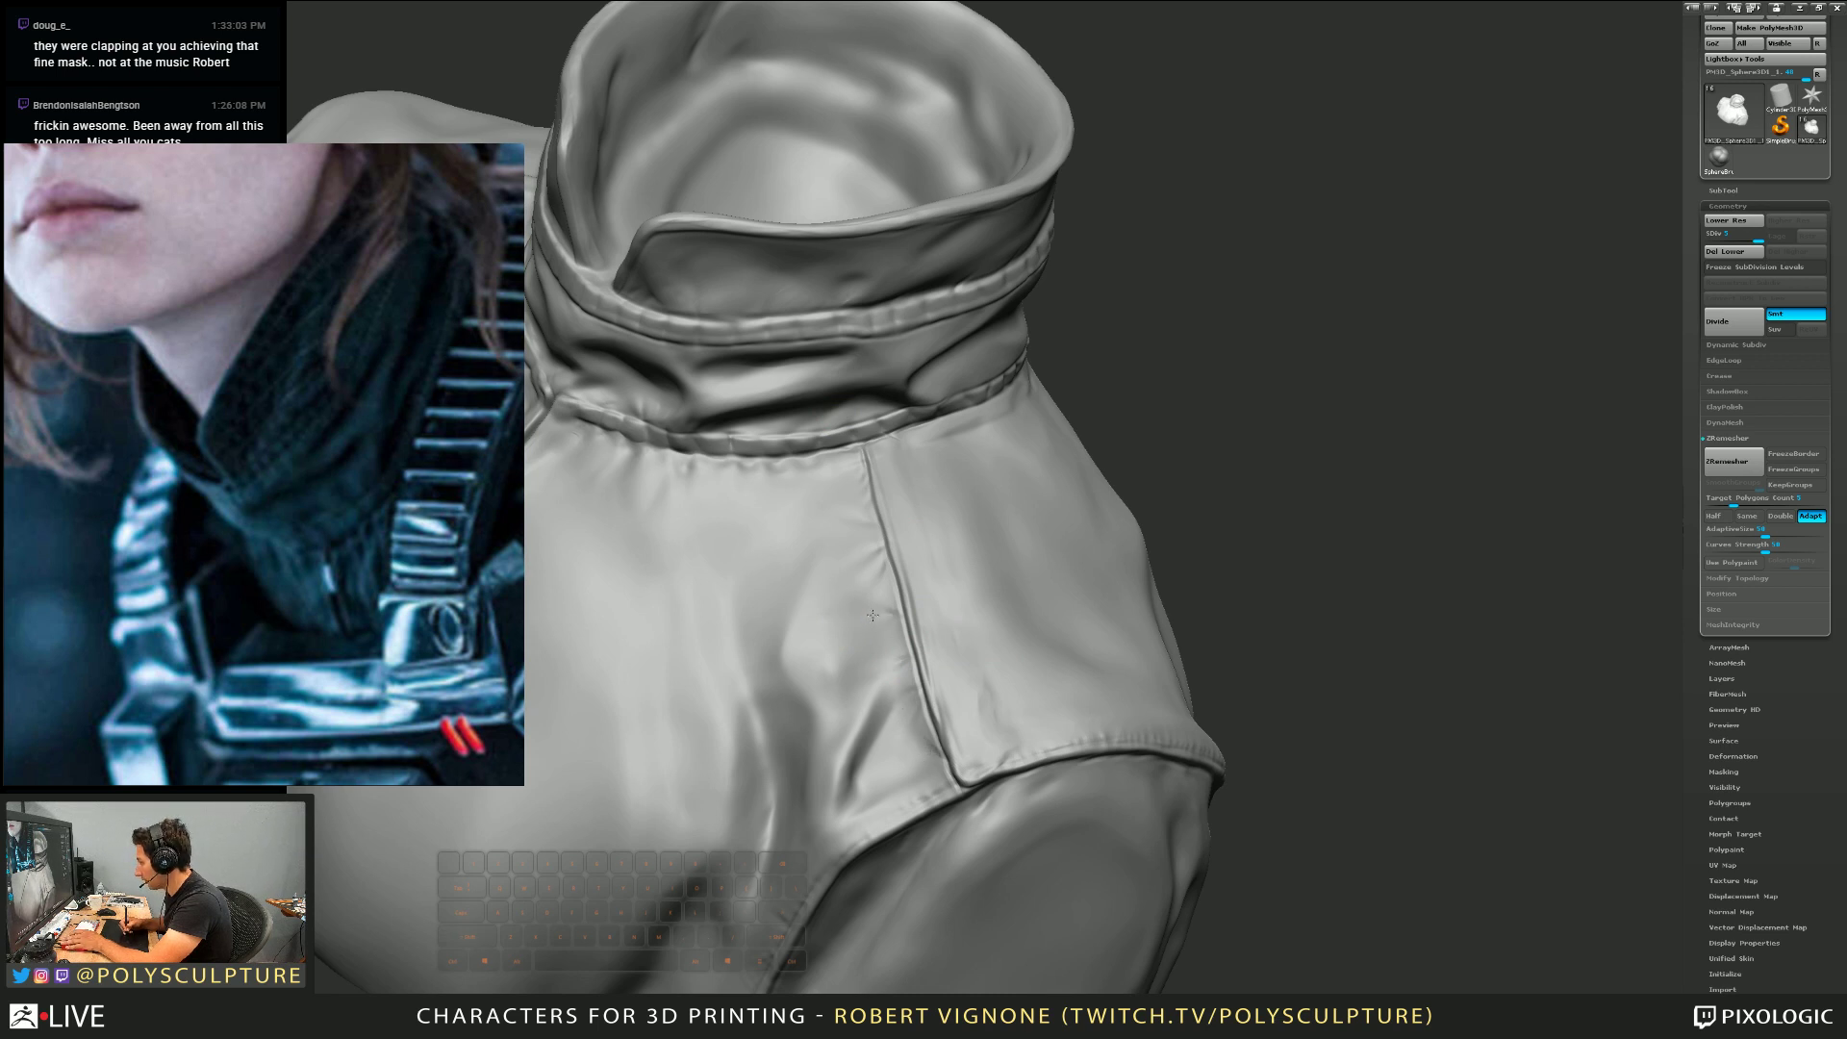
{"action": "mouse_move", "coordinate": [866, 624]}
{"action": "right_mouse_down"}
{"action": "mouse_move", "coordinate": [923, 606]}
{"action": "mouse_move", "coordinate": [887, 496]}
{"action": "right_mouse_up"}
{"action": "right_click_drag", "start_coordinate": [991, 676], "coordinate": [886, 647], "text": "alt"}
{"action": "key", "text": "s"}
{"action": "key", "text": "s"}
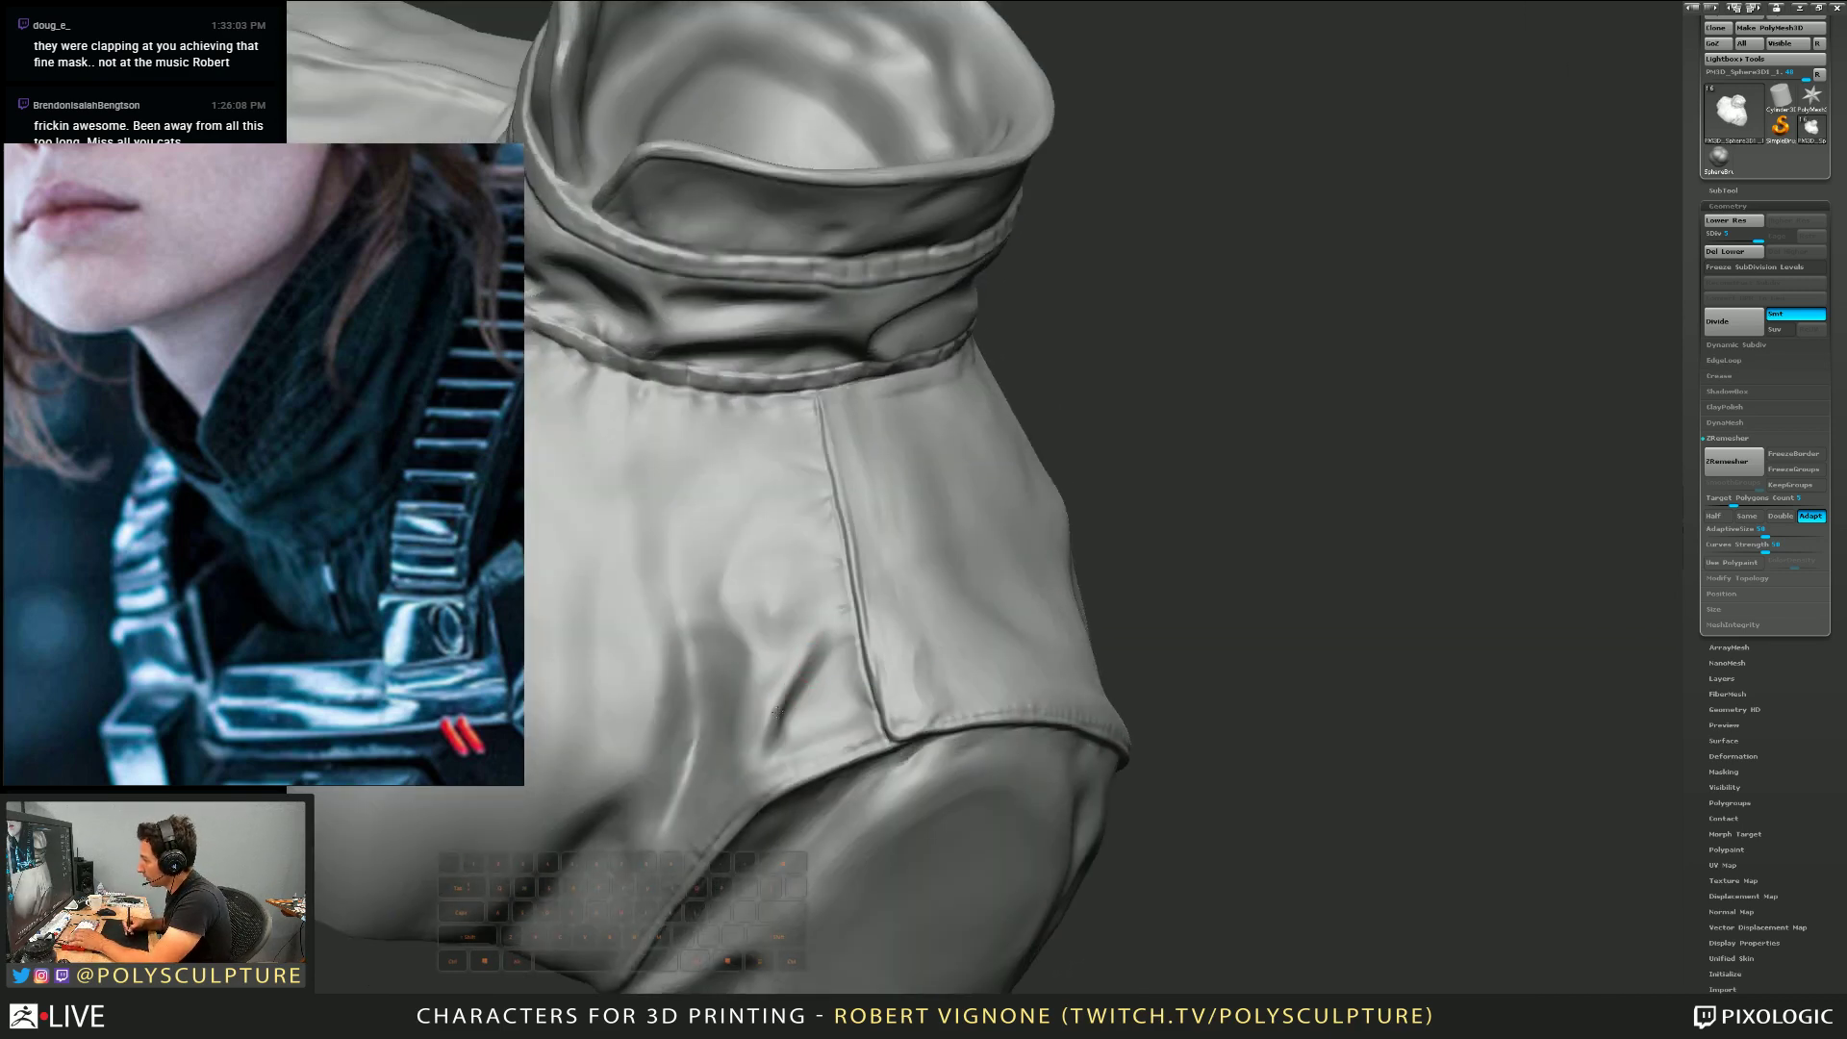
Refine the short fold in front of the shoulder seam just above the sleeve seam and blend its upper end
{"action": "key", "text": "1"}
{"action": "mouse_move", "coordinate": [777, 734]}
{"action": "left_mouse_down"}
{"action": "mouse_move", "coordinate": [775, 750]}
{"action": "mouse_move", "coordinate": [780, 729]}
{"action": "left_mouse_up"}
{"action": "key", "text": "1"}
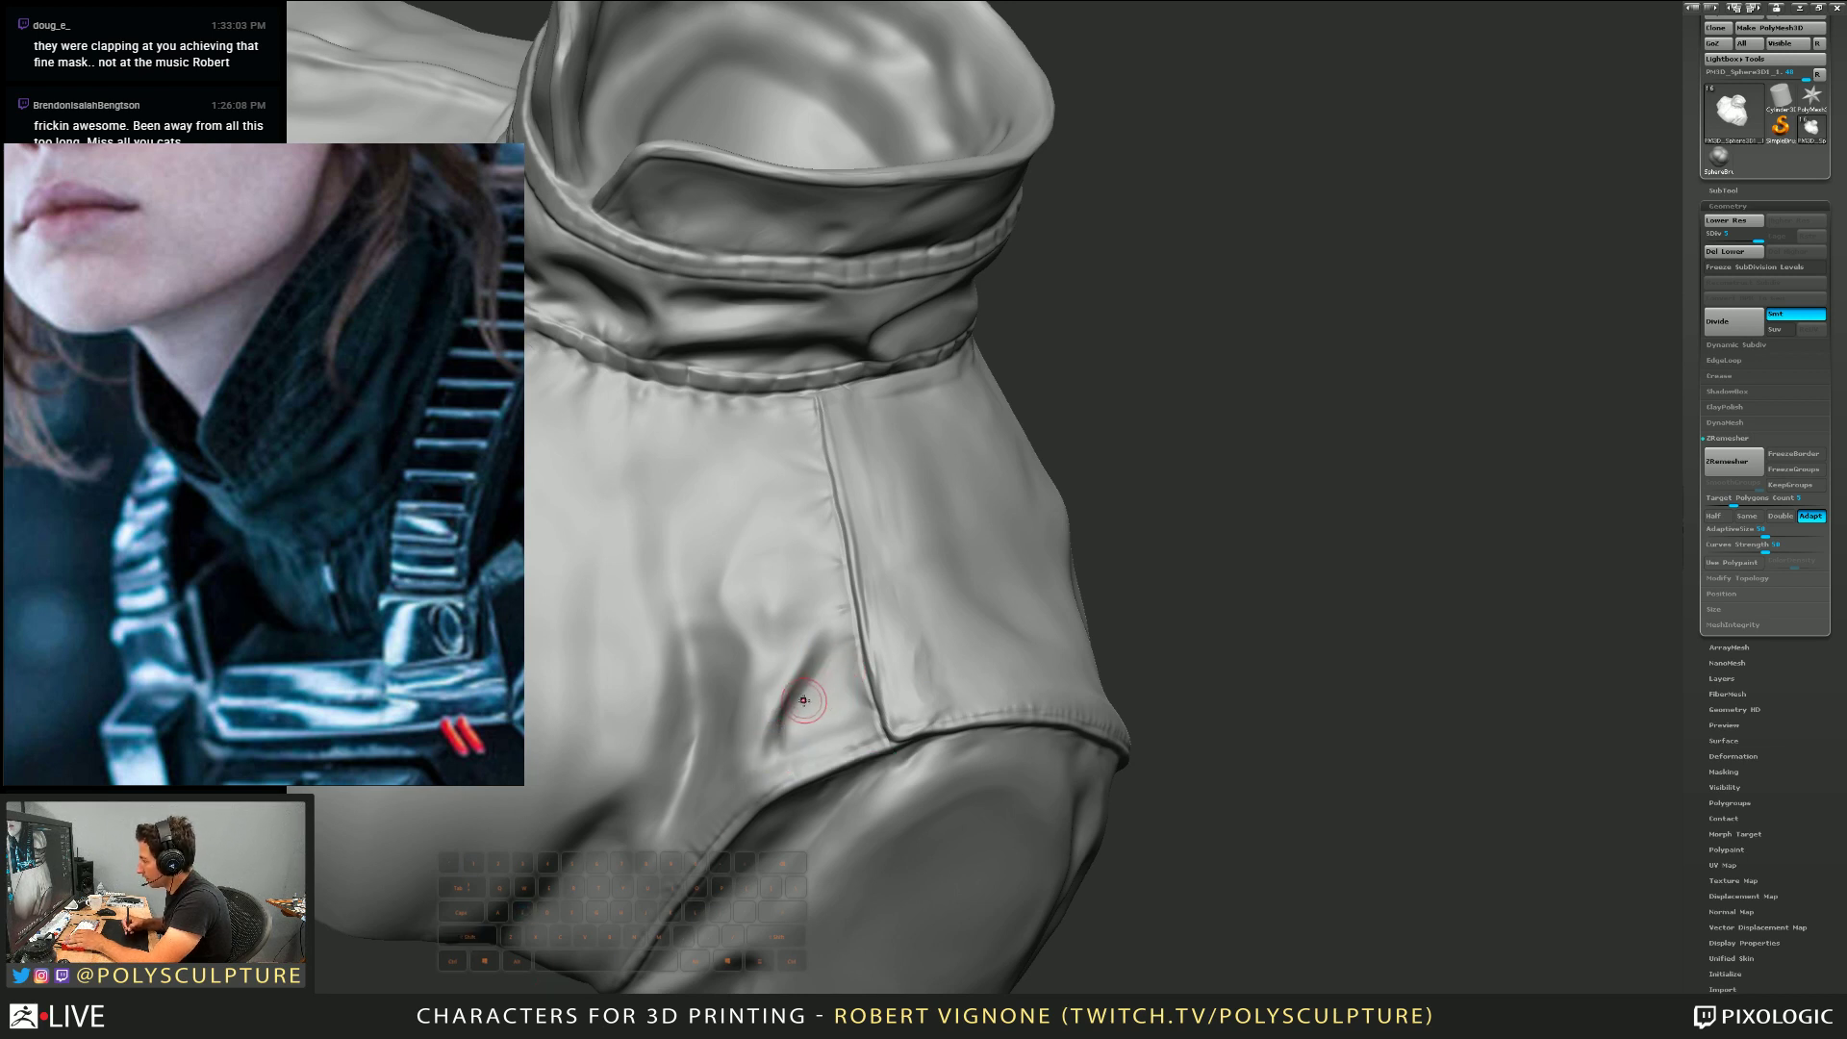
{"action": "mouse_move", "coordinate": [808, 681]}
{"action": "left_mouse_down", "text": "shift"}
{"action": "mouse_move", "coordinate": [831, 638]}
{"action": "mouse_move", "coordinate": [827, 655]}
{"action": "left_mouse_up", "text": "shift"}
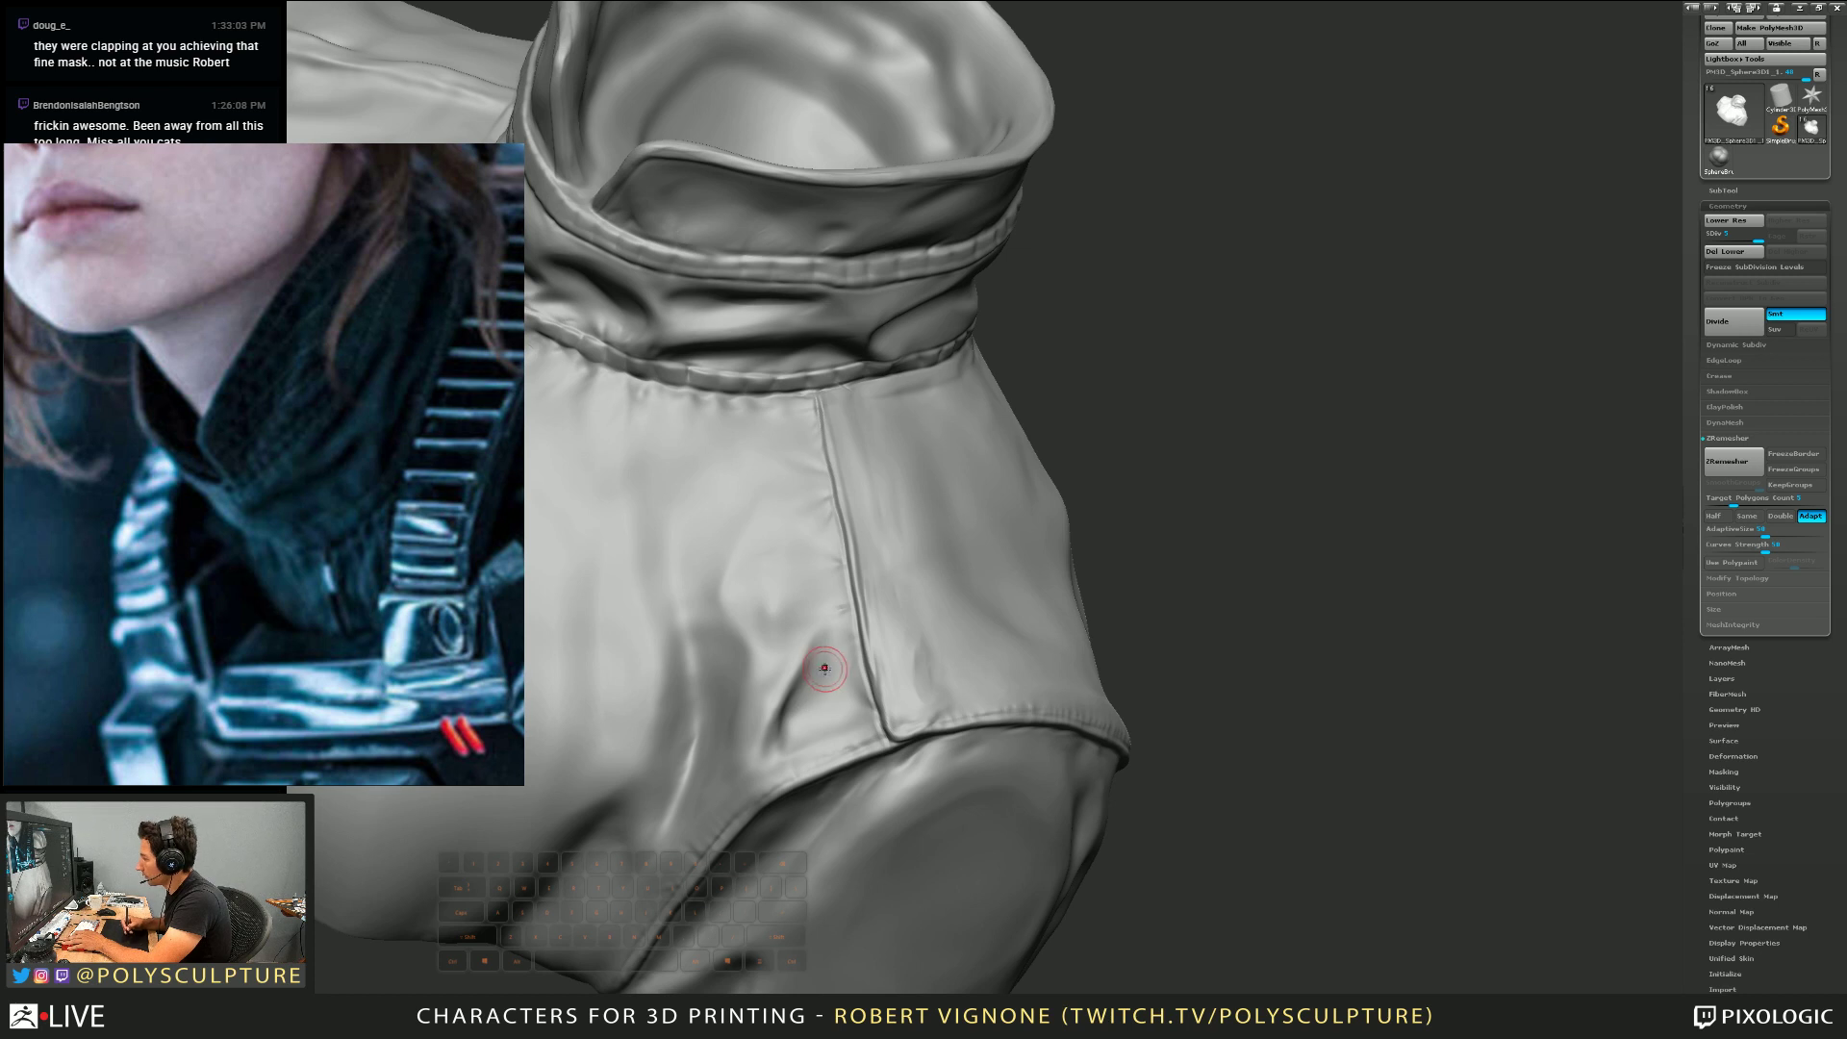
{"action": "right_click_drag", "start_coordinate": [825, 668], "coordinate": [813, 651]}
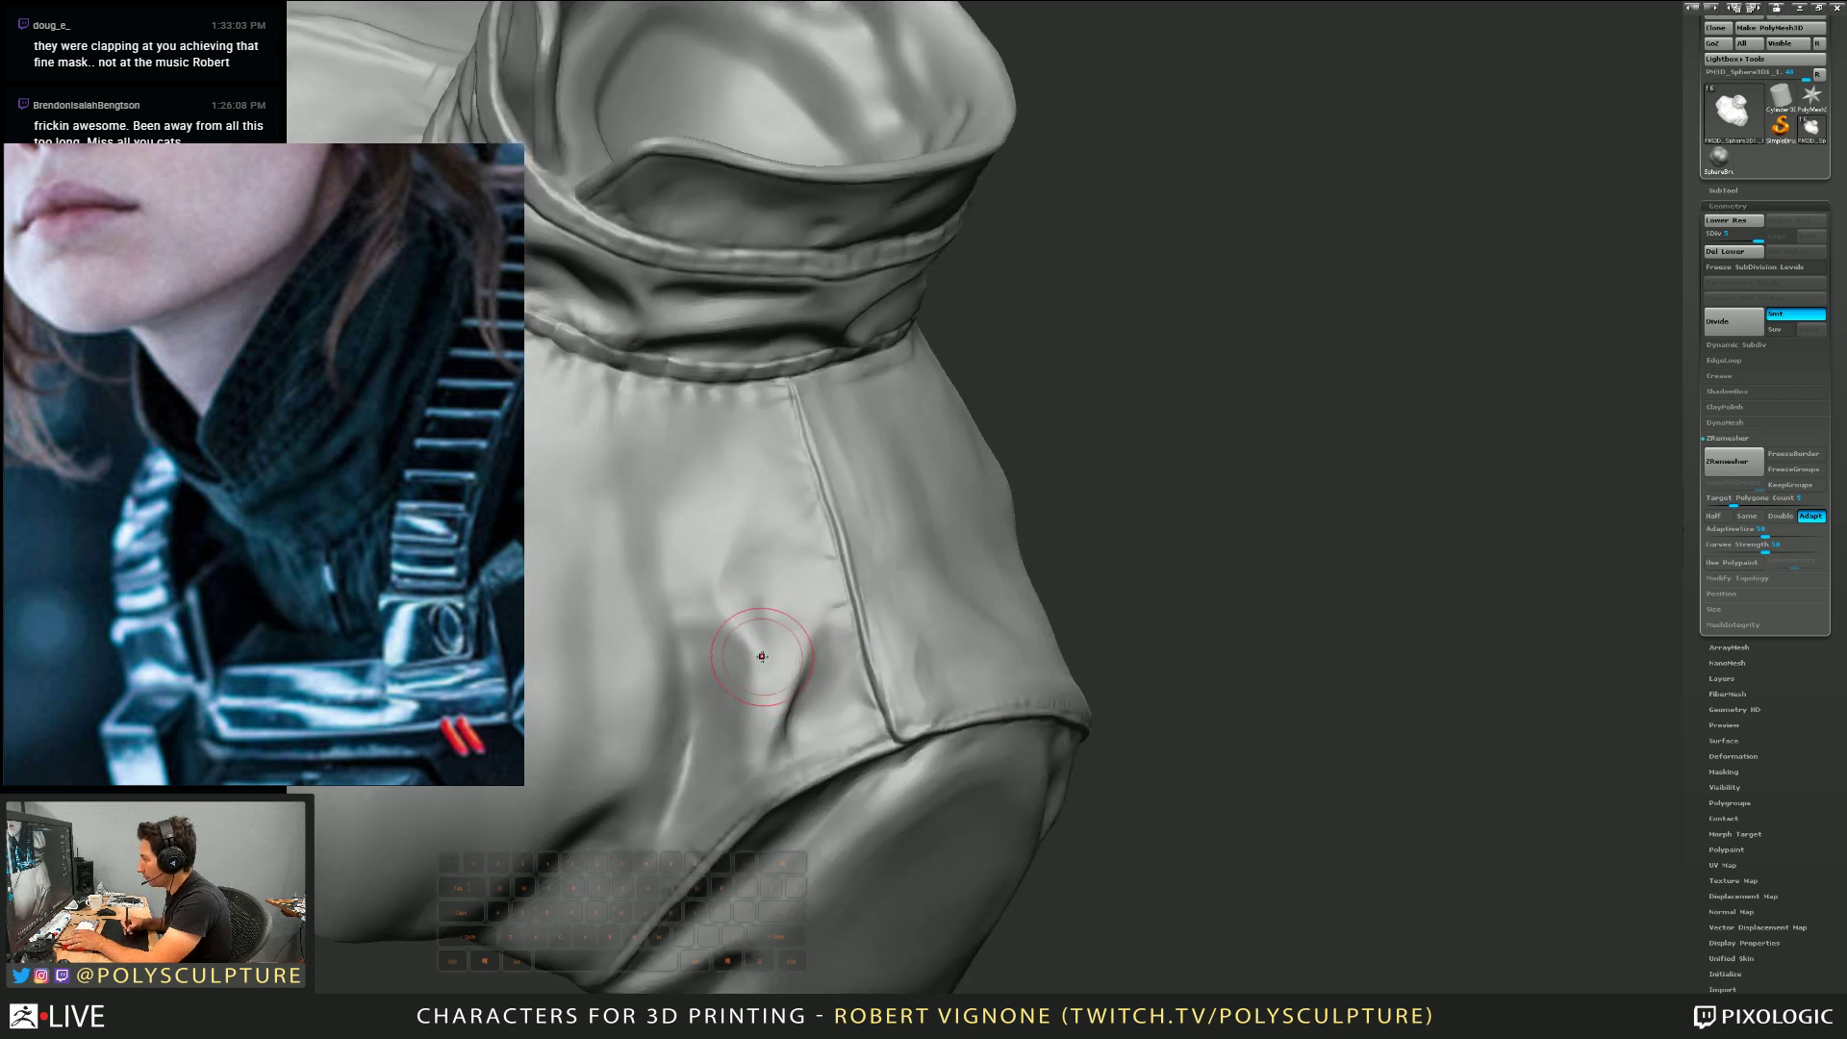
{"action": "mouse_move", "coordinate": [719, 591]}
{"action": "left_mouse_down"}
{"action": "mouse_move", "coordinate": [704, 608]}
{"action": "mouse_move", "coordinate": [722, 596]}
{"action": "left_mouse_up"}
{"action": "mouse_move", "coordinate": [733, 606]}
{"action": "right_mouse_down", "text": "ctrl"}
{"action": "mouse_move", "coordinate": [741, 486]}
{"action": "mouse_move", "coordinate": [770, 606]}
{"action": "mouse_move", "coordinate": [824, 603]}
{"action": "mouse_move", "coordinate": [841, 673]}
{"action": "right_mouse_up", "text": "ctrl"}
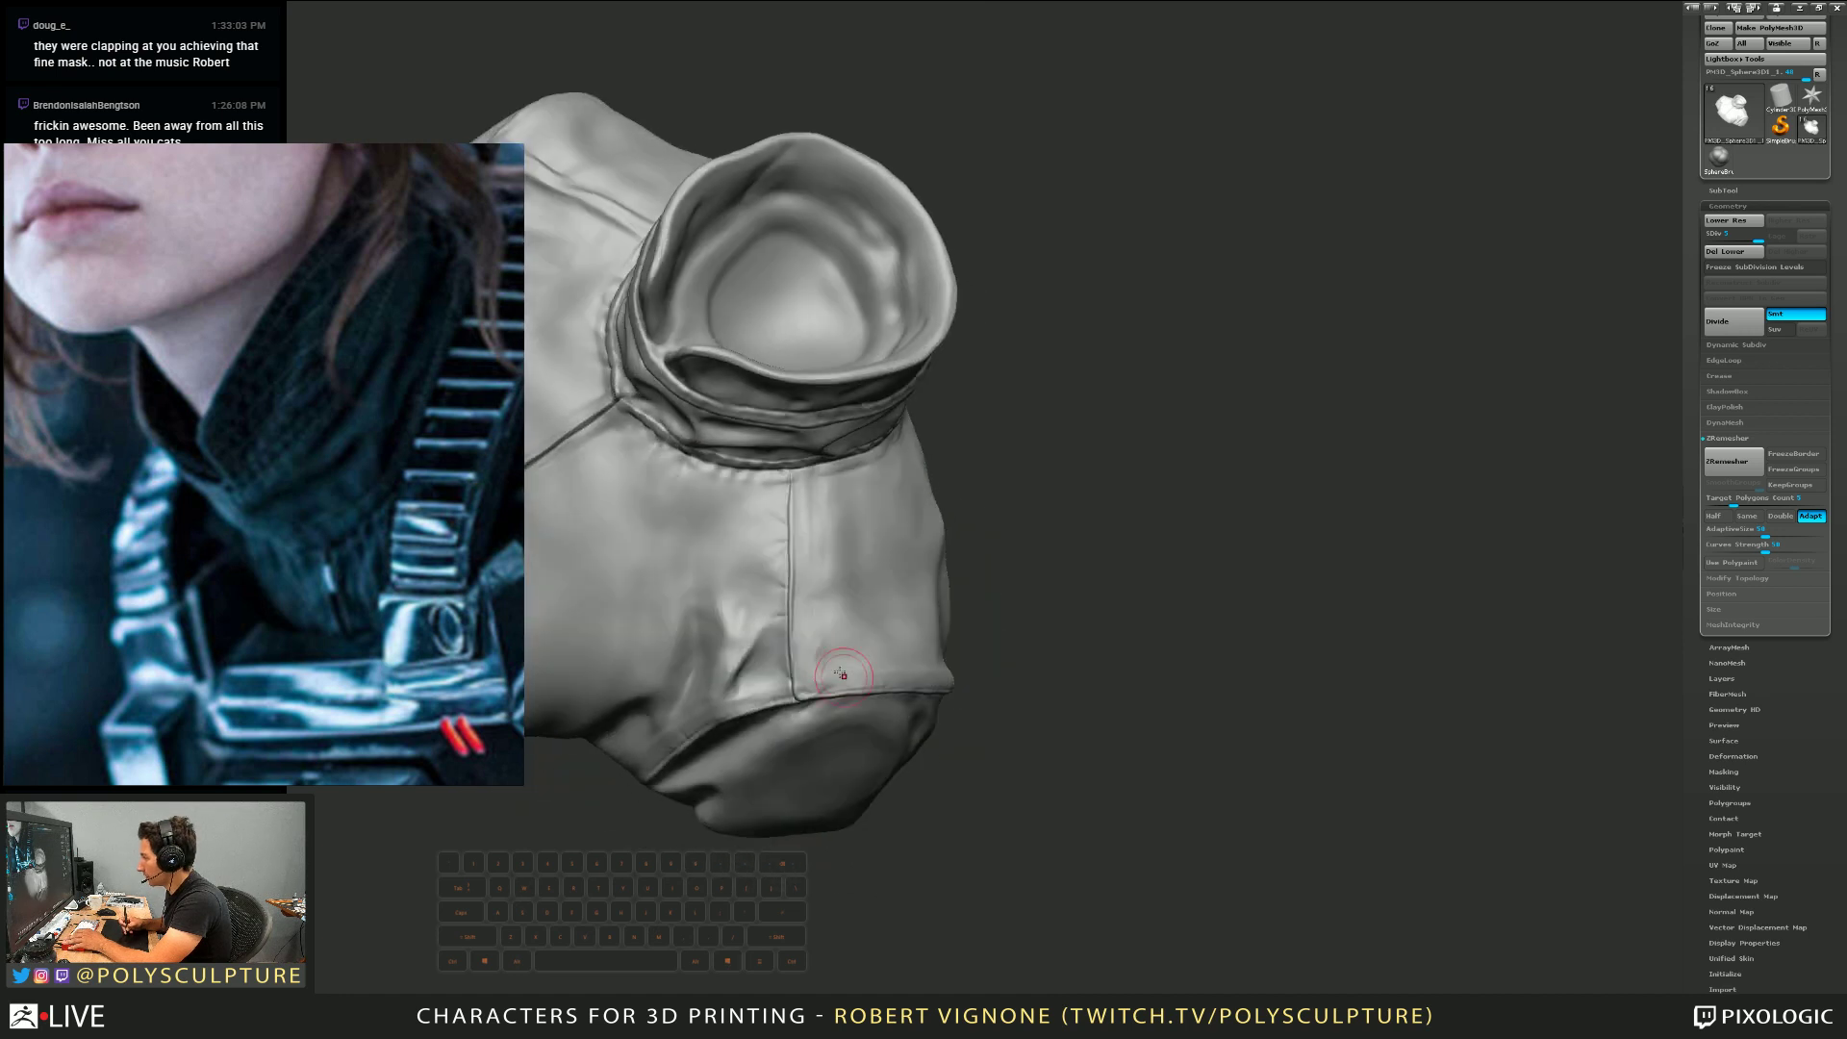
Sculpt several short diagonal wrinkles from the middle of the shoulder seam across the rear shoulder panel
{"action": "right_click_drag", "start_coordinate": [701, 660], "coordinate": [862, 590]}
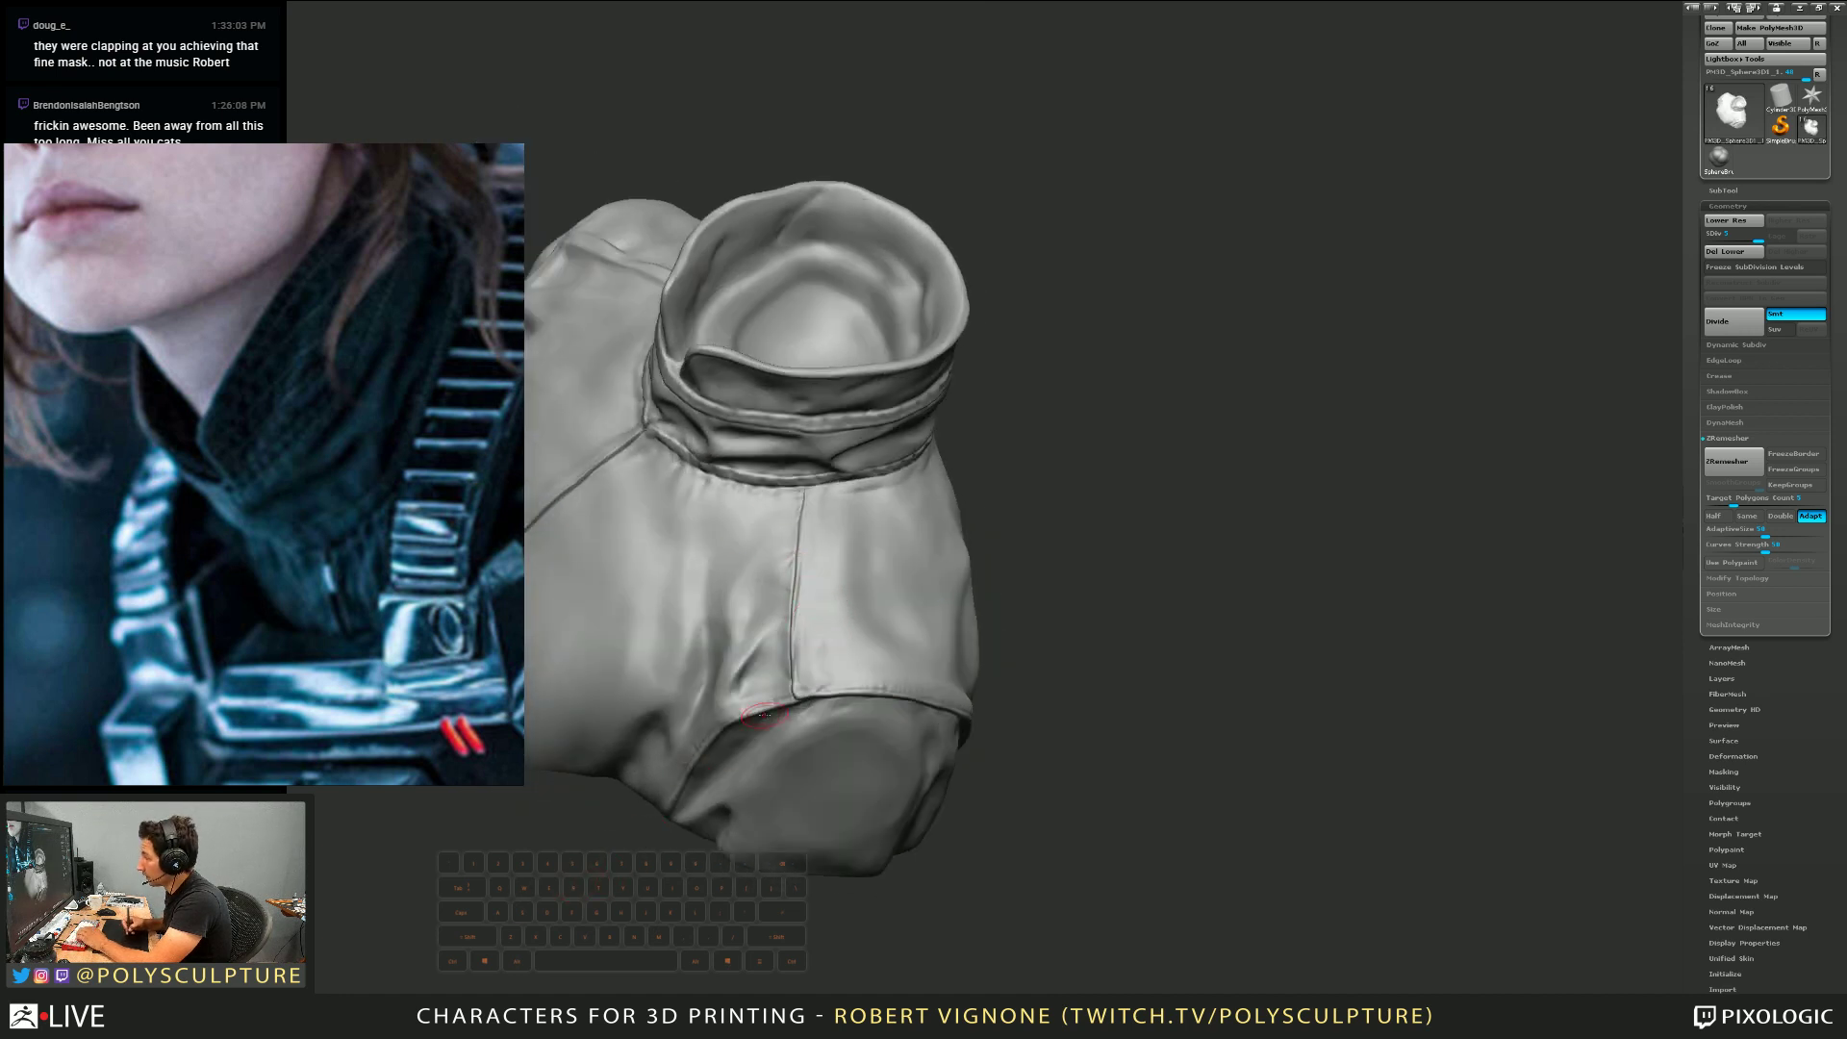
{"action": "right_click_drag", "start_coordinate": [762, 714], "coordinate": [783, 635]}
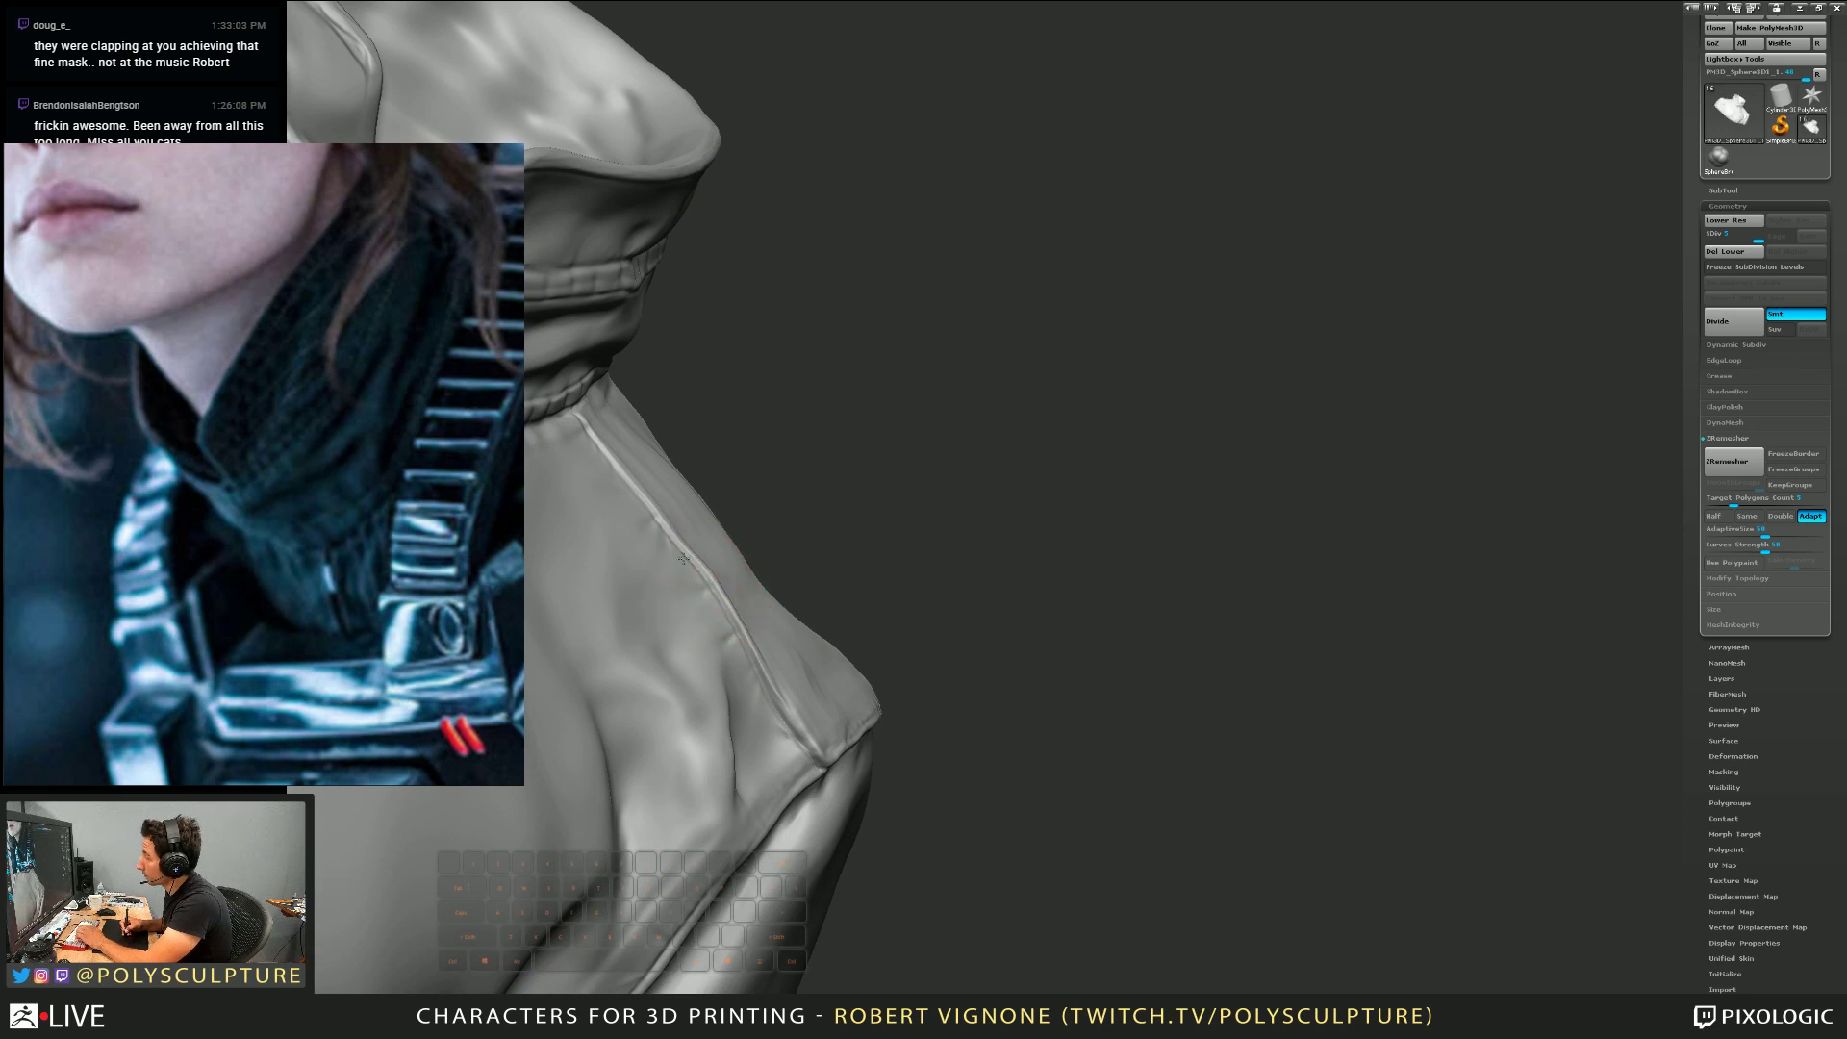
{"action": "left_click_drag", "start_coordinate": [668, 522], "coordinate": [648, 535]}
{"action": "right_click_drag", "start_coordinate": [742, 575], "coordinate": [764, 608]}
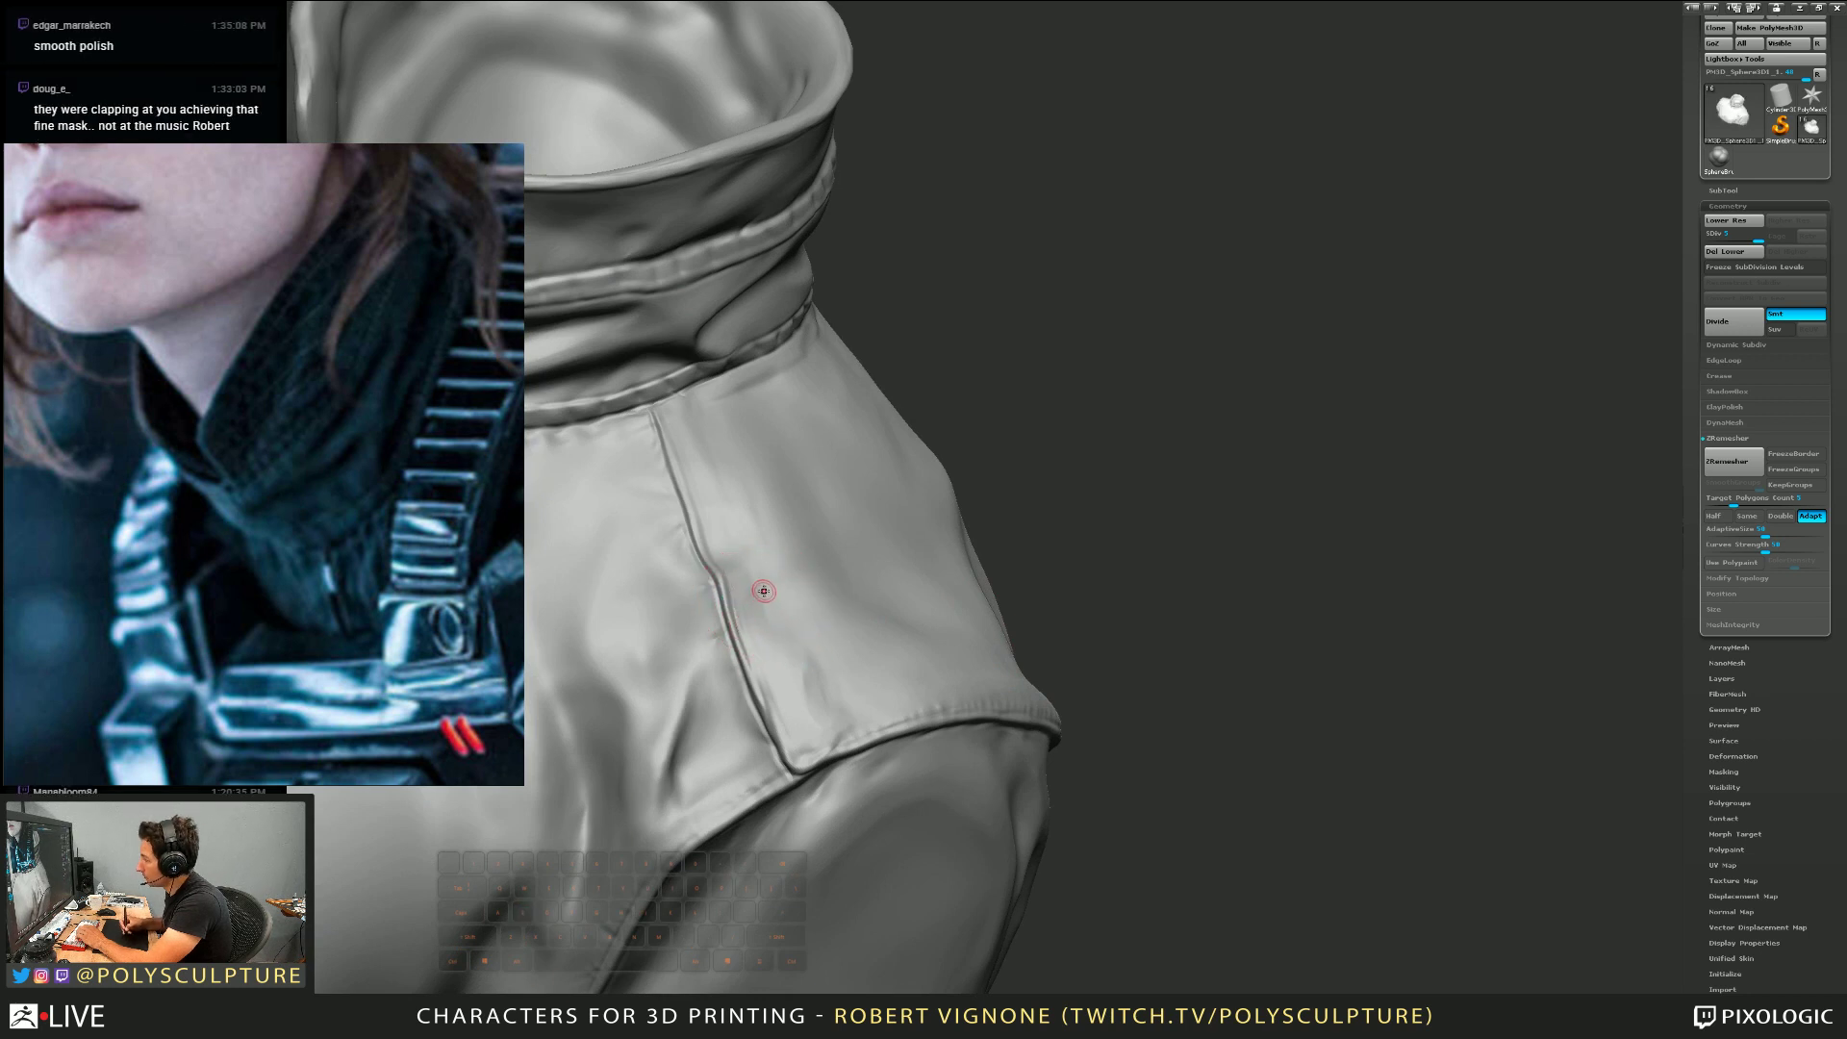
{"action": "key", "text": "s"}
{"action": "mouse_move", "coordinate": [743, 591]}
{"action": "left_mouse_down"}
{"action": "mouse_move", "coordinate": [770, 529]}
{"action": "mouse_move", "coordinate": [813, 562]}
{"action": "mouse_move", "coordinate": [839, 529]}
{"action": "mouse_move", "coordinate": [787, 511]}
{"action": "left_mouse_up"}
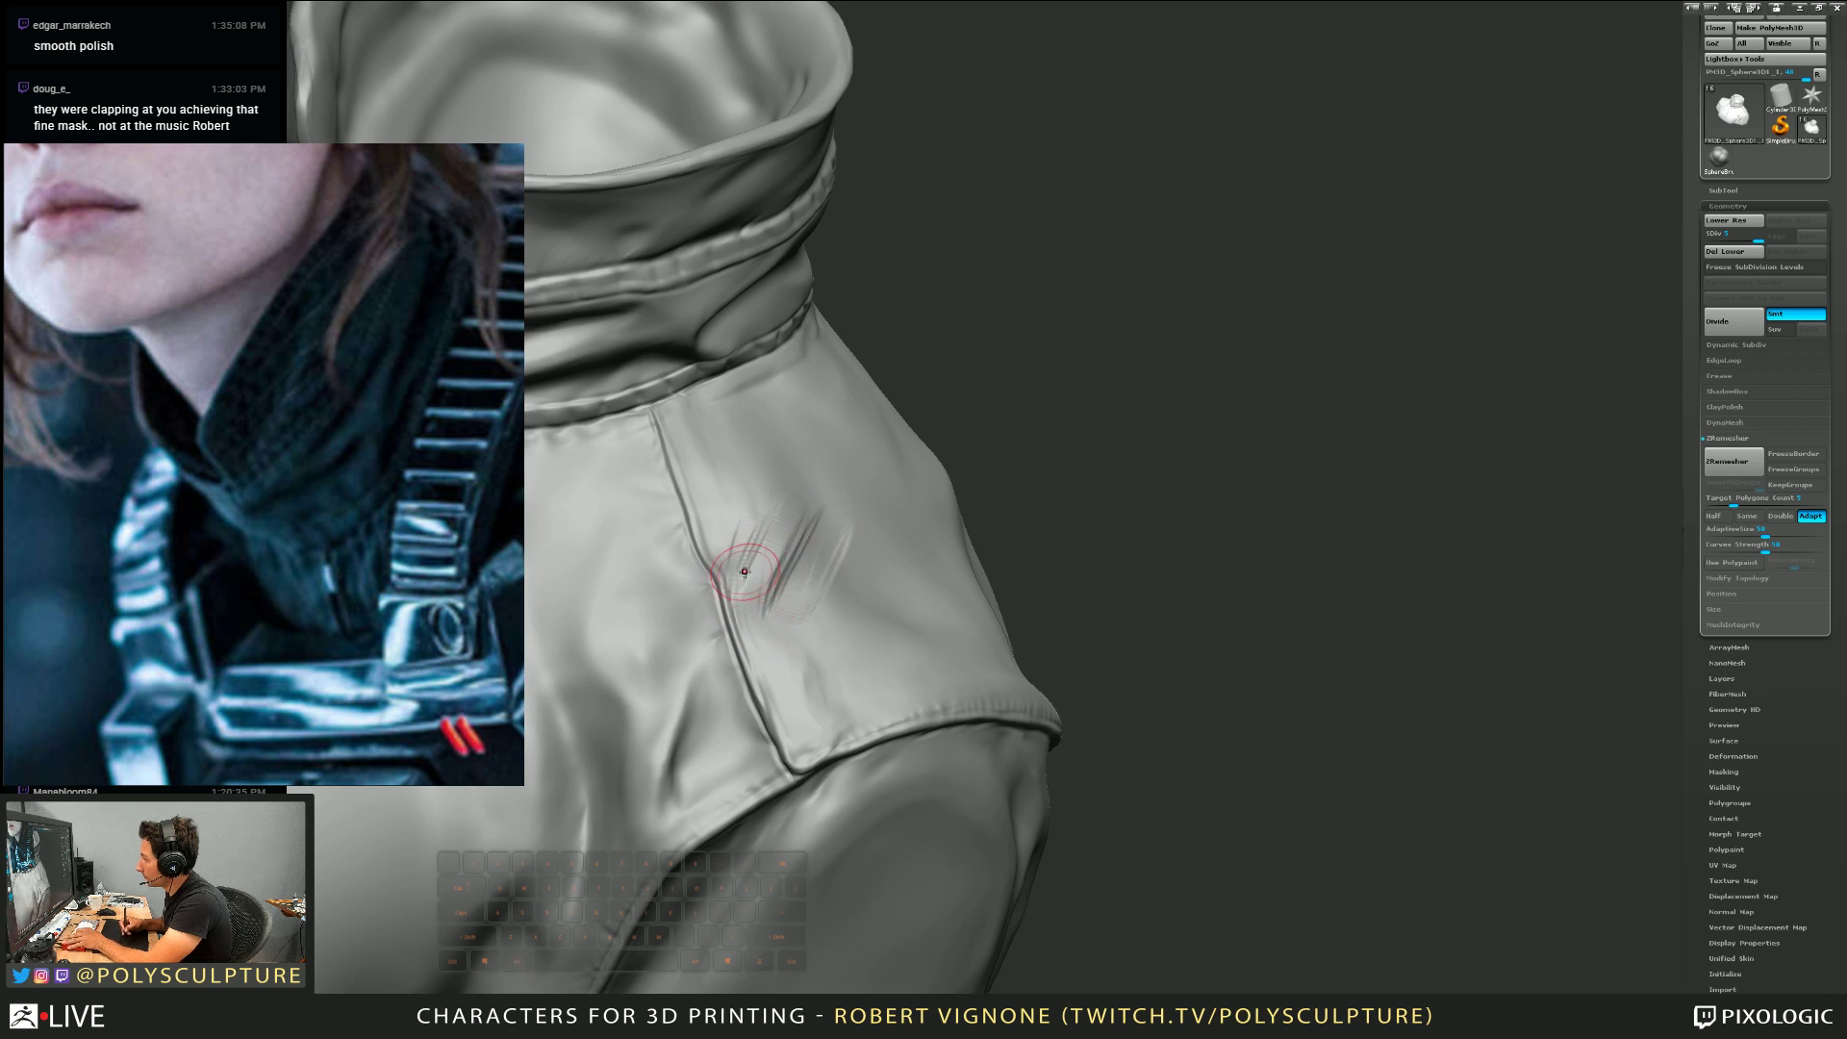
{"action": "key", "text": "s"}
{"action": "mouse_move", "coordinate": [745, 571]}
{"action": "right_mouse_down"}
{"action": "mouse_move", "coordinate": [717, 568]}
{"action": "mouse_move", "coordinate": [765, 596]}
{"action": "mouse_move", "coordinate": [819, 588]}
{"action": "right_mouse_up"}
Deepen the diagonal wrinkles on the rear shoulder panel and add finer creases beside them
{"action": "key", "text": "s"}
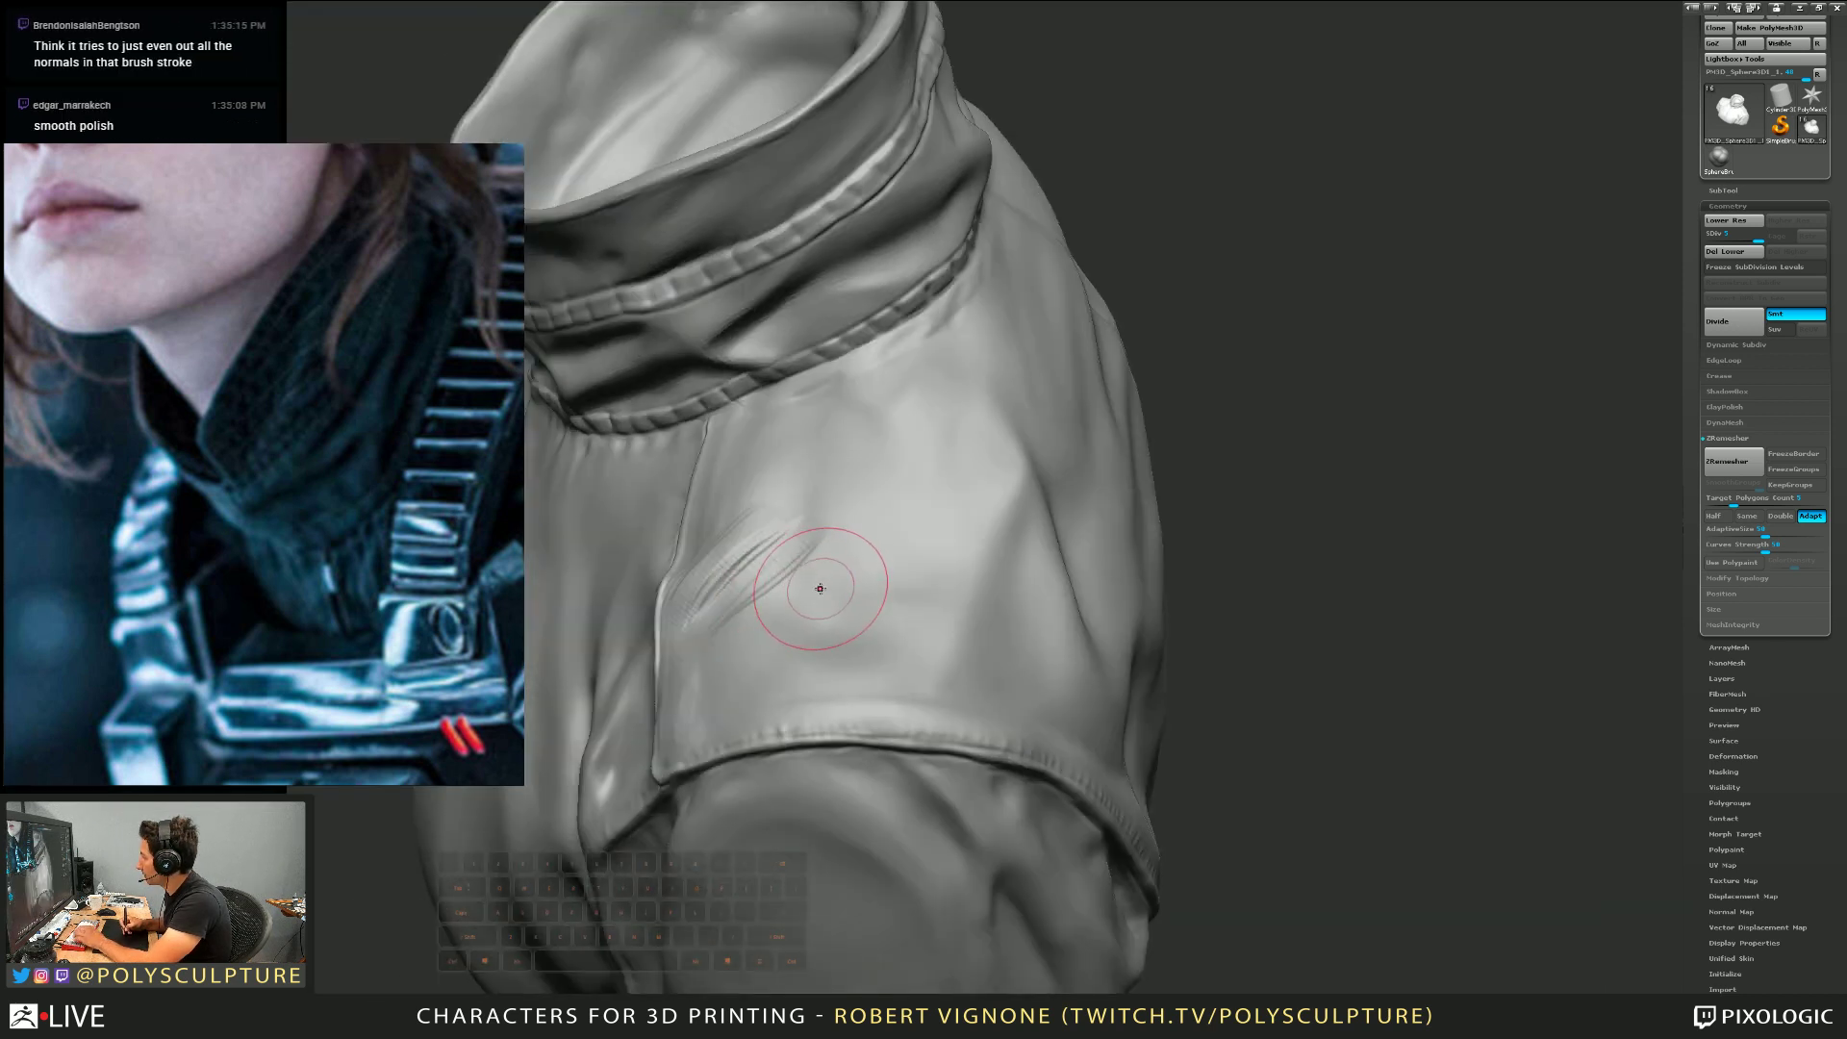
{"action": "right_click_drag", "start_coordinate": [824, 505], "coordinate": [817, 580]}
{"action": "key", "text": "s"}
{"action": "key", "text": "s"}
{"action": "left_click_drag", "start_coordinate": [750, 600], "coordinate": [745, 600]}
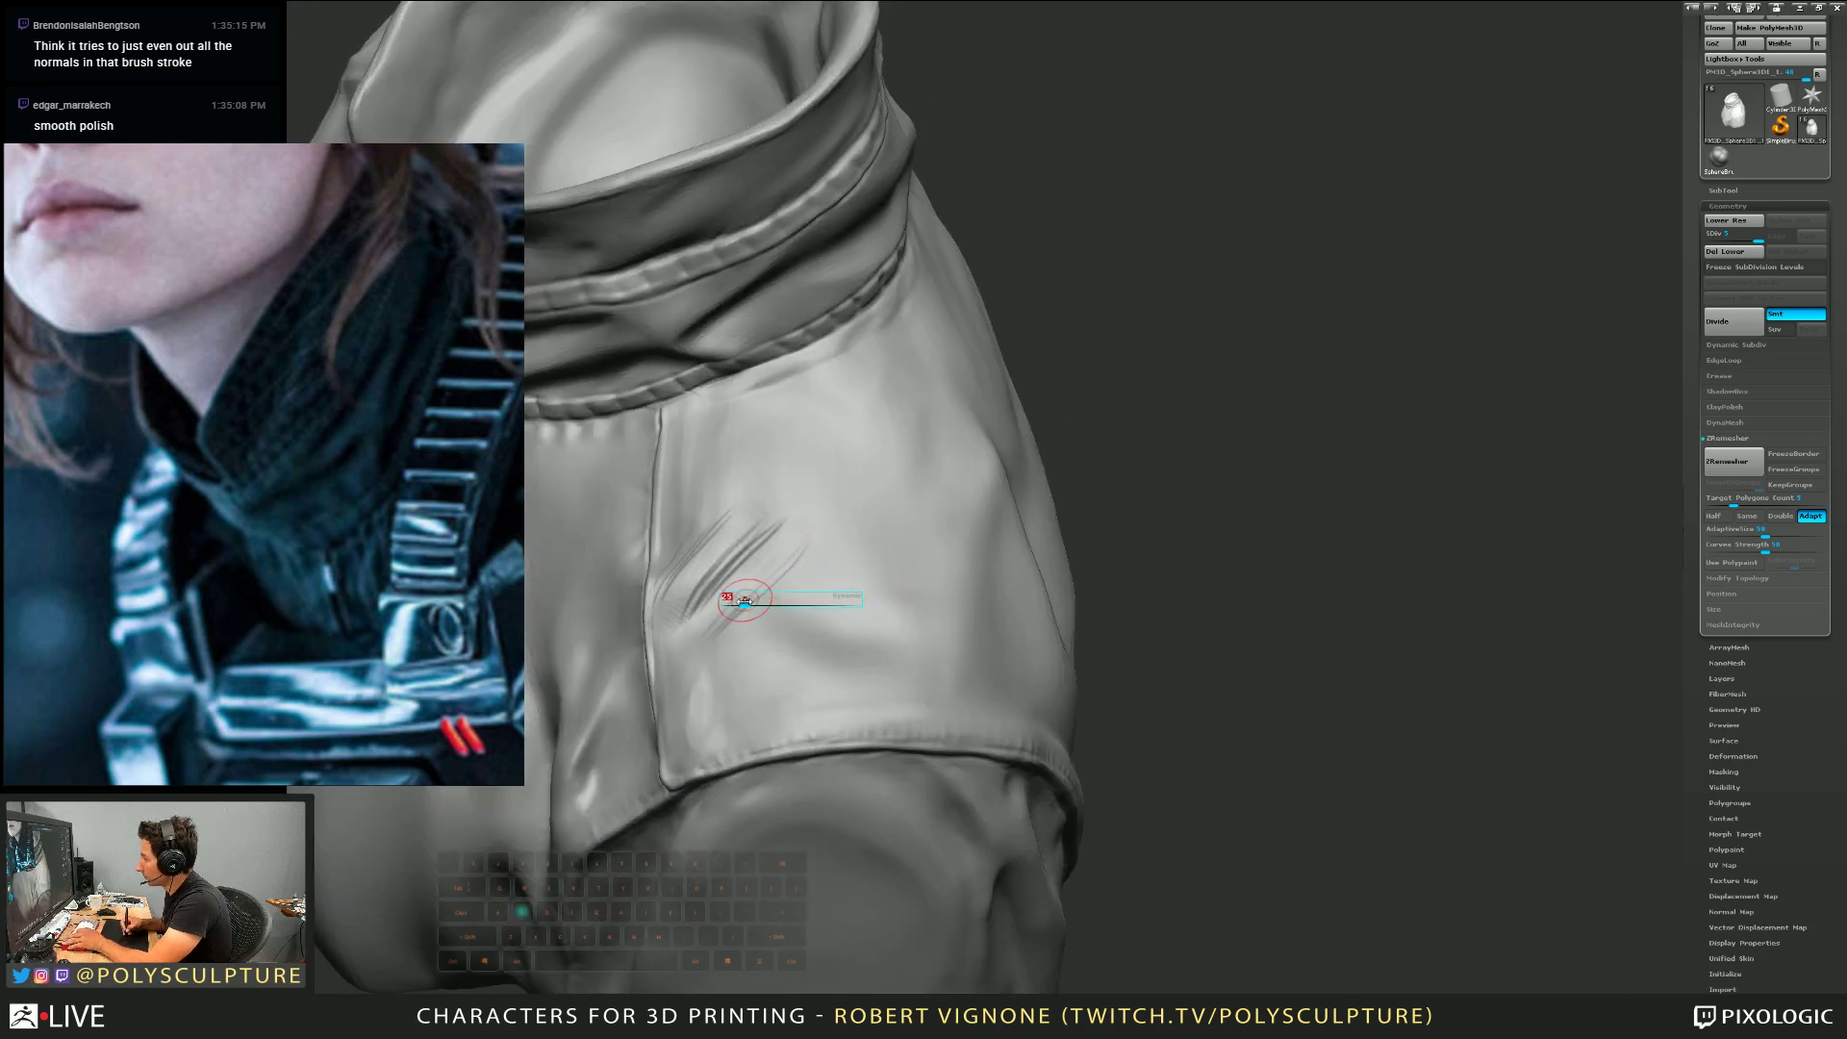
{"action": "right_click_drag", "start_coordinate": [745, 600], "coordinate": [713, 629]}
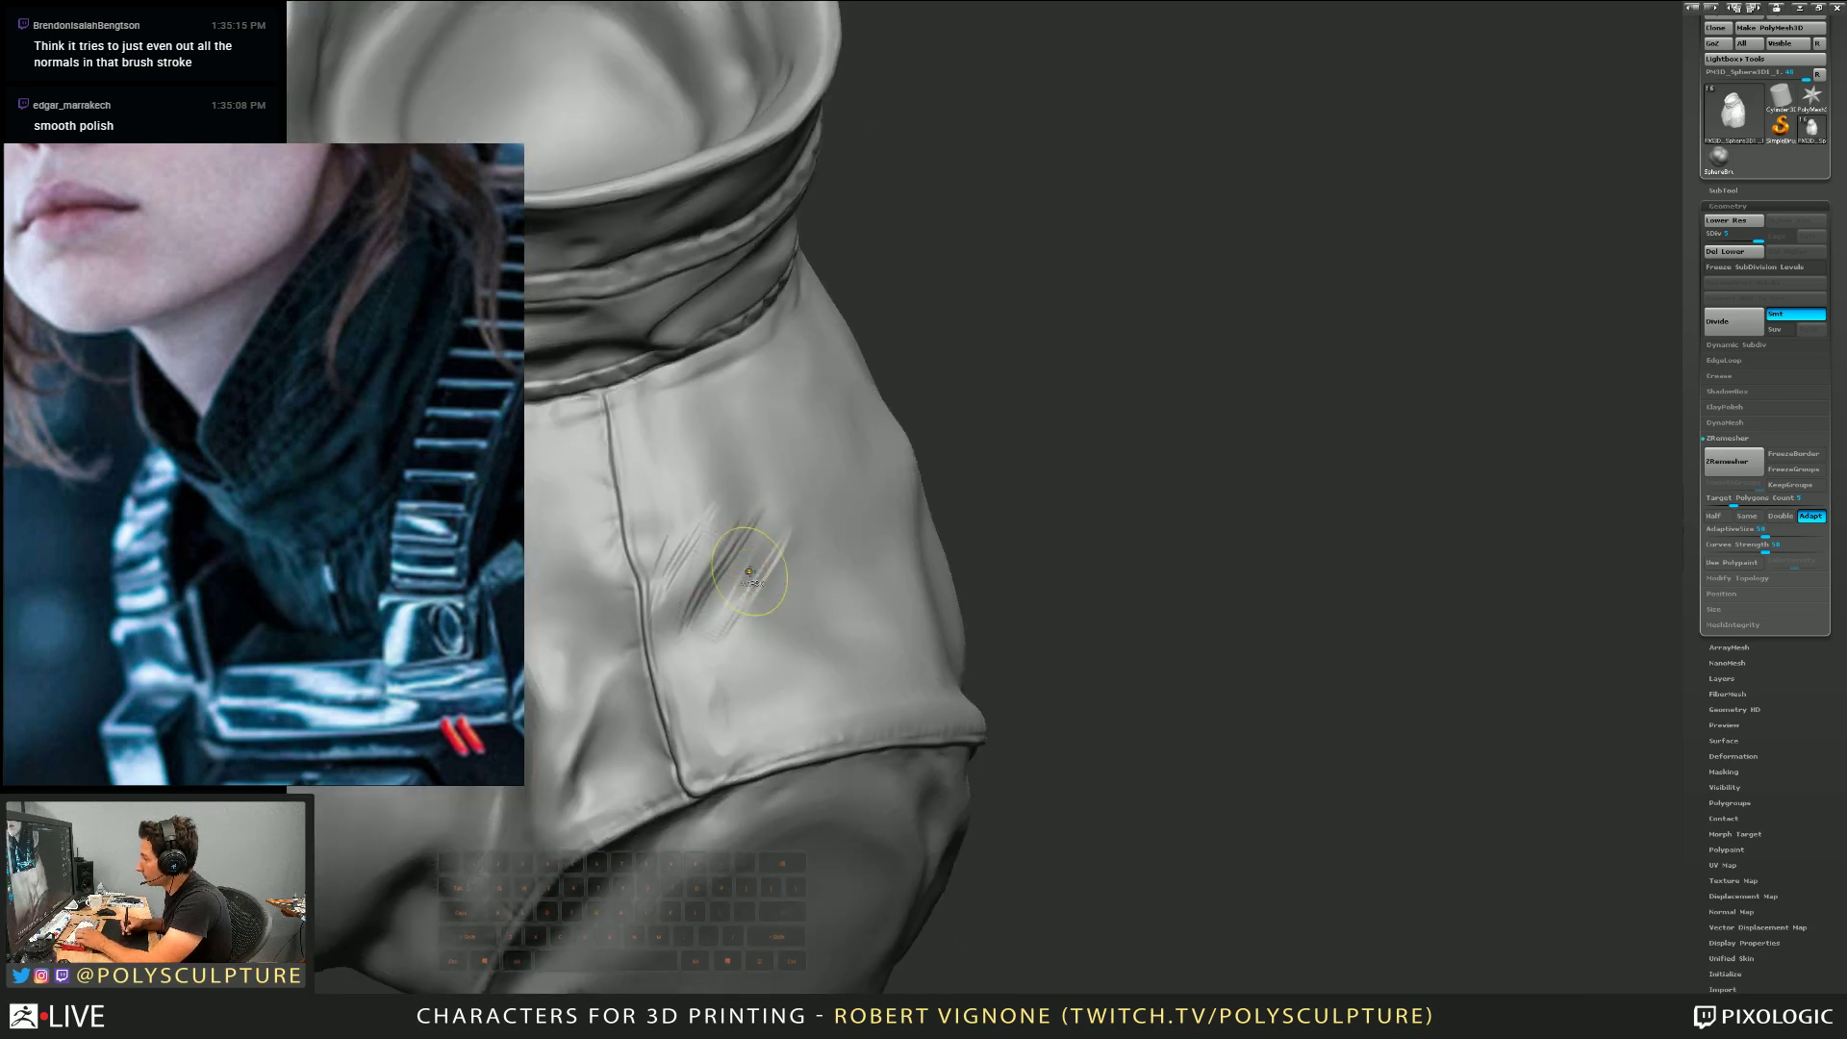
Smooth out the fine wrinkles on the rear shoulder panel and form one soft diagonal fold beside the seam
{"action": "mouse_move", "coordinate": [748, 571]}
{"action": "left_mouse_down", "text": "alt"}
{"action": "mouse_move", "coordinate": [696, 626]}
{"action": "mouse_move", "coordinate": [721, 630]}
{"action": "mouse_move", "coordinate": [726, 556]}
{"action": "mouse_move", "coordinate": [681, 601]}
{"action": "mouse_move", "coordinate": [658, 595]}
{"action": "left_mouse_up", "text": "alt"}
{"action": "key", "text": "s"}
{"action": "key", "text": "1"}
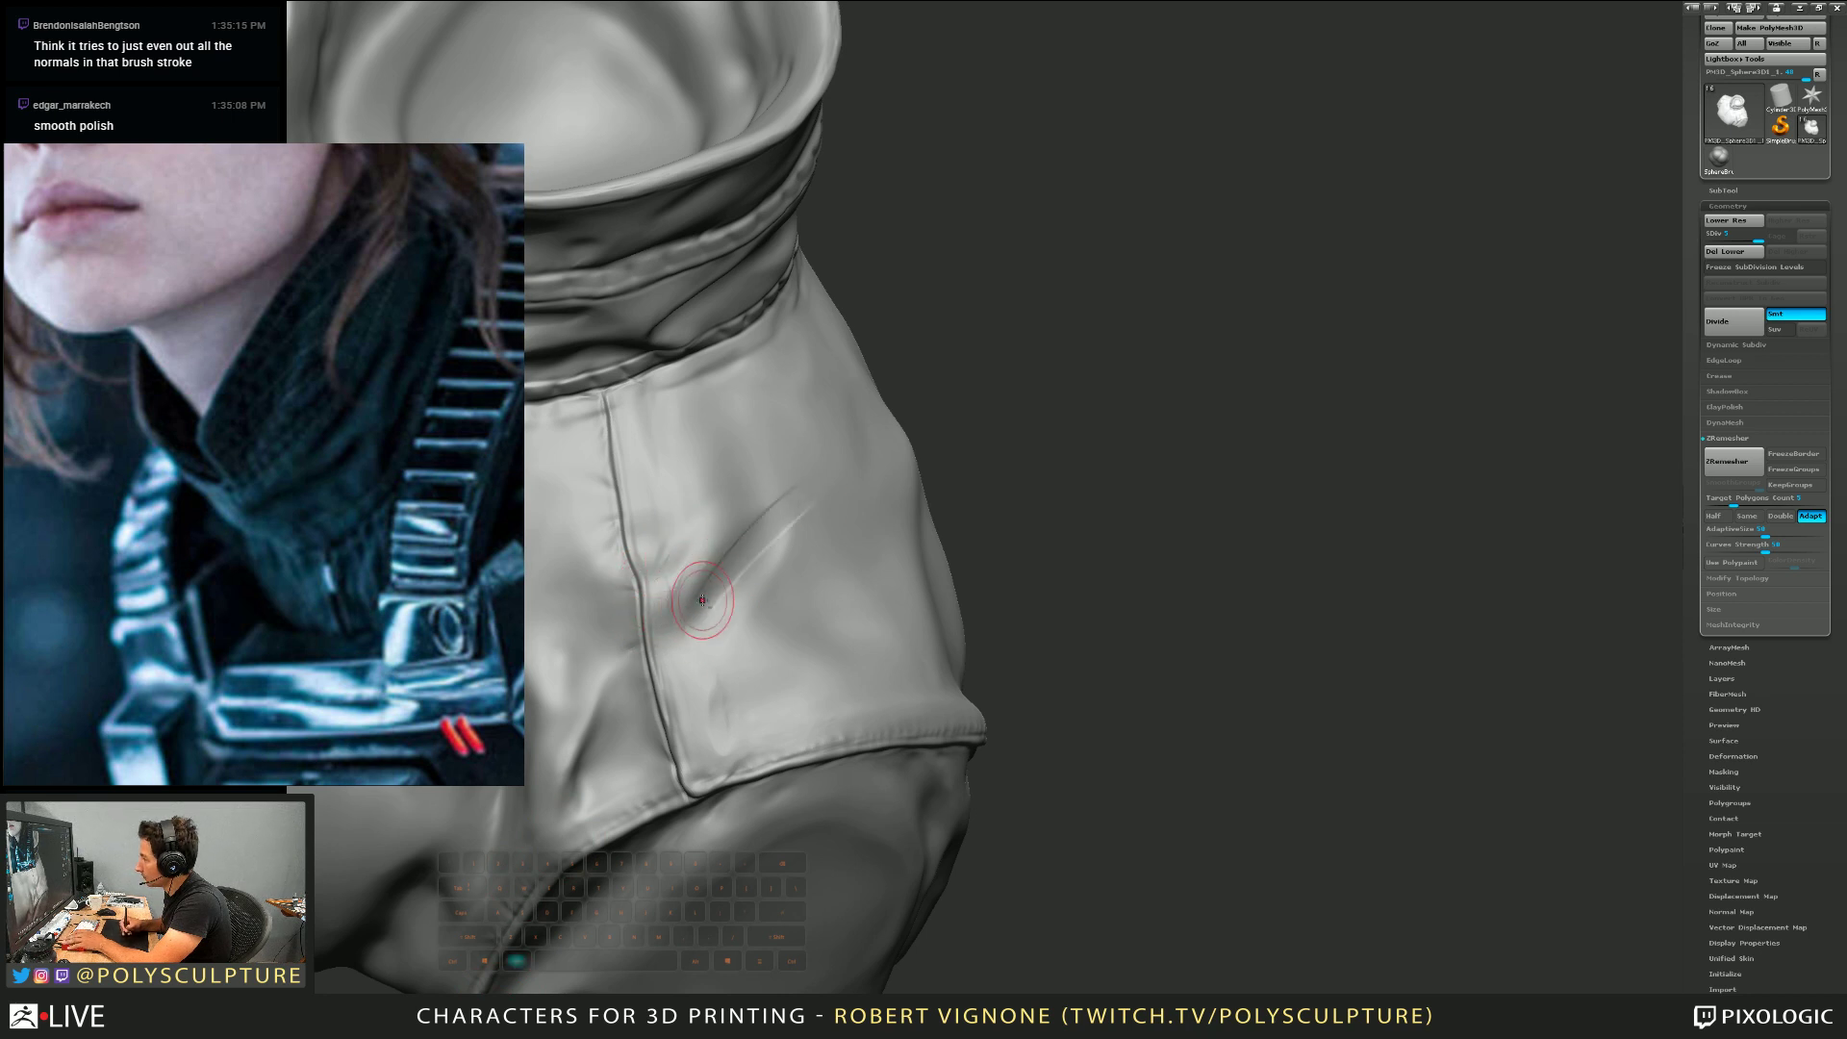
{"action": "left_click_drag", "start_coordinate": [837, 524], "coordinate": [741, 577], "text": "shift"}
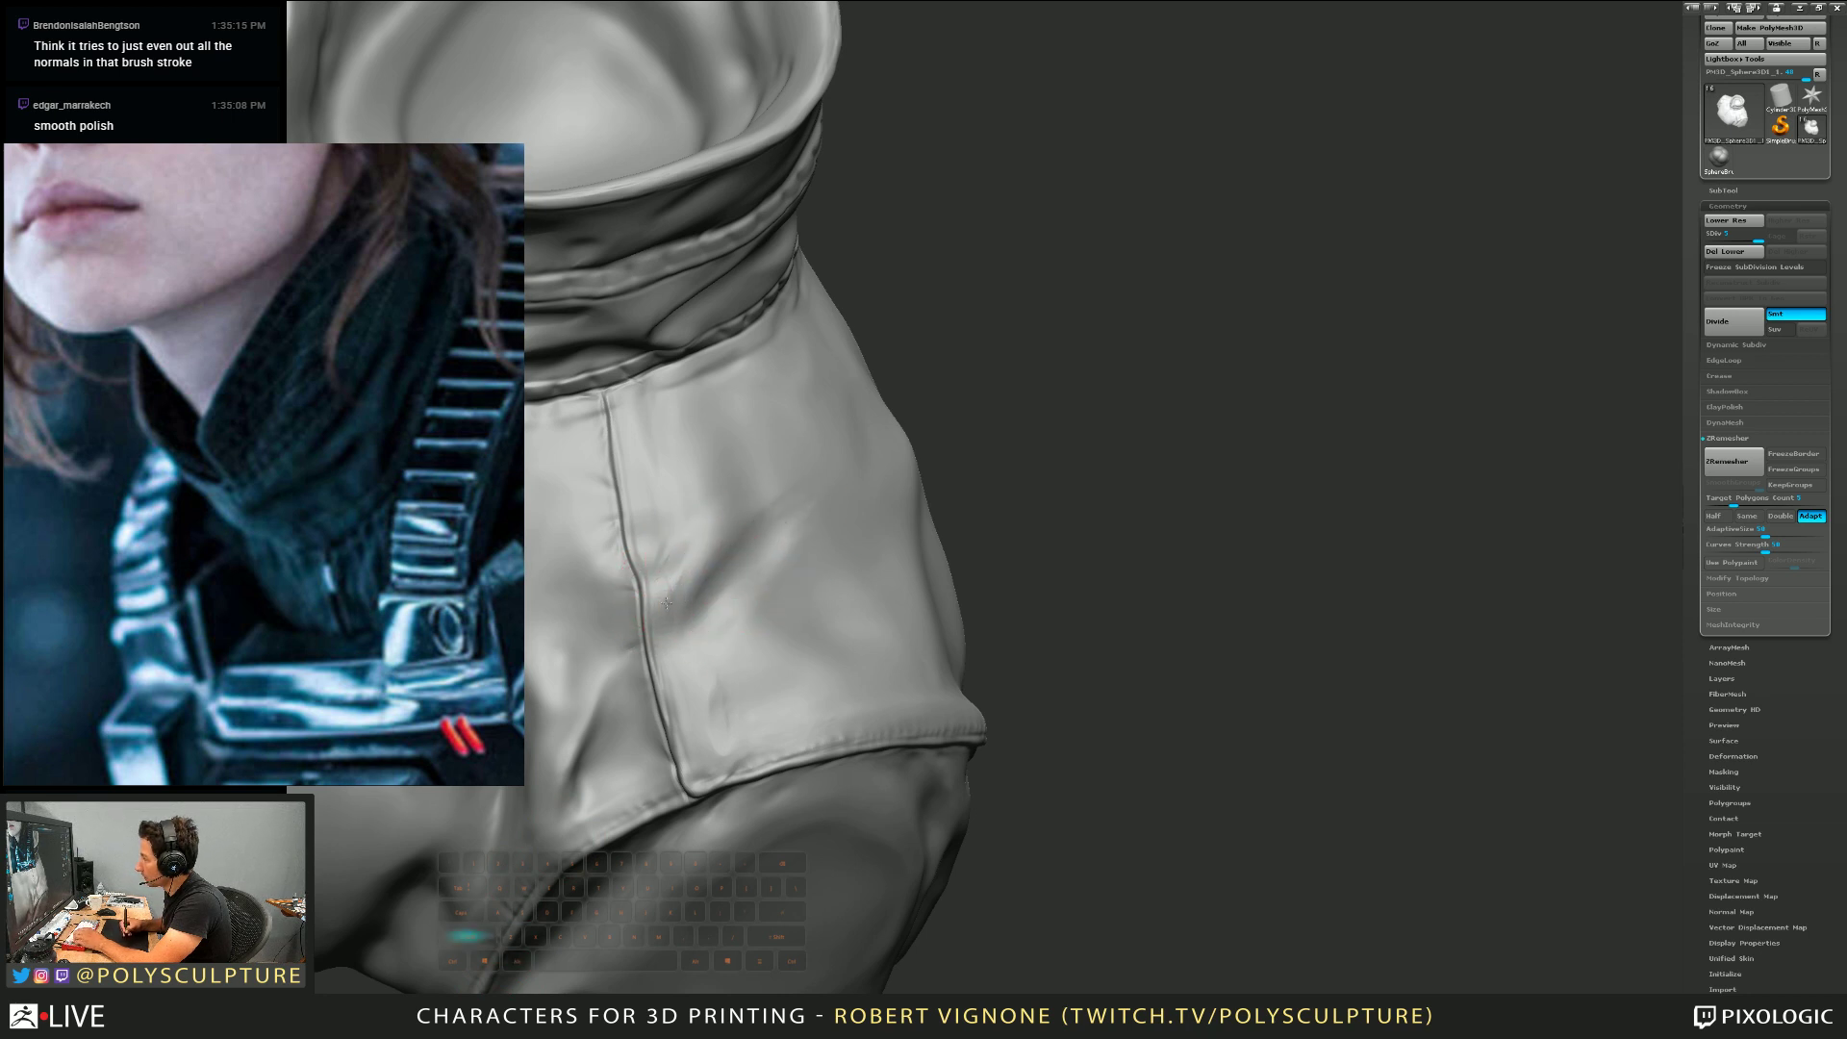
{"action": "key", "text": "s"}
{"action": "left_click_drag", "start_coordinate": [721, 546], "coordinate": [796, 508]}
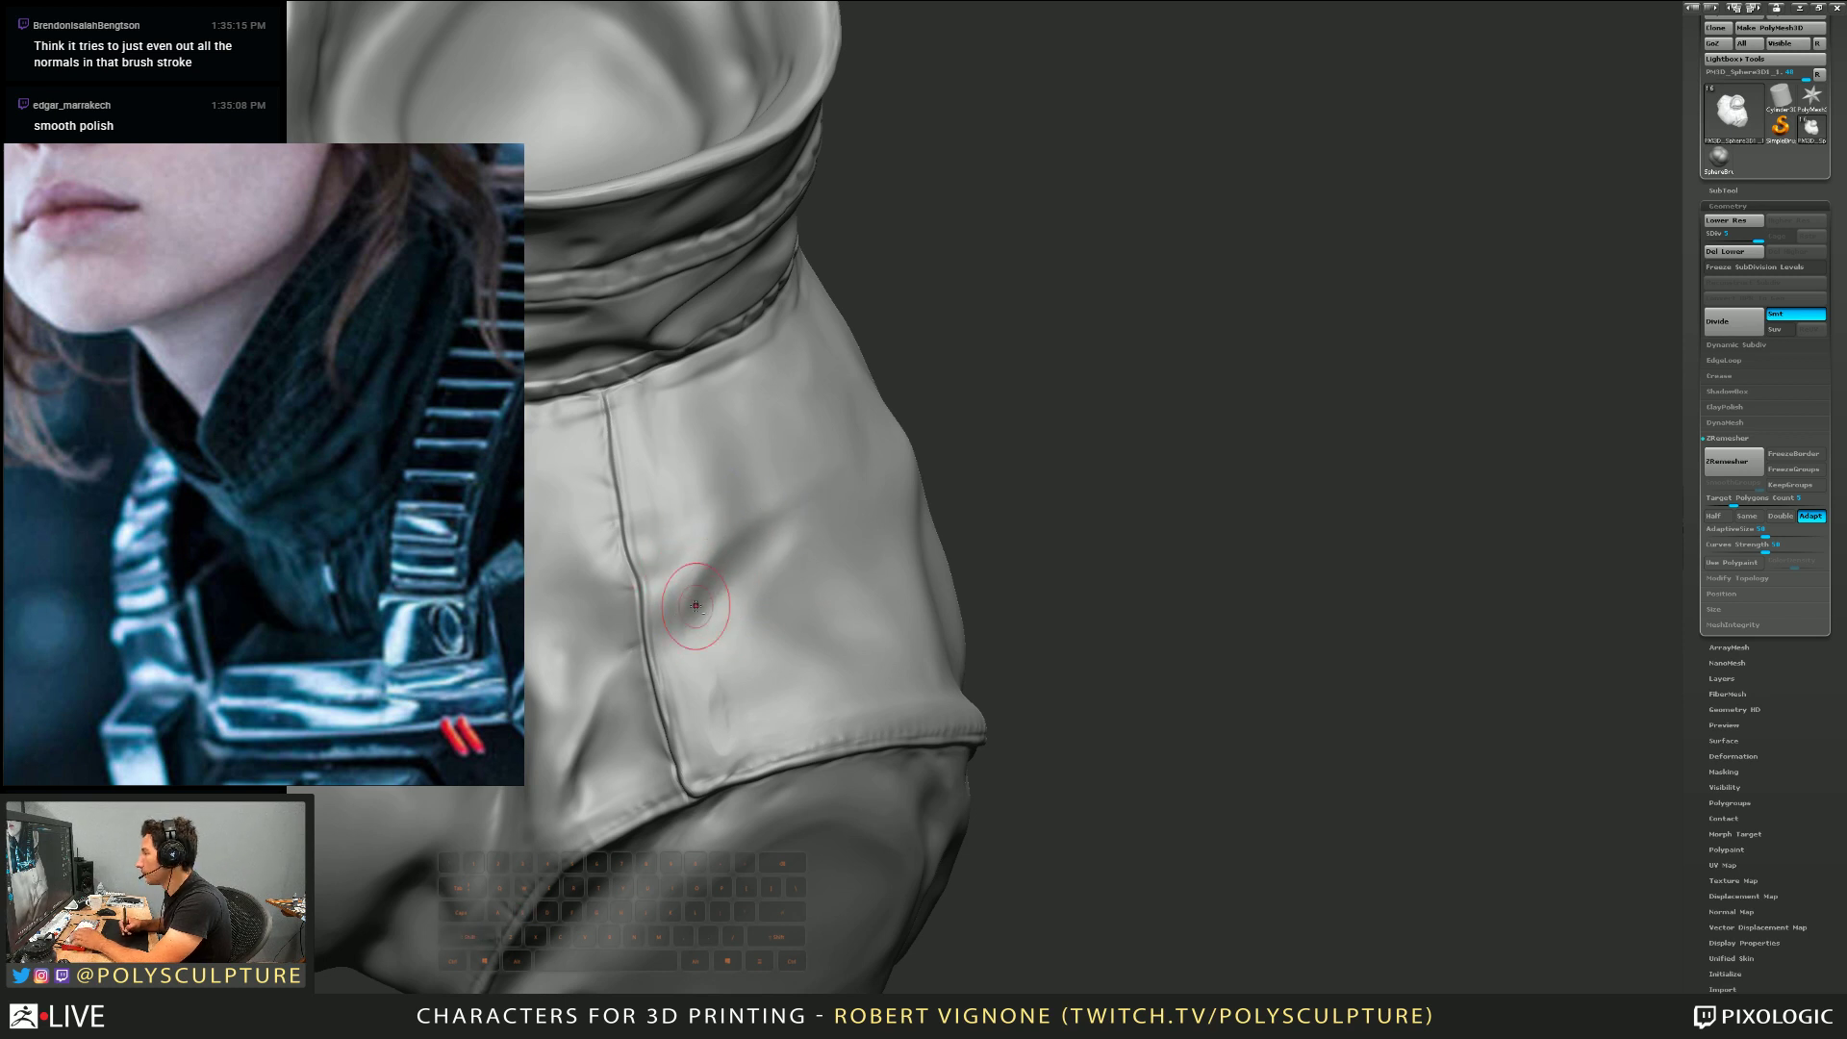
Examine the jacket's shoulder and back folds, and compare the shoulders and collar with the rest of the bust
{"action": "key", "text": "f"}
{"action": "mouse_move", "coordinate": [837, 601]}
{"action": "right_mouse_down"}
{"action": "mouse_move", "coordinate": [727, 596]}
{"action": "mouse_move", "coordinate": [799, 606]}
{"action": "mouse_move", "coordinate": [717, 647]}
{"action": "mouse_move", "coordinate": [833, 631]}
{"action": "right_mouse_up"}
{"action": "key", "text": "s"}
{"action": "left_click_drag", "start_coordinate": [829, 632], "coordinate": [814, 632]}
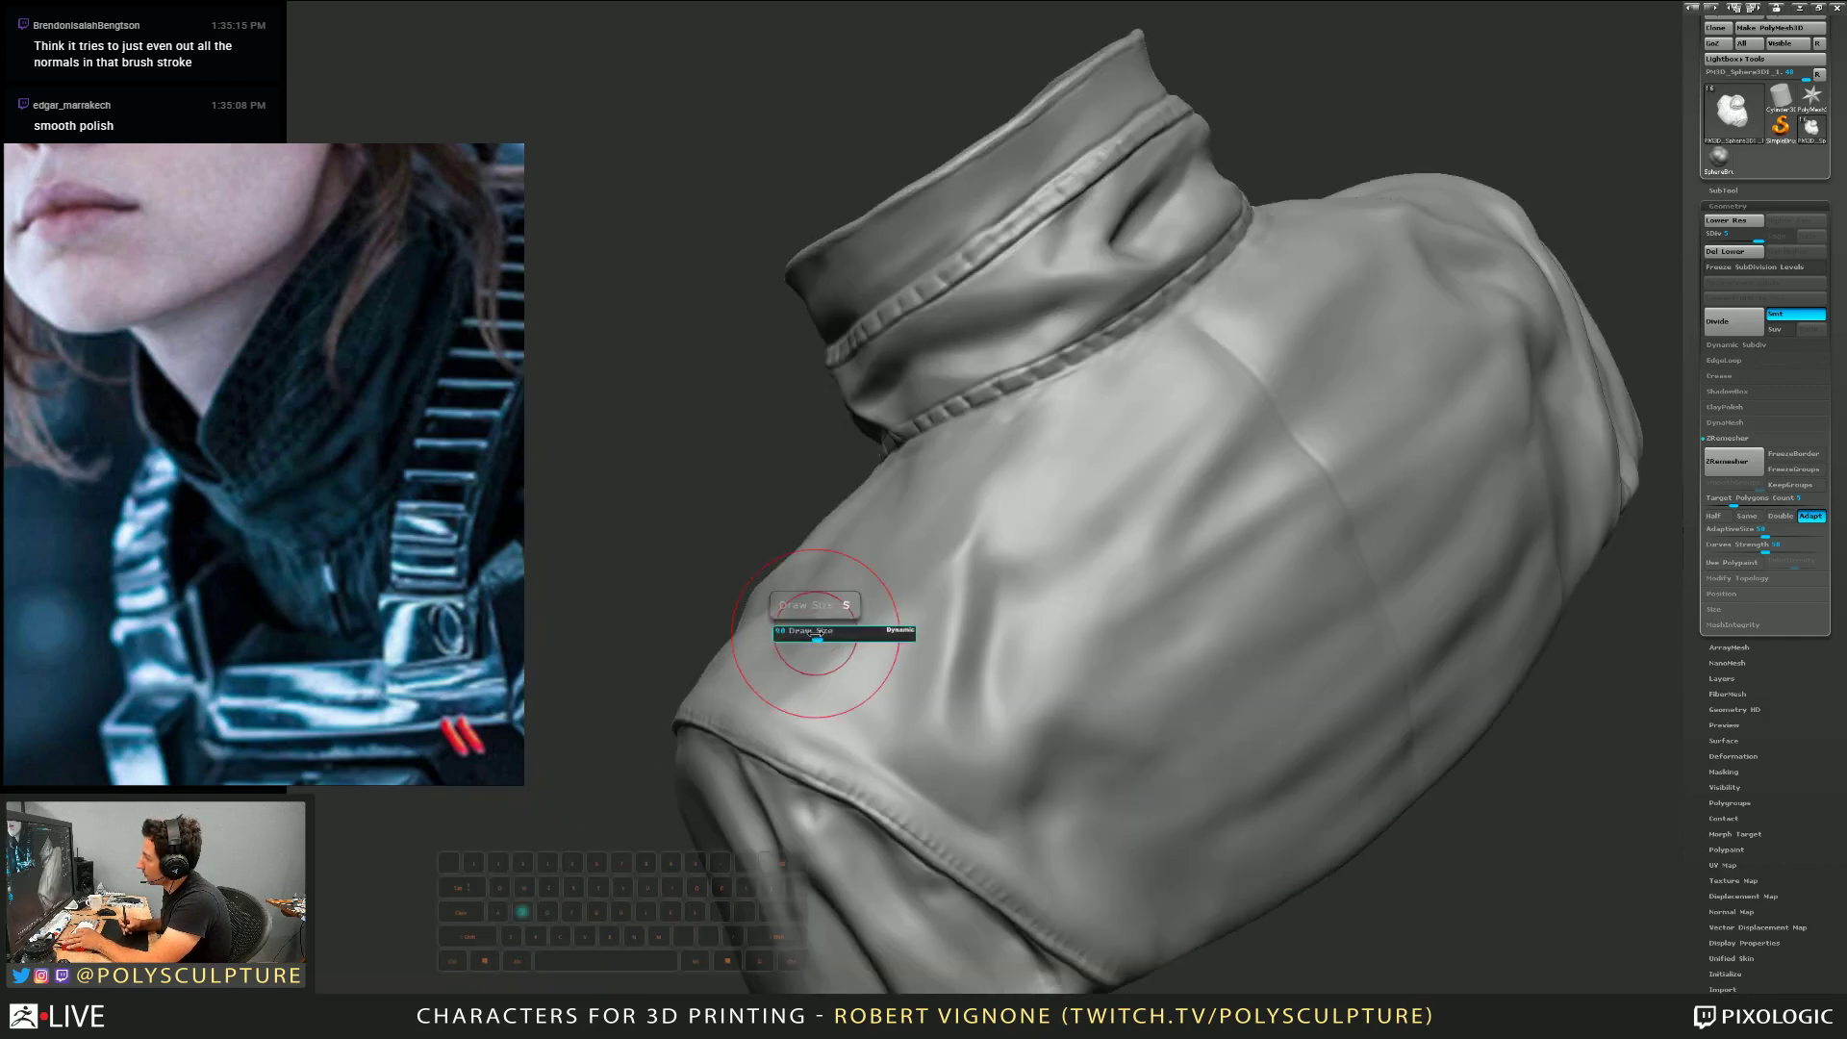
{"action": "mouse_move", "coordinate": [816, 568]}
{"action": "right_mouse_down"}
{"action": "mouse_move", "coordinate": [863, 579]}
{"action": "mouse_move", "coordinate": [847, 454]}
{"action": "right_mouse_up"}
{"action": "mouse_move", "coordinate": [760, 551]}
{"action": "right_mouse_down"}
{"action": "mouse_move", "coordinate": [784, 570]}
{"action": "mouse_move", "coordinate": [770, 500]}
{"action": "mouse_move", "coordinate": [853, 589]}
{"action": "right_mouse_up"}
{"action": "right_click_drag", "start_coordinate": [1011, 613], "coordinate": [919, 582]}
{"action": "mouse_move", "coordinate": [827, 721]}
{"action": "right_mouse_down", "text": "alt"}
{"action": "mouse_move", "coordinate": [901, 598]}
{"action": "mouse_move", "coordinate": [962, 625]}
{"action": "mouse_move", "coordinate": [970, 658]}
{"action": "right_mouse_up", "text": "alt"}
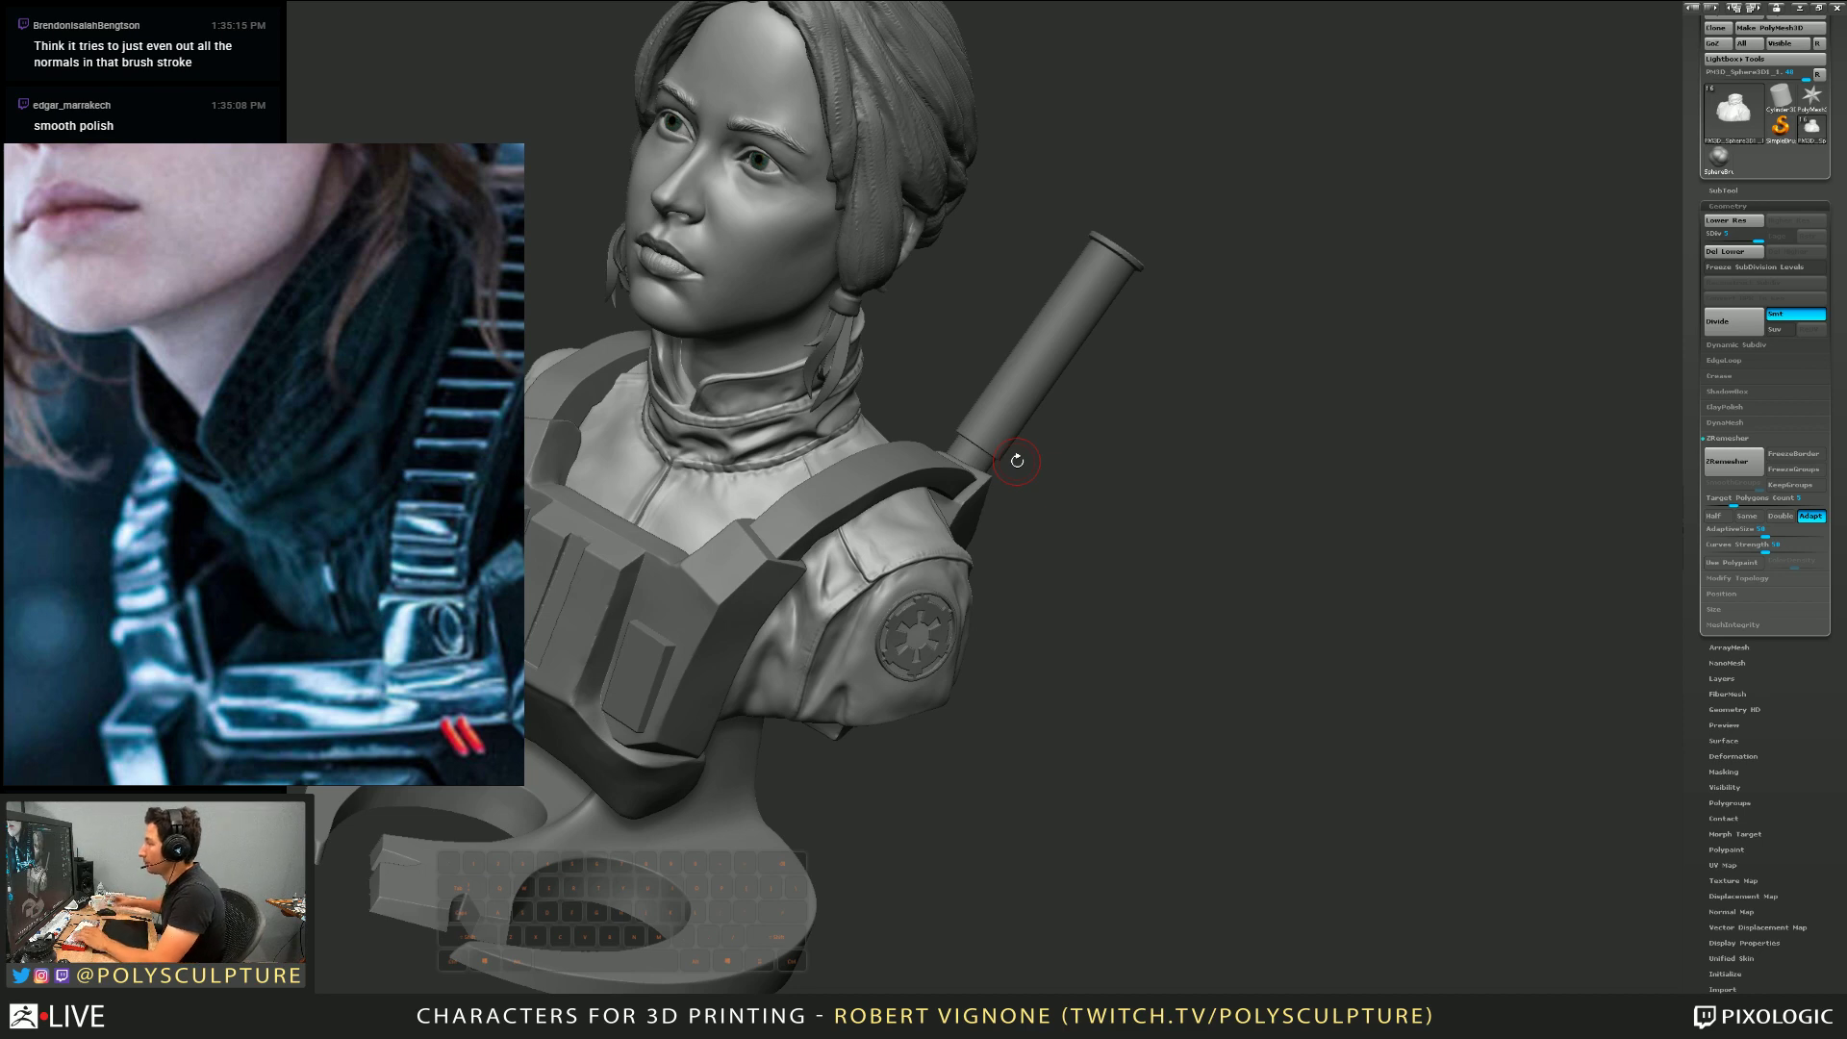
{"action": "left_click_drag", "start_coordinate": [1203, 635], "coordinate": [1187, 501]}
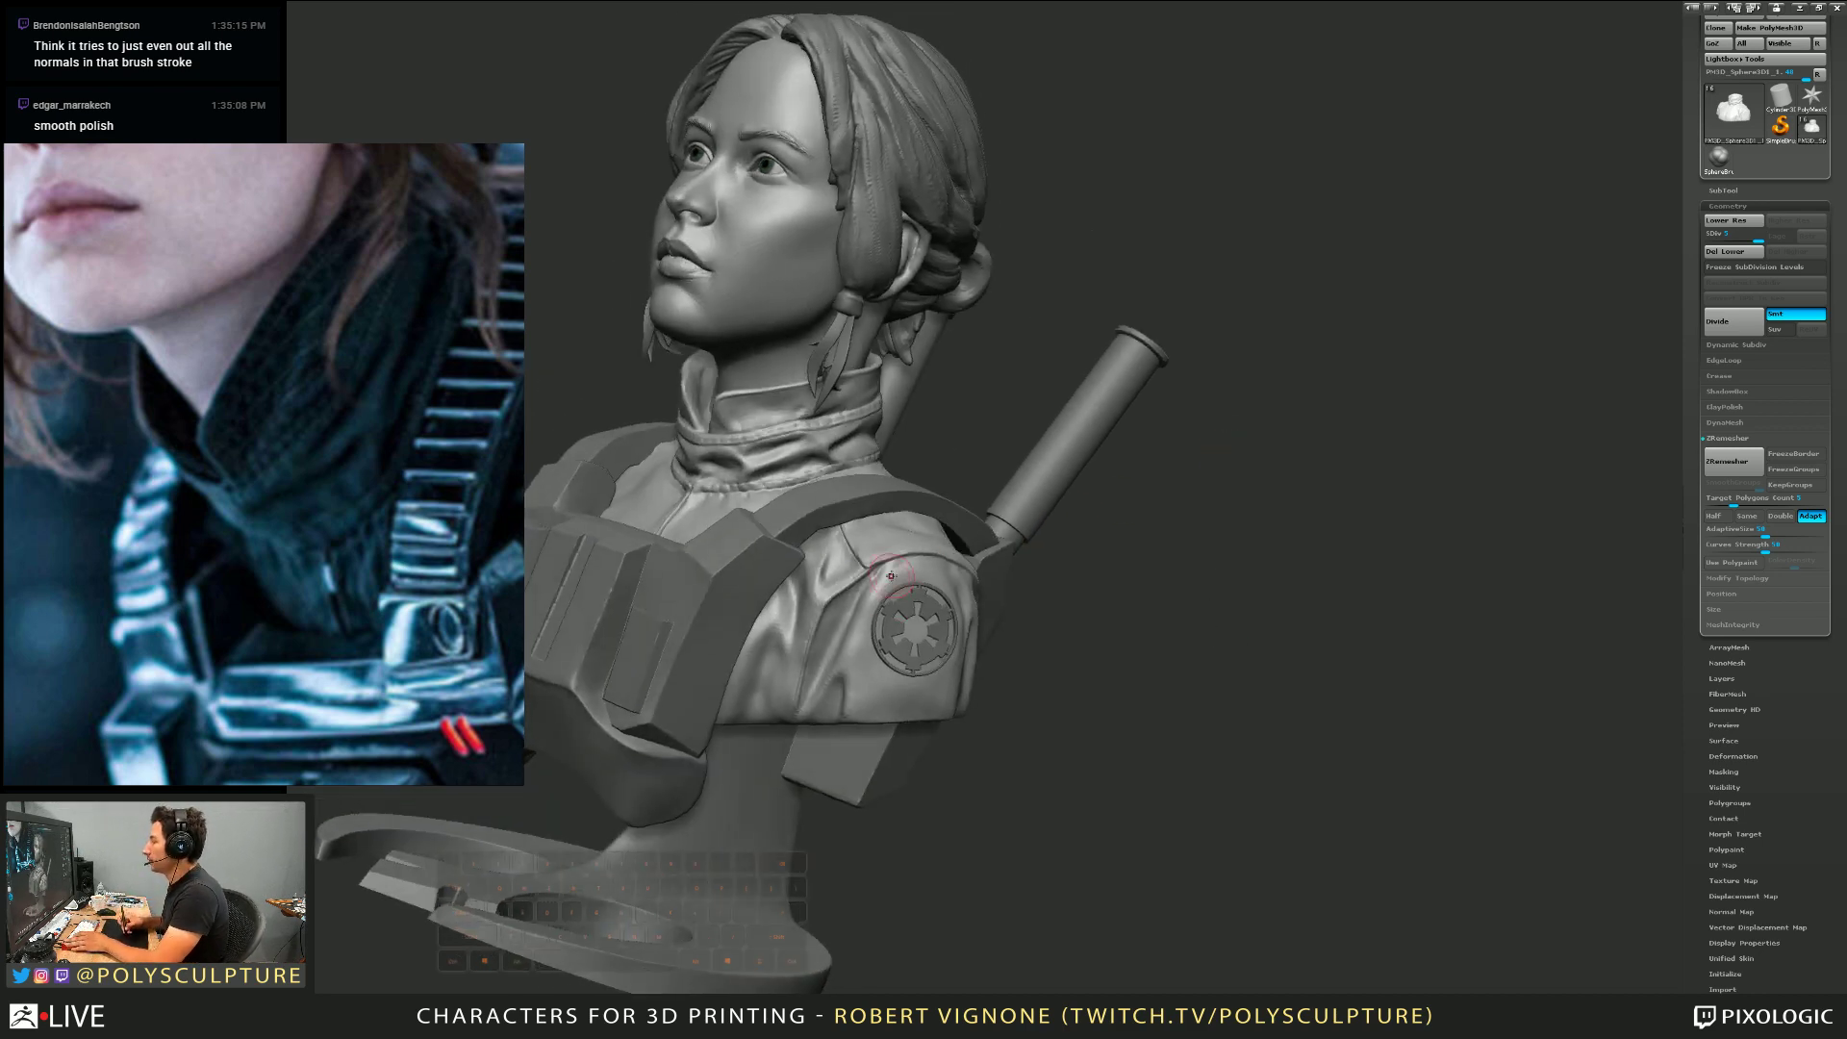
{"action": "left_click_drag", "start_coordinate": [1038, 549], "coordinate": [1184, 554]}
{"action": "left_click_drag", "start_coordinate": [900, 514], "coordinate": [1037, 507]}
{"action": "mouse_move", "coordinate": [1028, 526]}
{"action": "right_mouse_down"}
{"action": "mouse_move", "coordinate": [1042, 517]}
{"action": "mouse_move", "coordinate": [1044, 540]}
{"action": "right_mouse_up"}
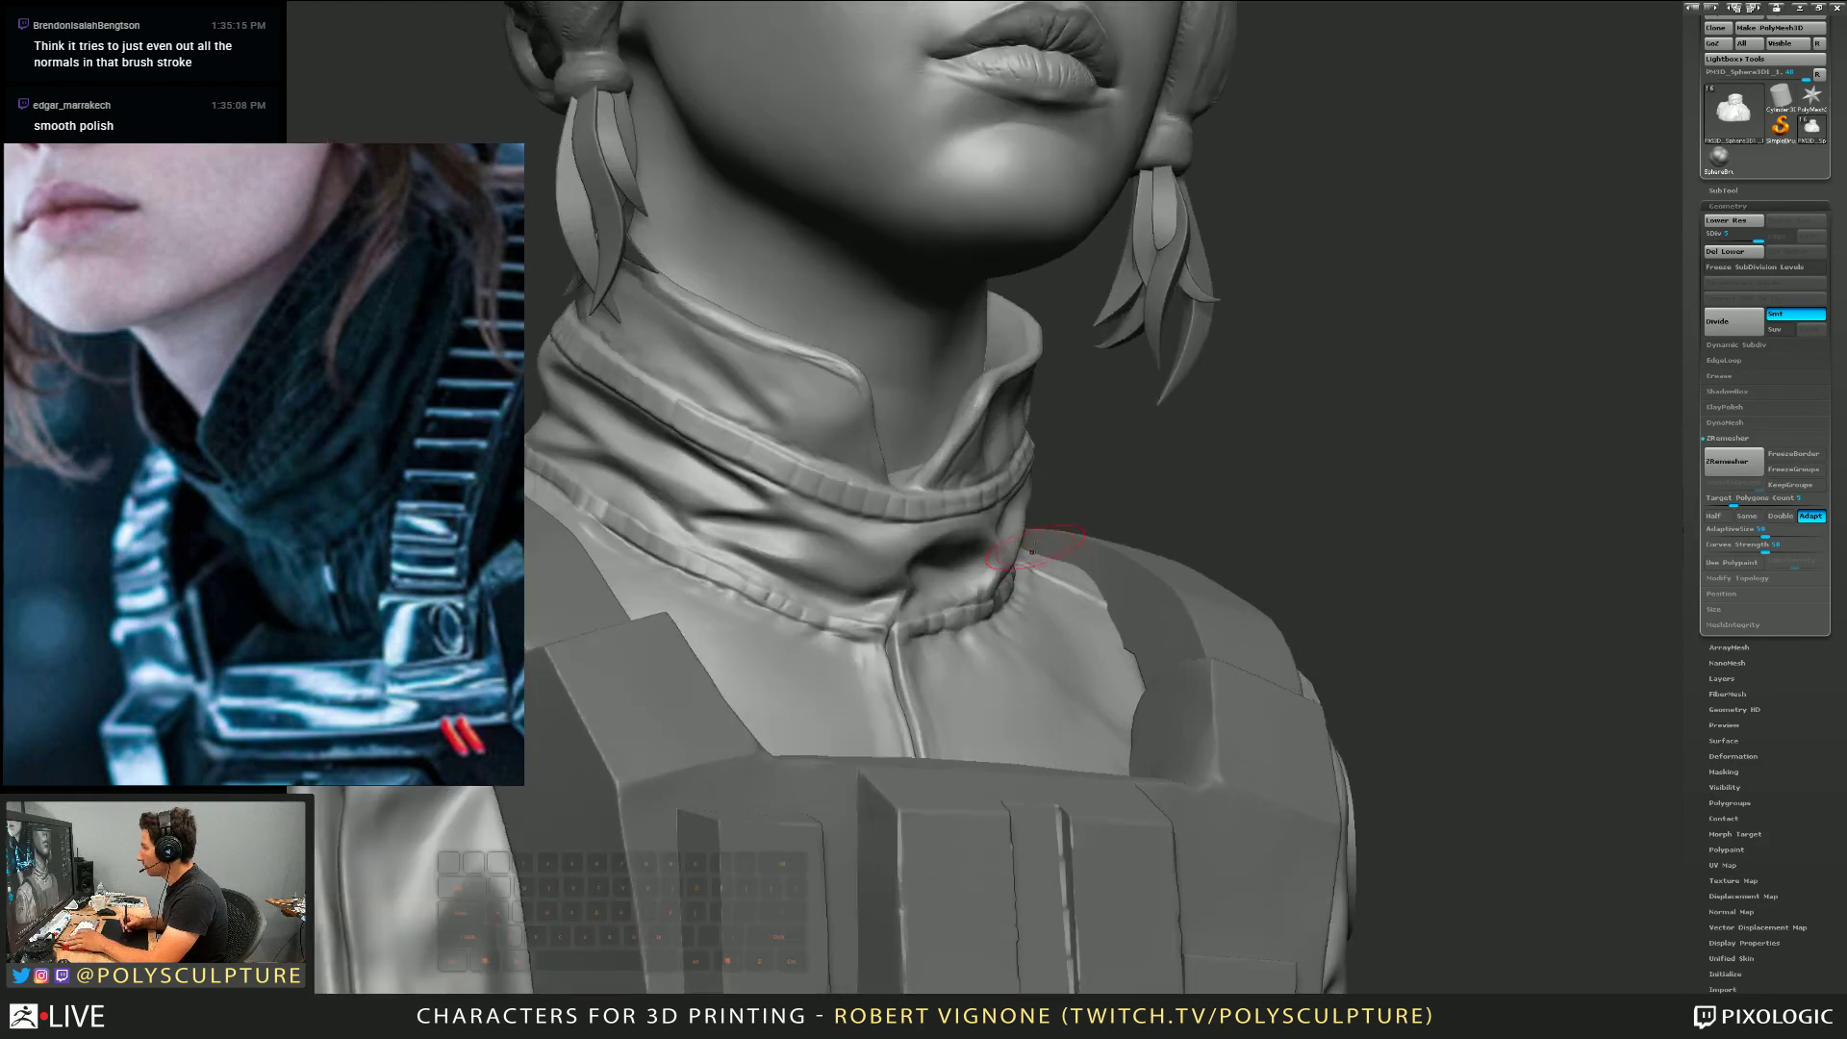
Adjust the brush size and reshape the collar's lower front edge above the chest armor in profile
{"action": "key", "text": "s"}
{"action": "left_click_drag", "start_coordinate": [985, 526], "coordinate": [1014, 530]}
{"action": "right_click_drag", "start_coordinate": [1069, 597], "coordinate": [1053, 558], "text": "alt"}
{"action": "mouse_move", "coordinate": [1053, 558]}
{"action": "right_mouse_down"}
{"action": "mouse_move", "coordinate": [894, 589]}
{"action": "mouse_move", "coordinate": [973, 606]}
{"action": "right_mouse_up"}
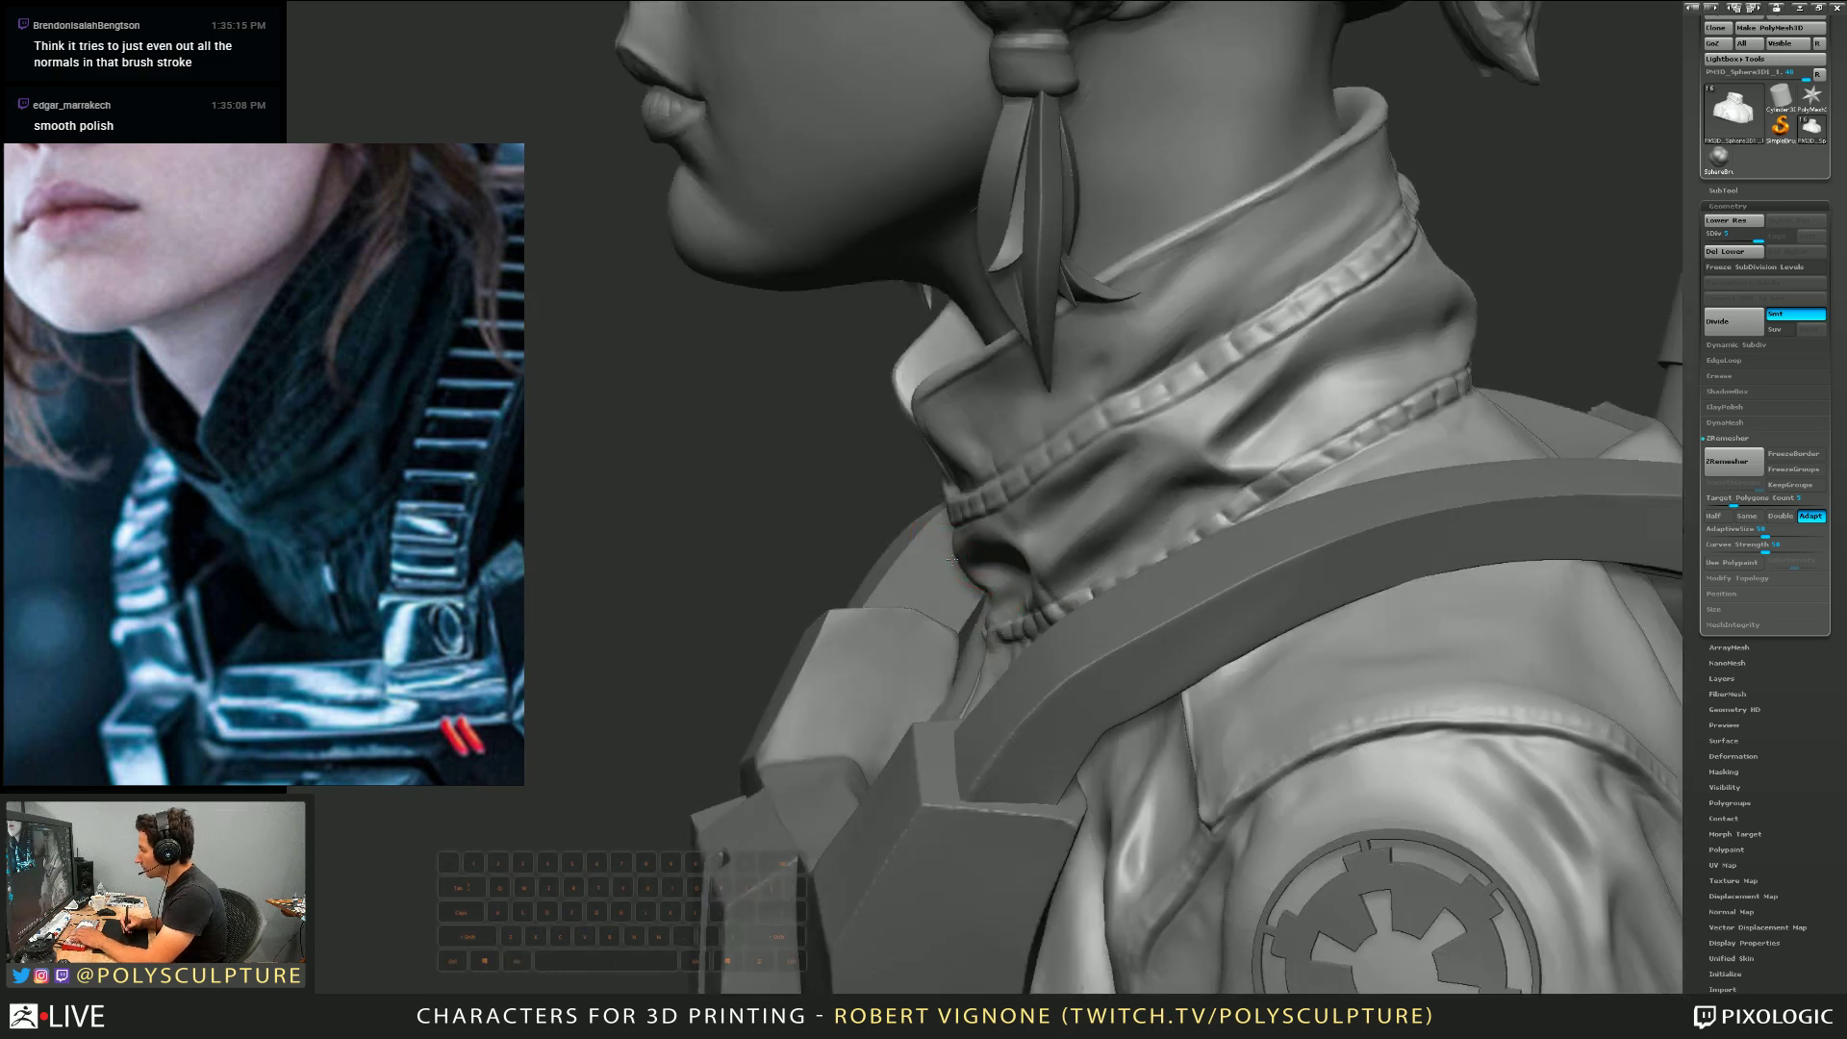
{"action": "left_click_drag", "start_coordinate": [952, 560], "coordinate": [979, 585]}
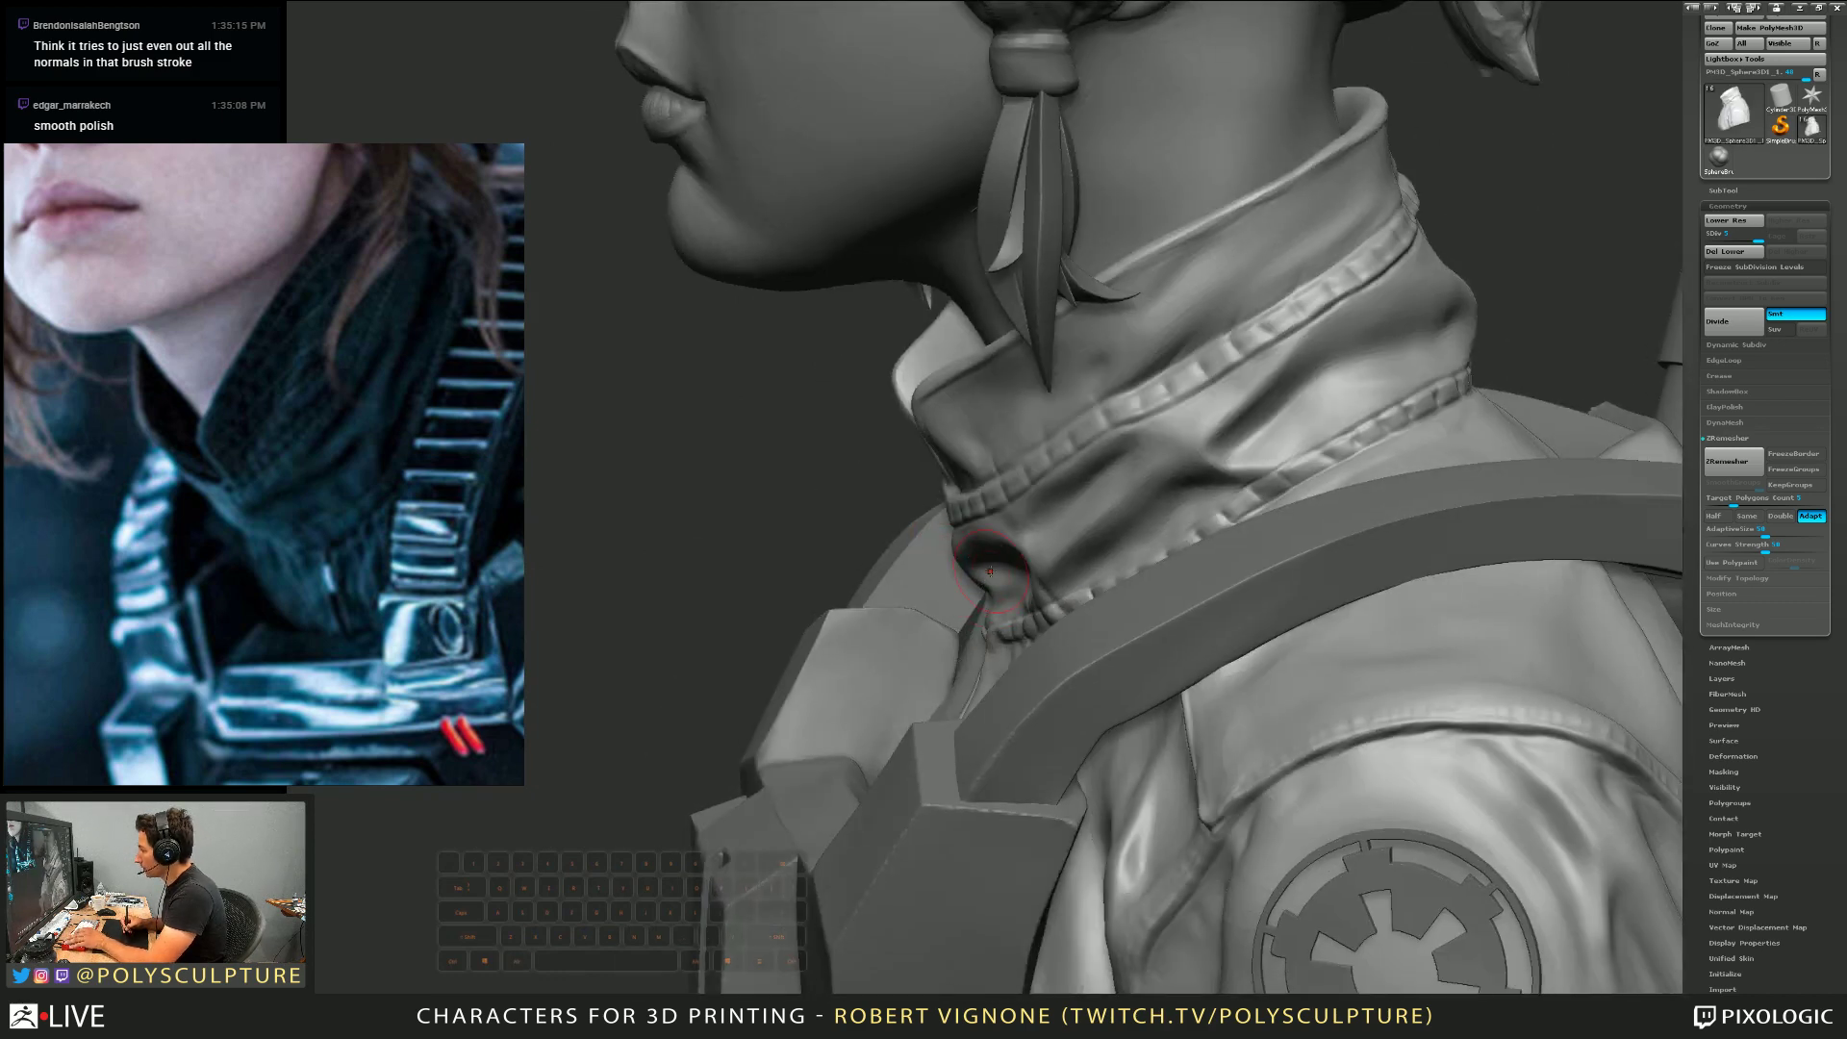
{"action": "right_click_drag", "start_coordinate": [986, 588], "coordinate": [899, 627]}
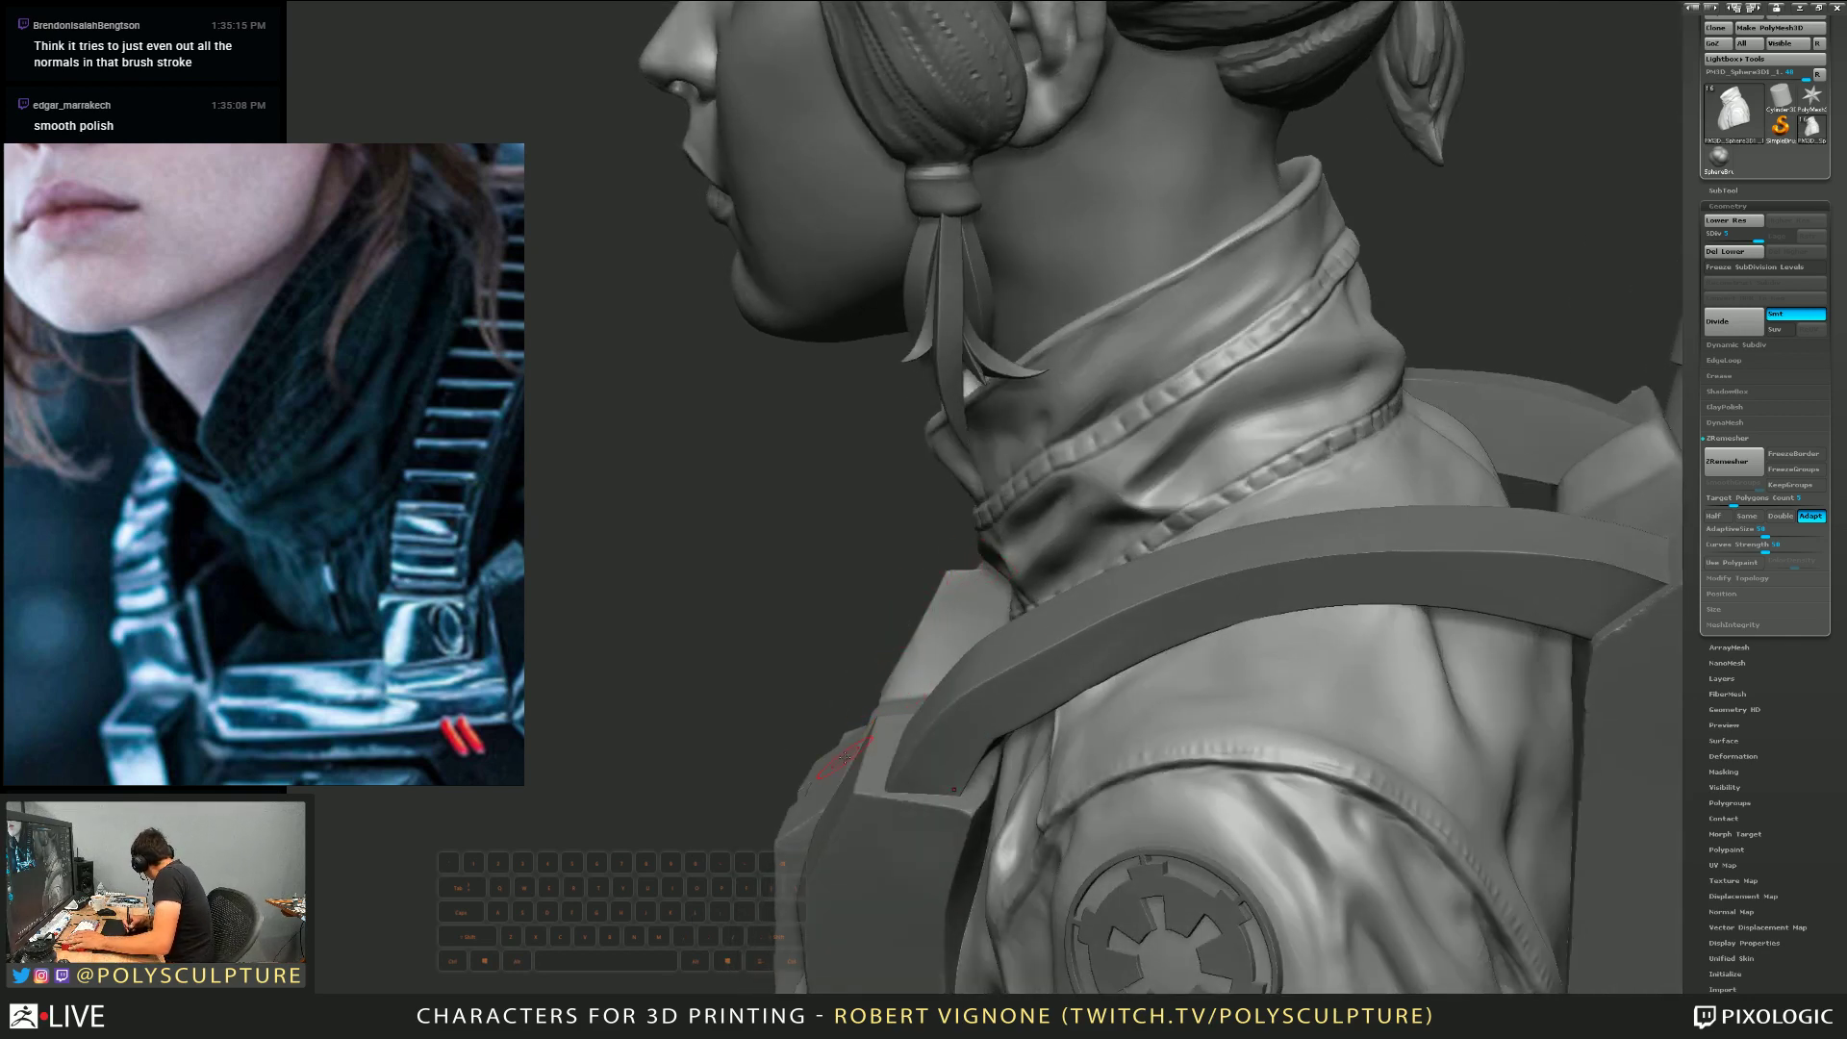
Resize the brush and adjust the lower collar seam and the fabric above it beside the front closure
{"action": "mouse_move", "coordinate": [923, 683]}
{"action": "right_mouse_down", "text": "ctrl"}
{"action": "mouse_move", "coordinate": [935, 644]}
{"action": "mouse_move", "coordinate": [1066, 520]}
{"action": "right_mouse_up", "text": "ctrl"}
{"action": "key", "text": "s"}
{"action": "left_click_drag", "start_coordinate": [1069, 508], "coordinate": [1060, 509]}
{"action": "right_click_drag", "start_coordinate": [1059, 509], "coordinate": [1081, 518]}
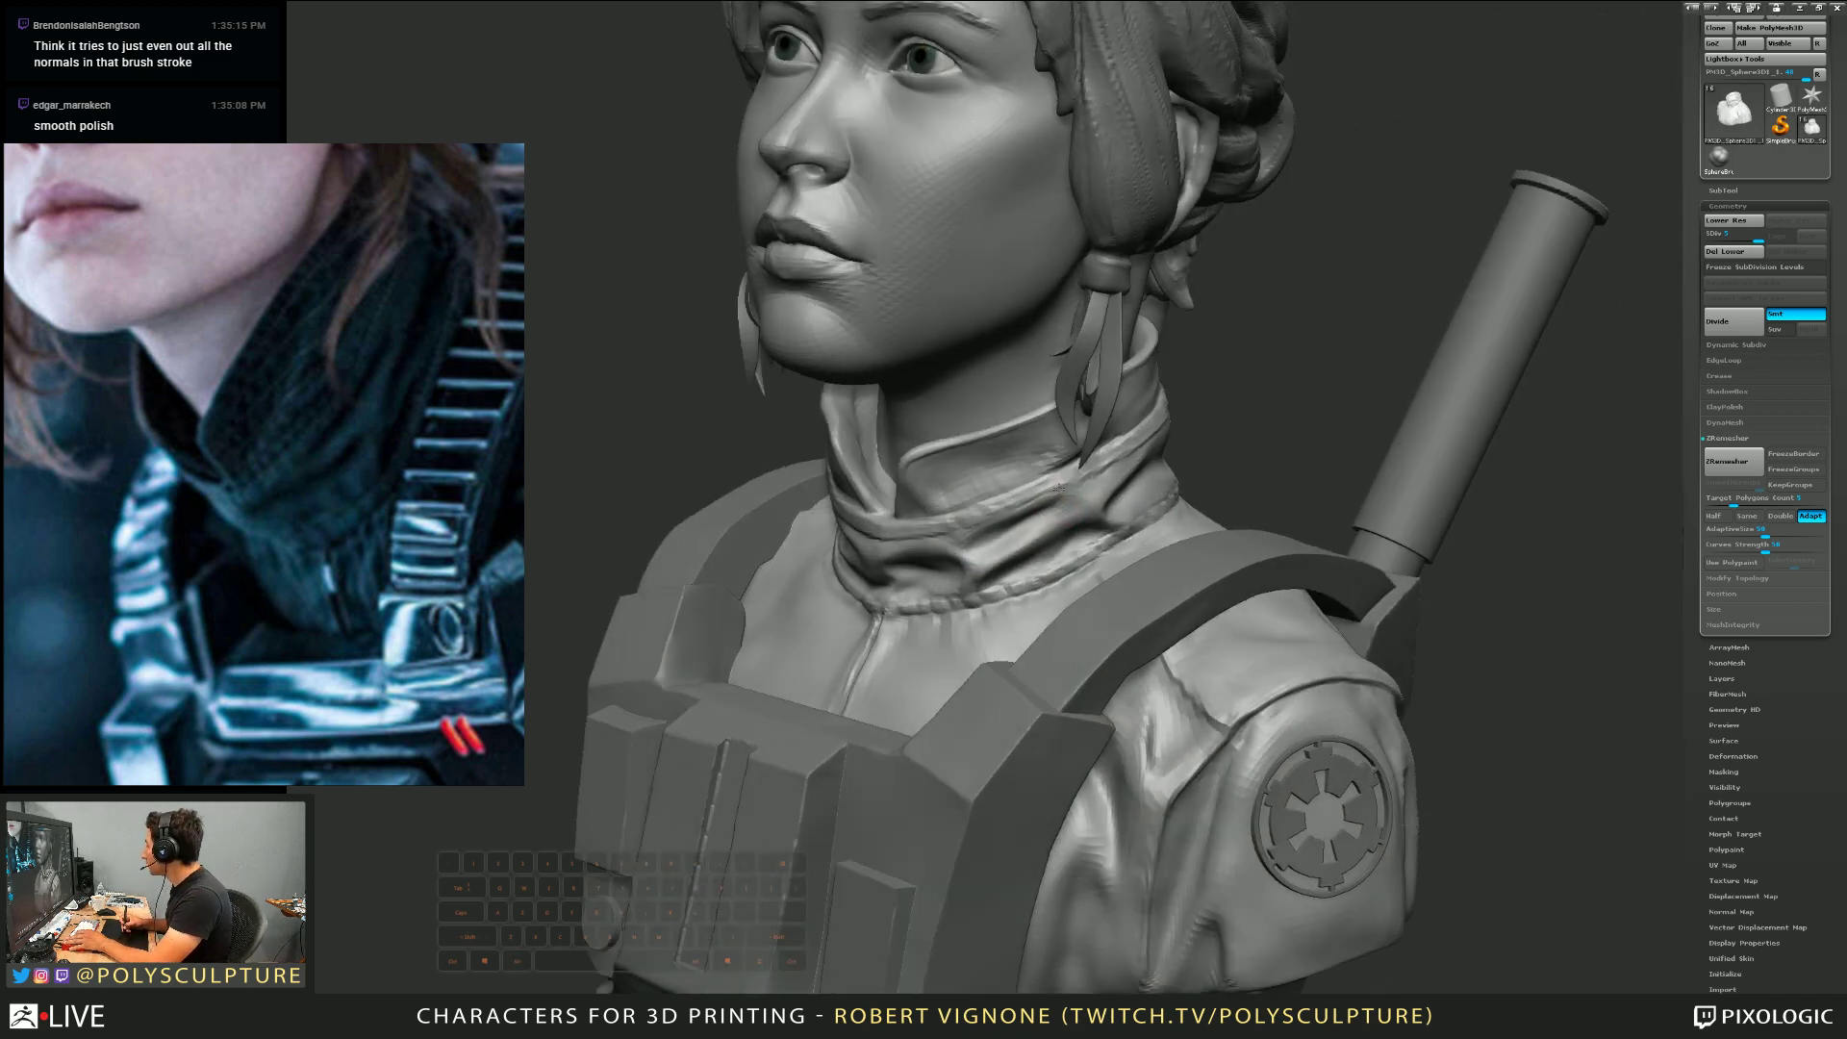
{"action": "mouse_move", "coordinate": [1053, 635]}
{"action": "right_mouse_down", "text": "alt"}
{"action": "mouse_move", "coordinate": [1047, 586]}
{"action": "mouse_move", "coordinate": [1072, 565]}
{"action": "mouse_move", "coordinate": [1035, 606]}
{"action": "right_mouse_up", "text": "alt"}
{"action": "key", "text": "s"}
{"action": "left_click_drag", "start_coordinate": [1029, 608], "coordinate": [1039, 608]}
{"action": "mouse_move", "coordinate": [1038, 608]}
{"action": "right_mouse_down", "text": "ctrl"}
{"action": "mouse_move", "coordinate": [1039, 673]}
{"action": "mouse_move", "coordinate": [1082, 620]}
{"action": "right_mouse_up", "text": "ctrl"}
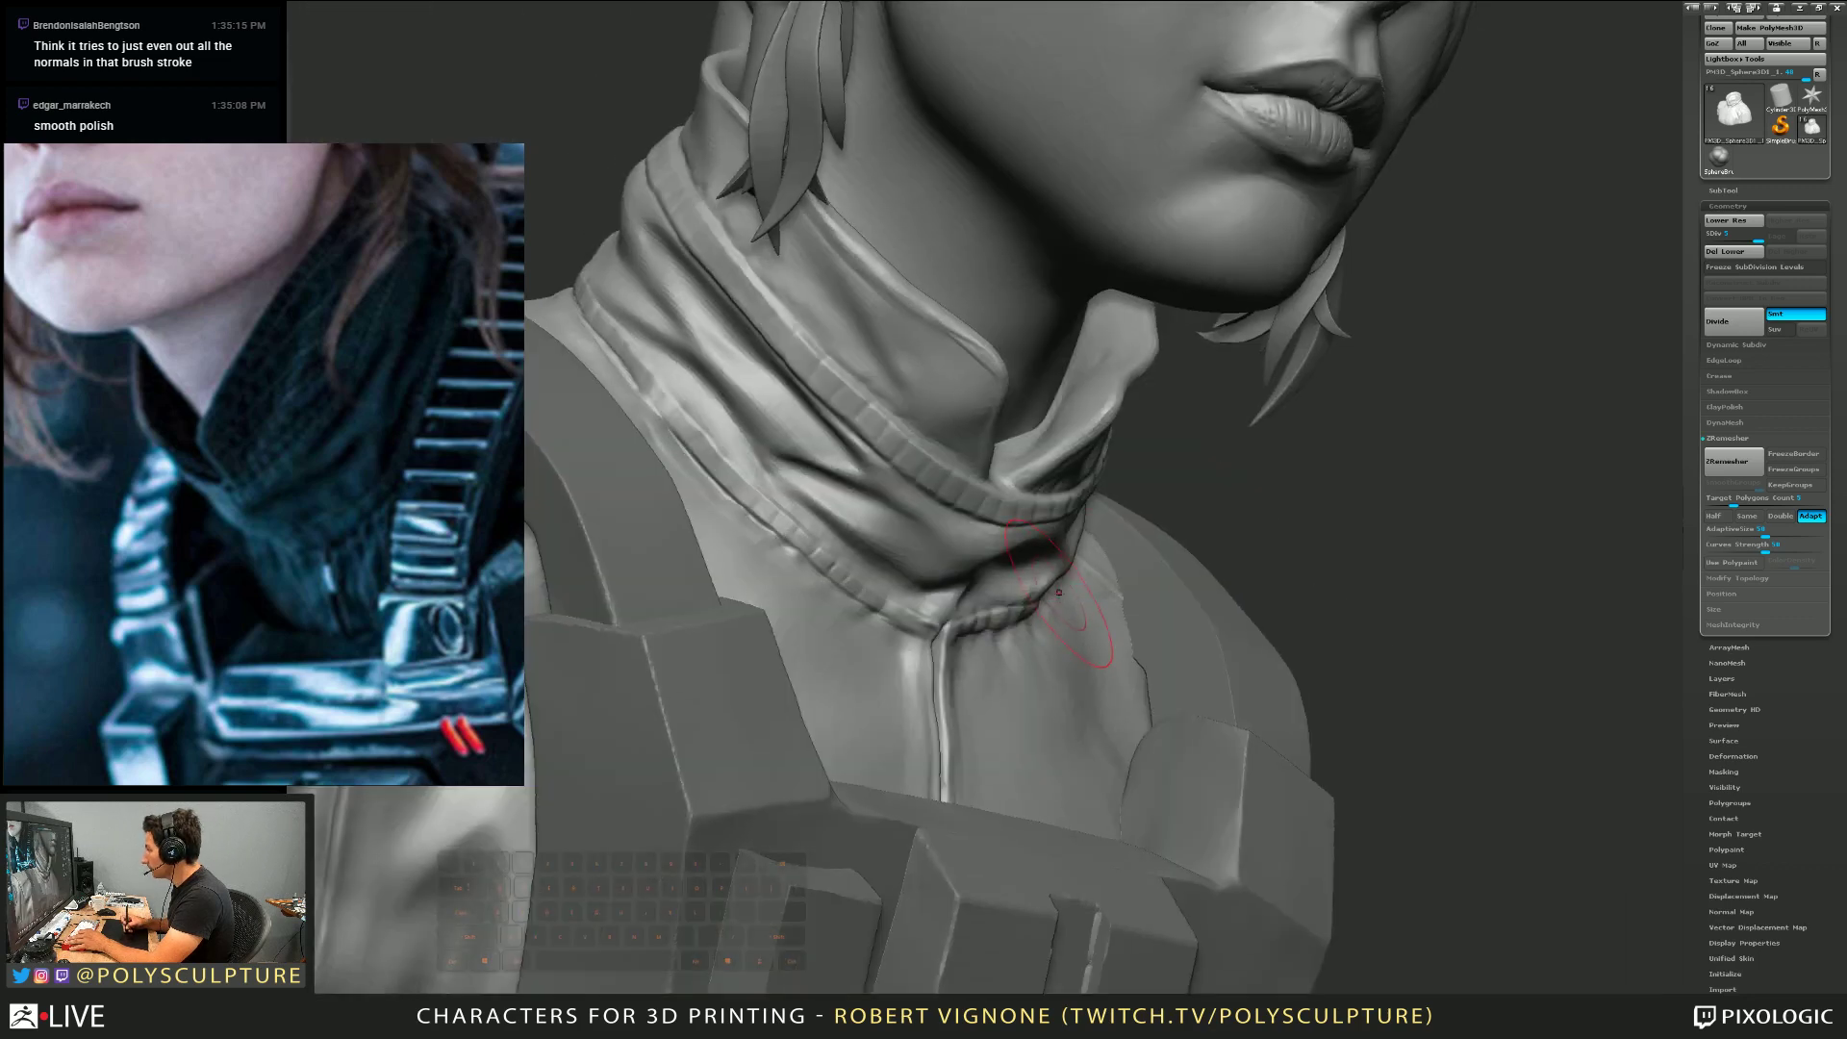
{"action": "key", "text": "s"}
{"action": "left_click_drag", "start_coordinate": [1056, 592], "coordinate": [1043, 590]}
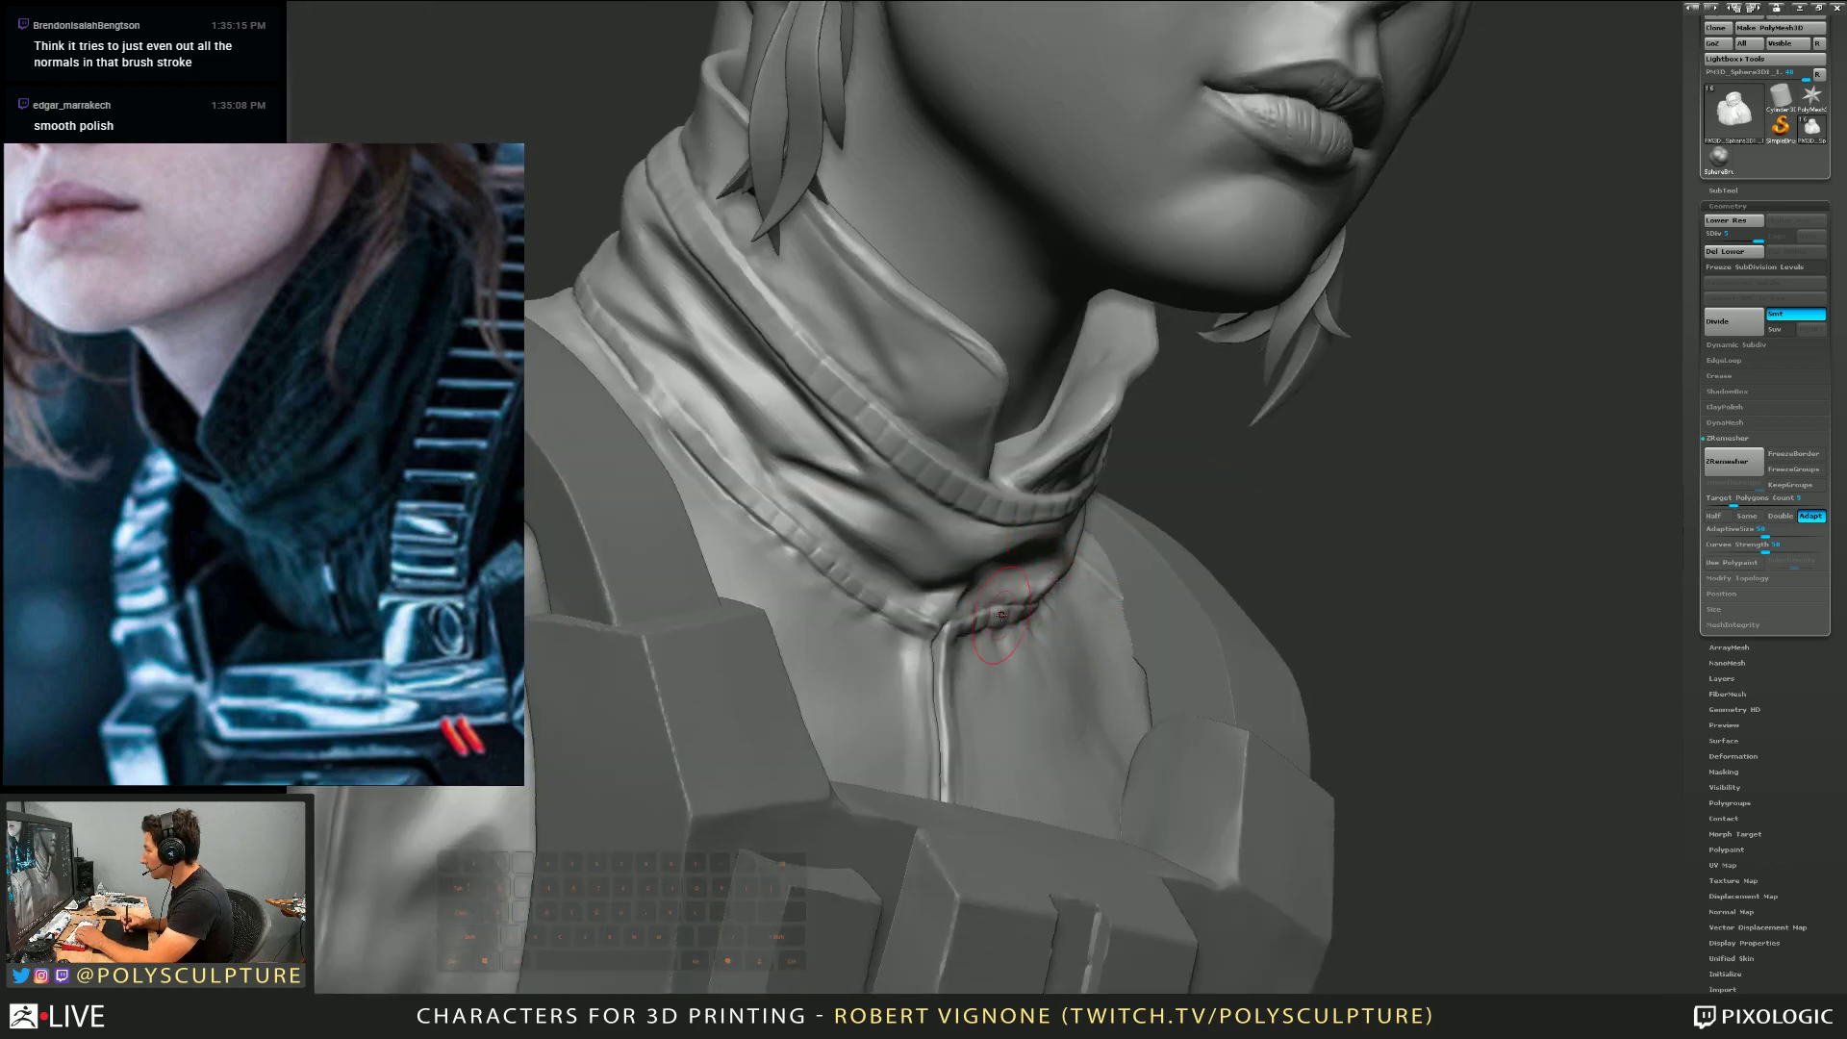
Even out the curve of the lower collar seam where it meets the jacket's front closure
{"action": "right_click_drag", "start_coordinate": [1001, 614], "coordinate": [999, 539], "text": "alt"}
{"action": "right_click_drag", "start_coordinate": [1058, 577], "coordinate": [950, 622]}
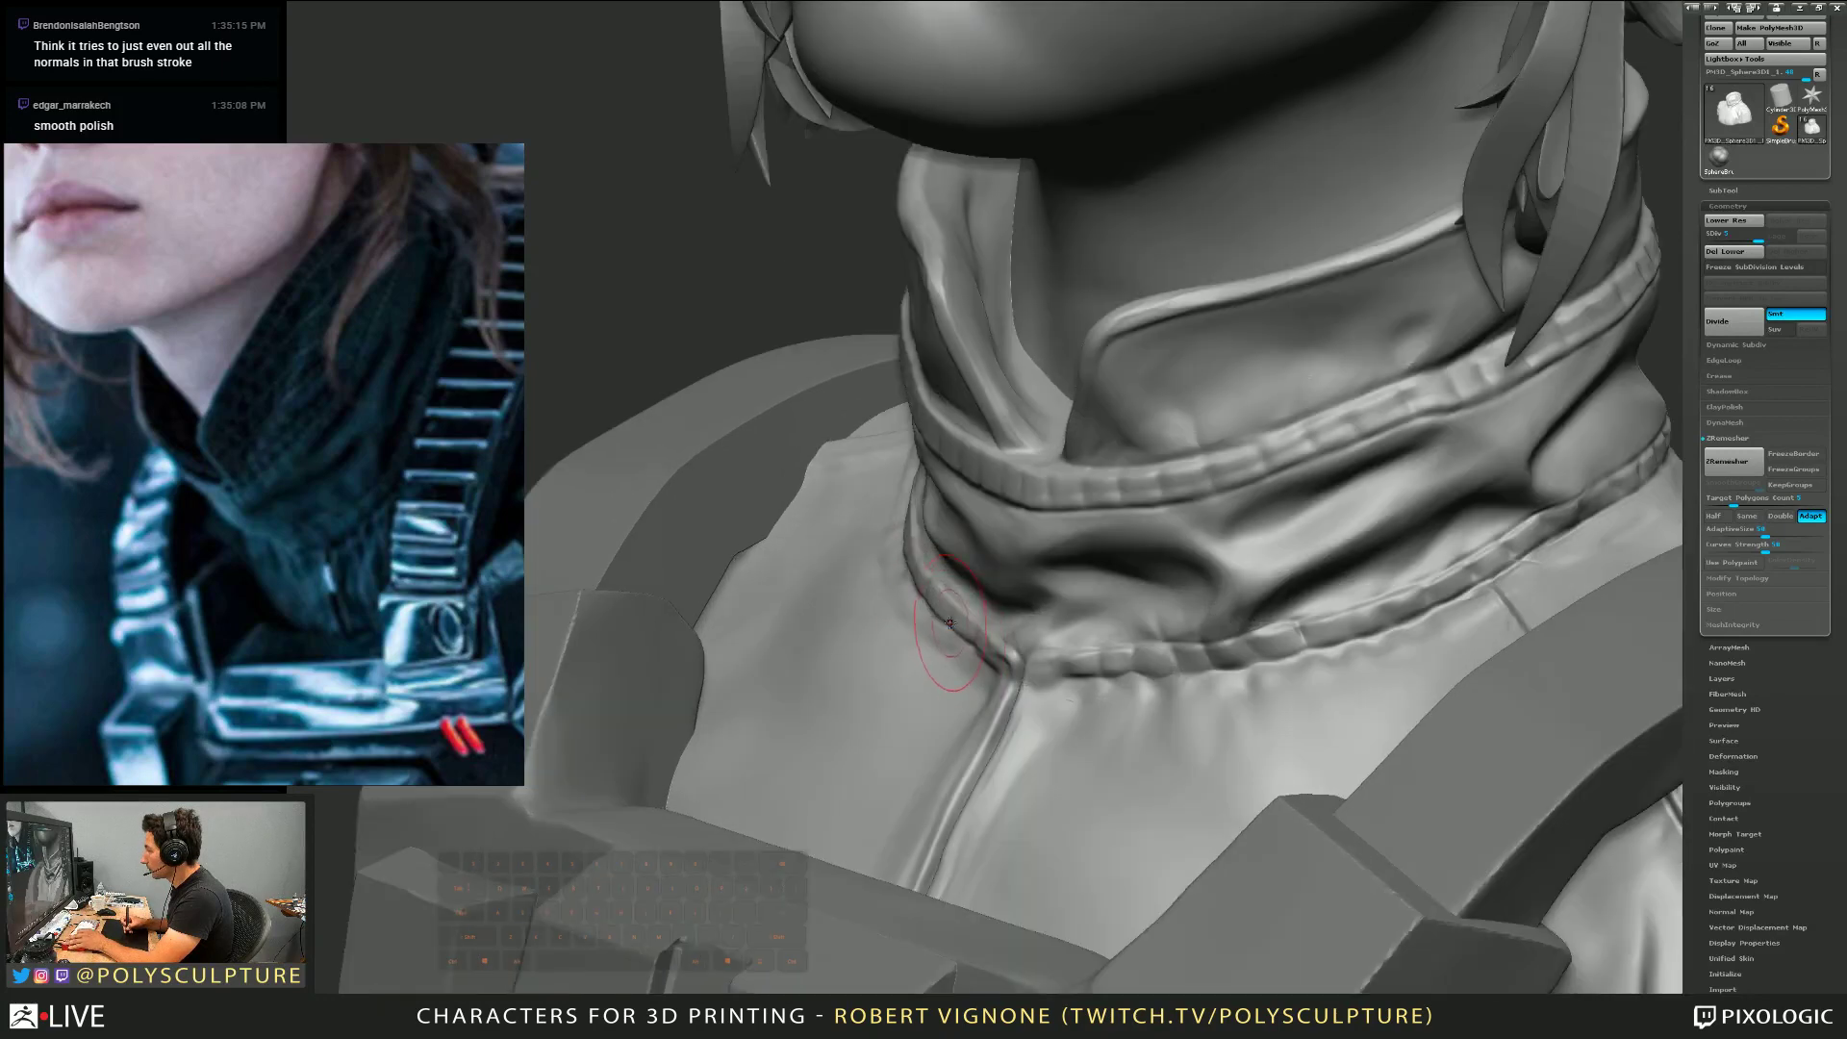
{"action": "mouse_move", "coordinate": [931, 656]}
{"action": "left_mouse_down"}
{"action": "mouse_move", "coordinate": [922, 601]}
{"action": "mouse_move", "coordinate": [949, 625]}
{"action": "left_mouse_up"}
{"action": "mouse_move", "coordinate": [1048, 625]}
{"action": "right_mouse_down"}
{"action": "mouse_move", "coordinate": [948, 575]}
{"action": "mouse_move", "coordinate": [1063, 660]}
{"action": "mouse_move", "coordinate": [1105, 577]}
{"action": "mouse_move", "coordinate": [1058, 529]}
{"action": "mouse_move", "coordinate": [1061, 579]}
{"action": "right_mouse_up"}
Adjust the brush size and refine the diagonal folds between the collar's two seams on the side nearest the front closure
{"action": "key", "text": "s"}
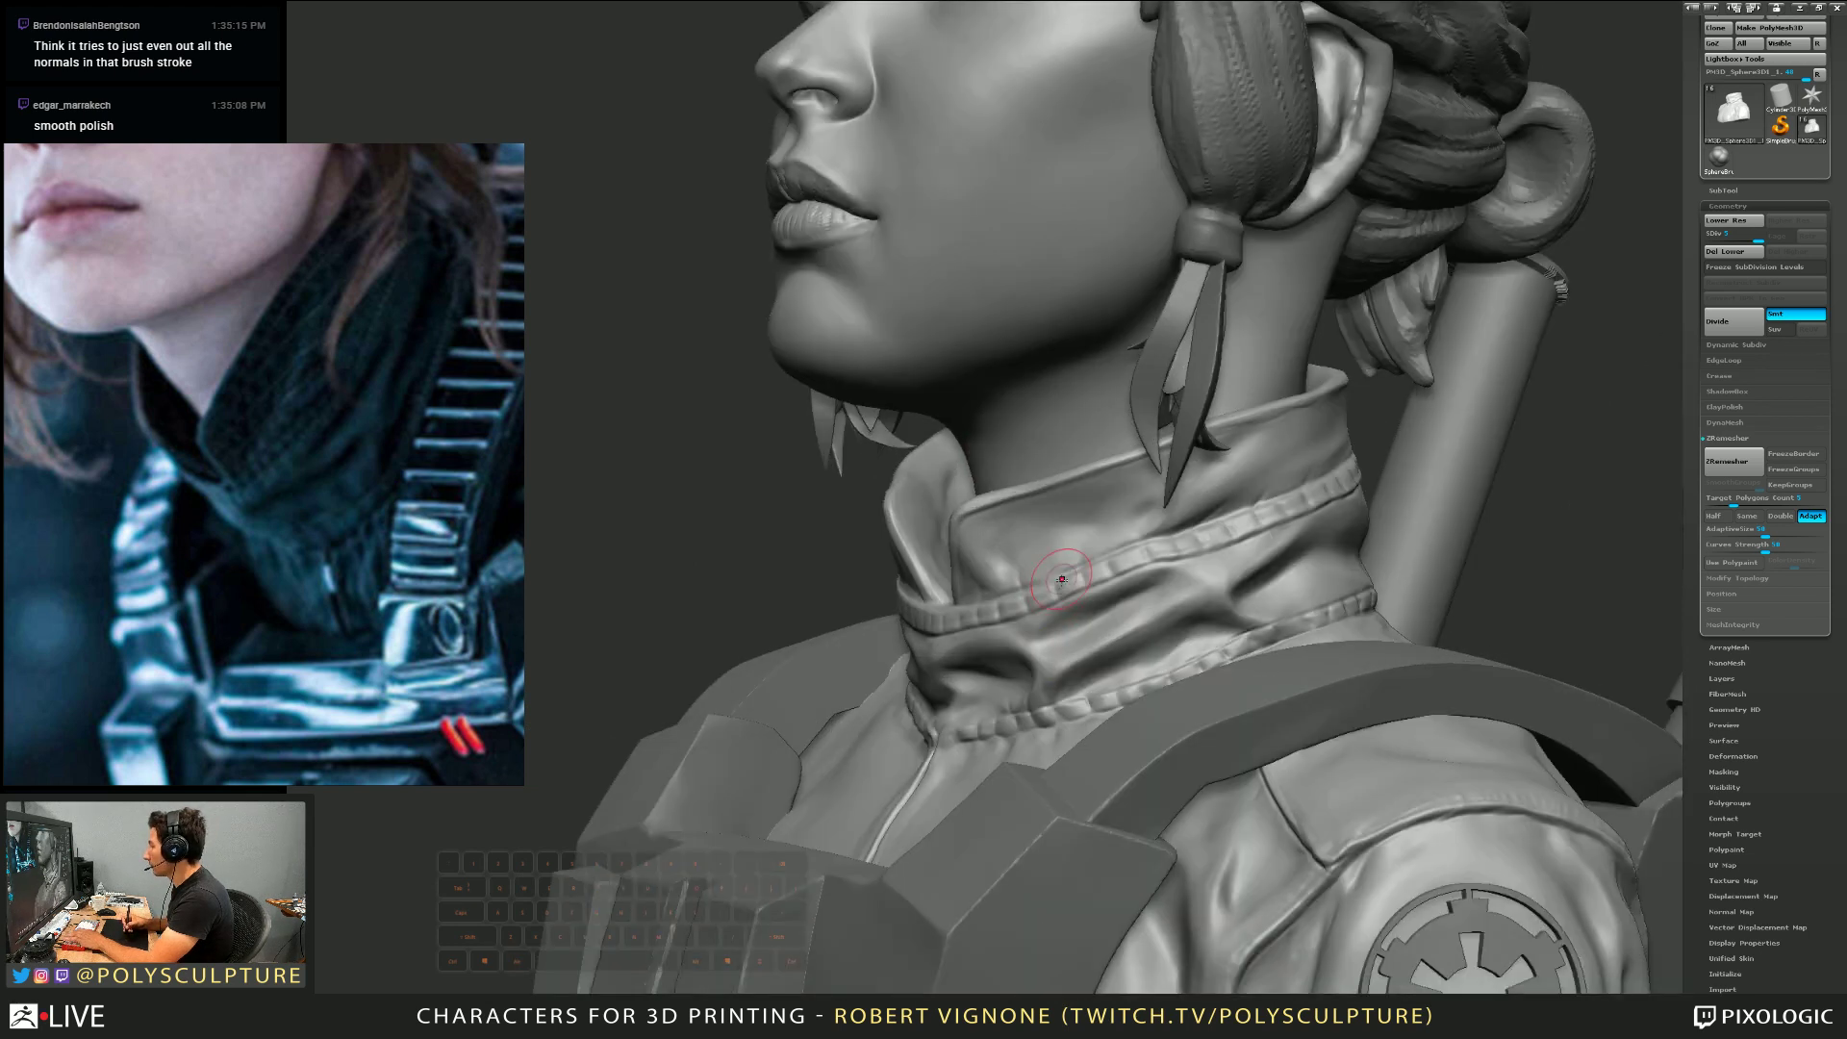
{"action": "left_click_drag", "start_coordinate": [1056, 665], "coordinate": [1152, 615]}
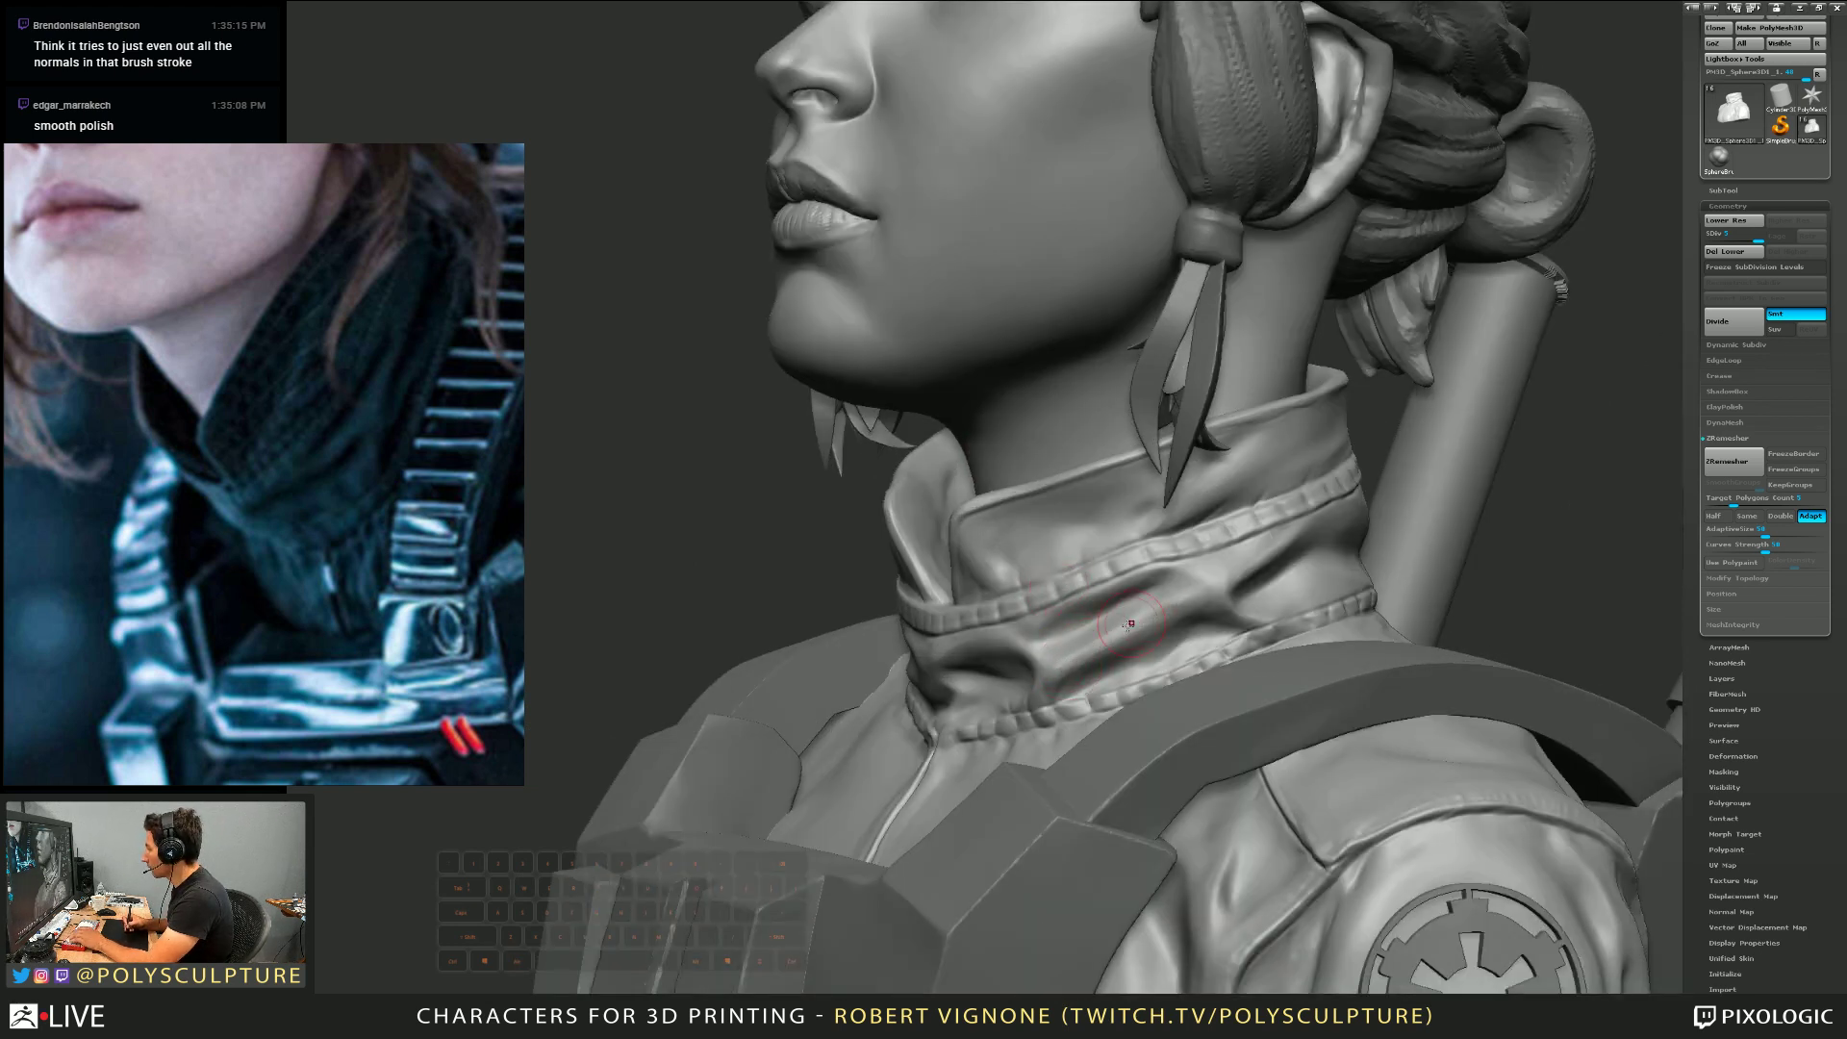
{"action": "key", "text": "s"}
{"action": "left_click_drag", "start_coordinate": [1058, 660], "coordinate": [1106, 655], "text": "shift"}
{"action": "mouse_move", "coordinate": [1056, 672]}
{"action": "left_mouse_down", "text": "shift"}
{"action": "mouse_move", "coordinate": [1116, 634]}
{"action": "mouse_move", "coordinate": [1102, 648]}
{"action": "left_mouse_up", "text": "shift"}
{"action": "left_click_drag", "start_coordinate": [1102, 647], "coordinate": [1113, 631]}
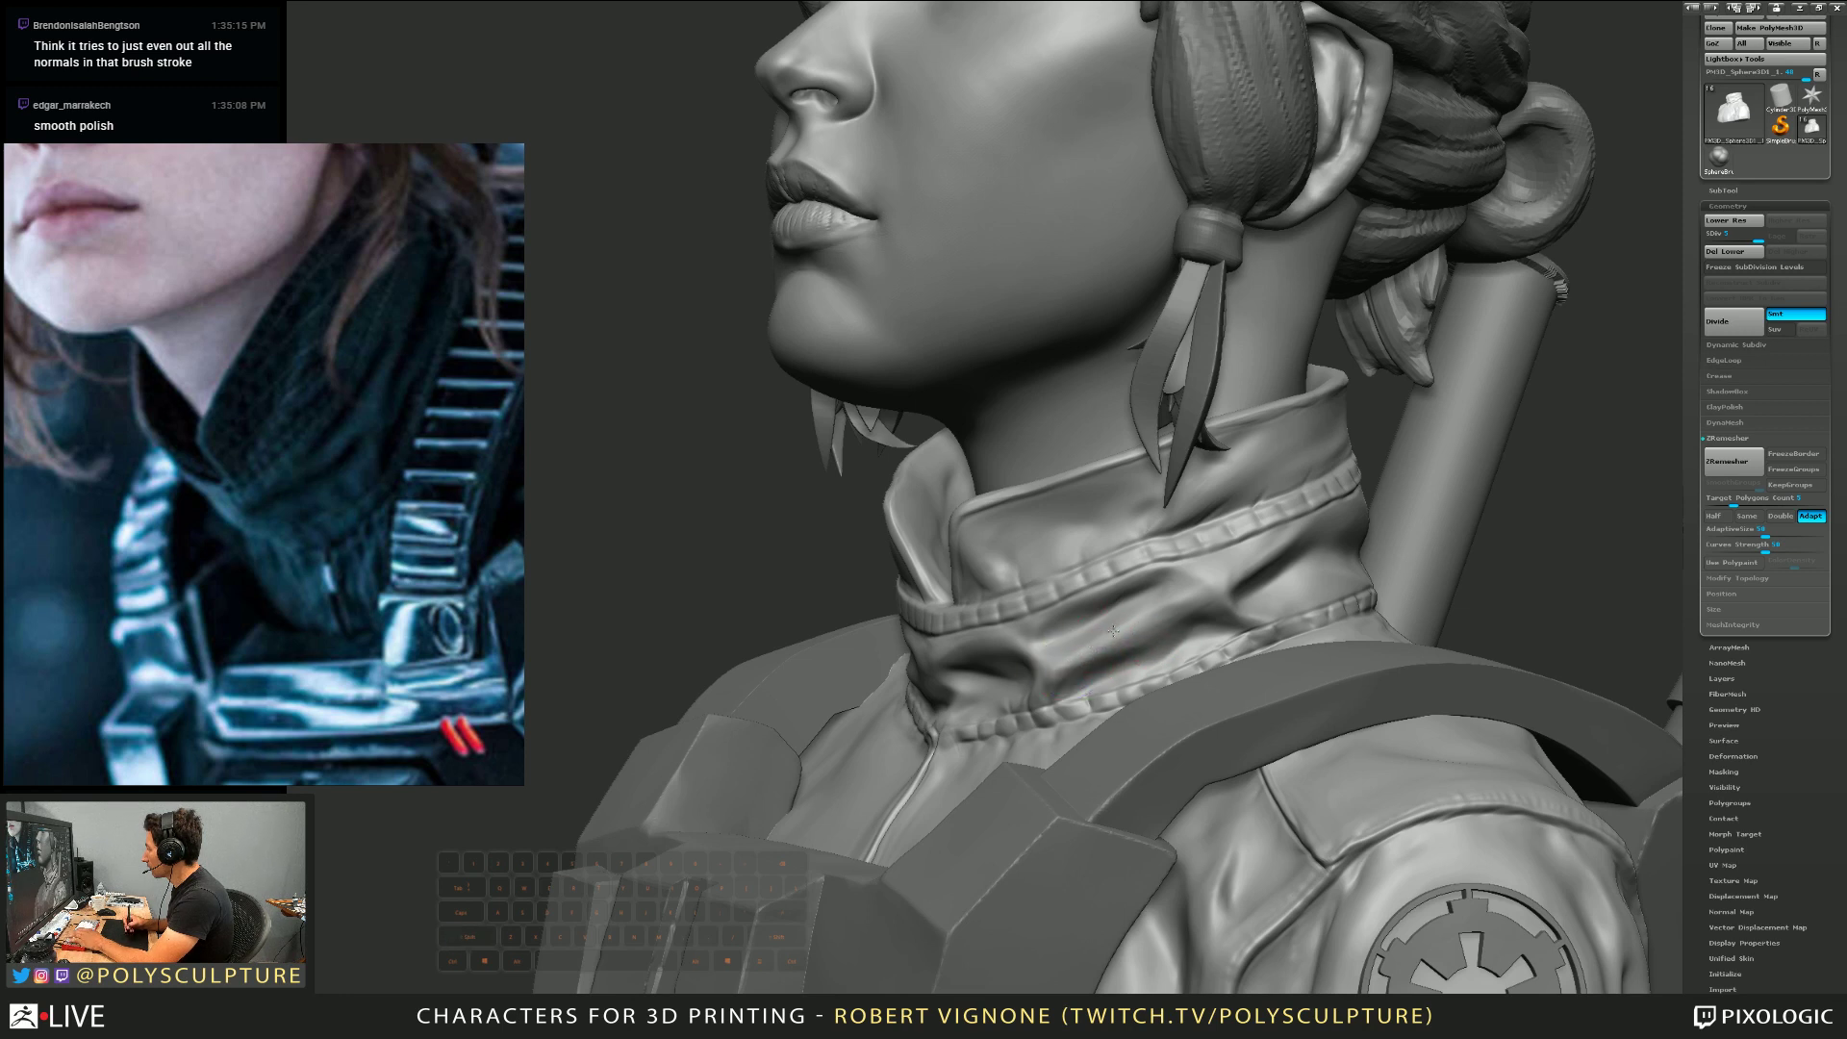
{"action": "key", "text": "shift"}
{"action": "key", "text": "4"}
{"action": "mouse_move", "coordinate": [1159, 610]}
{"action": "left_mouse_down"}
{"action": "mouse_move", "coordinate": [1205, 592]}
{"action": "mouse_move", "coordinate": [1193, 605]}
{"action": "left_mouse_up"}
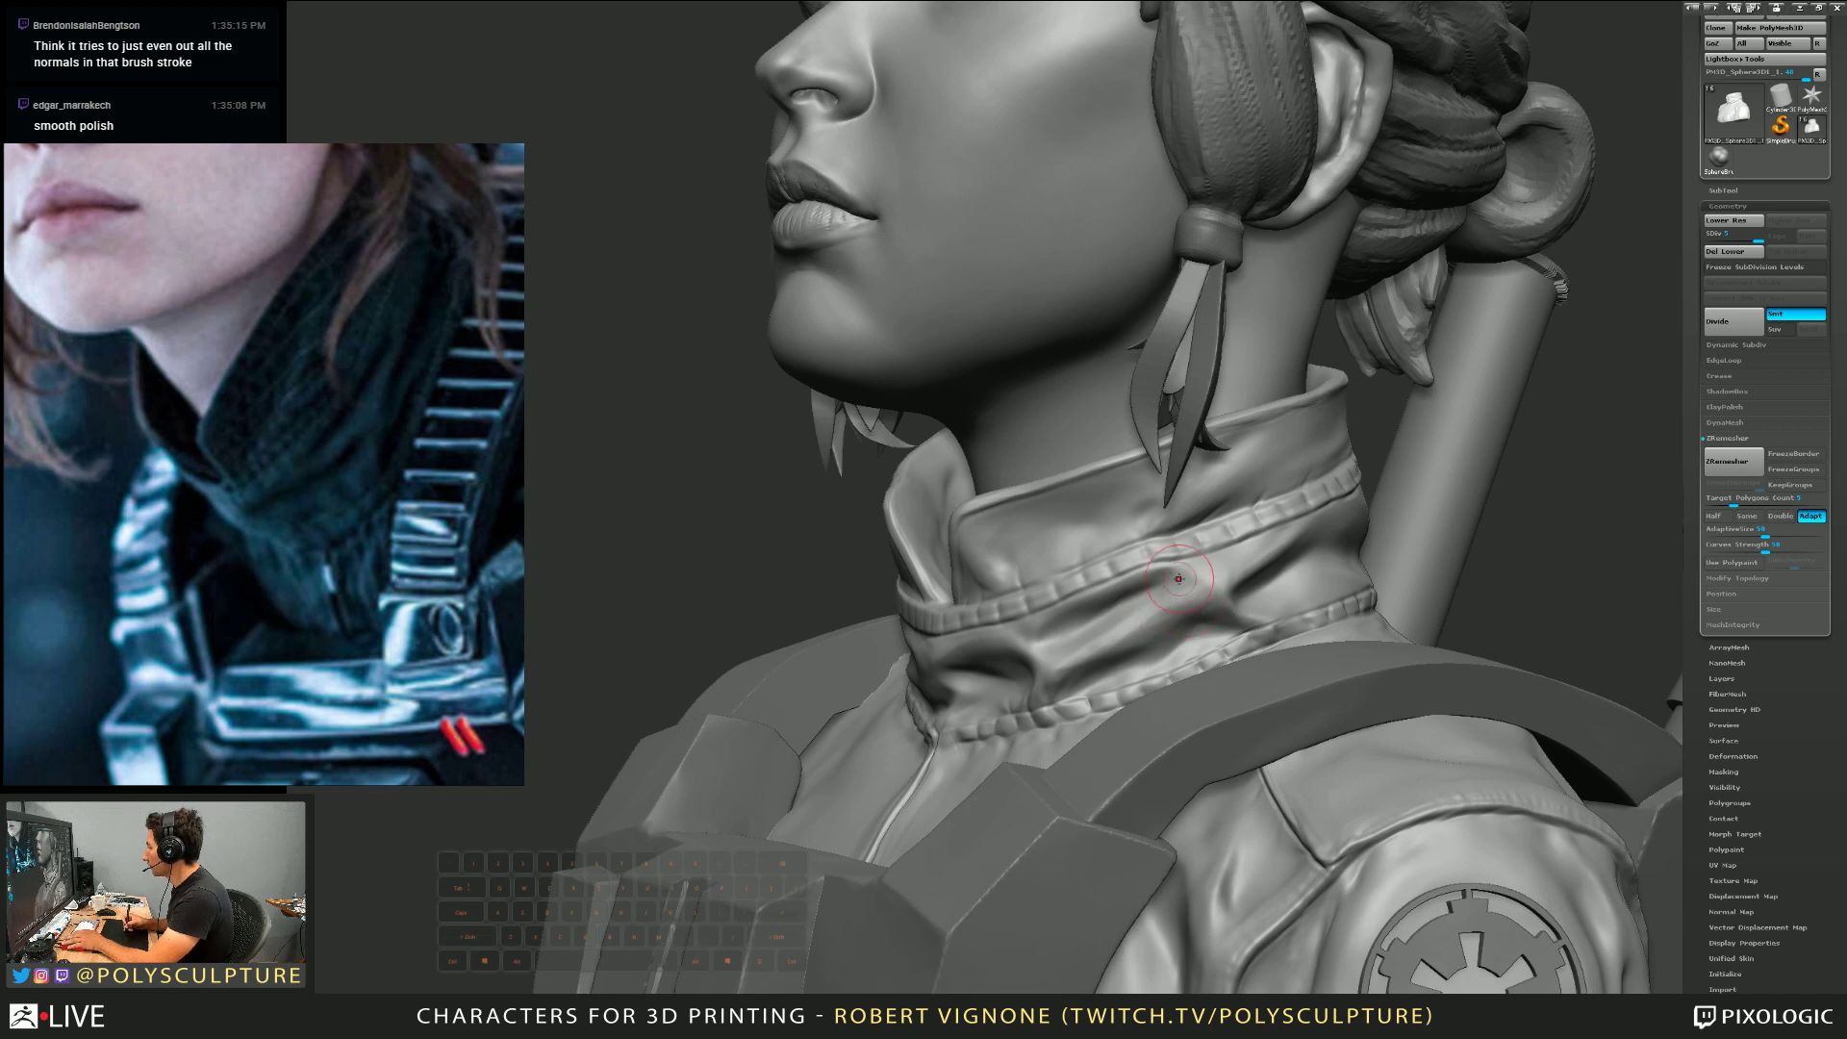
Resize the brush and extend the folds between the collar's seams around the side toward the back of the neck
{"action": "mouse_move", "coordinate": [1202, 577]}
{"action": "right_mouse_down", "text": "alt"}
{"action": "mouse_move", "coordinate": [1241, 500]}
{"action": "mouse_move", "coordinate": [1116, 505]}
{"action": "mouse_move", "coordinate": [1020, 538]}
{"action": "right_mouse_up", "text": "alt"}
{"action": "key", "text": "s"}
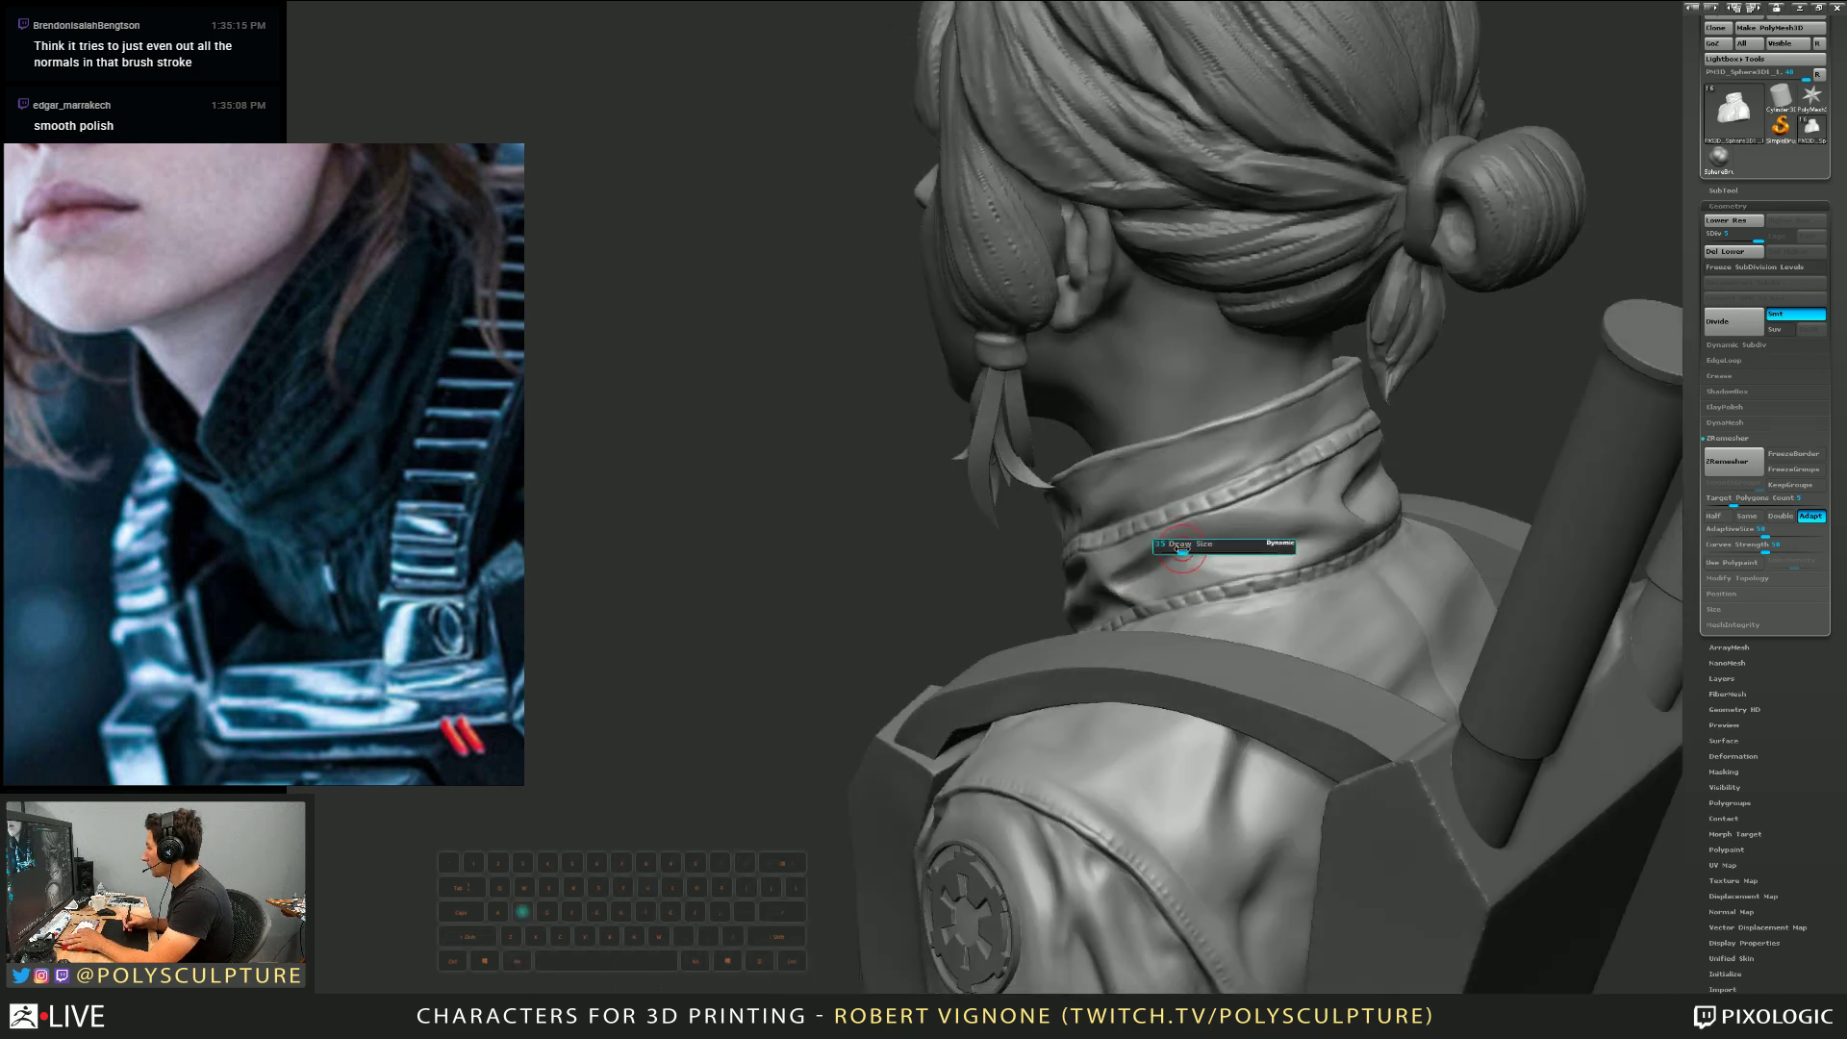
{"action": "left_click_drag", "start_coordinate": [1182, 549], "coordinate": [1187, 550]}
{"action": "mouse_move", "coordinate": [1195, 597]}
{"action": "right_mouse_down", "text": "alt"}
{"action": "mouse_move", "coordinate": [1180, 626]}
{"action": "mouse_move", "coordinate": [1199, 552]}
{"action": "right_mouse_up", "text": "alt"}
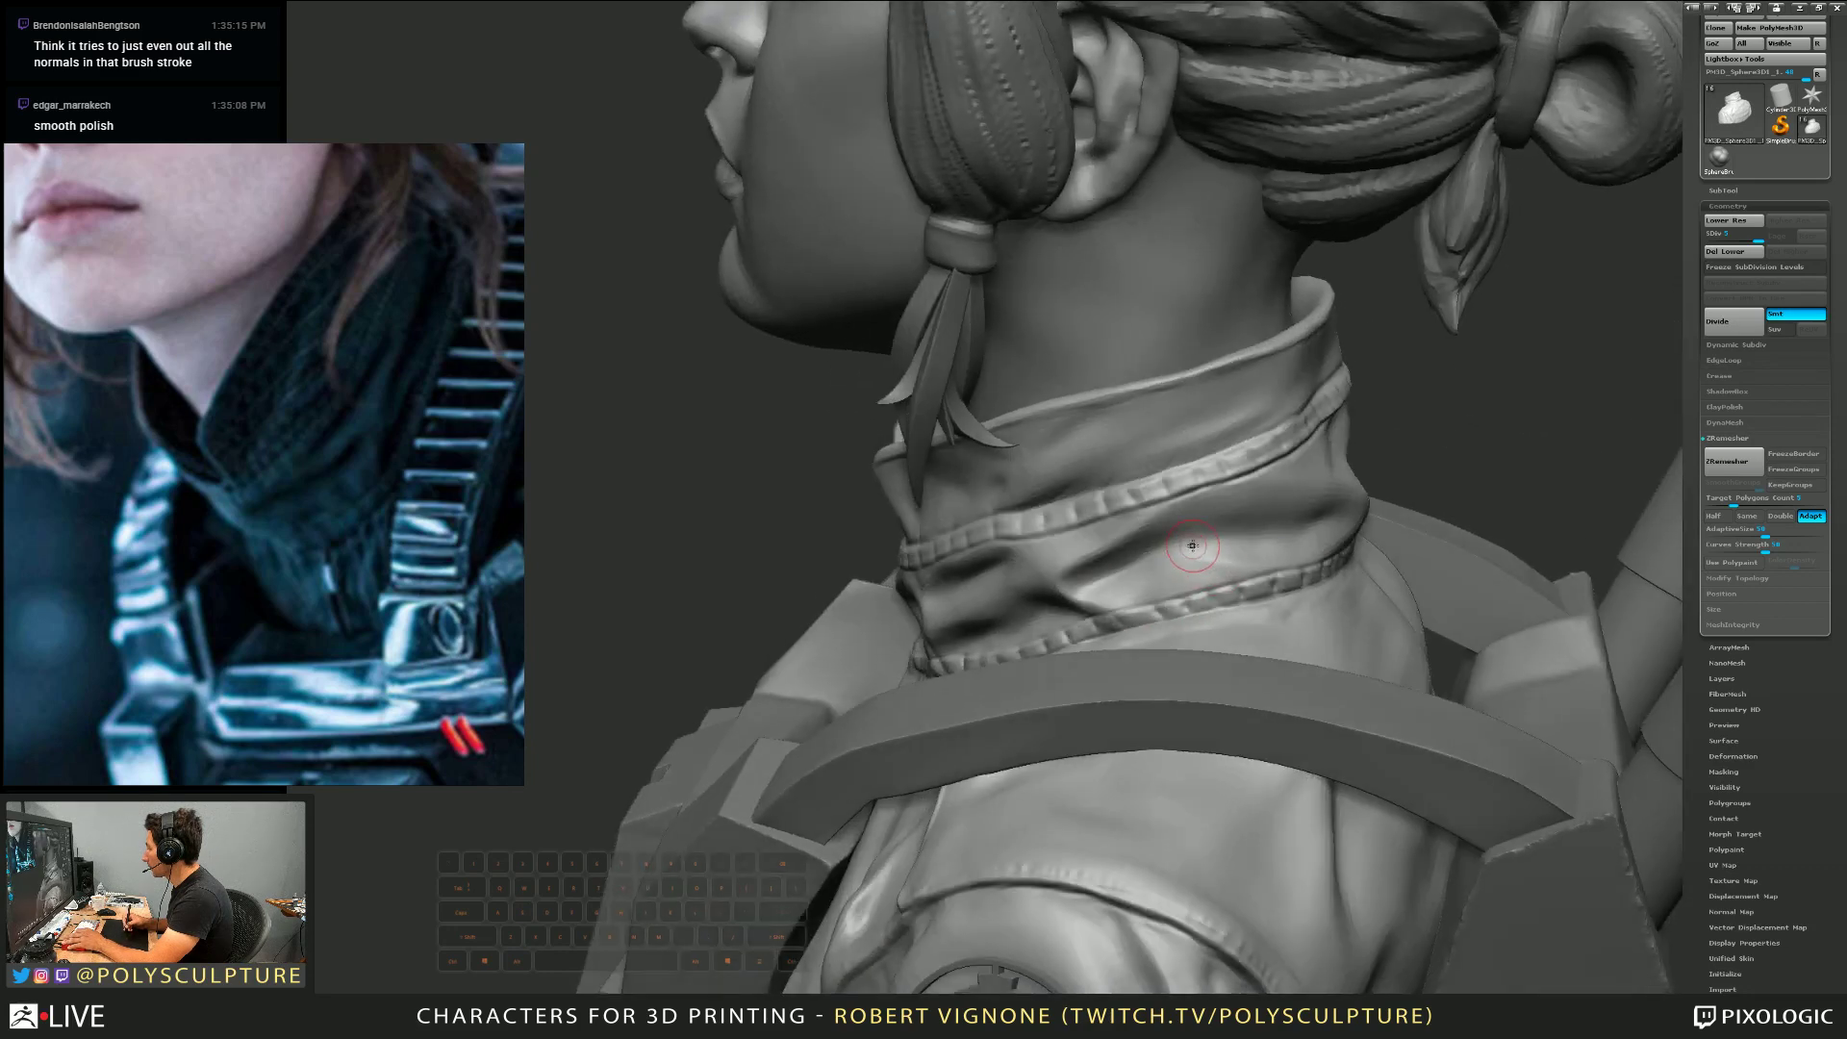
{"action": "left_click_drag", "start_coordinate": [1162, 556], "coordinate": [1224, 546], "text": "alt"}
{"action": "left_click_drag", "start_coordinate": [1214, 551], "coordinate": [1235, 544], "text": "shift"}
{"action": "mouse_move", "coordinate": [1231, 553]}
{"action": "right_mouse_down"}
{"action": "mouse_move", "coordinate": [1260, 558]}
{"action": "mouse_move", "coordinate": [1236, 491]}
{"action": "mouse_move", "coordinate": [1187, 442]}
{"action": "right_mouse_up"}
Sculpt soft folds into the collar's upper band along the side of the neck, above the upper seam
{"action": "left_click_drag", "start_coordinate": [1167, 445], "coordinate": [1258, 418], "text": "alt"}
{"action": "right_click_drag", "start_coordinate": [1183, 412], "coordinate": [1081, 466]}
{"action": "left_click_drag", "start_coordinate": [1059, 468], "coordinate": [997, 473], "text": "shift"}
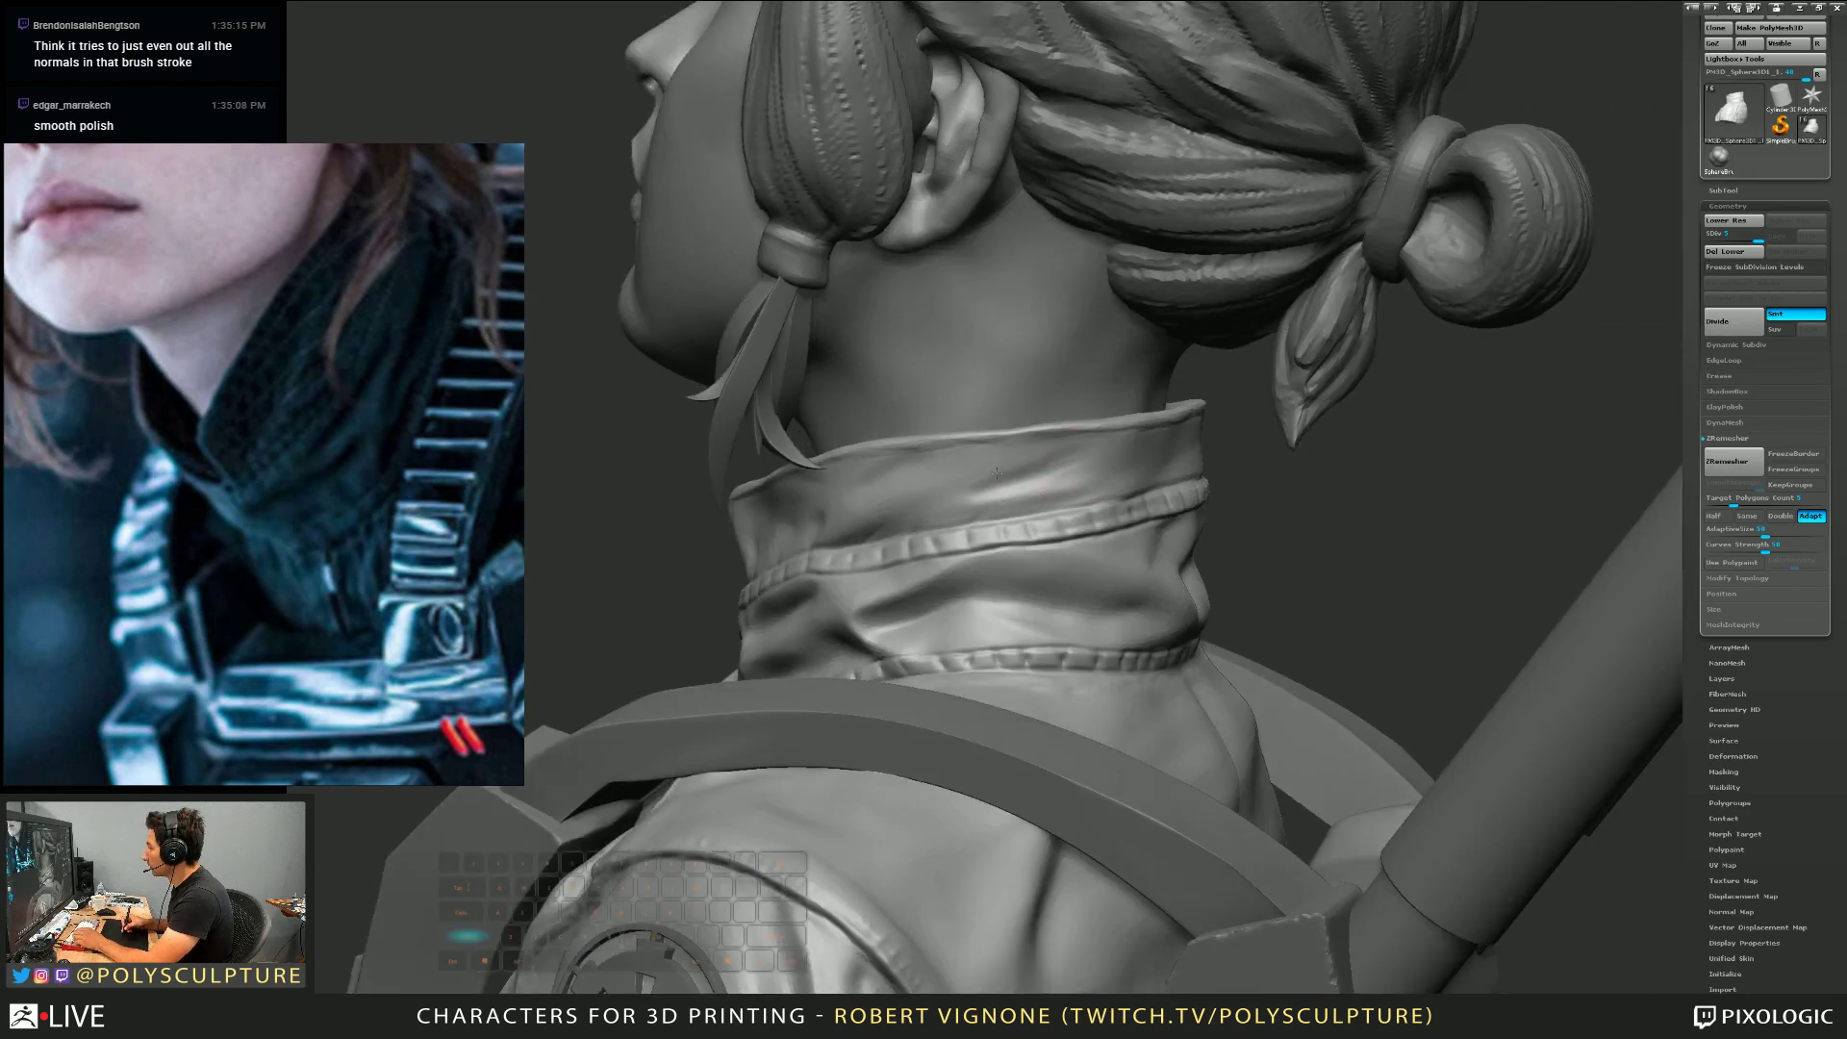
{"action": "right_click_drag", "start_coordinate": [1046, 465], "coordinate": [914, 491]}
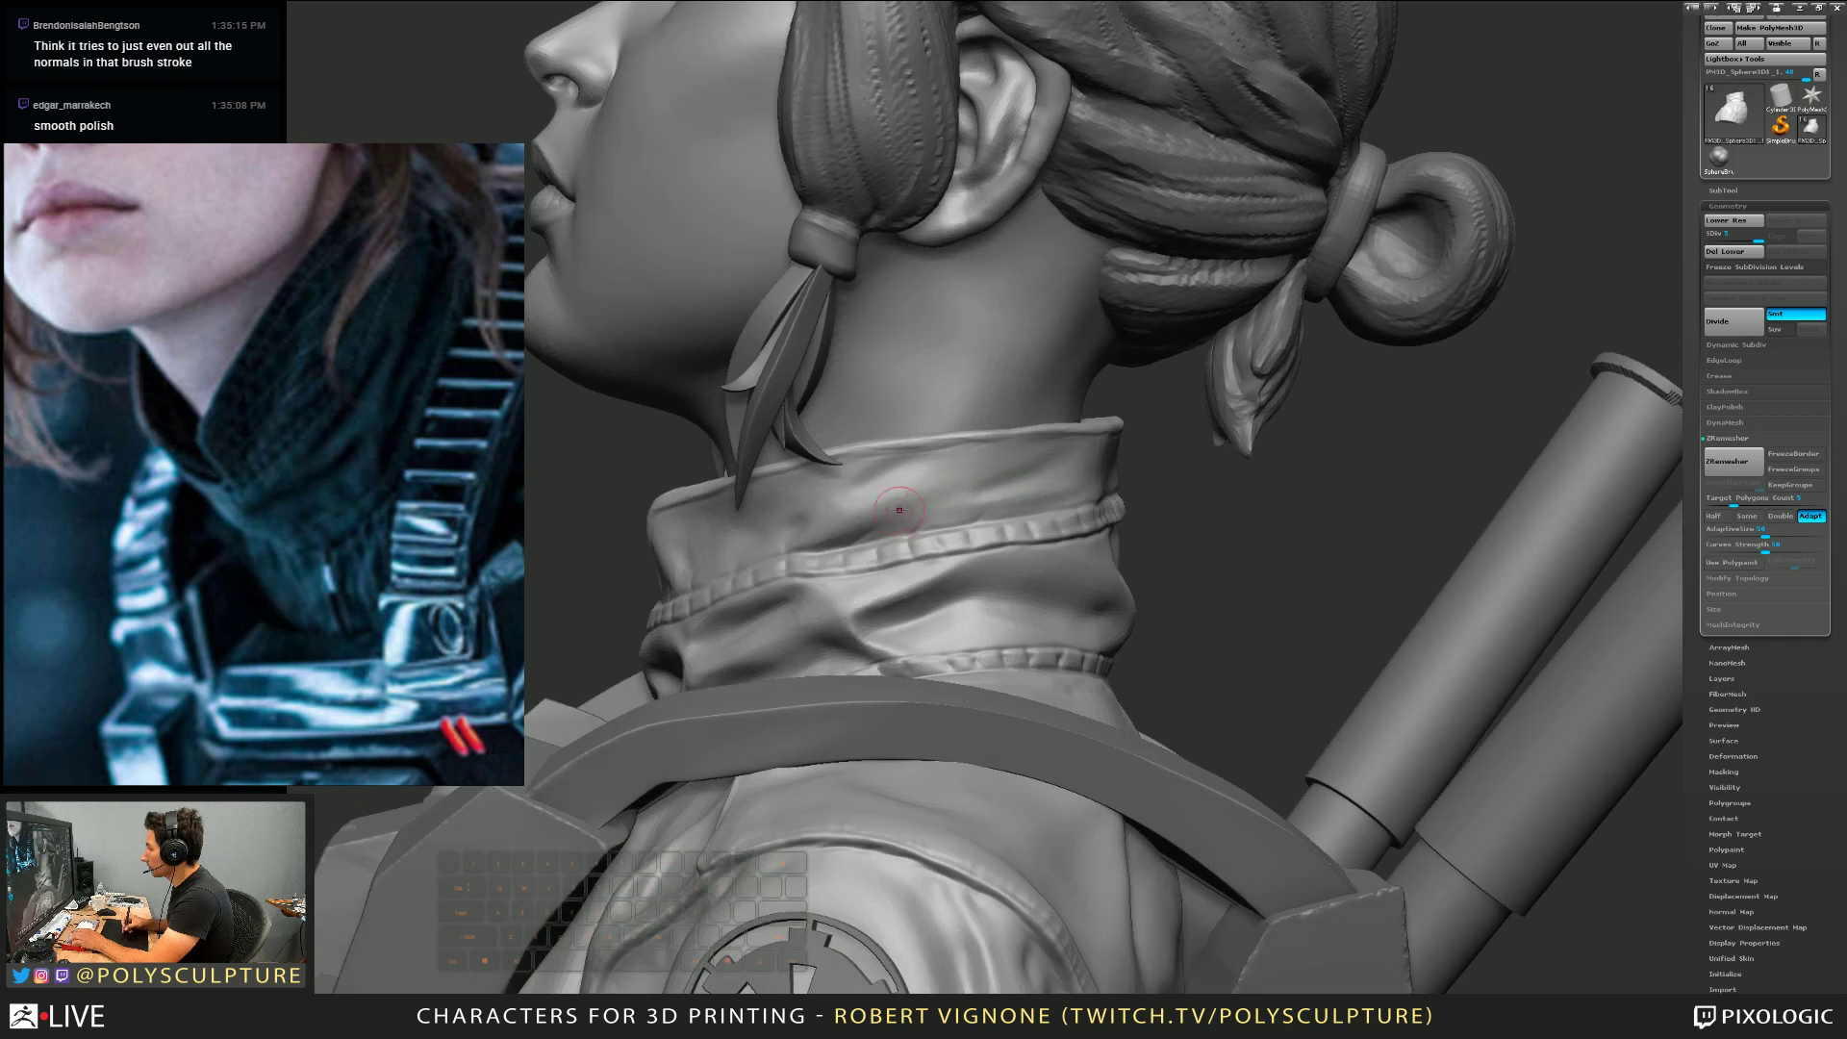
{"action": "left_click_drag", "start_coordinate": [858, 511], "coordinate": [941, 495]}
{"action": "mouse_move", "coordinate": [813, 531]}
{"action": "right_mouse_down"}
{"action": "mouse_move", "coordinate": [894, 520]}
{"action": "mouse_move", "coordinate": [823, 554]}
{"action": "right_mouse_up"}
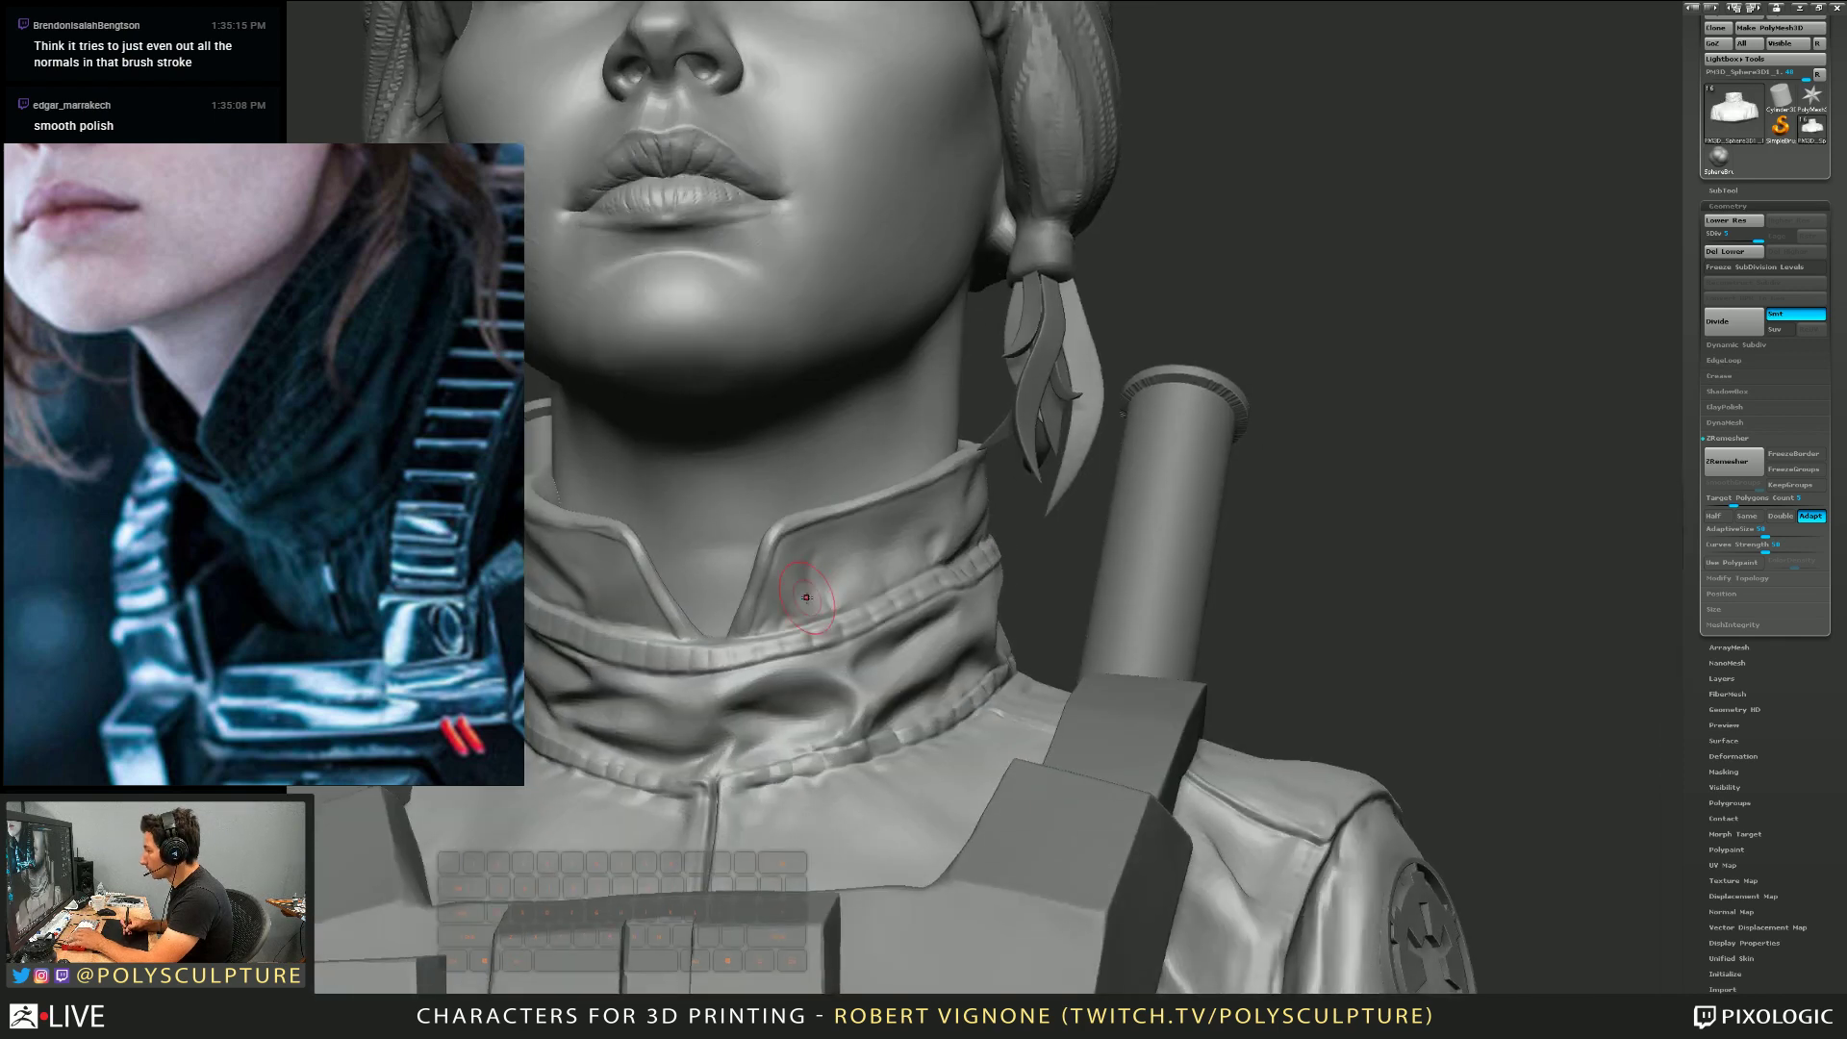
Refine the front flap of the upper collar above the seam and readjust the brush size
{"action": "right_click_drag", "start_coordinate": [806, 556], "coordinate": [844, 565]}
{"action": "left_click_drag", "start_coordinate": [790, 517], "coordinate": [880, 535]}
{"action": "key", "text": "s"}
{"action": "mouse_move", "coordinate": [890, 533]}
{"action": "right_mouse_down"}
{"action": "mouse_move", "coordinate": [845, 467]}
{"action": "mouse_move", "coordinate": [807, 526]}
{"action": "mouse_move", "coordinate": [898, 539]}
{"action": "mouse_move", "coordinate": [766, 527]}
{"action": "mouse_move", "coordinate": [844, 572]}
{"action": "mouse_move", "coordinate": [835, 612]}
{"action": "right_mouse_up"}
{"action": "key", "text": "alt+s"}
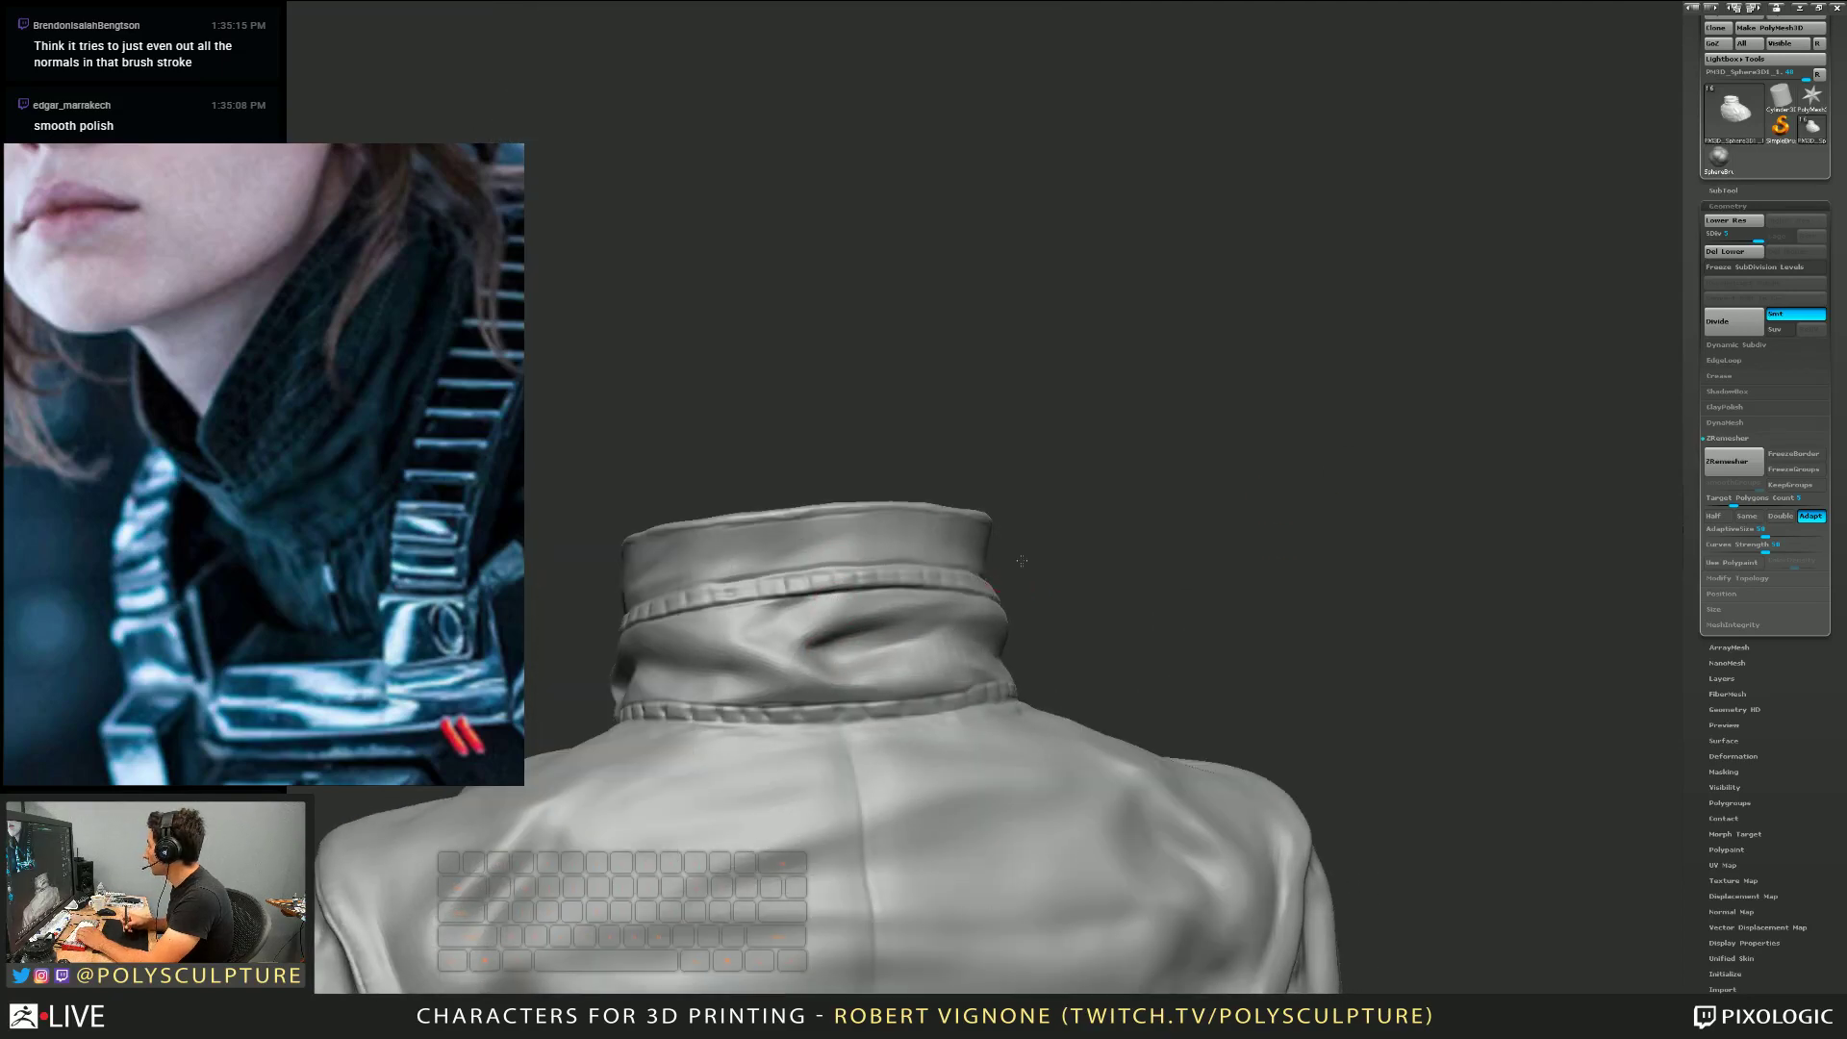
Sculpt long diagonal folds into the back of the collar's upper band, rising from the upper seam to the rim
{"action": "right_click_drag", "start_coordinate": [1021, 548], "coordinate": [1192, 536]}
{"action": "right_click", "coordinate": [1055, 639]}
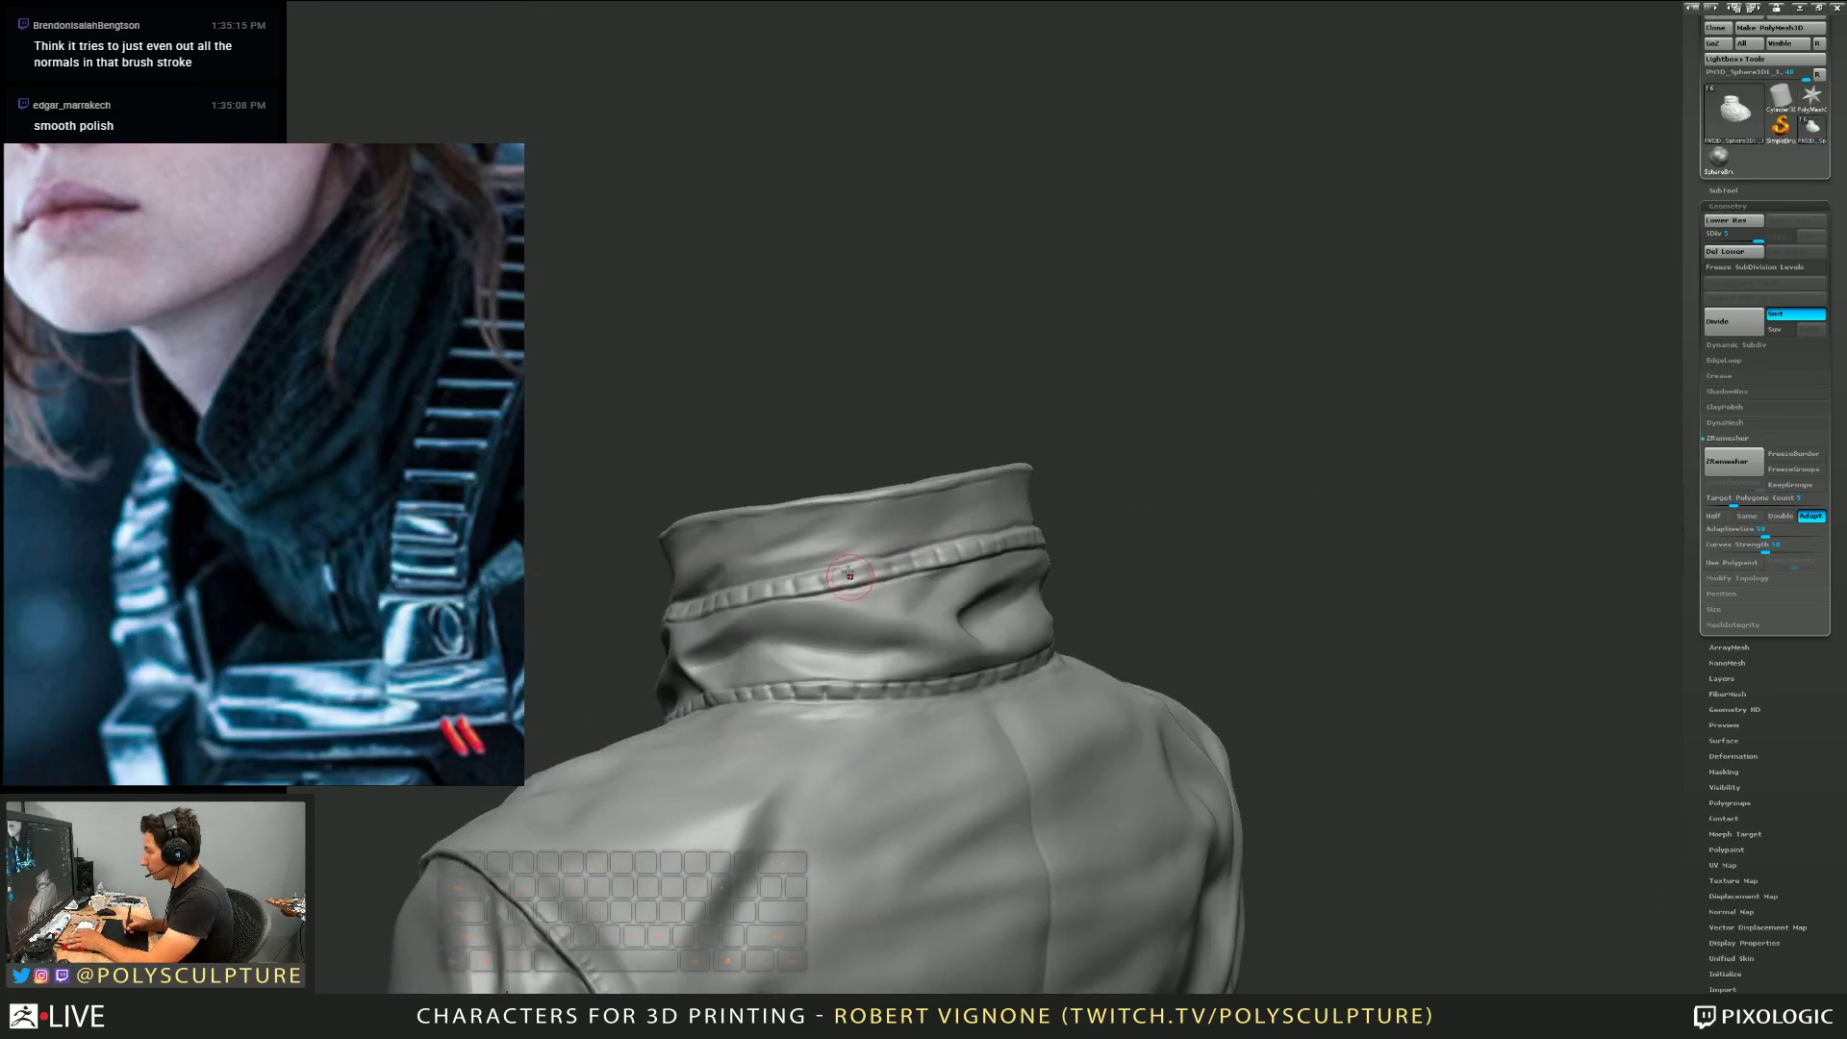
{"action": "key", "text": "s"}
{"action": "key", "text": "alt"}
{"action": "mouse_move", "coordinate": [960, 506]}
{"action": "right_mouse_down"}
{"action": "mouse_move", "coordinate": [1028, 544]}
{"action": "mouse_move", "coordinate": [994, 503]}
{"action": "right_mouse_up"}
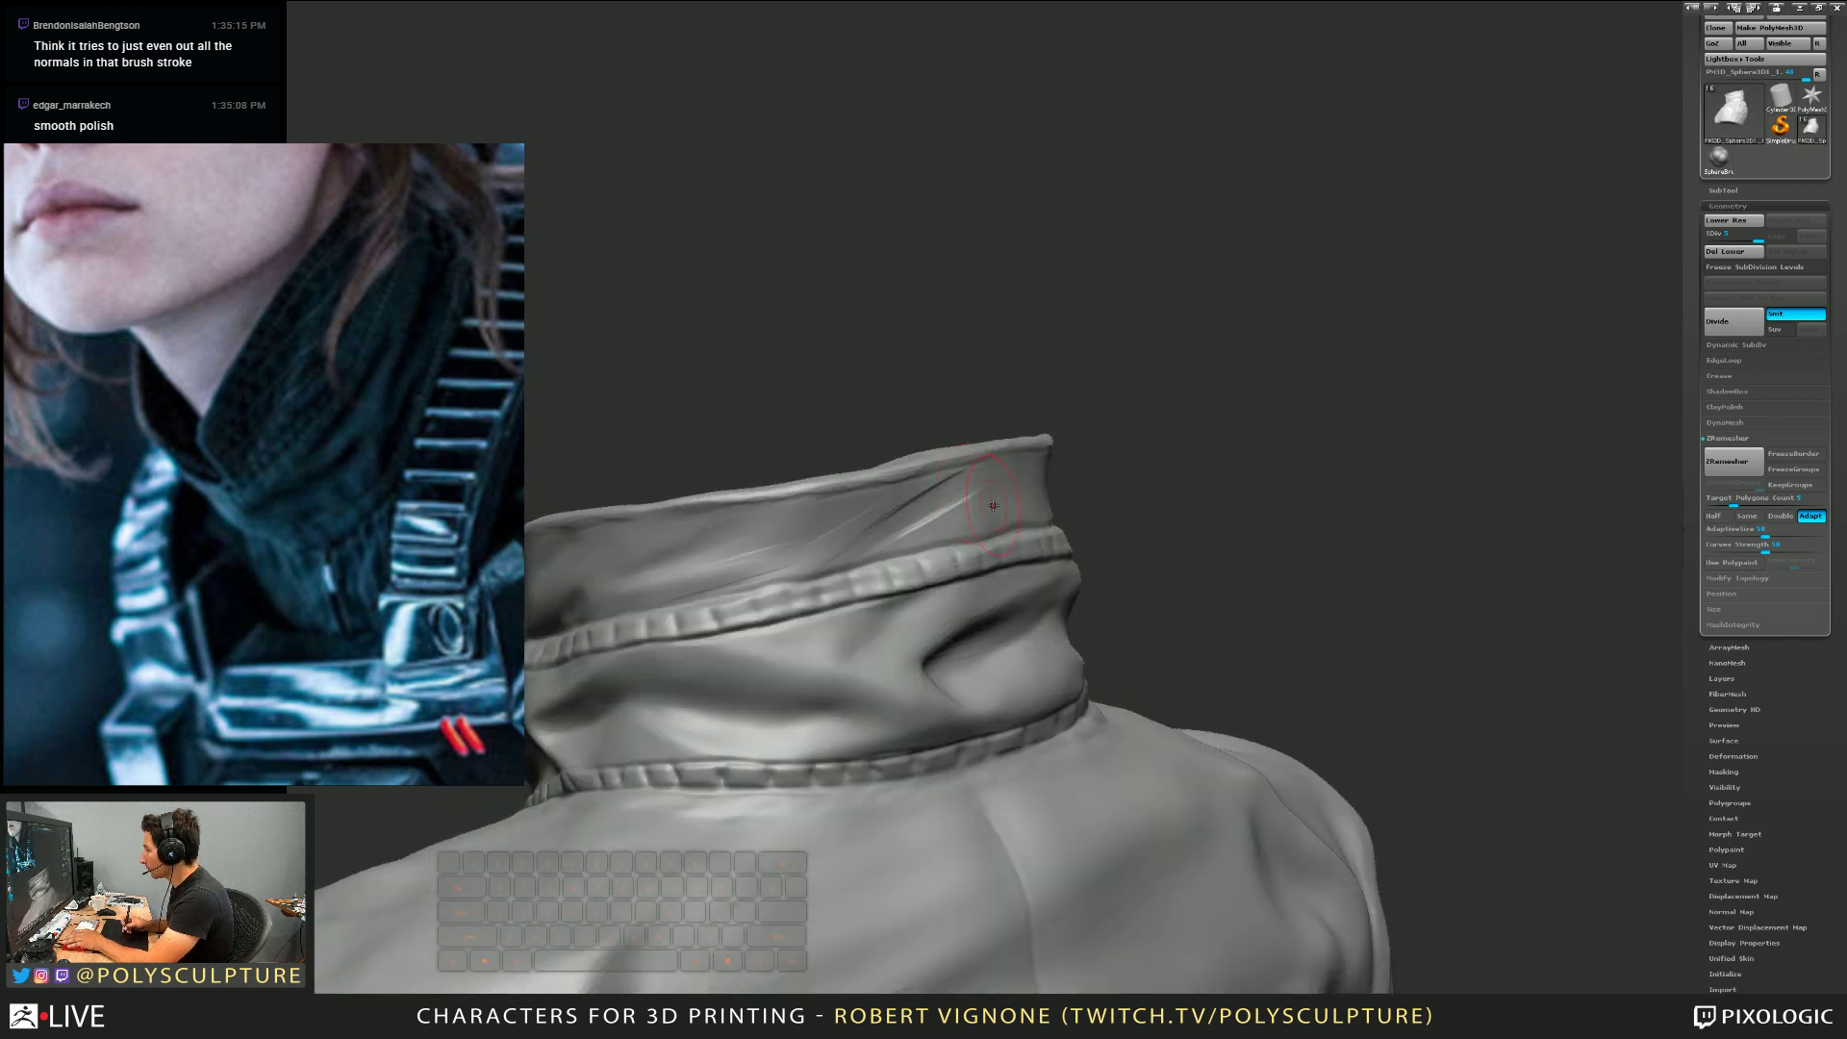
{"action": "key", "text": "1"}
{"action": "key", "text": "s"}
{"action": "mouse_move", "coordinate": [848, 556]}
{"action": "left_mouse_down", "text": "alt"}
{"action": "mouse_move", "coordinate": [974, 488]}
{"action": "mouse_move", "coordinate": [958, 507]}
{"action": "left_mouse_up", "text": "alt"}
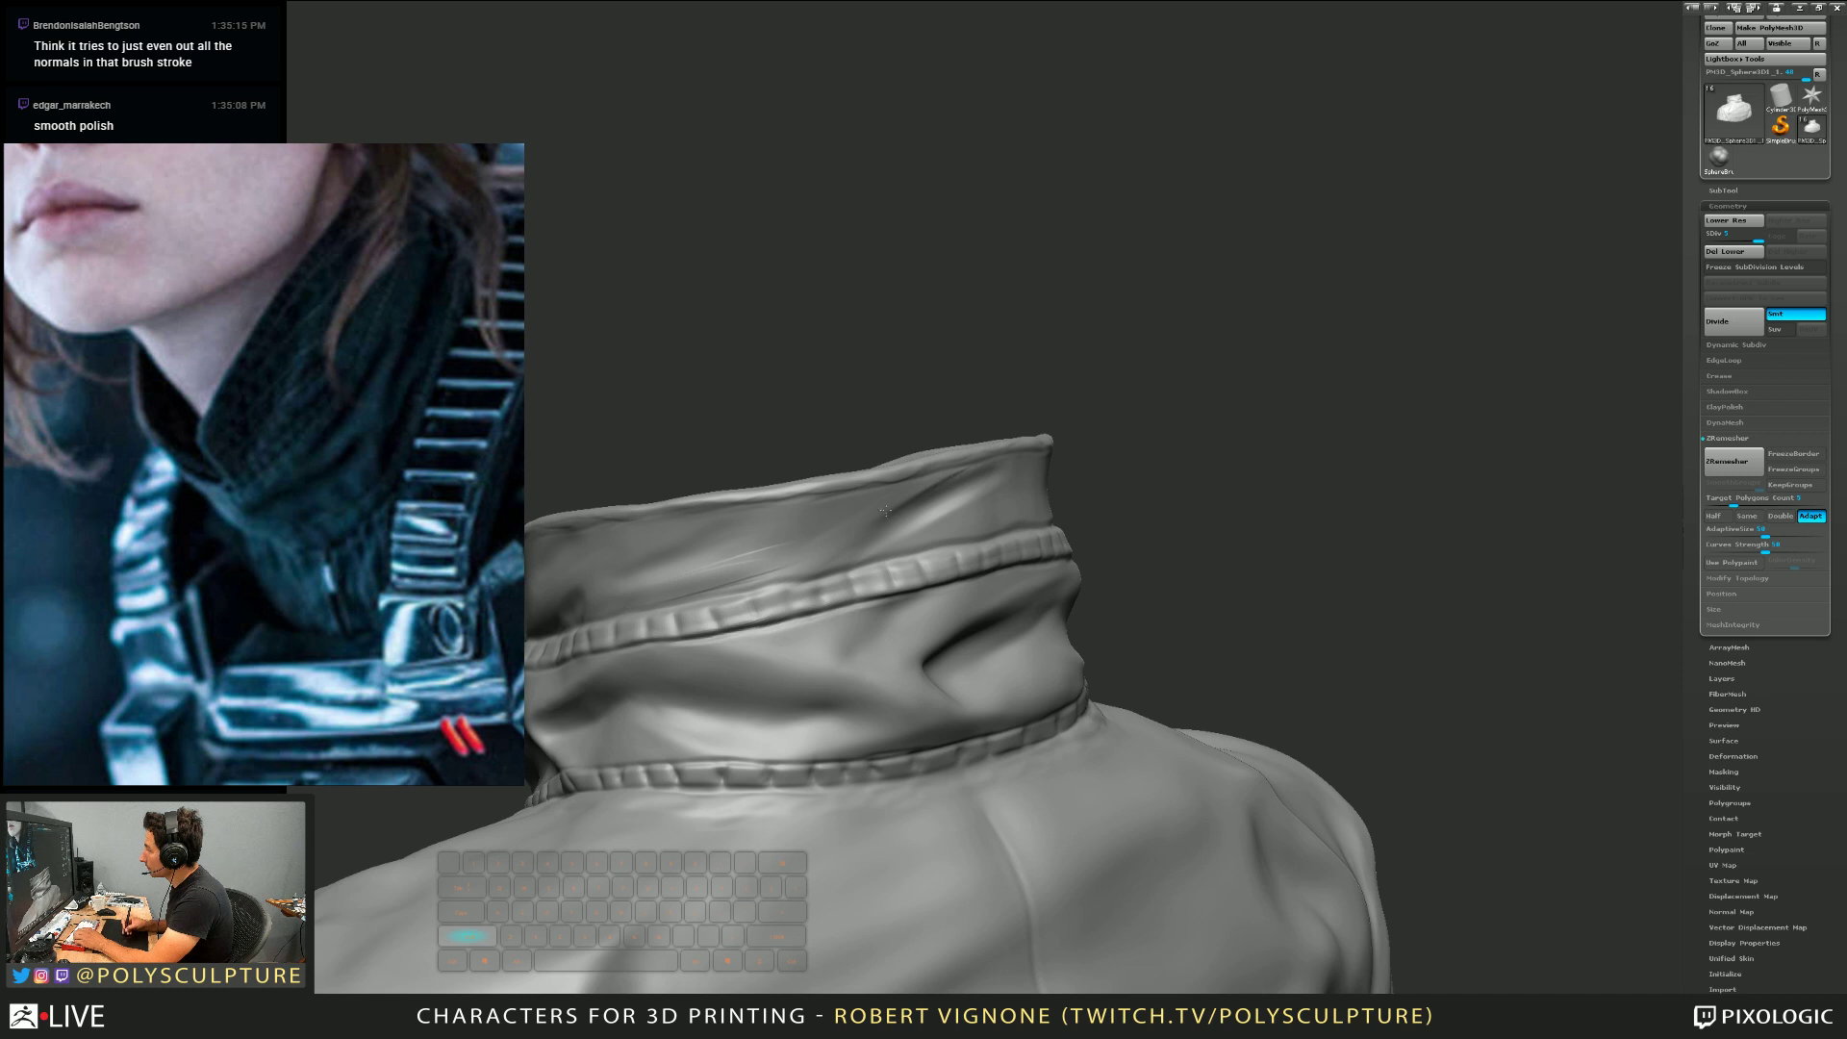
Soften the diagonal folds on the back of the upper band so they blend into the surrounding fabric
{"action": "key", "text": "1"}
{"action": "mouse_move", "coordinate": [671, 568]}
{"action": "left_mouse_down", "text": "alt"}
{"action": "mouse_move", "coordinate": [736, 525]}
{"action": "mouse_move", "coordinate": [711, 566]}
{"action": "left_mouse_up", "text": "alt"}
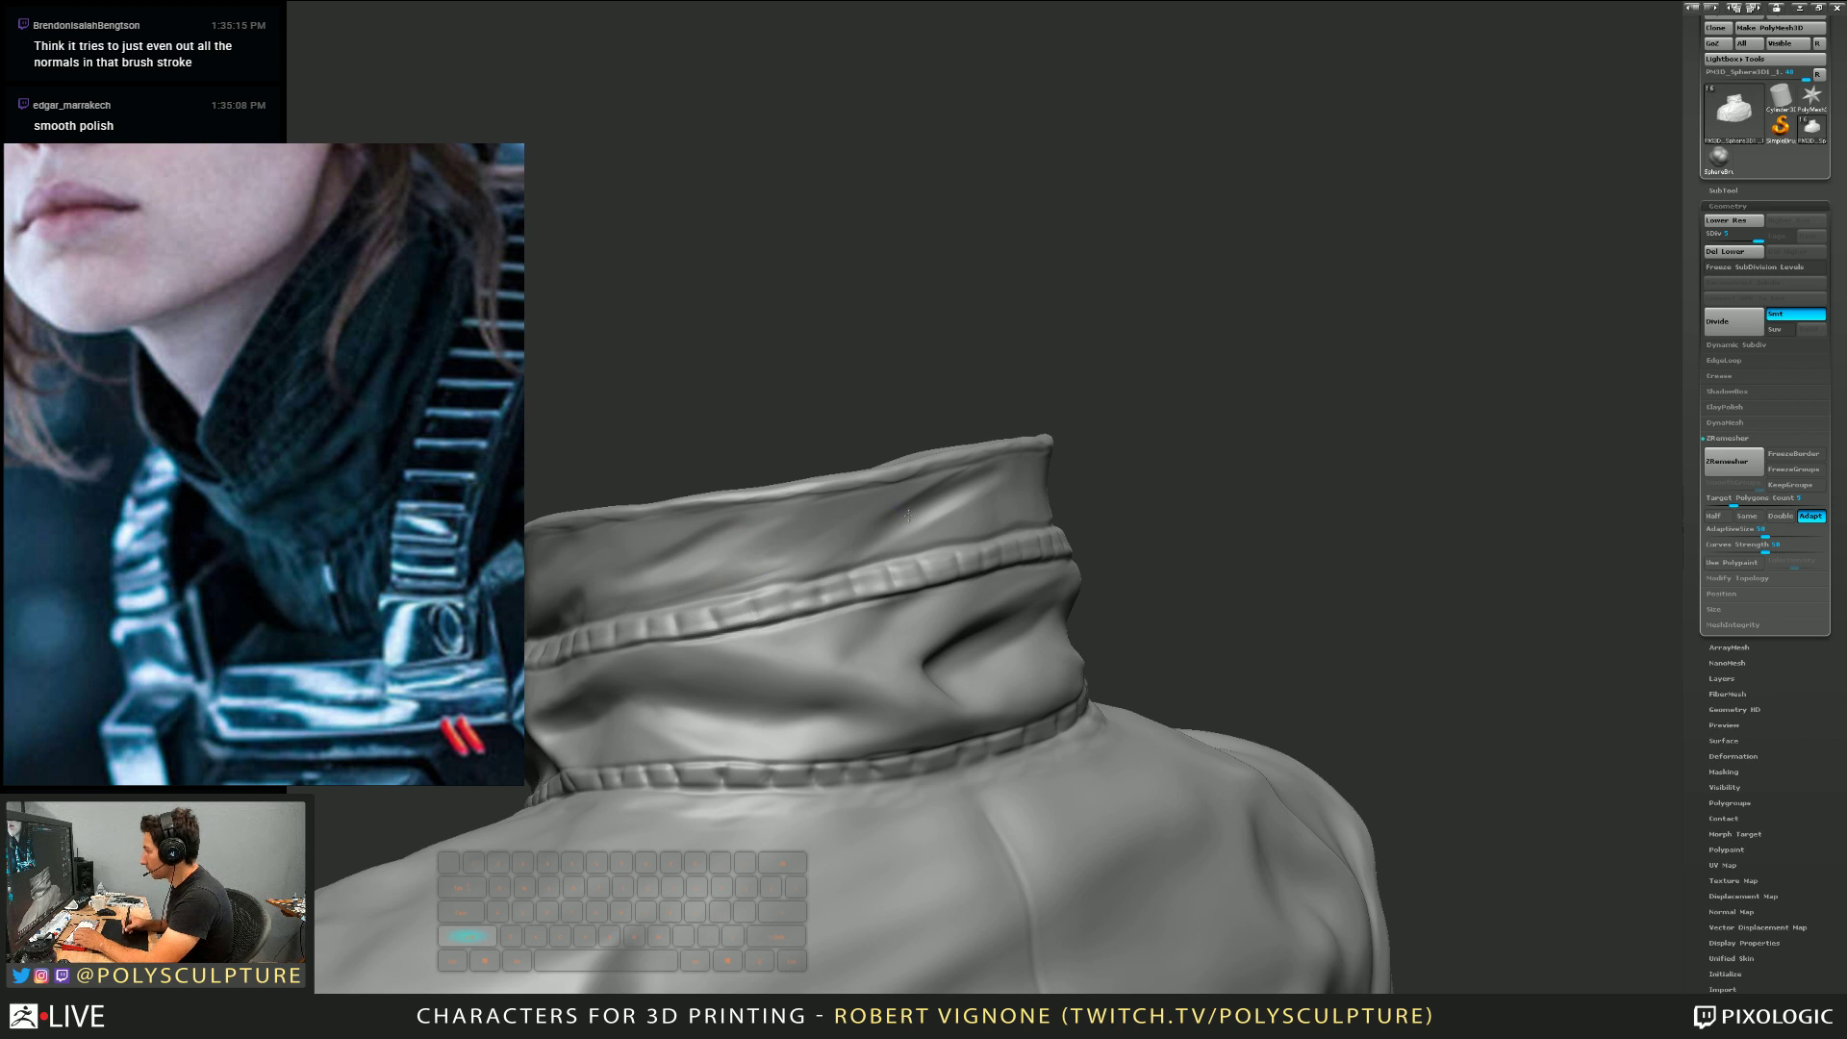
{"action": "right_click_drag", "start_coordinate": [908, 516], "coordinate": [817, 571]}
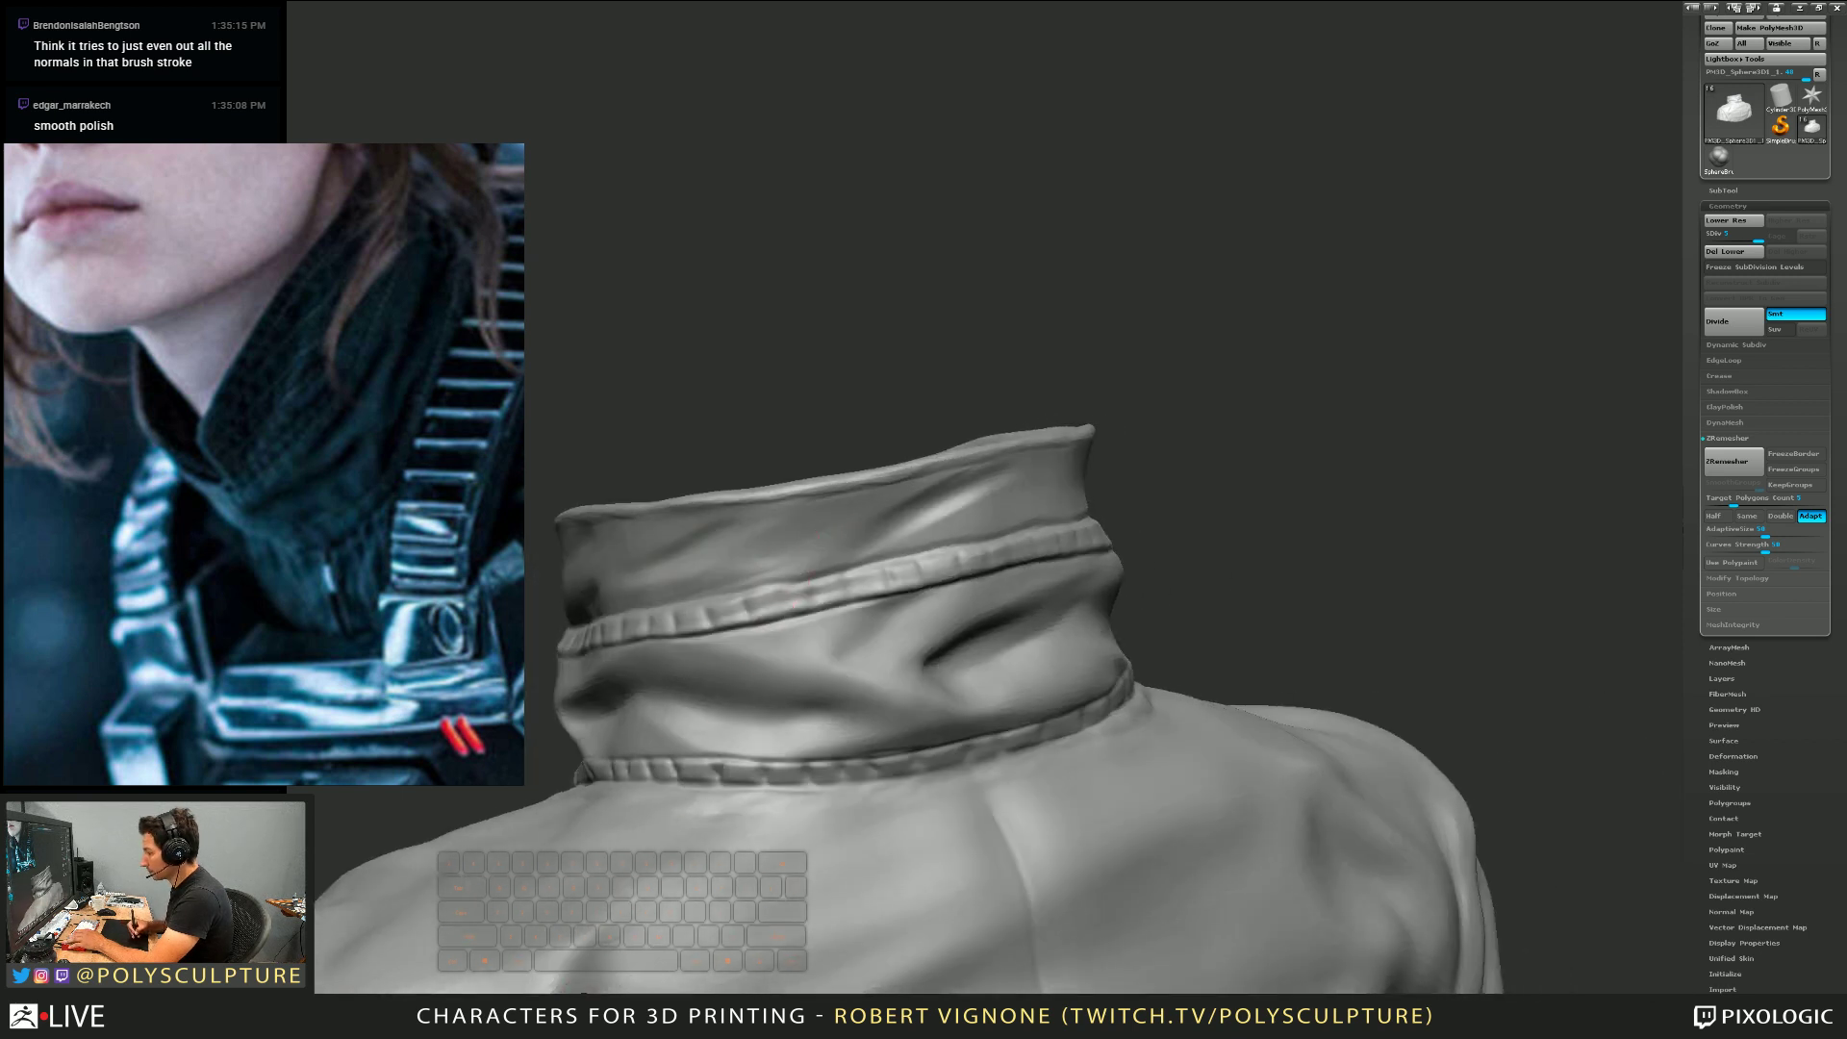
{"action": "left_click_drag", "start_coordinate": [792, 540], "coordinate": [835, 523], "text": "alt"}
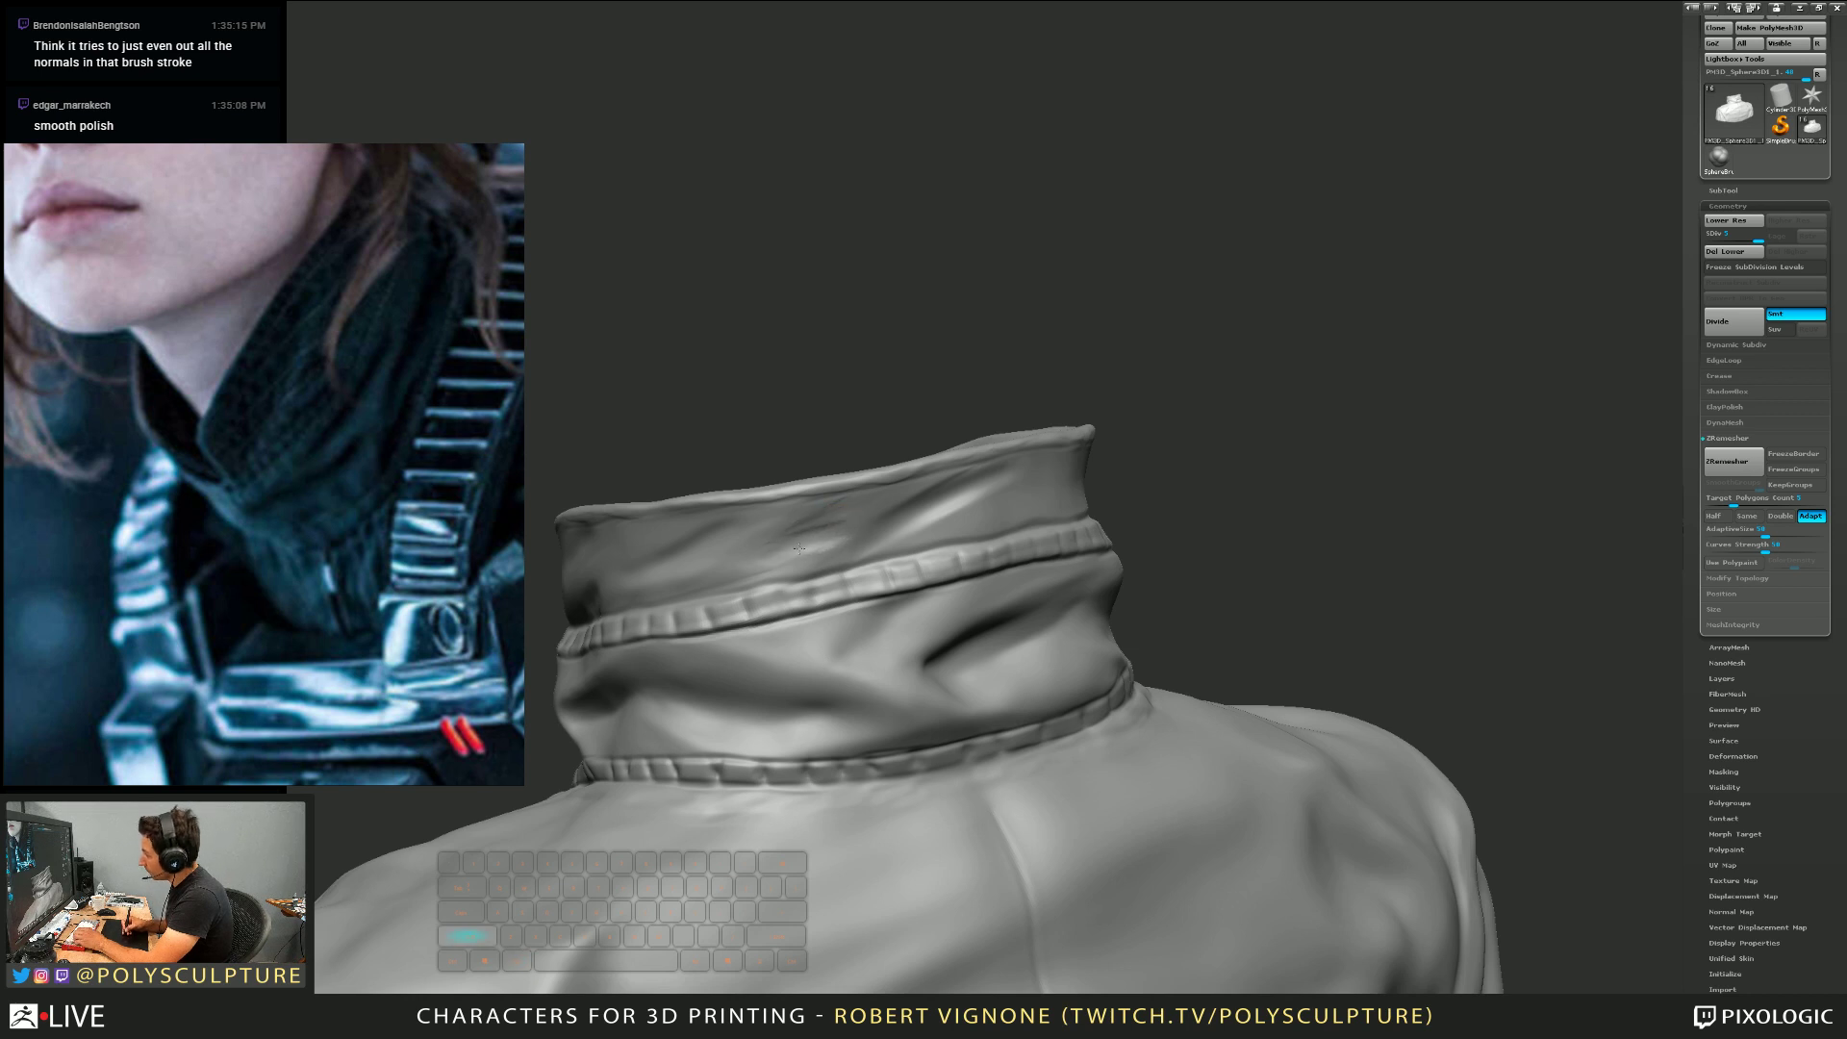
{"action": "left_click_drag", "start_coordinate": [826, 523], "coordinate": [841, 510], "text": "shift"}
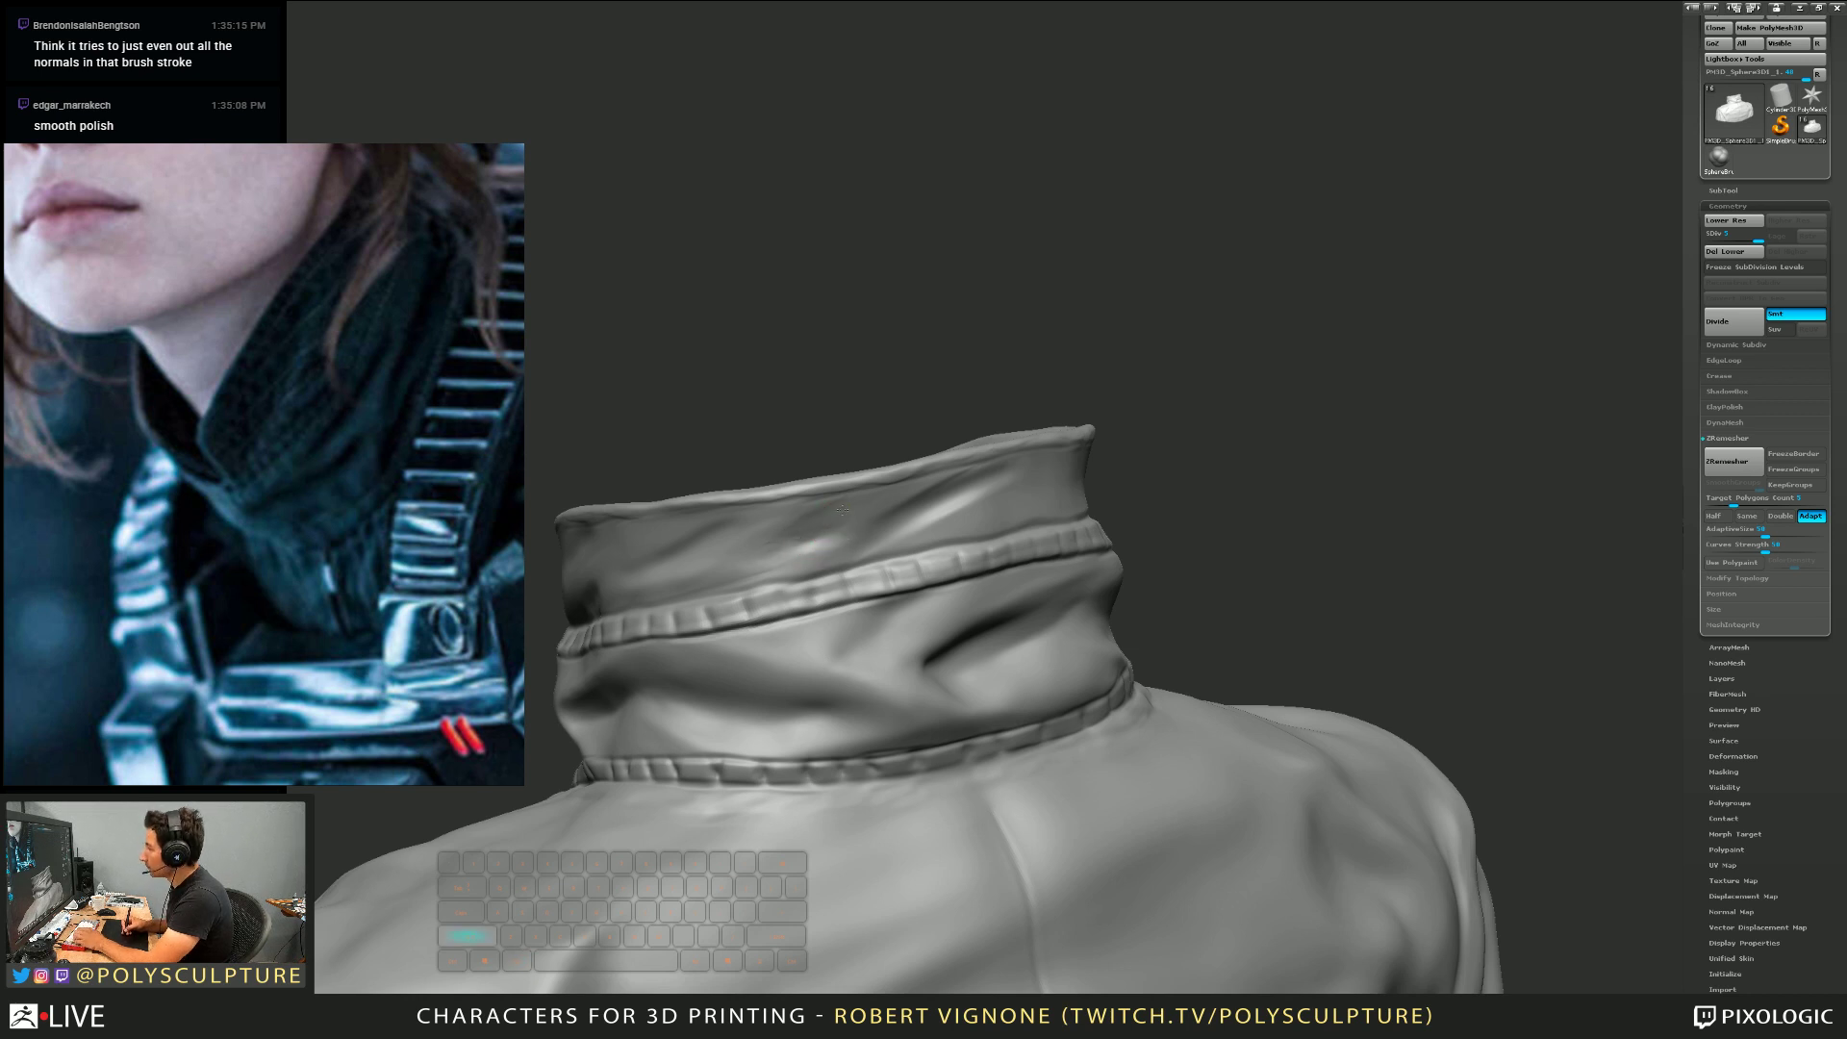
Add a small fold near the rim on the upper band's far back side and check it around the collar
{"action": "key", "text": "alt"}
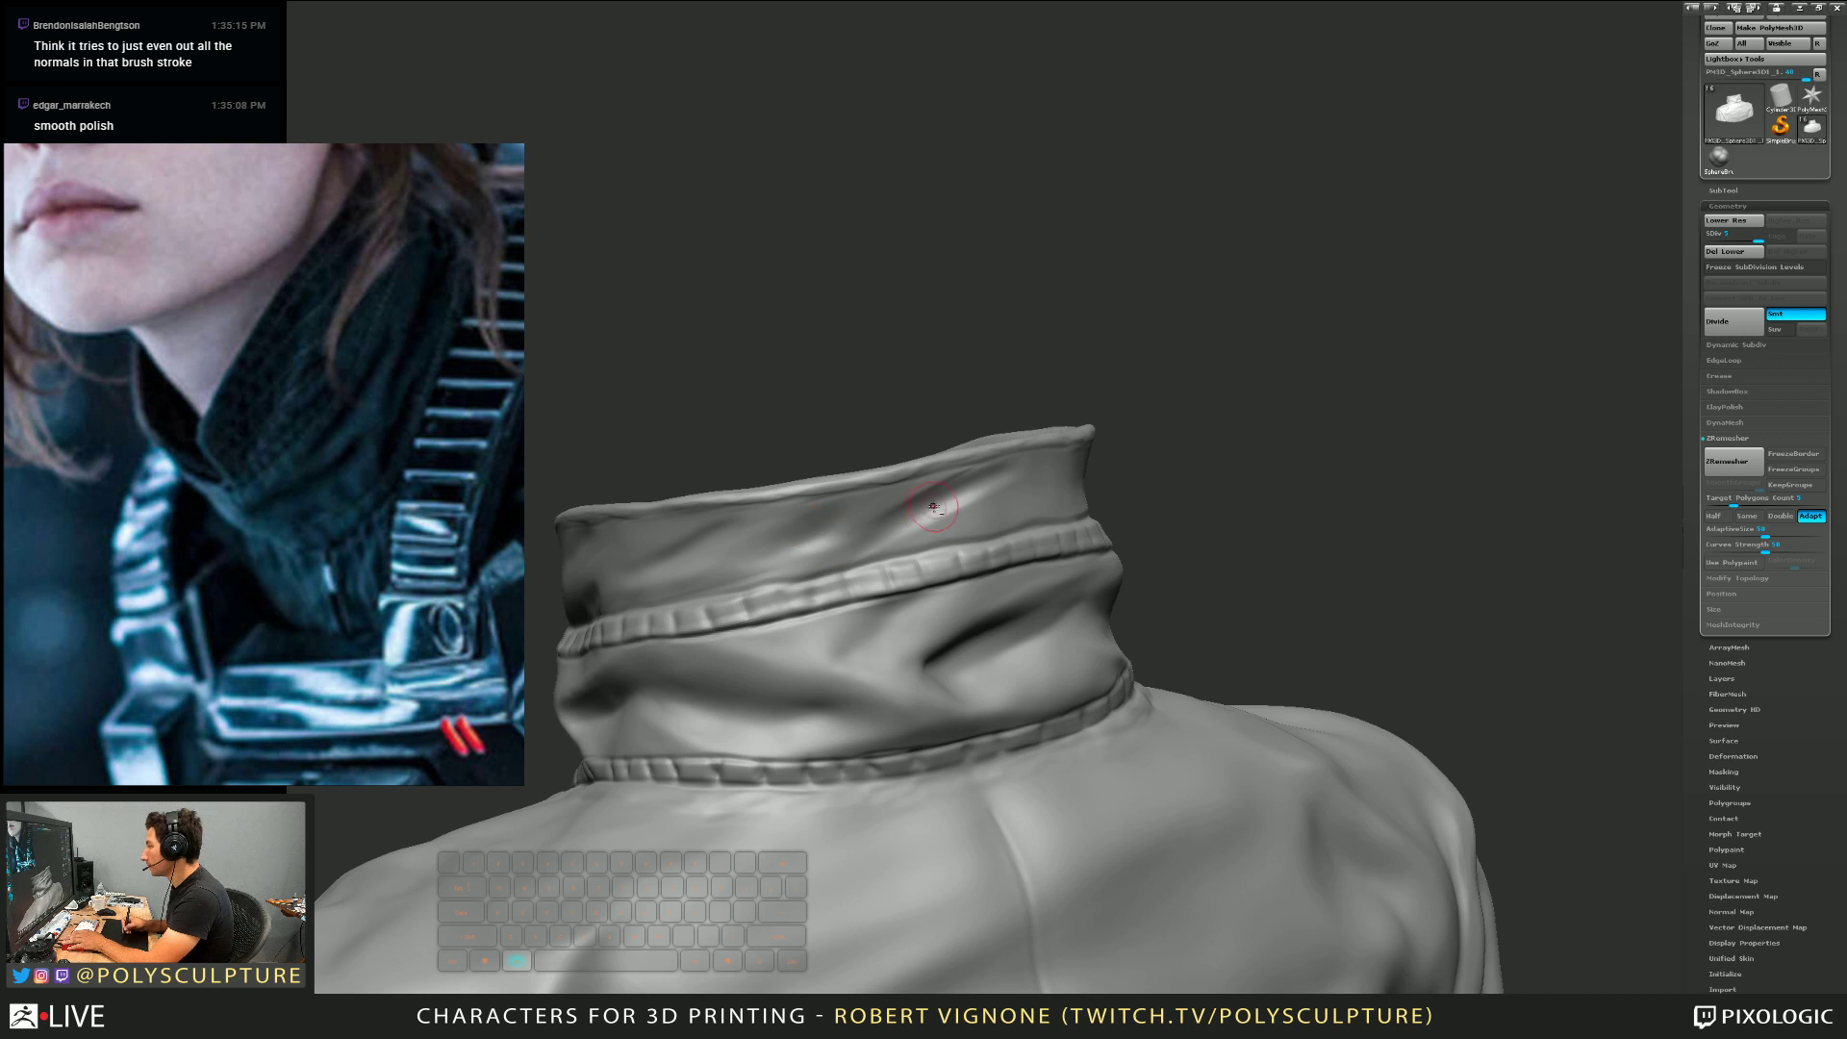
{"action": "key", "text": "4"}
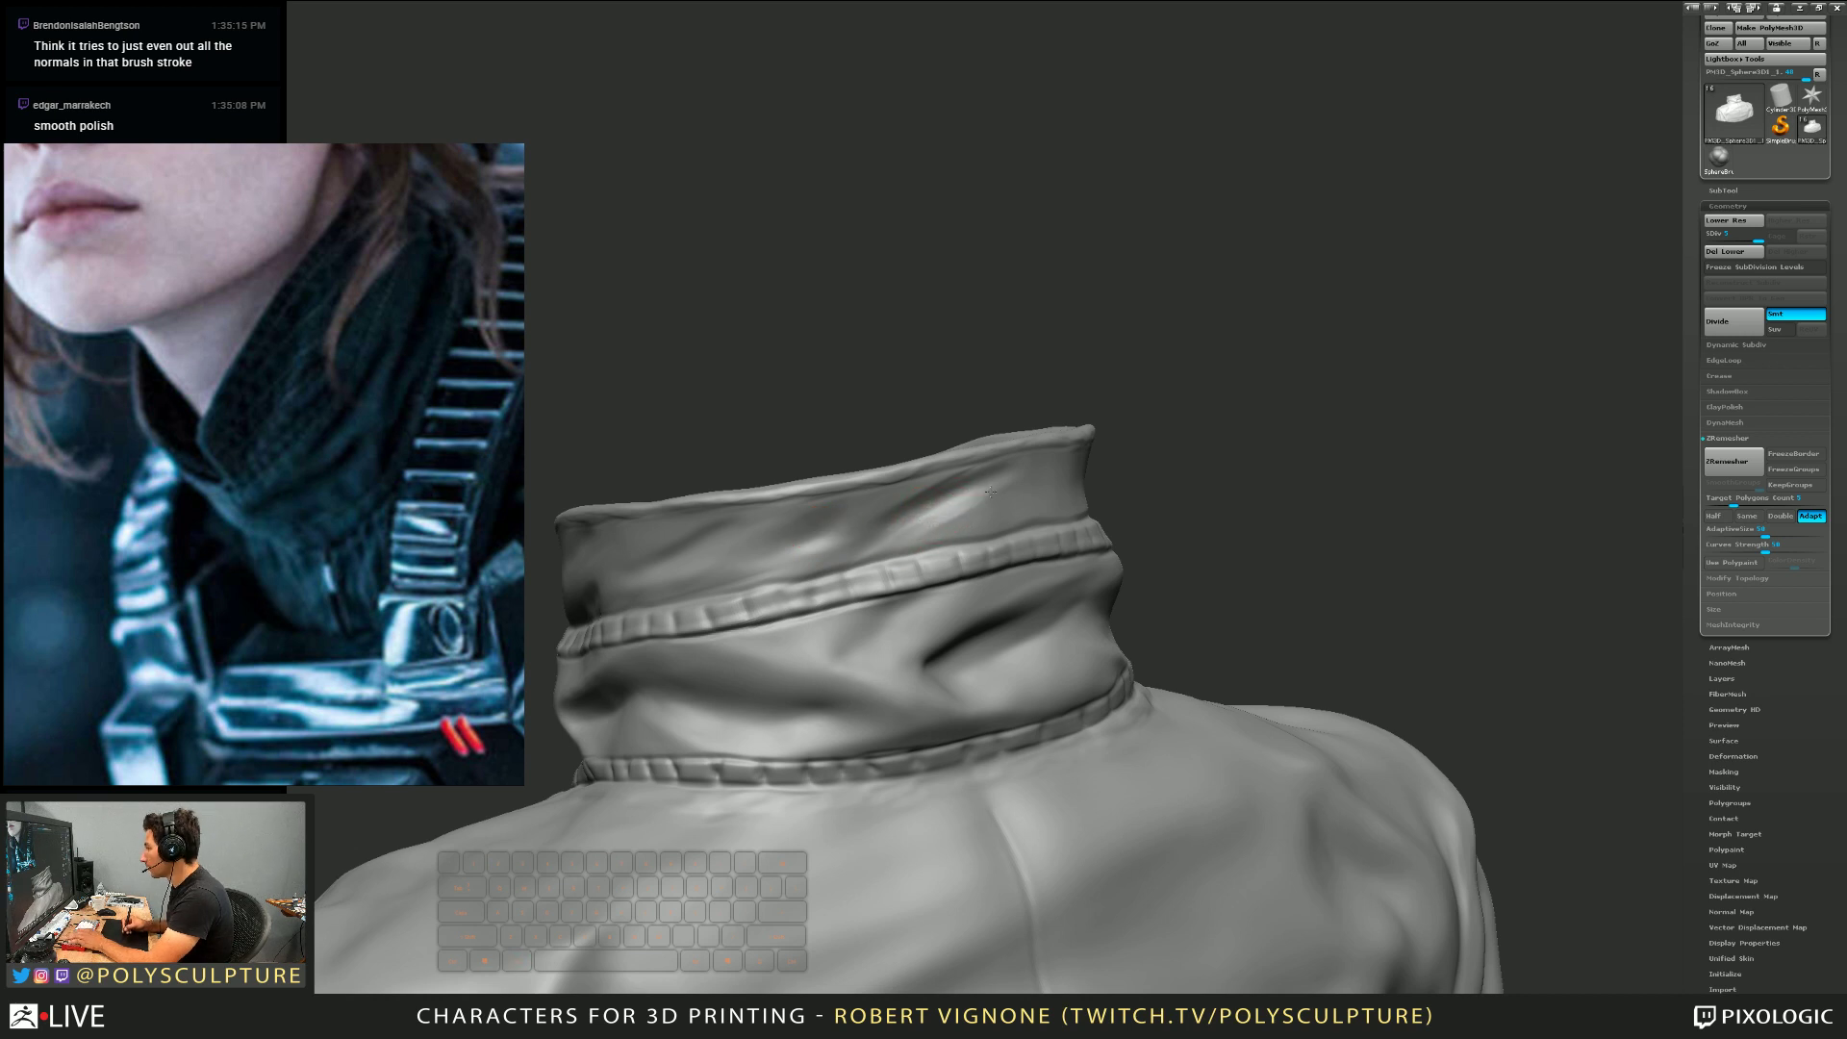
{"action": "left_click_drag", "start_coordinate": [979, 499], "coordinate": [1002, 486], "text": "shift"}
{"action": "right_click_drag", "start_coordinate": [1051, 483], "coordinate": [866, 525]}
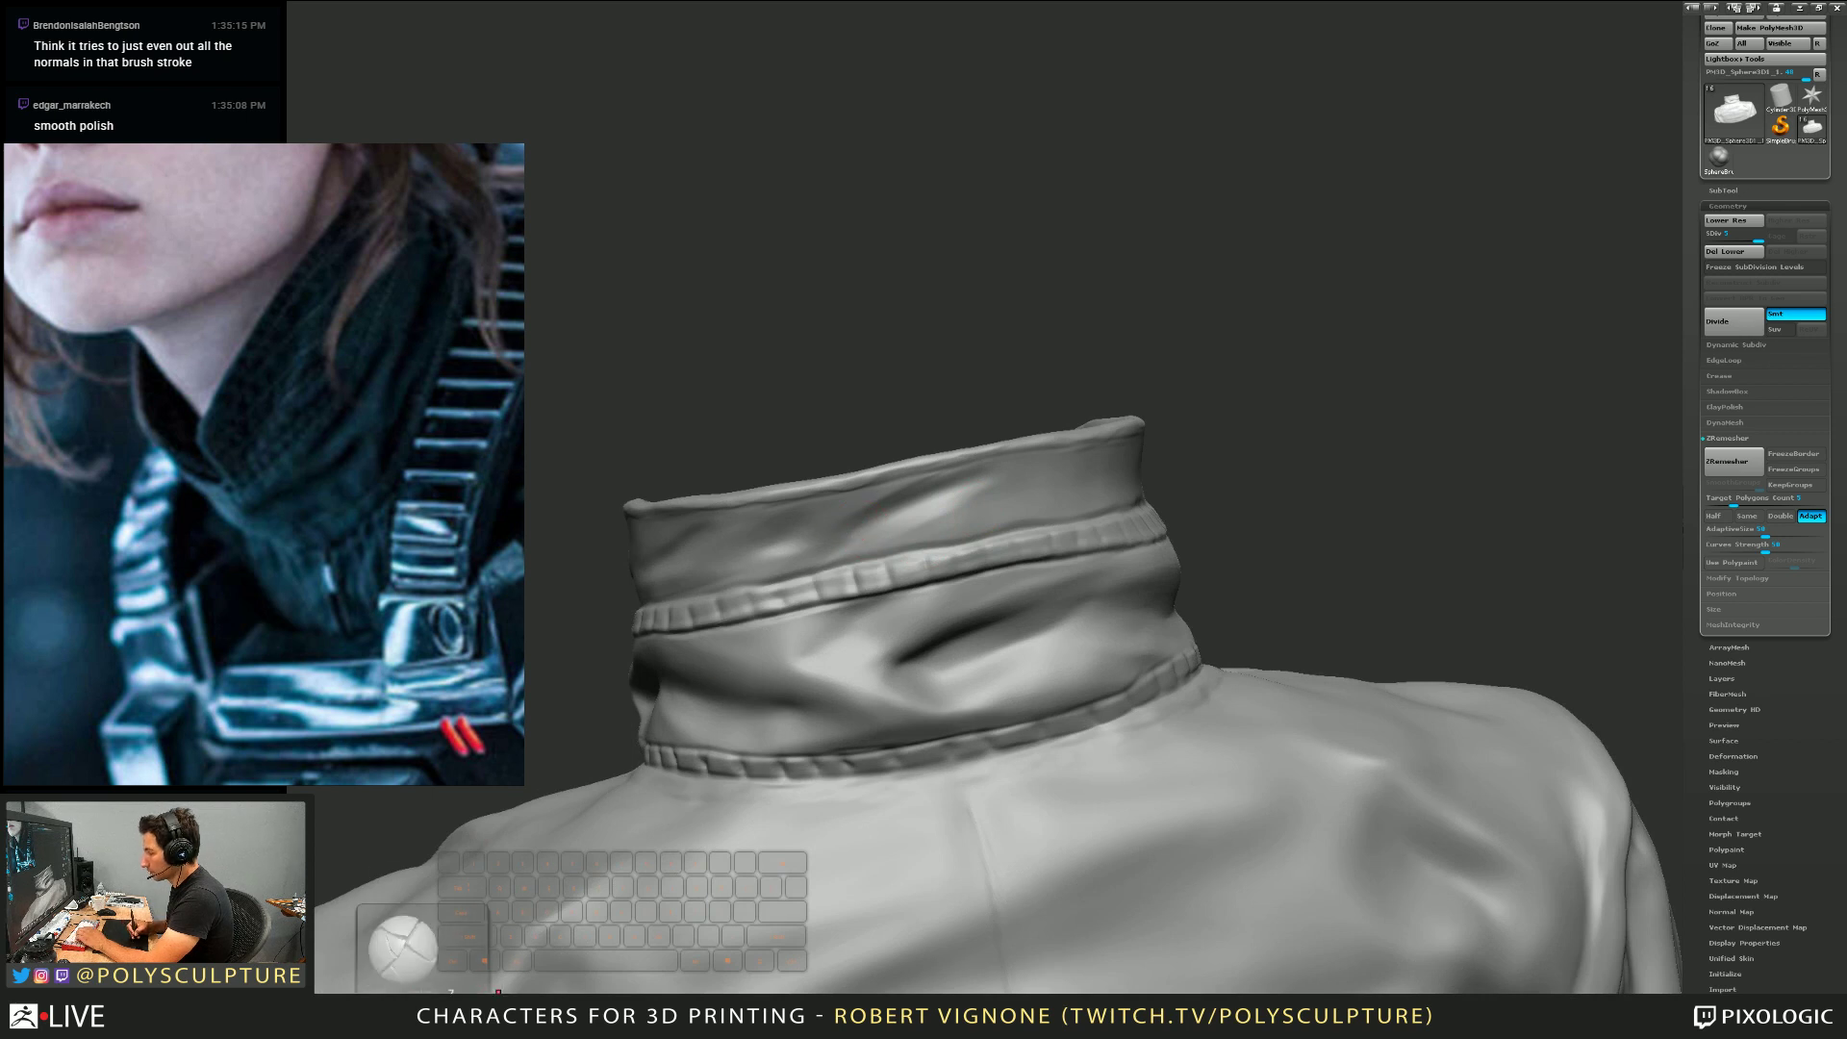
{"action": "right_click_drag", "start_coordinate": [904, 553], "coordinate": [731, 566]}
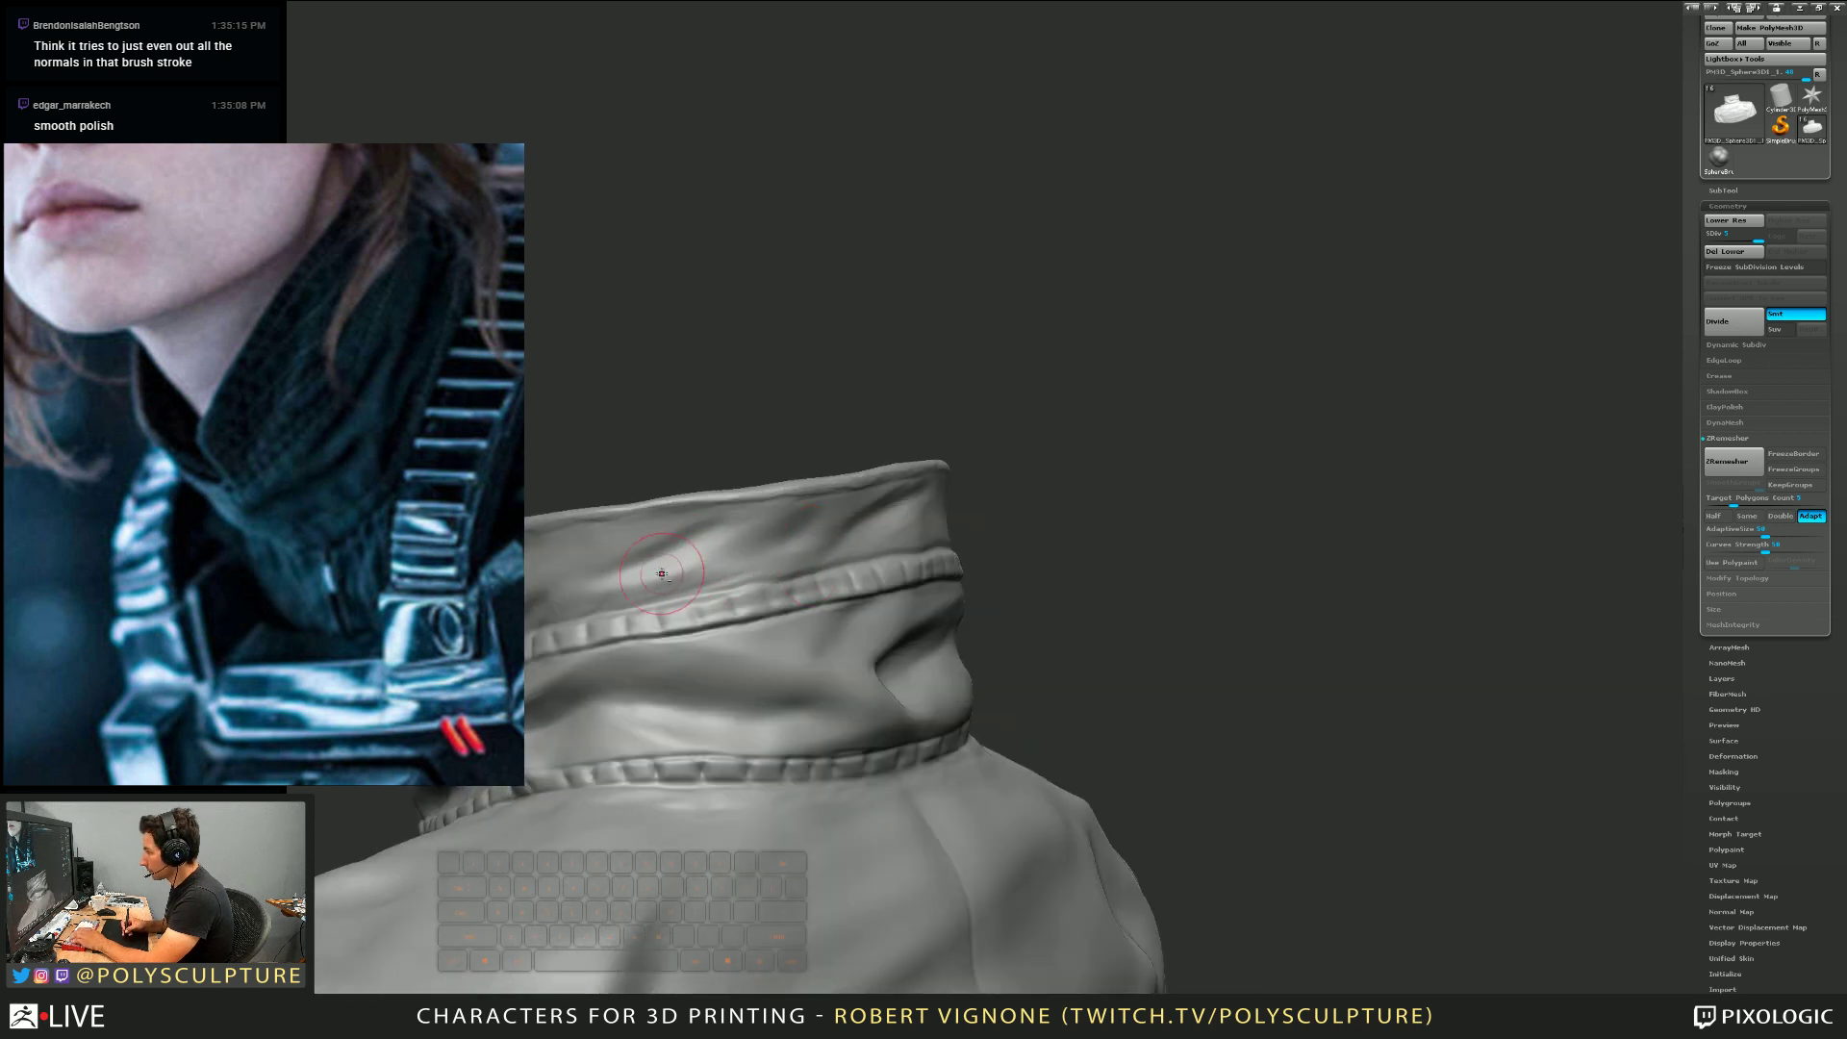
Resize the brush and carve sharper diagonal creases across the upper band from the collar's side to its center back
{"action": "key", "text": "s"}
{"action": "left_click_drag", "start_coordinate": [694, 559], "coordinate": [681, 559]}
{"action": "left_click_drag", "start_coordinate": [673, 569], "coordinate": [757, 530], "text": "alt"}
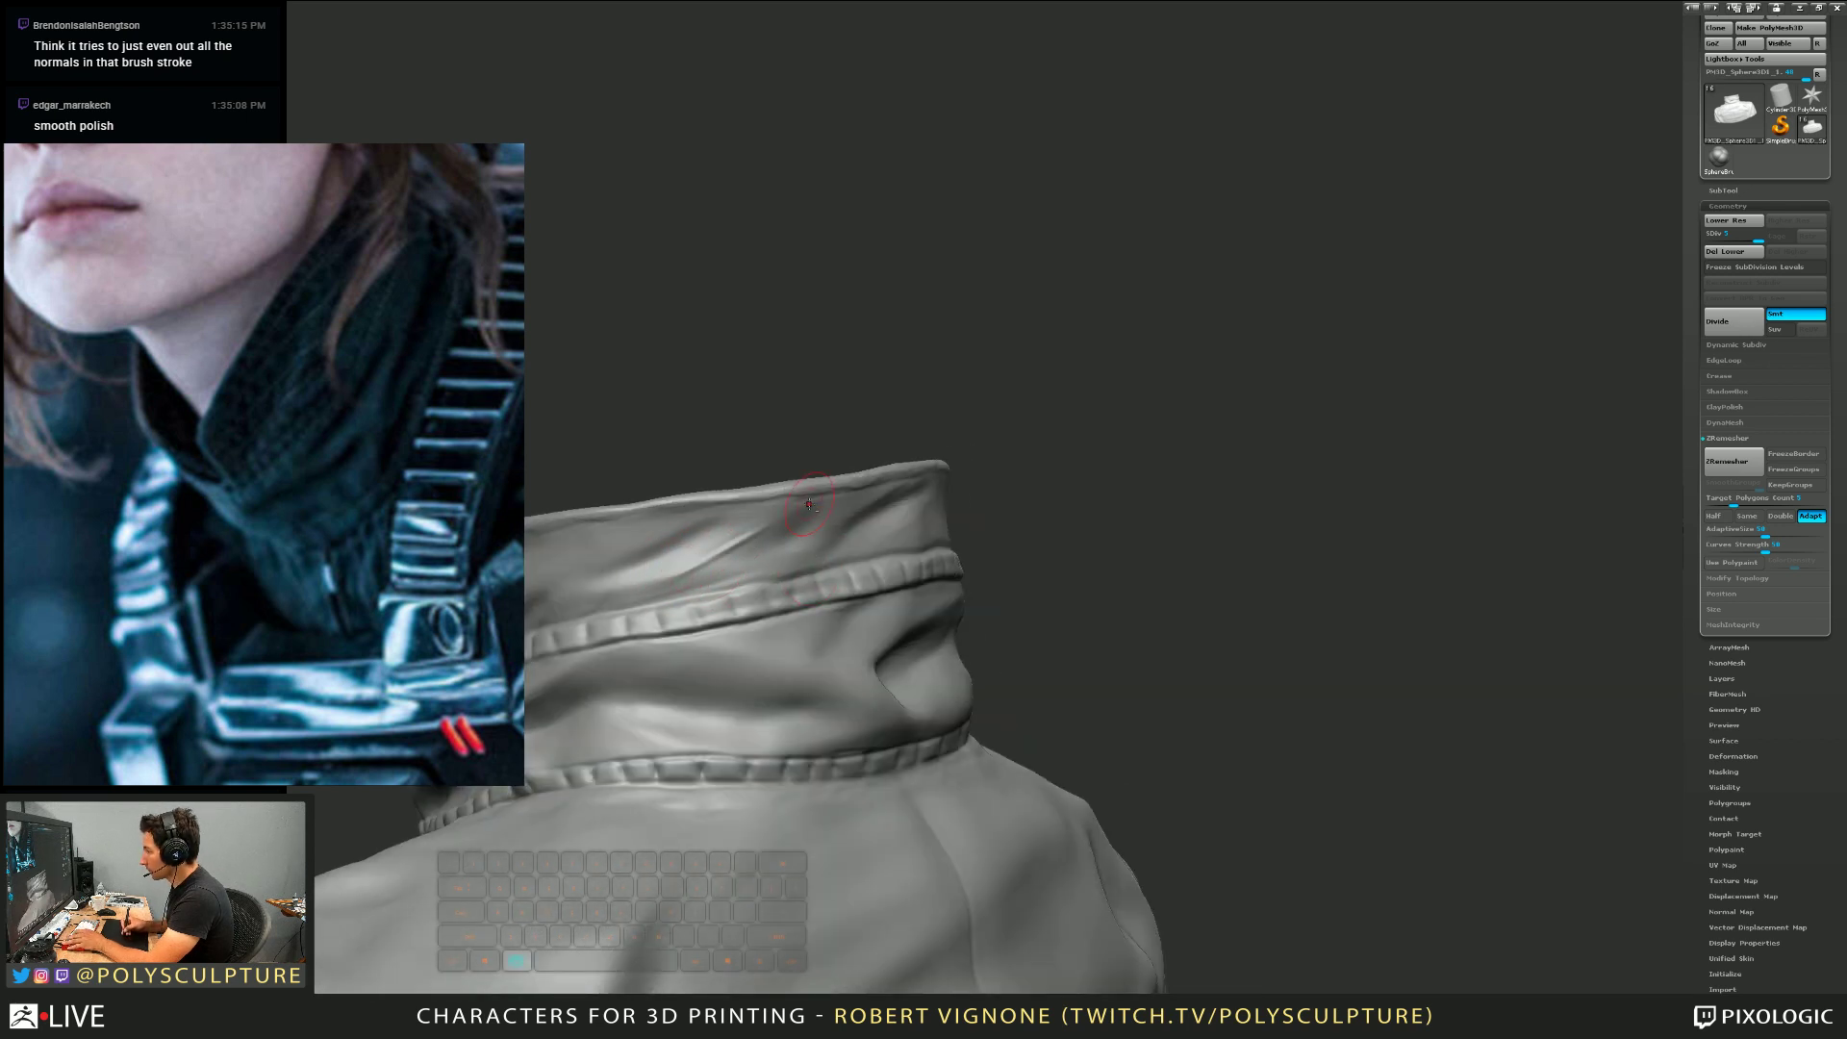
{"action": "mouse_move", "coordinate": [809, 504]}
{"action": "right_mouse_down"}
{"action": "mouse_move", "coordinate": [692, 566]}
{"action": "mouse_move", "coordinate": [890, 551]}
{"action": "mouse_move", "coordinate": [816, 547]}
{"action": "right_mouse_up"}
{"action": "mouse_move", "coordinate": [825, 556]}
{"action": "left_mouse_down", "text": "alt"}
{"action": "mouse_move", "coordinate": [909, 491]}
{"action": "mouse_move", "coordinate": [881, 502]}
{"action": "left_mouse_up", "text": "alt"}
{"action": "right_click_drag", "start_coordinate": [866, 515], "coordinate": [961, 511]}
{"action": "left_click_drag", "start_coordinate": [871, 547], "coordinate": [1000, 494], "text": "alt"}
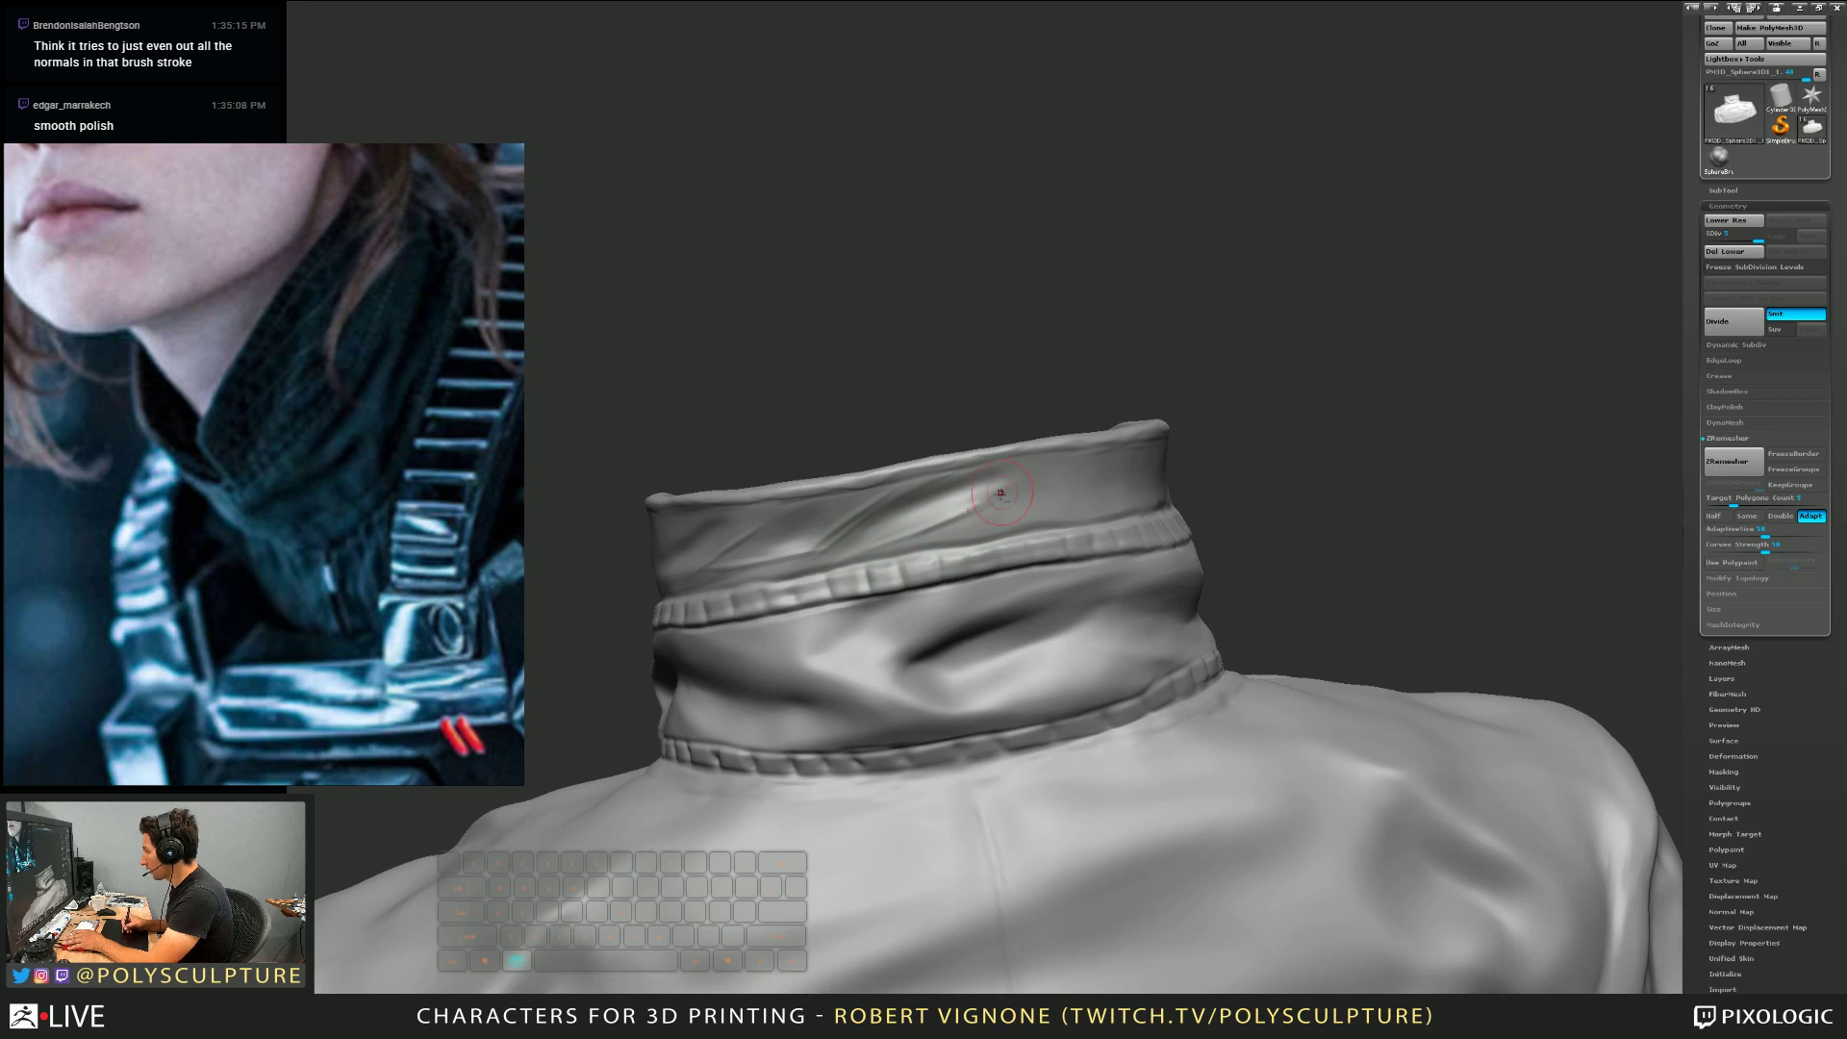
Continue the thin stretch wrinkles across the center back of the upper band toward the opposite side
{"action": "mouse_move", "coordinate": [862, 528]}
{"action": "left_mouse_down"}
{"action": "mouse_move", "coordinate": [973, 489]}
{"action": "mouse_move", "coordinate": [1022, 500]}
{"action": "left_mouse_up"}
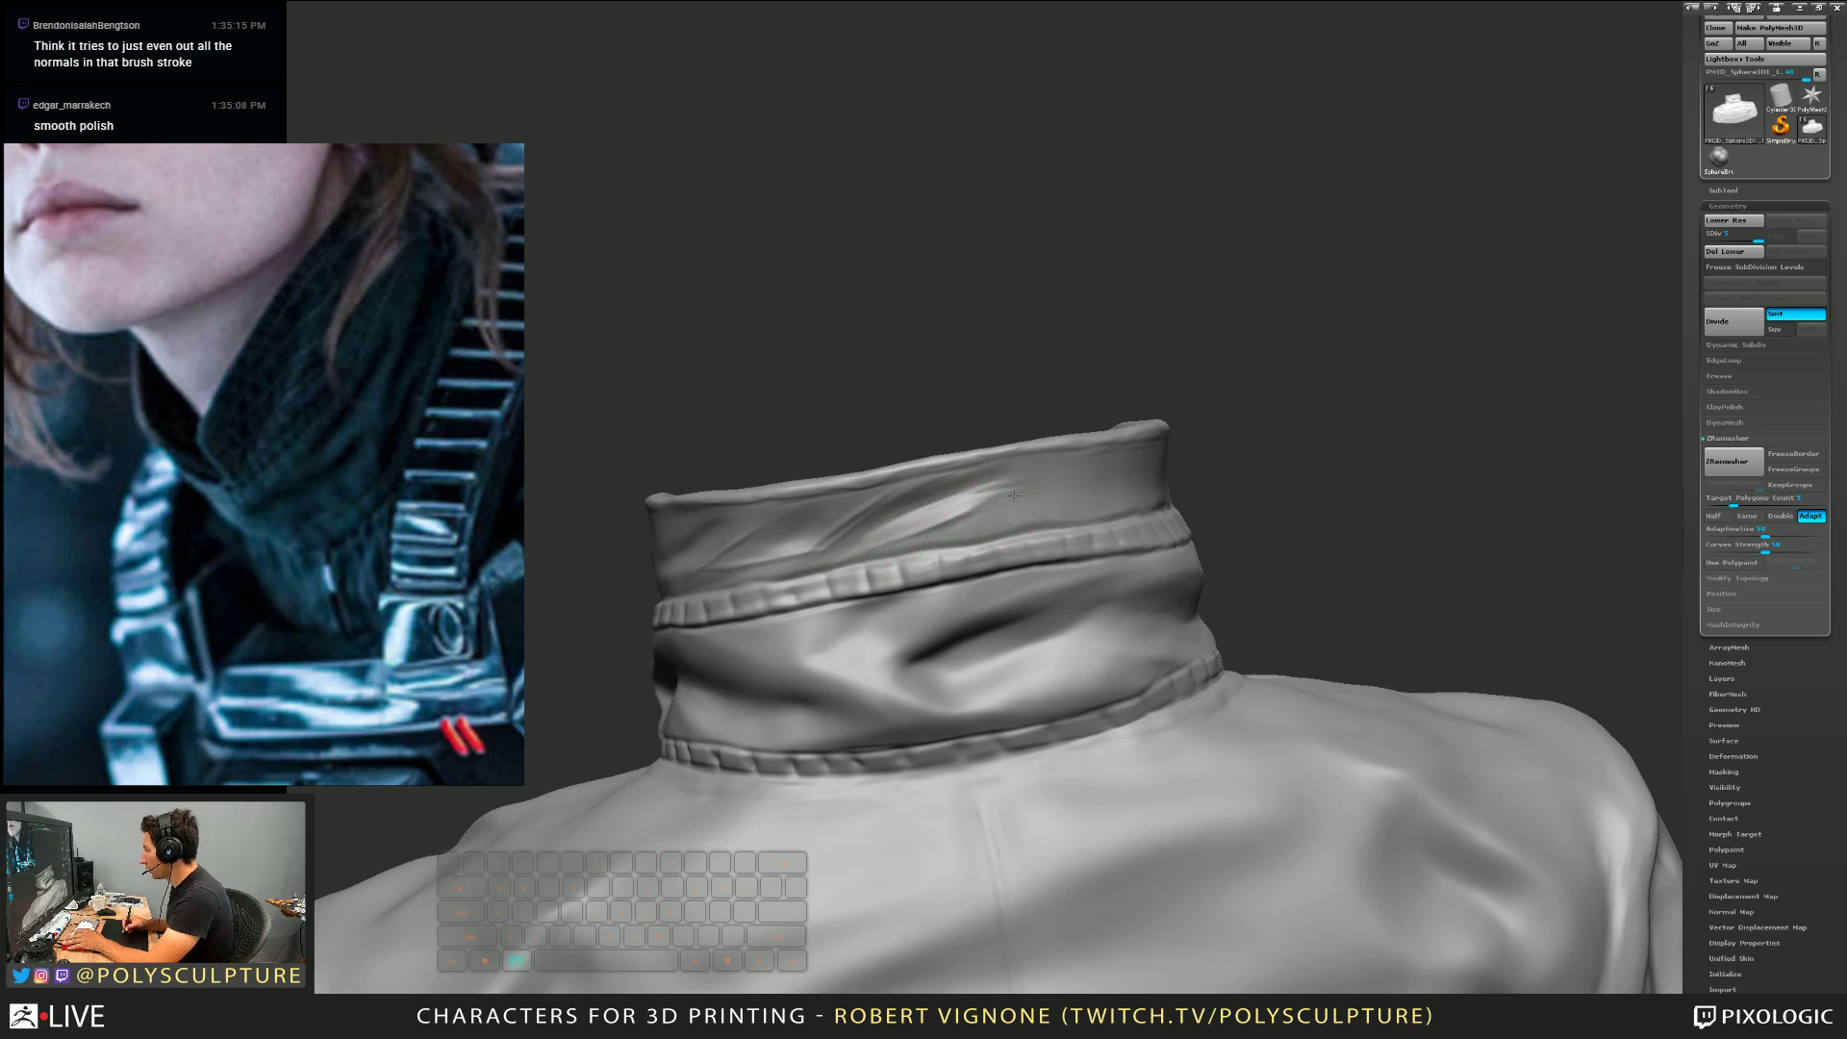
{"action": "right_click_drag", "start_coordinate": [1016, 498], "coordinate": [943, 509]}
{"action": "mouse_move", "coordinate": [991, 515]}
{"action": "left_mouse_down", "text": "alt"}
{"action": "mouse_move", "coordinate": [1075, 496]}
{"action": "mouse_move", "coordinate": [1039, 520]}
{"action": "left_mouse_up", "text": "alt"}
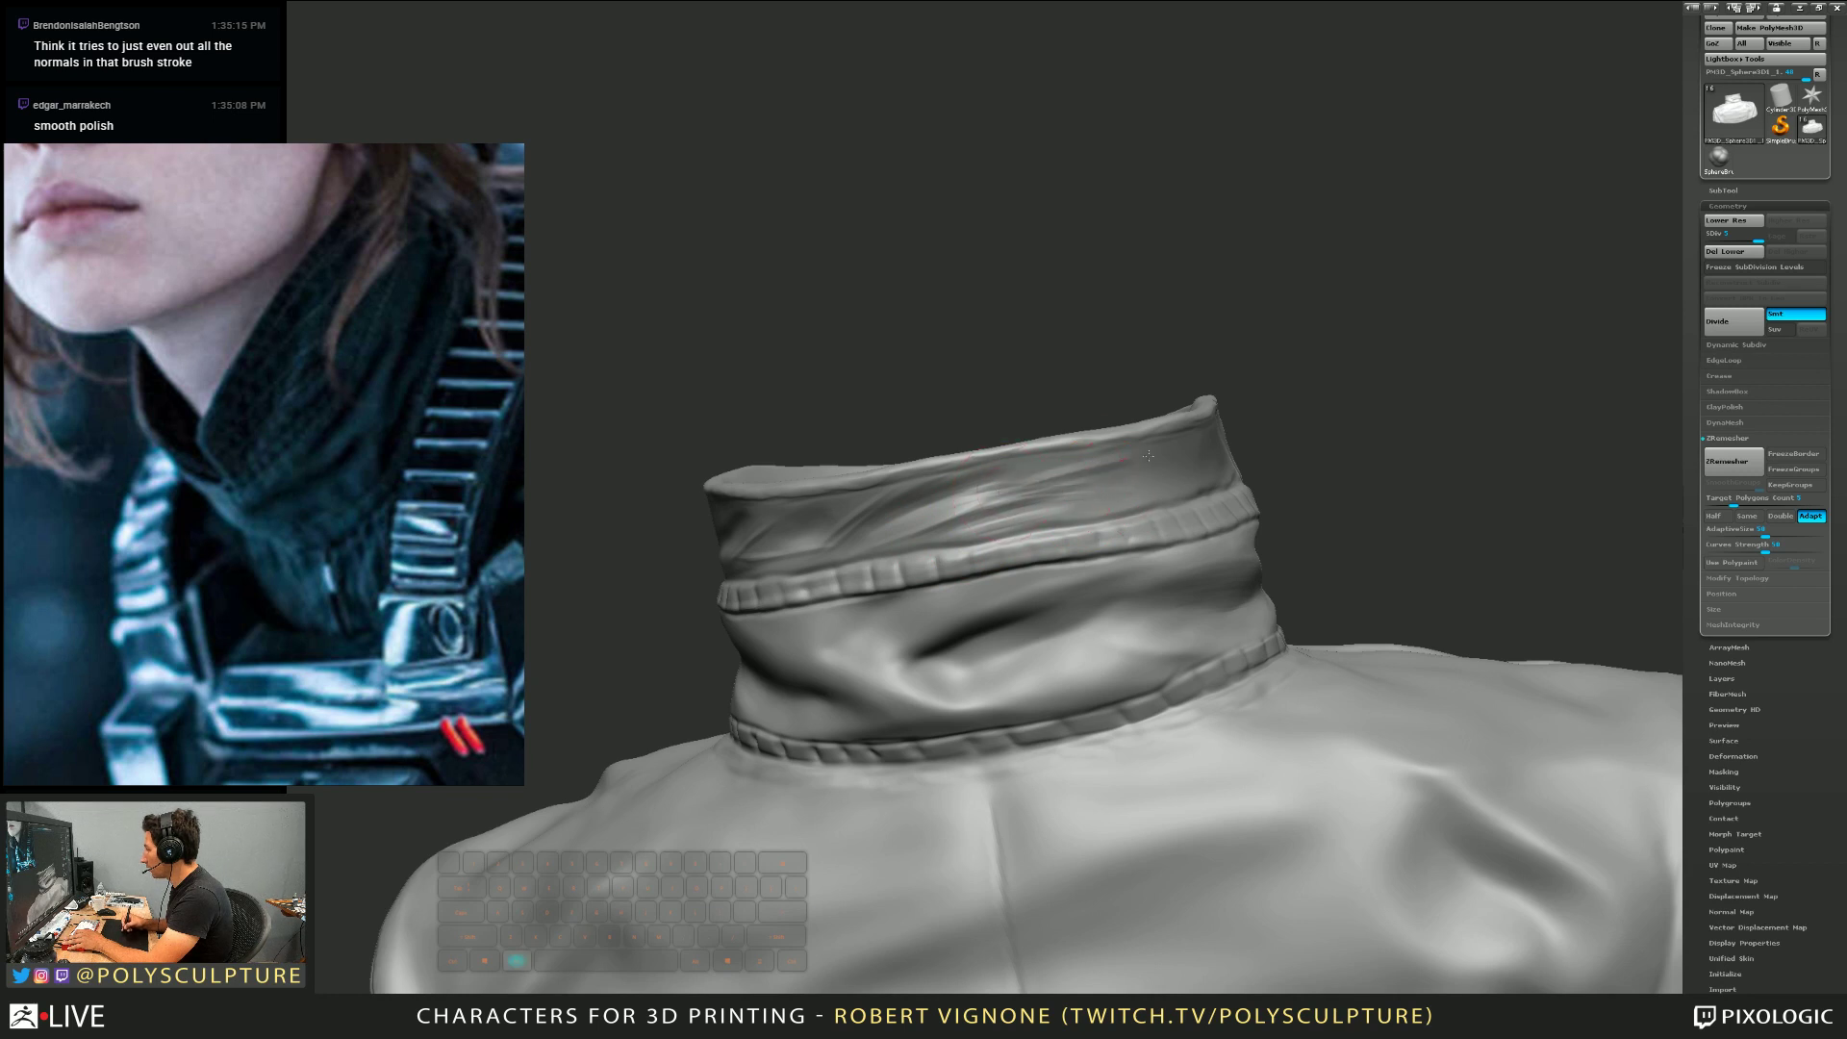
{"action": "right_click_drag", "start_coordinate": [998, 494], "coordinate": [1051, 492], "text": "alt"}
{"action": "mouse_move", "coordinate": [1052, 492]}
{"action": "left_mouse_down"}
{"action": "mouse_move", "coordinate": [1221, 466]}
{"action": "mouse_move", "coordinate": [1116, 480]}
{"action": "mouse_move", "coordinate": [1191, 458]}
{"action": "left_mouse_up"}
Lower the jacket's subdivision level and smooth the wrinkles across the upper band with a resized brush
{"action": "key", "text": "s"}
{"action": "key", "text": "s"}
{"action": "key", "text": "s"}
{"action": "key", "text": "s"}
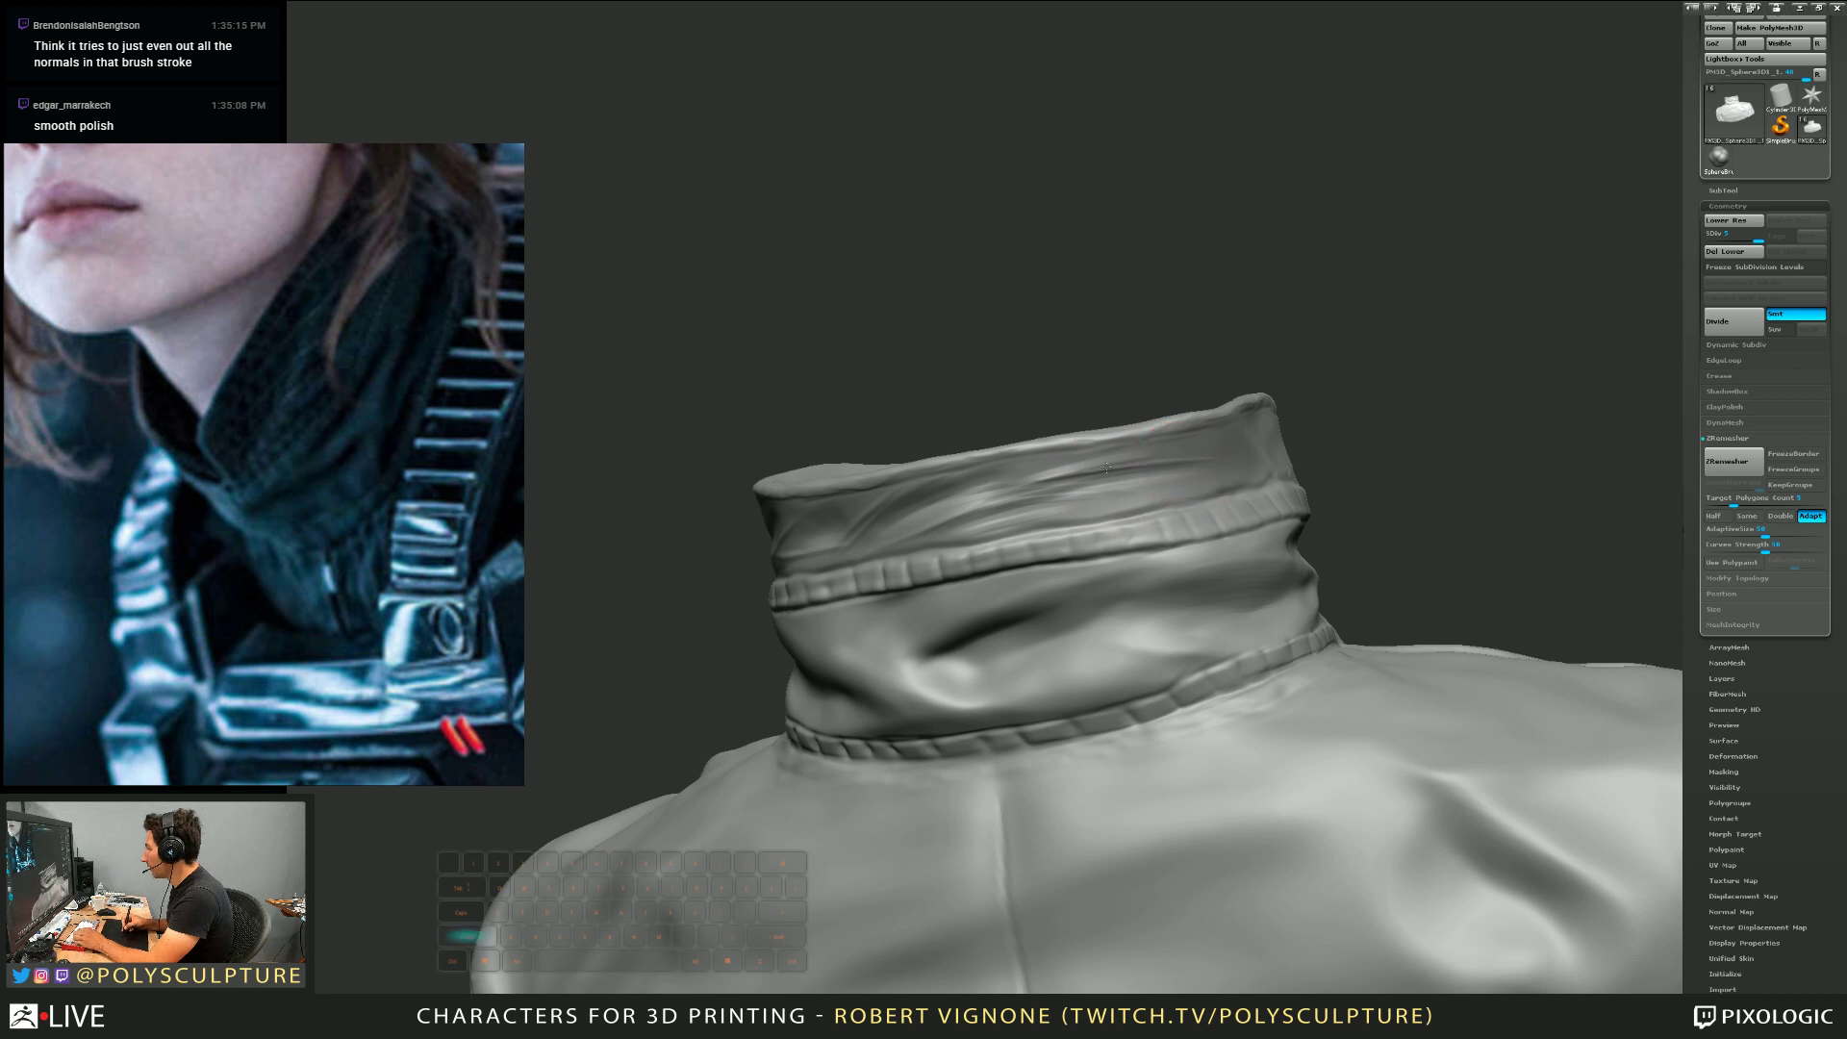
{"action": "left_click_drag", "start_coordinate": [1758, 239], "coordinate": [1733, 240]}
{"action": "key", "text": "s"}
{"action": "left_click_drag", "start_coordinate": [1216, 468], "coordinate": [1056, 477], "text": "shift"}
{"action": "right_click_drag", "start_coordinate": [1010, 505], "coordinate": [1033, 506]}
{"action": "mouse_move", "coordinate": [1012, 492]}
{"action": "left_mouse_down", "text": "shift"}
{"action": "mouse_move", "coordinate": [943, 522]}
{"action": "mouse_move", "coordinate": [917, 493]}
{"action": "left_mouse_up", "text": "shift"}
{"action": "right_click_drag", "start_coordinate": [809, 537], "coordinate": [775, 530]}
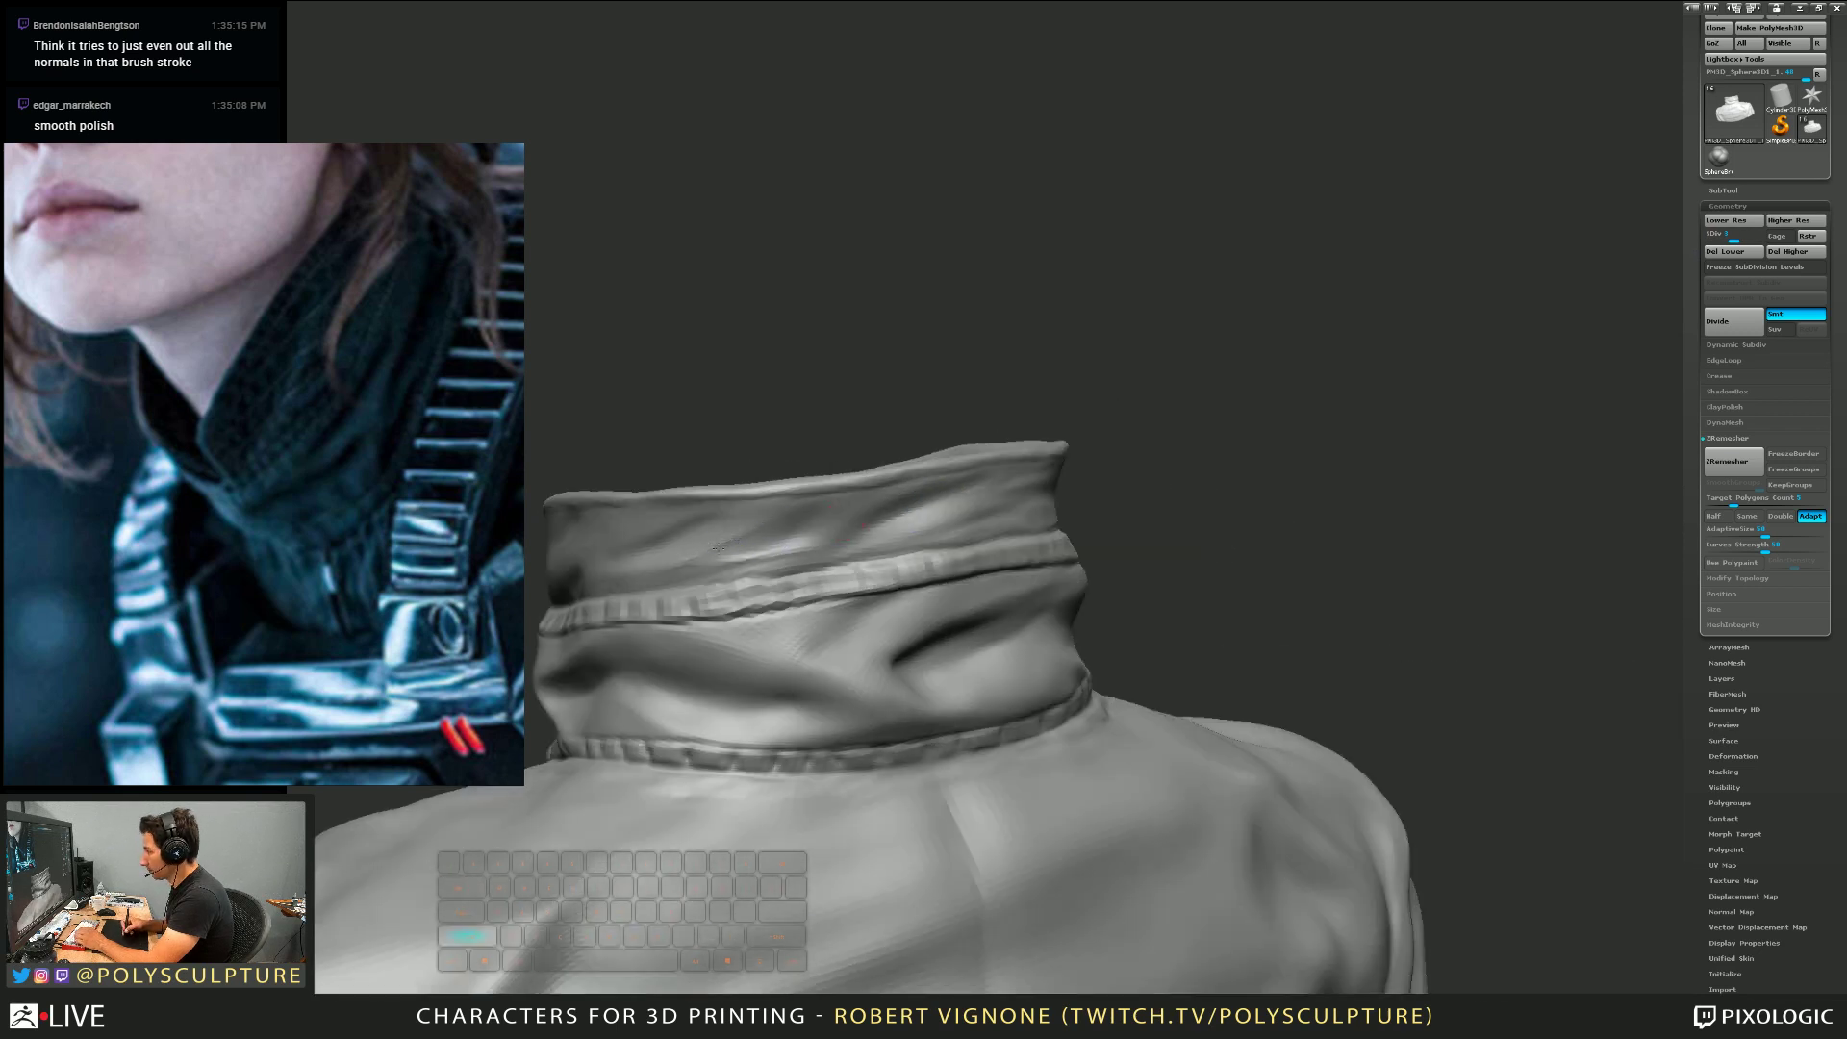
Reshape the broad folds on the upper band's side and back at the lower subdivision level
{"action": "key", "text": "1"}
{"action": "mouse_move", "coordinate": [743, 545]}
{"action": "left_mouse_down", "text": "alt"}
{"action": "mouse_move", "coordinate": [783, 529]}
{"action": "mouse_move", "coordinate": [685, 558]}
{"action": "mouse_move", "coordinate": [718, 538]}
{"action": "left_mouse_up", "text": "alt"}
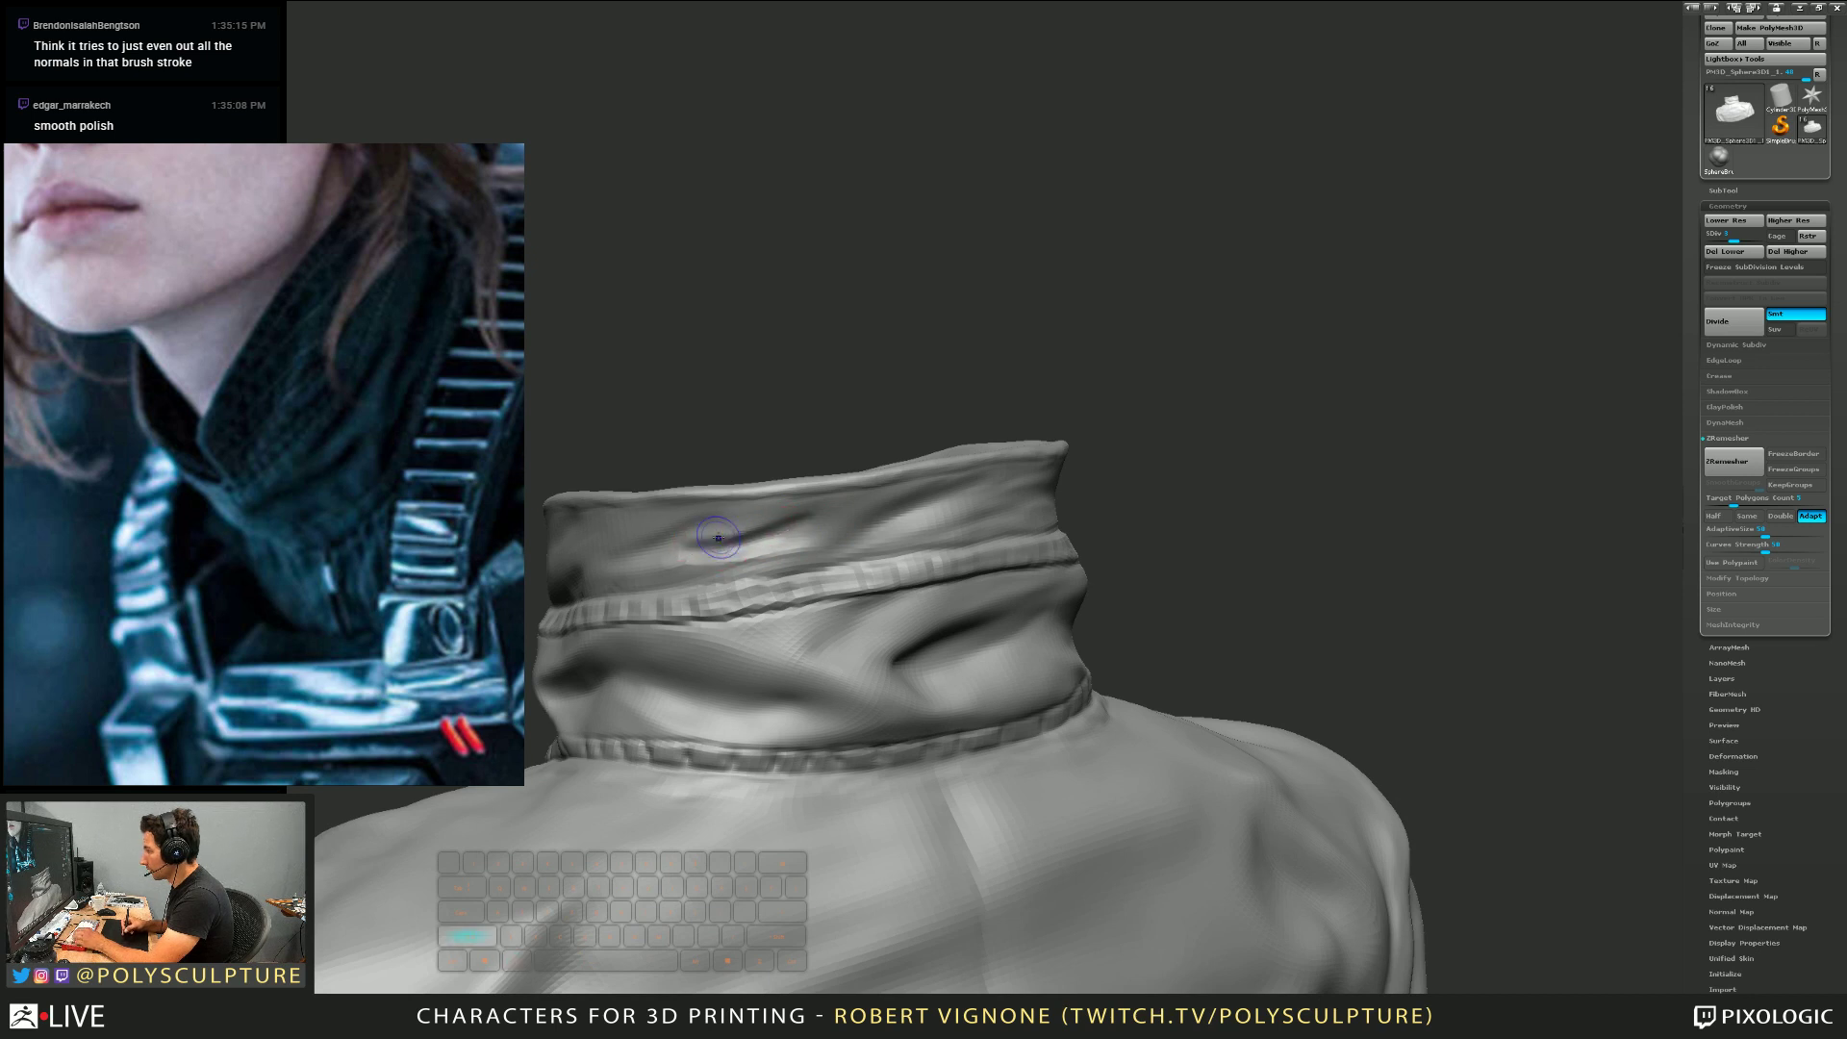
{"action": "right_click_drag", "start_coordinate": [665, 559], "coordinate": [678, 588]}
{"action": "key", "text": "1"}
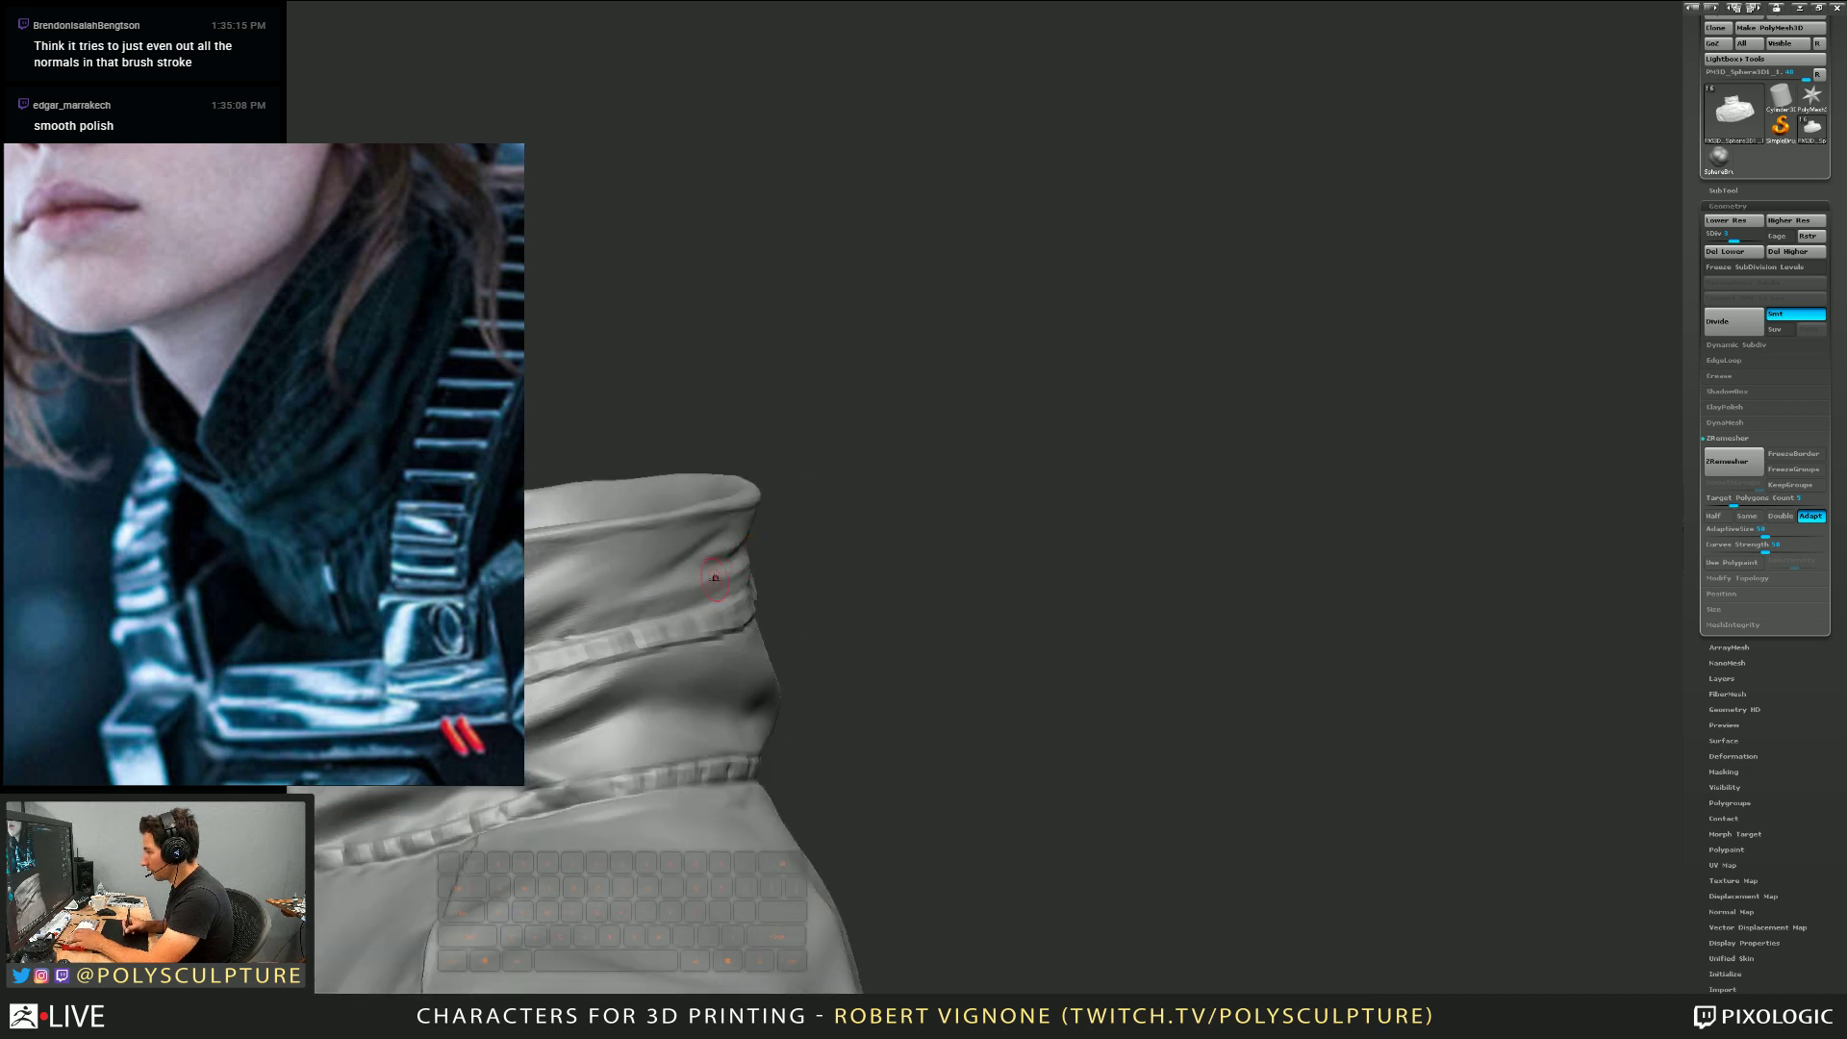
{"action": "left_click_drag", "start_coordinate": [591, 619], "coordinate": [705, 595]}
{"action": "mouse_move", "coordinate": [760, 569]}
{"action": "right_mouse_down"}
{"action": "mouse_move", "coordinate": [734, 484]}
{"action": "mouse_move", "coordinate": [679, 490]}
{"action": "right_mouse_up"}
{"action": "mouse_move", "coordinate": [635, 564]}
{"action": "left_mouse_down", "text": "shift"}
{"action": "mouse_move", "coordinate": [818, 563]}
{"action": "mouse_move", "coordinate": [688, 558]}
{"action": "left_mouse_up", "text": "shift"}
Resize the brush, then deepen and soften the short diagonal fold just above the upper seam on the collar's side
{"action": "key", "text": "s"}
{"action": "key", "text": "s"}
{"action": "key", "text": "1"}
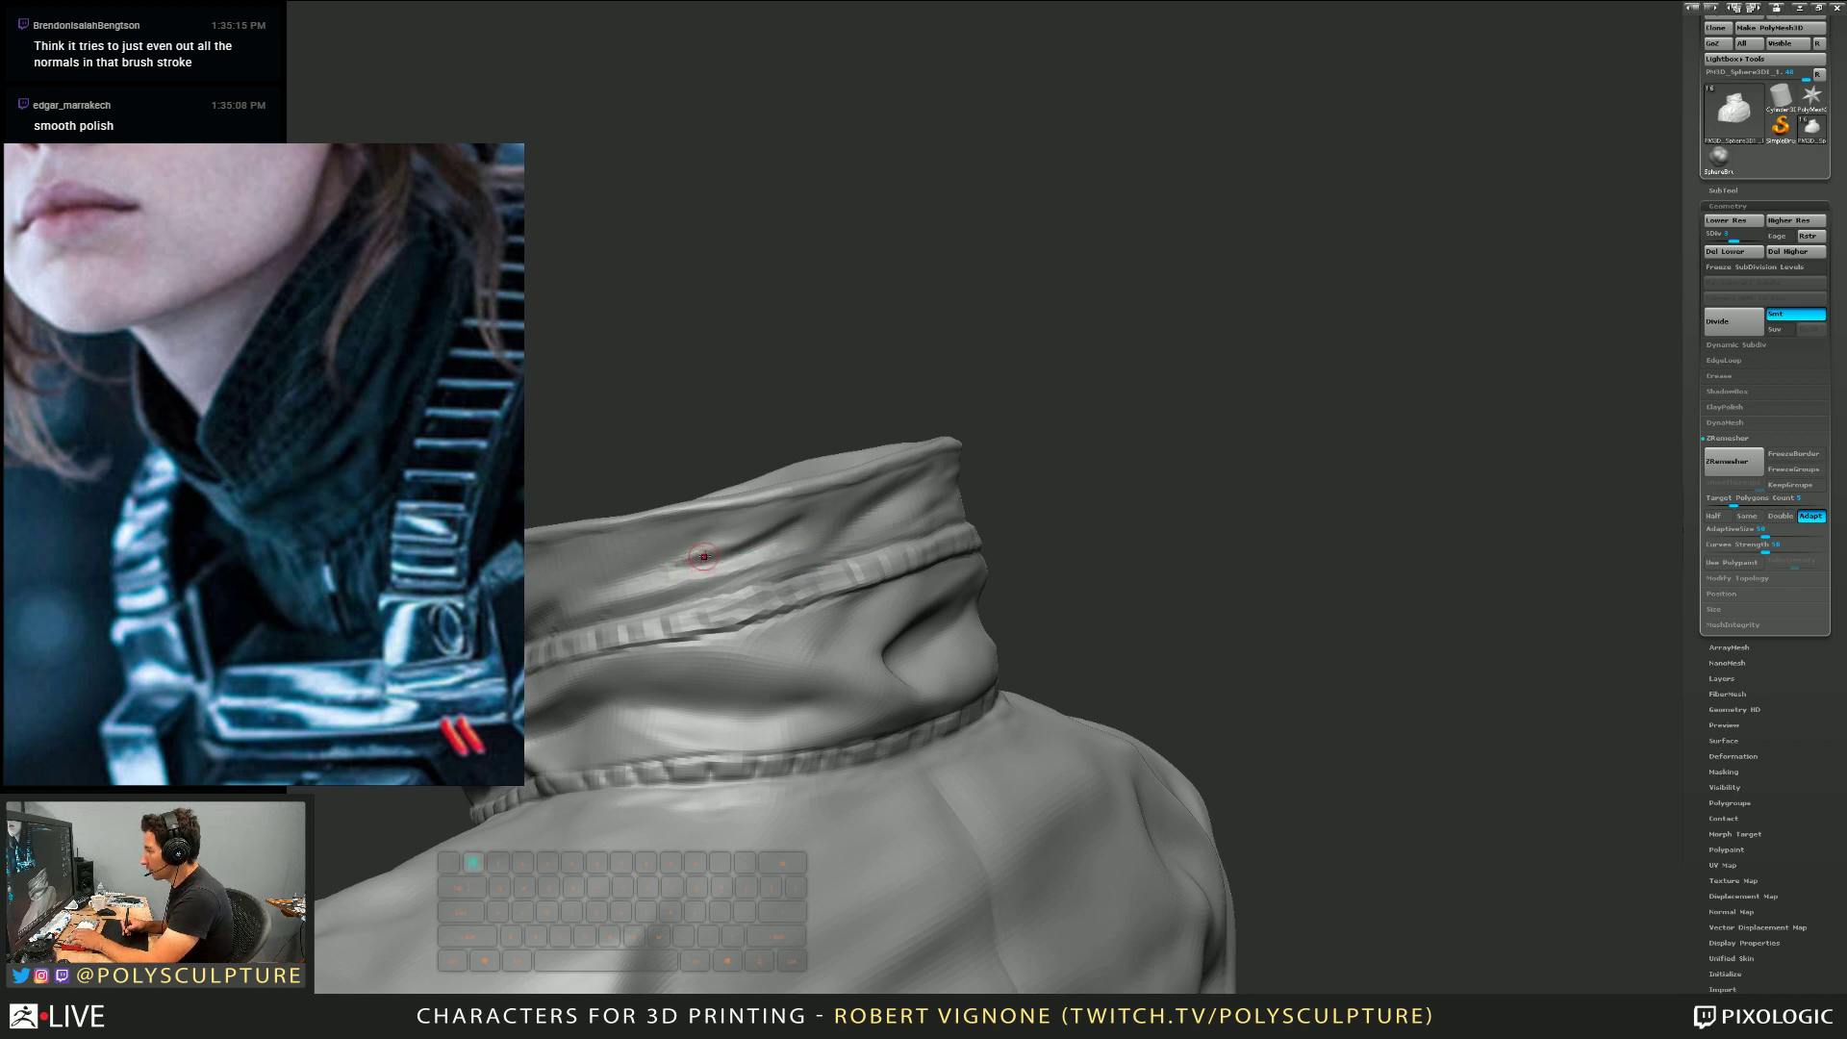
{"action": "key", "text": "shift"}
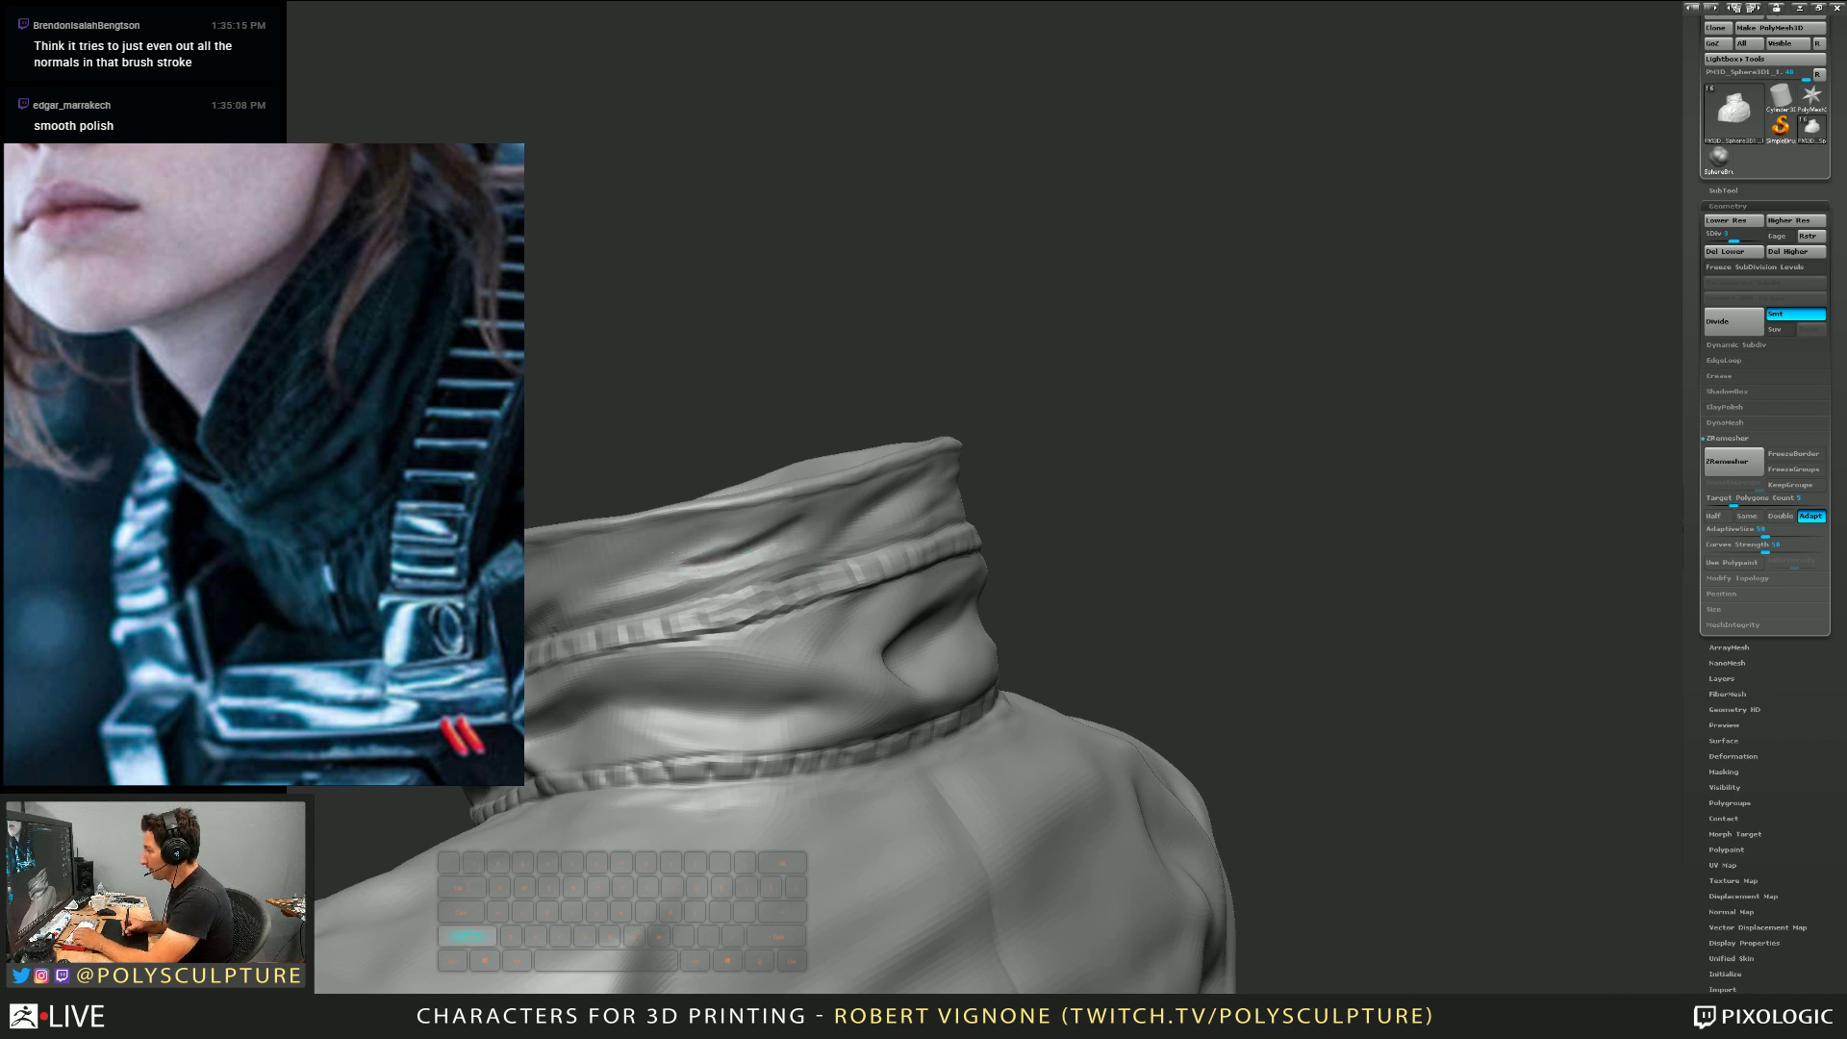
{"action": "right_click_drag", "start_coordinate": [782, 556], "coordinate": [760, 546]}
{"action": "left_click_drag", "start_coordinate": [754, 539], "coordinate": [816, 536], "text": "alt"}
{"action": "right_click_drag", "start_coordinate": [816, 536], "coordinate": [794, 556]}
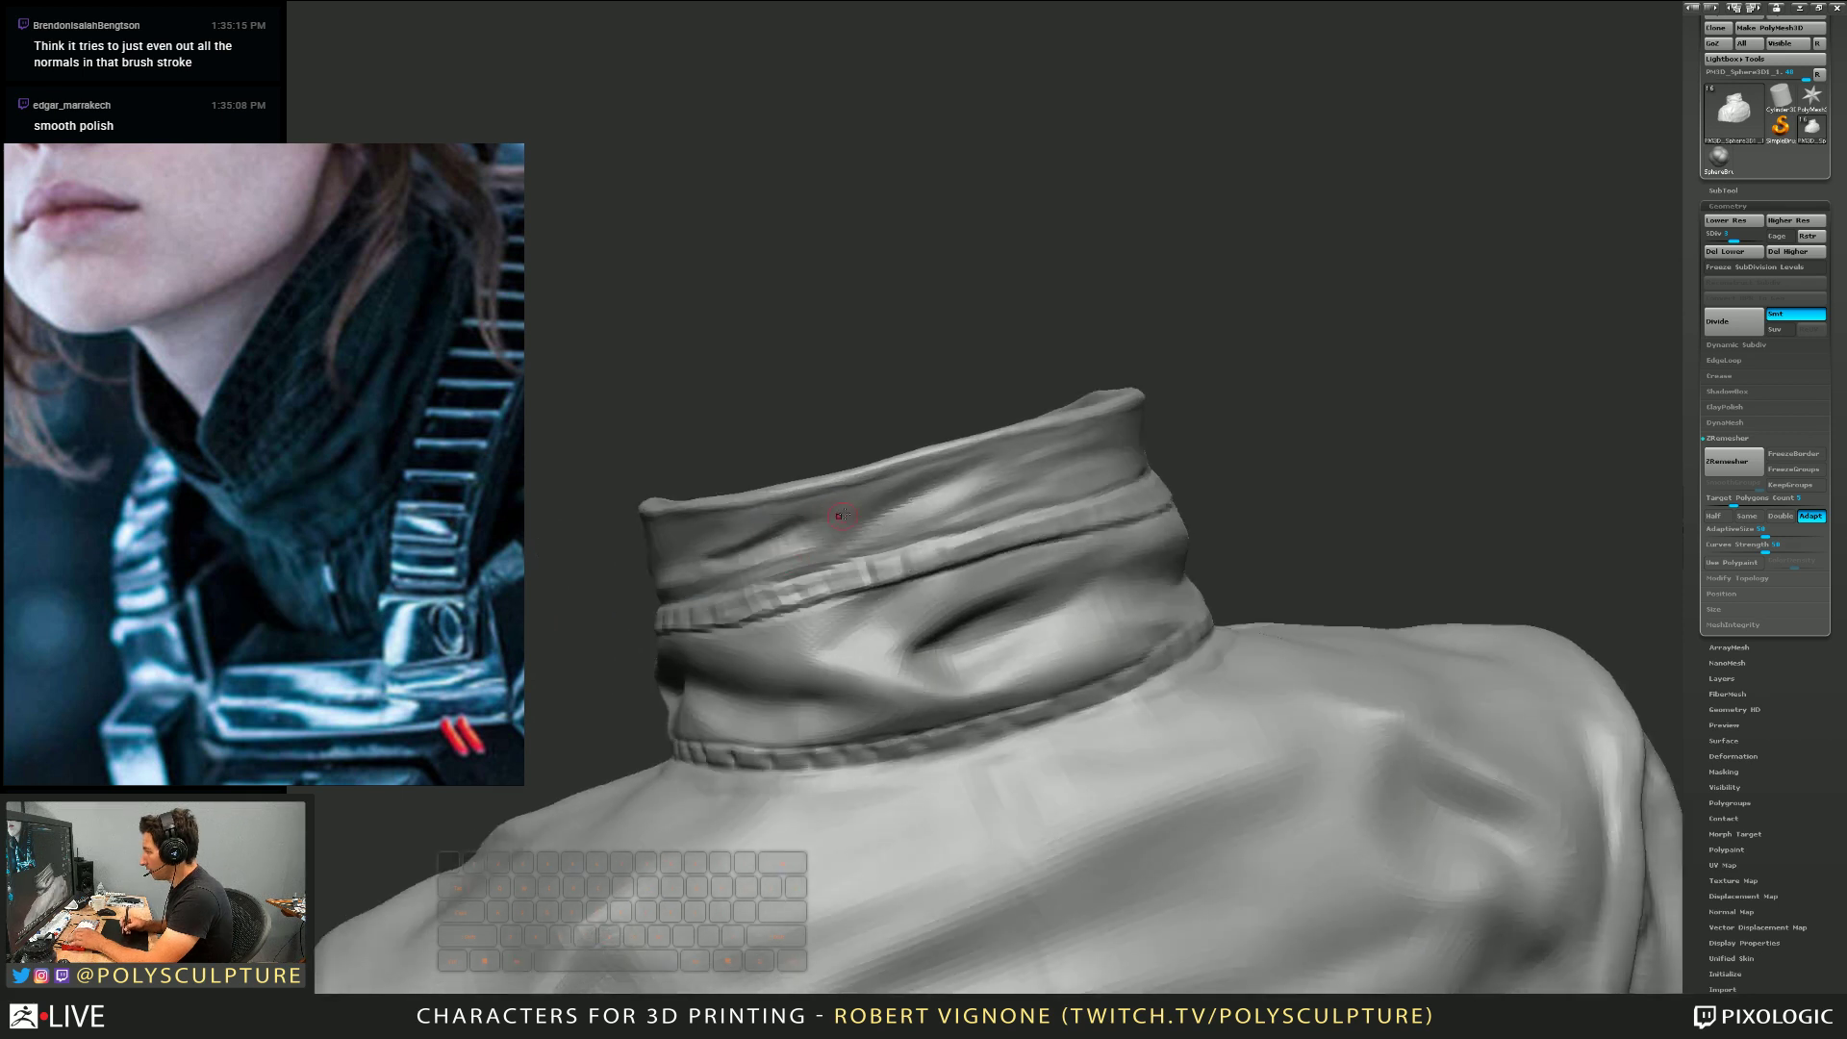
Sculpt overlapping diagonal folds across the center back of the upper band, from the seam toward the rim
{"action": "left_click_drag", "start_coordinate": [859, 517], "coordinate": [884, 500]}
{"action": "mouse_move", "coordinate": [854, 537]}
{"action": "left_mouse_down", "text": "alt"}
{"action": "mouse_move", "coordinate": [939, 486]}
{"action": "mouse_move", "coordinate": [876, 521]}
{"action": "mouse_move", "coordinate": [977, 488]}
{"action": "left_mouse_up", "text": "alt"}
{"action": "right_click_drag", "start_coordinate": [977, 491], "coordinate": [910, 596]}
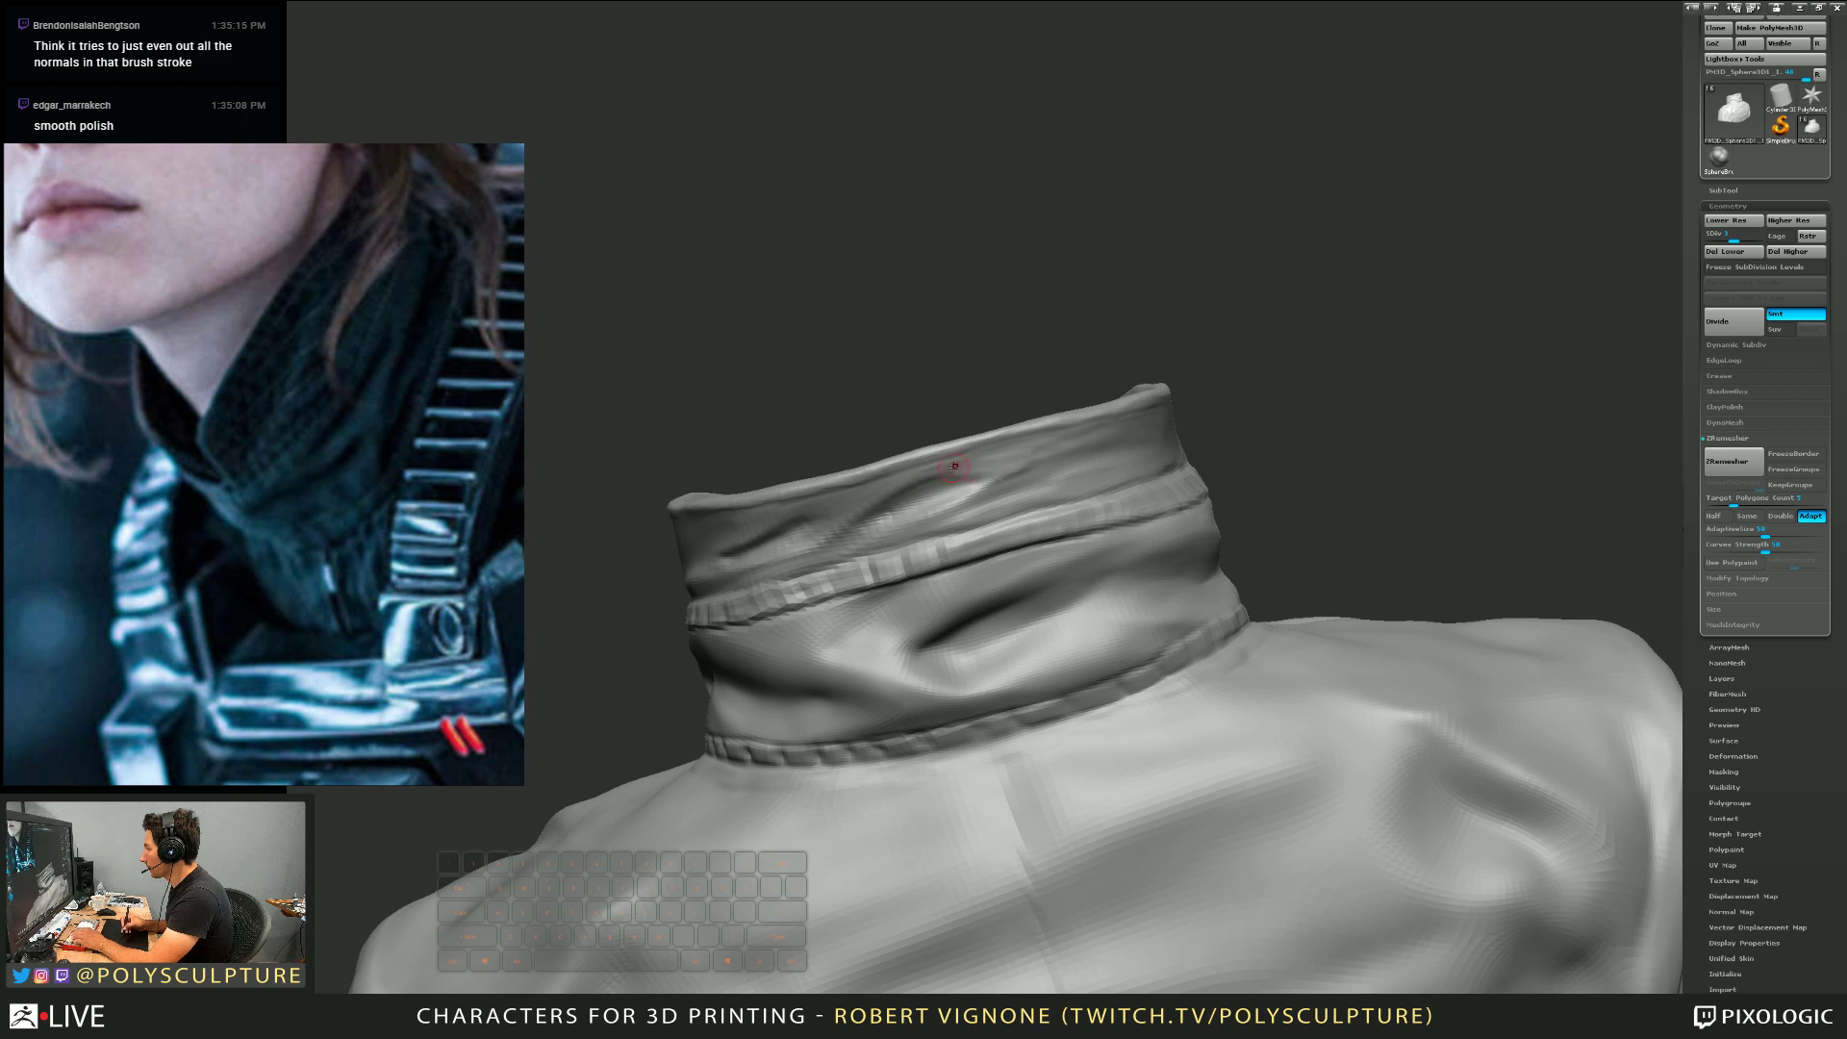
{"action": "left_click_drag", "start_coordinate": [1077, 467], "coordinate": [1019, 488], "text": "alt"}
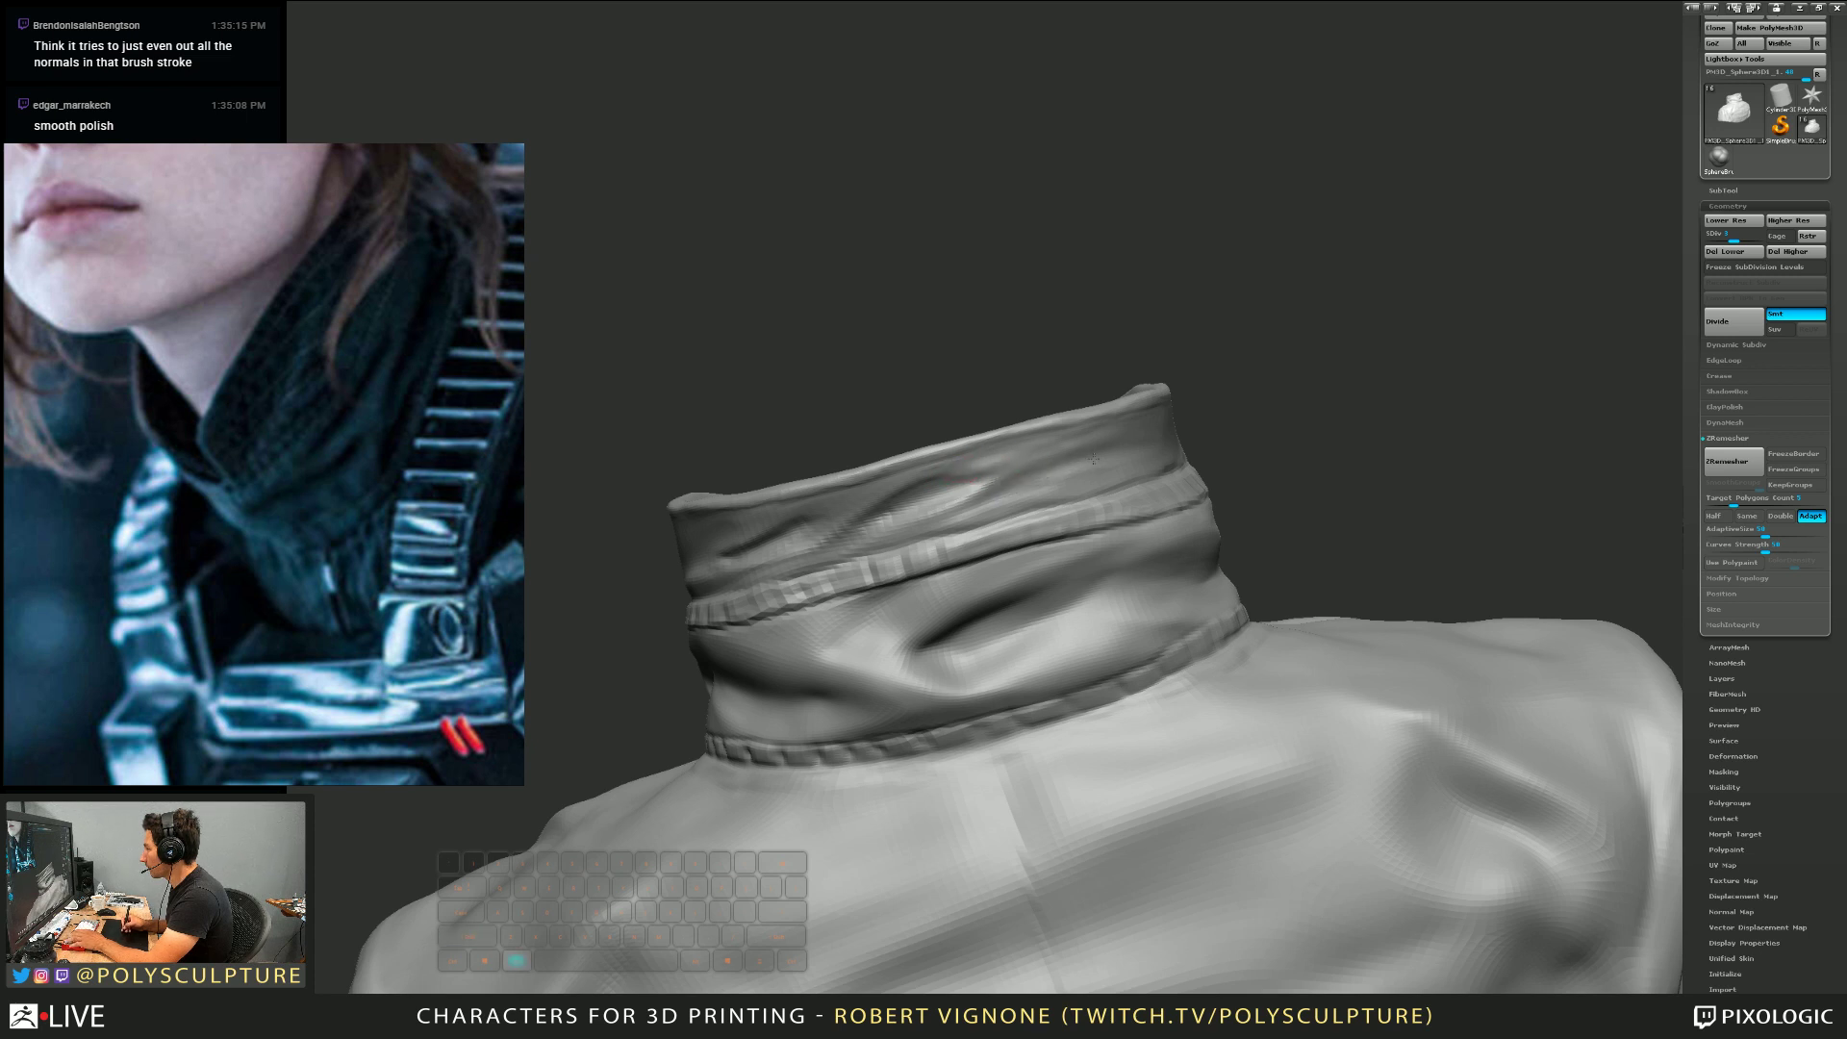
{"action": "mouse_move", "coordinate": [986, 479]}
{"action": "right_mouse_down", "text": "alt"}
{"action": "mouse_move", "coordinate": [921, 485]}
{"action": "mouse_move", "coordinate": [978, 478]}
{"action": "right_mouse_up", "text": "alt"}
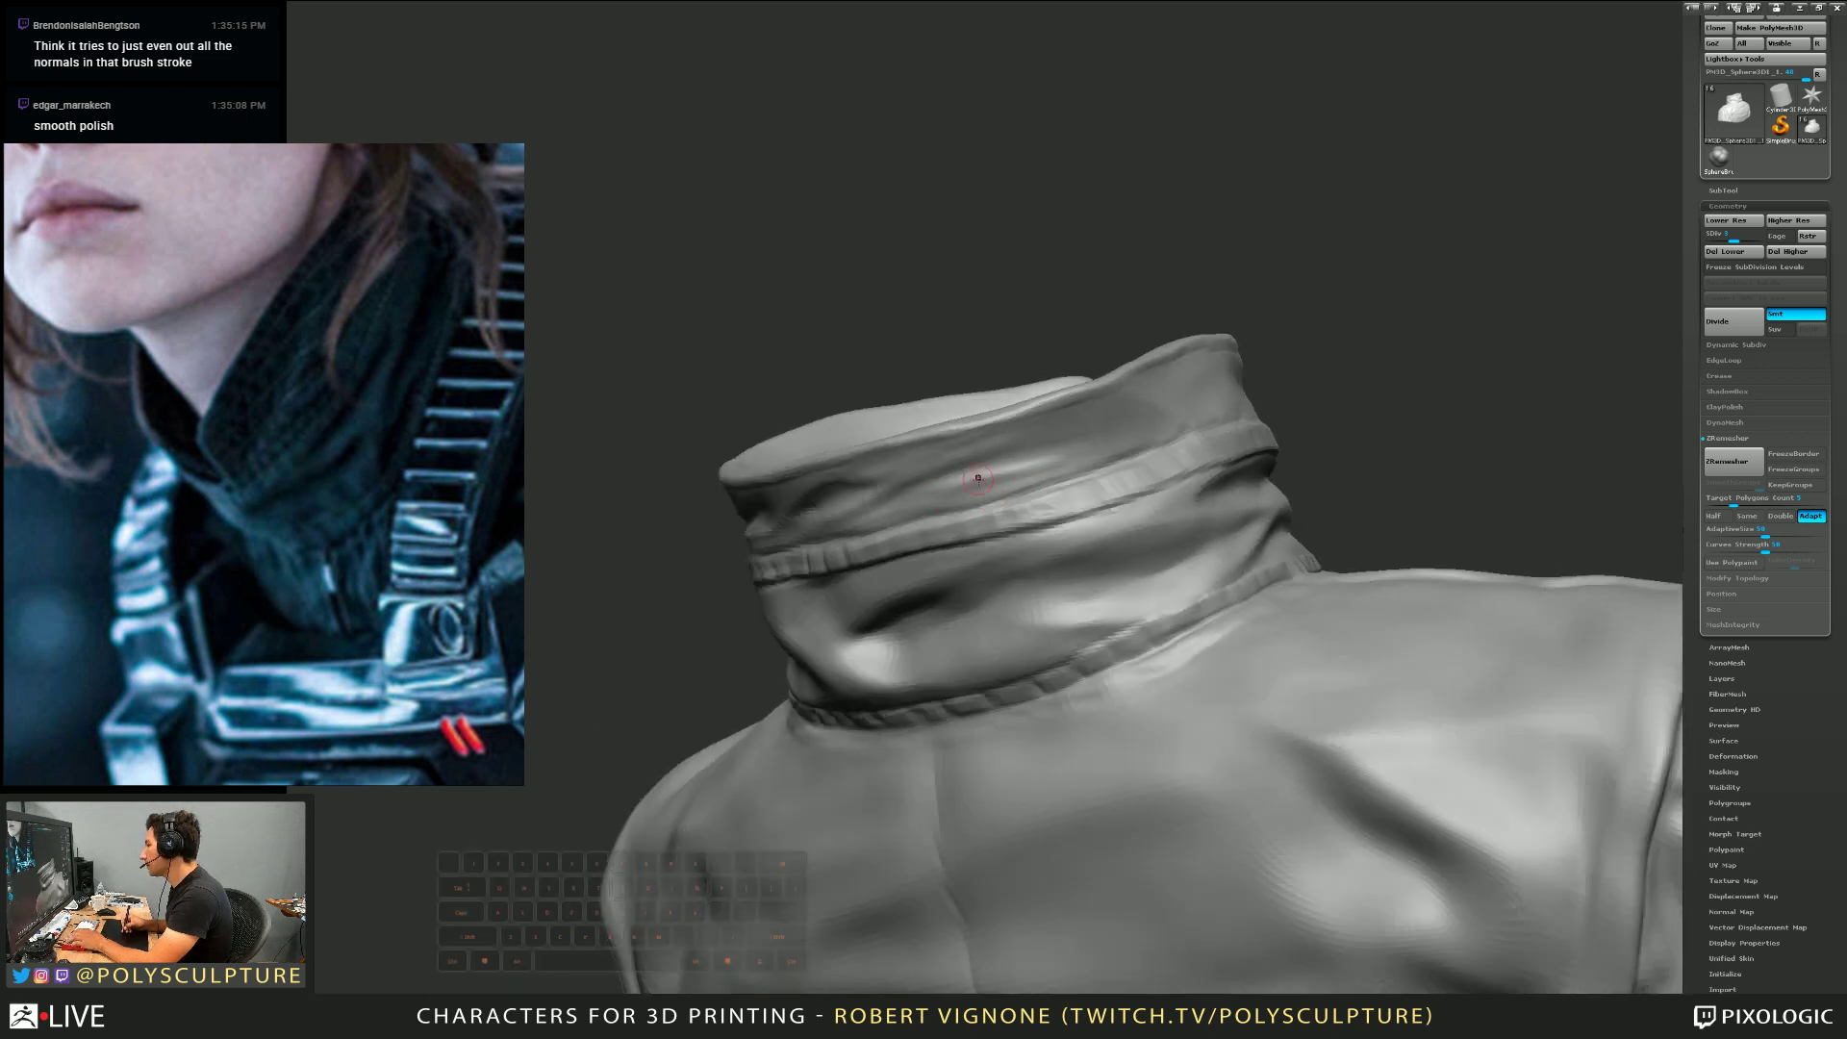
Soften the folds along the side and back of the collar's upper band, adjusting the brush size
{"action": "left_click_drag", "start_coordinate": [1056, 459], "coordinate": [912, 491], "text": "shift"}
{"action": "left_click_drag", "start_coordinate": [1071, 458], "coordinate": [1019, 466], "text": "shift"}
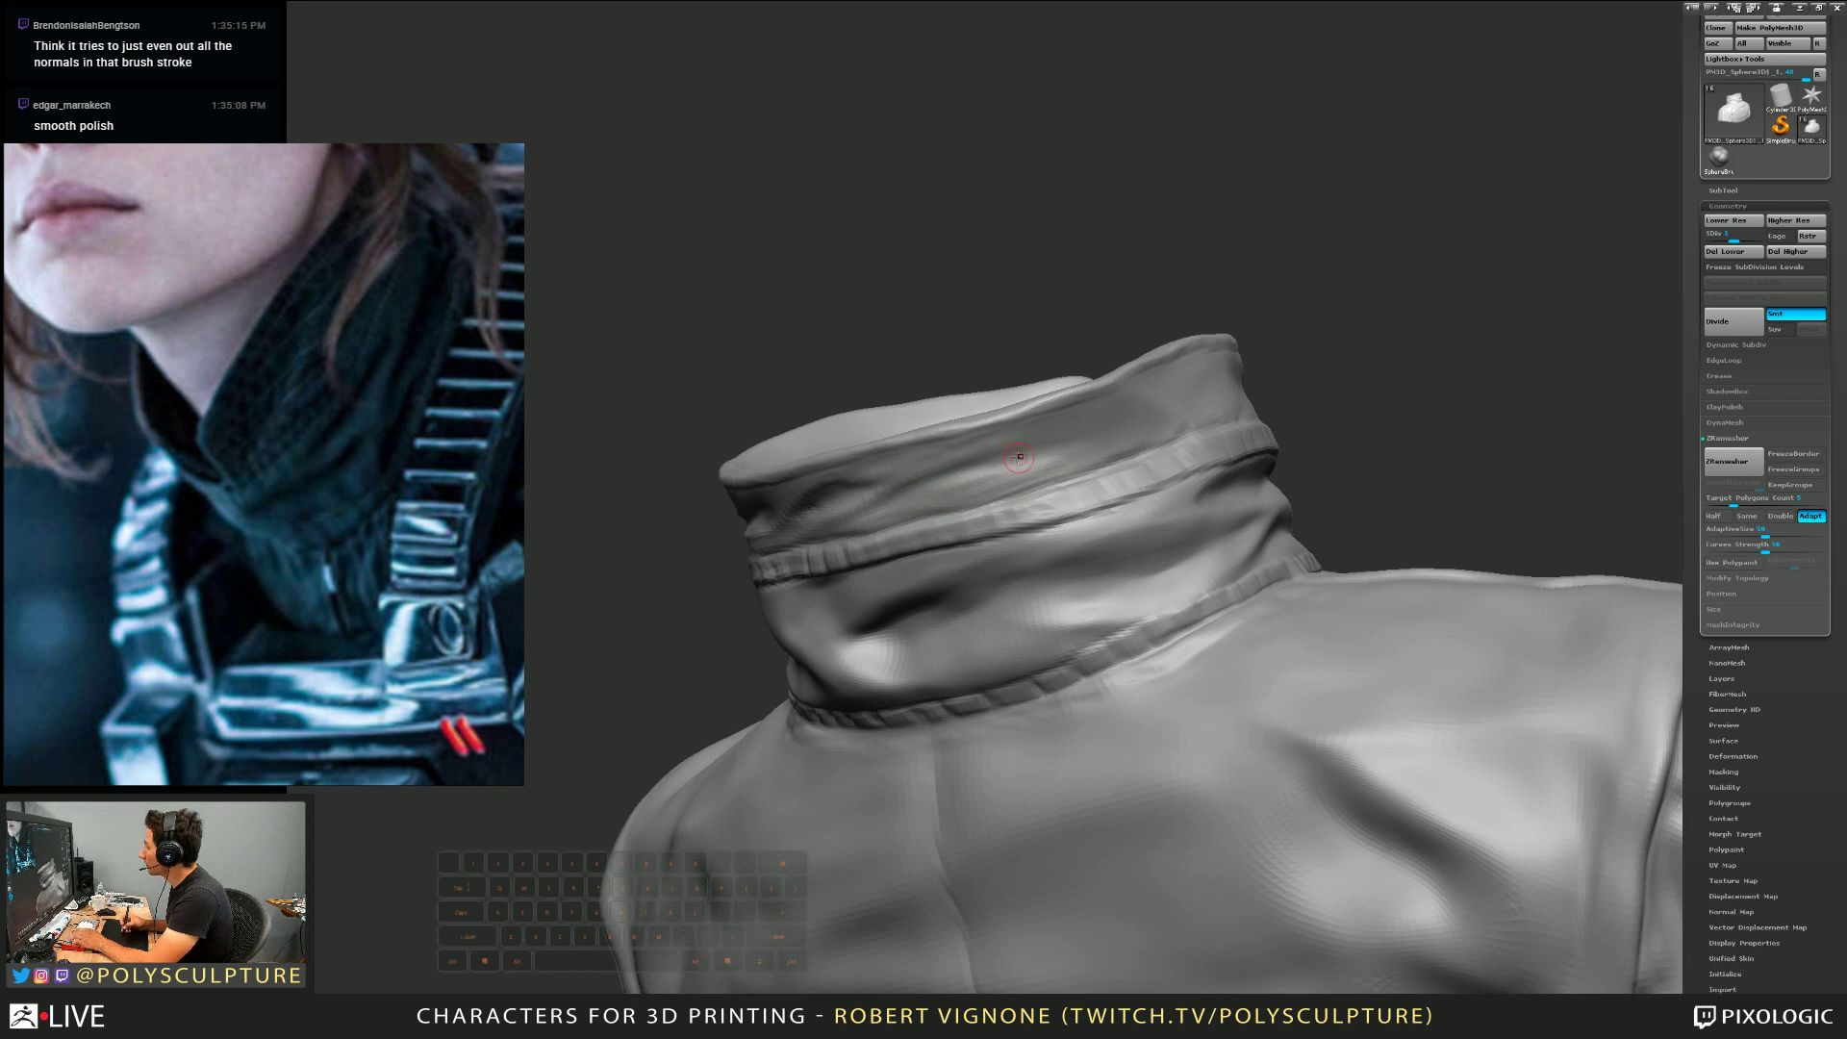
{"action": "key", "text": "s"}
{"action": "mouse_move", "coordinate": [1019, 453]}
{"action": "right_mouse_down"}
{"action": "mouse_move", "coordinate": [1079, 450]}
{"action": "mouse_move", "coordinate": [1010, 459]}
{"action": "right_mouse_up"}
{"action": "mouse_move", "coordinate": [1010, 460]}
{"action": "right_mouse_down"}
{"action": "mouse_move", "coordinate": [1044, 453]}
{"action": "mouse_move", "coordinate": [1028, 524]}
{"action": "mouse_move", "coordinate": [1047, 572]}
{"action": "right_mouse_up"}
Sculpt short horizontal wrinkles across the collar's lower band between the two seams
{"action": "left_click_drag", "start_coordinate": [968, 539], "coordinate": [1063, 523]}
{"action": "left_click_drag", "start_coordinate": [980, 555], "coordinate": [1050, 546]}
{"action": "mouse_move", "coordinate": [991, 568]}
{"action": "left_mouse_down"}
{"action": "mouse_move", "coordinate": [1055, 555]}
{"action": "mouse_move", "coordinate": [1034, 570]}
{"action": "left_mouse_up"}
{"action": "right_click_drag", "start_coordinate": [1025, 582], "coordinate": [895, 668]}
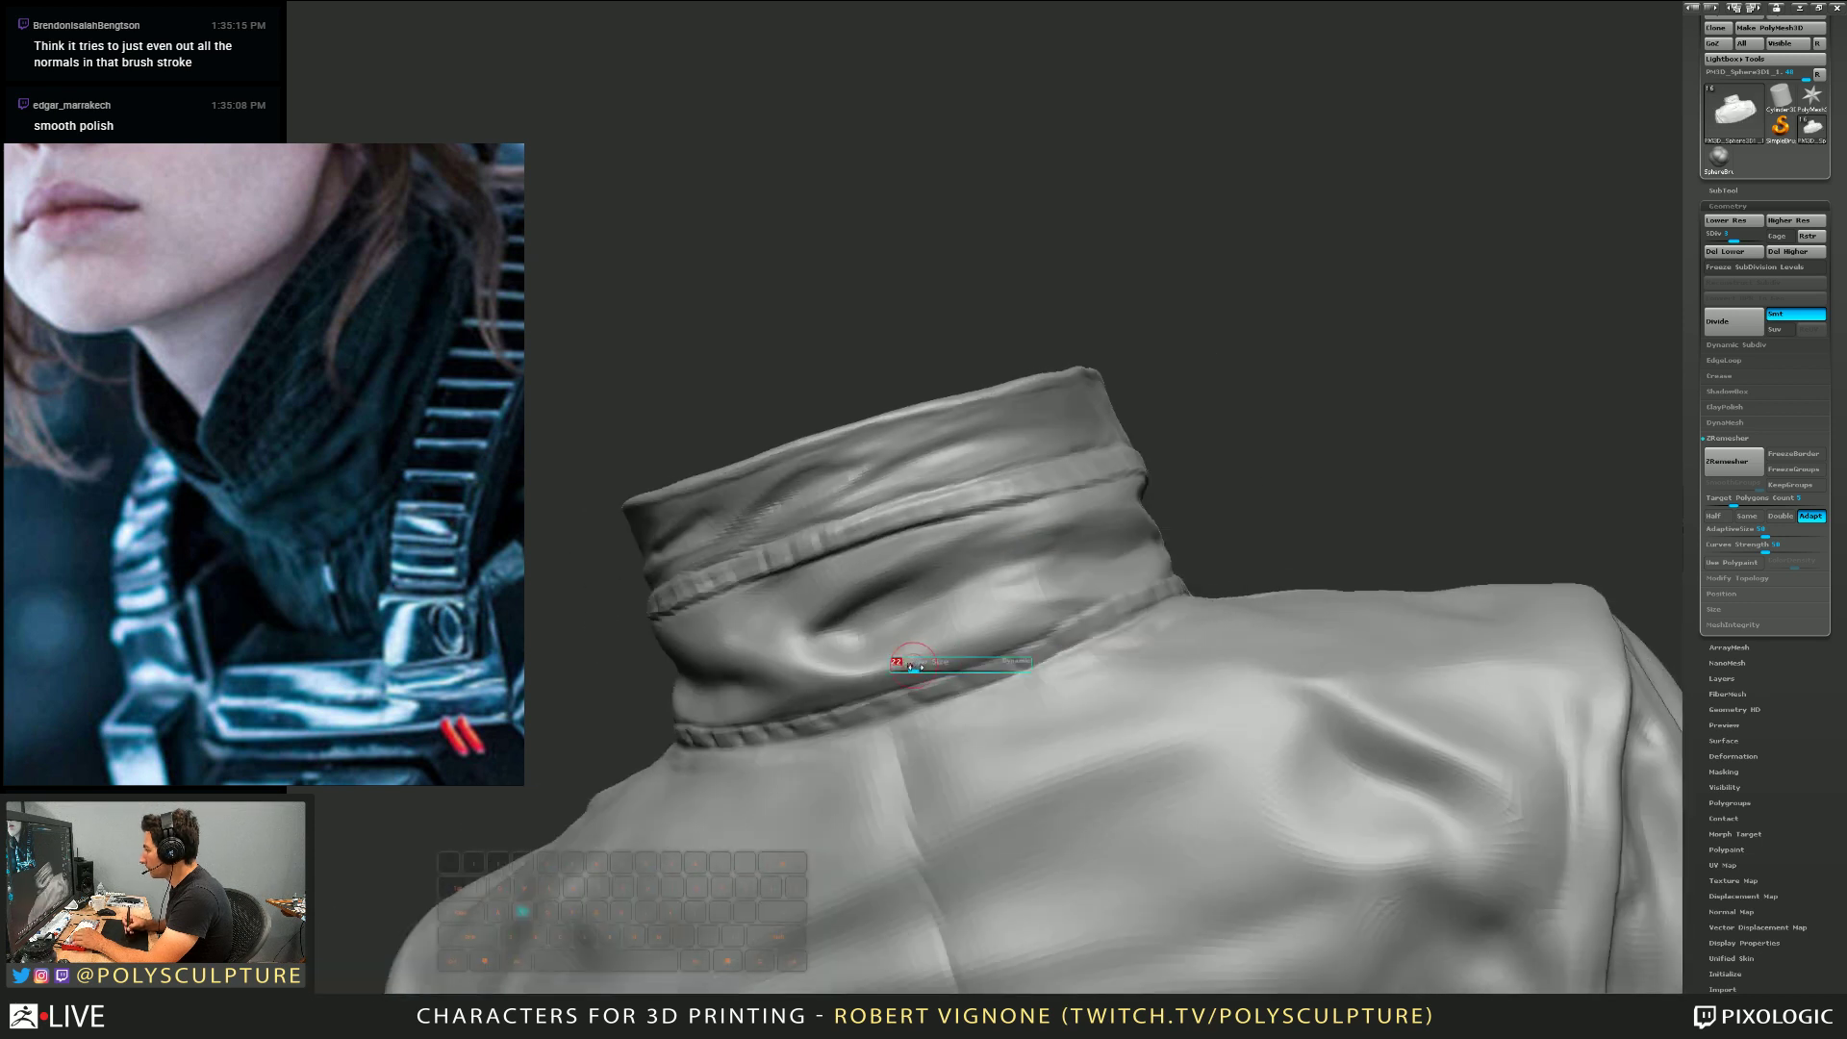
Resize the brush and carve a small pinched fold just above the lower seam at the back of the collar
{"action": "right_click_drag", "start_coordinate": [1019, 622], "coordinate": [1055, 621]}
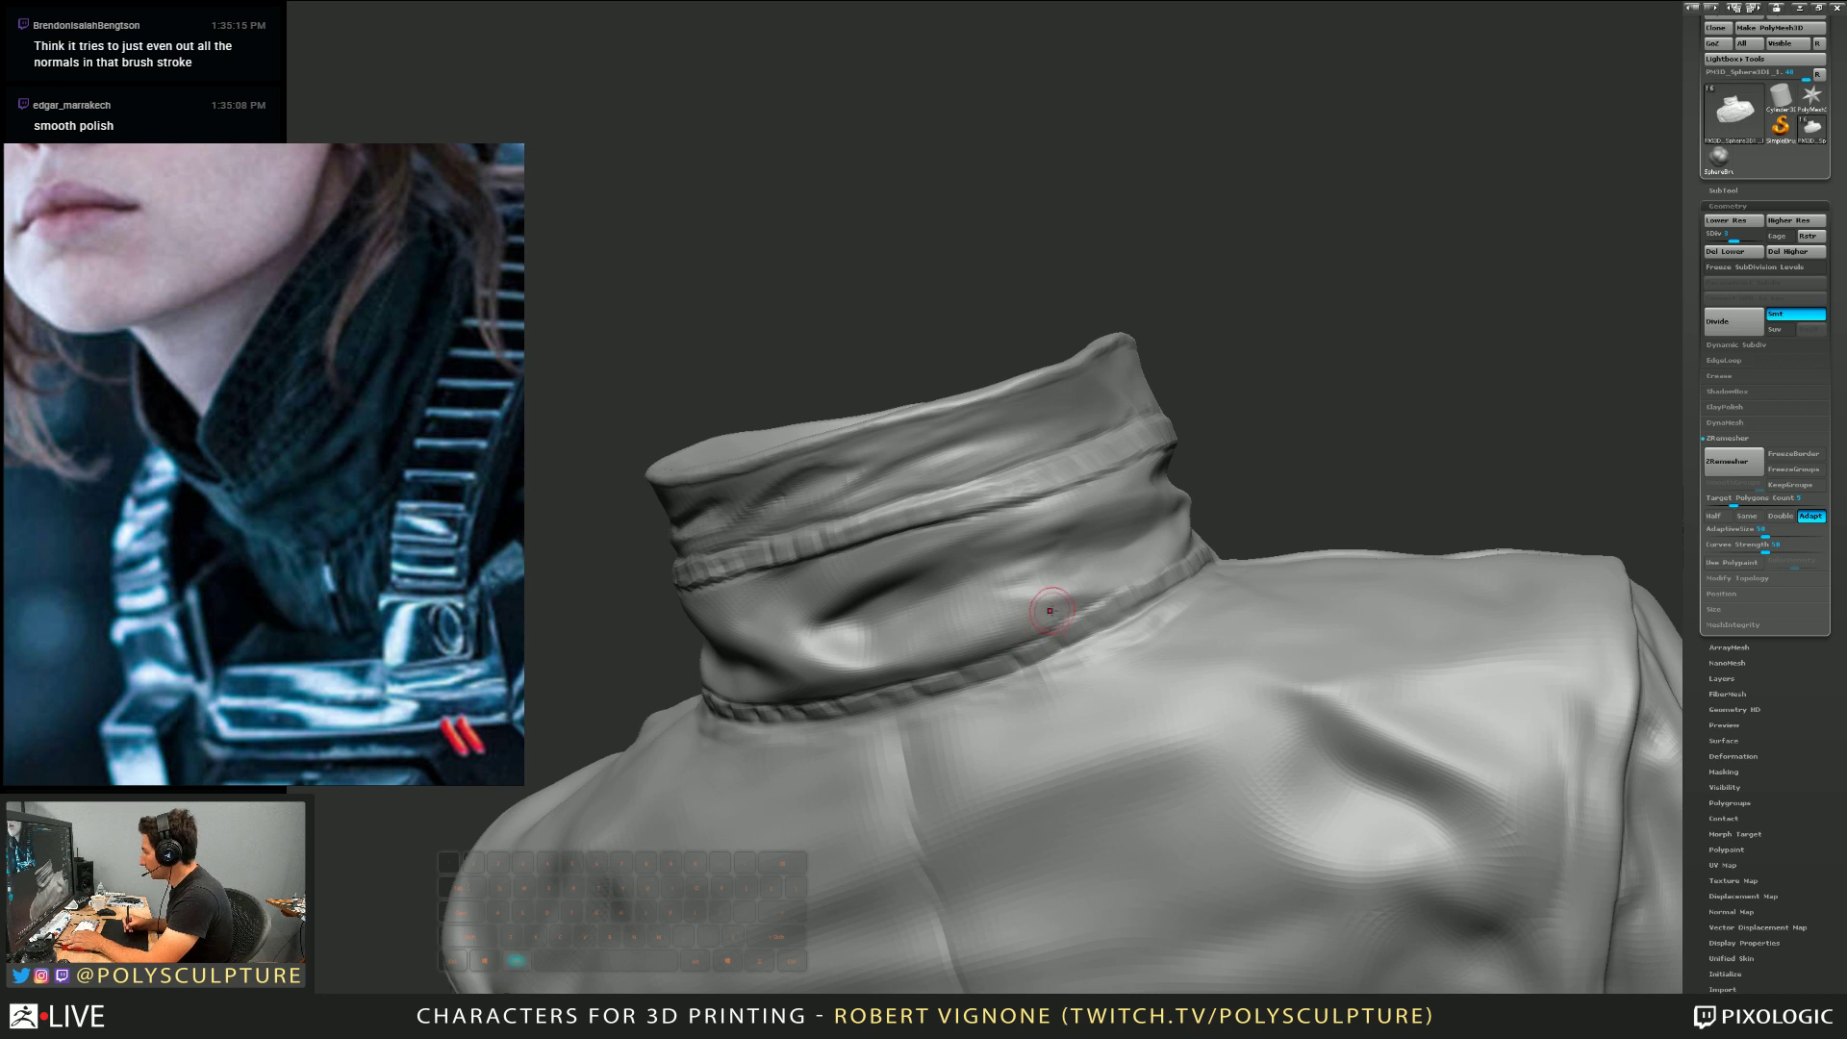
{"action": "key", "text": "s"}
{"action": "key", "text": "s"}
{"action": "left_click_drag", "start_coordinate": [1057, 613], "coordinate": [1053, 615], "text": "alt"}
{"action": "right_click_drag", "start_coordinate": [1053, 623], "coordinate": [992, 627]}
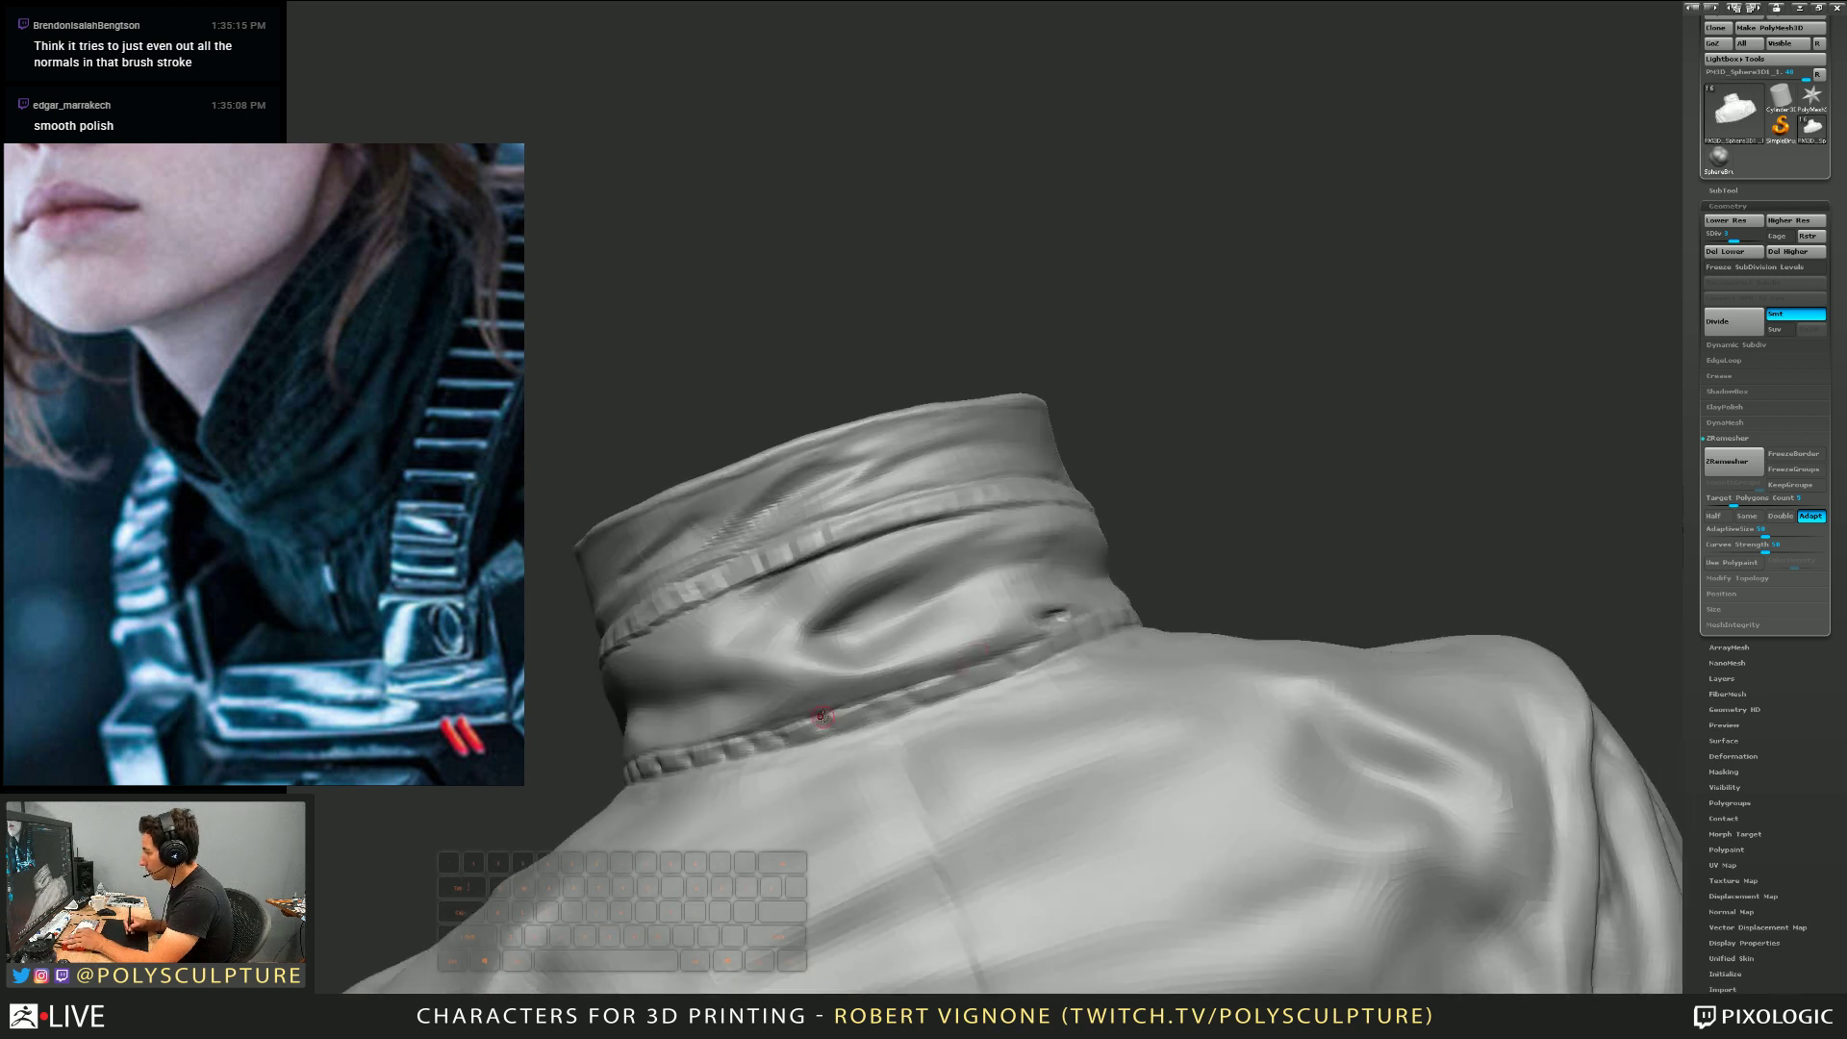
Raise the jacket's subdivision level and refine the puckers along the lower collar seam at the back and side
{"action": "key", "text": "s"}
{"action": "left_click_drag", "start_coordinate": [1734, 241], "coordinate": [1747, 240]}
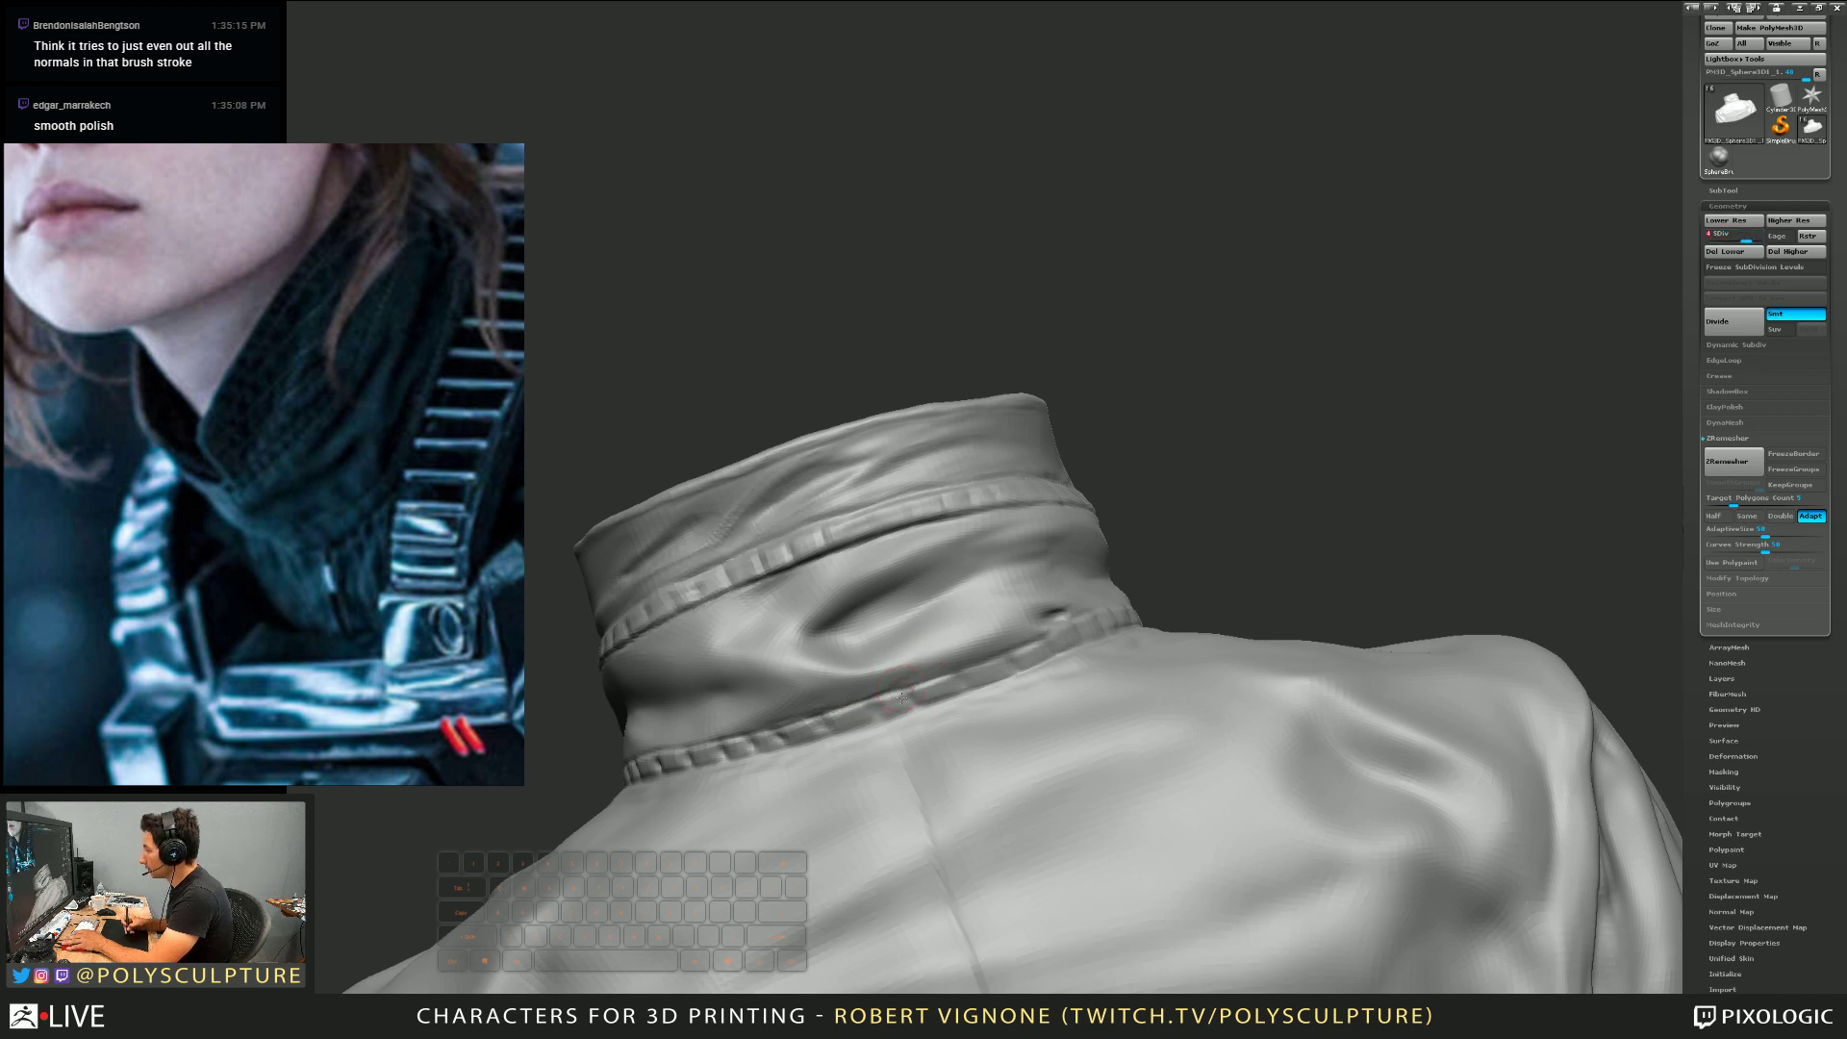
{"action": "right_click_drag", "start_coordinate": [902, 698], "coordinate": [874, 716]}
{"action": "right_click_drag", "start_coordinate": [712, 774], "coordinate": [1154, 601]}
{"action": "mouse_move", "coordinate": [1155, 601]}
{"action": "right_mouse_down"}
{"action": "mouse_move", "coordinate": [1089, 580]}
{"action": "mouse_move", "coordinate": [1155, 554]}
{"action": "mouse_move", "coordinate": [1086, 616]}
{"action": "right_mouse_up"}
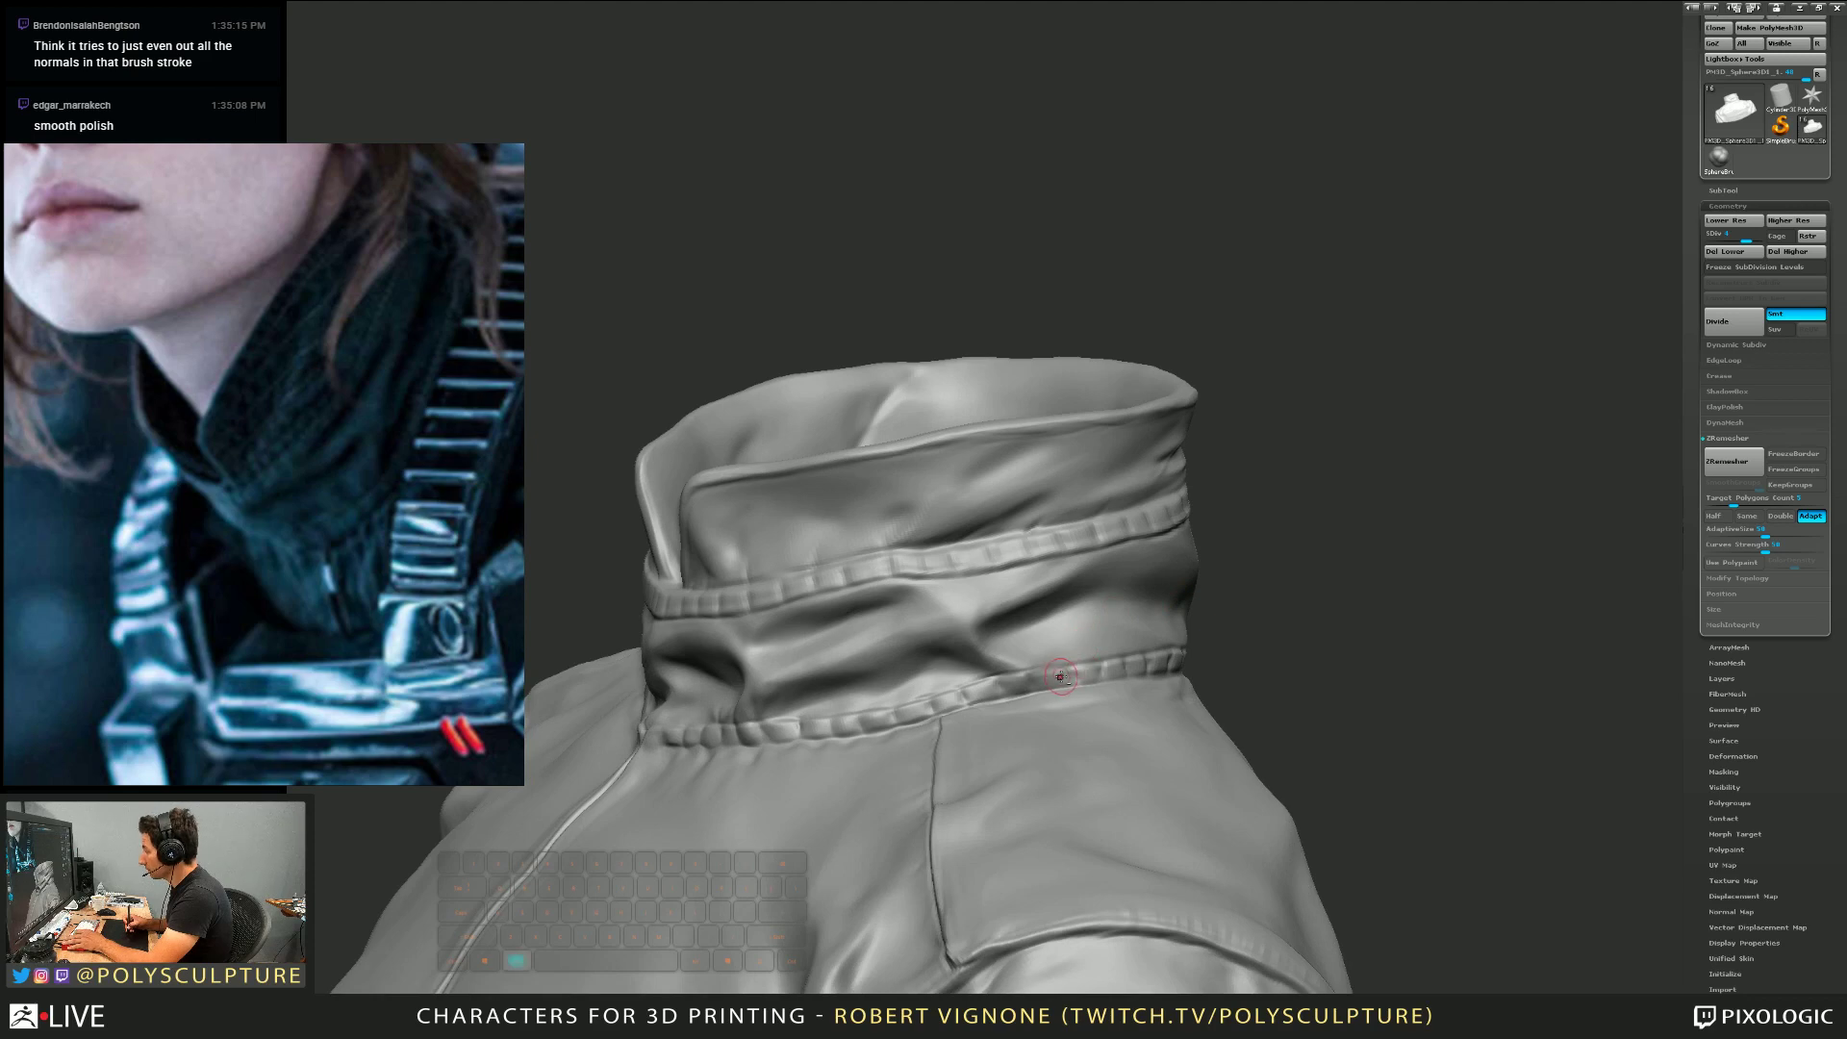
{"action": "right_click_drag", "start_coordinate": [1061, 676], "coordinate": [1087, 604]}
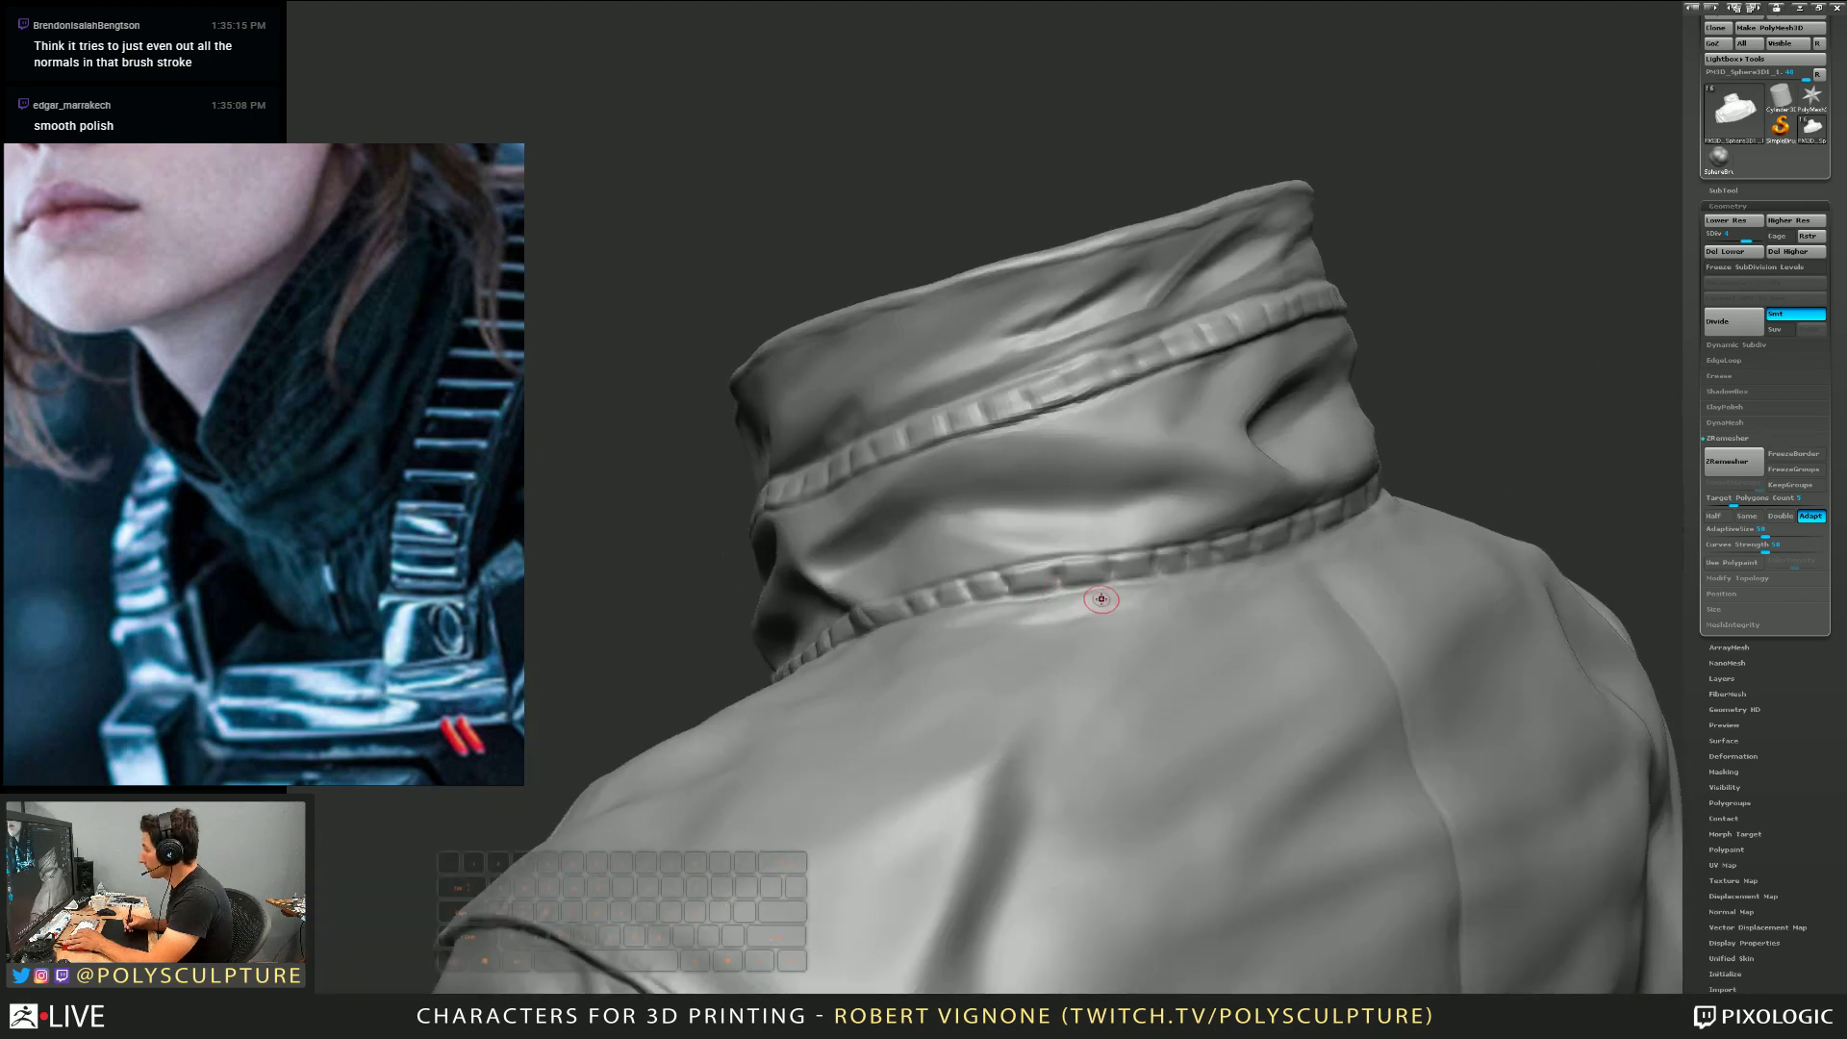
Switch brushes and sharpen the puckers along the lower seam around the back of the collar
{"action": "key", "text": "2"}
{"action": "left_click_drag", "start_coordinate": [1070, 575], "coordinate": [1098, 569]}
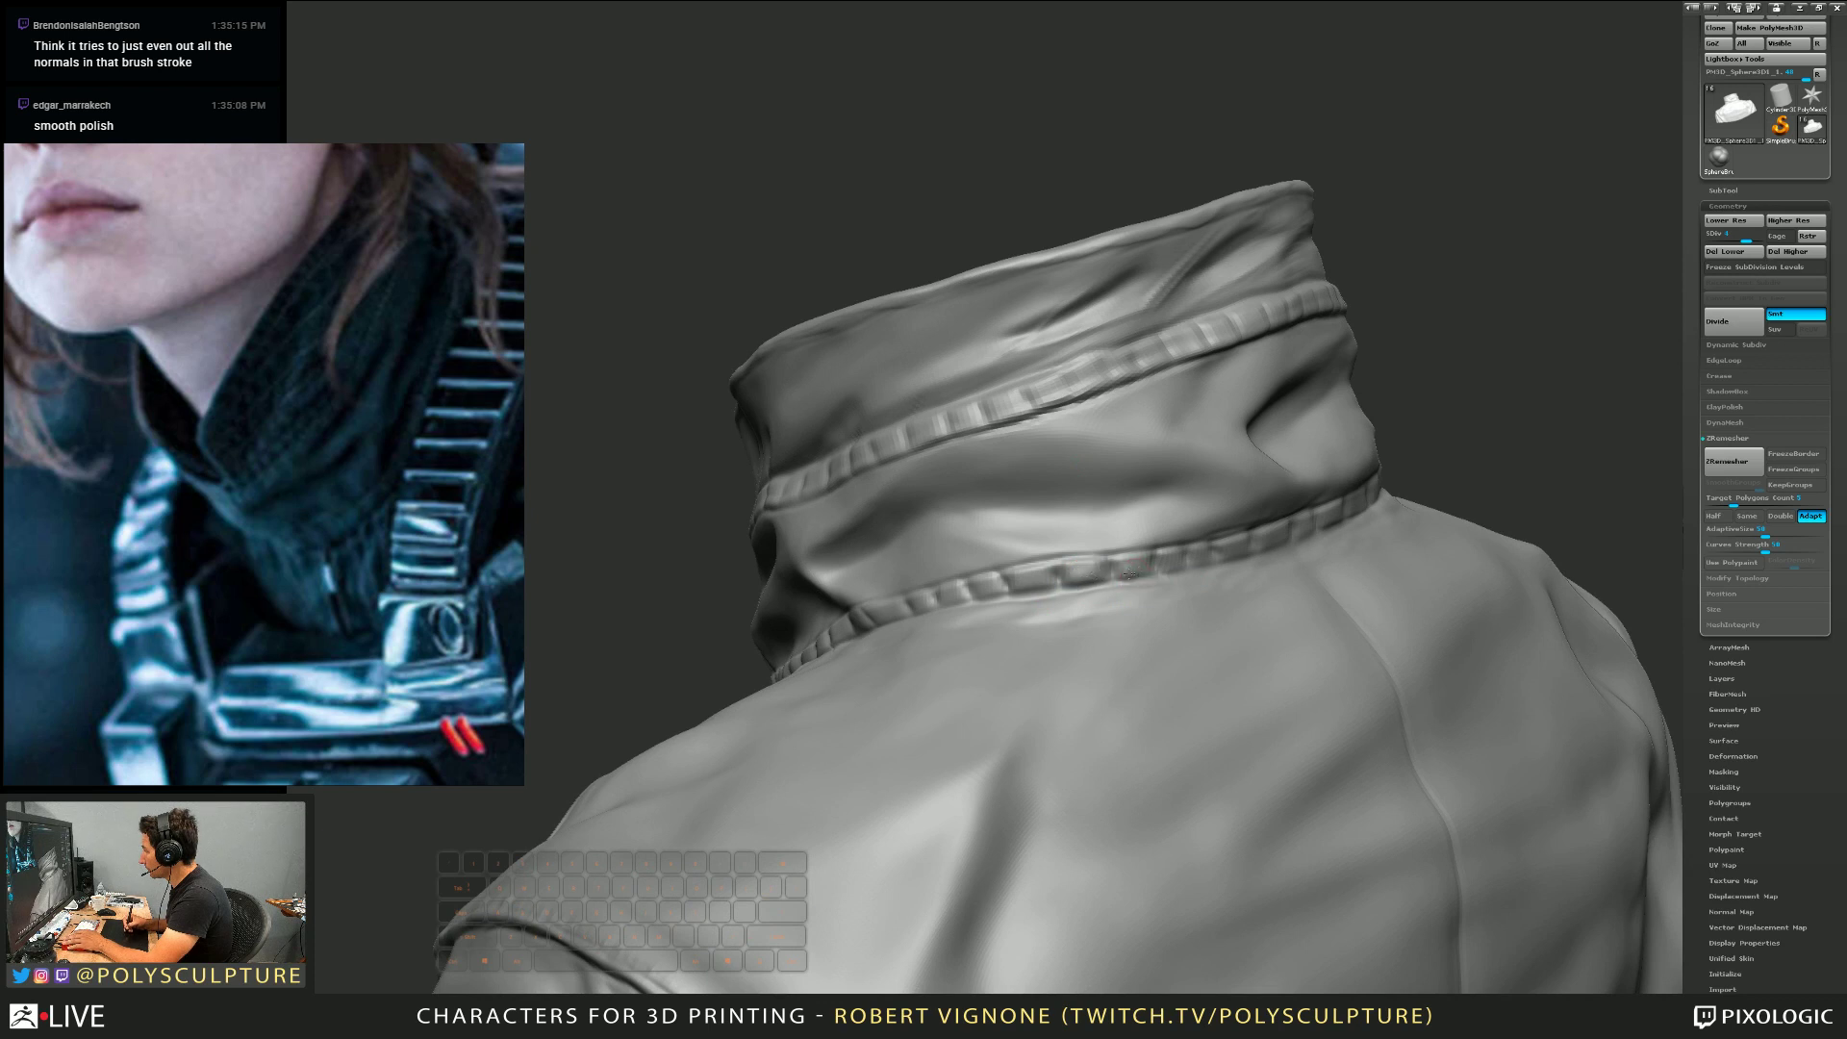
{"action": "right_click_drag", "start_coordinate": [1170, 563], "coordinate": [1231, 558]}
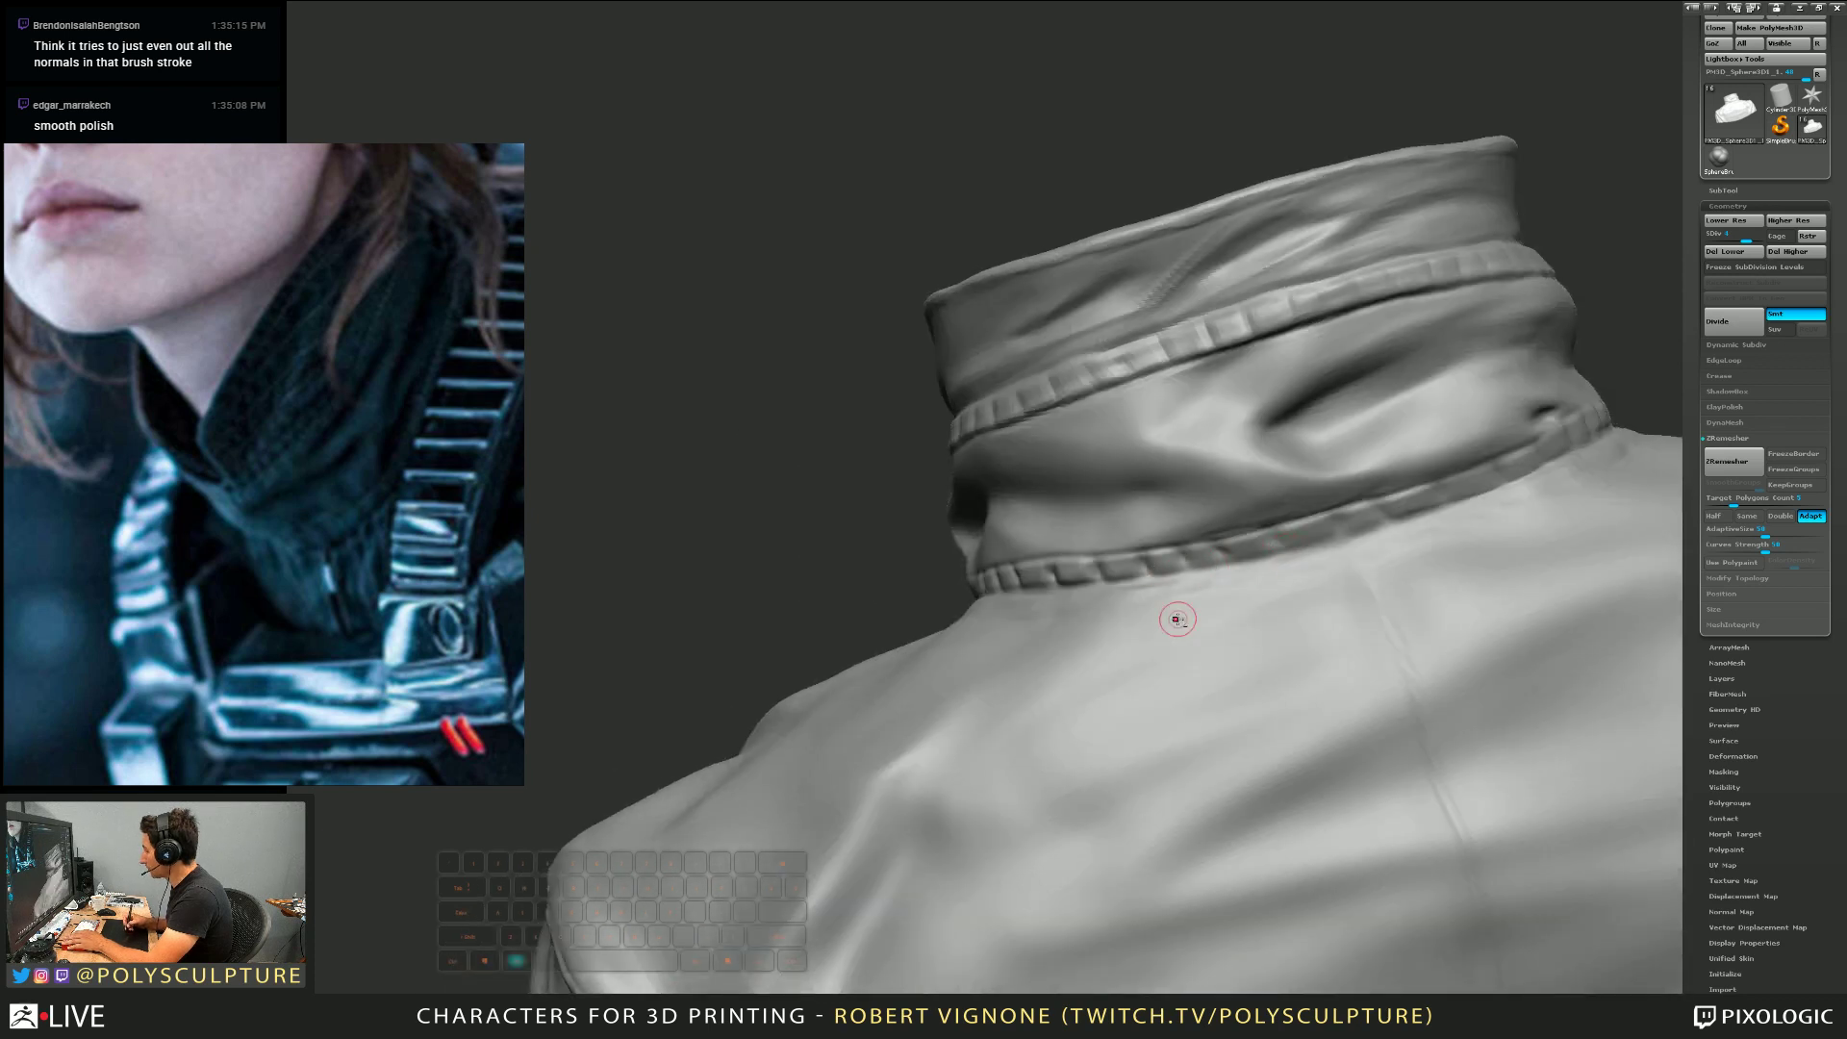
{"action": "right_click_drag", "start_coordinate": [1175, 619], "coordinate": [1036, 605], "text": "alt"}
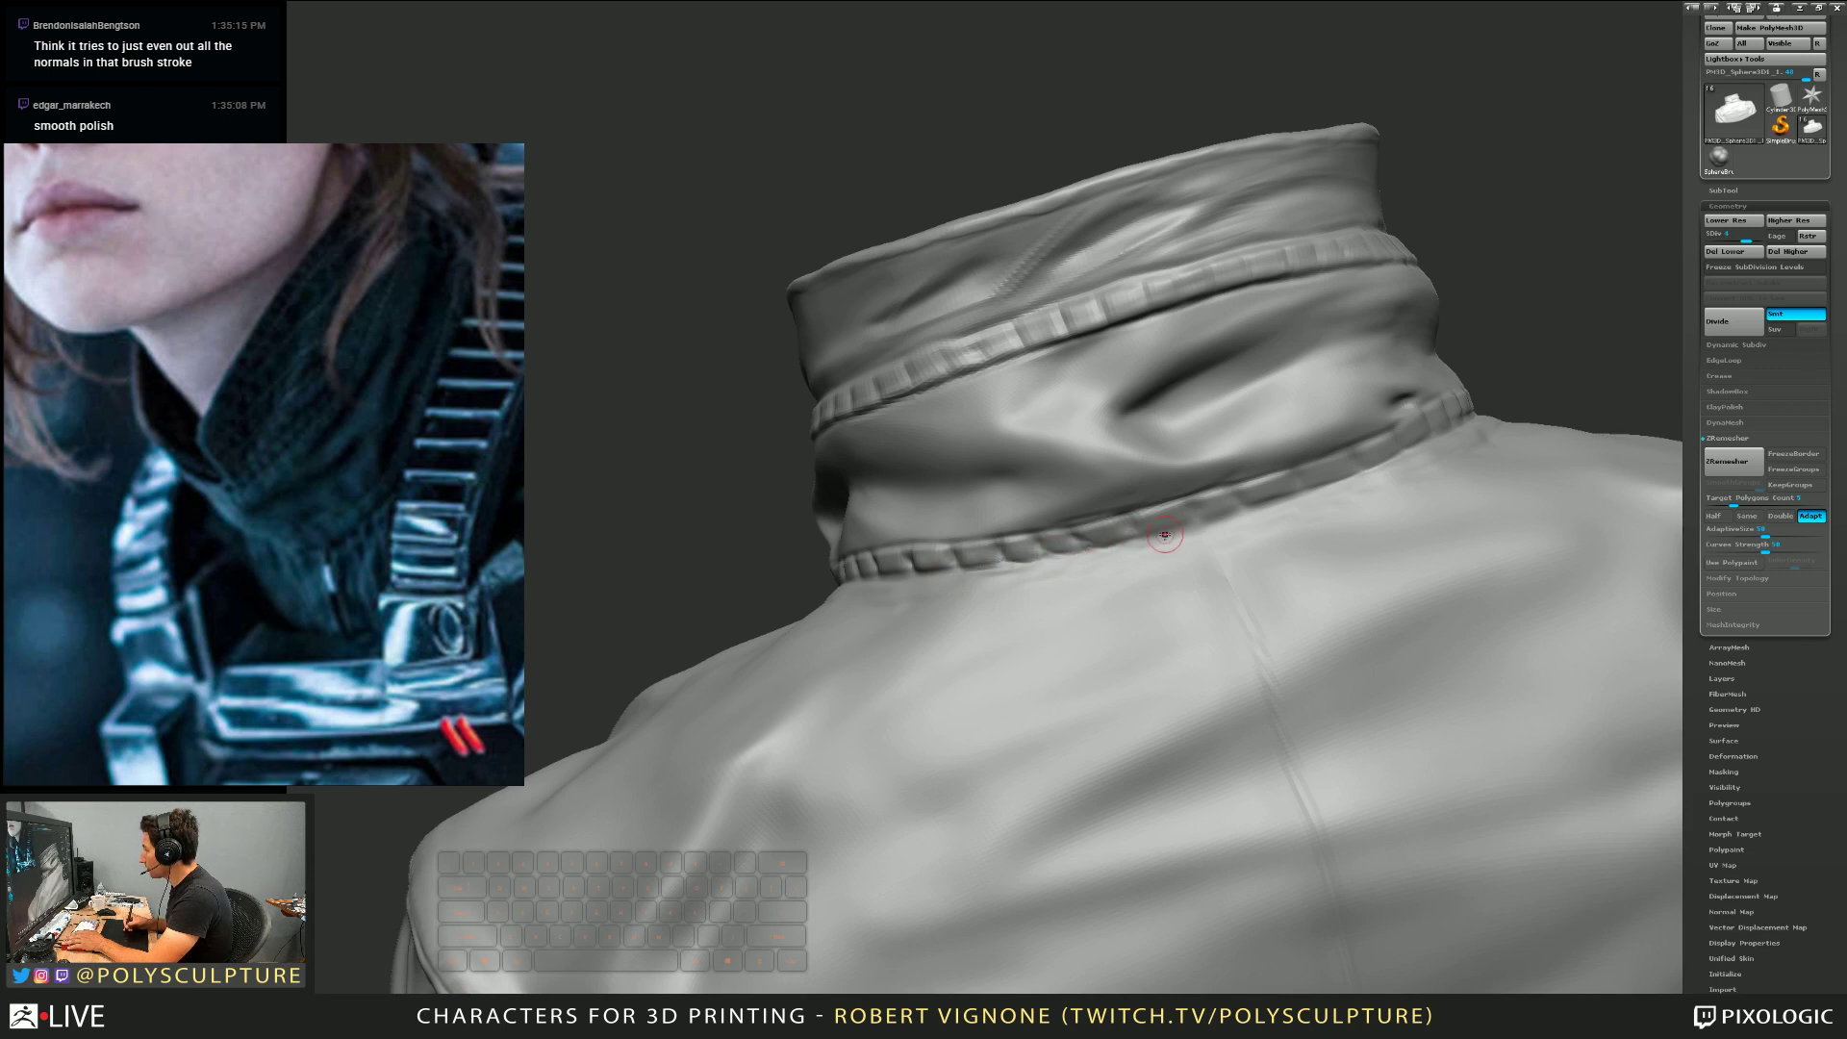
{"action": "right_click_drag", "start_coordinate": [1228, 509], "coordinate": [1097, 524], "text": "alt"}
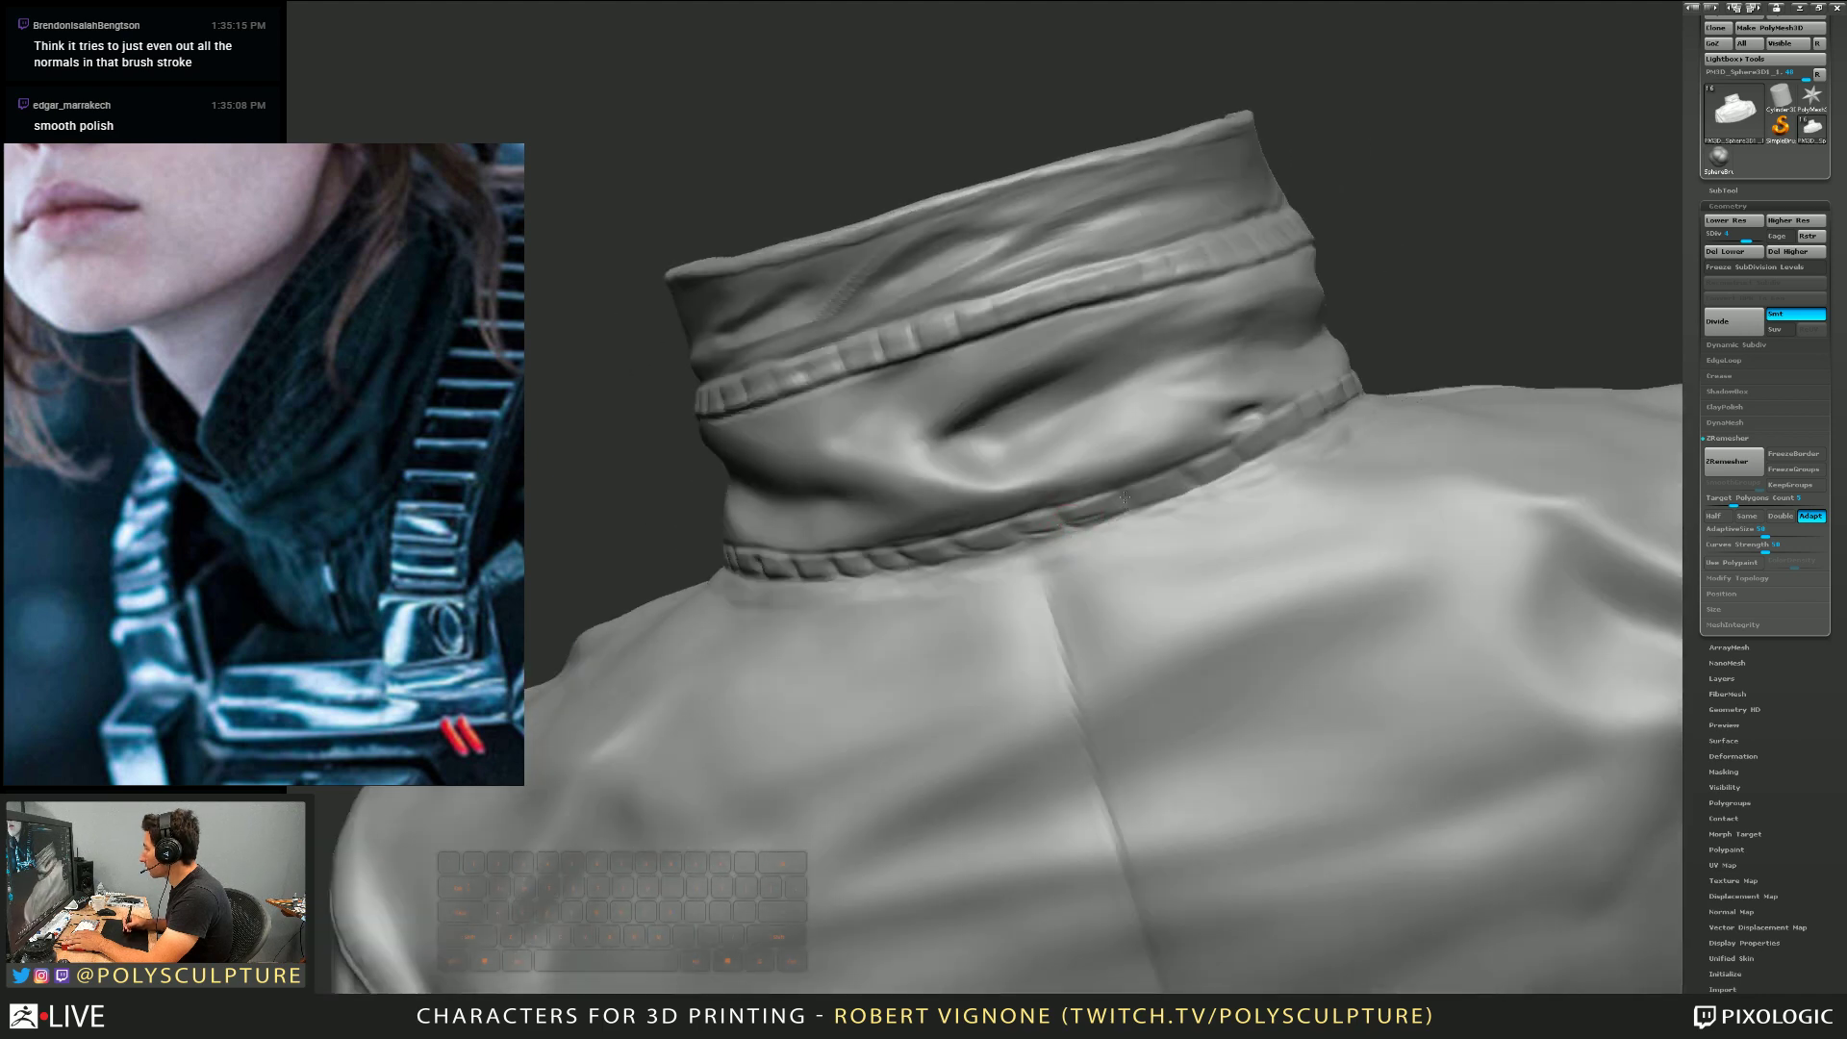
{"action": "right_click_drag", "start_coordinate": [1191, 490], "coordinate": [1031, 534]}
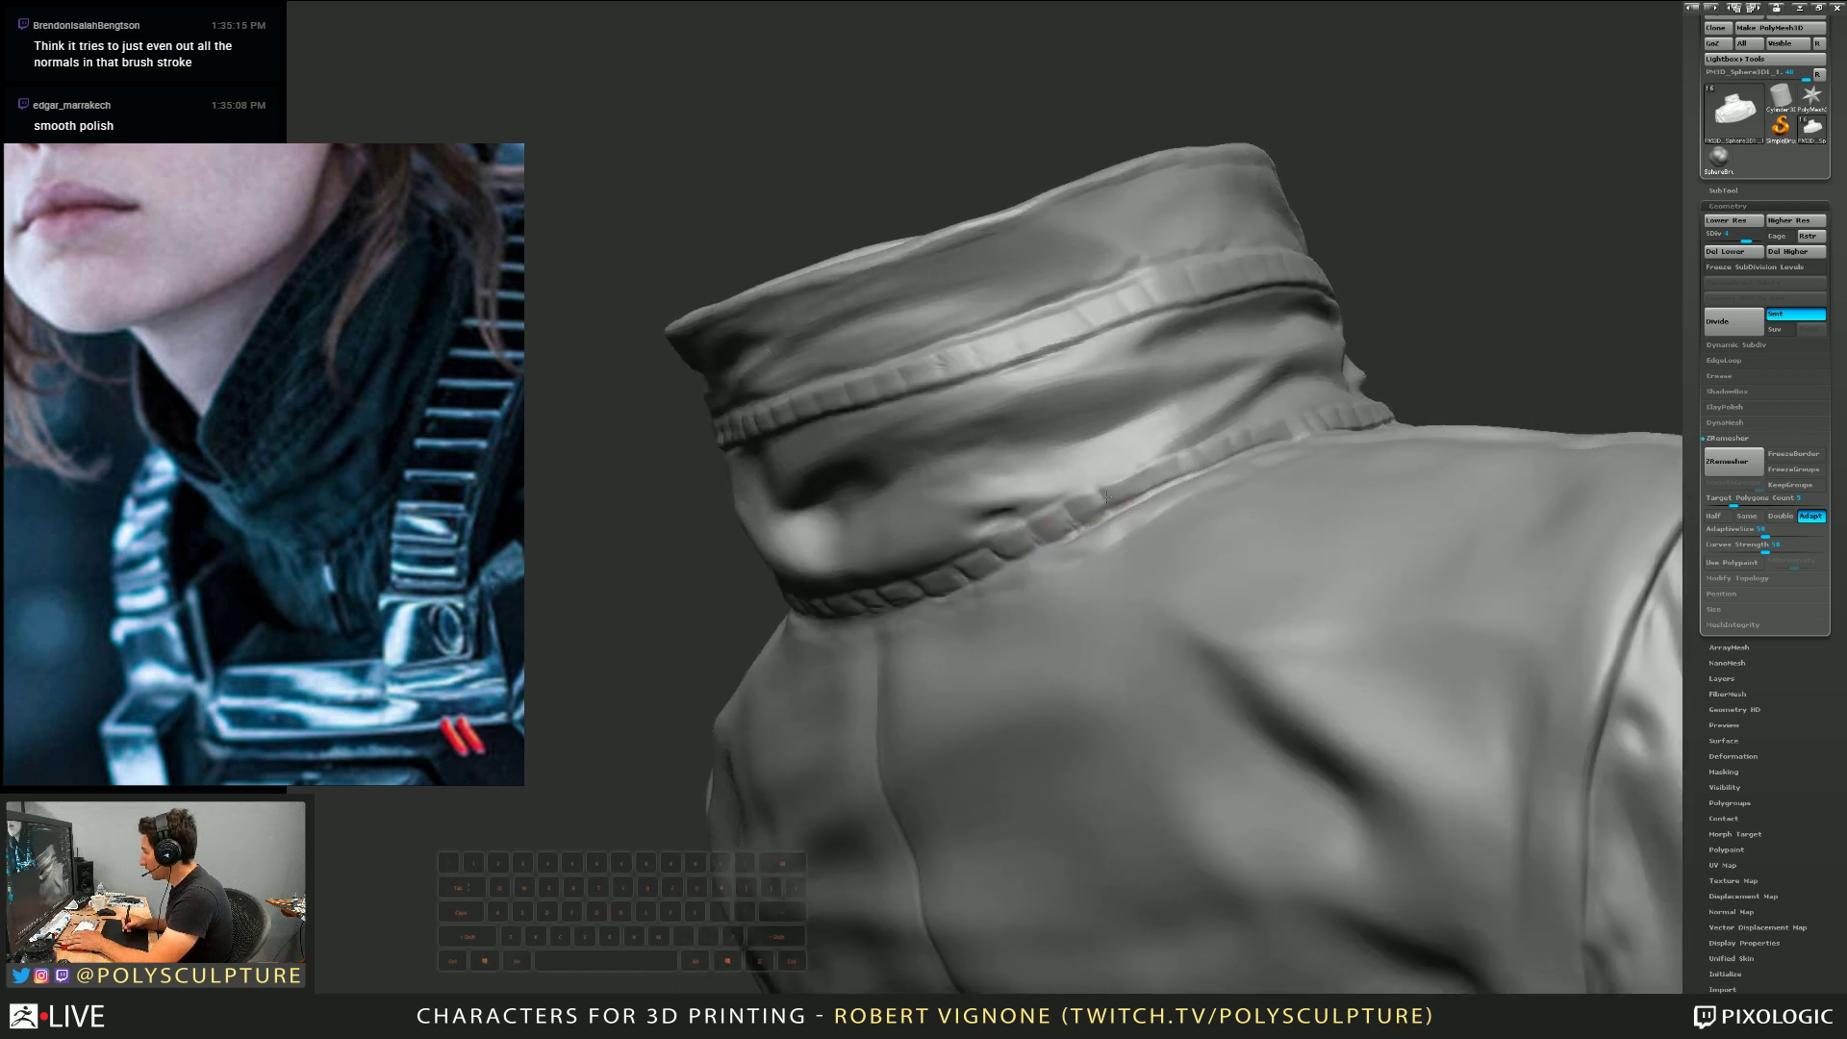
Carve finer creases into the lower seam where the shoulder seam meets the collar, using a resized brush
{"action": "right_click_drag", "start_coordinate": [1106, 497], "coordinate": [1030, 520]}
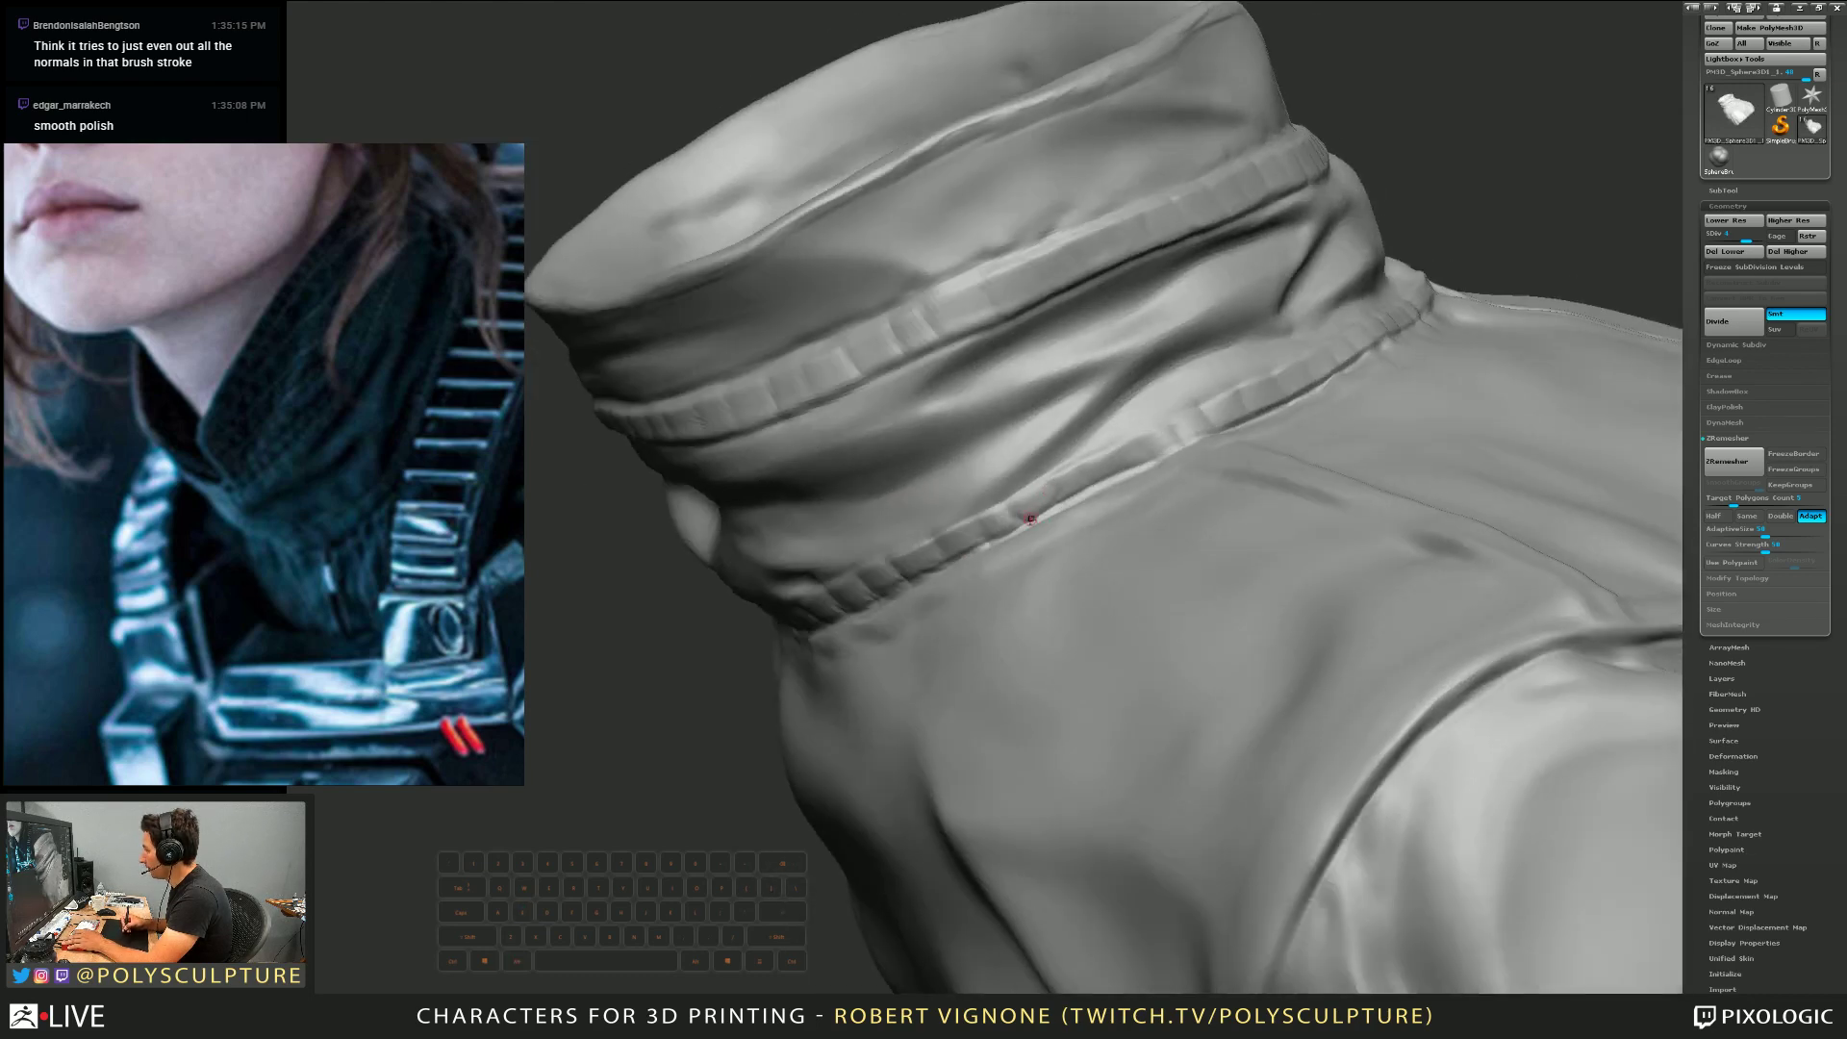
{"action": "key", "text": "s"}
{"action": "right_click_drag", "start_coordinate": [1181, 439], "coordinate": [1095, 468]}
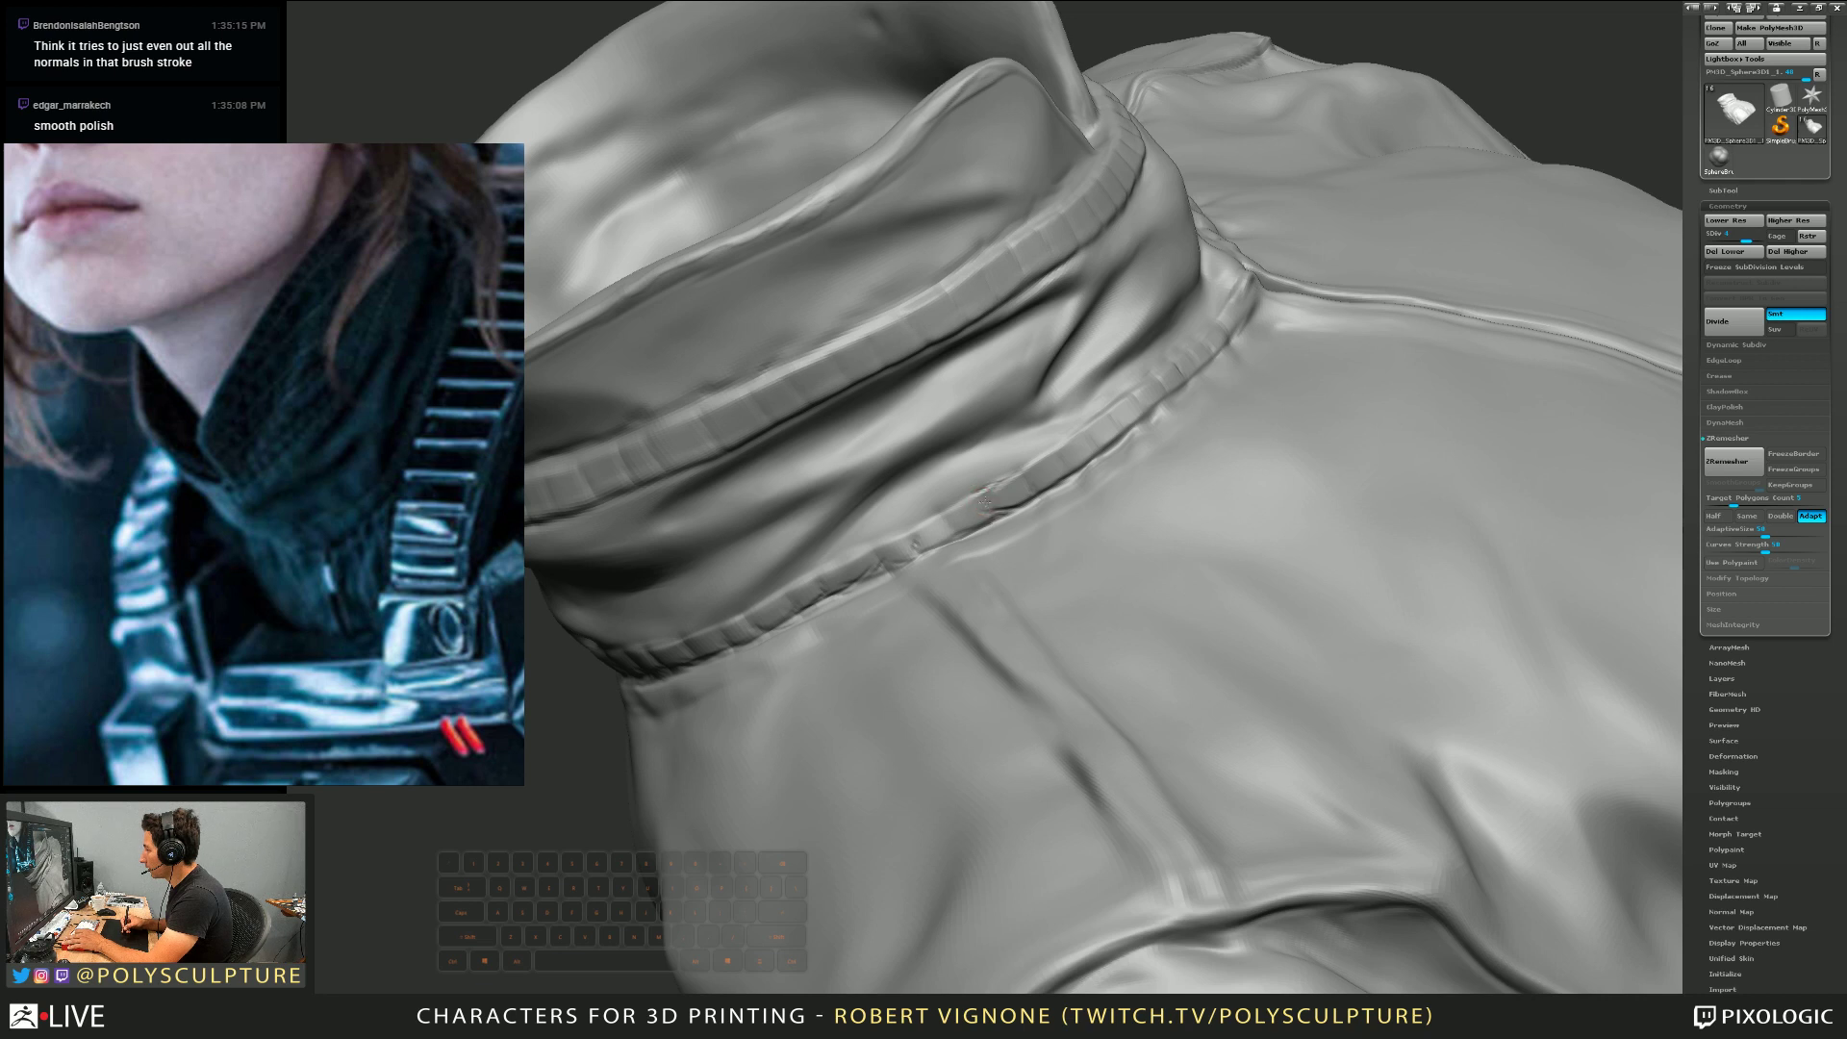
{"action": "left_click_drag", "start_coordinate": [967, 500], "coordinate": [909, 522]}
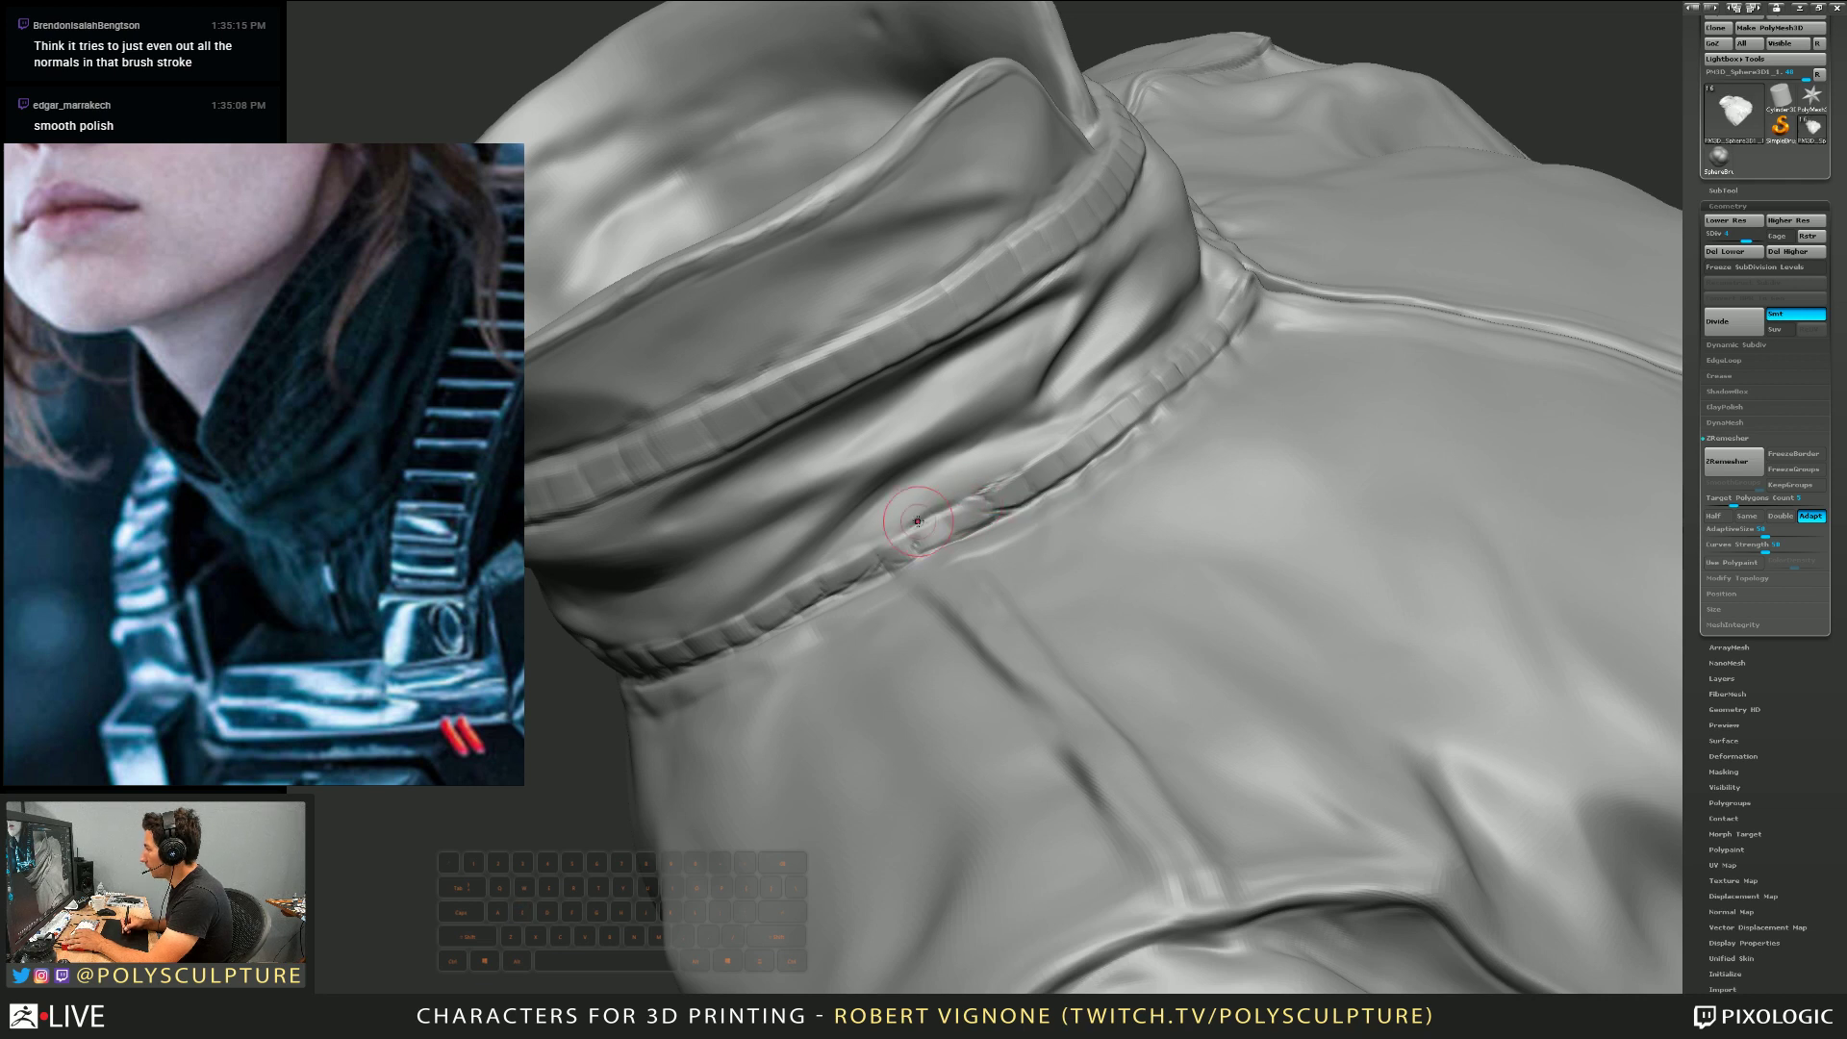
{"action": "mouse_move", "coordinate": [863, 583]}
{"action": "right_mouse_down", "text": "alt"}
{"action": "mouse_move", "coordinate": [990, 525]}
{"action": "mouse_move", "coordinate": [1000, 481]}
{"action": "right_mouse_up", "text": "alt"}
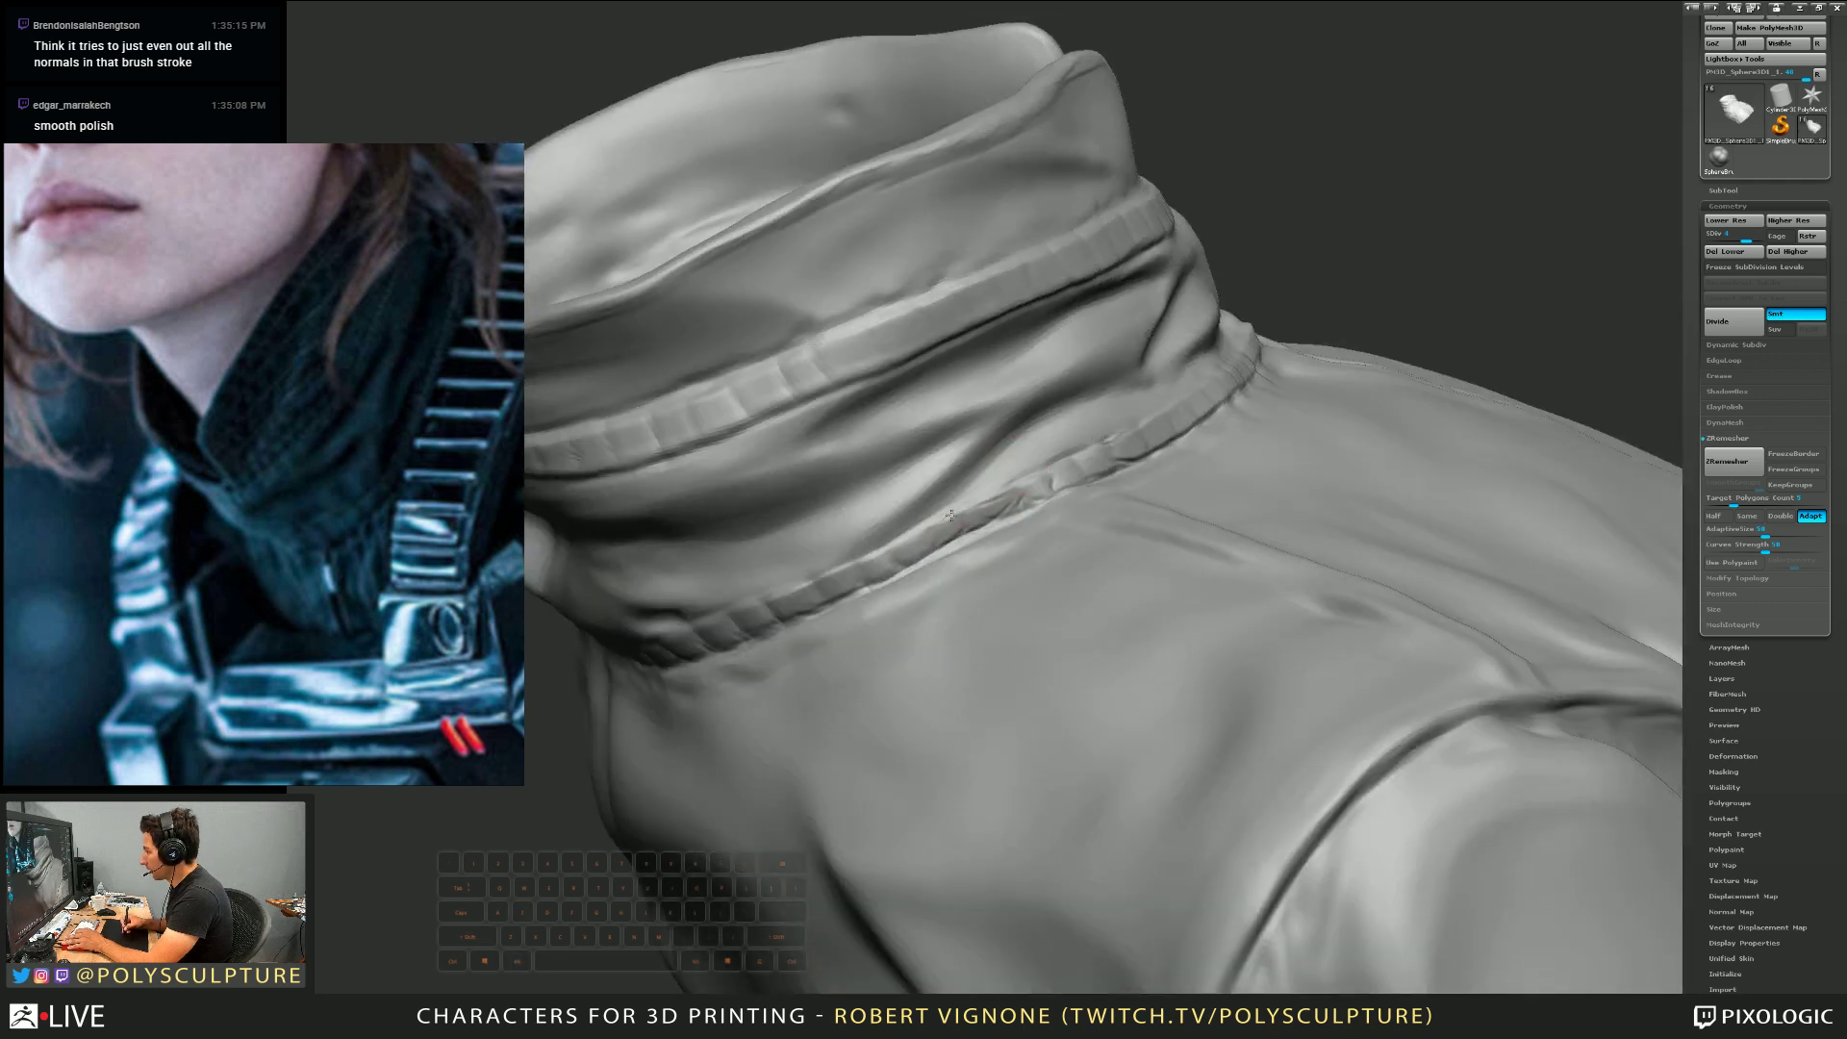
Define the individual puckers on the lower seam from the shoulder around to the collar's back
{"action": "left_click_drag", "start_coordinate": [950, 515], "coordinate": [907, 528]}
{"action": "right_click_drag", "start_coordinate": [907, 528], "coordinate": [1055, 458]}
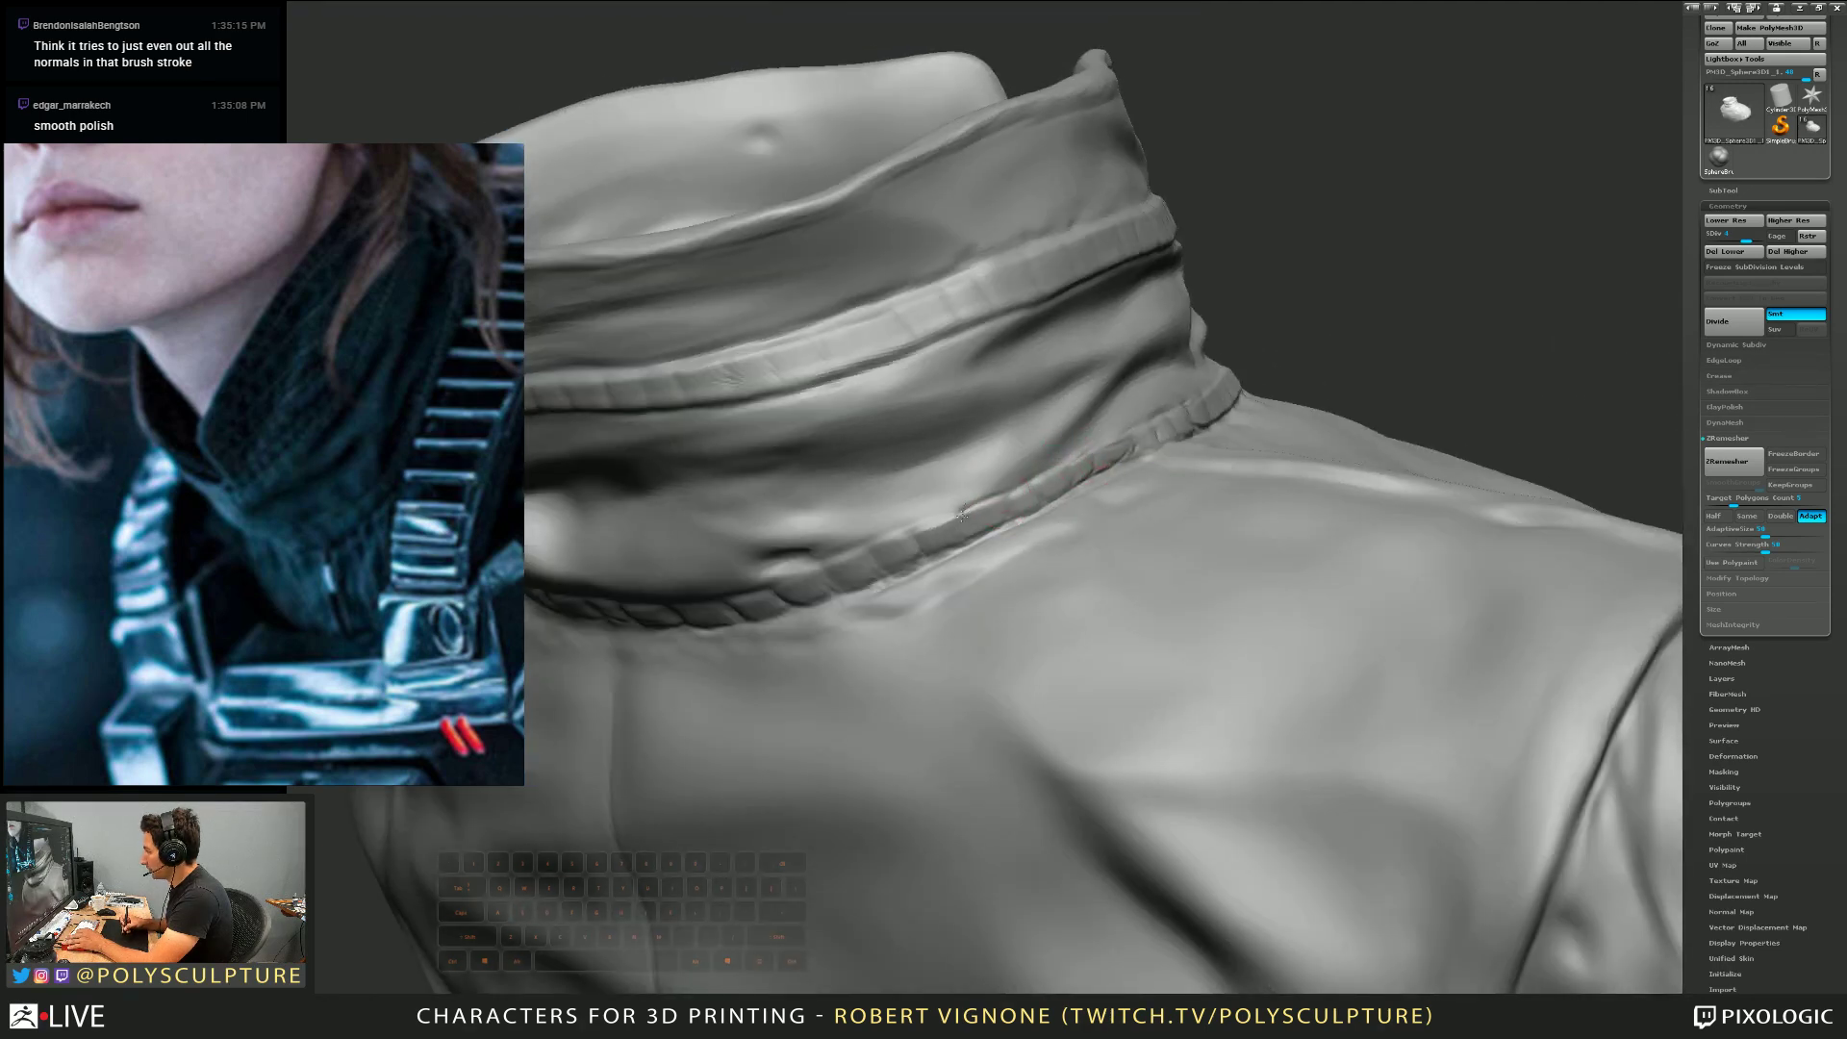
{"action": "right_click_drag", "start_coordinate": [938, 519], "coordinate": [1030, 516]}
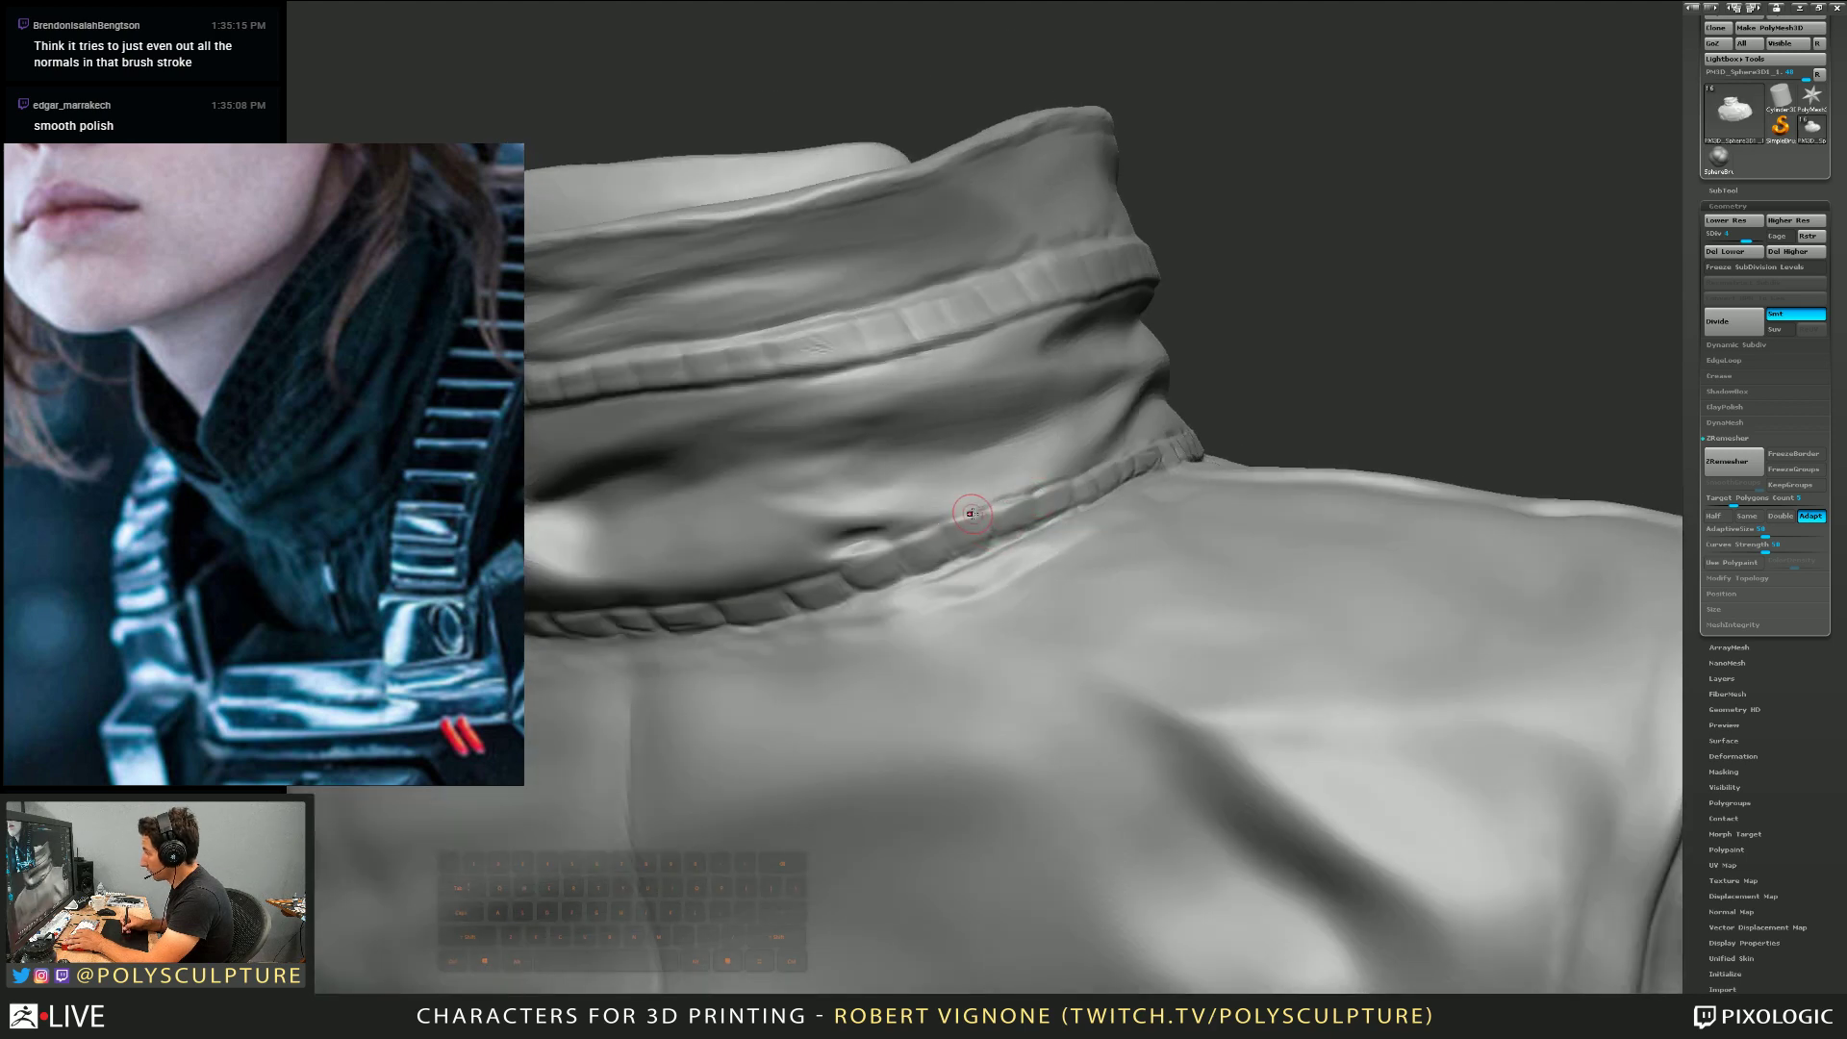
{"action": "right_click_drag", "start_coordinate": [918, 533], "coordinate": [1059, 468]}
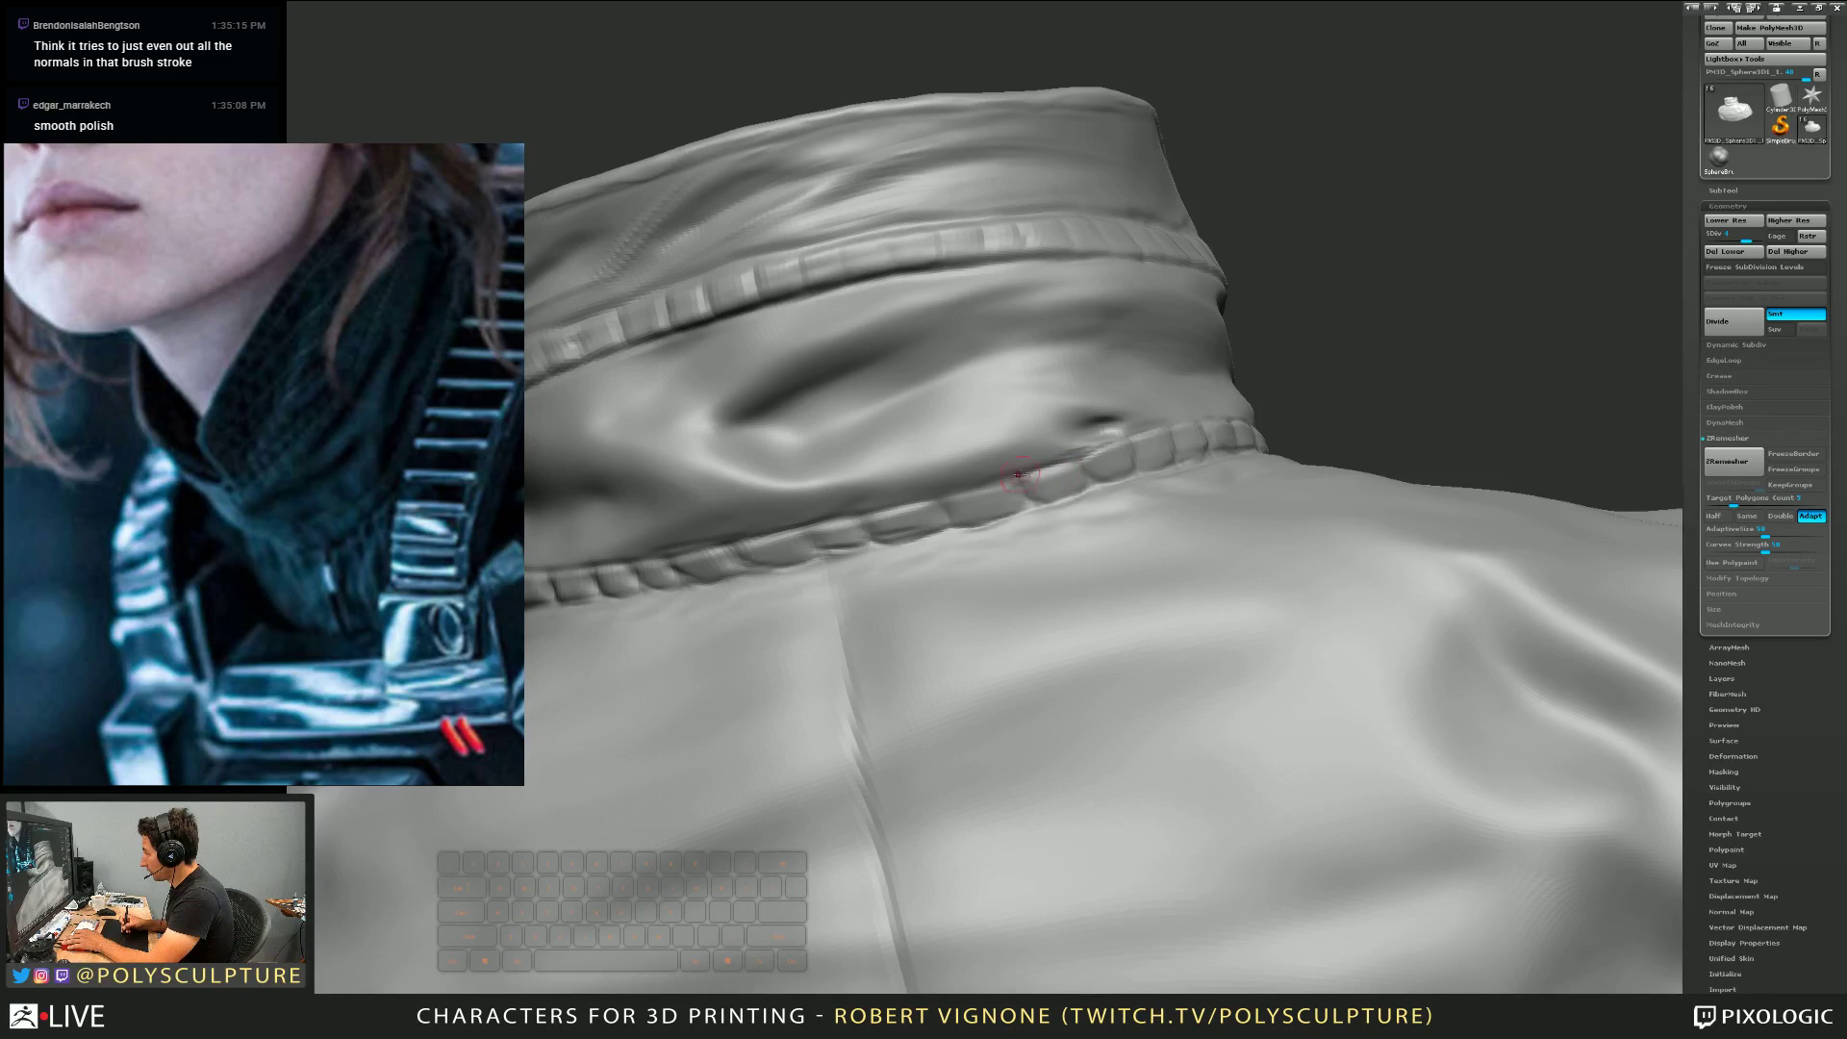
{"action": "mouse_move", "coordinate": [944, 501]}
{"action": "right_mouse_down"}
{"action": "mouse_move", "coordinate": [1042, 476]}
{"action": "mouse_move", "coordinate": [837, 520]}
{"action": "mouse_move", "coordinate": [1113, 487]}
{"action": "mouse_move", "coordinate": [1077, 473]}
{"action": "right_mouse_up"}
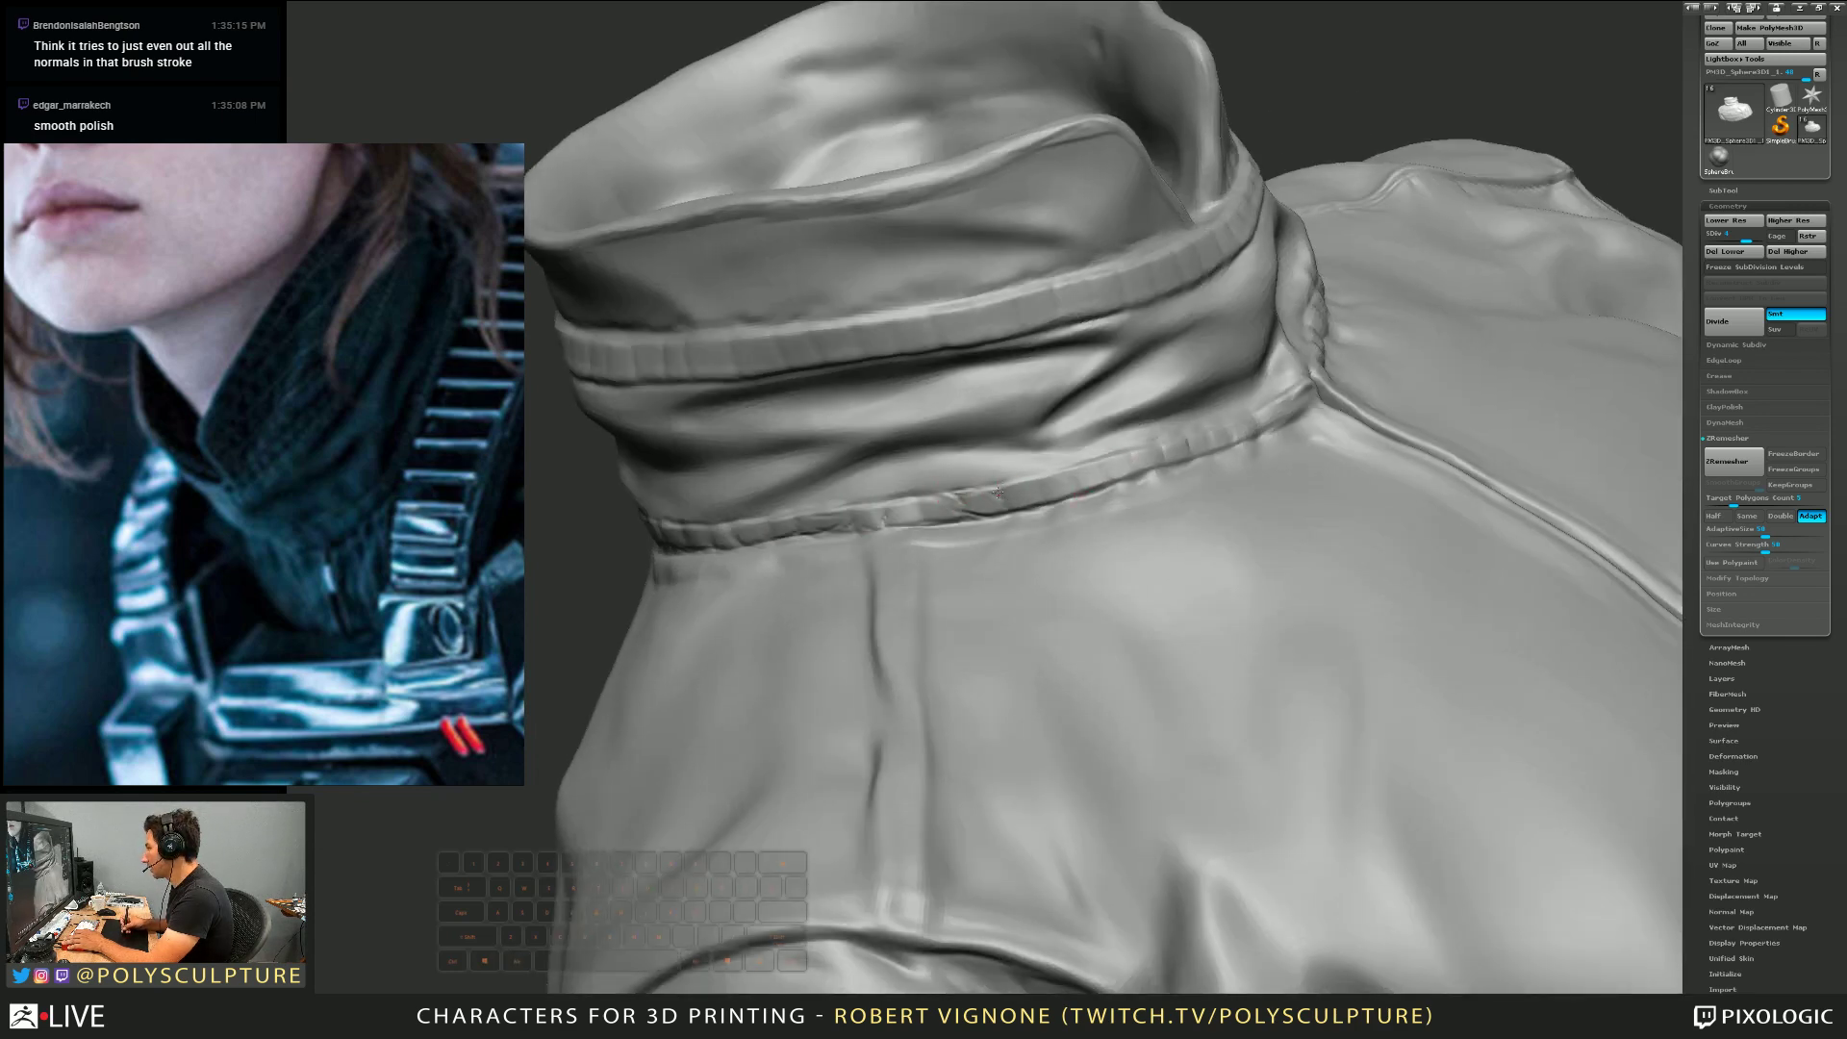
Sculpt puckers along the lower seam from the shoulder toward the jacket's front opening
{"action": "mouse_move", "coordinate": [1028, 488]}
{"action": "right_mouse_down"}
{"action": "mouse_move", "coordinate": [1053, 524]}
{"action": "mouse_move", "coordinate": [1026, 502]}
{"action": "right_mouse_up"}
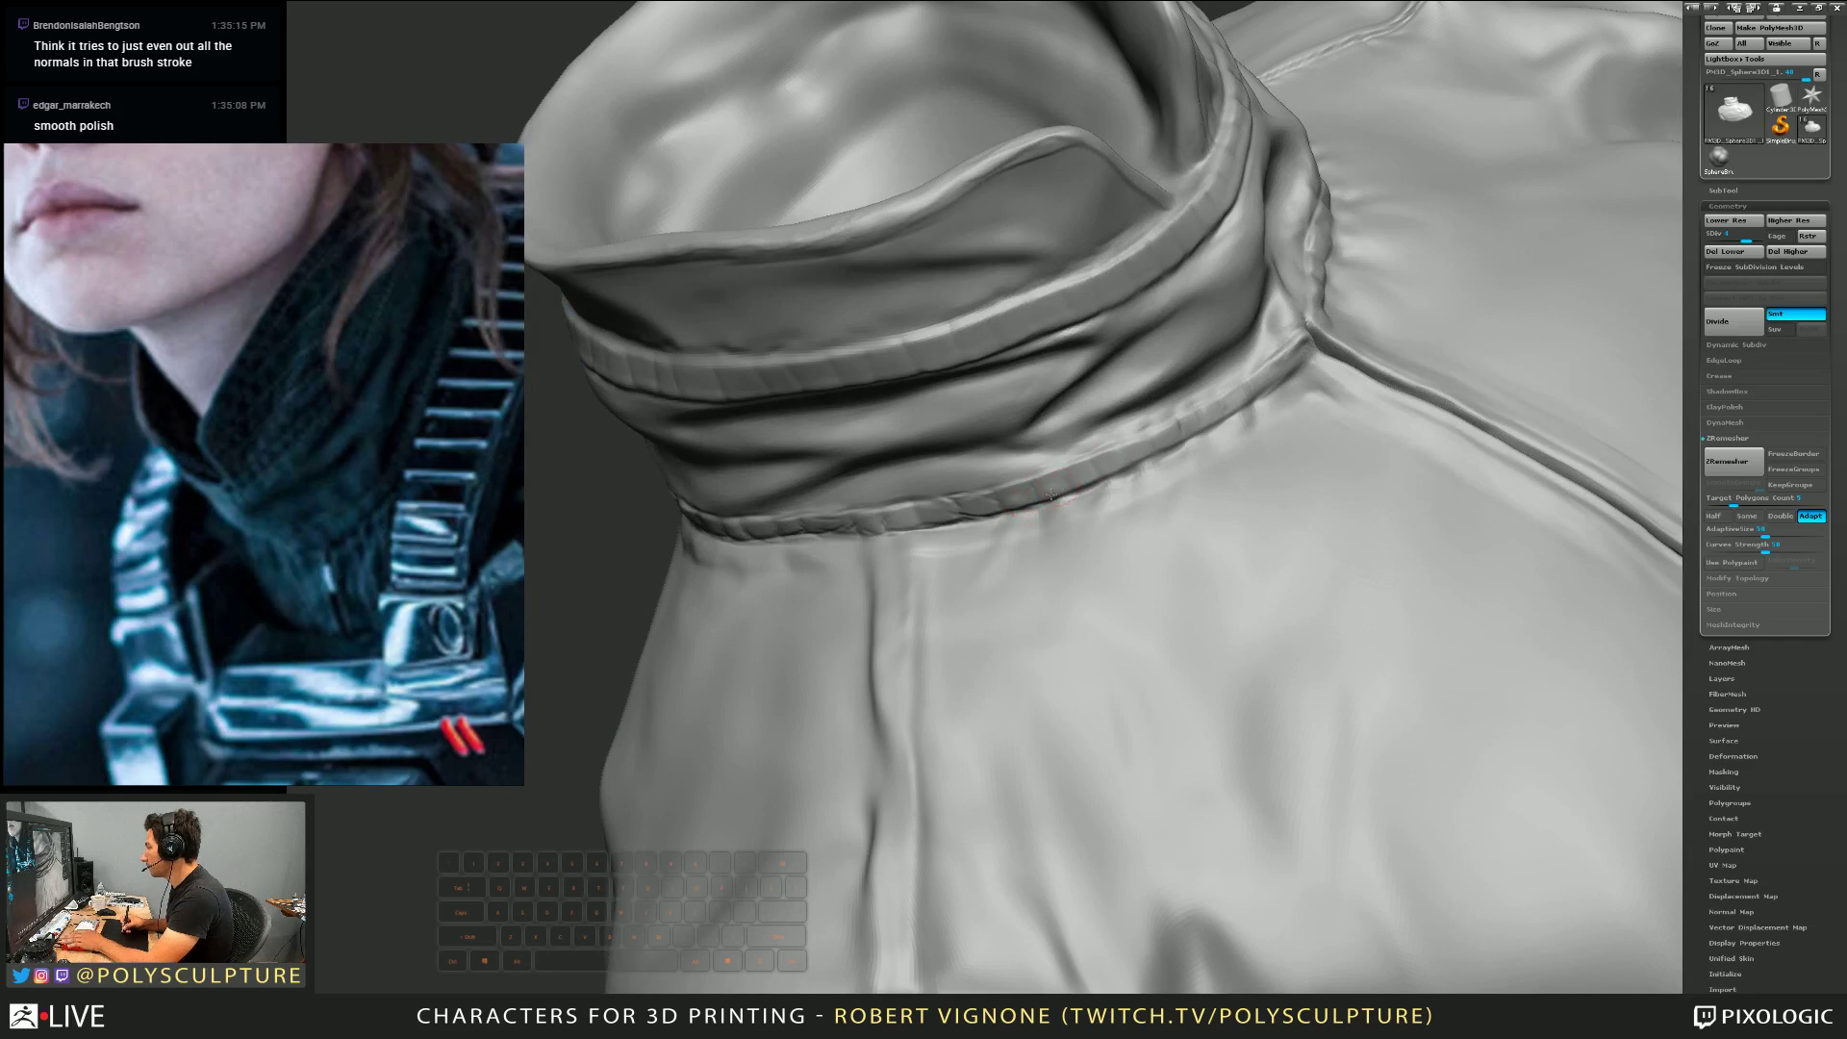
{"action": "right_click_drag", "start_coordinate": [1157, 438], "coordinate": [1241, 413]}
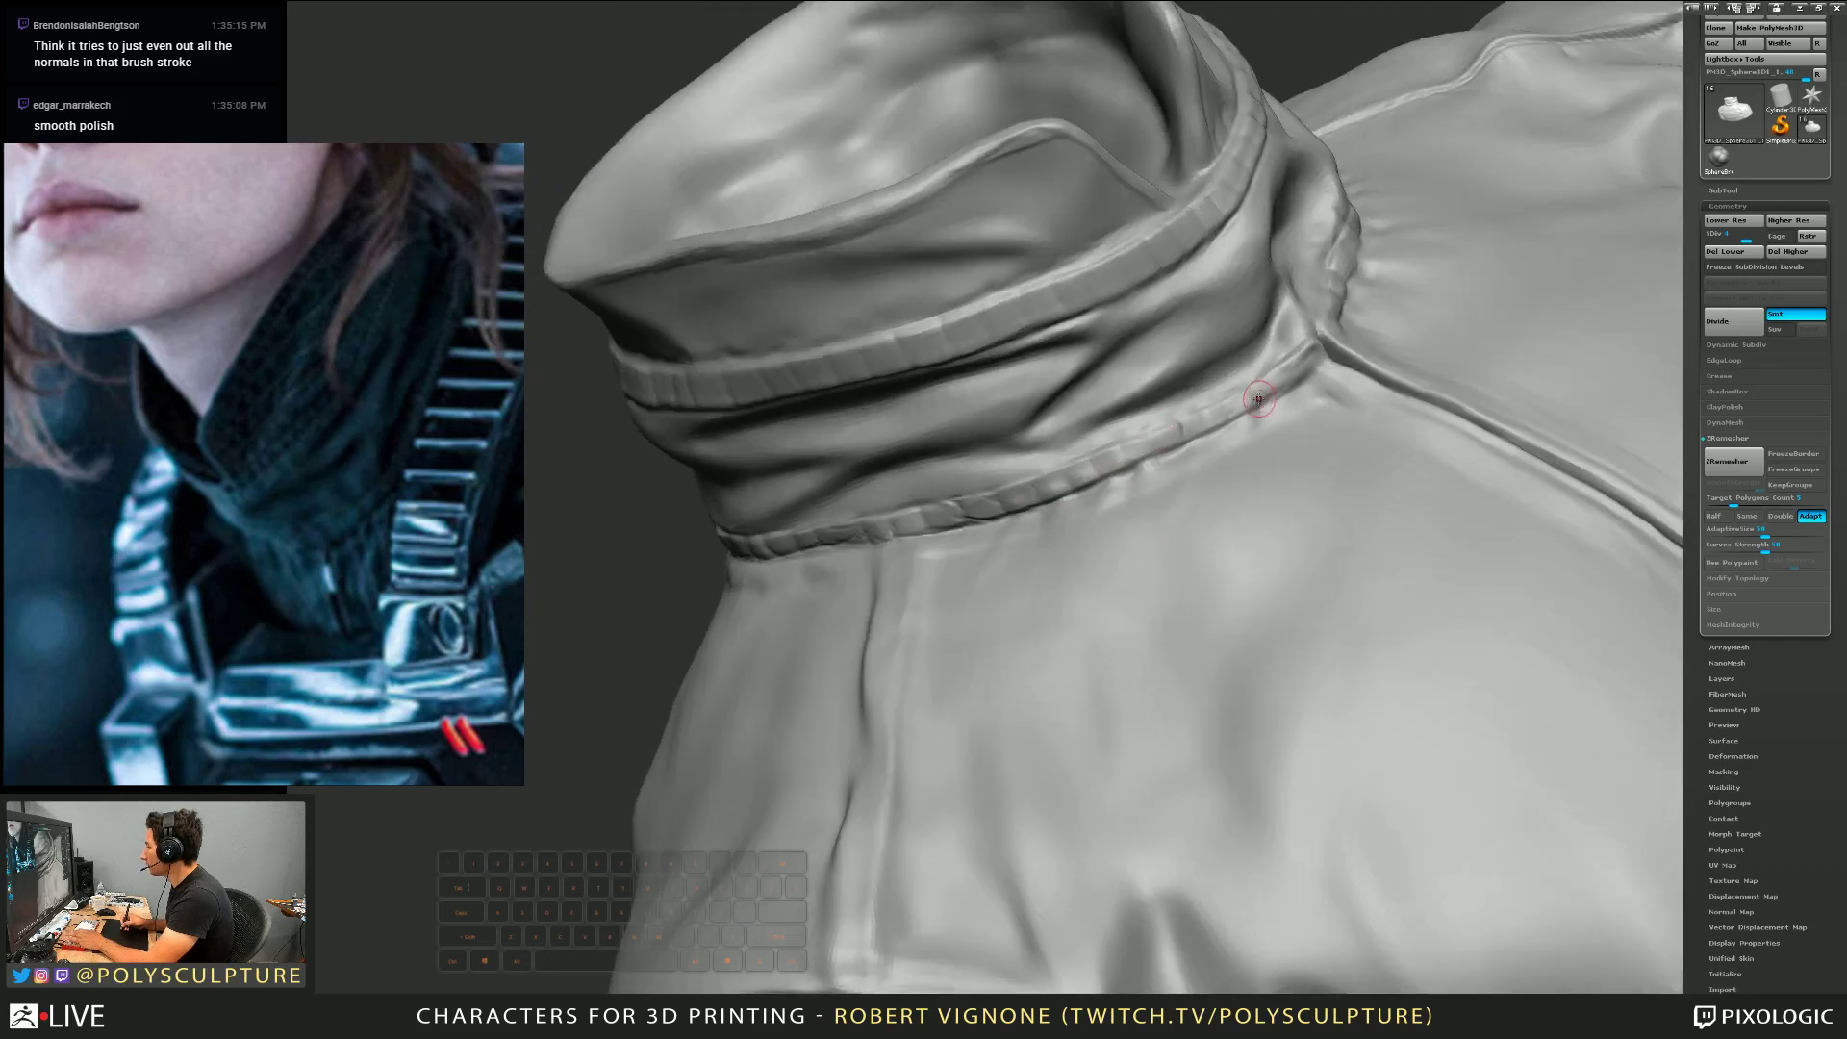
{"action": "right_click_drag", "start_coordinate": [1015, 481], "coordinate": [922, 517]}
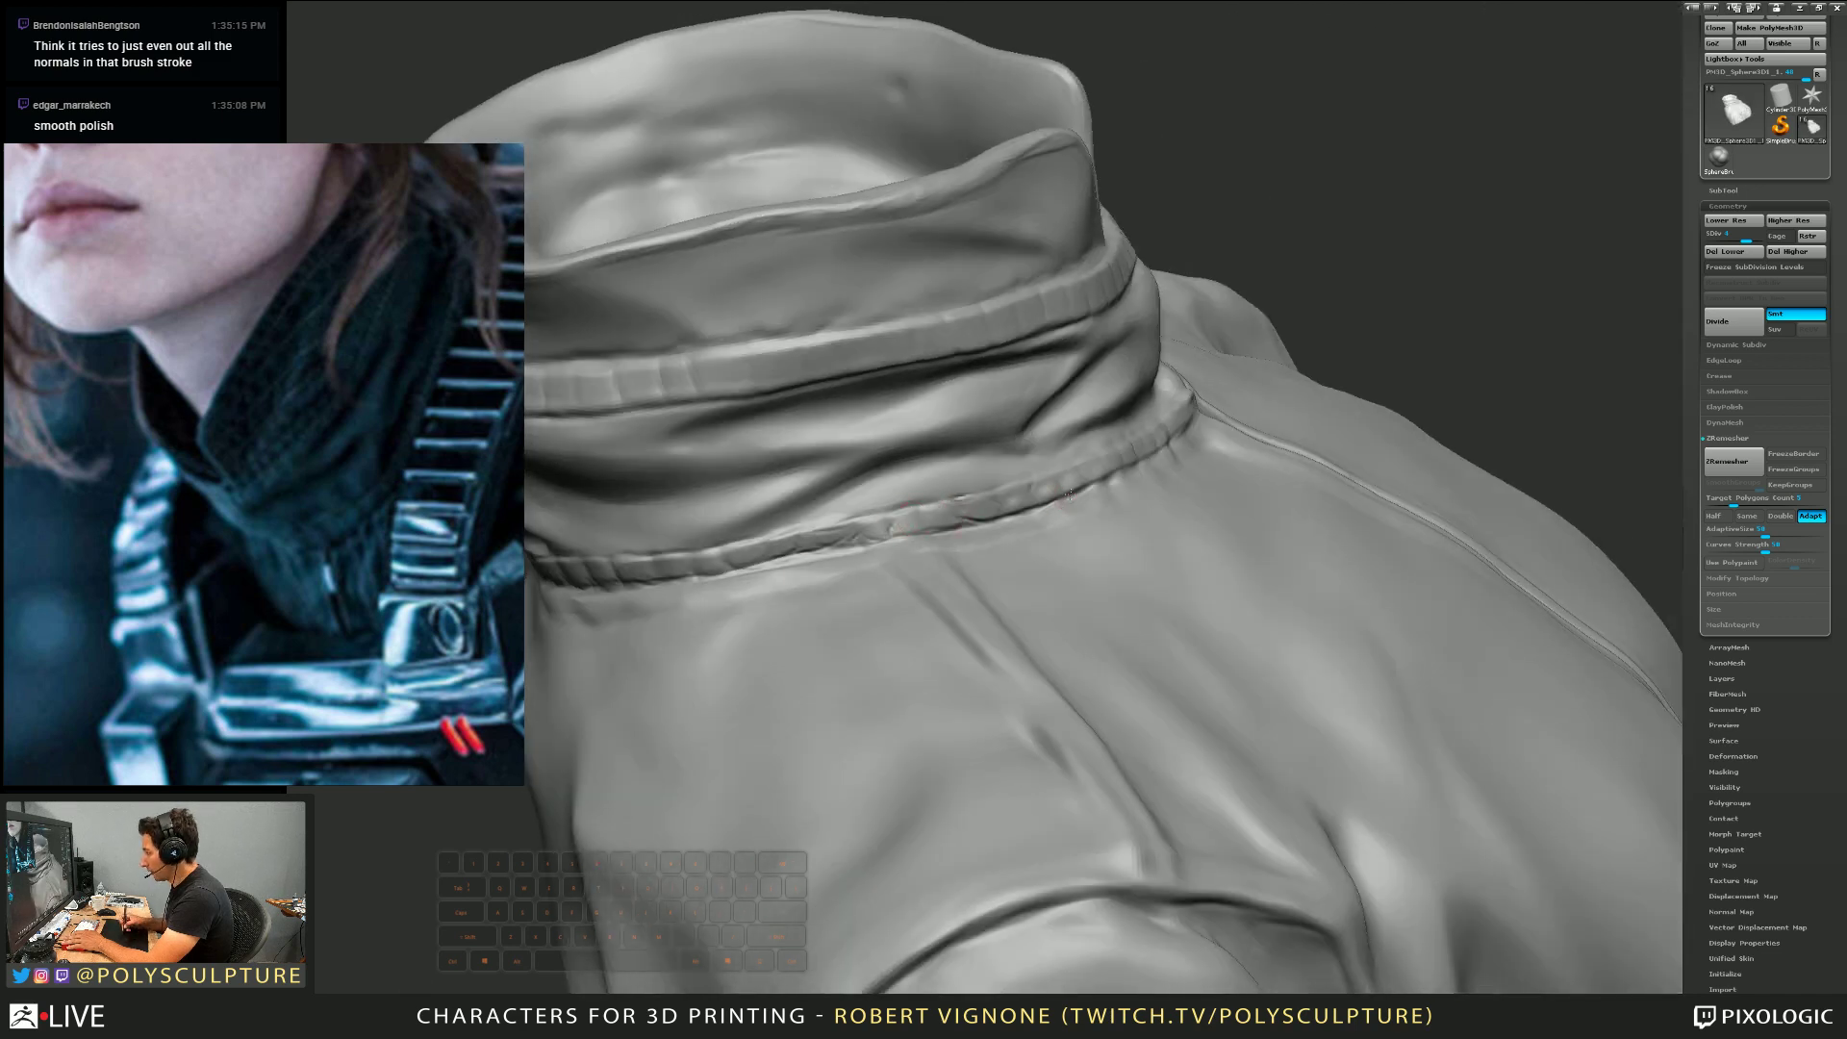
{"action": "right_click_drag", "start_coordinate": [656, 625], "coordinate": [904, 508]}
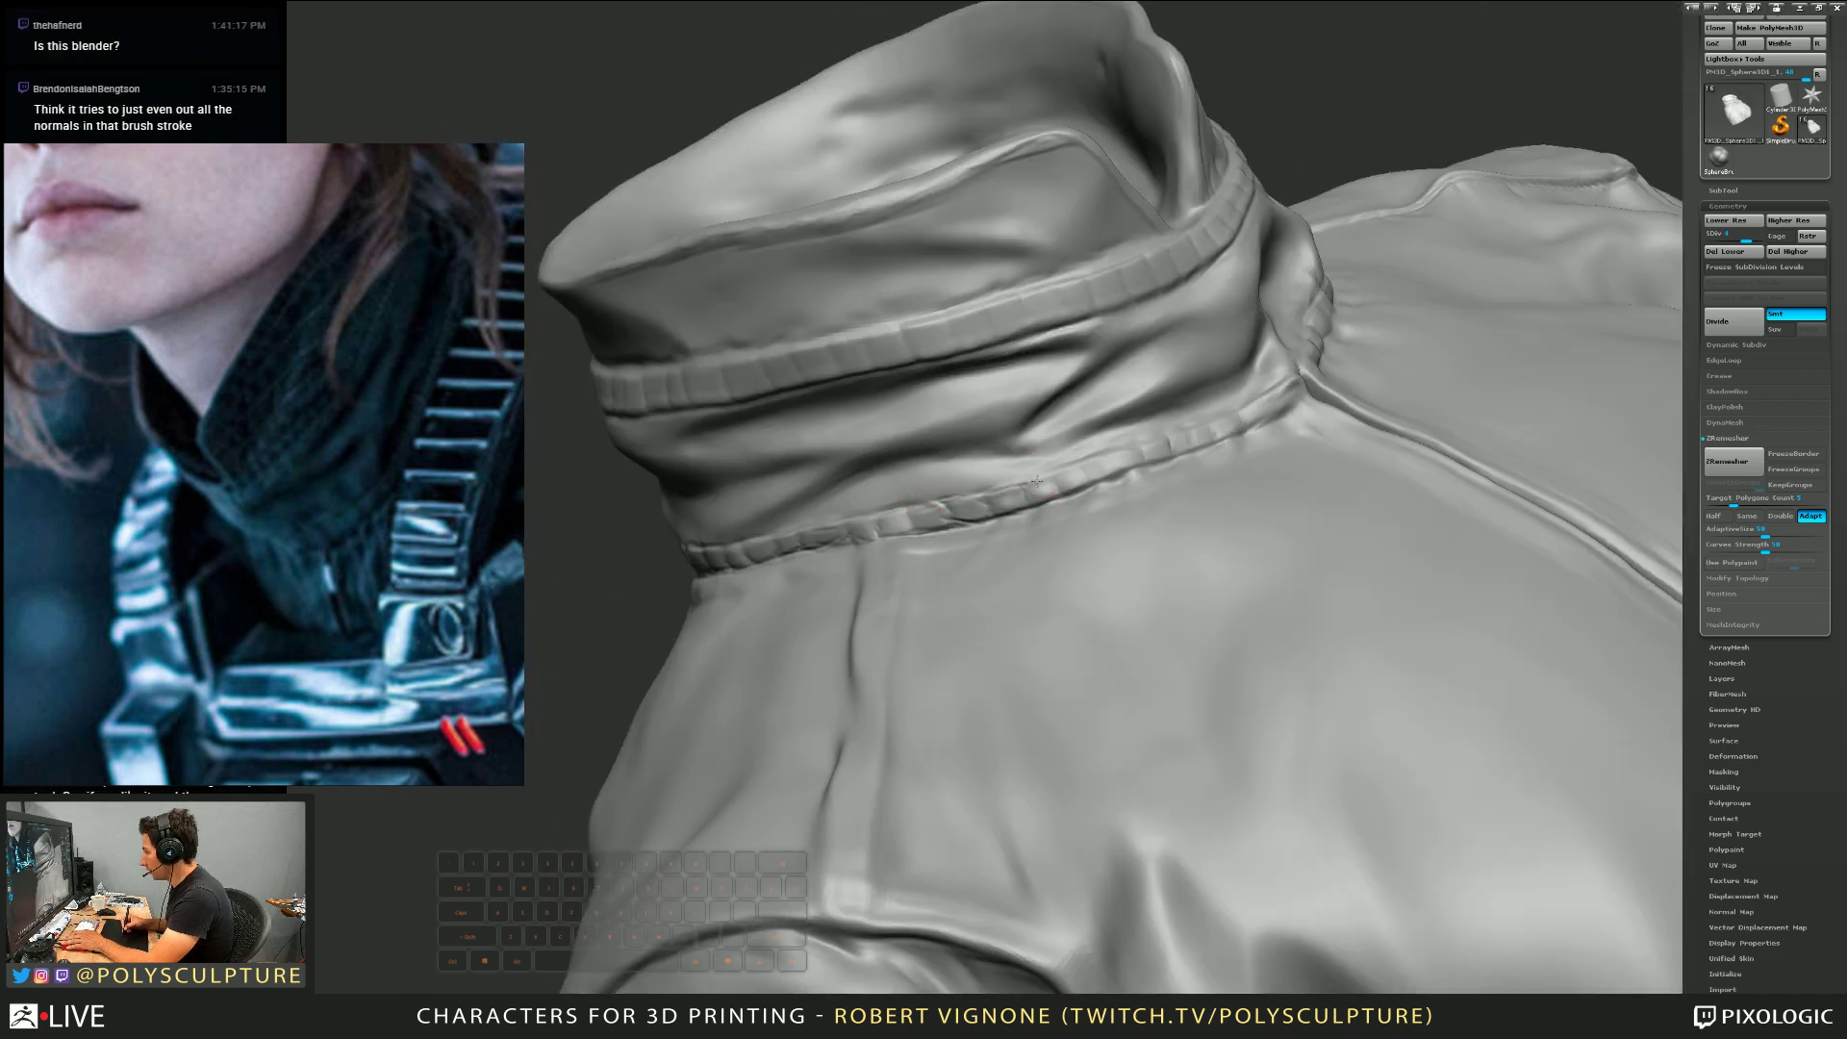
{"action": "right_click_drag", "start_coordinate": [1071, 470], "coordinate": [1077, 454]}
Resize the brush and shape the seam puckers and adjoining small creases close to the front opening
{"action": "key", "text": "s"}
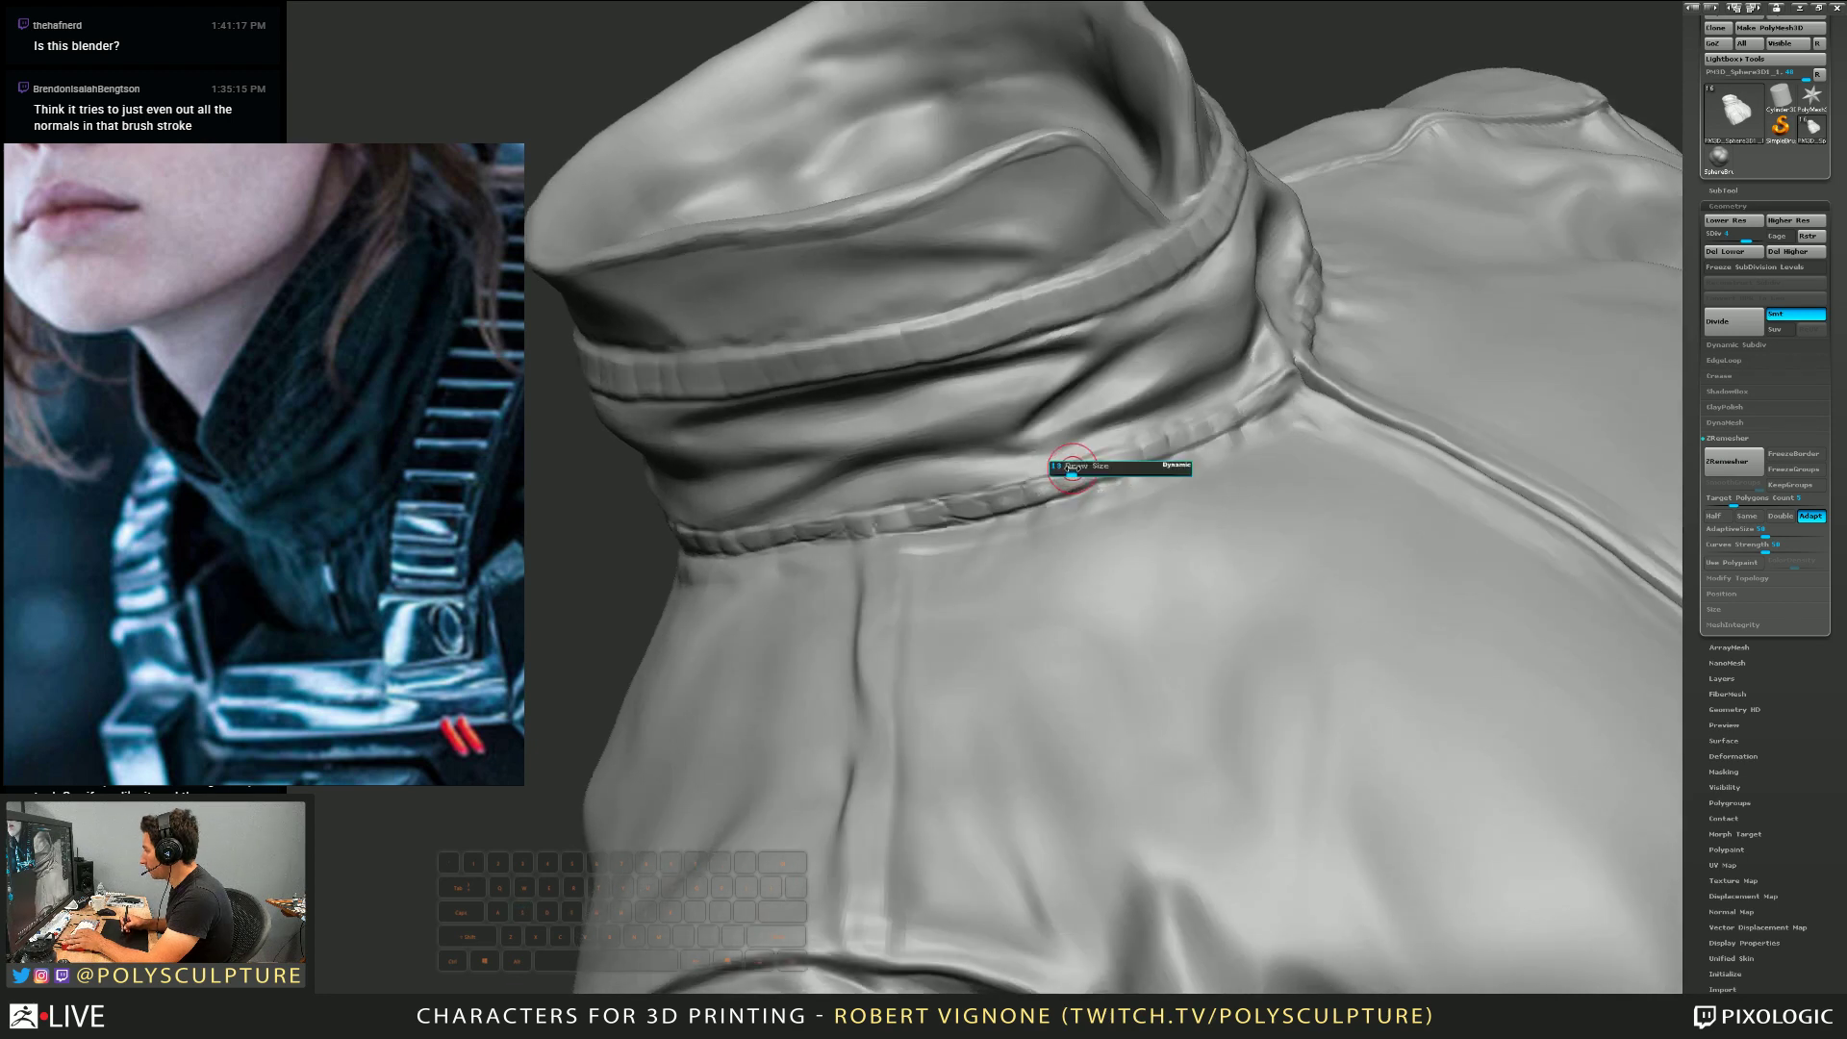
{"action": "left_click_drag", "start_coordinate": [1064, 467], "coordinate": [1076, 468]}
{"action": "mouse_move", "coordinate": [1077, 484]}
{"action": "right_mouse_down"}
{"action": "mouse_move", "coordinate": [1097, 458]}
{"action": "mouse_move", "coordinate": [1019, 483]}
{"action": "right_mouse_up"}
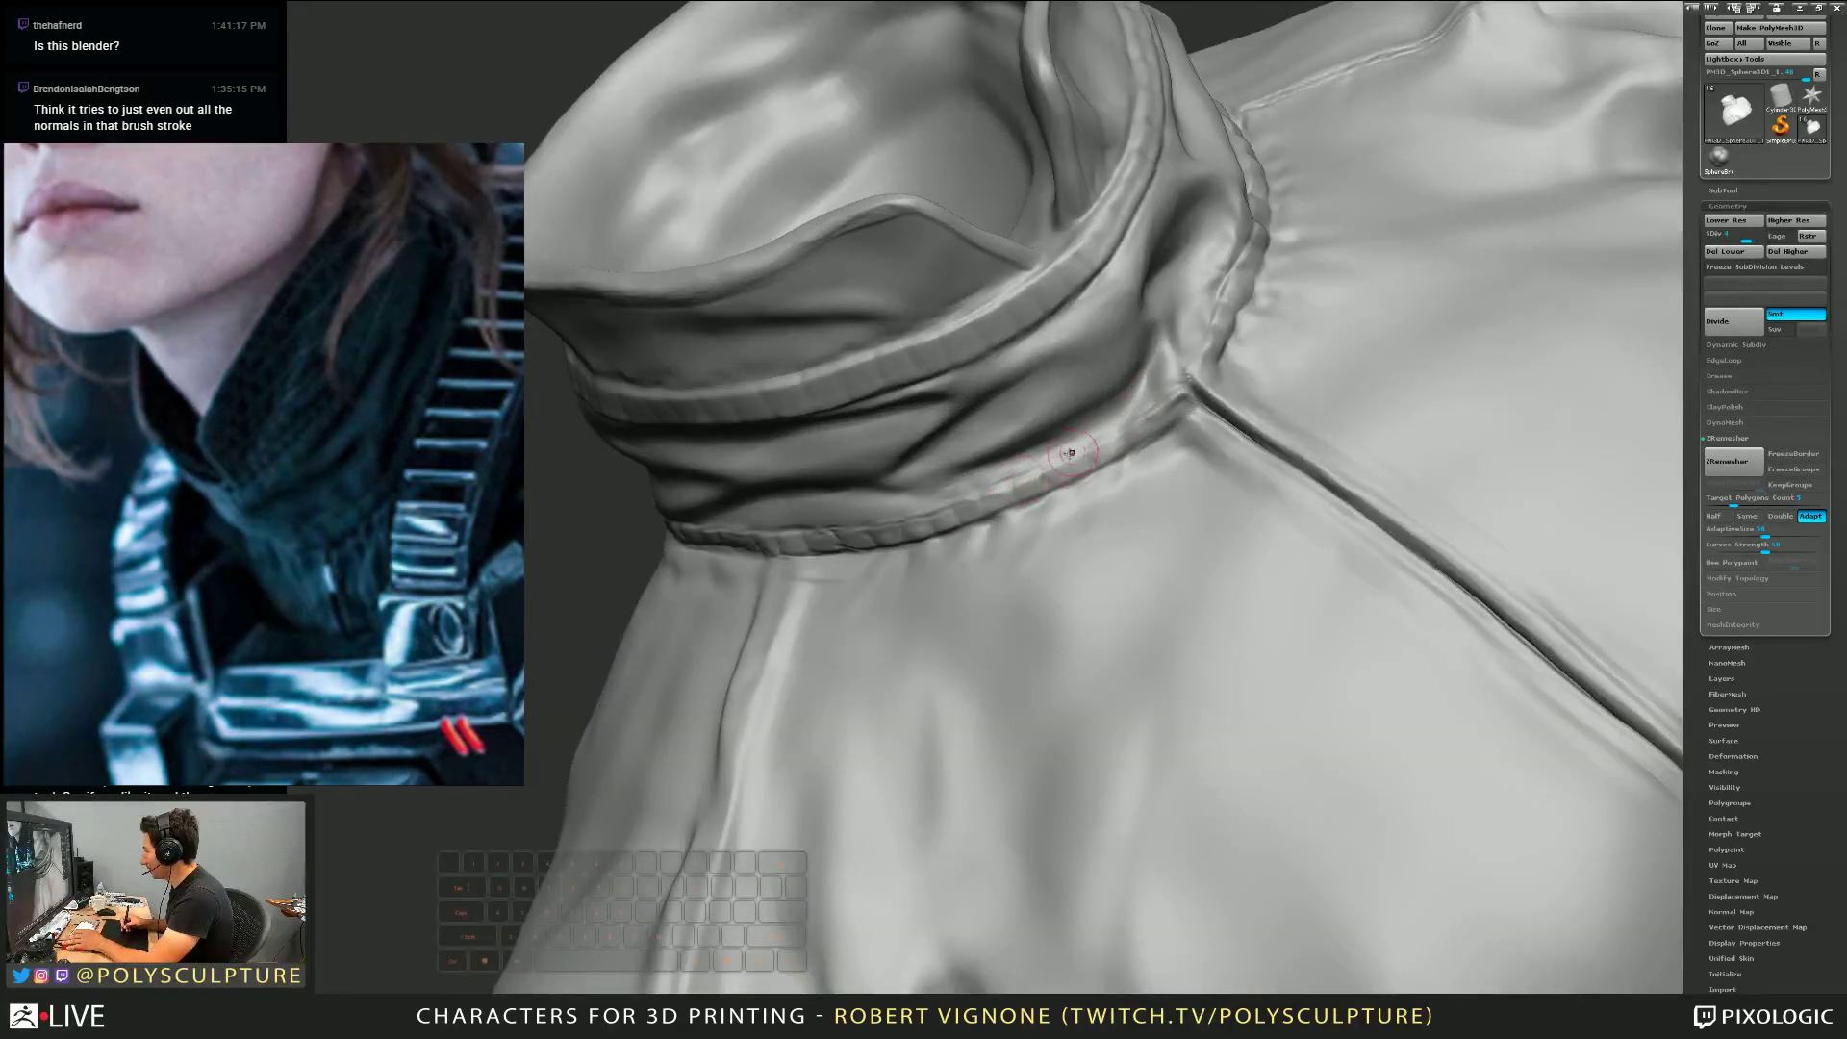
{"action": "left_click_drag", "start_coordinate": [1078, 451], "coordinate": [1100, 445]}
{"action": "mouse_move", "coordinate": [1154, 404]}
{"action": "right_mouse_down"}
{"action": "mouse_move", "coordinate": [1172, 402]}
{"action": "mouse_move", "coordinate": [1054, 488]}
{"action": "mouse_move", "coordinate": [809, 614]}
{"action": "mouse_move", "coordinate": [836, 608]}
{"action": "right_mouse_up"}
Refine the end of the lower collar seam where it meets the top of the front opening
{"action": "key", "text": "s"}
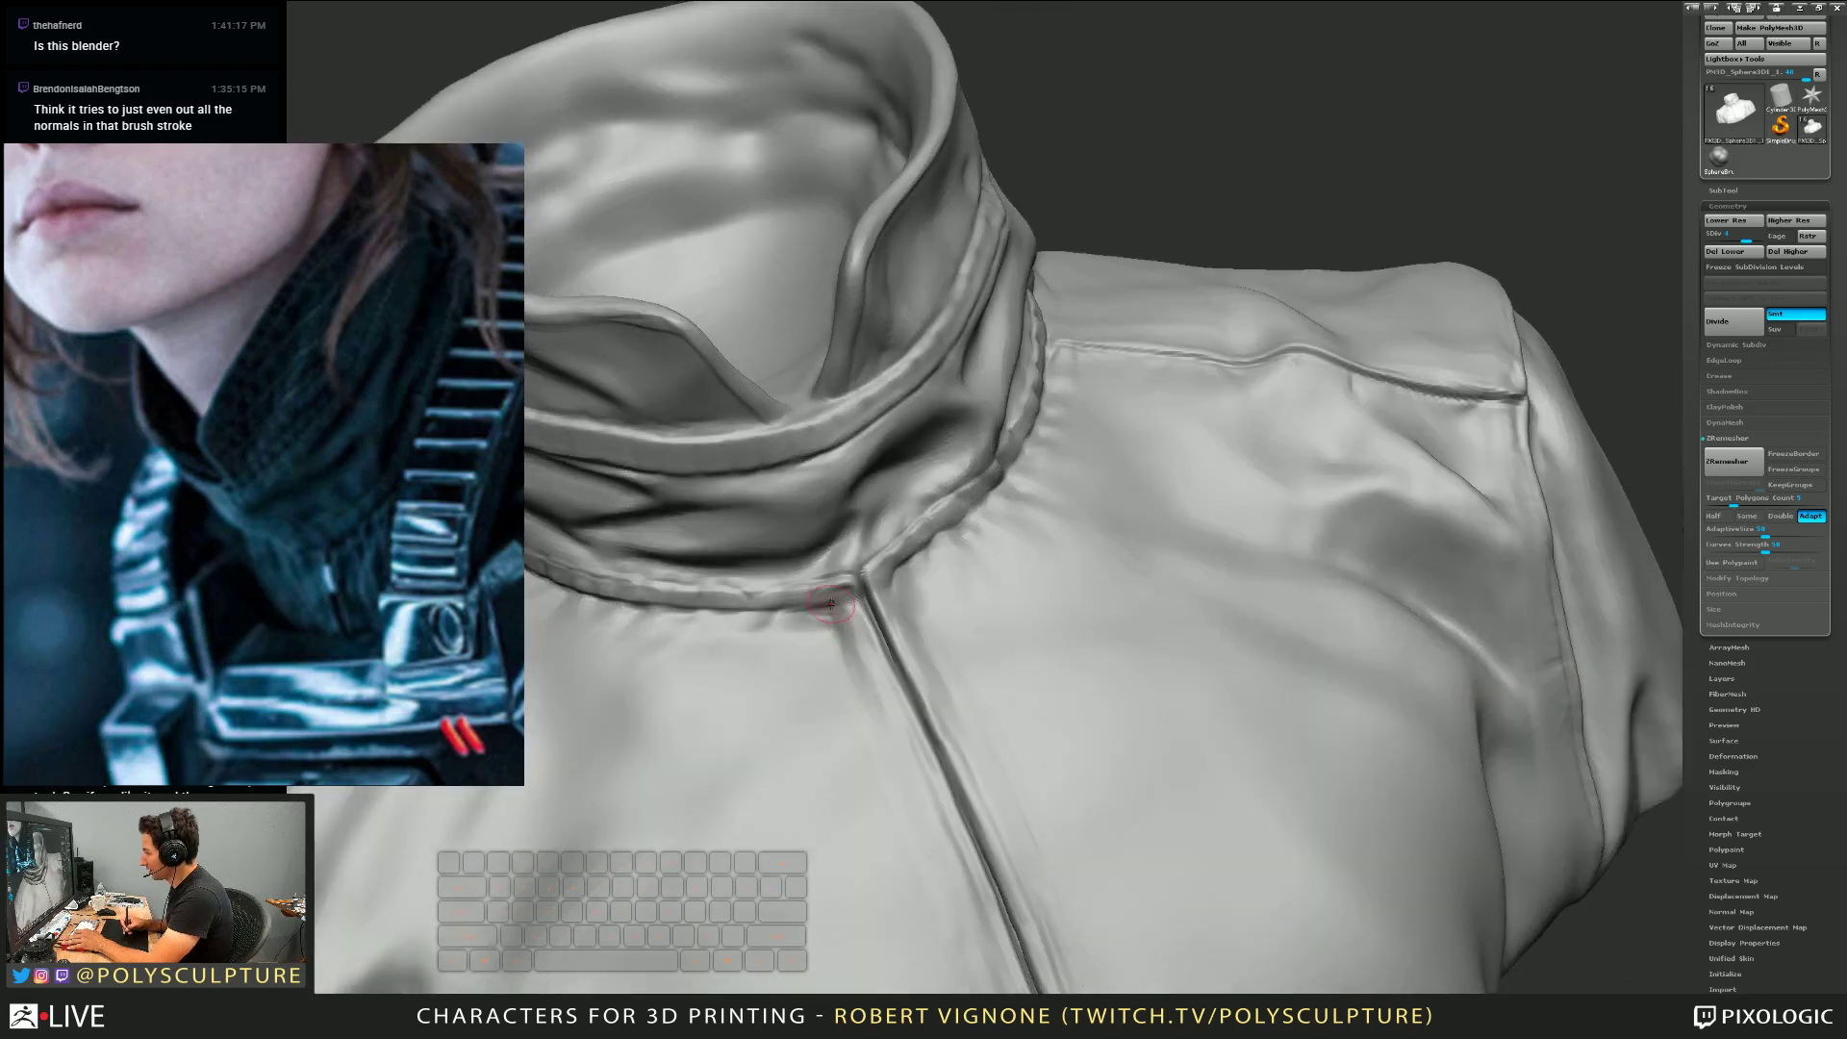
{"action": "right_click_drag", "start_coordinate": [705, 780], "coordinate": [712, 678]}
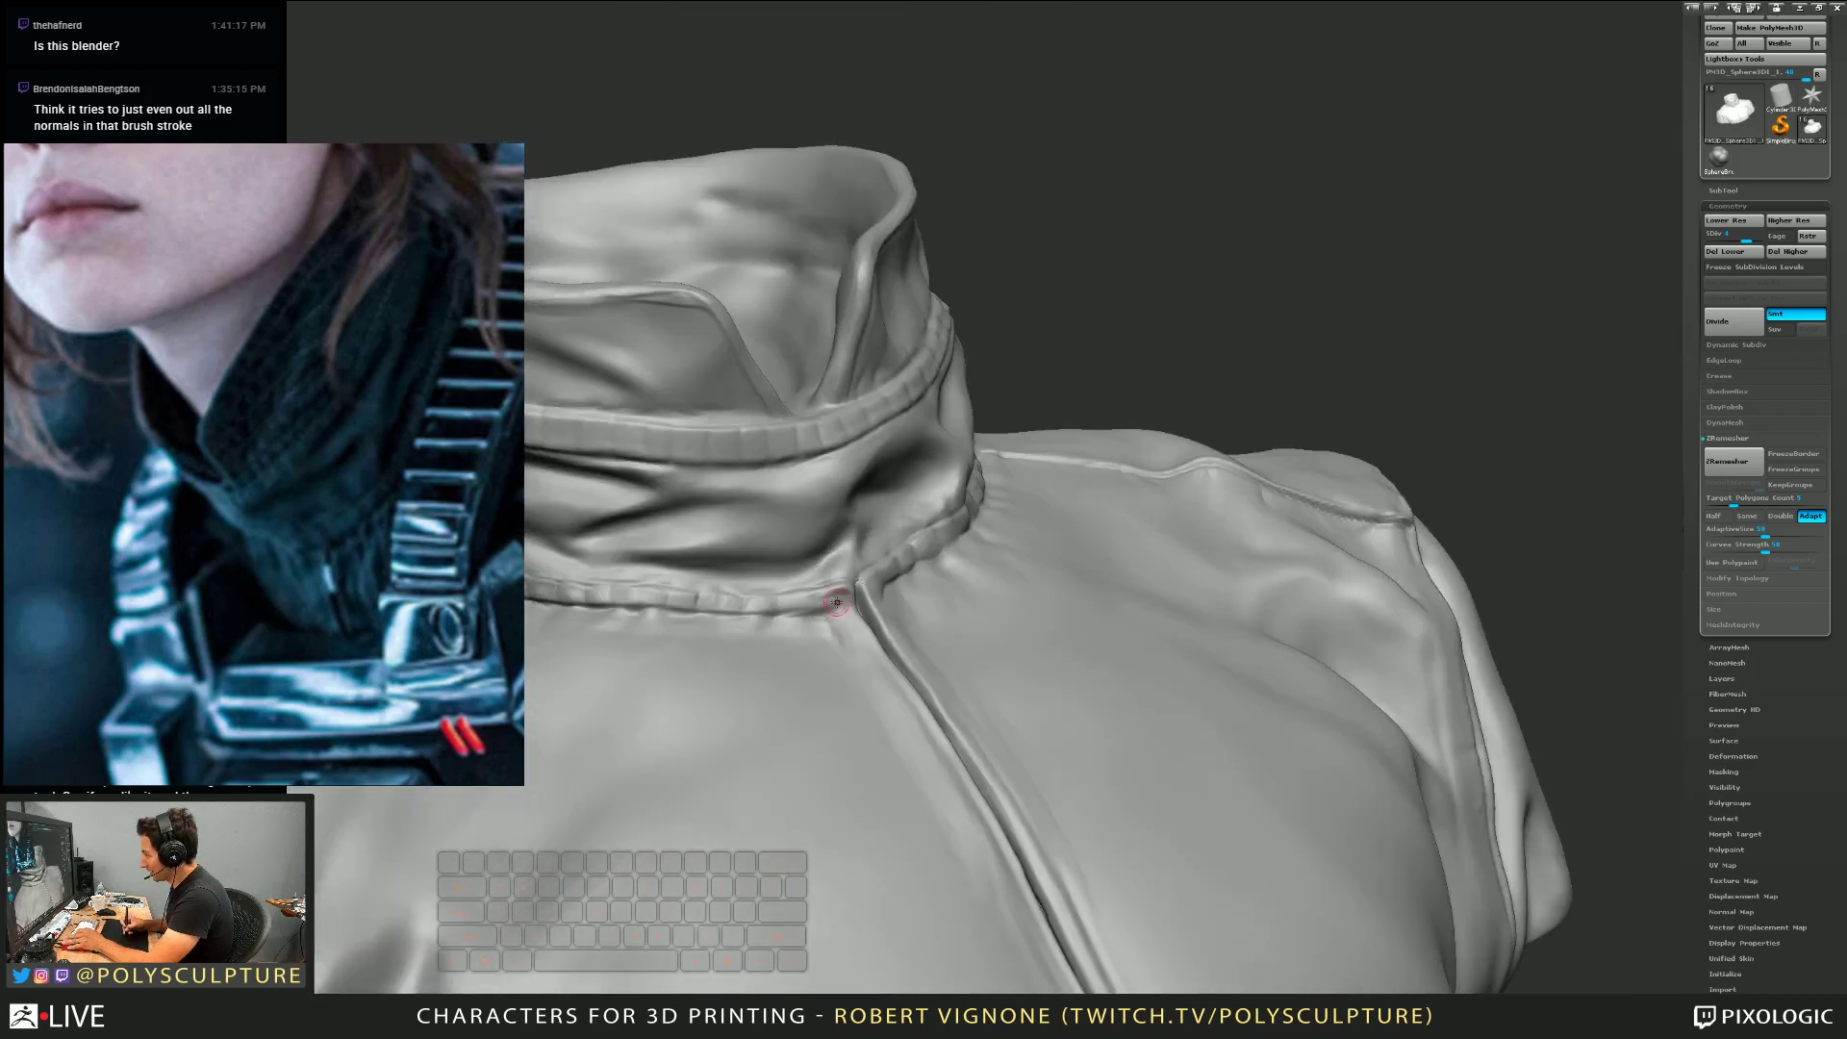
{"action": "left_click", "coordinate": [841, 595]}
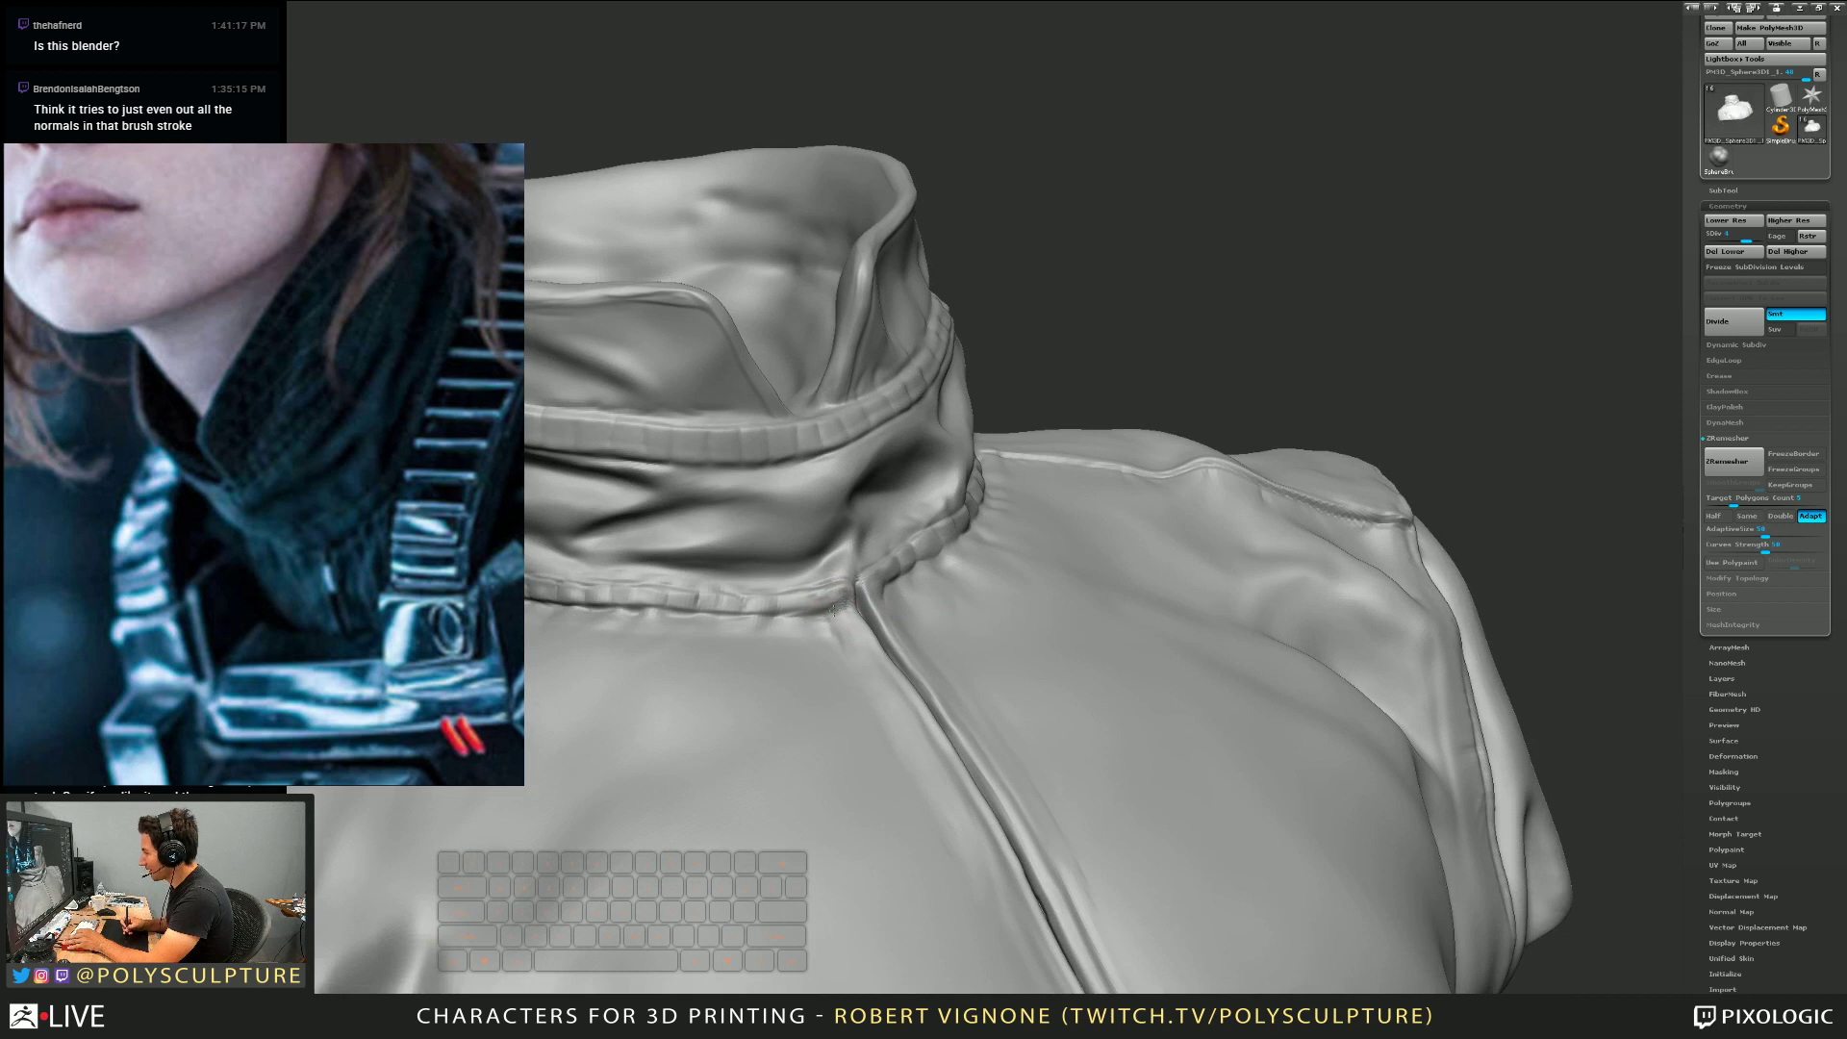
{"action": "right_click_drag", "start_coordinate": [839, 604], "coordinate": [842, 596]}
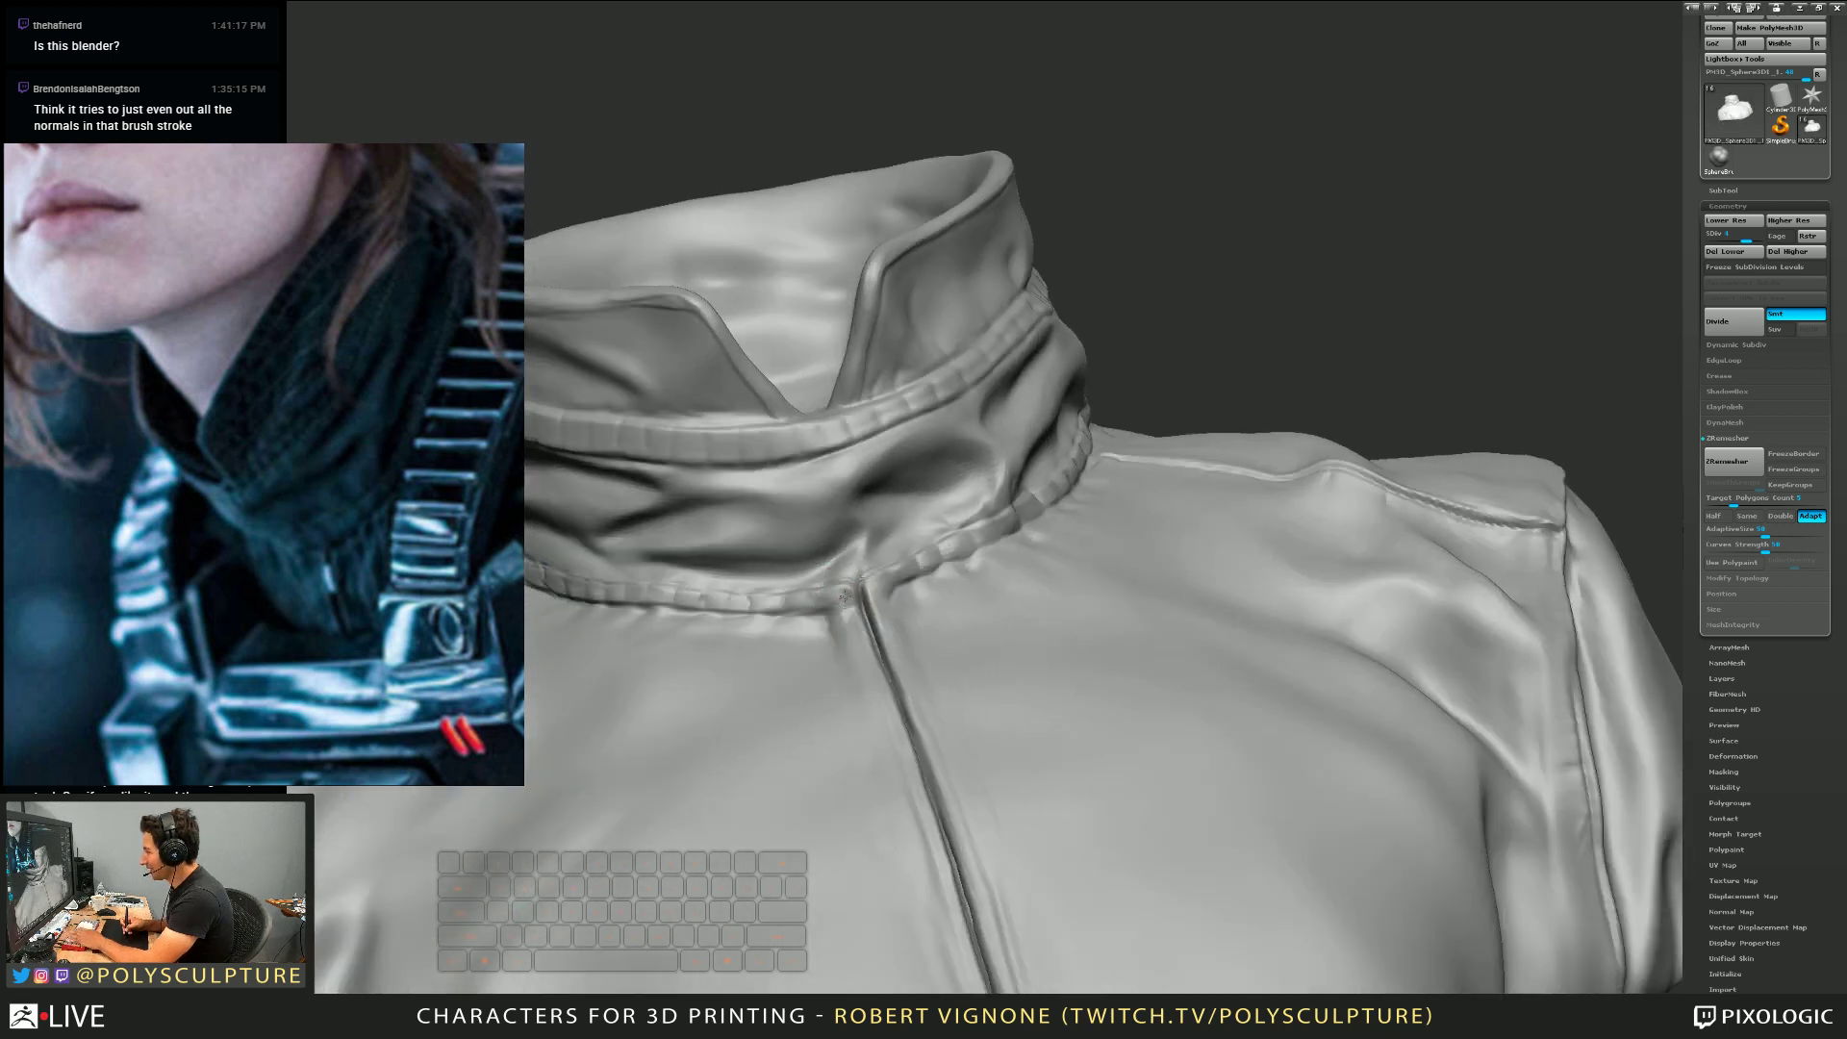
Try to isolate the flap corner at the top of the front opening with an inverted mask
{"action": "mouse_move", "coordinate": [891, 570]}
{"action": "left_mouse_down", "text": "ctrl"}
{"action": "mouse_move", "coordinate": [875, 602]}
{"action": "mouse_move", "coordinate": [835, 585]}
{"action": "left_mouse_up", "text": "ctrl"}
{"action": "key", "text": "s"}
{"action": "left_click", "coordinate": [1167, 344], "text": "ctrl"}
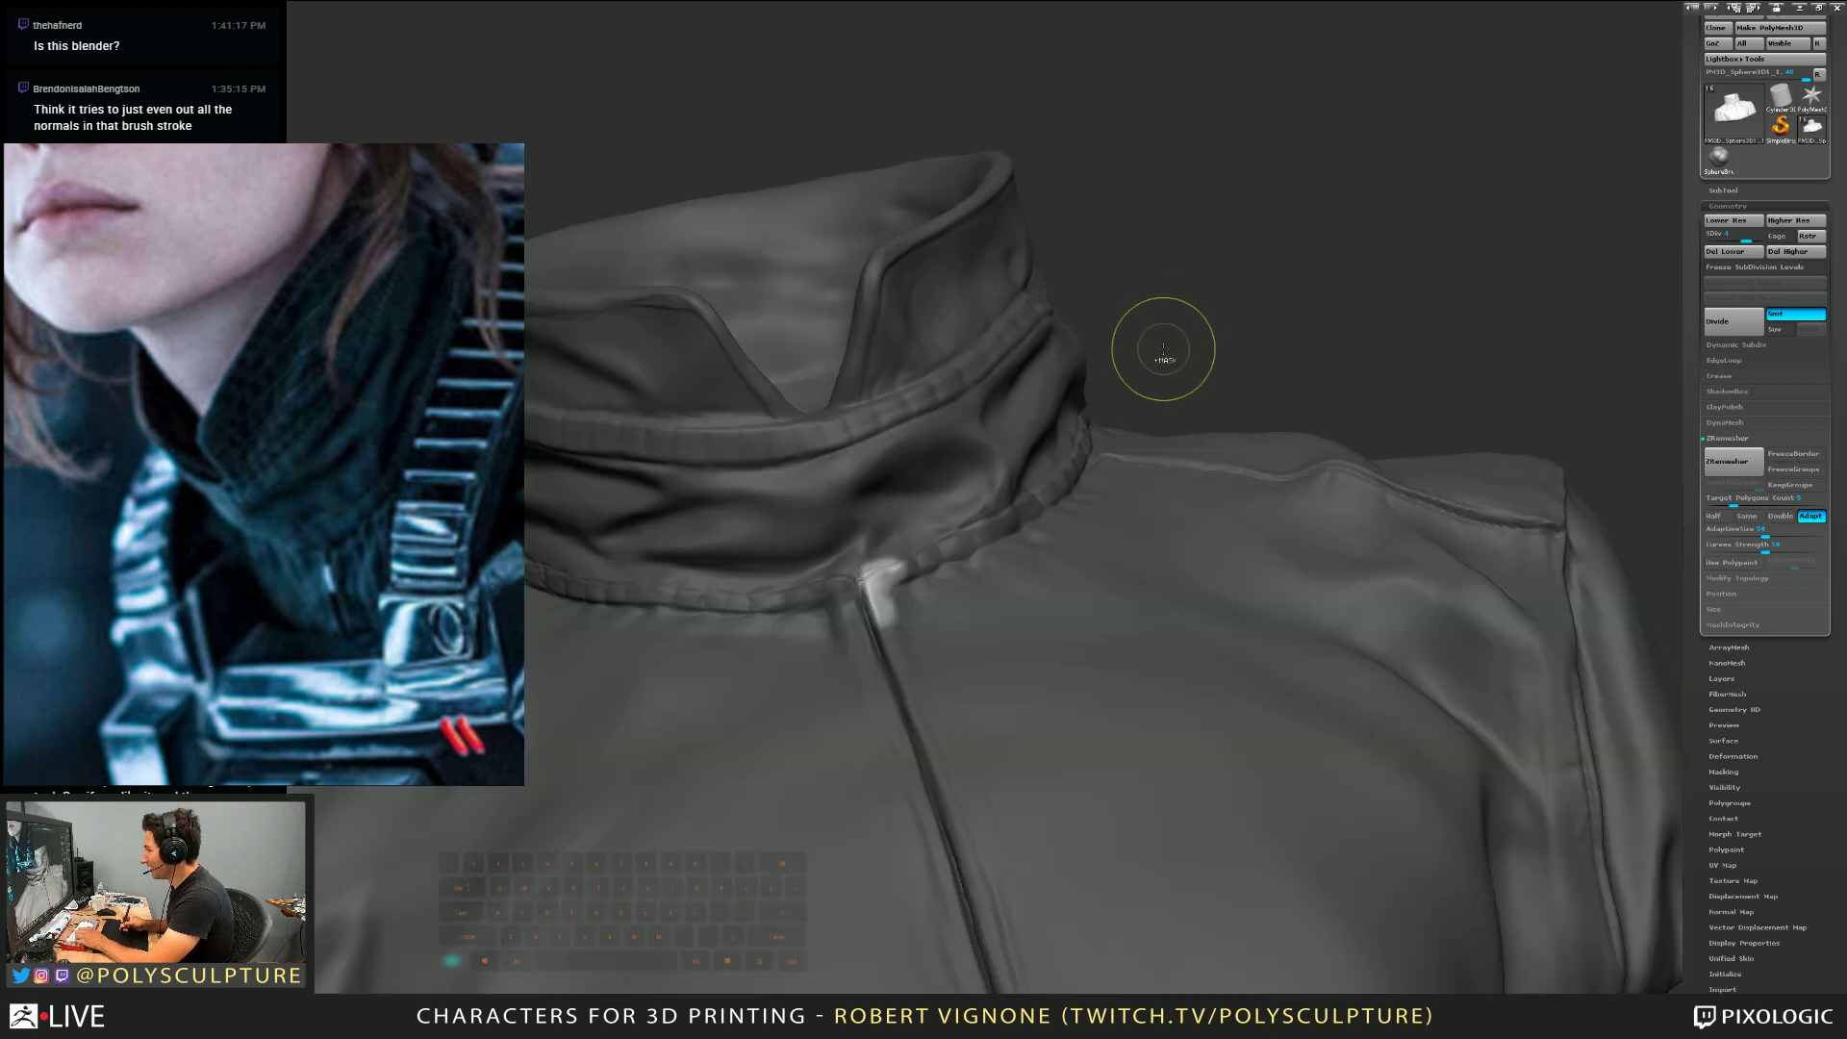
{"action": "left_click_drag", "start_coordinate": [1198, 297], "coordinate": [1214, 321], "text": "ctrl"}
Sculpt the lower seam's end beside the top of the front opening with repeated, resized brush strokes
{"action": "right_click_drag", "start_coordinate": [1207, 323], "coordinate": [929, 575]}
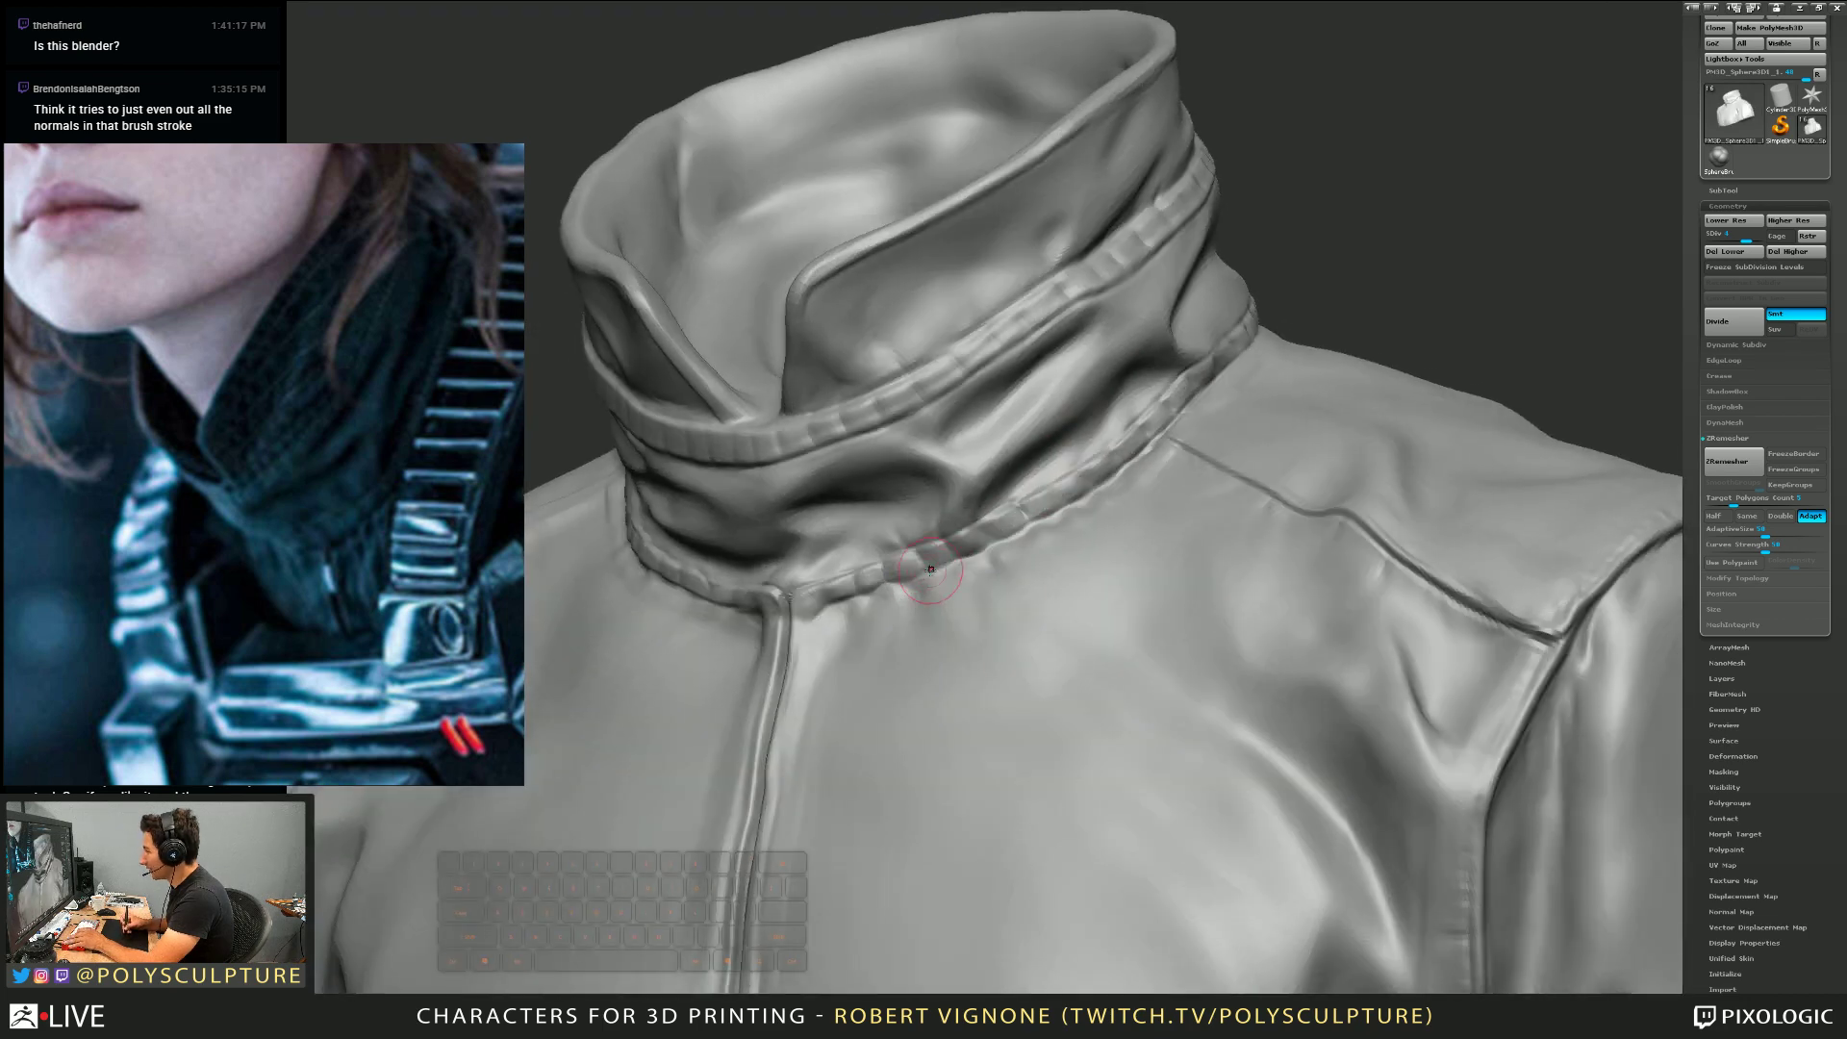
{"action": "right_click_drag", "start_coordinate": [794, 621], "coordinate": [811, 591]}
{"action": "key", "text": "s"}
{"action": "key", "text": "1"}
{"action": "left_click_drag", "start_coordinate": [810, 613], "coordinate": [811, 598]}
{"action": "key", "text": "s"}
{"action": "key", "text": "1"}
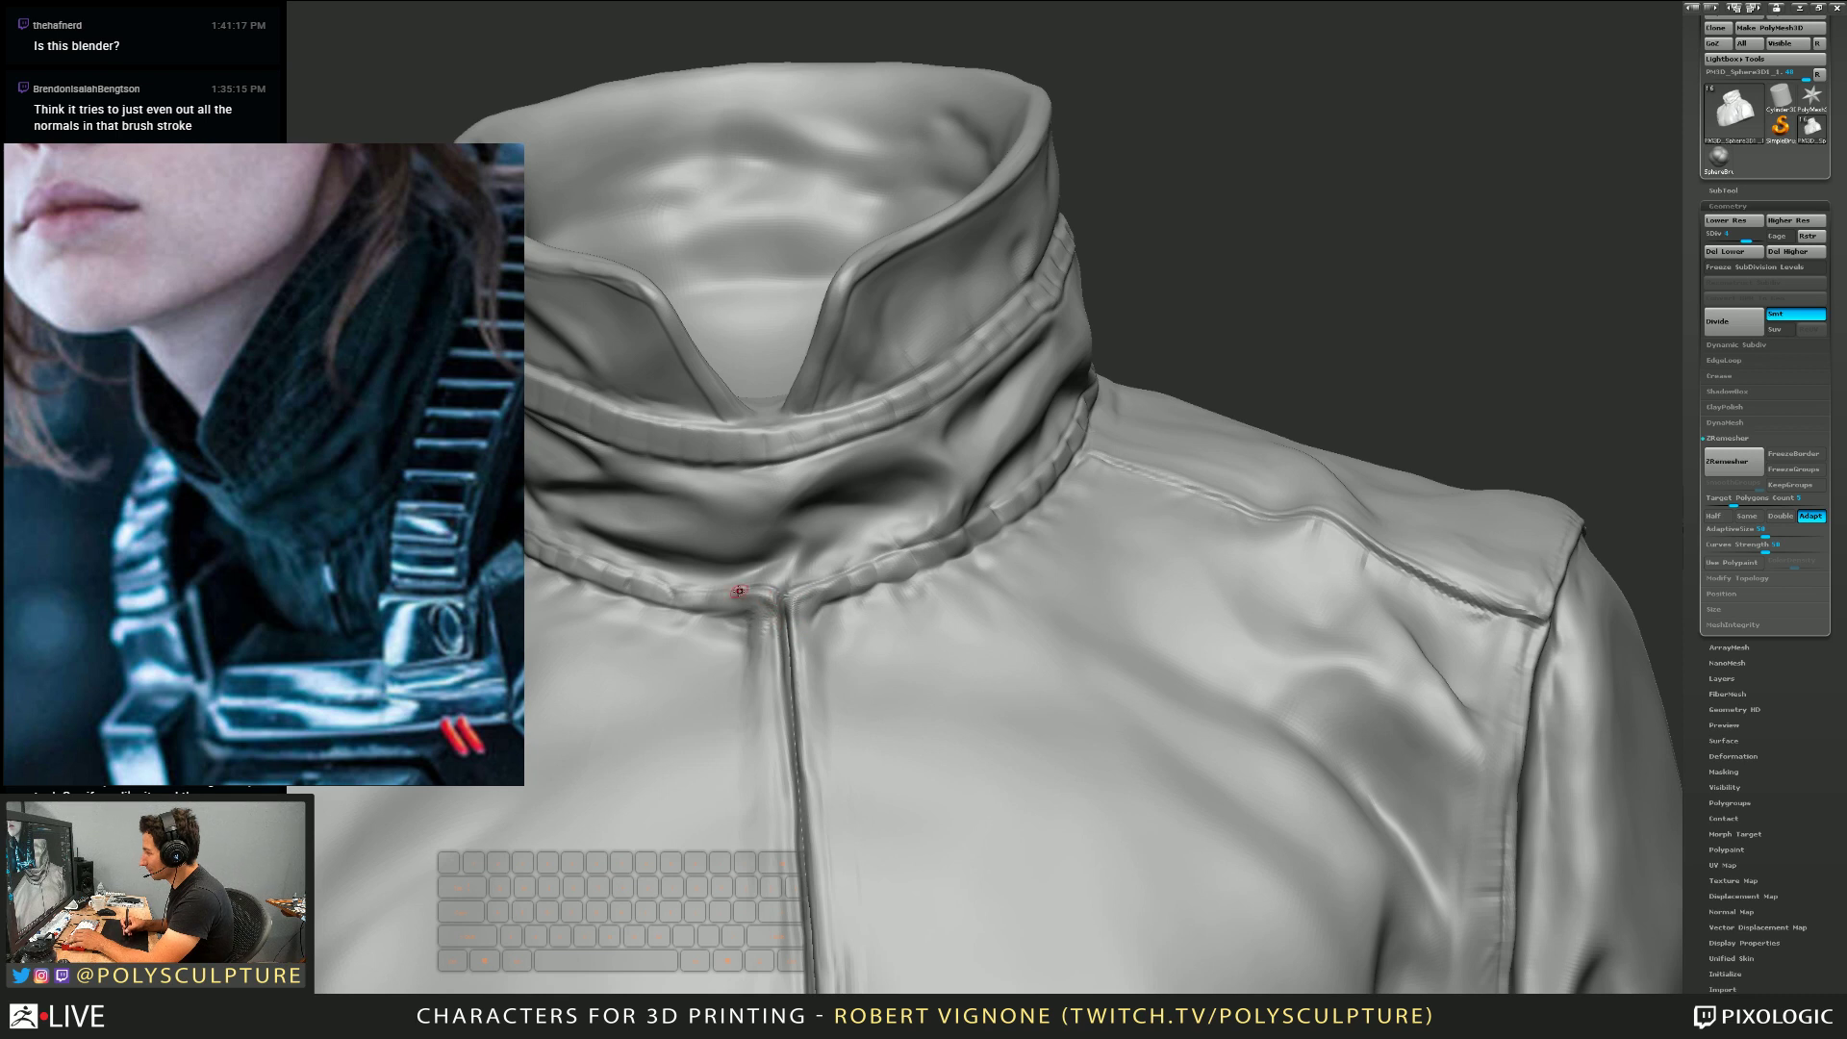
Resize the brush and finish shaping the lower collar seam's corner beside the top of the front opening
{"action": "left_click_drag", "start_coordinate": [746, 597], "coordinate": [712, 594], "text": "shift"}
{"action": "right_click_drag", "start_coordinate": [749, 598], "coordinate": [722, 665]}
{"action": "key", "text": "s"}
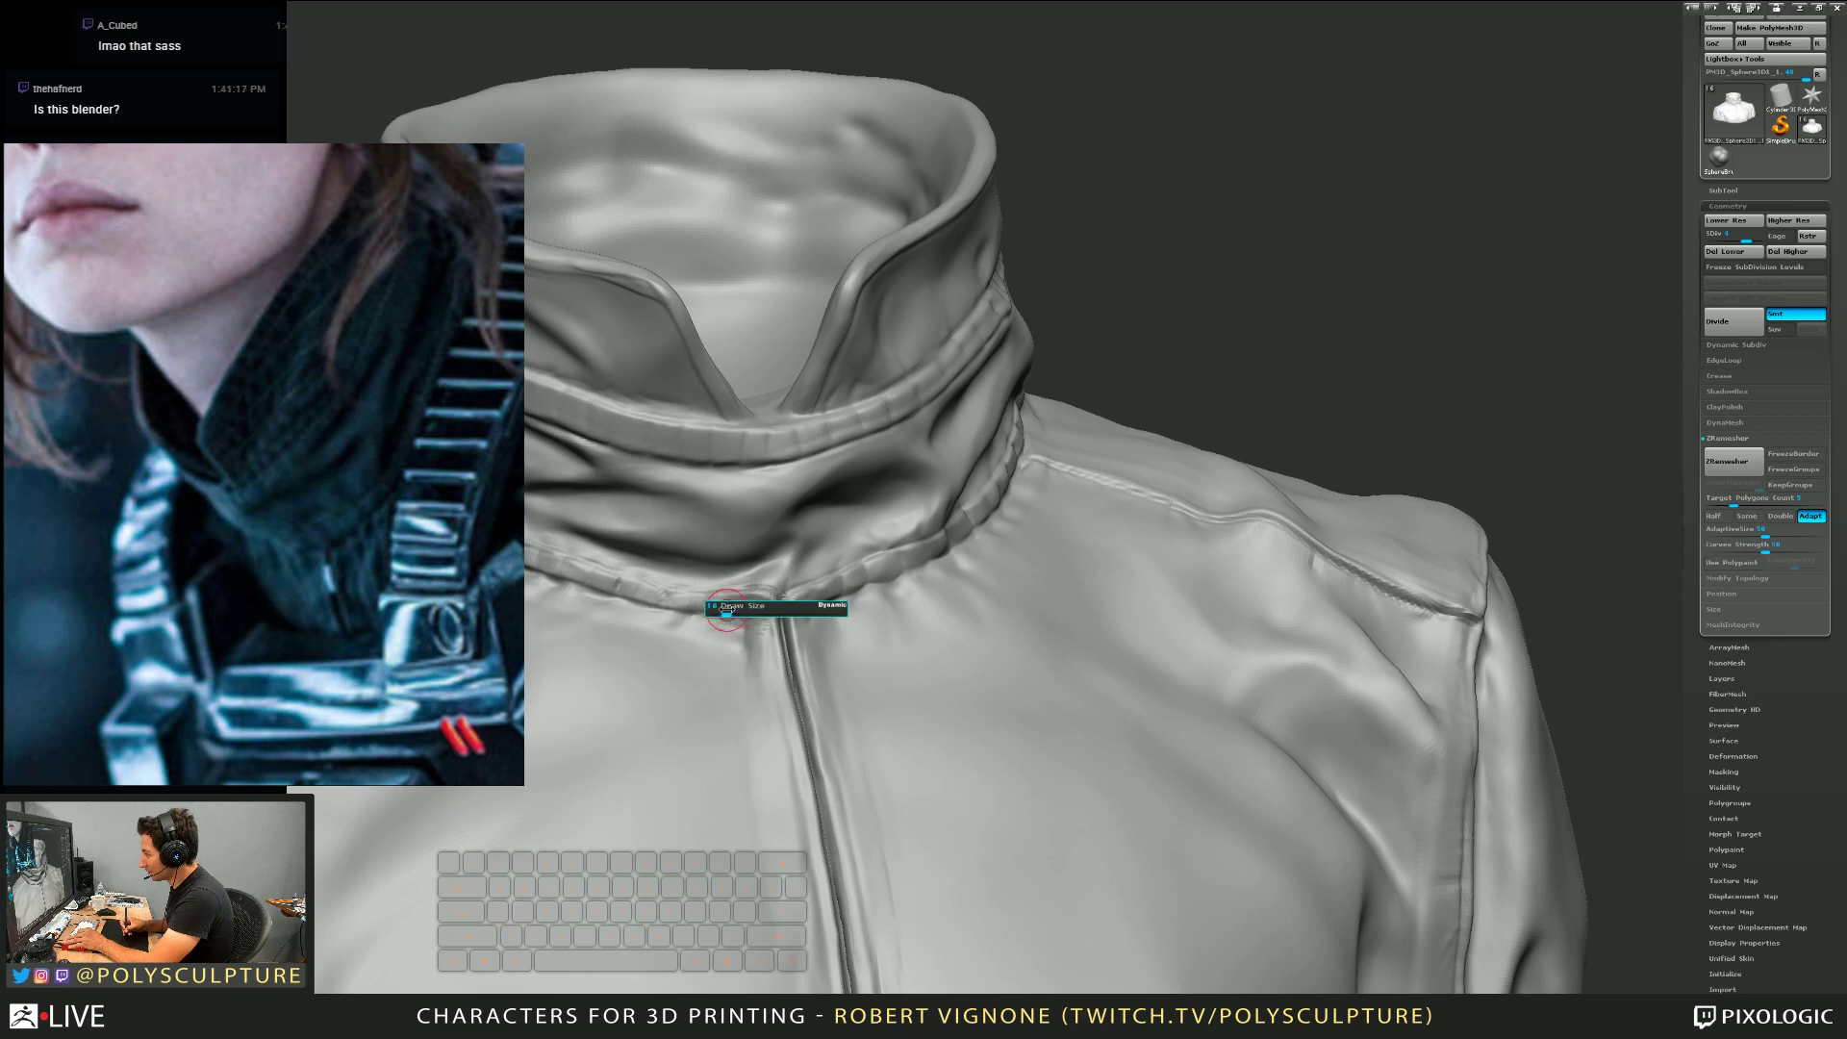
{"action": "left_click", "coordinate": [716, 611]}
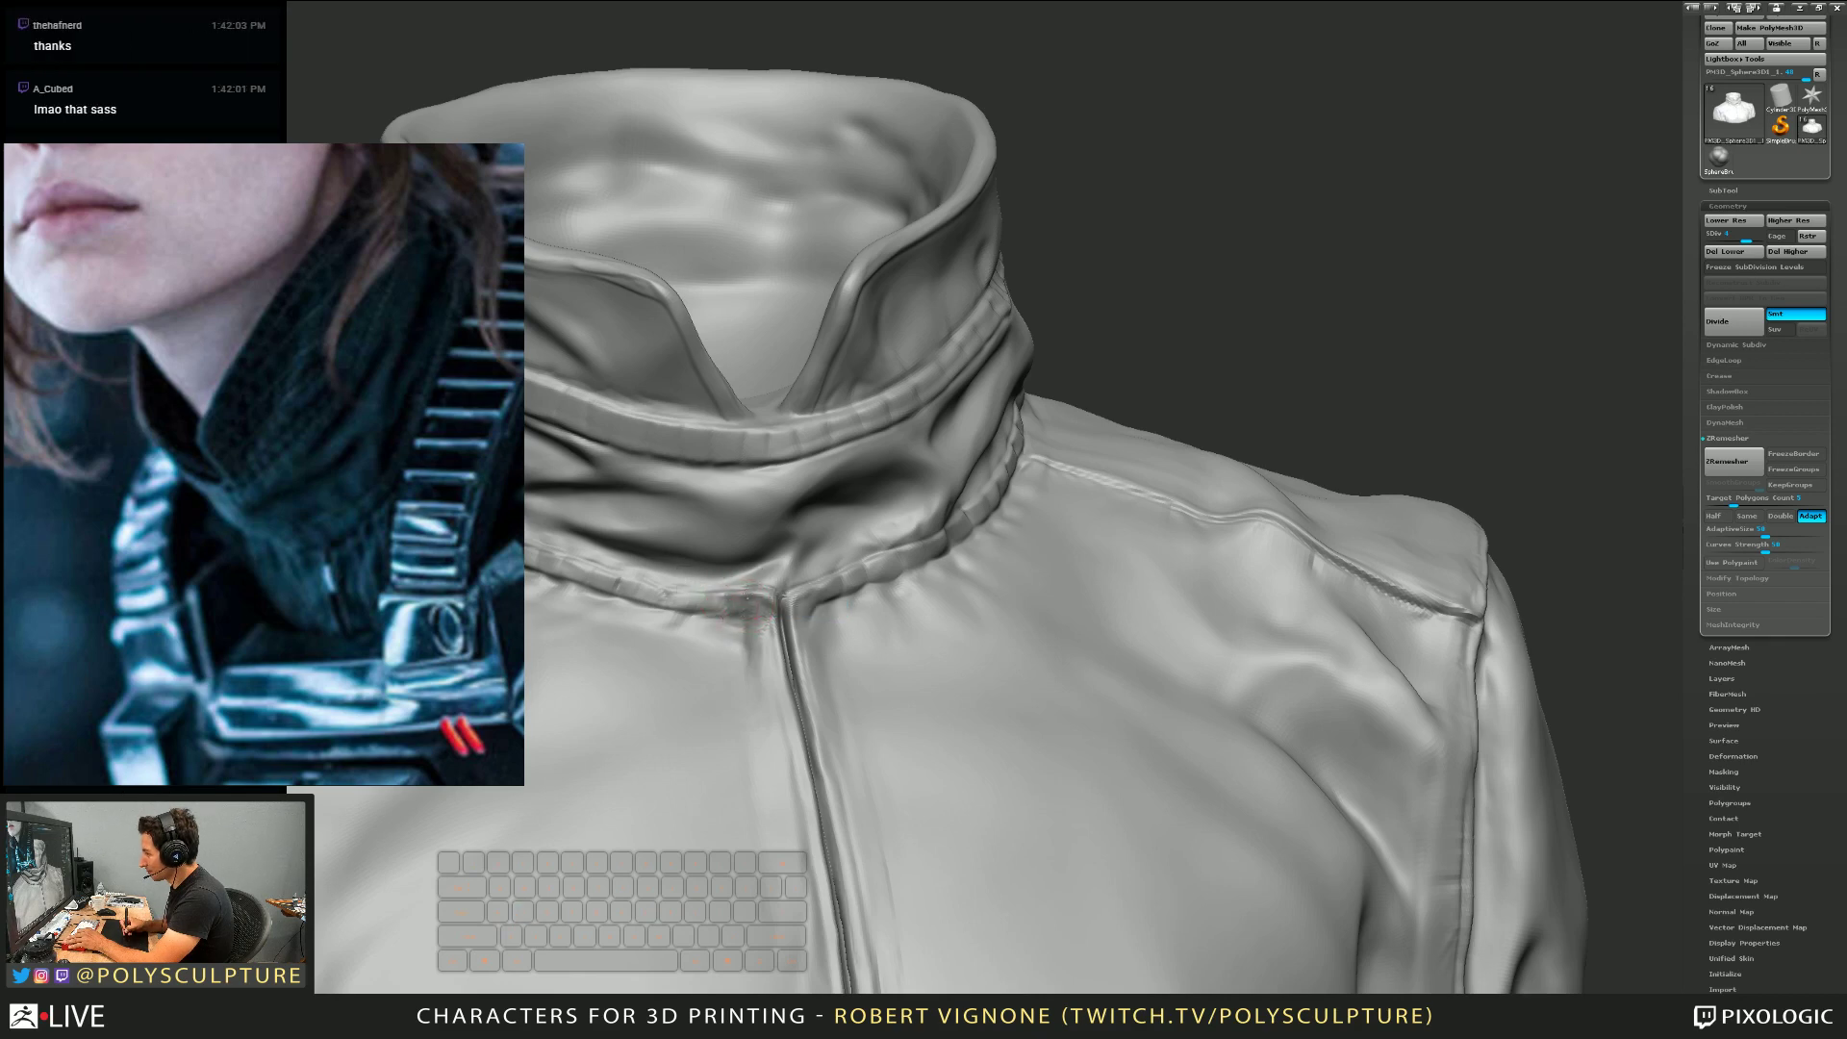
{"action": "right_click_drag", "start_coordinate": [774, 614], "coordinate": [886, 527]}
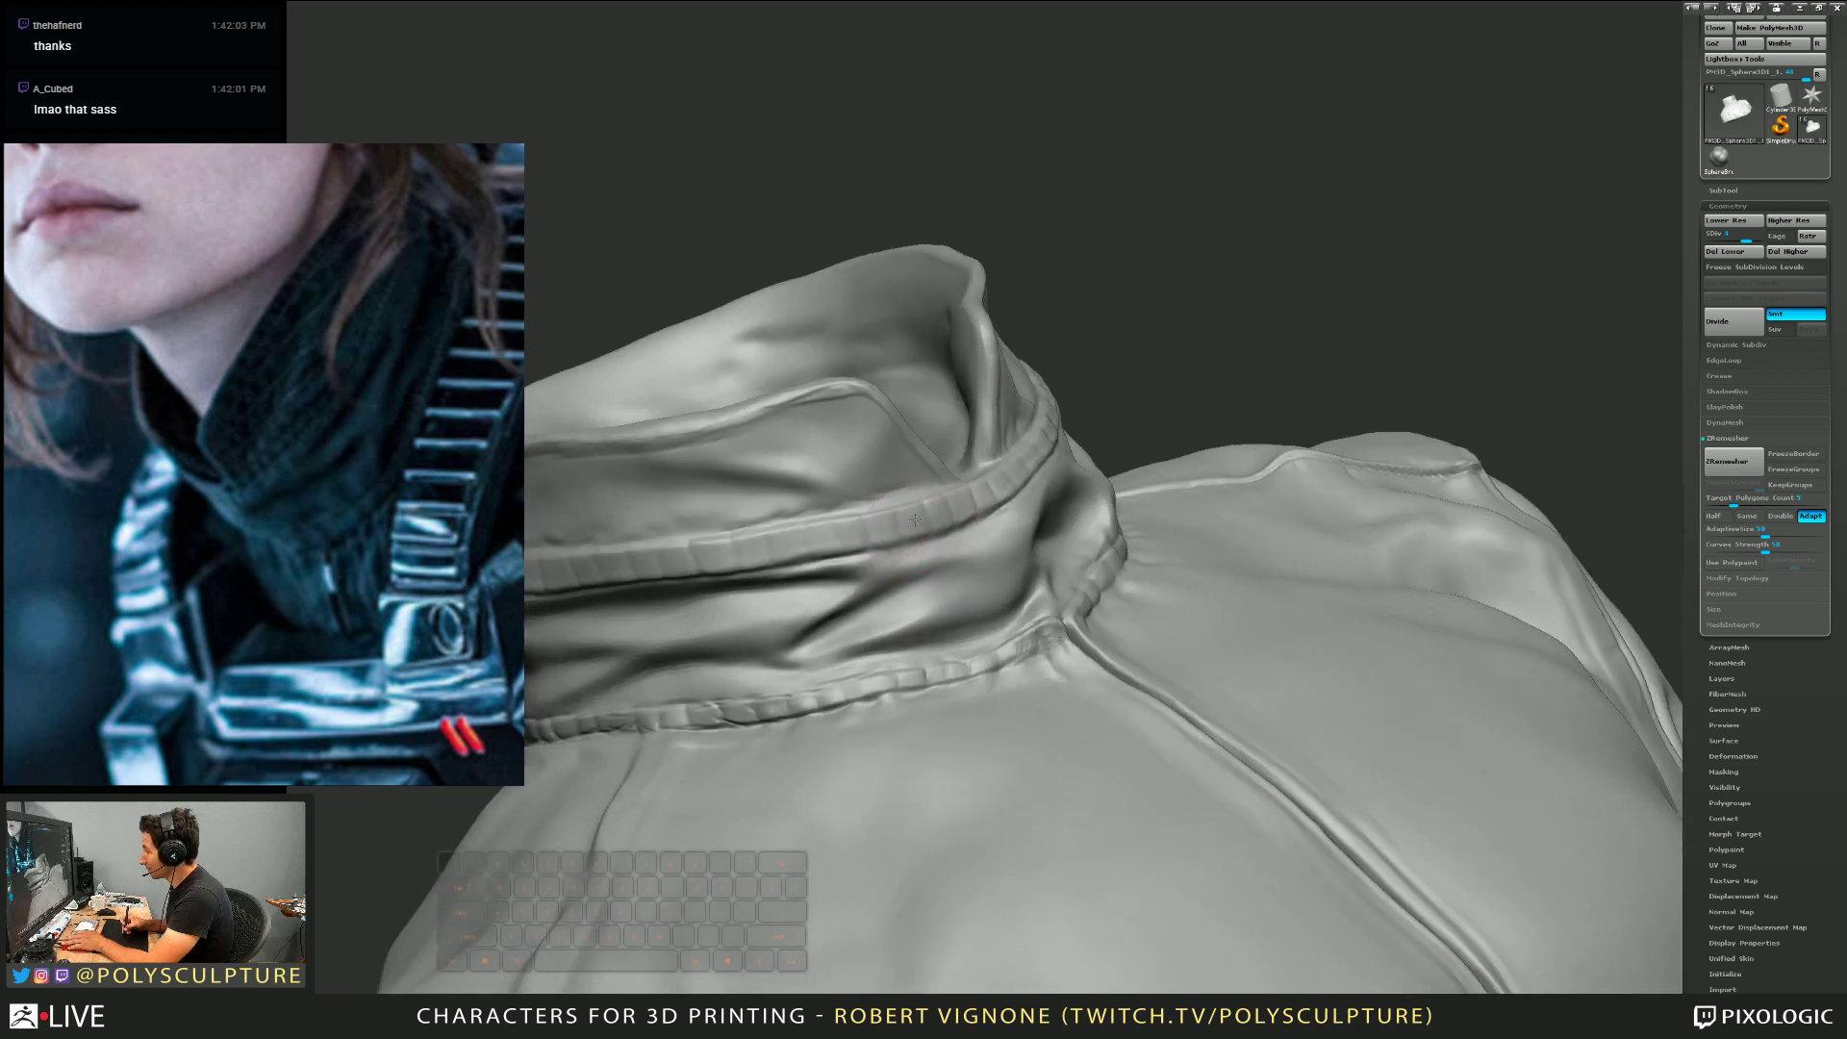
Sculpt pucker divisions along the front of the upper collar seam with a repeatedly resized brush
{"action": "key", "text": "s"}
{"action": "left_click_drag", "start_coordinate": [914, 523], "coordinate": [900, 523]}
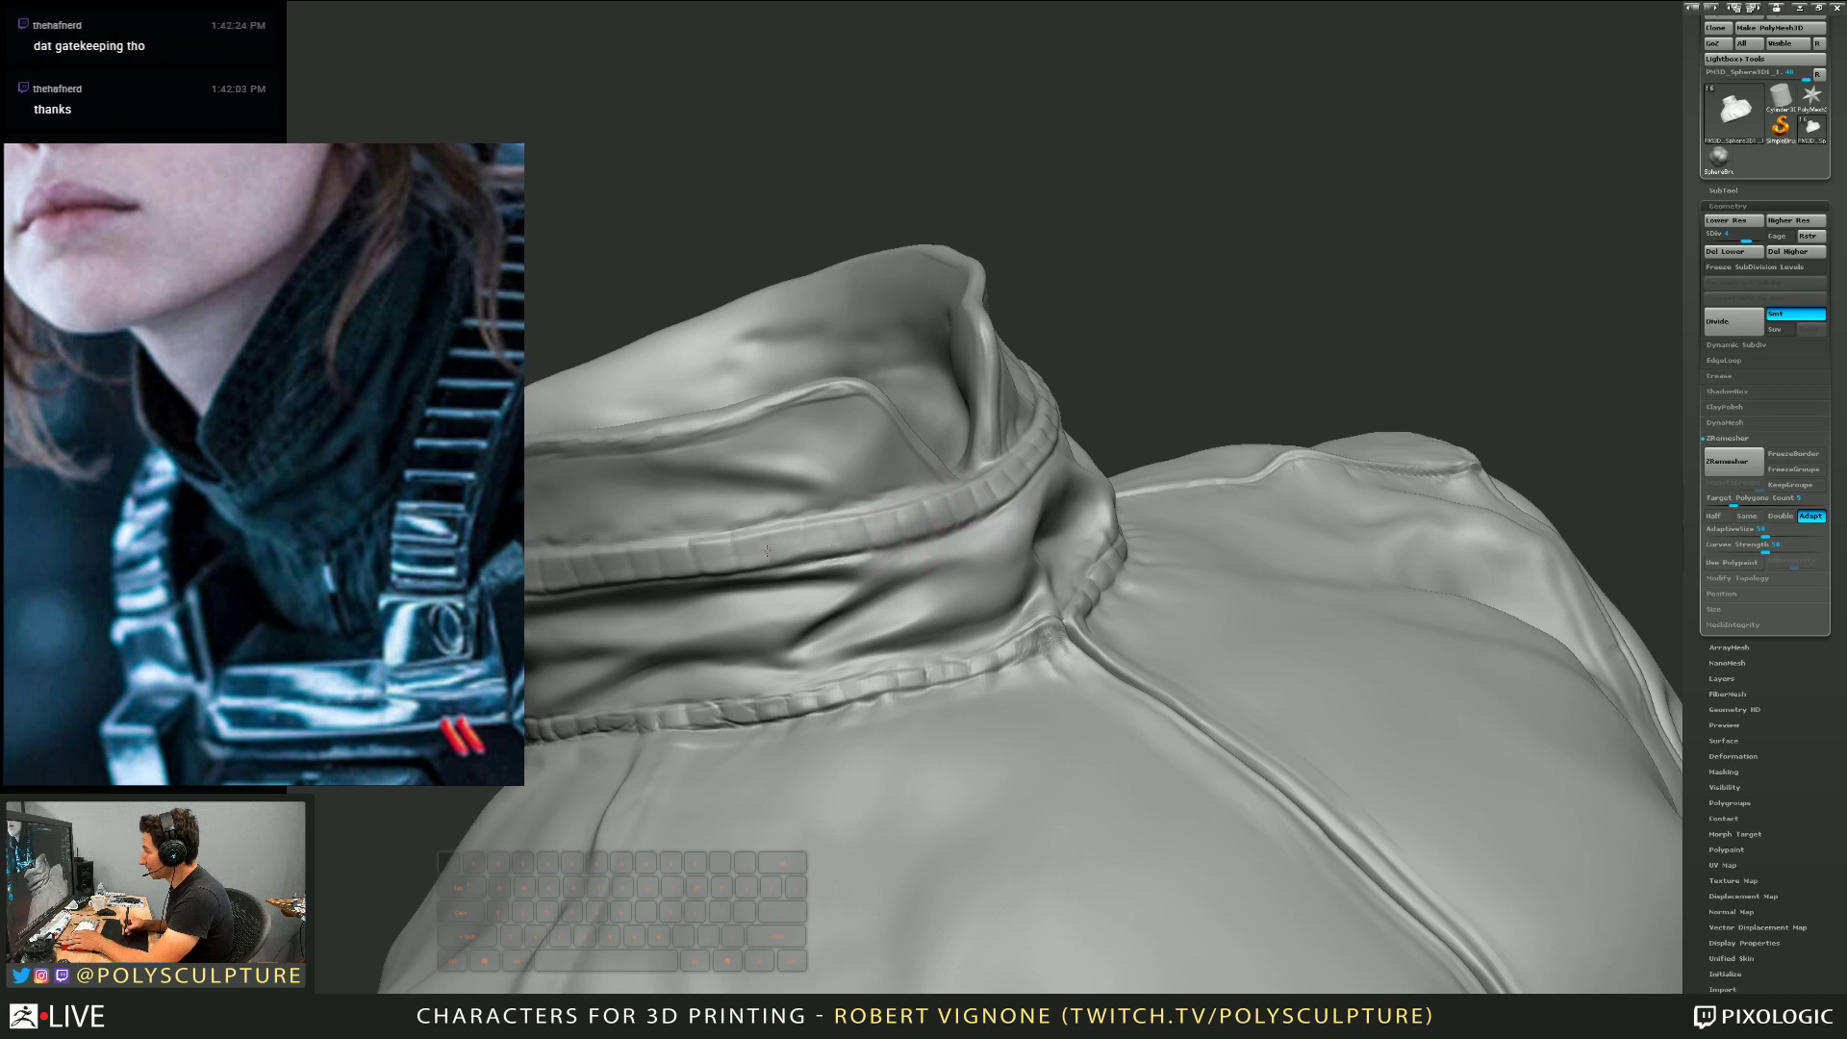
{"action": "mouse_move", "coordinate": [767, 551]}
{"action": "right_mouse_down"}
{"action": "mouse_move", "coordinate": [891, 536]}
{"action": "mouse_move", "coordinate": [866, 540]}
{"action": "right_mouse_up"}
{"action": "key", "text": "s"}
{"action": "left_click_drag", "start_coordinate": [826, 568], "coordinate": [783, 568]}
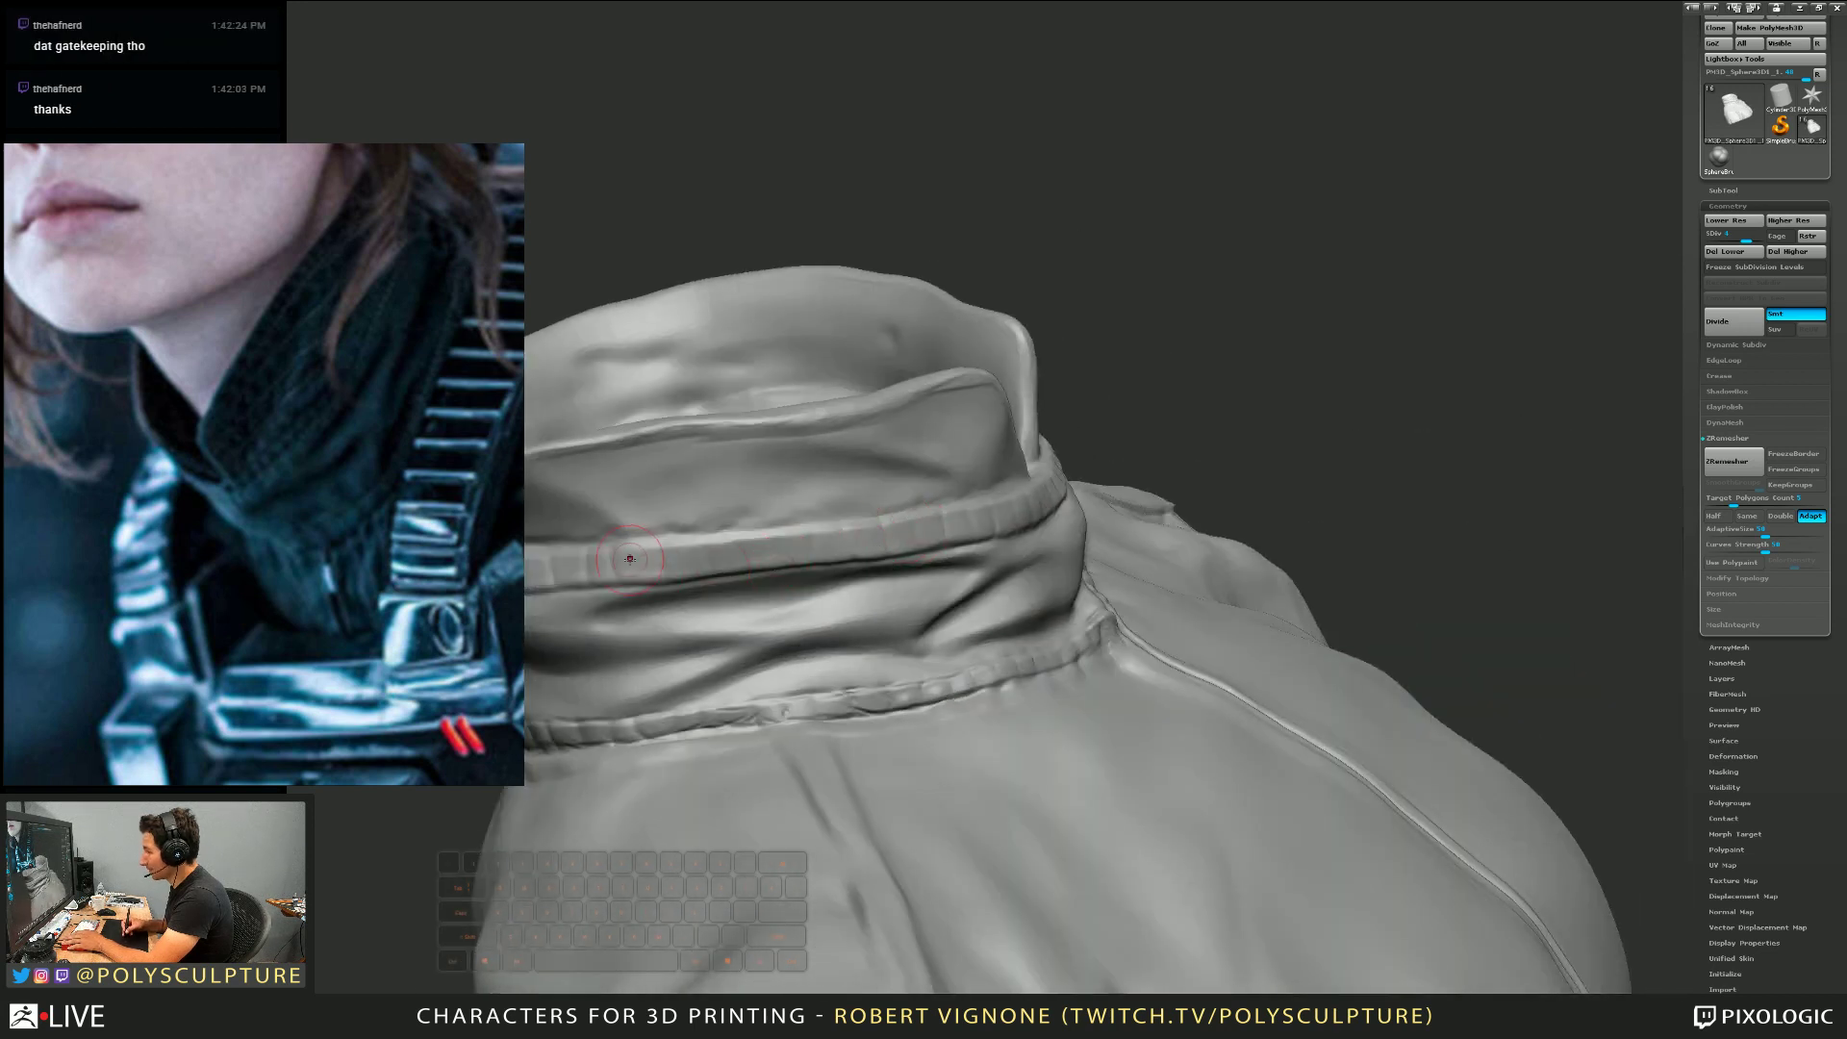
{"action": "left_click_drag", "start_coordinate": [629, 558], "coordinate": [960, 522]}
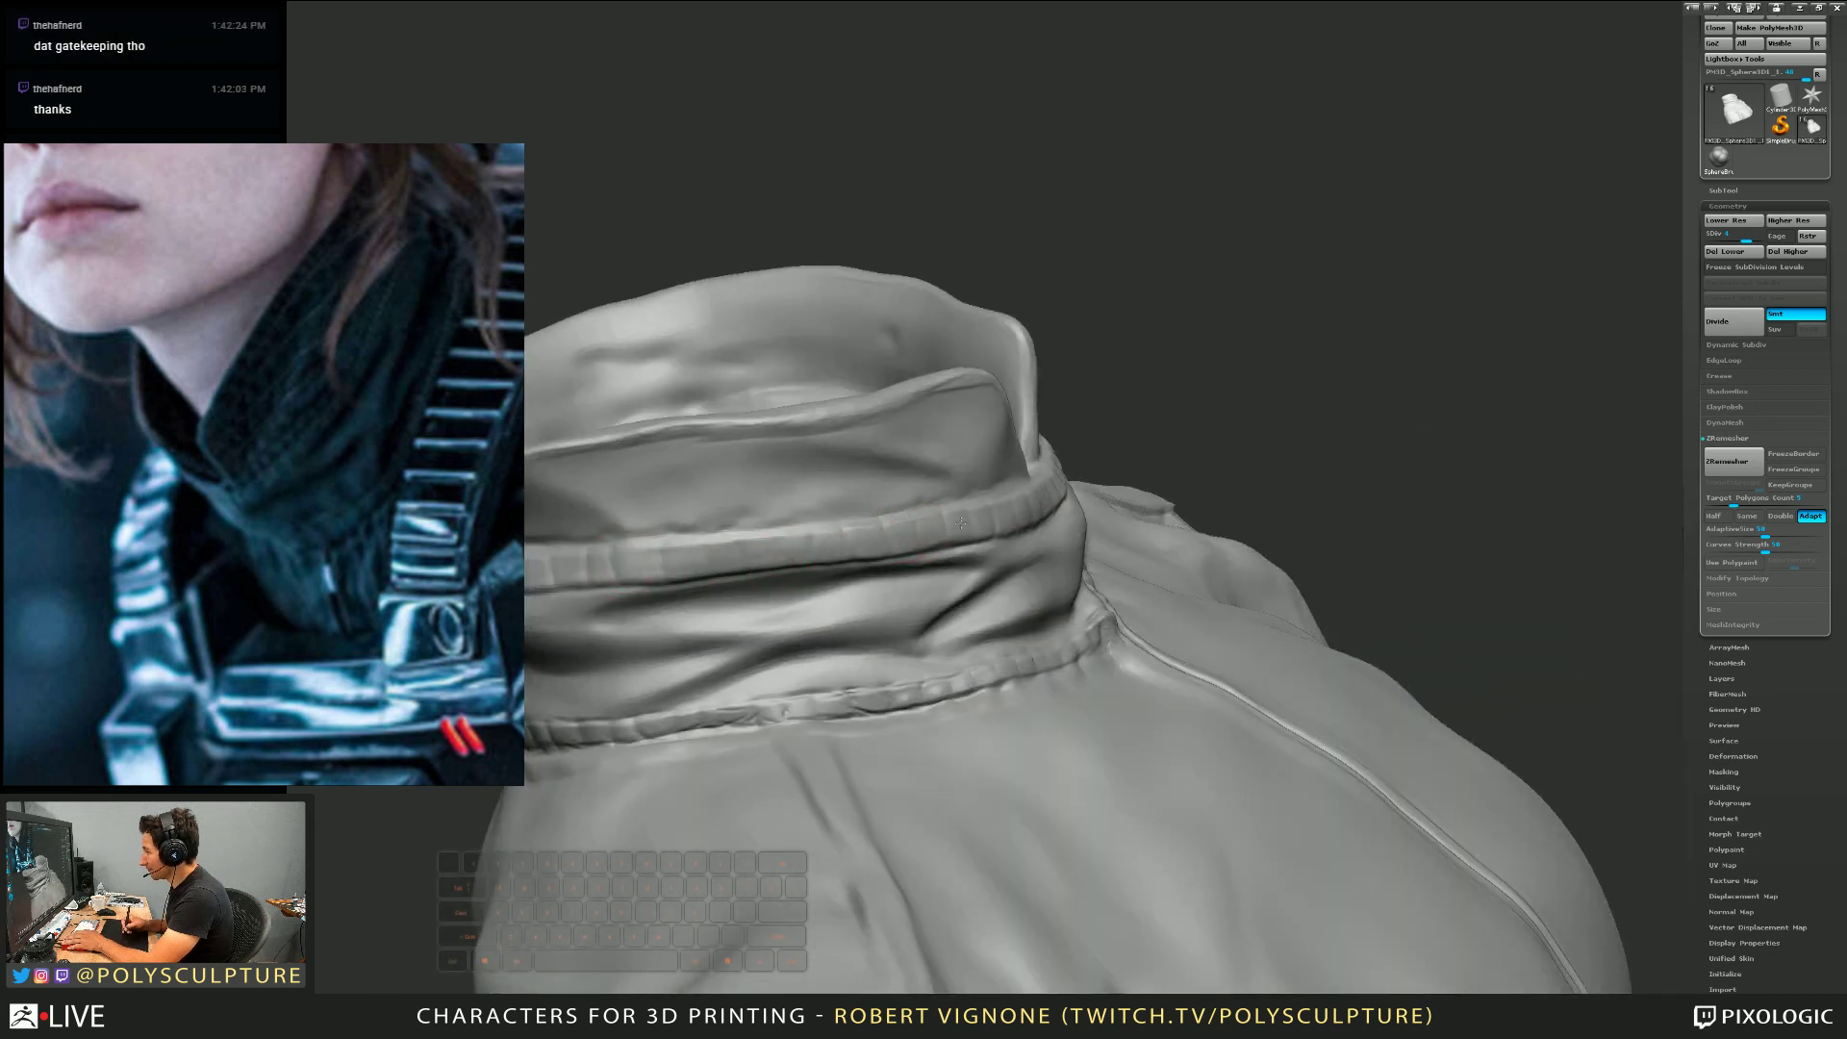
{"action": "right_click_drag", "start_coordinate": [983, 529], "coordinate": [1076, 500]}
{"action": "key", "text": "s"}
{"action": "left_click_drag", "start_coordinate": [1076, 501], "coordinate": [1047, 502]}
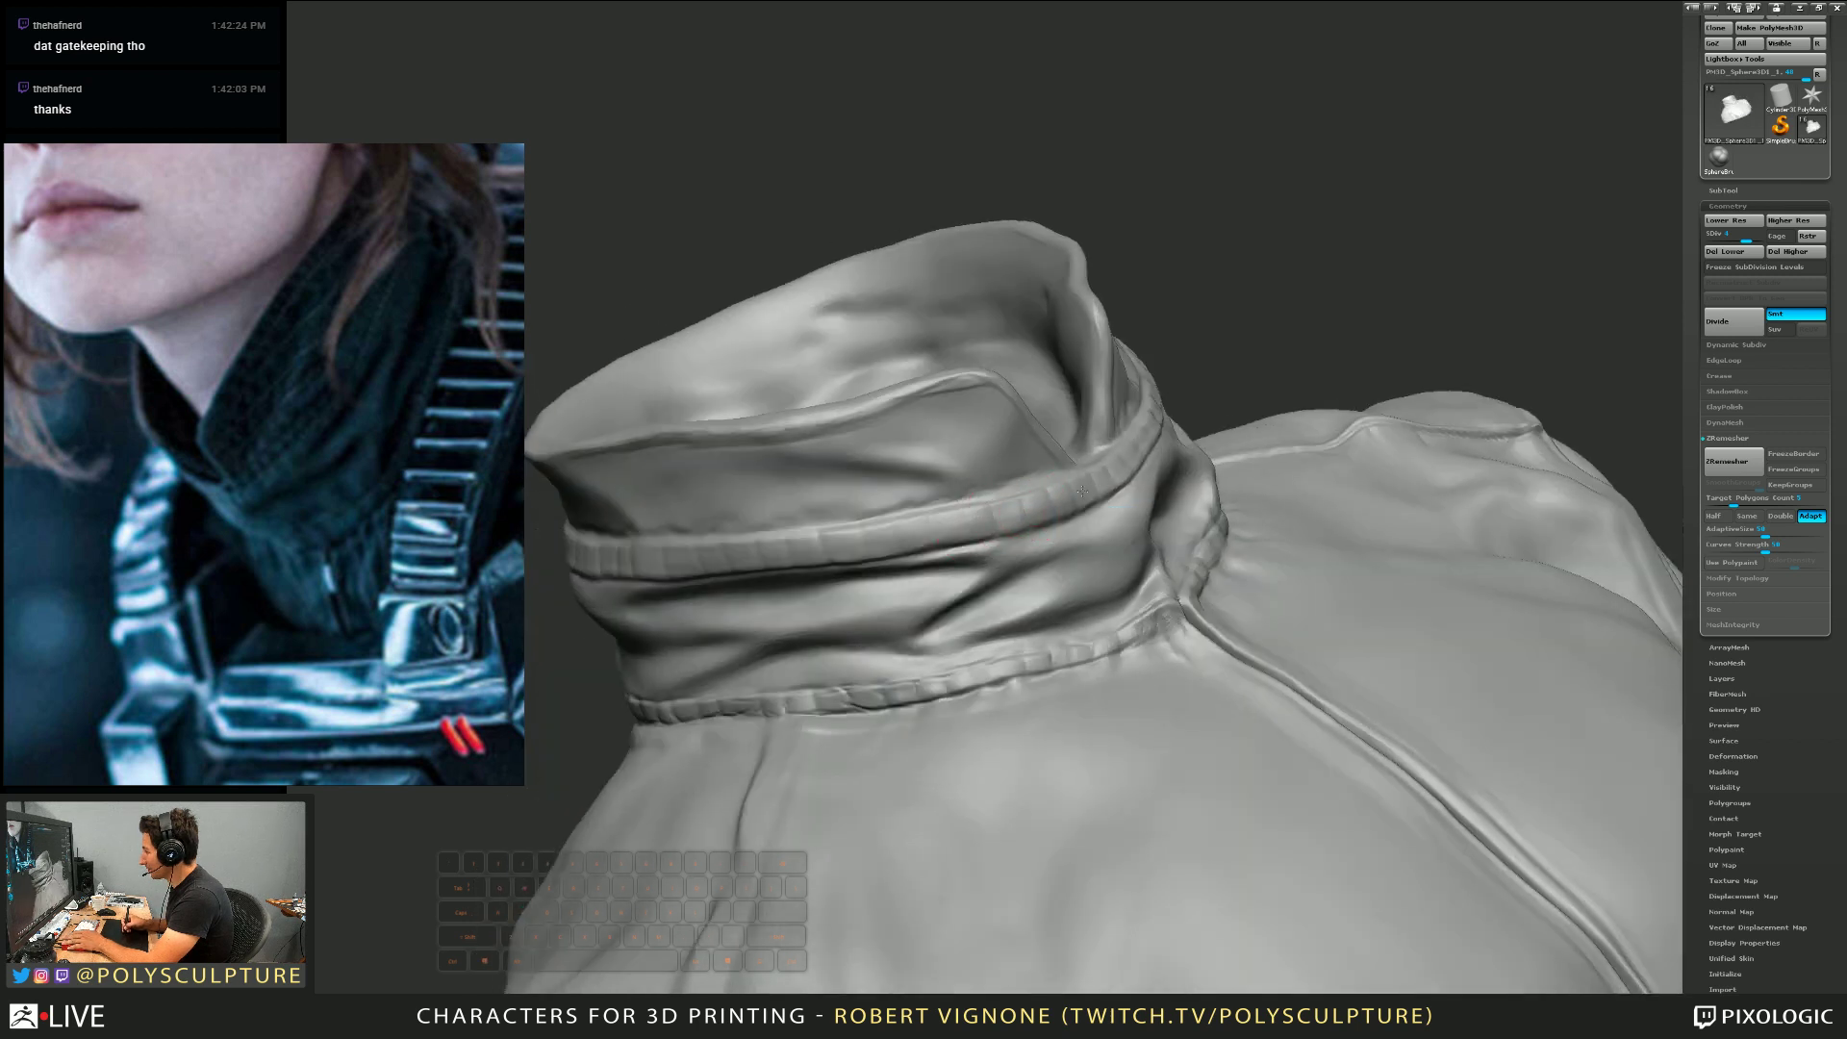
Continue the pucker detail along the upper collar seam around the side of the collar
{"action": "right_click_drag", "start_coordinate": [1082, 491], "coordinate": [986, 572]}
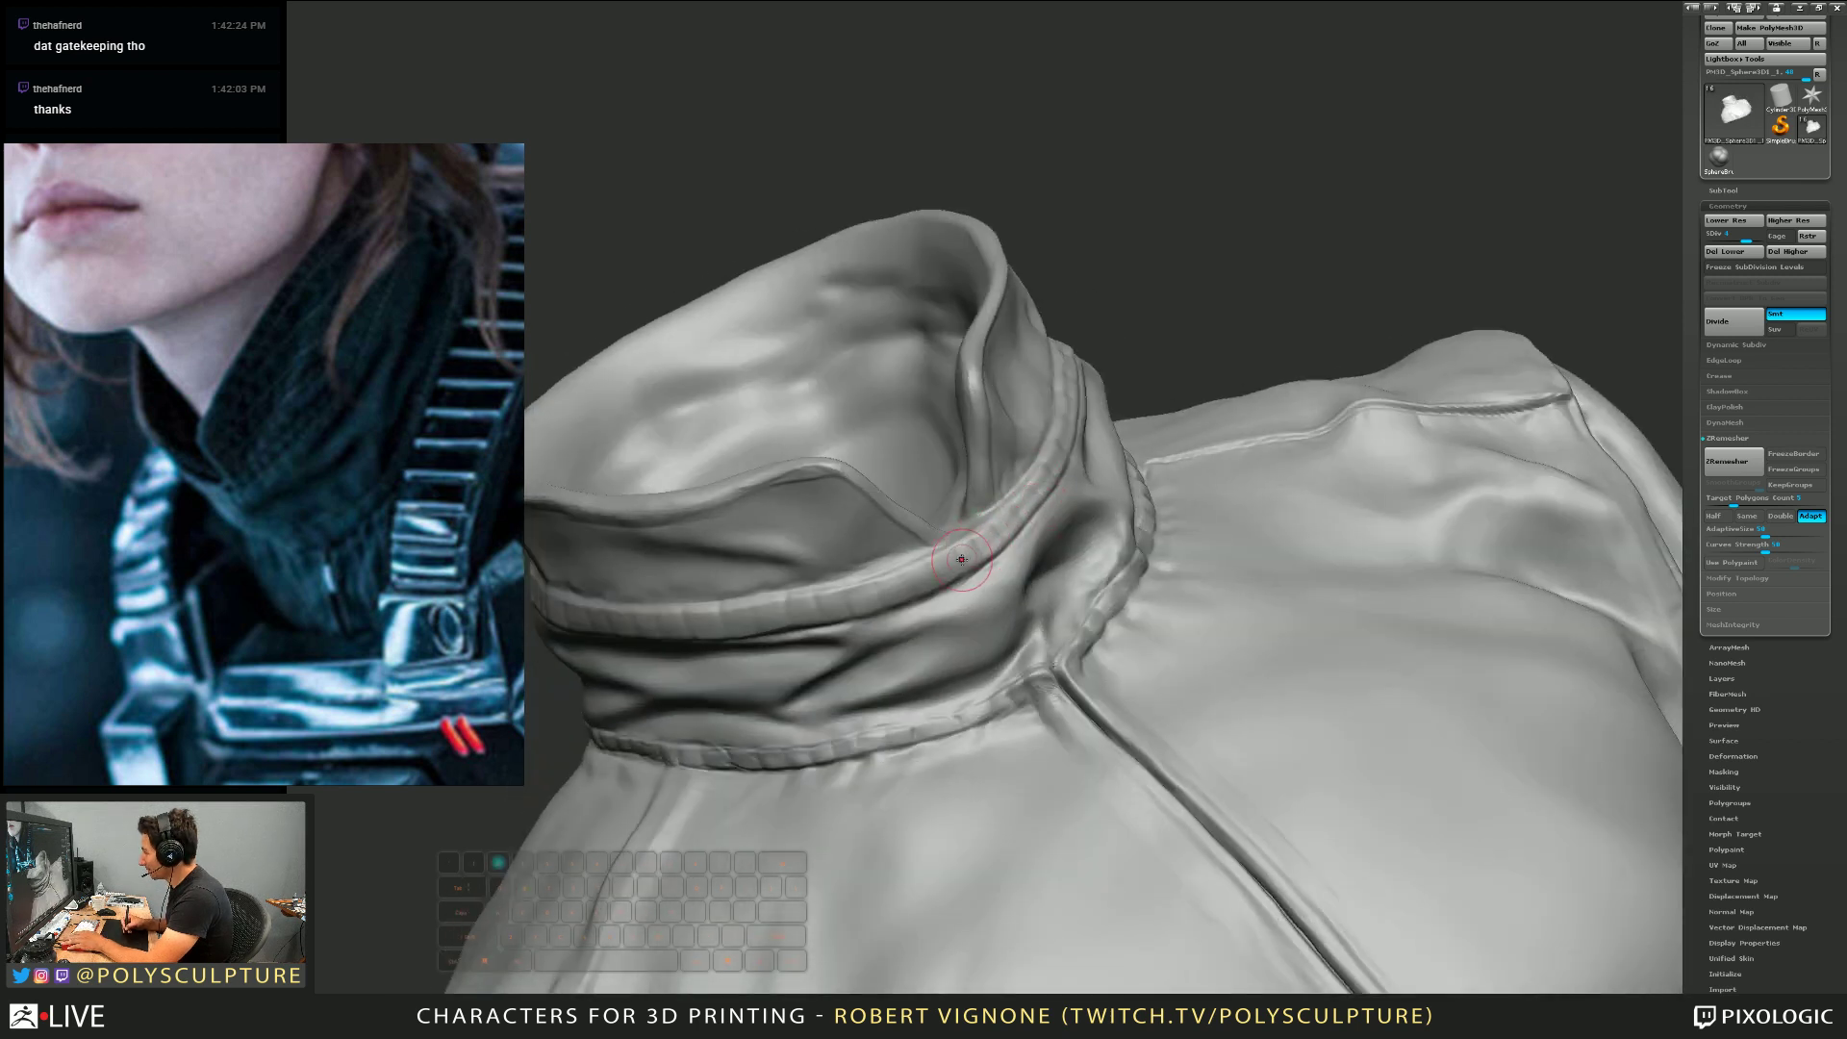
{"action": "right_click_drag", "start_coordinate": [963, 536], "coordinate": [922, 584]}
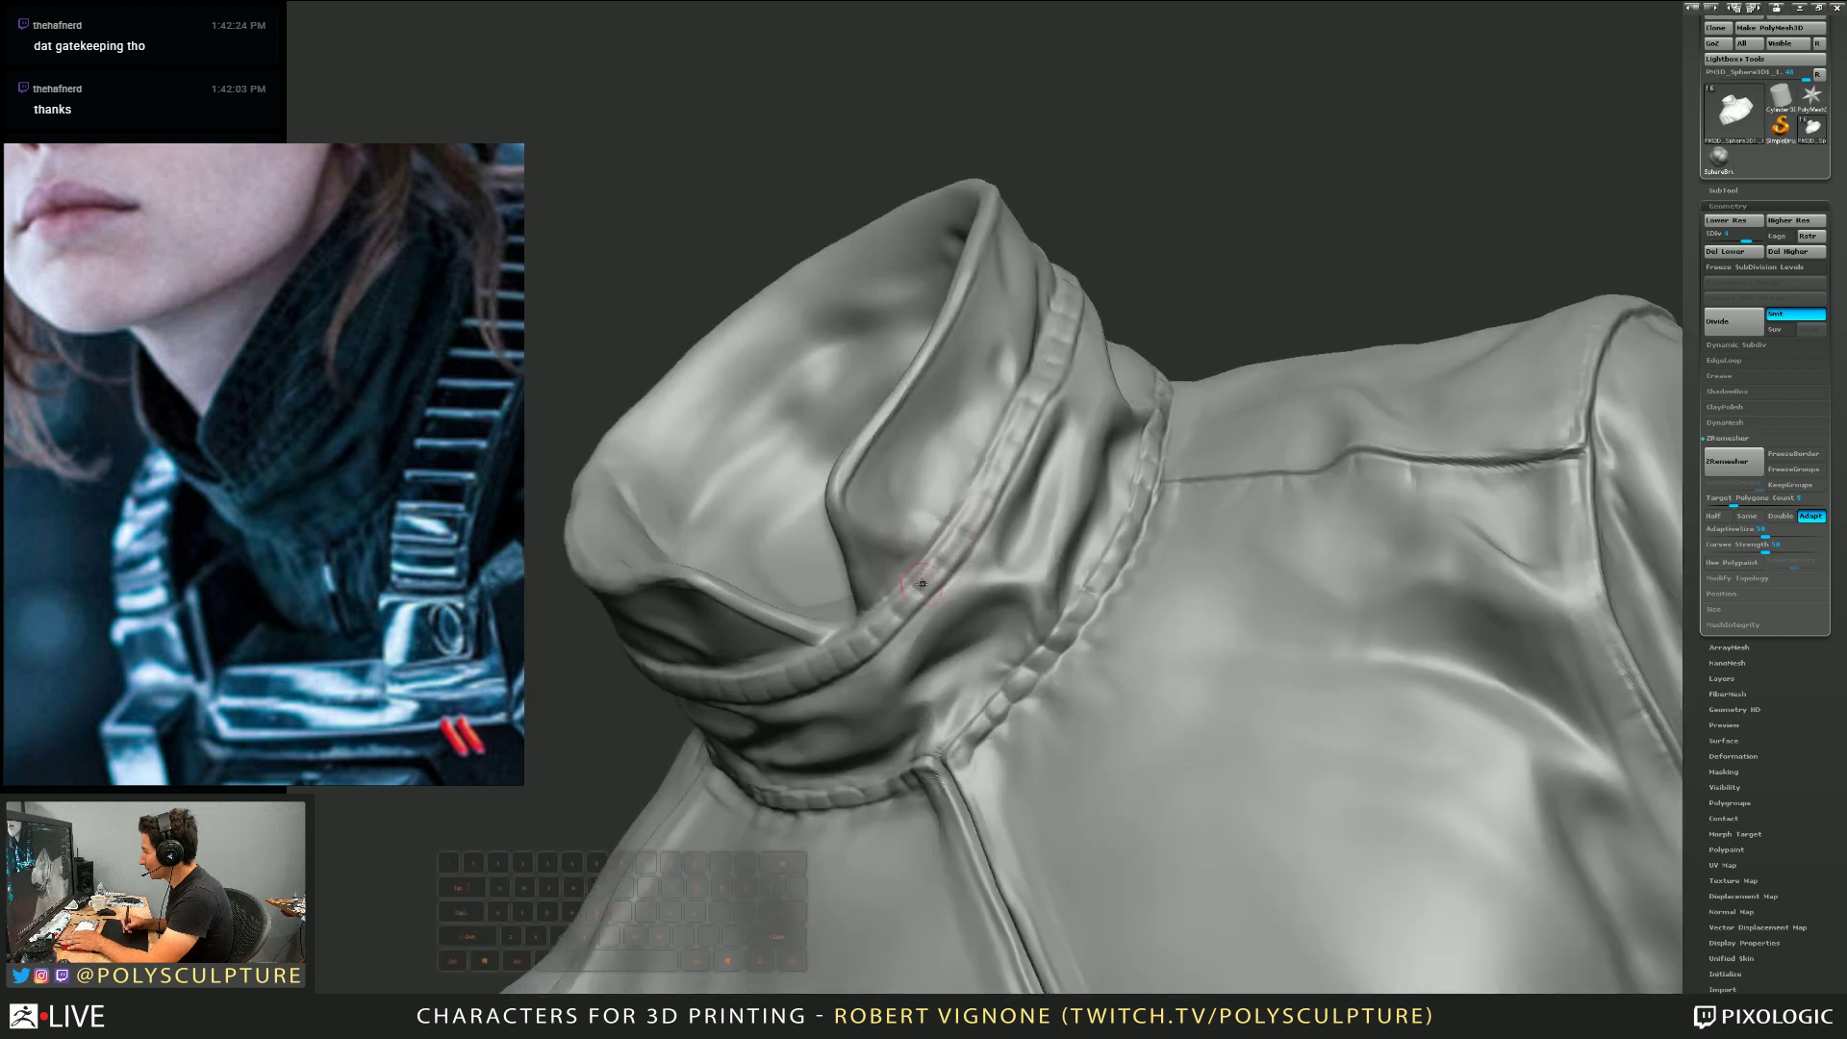
{"action": "right_click_drag", "start_coordinate": [1008, 449], "coordinate": [1010, 473]}
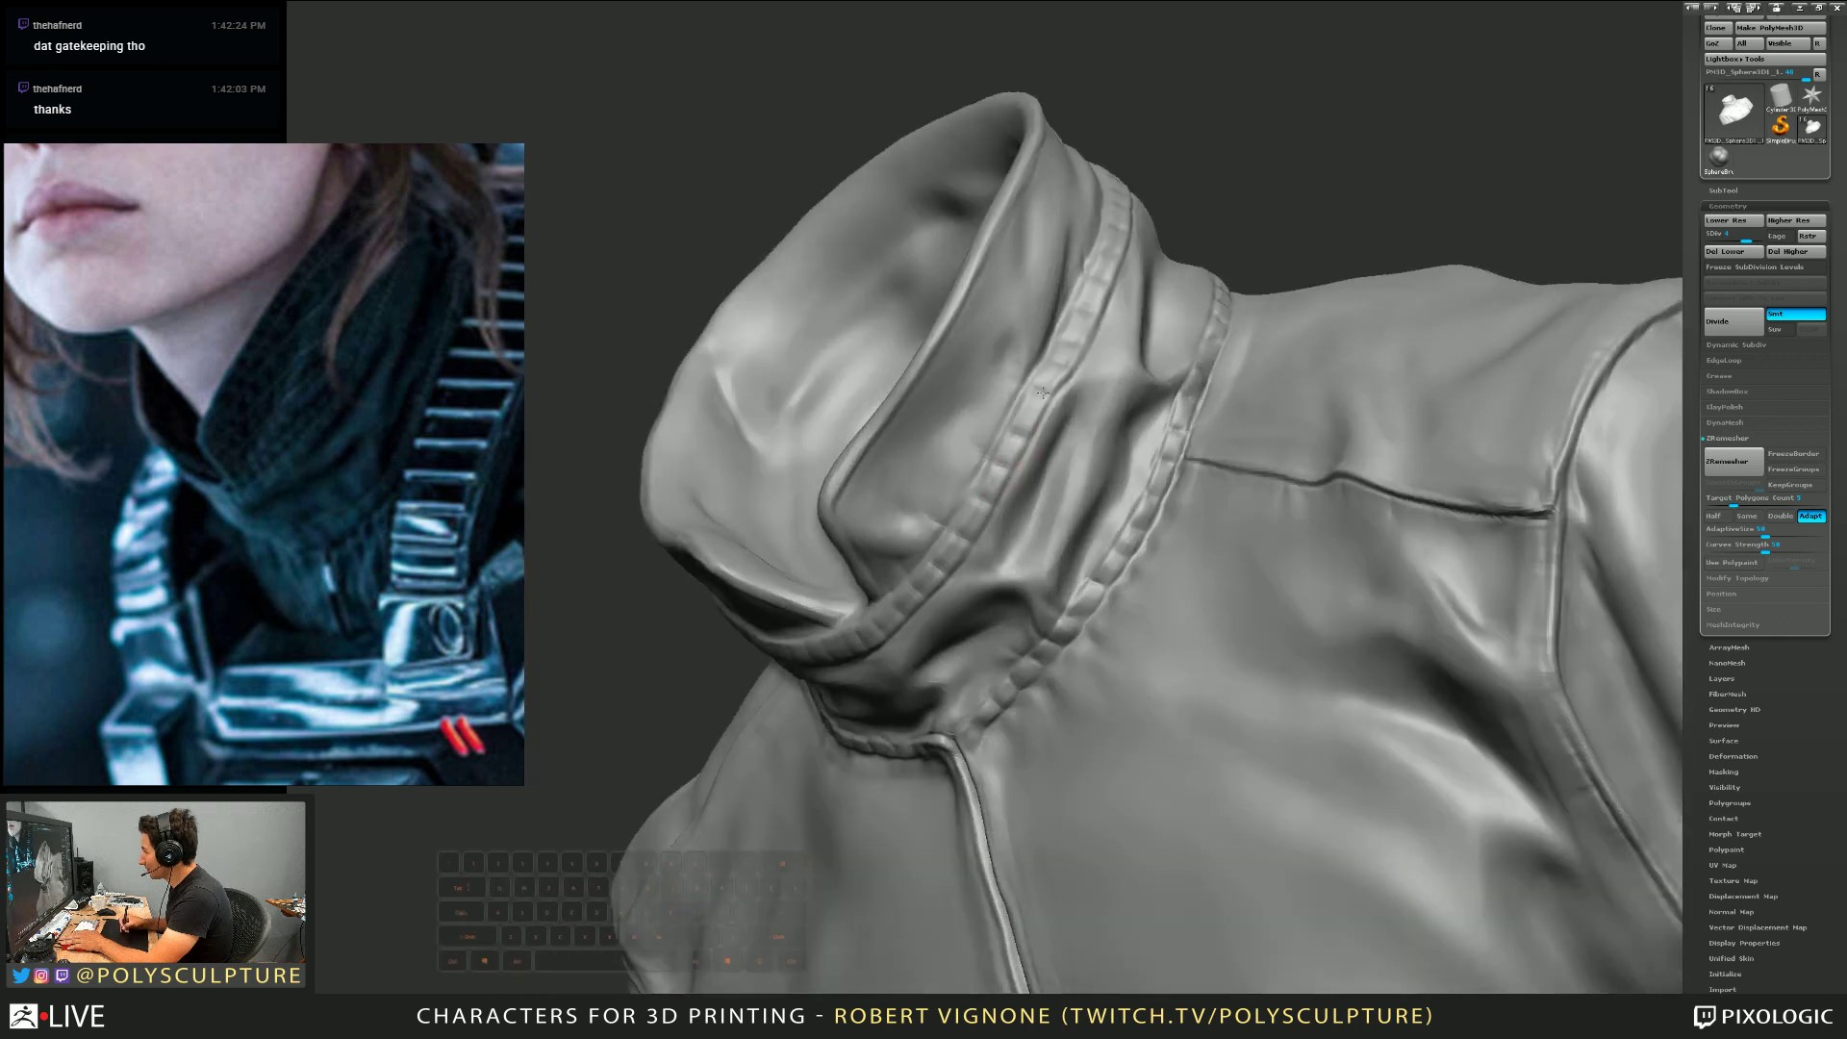
{"action": "right_click_drag", "start_coordinate": [1042, 393], "coordinate": [977, 556]}
{"action": "mouse_move", "coordinate": [995, 481]}
{"action": "right_mouse_down"}
{"action": "mouse_move", "coordinate": [990, 511]}
{"action": "mouse_move", "coordinate": [989, 443]}
{"action": "mouse_move", "coordinate": [994, 514]}
{"action": "right_mouse_up"}
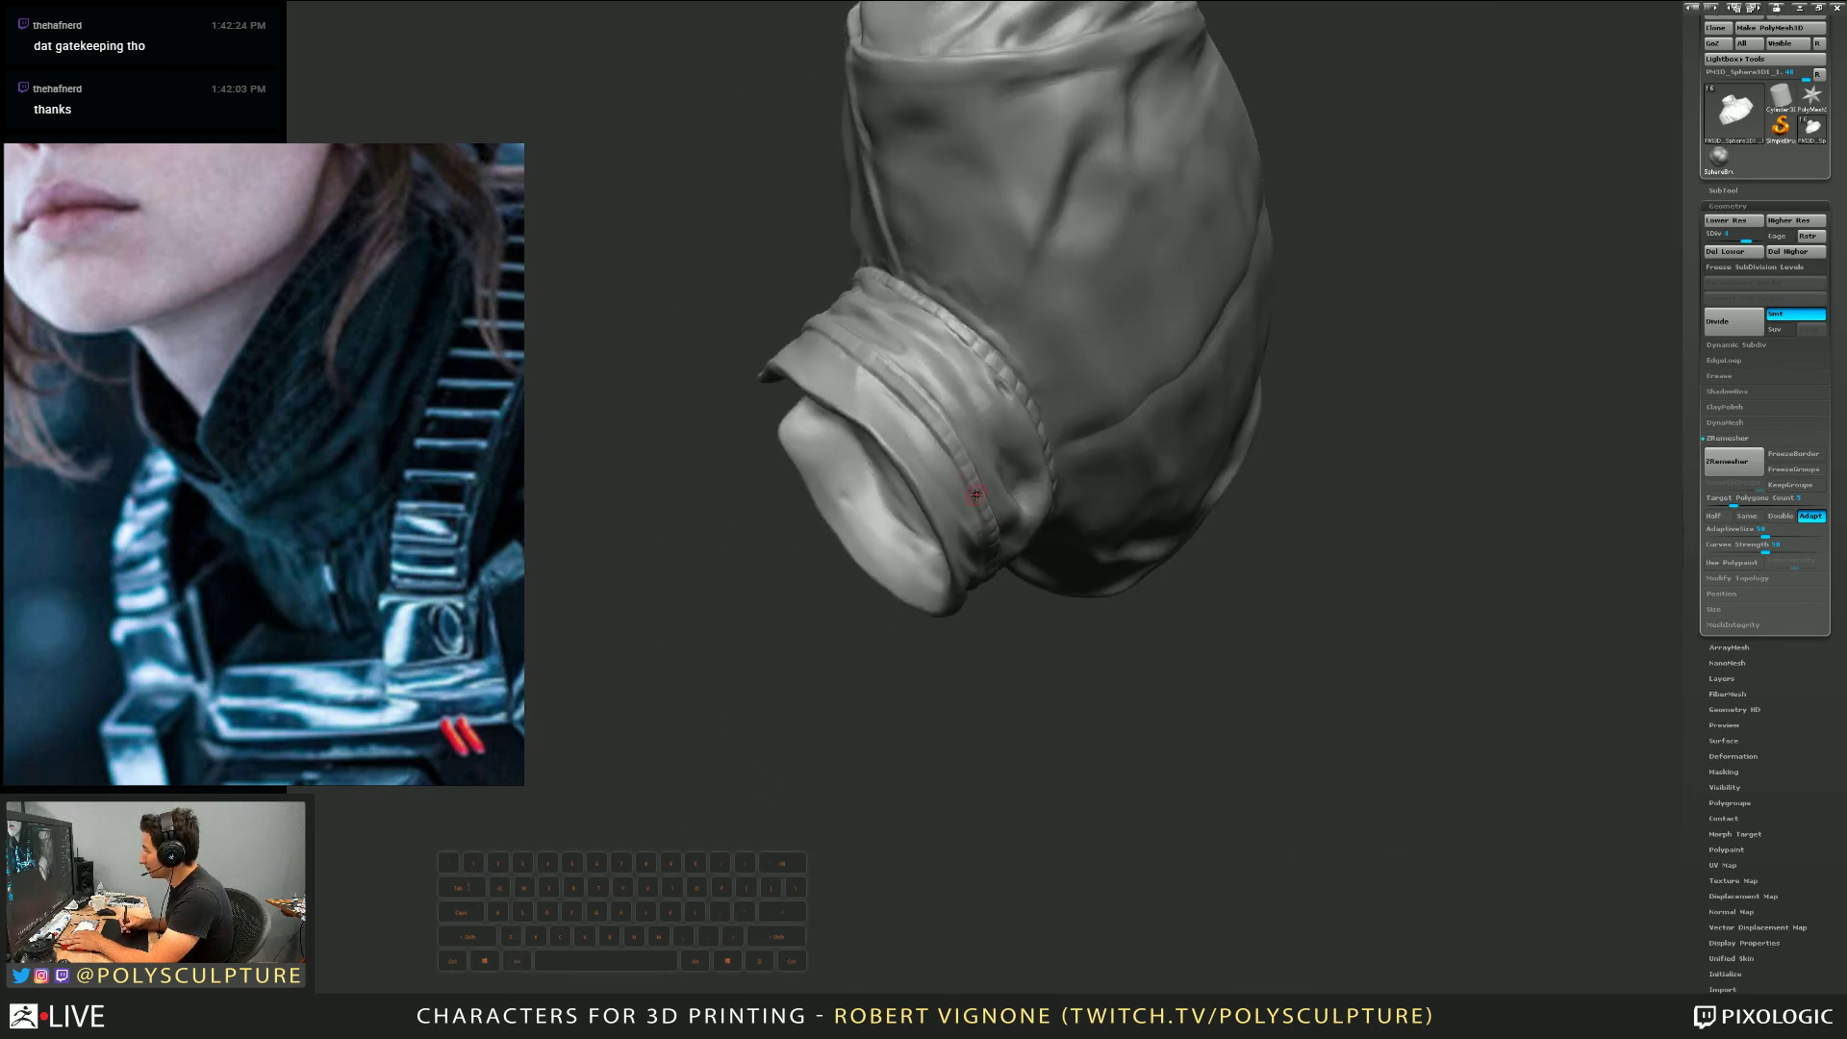
{"action": "mouse_move", "coordinate": [932, 415]}
{"action": "right_mouse_down"}
{"action": "mouse_move", "coordinate": [993, 417]}
{"action": "mouse_move", "coordinate": [878, 495]}
{"action": "right_mouse_up"}
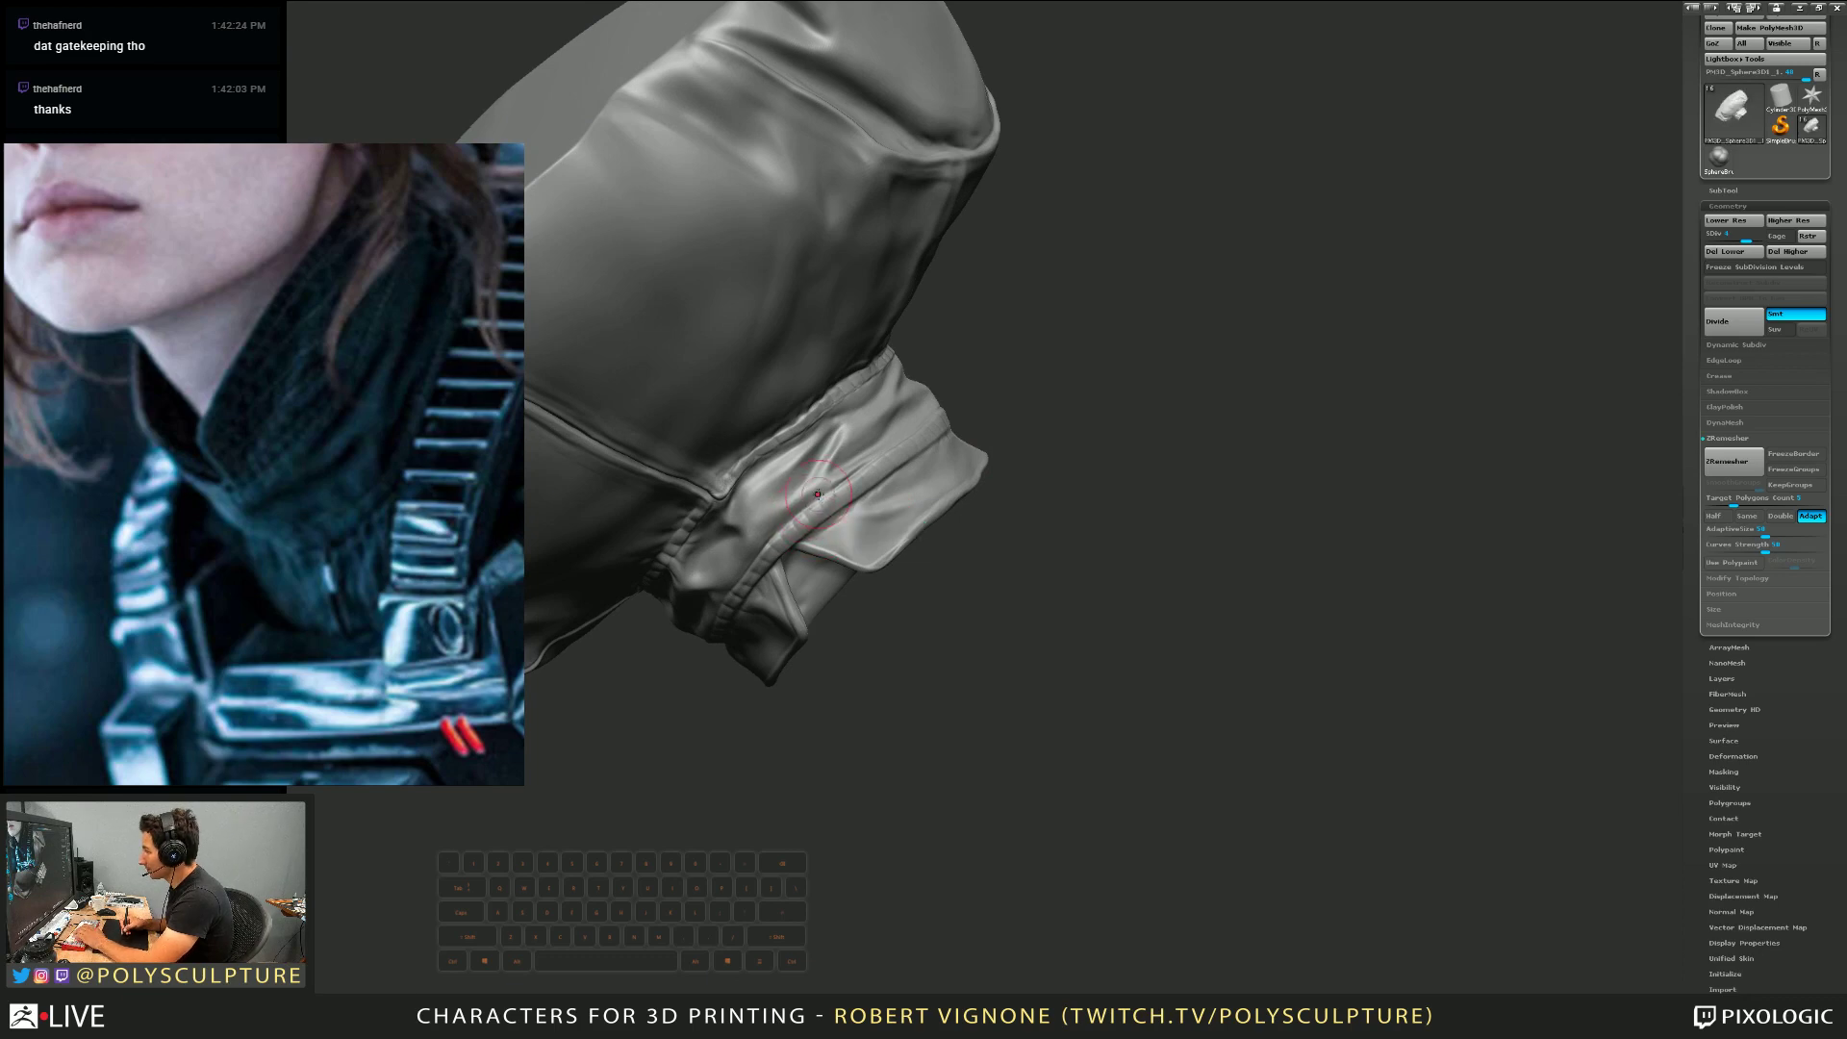
{"action": "mouse_move", "coordinate": [832, 495]}
{"action": "right_mouse_down"}
{"action": "mouse_move", "coordinate": [856, 577]}
{"action": "mouse_move", "coordinate": [964, 413]}
{"action": "mouse_move", "coordinate": [1067, 475]}
{"action": "mouse_move", "coordinate": [1081, 400]}
{"action": "mouse_move", "coordinate": [1158, 400]}
{"action": "mouse_move", "coordinate": [1193, 608]}
{"action": "mouse_move", "coordinate": [719, 822]}
{"action": "right_mouse_up"}
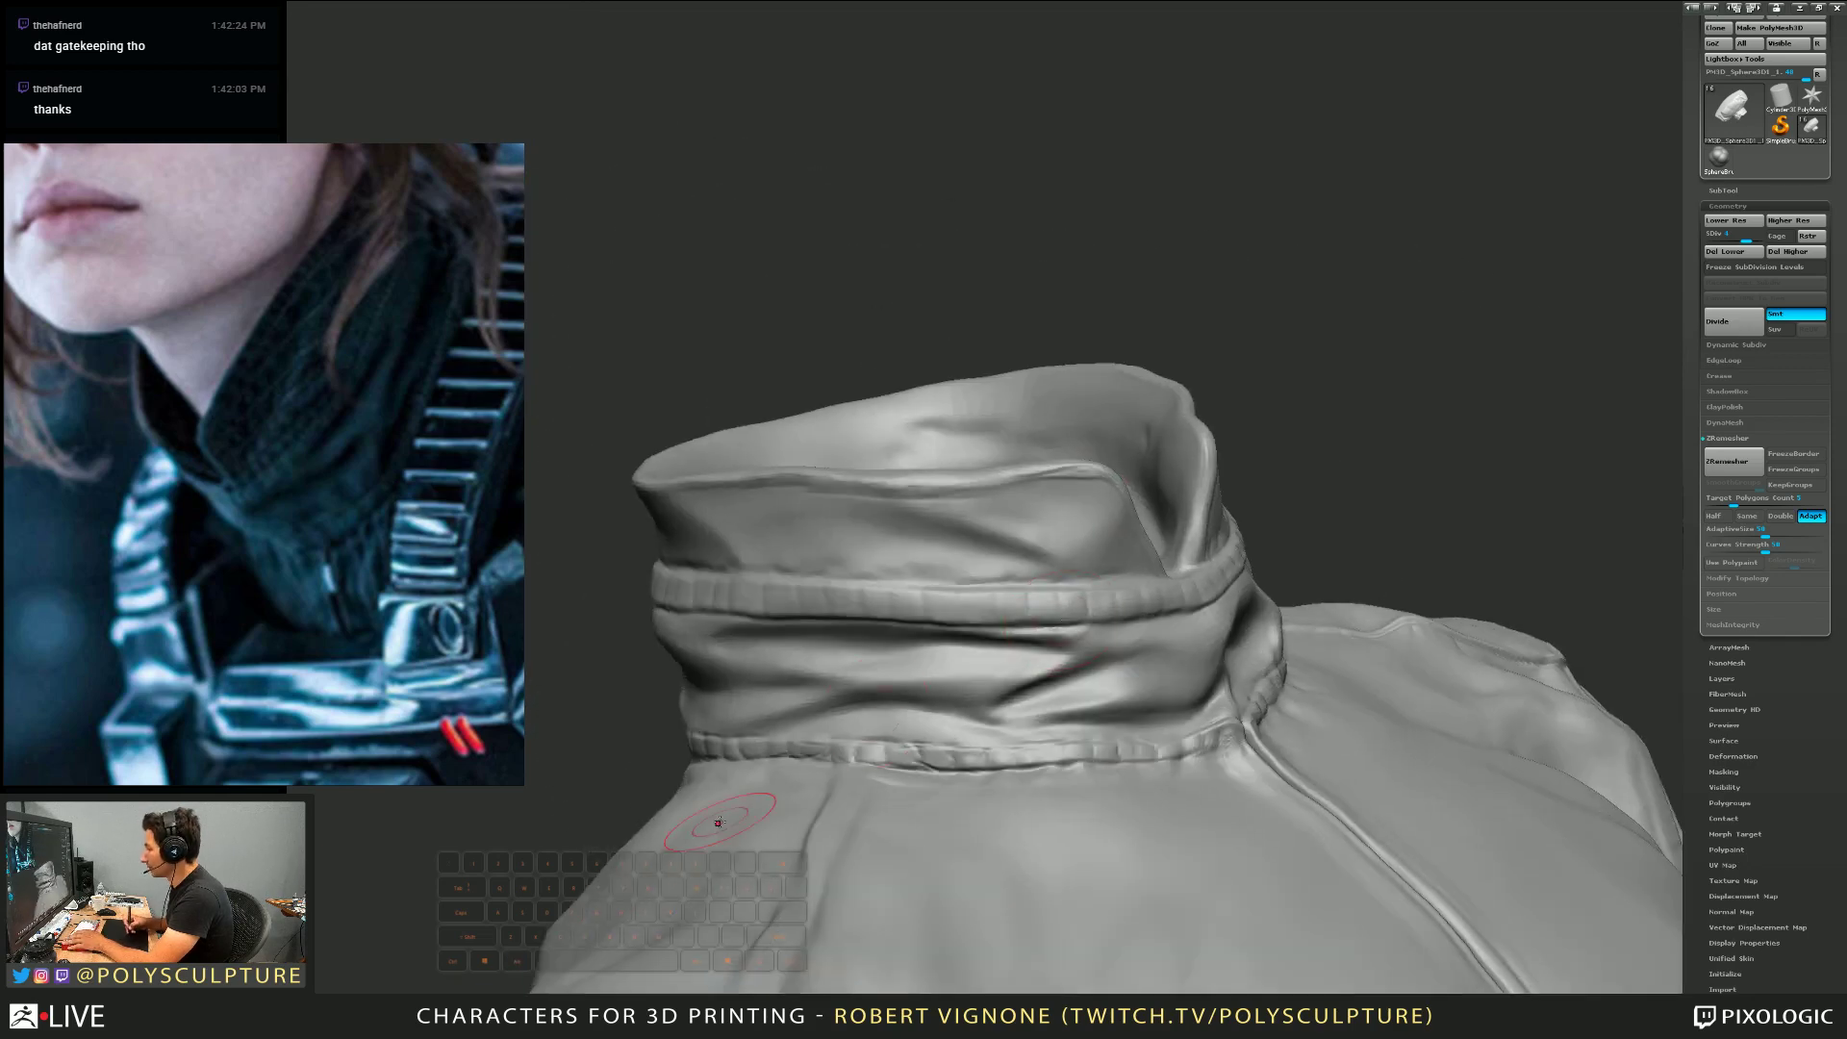
Sculpt a row of small pucker bumps in the fabric directly above the upper collar seam and soften them
{"action": "right_click_drag", "start_coordinate": [1008, 578], "coordinate": [1093, 590], "text": "alt"}
{"action": "key", "text": "s"}
{"action": "left_click_drag", "start_coordinate": [1097, 591], "coordinate": [1074, 590]}
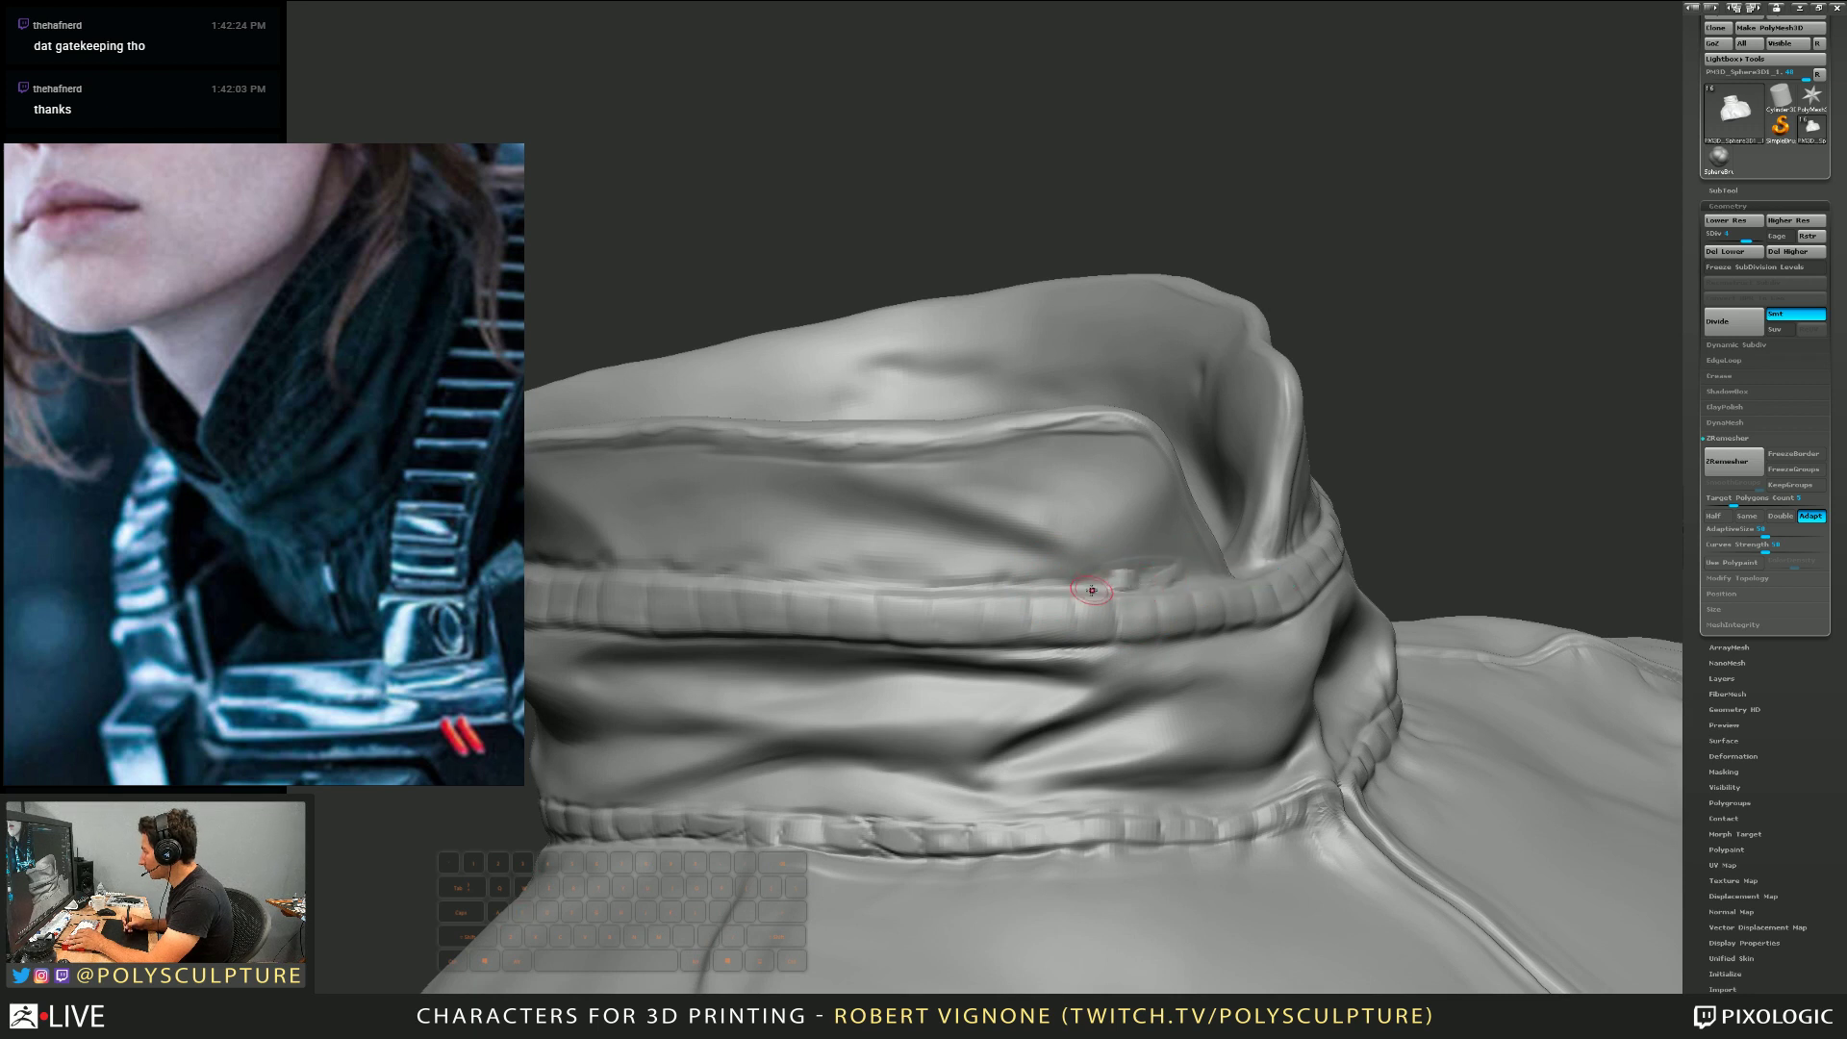
{"action": "left_click_drag", "start_coordinate": [1092, 590], "coordinate": [855, 577]}
{"action": "right_click_drag", "start_coordinate": [855, 578], "coordinate": [822, 568]}
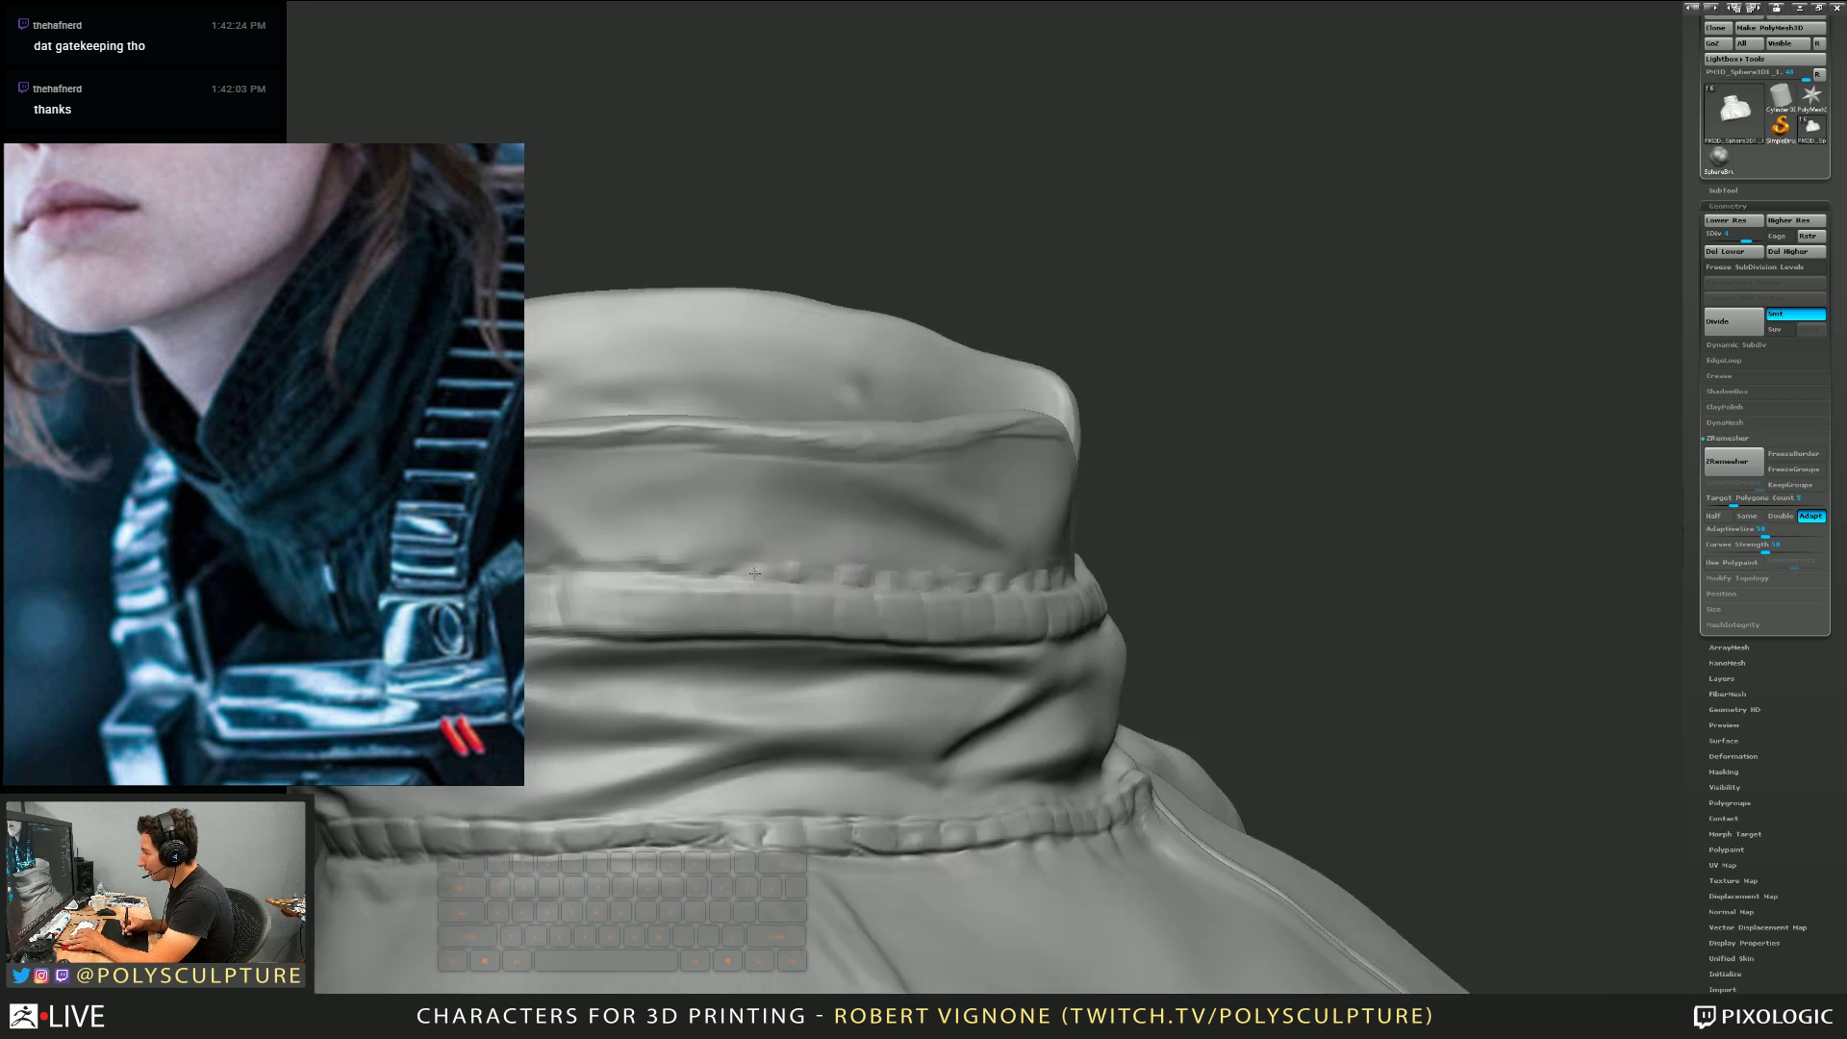
{"action": "right_click_drag", "start_coordinate": [701, 556], "coordinate": [618, 510]}
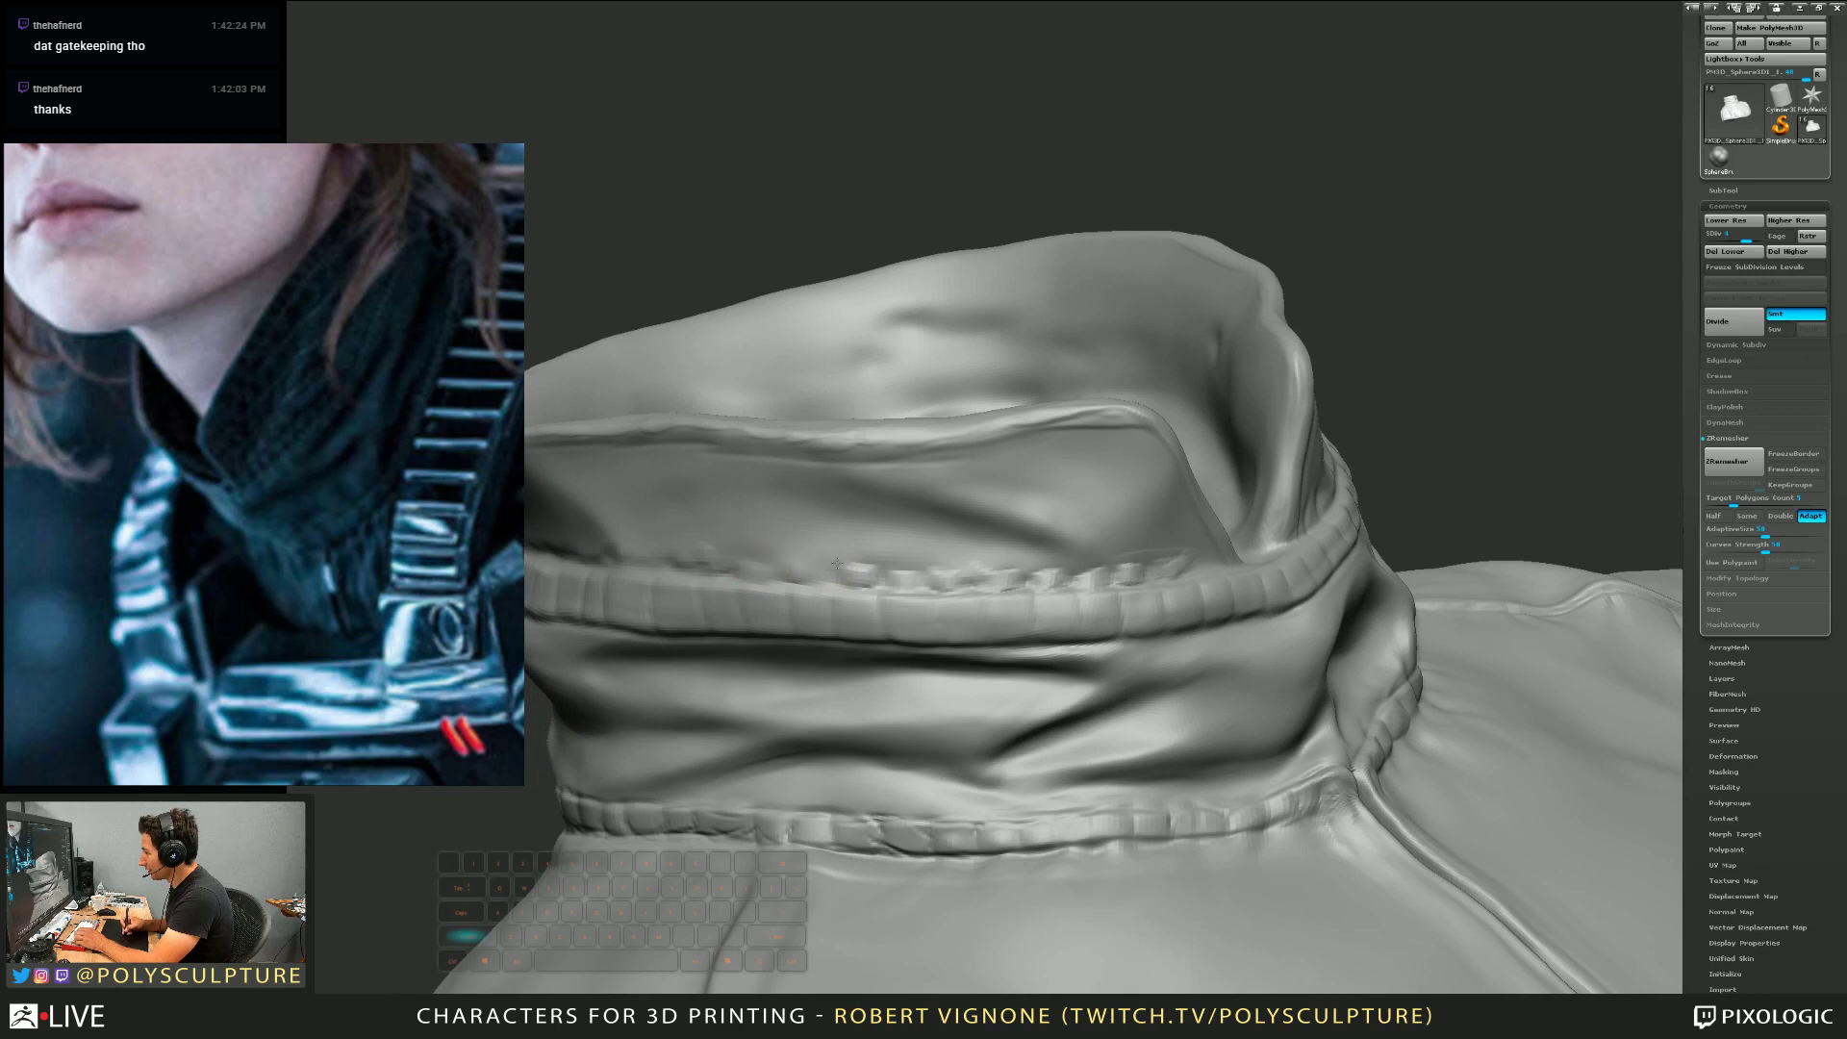
{"action": "left_click_drag", "start_coordinate": [961, 567], "coordinate": [1052, 568], "text": "shift"}
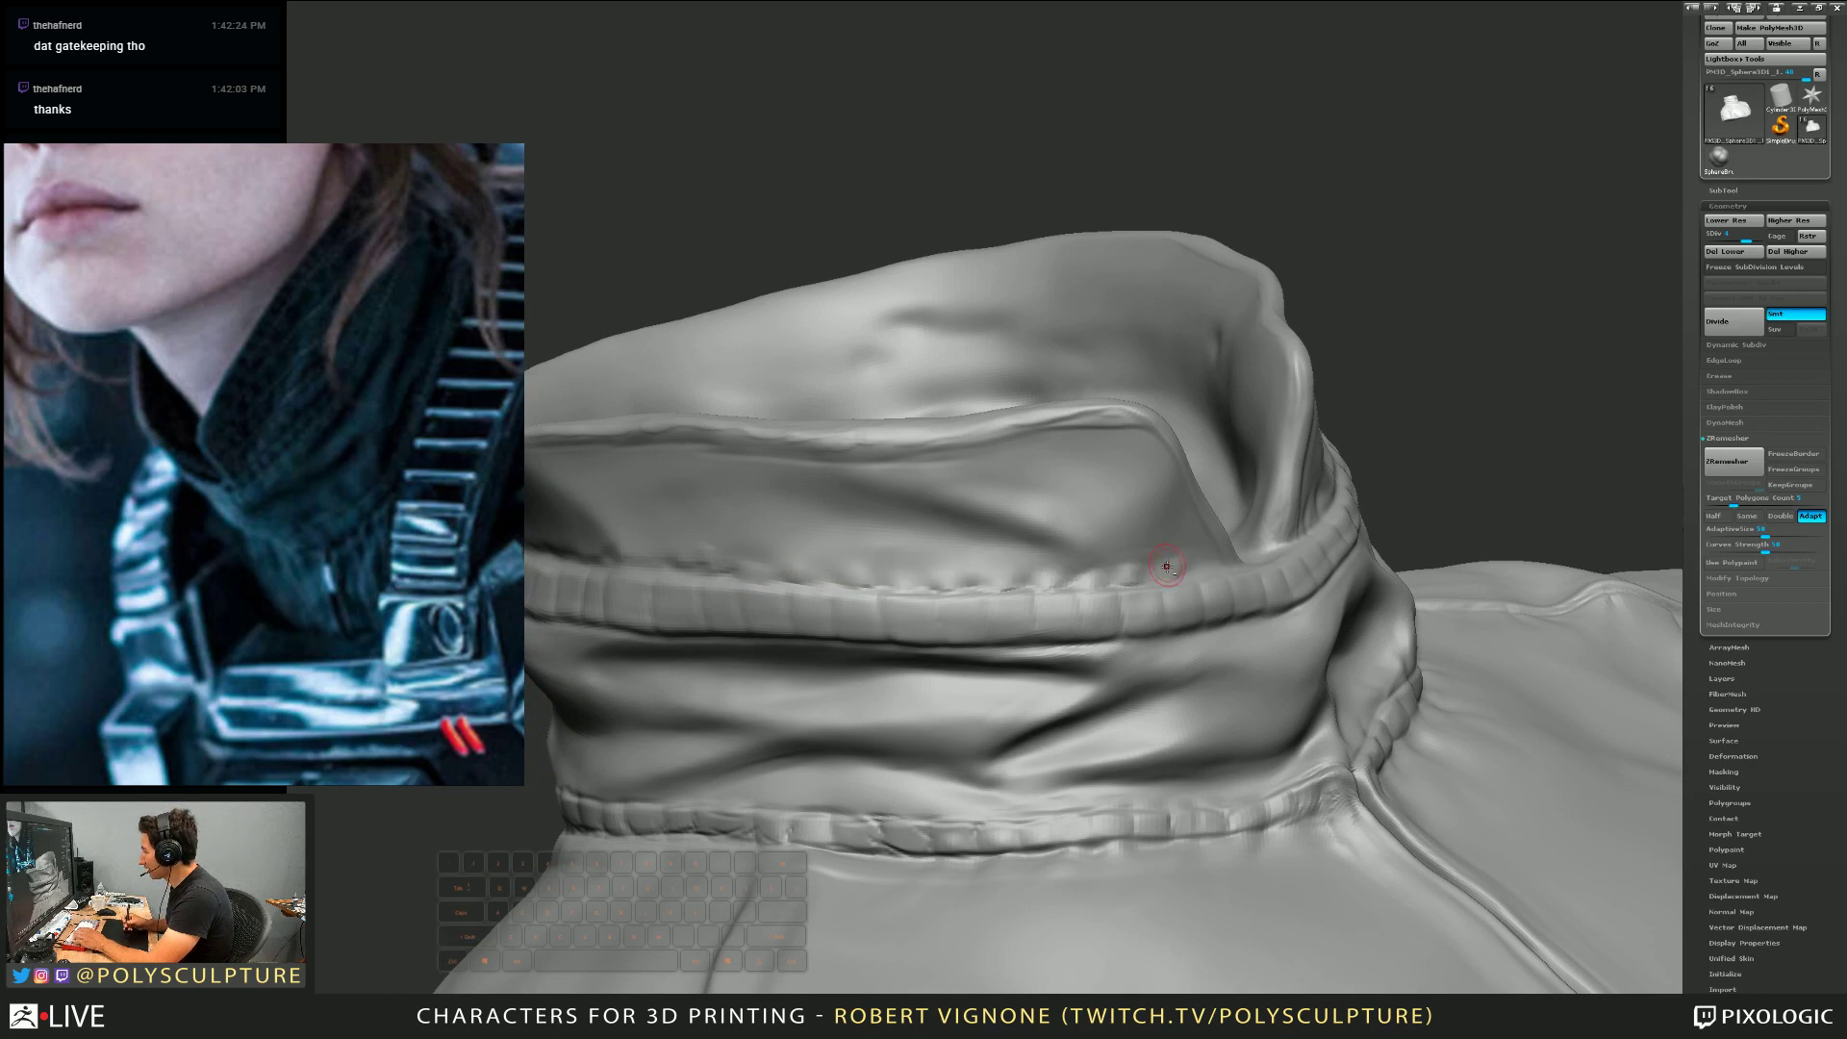
{"action": "mouse_move", "coordinate": [1166, 565]}
{"action": "right_mouse_down"}
{"action": "mouse_move", "coordinate": [1091, 538]}
{"action": "mouse_move", "coordinate": [936, 563]}
{"action": "right_mouse_up"}
Extend the small puckers above the upper seam along the collar's other side with a resized brush
{"action": "right_click_drag", "start_coordinate": [1154, 515], "coordinate": [1123, 542]}
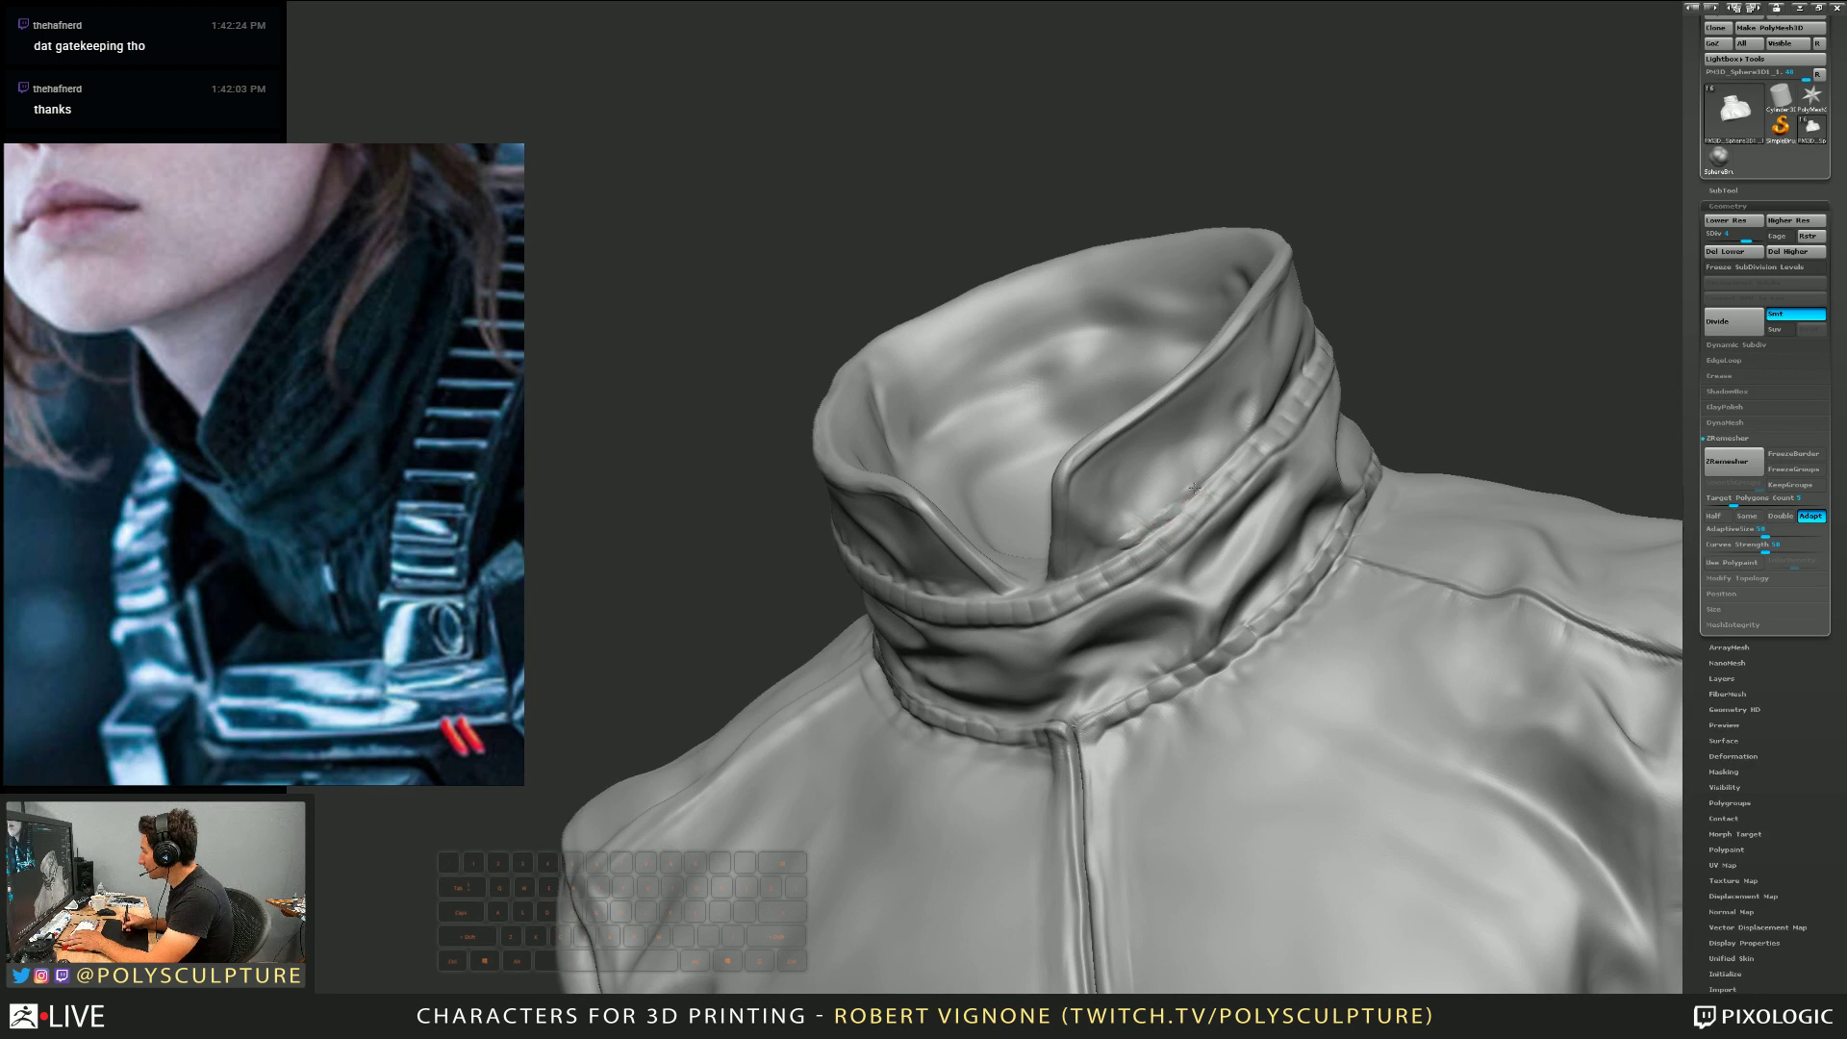
{"action": "right_click_drag", "start_coordinate": [1239, 425], "coordinate": [1018, 590]}
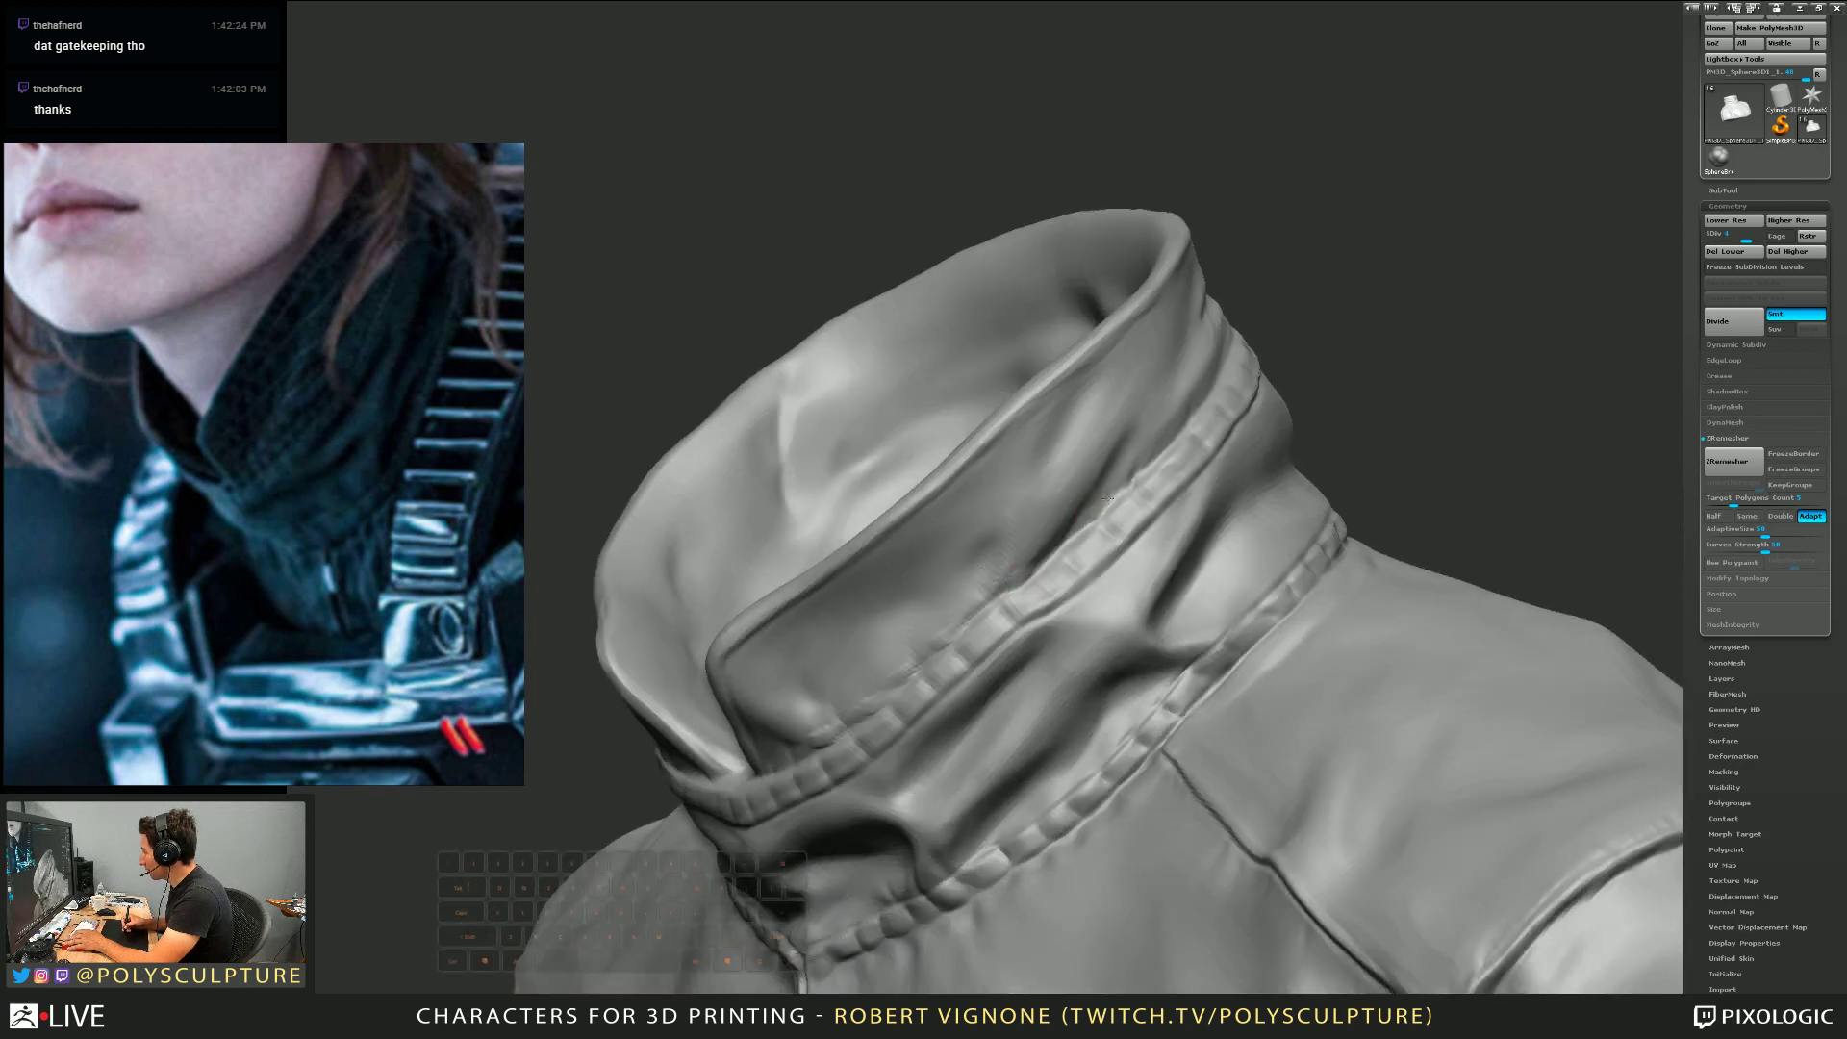
{"action": "right_click_drag", "start_coordinate": [1129, 475], "coordinate": [989, 582]}
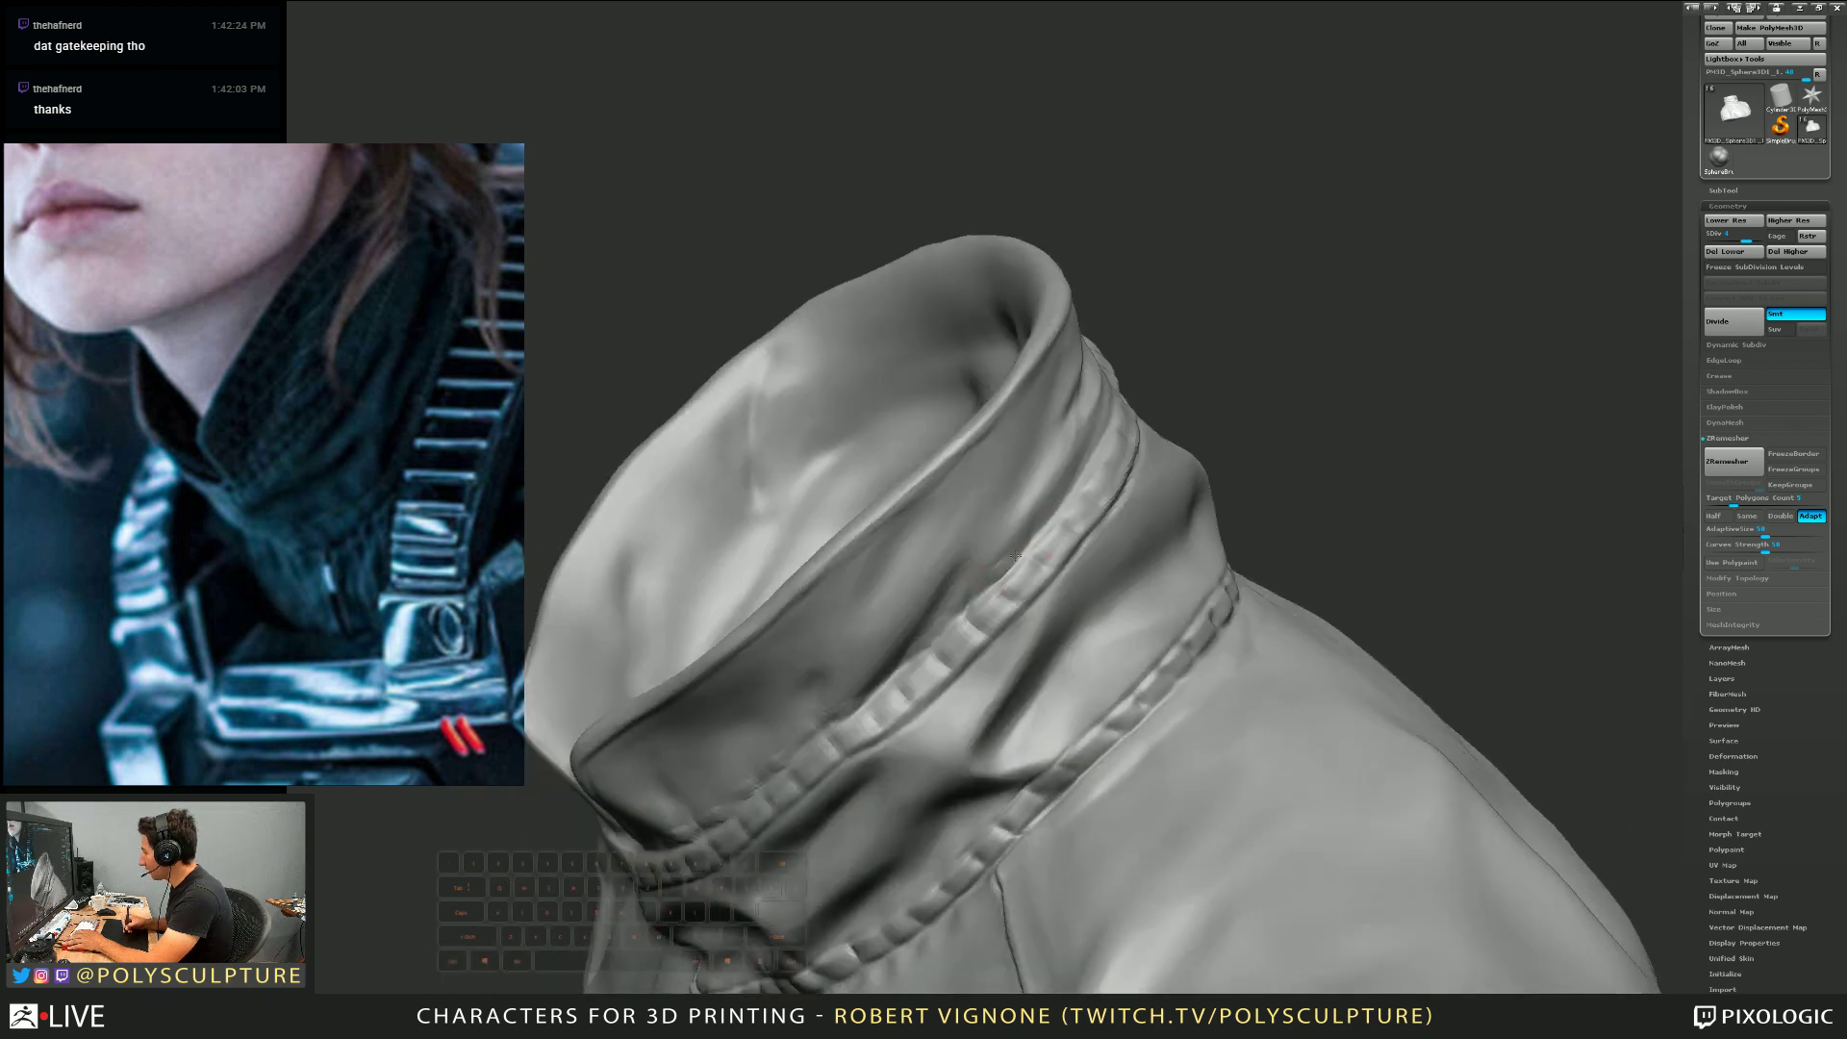
{"action": "left_click_drag", "start_coordinate": [1053, 510], "coordinate": [1076, 474]}
{"action": "key", "text": "s"}
{"action": "right_click_drag", "start_coordinate": [1101, 441], "coordinate": [1080, 499]}
{"action": "mouse_move", "coordinate": [983, 534]}
{"action": "left_mouse_down"}
{"action": "mouse_move", "coordinate": [994, 503]}
{"action": "mouse_move", "coordinate": [950, 563]}
{"action": "mouse_move", "coordinate": [989, 556]}
{"action": "mouse_move", "coordinate": [1019, 489]}
{"action": "left_mouse_up"}
{"action": "mouse_move", "coordinate": [1012, 495]}
{"action": "right_mouse_down"}
{"action": "mouse_move", "coordinate": [938, 563]}
{"action": "mouse_move", "coordinate": [951, 575]}
{"action": "mouse_move", "coordinate": [945, 550]}
{"action": "mouse_move", "coordinate": [961, 586]}
{"action": "mouse_move", "coordinate": [878, 631]}
{"action": "mouse_move", "coordinate": [1030, 548]}
{"action": "mouse_move", "coordinate": [1032, 592]}
{"action": "mouse_move", "coordinate": [1010, 528]}
{"action": "right_mouse_up"}
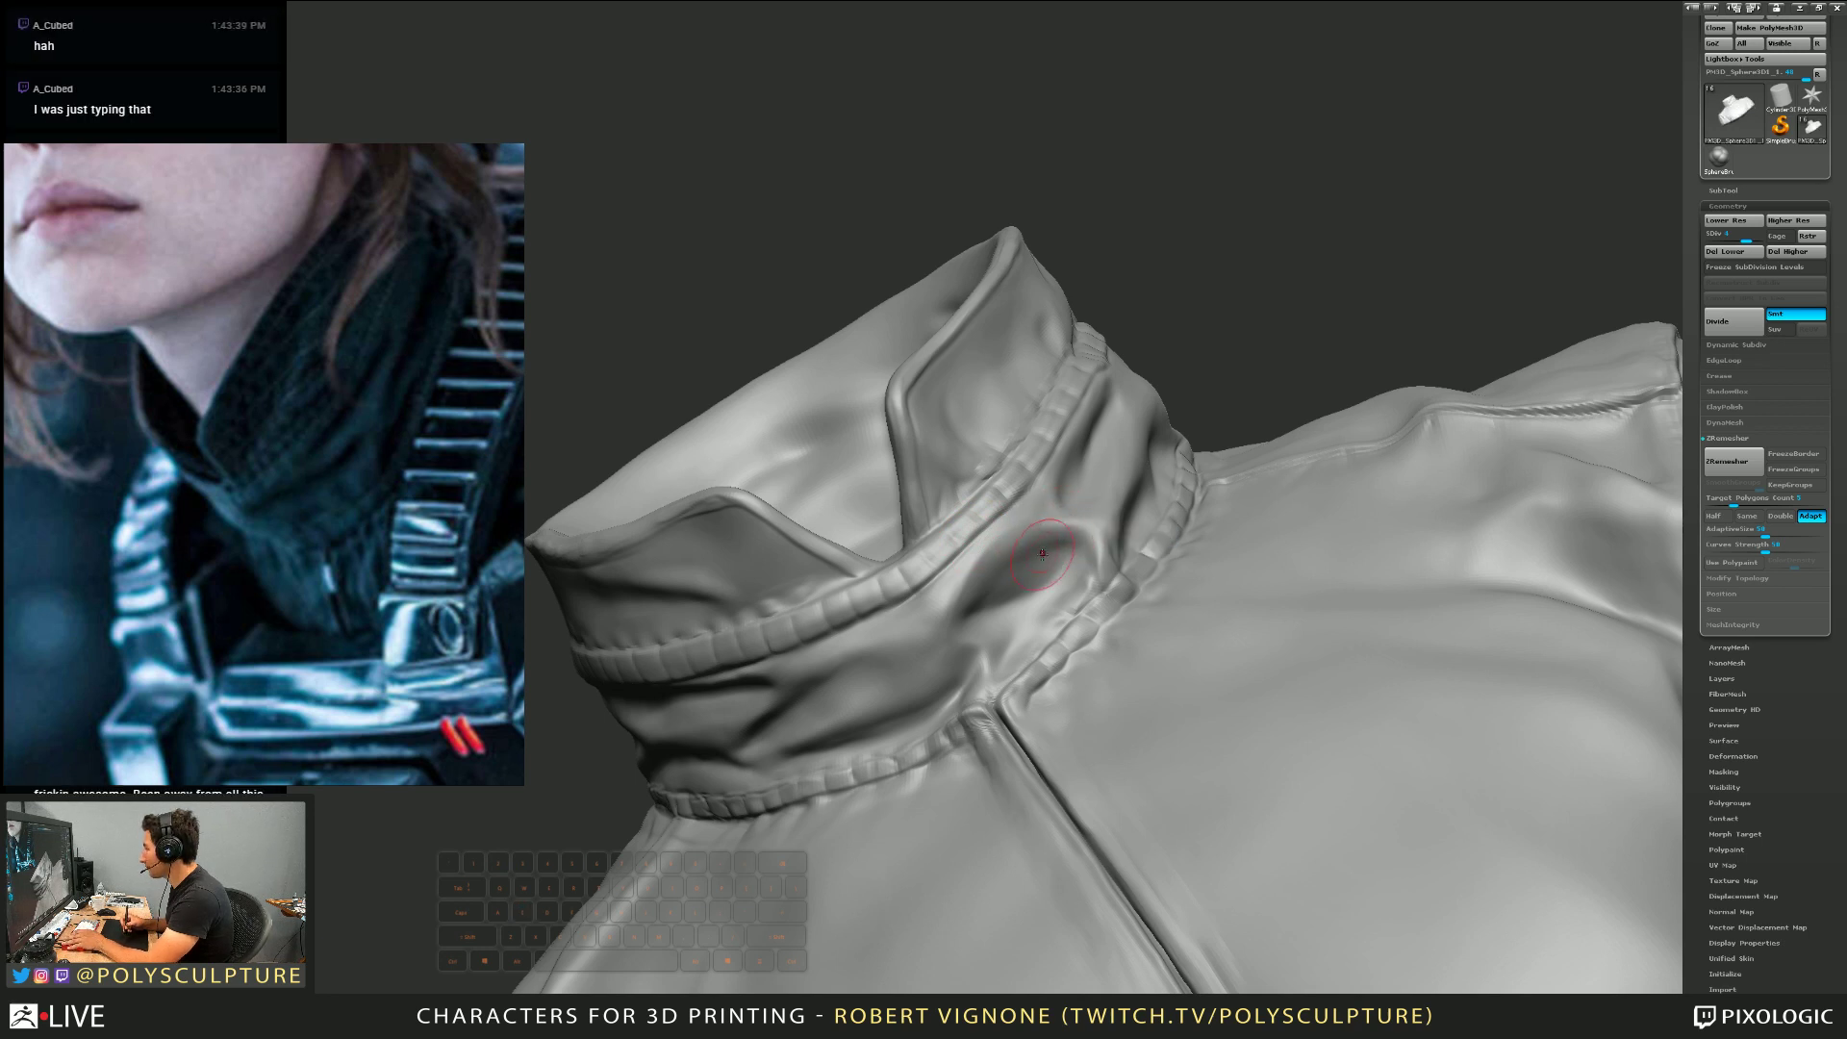
Sculpt and smooth fine creases in the hollow between the two collar seams beside the front opening
{"action": "right_click_drag", "start_coordinate": [1043, 553], "coordinate": [1021, 559]}
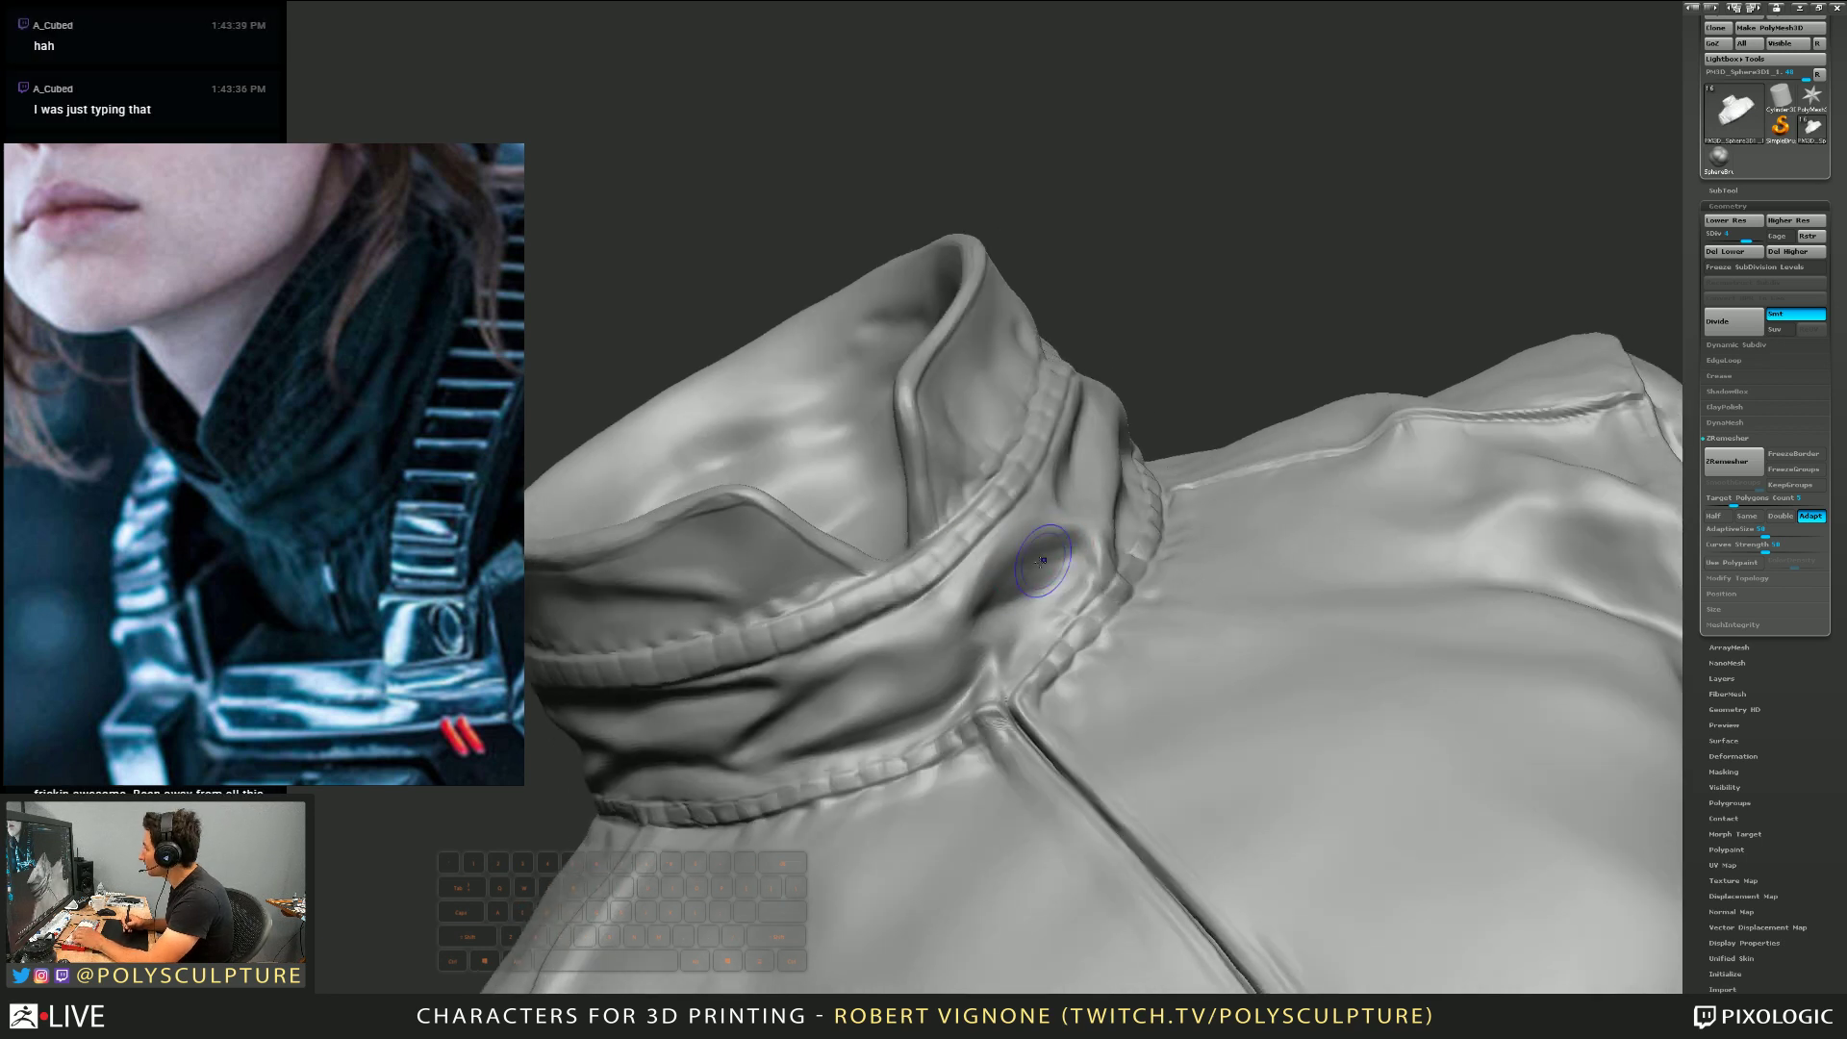
{"action": "key", "text": "shift"}
{"action": "left_click_drag", "start_coordinate": [1014, 573], "coordinate": [1031, 567], "text": "shift"}
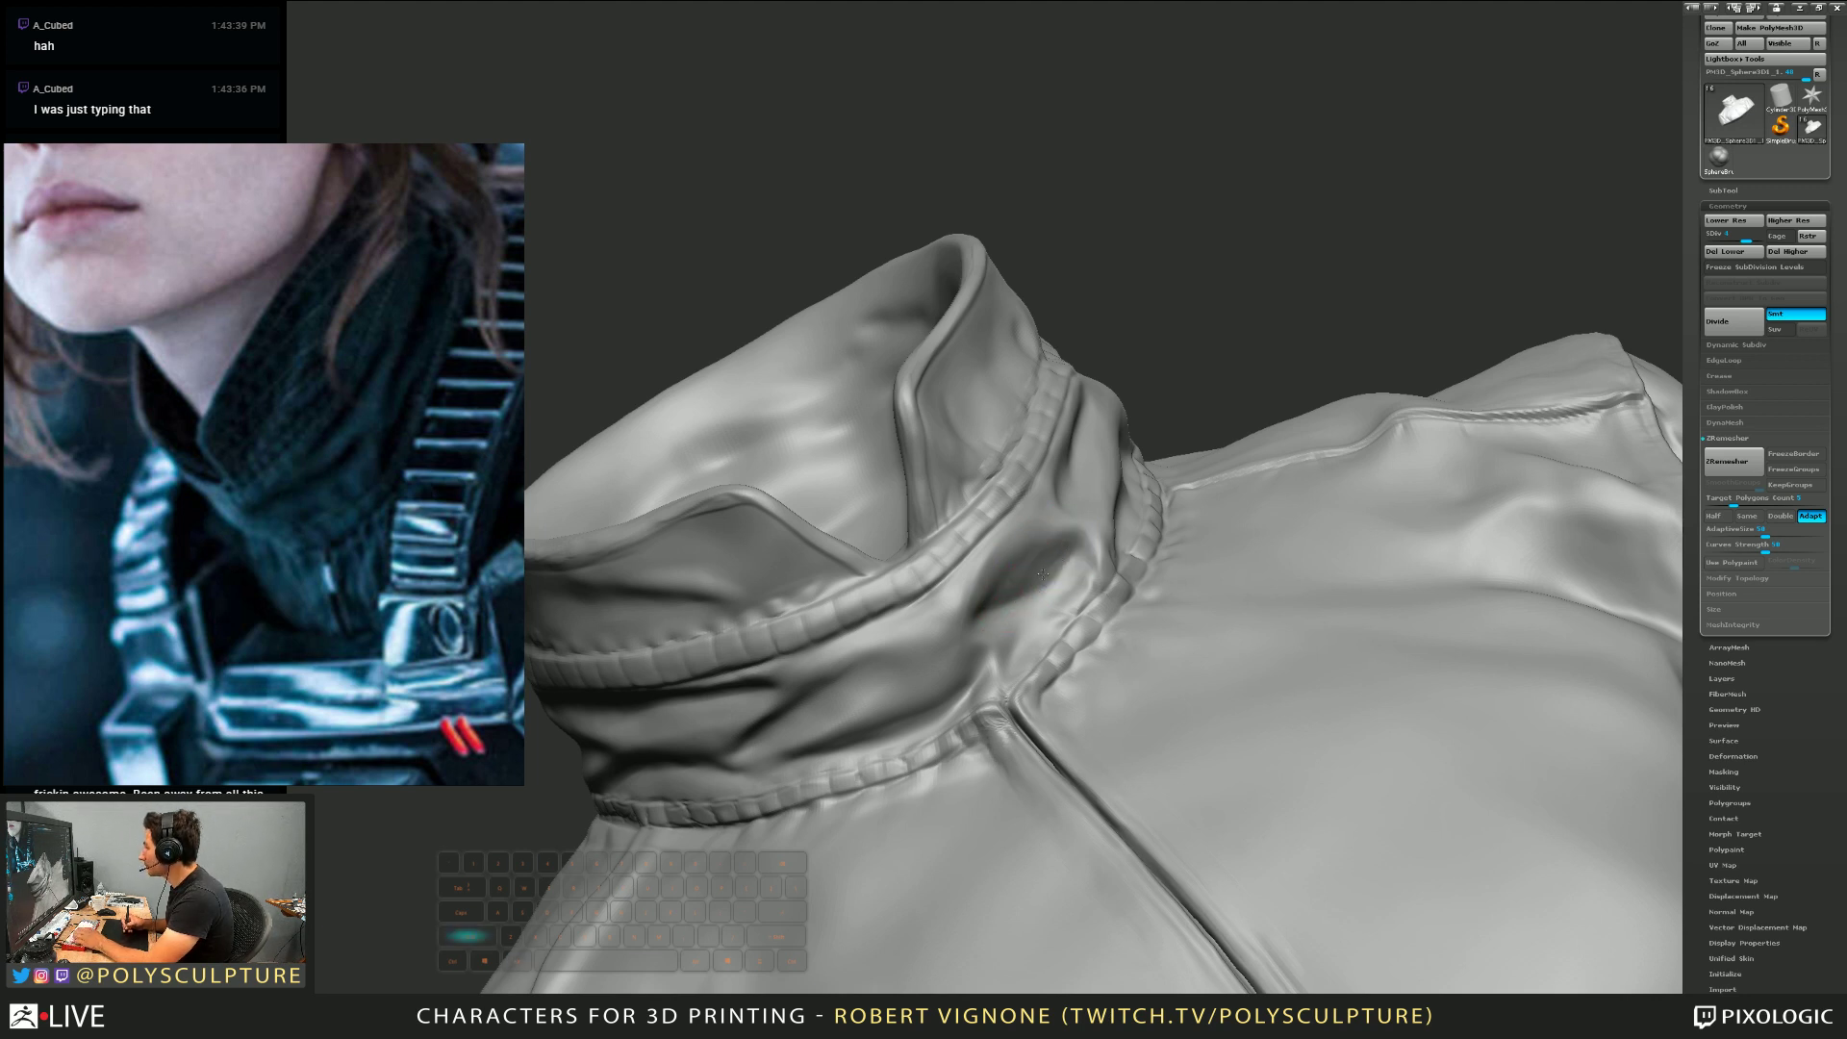
{"action": "mouse_move", "coordinate": [1043, 574]}
{"action": "right_mouse_down"}
{"action": "mouse_move", "coordinate": [1025, 579]}
{"action": "mouse_move", "coordinate": [1134, 552]}
{"action": "mouse_move", "coordinate": [1103, 573]}
{"action": "mouse_move", "coordinate": [1079, 535]}
{"action": "mouse_move", "coordinate": [1159, 515]}
{"action": "mouse_move", "coordinate": [1191, 656]}
{"action": "mouse_move", "coordinate": [1135, 596]}
{"action": "right_mouse_up"}
{"action": "right_click_drag", "start_coordinate": [1135, 596], "coordinate": [952, 547]}
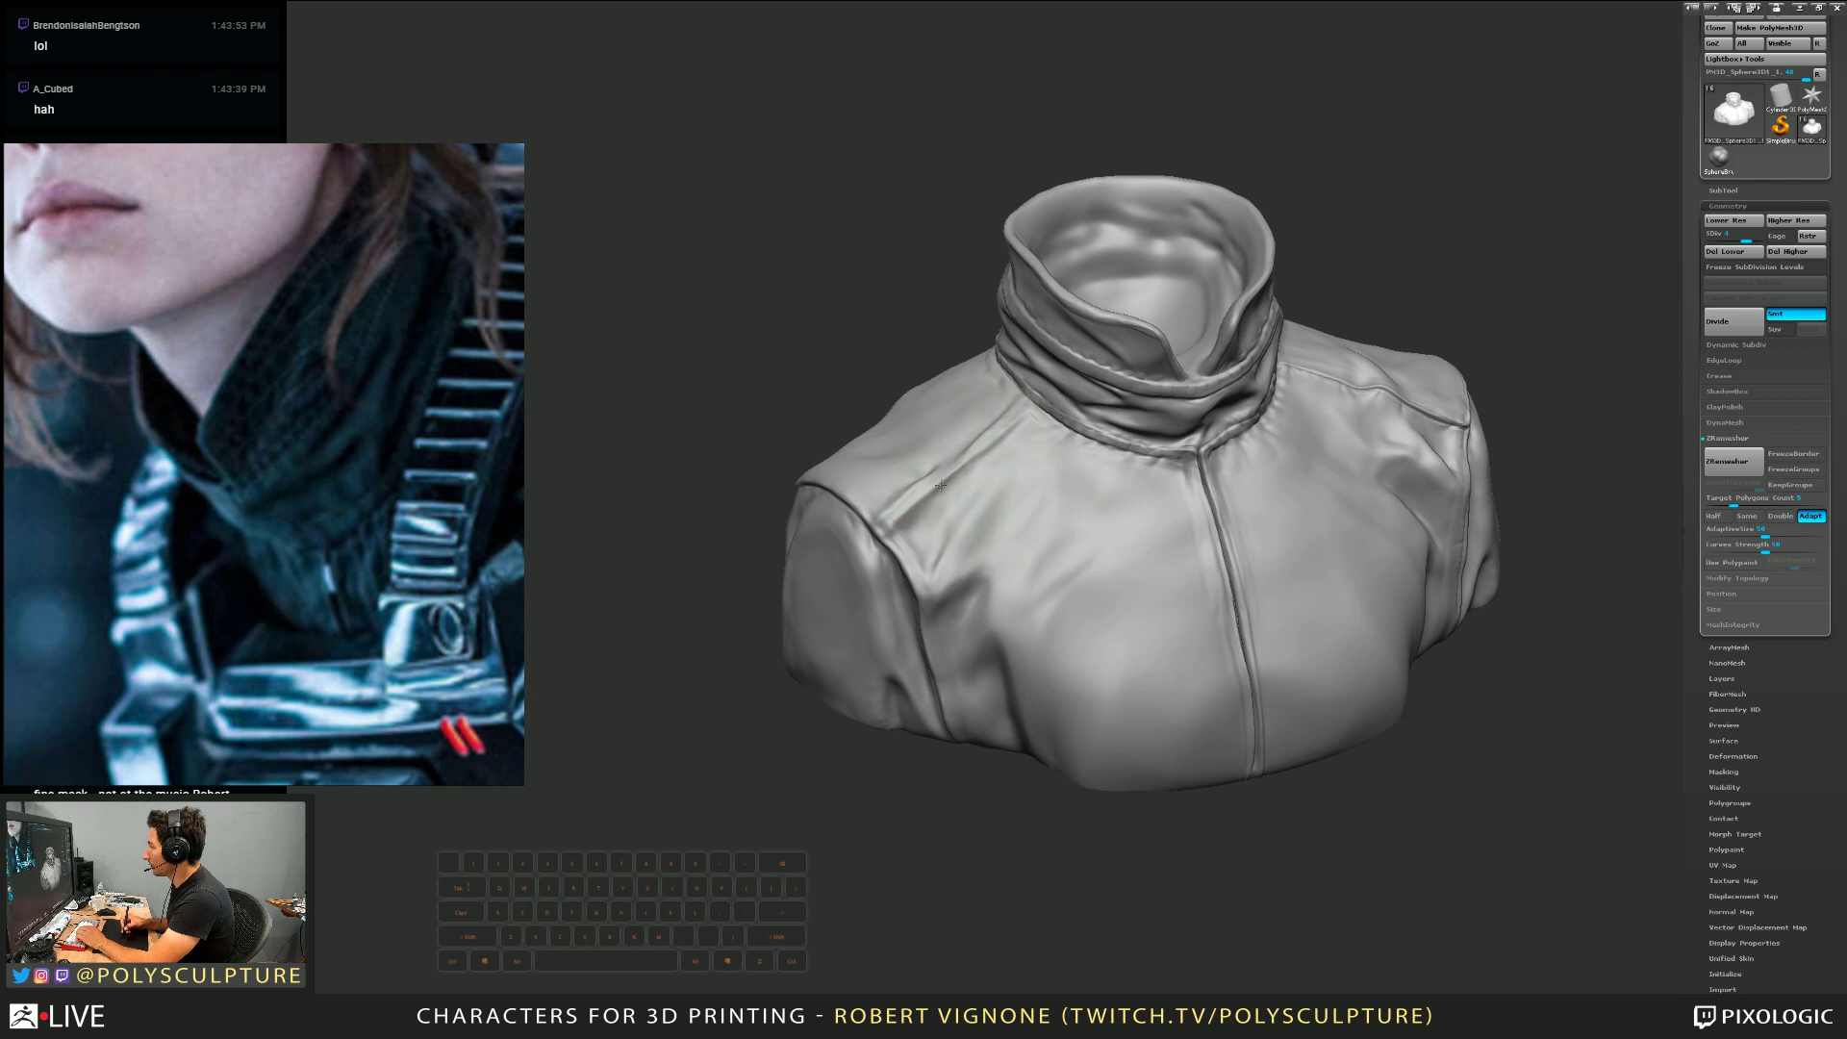
Switch and resize the brush to rework the fold along the front shoulder seam beside the collar
{"action": "right_click_drag", "start_coordinate": [941, 485], "coordinate": [938, 521]}
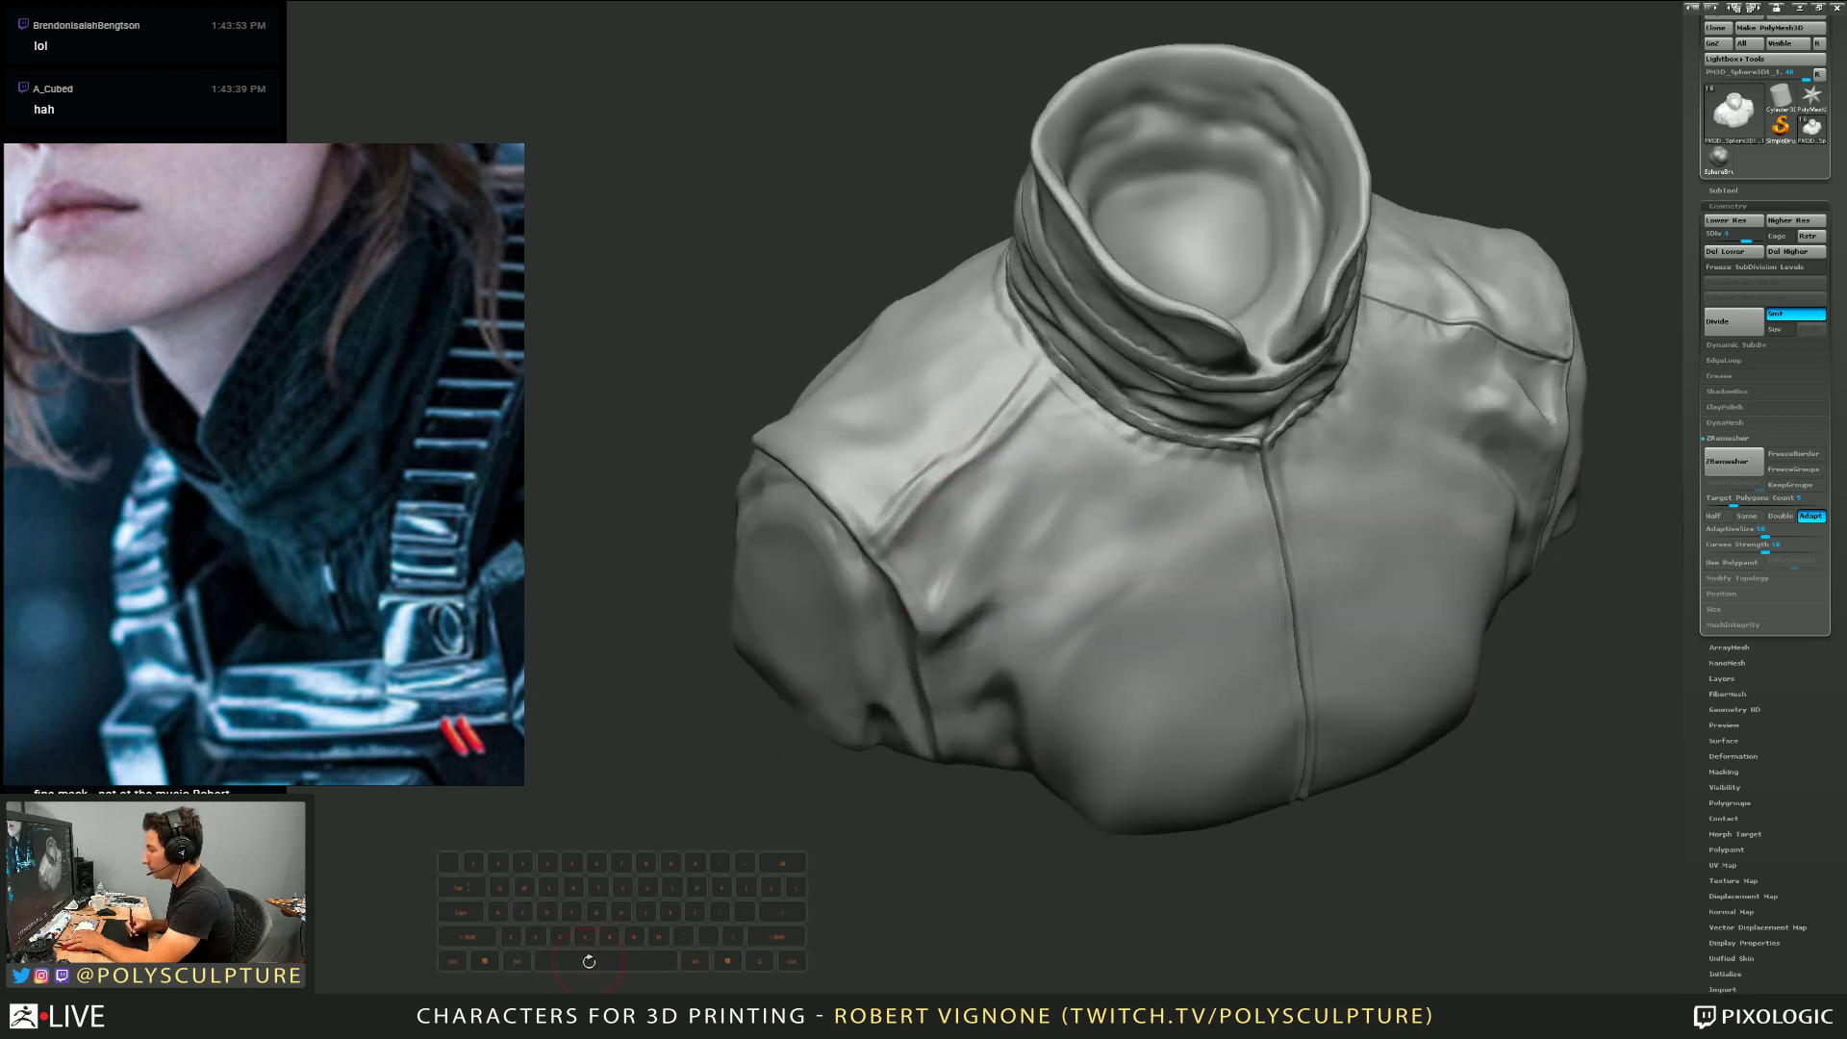
{"action": "key", "text": "4"}
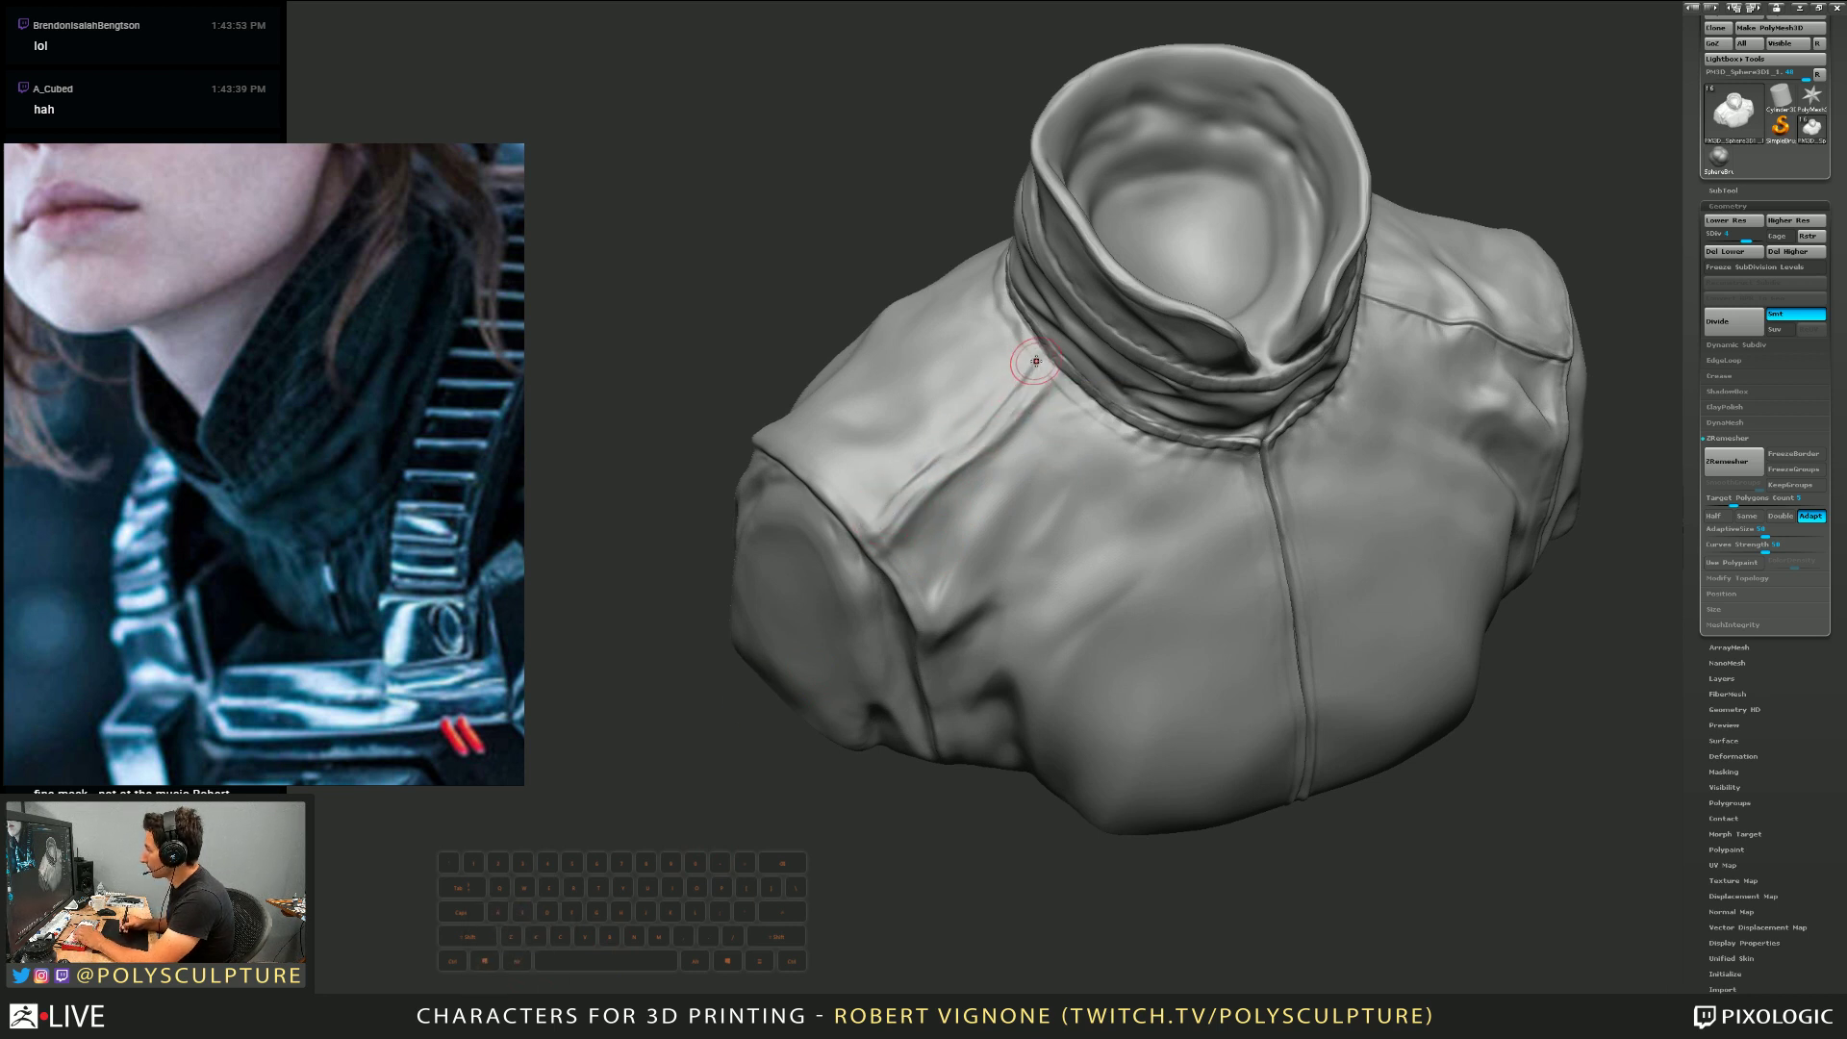
{"action": "right_click_drag", "start_coordinate": [909, 484], "coordinate": [945, 441]}
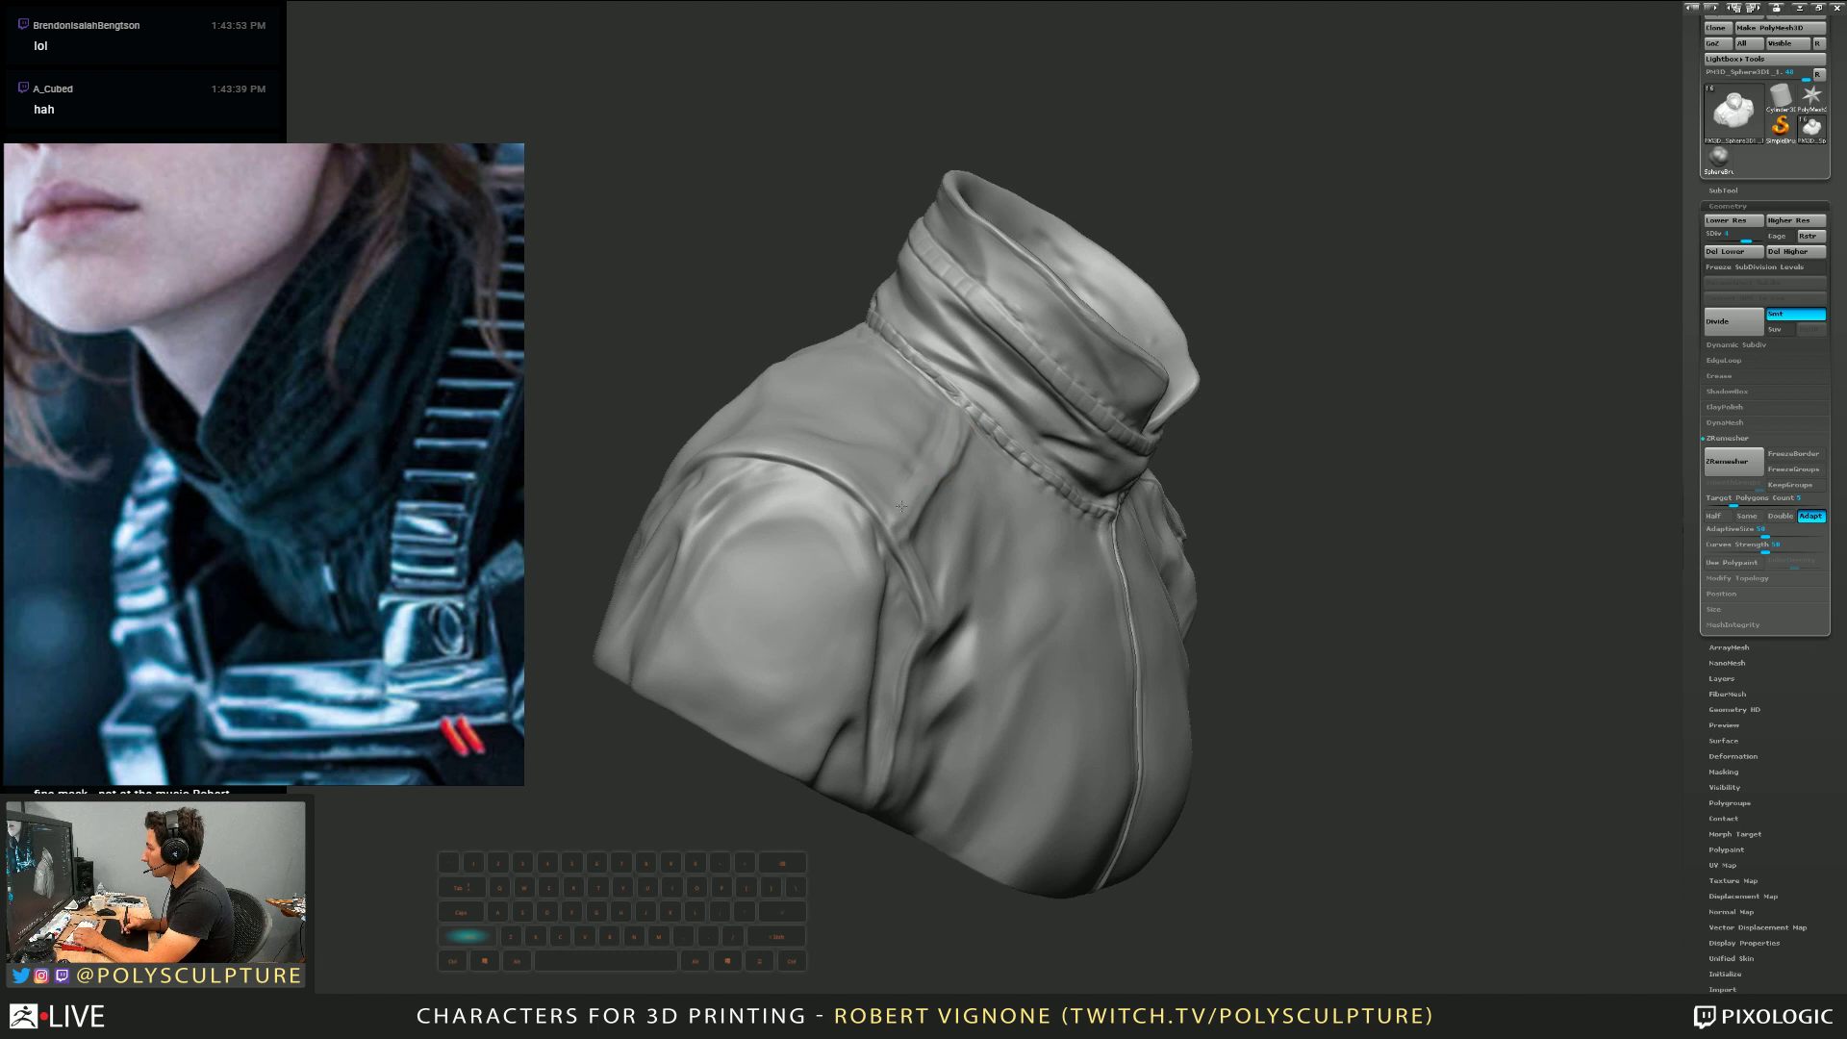
{"action": "key", "text": "s"}
{"action": "mouse_move", "coordinate": [901, 505]}
{"action": "right_mouse_down"}
{"action": "mouse_move", "coordinate": [889, 461]}
{"action": "mouse_move", "coordinate": [882, 507]}
{"action": "mouse_move", "coordinate": [998, 518]}
{"action": "right_mouse_up"}
{"action": "key", "text": "5"}
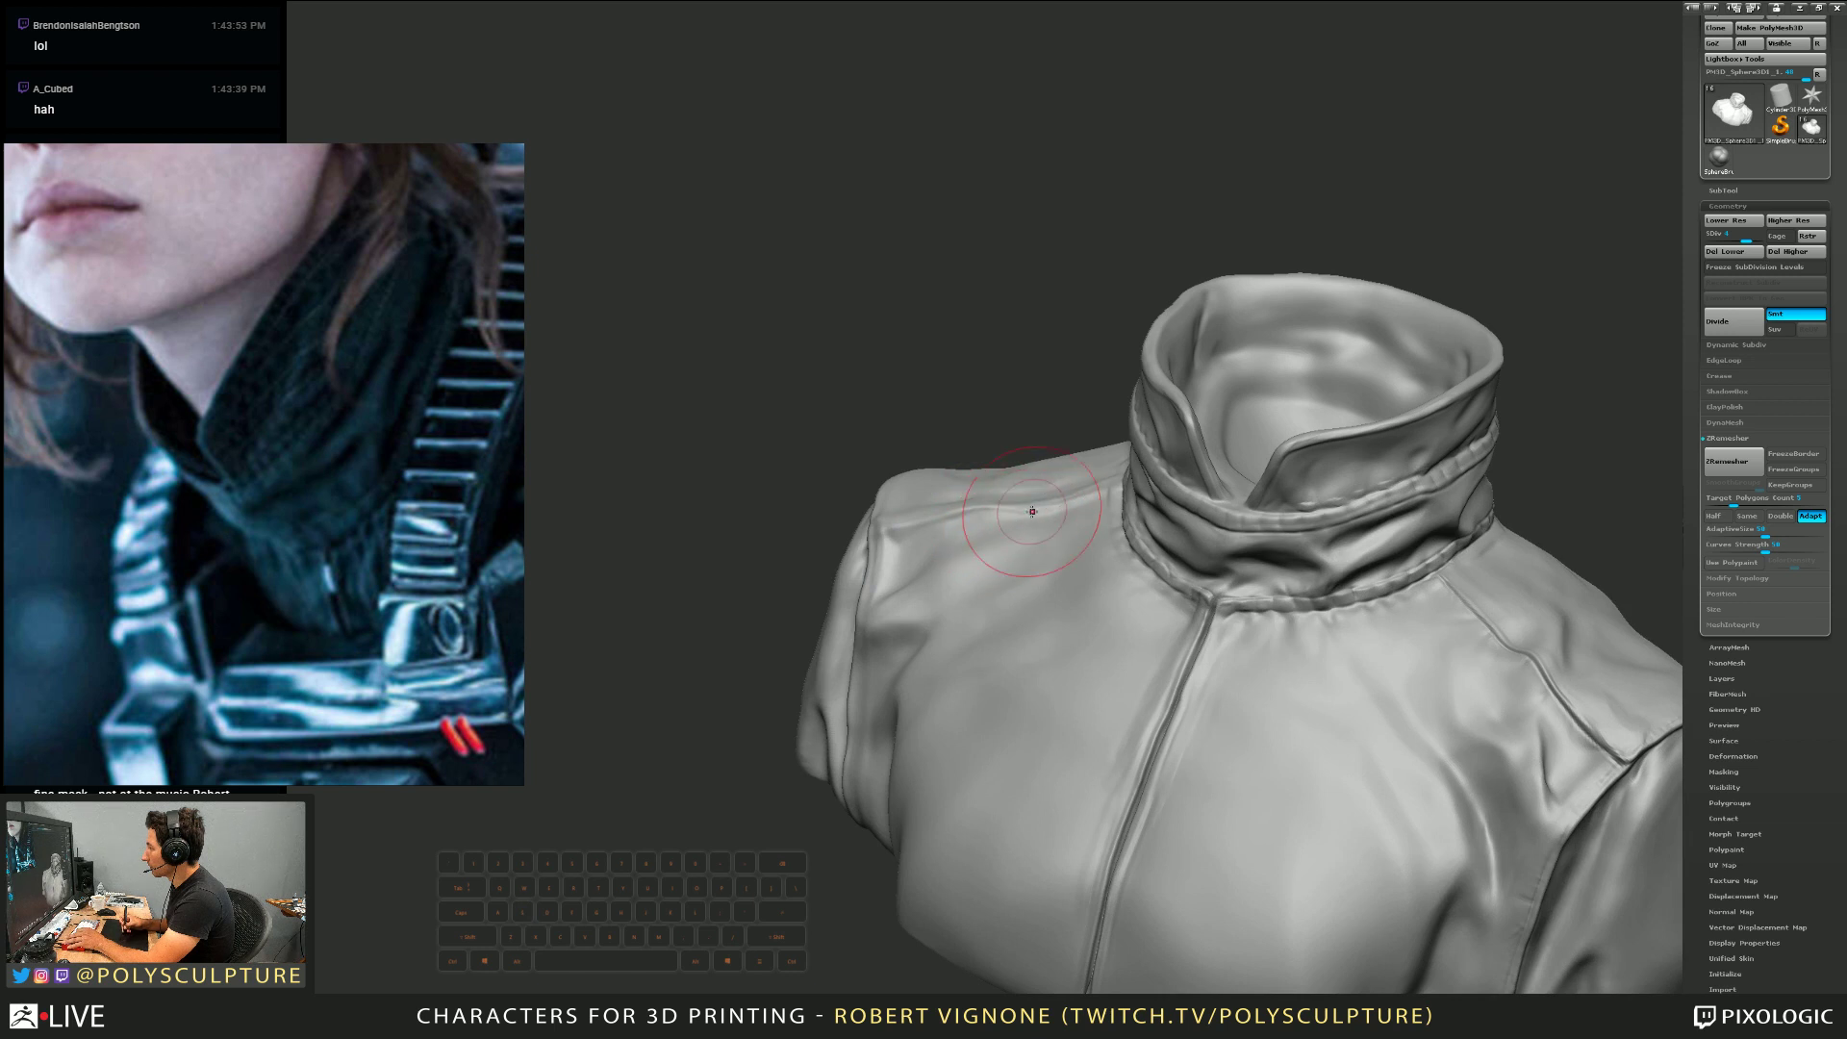
{"action": "right_click_drag", "start_coordinate": [1009, 520], "coordinate": [983, 515]}
{"action": "mouse_move", "coordinate": [986, 428]}
{"action": "right_mouse_down"}
{"action": "mouse_move", "coordinate": [954, 499]}
{"action": "mouse_move", "coordinate": [1025, 501]}
{"action": "mouse_move", "coordinate": [1051, 527]}
{"action": "mouse_move", "coordinate": [956, 525]}
{"action": "mouse_move", "coordinate": [894, 616]}
{"action": "right_mouse_up"}
{"action": "key", "text": "s"}
{"action": "mouse_move", "coordinate": [824, 660]}
{"action": "left_mouse_down"}
{"action": "mouse_move", "coordinate": [833, 680]}
{"action": "mouse_move", "coordinate": [845, 667]}
{"action": "left_mouse_up"}
{"action": "key", "text": "ctrl+z"}
Resize the brush and smooth the folds on the upper chest just below the shoulder seam
{"action": "key", "text": "s"}
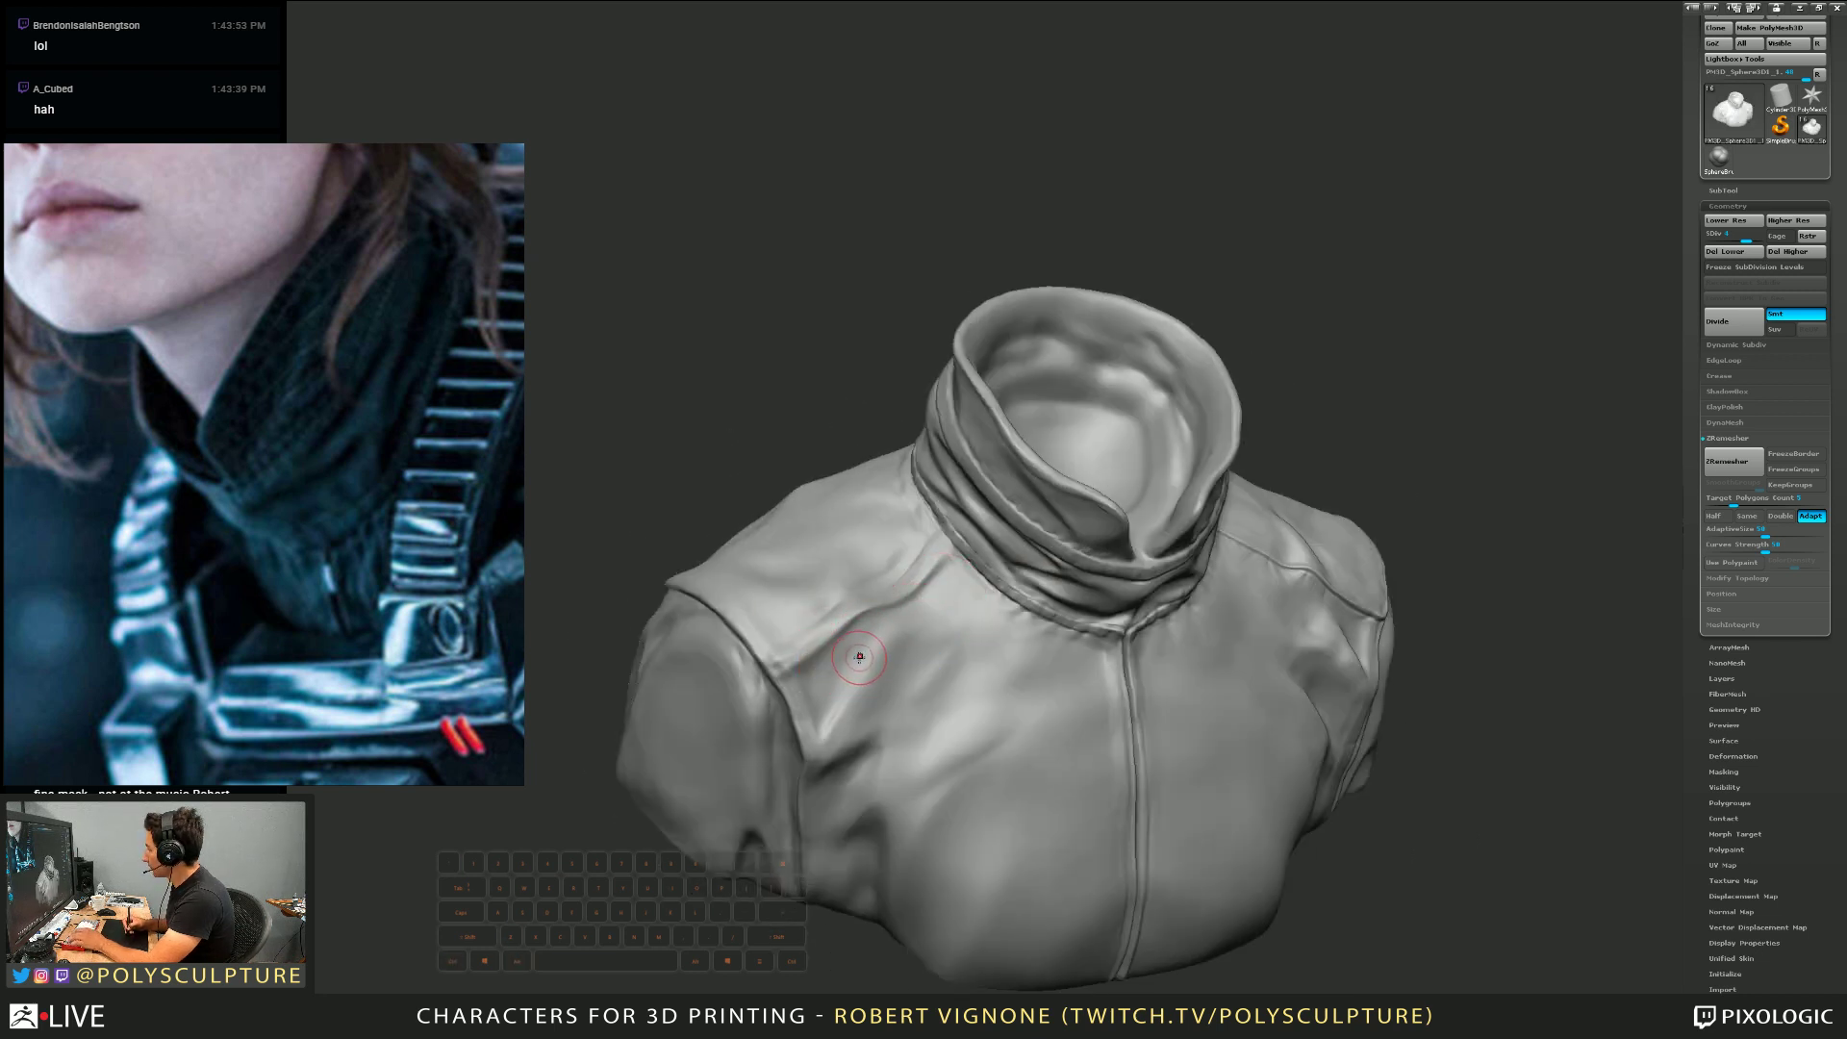
{"action": "key", "text": "shift"}
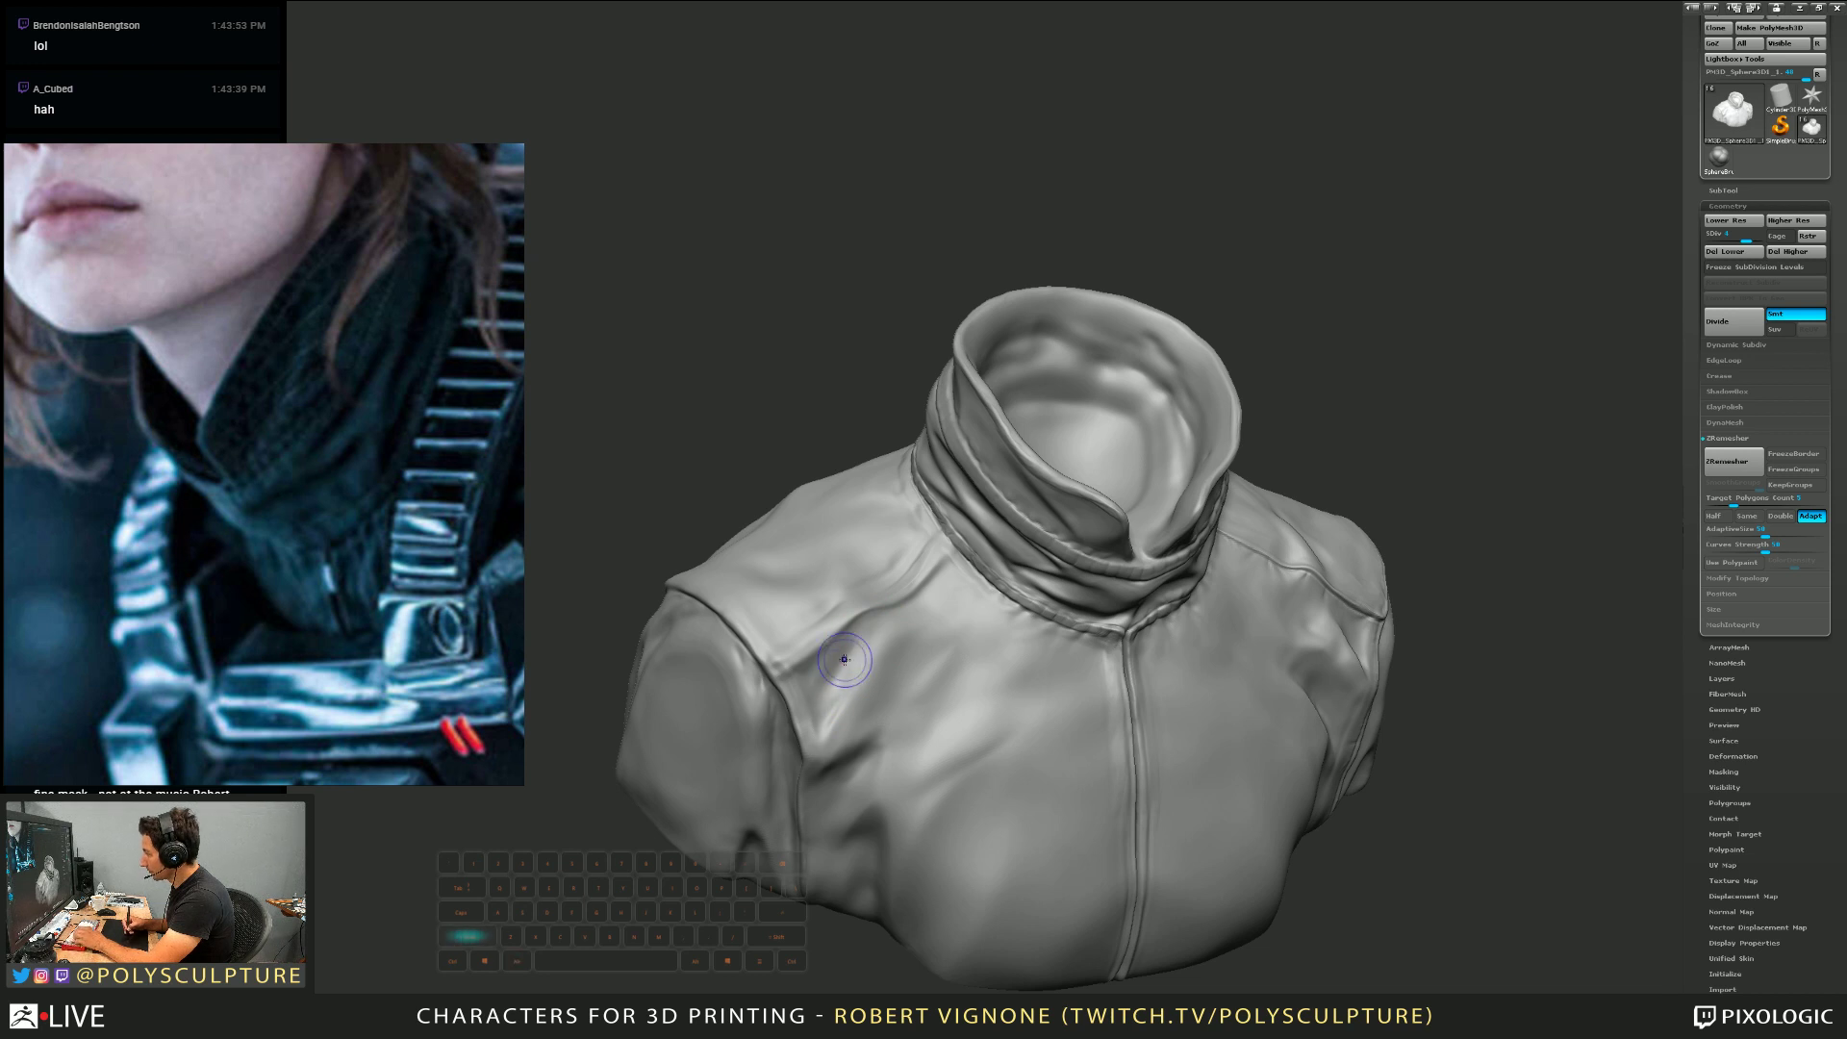
{"action": "left_click_drag", "start_coordinate": [878, 655], "coordinate": [865, 669], "text": "shift"}
{"action": "mouse_move", "coordinate": [907, 642]}
{"action": "right_mouse_down"}
{"action": "mouse_move", "coordinate": [890, 640]}
{"action": "mouse_move", "coordinate": [952, 637]}
{"action": "mouse_move", "coordinate": [905, 616]}
{"action": "mouse_move", "coordinate": [932, 515]}
{"action": "mouse_move", "coordinate": [948, 567]}
{"action": "mouse_move", "coordinate": [985, 538]}
{"action": "mouse_move", "coordinate": [982, 553]}
{"action": "right_mouse_up"}
Change to another brush, resize it and build up the chest folds between the shoulder seam and armhole
{"action": "key", "text": "1"}
{"action": "key", "text": "s"}
{"action": "mouse_move", "coordinate": [982, 553]}
{"action": "left_mouse_down", "text": "shift"}
{"action": "mouse_move", "coordinate": [934, 611]}
{"action": "mouse_move", "coordinate": [944, 641]}
{"action": "mouse_move", "coordinate": [977, 619]}
{"action": "mouse_move", "coordinate": [945, 662]}
{"action": "left_mouse_up", "text": "shift"}
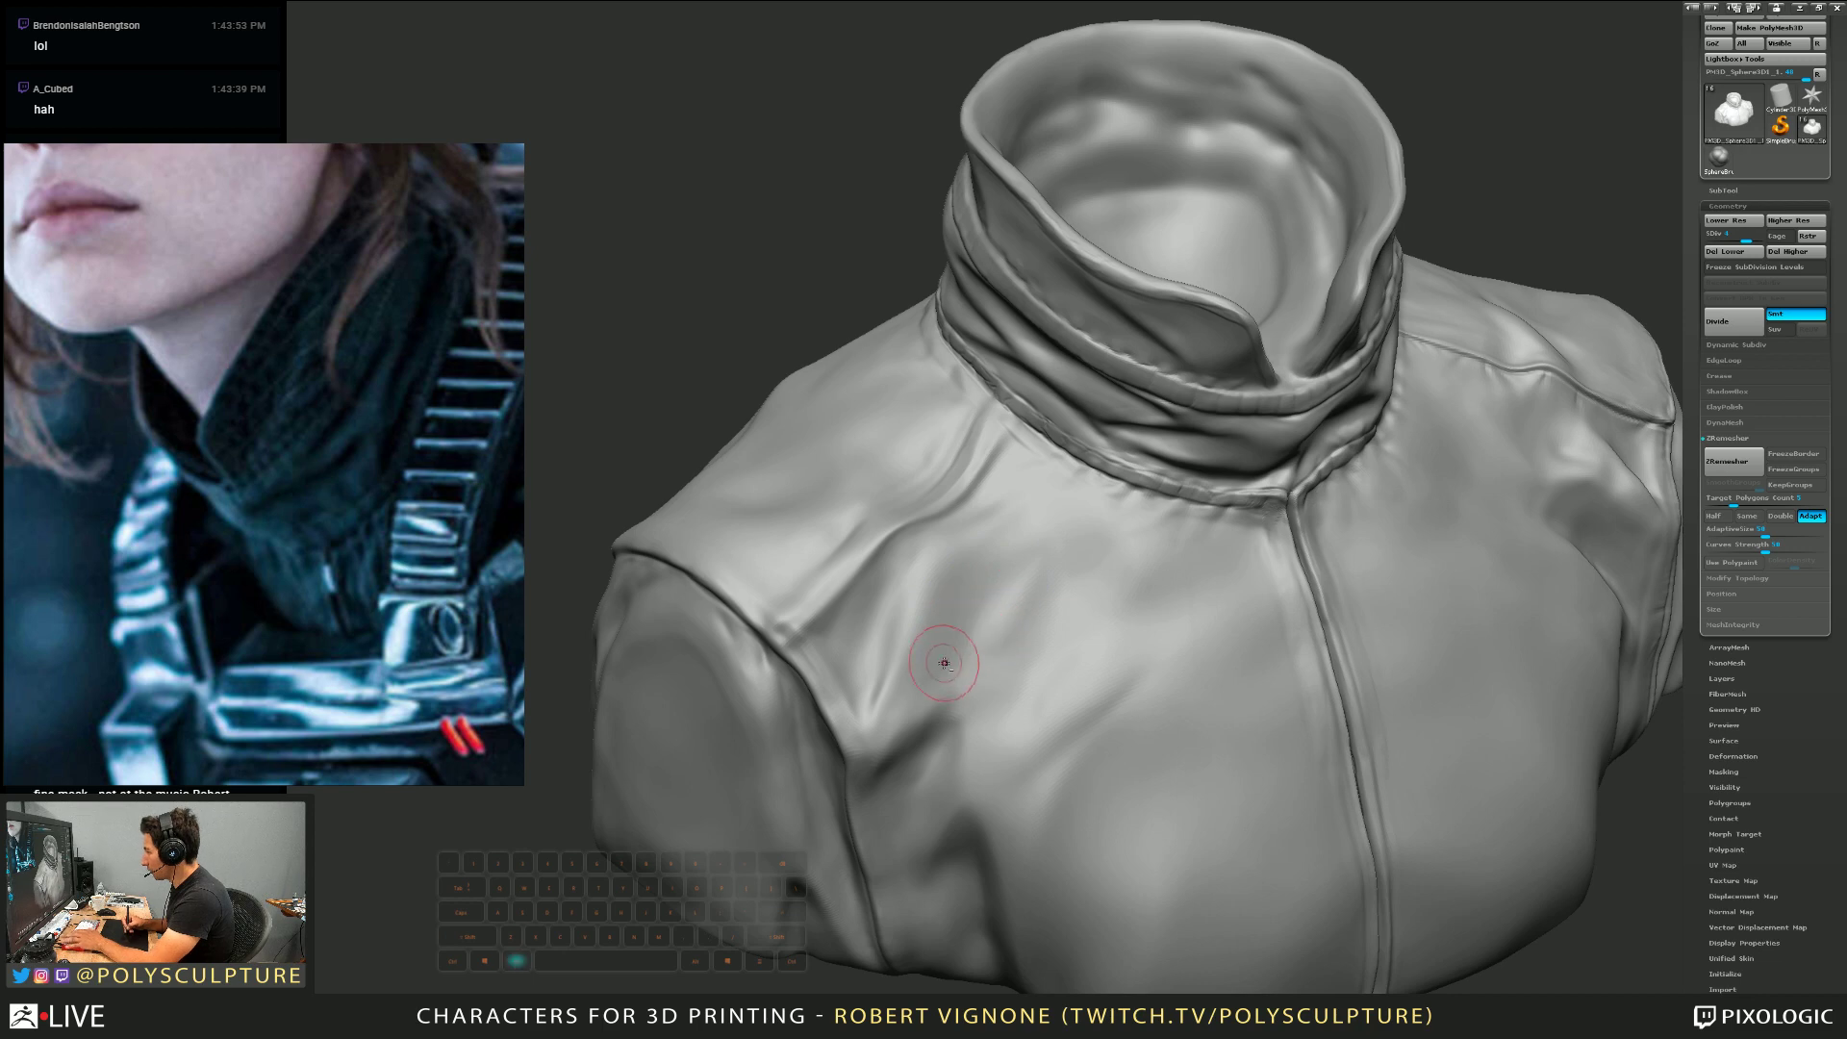
{"action": "mouse_move", "coordinate": [1032, 568]}
{"action": "right_mouse_down"}
{"action": "mouse_move", "coordinate": [1006, 610]}
{"action": "mouse_move", "coordinate": [1002, 573]}
{"action": "right_mouse_up"}
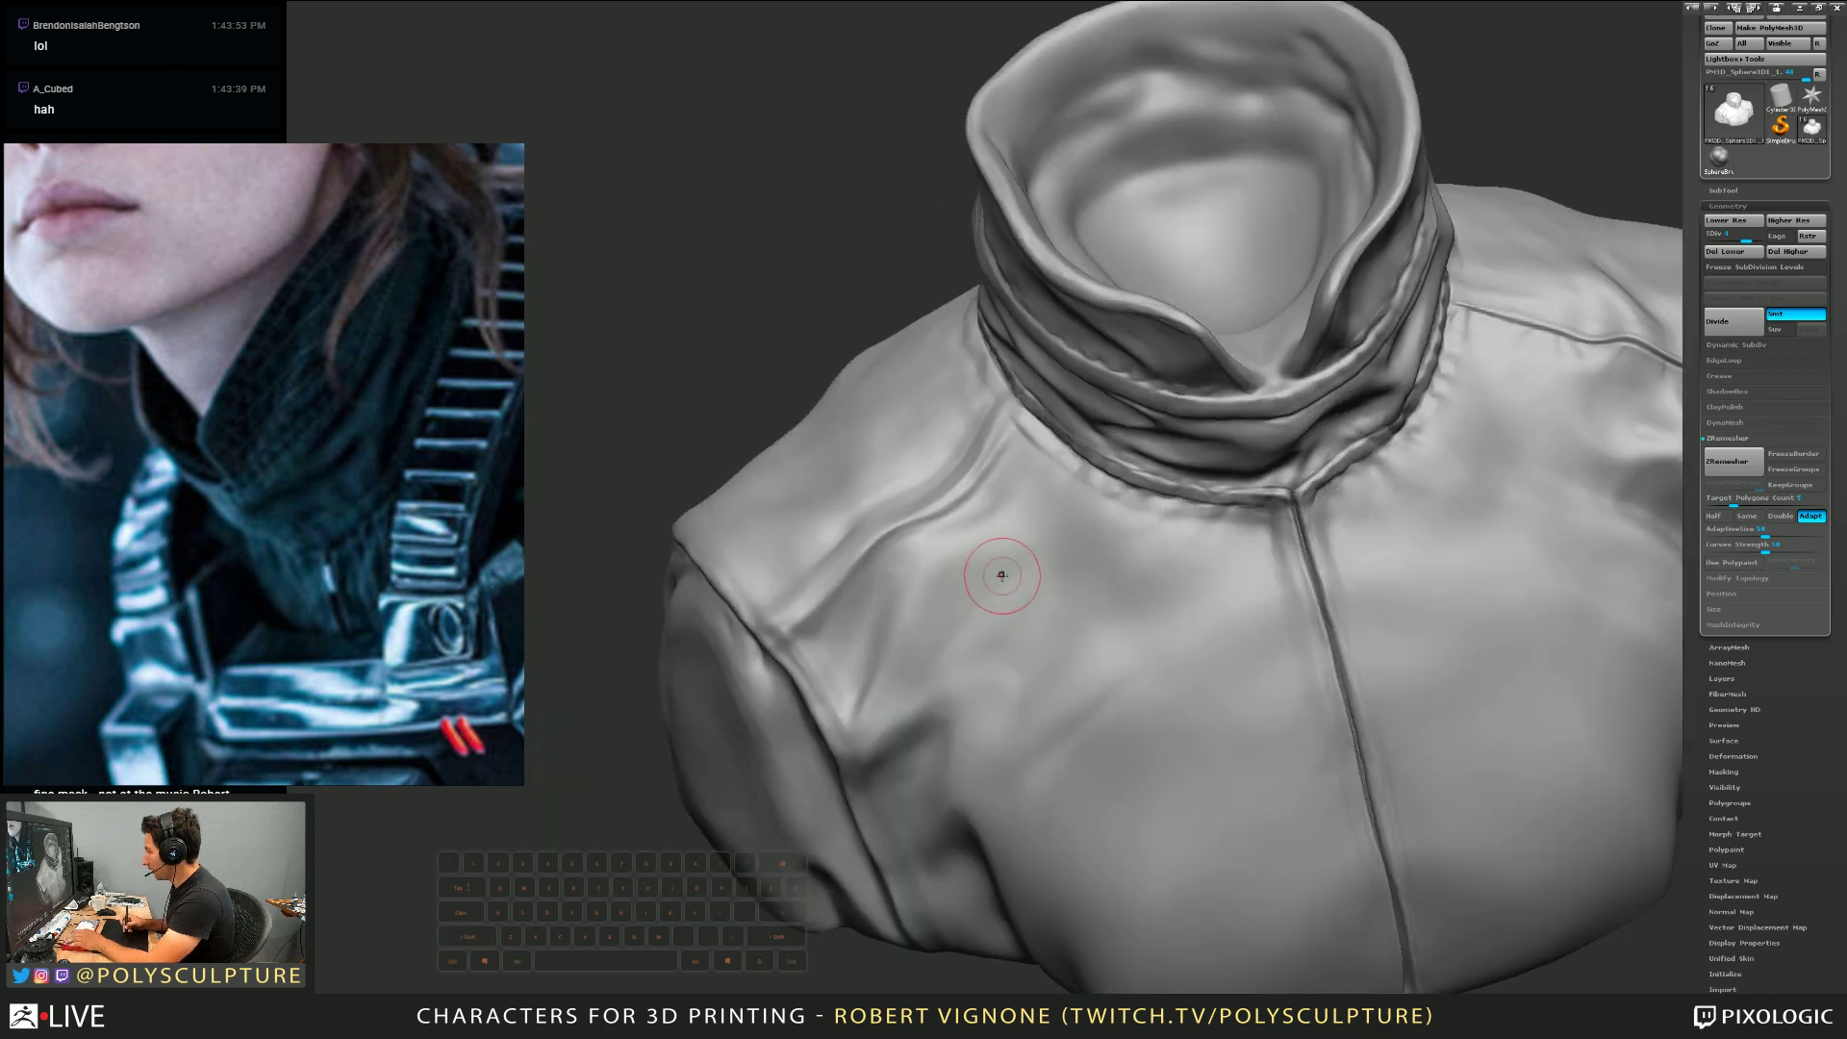
{"action": "right_click_drag", "start_coordinate": [876, 565], "coordinate": [866, 536]}
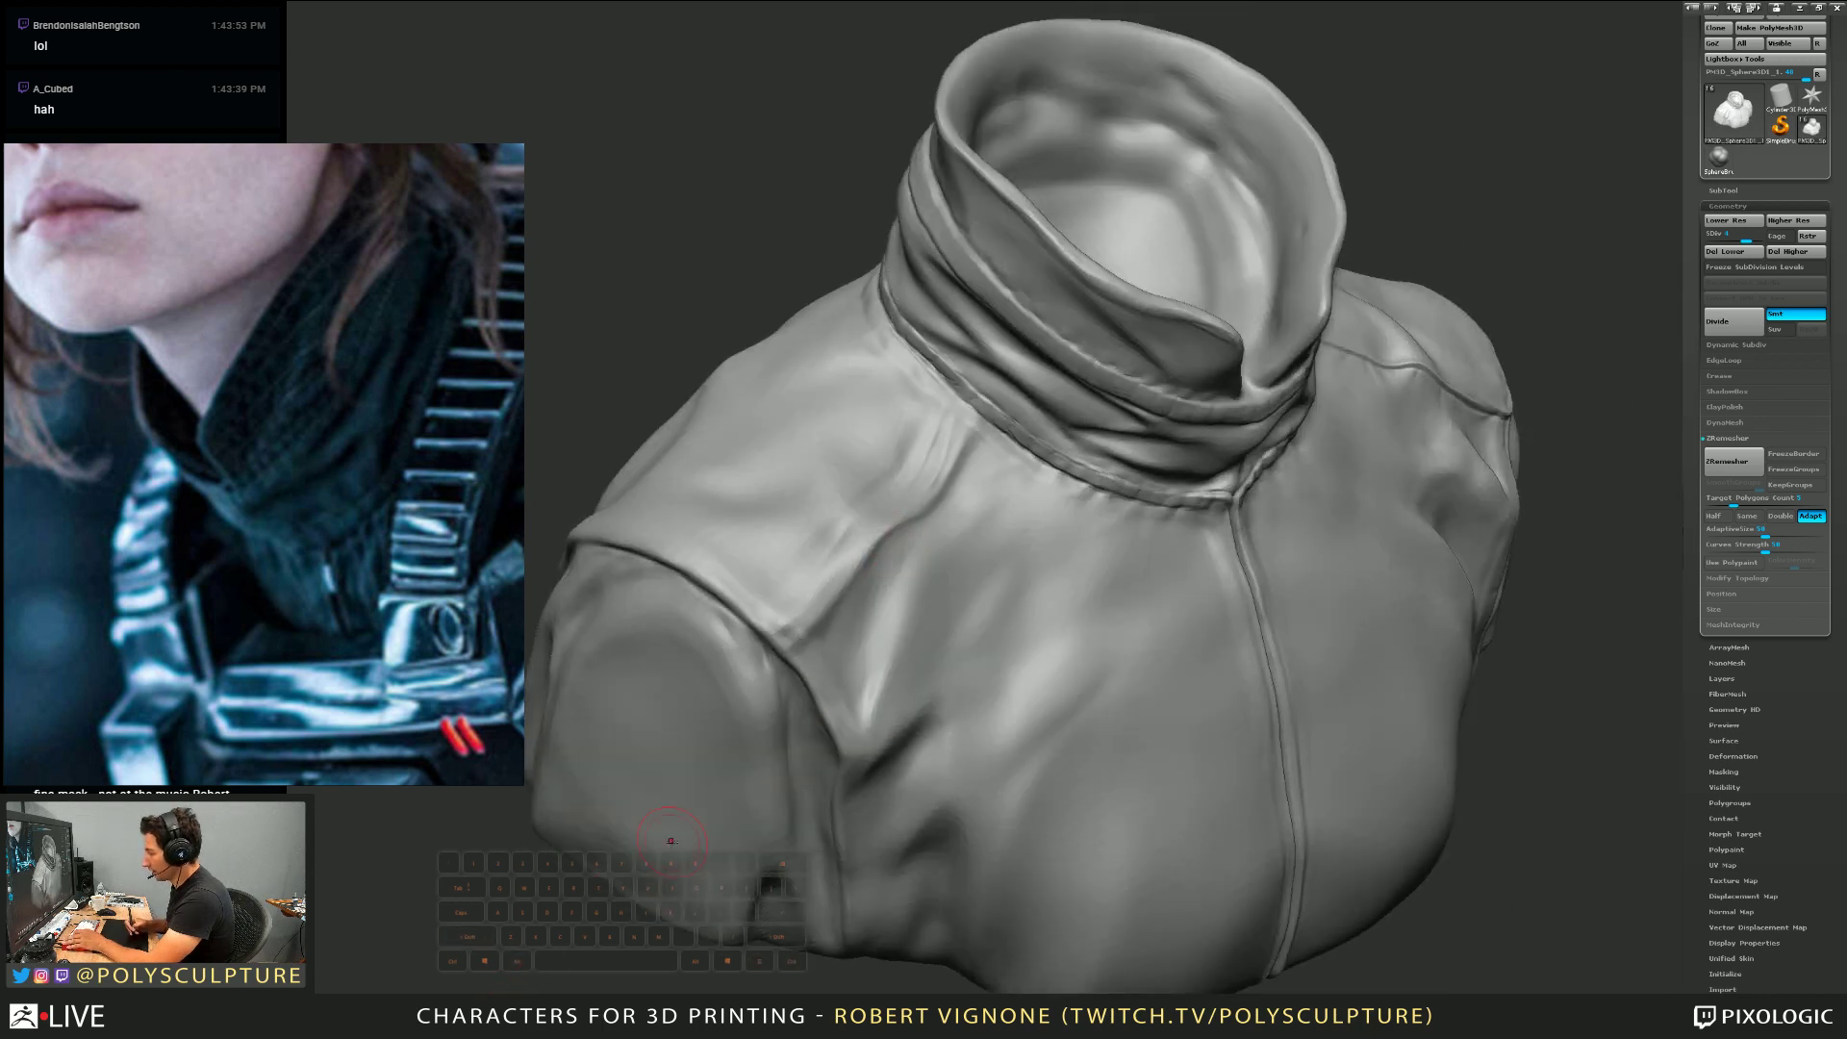
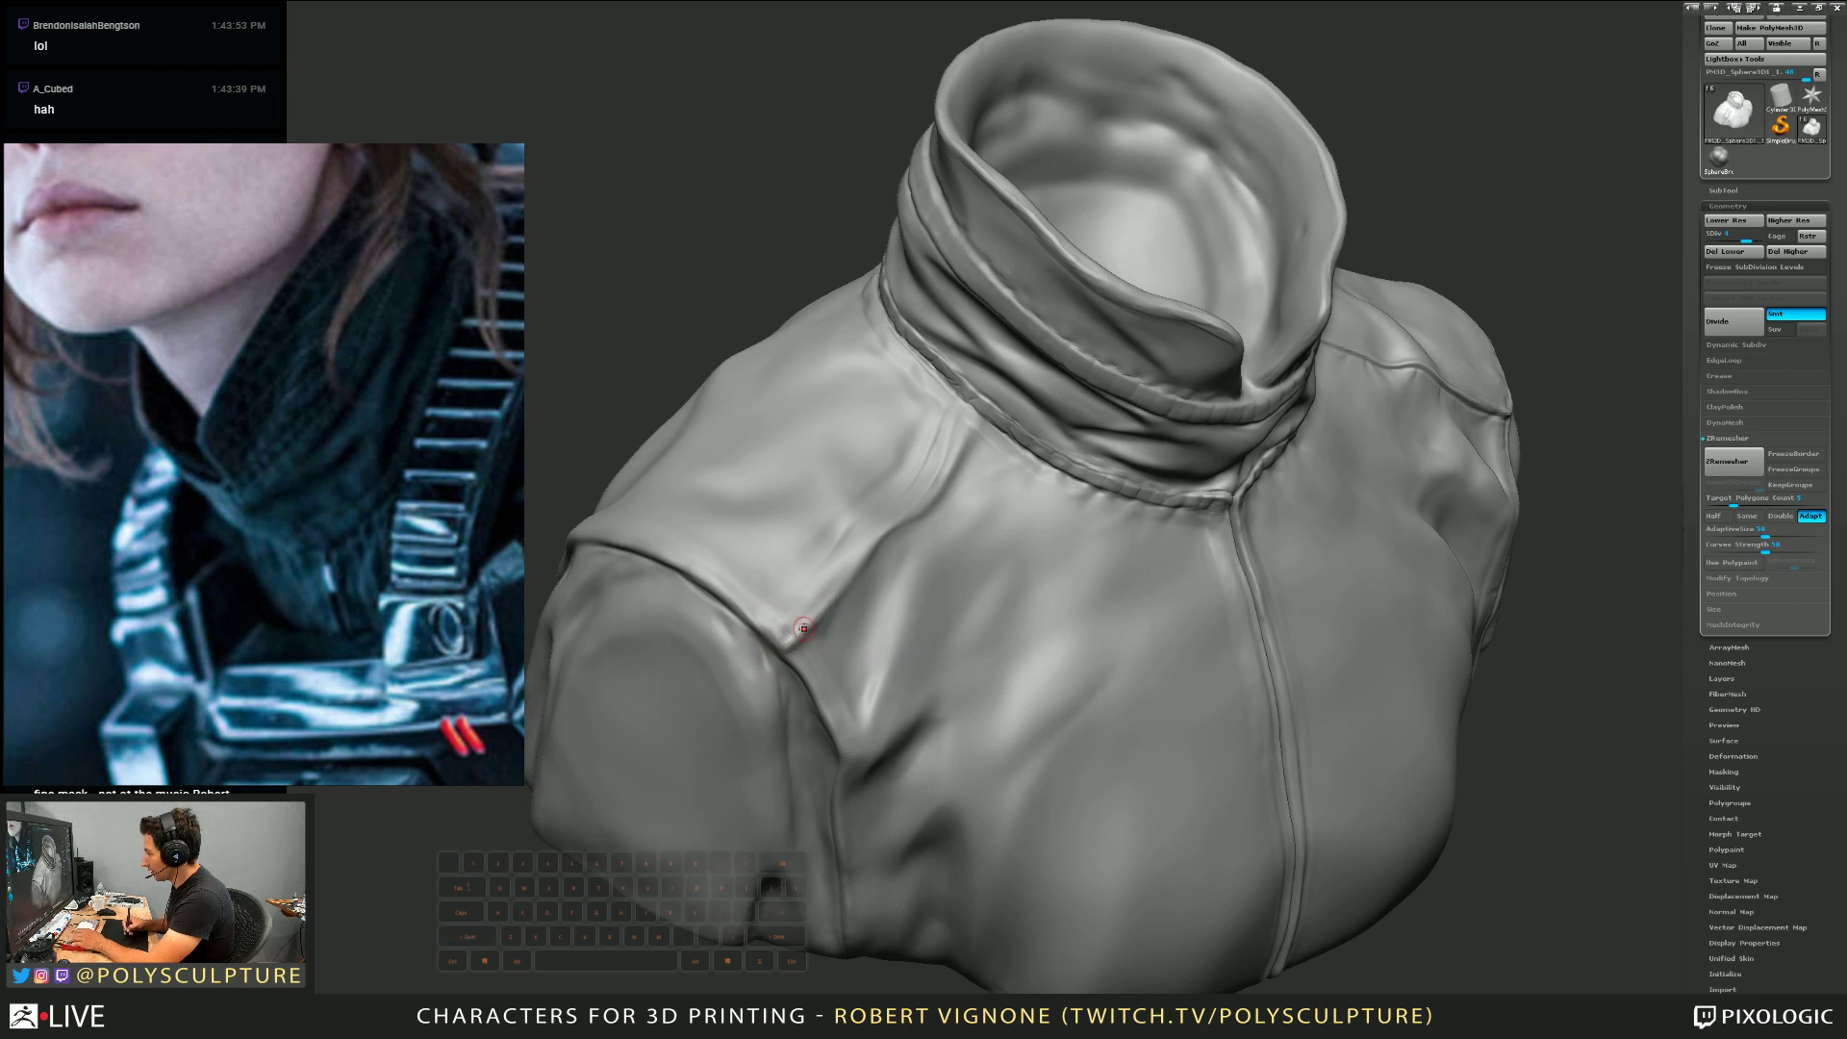
Sculpt the raised edge and parallel crease along the front shoulder seam, working toward its collar end
{"action": "right_click_drag", "start_coordinate": [833, 592], "coordinate": [869, 551]}
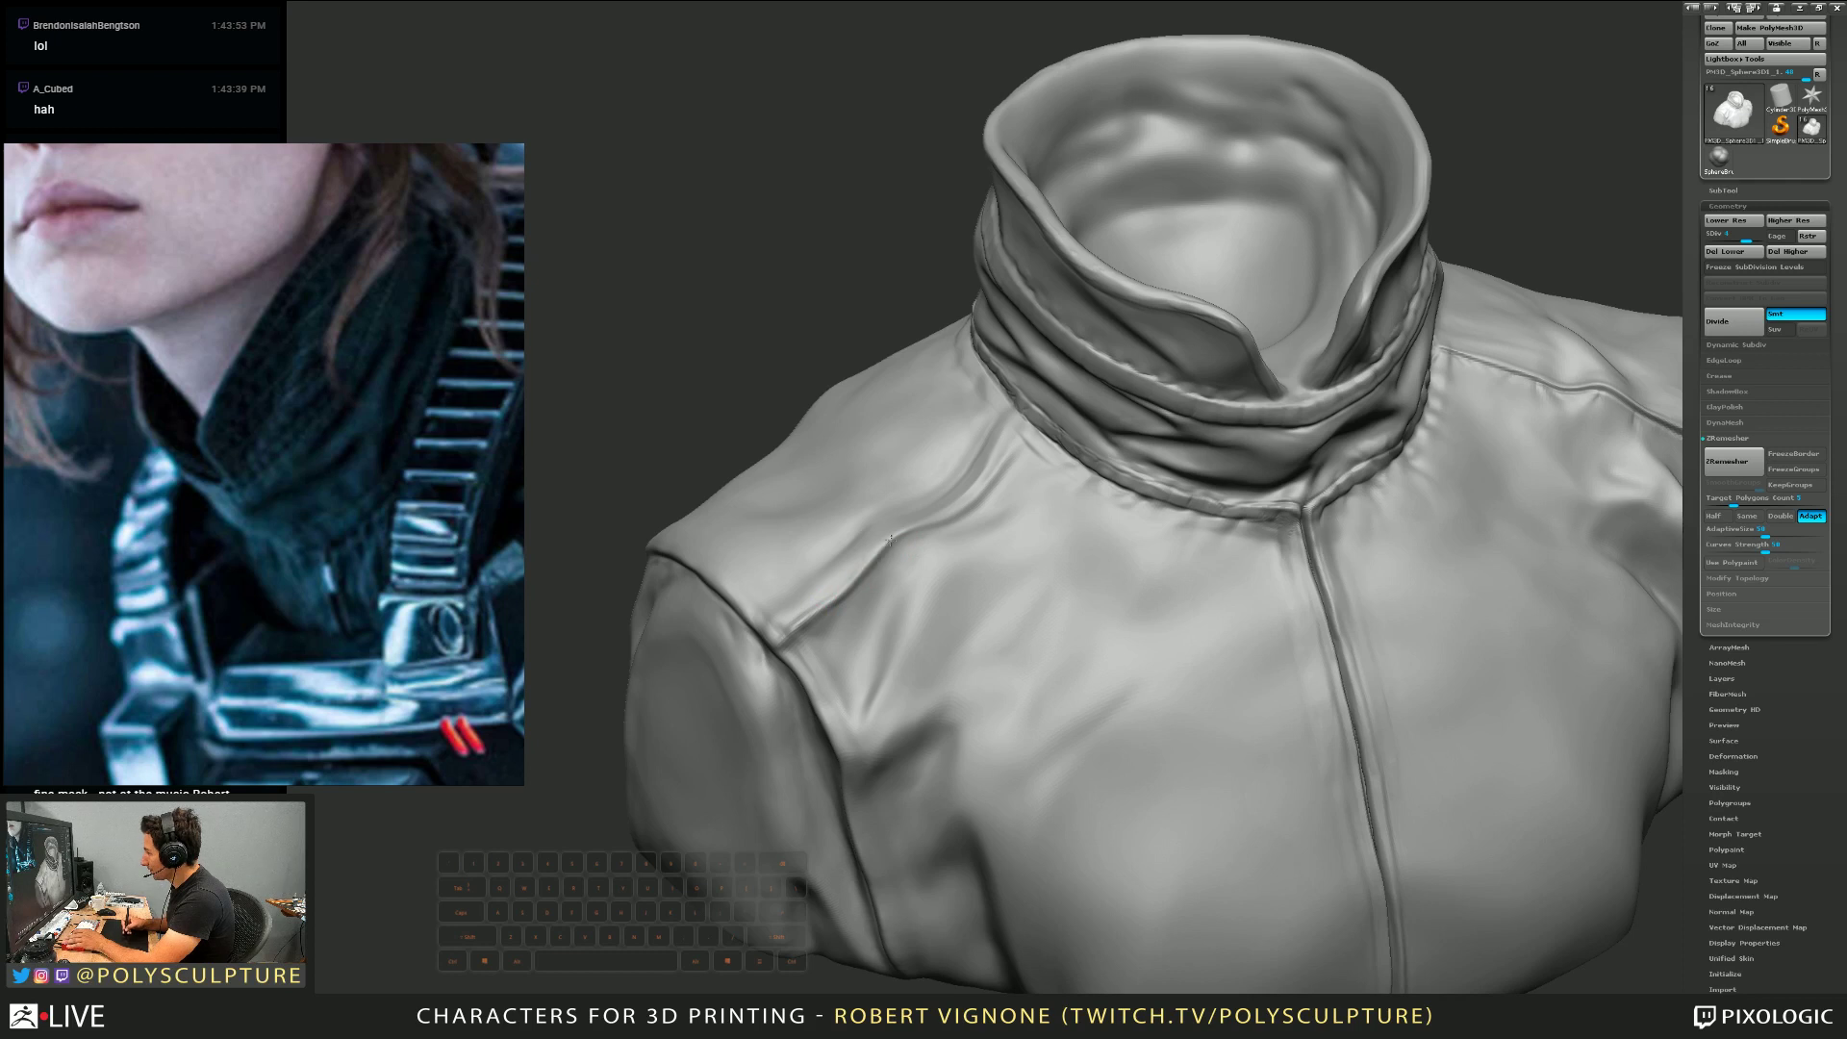
{"action": "left_click_drag", "start_coordinate": [949, 510], "coordinate": [1021, 435]}
{"action": "mouse_move", "coordinate": [977, 423]}
{"action": "right_mouse_down"}
{"action": "mouse_move", "coordinate": [1019, 447]}
{"action": "mouse_move", "coordinate": [1035, 507]}
{"action": "mouse_move", "coordinate": [895, 555]}
{"action": "mouse_move", "coordinate": [880, 531]}
{"action": "mouse_move", "coordinate": [904, 525]}
{"action": "mouse_move", "coordinate": [892, 581]}
{"action": "right_mouse_up"}
{"action": "left_click_drag", "start_coordinate": [811, 486], "coordinate": [799, 501], "text": "shift"}
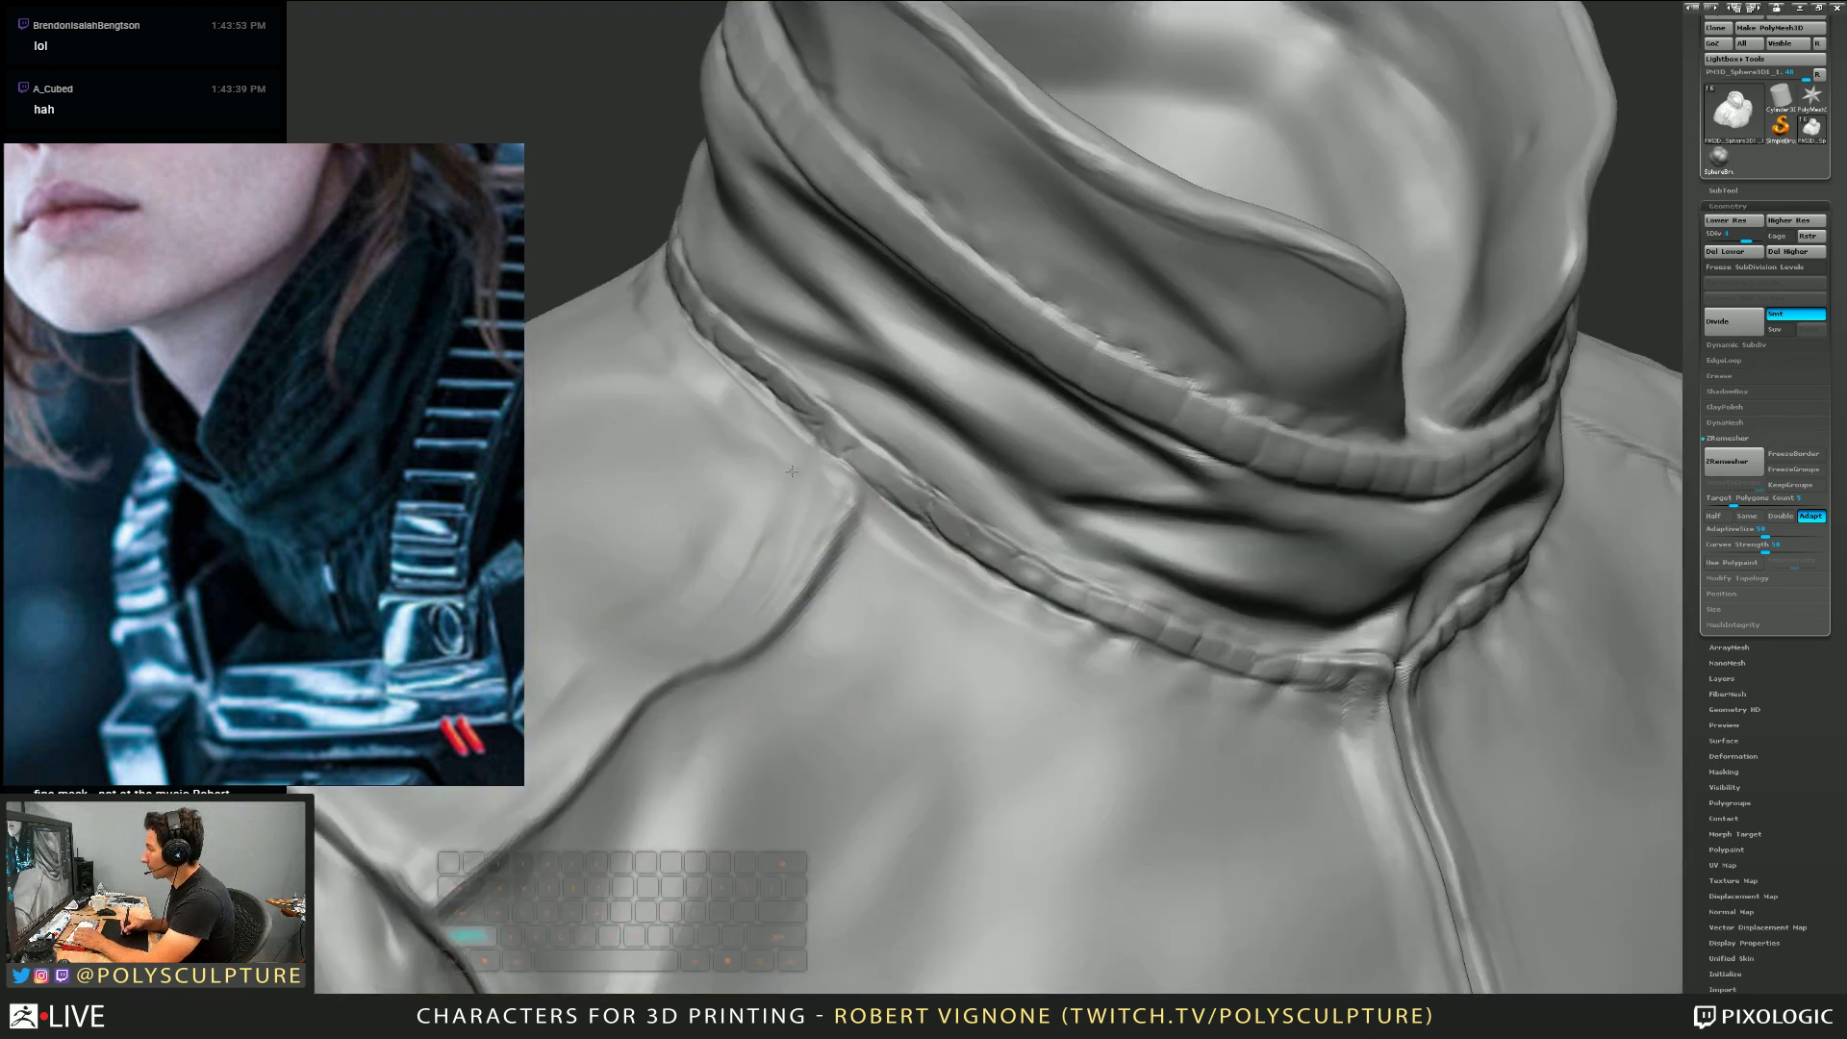
{"action": "right_click_drag", "start_coordinate": [833, 487], "coordinate": [788, 558]}
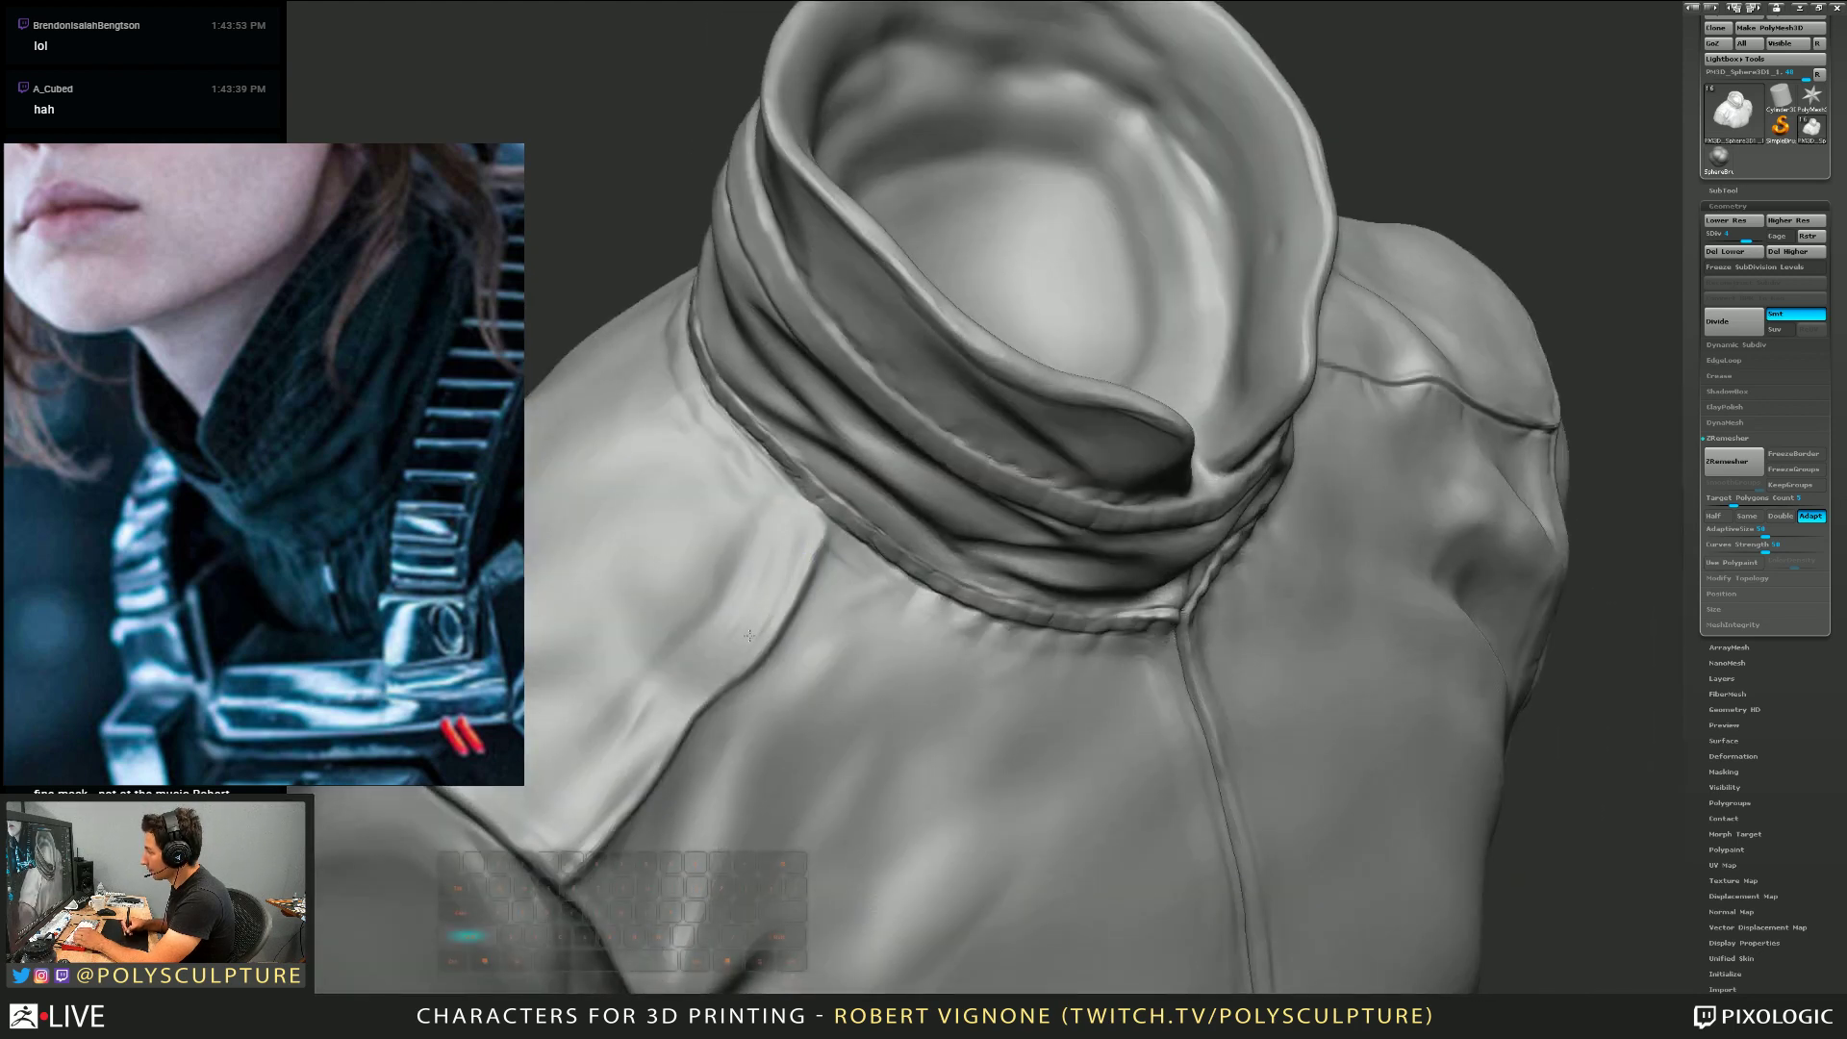
Refine the crease beside the front shoulder seam from the armhole corner up to the collar
{"action": "right_click_drag", "start_coordinate": [750, 635], "coordinate": [825, 581], "text": "alt"}
{"action": "left_click_drag", "start_coordinate": [704, 723], "coordinate": [676, 750], "text": "shift"}
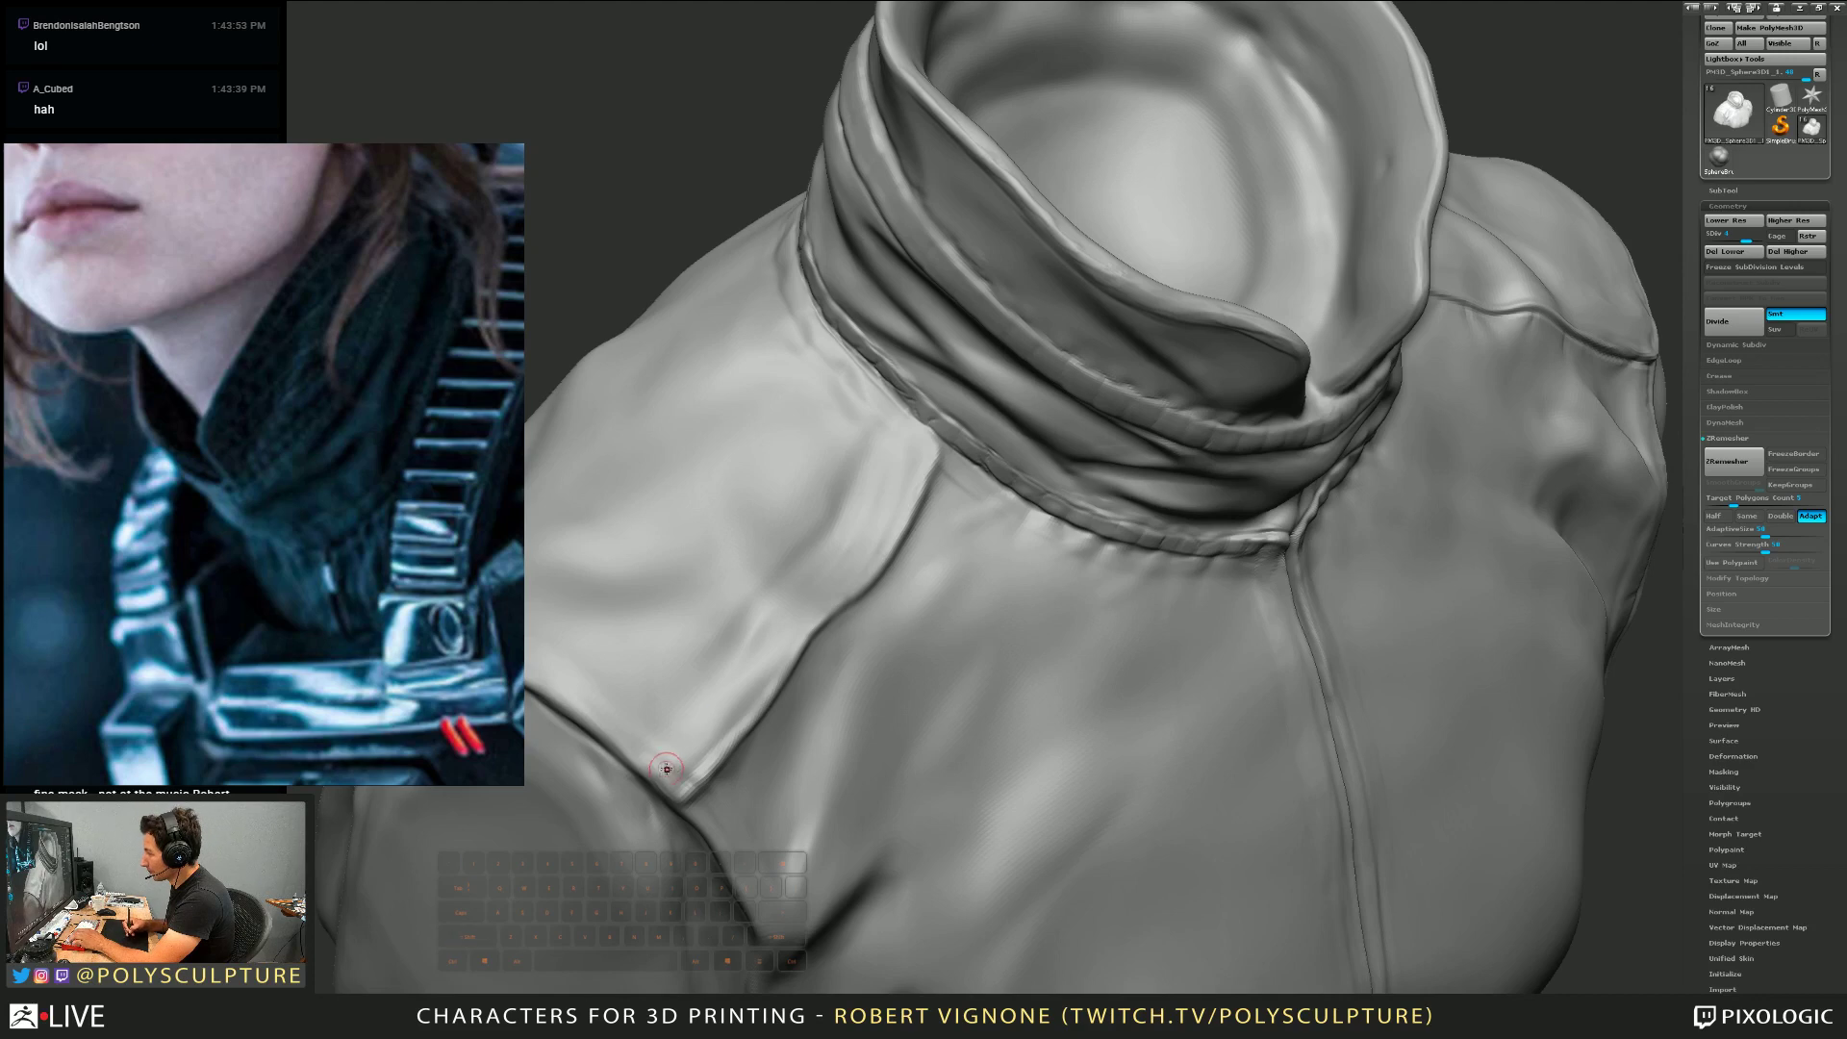
{"action": "right_click_drag", "start_coordinate": [668, 755], "coordinate": [692, 742]}
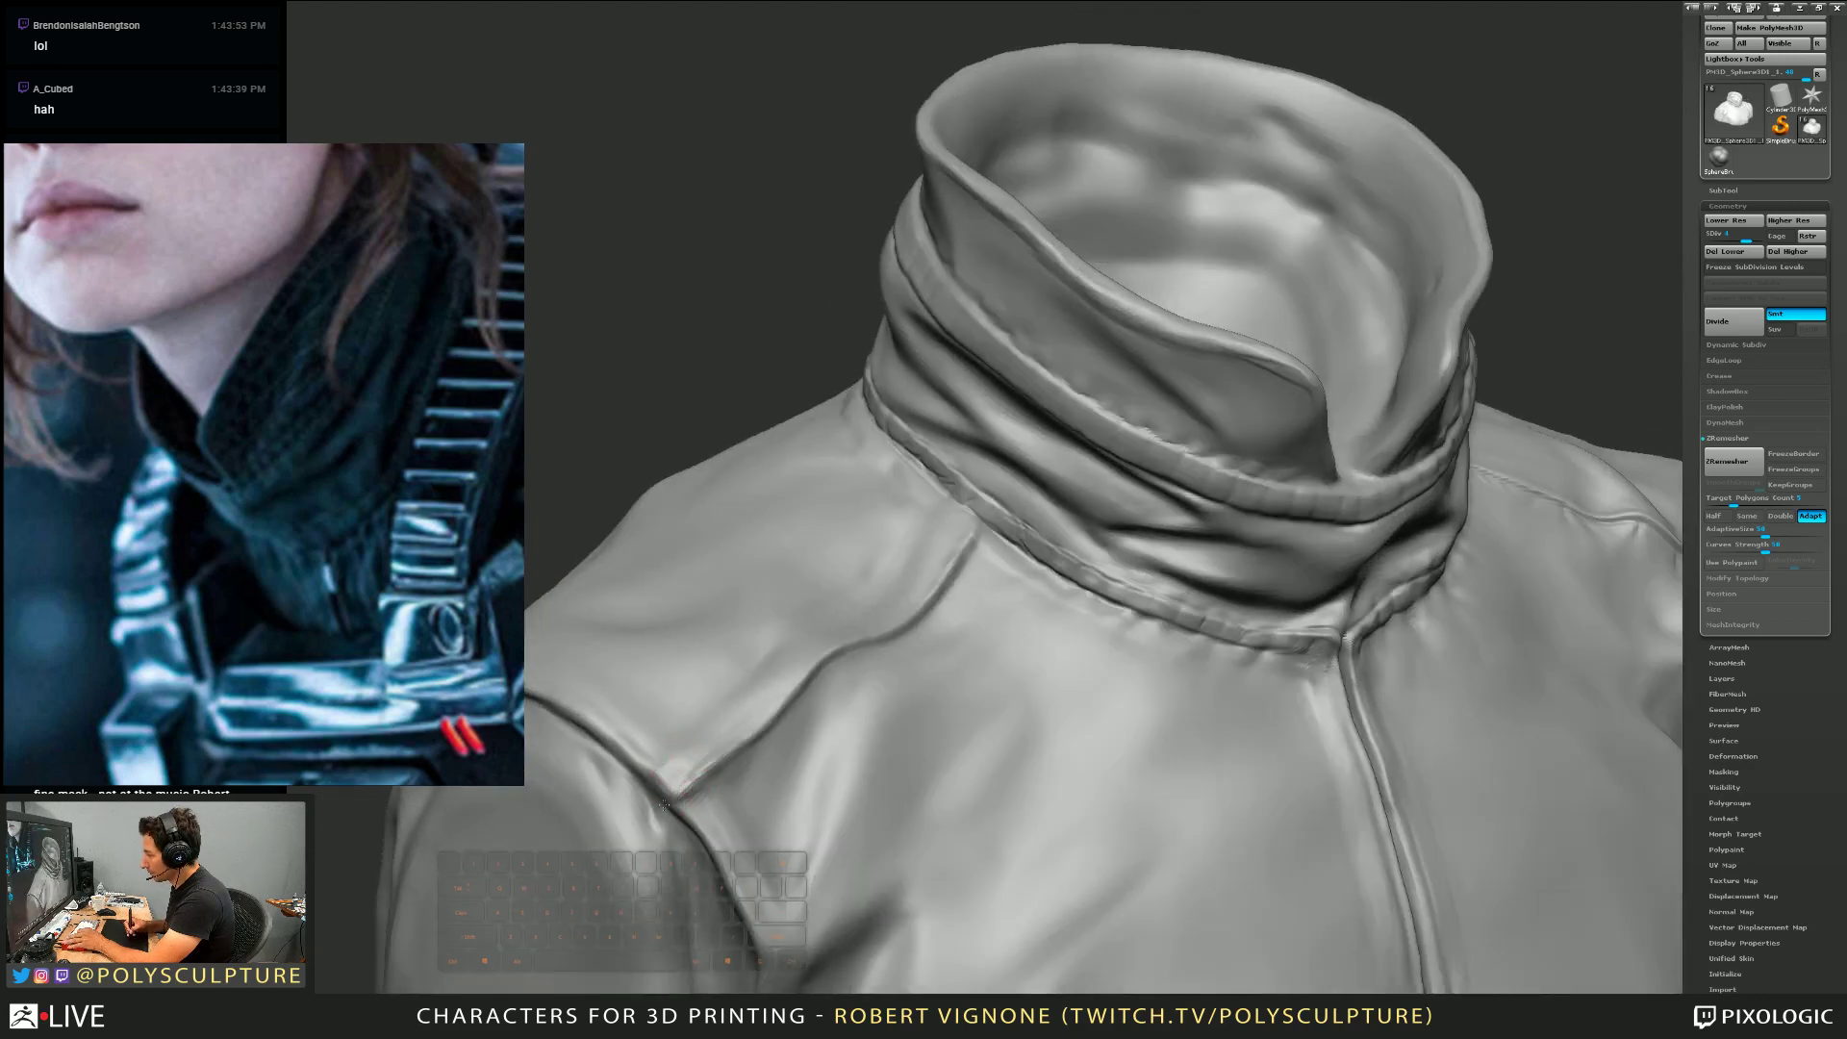
{"action": "right_click_drag", "start_coordinate": [716, 787], "coordinate": [711, 793]}
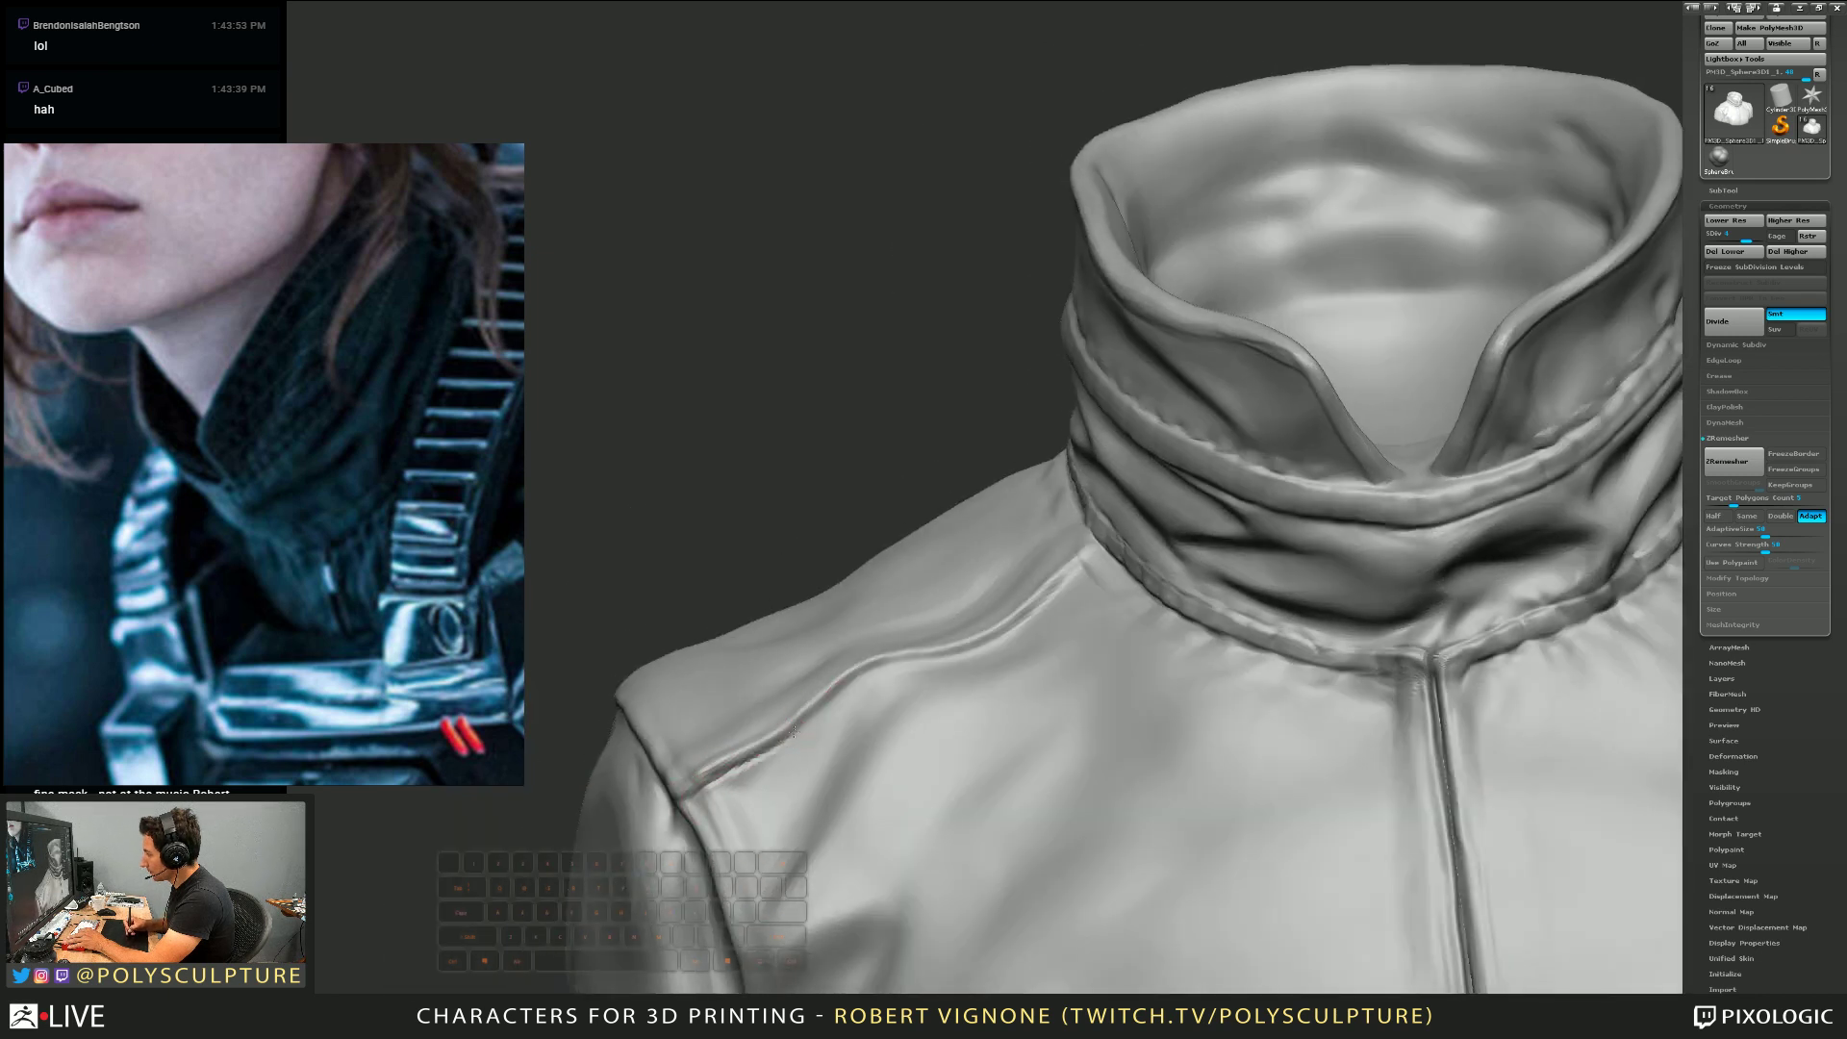
{"action": "left_click_drag", "start_coordinate": [961, 646], "coordinate": [1076, 563]}
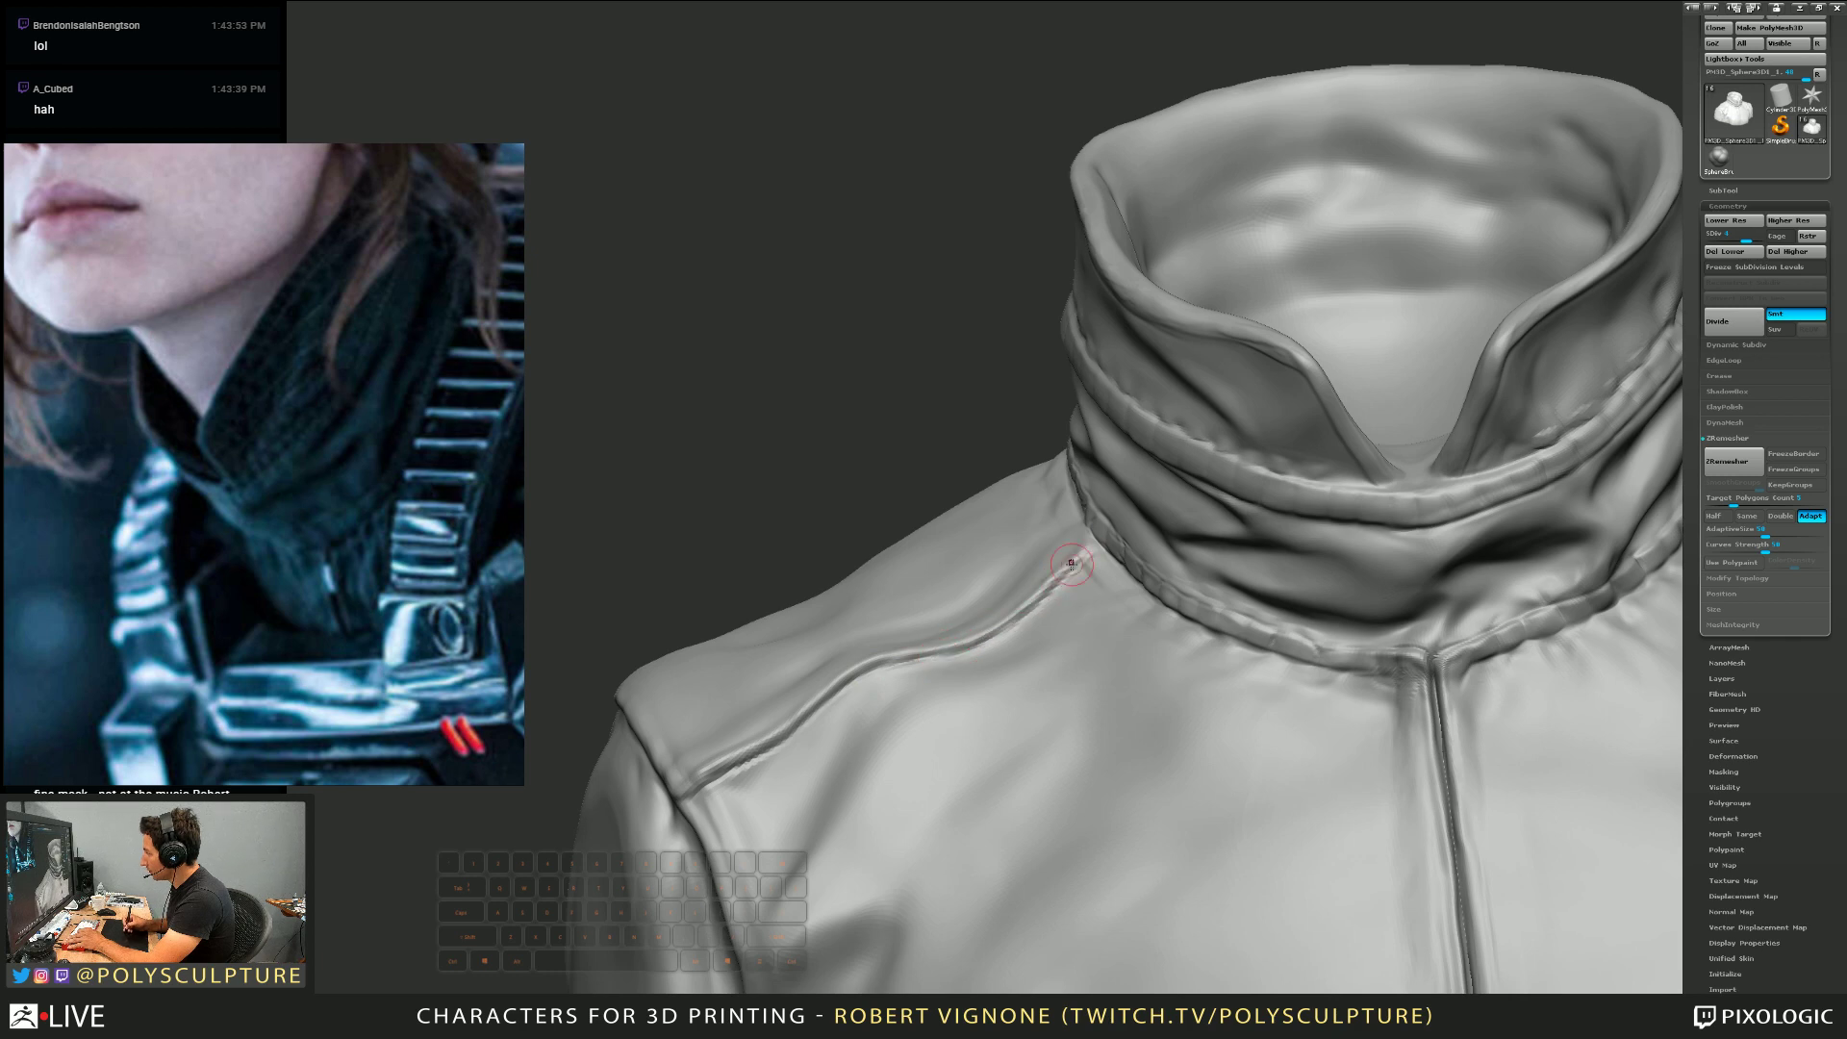
{"action": "right_click_drag", "start_coordinate": [1023, 593], "coordinate": [948, 581], "text": "alt"}
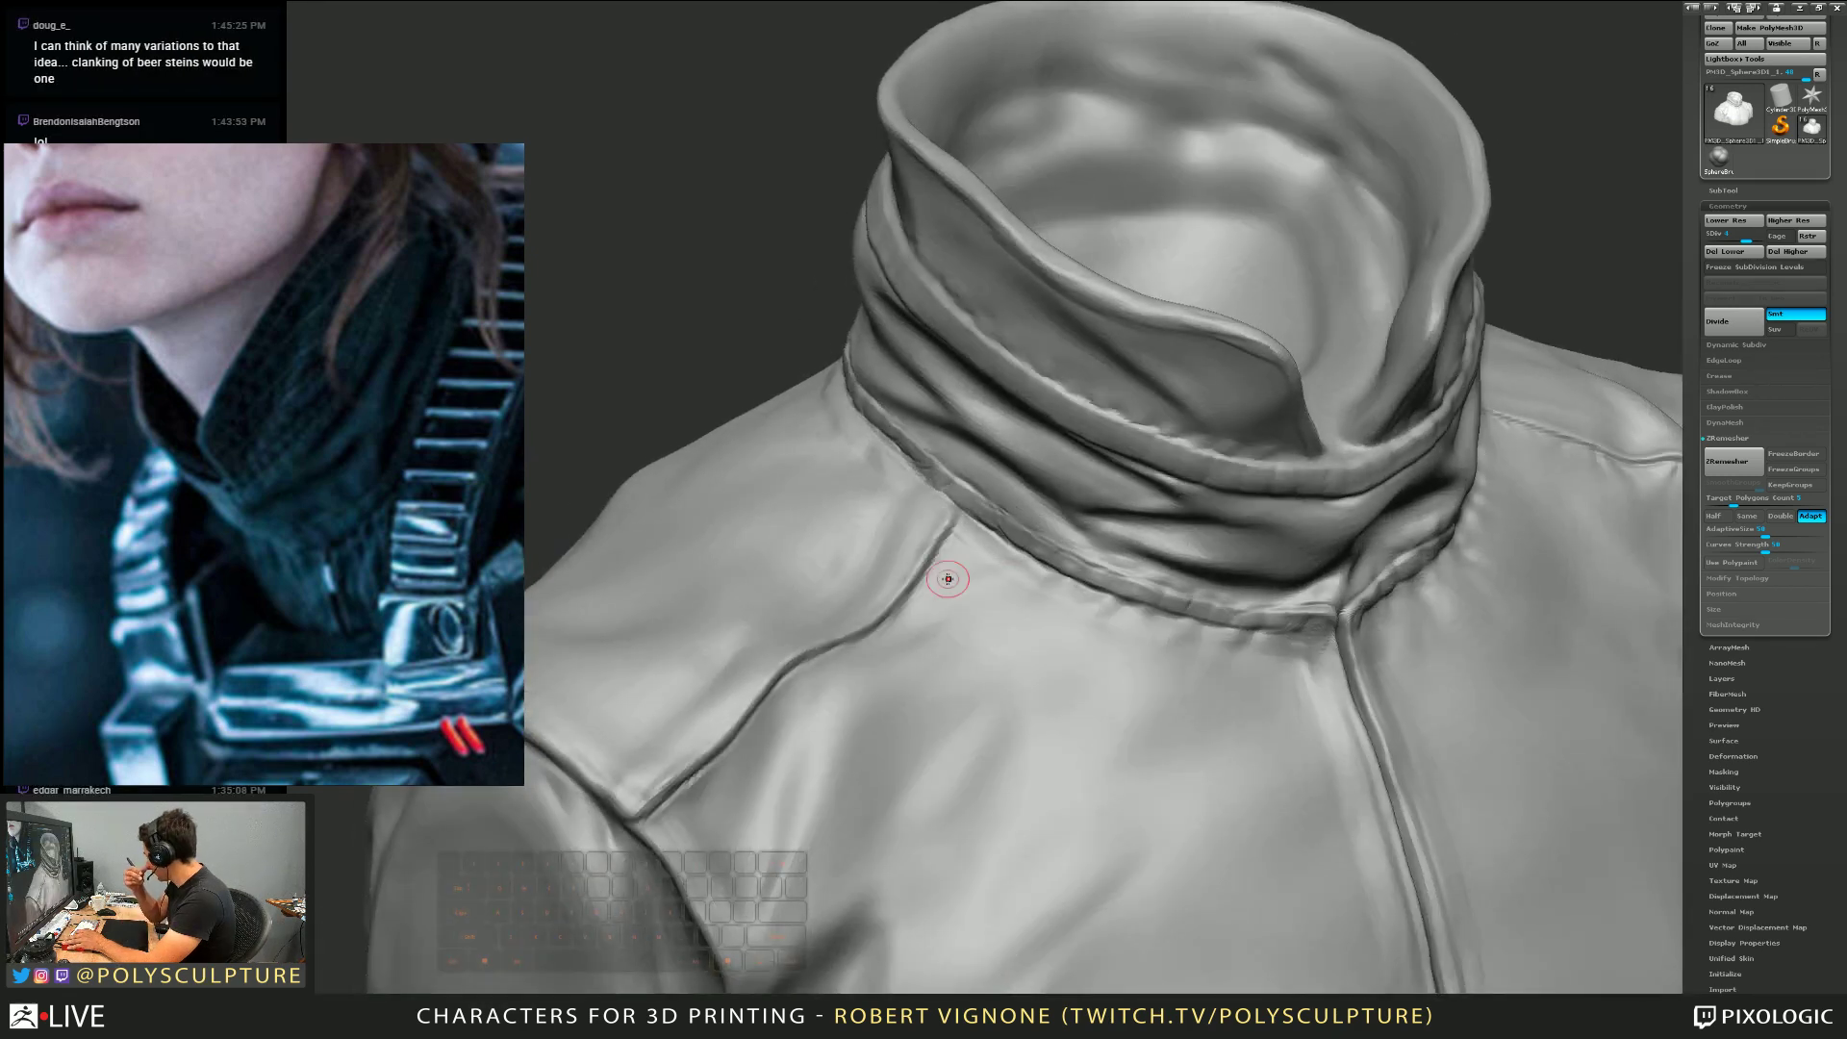
Resize the brush and sculpt small puckers on the chest just below the collar seam, beside the shoulder seam
{"action": "key", "text": "s"}
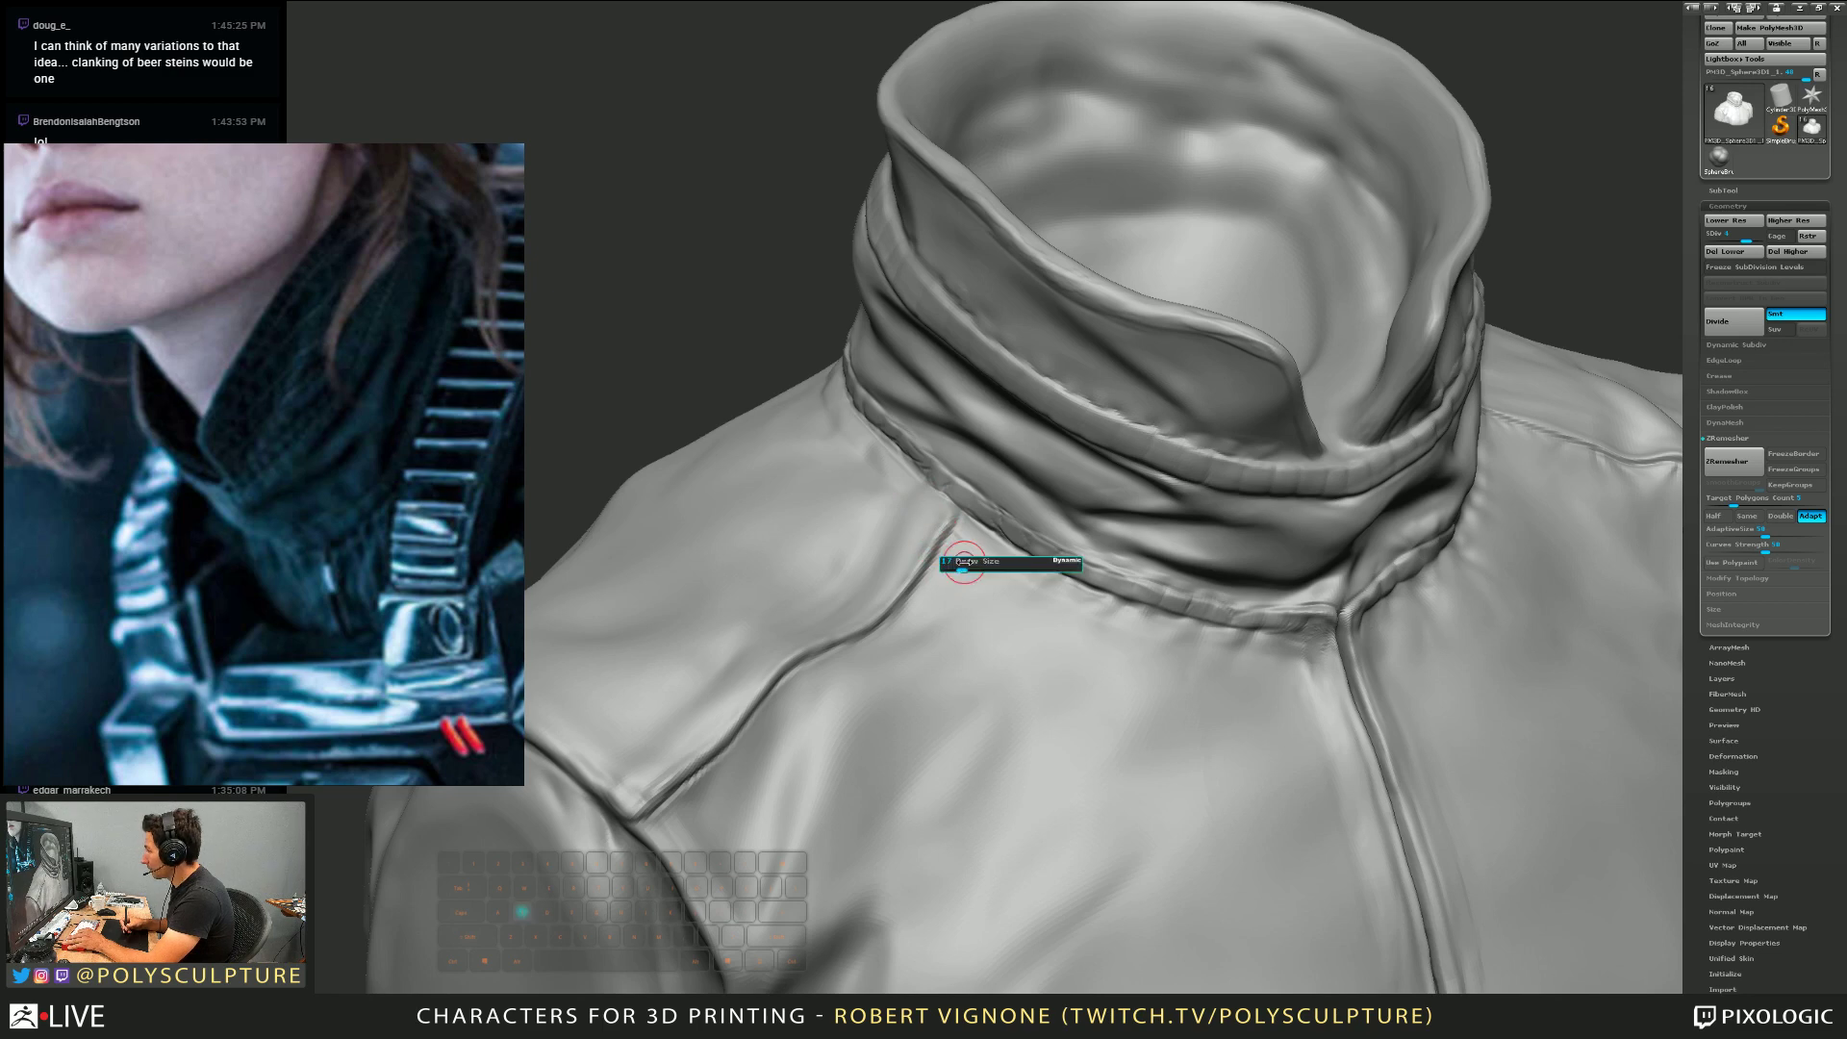
{"action": "right_click_drag", "start_coordinate": [966, 529], "coordinate": [1009, 556]}
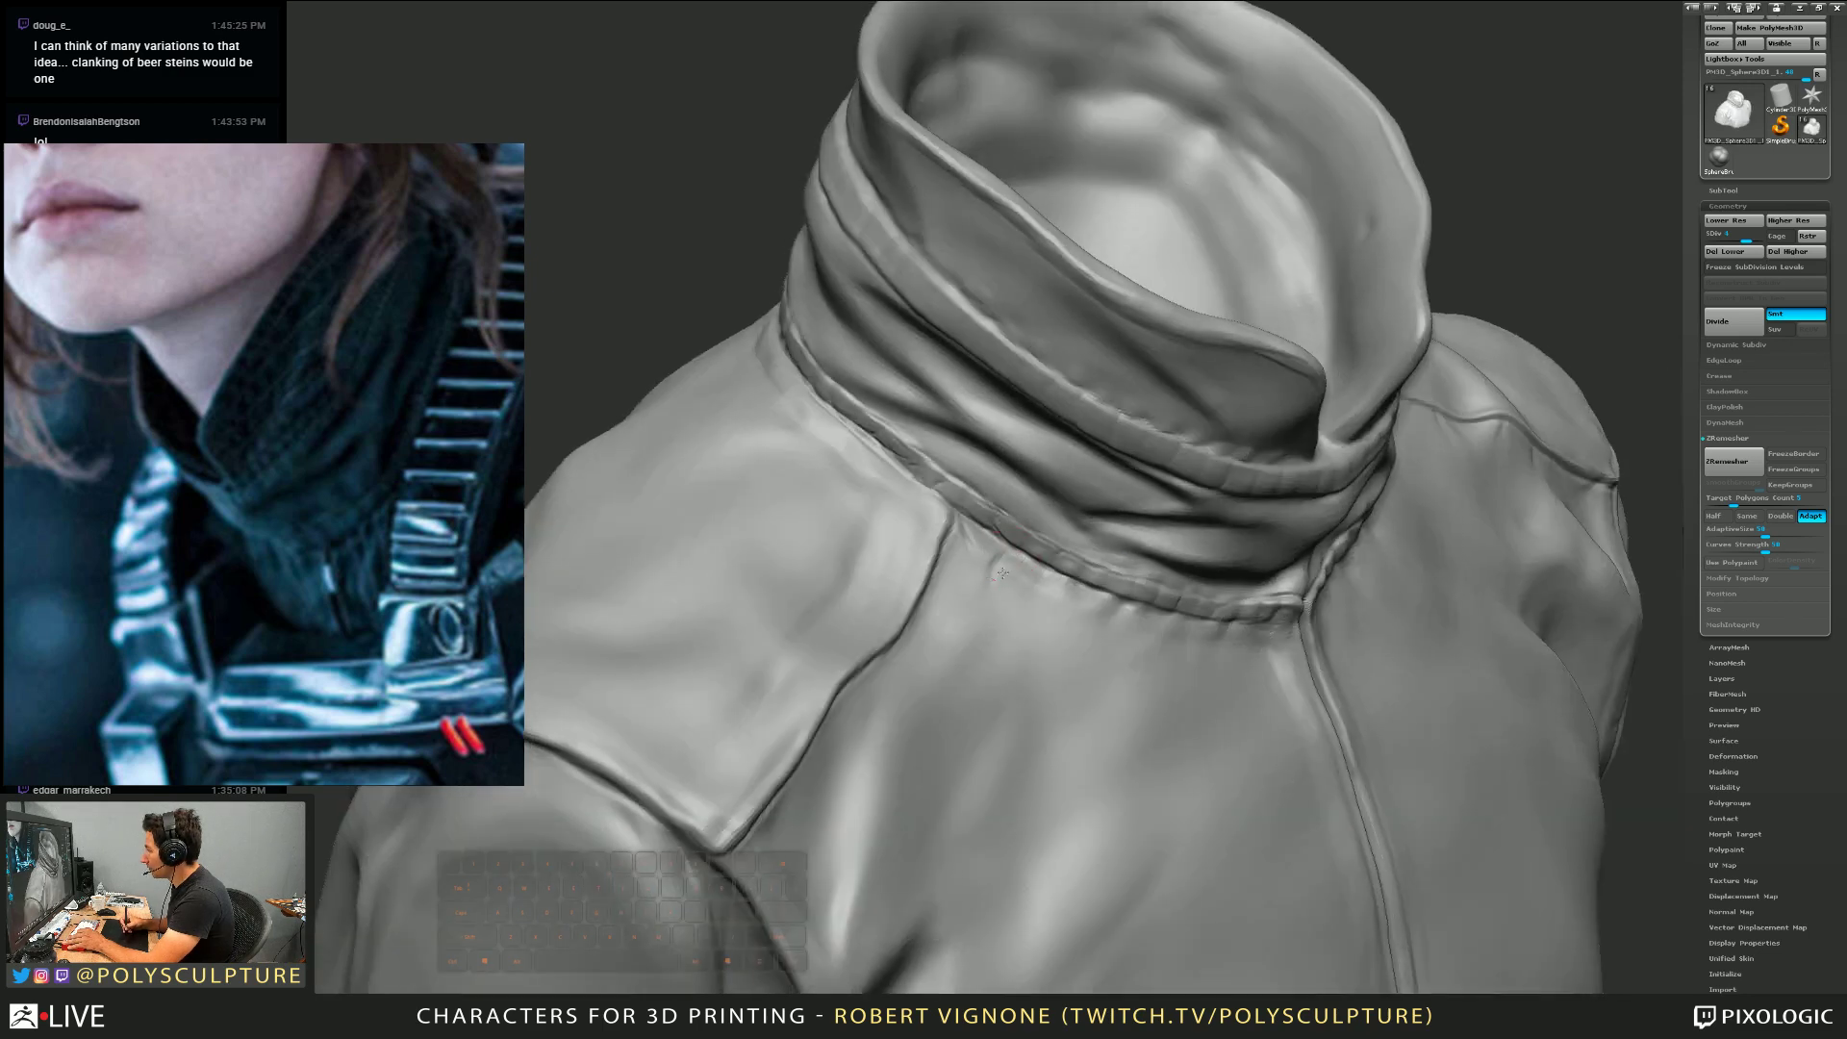
{"action": "mouse_move", "coordinate": [1002, 575]}
{"action": "left_mouse_down"}
{"action": "mouse_move", "coordinate": [991, 603]}
{"action": "mouse_move", "coordinate": [990, 583]}
{"action": "left_mouse_up"}
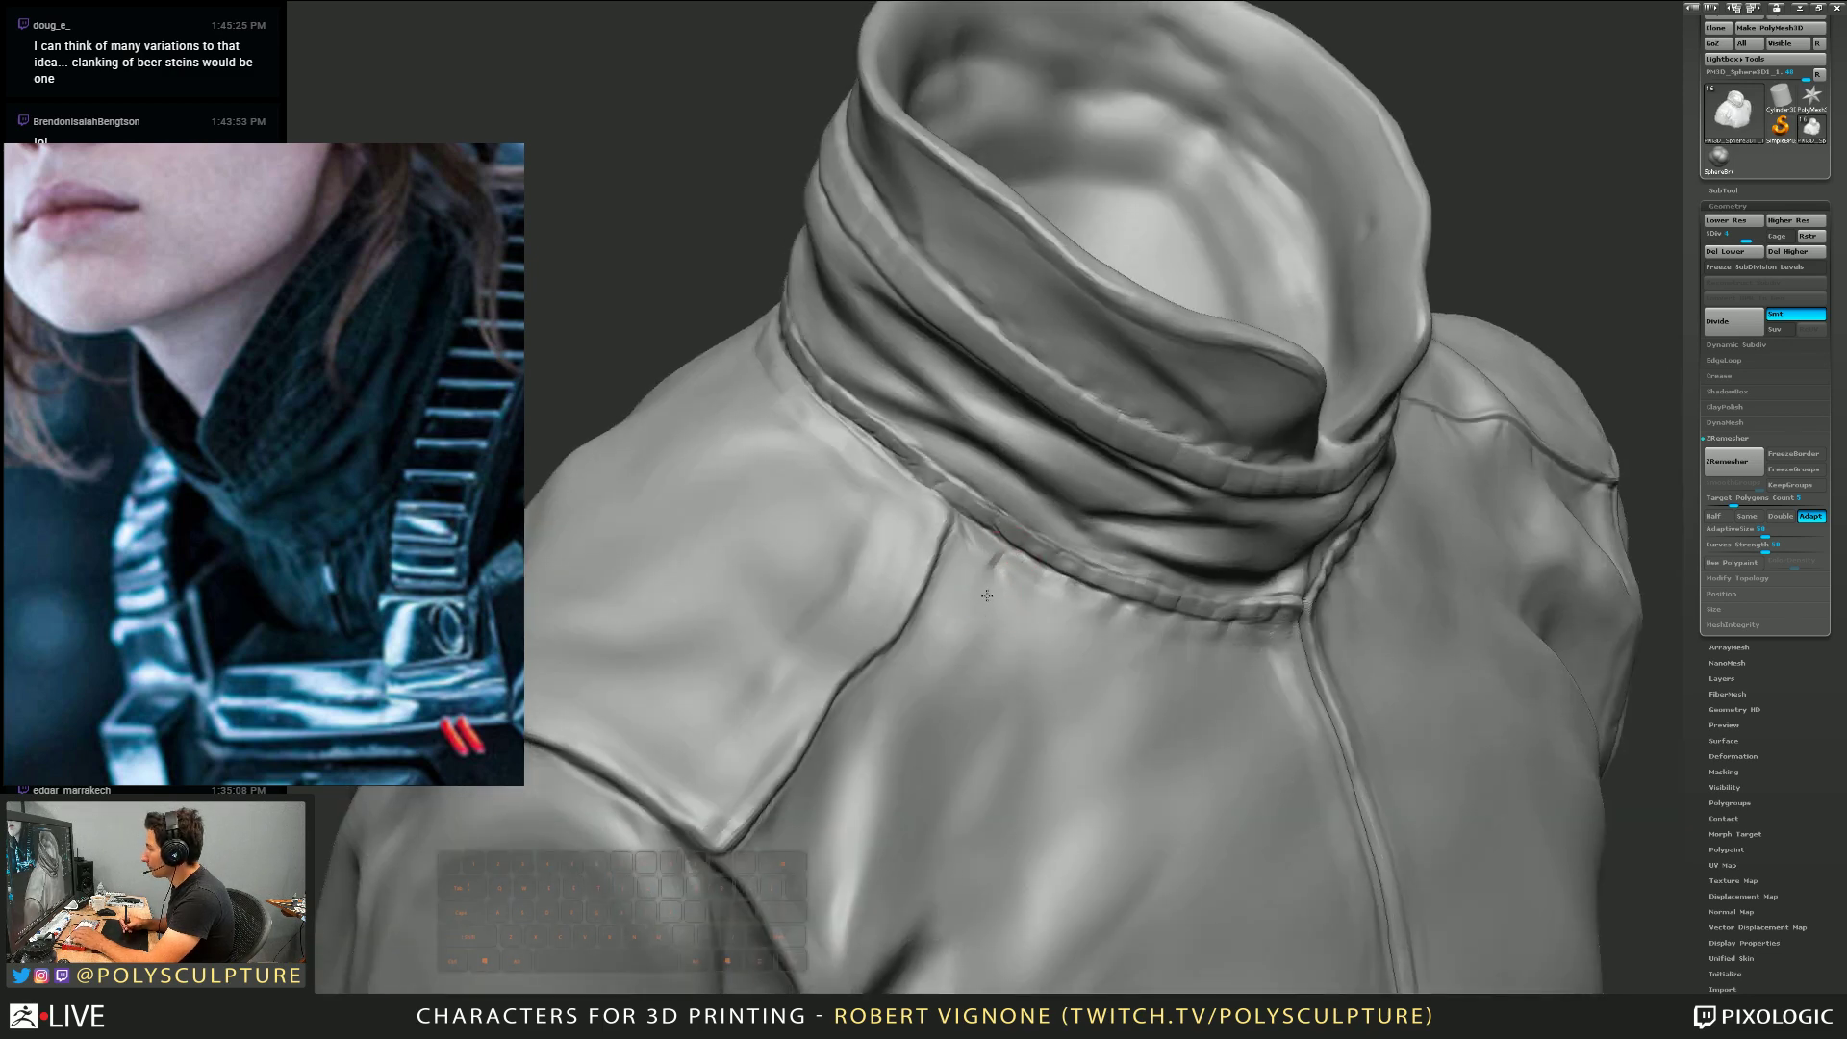
Resize the brush and sharpen the ridge along the shoulder seam between the armhole corner and the collar
{"action": "mouse_move", "coordinate": [788, 693]}
{"action": "right_mouse_down"}
{"action": "mouse_move", "coordinate": [885, 608]}
{"action": "mouse_move", "coordinate": [802, 731]}
{"action": "right_mouse_up"}
{"action": "key", "text": "s"}
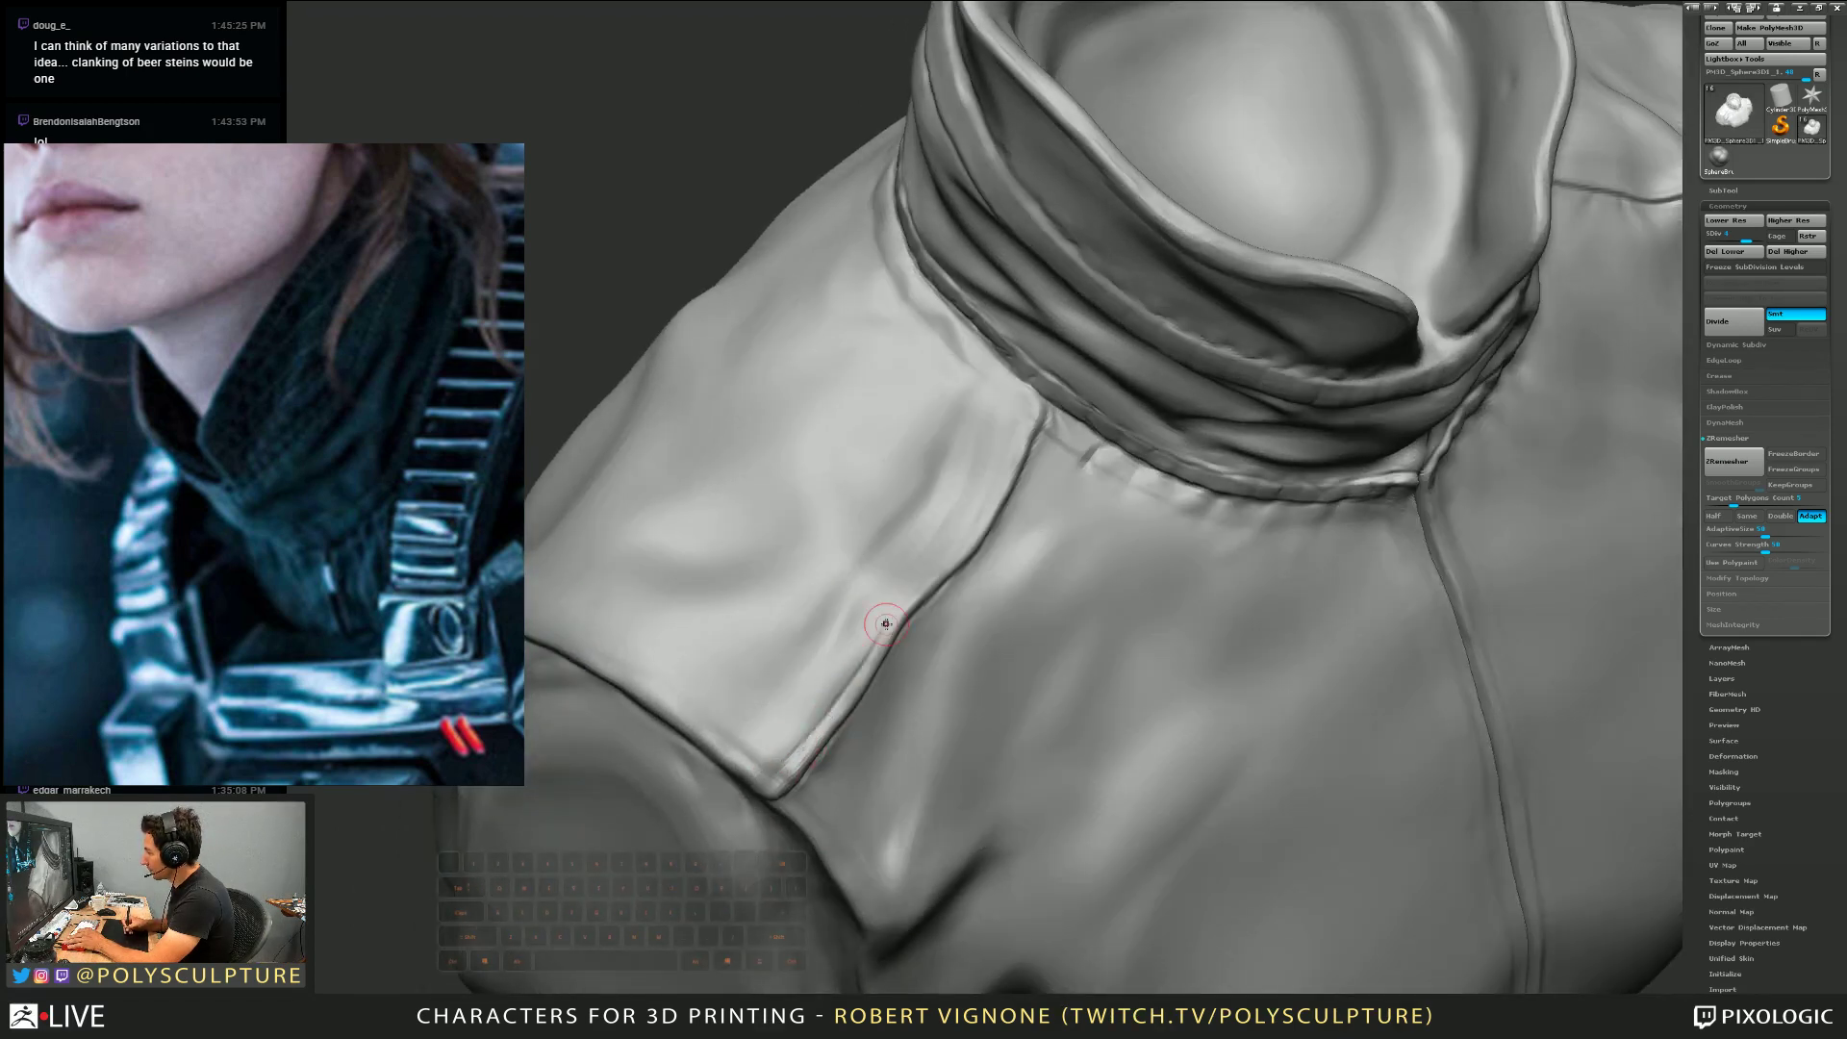
{"action": "right_click_drag", "start_coordinate": [915, 601], "coordinate": [904, 609]}
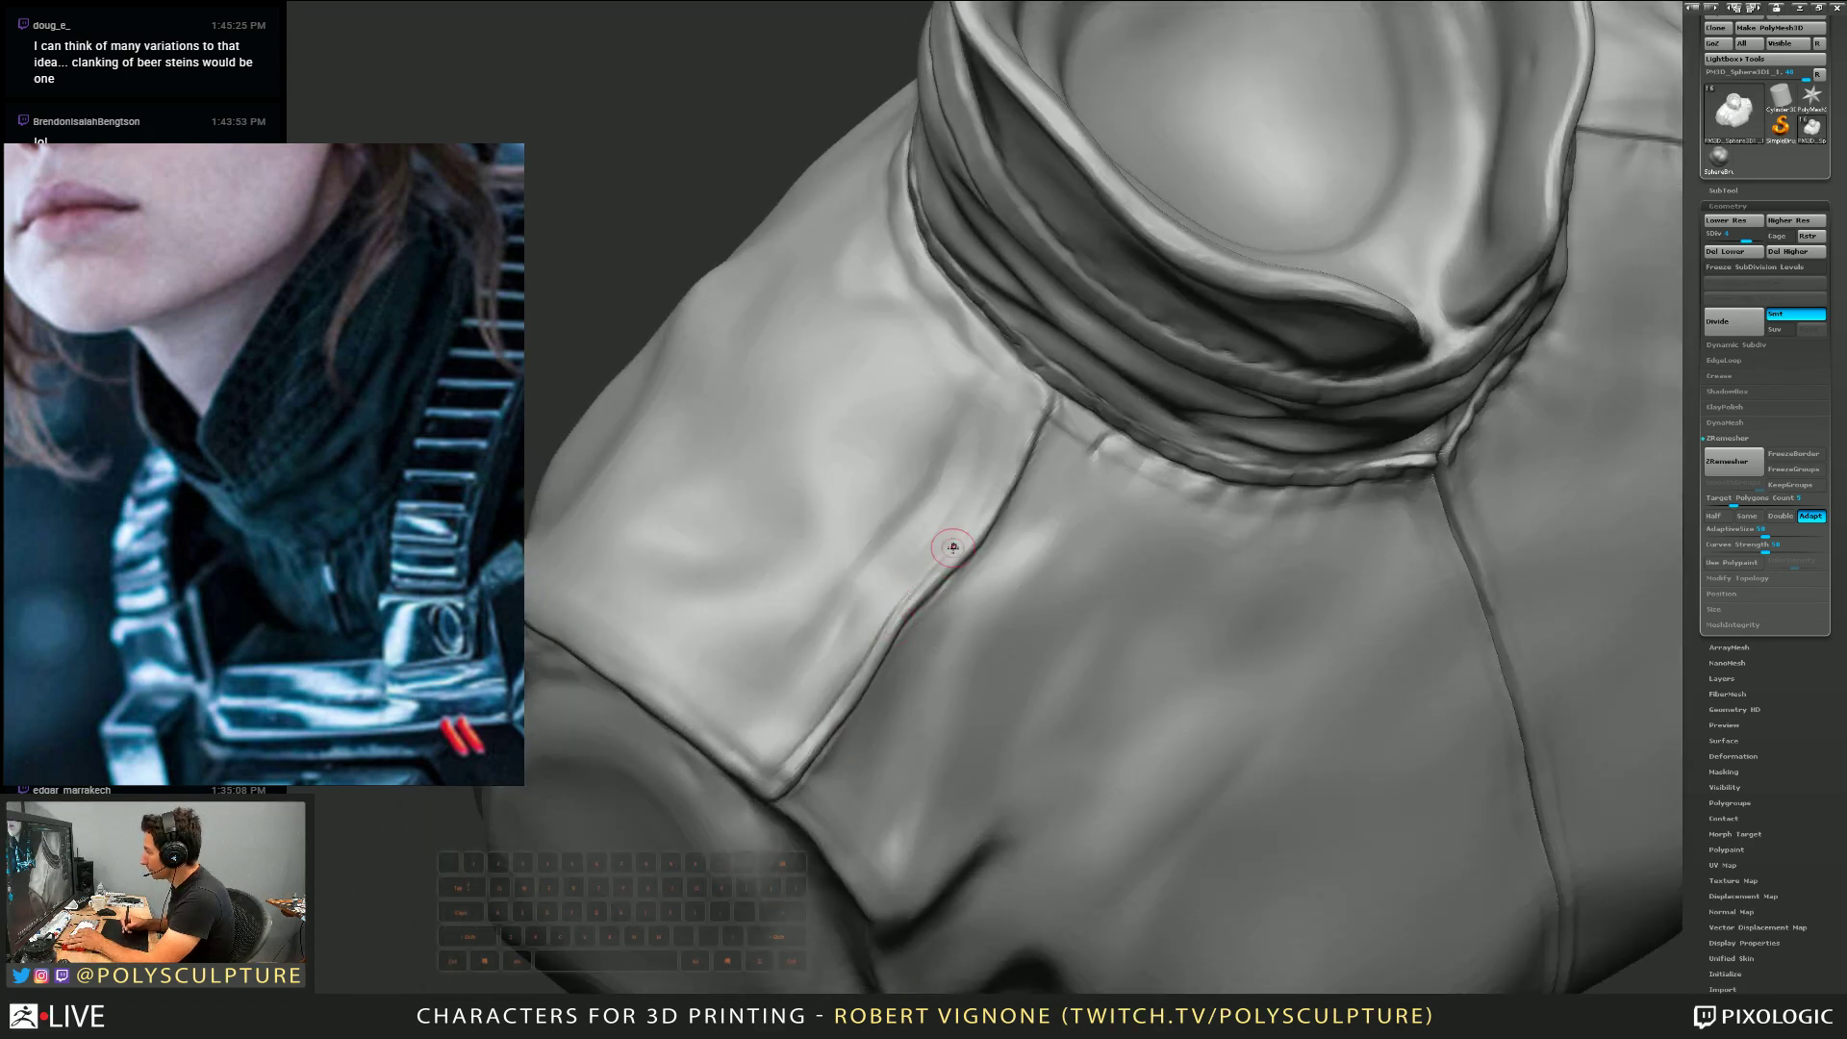
{"action": "right_click_drag", "start_coordinate": [1022, 398], "coordinate": [967, 522]}
Carve a fine stitch groove on the chest panel parallel to the front armhole seam, starting at the shoulder corner
{"action": "mouse_move", "coordinate": [816, 733]}
{"action": "right_mouse_down"}
{"action": "mouse_move", "coordinate": [795, 750]}
{"action": "mouse_move", "coordinate": [812, 674]}
{"action": "right_mouse_up"}
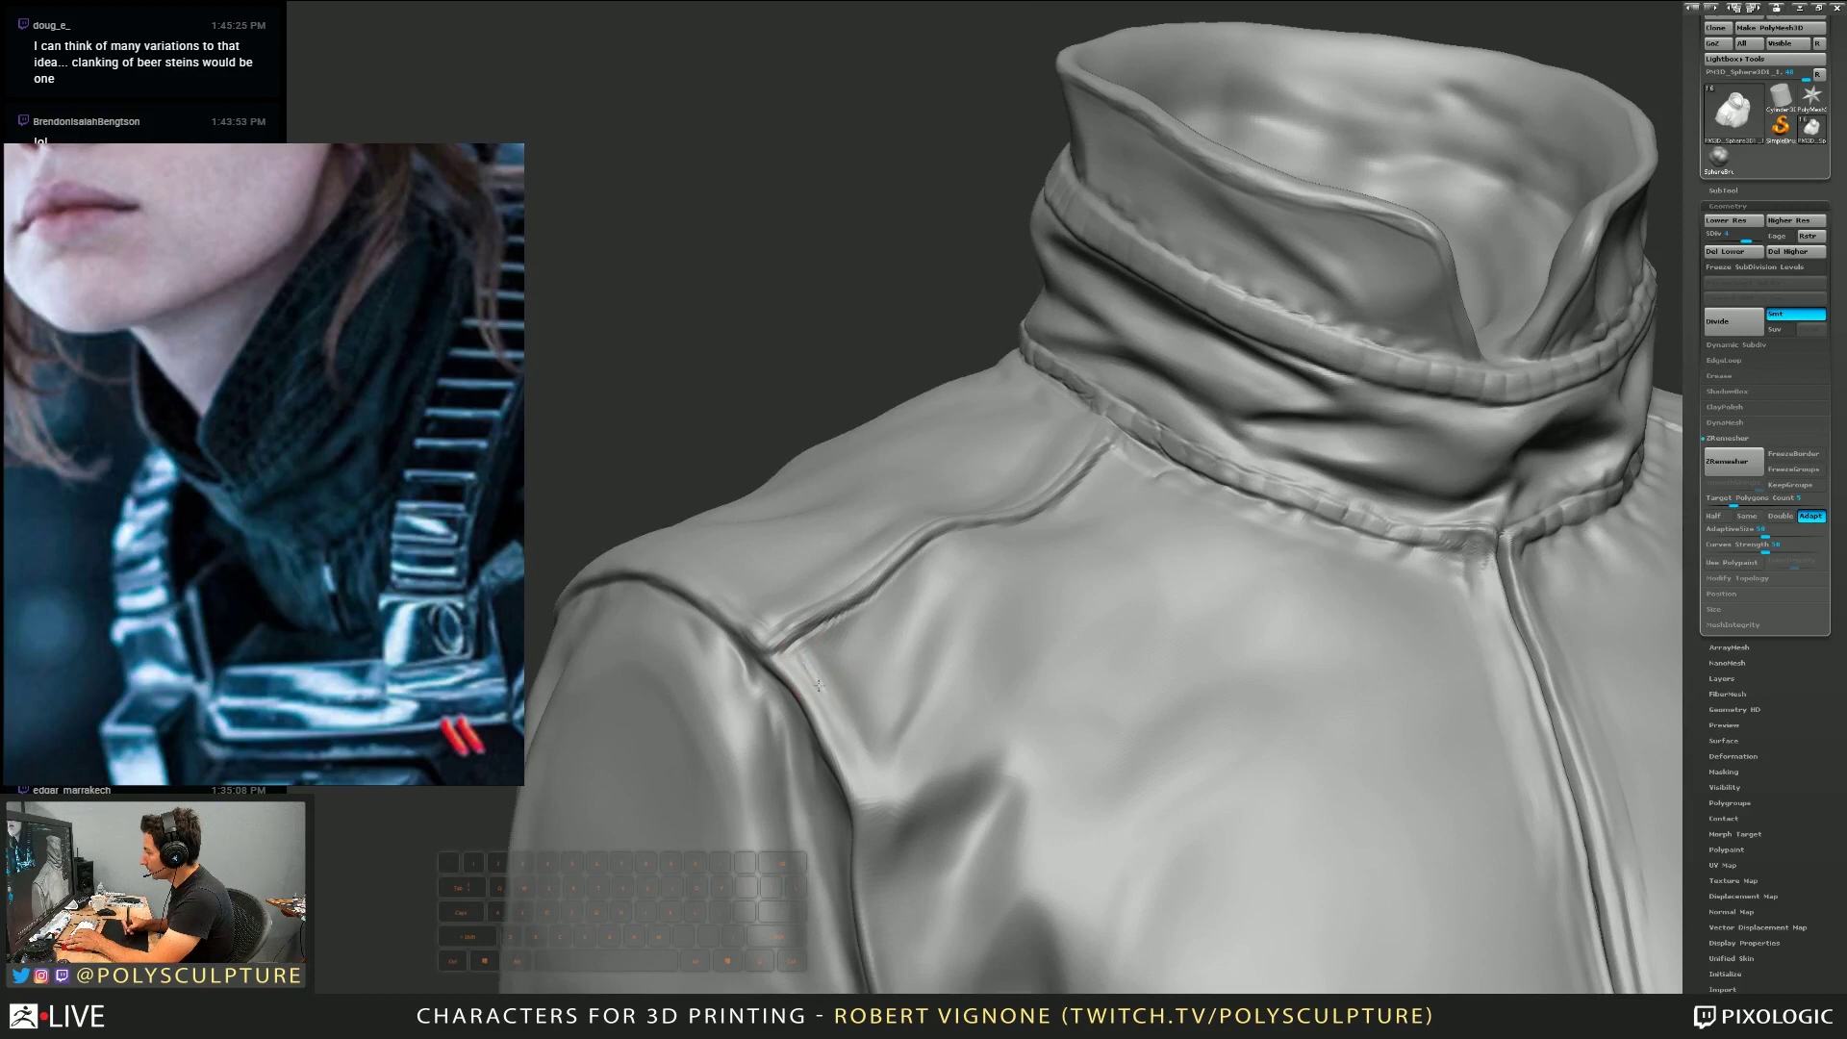
{"action": "left_click_drag", "start_coordinate": [819, 686], "coordinate": [844, 742]}
{"action": "mouse_move", "coordinate": [847, 753]}
{"action": "right_mouse_down", "text": "alt"}
{"action": "mouse_move", "coordinate": [849, 672]}
{"action": "mouse_move", "coordinate": [878, 631]}
{"action": "mouse_move", "coordinate": [863, 703]}
{"action": "mouse_move", "coordinate": [824, 648]}
{"action": "right_mouse_up", "text": "alt"}
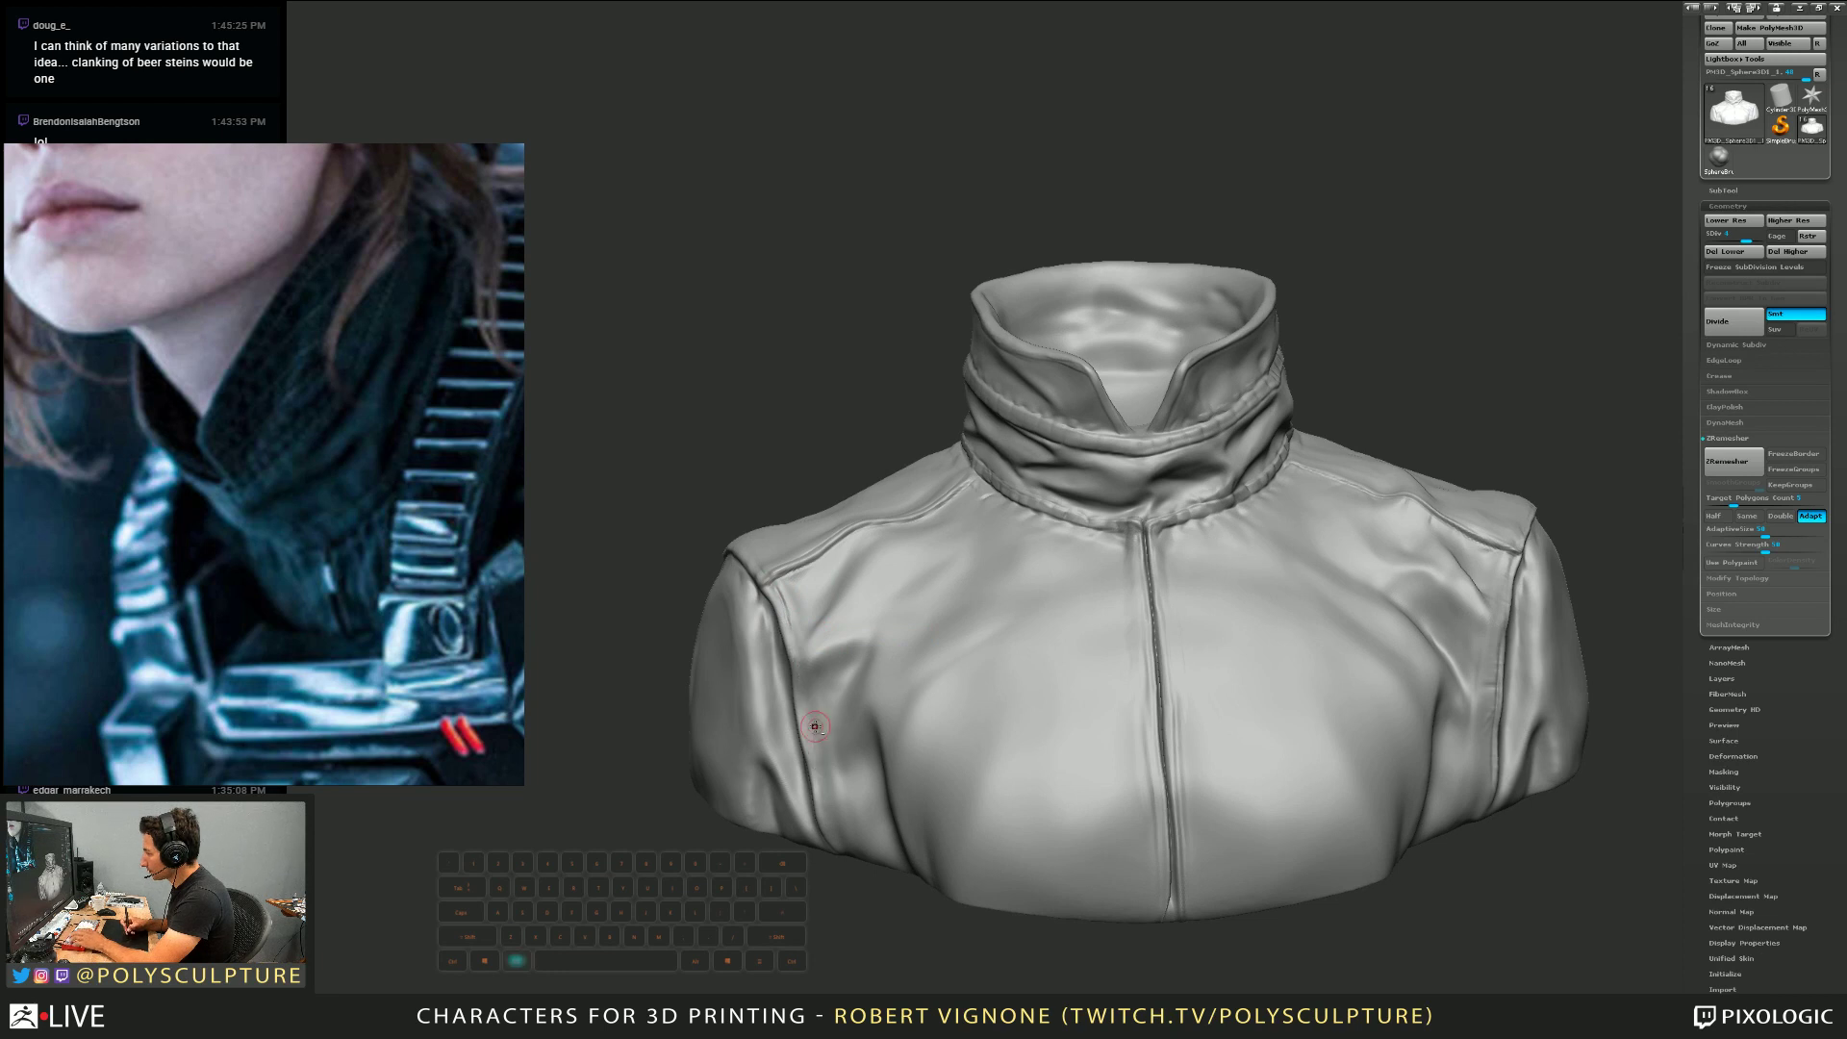
{"action": "right_click_drag", "start_coordinate": [817, 731], "coordinate": [818, 717], "text": "alt"}
{"action": "key", "text": "s"}
{"action": "key", "text": "s"}
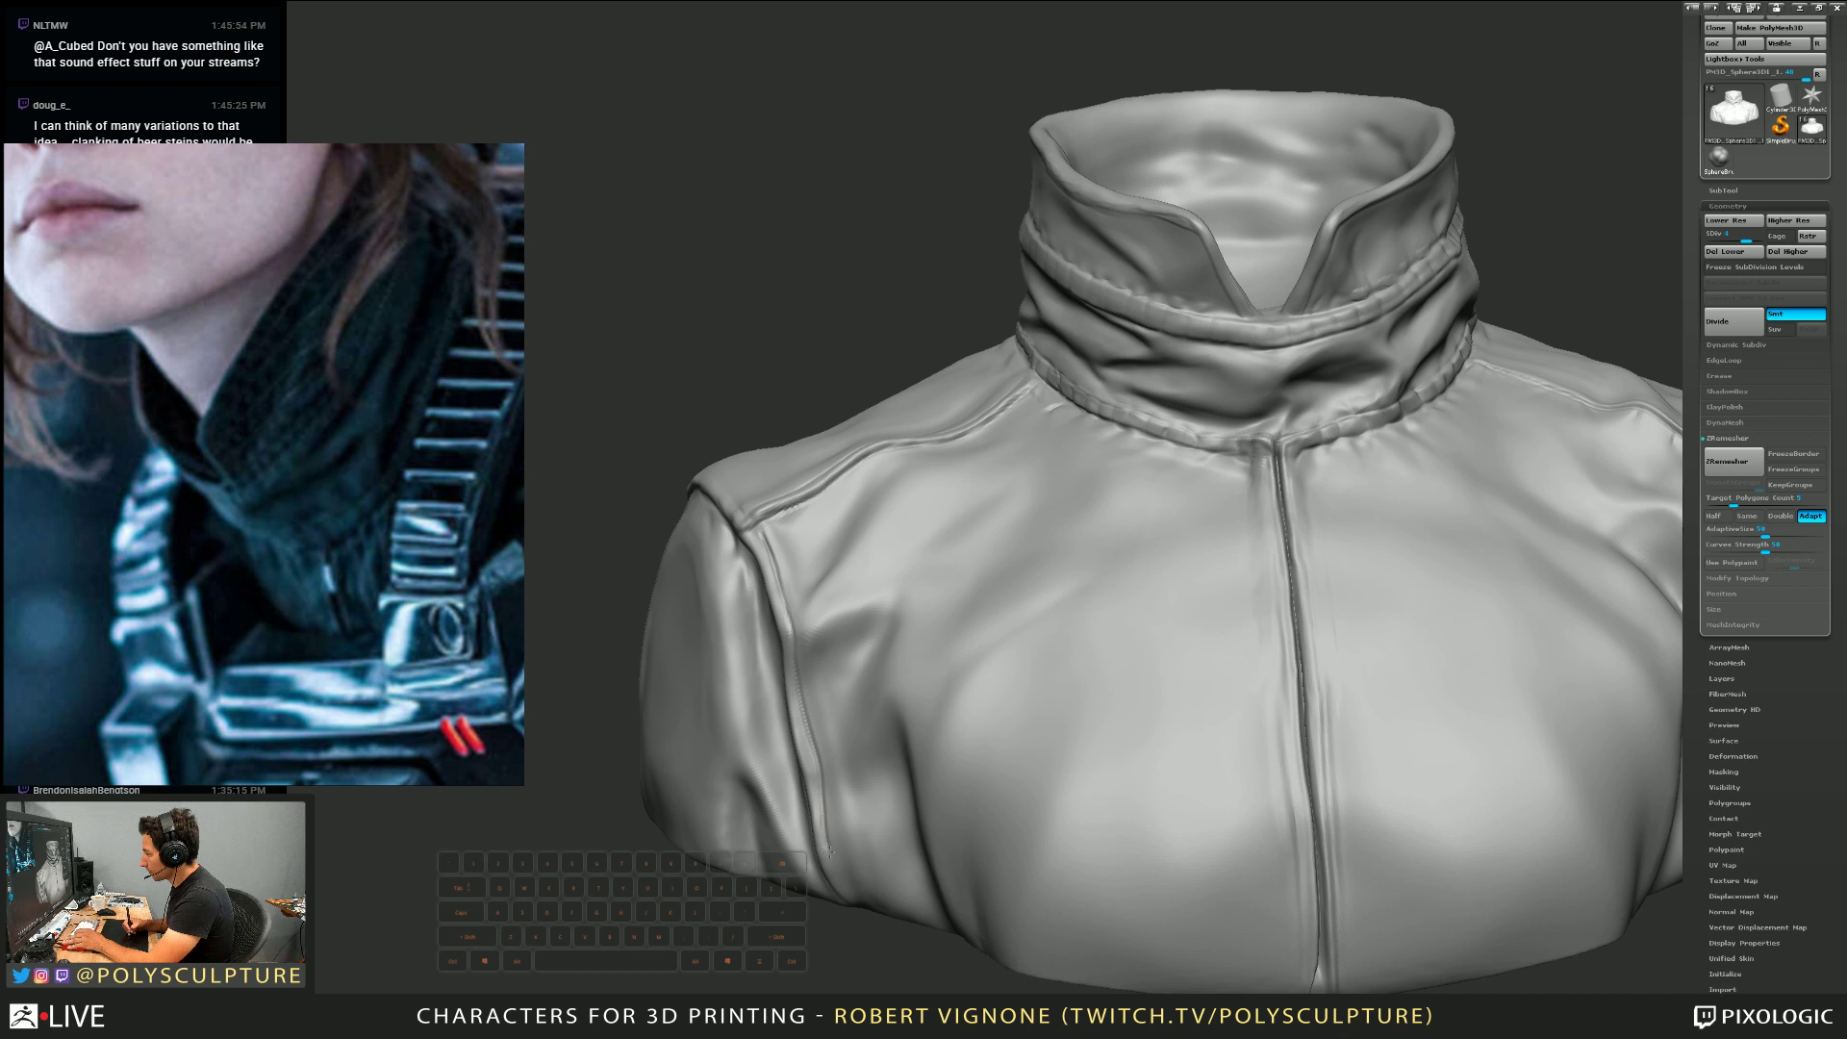
Refine the stitch groove along the front armhole seam down to the bust's lower edge
{"action": "right_click_drag", "start_coordinate": [843, 829], "coordinate": [849, 520], "text": "alt"}
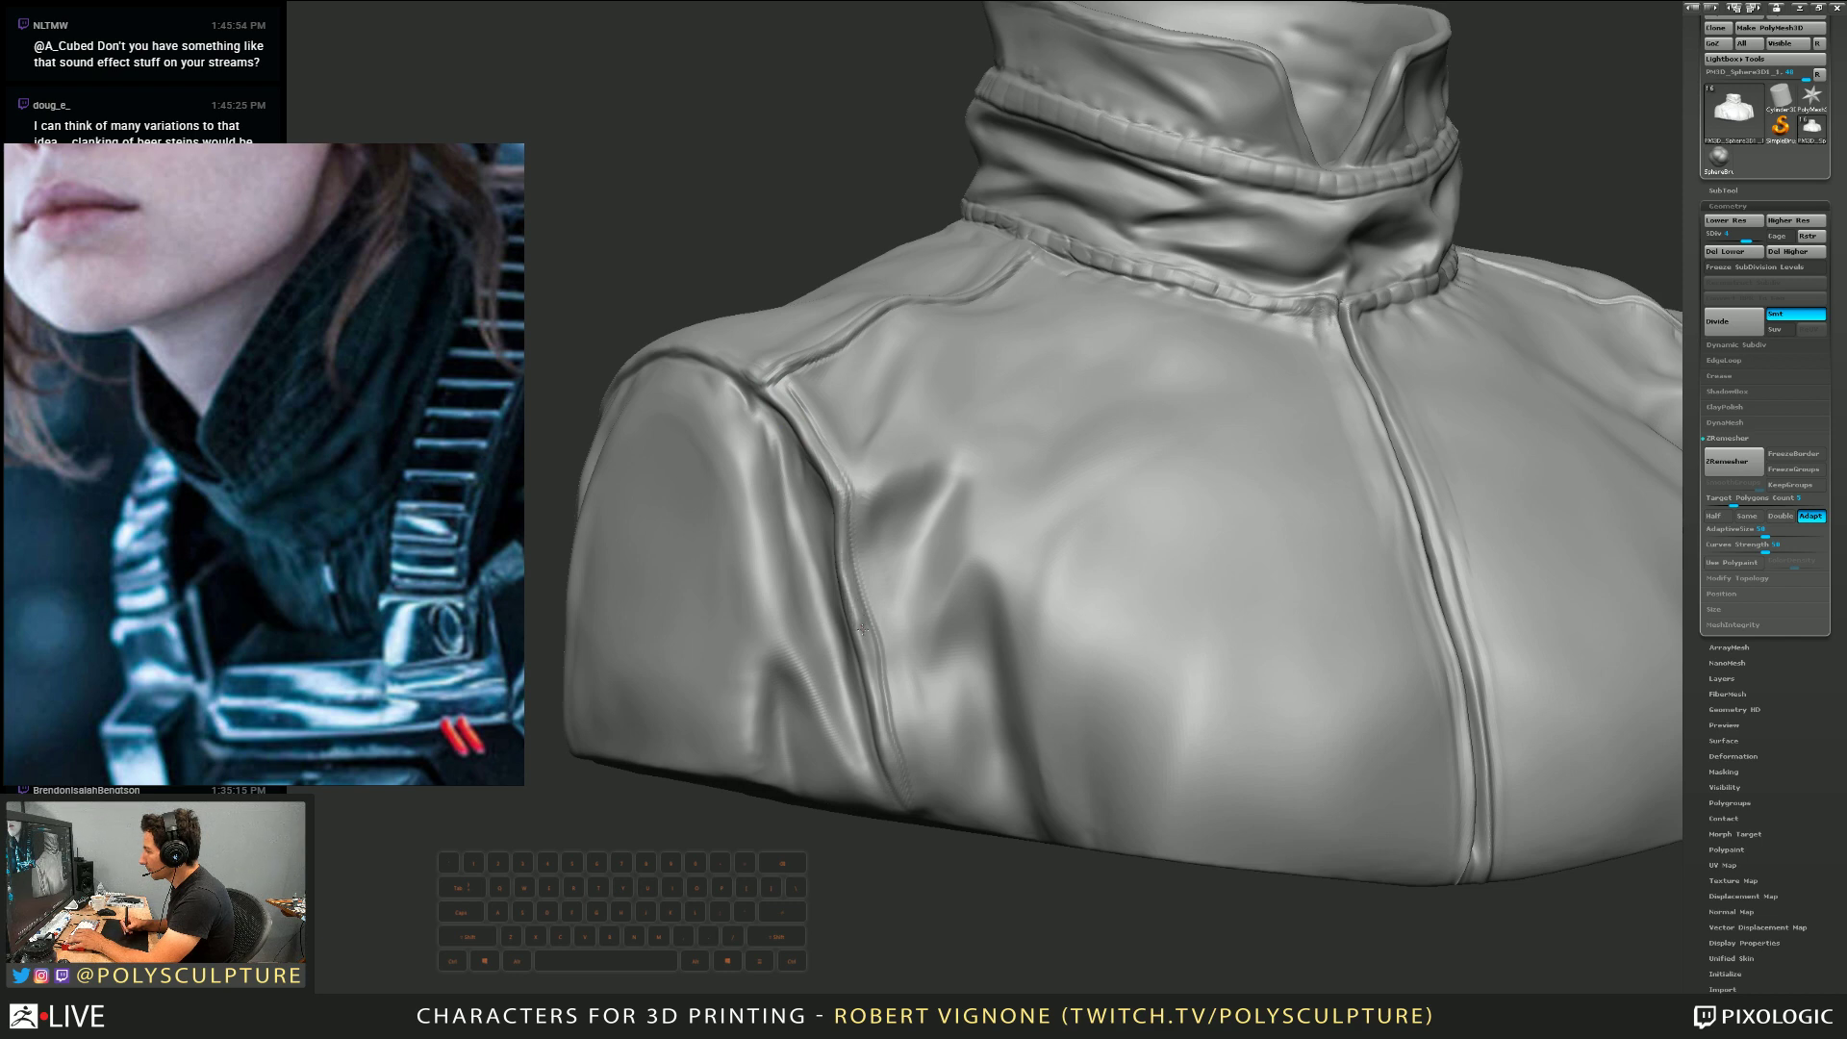
{"action": "left_click_drag", "start_coordinate": [912, 757], "coordinate": [835, 472], "text": "shift"}
{"action": "right_click_drag", "start_coordinate": [802, 438], "coordinate": [827, 560]}
{"action": "right_click_drag", "start_coordinate": [823, 476], "coordinate": [947, 568]}
{"action": "right_click_drag", "start_coordinate": [948, 568], "coordinate": [1000, 712], "text": "alt"}
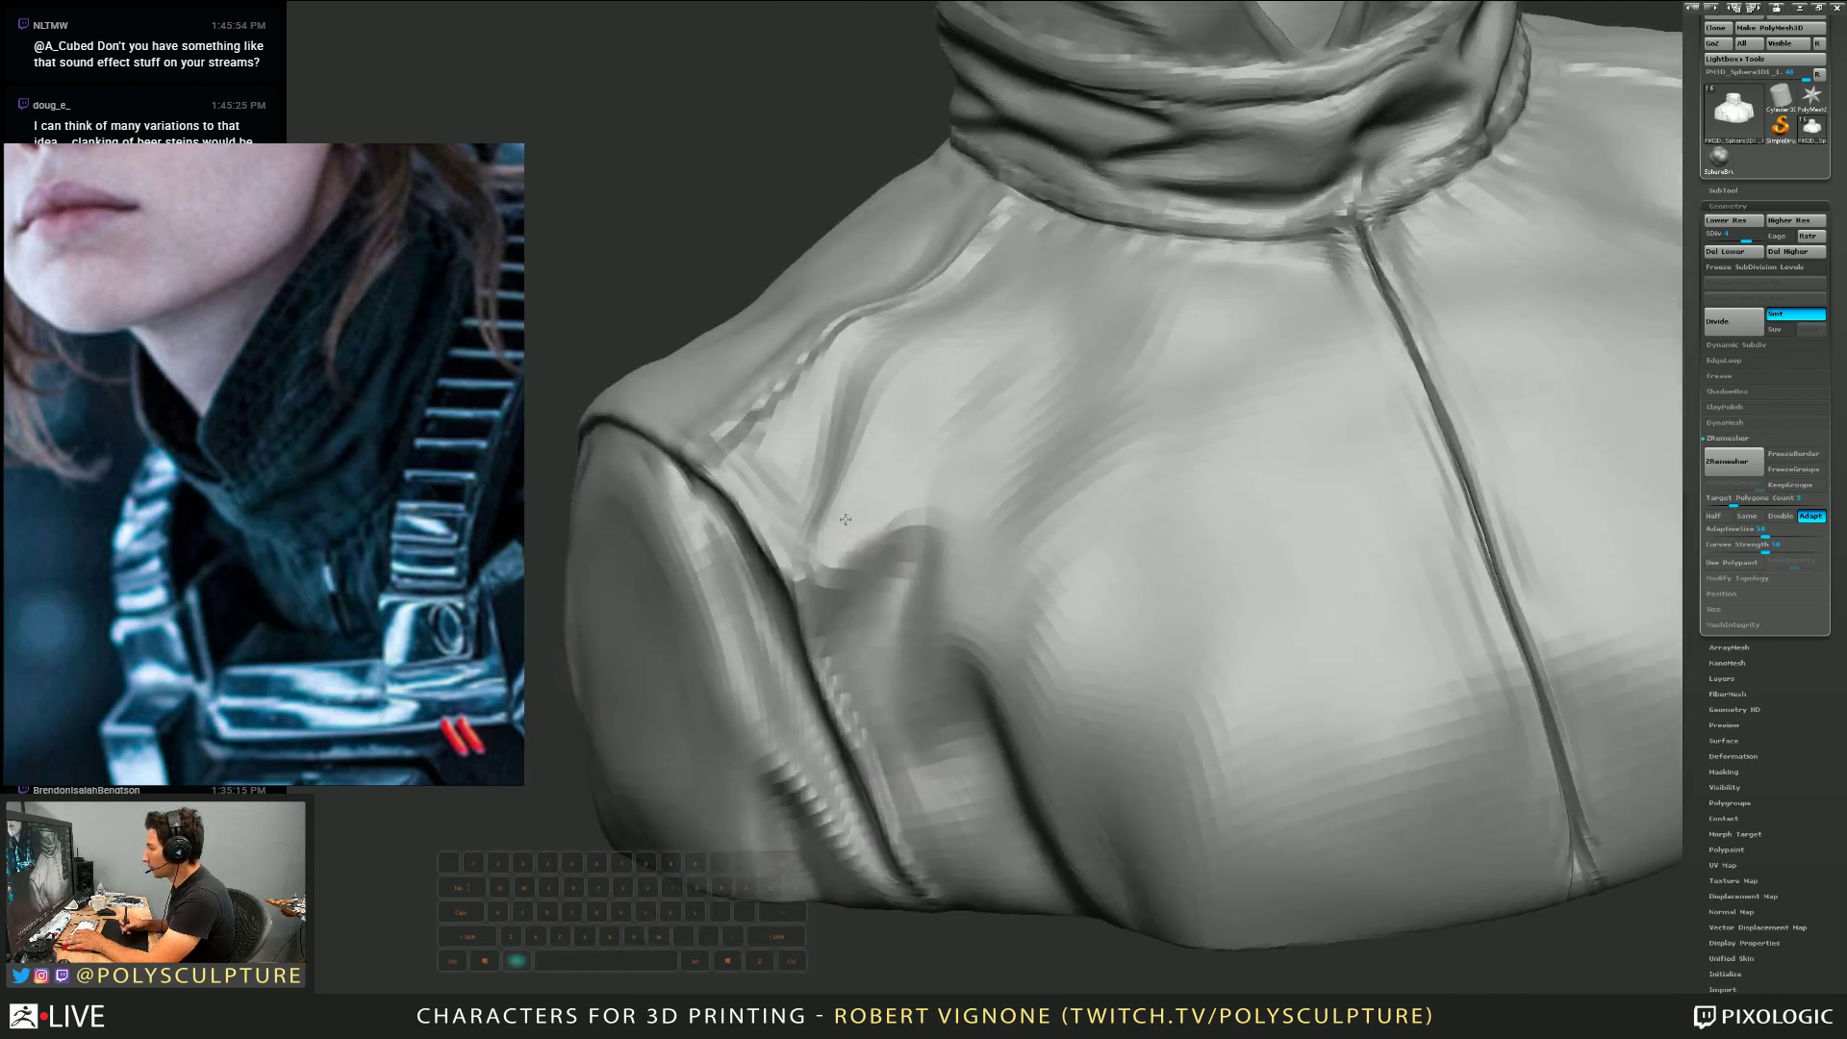
Resize the brush, sculpt small puckers between the front armhole seam and its stitch groove, and soften them toward the lower end
{"action": "key", "text": "s"}
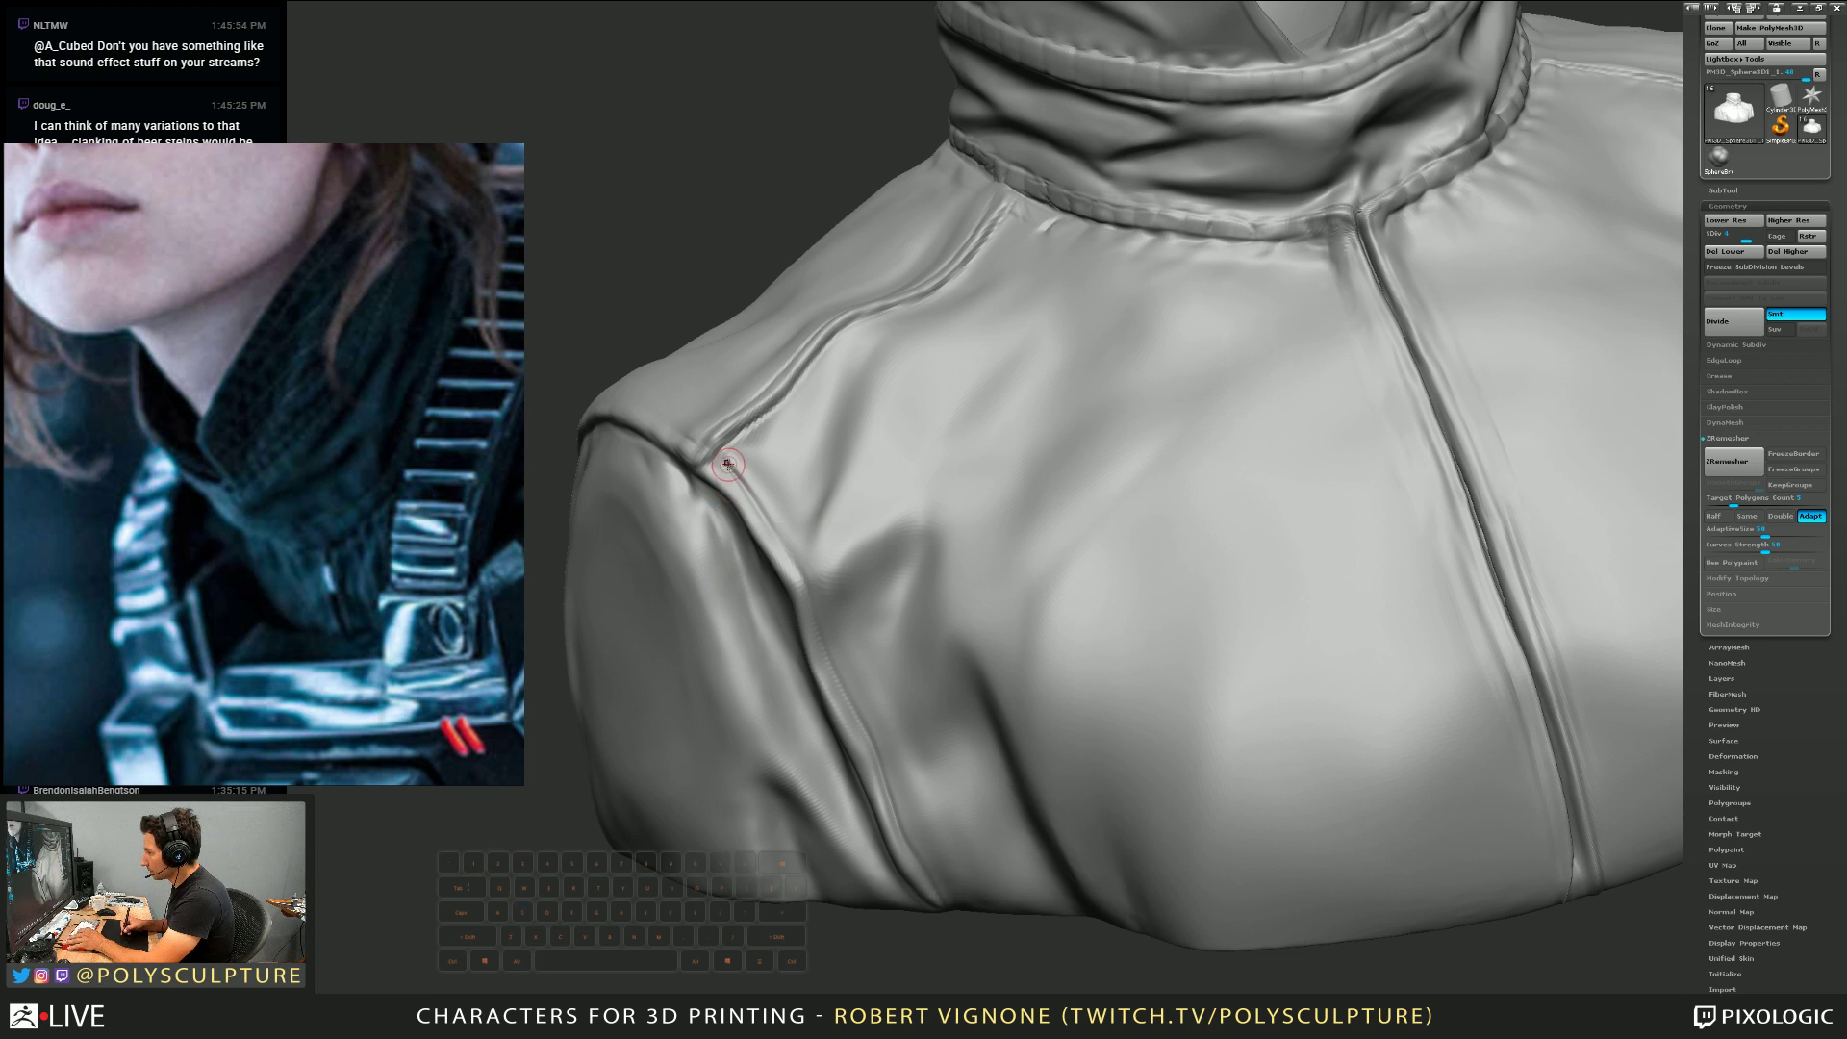
{"action": "key", "text": "s"}
{"action": "left_click_drag", "start_coordinate": [724, 459], "coordinate": [741, 478], "text": "alt"}
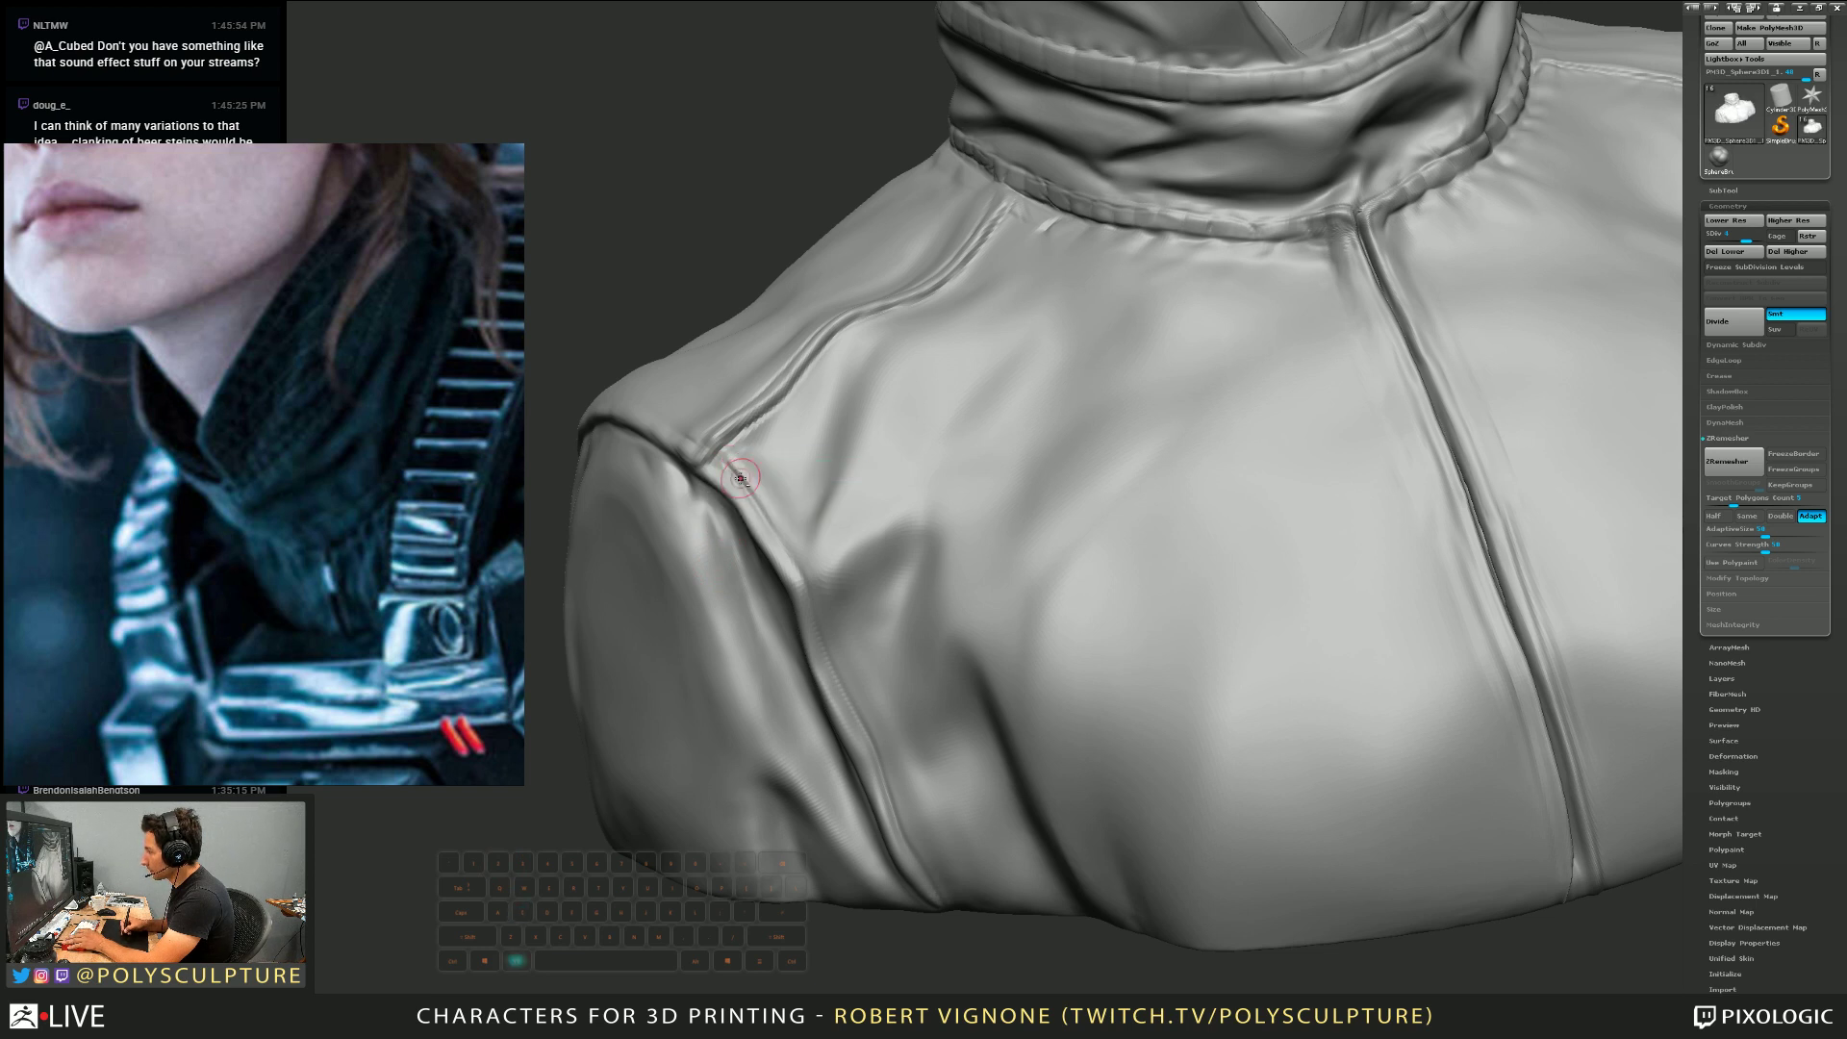
{"action": "key", "text": "space"}
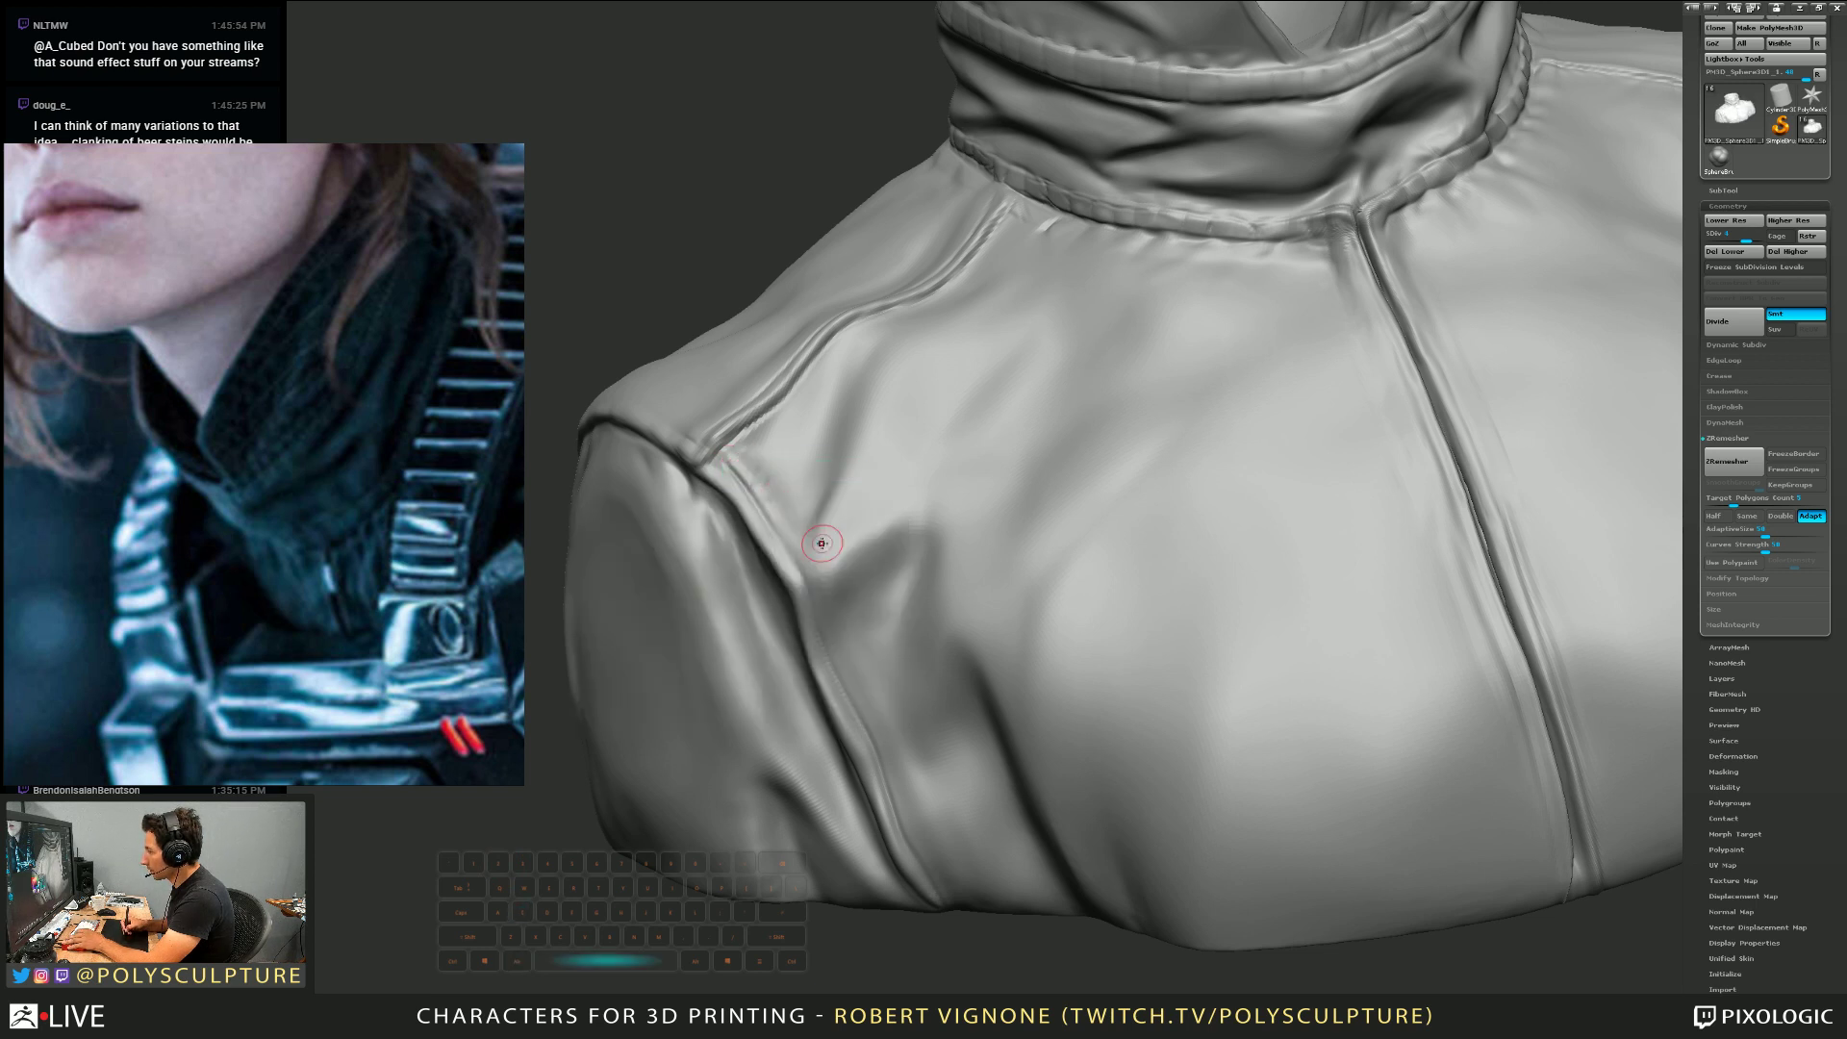
{"action": "right_click_drag", "start_coordinate": [821, 545], "coordinate": [783, 507]}
{"action": "key", "text": "alt"}
{"action": "left_click_drag", "start_coordinate": [783, 532], "coordinate": [835, 574], "text": "alt"}
{"action": "key", "text": "ctrl+z"}
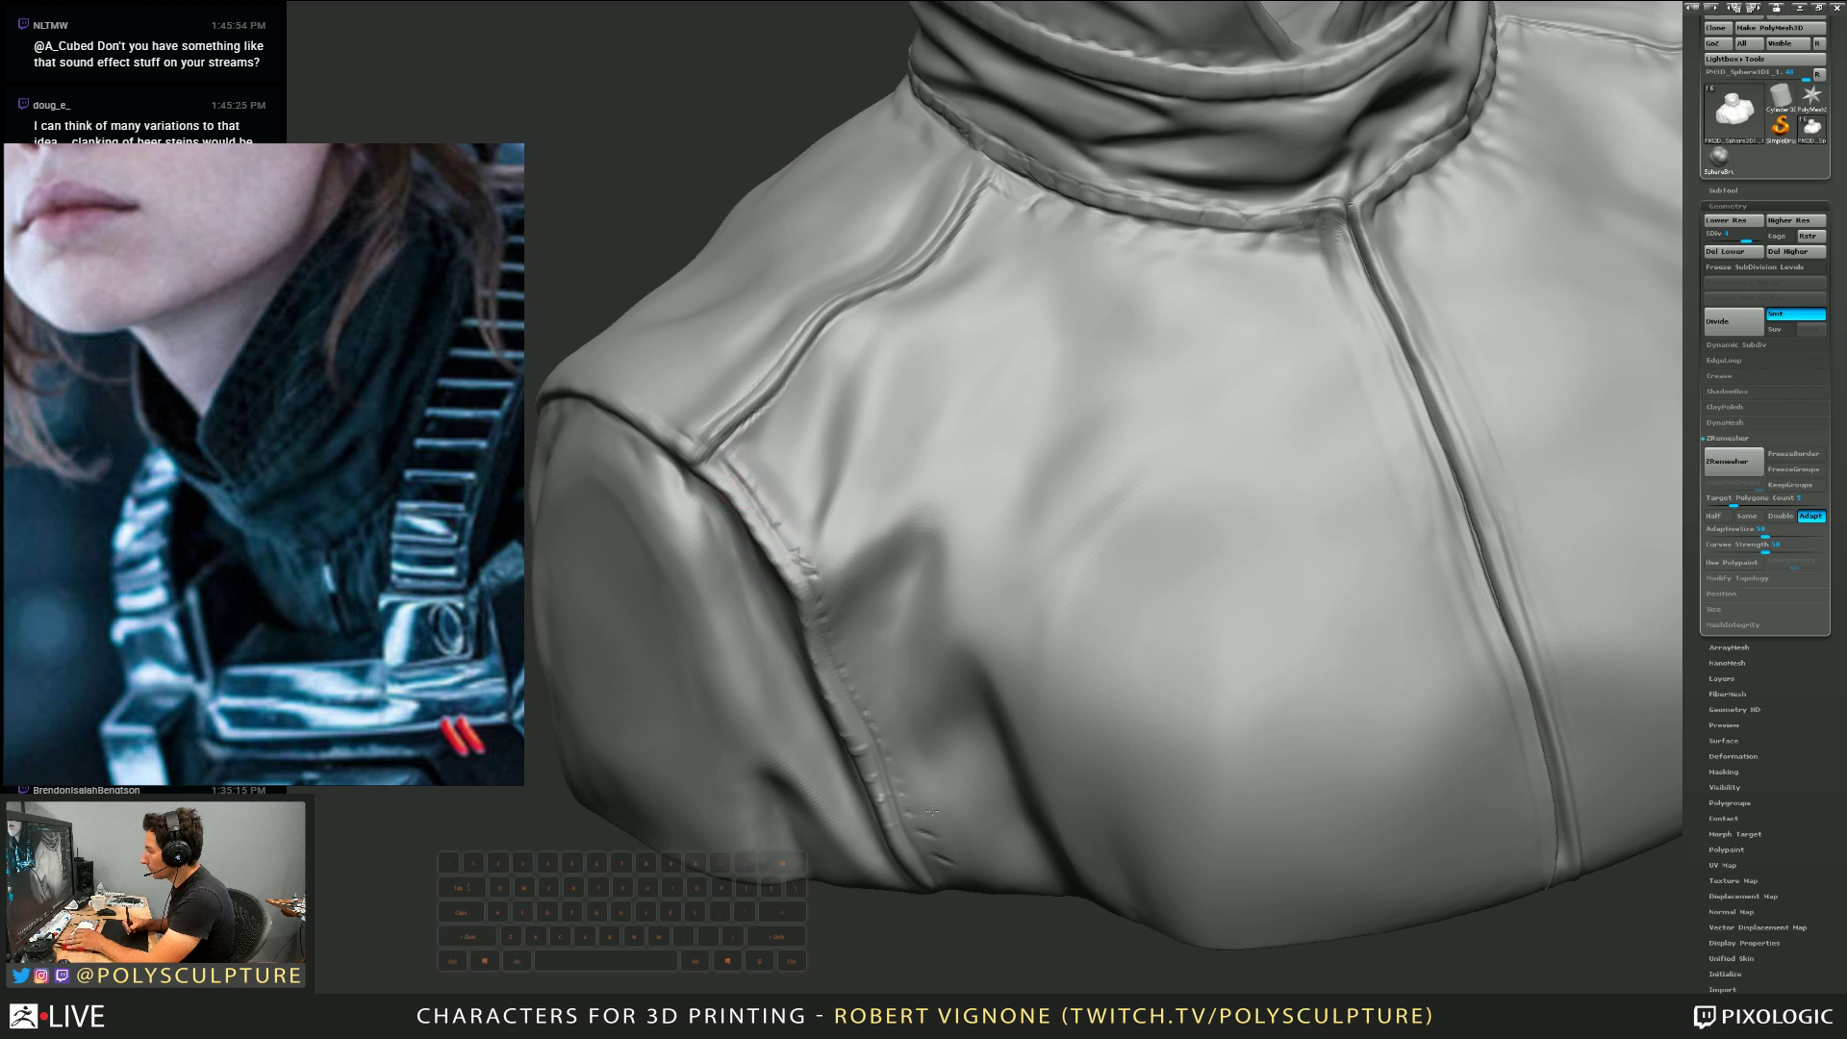
{"action": "mouse_move", "coordinate": [921, 866]}
{"action": "left_mouse_down", "text": "shift"}
{"action": "mouse_move", "coordinate": [845, 742]}
{"action": "mouse_move", "coordinate": [792, 577]}
{"action": "mouse_move", "coordinate": [845, 536]}
{"action": "mouse_move", "coordinate": [855, 673]}
{"action": "mouse_move", "coordinate": [926, 835]}
{"action": "left_mouse_up", "text": "shift"}
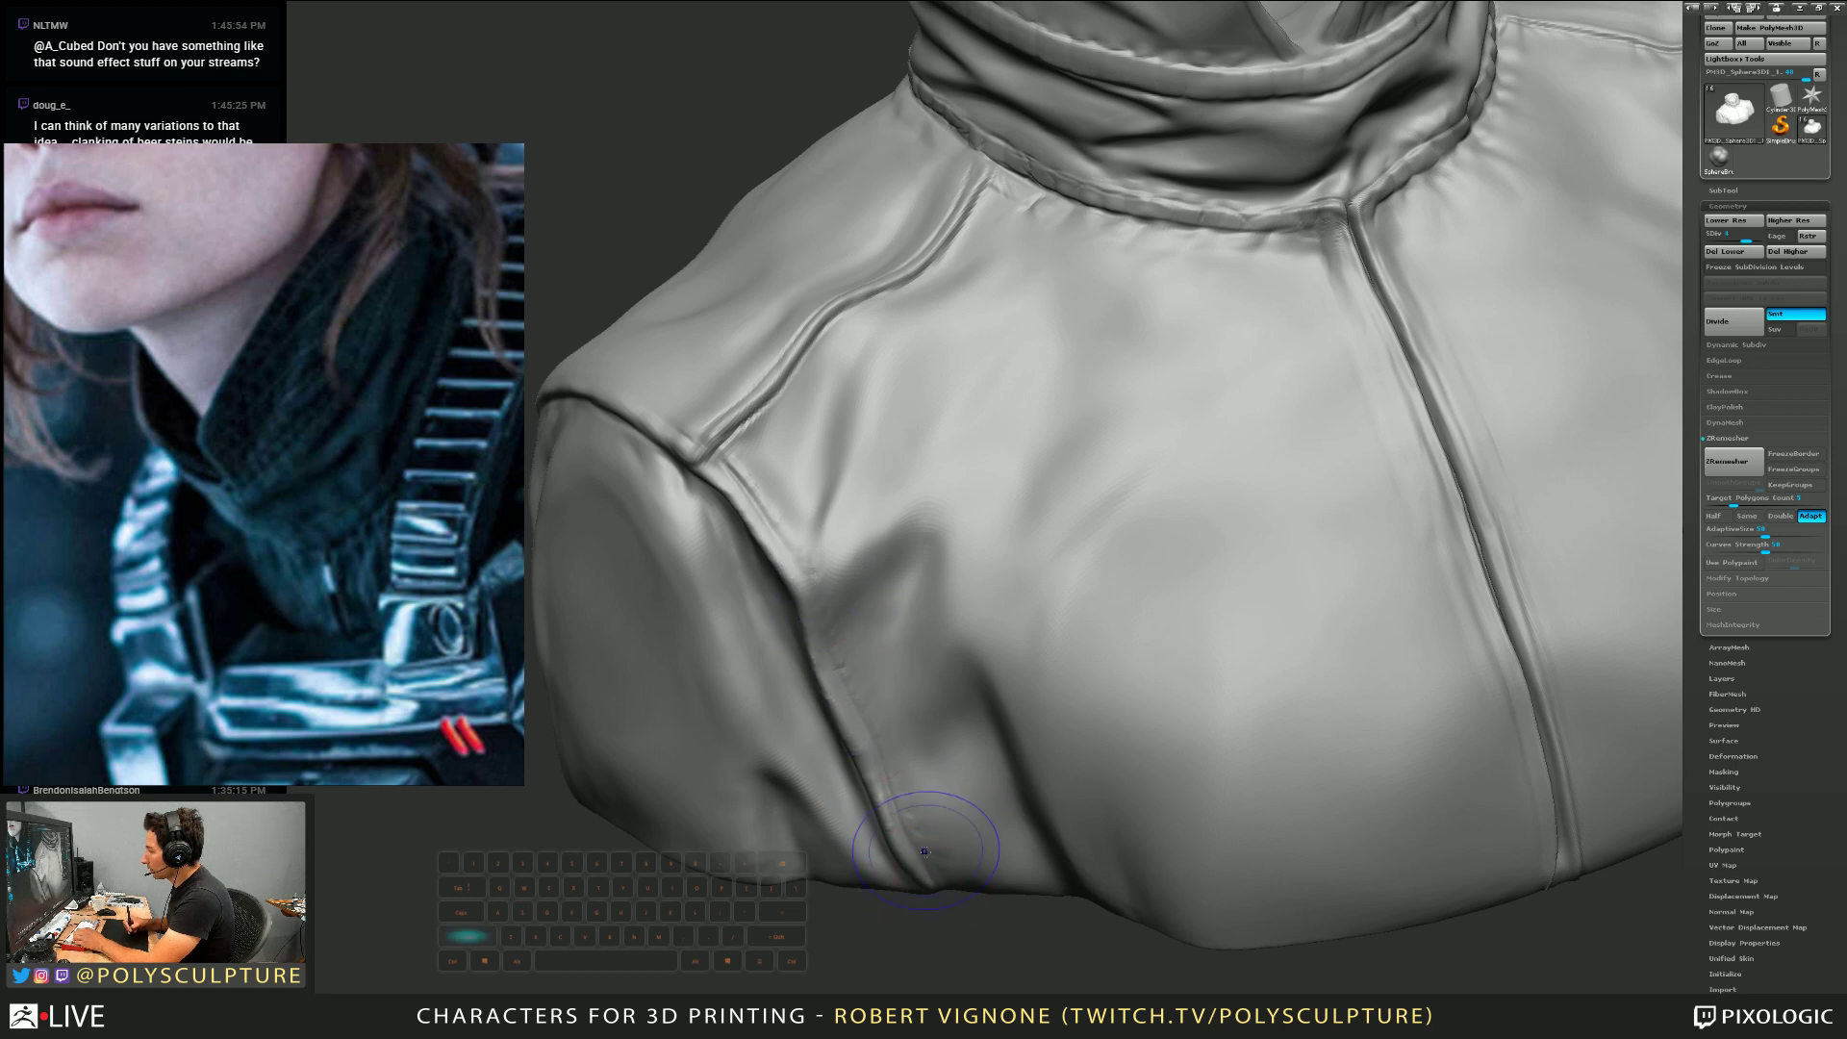
{"action": "mouse_move", "coordinate": [927, 835]}
{"action": "right_mouse_down", "text": "alt"}
{"action": "mouse_move", "coordinate": [853, 616]}
{"action": "mouse_move", "coordinate": [914, 626]}
{"action": "mouse_move", "coordinate": [824, 651]}
{"action": "mouse_move", "coordinate": [1039, 567]}
{"action": "mouse_move", "coordinate": [1106, 635]}
{"action": "mouse_move", "coordinate": [1055, 514]}
{"action": "mouse_move", "coordinate": [1029, 500]}
{"action": "mouse_move", "coordinate": [1111, 481]}
{"action": "mouse_move", "coordinate": [1073, 534]}
{"action": "mouse_move", "coordinate": [956, 613]}
{"action": "mouse_move", "coordinate": [947, 529]}
{"action": "right_mouse_up", "text": "alt"}
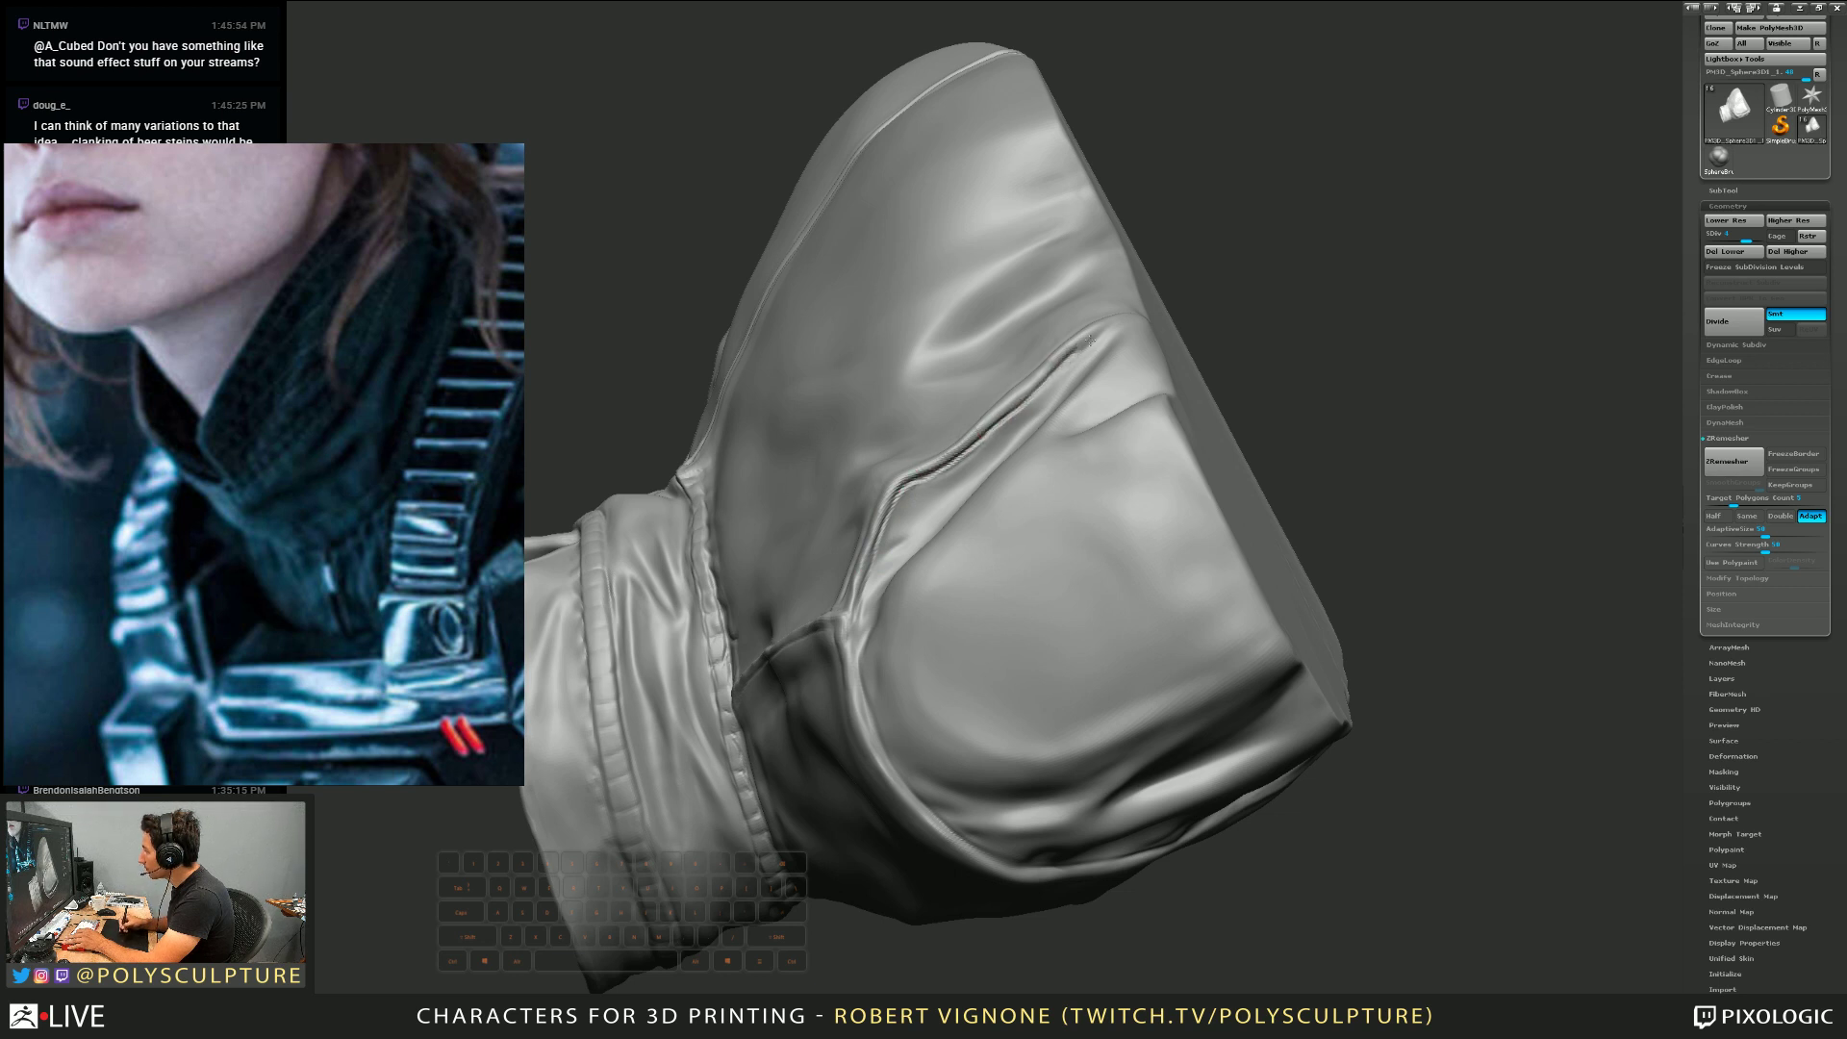
Resize the brush, sculpt and smooth small creases on the sleeve side of the front armhole seam, and save the tool
{"action": "left_click_drag", "start_coordinate": [1088, 341], "coordinate": [1134, 313]}
{"action": "mouse_move", "coordinate": [1135, 314]}
{"action": "right_mouse_down"}
{"action": "mouse_move", "coordinate": [1154, 306]}
{"action": "mouse_move", "coordinate": [1085, 342]}
{"action": "right_mouse_up"}
{"action": "key", "text": "s"}
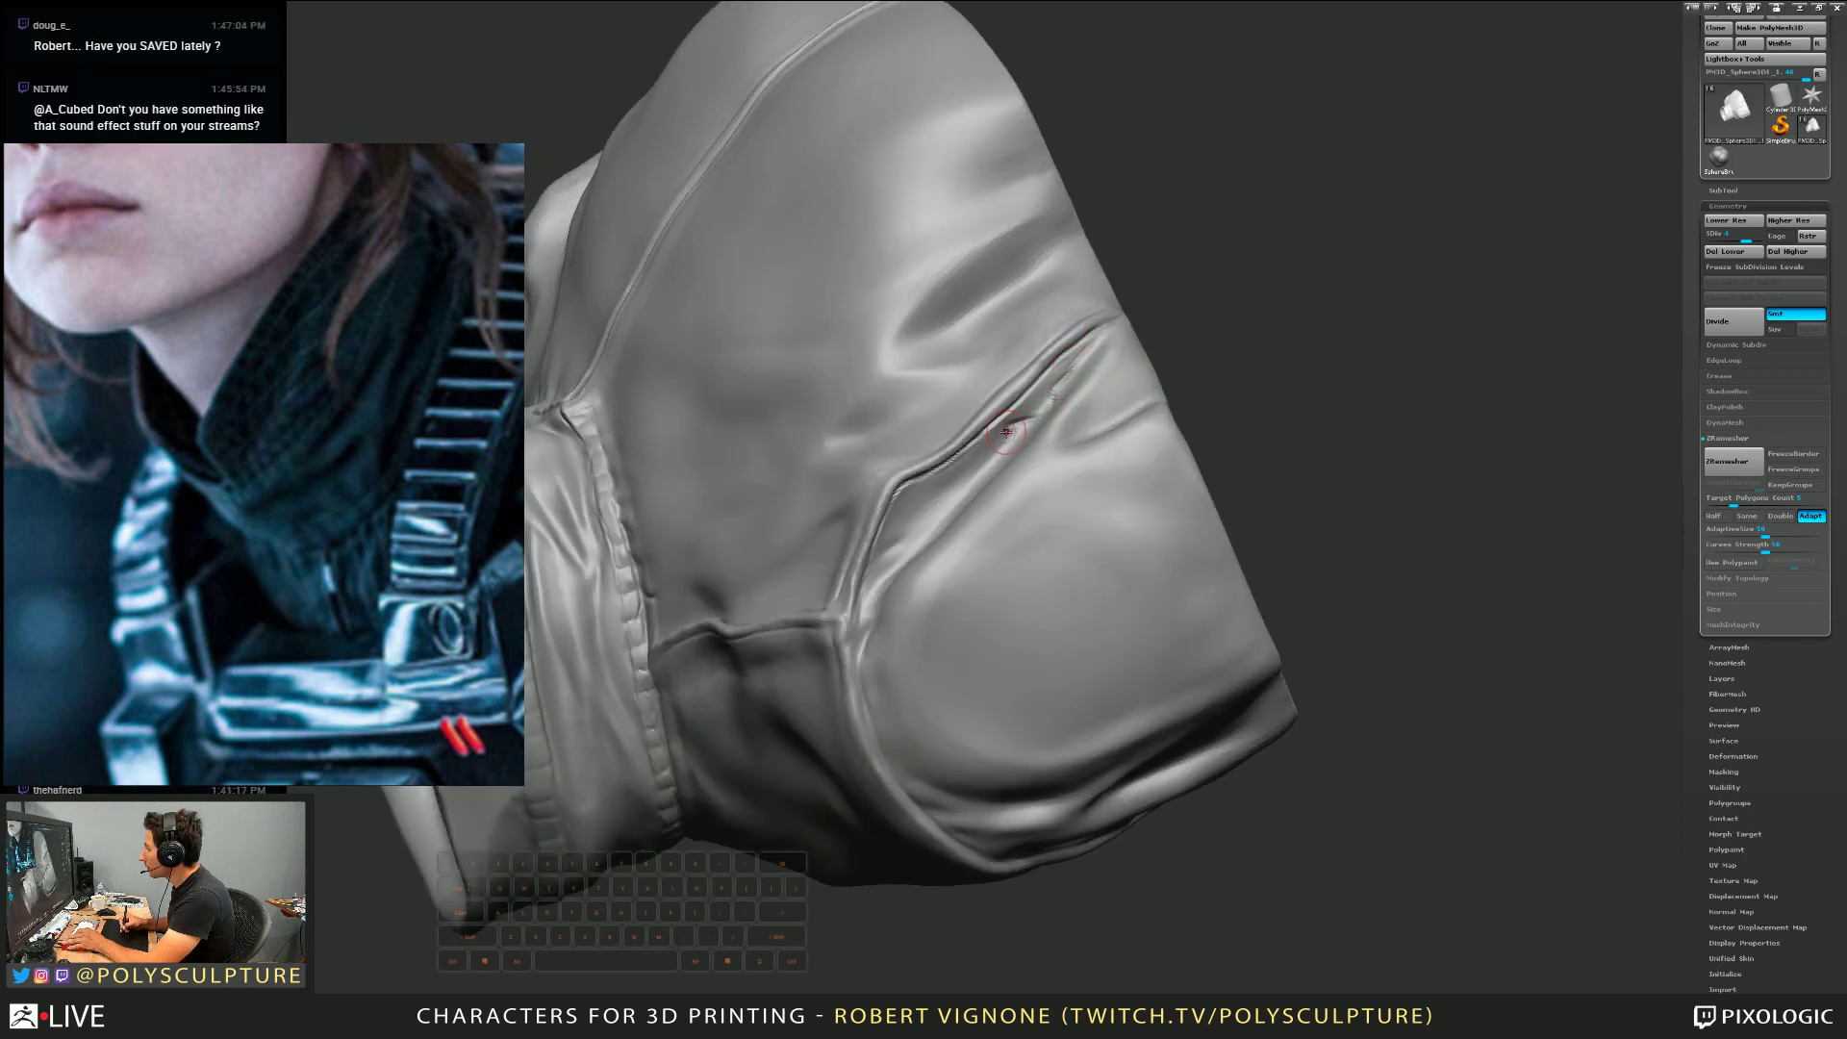
{"action": "key", "text": "s"}
{"action": "key", "text": "shift"}
{"action": "right_click_drag", "start_coordinate": [1017, 427], "coordinate": [972, 449]}
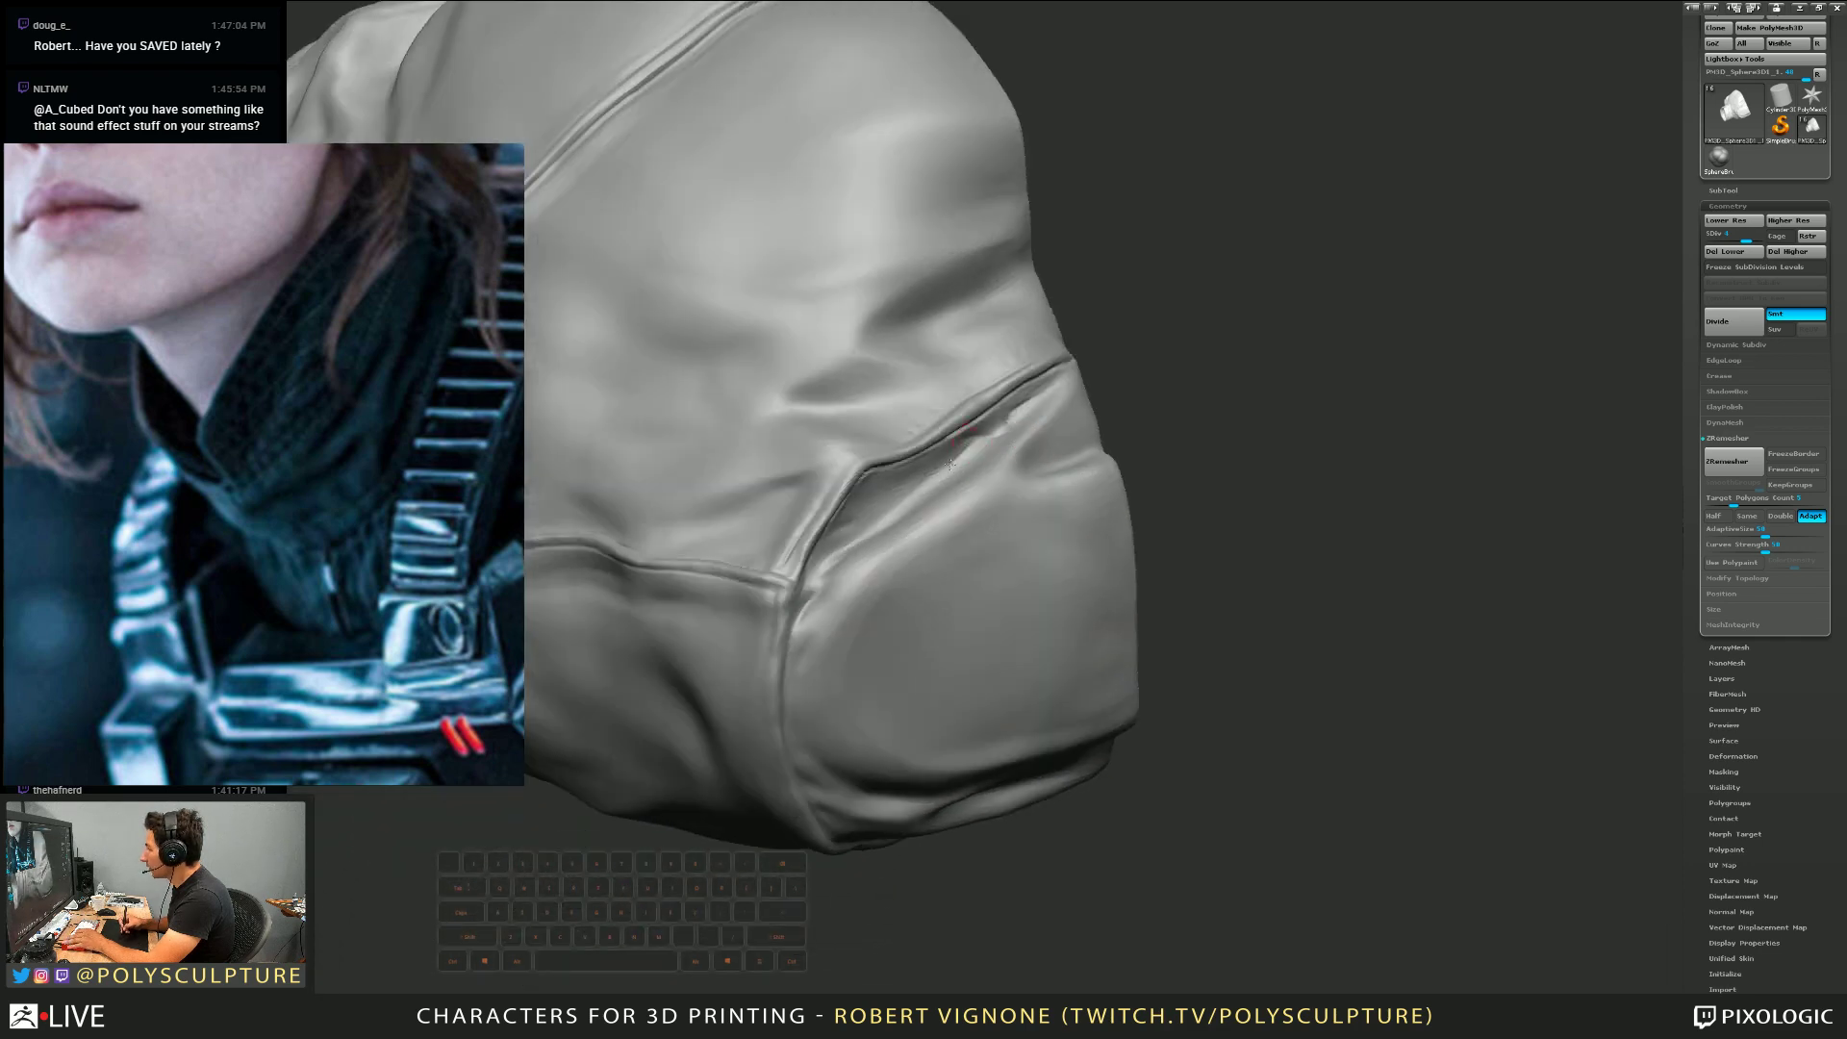
{"action": "mouse_move", "coordinate": [950, 463]}
{"action": "left_mouse_down"}
{"action": "mouse_move", "coordinate": [842, 548]}
{"action": "mouse_move", "coordinate": [878, 487]}
{"action": "mouse_move", "coordinate": [915, 499]}
{"action": "left_mouse_up"}
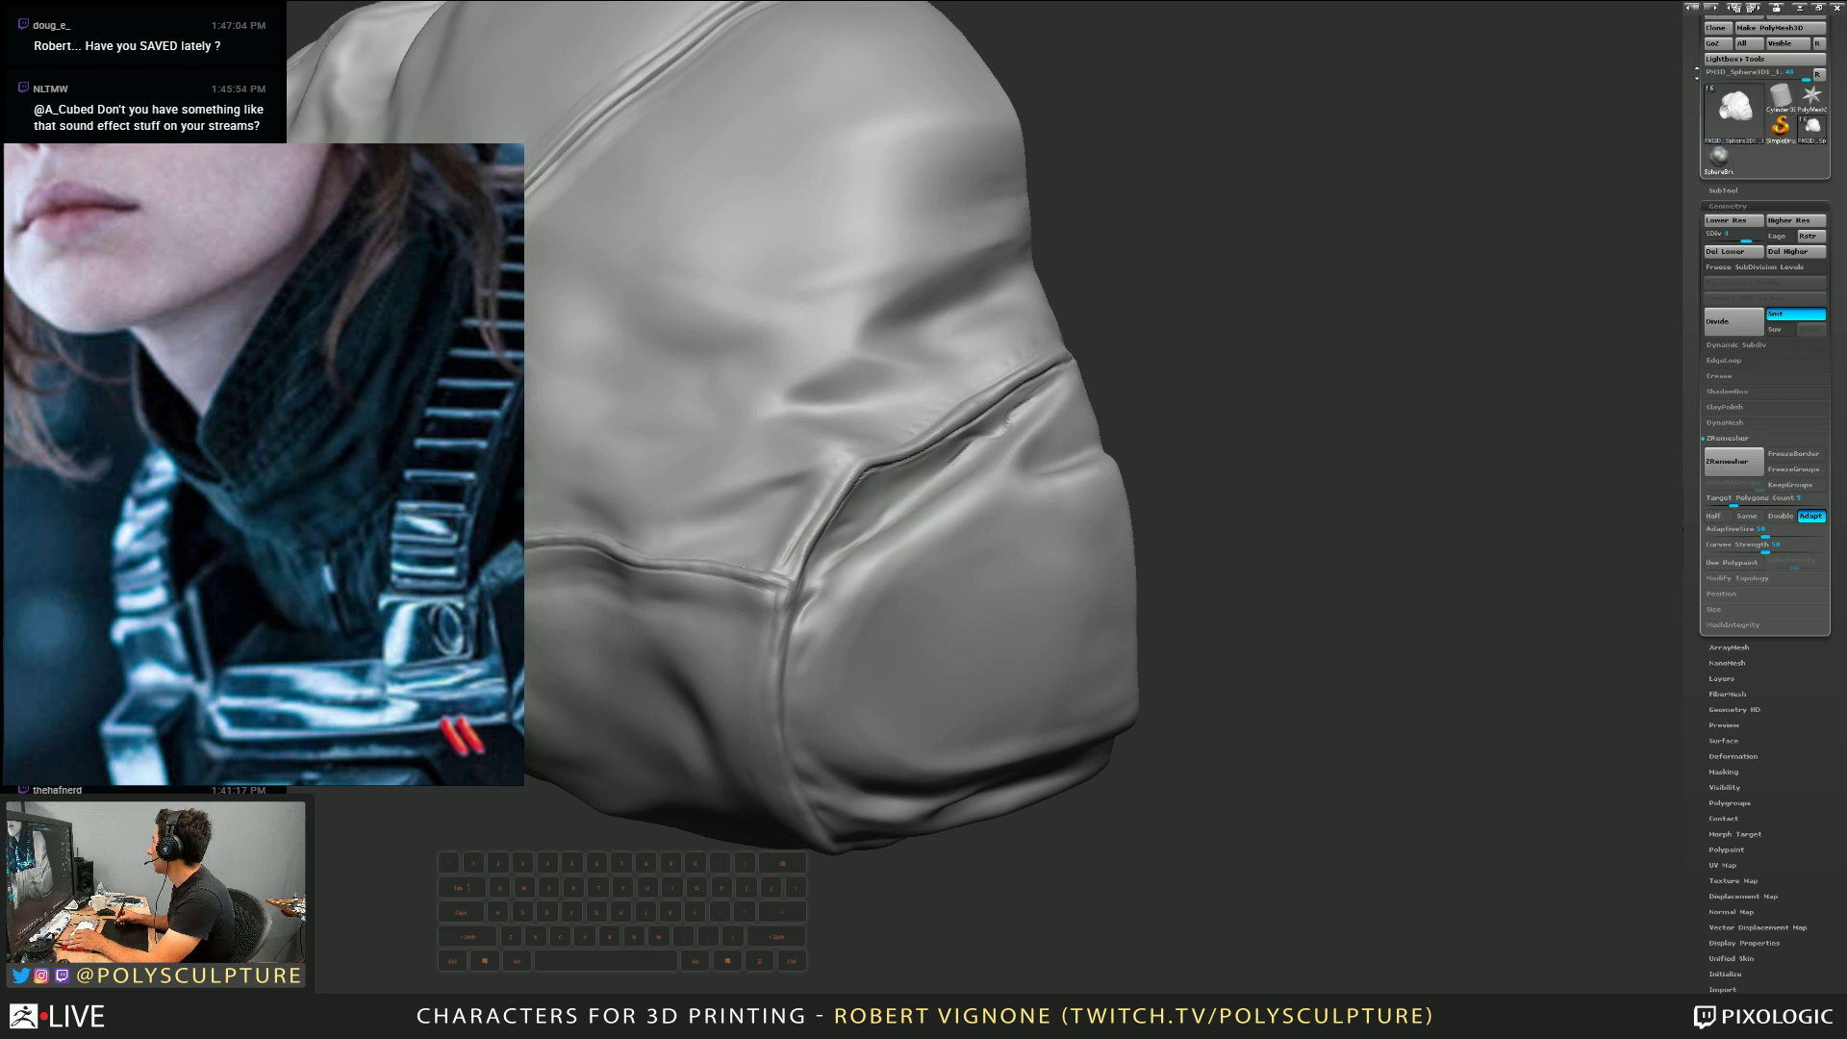
{"action": "scroll", "coordinate": [1795, 77], "scroll_direction": "up", "scroll_amount": 2}
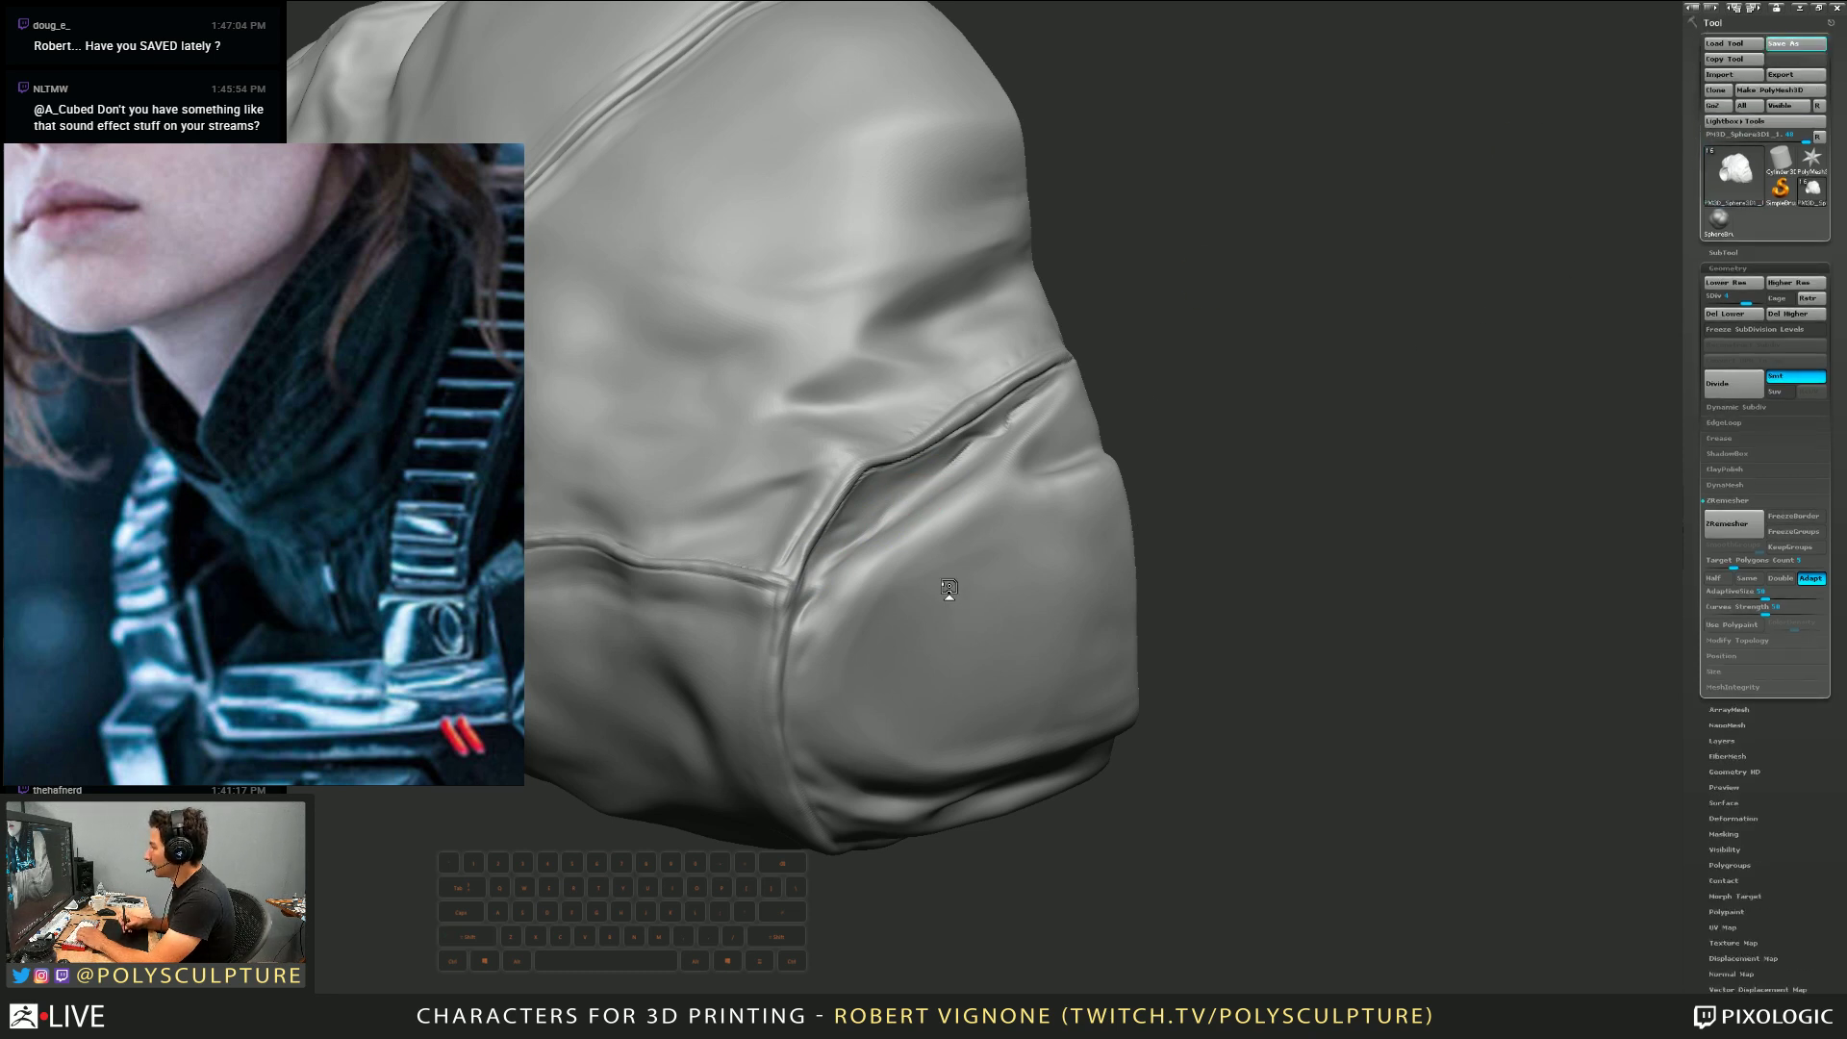
Resize the brush and add fine pucker marks along the stitched edge of the front armhole seam near the shoulder corner
{"action": "mouse_move", "coordinate": [948, 590]}
{"action": "right_mouse_down"}
{"action": "mouse_move", "coordinate": [843, 539]}
{"action": "mouse_move", "coordinate": [847, 567]}
{"action": "mouse_move", "coordinate": [833, 544]}
{"action": "right_mouse_up"}
{"action": "key", "text": "s"}
{"action": "left_click", "coordinate": [839, 545]}
{"action": "key", "text": "s"}
{"action": "left_click", "coordinate": [830, 545]}
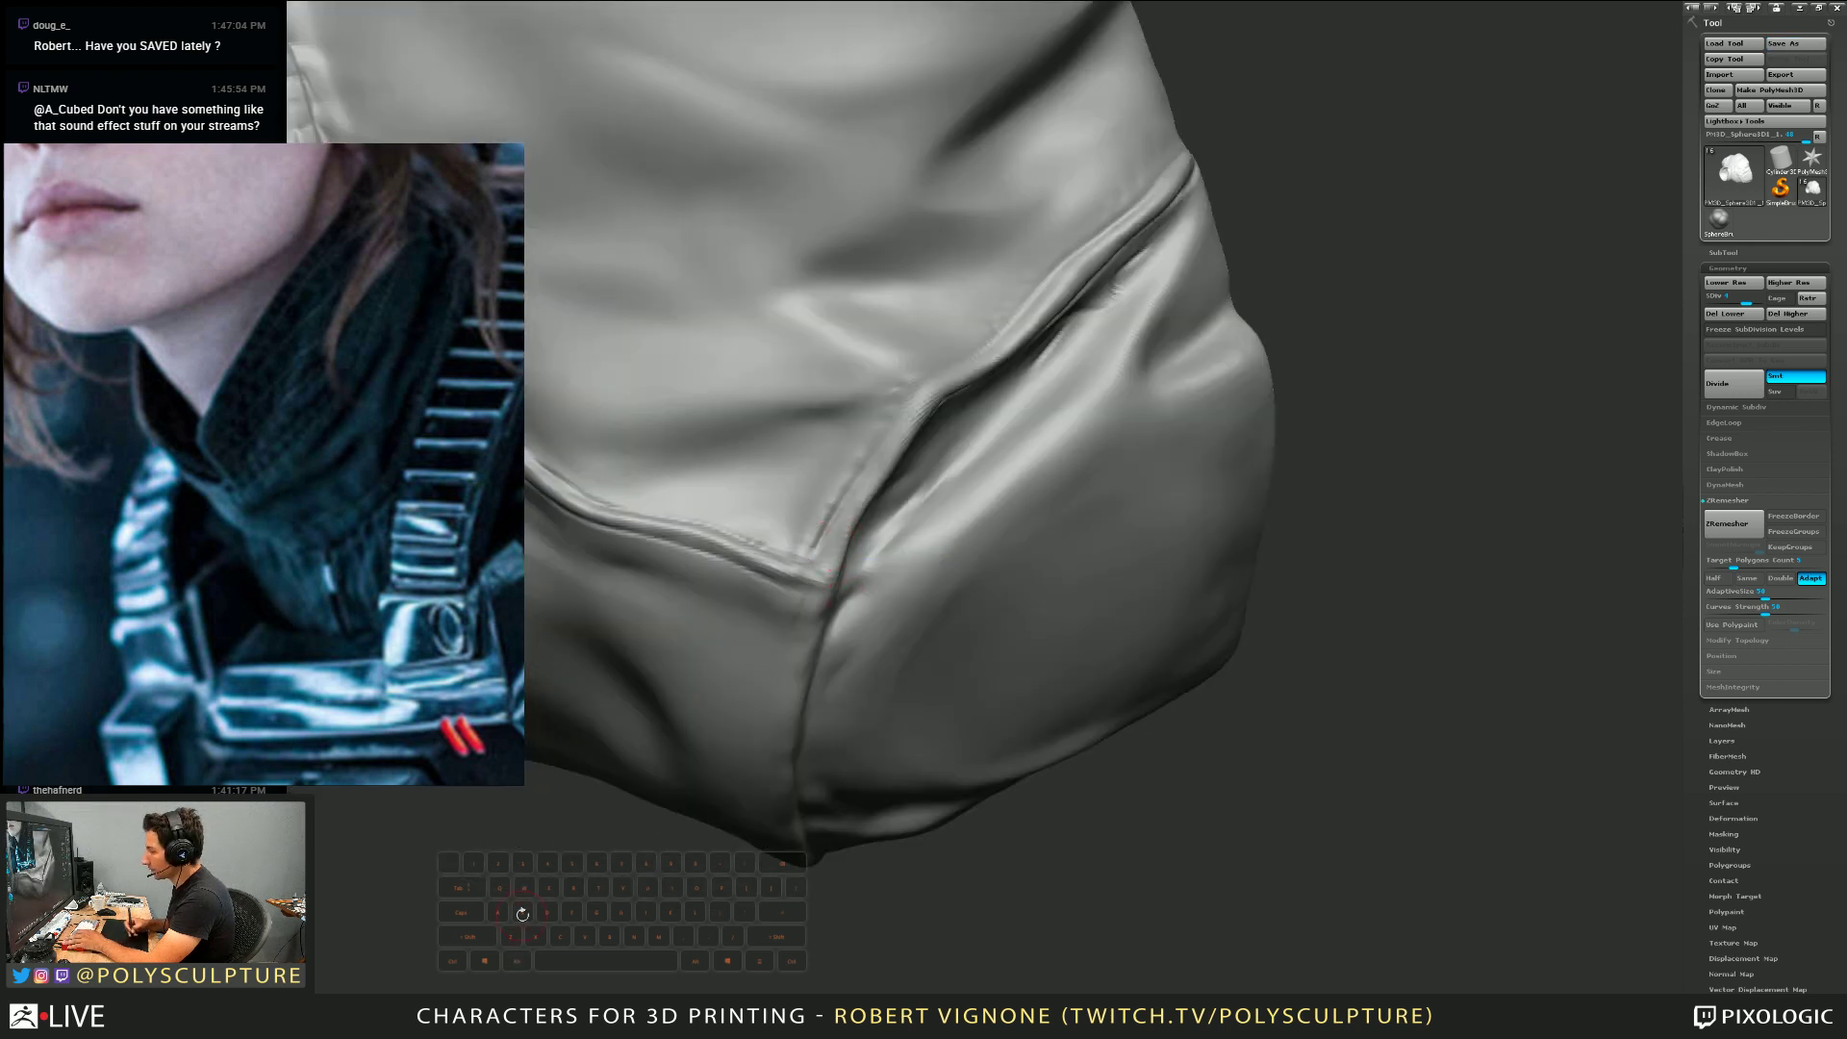
{"action": "key", "text": "alt"}
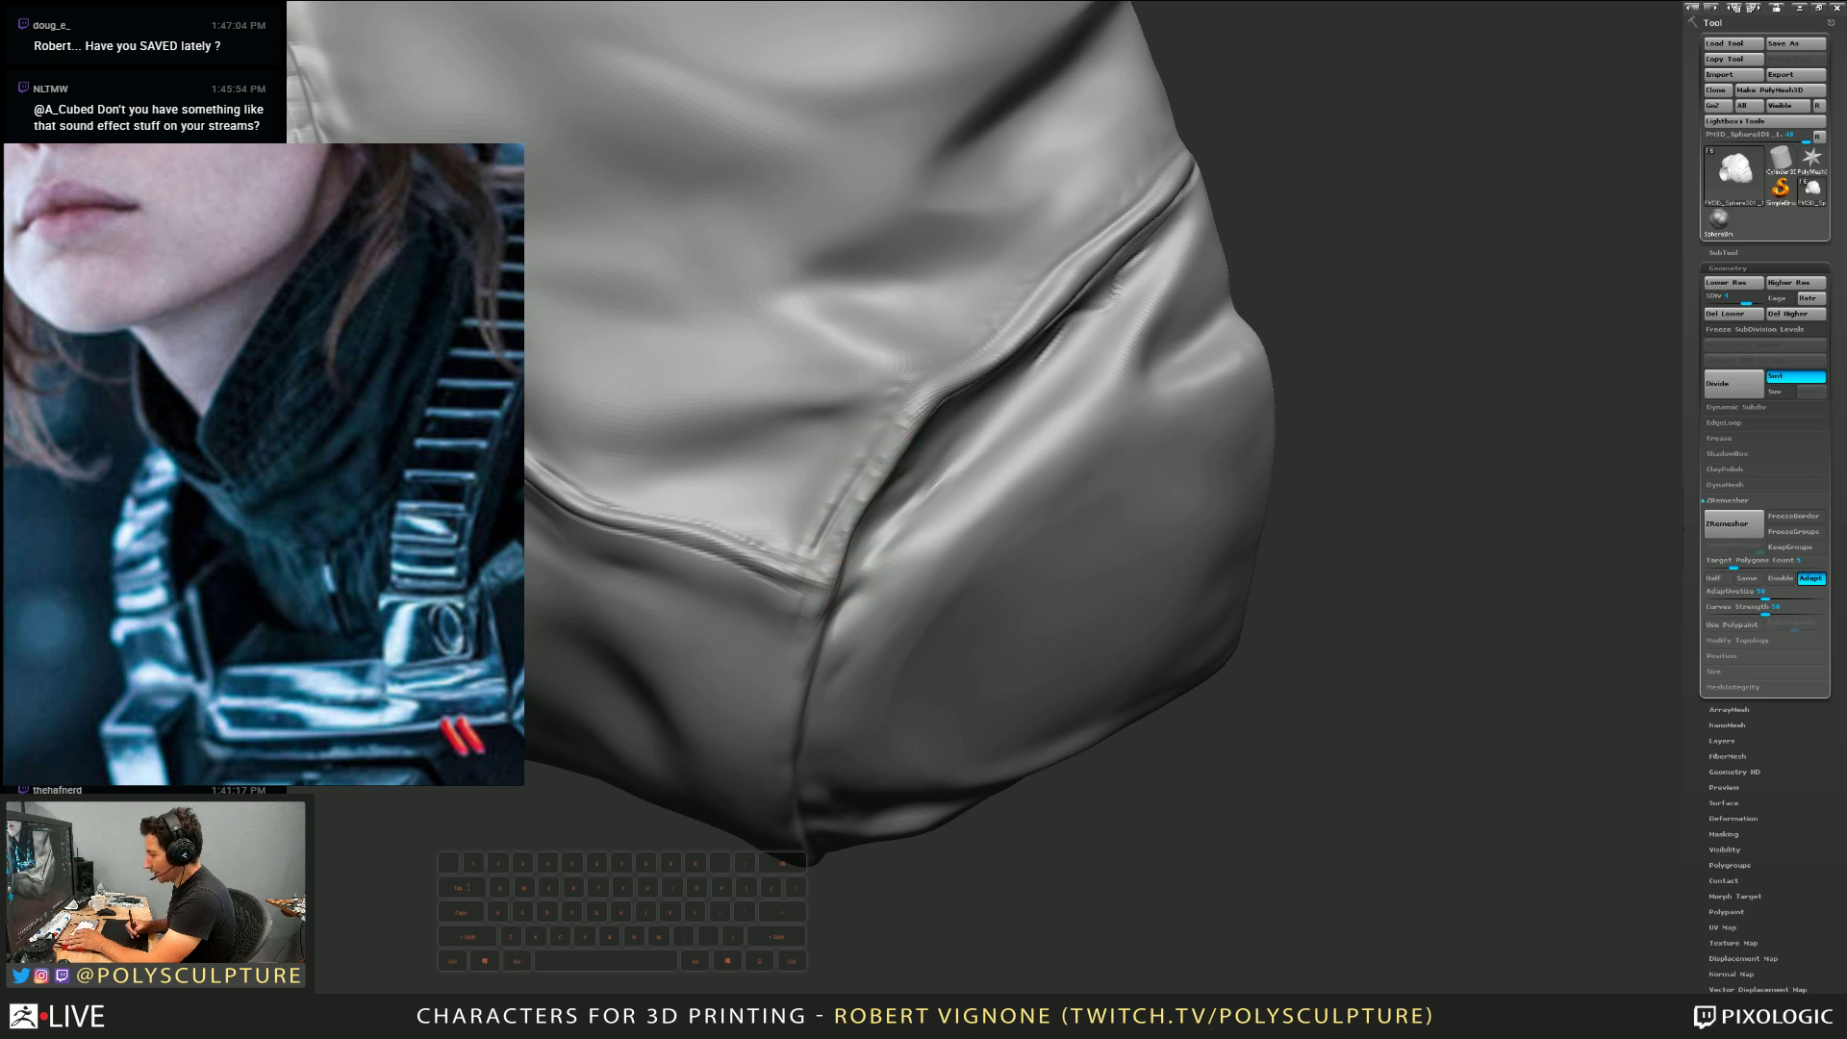
{"action": "mouse_move", "coordinate": [841, 507]}
{"action": "left_mouse_down"}
{"action": "mouse_move", "coordinate": [890, 428]}
{"action": "mouse_move", "coordinate": [979, 361]}
{"action": "left_mouse_up"}
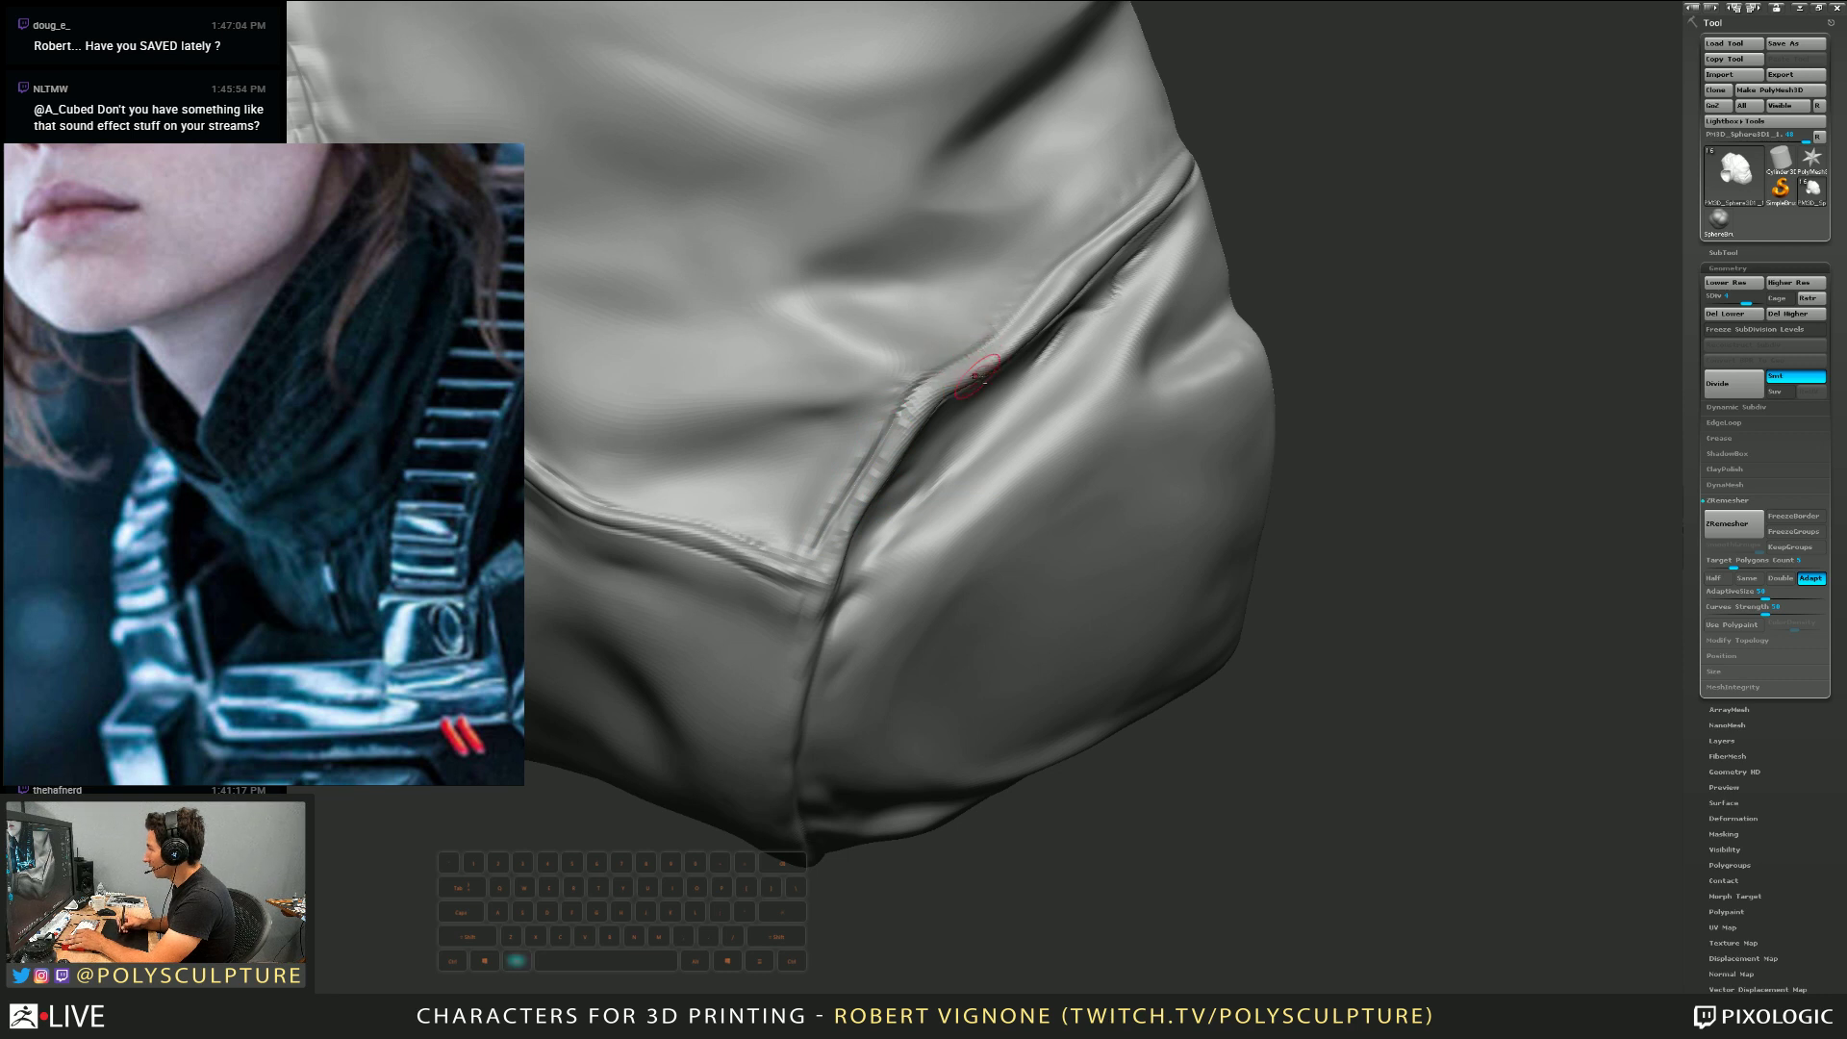
{"action": "right_click_drag", "start_coordinate": [977, 369], "coordinate": [914, 456]}
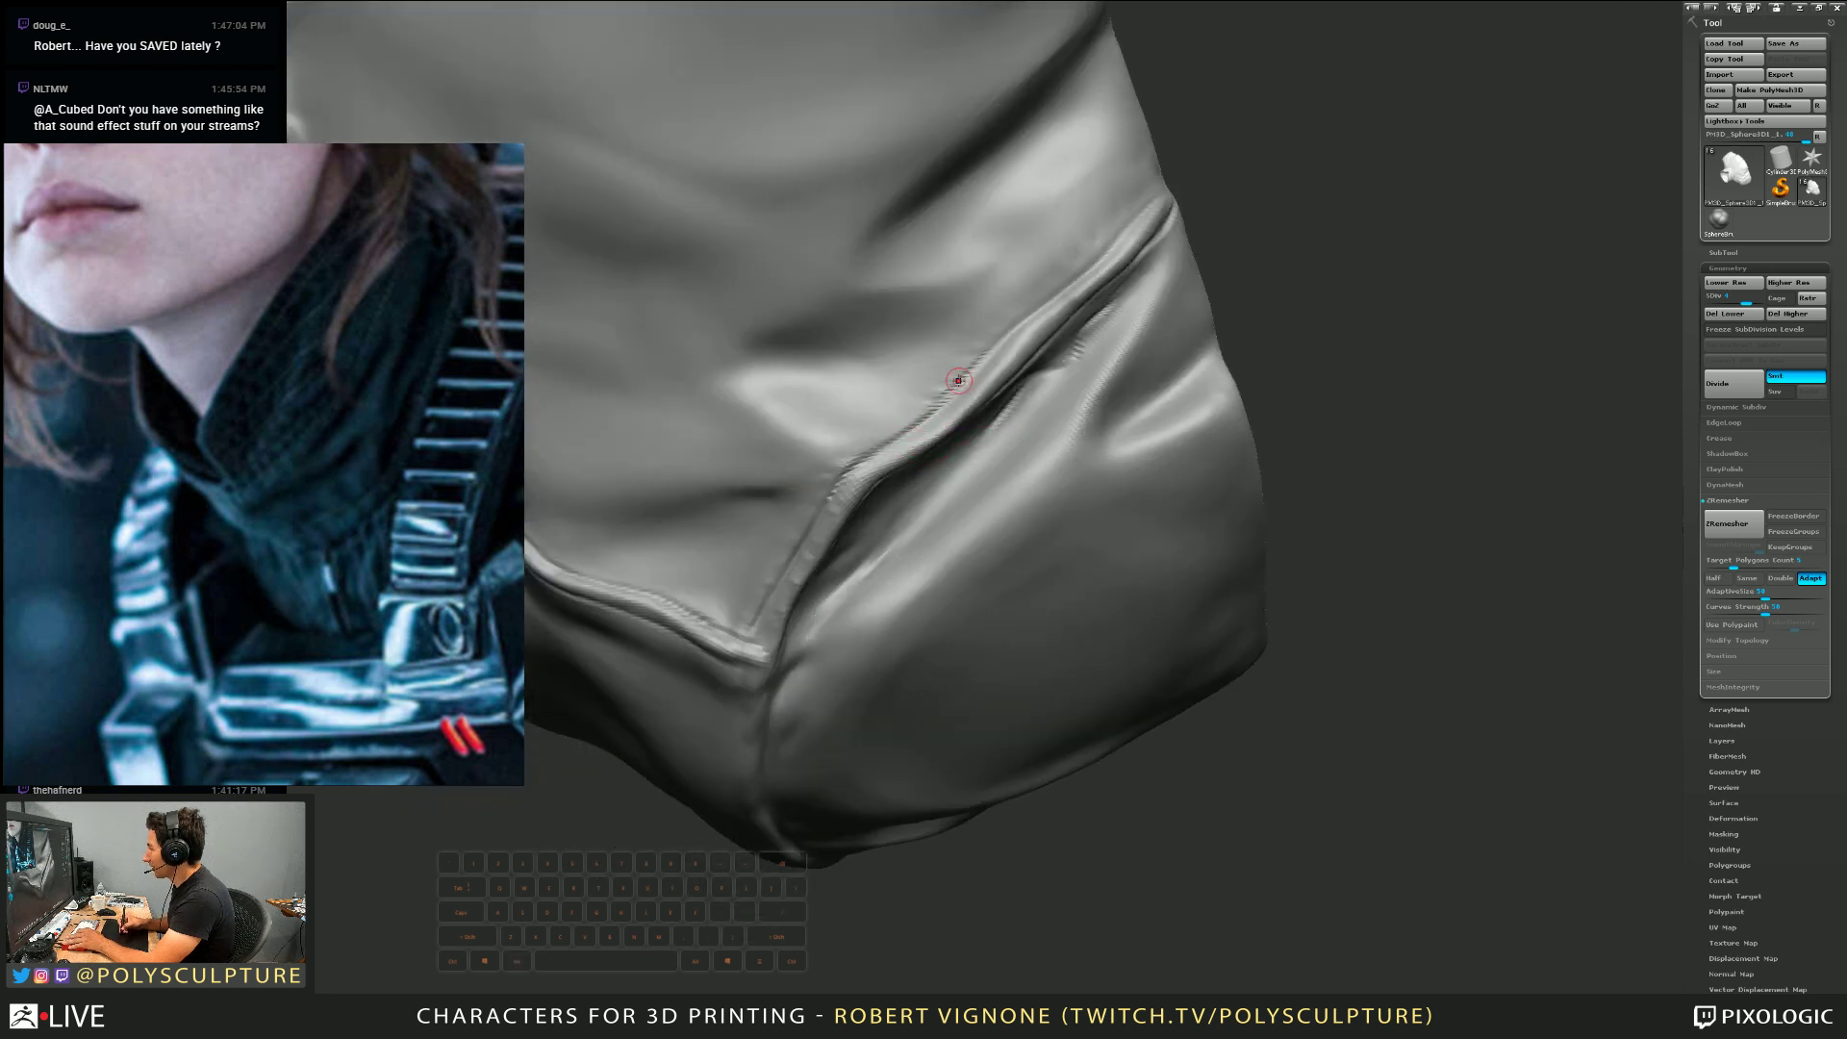
{"action": "left_click_drag", "start_coordinate": [946, 383], "coordinate": [882, 394], "text": "alt"}
{"action": "key", "text": "ctrl+z"}
{"action": "key", "text": "ctrl+z"}
Add fine pucker marks and short creases on the chest side of the front armhole seam, resizing the brush, and soften them
{"action": "left_click_drag", "start_coordinate": [916, 405], "coordinate": [788, 466]}
{"action": "right_click_drag", "start_coordinate": [788, 466], "coordinate": [812, 482]}
{"action": "left_click_drag", "start_coordinate": [818, 503], "coordinate": [787, 512]}
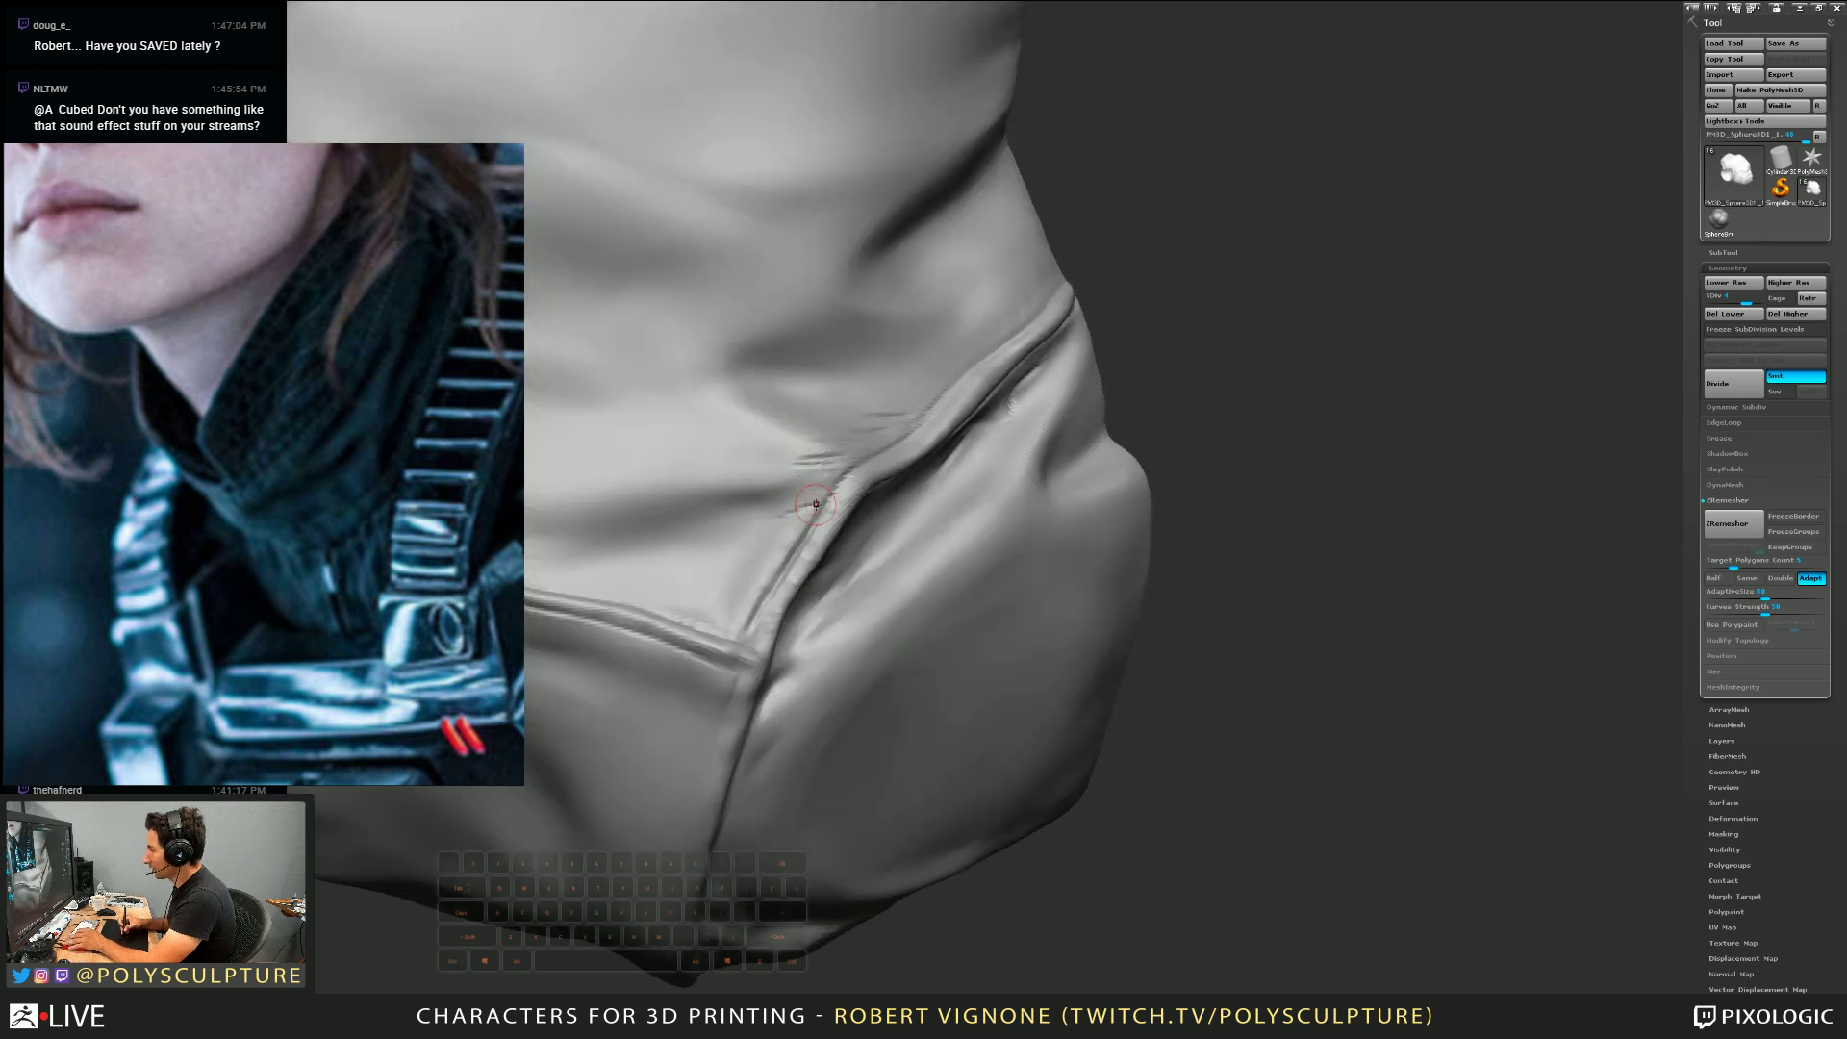
{"action": "key", "text": "s"}
{"action": "left_click_drag", "start_coordinate": [734, 579], "coordinate": [761, 513]}
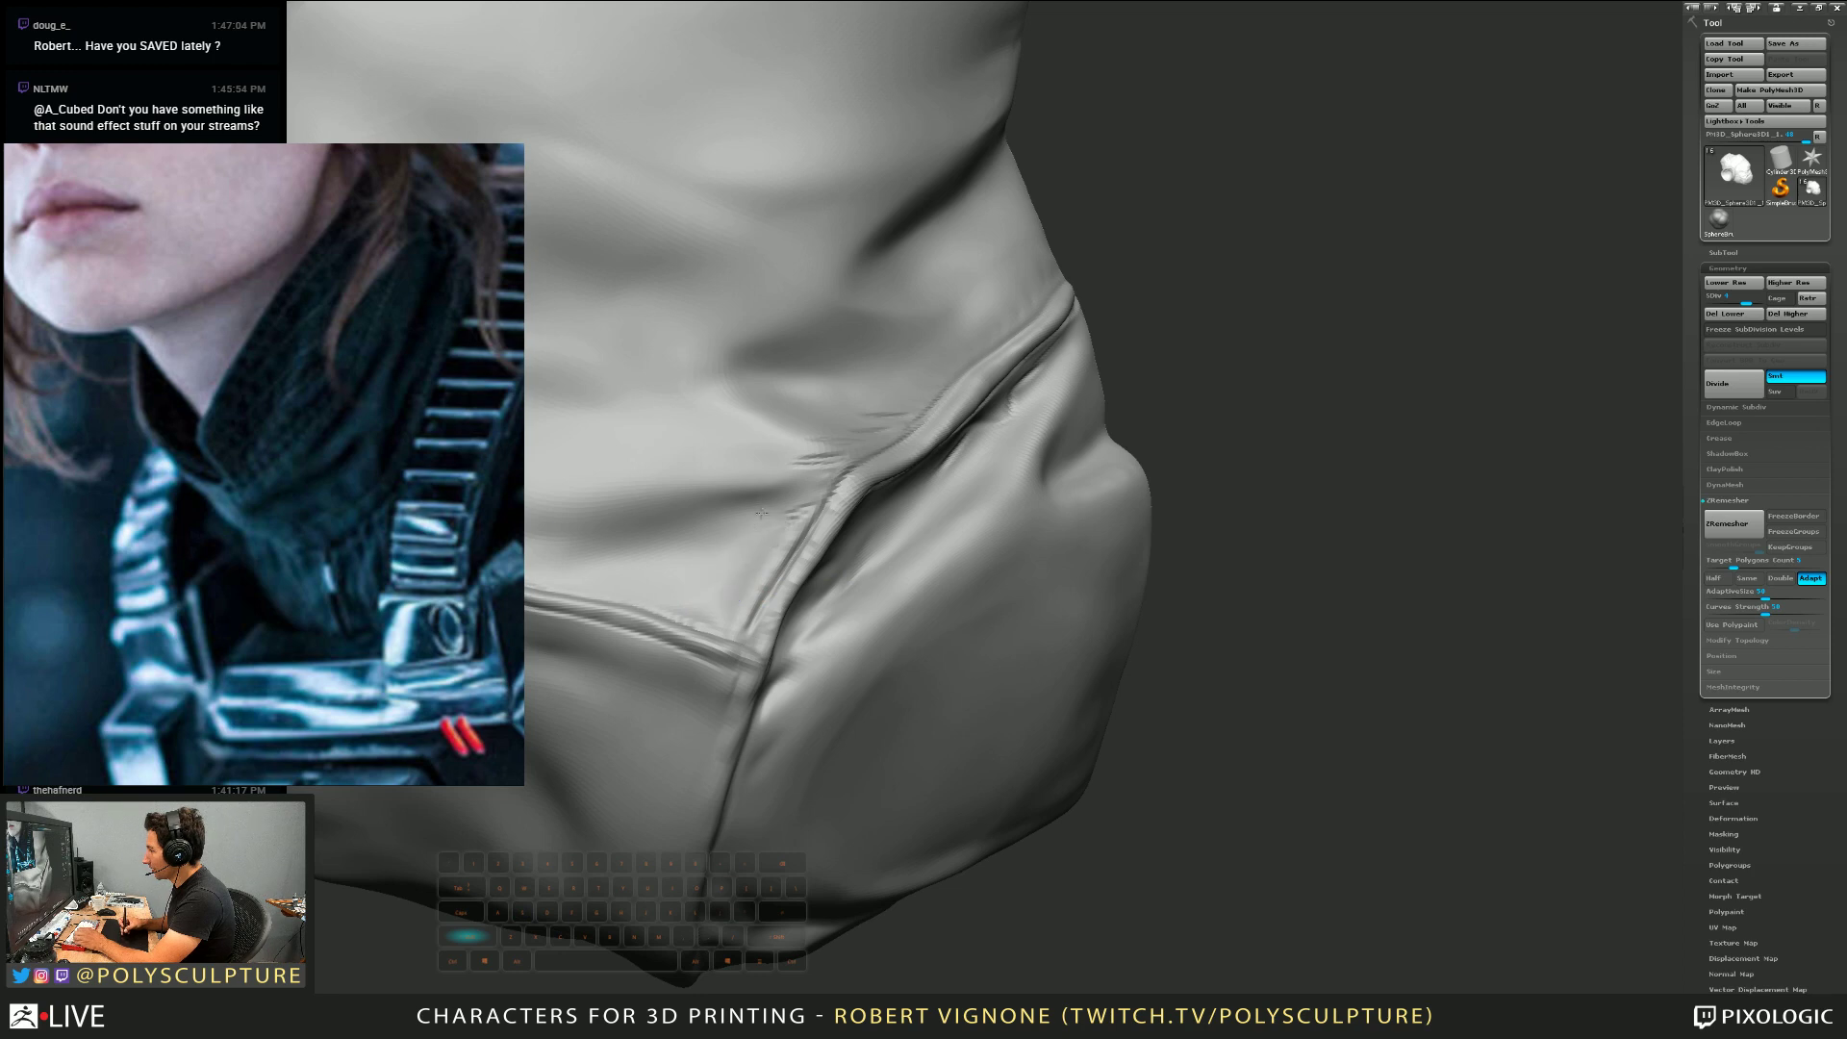
{"action": "right_click_drag", "start_coordinate": [902, 385], "coordinate": [985, 343]}
{"action": "left_click_drag", "start_coordinate": [966, 352], "coordinate": [983, 364], "text": "shift"}
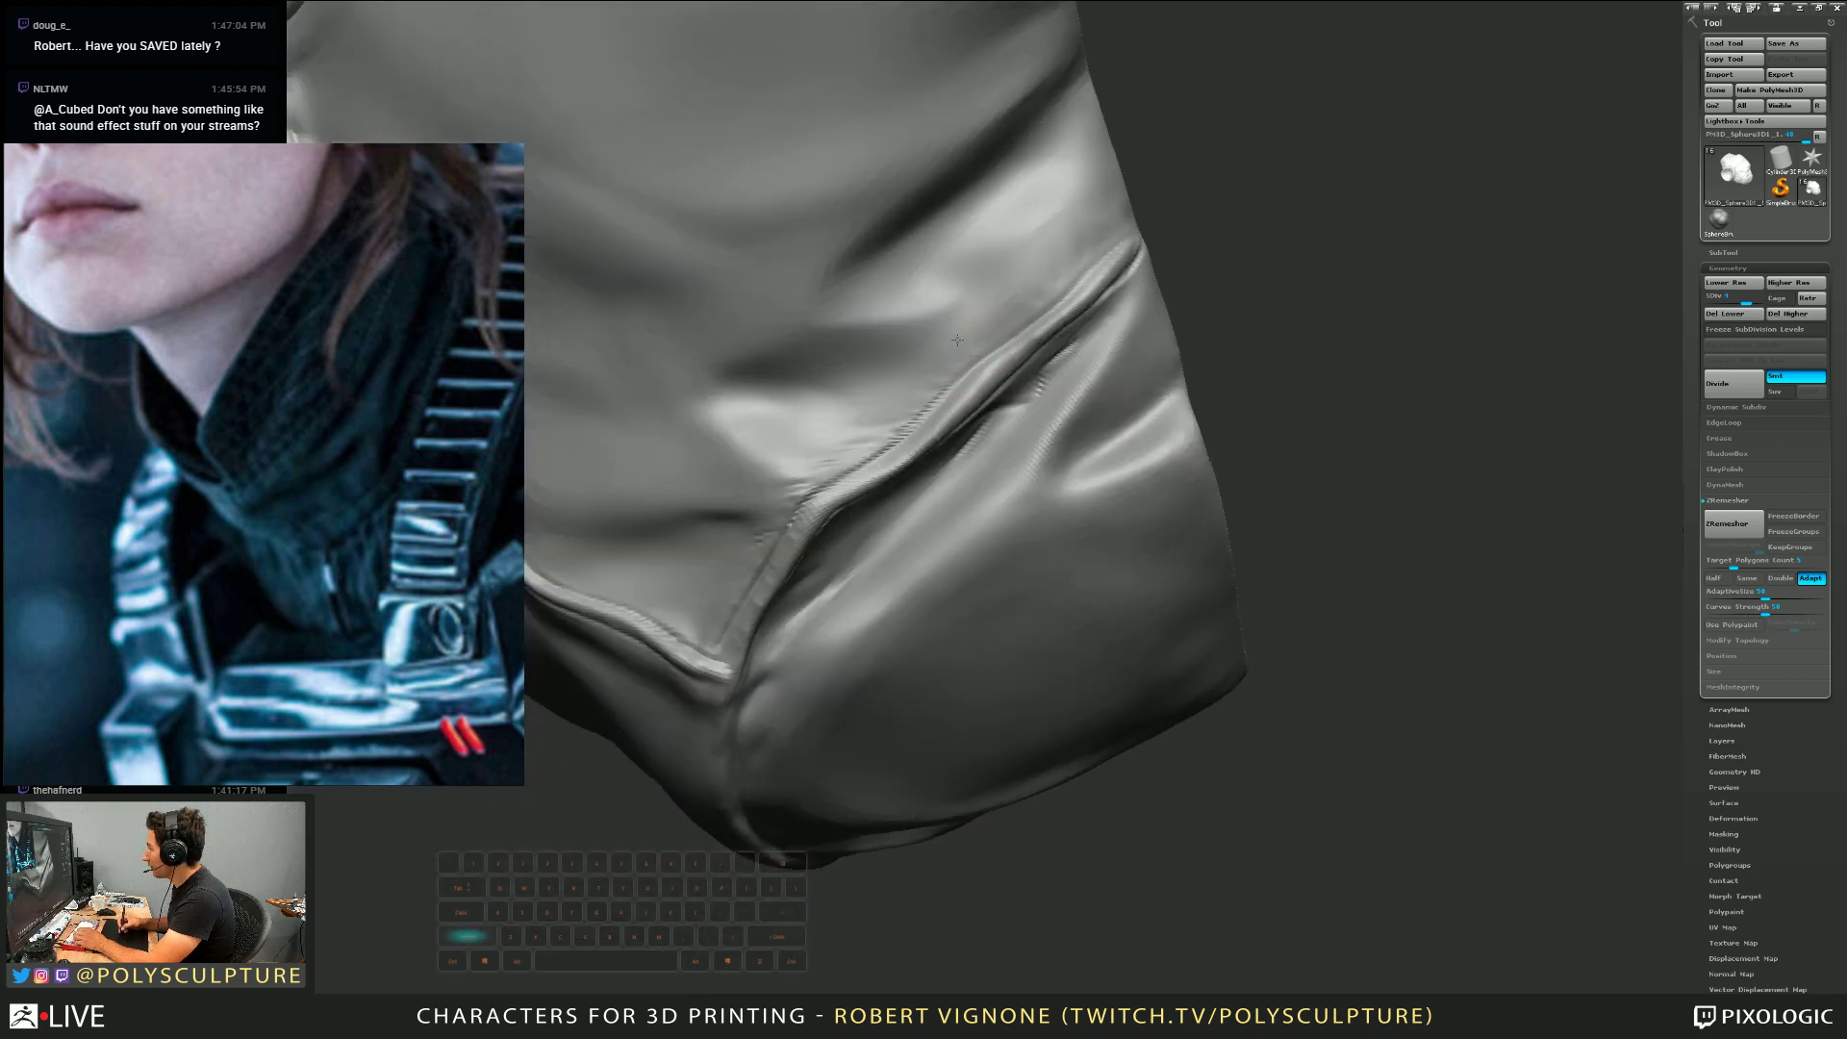
{"action": "right_click_drag", "start_coordinate": [977, 322], "coordinate": [980, 395], "text": "ctrl"}
Resize the brush and shape the fabric along the back armhole seam from the shoulder down toward the bust's lower edge
{"action": "mouse_move", "coordinate": [901, 531]}
{"action": "right_mouse_down"}
{"action": "mouse_move", "coordinate": [890, 429]}
{"action": "mouse_move", "coordinate": [852, 808]}
{"action": "mouse_move", "coordinate": [904, 711]}
{"action": "right_mouse_up"}
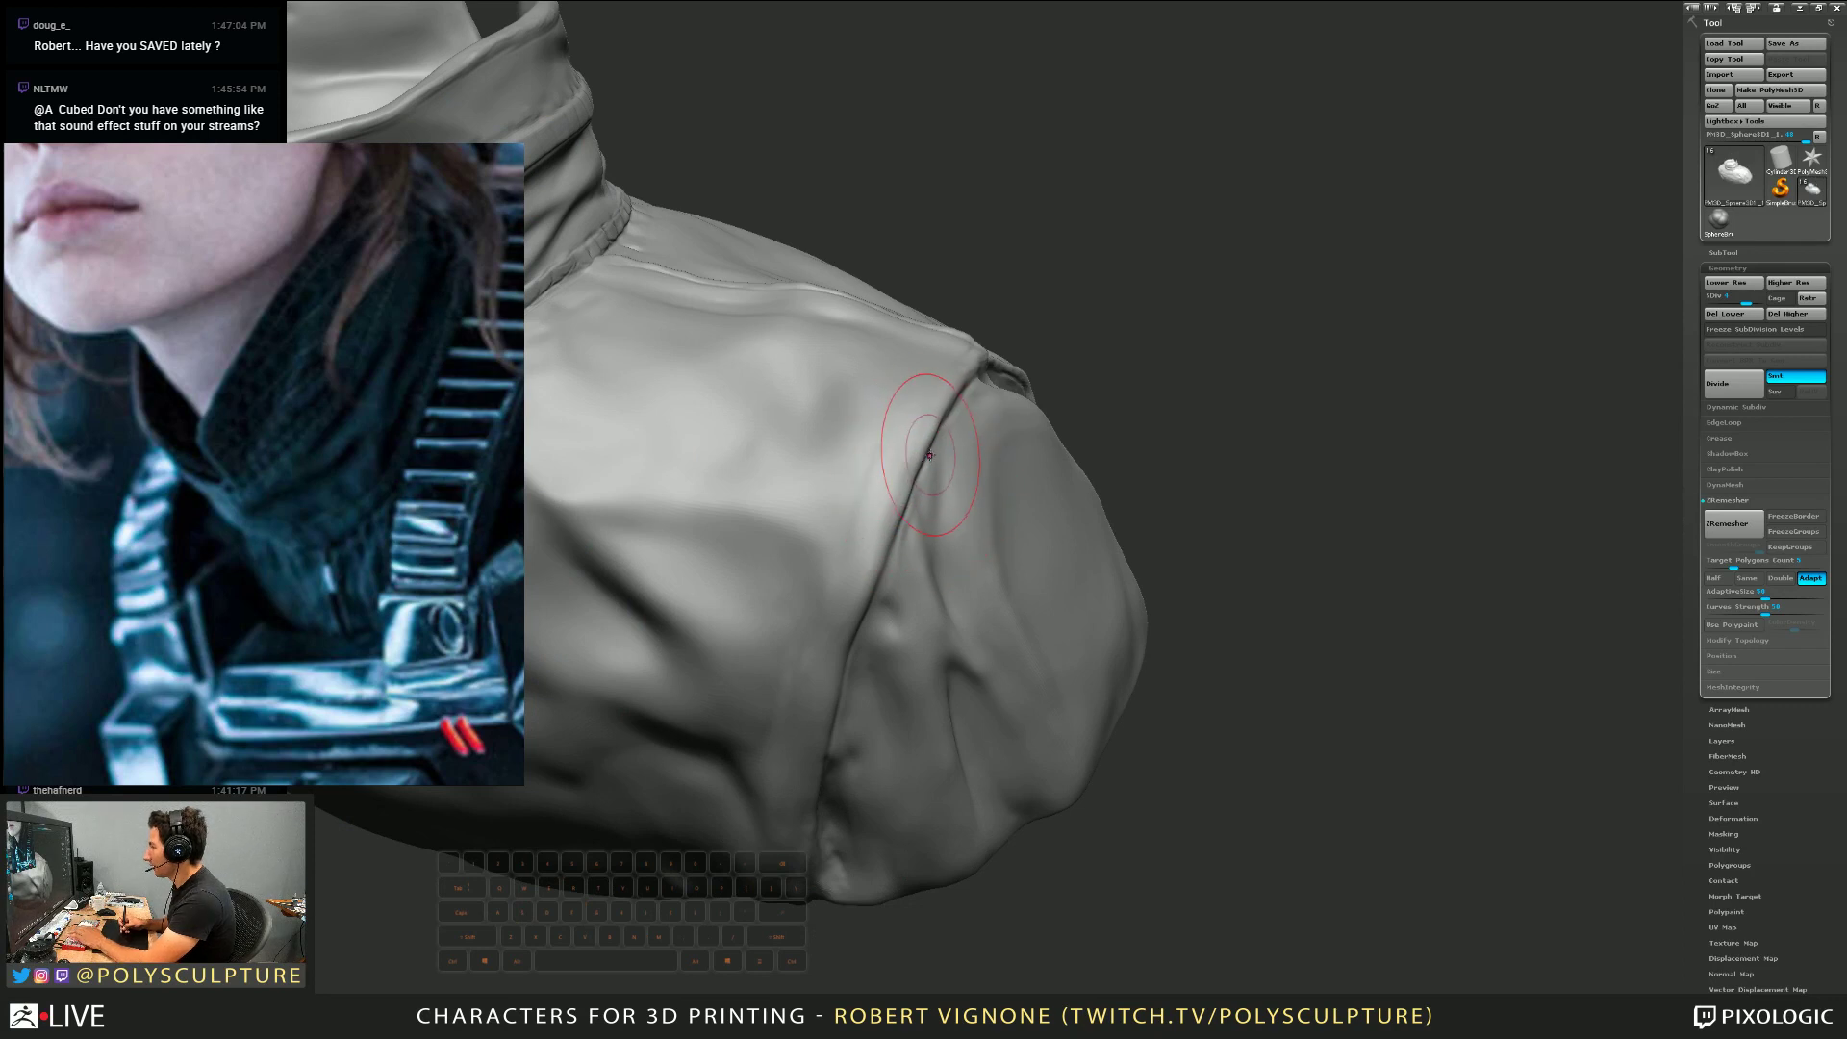
{"action": "left_click_drag", "start_coordinate": [937, 443], "coordinate": [919, 444]}
{"action": "key", "text": "s"}
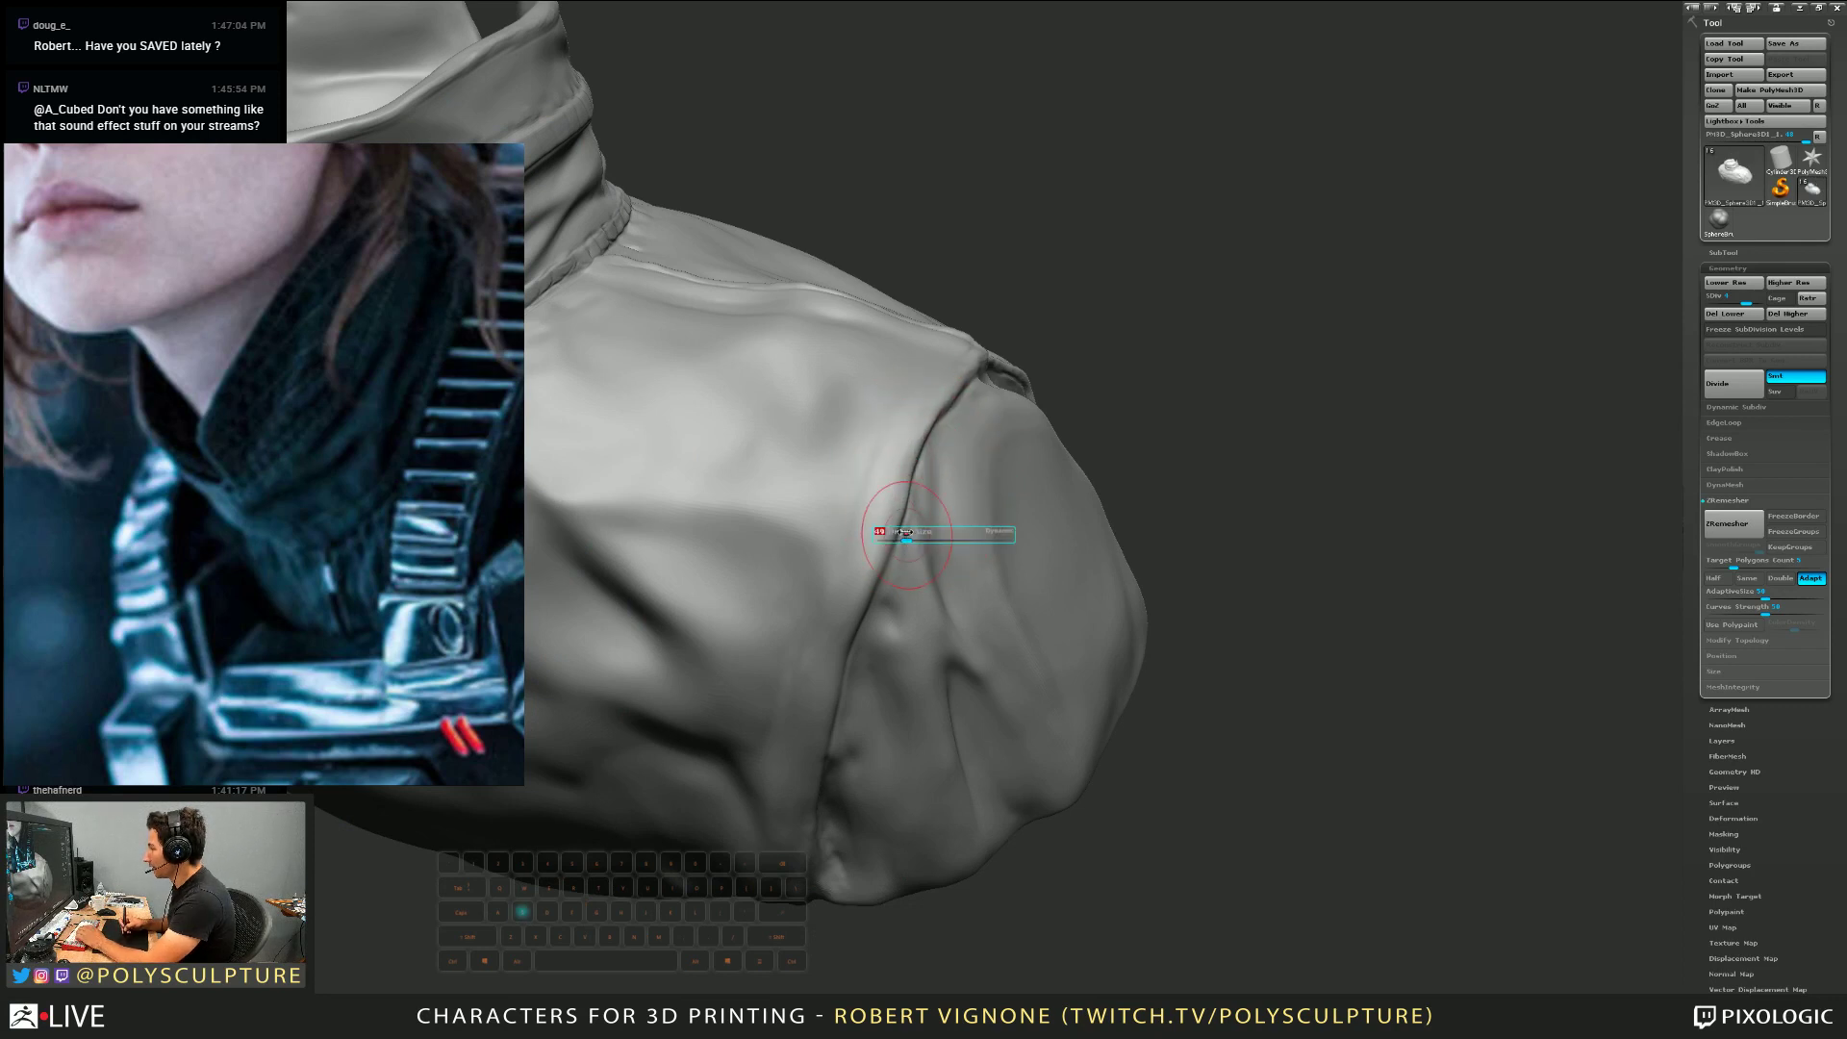
{"action": "mouse_move", "coordinate": [892, 510]}
{"action": "right_mouse_down"}
{"action": "mouse_move", "coordinate": [914, 477]}
{"action": "mouse_move", "coordinate": [877, 485]}
{"action": "mouse_move", "coordinate": [904, 577]}
{"action": "mouse_move", "coordinate": [922, 531]}
{"action": "mouse_move", "coordinate": [886, 547]}
{"action": "right_mouse_up"}
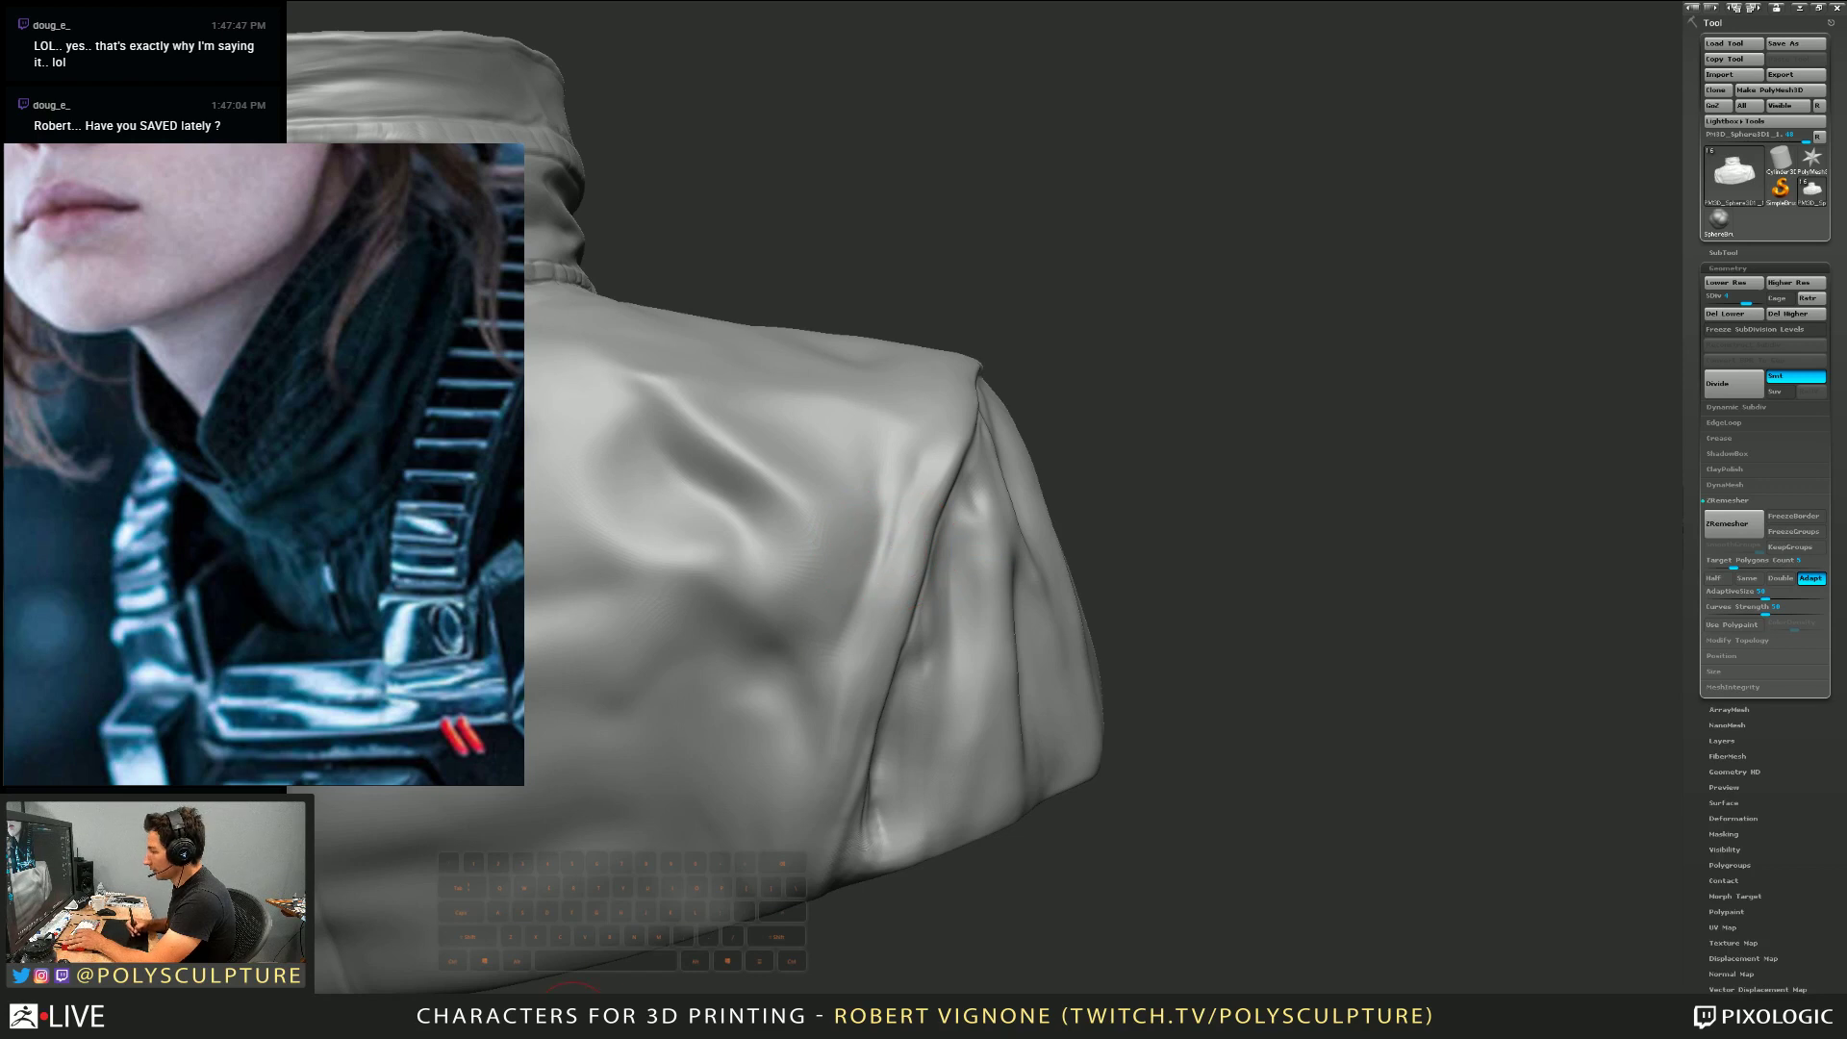
{"action": "mouse_move", "coordinate": [842, 600]}
{"action": "left_mouse_down"}
{"action": "mouse_move", "coordinate": [905, 635]}
{"action": "mouse_move", "coordinate": [889, 611]}
{"action": "left_mouse_up"}
{"action": "mouse_move", "coordinate": [869, 608]}
{"action": "right_mouse_down"}
{"action": "mouse_move", "coordinate": [845, 577]}
{"action": "mouse_move", "coordinate": [887, 574]}
{"action": "right_mouse_up"}
{"action": "left_click_drag", "start_coordinate": [905, 580], "coordinate": [891, 491]}
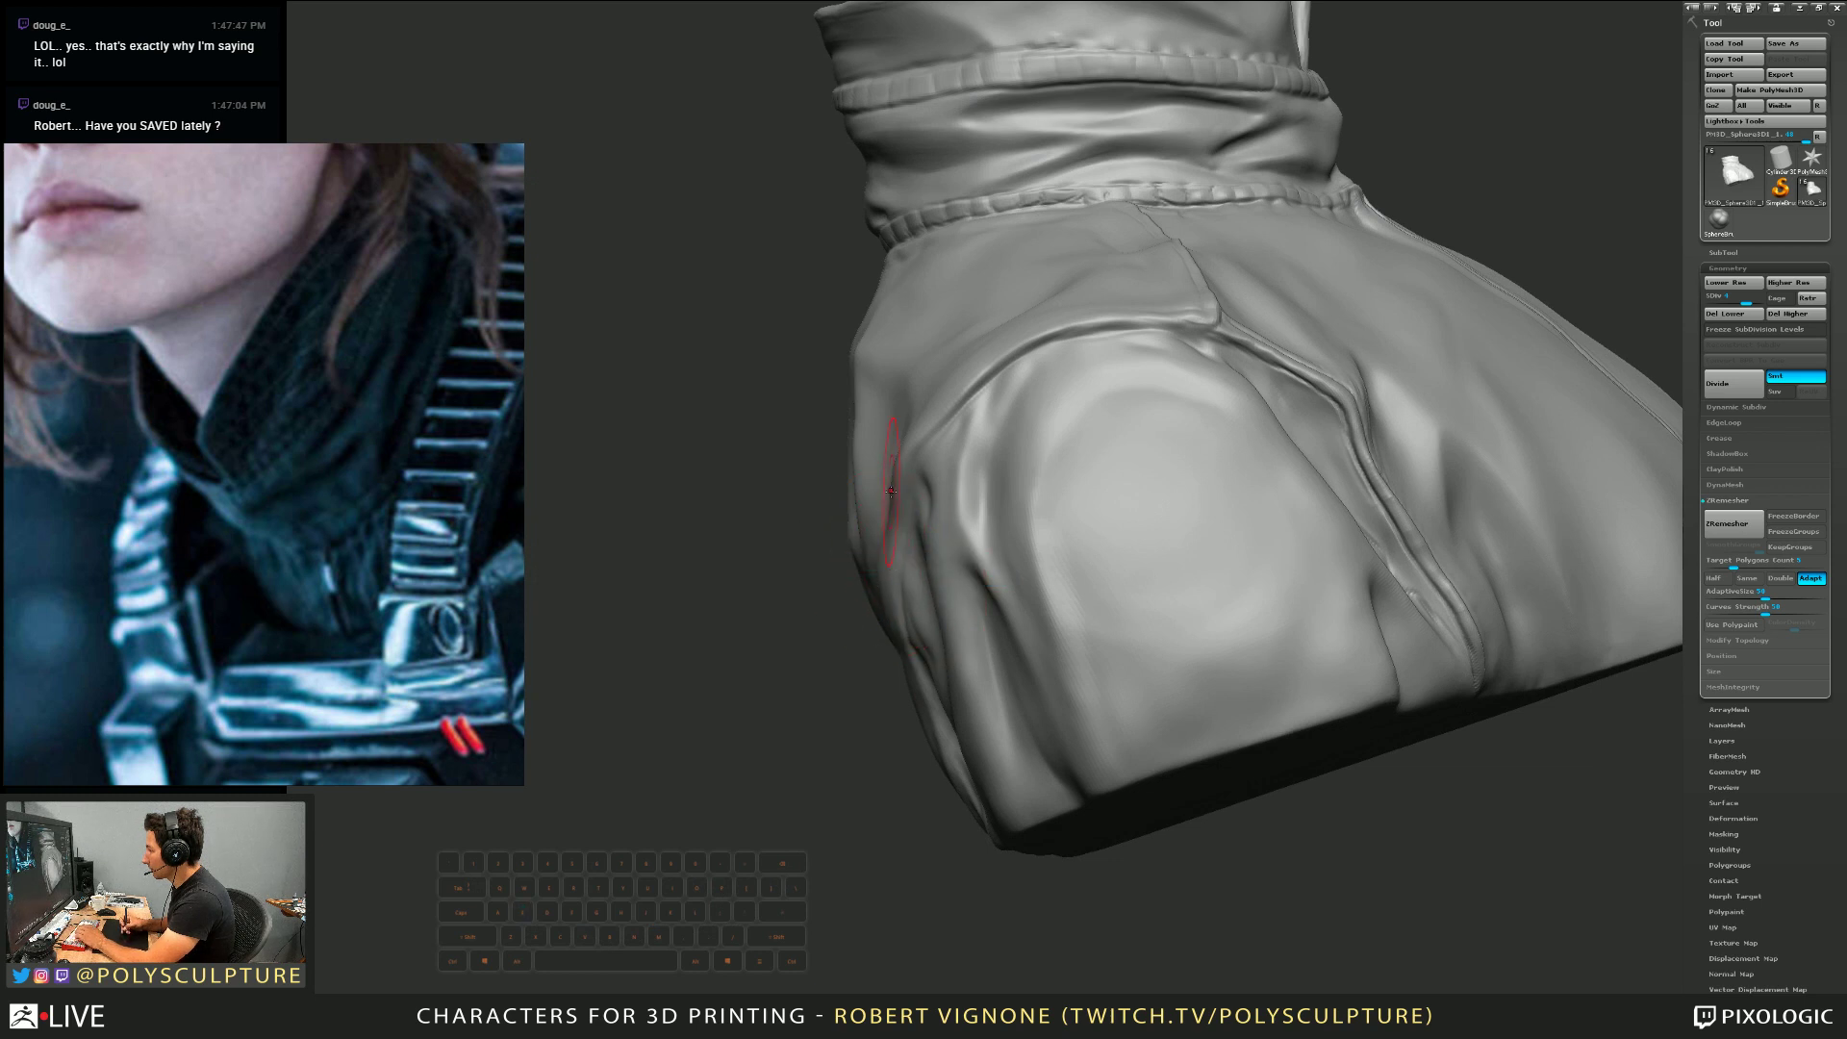
{"action": "mouse_move", "coordinate": [887, 555]}
{"action": "right_mouse_down"}
{"action": "mouse_move", "coordinate": [903, 654]}
{"action": "mouse_move", "coordinate": [853, 675]}
{"action": "right_mouse_up"}
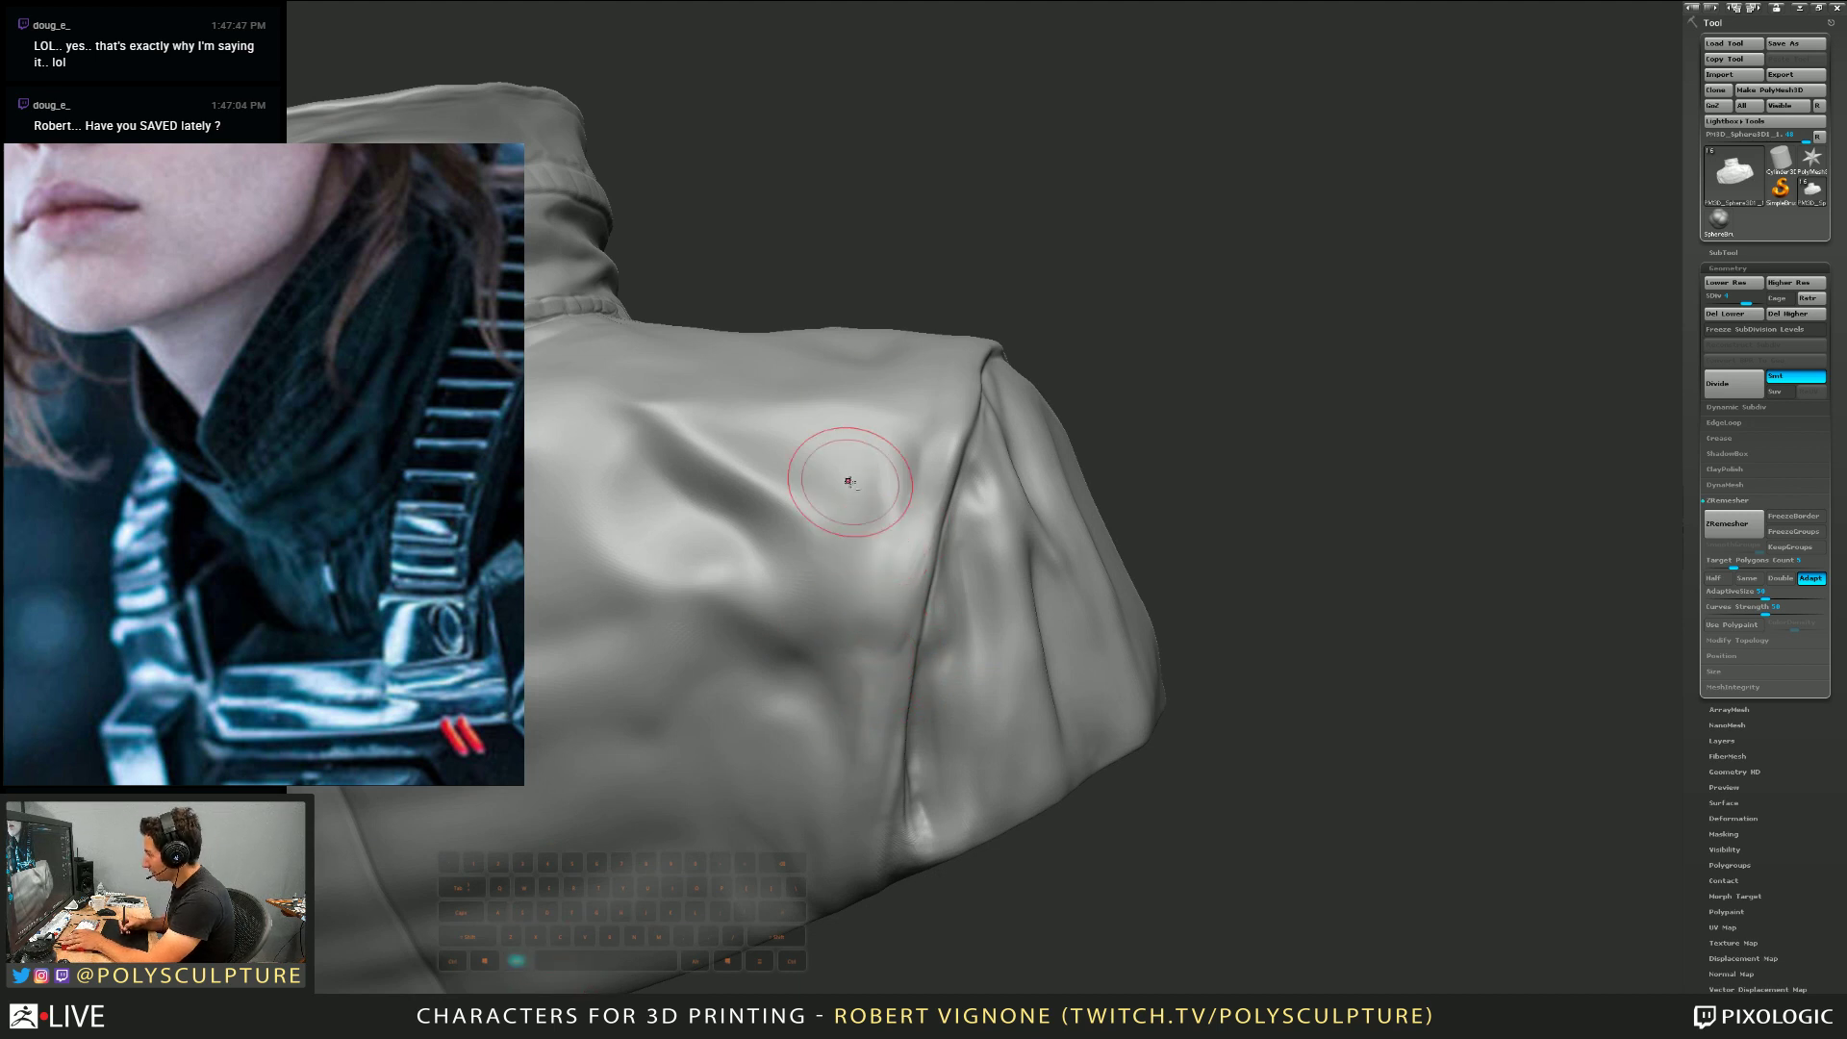
Sculpt small creases running into the back armhole seam from the shoulder blade area, resizing the brush, and smooth them
{"action": "left_click_drag", "start_coordinate": [825, 465], "coordinate": [868, 522], "text": "alt"}
{"action": "mouse_move", "coordinate": [875, 465]}
{"action": "left_mouse_down", "text": "alt"}
{"action": "mouse_move", "coordinate": [912, 505]}
{"action": "mouse_move", "coordinate": [877, 506]}
{"action": "left_mouse_up", "text": "alt"}
{"action": "key", "text": "s"}
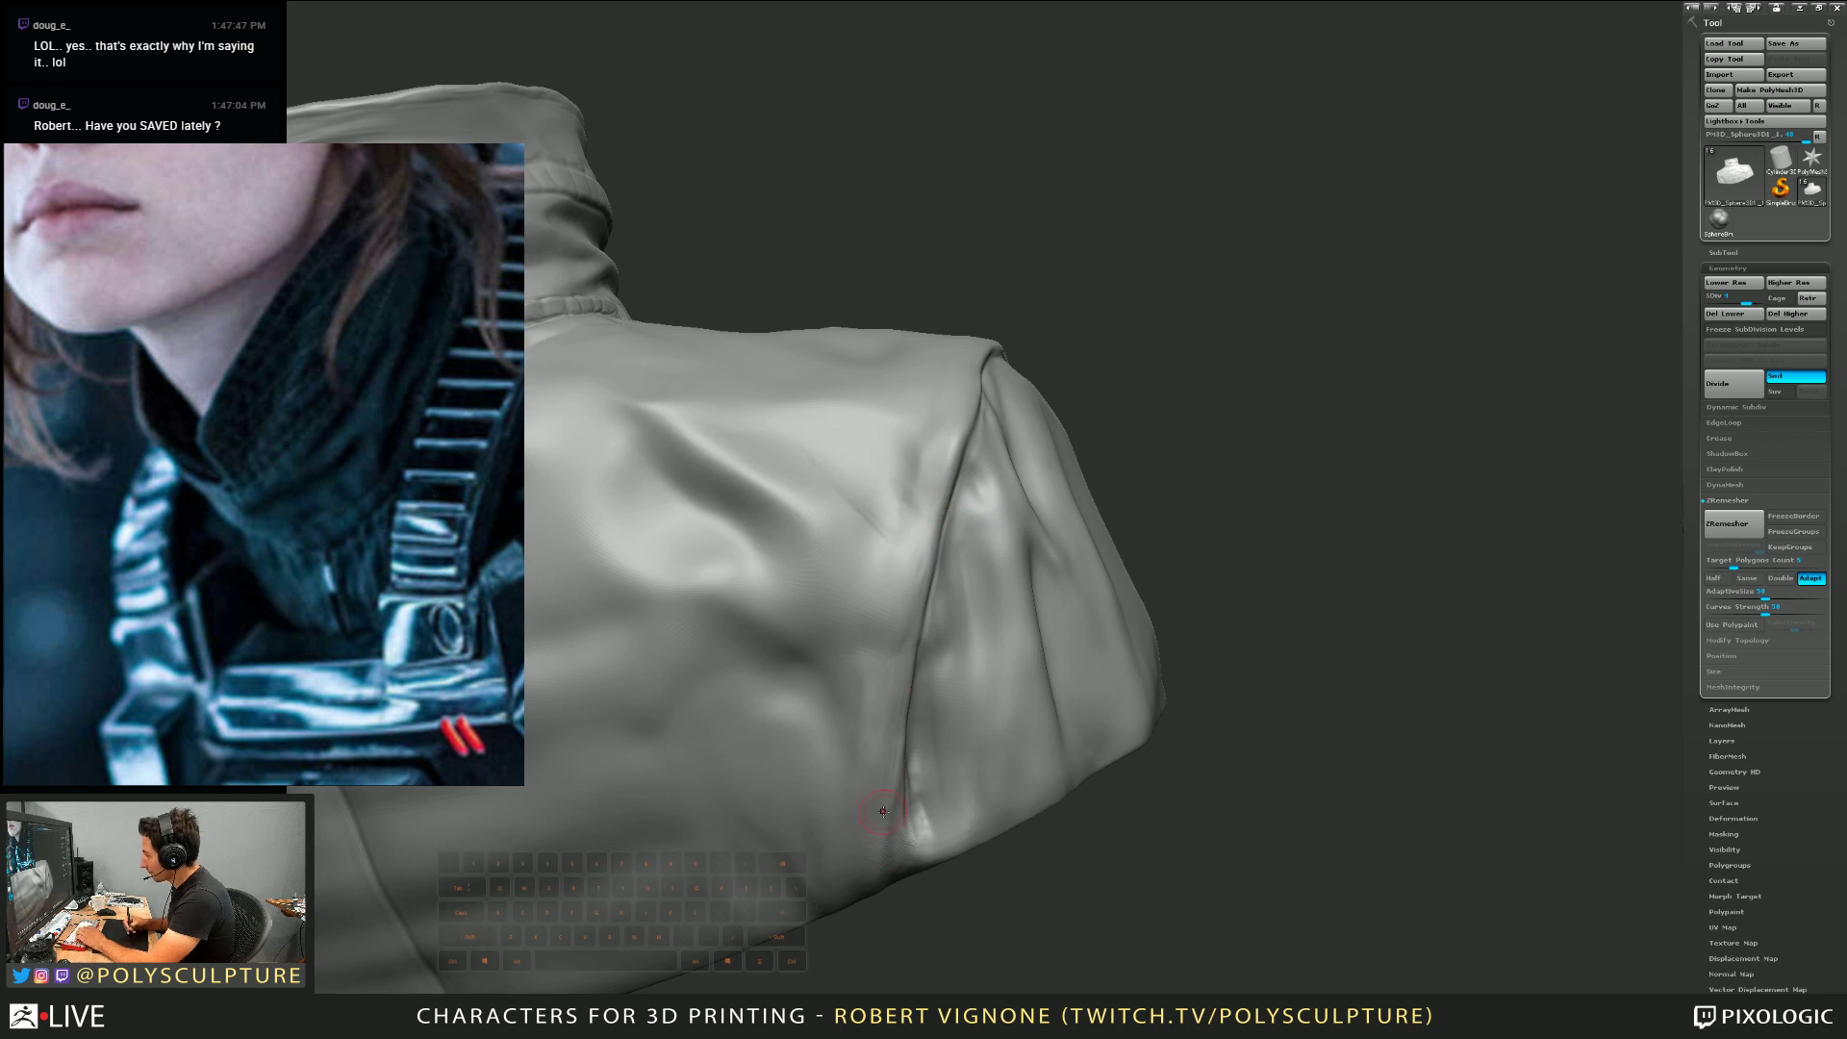
{"action": "left_click_drag", "start_coordinate": [921, 508], "coordinate": [942, 445], "text": "shift"}
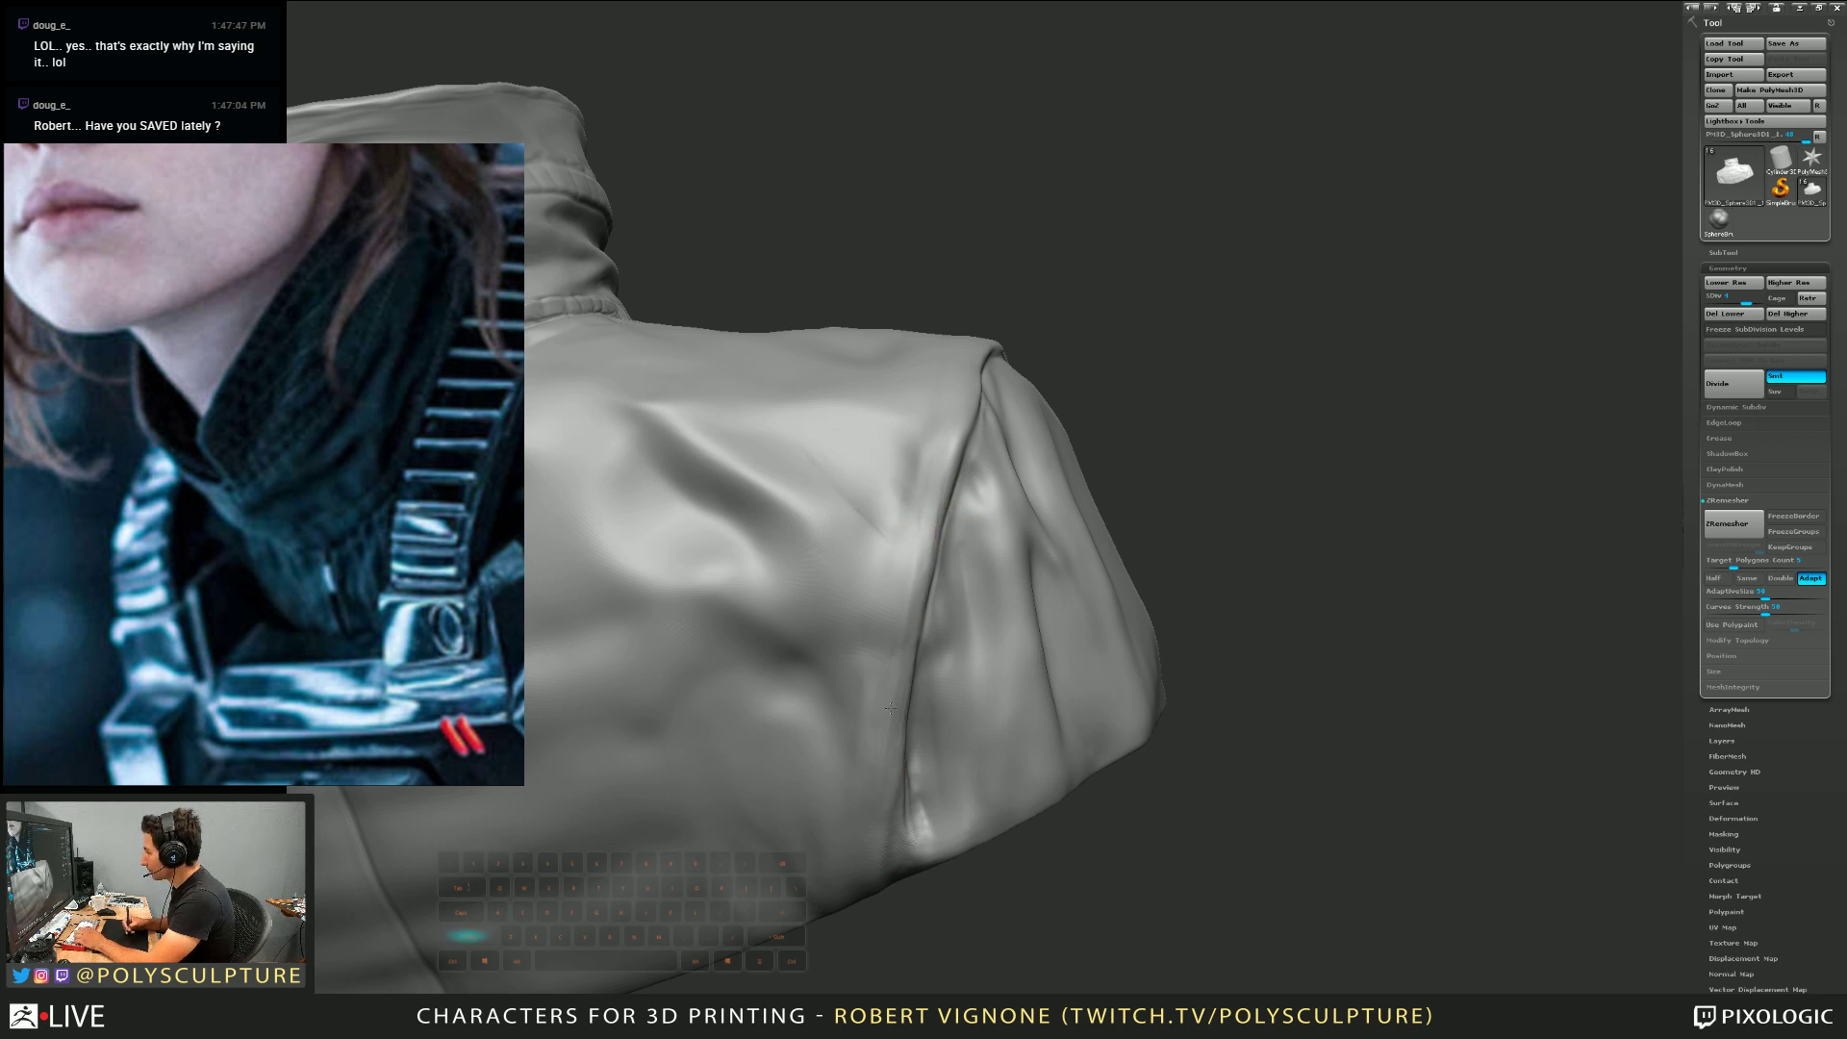
{"action": "right_click_drag", "start_coordinate": [891, 708], "coordinate": [903, 552]}
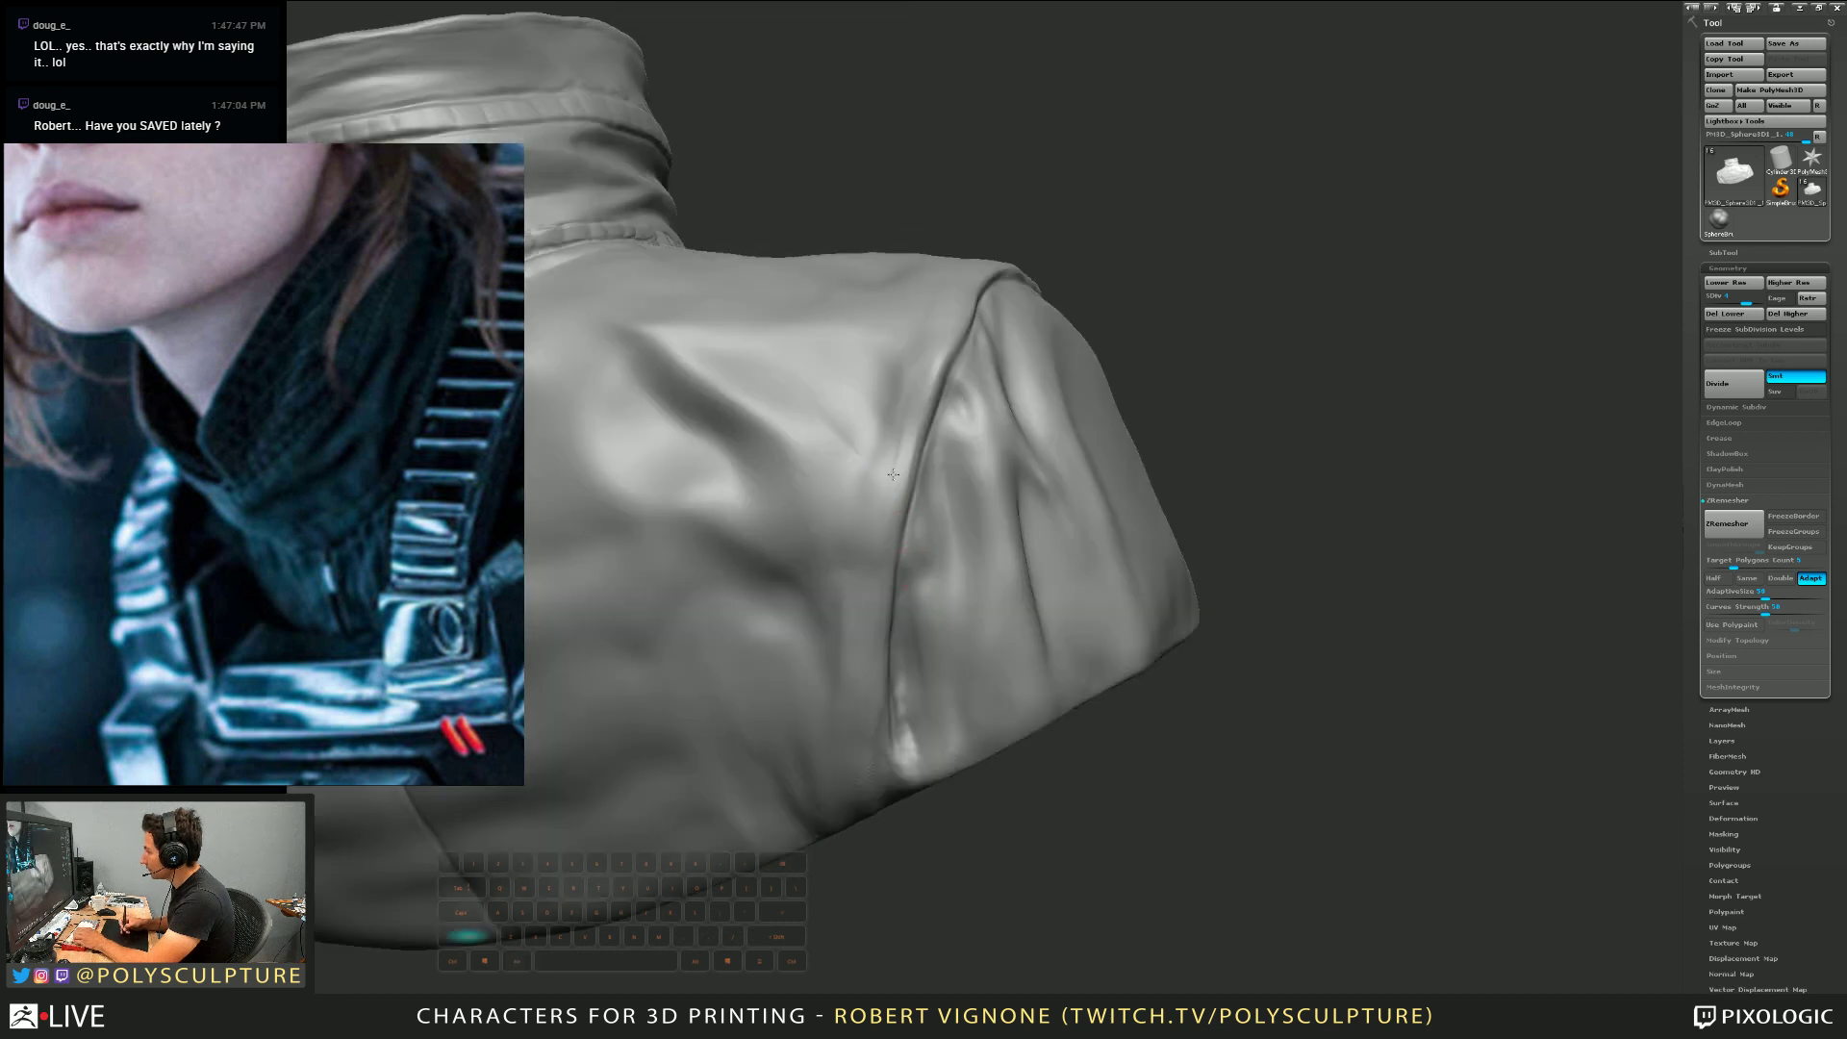
{"action": "left_click_drag", "start_coordinate": [894, 474], "coordinate": [907, 424], "text": "shift"}
{"action": "right_click_drag", "start_coordinate": [907, 424], "coordinate": [925, 411]}
{"action": "right_click_drag", "start_coordinate": [947, 342], "coordinate": [1038, 206]}
Resize the brush and carve a fine stitch groove beside the back armhole seam between the lower edge and the shoulder
{"action": "key", "text": "s"}
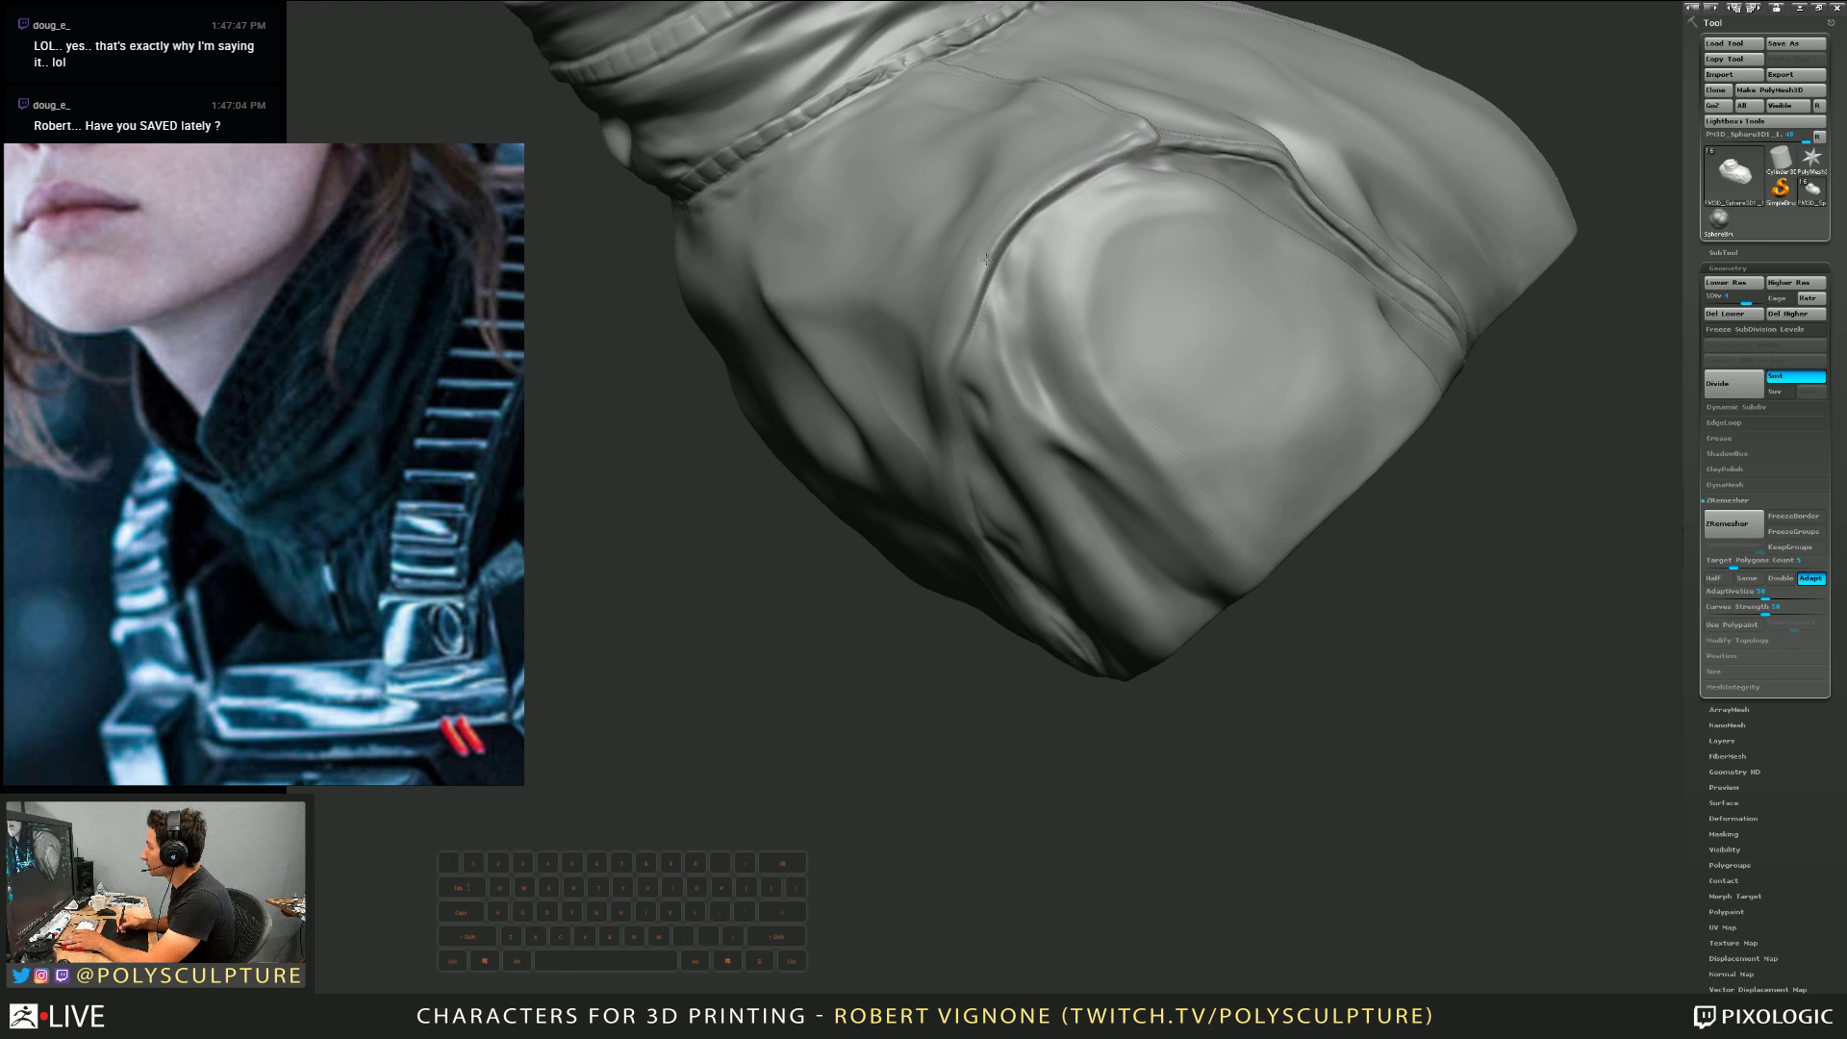
{"action": "right_click_drag", "start_coordinate": [961, 327], "coordinate": [952, 350]}
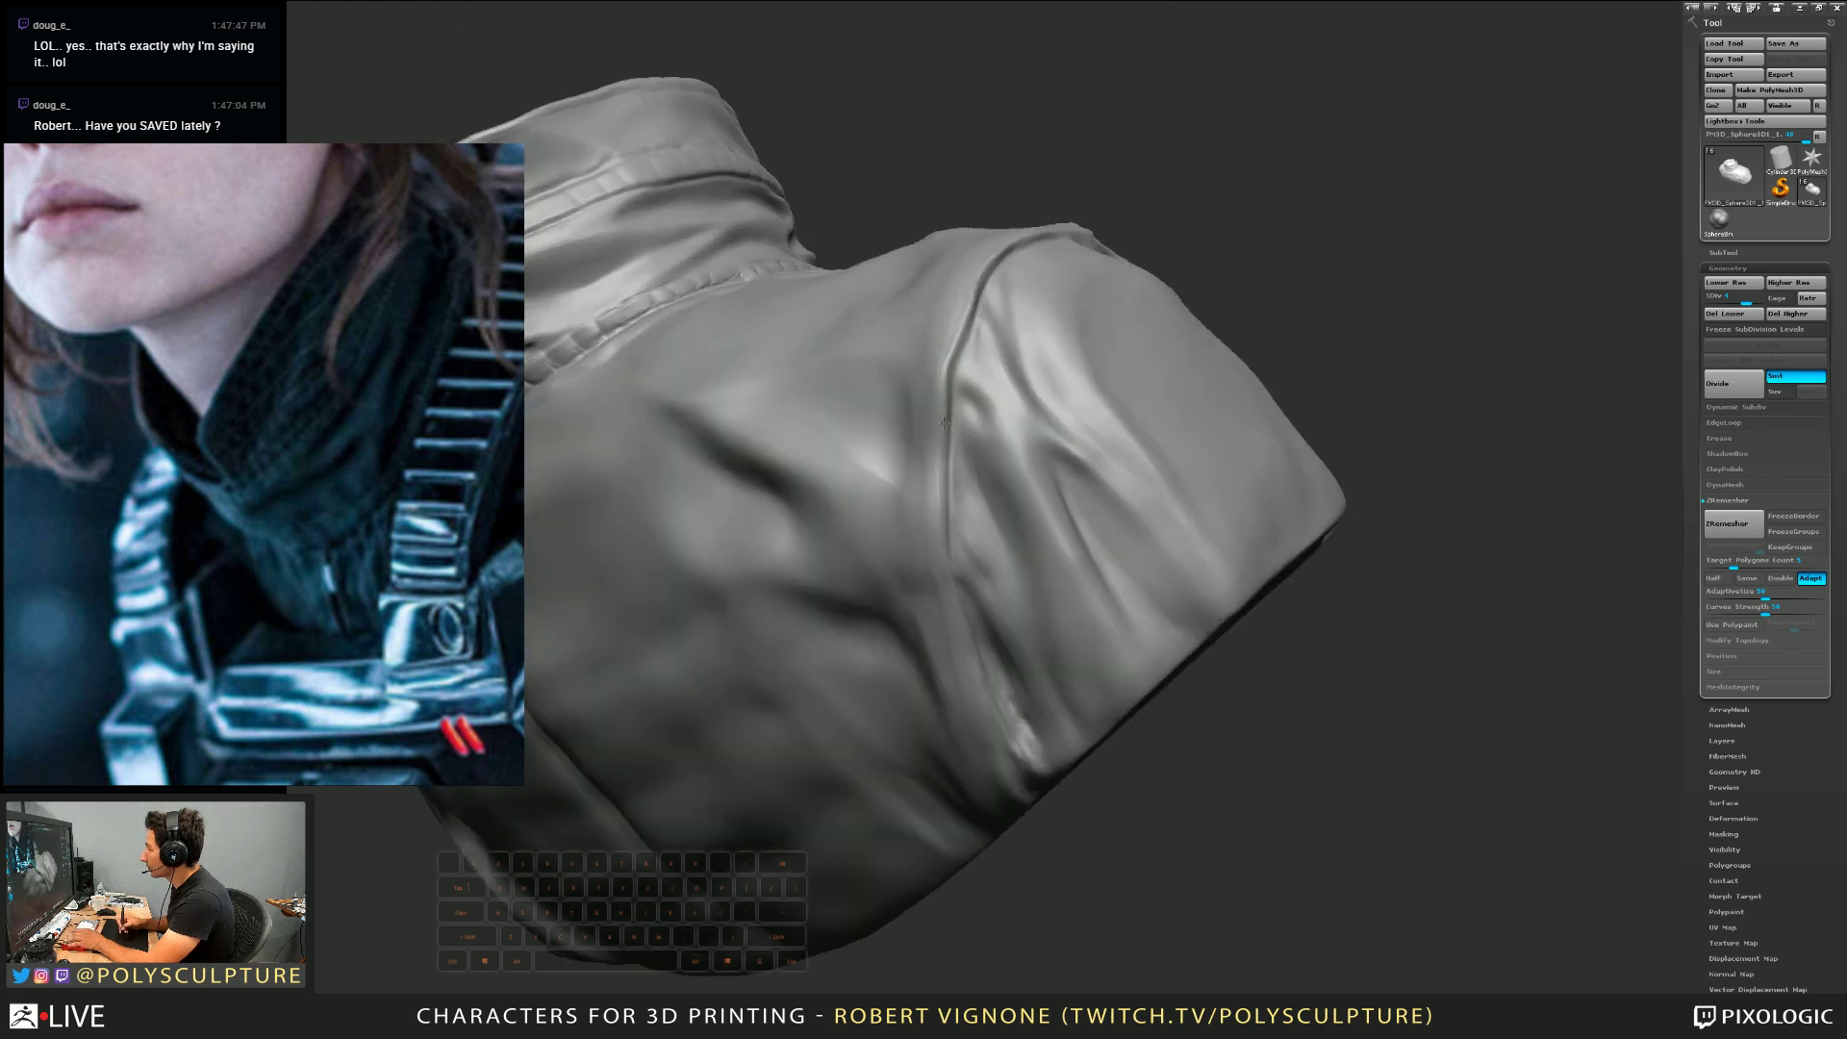
{"action": "right_click_drag", "start_coordinate": [942, 494], "coordinate": [947, 544]}
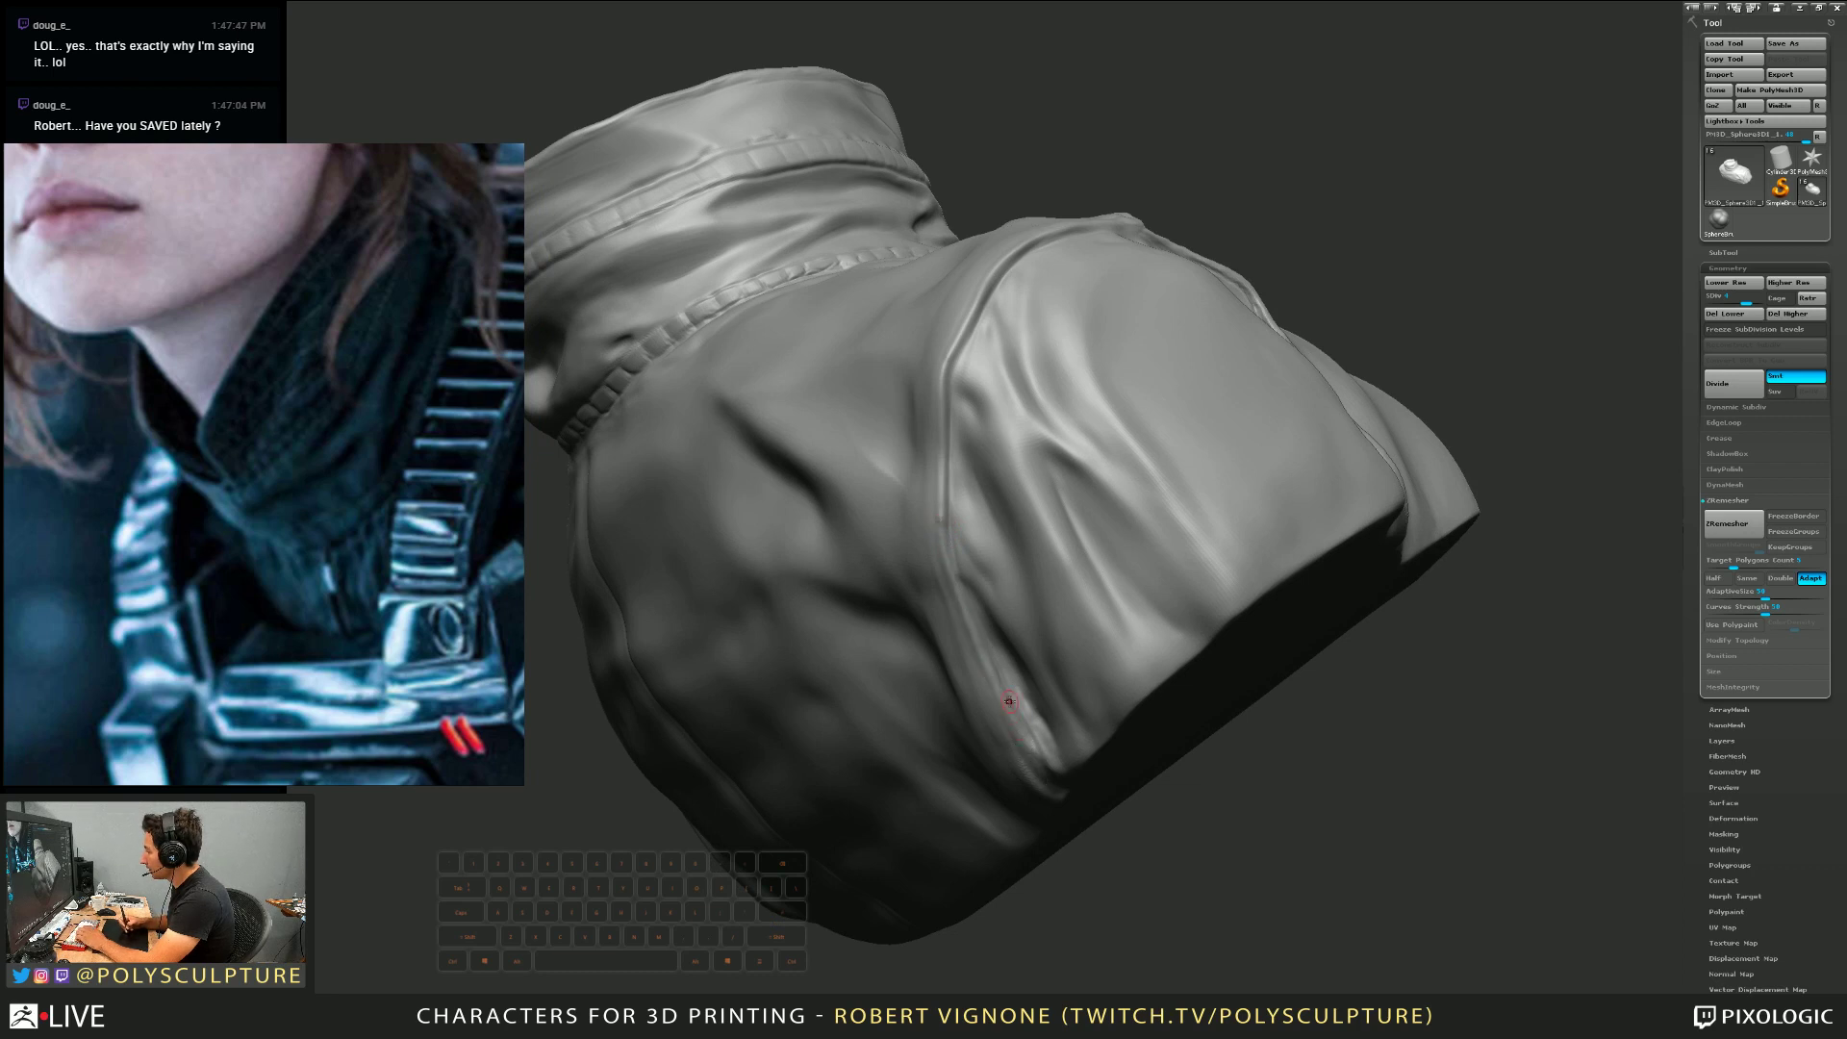
{"action": "right_click_drag", "start_coordinate": [1009, 701], "coordinate": [959, 520]}
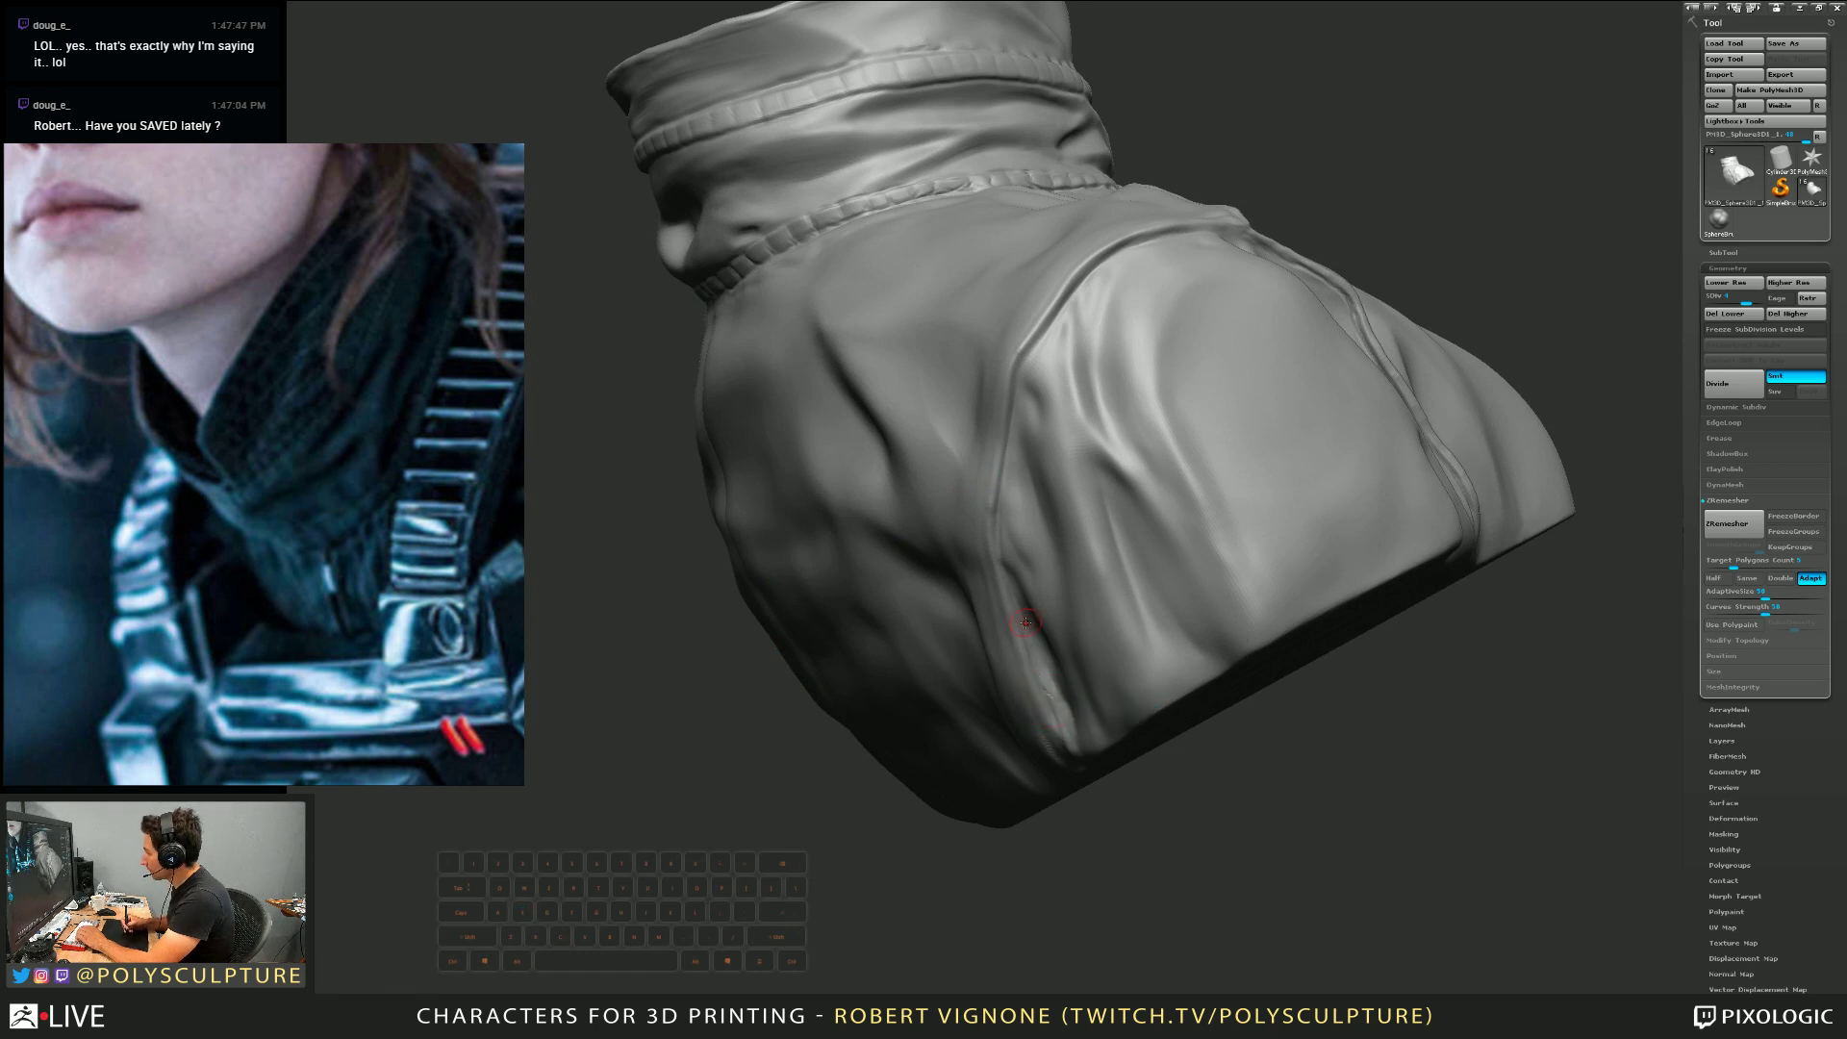
{"action": "right_click_drag", "start_coordinate": [1006, 524], "coordinate": [1009, 488]}
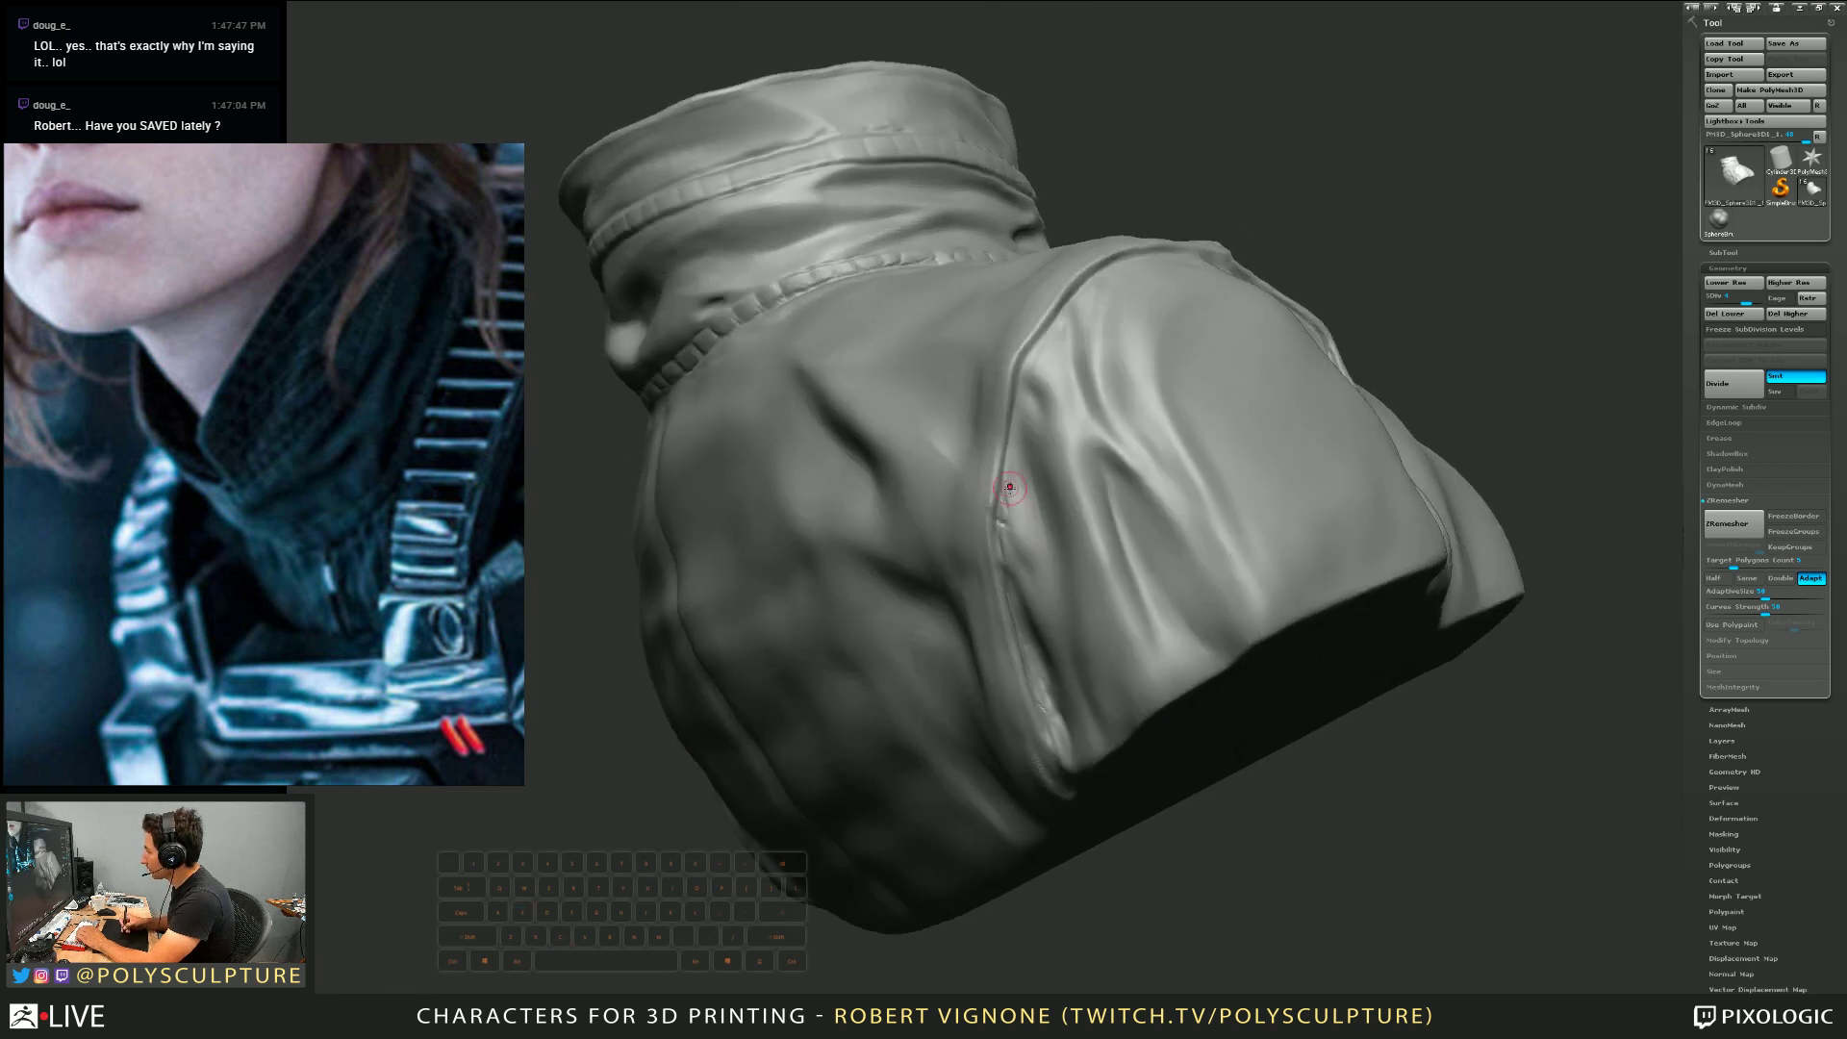
{"action": "right_click_drag", "start_coordinate": [1057, 310], "coordinate": [1117, 268]}
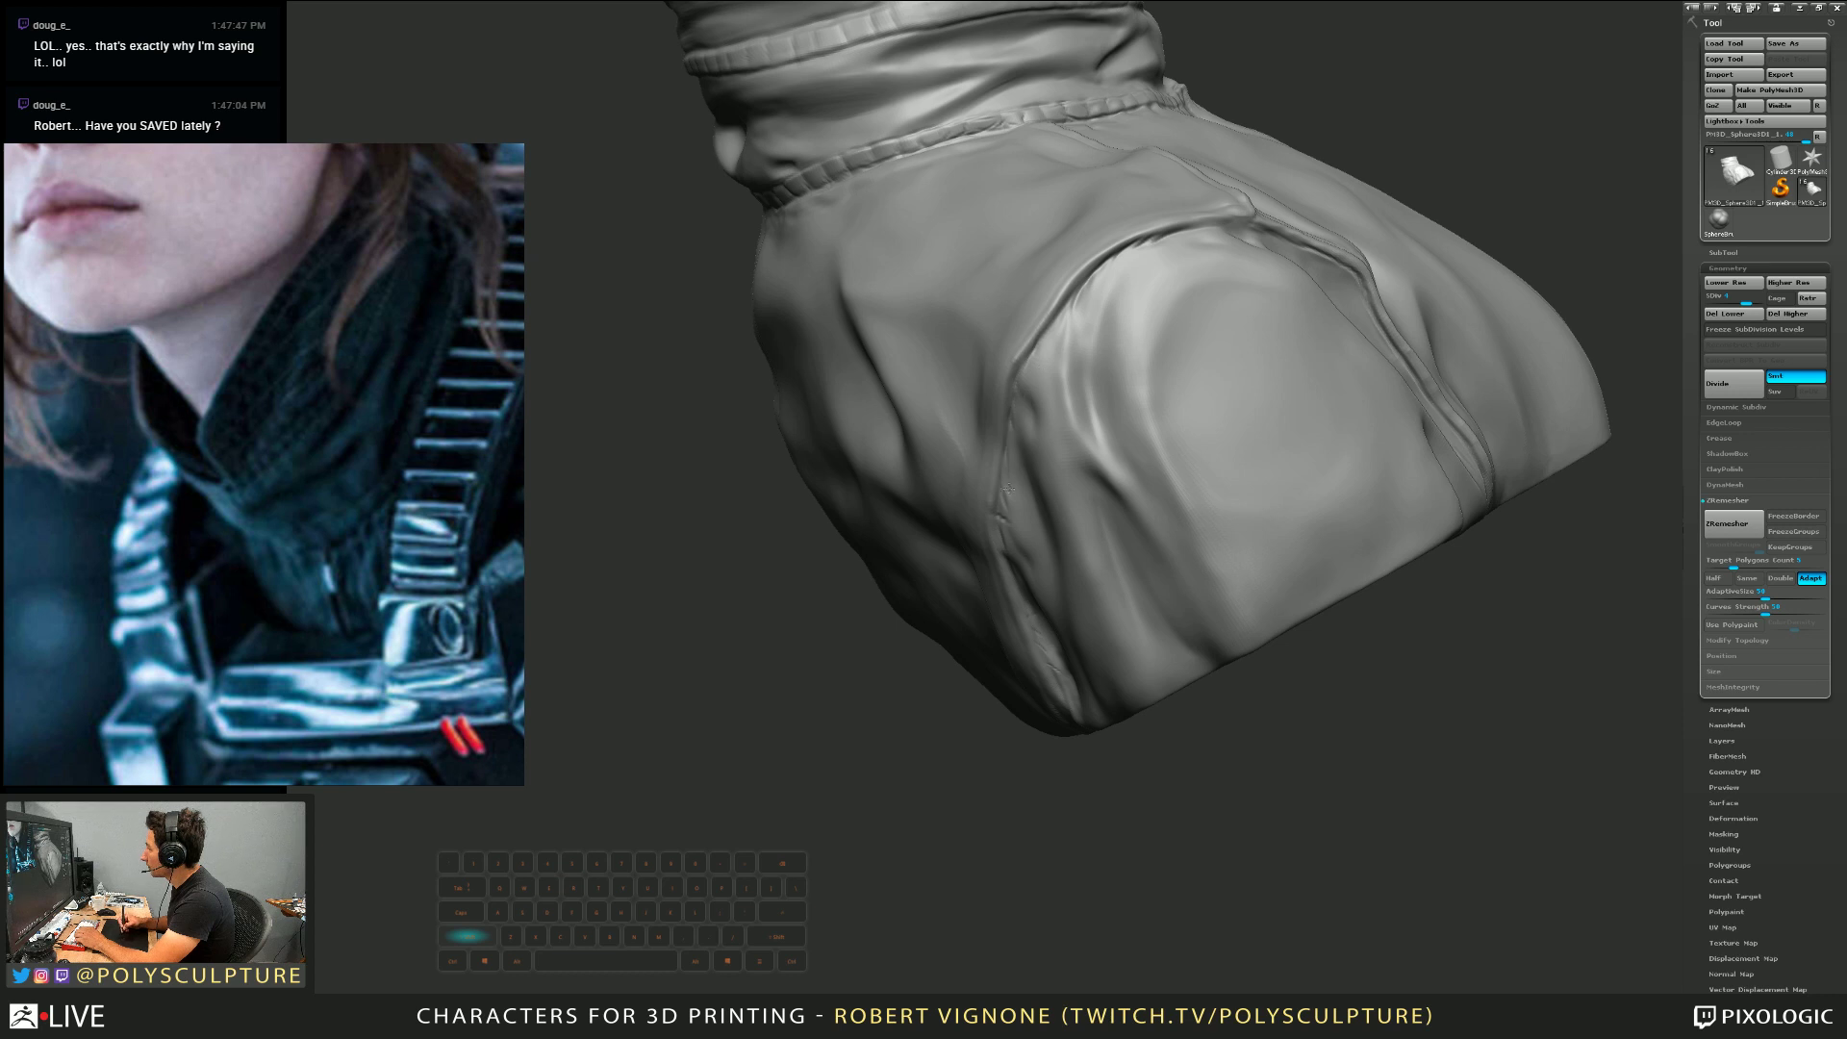
{"action": "right_click_drag", "start_coordinate": [997, 529], "coordinate": [1001, 470]}
Resize the brush and sculpt a row of small puckers along the back armhole seam up to the shoulder
{"action": "key", "text": "s"}
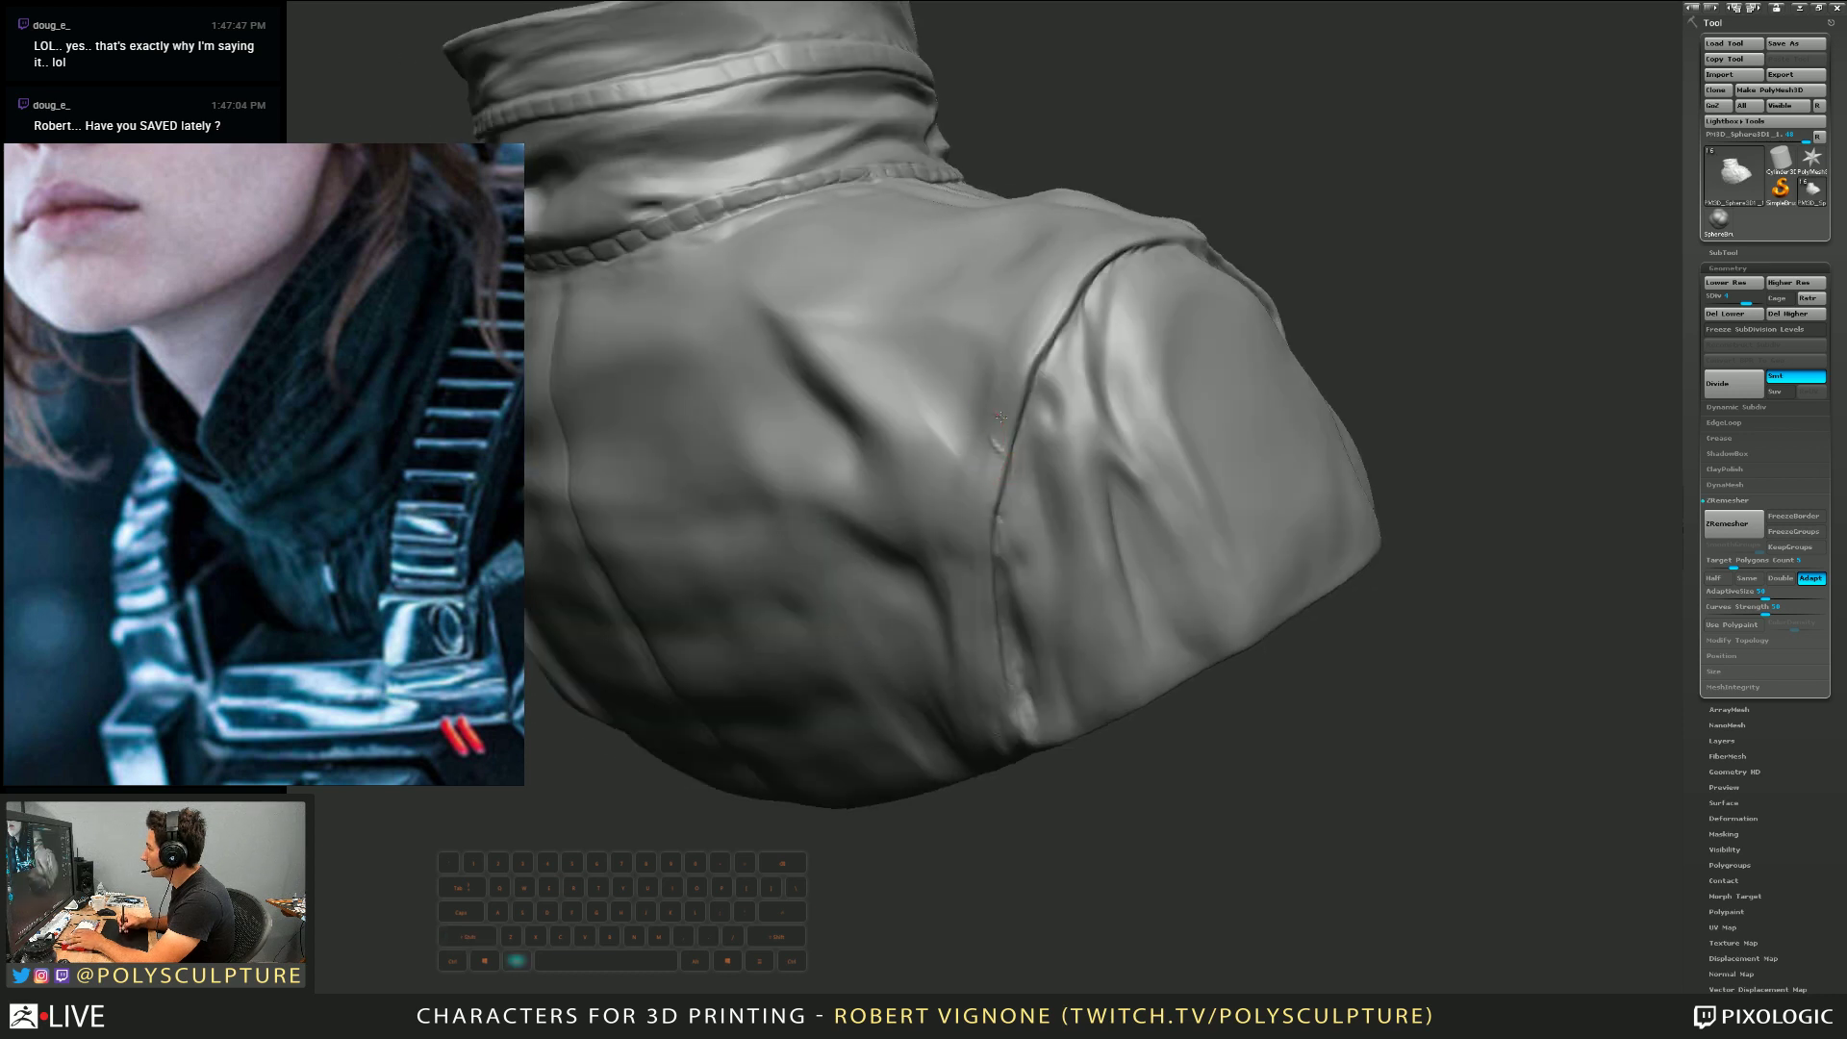
{"action": "left_click_drag", "start_coordinate": [1008, 357], "coordinate": [1020, 366], "text": "alt"}
{"action": "left_click_drag", "start_coordinate": [1025, 325], "coordinate": [1065, 286], "text": "alt"}
{"action": "right_click_drag", "start_coordinate": [1066, 277], "coordinate": [1080, 301]}
{"action": "left_click_drag", "start_coordinate": [1061, 280], "coordinate": [1097, 253], "text": "alt"}
{"action": "right_click_drag", "start_coordinate": [1191, 181], "coordinate": [981, 466]}
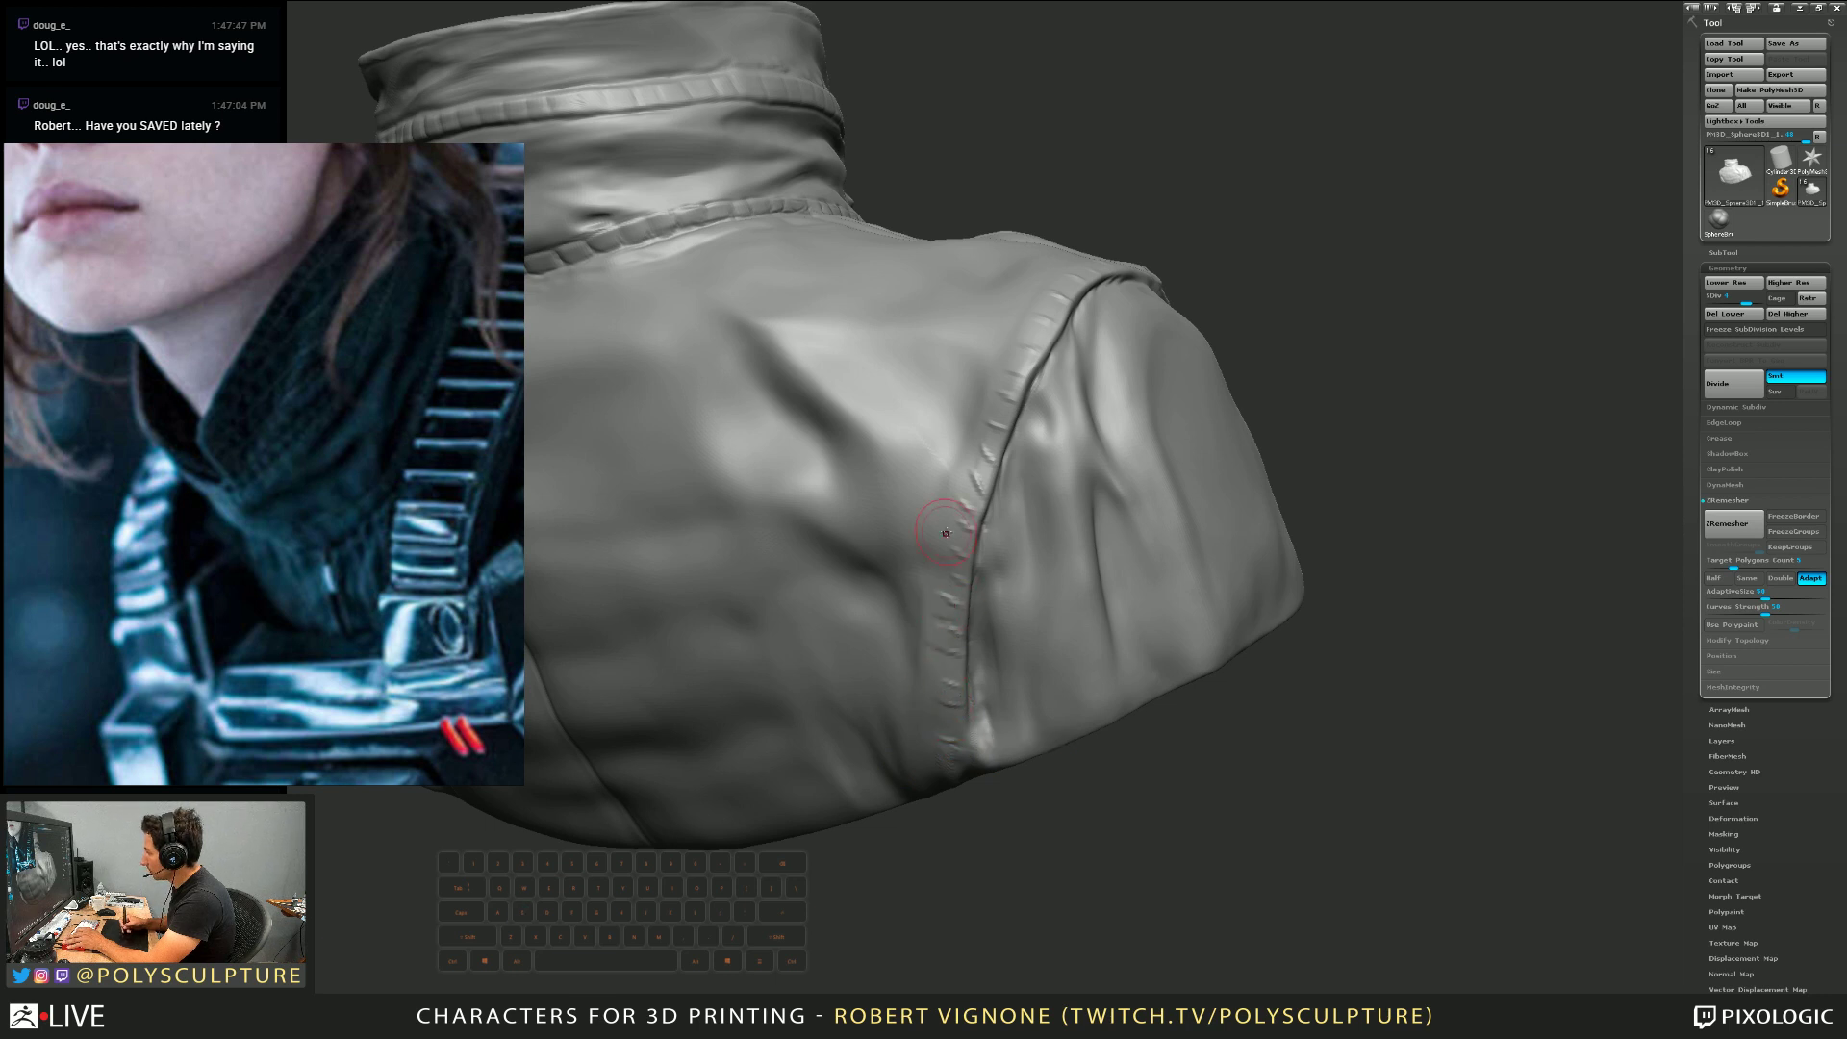
Resize the brush, refine the puckers on the back armhole seam near the shoulder corner, and smooth them into the fabric
{"action": "key", "text": "s"}
{"action": "left_click_drag", "start_coordinate": [991, 433], "coordinate": [984, 433]}
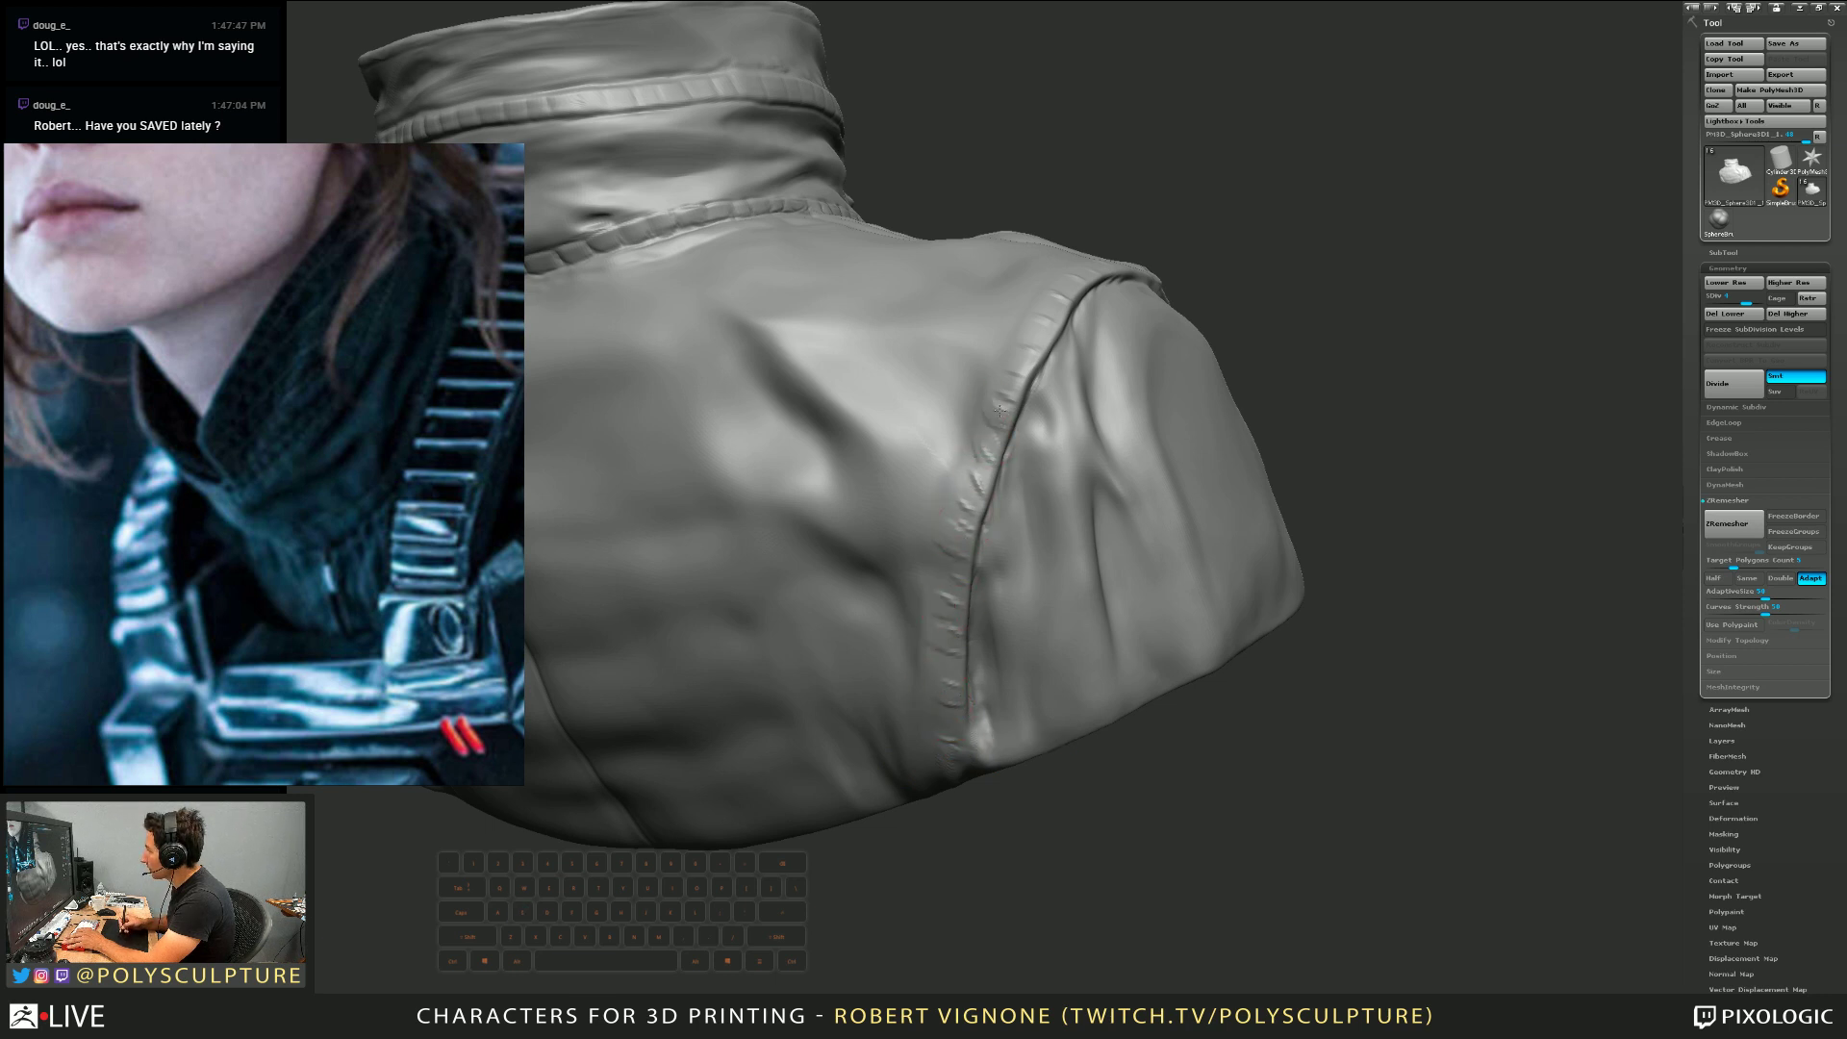
{"action": "right_click_drag", "start_coordinate": [1026, 360], "coordinate": [1045, 323]}
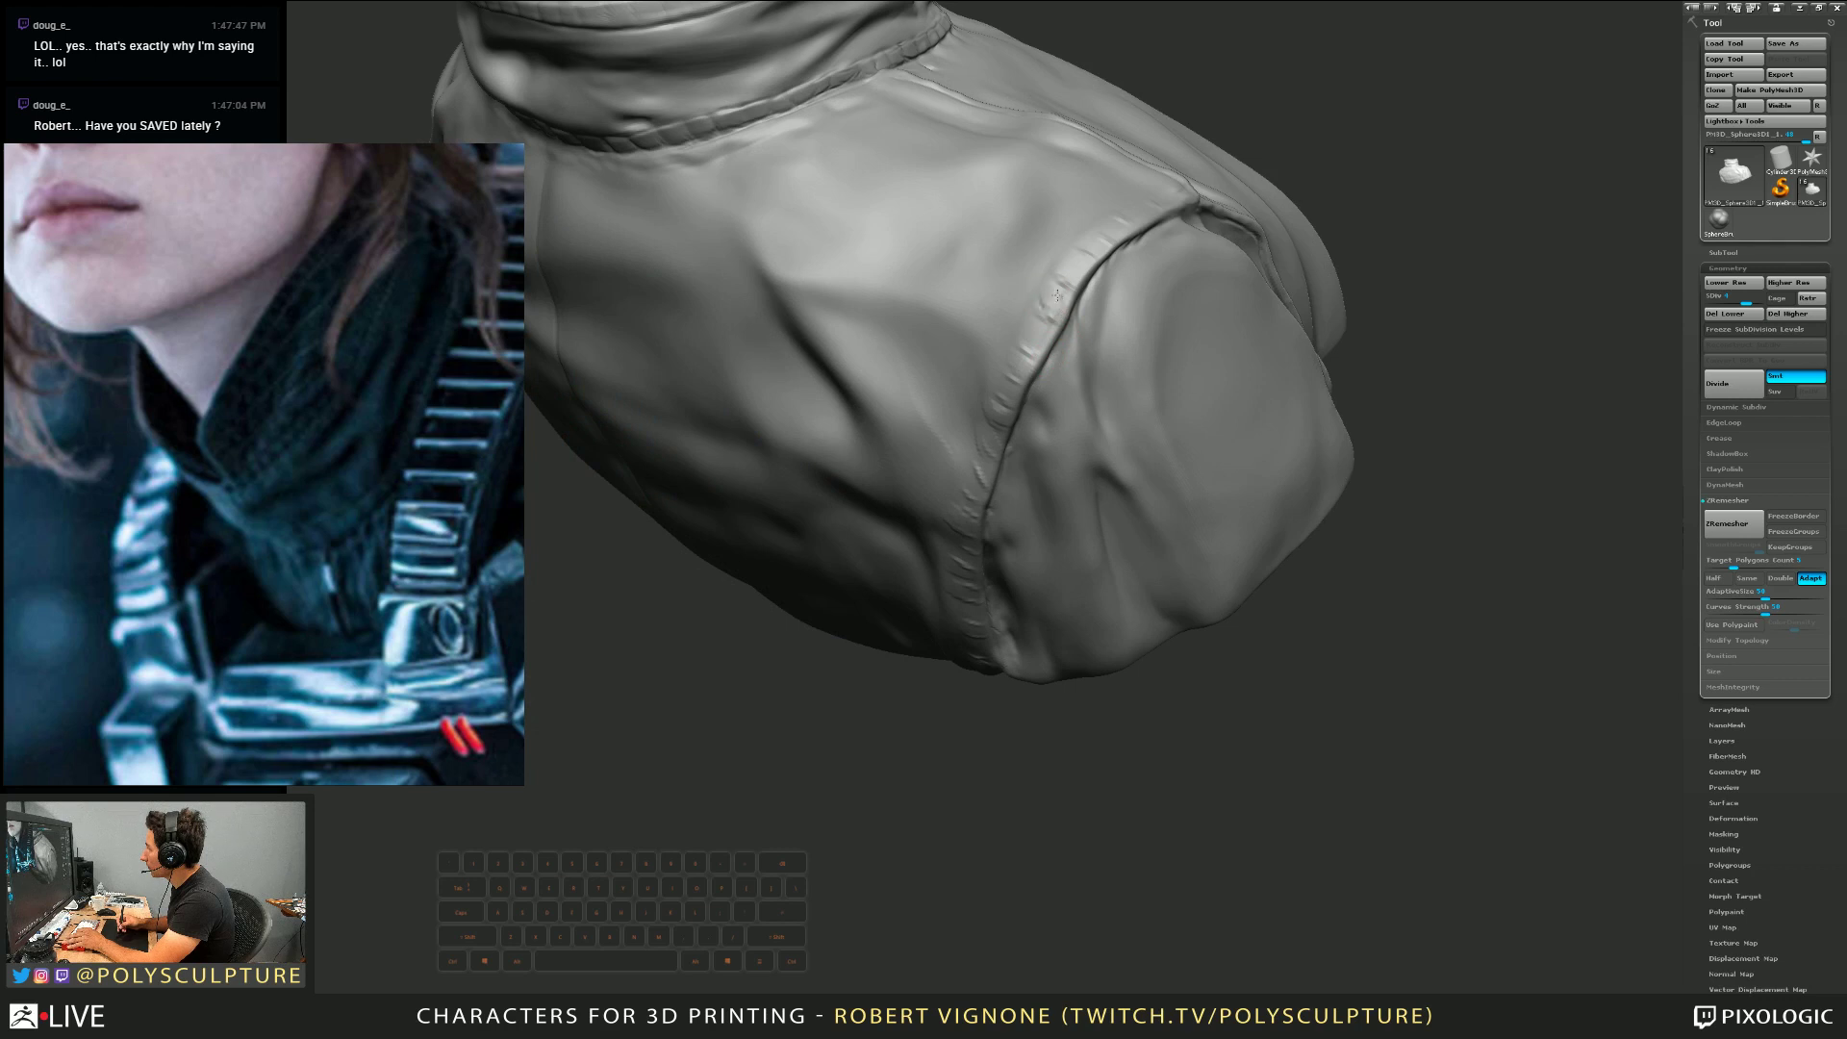
{"action": "mouse_move", "coordinate": [1105, 245]}
{"action": "right_mouse_down"}
{"action": "mouse_move", "coordinate": [1159, 212]}
{"action": "mouse_move", "coordinate": [1138, 203]}
{"action": "right_mouse_up"}
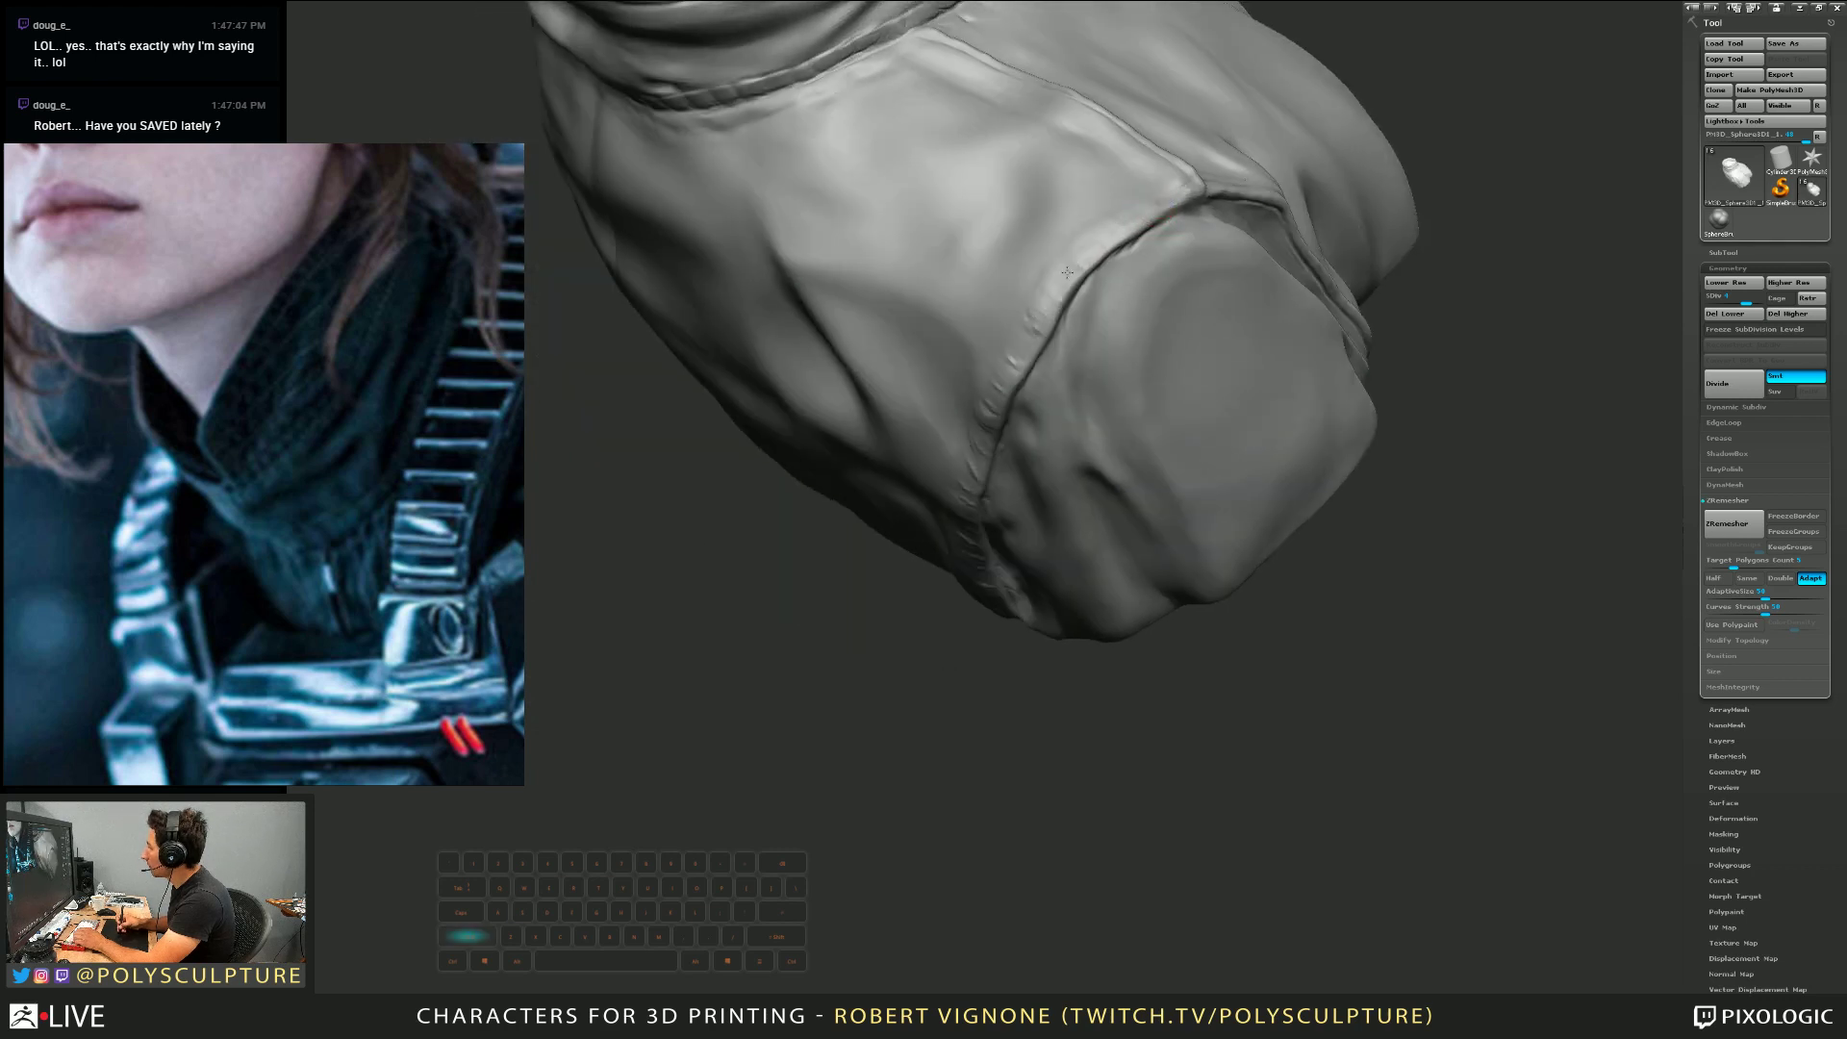
{"action": "right_click_drag", "start_coordinate": [1066, 273], "coordinate": [991, 398]}
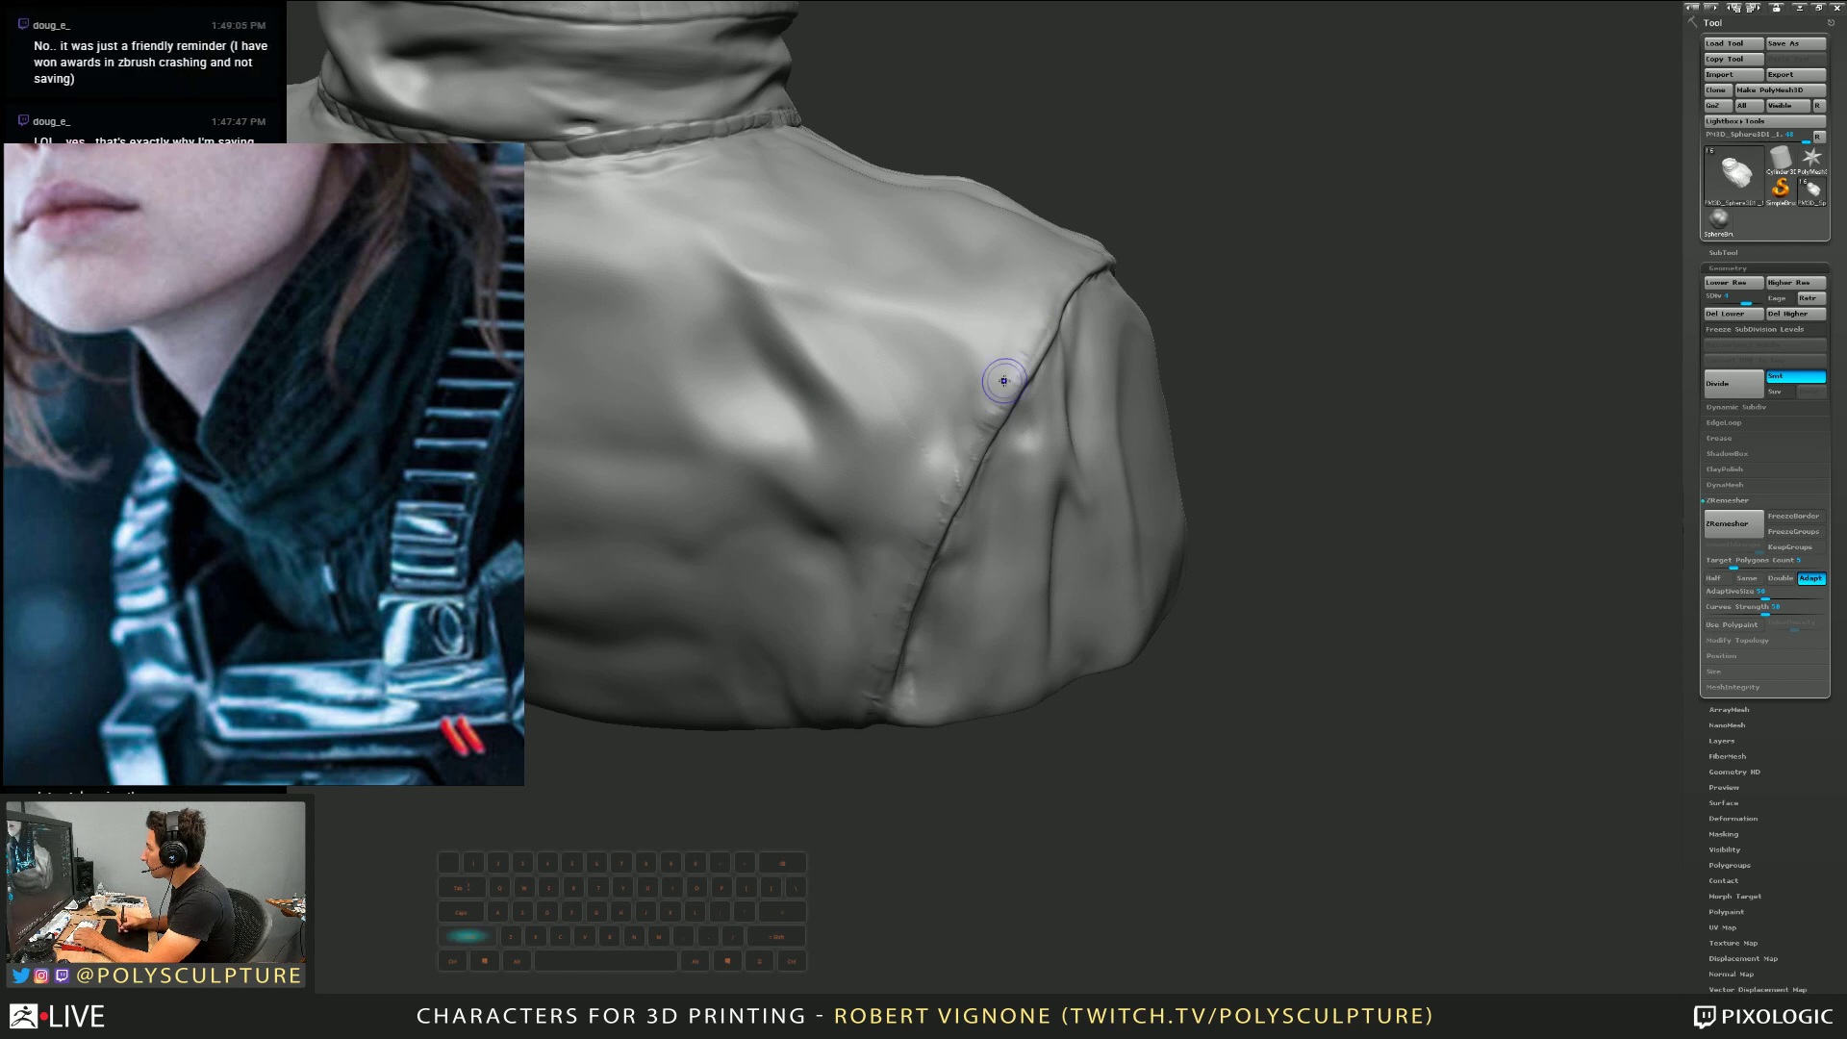
Refine the lower end of the jacket's centre-front closure, sharpening its edges and grooves near the bust's cut edge
{"action": "right_click_drag", "start_coordinate": [1020, 335], "coordinate": [1107, 416]}
{"action": "right_click_drag", "start_coordinate": [976, 584], "coordinate": [1078, 500]}
{"action": "mouse_move", "coordinate": [1013, 495]}
{"action": "right_mouse_down"}
{"action": "mouse_move", "coordinate": [1016, 454]}
{"action": "mouse_move", "coordinate": [1001, 533]}
{"action": "mouse_move", "coordinate": [979, 490]}
{"action": "right_mouse_up"}
{"action": "left_click_drag", "start_coordinate": [979, 487], "coordinate": [970, 510], "text": "shift"}
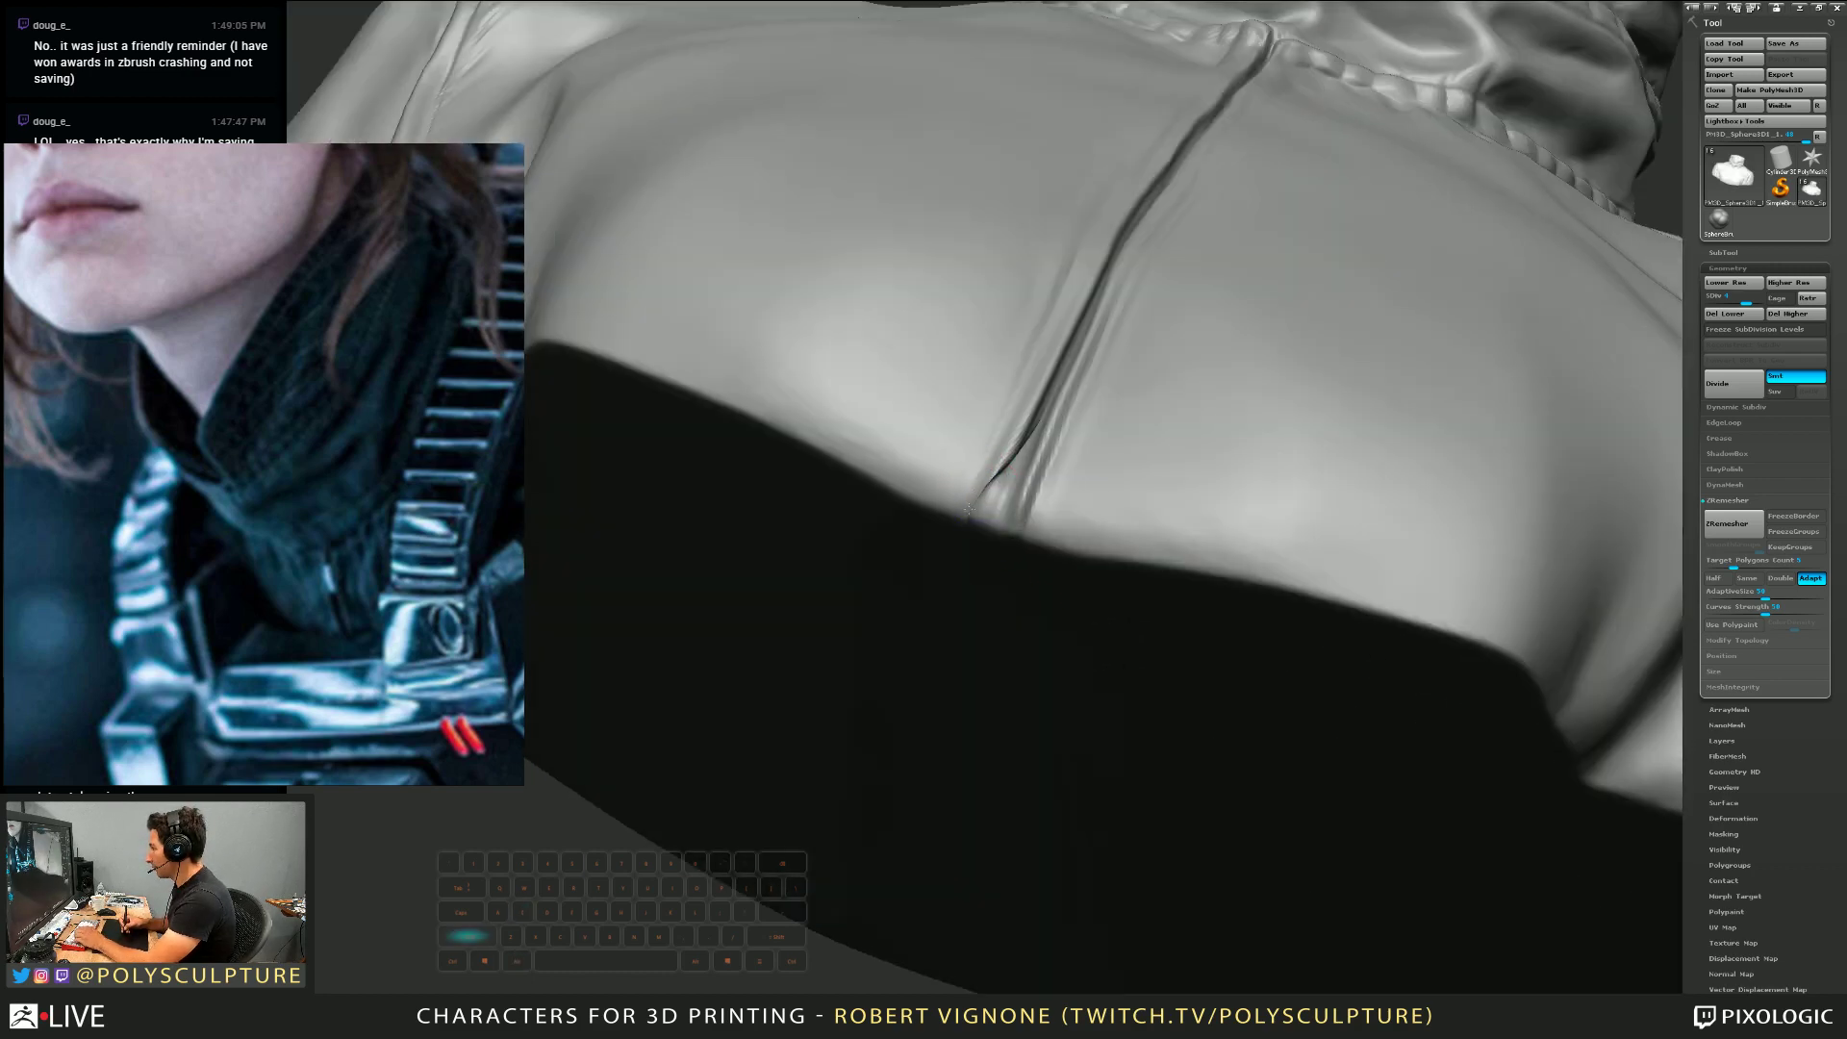
{"action": "right_click_drag", "start_coordinate": [979, 500], "coordinate": [990, 493]}
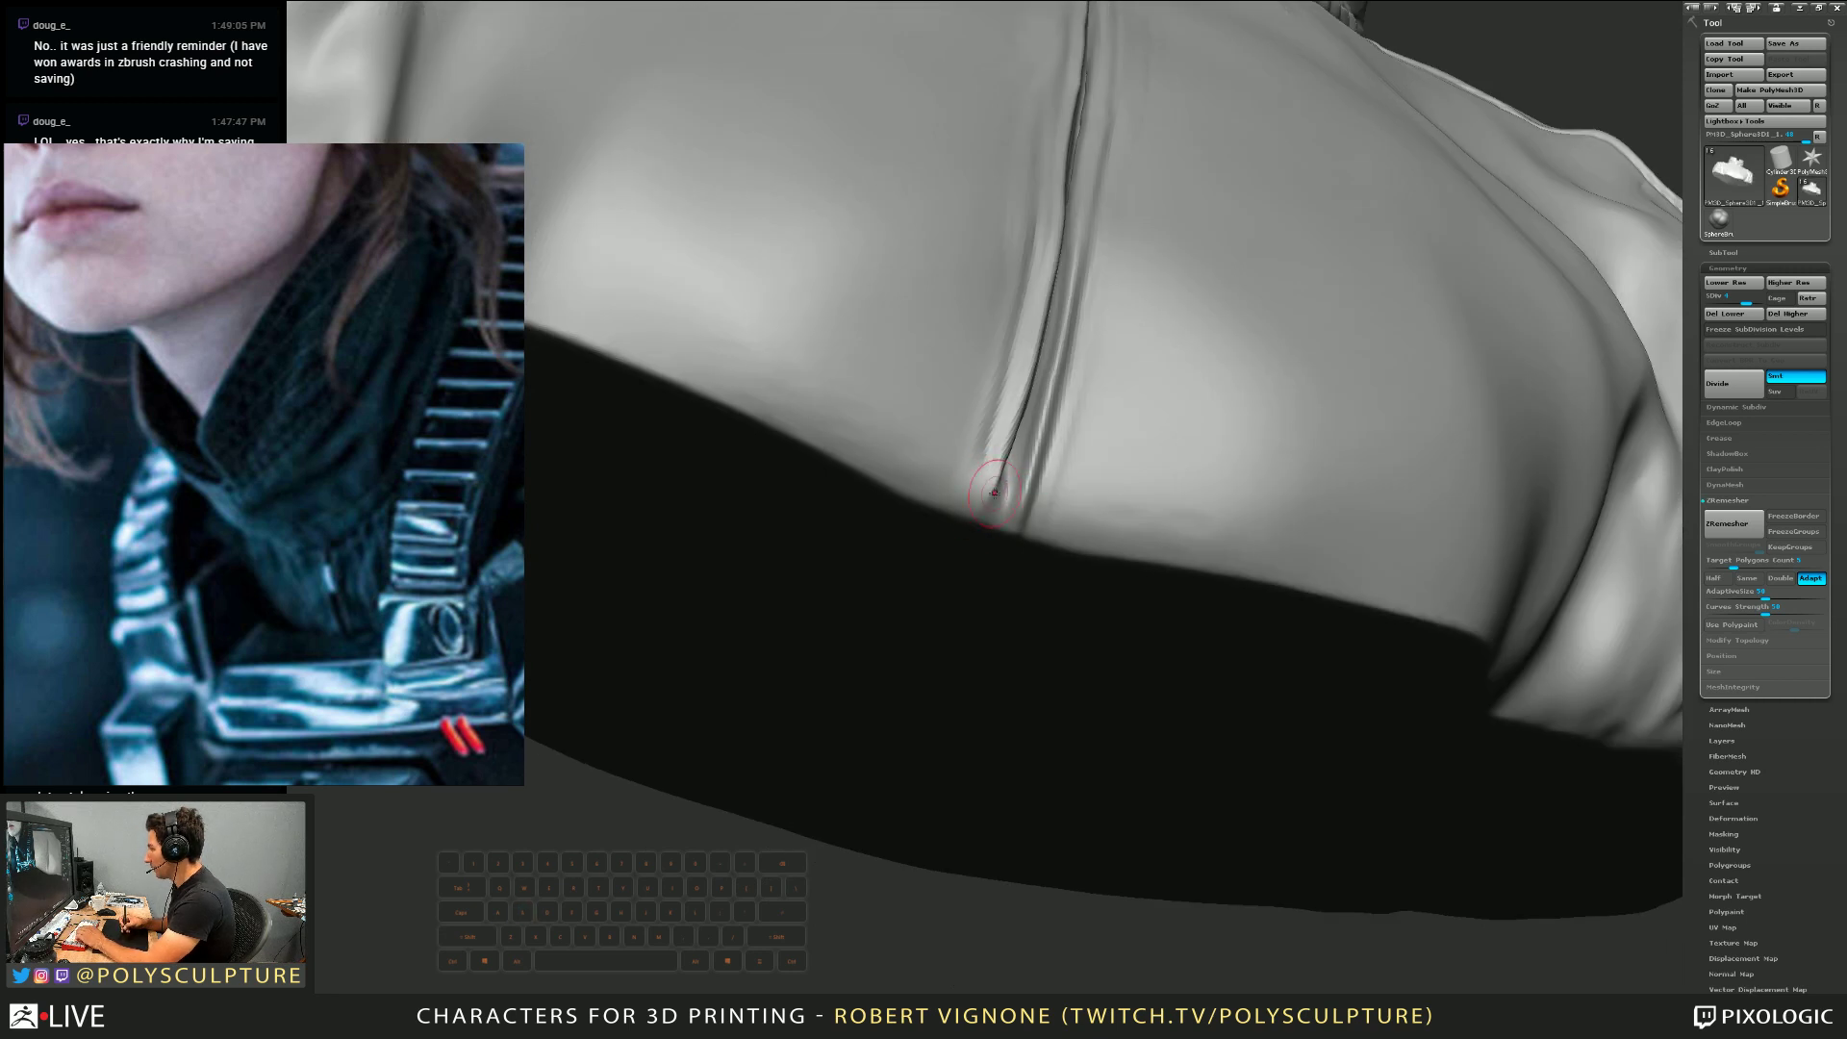
{"action": "right_click_drag", "start_coordinate": [982, 503], "coordinate": [1010, 392]}
{"action": "right_click_drag", "start_coordinate": [1105, 297], "coordinate": [1138, 214]}
{"action": "left_click_drag", "start_coordinate": [1138, 214], "coordinate": [1132, 144], "text": "shift"}
{"action": "left_click_drag", "start_coordinate": [1055, 413], "coordinate": [1022, 515]}
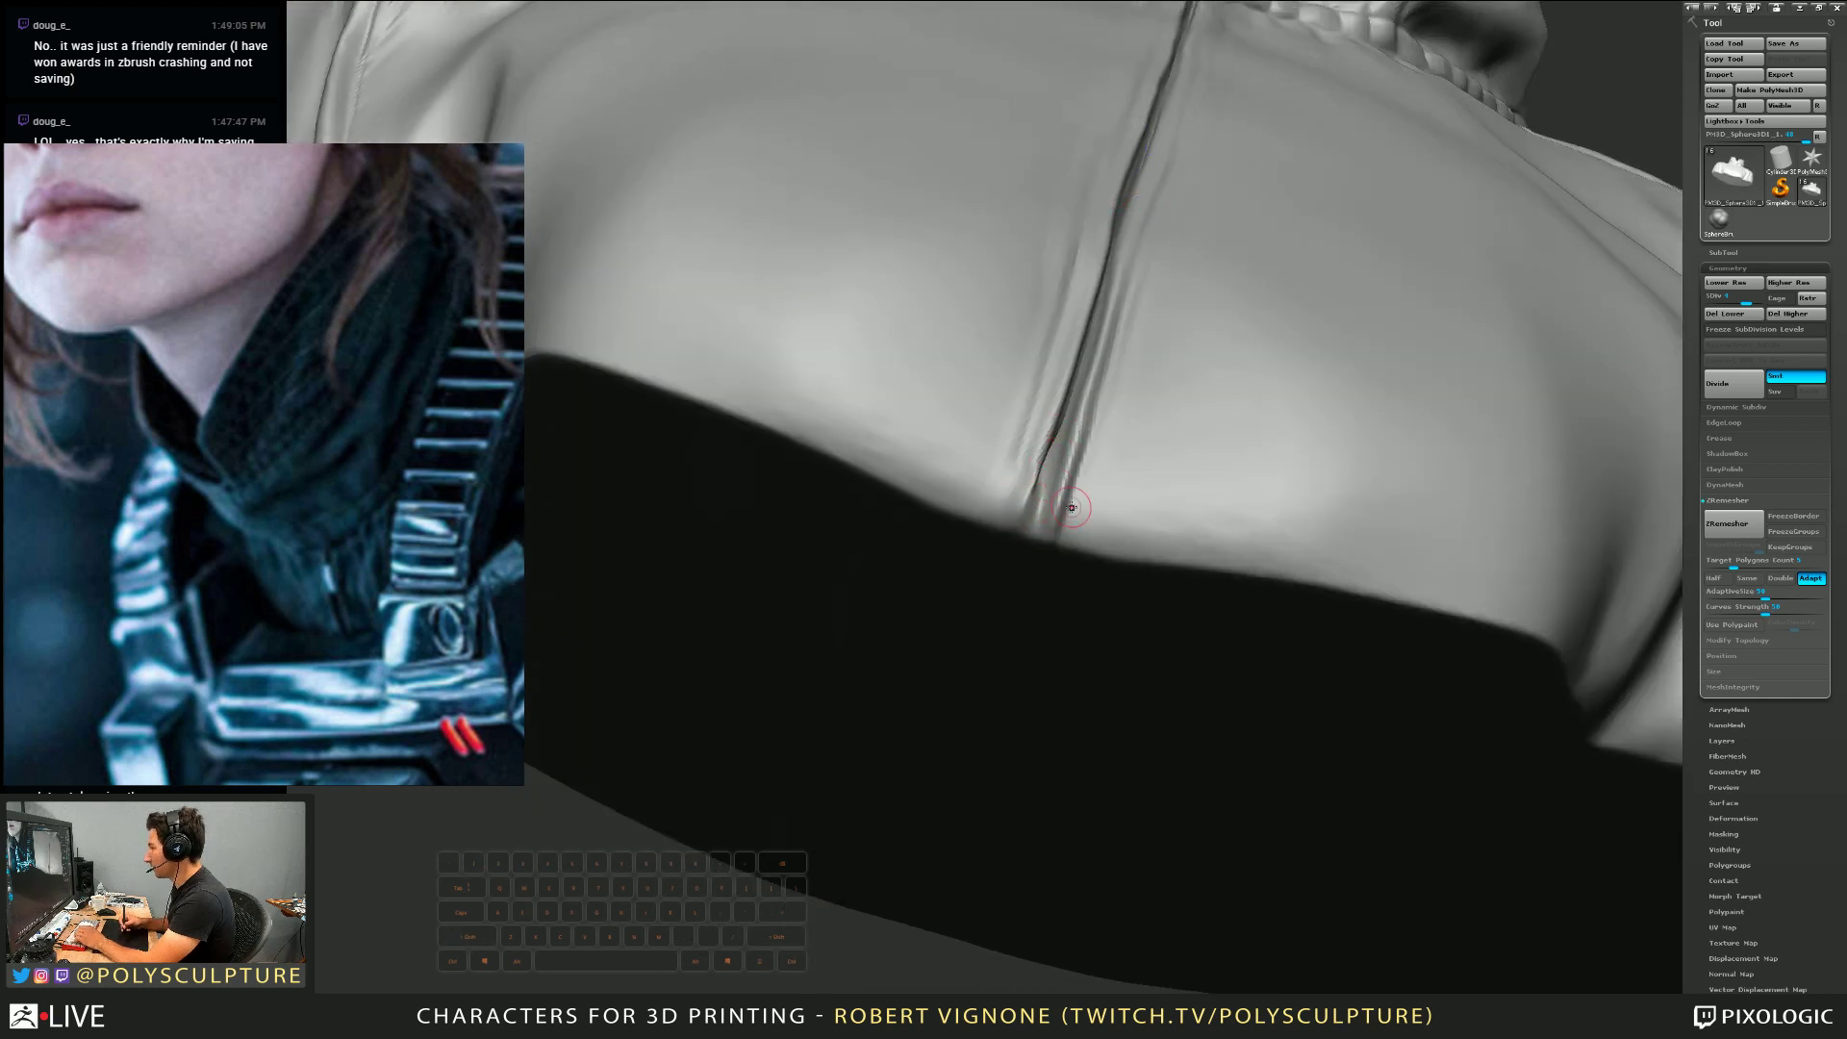
{"action": "mouse_move", "coordinate": [1122, 516]}
{"action": "right_mouse_down"}
{"action": "mouse_move", "coordinate": [1138, 395]}
{"action": "mouse_move", "coordinate": [1112, 429]}
{"action": "mouse_move", "coordinate": [1106, 566]}
{"action": "right_mouse_up"}
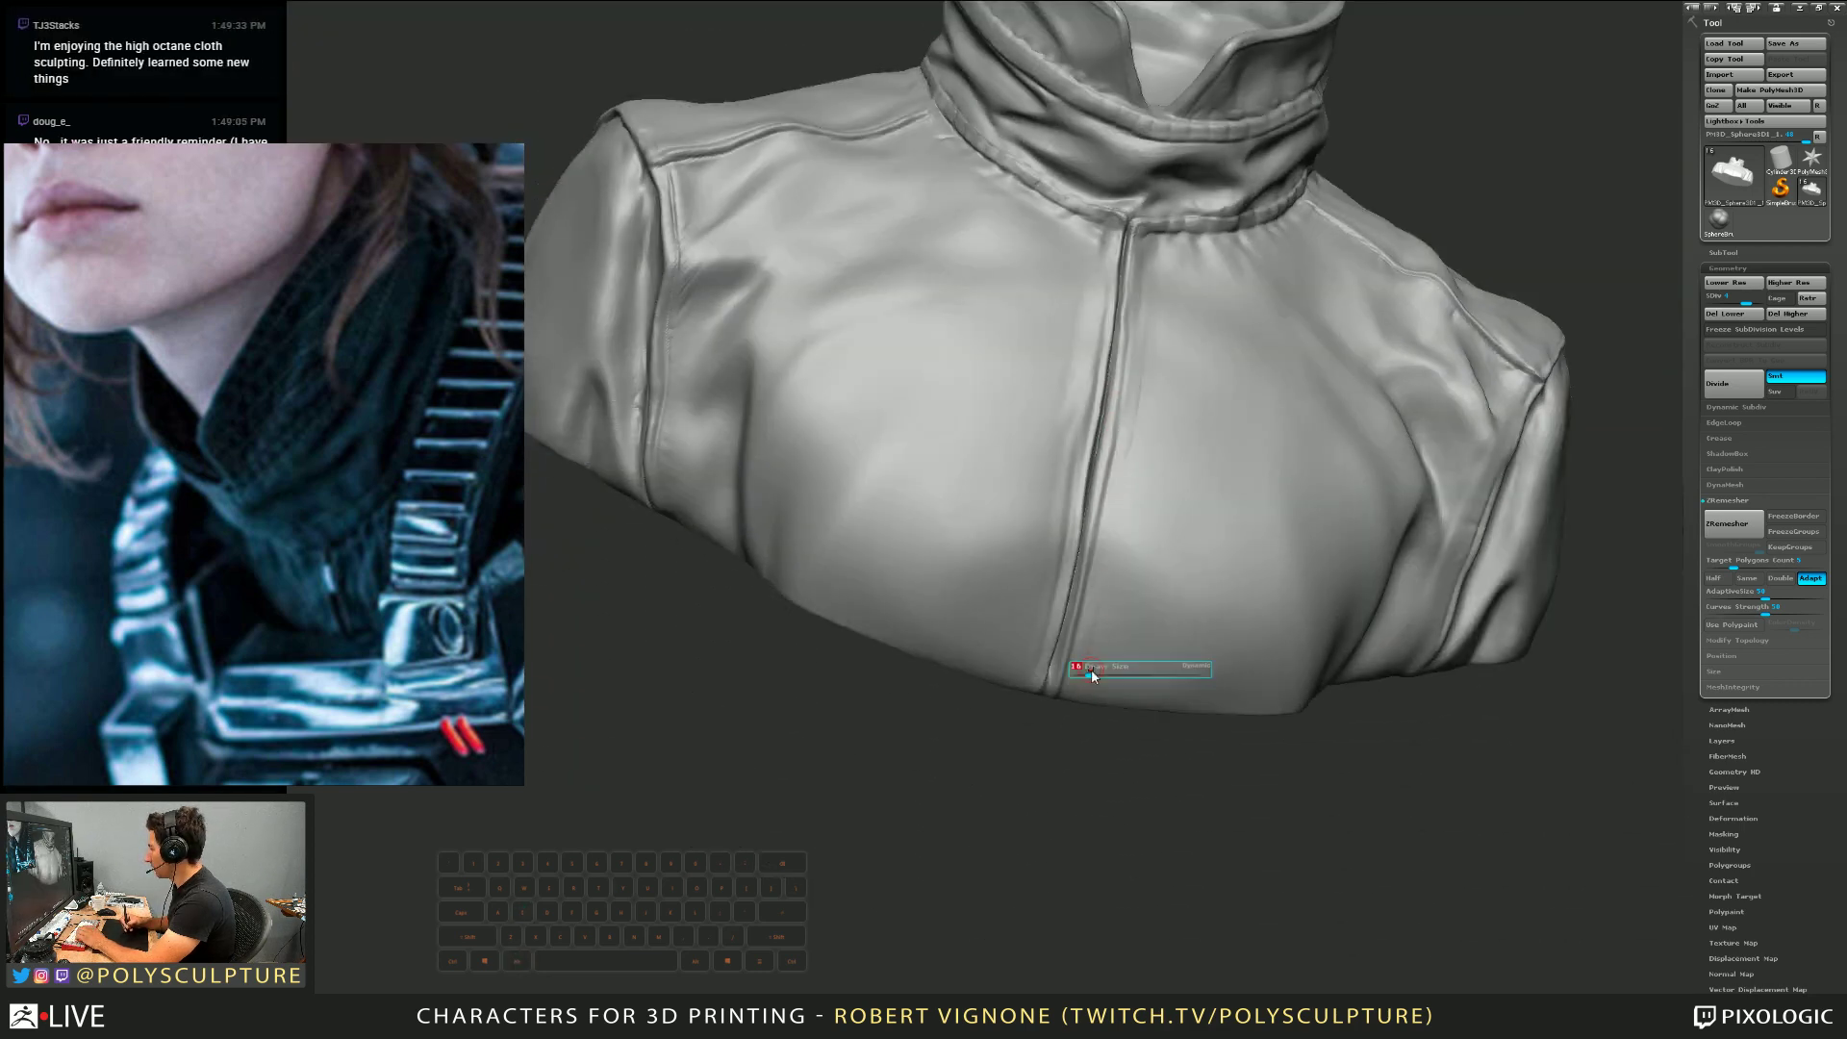
Resize the brush and define the stitch lines along both sides of the centre-front closure from the collar to the lower edge
{"action": "left_click_drag", "start_coordinate": [1097, 648], "coordinate": [1116, 558], "text": "shift"}
{"action": "right_click_drag", "start_coordinate": [1117, 557], "coordinate": [1125, 355]}
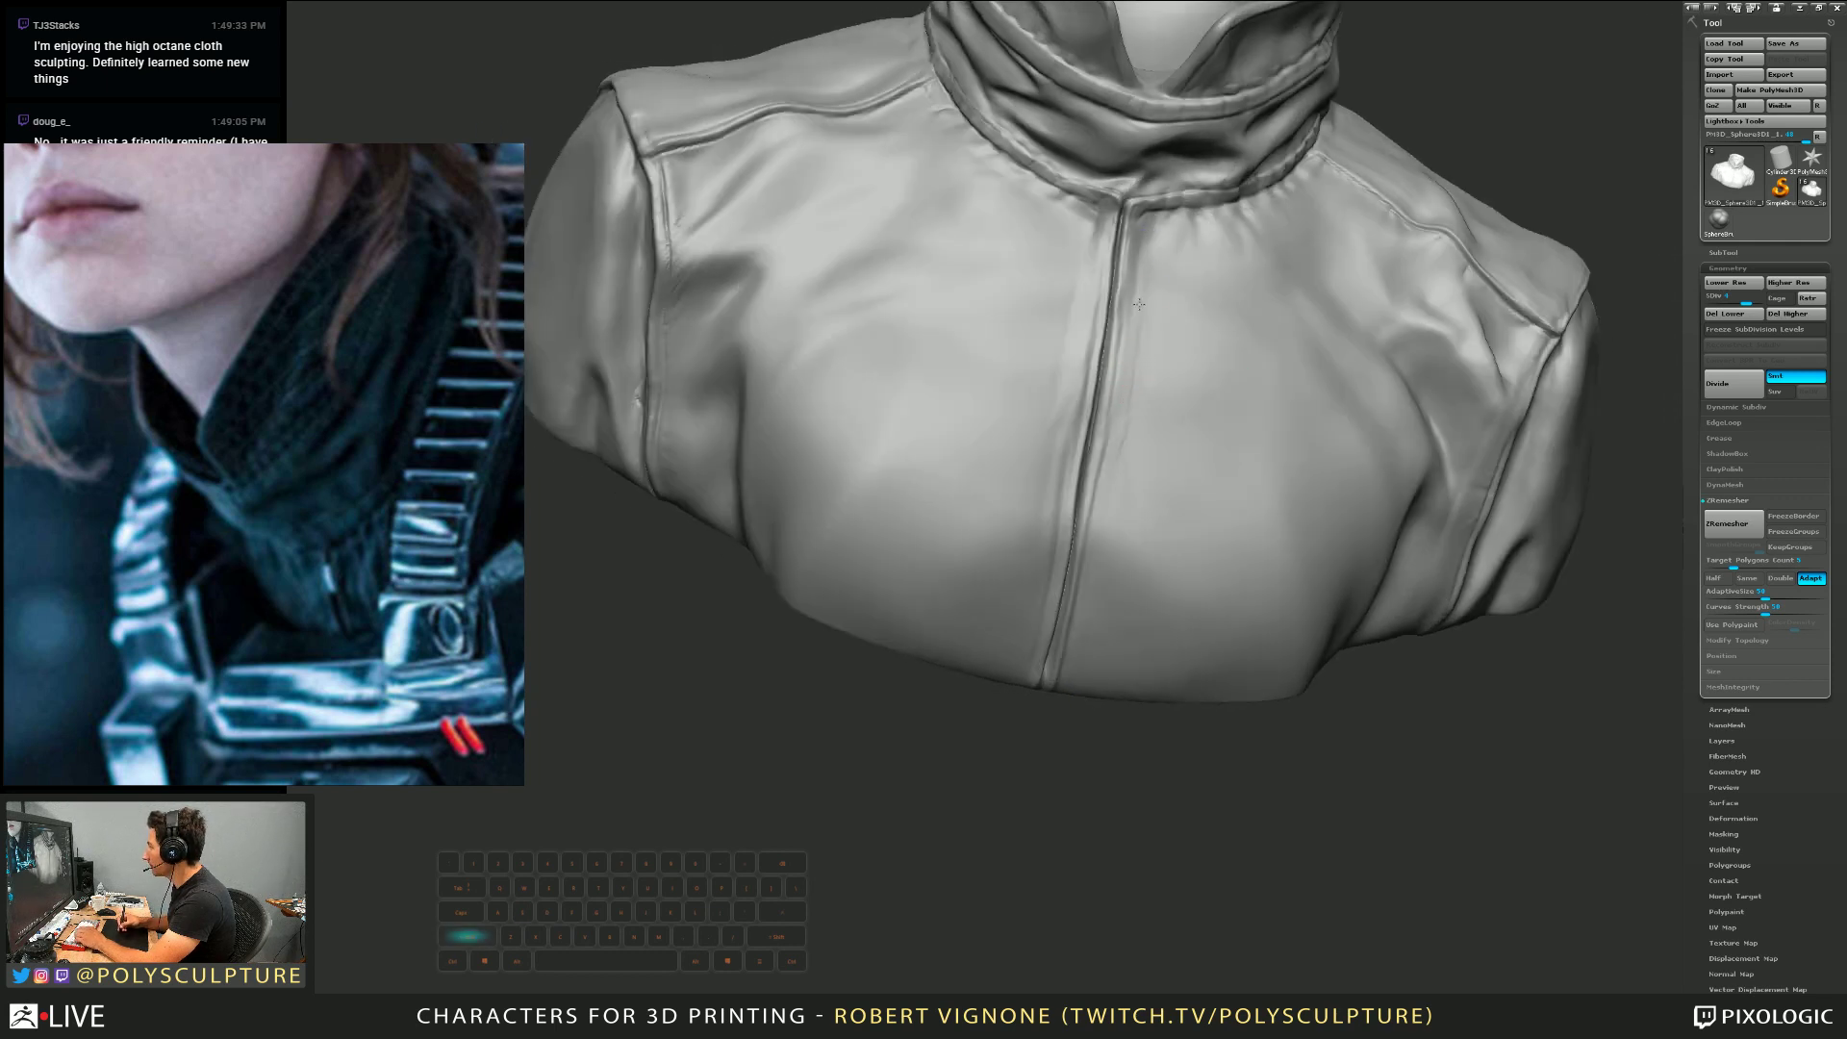
{"action": "left_click_drag", "start_coordinate": [1101, 527], "coordinate": [1093, 510], "text": "shift"}
{"action": "key", "text": "s"}
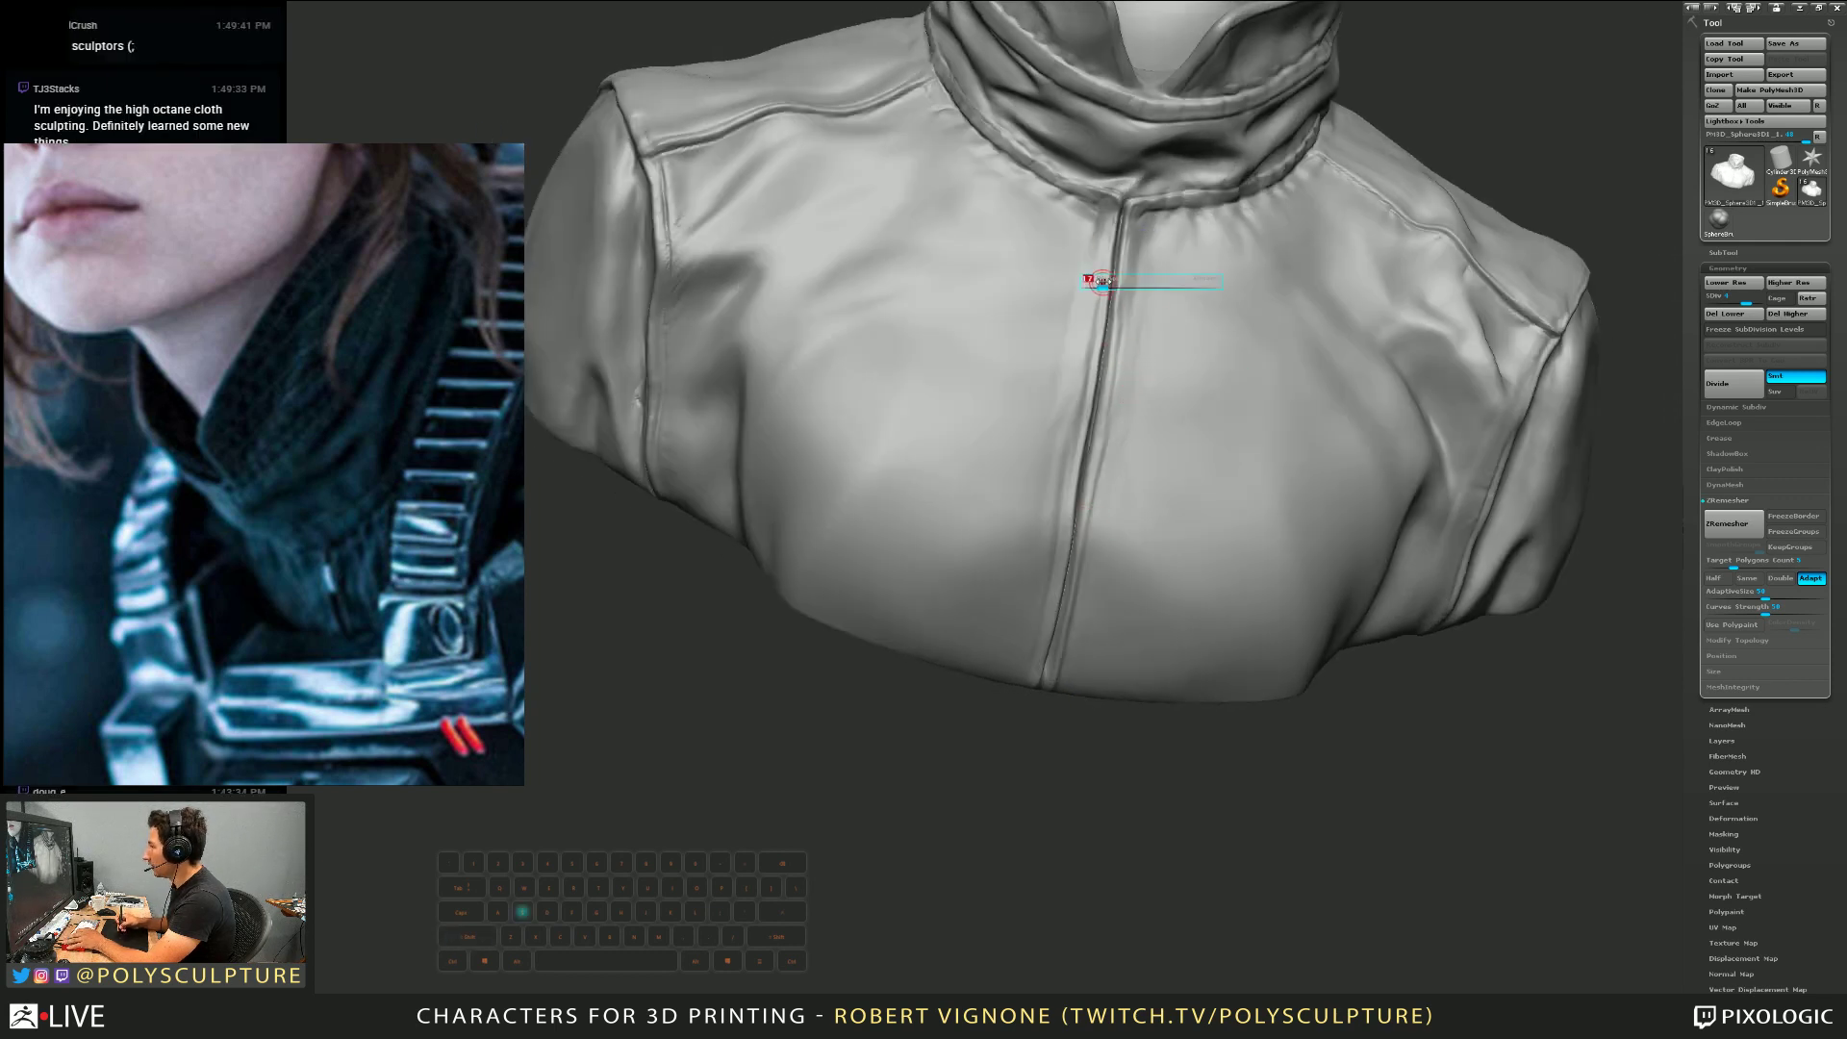
{"action": "mouse_move", "coordinate": [1117, 284]}
{"action": "right_mouse_down", "text": "alt"}
{"action": "mouse_move", "coordinate": [1118, 305]}
{"action": "mouse_move", "coordinate": [1106, 264]}
{"action": "right_mouse_up", "text": "alt"}
{"action": "key", "text": "1"}
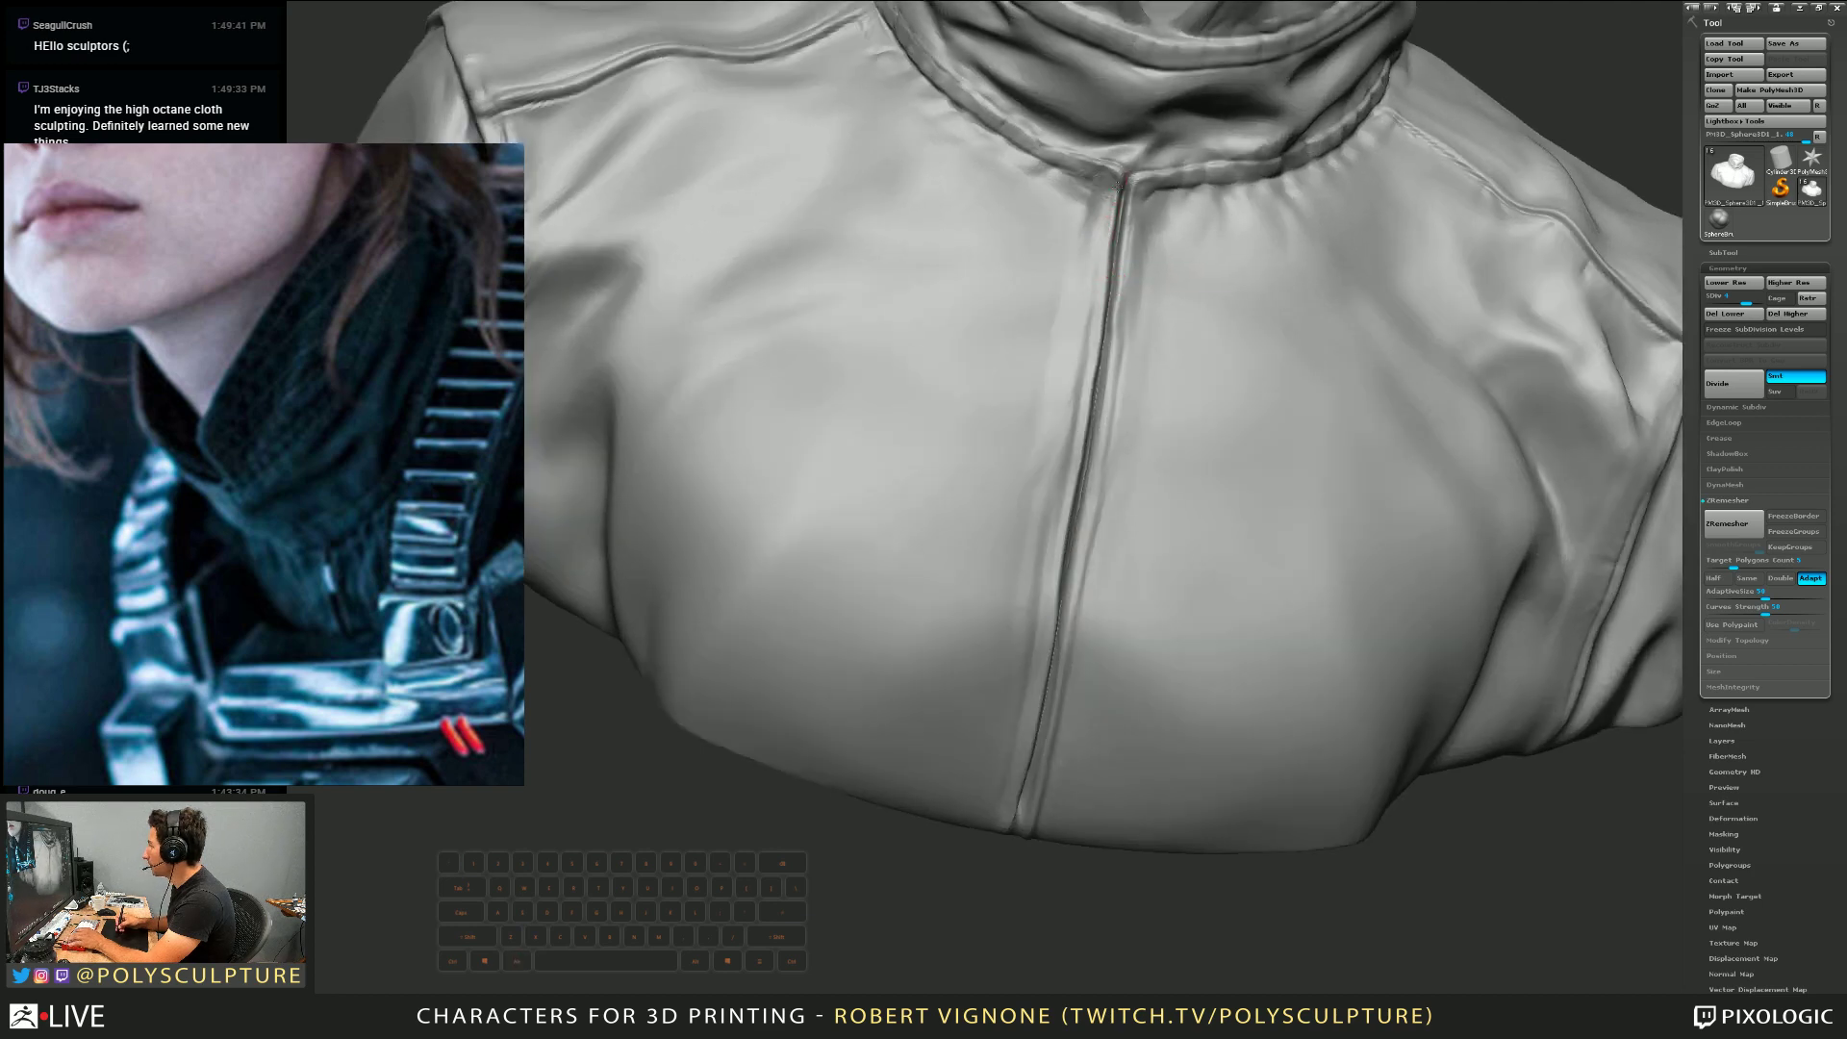
{"action": "right_click_drag", "start_coordinate": [1099, 332], "coordinate": [1087, 412]}
{"action": "right_click_drag", "start_coordinate": [1040, 728], "coordinate": [1044, 781]}
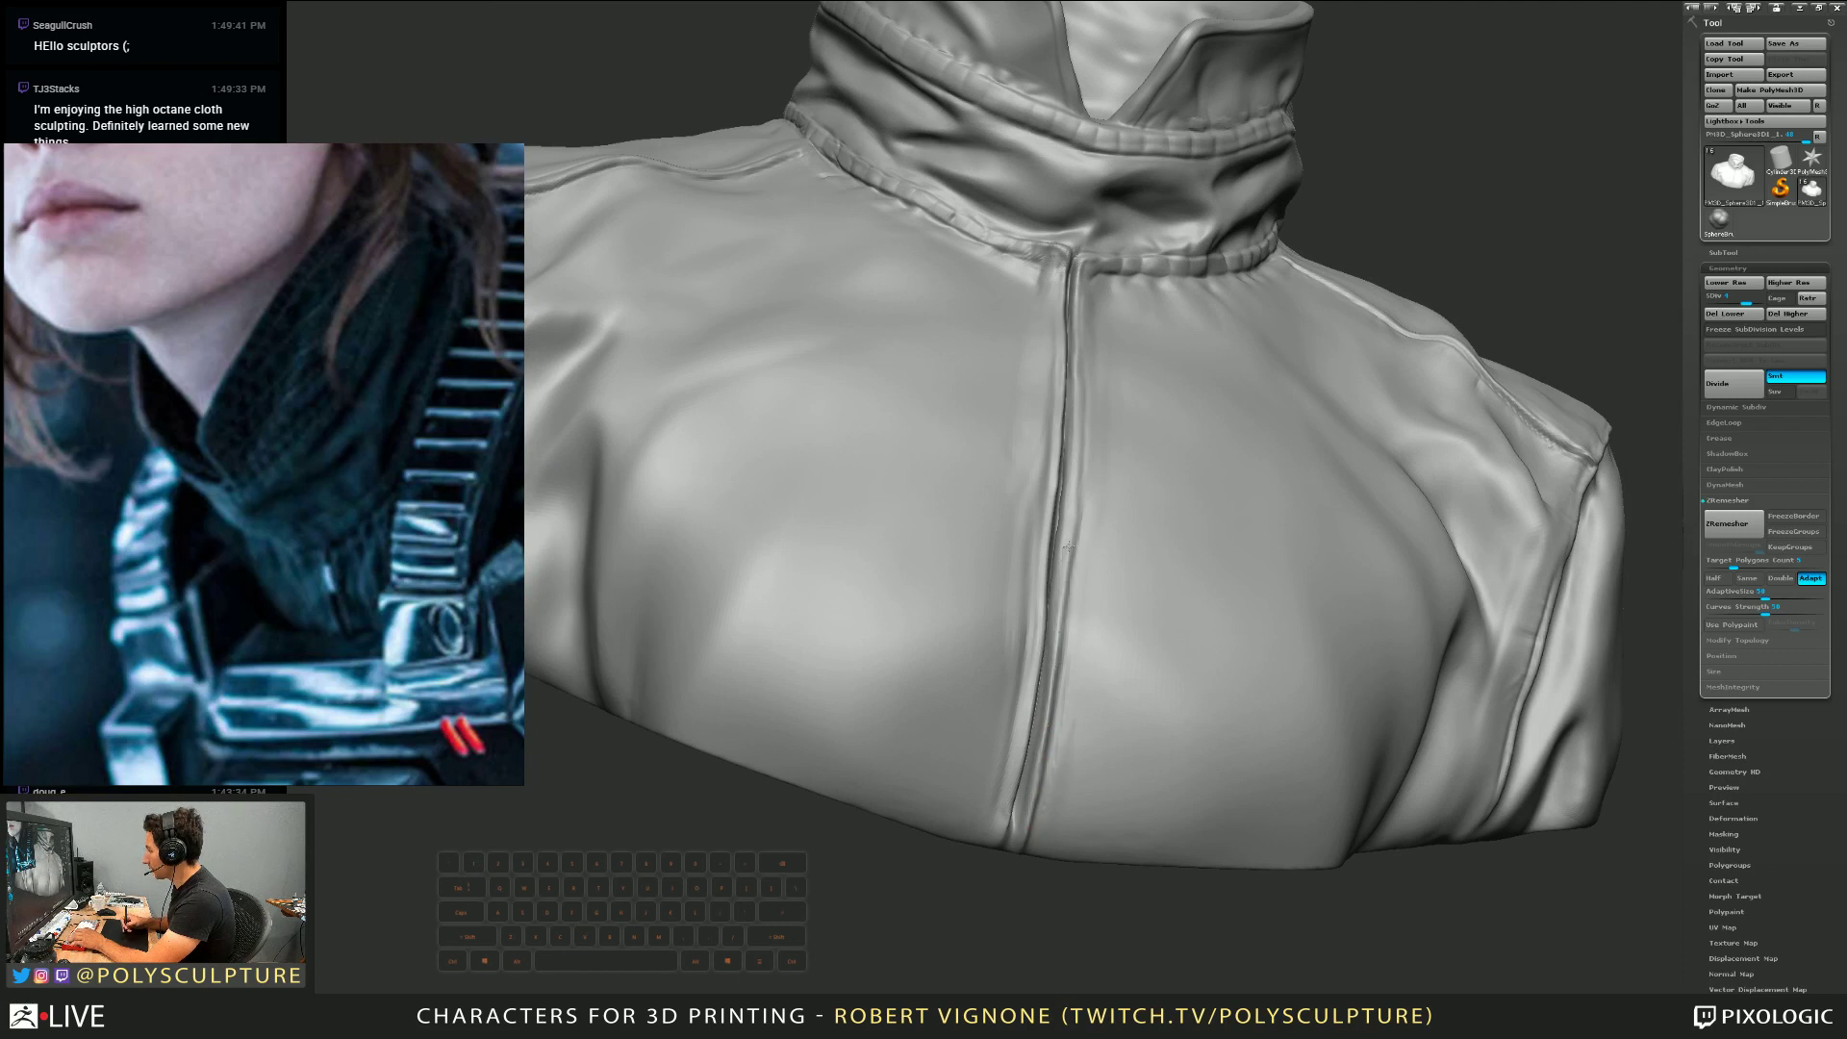
Refine and smooth the stitched edge along the centre-front closure from the upper chest down to the bust's cut edge
{"action": "right_click_drag", "start_coordinate": [1082, 407], "coordinate": [1052, 438]}
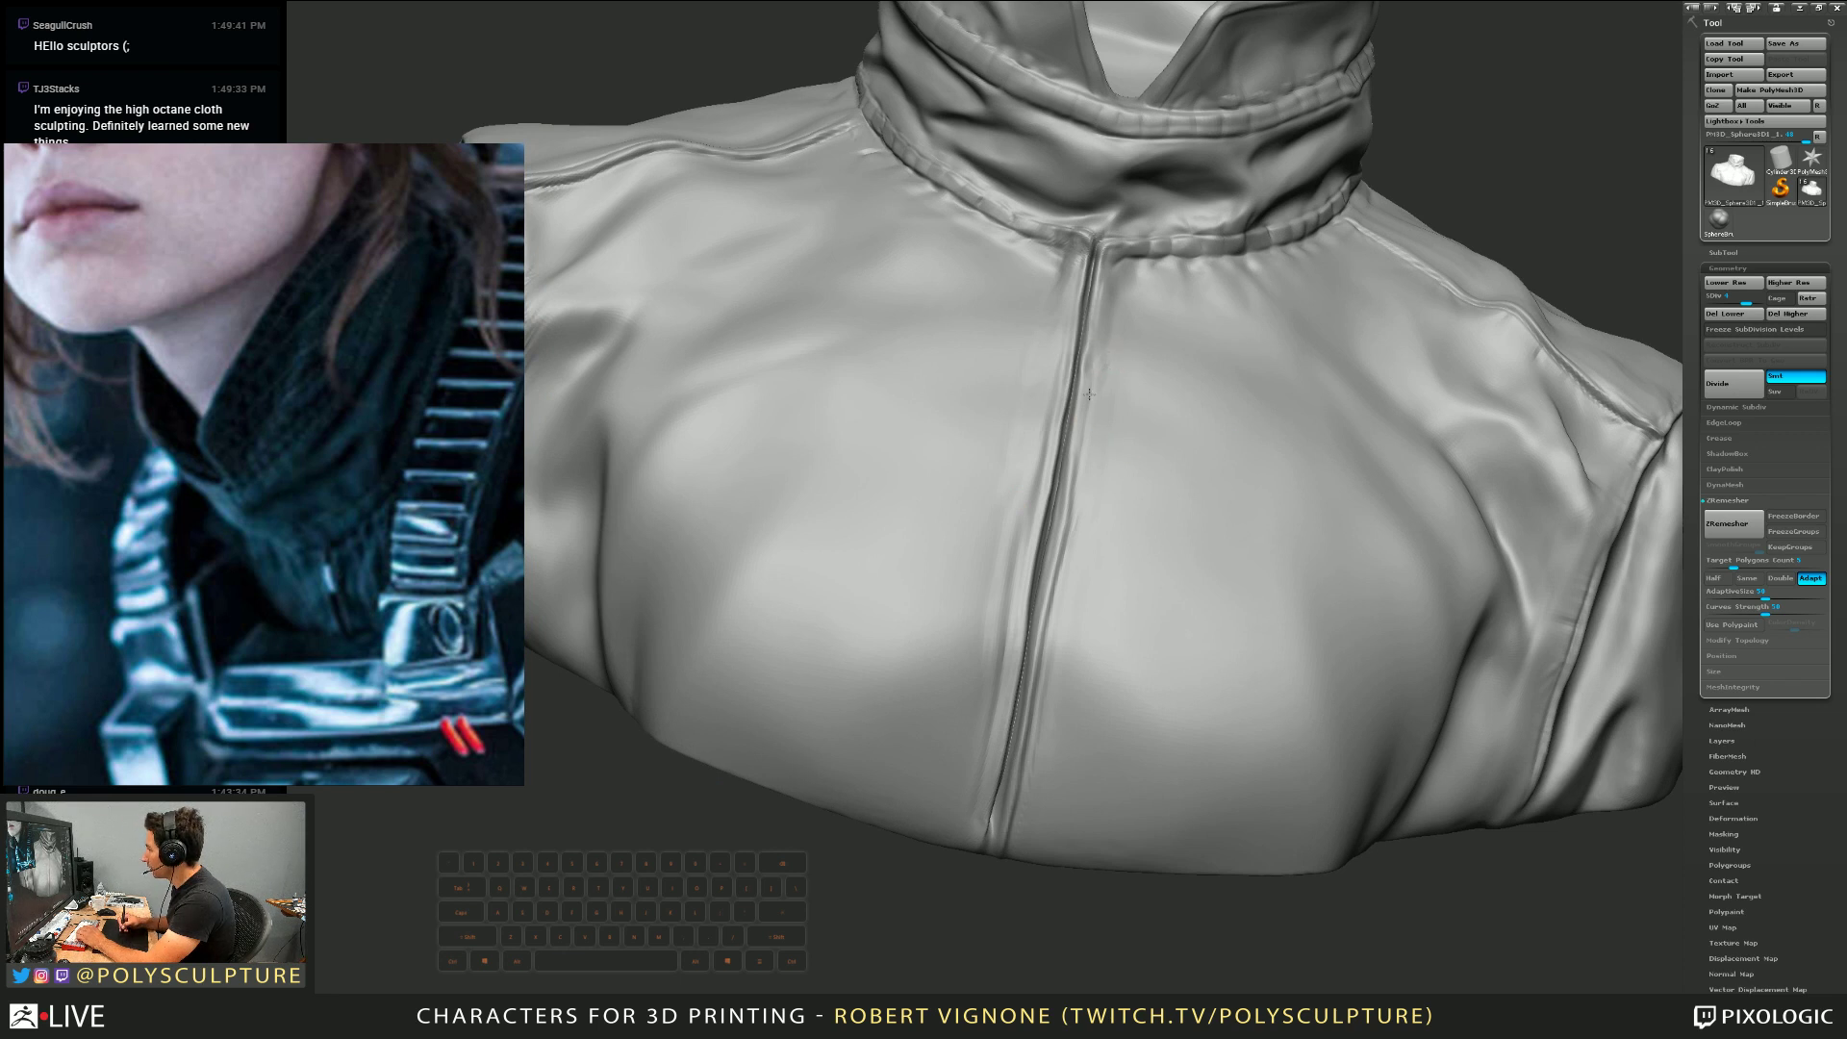
{"action": "key", "text": "shift"}
{"action": "mouse_move", "coordinate": [1084, 502]}
{"action": "left_mouse_down", "text": "shift"}
{"action": "mouse_move", "coordinate": [1088, 467]}
{"action": "mouse_move", "coordinate": [1060, 601]}
{"action": "mouse_move", "coordinate": [1091, 451]}
{"action": "left_mouse_up", "text": "shift"}
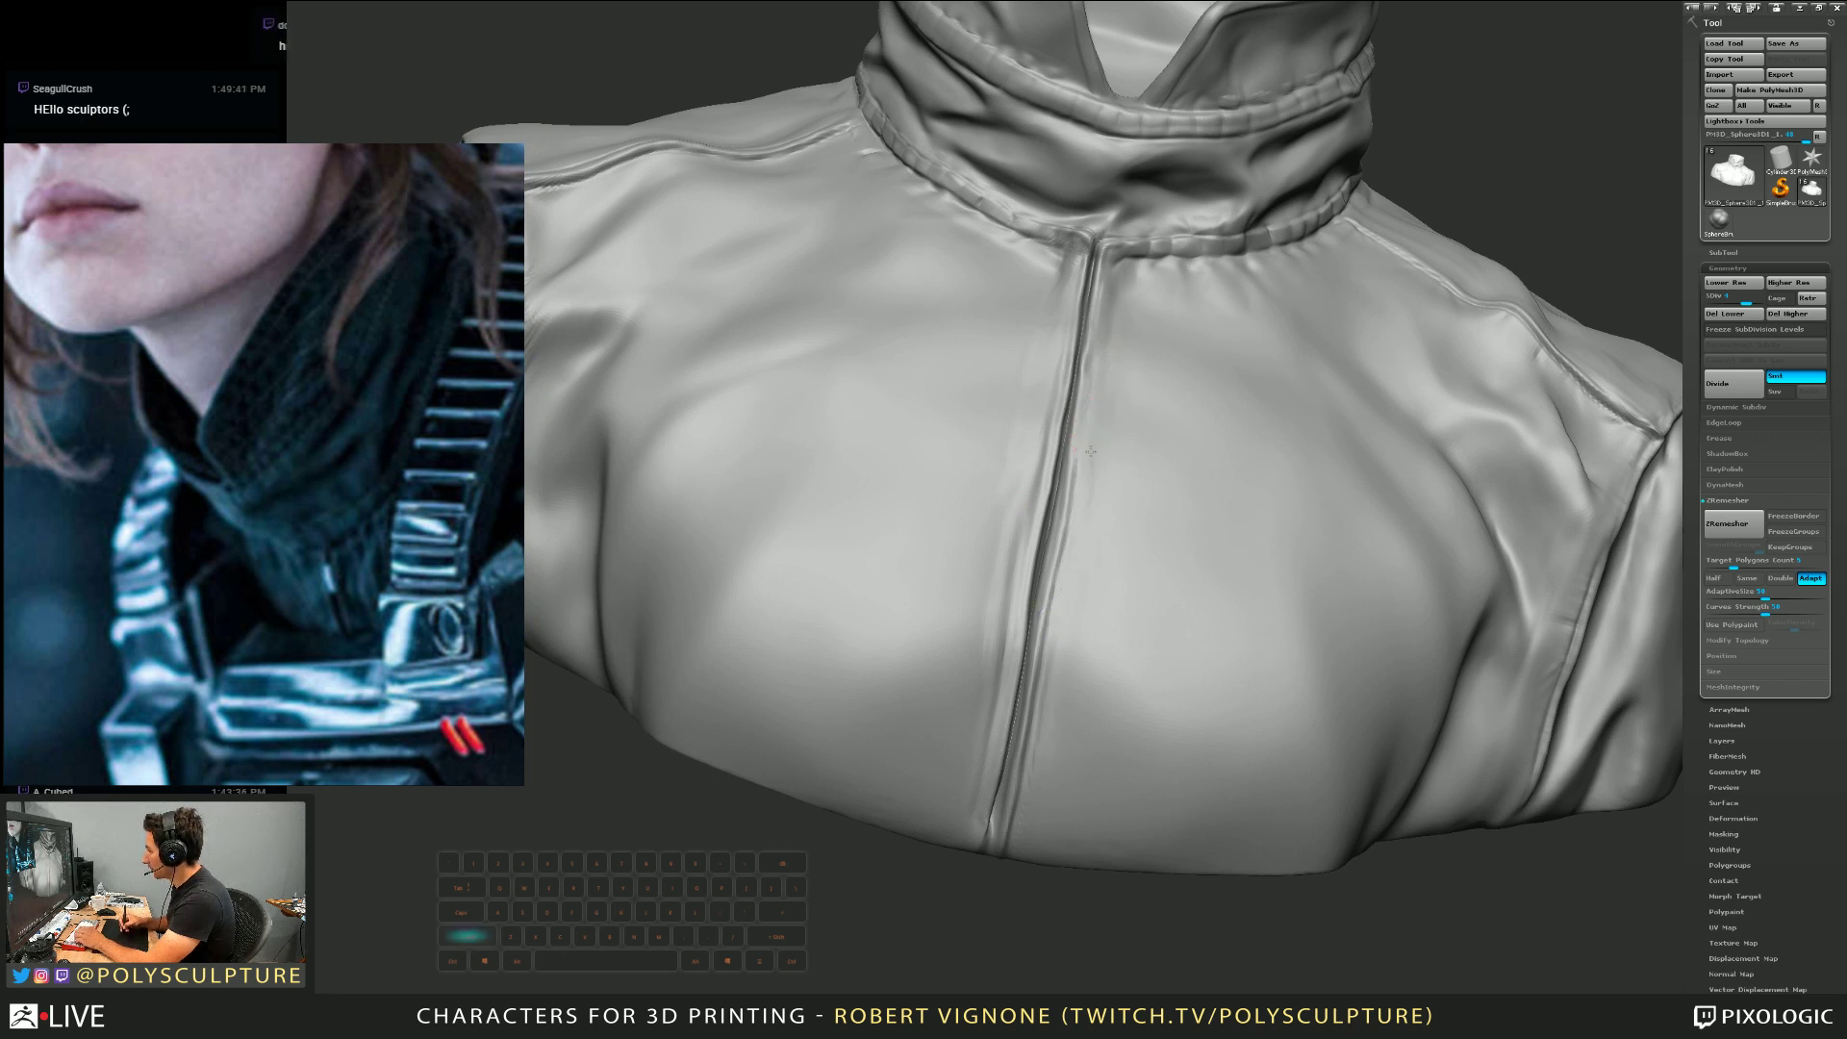
{"action": "left_click_drag", "start_coordinate": [1057, 607], "coordinate": [1083, 483]}
{"action": "mouse_move", "coordinate": [1075, 568]}
{"action": "left_mouse_down"}
{"action": "mouse_move", "coordinate": [1080, 465]}
{"action": "mouse_move", "coordinate": [1041, 687]}
{"action": "left_mouse_up"}
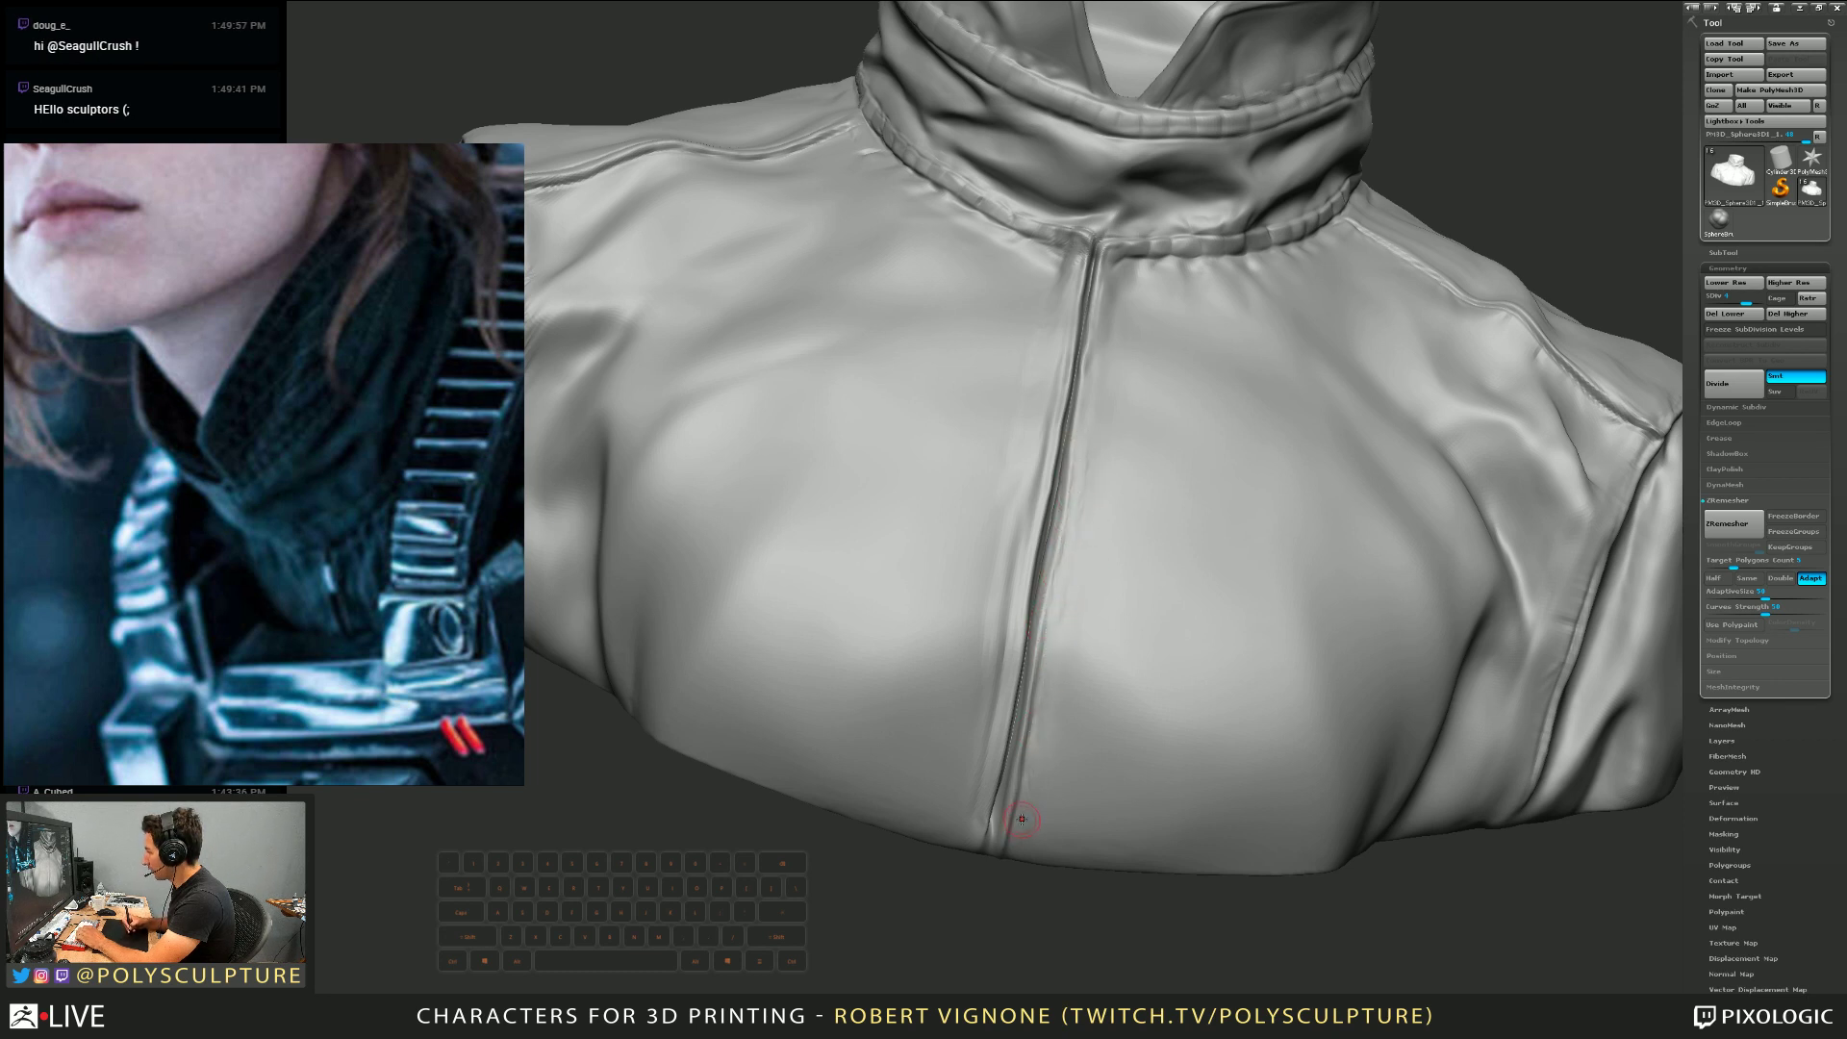
{"action": "key", "text": "shift"}
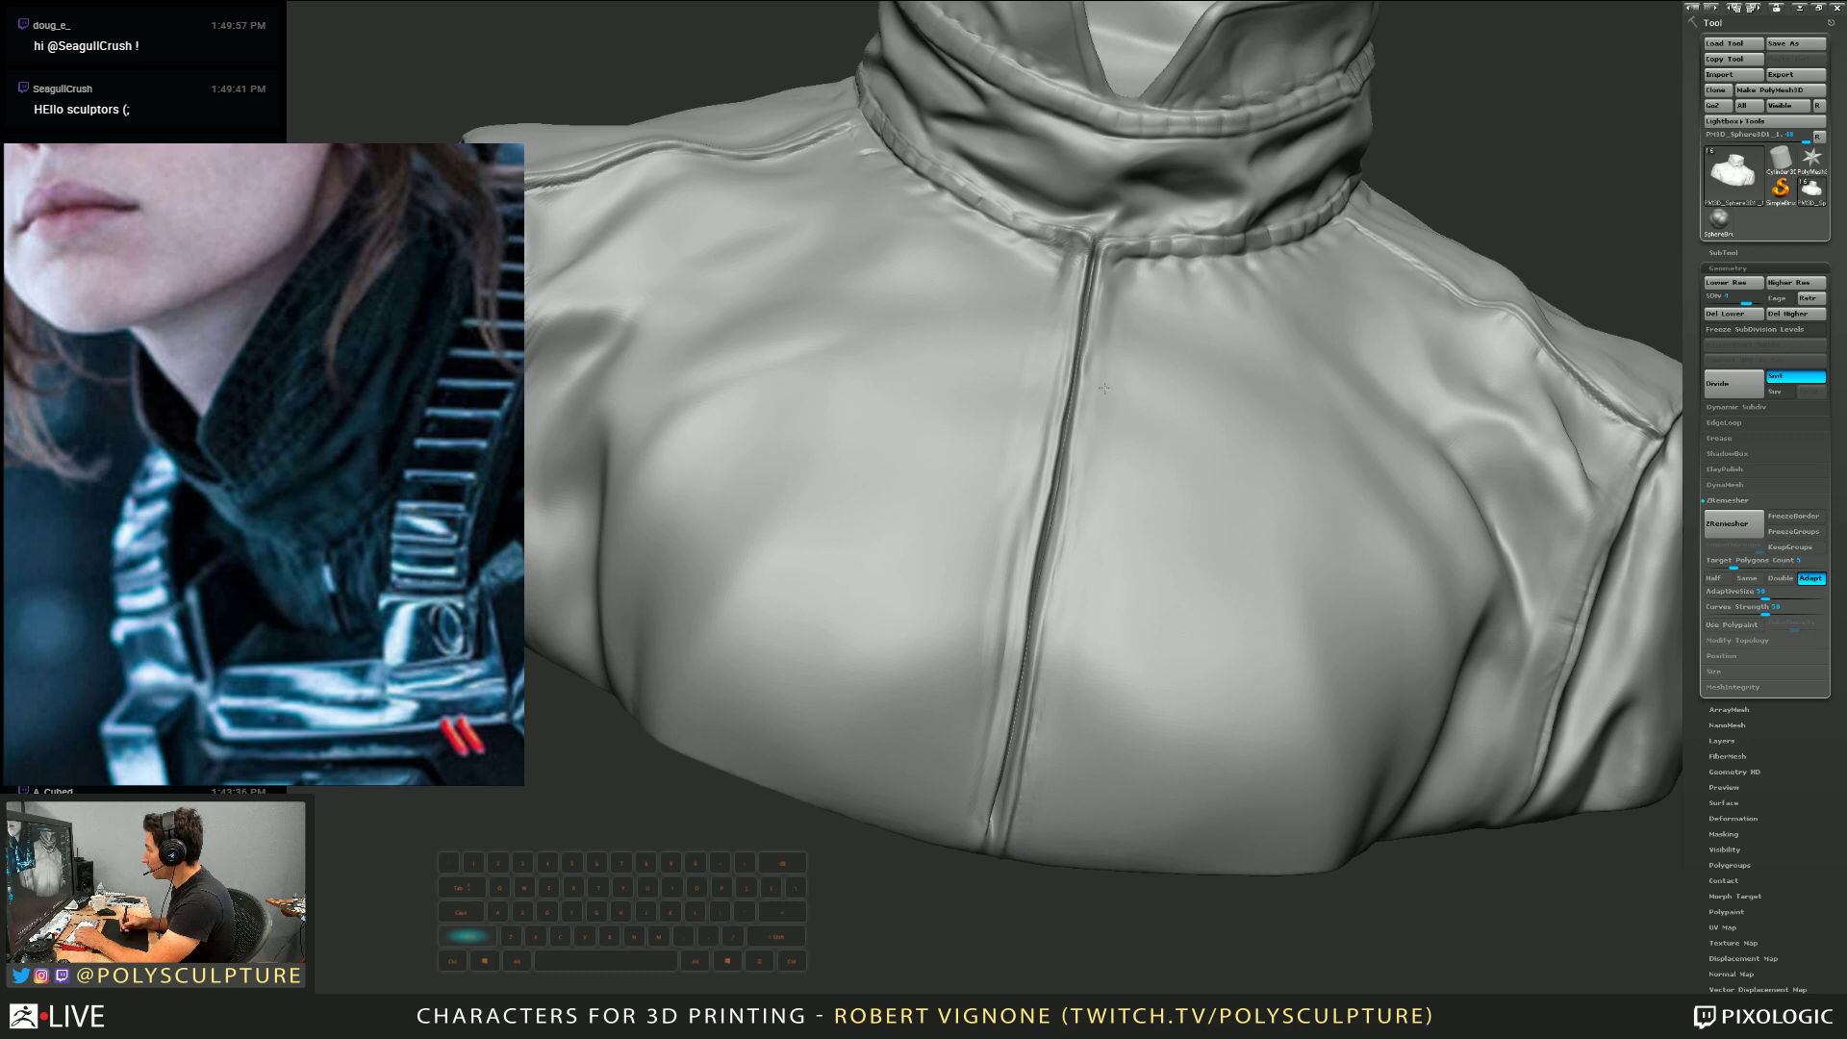
Resize the brush and sharpen the centre-front closure's groove between the upper chest and the lower end
{"action": "key", "text": "s"}
{"action": "mouse_move", "coordinate": [1105, 388]}
{"action": "right_mouse_down"}
{"action": "mouse_move", "coordinate": [1080, 410]}
{"action": "mouse_move", "coordinate": [1085, 375]}
{"action": "right_mouse_up"}
{"action": "key", "text": "s"}
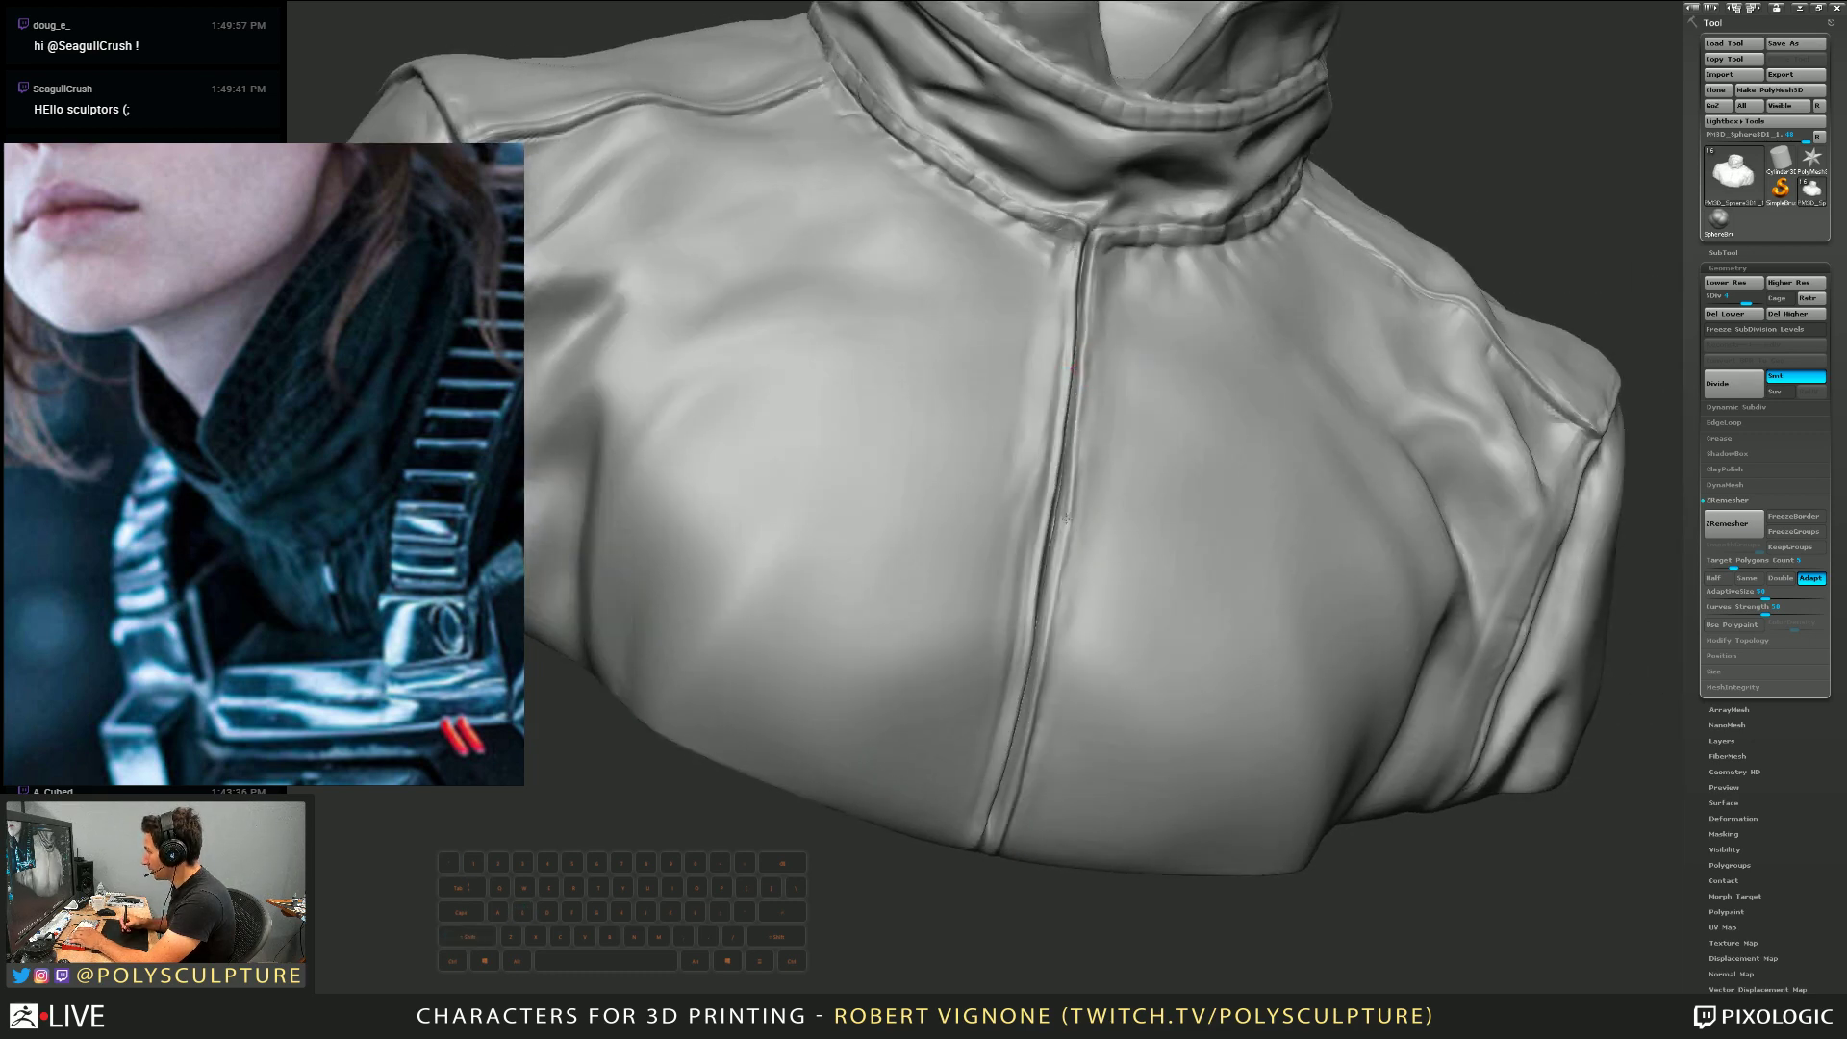
{"action": "right_click_drag", "start_coordinate": [1051, 606], "coordinate": [1059, 573]}
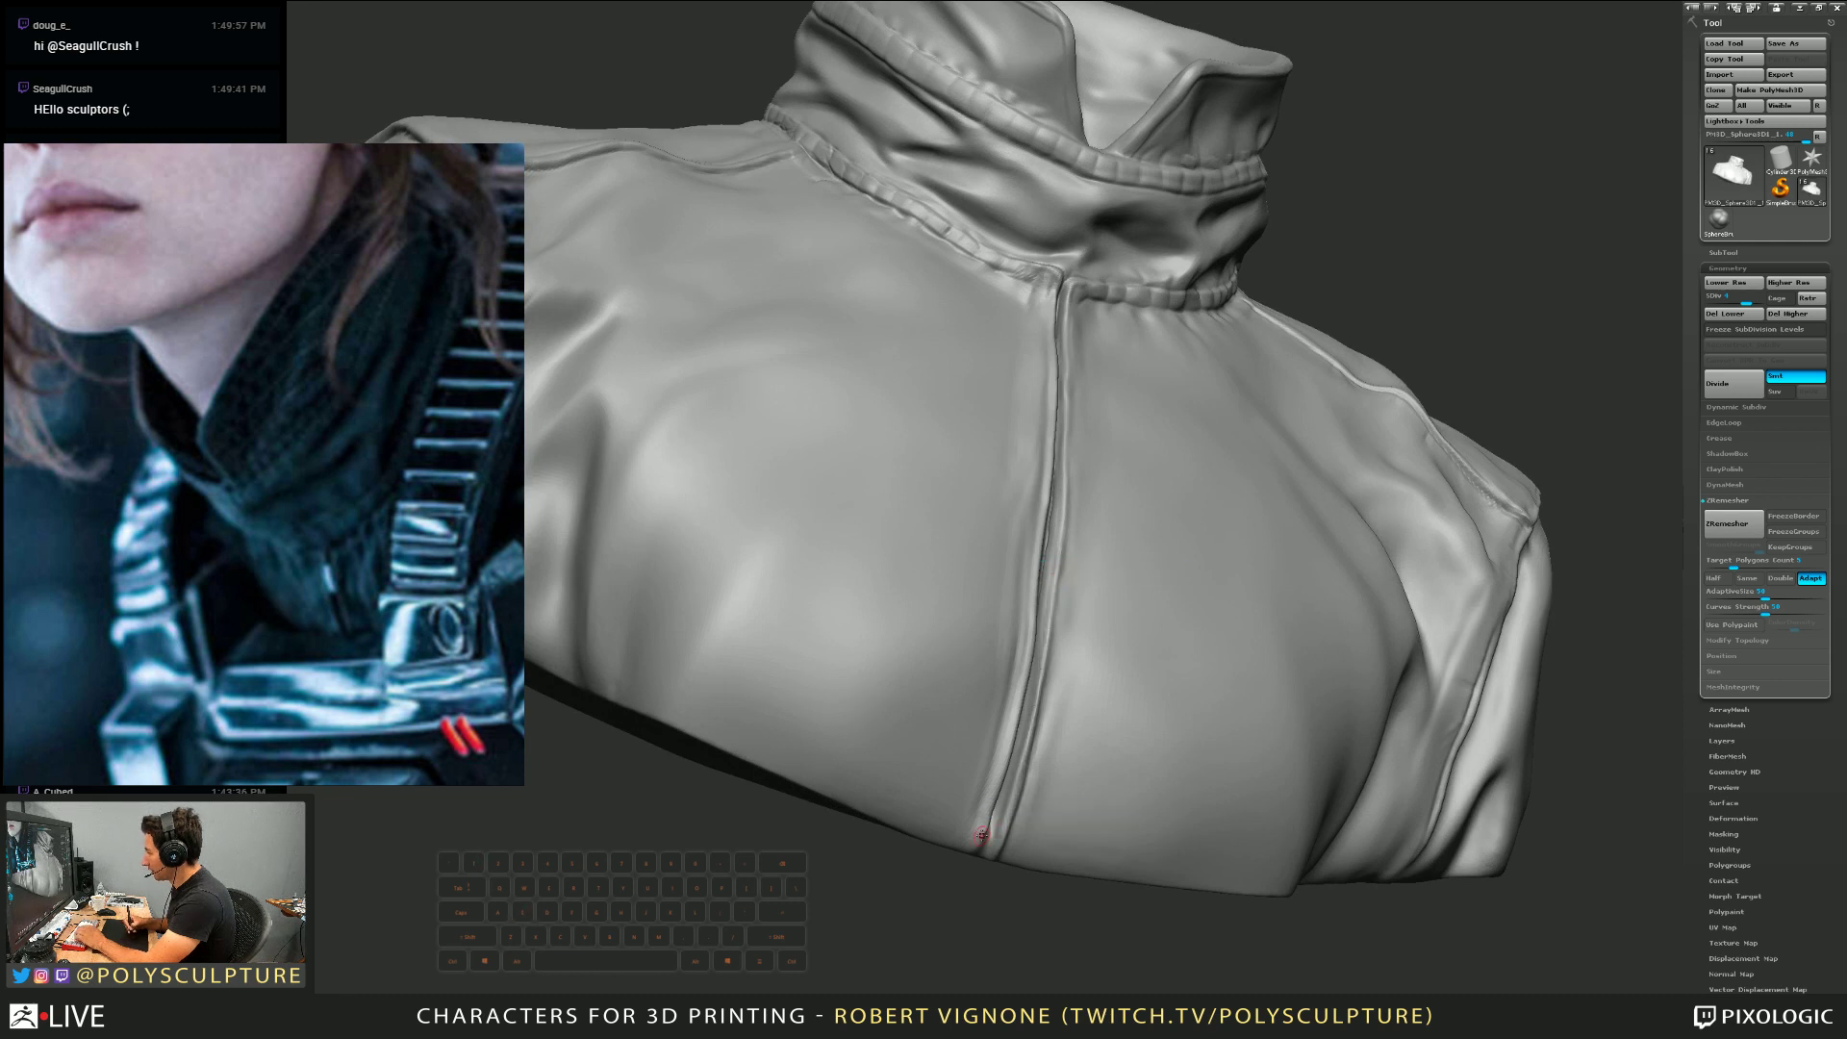
{"action": "right_click_drag", "start_coordinate": [973, 808], "coordinate": [956, 795]}
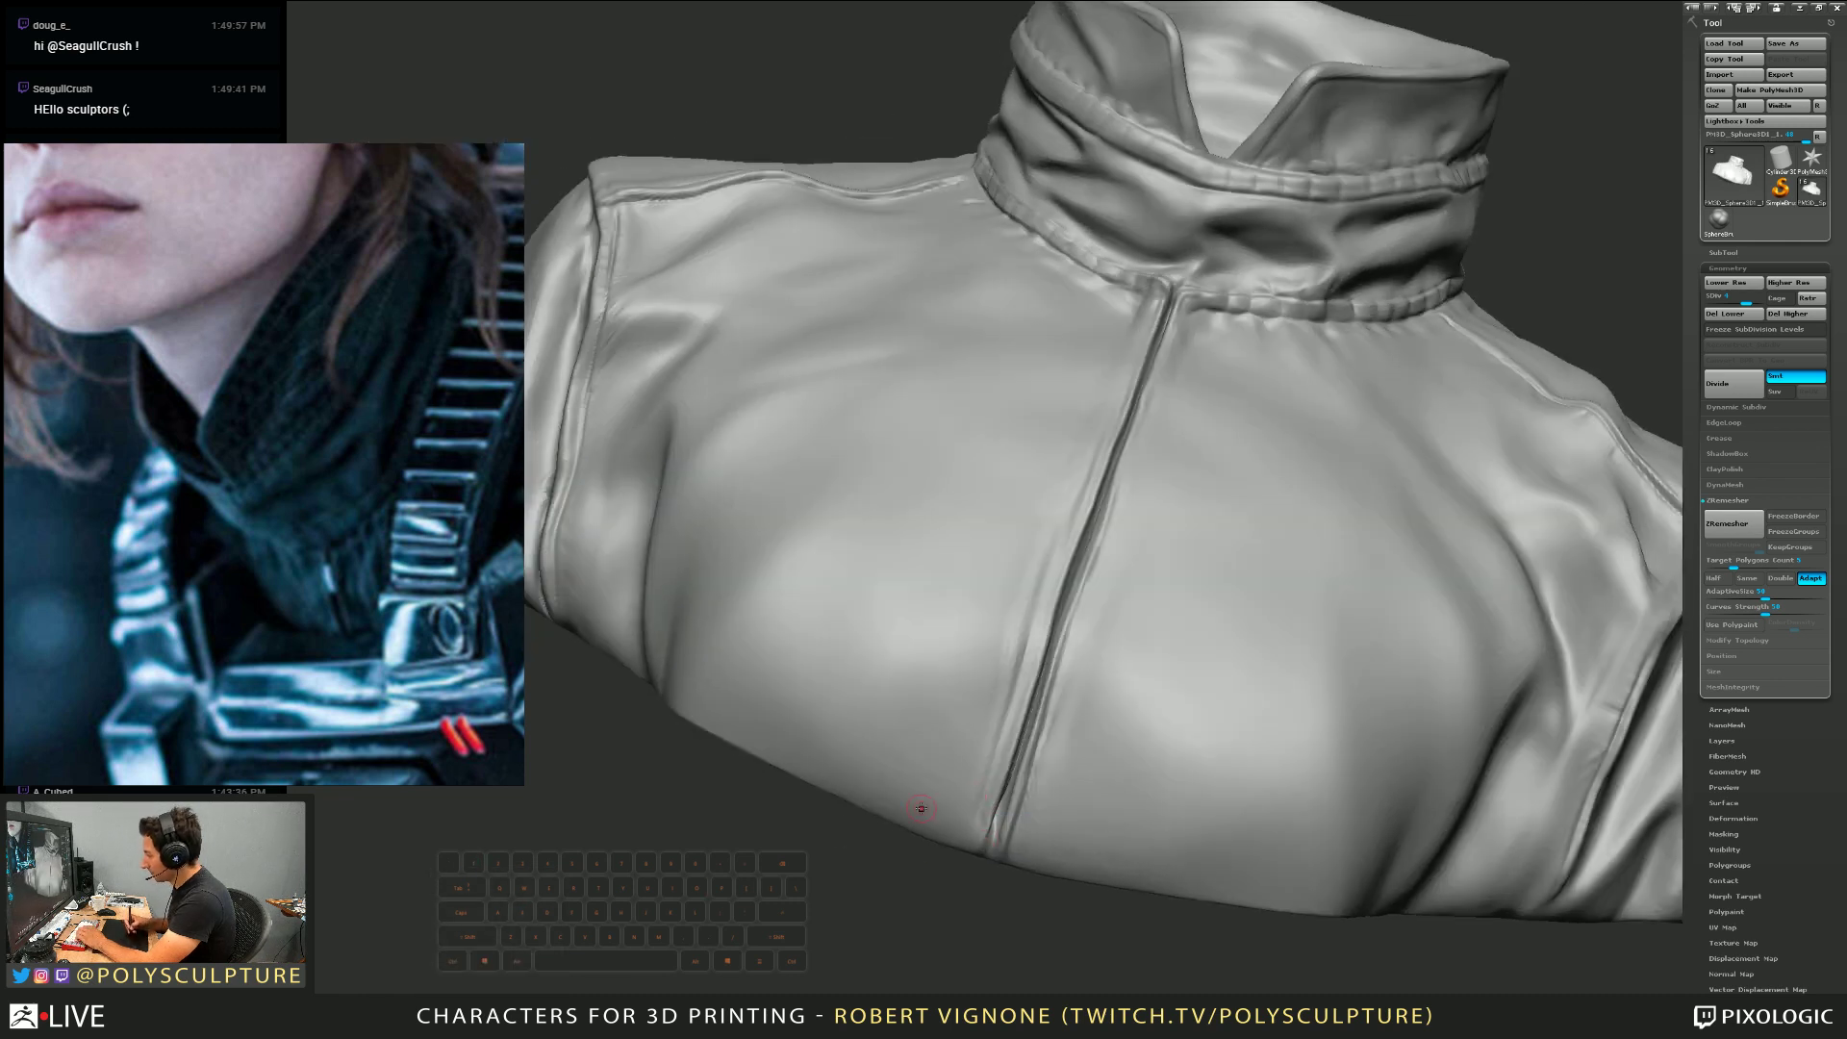
Reduce the brush size and tighten the crease at the closure's lower end and up to mid-chest
{"action": "key", "text": "s"}
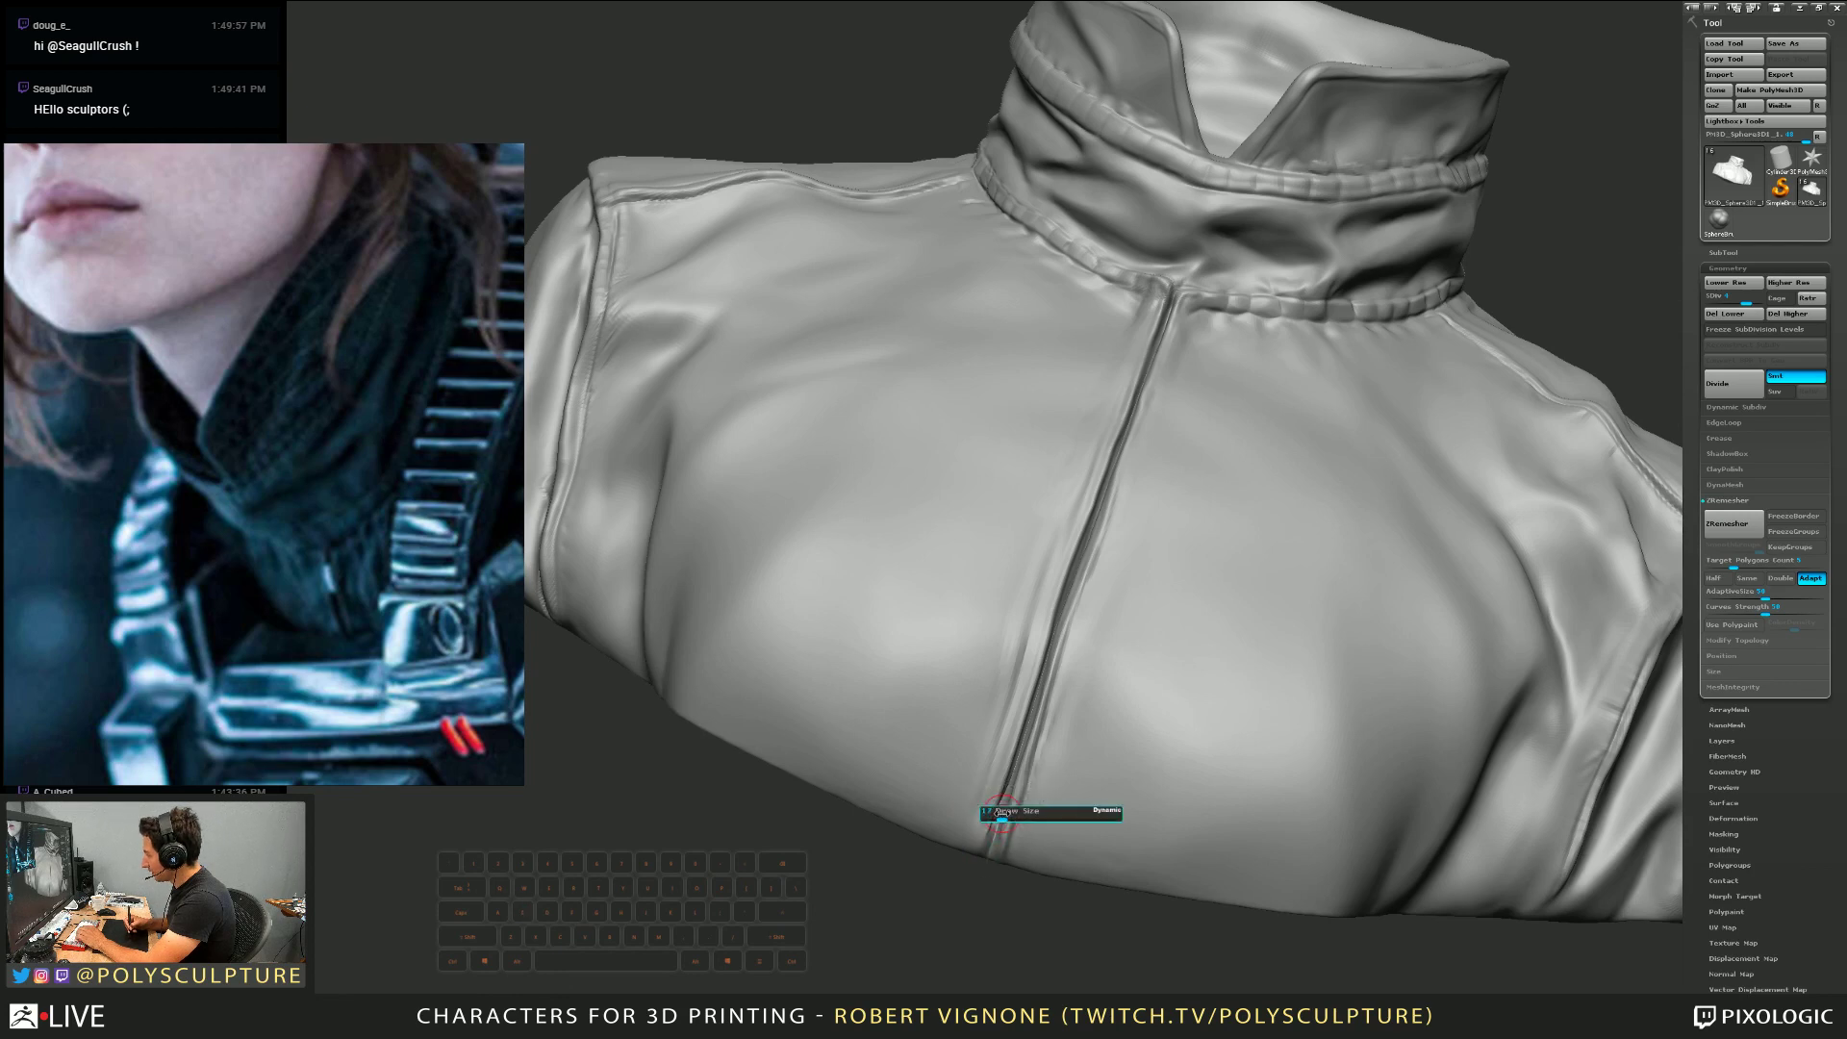
{"action": "left_click_drag", "start_coordinate": [1000, 817], "coordinate": [994, 816]}
{"action": "left_click_drag", "start_coordinate": [1007, 789], "coordinate": [987, 827]}
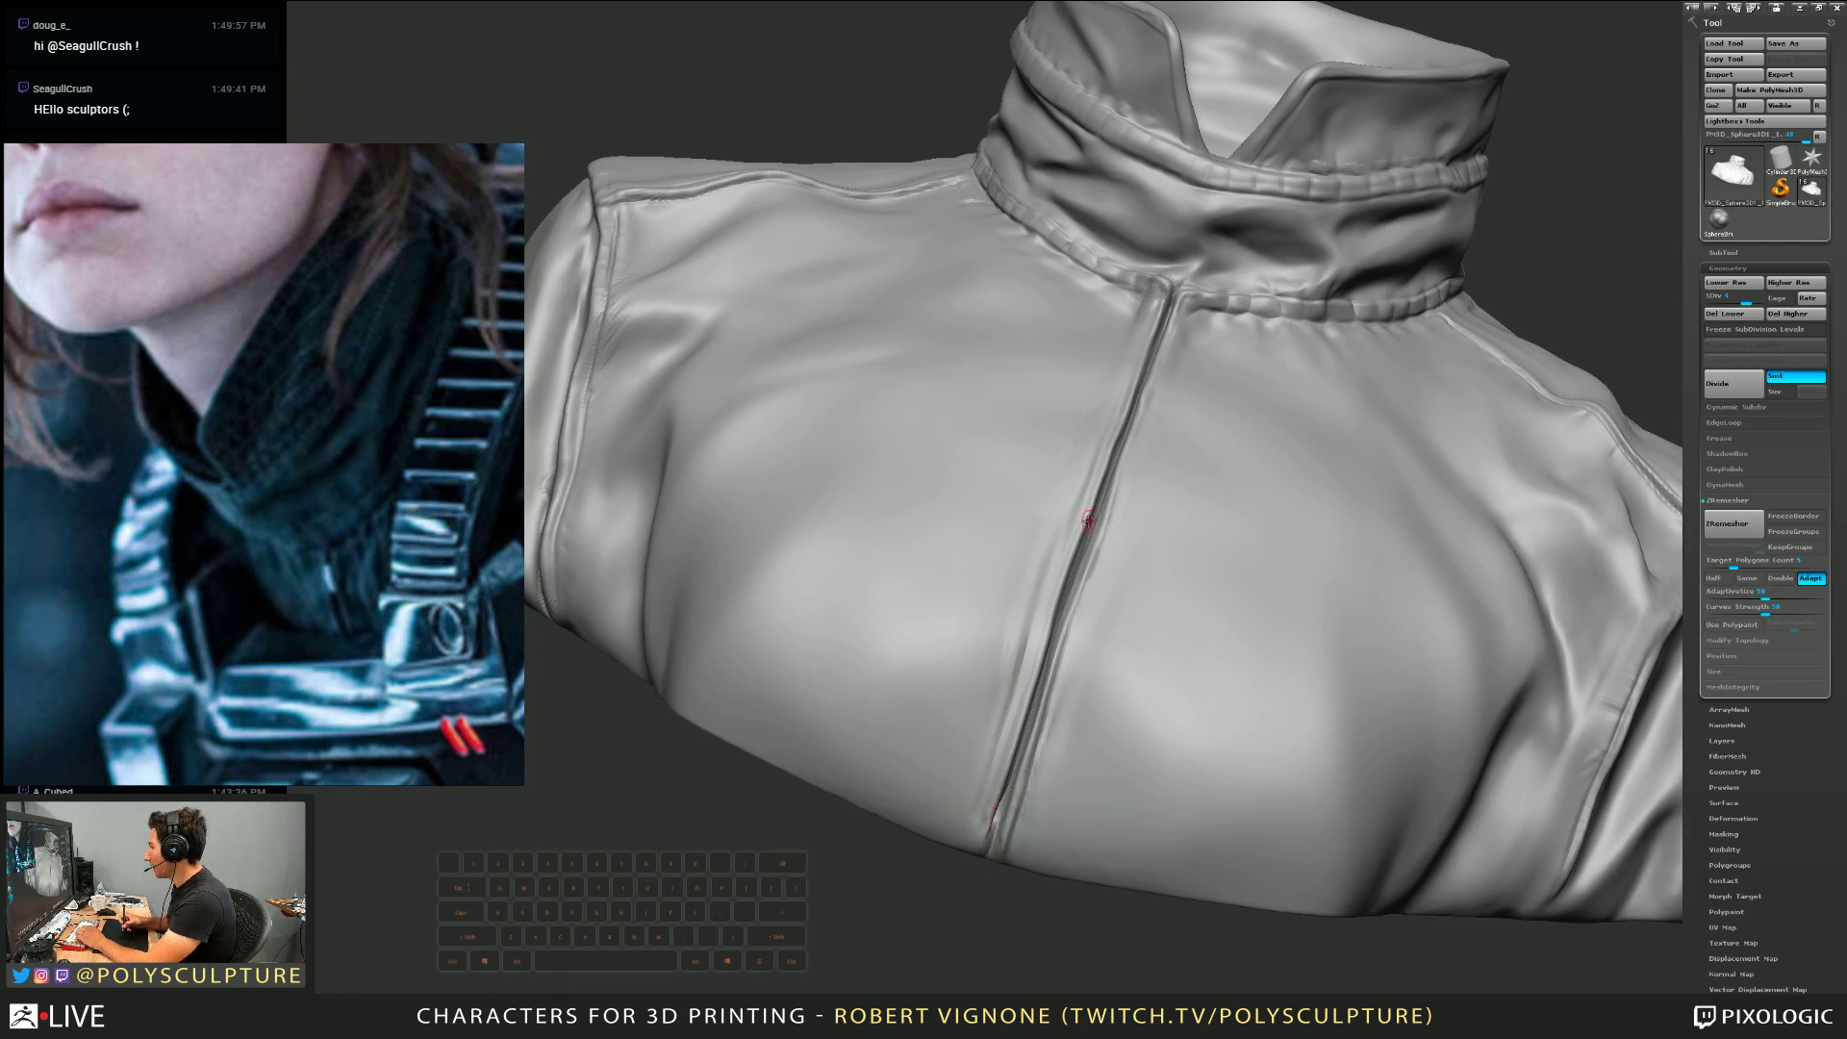
{"action": "right_click_drag", "start_coordinate": [1088, 518], "coordinate": [997, 680]}
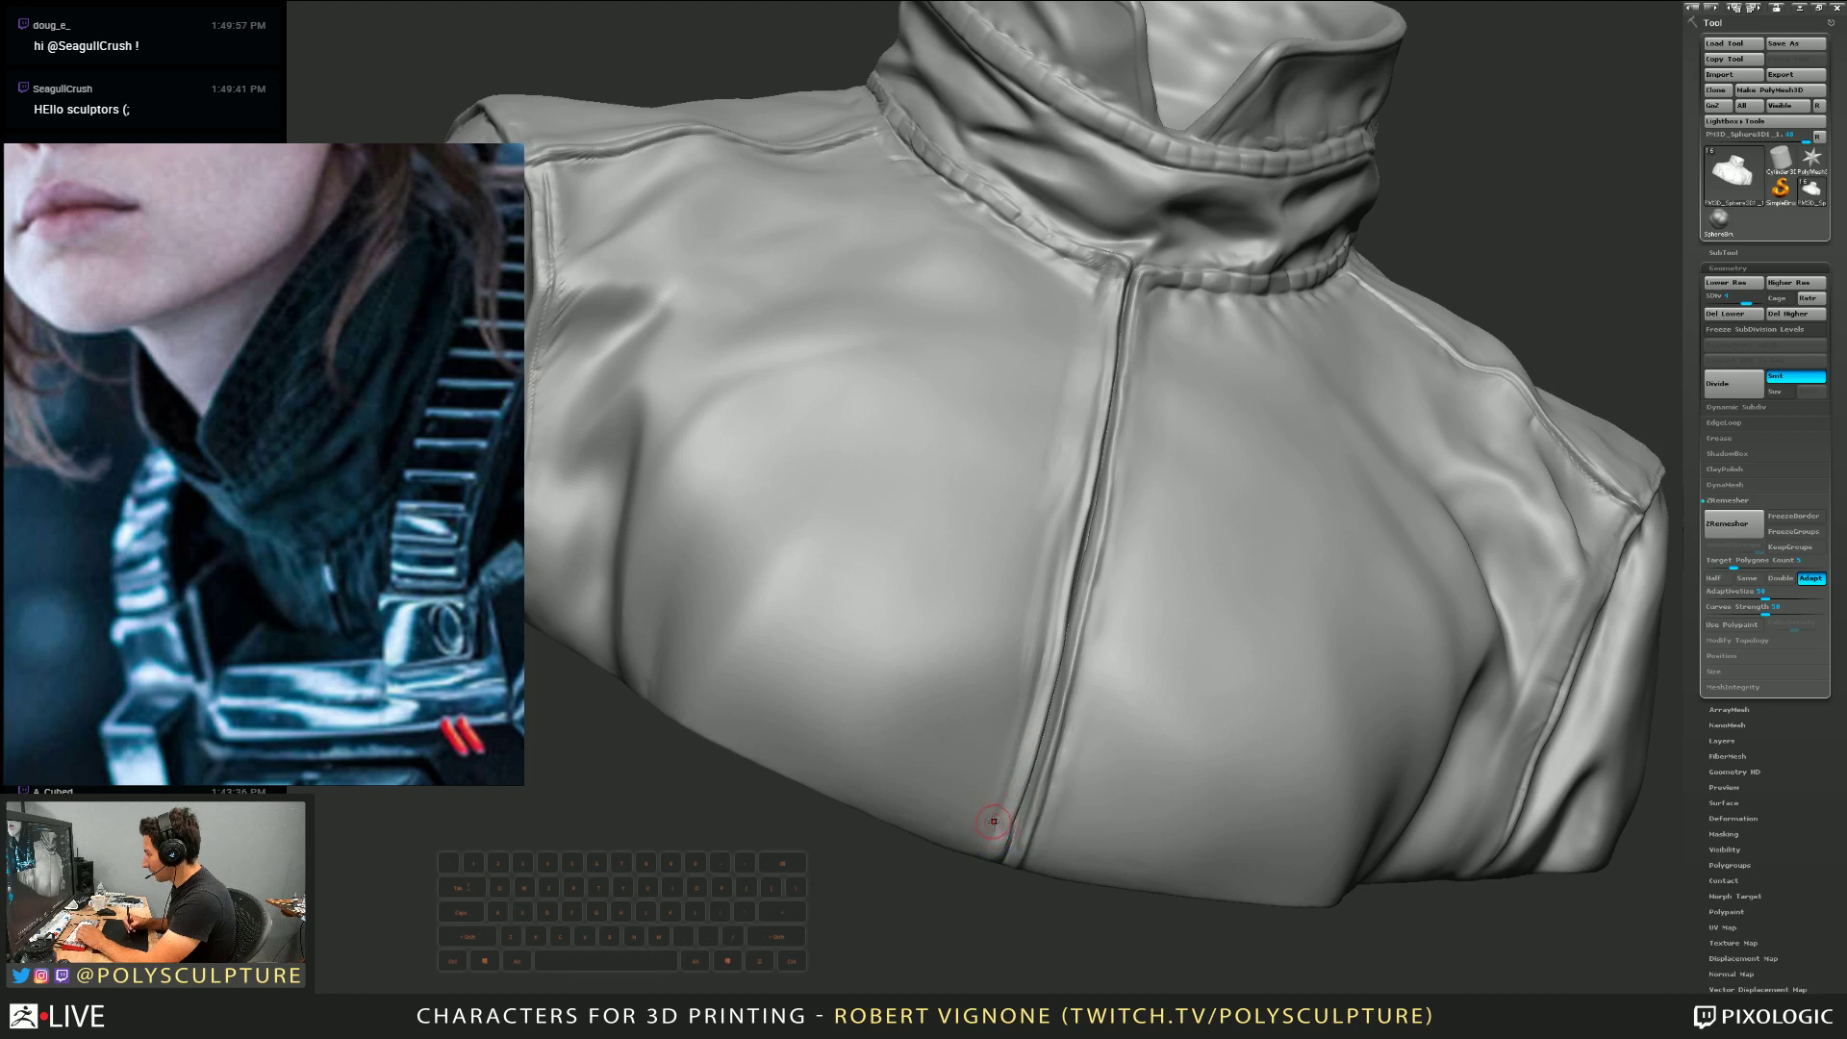
Smooth the fabric beside the centre-front closure, resize the brush and define the stitch line along that side
{"action": "key", "text": "shift"}
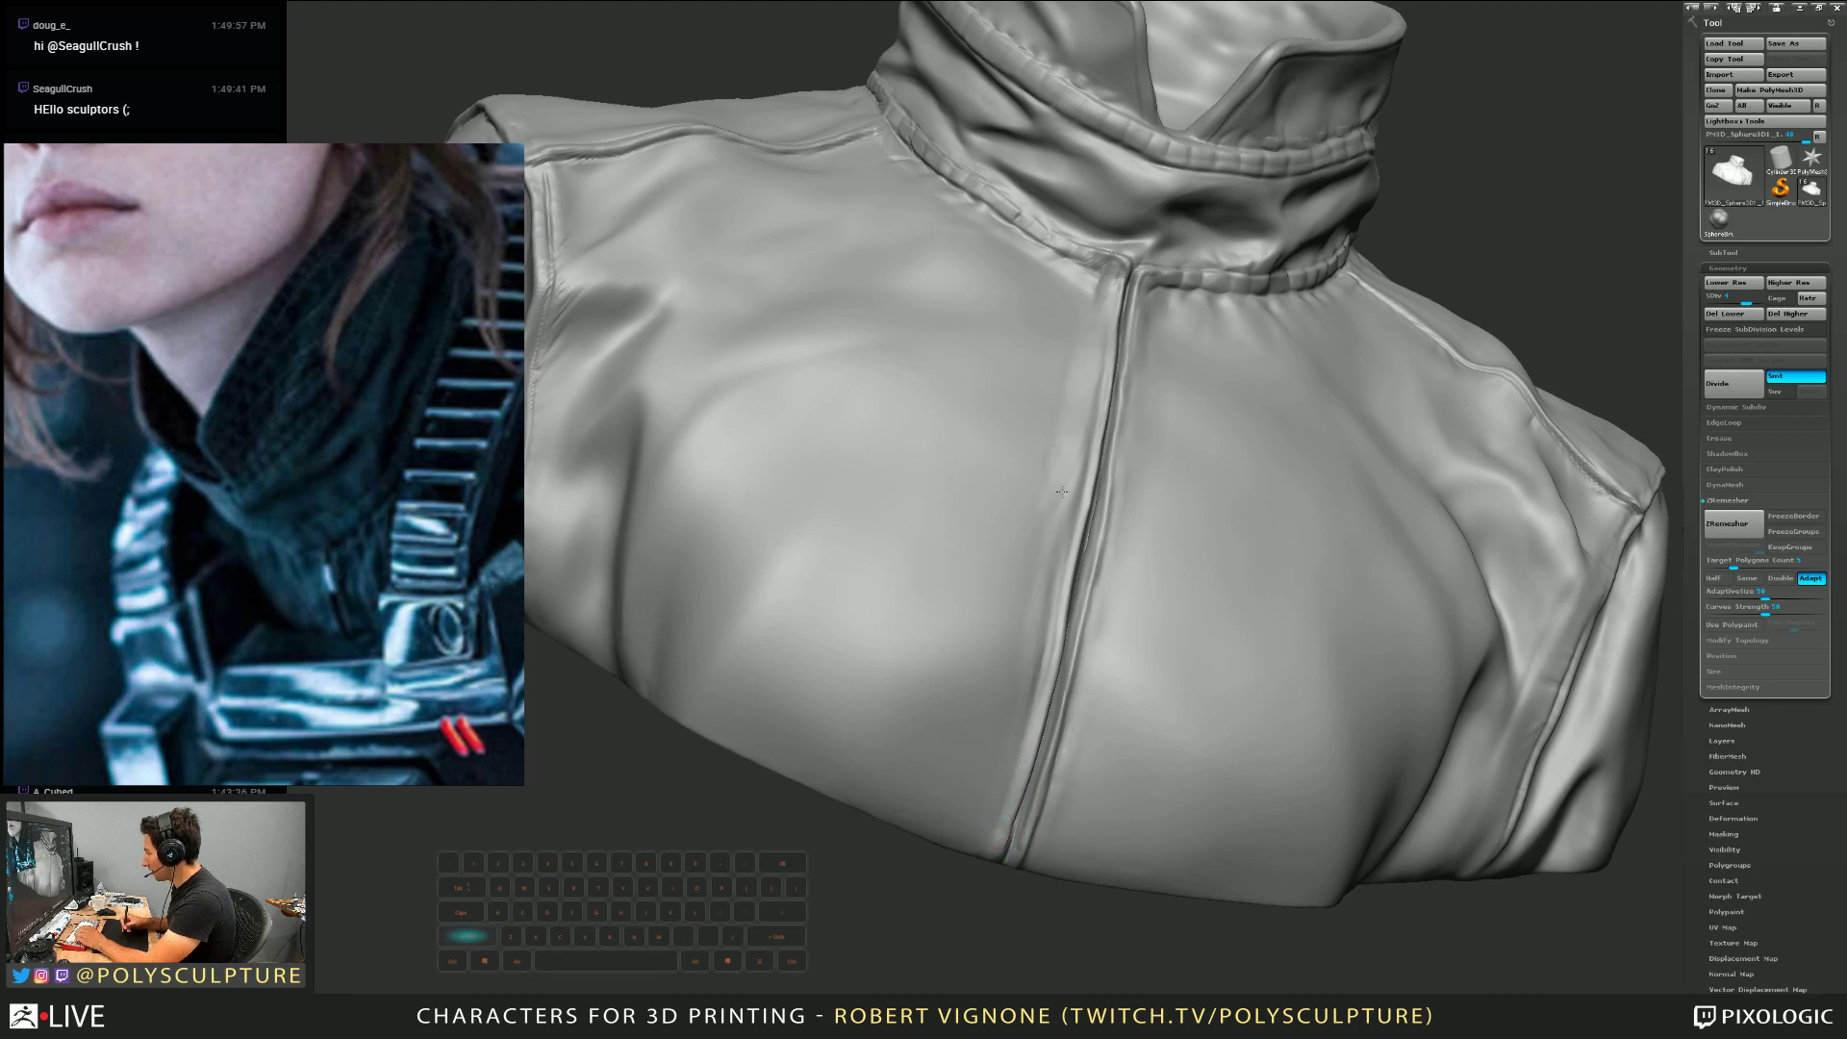
{"action": "mouse_move", "coordinate": [1062, 492]}
{"action": "right_mouse_down"}
{"action": "mouse_move", "coordinate": [1039, 536]}
{"action": "mouse_move", "coordinate": [1084, 540]}
{"action": "mouse_move", "coordinate": [1059, 519]}
{"action": "mouse_move", "coordinate": [1092, 515]}
{"action": "mouse_move", "coordinate": [1072, 582]}
{"action": "right_mouse_up"}
{"action": "key", "text": "s"}
{"action": "mouse_move", "coordinate": [1069, 586]}
{"action": "left_mouse_down"}
{"action": "mouse_move", "coordinate": [1089, 587]}
{"action": "mouse_move", "coordinate": [1041, 716]}
{"action": "left_mouse_up"}
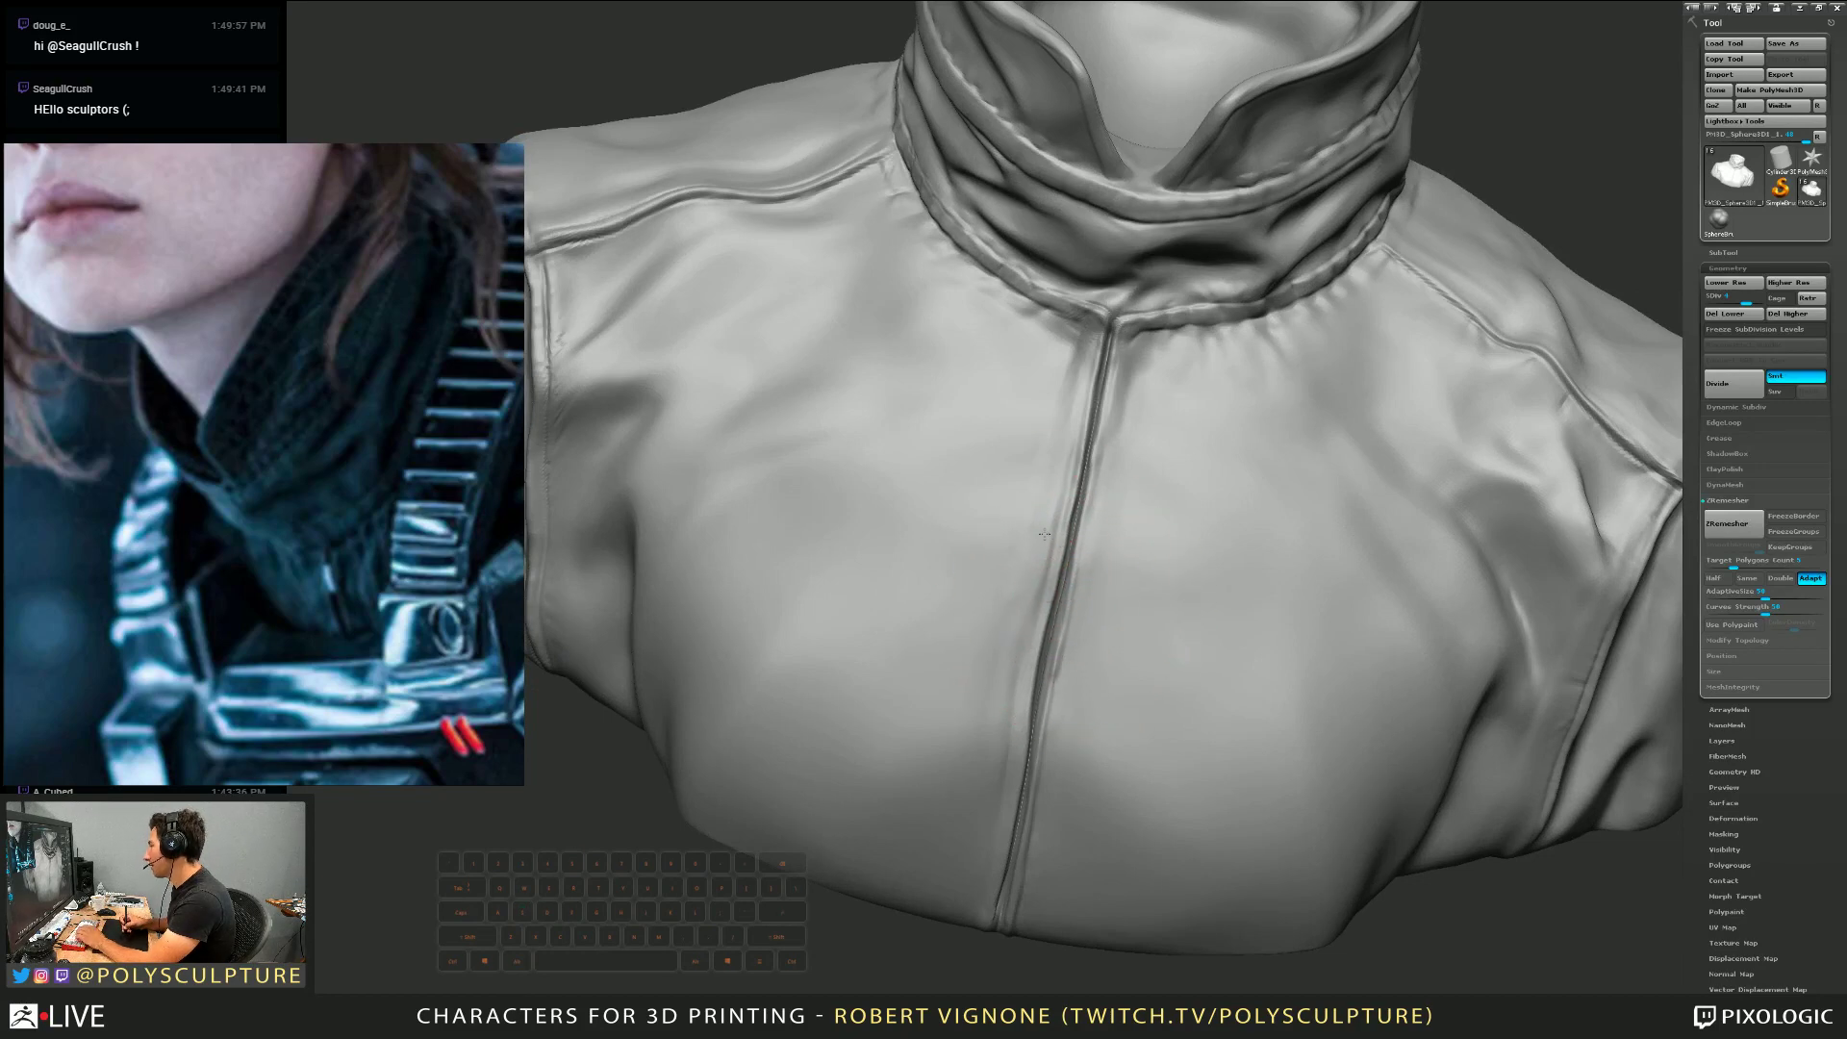
{"action": "key", "text": "s"}
{"action": "left_click_drag", "start_coordinate": [1067, 553], "coordinate": [1035, 557]}
{"action": "right_click_drag", "start_coordinate": [1021, 901], "coordinate": [1050, 519], "text": "alt"}
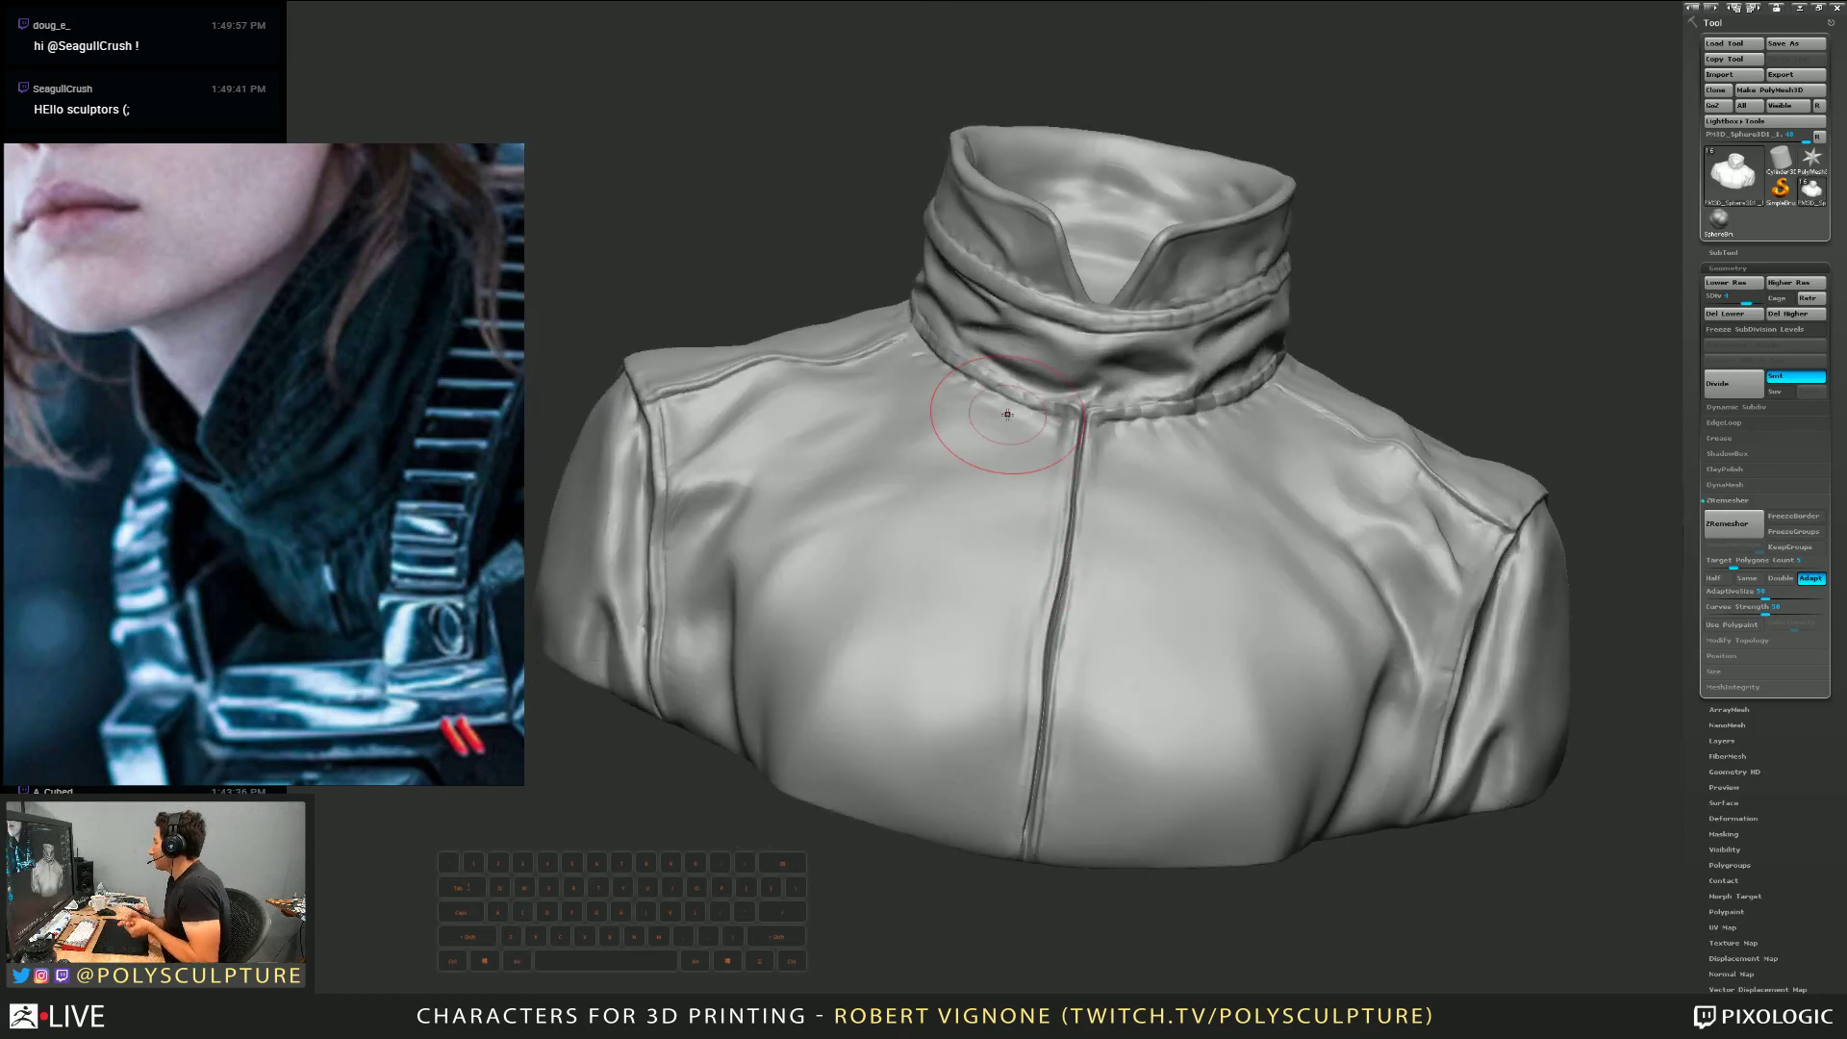
Refine the folded edge at the collar's V-shaped front opening and smooth it into the collar
{"action": "right_click_drag", "start_coordinate": [1235, 427], "coordinate": [1112, 503]}
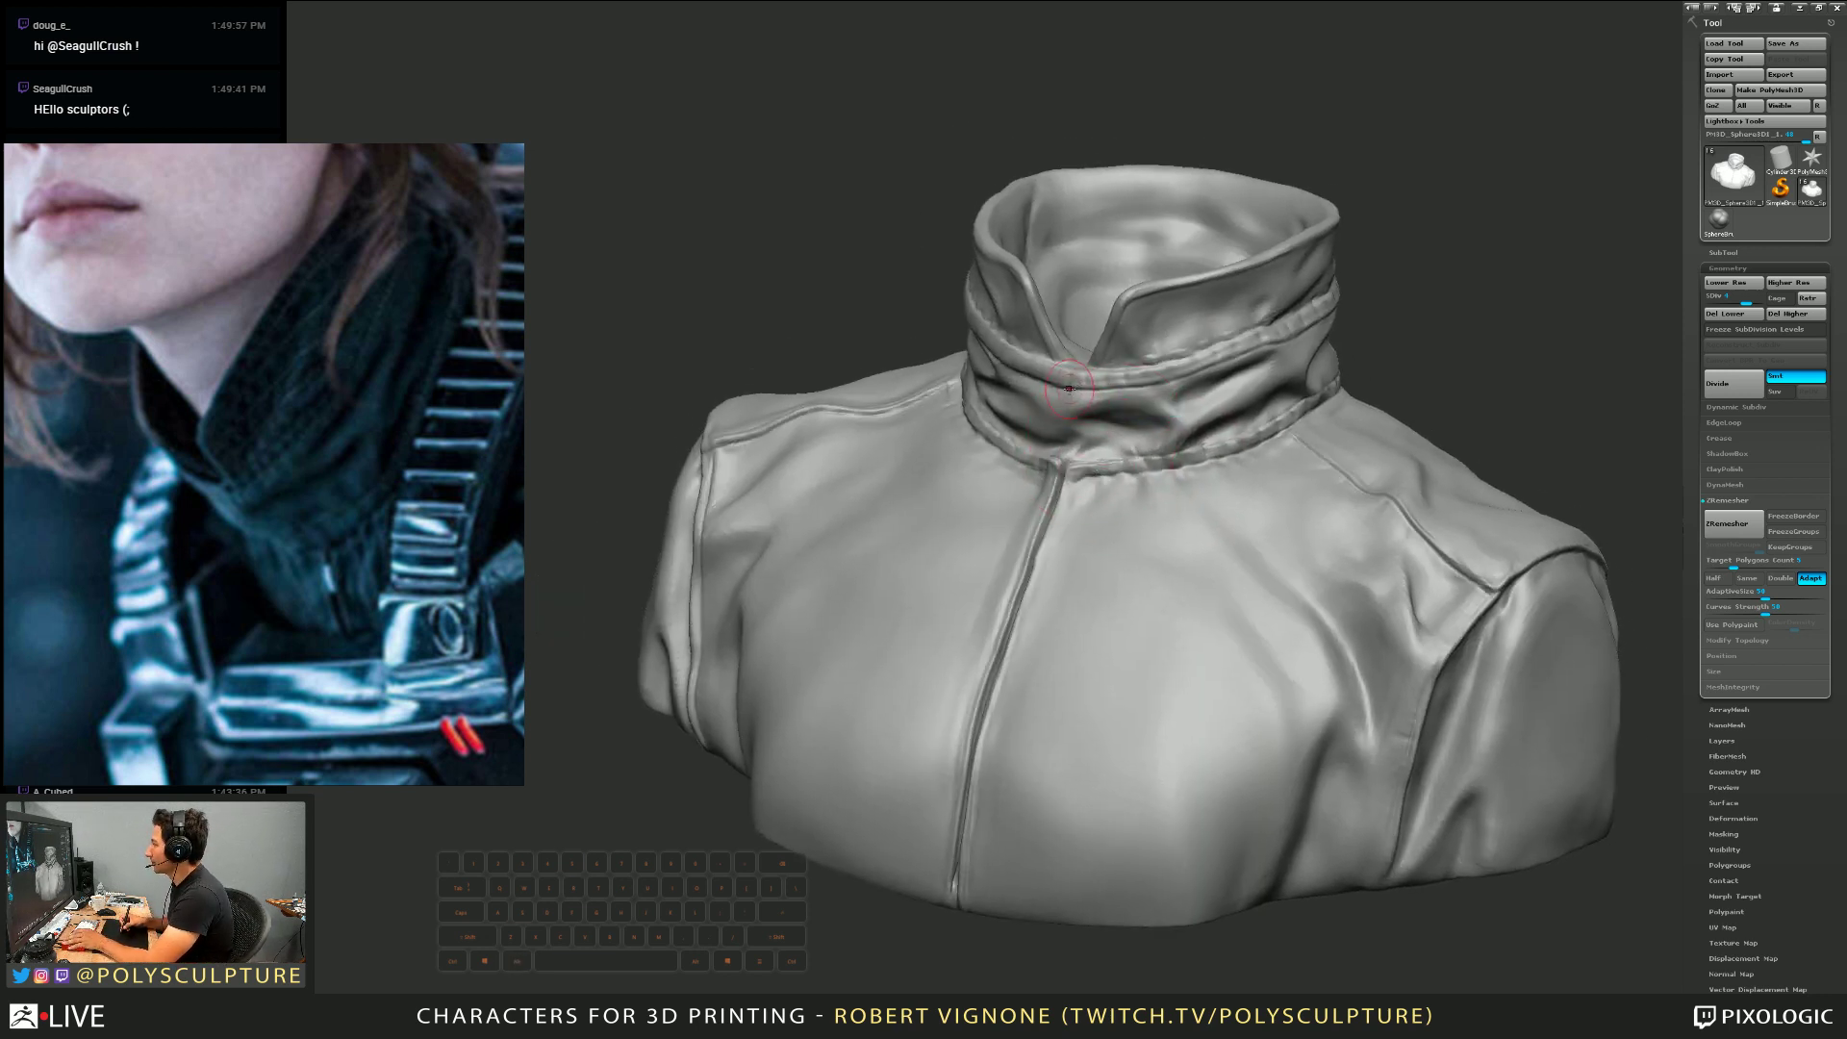
{"action": "right_click_drag", "start_coordinate": [1066, 387], "coordinate": [1027, 332]}
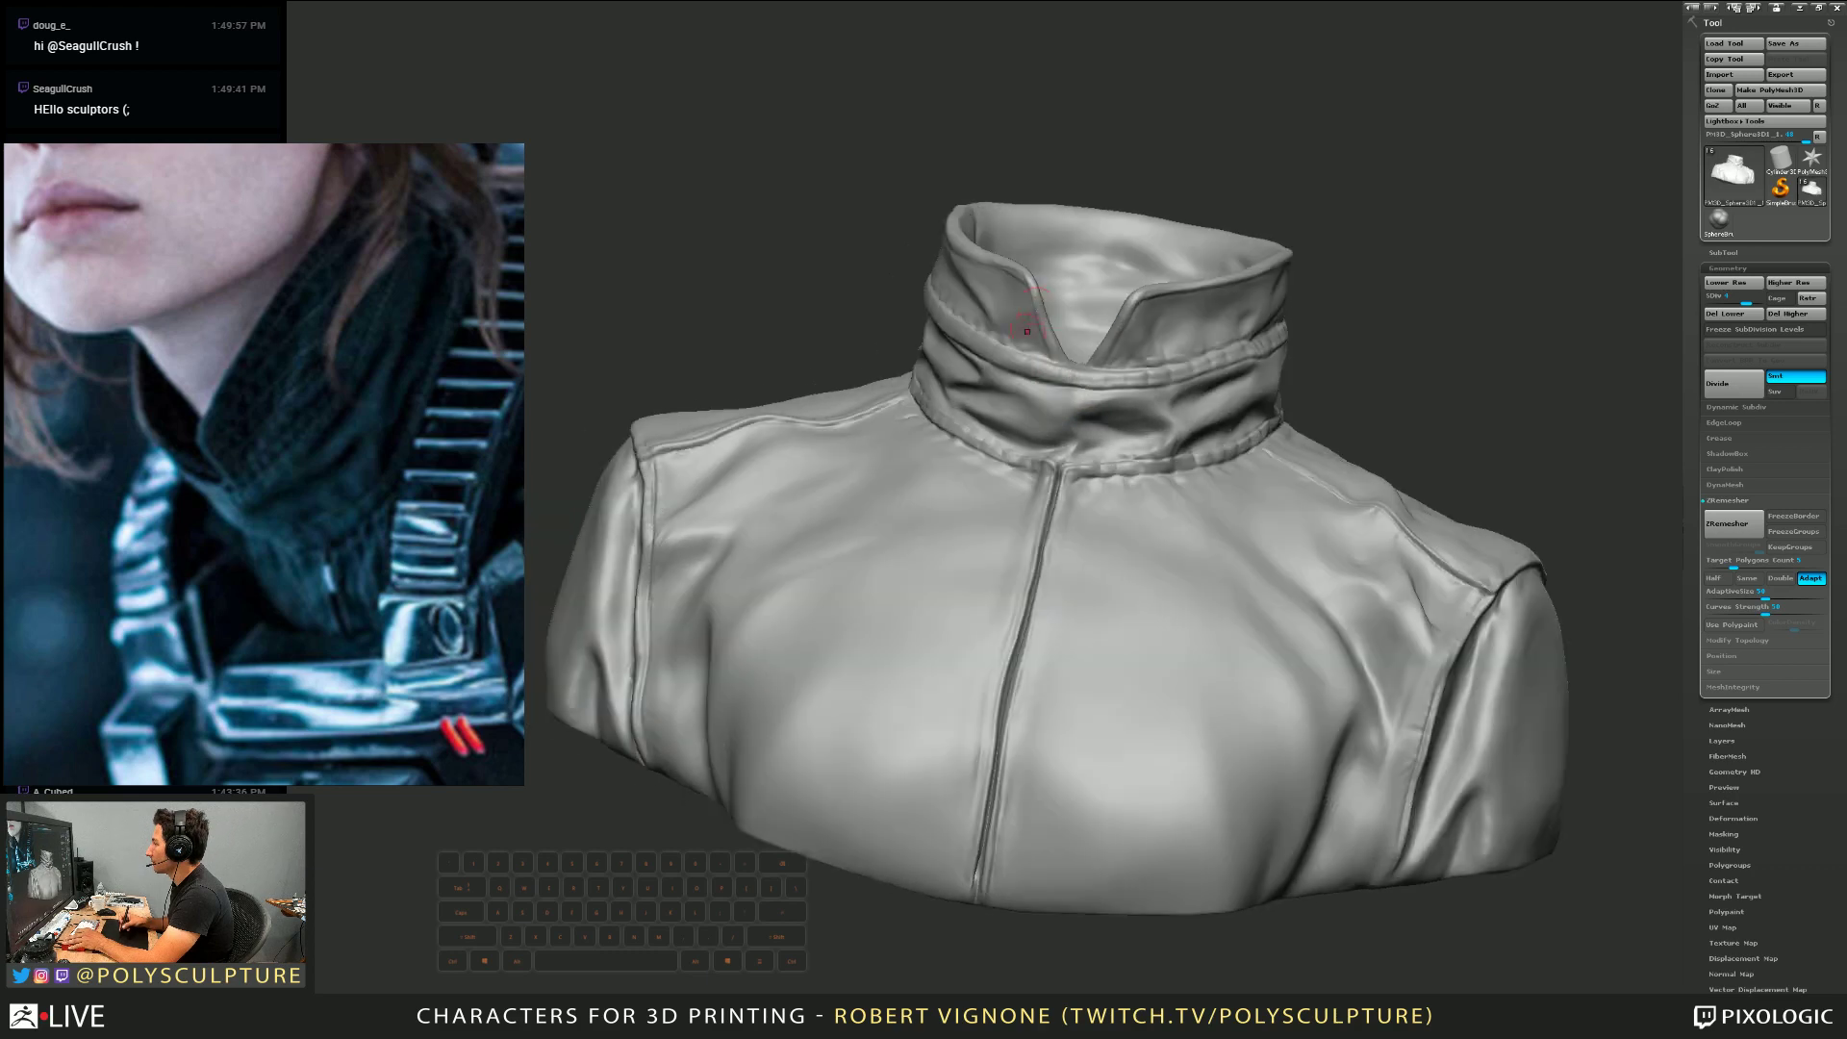
{"action": "left_click_drag", "start_coordinate": [1029, 279], "coordinate": [1046, 314]}
{"action": "left_click_drag", "start_coordinate": [1039, 283], "coordinate": [1045, 313], "text": "shift"}
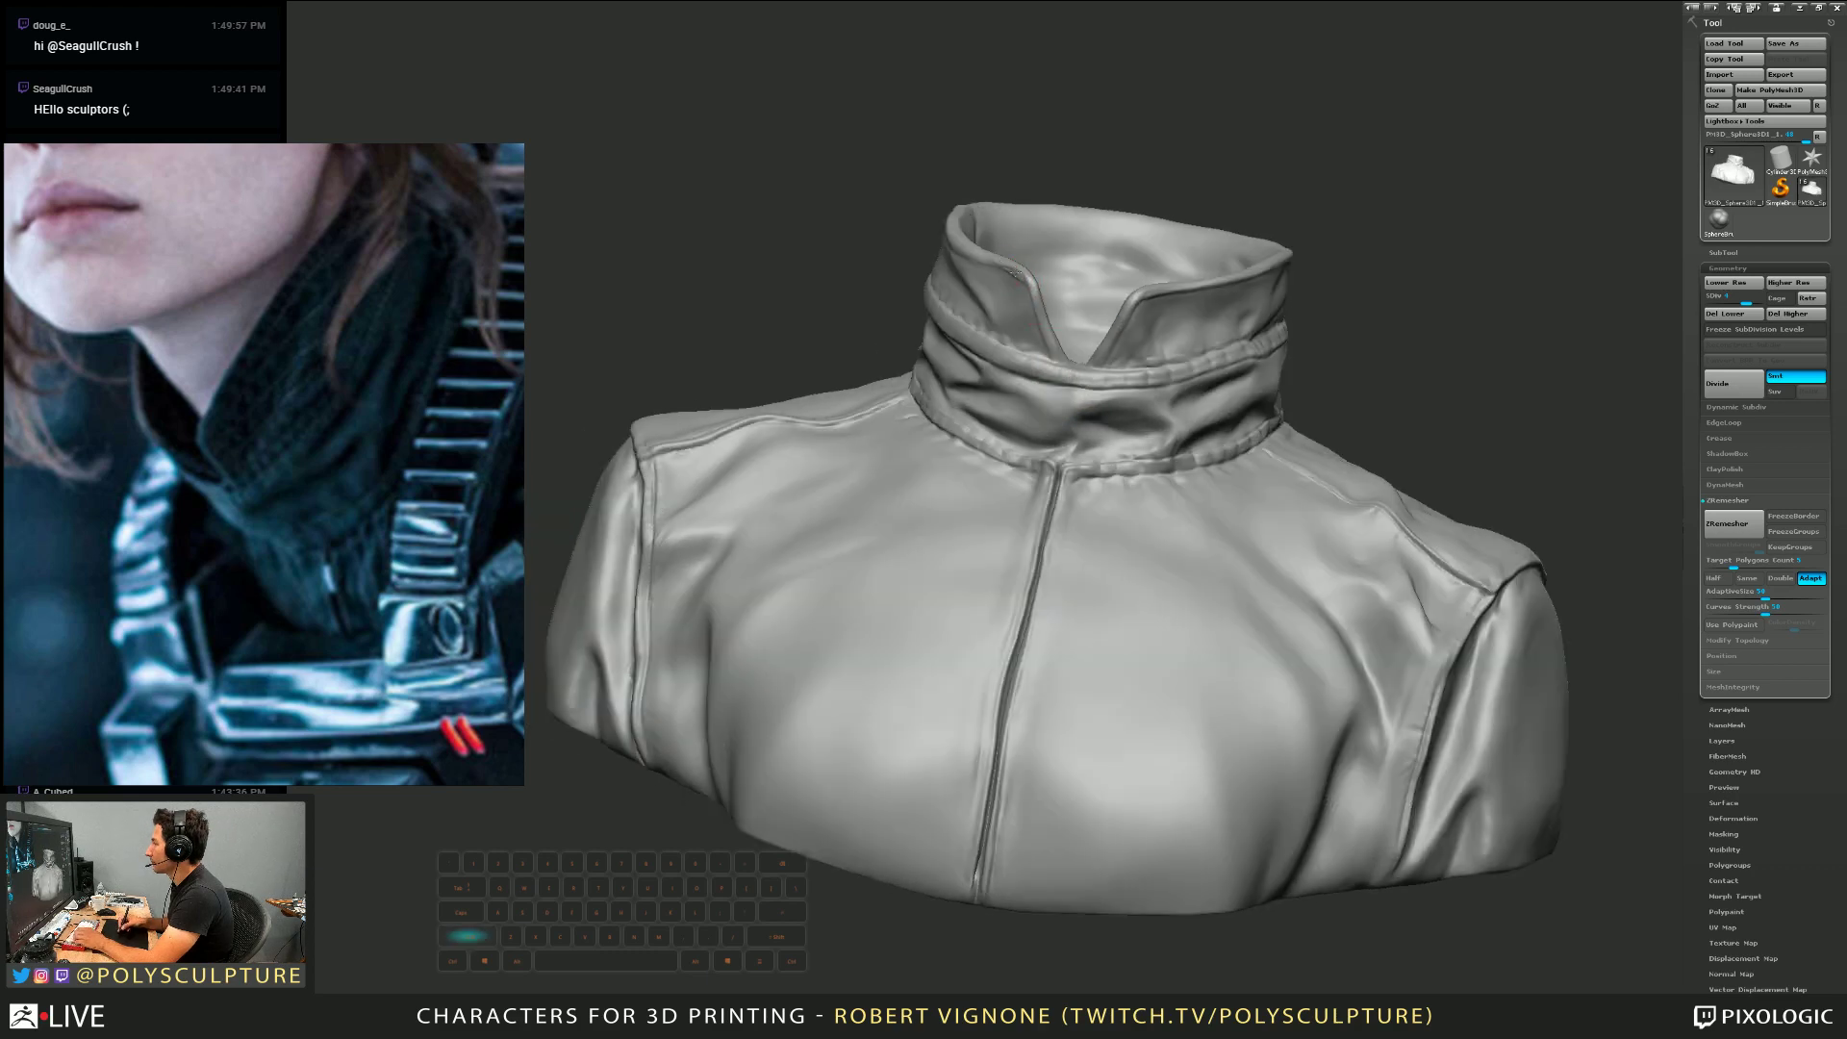
{"action": "right_click_drag", "start_coordinate": [1070, 303], "coordinate": [1046, 281], "text": "alt"}
Display the full bust, resize the brush and sculpt folds on the sleeve between the Imperial emblem and the armhole seam
{"action": "key", "text": "s"}
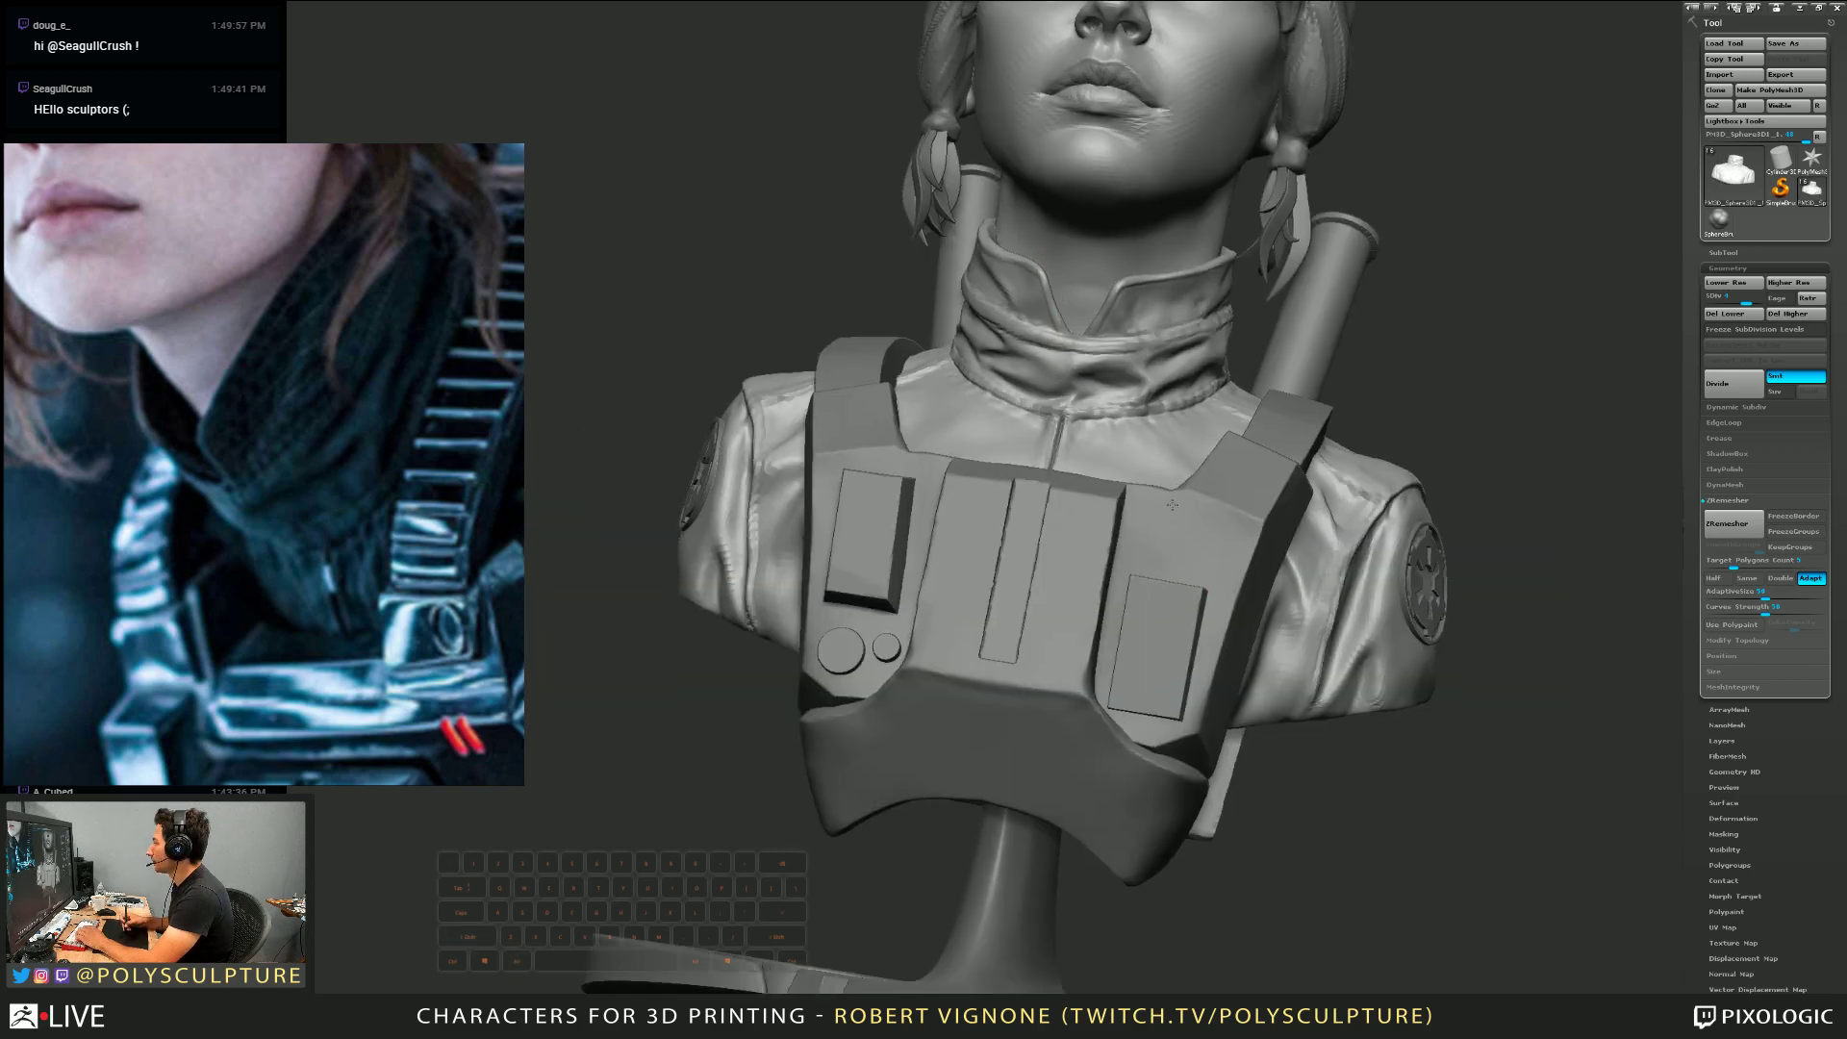
{"action": "right_click_drag", "start_coordinate": [1155, 519], "coordinate": [1144, 481], "text": "alt"}
{"action": "right_click_drag", "start_coordinate": [1144, 525], "coordinate": [1170, 589]}
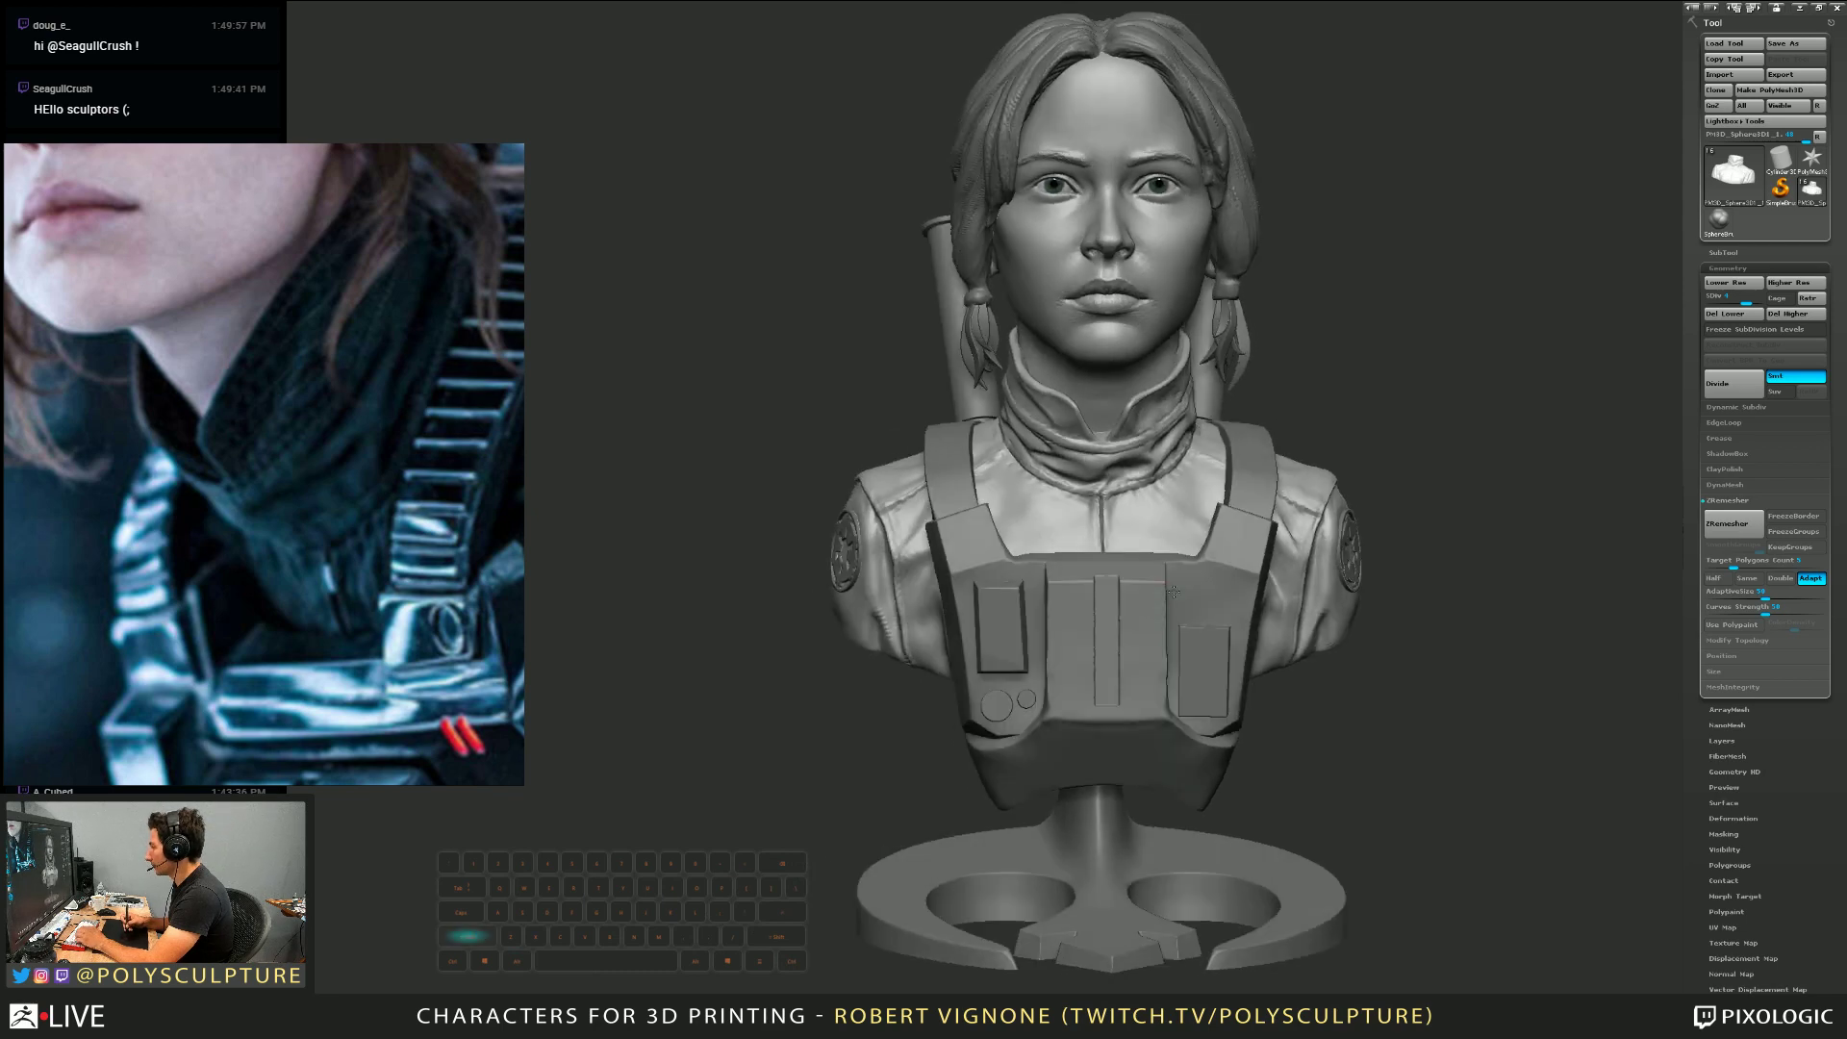
{"action": "mouse_move", "coordinate": [1049, 587]}
{"action": "right_mouse_down"}
{"action": "mouse_move", "coordinate": [1135, 572]}
{"action": "mouse_move", "coordinate": [1058, 628]}
{"action": "mouse_move", "coordinate": [1106, 609]}
{"action": "right_mouse_up"}
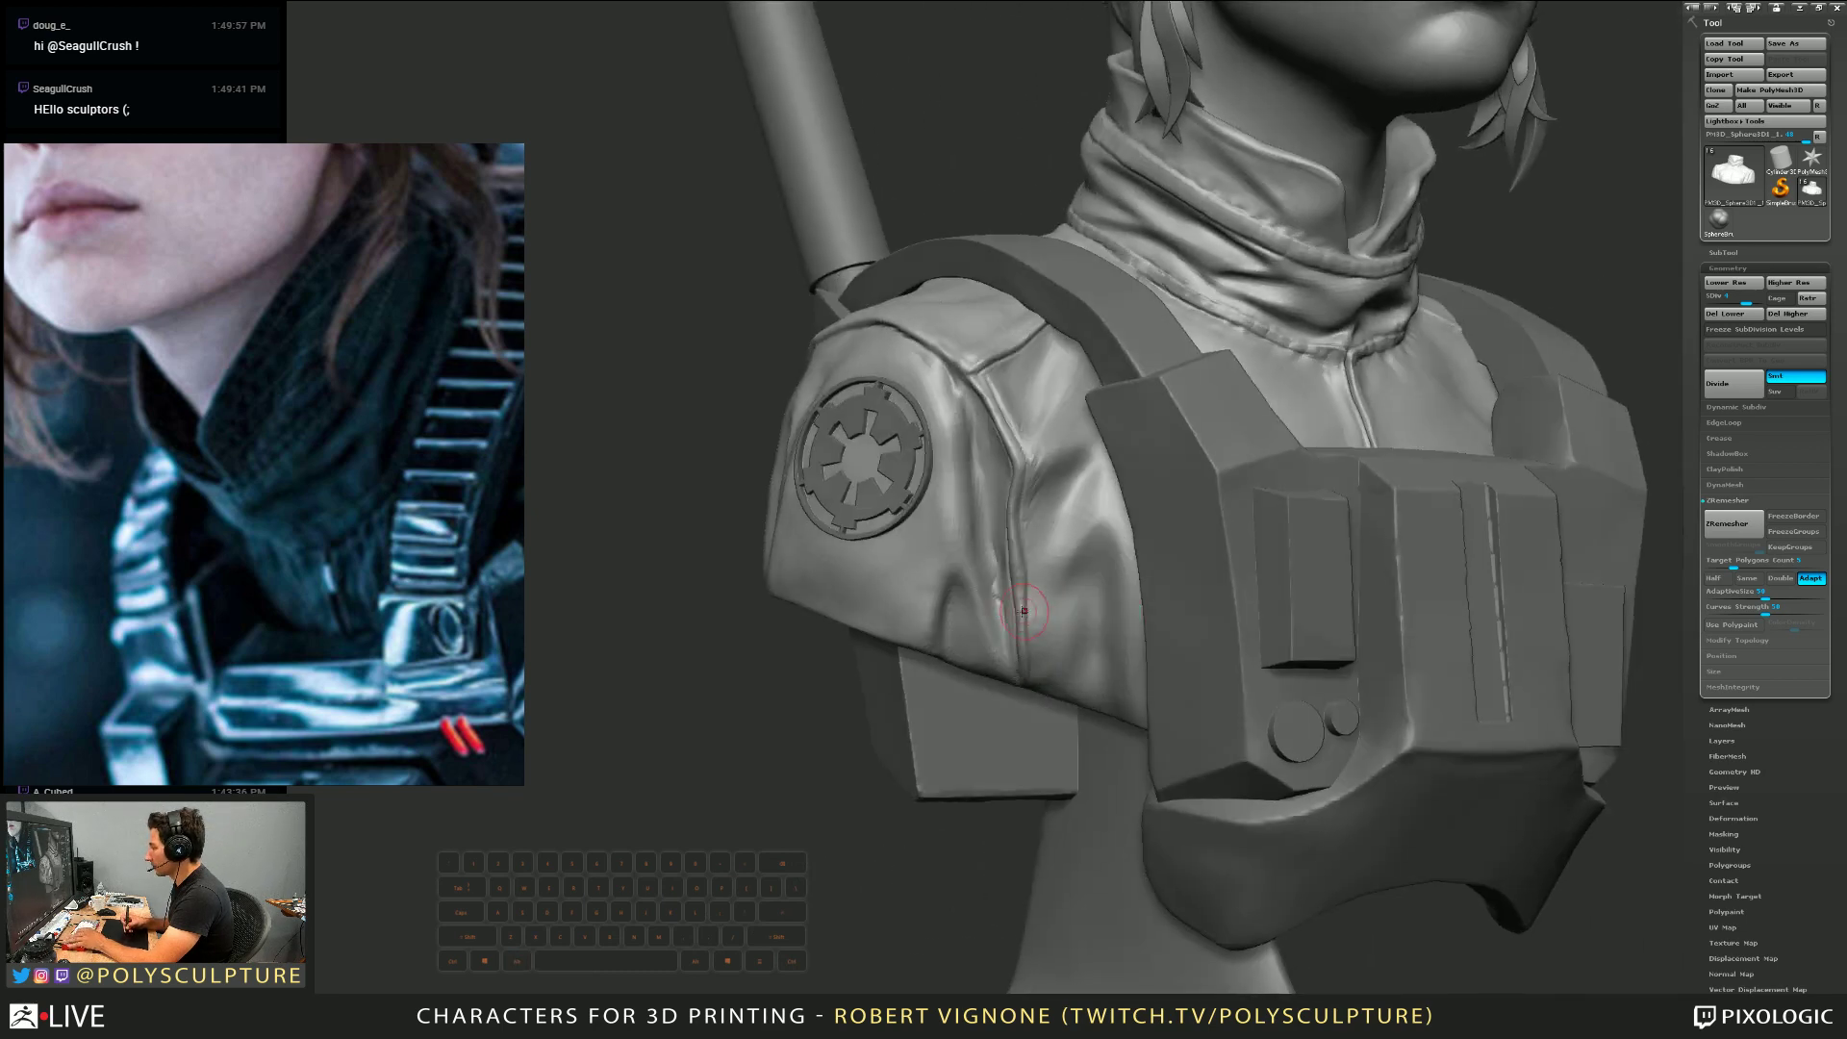
{"action": "left_click_drag", "start_coordinate": [968, 581], "coordinate": [990, 652], "text": "alt"}
{"action": "key", "text": "s"}
{"action": "left_click_drag", "start_coordinate": [950, 593], "coordinate": [958, 593]}
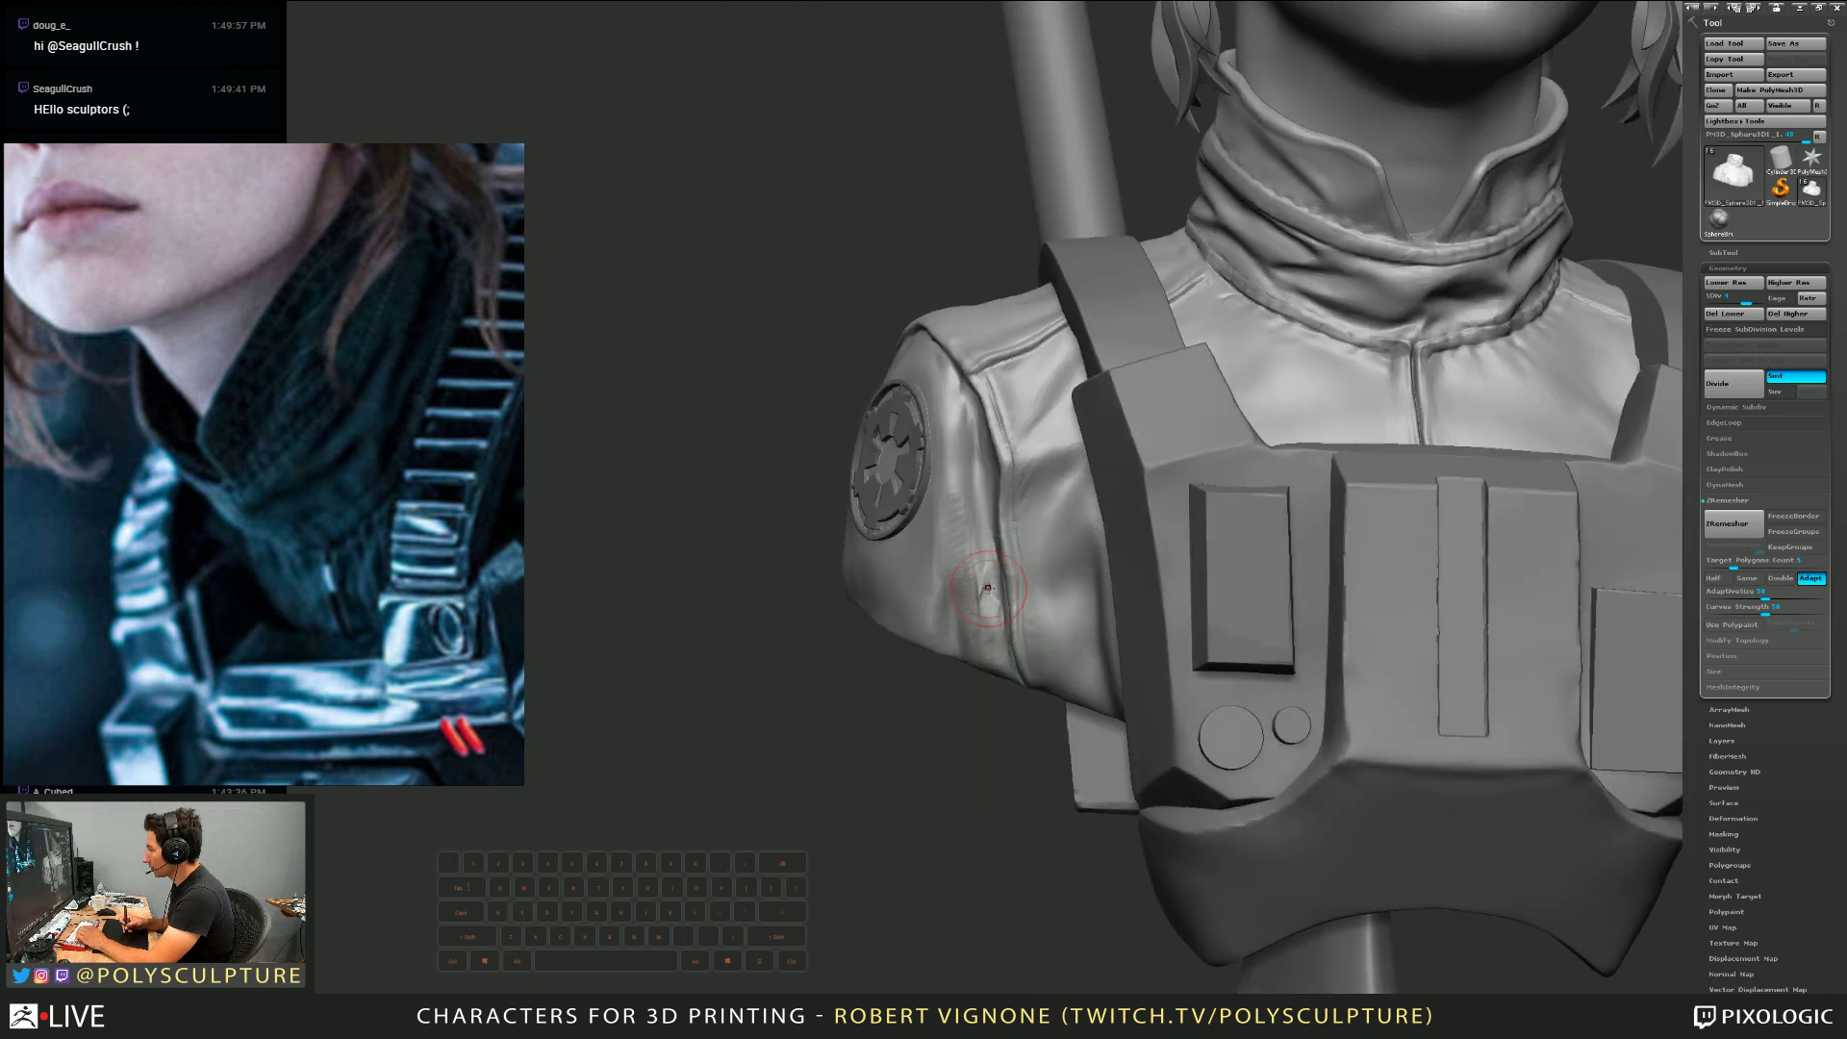
{"action": "right_click_drag", "start_coordinate": [969, 604], "coordinate": [1015, 613]}
{"action": "mouse_move", "coordinate": [1015, 613]}
{"action": "left_mouse_down"}
{"action": "mouse_move", "coordinate": [1013, 663]}
{"action": "mouse_move", "coordinate": [971, 639]}
{"action": "left_mouse_up"}
{"action": "key", "text": "s"}
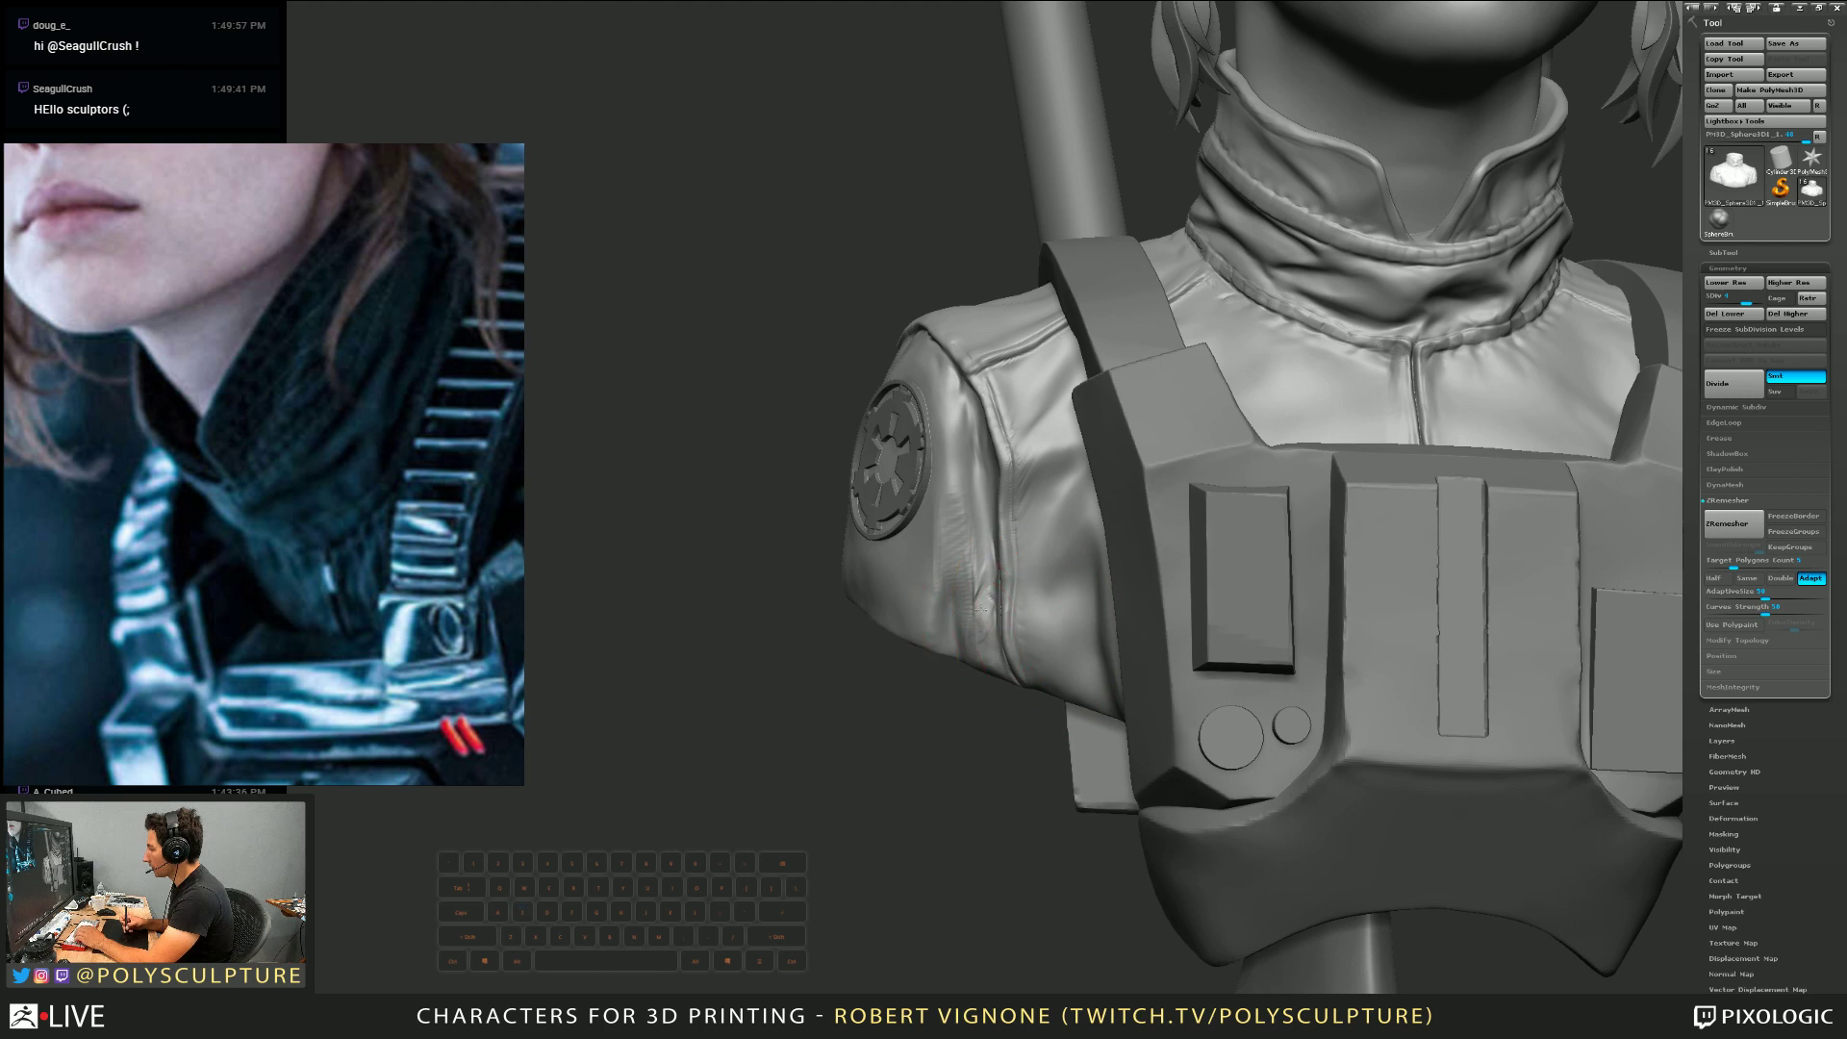
Resize the brush and soften the folds on the lower sleeve beneath the Imperial emblem
{"action": "mouse_move", "coordinate": [938, 627]}
{"action": "right_mouse_down"}
{"action": "mouse_move", "coordinate": [977, 575]}
{"action": "mouse_move", "coordinate": [977, 510]}
{"action": "right_mouse_up"}
{"action": "key", "text": "s"}
{"action": "right_click_drag", "start_coordinate": [952, 662], "coordinate": [957, 587]}
{"action": "left_click_drag", "start_coordinate": [958, 652], "coordinate": [989, 664]}
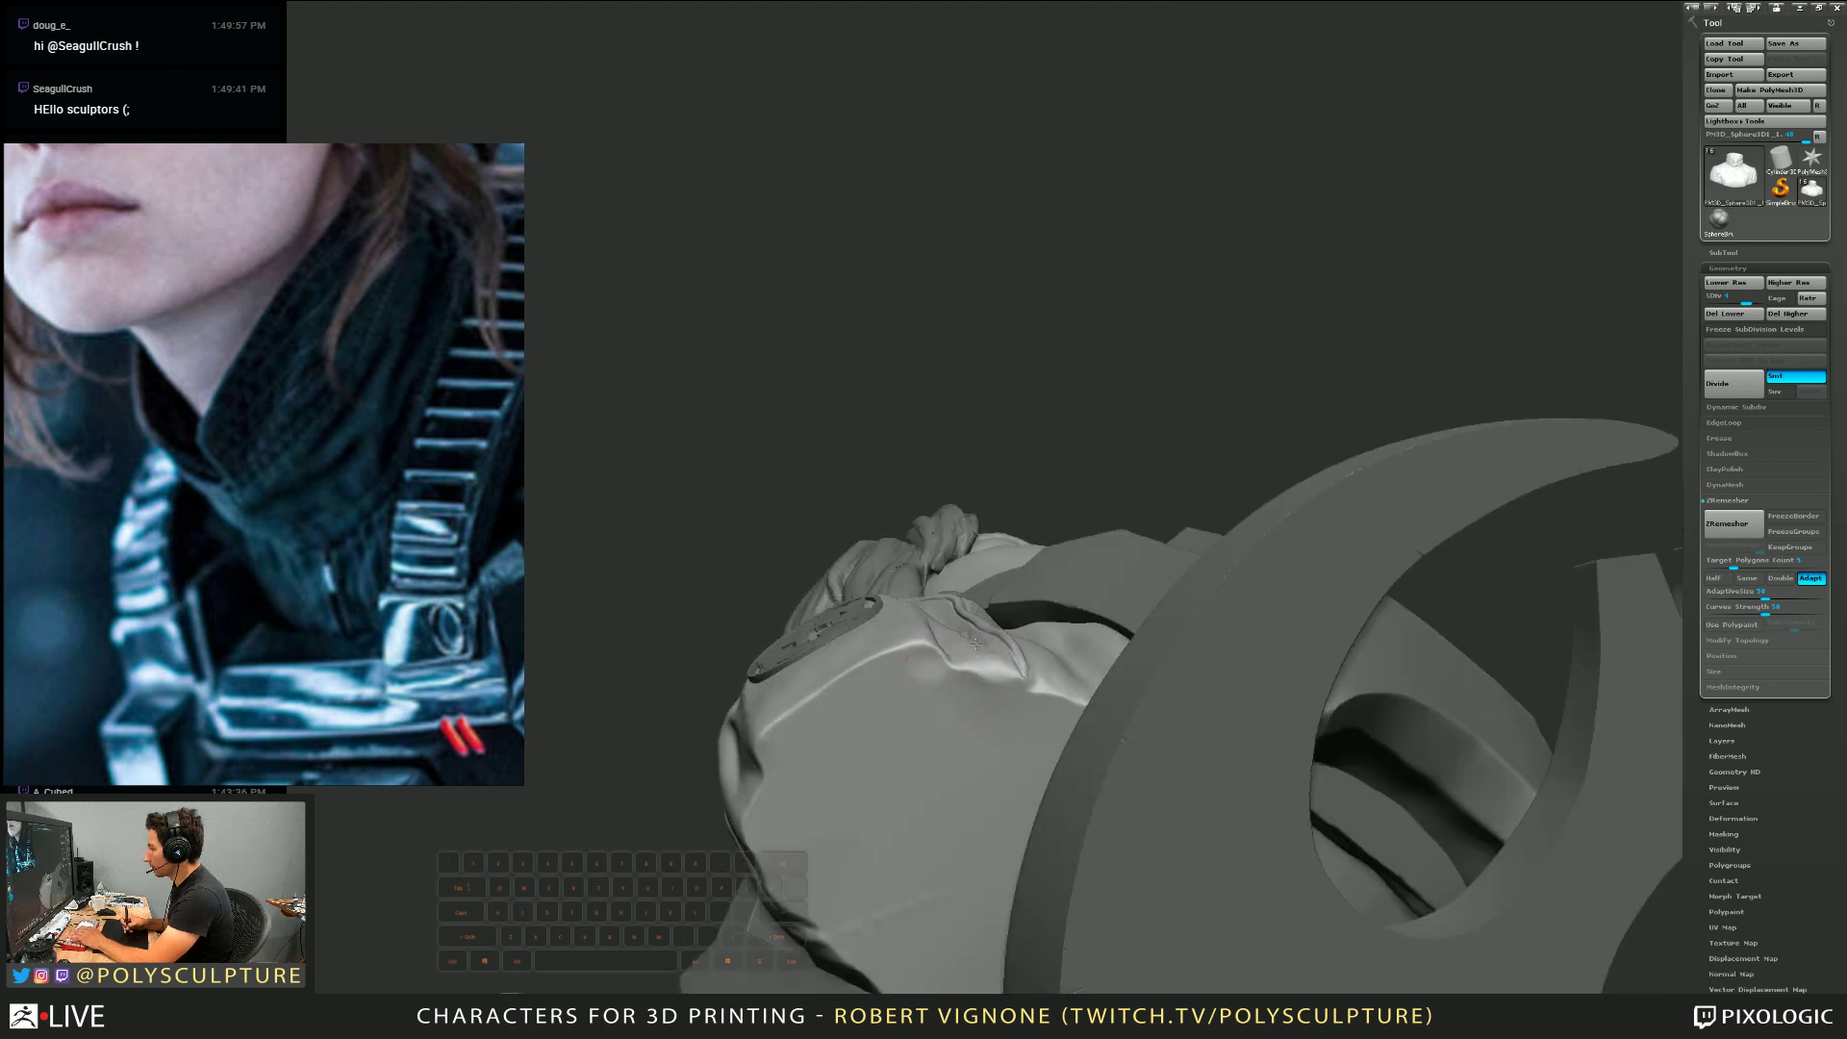
Switch the jacket to a lower subdivision level and reshape the sleeve's cut edge from the underside with a resized brush
{"action": "key", "text": "s"}
{"action": "key", "text": "ctrl+s"}
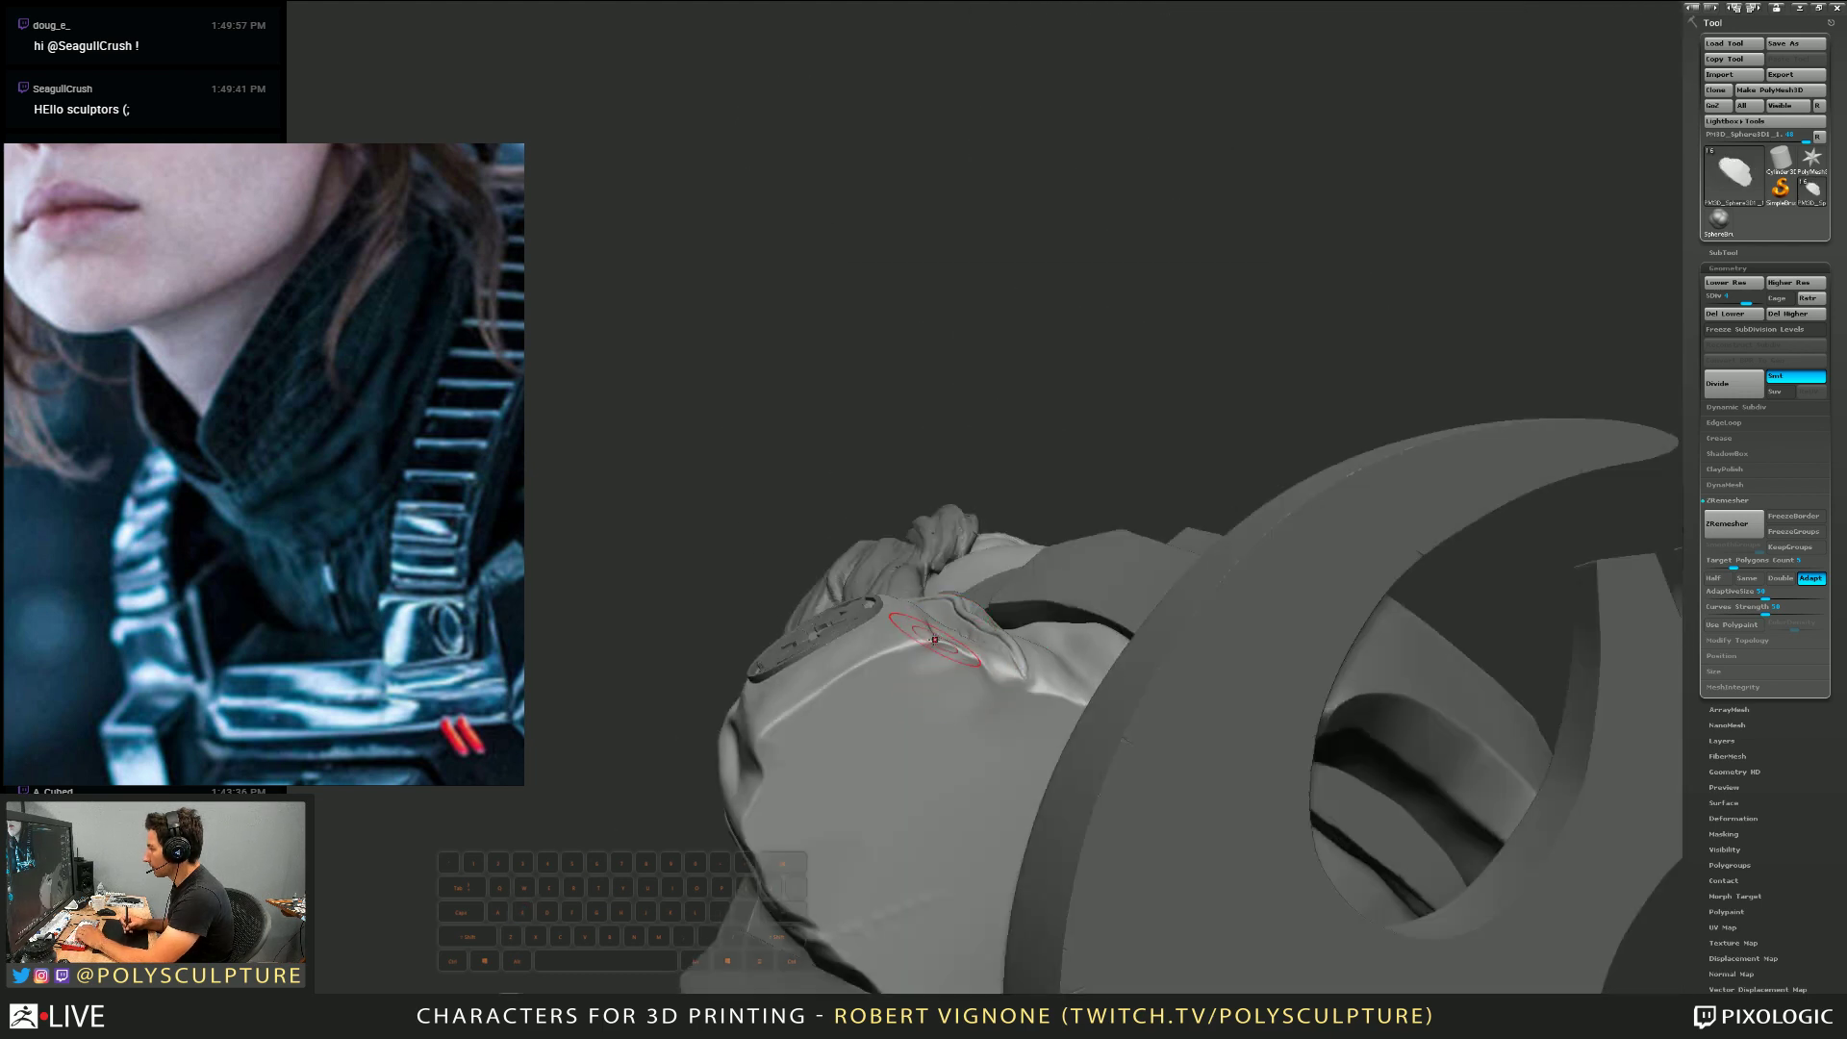
{"action": "key", "text": "s"}
{"action": "left_click_drag", "start_coordinate": [942, 446], "coordinate": [944, 416]}
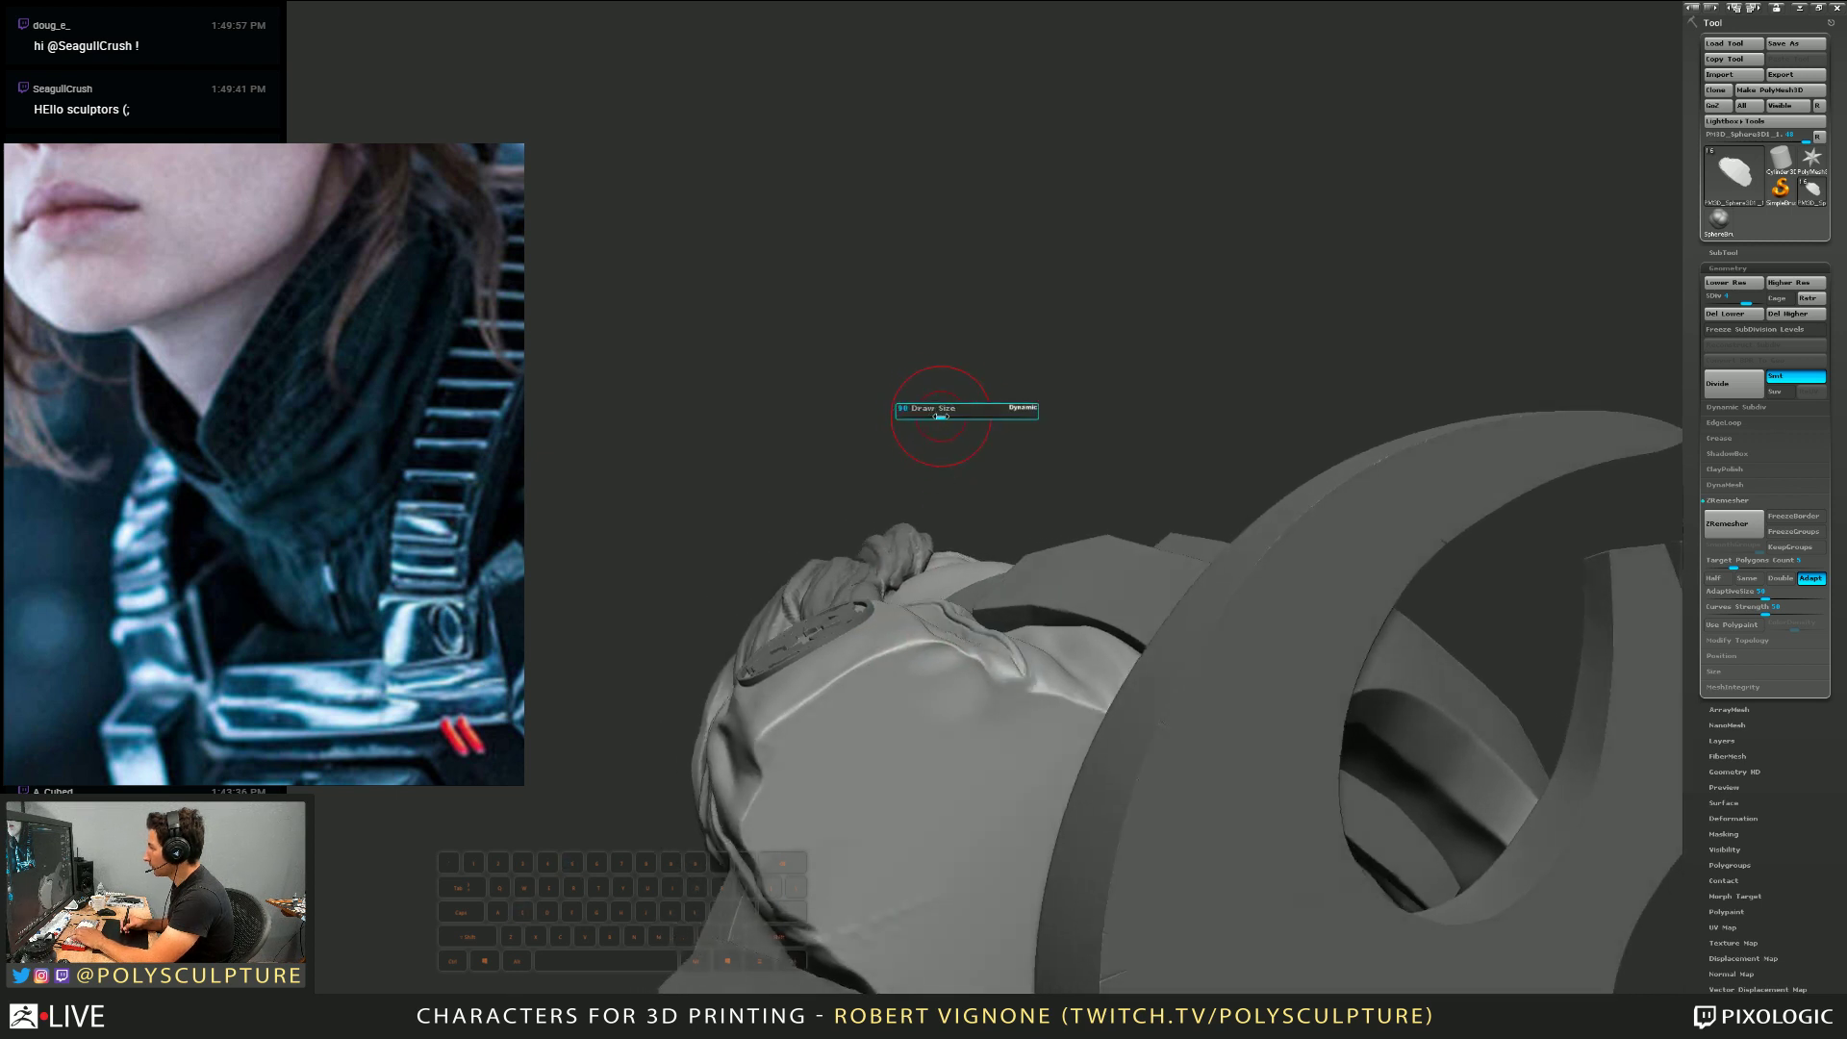
{"action": "left_click", "coordinate": [1731, 299]}
{"action": "left_click_drag", "start_coordinate": [938, 635], "coordinate": [910, 670]}
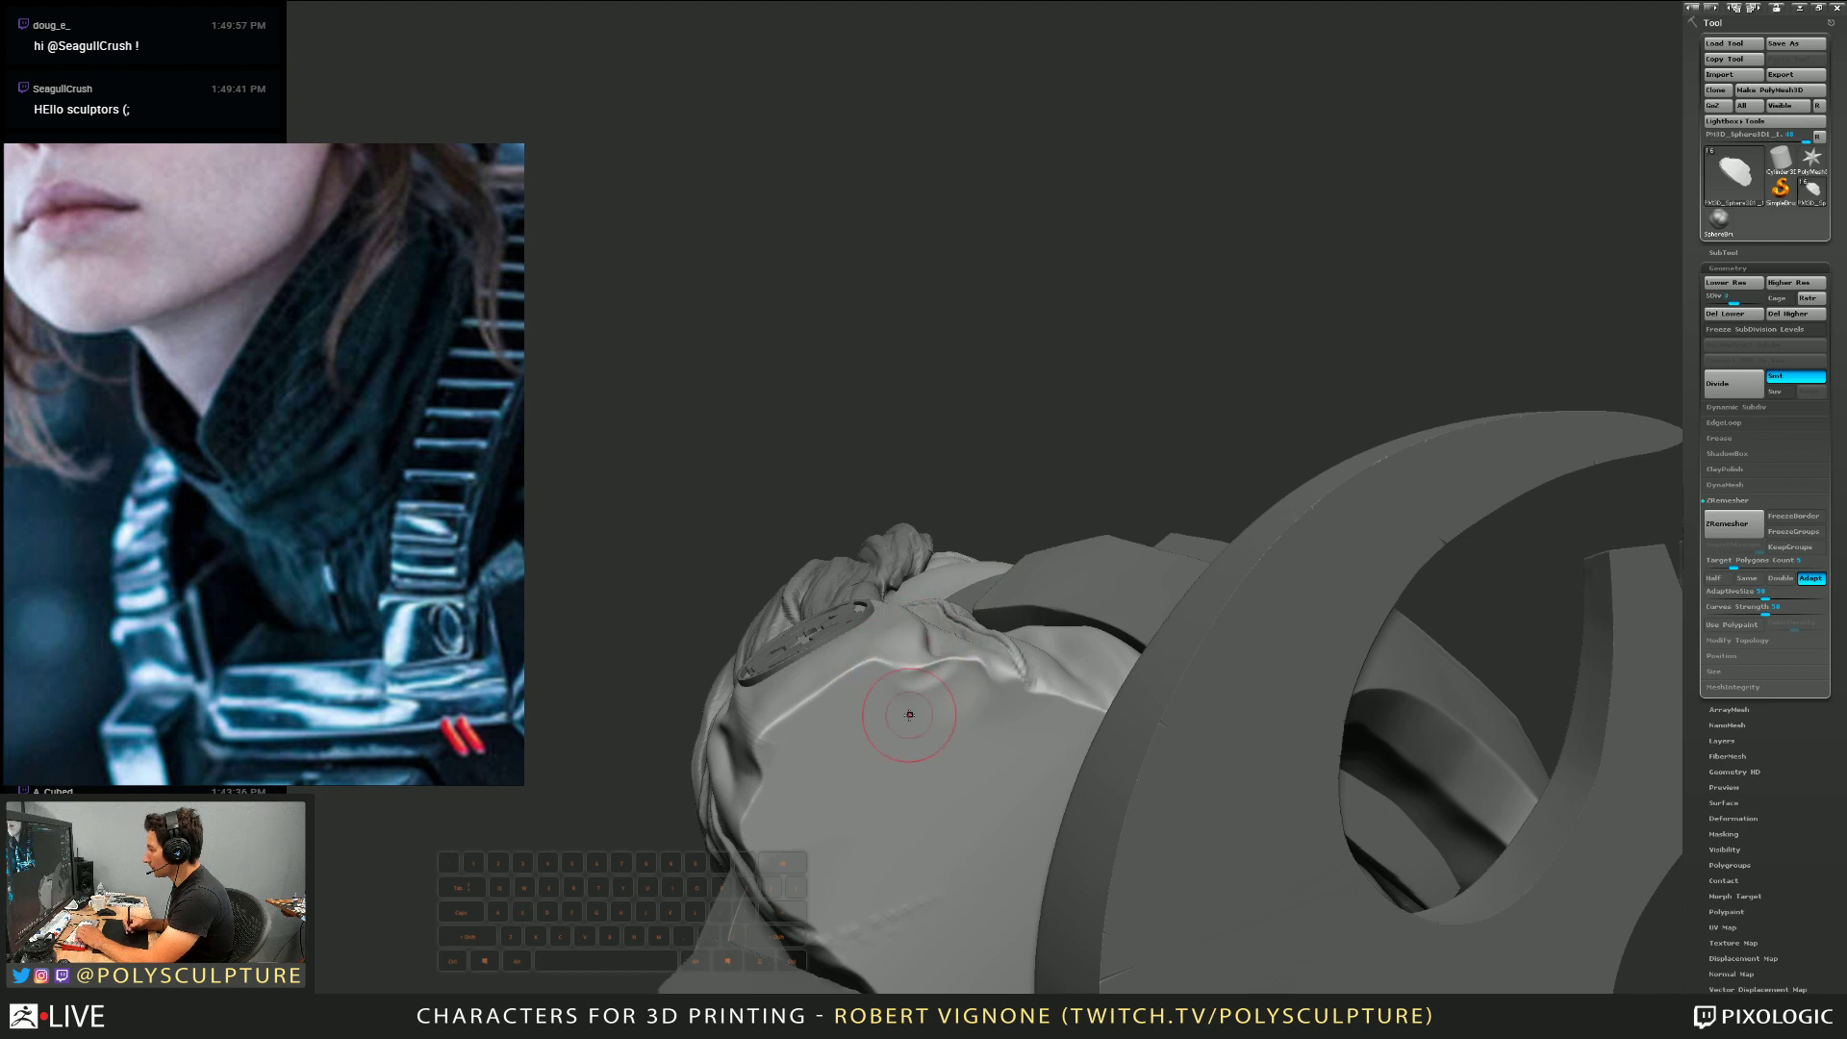
{"action": "right_click_drag", "start_coordinate": [907, 713], "coordinate": [933, 641]}
{"action": "left_click_drag", "start_coordinate": [954, 680], "coordinate": [943, 562]}
{"action": "mouse_move", "coordinate": [929, 484]}
{"action": "left_mouse_down", "text": "shift"}
{"action": "mouse_move", "coordinate": [954, 617]}
{"action": "mouse_move", "coordinate": [935, 471]}
{"action": "mouse_move", "coordinate": [940, 519]}
{"action": "left_mouse_up", "text": "shift"}
{"action": "right_click_drag", "start_coordinate": [880, 679], "coordinate": [928, 636]}
{"action": "key", "text": "1"}
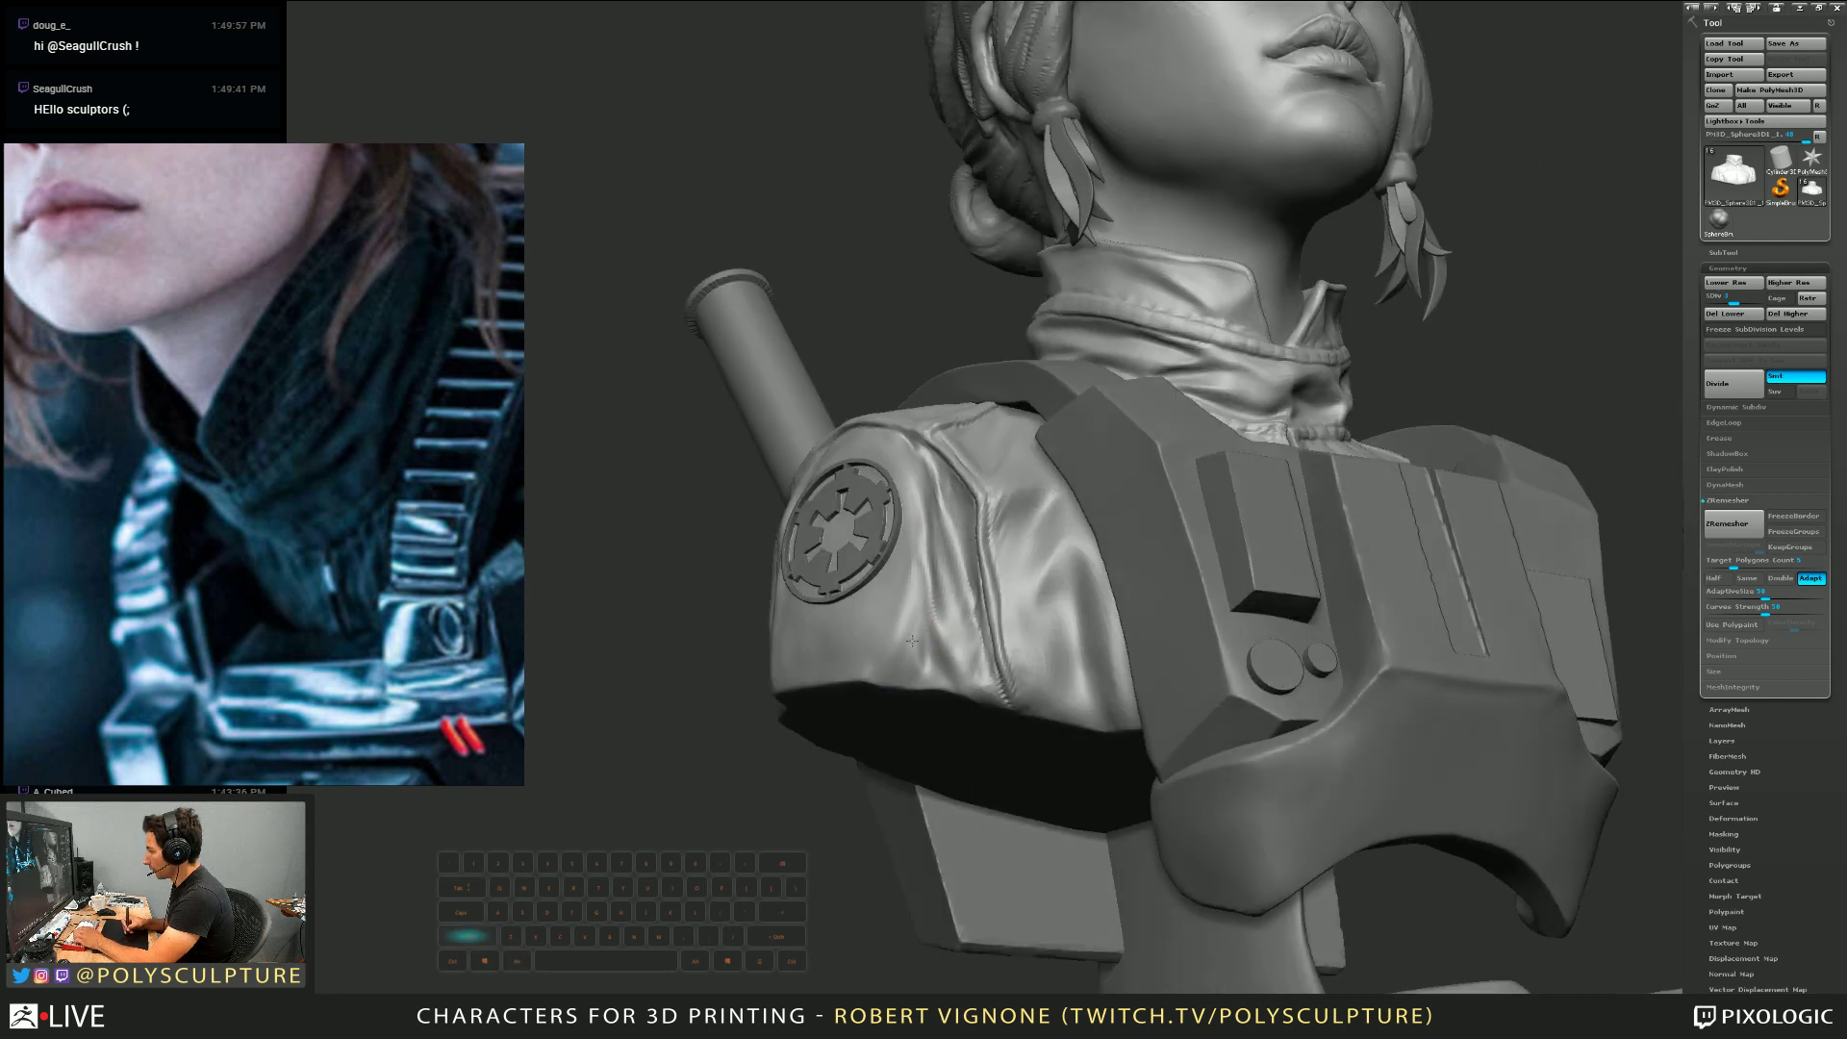
Enlarge the brush and adjust the sleeve's overall volume below the Imperial emblem, checking it against the front silhouette
{"action": "key", "text": "1"}
{"action": "mouse_move", "coordinate": [916, 646]}
{"action": "left_mouse_down", "text": "alt"}
{"action": "mouse_move", "coordinate": [926, 673]}
{"action": "mouse_move", "coordinate": [910, 655]}
{"action": "left_mouse_up", "text": "alt"}
{"action": "right_click_drag", "start_coordinate": [924, 532], "coordinate": [818, 586]}
{"action": "key", "text": "s"}
{"action": "mouse_move", "coordinate": [996, 556]}
{"action": "right_mouse_down", "text": "alt"}
{"action": "mouse_move", "coordinate": [985, 532]}
{"action": "mouse_move", "coordinate": [855, 569]}
{"action": "right_mouse_up", "text": "alt"}
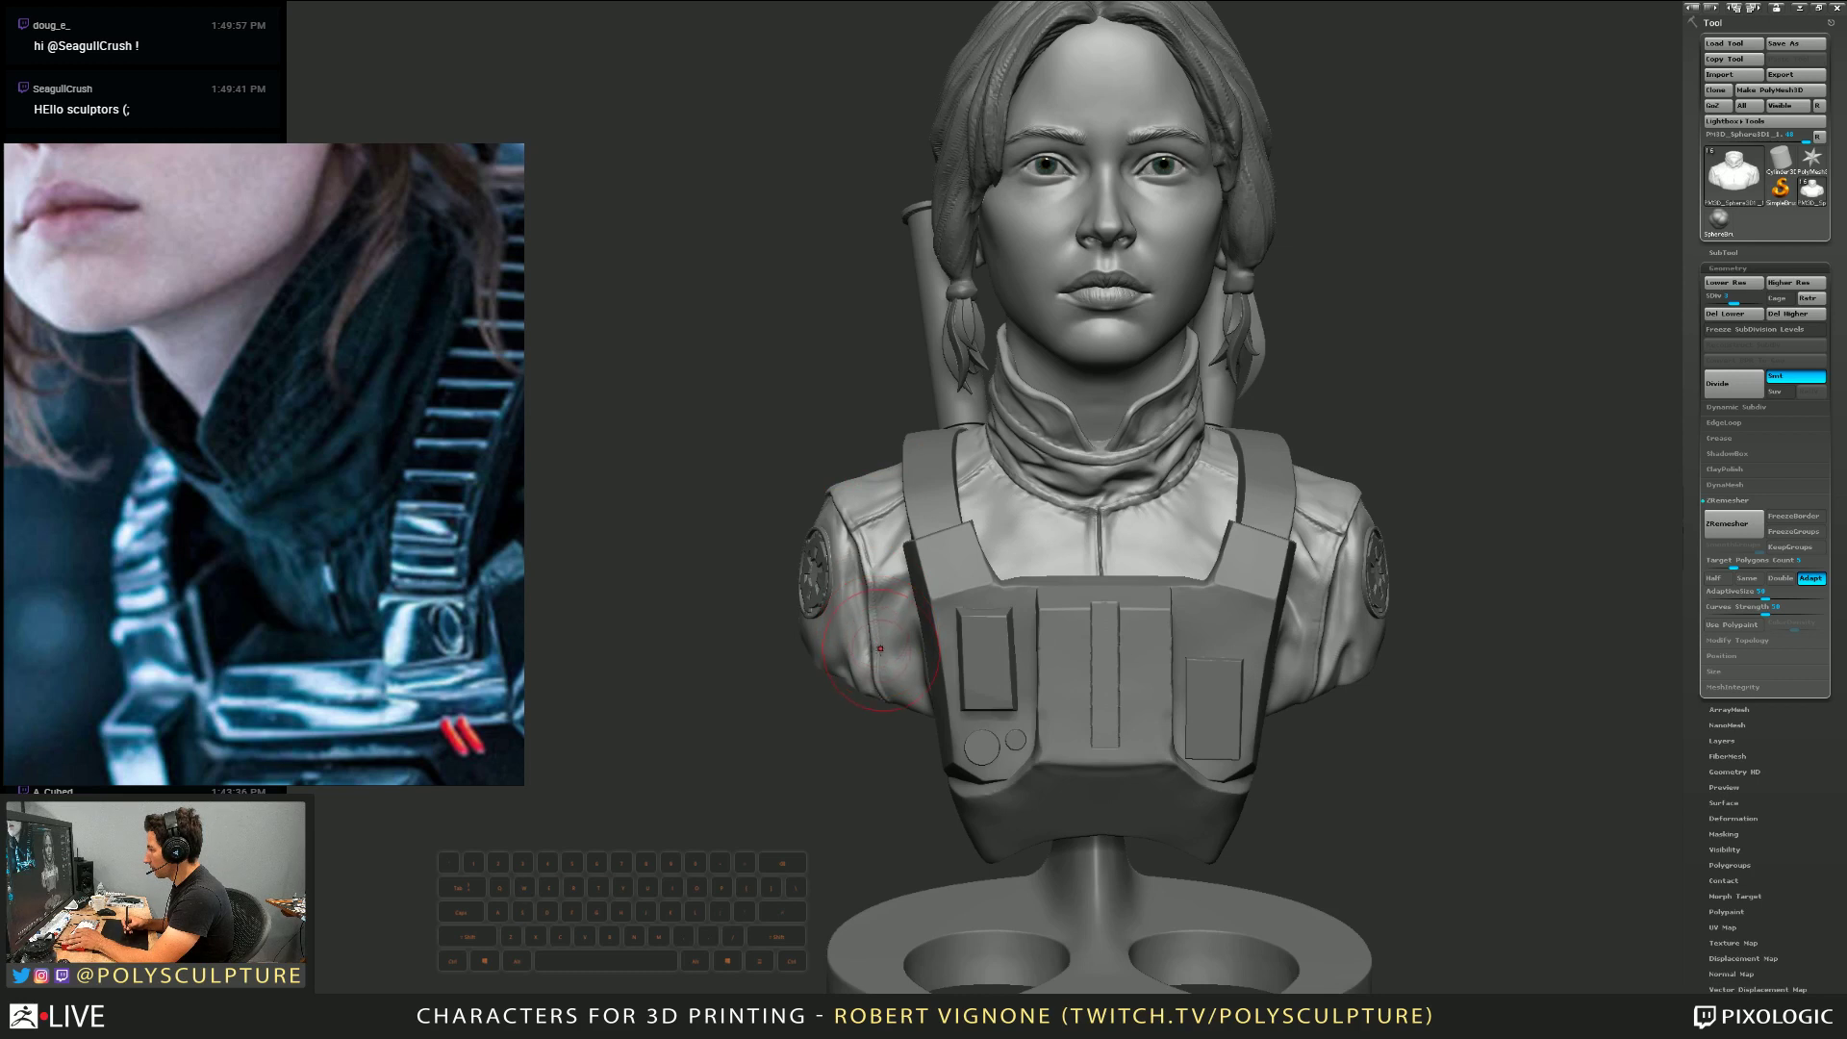
{"action": "key", "text": "s"}
{"action": "mouse_move", "coordinate": [880, 679]}
{"action": "left_mouse_down"}
{"action": "mouse_move", "coordinate": [897, 683]}
{"action": "mouse_move", "coordinate": [874, 660]}
{"action": "left_mouse_up"}
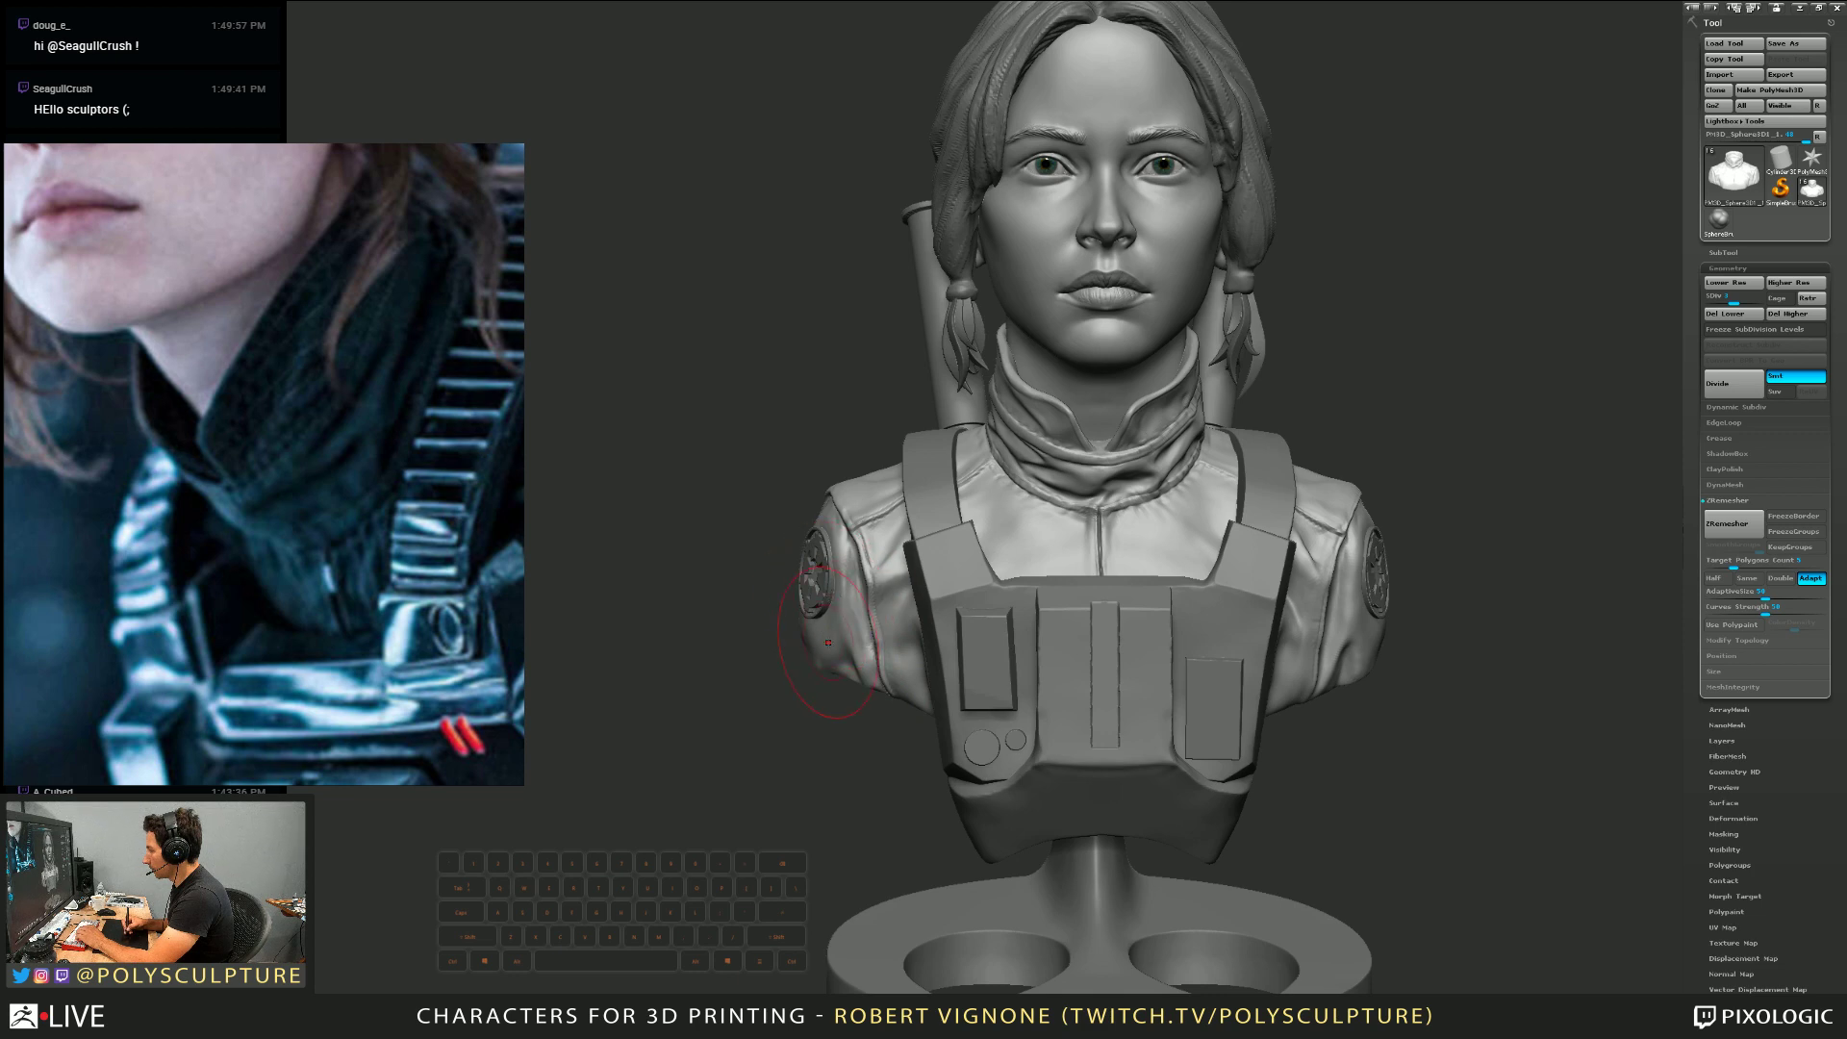
Switch brushes, change the brush size and work the sleeve surface between the emblem and the armhole seam
{"action": "key", "text": "s"}
{"action": "left_click_drag", "start_coordinate": [829, 647], "coordinate": [833, 659]}
{"action": "key", "text": "4"}
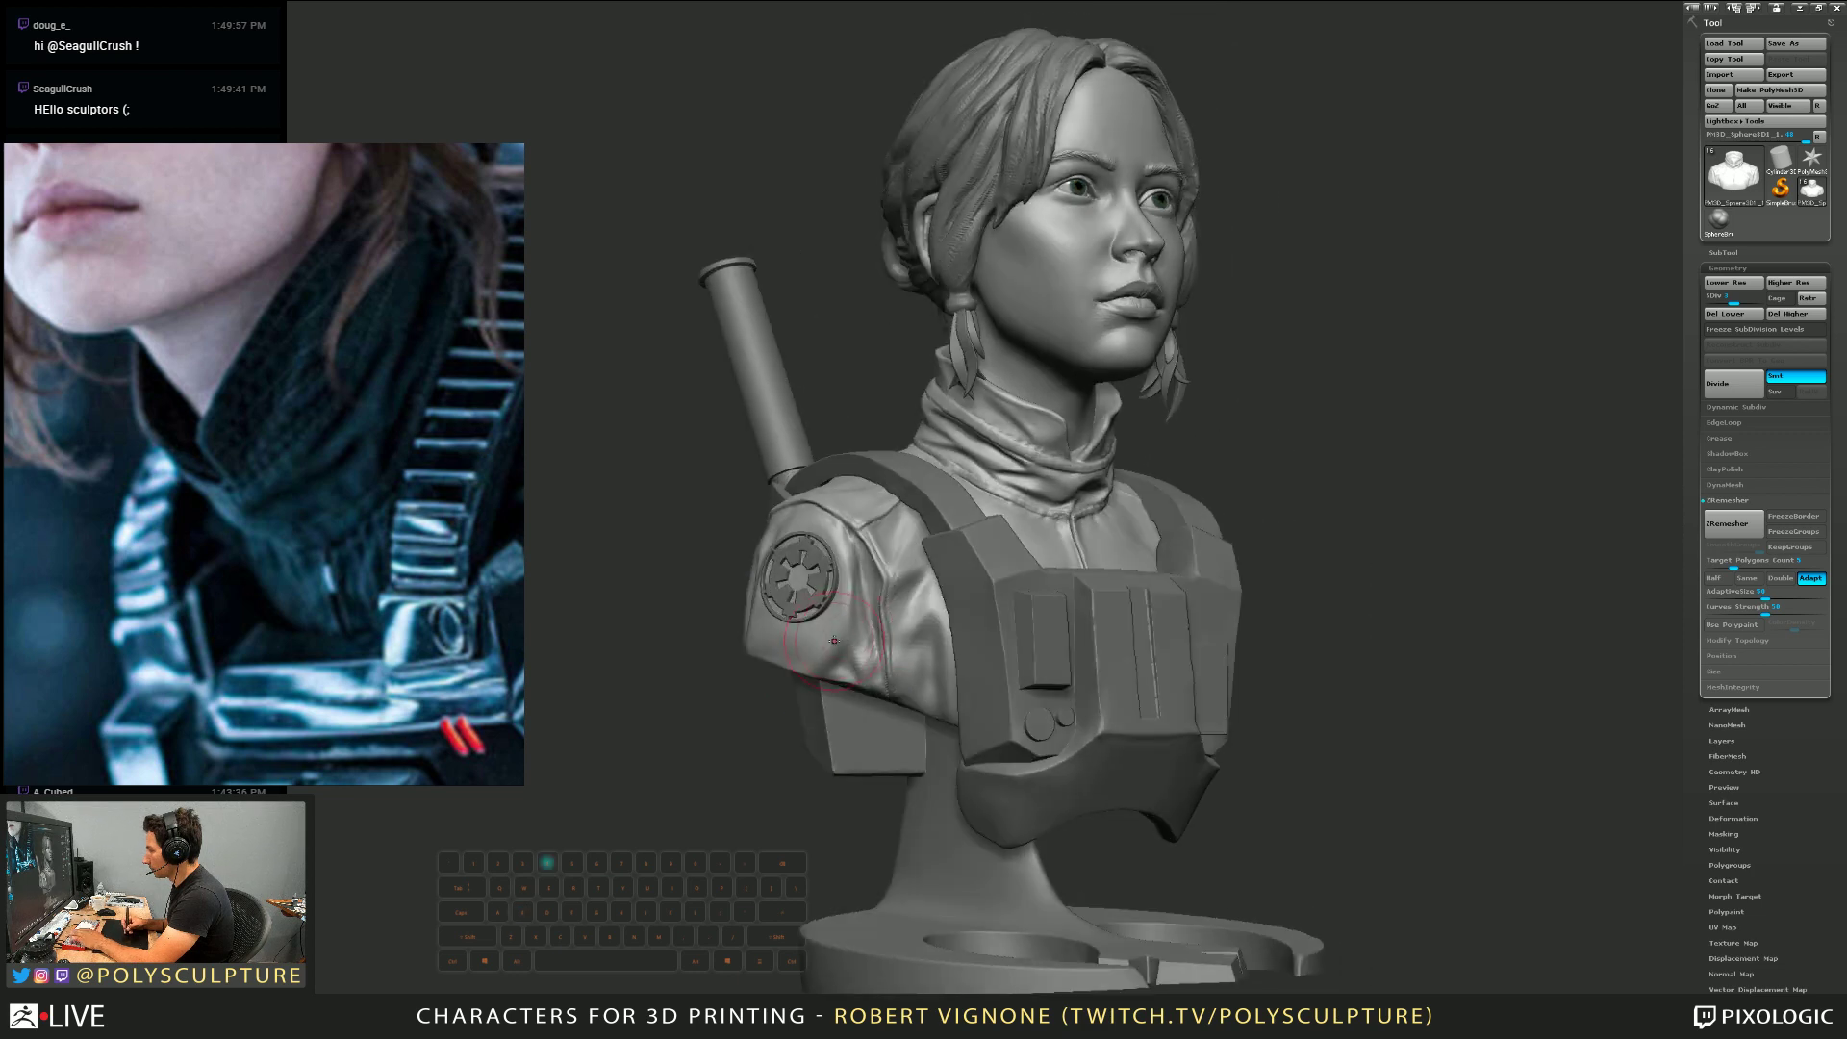
{"action": "mouse_move", "coordinate": [833, 635]}
{"action": "right_mouse_down"}
{"action": "mouse_move", "coordinate": [860, 681]}
{"action": "mouse_move", "coordinate": [852, 666]}
{"action": "right_mouse_up"}
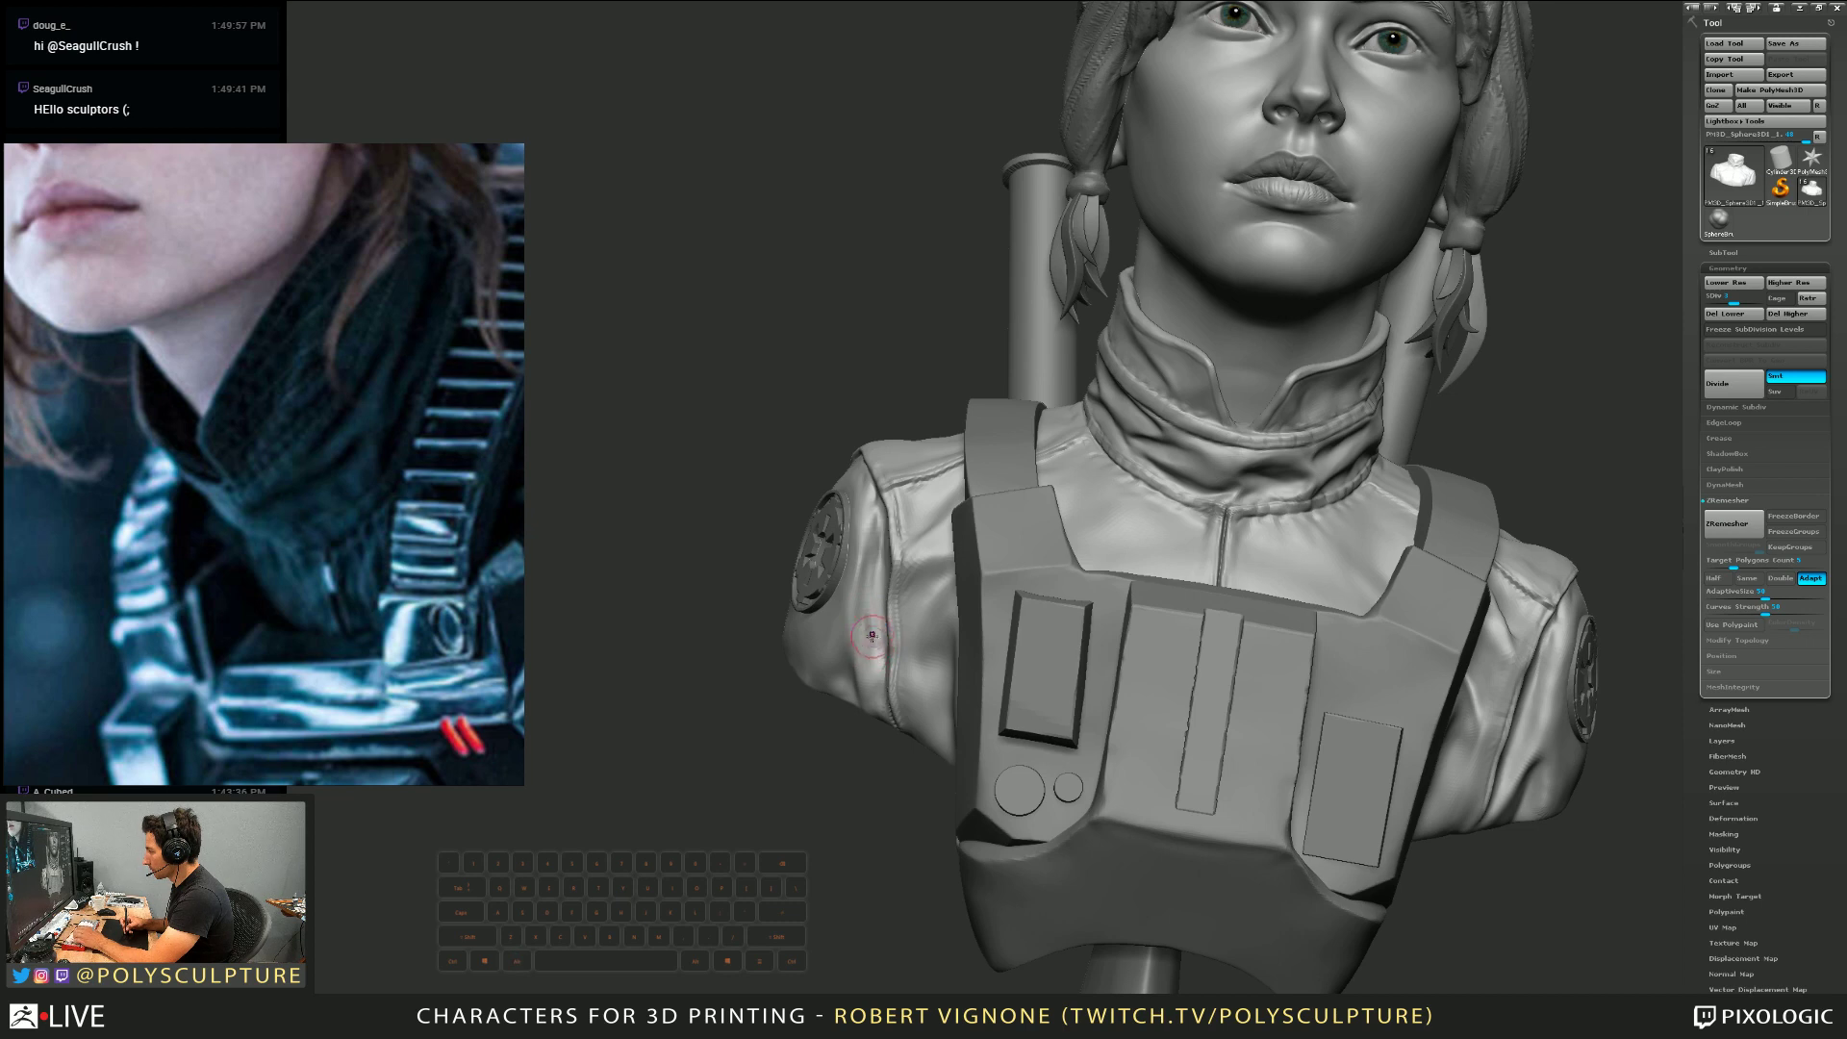
{"action": "right_click_drag", "start_coordinate": [871, 570], "coordinate": [1124, 608], "text": "ctrl"}
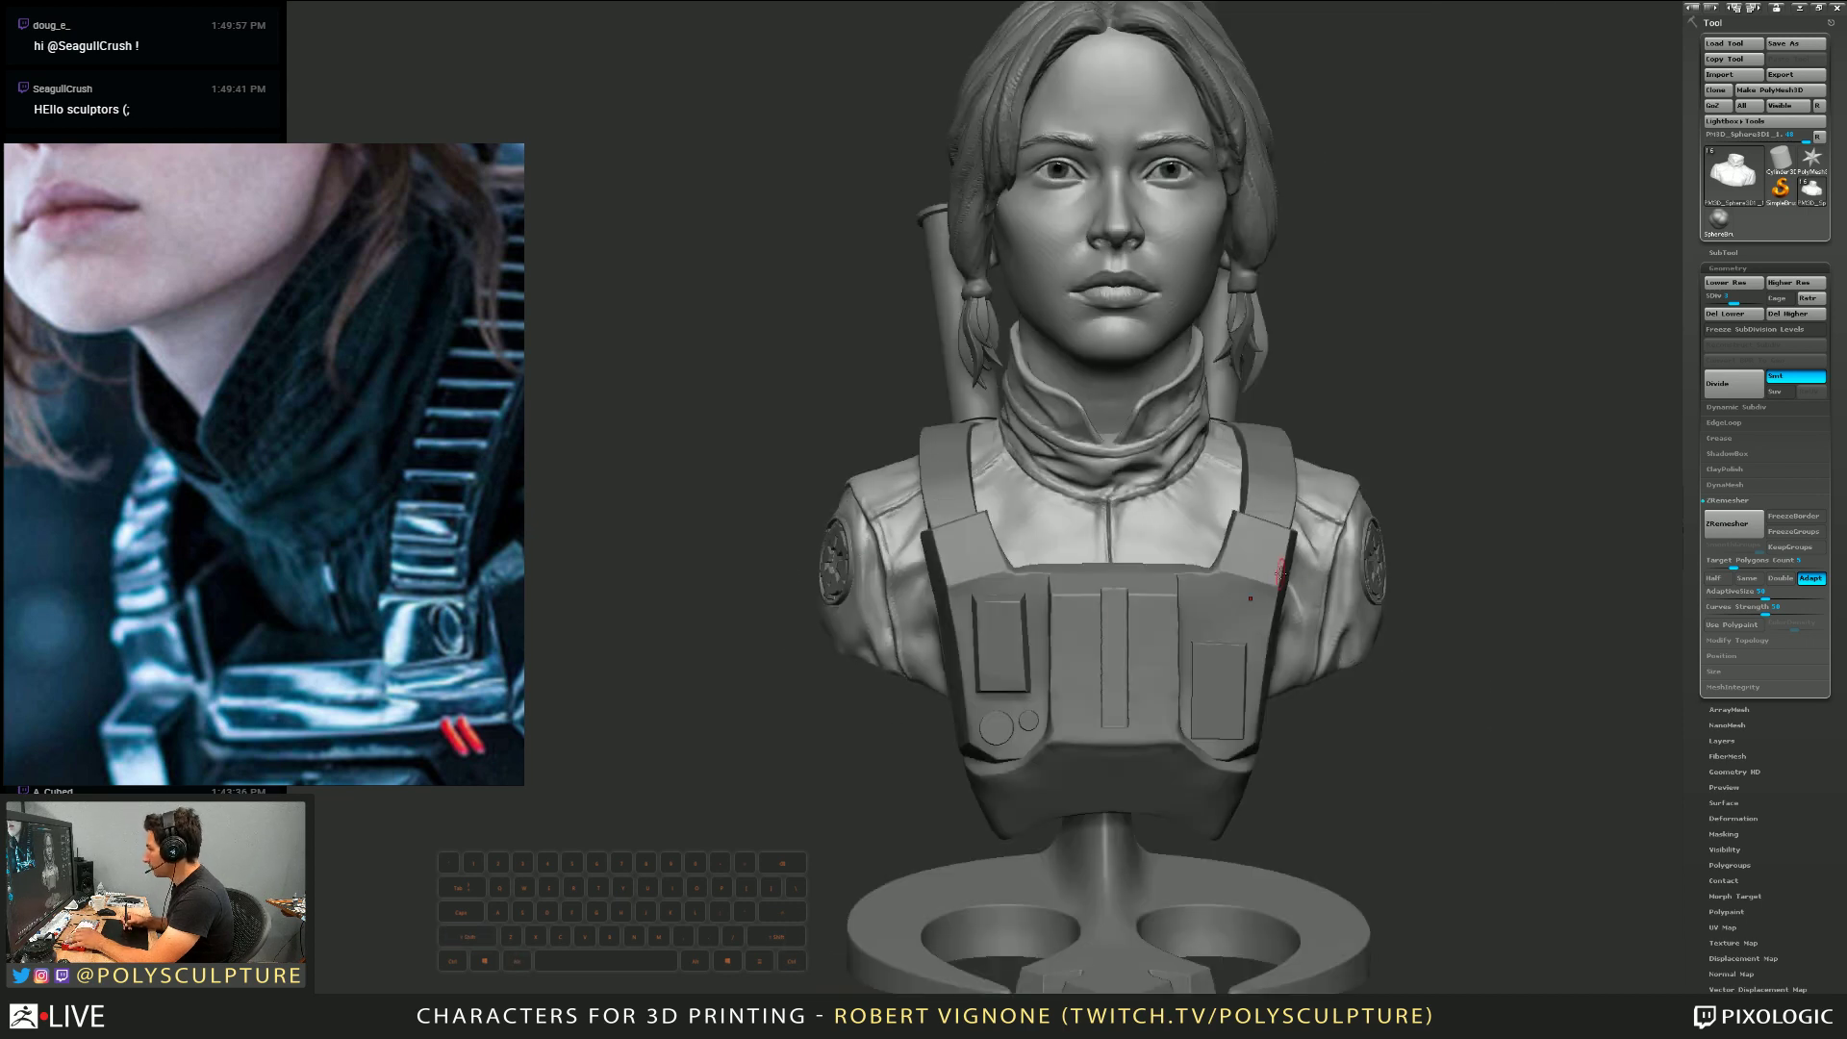
Resize the brush and refine the sleeve's outer contour around the Imperial emblem
{"action": "right_click_drag", "start_coordinate": [825, 565], "coordinate": [831, 592], "text": "ctrl"}
{"action": "key", "text": "s"}
{"action": "left_click_drag", "start_coordinate": [835, 604], "coordinate": [851, 604]}
{"action": "key", "text": "5"}
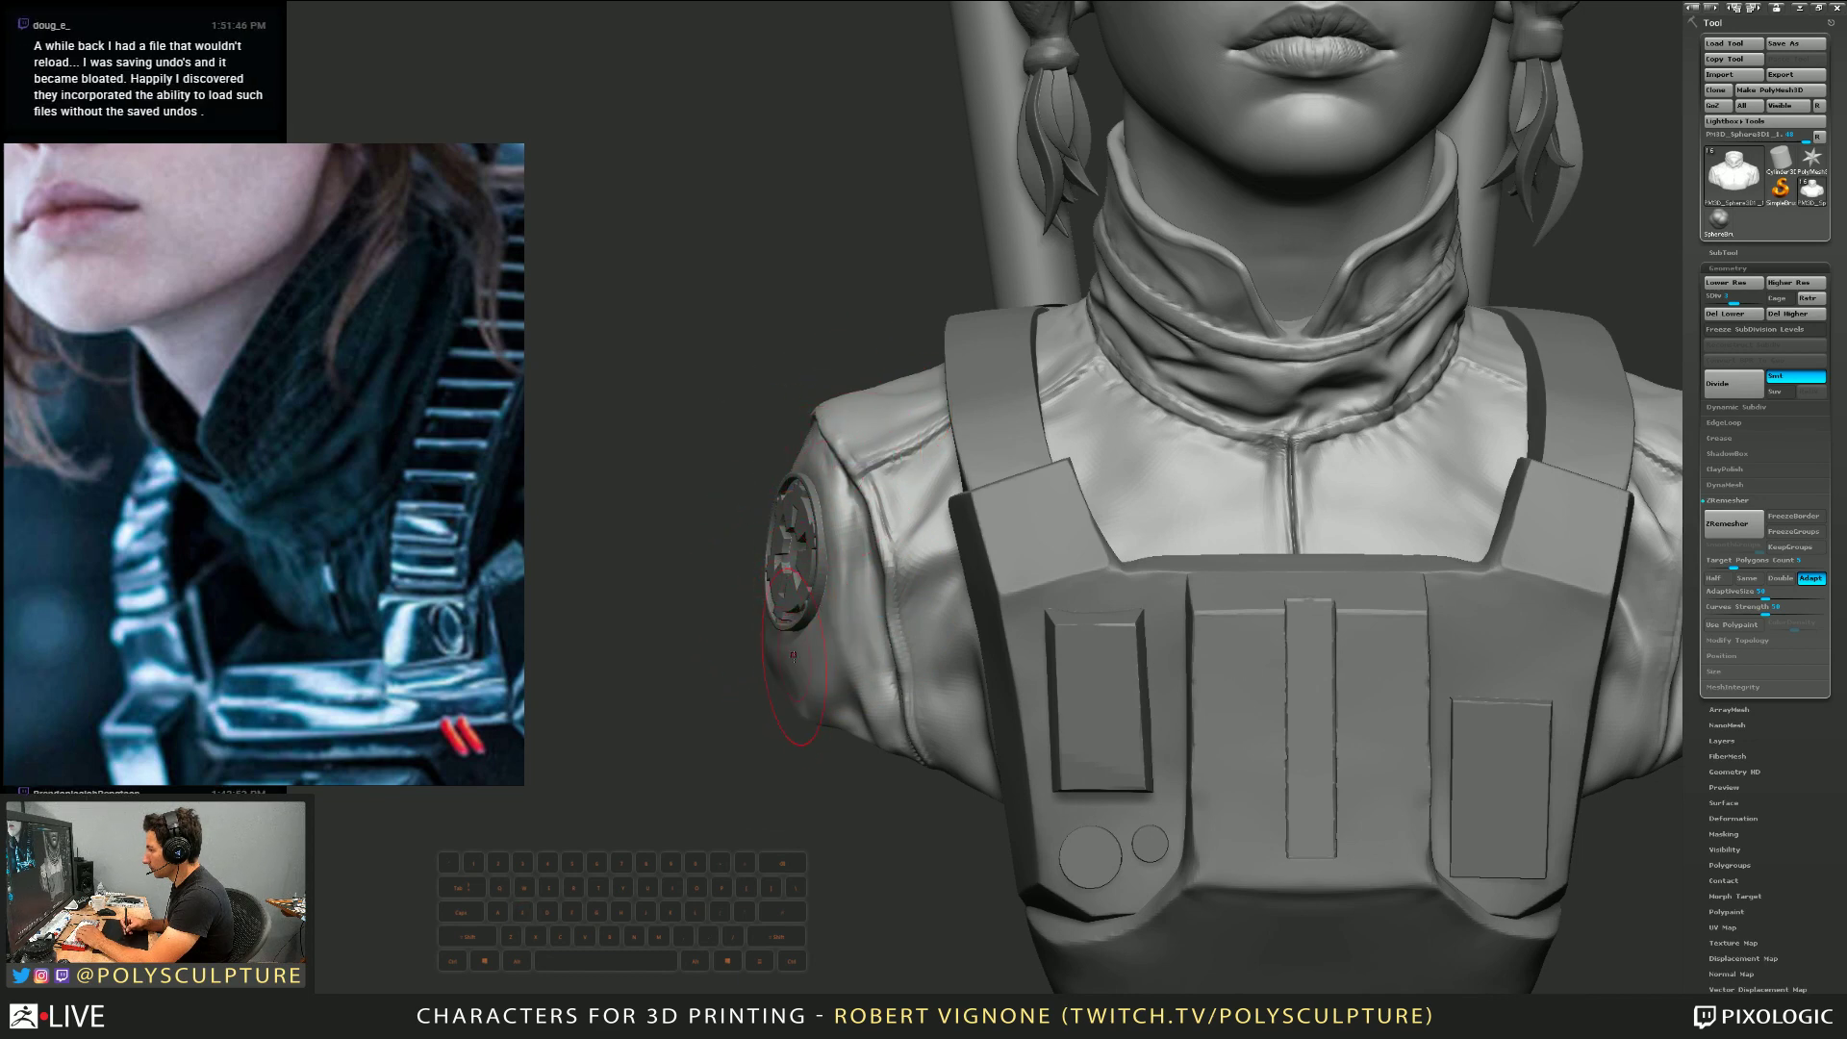
Select the round Imperial emblem and move it to sit against the reshaped sleeve
{"action": "left_click", "coordinate": [782, 614], "text": "alt"}
{"action": "right_click_drag", "start_coordinate": [774, 612], "coordinate": [795, 581]}
{"action": "key", "text": "w"}
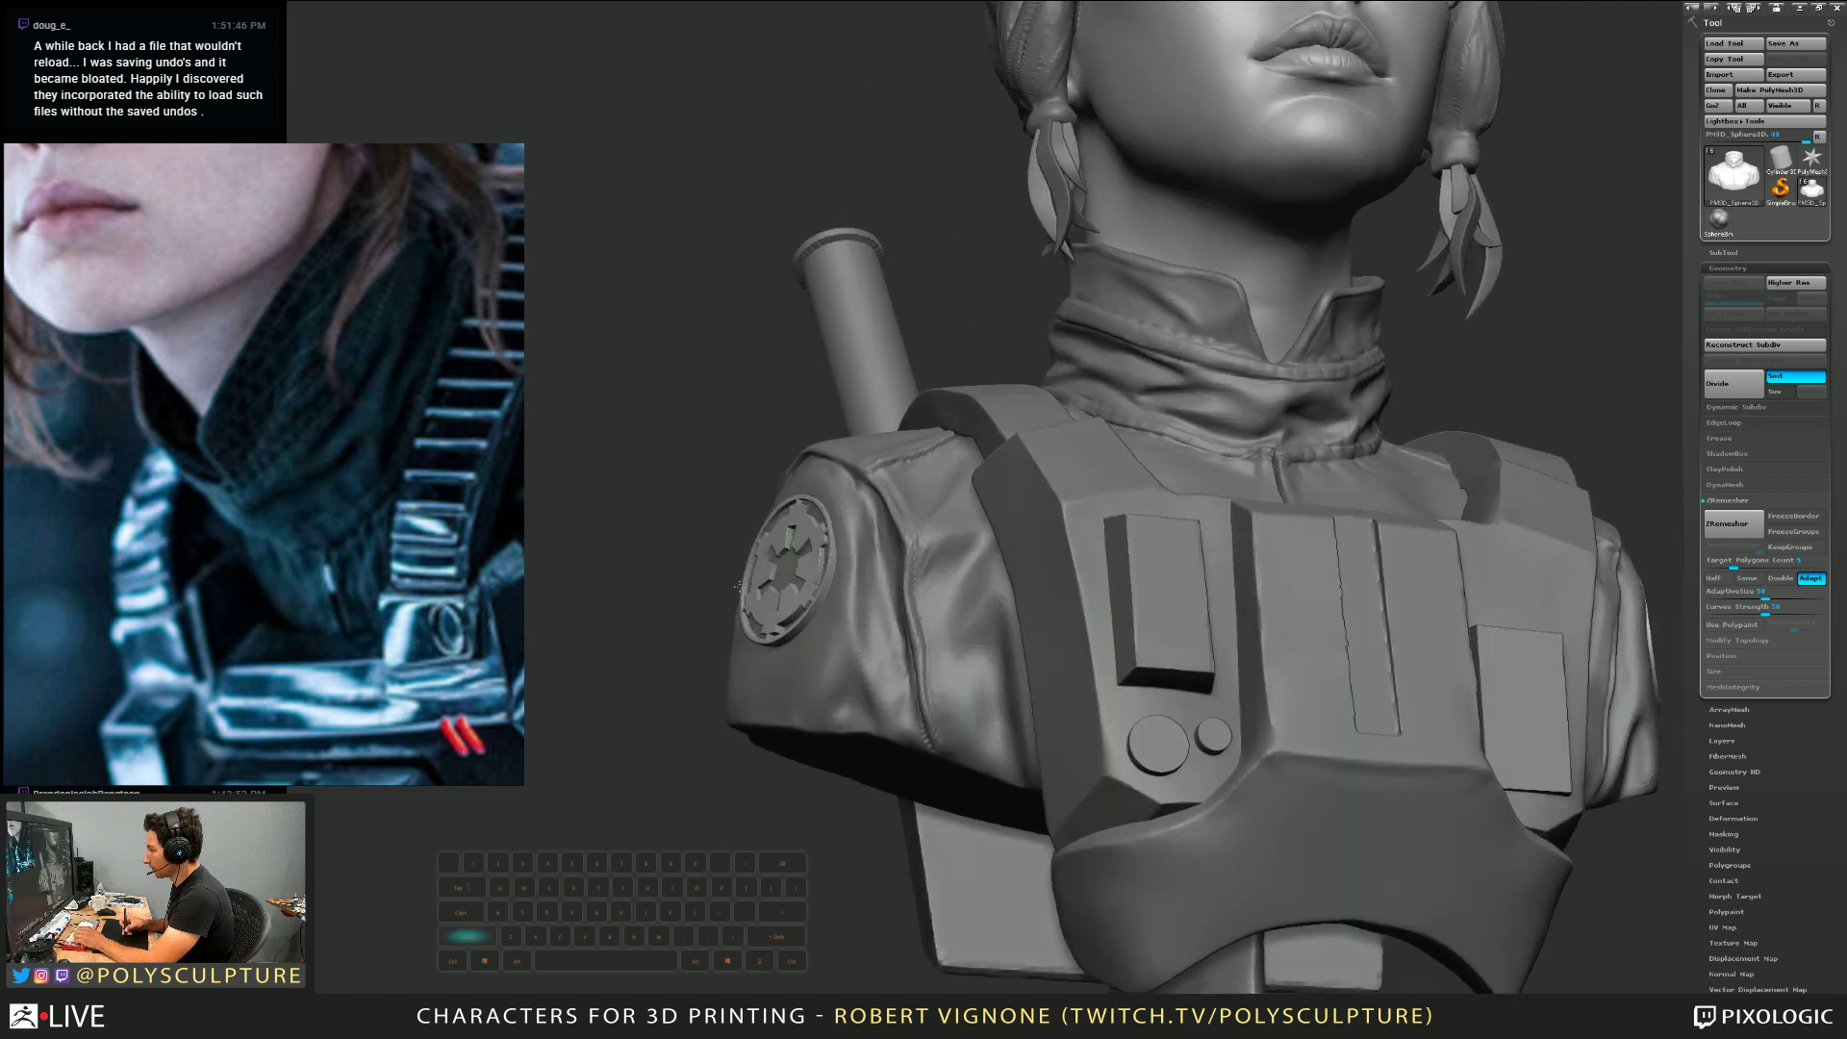
{"action": "right_click_drag", "start_coordinate": [661, 556], "coordinate": [671, 525]}
{"action": "right_click_drag", "start_coordinate": [816, 613], "coordinate": [814, 577]}
Return to sculpting, resize the brush and adjust the Imperial emblem to follow the sleeve's curve
{"action": "key", "text": "q"}
{"action": "key", "text": "s"}
{"action": "left_click_drag", "start_coordinate": [829, 625], "coordinate": [808, 628]}
{"action": "key", "text": "5"}
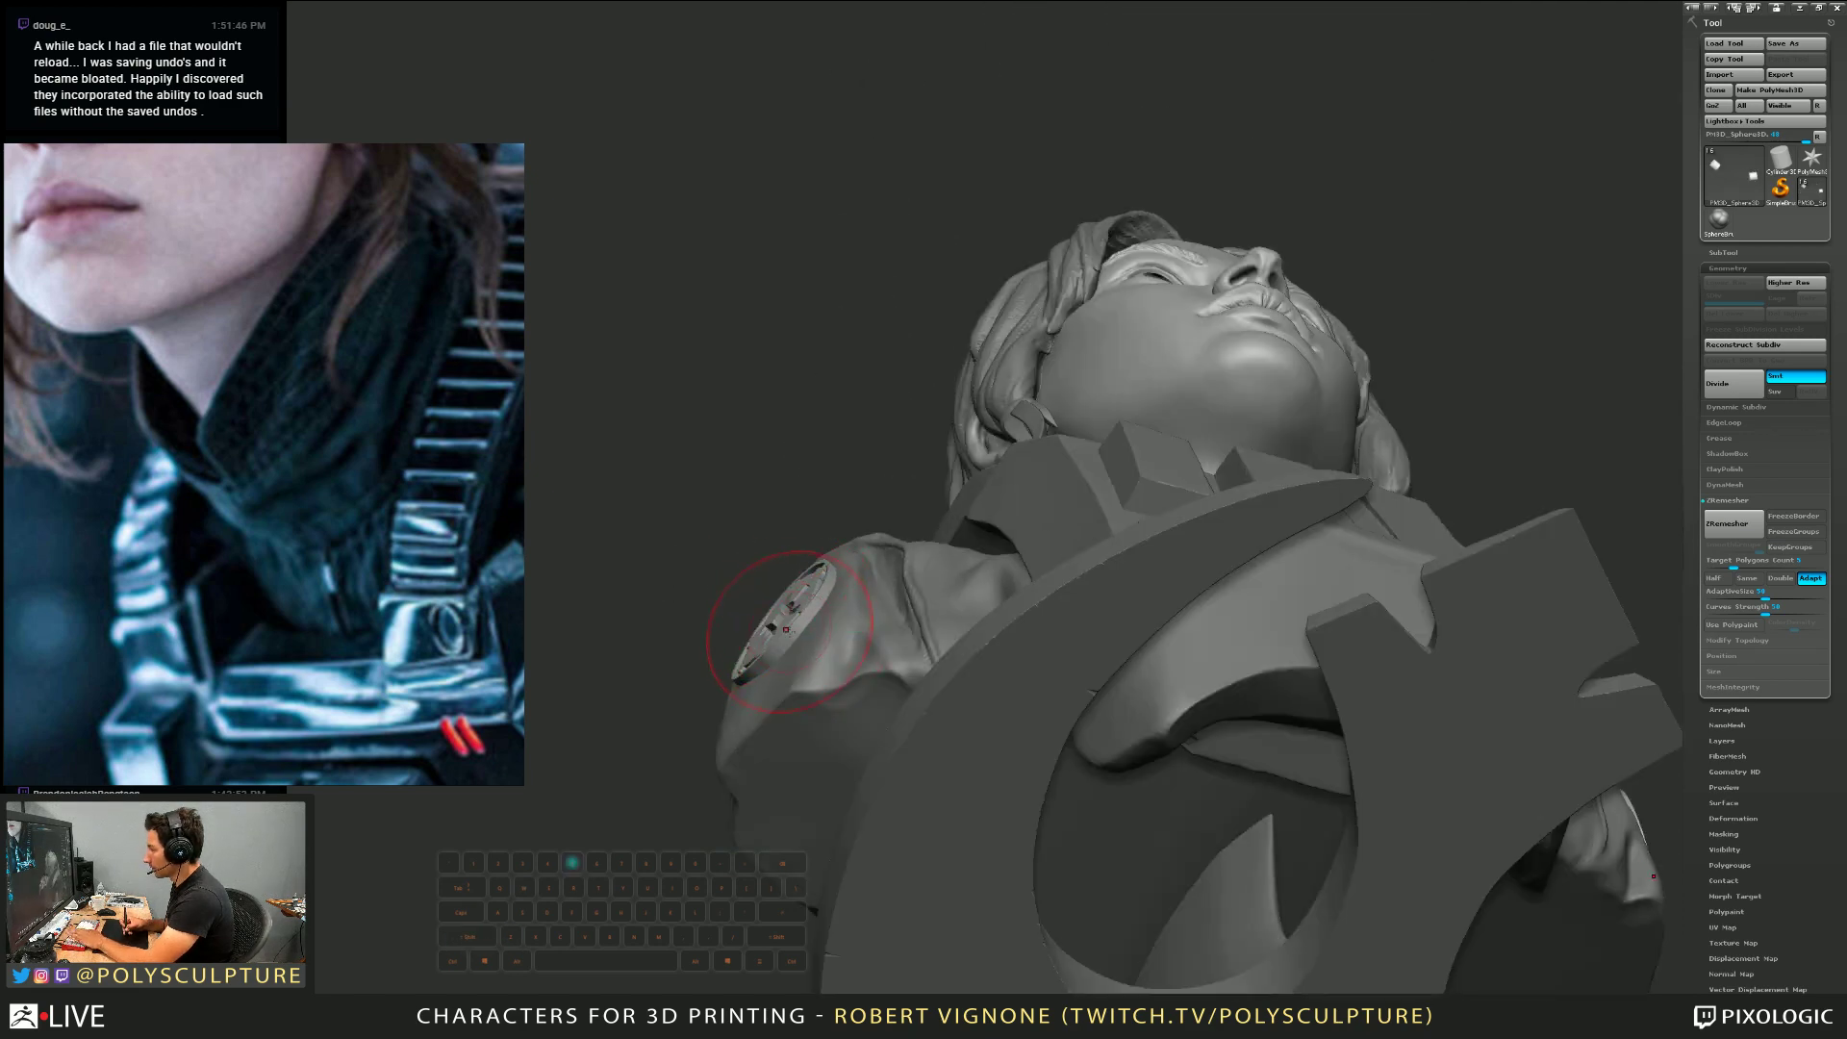
{"action": "mouse_move", "coordinate": [782, 429]}
{"action": "right_mouse_down"}
{"action": "mouse_move", "coordinate": [765, 606]}
{"action": "mouse_move", "coordinate": [799, 529]}
{"action": "right_mouse_up"}
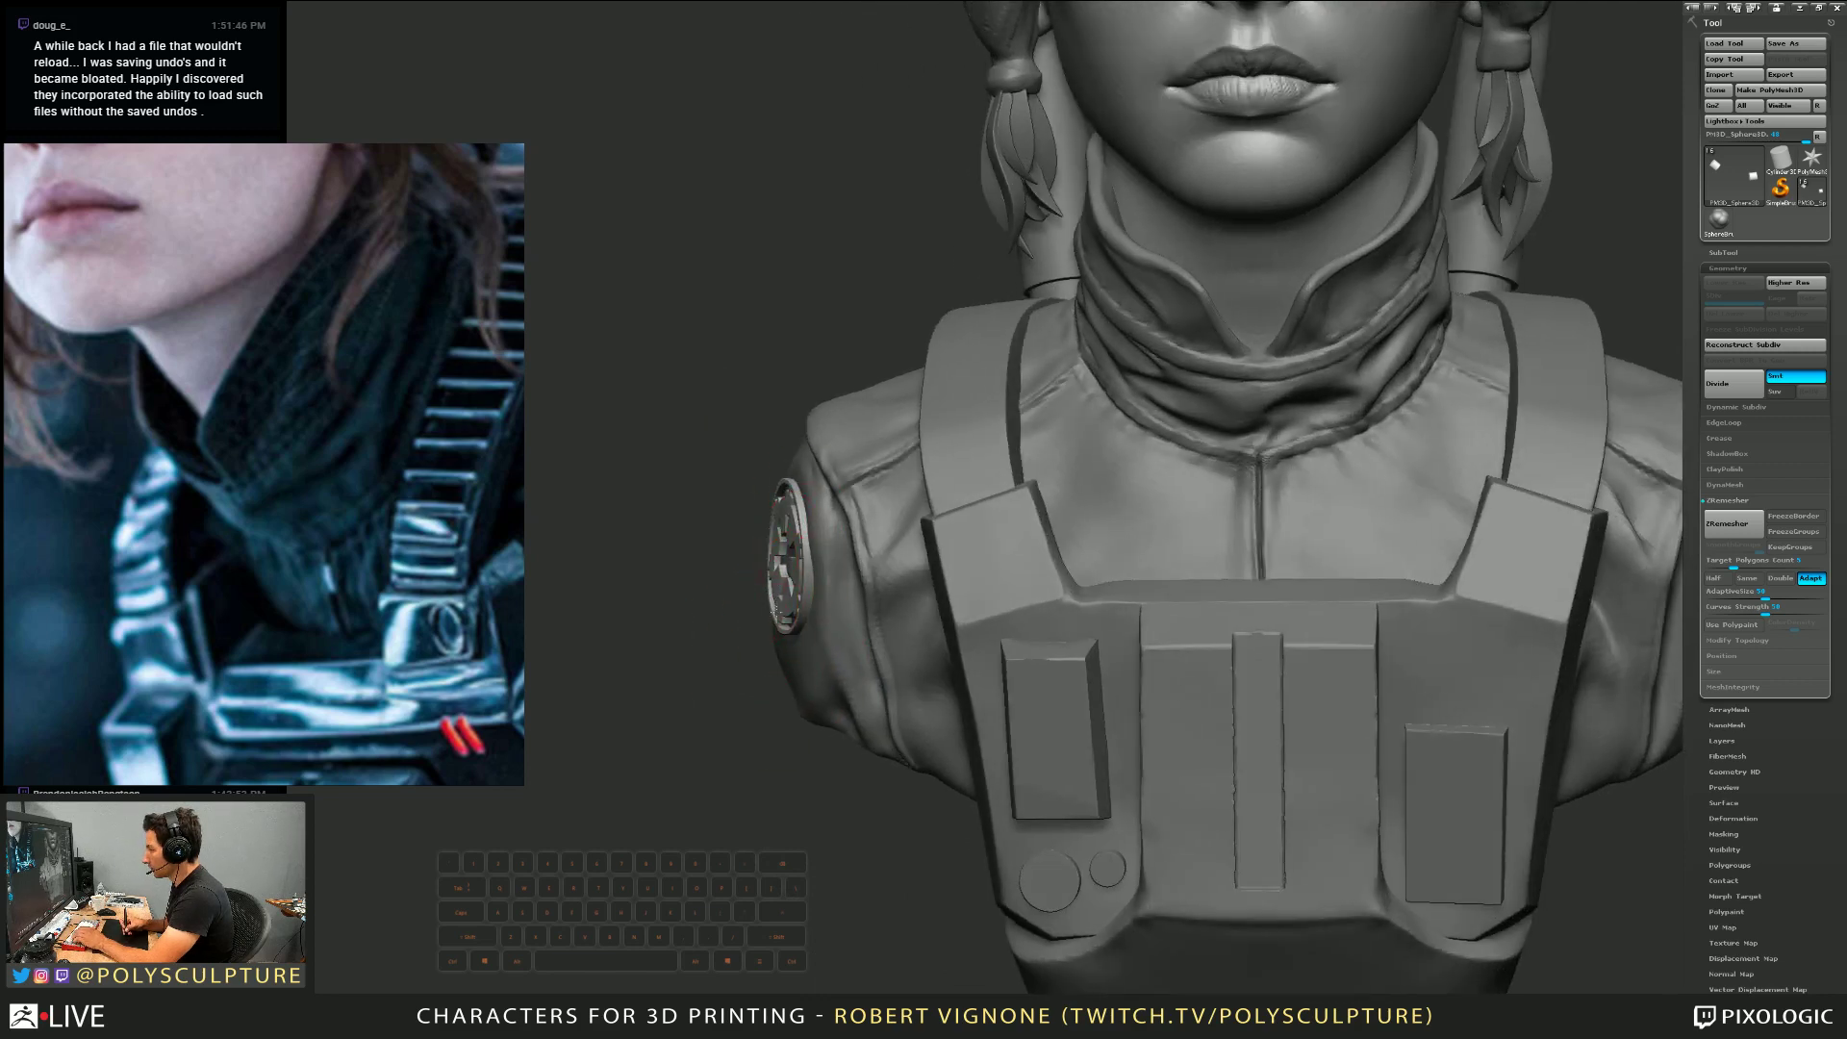
Switch from the emblem back to the jacket, resize the brush and refine the sleeve and shoulder contours
{"action": "mouse_move", "coordinate": [798, 539]}
{"action": "right_mouse_down"}
{"action": "mouse_move", "coordinate": [784, 638]}
{"action": "mouse_move", "coordinate": [769, 665]}
{"action": "mouse_move", "coordinate": [737, 666]}
{"action": "mouse_move", "coordinate": [807, 659]}
{"action": "mouse_move", "coordinate": [845, 626]}
{"action": "right_mouse_up"}
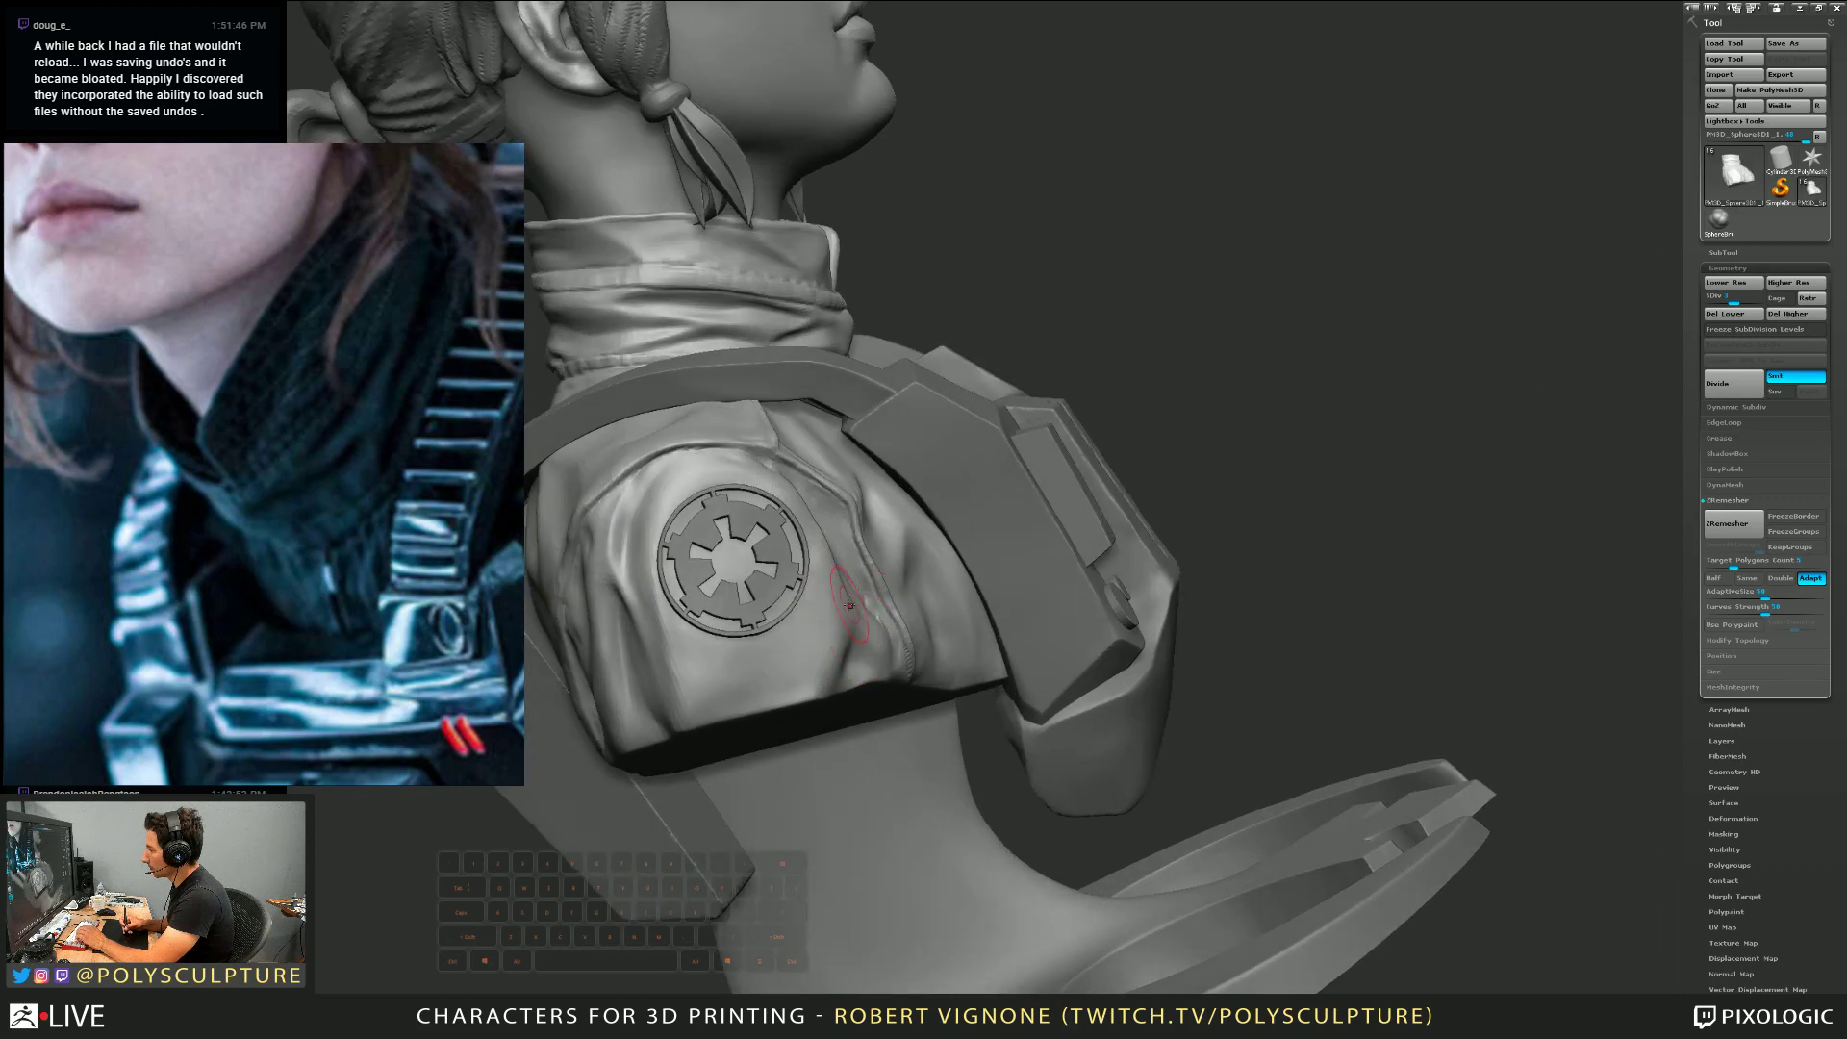
{"action": "left_click_drag", "start_coordinate": [853, 491], "coordinate": [843, 488]}
{"action": "mouse_move", "coordinate": [844, 490]}
{"action": "right_mouse_down"}
{"action": "mouse_move", "coordinate": [777, 469]}
{"action": "mouse_move", "coordinate": [1213, 409]}
{"action": "right_mouse_up"}
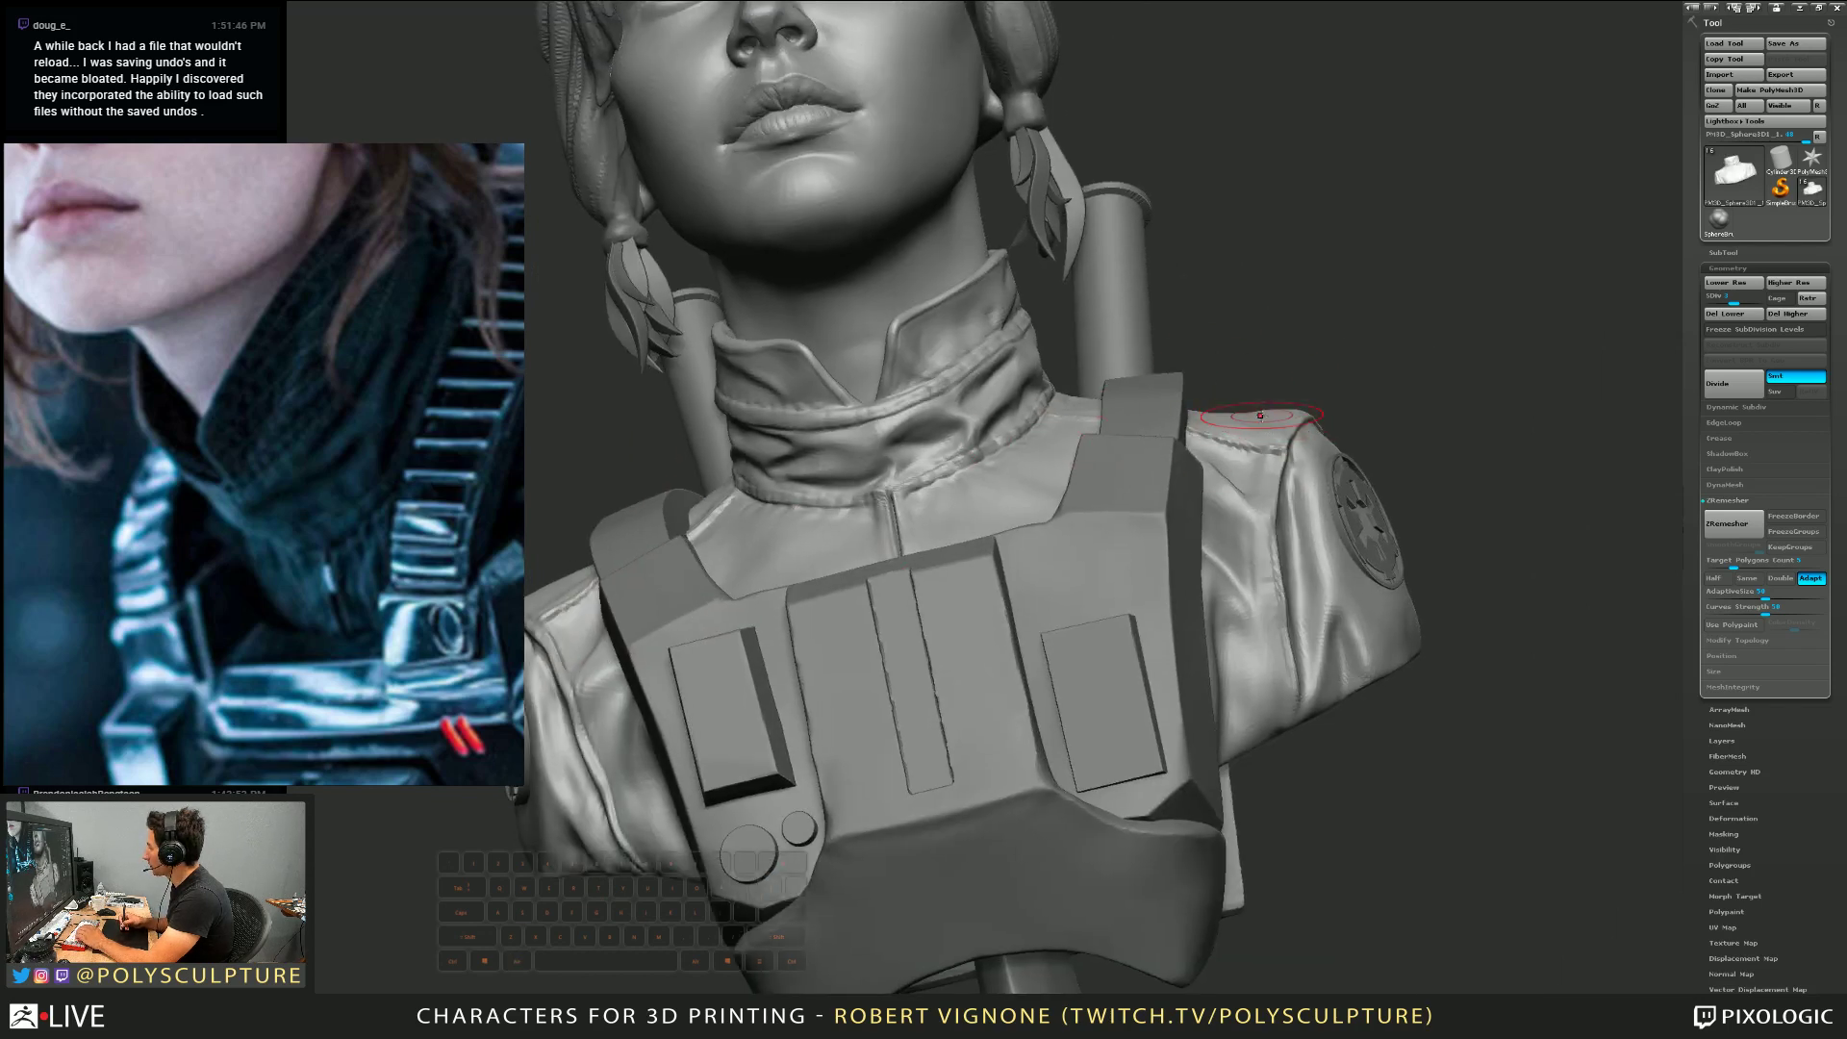
{"action": "key", "text": "s"}
{"action": "left_click_drag", "start_coordinate": [1328, 418], "coordinate": [1307, 413]}
{"action": "mouse_move", "coordinate": [1319, 400]}
{"action": "right_mouse_down"}
{"action": "mouse_move", "coordinate": [1301, 413]}
{"action": "mouse_move", "coordinate": [1311, 586]}
{"action": "mouse_move", "coordinate": [1332, 491]}
{"action": "mouse_move", "coordinate": [1154, 549]}
{"action": "mouse_move", "coordinate": [1077, 416]}
{"action": "right_mouse_up"}
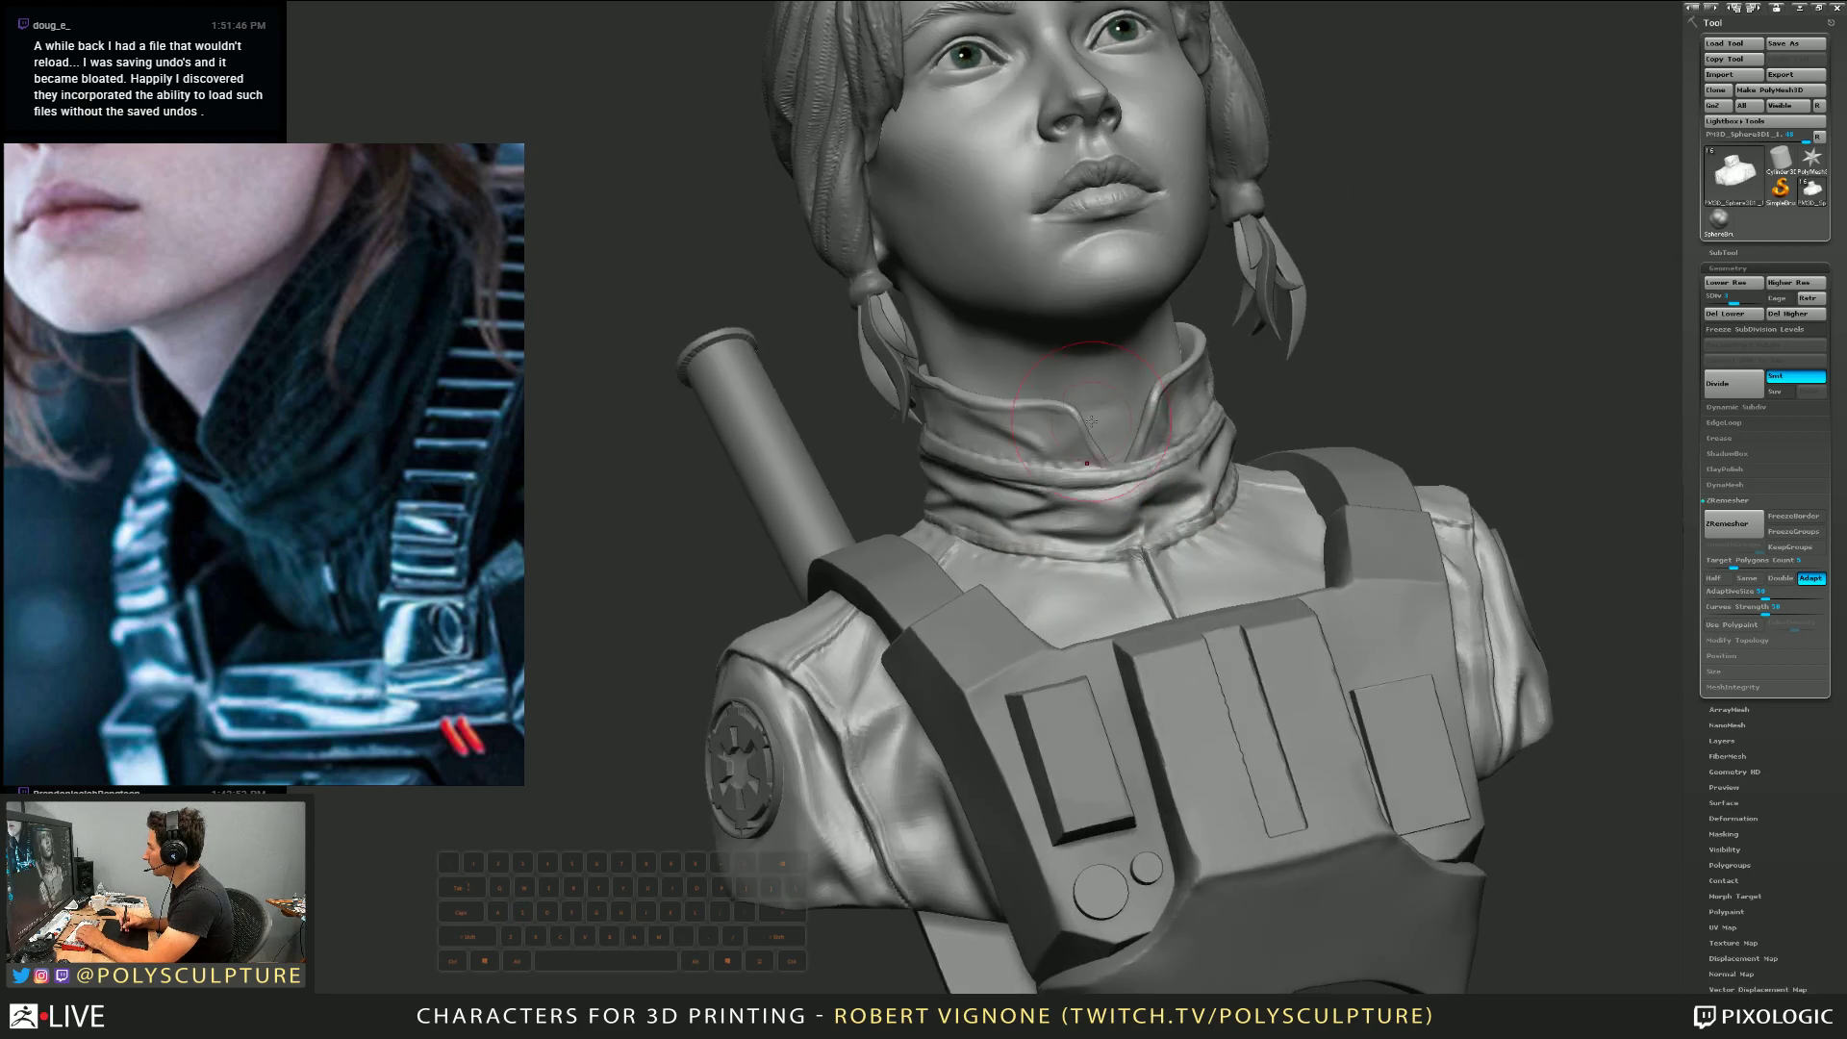
Examine the whole bust from the front and both three-quarter sides to judge the jacket's shape
{"action": "right_click_drag", "start_coordinate": [1152, 543], "coordinate": [1082, 544]}
{"action": "right_click_drag", "start_coordinate": [1081, 545], "coordinate": [1049, 563]}
{"action": "mouse_move", "coordinate": [1048, 562]}
{"action": "right_mouse_down"}
{"action": "mouse_move", "coordinate": [1022, 554]}
{"action": "mouse_move", "coordinate": [1133, 565]}
{"action": "right_mouse_up"}
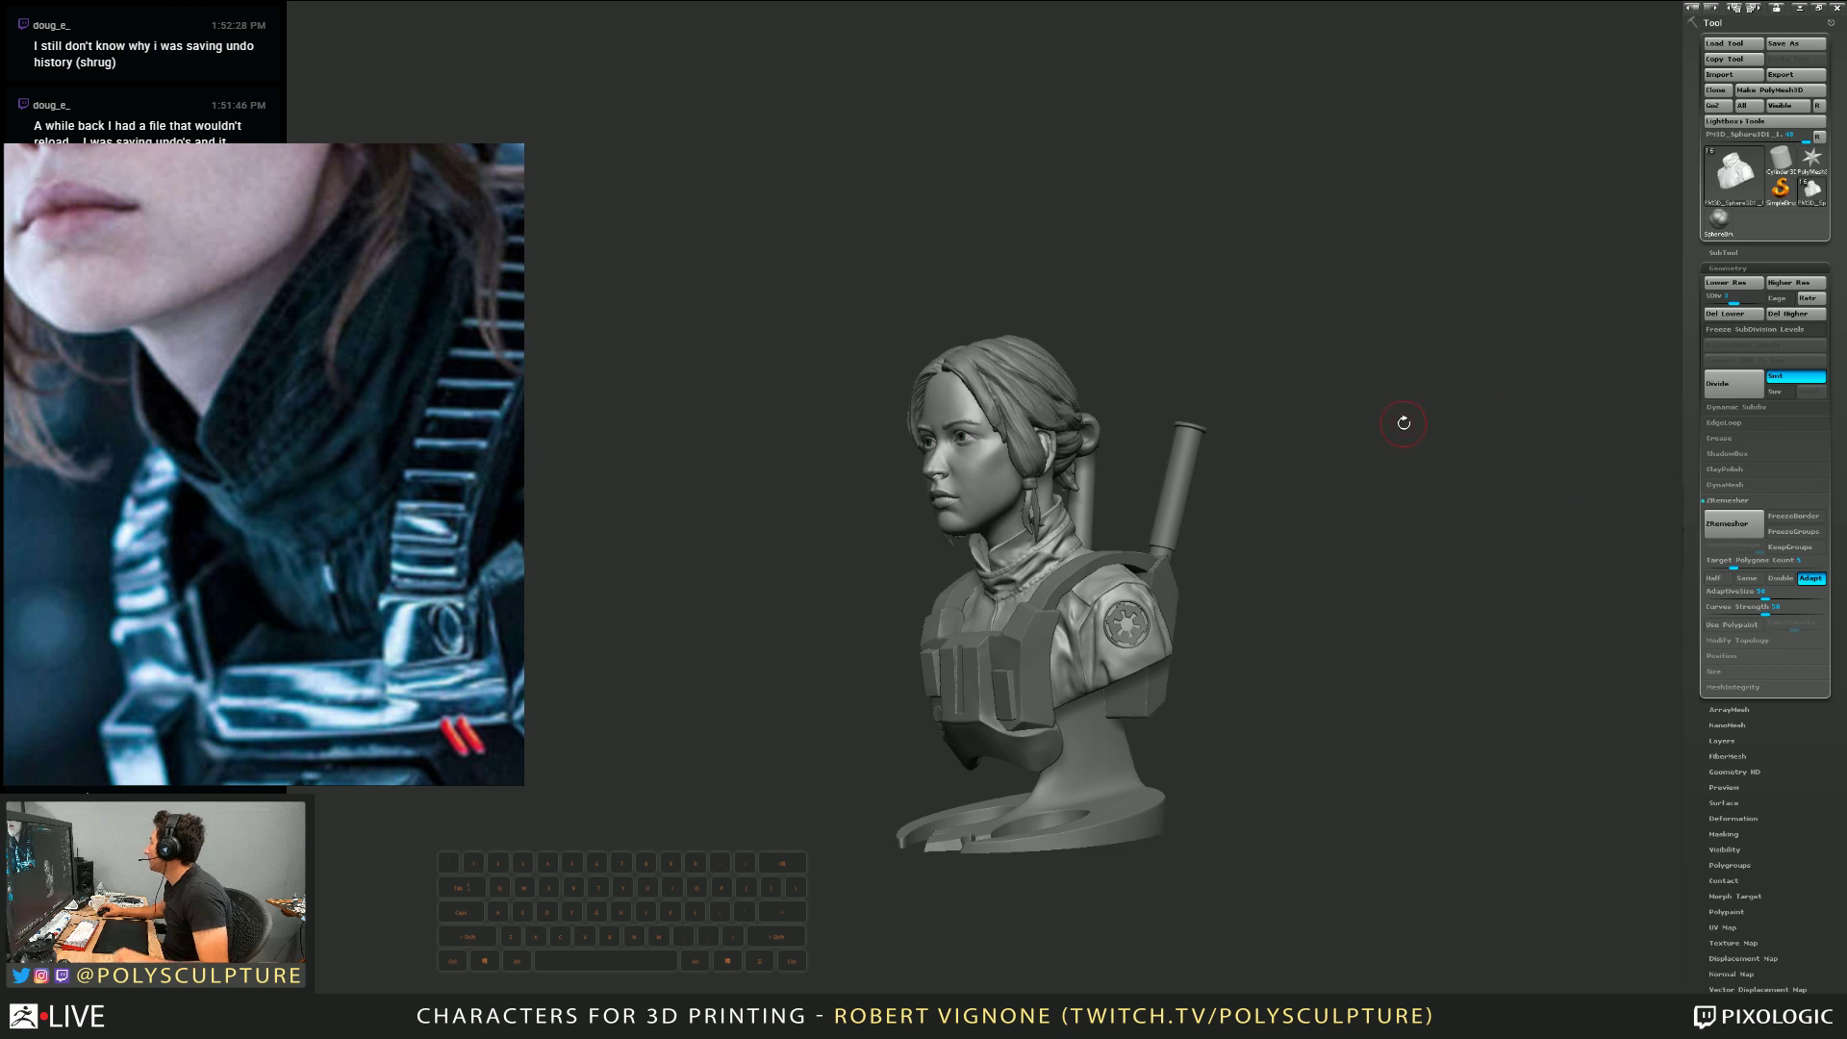
{"action": "left_click_drag", "start_coordinate": [1373, 469], "coordinate": [1393, 470]}
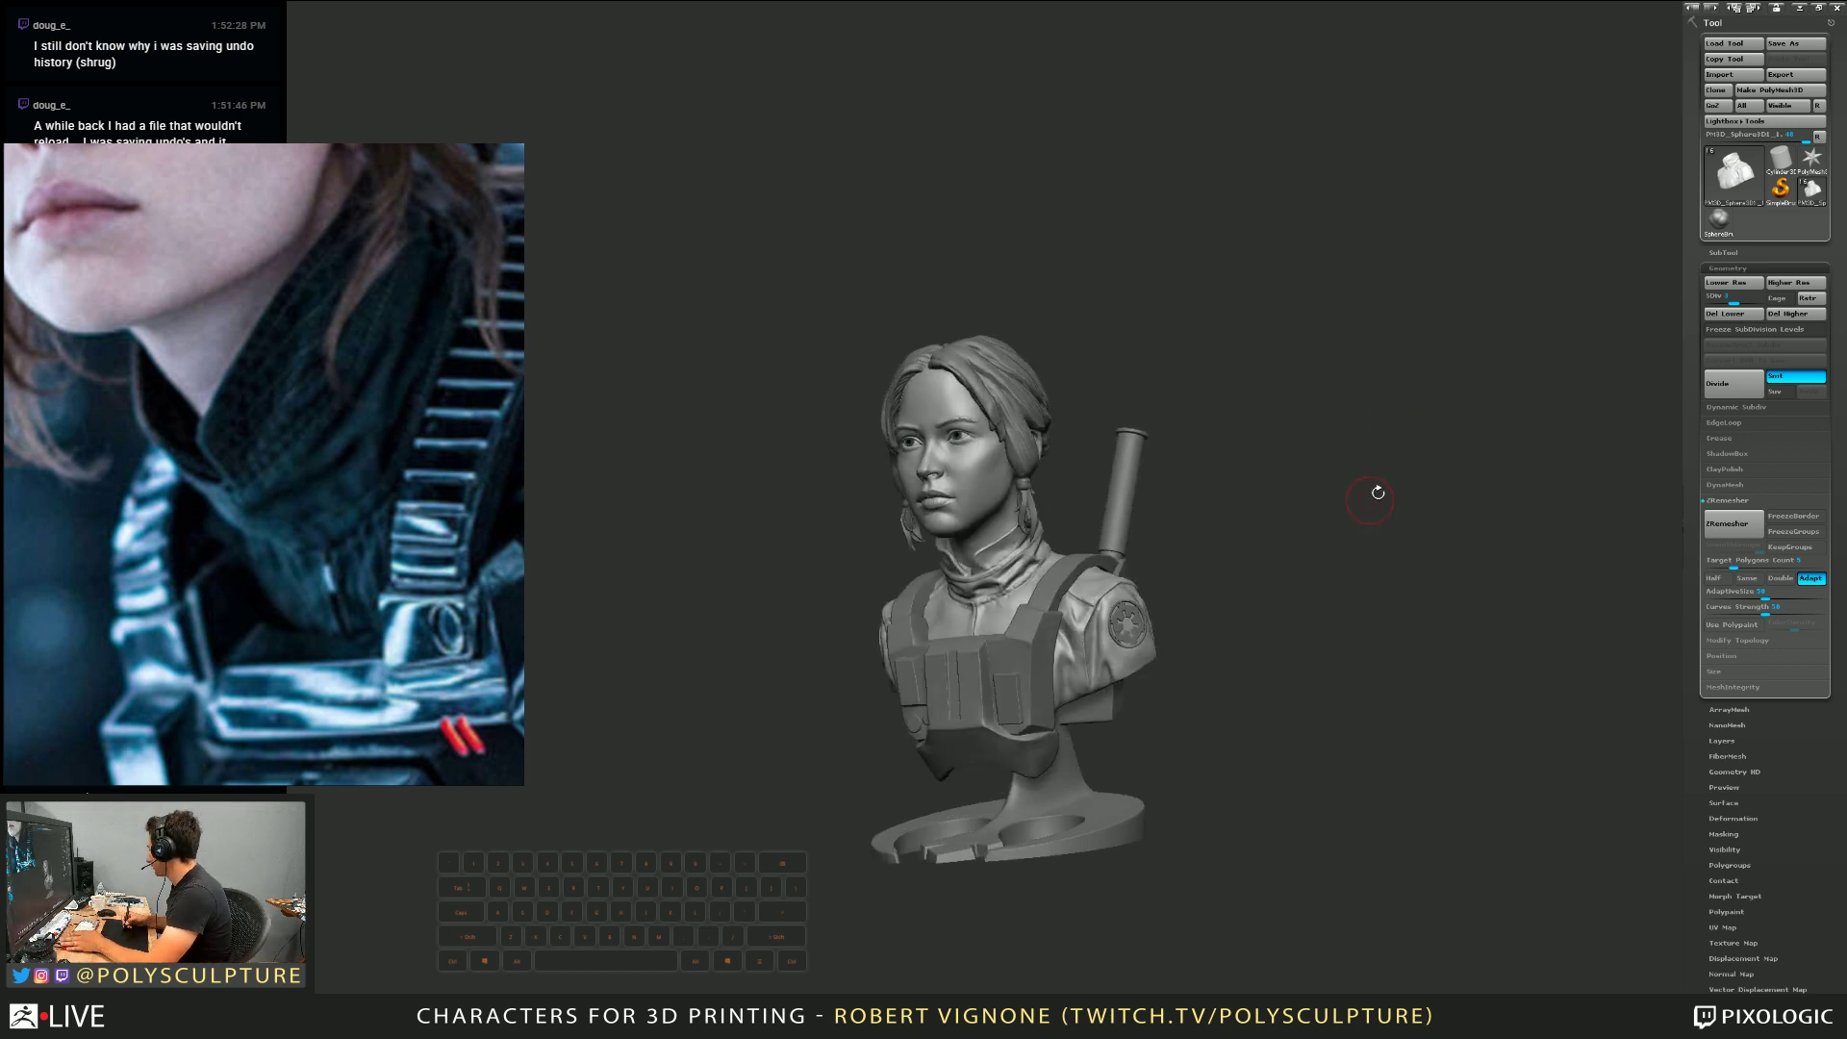
{"action": "left_click_drag", "start_coordinate": [1373, 566], "coordinate": [1404, 656]}
{"action": "right_click_drag", "start_coordinate": [1028, 645], "coordinate": [1028, 538], "text": "alt"}
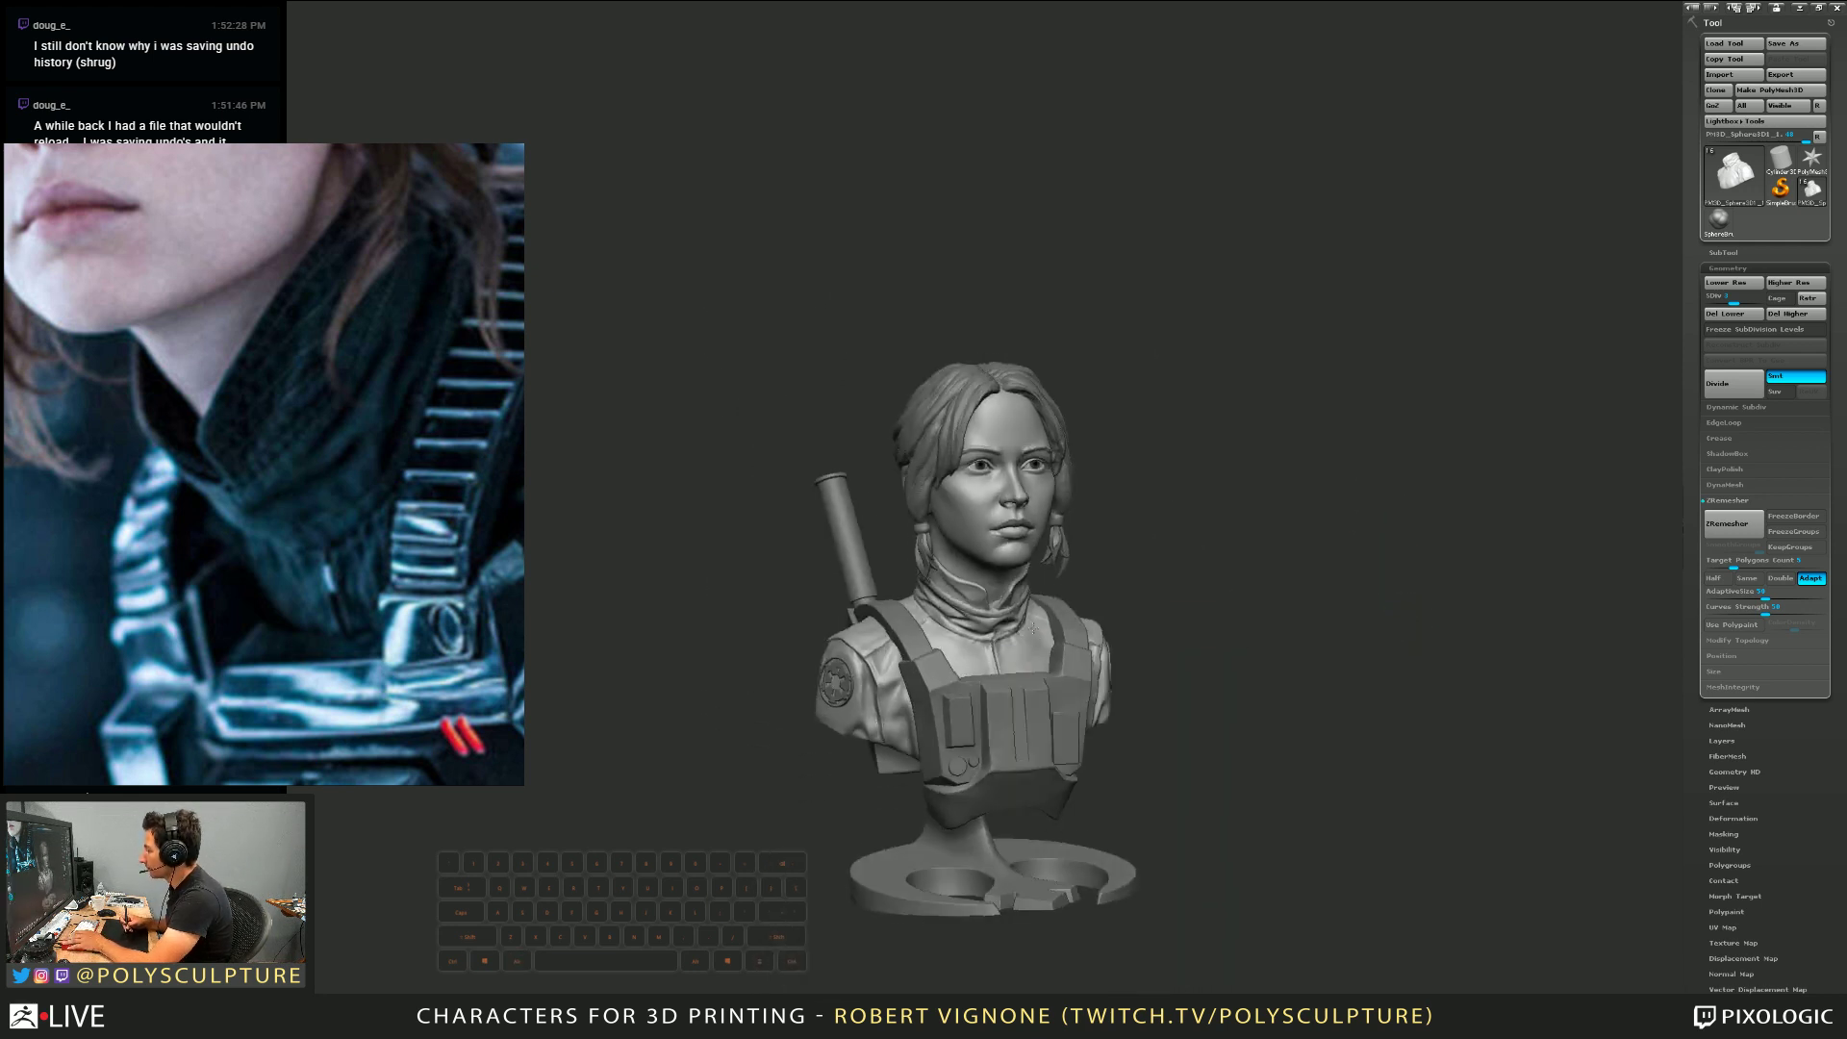
{"action": "mouse_move", "coordinate": [1087, 719]}
{"action": "right_mouse_down"}
{"action": "mouse_move", "coordinate": [1042, 726]}
{"action": "mouse_move", "coordinate": [1039, 655]}
{"action": "mouse_move", "coordinate": [979, 534]}
{"action": "right_mouse_up"}
Adjust the brush size and sculpt diagonal creases across the jacket's upper chest between the collar and the chest armor
{"action": "key", "text": "s"}
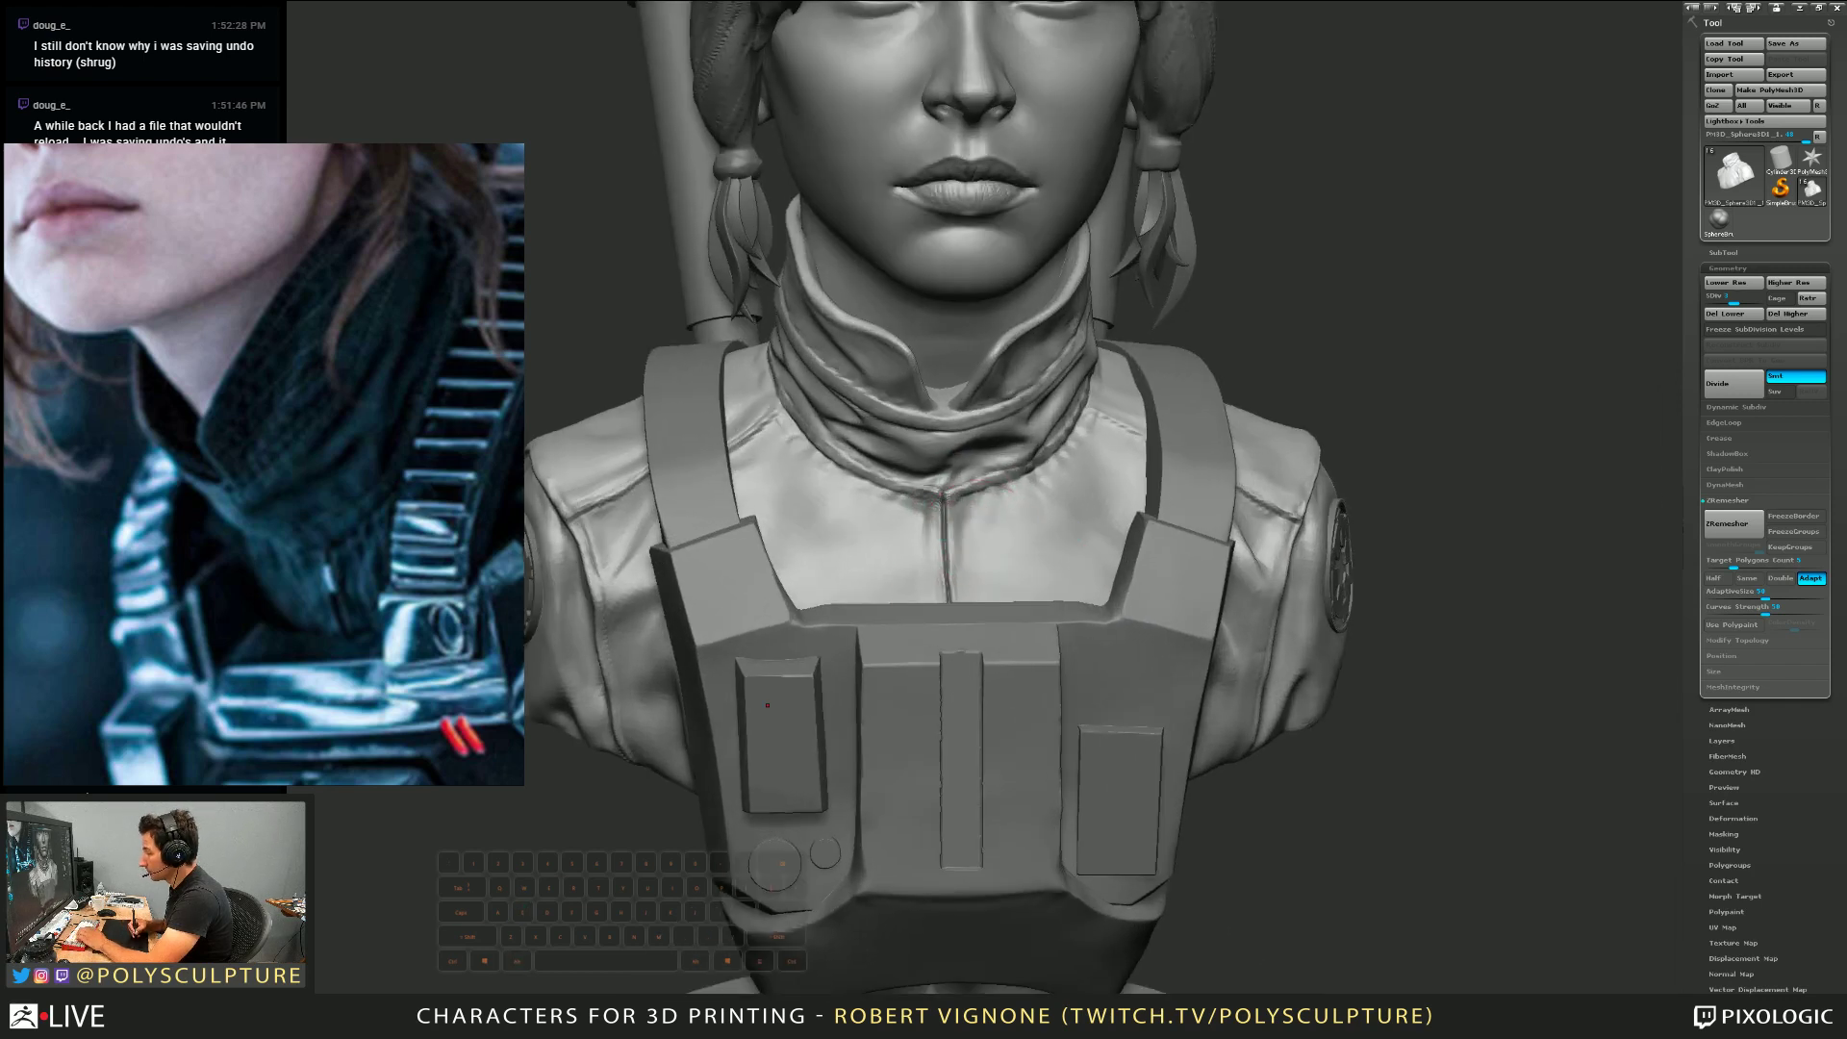
{"action": "key", "text": "s"}
{"action": "key", "text": "s"}
{"action": "key", "text": "s"}
{"action": "mouse_move", "coordinate": [845, 520]}
{"action": "left_mouse_down"}
{"action": "mouse_move", "coordinate": [842, 489]}
{"action": "mouse_move", "coordinate": [840, 511]}
{"action": "mouse_move", "coordinate": [912, 521]}
{"action": "left_mouse_up"}
{"action": "key", "text": "s"}
{"action": "key", "text": "s"}
{"action": "mouse_move", "coordinate": [1036, 524]}
{"action": "left_mouse_down"}
{"action": "mouse_move", "coordinate": [1102, 552]}
{"action": "mouse_move", "coordinate": [1077, 551]}
{"action": "left_mouse_up"}
{"action": "left_click_drag", "start_coordinate": [977, 523], "coordinate": [1062, 541], "text": "alt"}
{"action": "key", "text": "s"}
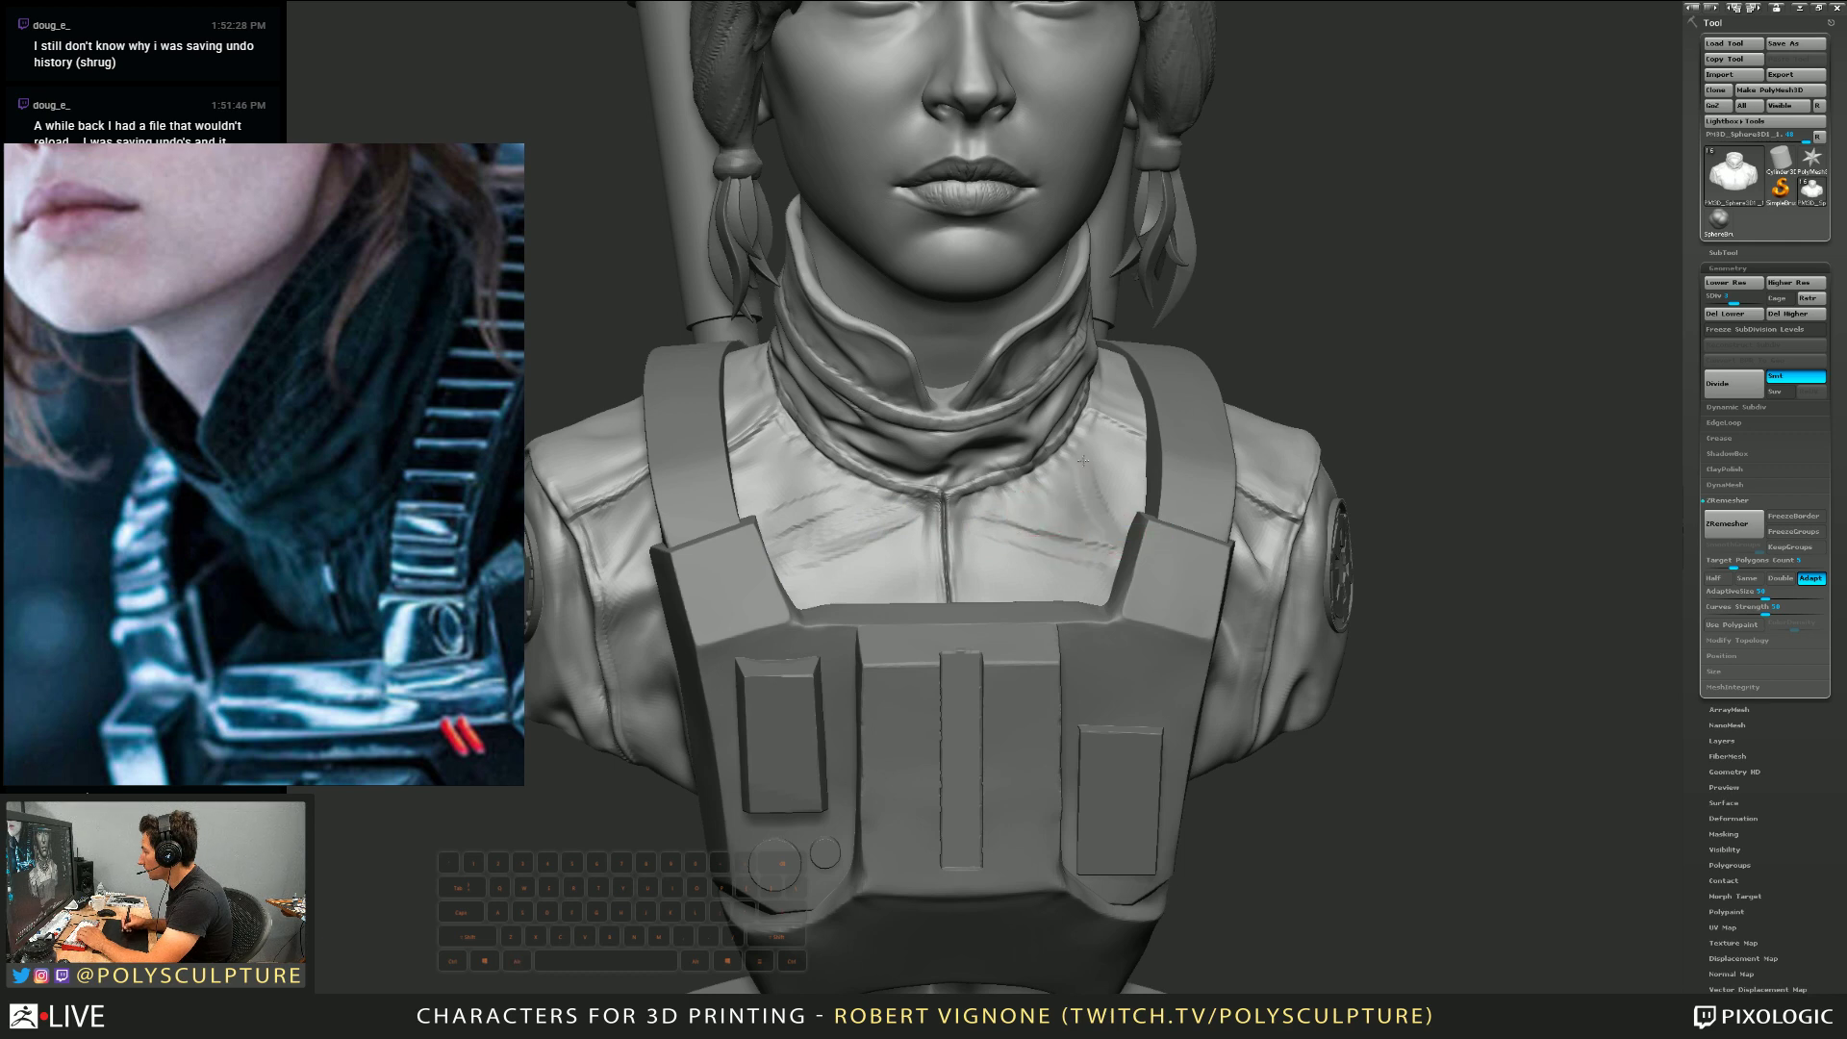
Sculpt short tension folds radiating from the collar seam toward the bust's left shoulder strap
{"action": "left_click_drag", "start_coordinate": [1100, 474], "coordinate": [1109, 526]}
{"action": "mouse_move", "coordinate": [1106, 494]}
{"action": "right_mouse_down"}
{"action": "mouse_move", "coordinate": [1241, 501]}
{"action": "mouse_move", "coordinate": [1159, 525]}
{"action": "right_mouse_up"}
{"action": "left_click_drag", "start_coordinate": [1098, 455], "coordinate": [1116, 503]}
{"action": "right_click_drag", "start_coordinate": [1155, 527], "coordinate": [1099, 528]}
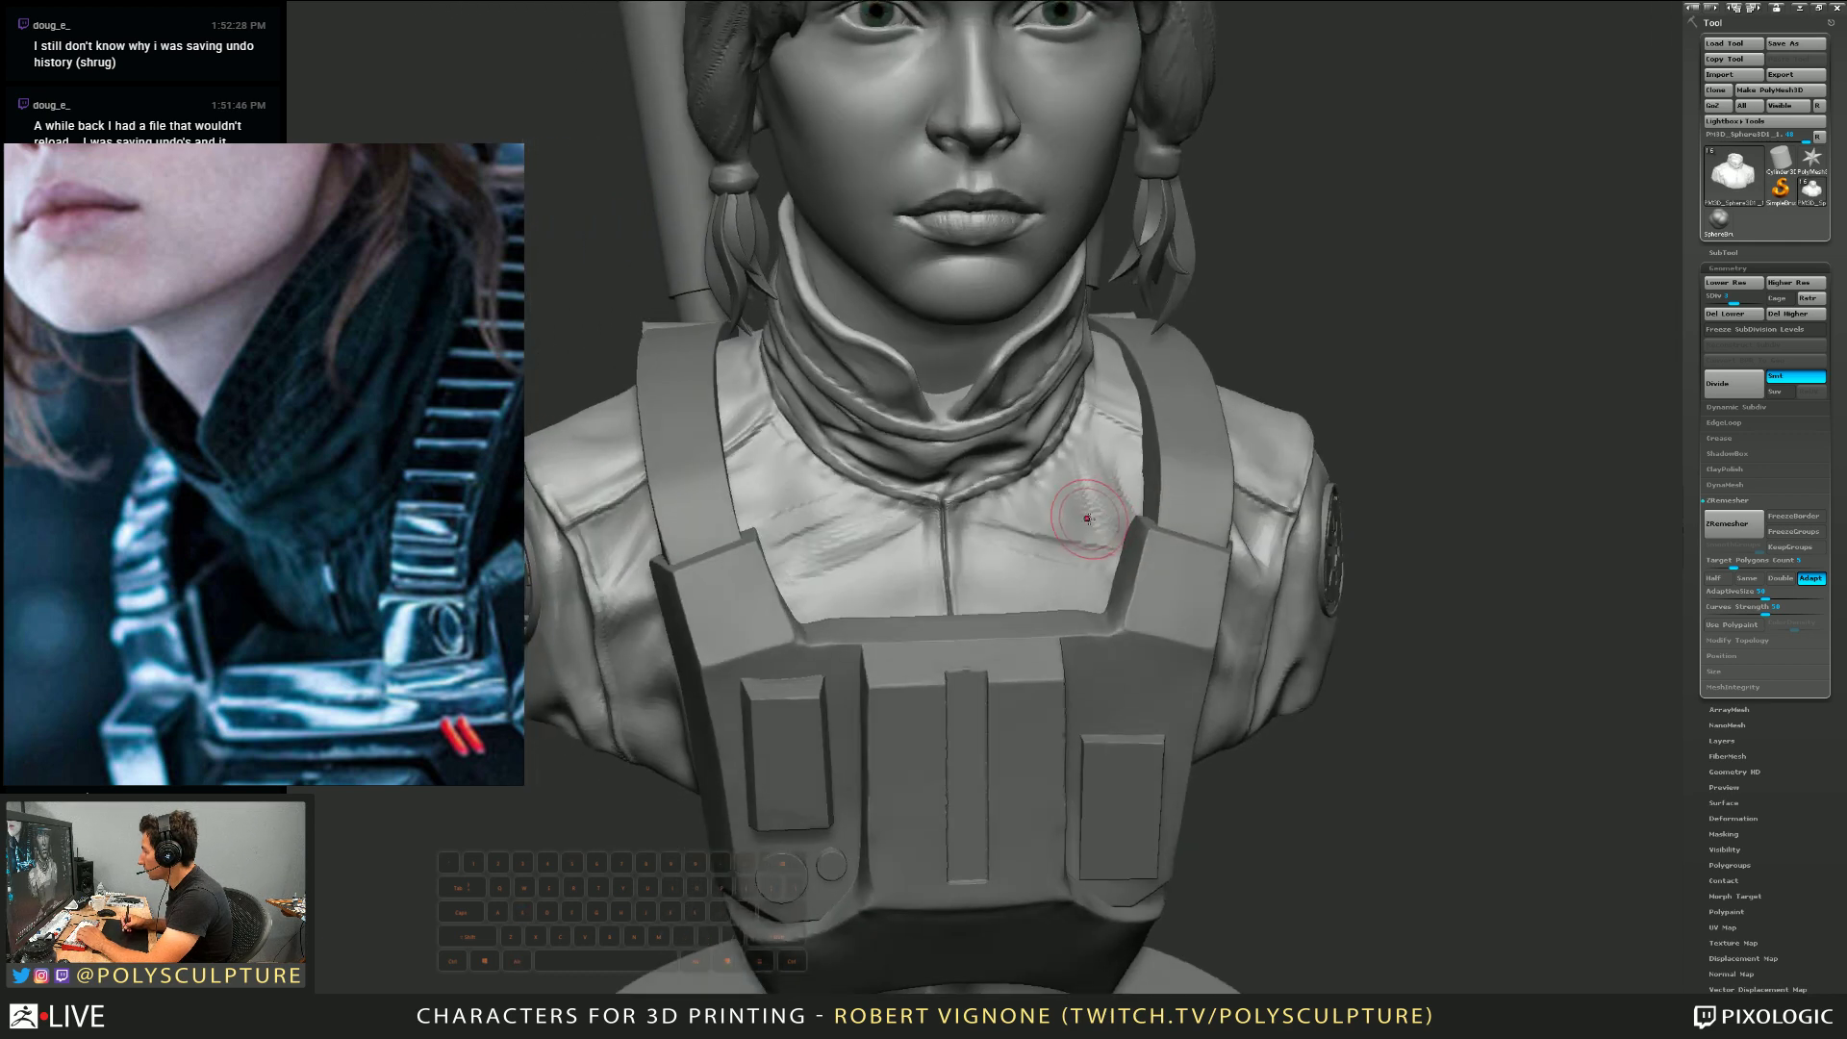
{"action": "mouse_move", "coordinate": [1088, 519]}
{"action": "left_mouse_down", "text": "alt"}
{"action": "mouse_move", "coordinate": [1041, 495]}
{"action": "mouse_move", "coordinate": [1049, 555]}
{"action": "left_mouse_up", "text": "alt"}
{"action": "mouse_move", "coordinate": [1058, 553]}
{"action": "right_mouse_down"}
{"action": "mouse_move", "coordinate": [1198, 577]}
{"action": "mouse_move", "coordinate": [1106, 592]}
{"action": "mouse_move", "coordinate": [875, 569]}
{"action": "right_mouse_up"}
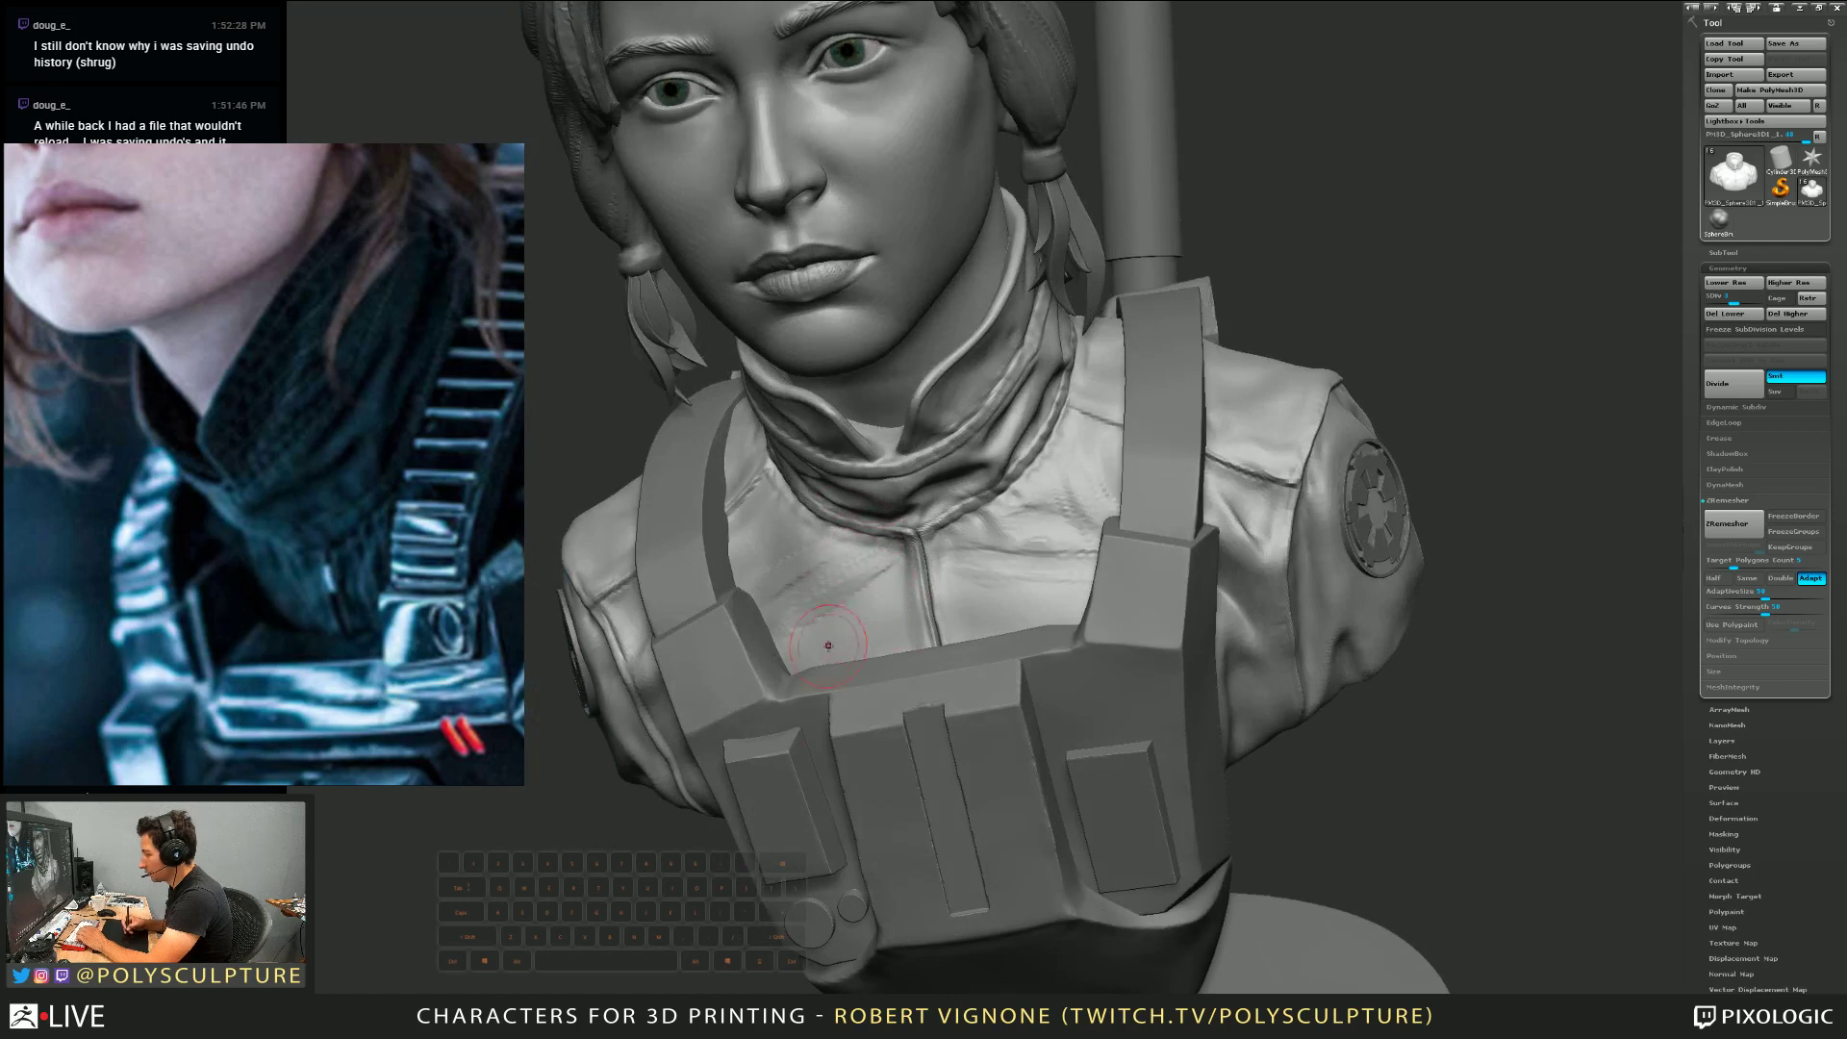
Resize the brush and deepen the chest folds just above the armor plate on both sides of the closure
{"action": "right_click_drag", "start_coordinate": [711, 803], "coordinate": [1001, 589]}
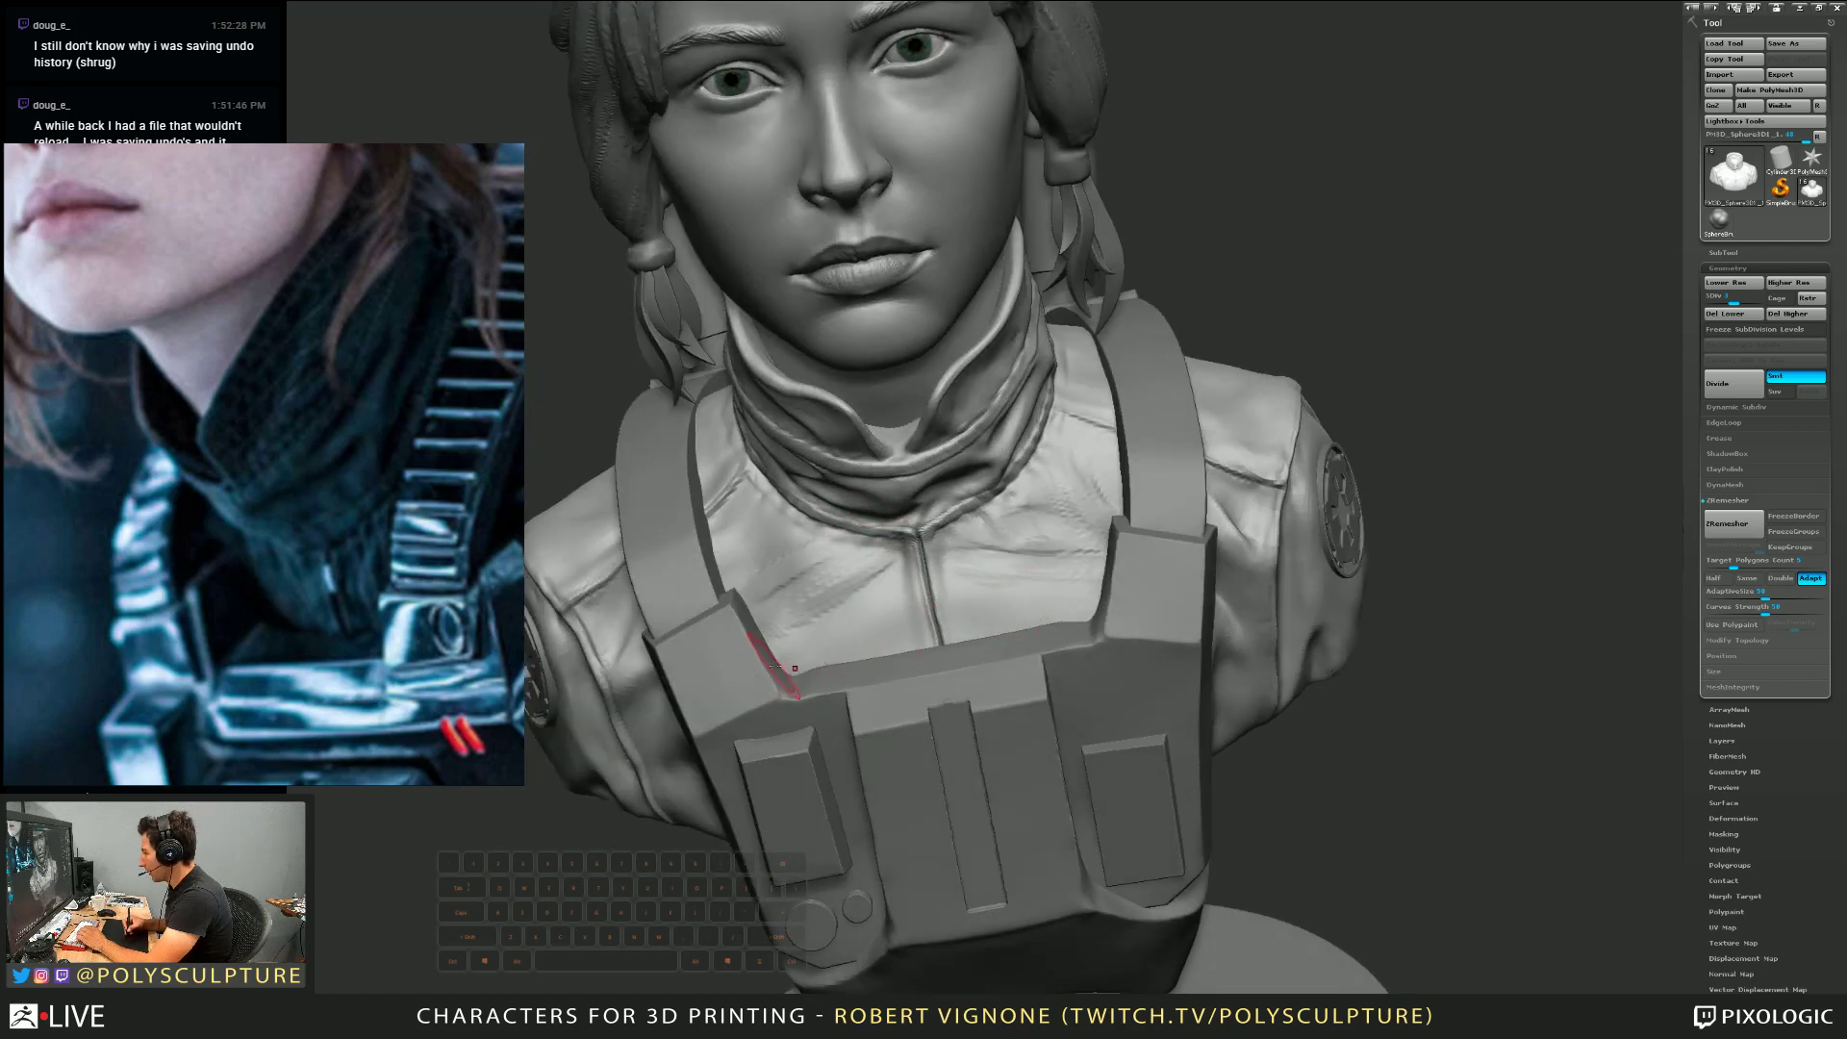
{"action": "mouse_move", "coordinate": [869, 597]}
{"action": "right_mouse_down"}
{"action": "mouse_move", "coordinate": [742, 528]}
{"action": "mouse_move", "coordinate": [764, 541]}
{"action": "mouse_move", "coordinate": [798, 656]}
{"action": "mouse_move", "coordinate": [838, 621]}
{"action": "right_mouse_up"}
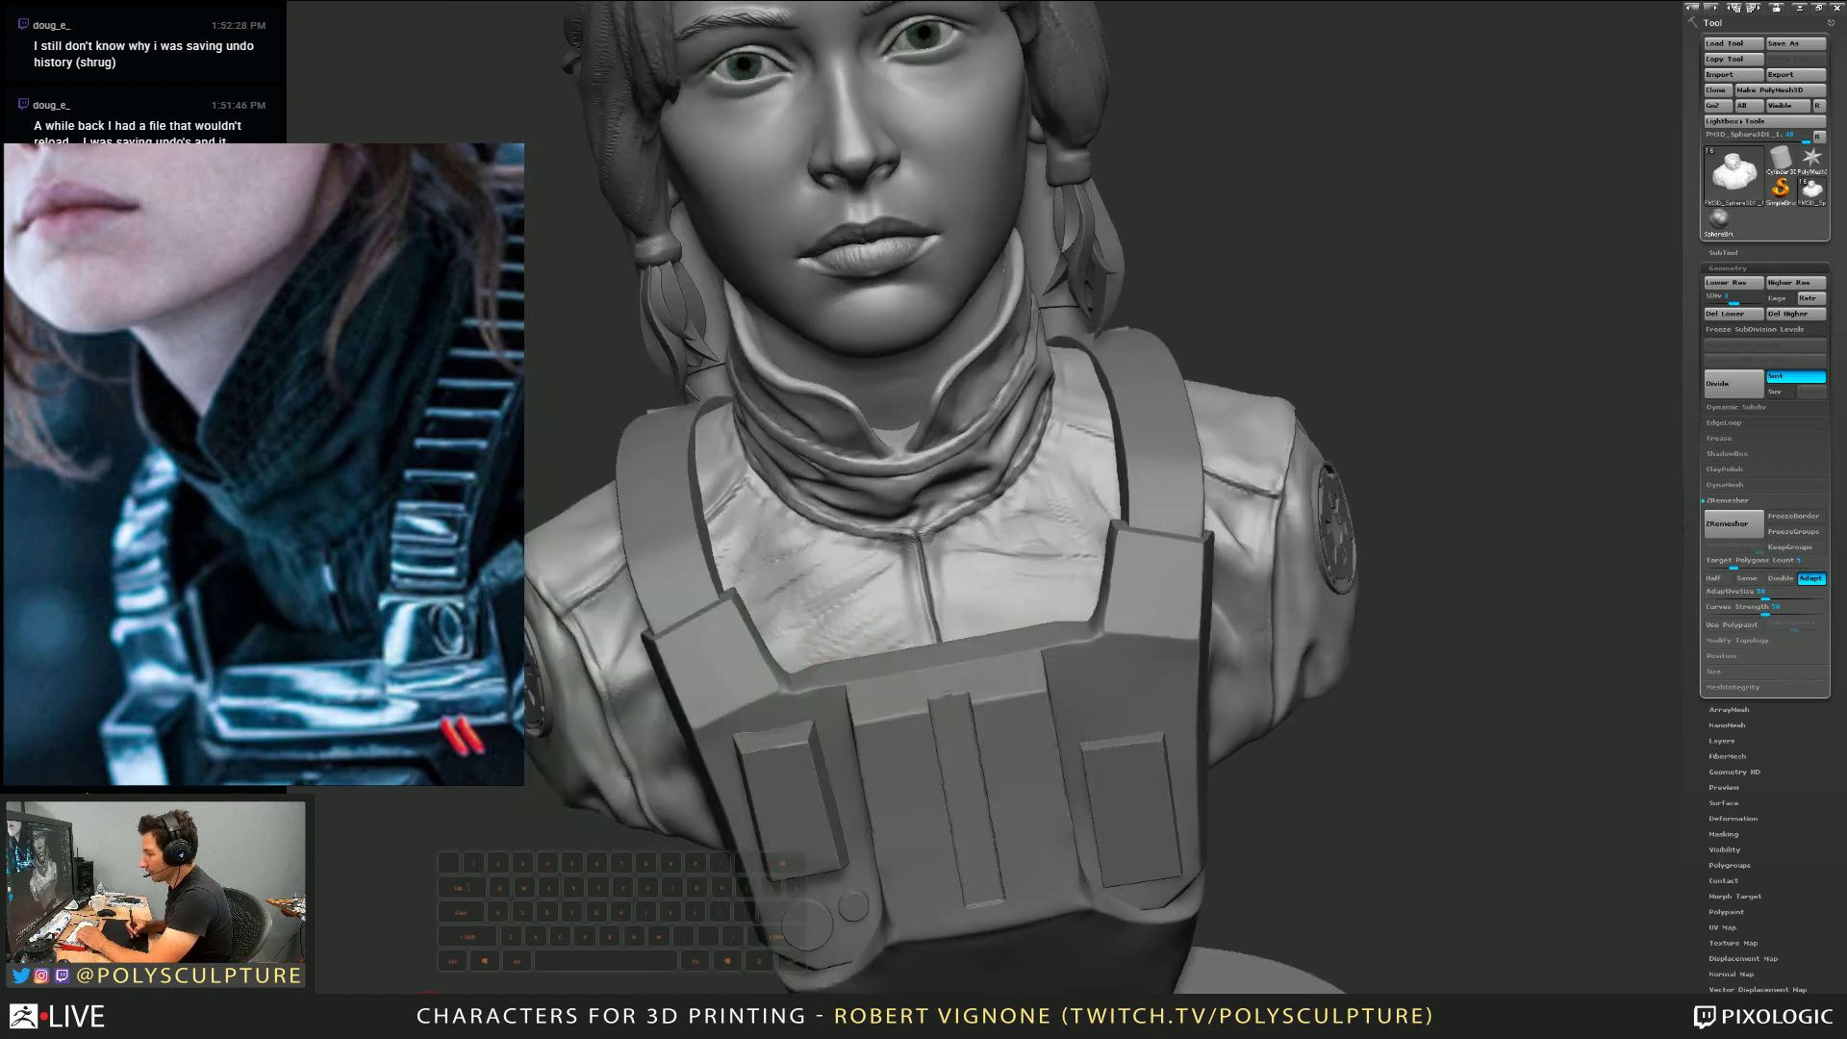
{"action": "mouse_move", "coordinate": [777, 644]}
{"action": "left_mouse_down"}
{"action": "mouse_move", "coordinate": [872, 590]}
{"action": "mouse_move", "coordinate": [839, 615]}
{"action": "mouse_move", "coordinate": [760, 577]}
{"action": "mouse_move", "coordinate": [793, 579]}
{"action": "left_mouse_up"}
{"action": "key", "text": "s"}
{"action": "left_click_drag", "start_coordinate": [789, 581], "coordinate": [854, 587], "text": "shift"}
{"action": "right_click_drag", "start_coordinate": [1023, 572], "coordinate": [1101, 566]}
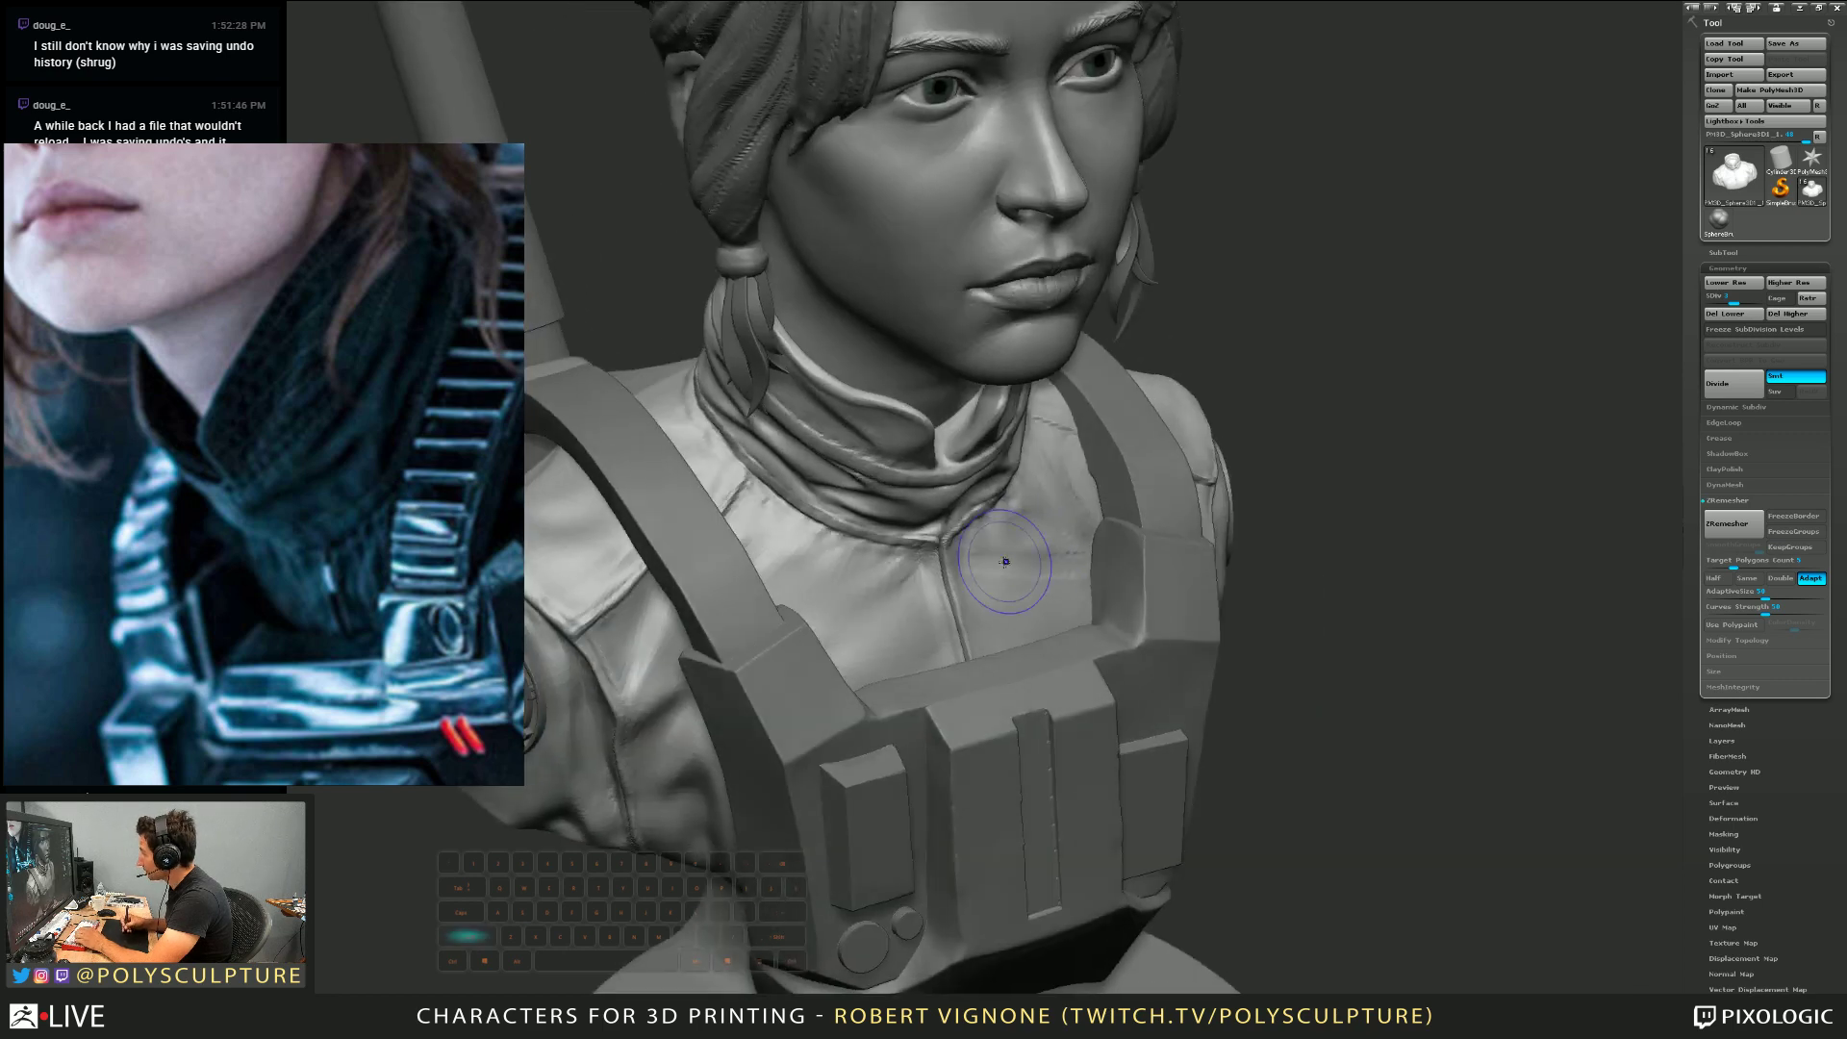
Smooth and rework the creases on the left chest panel with a resized brush, switching brushes as needed
{"action": "left_click_drag", "start_coordinate": [1003, 558], "coordinate": [1090, 565], "text": "shift"}
{"action": "key", "text": "s"}
{"action": "mouse_move", "coordinate": [1091, 565]}
{"action": "right_mouse_down"}
{"action": "mouse_move", "coordinate": [1018, 581]}
{"action": "mouse_move", "coordinate": [1048, 539]}
{"action": "mouse_move", "coordinate": [1020, 605]}
{"action": "mouse_move", "coordinate": [1058, 581]}
{"action": "mouse_move", "coordinate": [1000, 595]}
{"action": "mouse_move", "coordinate": [962, 567]}
{"action": "right_mouse_up"}
{"action": "key", "text": "s"}
{"action": "key", "text": "1"}
{"action": "mouse_move", "coordinate": [960, 553]}
{"action": "left_mouse_down"}
{"action": "mouse_move", "coordinate": [1027, 531]}
{"action": "mouse_move", "coordinate": [1000, 557]}
{"action": "mouse_move", "coordinate": [1058, 547]}
{"action": "mouse_move", "coordinate": [1060, 528]}
{"action": "left_mouse_up"}
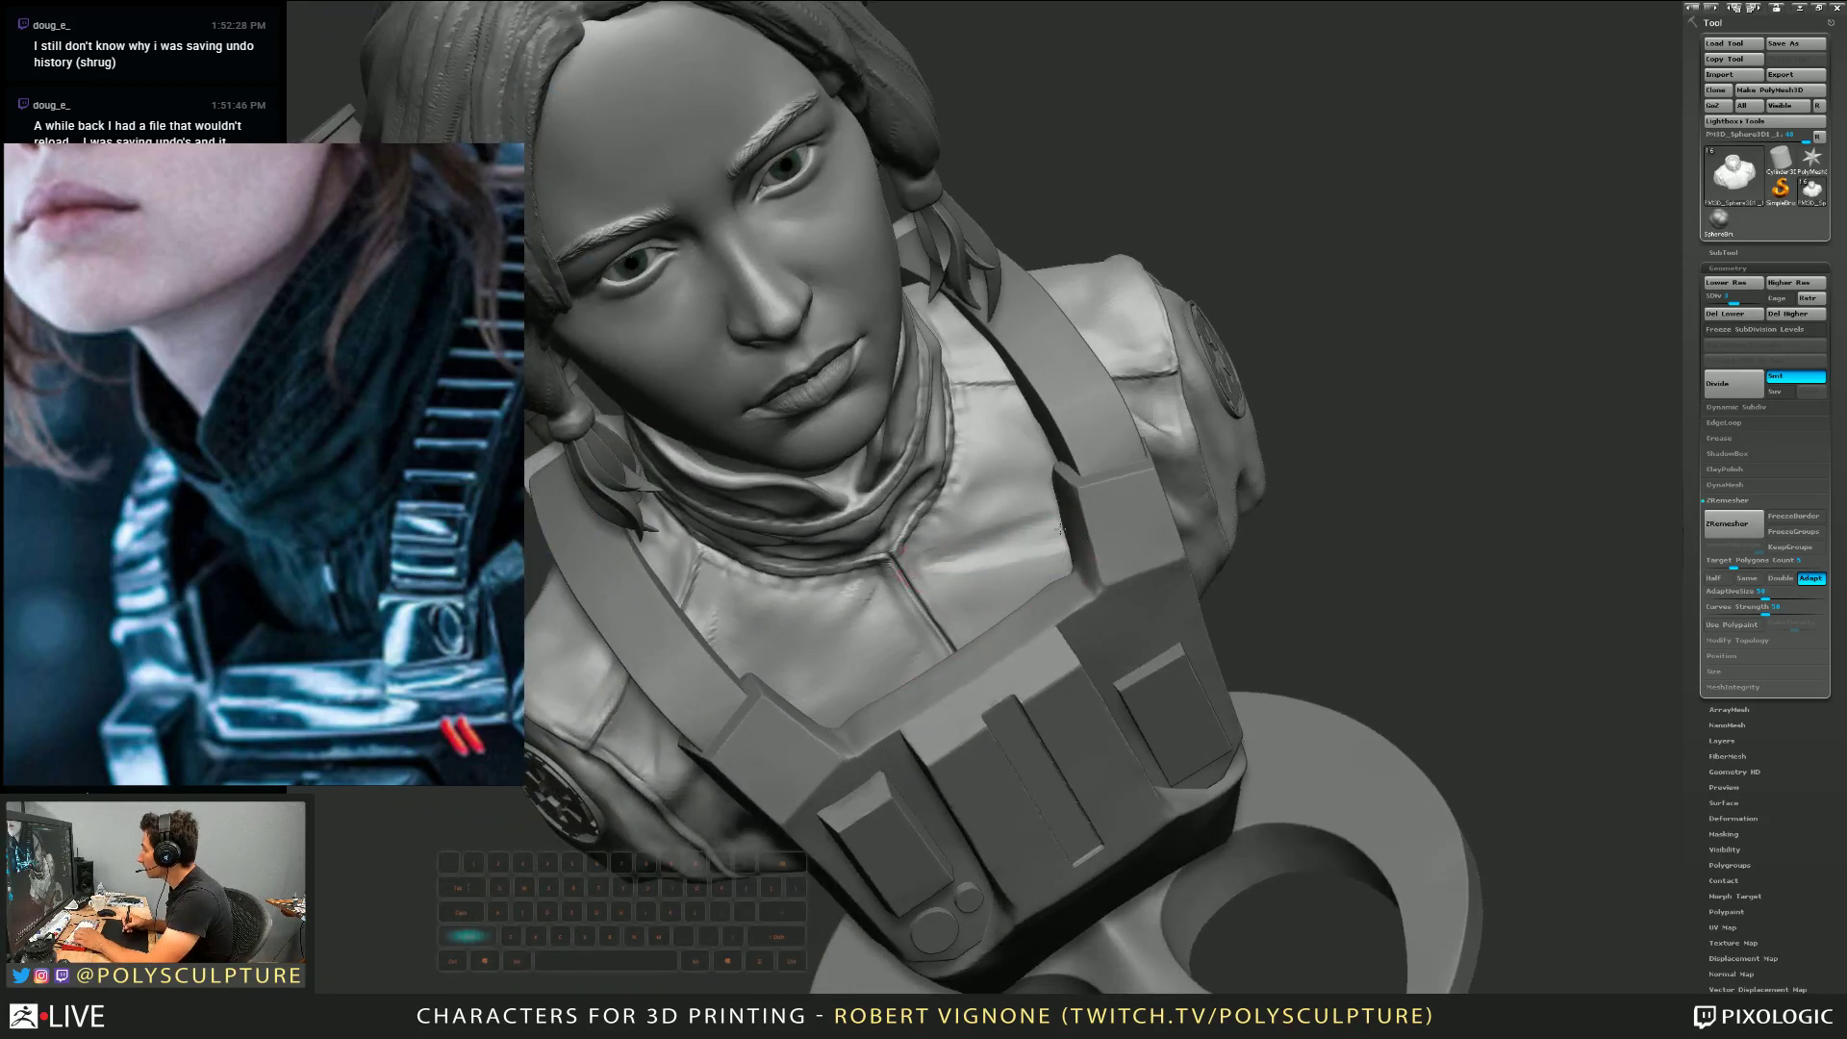
Sculpt folds on the right chest panel between the shoulder strap and the central closure
{"action": "key", "text": "1"}
{"action": "left_click_drag", "start_coordinate": [831, 697], "coordinate": [869, 617], "text": "alt"}
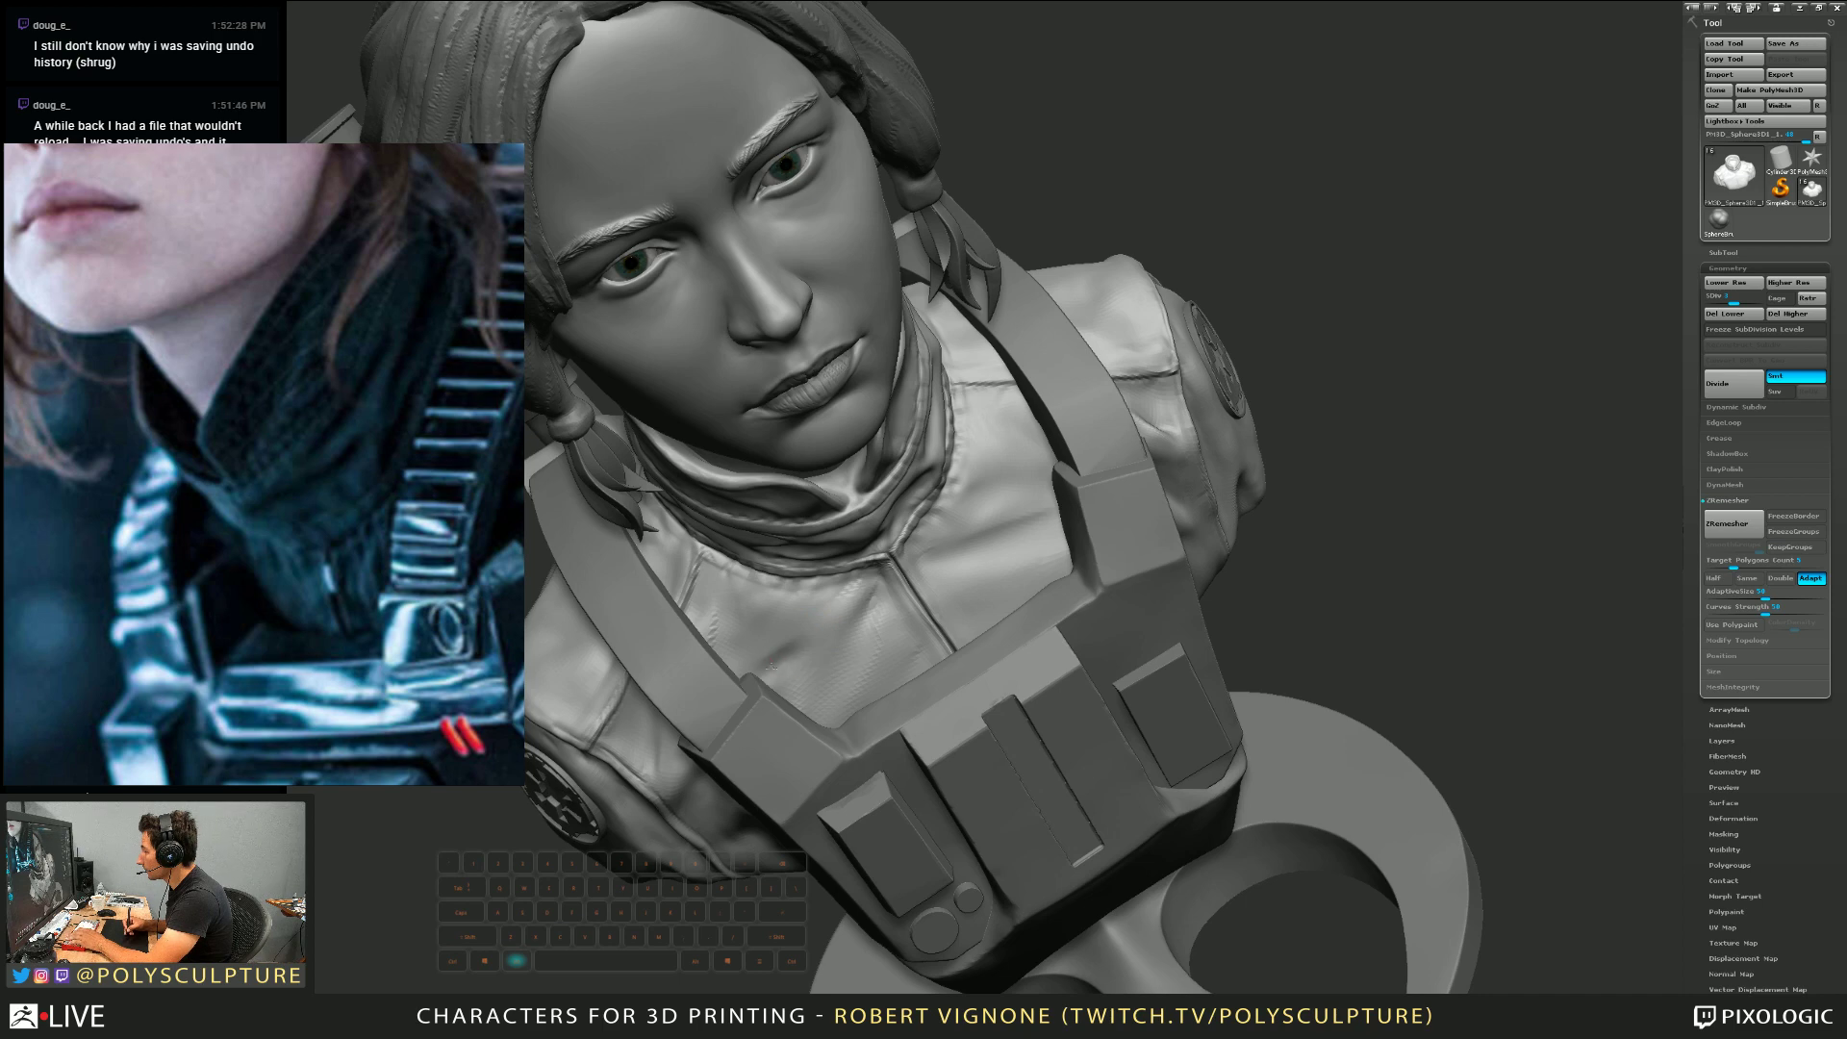
{"action": "right_click_drag", "start_coordinate": [792, 684], "coordinate": [813, 676]}
{"action": "key", "text": "1"}
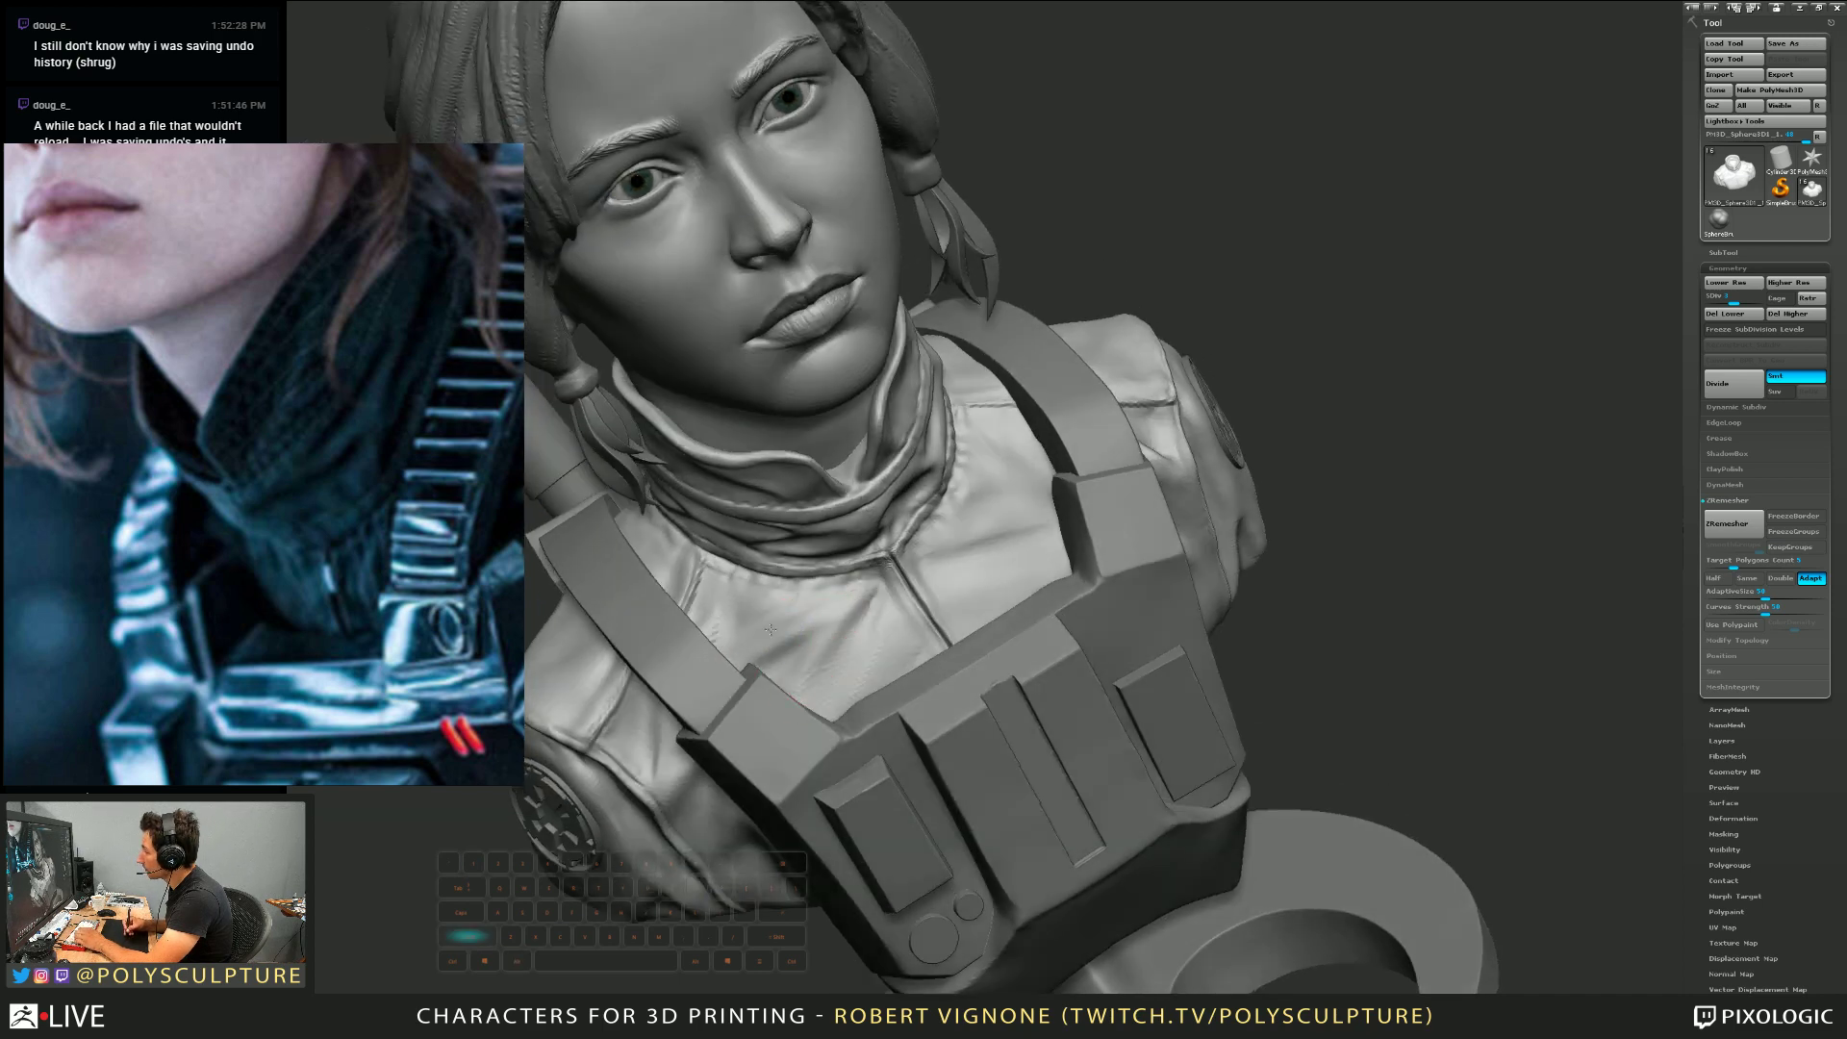
{"action": "key", "text": "s"}
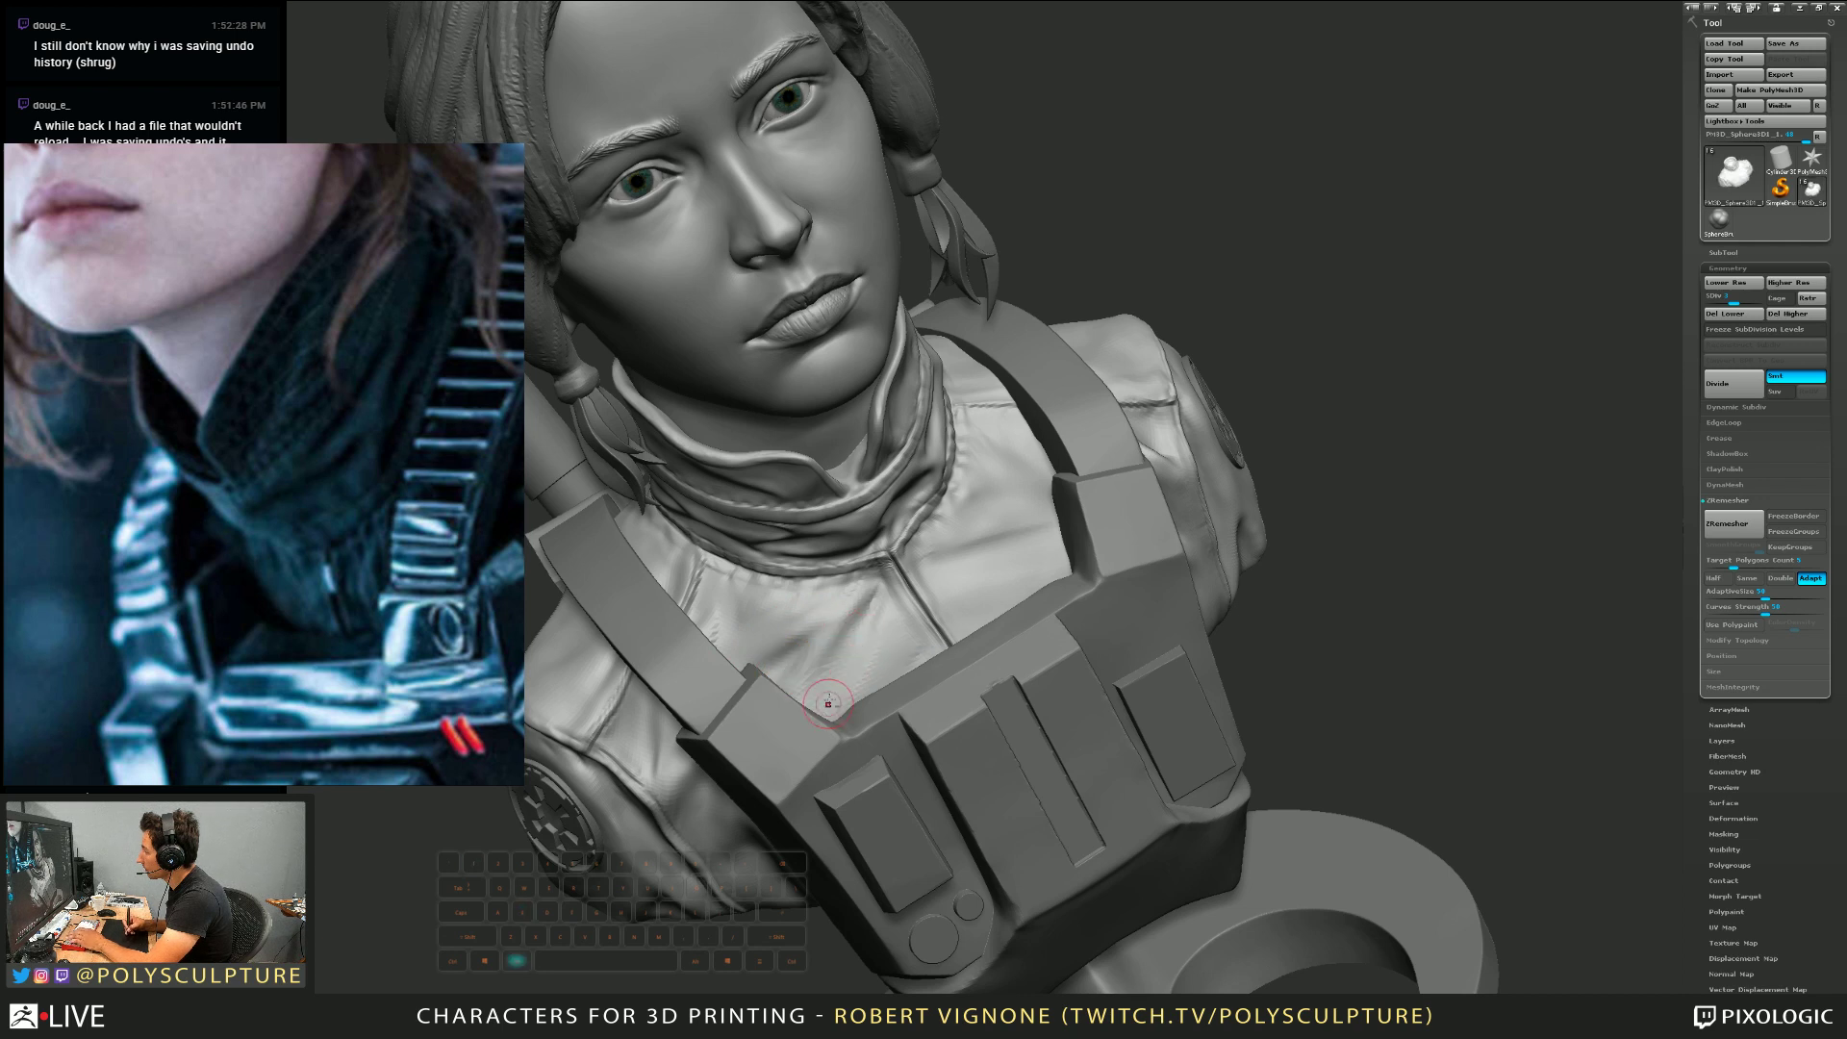
Carry the folds toward the armor's upper edge and across the central closure, adjusting the brush size
{"action": "mouse_move", "coordinate": [873, 654]}
{"action": "left_mouse_down"}
{"action": "mouse_move", "coordinate": [859, 681]}
{"action": "mouse_move", "coordinate": [881, 683]}
{"action": "left_mouse_up"}
{"action": "key", "text": "1"}
{"action": "left_click_drag", "start_coordinate": [962, 596], "coordinate": [1044, 552], "text": "alt"}
{"action": "right_click_drag", "start_coordinate": [966, 578], "coordinate": [1003, 586]}
{"action": "key", "text": "s"}
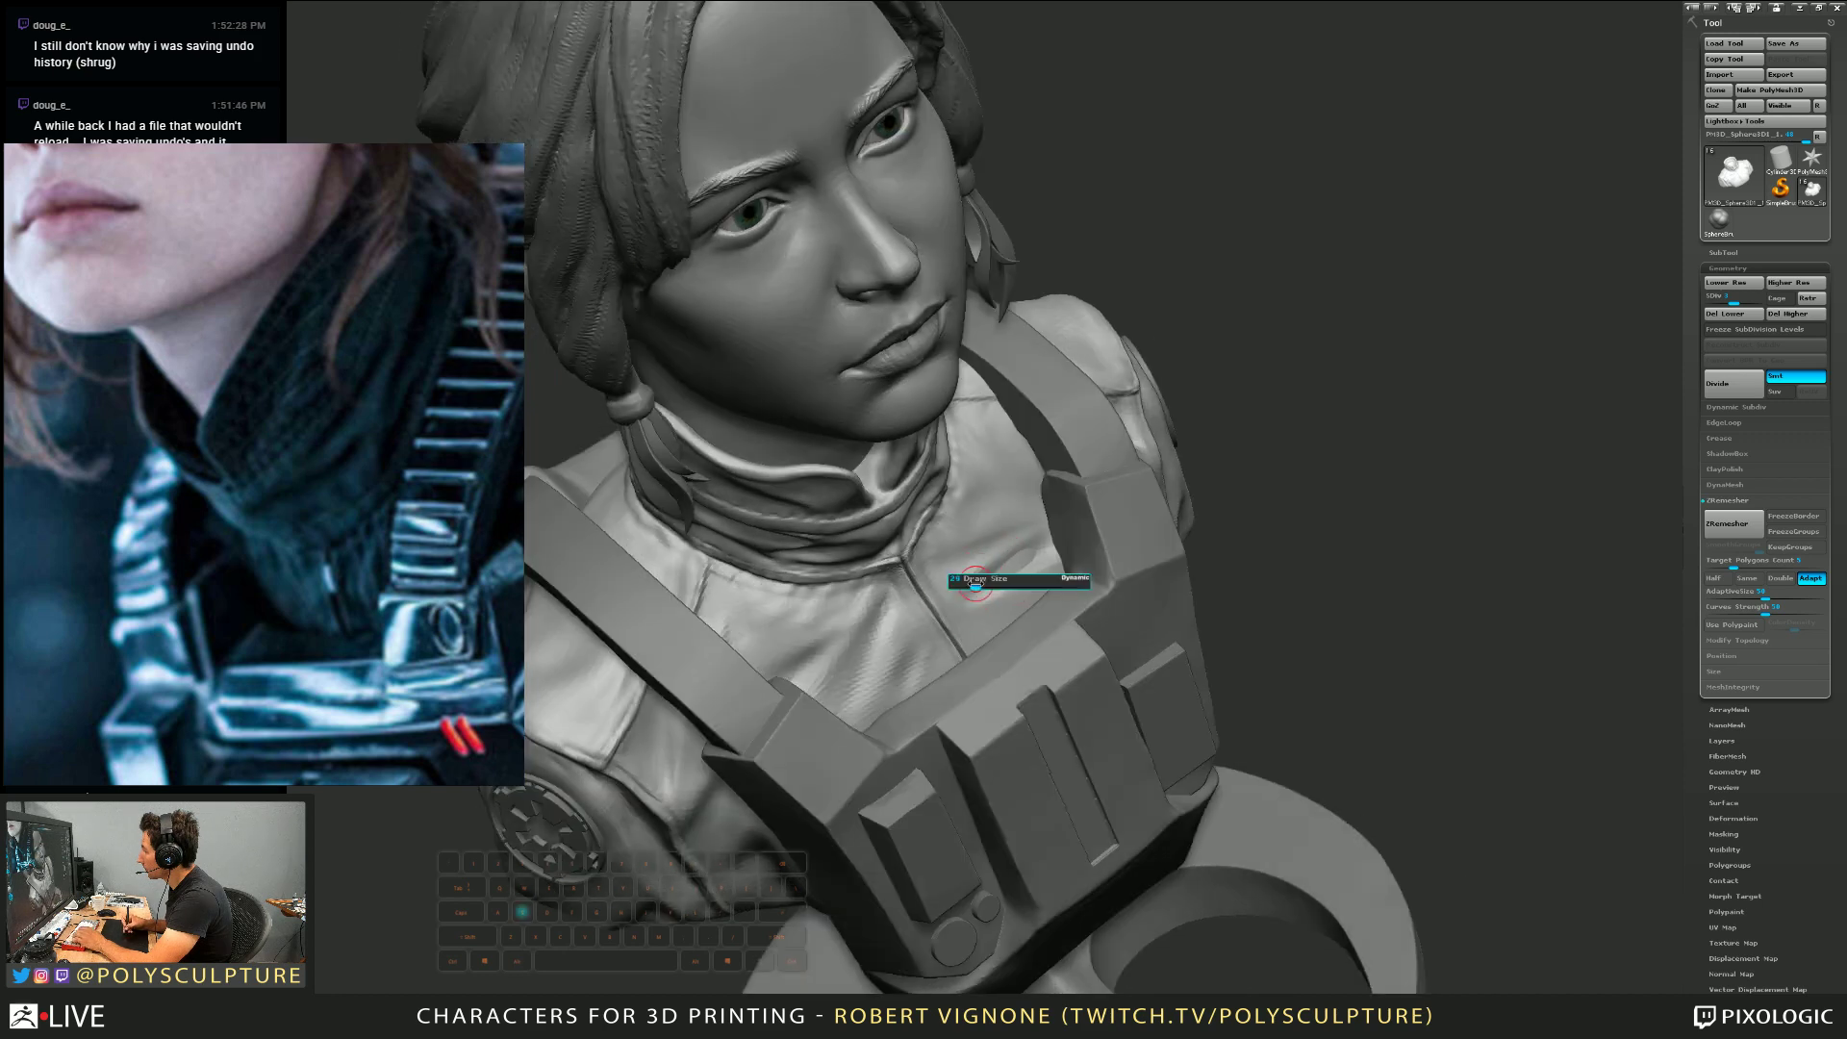
{"action": "key", "text": "s"}
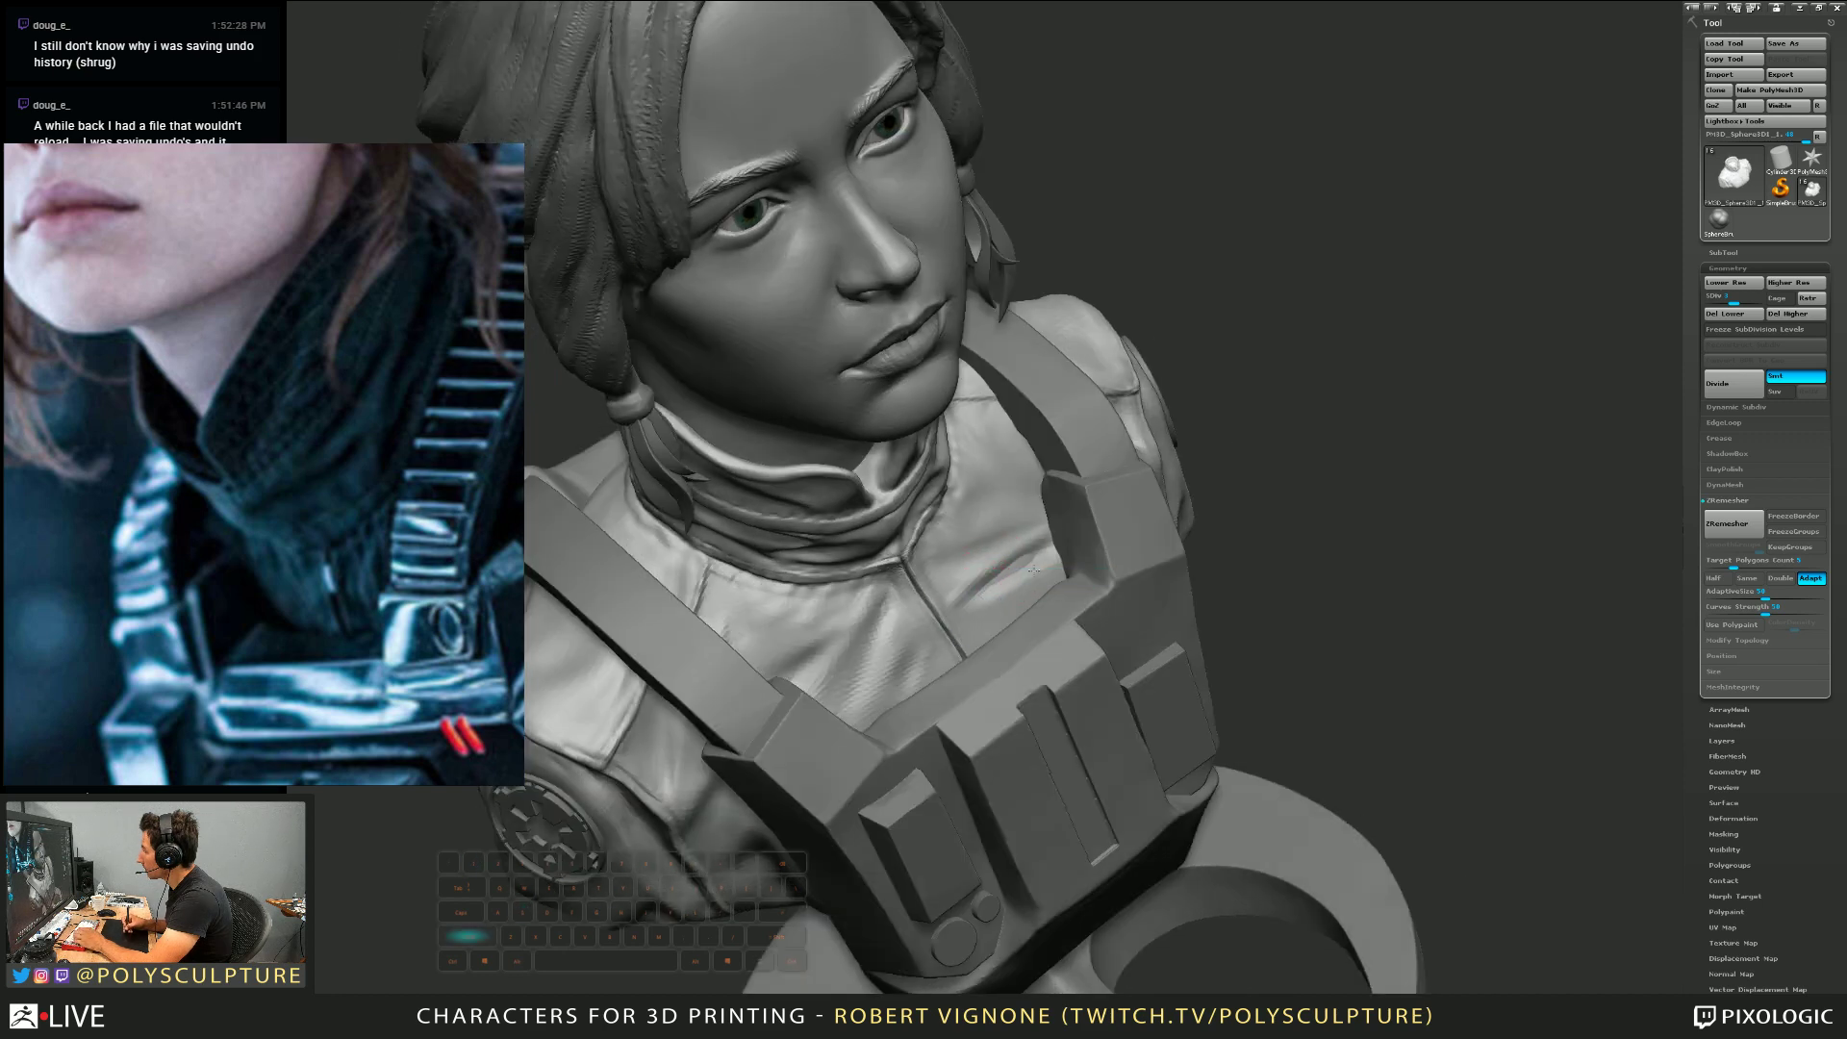
Switch brushes, adjust the brush size and refine the creases on the left chest panel beside the closure
{"action": "right_click_drag", "start_coordinate": [983, 537], "coordinate": [994, 523]}
{"action": "key", "text": "s"}
{"action": "left_click_drag", "start_coordinate": [994, 521], "coordinate": [1005, 521]}
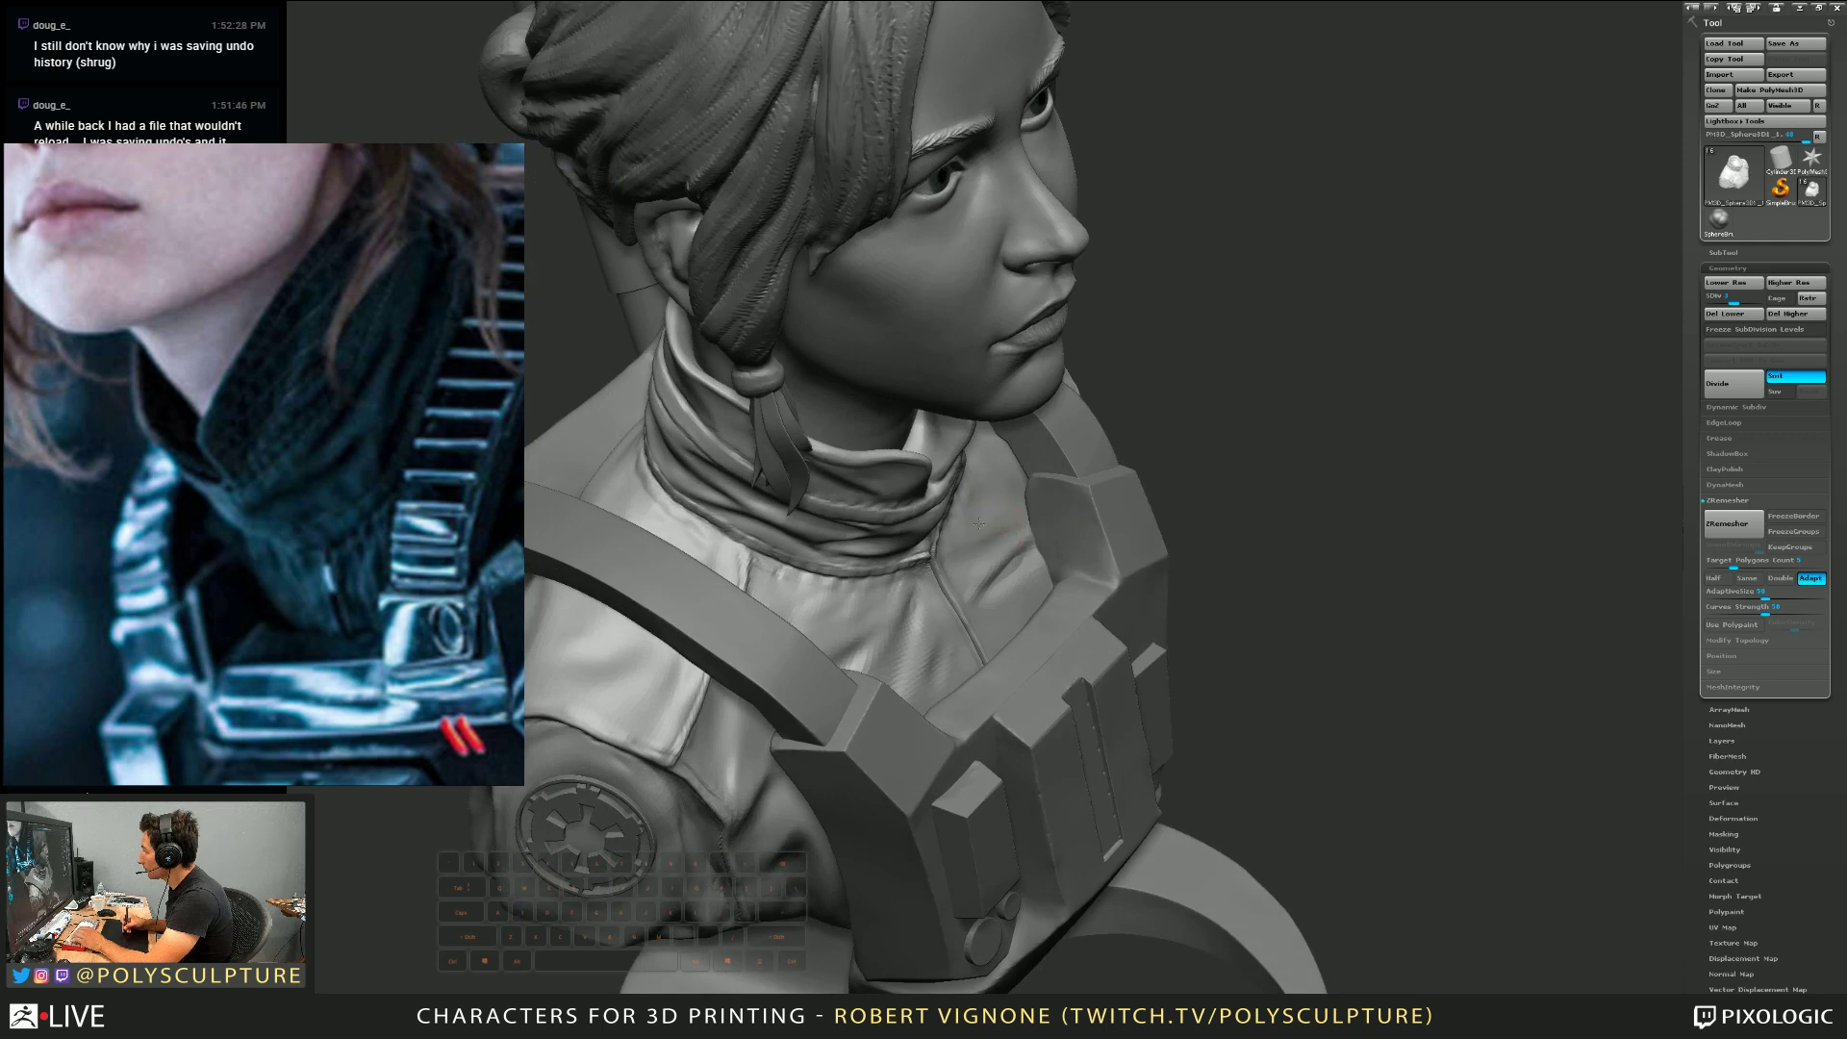
{"action": "right_click_drag", "start_coordinate": [1005, 521], "coordinate": [991, 531]}
{"action": "key", "text": "2"}
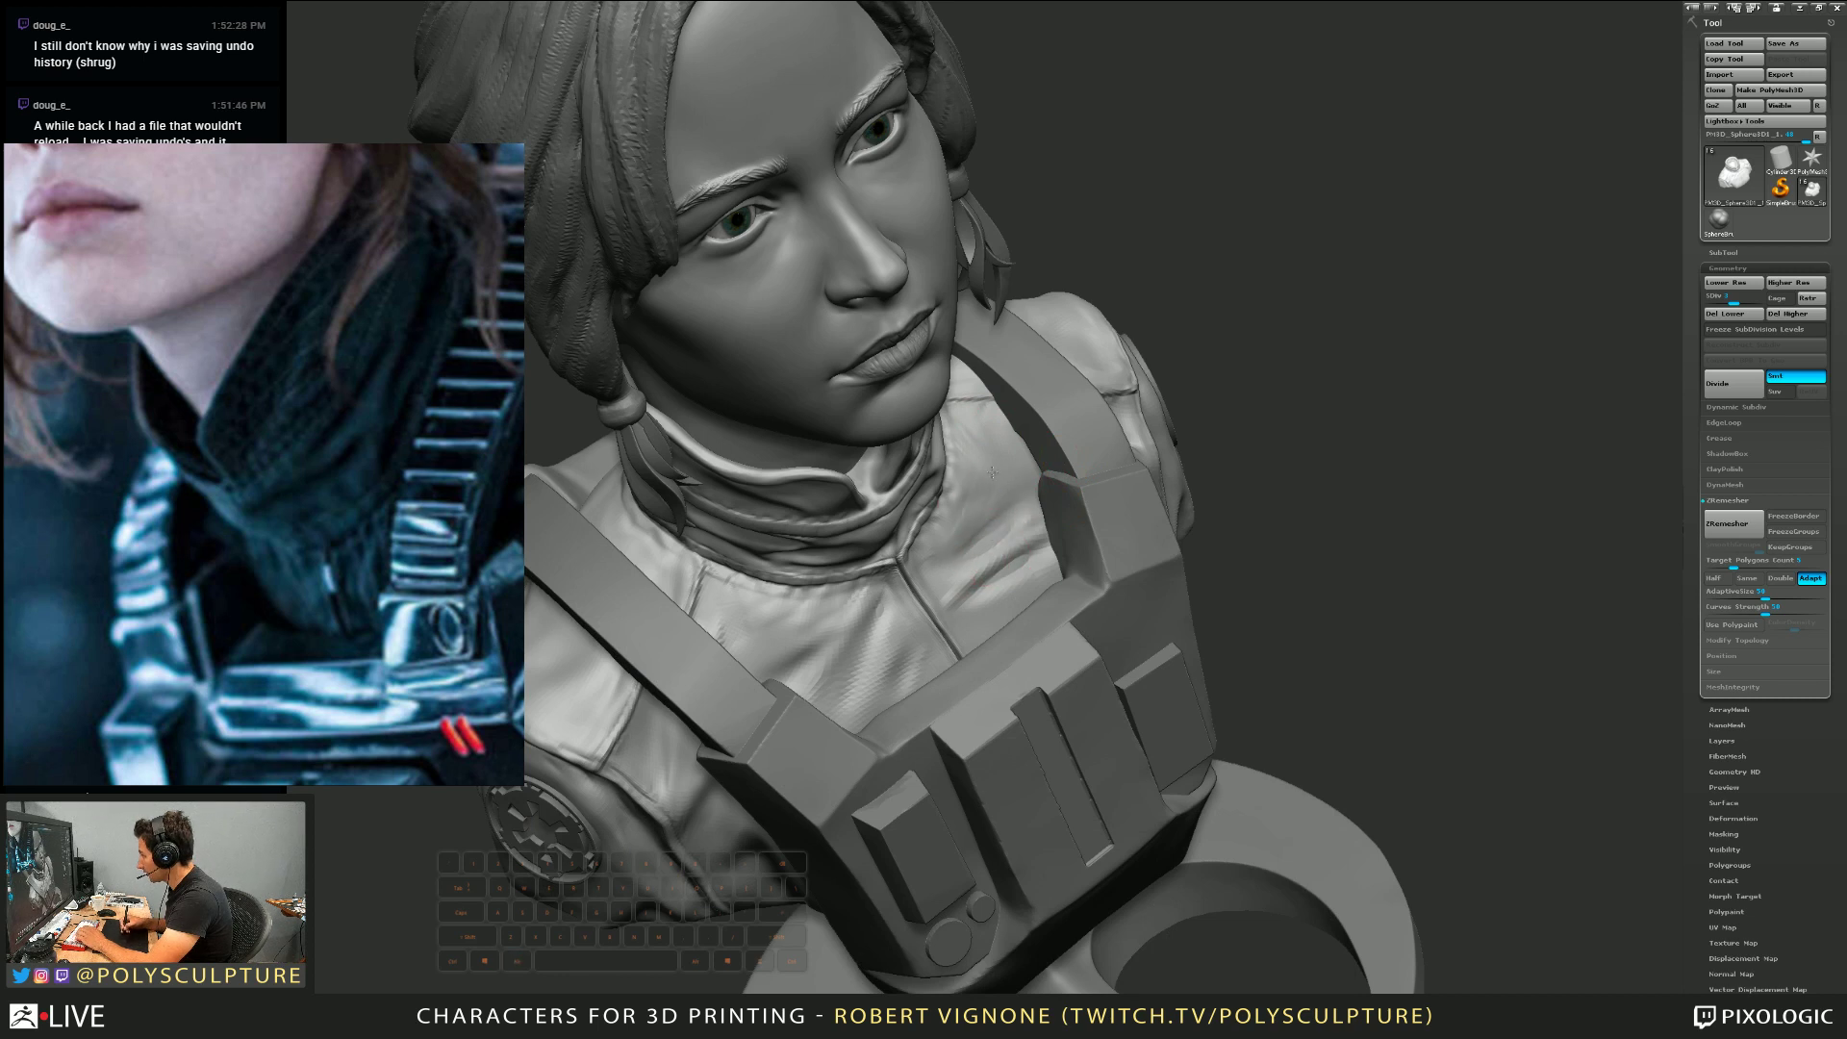
{"action": "key", "text": "s"}
{"action": "left_click_drag", "start_coordinate": [1008, 514], "coordinate": [998, 520]}
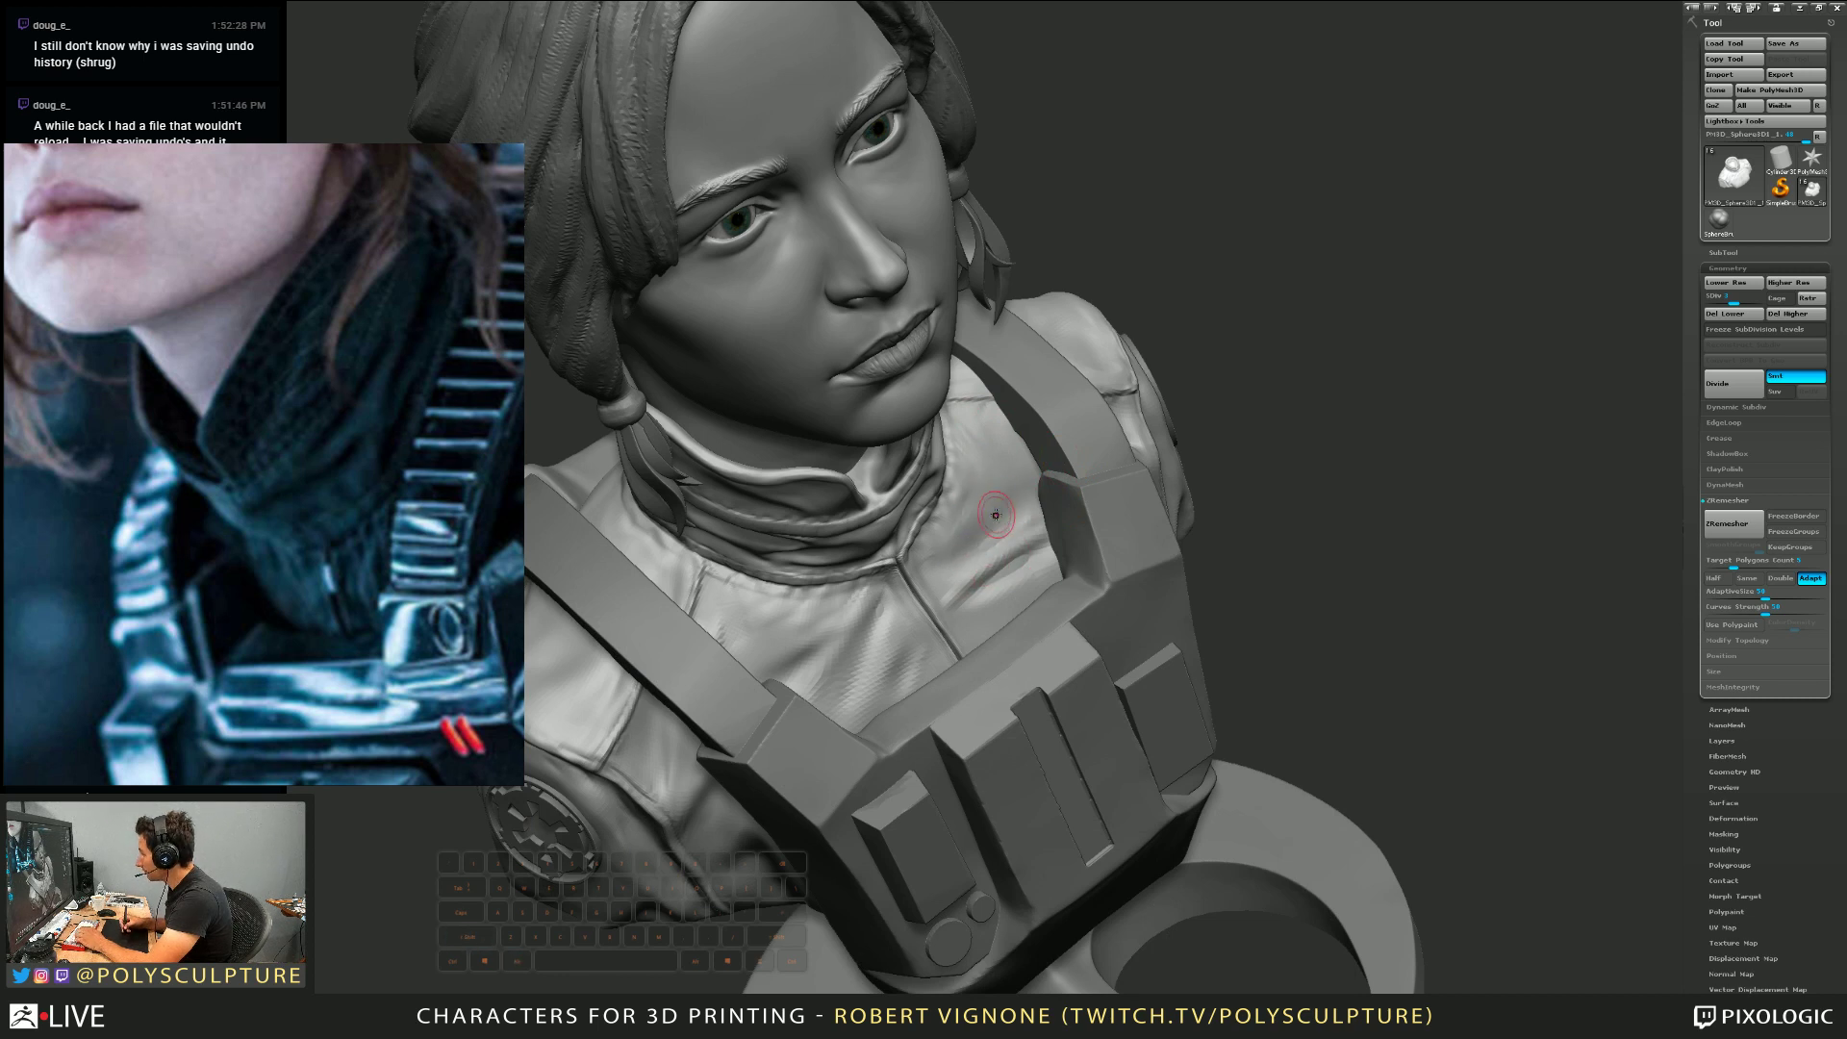
{"action": "left_click", "coordinate": [891, 416], "text": "alt"}
{"action": "key", "text": "s"}
{"action": "left_click_drag", "start_coordinate": [986, 528], "coordinate": [1003, 528]}
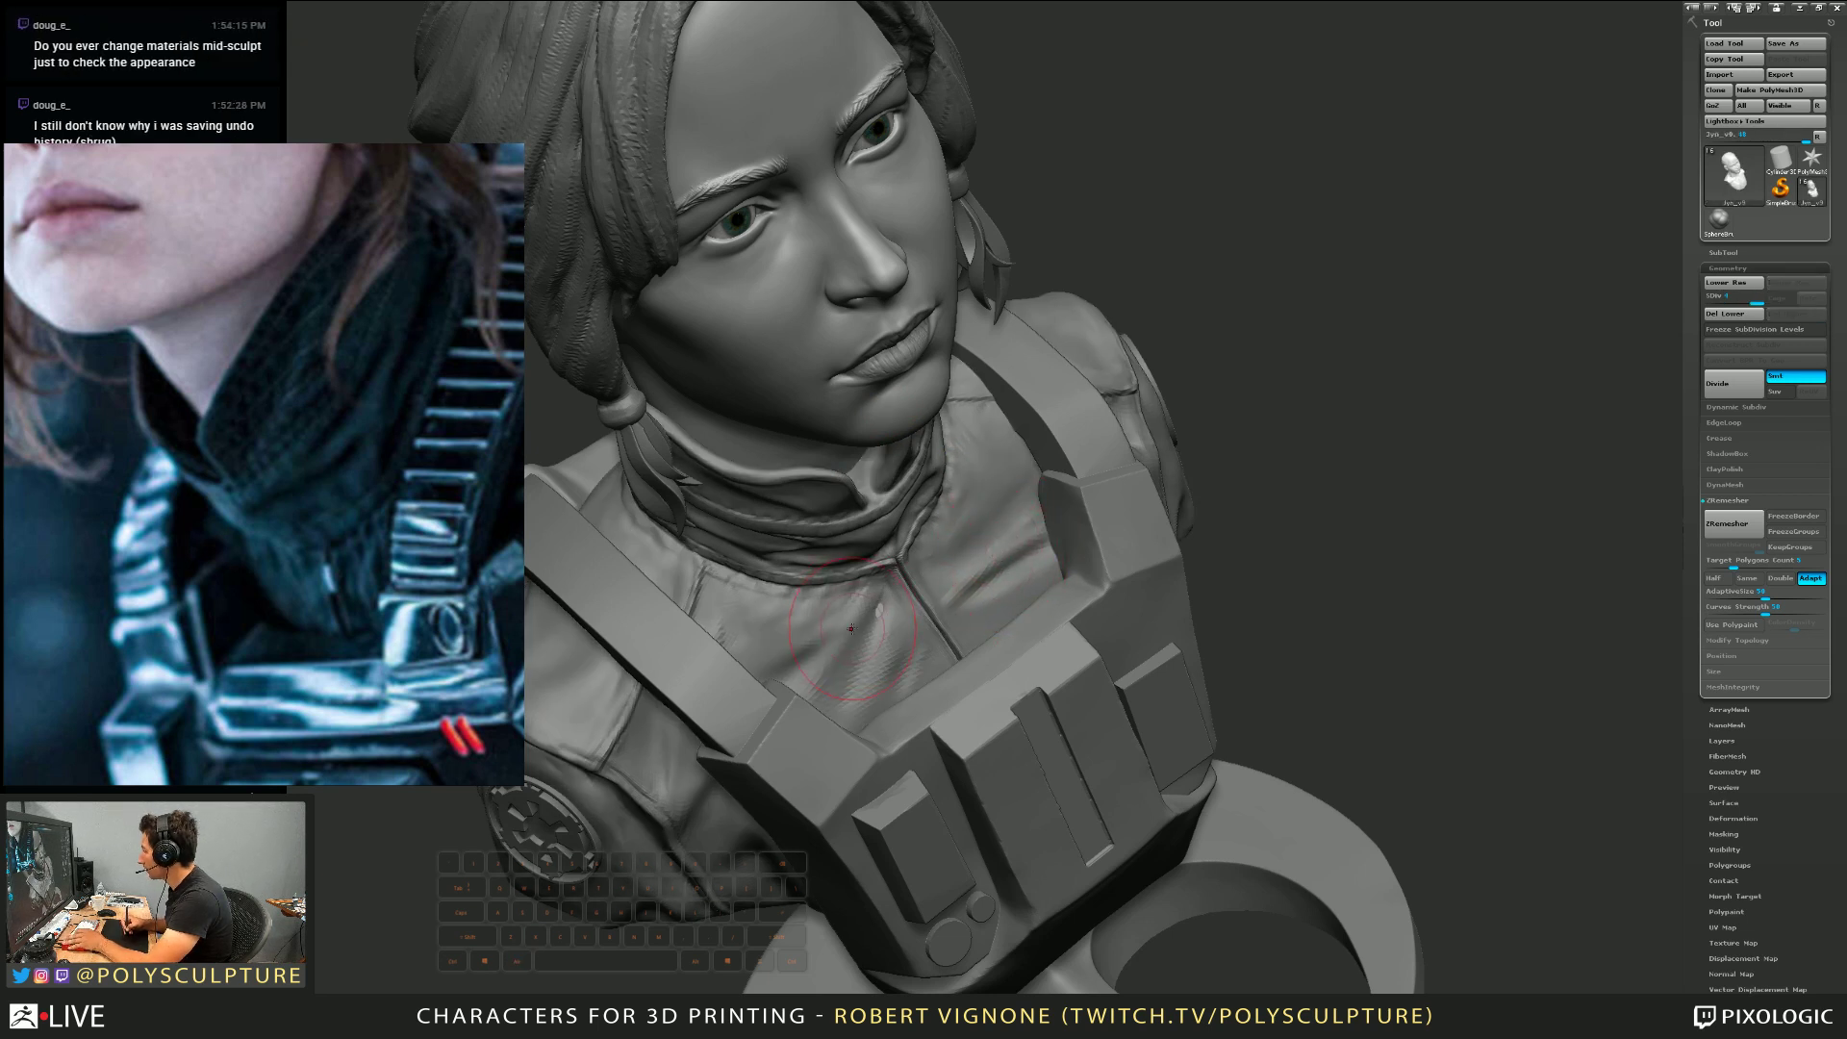
{"action": "right_click_drag", "start_coordinate": [860, 625], "coordinate": [914, 567]}
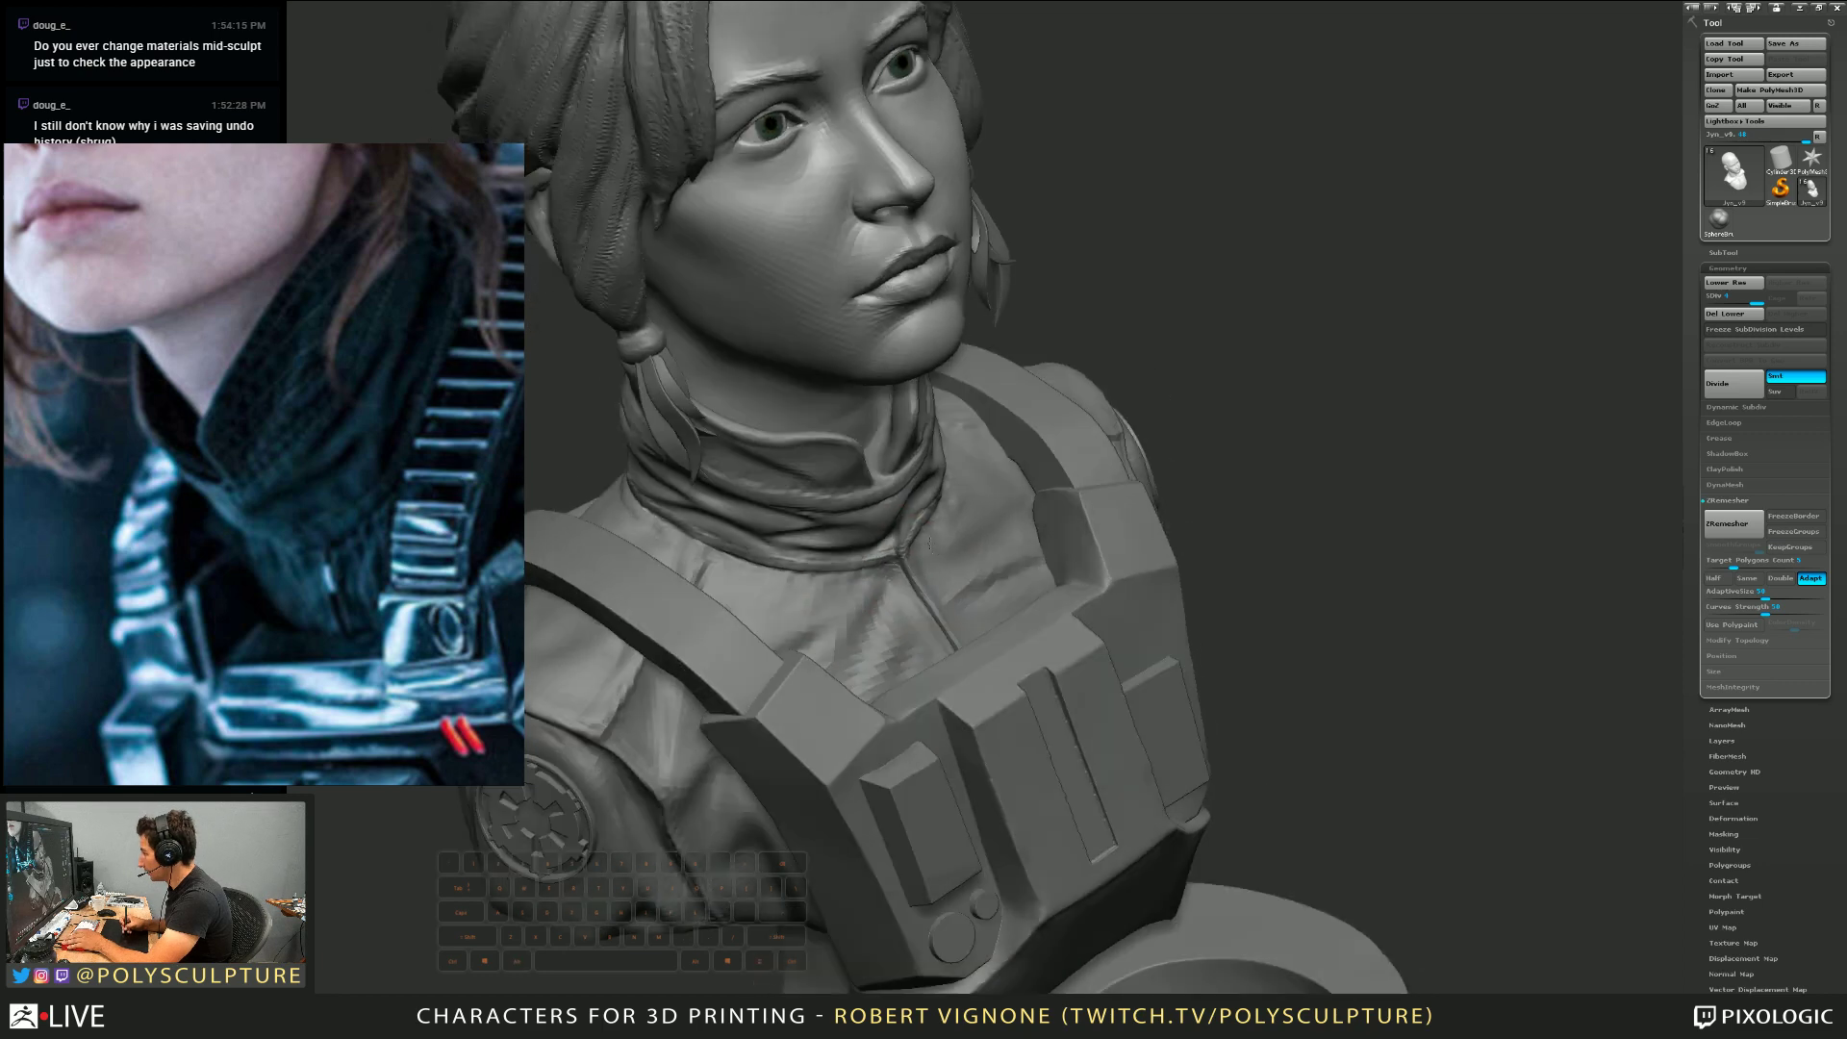
{"action": "key", "text": "s"}
{"action": "left_click_drag", "start_coordinate": [923, 552], "coordinate": [941, 552]}
{"action": "left_click", "coordinate": [965, 539], "text": "alt"}
Try further strokes on the chest fabric beside the closure and undo the latest changes
{"action": "right_click_drag", "start_coordinate": [972, 544], "coordinate": [955, 524]}
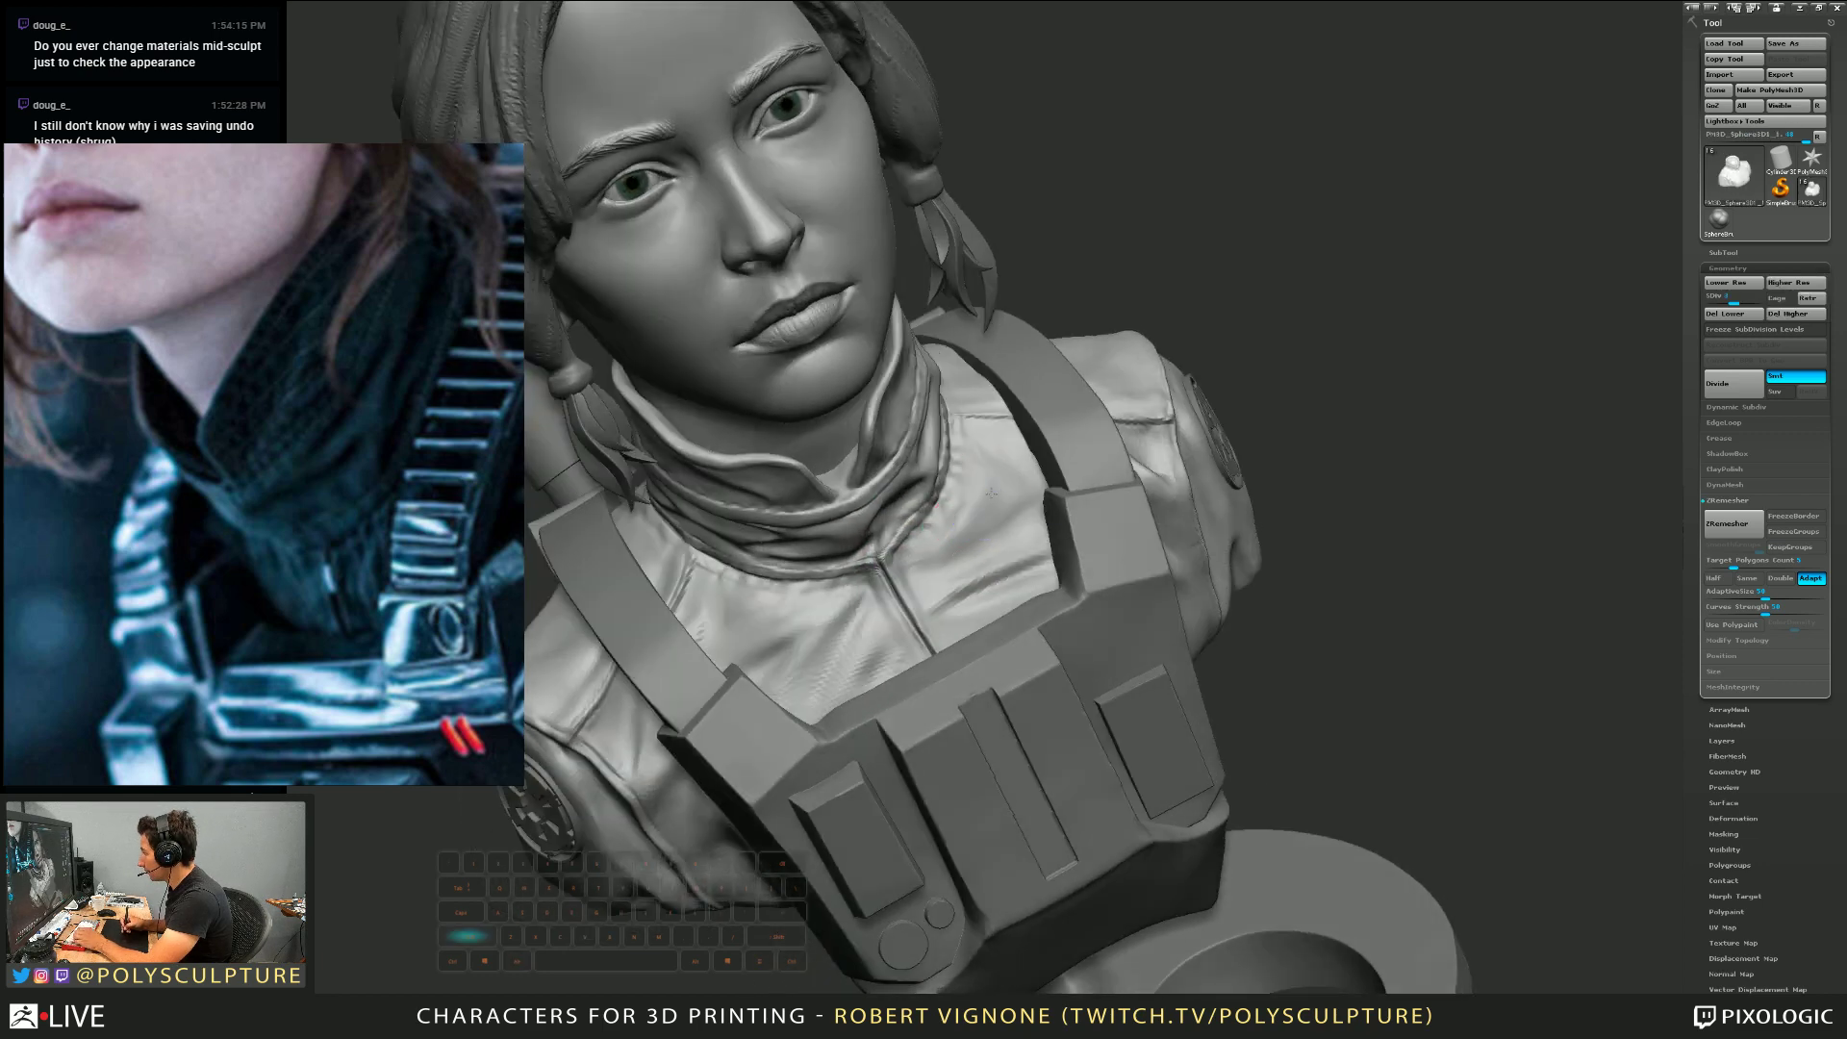
{"action": "right_click_drag", "start_coordinate": [997, 512], "coordinate": [998, 544]}
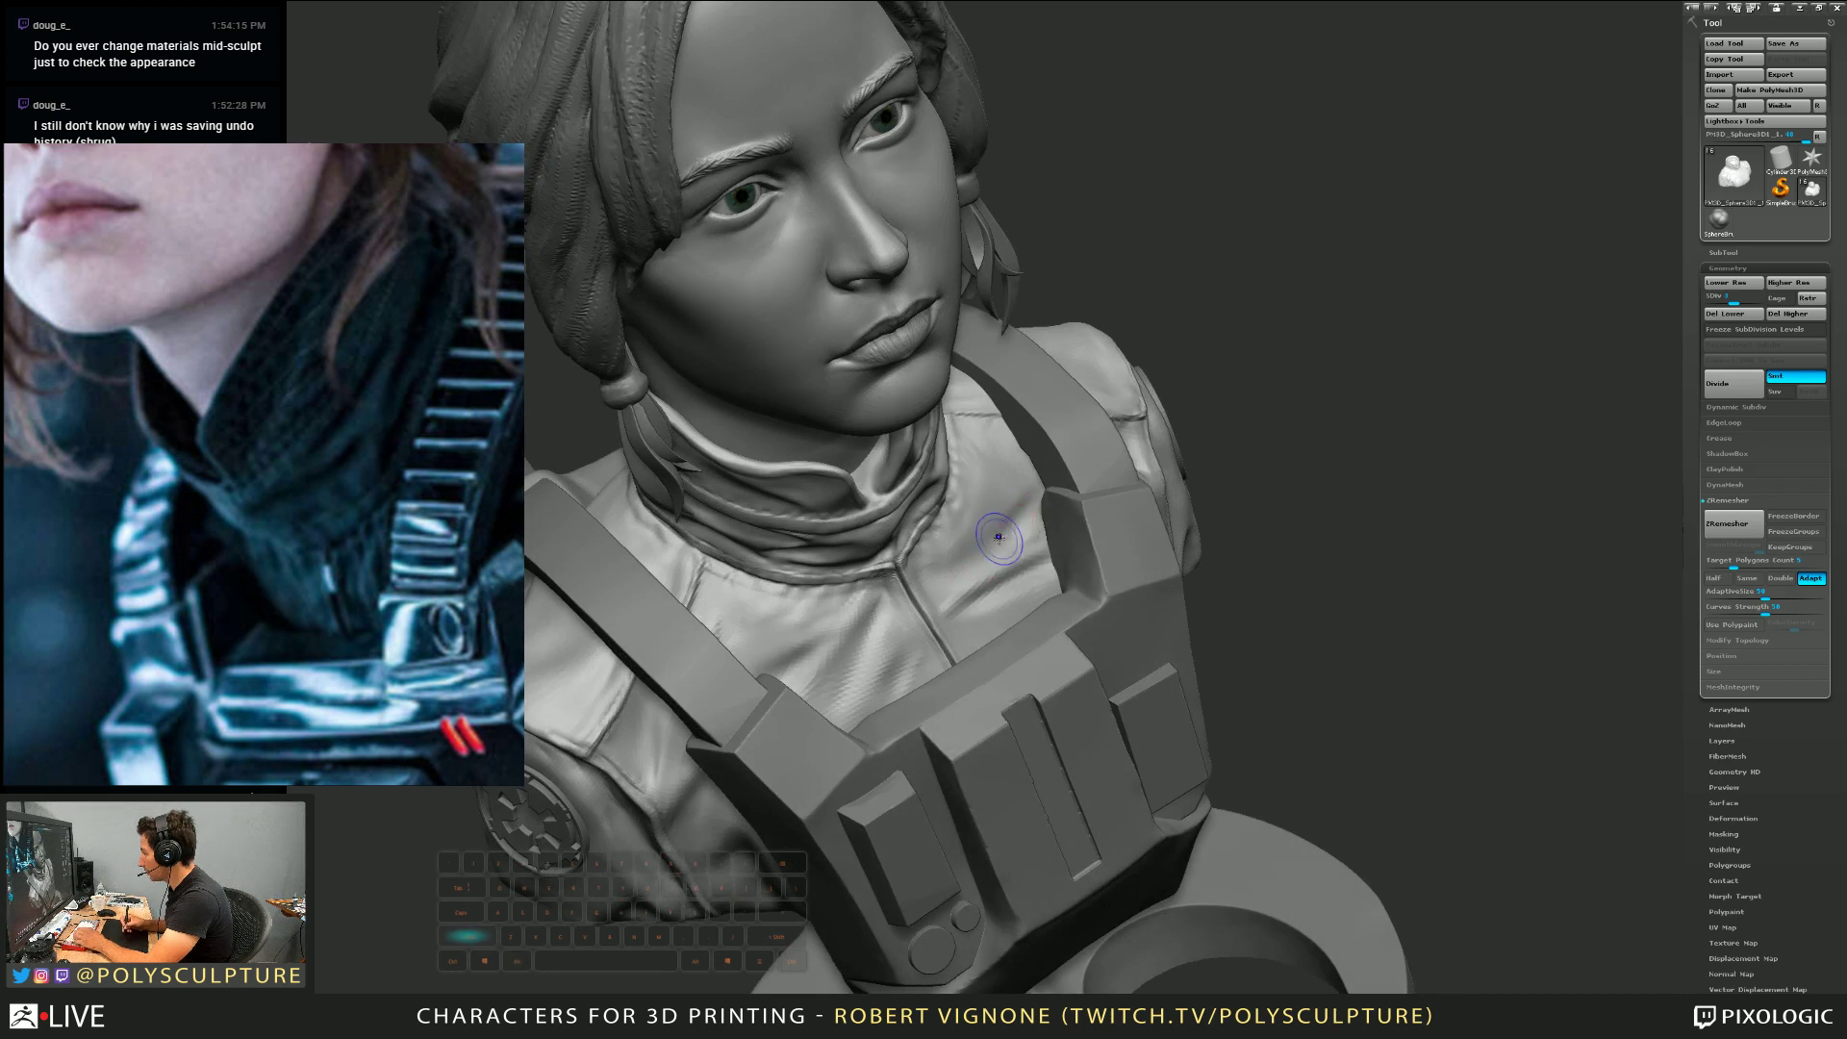
{"action": "key", "text": "ctrl+z"}
{"action": "key", "text": "ctrl+z"}
{"action": "key", "text": "ctrl+z"}
{"action": "key", "text": "ctrl+z"}
{"action": "key", "text": "ctrl+z"}
{"action": "key", "text": "ctrl+z"}
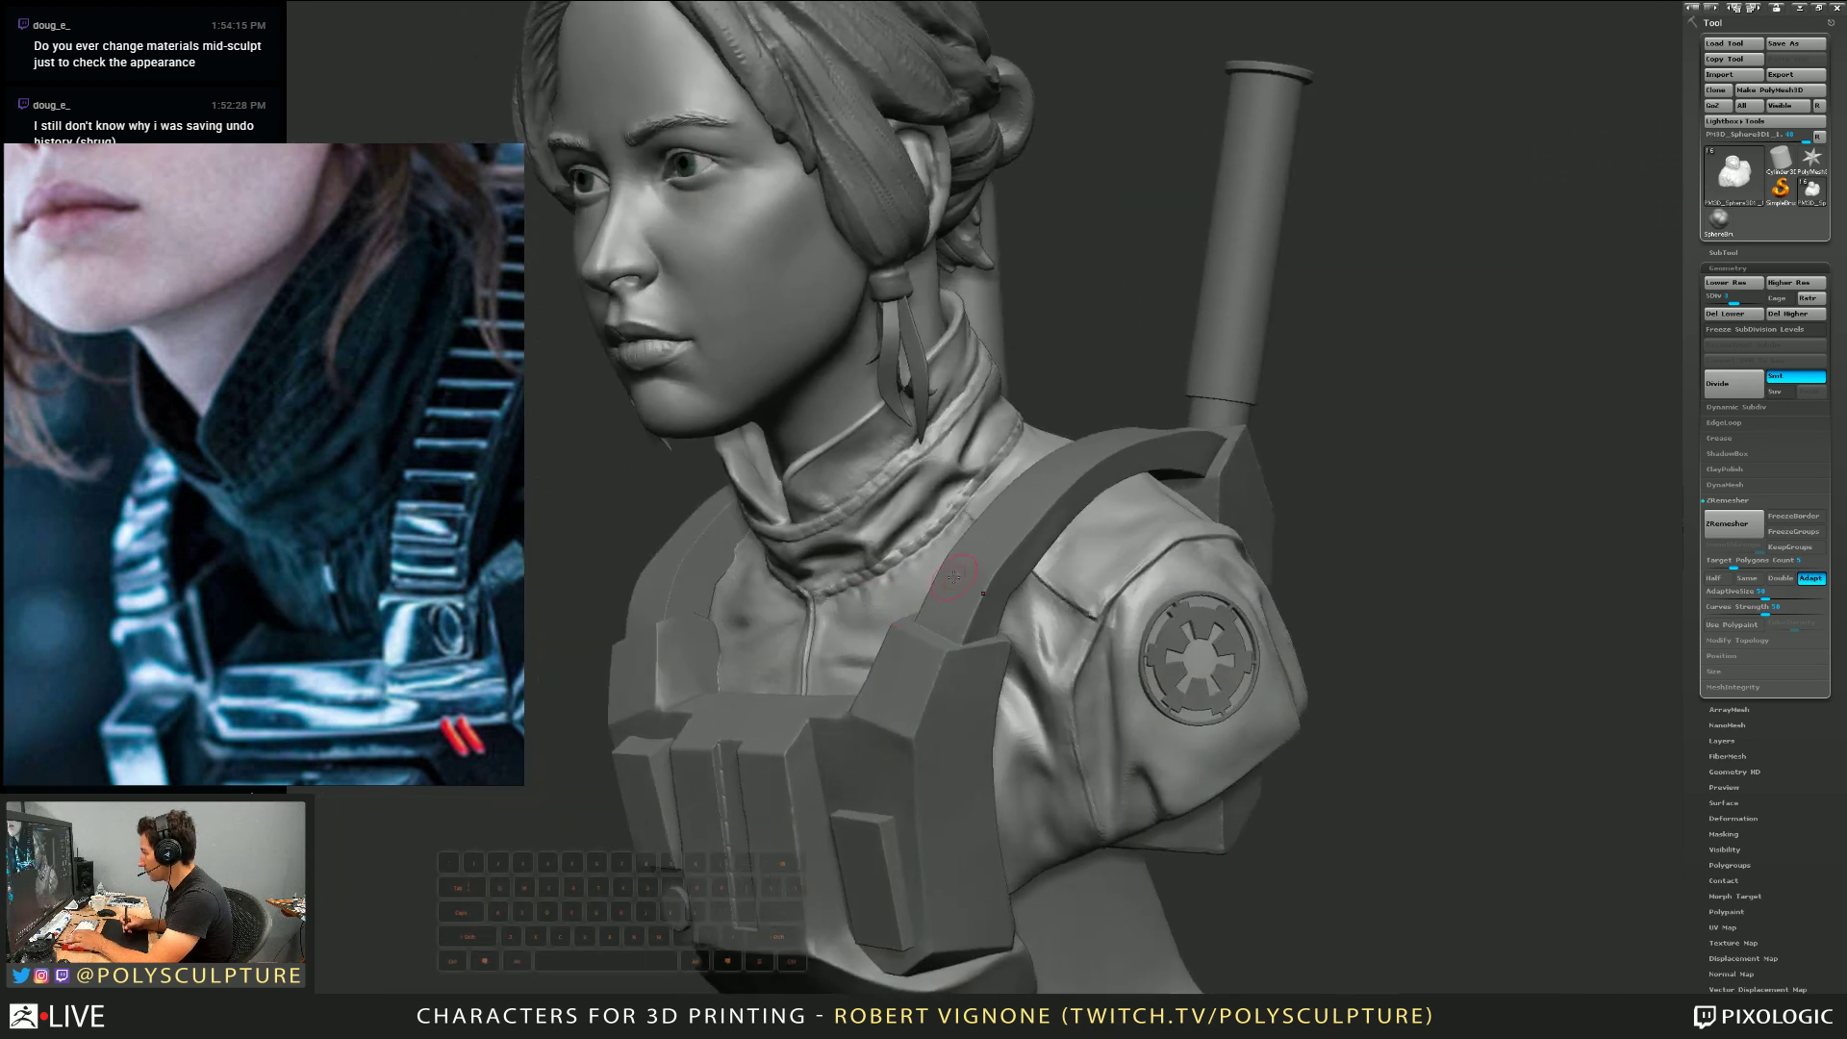
{"action": "right_click_drag", "start_coordinate": [954, 577], "coordinate": [1105, 549]}
{"action": "key", "text": "ctrl+z"}
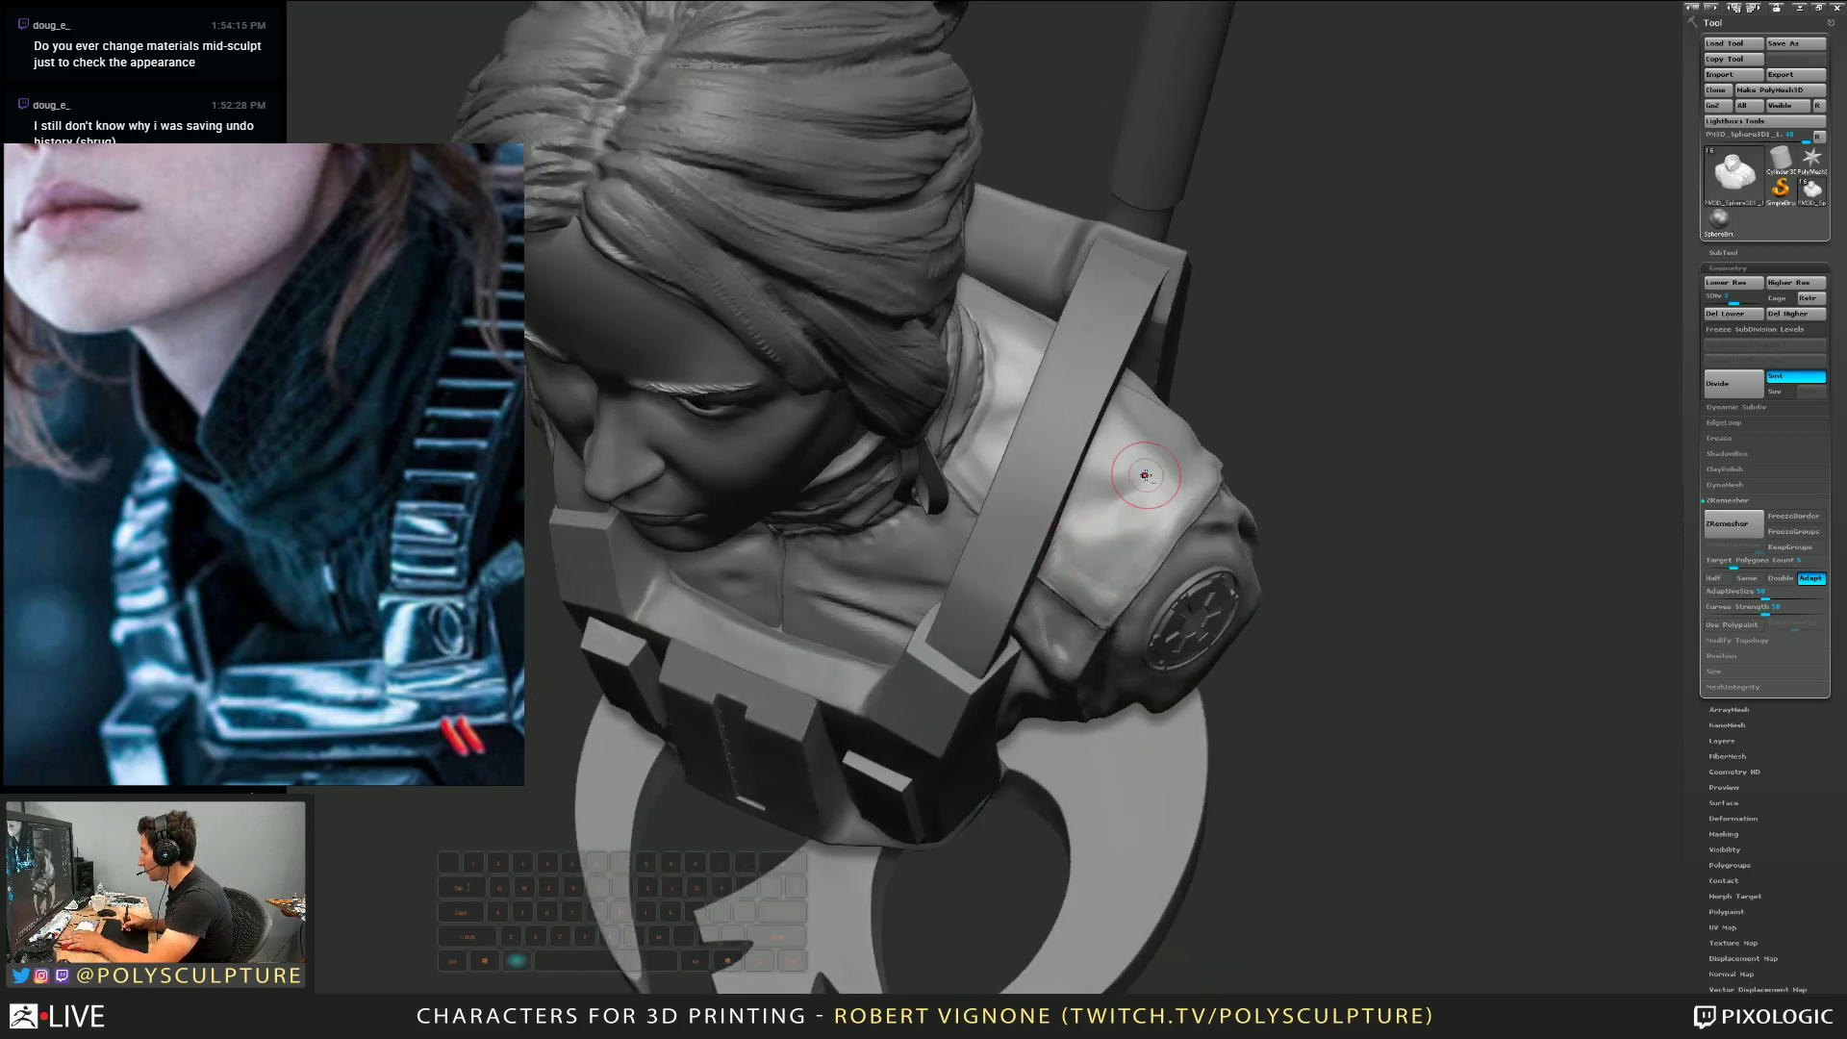
Switch brushes and refine the folds on top of the left shoulder between the collar and the armhole seam
{"action": "mouse_move", "coordinate": [1145, 475]}
{"action": "right_mouse_down"}
{"action": "mouse_move", "coordinate": [1082, 413]}
{"action": "mouse_move", "coordinate": [1000, 423]}
{"action": "mouse_move", "coordinate": [962, 481]}
{"action": "right_mouse_up"}
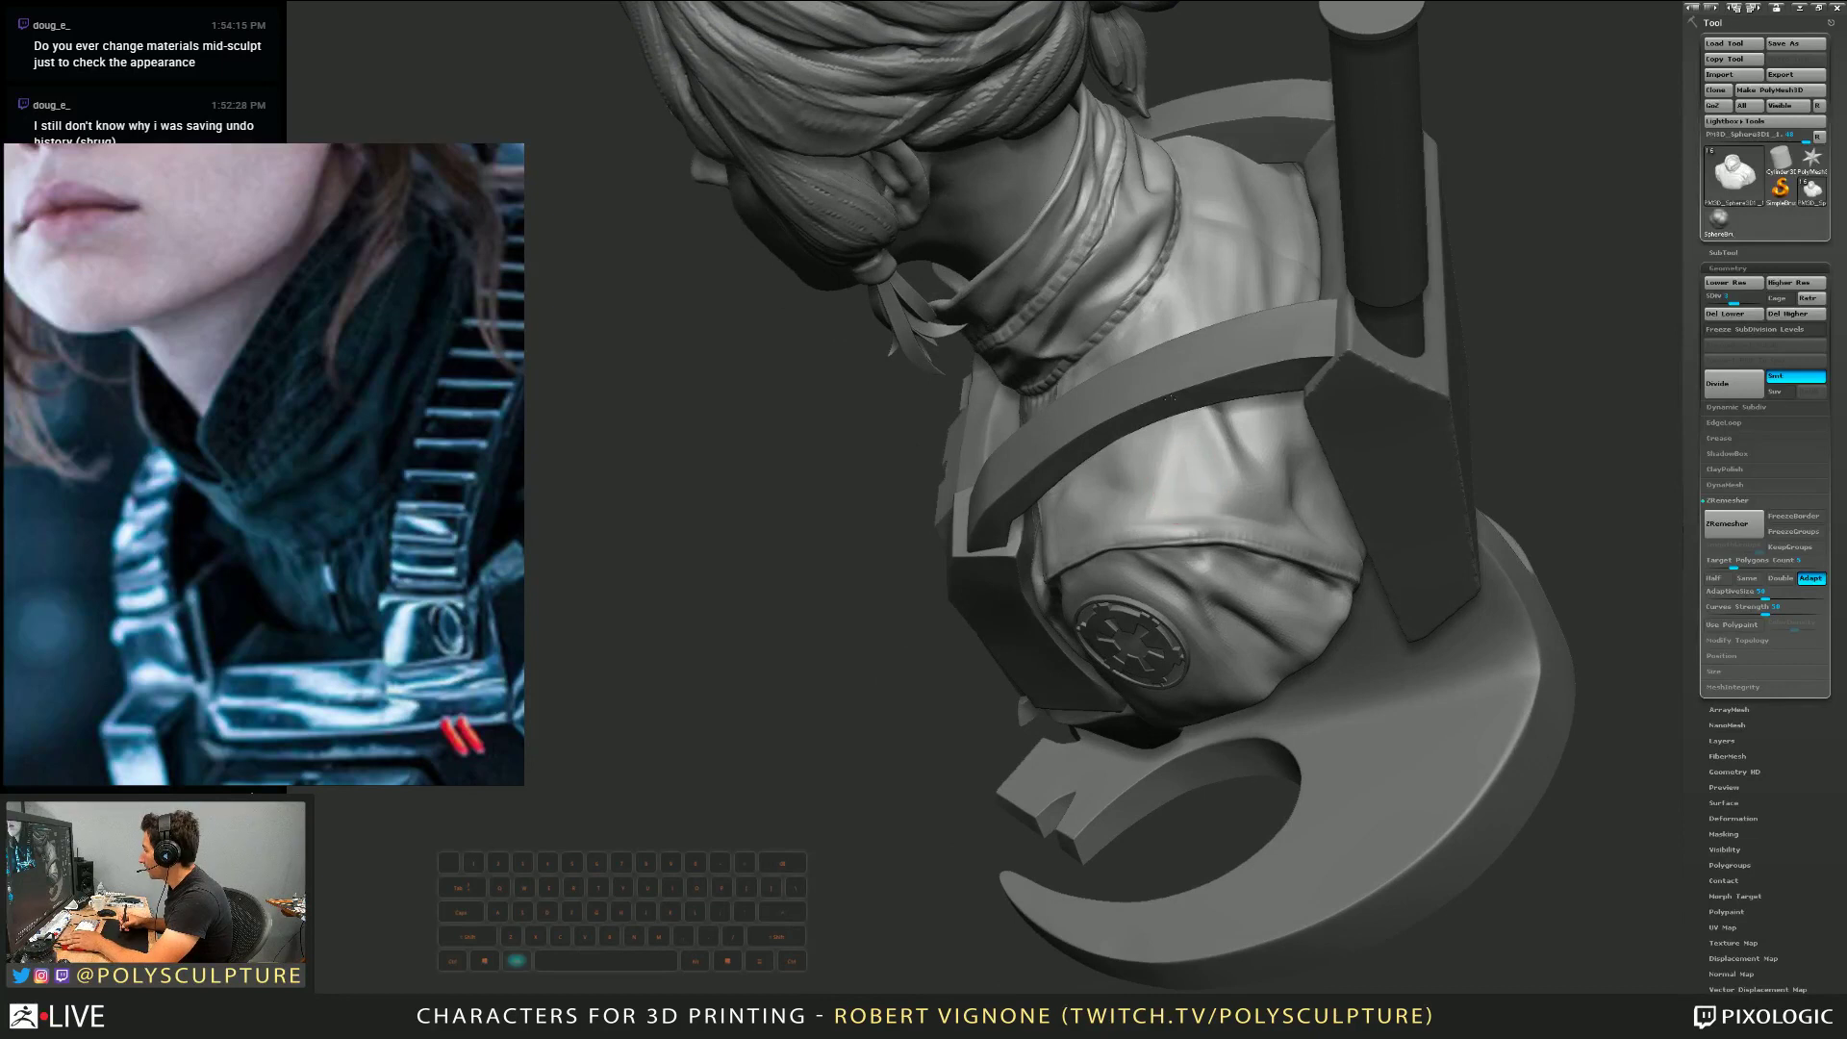
{"action": "right_click_drag", "start_coordinate": [1170, 397], "coordinate": [1226, 447]}
{"action": "left_click_drag", "start_coordinate": [1203, 460], "coordinate": [1125, 457]}
{"action": "key", "text": "2"}
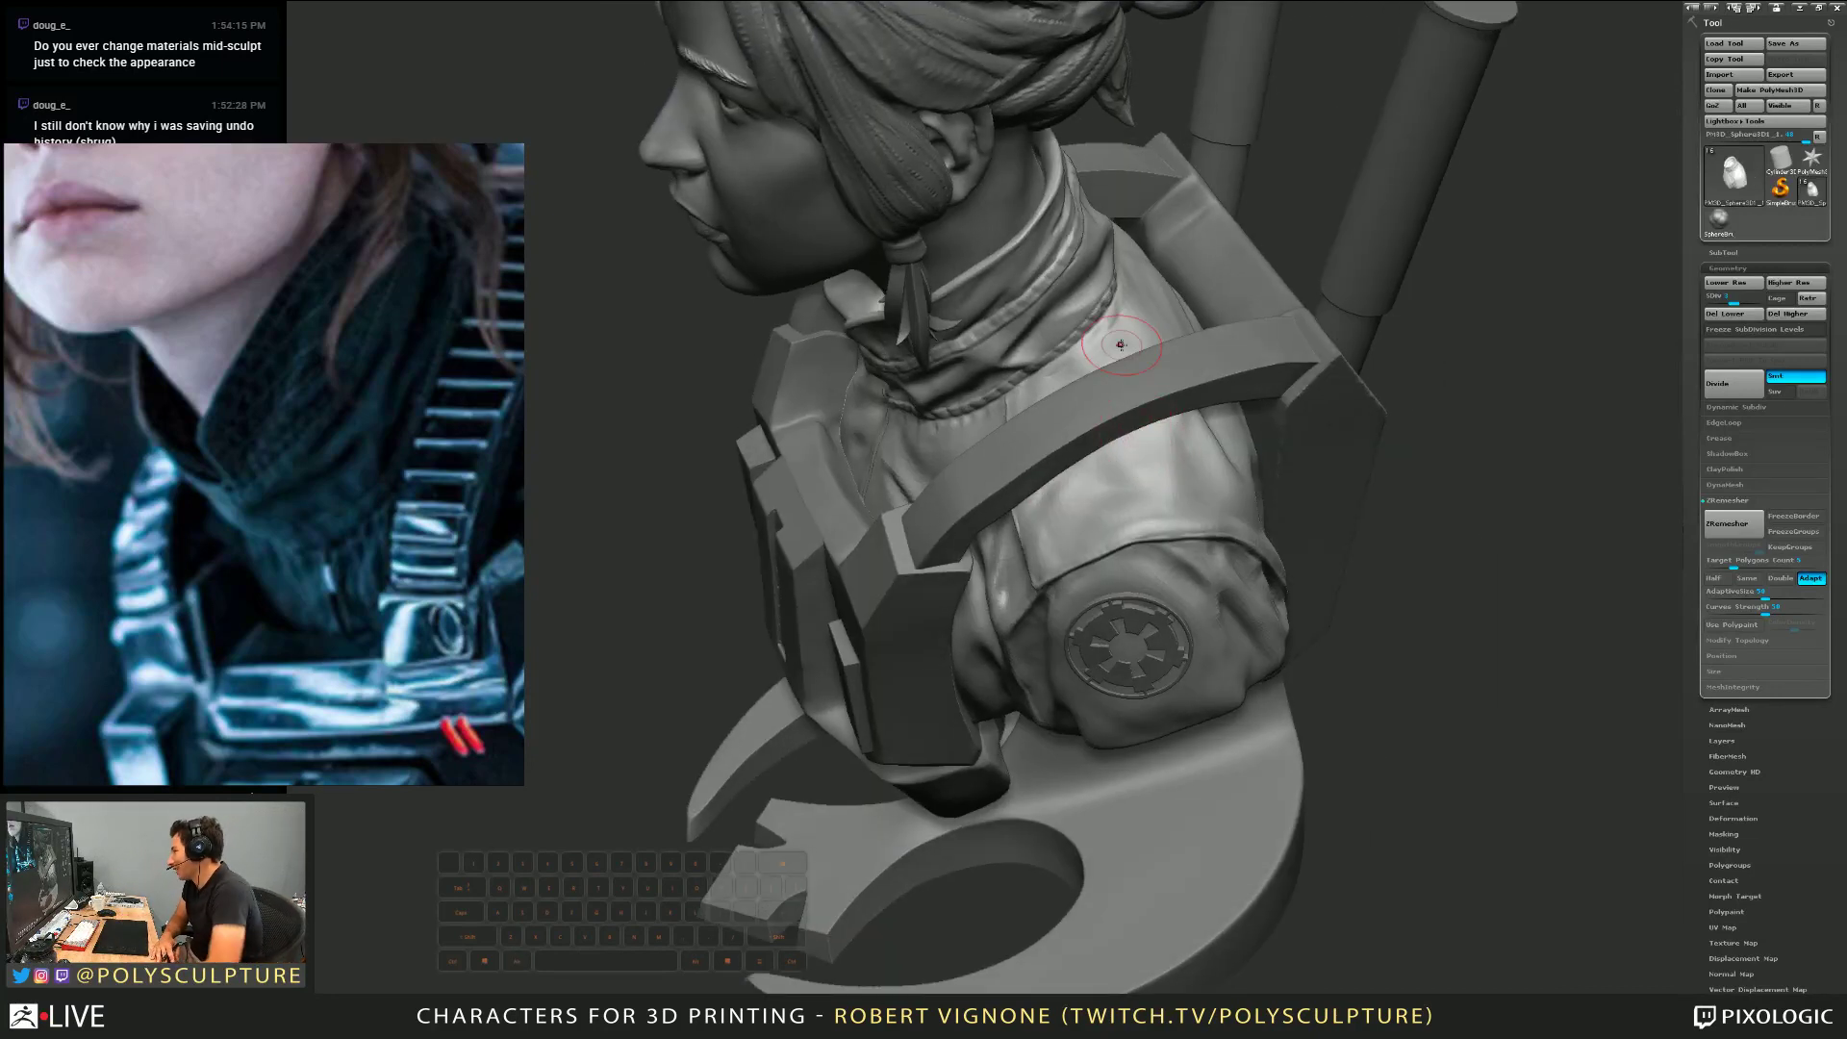
{"action": "right_click_drag", "start_coordinate": [1106, 502], "coordinate": [1198, 496]}
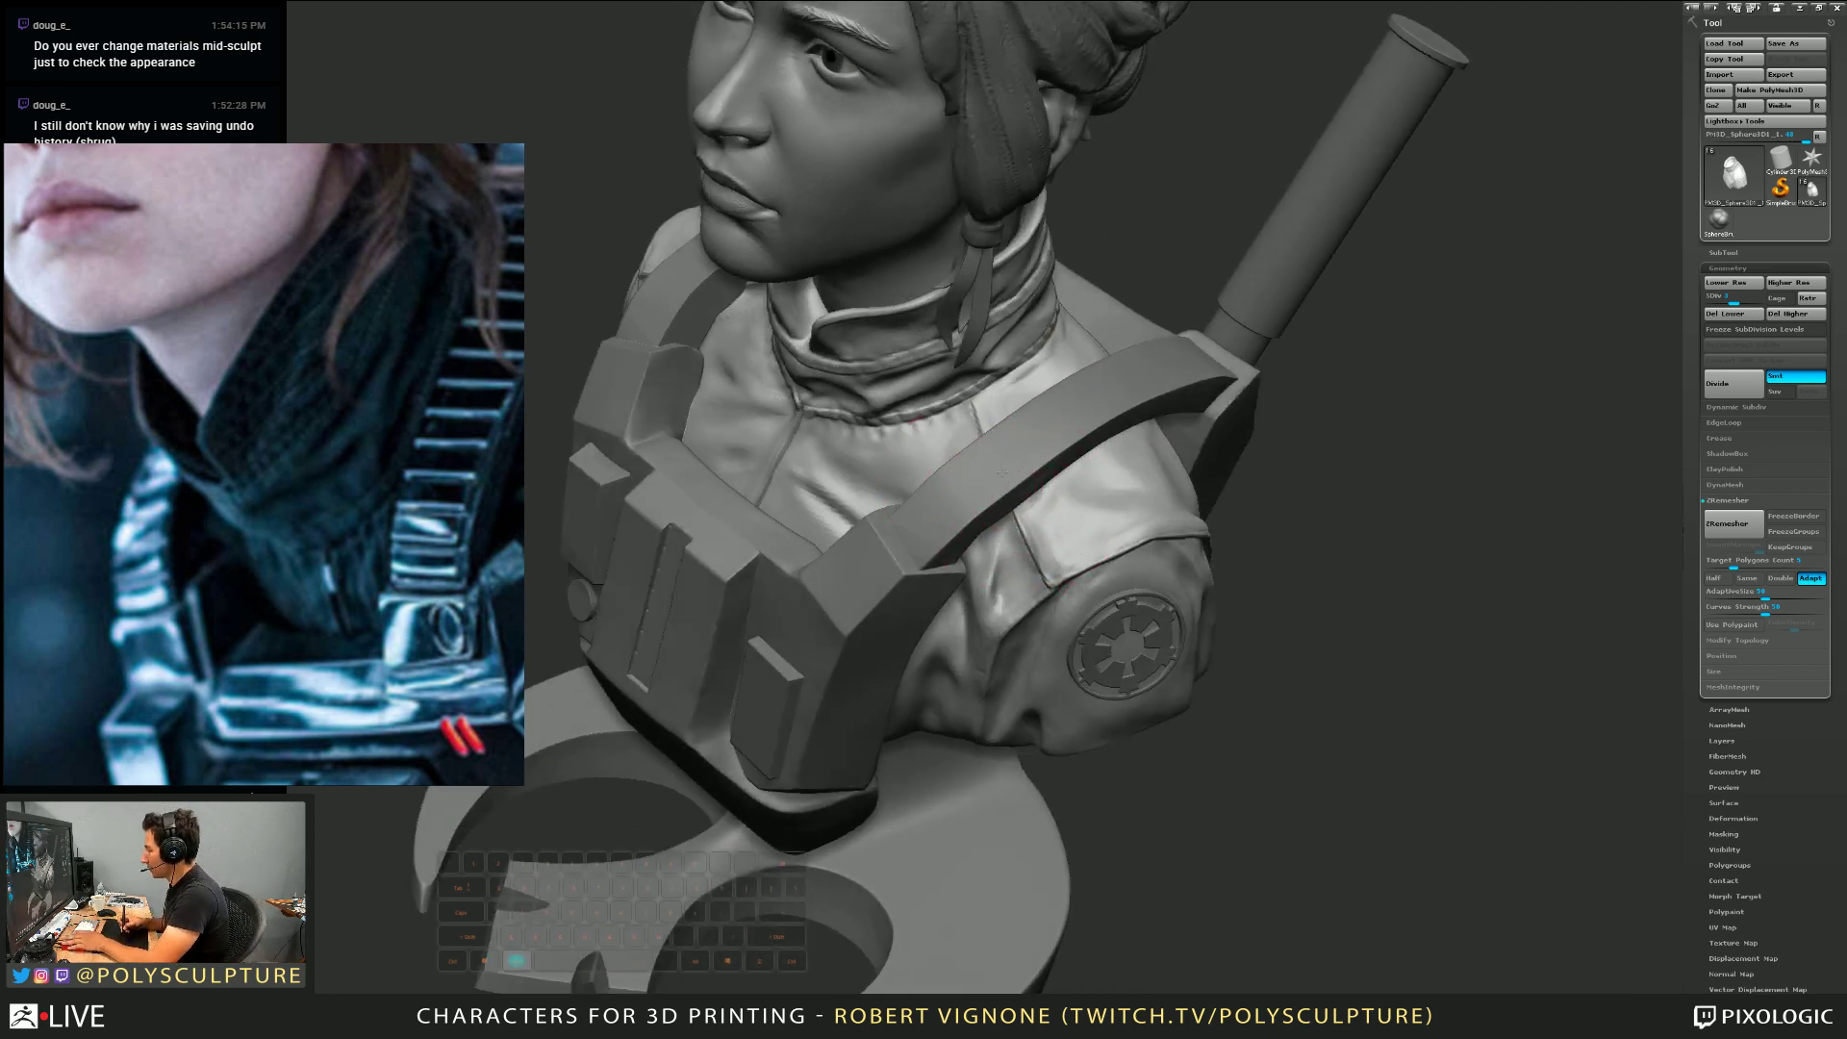
Refine the jacket fabric around the shoulder straps, from the left shoulder across to the right one
{"action": "right_click_drag", "start_coordinate": [1003, 472], "coordinate": [1174, 558], "text": "alt"}
{"action": "right_click_drag", "start_coordinate": [962, 510], "coordinate": [1241, 490]}
{"action": "right_click_drag", "start_coordinate": [1058, 433], "coordinate": [1038, 577]}
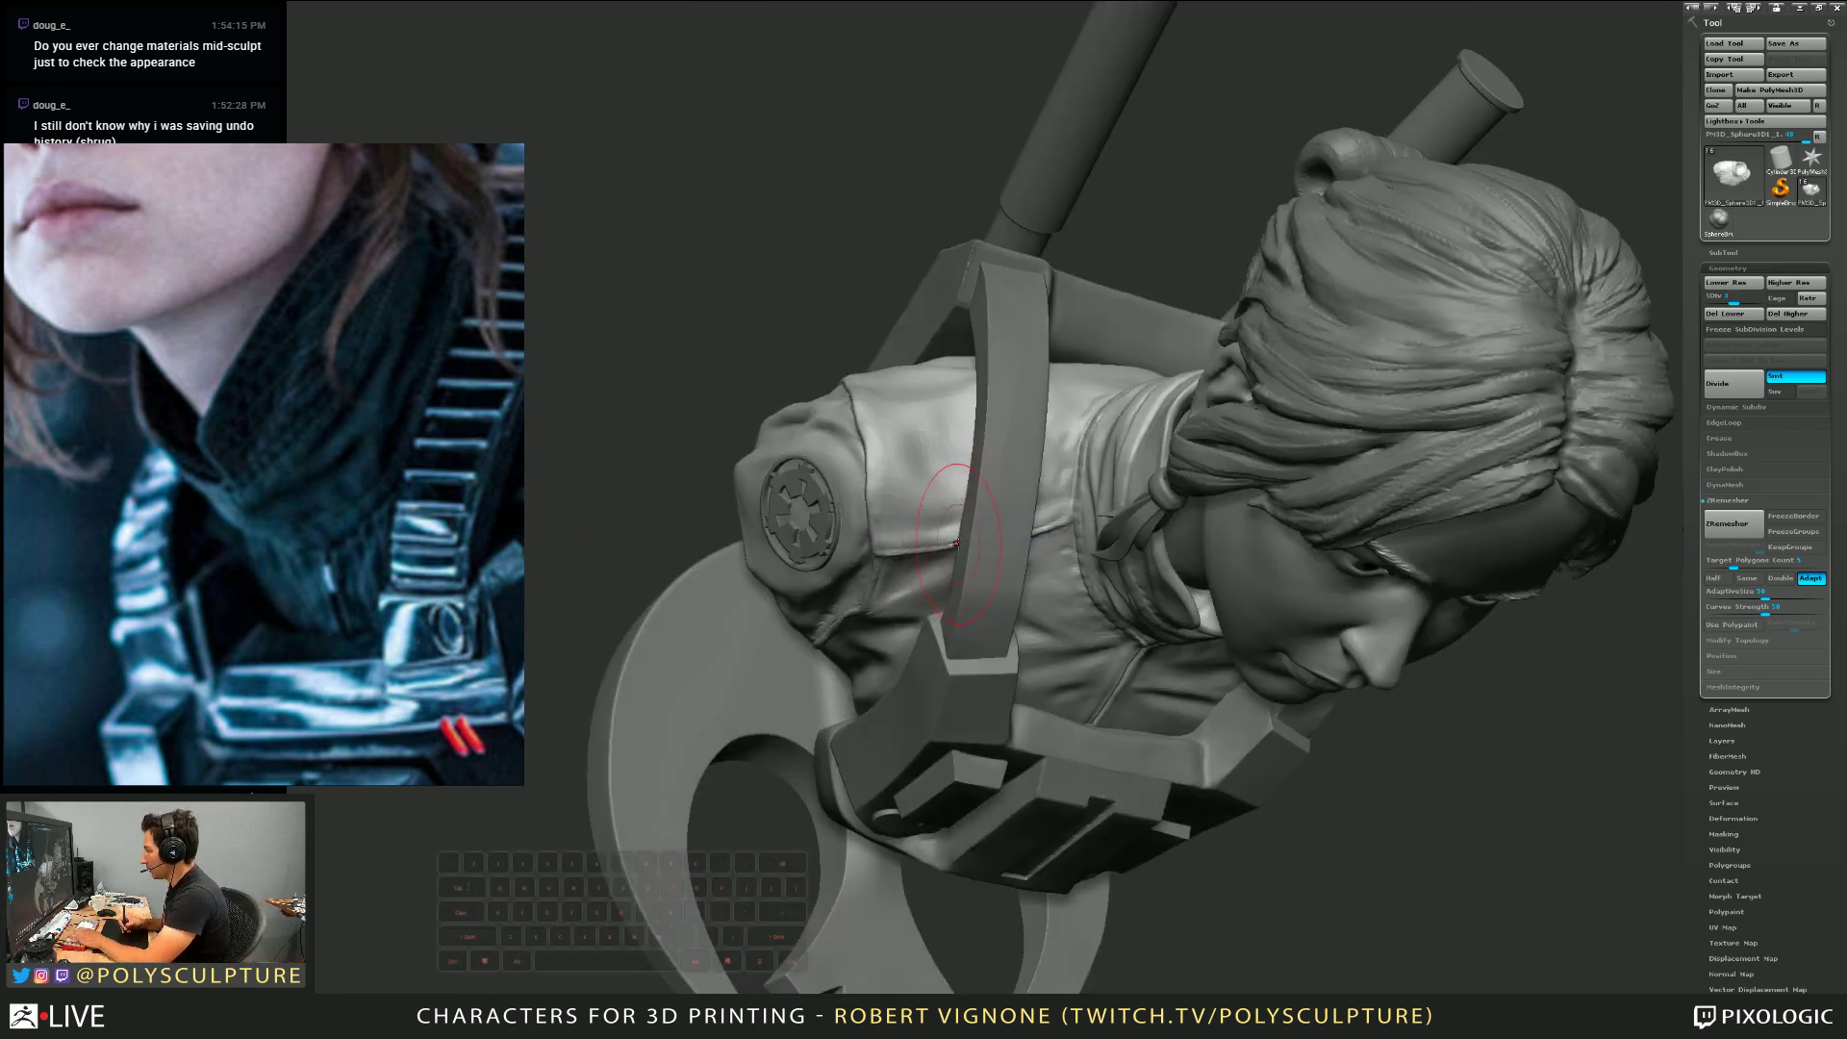
{"action": "mouse_move", "coordinate": [962, 532]}
{"action": "right_mouse_down"}
{"action": "mouse_move", "coordinate": [973, 412]}
{"action": "mouse_move", "coordinate": [895, 366]}
{"action": "mouse_move", "coordinate": [929, 465]}
{"action": "mouse_move", "coordinate": [892, 493]}
{"action": "mouse_move", "coordinate": [931, 466]}
{"action": "mouse_move", "coordinate": [1095, 547]}
{"action": "mouse_move", "coordinate": [1068, 541]}
{"action": "mouse_move", "coordinate": [1064, 505]}
{"action": "mouse_move", "coordinate": [1174, 568]}
{"action": "mouse_move", "coordinate": [1075, 554]}
{"action": "mouse_move", "coordinate": [1156, 566]}
{"action": "right_mouse_up"}
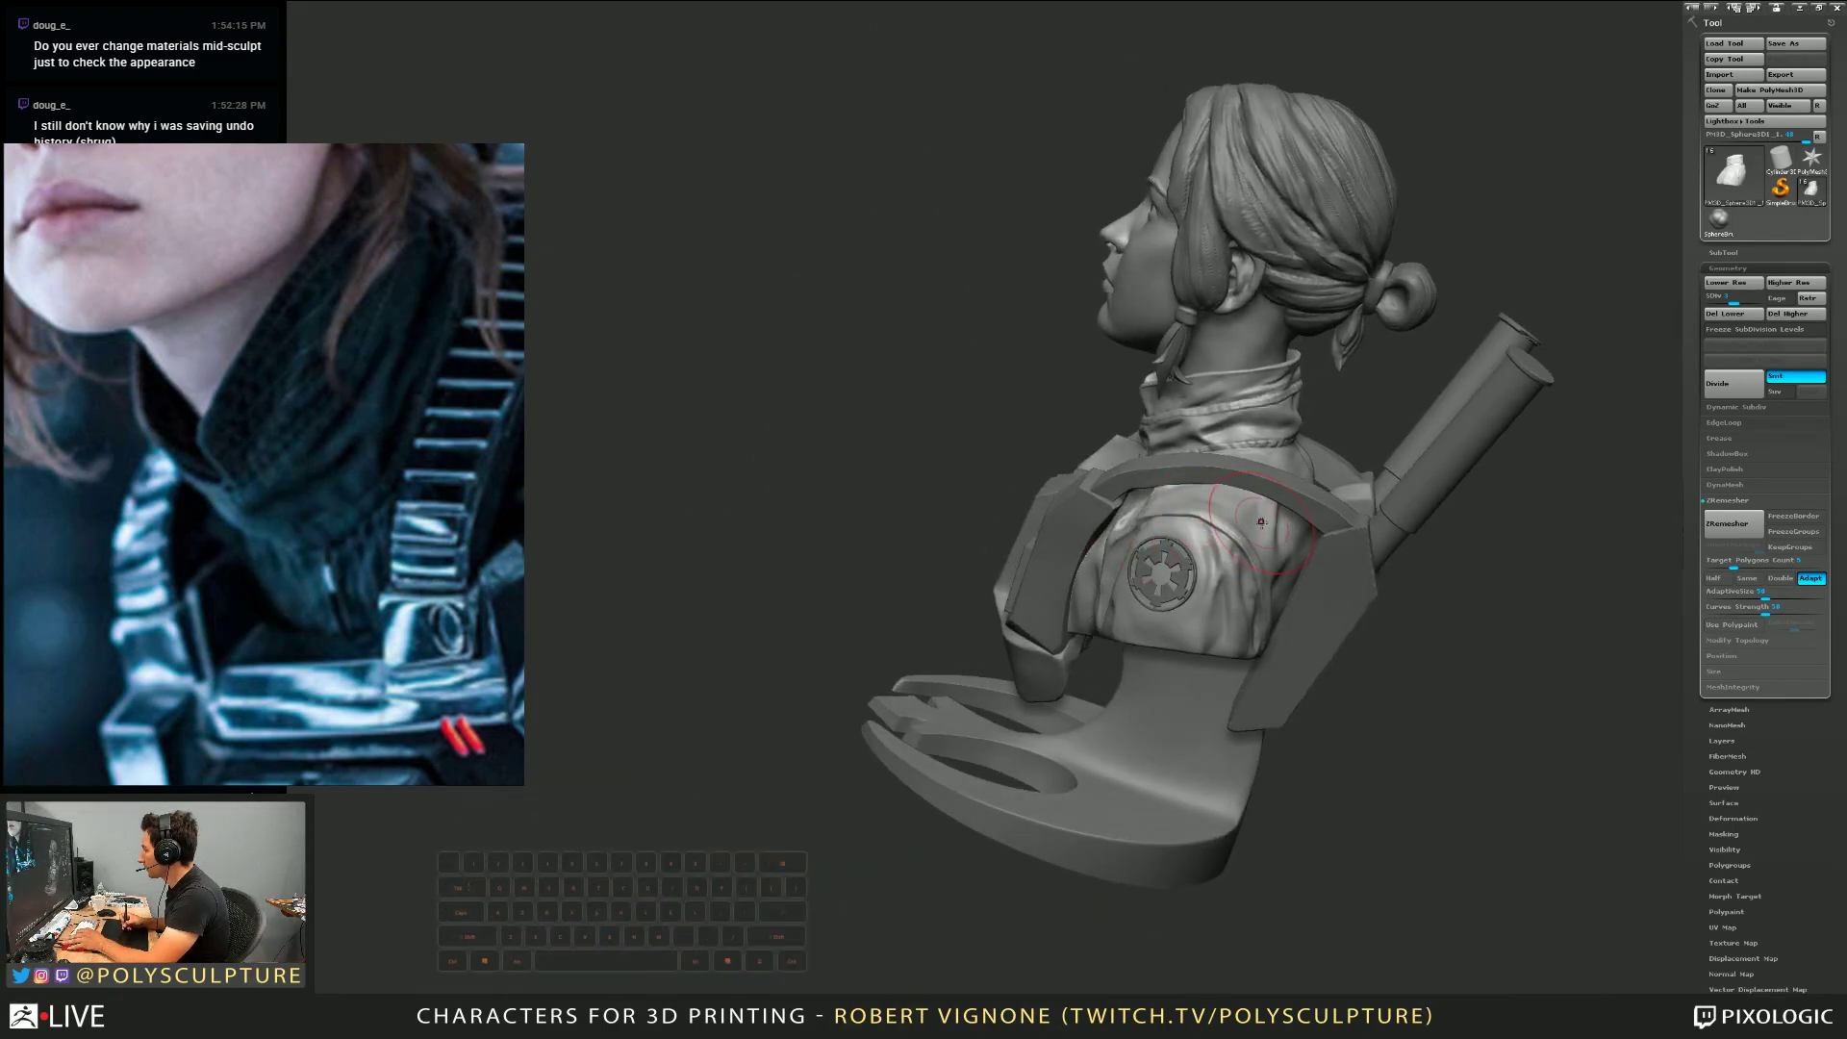
Change the brush size, switch brushes and adjust the rear contour of the left shoulder behind the emblem
{"action": "mouse_move", "coordinate": [1279, 510]}
{"action": "right_mouse_down"}
{"action": "mouse_move", "coordinate": [1293, 492]}
{"action": "mouse_move", "coordinate": [1262, 535]}
{"action": "right_mouse_up"}
{"action": "key", "text": "s"}
{"action": "key", "text": "2"}
{"action": "left_click_drag", "start_coordinate": [1285, 538], "coordinate": [1202, 544]}
{"action": "mouse_move", "coordinate": [1196, 544]}
{"action": "right_mouse_down"}
{"action": "mouse_move", "coordinate": [1236, 497]}
{"action": "mouse_move", "coordinate": [1202, 548]}
{"action": "right_mouse_up"}
{"action": "mouse_move", "coordinate": [1202, 548]}
{"action": "right_mouse_down", "text": "ctrl"}
{"action": "mouse_move", "coordinate": [1187, 606]}
{"action": "mouse_move", "coordinate": [1147, 580]}
{"action": "mouse_move", "coordinate": [1029, 578]}
{"action": "mouse_move", "coordinate": [1041, 607]}
{"action": "mouse_move", "coordinate": [1043, 523]}
{"action": "mouse_move", "coordinate": [1192, 568]}
{"action": "right_mouse_up", "text": "ctrl"}
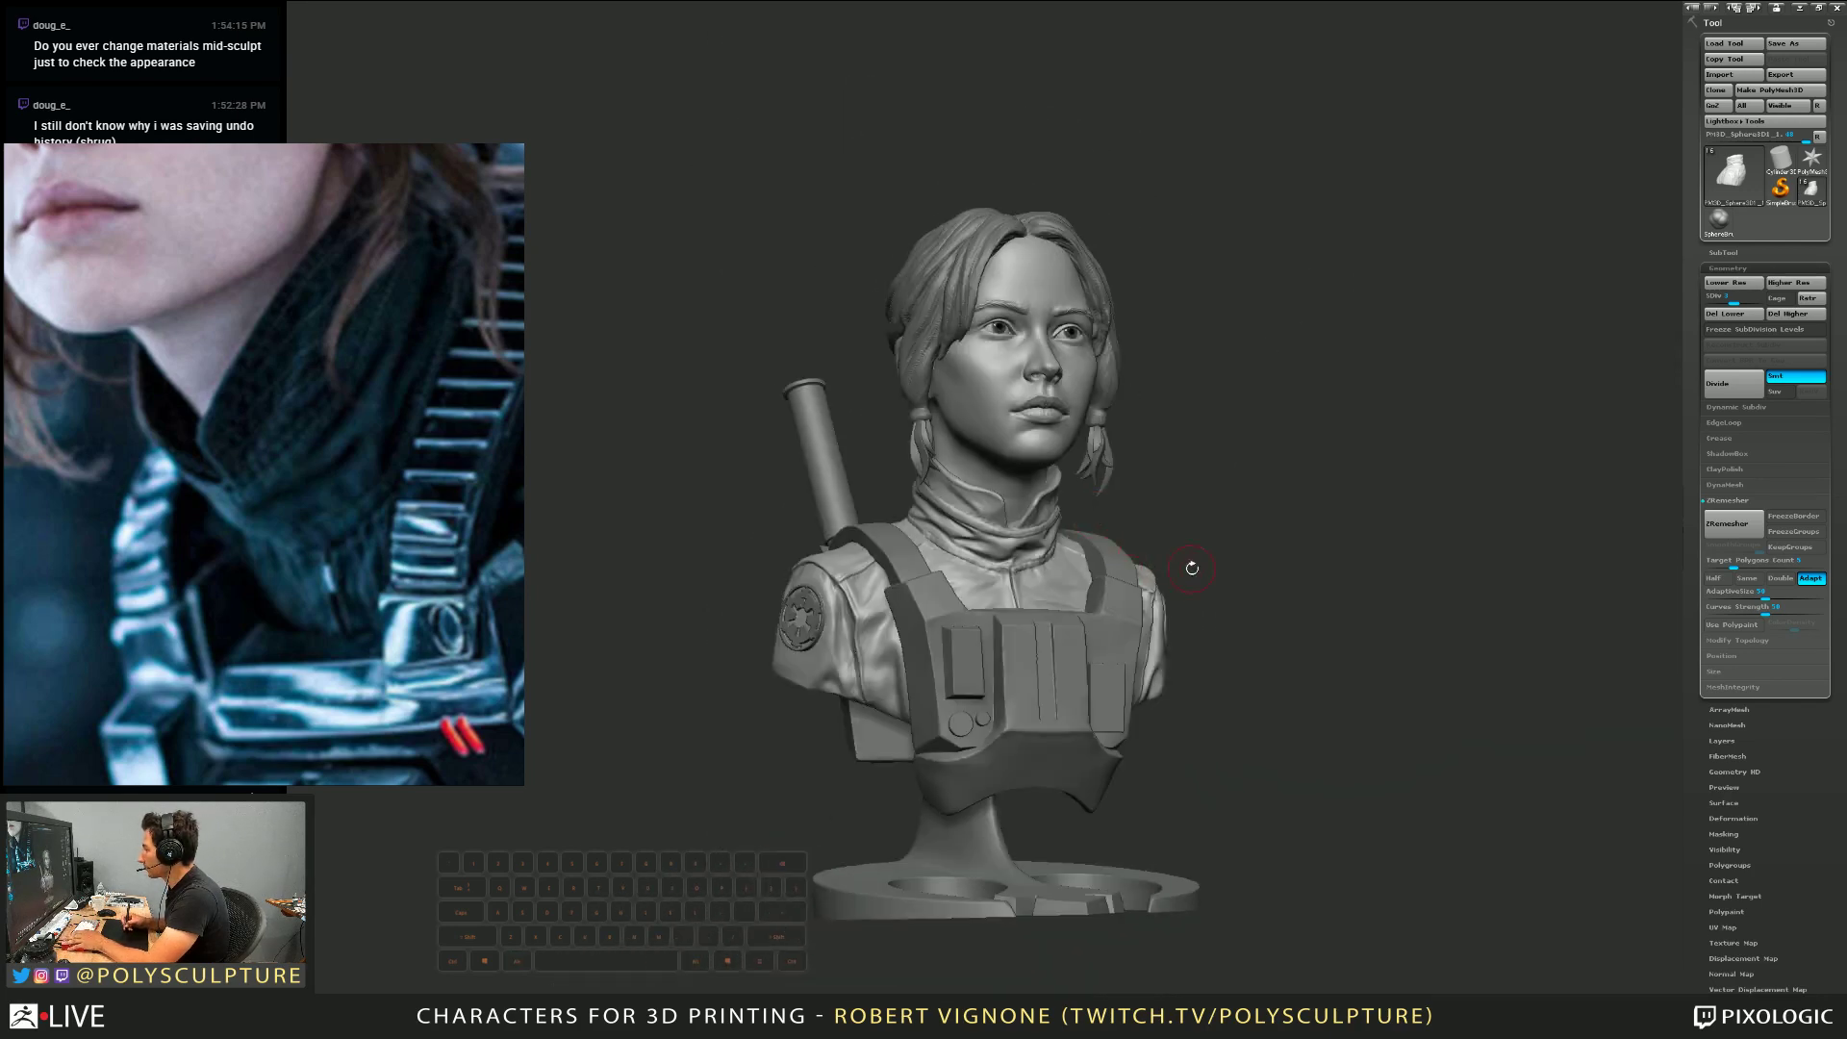
{"action": "right_click_drag", "start_coordinate": [1332, 629], "coordinate": [1313, 621]}
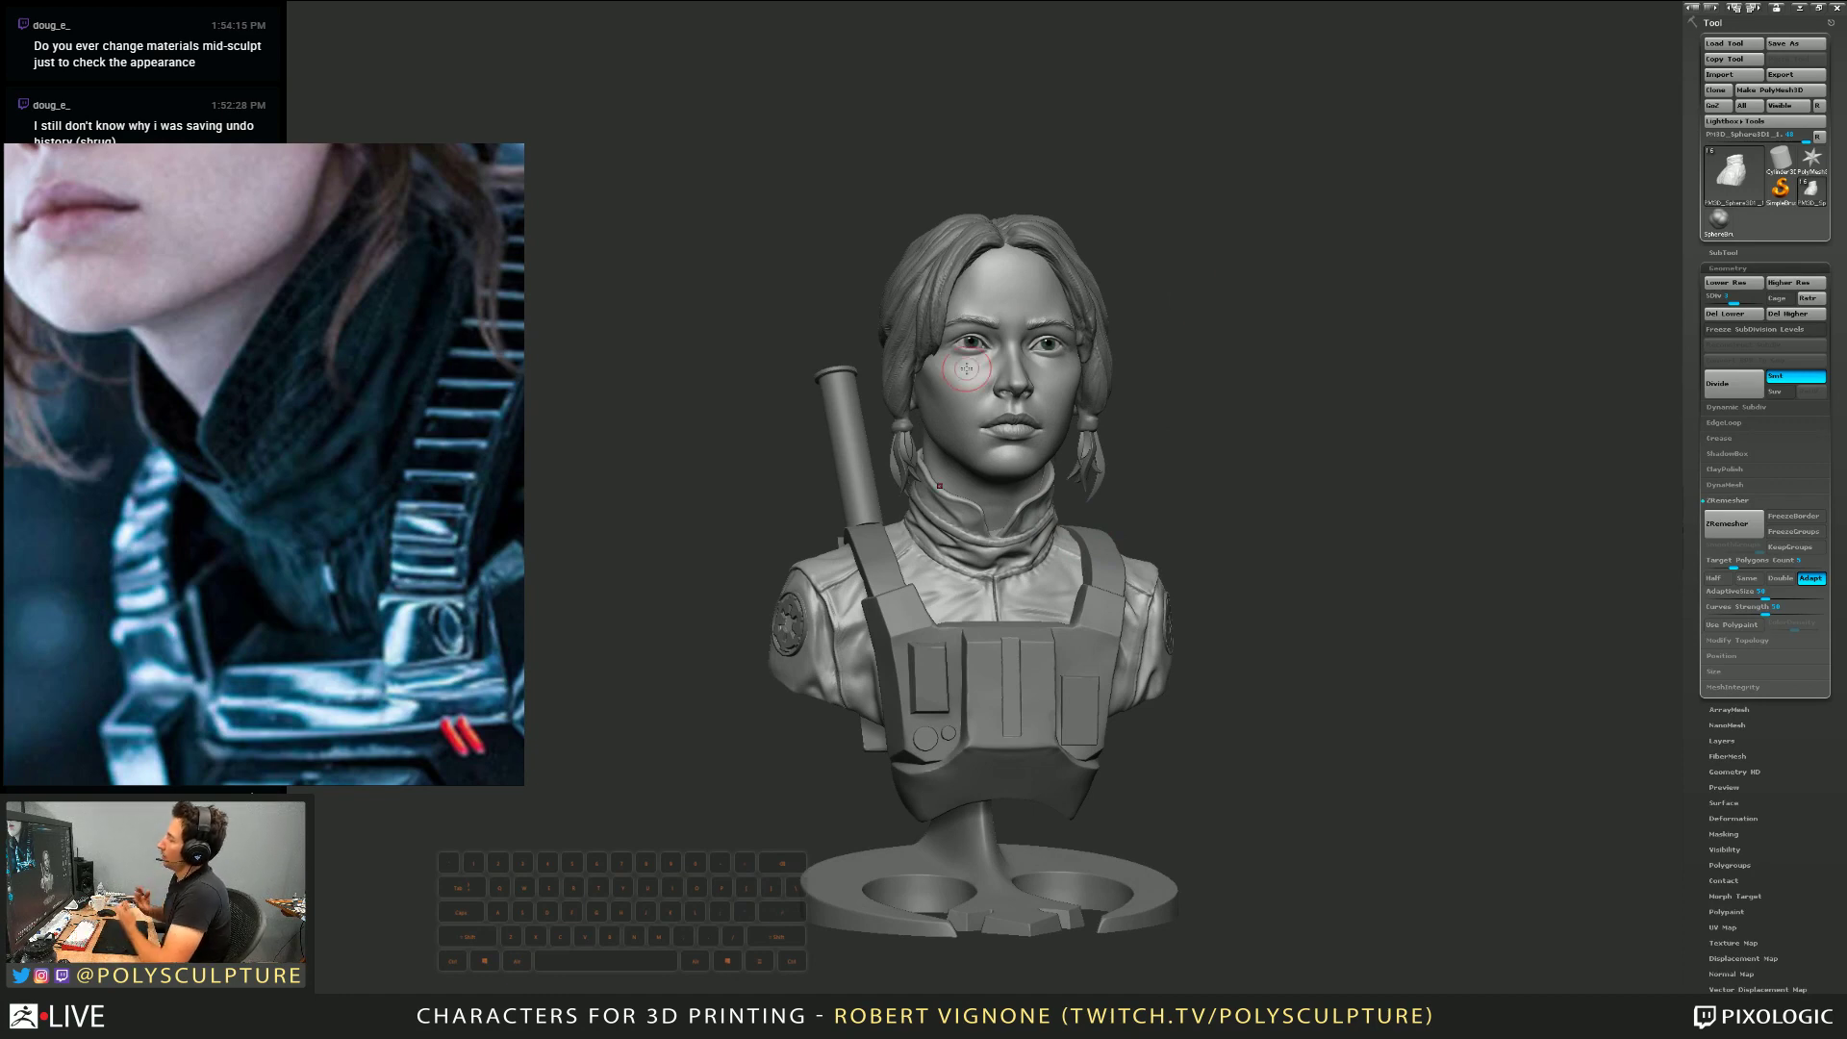
Change the brush size and refine the folds on the front of the lower collar band, just above the jacket closure
{"action": "mouse_move", "coordinate": [966, 368]}
{"action": "right_mouse_down"}
{"action": "mouse_move", "coordinate": [1006, 371]}
{"action": "mouse_move", "coordinate": [1077, 606]}
{"action": "mouse_move", "coordinate": [1038, 623]}
{"action": "mouse_move", "coordinate": [1074, 658]}
{"action": "right_mouse_up"}
{"action": "key", "text": "s"}
{"action": "left_click_drag", "start_coordinate": [1074, 658], "coordinate": [1031, 659]}
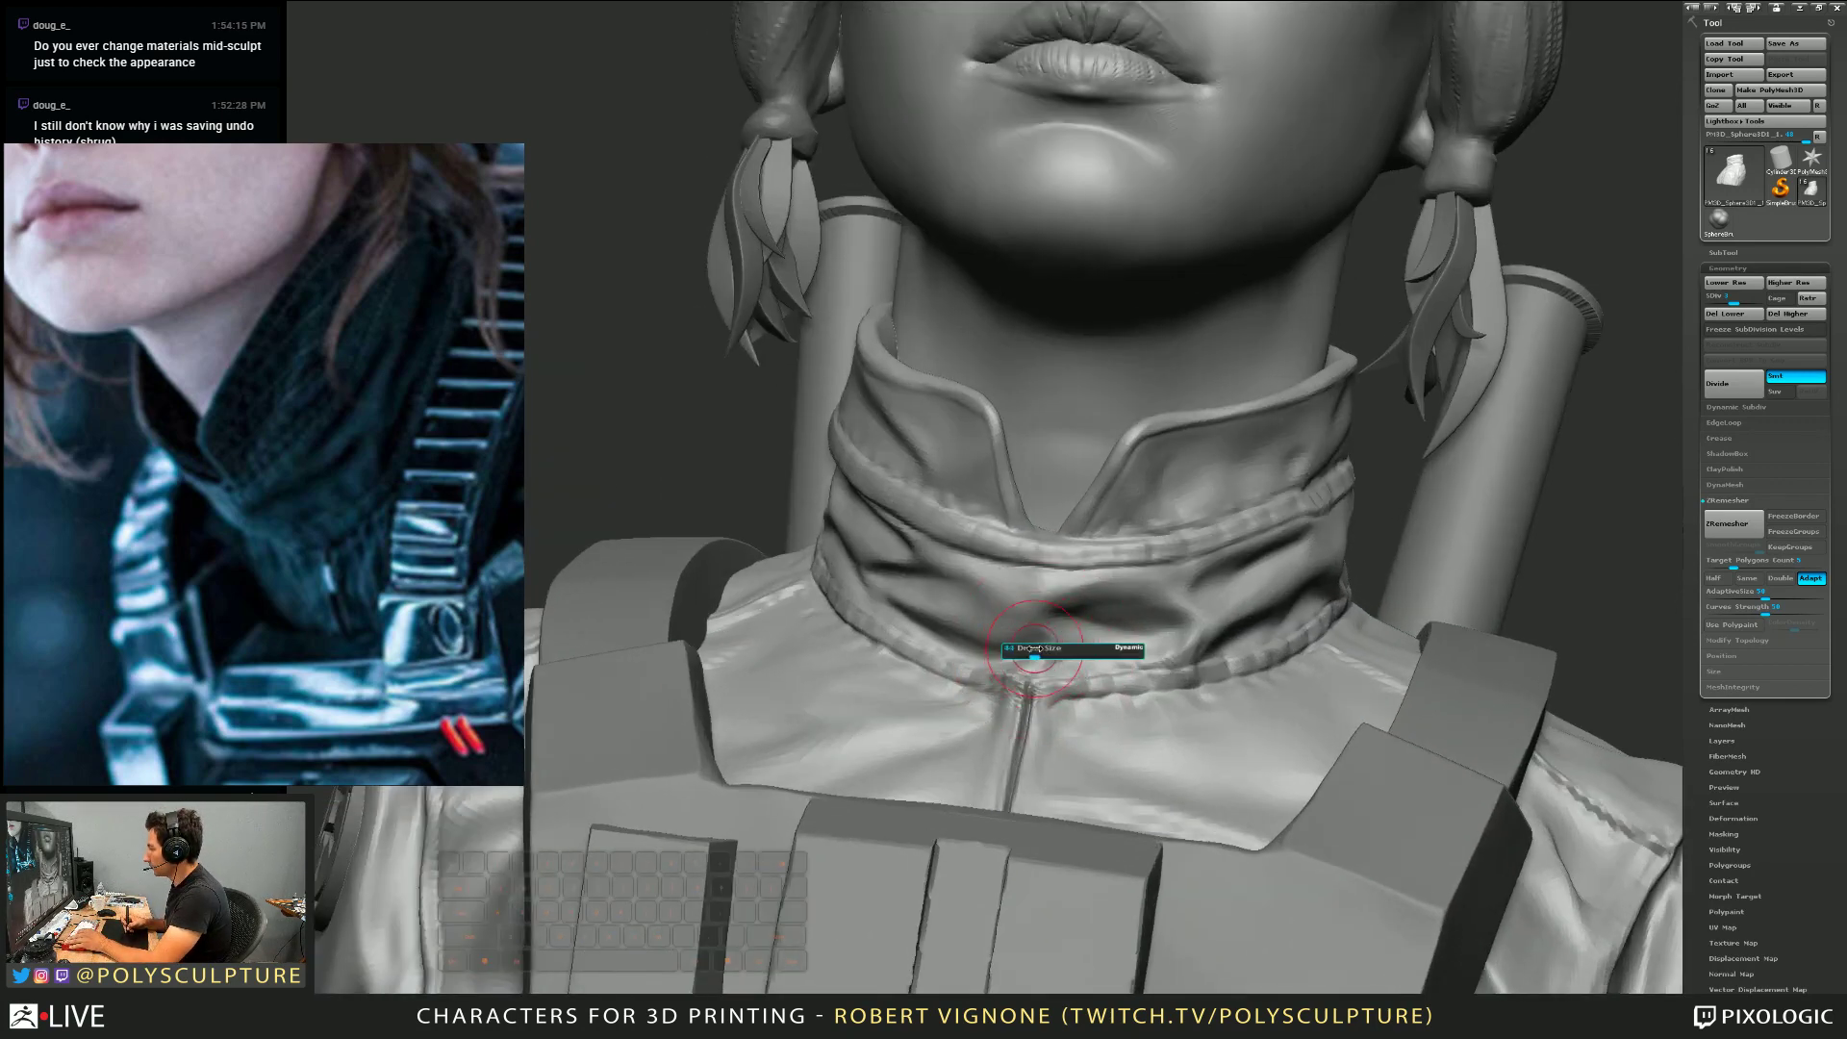
{"action": "right_click_drag", "start_coordinate": [1031, 660], "coordinate": [1111, 662]}
{"action": "left_click_drag", "start_coordinate": [933, 638], "coordinate": [1032, 647], "text": "alt"}
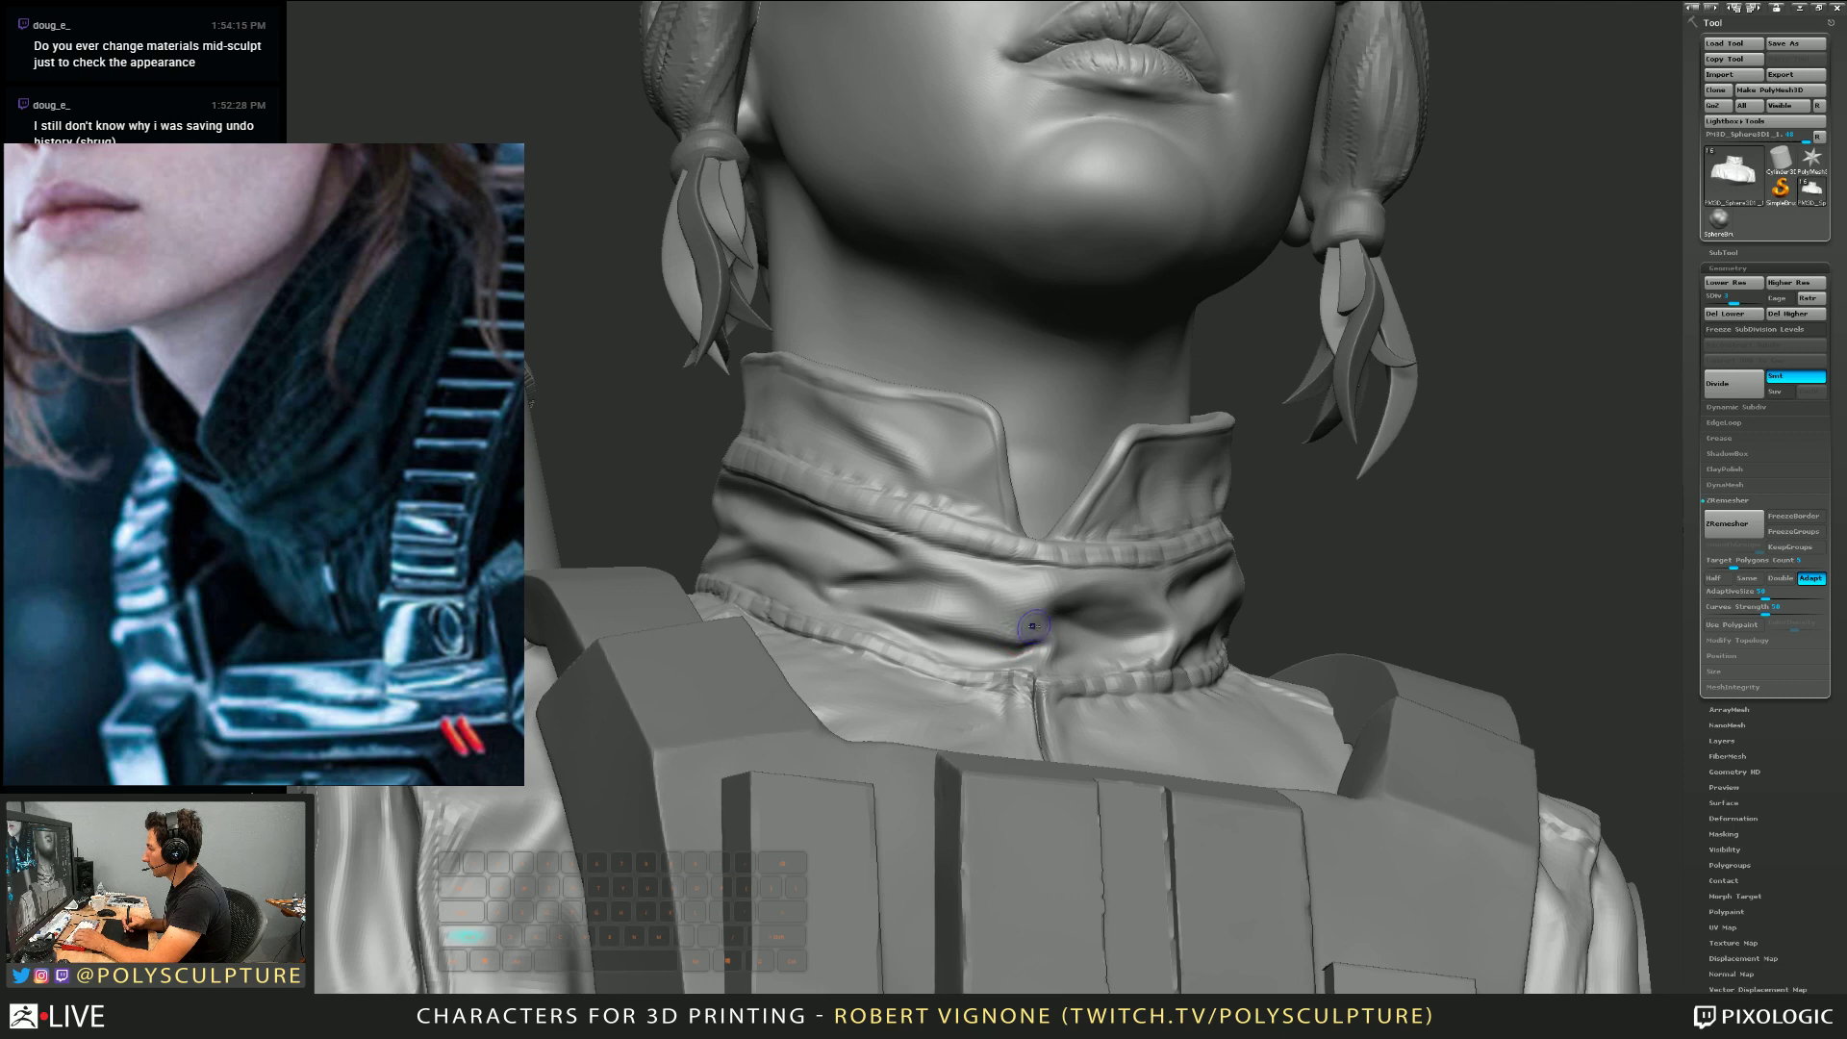
{"action": "right_click_drag", "start_coordinate": [1019, 636], "coordinate": [1058, 606]}
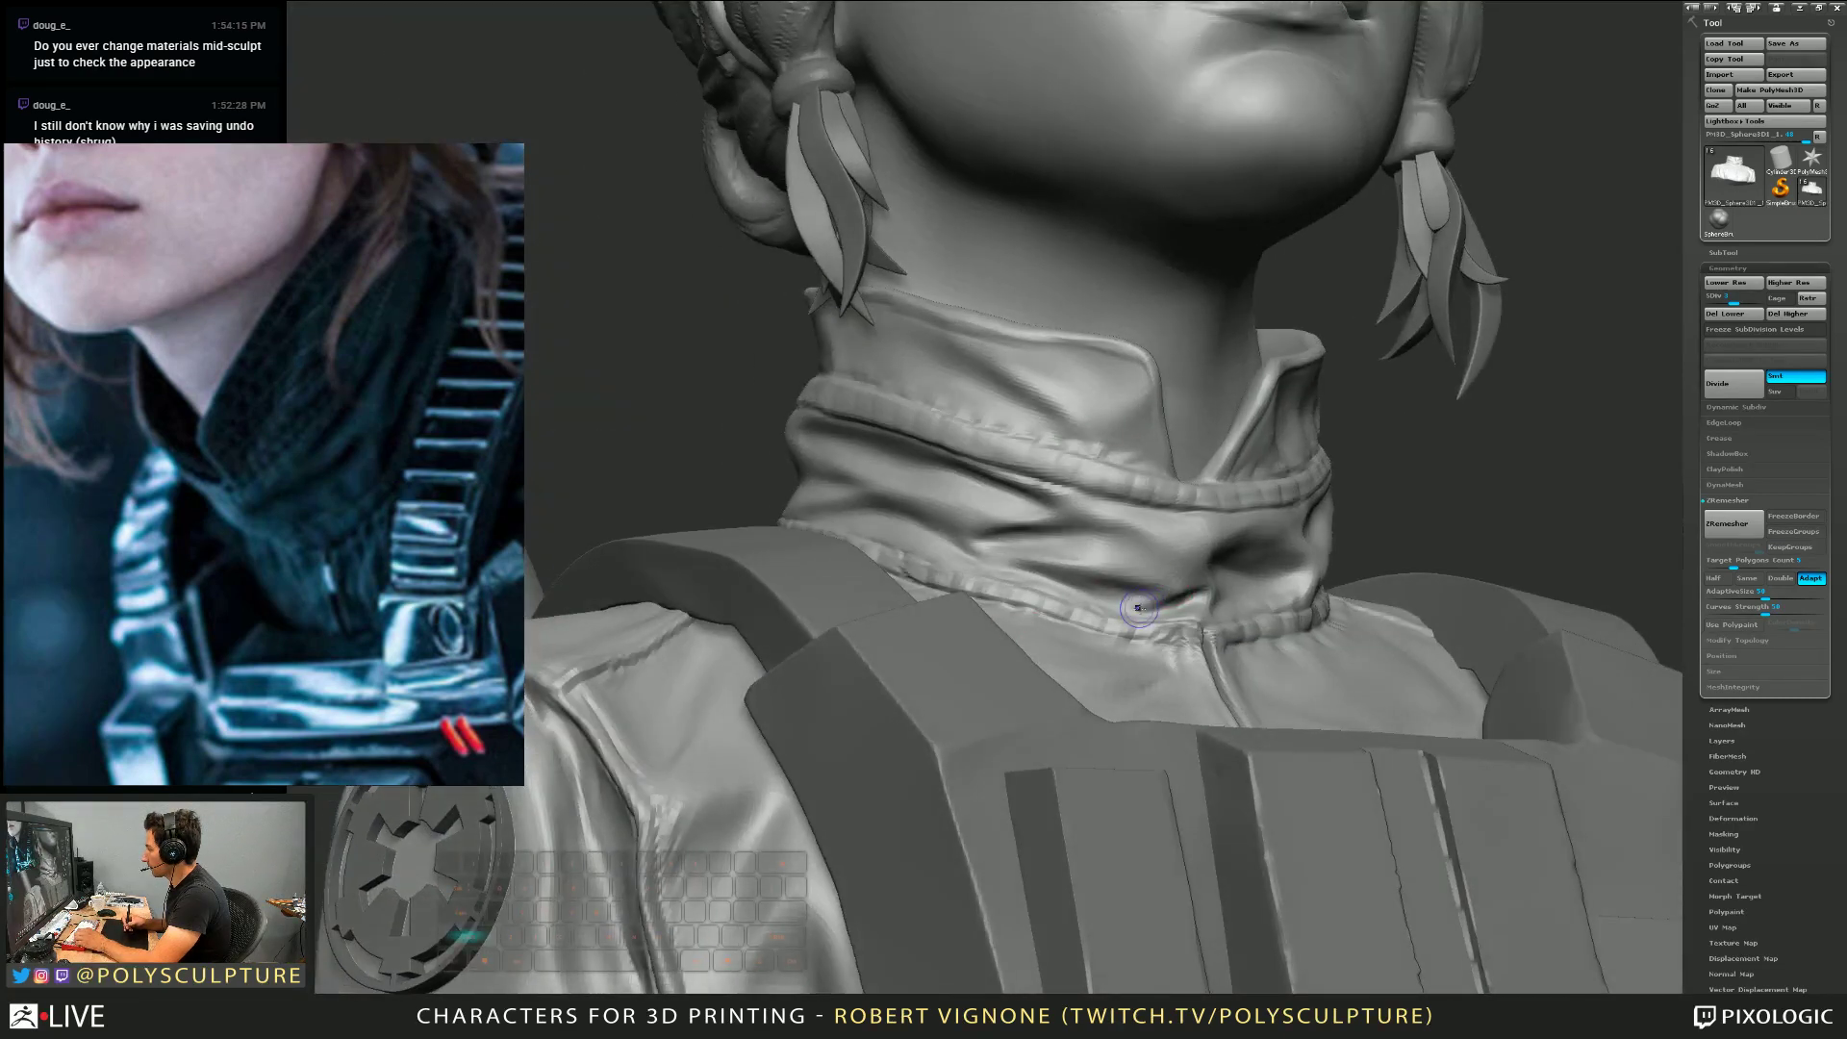
{"action": "right_click_drag", "start_coordinate": [1175, 601], "coordinate": [1189, 608]}
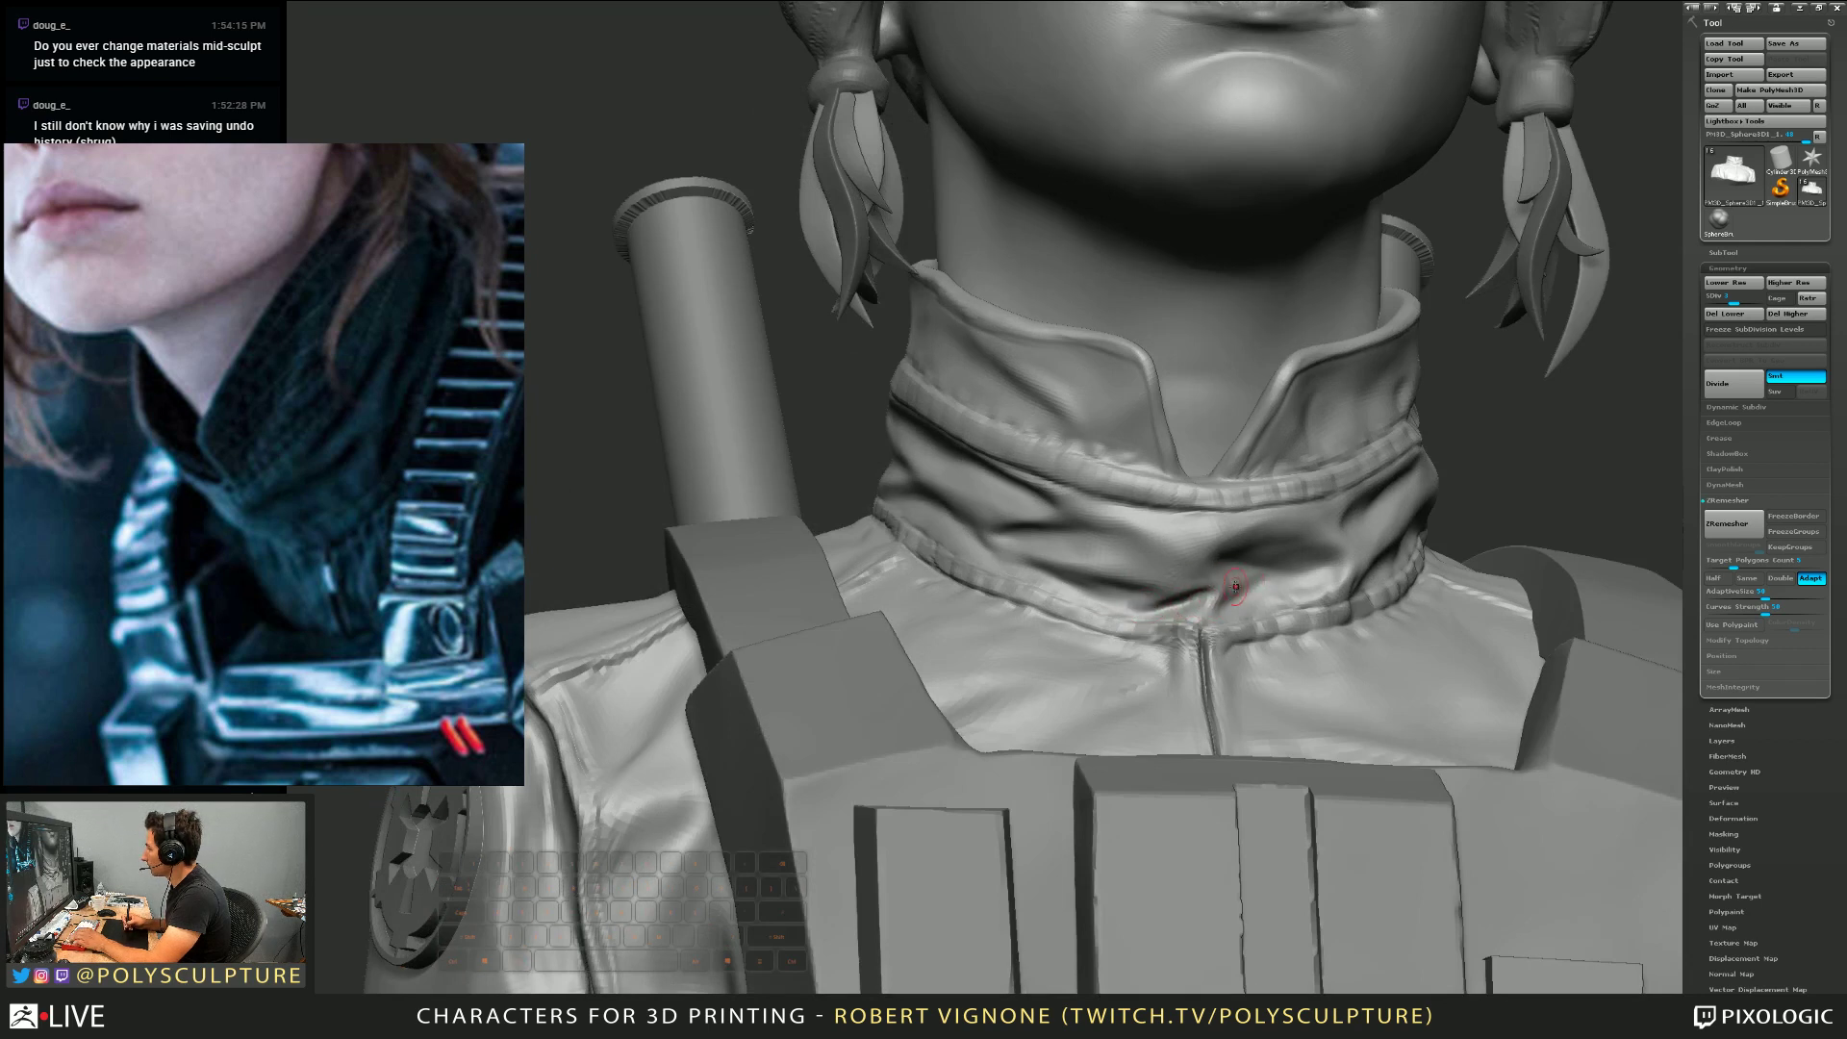
Smooth and carve the collar band's creases from above the closure towards the side of the neck
{"action": "key", "text": "shift"}
{"action": "key", "text": "alt"}
{"action": "left_click_drag", "start_coordinate": [1178, 585], "coordinate": [1196, 562], "text": "shift"}
{"action": "key", "text": "alt"}
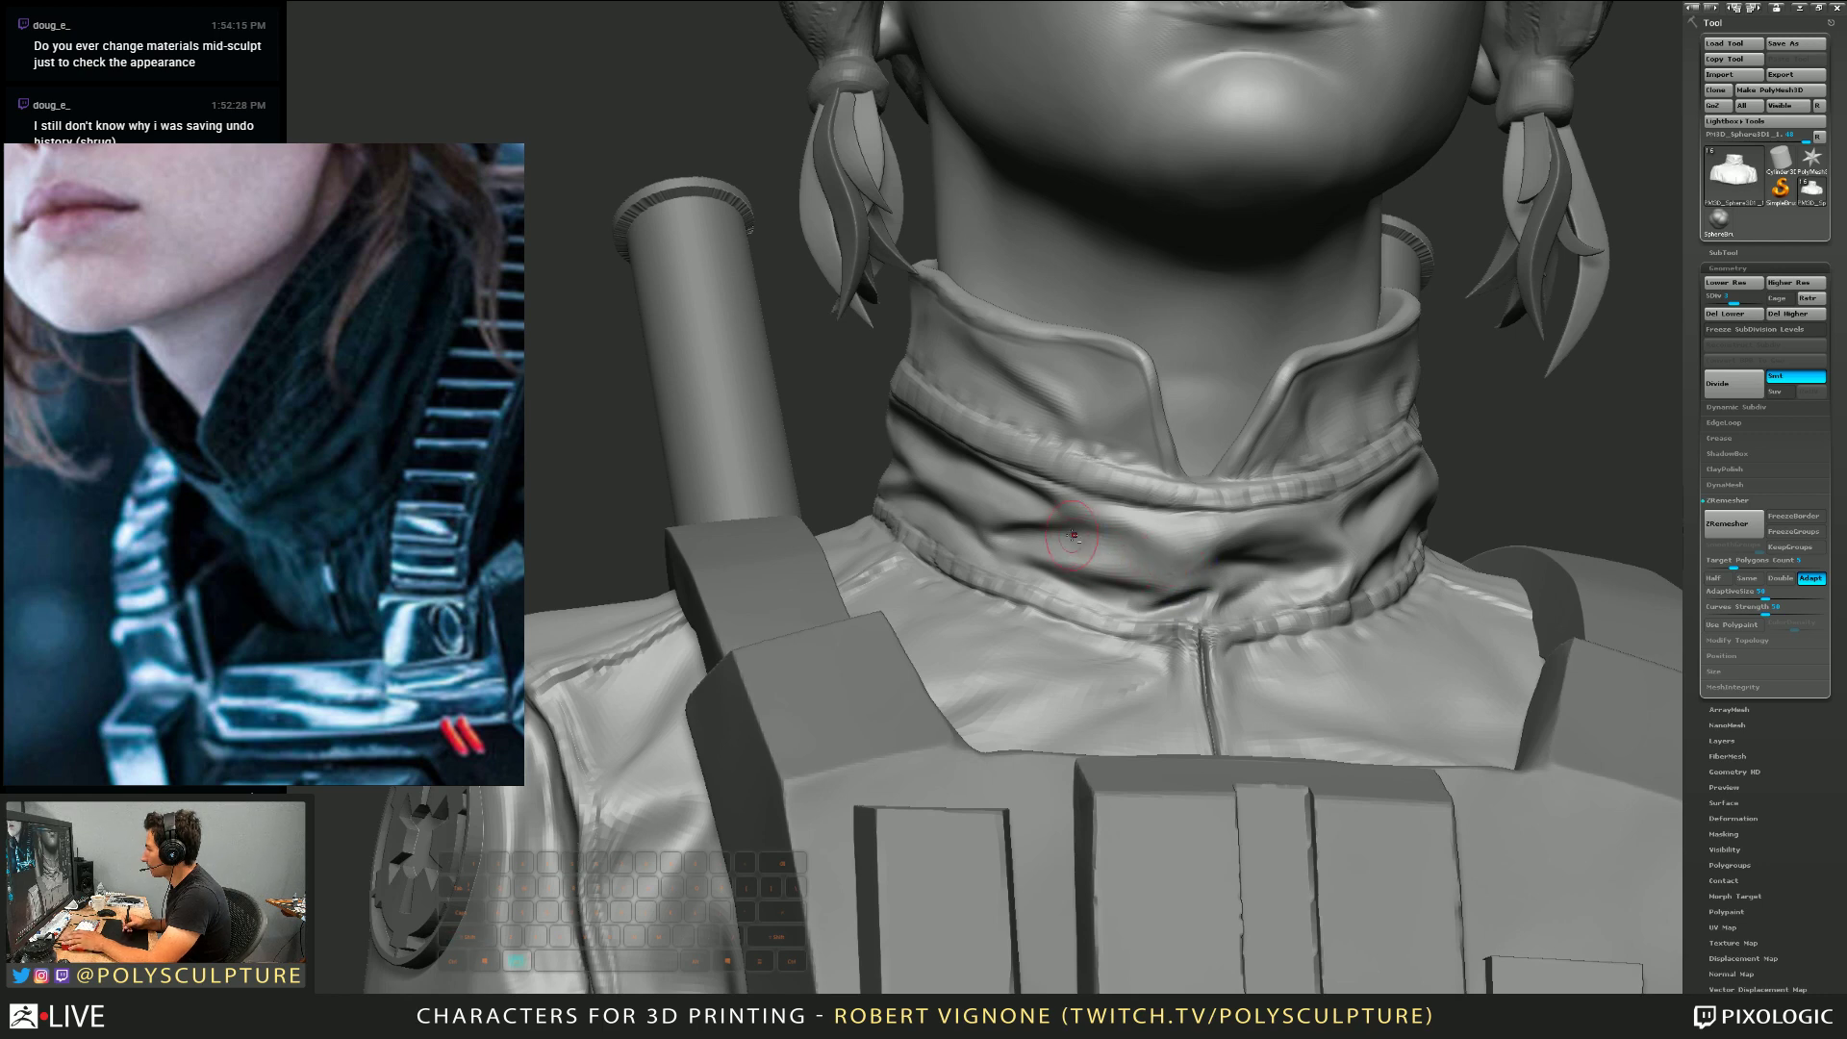
{"action": "right_click_drag", "start_coordinate": [1119, 555], "coordinate": [1114, 392]}
{"action": "left_click_drag", "start_coordinate": [1111, 396], "coordinate": [962, 411]}
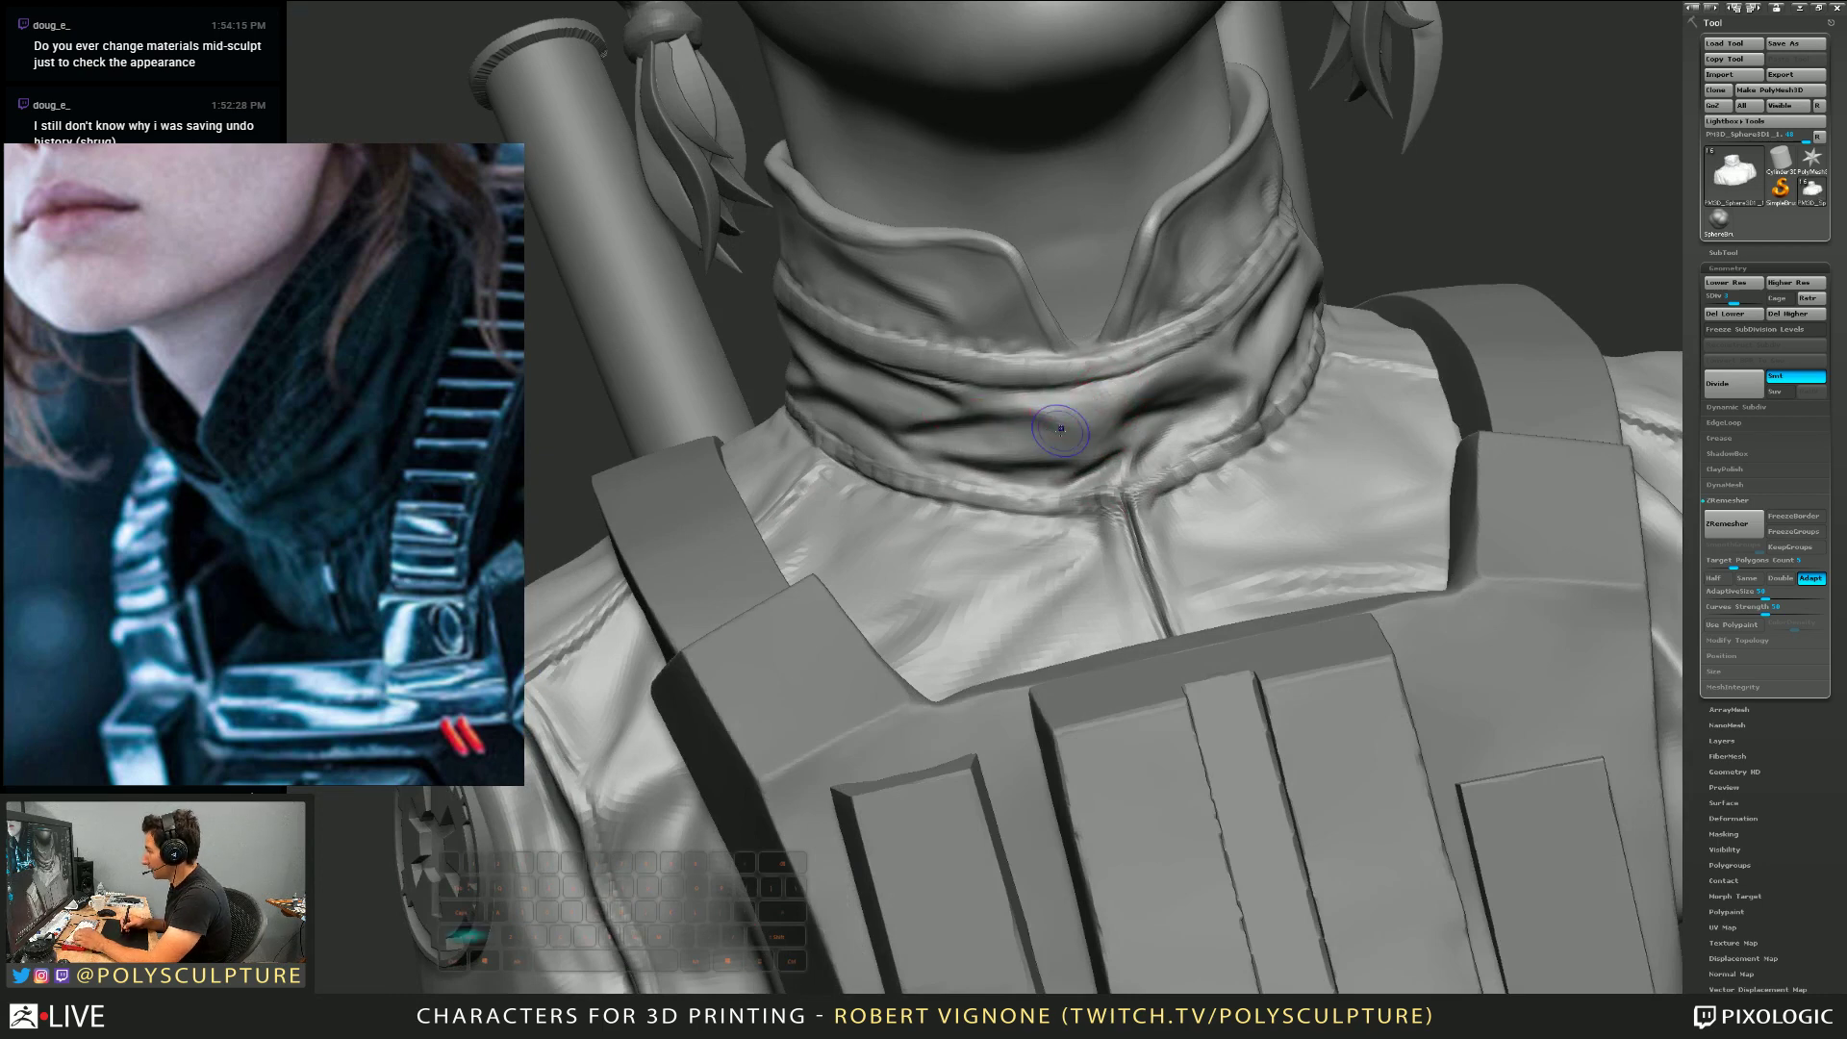
{"action": "right_click_drag", "start_coordinate": [1052, 422], "coordinate": [938, 469]}
{"action": "left_click_drag", "start_coordinate": [971, 463], "coordinate": [825, 510]}
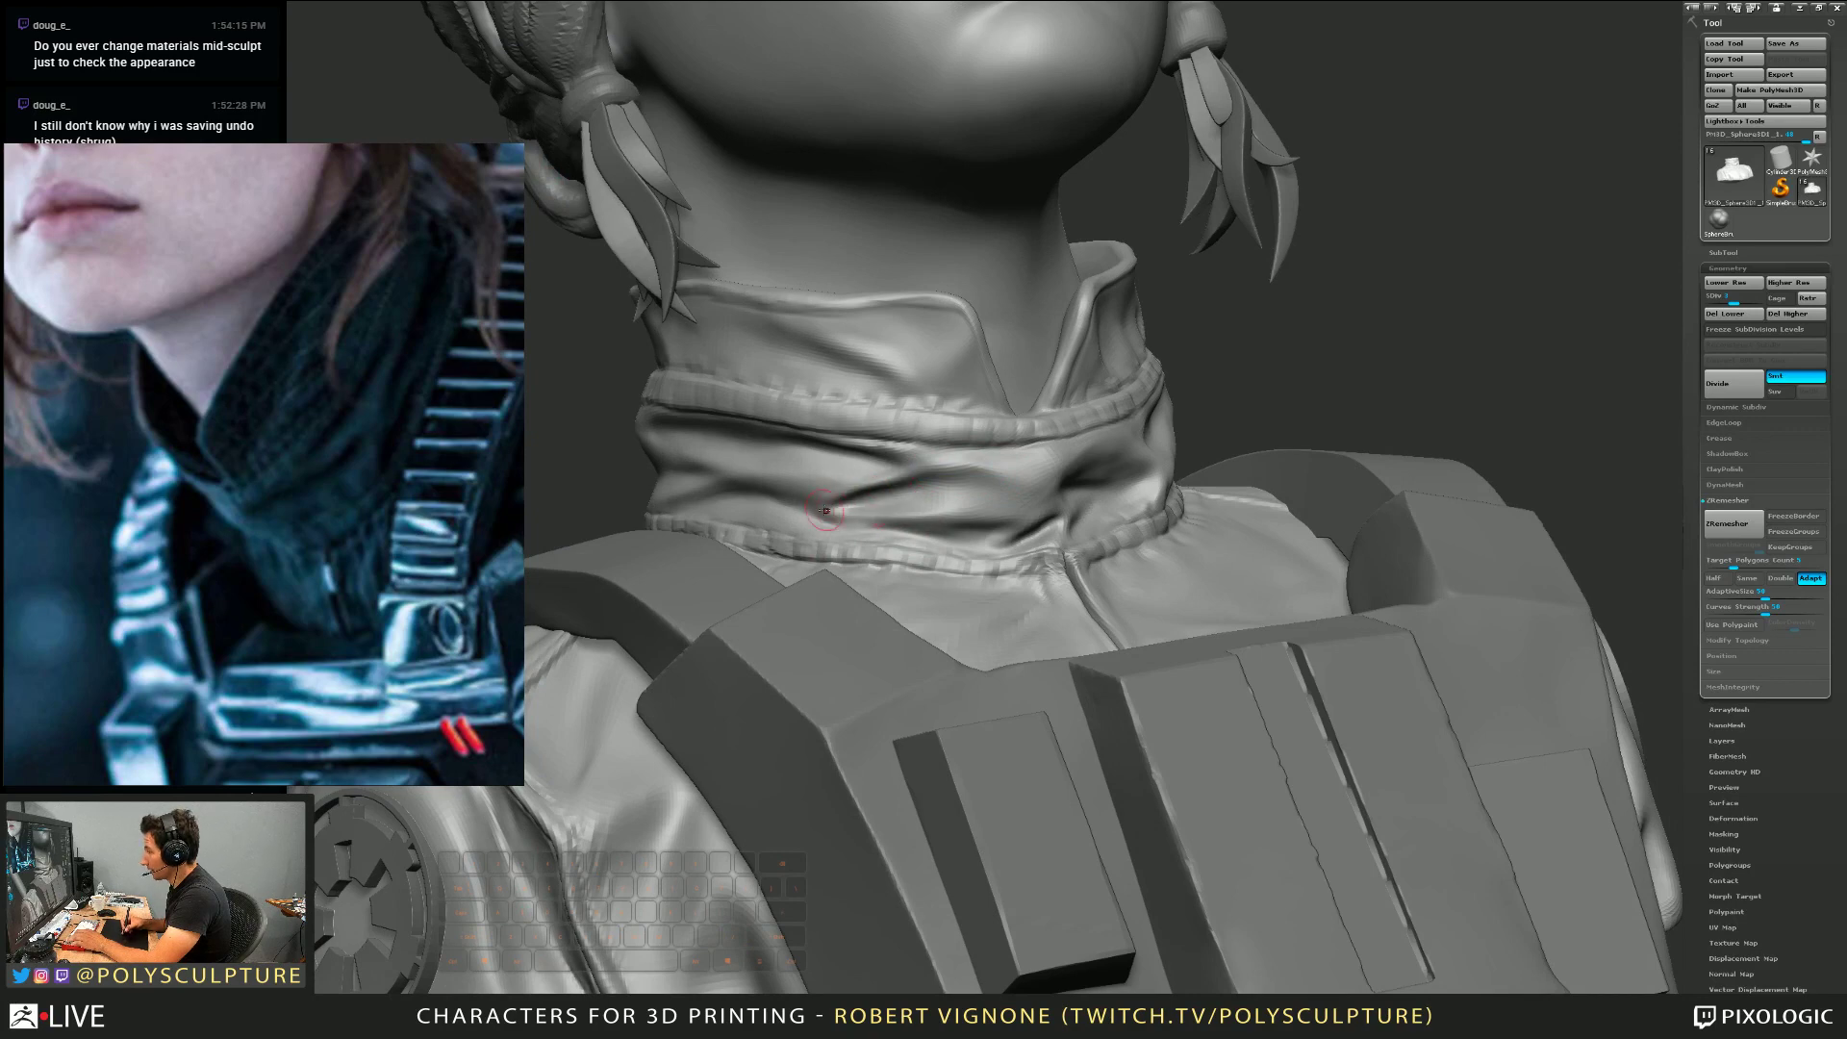
Resize the brush and refine the folds between the two seams on the side of the collar above the shoulder strap
{"action": "mouse_move", "coordinate": [879, 509]}
{"action": "right_mouse_down"}
{"action": "mouse_move", "coordinate": [969, 503]}
{"action": "mouse_move", "coordinate": [760, 491]}
{"action": "mouse_move", "coordinate": [733, 536]}
{"action": "mouse_move", "coordinate": [1119, 546]}
{"action": "right_mouse_up"}
{"action": "key", "text": "s"}
{"action": "mouse_move", "coordinate": [773, 618]}
{"action": "left_mouse_down", "text": "alt"}
{"action": "mouse_move", "coordinate": [823, 587]}
{"action": "mouse_move", "coordinate": [798, 593]}
{"action": "left_mouse_up", "text": "alt"}
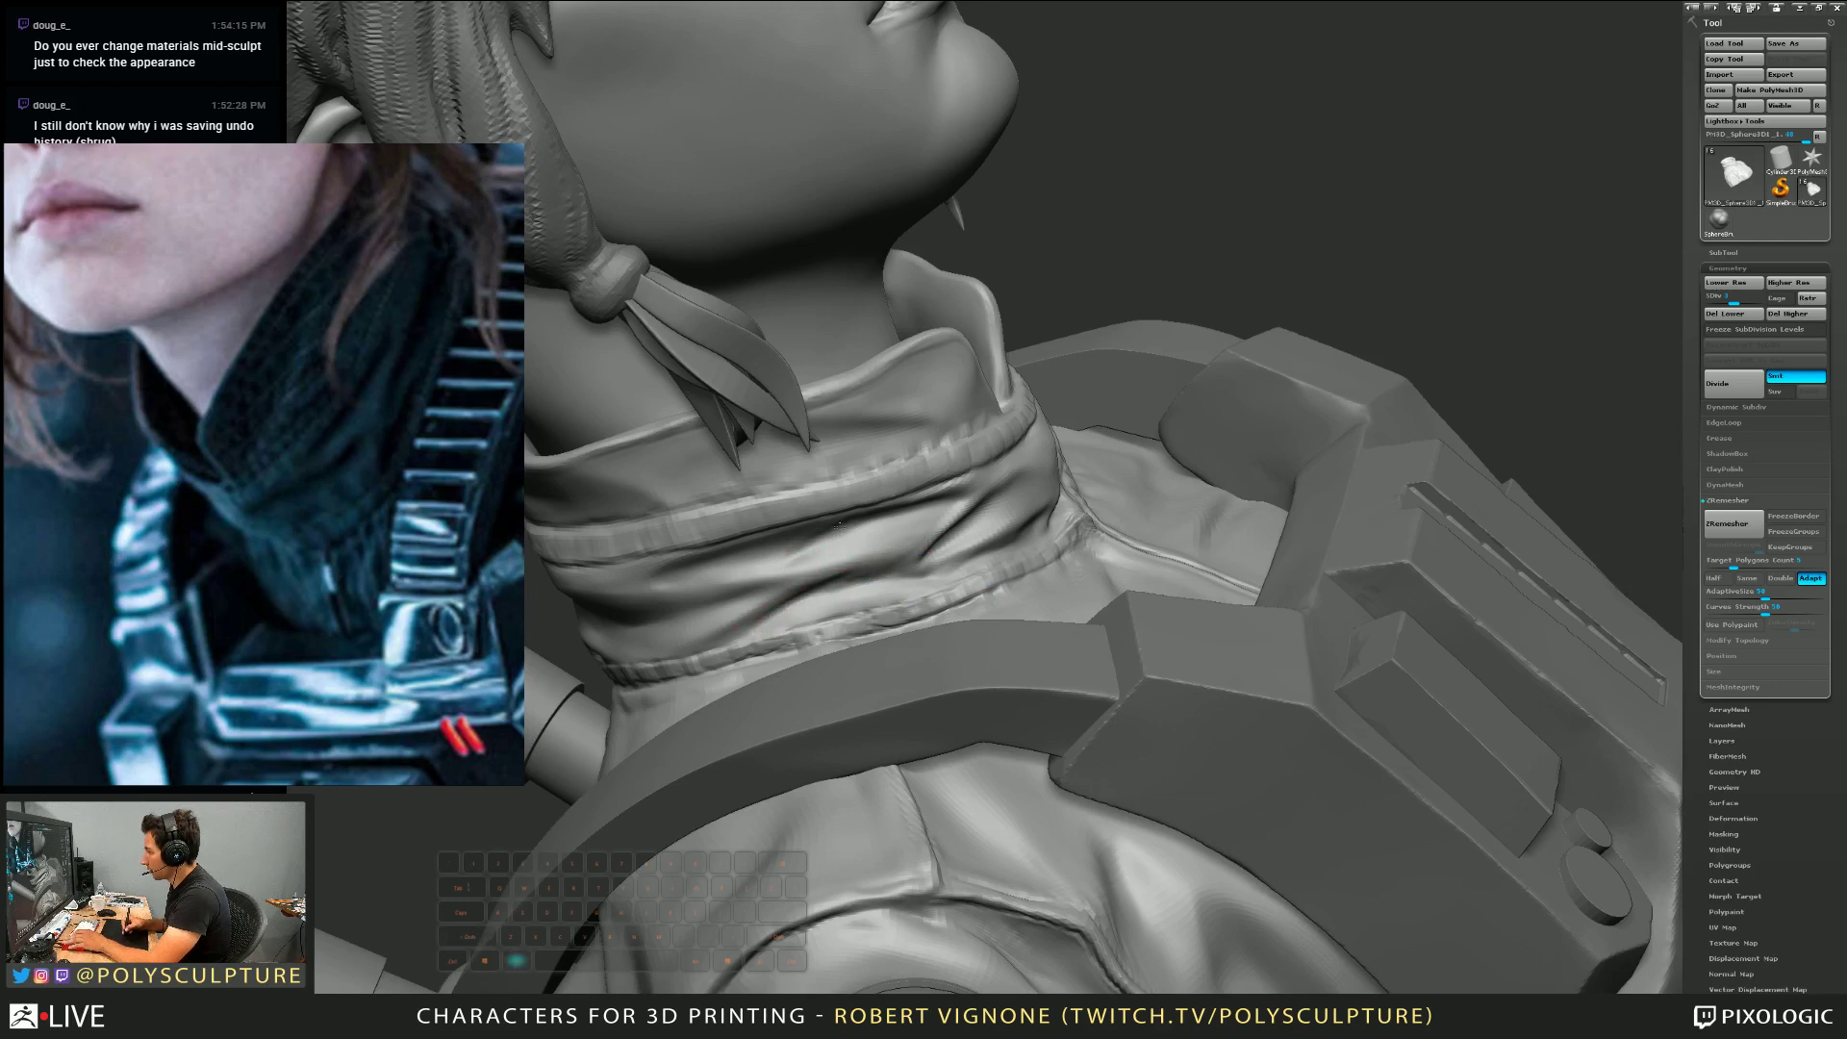
{"action": "right_click_drag", "start_coordinate": [839, 525], "coordinate": [833, 519]}
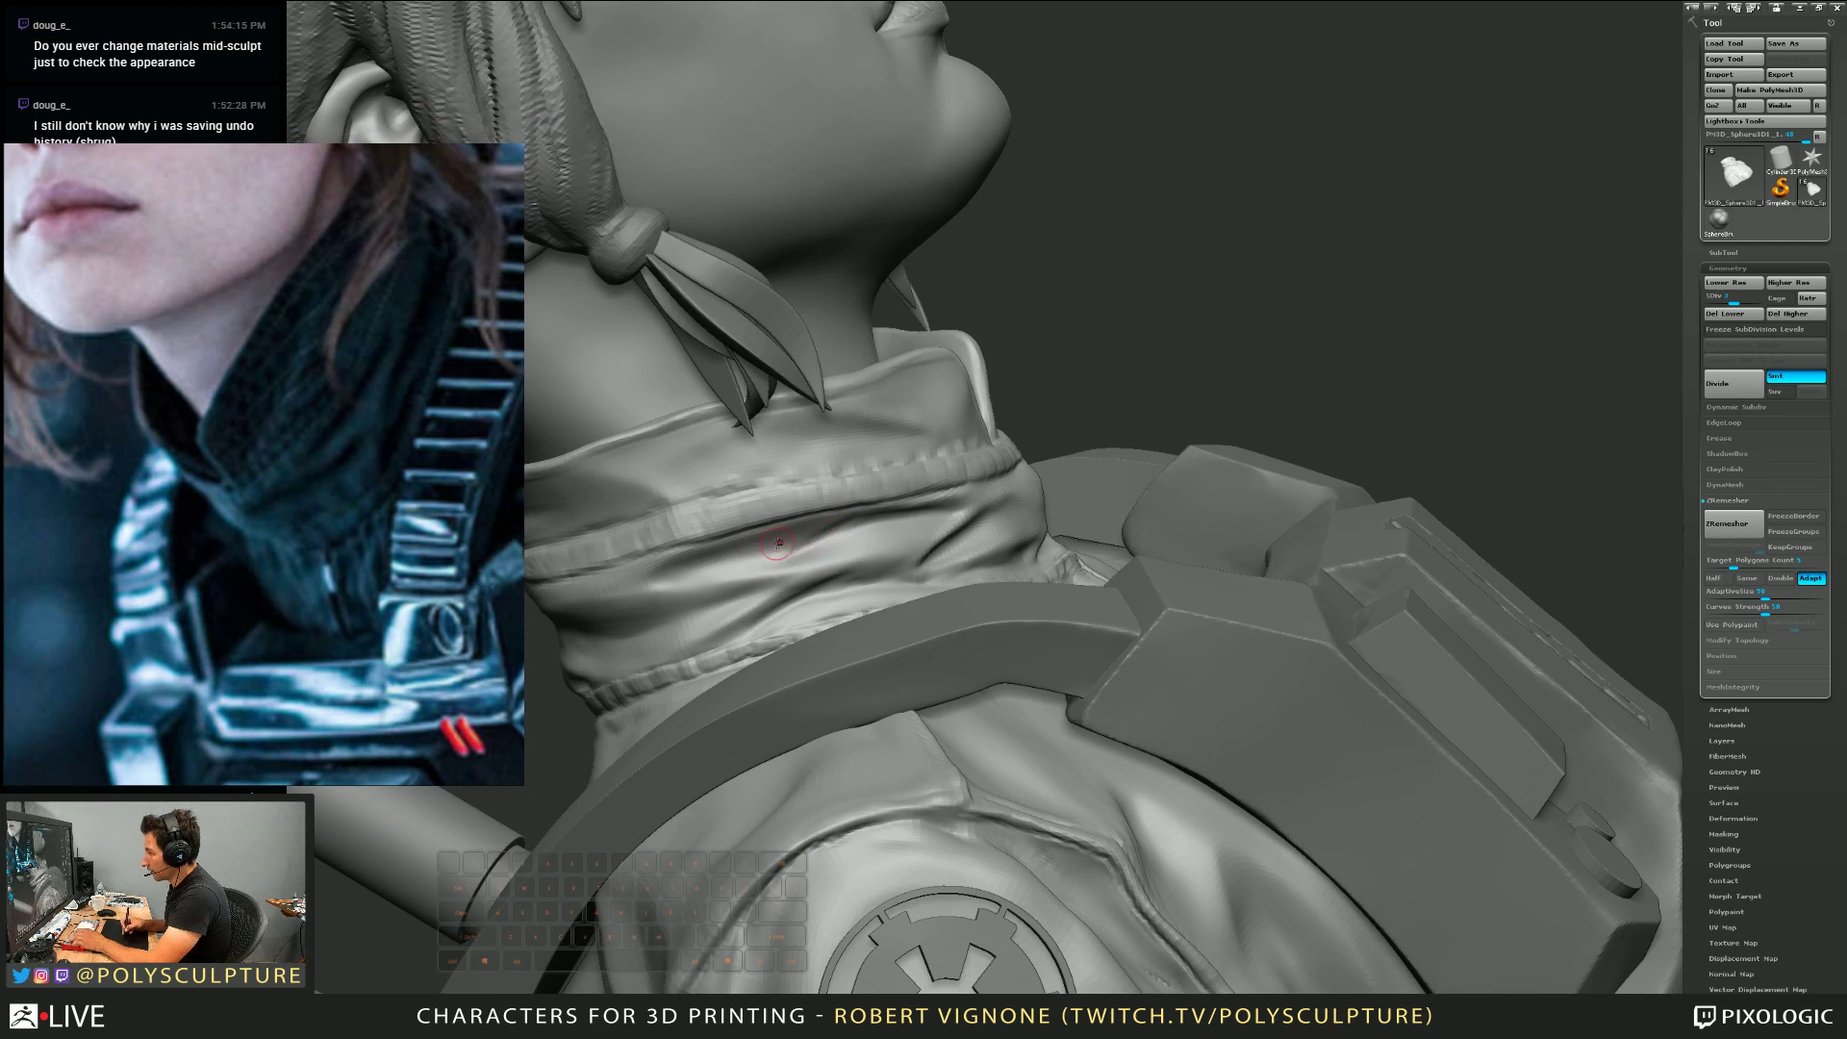
{"action": "right_click_drag", "start_coordinate": [711, 577], "coordinate": [943, 471]}
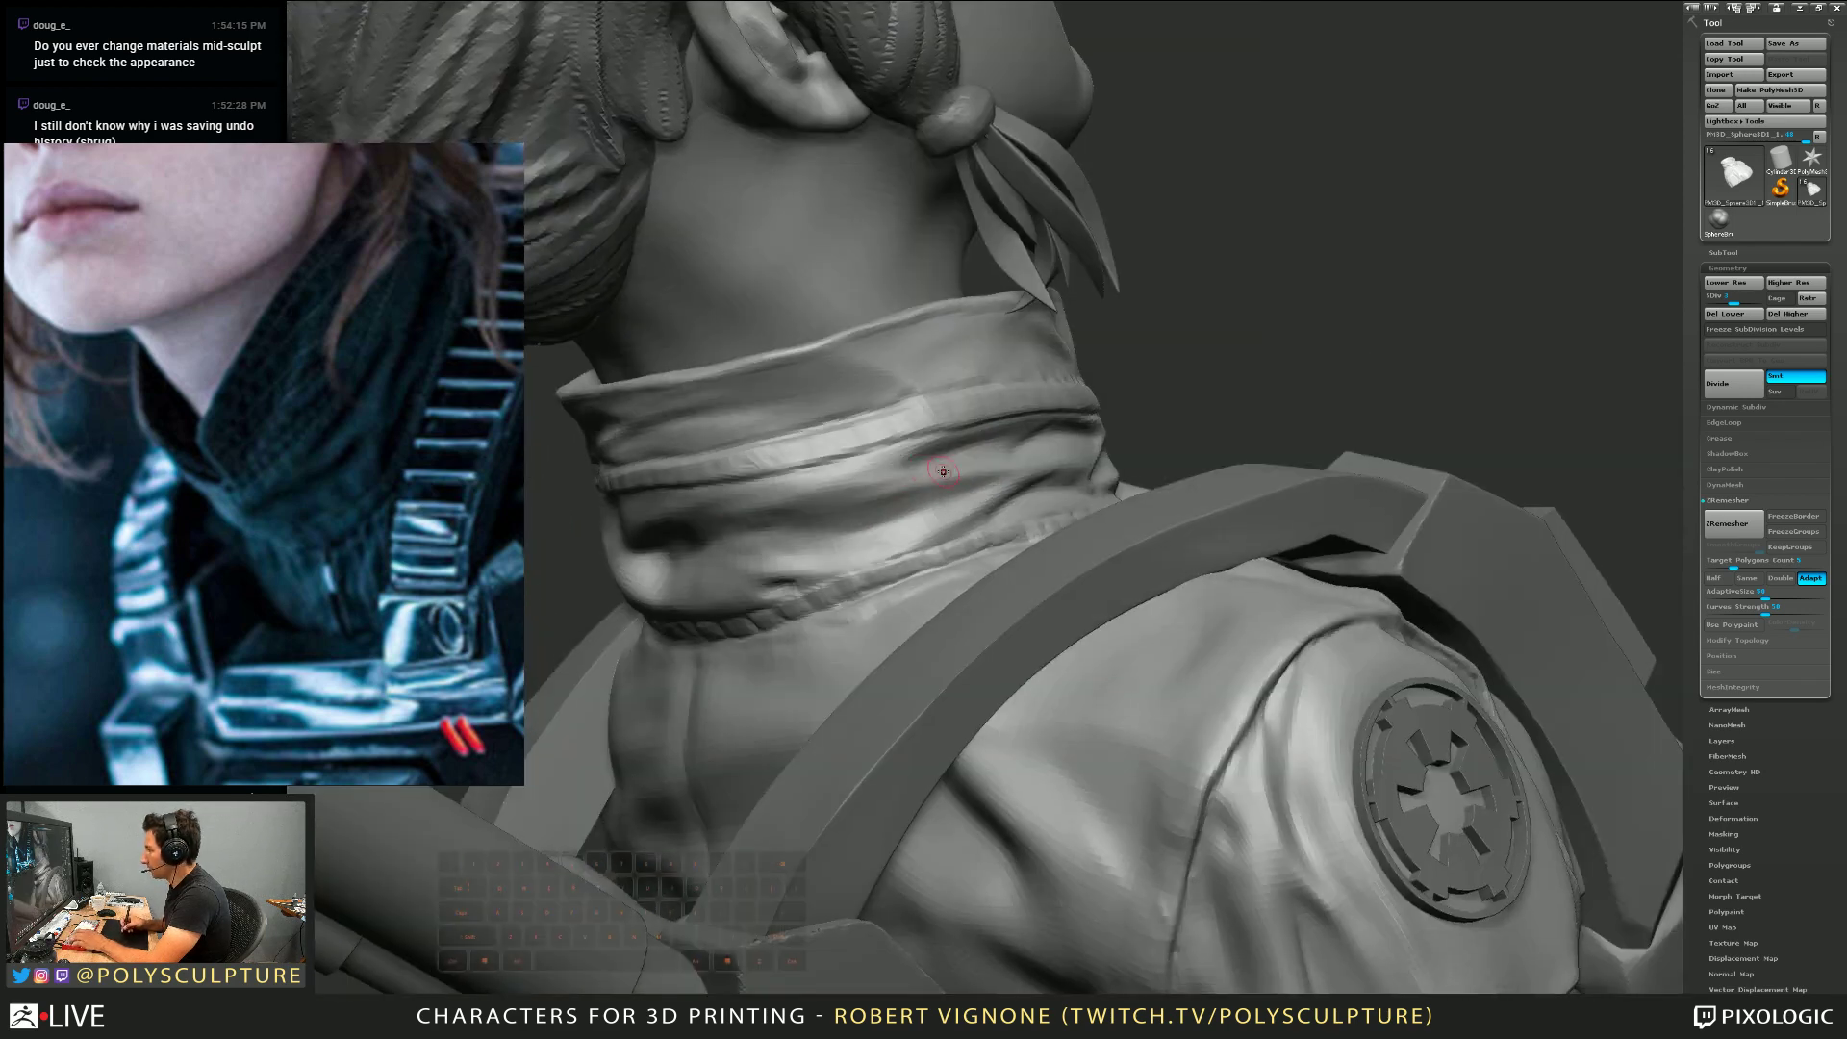
{"action": "key", "text": "shift"}
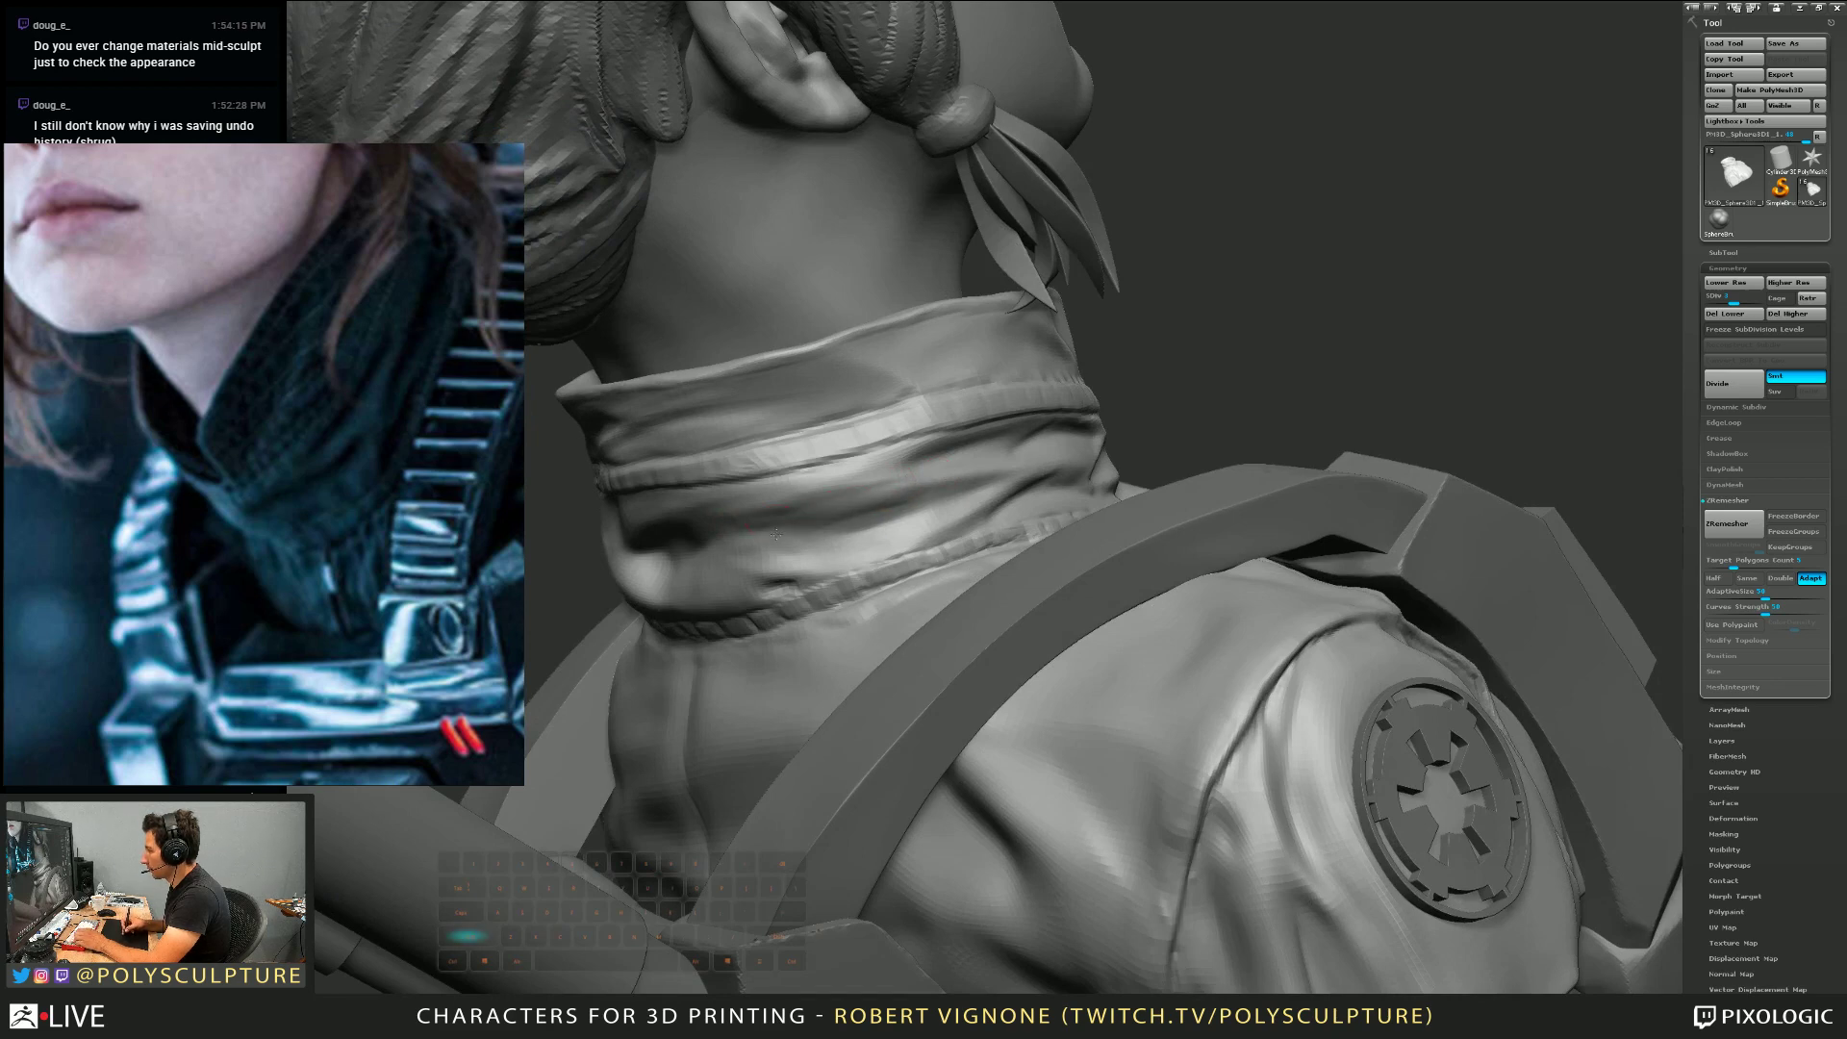
{"action": "mouse_move", "coordinate": [830, 527]}
{"action": "left_mouse_down", "text": "shift"}
{"action": "mouse_move", "coordinate": [824, 508]}
{"action": "mouse_move", "coordinate": [789, 508]}
{"action": "mouse_move", "coordinate": [880, 476]}
{"action": "left_mouse_up", "text": "shift"}
{"action": "right_click_drag", "start_coordinate": [880, 476], "coordinate": [795, 544]}
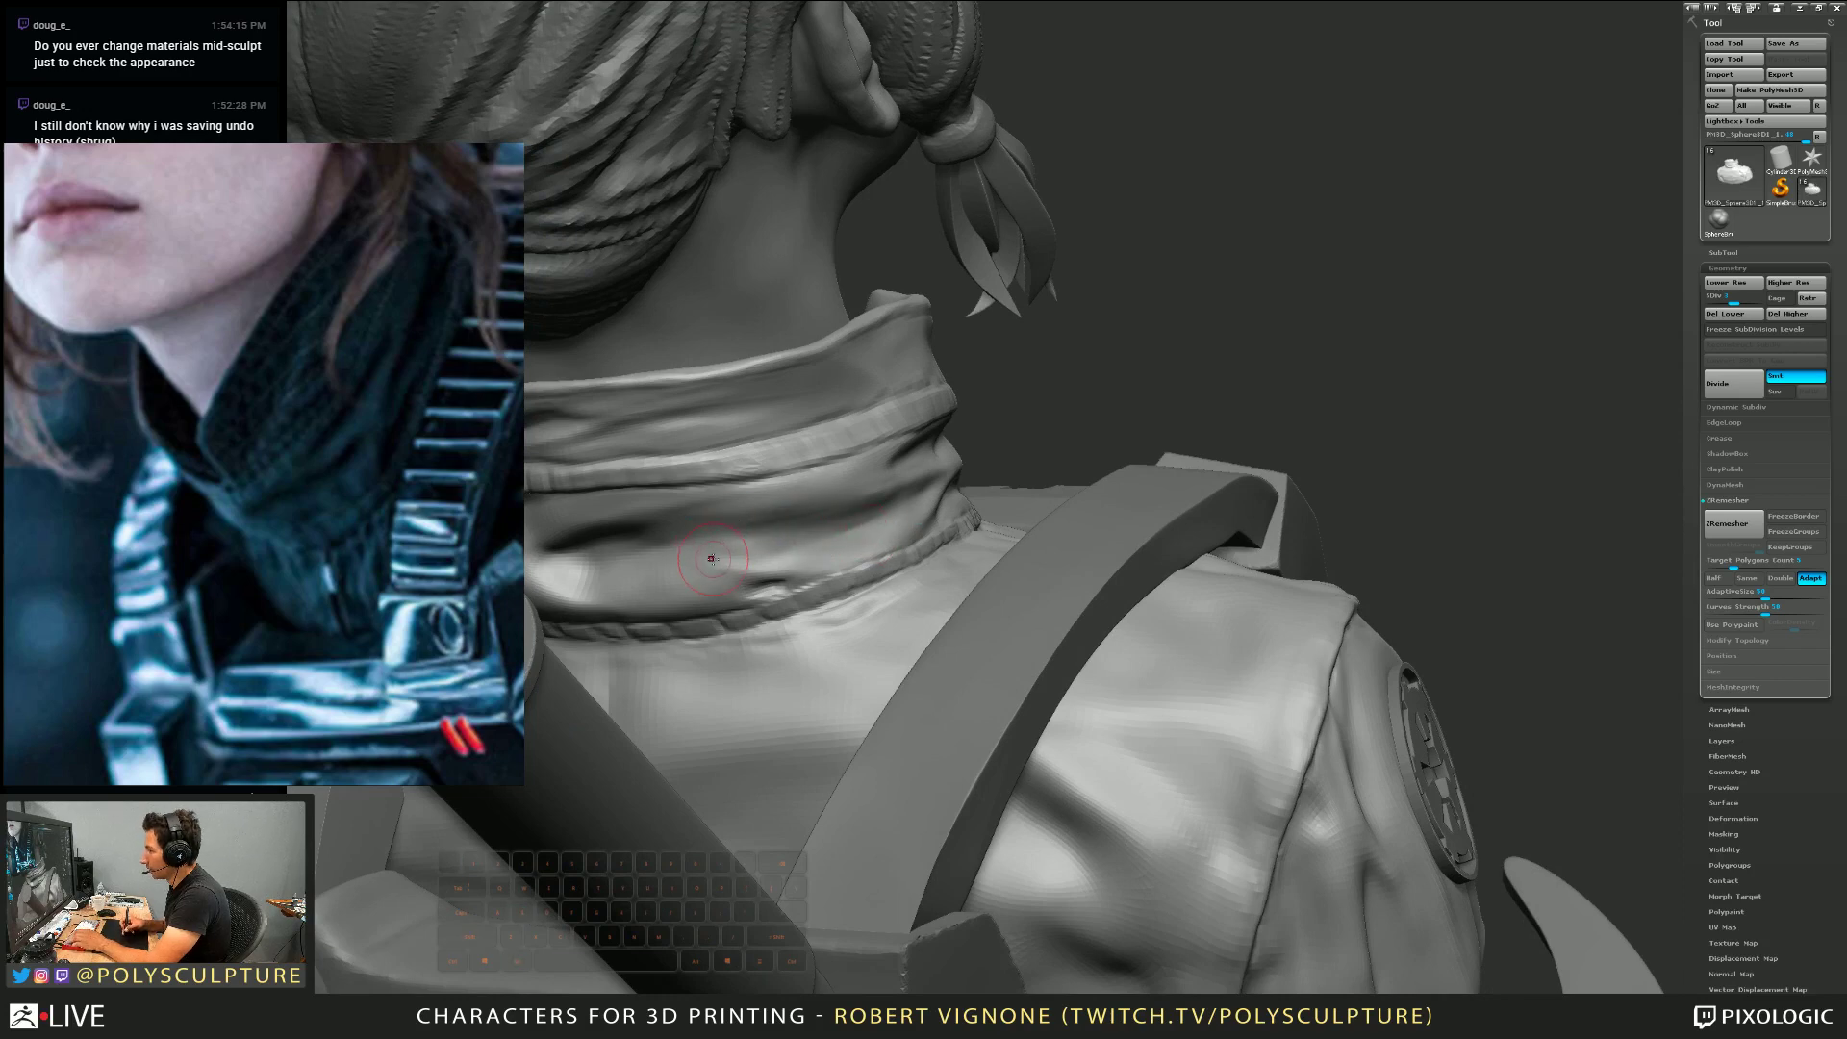
Adjust the brush size and shape the folds around the back of the collar below the hair bun
{"action": "right_click_drag", "start_coordinate": [713, 558], "coordinate": [621, 553]}
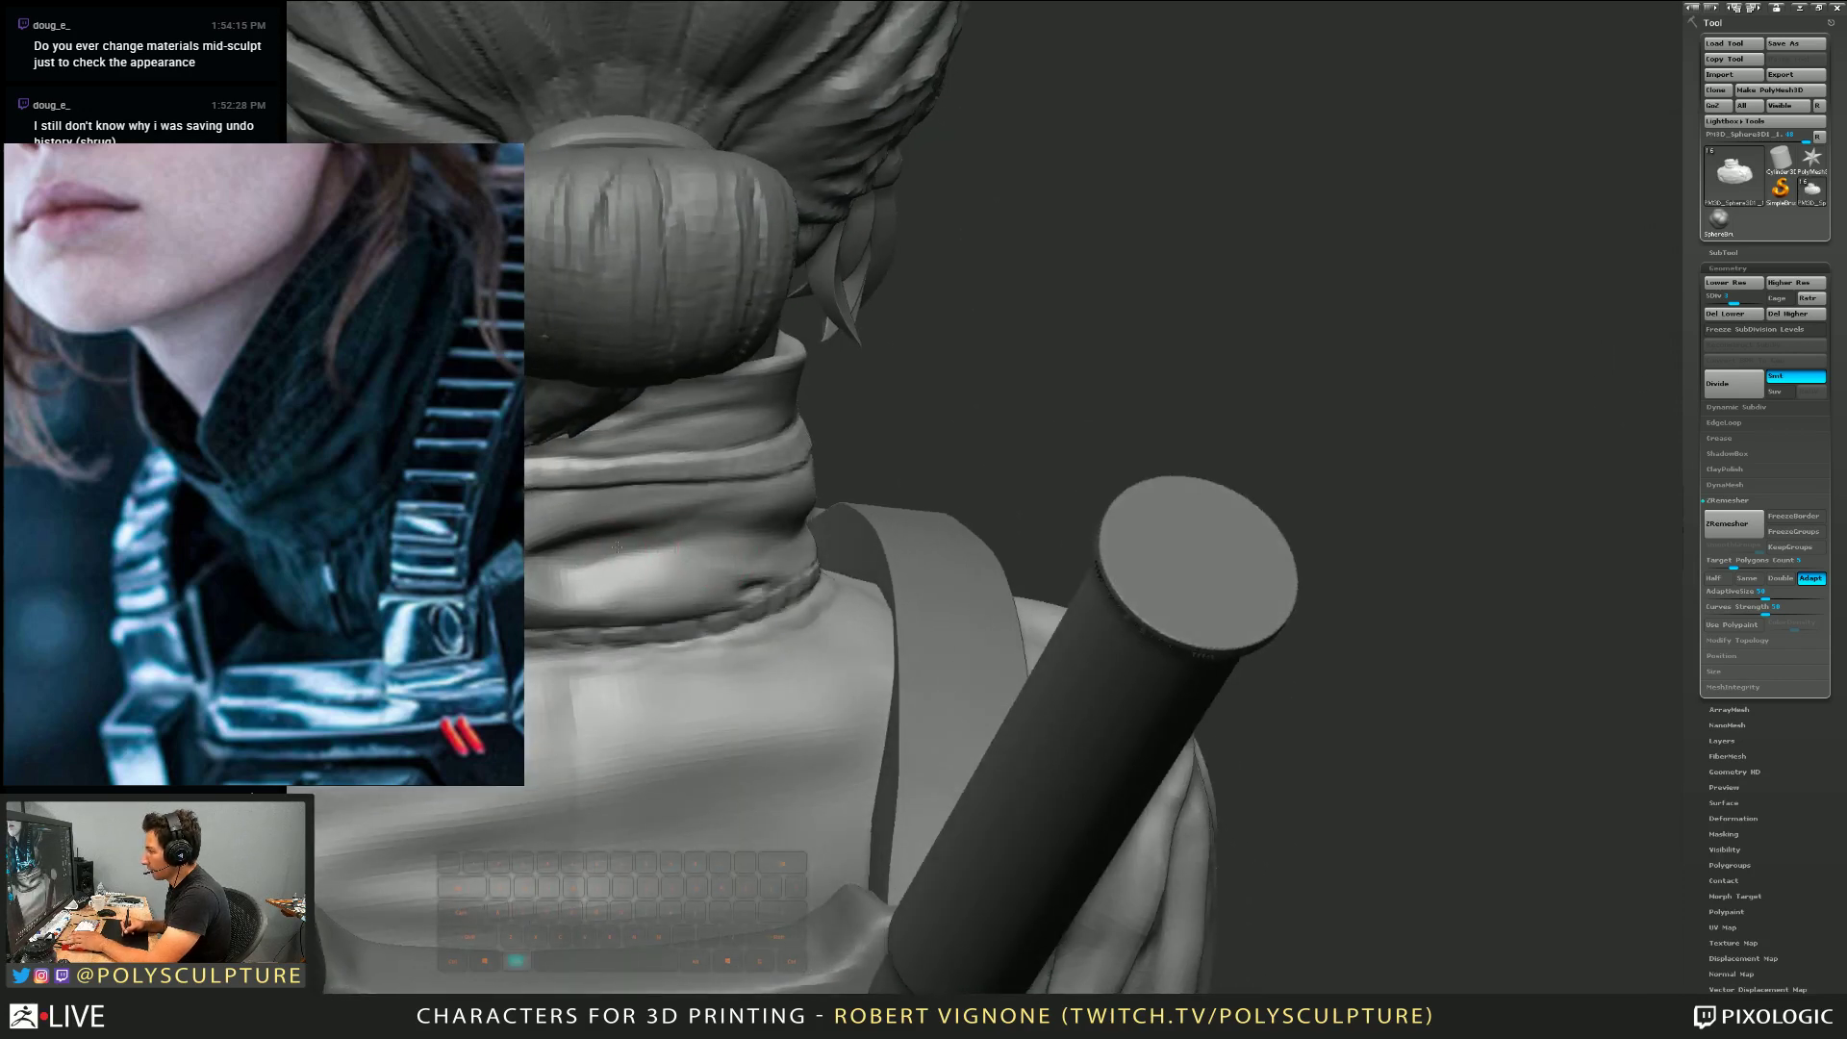
{"action": "left_click_drag", "start_coordinate": [589, 552], "coordinate": [630, 555], "text": "alt"}
{"action": "key", "text": "s"}
{"action": "mouse_move", "coordinate": [750, 534]}
{"action": "right_mouse_down"}
{"action": "mouse_move", "coordinate": [695, 519]}
{"action": "mouse_move", "coordinate": [635, 539]}
{"action": "mouse_move", "coordinate": [610, 519]}
{"action": "mouse_move", "coordinate": [625, 490]}
{"action": "mouse_move", "coordinate": [644, 515]}
{"action": "right_mouse_up"}
{"action": "key", "text": "s"}
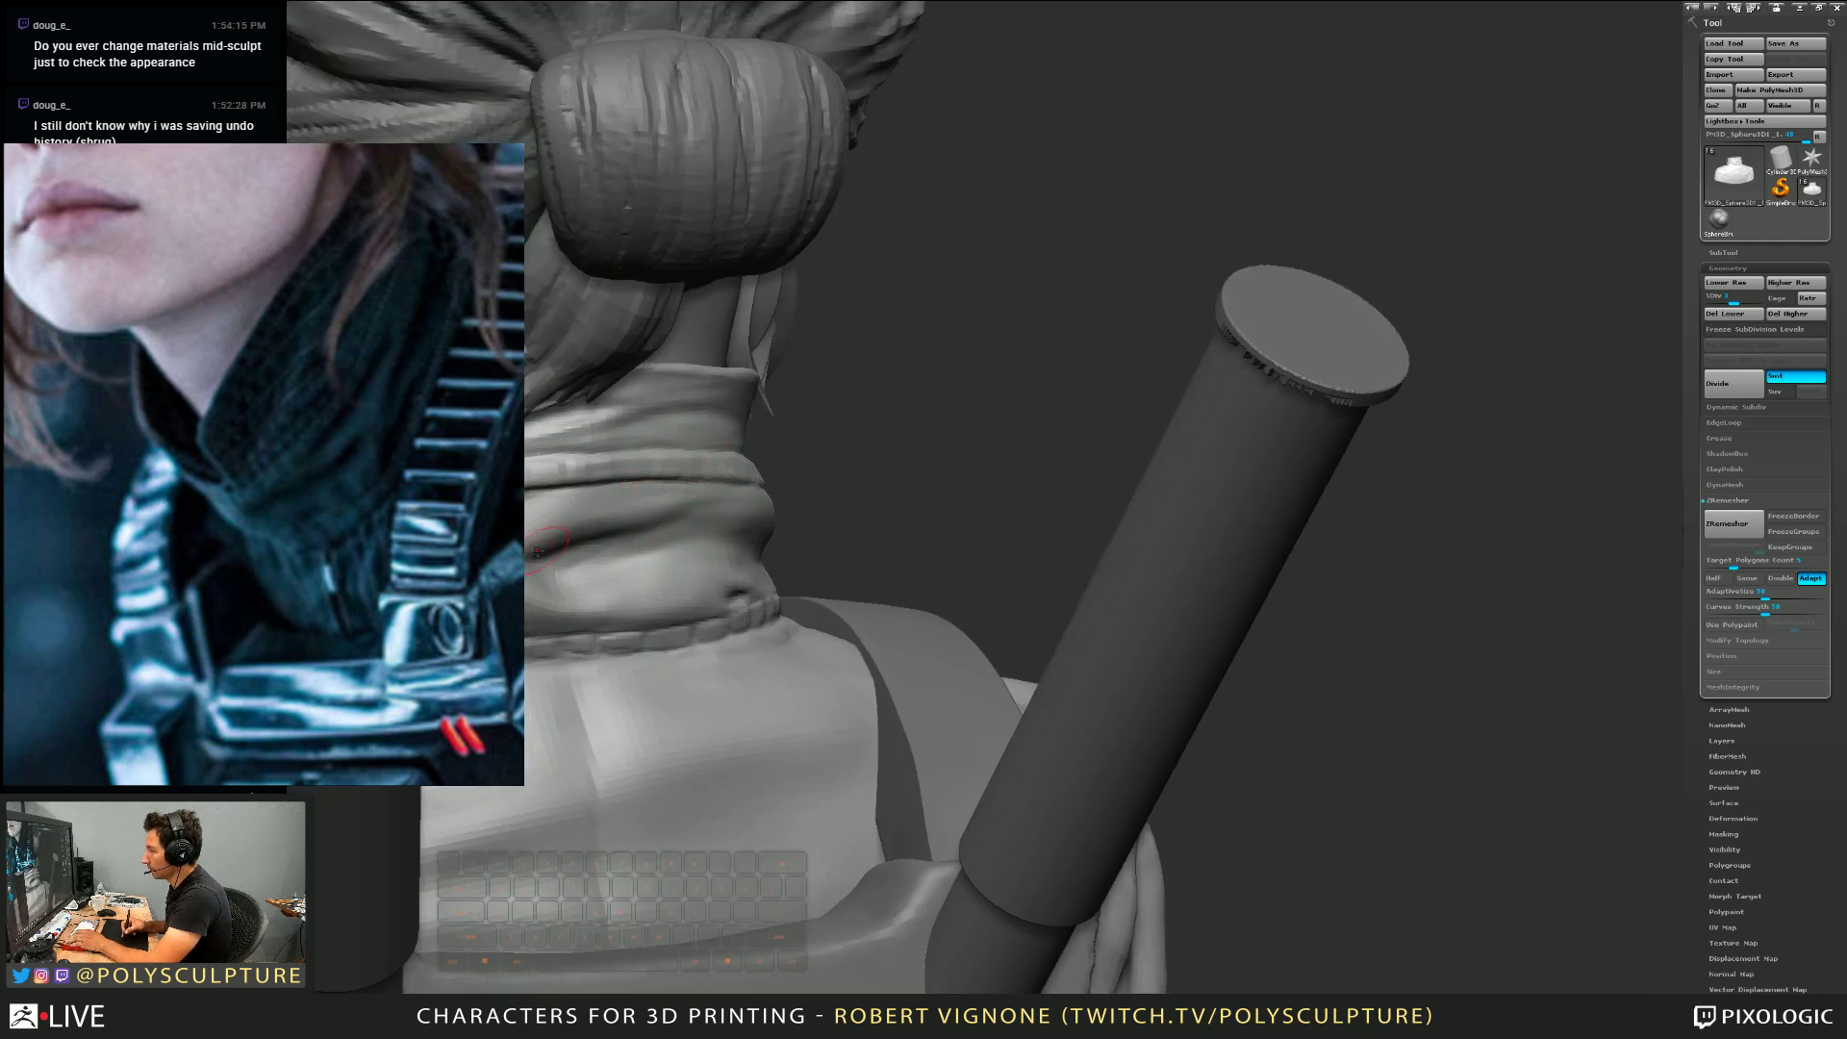
{"action": "right_click_drag", "start_coordinate": [572, 530], "coordinate": [573, 558]}
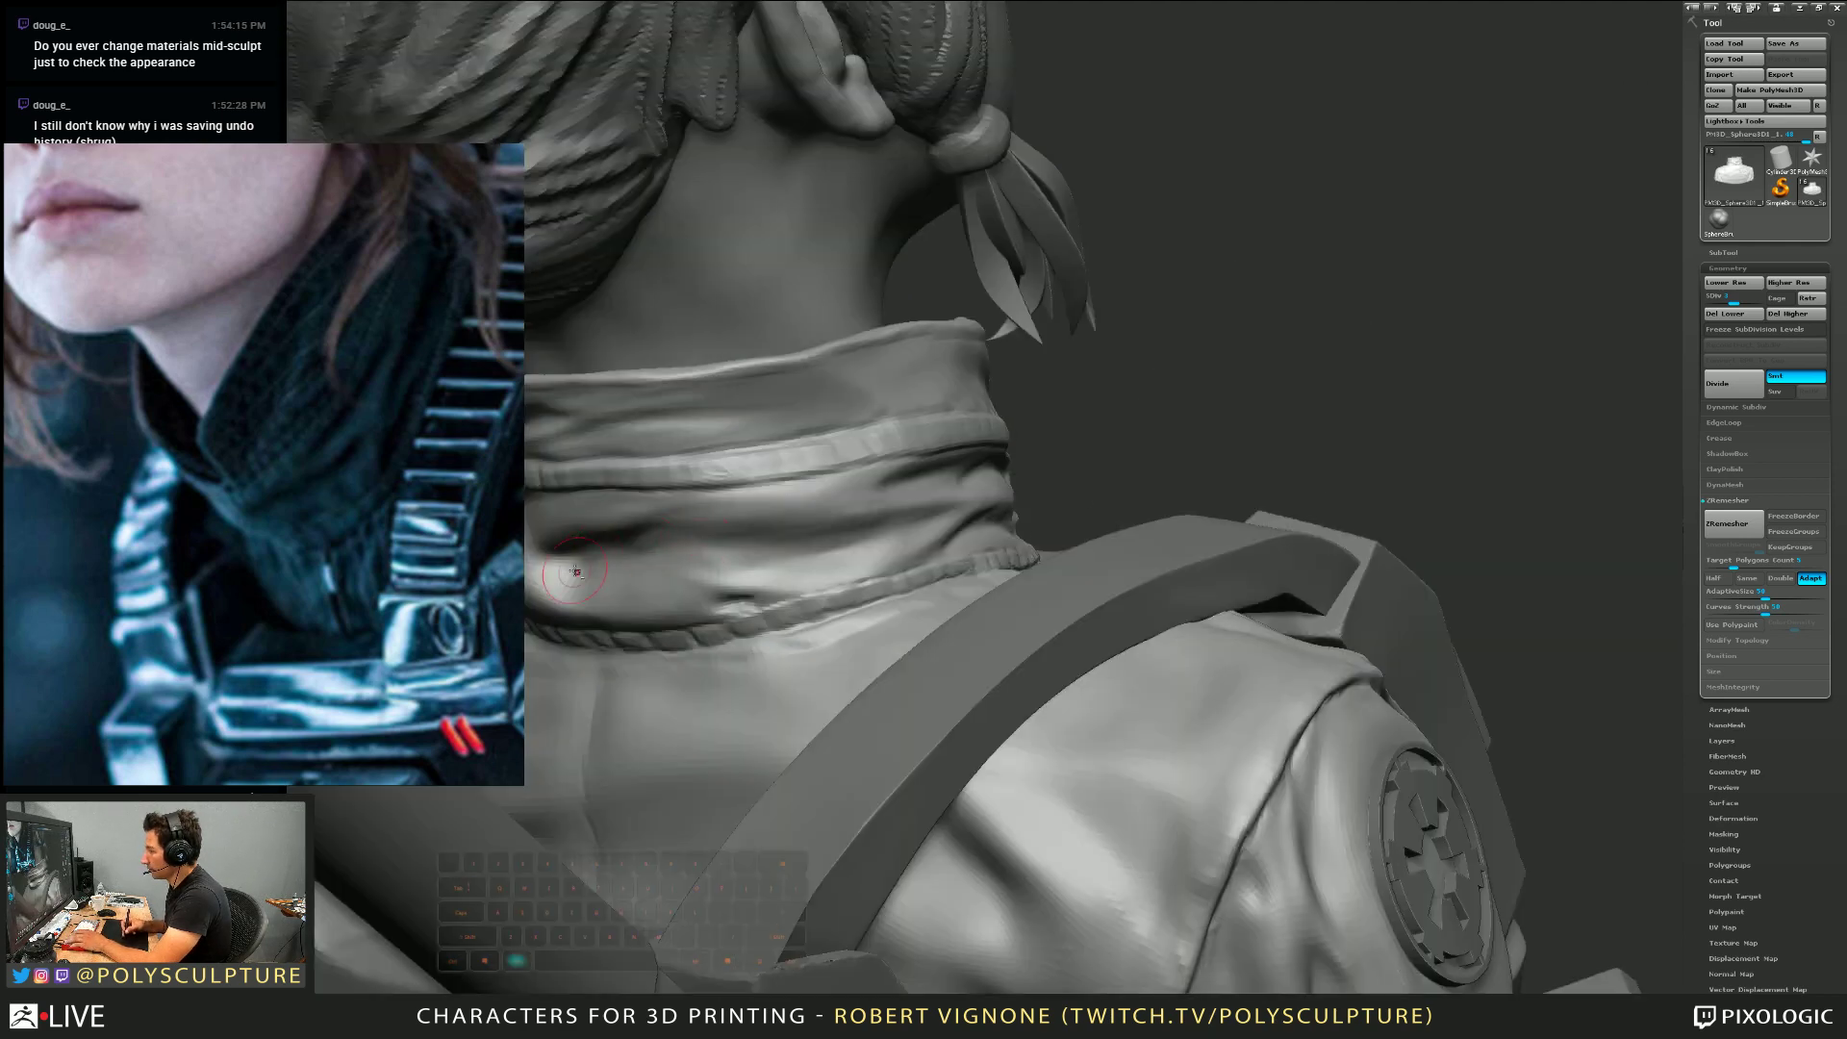
Switch brushes, change the brush size and adjust the side of the collar beneath the hanging hair strands
{"action": "mouse_move", "coordinate": [835, 556]}
{"action": "right_mouse_down"}
{"action": "mouse_move", "coordinate": [823, 427]}
{"action": "mouse_move", "coordinate": [864, 444]}
{"action": "right_mouse_up"}
{"action": "key", "text": "3"}
{"action": "key", "text": "s"}
{"action": "key", "text": "s"}
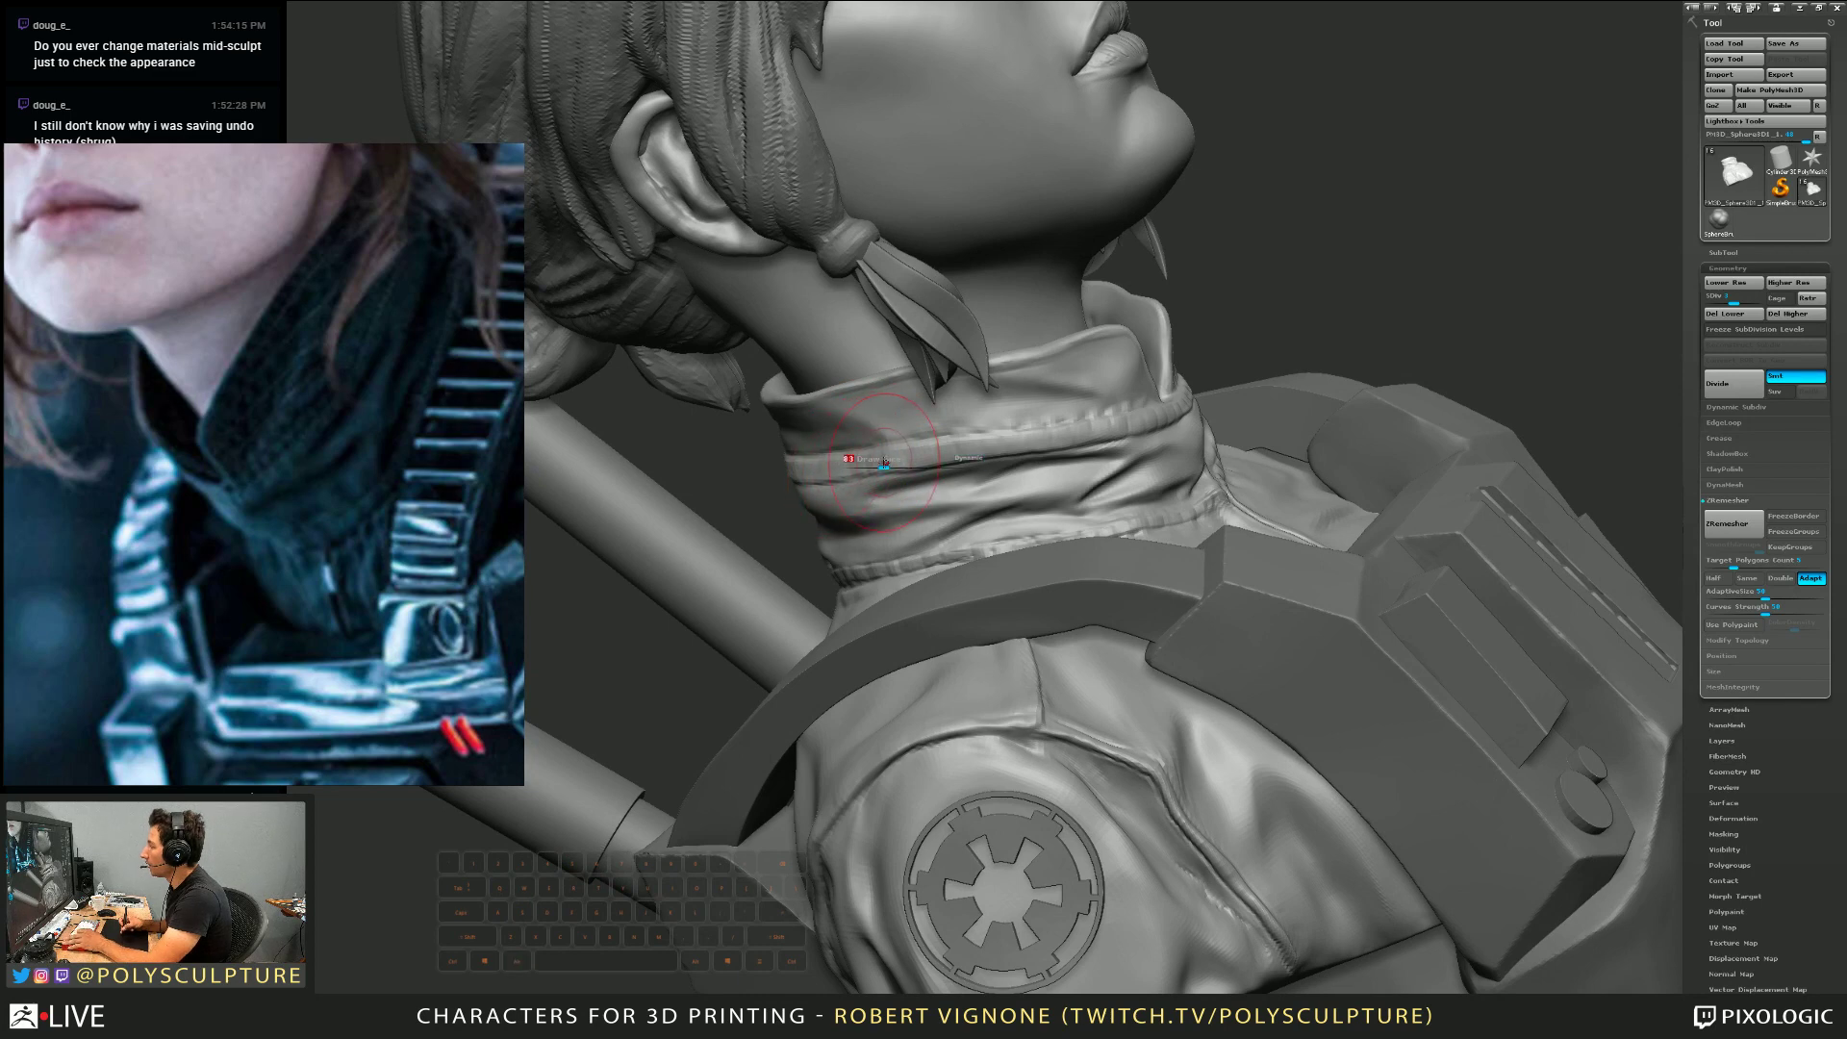
{"action": "mouse_move", "coordinate": [885, 462]}
{"action": "right_mouse_down"}
{"action": "mouse_move", "coordinate": [841, 464]}
{"action": "mouse_move", "coordinate": [913, 455]}
{"action": "mouse_move", "coordinate": [847, 517]}
{"action": "mouse_move", "coordinate": [926, 452]}
{"action": "mouse_move", "coordinate": [879, 503]}
{"action": "mouse_move", "coordinate": [933, 402]}
{"action": "right_mouse_up"}
{"action": "key", "text": "s"}
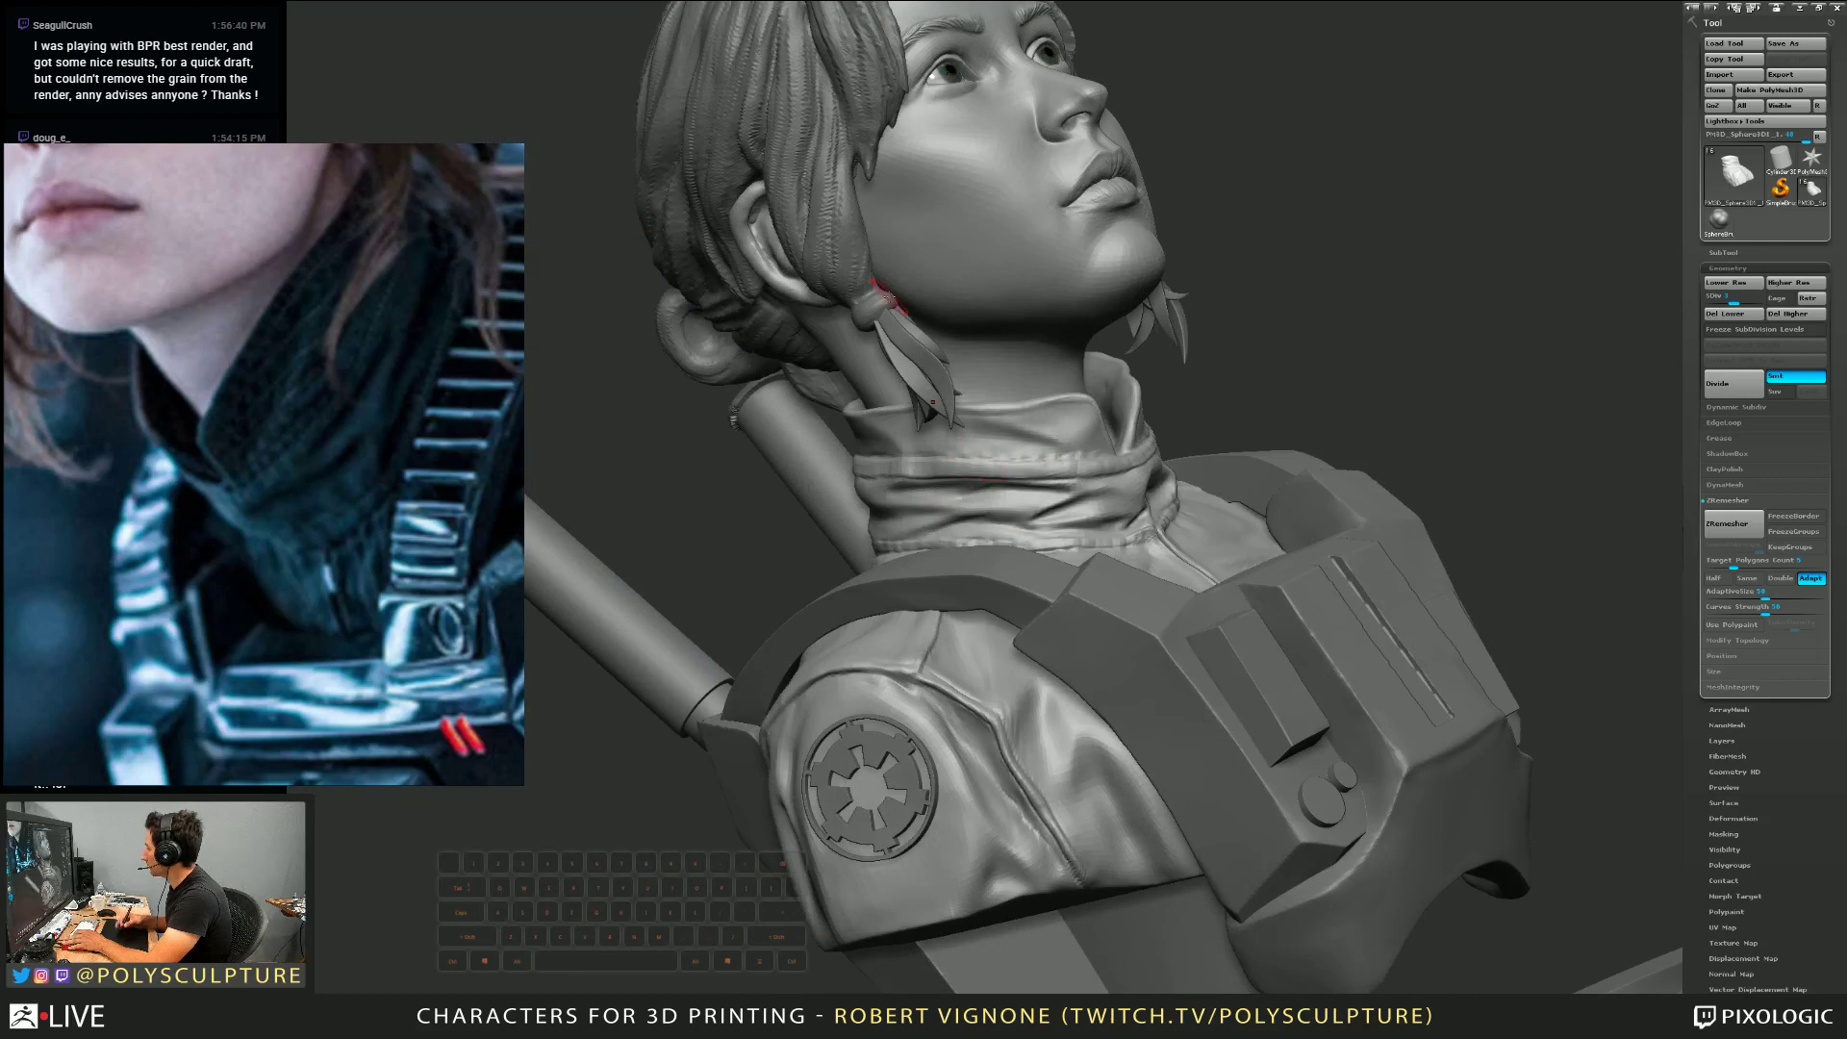
{"action": "right_click_drag", "start_coordinate": [1050, 387], "coordinate": [1047, 574]}
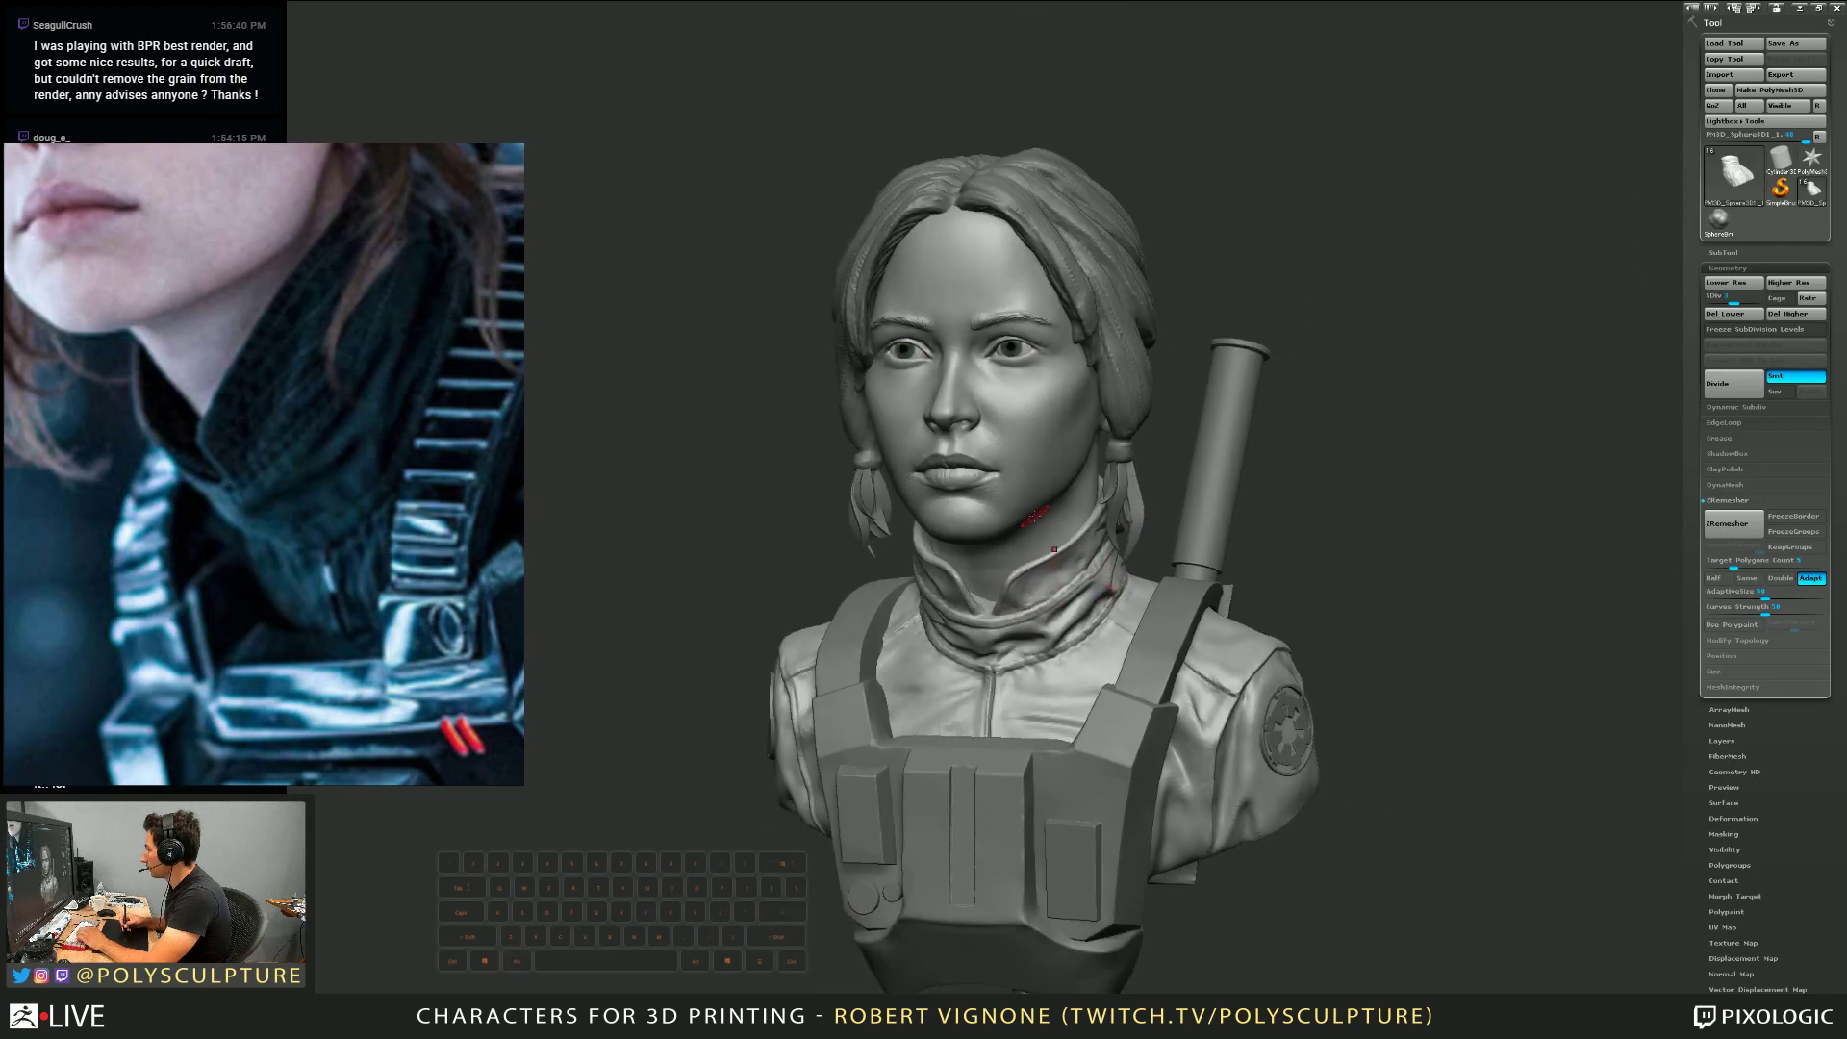
Switch to the head subtool, undo its latest changes and check the whole bust
{"action": "key", "text": "5"}
{"action": "left_click", "coordinate": [980, 525], "text": "alt"}
{"action": "key", "text": "5"}
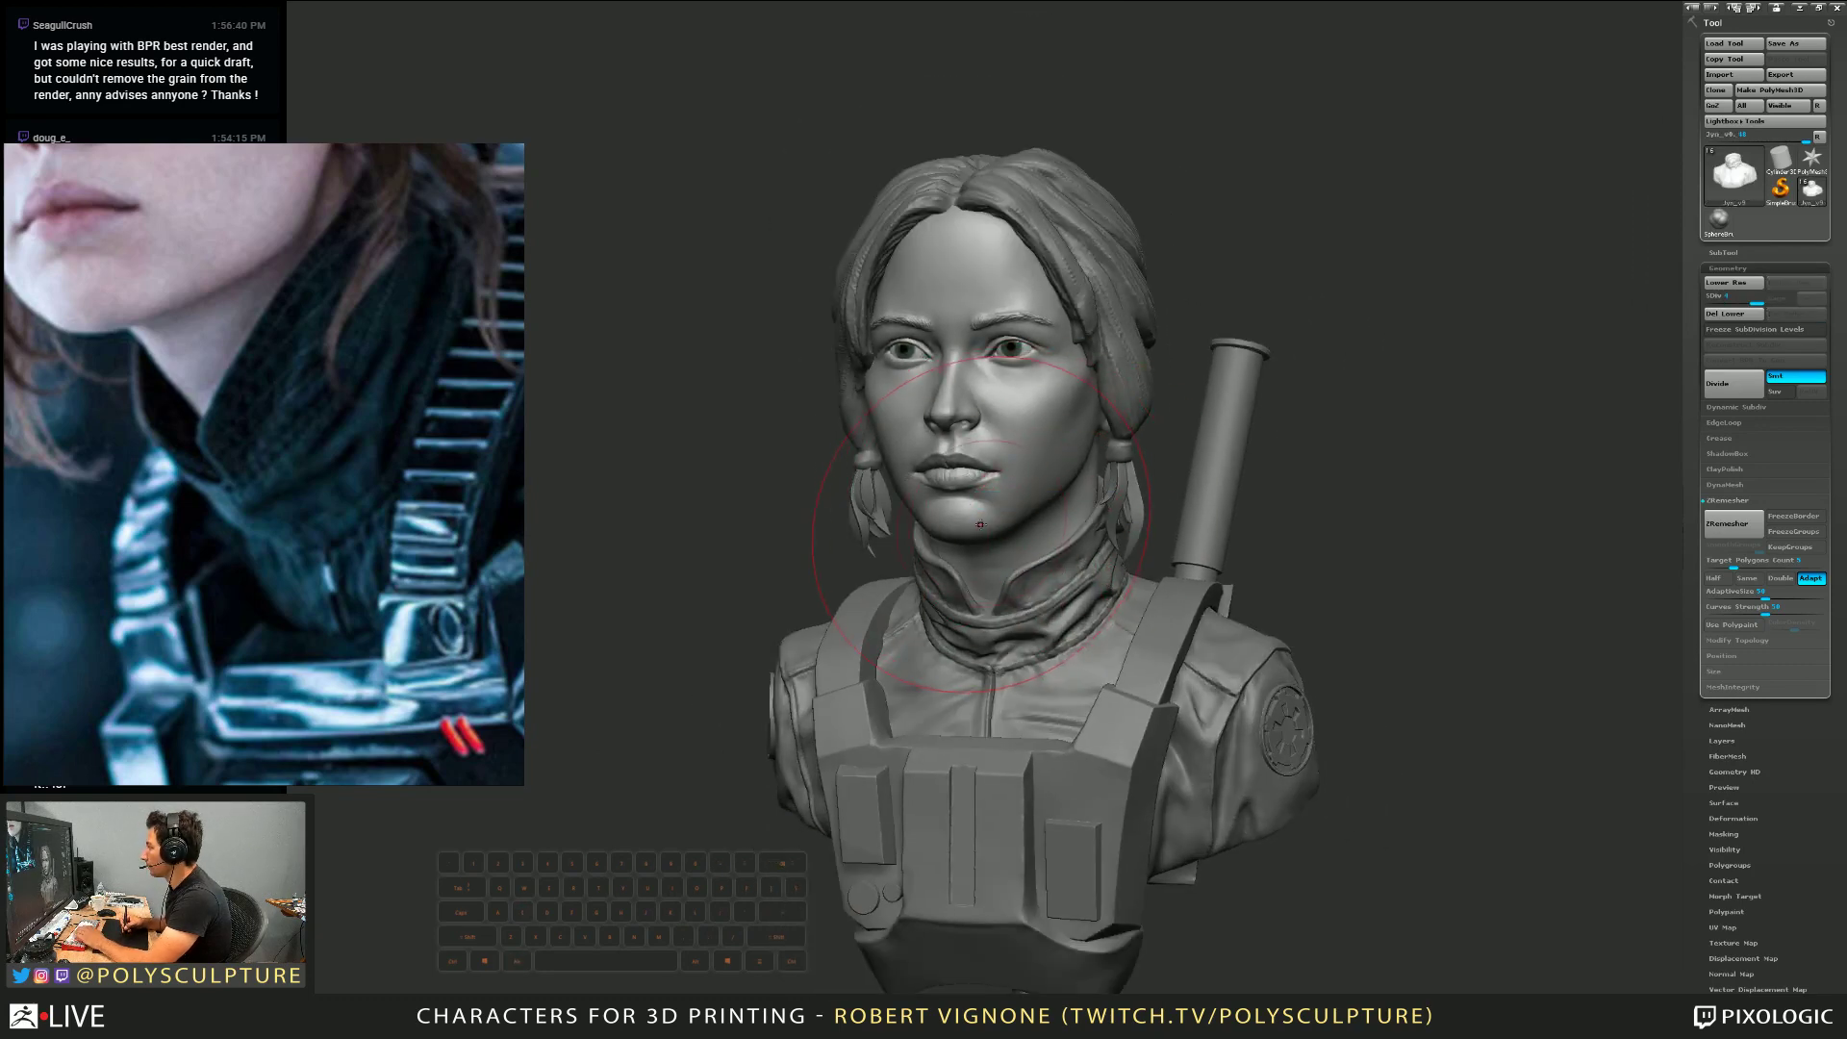
{"action": "key", "text": "ctrl+z"}
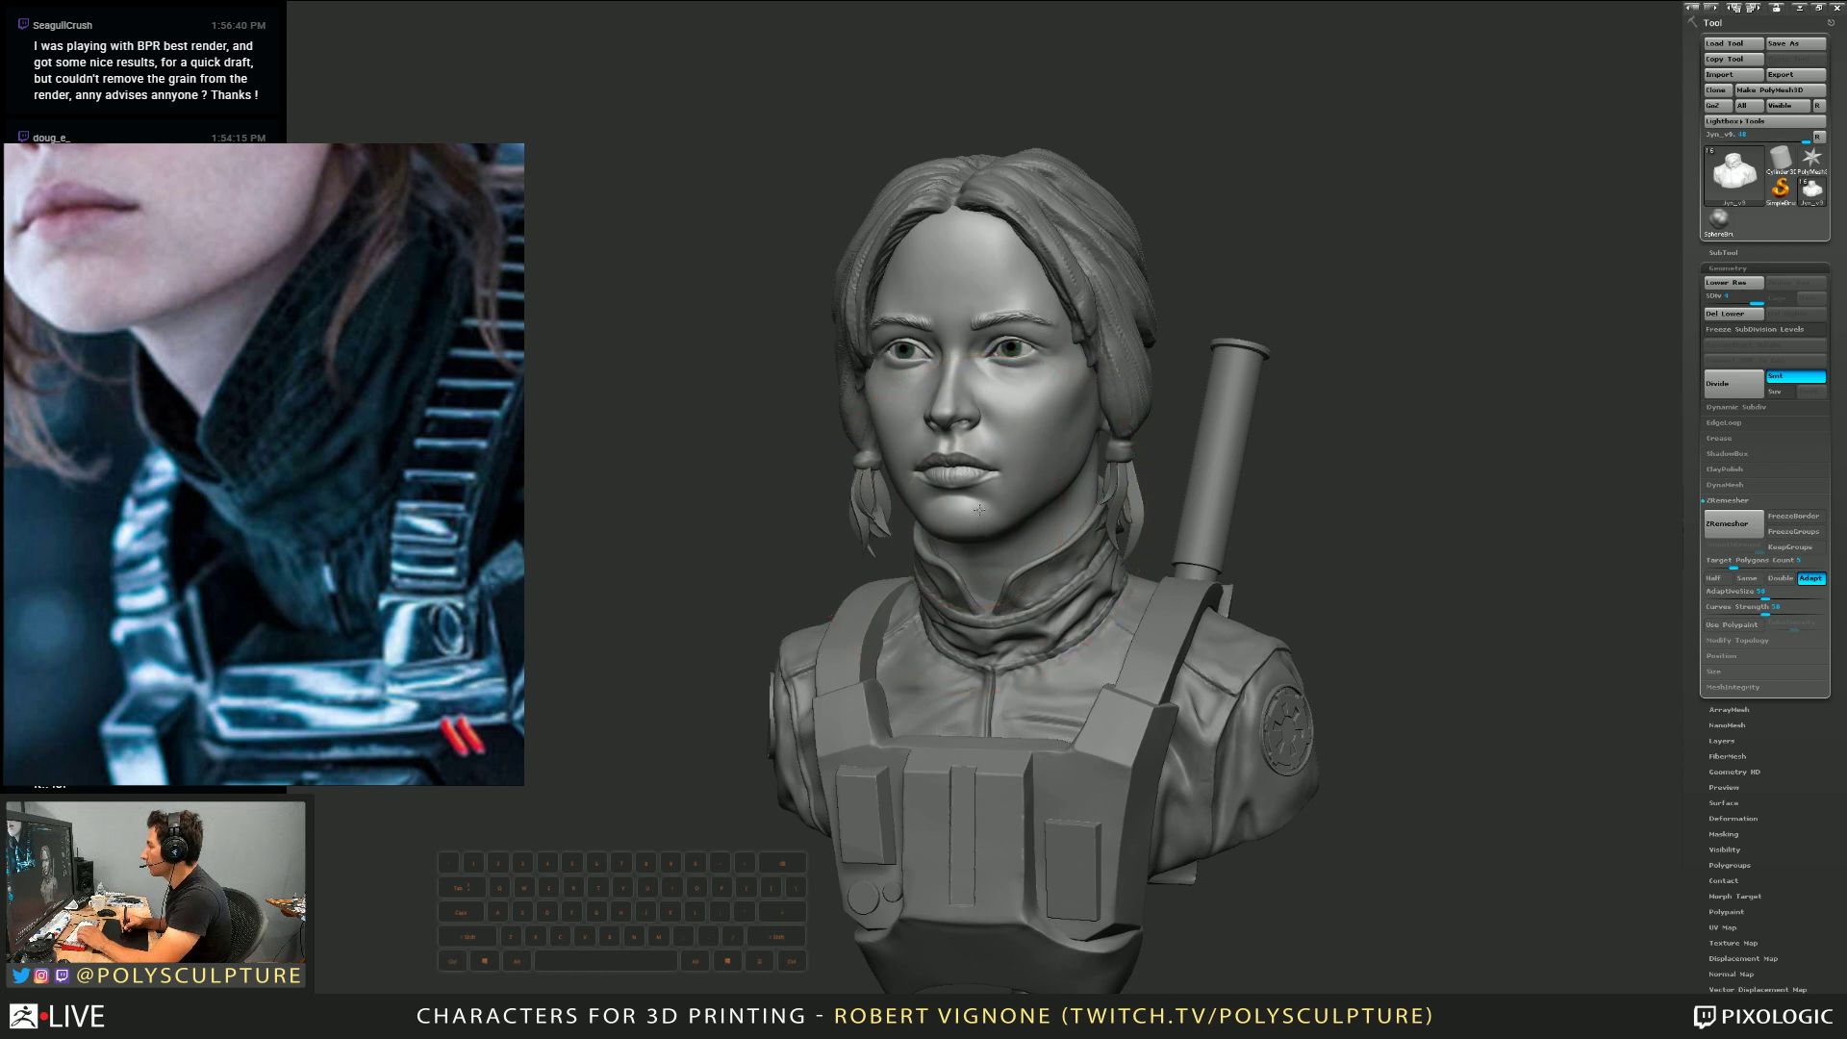
{"action": "key", "text": "ctrl+z"}
{"action": "key", "text": "ctrl+z"}
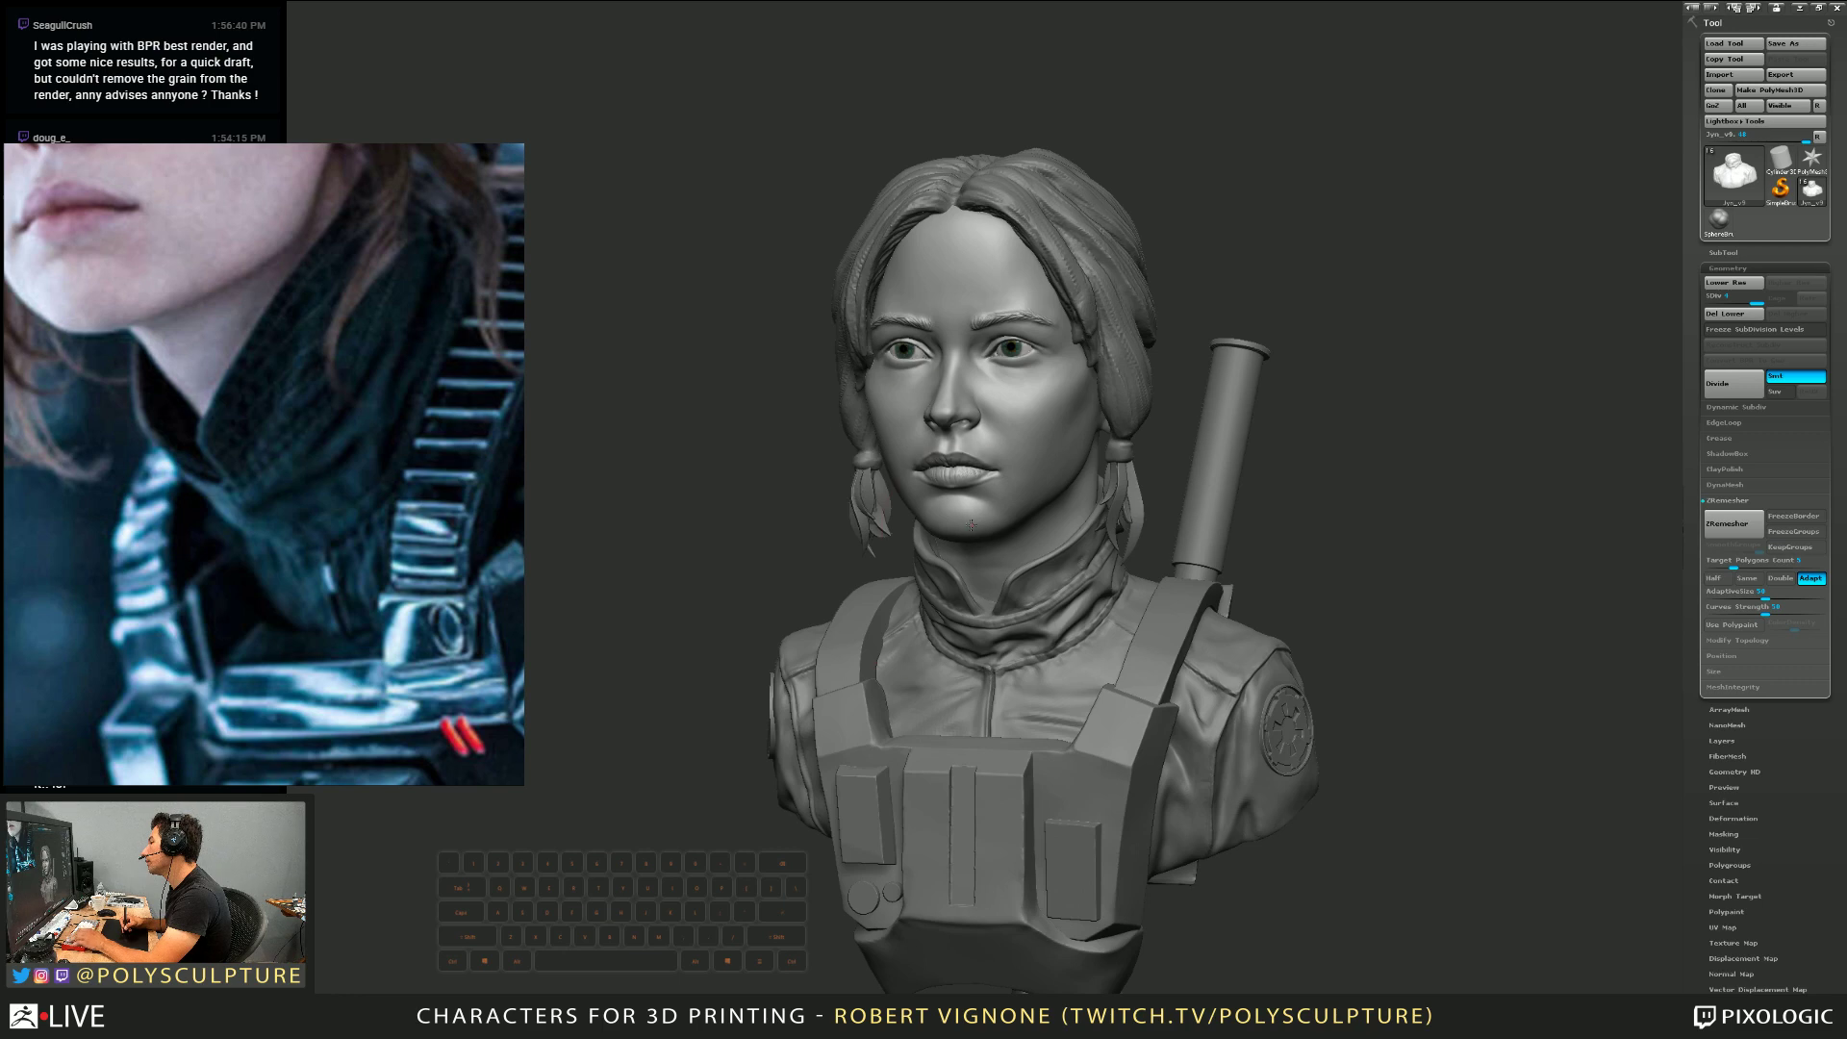
{"action": "mouse_move", "coordinate": [972, 525]}
{"action": "right_mouse_down", "text": "alt"}
{"action": "mouse_move", "coordinate": [991, 495]}
{"action": "mouse_move", "coordinate": [1163, 561]}
{"action": "mouse_move", "coordinate": [1039, 568]}
{"action": "mouse_move", "coordinate": [1166, 574]}
{"action": "right_mouse_up", "text": "alt"}
{"action": "right_click_drag", "start_coordinate": [1457, 385], "coordinate": [1373, 404]}
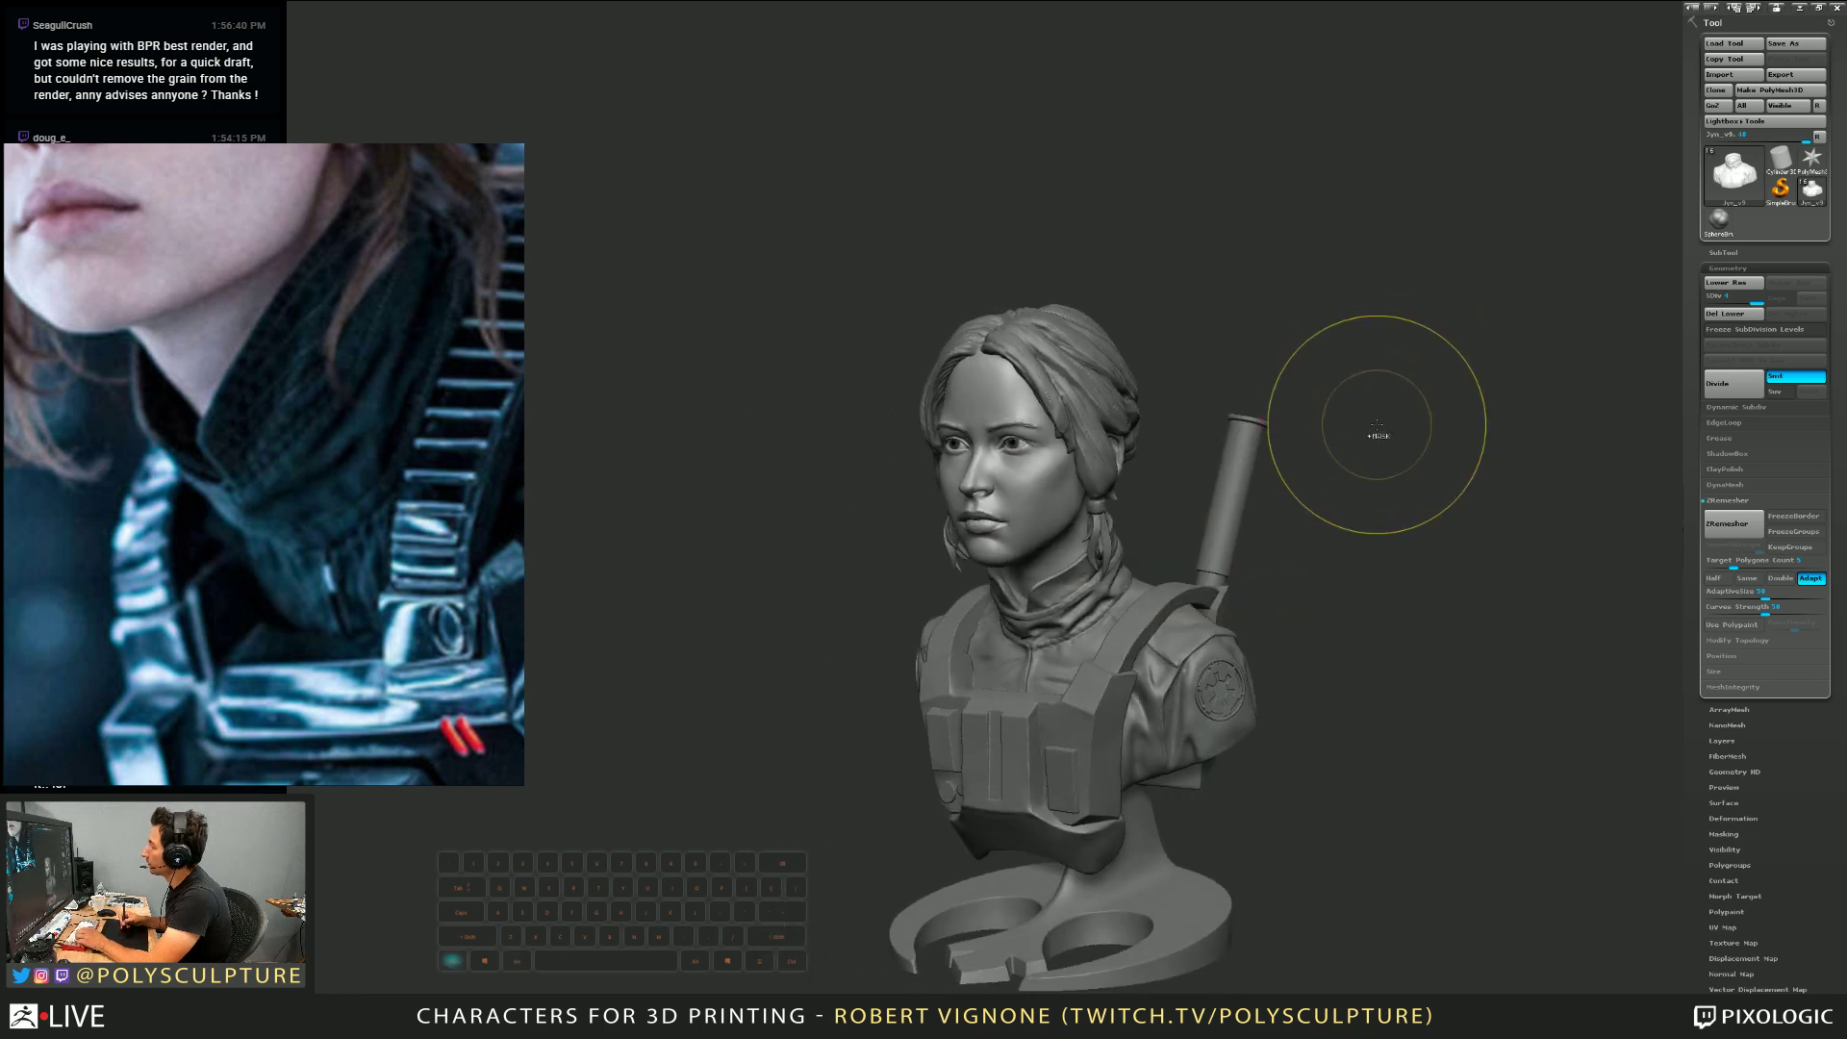
{"action": "key", "text": "ctrl+z"}
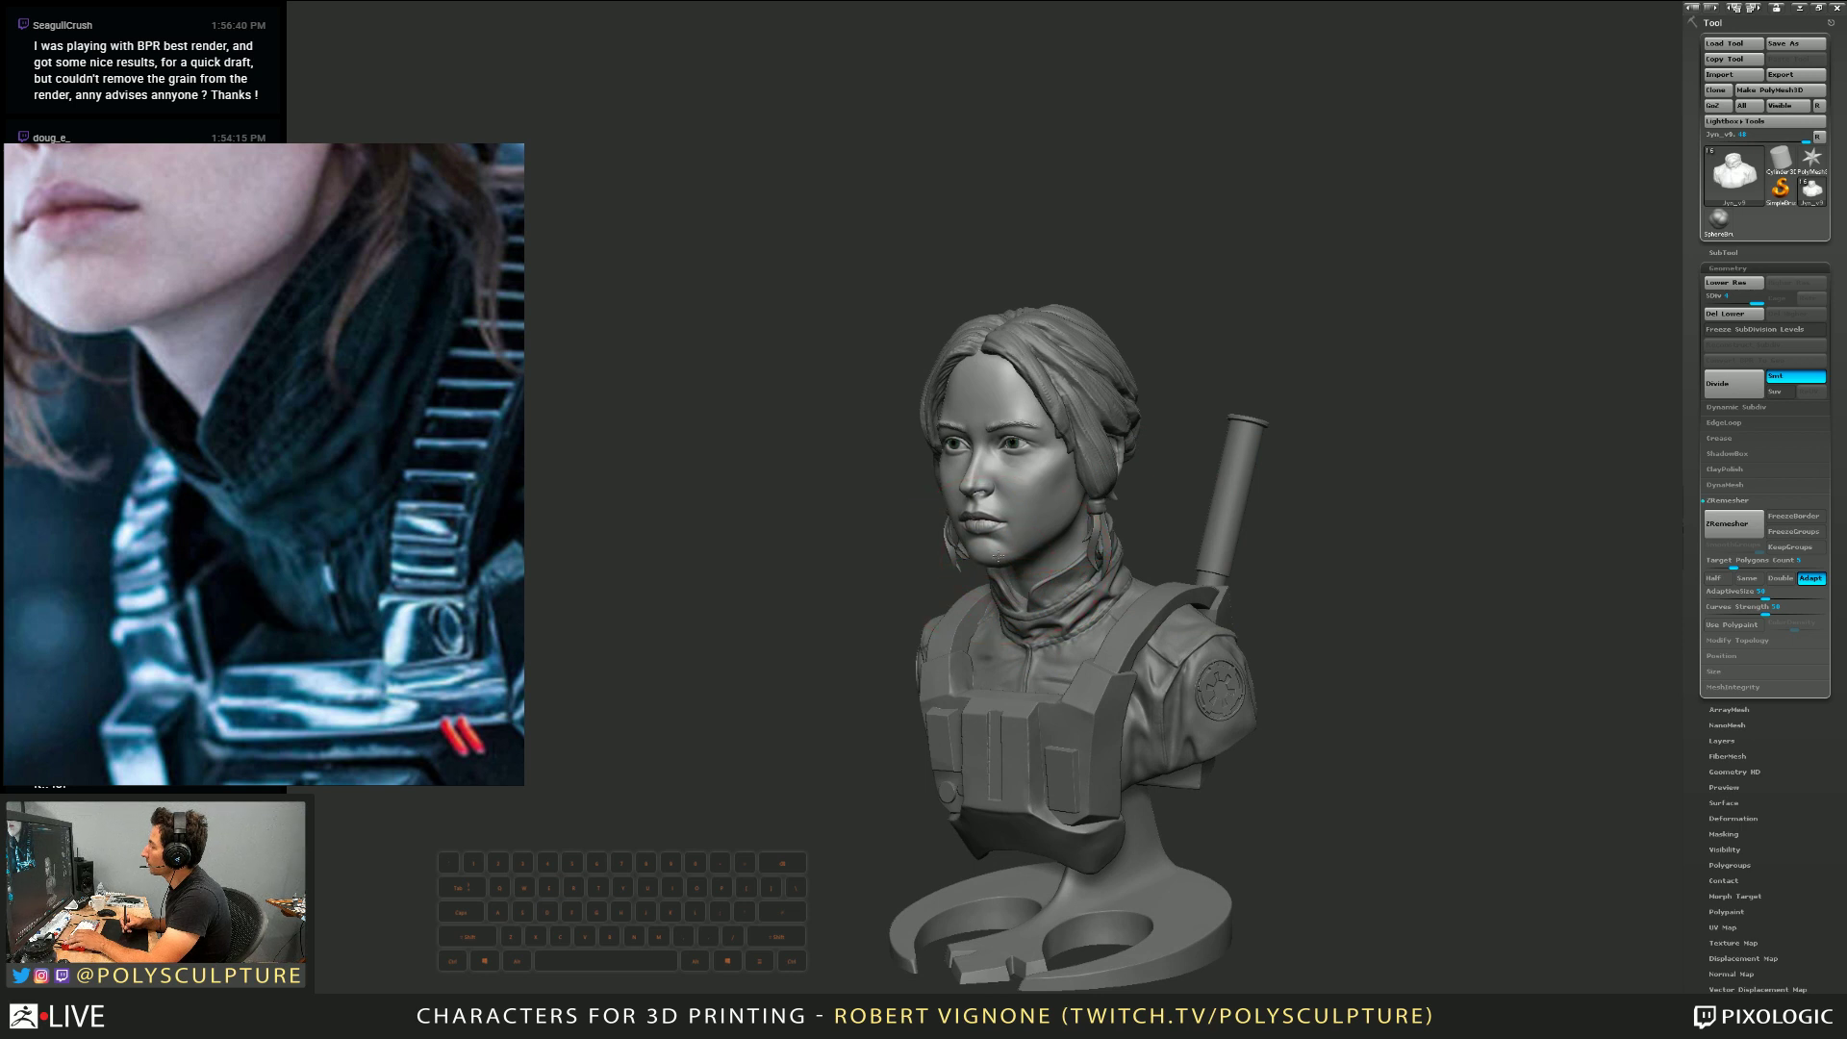
{"action": "left_click_drag", "start_coordinate": [997, 556], "coordinate": [997, 561], "text": "ctrl"}
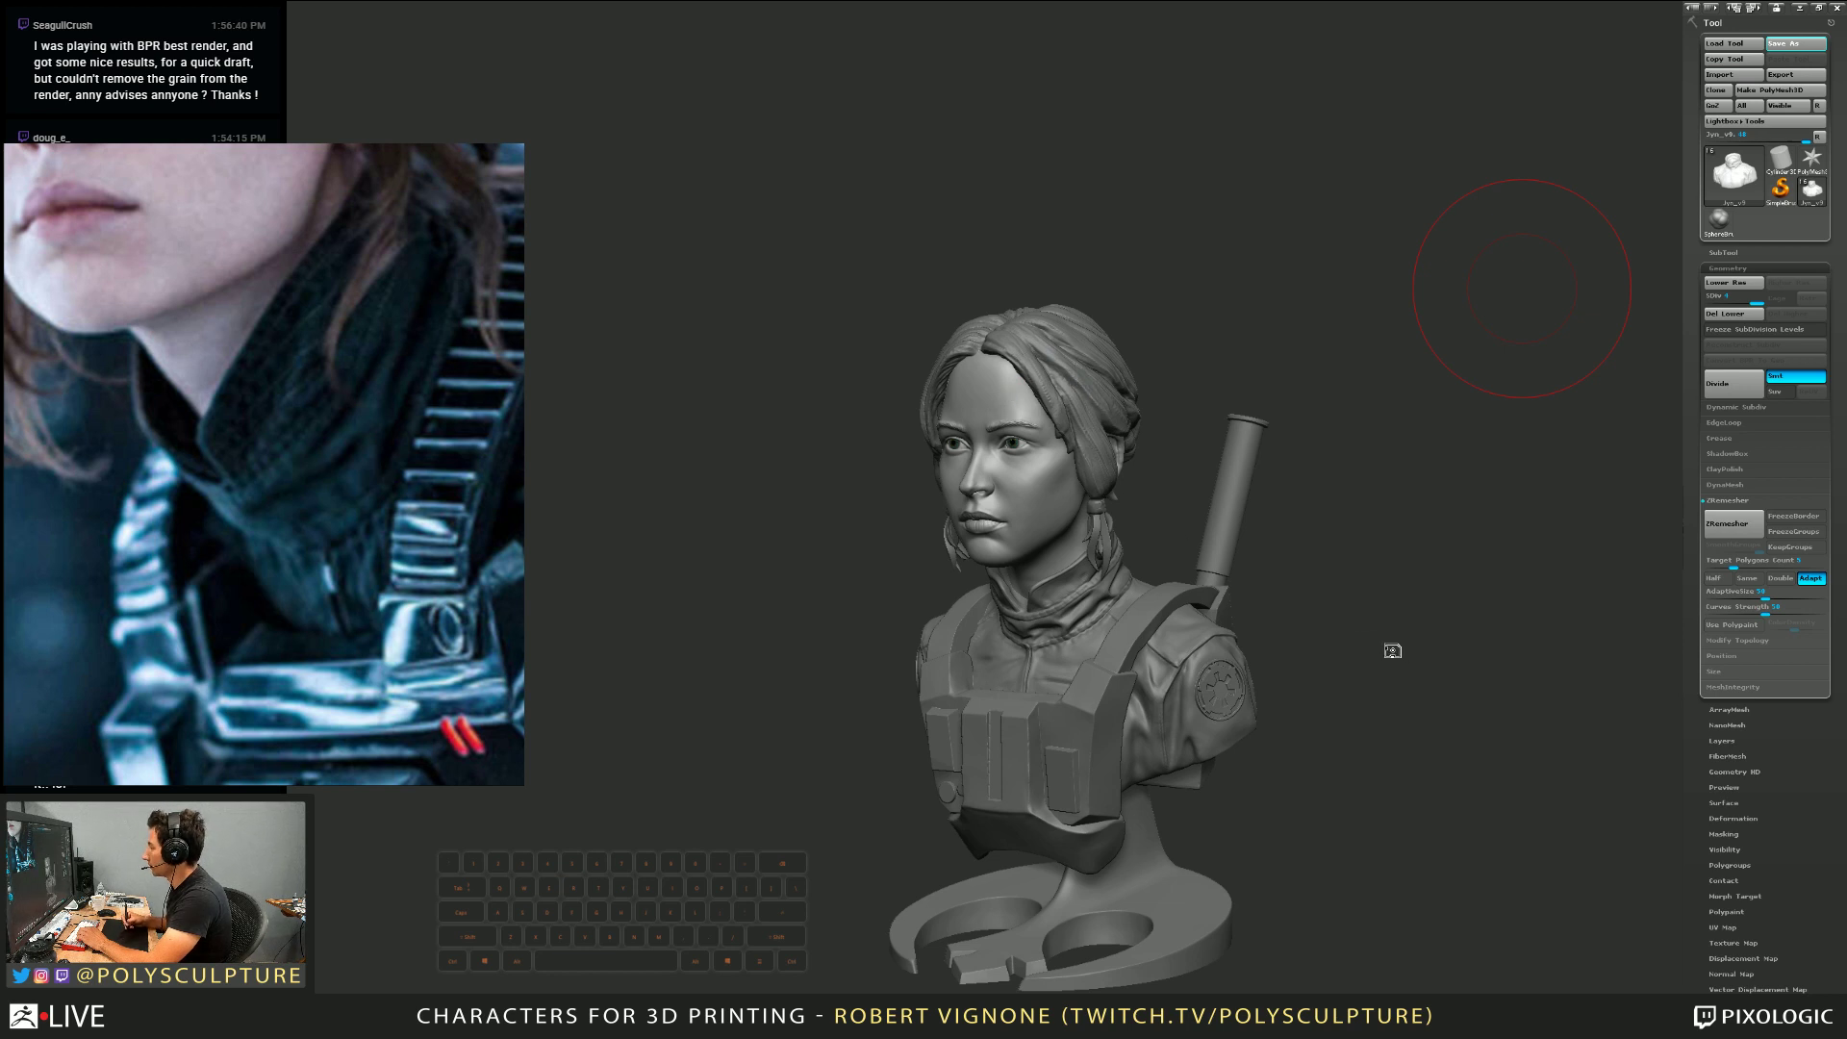
{"action": "right_click_drag", "start_coordinate": [1392, 650], "coordinate": [1427, 759]}
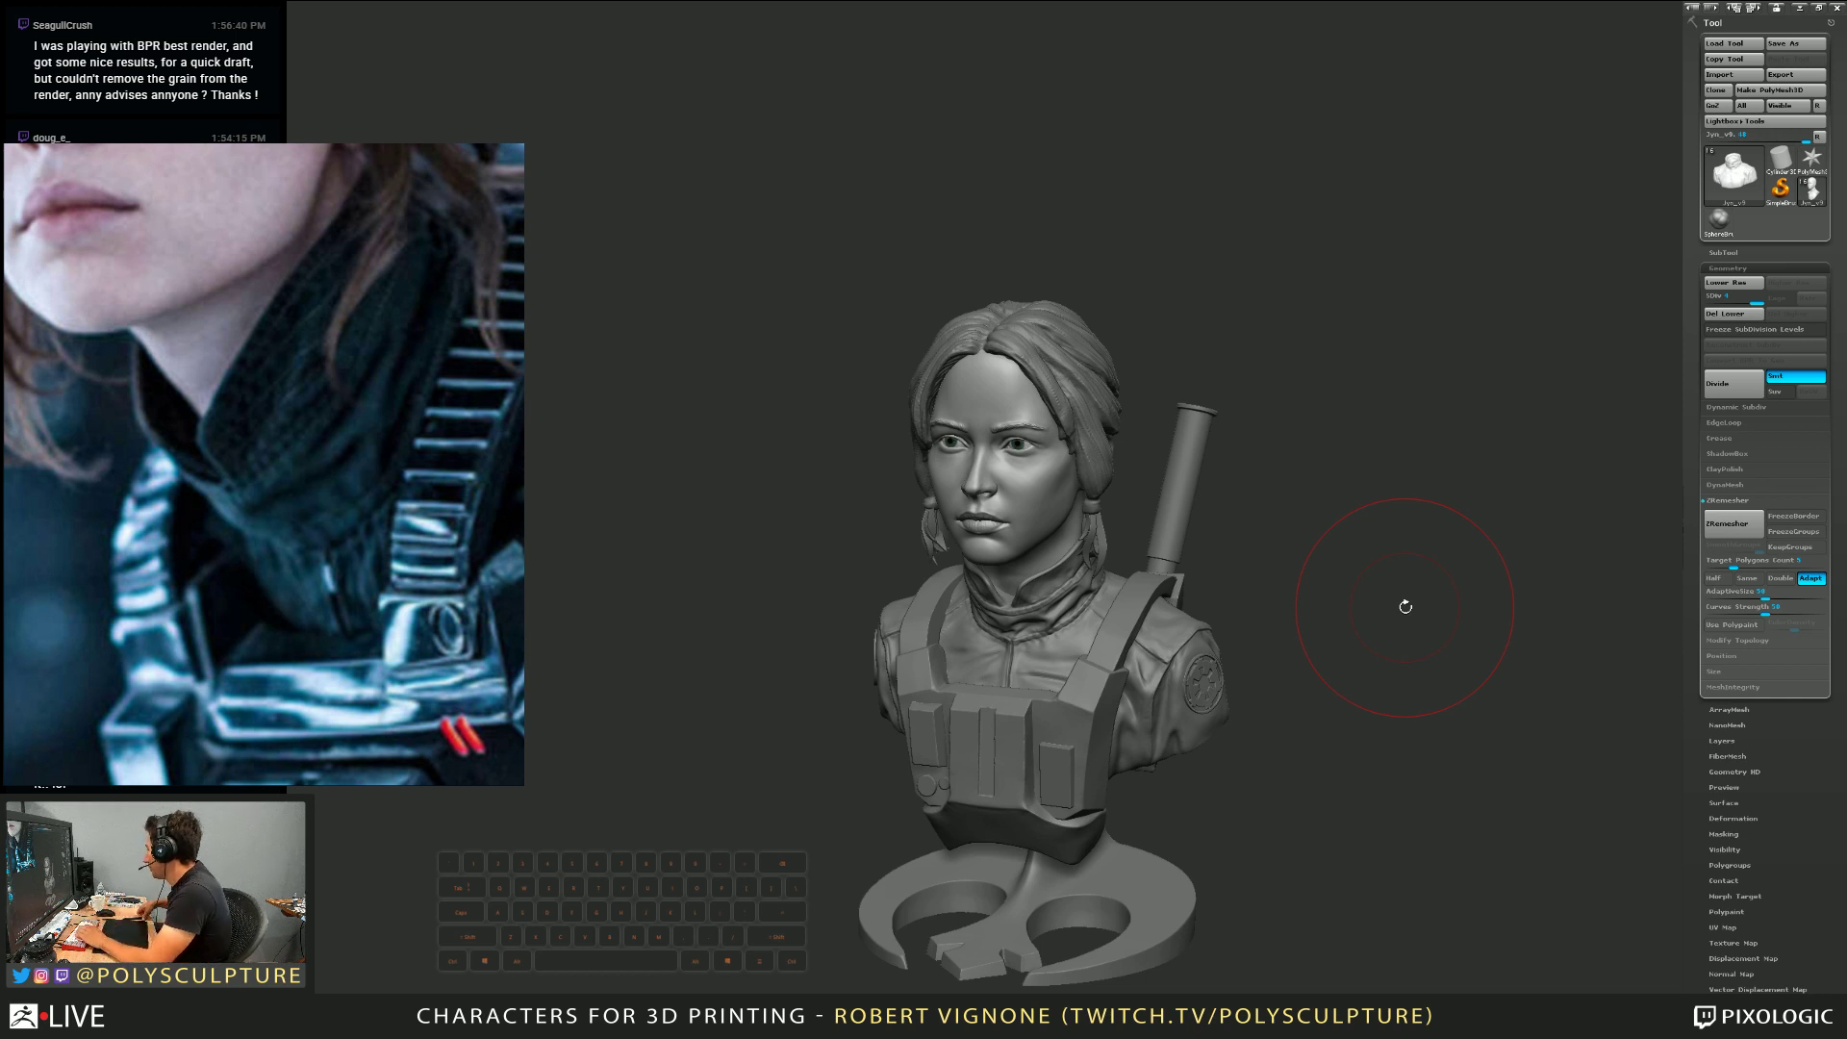
Switch brushes, reduce the brush size and refine the face between the mouth corners and the chin
{"action": "right_click_drag", "start_coordinate": [1068, 481], "coordinate": [1168, 414]}
{"action": "mouse_move", "coordinate": [1156, 499]}
{"action": "right_mouse_down", "text": "alt"}
{"action": "mouse_move", "coordinate": [1162, 485]}
{"action": "mouse_move", "coordinate": [1082, 453]}
{"action": "right_mouse_up", "text": "alt"}
{"action": "key", "text": "s"}
{"action": "left_click_drag", "start_coordinate": [1051, 429], "coordinate": [1010, 435]}
{"action": "key", "text": "5"}
{"action": "key", "text": "s"}
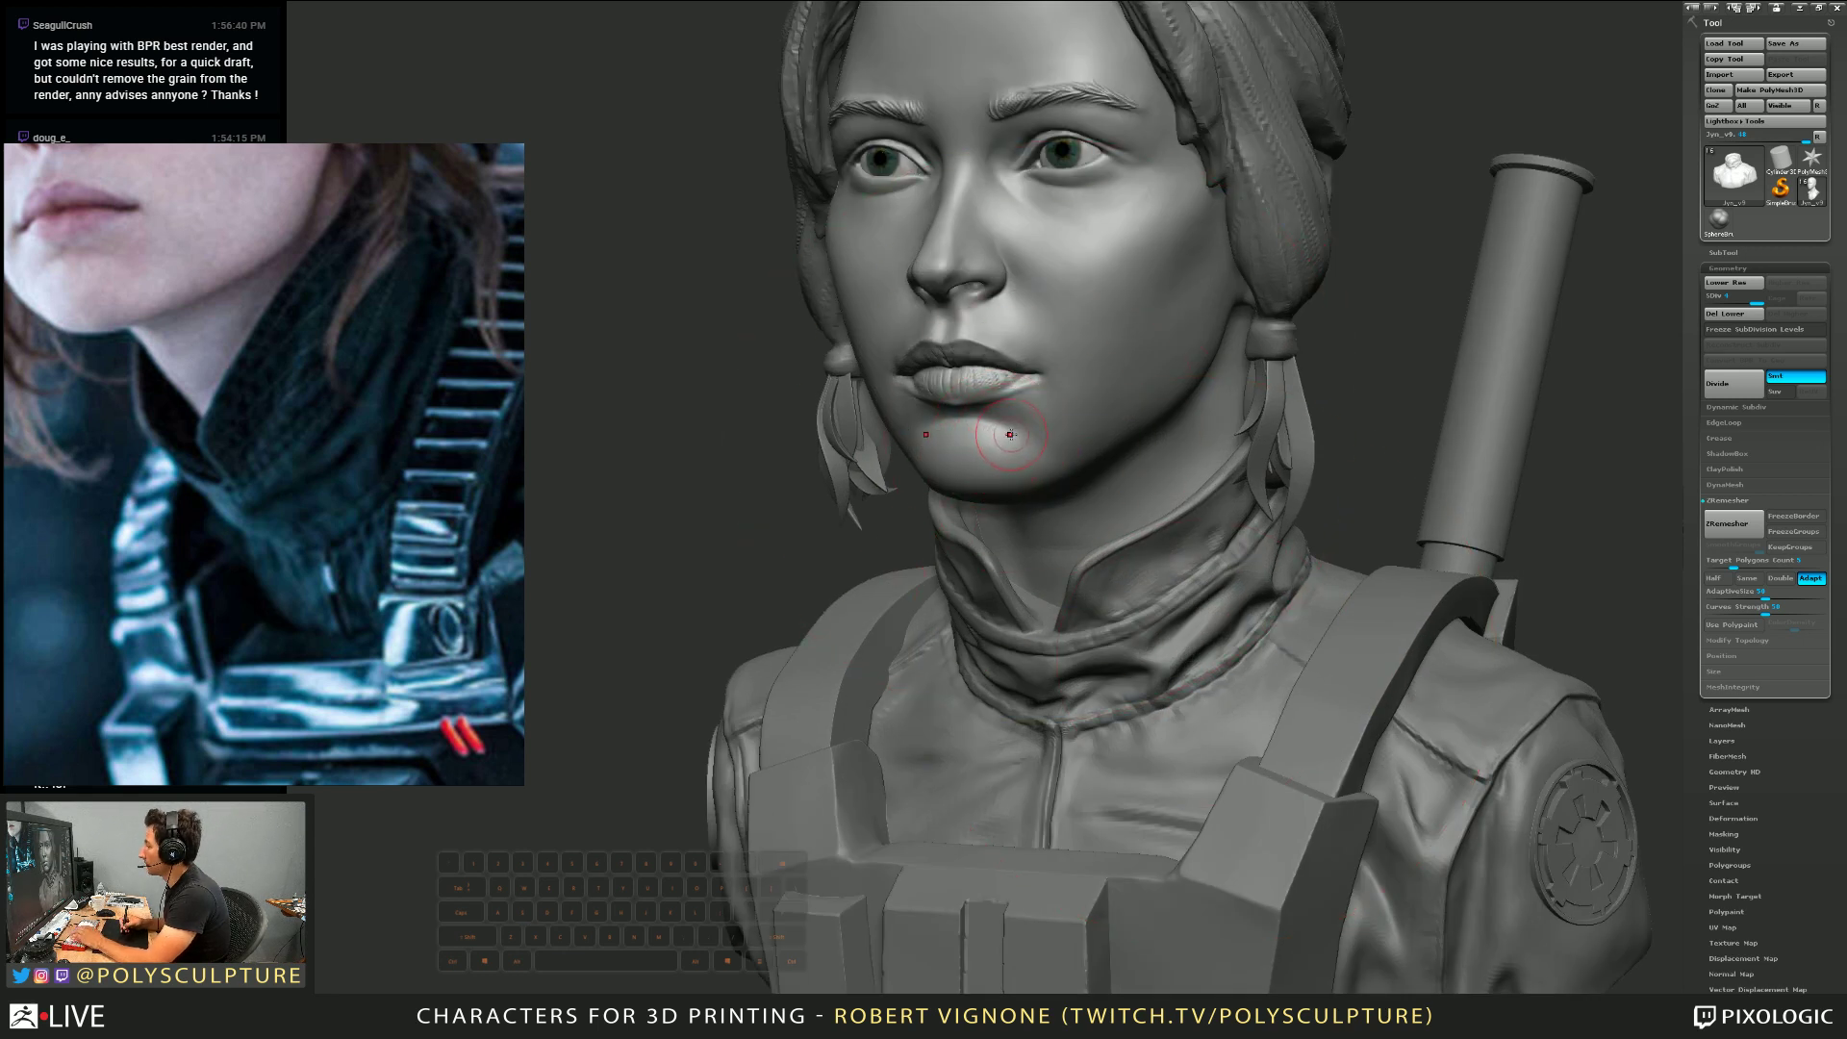
{"action": "key", "text": "3"}
{"action": "key", "text": "s"}
{"action": "left_click_drag", "start_coordinate": [1021, 427], "coordinate": [1008, 427]}
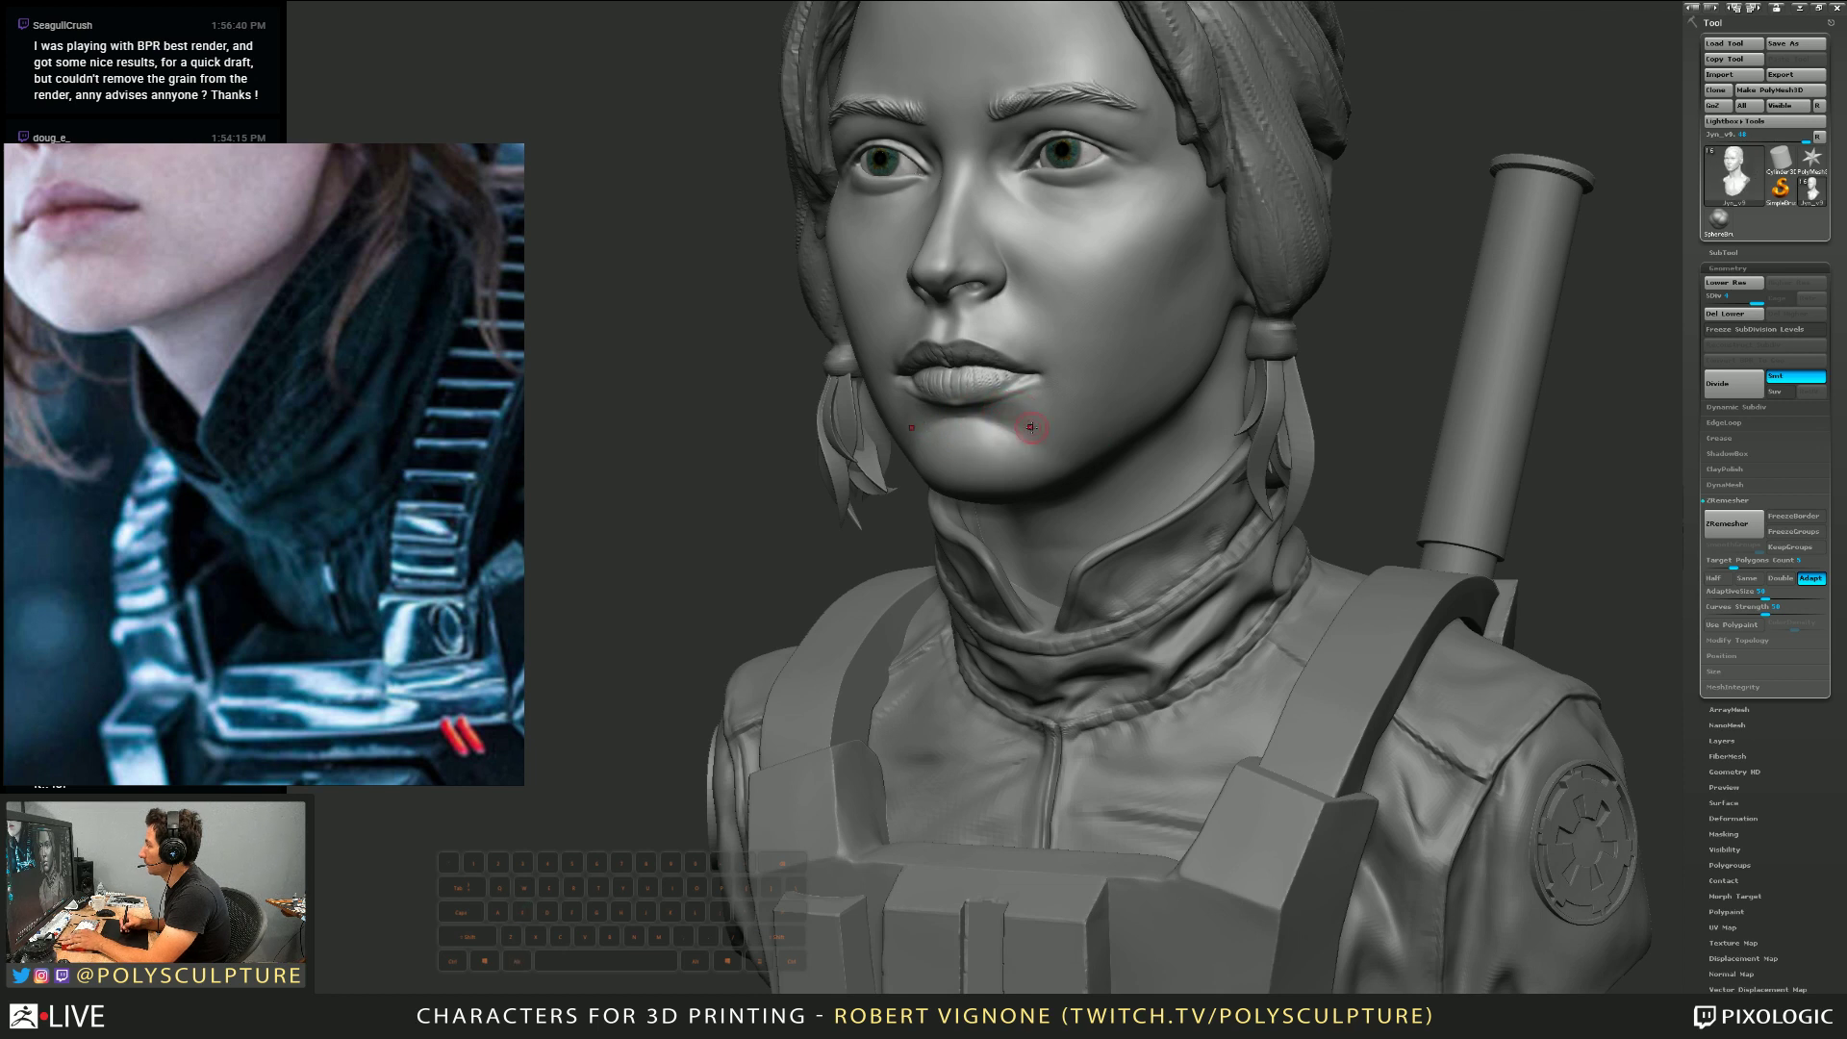
Vary the brush and its size while touching up the face from the mouth up to the cheeks
{"action": "key", "text": "3"}
{"action": "key", "text": "s"}
{"action": "mouse_move", "coordinate": [1058, 445]}
{"action": "right_mouse_down", "text": "alt"}
{"action": "mouse_move", "coordinate": [1044, 395]}
{"action": "mouse_move", "coordinate": [1010, 429]}
{"action": "mouse_move", "coordinate": [1016, 452]}
{"action": "mouse_move", "coordinate": [923, 423]}
{"action": "mouse_move", "coordinate": [1042, 392]}
{"action": "right_mouse_up", "text": "alt"}
{"action": "key", "text": "s"}
{"action": "mouse_move", "coordinate": [1087, 266]}
{"action": "left_mouse_down"}
{"action": "mouse_move", "coordinate": [1080, 247]}
{"action": "mouse_move", "coordinate": [1128, 235]}
{"action": "left_mouse_up"}
{"action": "key", "text": "s"}
{"action": "key", "text": "alt"}
{"action": "key", "text": "4"}
Examine the face, collar and whole bust from the front and from both sides
{"action": "mouse_move", "coordinate": [1070, 313]}
{"action": "right_mouse_down", "text": "shift"}
{"action": "mouse_move", "coordinate": [1119, 247]}
{"action": "mouse_move", "coordinate": [1225, 317]}
{"action": "right_mouse_up", "text": "shift"}
{"action": "mouse_move", "coordinate": [1332, 456]}
{"action": "right_mouse_down"}
{"action": "mouse_move", "coordinate": [1269, 328]}
{"action": "mouse_move", "coordinate": [1248, 332]}
{"action": "right_mouse_up"}
{"action": "right_click_drag", "start_coordinate": [1154, 424], "coordinate": [1154, 279], "text": "alt"}
{"action": "right_click_drag", "start_coordinate": [1193, 630], "coordinate": [1206, 536], "text": "alt"}
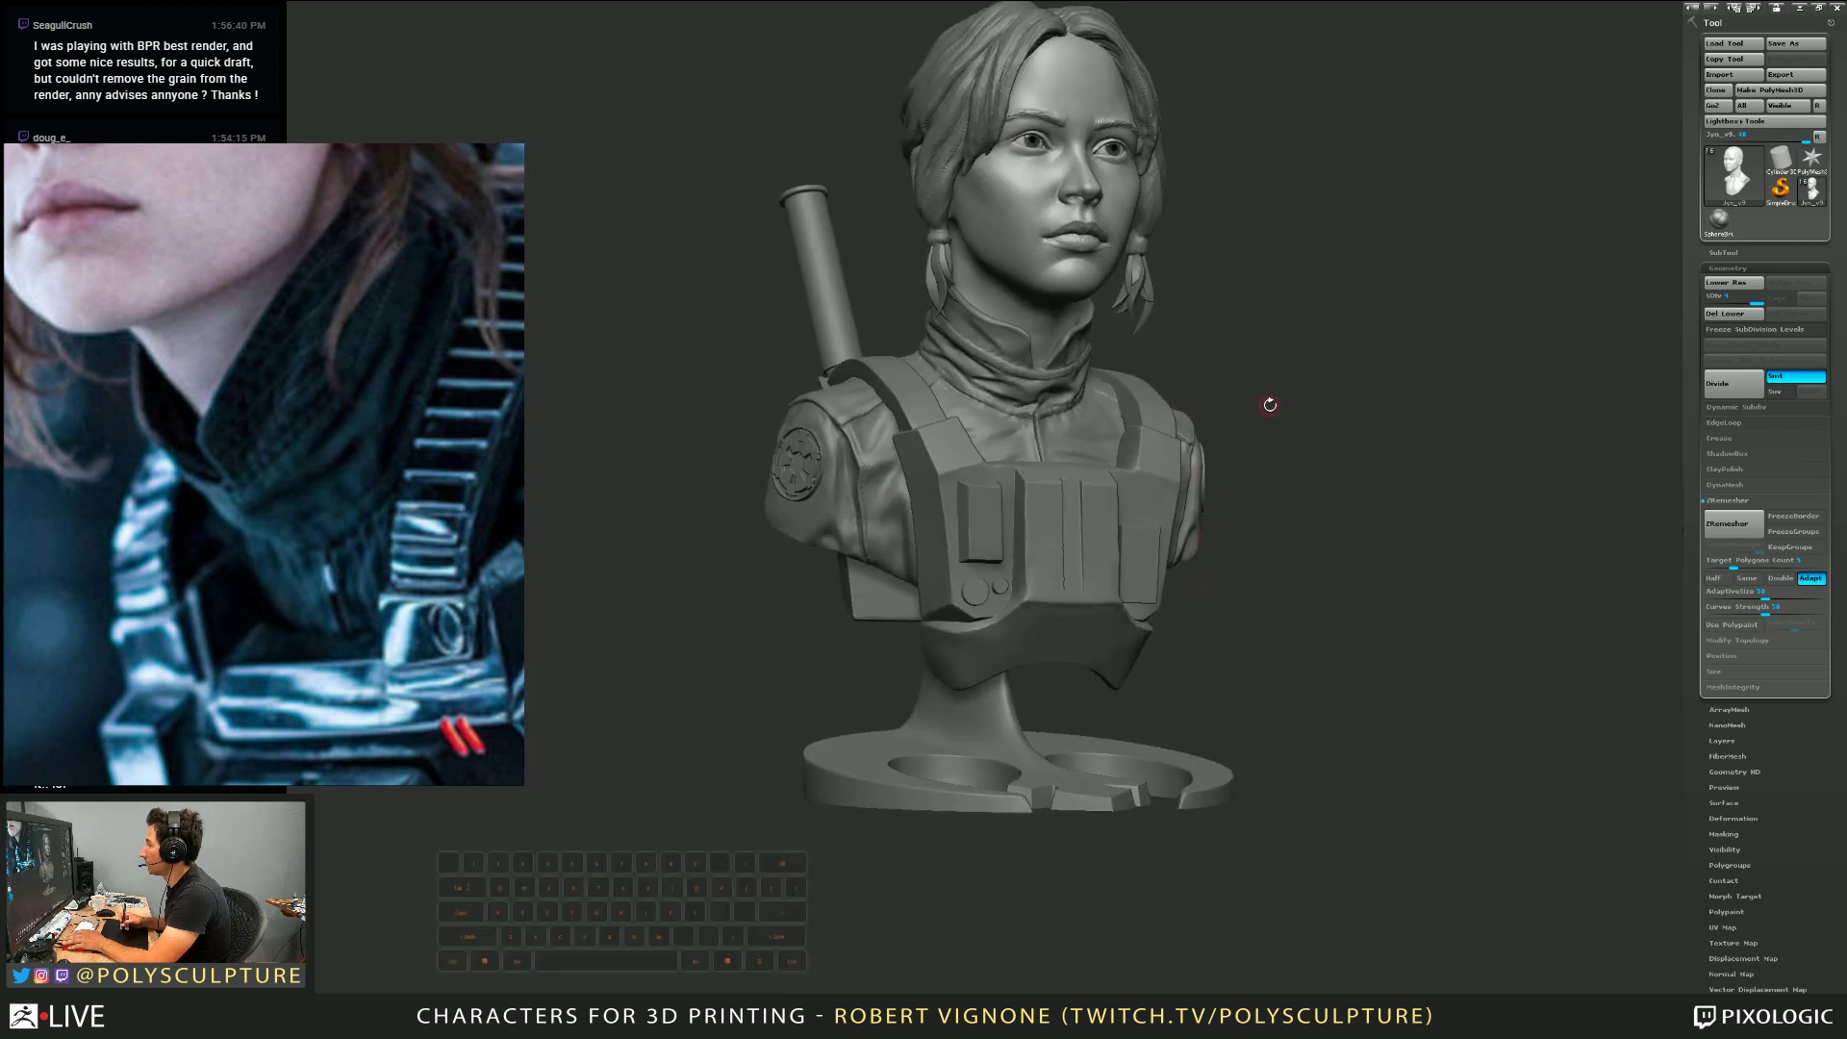
{"action": "right_click_drag", "start_coordinate": [1270, 404], "coordinate": [989, 505], "text": "alt"}
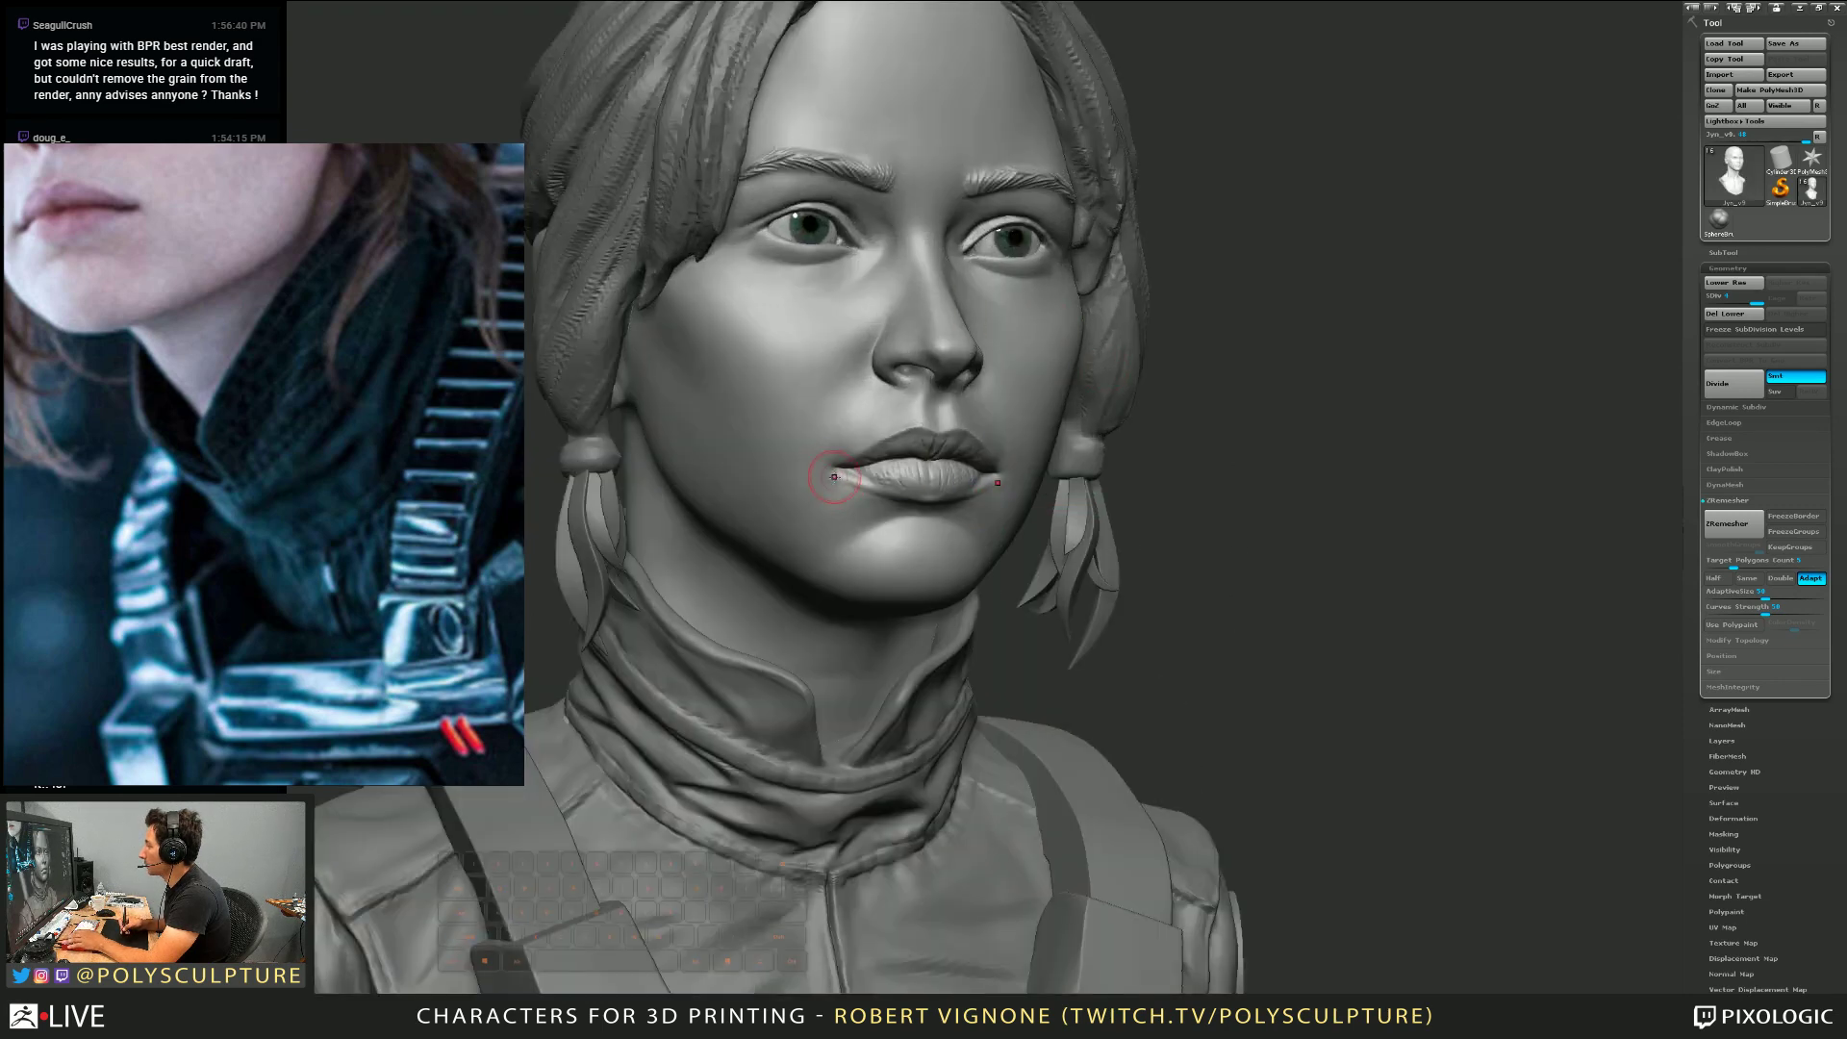
{"action": "right_click_drag", "start_coordinate": [1135, 423], "coordinate": [1074, 570], "text": "alt"}
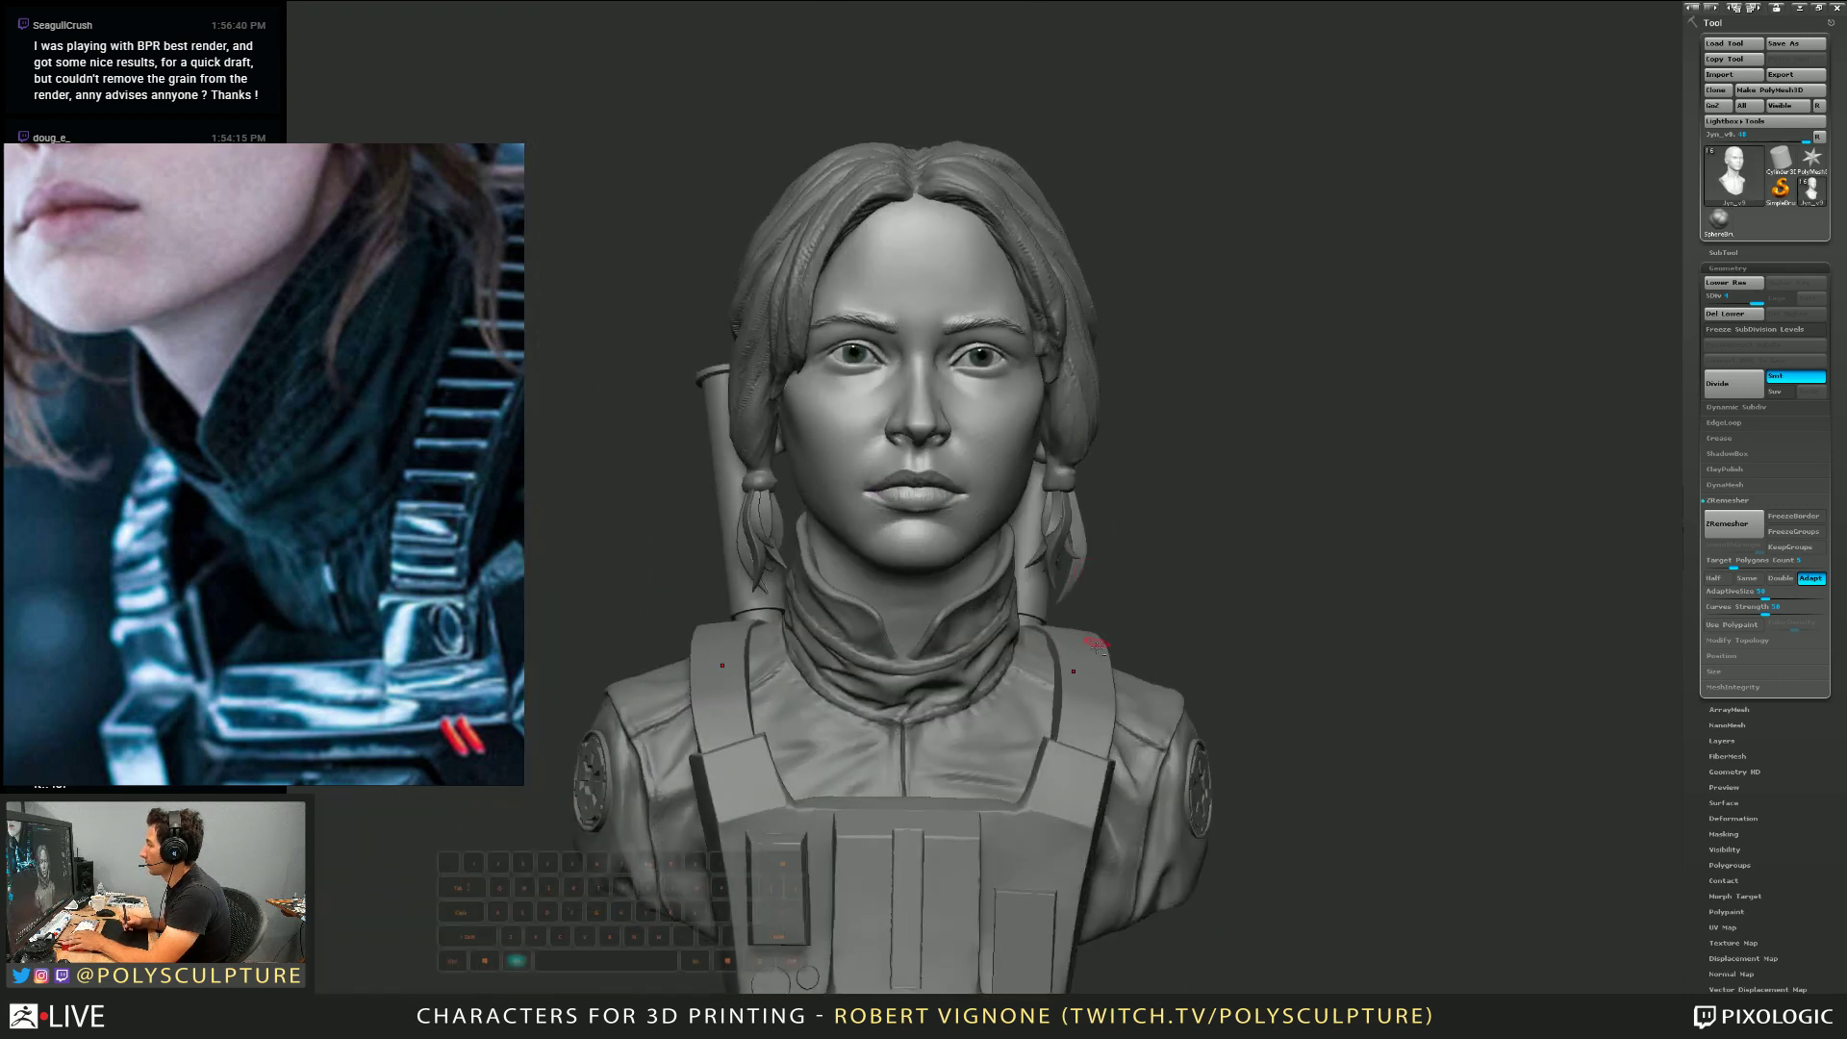
{"action": "right_click_drag", "start_coordinate": [1095, 644], "coordinate": [1226, 548], "text": "alt"}
{"action": "right_click_drag", "start_coordinate": [1366, 601], "coordinate": [1270, 619]}
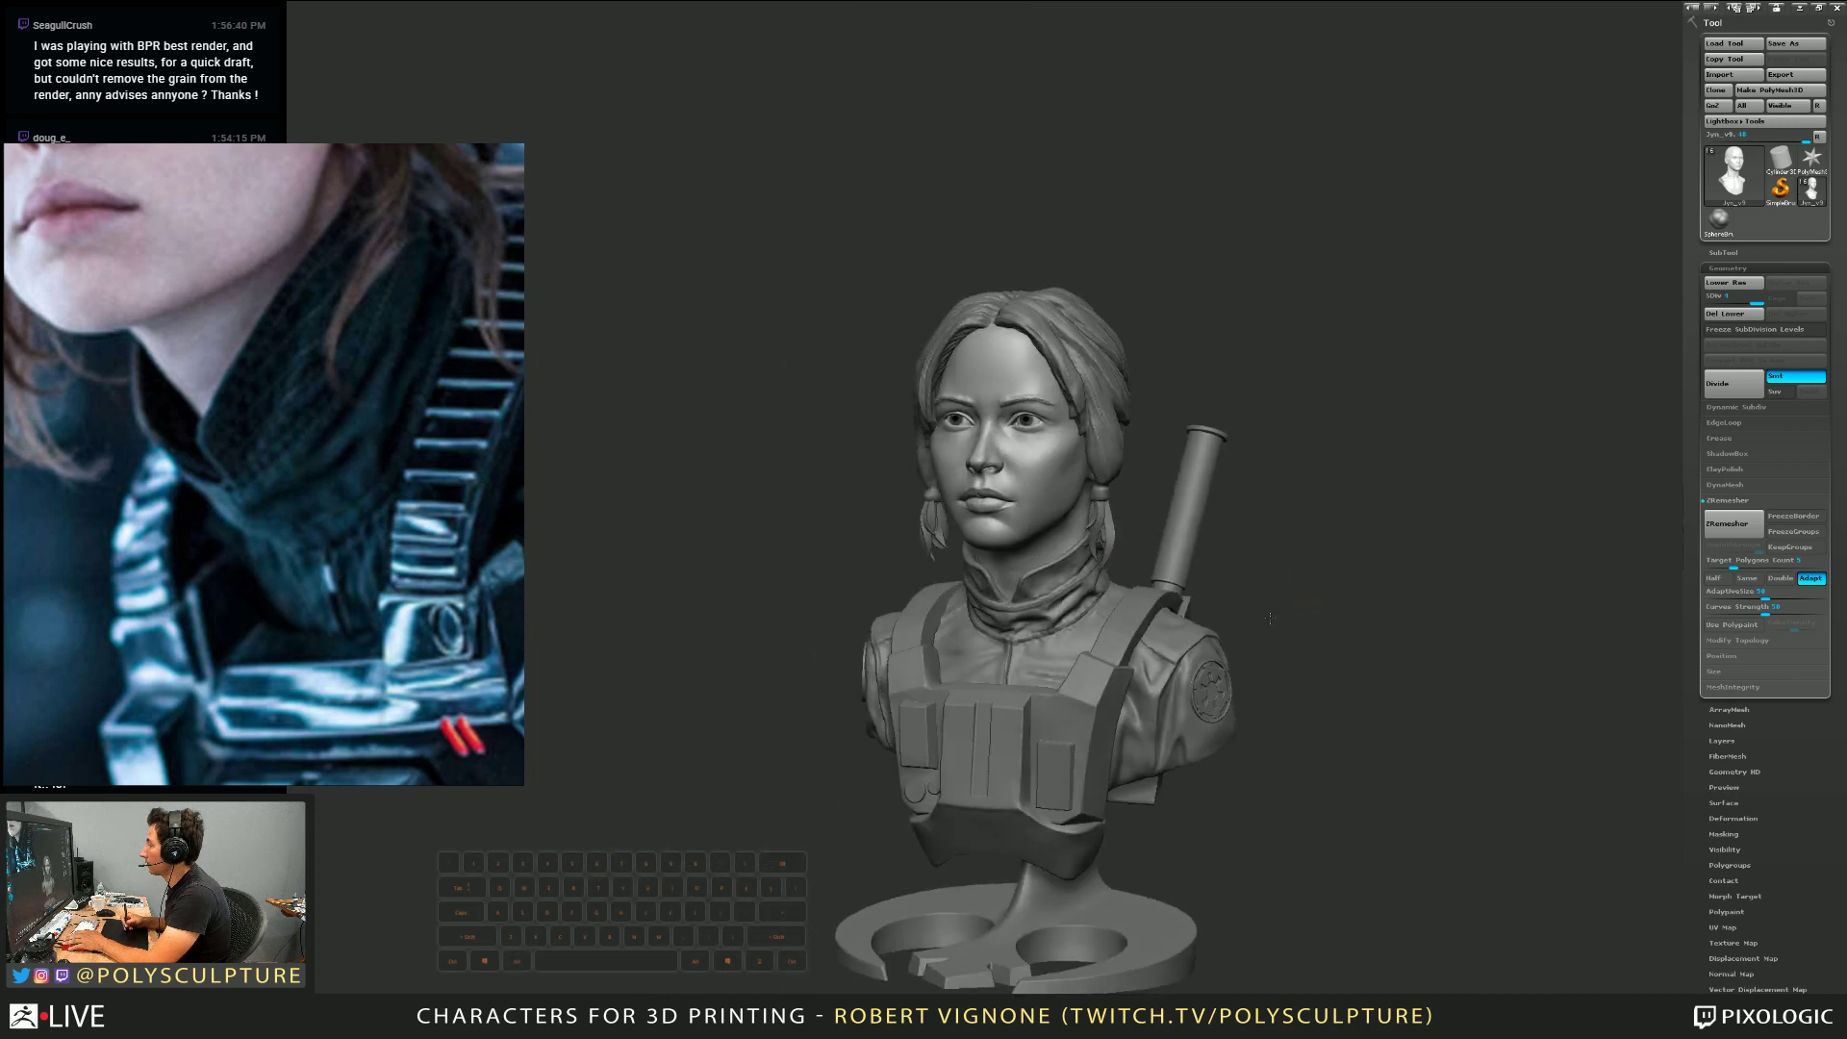
{"action": "right_click_drag", "start_coordinate": [1024, 654], "coordinate": [1068, 534], "text": "alt"}
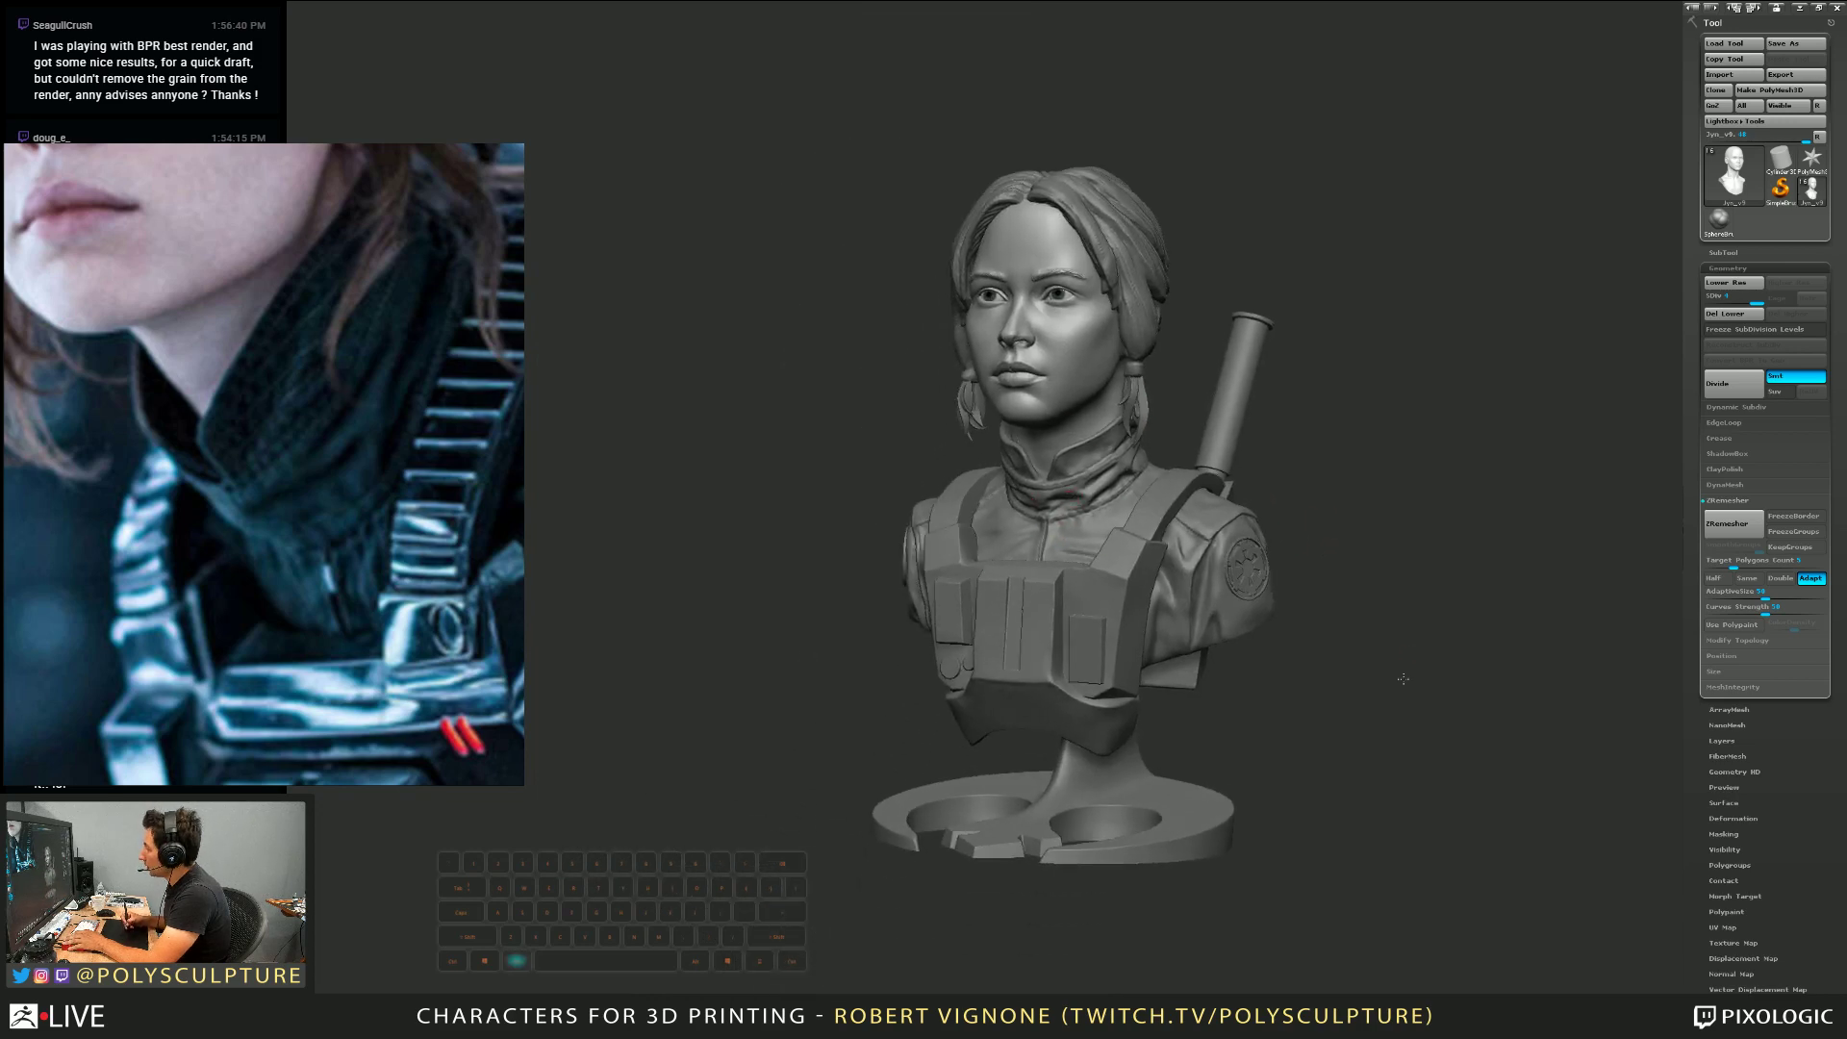
Select the jacket subtool, isolate it and frame it from behind with the back of the collar in view
{"action": "right_click_drag", "start_coordinate": [1403, 679], "coordinate": [1189, 414]}
{"action": "key", "text": "shift+s"}
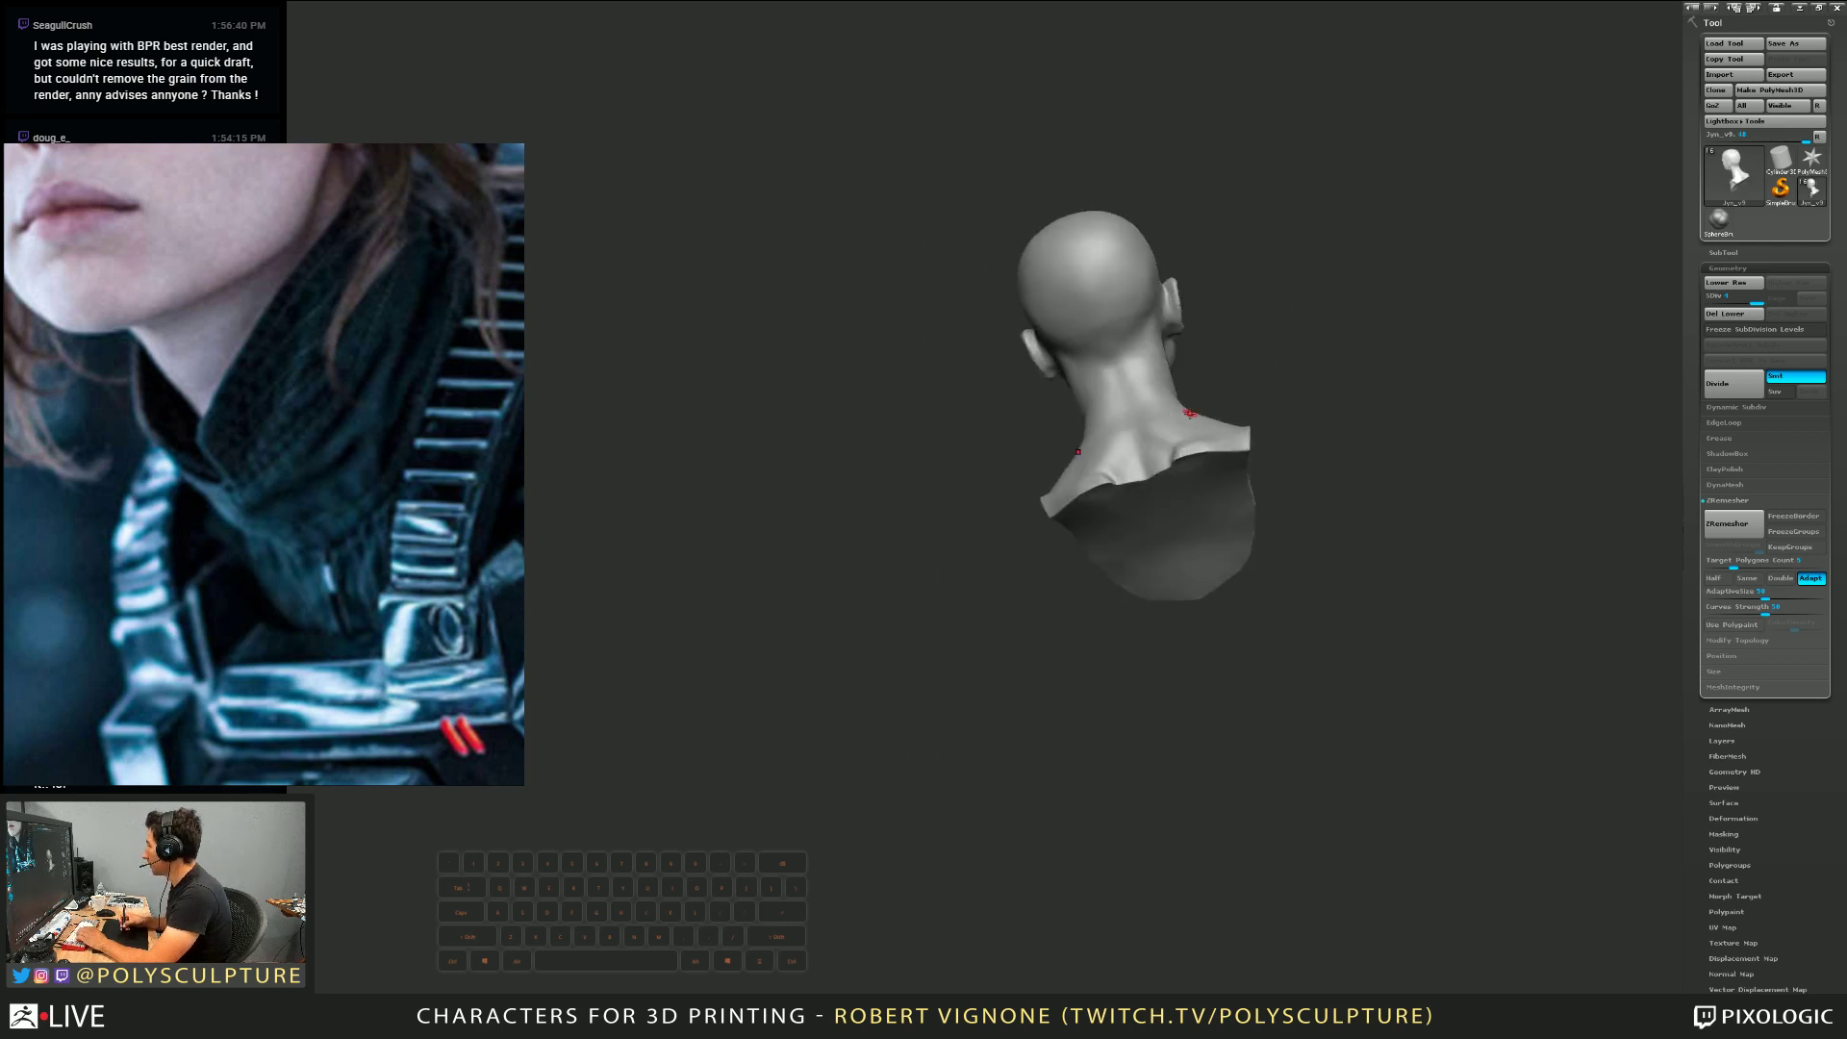
{"action": "left_click", "coordinate": [1548, 379], "text": "ctrl+shift"}
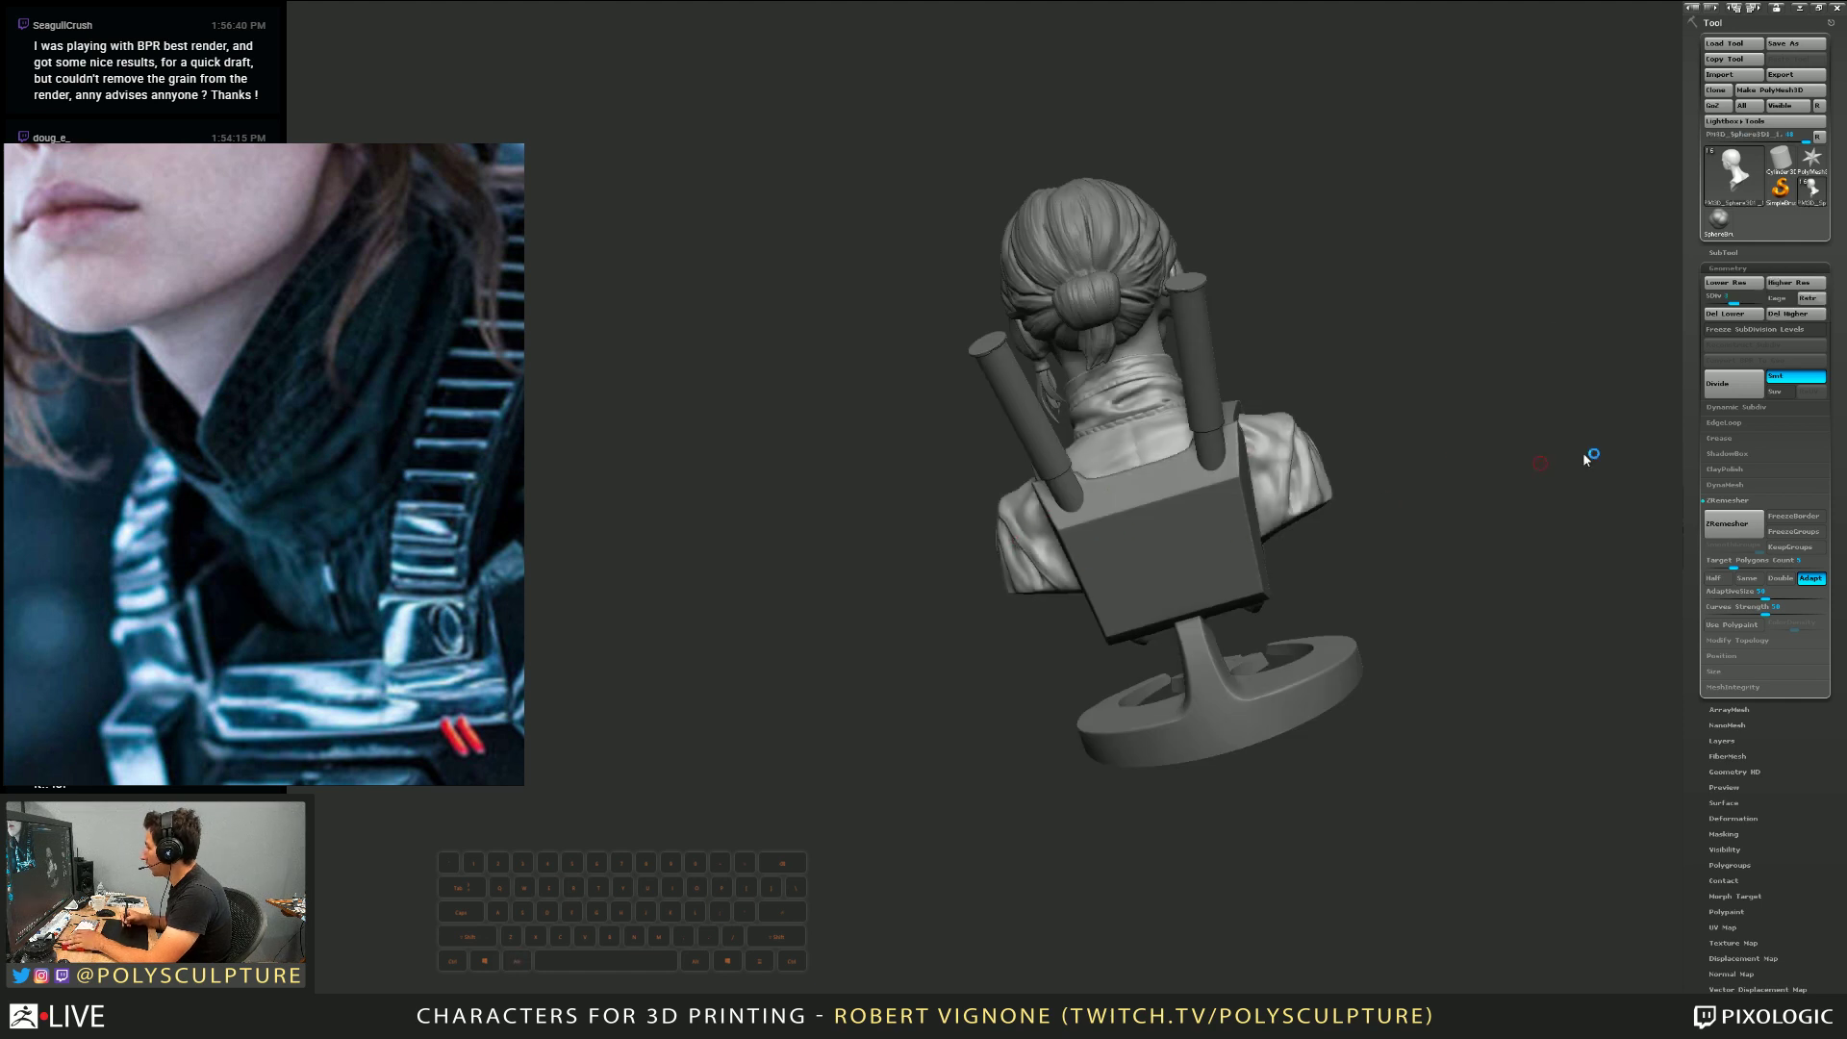
{"action": "left_click", "coordinate": [1621, 354]}
{"action": "key", "text": "f"}
{"action": "right_click_drag", "start_coordinate": [1170, 461], "coordinate": [1146, 531]}
{"action": "right_click_drag", "start_coordinate": [608, 936], "coordinate": [642, 913]}
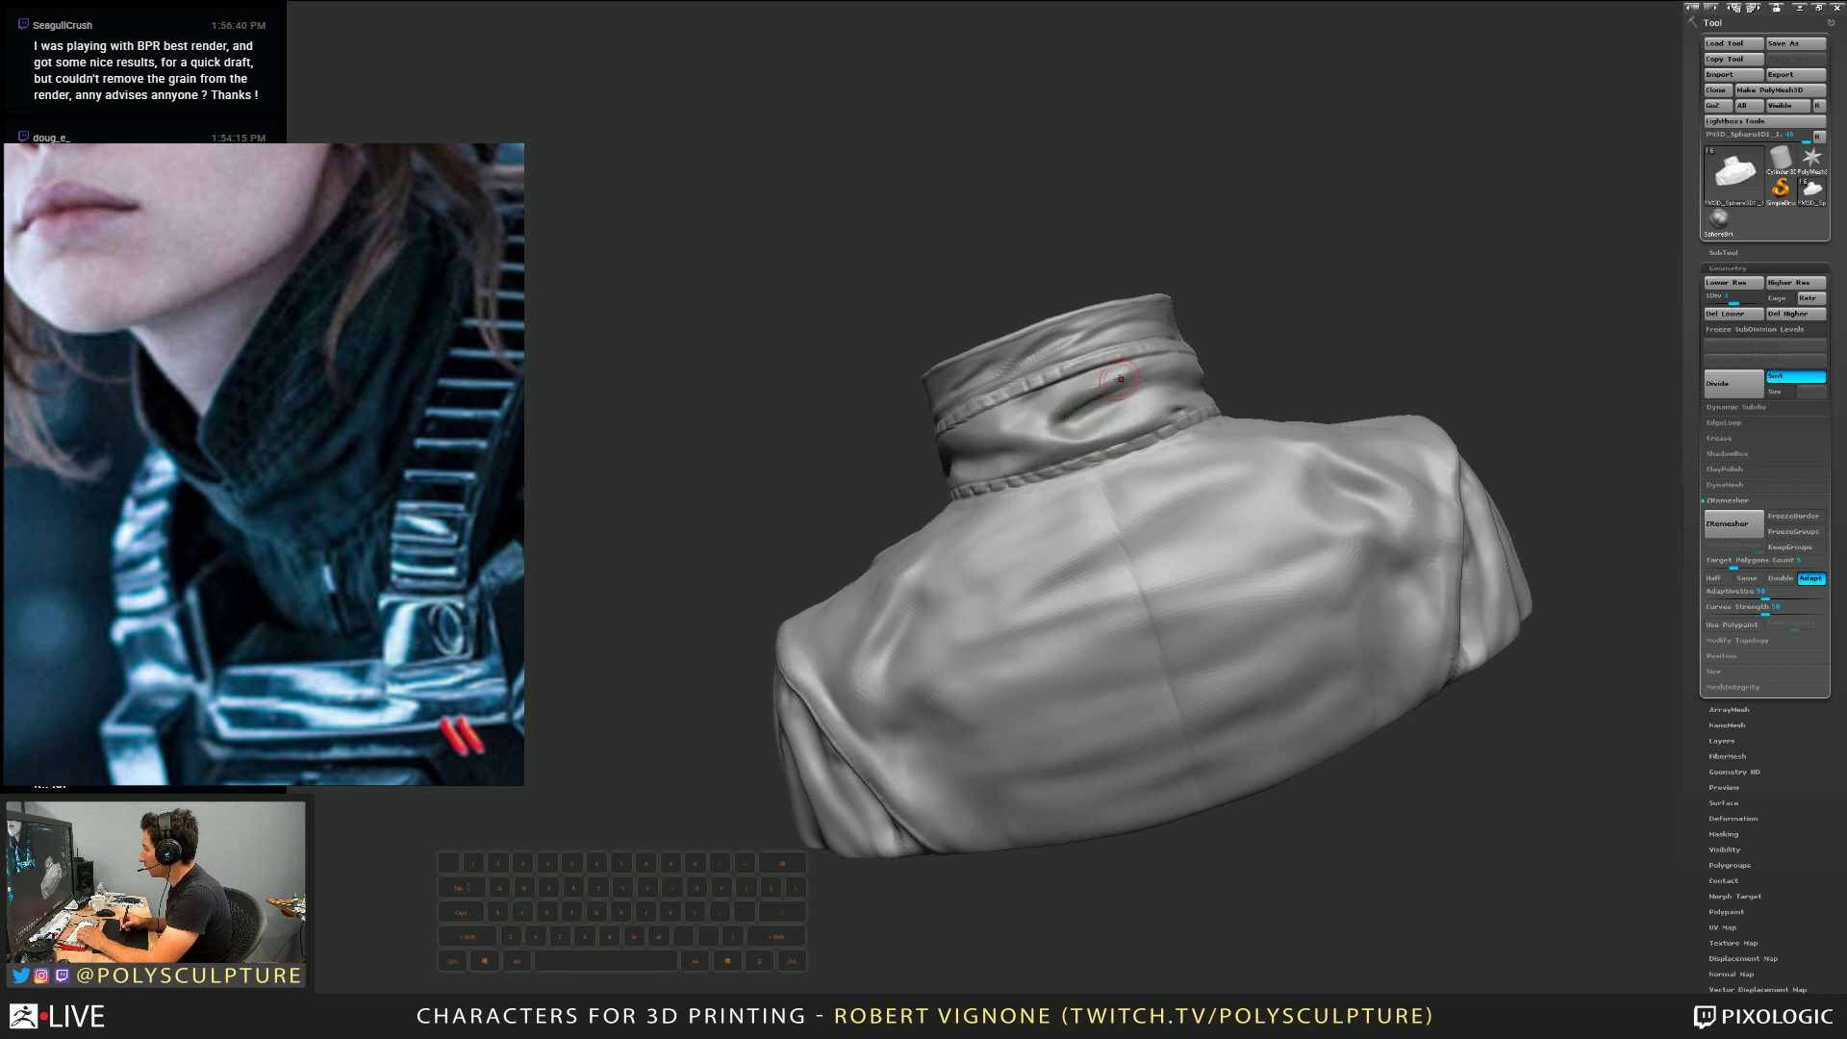
View the jacket squarely from behind, switch brushes with symmetry on, and rework the centre back seam from the hem to the collar
{"action": "key", "text": "shift"}
{"action": "right_click_drag", "start_coordinate": [1087, 392], "coordinate": [958, 529]}
{"action": "key", "text": "alt"}
{"action": "key", "text": "alt"}
{"action": "key", "text": "s"}
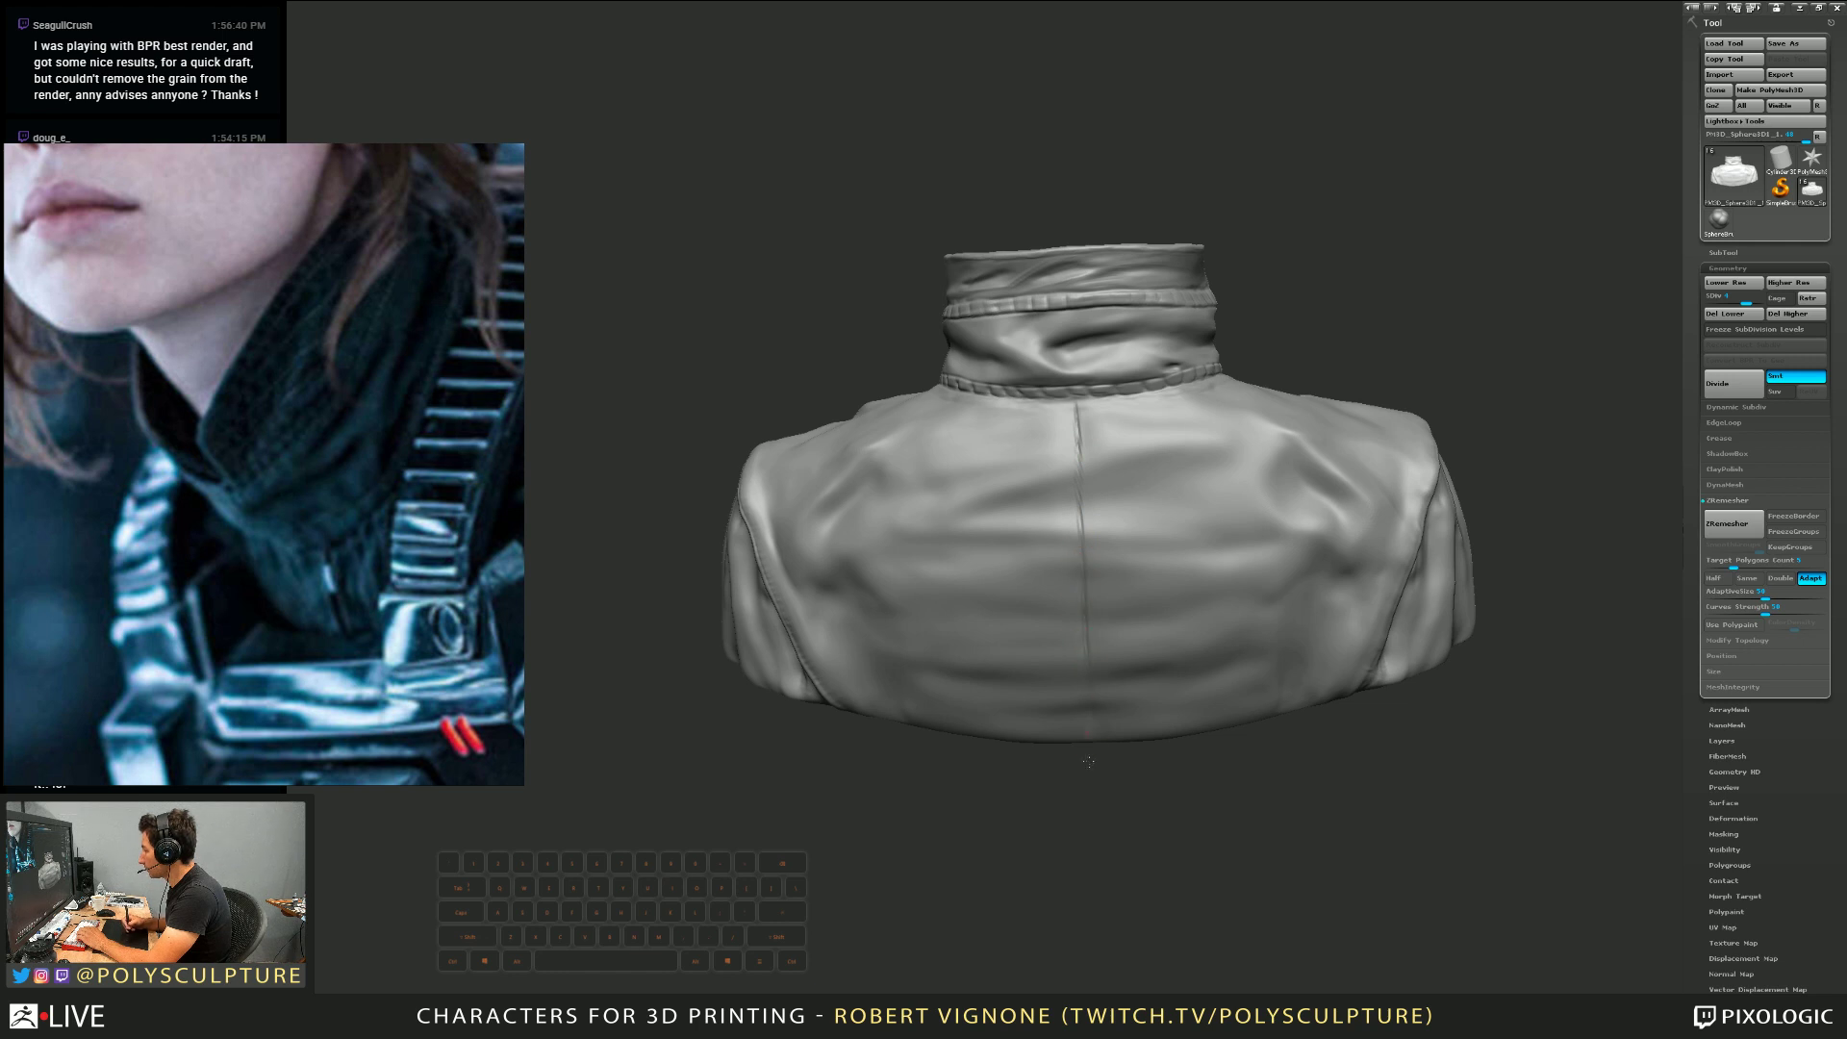
{"action": "key", "text": "3"}
{"action": "key", "text": "x"}
{"action": "key", "text": "3"}
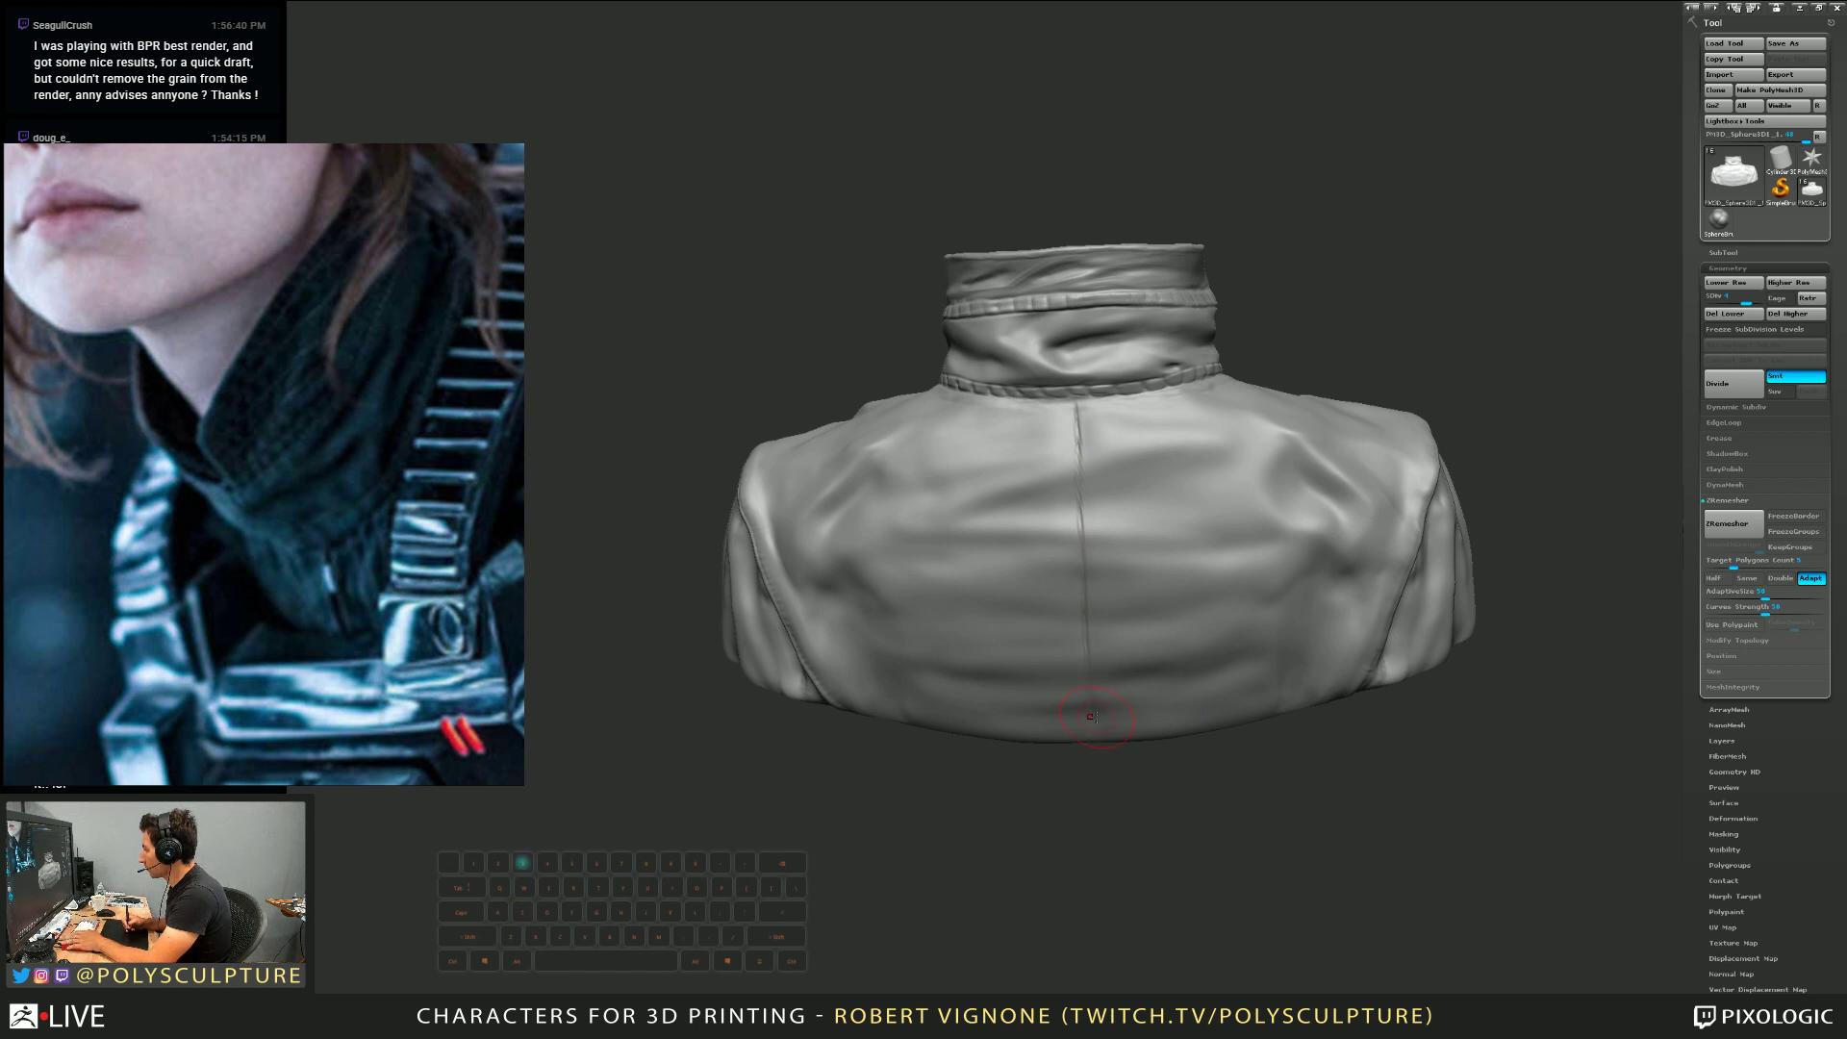
{"action": "left_click_drag", "start_coordinate": [1085, 598], "coordinate": [1080, 445], "text": "alt"}
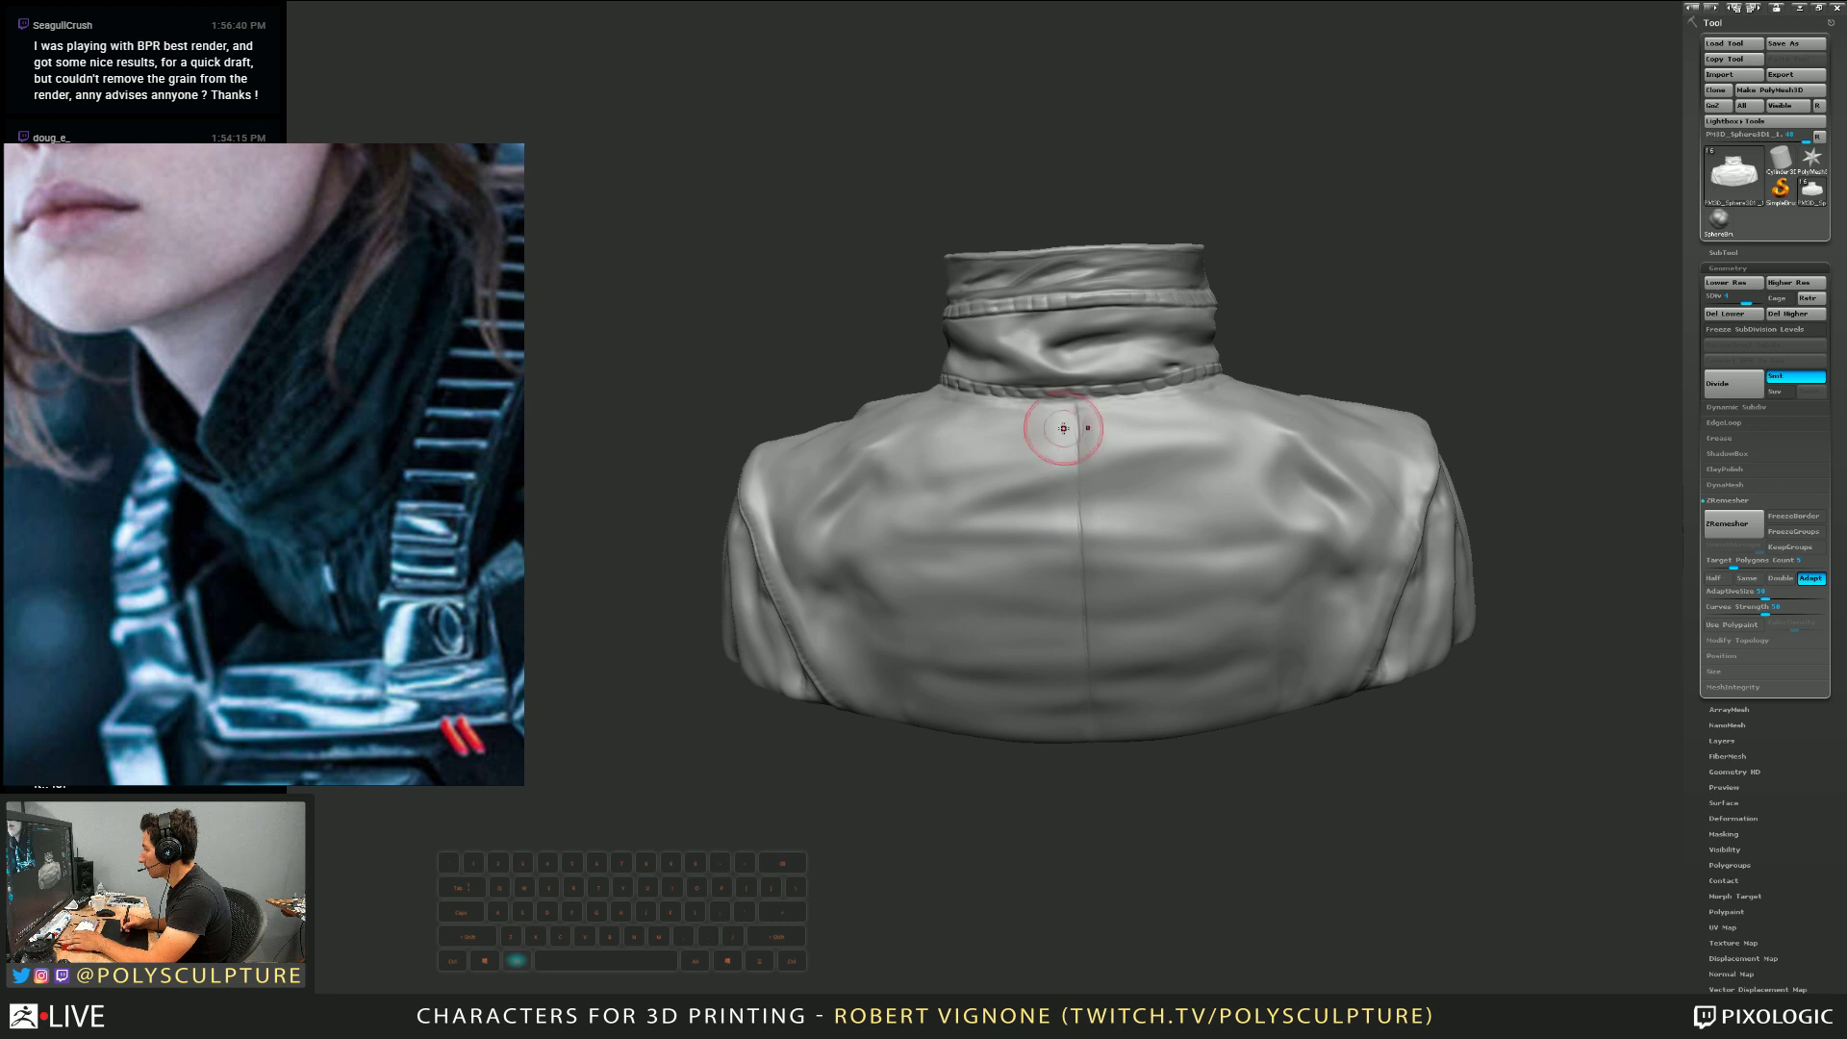
{"action": "mouse_move", "coordinate": [1063, 429]}
{"action": "right_mouse_down"}
{"action": "mouse_move", "coordinate": [1080, 486]}
{"action": "mouse_move", "coordinate": [1015, 532]}
{"action": "right_mouse_up"}
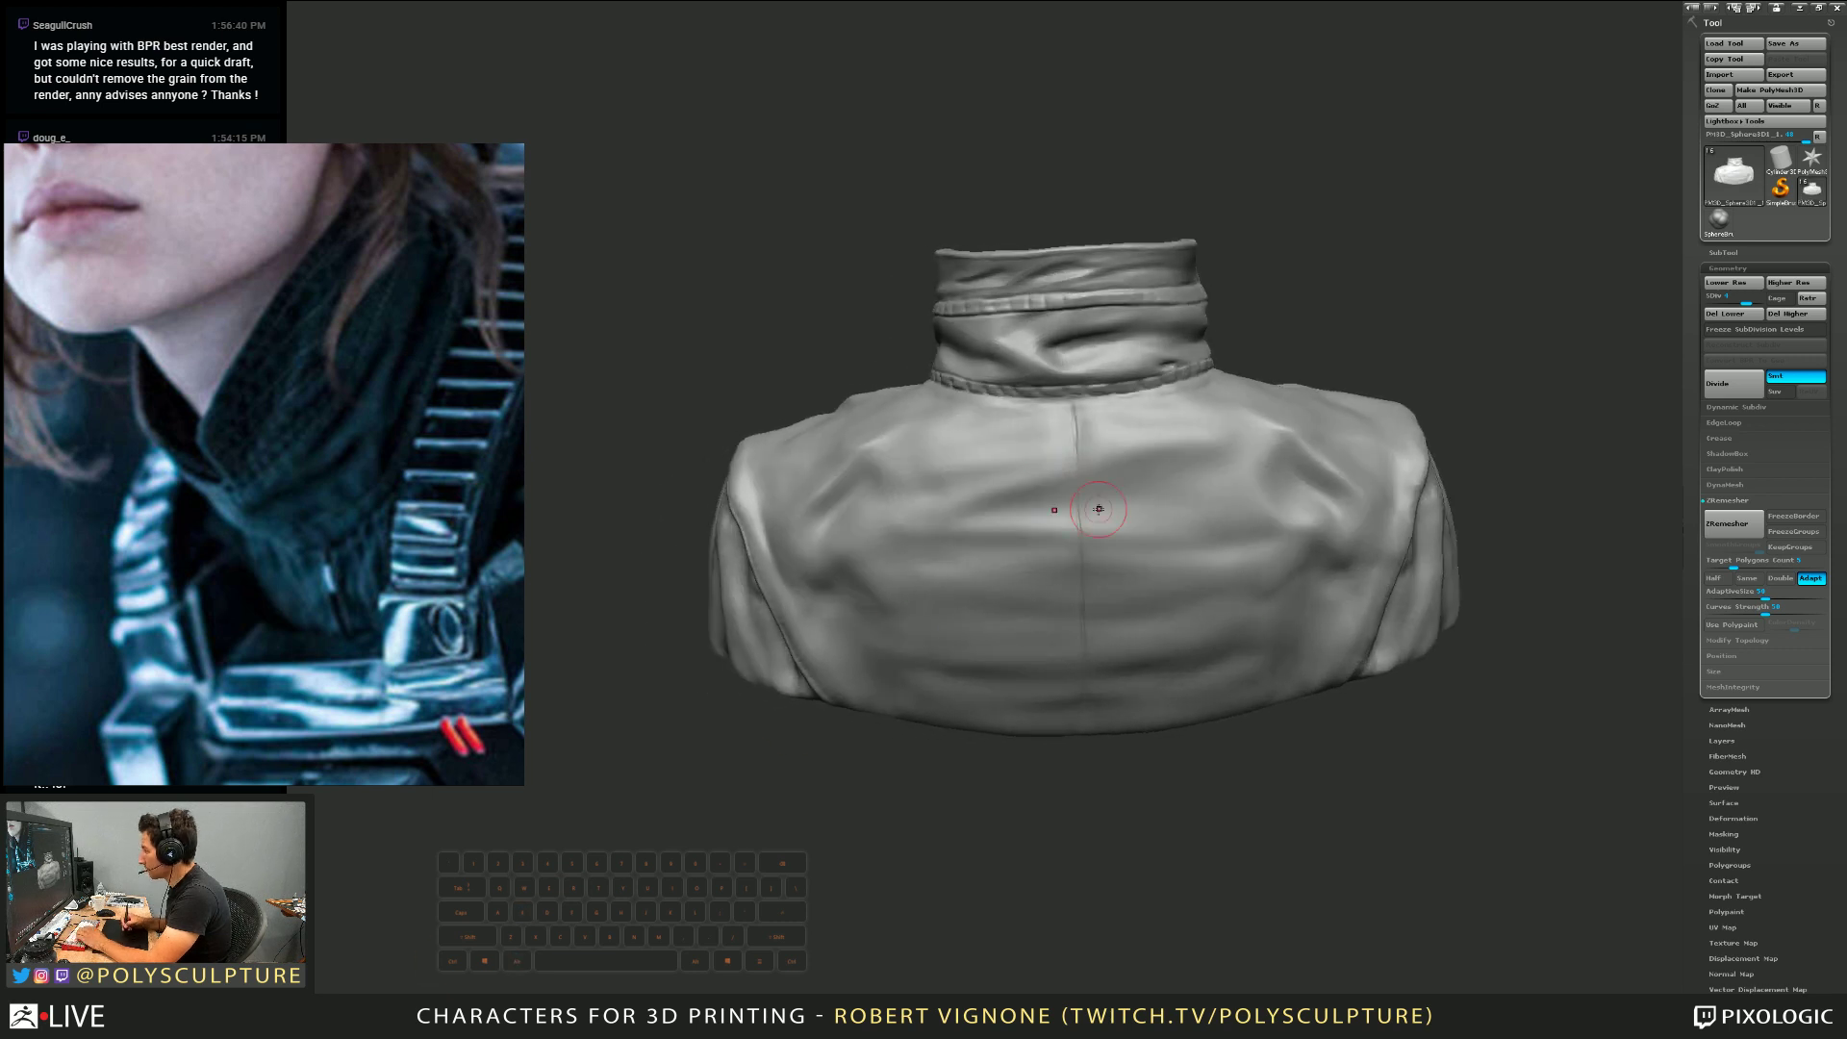
Turn symmetry off and sculpt short creases across the centre back seam from the collar down to the hem
{"action": "key", "text": "x"}
{"action": "mouse_move", "coordinate": [1062, 446]}
{"action": "left_mouse_down"}
{"action": "mouse_move", "coordinate": [1093, 438]}
{"action": "mouse_move", "coordinate": [1096, 496]}
{"action": "mouse_move", "coordinate": [1065, 527]}
{"action": "left_mouse_up"}
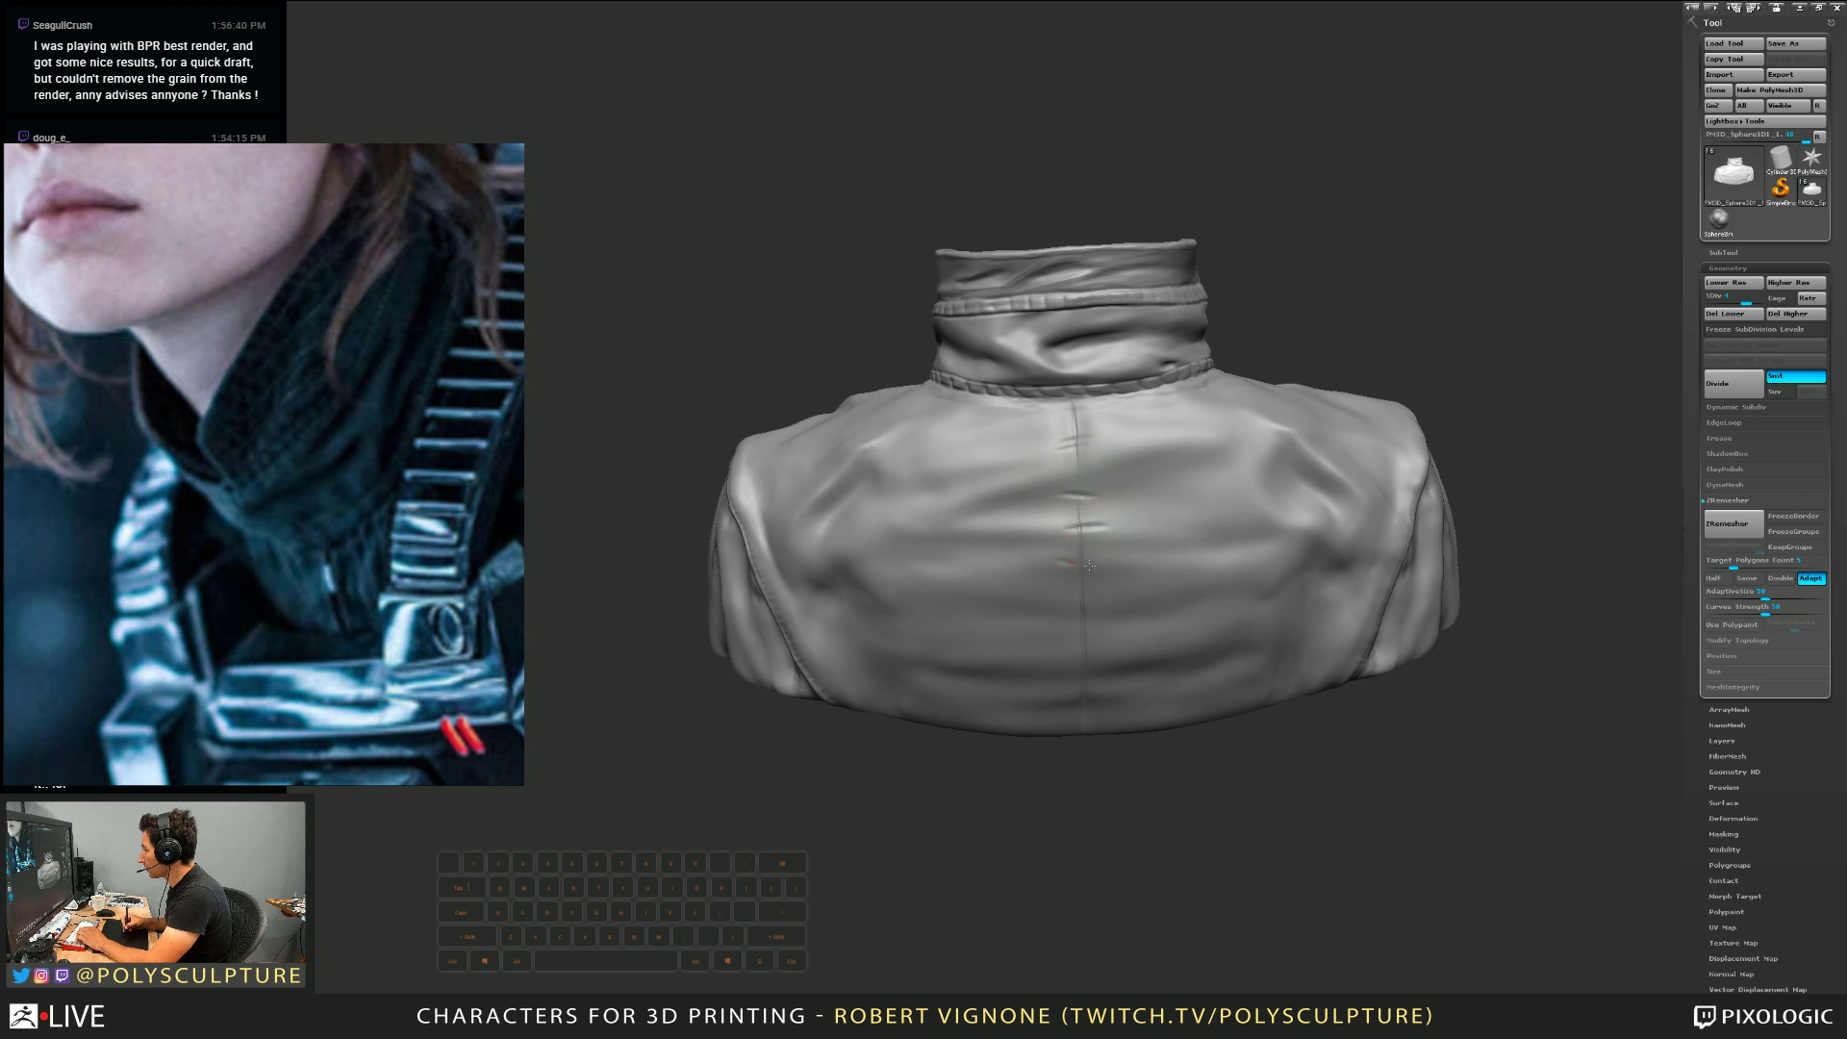
{"action": "mouse_move", "coordinate": [1071, 679]}
{"action": "left_mouse_down"}
{"action": "mouse_move", "coordinate": [1106, 681]}
{"action": "mouse_move", "coordinate": [1087, 726]}
{"action": "left_mouse_up"}
{"action": "key", "text": "s"}
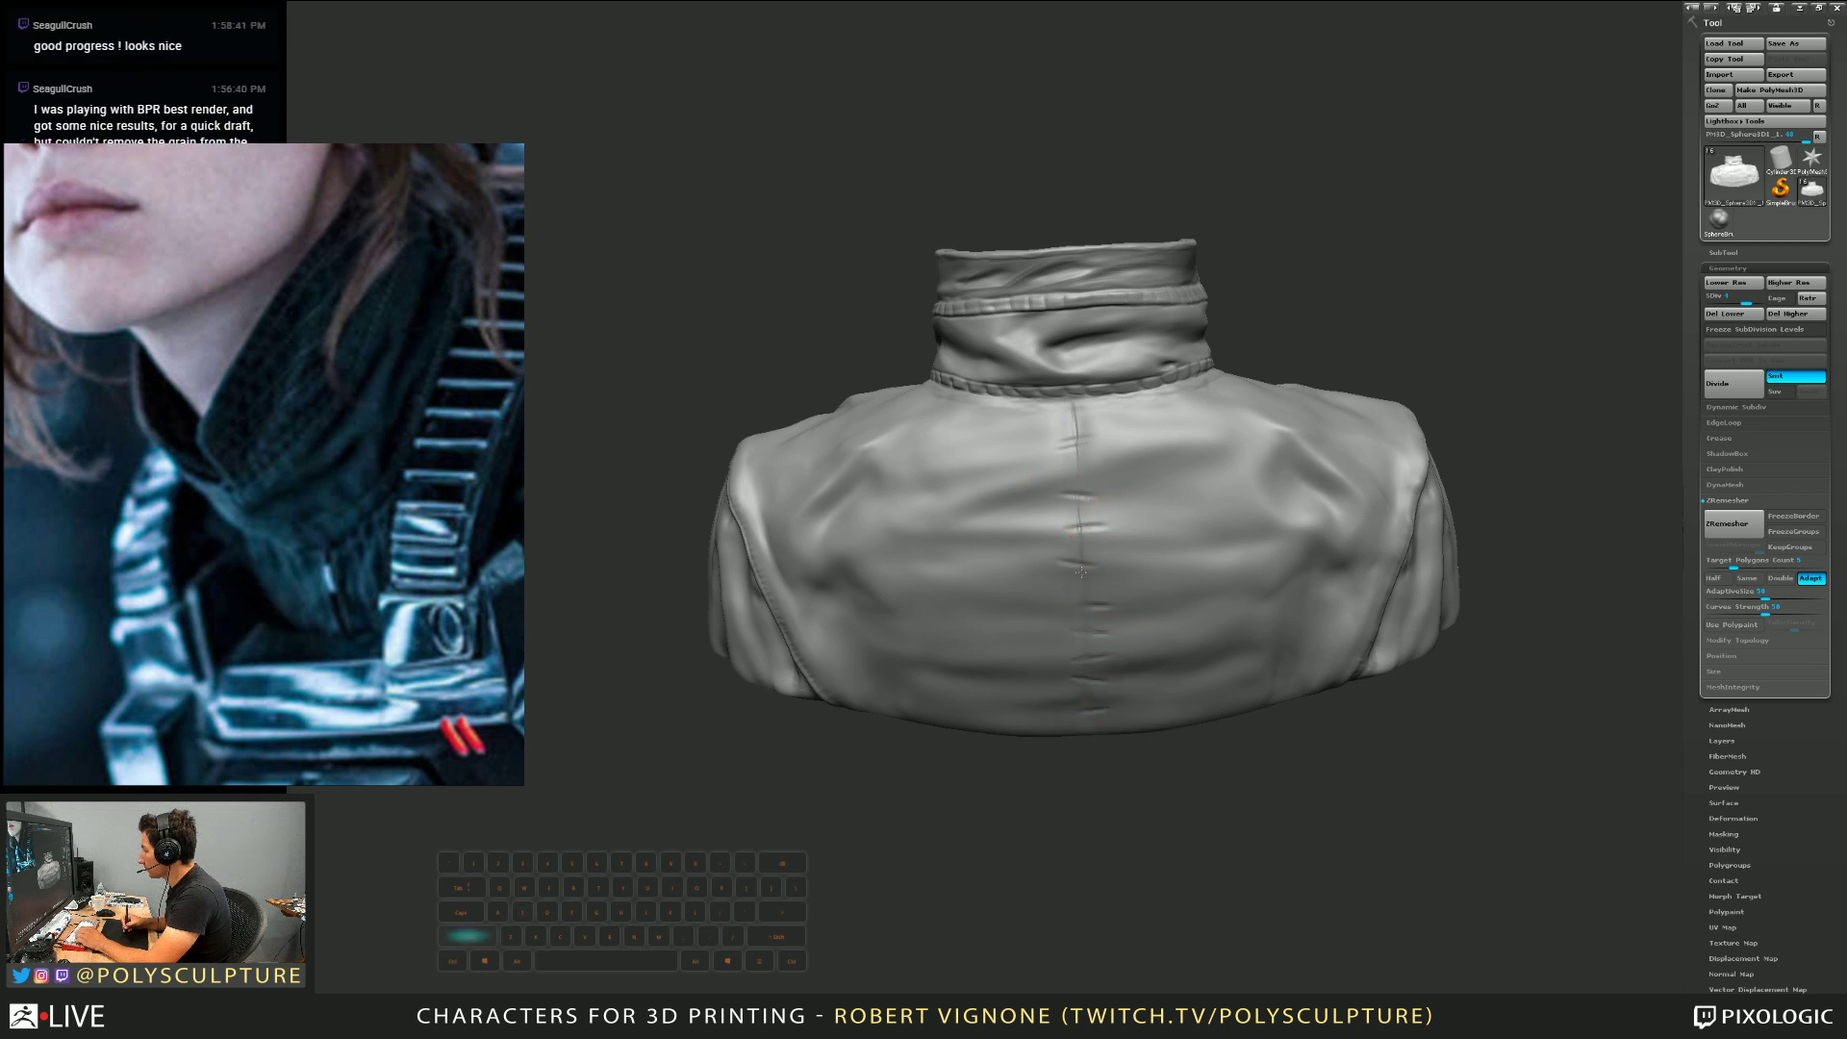
Adjust the brush size and work fine stitch-like puckers along the whole length of the centre back seam
{"action": "left_click_drag", "start_coordinate": [1081, 571], "coordinate": [1078, 495], "text": "shift"}
{"action": "key", "text": "s"}
{"action": "left_click_drag", "start_coordinate": [1074, 433], "coordinate": [1086, 719], "text": "shift"}
{"action": "right_click_drag", "start_coordinate": [1087, 627], "coordinate": [1075, 533], "text": "ctrl"}
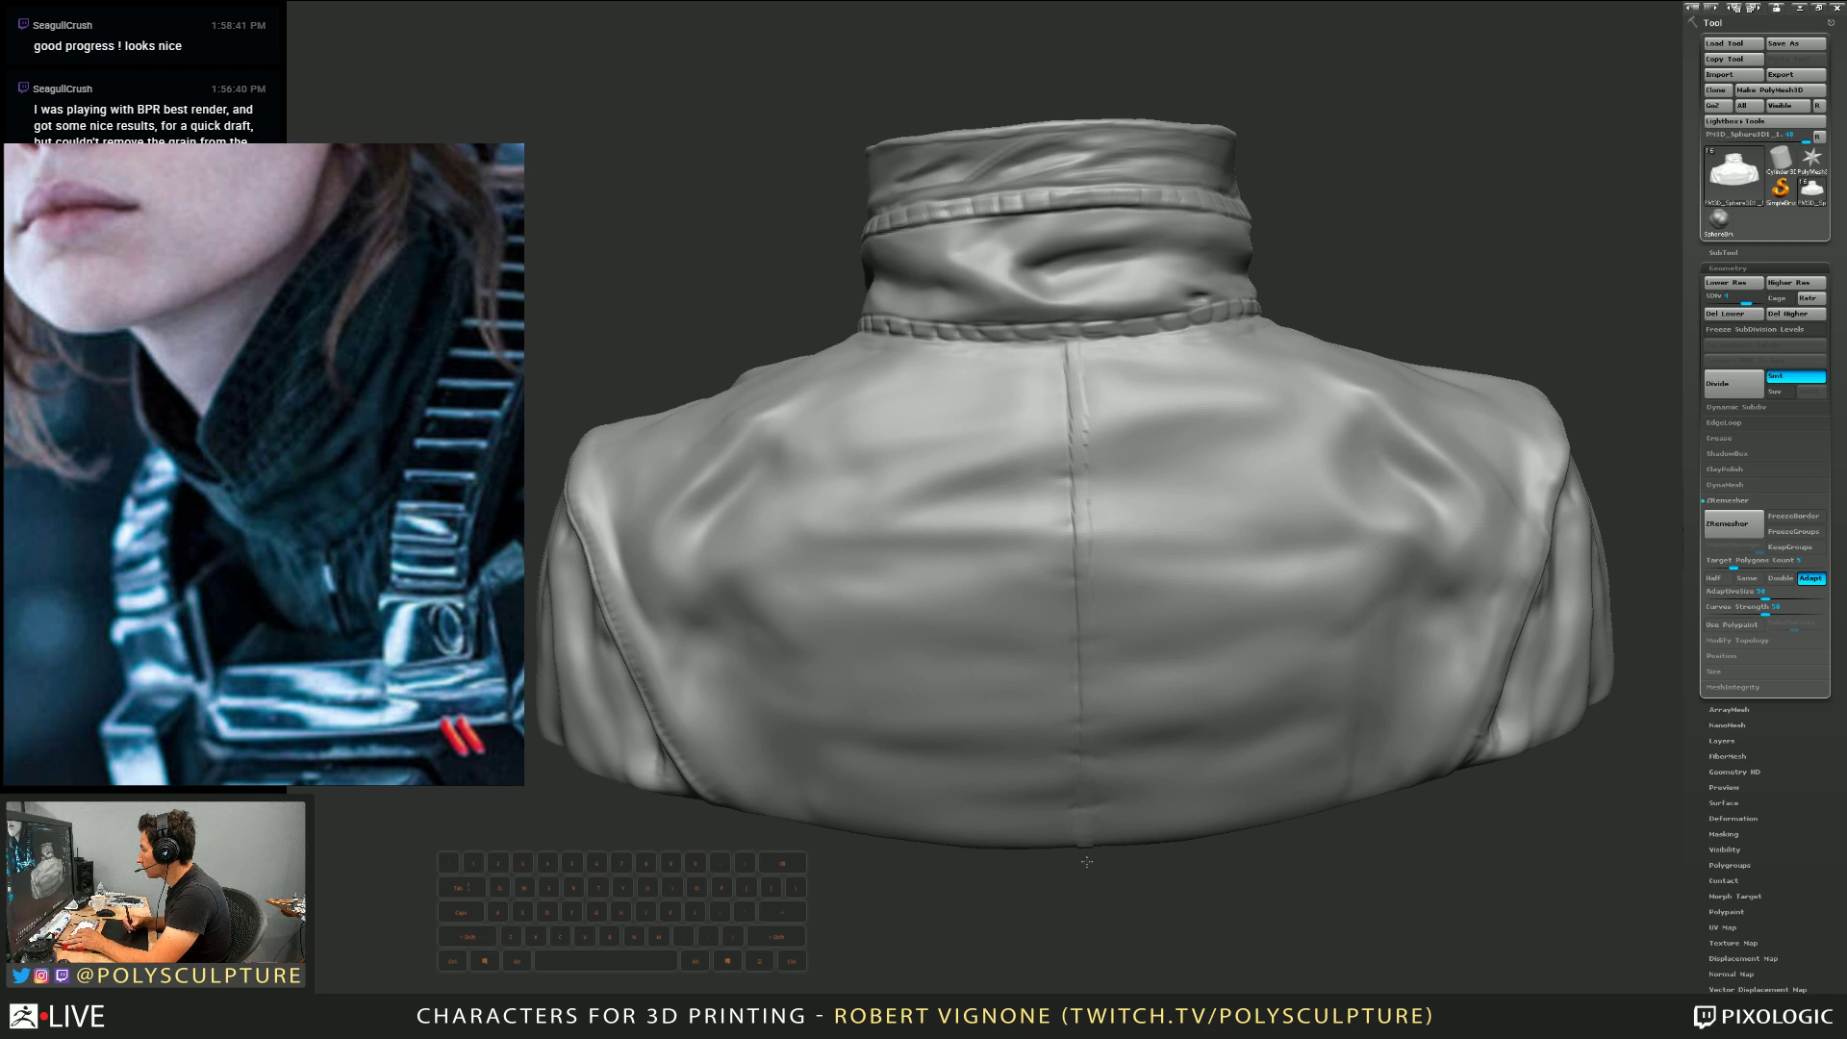
{"action": "left_click_drag", "start_coordinate": [1102, 830], "coordinate": [1103, 765], "text": "shift"}
{"action": "left_click_drag", "start_coordinate": [1085, 368], "coordinate": [1084, 414], "text": "shift"}
{"action": "right_click_drag", "start_coordinate": [1084, 415], "coordinate": [1104, 488]}
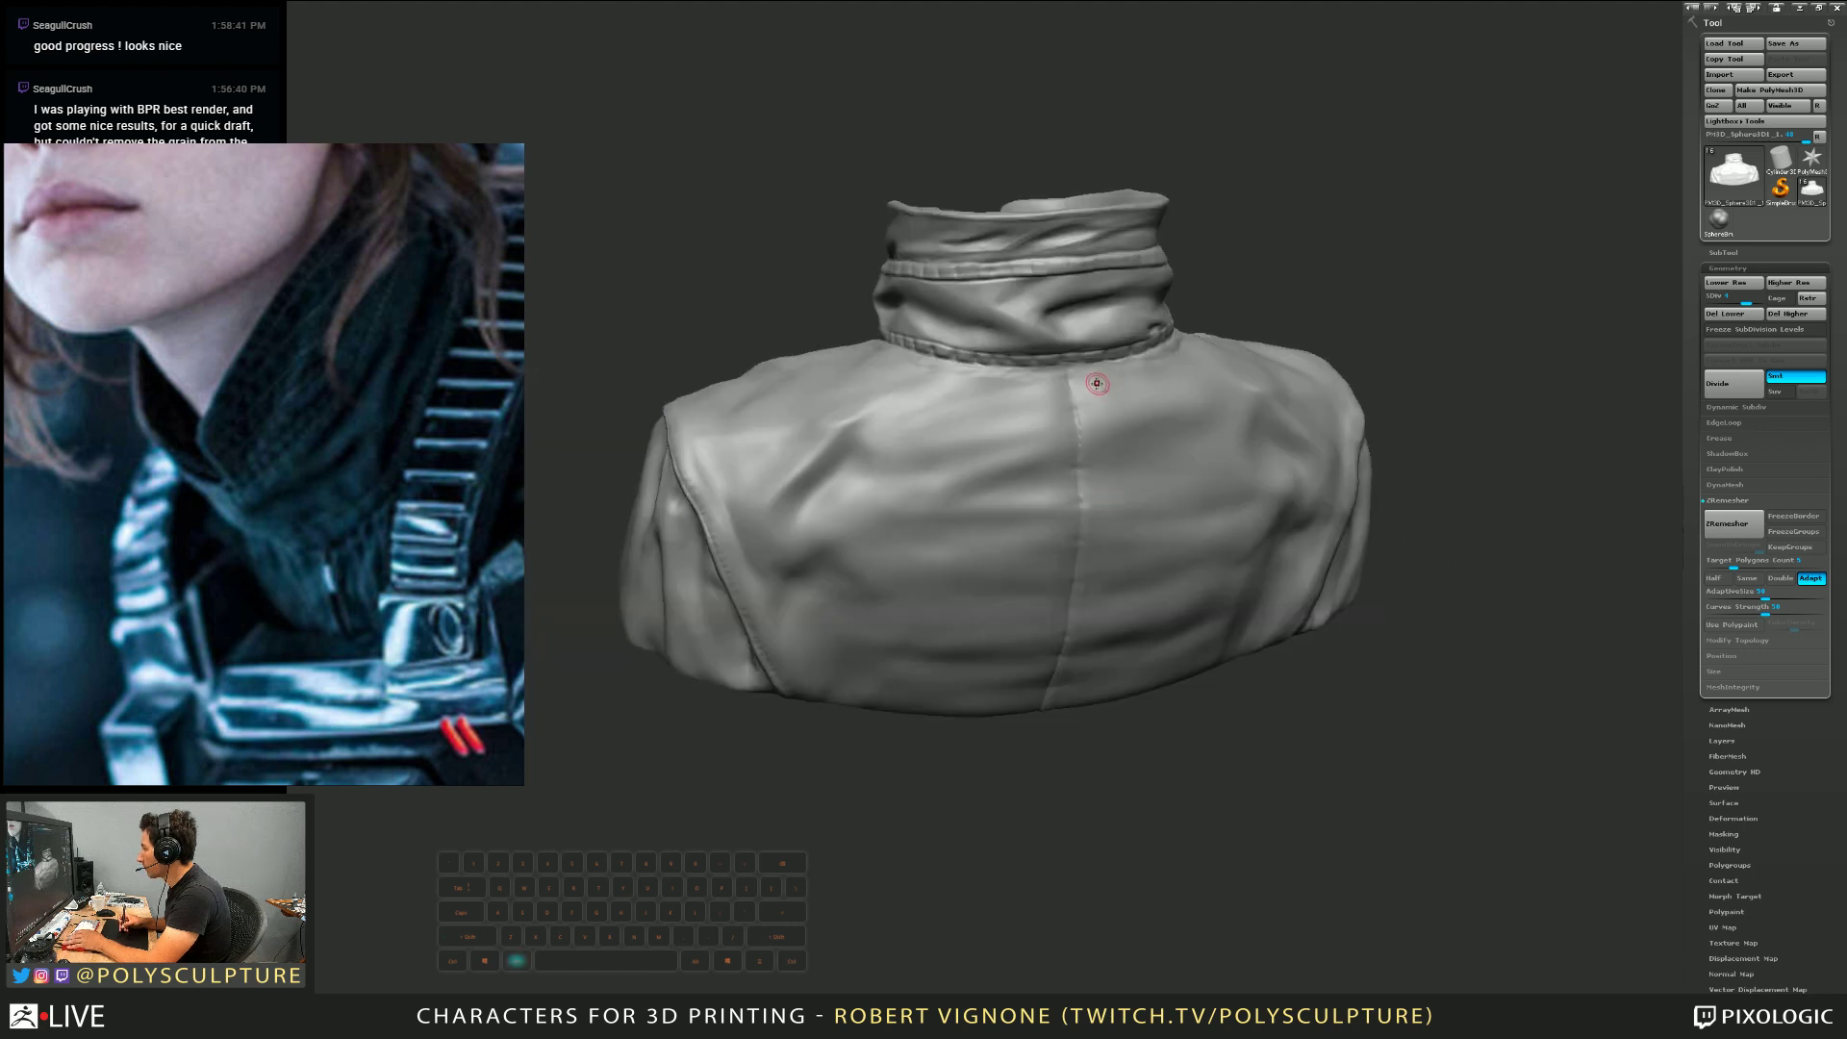
Adjust the brush size and refine the seam at the base of the collar, from its junction with the centre back seam outward
{"action": "right_click_drag", "start_coordinate": [1097, 383], "coordinate": [1118, 537], "text": "alt"}
{"action": "right_click_drag", "start_coordinate": [1118, 537], "coordinate": [1031, 602]}
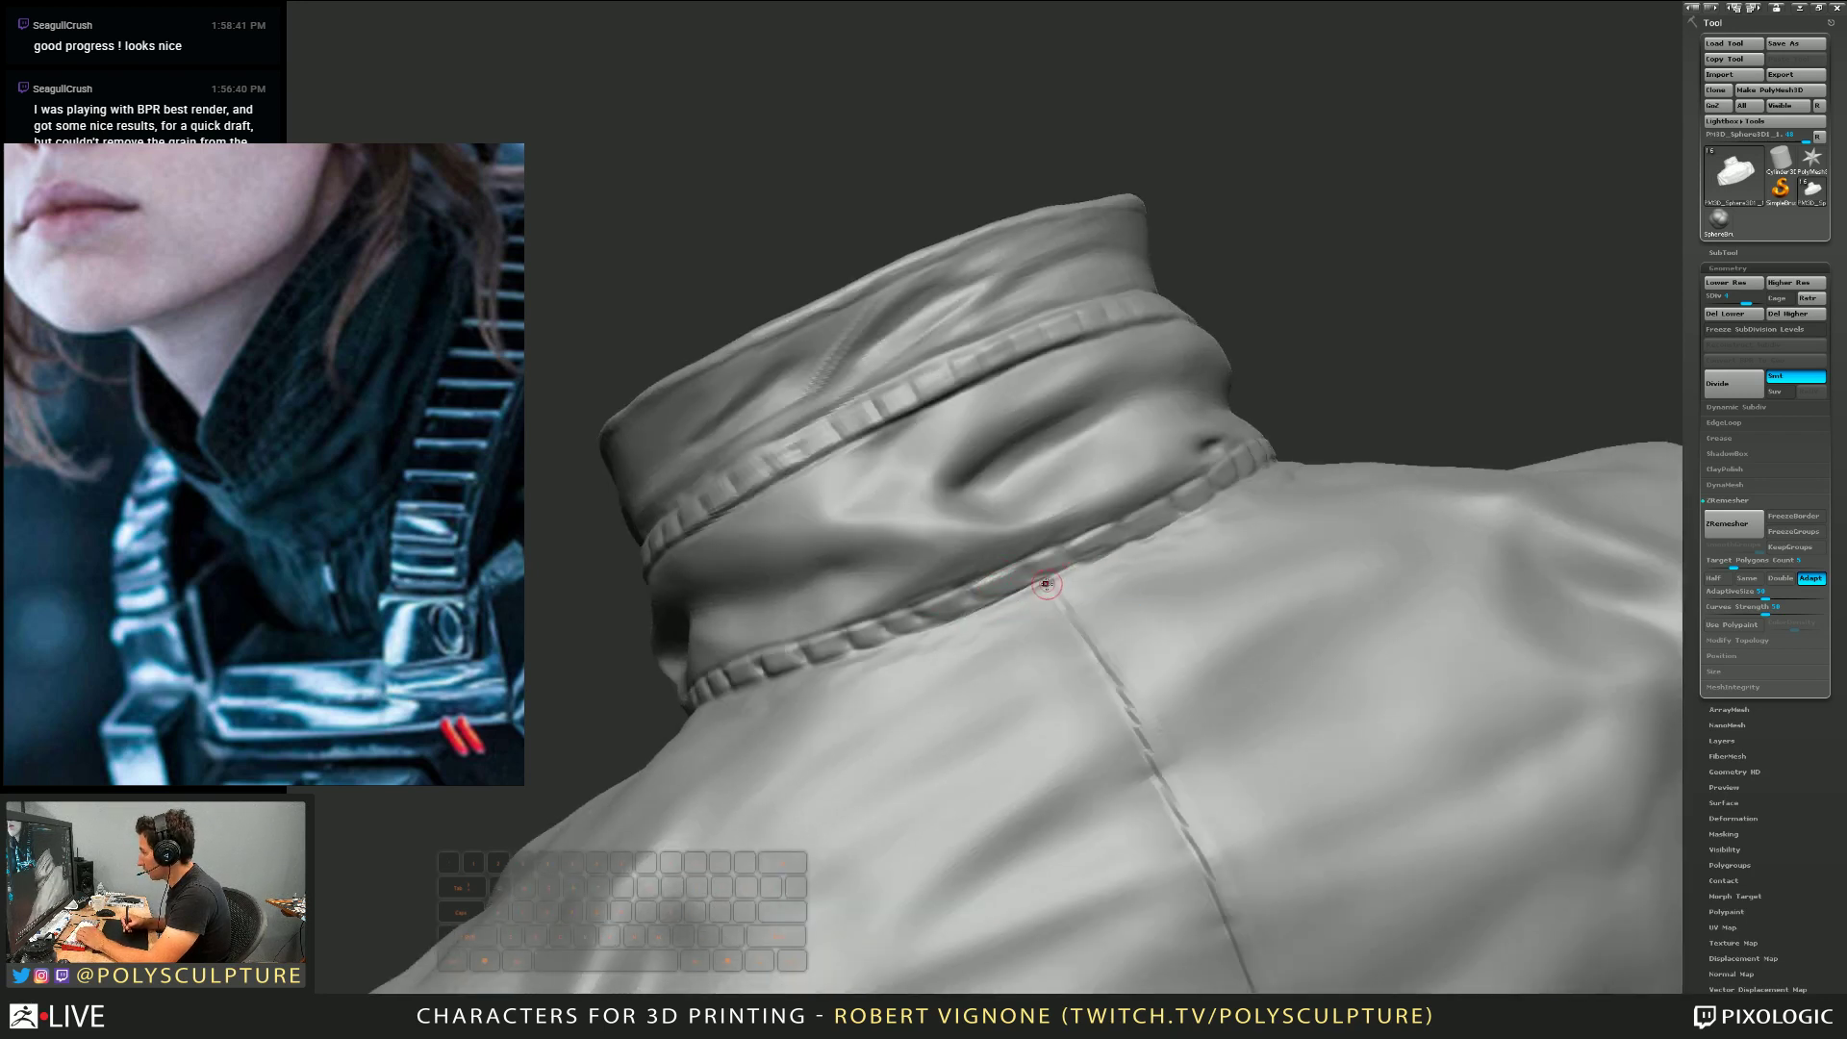
{"action": "right_click_drag", "start_coordinate": [960, 507], "coordinate": [962, 471], "text": "alt"}
{"action": "mouse_move", "coordinate": [962, 471]}
{"action": "right_mouse_down"}
{"action": "mouse_move", "coordinate": [944, 552]}
{"action": "mouse_move", "coordinate": [910, 577]}
{"action": "right_mouse_up"}
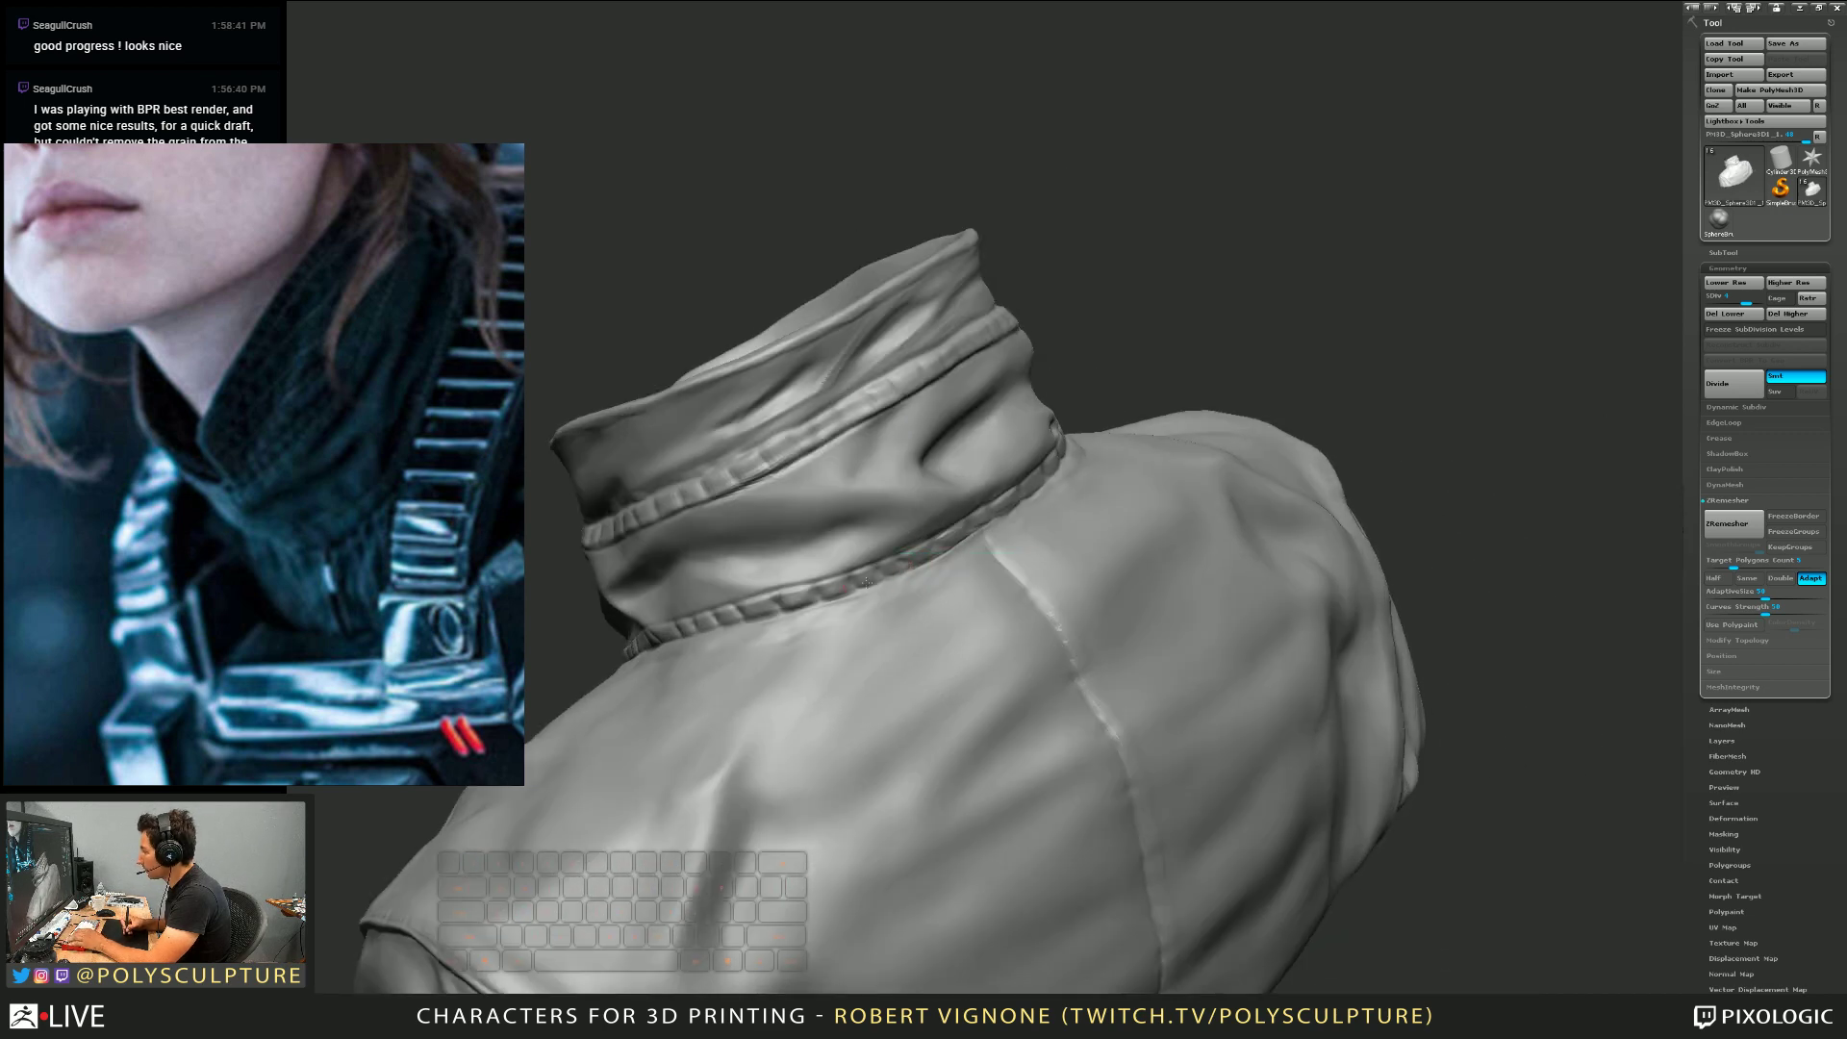
{"action": "key", "text": "s"}
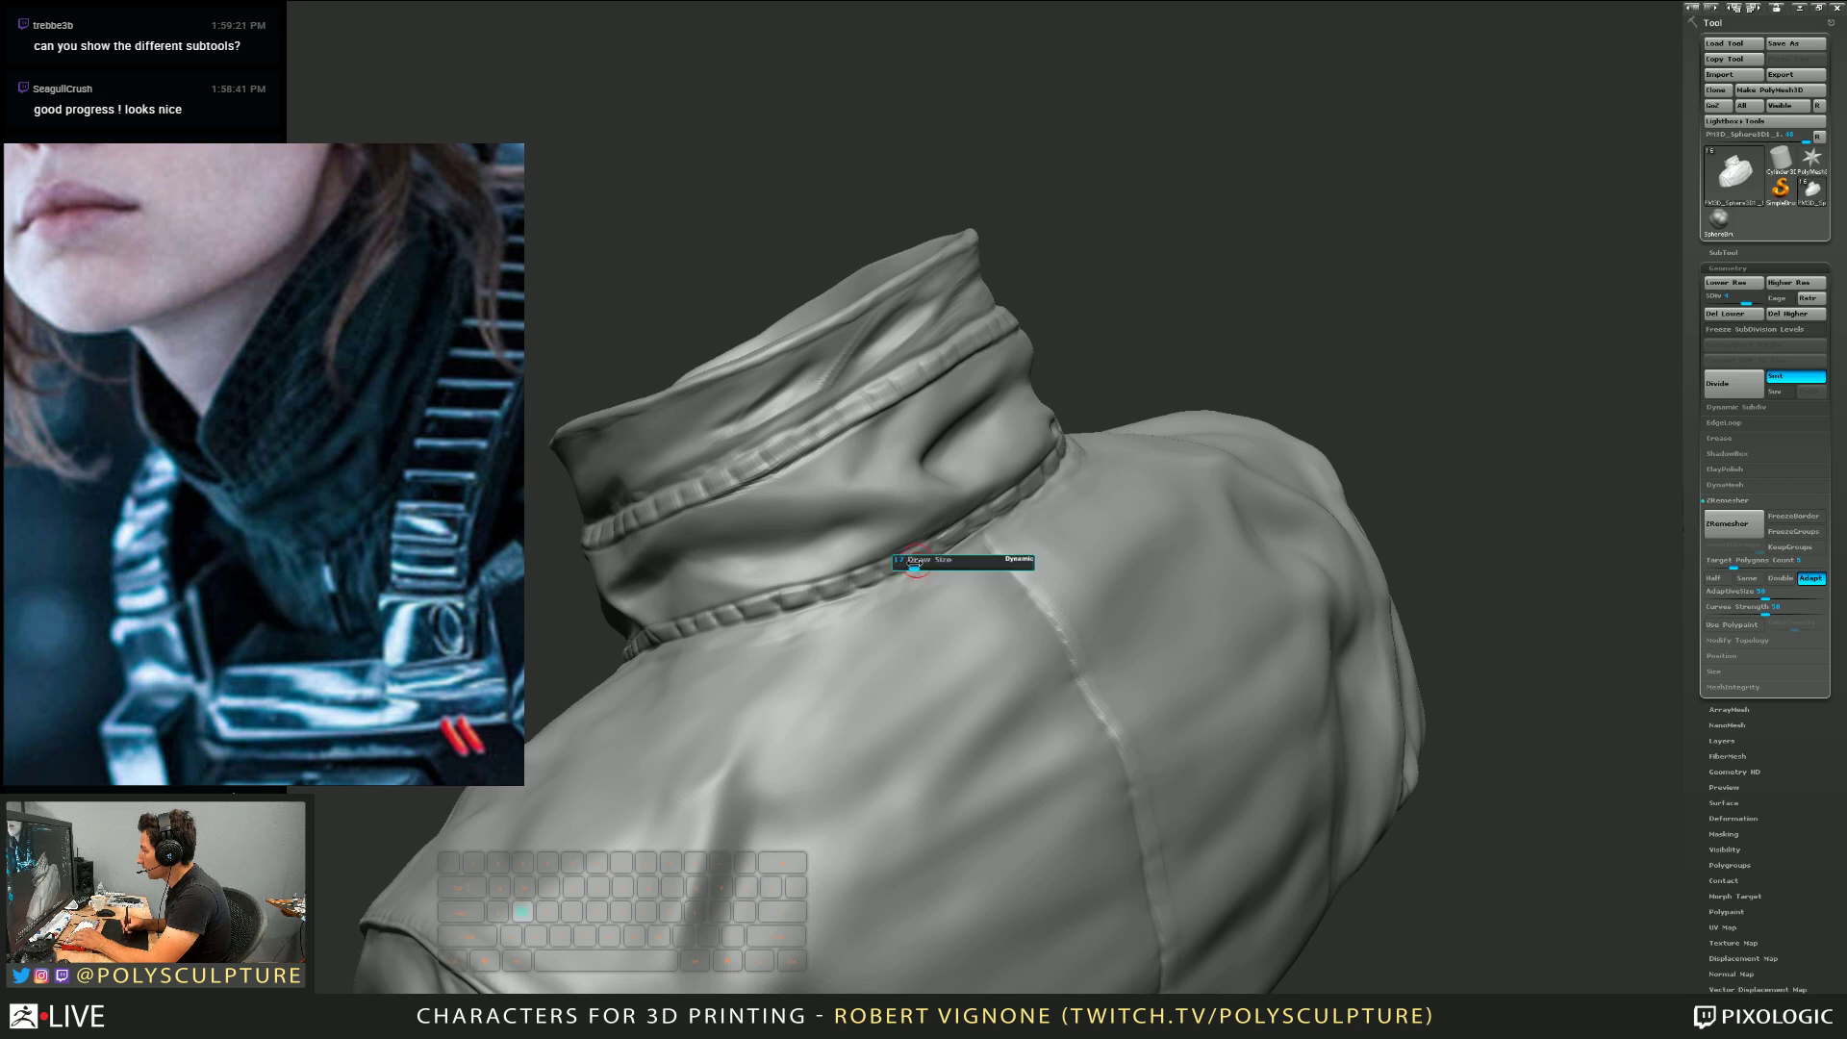
{"action": "right_click_drag", "start_coordinate": [917, 561], "coordinate": [842, 590]}
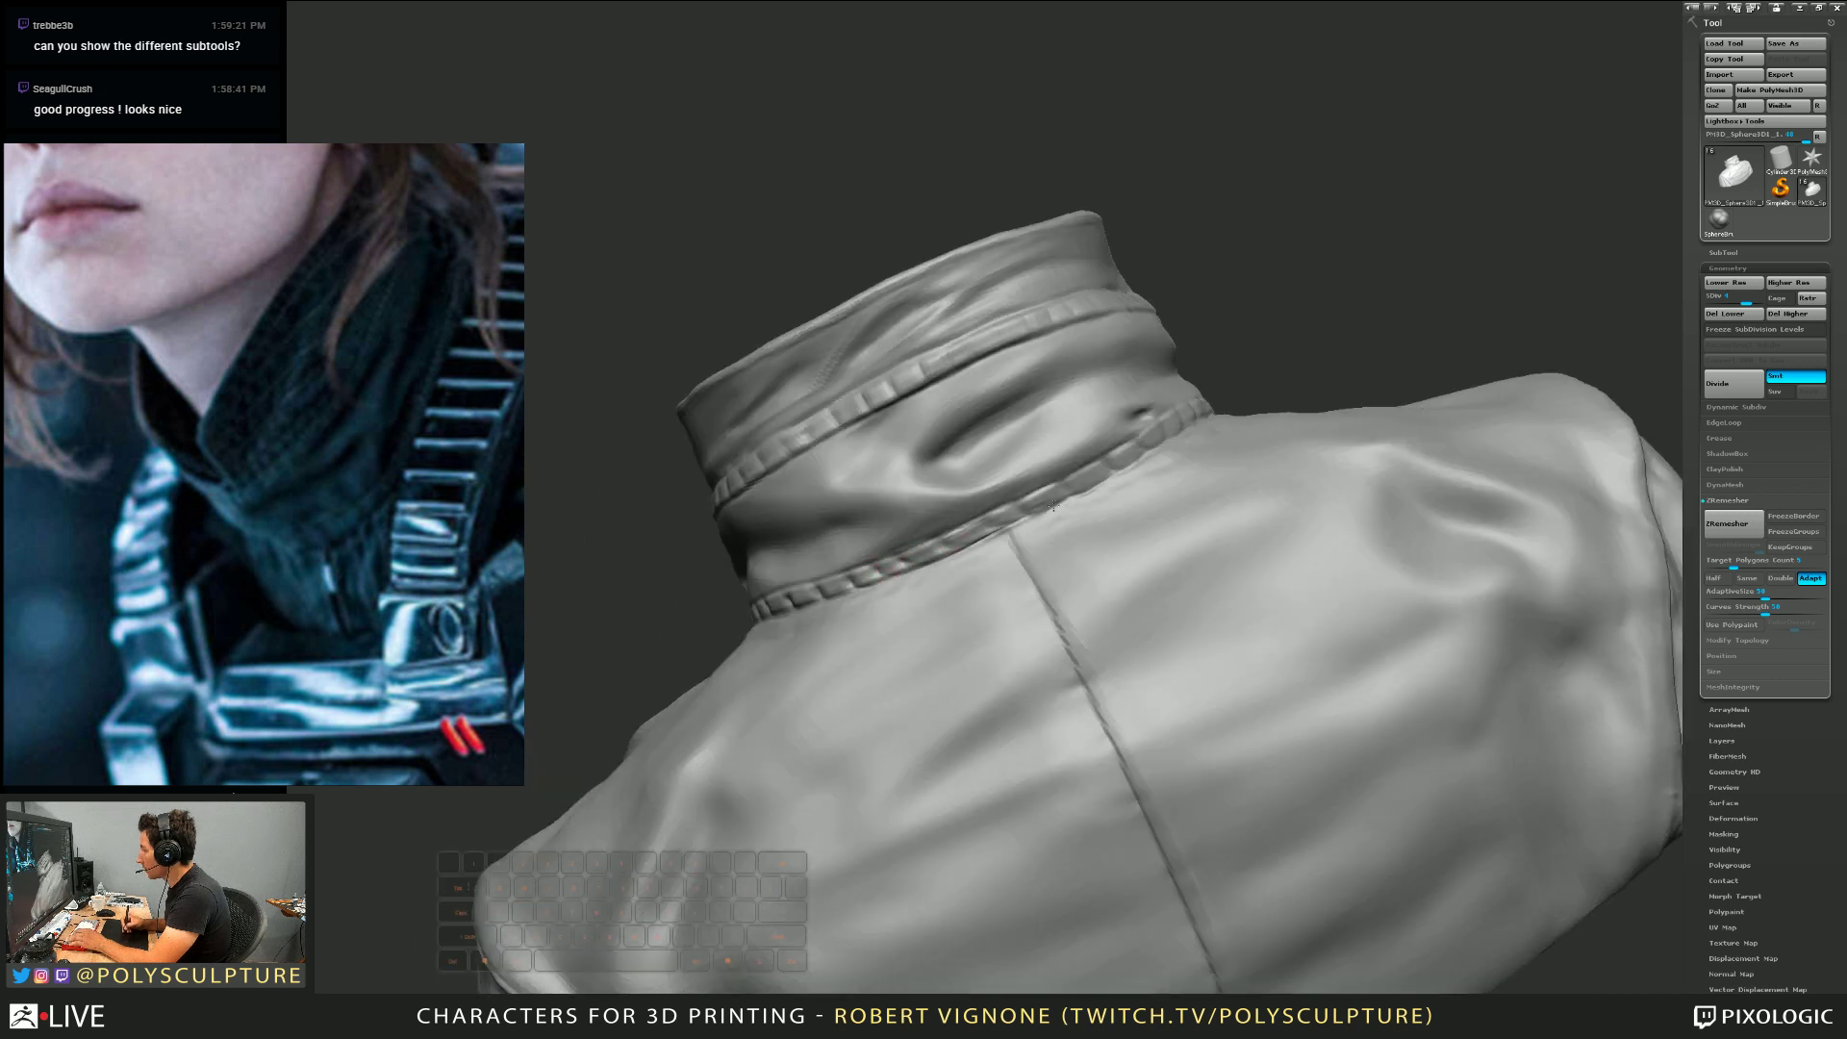
{"action": "left_click_drag", "start_coordinate": [1037, 509], "coordinate": [1123, 466]}
{"action": "right_click_drag", "start_coordinate": [1186, 429], "coordinate": [1114, 456]}
{"action": "right_click_drag", "start_coordinate": [1239, 384], "coordinate": [1175, 414]}
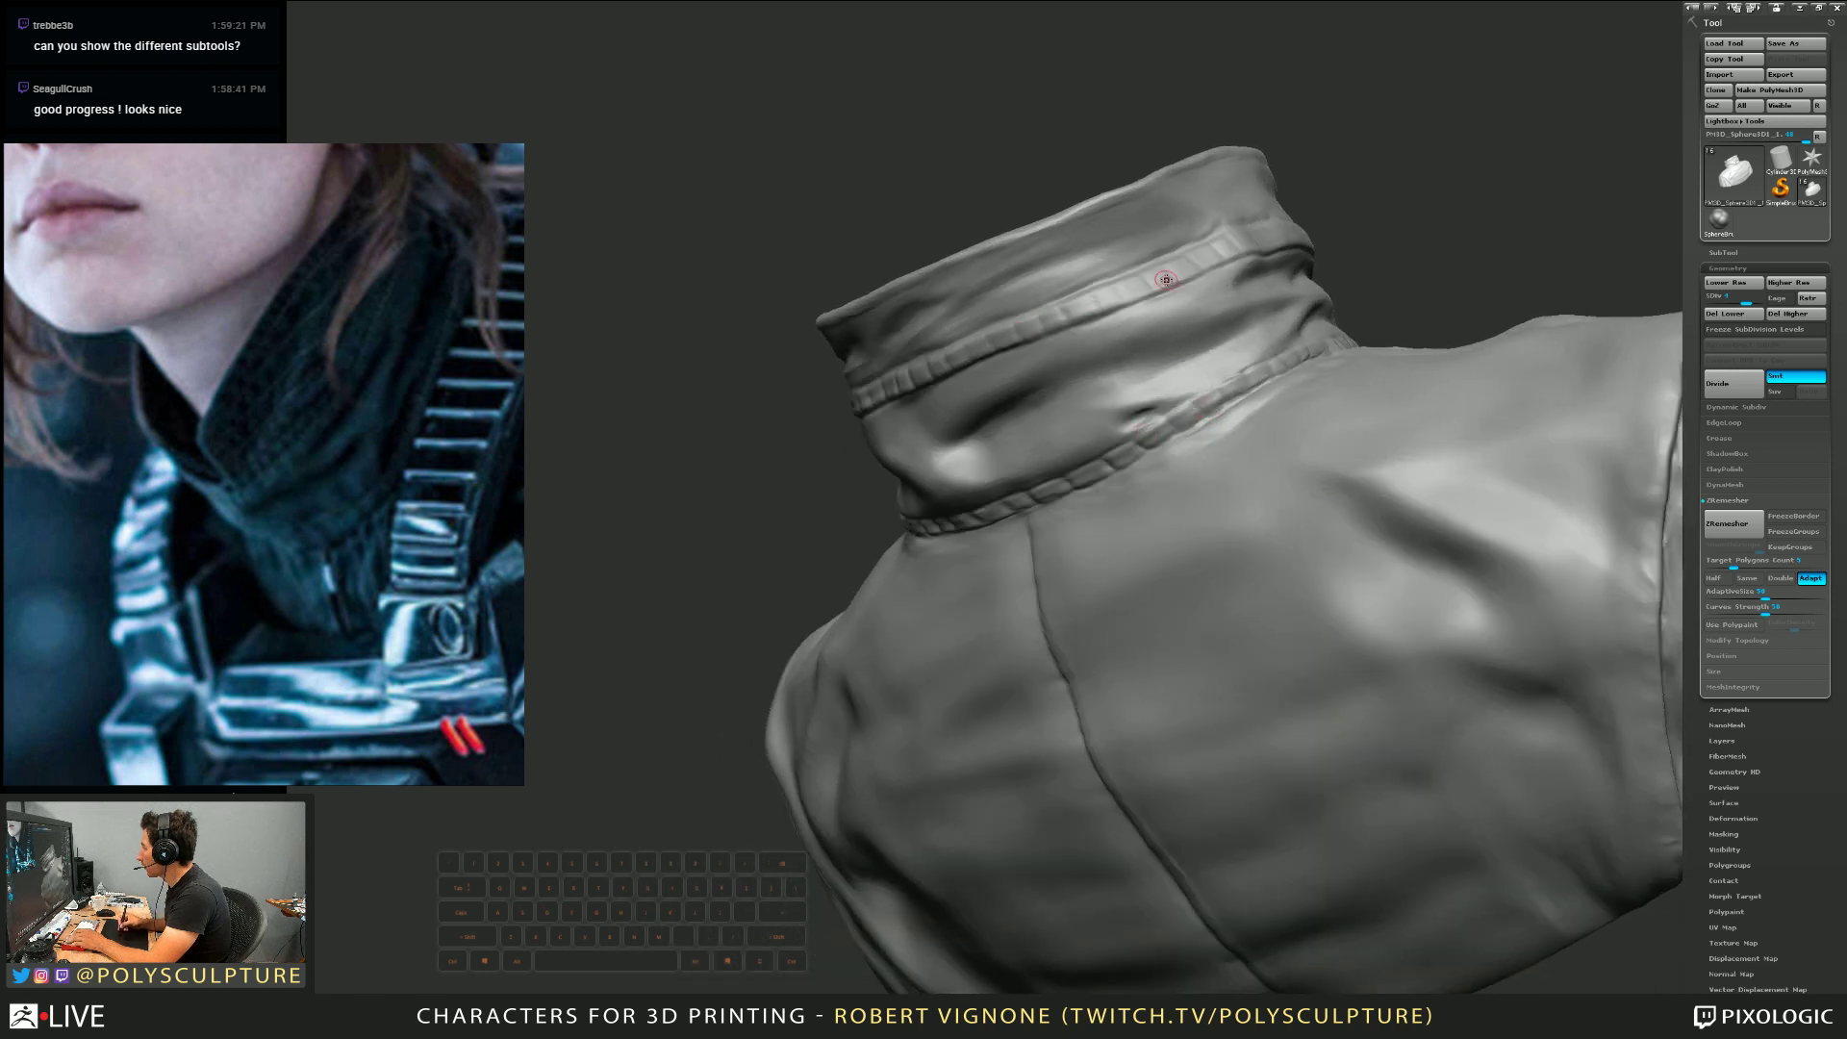
Touch up the raised seam around the upper part of the collar at the back
{"action": "right_click_drag", "start_coordinate": [1176, 273], "coordinate": [1058, 307]}
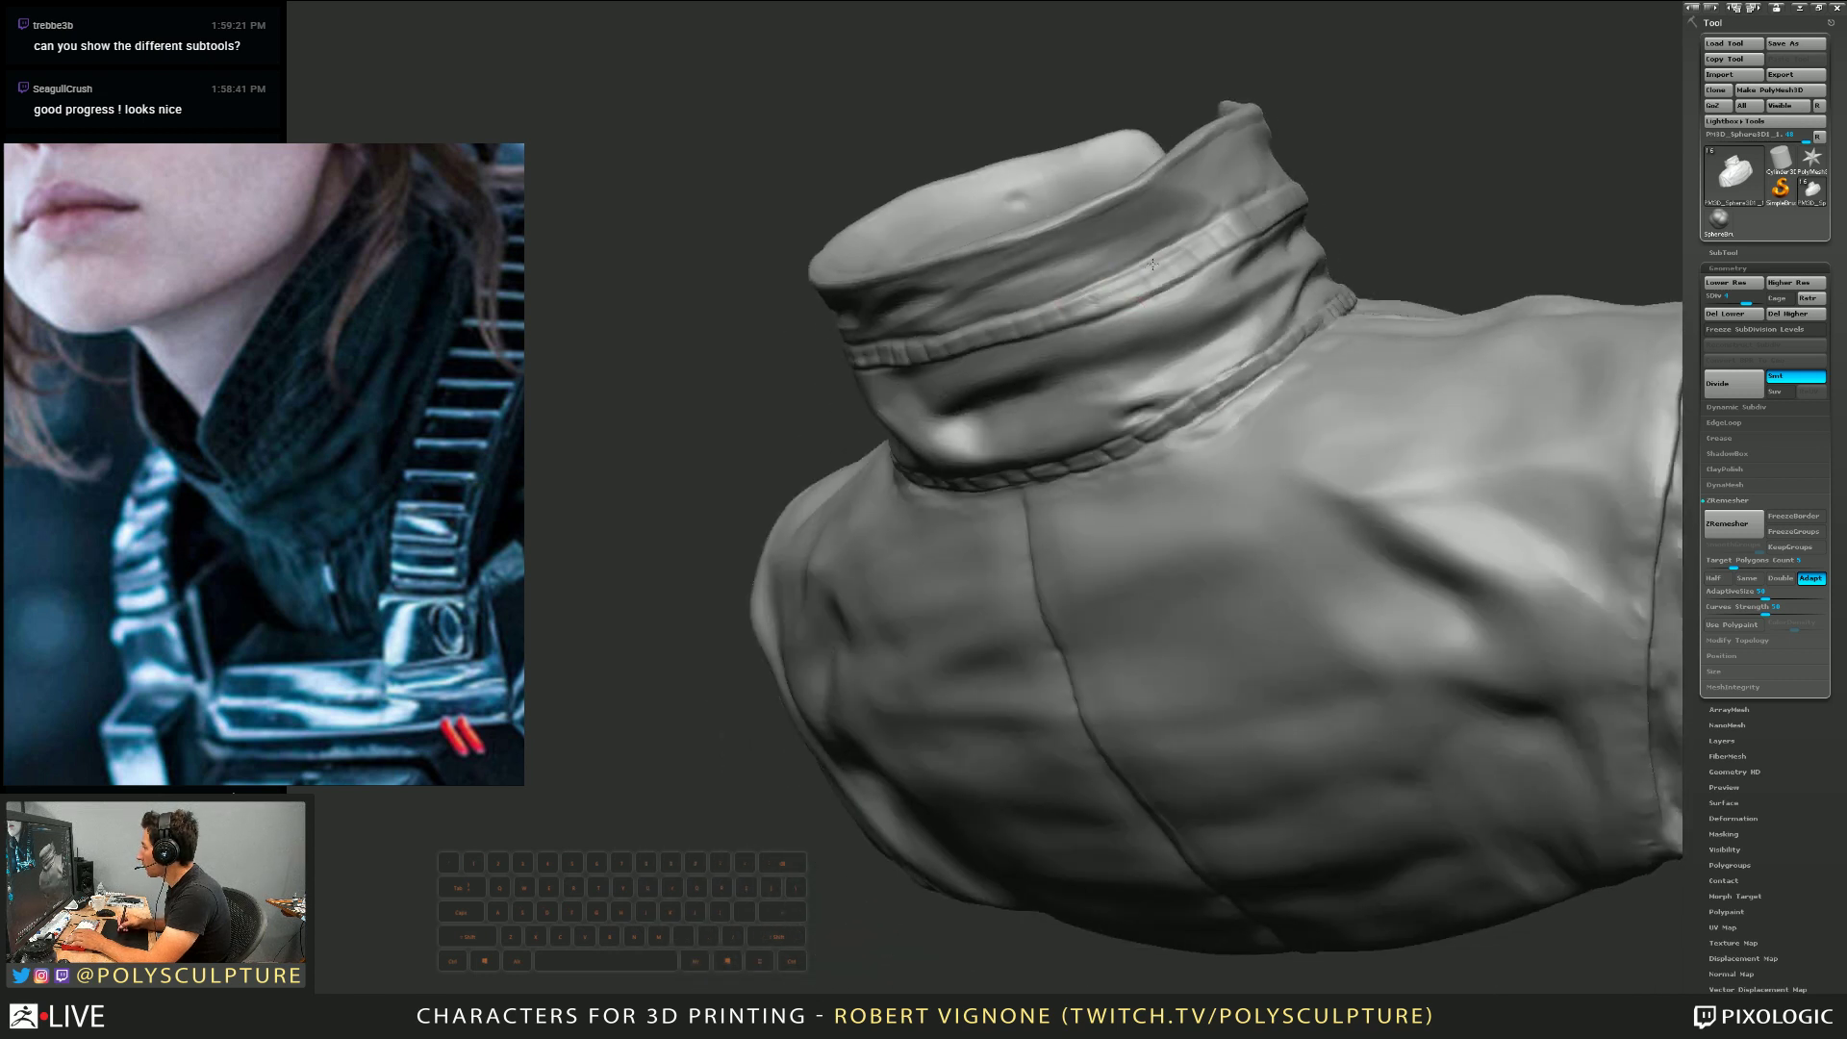
{"action": "right_click_drag", "start_coordinate": [1203, 241], "coordinate": [1145, 289]}
{"action": "right_click_drag", "start_coordinate": [1145, 288], "coordinate": [1347, 259]}
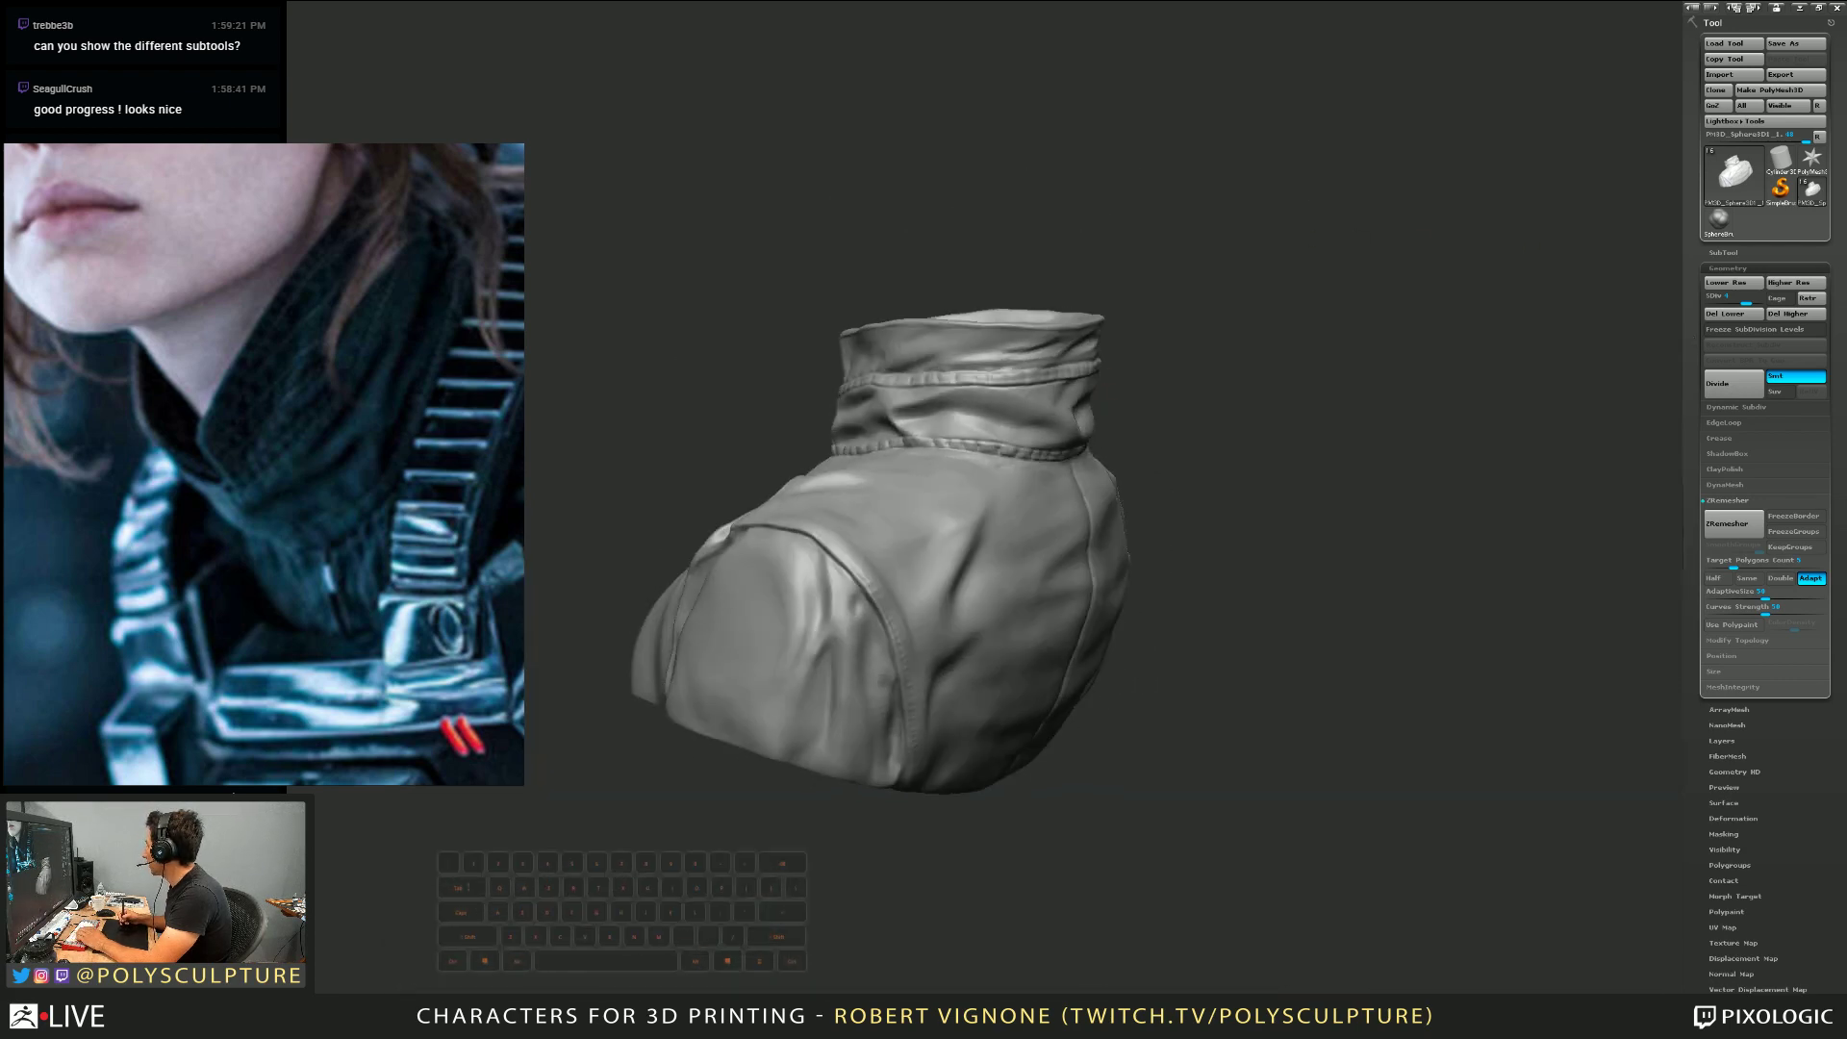
End the jacket's isolation, frame the whole bust from the front and open the subtool list
{"action": "left_click", "coordinate": [1650, 356]}
{"action": "right_click_drag", "start_coordinate": [1039, 615], "coordinate": [1218, 649]}
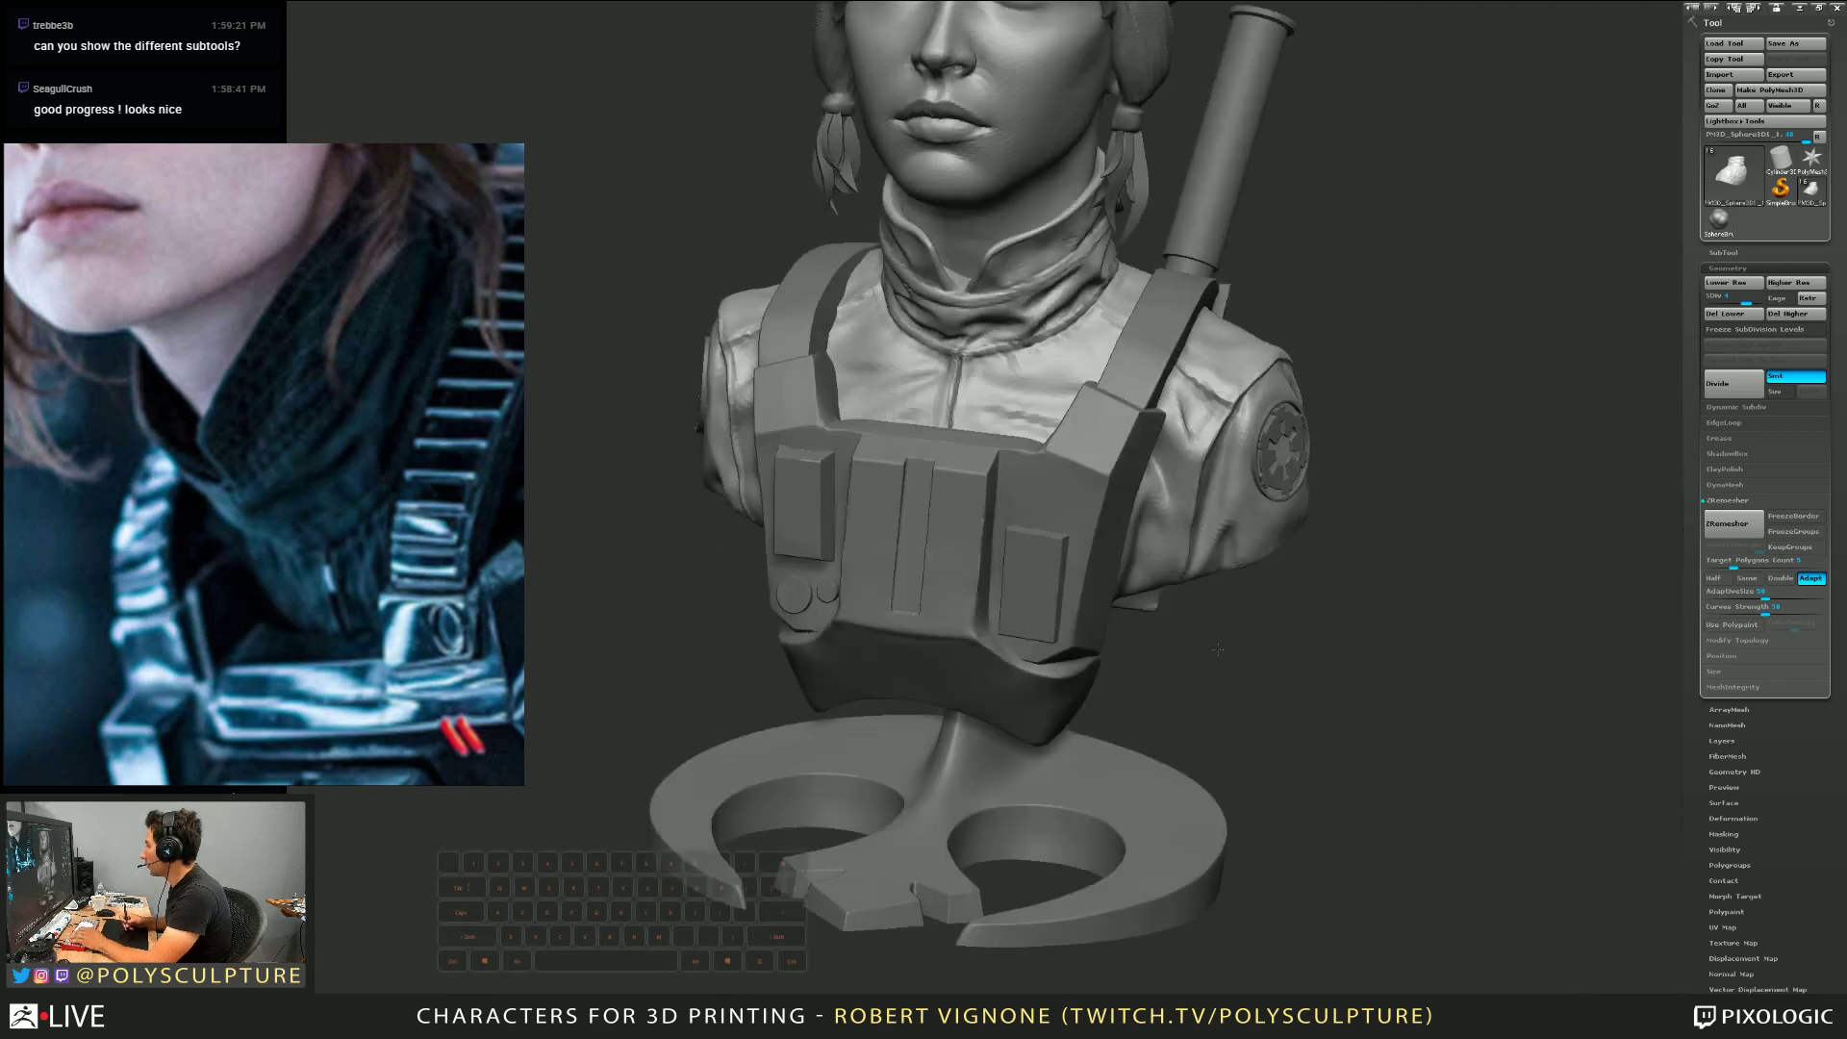
{"action": "key", "text": "f"}
{"action": "left_click", "coordinate": [1728, 253]}
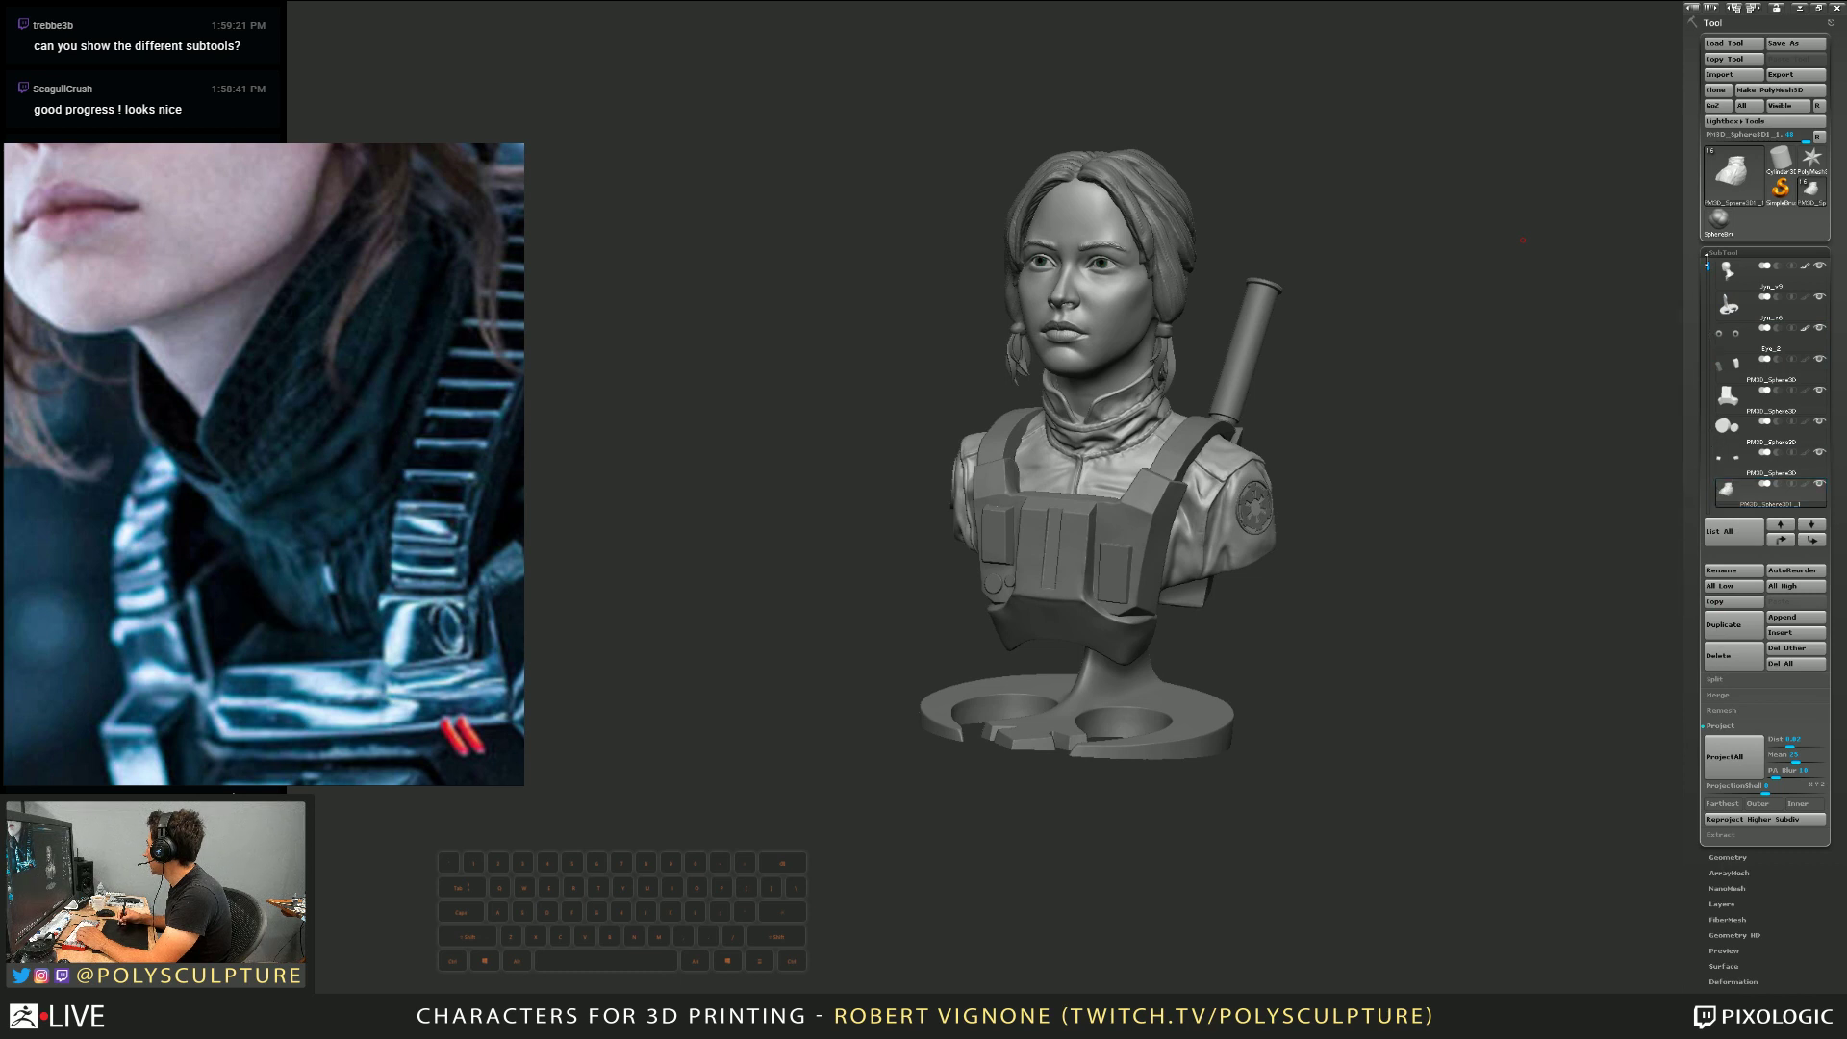
Hide everything except the selected subtool and examine the head, the display stand and the eyes one after another
{"action": "left_click", "coordinate": [1782, 281]}
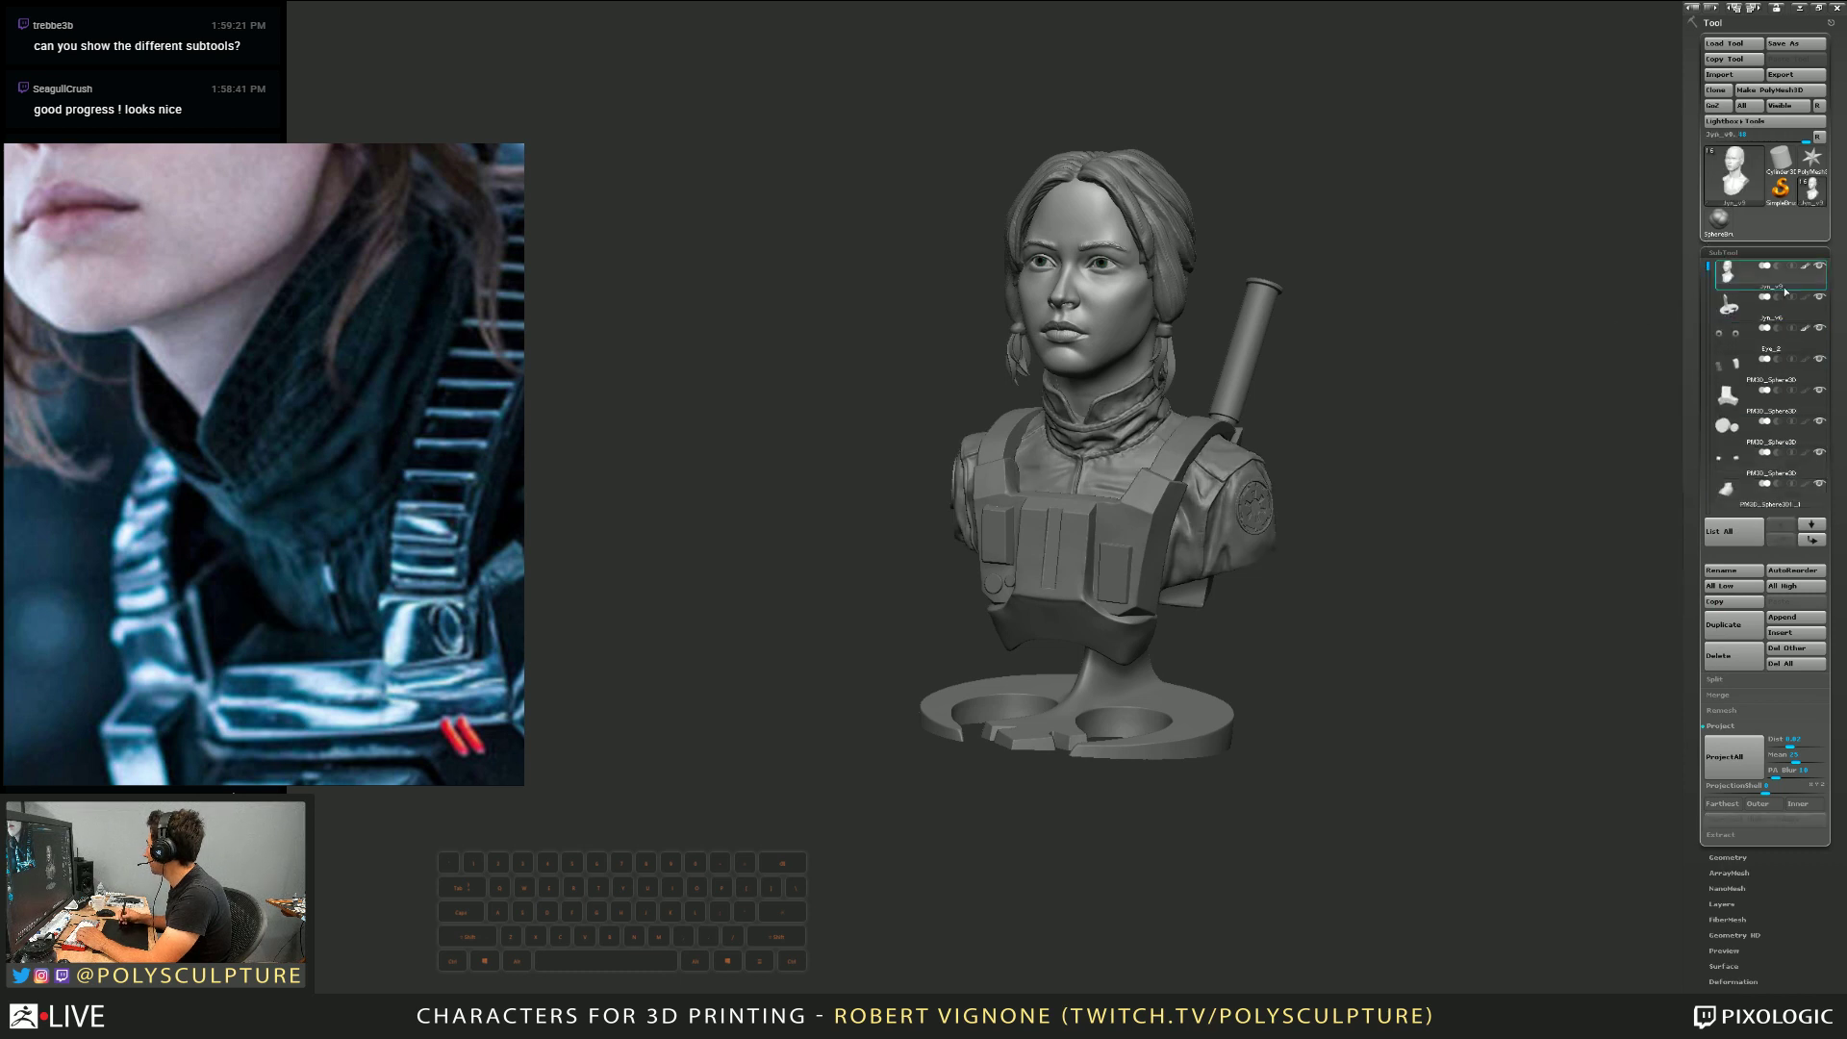
{"action": "left_click", "coordinate": [1819, 270]}
{"action": "left_click_drag", "start_coordinate": [1429, 547], "coordinate": [1345, 660]}
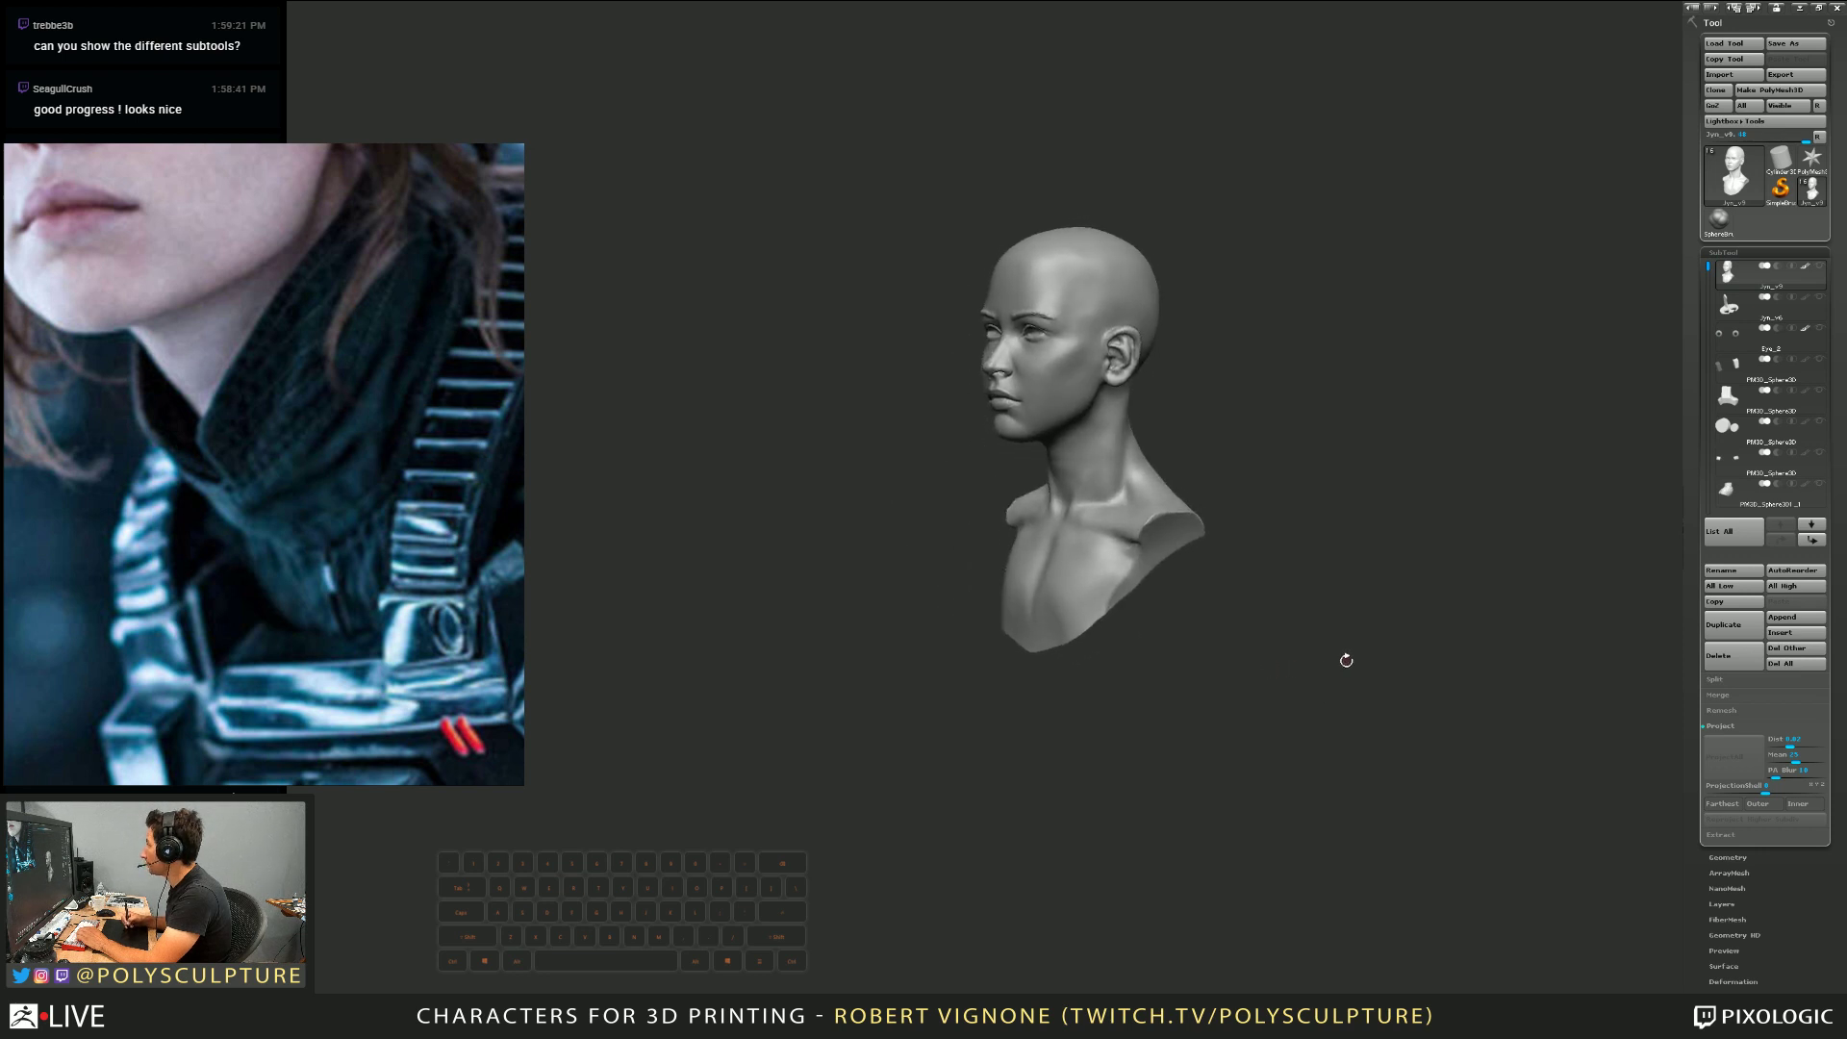
{"action": "left_click", "coordinate": [1770, 305]}
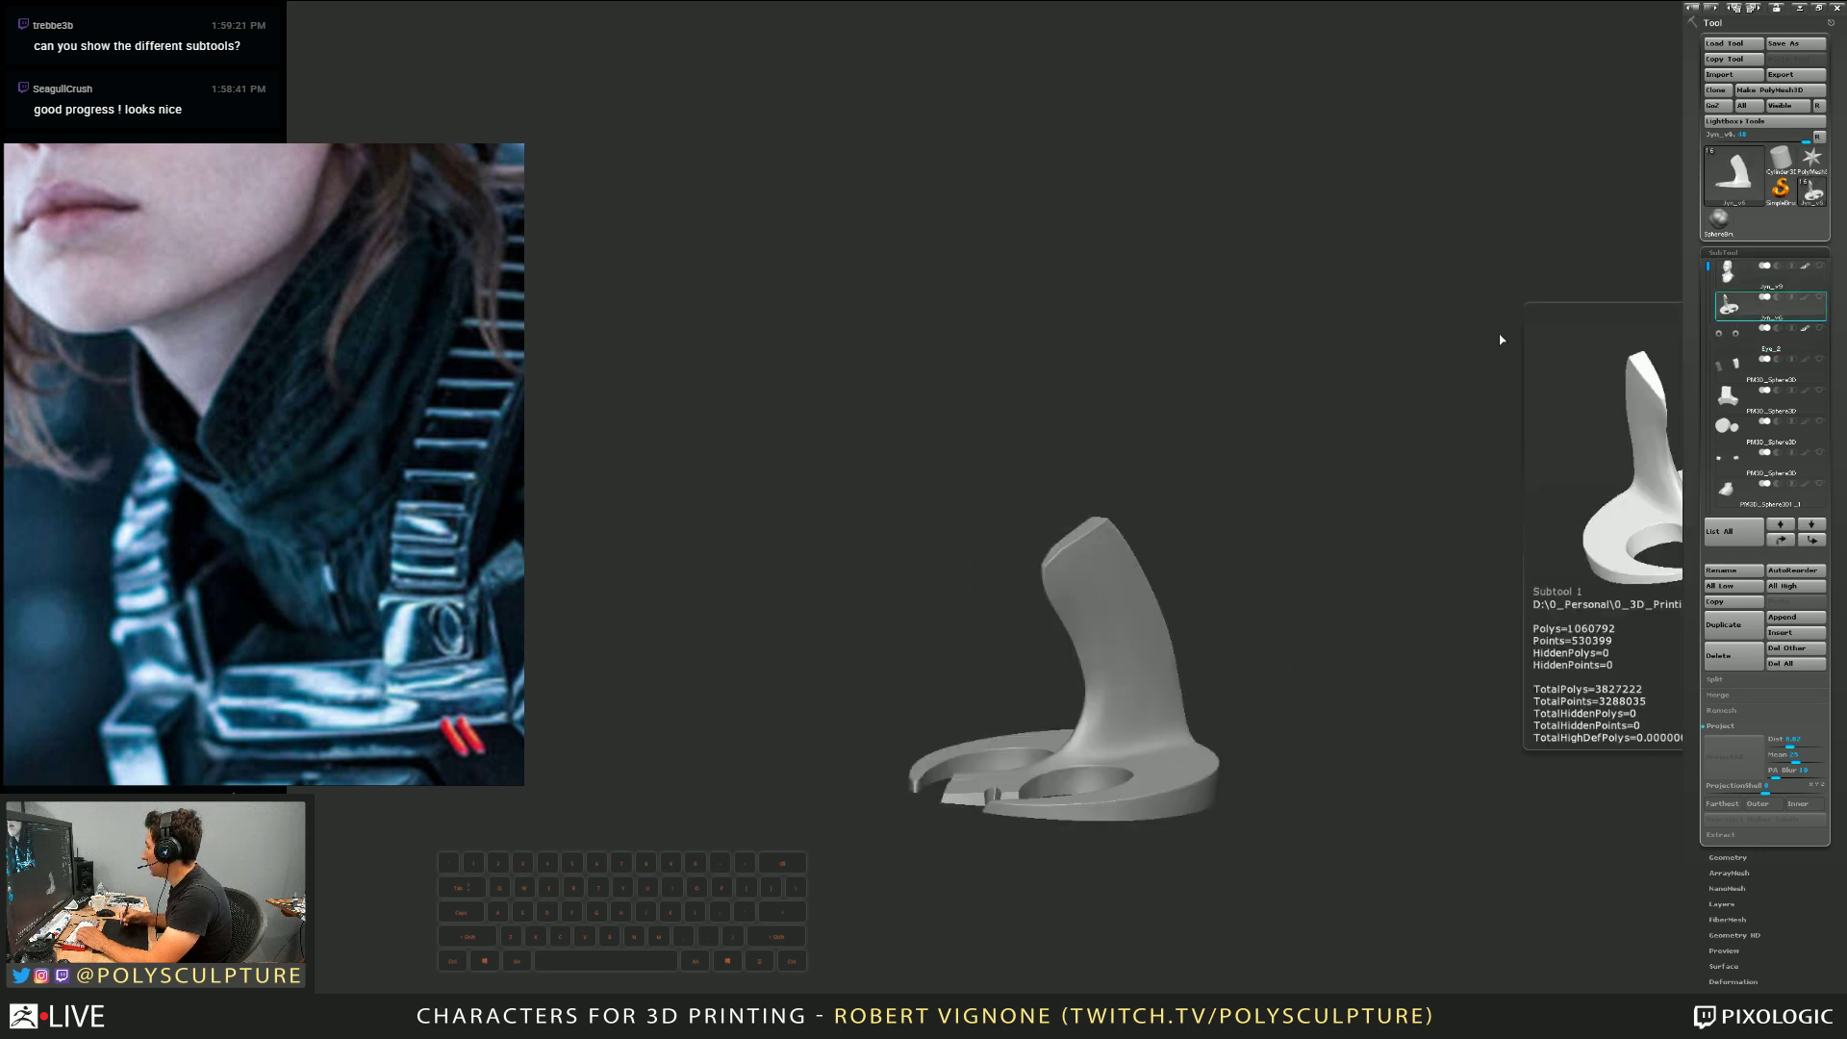
{"action": "left_click_drag", "start_coordinate": [1332, 740], "coordinate": [1326, 609]}
{"action": "left_click", "coordinate": [1730, 338]}
{"action": "left_click_drag", "start_coordinate": [1616, 429], "coordinate": [1359, 540]}
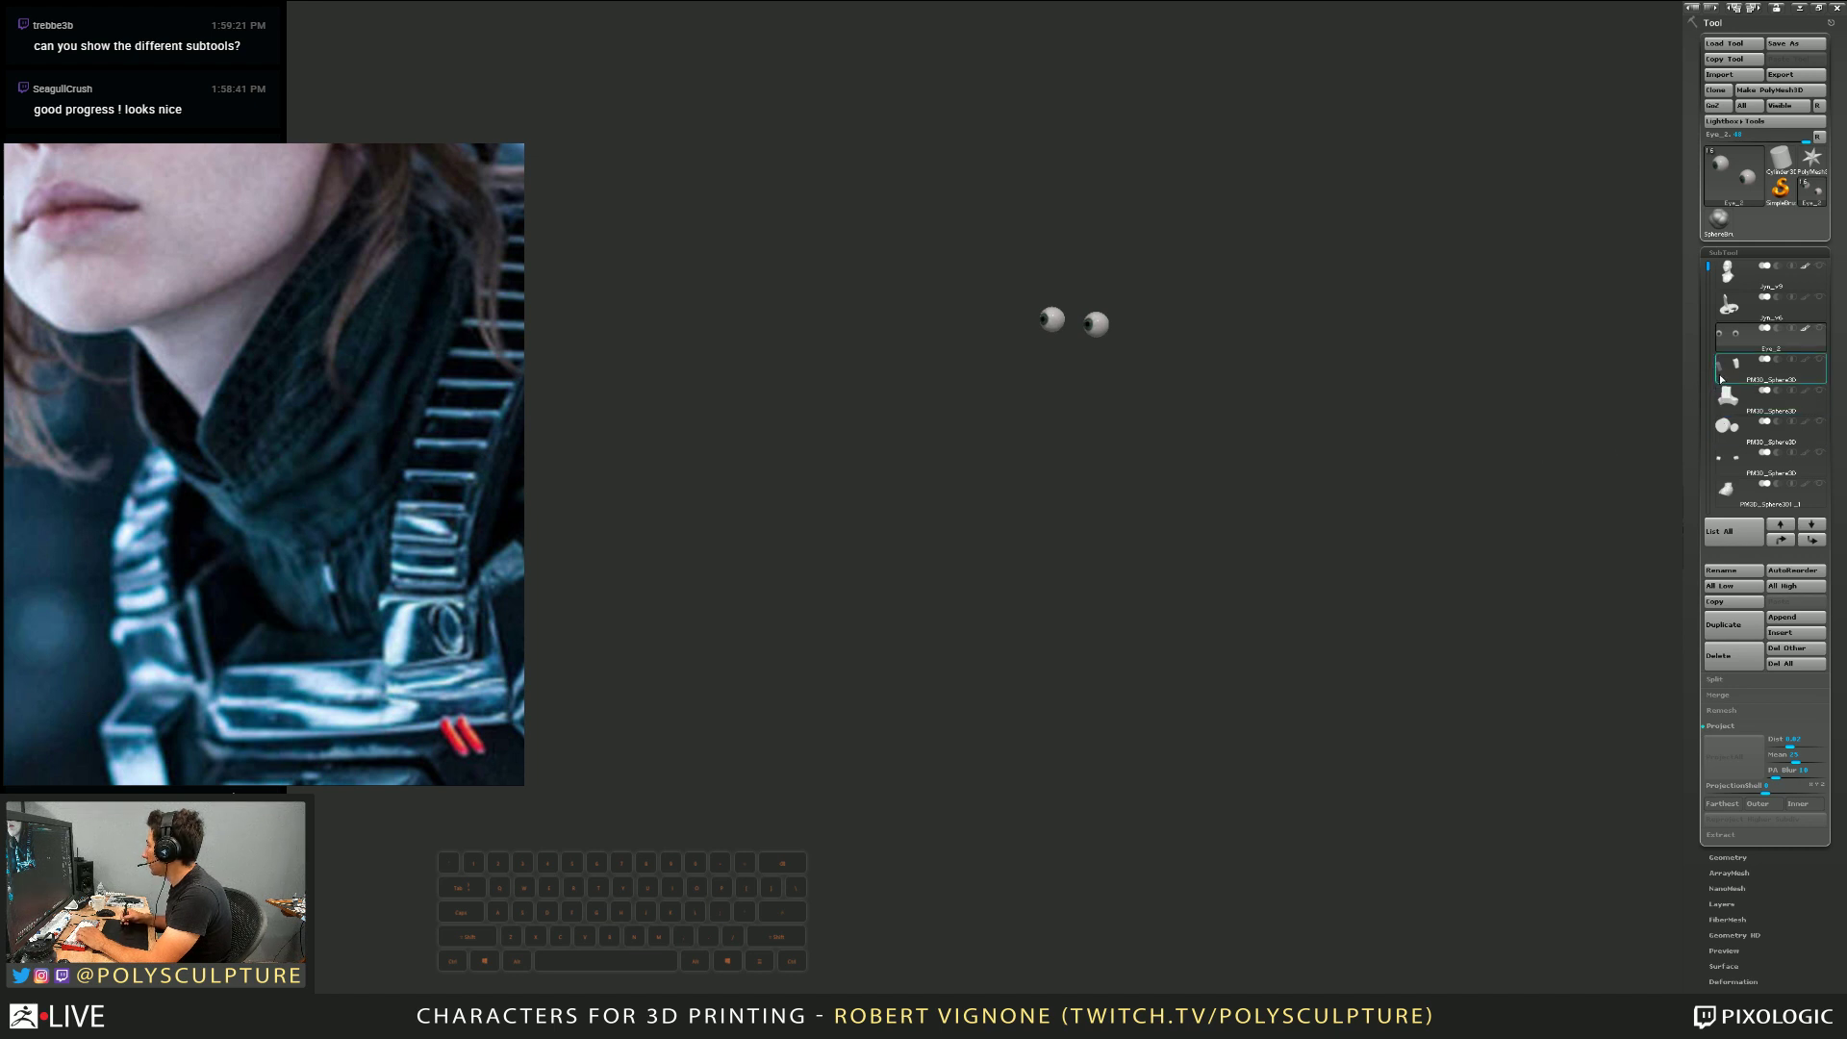
Examine the two vest pouches and the central chest armour piece as isolated subtools
{"action": "left_click", "coordinate": [1722, 375]}
{"action": "left_click_drag", "start_coordinate": [1250, 635], "coordinate": [1270, 585]}
{"action": "left_click", "coordinate": [1775, 391]}
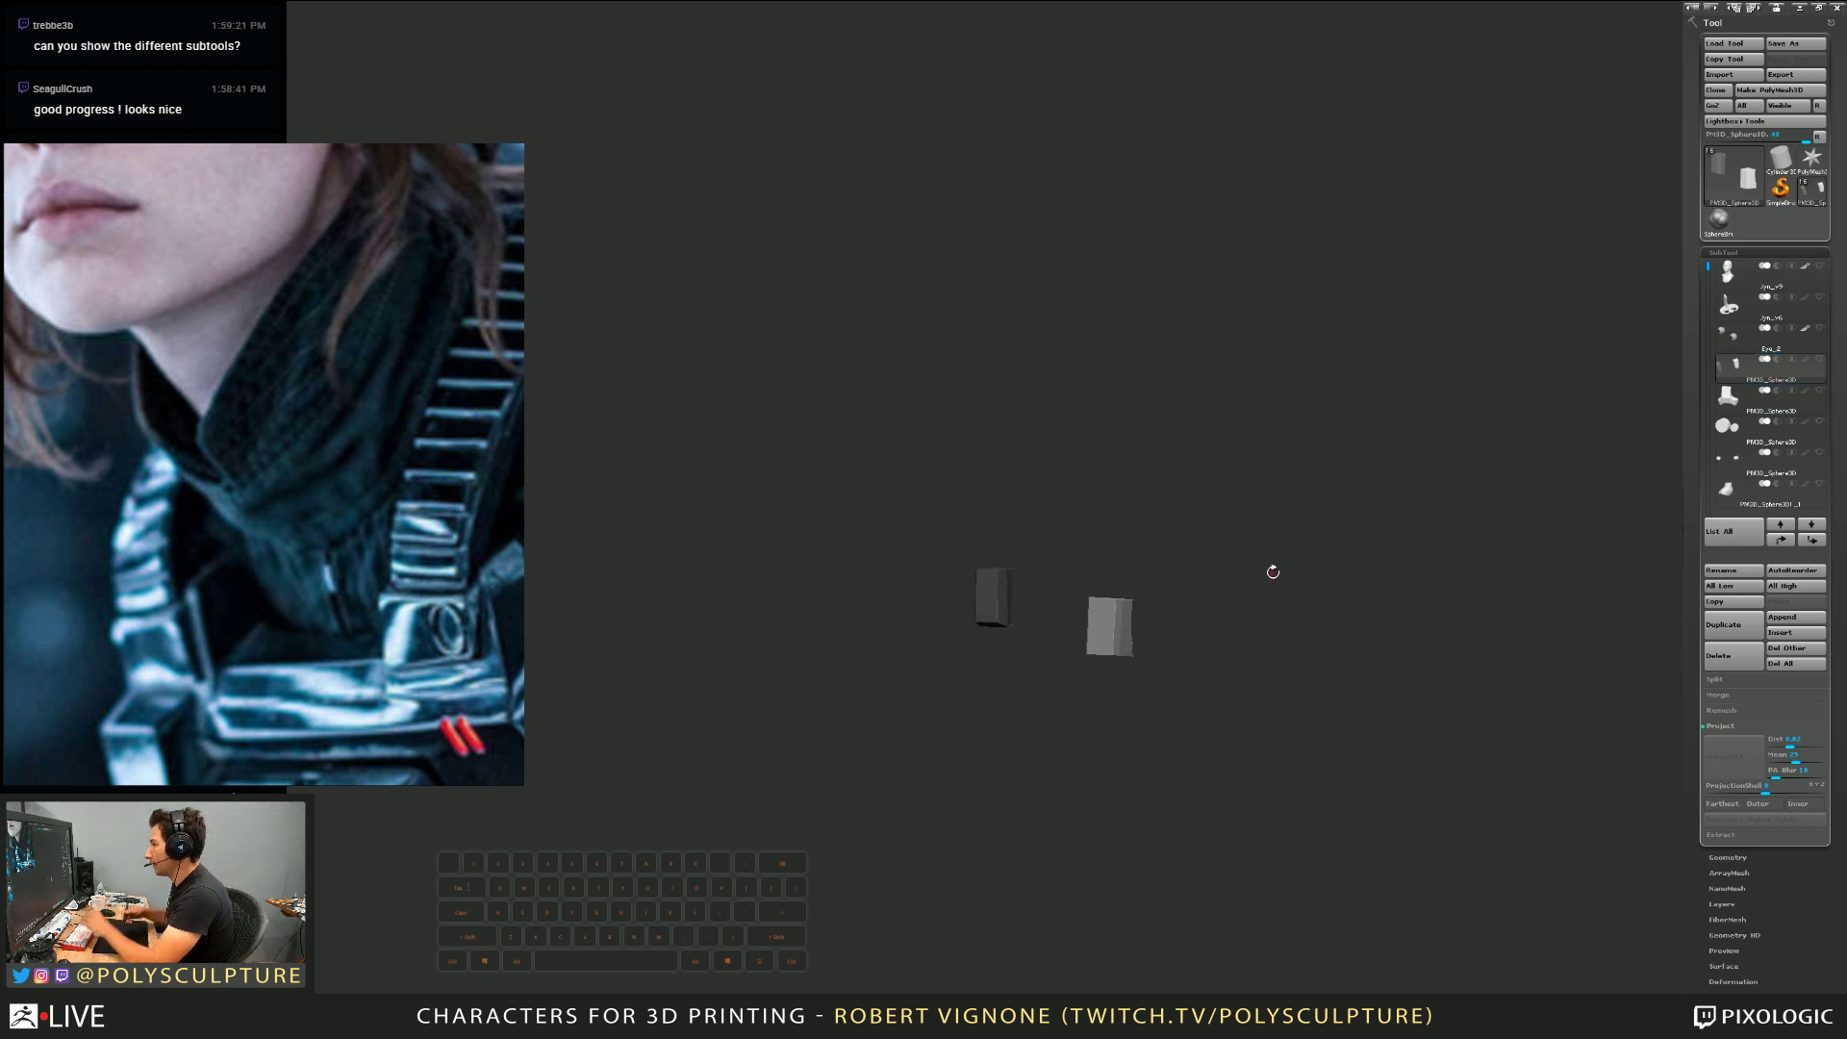
{"action": "left_click_drag", "start_coordinate": [1394, 636], "coordinate": [1379, 726]}
{"action": "left_click", "coordinate": [1775, 396]}
{"action": "left_click_drag", "start_coordinate": [1221, 690], "coordinate": [1222, 607], "text": "alt"}
Browse the reference board and bring up the photo showing the character's black jacket, sleeve emblem and vest
{"action": "left_click_drag", "start_coordinate": [385, 777], "coordinate": [348, 500]}
{"action": "scroll", "coordinate": [351, 498], "scroll_direction": "down", "scroll_amount": 6}
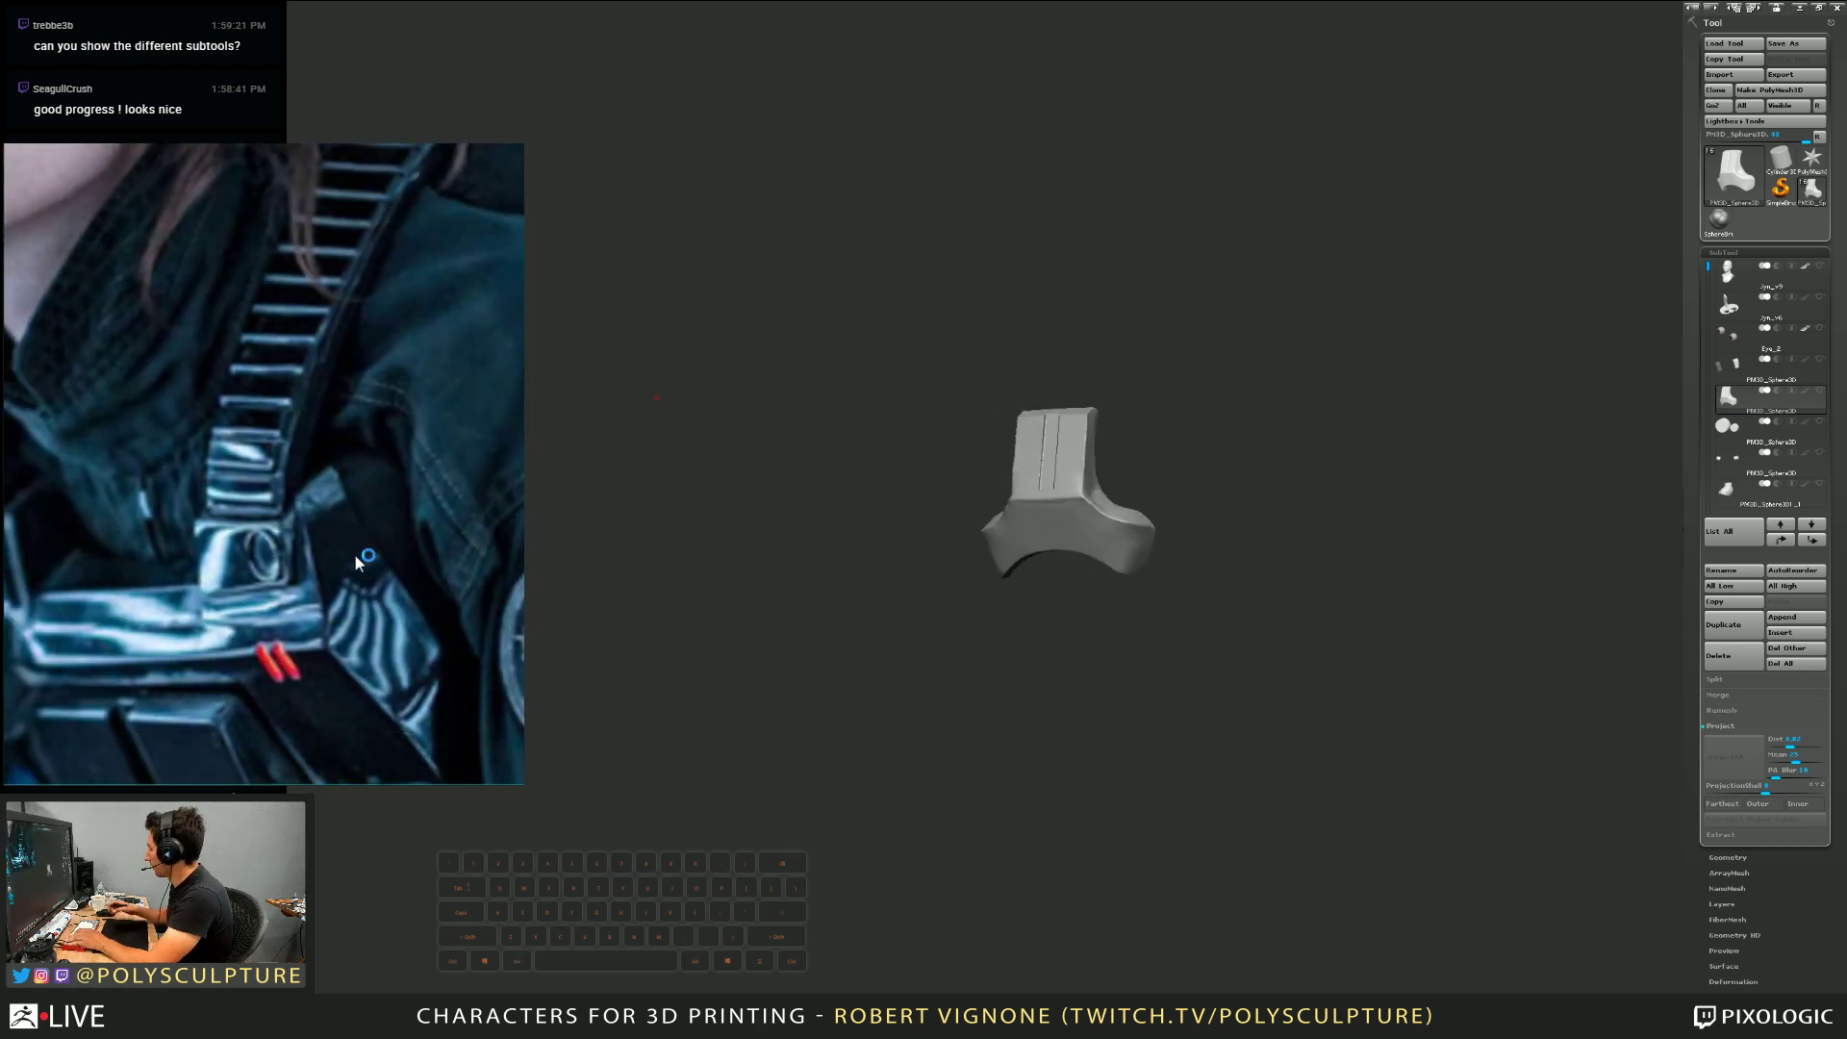
{"action": "scroll", "coordinate": [351, 556], "scroll_direction": "down", "scroll_amount": 8}
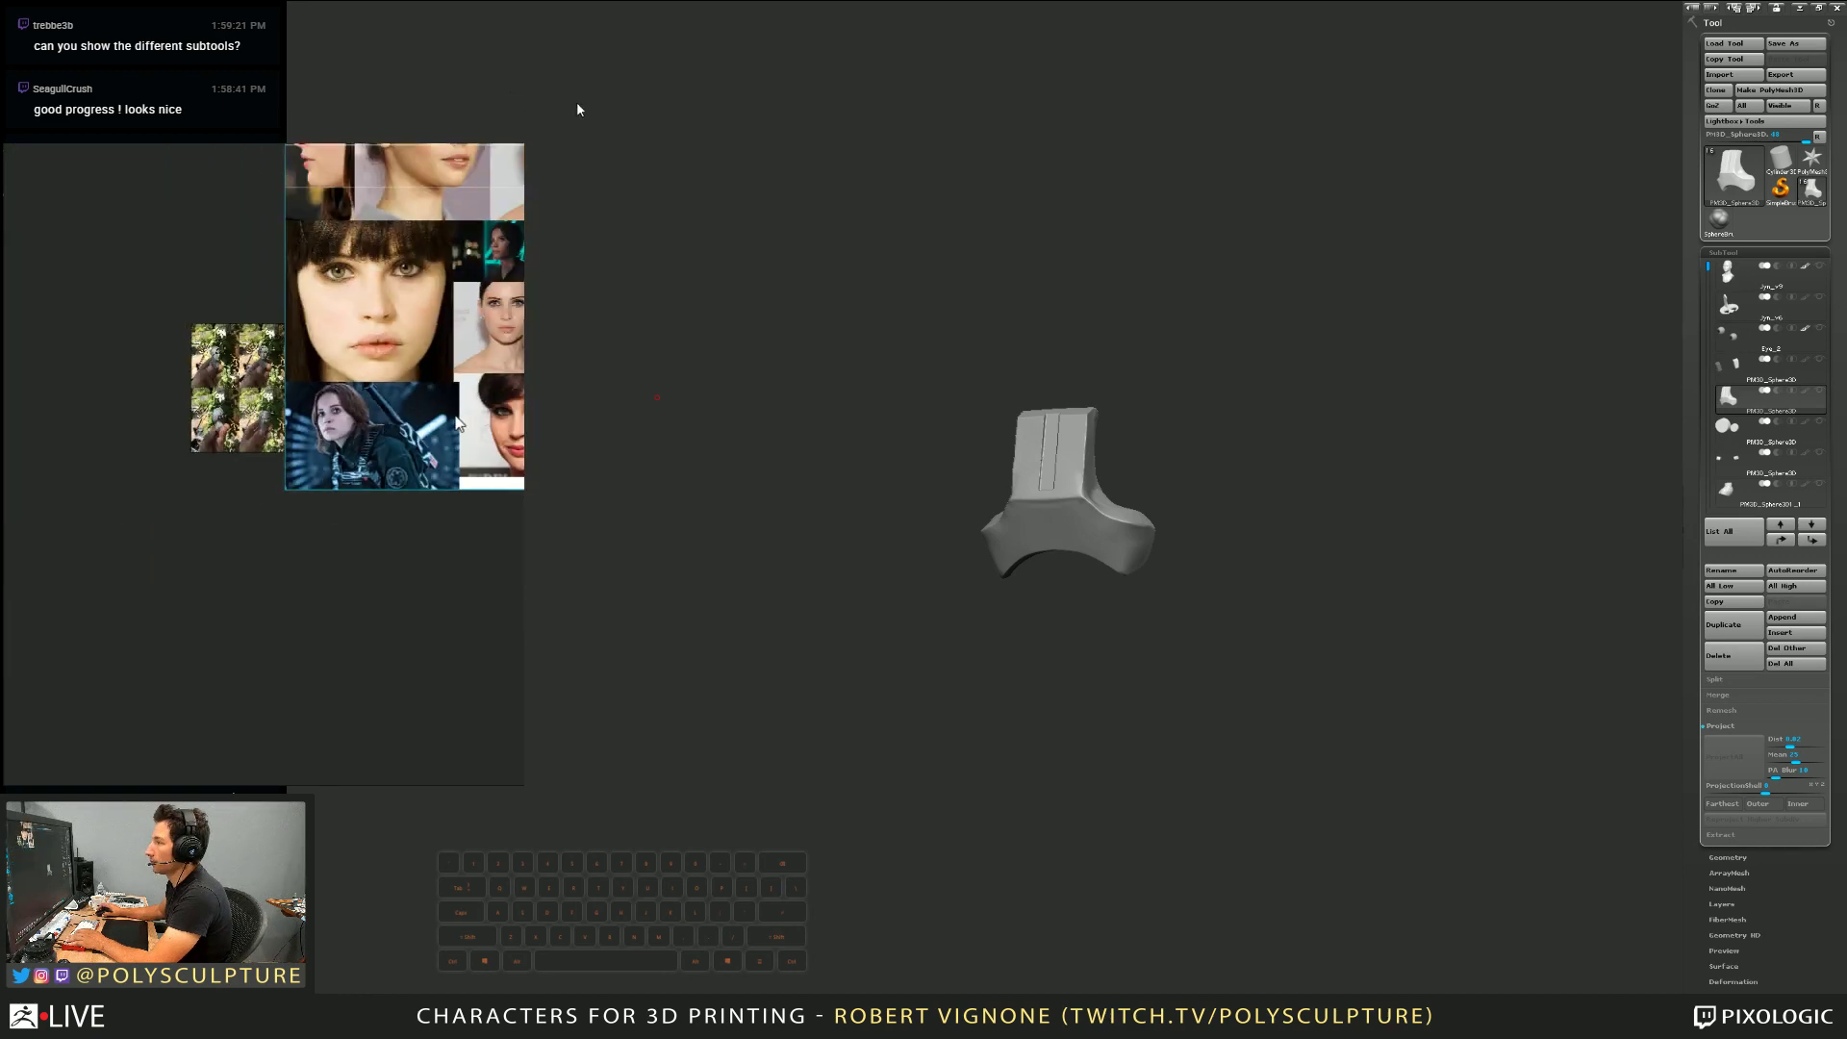
{"action": "scroll", "coordinate": [193, 541], "scroll_direction": "up", "scroll_amount": 10}
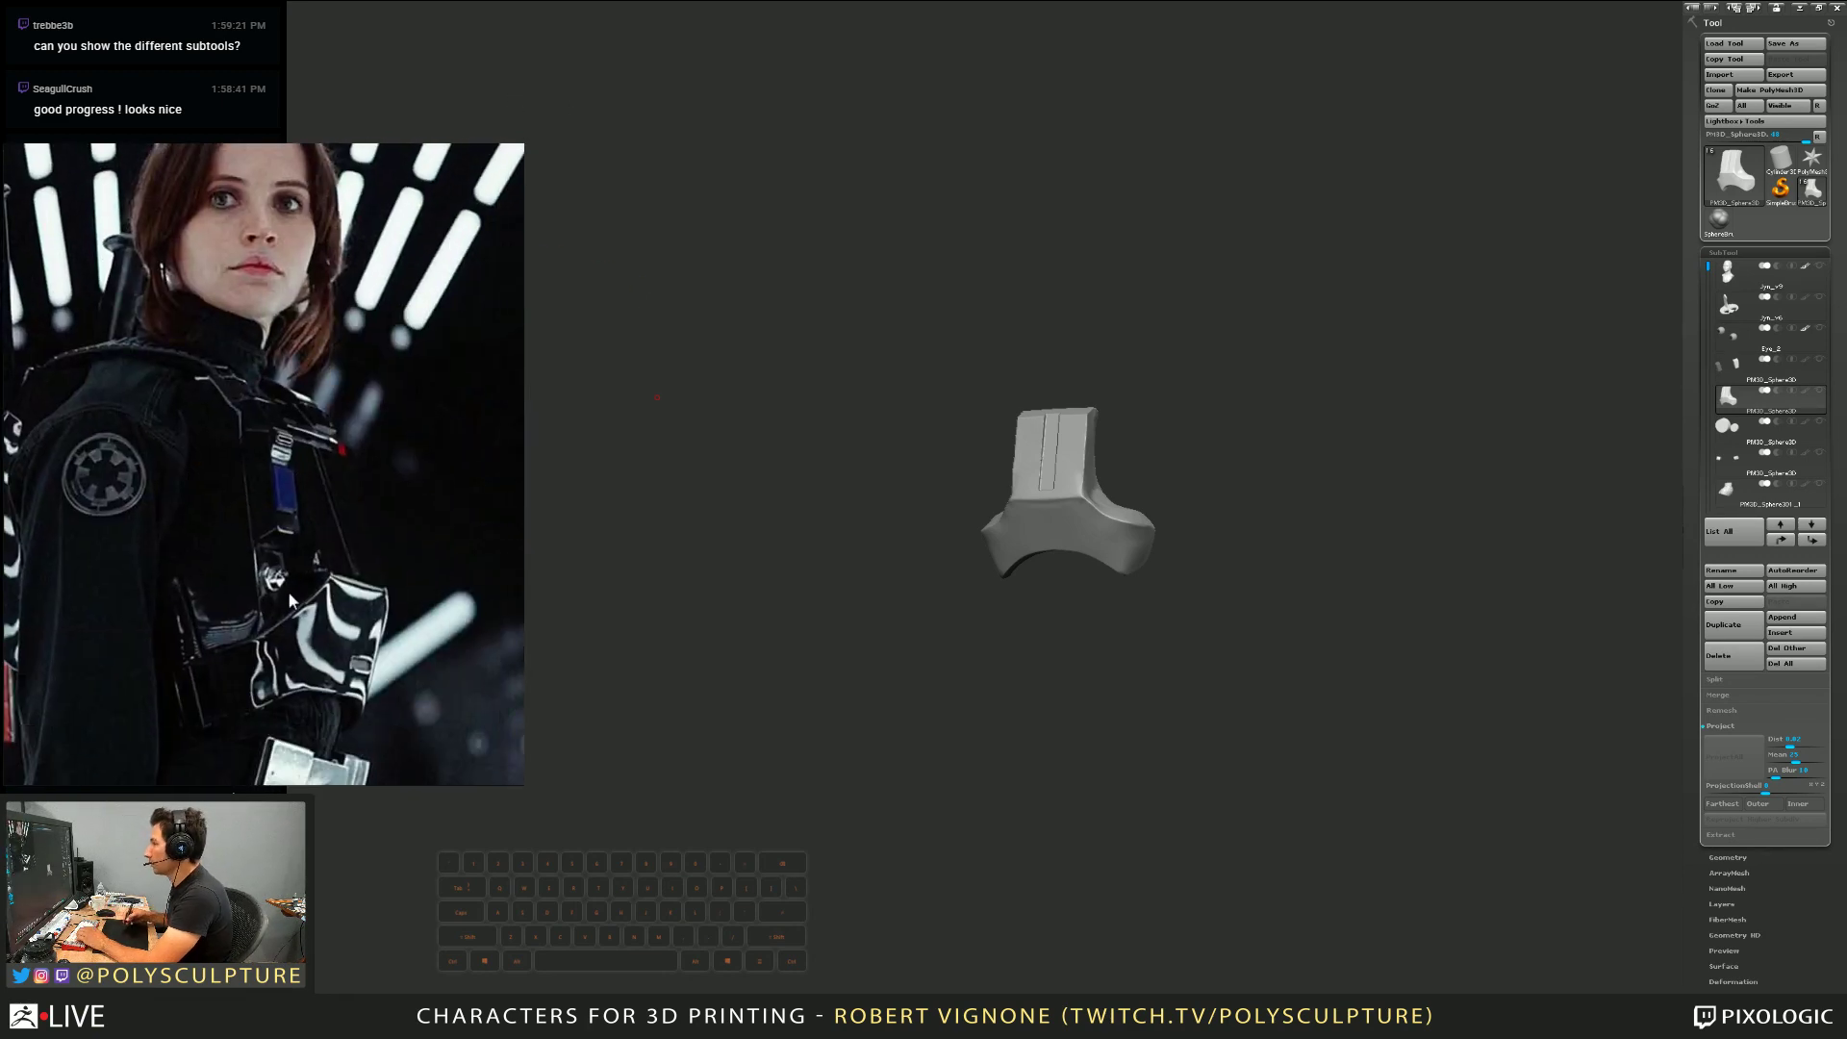
Examine the small round vest details, the subtool below them and the jacket, and reveal more of the subtool list
{"action": "left_click", "coordinate": [1728, 426]}
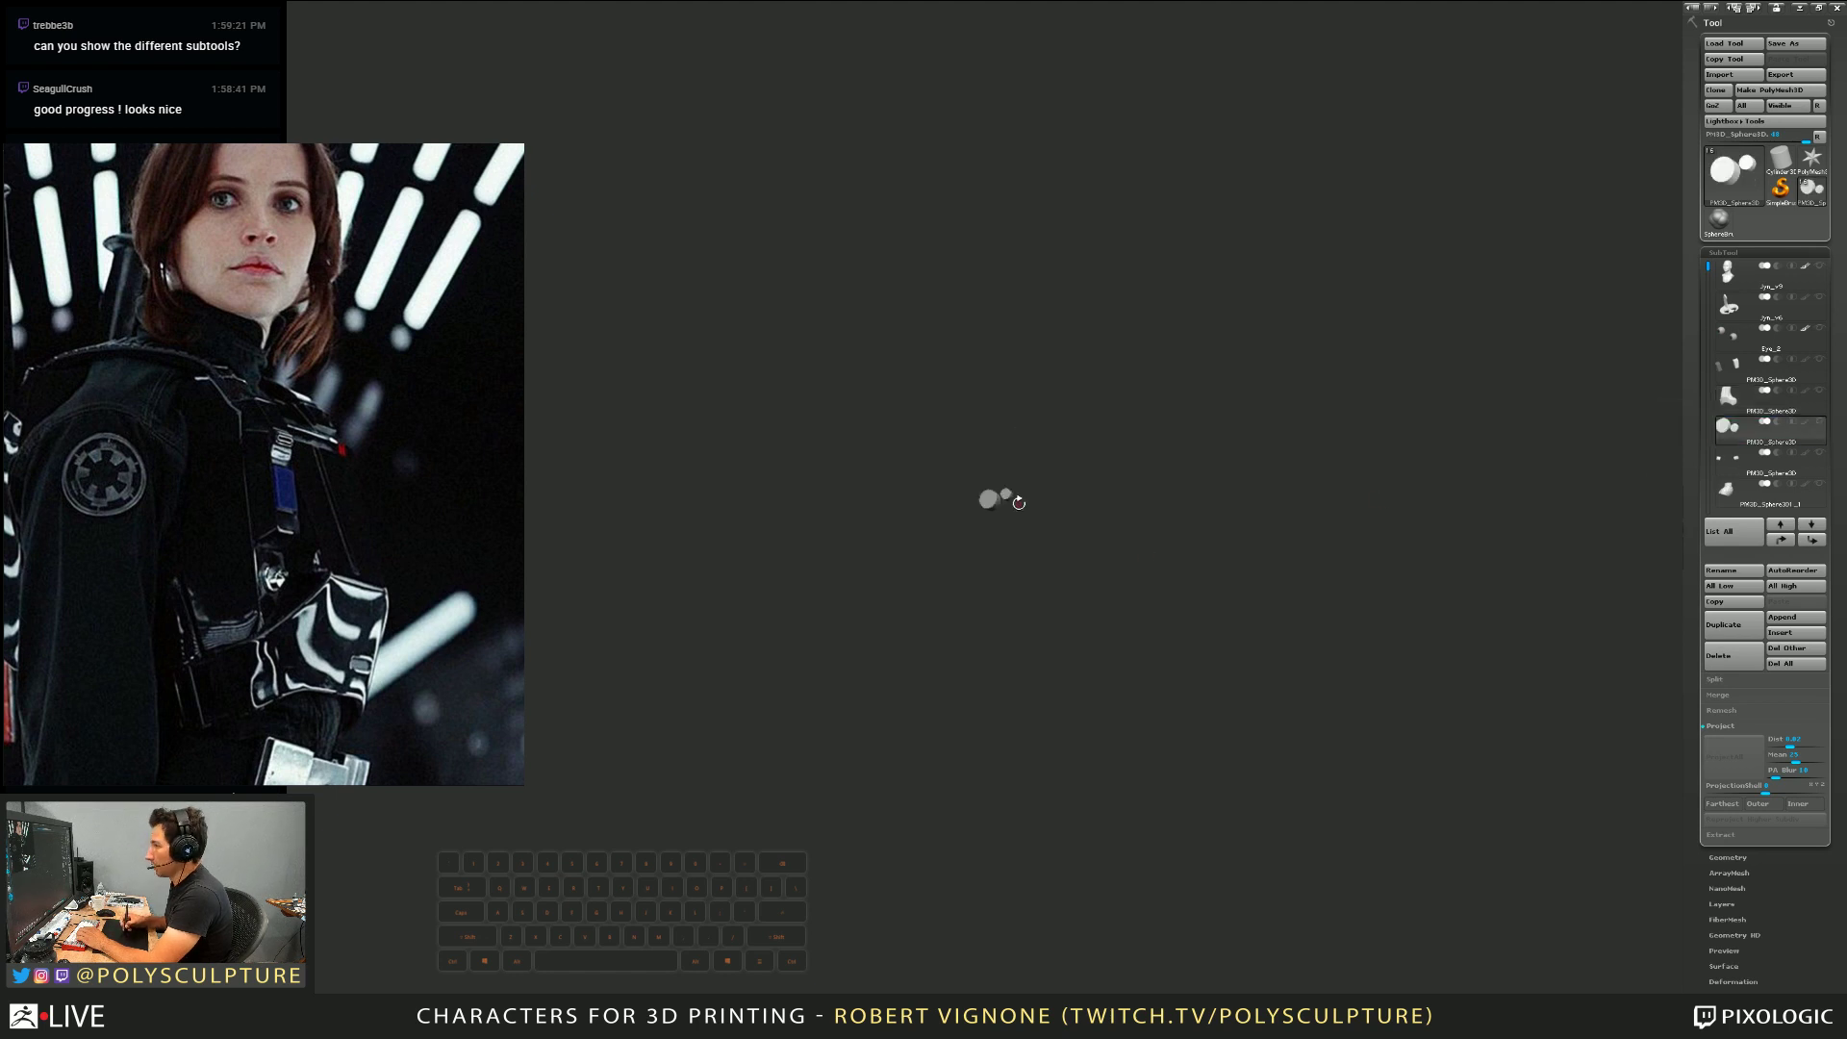
{"action": "left_click", "coordinate": [1729, 458]}
{"action": "left_click_drag", "start_coordinate": [1340, 520], "coordinate": [1525, 496]}
{"action": "left_click", "coordinate": [1729, 491]}
{"action": "mouse_move", "coordinate": [1751, 384]}
{"action": "left_click_drag", "start_coordinate": [1709, 268], "coordinate": [1710, 301]}
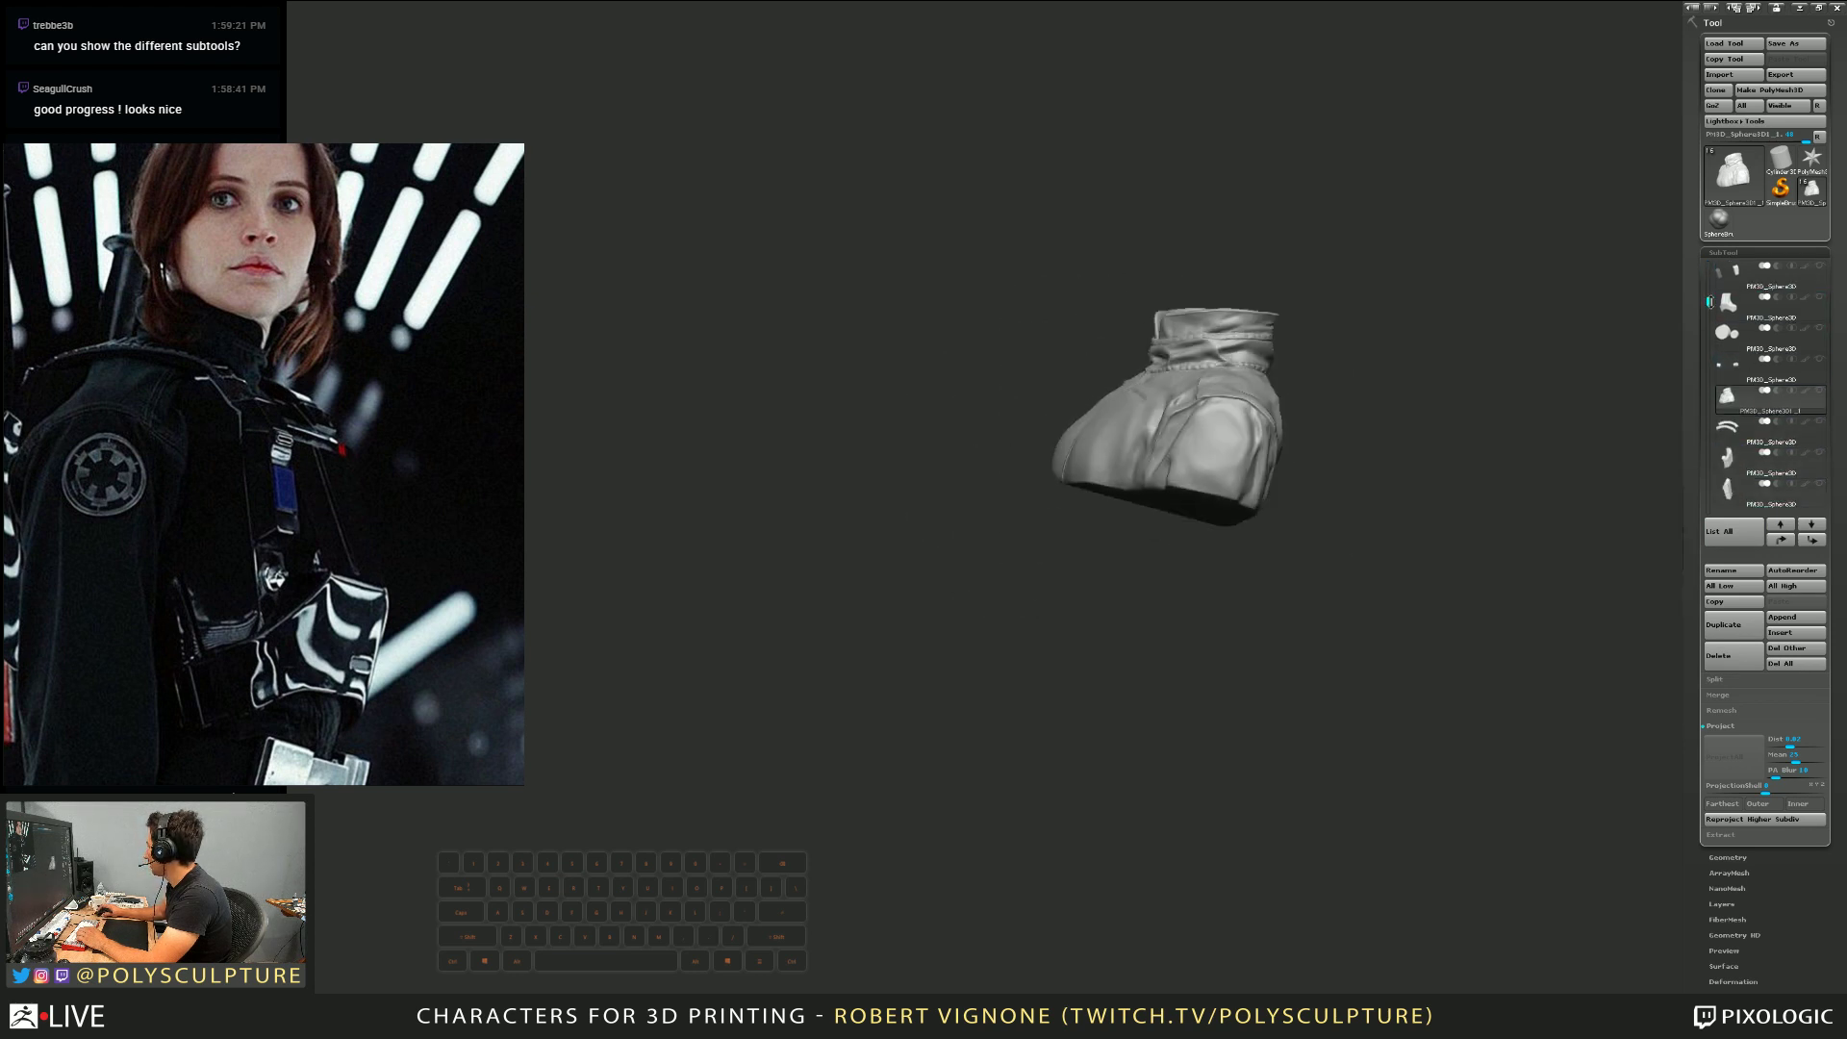
Examine the curved strip, the vest piece with shoulder straps and the notched armour block in turn, and reveal the remaining subtools
{"action": "left_click", "coordinate": [1717, 422]}
{"action": "left_click_drag", "start_coordinate": [1399, 462], "coordinate": [1542, 451]}
{"action": "left_click", "coordinate": [1727, 458]}
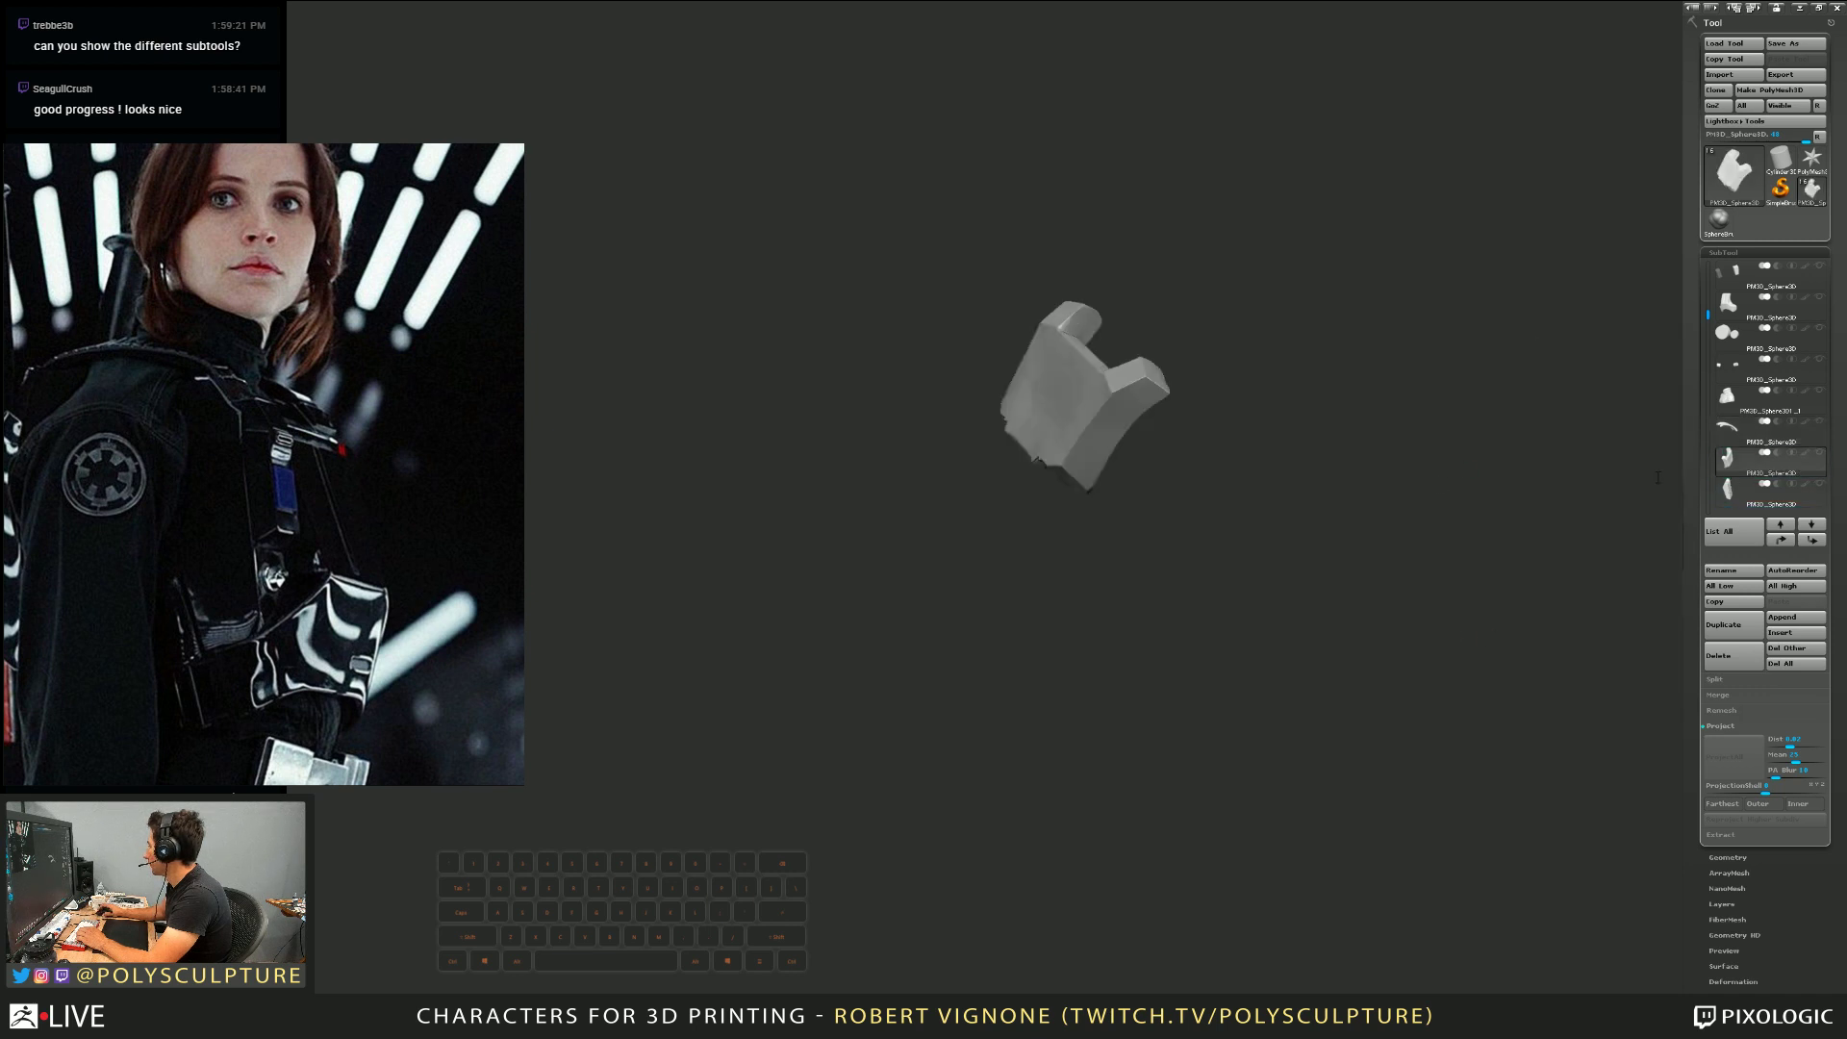
{"action": "left_click_drag", "start_coordinate": [1373, 597], "coordinate": [1317, 664]}
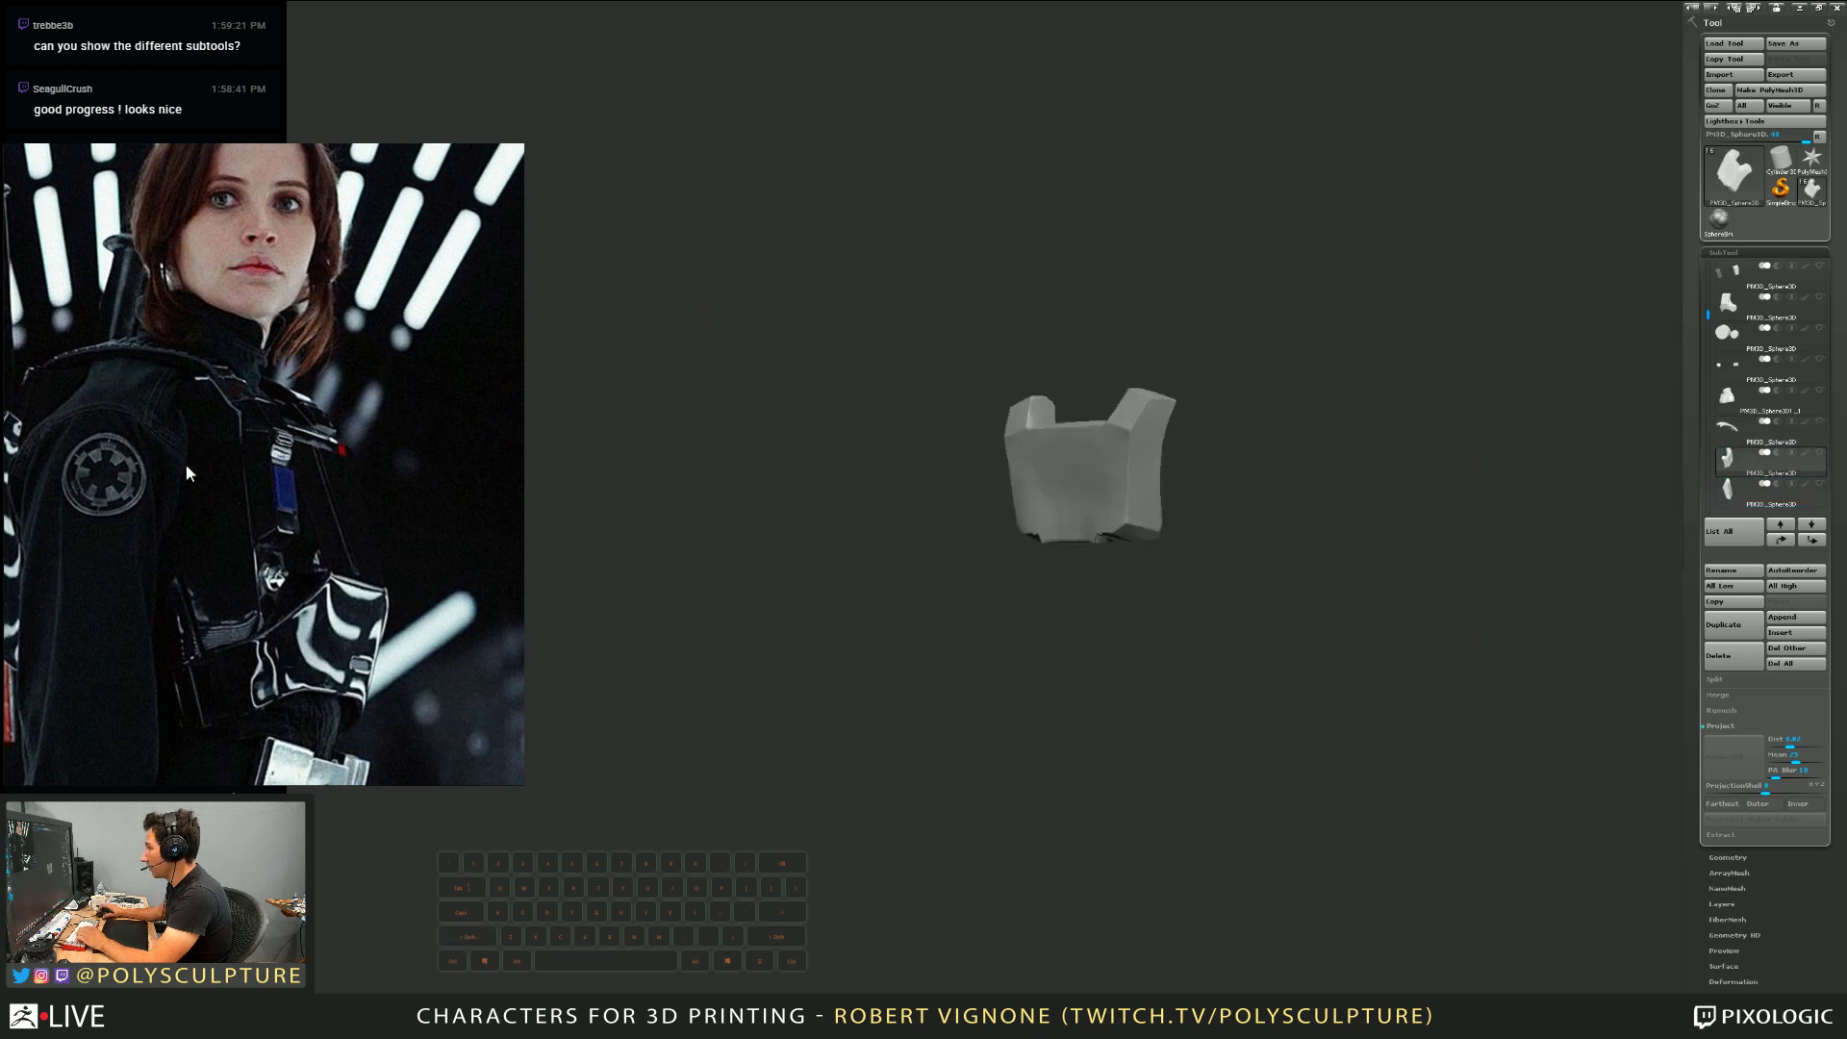
{"action": "left_click", "coordinate": [1727, 490]}
{"action": "left_click_drag", "start_coordinate": [1210, 546], "coordinate": [1053, 618]}
{"action": "left_click_drag", "start_coordinate": [1708, 314], "coordinate": [1709, 379]}
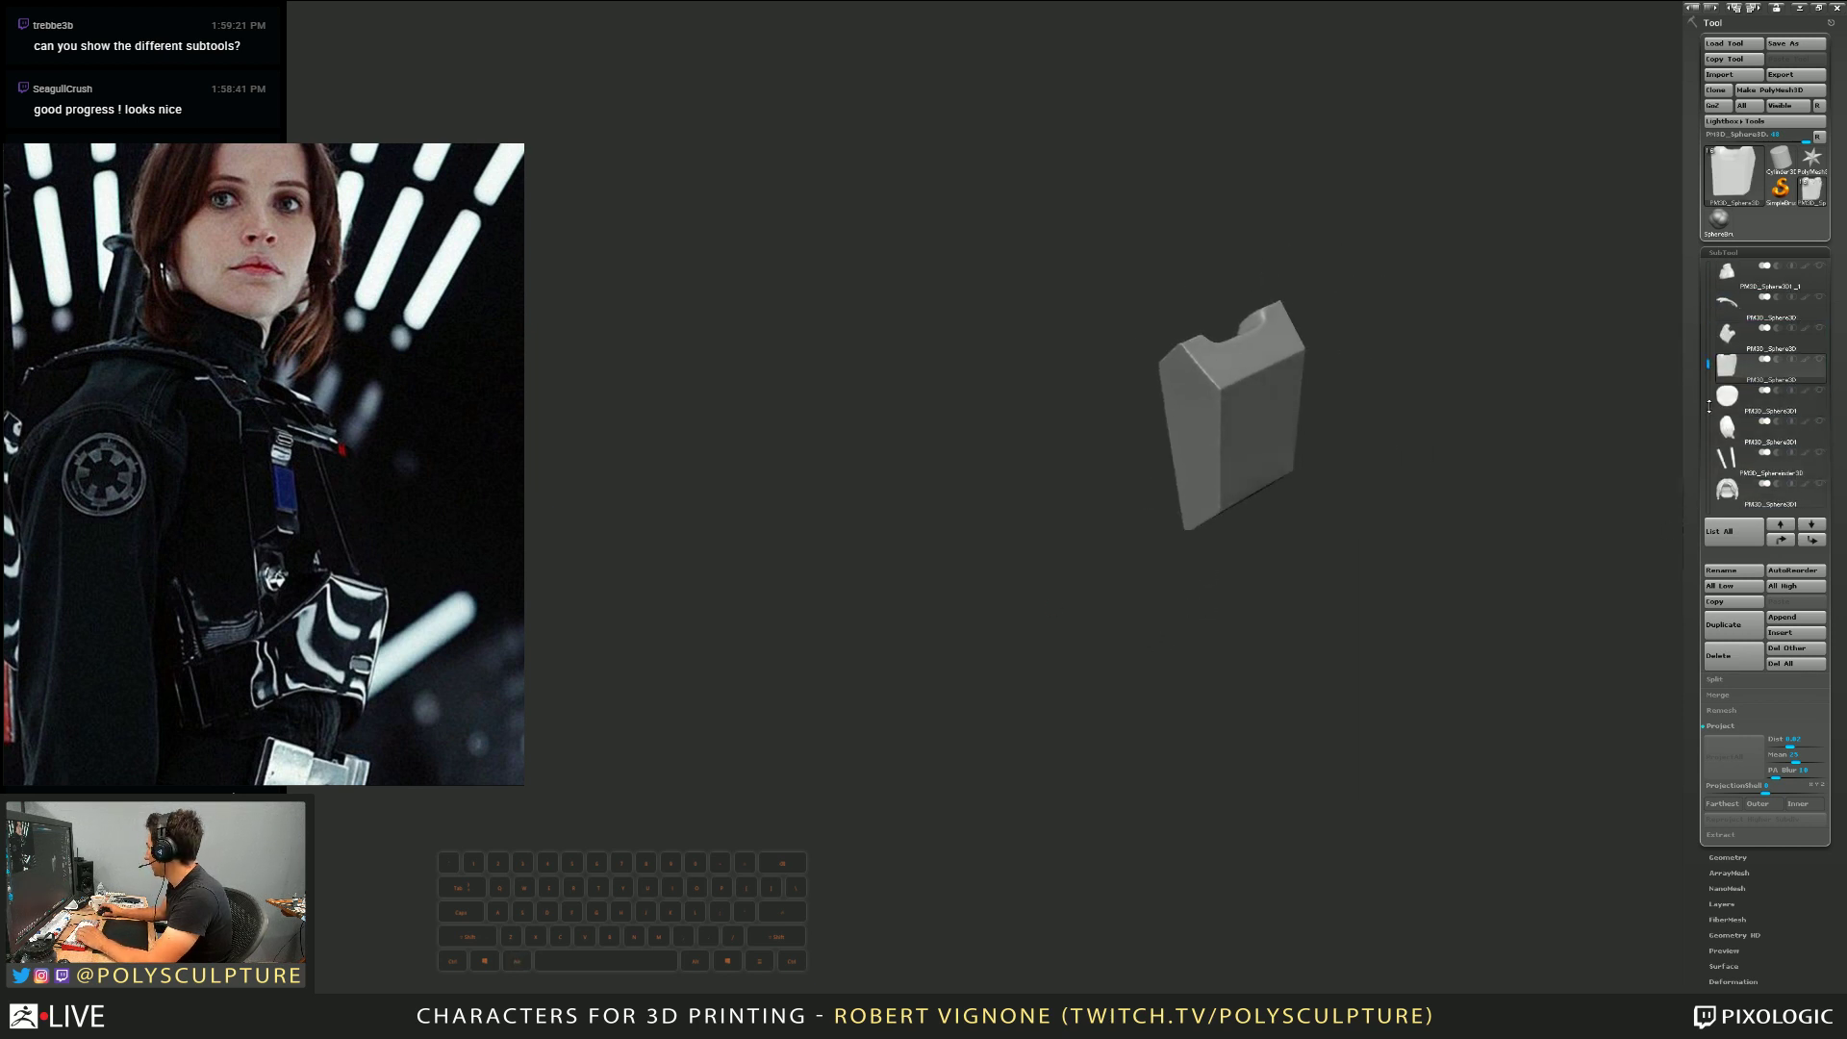
Frame and examine the rounded flat form and the elongated lumpy form below it from several angles
{"action": "left_click", "coordinate": [1727, 395]}
{"action": "left_click_drag", "start_coordinate": [1279, 627], "coordinate": [1167, 652]}
{"action": "key", "text": "f"}
{"action": "right_click_drag", "start_coordinate": [1274, 634], "coordinate": [1250, 354], "text": "alt"}
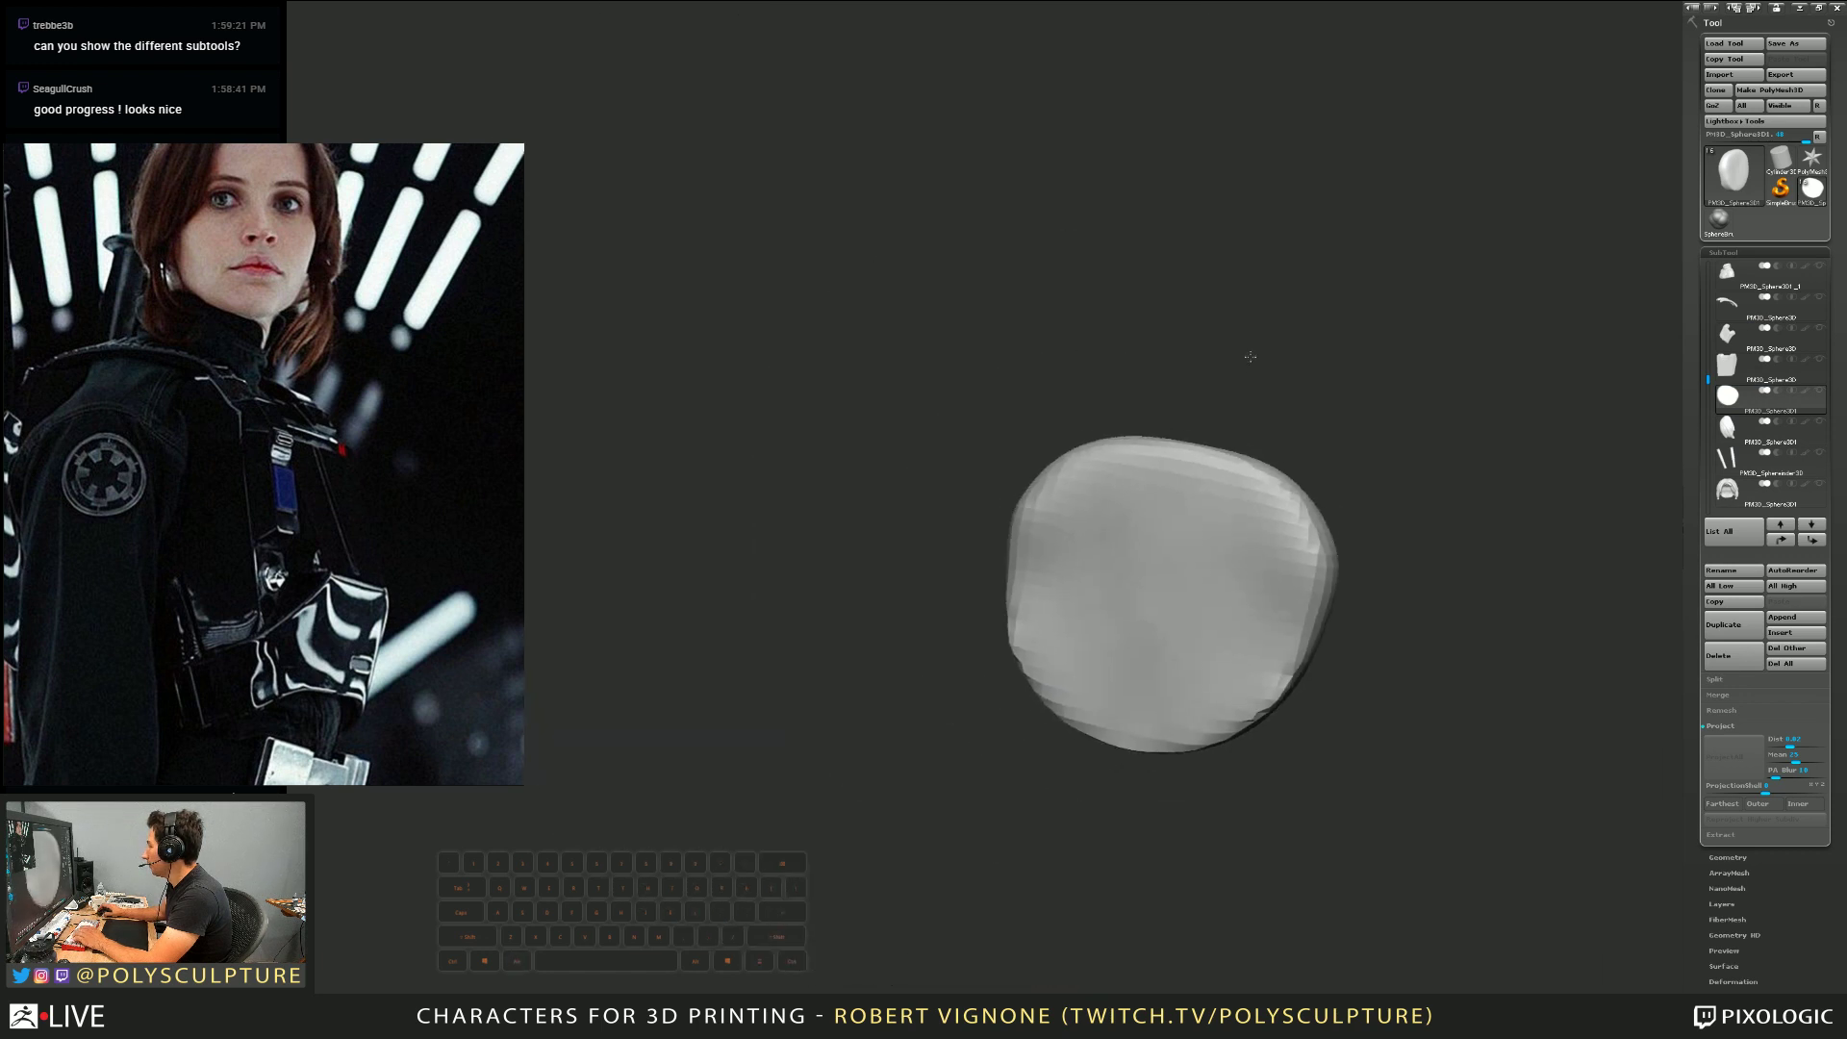
{"action": "right_click_drag", "start_coordinate": [1236, 556], "coordinate": [1289, 267]}
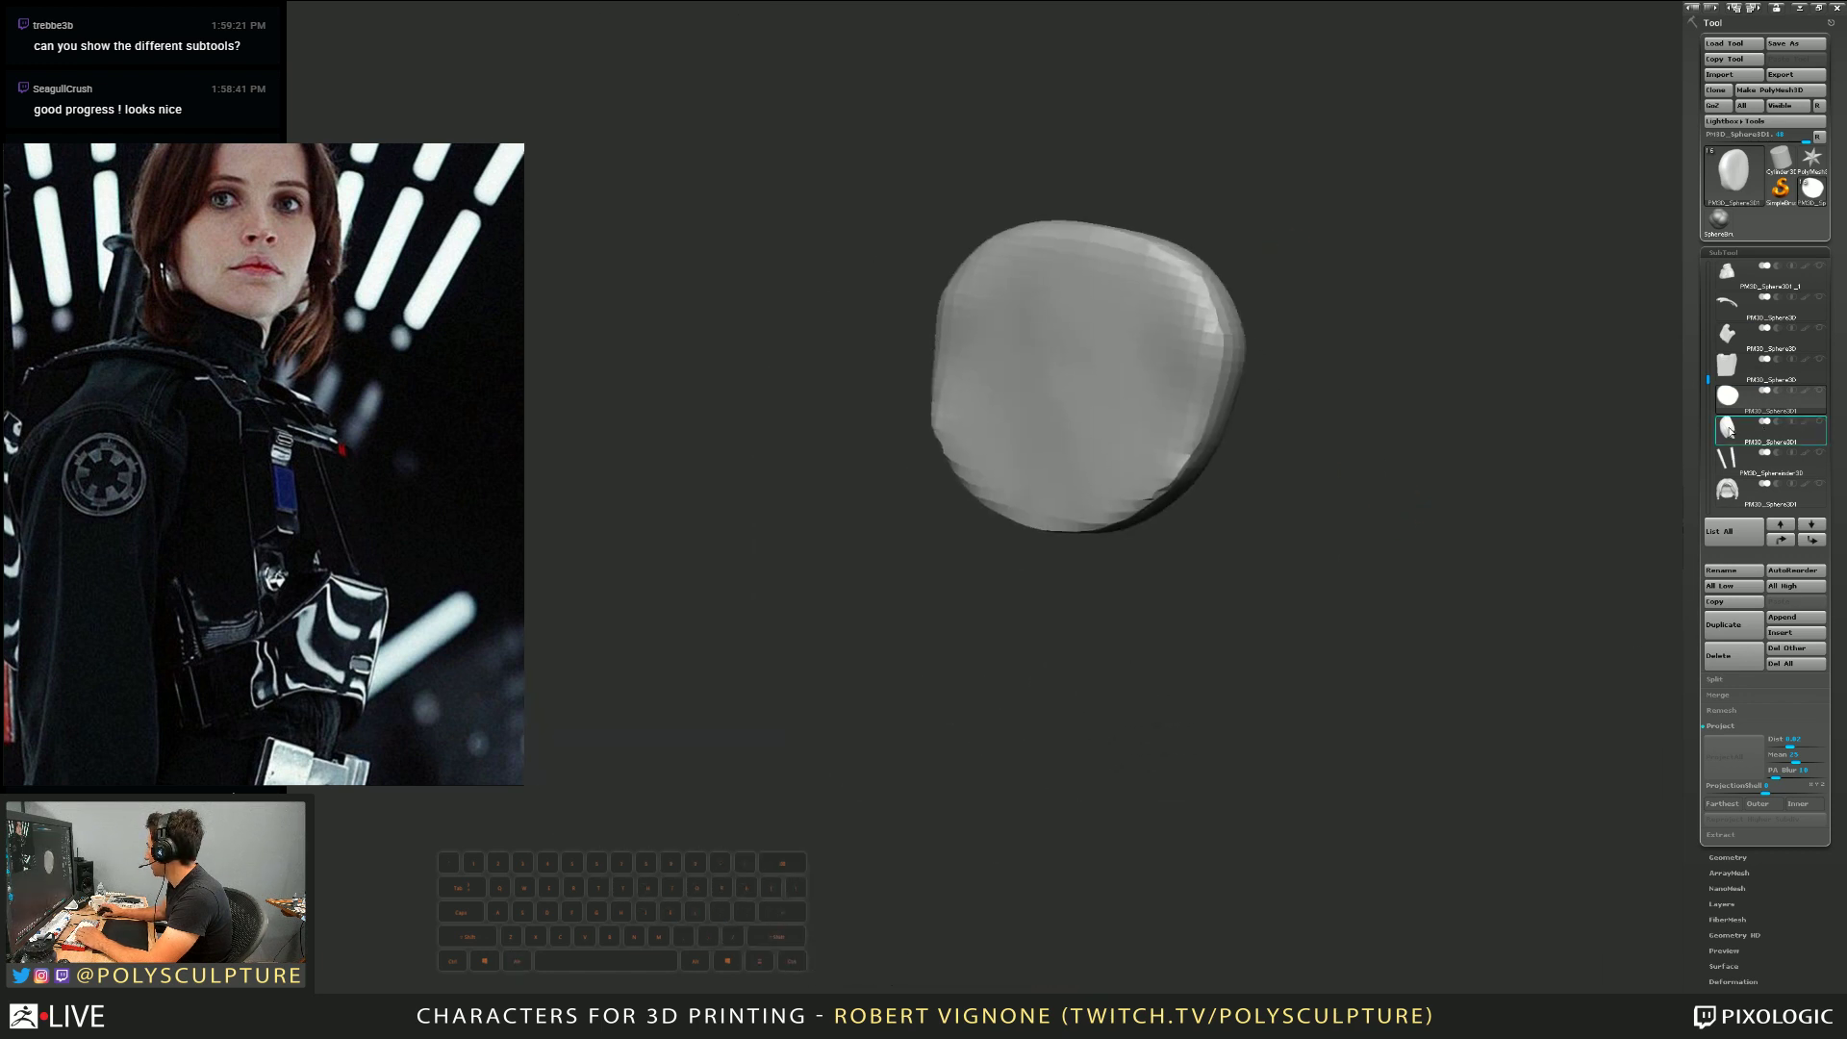
{"action": "left_click", "coordinate": [1728, 428]}
{"action": "key", "text": "f"}
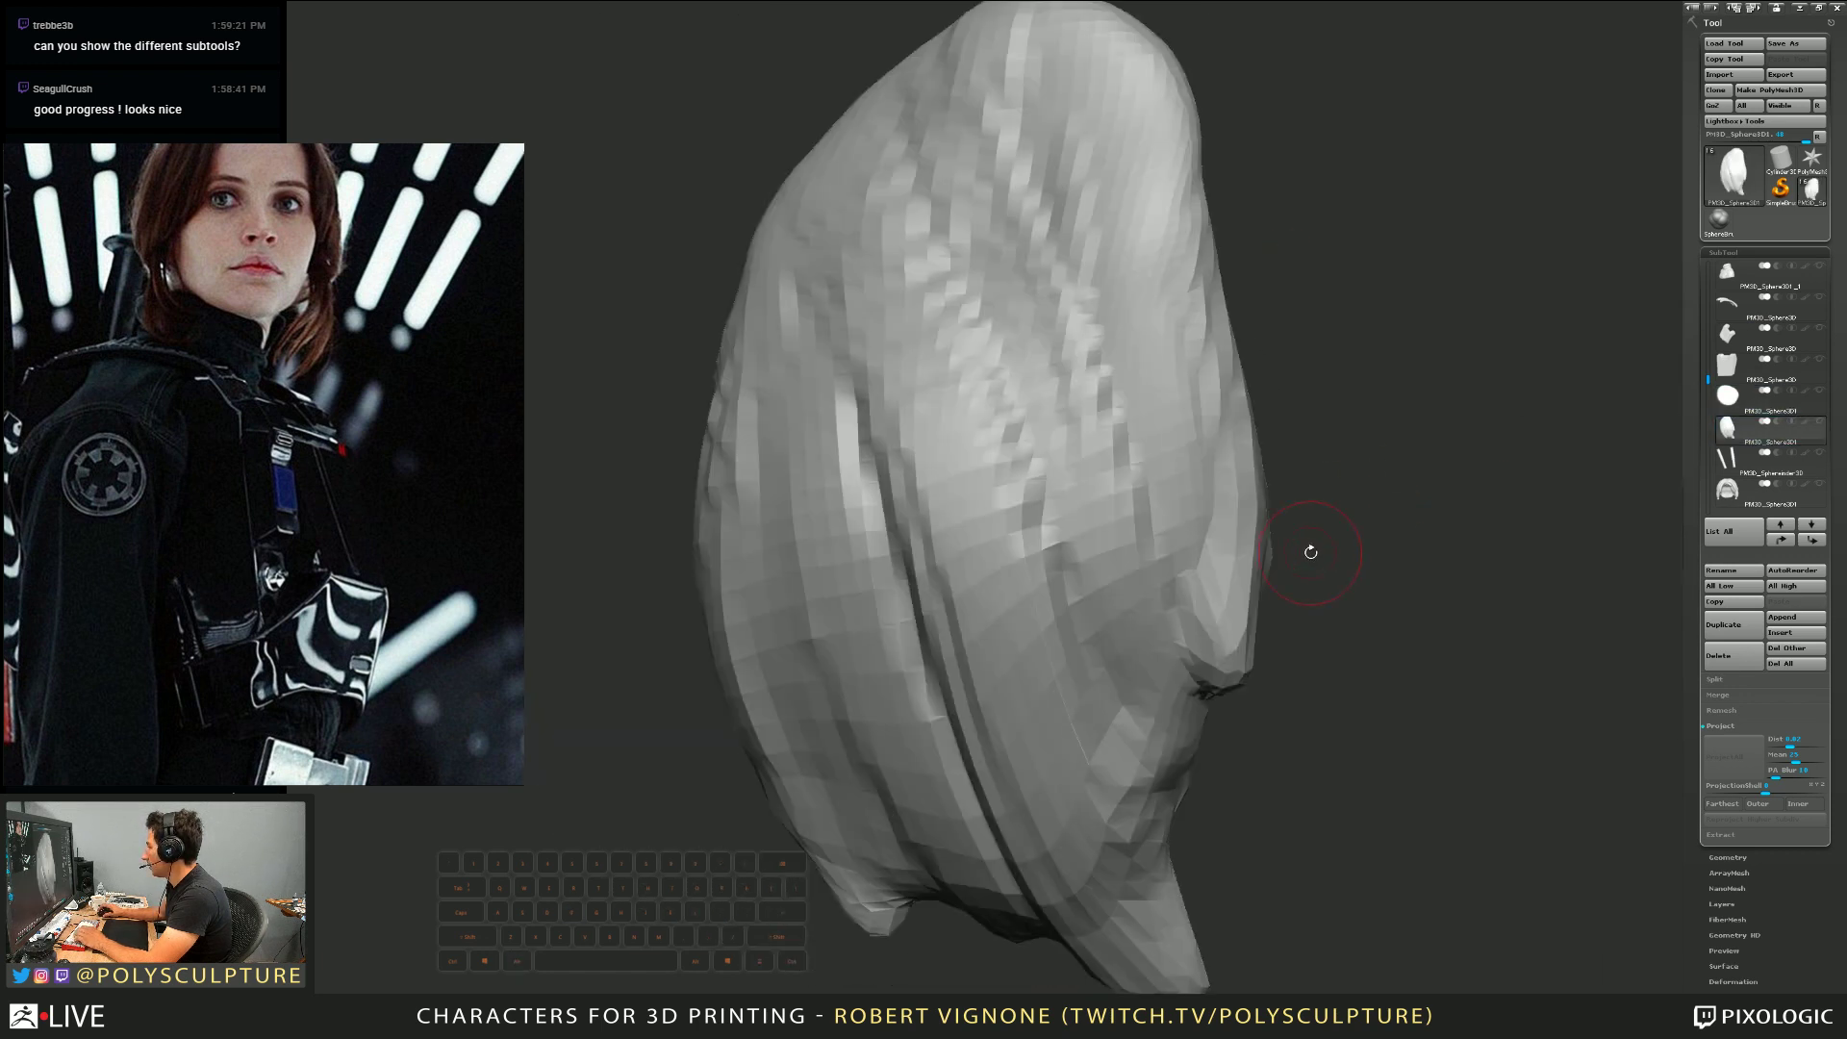
{"action": "right_click_drag", "start_coordinate": [1310, 553], "coordinate": [1166, 313], "text": "alt"}
{"action": "right_click_drag", "start_coordinate": [1415, 238], "coordinate": [1374, 344], "text": "alt"}
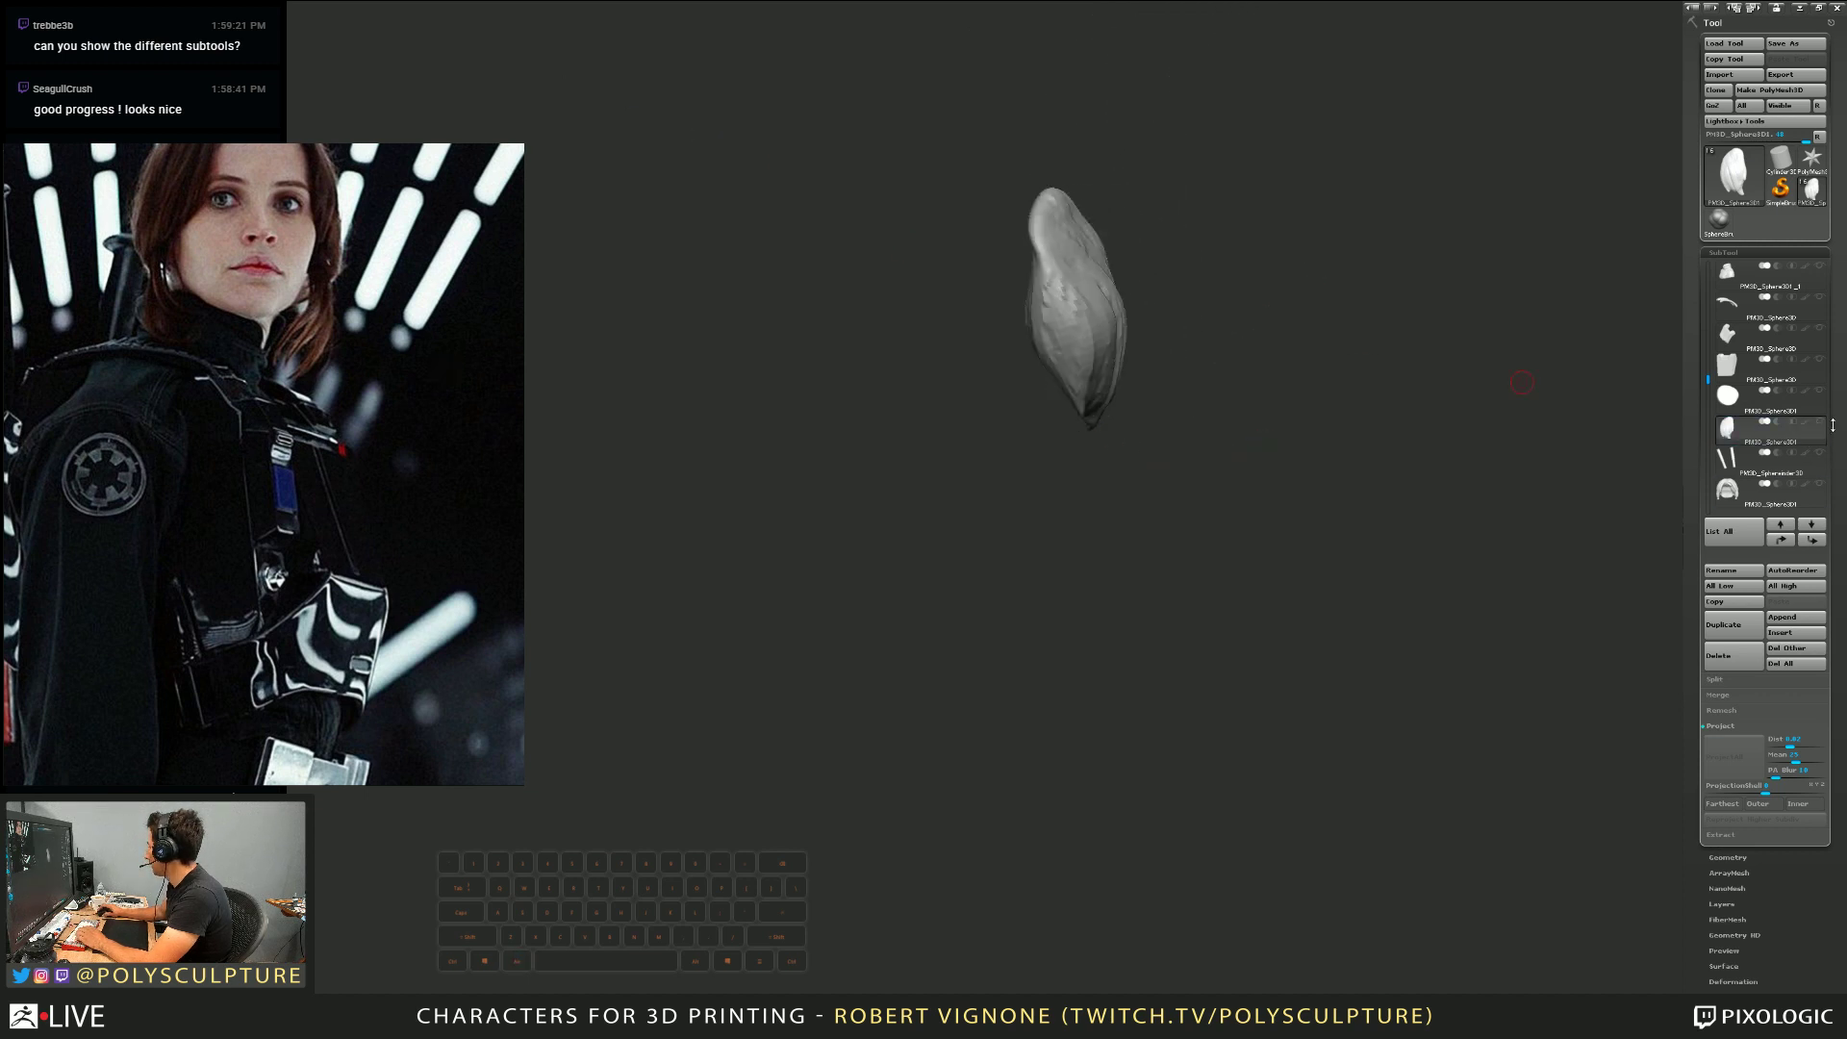
Frame and examine the pair of thin strips and the hair subtool with its tied bun
{"action": "left_click", "coordinate": [1742, 460]}
{"action": "key", "text": "f"}
{"action": "right_click_drag", "start_coordinate": [1316, 528], "coordinate": [1488, 387], "text": "alt"}
{"action": "left_click", "coordinate": [1727, 489]}
{"action": "key", "text": "f"}
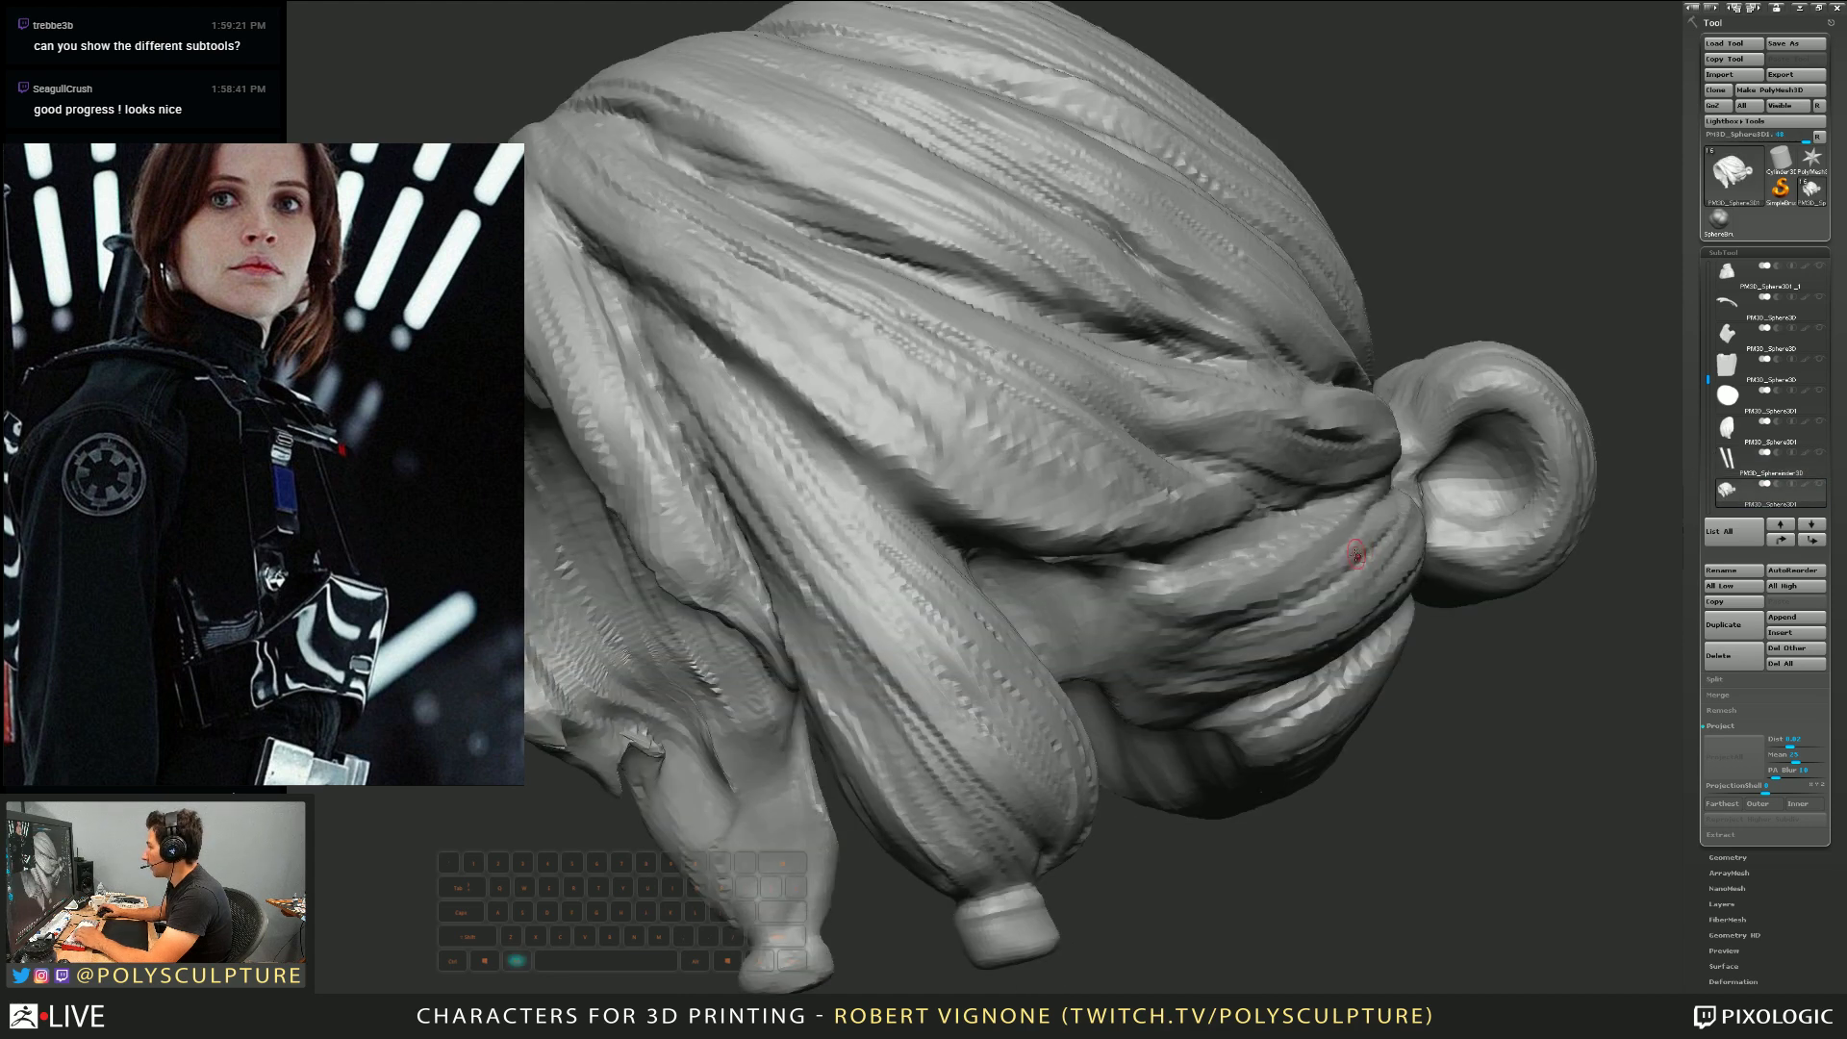
Examine the whole hair subtool, and select and view the small pair of hair strands at the end of the subtool list
{"action": "right_click_drag", "start_coordinate": [1360, 545], "coordinate": [1288, 435], "text": "alt"}
{"action": "left_click_drag", "start_coordinate": [1316, 376], "coordinate": [998, 313], "text": "alt"}
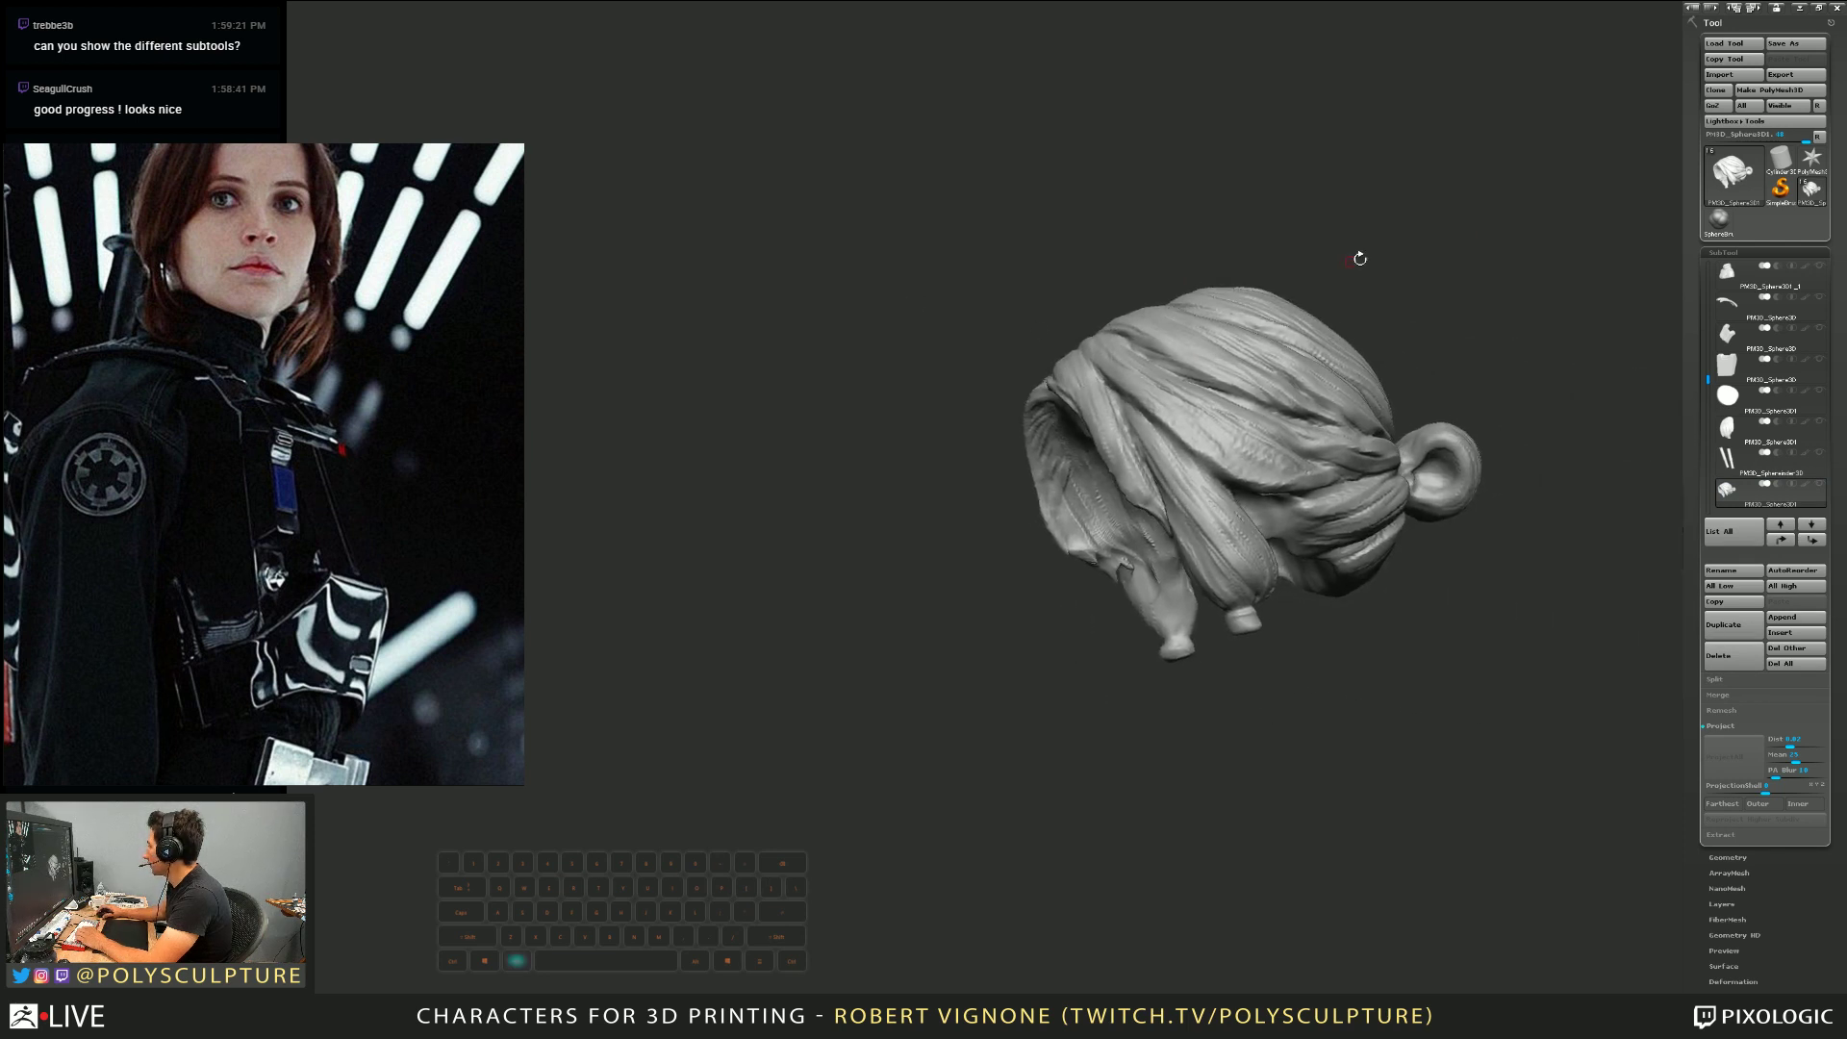
{"action": "left_click_drag", "start_coordinate": [1360, 259], "coordinate": [1258, 268], "text": "alt"}
{"action": "scroll", "coordinate": [1722, 414], "scroll_direction": "down", "scroll_amount": 3}
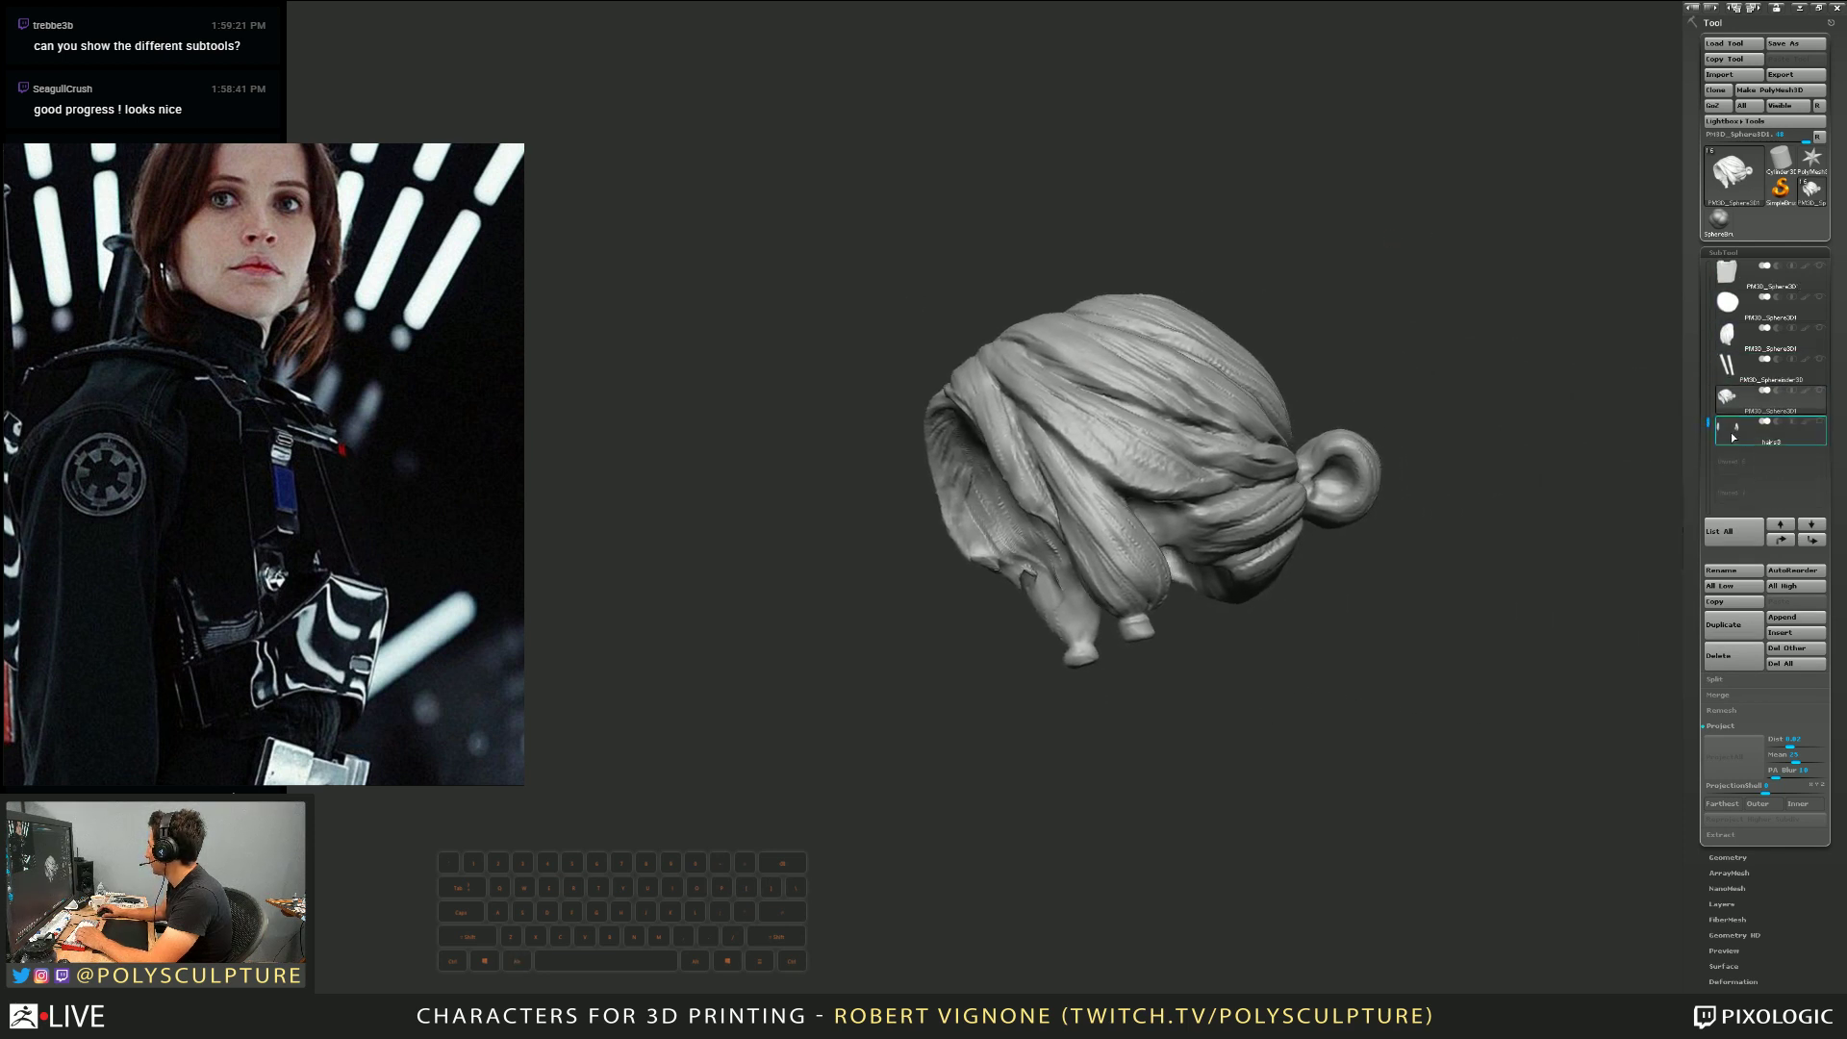
{"action": "left_click", "coordinate": [1727, 428]}
{"action": "left_click_drag", "start_coordinate": [1344, 565], "coordinate": [1535, 475]}
Make all subtools visible again and view the complete bust from both sides
{"action": "left_click", "coordinate": [1819, 422]}
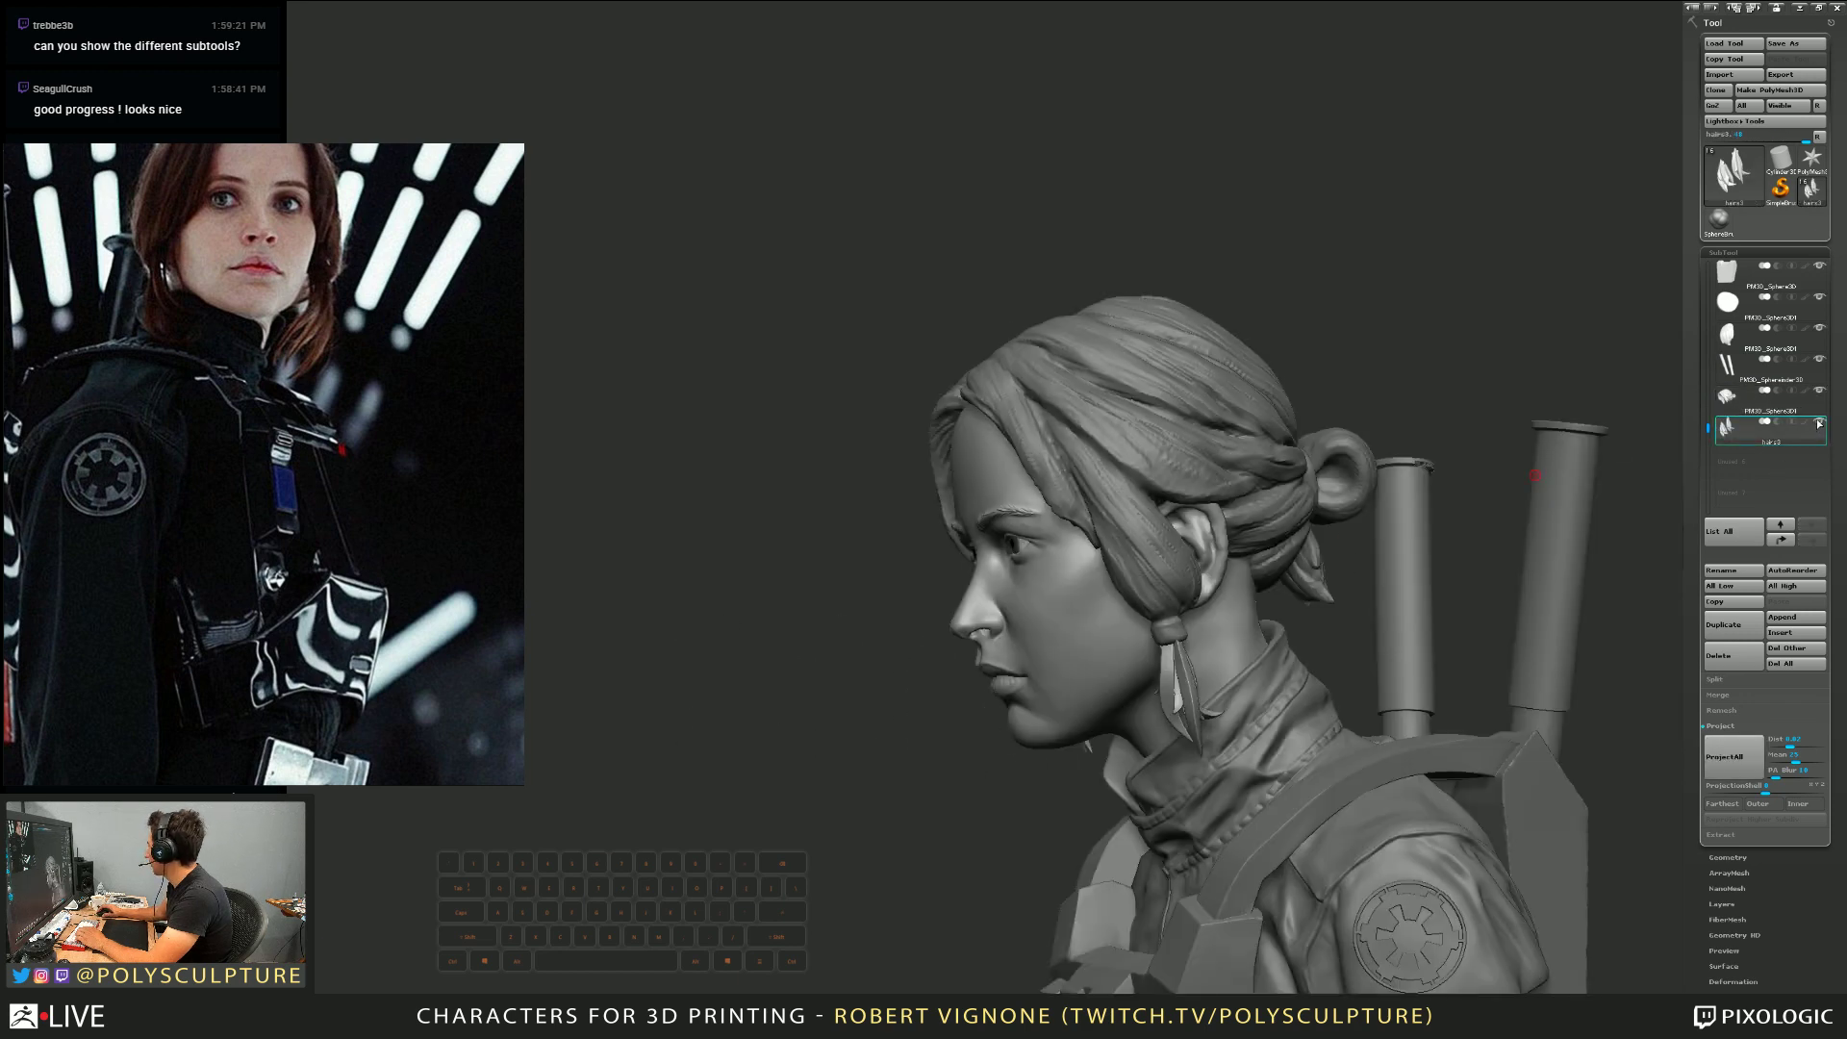
{"action": "left_click_drag", "start_coordinate": [1645, 464], "coordinate": [1271, 375]}
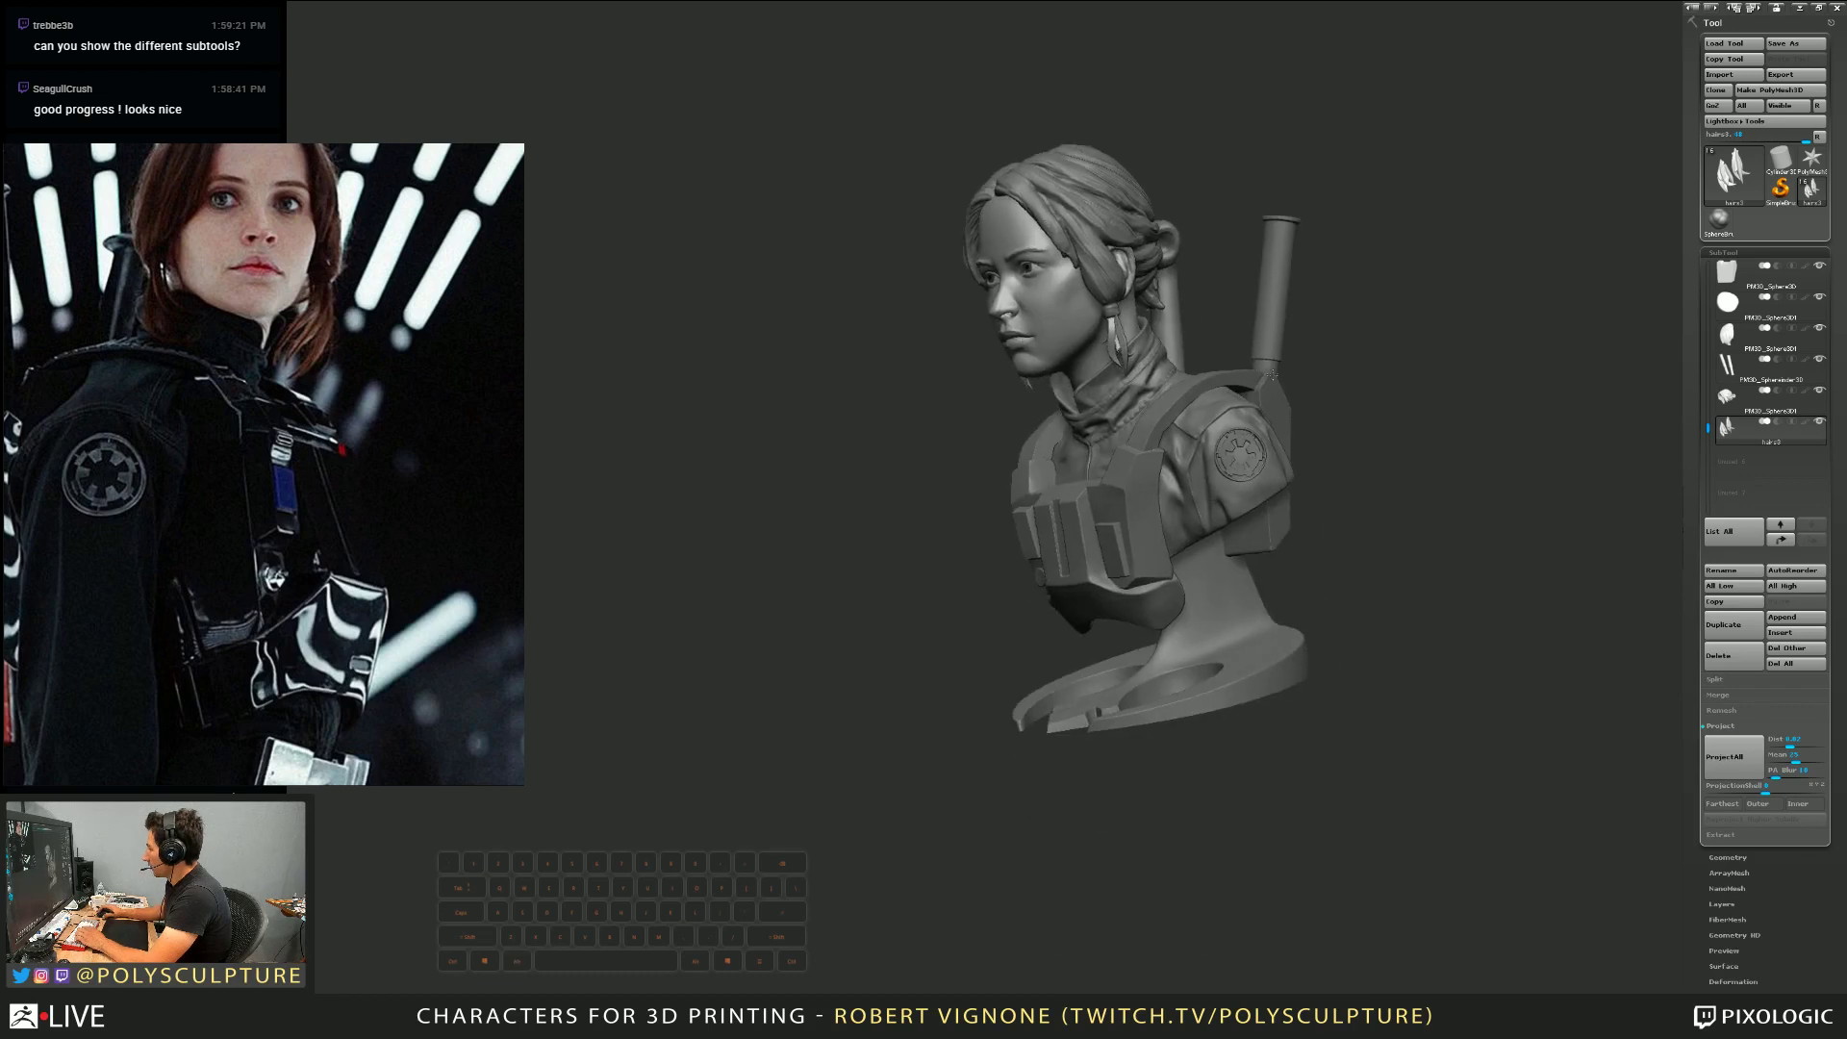
{"action": "left_click_drag", "start_coordinate": [1369, 407], "coordinate": [1421, 482]}
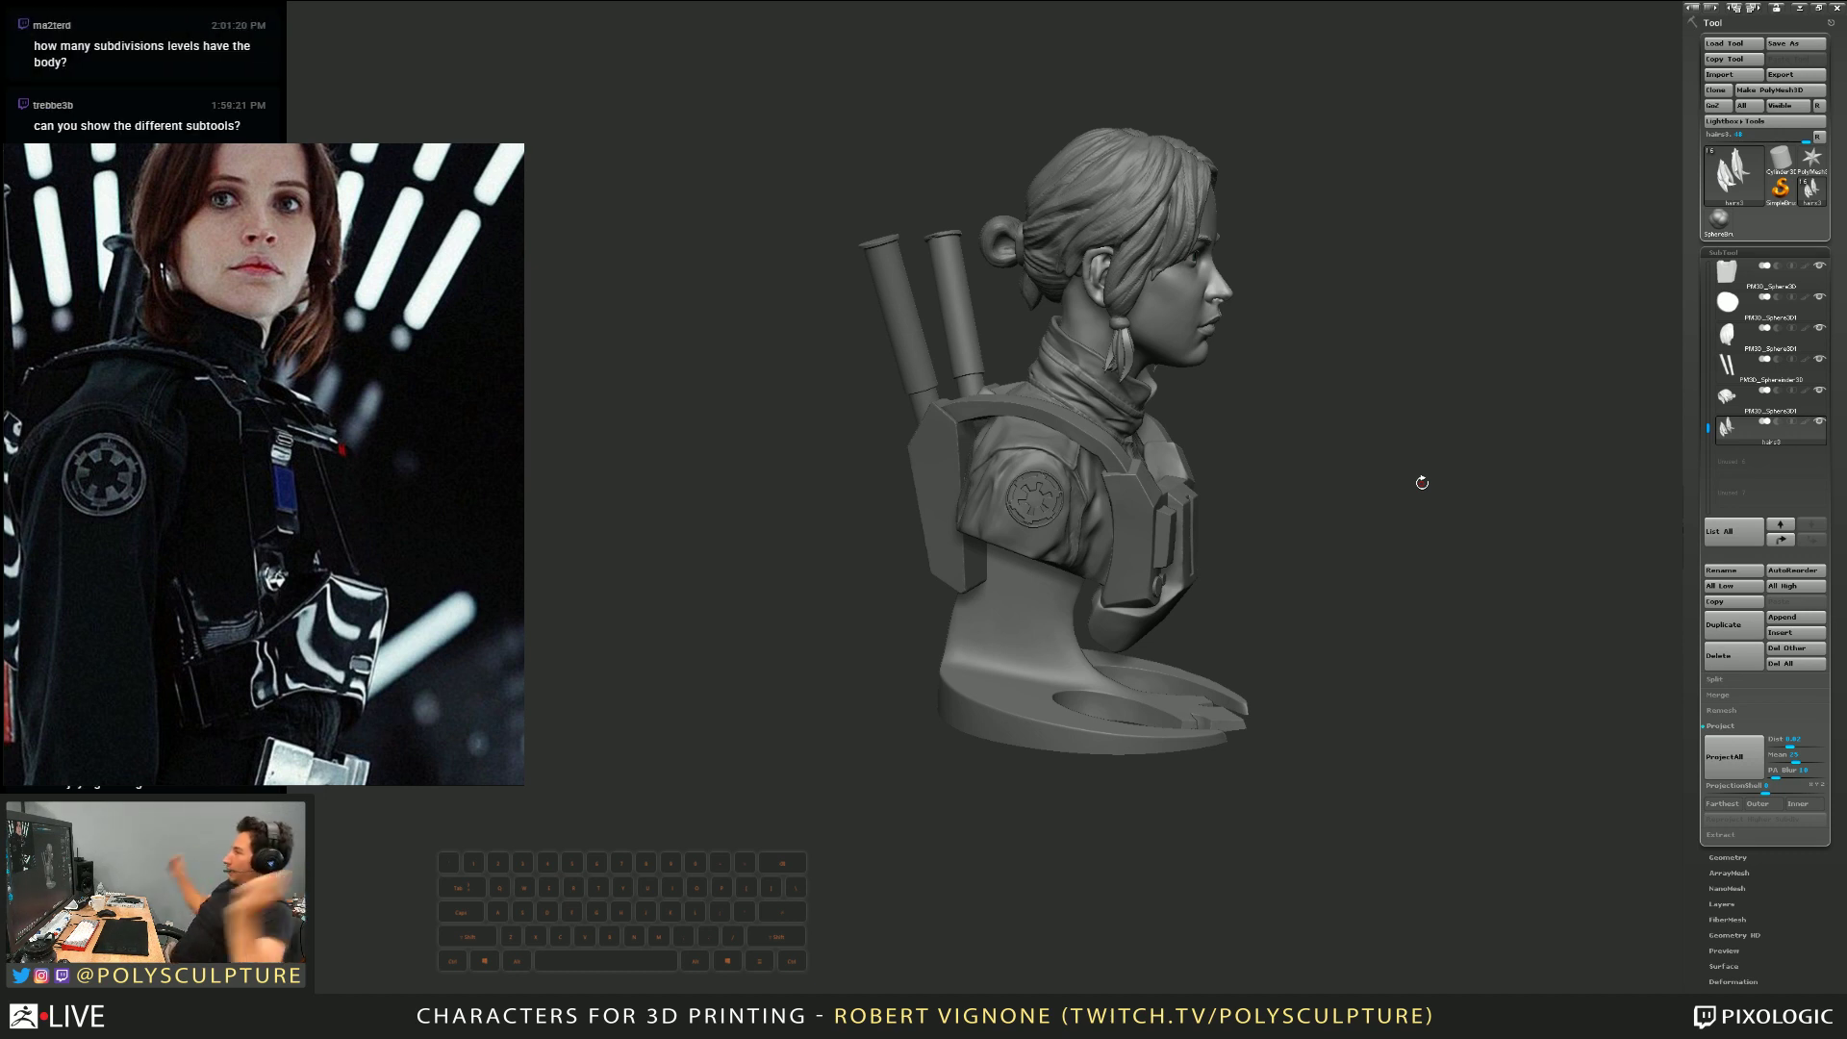
Select the bust's head and body subtool and check its subdivision levels in the geometry settings
{"action": "left_click", "coordinate": [1154, 326], "text": "alt"}
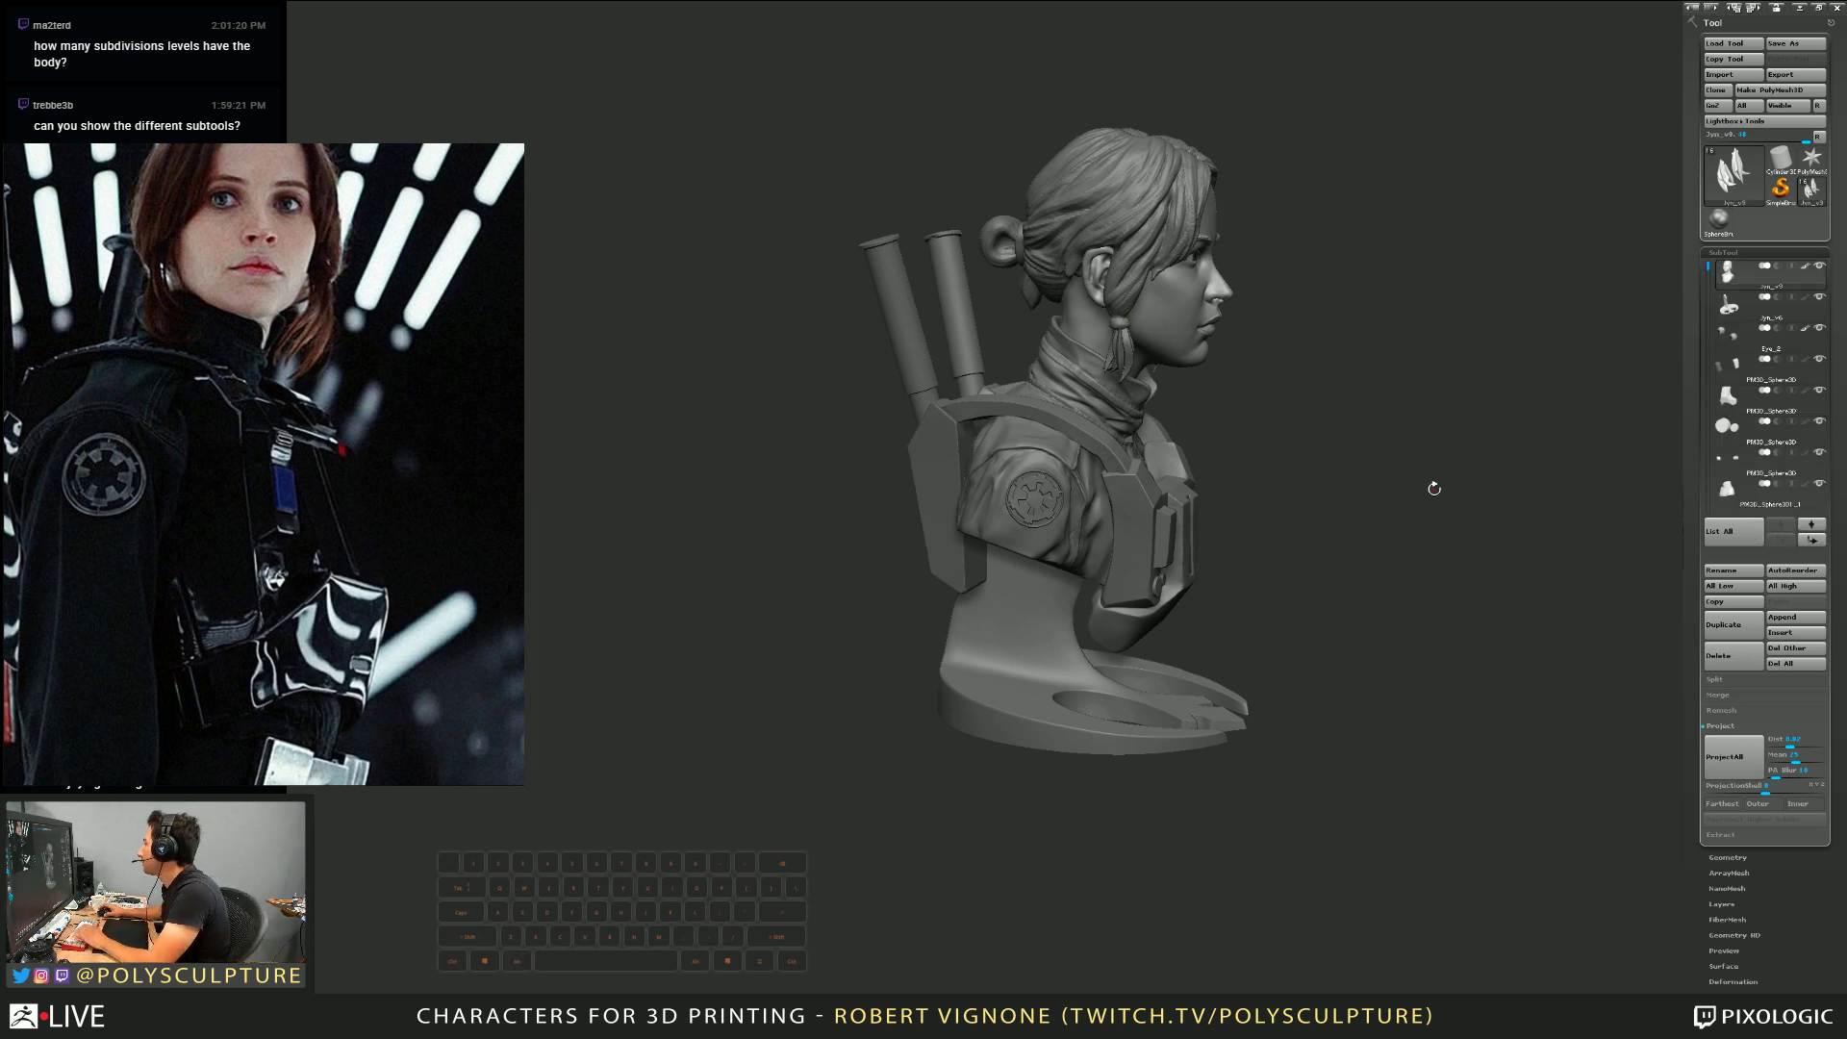
{"action": "left_click", "coordinate": [1726, 857]}
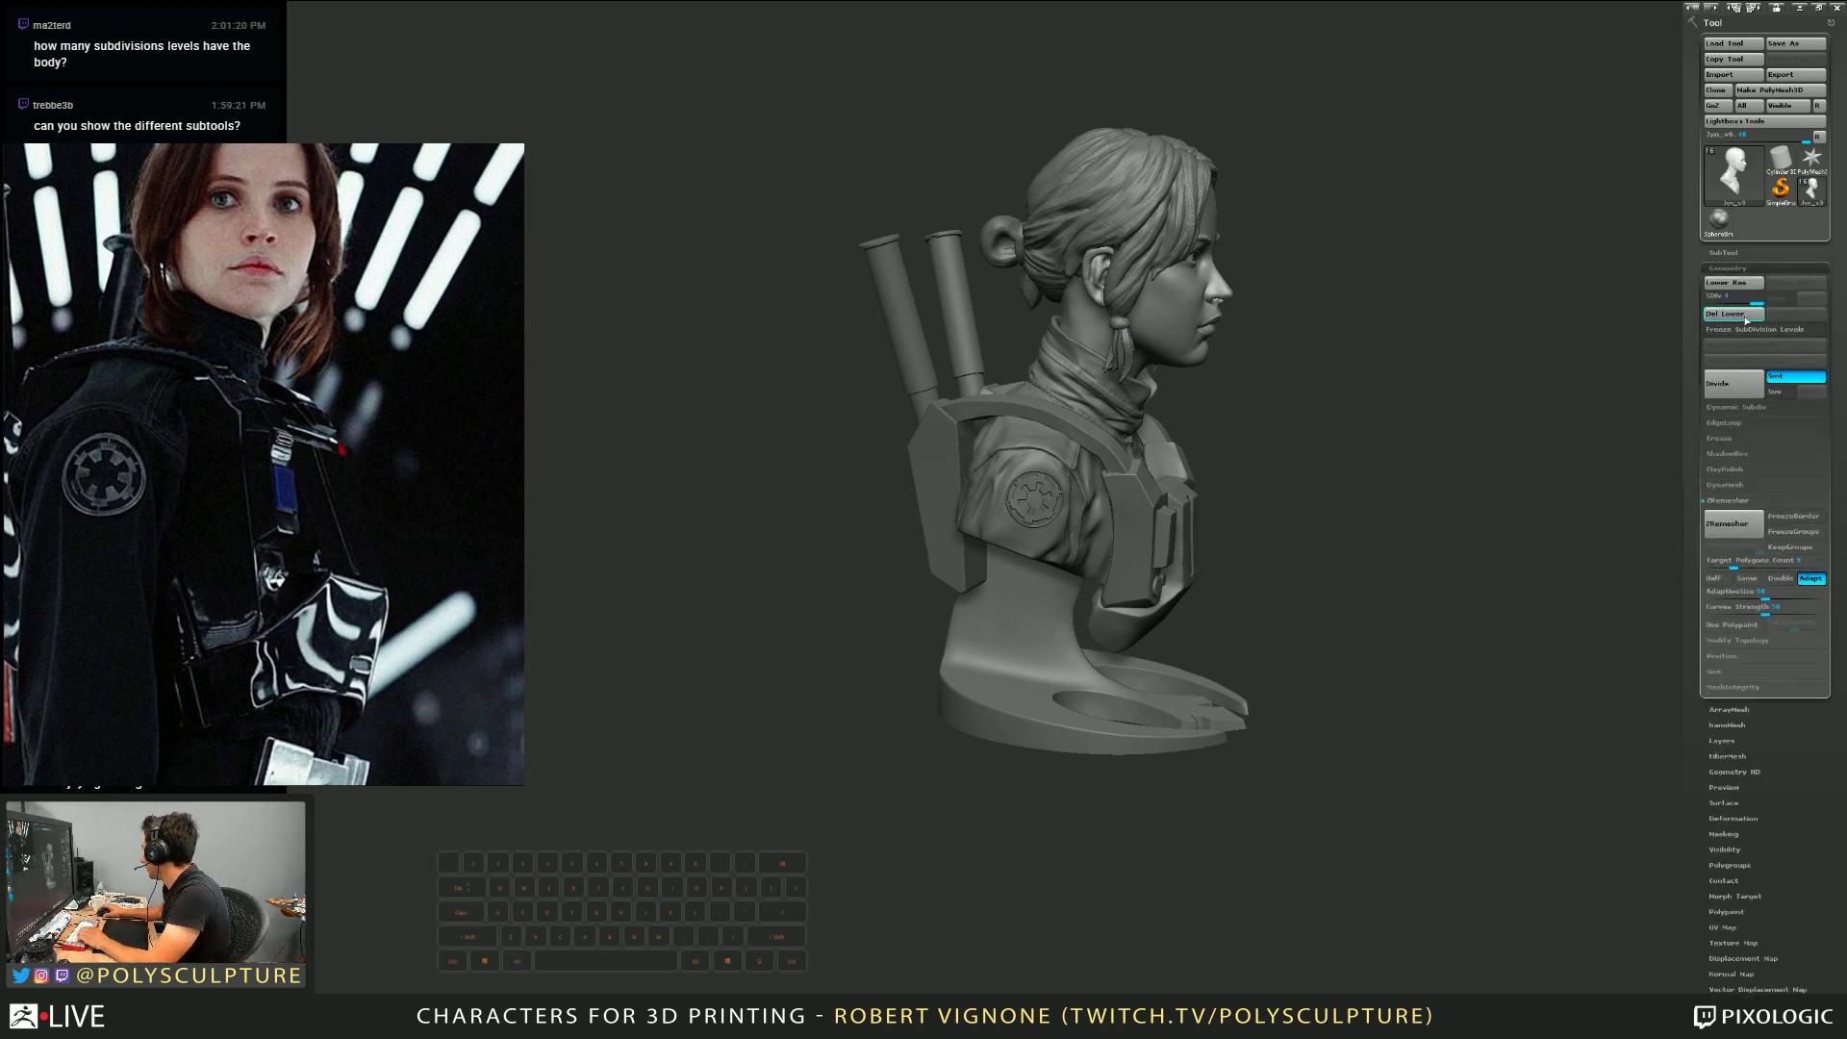
{"action": "left_click_drag", "start_coordinate": [1418, 775], "coordinate": [1376, 729]}
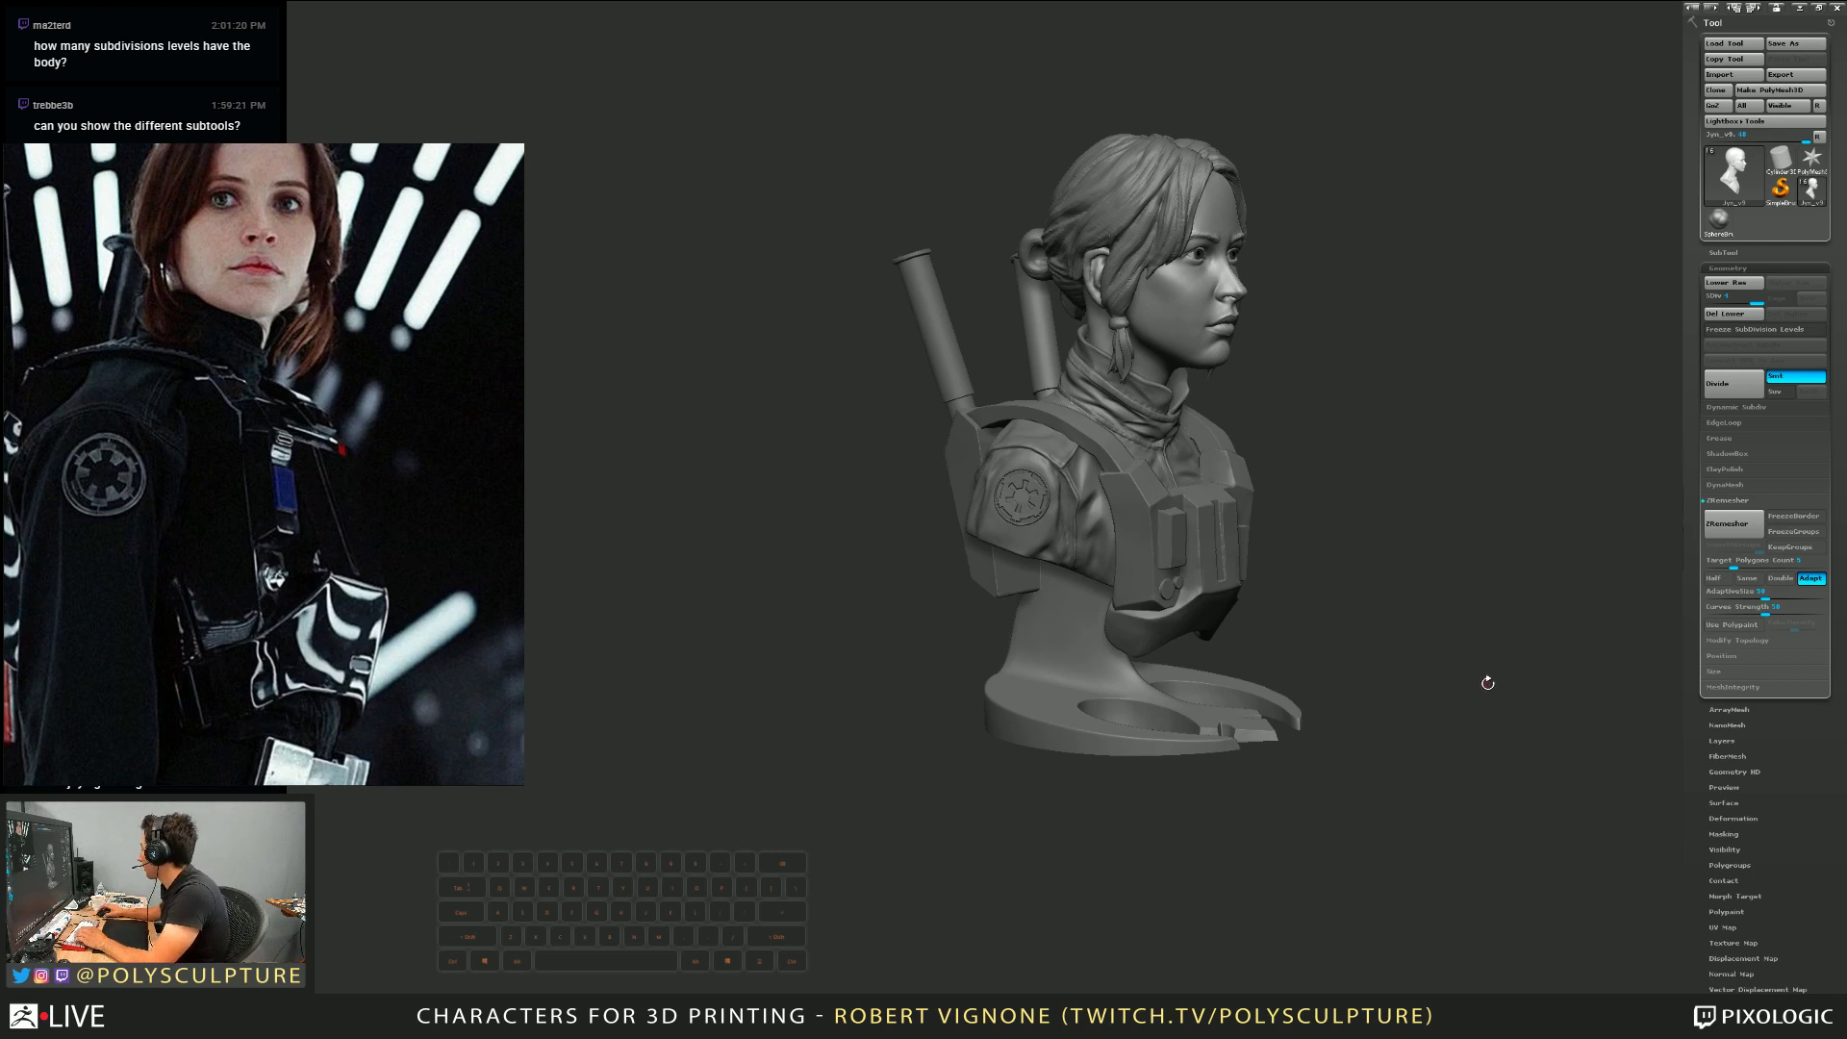
{"action": "left_click_drag", "start_coordinate": [1488, 682], "coordinate": [1470, 675]}
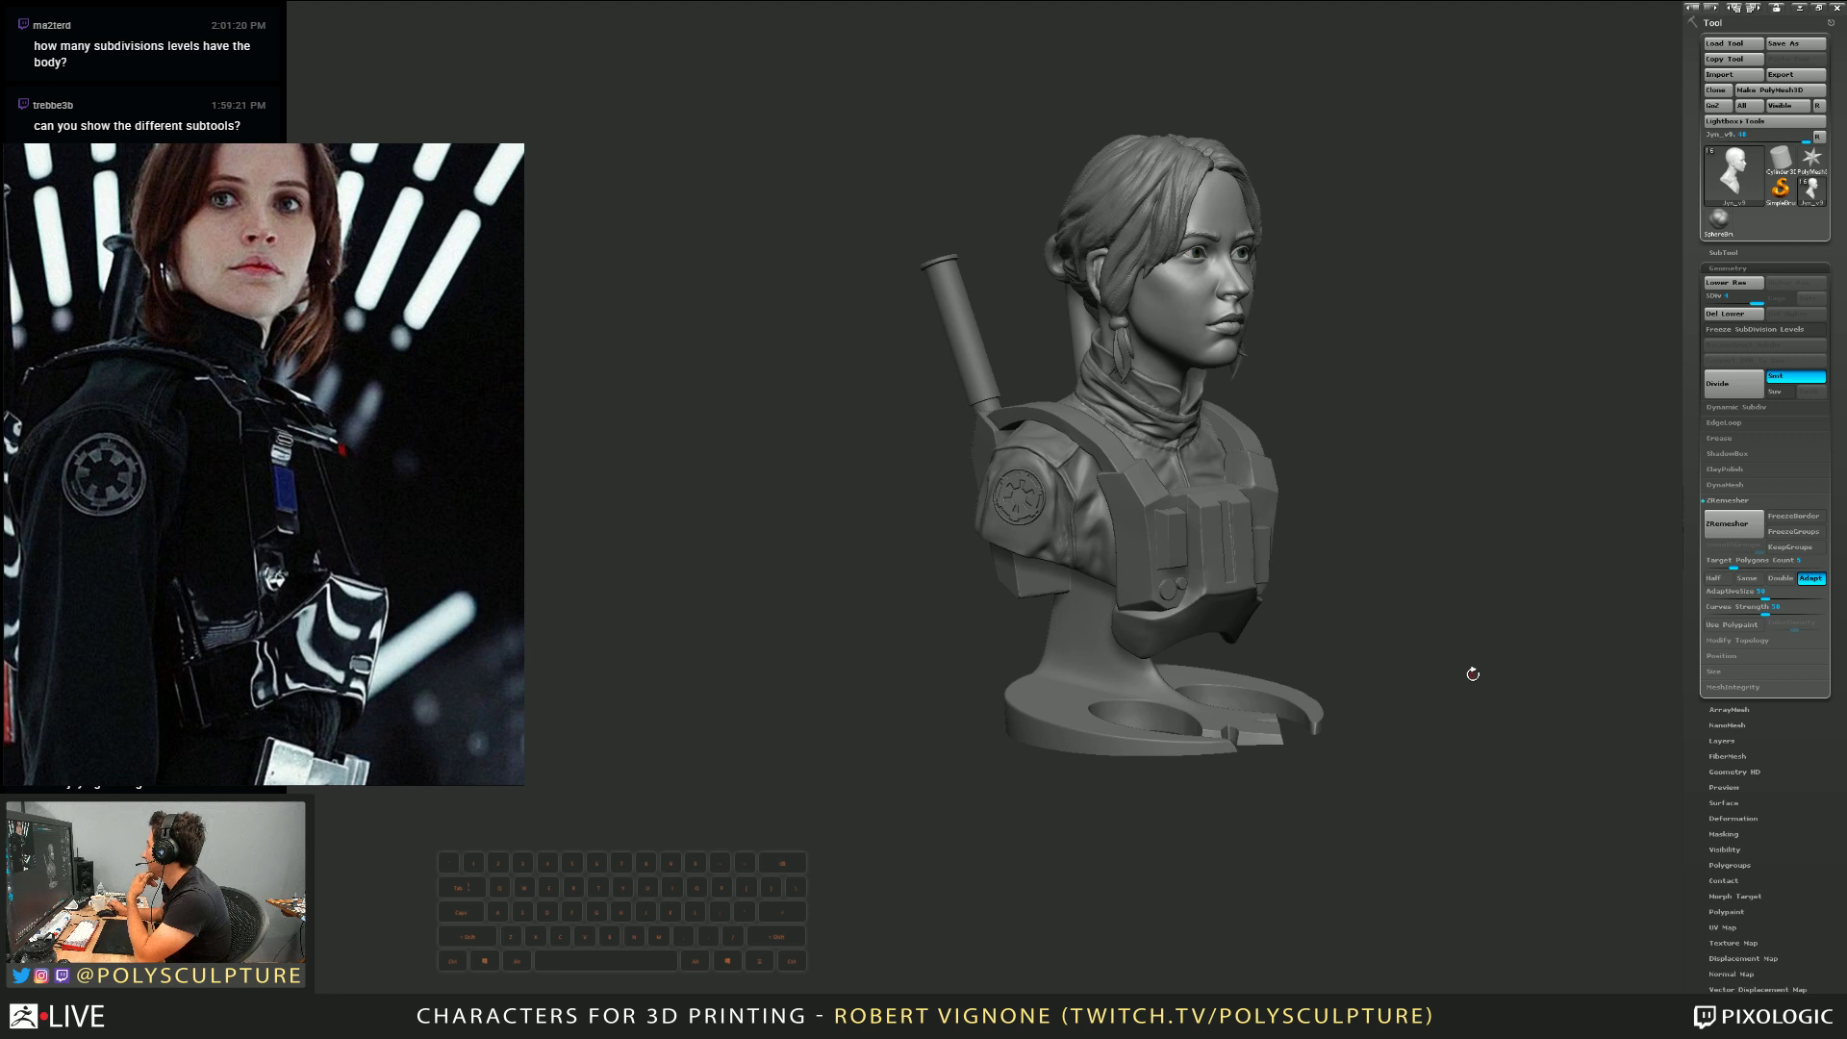
{"action": "left_click_drag", "start_coordinate": [1472, 673], "coordinate": [1391, 678]}
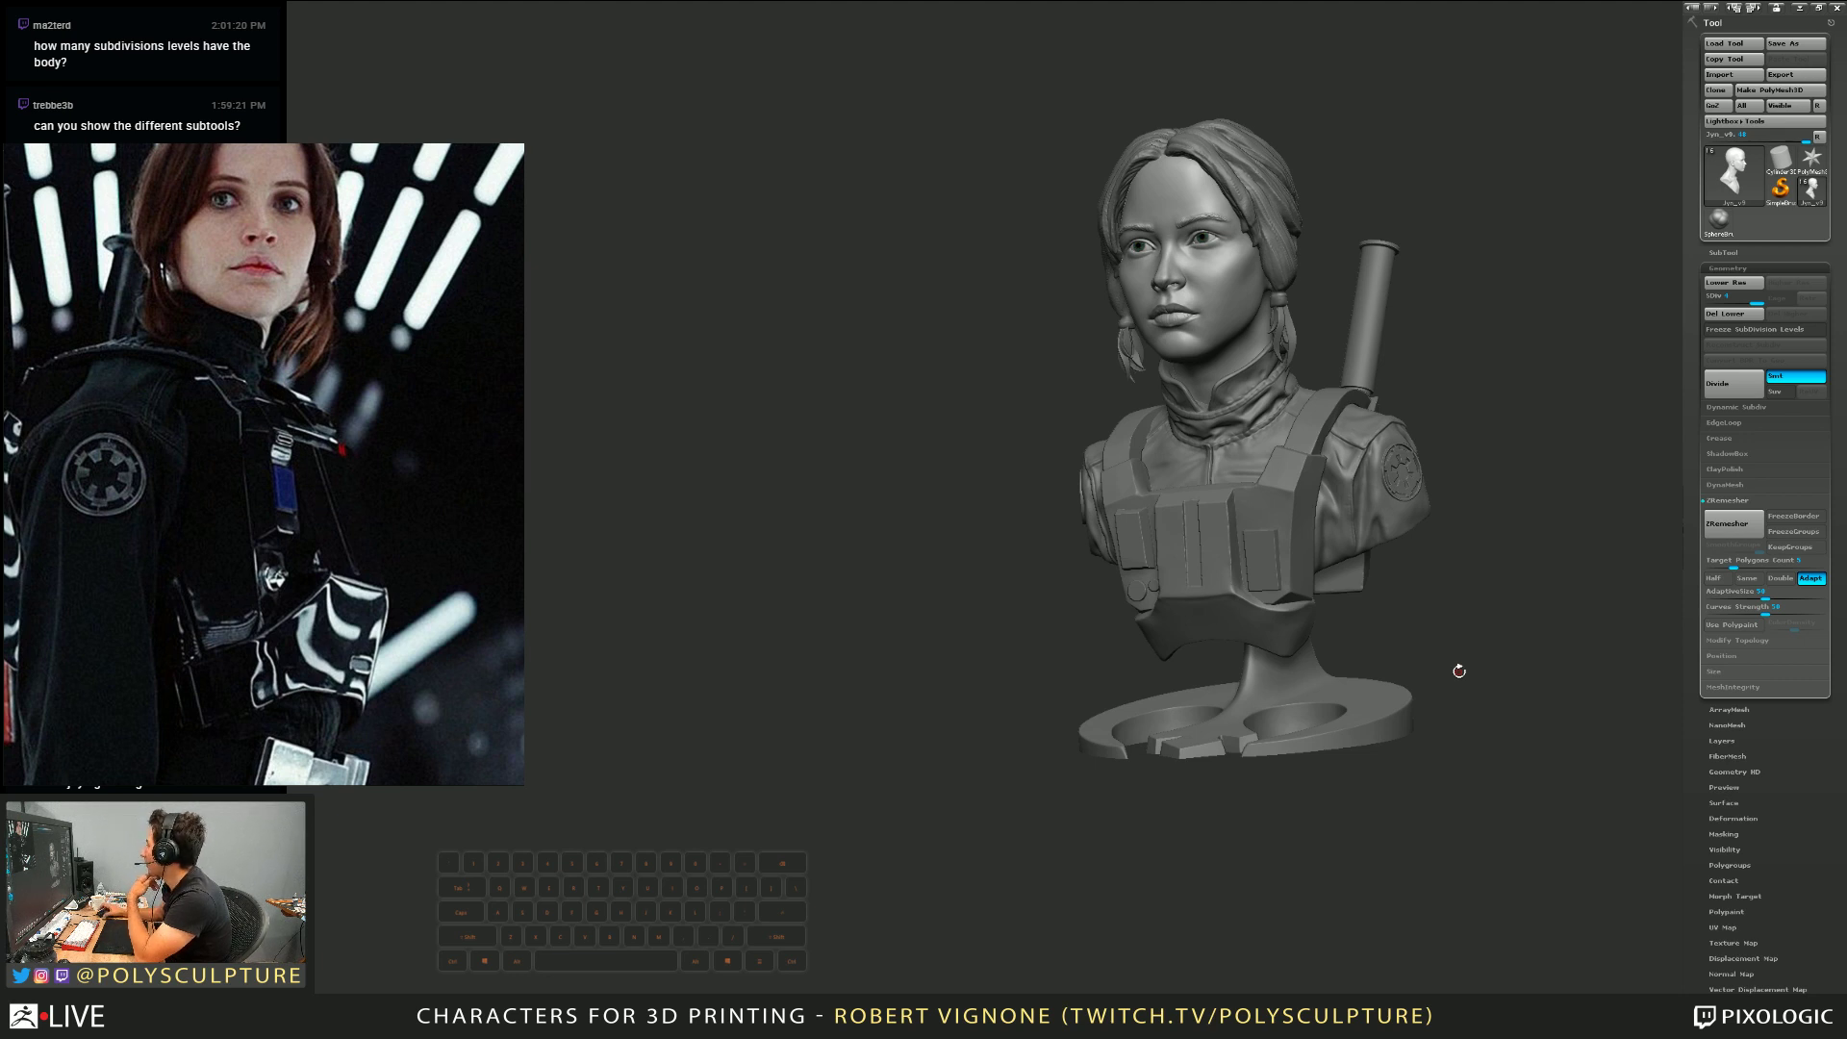
{"action": "left_click_drag", "start_coordinate": [1459, 670], "coordinate": [1522, 824]}
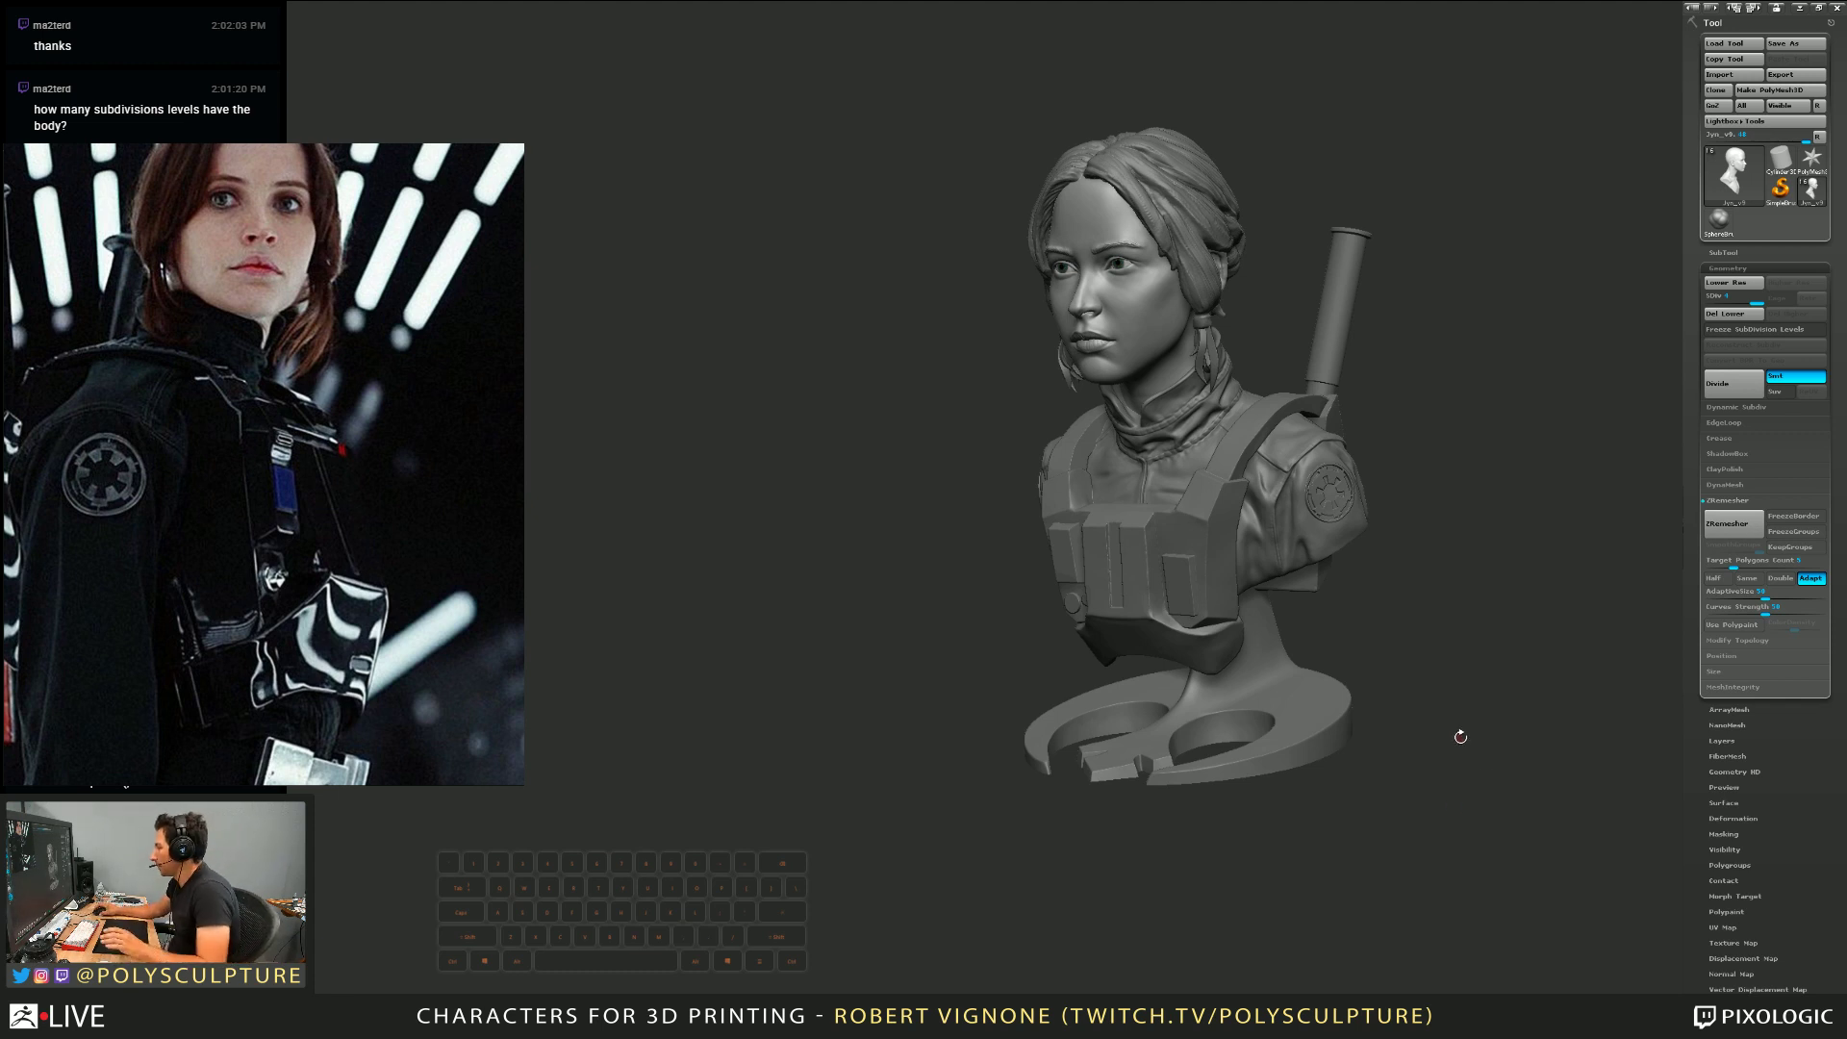
{"action": "left_click_drag", "start_coordinate": [1460, 737], "coordinate": [1419, 696]}
{"action": "left_click_drag", "start_coordinate": [1455, 648], "coordinate": [1409, 680]}
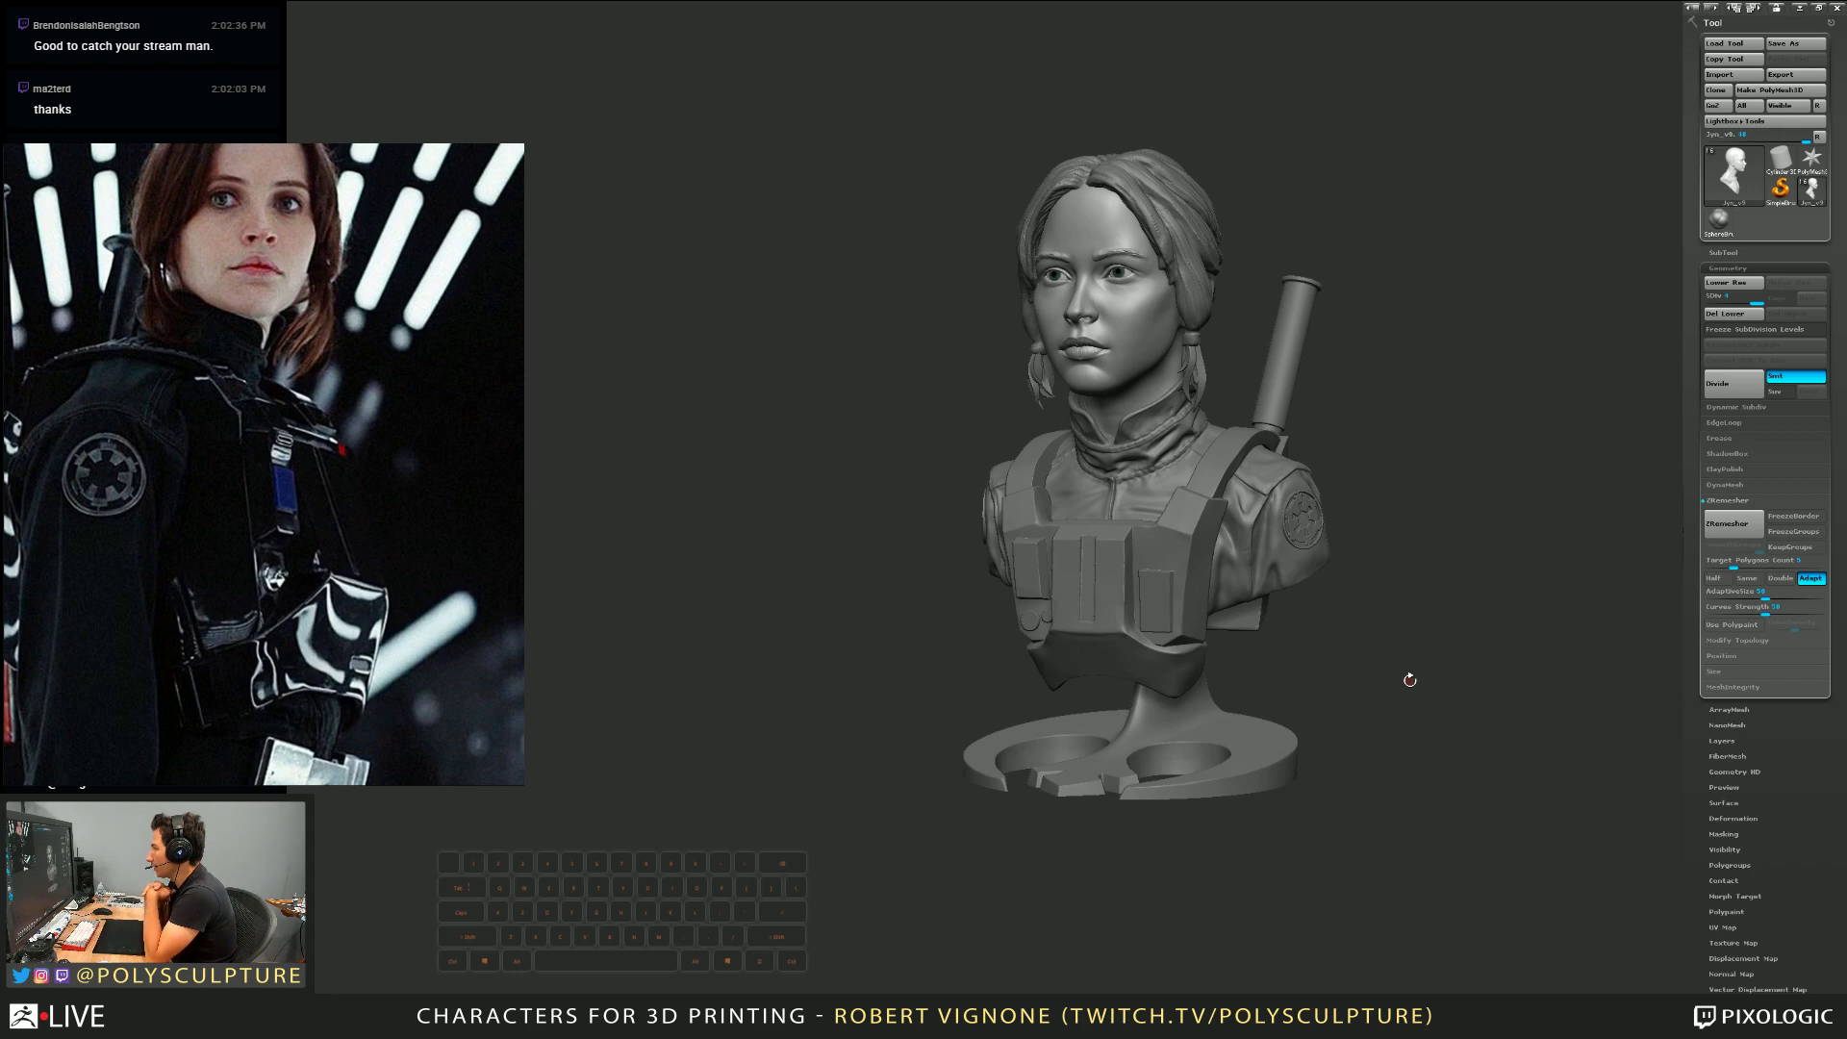
{"action": "mouse_move", "coordinate": [1405, 655]}
{"action": "left_mouse_down"}
{"action": "mouse_move", "coordinate": [1424, 658]}
{"action": "mouse_move", "coordinate": [1357, 658]}
{"action": "mouse_move", "coordinate": [1381, 657]}
{"action": "left_mouse_up"}
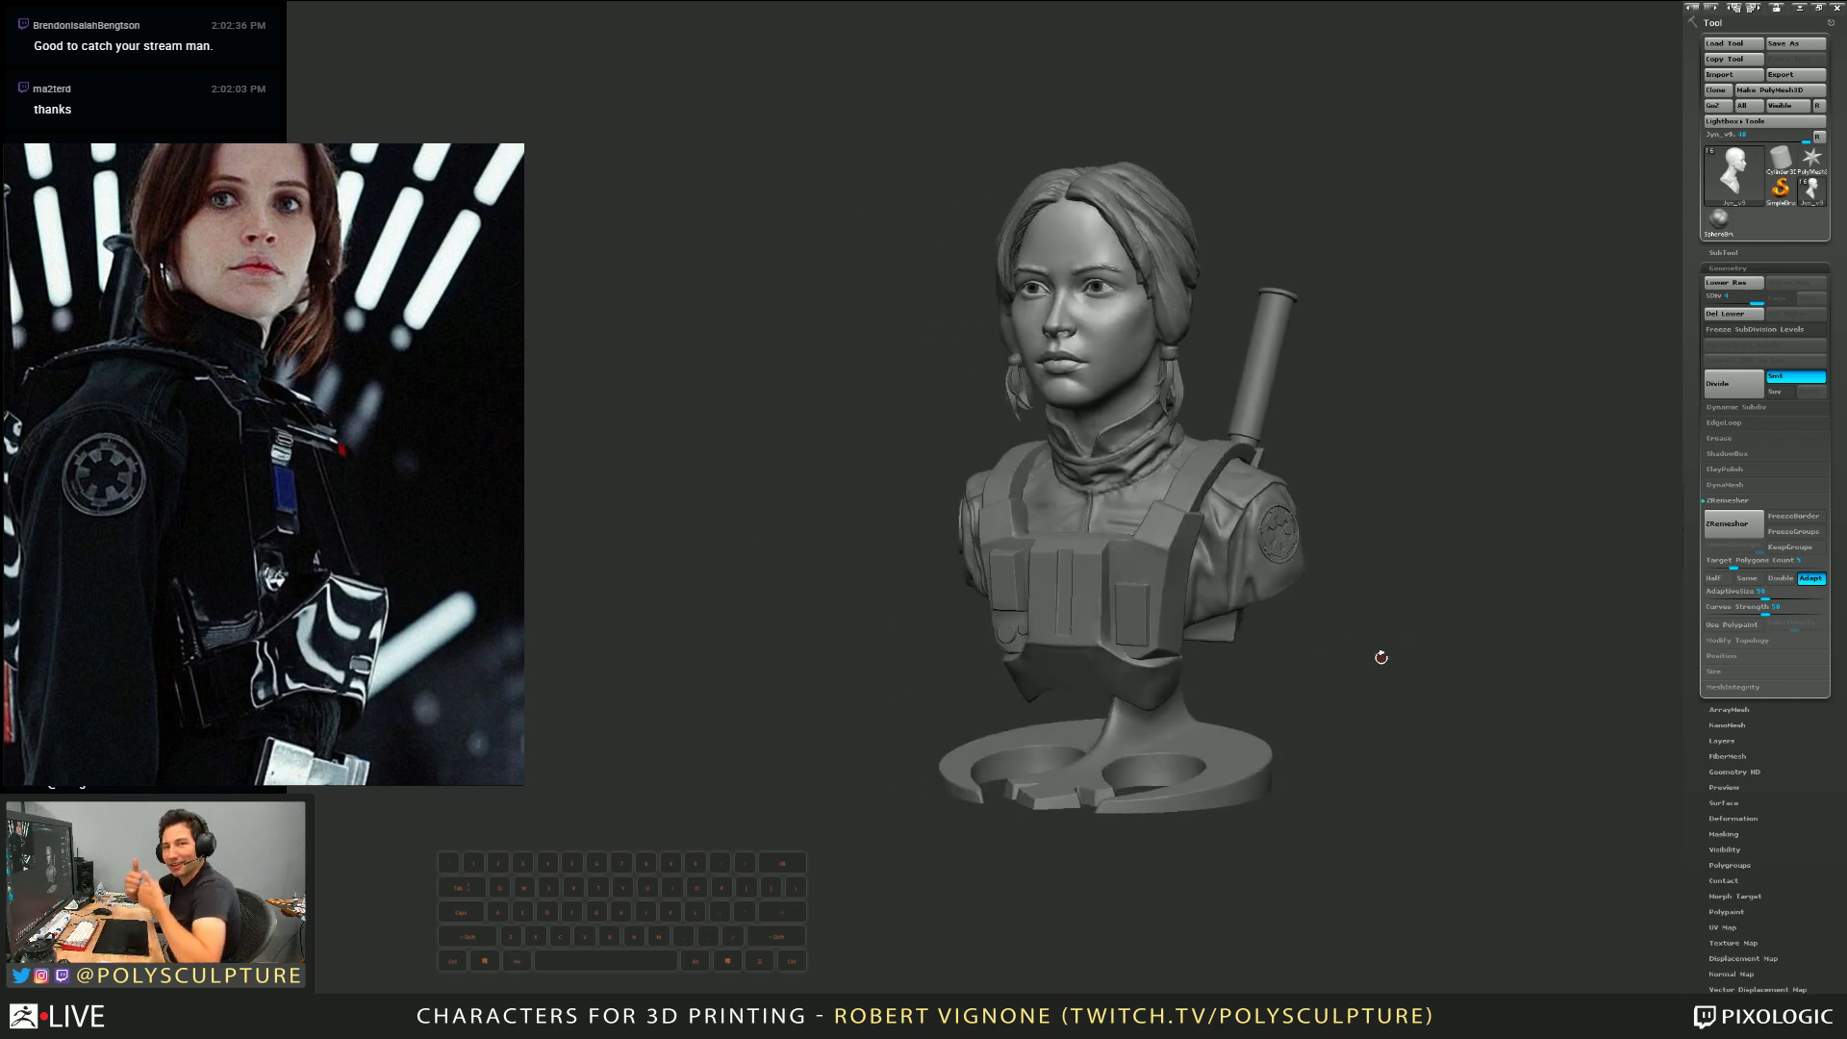